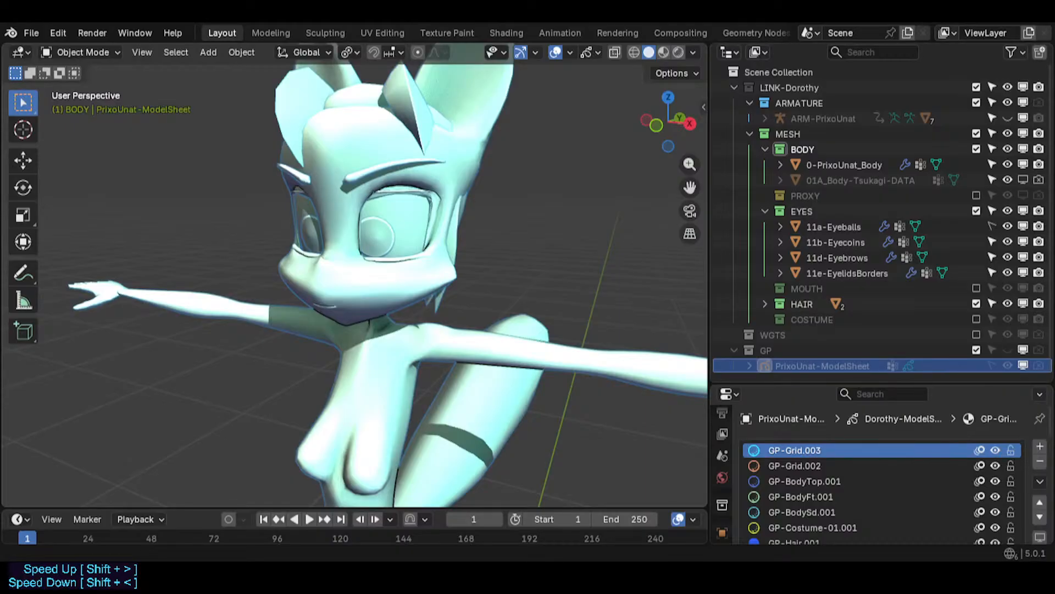
- Turn on the wireframe display over the character's shaded mesh in the viewport
middle_click_drag(499, 277, 466, 290)
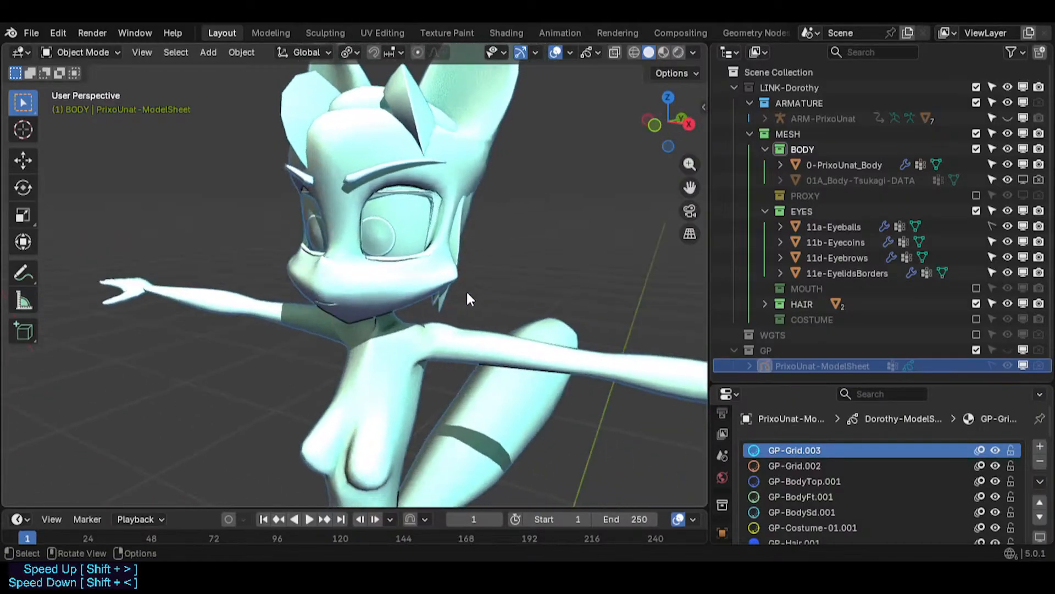
scroll(465, 291, "down", 3)
key("ctrl+w")
scroll(158, 131, "up", 5)
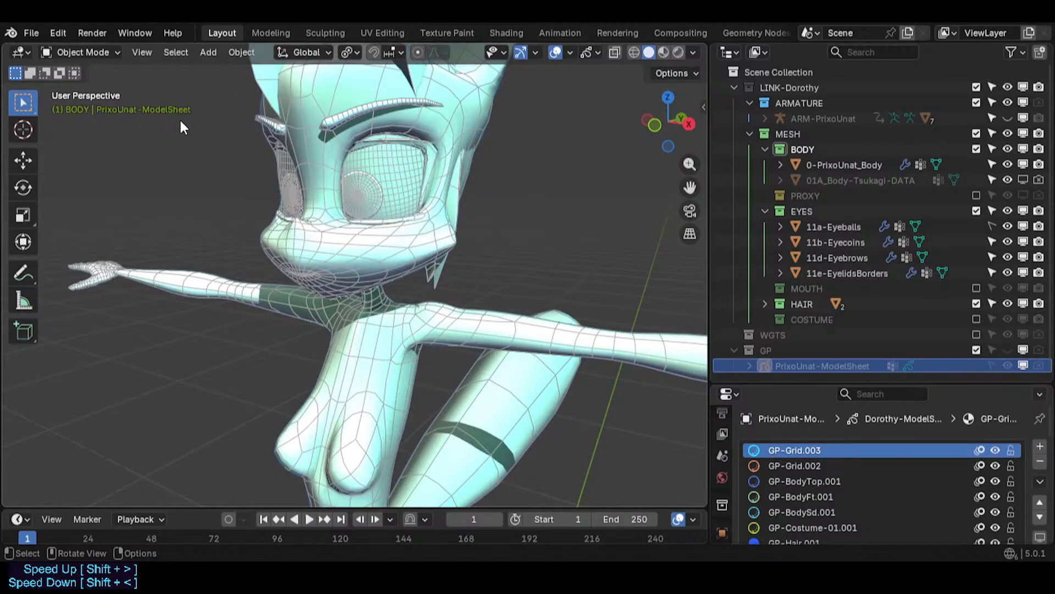
- Select the body mesh and inspect its topology in Edit Mode from several angles
left_click(338, 255)
middle_click_drag(354, 279, 402, 336)
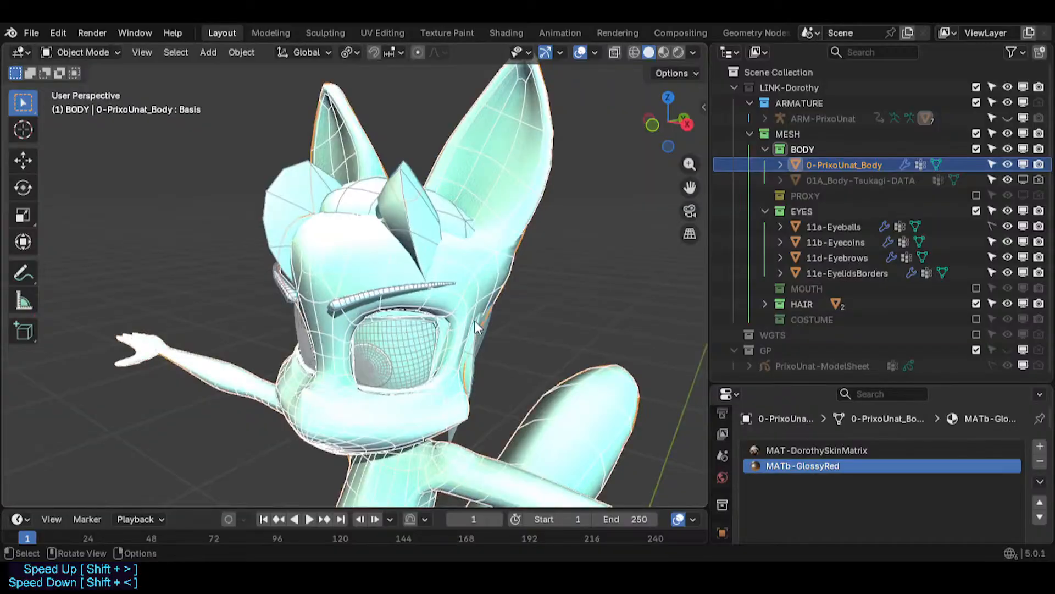
key("Tab")
middle_click_drag(474, 321, 304, 331)
key("Tab")
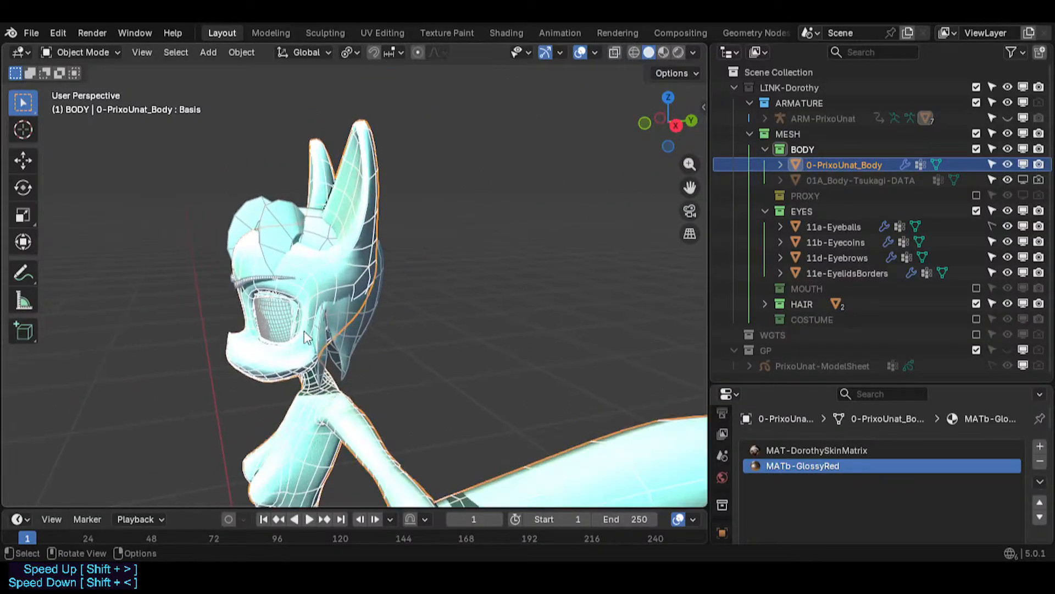
scroll(464, 269, "down", 3)
middle_click_drag(421, 283, 407, 172, "shift")
scroll(390, 369, "down", 1)
middle_click_drag(389, 410, 391, 270, "shift")
scroll(392, 266, "down", 3)
key("Tab")
key("Tab")
key("Tab")
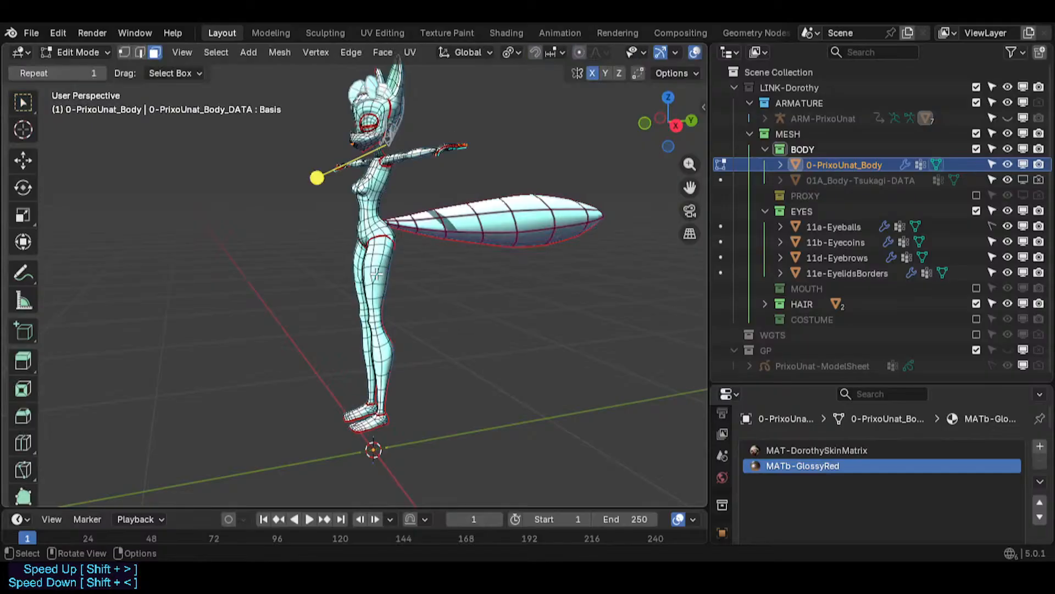
middle_click_drag(386, 182, 395, 278, "shift")
scroll(393, 269, "up", 6)
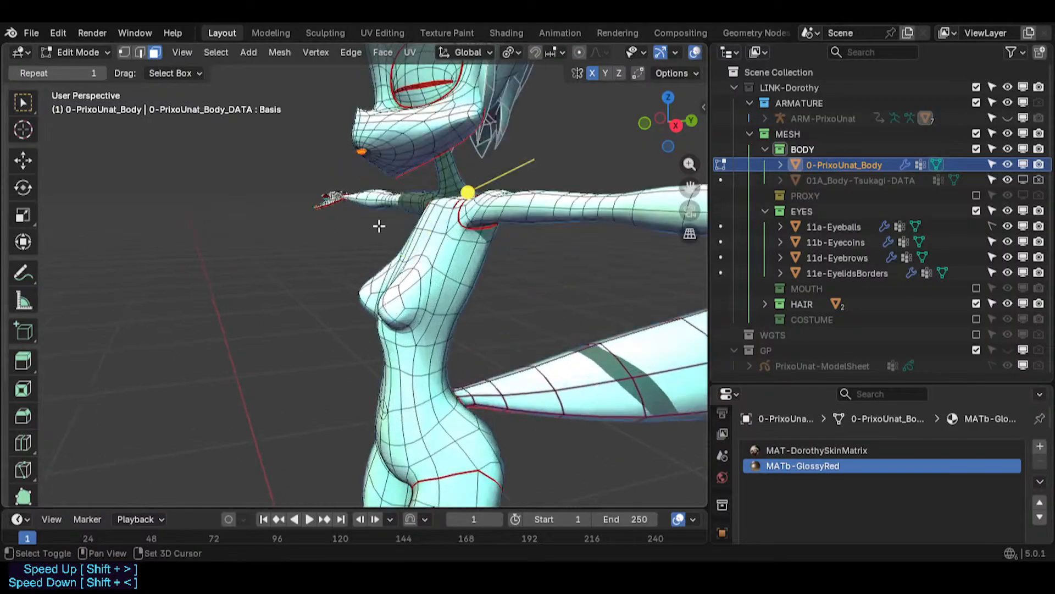
middle_click_drag(379, 226, 353, 316, "shift")
middle_click_drag(353, 316, 388, 299)
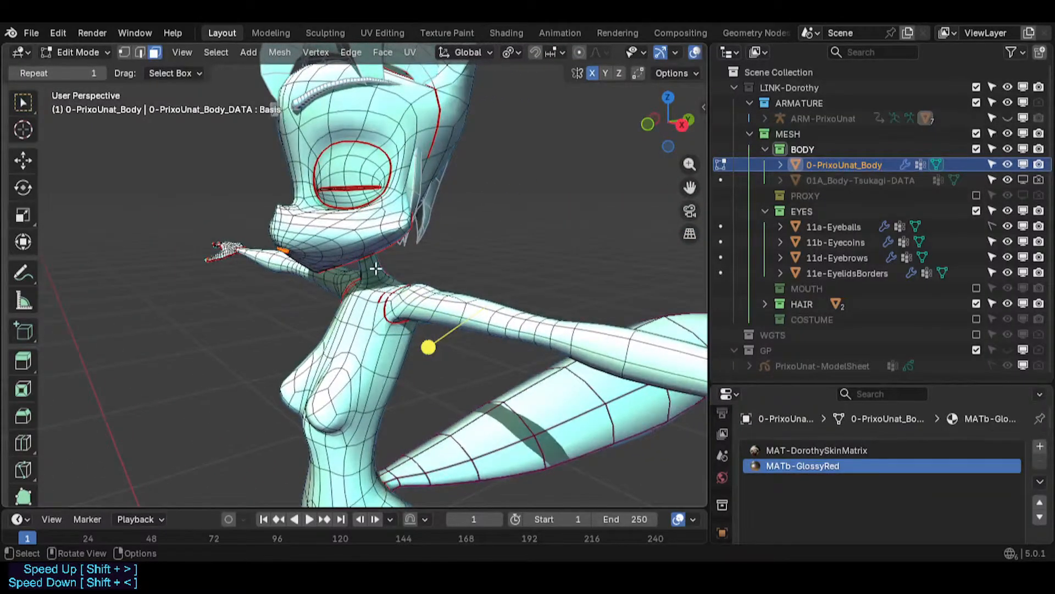
- Return to Object Mode and unhide all hidden objects, including the armature
key("Tab")
scroll(396, 275, "down", 4)
key("alt+h")
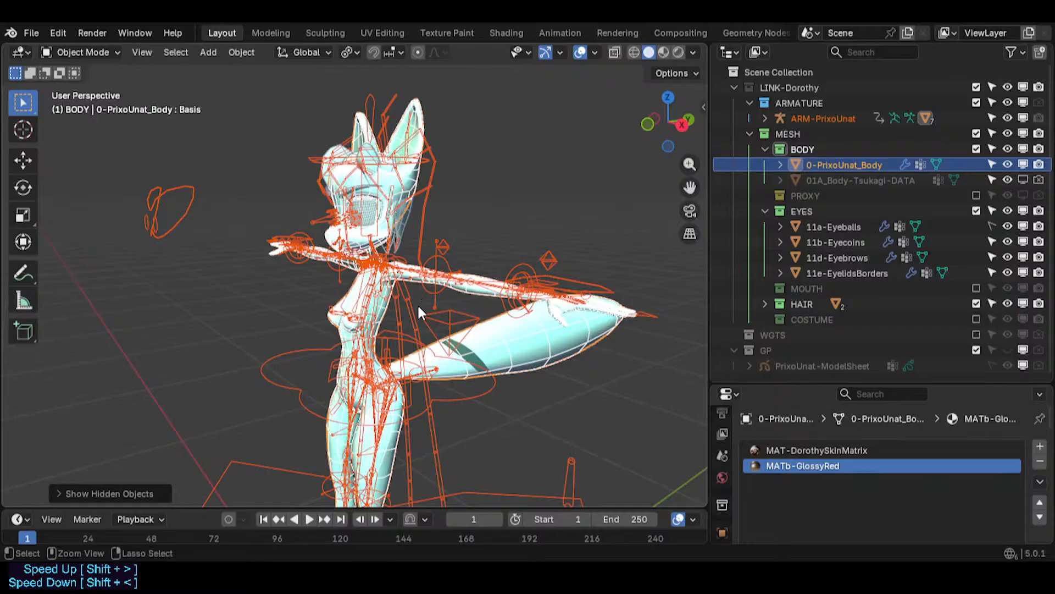
- Select the ARM-PrixoUnat armature and switch it into Pose Mode
key("ctrl+Tab")
key("Escape")
left_click(423, 226)
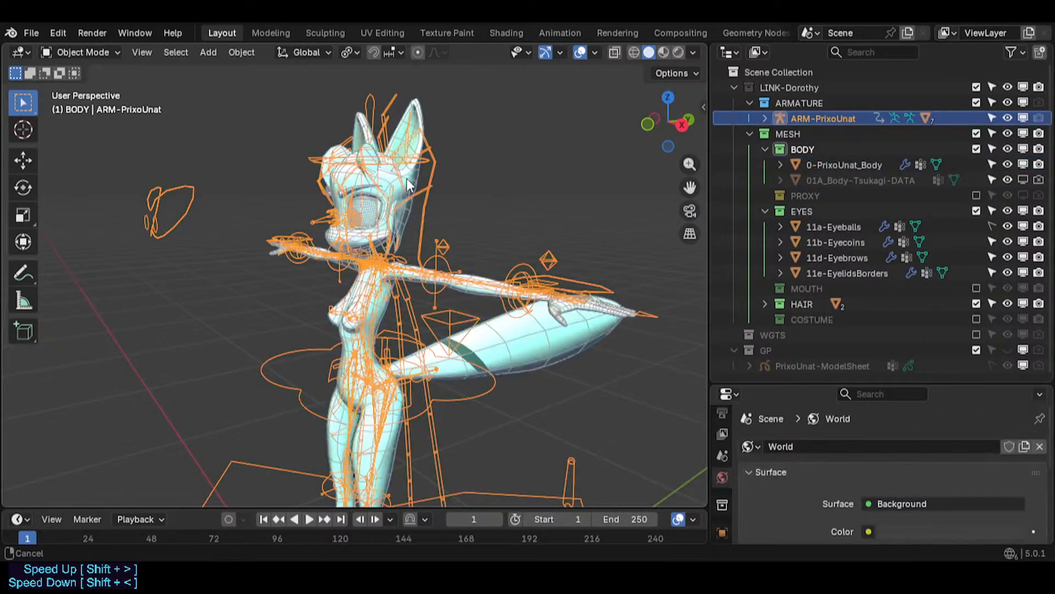
scroll(404, 265, "up", 2)
middle_click_drag(406, 179, 450, 259, "shift")
key("ctrl+Tab")
key("ctrl+Tab")
scroll(388, 264, "up", 3)
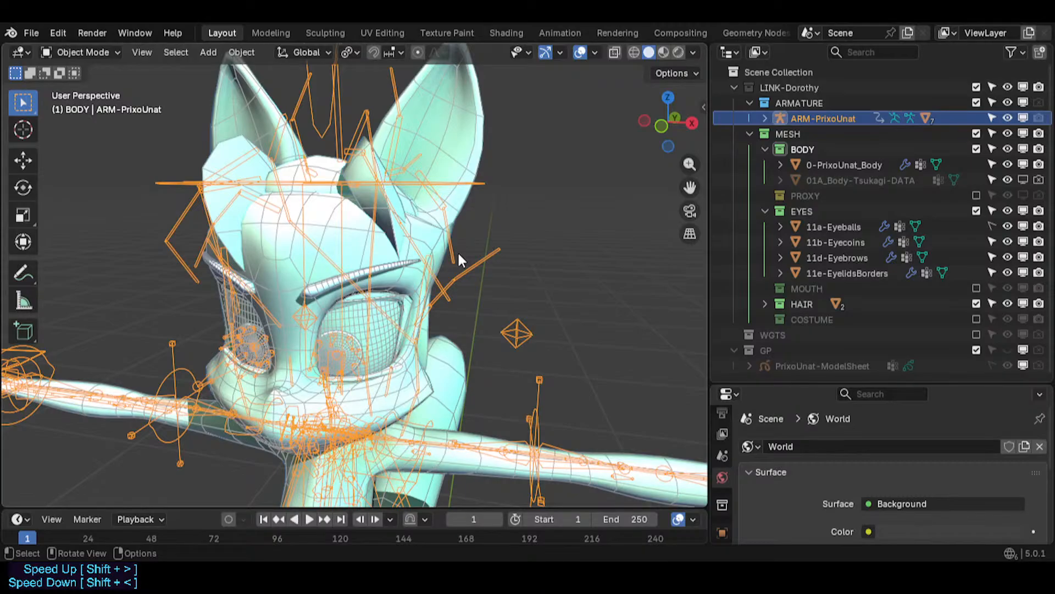
middle_click_drag(566, 333, 399, 311)
key("ctrl+Tab")
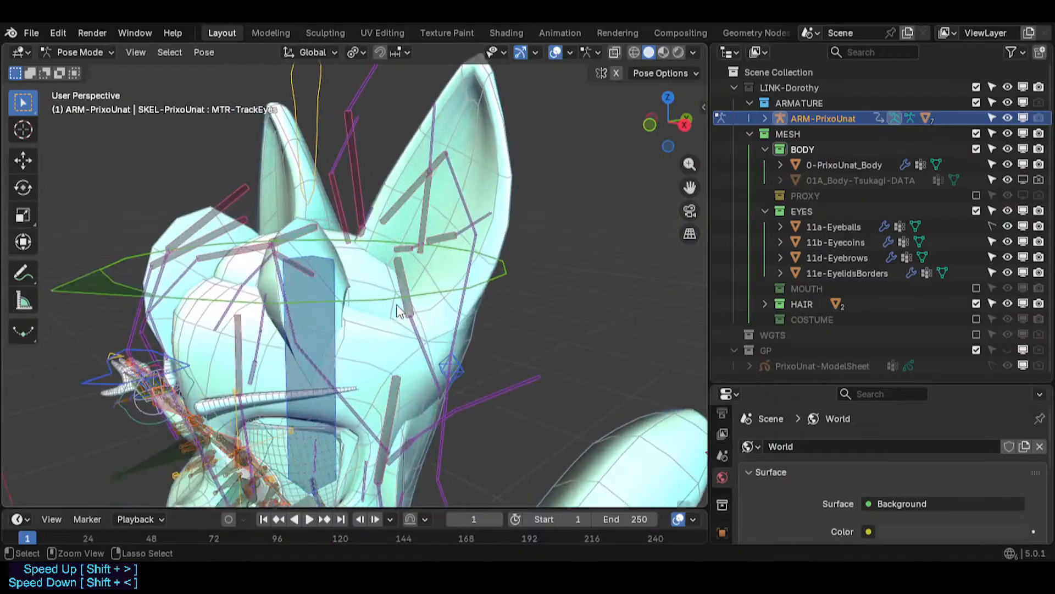
- Leave Pose Mode, select the body mesh and orbit around the head to examine the rig overlay
key("ctrl+Tab")
left_click(473, 137)
middle_click_drag(489, 209, 178, 254)
scroll(279, 287, "up", 1)
middle_click_drag(280, 287, 515, 285)
scroll(515, 285, "down", 2)
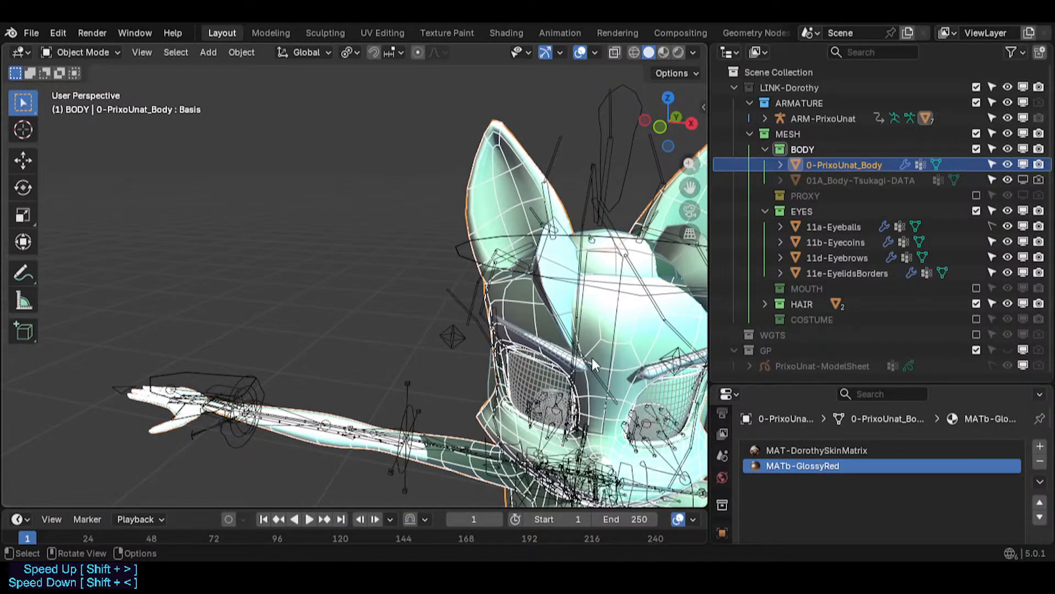
scroll(550, 341, "down", 2)
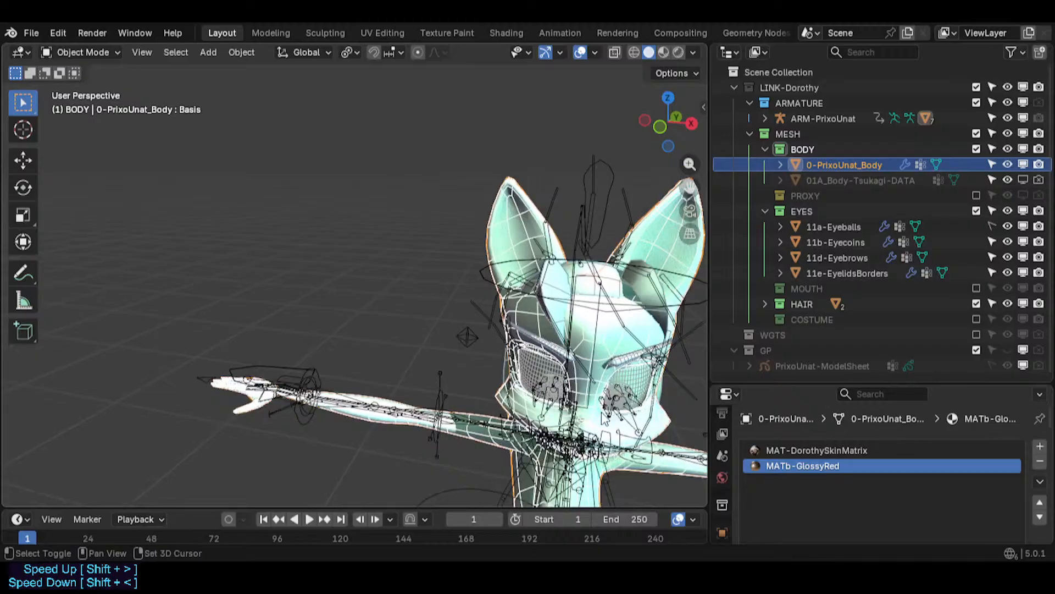
middle_click_drag(567, 380, 382, 237, "shift")
scroll(466, 372, "up", 2)
scroll(452, 351, "up", 2)
scroll(452, 352, "down", 4)
- Fly around the character with walk navigation to examine the mesh and rig from different angles
key("shift+grave")
key("s")
key("w")
key("s")
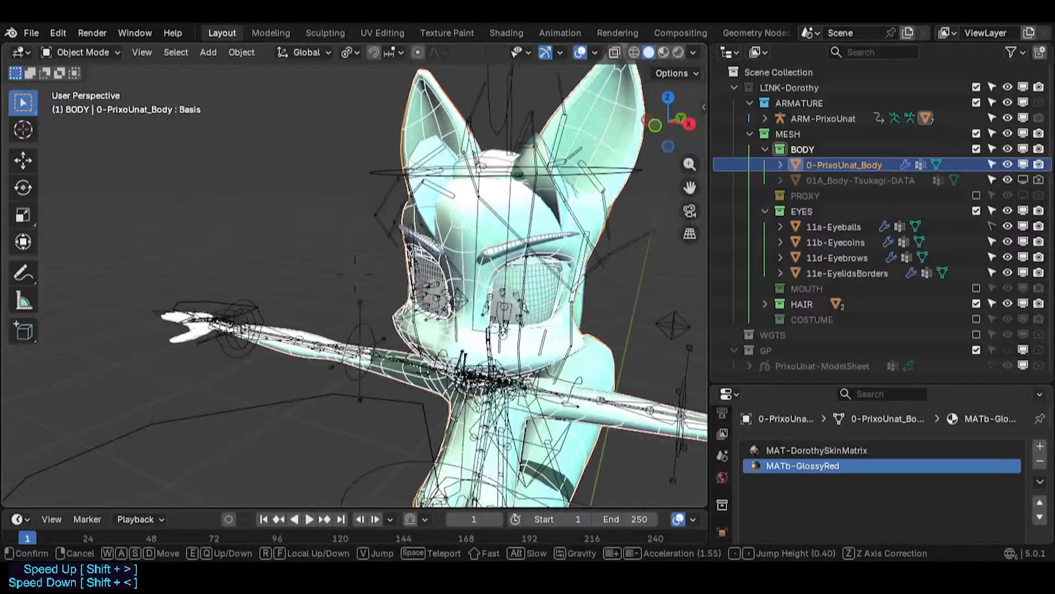
key("w")
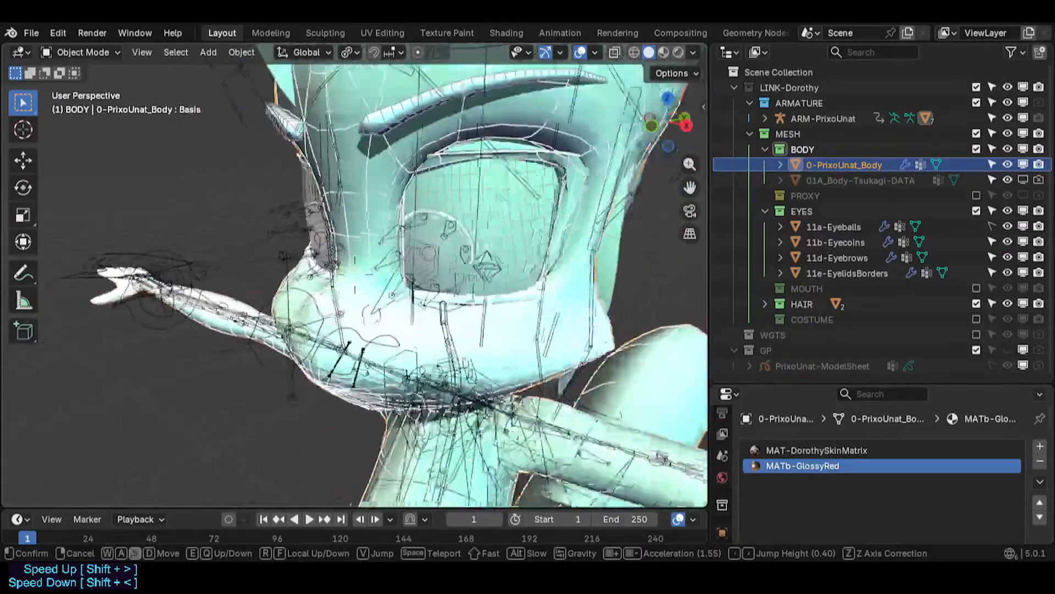
key("s")
key("a")
key("w")
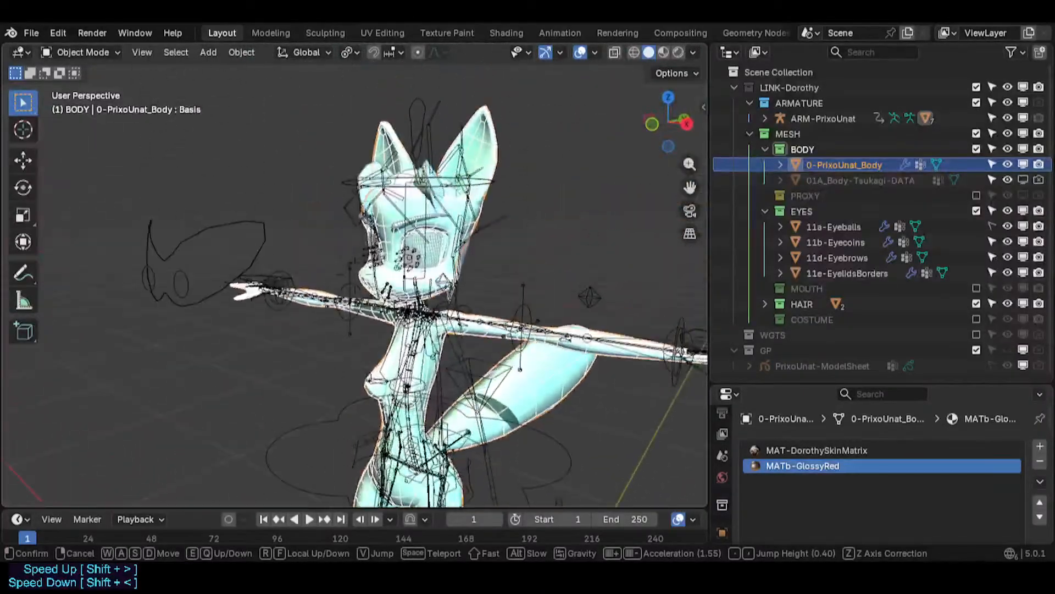
key("d")
key("a")
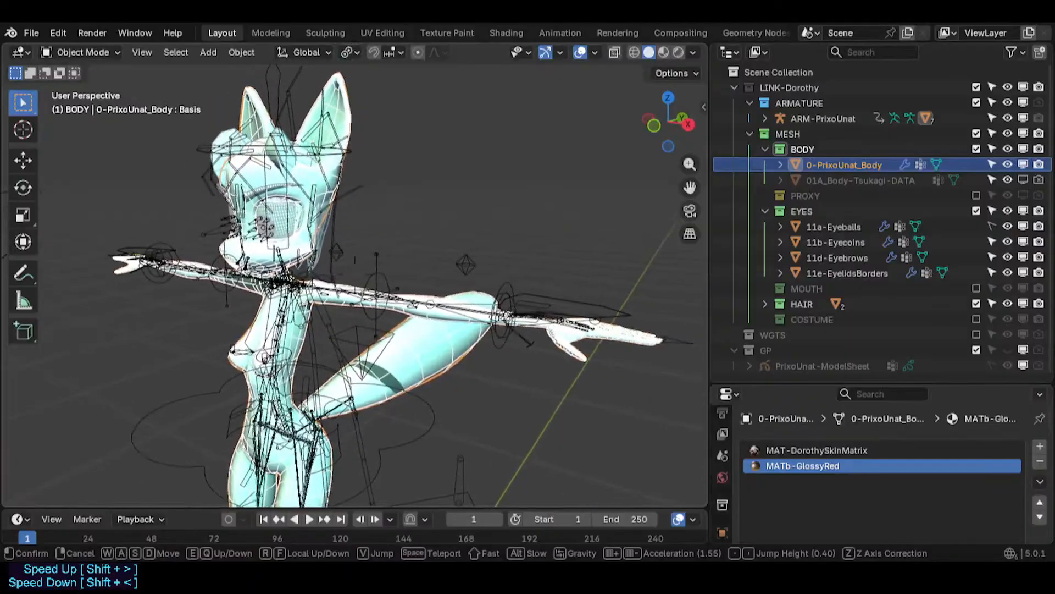
key("w")
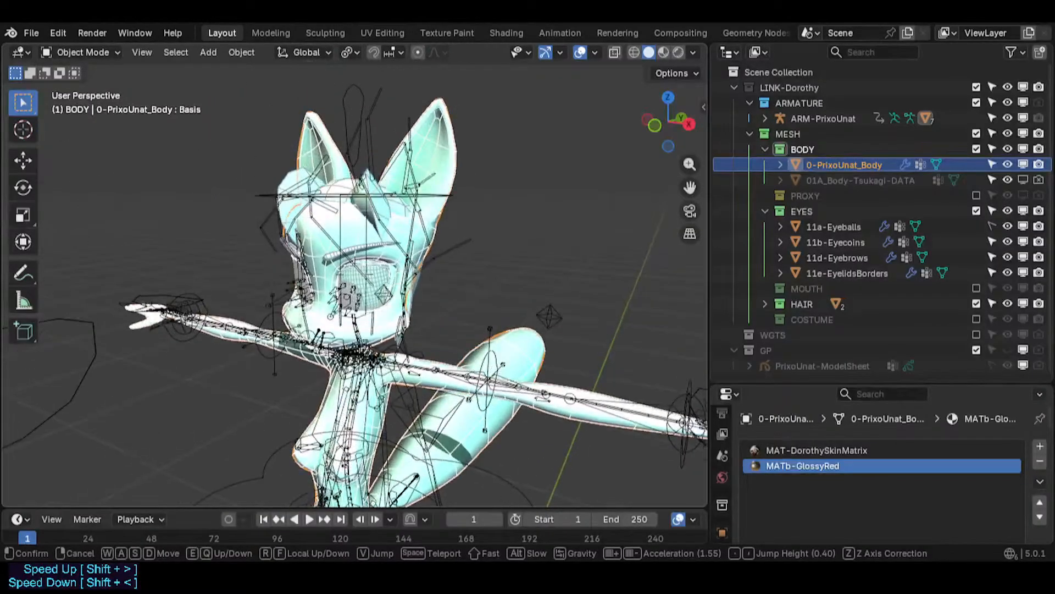
key("s")
key("a")
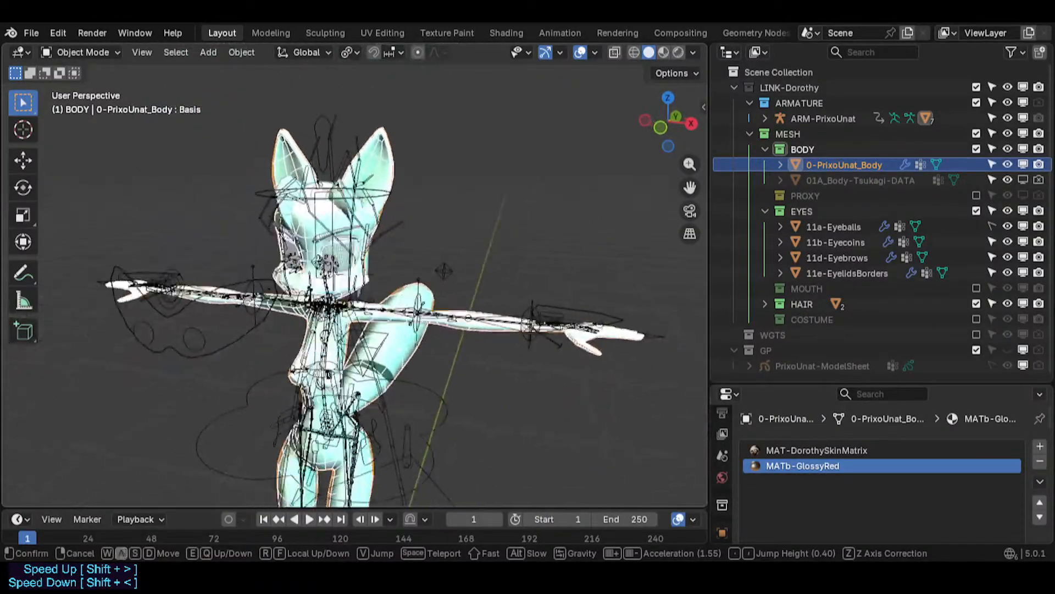
key("d")
key("d")
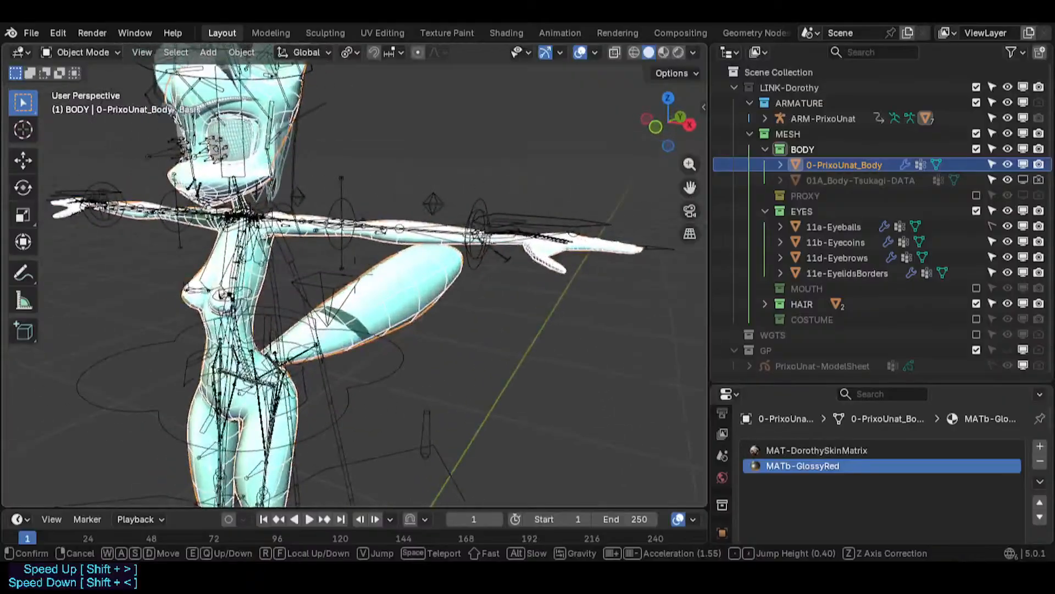
key("q")
key("e")
key("s")
key("q")
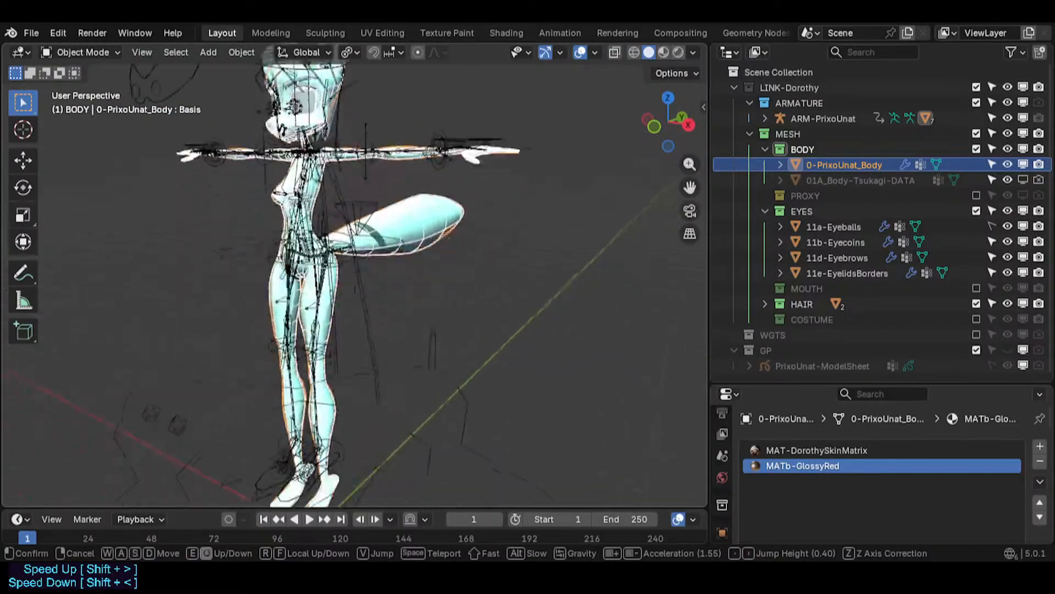
key("w")
key("e")
key("s")
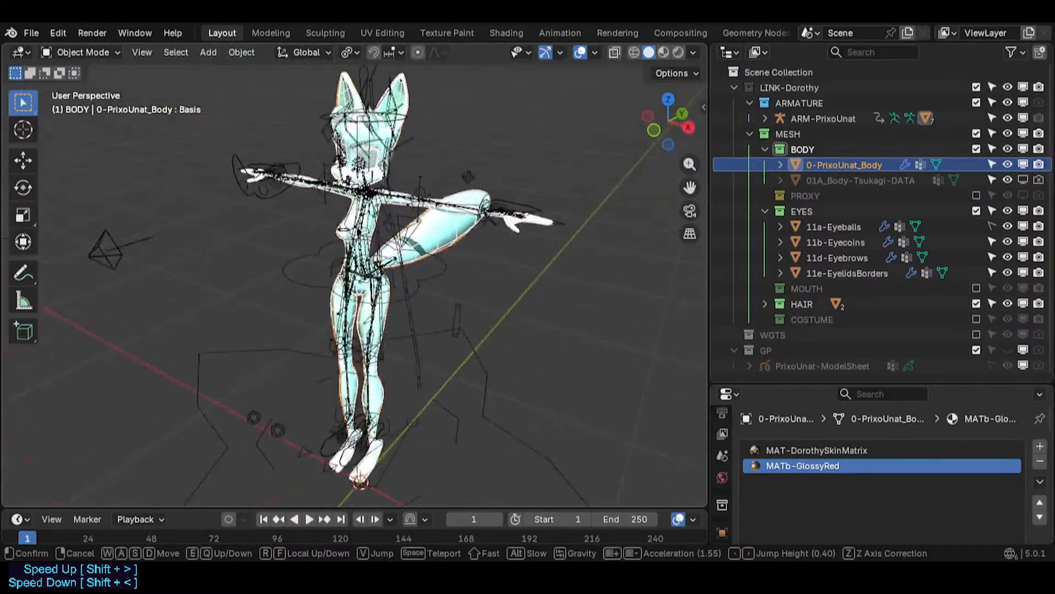
- Select the armature again and enter its Pose Mode
left_click(355, 275)
left_click(442, 269)
key("ctrl+Tab")
scroll(404, 426, "up", 1)
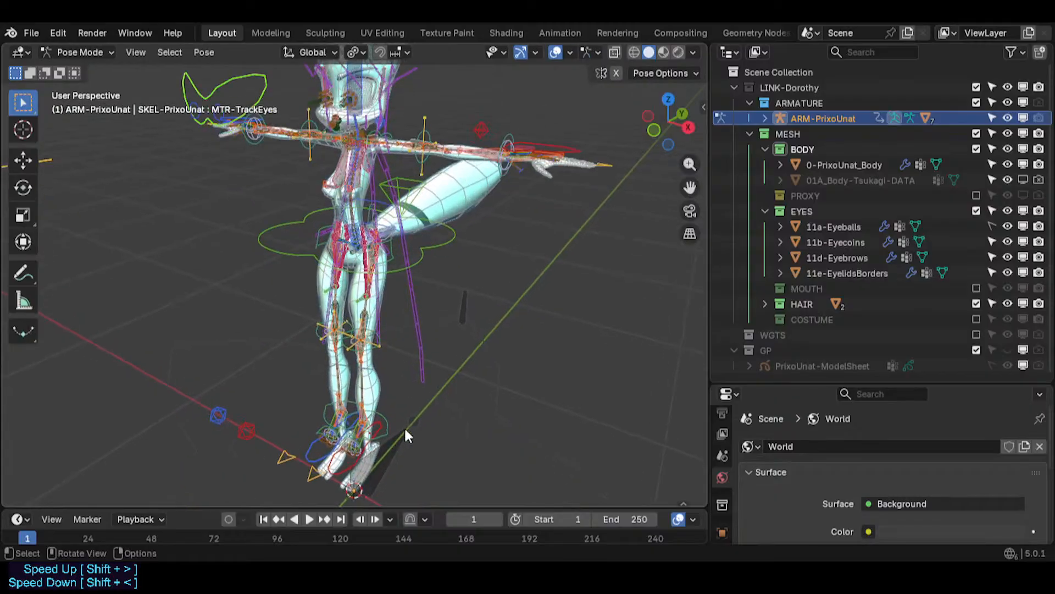
middle_click_drag(427, 332, 400, 384, "shift")
scroll(413, 327, "down", 3)
- Switch the armature into Edit Mode and zoom in to examine the bones around the feet
key("Tab")
key("ctrl+Tab")
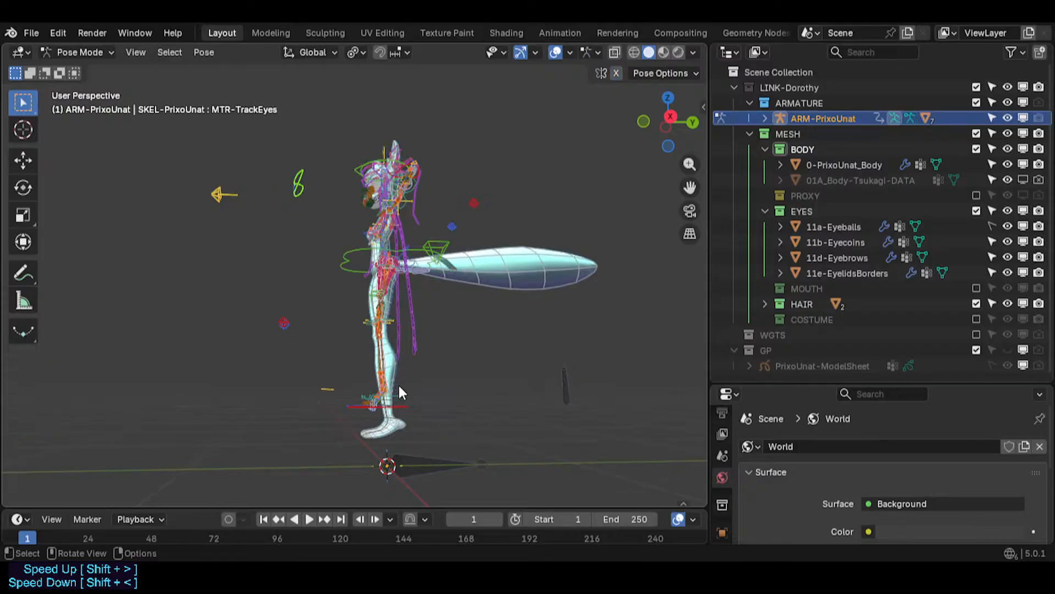
key("Tab")
key("Tab")
scroll(404, 408, "up", 4)
key("Tab")
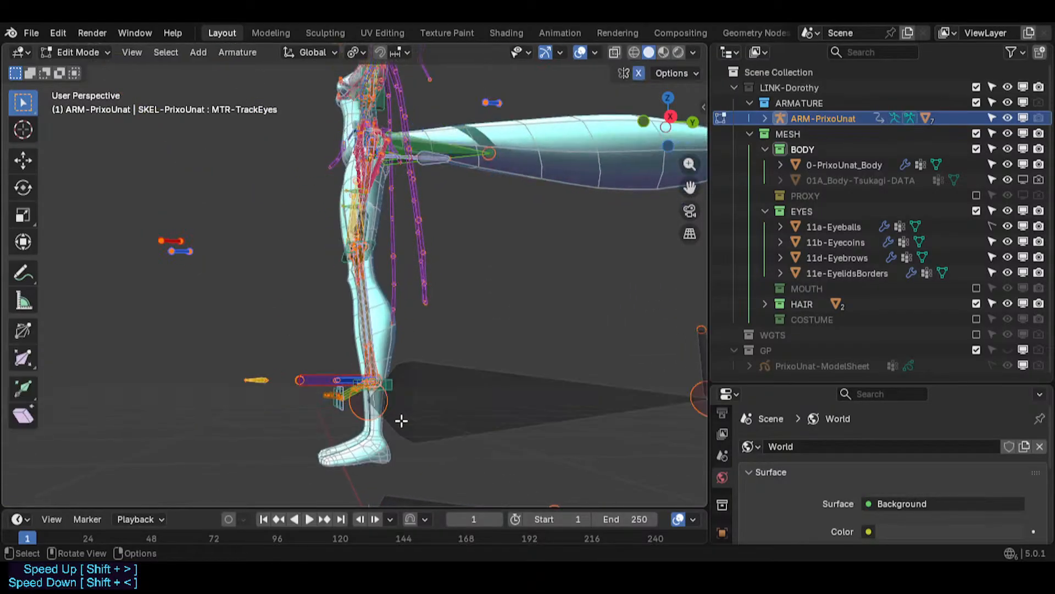
middle_click_drag(392, 422, 401, 423)
key("Tab")
scroll(394, 421, "up", 6)
scroll(362, 385, "down", 5)
key("Tab")
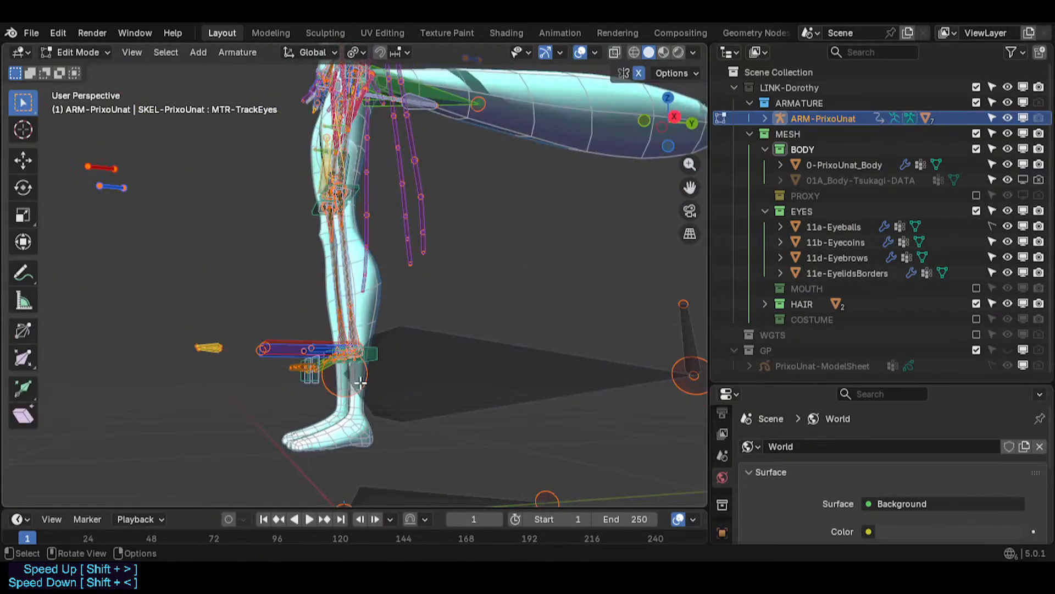
middle_click_drag(366, 383, 344, 348)
key("Tab")
scroll(371, 381, "up", 3)
key("Tab")
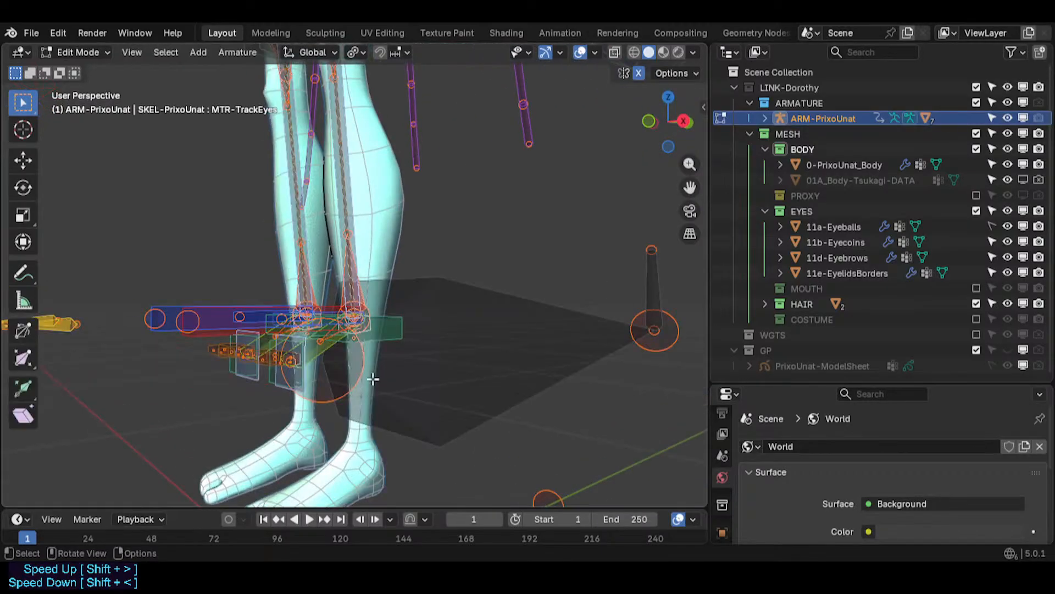
- Select the left IK foot bone and return the armature to Pose Mode
left_click(394, 328)
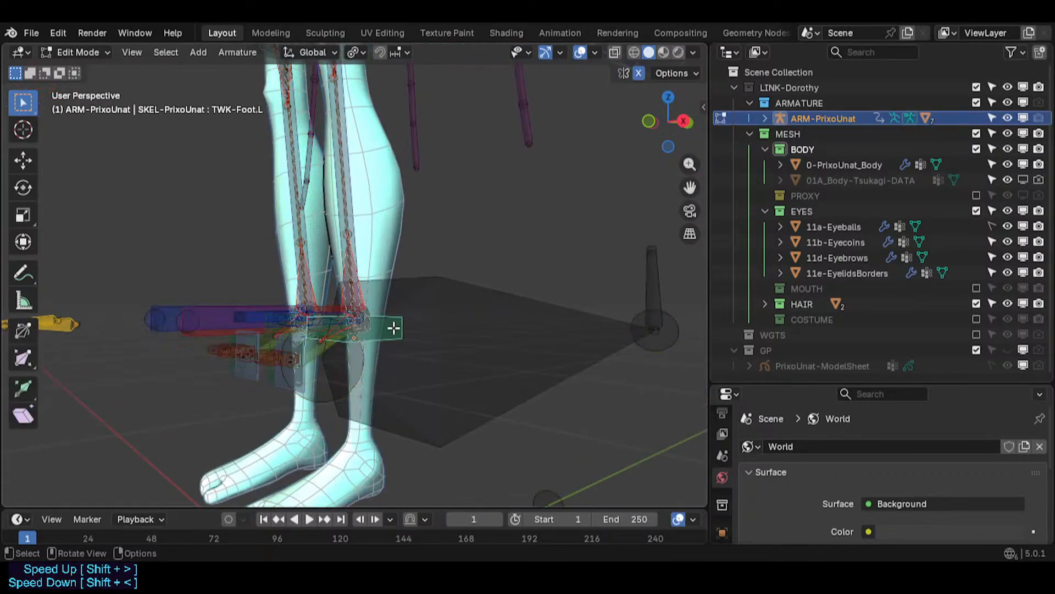
left_click(253, 320)
middle_click_drag(265, 332, 276, 354)
key("Tab")
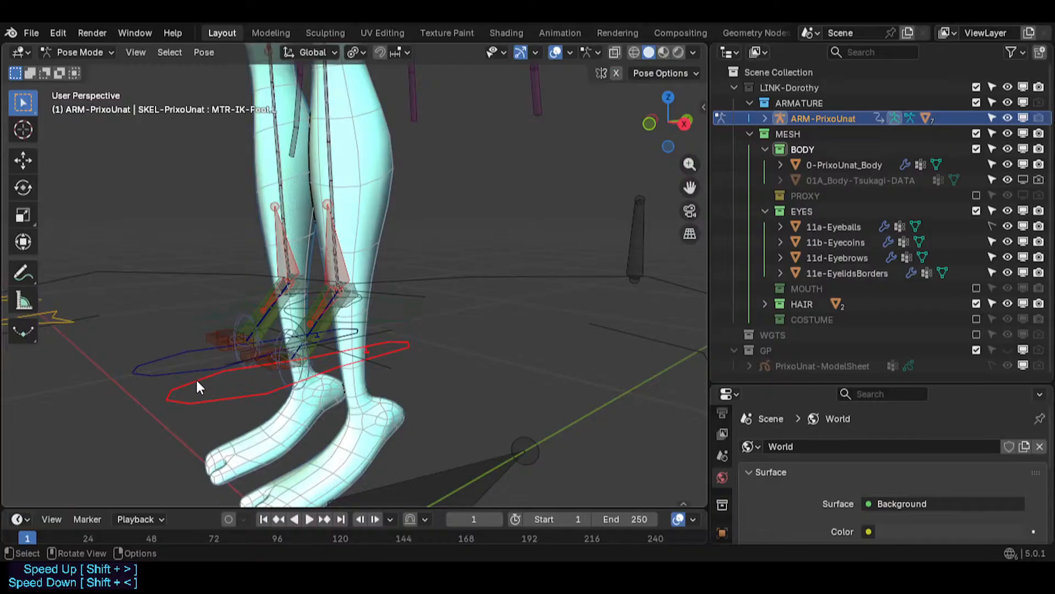
scroll(196, 382, "down", 3)
middle_click_drag(197, 381, 316, 371)
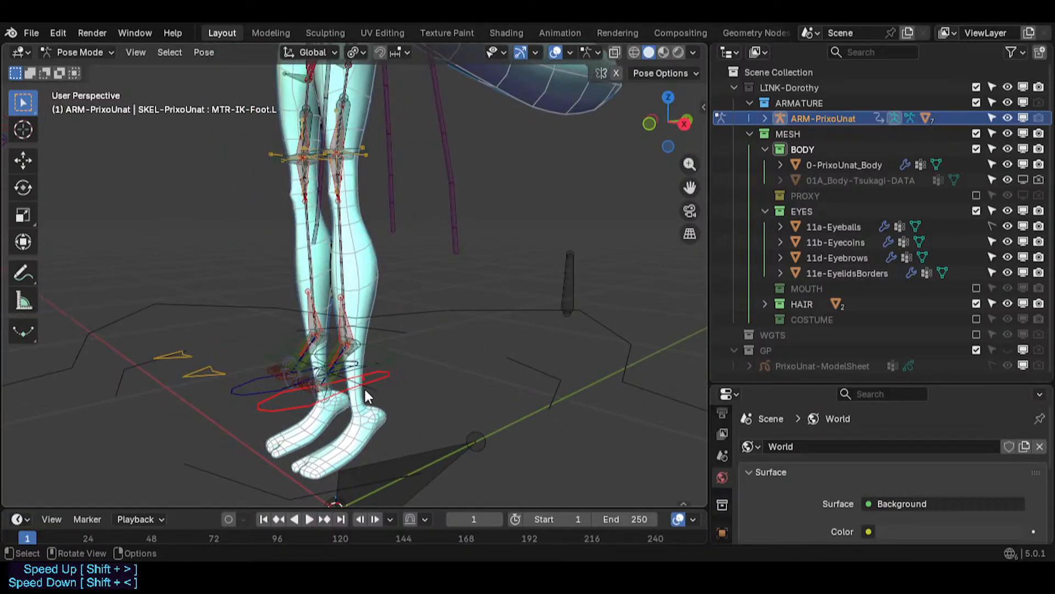
scroll(349, 401, "up", 5)
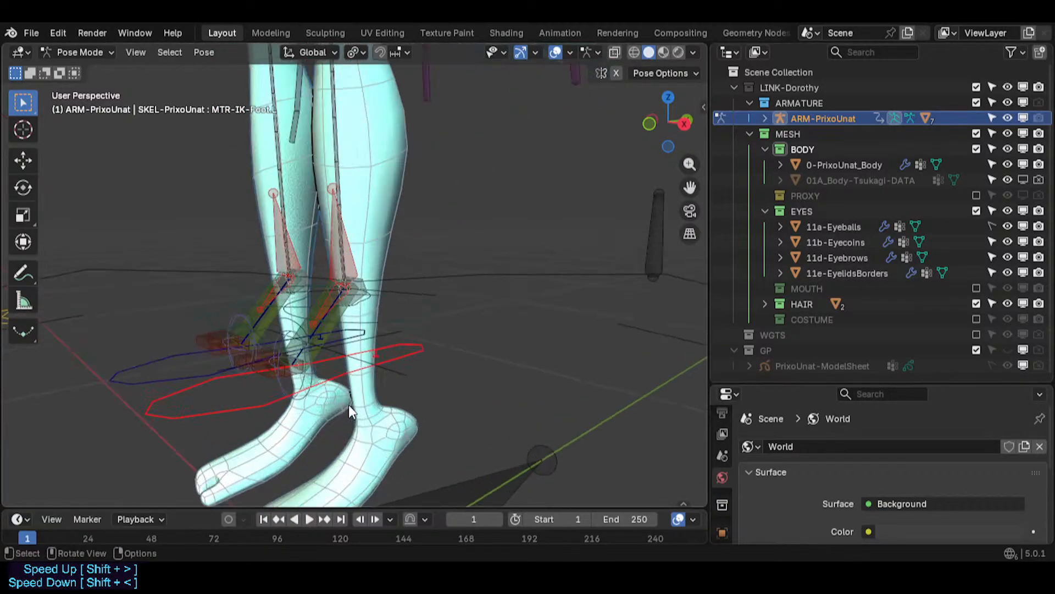
- Select the CTL-IKT-LeverageAnkle.L bone and open its bone constraints to inspect the Transformation FeetStance settings
left_click(286, 216)
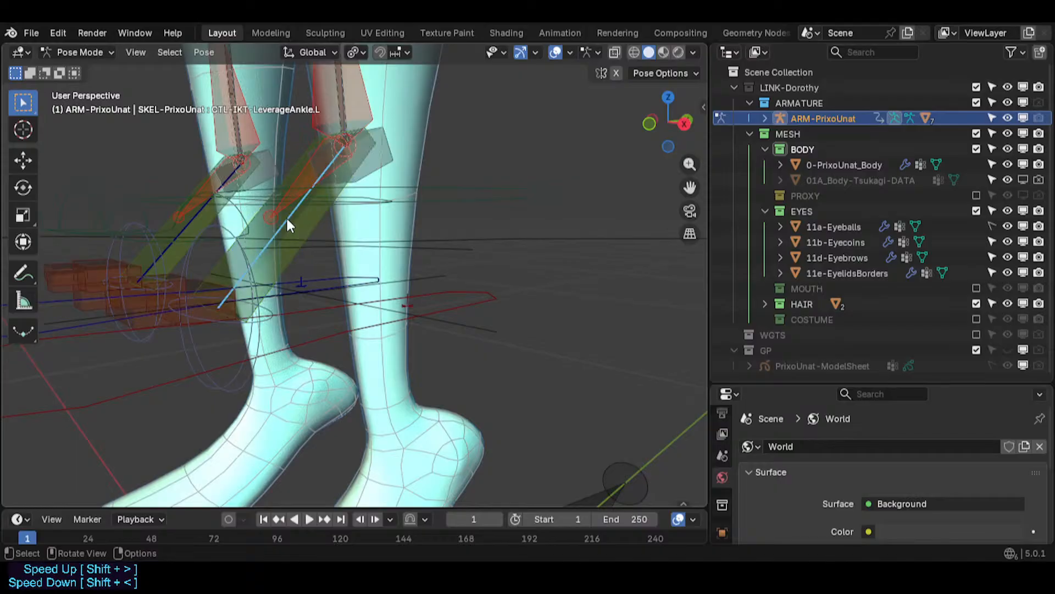
left_click_drag(719, 399, 721, 297)
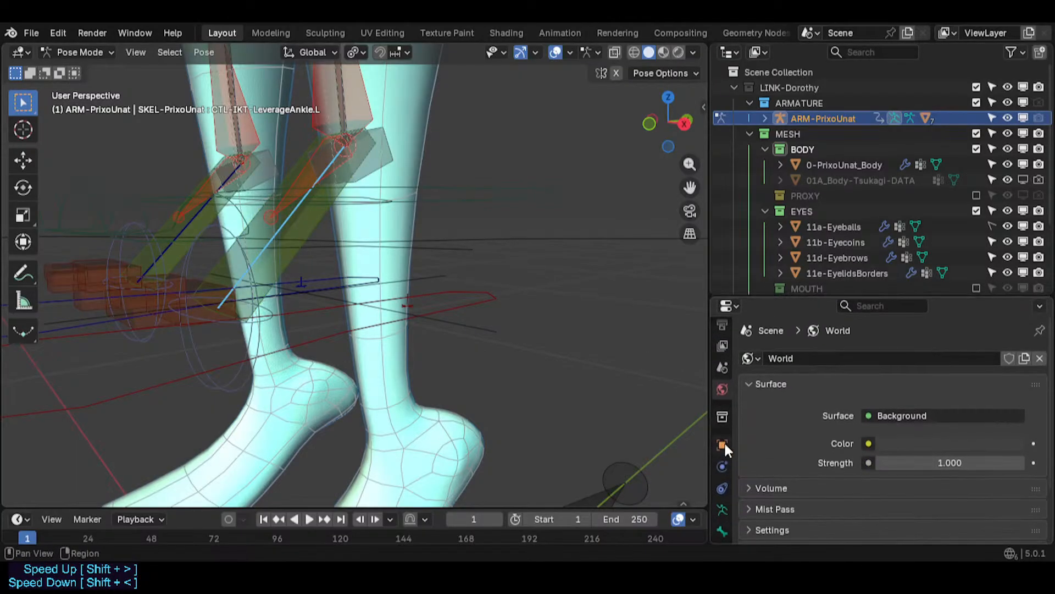
left_click(723, 505)
left_click(748, 384)
scroll(863, 443, "down", 10)
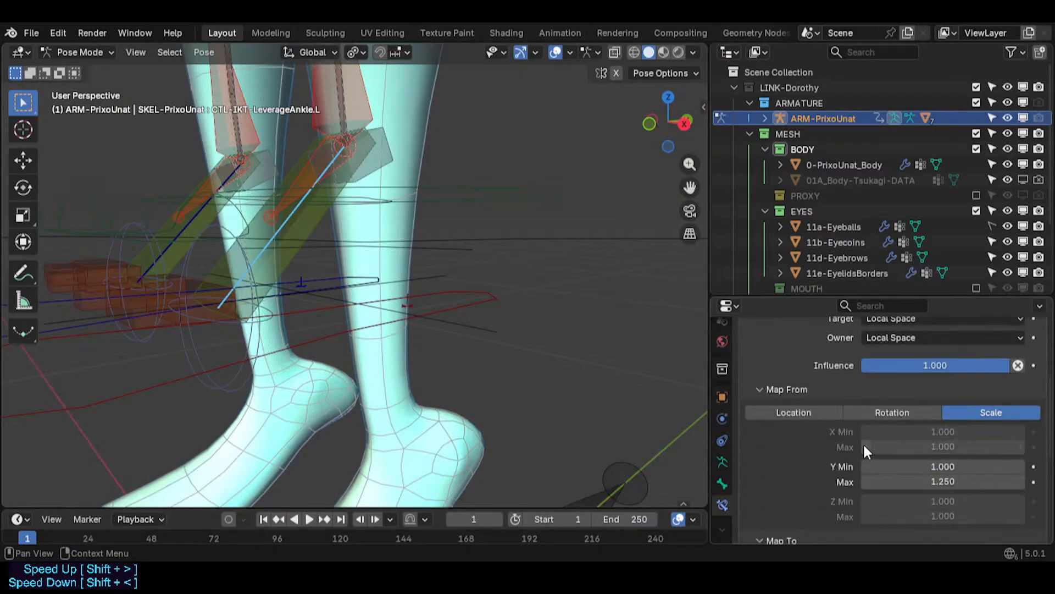
scroll(863, 443, "up", 12)
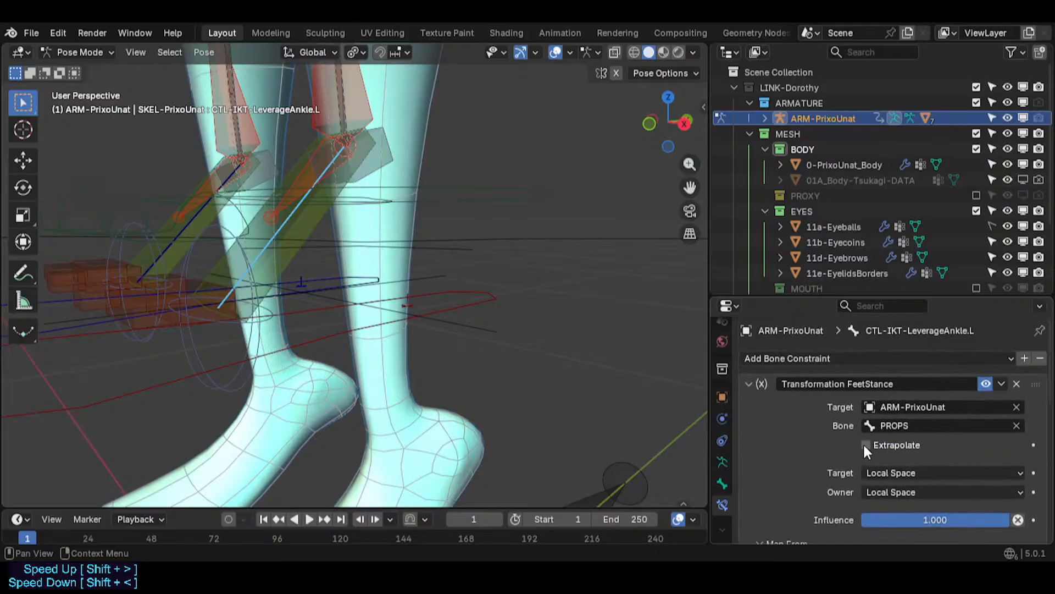
- Toggle the Transformation FeetStance constraint on and off repeatedly to compare the feet's stance
left_click(987, 384)
left_click(987, 383)
left_click(987, 384)
scroll(538, 263, "down", 10)
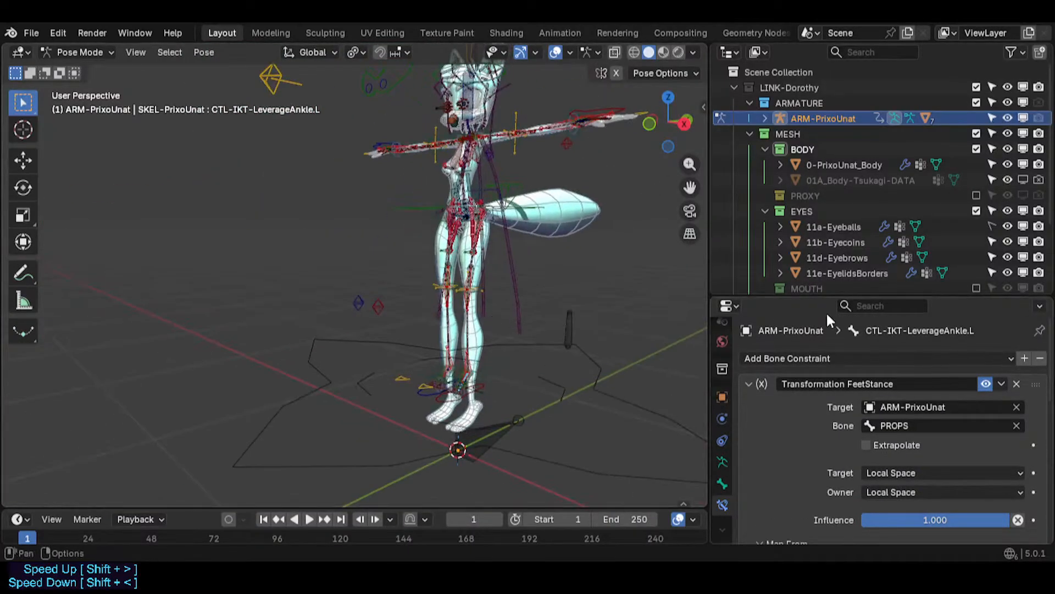
left_click(987, 384)
left_click(989, 384)
left_click(990, 383)
left_click(989, 384)
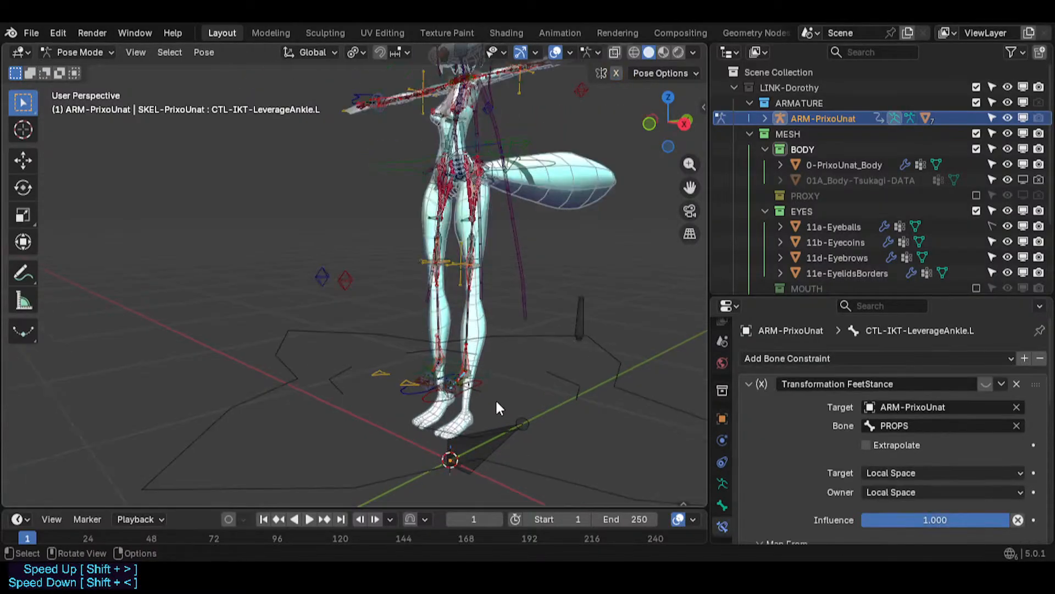
scroll(496, 398, "up", 5)
left_click(985, 384)
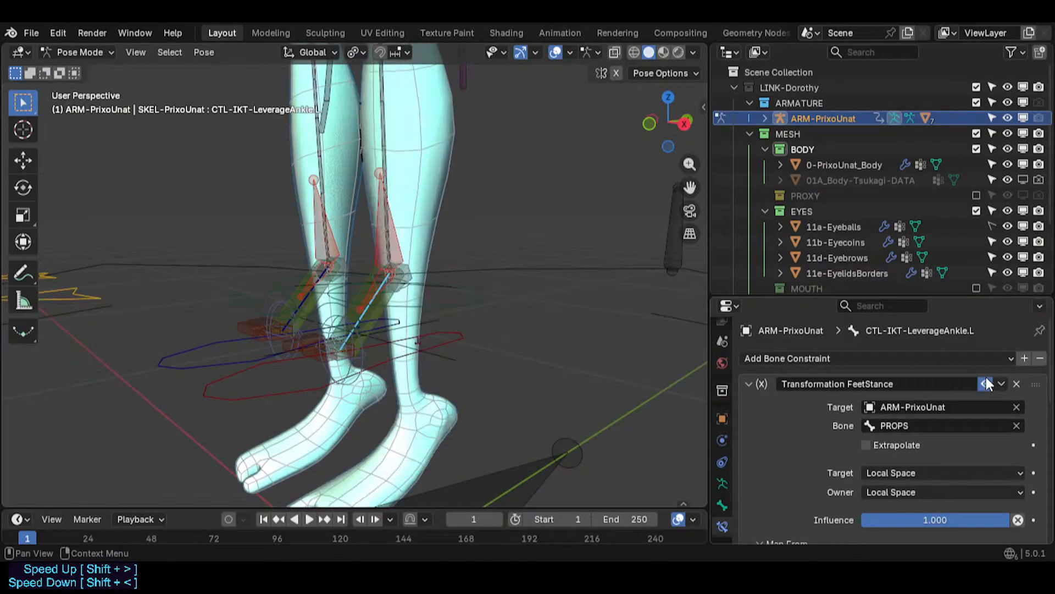
- Examine the constraint's Map From scale settings while orbiting around the legs
middle_click_drag(385, 286, 321, 271)
scroll(876, 426, "down", 10)
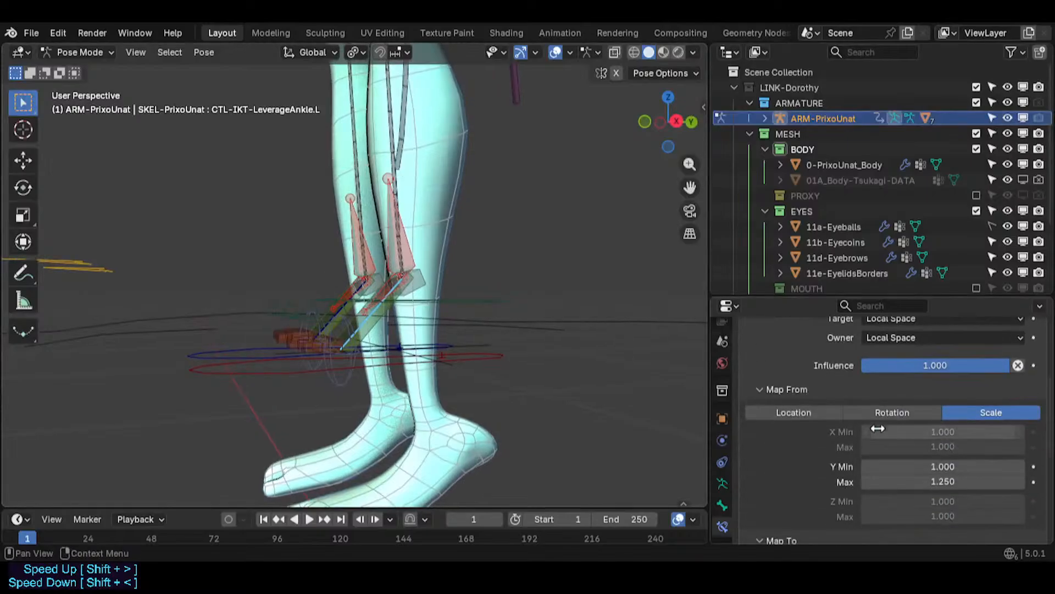
scroll(876, 432, "up", 10)
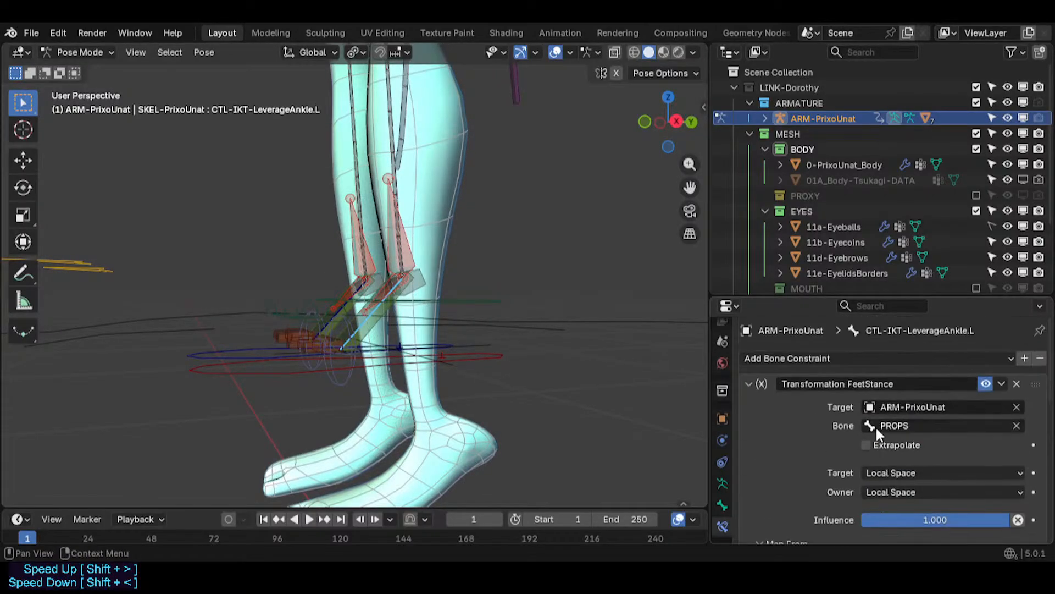
scroll(500, 316, "down", 4)
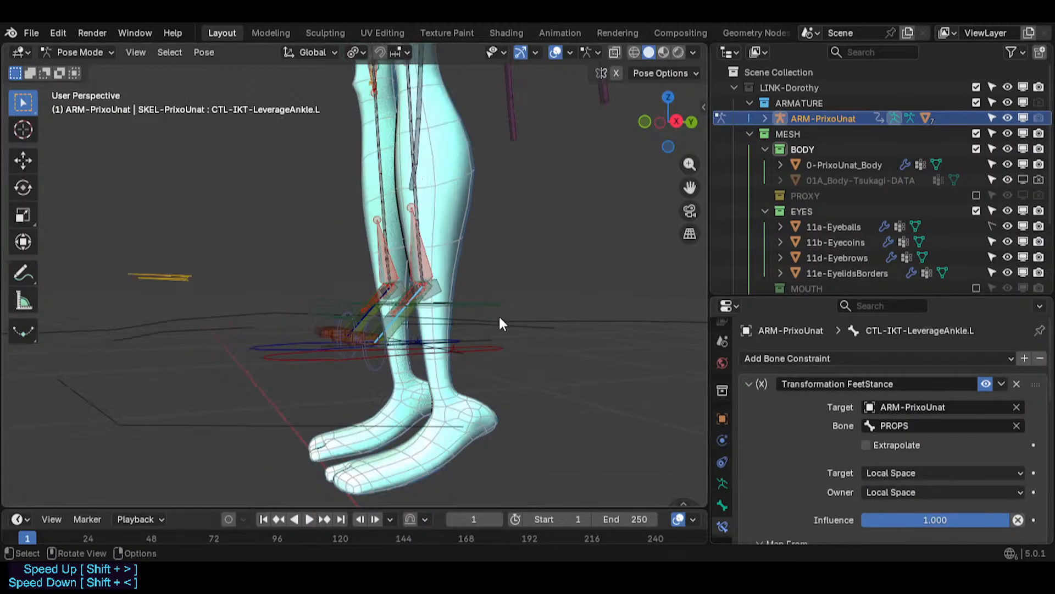
middle_click_drag(457, 242, 429, 475, "shift")
middle_click_drag(431, 274, 512, 307)
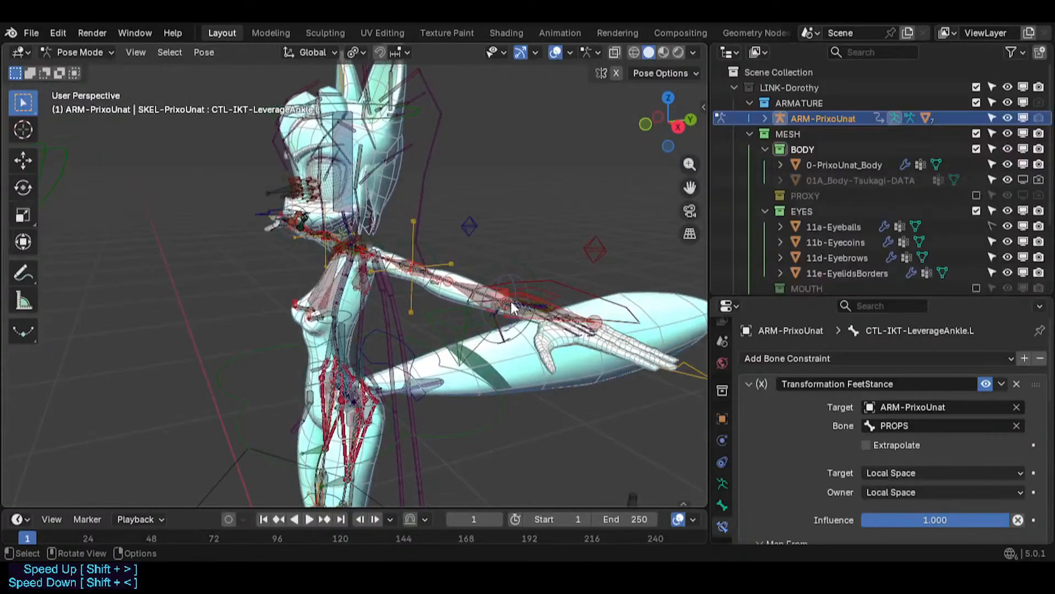
- Select the left hand IK bone and scroll through its Transformation FeetStance constraint settings
left_click(549, 282)
left_click(753, 384)
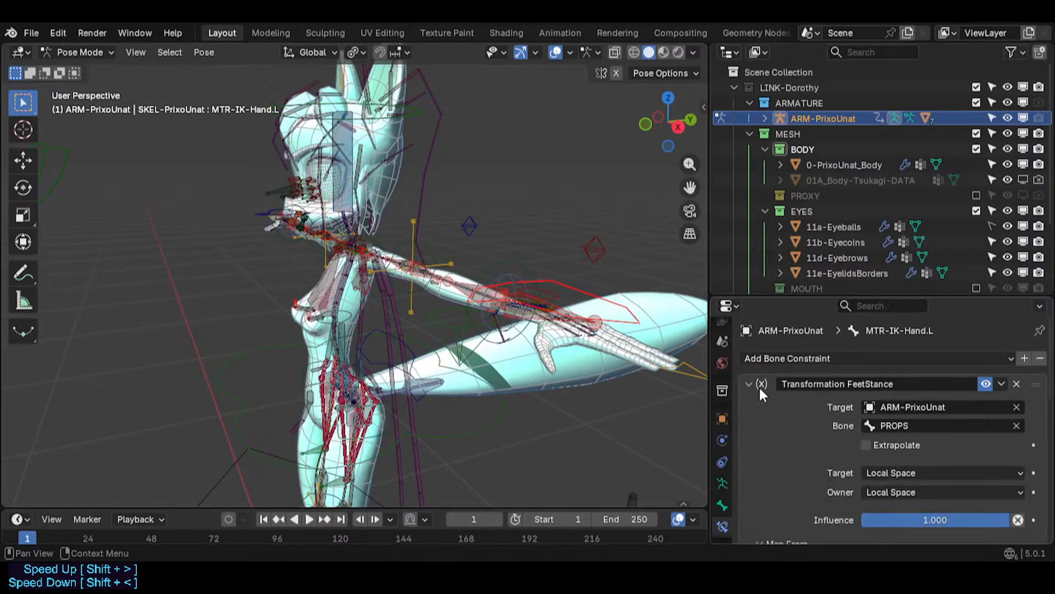
scroll(819, 418, "down", 8)
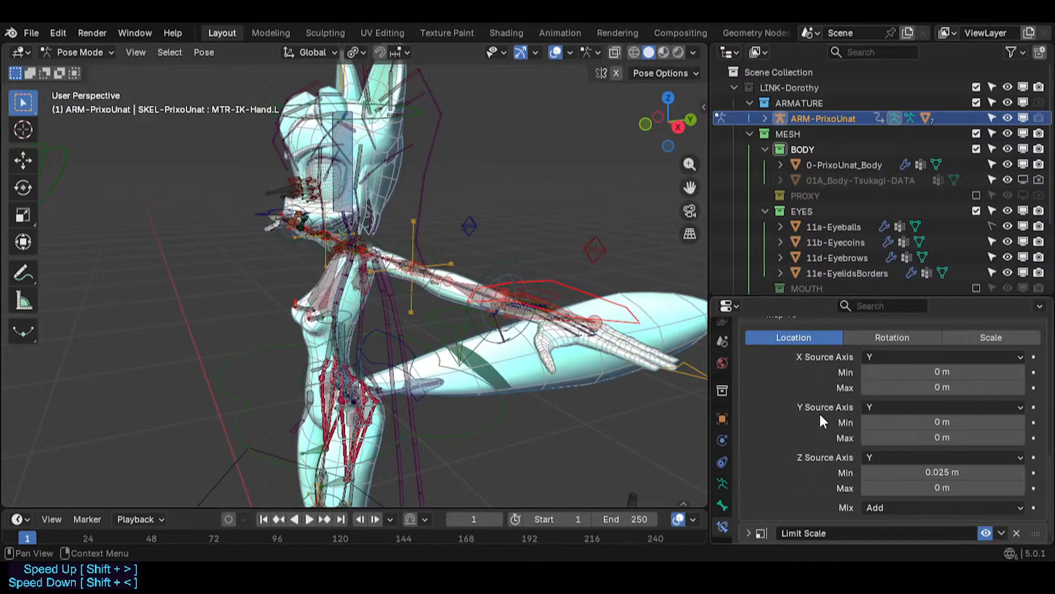
scroll(819, 412, "up", 10)
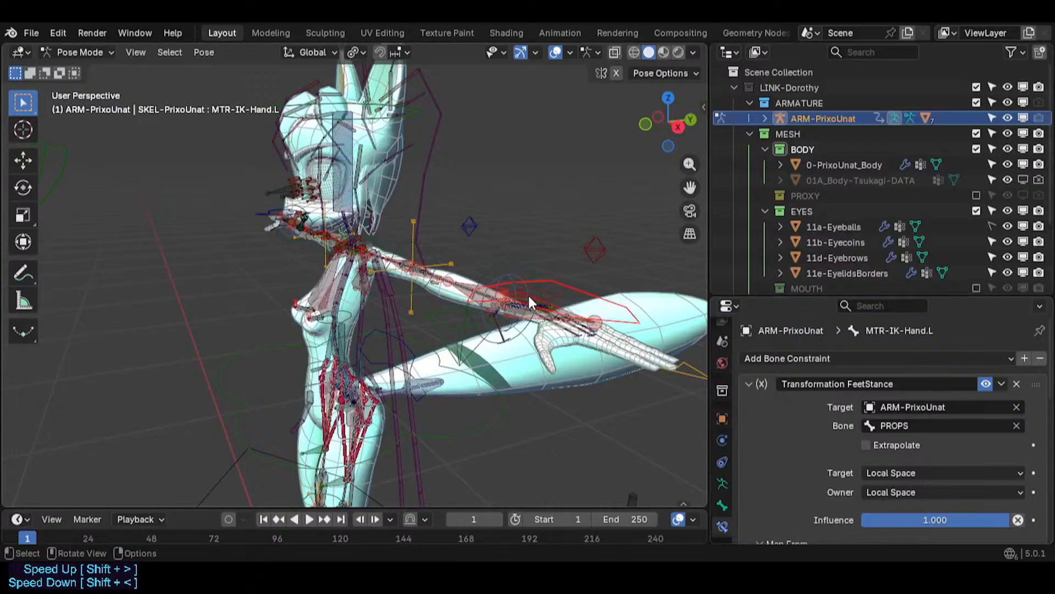
middle_click_drag(527, 293, 331, 239)
- Select the mirrored right hand IK bone, with Extend enabled in the Select Mirror options
key("ctrl+shift+m")
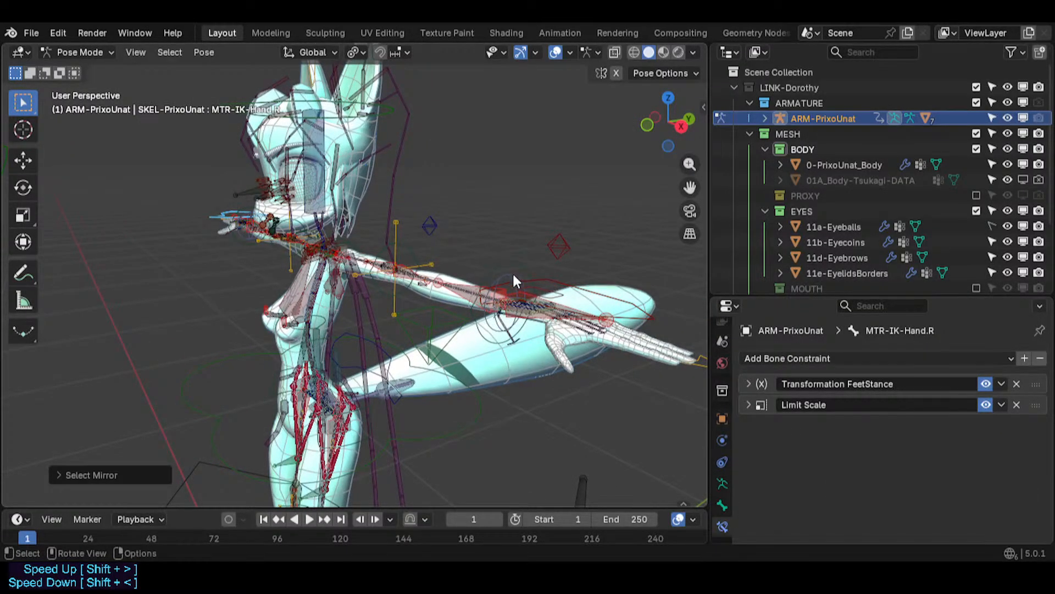
left_click(544, 282)
key("ctrl+shift+m")
left_click(69, 466)
middle_click_drag(285, 468, 500, 231)
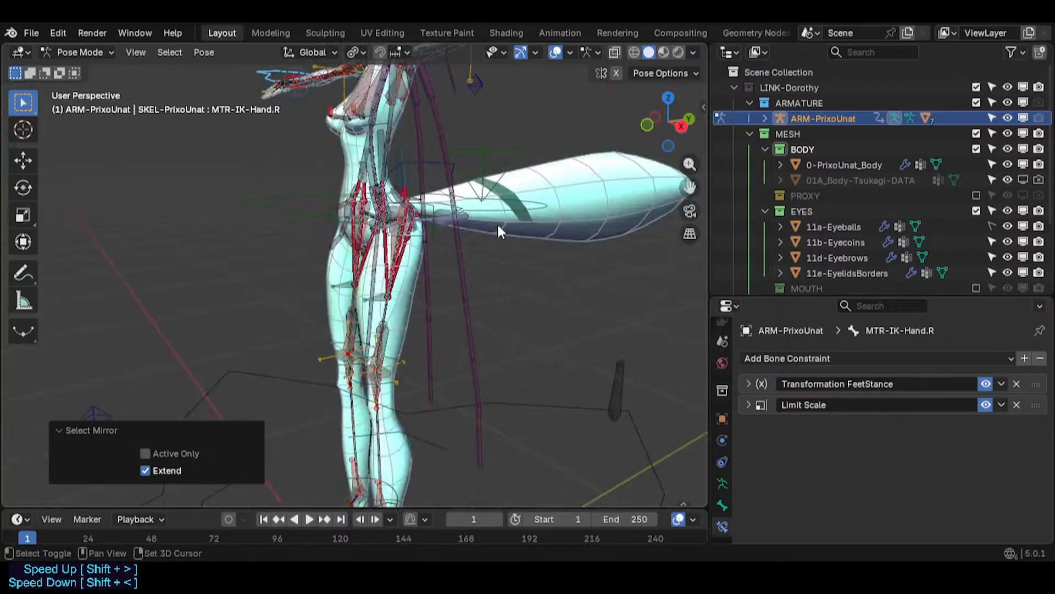
- Zoom in on the feet and select the left IK foot bone from the overlapping bones menu
left_click(496, 210, "shift")
middle_click_drag(482, 375, 490, 282, "shift")
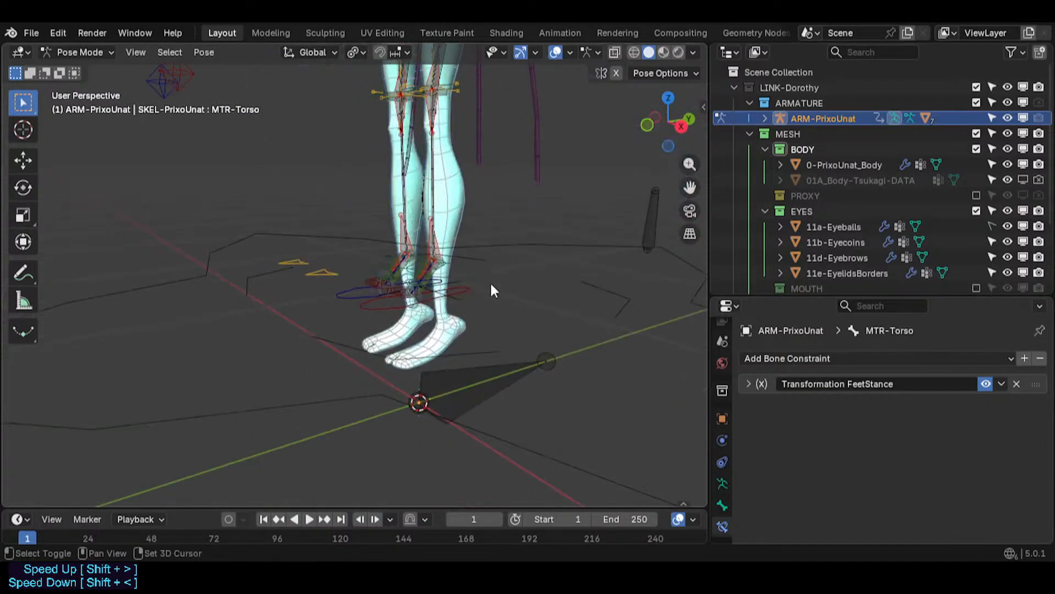
scroll(484, 297, "up", 1)
scroll(471, 321, "up", 2)
scroll(363, 261, "up", 2)
middle_click_drag(264, 278, 258, 324)
middle_click_drag(272, 358, 305, 382, "shift")
scroll(280, 379, "up", 2)
left_click(306, 382, "shift")
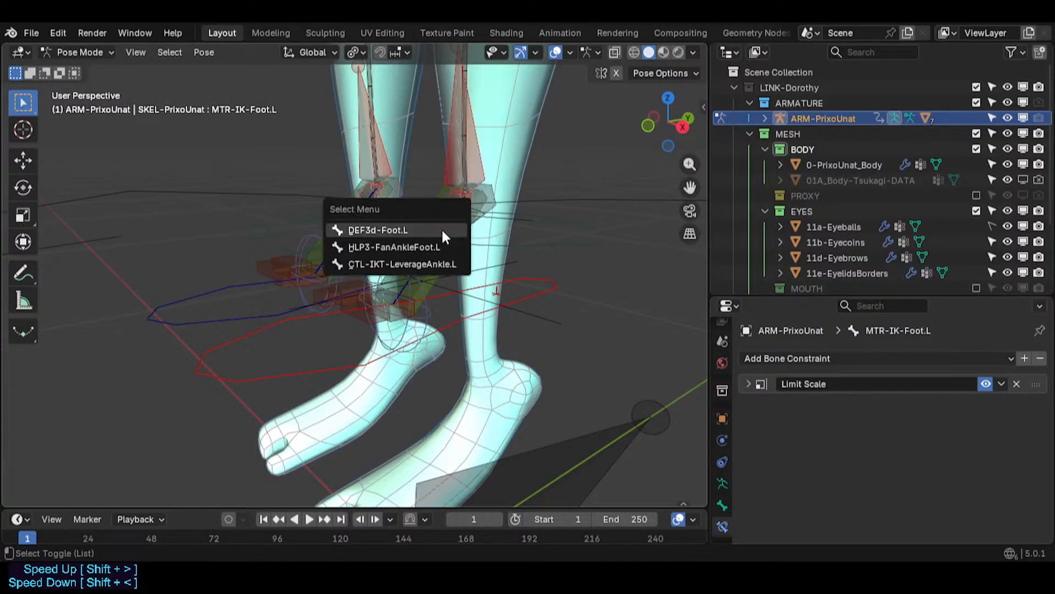
left_click(441, 230, "alt+shift")
scroll(475, 303, "down", 6)
middle_click_drag(495, 229, 434, 467, "shift")
scroll(437, 228, "down", 3)
middle_click_drag(437, 228, 427, 302, "shift")
scroll(434, 213, "up", 2)
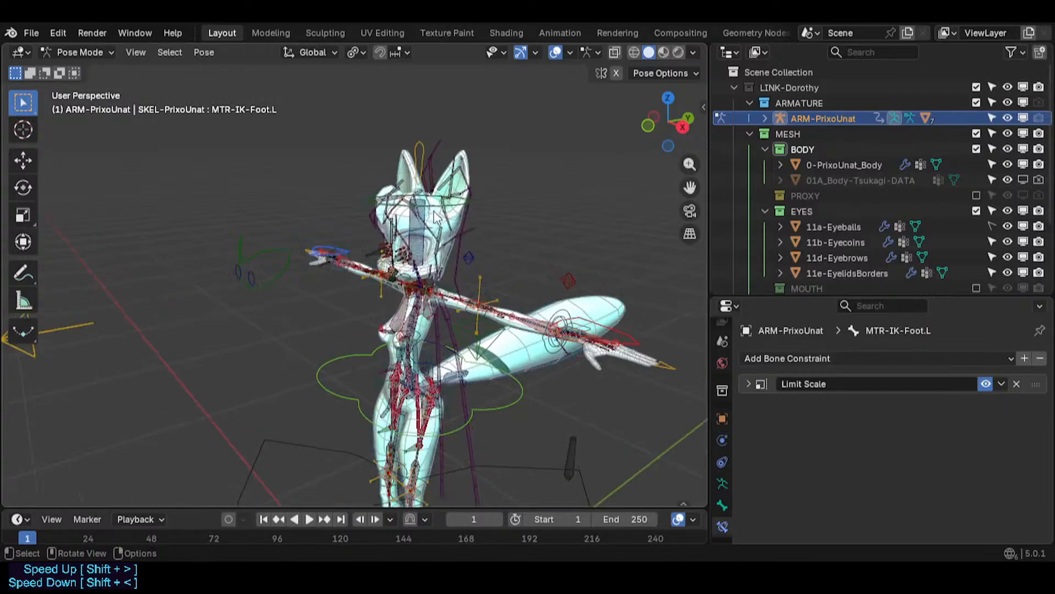
key("Tab")
key("Tab")
- Select the MTR-IK-Head bone and disable its Transformation FeetStance constraint
scroll(439, 233, "up", 1)
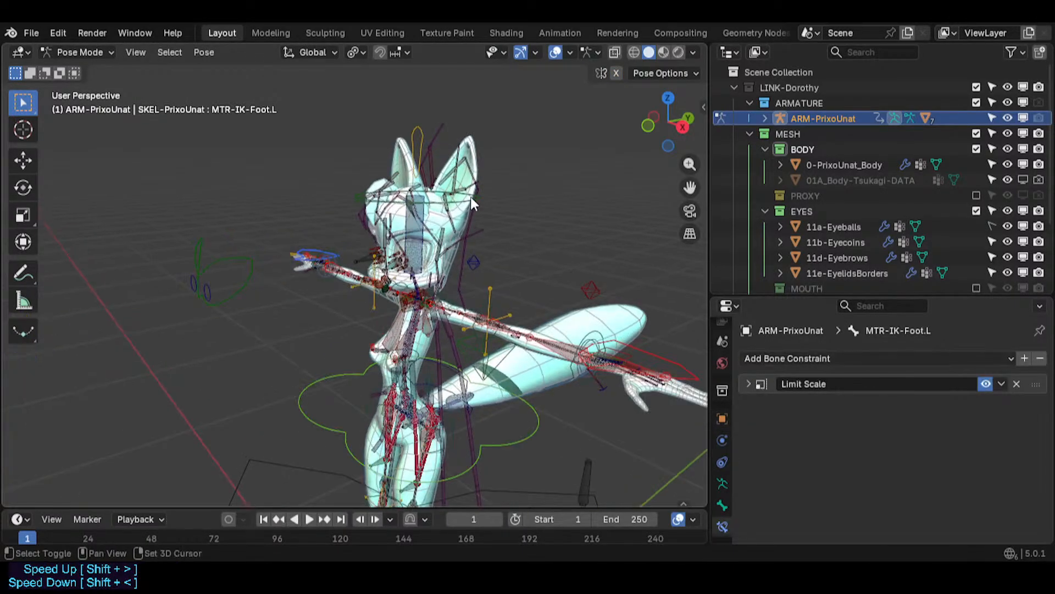
left_click(464, 203)
scroll(401, 209, "up", 2)
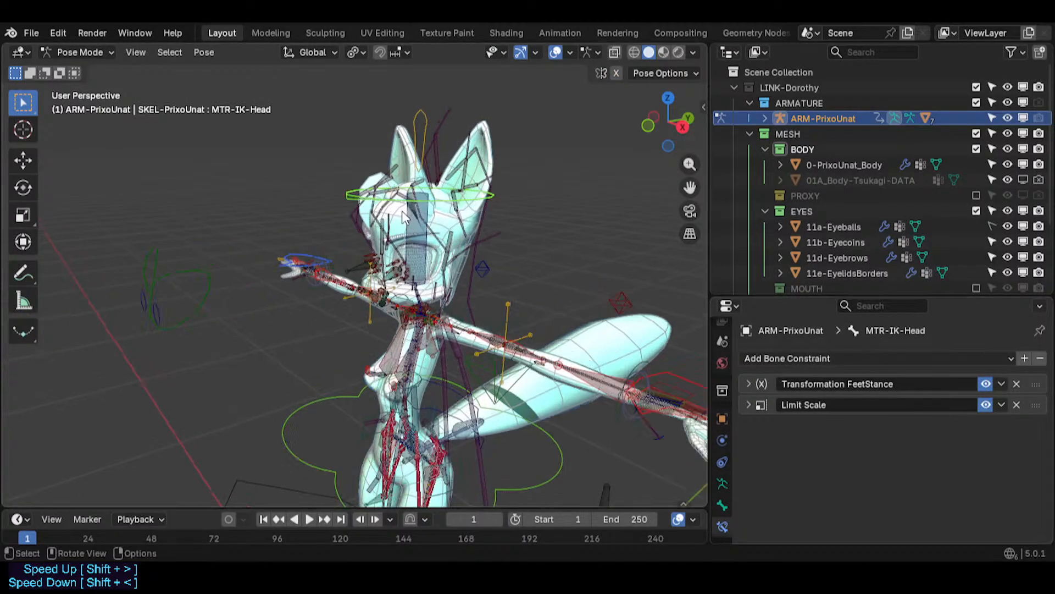
left_click(417, 225)
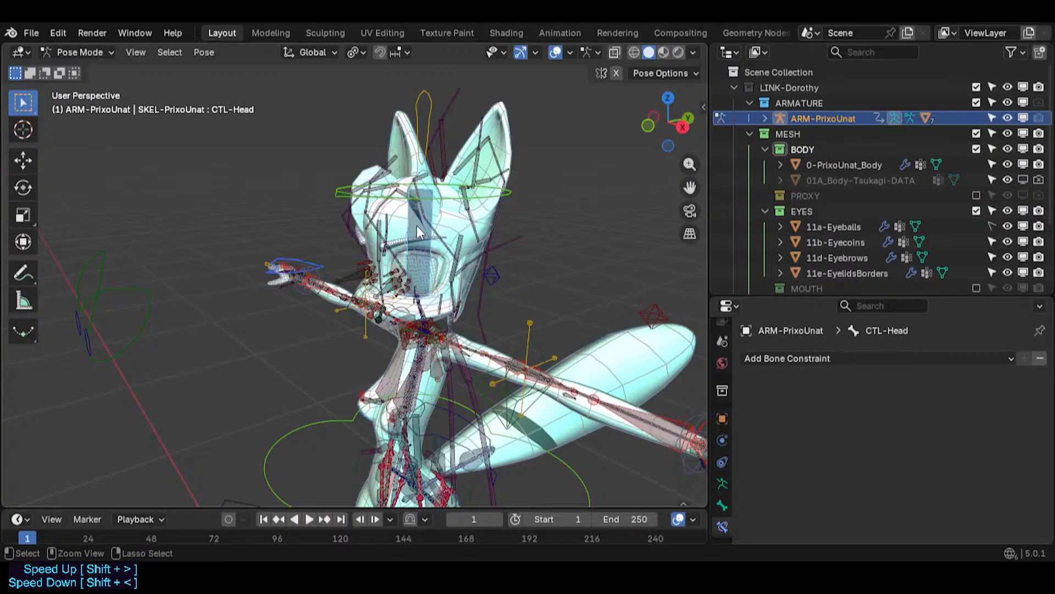
key("ctrl+z")
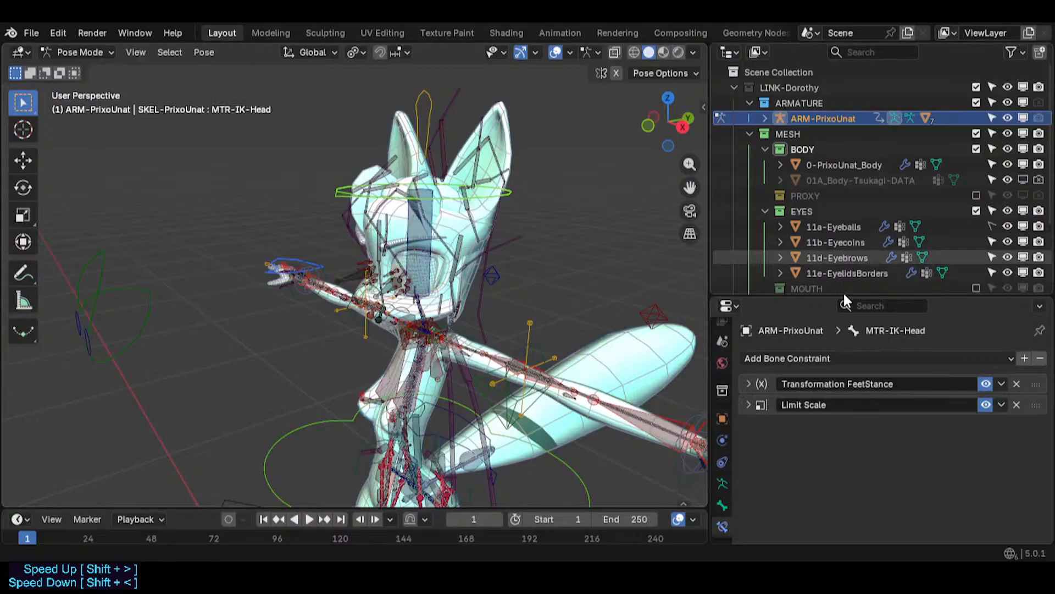
left_click(983, 385)
scroll(598, 439, "down", 4)
middle_click_drag(598, 438, 441, 259, "shift")
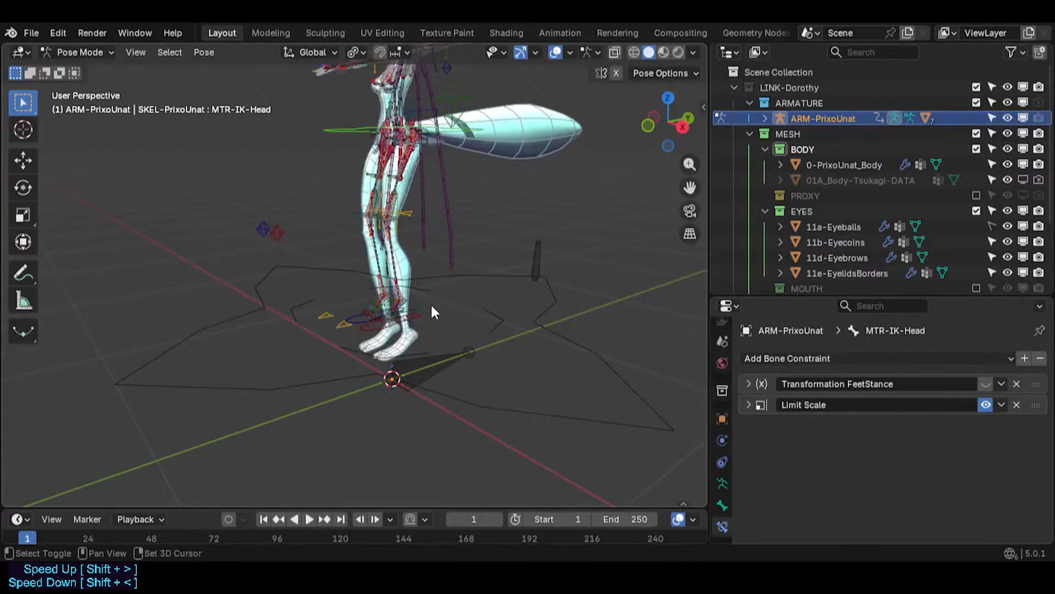
middle_click_drag(431, 302, 415, 364, "shift")
key("Tab")
key("Tab")
key("Tab")
key("Tab")
key("Tab")
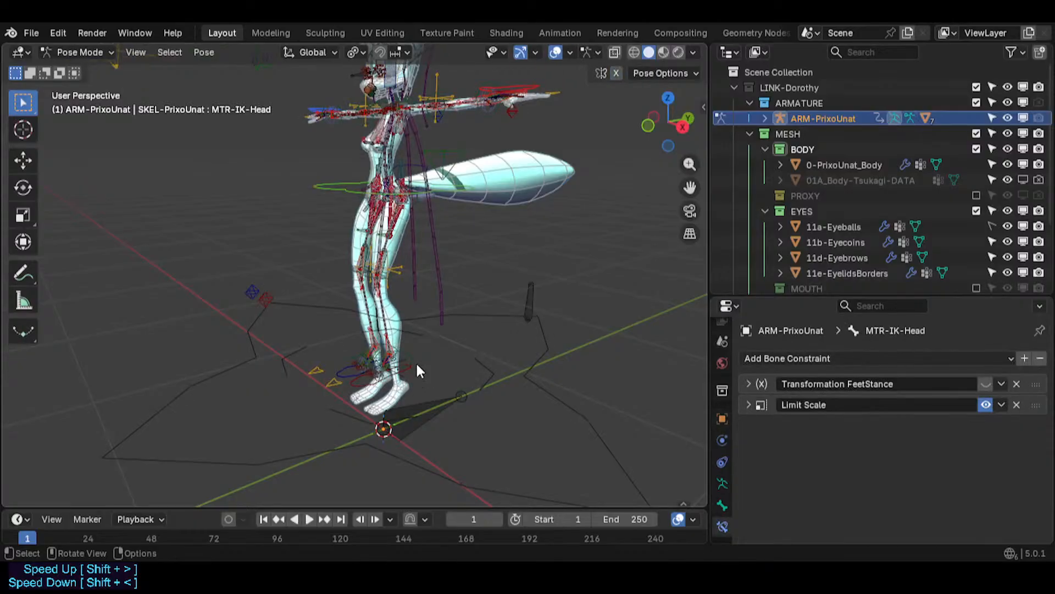
key("Tab")
key("Tab")
key("Tab")
scroll(394, 304, "up", 3)
key("Tab")
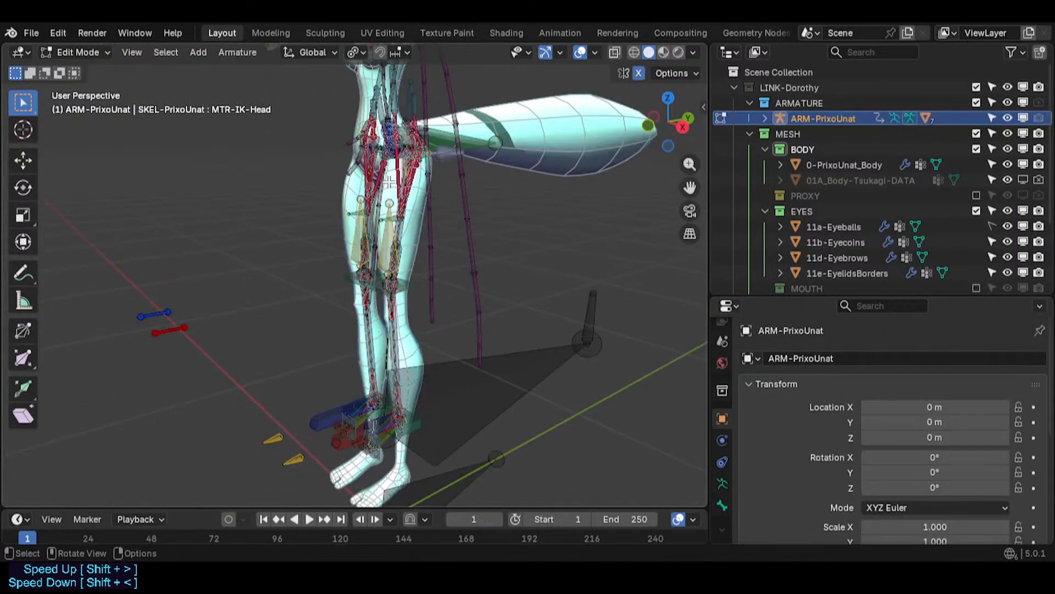
key("Tab")
- Select the HLP3-FanAnkleFoot.L bone at the left ankle to inspect its Copy Rotation constraint
middle_click_drag(363, 395, 373, 223, "shift")
scroll(354, 316, "up", 5)
scroll(393, 275, "down", 2)
left_click(375, 225)
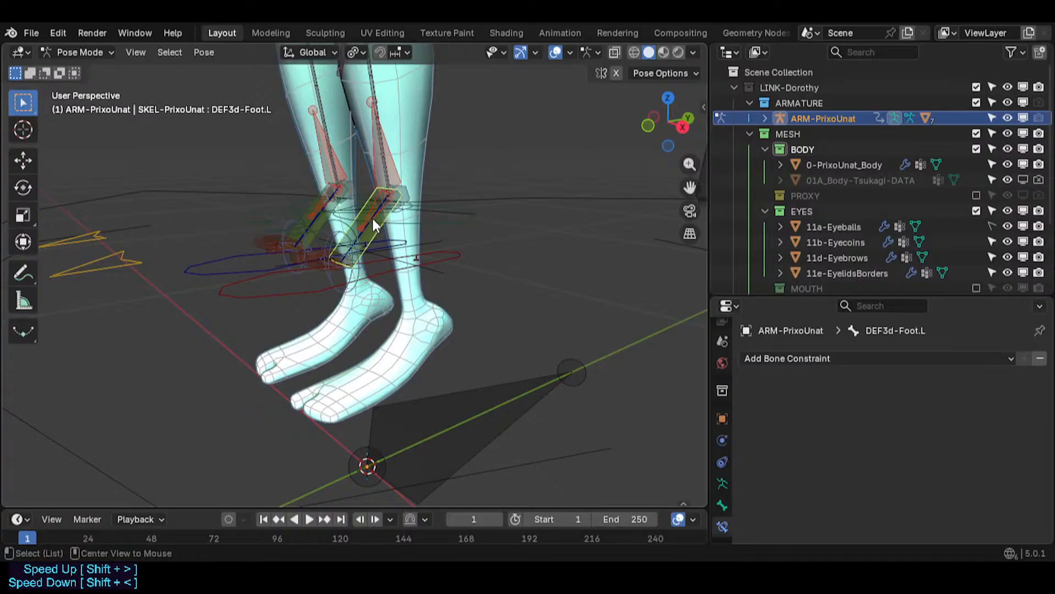
left_click(371, 218, "alt")
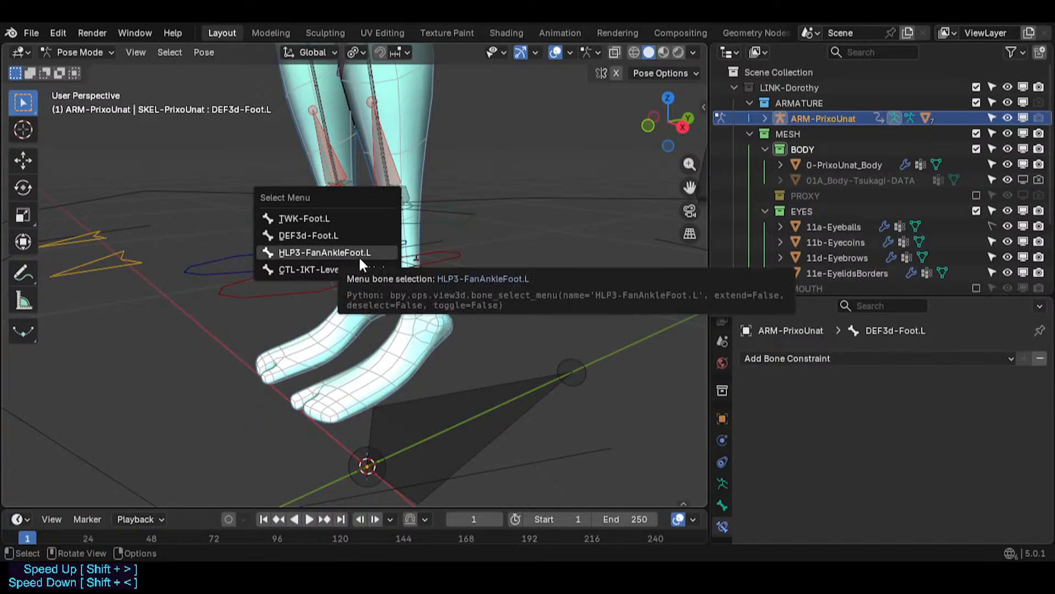
left_click(360, 258)
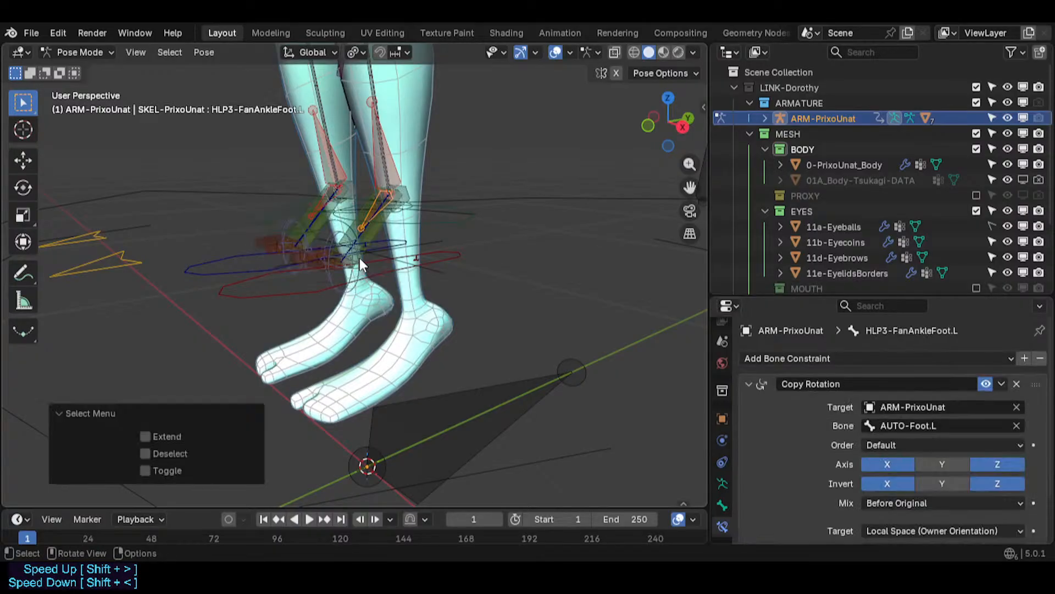
- Select the mirrored CTL-IKT-LeverageAnkle.R bone and disable its Transformation FeetStance constraint
left_click(368, 225, "alt")
left_click(341, 233)
key("ctrl+shift+m")
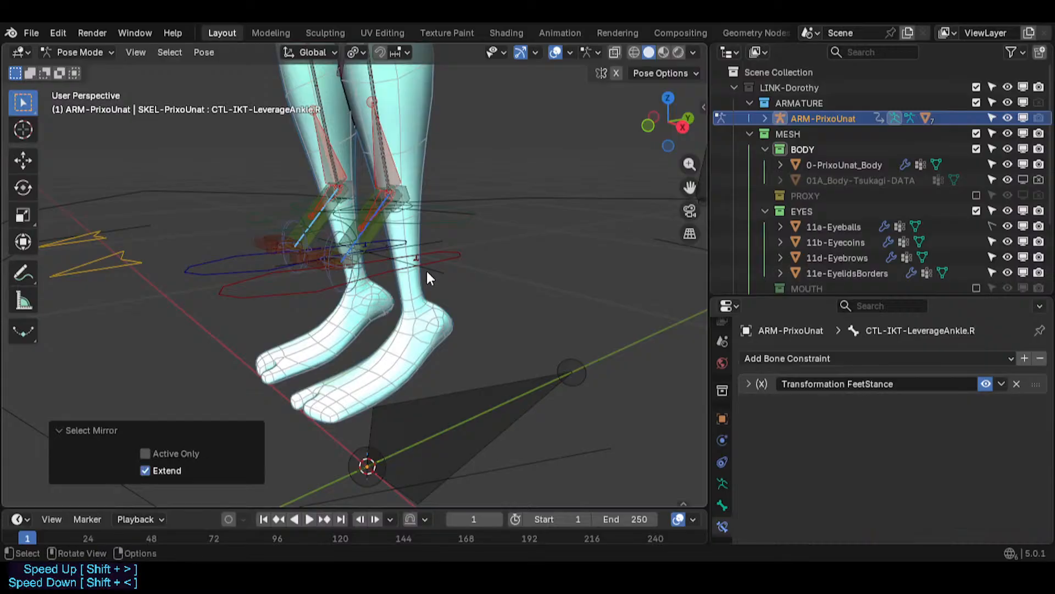
left_click(985, 383)
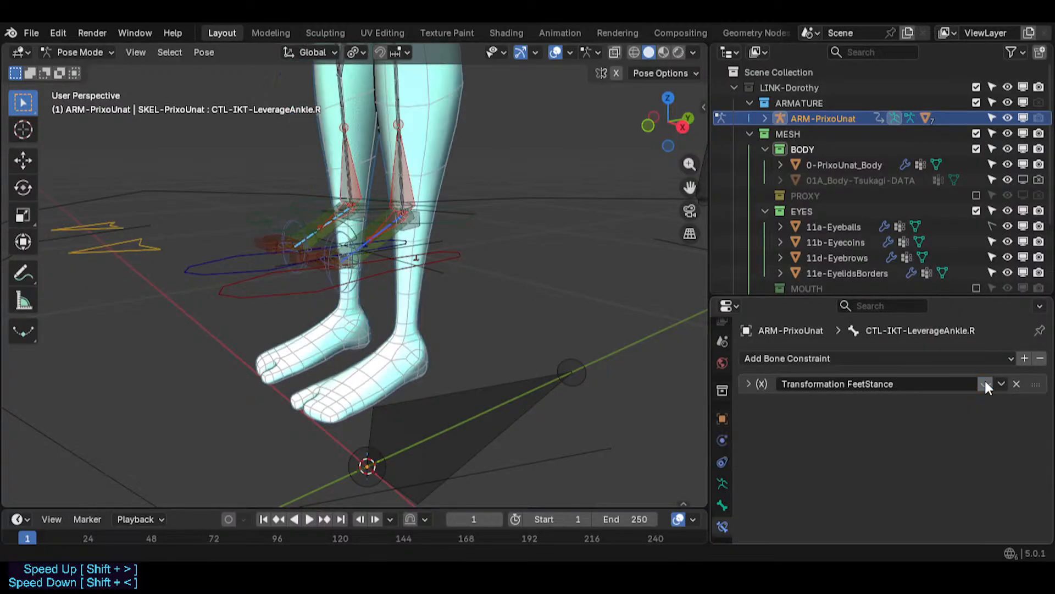
- Select the left IK foot bone
left_click(453, 257)
middle_click_drag(453, 257, 426, 327, "shift")
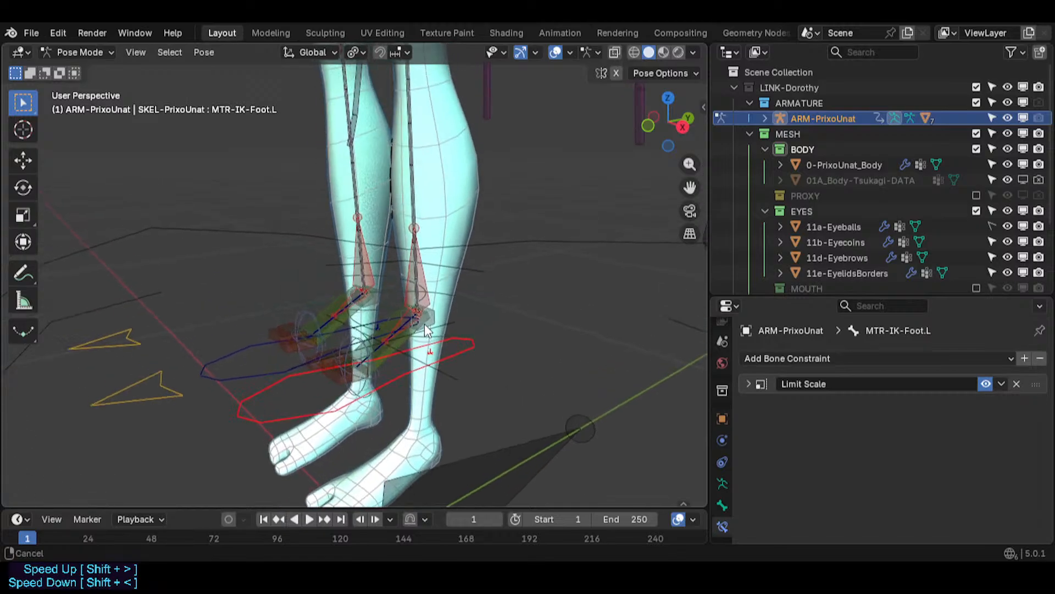
scroll(426, 326, "down", 8)
middle_click_drag(423, 250, 419, 310, "shift")
- Open the sidebar and browse the Bone Collections list, then close it
key("n")
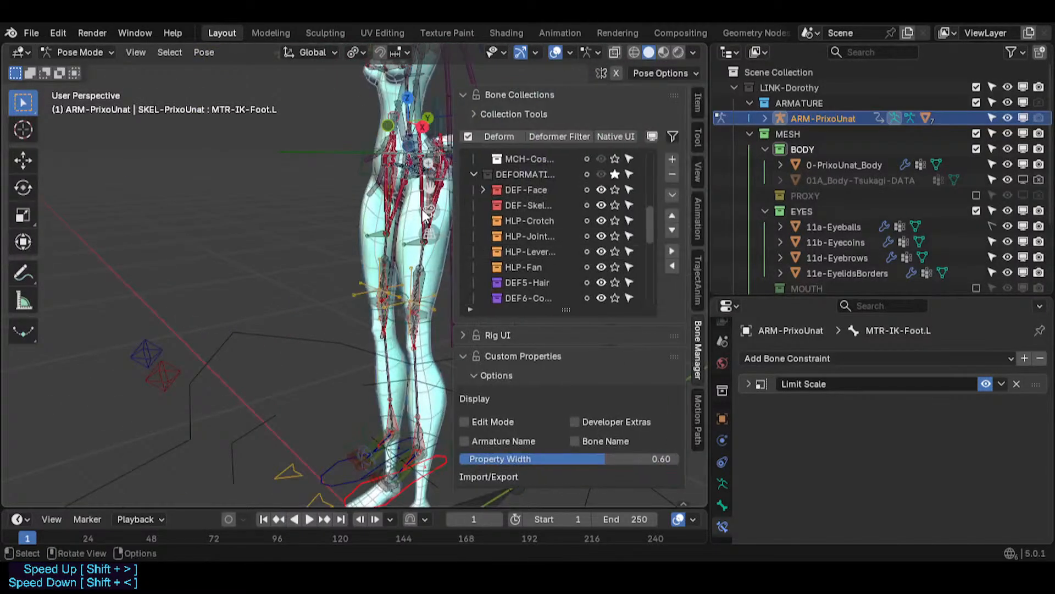
middle_click_drag(434, 218, 333, 249)
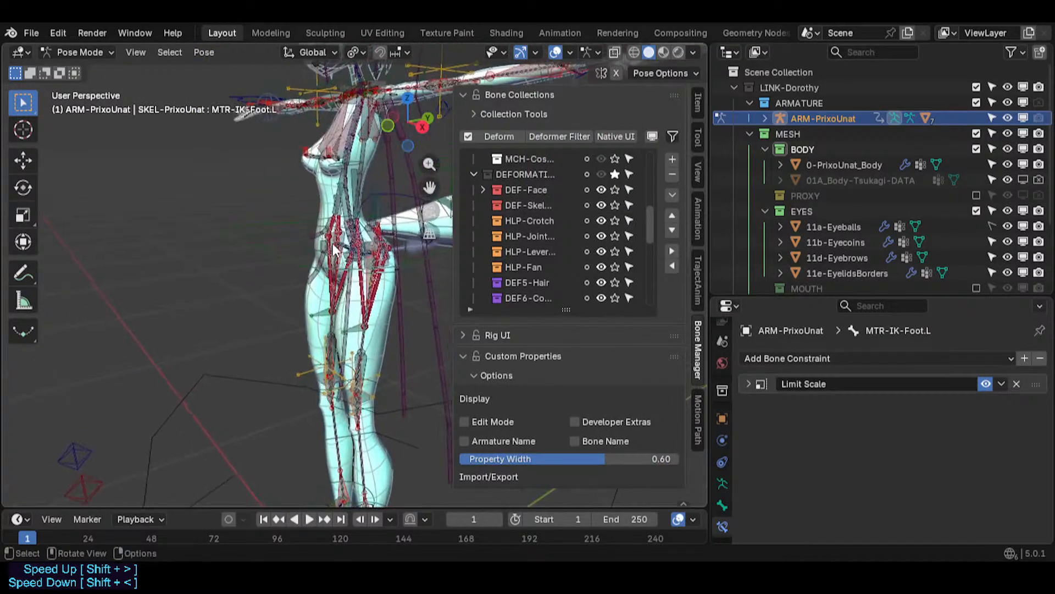
middle_click_drag(348, 191, 357, 220)
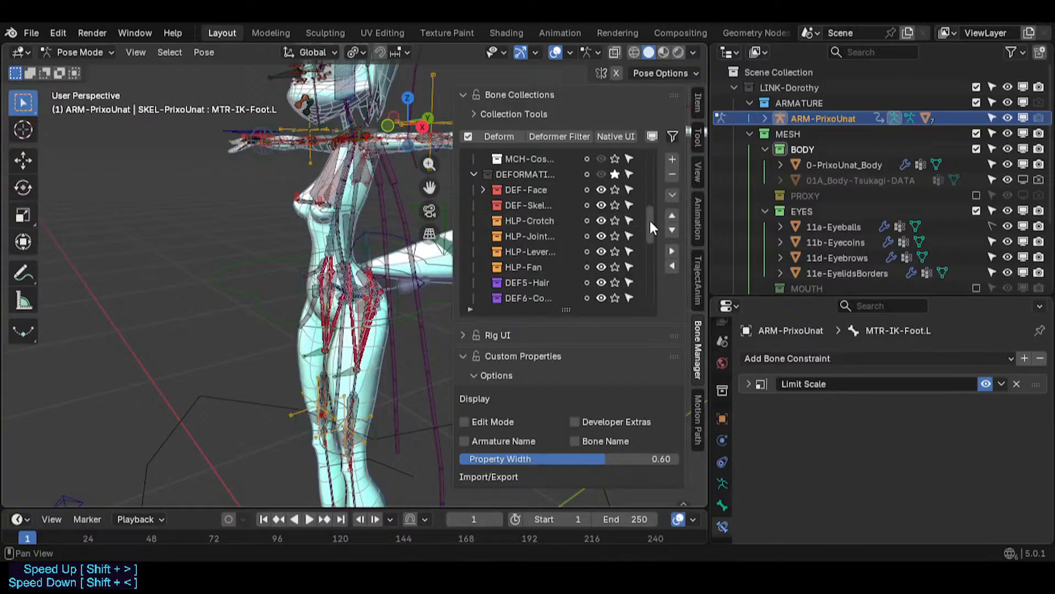
left_click_drag(649, 219, 659, 245)
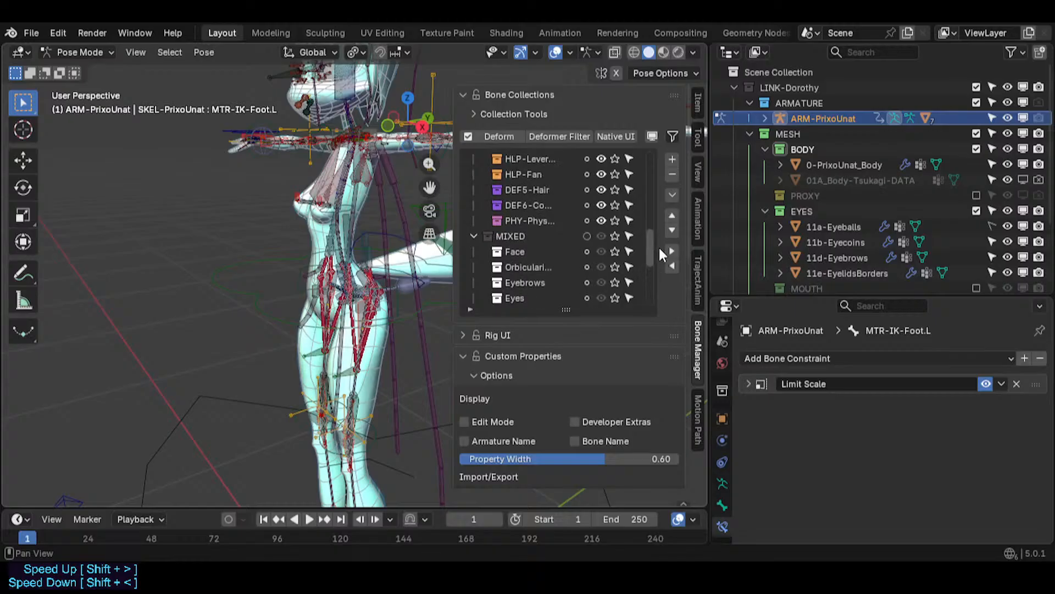
middle_click_drag(368, 151, 327, 217)
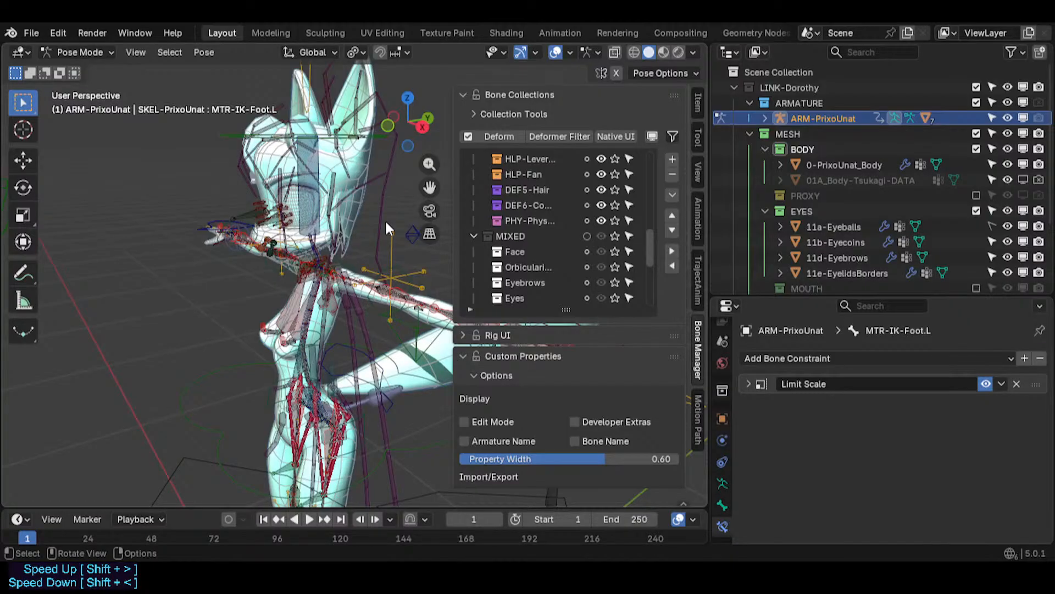
key("n")
scroll(342, 261, "up", 3)
scroll(342, 261, "down", 3)
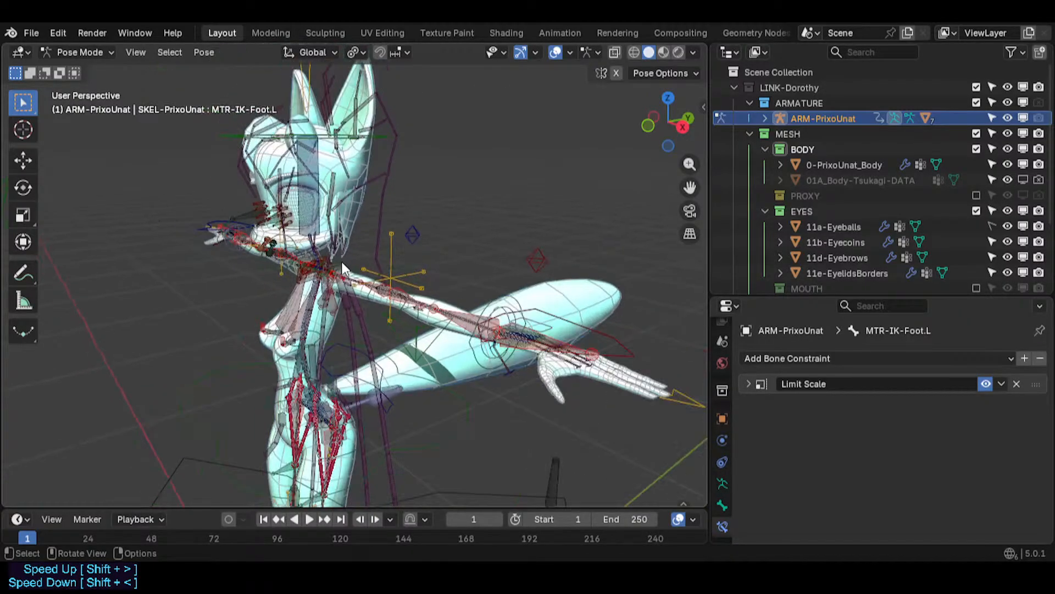
middle_click_drag(342, 262, 346, 330)
scroll(302, 243, "up", 2)
scroll(346, 329, "up", 3)
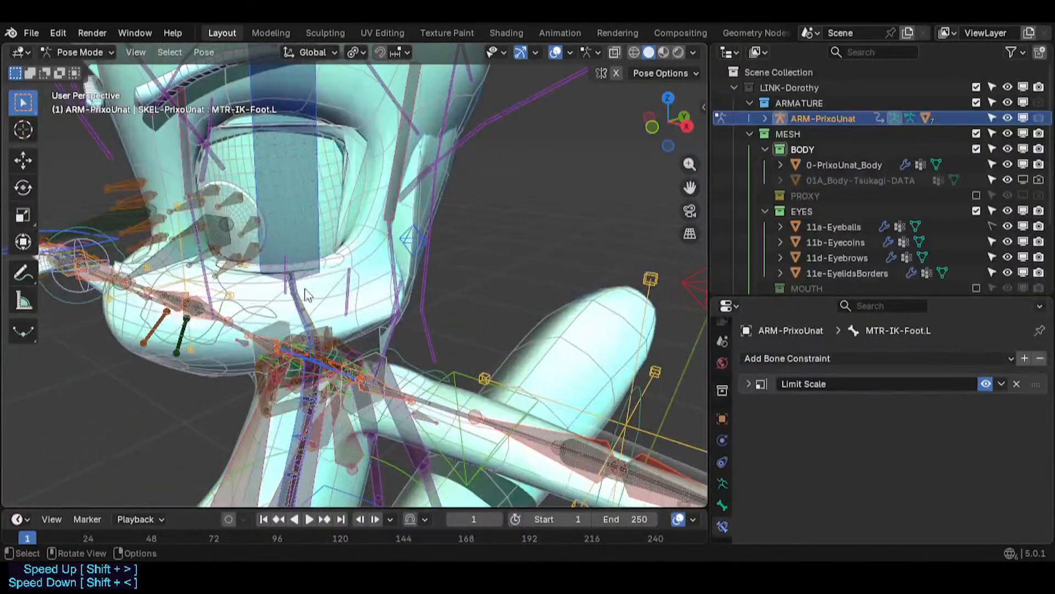
- Leave Pose Mode, hide the armature in the viewport, and select the PrixoUnat body mesh
middle_click_drag(308, 295, 361, 330)
scroll(293, 270, "down", 3)
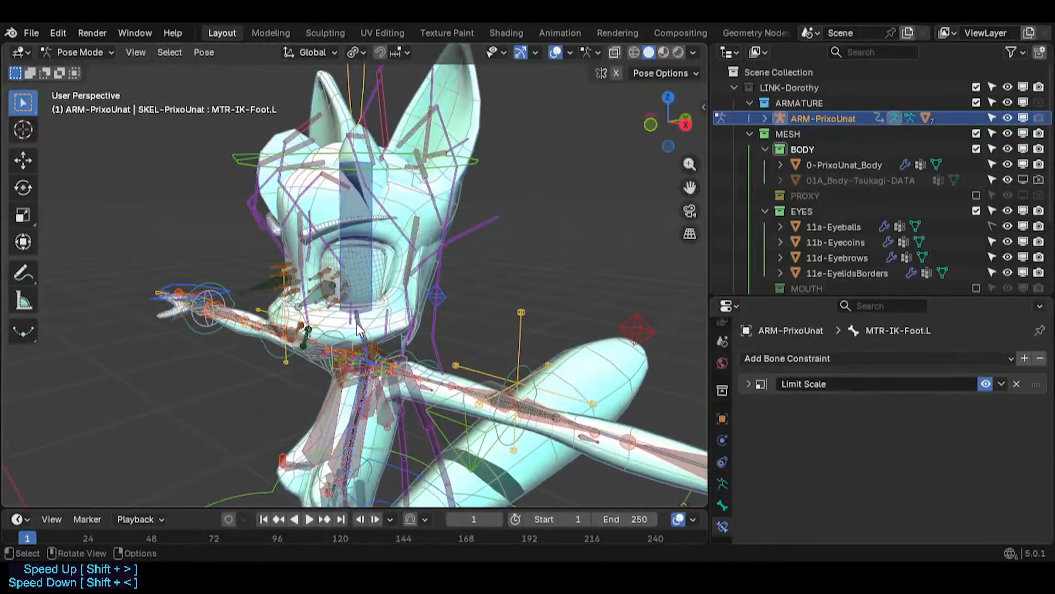
scroll(357, 330, "up", 3)
middle_click_drag(354, 269, 302, 230, "shift")
scroll(338, 349, "down", 1)
scroll(330, 342, "down", 3)
scroll(331, 341, "down", 3)
key("ctrl+Tab")
scroll(335, 324, "down", 4)
key("Tab")
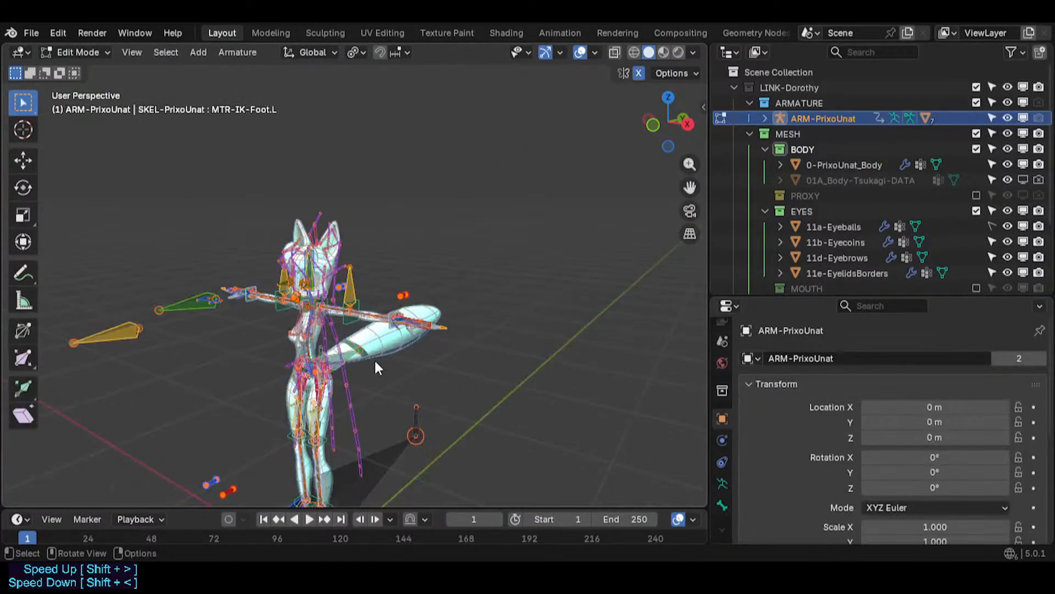
key("Tab")
middle_click_drag(379, 414, 384, 324, "shift")
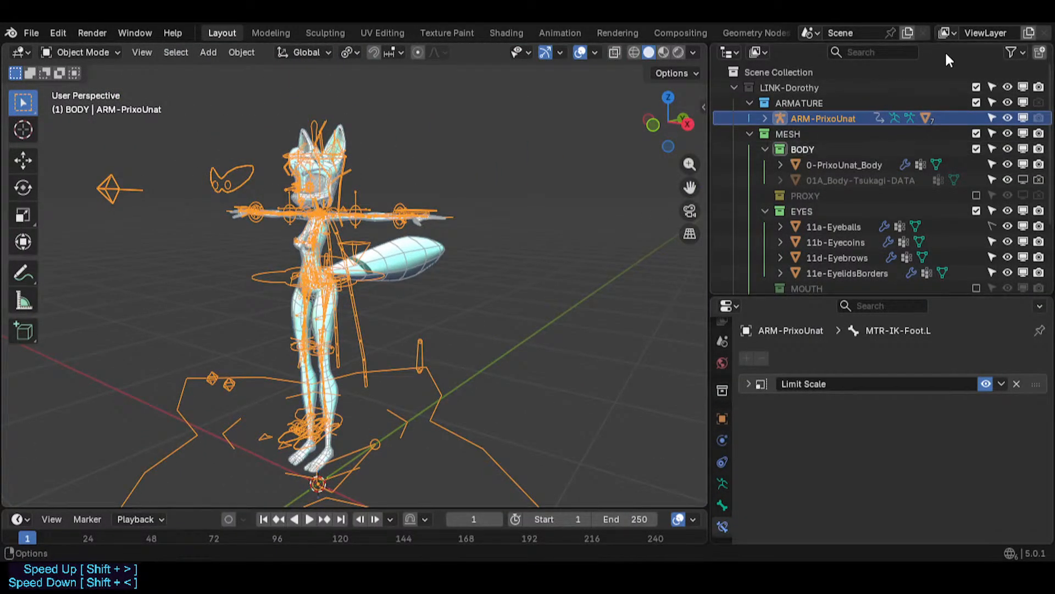
left_click(1023, 118)
left_click(334, 211)
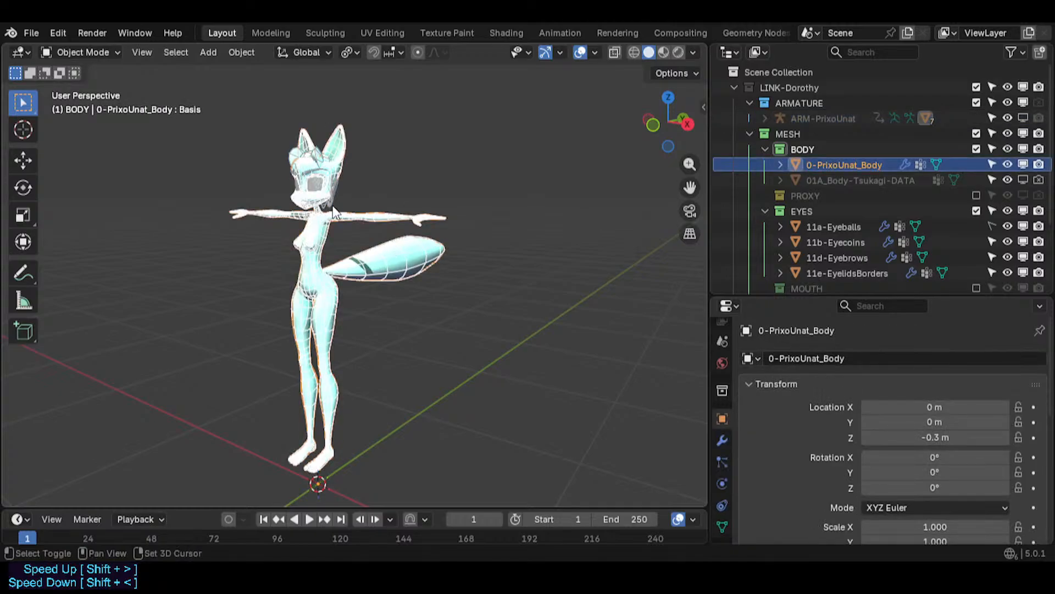
- Reselect the body mesh and enter Edit Mode on it
scroll(333, 211, "up", 6)
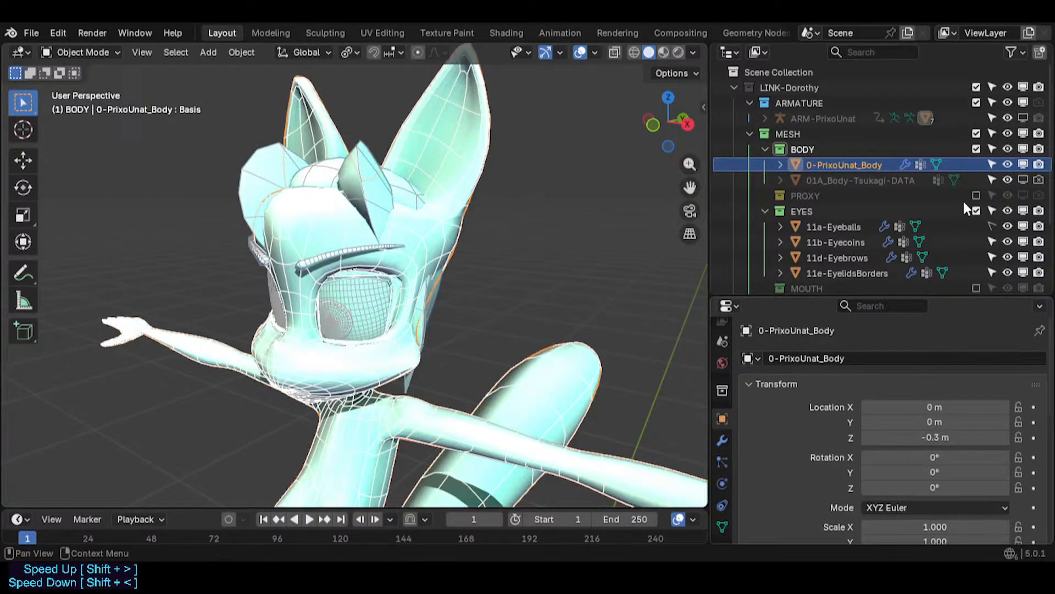
scroll(355, 341, "down", 1)
left_click(485, 367)
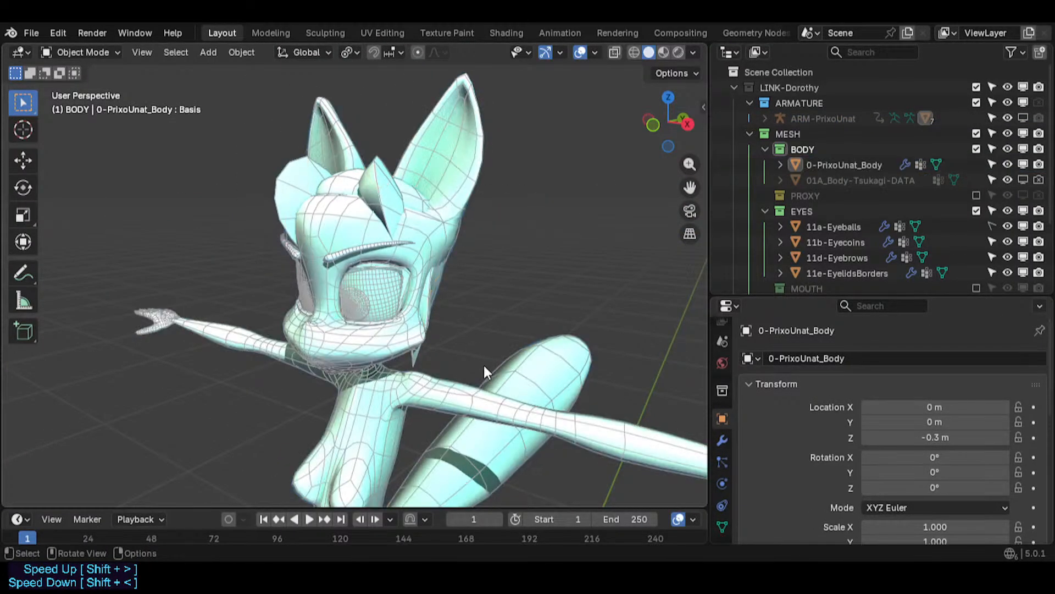
middle_click_drag(485, 366, 403, 279)
scroll(402, 279, "down", 1)
left_click(433, 377)
middle_click_drag(360, 242, 376, 330)
middle_click_drag(447, 433, 385, 352, "shift")
scroll(384, 352, "up", 3)
scroll(384, 352, "up", 1)
scroll(395, 305, "down", 1)
key("Tab")
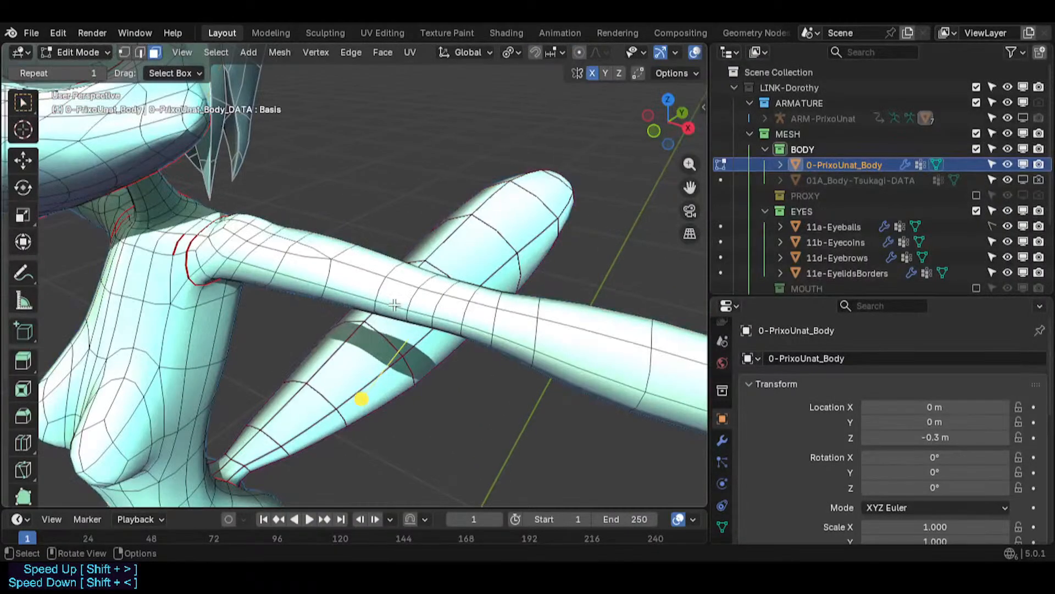
- Inspect the arm and leg edge loops by loop-selecting them in edge mode, then deselect all
scroll(395, 305, "down", 3)
middle_click_drag(394, 306, 292, 302, "shift")
middle_click_drag(411, 332, 301, 321, "shift")
mouse_move(213, 290)
middle_mouse_down("shift")
mouse_move(236, 300)
mouse_move(202, 287)
middle_mouse_up("shift")
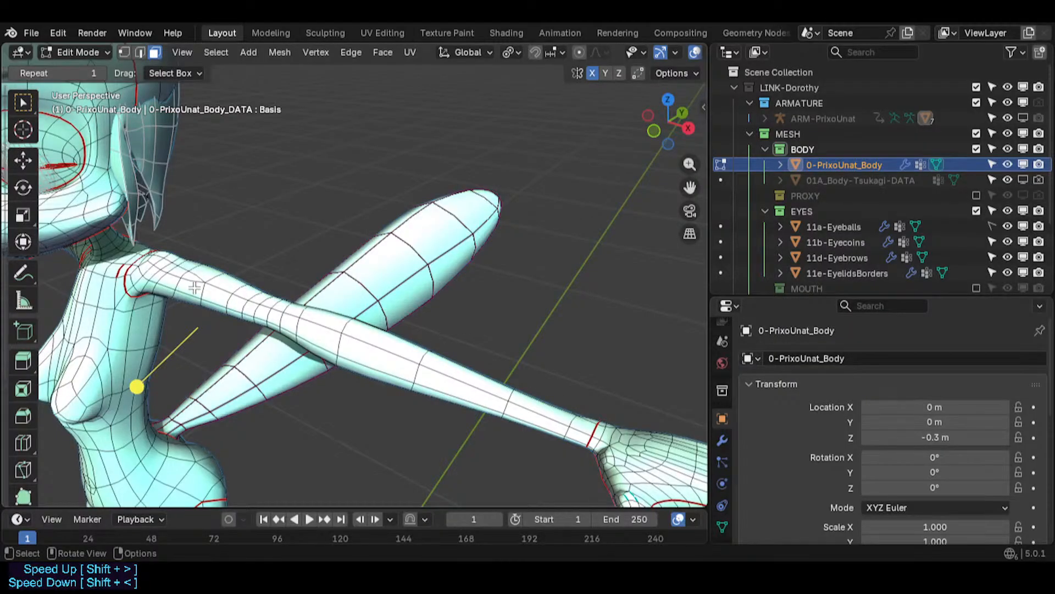
left_click(214, 291, "alt")
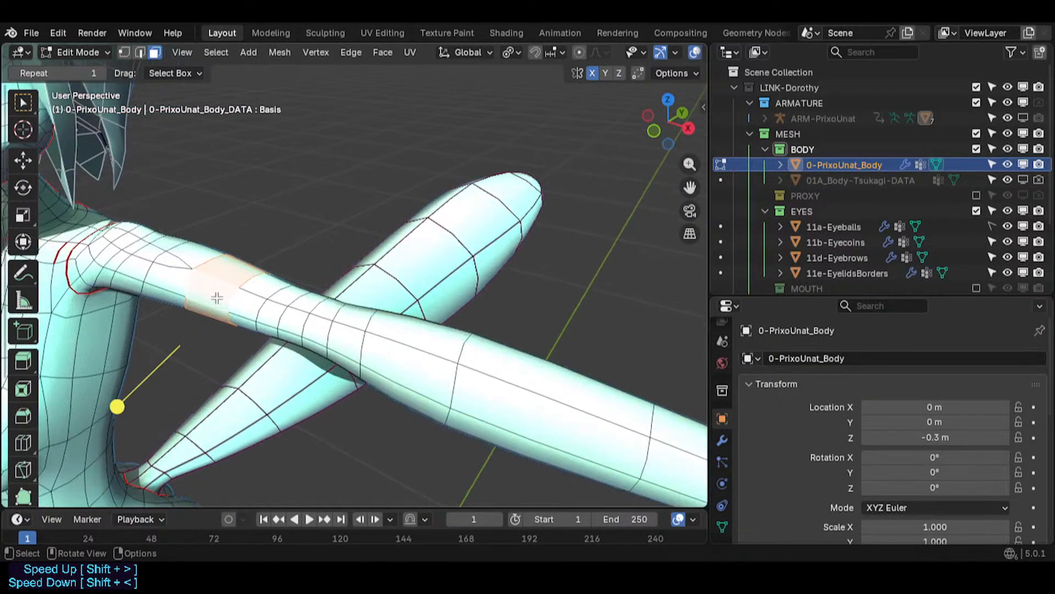
middle_click_drag(214, 295, 380, 290)
scroll(324, 324, "down", 2)
scroll(336, 325, "up", 1)
key("2")
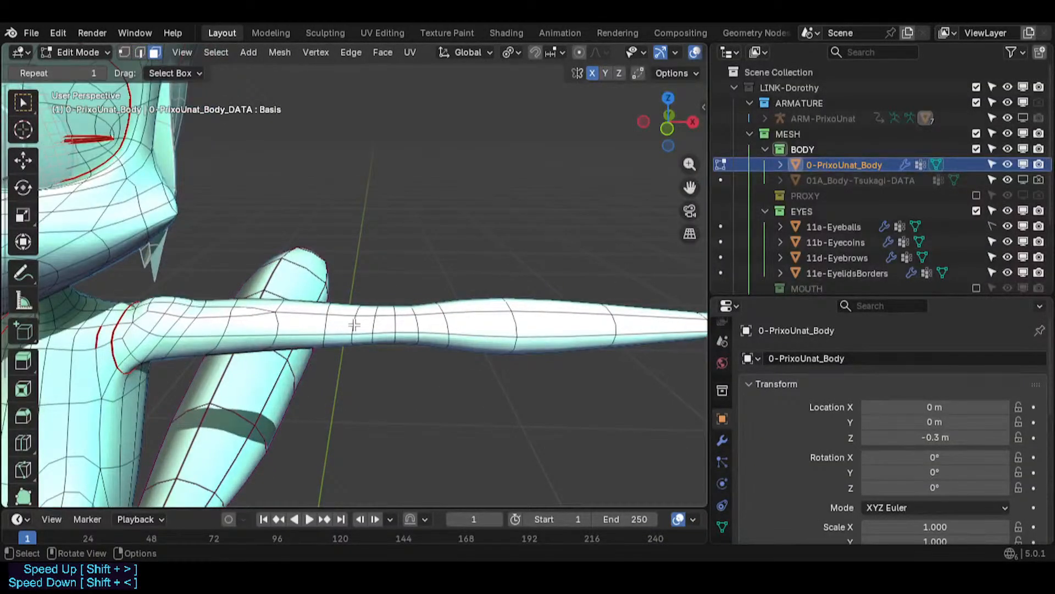
left_click(193, 337, "alt+shift")
middle_click_drag(180, 405, 182, 328, "shift")
scroll(182, 328, "down", 4)
middle_click_drag(267, 396, 259, 317, "shift")
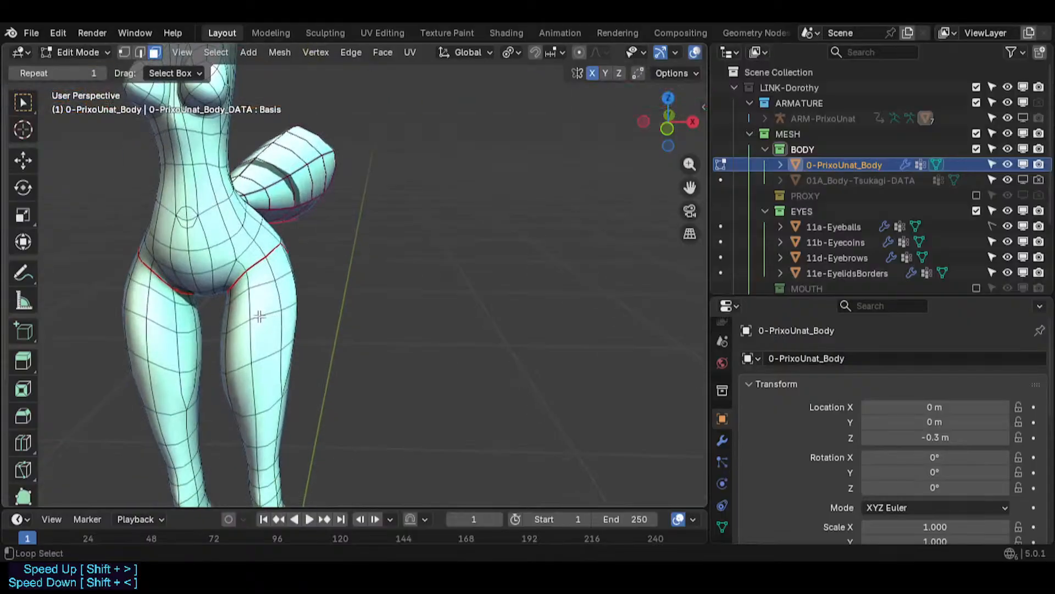
left_click(256, 337, "alt+shift")
left_click(258, 379, "alt+shift")
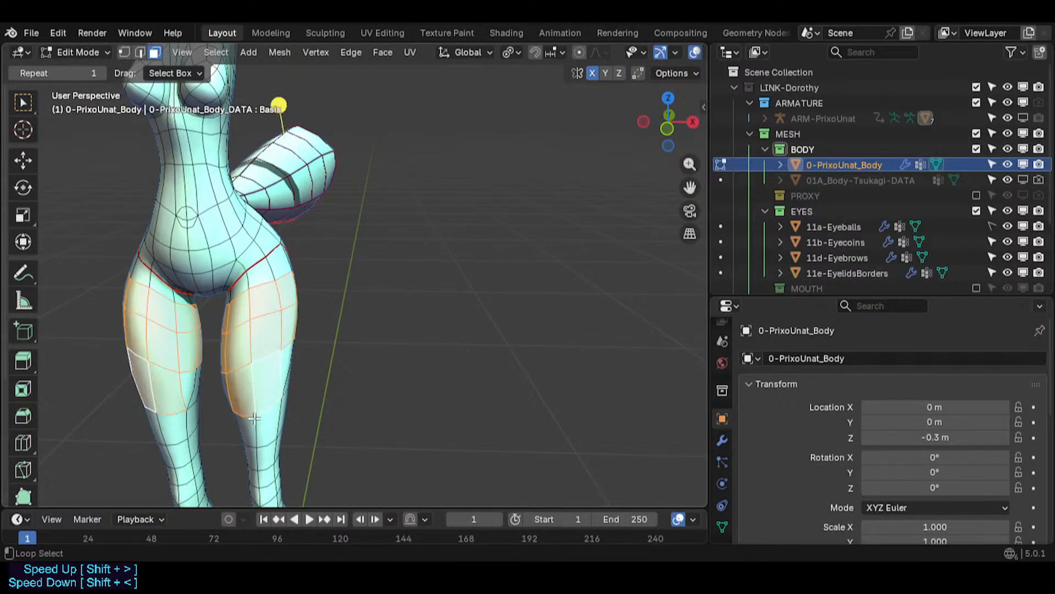
left_click(258, 425, "alt+shift")
middle_click_drag(281, 465, 261, 304, "shift")
left_click(188, 385, "alt+shift")
scroll(189, 382, "down", 3)
key("alt+a")
- Edge-slide loops on the leg, the last one to a factor of 0.196
scroll(282, 254, "up", 3)
key("2")
middle_click_drag(257, 231, 292, 238)
key("g")
key("g")
left_click(309, 282)
key("alt+a")
key("g")
key("g")
left_click(294, 264)
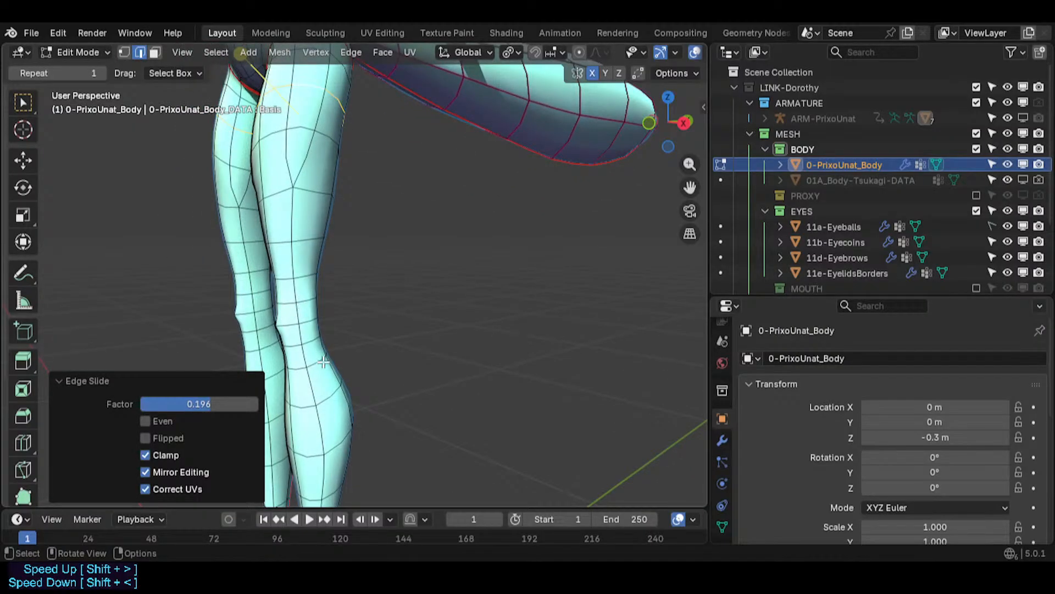
- Move the tail's tip about 0.015 m along the global Y axis
scroll(323, 362, "down", 2)
middle_click_drag(323, 365, 331, 247, "shift")
scroll(330, 302, "up", 2)
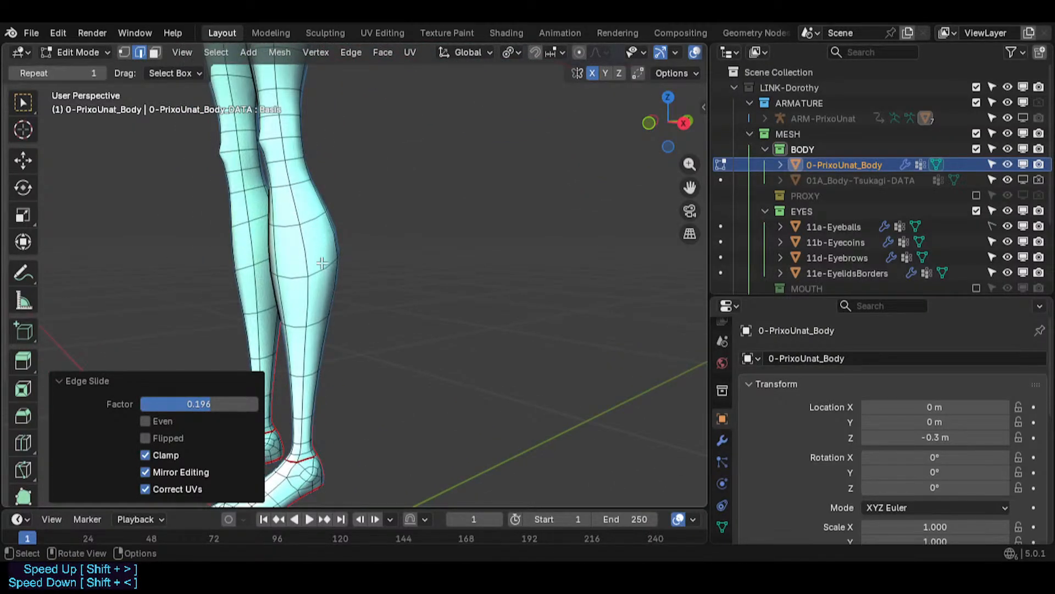
scroll(330, 297, "down", 3)
key("Tab")
middle_click_drag(331, 298, 407, 231)
middle_click_drag(401, 220, 388, 259, "shift")
scroll(364, 299, "up", 2)
key("Tab")
middle_click_drag(364, 298, 379, 315)
middle_click_drag(497, 324, 428, 330)
middle_click_drag(407, 333, 209, 344, "shift")
scroll(330, 324, "up", 1)
middle_click_drag(363, 324, 346, 321)
scroll(330, 308, "up", 2)
middle_click_drag(308, 241, 105, 146, "shift")
key("g")
key("y")
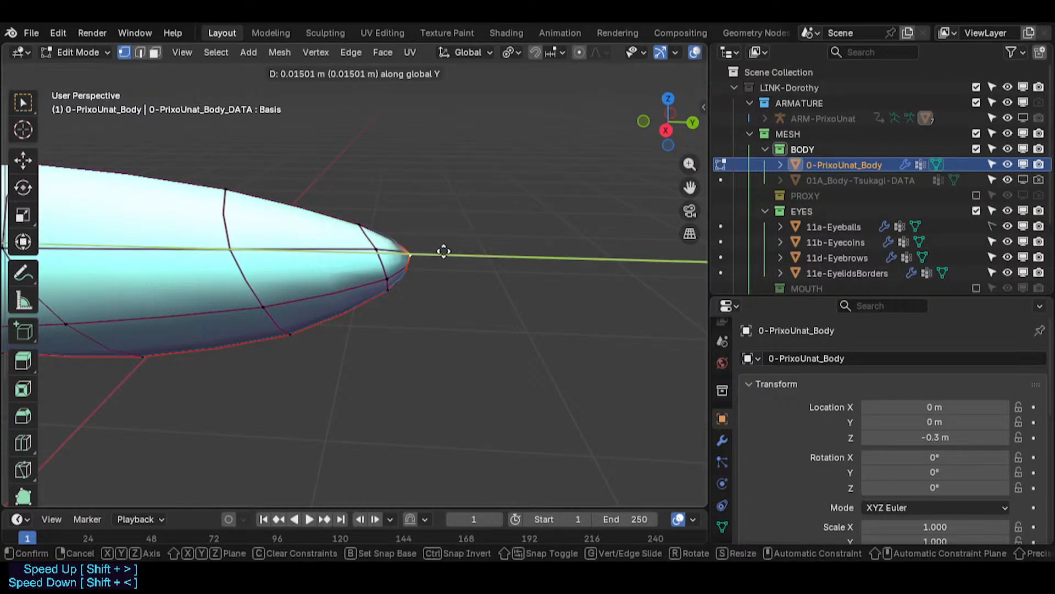
left_click(496, 254)
- Select two edge loops near the tail tip and edge-slide each of them toward the tip
left_click(502, 253)
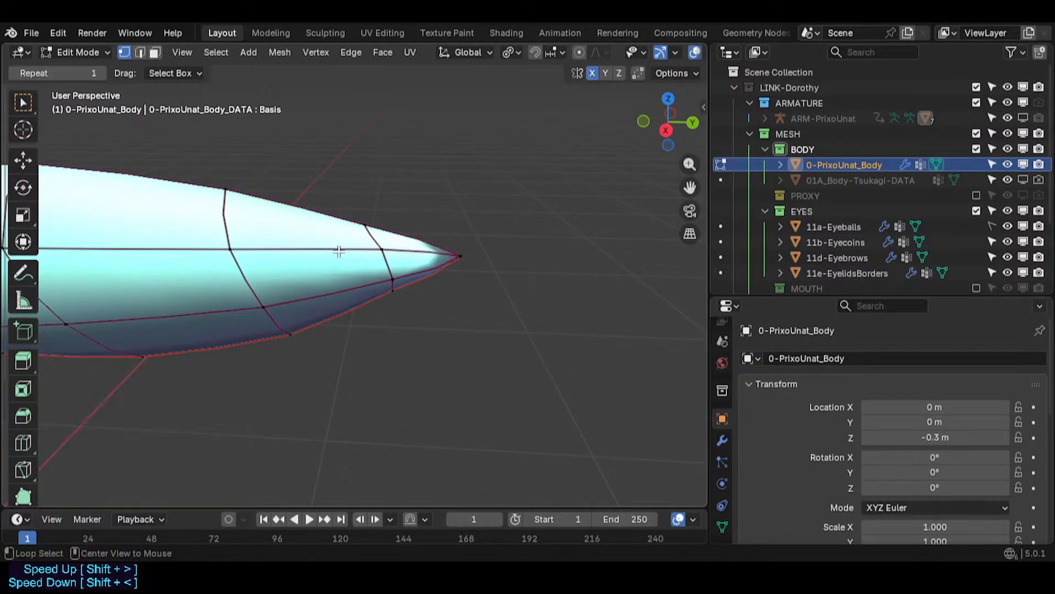
key("2")
left_click(382, 260)
key("g")
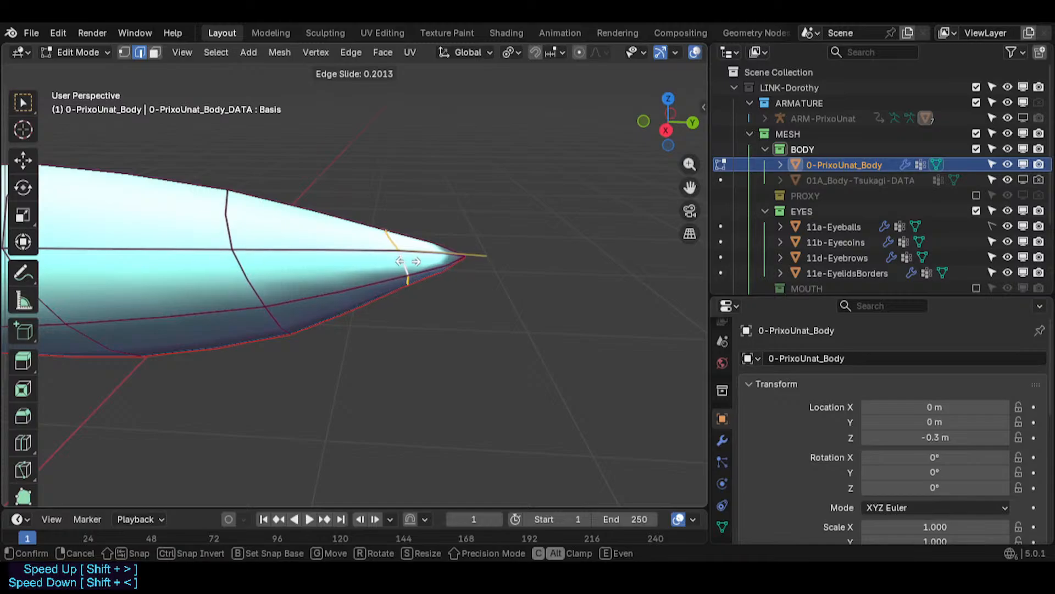
left_click(428, 265)
left_click(460, 271)
left_click(265, 279, "alt")
key("g")
key("g")
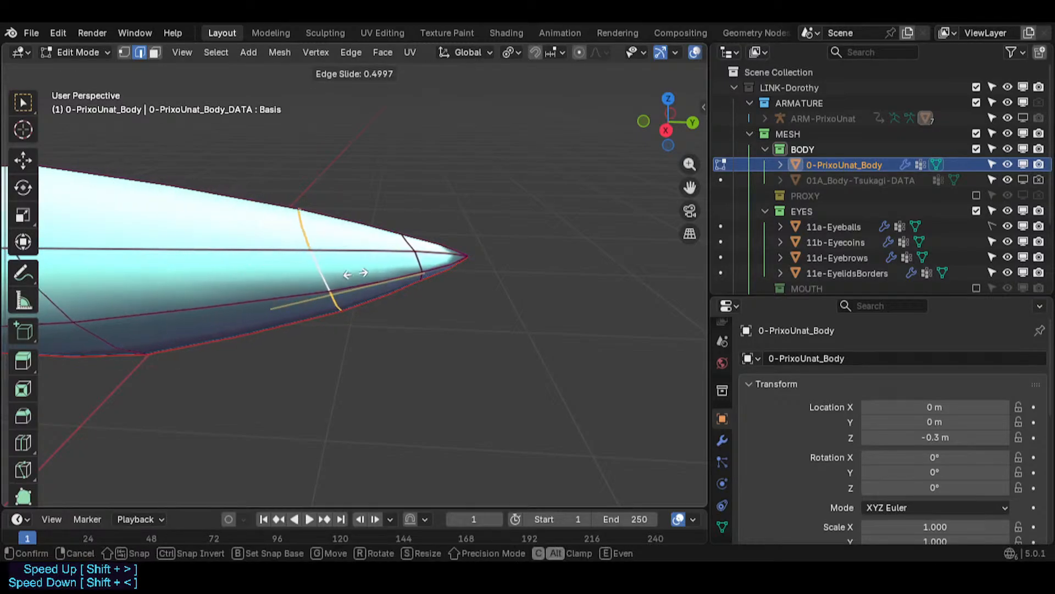
left_click(439, 276)
- Rotate the tail-tip edge loops around the global X axis, about -18°
key("r")
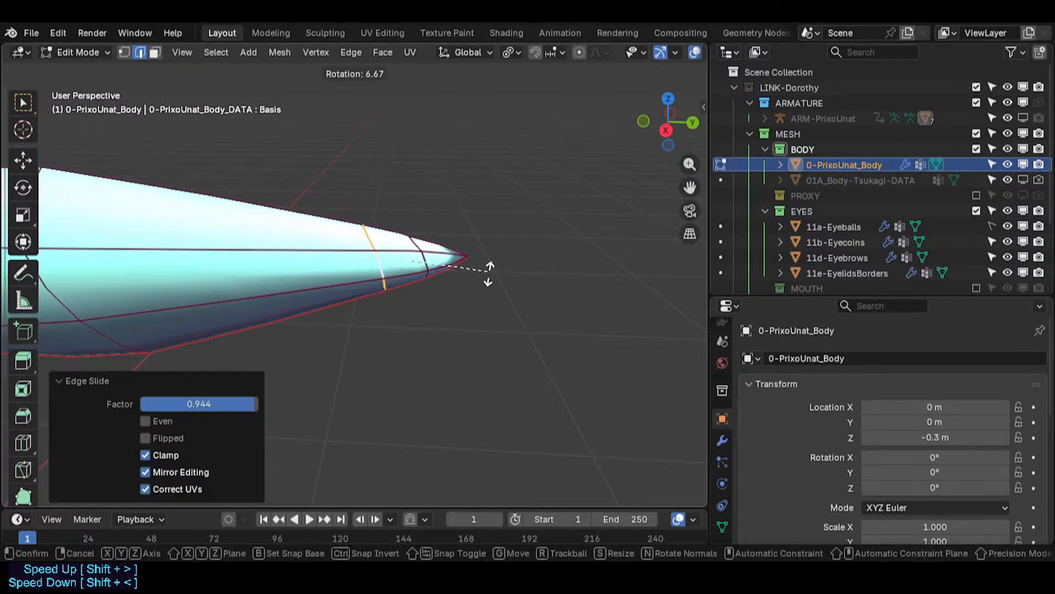
key("x")
left_click(452, 278)
left_click(462, 239)
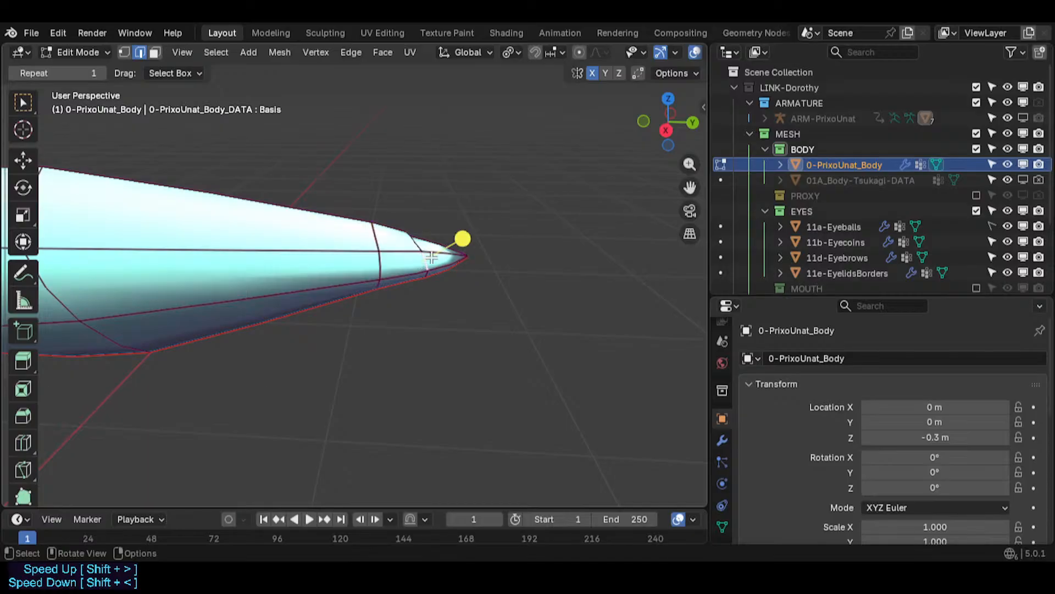
key("r")
key("x")
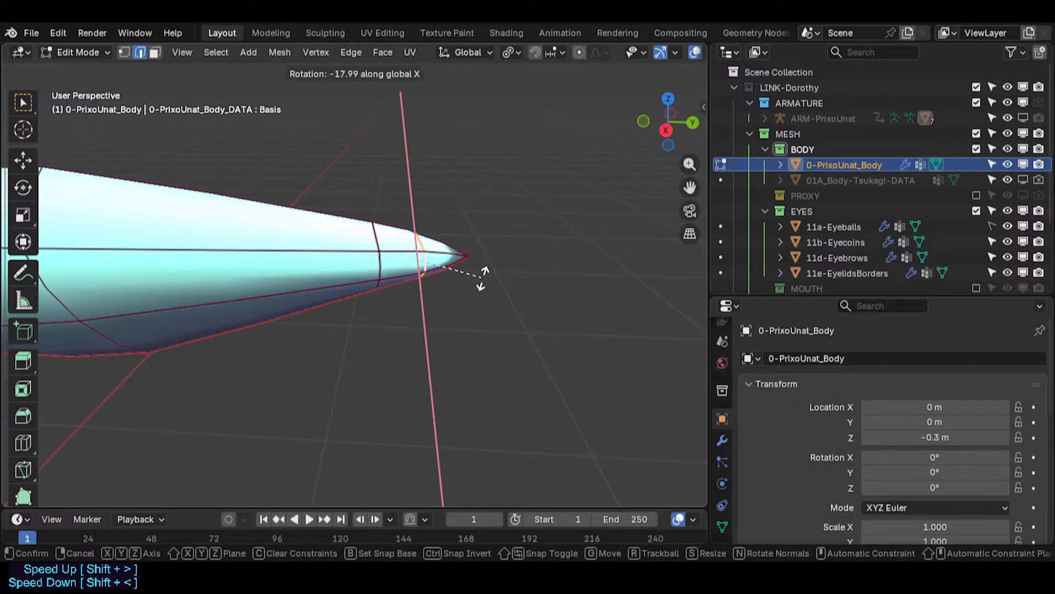
left_click(480, 280)
- Select a middle tail edge loop and rotate it -19.8° around the X axis
scroll(418, 283, "down", 3)
middle_click_drag(220, 289, 297, 291, "shift")
left_click(271, 282, "alt")
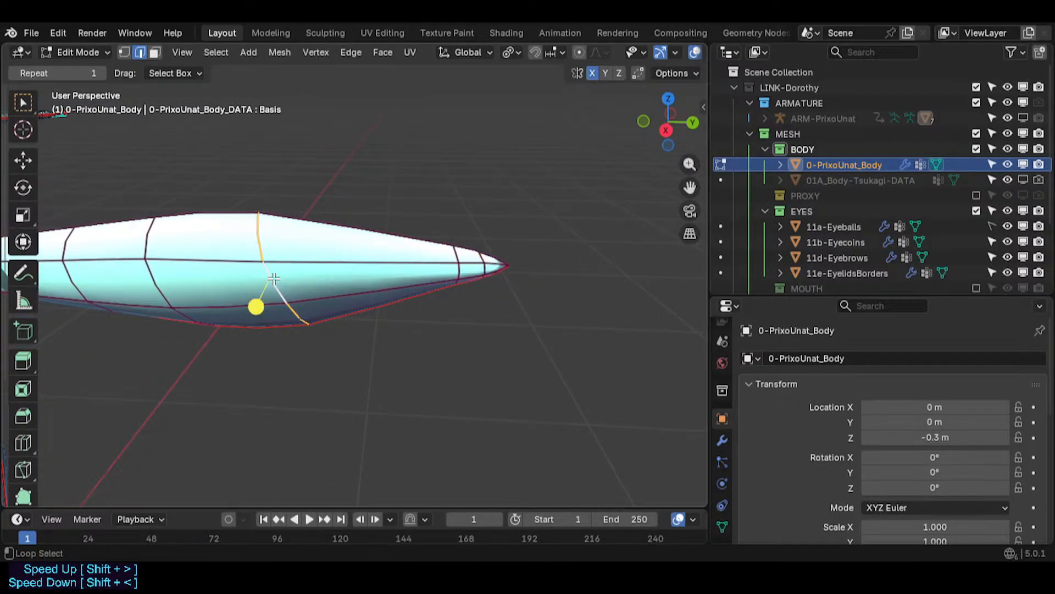
key("r")
key("x")
left_click(459, 308)
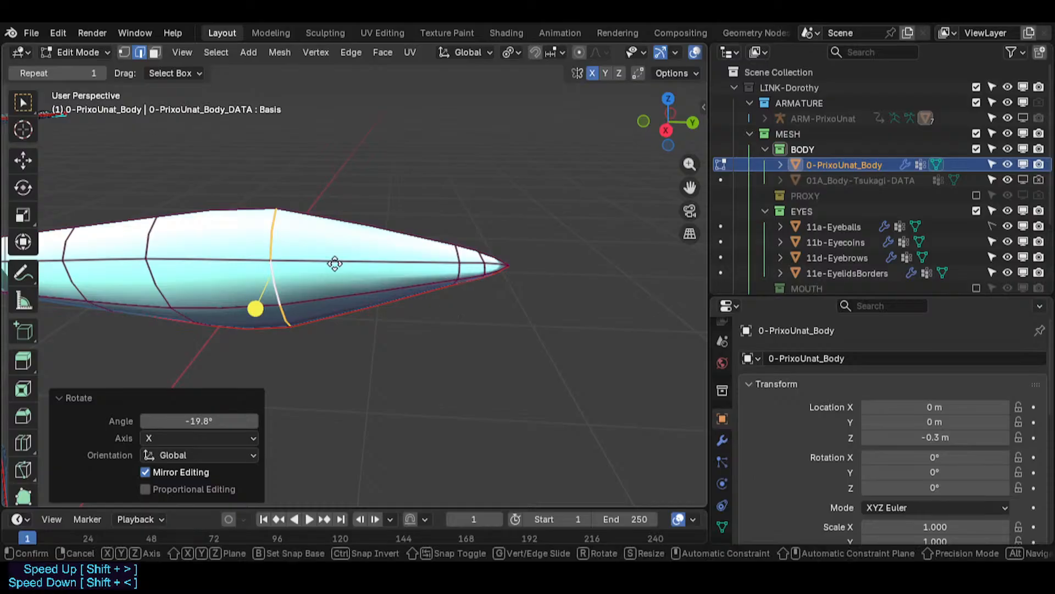
- Move the selected tail loop 0.29454 m along the Y axis
key("g")
key("y")
left_click(459, 309)
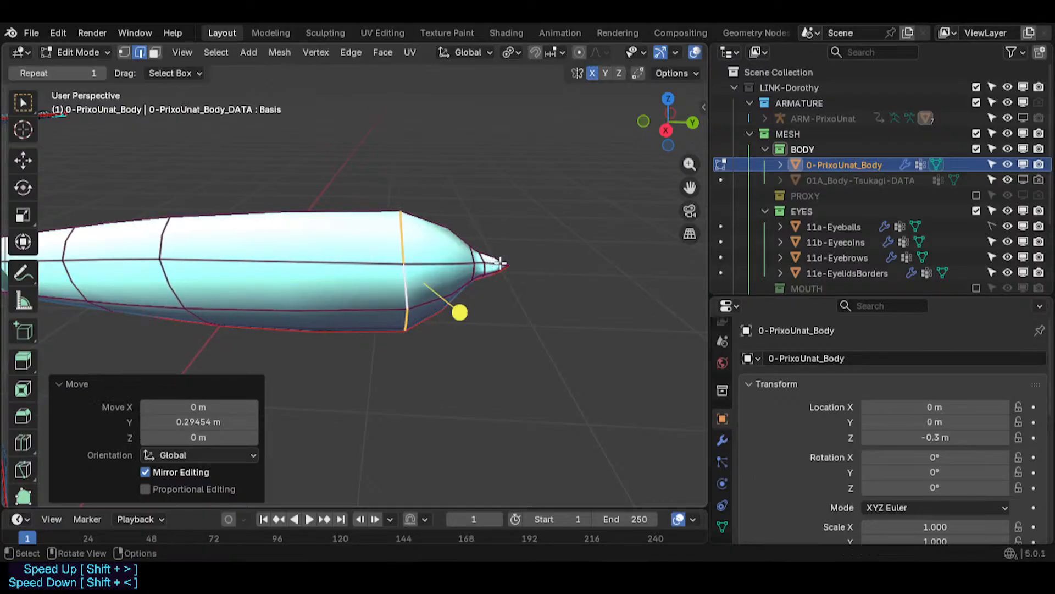
key("s")
right_click(485, 303)
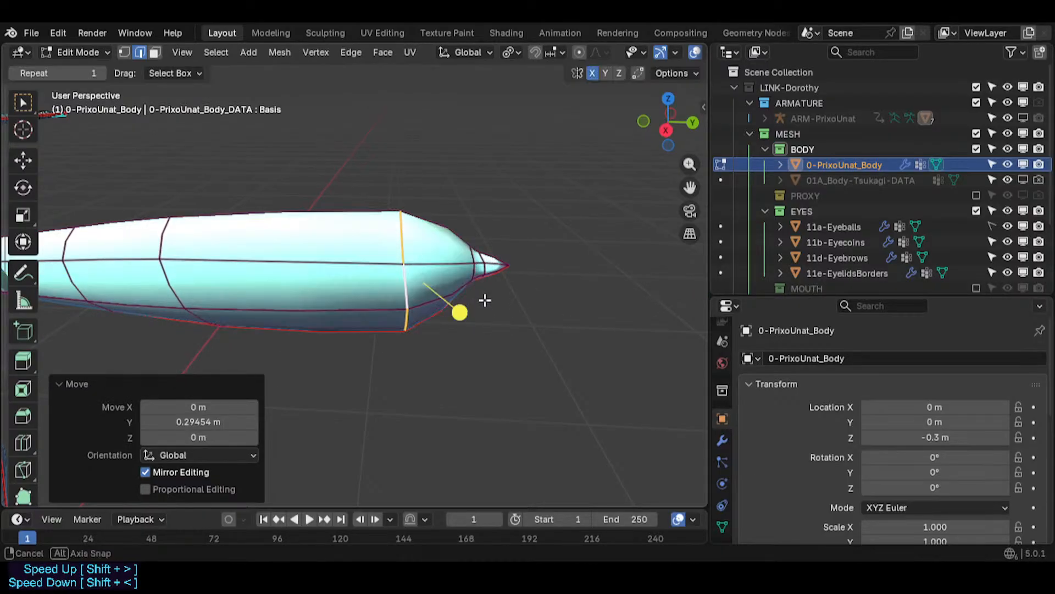
- Scale the tail loop to 0.591 along Z and shift it about -0.05 m along X
middle_click_drag(484, 299, 196, 266)
key("s")
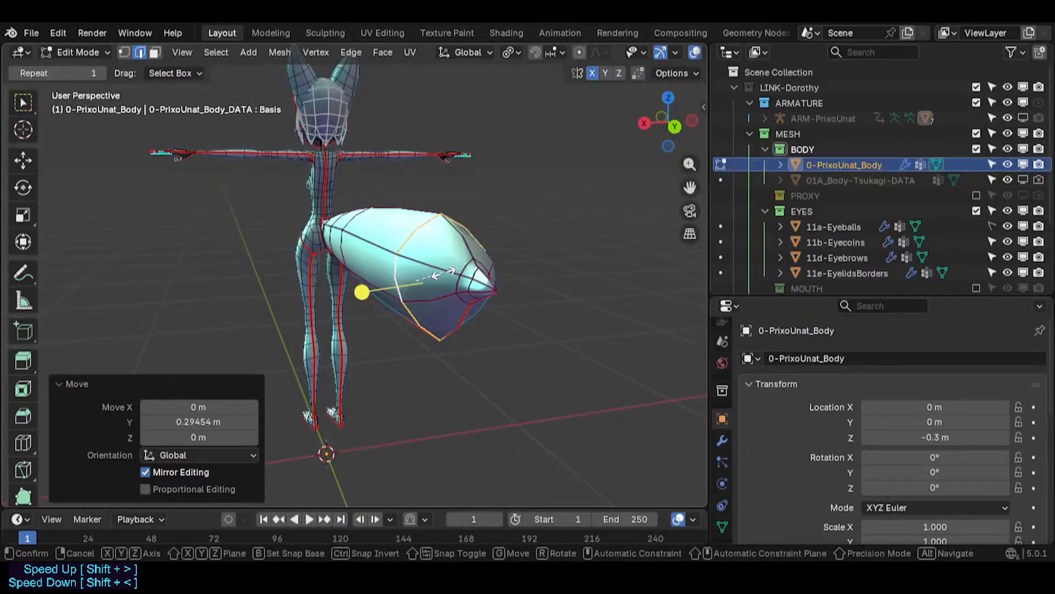
key("z")
left_click(432, 281)
key("g")
key("x")
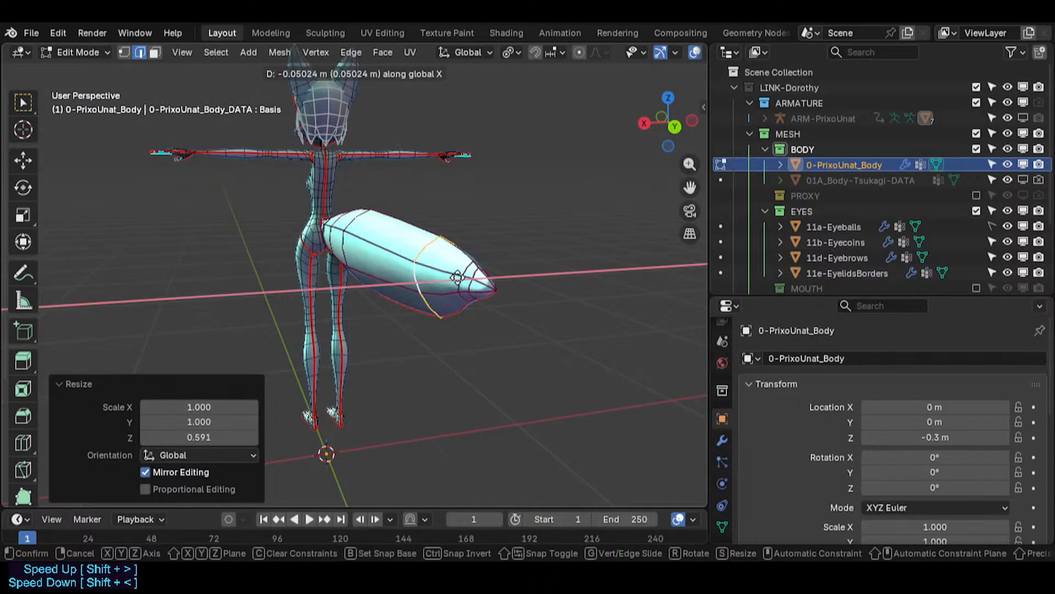
left_click(456, 279)
- Scale the tail loop again along Z by 0.527
scroll(448, 291, "up", 1)
key("s")
key("z")
left_click(436, 282)
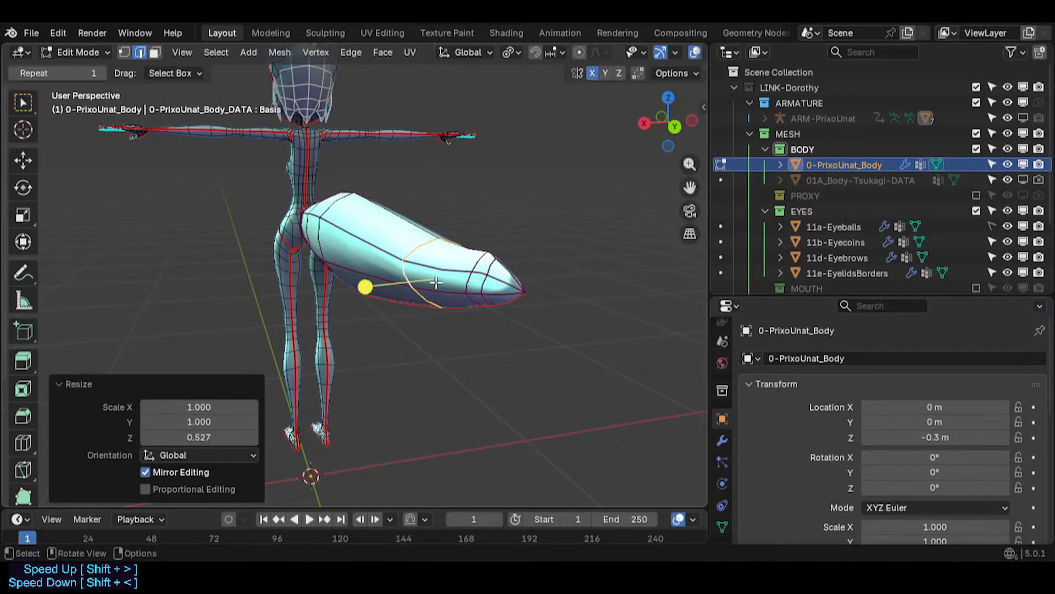
- Edge-slide the tail loop along the tail, then deselect everything
middle_click_drag(436, 282, 566, 256)
key("g")
key("g")
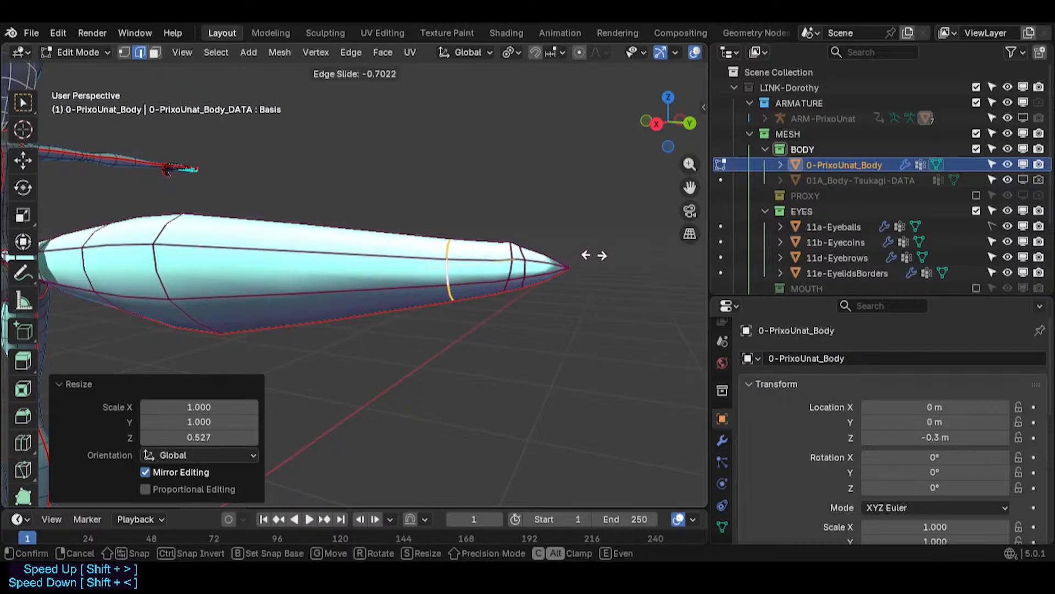
left_click(588, 257)
scroll(589, 257, "up", 1)
key("alt+a")
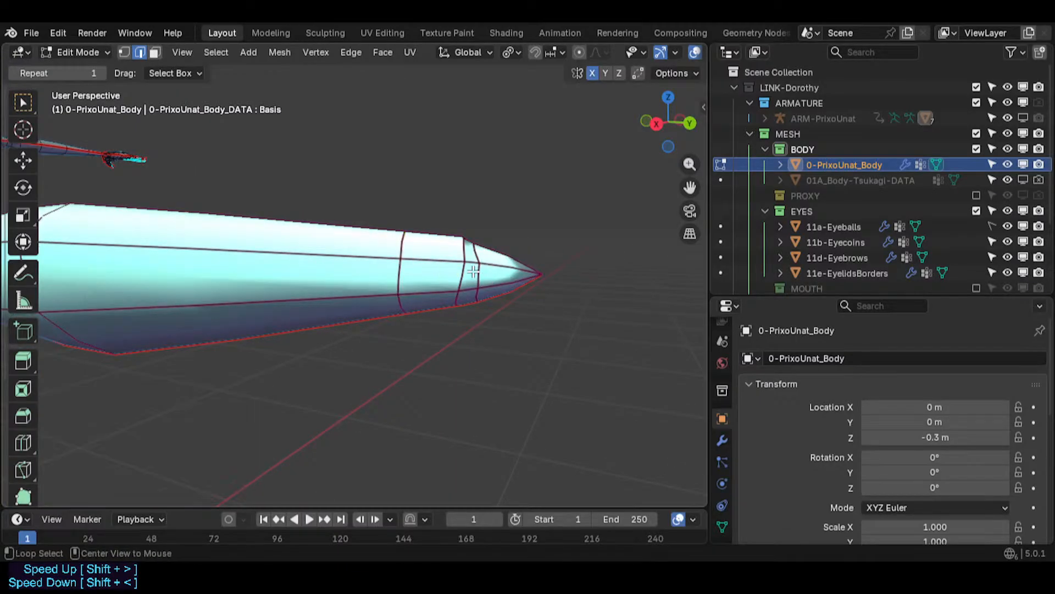
- Select the loop near the tail tip and move it about -0.0255 m along Y
left_click(466, 275, "alt")
key("g")
key("g")
right_click(440, 274)
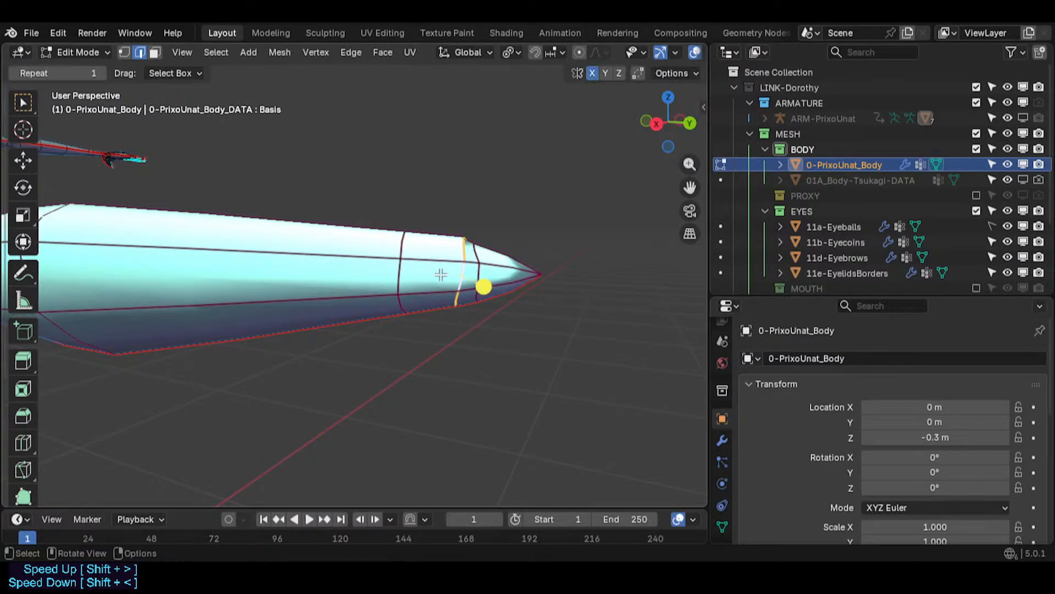
key("g")
key("y")
left_click(433, 274)
- Try scaling a face selection on the tail, then undo the last three operations
middle_click_drag(440, 274, 438, 294)
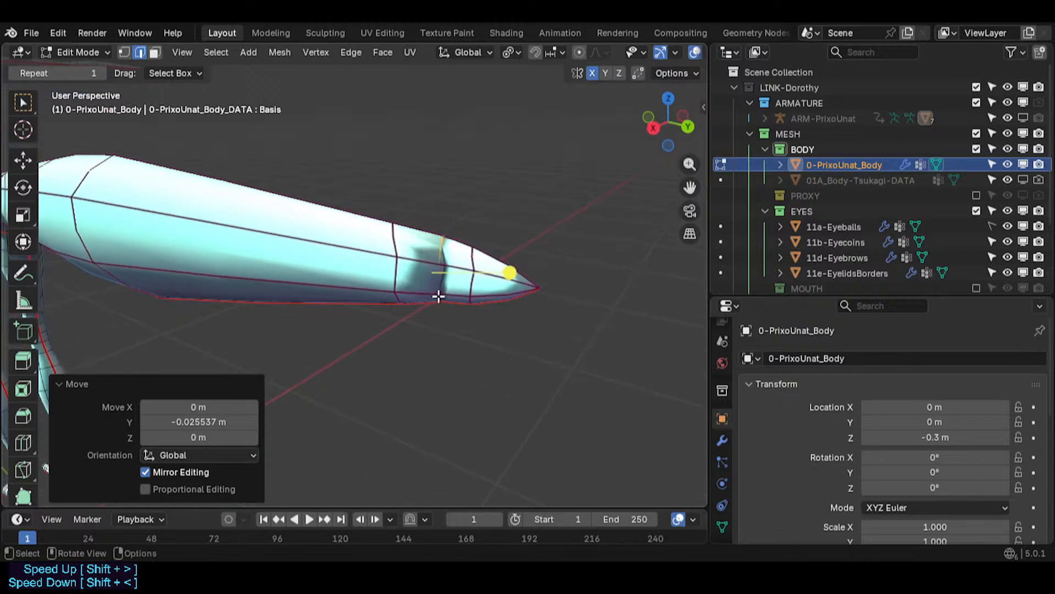
key("alt+a")
key("3")
key("s")
left_click(500, 299)
key("ctrl+z")
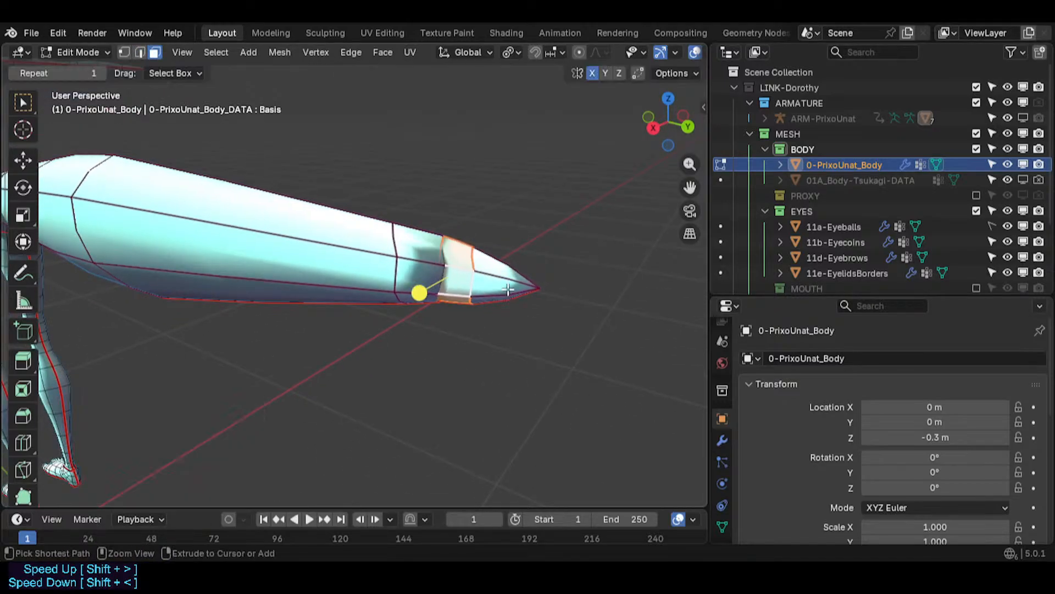
key("ctrl+z")
key("ctrl+z")
- Add a loop cut near the tail tip with Loop Cut
middle_click_drag(501, 269, 434, 324)
key("ctrl+r")
left_click(500, 335)
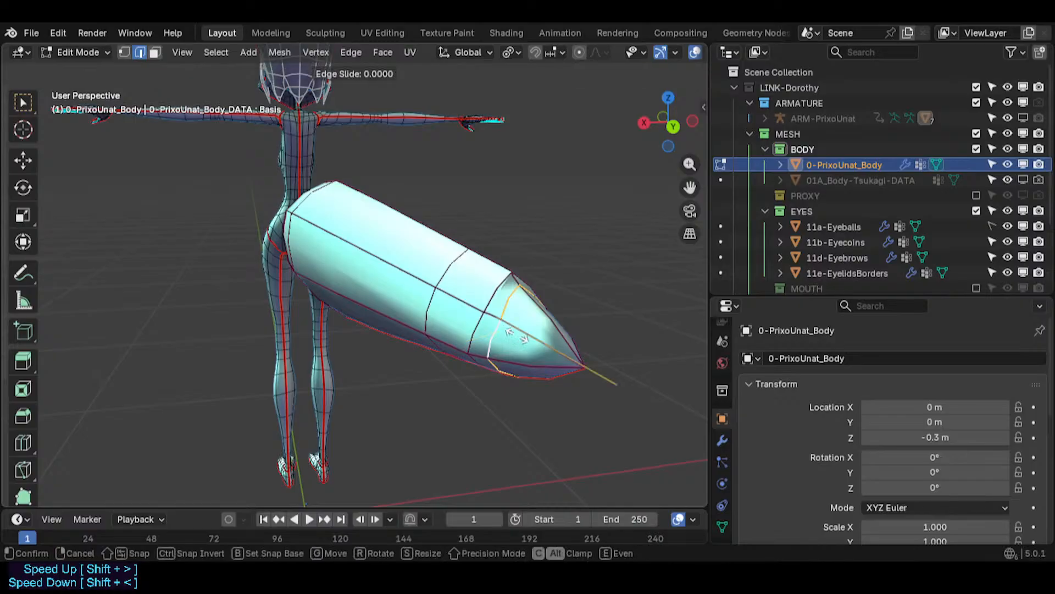
left_click(544, 363)
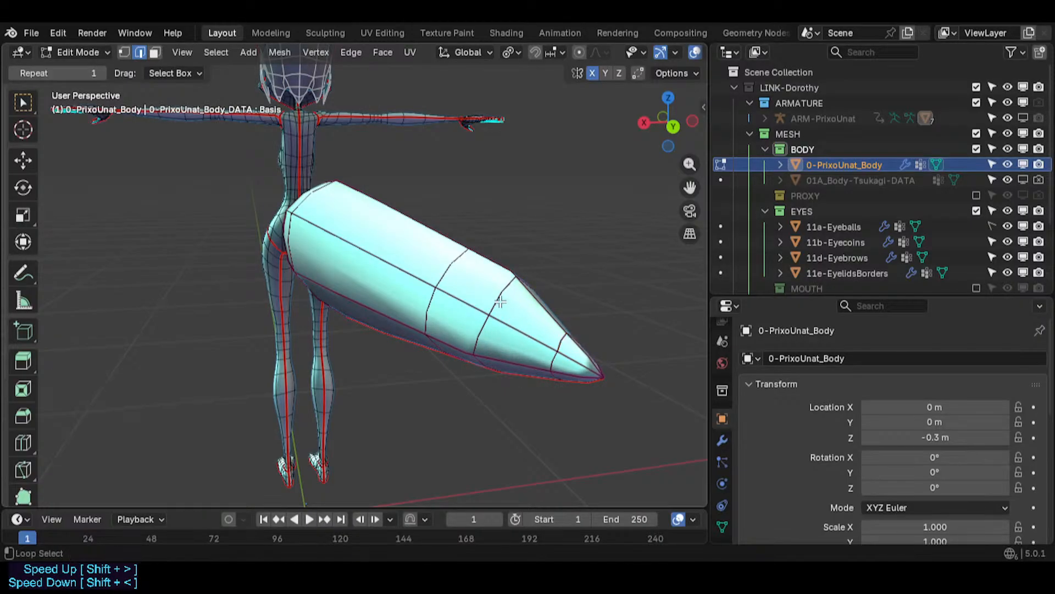
- Move the selected tail loop about 0.0227 m along Y
middle_click_drag(544, 363, 535, 309)
key("g")
key("y")
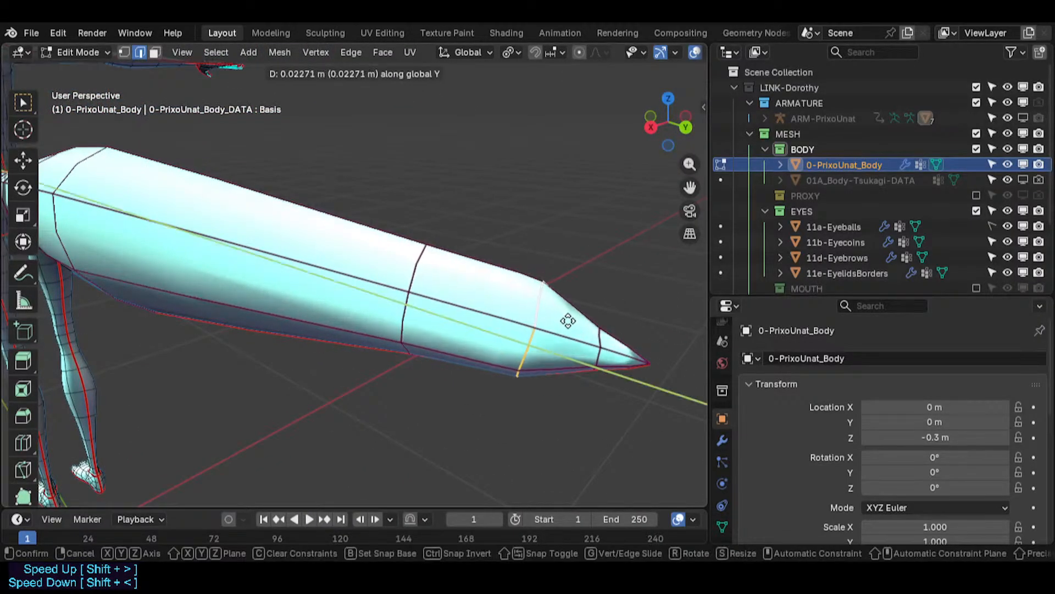
left_click(574, 322)
left_click(413, 266, "alt")
middle_click_drag(397, 283, 415, 293)
key("g")
key("y")
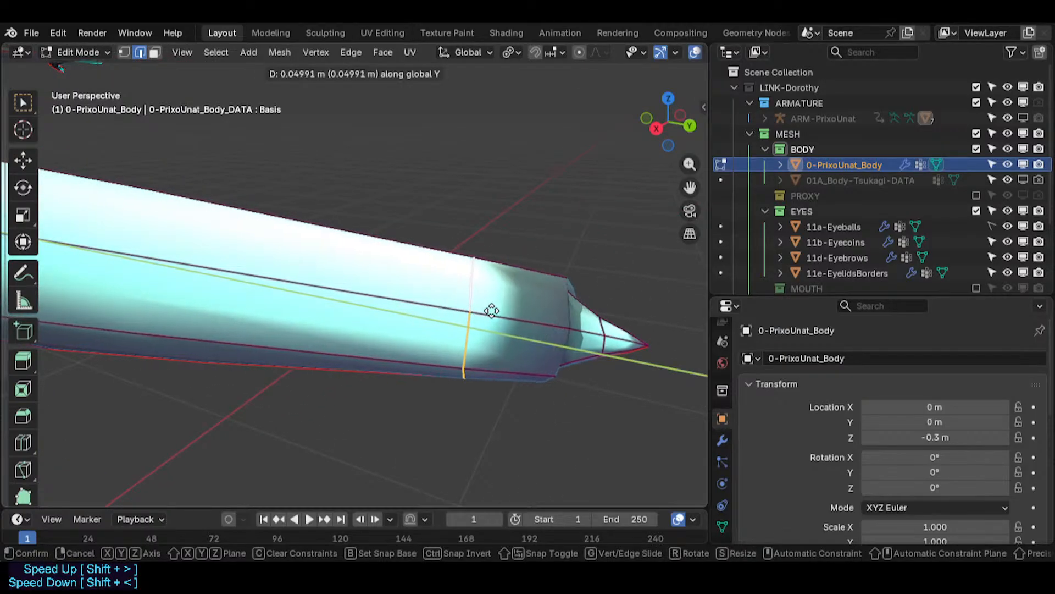
key("Escape")
key("g")
key("y")
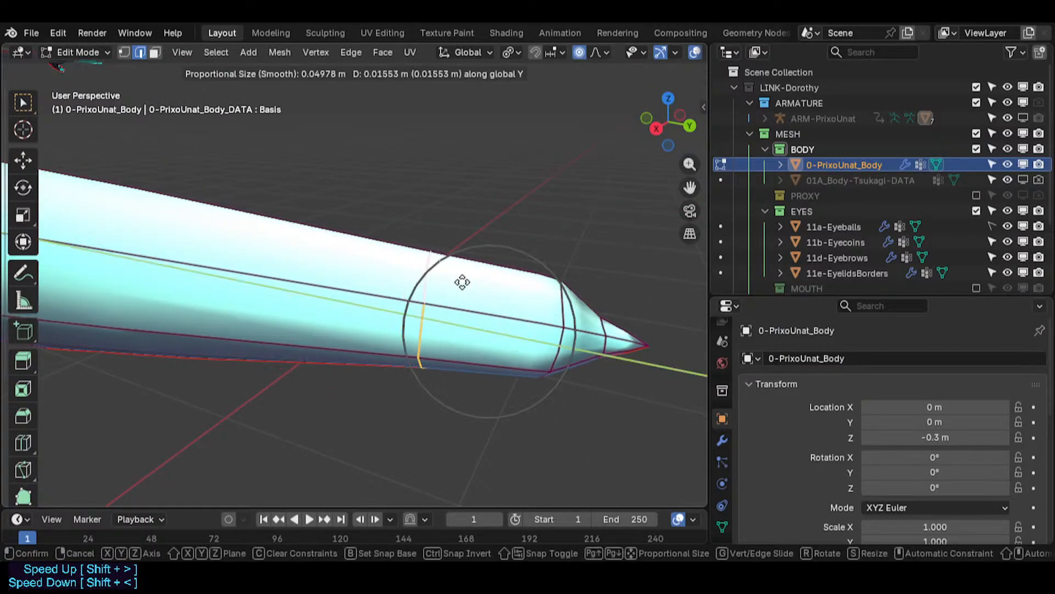
key("Escape")
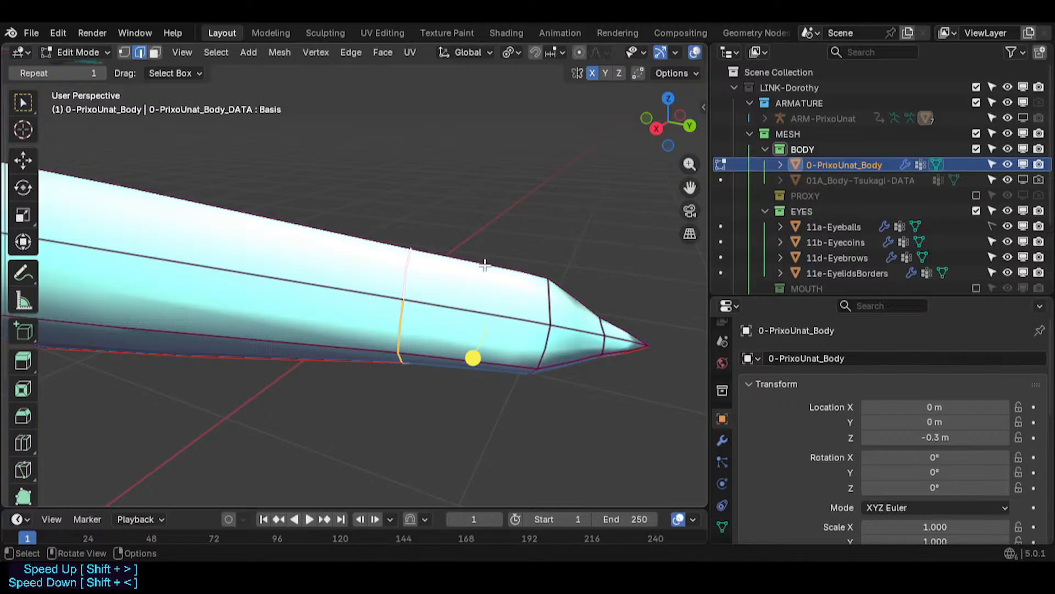
key("g")
key("y")
key("Escape")
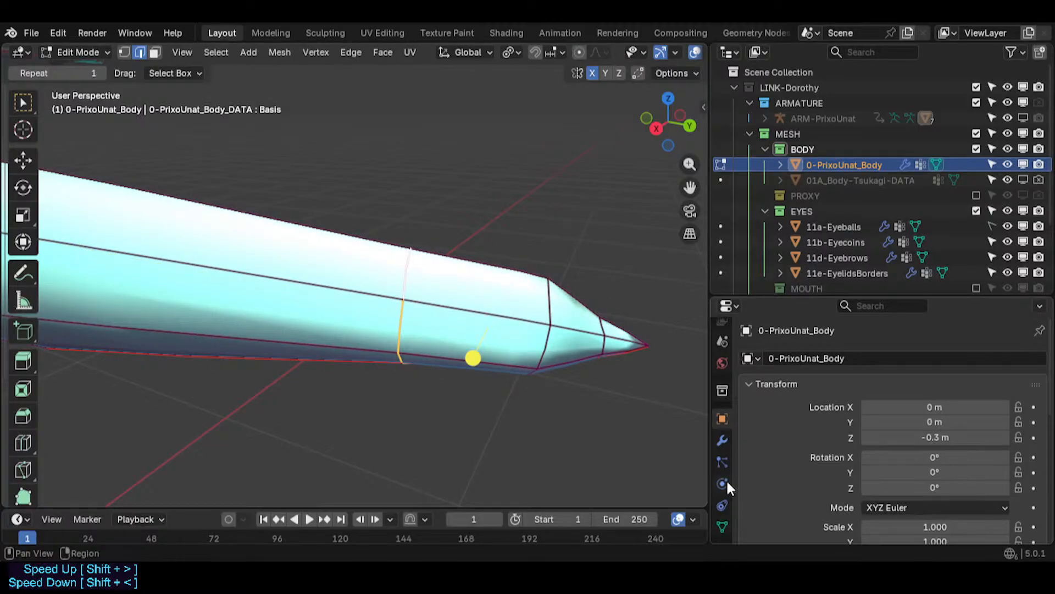
- Scale the selected tail loop near the tip to 0.574
scroll(494, 336, "down", 2)
key("ctrl+0")
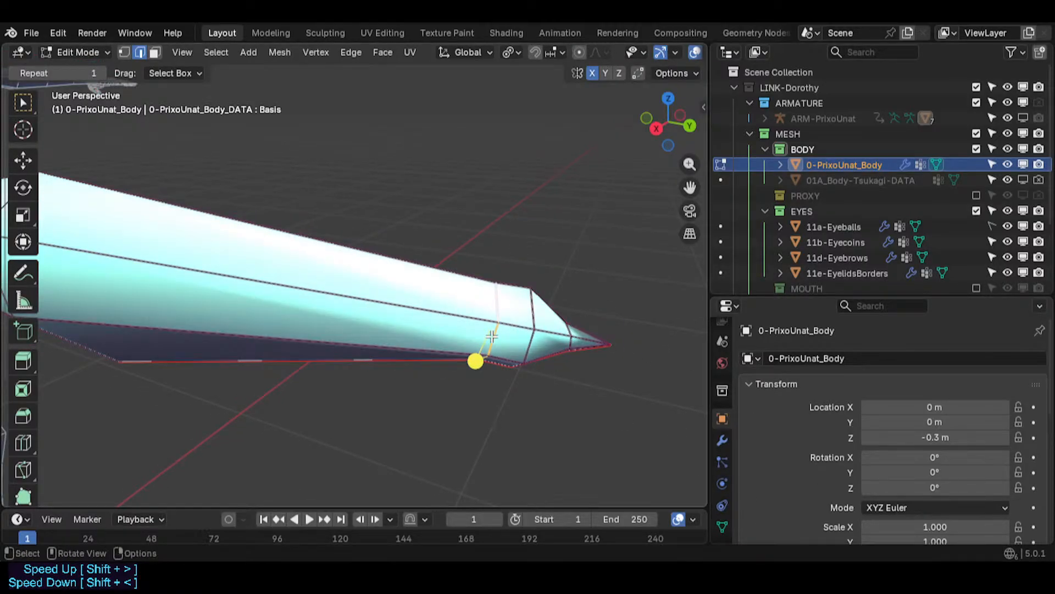
scroll(492, 335, "up", 2)
key("s")
left_click(560, 319)
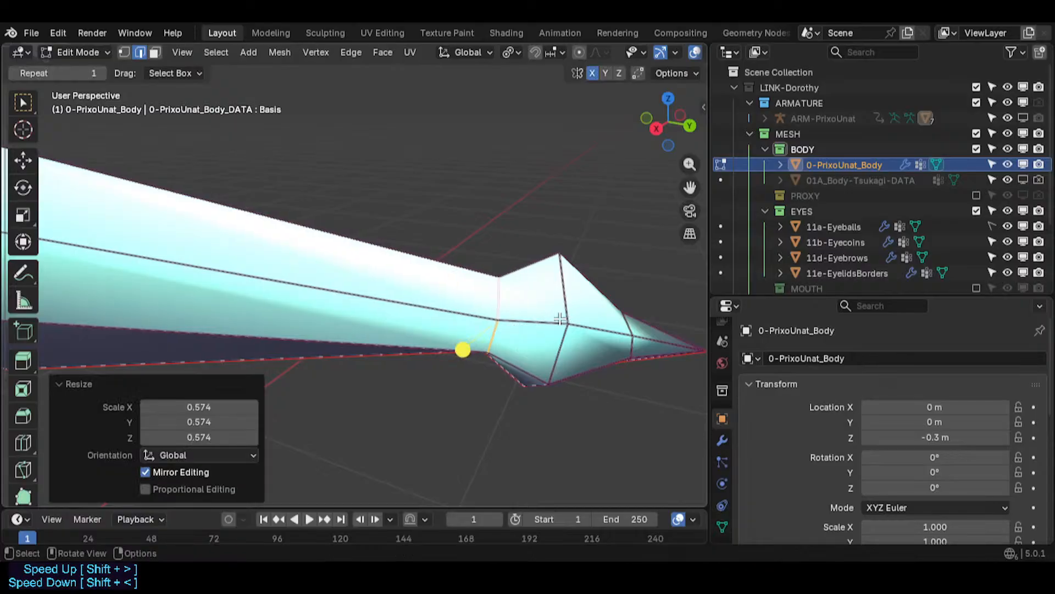
- Edge-slide the scaled loop along the tail and scale it down once more
key("g")
key("g")
left_click(536, 331)
key("s")
left_click(550, 331)
- Move the tail tip vertices about -0.0186 m along Y
key("3")
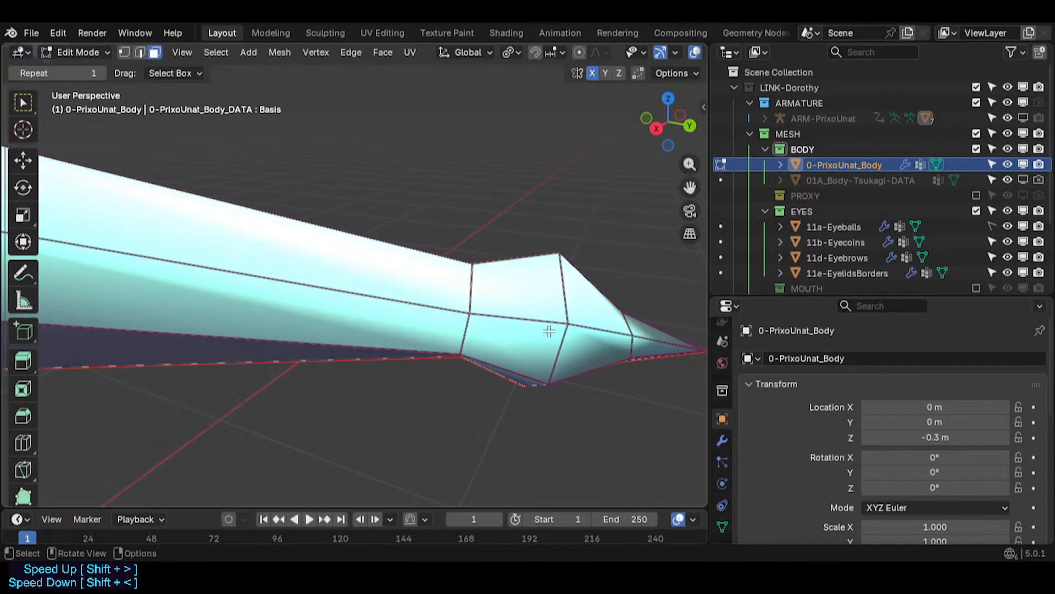
left_click(559, 364, "alt")
mouse_move(565, 363)
left_mouse_down()
mouse_move(596, 366)
mouse_move(564, 364)
left_mouse_up()
key("alt+a")
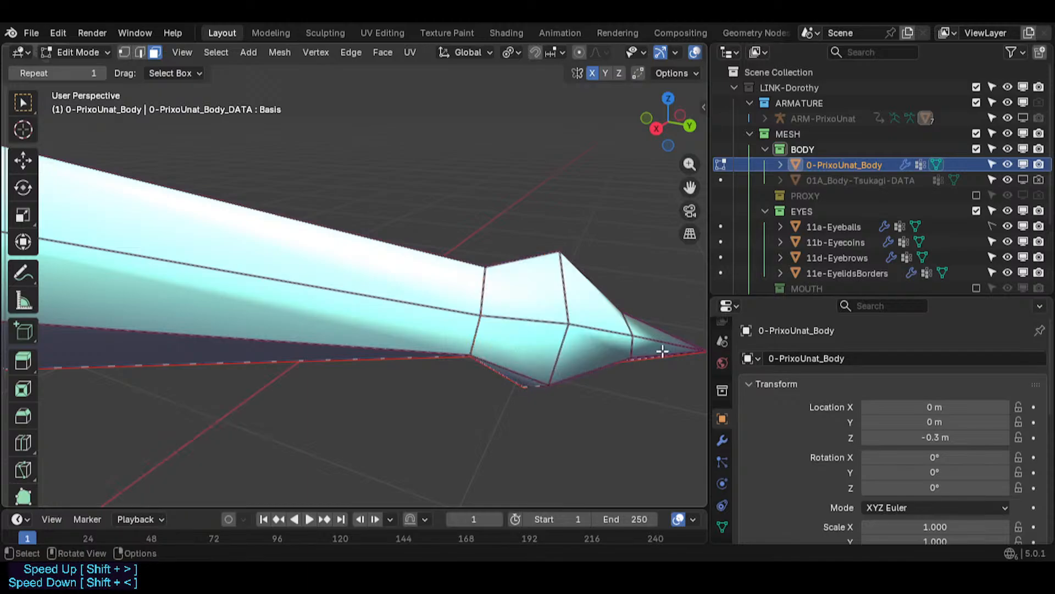
key("g")
key("y")
left_click(627, 341)
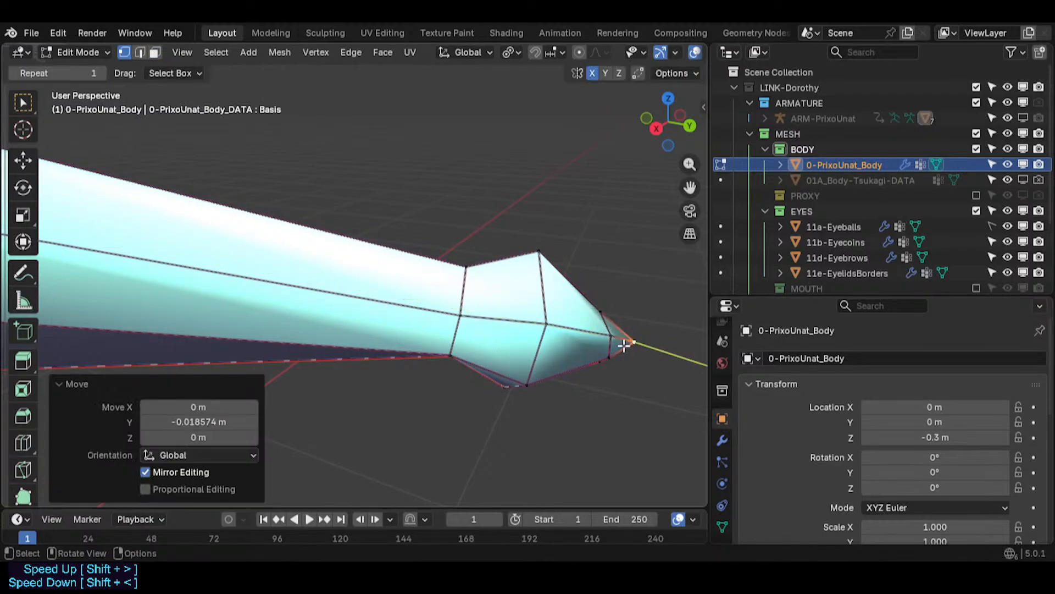
- Smooth the vertices of a tail-tip face with a smoothing of 0.066, then deselect everything
left_click(590, 334, "alt")
mouse_move(620, 369)
left_mouse_down()
mouse_move(655, 378)
mouse_move(640, 374)
left_mouse_up()
left_click(512, 328, "alt")
left_click_drag(463, 353, 455, 361)
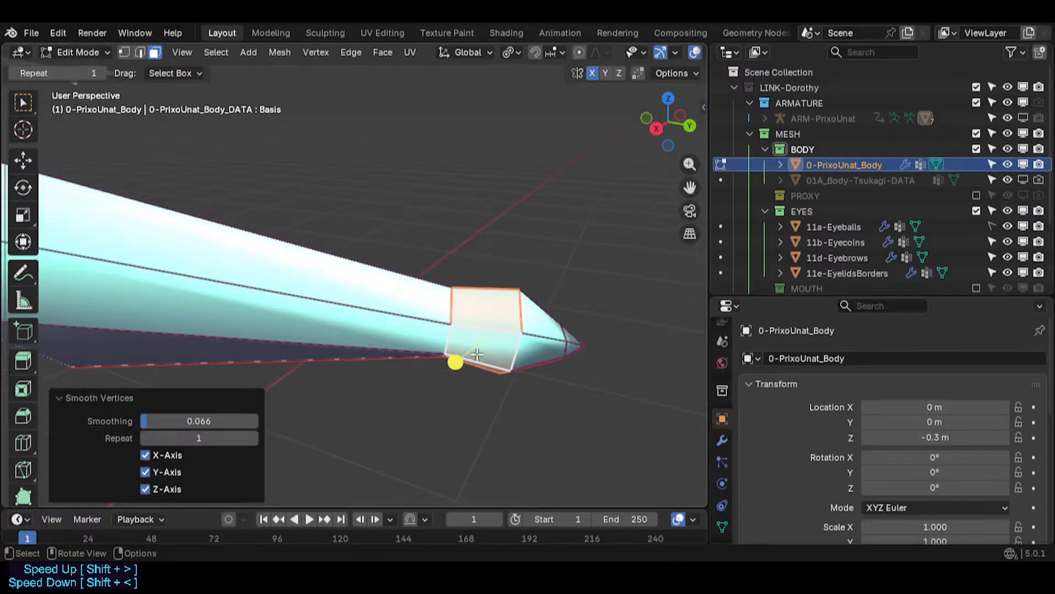
key("alt+a")
- Edge-slide a loop near the tail tip by a factor of about -0.134
key("2")
key("g")
key("g")
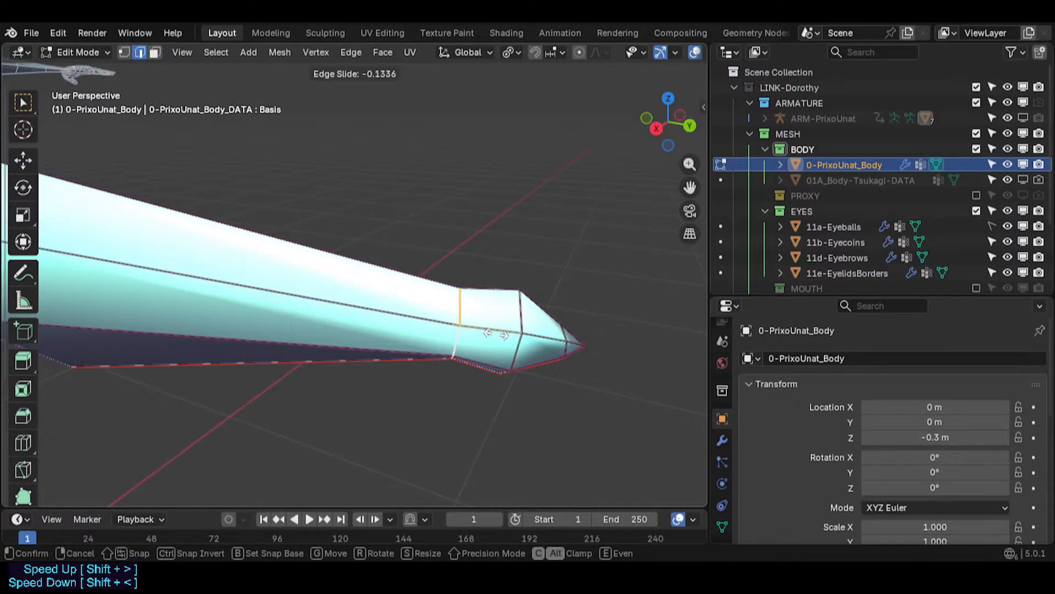
left_click(527, 334)
middle_click_drag(457, 351, 292, 335, "ctrl")
left_click(136, 292, "alt+shift")
mouse_move(137, 293)
middle_mouse_down()
mouse_move(183, 334)
mouse_move(145, 303)
middle_mouse_up()
key("g")
key("g")
right_click(247, 314)
key("alt+a")
- Select a tail loop near the body and edge-slide it toward the tip with factor -0.967
left_click(77, 337, "alt")
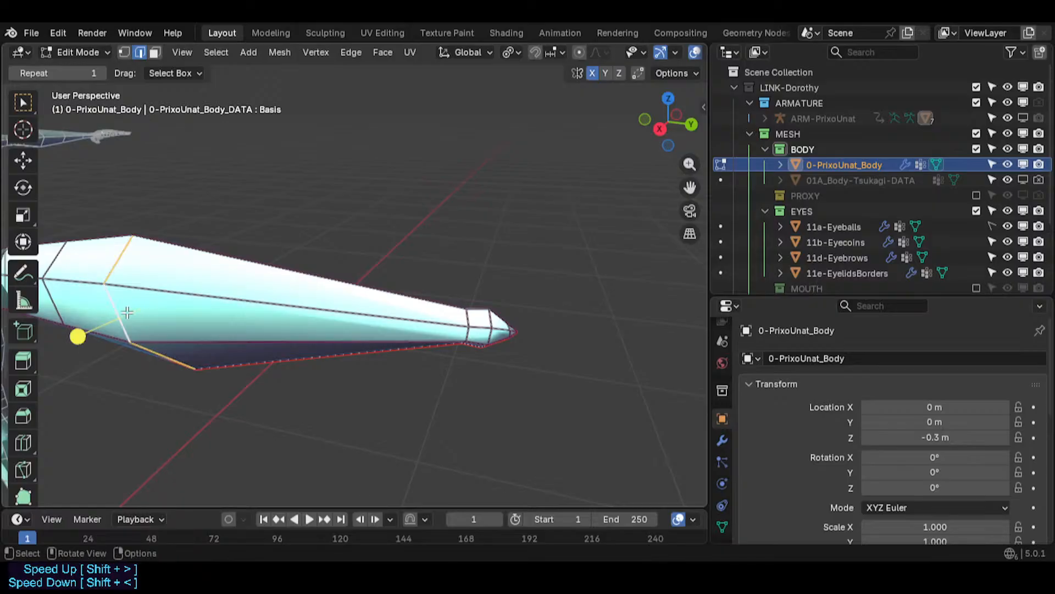
key("g")
key("g")
left_click(460, 360)
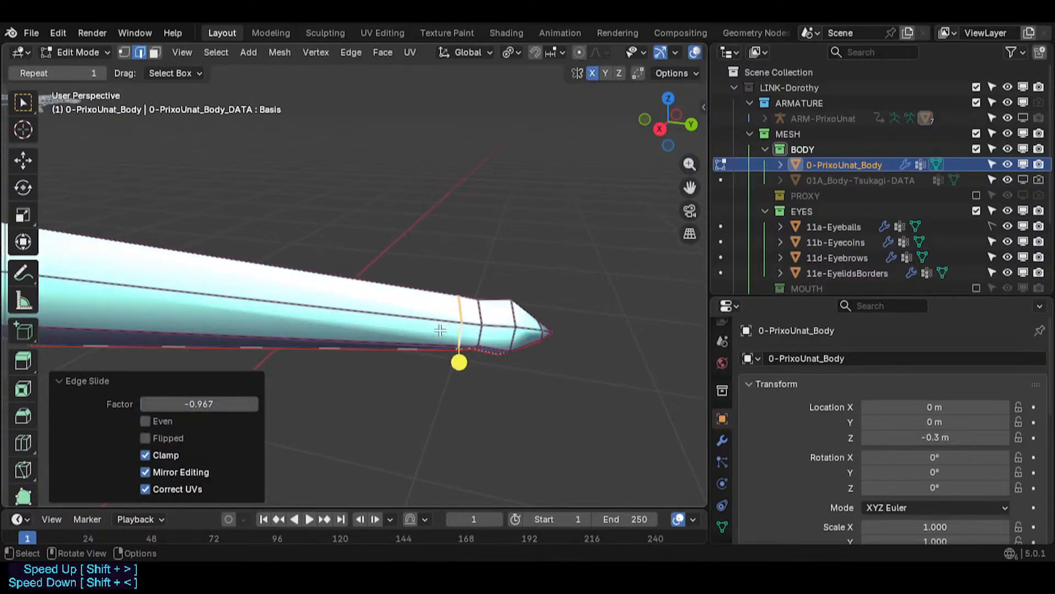
- Scale the slid loop to 0.501 and move it -0.01265 m along Y
key("s")
left_click(494, 357)
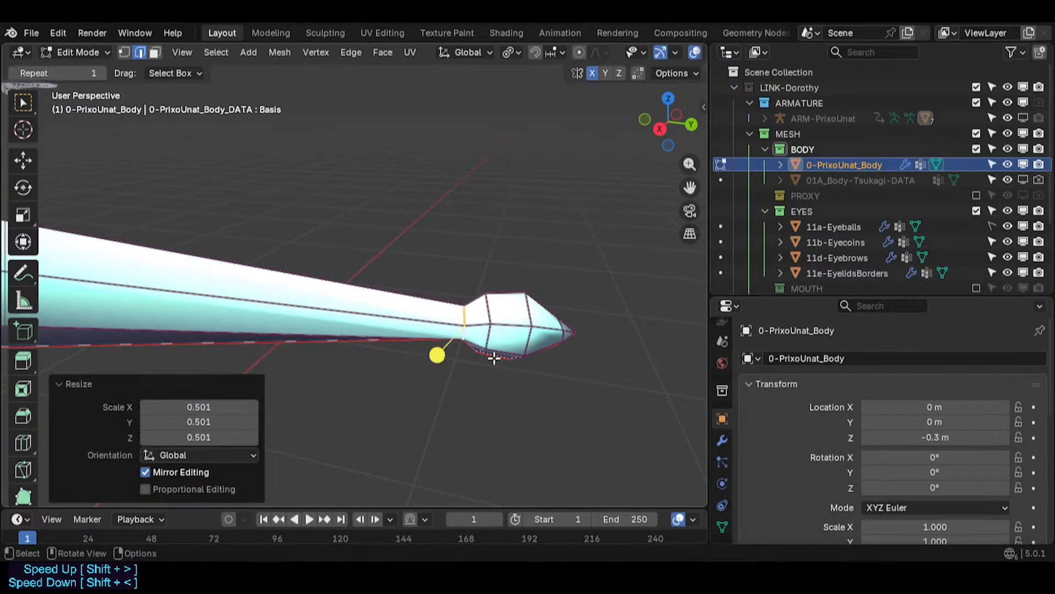
key("g")
key("y")
left_click(542, 353)
- Scale the loop to about 0.881 and toggle out of and back into Edit Mode
key("s")
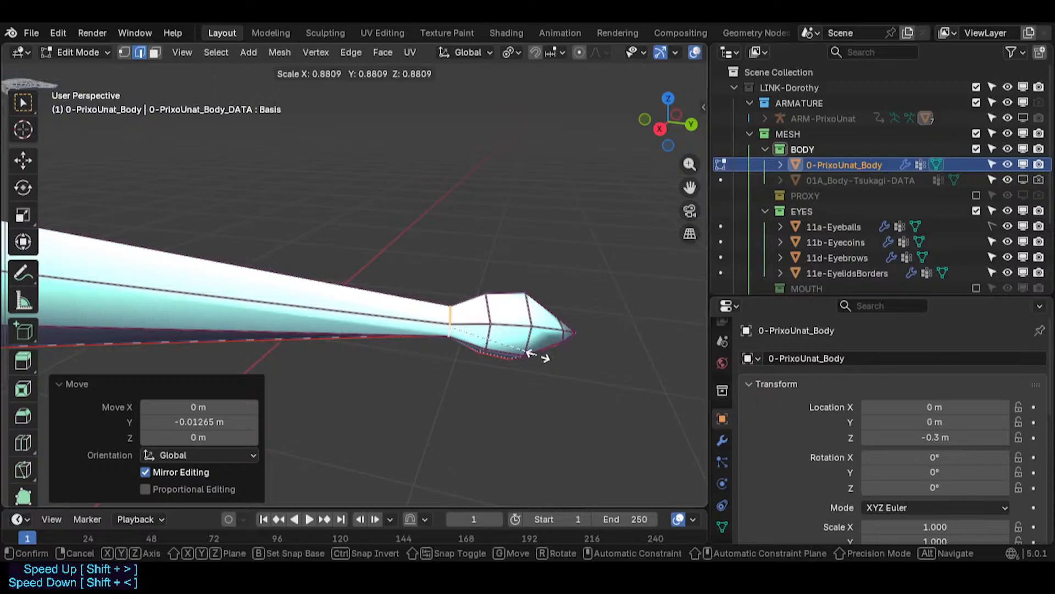
left_click(432, 356)
key("Tab")
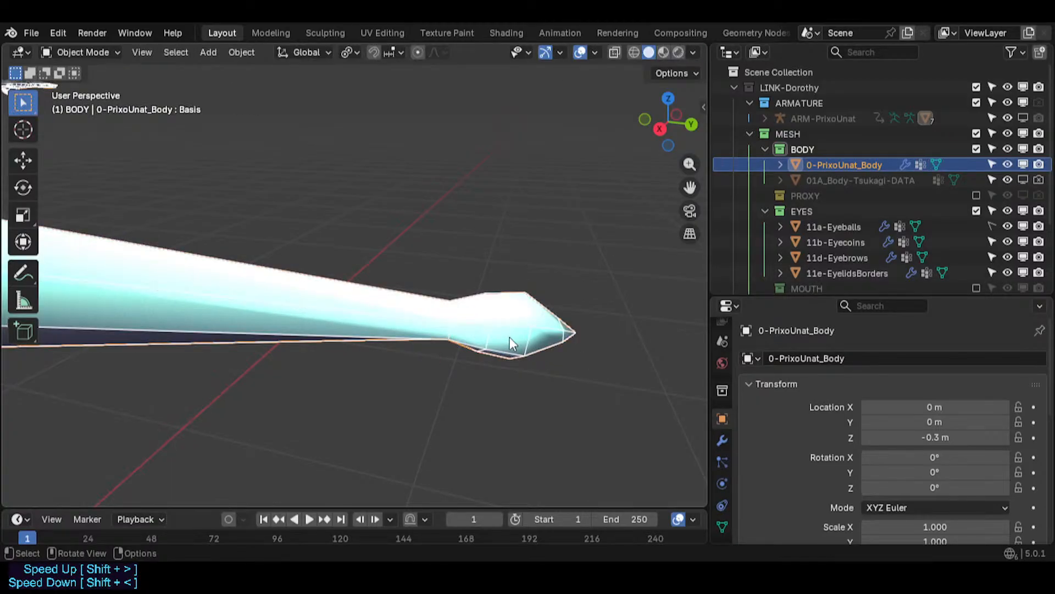
key("Tab")
key("3")
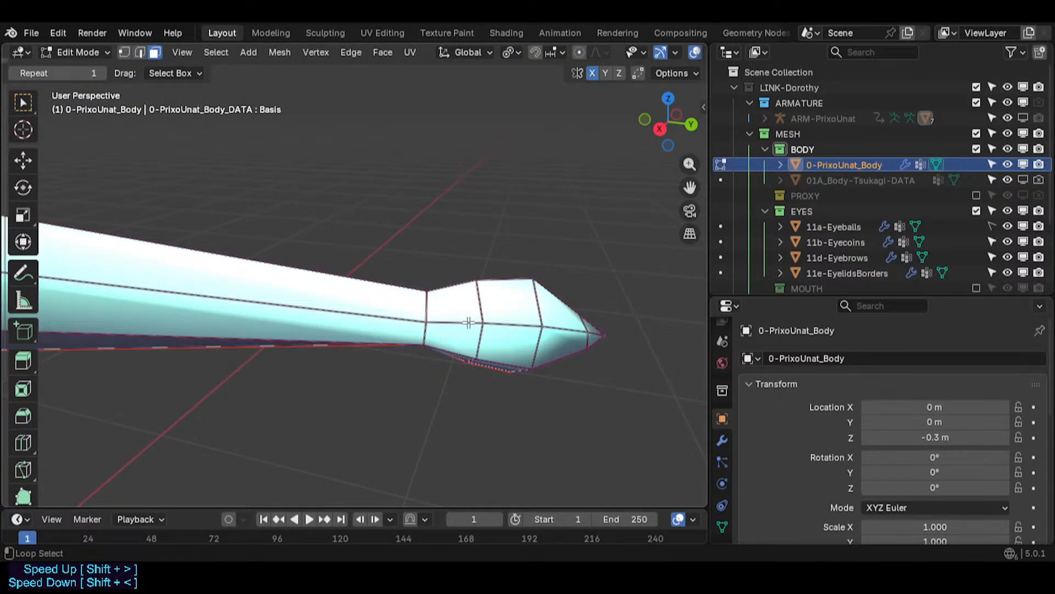
left_click(469, 323, "alt")
left_click(509, 322, "alt+shift")
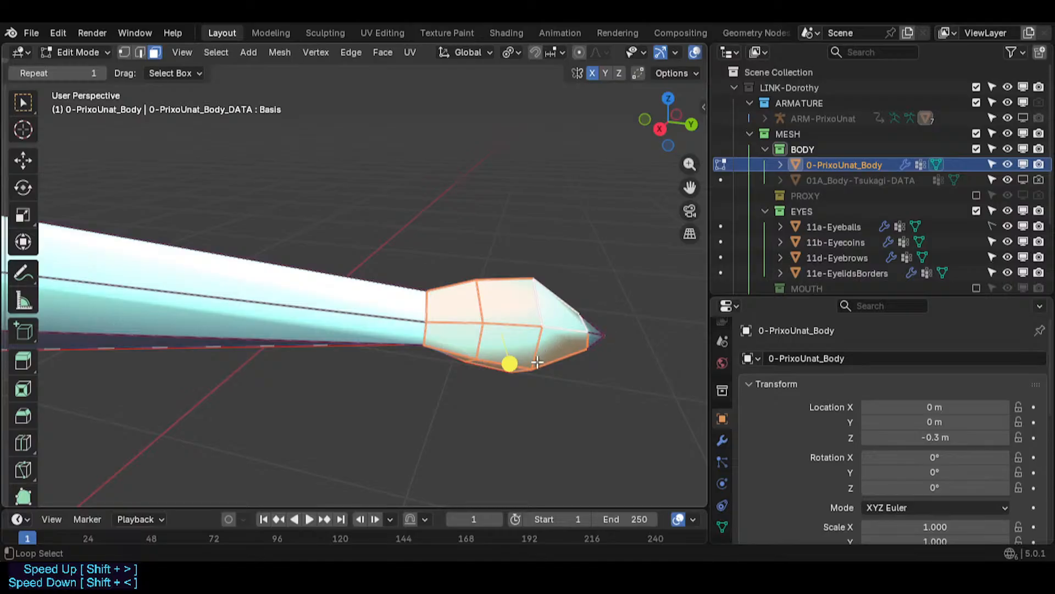
key("b")
left_click_drag(563, 364, 507, 365)
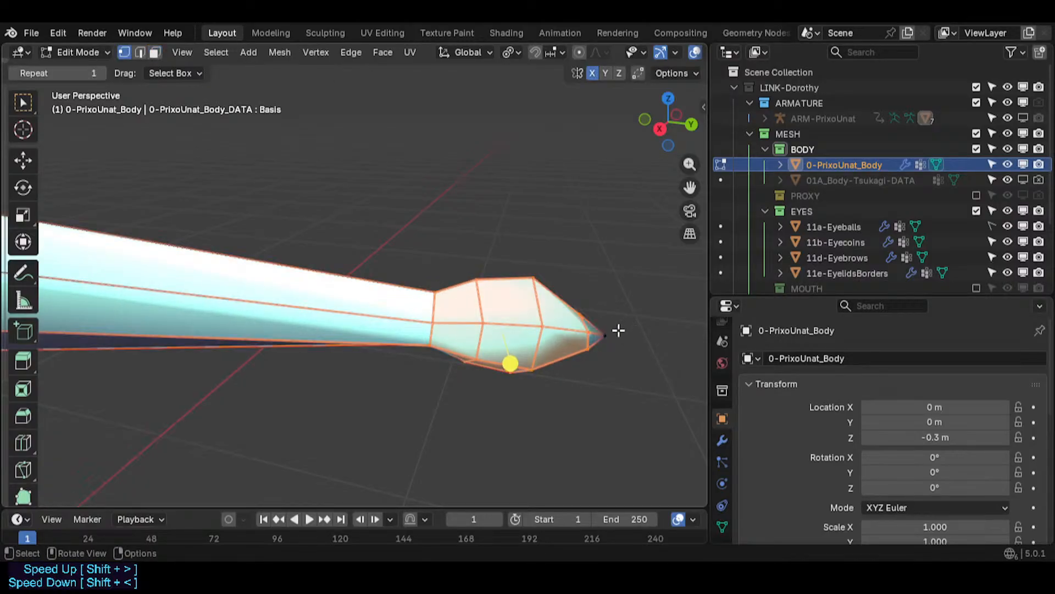
left_click(589, 348)
left_click(585, 355)
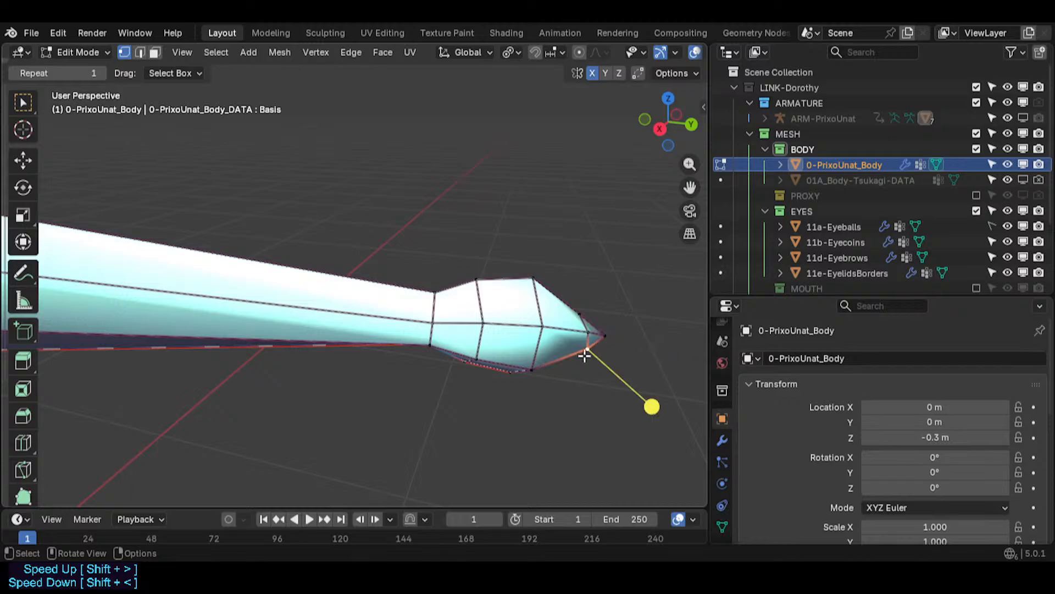
key("3")
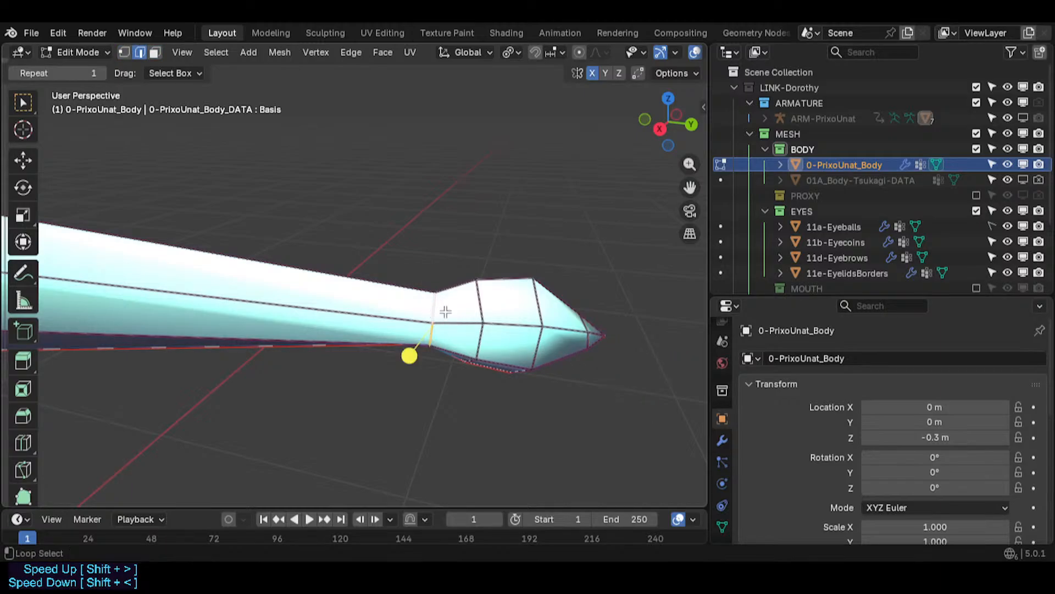
key("g")
key("g")
right_click(464, 312)
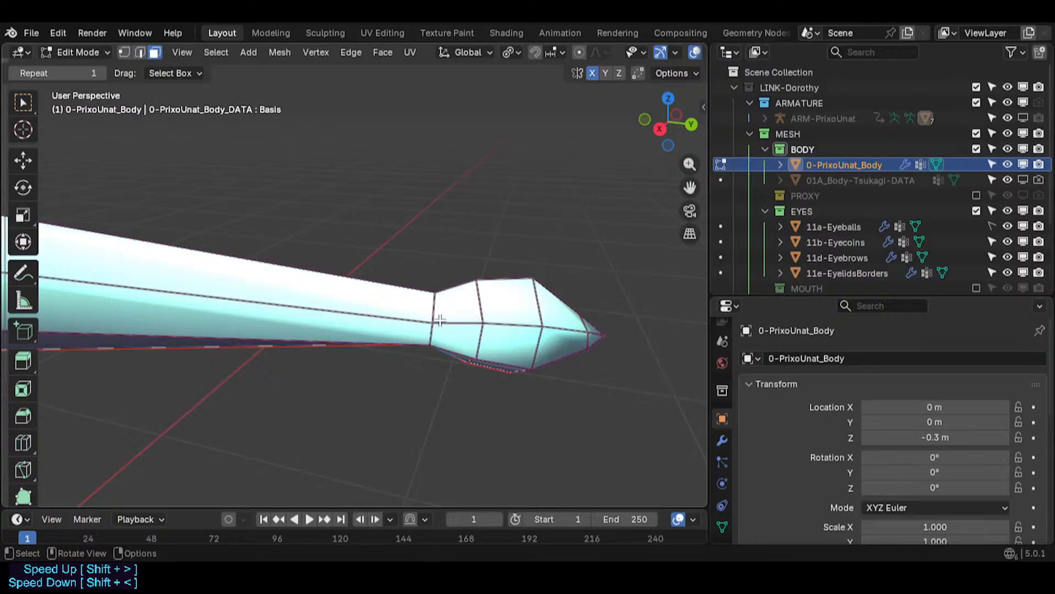
key("3")
left_click(411, 343)
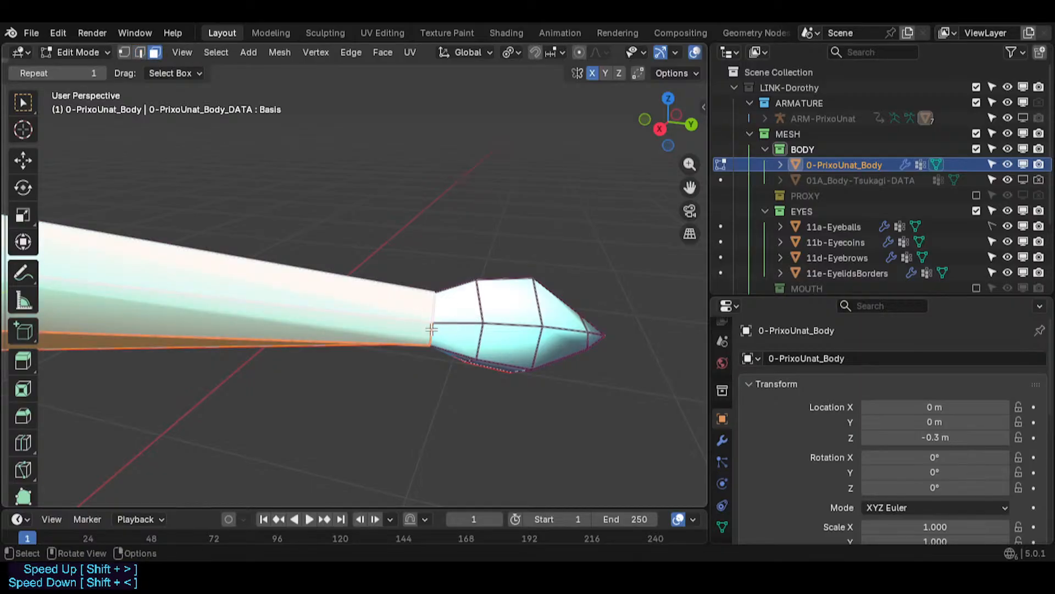
left_click(426, 352, "alt")
key("g")
key("g")
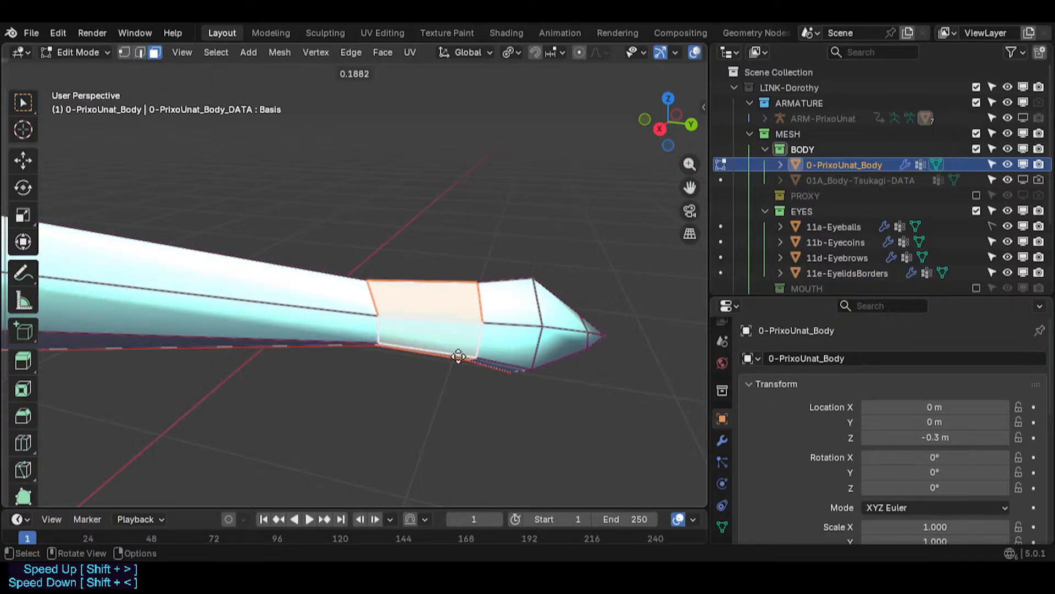
right_click(419, 350)
- Select the loop at the base of the tail tip and edge-slide it
key("2")
left_click(445, 360, "alt")
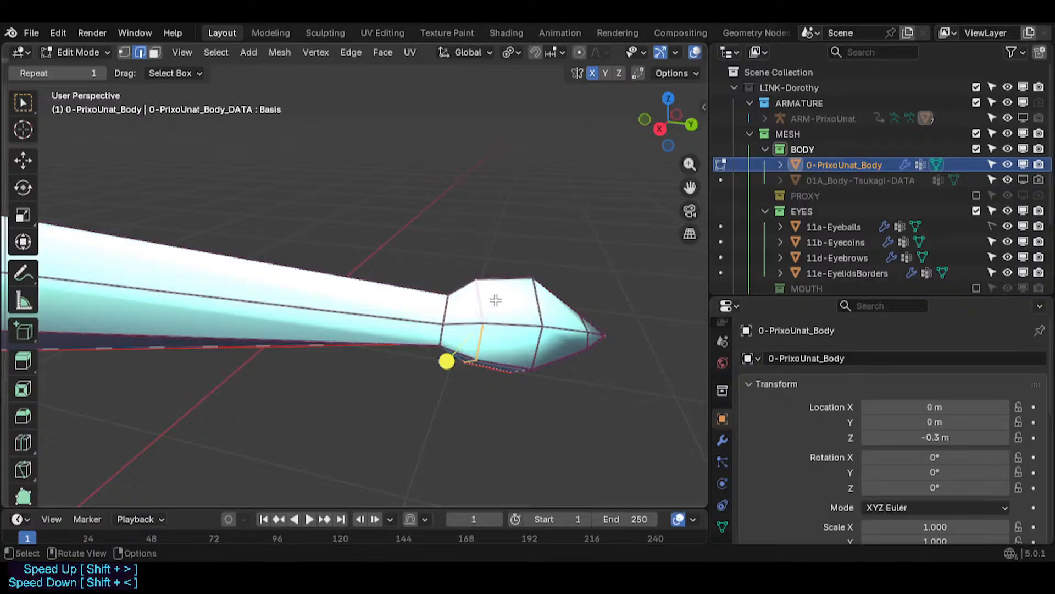
key("g")
key("g")
left_click(472, 365)
- Edge-slide the next tail-tip loop with factor 0.077
left_click(549, 369, "alt")
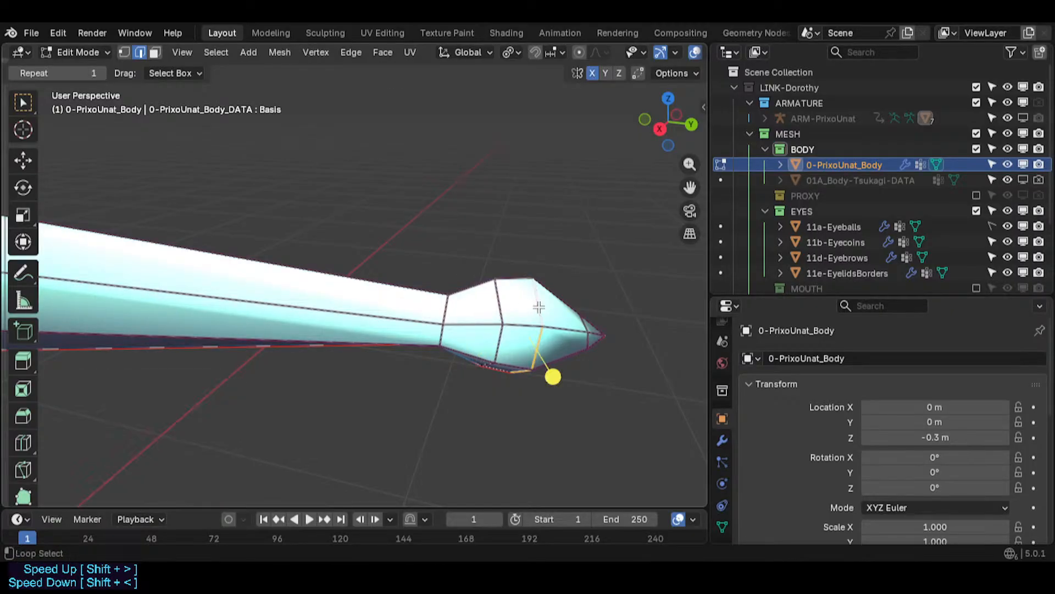
key("g")
key("g")
left_click(542, 307)
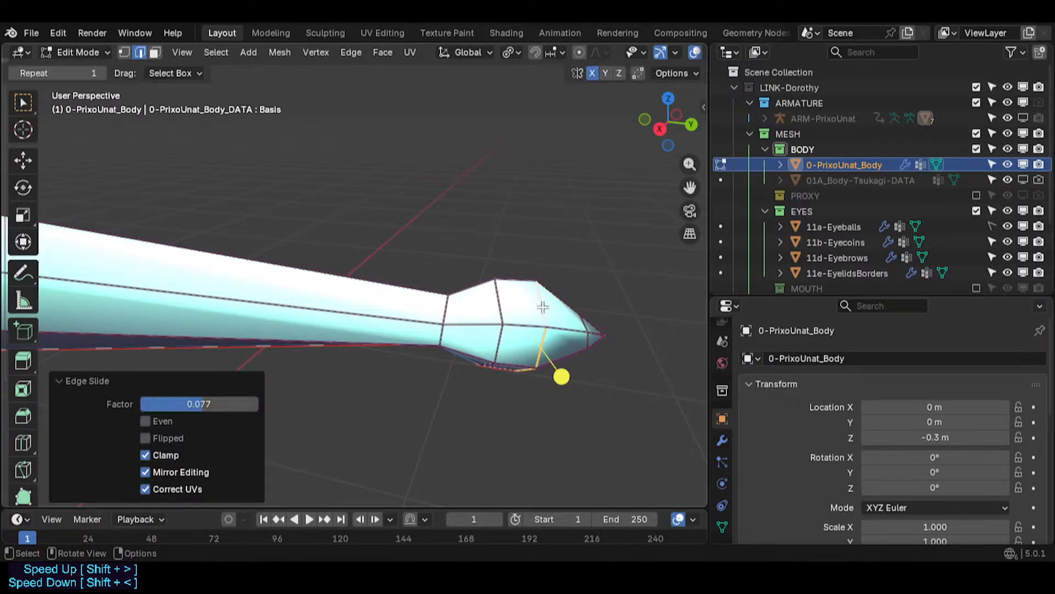
- Select the loop nearest the tail tip and edge-slide it with factor -0.119
key("3")
left_click(516, 369, "alt")
left_click_drag(517, 371, 554, 362)
key("2")
left_click(584, 337, "alt")
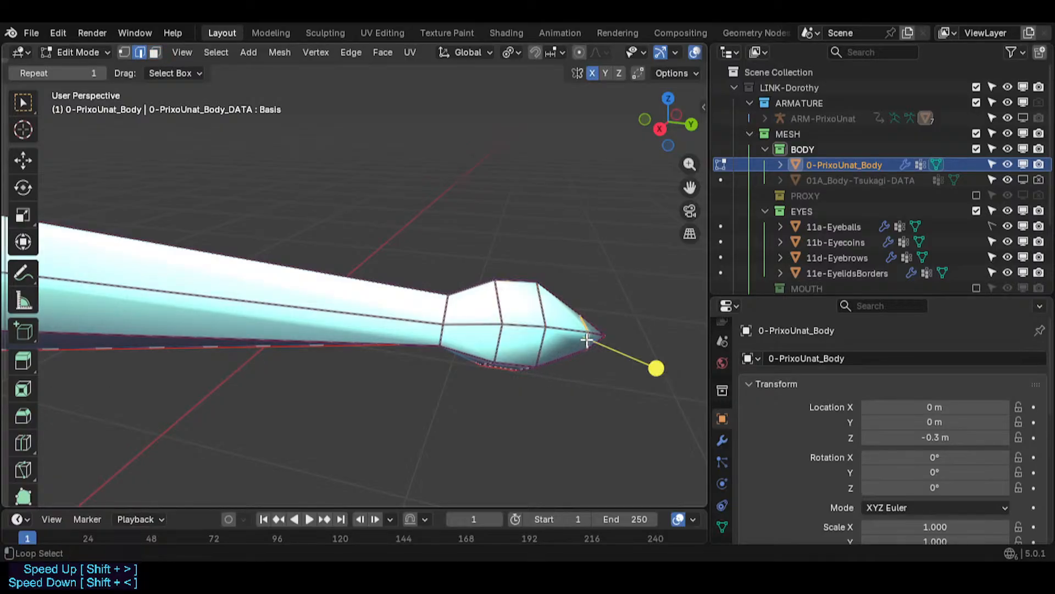
key("g")
key("g")
left_click(581, 339)
- Try rotating the tip loop about 9.38°, then undo the rotation
key("r")
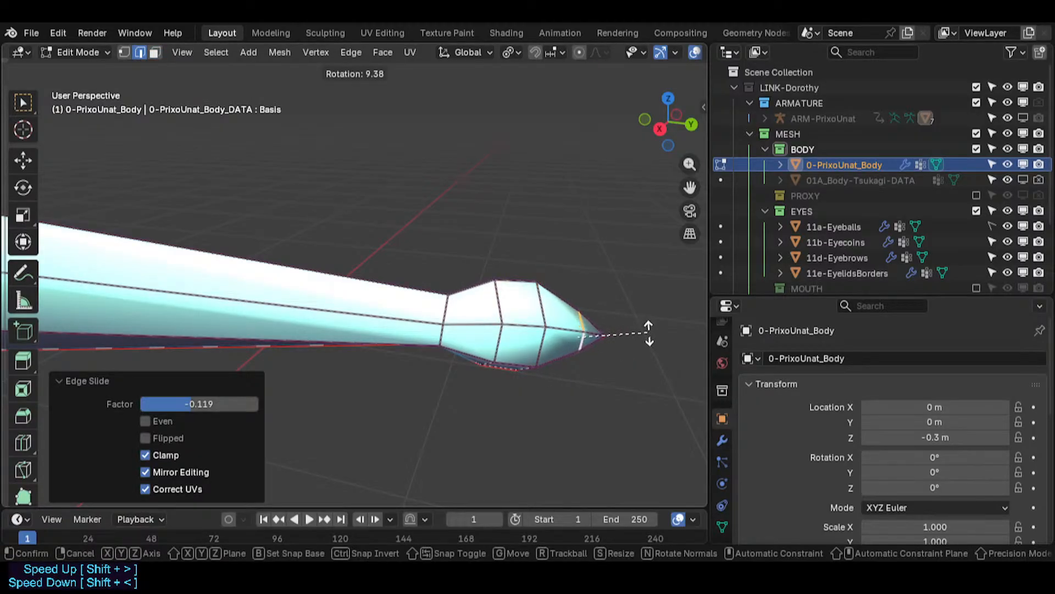
left_click(649, 334)
key("ctrl+z")
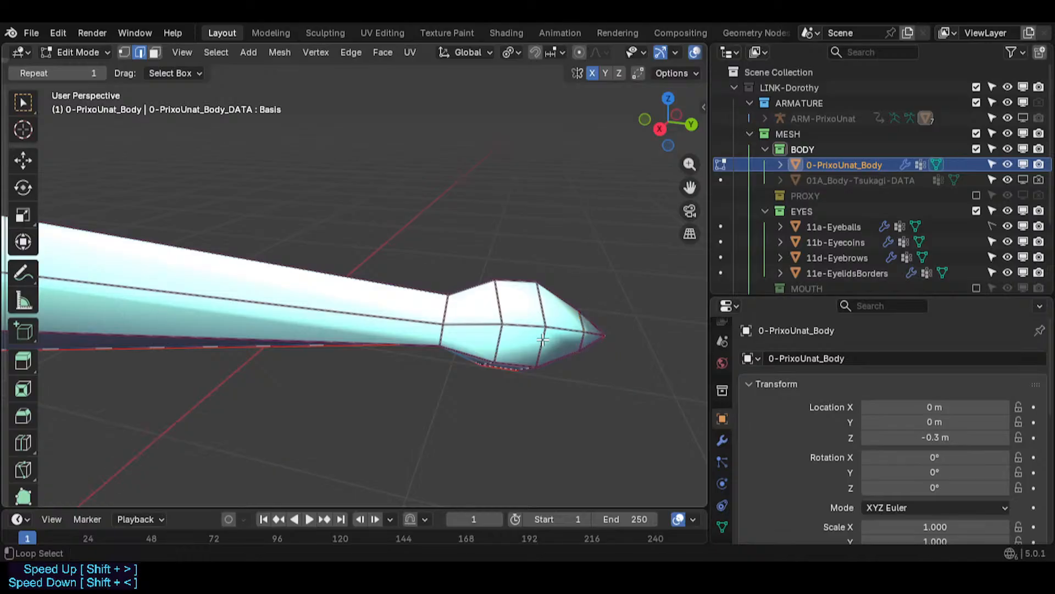
- Edge-slide the tip loop with factor 0.110 and shrink/fatten it by about 0.057
key("g")
key("g")
left_click(584, 375)
key("alt+s")
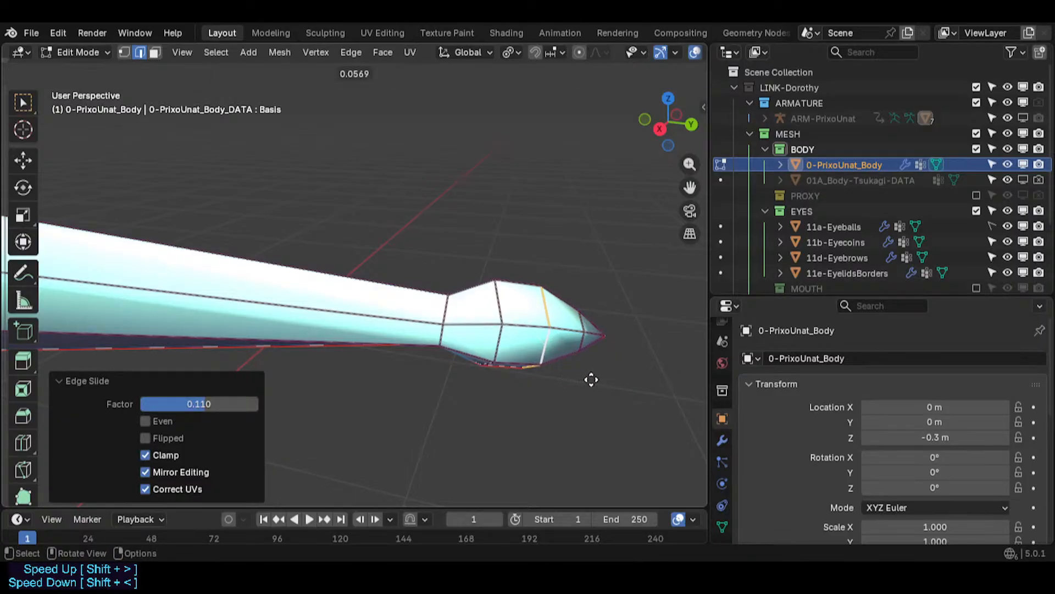
left_click(590, 378)
- Select a face ring on the tail tip and scale it up to about 1.099
key("alt+a")
key("3")
left_click(533, 331, "alt")
key("s")
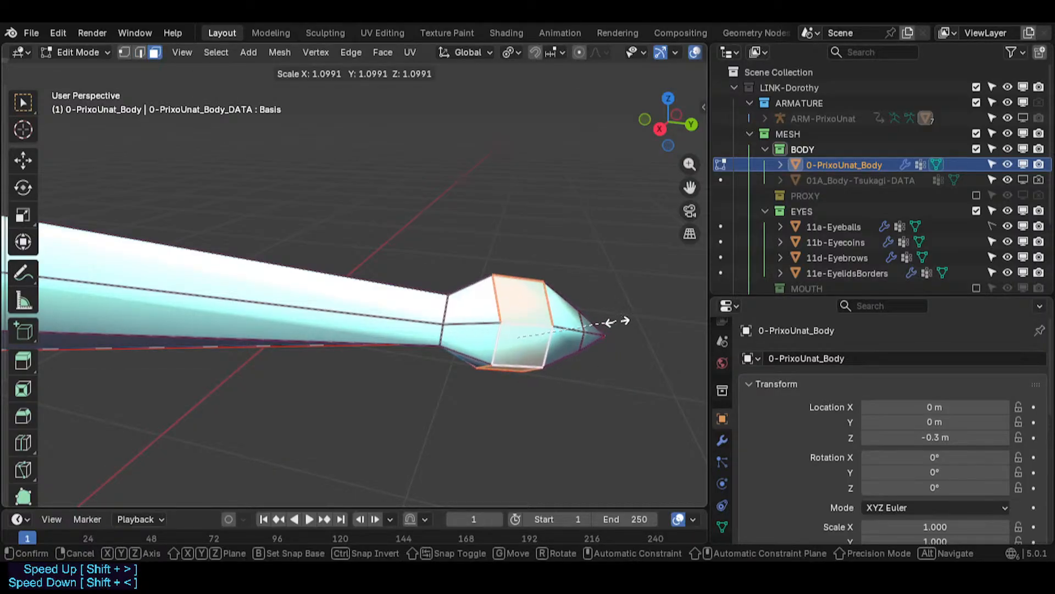
left_click(625, 320)
- Select a loop just behind the tail tip, edge-slide it with factor -0.181 and scale it to 0.901
key("alt+a")
key("2")
left_click(497, 303, "alt")
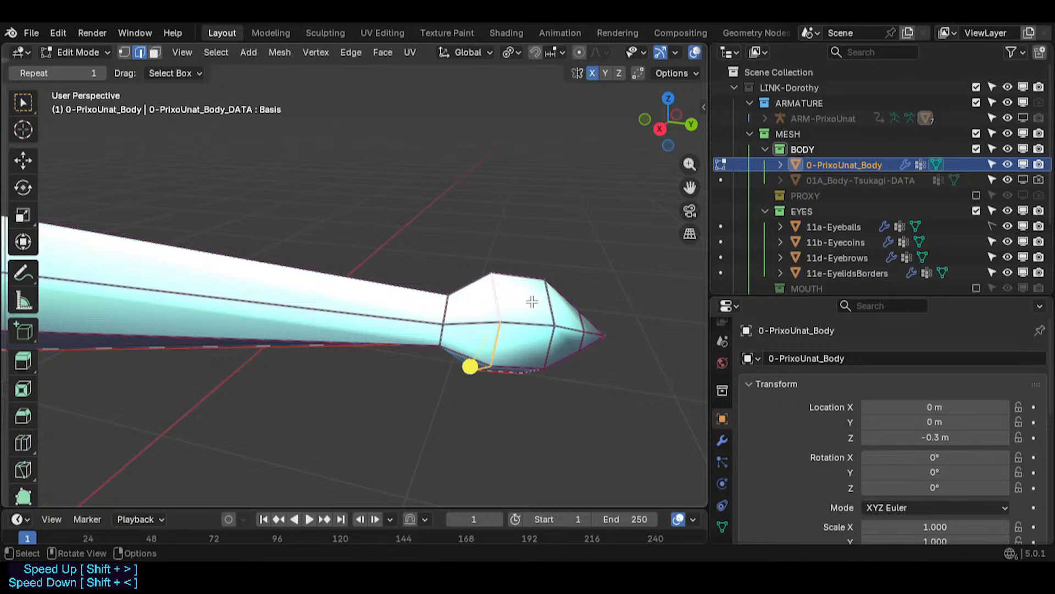
key("g")
key("g")
left_click(550, 310)
key("s")
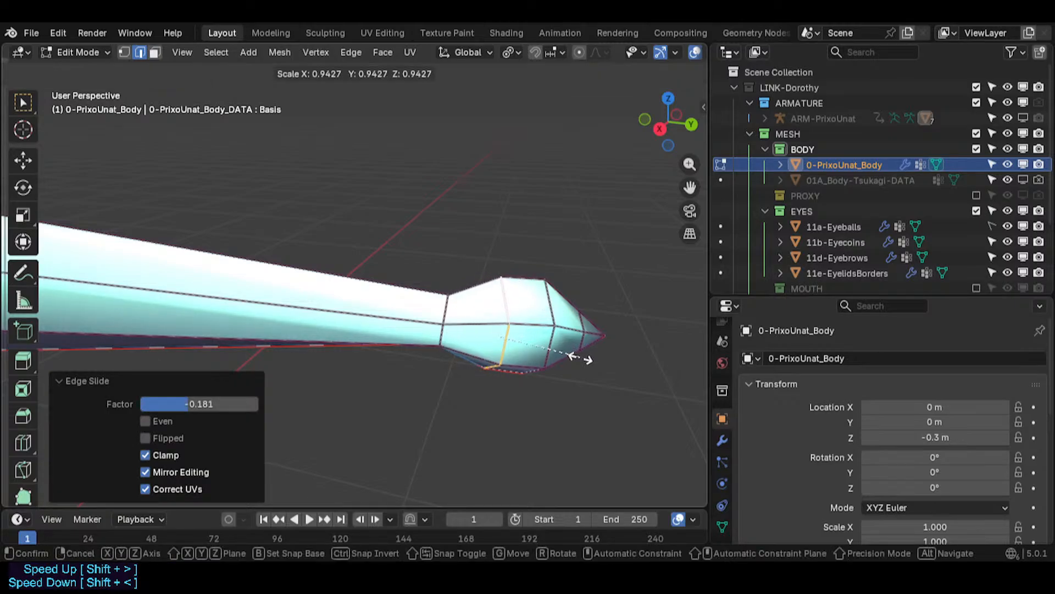
left_click(462, 313)
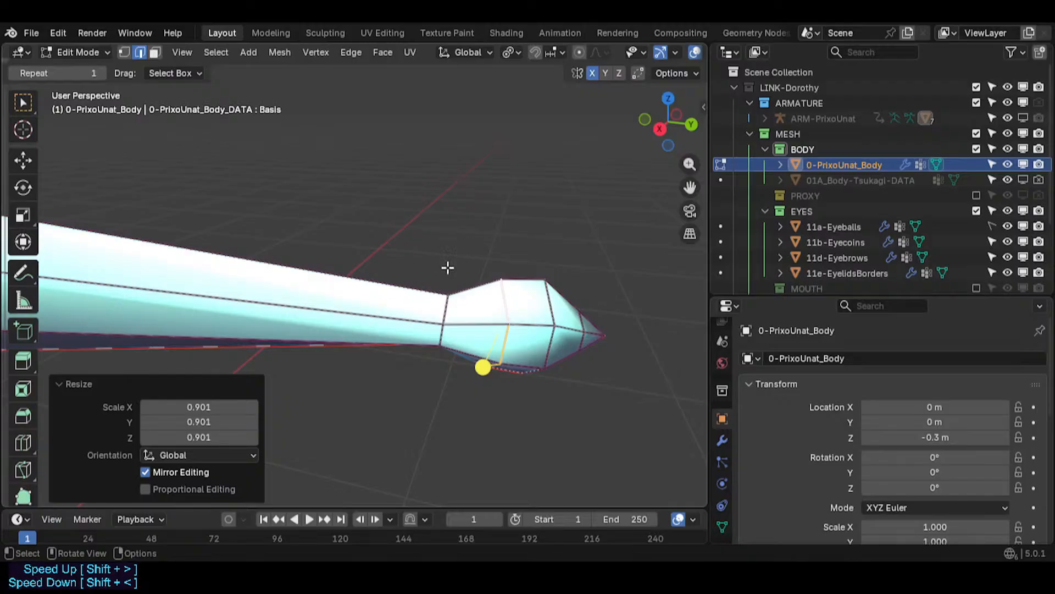
- Select the loop where the tail meets the tip and move it about 0.011 m along Y
left_click(445, 302, "alt")
key("g")
key("g")
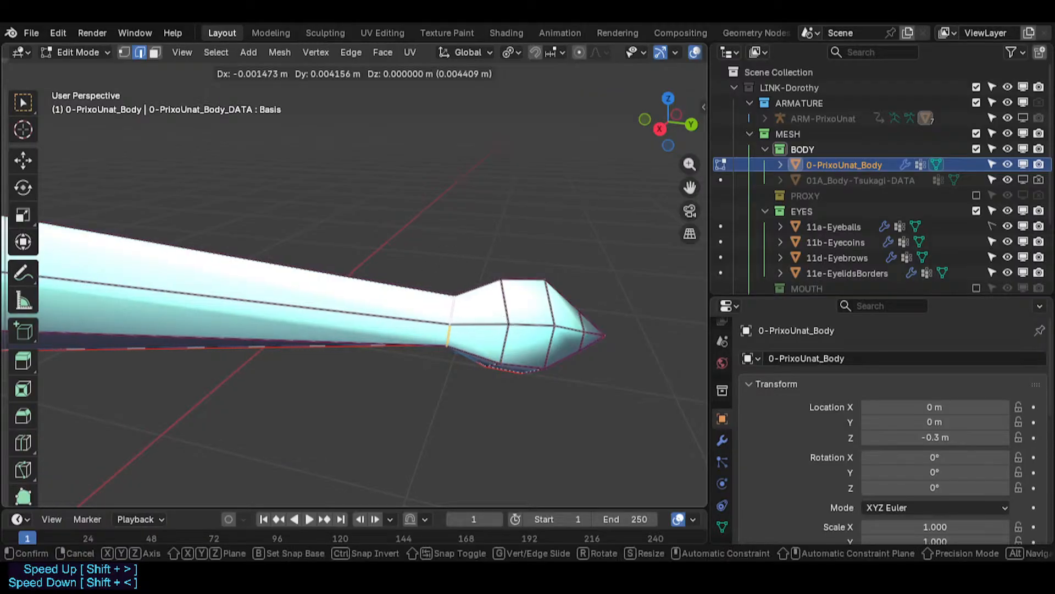
left_click(423, 356)
key("g")
key("y")
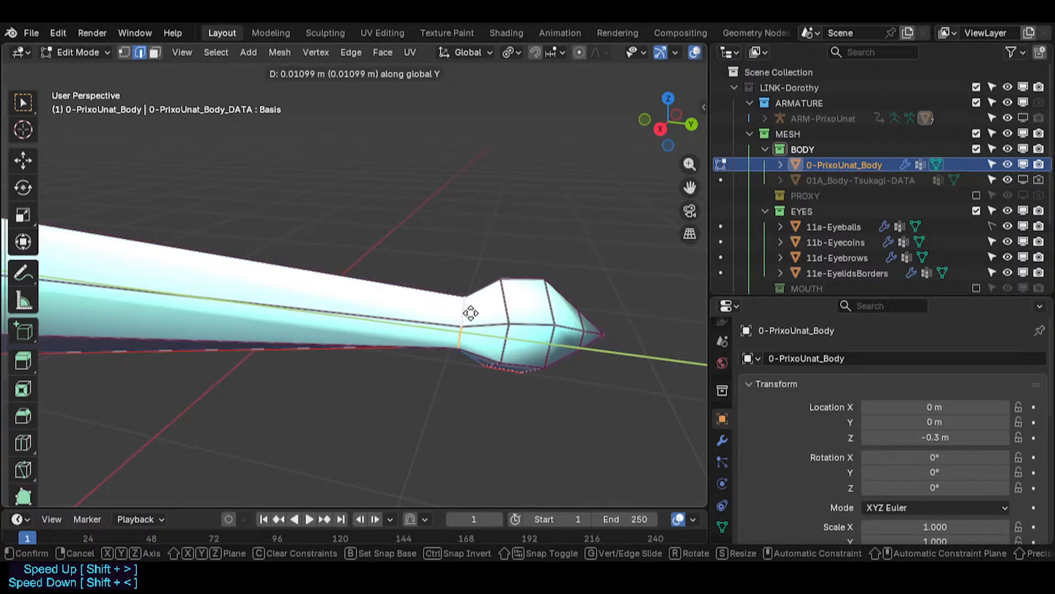
left_click(443, 366)
- Select the middle loop of the tip, scale it to 0.798 and edge-slide it by about 0.217
left_click(501, 297, "alt")
key("s")
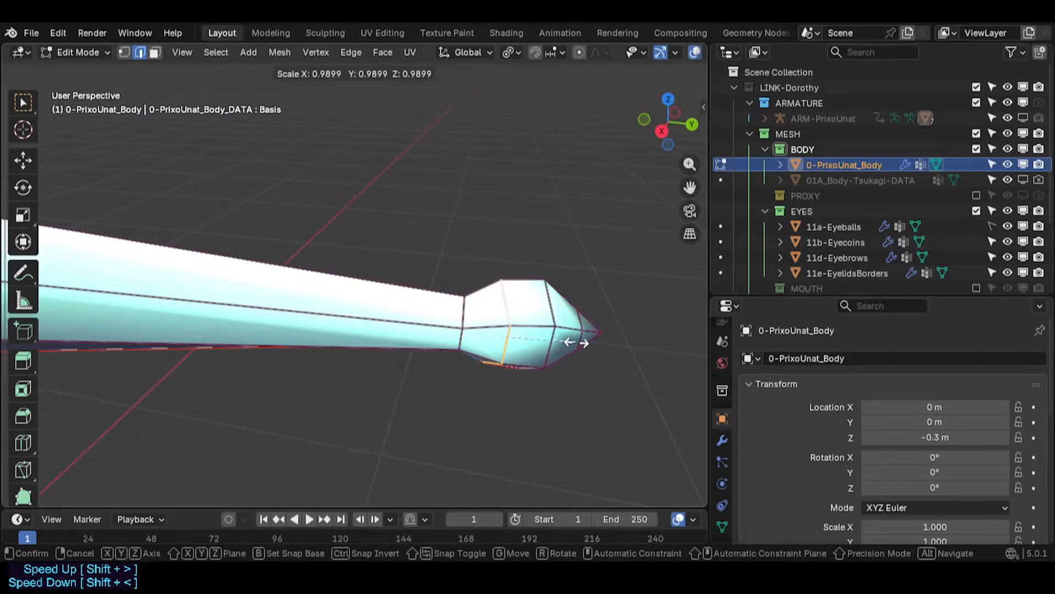
left_click(538, 328)
key("g")
key("g")
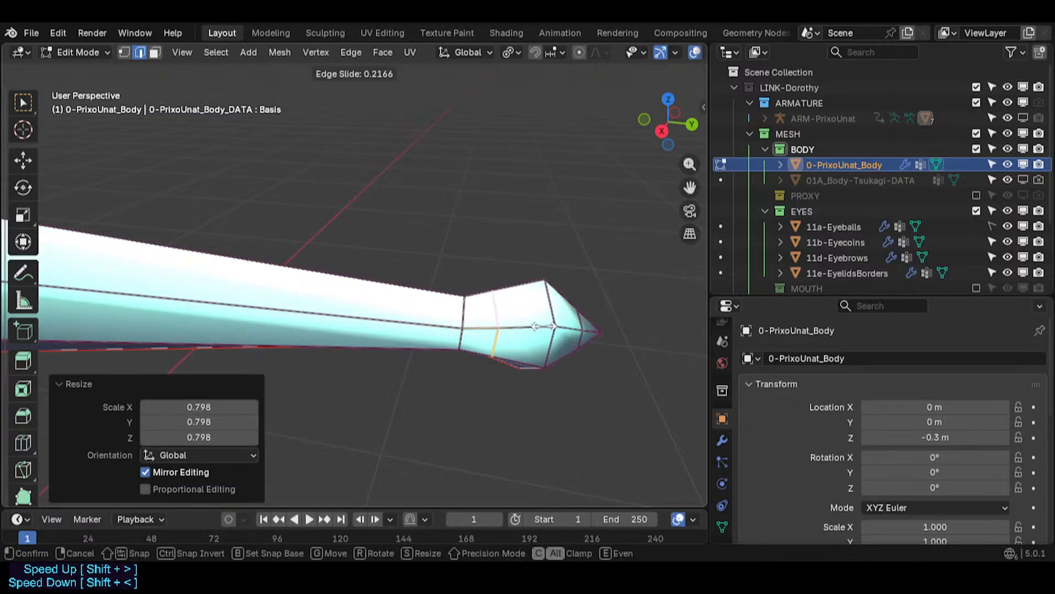
left_click(473, 368)
- Nudge the selected tip loop slightly and leave Edit Mode to inspect the tail shape
key("g")
left_click(552, 310)
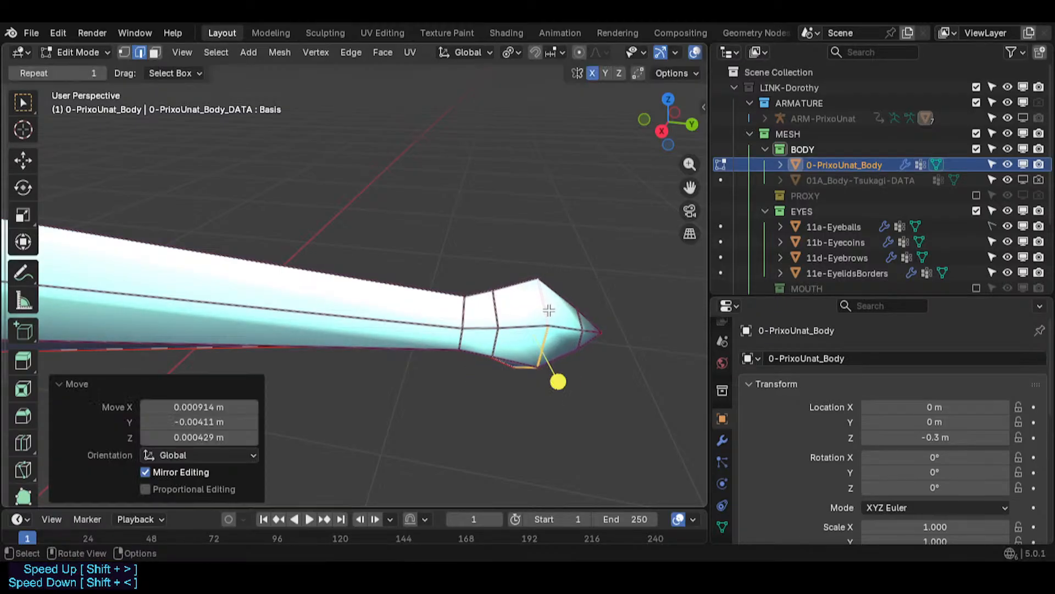
key("Tab")
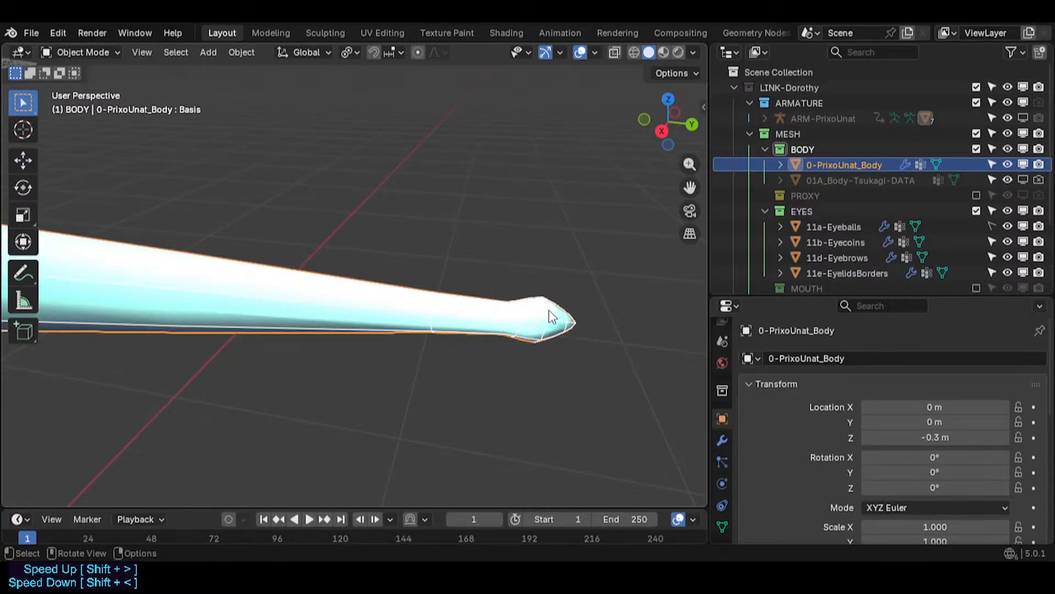
scroll(552, 316, "down", 2)
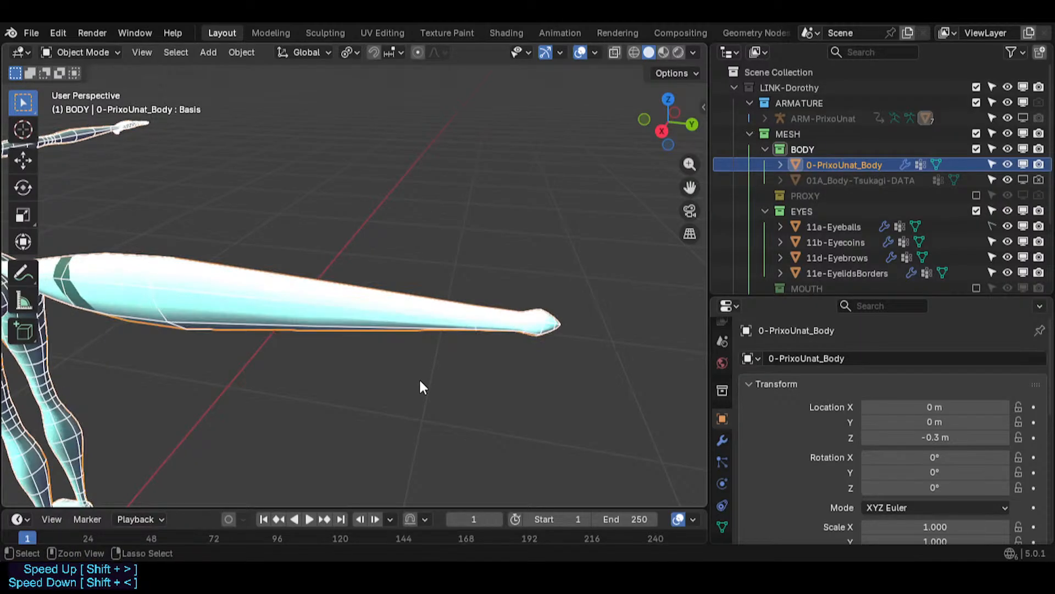
scroll(421, 388, "up", 5)
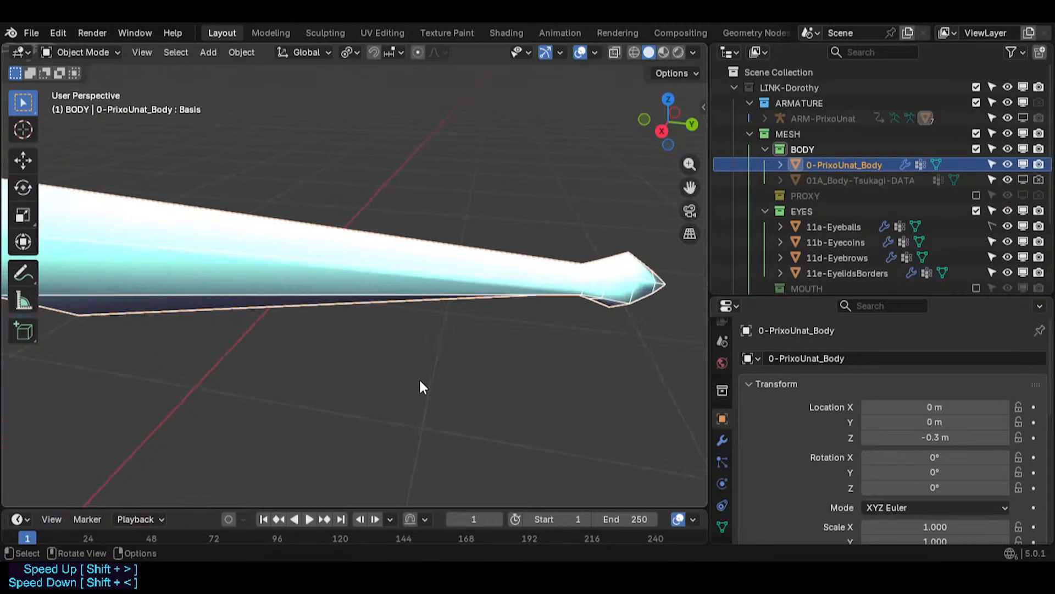
- Re-enter Edit Mode in face mode and select the face loops near the tail base
key("Tab")
scroll(566, 328, "up", 2)
scroll(566, 328, "down", 5)
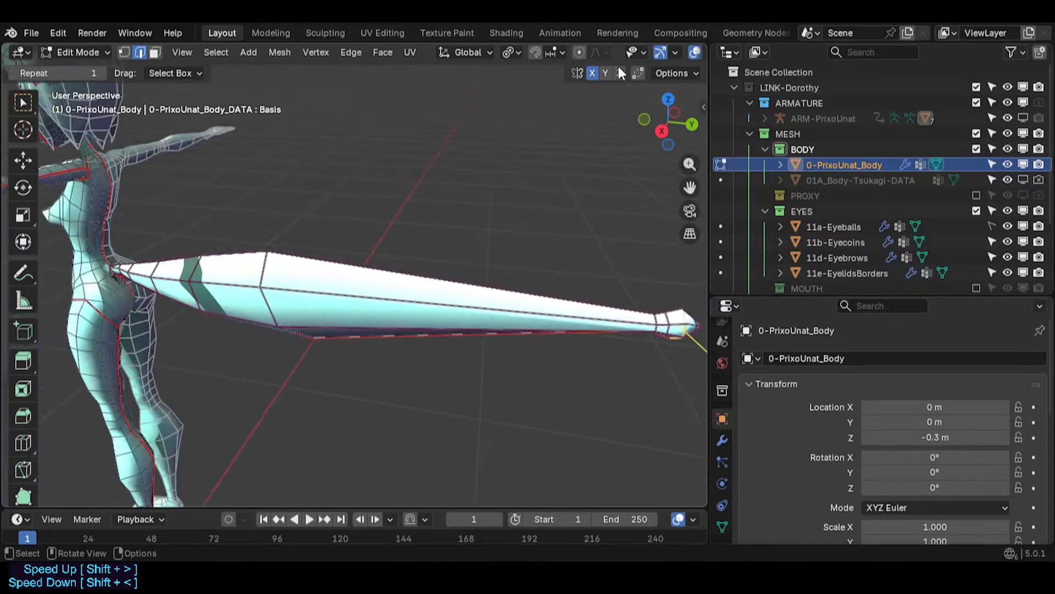
key("3")
scroll(263, 306, "up", 1)
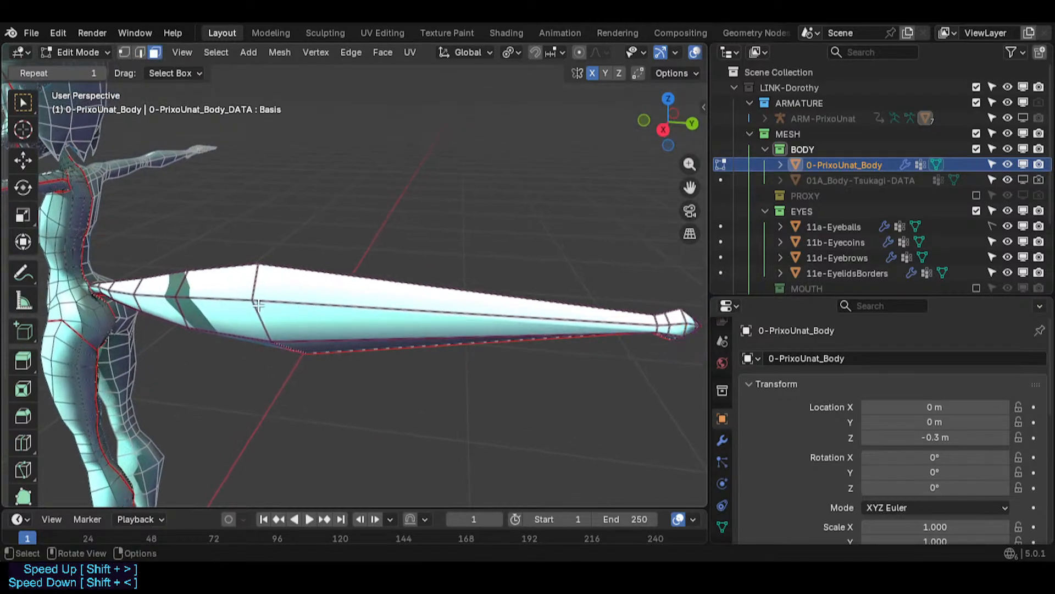
left_click(303, 306, "alt")
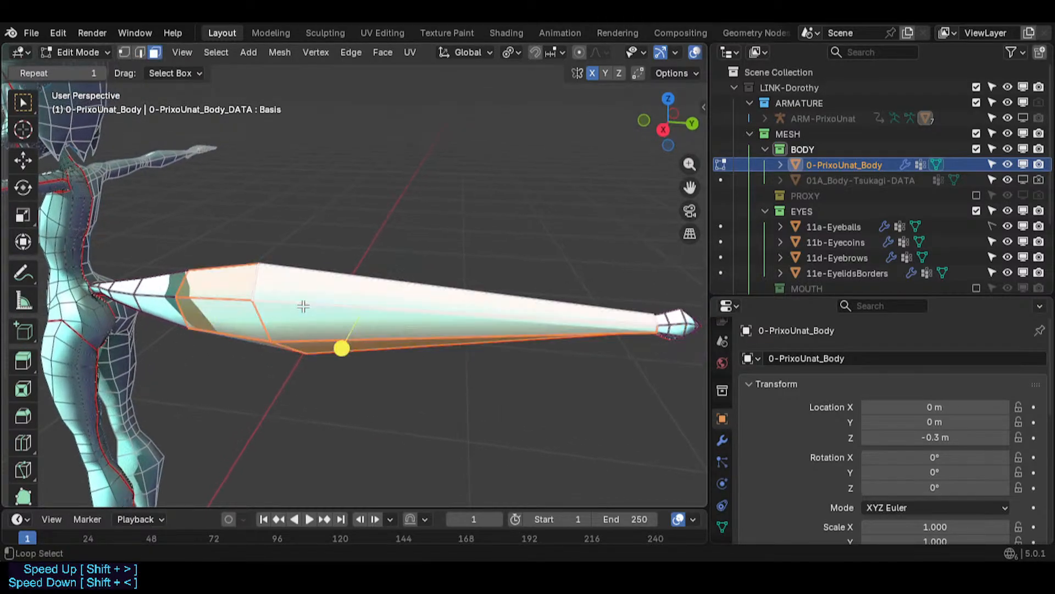
key("alt+a")
left_click(227, 304, "alt+shift")
left_click(158, 301, "alt+shift")
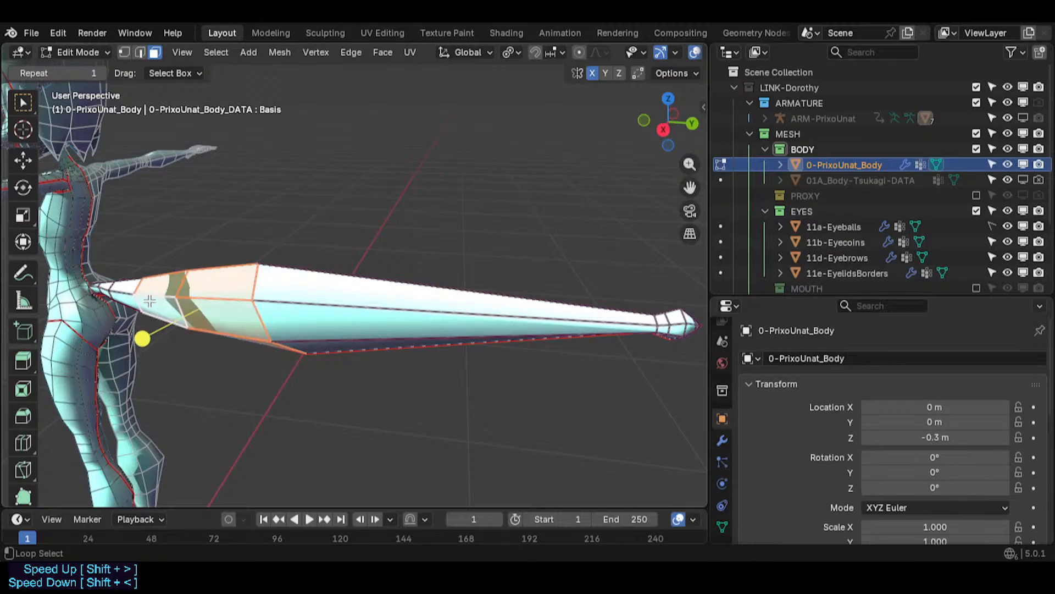
- Apply LoopTools Circle with Best fit to the selected tail-base faces
right_click(213, 300)
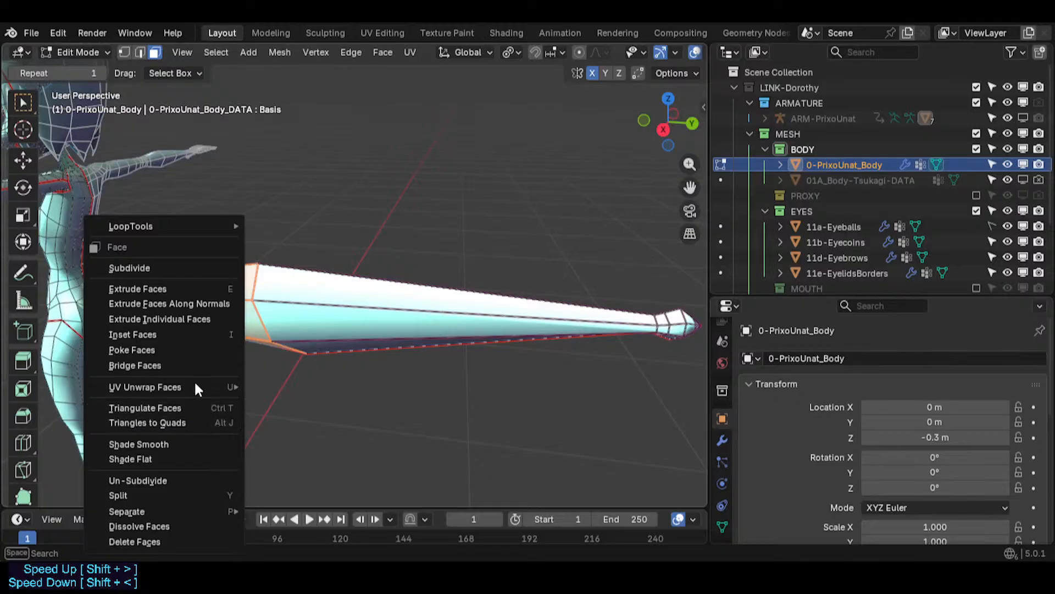
left_click(220, 51)
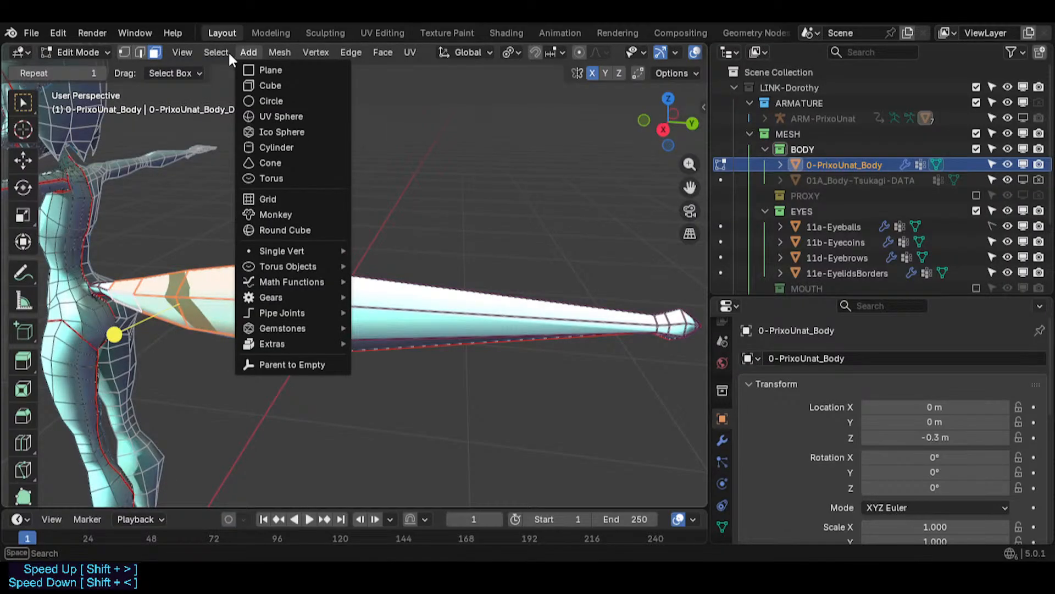
mouse_move(325, 92)
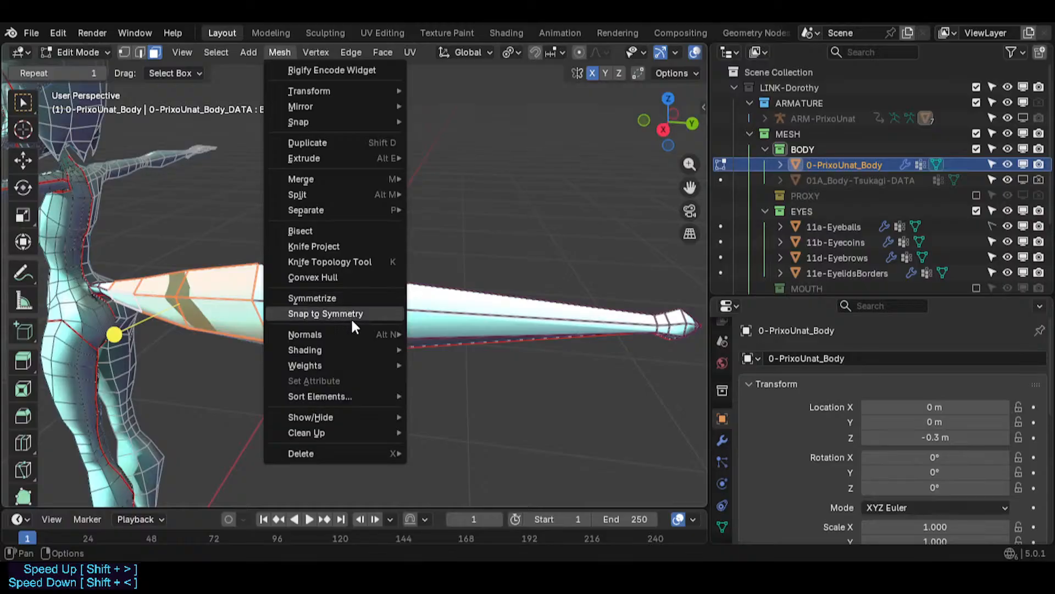
mouse_move(360, 337)
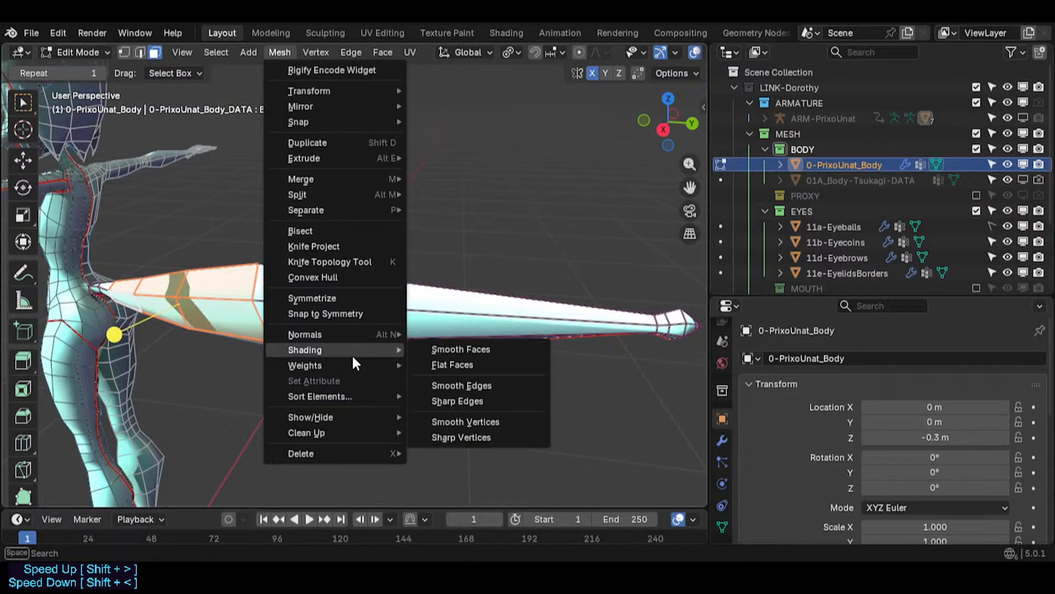
mouse_move(367, 414)
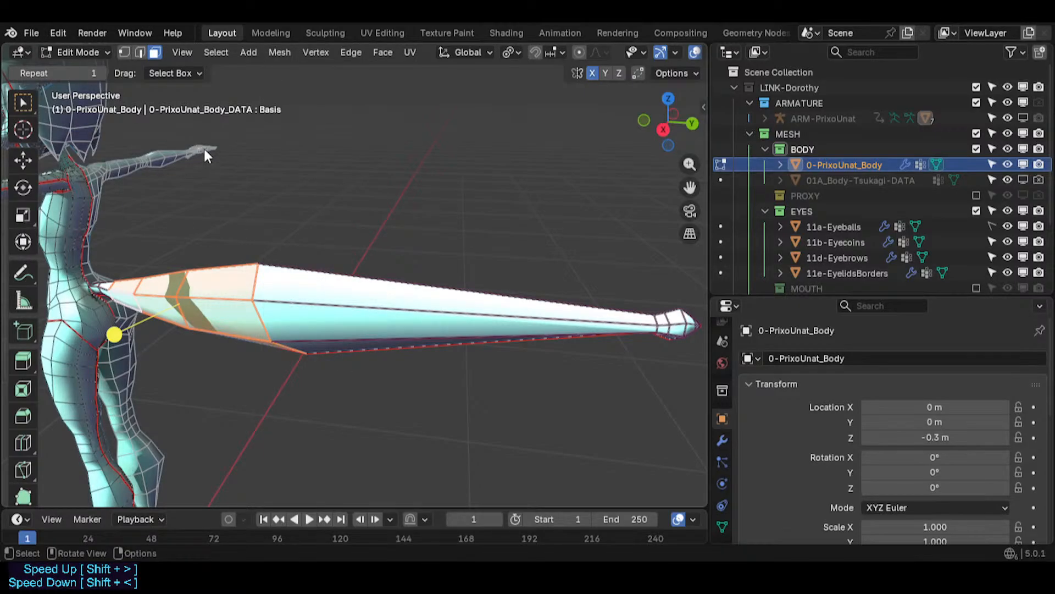
key("F3")
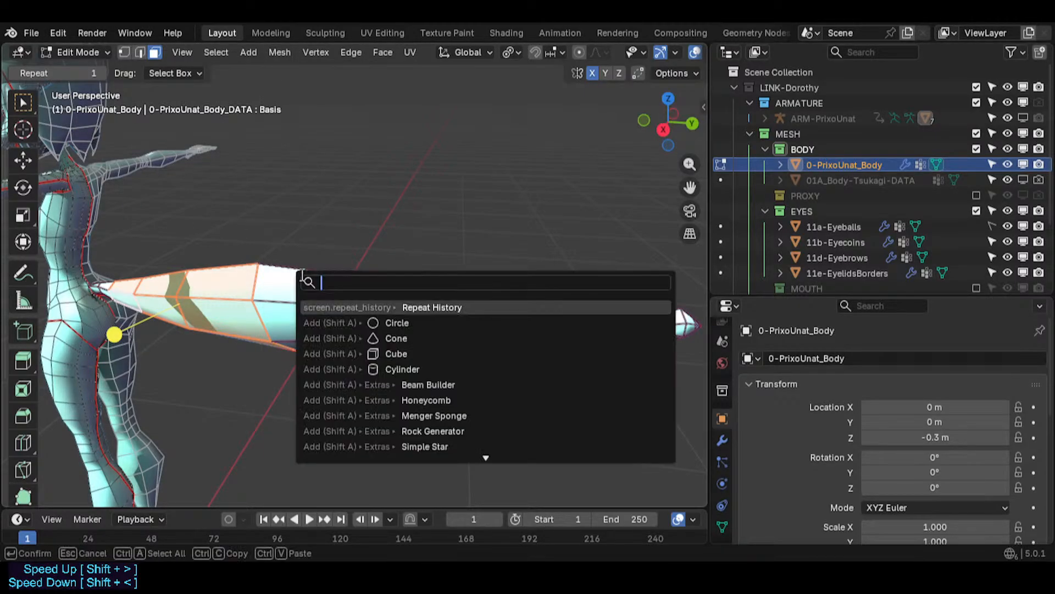
type("circ")
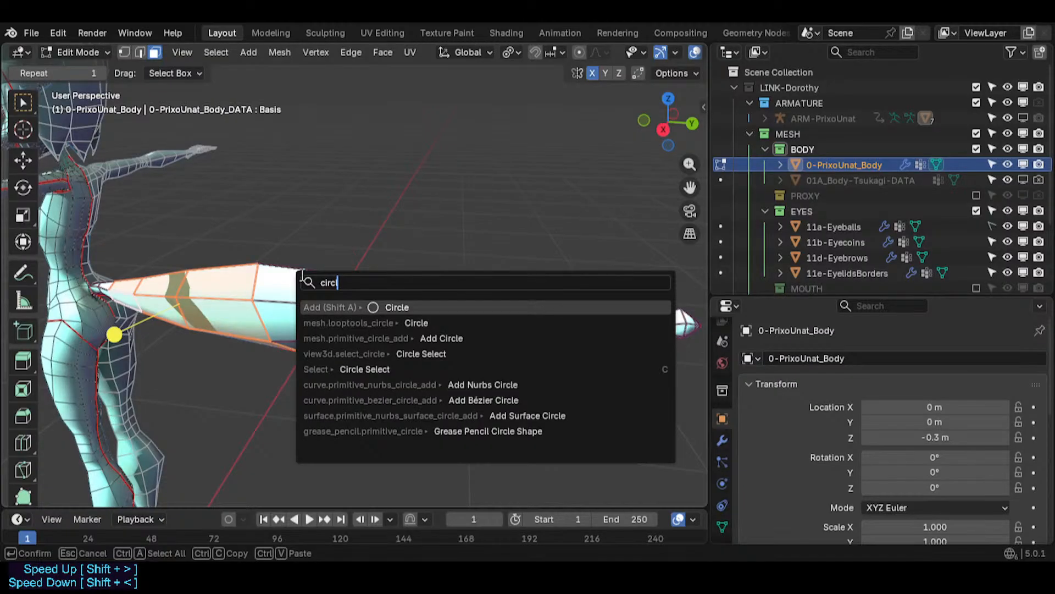
left_click(350, 322)
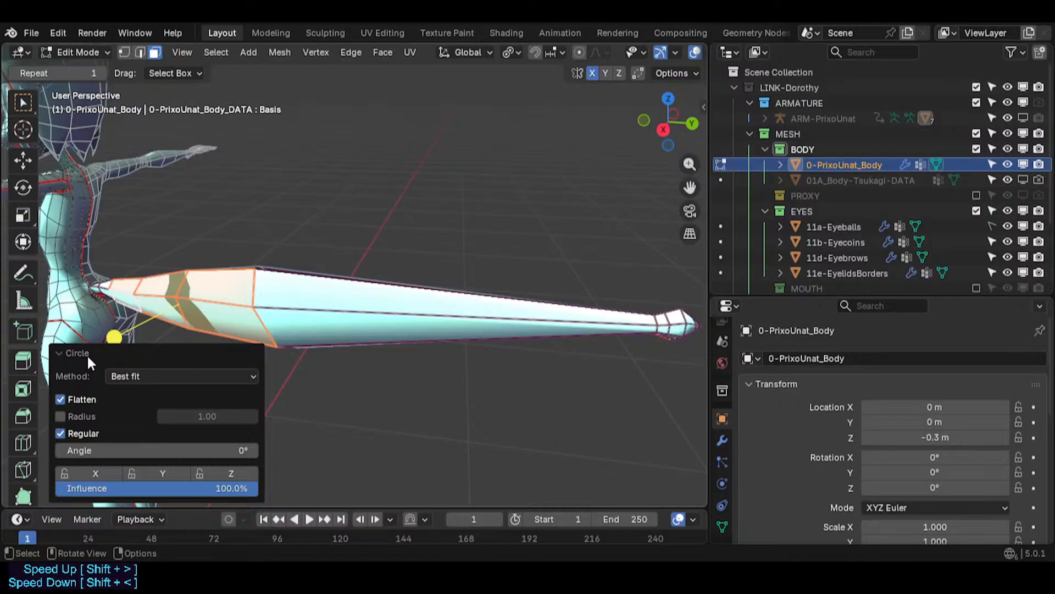
middle_click_drag(365, 376, 392, 376, "shift")
left_click(62, 353)
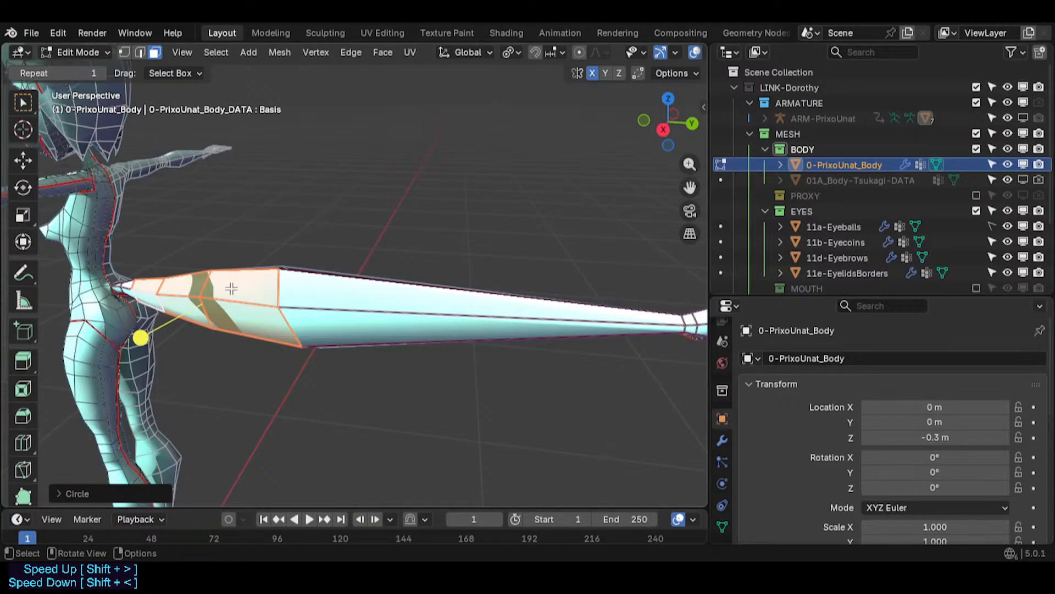
- Switch to vertex mode and move a vertex on the tail's upper edge along X
key("alt+a")
middle_click_drag(235, 282, 275, 300)
scroll(278, 289, "up", 2)
key("1")
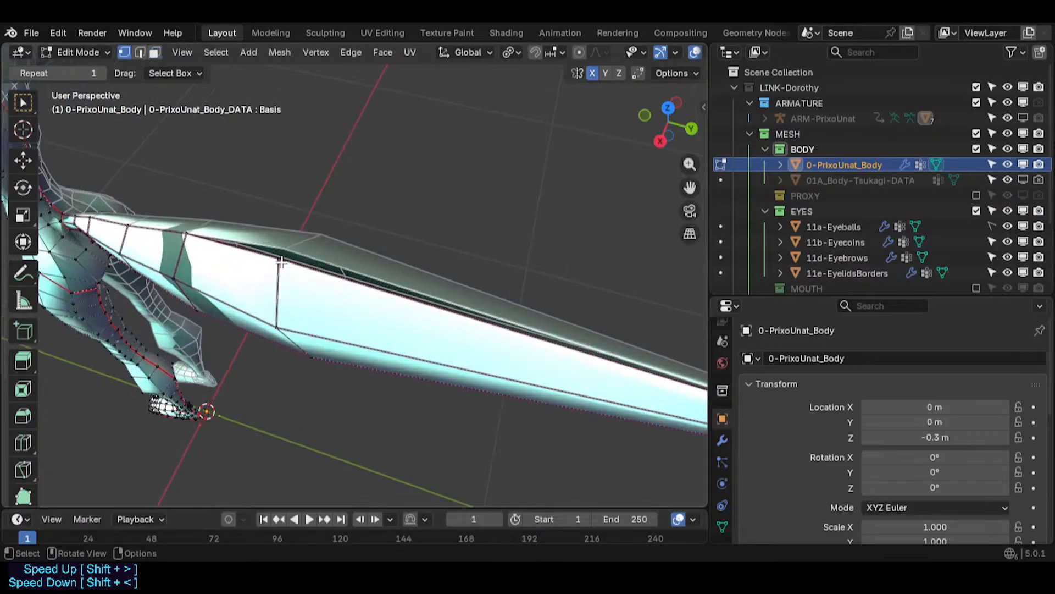
left_click(281, 260)
key("g")
key("x")
left_click(302, 237)
key("2")
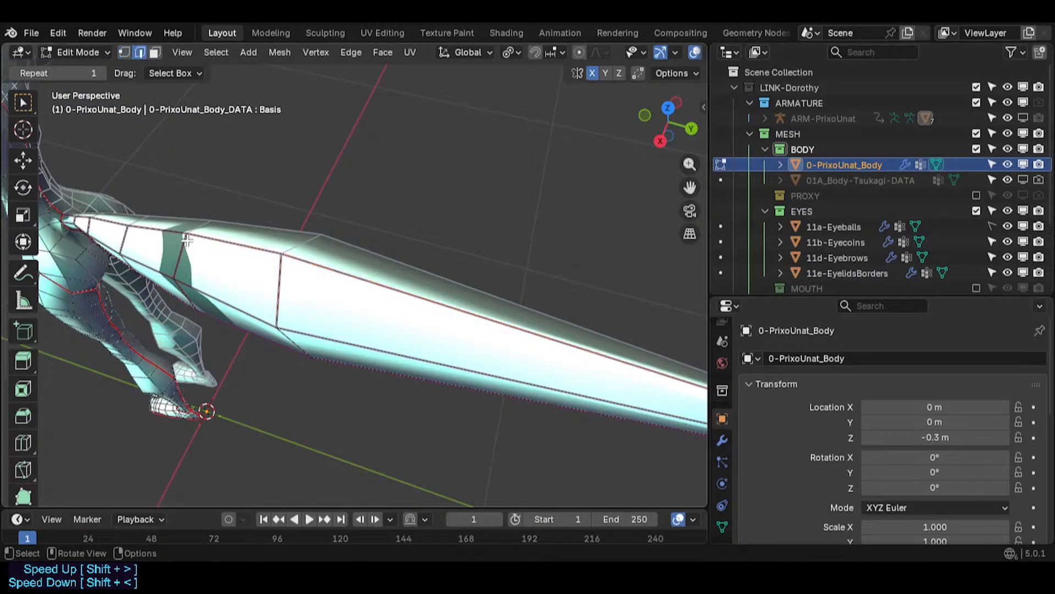
- Select an edge near the tail base and move it slightly
left_click(168, 230)
key("g")
right_click(169, 239)
middle_click_drag(244, 371, 220, 286)
left_click(297, 202)
key("g")
left_click(311, 230)
key("1")
key("2")
key("1")
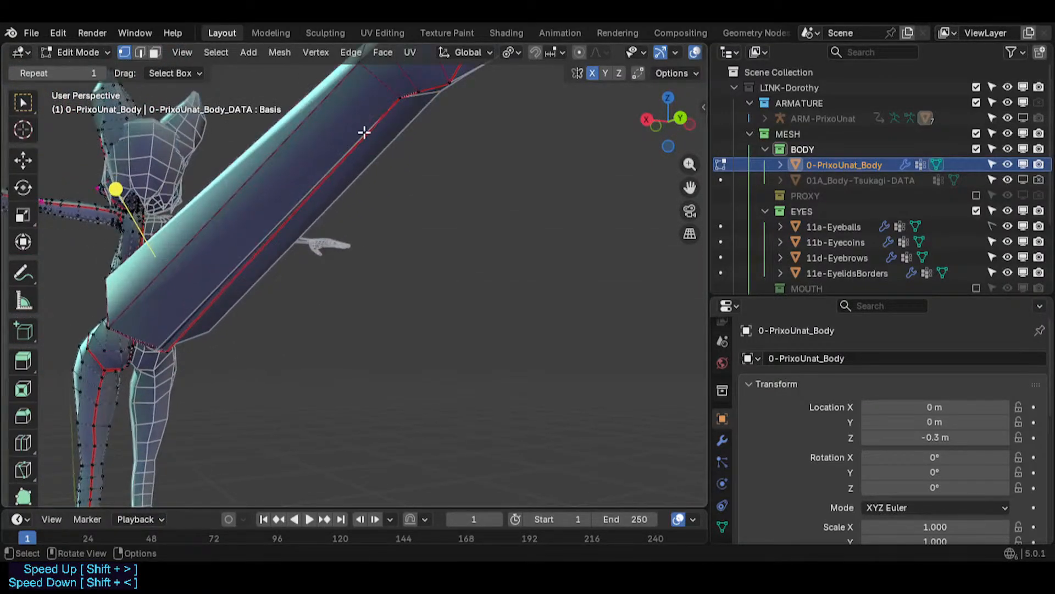
key("2")
- Navigate around the tail base to inspect how it joins the hips
middle_click_drag(364, 132, 421, 363)
key("shift+grave")
key("w")
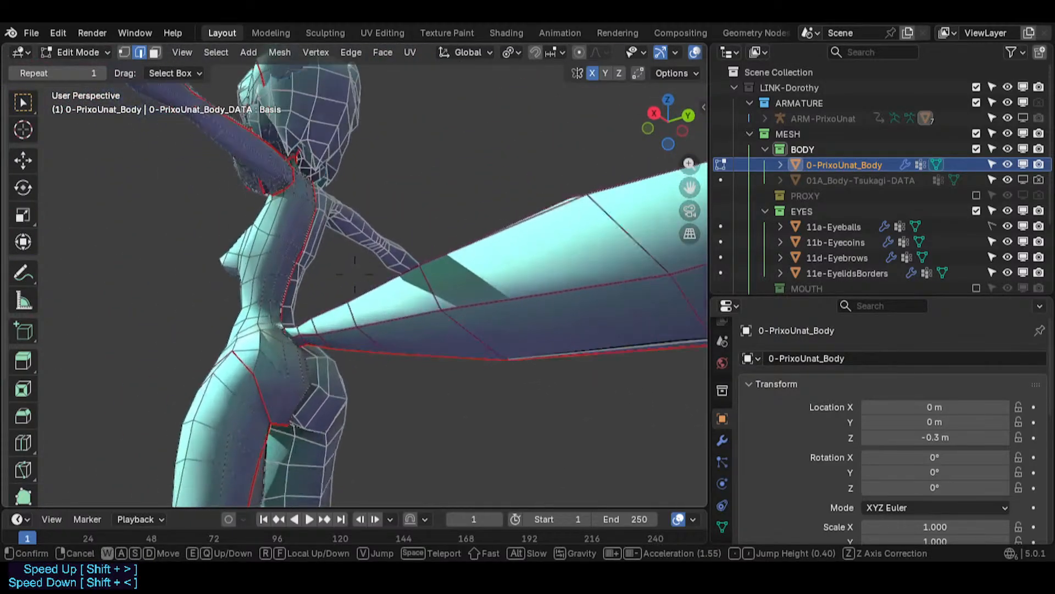
left_click(371, 401)
left_click(429, 328, "alt")
middle_click_drag(394, 316, 418, 452)
middle_click_drag(366, 373, 351, 200)
key("alt+a")
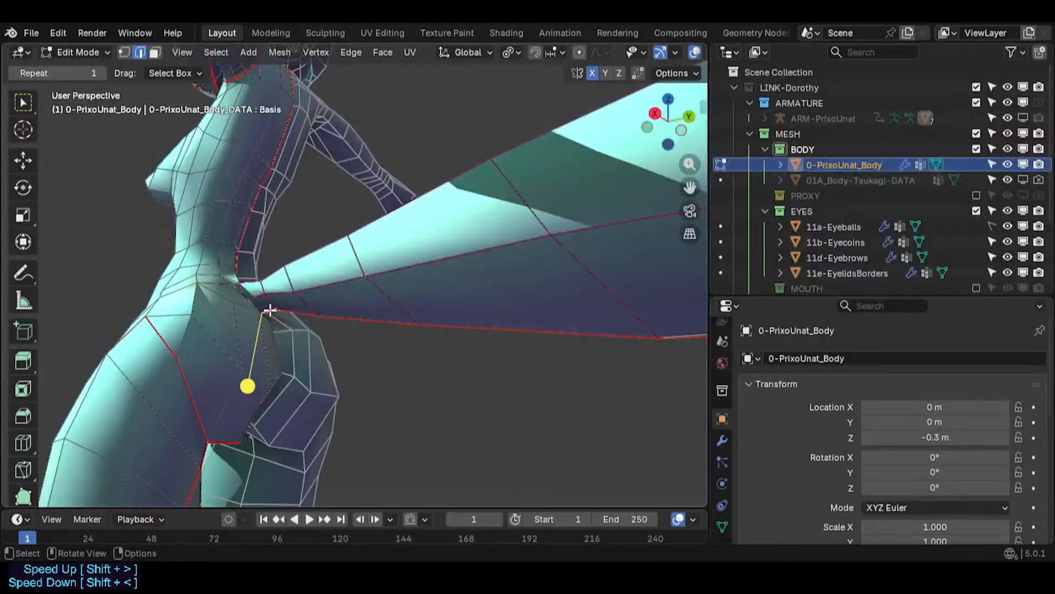
middle_click_drag(270, 311, 143, 315, "shift")
middle_click_drag(375, 260, 476, 423)
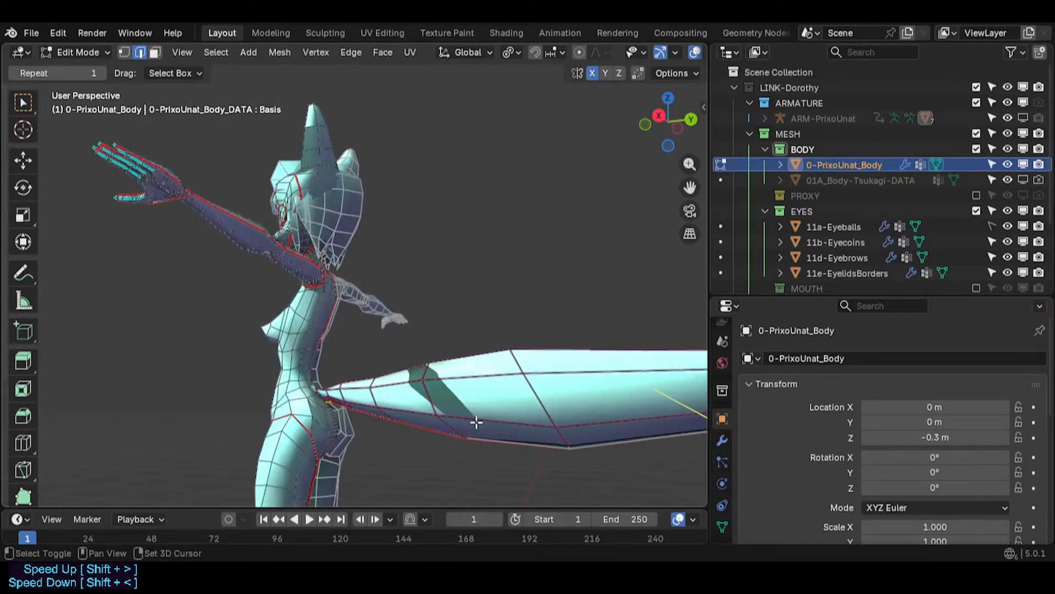
- Isolate the tail by selecting it, growing the selection and hiding everything else
left_click(460, 385, "alt")
key("ctrl+KP_Add")
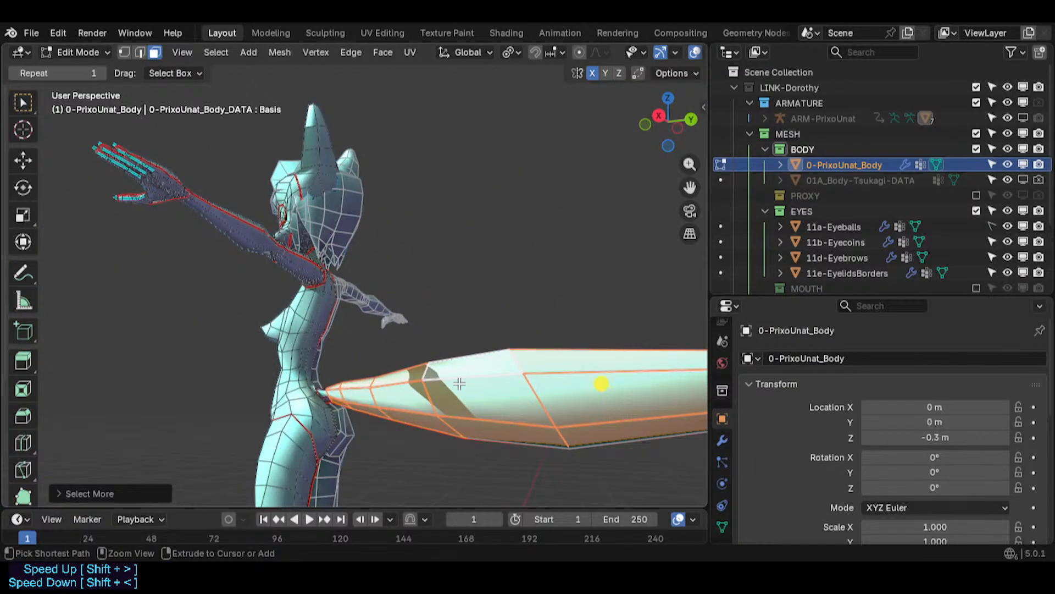
key("shift+h")
middle_click_drag(460, 383, 349, 366)
- Try to move a loop on the isolated tail, cancelling the move
key("alt+a")
left_click(371, 388)
key("g")
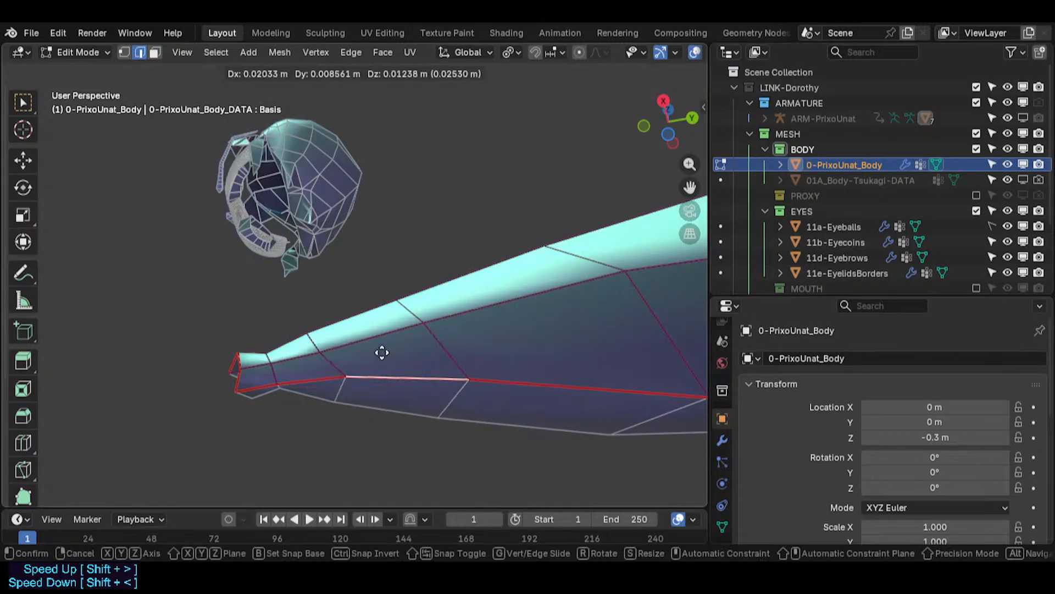
right_click(373, 363)
middle_click_drag(539, 337, 699, 475, "shift")
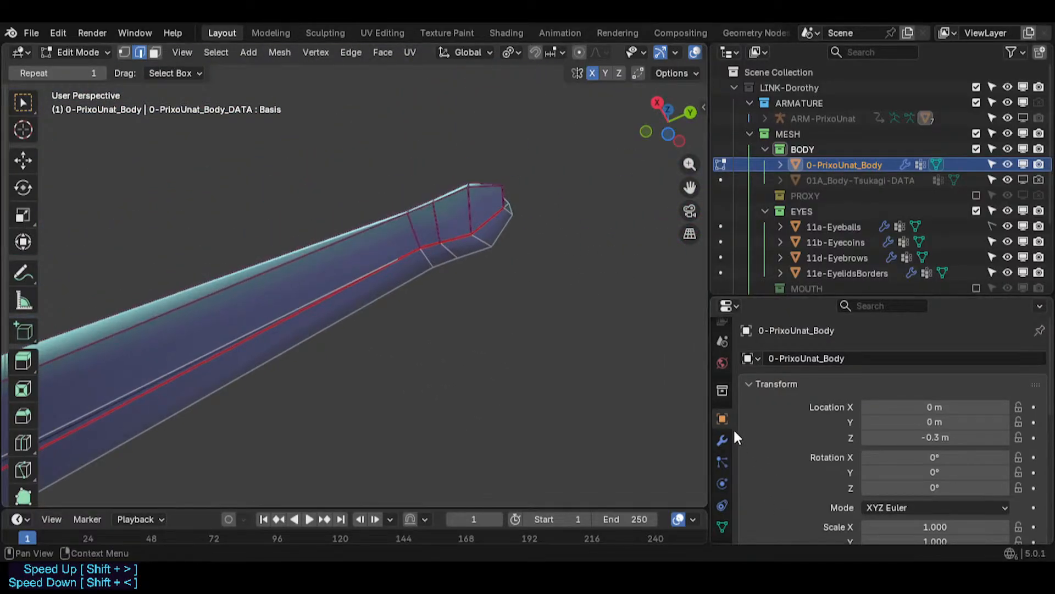
- Open the object's modifier stack and expand the Mirror modifier
left_click(723, 440)
left_click(745, 444)
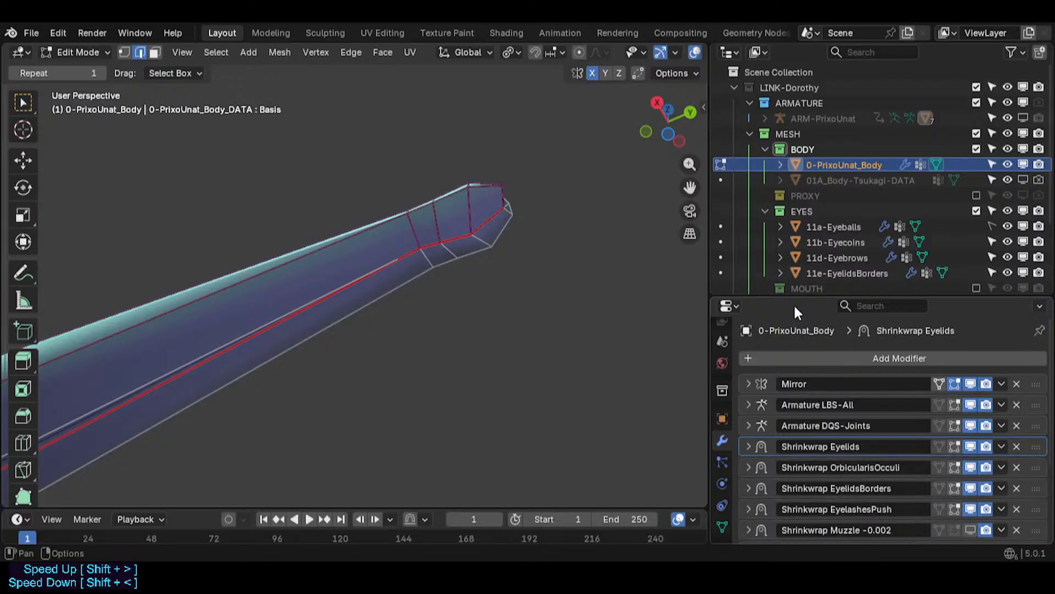
left_click_drag(778, 295, 780, 226)
left_click(748, 313)
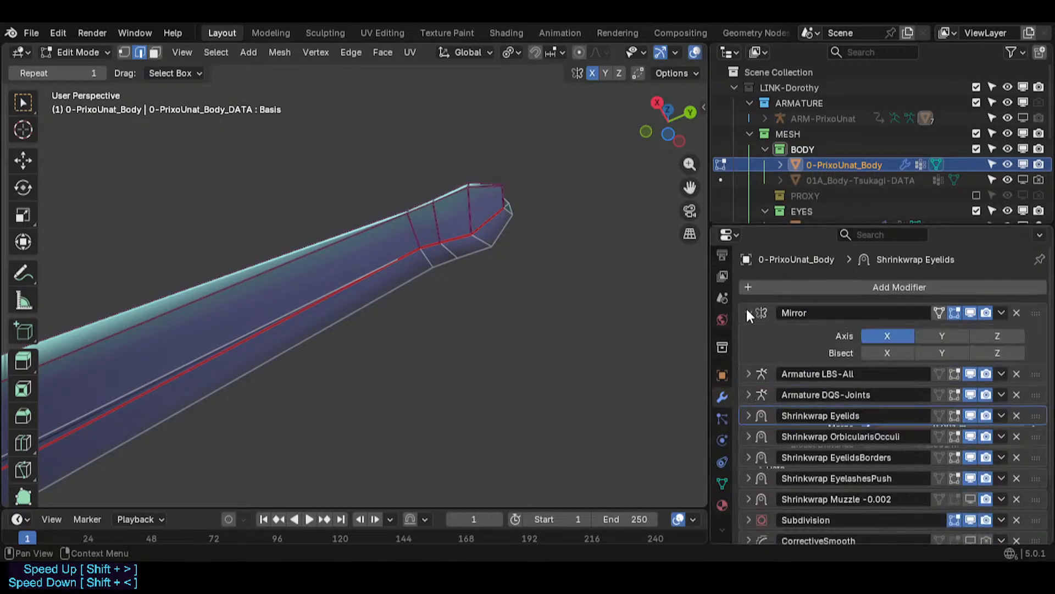
- Expand the Mirror modifier's settings and enable its On Cage display
left_click(866, 426)
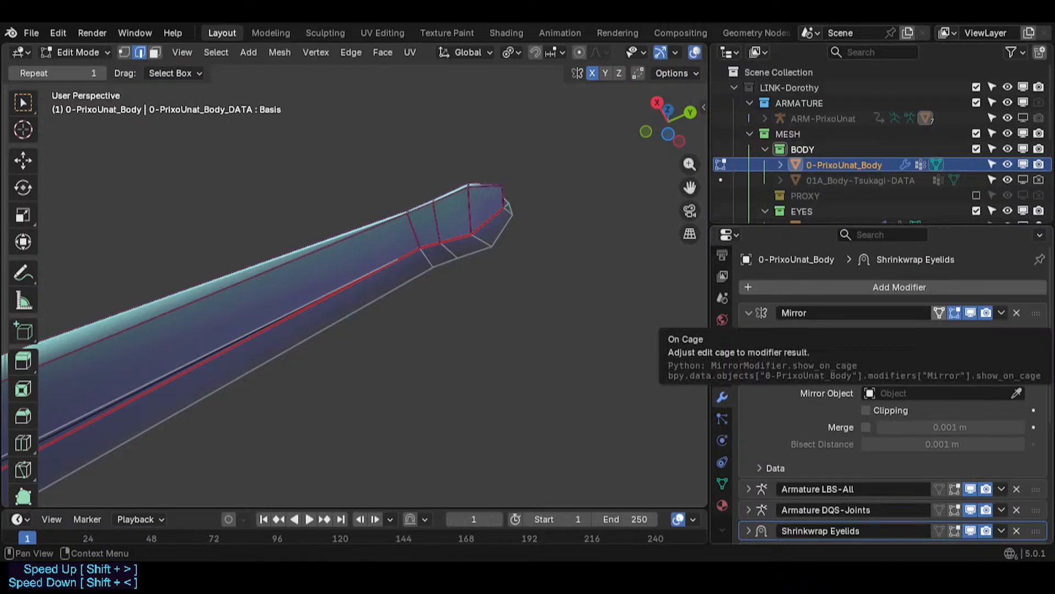
left_click(970, 313)
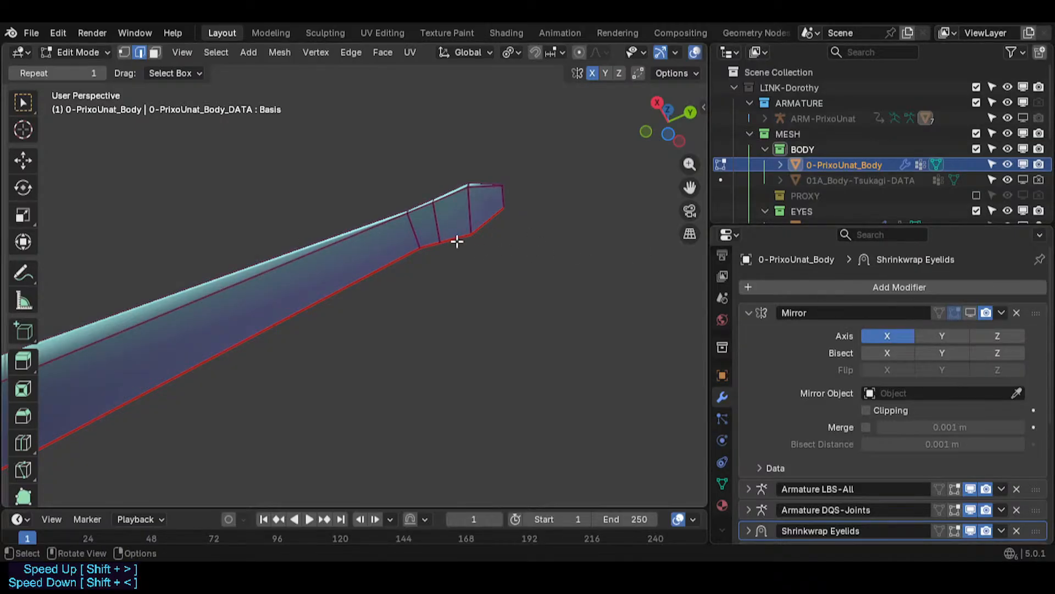
- Move two vertices at the tail tip to tighten its shape
middle_click_drag(457, 241, 355, 232)
scroll(355, 231, "down", 4)
key("shift+grave")
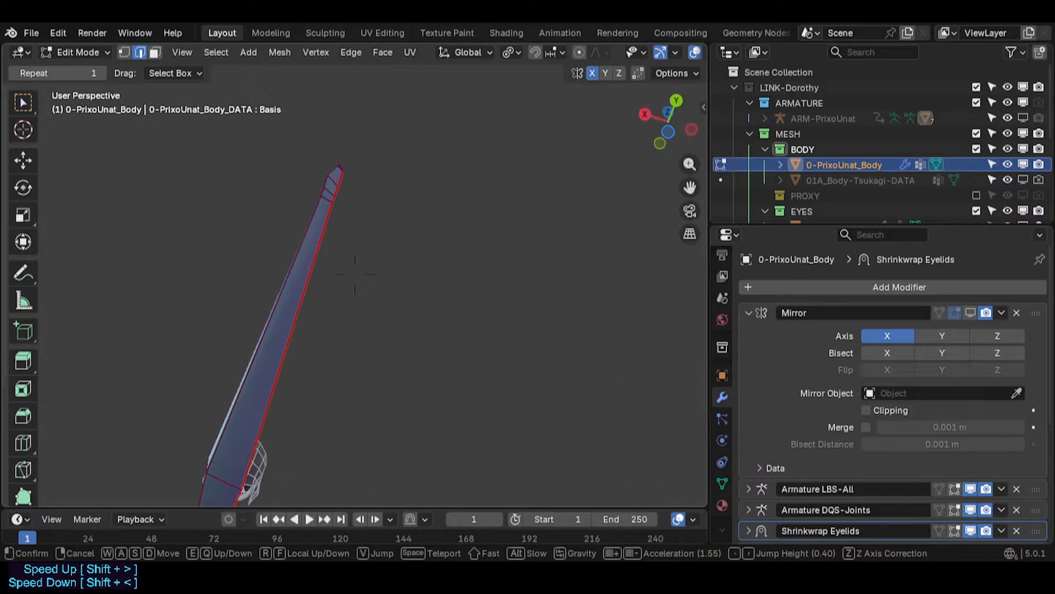
left_click(344, 238)
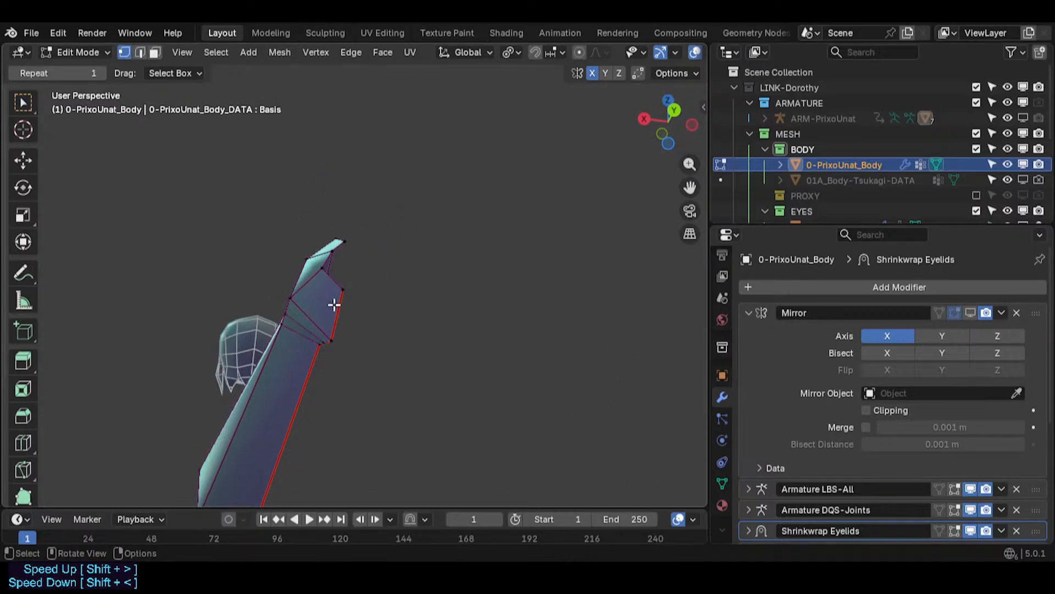
key("g")
left_click(308, 337)
key("g")
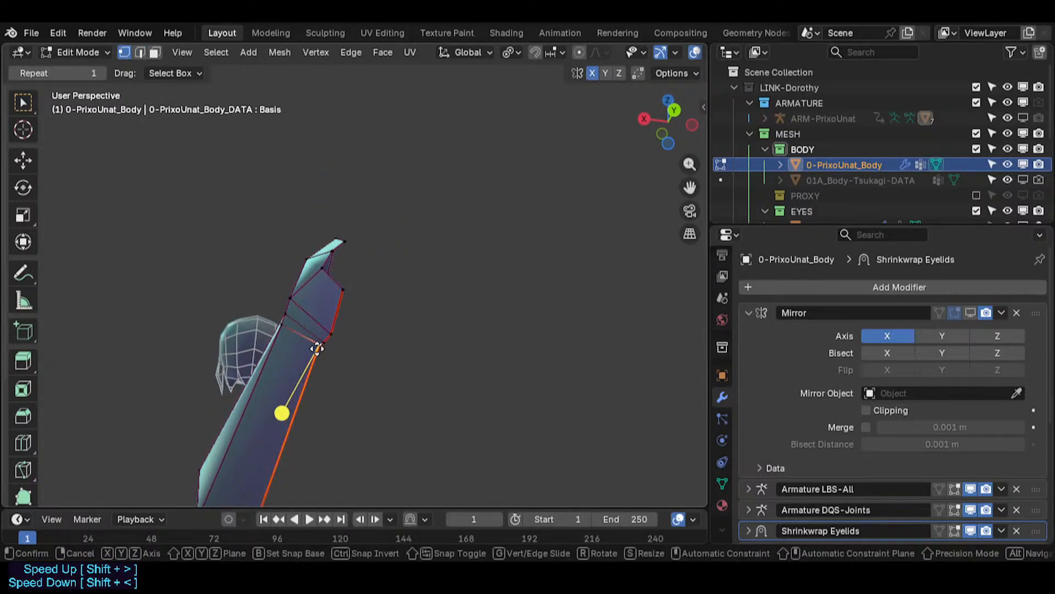
left_click(324, 348)
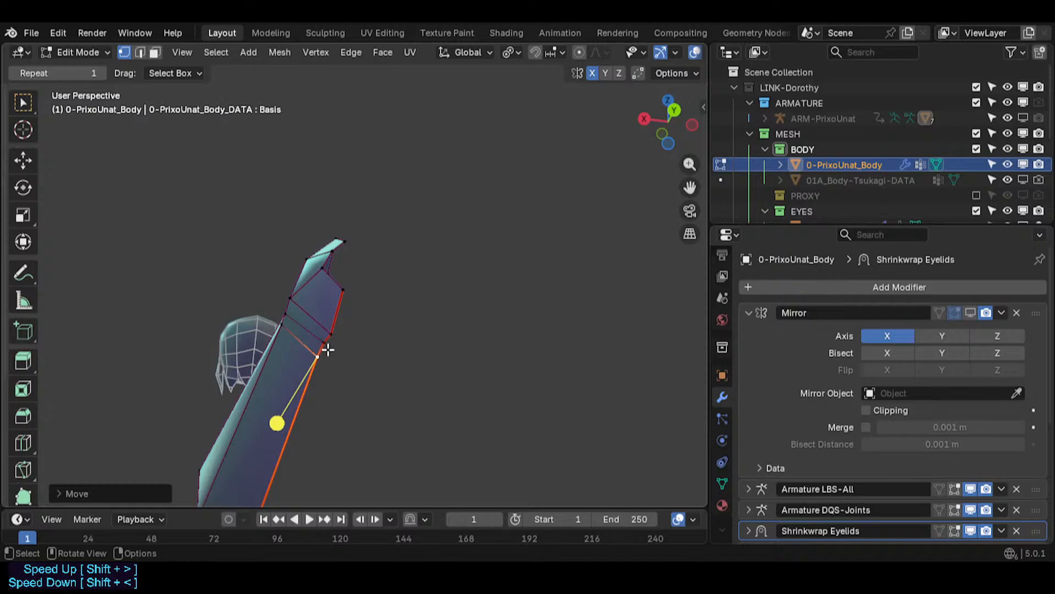
- Place the 3D cursor on the tail tip and snap the selected vertices to it
right_click(287, 345, "shift")
key("shift+s")
key("8")
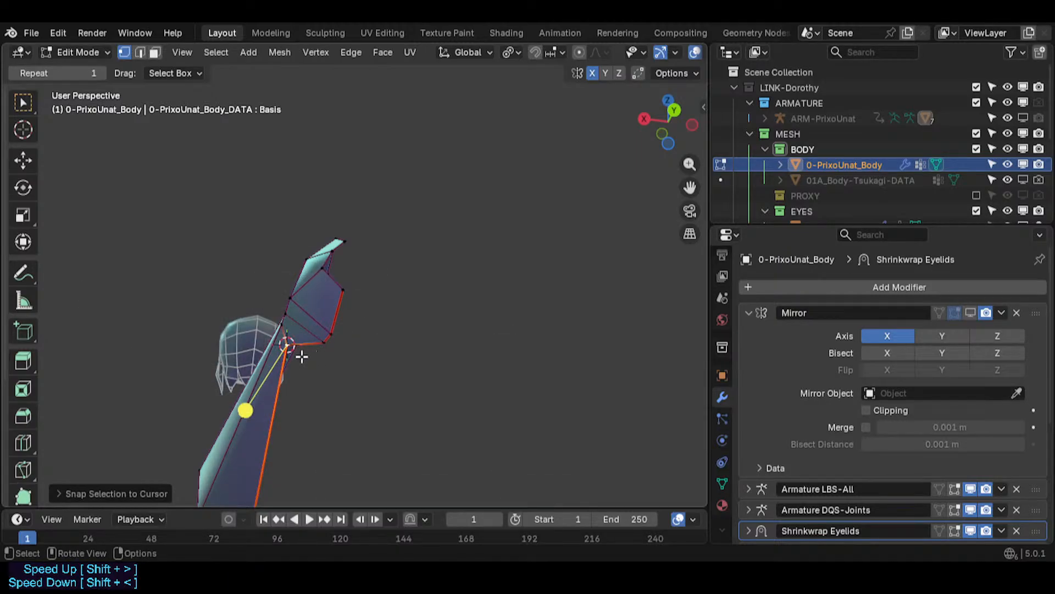
key("g")
left_click(320, 363)
left_click(319, 345)
key("shift+s")
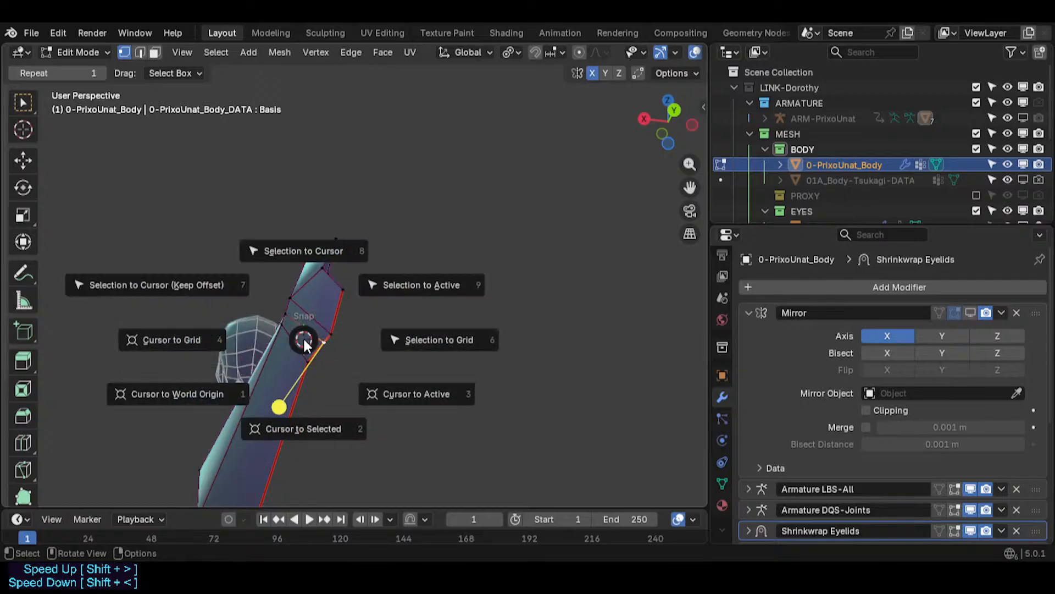
key("Escape")
key("shift+s")
key("8")
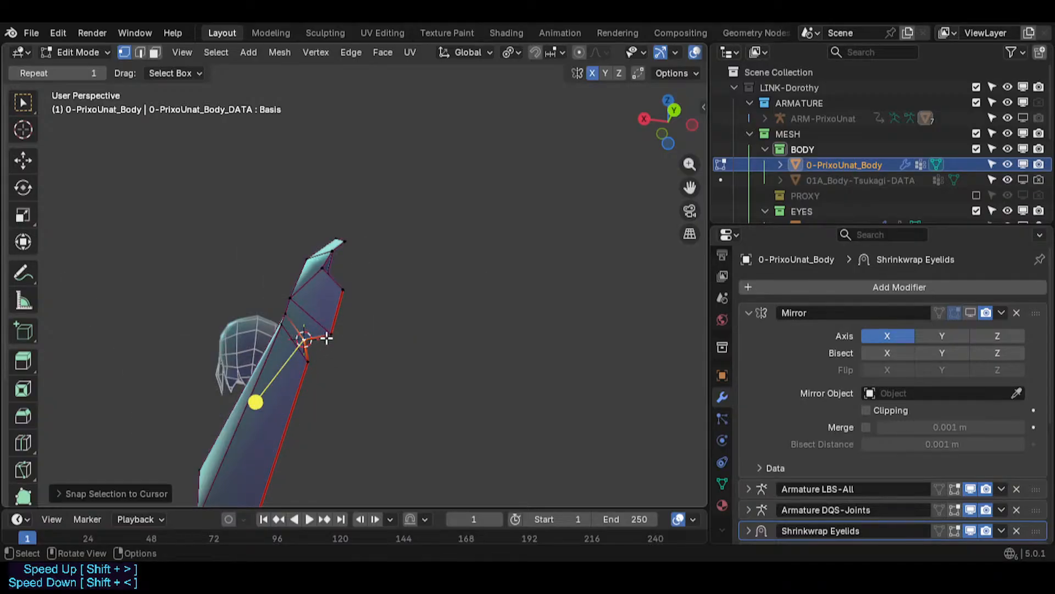
- Reposition vertices on the underside of the tail tip, undoing one of the moves
key("g")
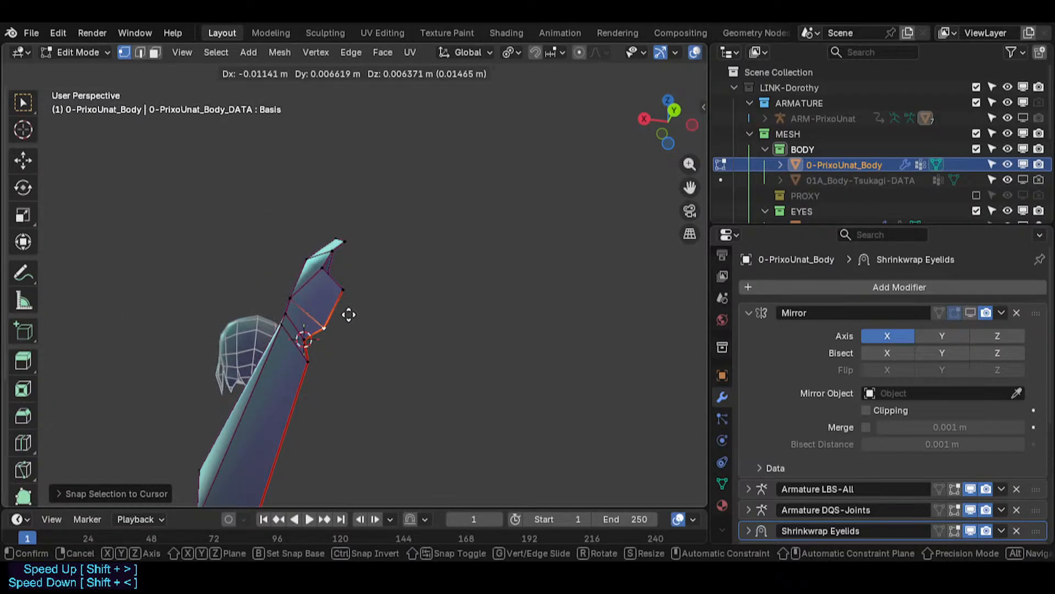
left_click(349, 314)
key("g")
key("ctrl+z")
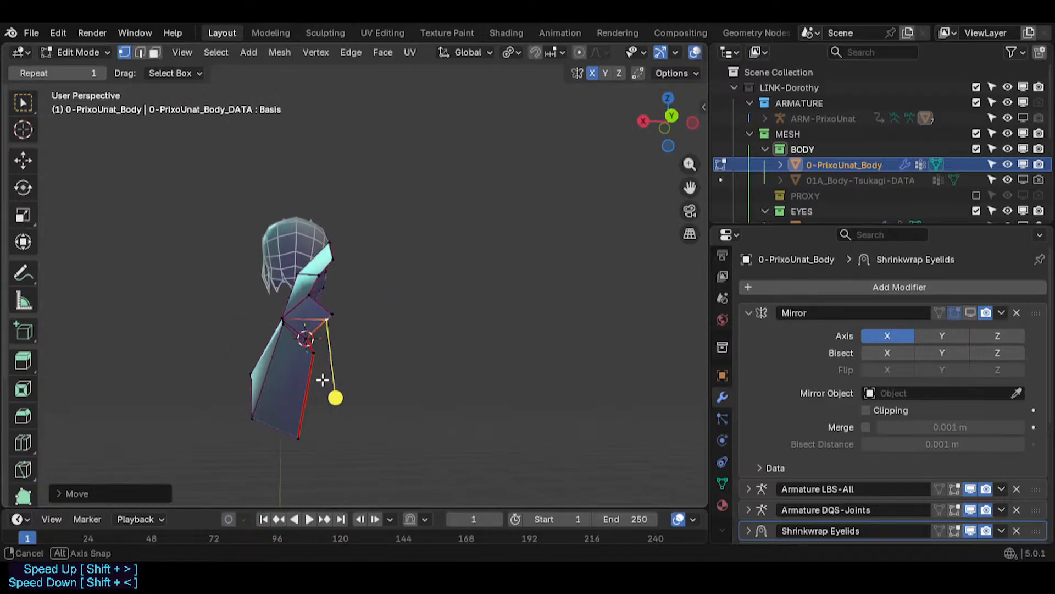
key("g")
left_click(321, 319)
key("g")
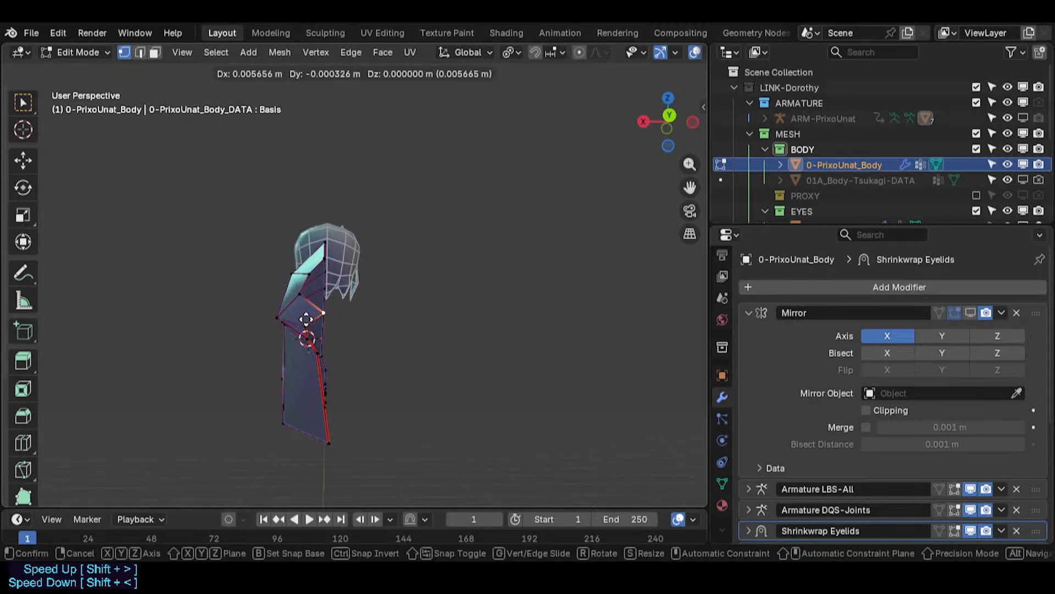
left_click(325, 325)
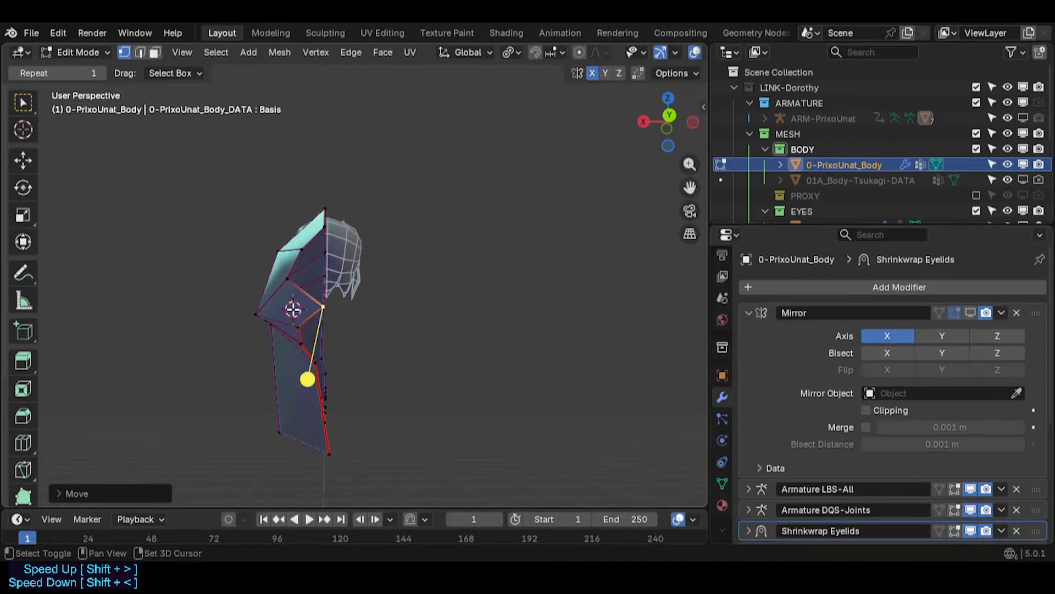
- Snap the selected vertex to the 3D cursor and move it slightly
key("shift+s")
left_click(294, 296)
key("g")
left_click(304, 323)
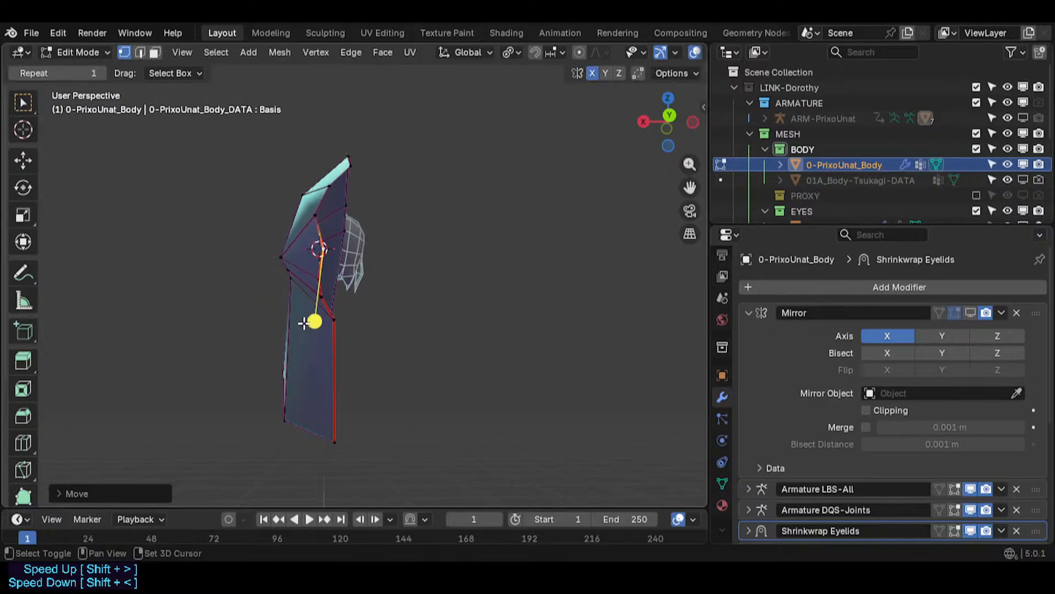
- Set the 3D cursor higher on the tail edge, snap the selection to it and adjust its position
middle_click_drag(304, 323, 286, 242)
middle_click_drag(315, 385, 336, 254, "shift")
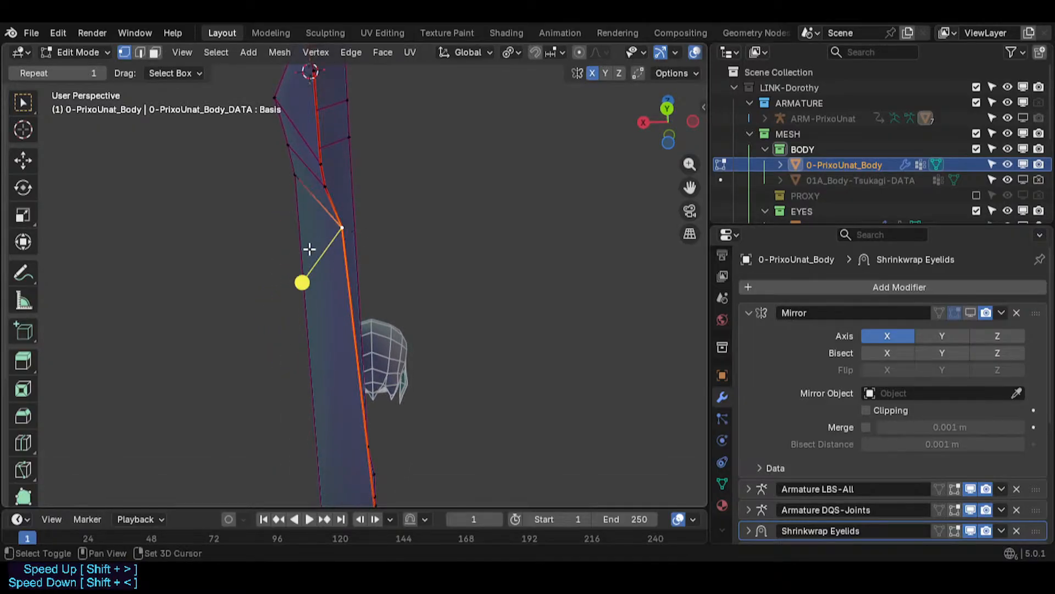
right_click(310, 249, "shift")
key("shift+s")
left_click(312, 235)
key("g")
left_click(323, 257)
- Select and move further vertices along the tail's lower edge toward the tip
middle_click_drag(309, 429, 396, 291, "shift")
key("g")
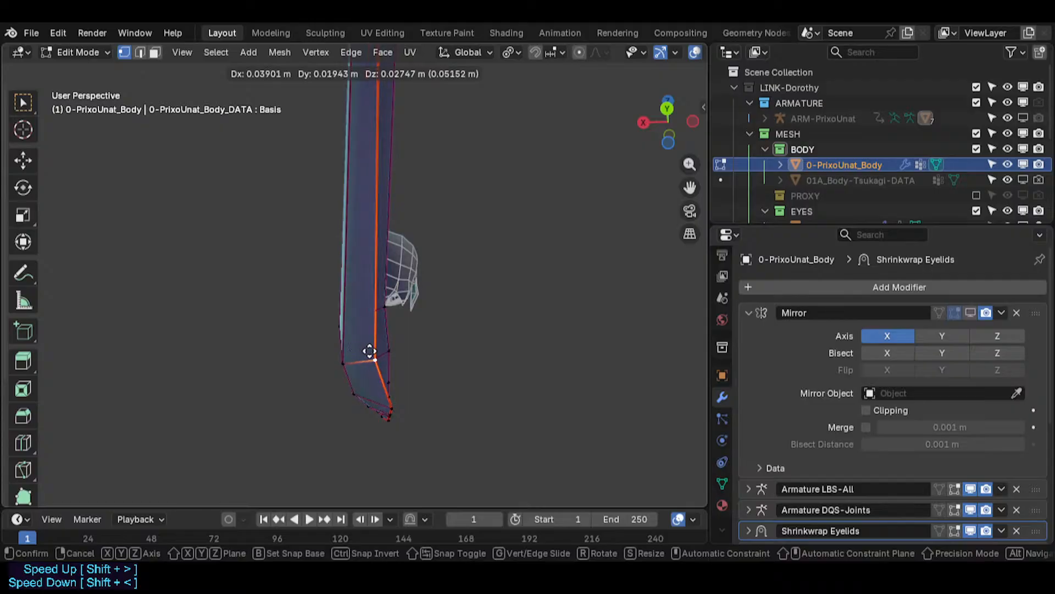
left_click(369, 351)
middle_click_drag(369, 352, 372, 386)
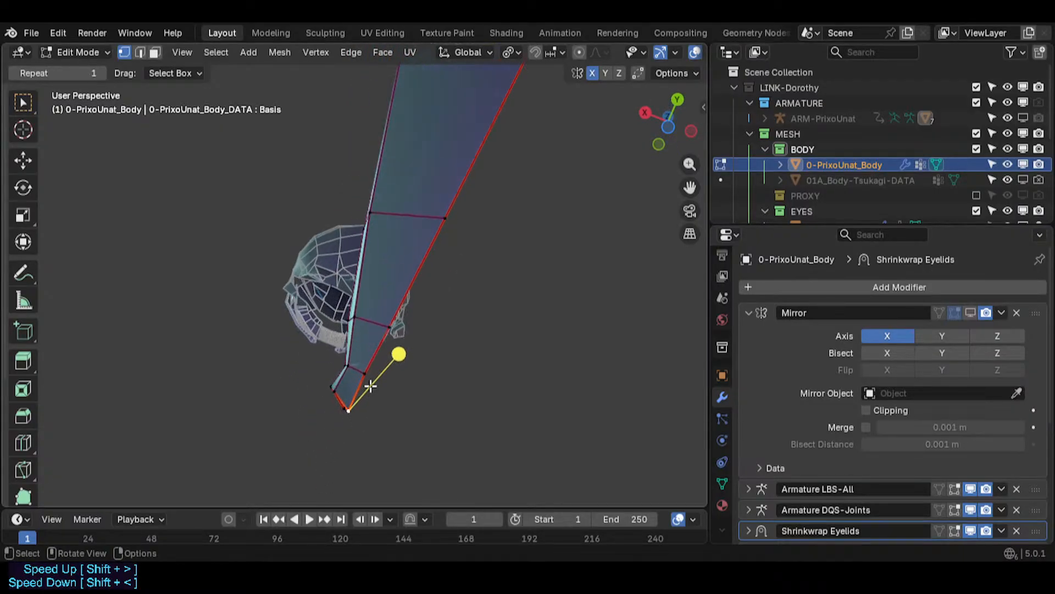
middle_click_drag(444, 194, 391, 270, "shift")
key("g")
left_click(406, 301)
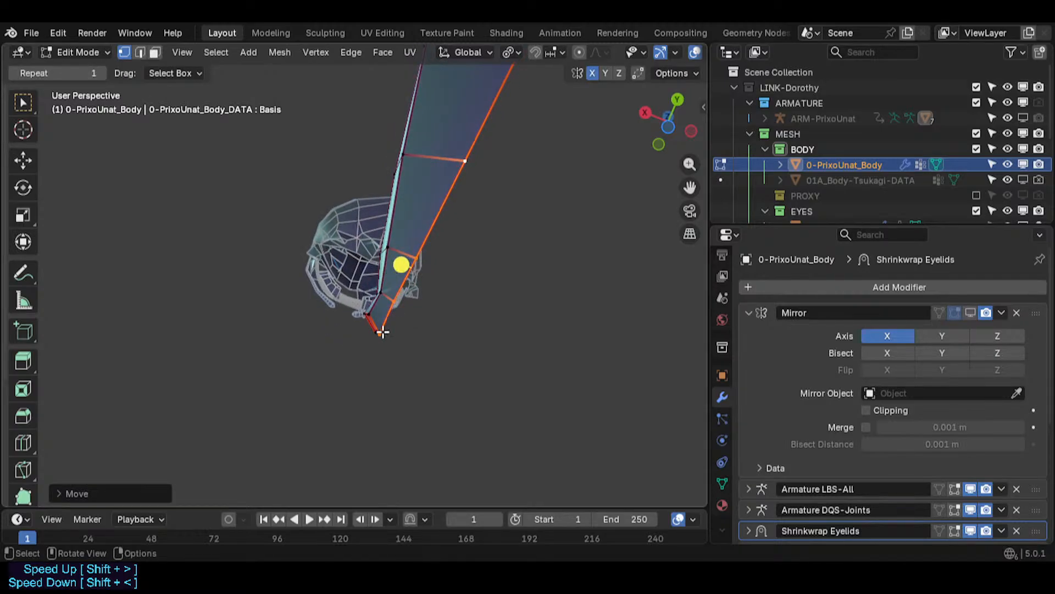
middle_click_drag(383, 332, 399, 307)
- Snap the selected vertices to the 3D cursor and reposition them near the tail tip
key("shift+s")
left_click(379, 207)
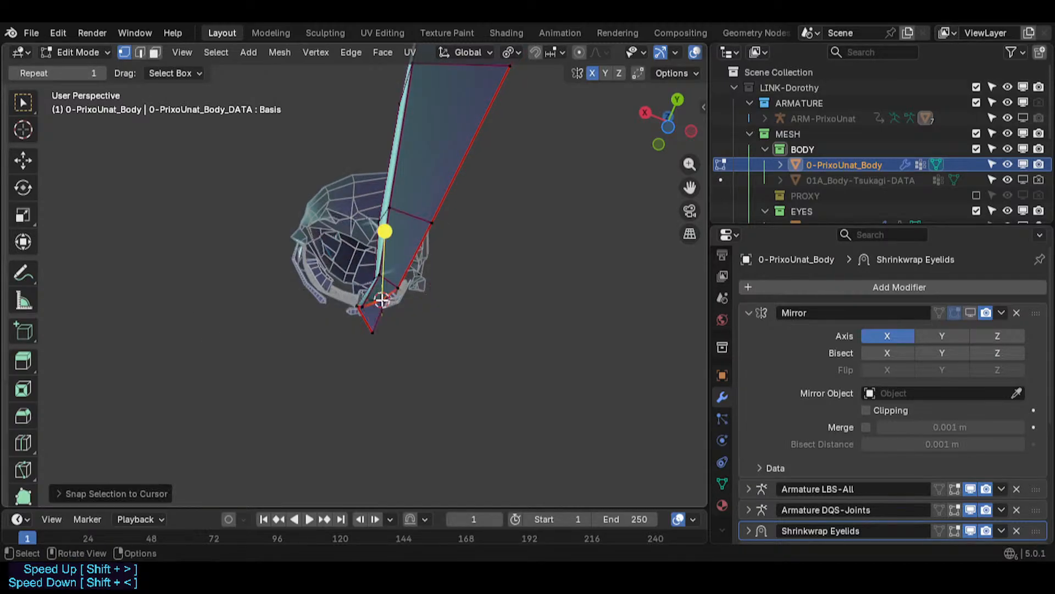
key("g")
left_click(403, 282)
key("shift+s")
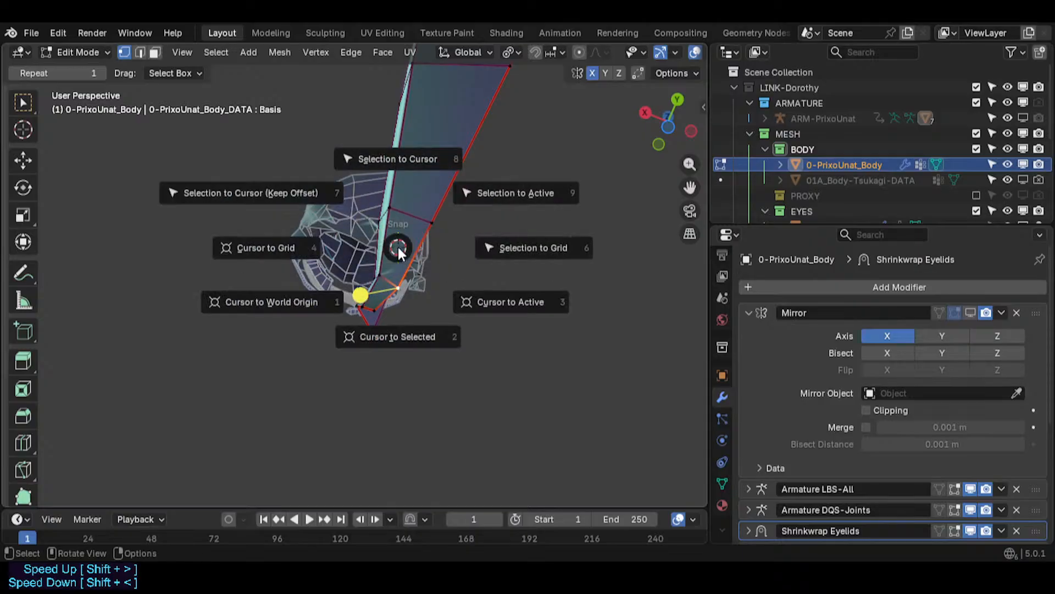
left_click(398, 212)
key("g")
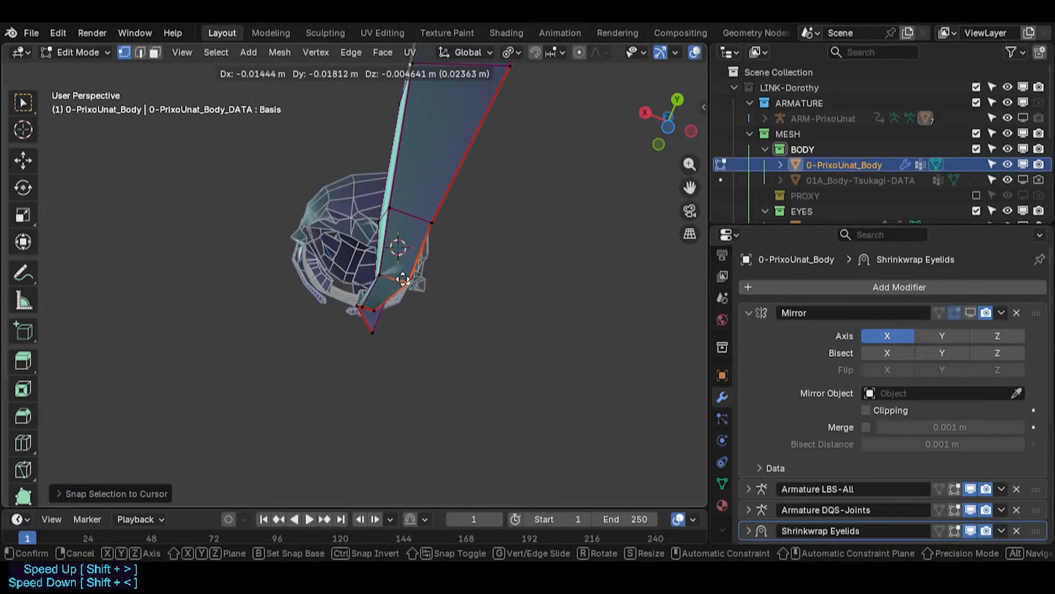
left_click(402, 278)
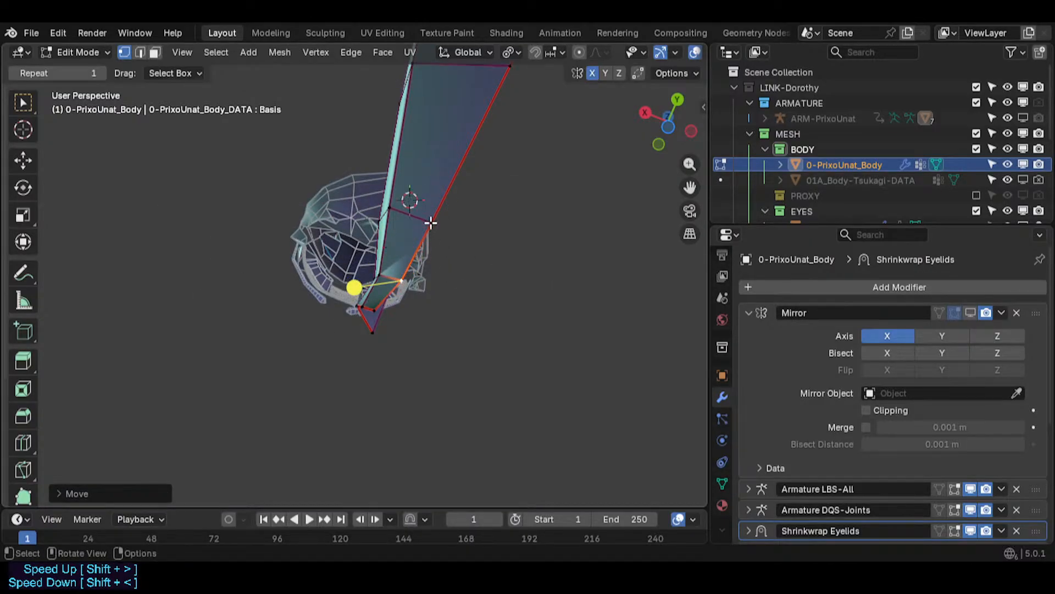
- Snap another vertex on the tail's side edge to the cursor and move it outward
key("shift+s")
left_click(441, 201)
key("g")
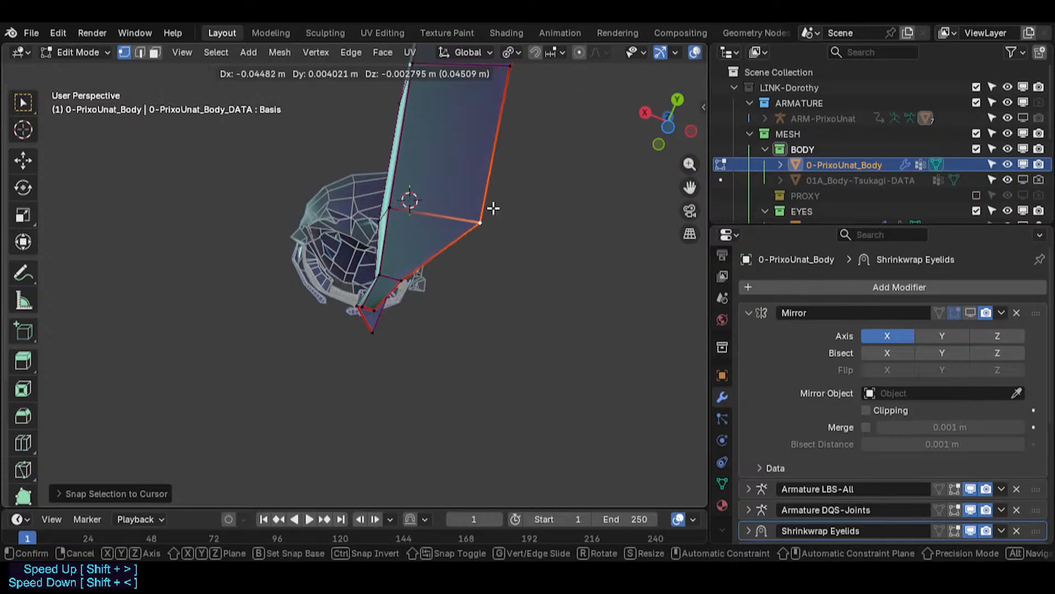
left_click(434, 209)
middle_click_drag(438, 209, 417, 341, "shift")
scroll(418, 341, "down", 2)
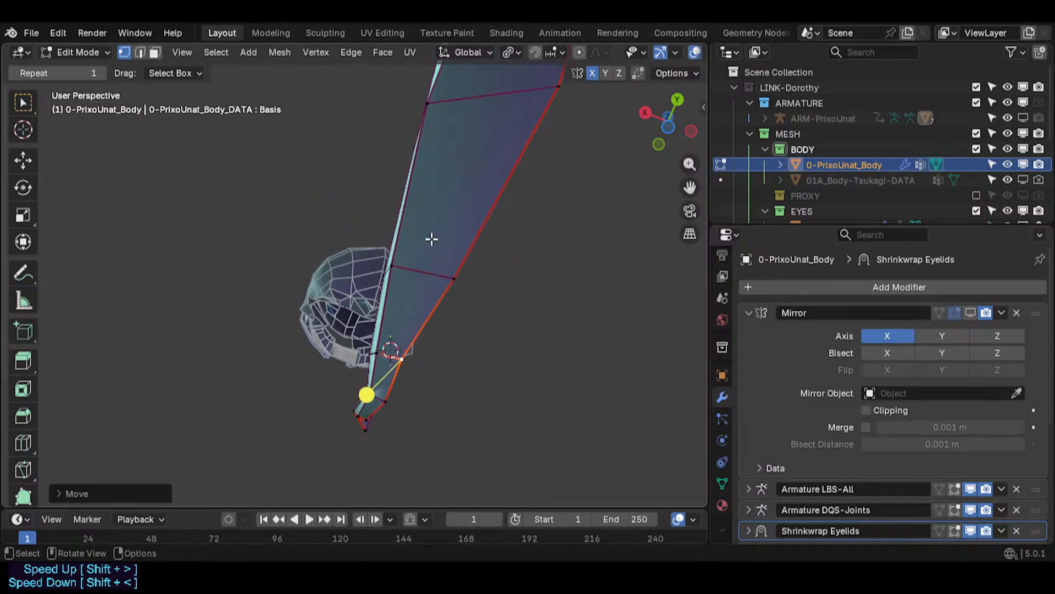
key("shift+s")
left_click(451, 217)
- Move a vertex on the tail's outer edge and snap it to the 3D cursor
scroll(446, 231, "down", 3)
middle_click_drag(428, 291, 411, 360, "shift")
key("g")
left_click(424, 330)
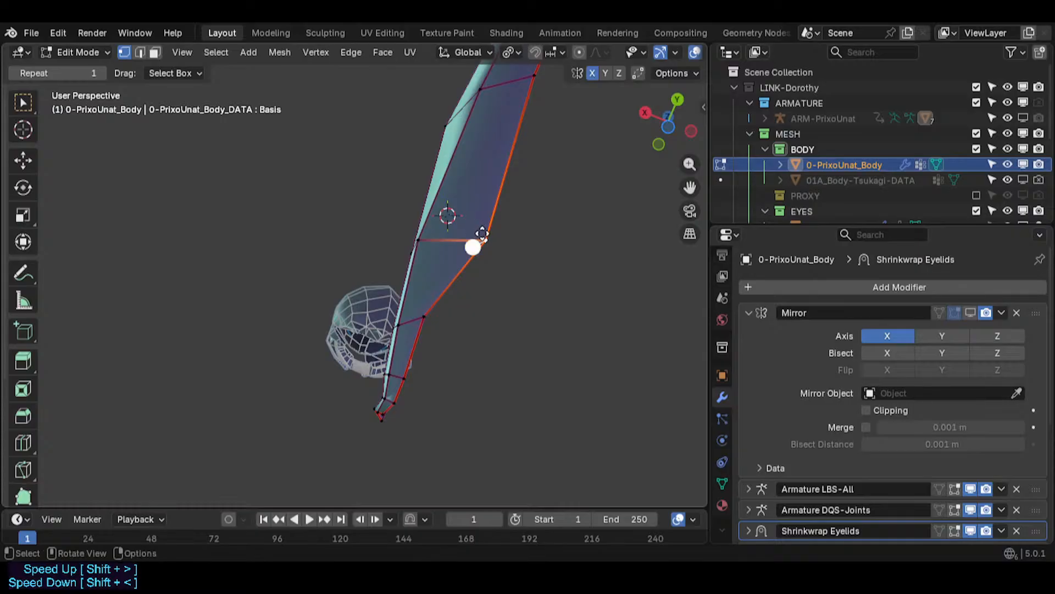
key("shift+s")
key("8")
middle_click_drag(483, 225, 467, 263, "shift")
scroll(467, 264, "down", 2)
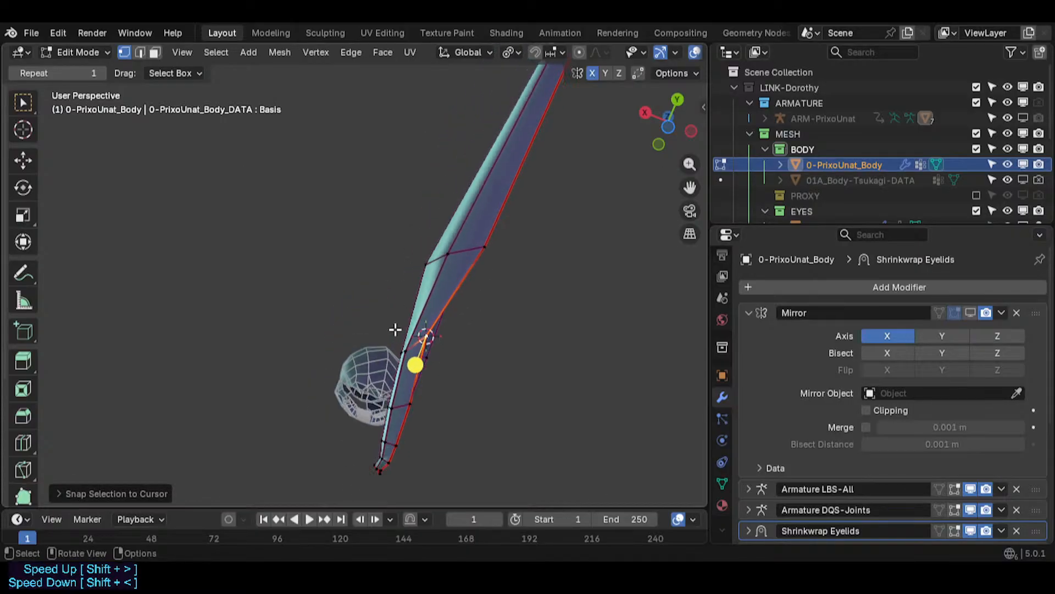
middle_click_drag(396, 329, 418, 324)
- Enable Clipping and Merge on the Mirror modifier
left_click(970, 313)
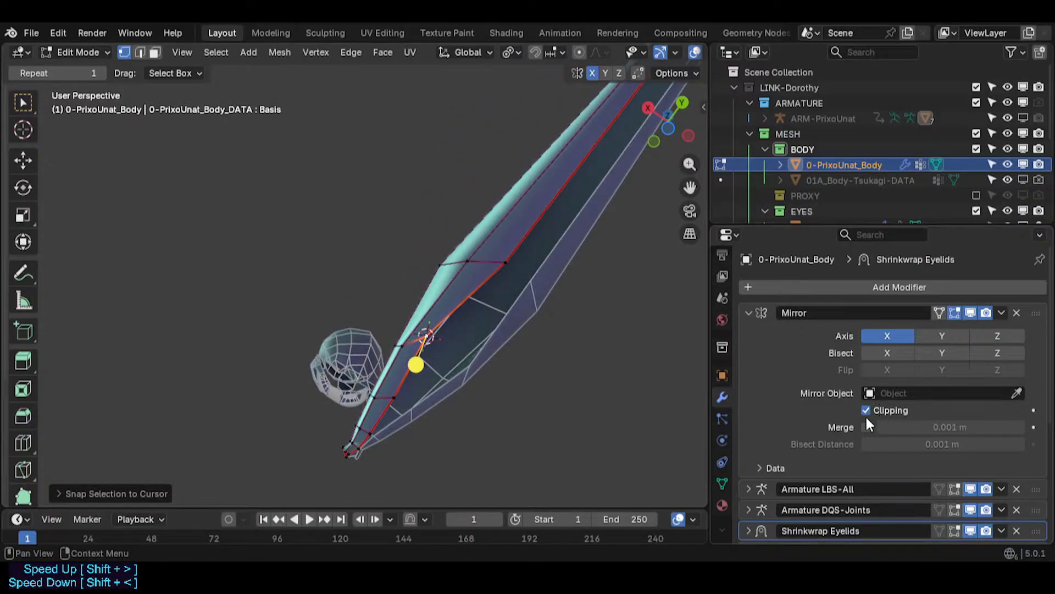
middle_click_drag(627, 154, 532, 250, "shift")
scroll(528, 253, "down", 2)
middle_click_drag(494, 288, 445, 369, "shift")
scroll(497, 252, "up", 2)
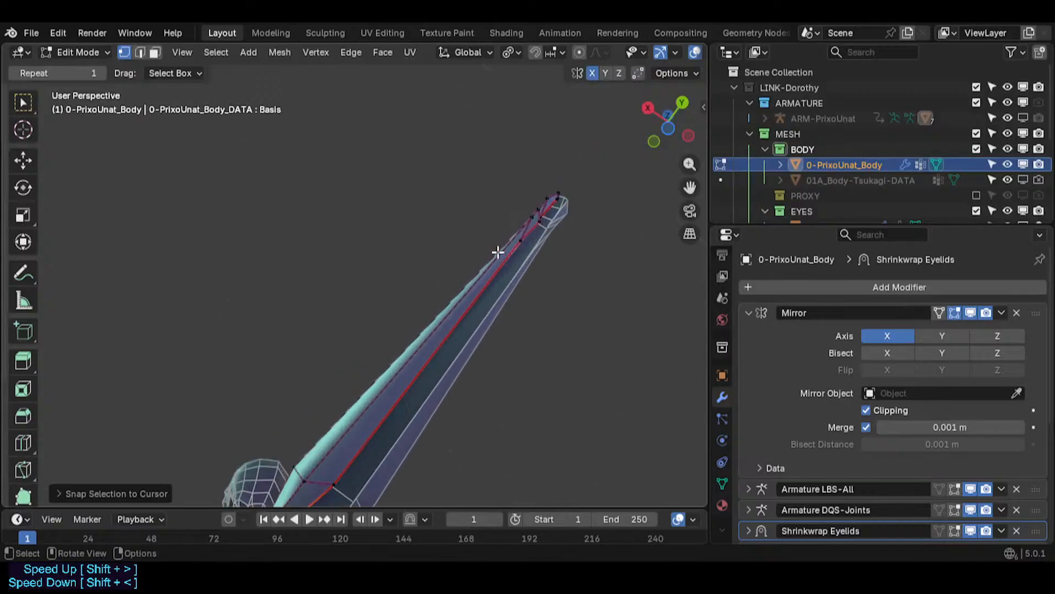
middle_click_drag(563, 215, 391, 292, "shift")
scroll(391, 292, "up", 2)
- Switch to edge selection and move an edge near the tail tip
key("2")
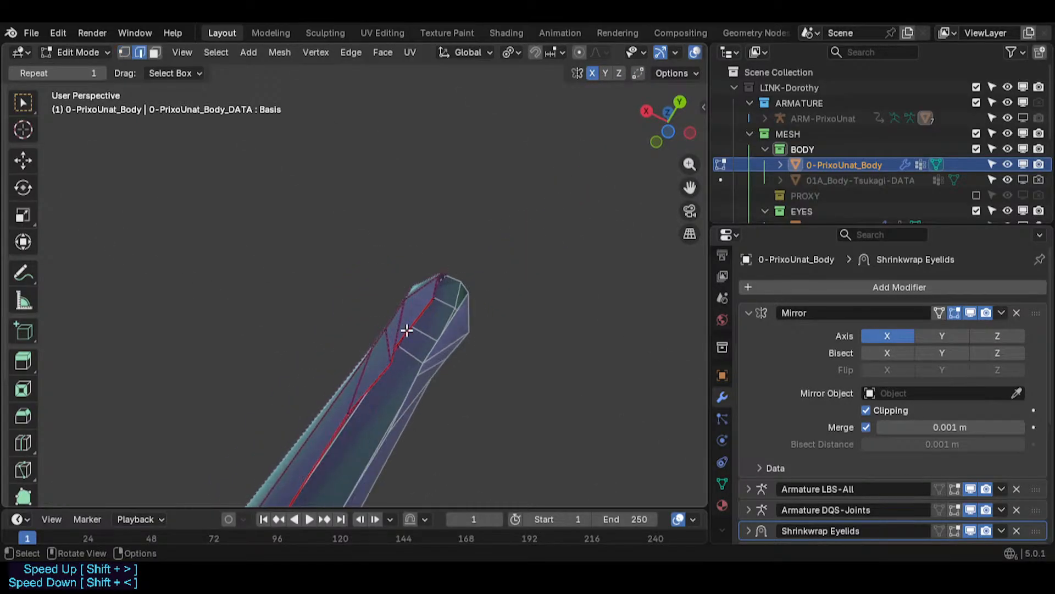
key("g")
left_click(478, 339)
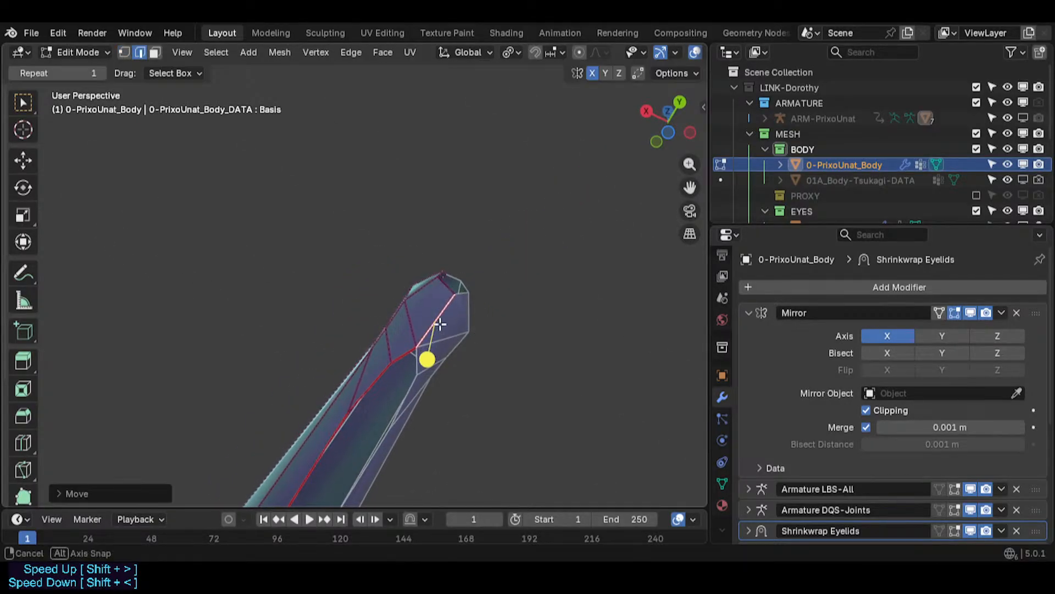
middle_click_drag(440, 324, 516, 308)
- Reveal all hidden geometry of the body mesh
key("alt+h")
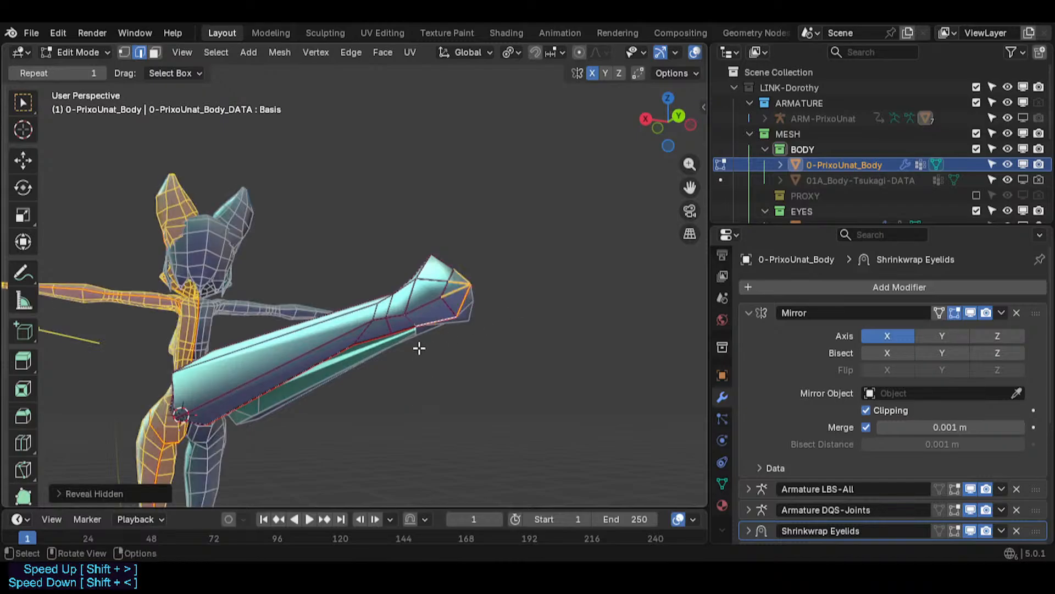
middle_click_drag(385, 345, 409, 314)
scroll(481, 201, "up", 2)
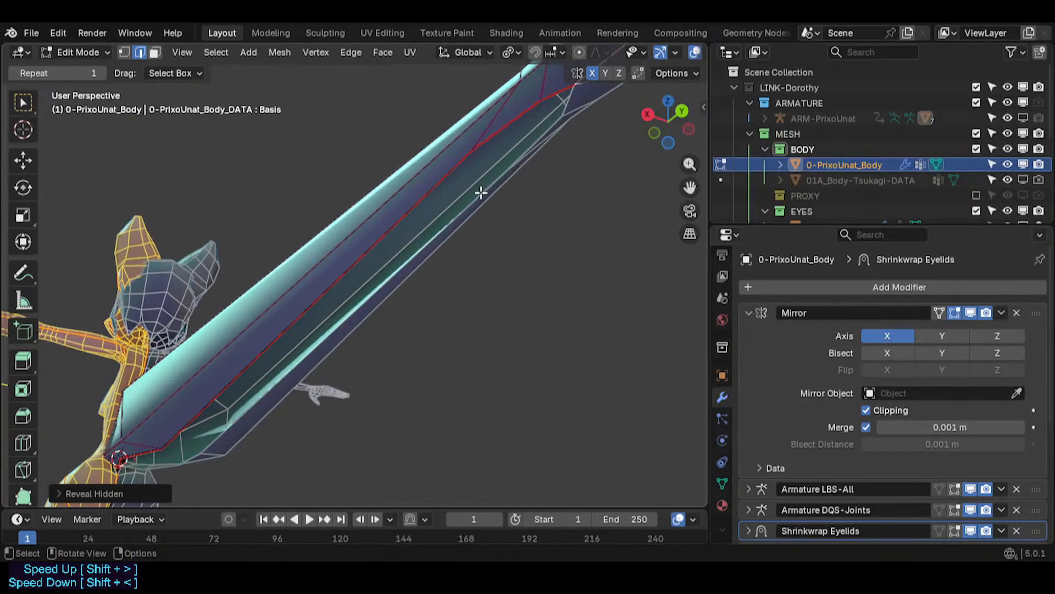
- Select a vertex at the tail's far end and move it along the X axis, then move it again
left_click(501, 133)
key("g")
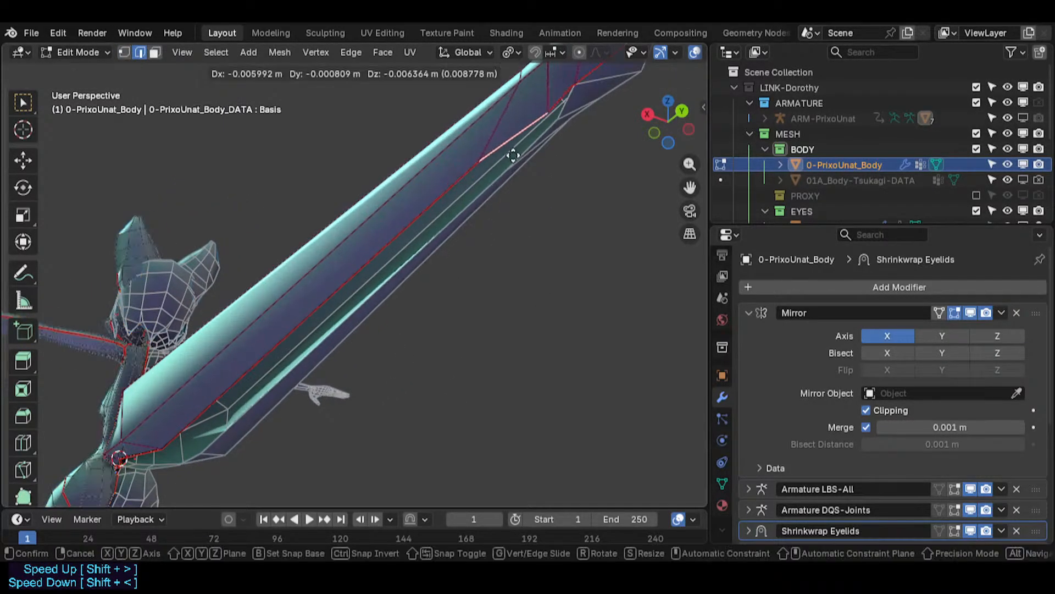
key("x")
left_click(526, 164)
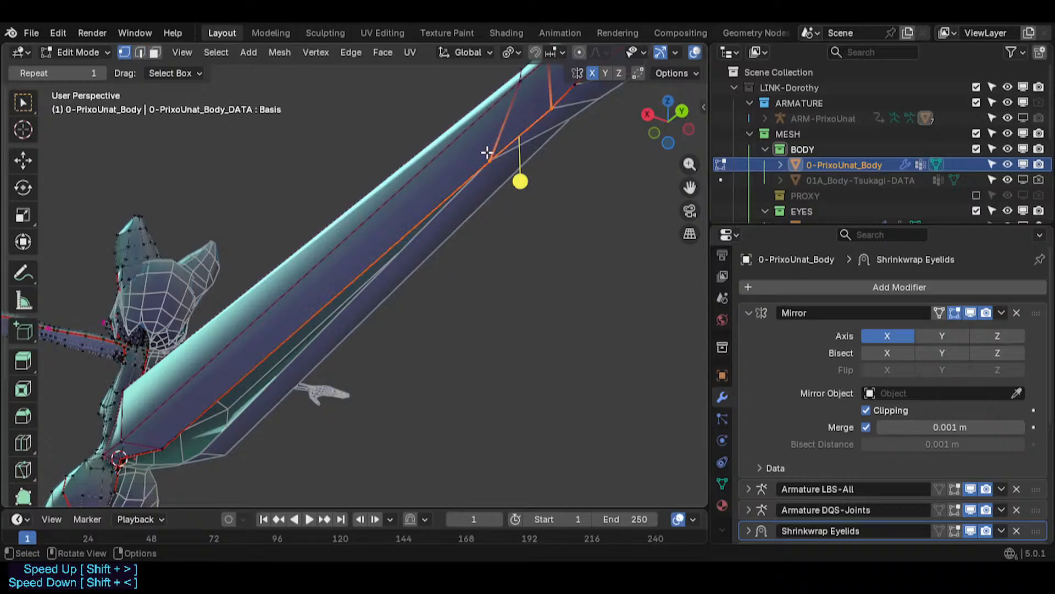
key("g")
left_click(551, 108)
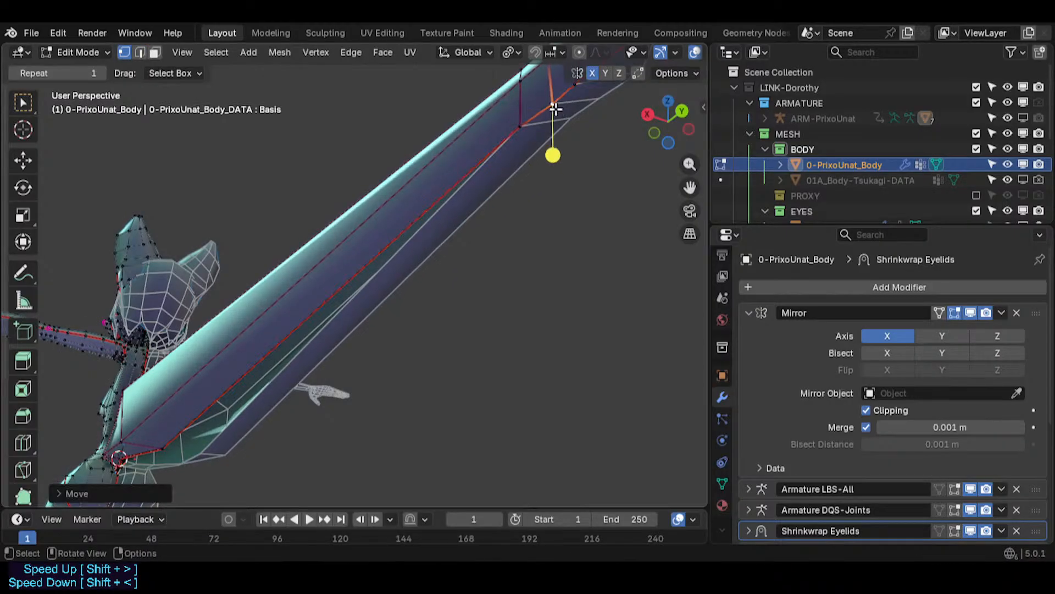
- Move the selected tail-tip edge farther along the X axis
scroll(554, 110, "down", 2)
middle_click_drag(346, 327, 434, 259, "shift")
key("g")
key("x")
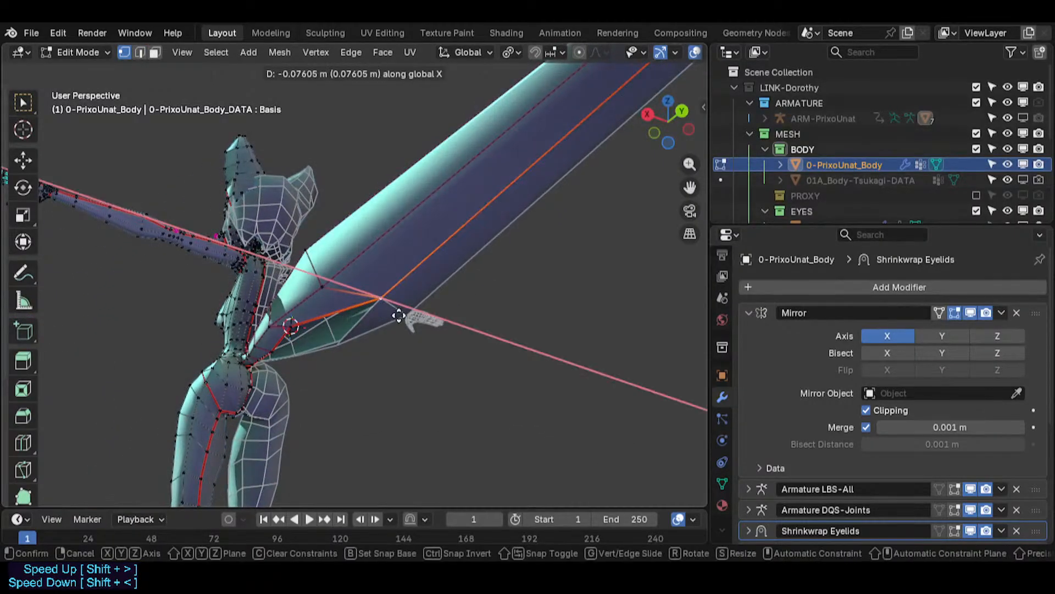
left_click(319, 280)
- Reposition the selection and a vertex where the tail joins the body
middle_click_drag(330, 279, 379, 283)
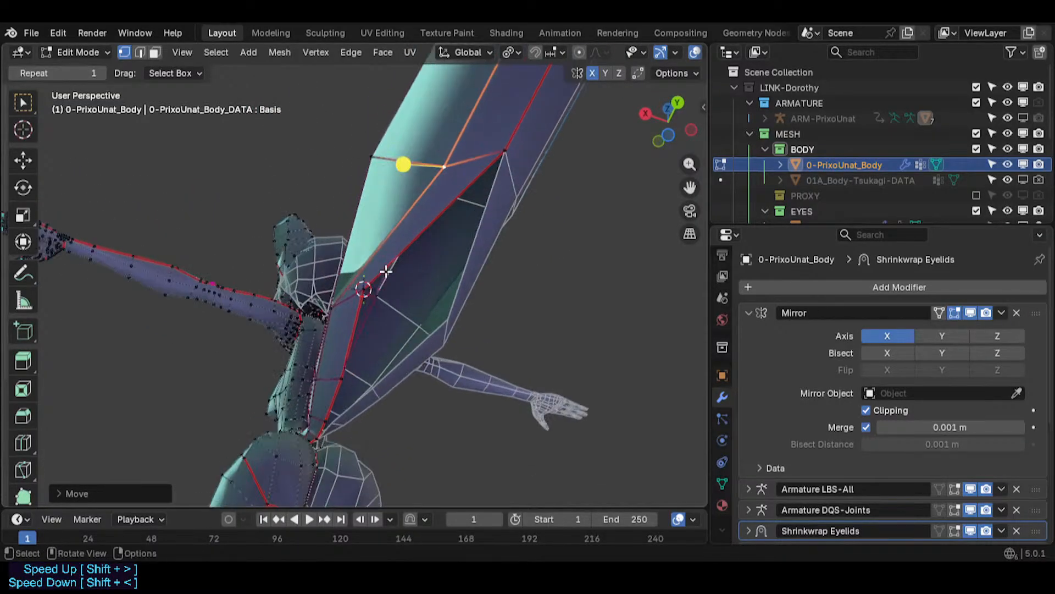
key("g")
left_click(453, 346)
left_click(348, 381)
key("g")
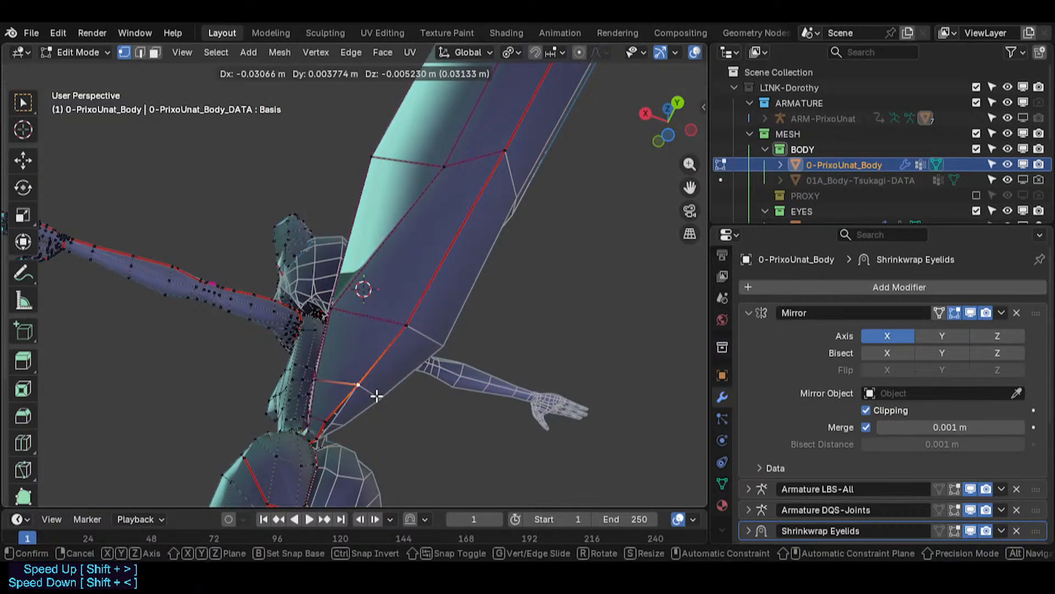
left_click(370, 392)
- Move a vertex on the tail's lower edge near the hip
middle_click_drag(365, 390, 431, 341, "shift")
scroll(428, 347, "up", 2)
left_click(424, 331)
key("g")
left_click(430, 337)
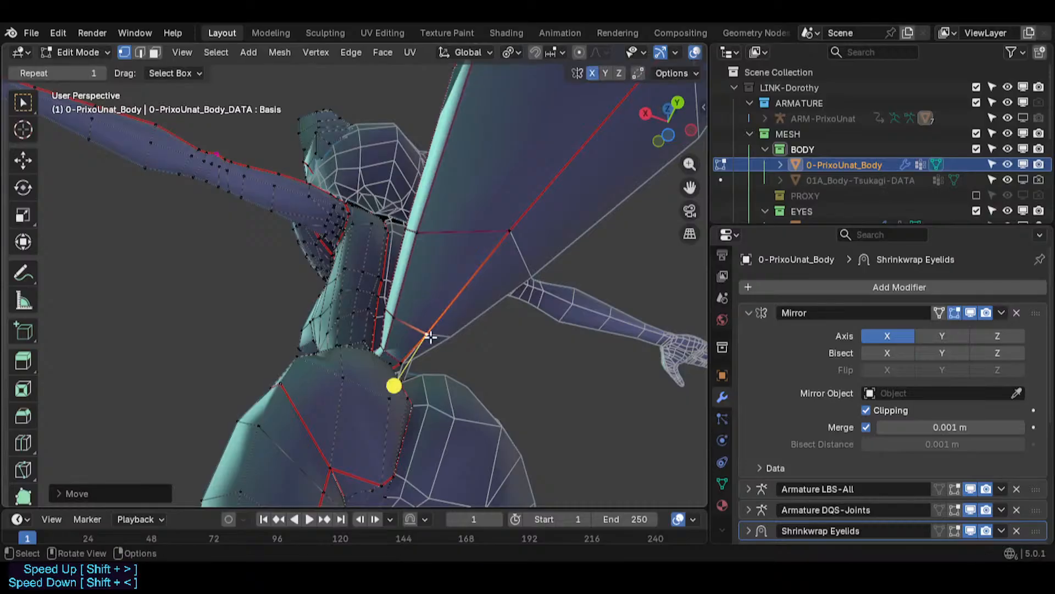
- Select a vertex at the tail root and nudge it into place with several moves
left_click(405, 356)
scroll(407, 359, "up", 5)
key("g")
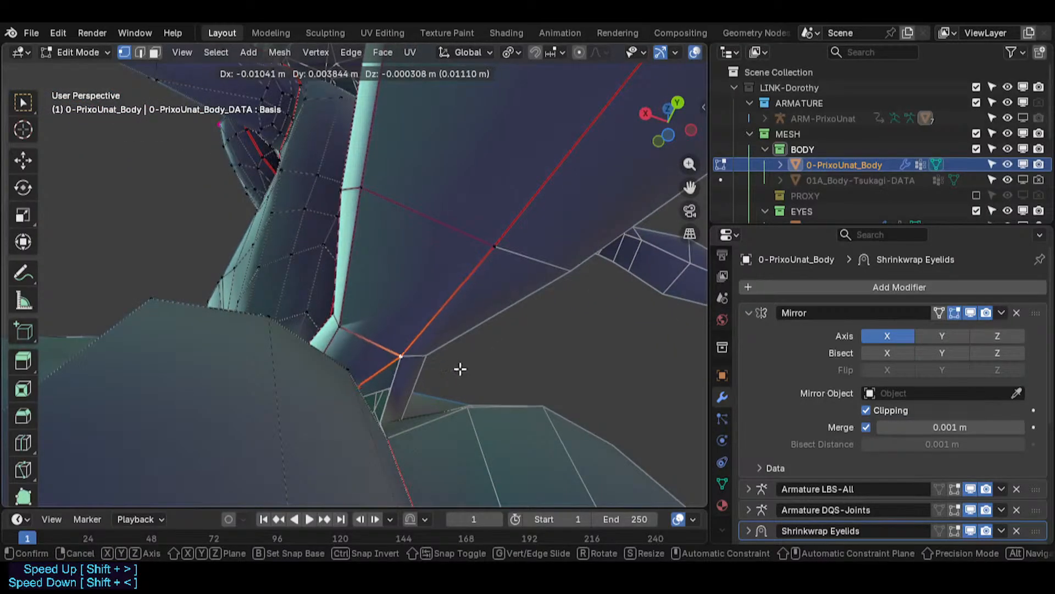
left_click(460, 368)
middle_click_drag(355, 418, 355, 385)
key("g")
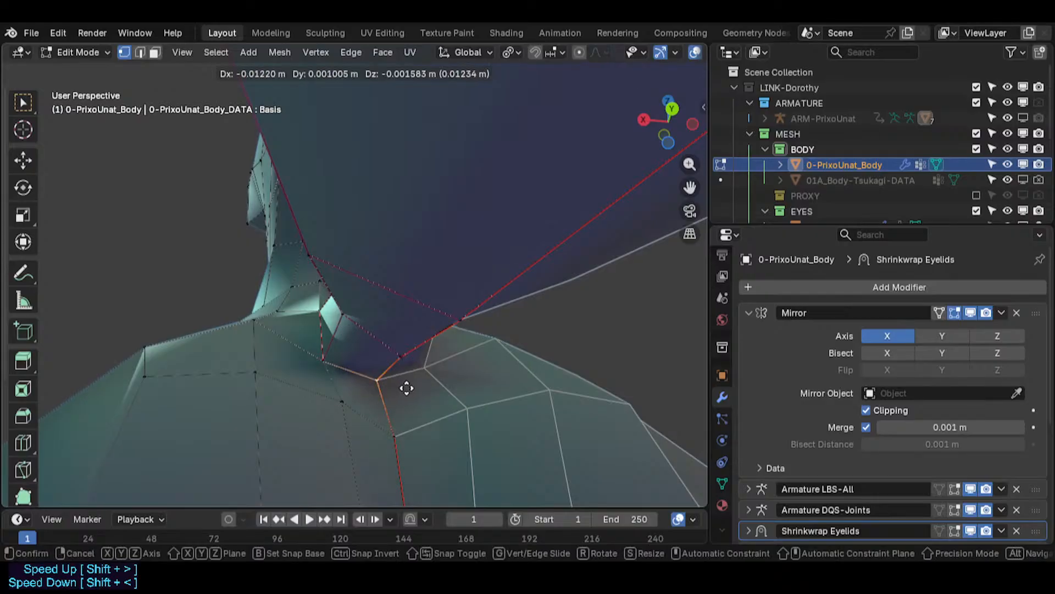
left_click(418, 391)
key("g")
left_click(417, 387)
- Move a hip vertex just below the tail root into place
left_click(407, 431)
key("g")
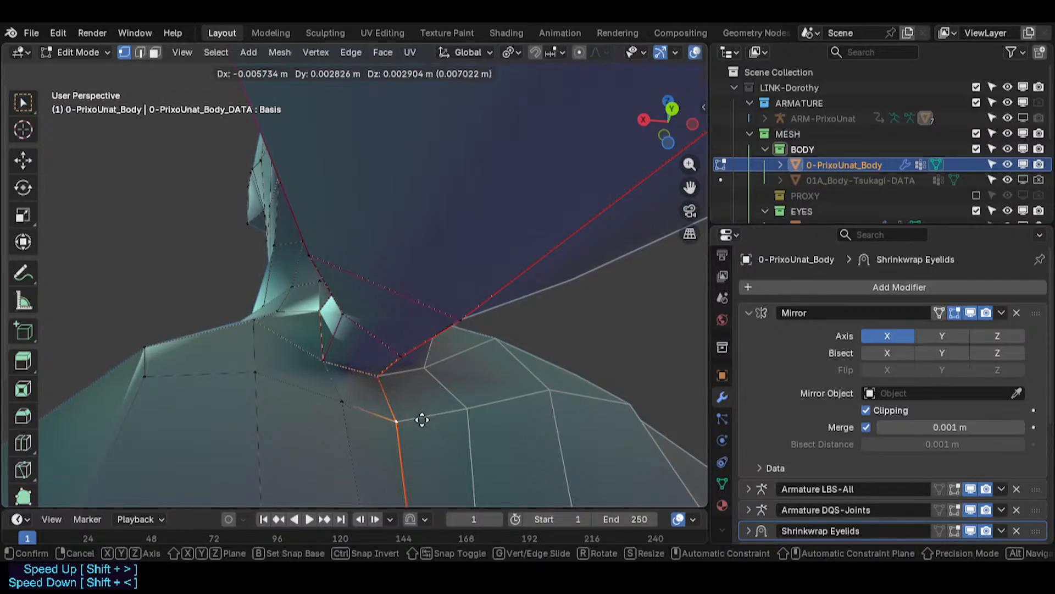
left_click(421, 420)
middle_click_drag(416, 422, 406, 337)
key("g")
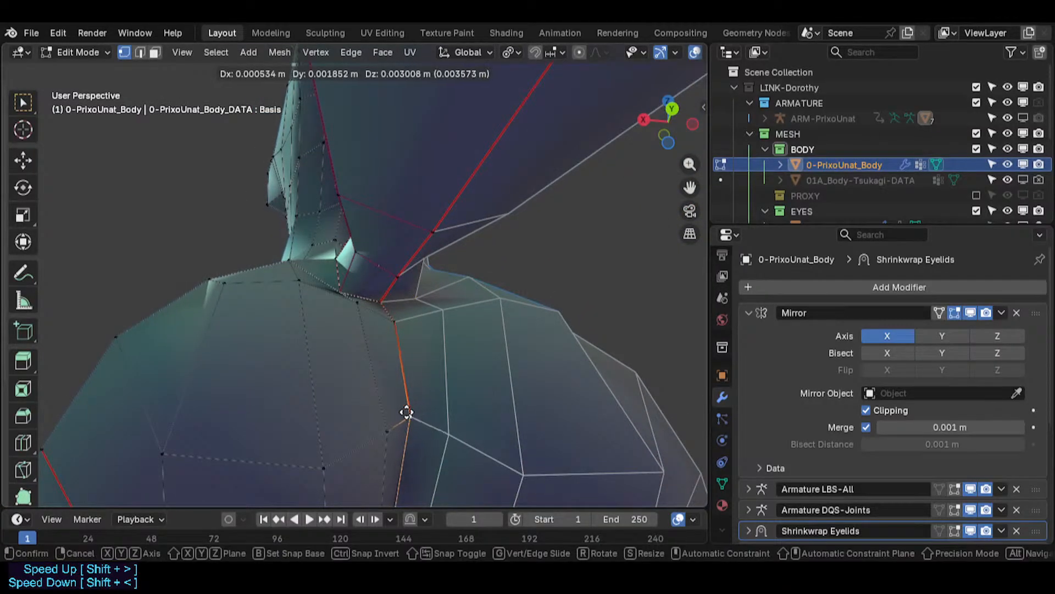
left_click(407, 412)
- Move a vertex at the tail root along the Y axis
middle_click_drag(407, 412, 442, 363)
left_click(425, 305)
key("g")
key("y")
left_click(495, 367)
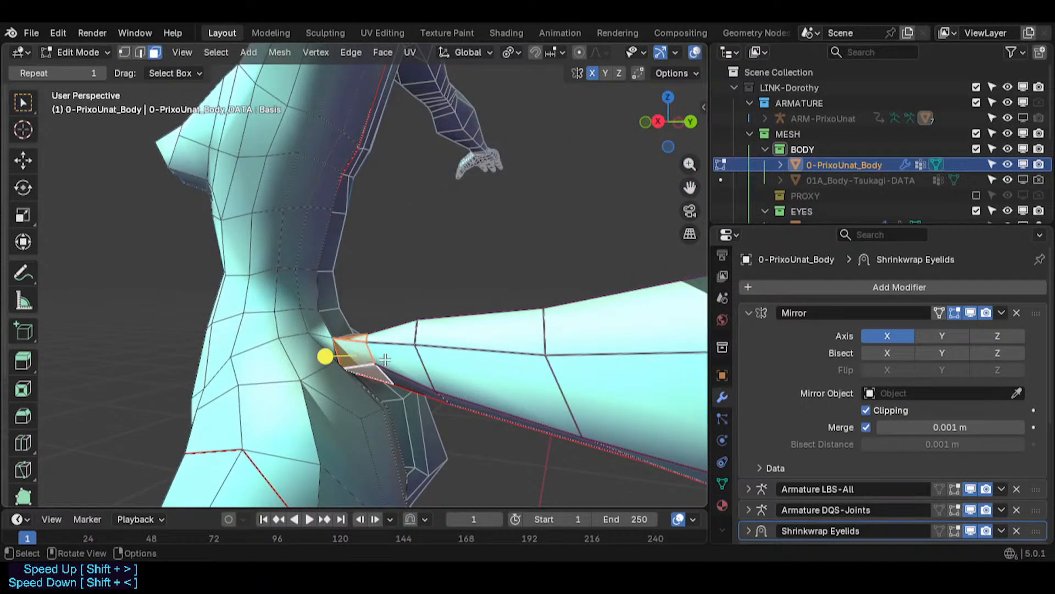
- Inspect the faces where the tail joins the body by selecting them from several angles
scroll(366, 348, "up", 2)
middle_click_drag(366, 347, 255, 385)
scroll(347, 305, "up", 2)
key("1")
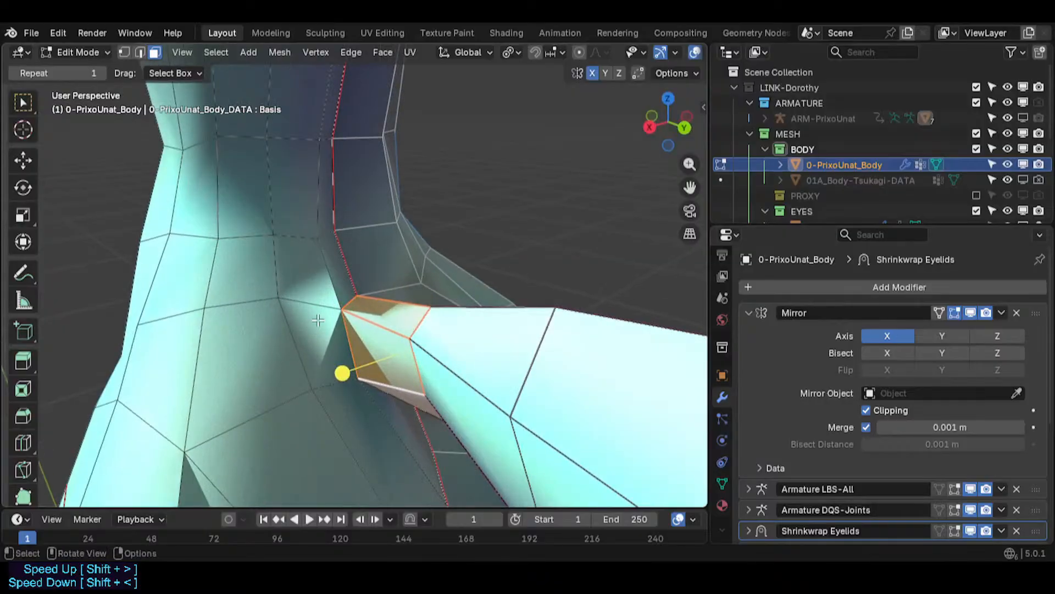
mouse_move(318, 320)
middle_mouse_down()
mouse_move(291, 326)
mouse_move(329, 313)
middle_mouse_up()
left_click(330, 298)
scroll(330, 312, "up", 2)
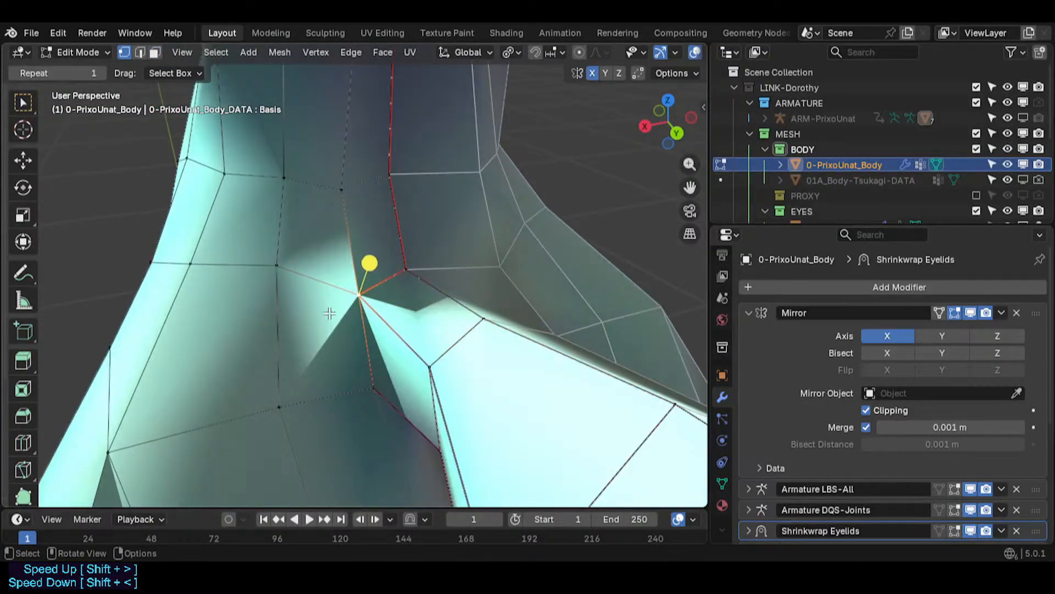
key("3")
left_click(350, 273)
left_click(365, 273, "shift")
left_click(353, 316, "shift")
middle_click_drag(371, 409, 380, 338)
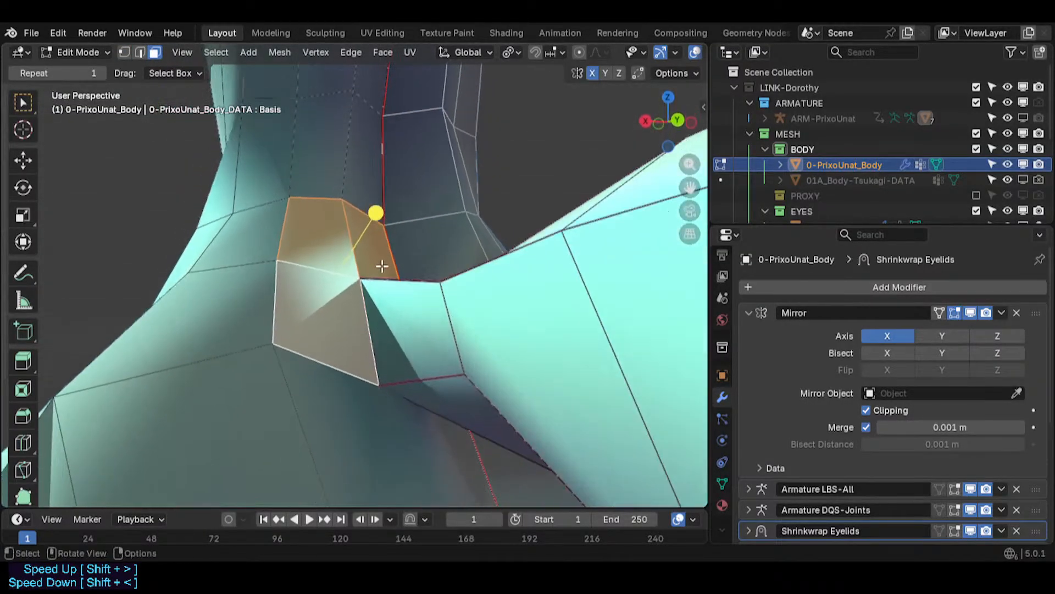
left_click(399, 407, "shift")
left_click(373, 401, "shift")
left_click_drag(423, 281, 436, 279)
key("alt+a")
middle_click_drag(382, 330, 383, 394)
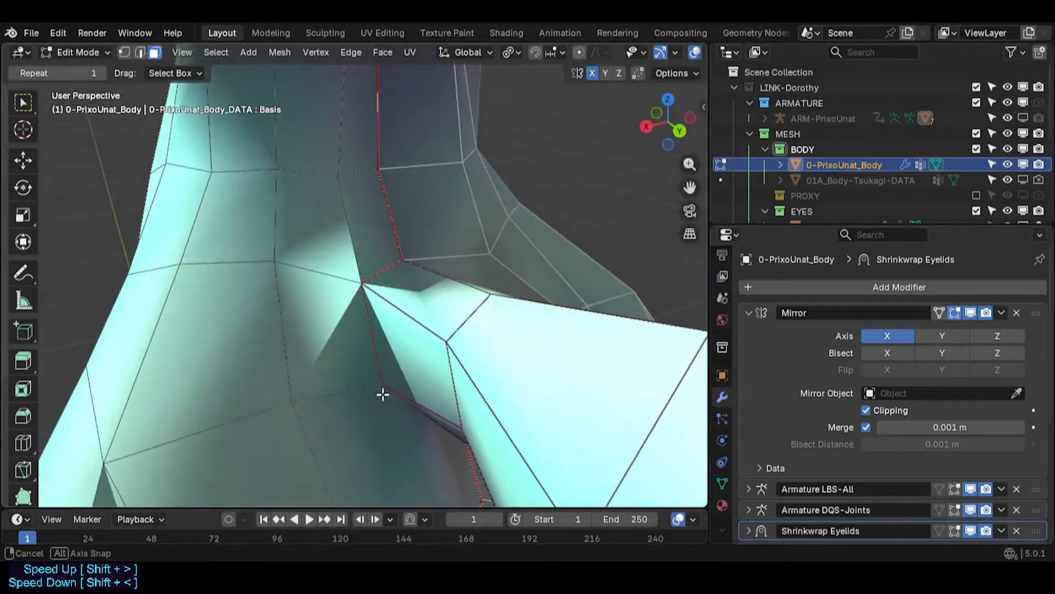
- Insert a loop cut across the tail near its root
key("ctrl+r")
left_click(440, 285)
left_click(405, 297)
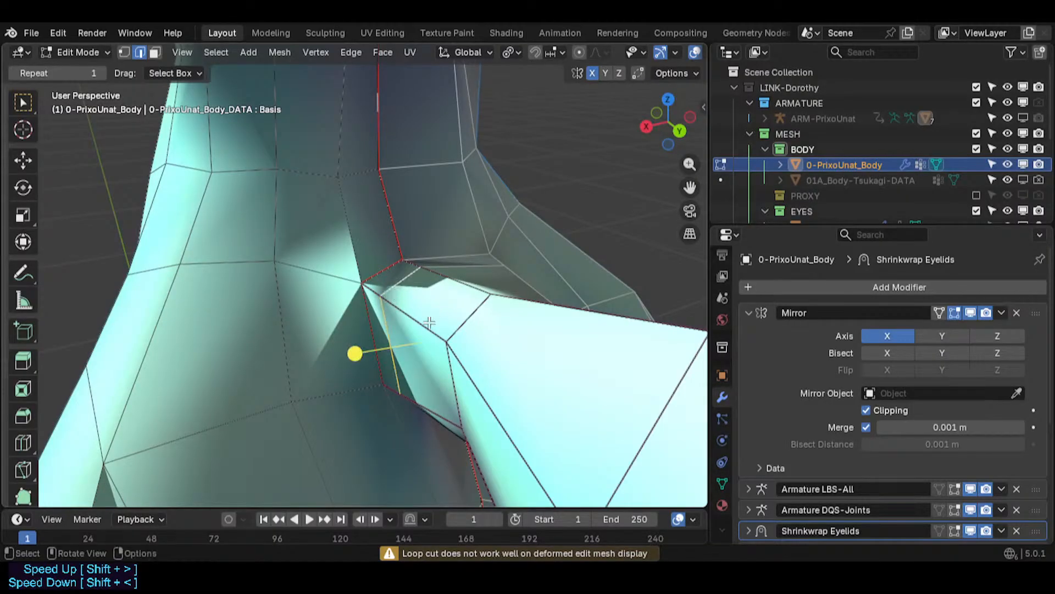
left_click_drag(430, 322, 411, 369)
left_click_drag(503, 391, 511, 393)
key("a")
middle_click_drag(412, 278, 462, 429)
key("ctrl+z")
- Move the selected edge at the tail root along the Y axis, then along the Z axis
scroll(294, 292, "up", 2)
key("g")
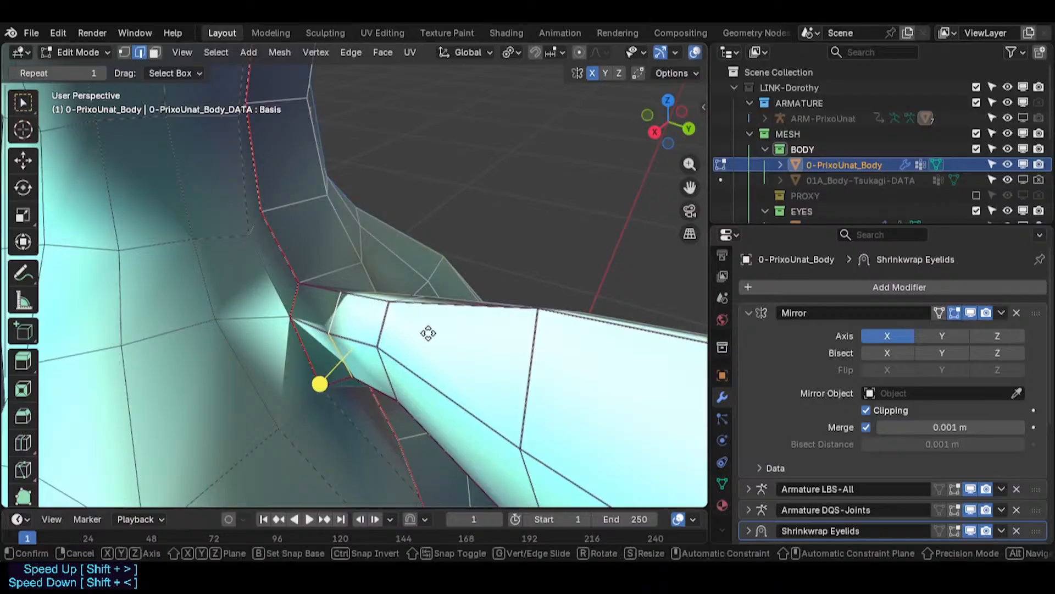
key("y")
left_click(409, 333)
middle_click_drag(394, 325, 318, 321)
key("g")
key("z")
left_click(321, 333)
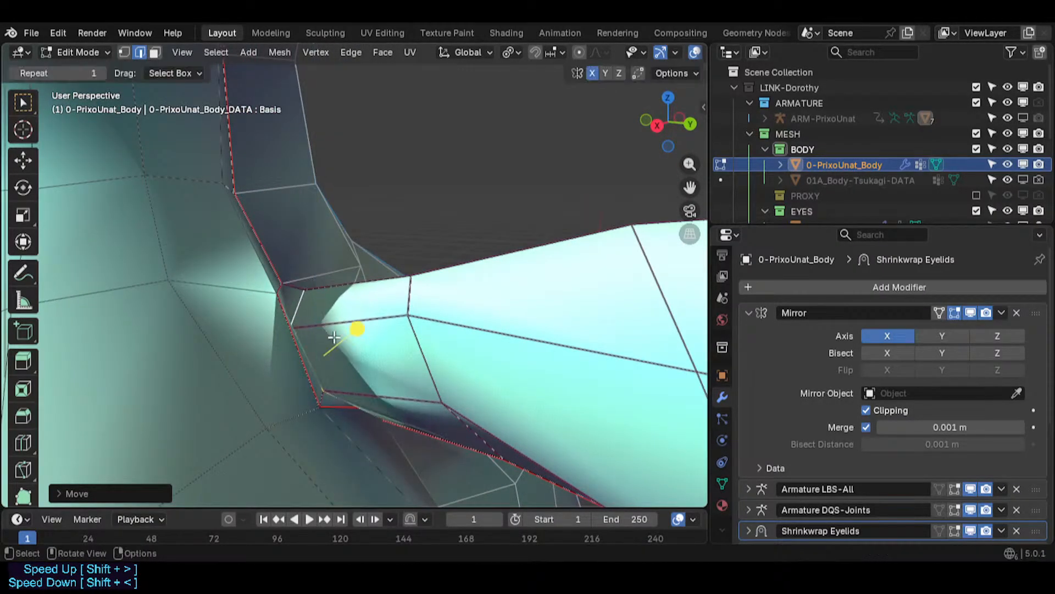
- Select the strip of faces along the tail root and move them along the Y axis
left_click_drag(358, 329, 443, 335)
middle_click_drag(296, 304, 264, 358)
left_click(285, 309, "alt")
left_click_drag(368, 371, 436, 378)
middle_click_drag(195, 351, 347, 292)
key("g")
key("y")
left_click(329, 292)
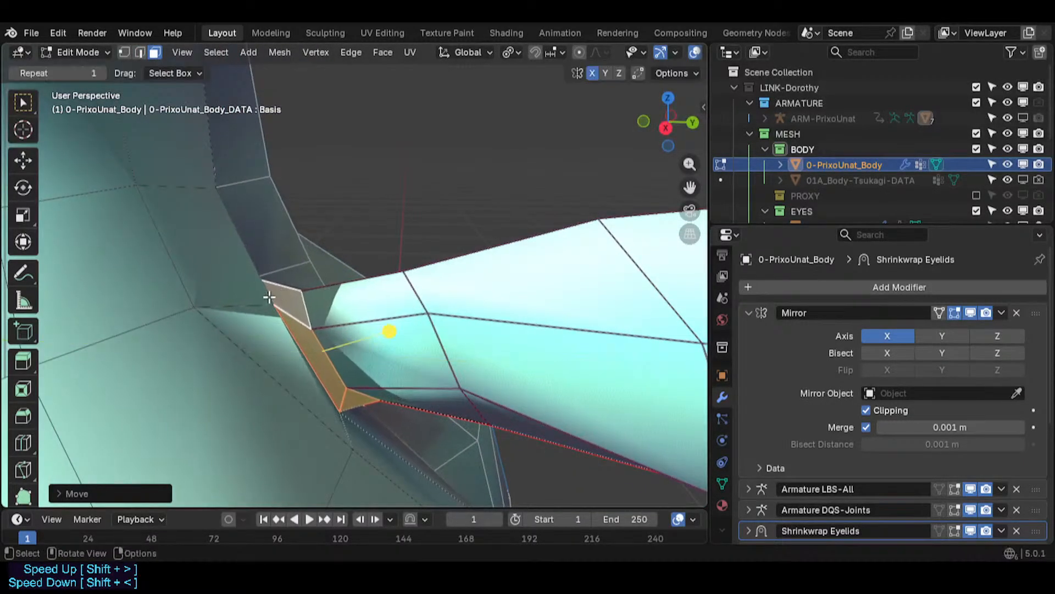
- Switch to vertex selection and reposition a vertex at the tail root's upper corner
key("1")
left_click(269, 299)
key("g")
left_click(235, 302)
middle_click_drag(234, 302, 124, 310)
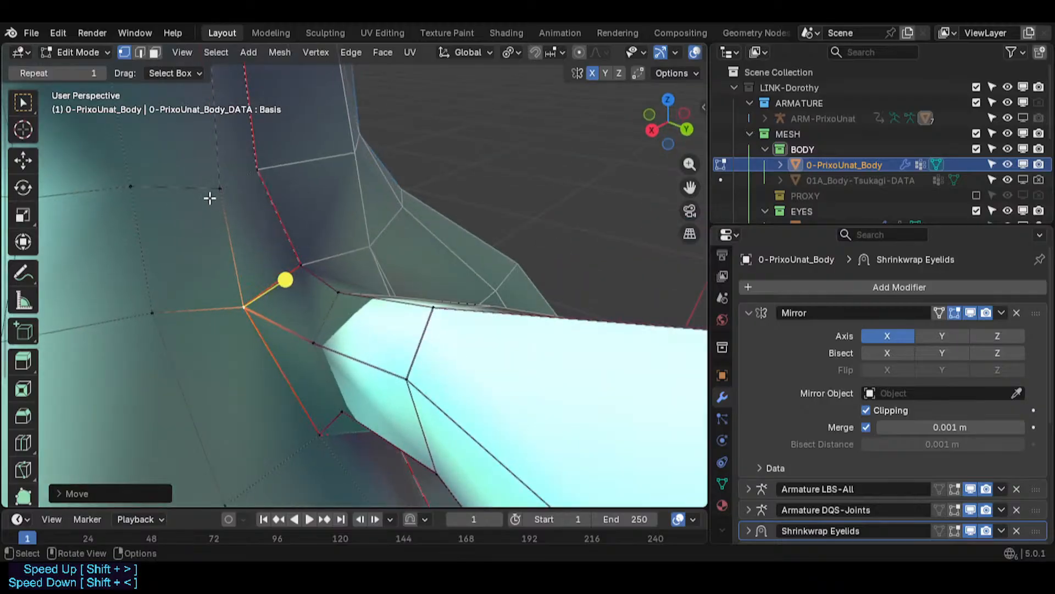
key("g")
left_click(262, 312)
- Move another vertex at the tail root's upper corner along the Y axis
middle_click_drag(261, 312, 313, 255)
left_click(303, 259)
key("g")
key("y")
left_click(331, 257)
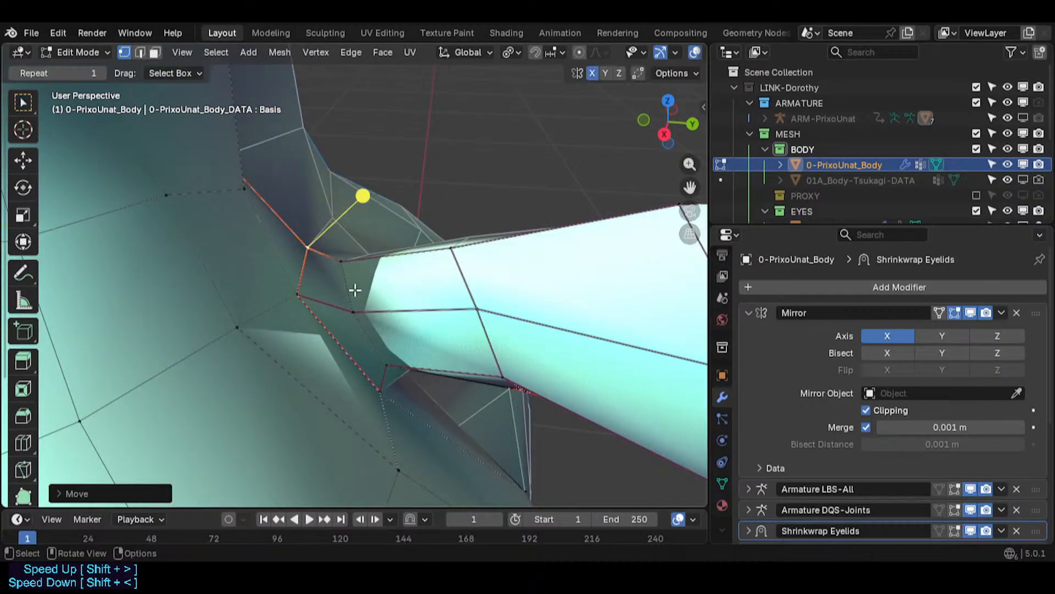
- Select a vertex at the tail root's lower corner and move it along Y, then along Z
key("3")
middle_click_drag(353, 290, 407, 385)
left_click(323, 304, "alt")
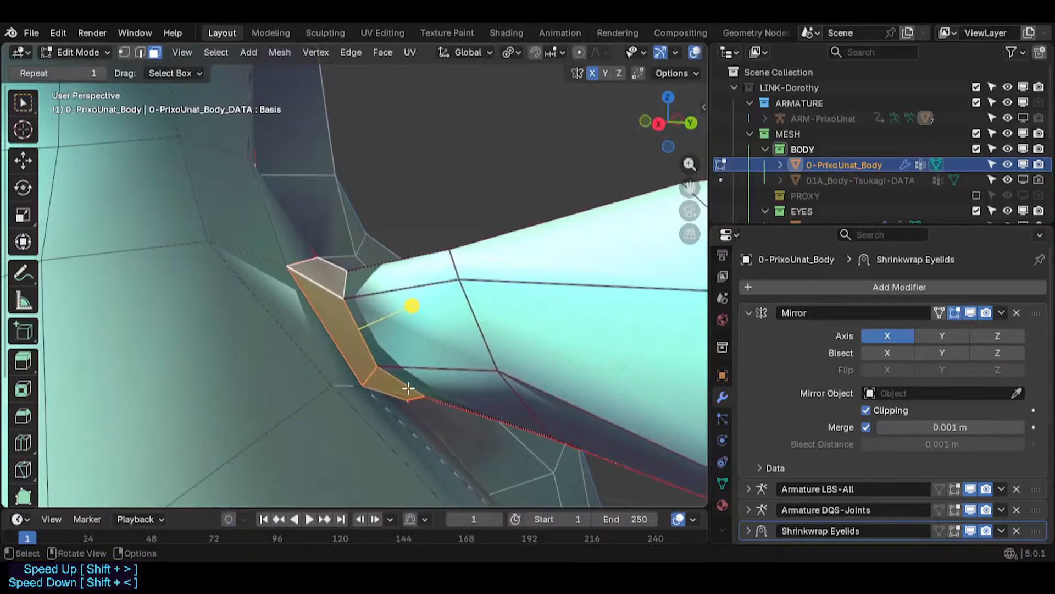
key("1")
left_click(408, 400)
key("g")
key("y")
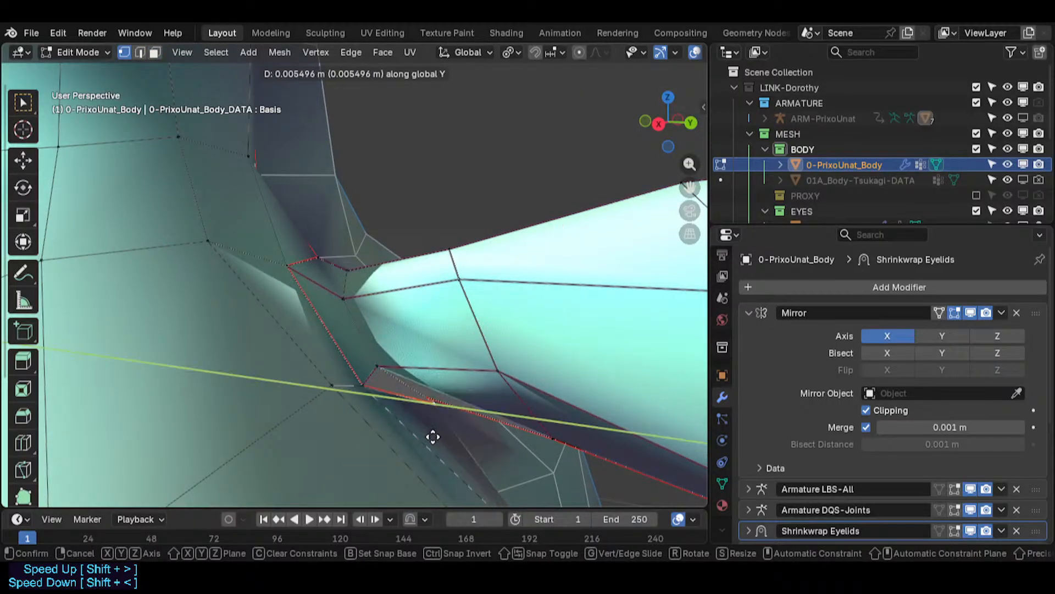
left_click(431, 436)
middle_click_drag(504, 358, 489, 309)
key("g")
key("z")
left_click(441, 395)
- Move the selection and smooth the vertices around the tail root
middle_click_drag(441, 396, 282, 306)
key("g")
left_click(336, 358)
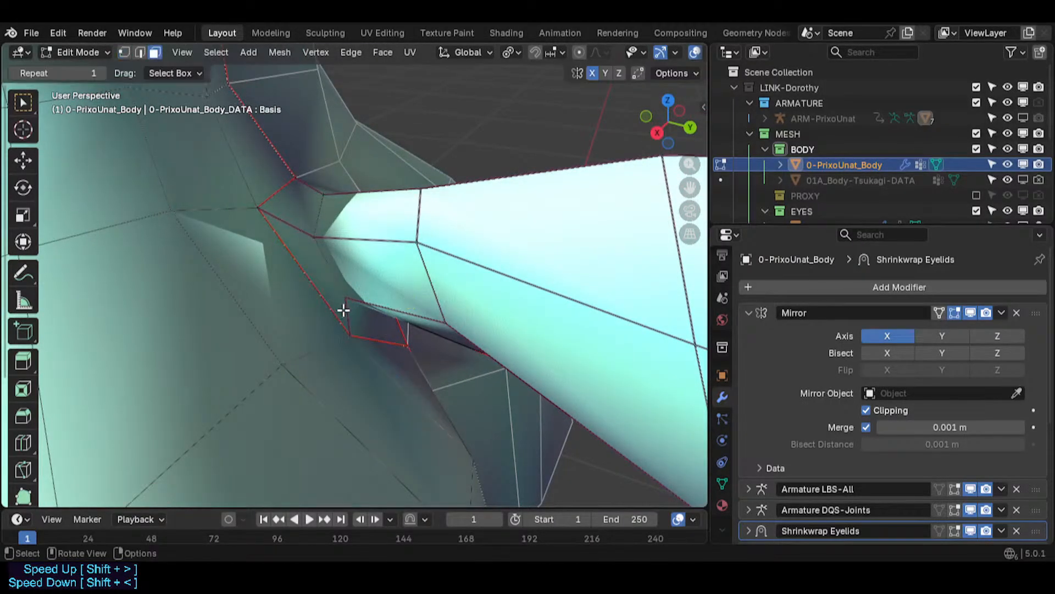
left_click_drag(388, 235, 430, 247)
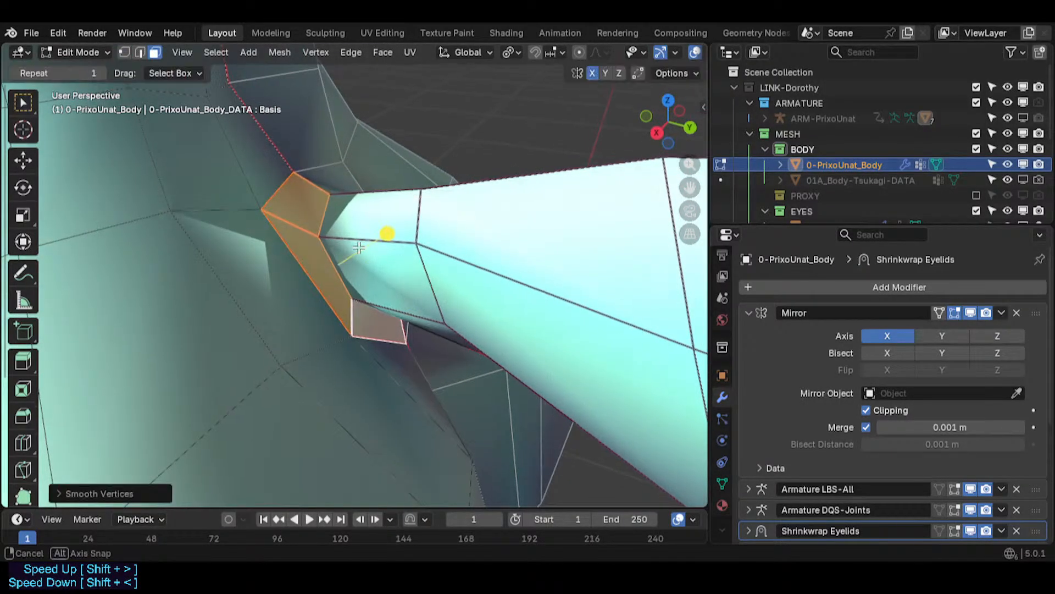
middle_click_drag(431, 247, 361, 254)
- Reposition the vertices at the tail root's upper corner
key("g")
left_click(442, 245)
left_click(302, 283)
key("g")
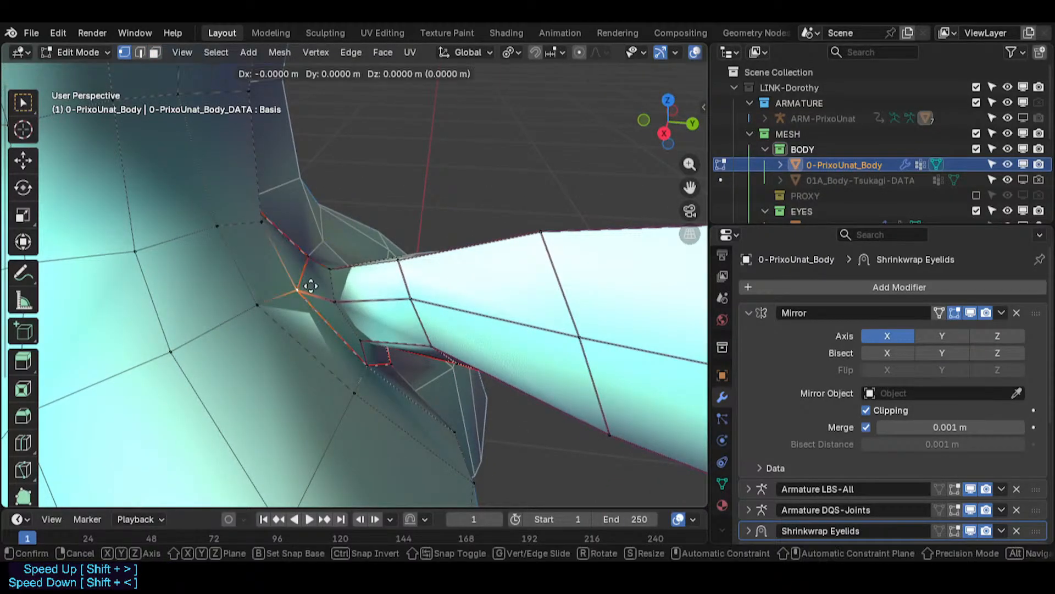
left_click(311, 286)
middle_click_drag(310, 286, 304, 298)
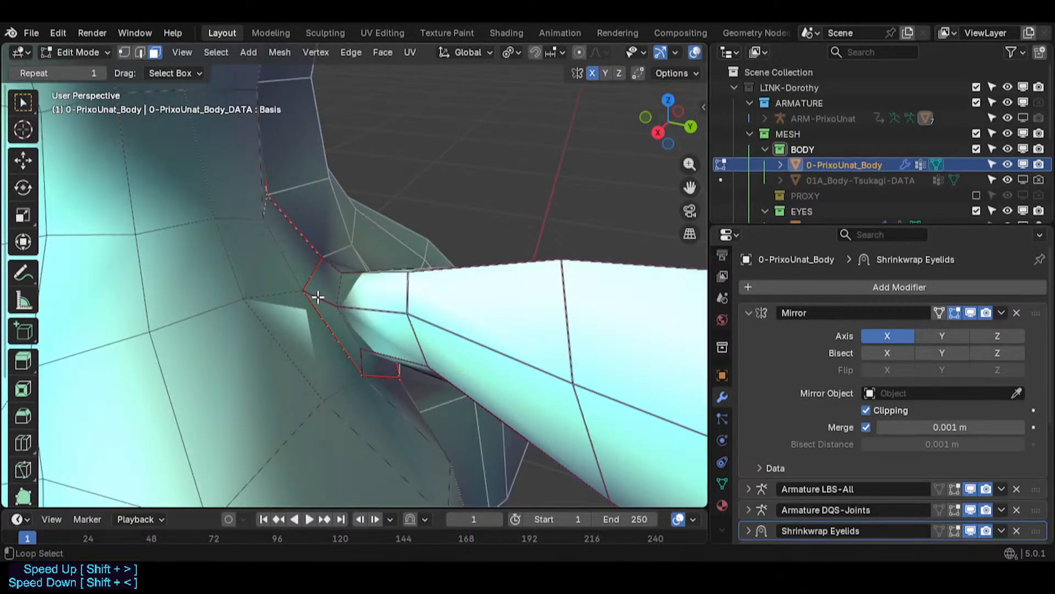
- Select the first edge loop on the tail and smooth it
mouse_move(409, 302)
left_mouse_down()
mouse_move(422, 294)
mouse_move(413, 298)
left_mouse_up()
left_click(406, 295, "alt")
key("g")
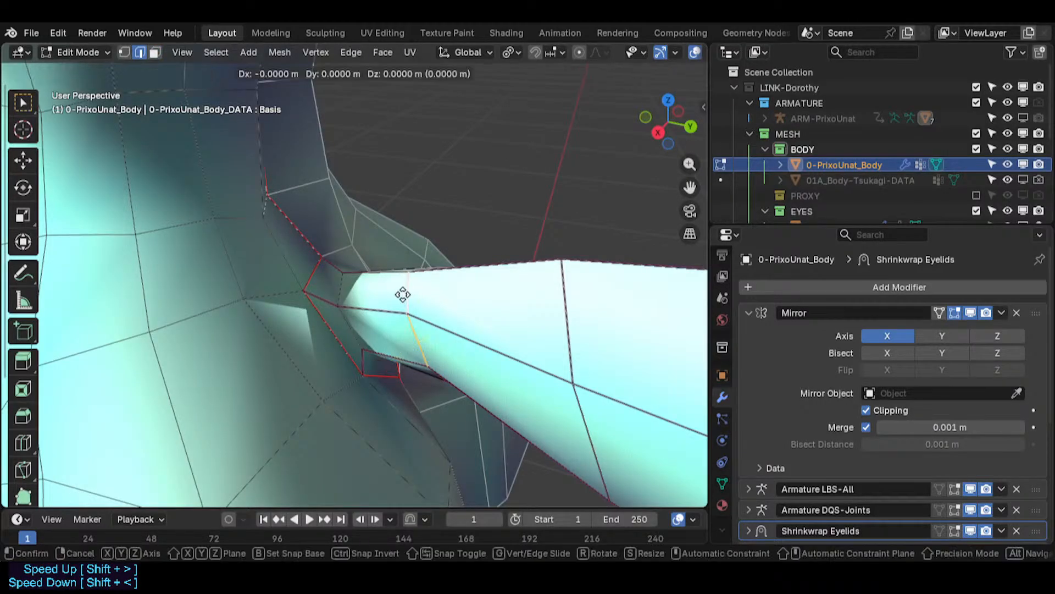
key("g")
left_click(391, 295)
left_click_drag(368, 366, 392, 329)
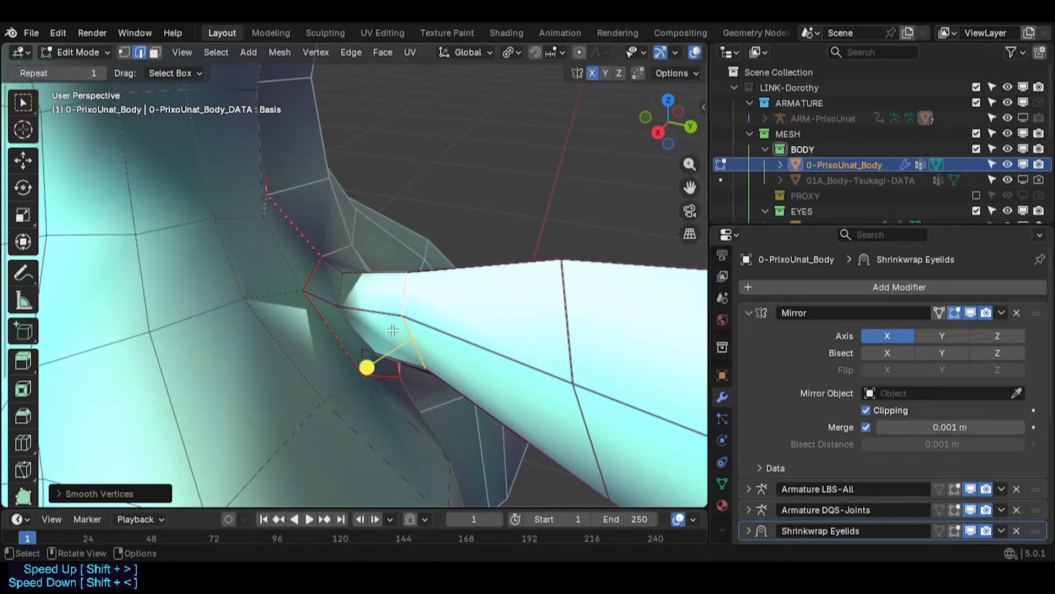
- Move the tail's first edge loop in the right orthographic view
left_click_drag(350, 363, 394, 361)
middle_click_drag(394, 359, 506, 324)
key("alt+a")
key("KP_3")
key("g")
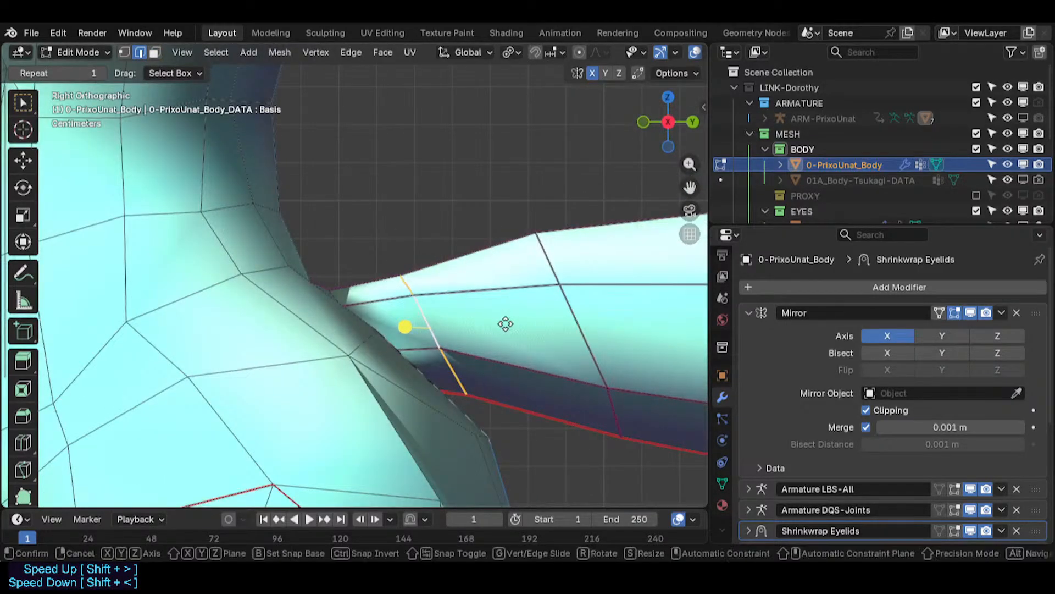
left_click(502, 314)
- Scale down several edge loops along the tail base, one at a time
key("s")
left_click(517, 364)
middle_click_drag(517, 364, 252, 289)
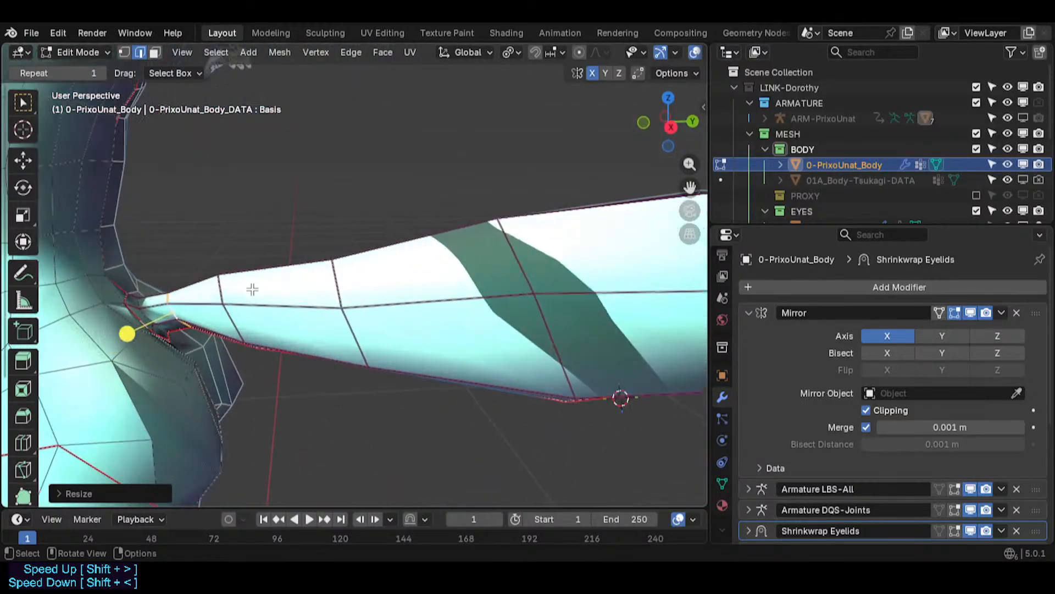
left_click(217, 286, "alt")
key("s")
left_click(267, 369)
middle_click_drag(275, 372, 247, 240)
left_click(387, 340, "alt")
key("s")
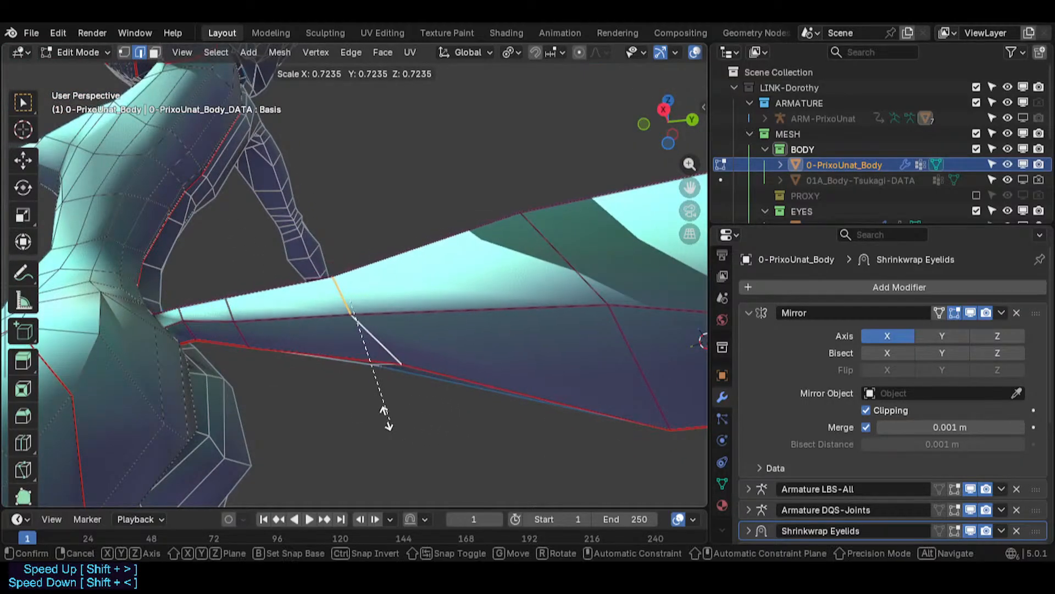
left_click(446, 405)
- Move and scale further edge loops along the tail to taper it
middle_click_drag(439, 273, 336, 294)
key("g")
left_click(397, 313)
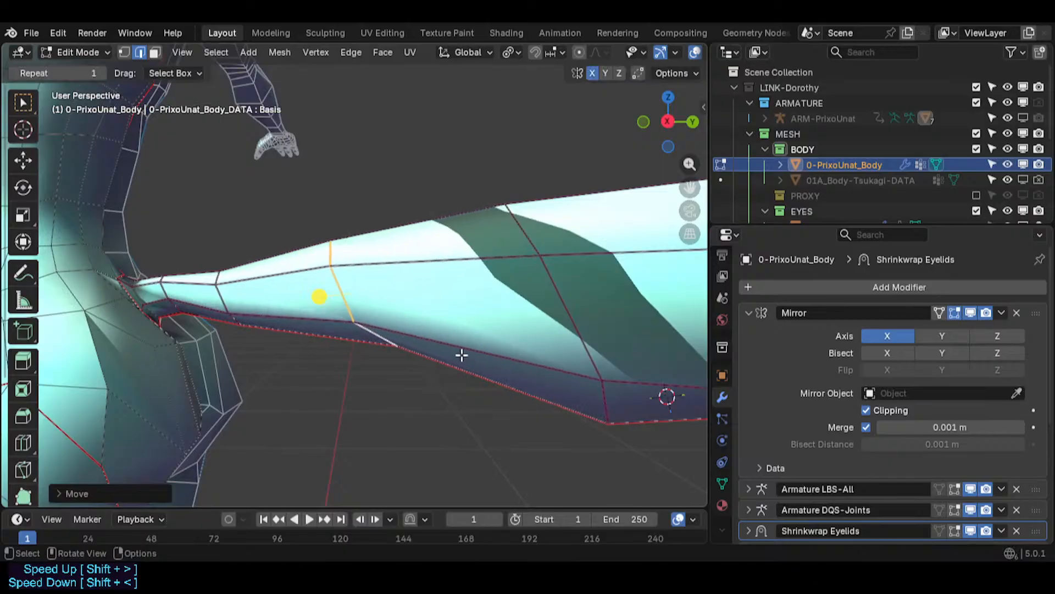
key("s")
left_click(427, 360)
left_click(215, 291, "alt")
key("g")
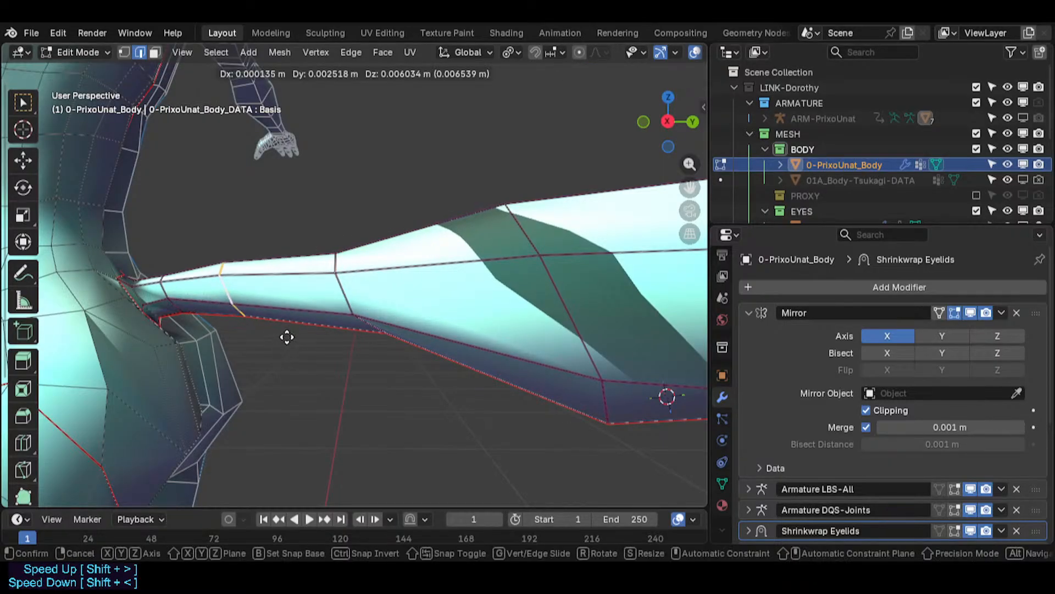
left_click(308, 342)
key("s")
left_click(318, 349)
- Scale down and move the next edge loop along the tail
middle_click_drag(318, 349, 402, 342)
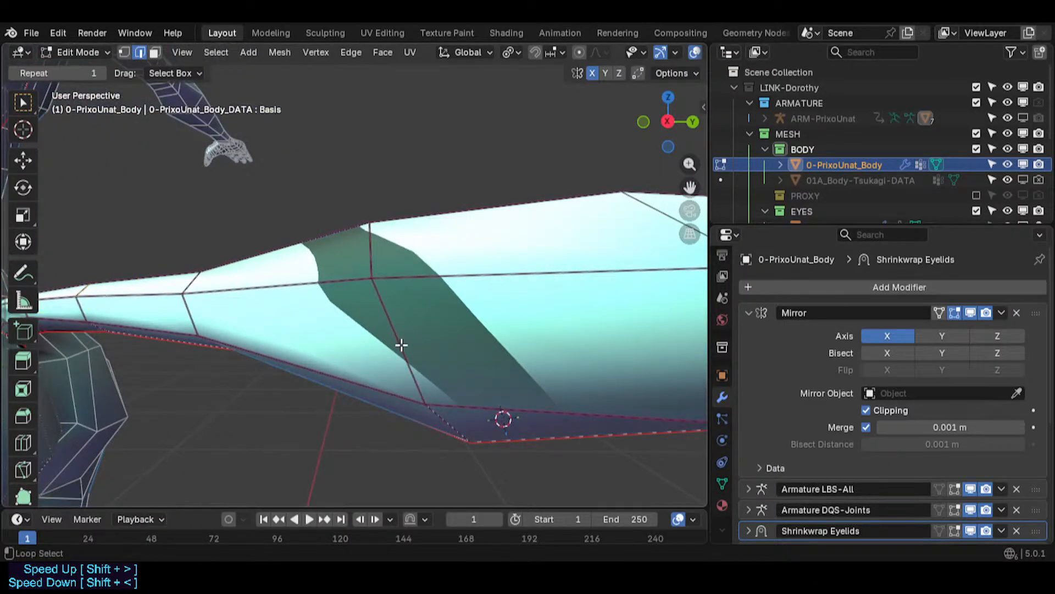
left_click(402, 344, "alt")
scroll(418, 358, "down", 5)
key("s")
left_click(446, 378)
key("g")
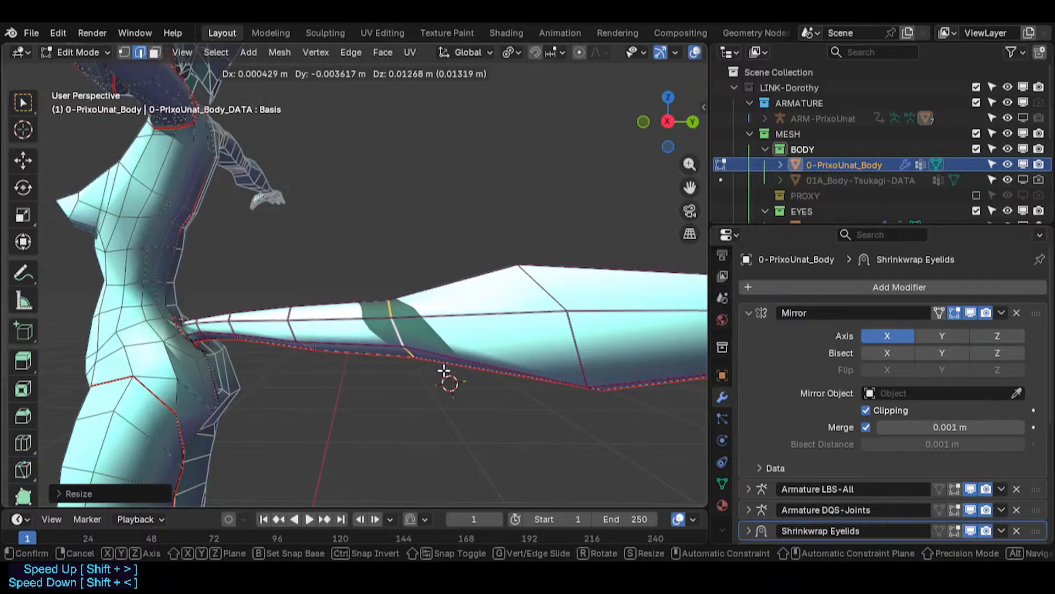
left_click(444, 371)
- Scale down the following tail edge loop and raise one of its vertices
left_click(582, 370, "alt")
key("s")
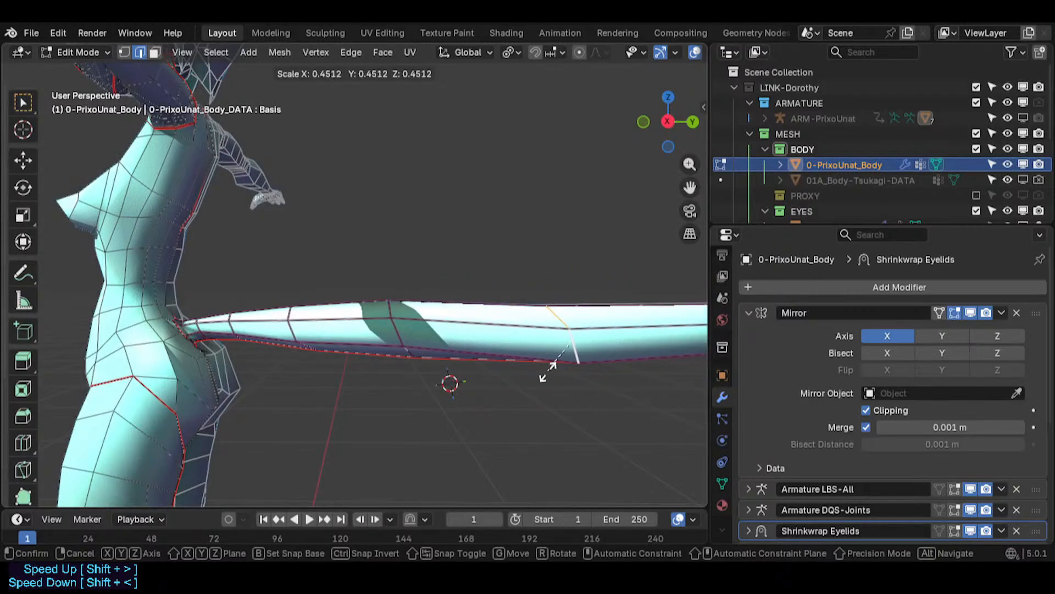
left_click(556, 365)
key("1")
left_click(575, 359)
key("g")
left_click(576, 351)
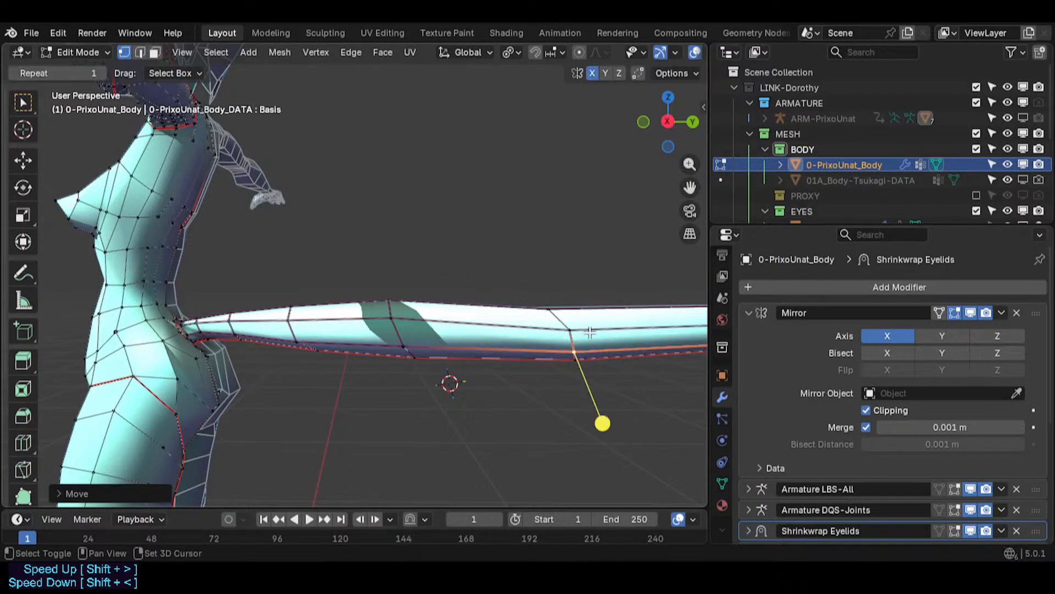
- Move a vertex on the tail's underside to even out the loop
middle_click_drag(590, 333, 457, 356, "shift")
left_click(441, 359)
key("g")
left_click(437, 350)
- Move several tail vertices along the X axis, one at a time, to straighten the tail's side
middle_click_drag(572, 342, 338, 366, "shift")
middle_click_drag(338, 366, 303, 412)
left_click(224, 357)
middle_click_drag(203, 385, 179, 448)
key("g")
key("x")
left_click(284, 295)
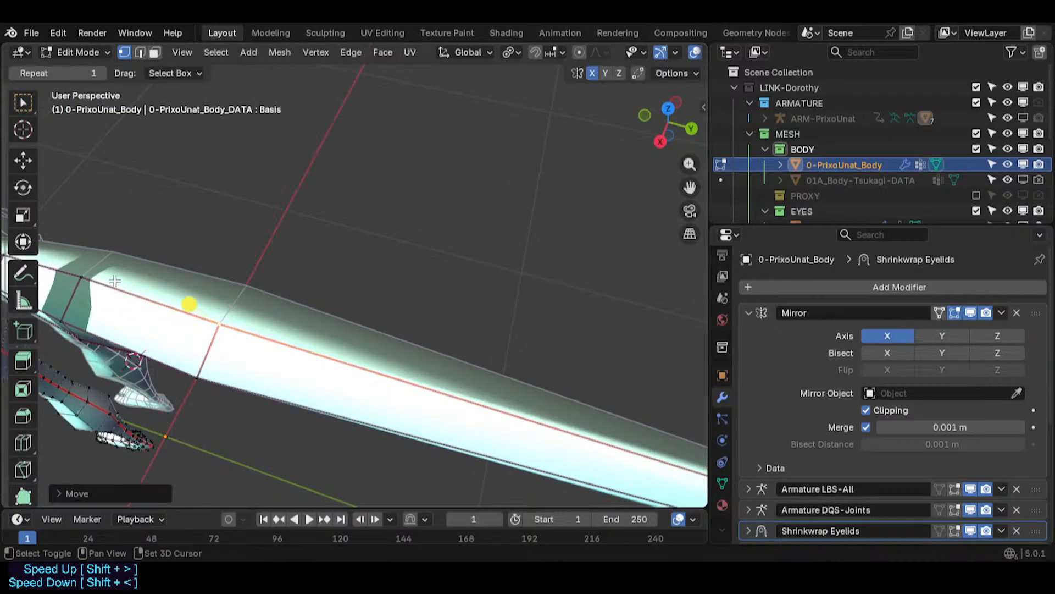
middle_click_drag(114, 281, 190, 327, "shift")
key("g")
key("x")
left_click(212, 331)
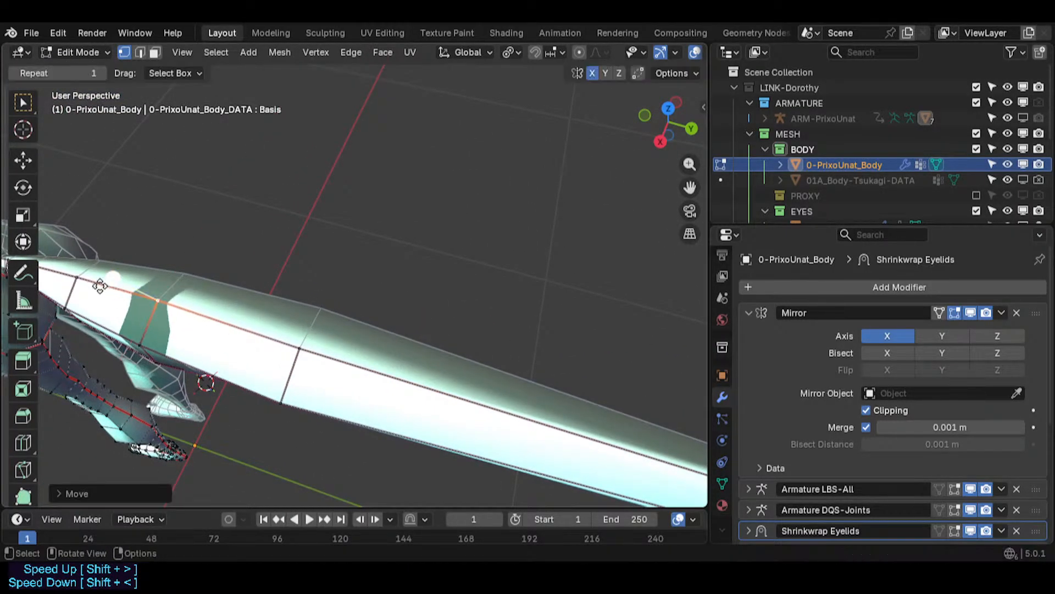
left_click(87, 282)
key("g")
key("x")
left_click(88, 296)
- Move vertices near the tail tip to adjust its shape
middle_click_drag(587, 469, 154, 341, "shift")
scroll(186, 349, "down", 3)
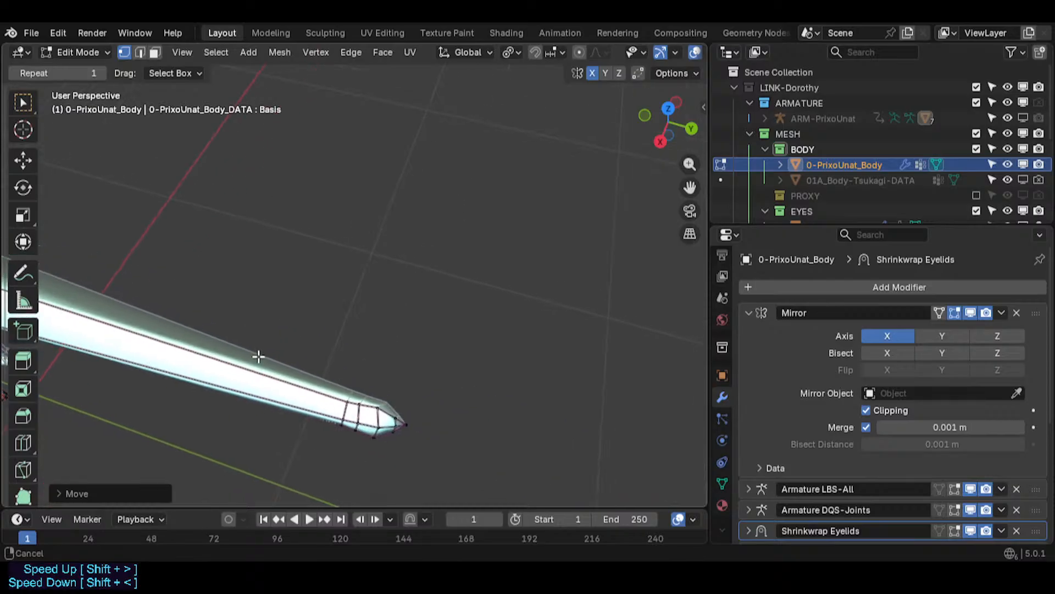
scroll(296, 382, "up", 5)
left_click(417, 434)
key("g")
left_click(415, 452)
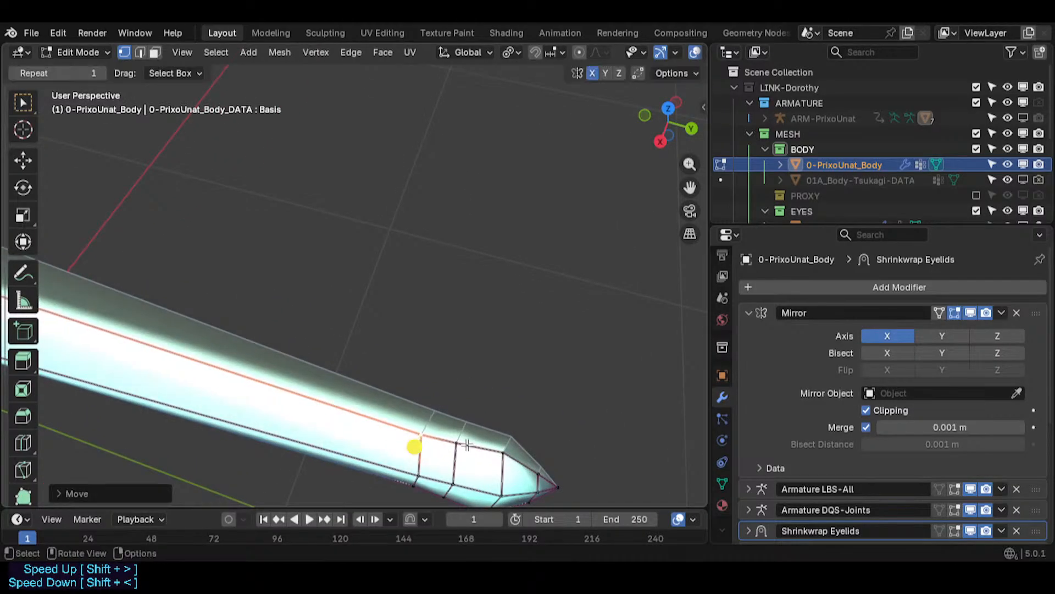
middle_click_drag(415, 448, 448, 431)
key("g")
left_click(449, 430)
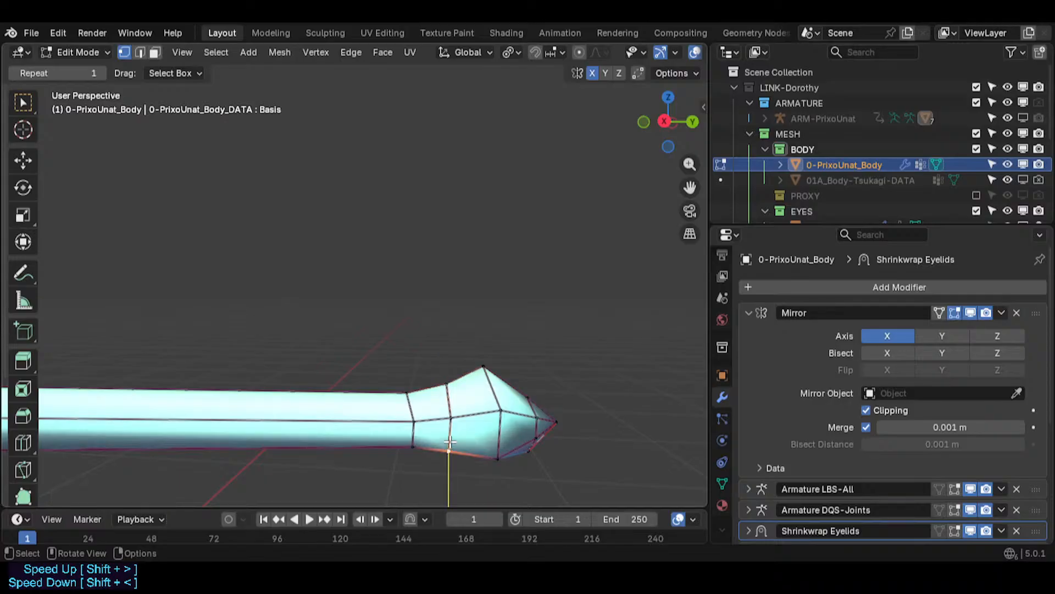
- Shape the tail-tip bulb by moving its vertices, one of them along the Z axis
key("g")
left_click(449, 426)
key("g")
left_click(498, 444)
middle_click_drag(528, 435, 495, 402)
key("g")
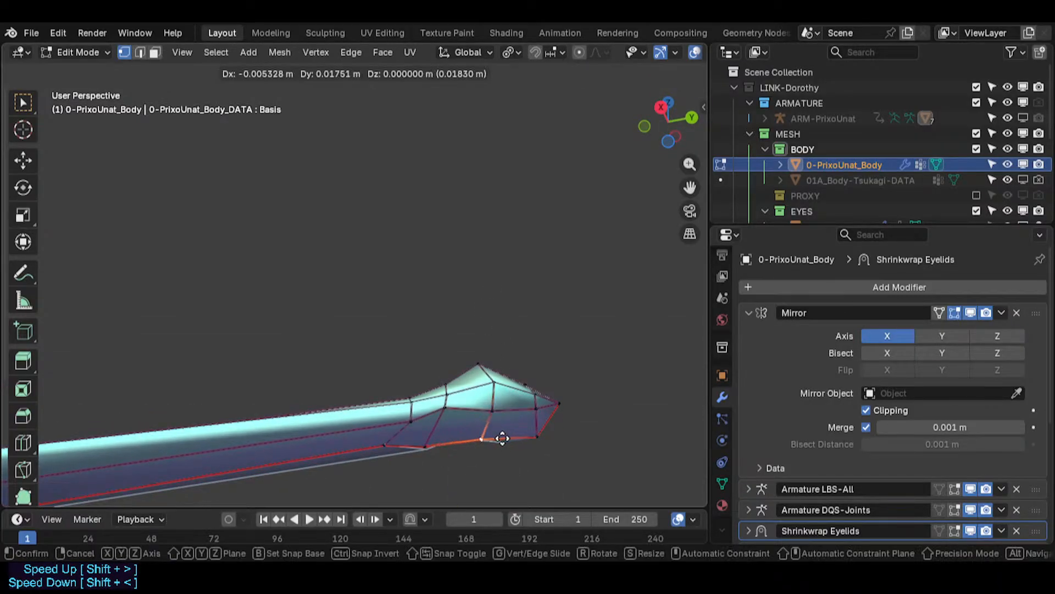
key("z")
left_click(496, 460)
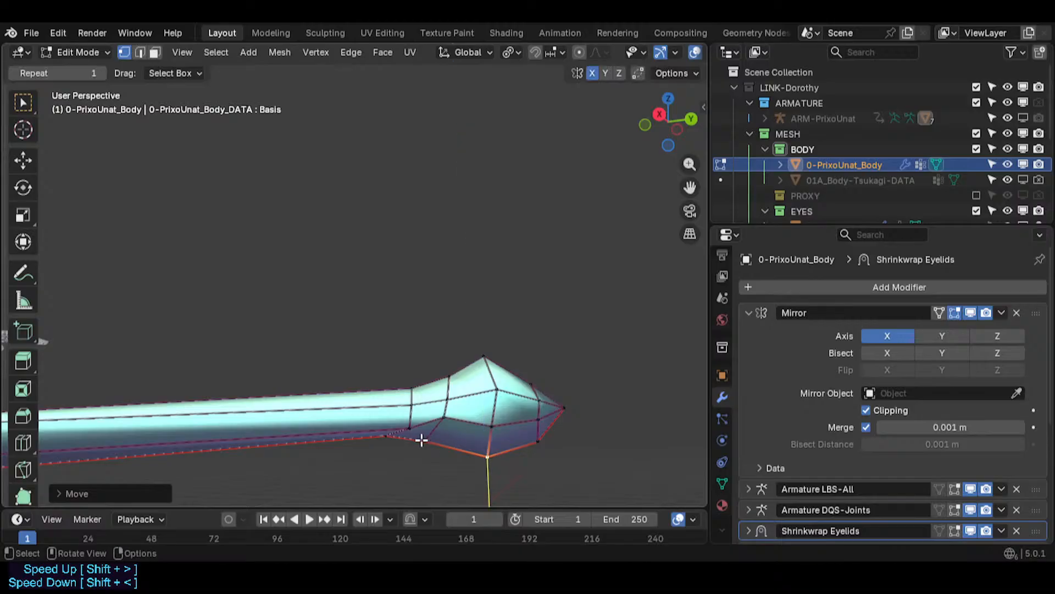
left_click(421, 438)
key("g")
left_click(455, 436)
key("g")
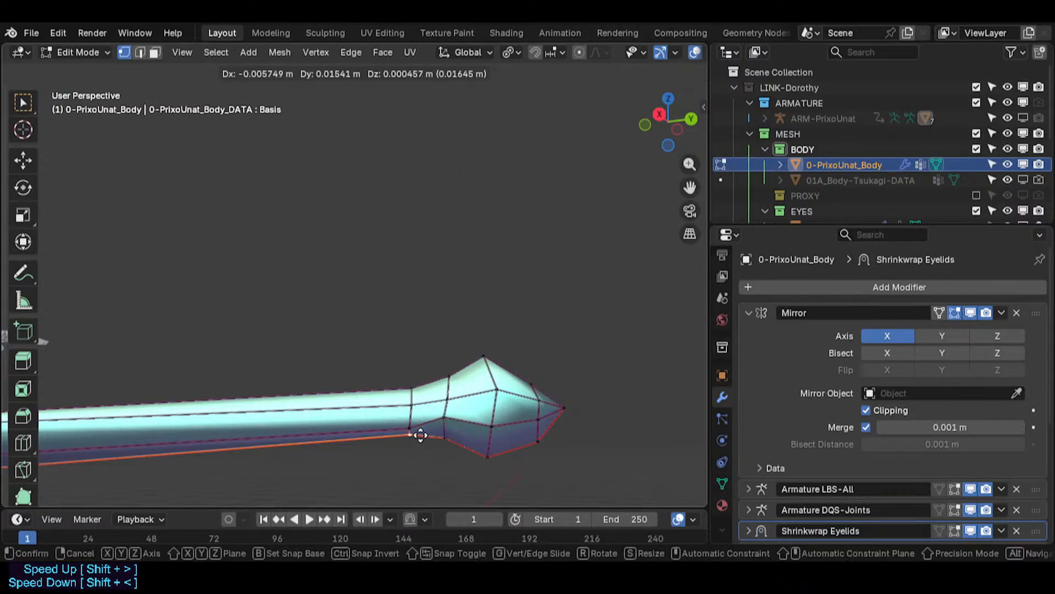
left_click(416, 434)
- Select the edge loop just before the tail tip and smooth its vertices
key("alt+a")
mouse_move(401, 391)
left_mouse_down()
mouse_move(454, 406)
mouse_move(403, 408)
left_mouse_up()
key("alt+a")
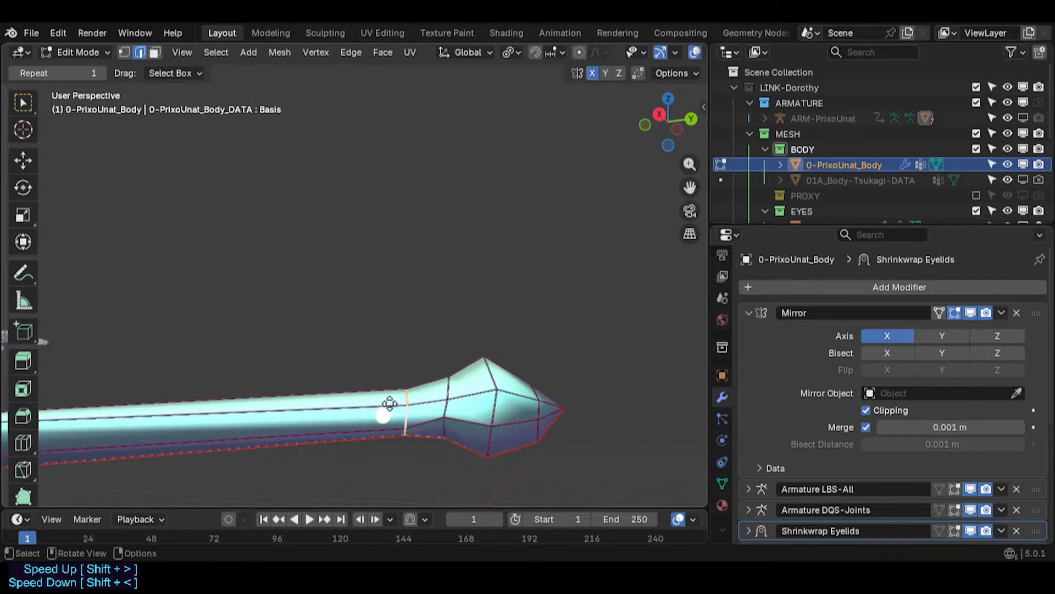
left_click(390, 404)
scroll(314, 415, "down", 6)
middle_click_drag(314, 414, 551, 434, "shift")
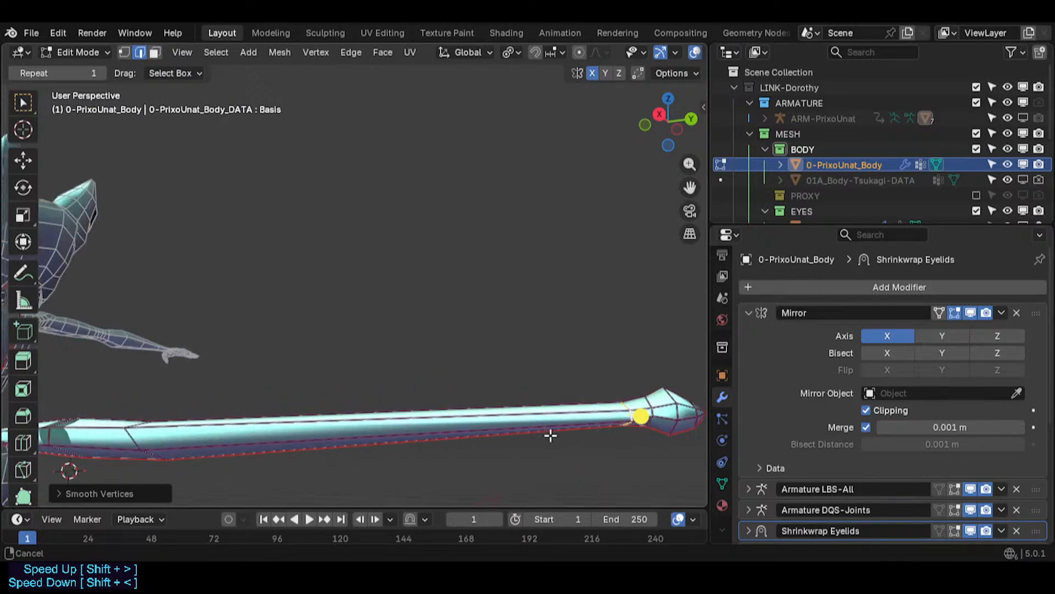
scroll(456, 426, "down", 1)
middle_click_drag(374, 387, 383, 393)
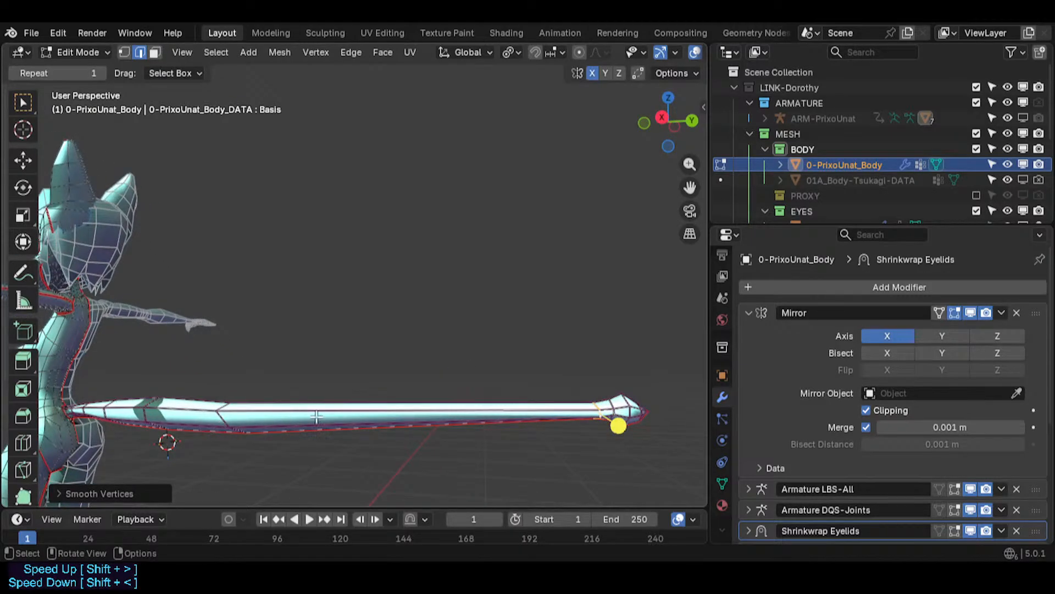
- Start beveling the selected tail edge loop
key("ctrl+b")
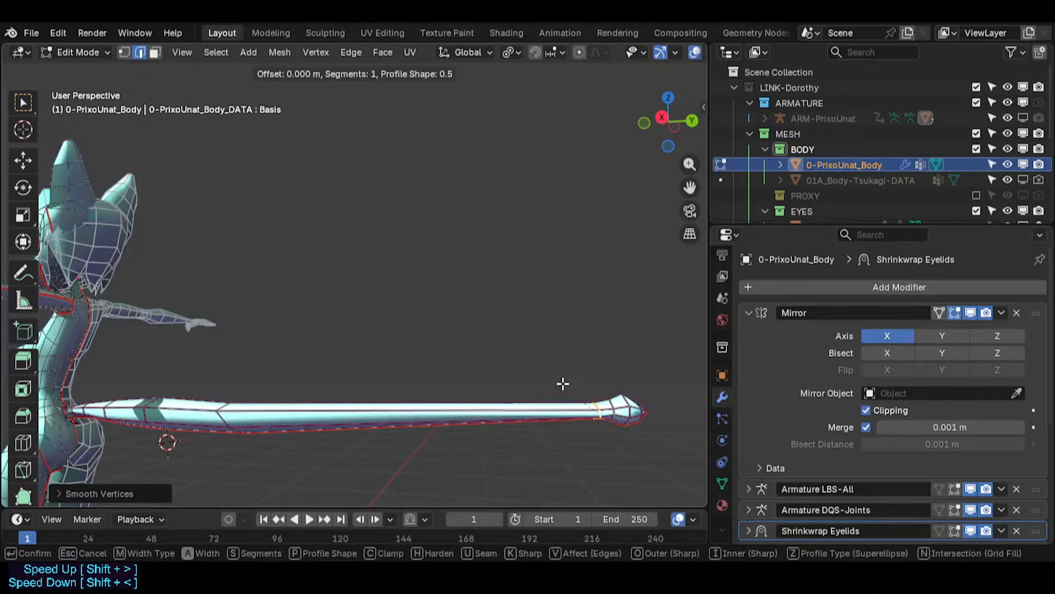
- Confirm the tail bevel and insert a new edge loop partway along the tail
left_click(430, 366)
scroll(377, 358, "up", 6)
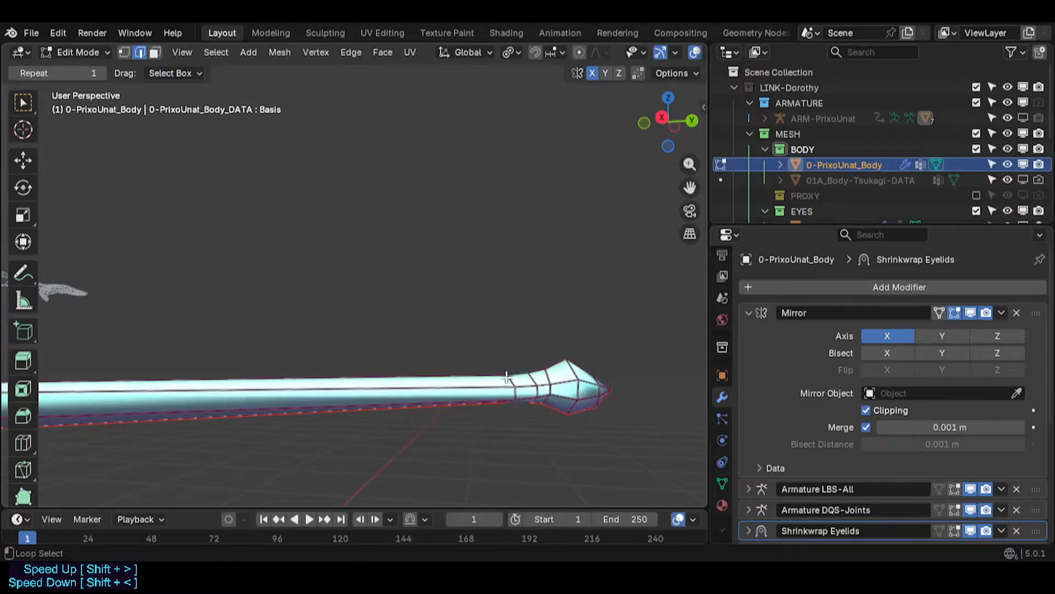
key("ctrl+r")
left_click(514, 392)
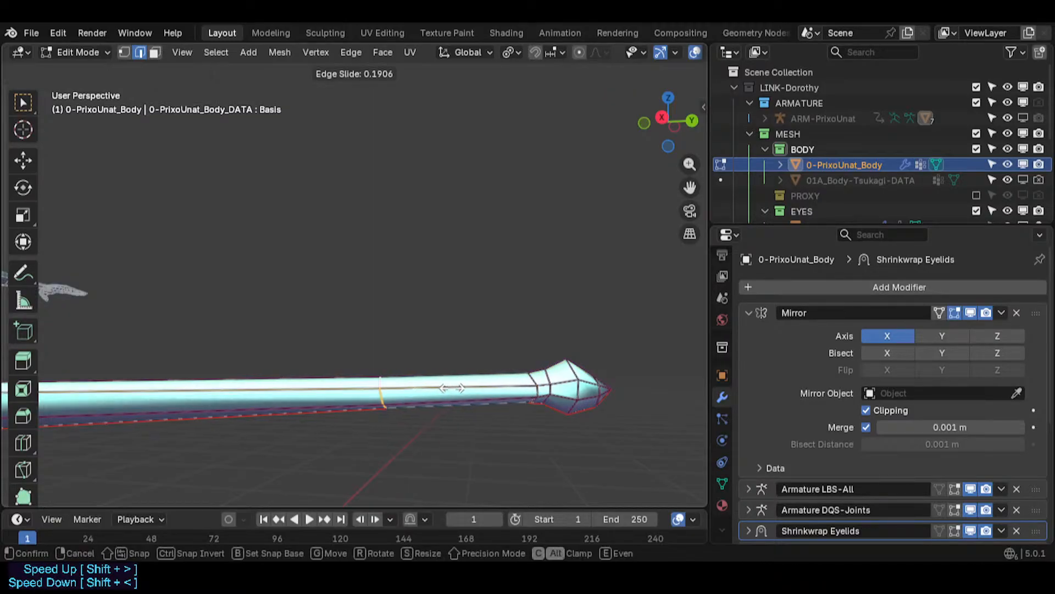
left_click(351, 389)
- Save the file and select the new edge loop on the tail
scroll(215, 414, "down", 5)
key("ctrl+s")
middle_click_drag(215, 384, 349, 376, "shift")
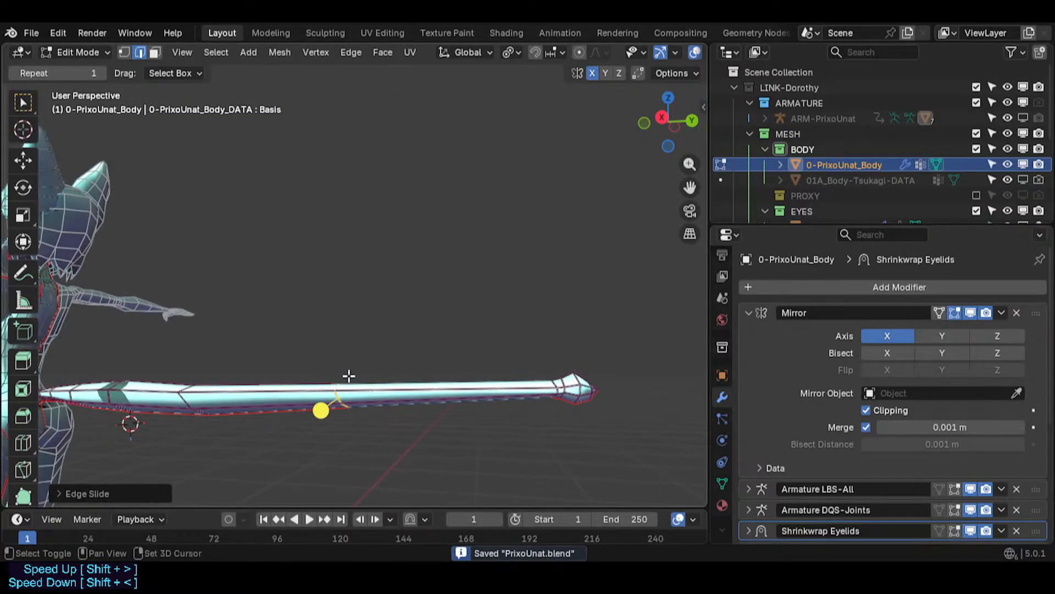
key("ctrl+b")
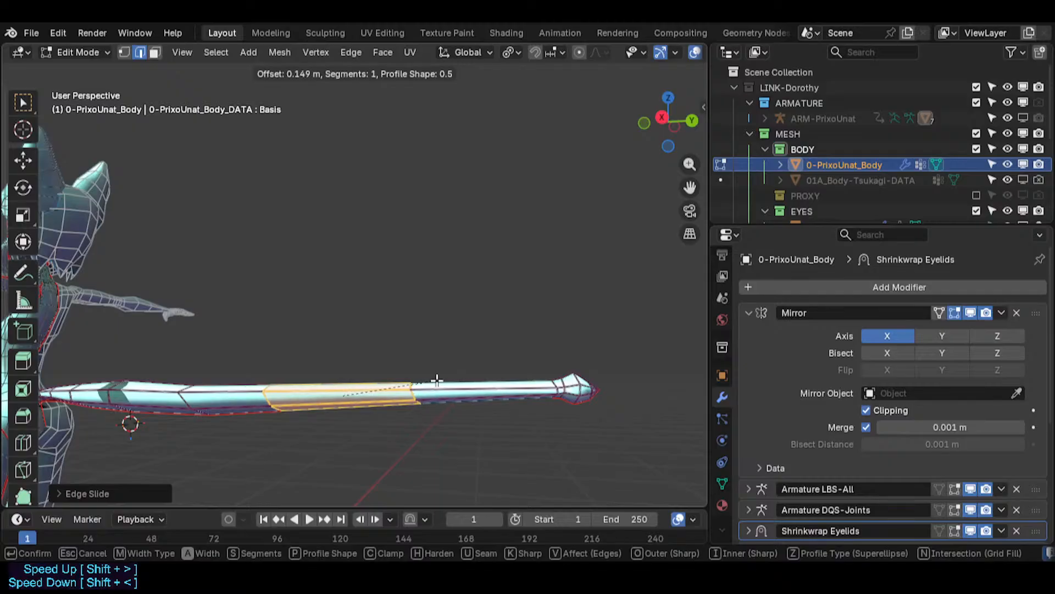
right_click(392, 386)
scroll(391, 387, "down", 2)
scroll(368, 394, "up", 3)
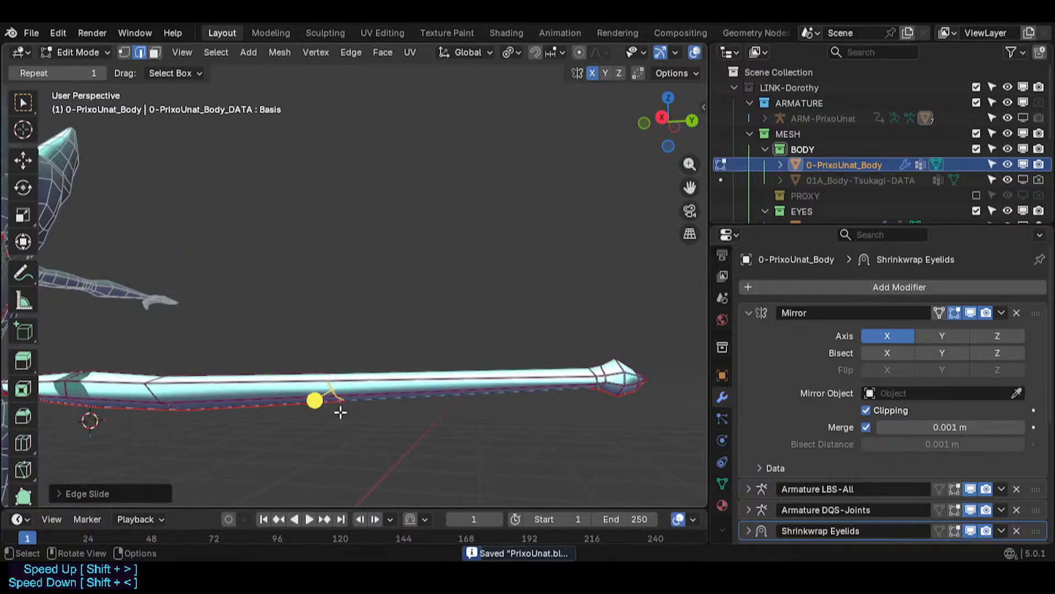
key("g")
right_click(386, 381)
scroll(321, 387, "up", 2)
key("ctrl+z")
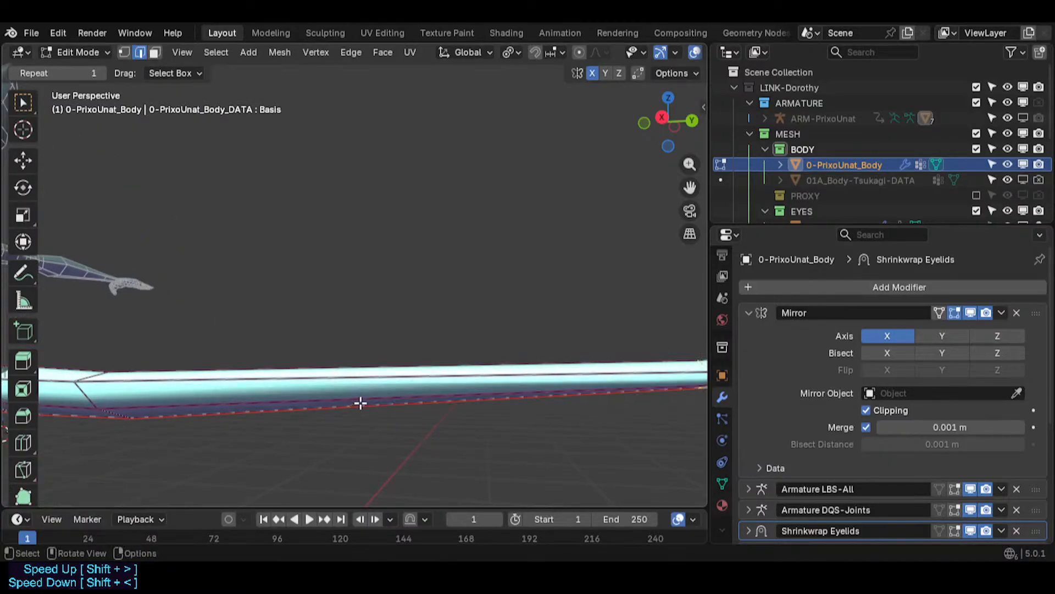
scroll(363, 393, "down", 3)
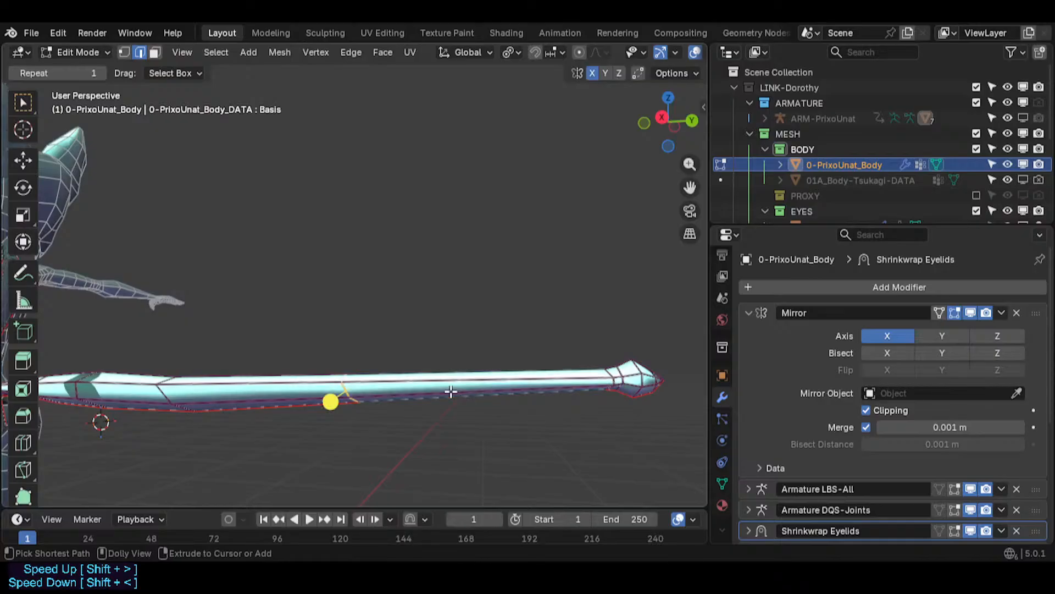
- Bevel the selected tail edge loop about 0.14 m wide with 3 segments
key("ctrl+b")
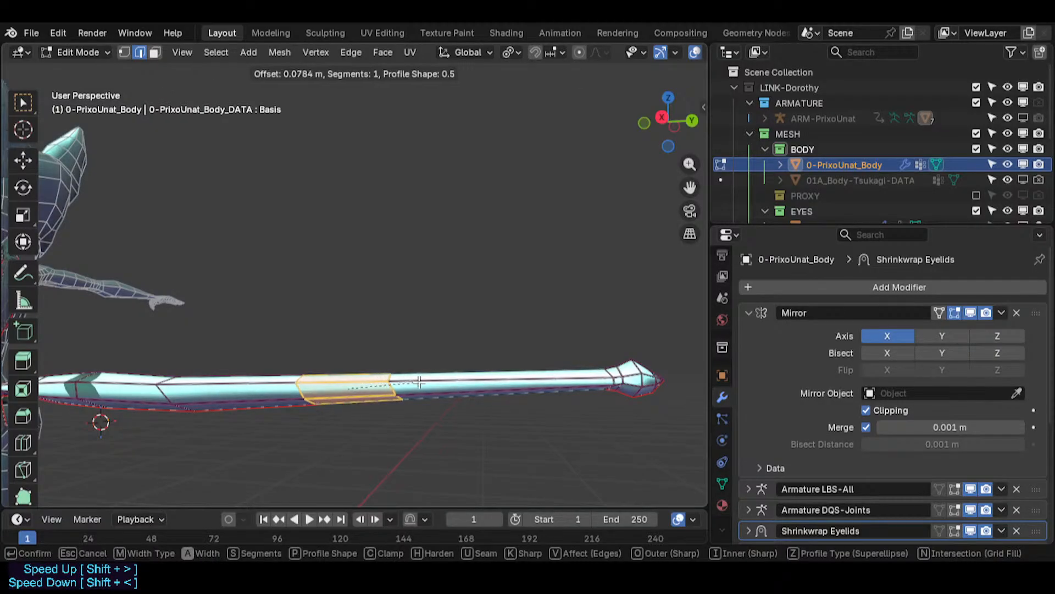
left_click(457, 388)
left_click(122, 494)
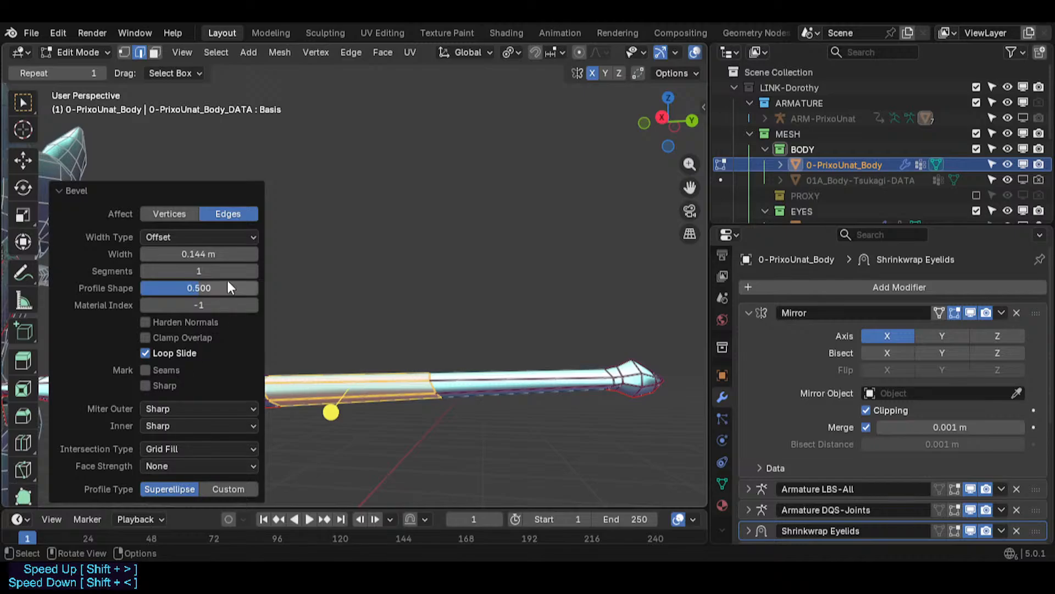
left_click(251, 270)
left_click(252, 270)
left_click(251, 270)
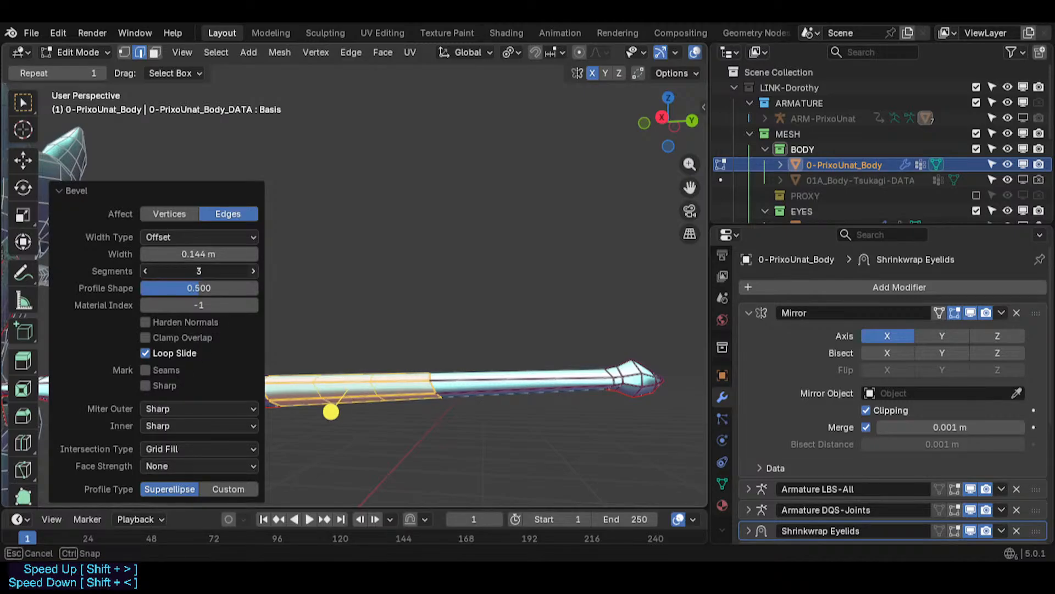
left_click(394, 483)
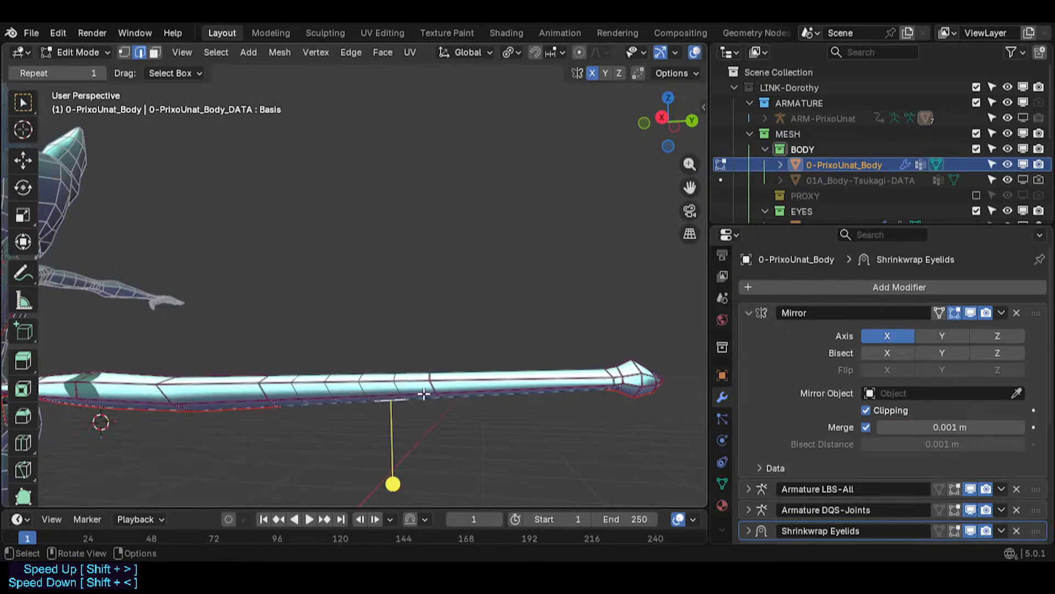
left_click(431, 395, "alt")
key("g")
key("g")
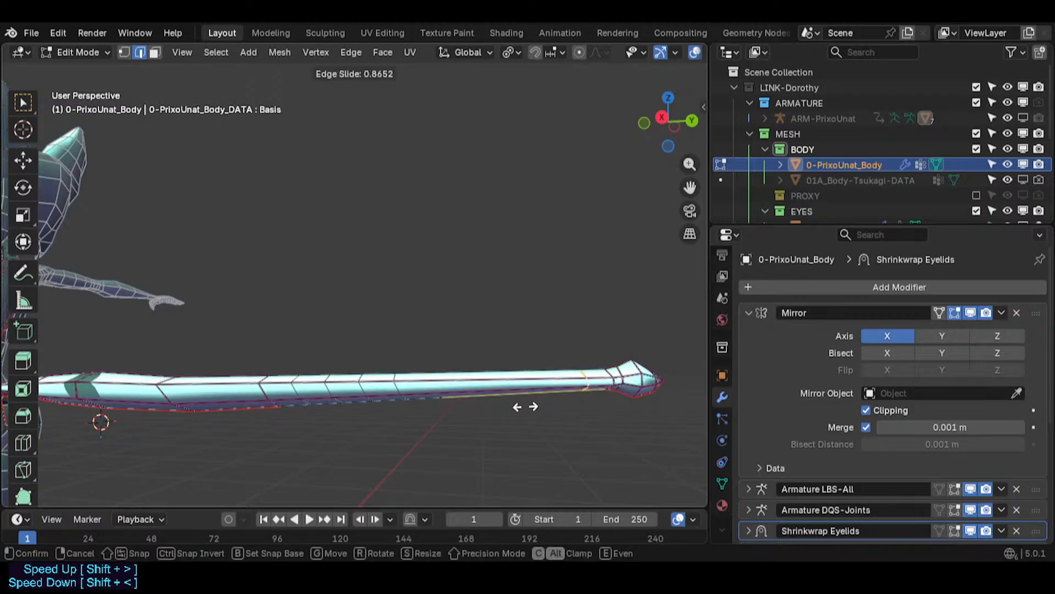
left_click(520, 406)
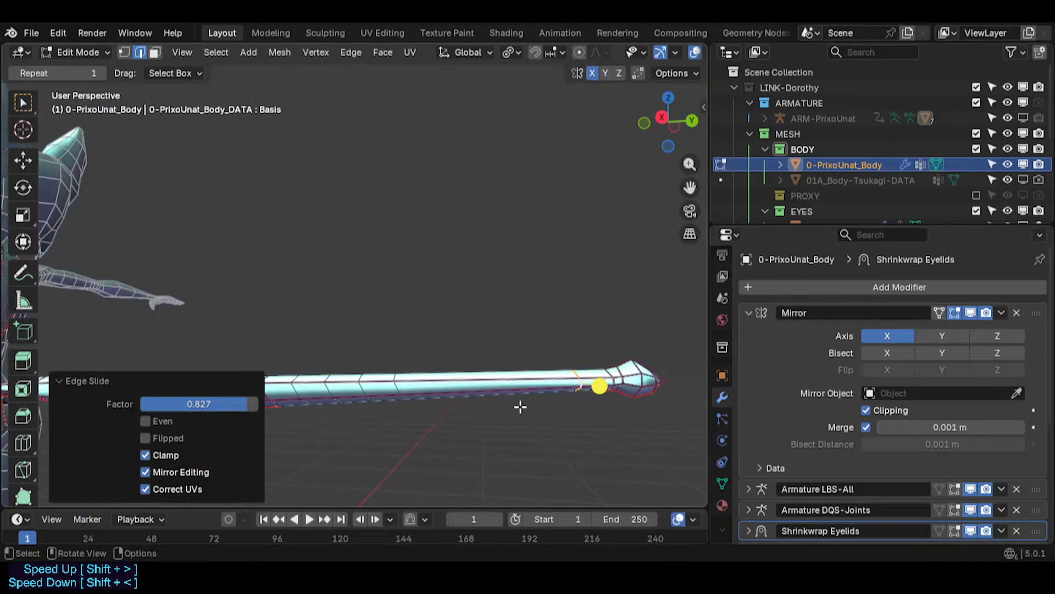
left_click(408, 390, "alt")
key("ctrl+z")
key("ctrl+z")
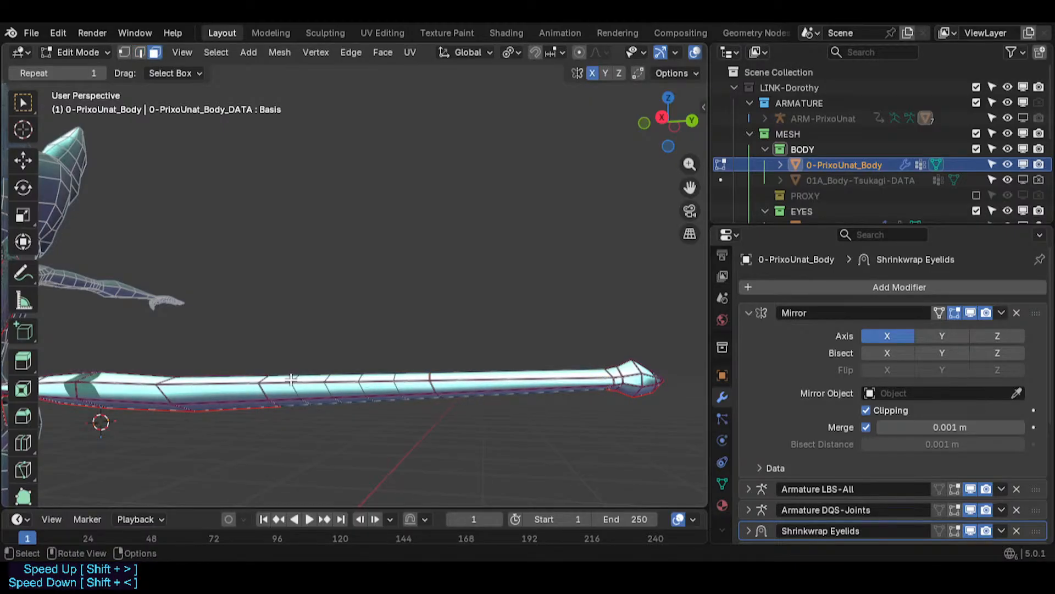
- Select the bevelled tail loops and smooth their vertices with smoothing about 1.05
left_click(310, 380, "alt+shift")
left_click(345, 380, "alt+shift")
left_click(379, 381, "alt+shift")
left_click(412, 381, "alt+shift")
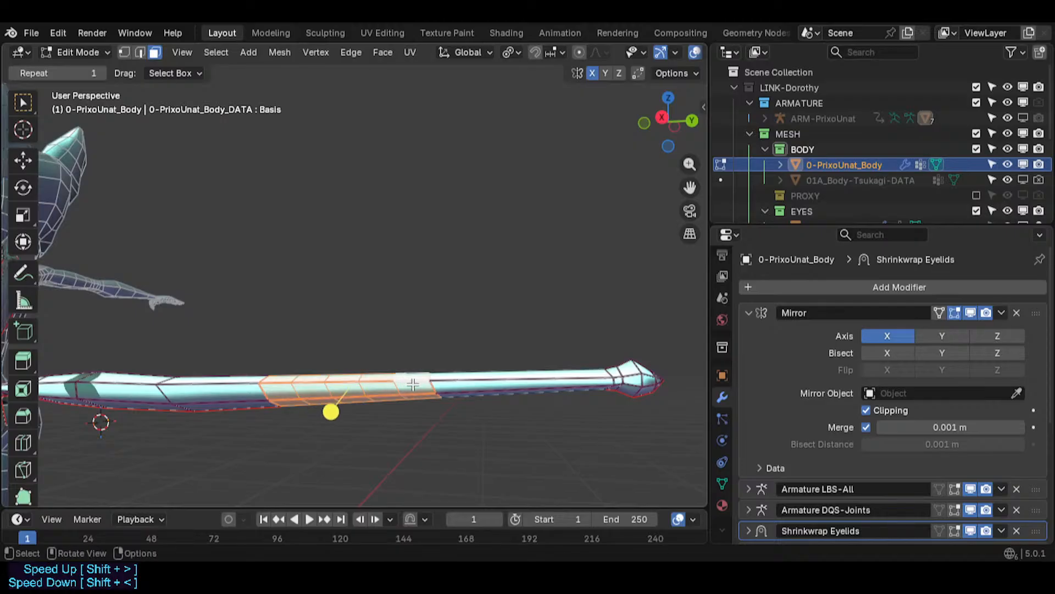
left_click_drag(332, 413, 503, 435)
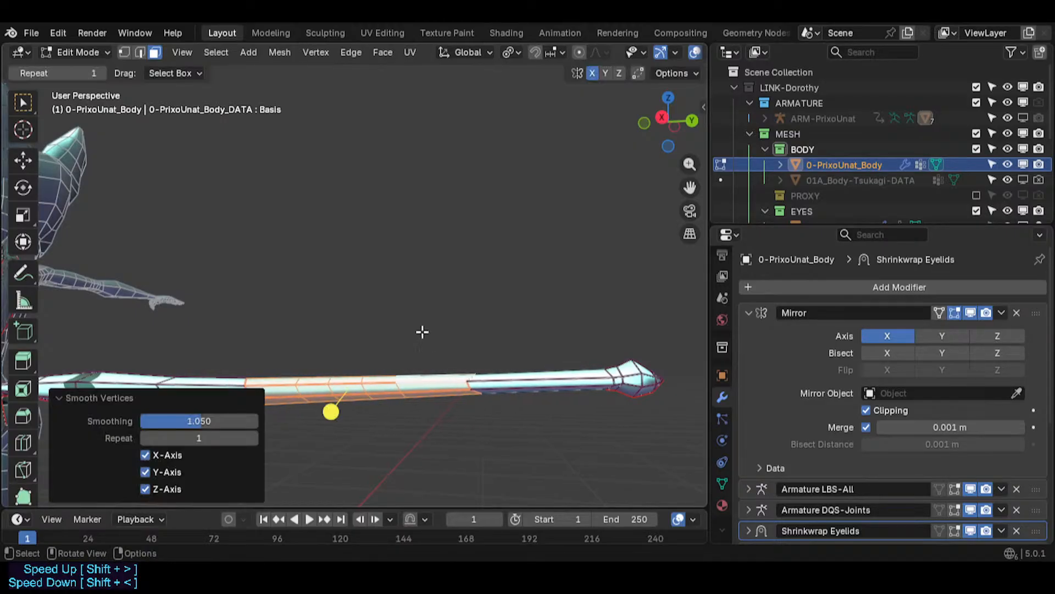
- Scale the selected tail loops along the X axis to about 0.46
middle_click_drag(421, 330, 278, 419)
key("s")
key("x")
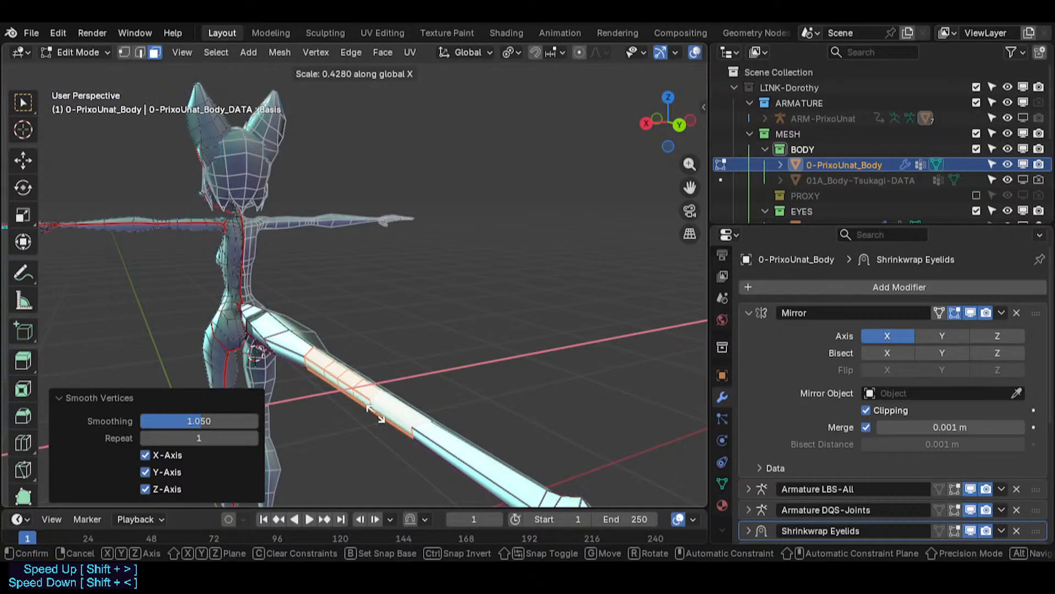
left_click(385, 415)
- Scale the selected tail loops along the X axis again from a different angle
middle_click_drag(385, 415, 415, 330)
key("s")
key("x")
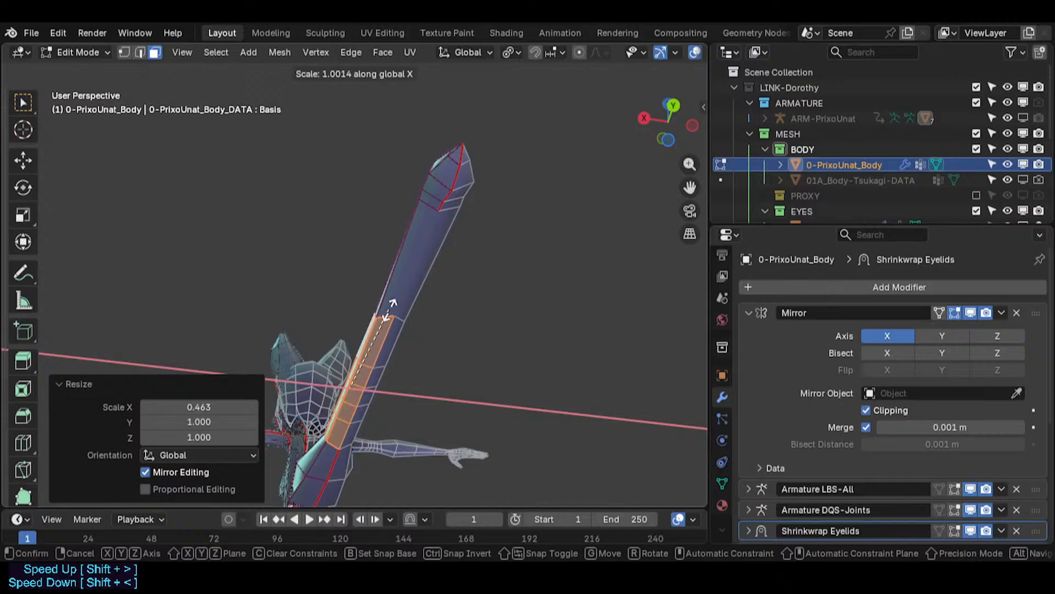
left_click(361, 390)
- Insert an edge loop on the tail just before the tip bulb
middle_click_drag(379, 309, 482, 391)
key("2")
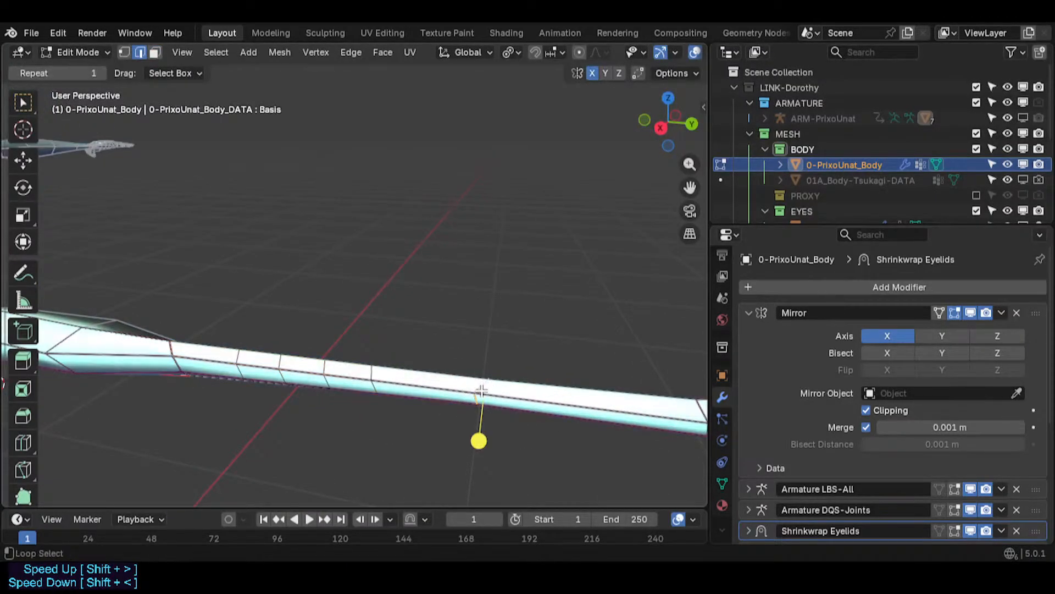
scroll(478, 371, "down", 2)
key("ctrl+r")
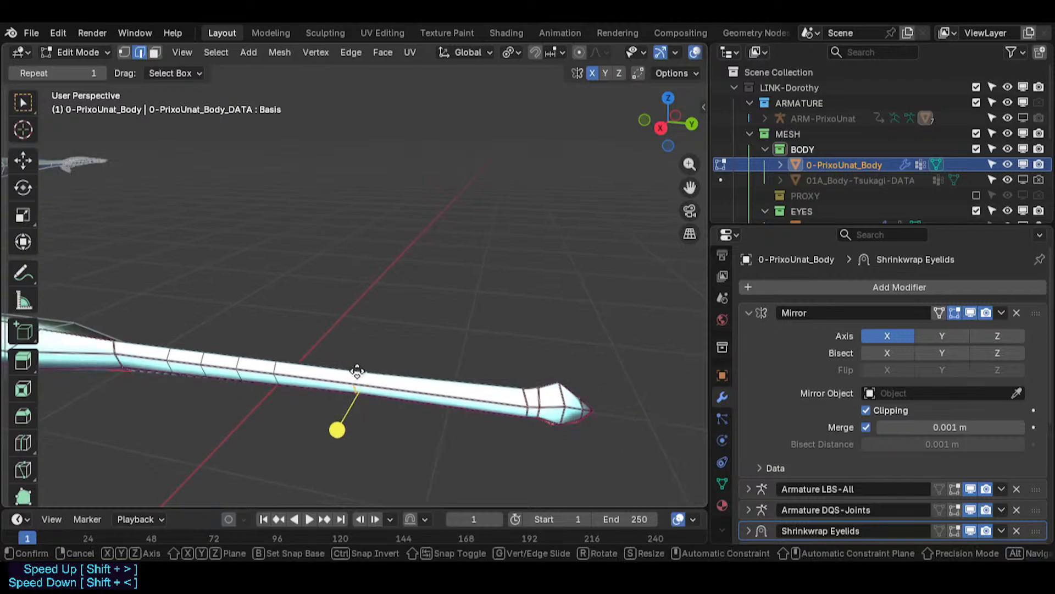
left_click(358, 369)
left_click(506, 443)
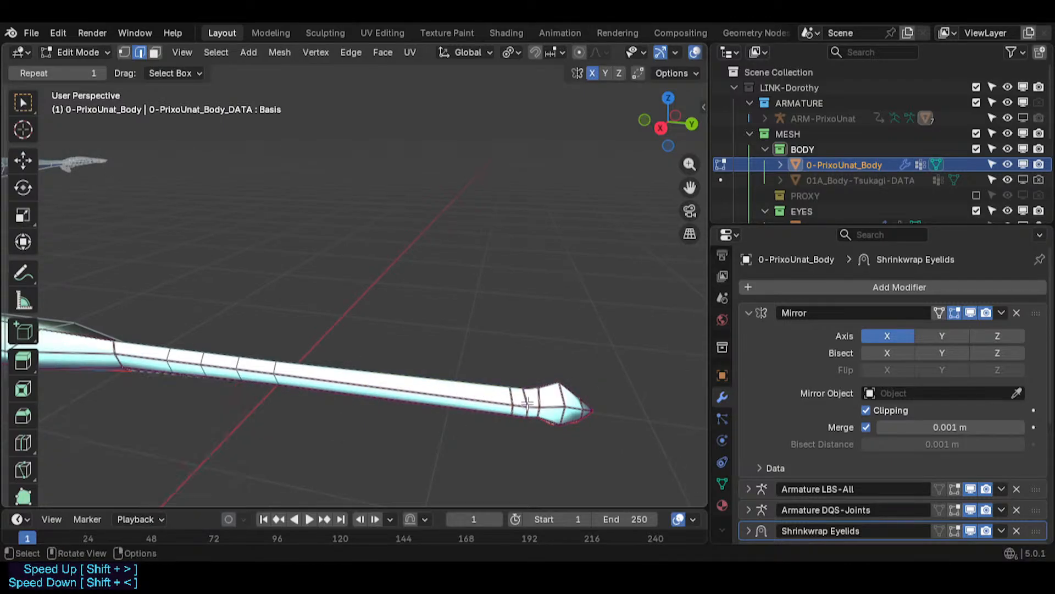
- Select the face ring just before the tail tip and adjust it slightly
key("3")
left_click(516, 436)
left_click(531, 436)
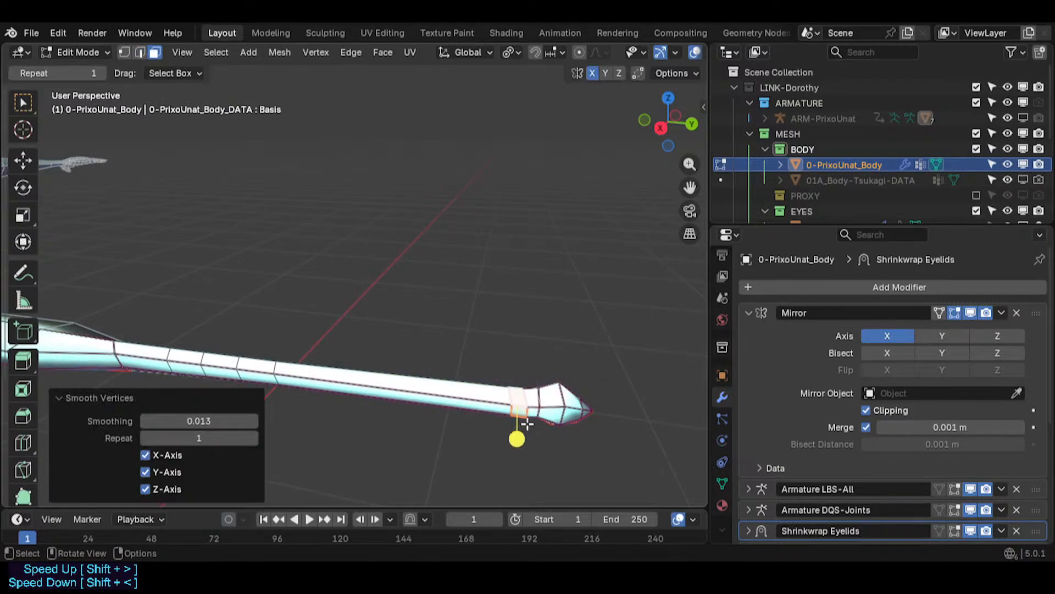
left_click(532, 407)
left_click_drag(531, 440, 563, 442)
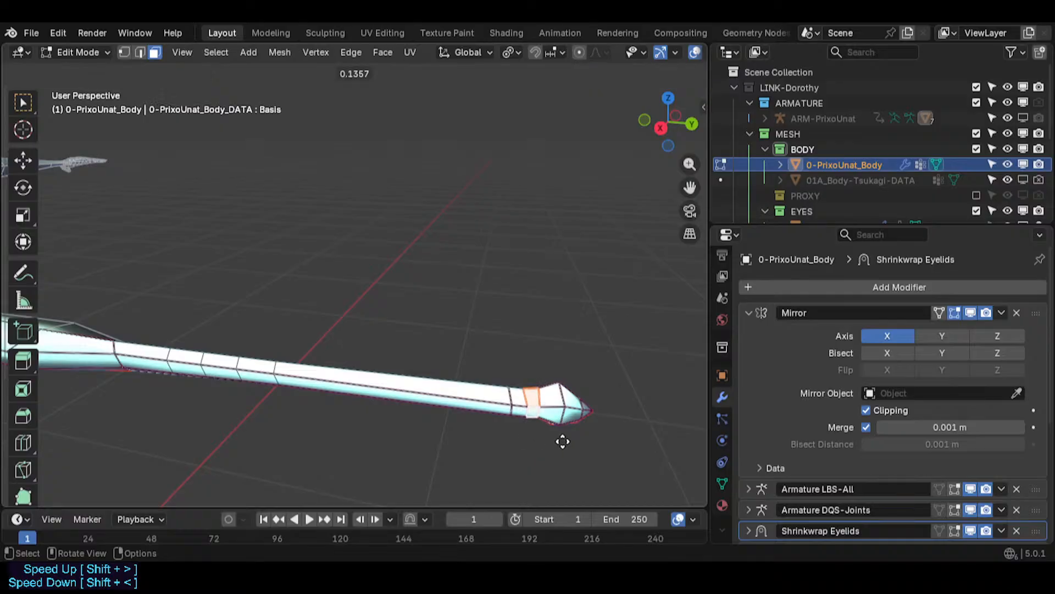
left_click_drag(634, 441, 634, 442)
left_click(517, 406, "alt")
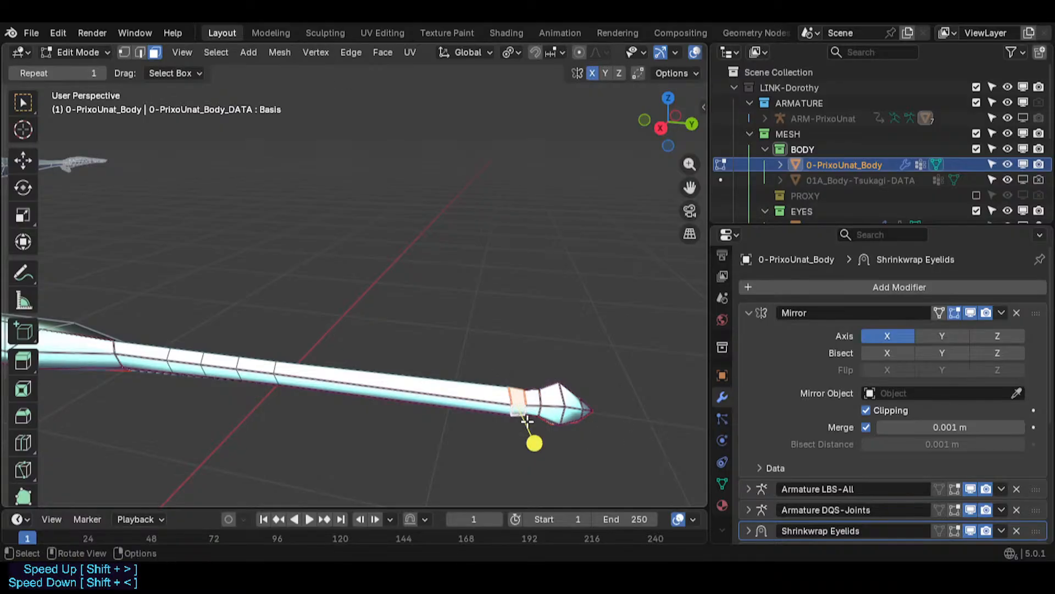
left_click_drag(535, 443, 641, 443)
left_click(466, 398, "alt")
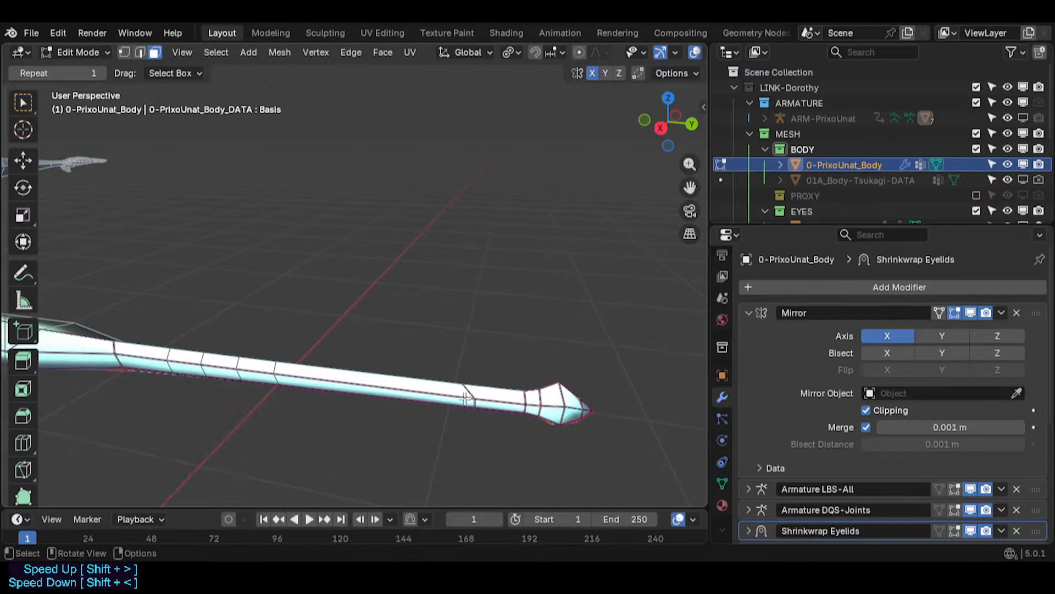
- Slide a tail vertex along its edge in vertex mode
scroll(467, 398, "up", 3)
key("1")
key("g")
- Select another vertex on the tail's underside and slide it along its edge
key("g")
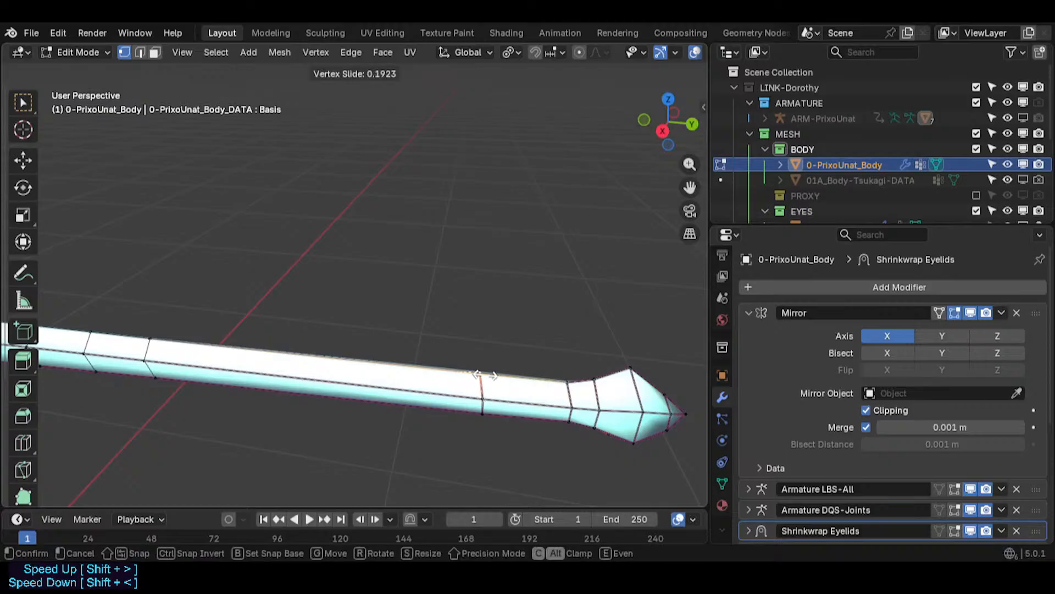
left_click(483, 375)
middle_click_drag(469, 453, 469, 209)
left_click(474, 408)
key("g")
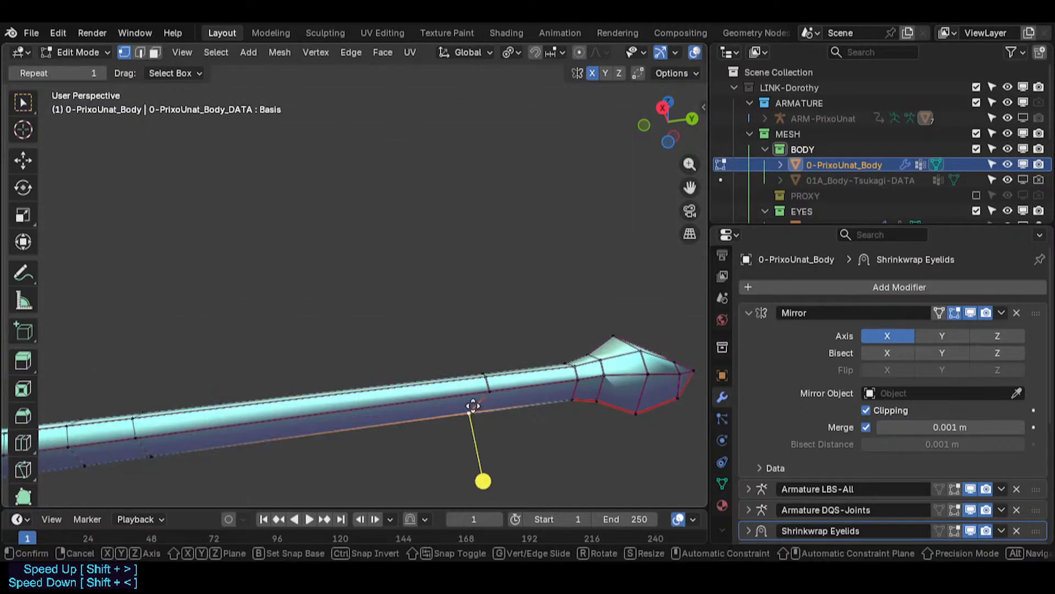
- Slide a tail edge loop toward the tip bulb
key("g")
left_click(493, 404)
key("a")
key("a")
left_click(487, 386, "alt")
middle_click_drag(489, 349, 488, 383)
key("g")
key("g")
left_click(604, 369)
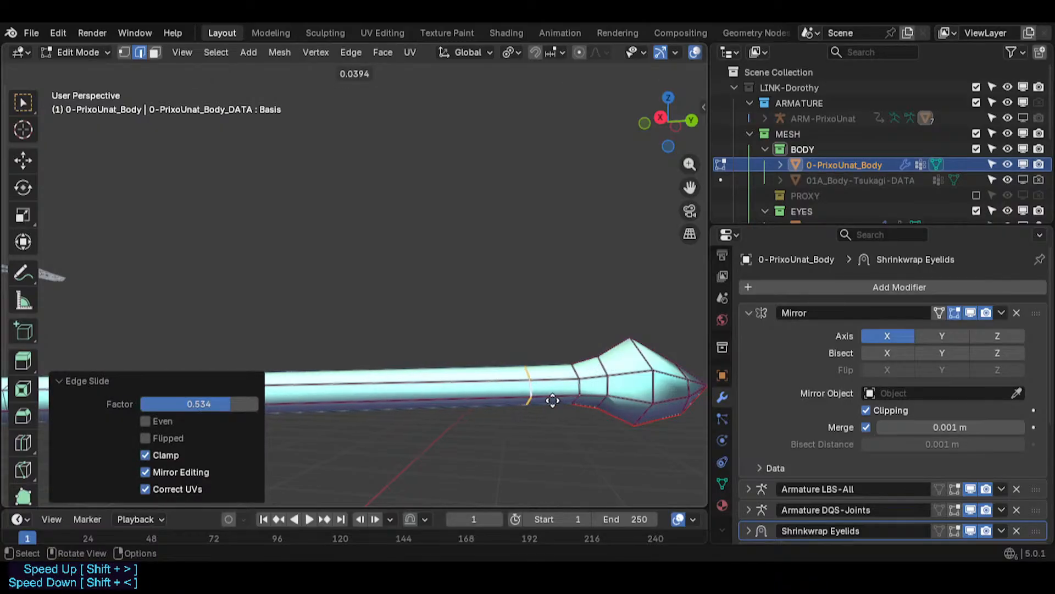
- Move the tail-tip vertices to reshape the tip
left_click(552, 393)
scroll(552, 394, "down", 2)
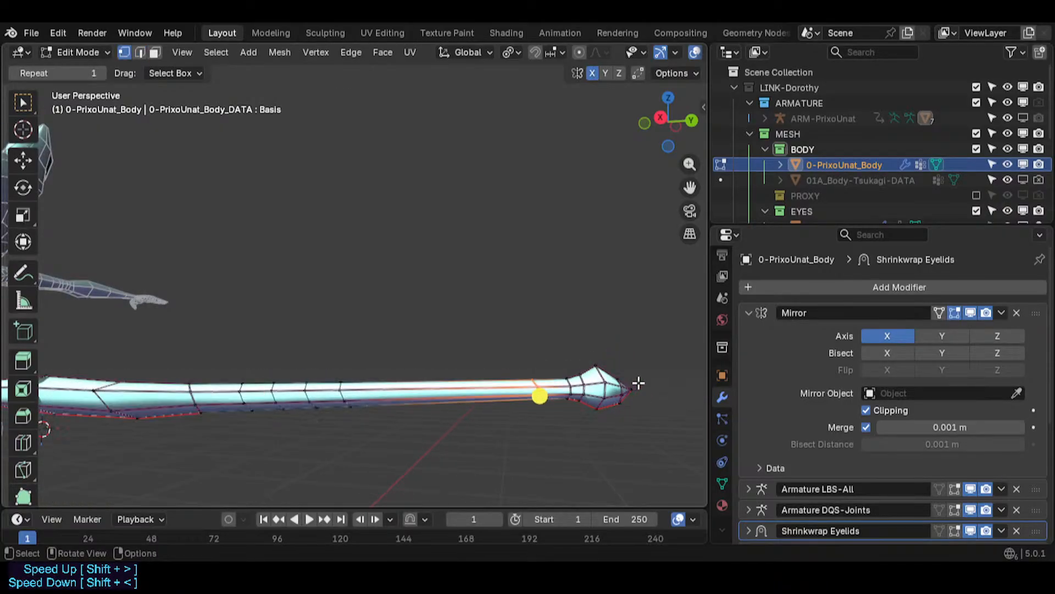
key("g")
left_click(702, 381)
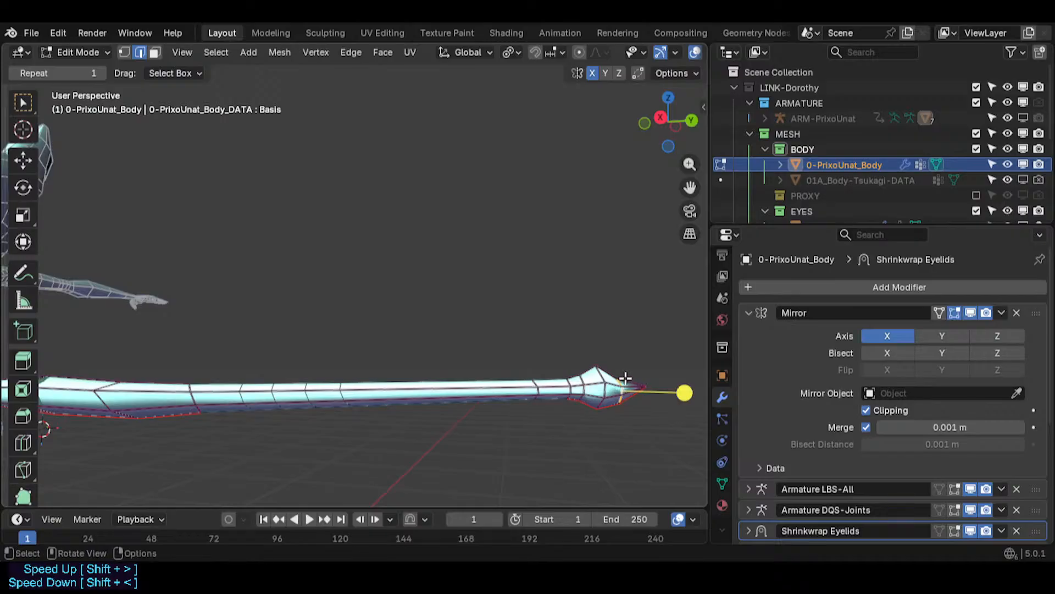
key("g")
left_click(625, 372)
- Move individual vertices of the tip bulb slightly upward to shape it
key("1")
left_click(605, 383)
key("g")
left_click(605, 378)
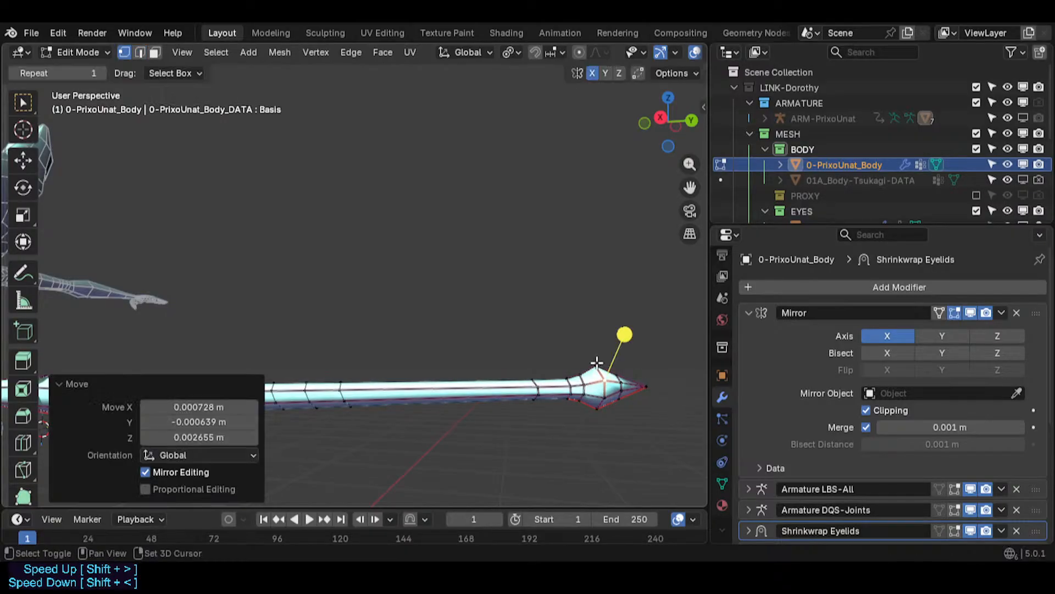
left_click(603, 397)
key("g")
left_click(597, 399)
- Select the edge loop at the tip bulb's base and scale it down to about 0.9
left_click(580, 392)
key("2")
left_click(581, 387, "alt")
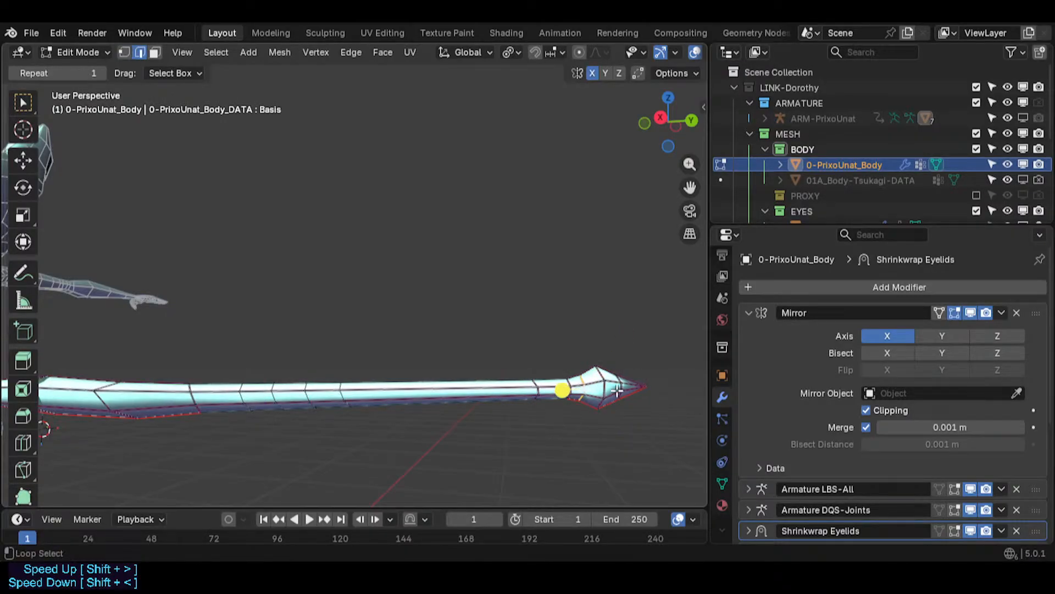
key("s")
left_click(668, 374)
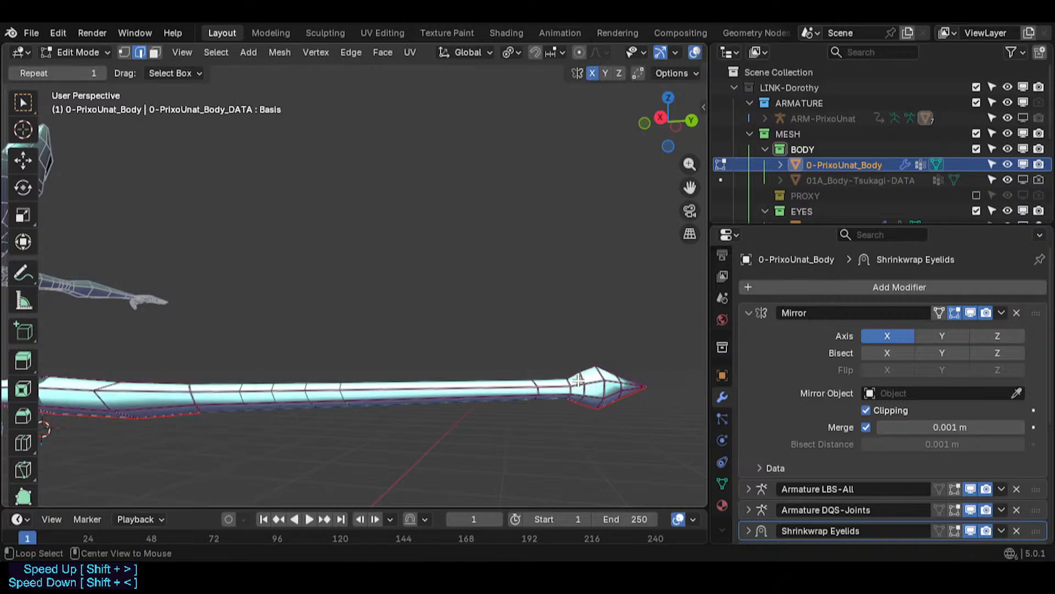
key("s")
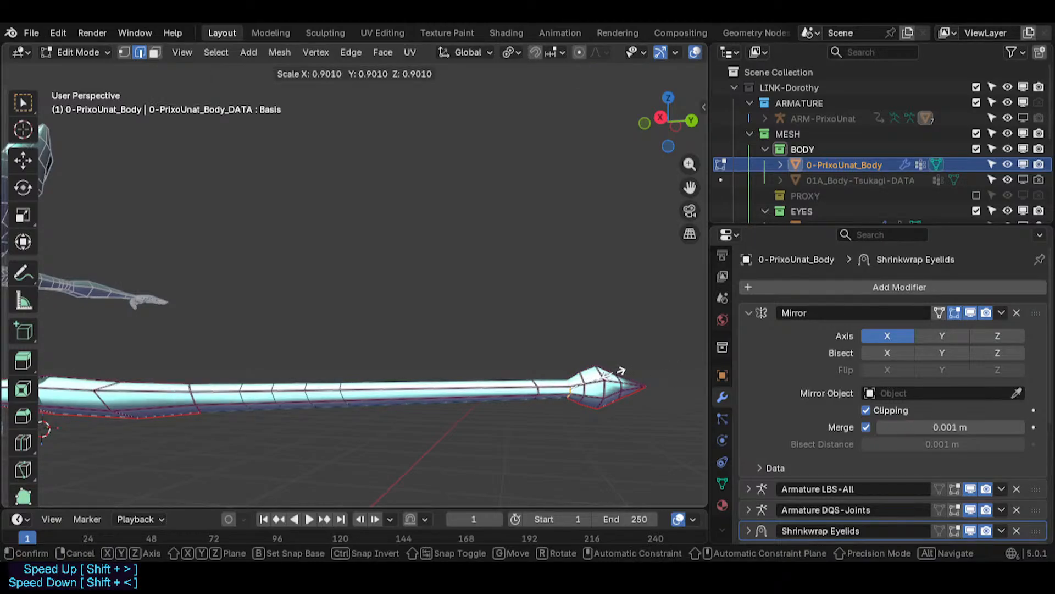
left_click(612, 374)
left_click(534, 386, "alt")
middle_click_drag(339, 384, 376, 385, "shift")
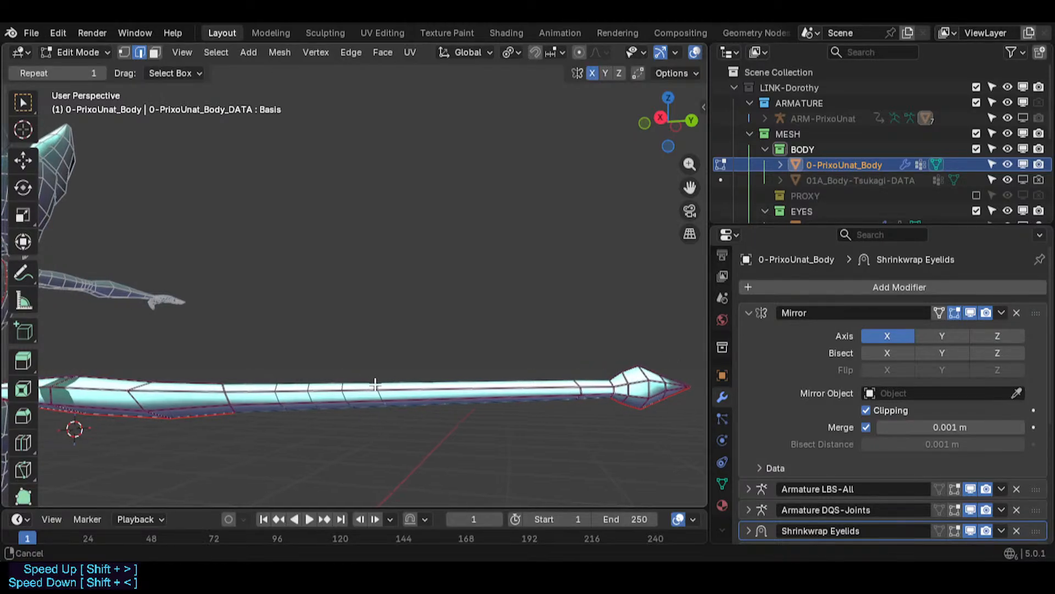
- Slide a mid-tail edge loop toward the tip bulb
left_click(342, 399, "alt")
scroll(292, 396, "up", 4)
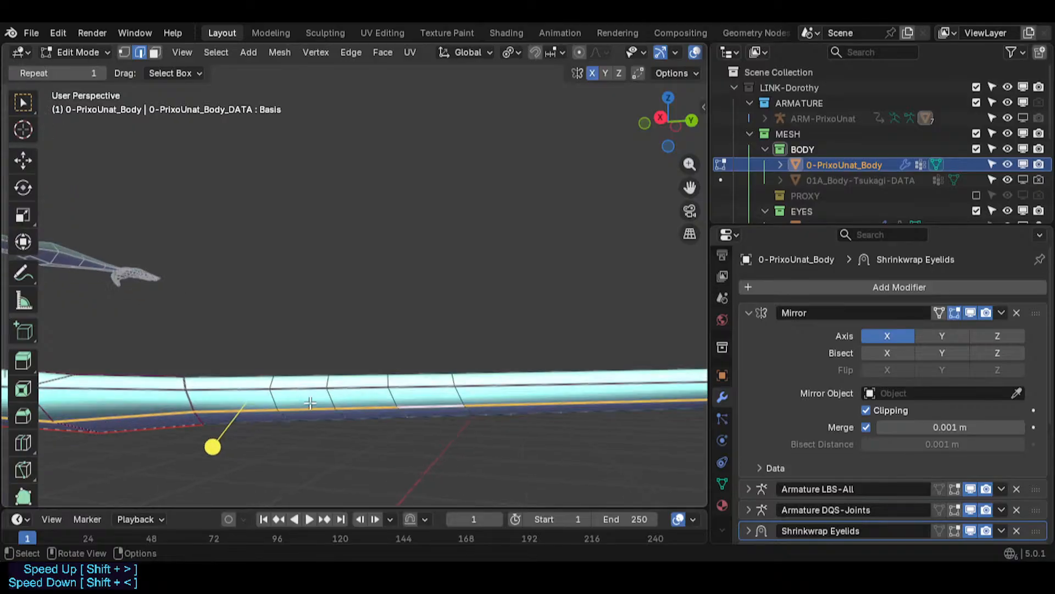
scroll(288, 400, "down", 3)
key("alt+a")
scroll(400, 393, "down", 2)
left_click(384, 401, "alt")
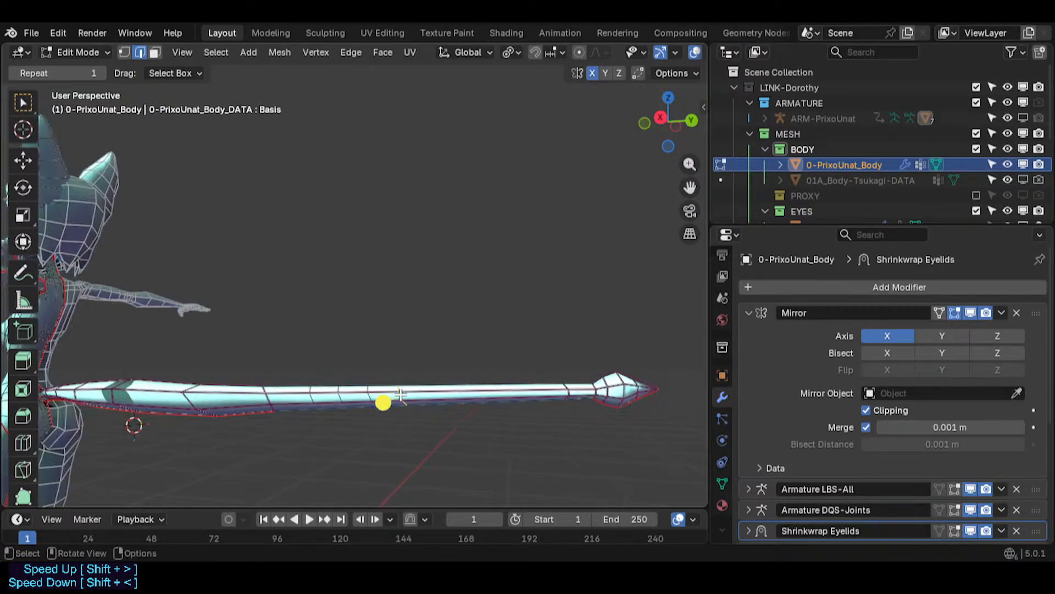
key("g")
key("g")
left_click(526, 398)
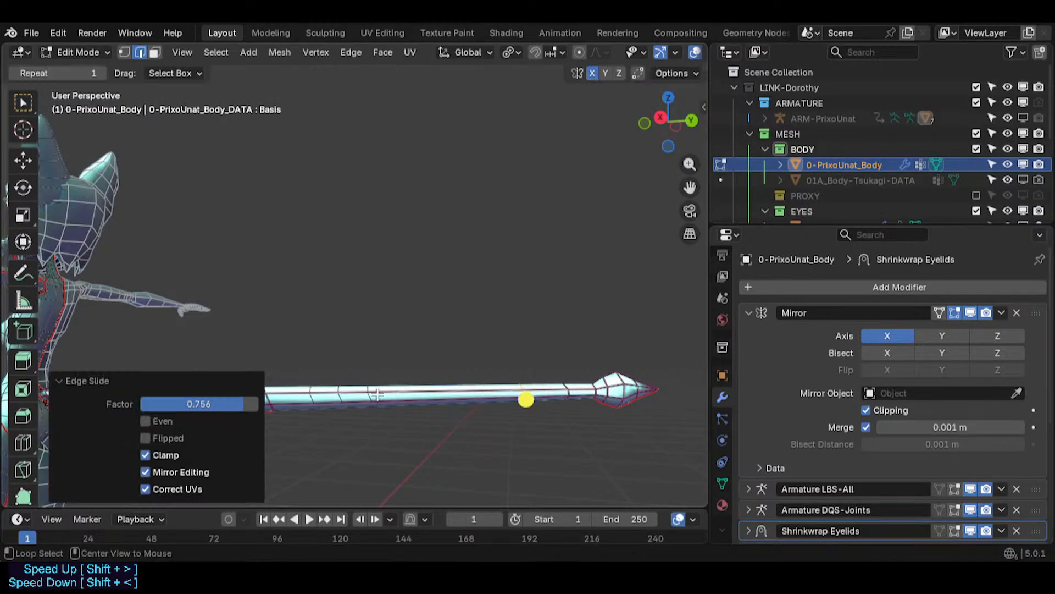
- Slide the next tail edge loop to even its spacing with its neighbours
left_click(347, 403, "alt")
key("g")
key("g")
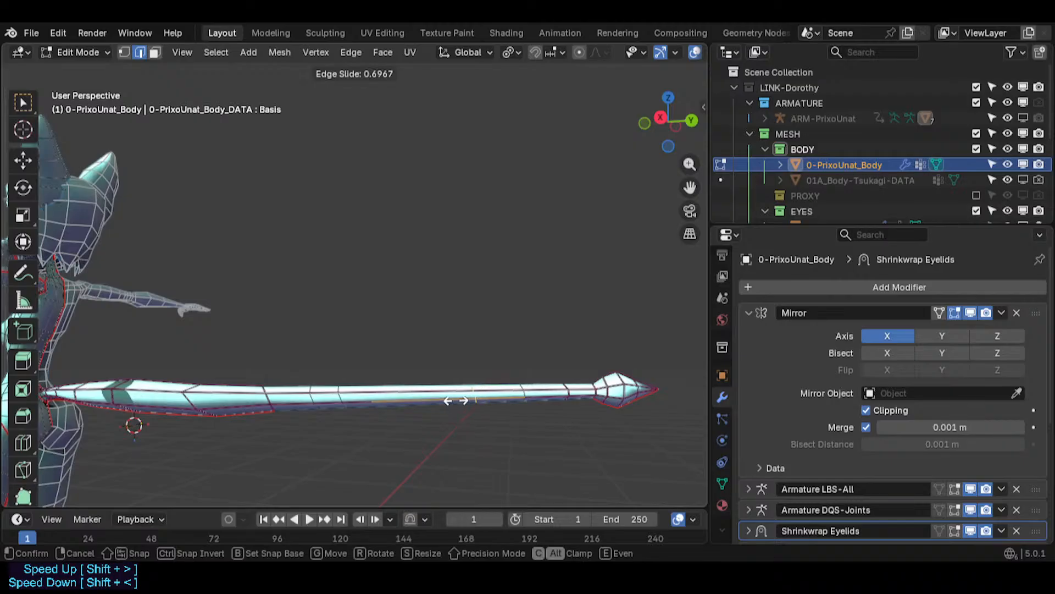
left_click(349, 401)
key("g")
key("g")
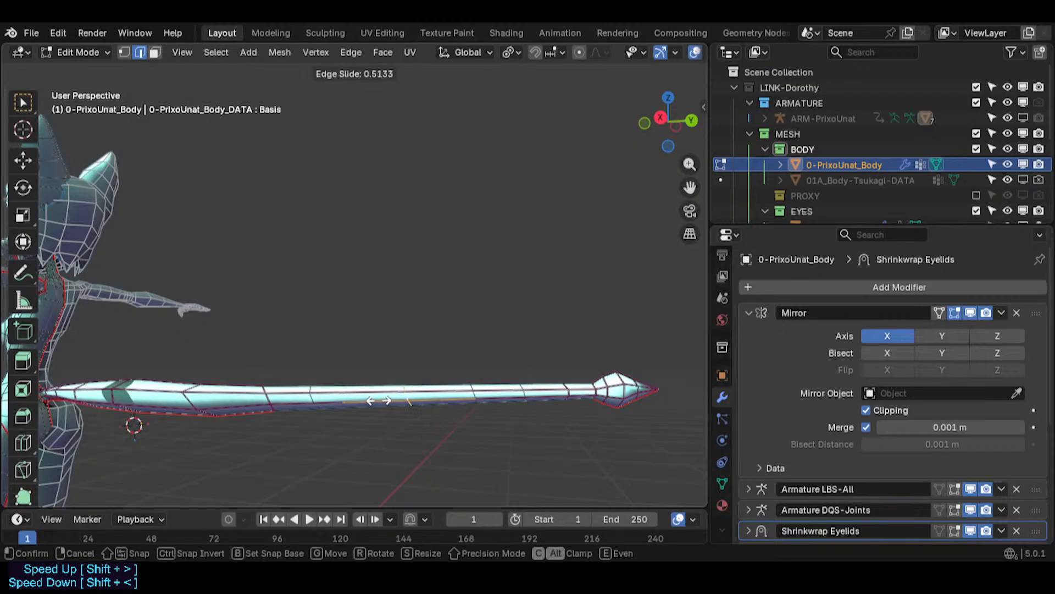
left_click(385, 400)
- Slide two more tail edge loops to space them evenly along the tail
left_click(457, 390, "alt")
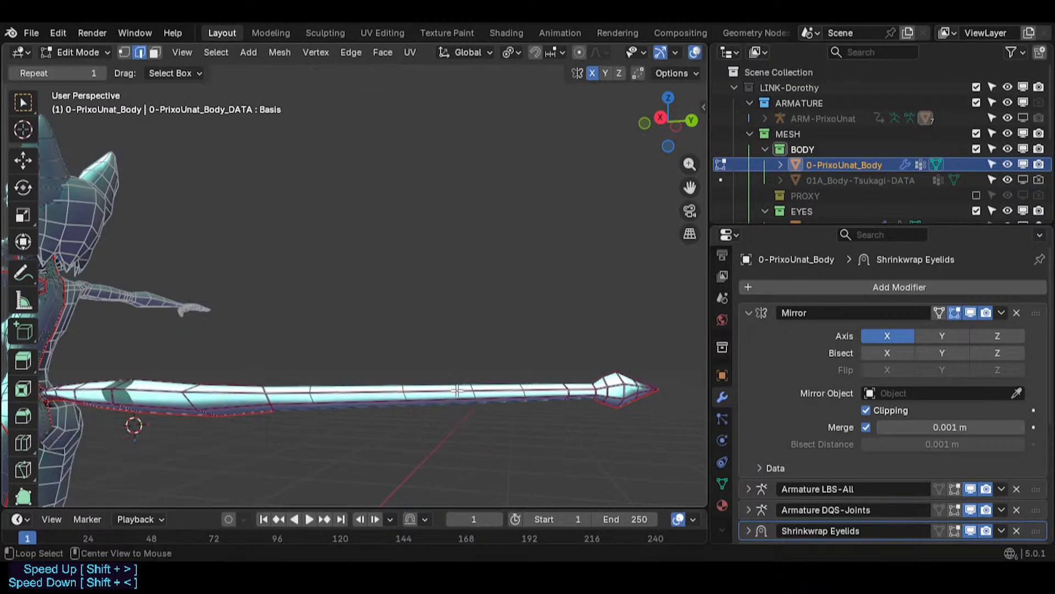
key("g")
key("g")
left_click(297, 402)
left_click(404, 393, "alt")
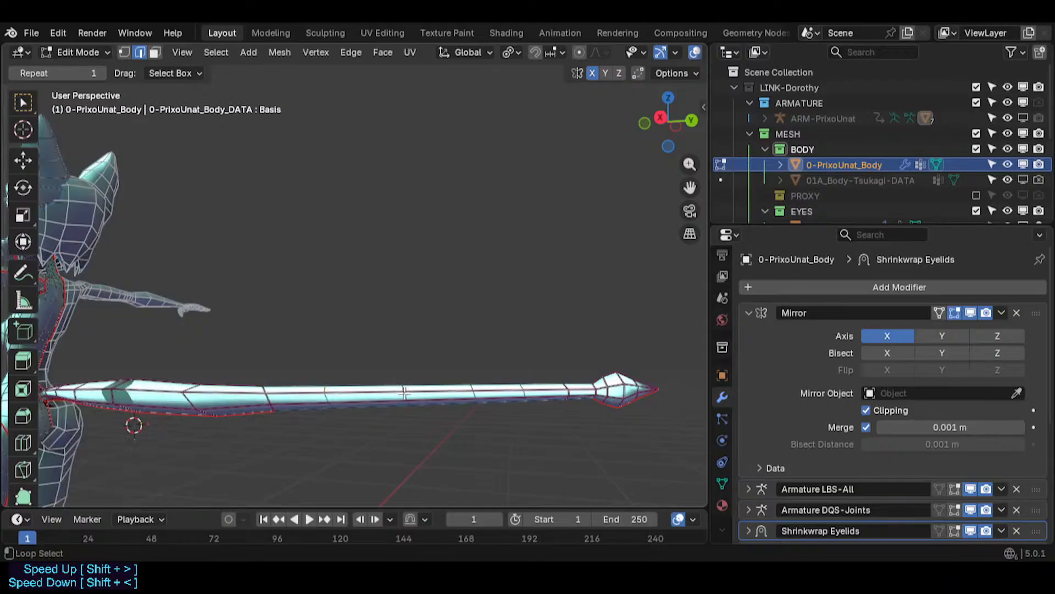
key("g")
key("g")
left_click(385, 401)
- Slide the two tail edge loops nearer the tip to even out their spacing
left_click(465, 394, "alt")
key("g")
key("g")
left_click(457, 395)
left_click(519, 394, "alt")
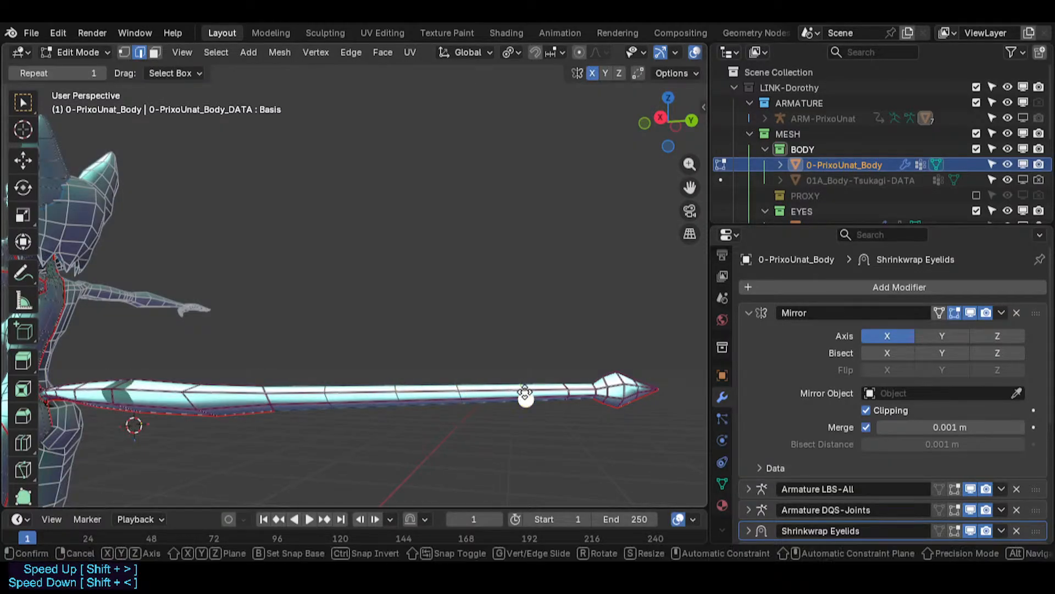
key("g")
key("g")
left_click(516, 393)
- Slide the edge loop next to the tip bulb and save the file
left_click(568, 392, "alt")
key("g")
key("g")
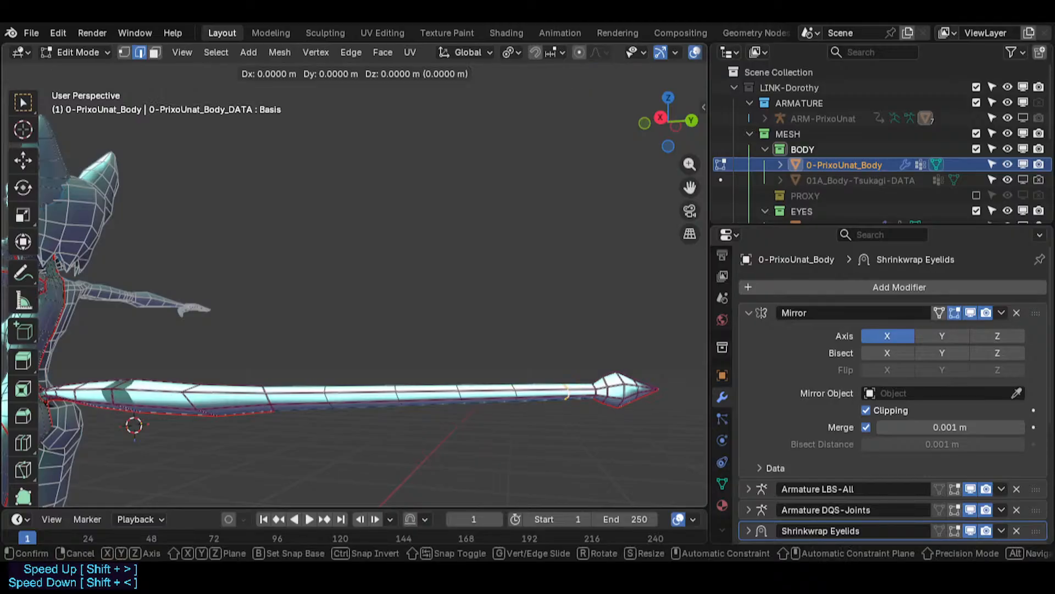
left_click(565, 393)
middle_click_drag(569, 391, 830, 391, "shift")
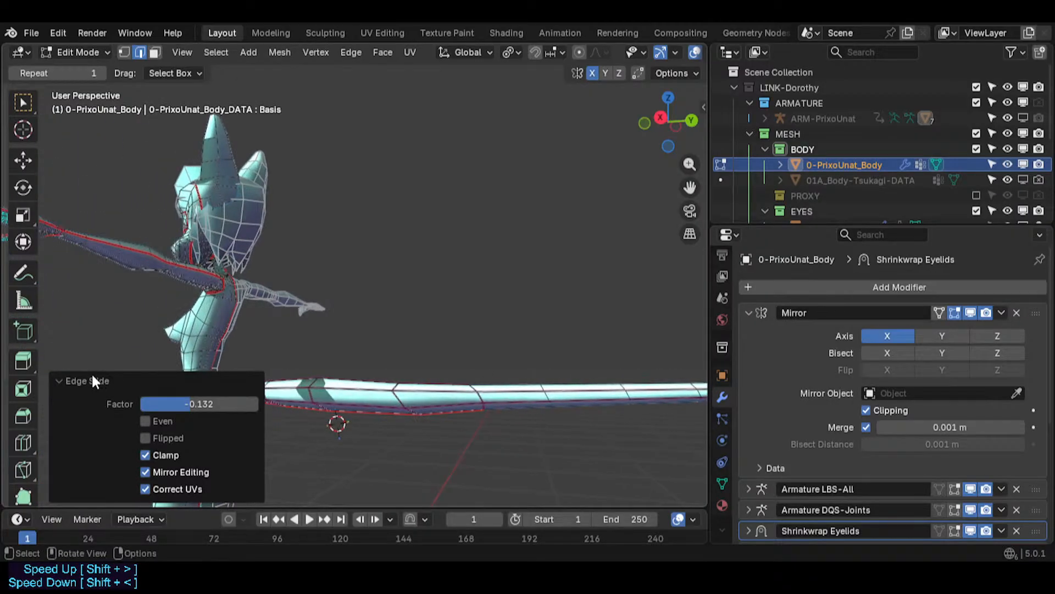
left_click(92, 380)
key("ctrl+s")
- Slide an edge loop near the tail base and scale it down to about 0.72
middle_click_drag(340, 413, 392, 399)
left_click(394, 398, "alt")
key("g")
key("g")
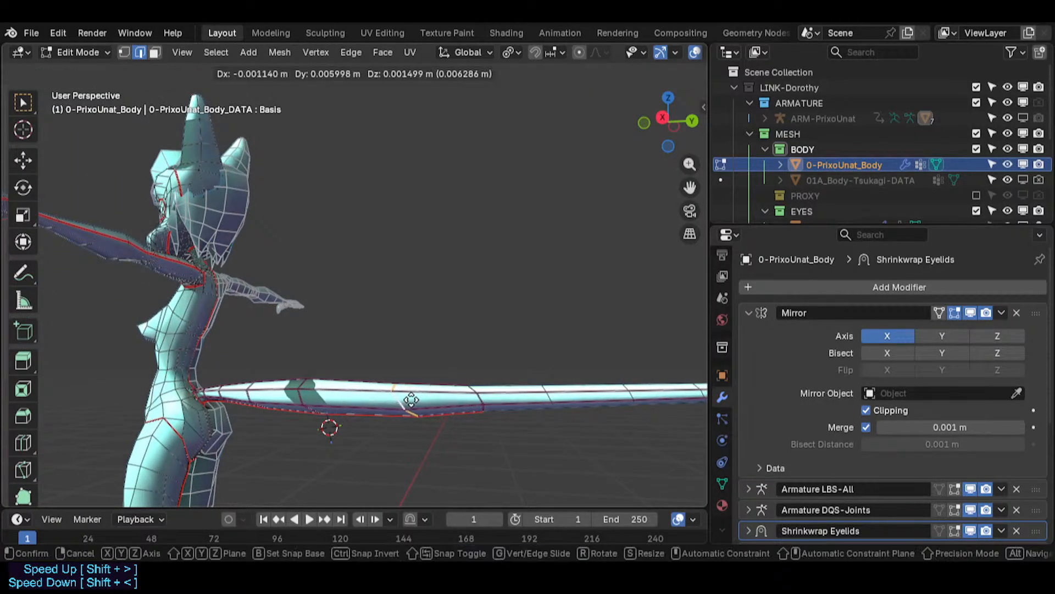
left_click(403, 398)
key("s")
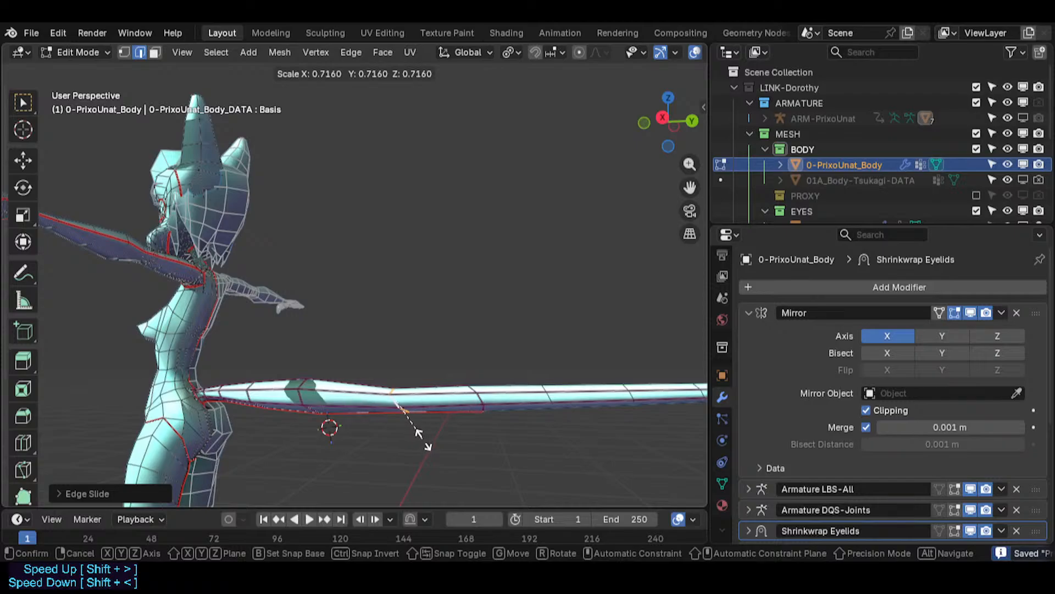
left_click(425, 436)
- Select the next tail loop toward the body and scale it down to about 0.46
middle_click_drag(296, 402, 302, 391)
key("s")
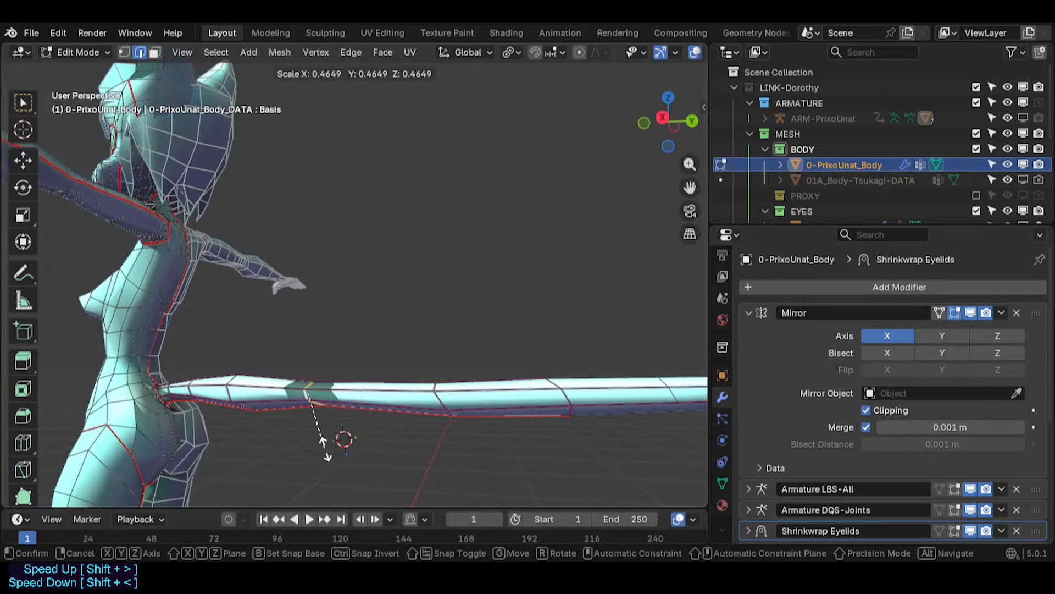
left_click(356, 450)
- Scale down the loop near the tail root and dissolve the edge loop at the root
left_click(236, 395, "alt")
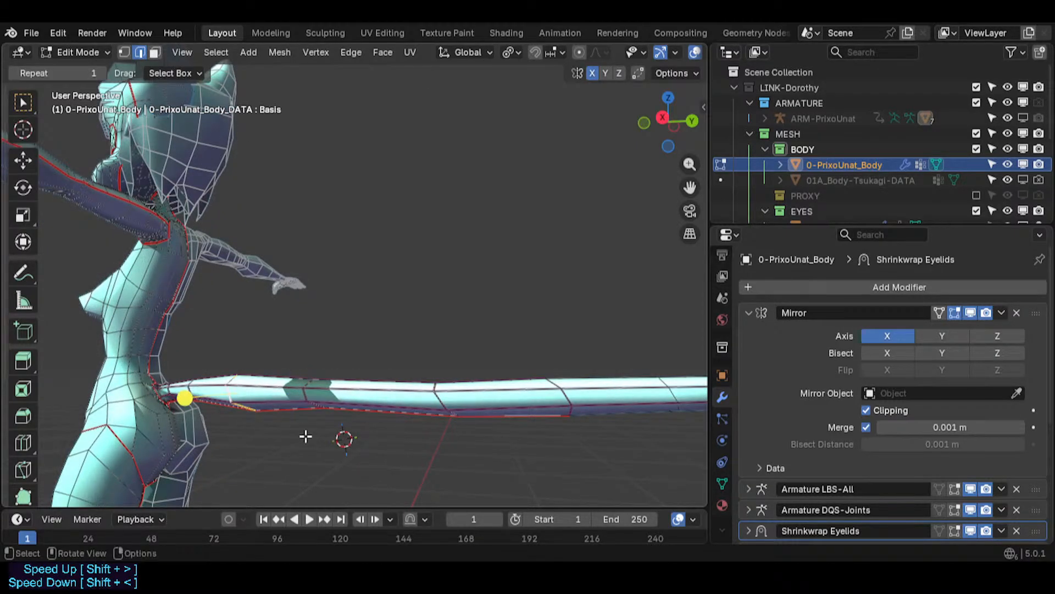
key("s")
left_click(274, 440)
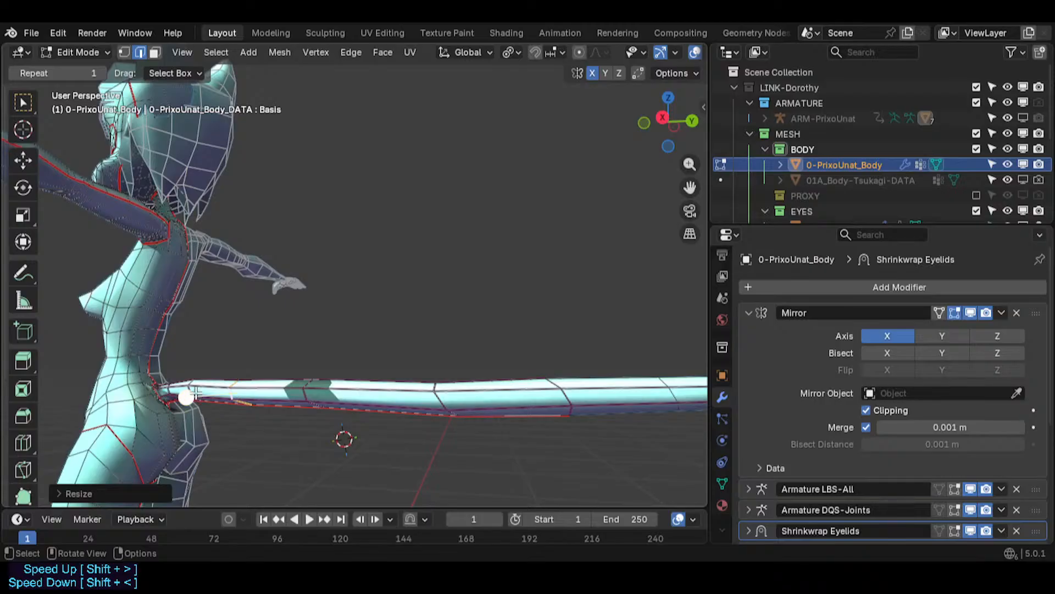
left_click(186, 395, "alt")
key("ctrl+x")
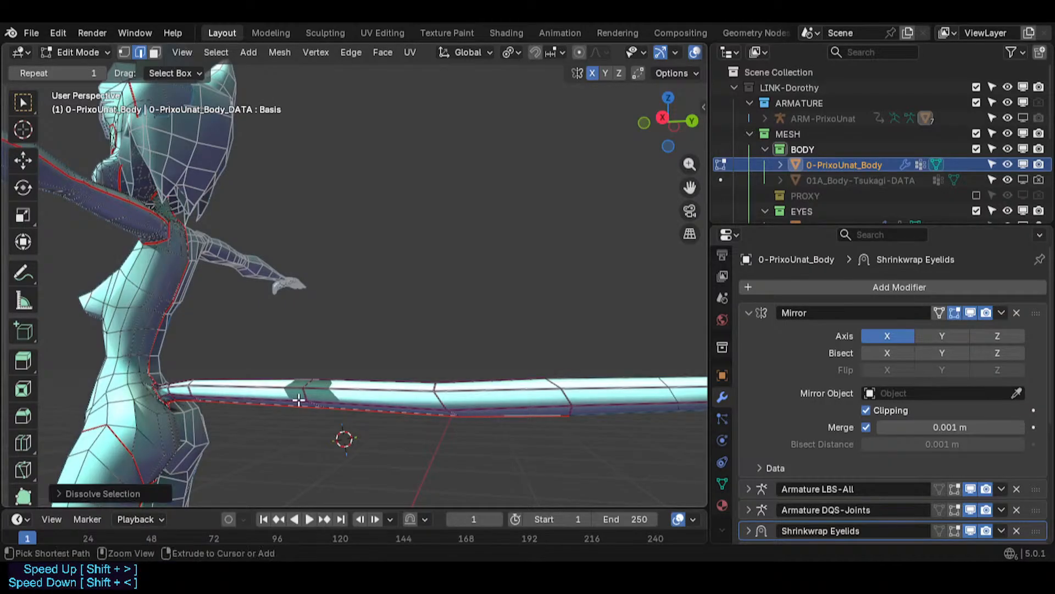
left_click(442, 394, "alt")
key("ctrl+x")
key("ctrl+z")
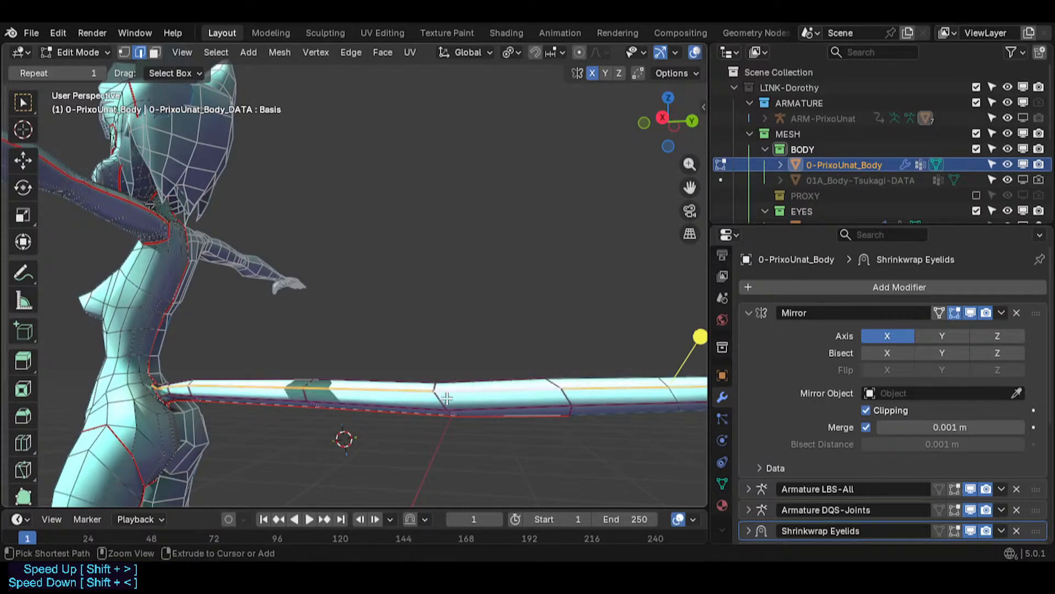
- Dissolve two edge loops along the middle of the tail
left_click(442, 403, "alt")
key("ctrl+x")
scroll(479, 405, "down", 3)
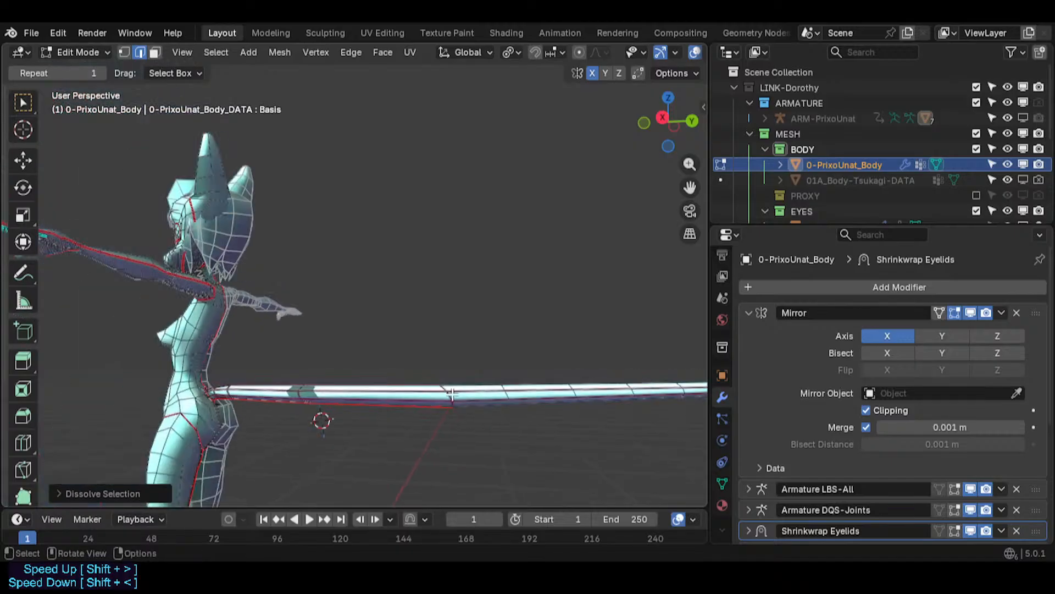
left_click(446, 395, "alt")
key("ctrl+x")
- Dissolve an edge loop near the tail base and save the file
scroll(313, 401, "up", 2)
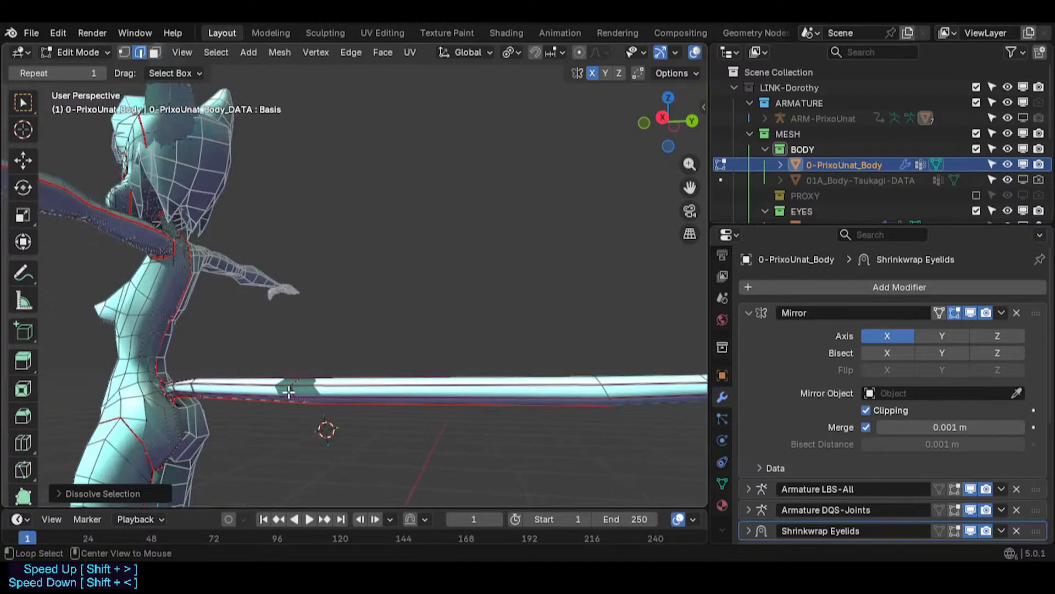
left_click(291, 389, "alt")
key("ctrl+x")
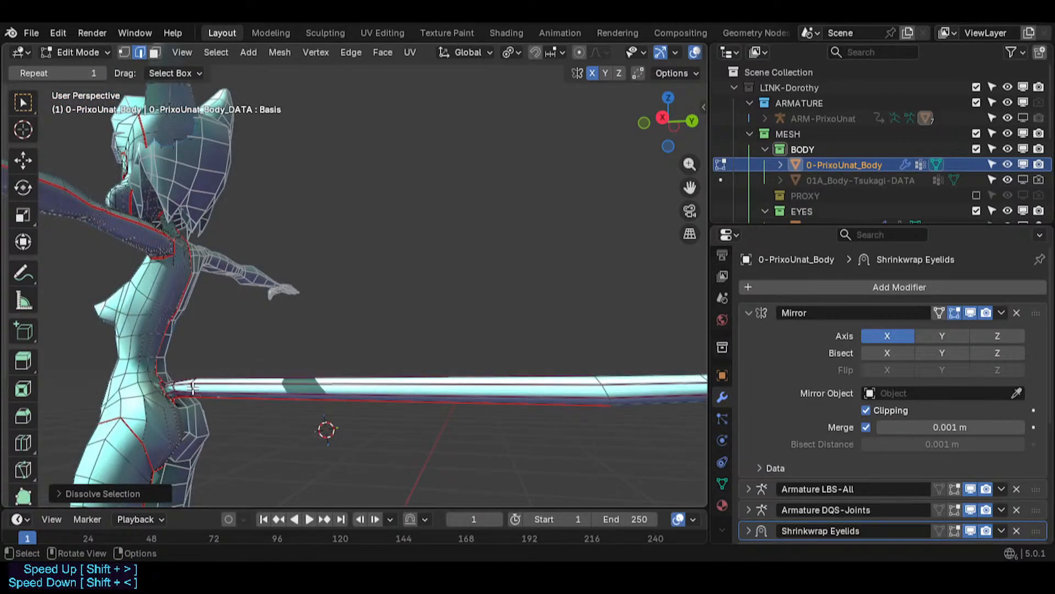
scroll(167, 392, "up", 4)
key("ctrl+s")
- Scale the edge loop at the tail root down to about 0.78
left_click(232, 385, "alt")
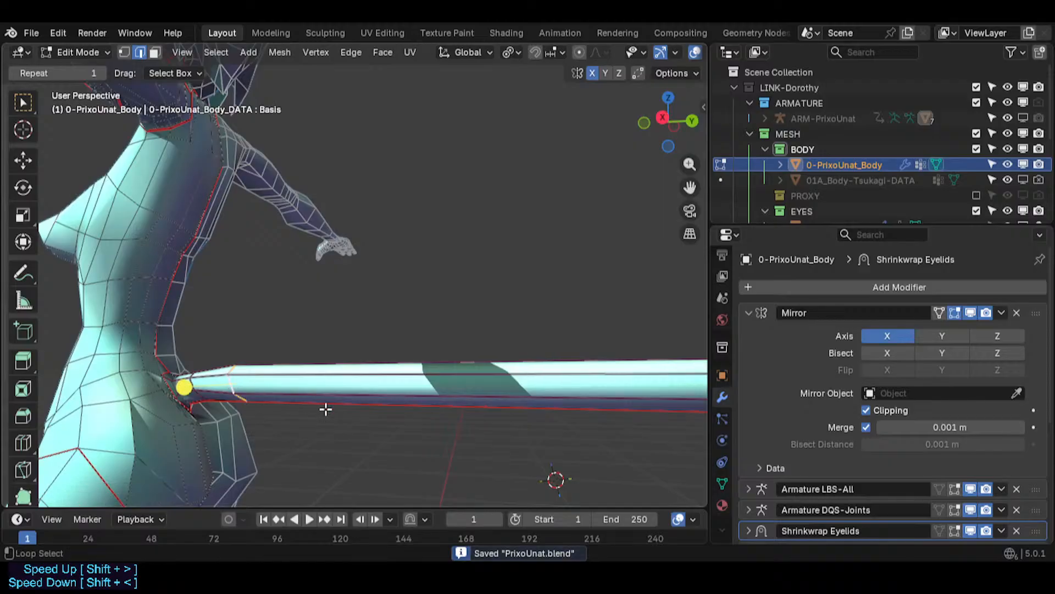
key("s")
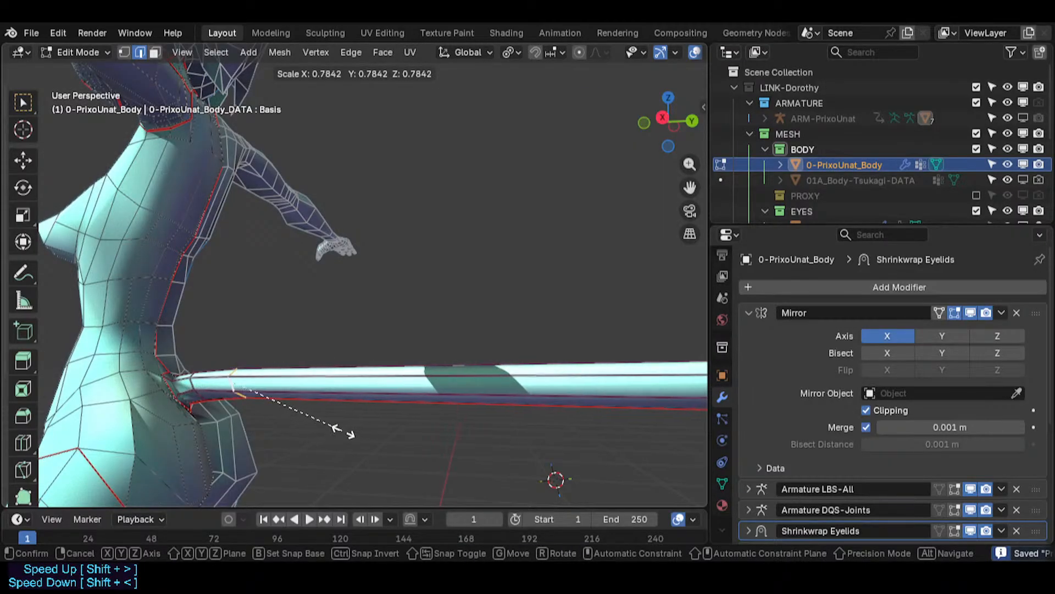
left_click(341, 427)
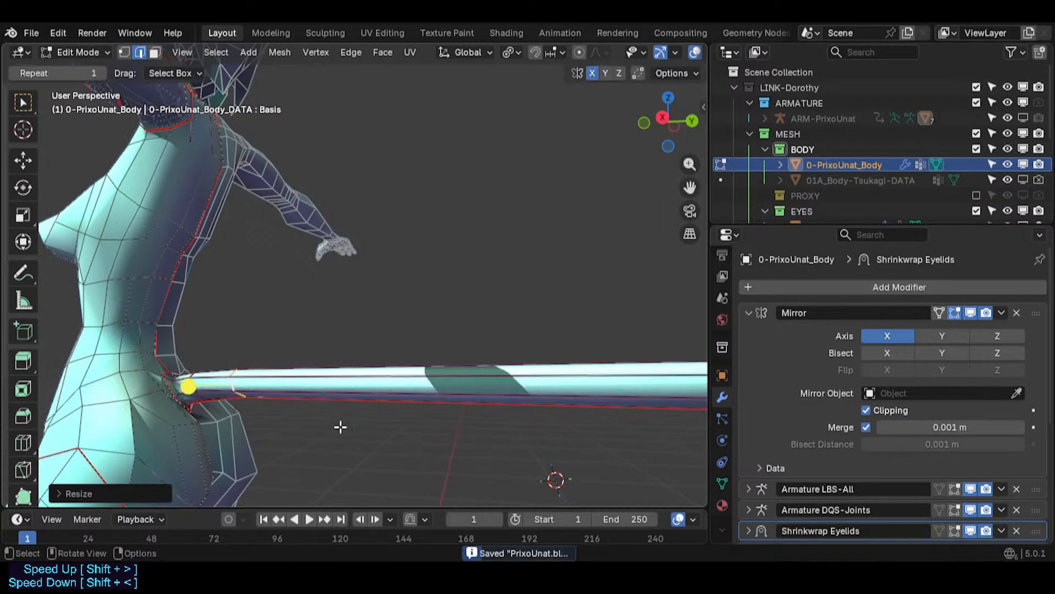
- Slide the selected tail loop along the tail and rotate it about 13 degrees
middle_click_drag(341, 426, 382, 391)
key("3")
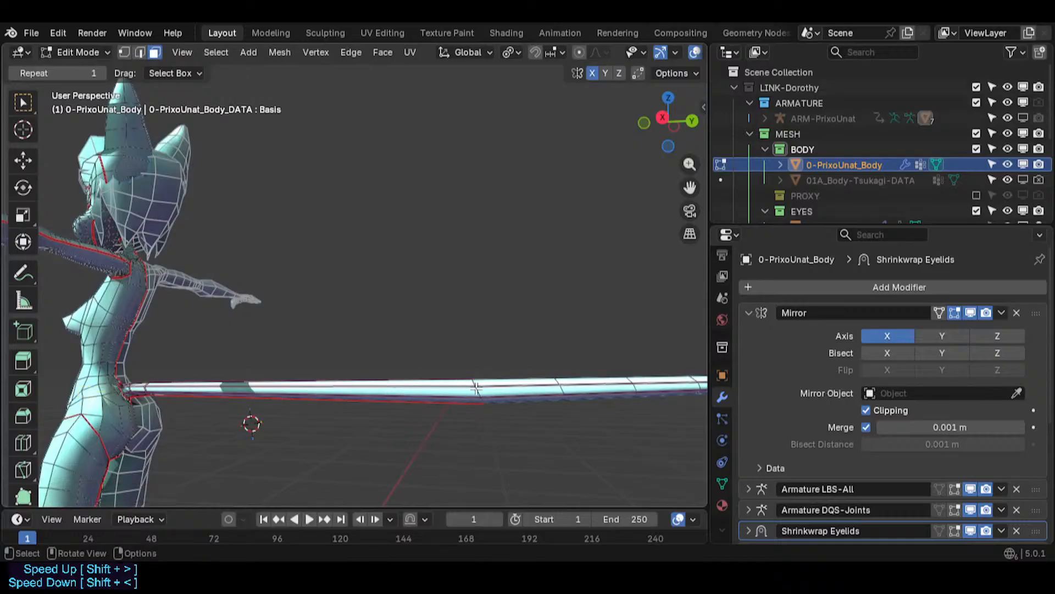
key("g")
key("g")
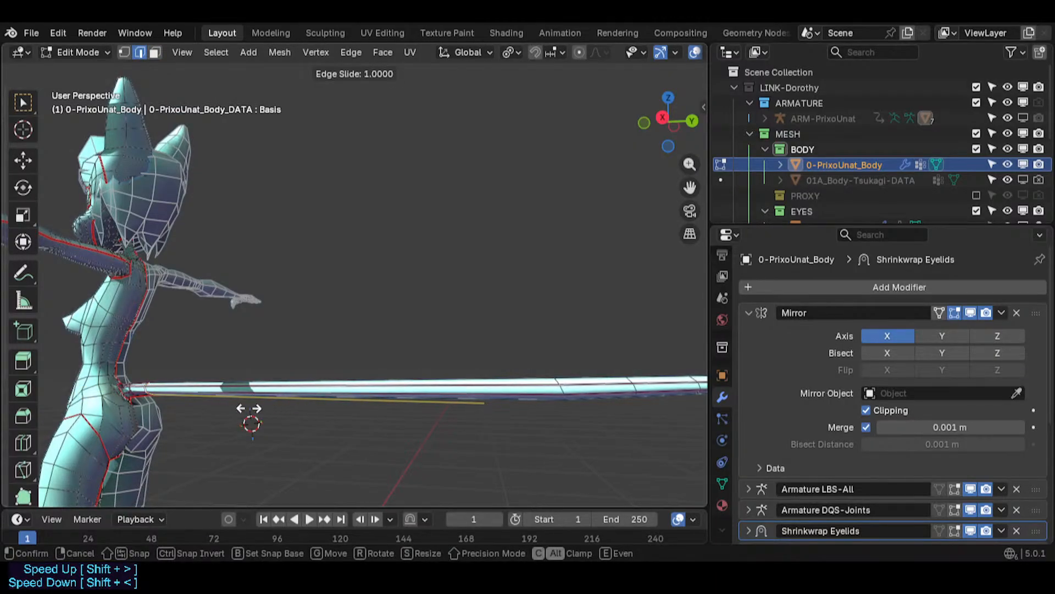
left_click(341, 396)
key("r")
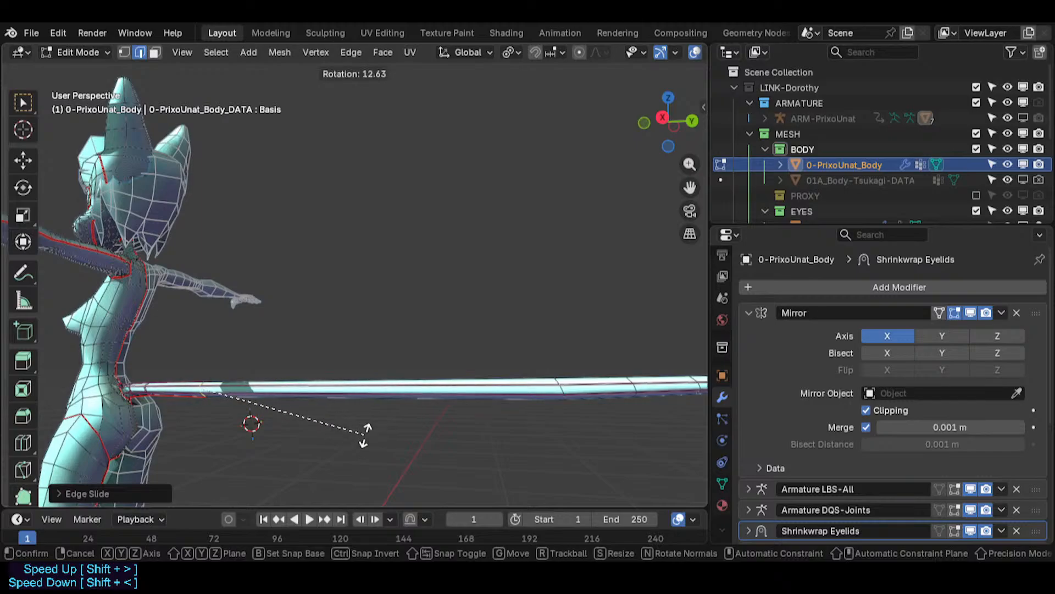
left_click(355, 437)
- Slide a mid-tail edge loop toward the base and rotate it slightly
middle_click_drag(325, 412, 395, 405)
left_click(523, 385, "alt")
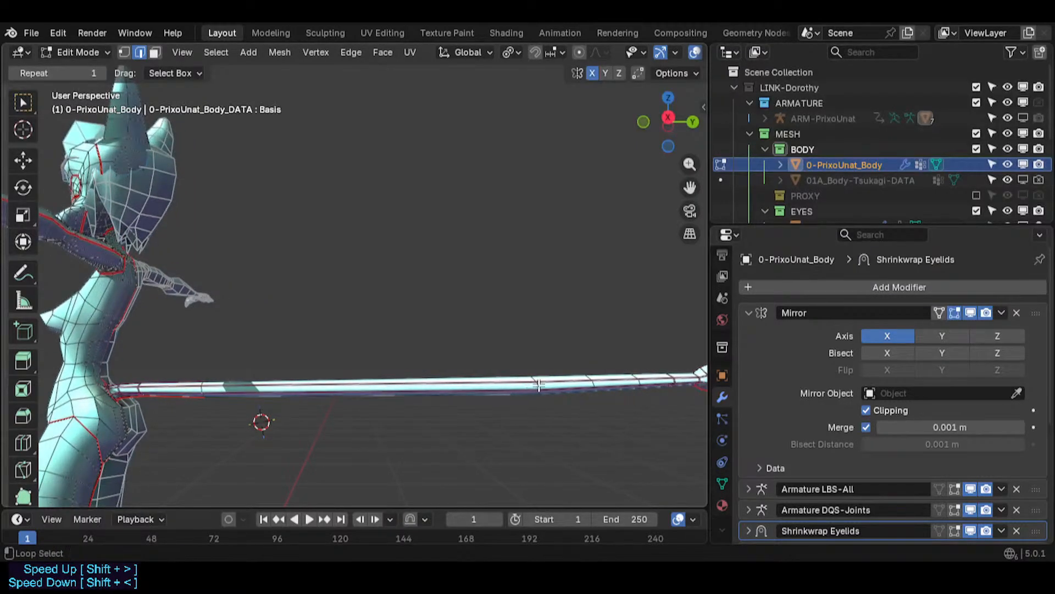
key("g")
key("g")
left_click(447, 390)
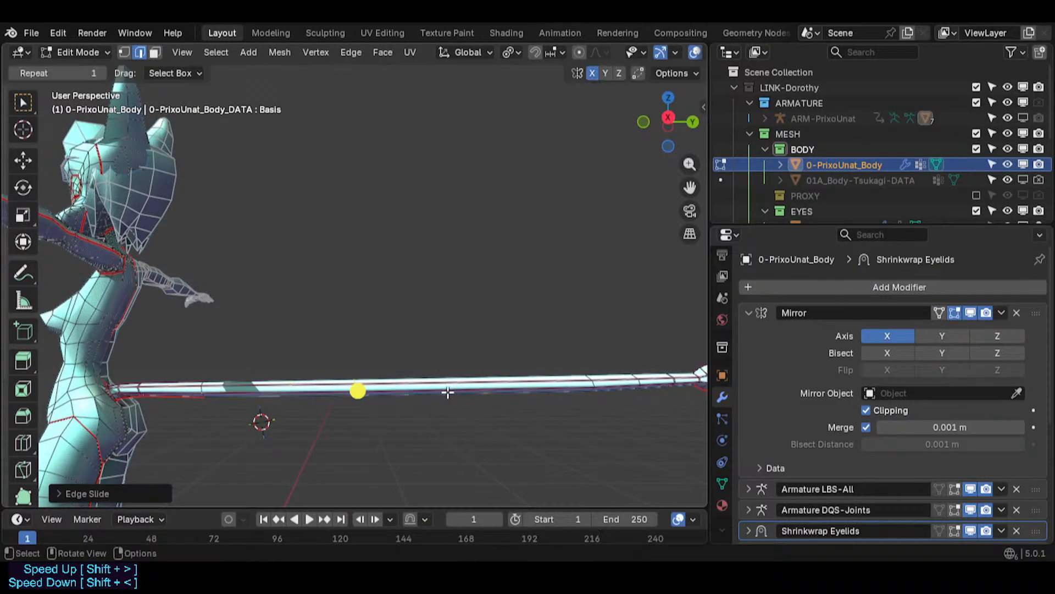
key("r")
left_click(455, 433)
- Slide the same loop slightly back and scale it down a little
key("g")
key("g")
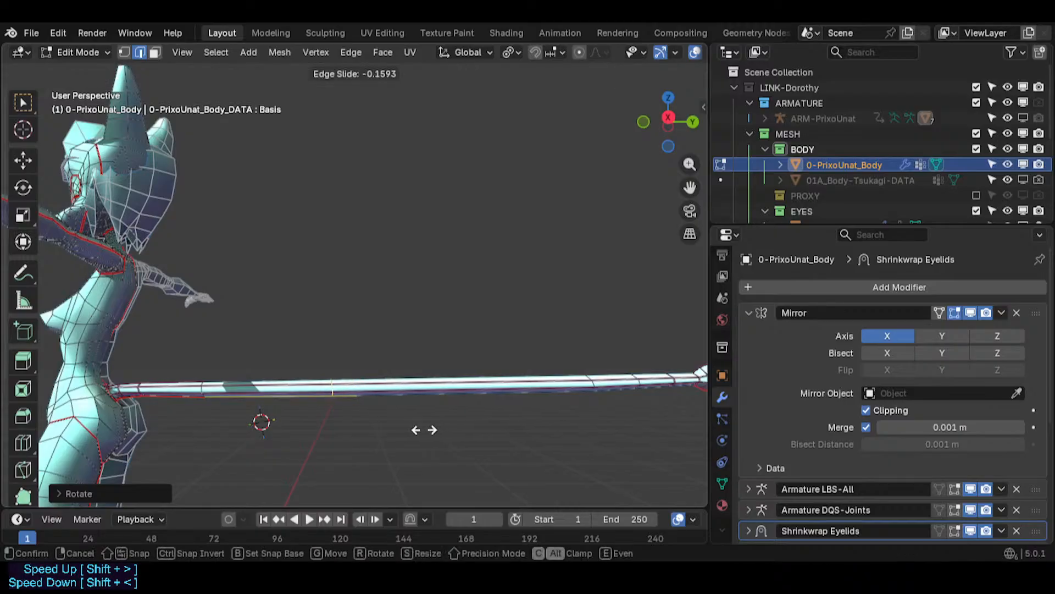
left_click(412, 394)
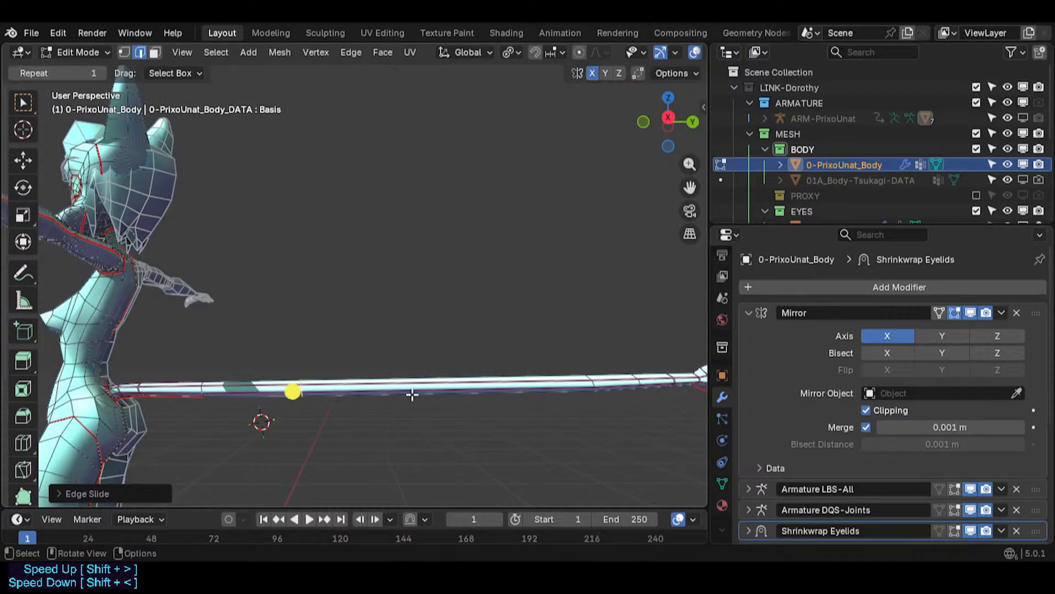
key("s")
left_click(385, 390)
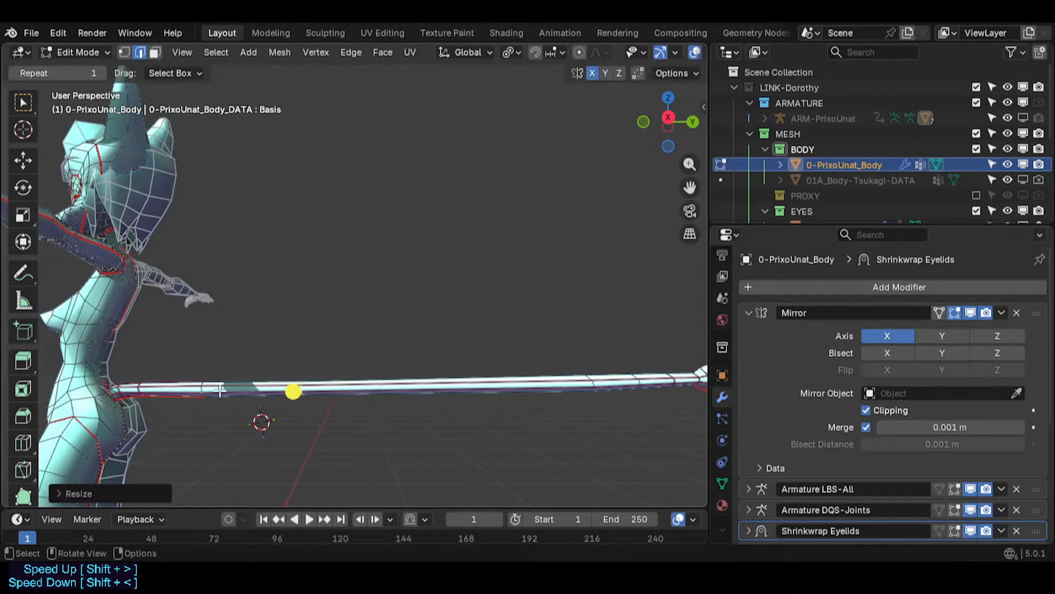
- Scale the edge loop near the tail root up to about 1.05
left_click(148, 383, "alt")
left_click(154, 382, "alt")
key("s")
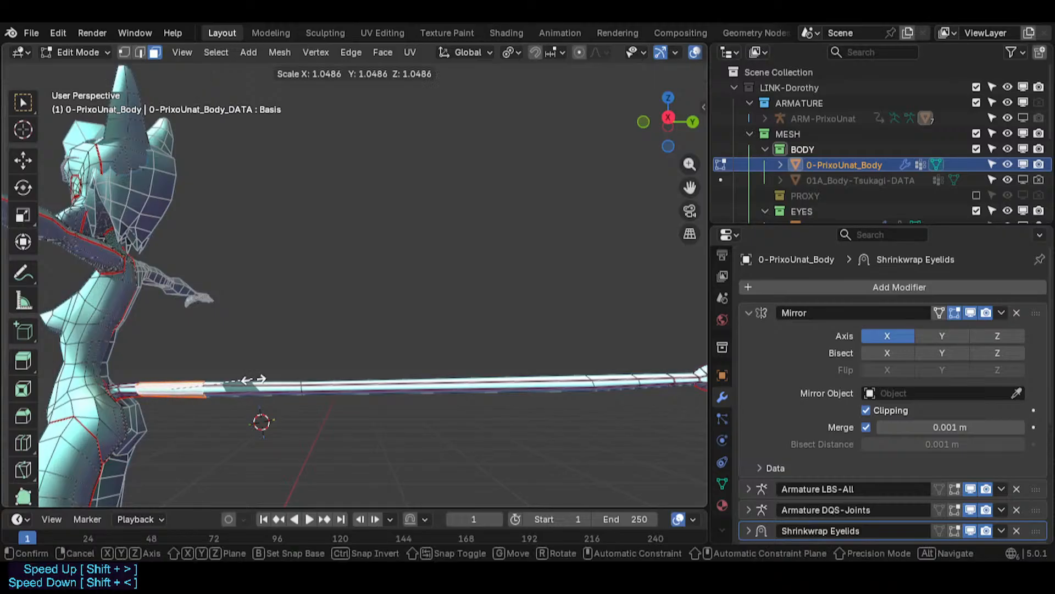
left_click(257, 379)
- Scale the long mid-tail face strip slightly
left_click(464, 388, "alt")
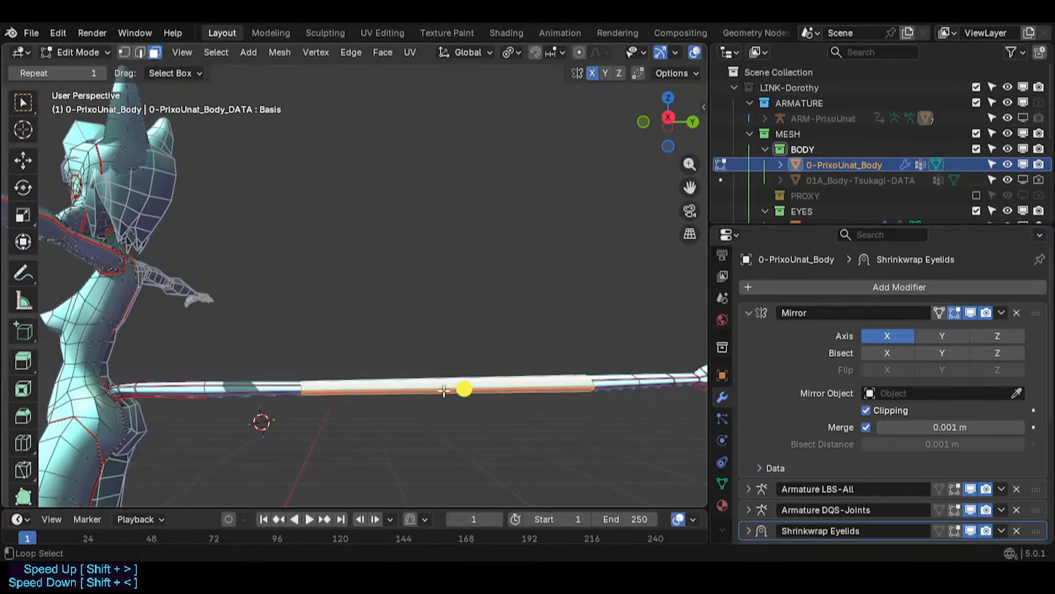
key("s")
left_click(527, 405)
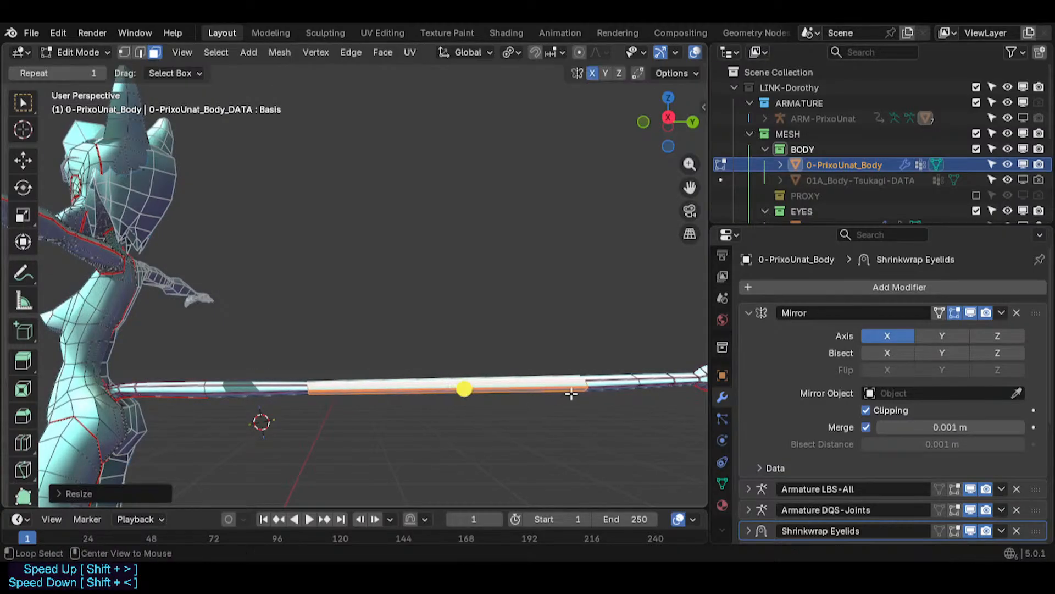
- Return to edge selection and dissolve an edge loop near the tail tip
key("2")
left_click(588, 387, "alt")
middle_click_drag(626, 389, 513, 405, "shift")
scroll(533, 402, "up", 2)
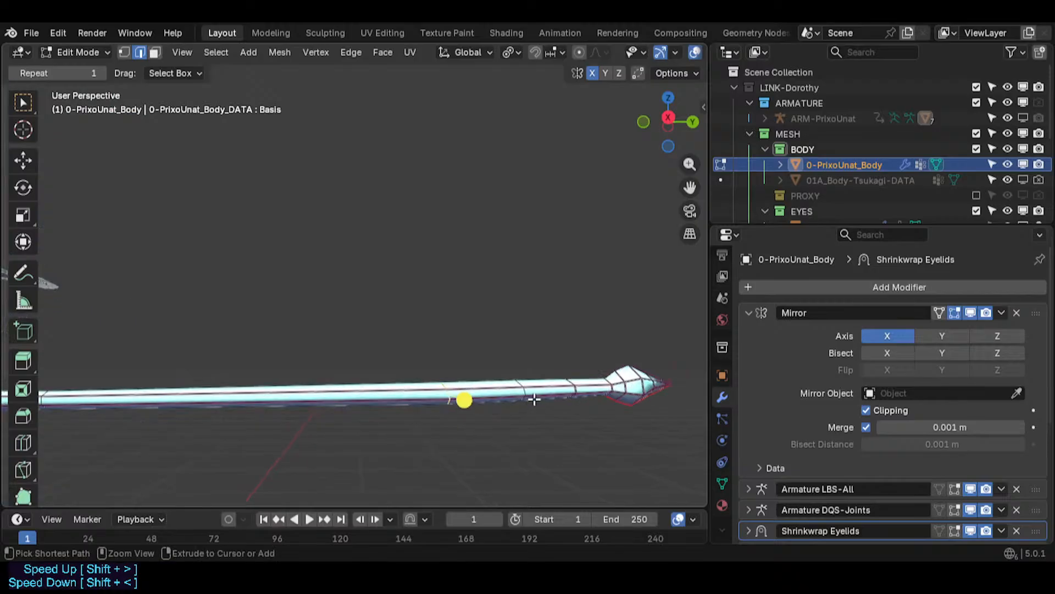
key("ctrl+x")
- Select the edge loop near the tail tip and scale it down to about 0.61
left_click(527, 392, "alt")
key("s")
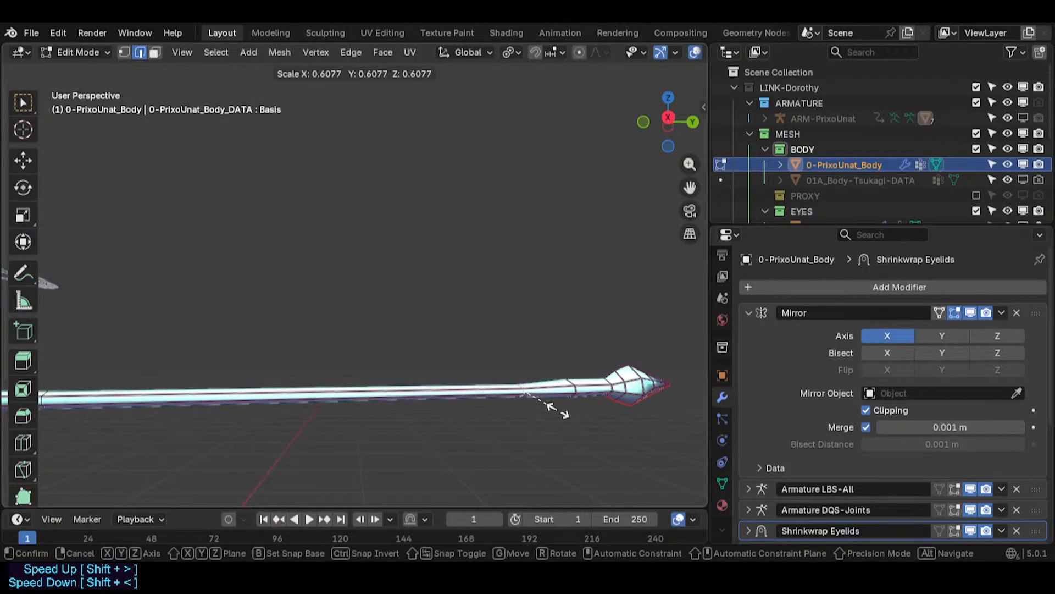
left_click(536, 409)
- Edge-slide the selected loop along the tail toward the tip
scroll(534, 409, "down", 2)
key("g")
key("g")
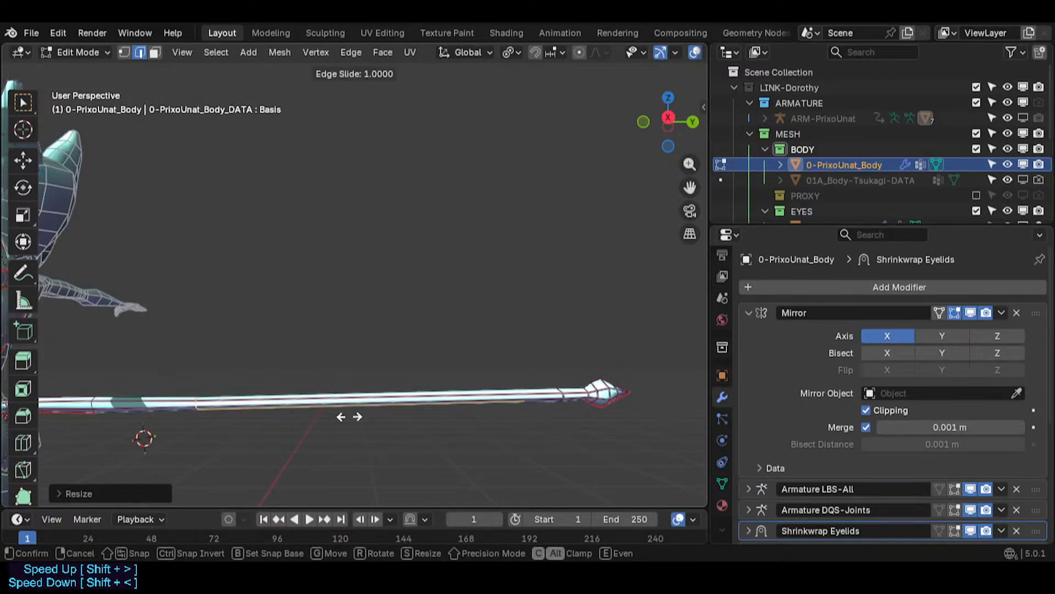
left_click(402, 415)
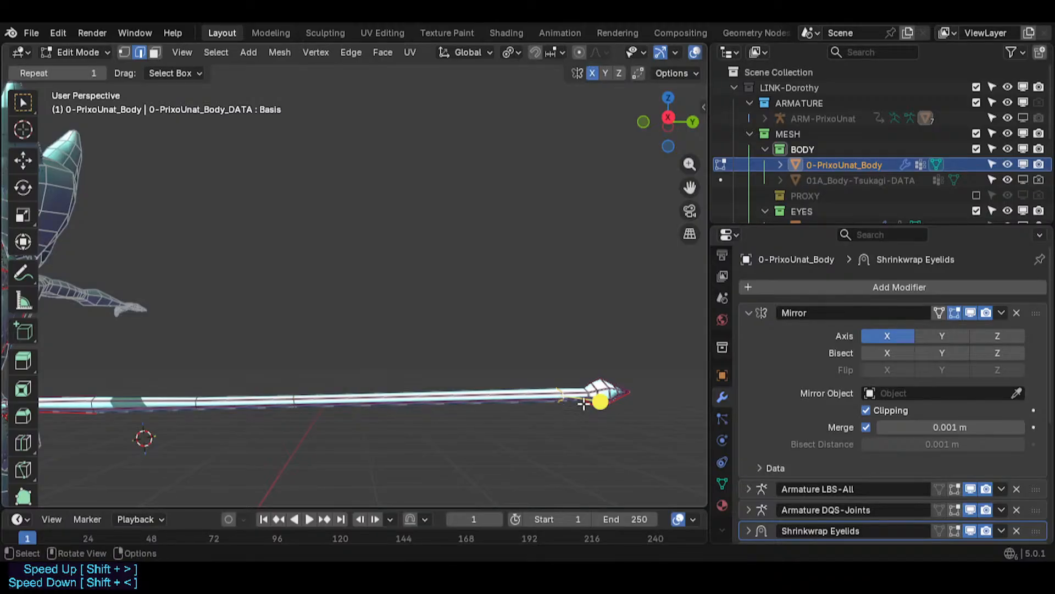
- Slide the loop once more and scale it down to about 0.86
key("g")
key("g")
left_click(448, 403)
key("s")
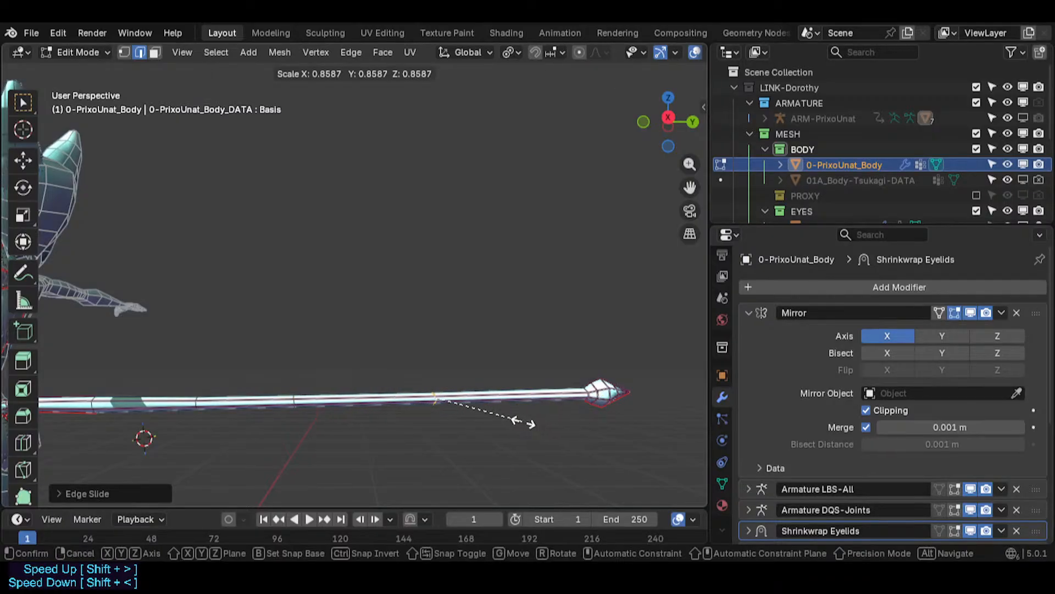
left_click(516, 423)
- Move the loop about 0.05 m along the tail, reposition it, and rotate it slightly to align it
key("g")
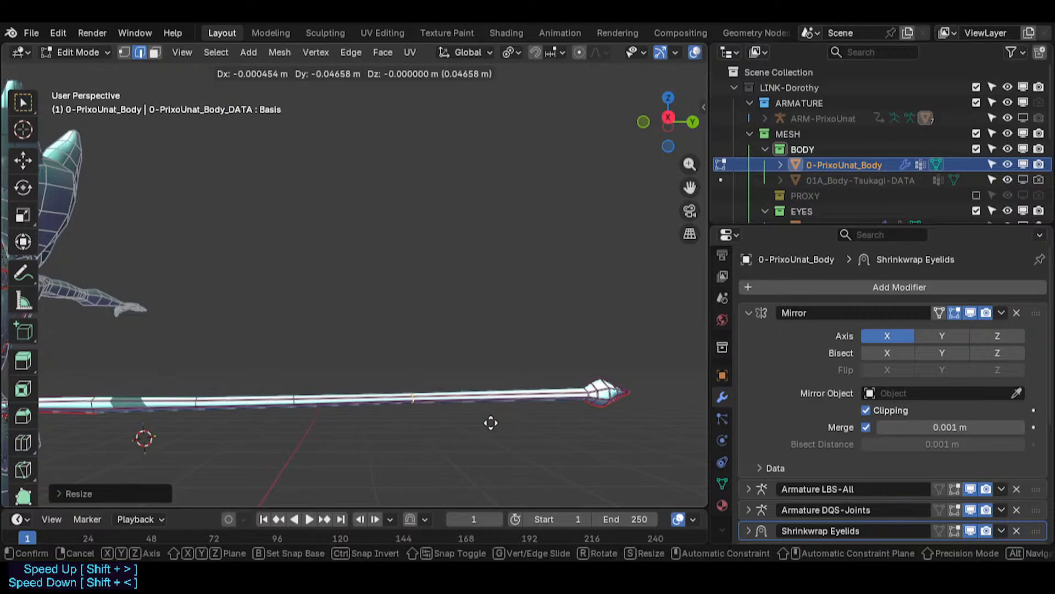
left_click(481, 424)
key("g")
left_click(480, 405)
middle_click_drag(480, 405, 533, 330)
key("r")
left_click(414, 407)
- Bevel the mid-tail edge loop with a width of 0.0606 m and 2 segments
key("ctrl+b")
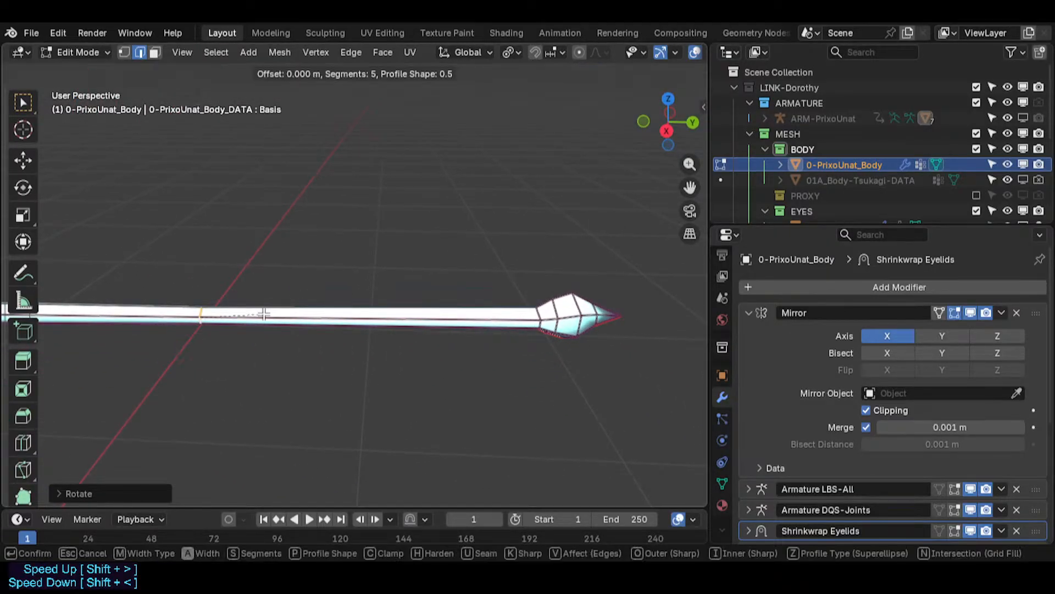
right_click(292, 316)
key("ctrl+b")
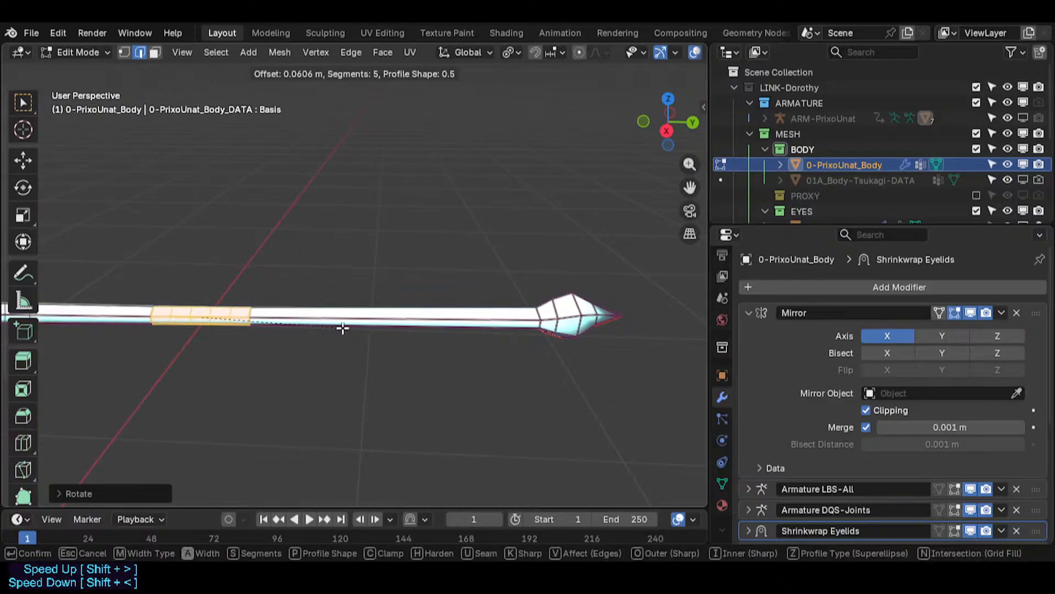
left_click(344, 330)
left_click(79, 494)
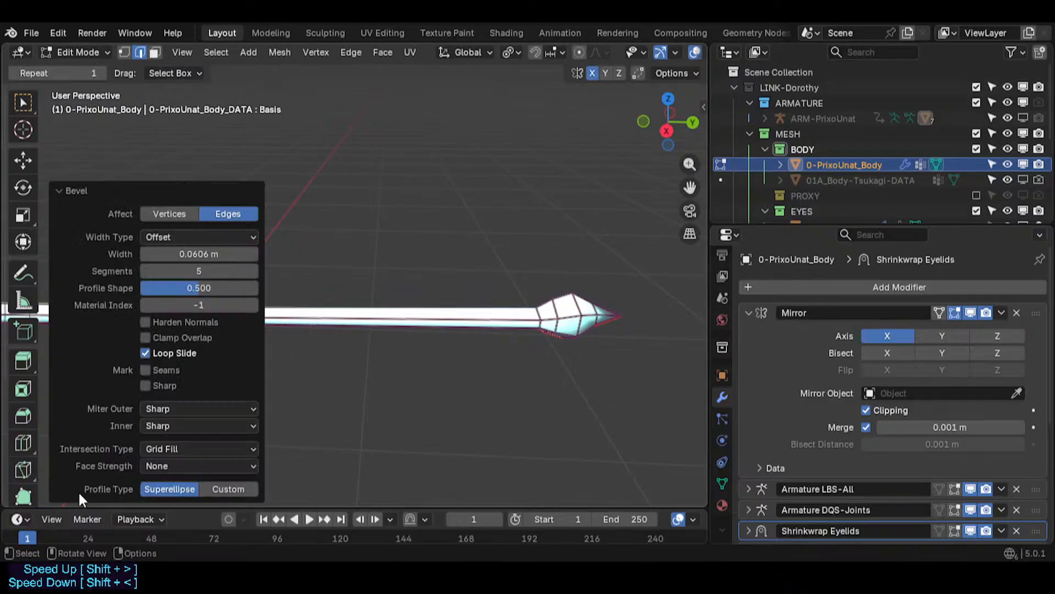
left_click(145, 271)
left_click(145, 270)
left_click(145, 270)
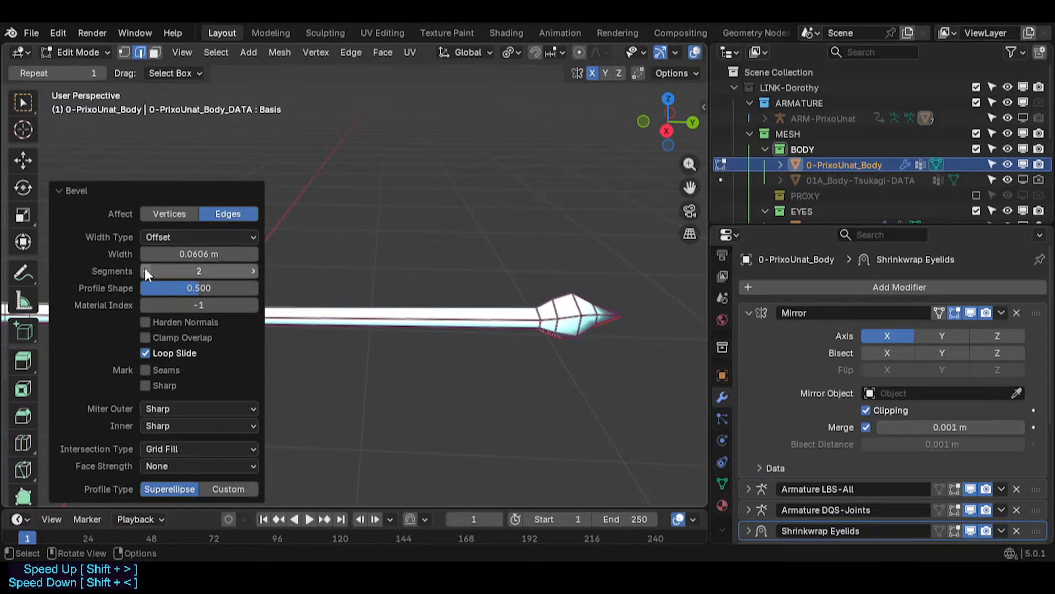
left_click(459, 449)
left_click(250, 314, "alt")
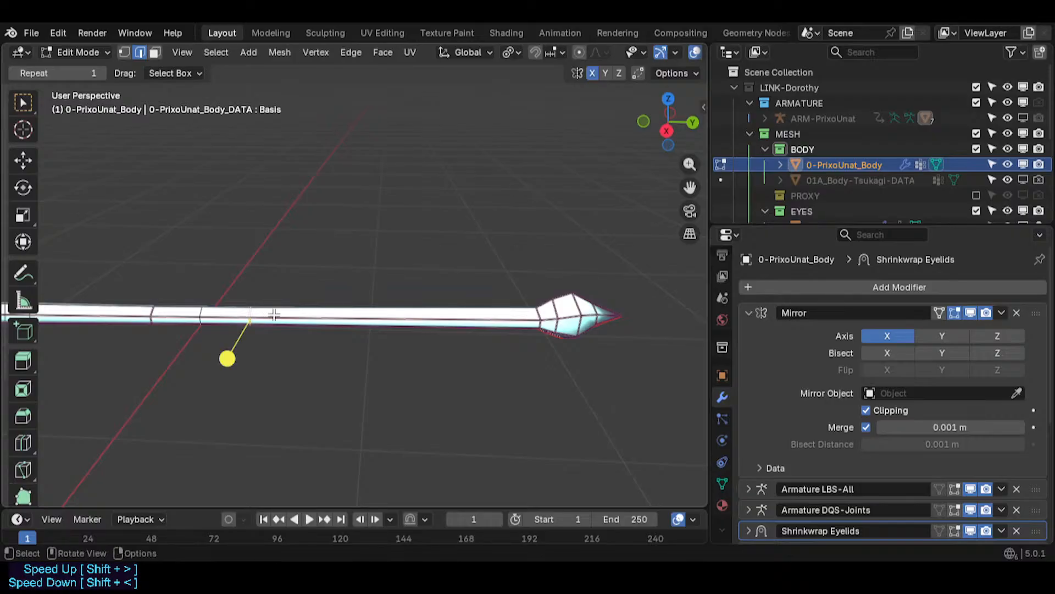
key("ctrl+b")
right_click(281, 319)
key("ctrl+z")
- Select the loop at the bevel's tip side, slide it toward the tail tip and scale it to about 0.76
left_click(250, 312, "alt")
key("g")
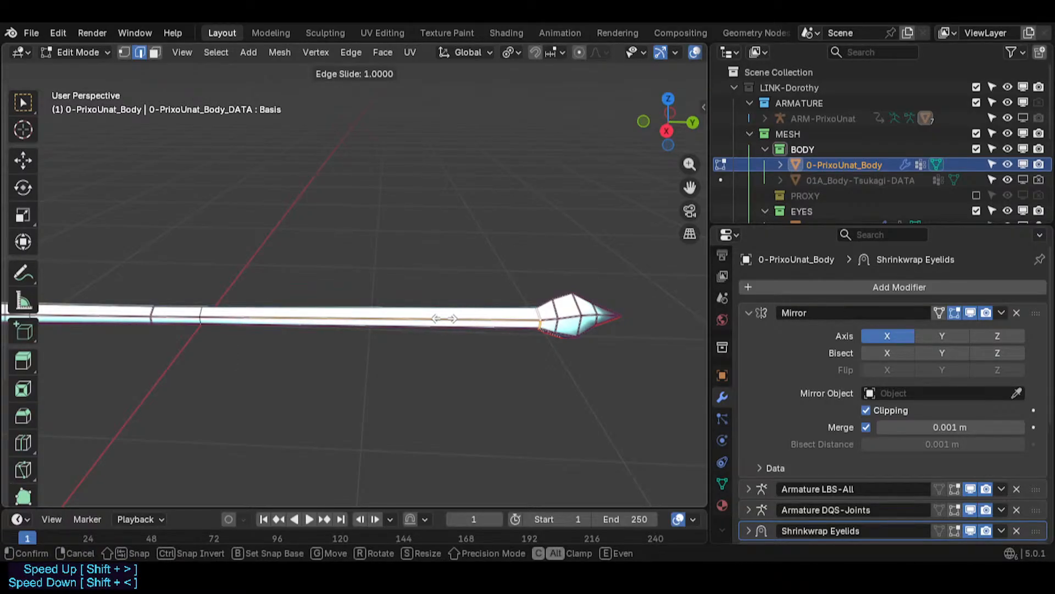
left_click(516, 360)
key("s")
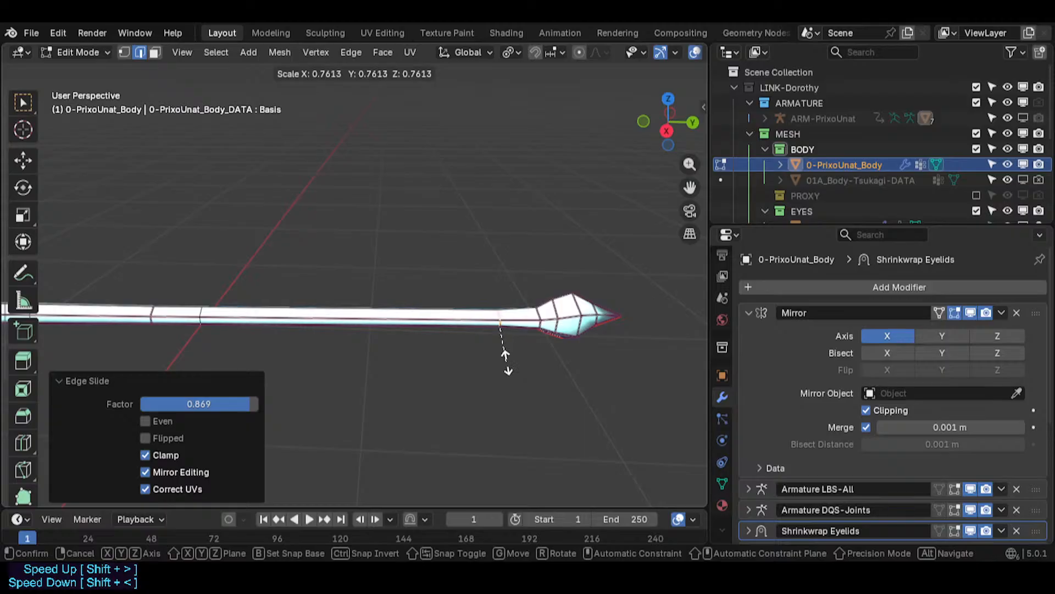
left_click(506, 363)
- Select the loop just before the tail tip and scale it down to about 0.69
key("alt+a")
key("s")
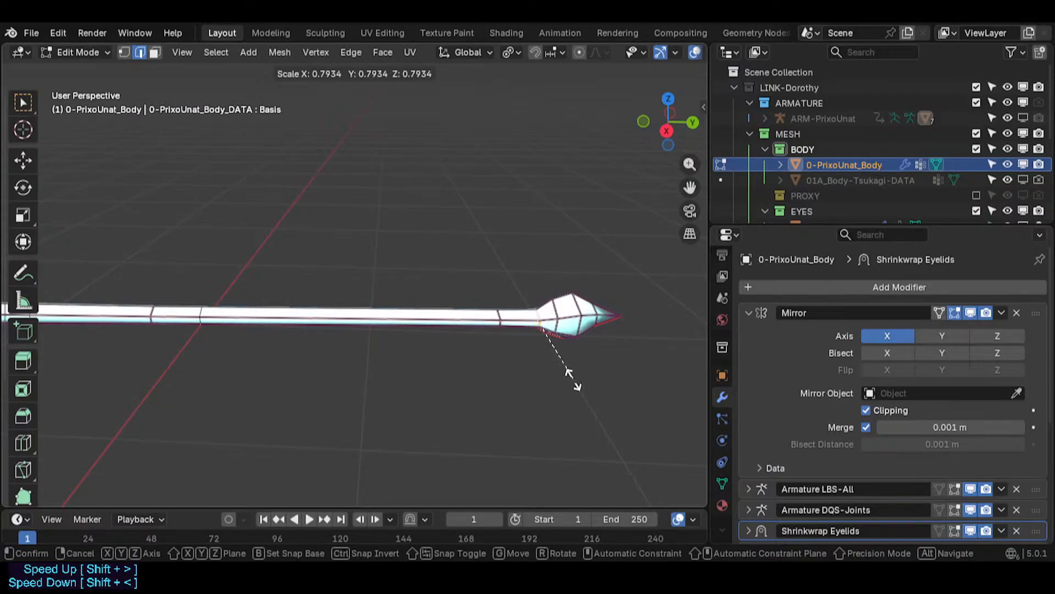
left_click(525, 379)
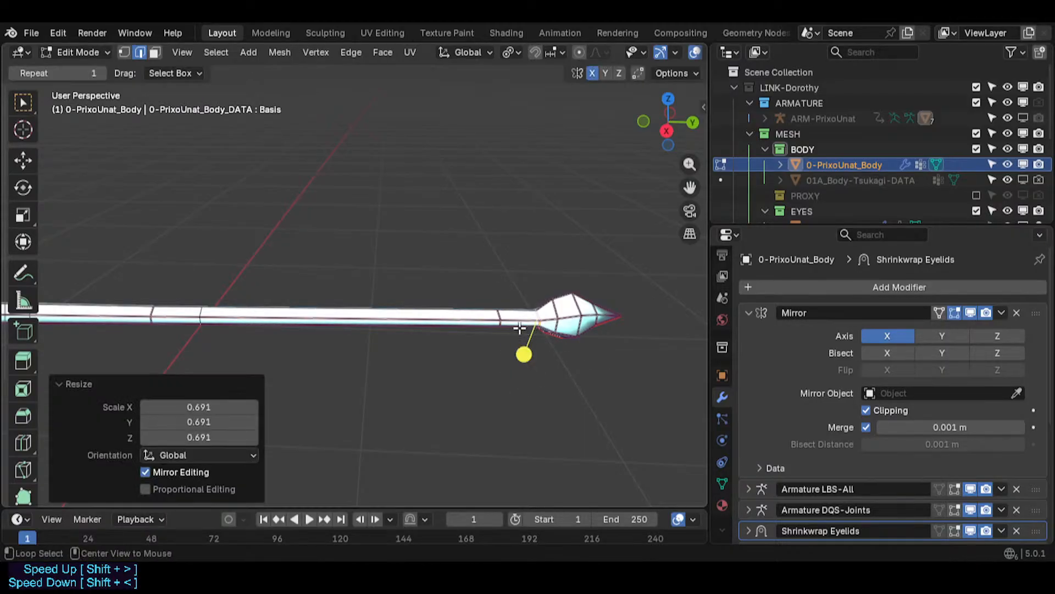
- Edge-slide a mid-tail loop to even out the loop spacing
key("alt+a")
middle_click_drag(473, 348, 509, 348, "shift")
scroll(440, 347, "down", 1)
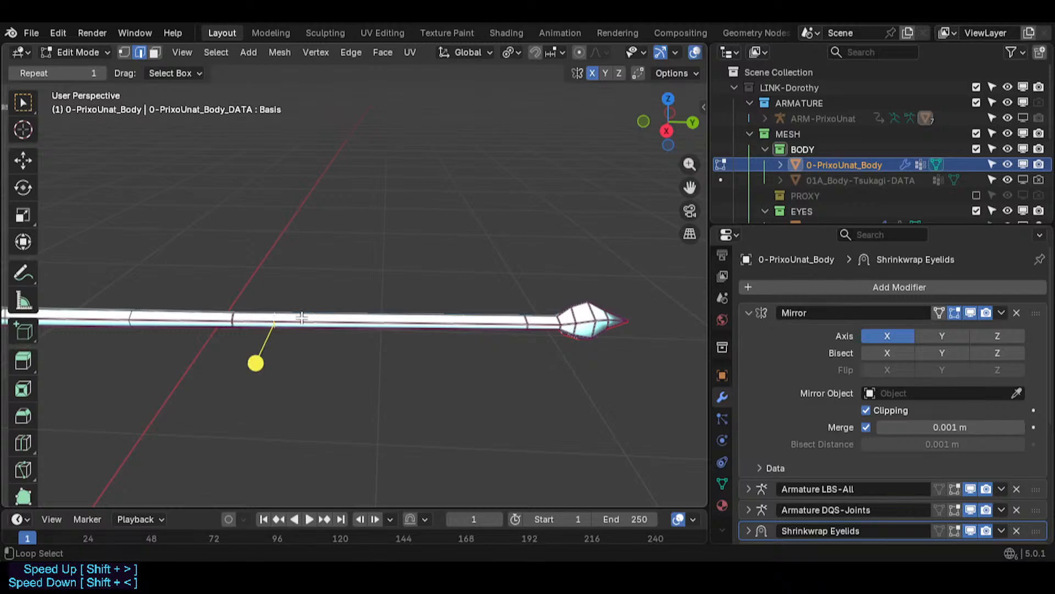
key("g")
key("g")
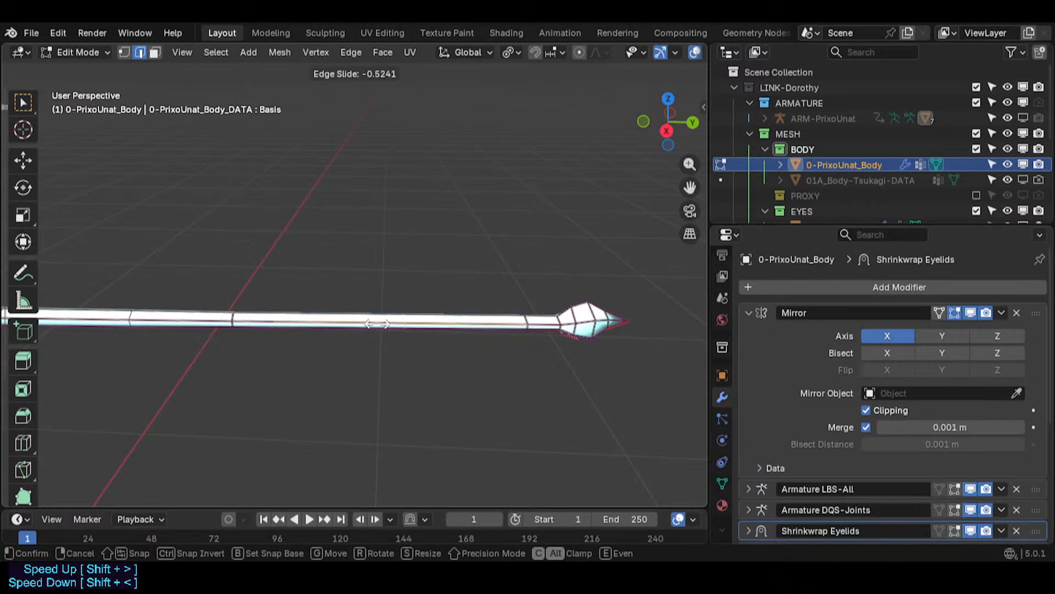
left_click(377, 324)
- Select the loop nearer the tail root and slide it slightly along the tail
left_click(234, 319, "alt")
key("g")
key("g")
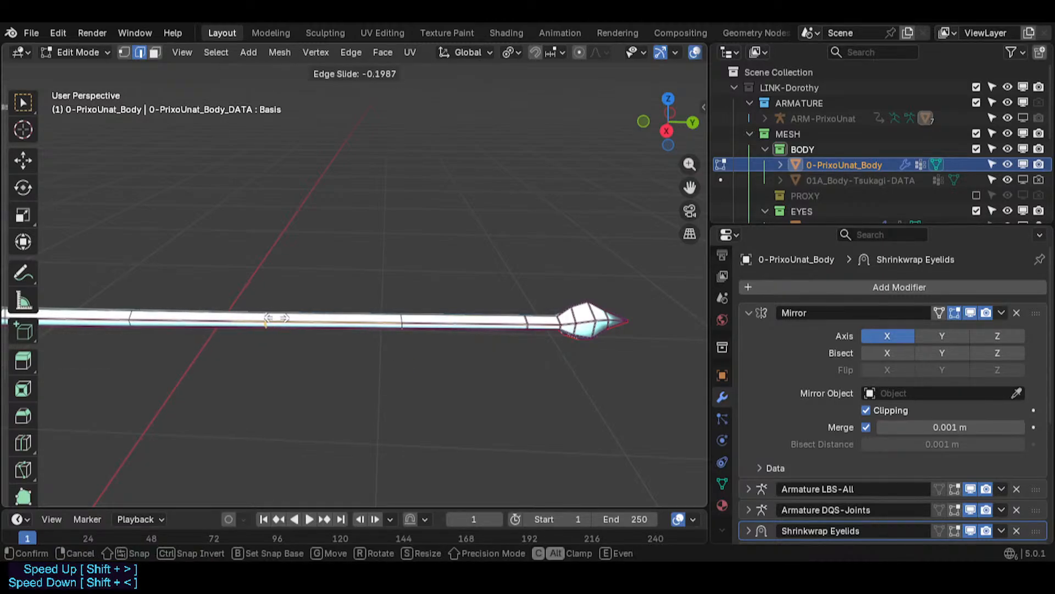
left_click(290, 318)
- Select the loop next to the tail tip and scale it down twice
key("alt+a")
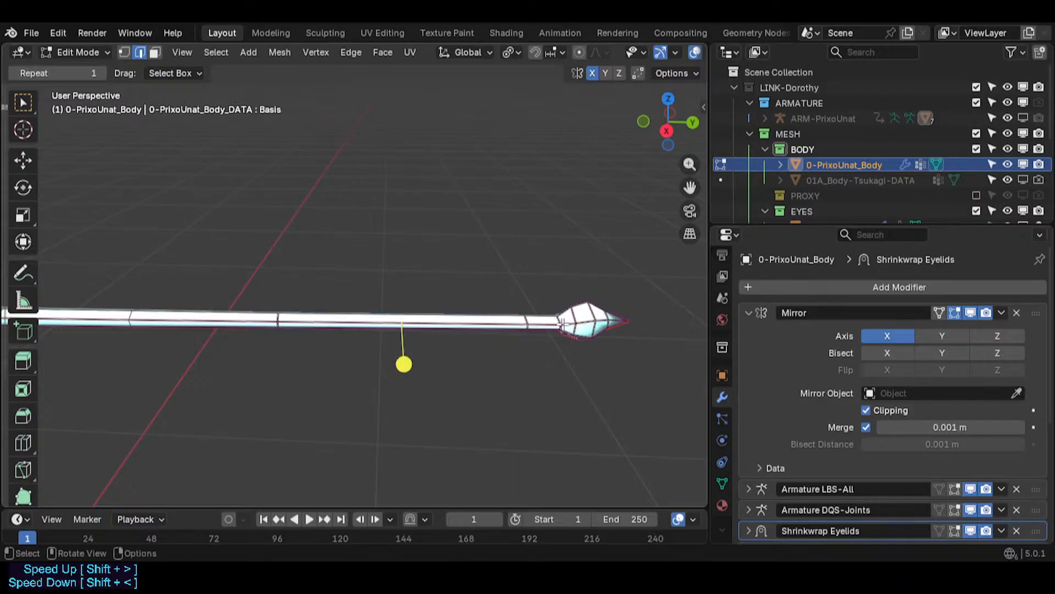
left_click(556, 319, "alt")
key("alt+a")
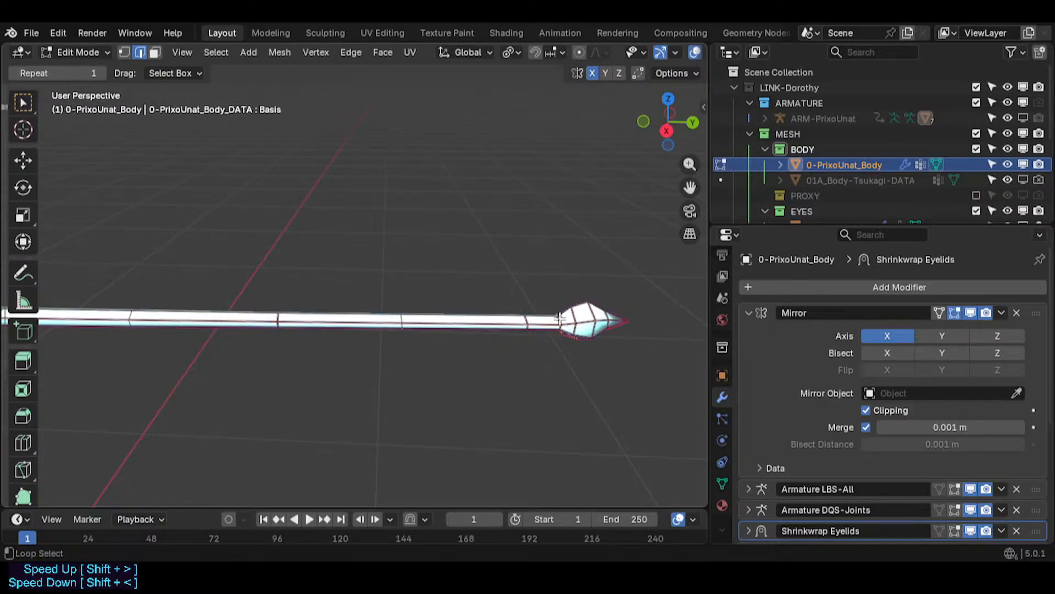
key("s")
left_click(613, 347)
key("alt+a")
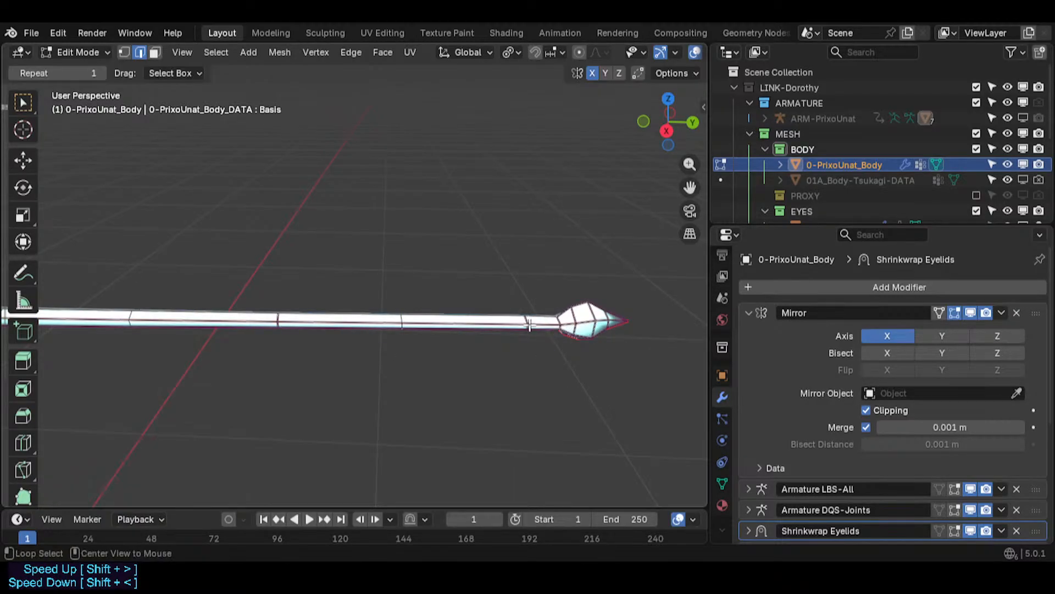
key("s")
left_click(584, 346)
- Select successive edge loops along the tail and scale each slightly to taper the tail
key("alt+a")
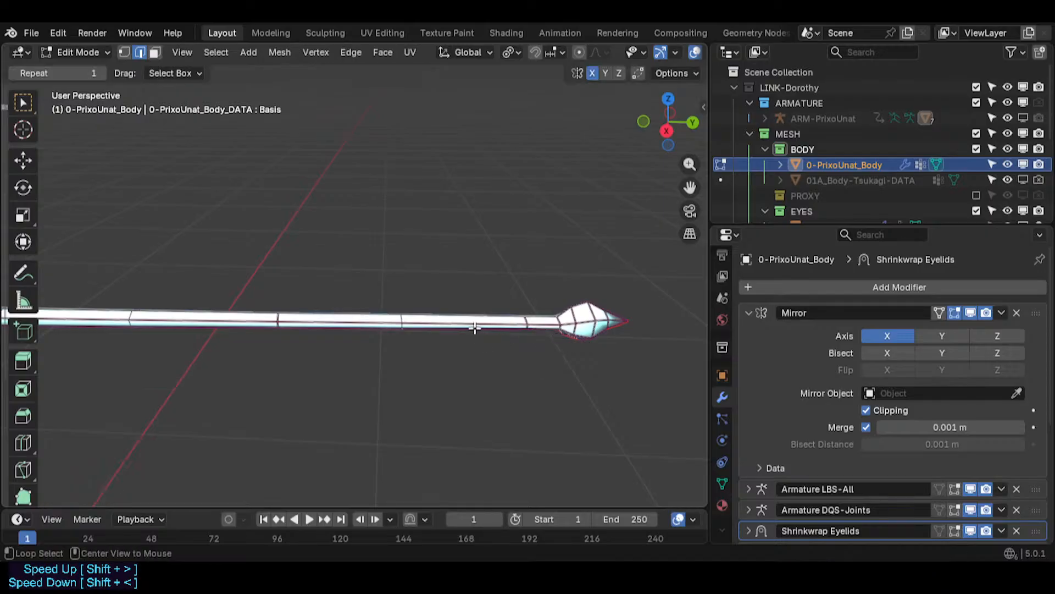
key("s")
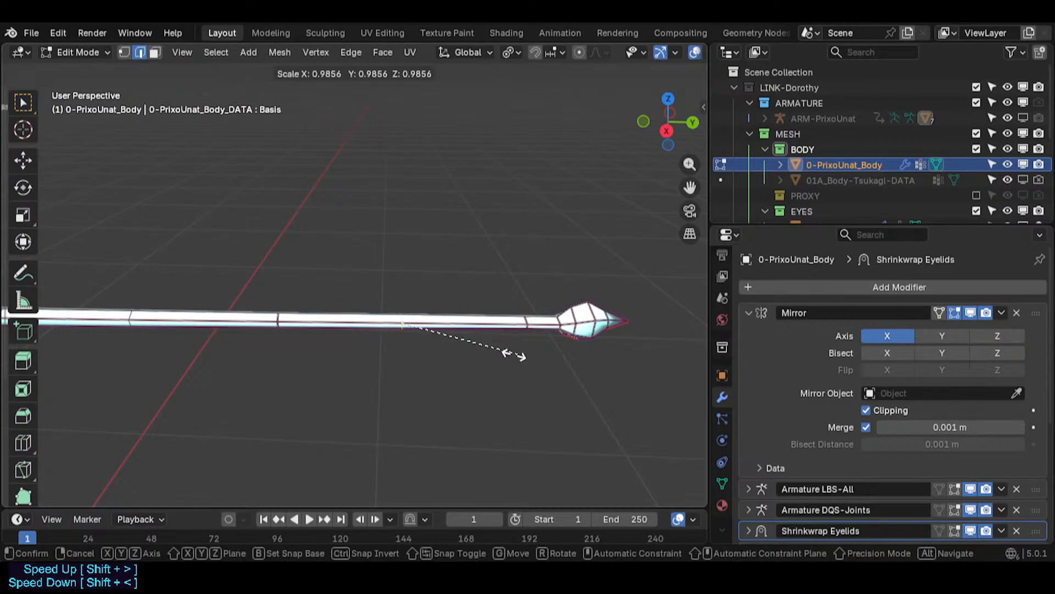
left_click(505, 353)
key("alt+a")
key("s")
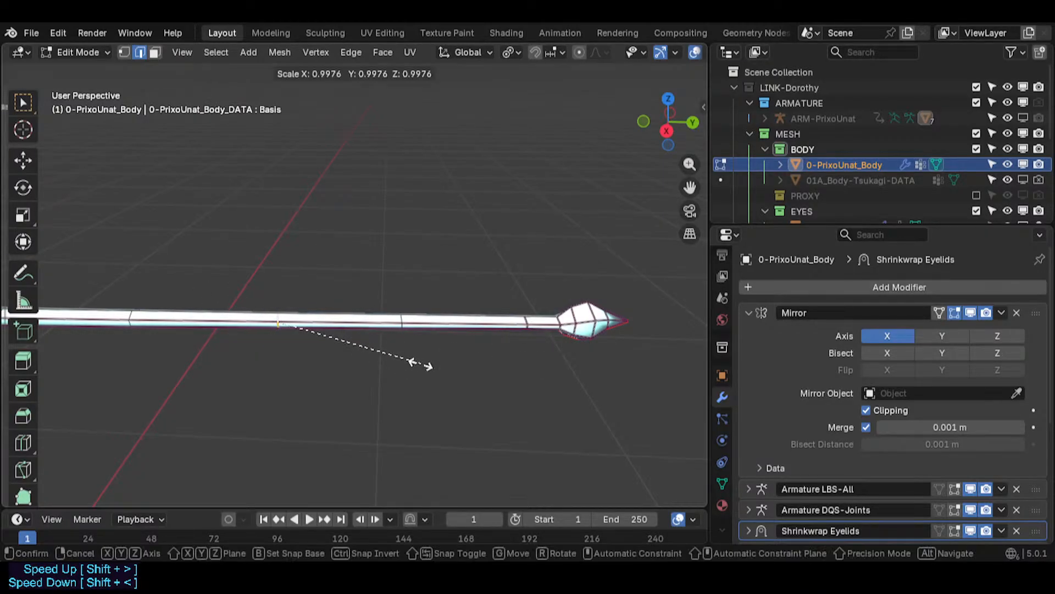
left_click(385, 356)
key("alt+a")
key("s")
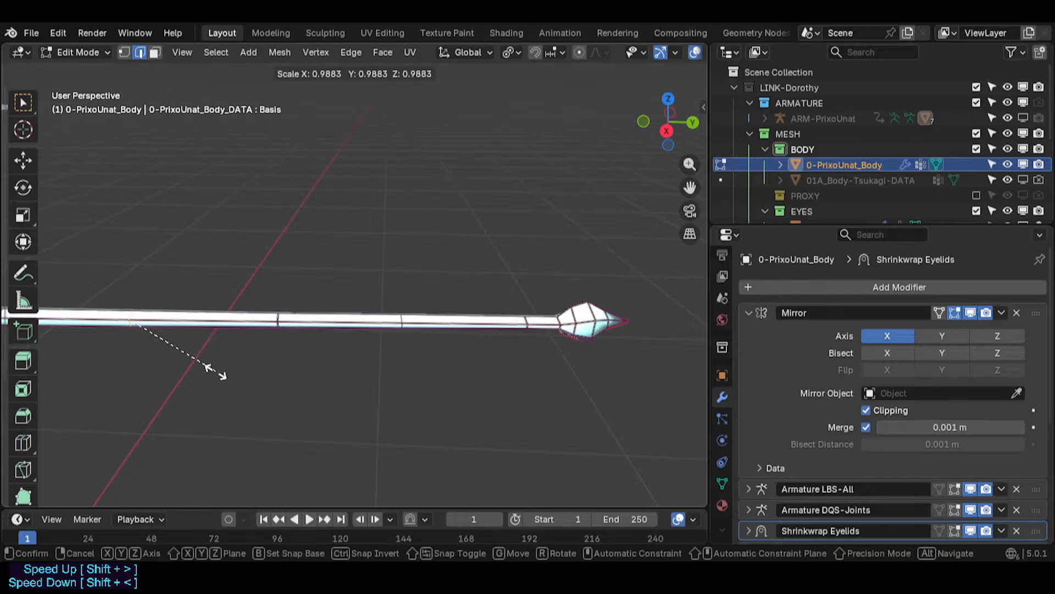
left_click(348, 393)
key("alt+a")
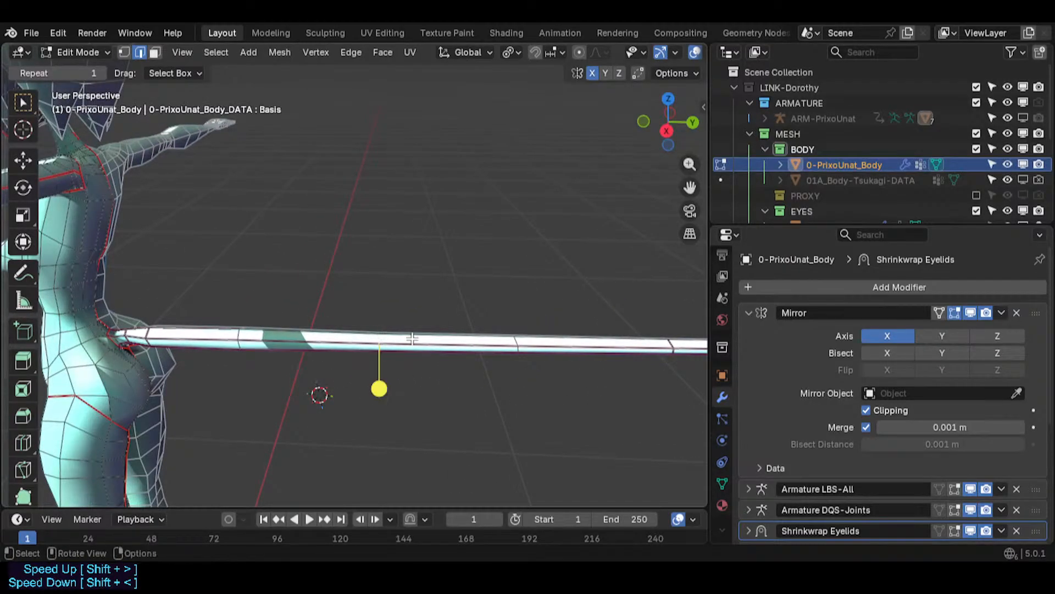
key("s")
left_click(439, 340)
- Scale the edge loop near the tail root up to about 1.14, then rescale it slightly
key("Tab")
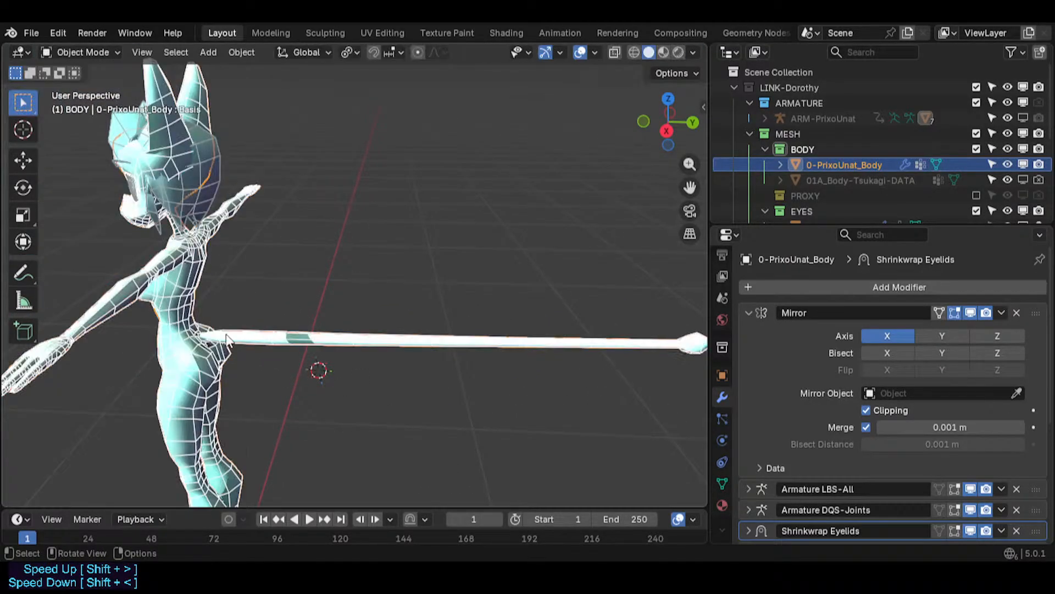
key("Tab")
scroll(227, 340, "up", 5)
key("s")
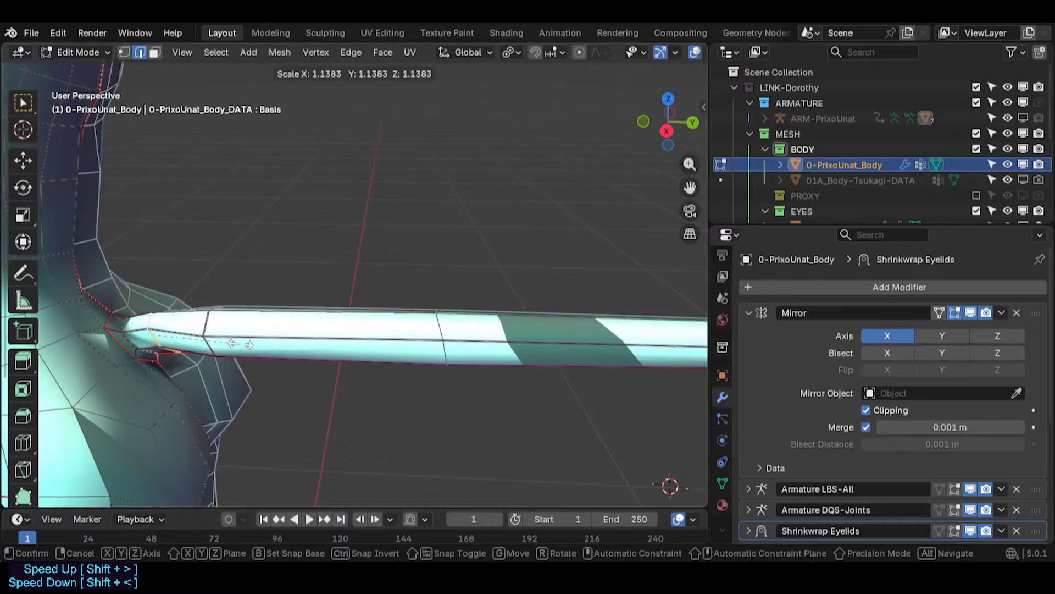
left_click(205, 327)
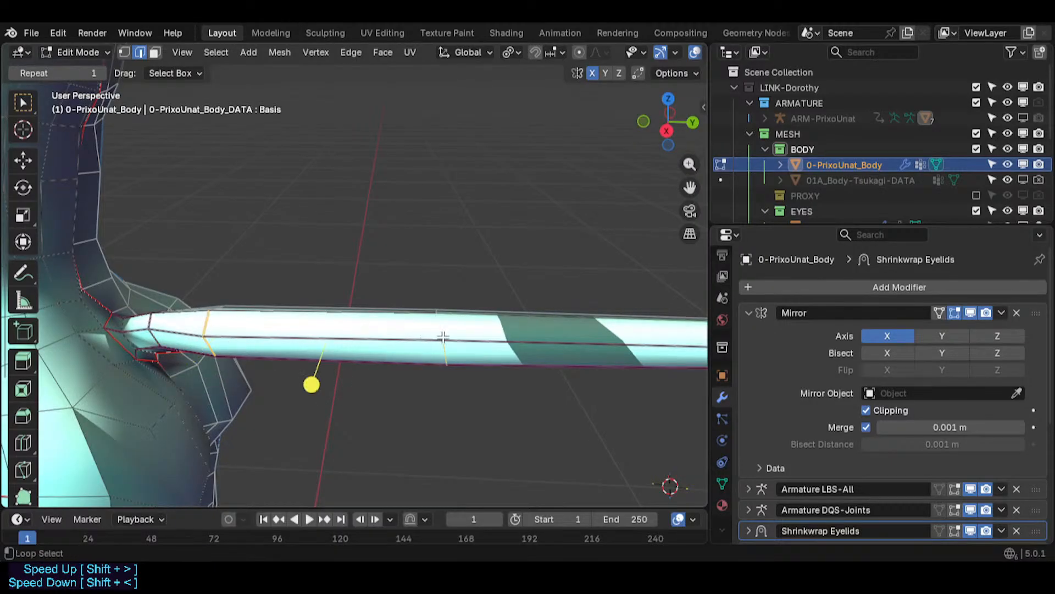
key("s")
left_click(451, 377)
left_click(449, 376)
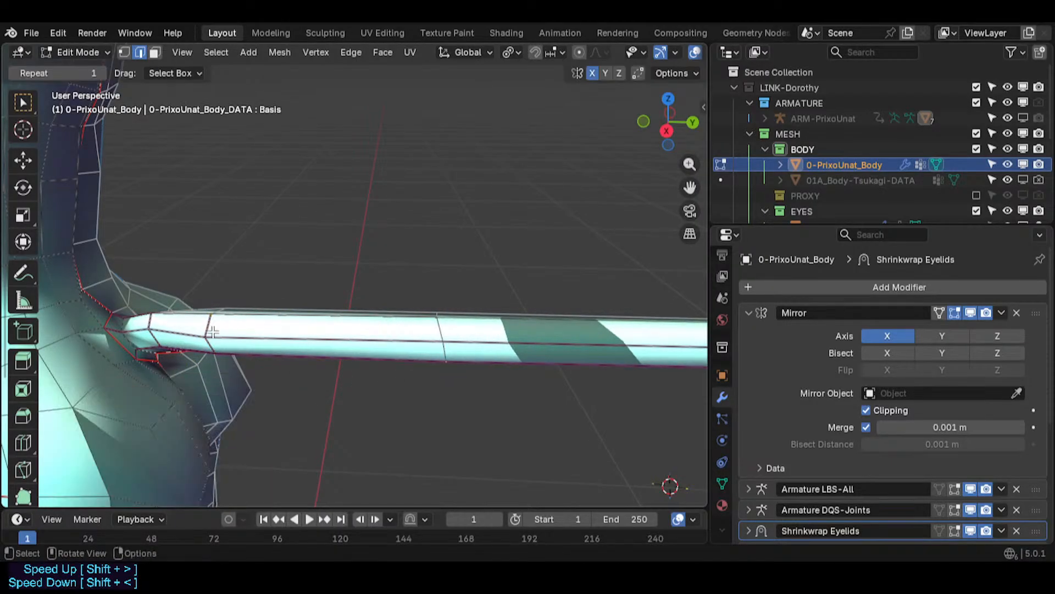
- Switch to vertex selection and move a vertex where the tail joins the body slightly
key("1")
left_click(213, 334)
middle_click_drag(183, 391, 141, 424)
key("g")
left_click(266, 342)
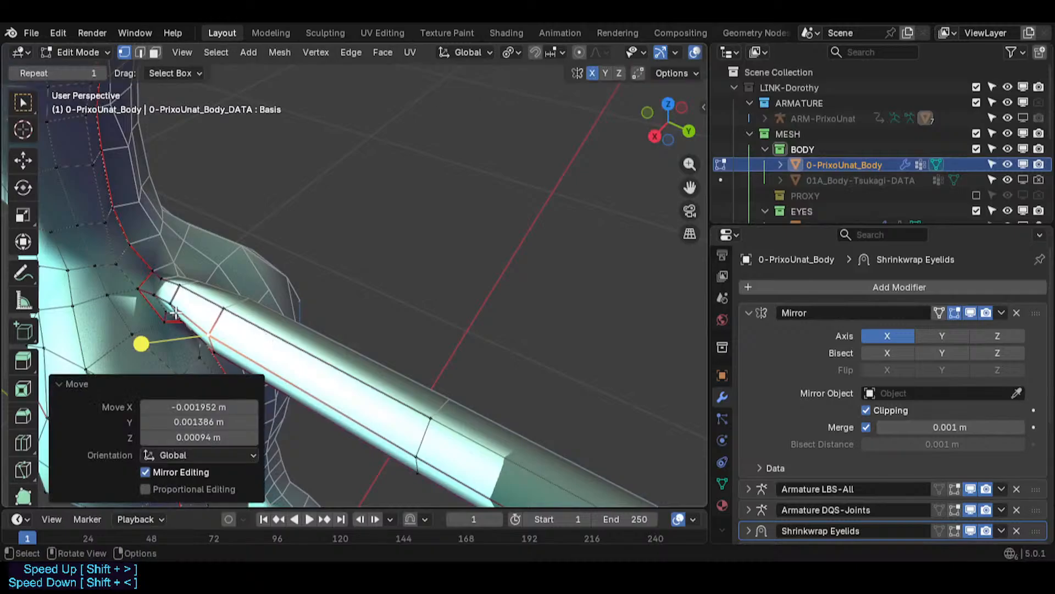
- Return to edge selection and edge-slide the loop next to the tail root by about 0.25
left_click(174, 304)
scroll(176, 323, "up", 3)
middle_click_drag(171, 305, 237, 272)
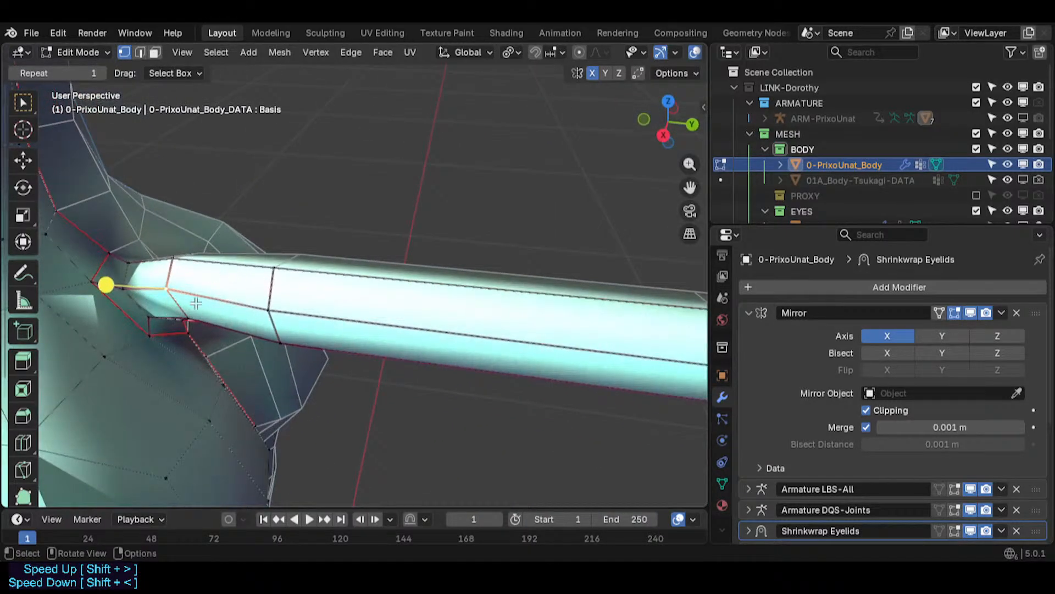
key("2")
key("g")
key("g")
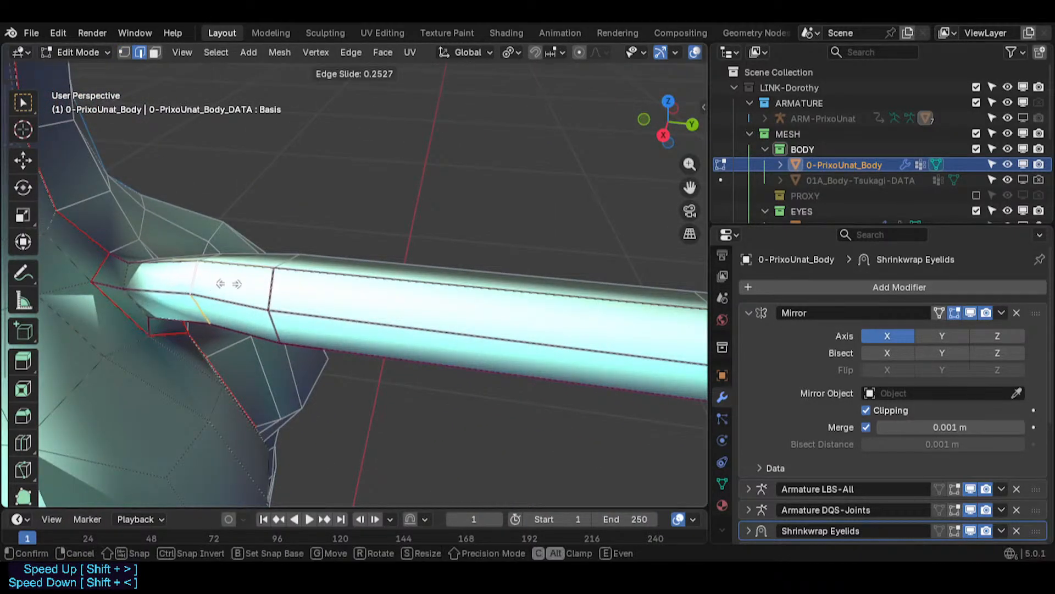
left_click(233, 284)
- Scale the tail-root loop and the two neighbouring loops slightly to smooth the transition into the body
key("s")
left_click(314, 306)
key("alt+a")
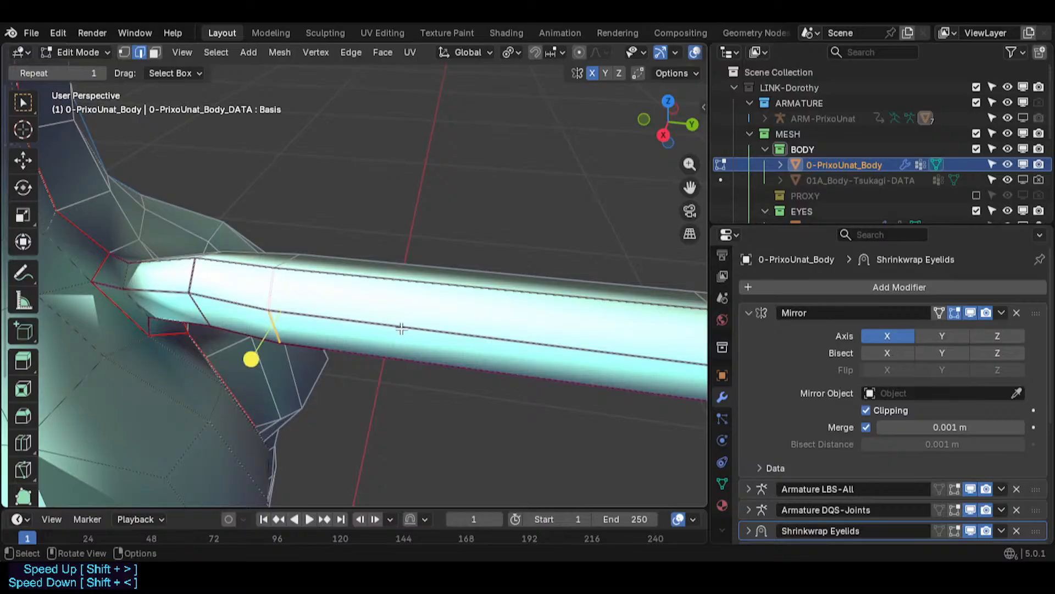
key("s")
left_click(384, 328)
key("alt+a")
left_click(192, 275, "alt")
key("s")
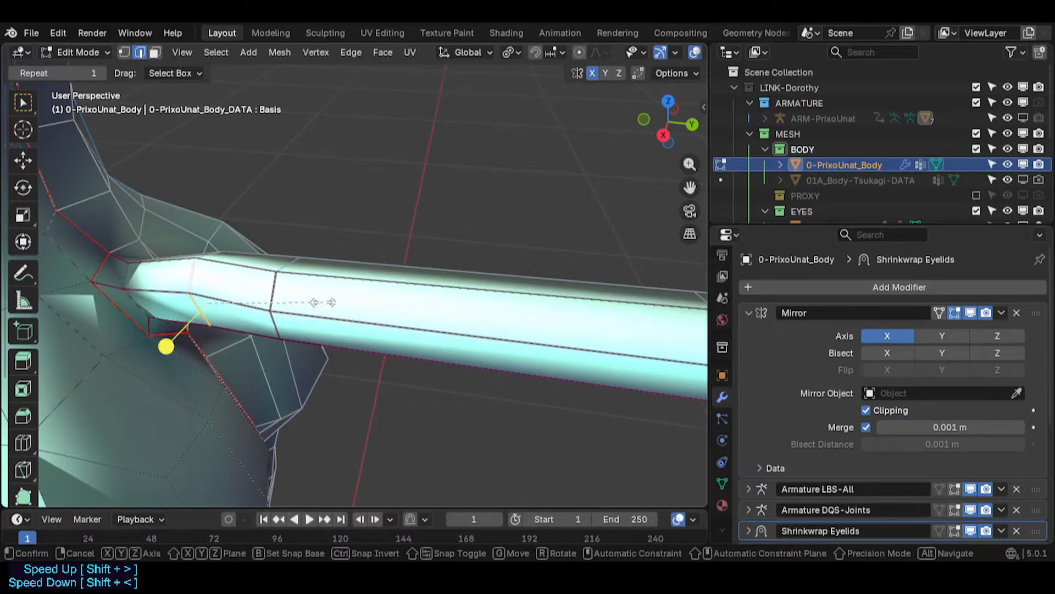
left_click(311, 301)
- Switch to vertex selection and move a tail-root vertex down about 0.0018 m along Z
key("alt+a")
key("1")
left_click(203, 266)
key("g")
key("z")
left_click(221, 298)
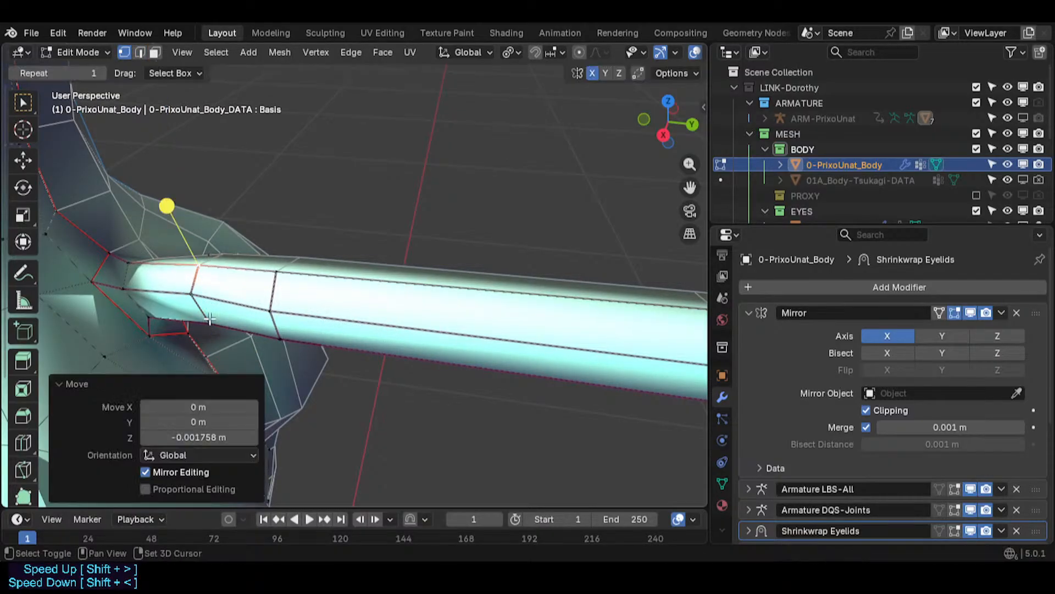
- Switch to face selection and move a face at the tail root slightly
left_click(208, 320, "shift")
key("3")
left_click(171, 314)
key("g")
left_click(162, 329)
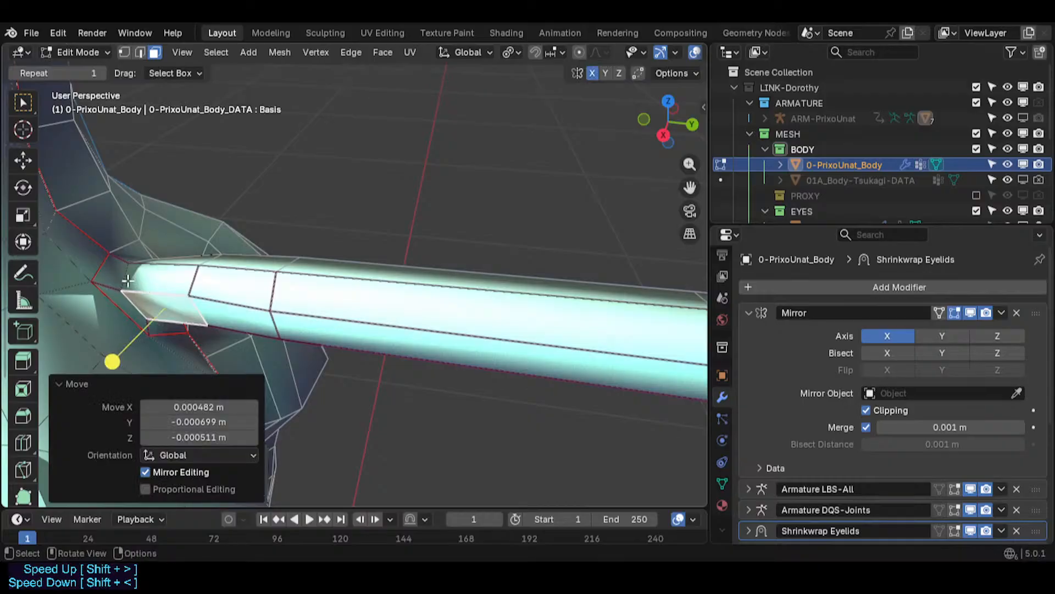
- Select the faces where the tail meets the body and smooth their vertices with smoothing about 0.263
key("alt+a")
left_click(113, 285, "alt")
left_click_drag(179, 276, 222, 282)
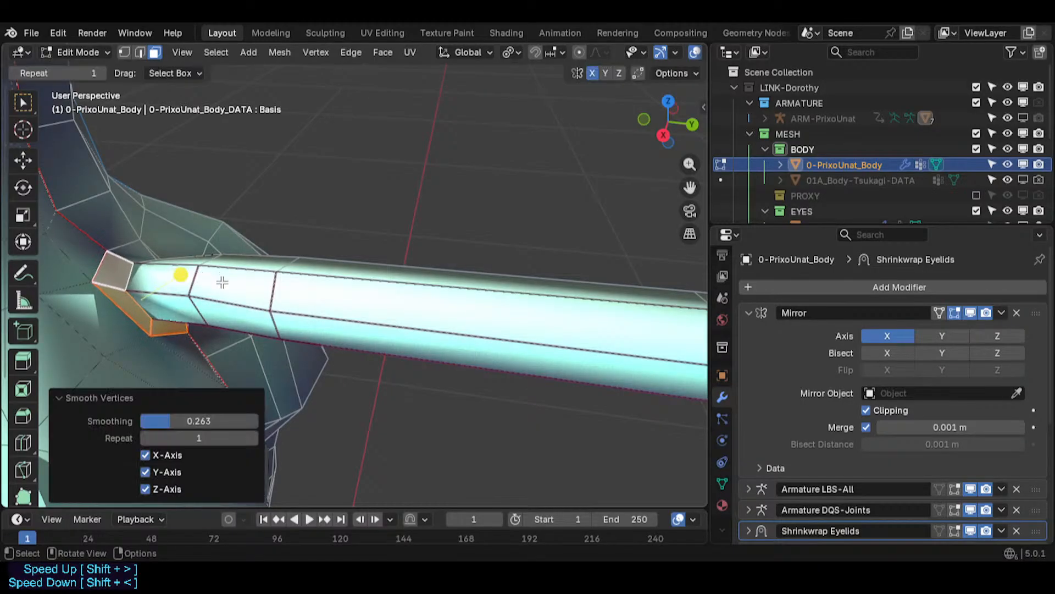
left_click(89, 402)
- Leave Edit Mode and save the file
key("Tab")
scroll(319, 305, "down", 8)
middle_click_drag(340, 316, 431, 357)
scroll(481, 345, "down", 3)
scroll(239, 373, "up", 4)
scroll(220, 349, "up", 5)
key("ctrl+s")
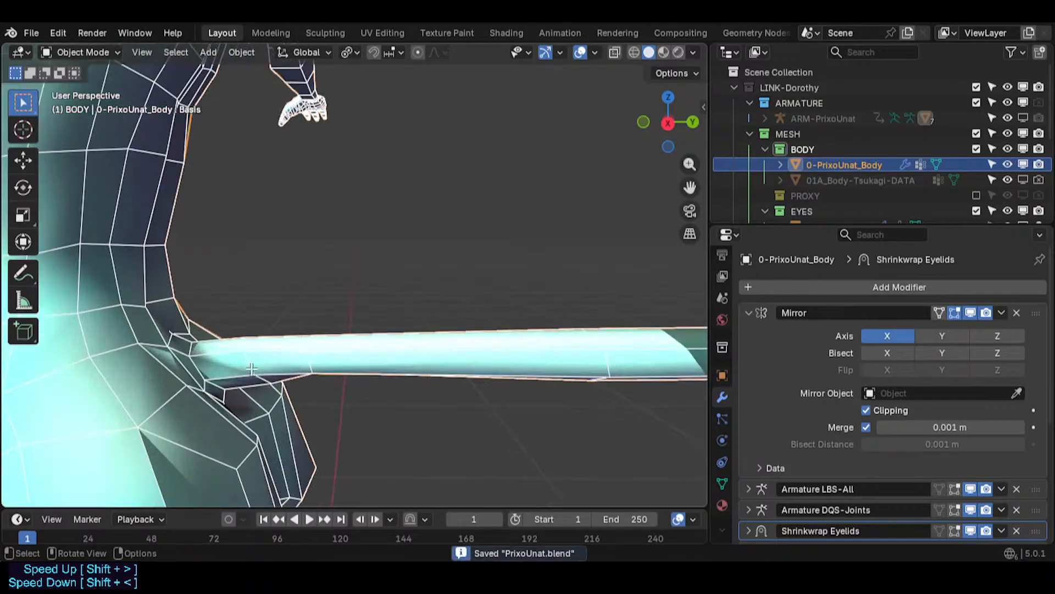
- Return to Edit Mode and edge-slide the loop at the tail root
key("Tab")
left_click(201, 363, "alt")
middle_click_drag(201, 363, 247, 348)
key("g")
key("g")
left_click(220, 358)
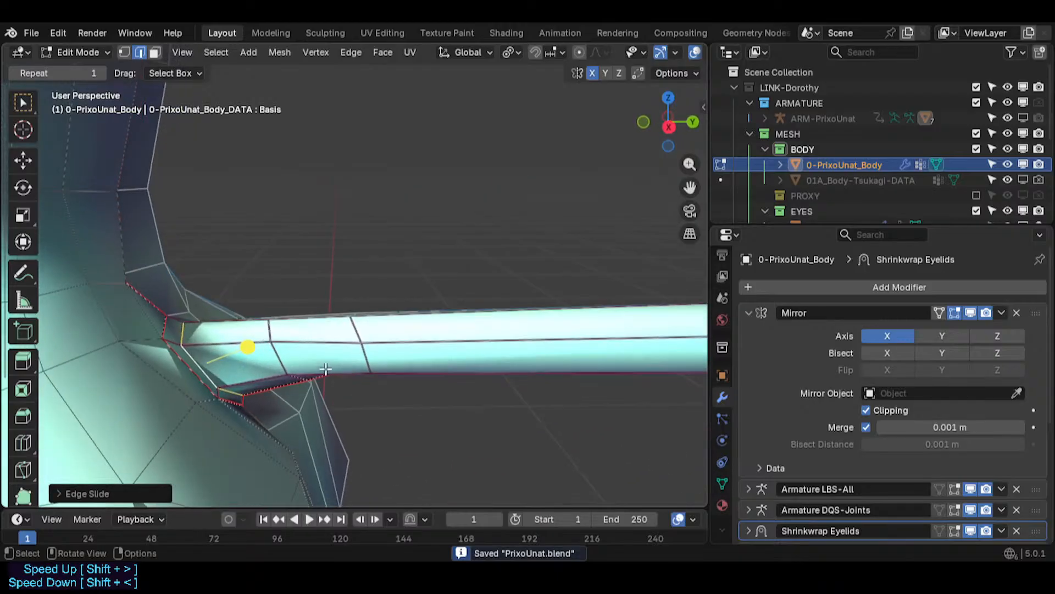
- Dissolve the edge loop partway along the tail just beyond the root
key("3")
left_click(289, 344, "alt")
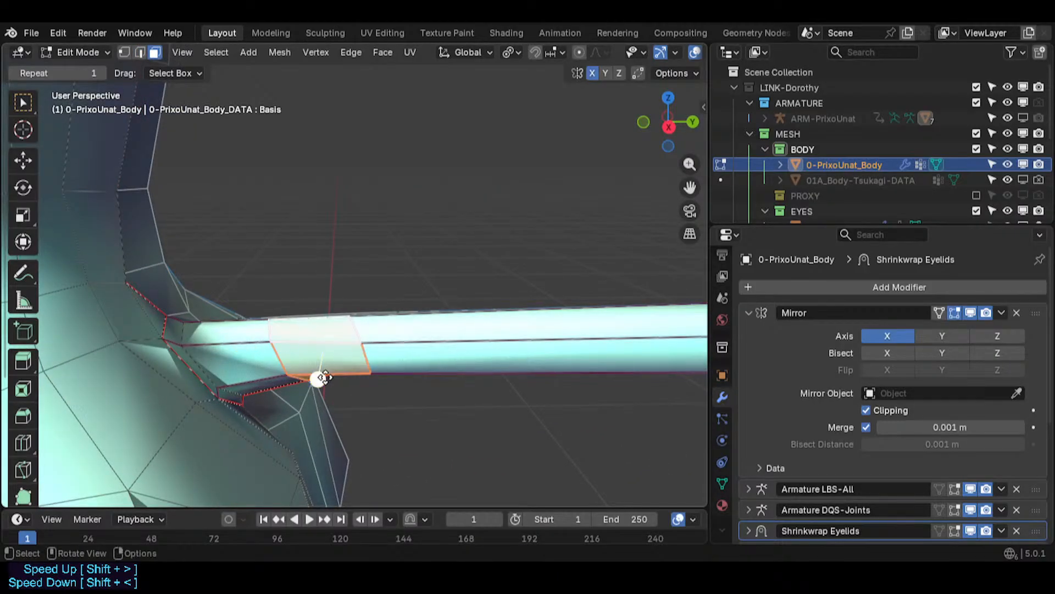
left_click_drag(325, 377, 395, 381)
middle_click_drag(377, 359, 378, 329, "shift")
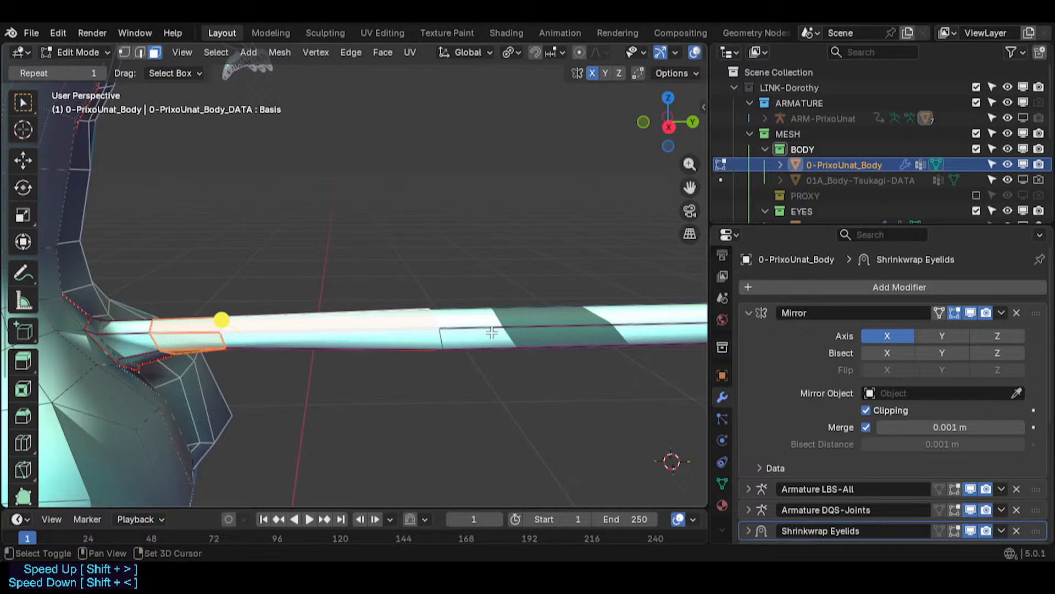
scroll(156, 351, "down", 9)
middle_click_drag(491, 333, 324, 356, "shift")
scroll(292, 357, "up", 5)
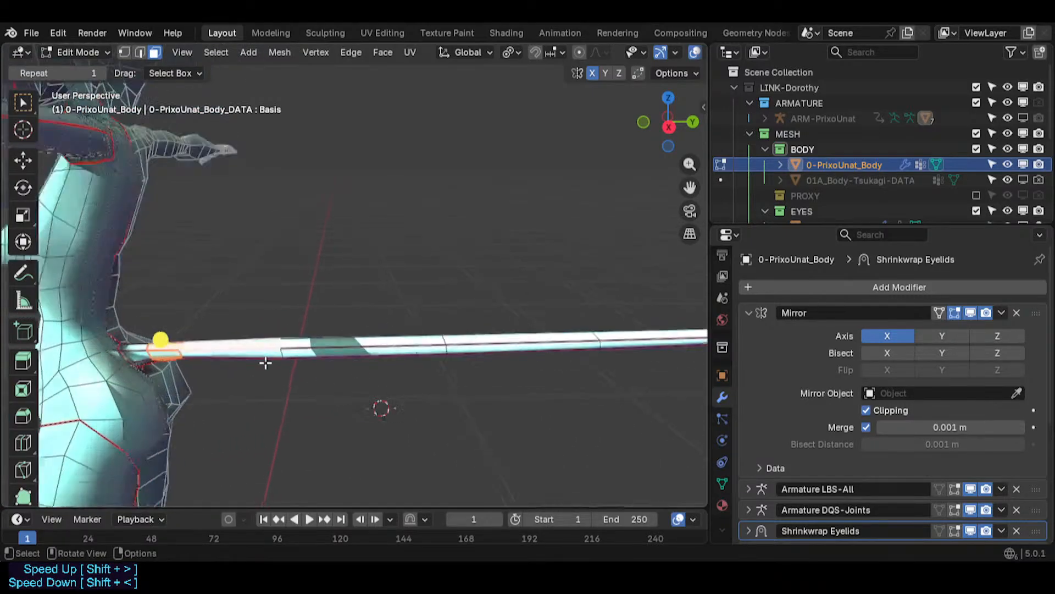
scroll(266, 363, "up", 2)
middle_click_drag(86, 361, 261, 365, "shift")
scroll(261, 366, "up", 3)
key("alt+a")
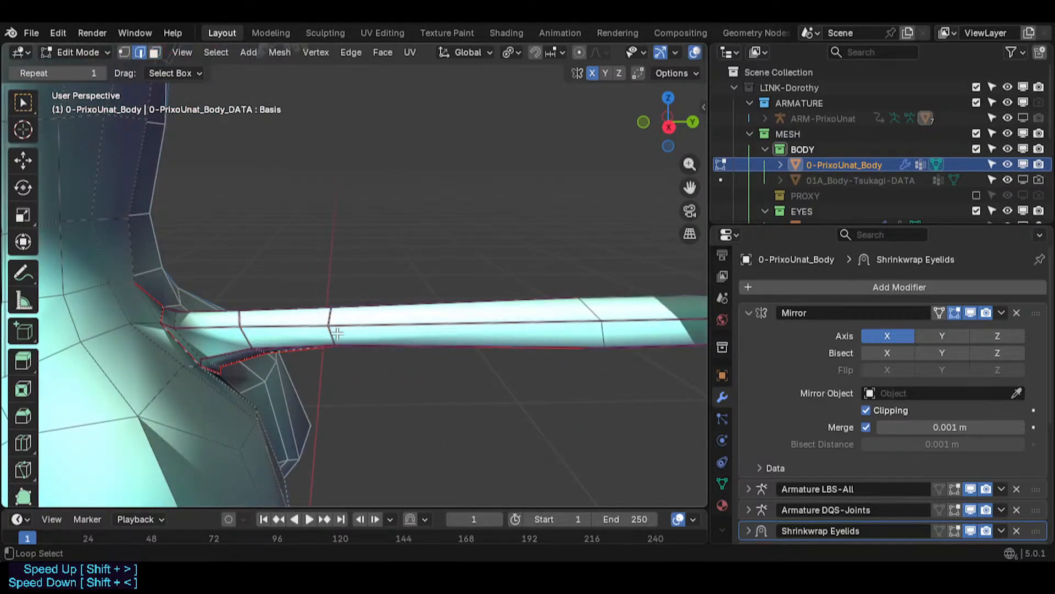
key("ctrl+x")
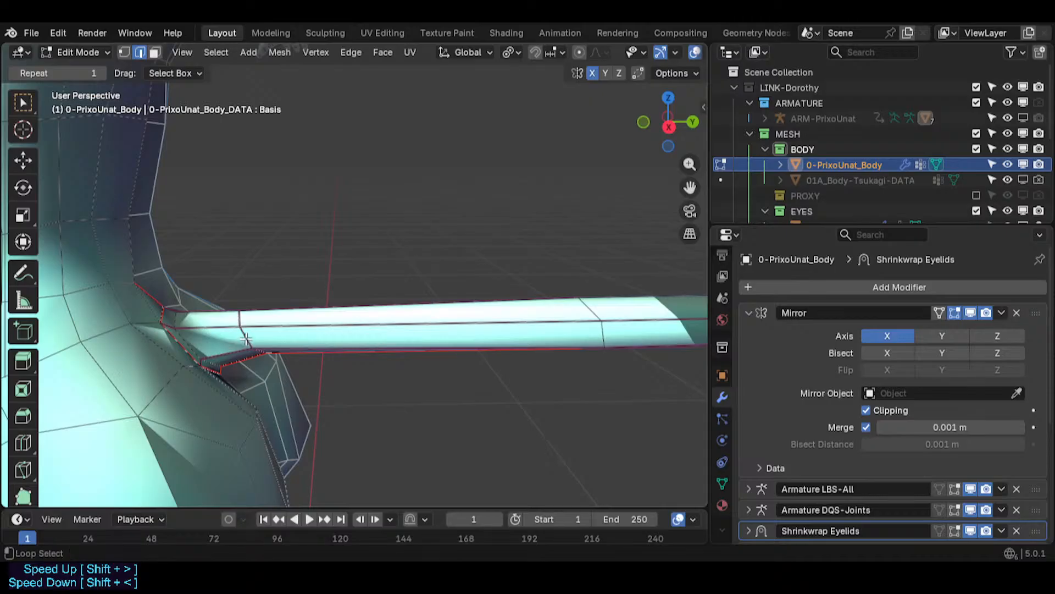
- Scale the loop next to the tail root up by about 1.24
left_click(239, 349, "alt")
key("s")
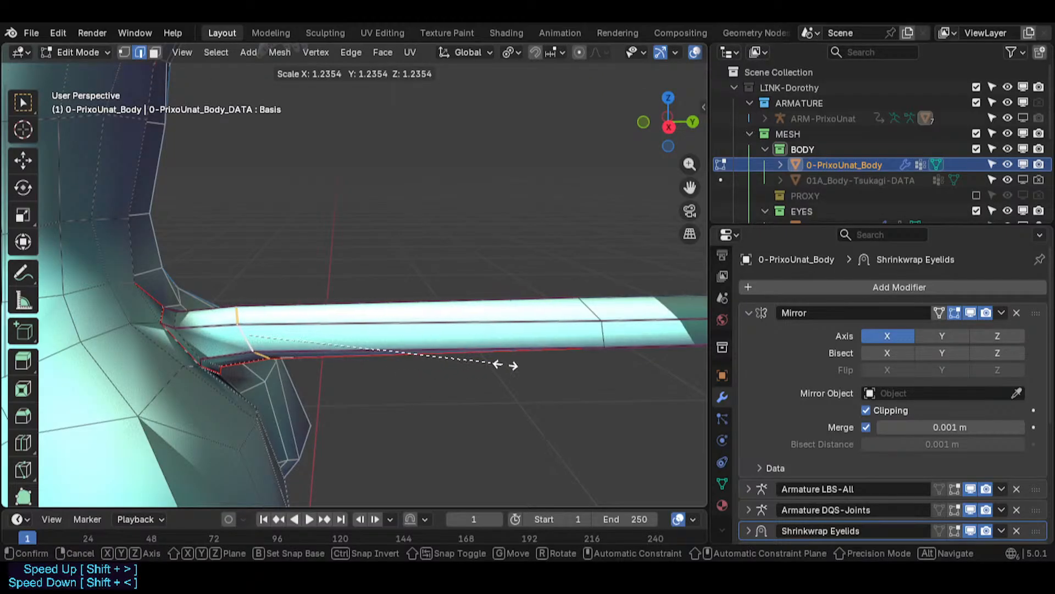
left_click(490, 365)
- Select the tail-root faces and scale them slightly
key("alt+a")
left_click(197, 325, "alt")
key("s")
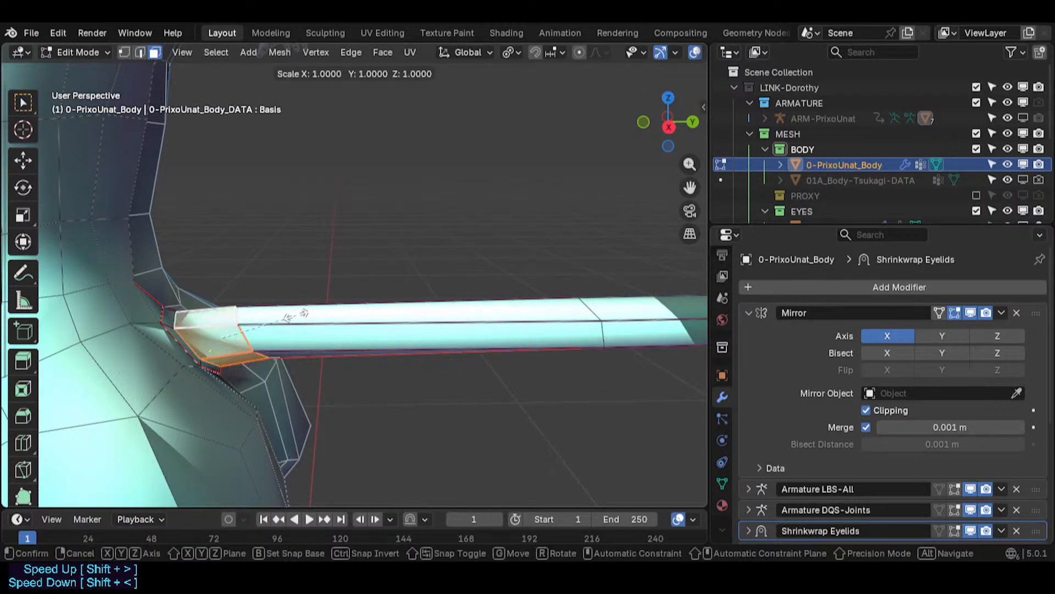
left_click(308, 316)
- Switch to edge selection, then rotate and scale the loop next to the tail root slightly
key("alt+a")
key("2")
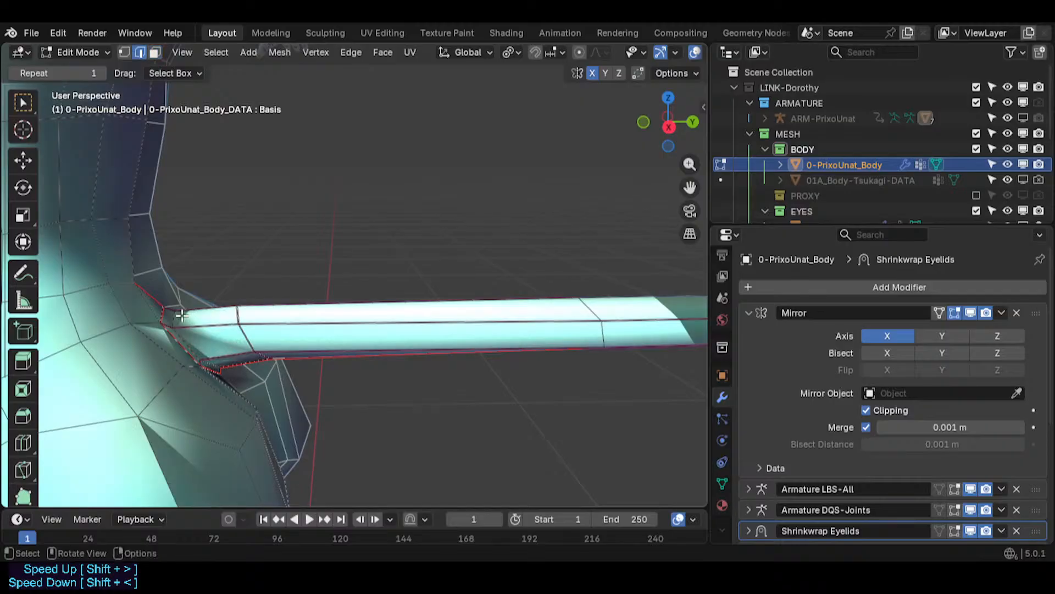
left_click(301, 337, "alt")
key("alt+a")
key("r")
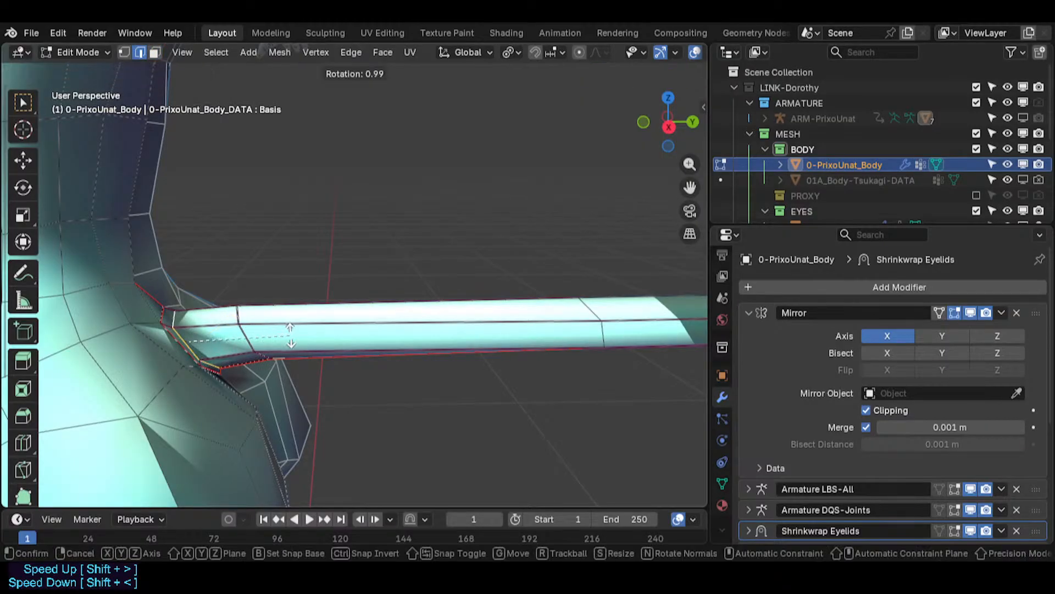
left_click(289, 335)
key("s")
left_click(329, 333)
- Nudge a tail-root edge slightly along Z
middle_click_drag(329, 334, 193, 304)
left_click(202, 323, "alt")
key("g")
key("z")
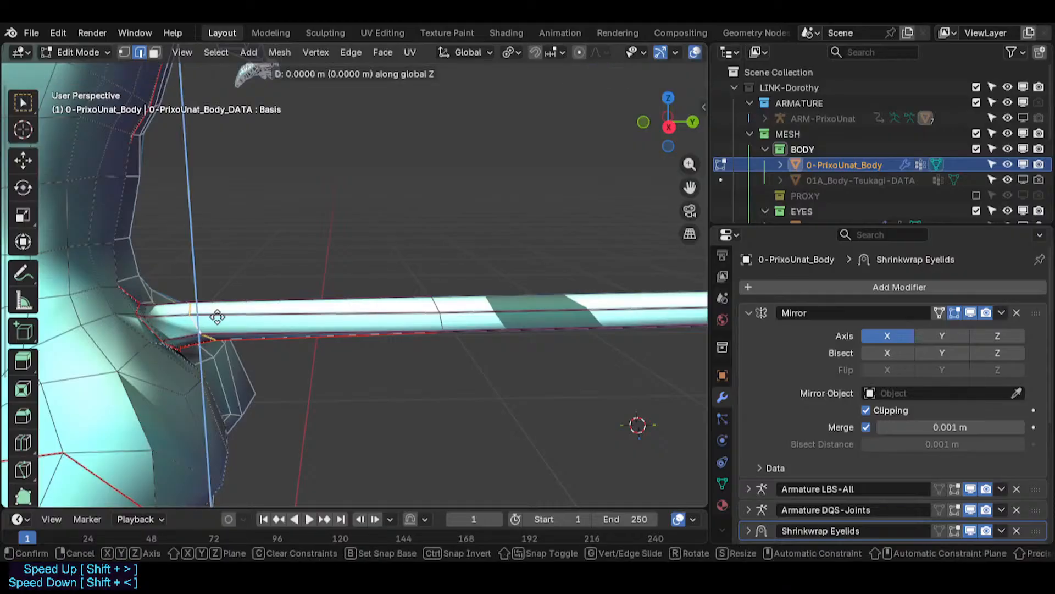
left_click(222, 340)
key("g")
key("z")
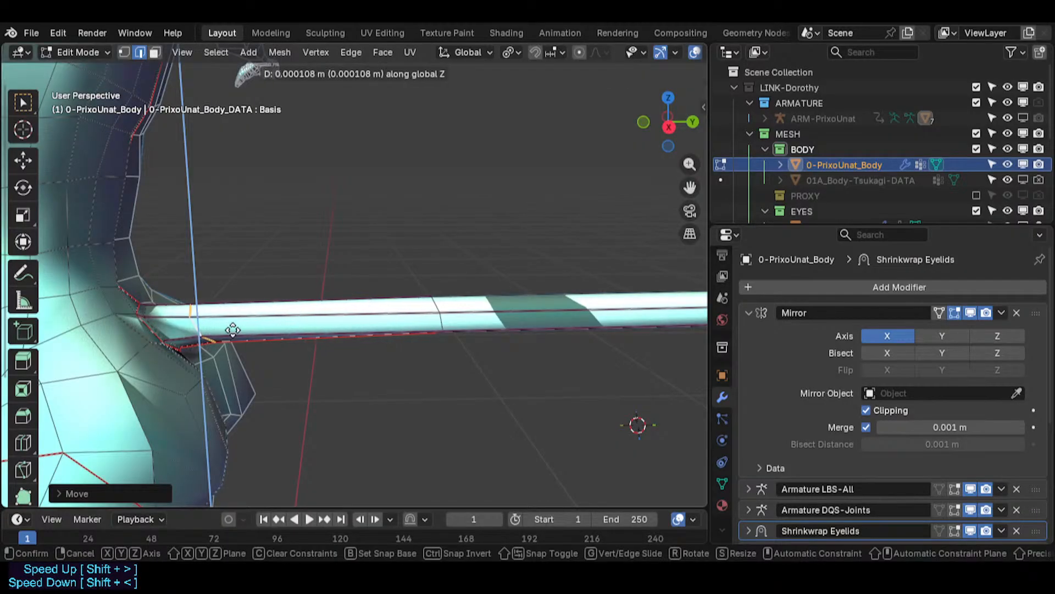
key("Escape")
- Scale a loop midway along the tail slightly and move it about 0.0006 m down along Z
key("s")
left_click(521, 306)
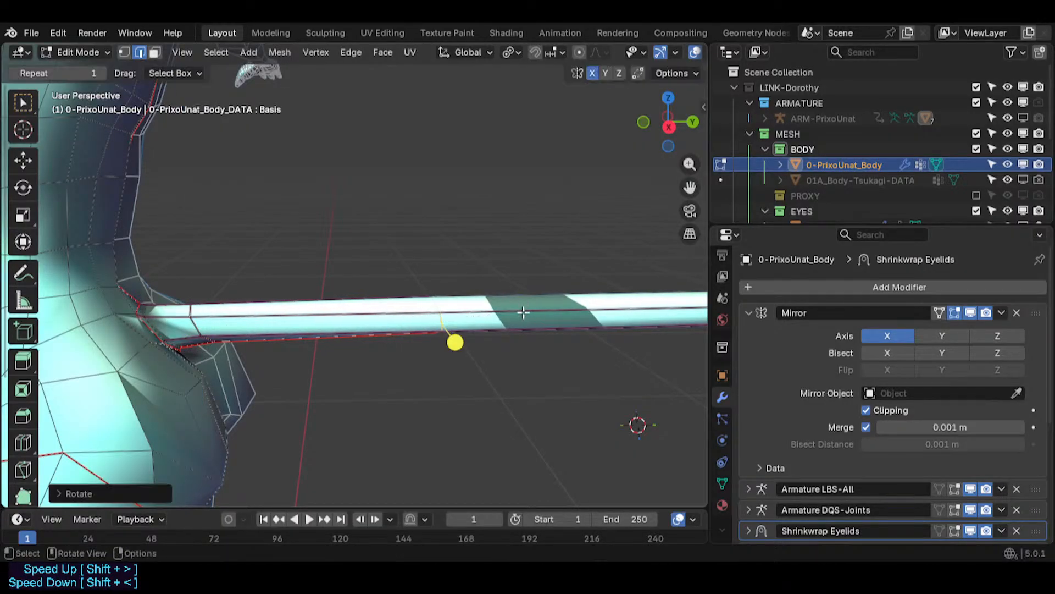
key("s")
left_click(484, 305)
key("g")
key("z")
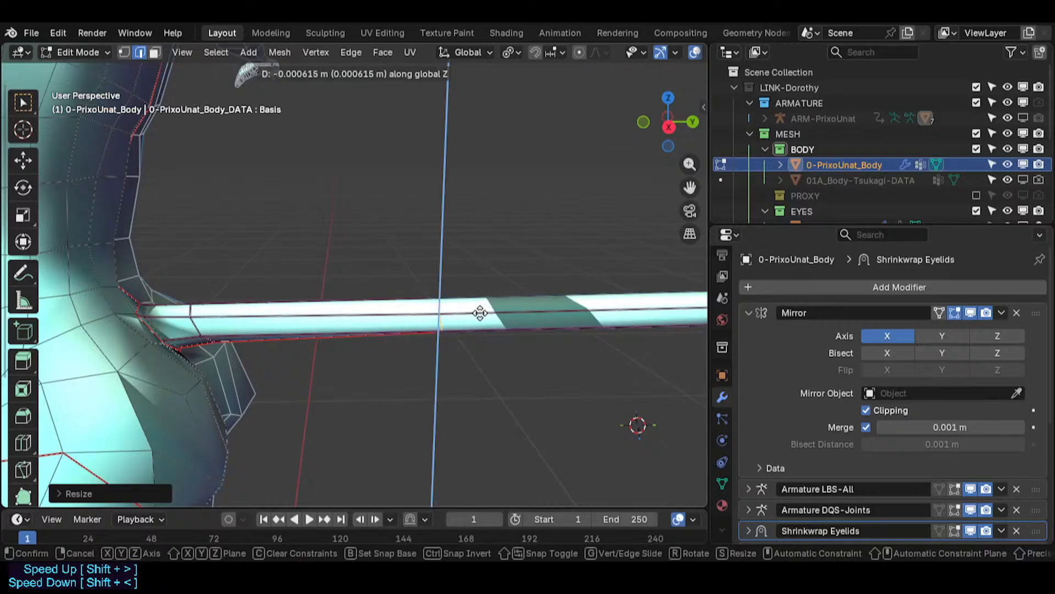
left_click(481, 307)
- Switch to right orthographic view, slide the tail loop and scale it slightly
key("KP_3")
middle_click_drag(484, 306, 401, 307, "shift")
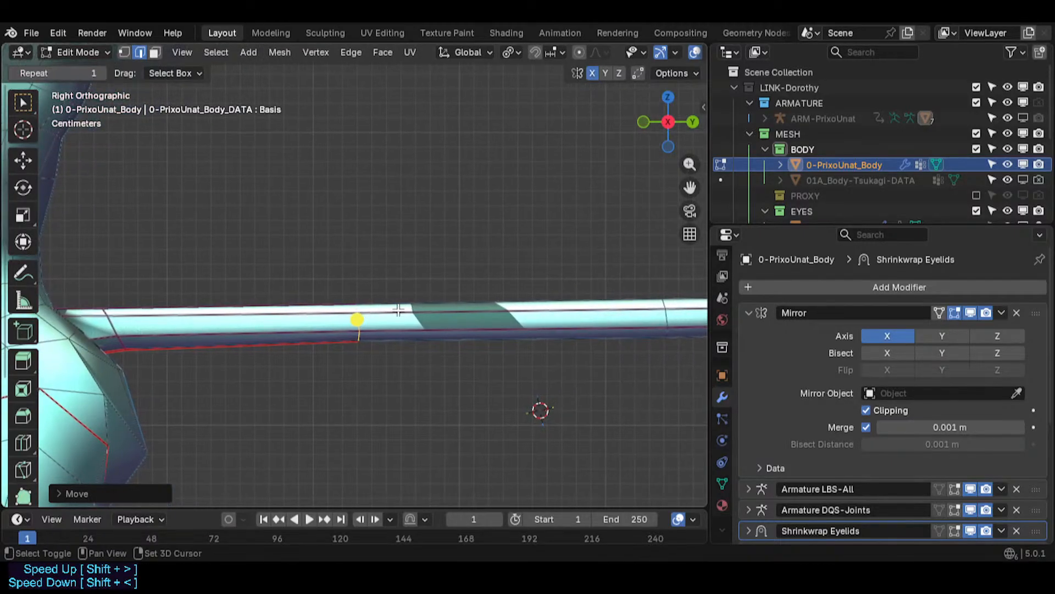
key("s")
left_click(159, 336)
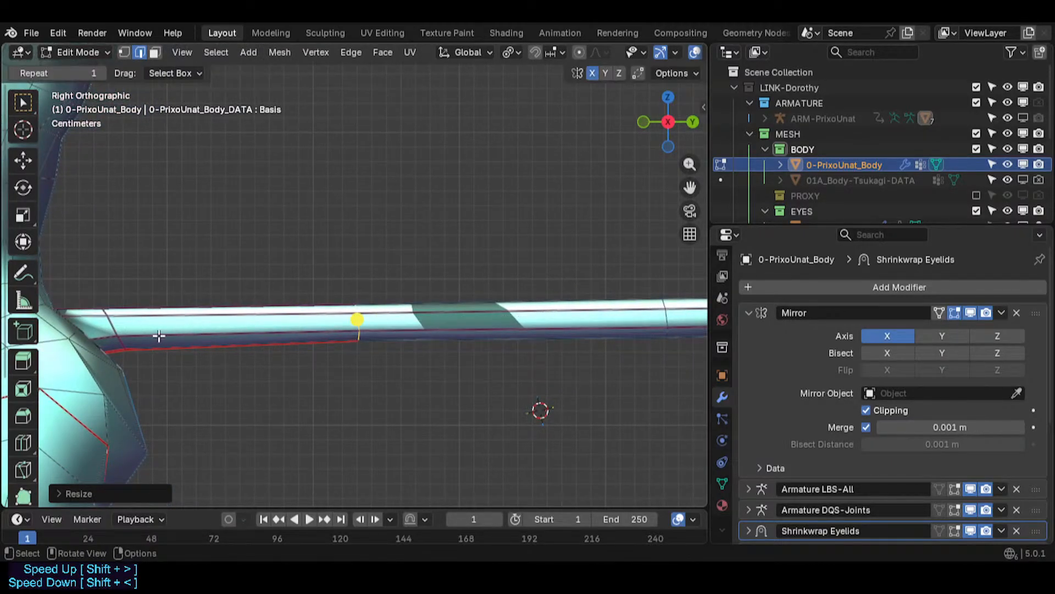
- Rotate the tail-root loop about 3 degrees and scale it down to about 0.99
left_click(103, 316, "alt")
left_click(111, 328, "alt")
key("r")
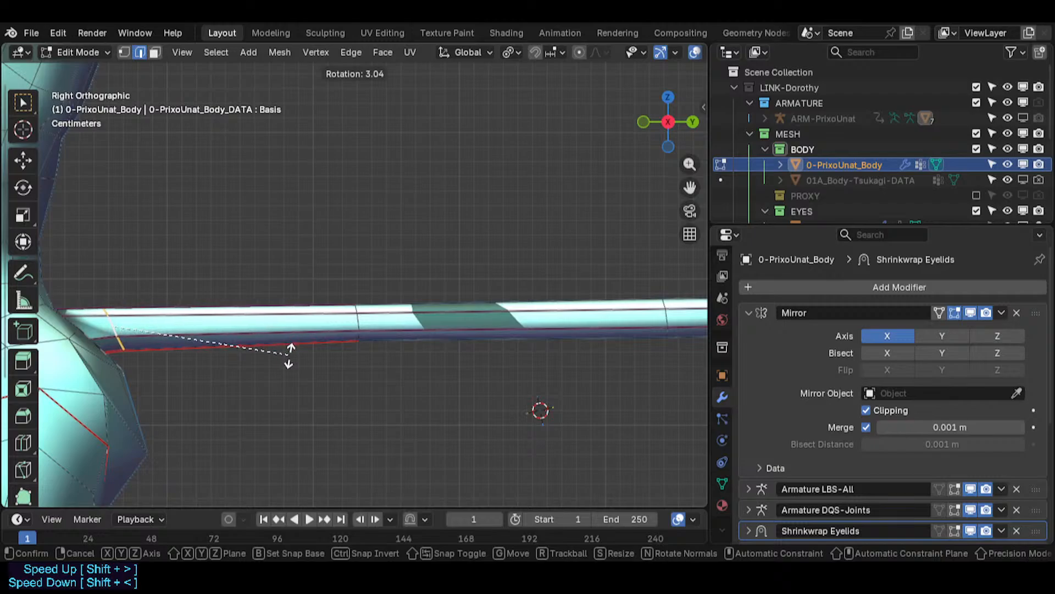
left_click(270, 373)
key("s")
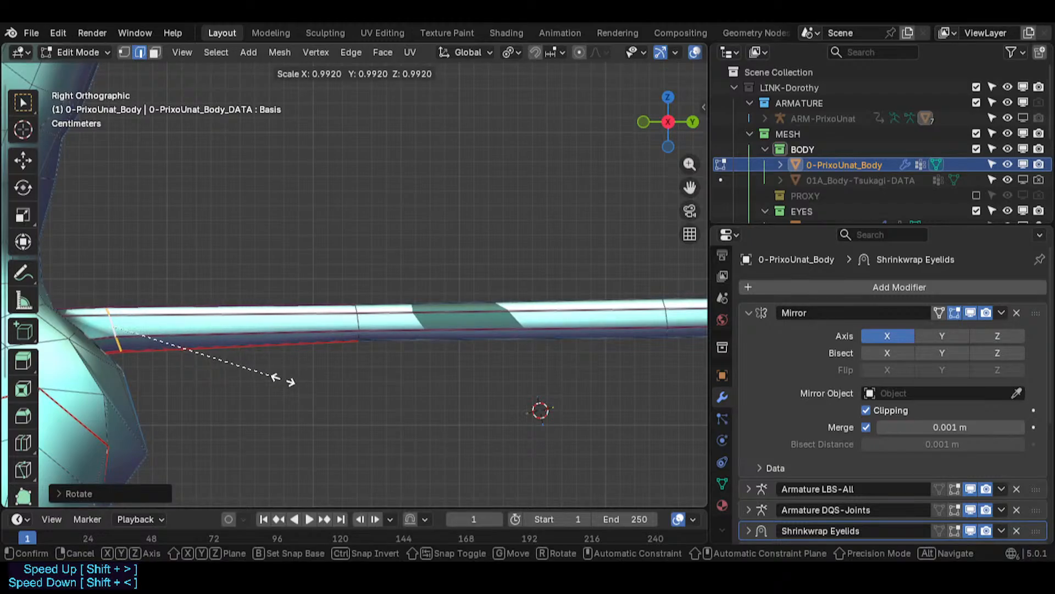
left_click(209, 372)
- Scale the loop in the middle of the tail down slightly
left_click(356, 323, "alt")
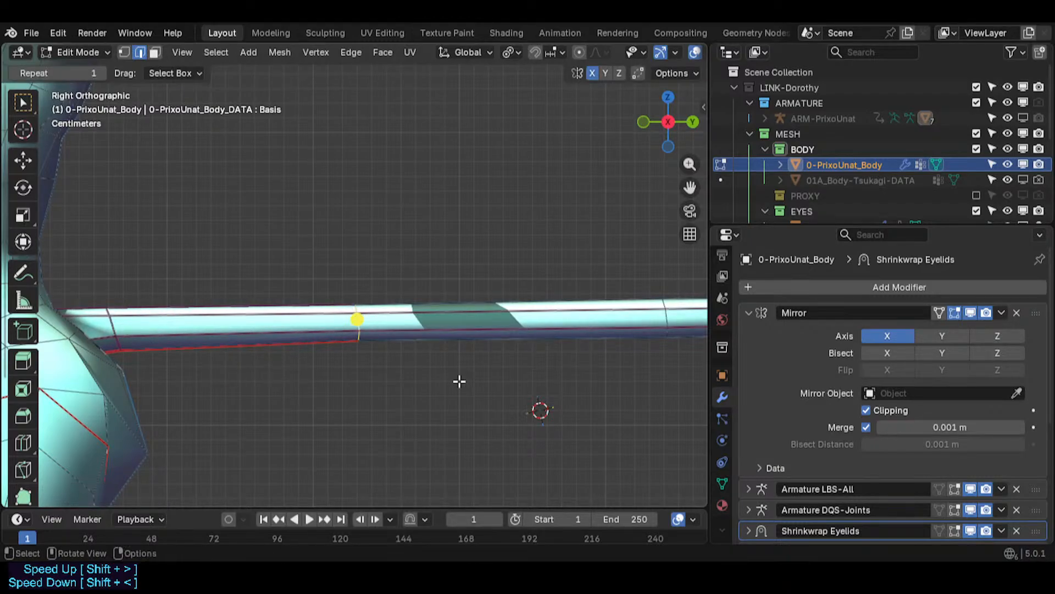
key("s")
left_click(403, 372)
middle_click_drag(578, 328, 297, 328, "shift")
left_click(392, 314, "alt")
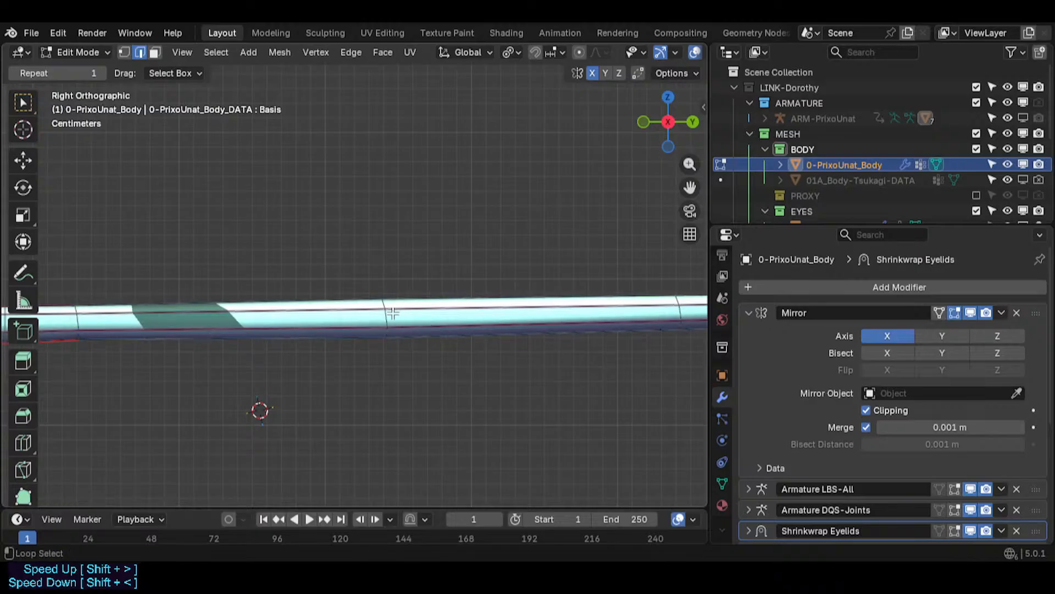
left_click(679, 314, "alt+shift")
scroll(642, 316, "down", 3)
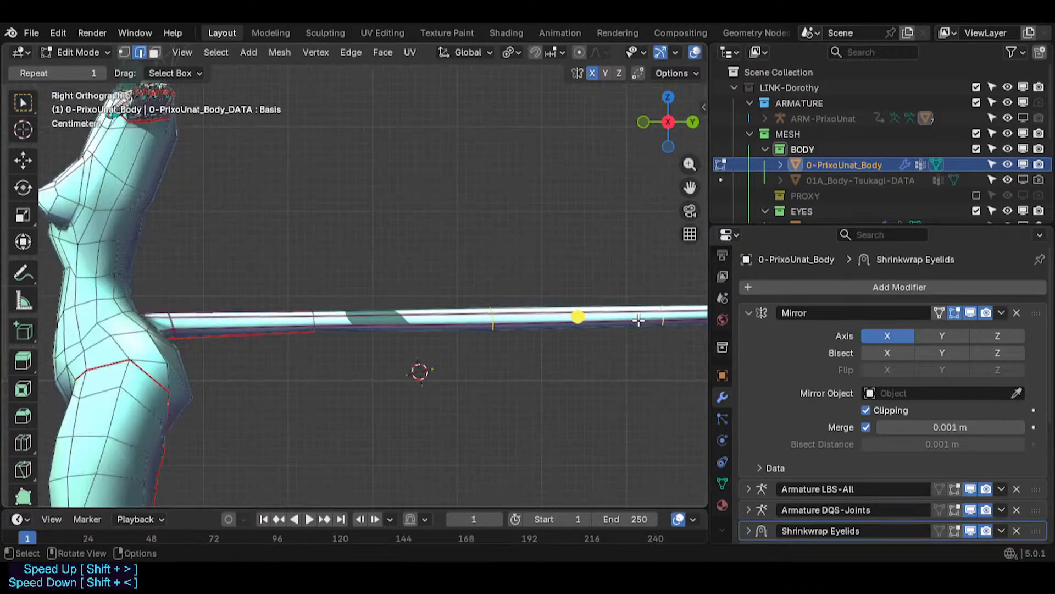
middle_click_drag(639, 318, 216, 335, "shift")
middle_click_drag(533, 333, 318, 325, "shift")
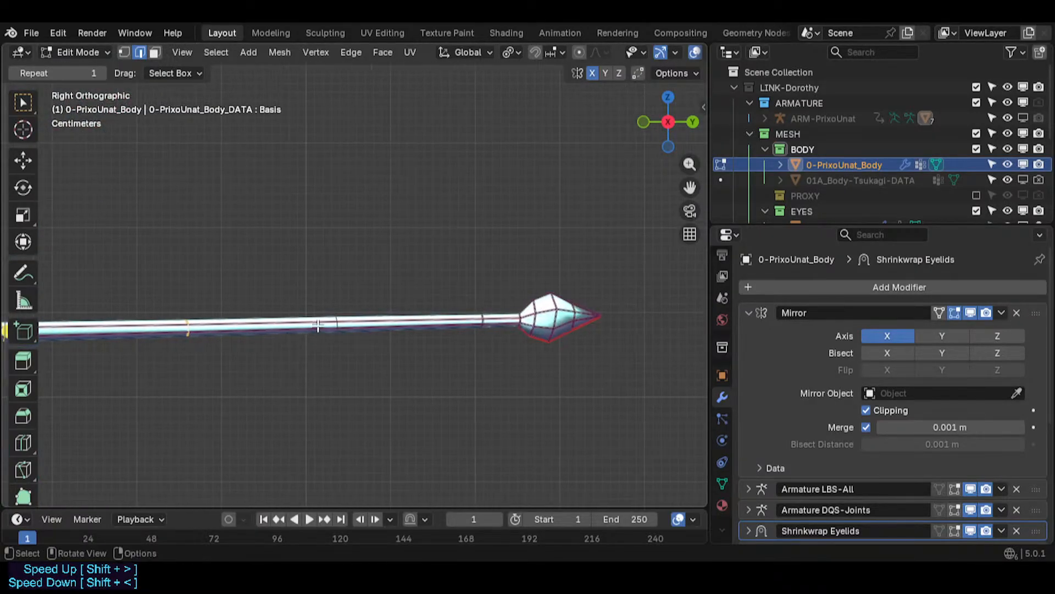
left_click(339, 327, "alt+shift")
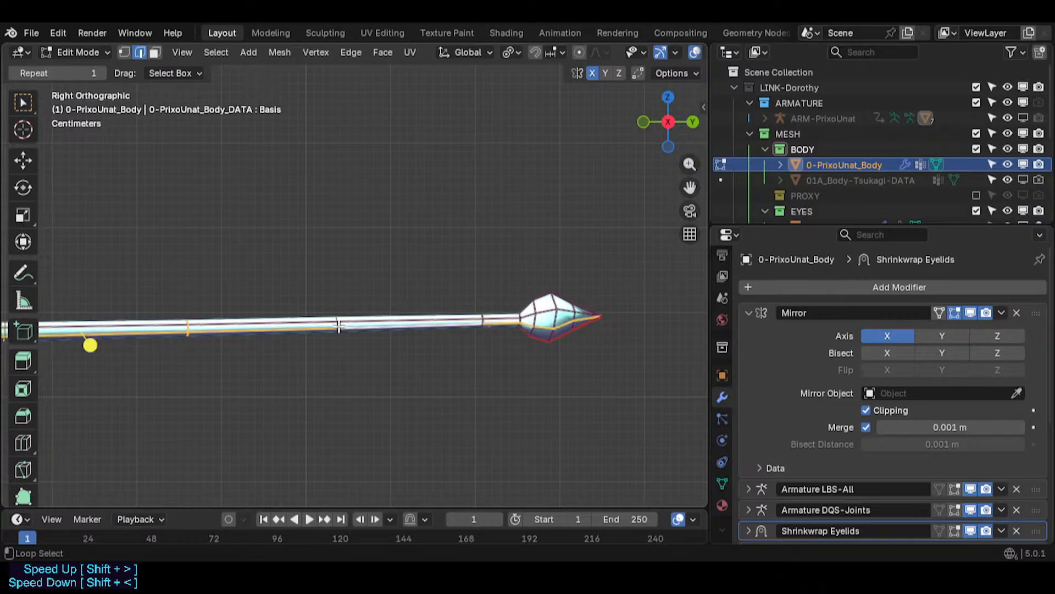
key("ctrl+z")
left_click(337, 324, "alt+shift")
key("ctrl+z")
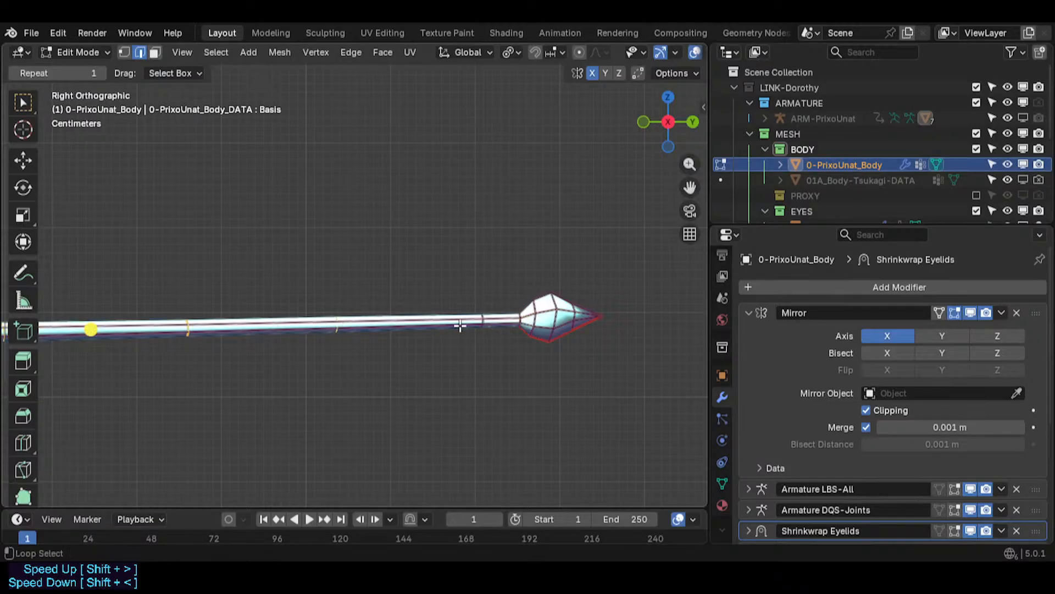
left_click(489, 333, "alt")
key("ctrl+z")
- Scale the loop just before the tail tip down to about 0.95
scroll(484, 325, "up", 3)
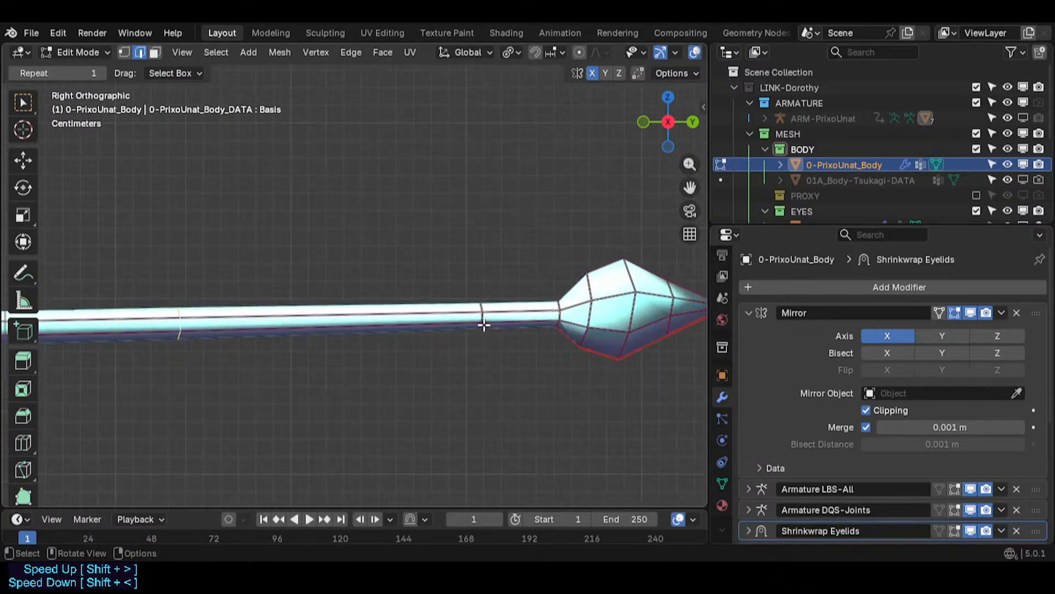
left_click(483, 317, "alt+shift")
key("s")
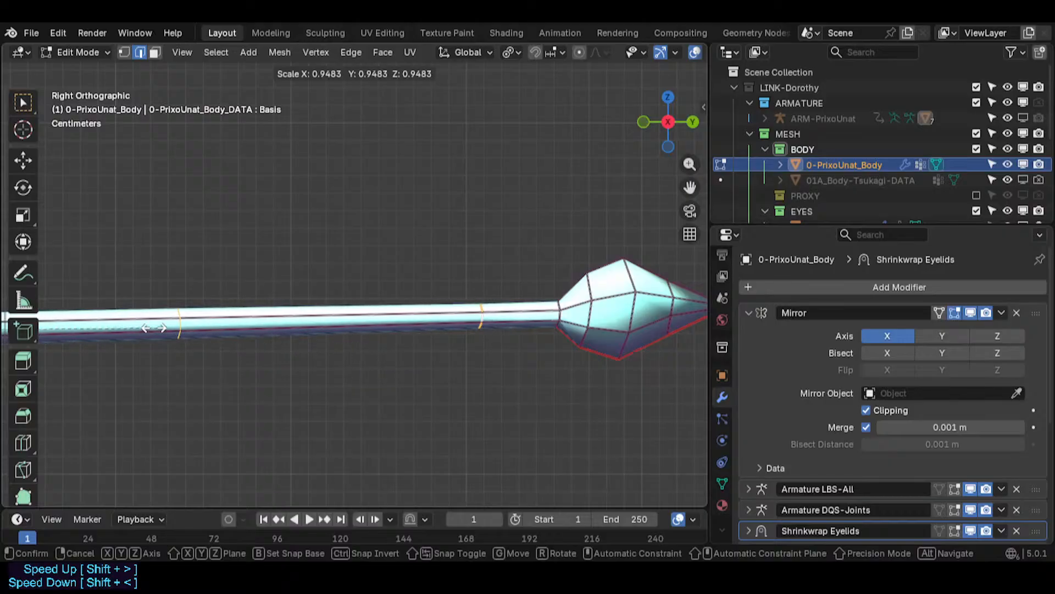
left_click(148, 328)
- Rotate a loop along the tail slightly and scale it down to about 0.86
middle_click_drag(210, 401, 96, 362, "shift")
scroll(222, 346, "down", 6)
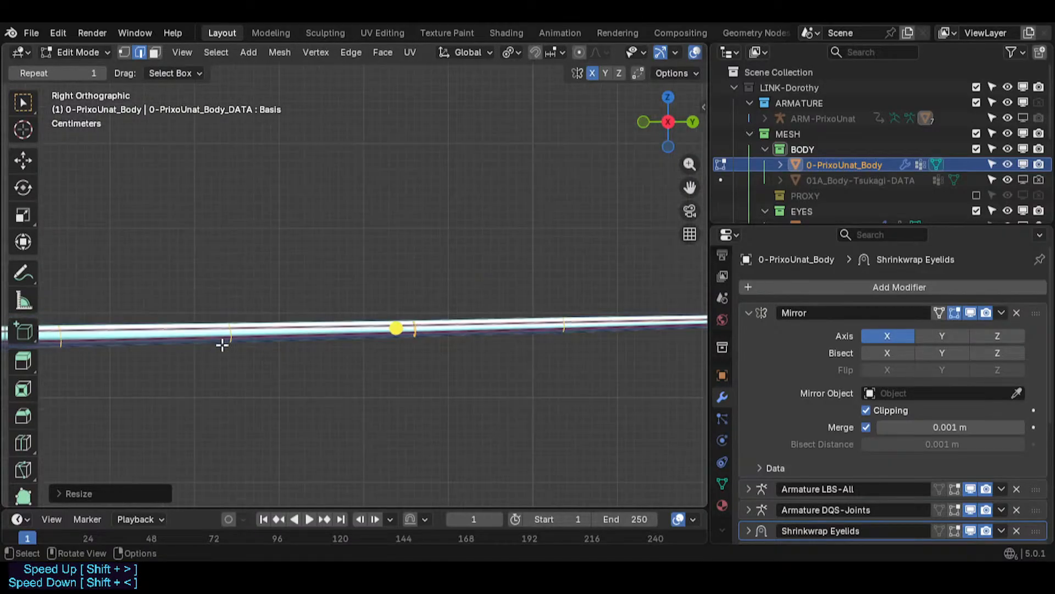
middle_click_drag(214, 358, 422, 357, "shift")
scroll(332, 356, "up", 4)
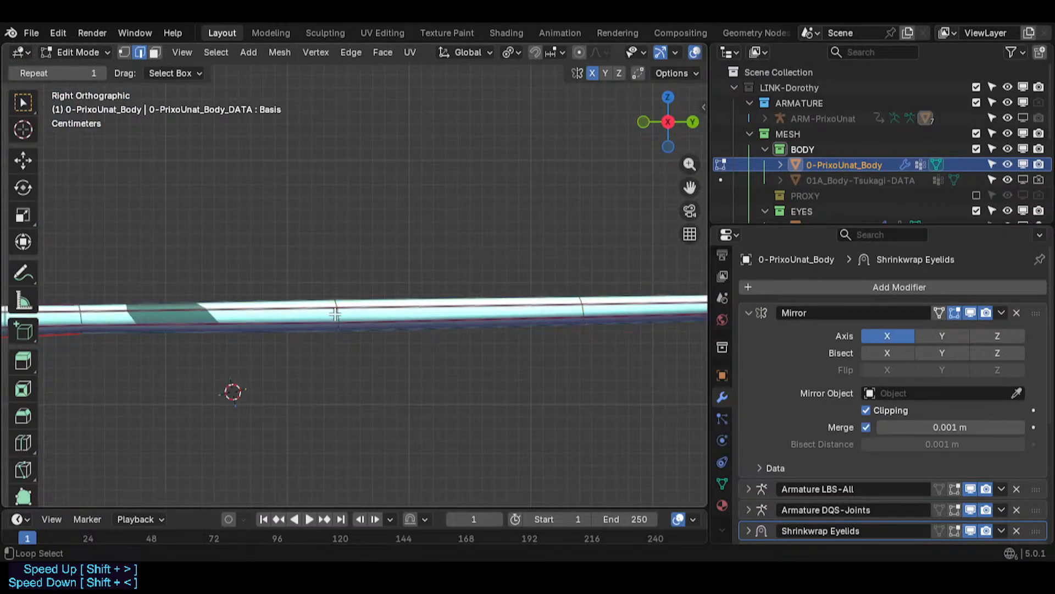
key("r")
left_click(391, 328)
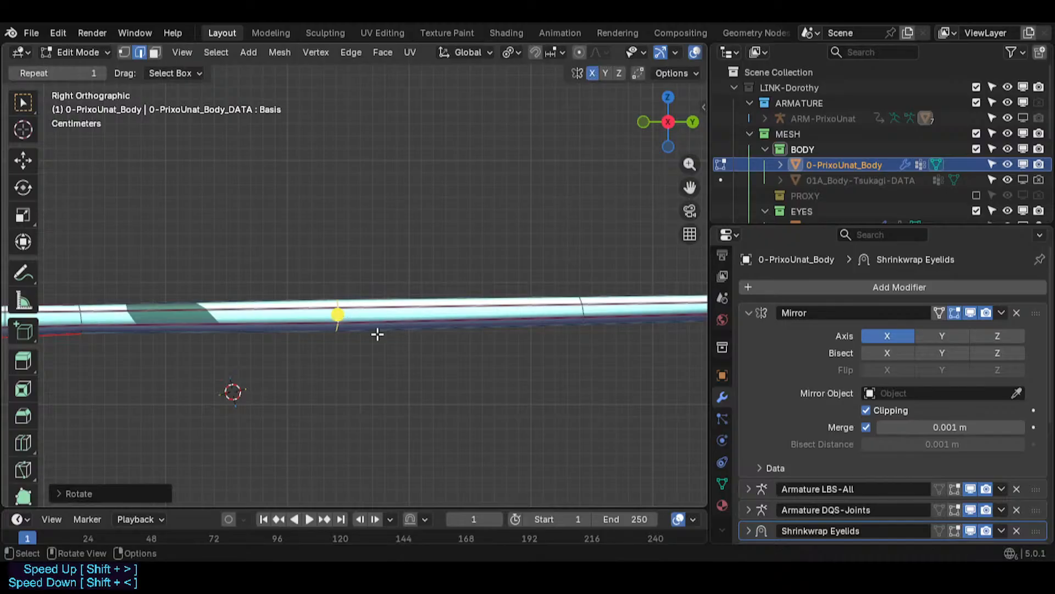
key("s")
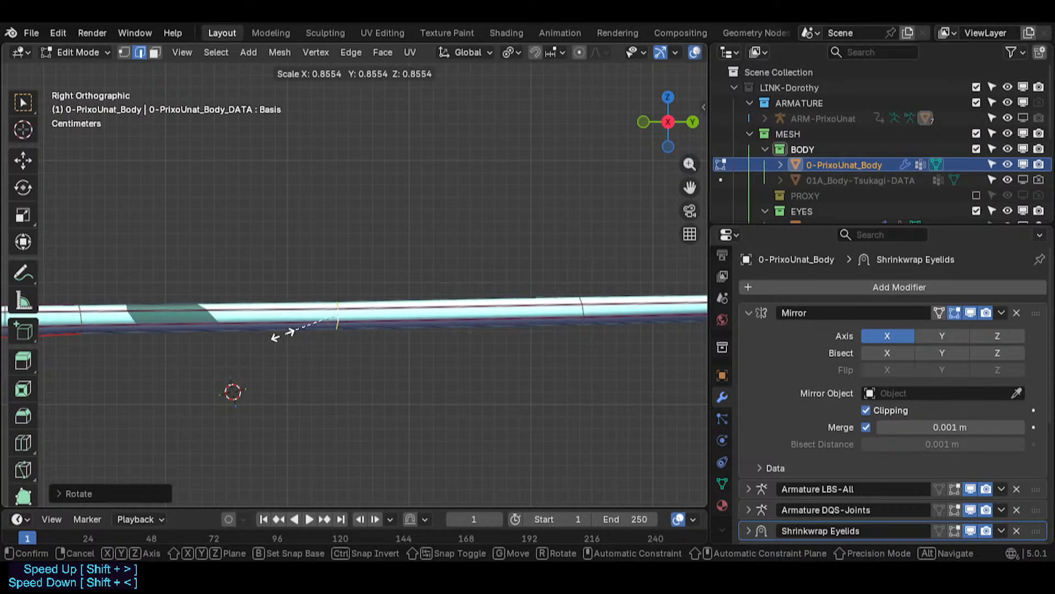
left_click(255, 326)
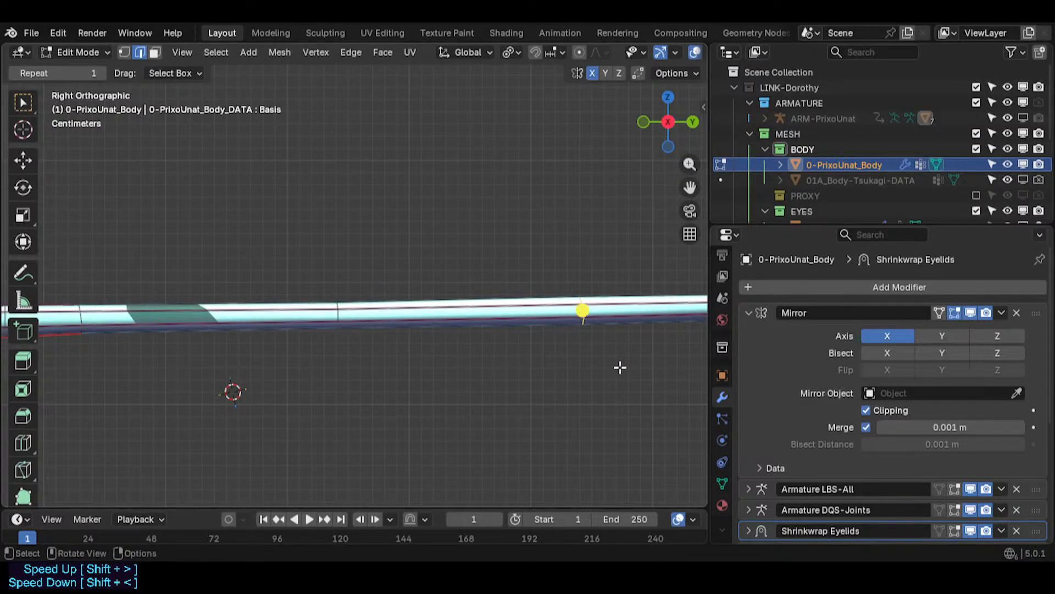
- Scale the selected tail loop down to about 0.75, and a loop in the middle of the tail to about 0.67
key("s")
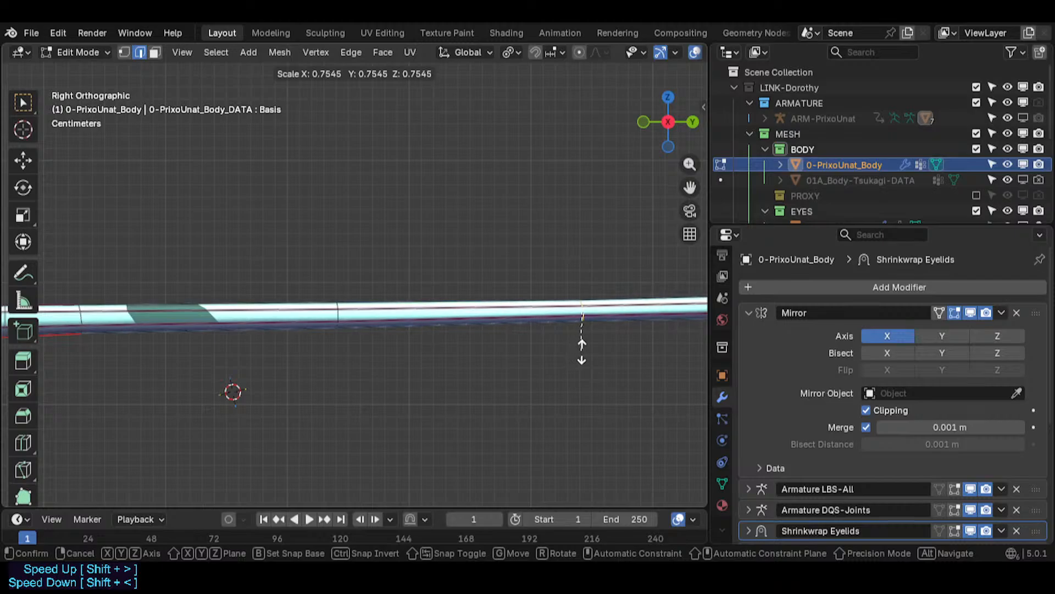
left_click(581, 352)
middle_click_drag(586, 346, 120, 358, "shift")
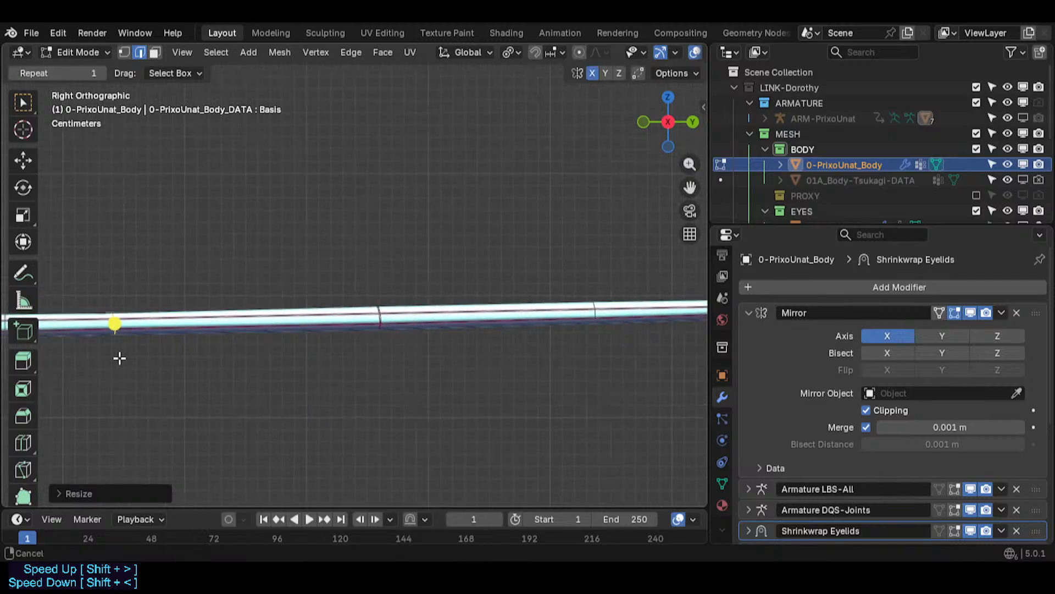
left_click(379, 318, "alt")
key("s")
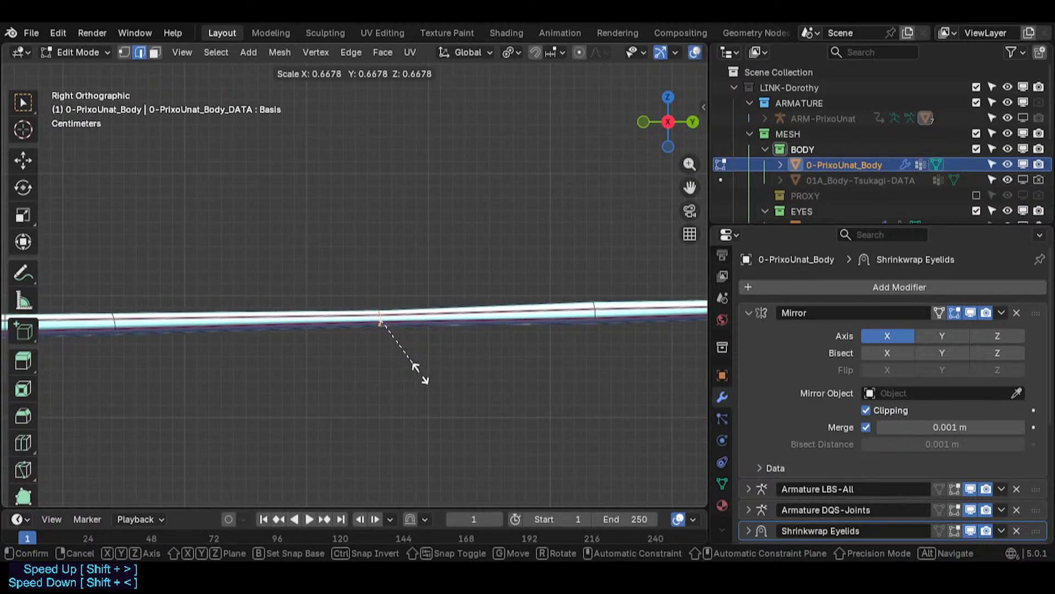
left_click(435, 370)
- Scale a loop further along the tail down to about 0.60 and the next loop toward the tip to about 0.96
middle_click_drag(586, 352, 292, 335, "shift")
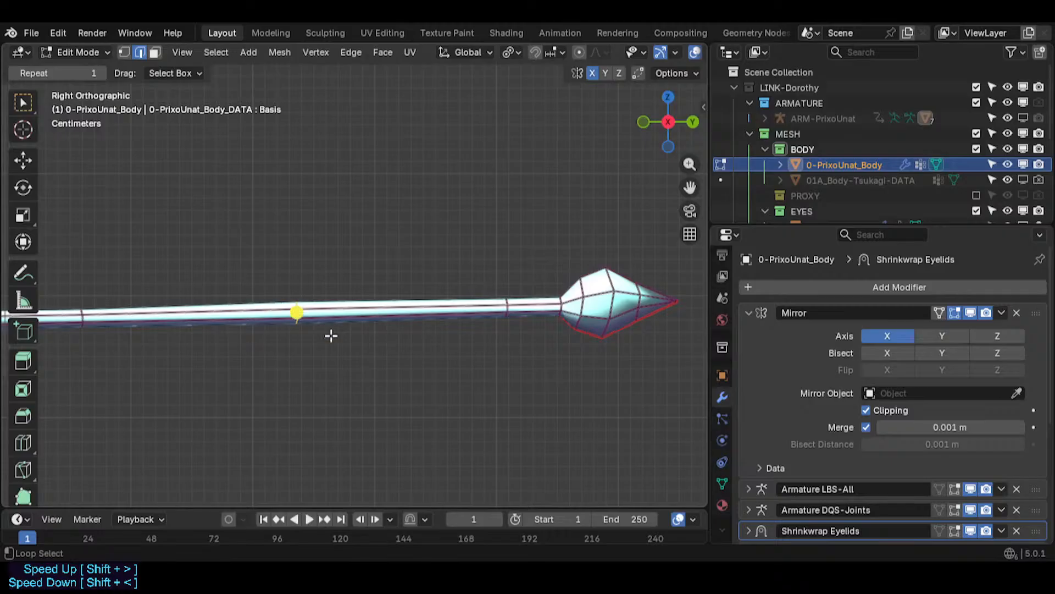
key("s")
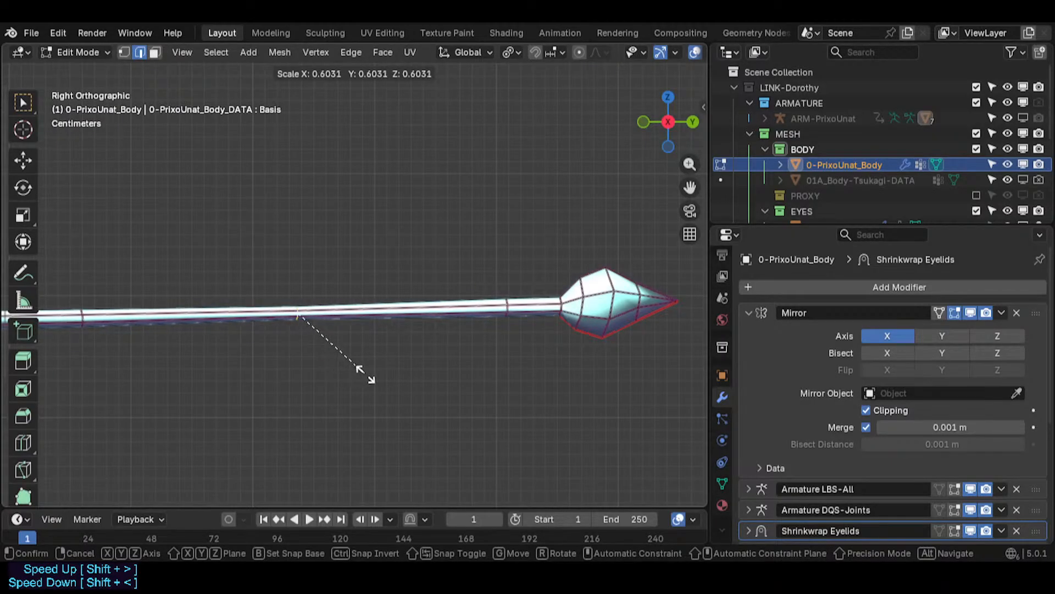
left_click(360, 370)
left_click(507, 307, "alt")
key("s")
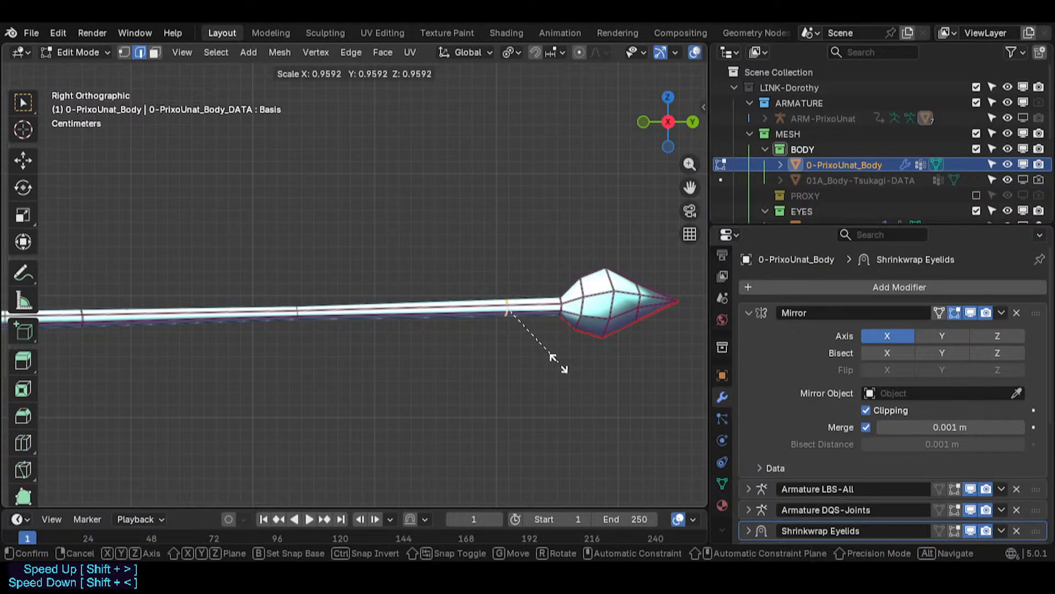
left_click(561, 320)
- Scale the loop at the base of the tail tip down to about 0.73
left_click(563, 308, "alt")
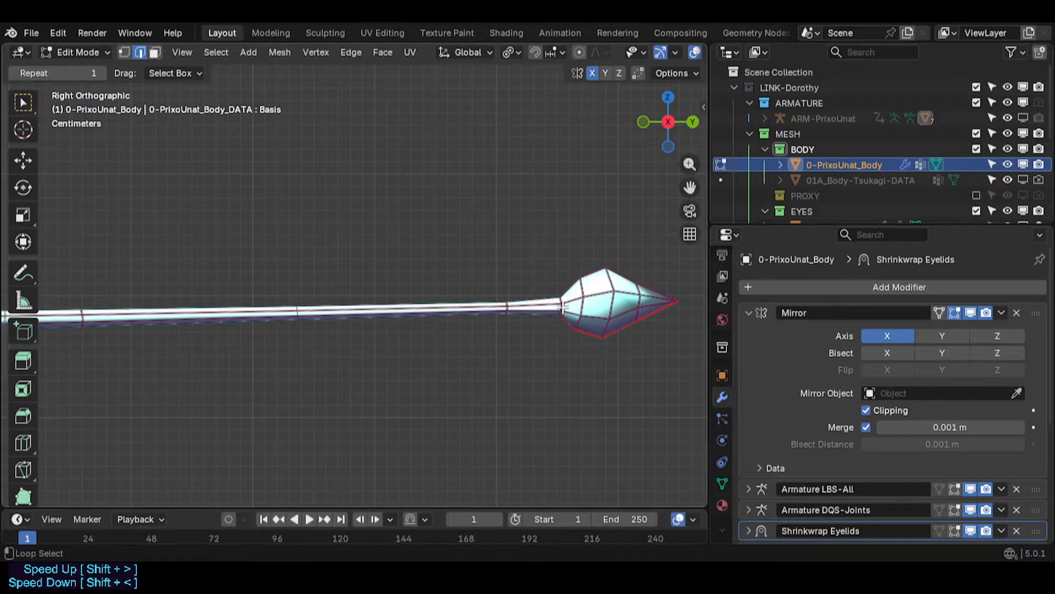
key("s")
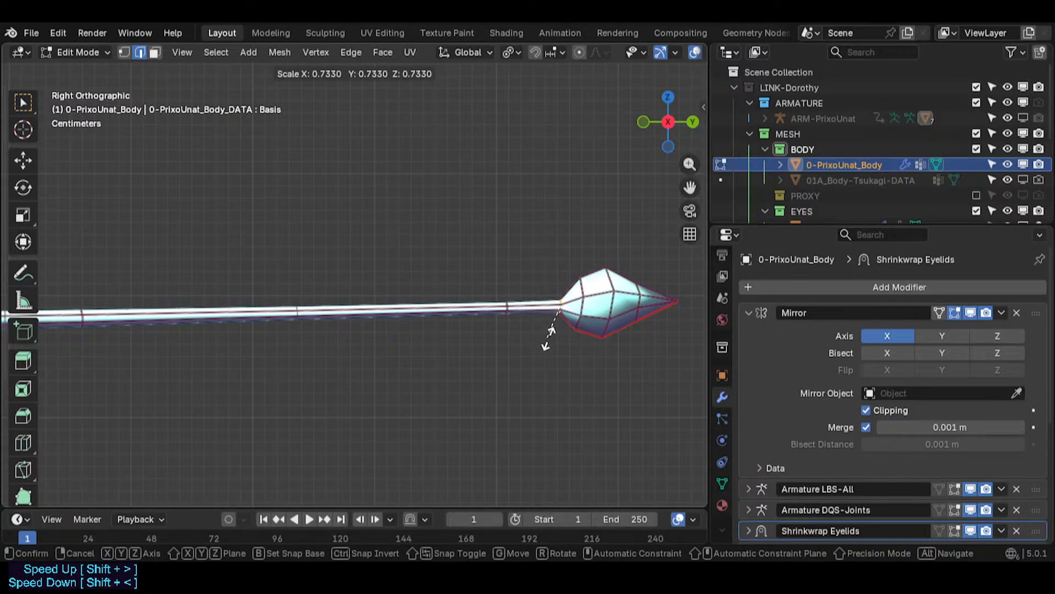
left_click(542, 338)
- Shorten the tail by moving its vertices about 0.10 m along the Y axis toward the body
scroll(440, 332, "down", 10)
key("Tab")
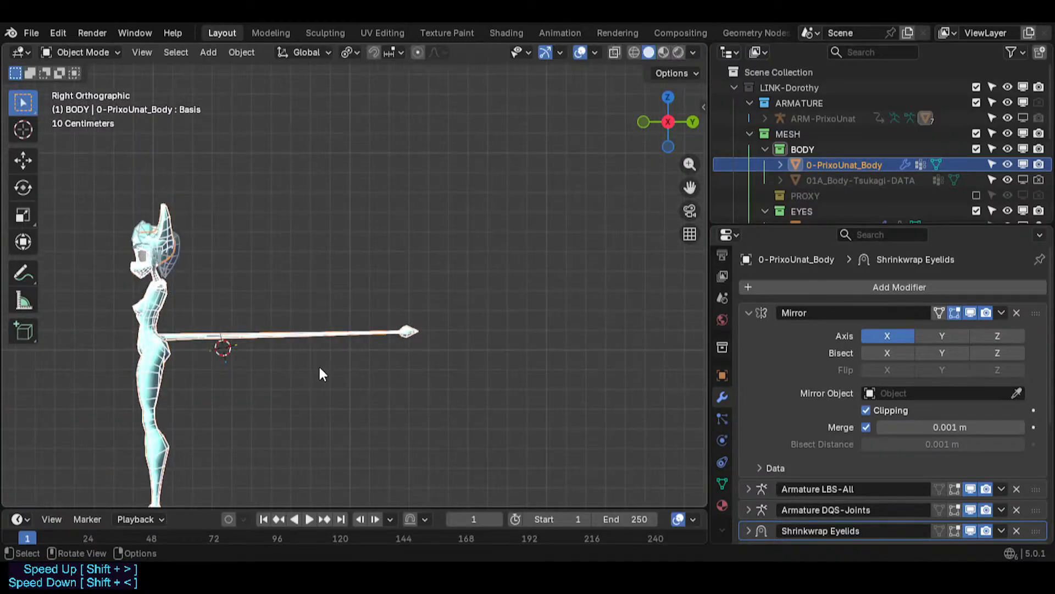
middle_click_drag(222, 394, 391, 314, "shift")
key("Tab")
scroll(390, 319, "up", 3)
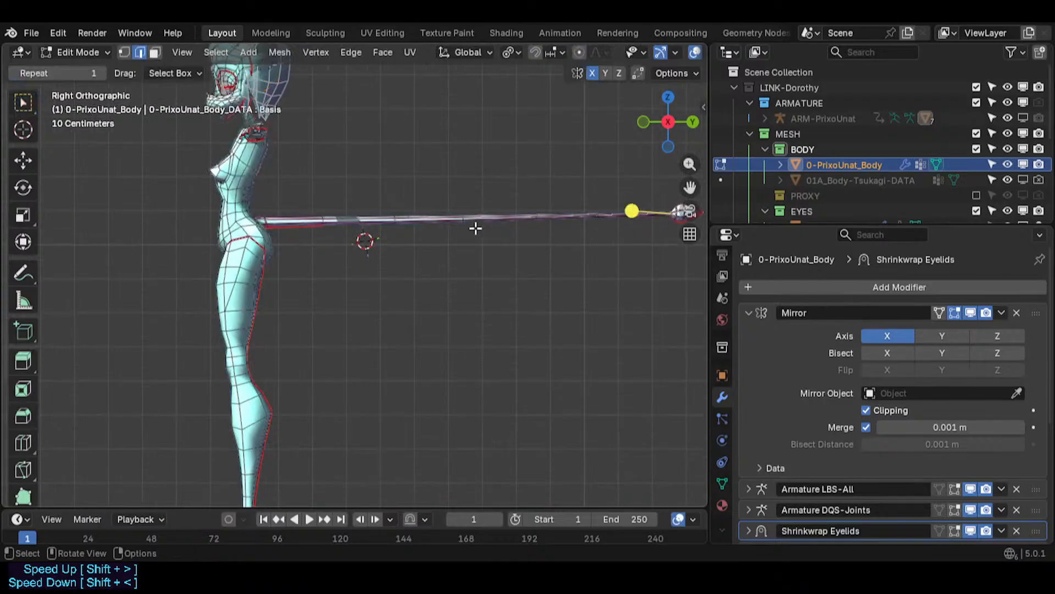
middle_click_drag(476, 229, 365, 297, "shift")
scroll(365, 297, "up", 1)
key("a")
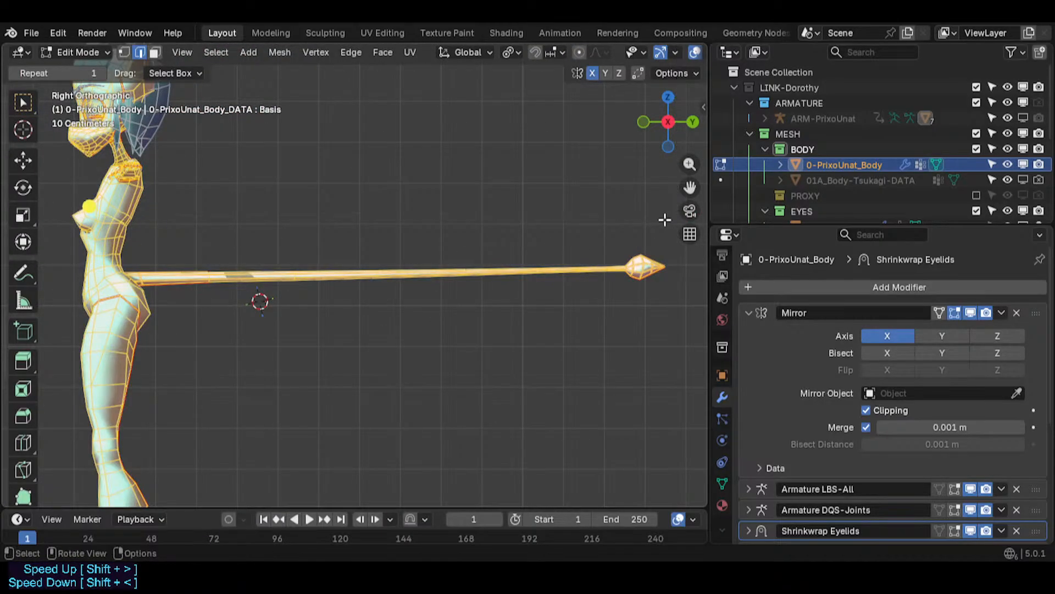
key("1")
left_click(662, 271)
left_click_drag(668, 246, 228, 287)
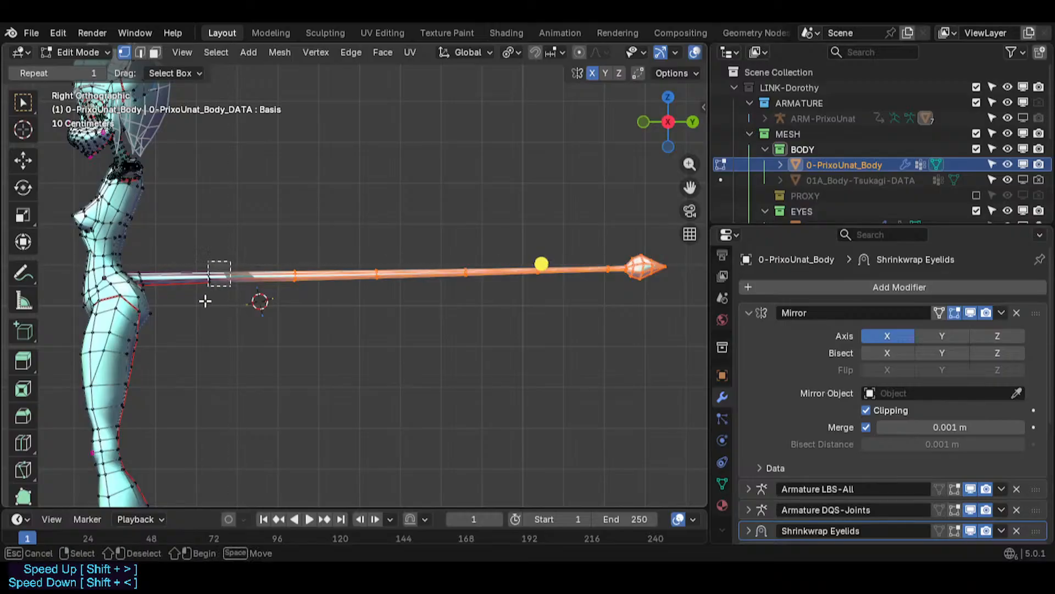
key("g")
key("y")
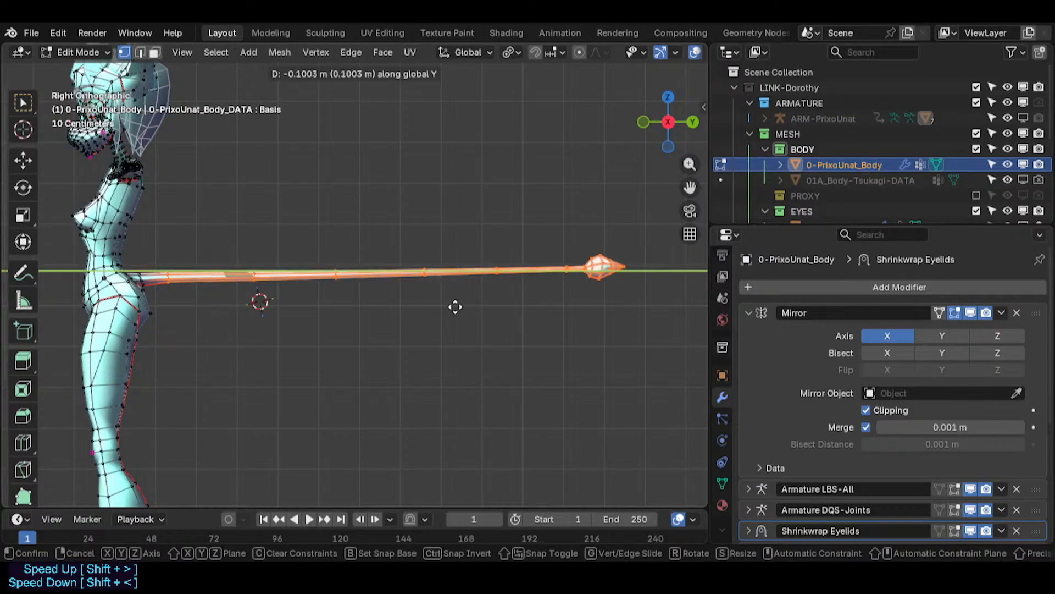
left_click(462, 308)
- Move the outer part of the tail a further 0.13 m along Y toward the body
key("alt+a")
key("b")
left_click_drag(645, 231, 311, 316)
key("g")
key("y")
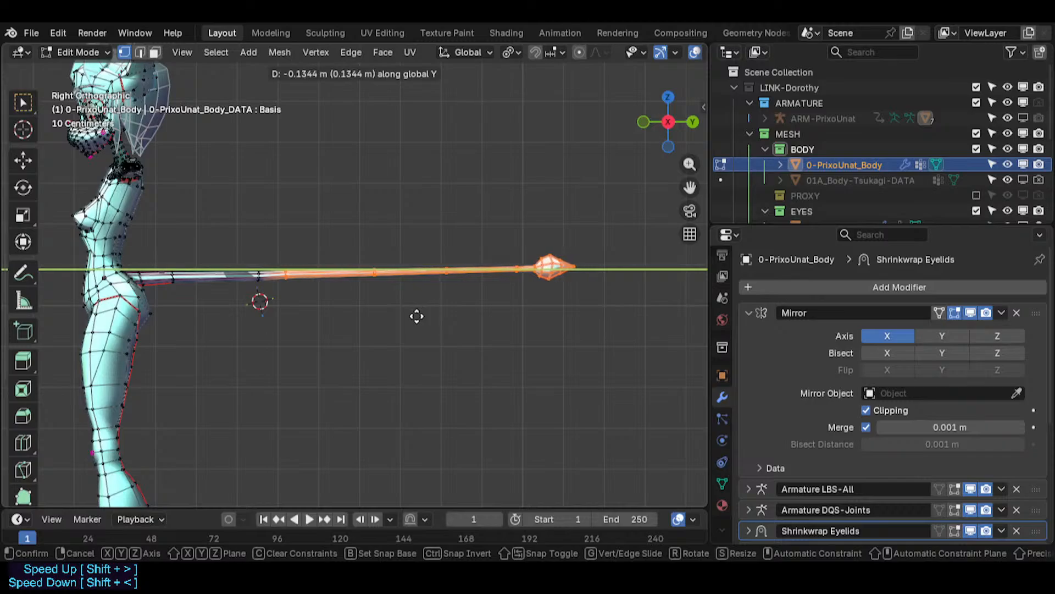
left_click(416, 316)
- Dissolve the edge loop near the tail root
key("alt+a")
left_click(257, 274)
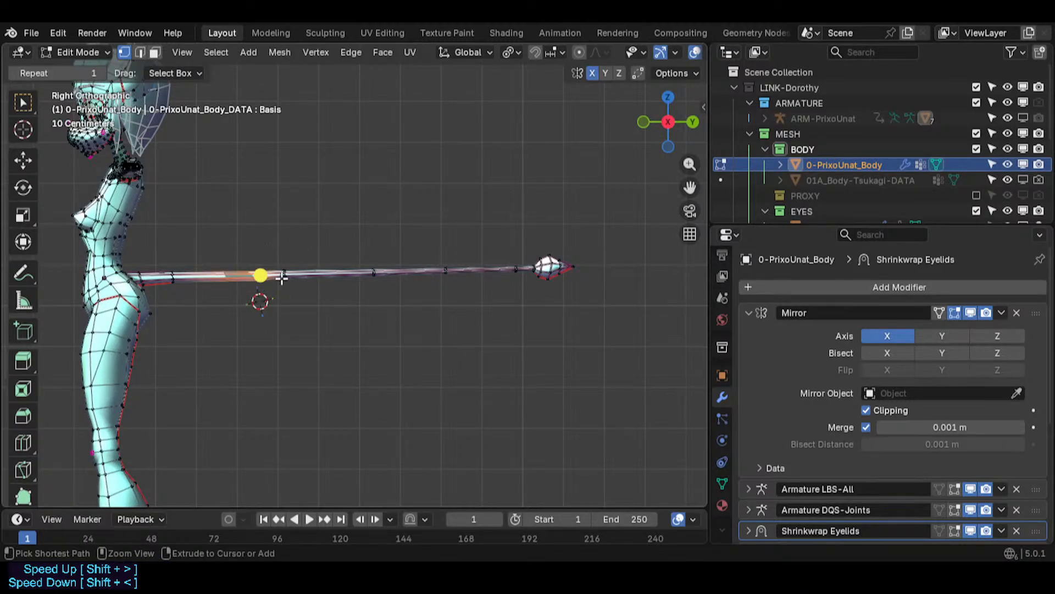
scroll(282, 278, "up", 4)
key("2")
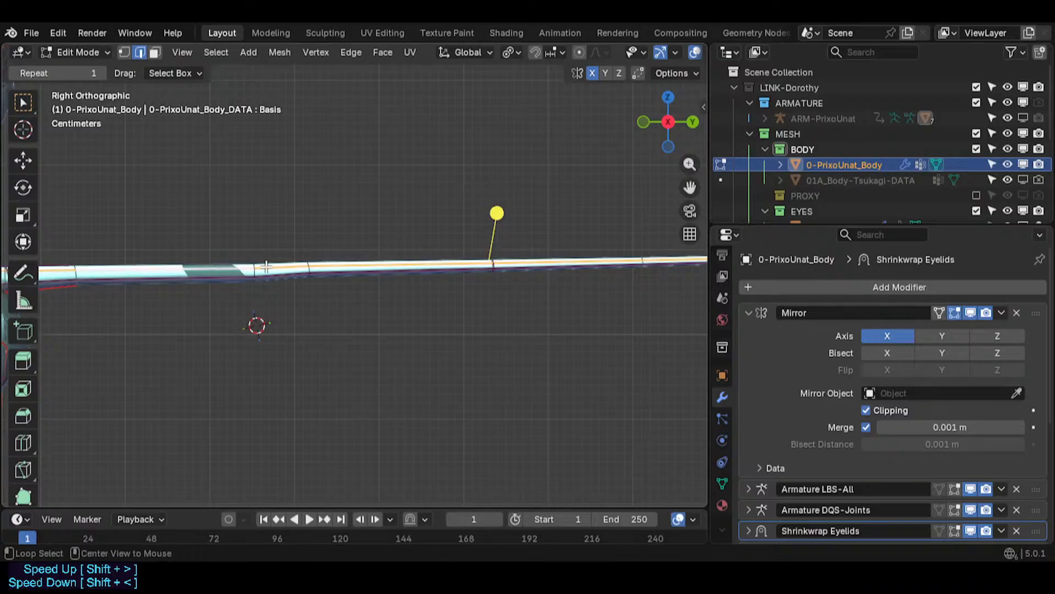
key("ctrl+x")
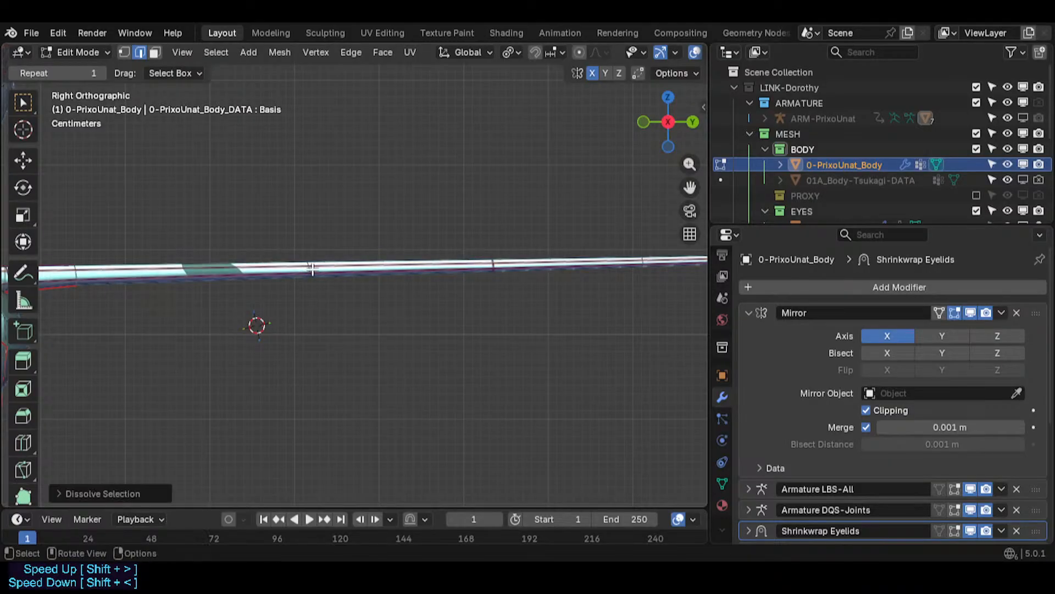
- Slide the loop near the tail root about 0.066 m along Y toward the body
scroll(312, 269, "down", 4)
key("1")
left_click(312, 268)
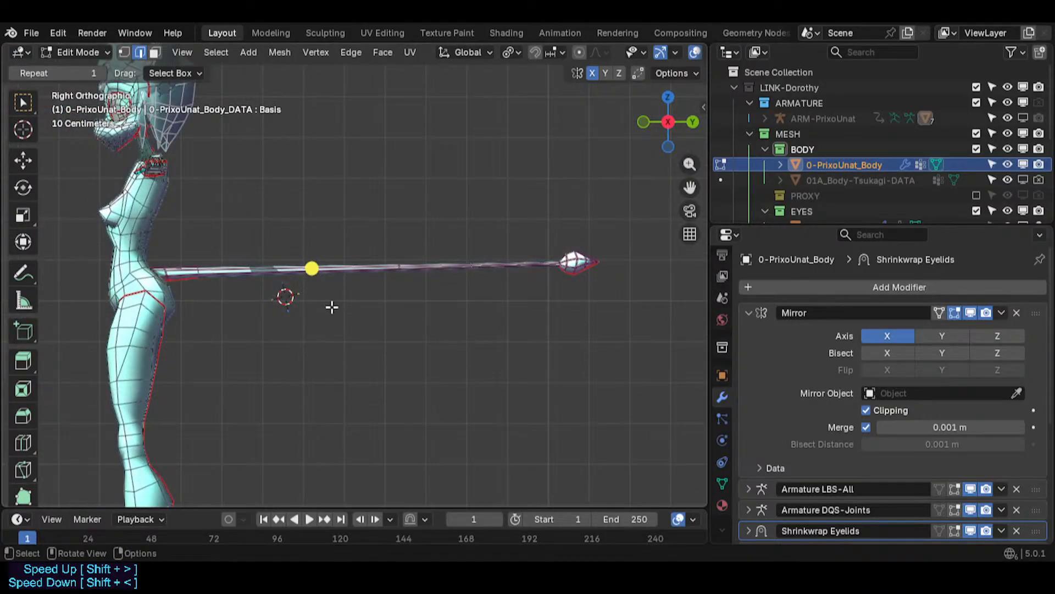
left_click(327, 216)
left_click_drag(327, 217, 299, 302)
key("g")
key("y")
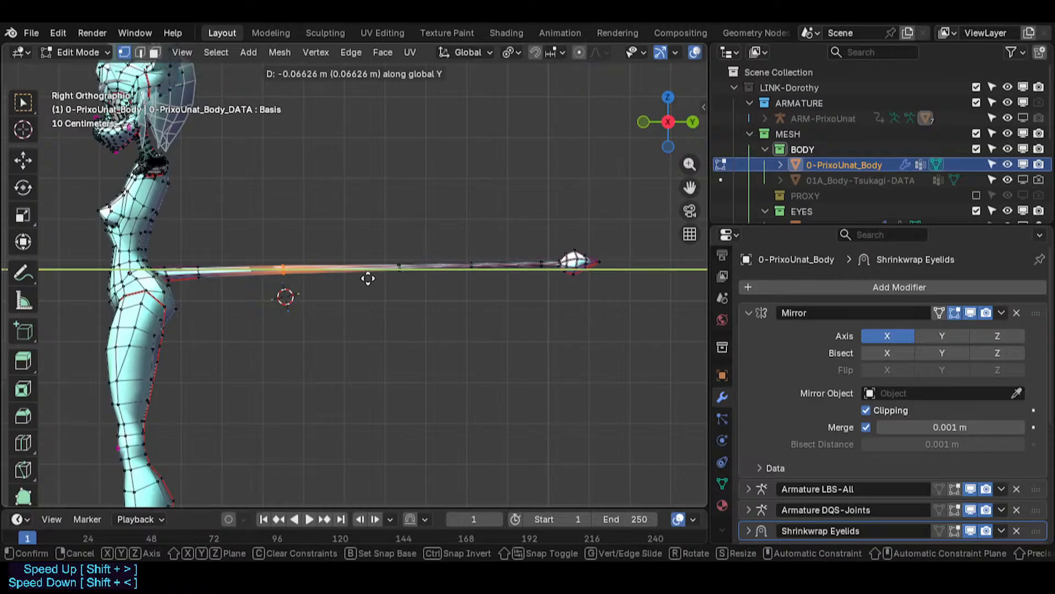
left_click(360, 278)
key("s")
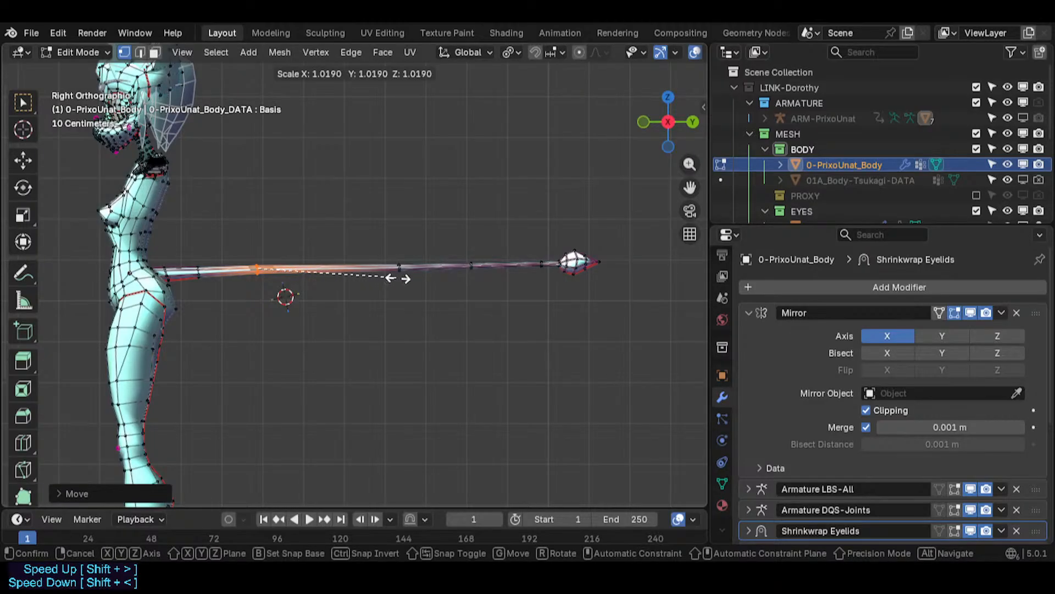
right_click(439, 290)
- Move the next tail loop along the Y axis toward the body
left_click(391, 257)
left_click_drag(377, 246, 427, 293)
key("g")
key("y")
left_click(373, 293)
- Move a loop in the outer half of the tail about 0.05 m along Y toward the body
left_click(282, 280)
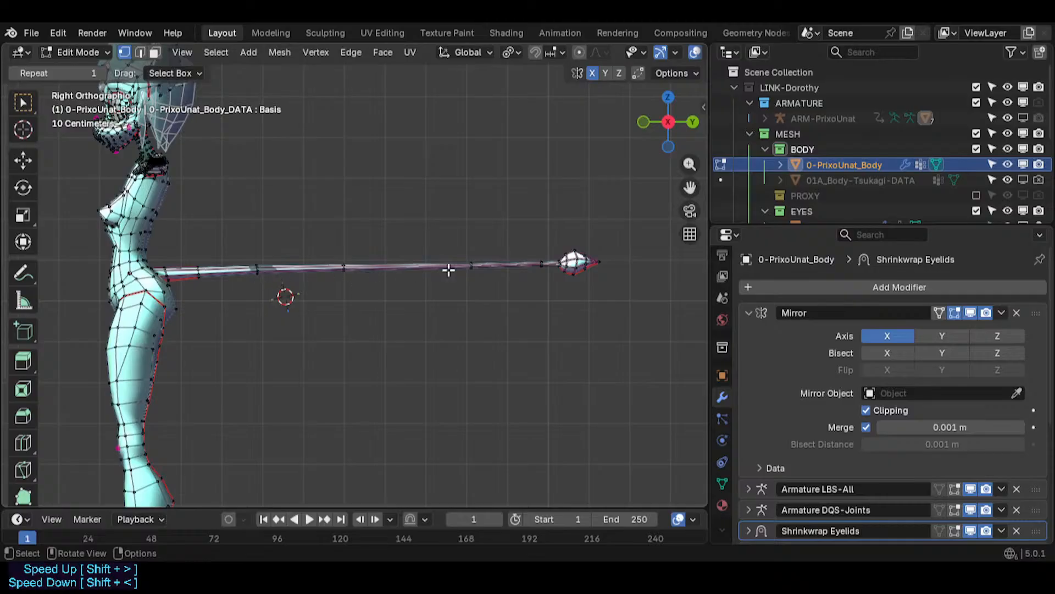
left_click_drag(460, 252, 480, 283)
key("g")
key("y")
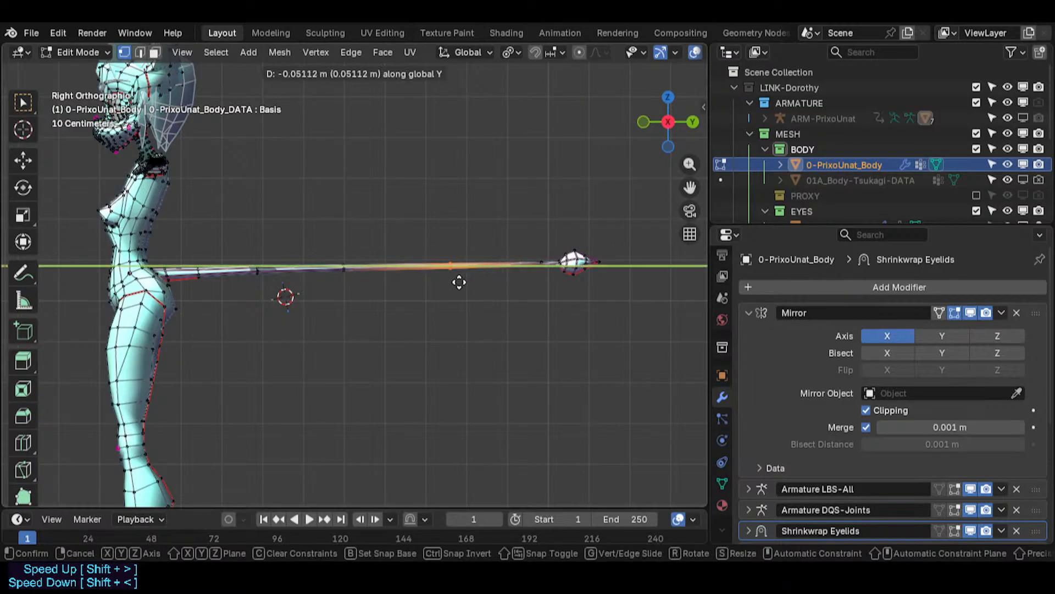
left_click(431, 280)
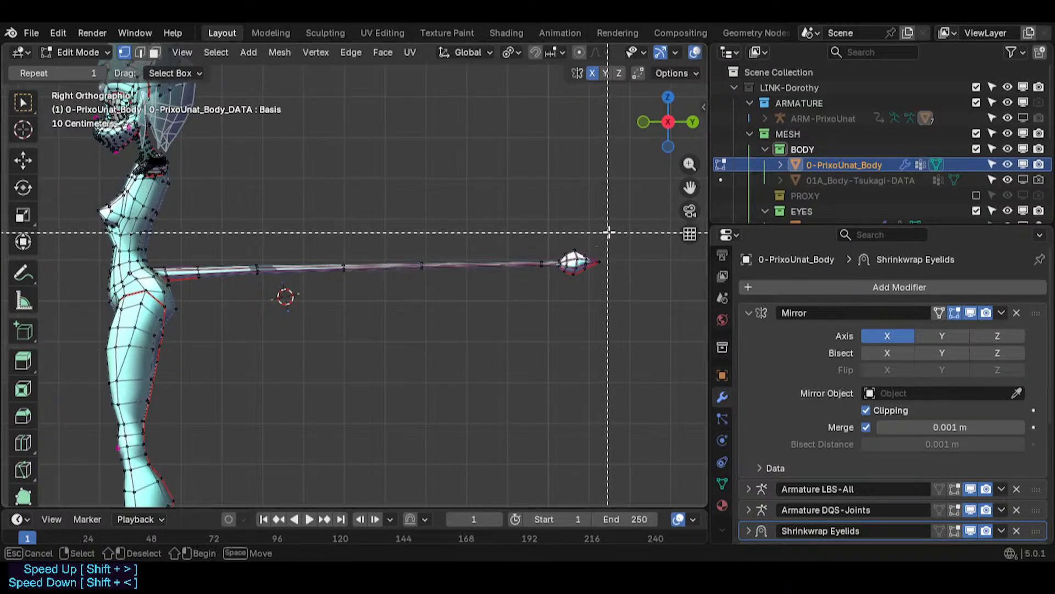
- Move the tail tip about 0.20 m along Y toward the body
left_click_drag(622, 225, 511, 287)
key("g")
key("y")
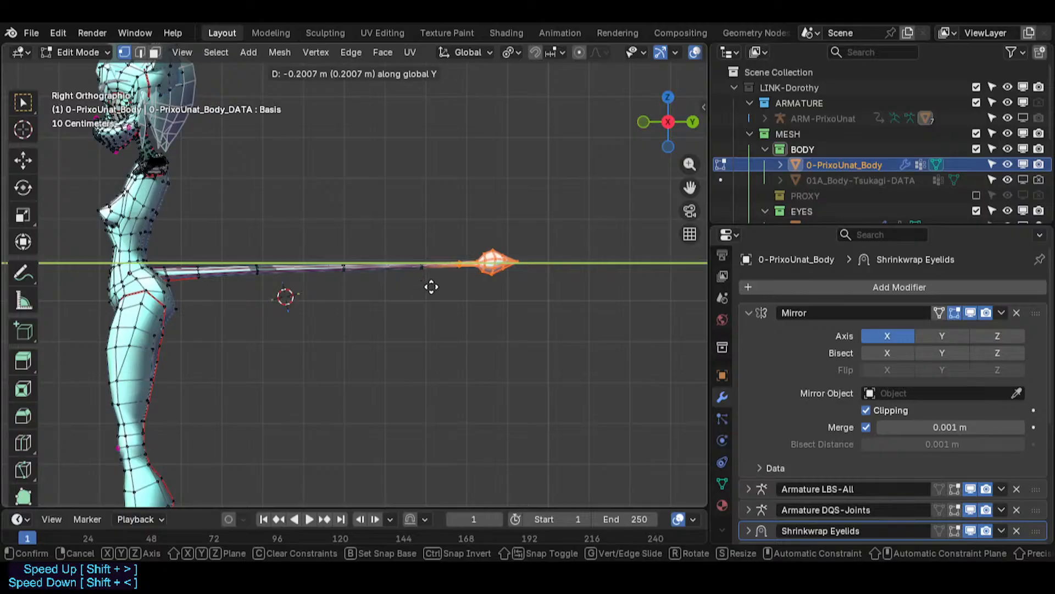
left_click(431, 287)
- Inspect the shortened tail against the whole figure outside edit mode
scroll(423, 297, "down", 3)
key("Tab")
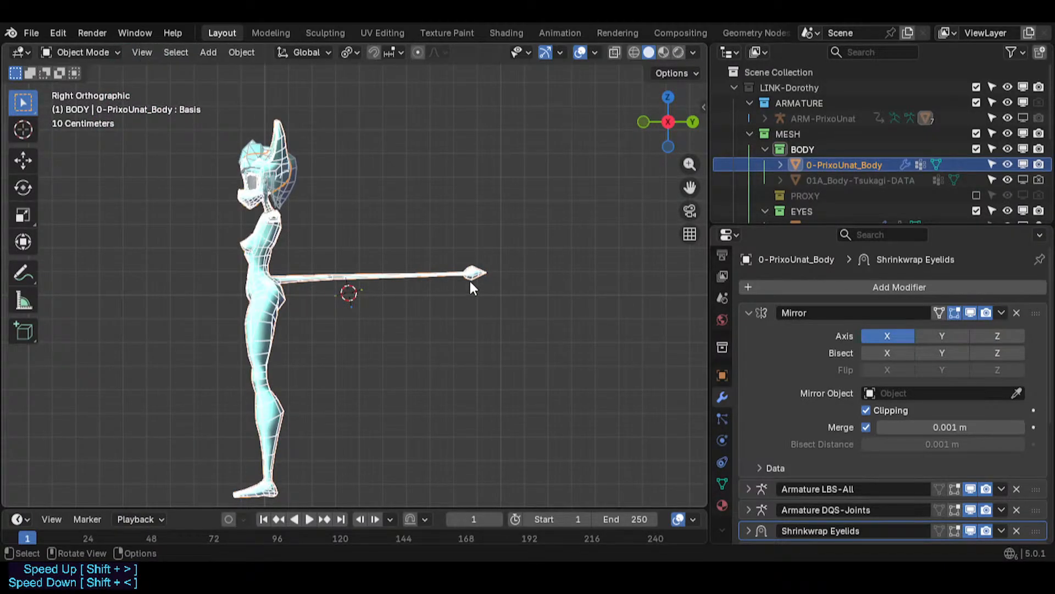
key("c")
scroll(286, 292, "down", 15)
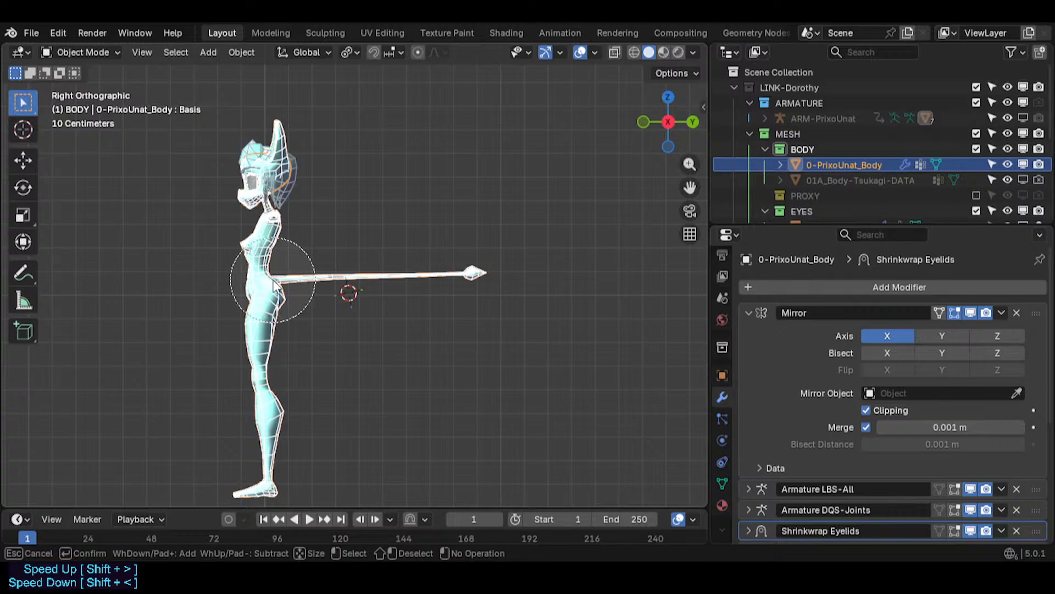
scroll(279, 279, "down", 3)
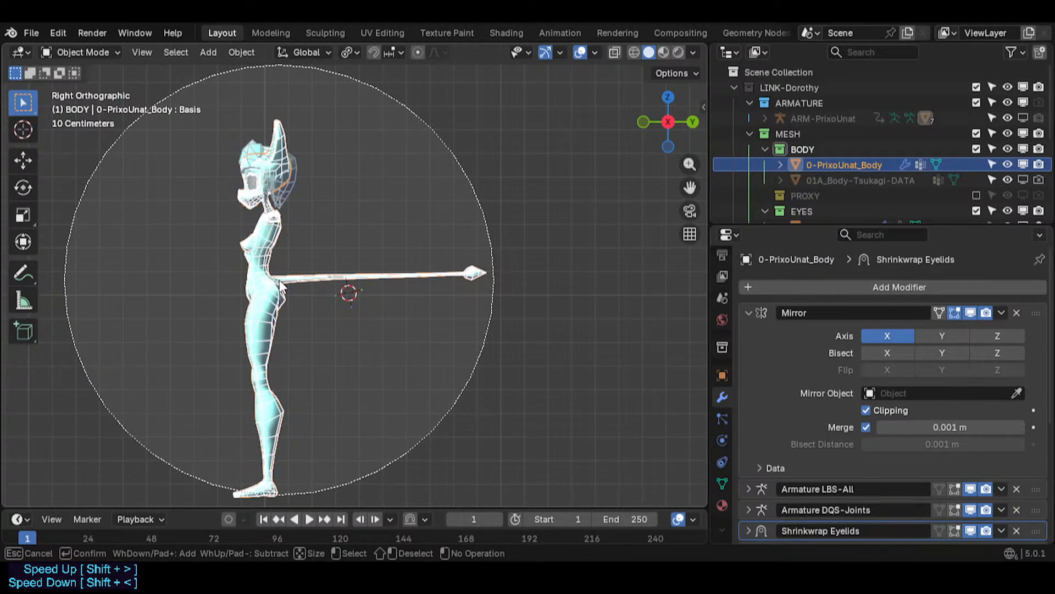
scroll(279, 279, "up", 3)
scroll(280, 280, "down", 4)
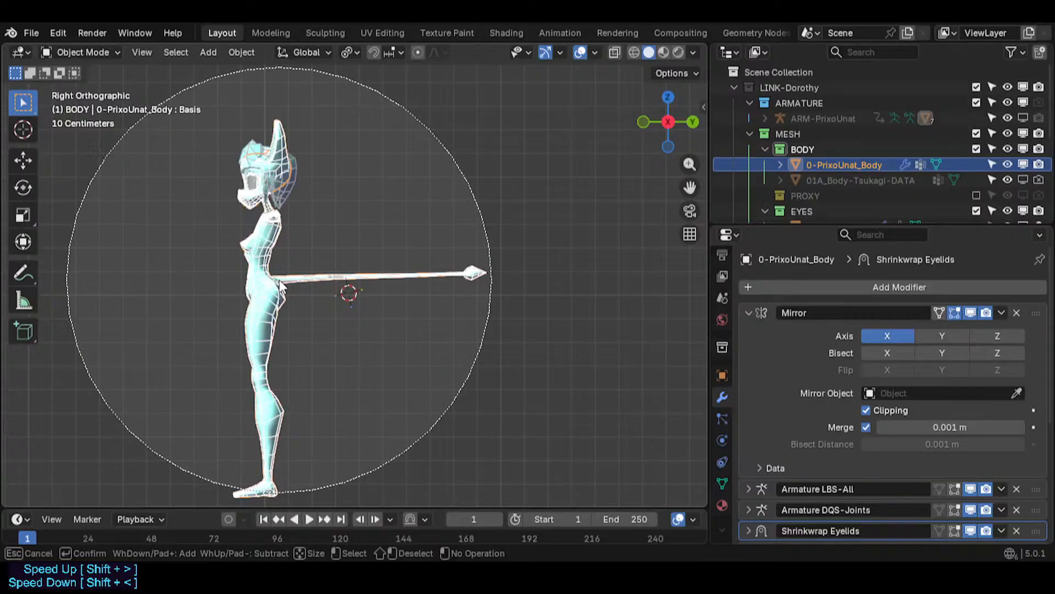
scroll(279, 279, "up", 3)
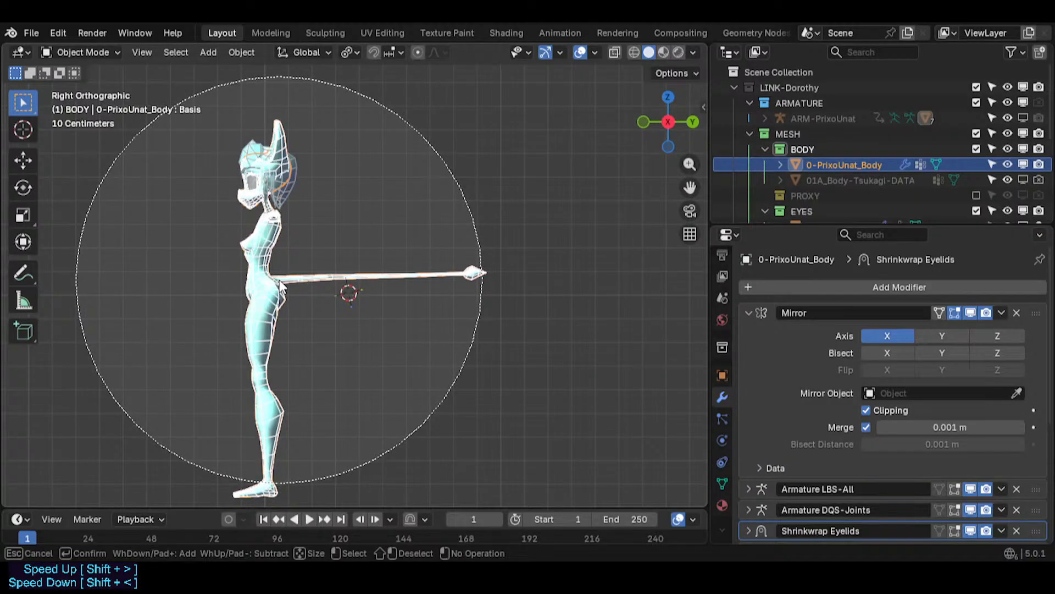
scroll(274, 279, "up", 3)
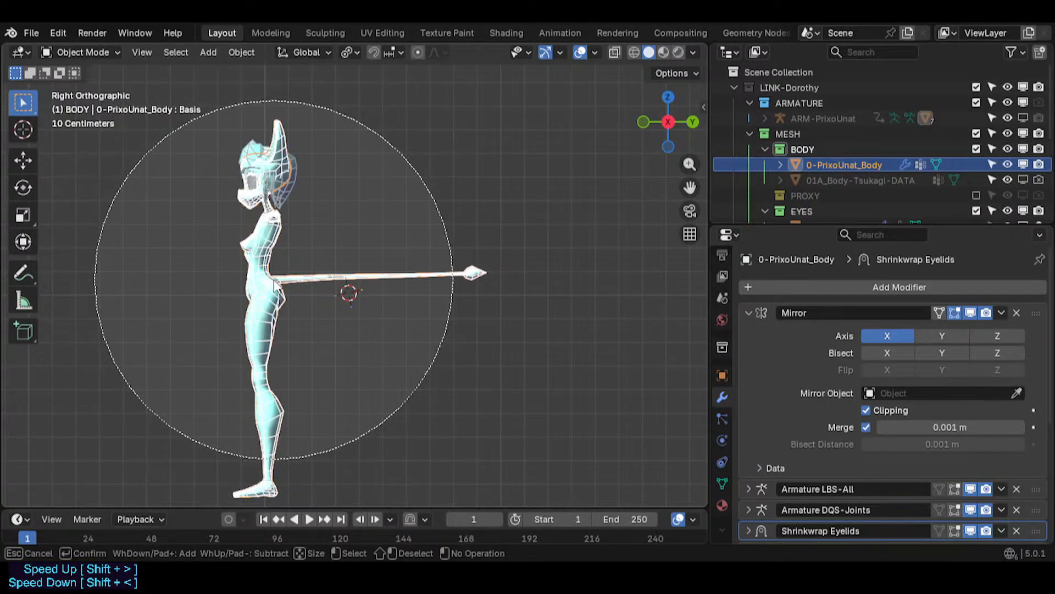
scroll(273, 282, "down", 4)
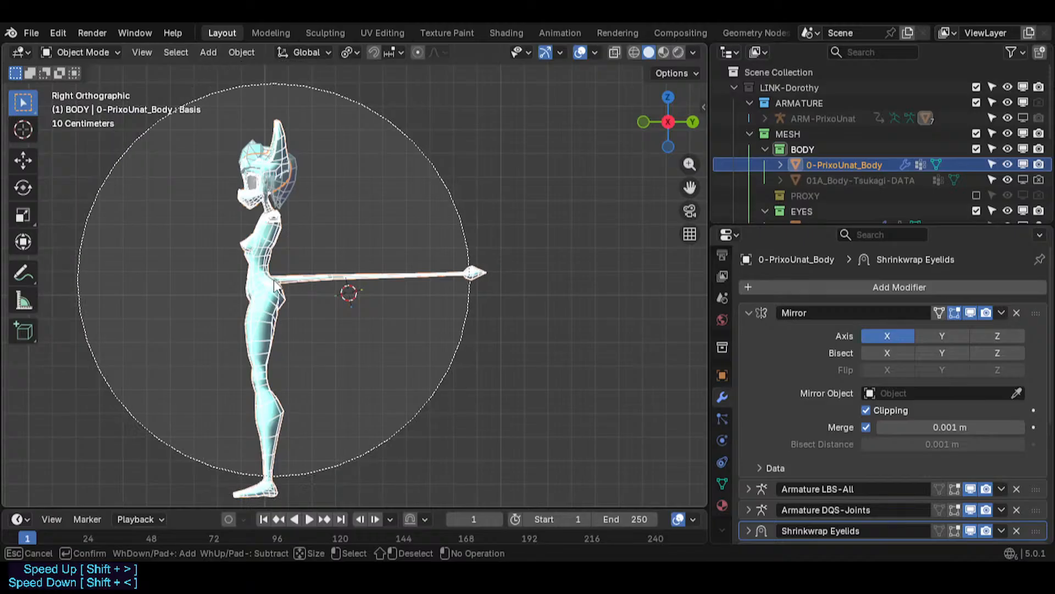
key("Escape")
- Move the outer tail section and tip further along Y toward the body
right_click(333, 271)
scroll(418, 291, "up", 4)
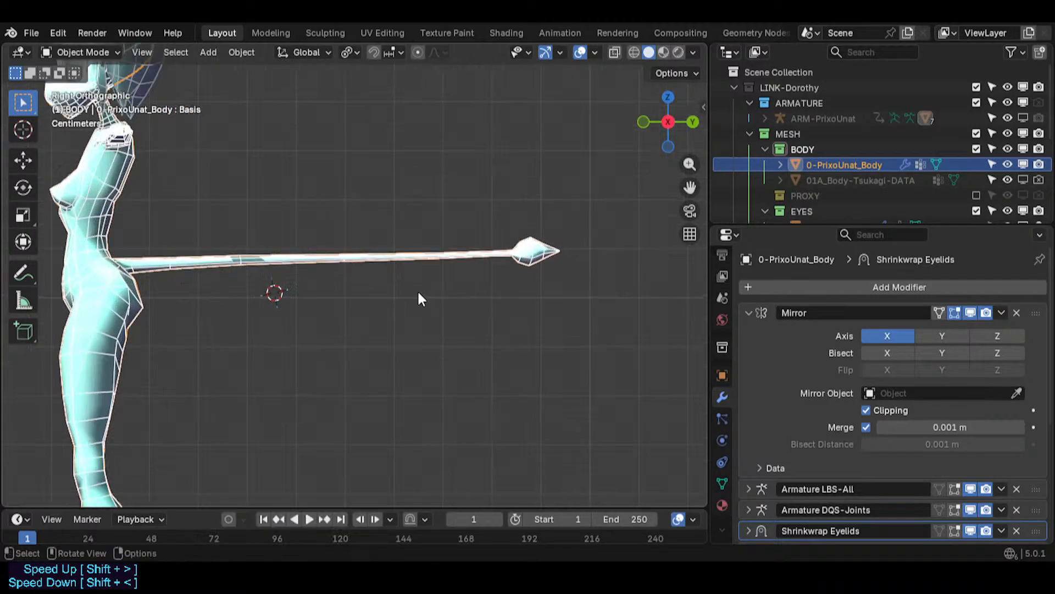
key("Tab")
middle_click_drag(337, 273, 353, 278, "shift")
key("alt+a")
left_click_drag(449, 286, 332, 306)
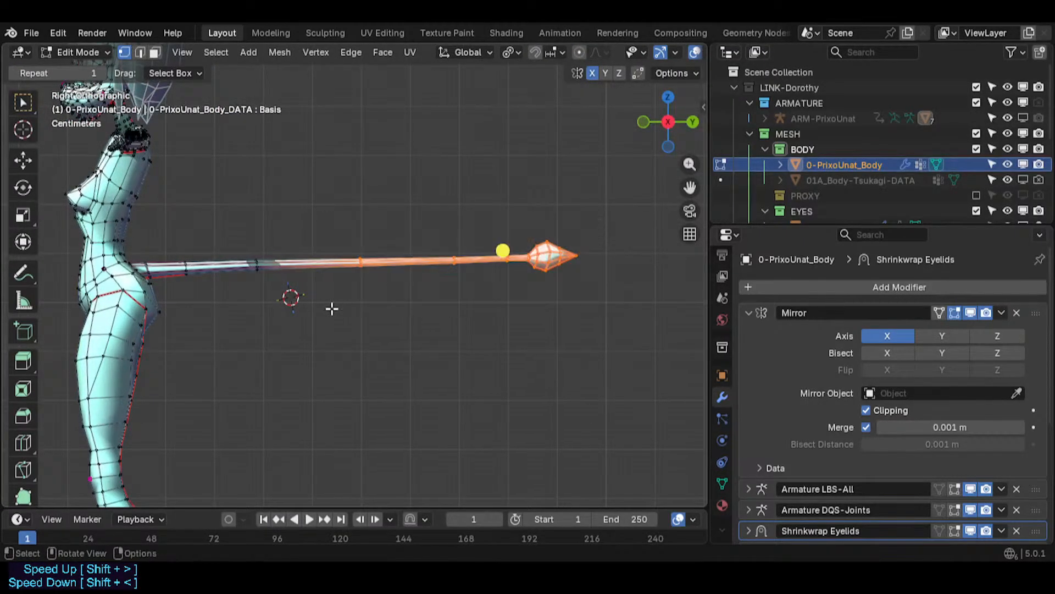
key("g")
key("y")
left_click(239, 299)
key("alt+a")
key("c")
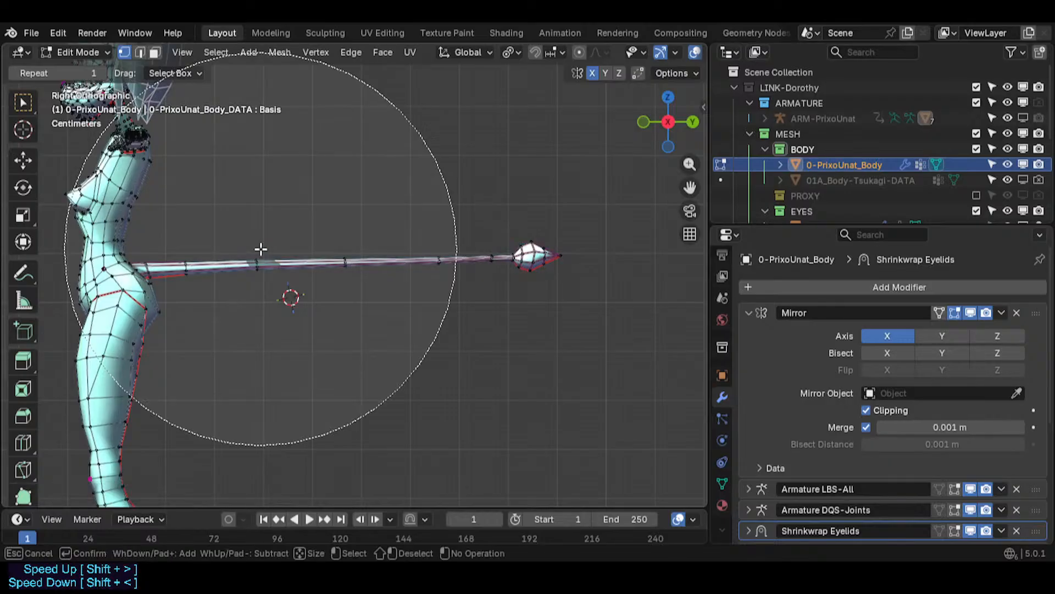
left_click(256, 273)
right_click(257, 273)
key("c")
scroll(260, 269, "up", 5)
right_click(260, 269)
key("alt+a")
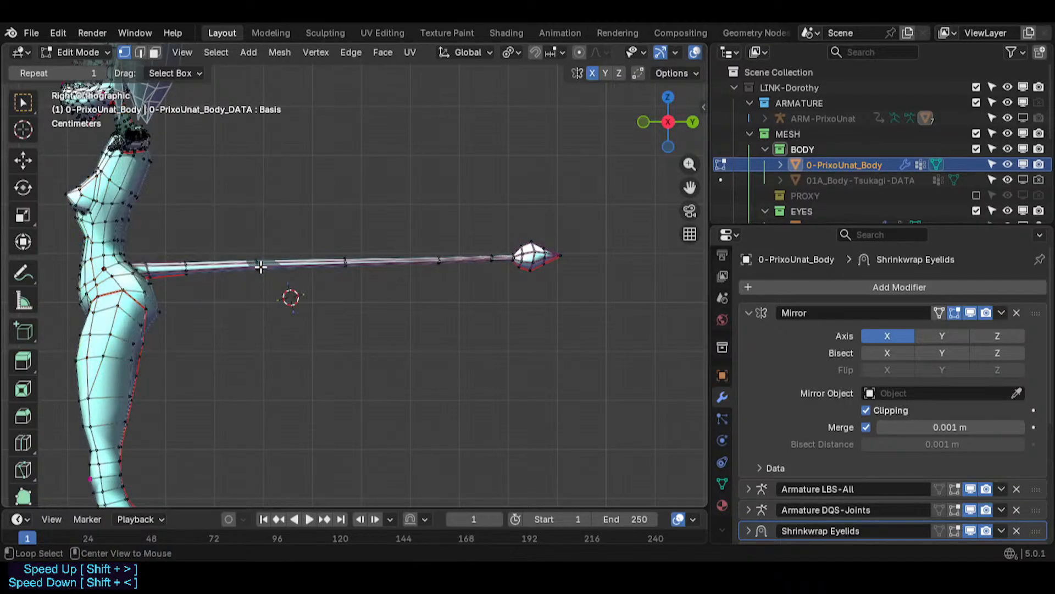
- Move the tail loop nearest the body about 0.02 m along Y toward the body
key("c")
left_click(256, 269)
right_click(254, 270)
key("g")
key("y")
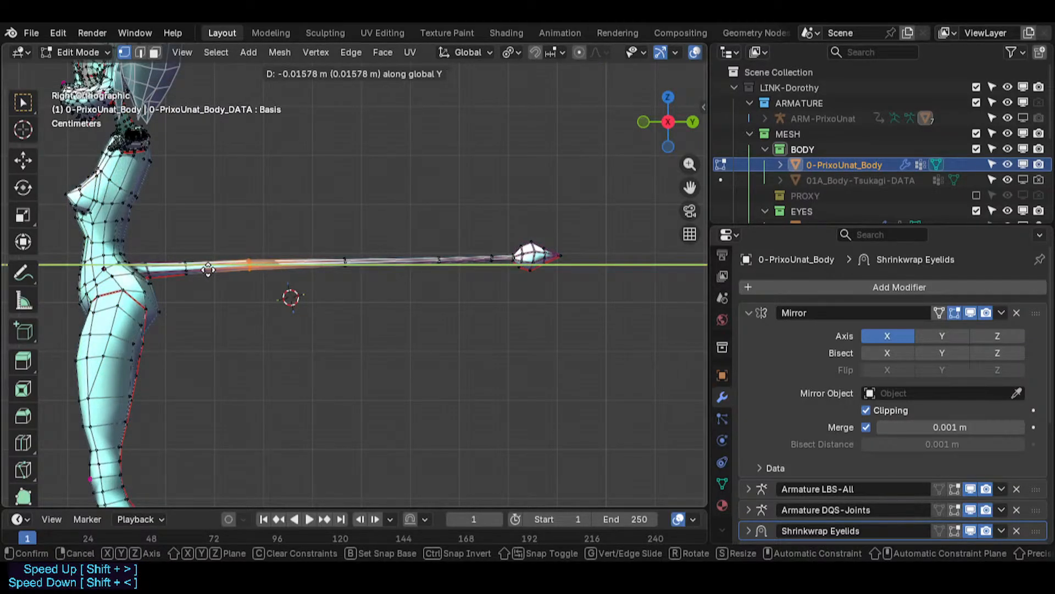
left_click(208, 269)
- Slide a mid-tail loop slightly along Y toward the body
key("alt+a")
key("c")
left_click(340, 266)
right_click(342, 265)
key("g")
key("y")
left_click(331, 272)
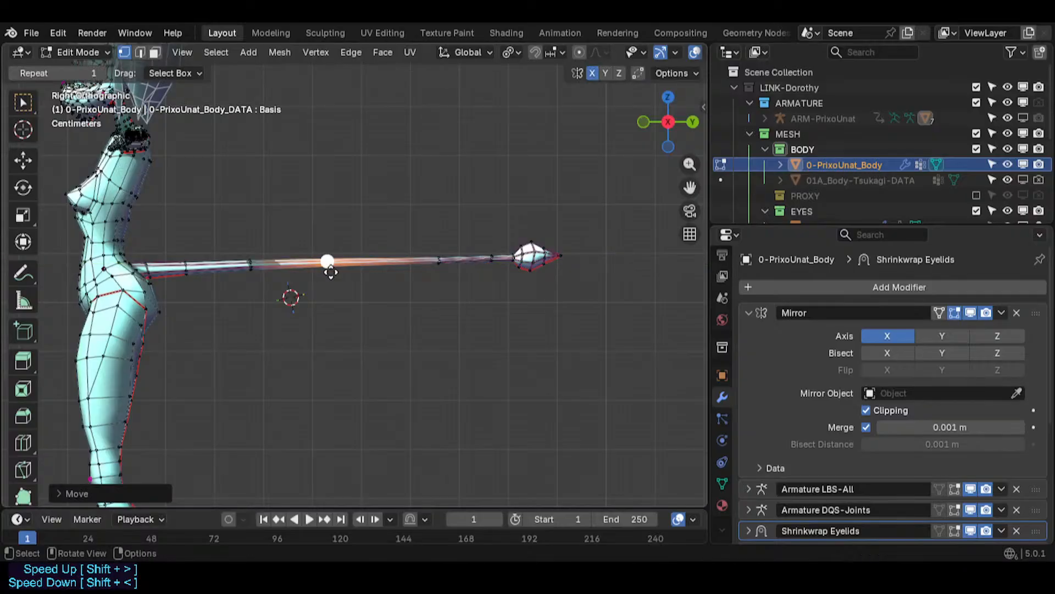
- Move an outer tail loop along Y toward the body
key("alt+a")
key("c")
left_click(436, 263)
right_click(435, 264)
key("alt+a")
key("c")
scroll(441, 270, "up", 5)
left_click(441, 270)
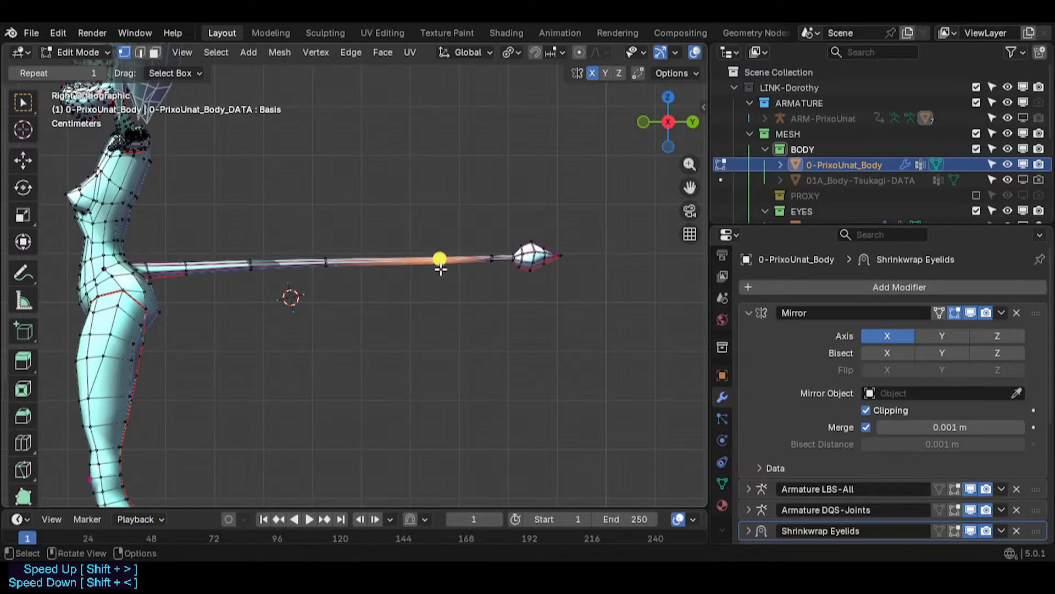
right_click(441, 270)
key("g")
key("y")
left_click(400, 267)
key("g")
key("y")
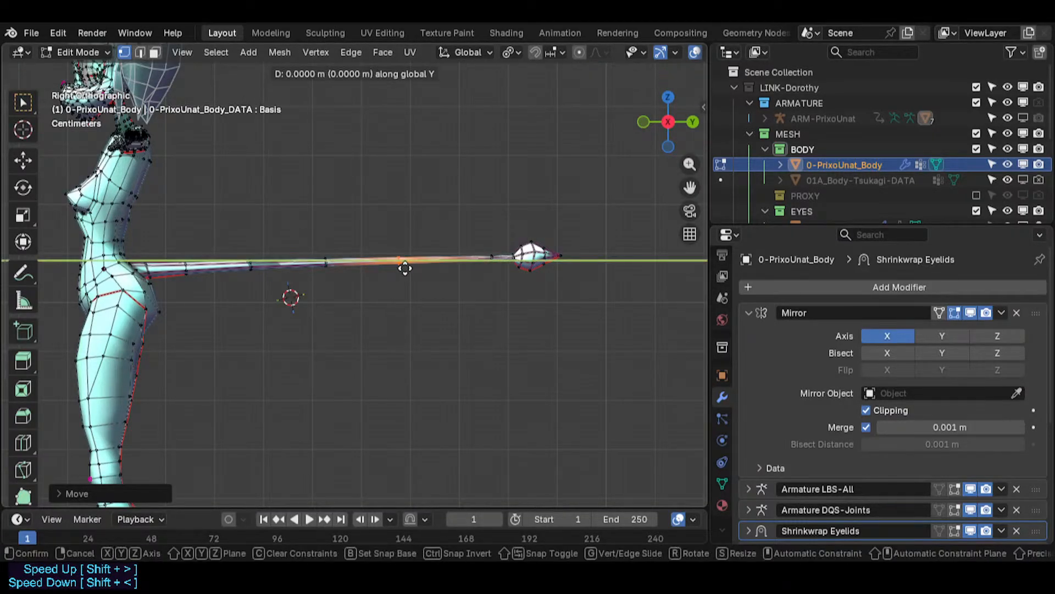
key("Escape")
- Move the outermost tail loop about 0.06 m along Y toward the body
key("alt+a")
right_click(474, 256)
key("g")
key("y")
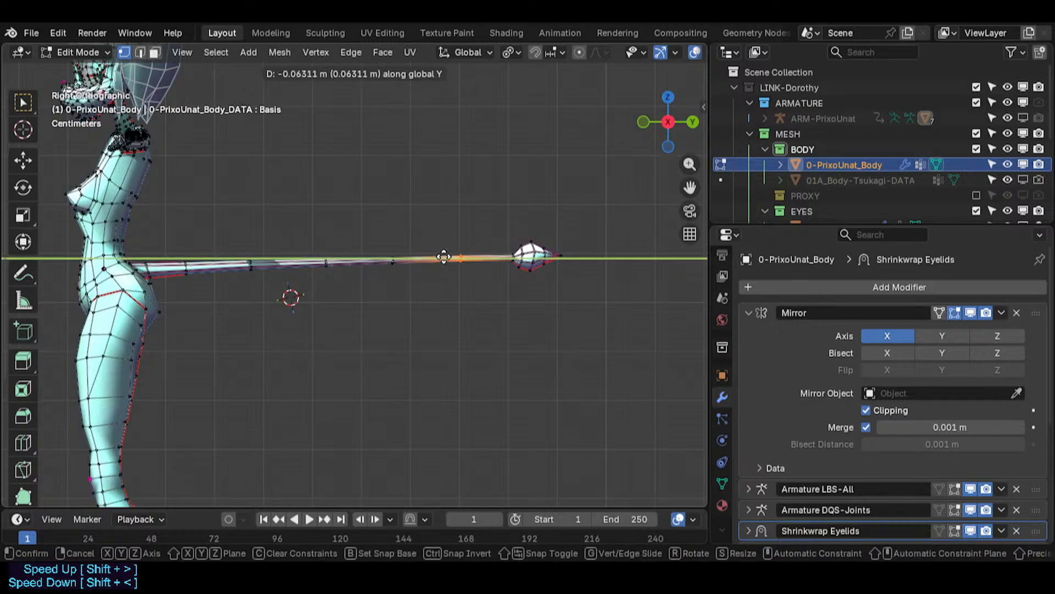
left_click(437, 257)
- Move the tail tip about 0.07 m along Y toward the body
key("c")
left_click_drag(547, 252, 536, 267)
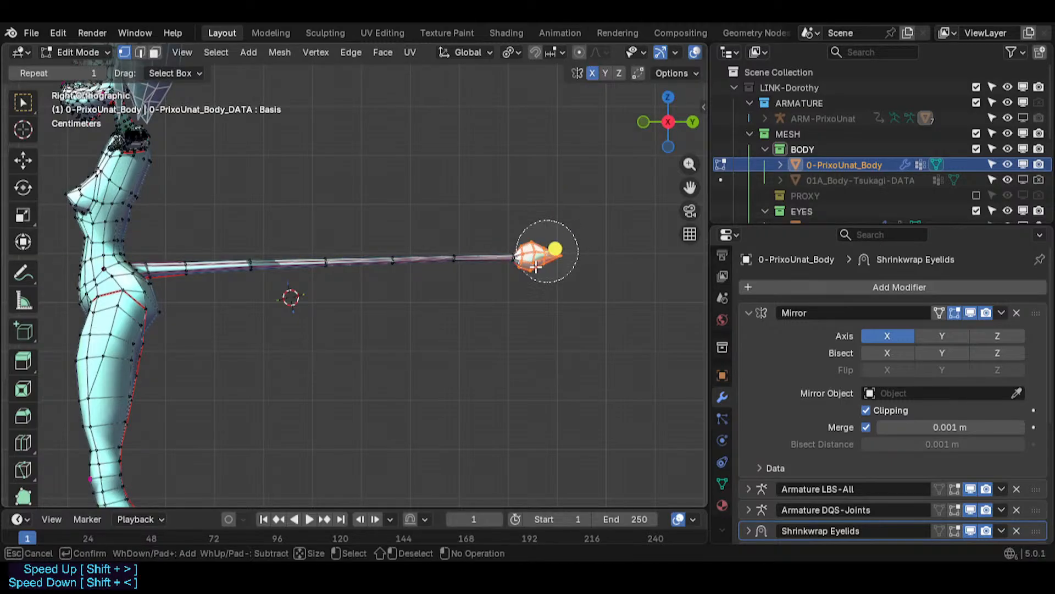
key("g")
key("y")
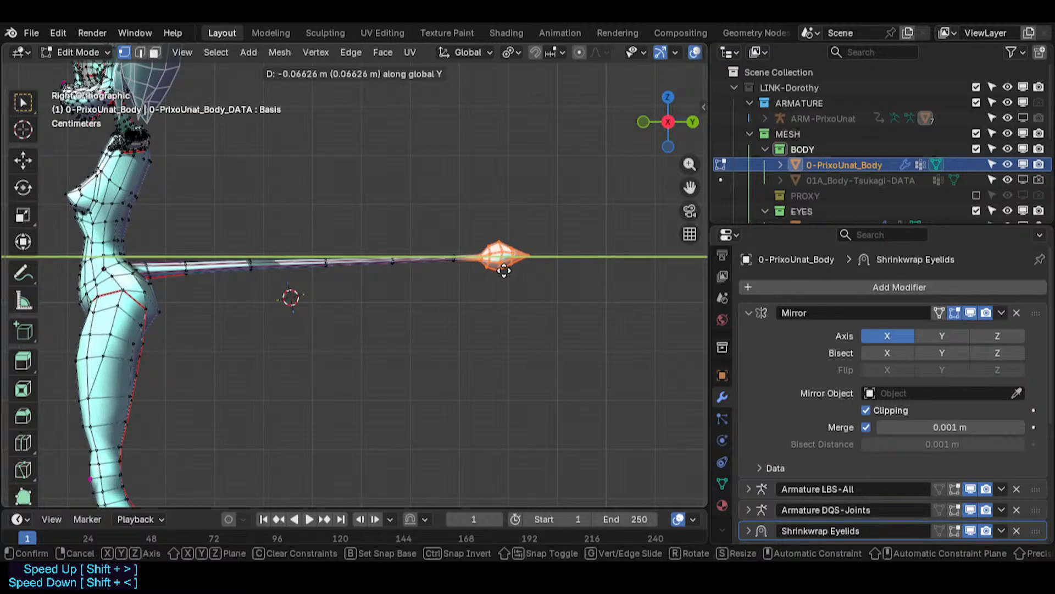
left_click(500, 269)
- Leave edit mode and save the blend file
scroll(476, 313, "down", 3)
key("Tab")
middle_click_drag(423, 395, 485, 328, "shift")
key("ctrl+s")
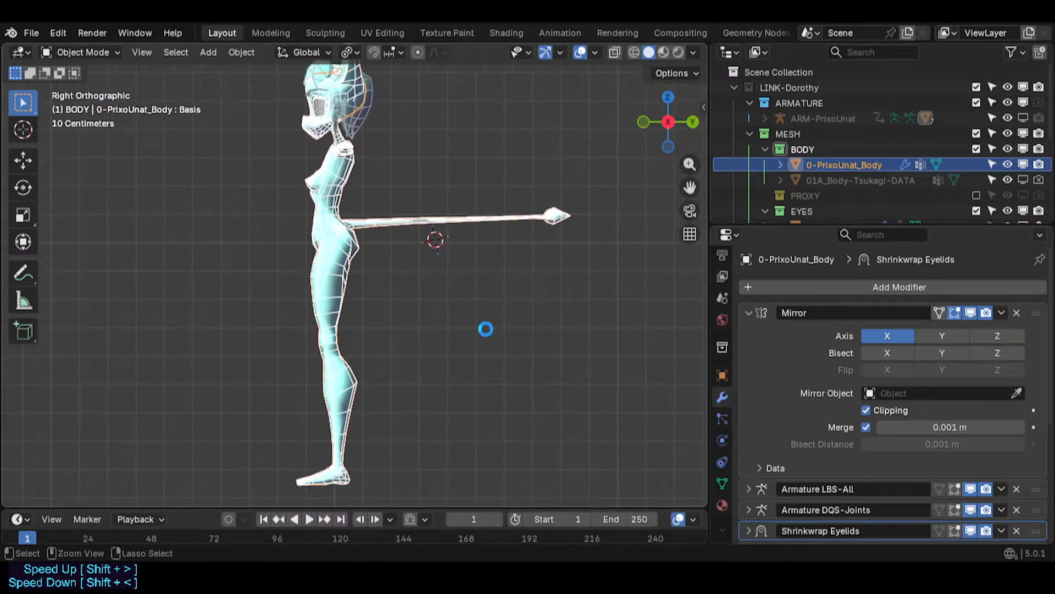
- Select the whole tail and rotate it about 2.4 degrees downward around its root
key("Tab")
scroll(546, 222, "up", 1)
left_click_drag(639, 186, 341, 270)
scroll(389, 207, "up", 4)
key("c")
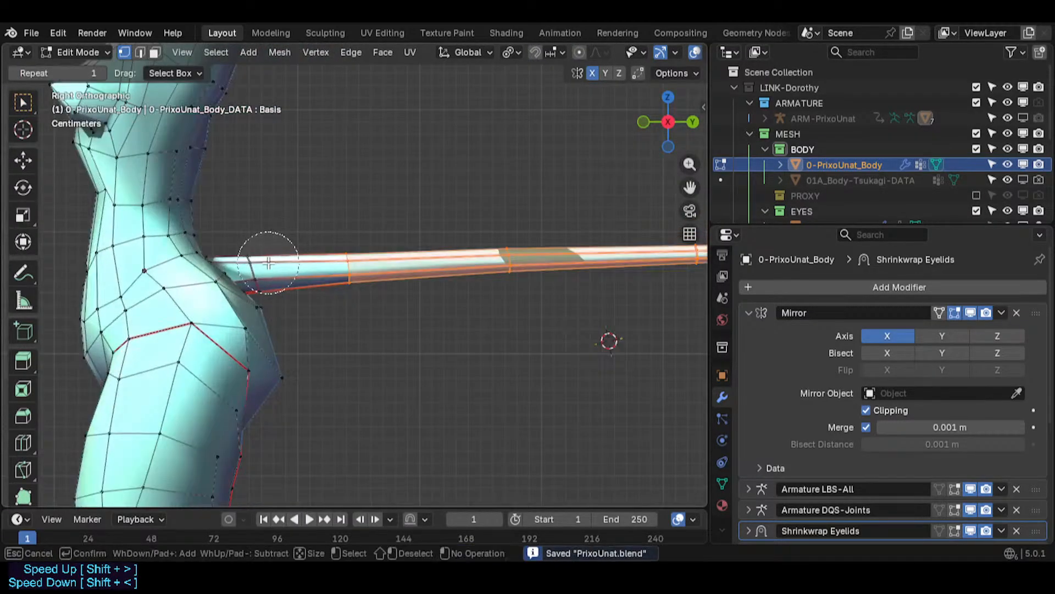
left_click(269, 263)
right_click(283, 262)
scroll(523, 304, "down", 4)
middle_click_drag(523, 304, 370, 281, "shift")
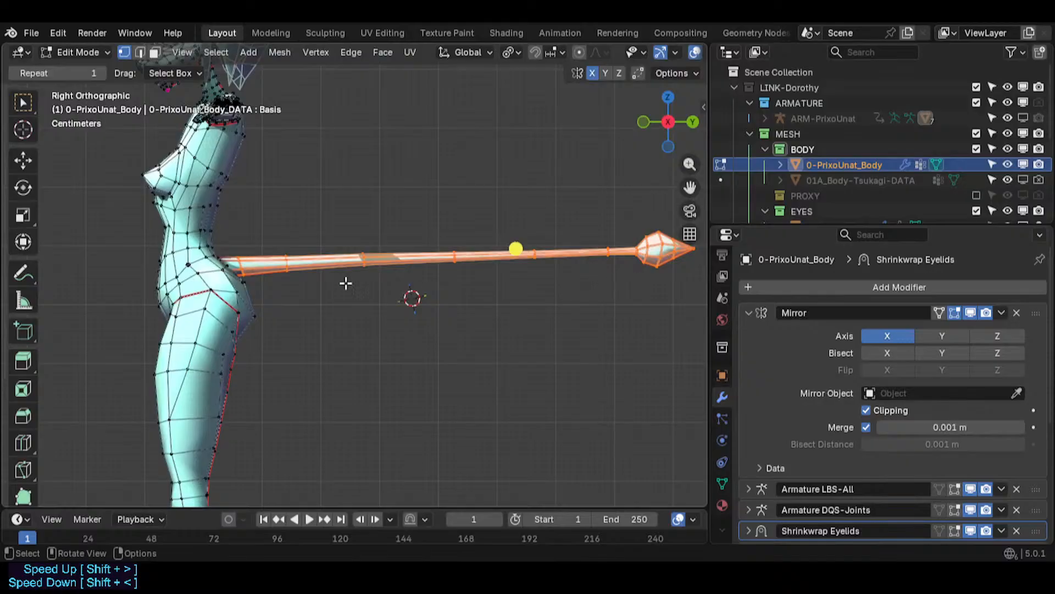
key("period")
left_click(242, 280)
key("r")
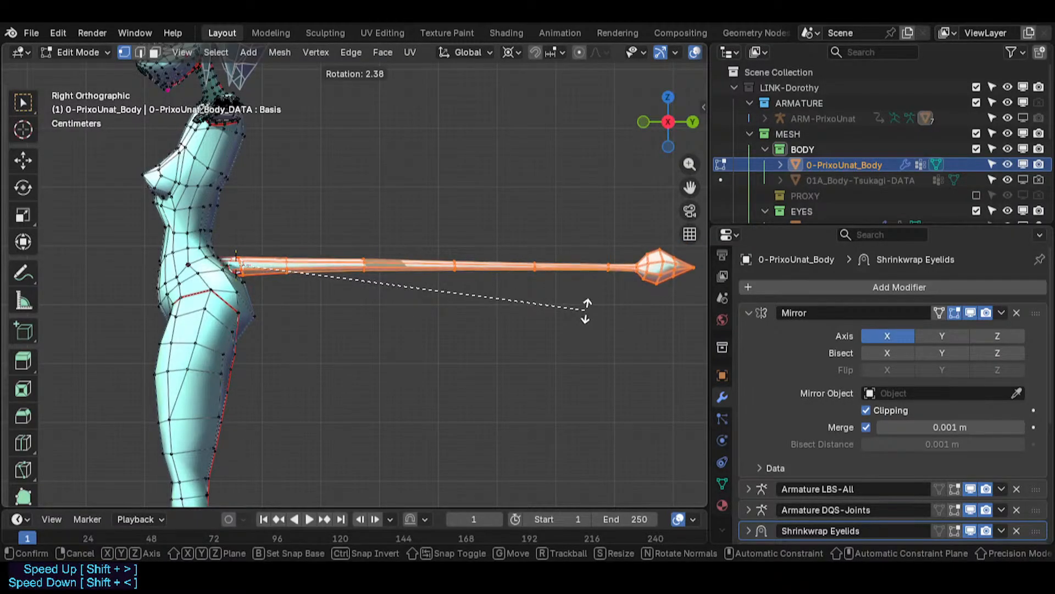
left_click(586, 311)
left_click(444, 284)
scroll(454, 302, "down", 2)
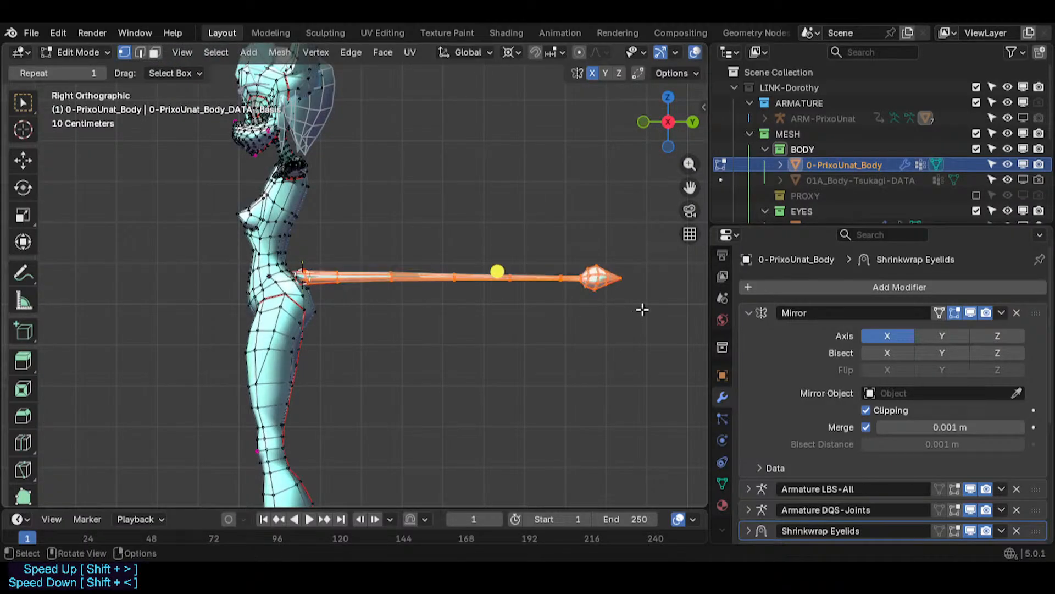
key("r")
left_click(497, 268)
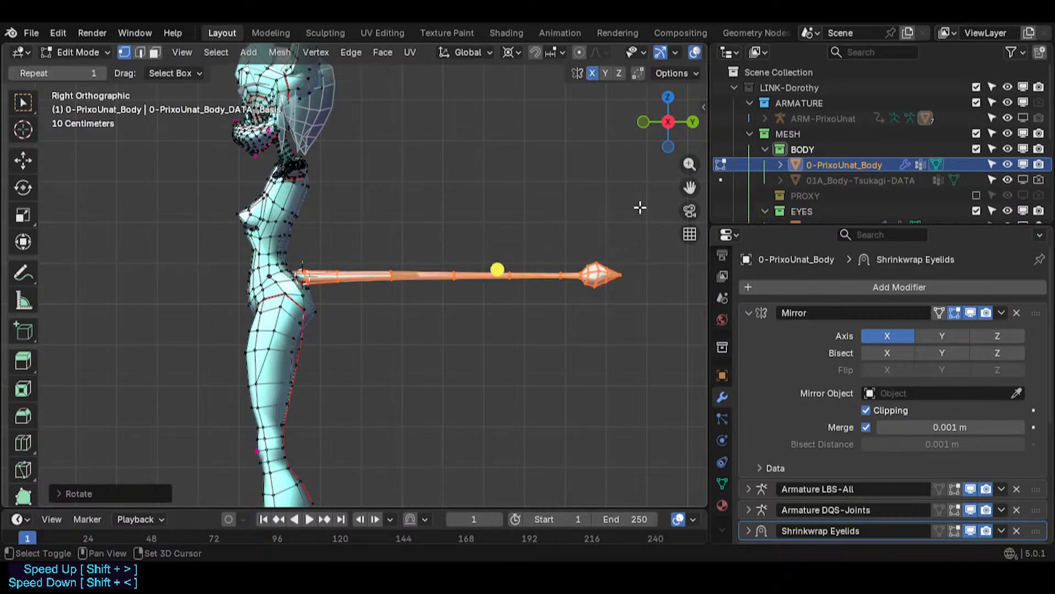
- Inspect the figure in object mode with overlays hidden, orbiting round to the face
key("Tab")
scroll(509, 288, "down", 1)
left_click(510, 297)
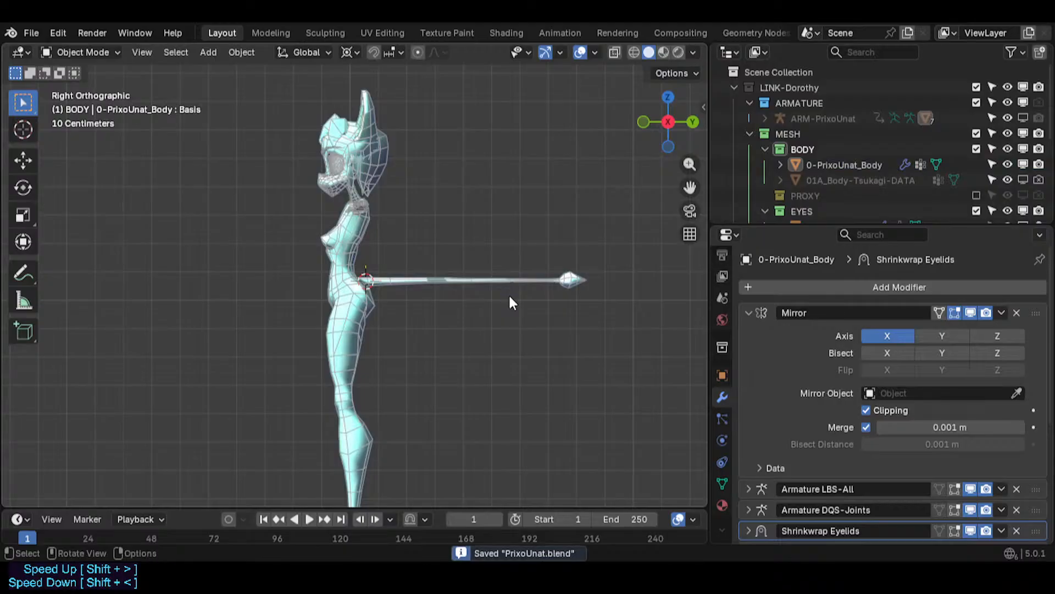
key("shift+alt+z")
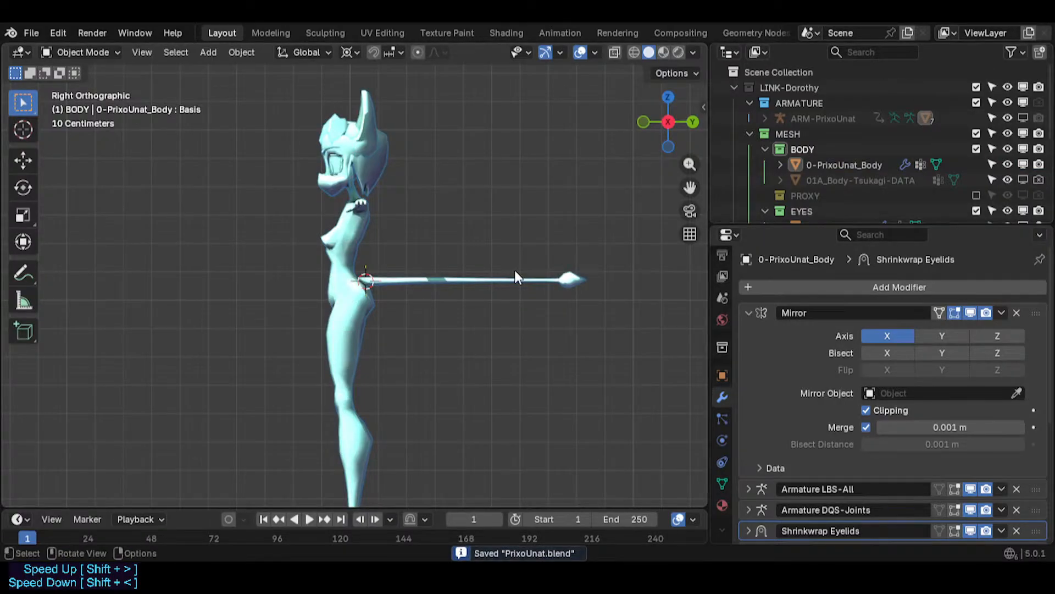
scroll(514, 271, "up", 3)
middle_click_drag(457, 283, 508, 314)
middle_click_drag(284, 351, 289, 489, "shift")
scroll(399, 244, "up", 3)
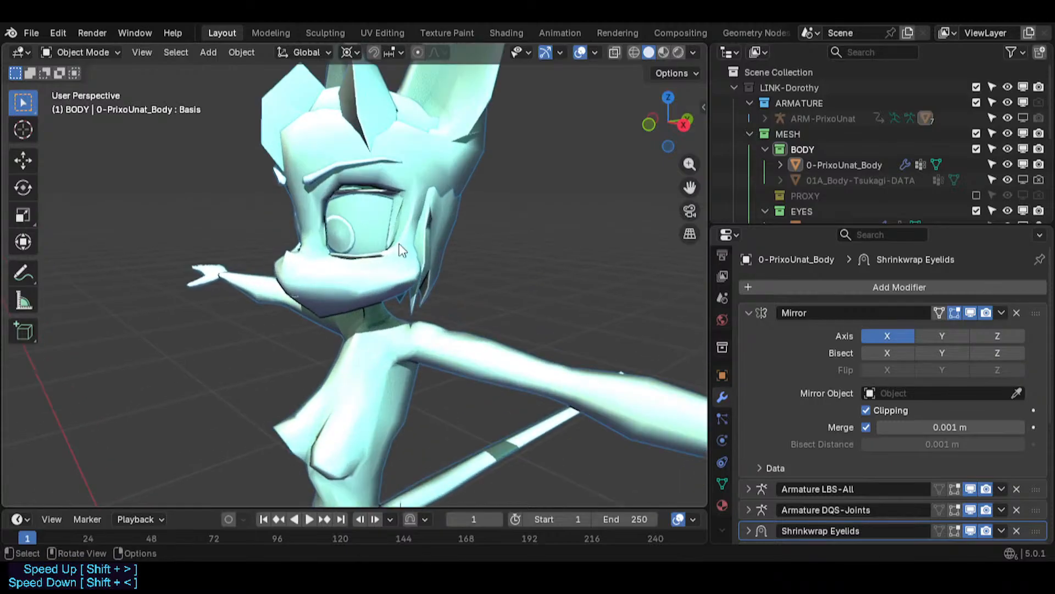
middle_click_drag(399, 150, 342, 288, "shift")
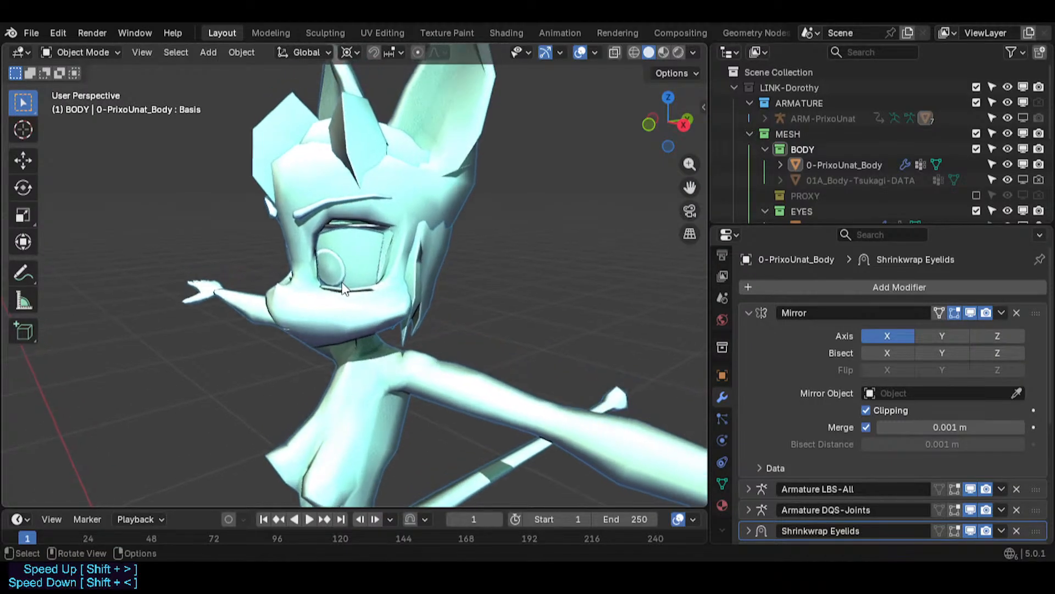
- Enter edit mode on the body mesh and reposition a vertex at the side of the muzzle below the eye
left_click(378, 249)
middle_click_drag(378, 250, 308, 321, "shift")
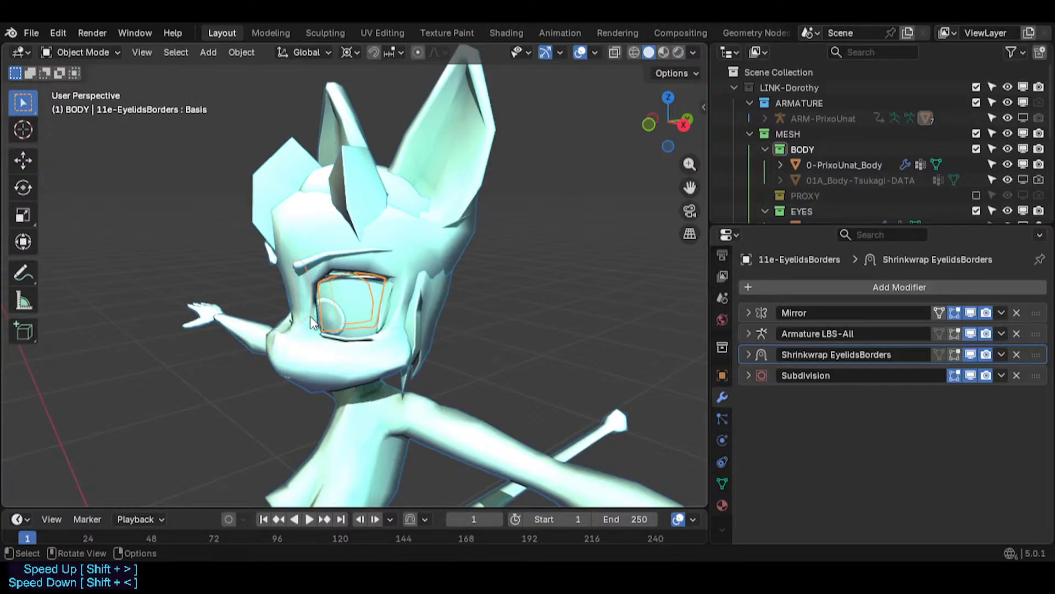
scroll(310, 315, "up", 4)
left_click(309, 356)
key("Tab")
middle_click_drag(309, 356, 276, 412)
middle_click_drag(340, 319, 311, 332)
scroll(309, 330, "up", 4)
scroll(312, 324, "up", 1)
middle_click_drag(204, 399, 235, 335, "shift")
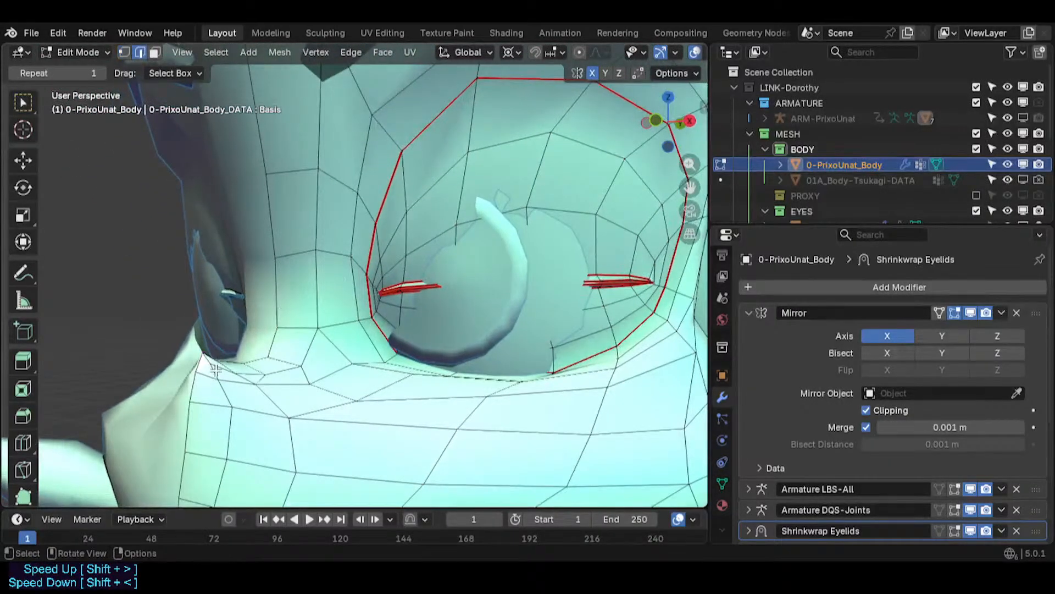
middle_click_drag(215, 370, 275, 352)
key("g")
left_click(286, 370)
key("g")
left_click(190, 342)
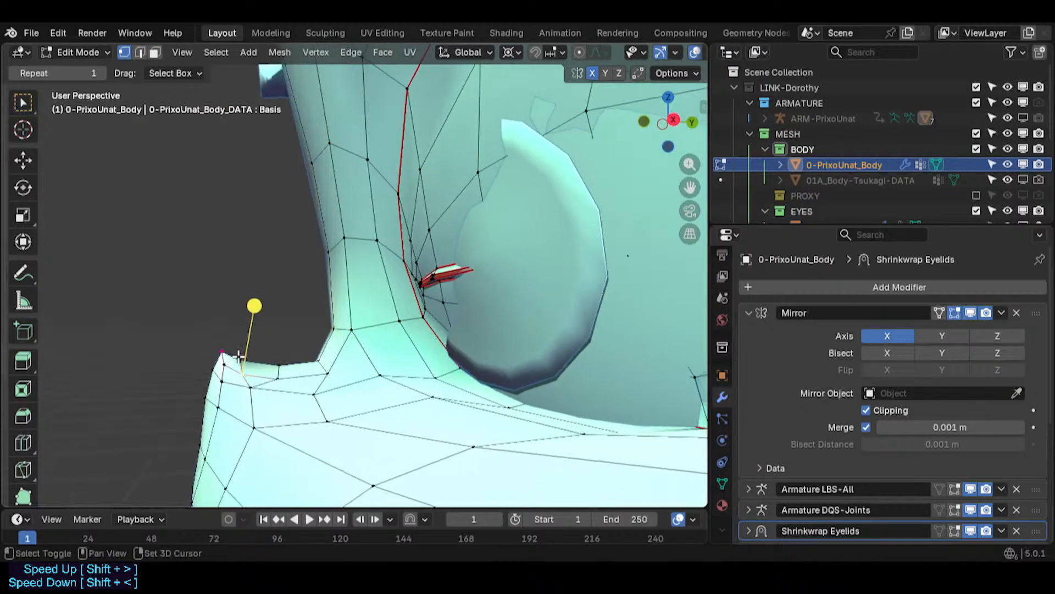
key("g")
left_click(283, 342)
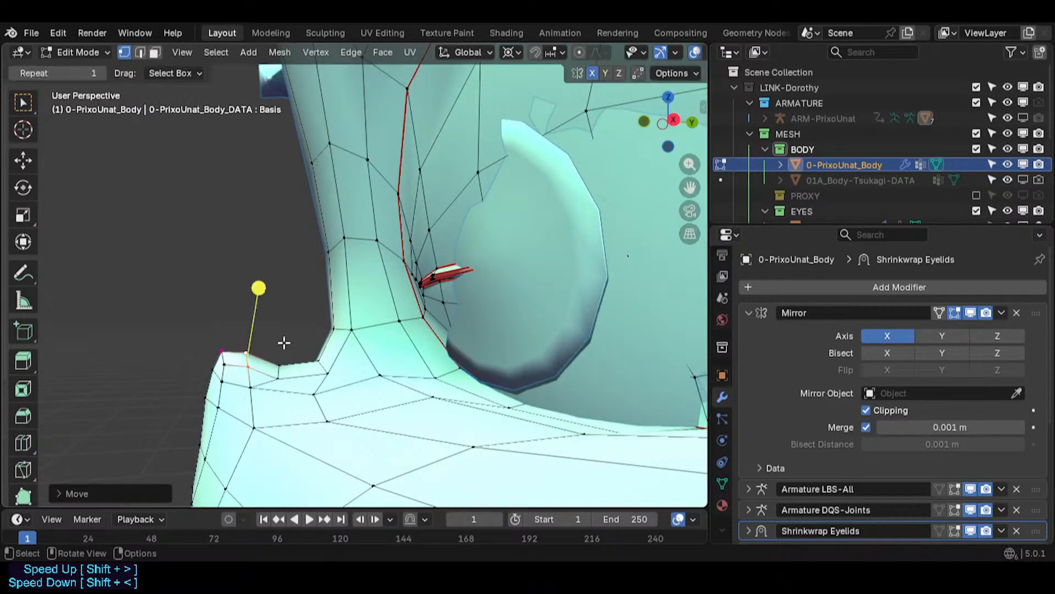
- Slide two vertices on the muzzle below the eye along X
middle_click_drag(127, 403, 341, 384)
left_click(328, 384)
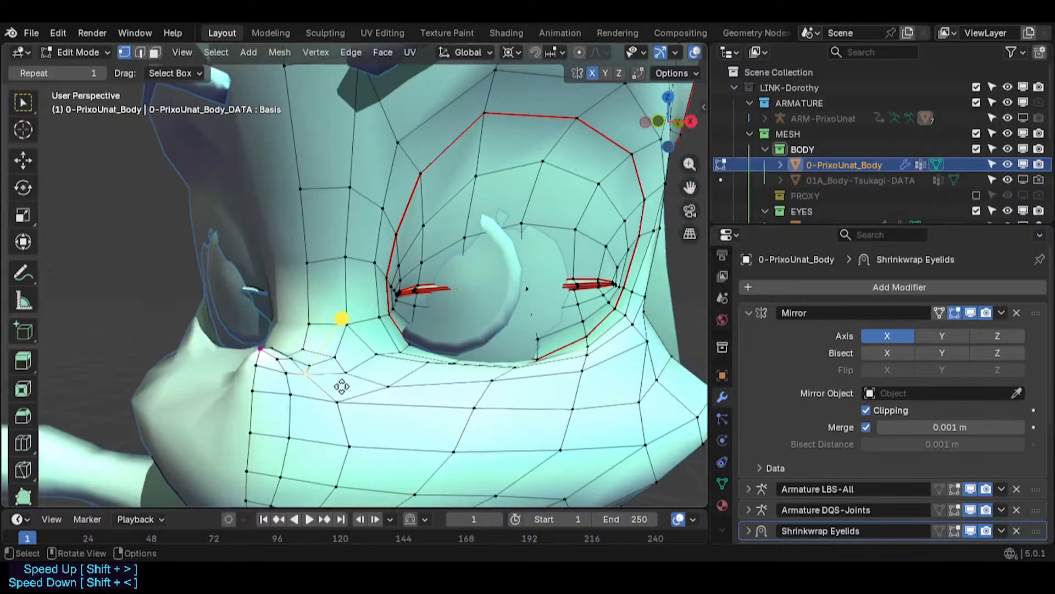
key("g")
key("x")
left_click(348, 387)
left_click(287, 376)
key("g")
key("x")
left_click(297, 373)
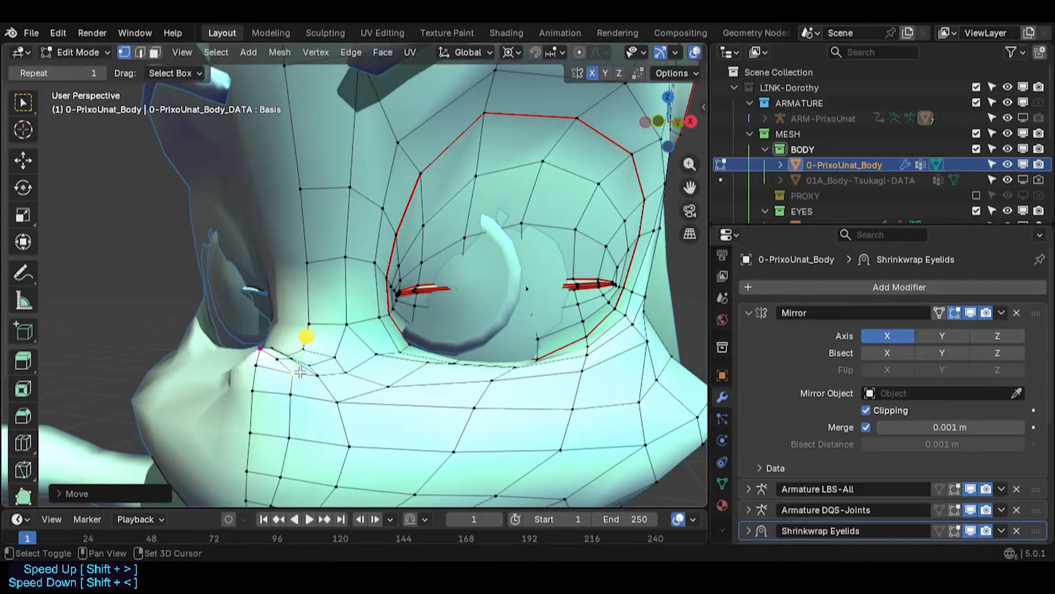
- Move four vertices on the side of the muzzle to smooth the edge flow below the eye
left_click(278, 362)
key("g")
left_click(275, 361)
left_click(283, 392)
key("g")
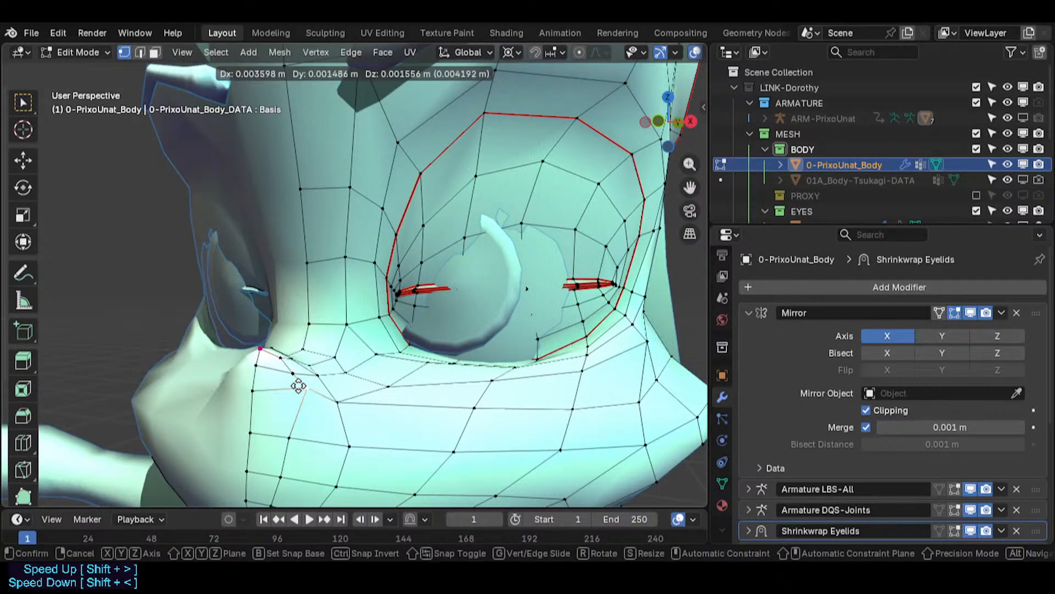
left_click(299, 386)
left_click(291, 433)
key("g")
left_click(301, 419)
left_click(258, 433)
key("g")
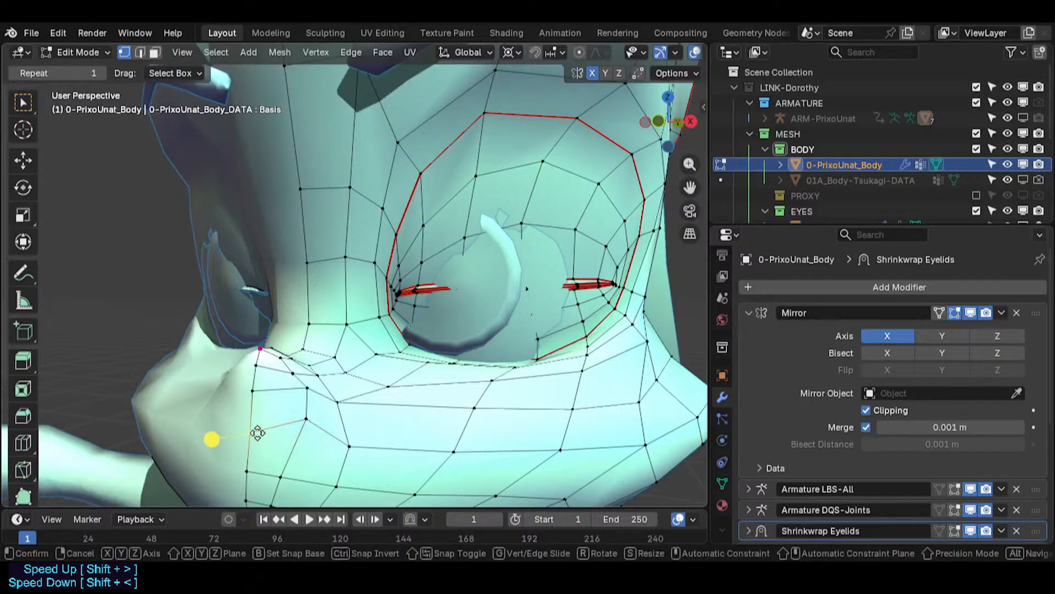
left_click(246, 407)
- Move three more vertices on the muzzle beneath the eye to even out the loops
middle_click_drag(246, 407, 321, 443)
left_click(272, 416)
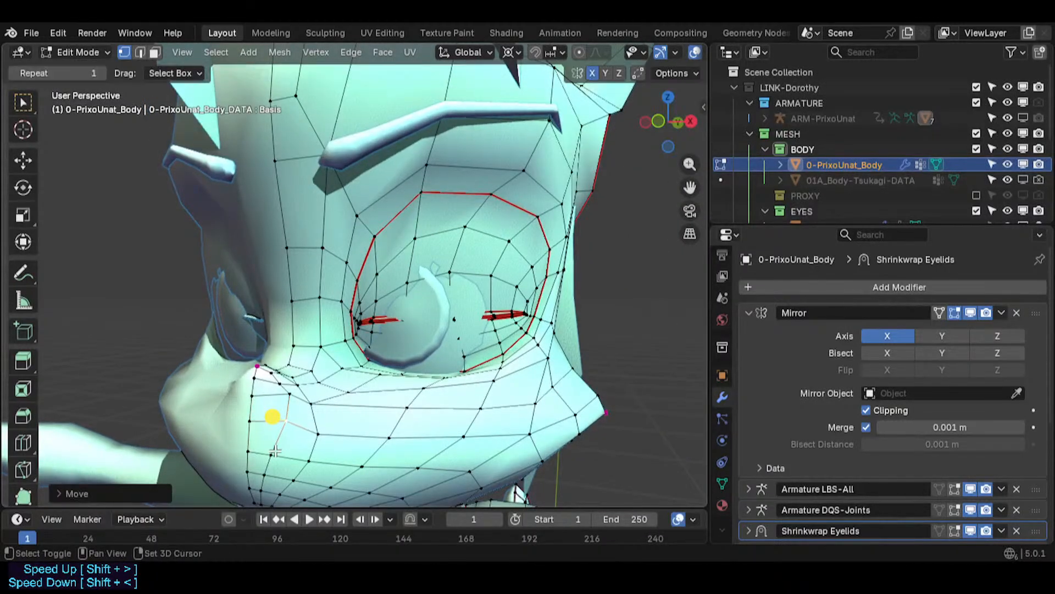
key("g")
left_click(317, 426)
left_click(313, 403)
key("g")
left_click(313, 385)
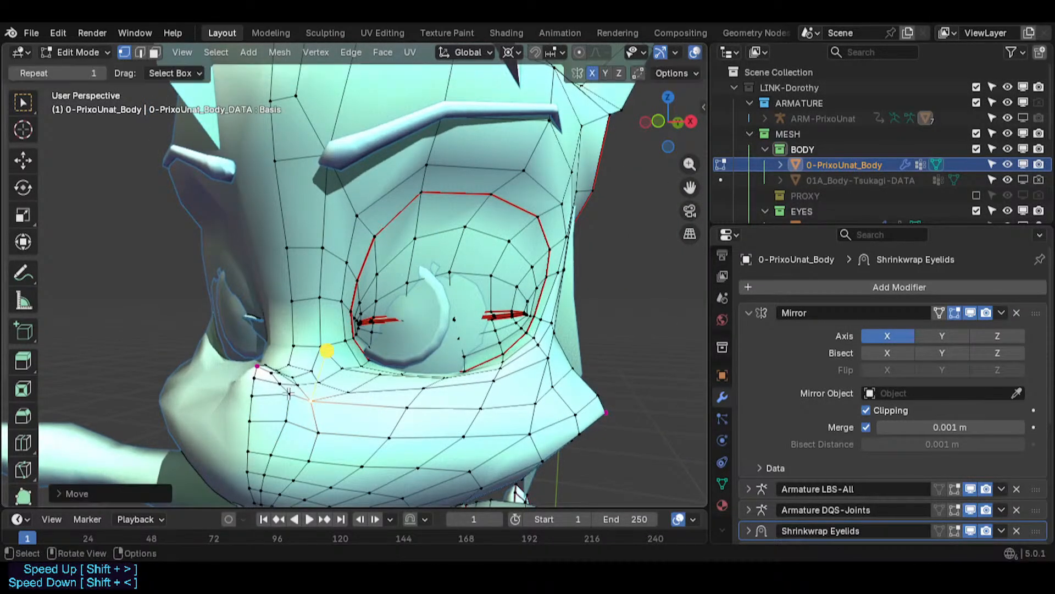
left_click(291, 393)
key("g")
left_click(273, 407)
- Inspect the muzzle and eye area from several angles, switching between edit and object mode
key("Tab")
middle_click_drag(273, 406, 297, 351)
scroll(264, 356, "up", 3)
middle_click_drag(157, 365, 446, 365)
scroll(353, 368, "up", 3)
middle_click_drag(396, 363, 252, 362, "shift")
scroll(253, 363, "down", 4)
middle_click_drag(341, 361, 365, 349)
scroll(557, 379, "down", 1)
middle_click_drag(366, 349, 426, 385)
key("Tab")
scroll(431, 390, "up", 2)
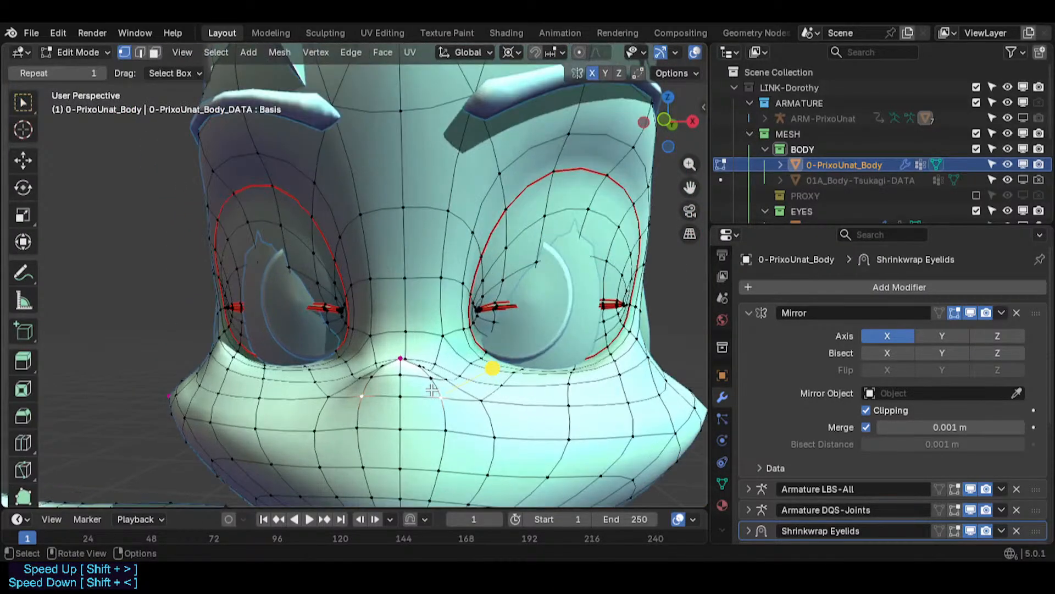
key("grave")
key("Tab")
key("ctrl+0")
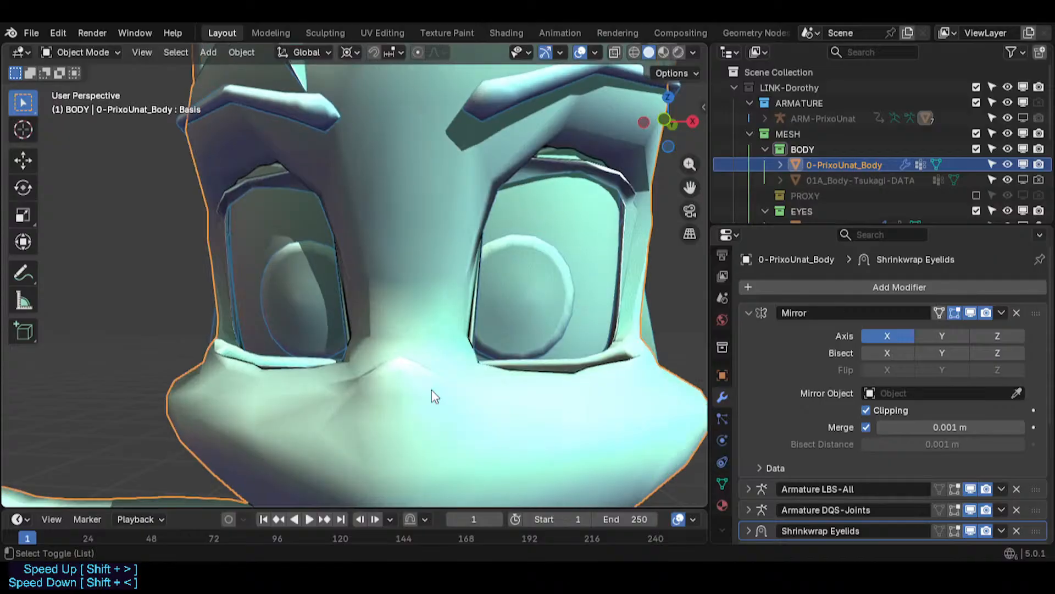
key("ctrl+1")
key("Tab")
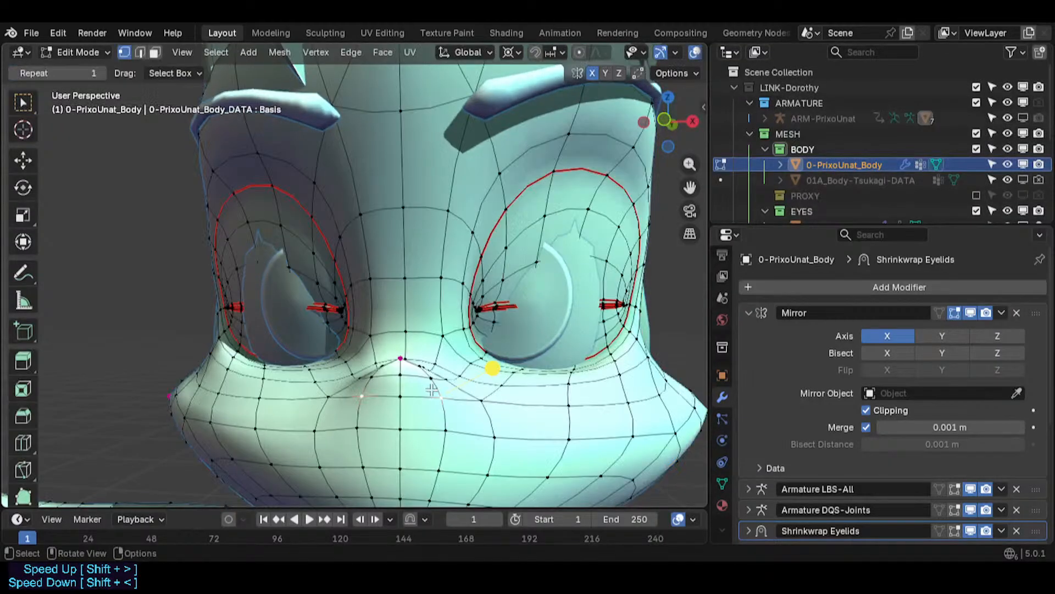
- Reposition a muzzle vertex below the eye beside the centre line, partly along Y and with proportional editing
middle_click_drag(419, 372, 380, 428)
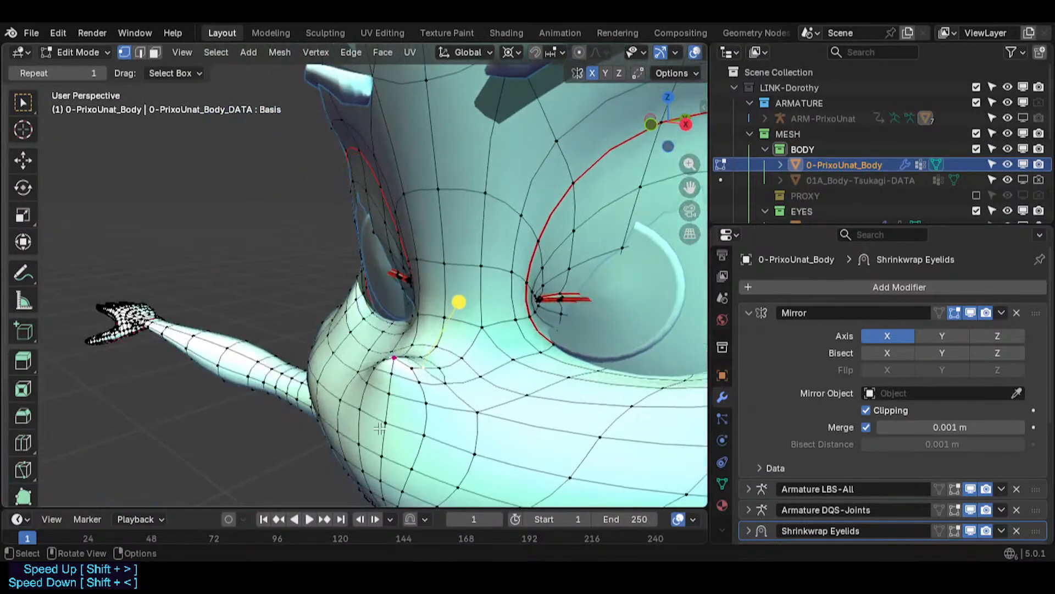
middle_click_drag(440, 369, 552, 386)
key("g")
left_click(443, 366)
key("g")
key("y")
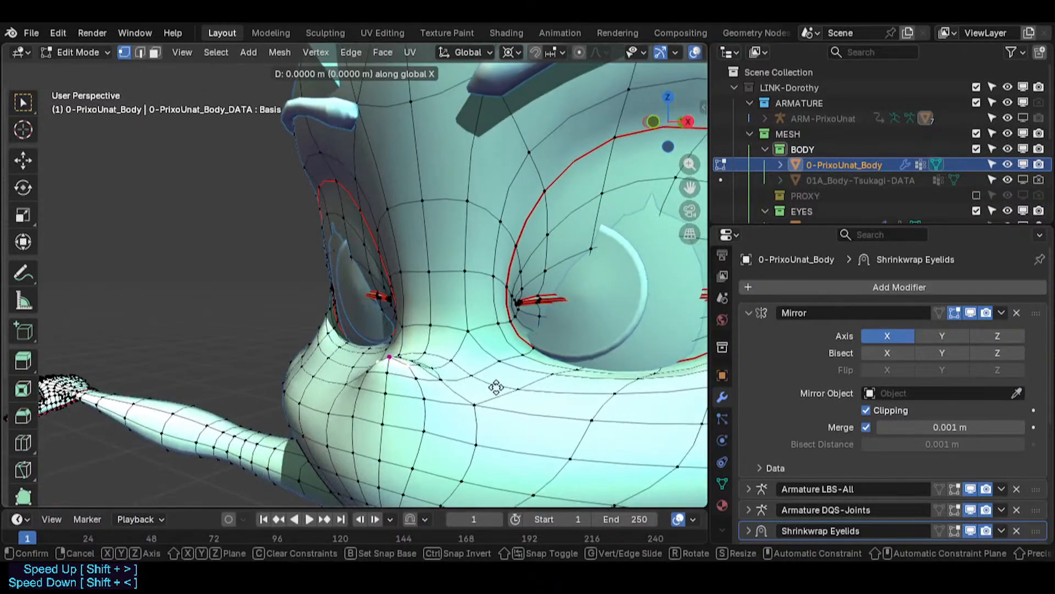
left_click(468, 388)
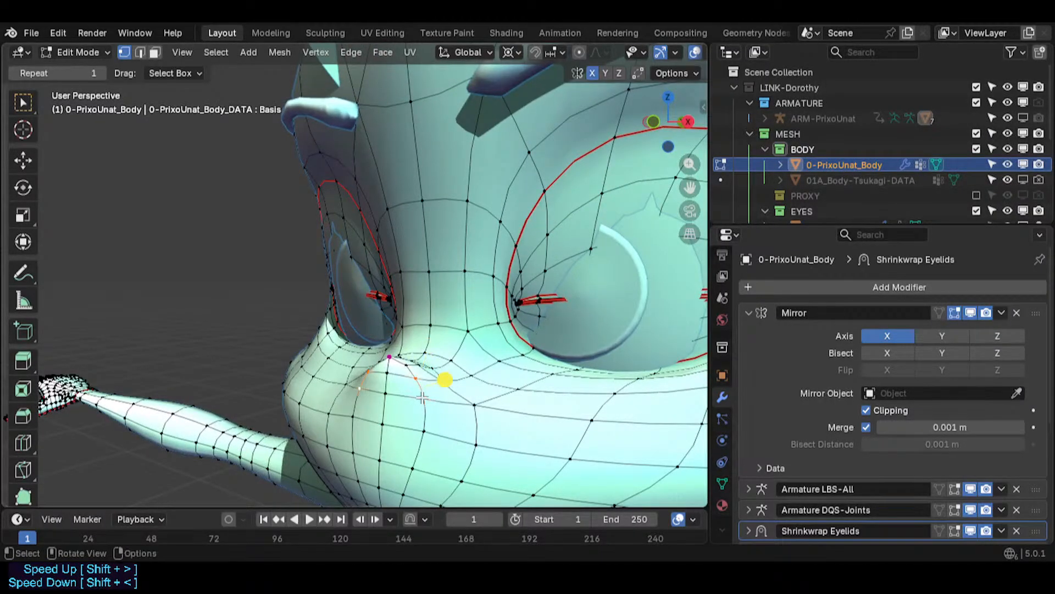
key("g")
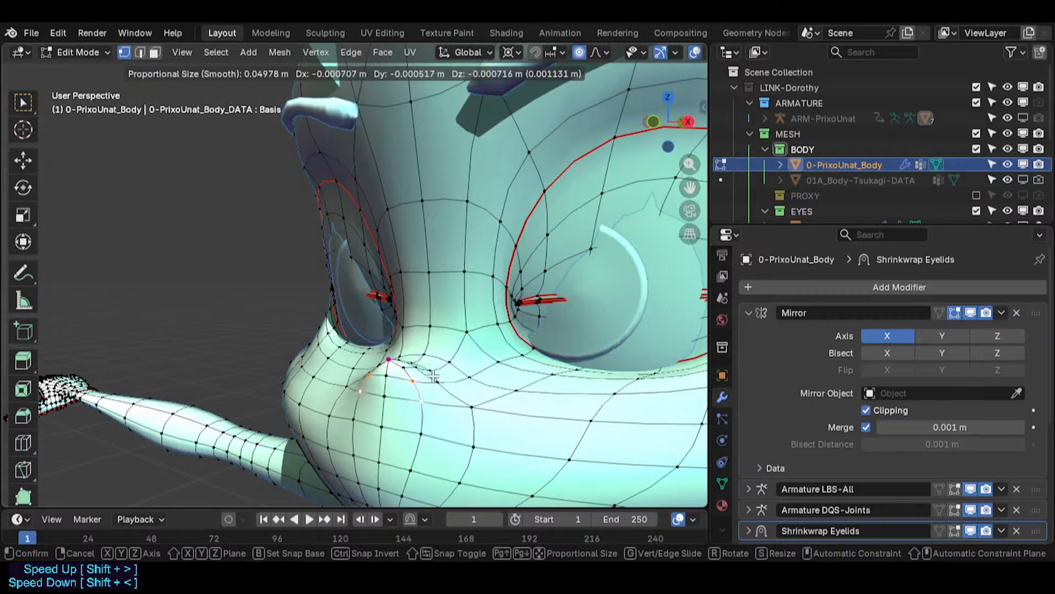
left_click(471, 358)
key("g")
left_click(469, 377)
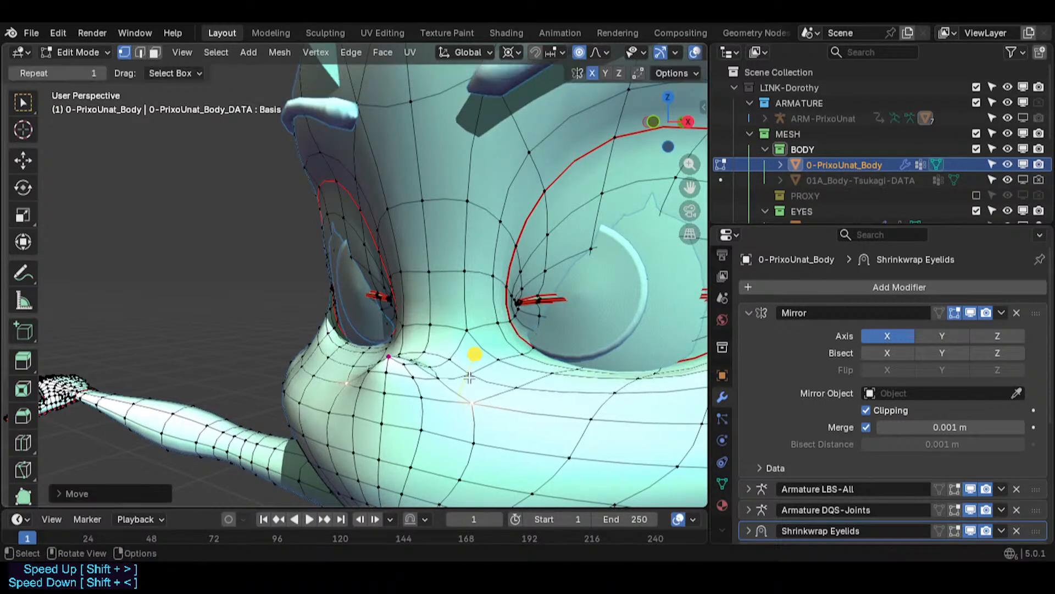
- Scale a muzzle vertex below the eye along X with proportional editing, then move it along X
key("s")
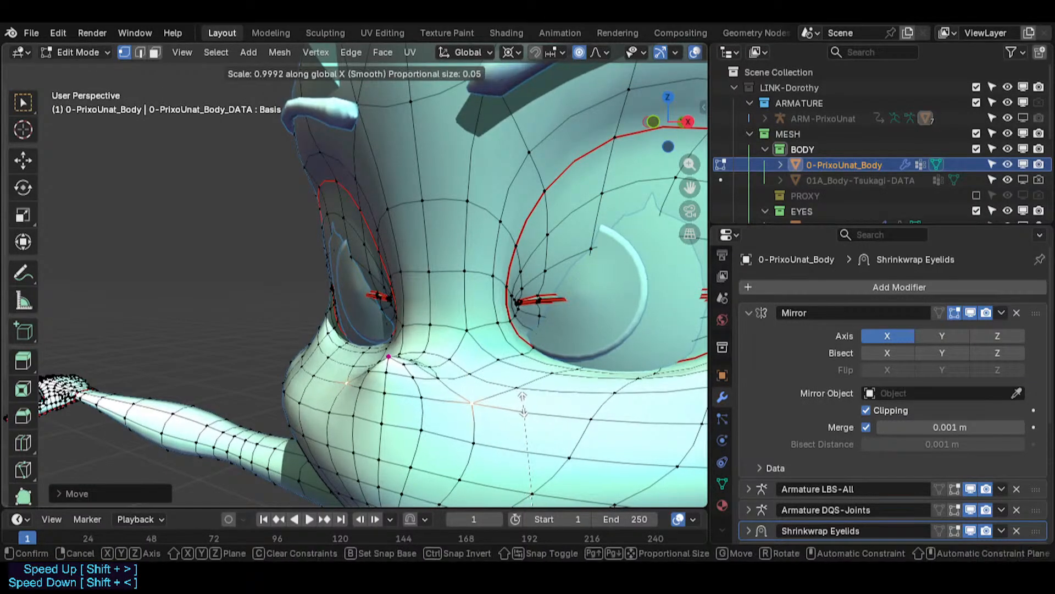
left_click(520, 404)
key("g")
key("x")
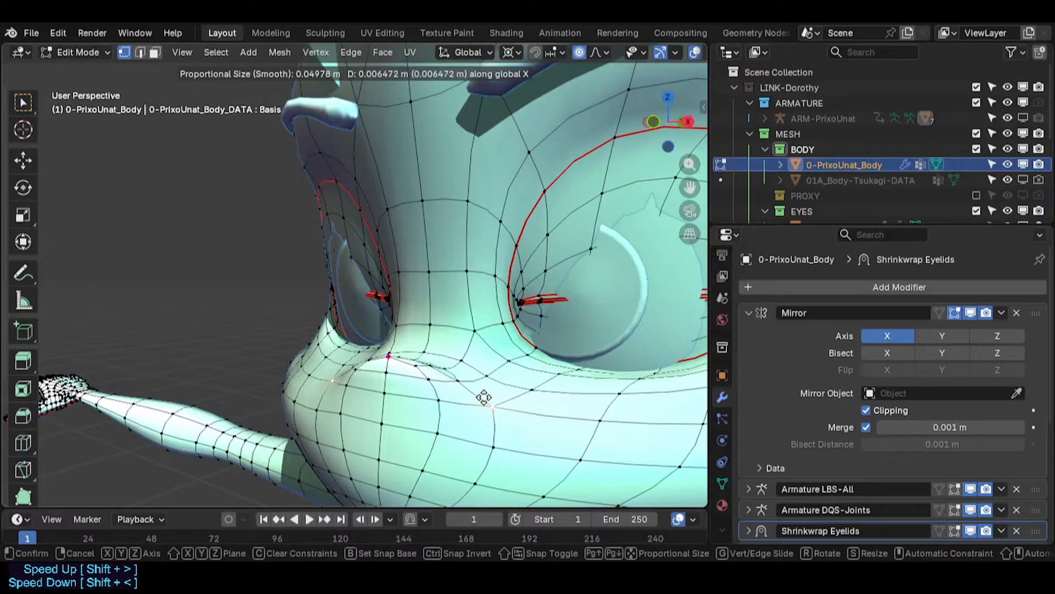
left_click(480, 396)
- Move two vertices on the muzzle's upper side edge vertically along Z
key("Tab")
middle_click_drag(445, 377, 318, 274)
key("Tab")
key("g")
key("z")
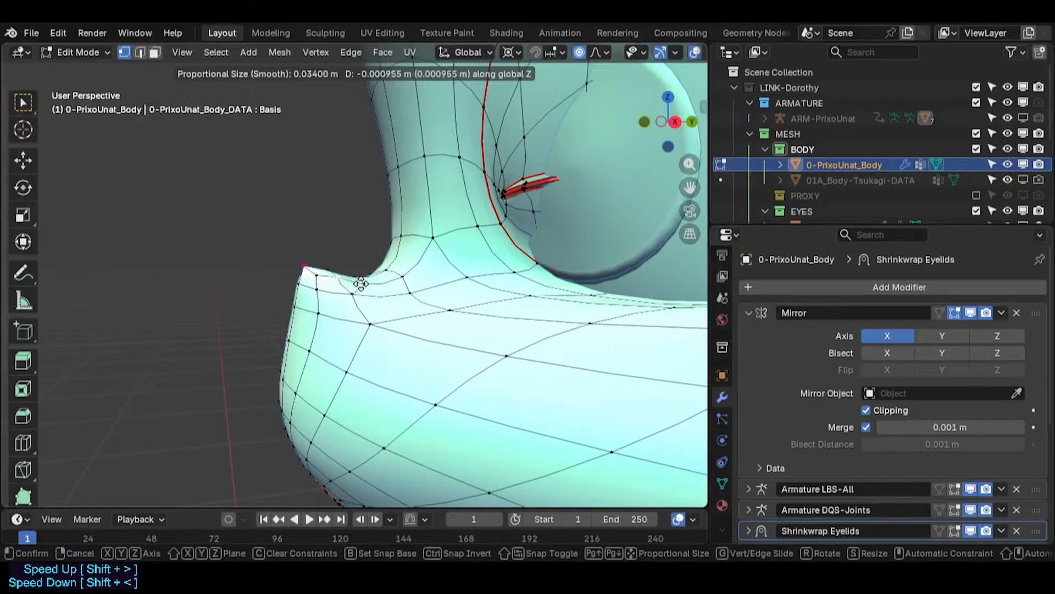
left_click(355, 286)
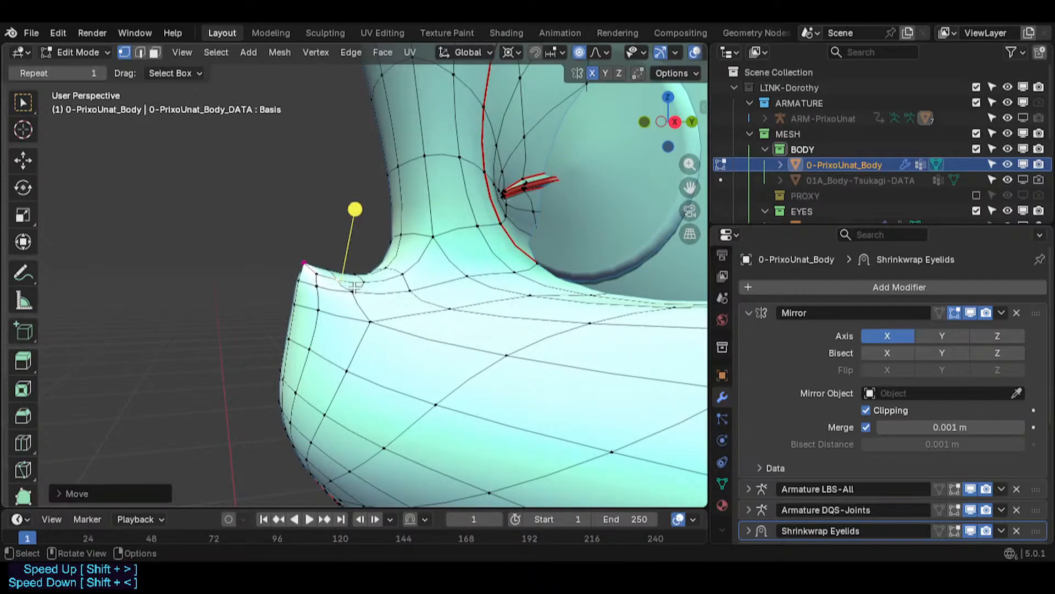
key("g")
key("z")
left_click(379, 238)
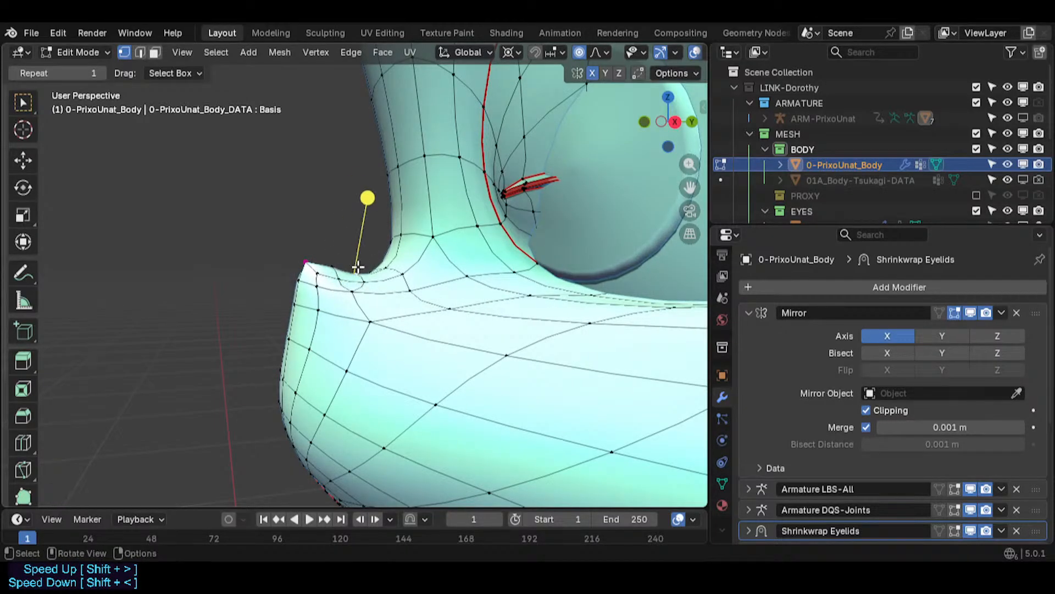
- Move four more vertices along the muzzle's upper side edge vertically along Z to smooth the loop
key("g")
key("z")
left_click(382, 250)
key("g")
key("z")
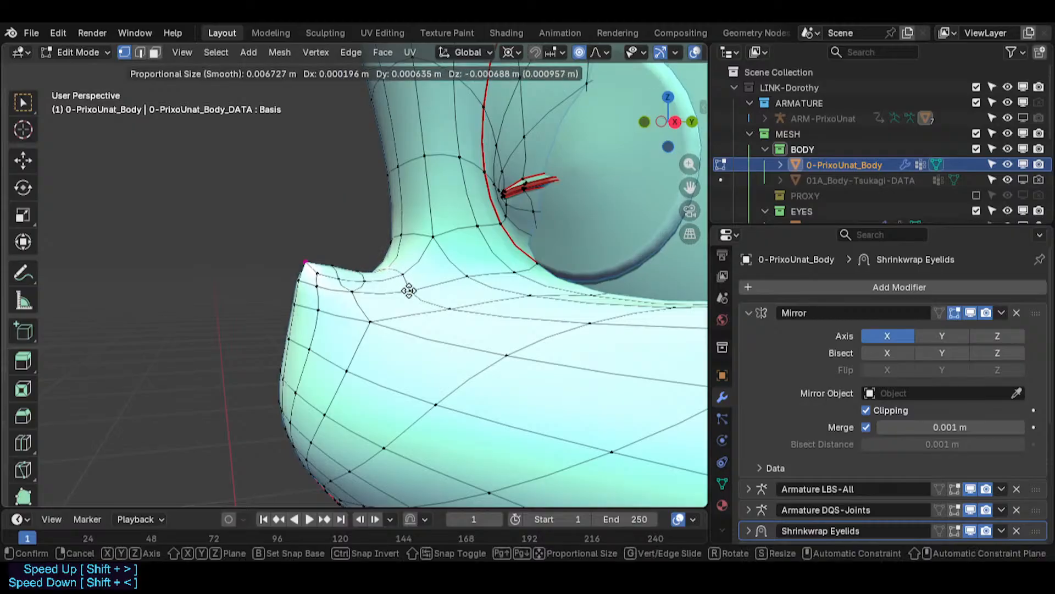
left_click(407, 288)
key("g")
key("z")
left_click(419, 311)
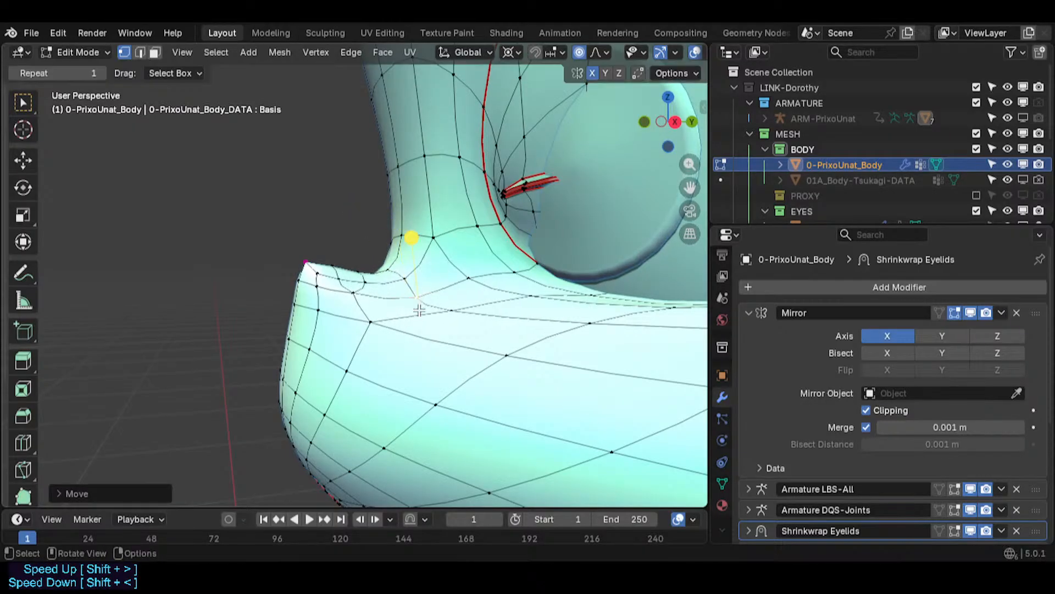
key("g")
key("z")
left_click(378, 305)
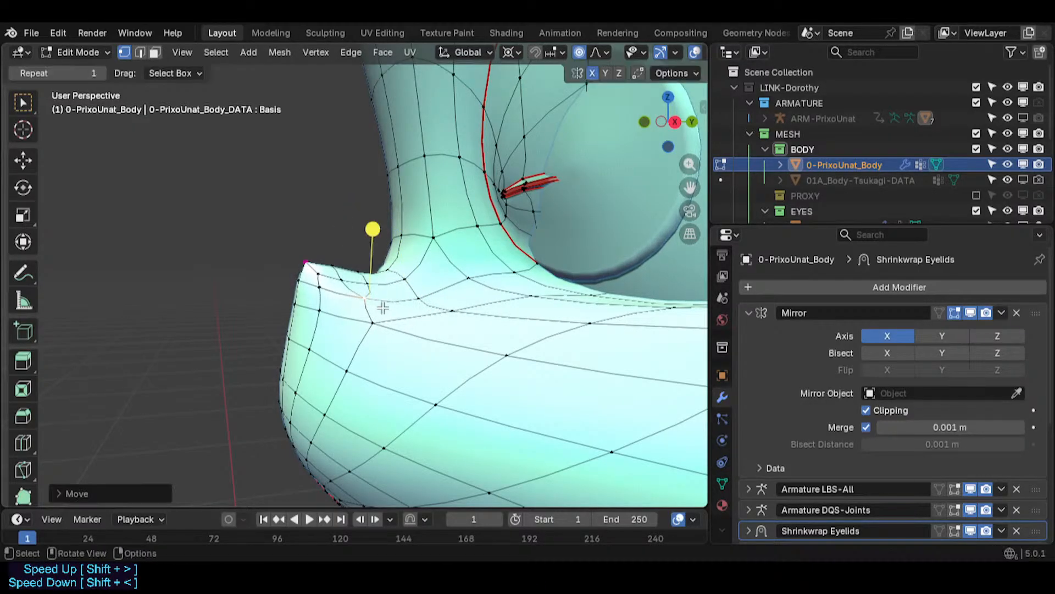
- Reposition several vertices on the side corner of the muzzle to round out its profile
key("Tab")
middle_click_drag(379, 306, 94, 300)
key("Tab")
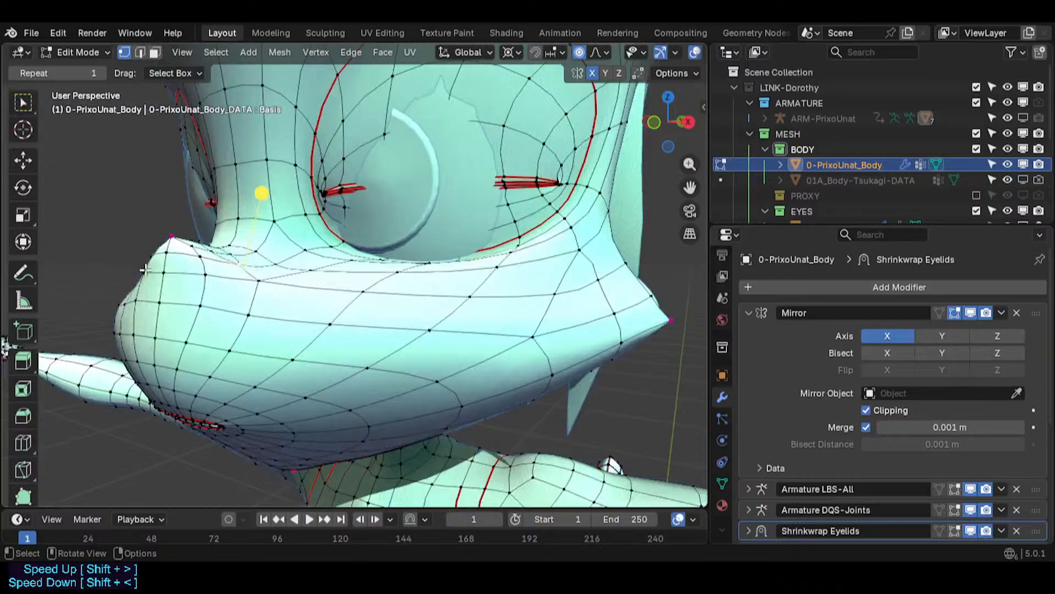
mouse_move(150, 267)
middle_mouse_down()
mouse_move(107, 306)
mouse_move(162, 281)
middle_mouse_up()
key("g")
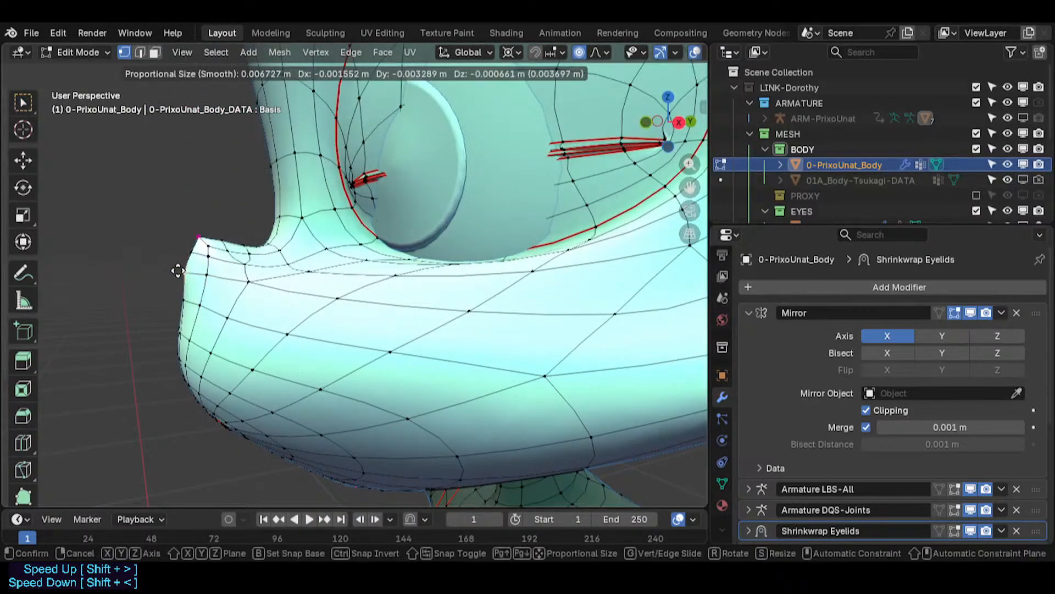
left_click(178, 277)
left_click(185, 300)
key("g")
left_click(176, 306)
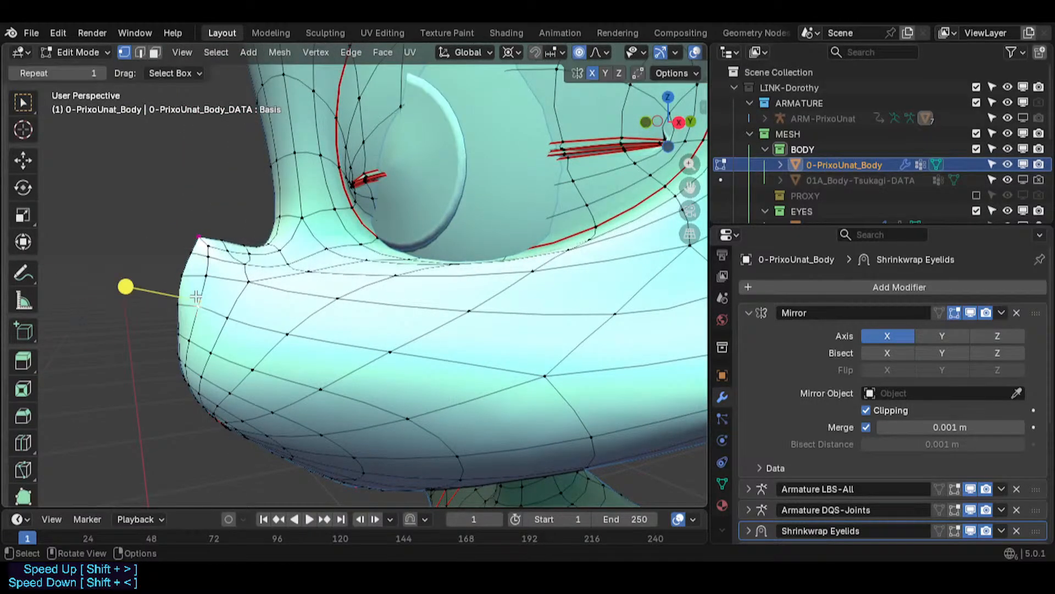
key("g")
left_click(194, 300)
left_click(204, 281)
key("g")
left_click(198, 289)
left_click(202, 305)
key("g")
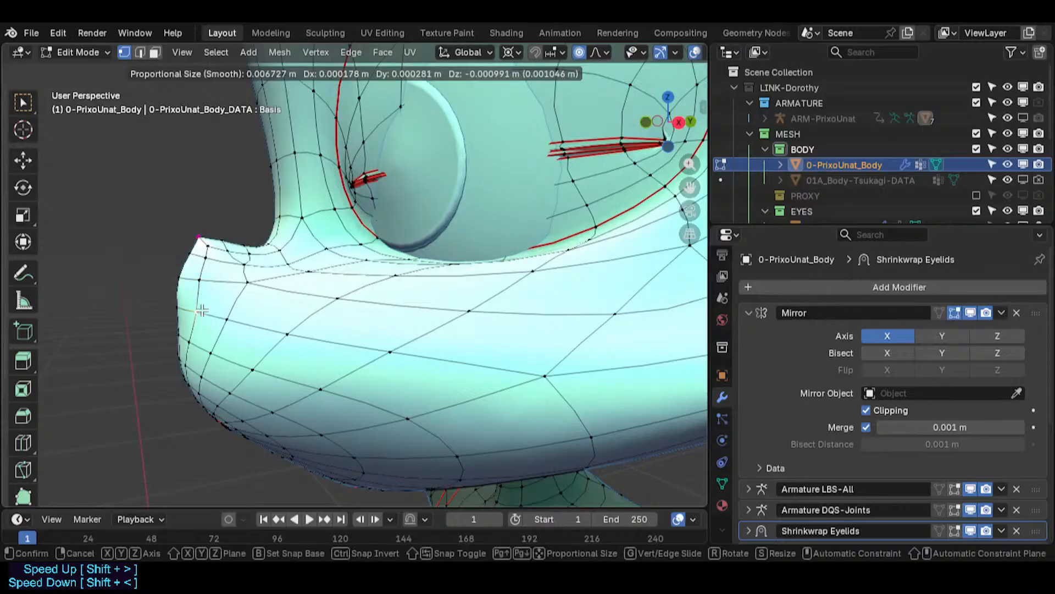
left_click(202, 311)
- Move more vertices on the muzzle's side profile to even out the curvature
key("g")
left_click(167, 322)
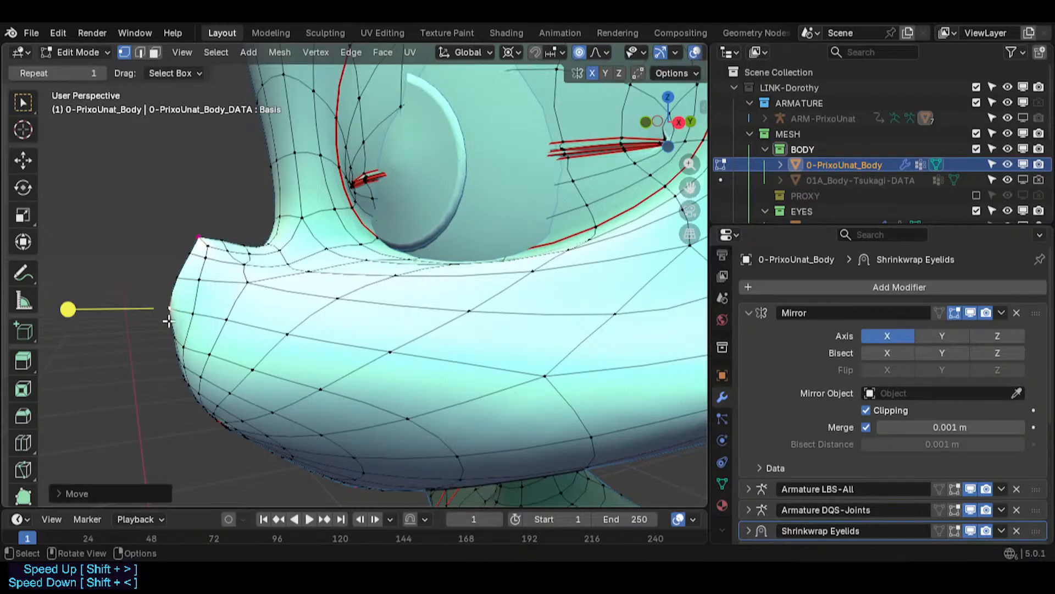
key("g")
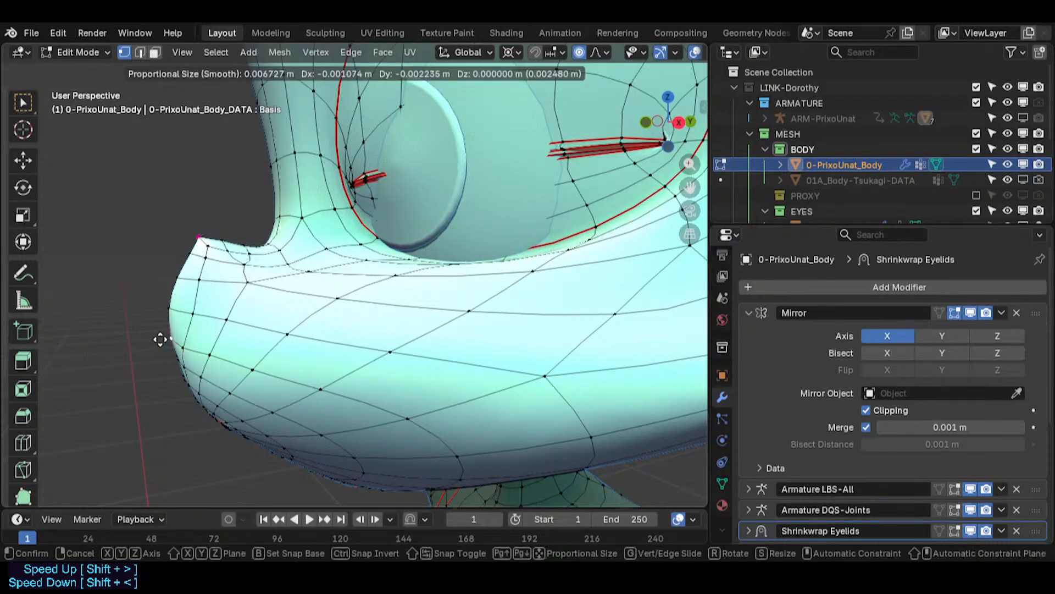
left_click(179, 344)
key("g")
left_click(205, 351)
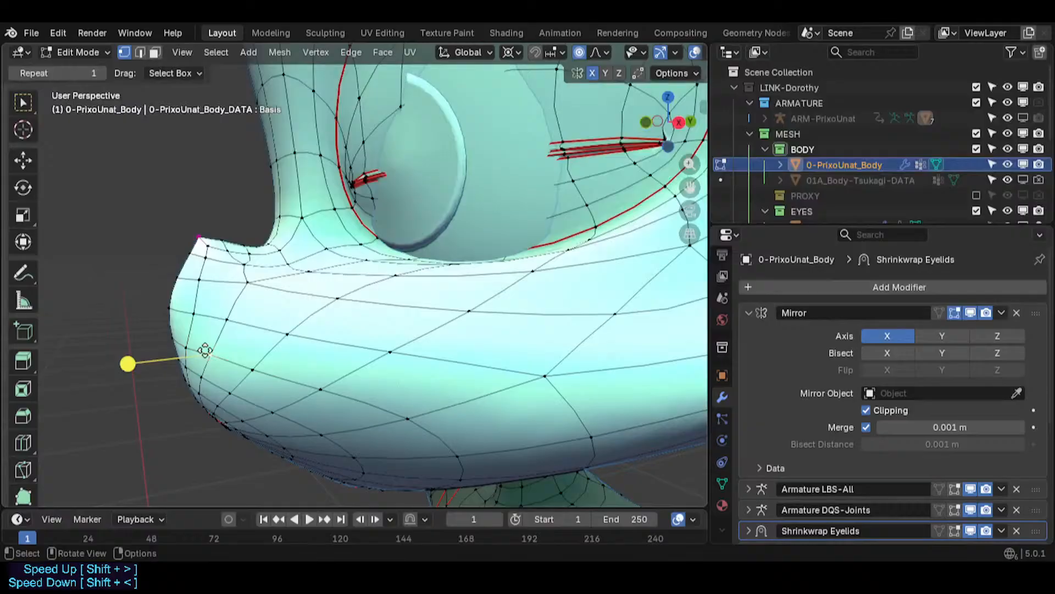
key("g")
left_click(185, 316)
key("g")
left_click(182, 318)
left_click(222, 320)
key("g")
left_click(217, 319)
left_click(237, 281)
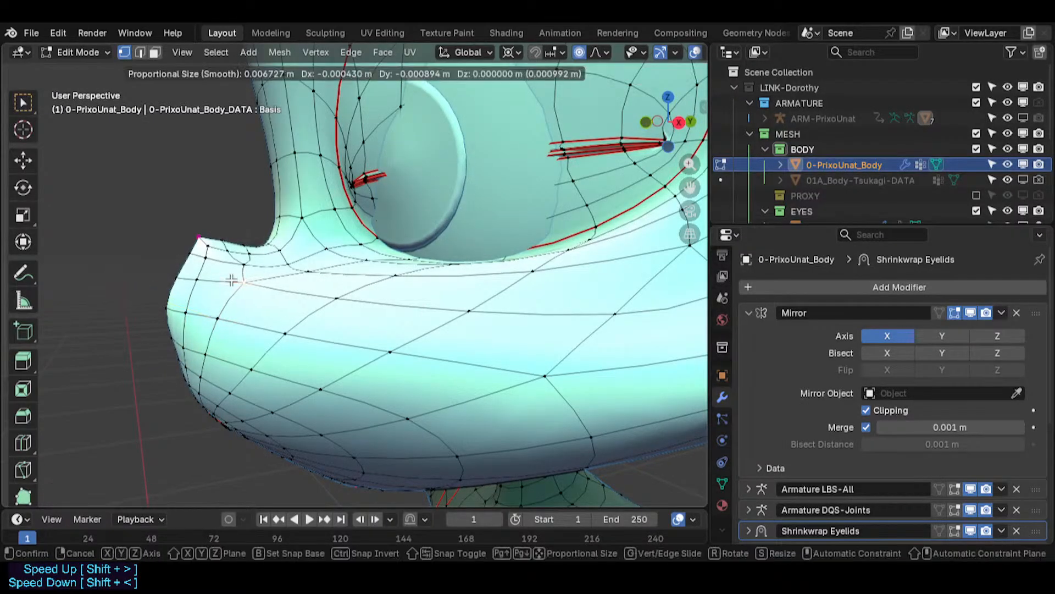
left_click(231, 281)
- Inspect the muzzle shape from several angles, switching between object and edit mode
key("Tab")
scroll(221, 335, "down", 4)
middle_click_drag(221, 335, 300, 362)
scroll(401, 321, "down", 1)
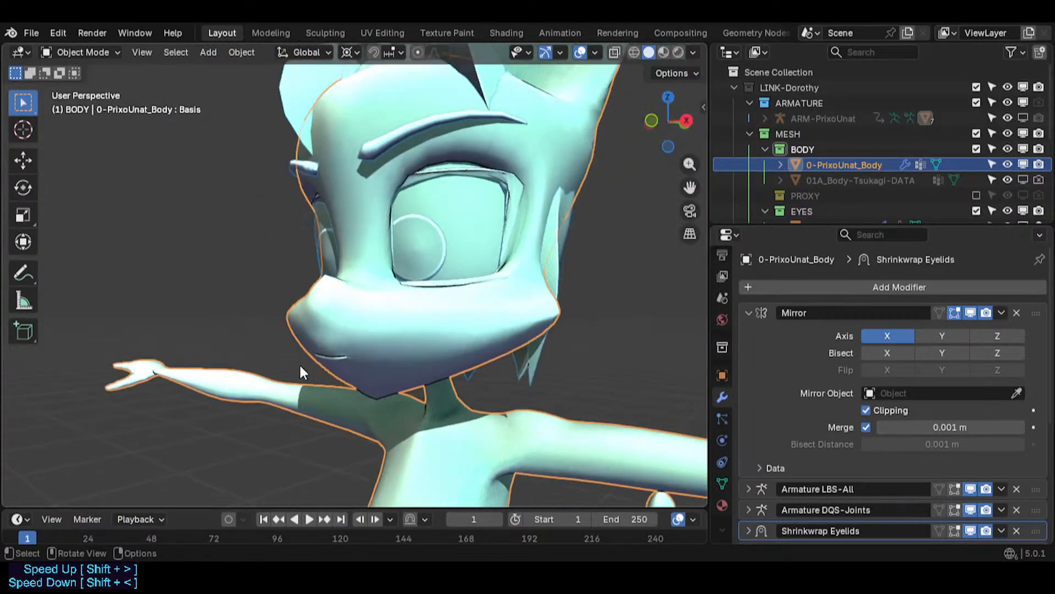
key("Tab")
scroll(300, 368, "up", 2)
key("c")
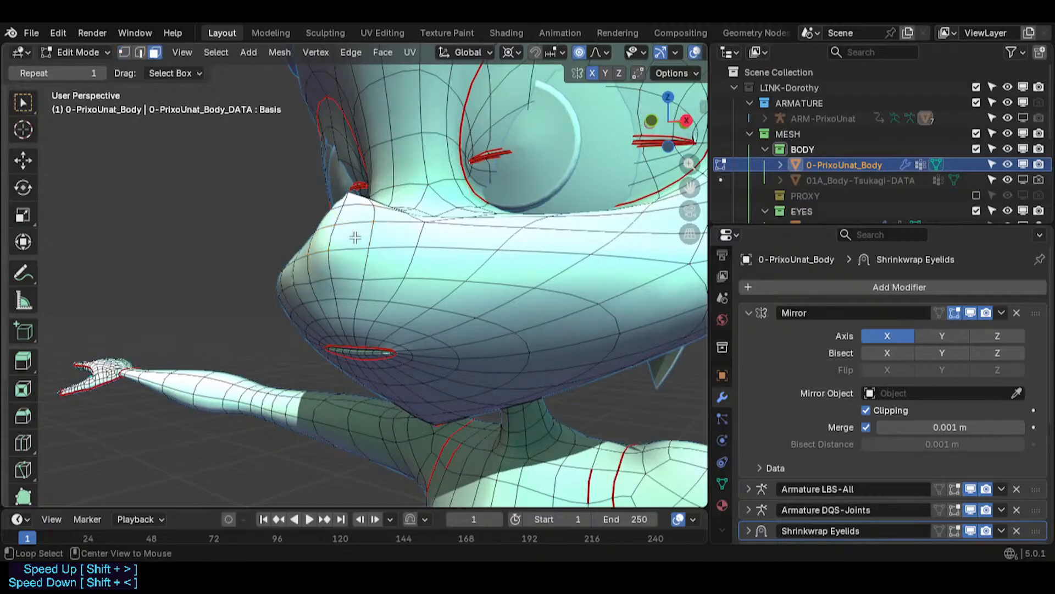
left_click_drag(339, 251, 438, 269)
middle_click_drag(438, 269, 275, 250)
key("Tab")
middle_click_drag(275, 250, 573, 365, "shift")
key("Tab")
key("Tab")
key("Tab")
scroll(462, 347, "up", 3)
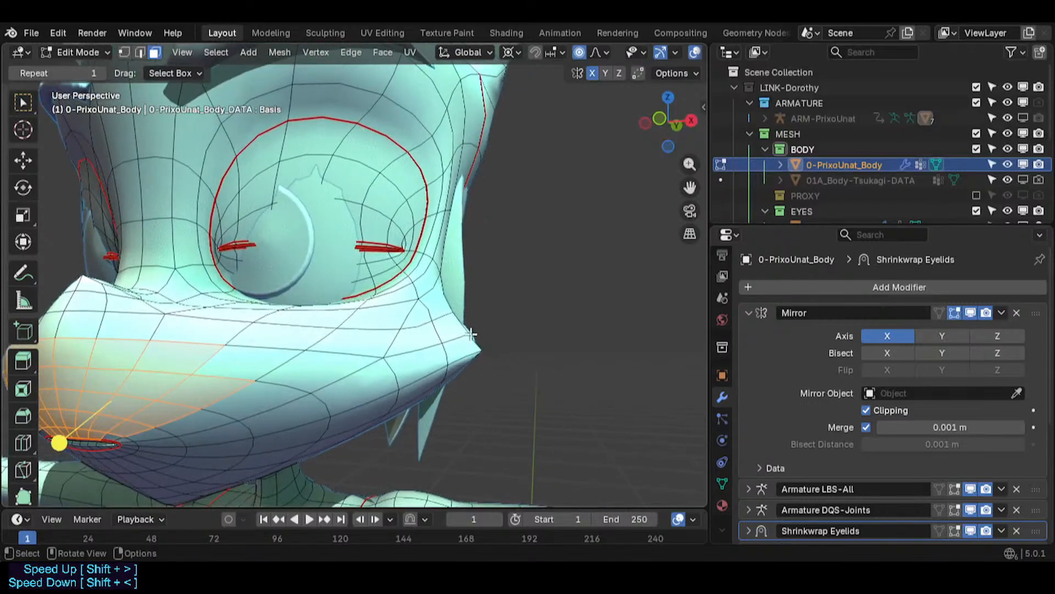
key("1")
middle_click_drag(460, 342, 615, 354)
middle_click_drag(503, 356, 533, 340)
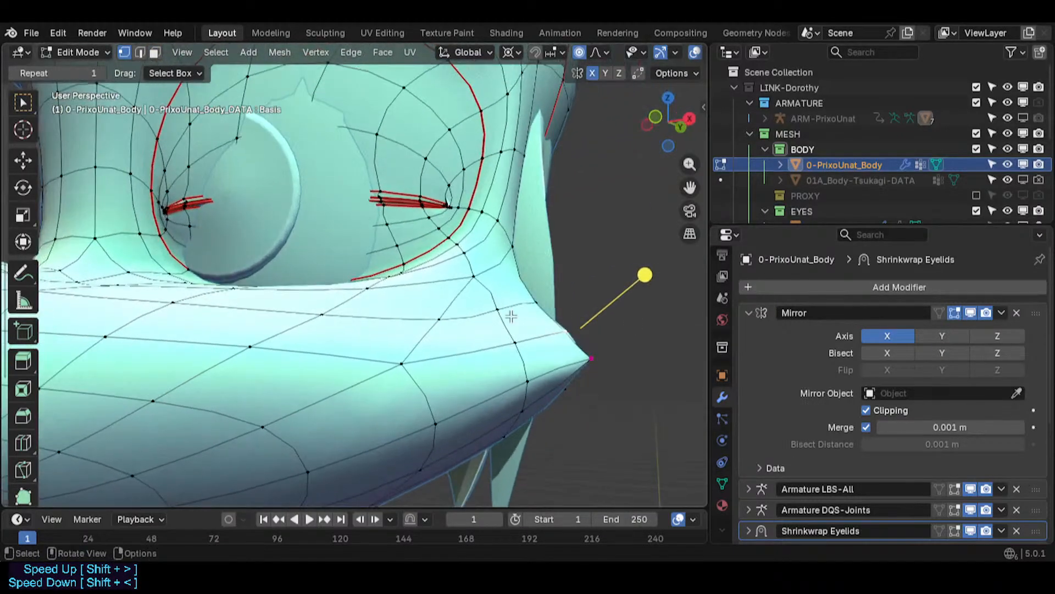
- Move three vertices on the muzzle's upper edge near its outer corner beneath the eye
key("g")
left_click(527, 294)
left_click(530, 293)
key("g")
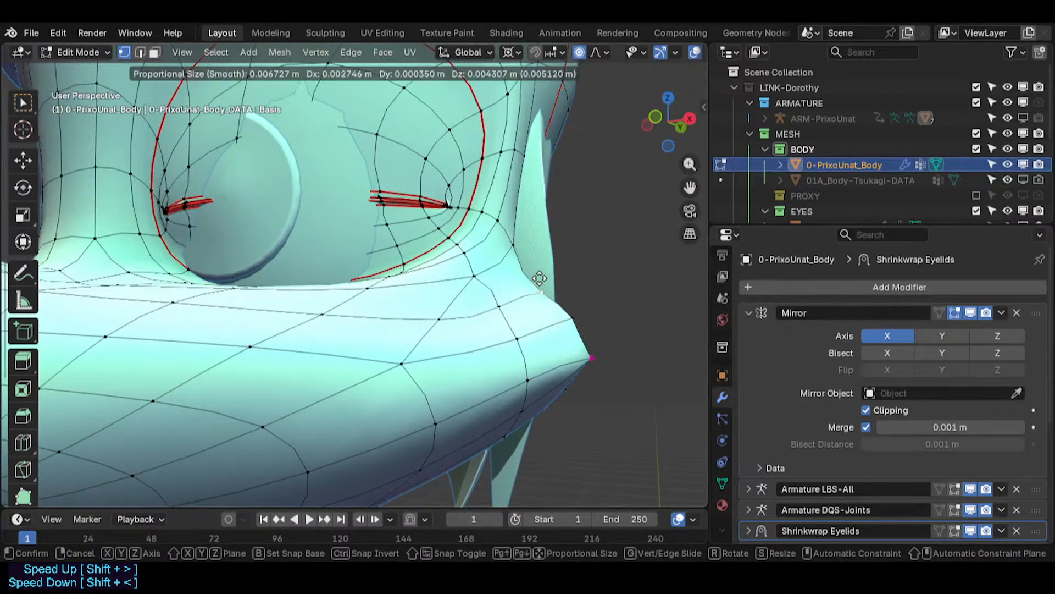
left_click(541, 275)
left_click(516, 248)
key("g")
left_click(521, 246)
- Move a muzzle edge vertex and the muzzle's outer corner vertex to smooth the corner
left_click(506, 314)
key("g")
left_click(514, 310)
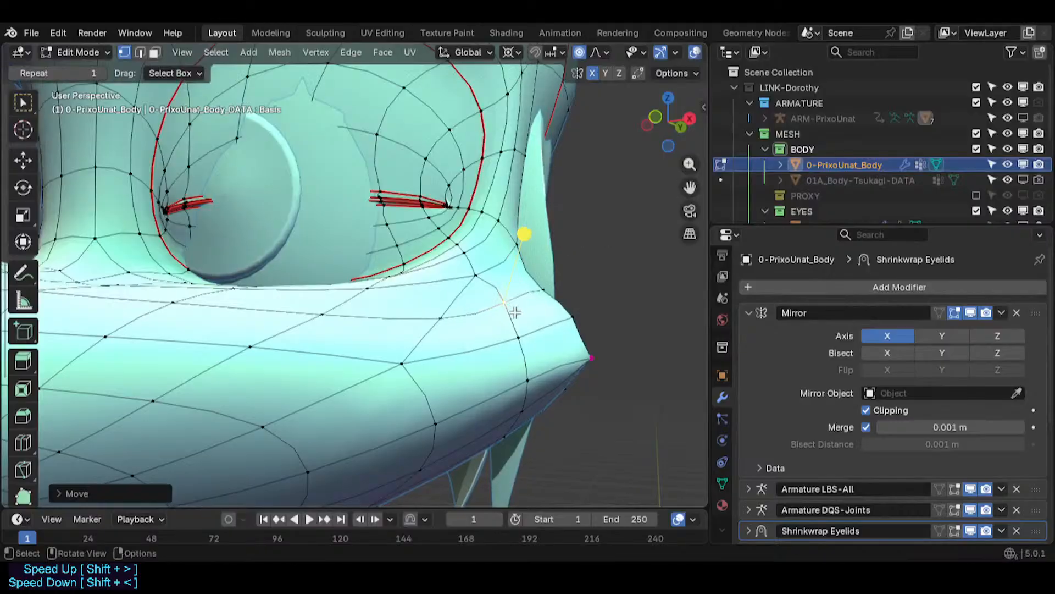
scroll(515, 312, "down", 3)
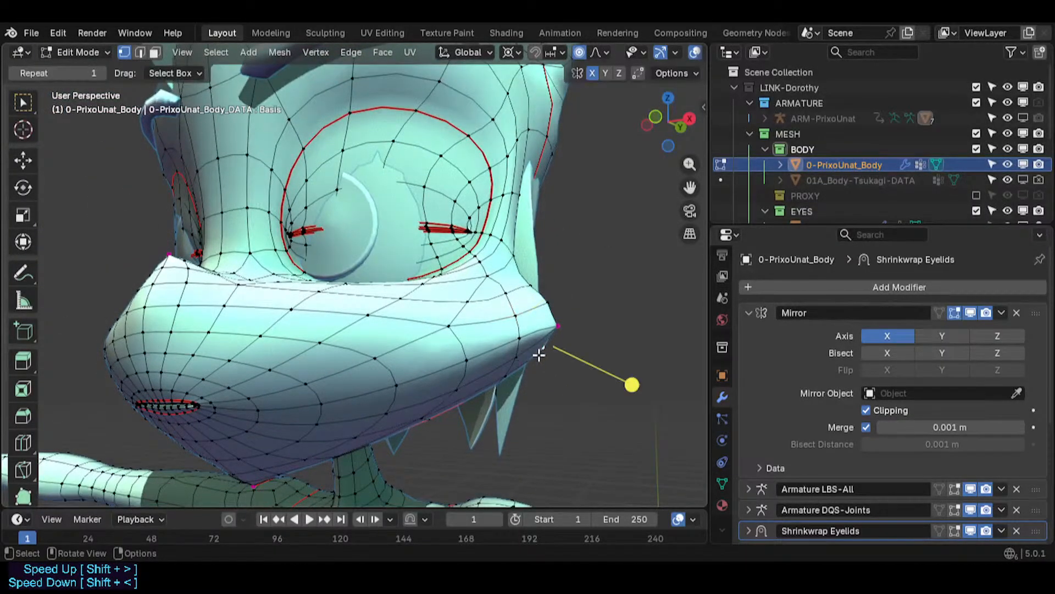
key("g")
left_click(542, 354)
- Move a vertex at the back corner of the muzzle near the cheek
key("Tab")
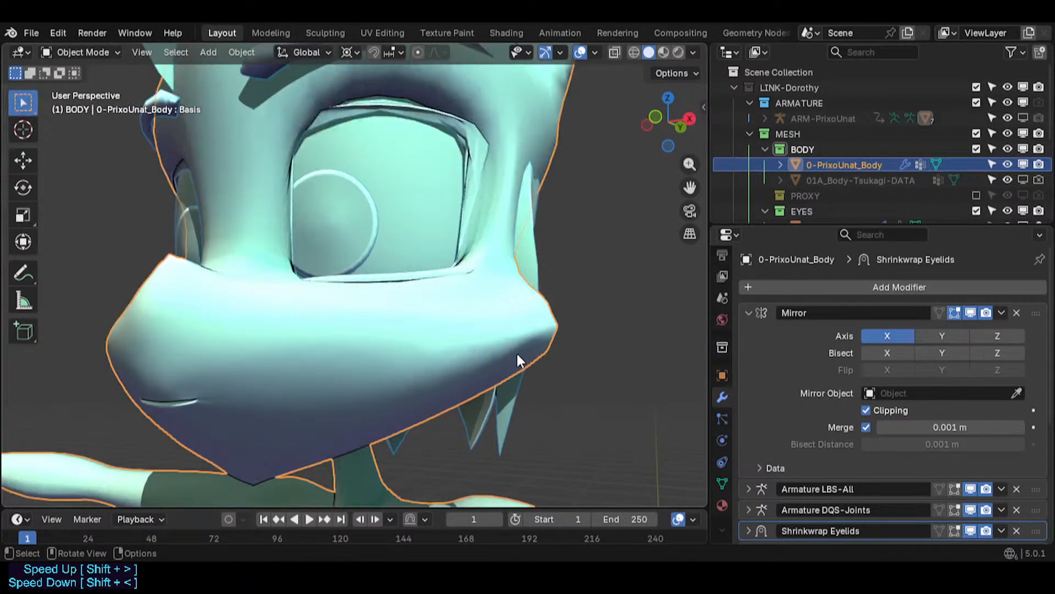
scroll(517, 355, "down", 3)
middle_click_drag(506, 355, 440, 363)
scroll(433, 362, "up", 3)
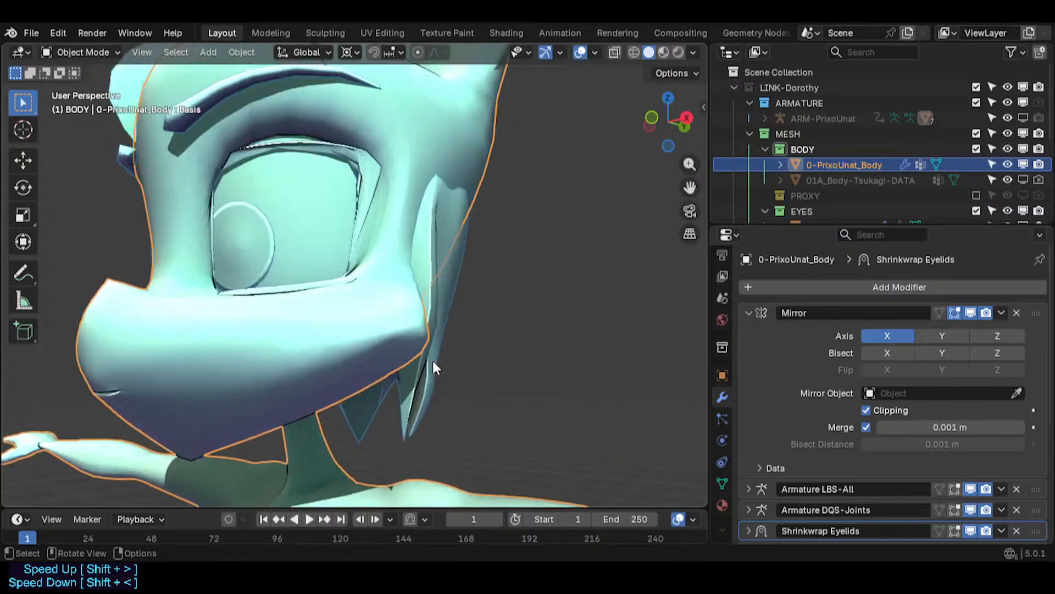
scroll(433, 362, "up", 1)
key("Tab")
middle_click_drag(409, 322, 363, 330)
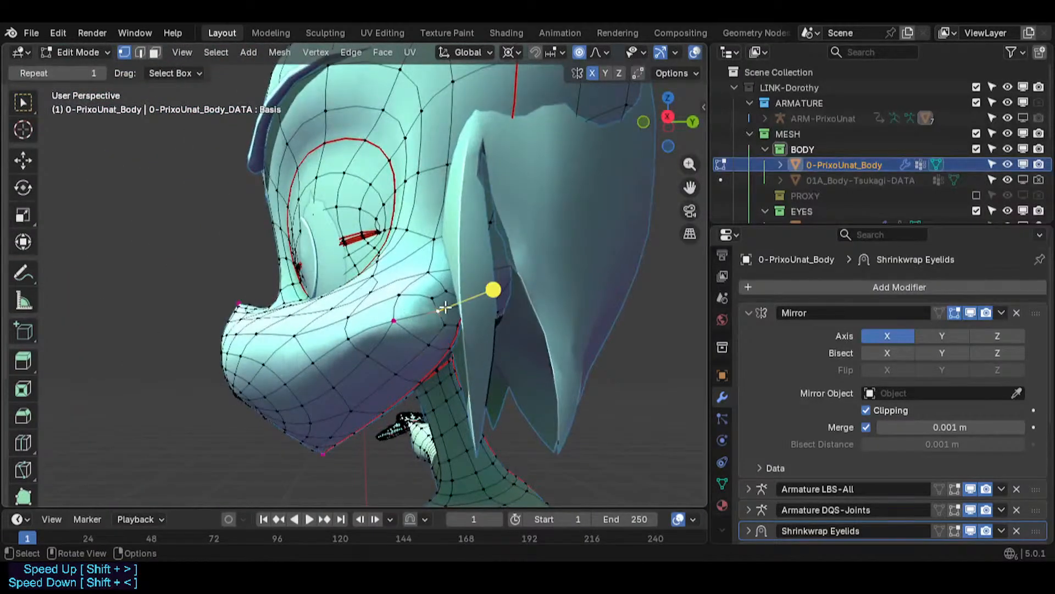
middle_click_drag(434, 314, 525, 314)
key("g")
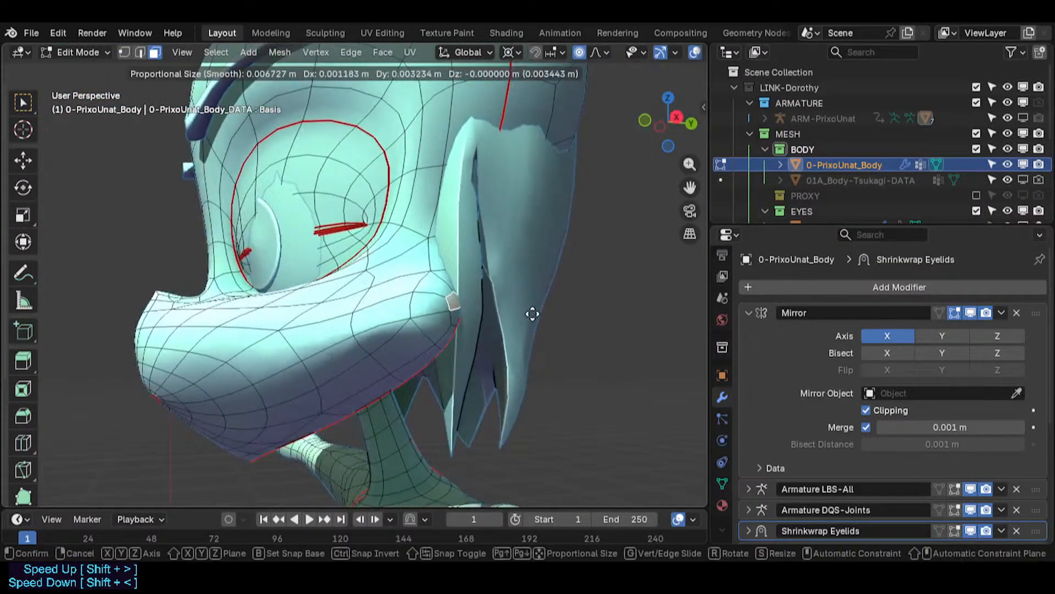
left_click(536, 312)
- Move another vertex at the muzzle's back corner and return to object mode
middle_click_drag(457, 319, 570, 325)
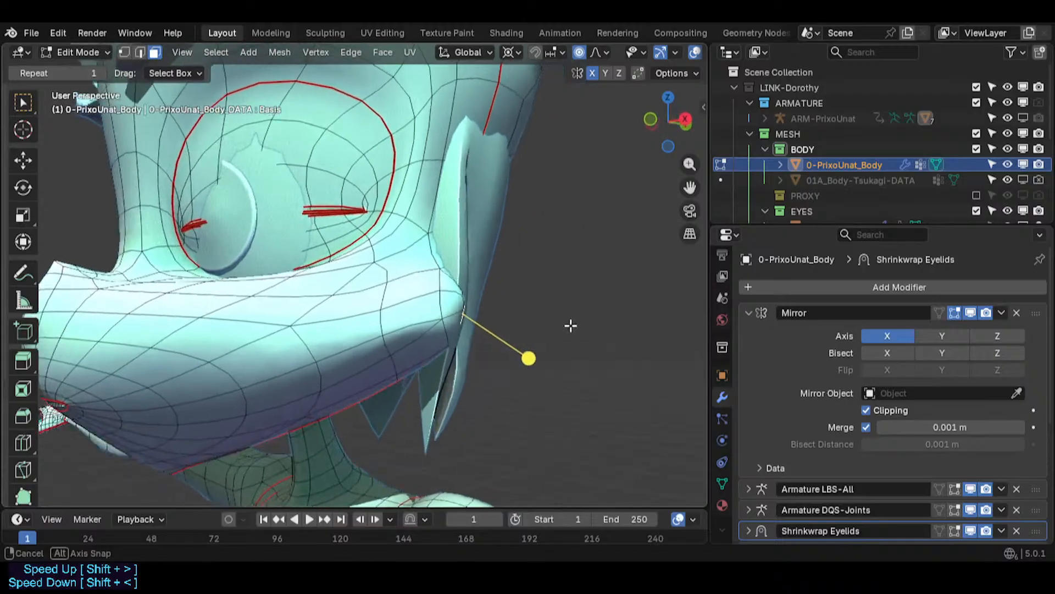
key("g")
left_click(492, 302)
middle_click_drag(492, 302, 384, 300)
key("Tab")
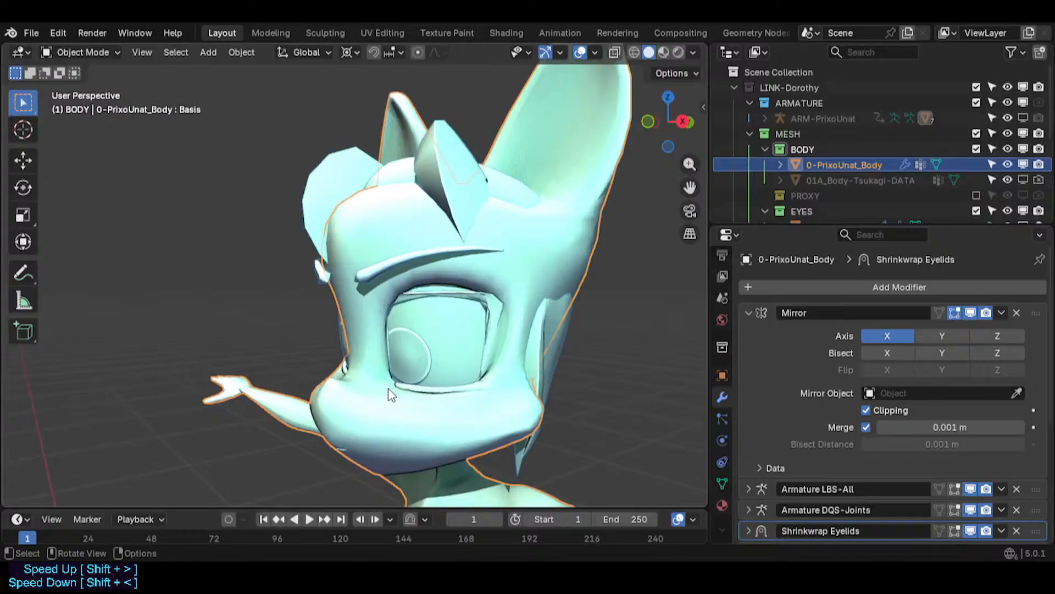
middle_click_drag(473, 303, 543, 365)
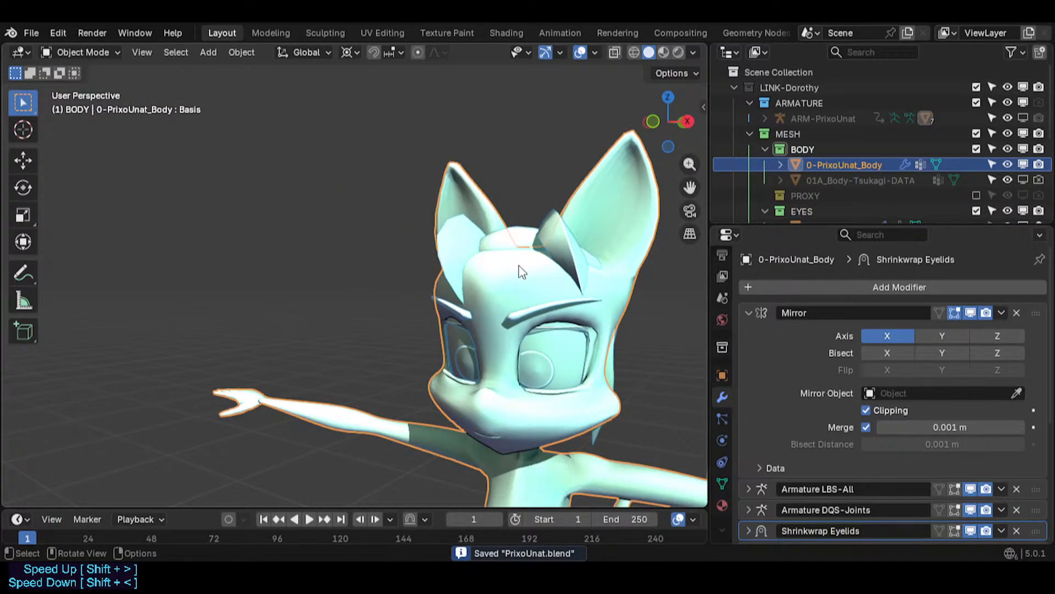
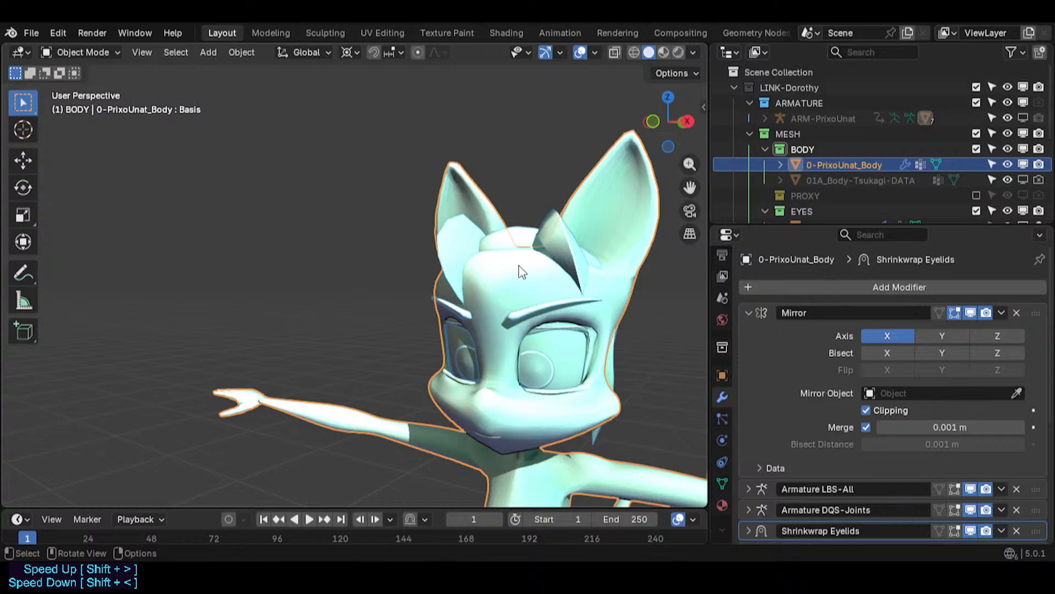
- Enter edit mode and clear the seam from the selected edge loop where the arm meets the shoulder
middle_click_drag(521, 271, 276, 188)
middle_click_drag(344, 357, 339, 181, "shift")
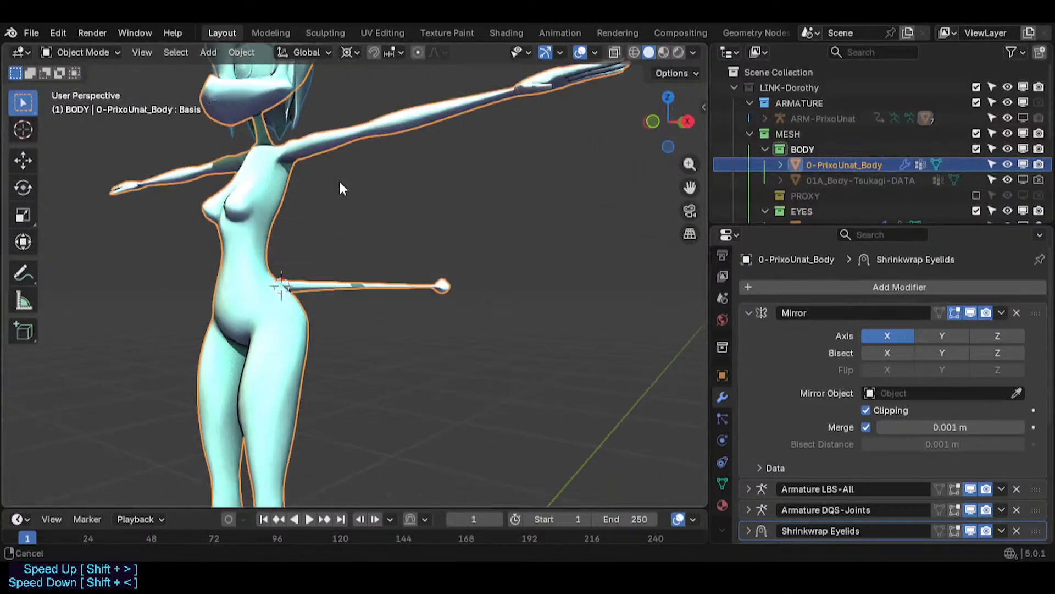
scroll(352, 264, "down", 3)
mouse_move(371, 468)
middle_mouse_down("shift")
mouse_move(344, 276)
mouse_move(387, 233)
mouse_move(387, 379)
middle_mouse_up("shift")
scroll(305, 388, "up", 3)
middle_click_drag(358, 176, 351, 279, "shift")
key("Tab")
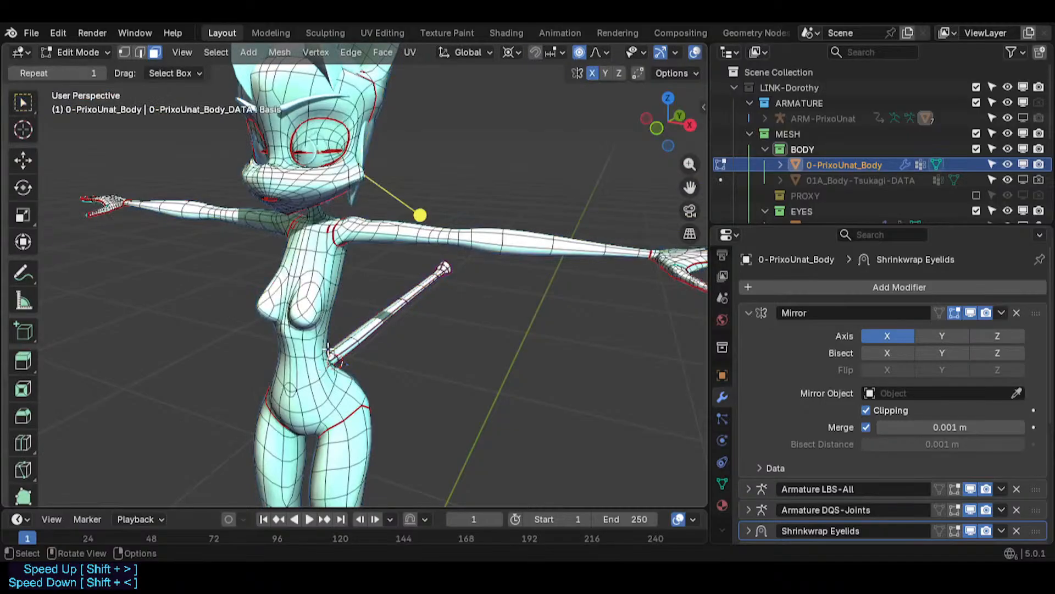
key("Tab")
key("Tab")
scroll(337, 215, "up", 6)
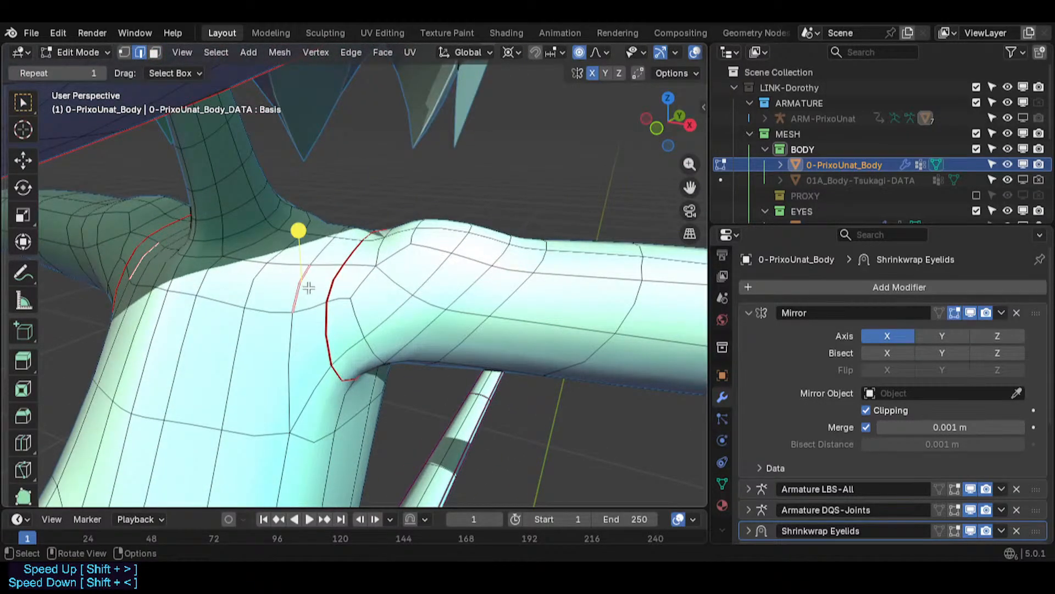
key("ctrl+e")
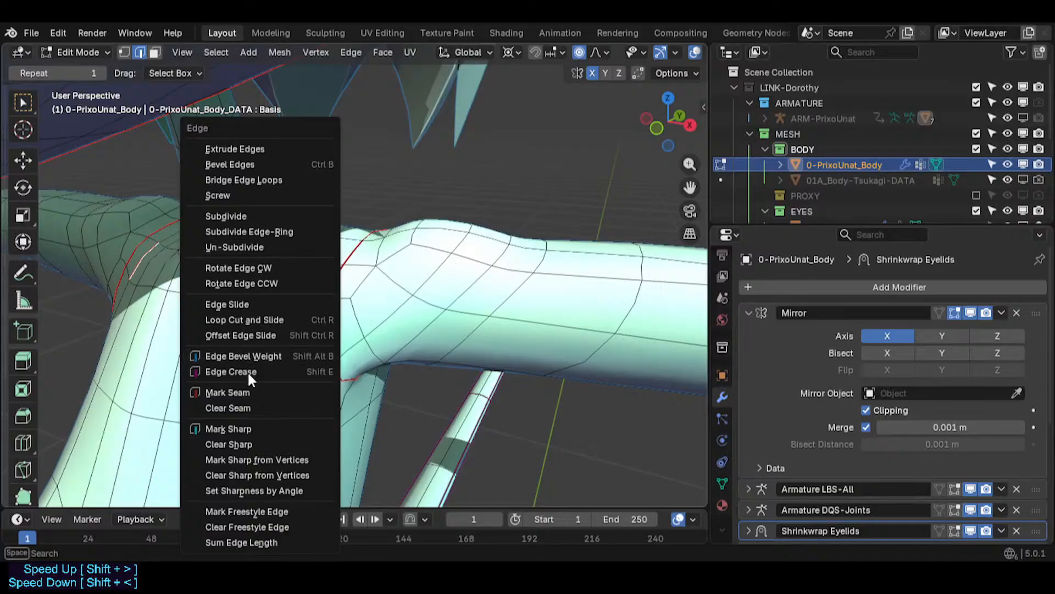
left_click(247, 408)
- Select the neighbouring shoulder edge loop and clear its seam as well
middle_click_drag(299, 229, 318, 244)
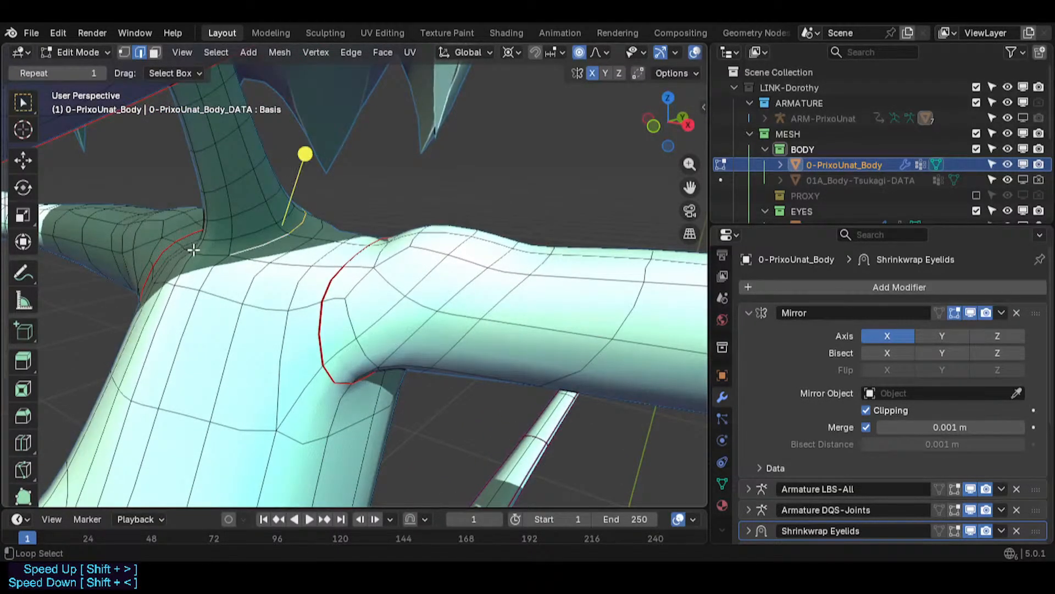
key("ctrl+e")
left_click(176, 305)
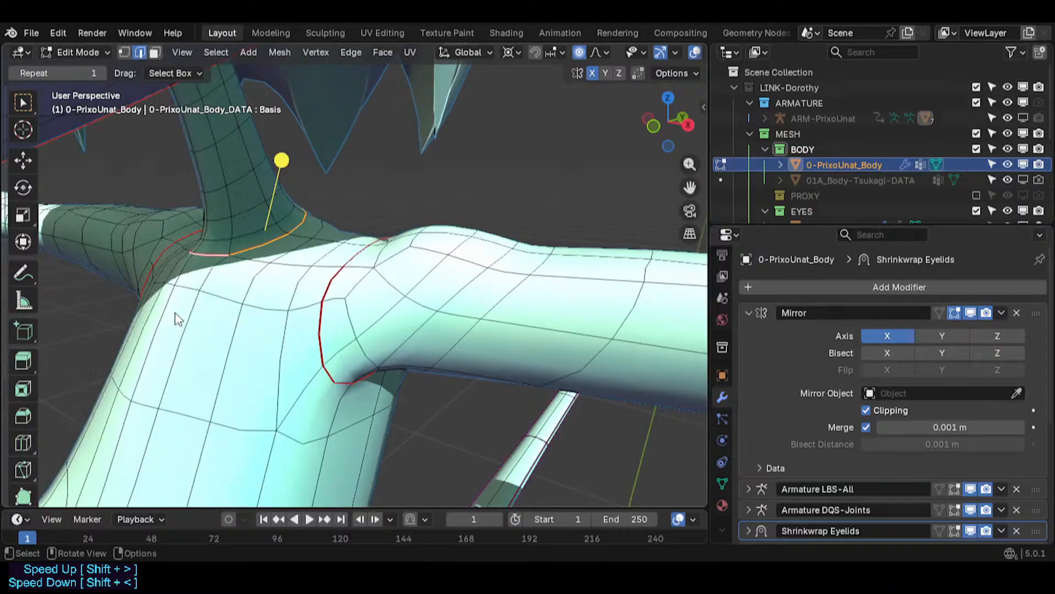
- Inspect the tail, hips and shoulders from several angles, including walk navigation
middle_click_drag(177, 314, 319, 258)
key("alt+a")
middle_click_drag(378, 297, 295, 280)
middle_click_drag(372, 363, 410, 256)
scroll(466, 353, "down", 4)
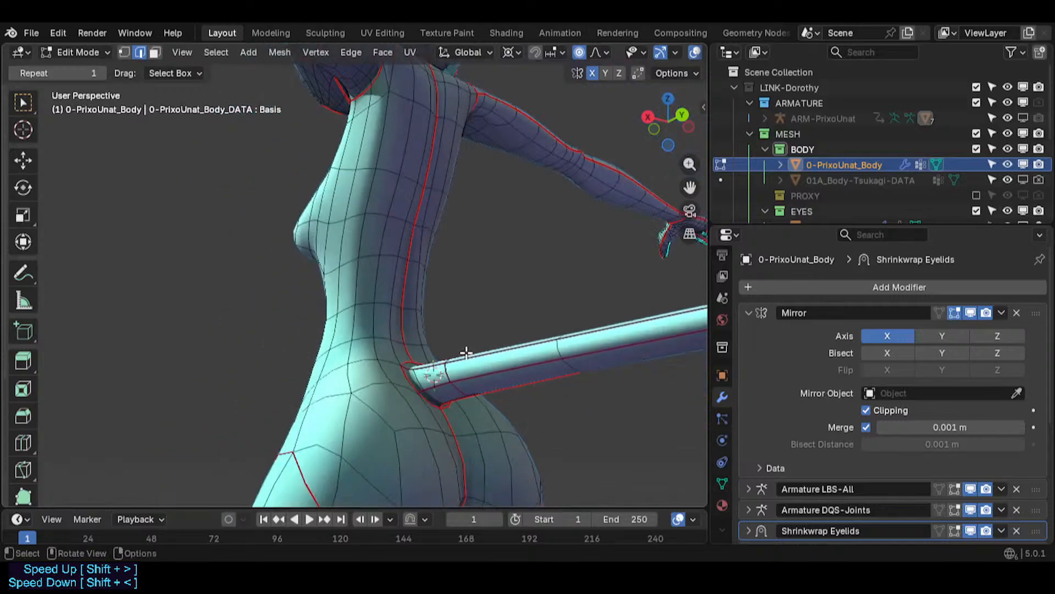
middle_click_drag(466, 353, 425, 390)
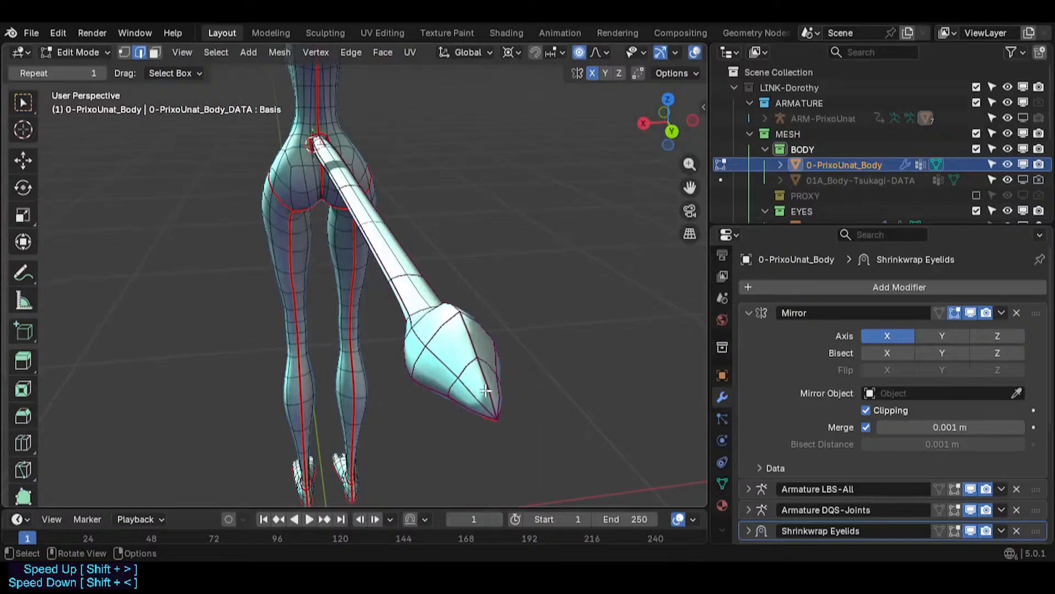
middle_click_drag(363, 304, 384, 400)
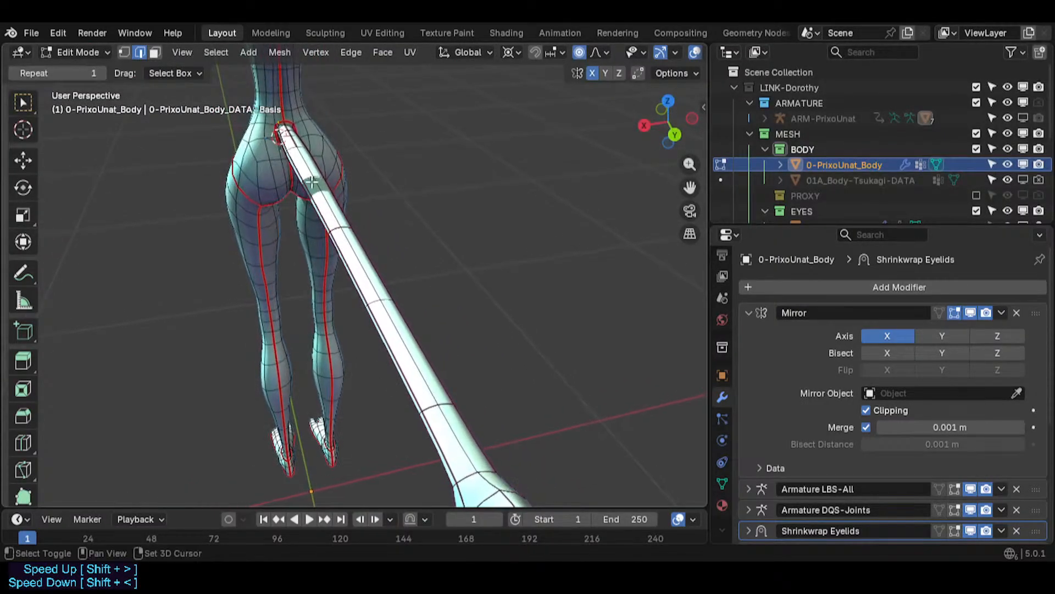
middle_click_drag(242, 156, 355, 345, "shift")
key("shift+grave")
key("w")
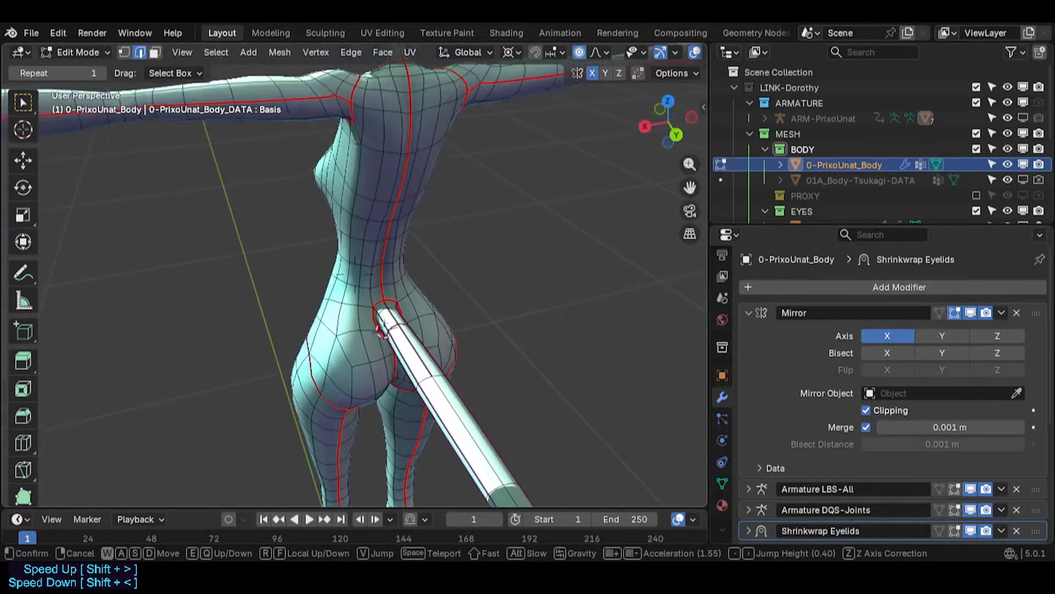
left_click(393, 316)
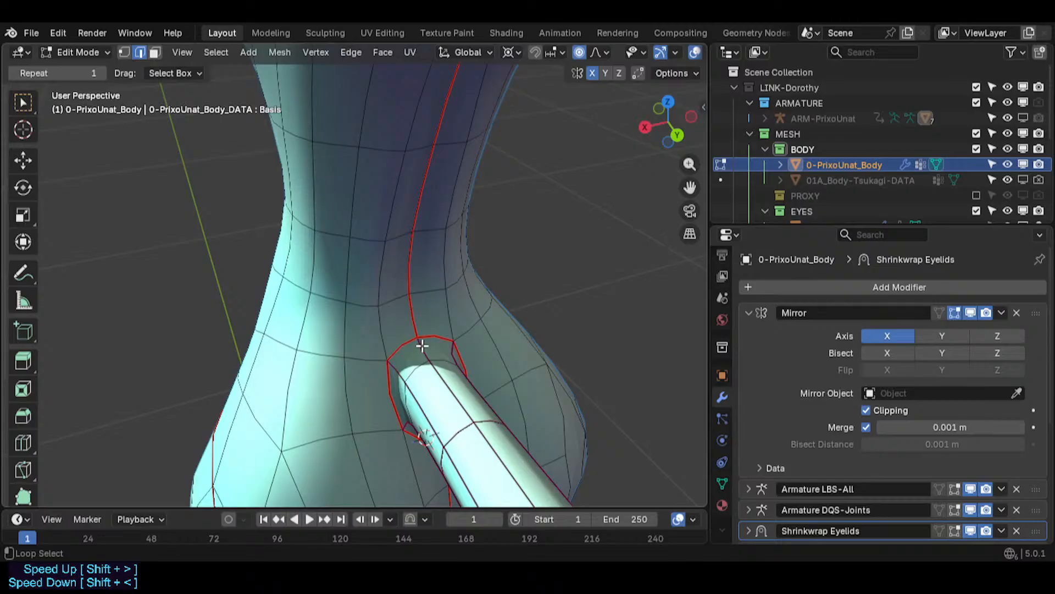
middle_click_drag(450, 380, 400, 346, "shift")
scroll(400, 346, "down", 6)
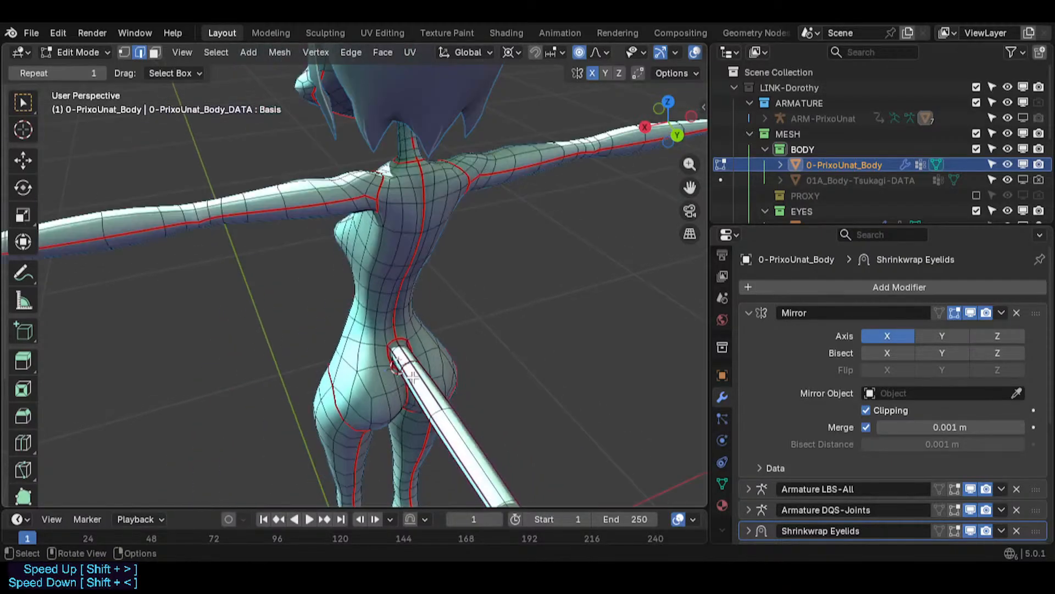
middle_click_drag(466, 411, 362, 266, "shift")
middle_click_drag(410, 341, 243, 62, "shift")
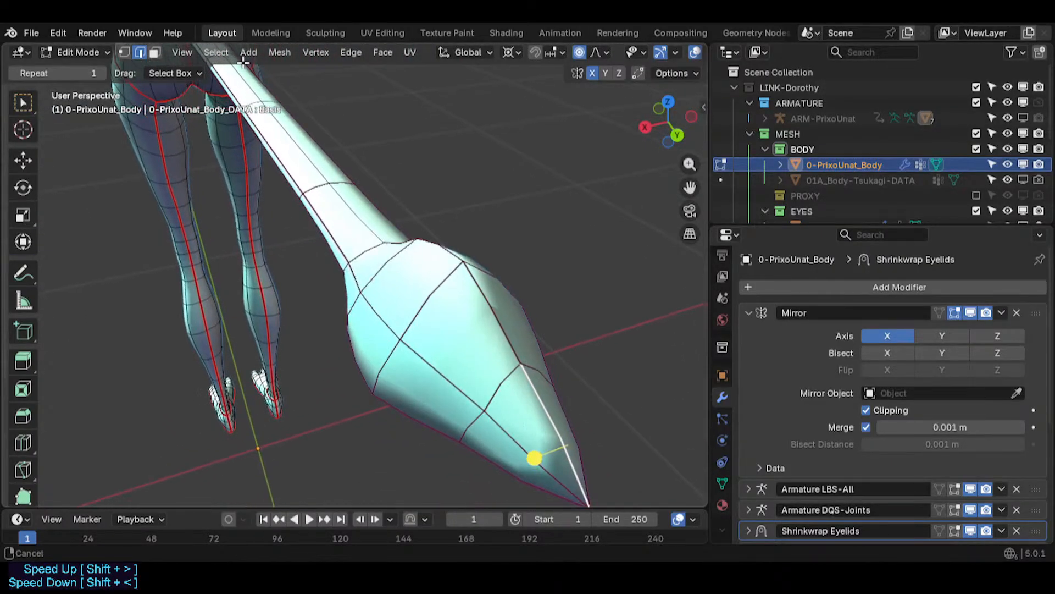
scroll(465, 358, "down", 1)
middle_click_drag(541, 455, 519, 322)
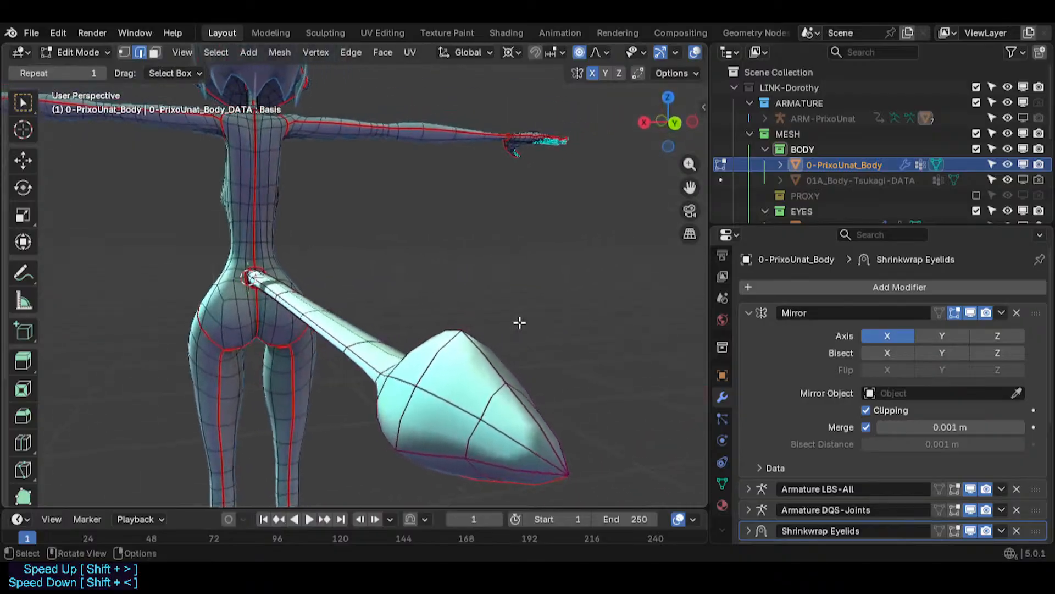
- Undo the last change and try applying an edge crease to the whole mesh
key("ctrl+z")
key("a")
key("shift+e")
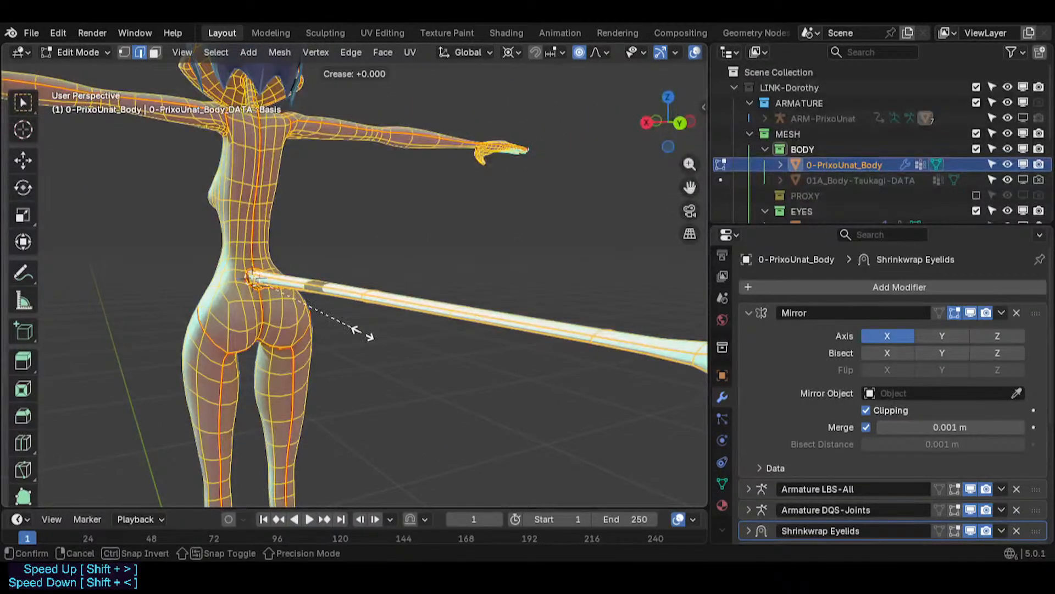
left_click(362, 333)
key("alt+a")
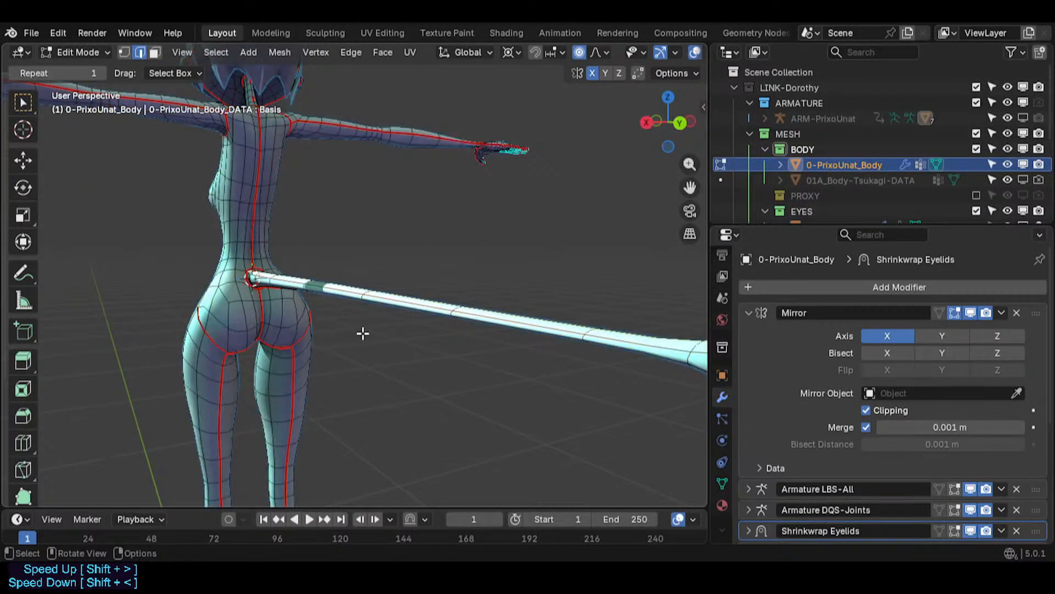
- Set the edge crease of every edge in the mesh to 1
key("a")
key("shift+e")
type("1")
left_click(364, 332)
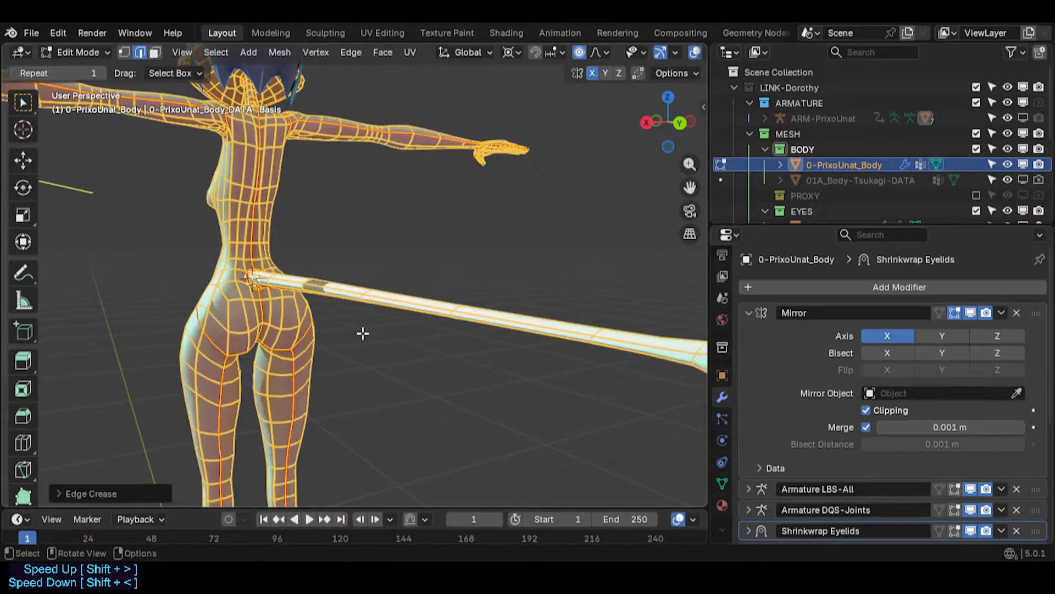
key("alt+a")
key("Tab")
middle_click_drag(239, 312, 459, 242)
key("Tab")
key("c")
mouse_move(451, 187)
left_mouse_down()
mouse_move(405, 283)
mouse_move(452, 298)
left_mouse_up()
key("Escape")
key("c")
mouse_move(439, 214)
left_mouse_down()
mouse_move(410, 231)
mouse_move(449, 238)
left_mouse_up()
key("a")
middle_click_drag(434, 170, 432, 283)
key("alt+a")
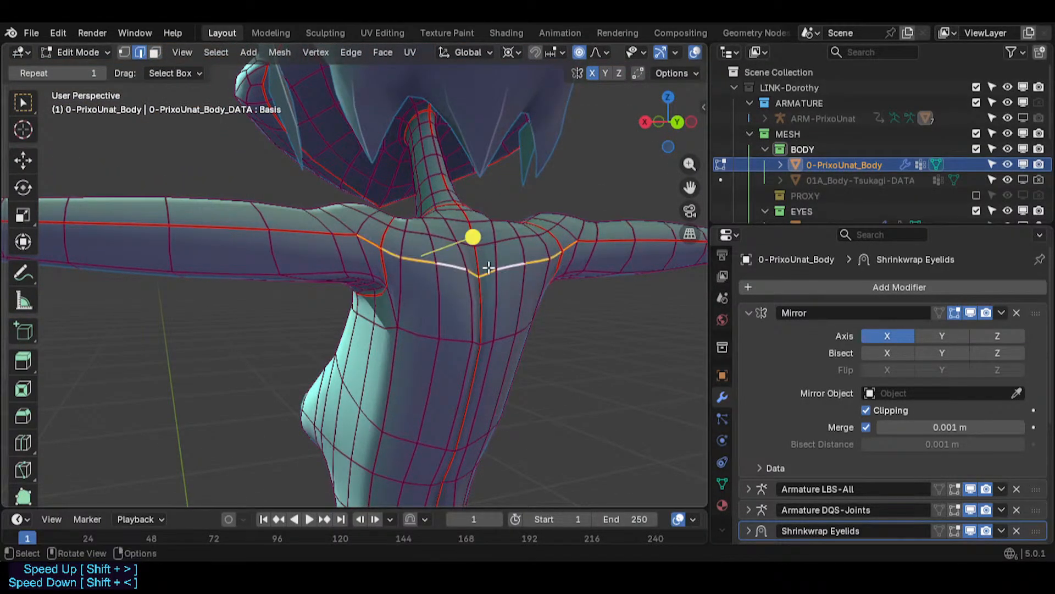
- Edge-slide the edge loop running across the upper chest below the collarbone
key("g")
key("g")
left_click(454, 323)
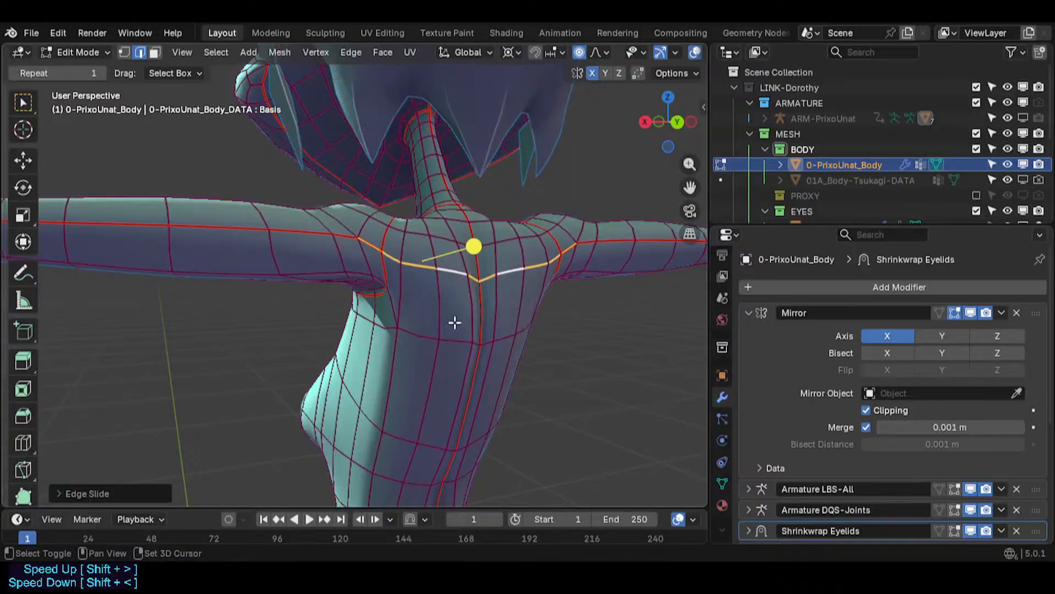
- Edge-slide the next upper chest edge loop by about -0.19
key("alt+a")
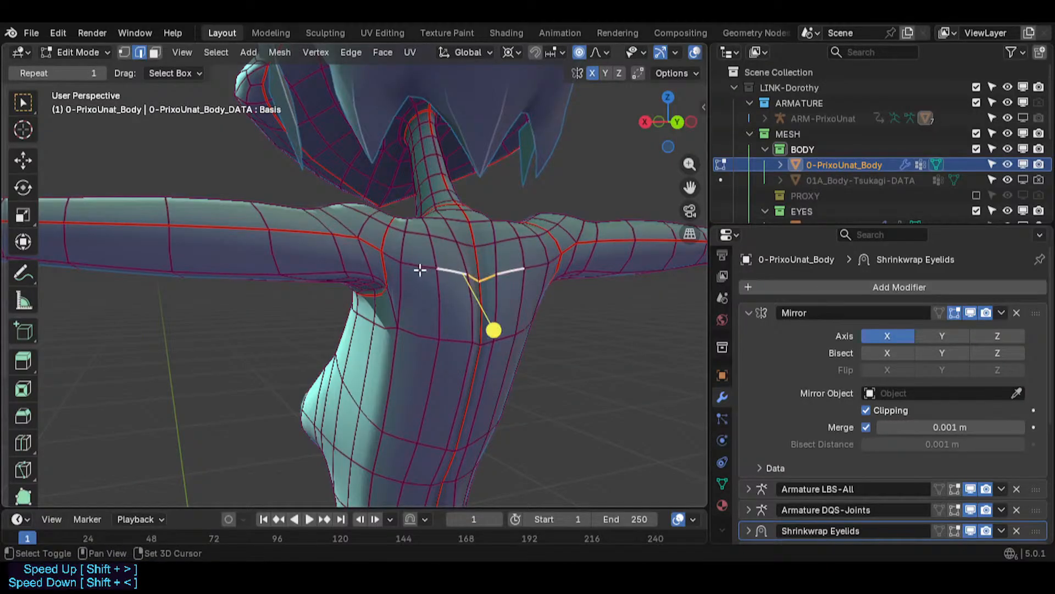
key("g")
key("g")
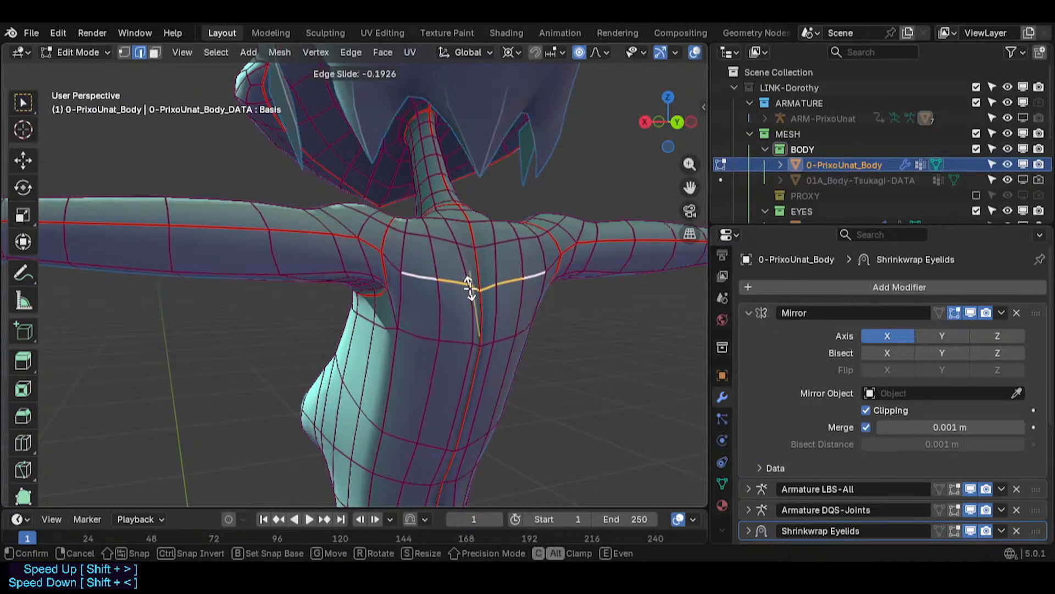
left_click(468, 286)
- Select the edge loop across the lower ribcage and edge-slide it by about -0.40
middle_click_drag(436, 353, 432, 443)
key("alt+a")
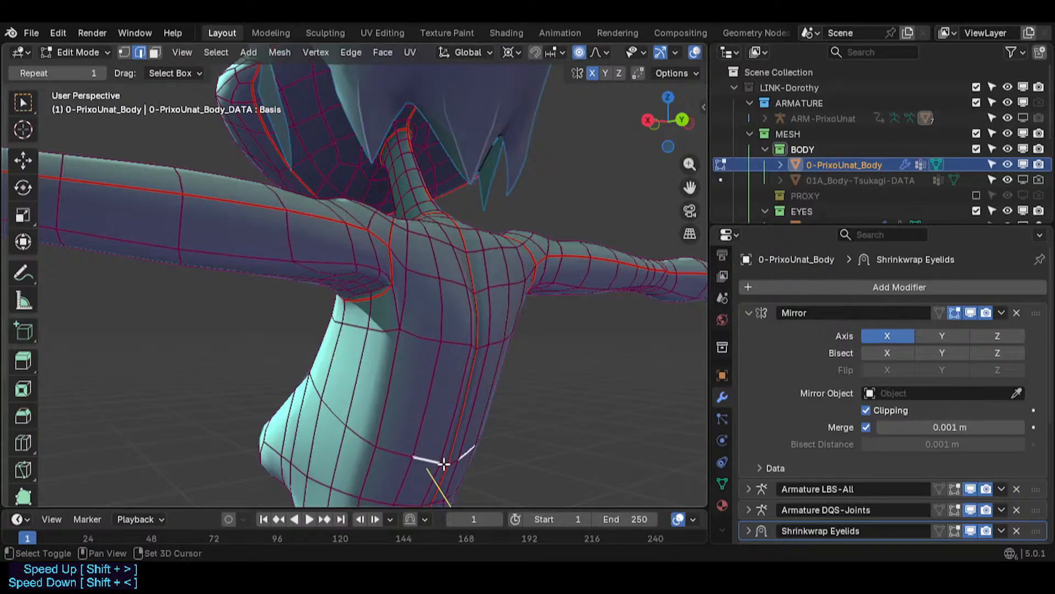
left_click(395, 457, "alt")
key("g")
key("g")
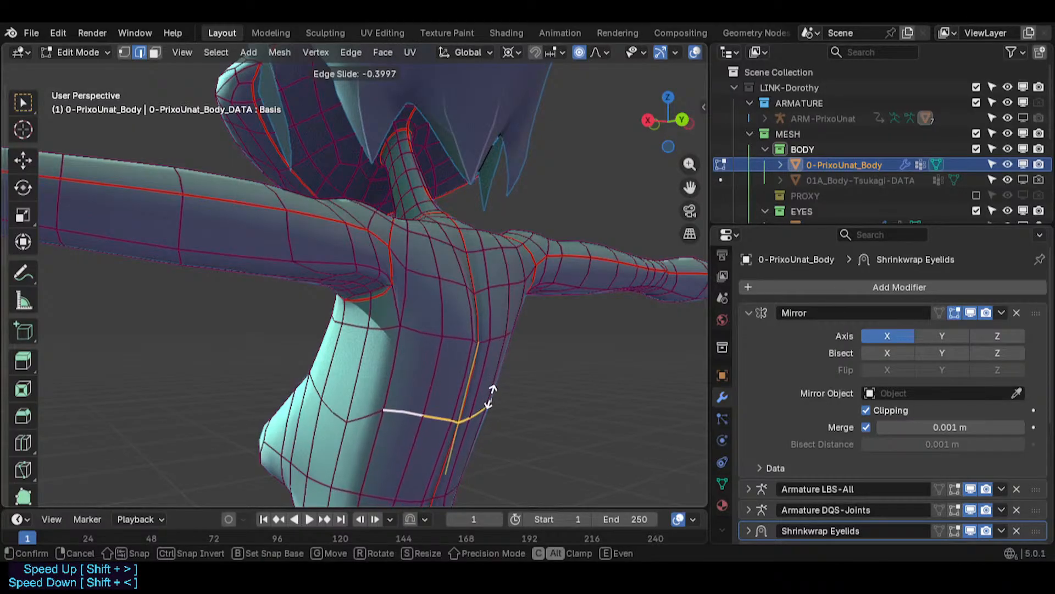
left_click(492, 401)
- In vertex mode, vertex-slide a vertex on the side of the ribcage toward the breast's underside
key("1")
left_click(344, 423)
key("g")
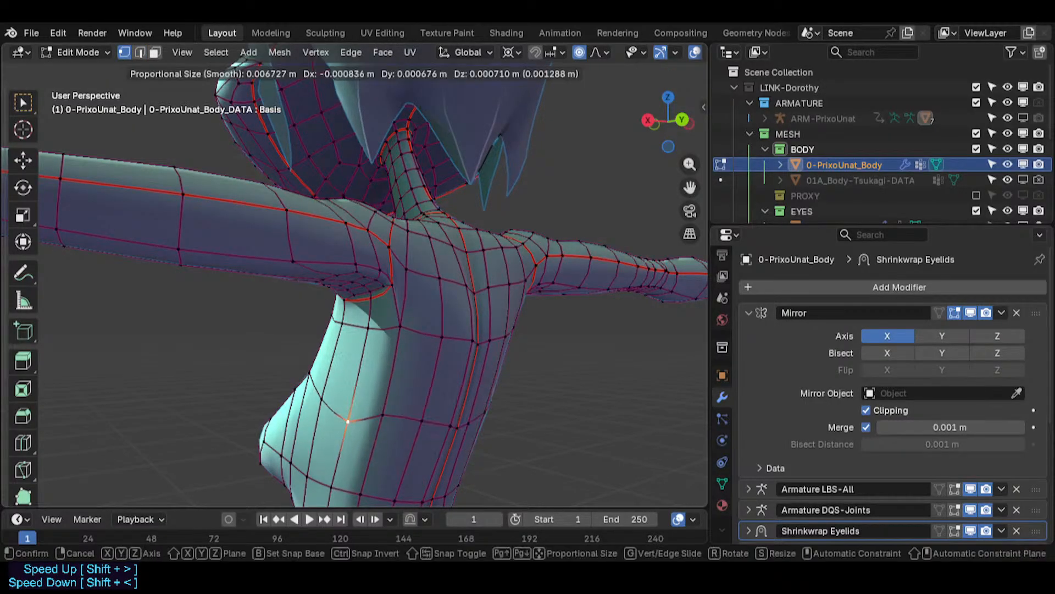
key("g")
left_click(352, 401)
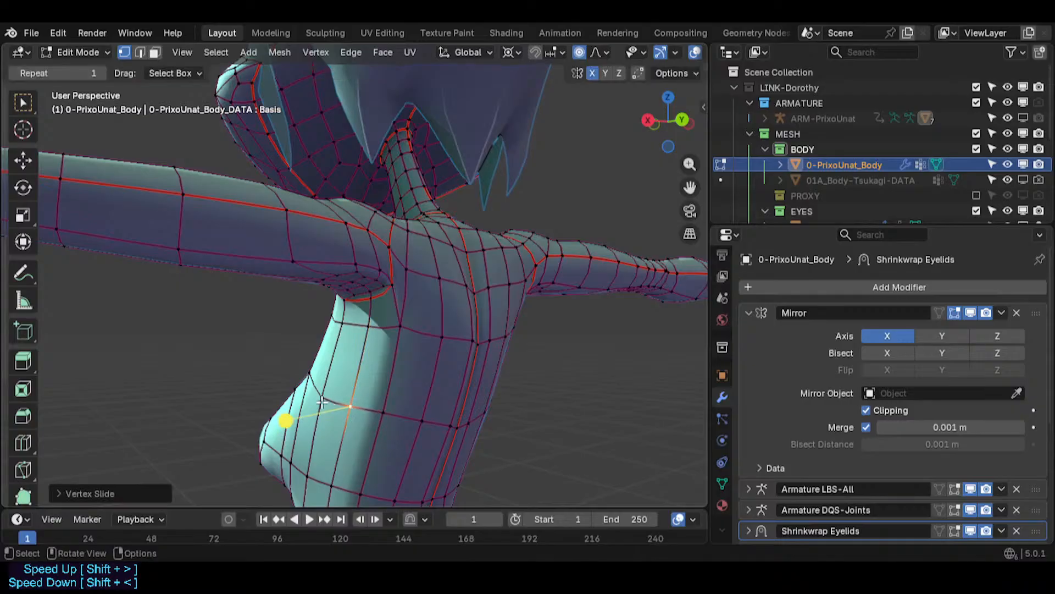
key("g")
key("g")
left_click(324, 390)
middle_click_drag(323, 390, 329, 385)
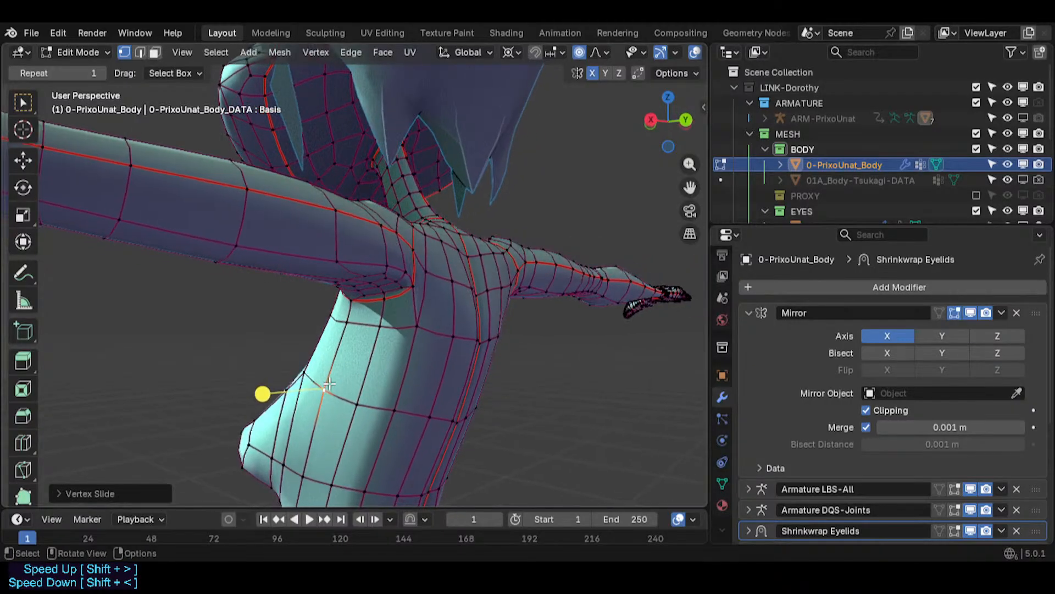
- In edge mode, edge-slide an edge on the upper chest near the armpit
key("Tab")
middle_click_drag(273, 349, 469, 285)
scroll(252, 380, "down", 3)
scroll(252, 381, "down", 2)
scroll(469, 285, "down", 4)
key("Tab")
mouse_move(274, 391)
middle_mouse_down()
mouse_move(292, 390)
mouse_move(282, 375)
middle_mouse_up()
key("2")
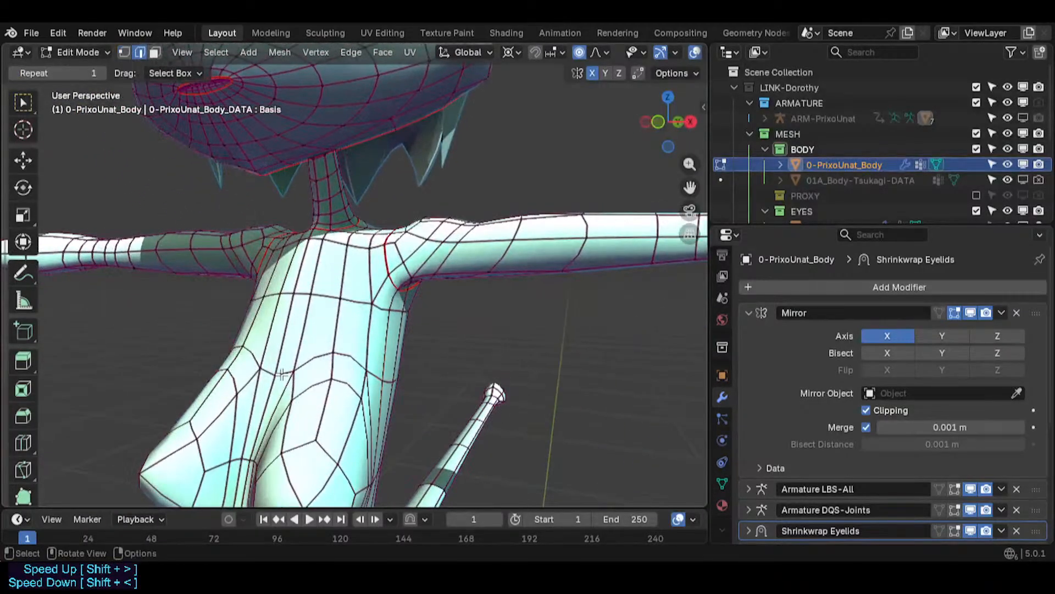
key("g")
- Vertex-slide a vertex on the outer edge of the breast
key("g")
left_click(309, 351)
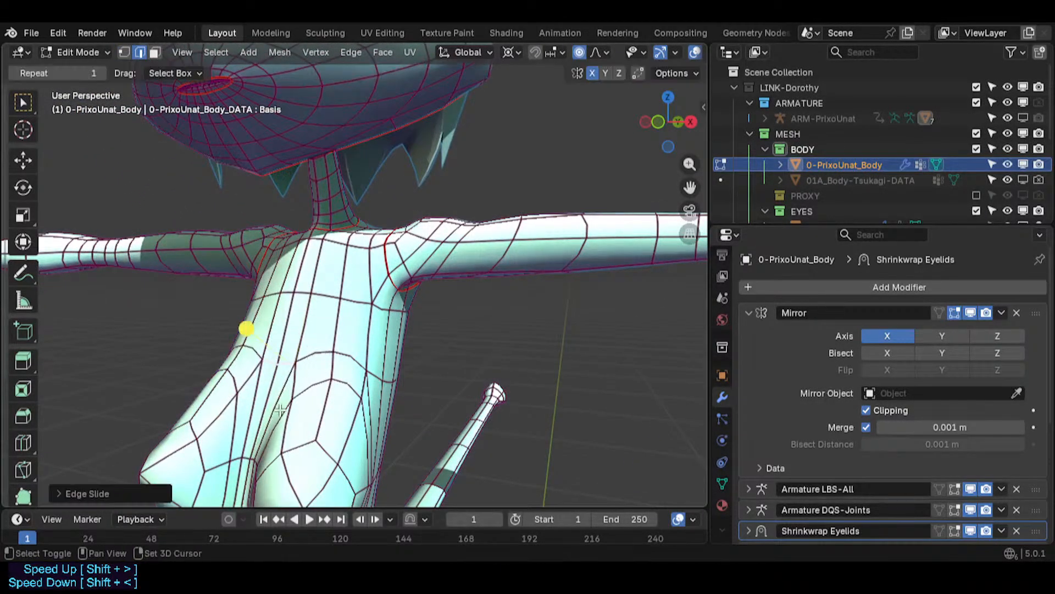
middle_click_drag(283, 429, 300, 354, "shift")
middle_click_drag(300, 353, 349, 368)
key("g")
- Move several vertices around the breast along the Y axis
key("g")
left_click(291, 365)
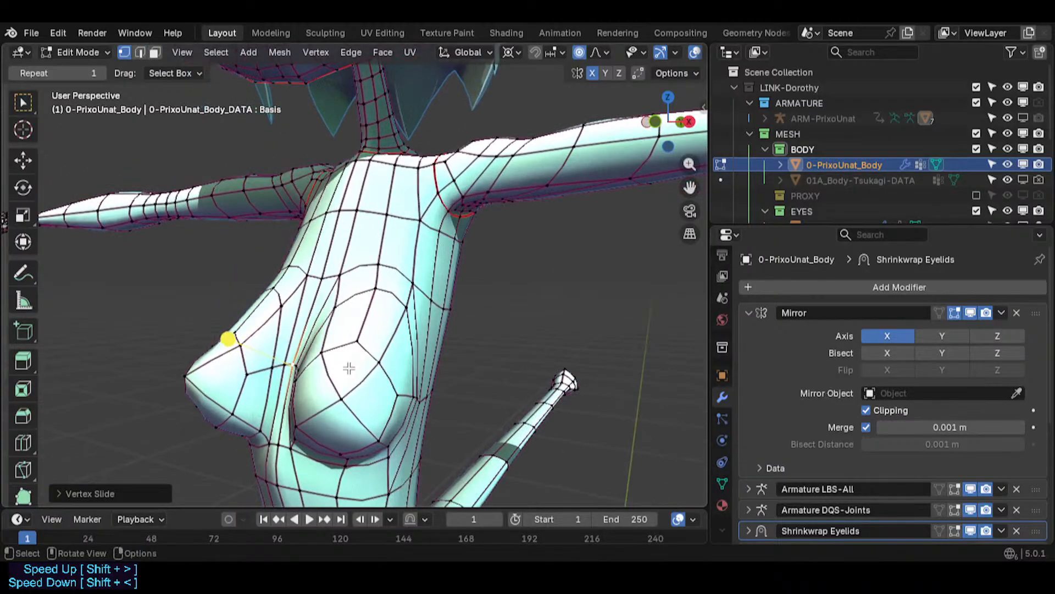
key("g")
key("y")
left_click(340, 367)
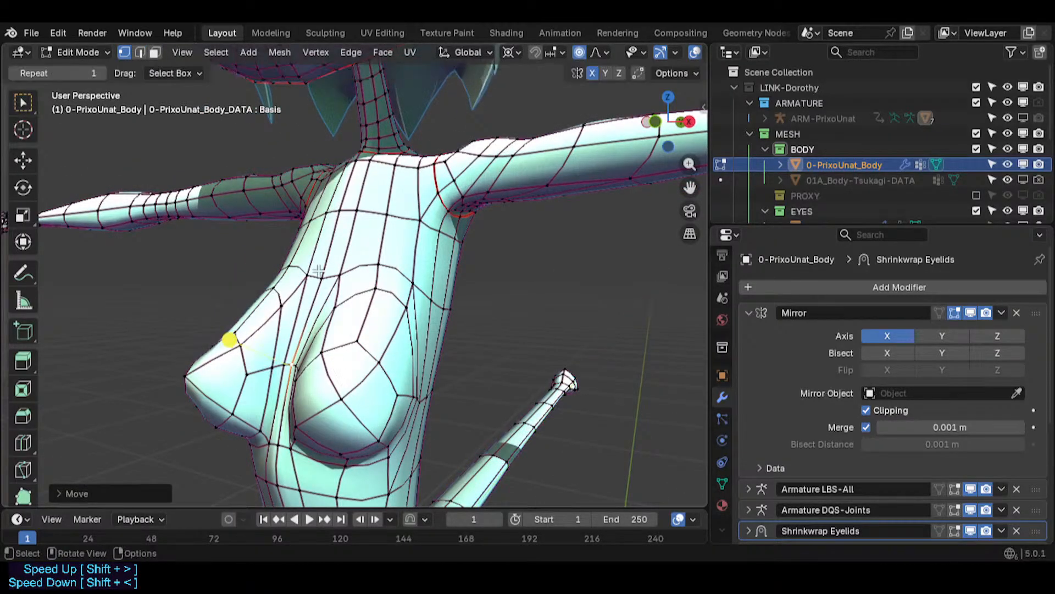
key("g")
key("y")
left_click(332, 279)
middle_click_drag(331, 279, 471, 313)
key("g")
key("y")
left_click(359, 272)
- Select the edge loop around the breast and edge-slide it by about -0.45
left_click(358, 293, "alt")
key("g")
key("g")
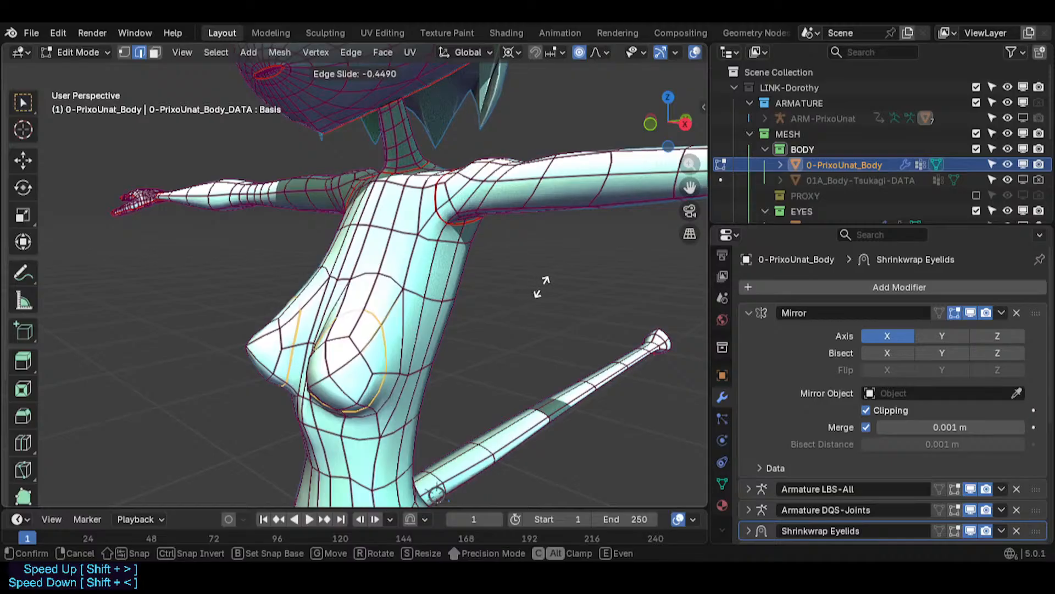
left_click(590, 250)
- Preview the body shape in object mode and return to edit mode
key("3")
left_click(386, 324, "alt")
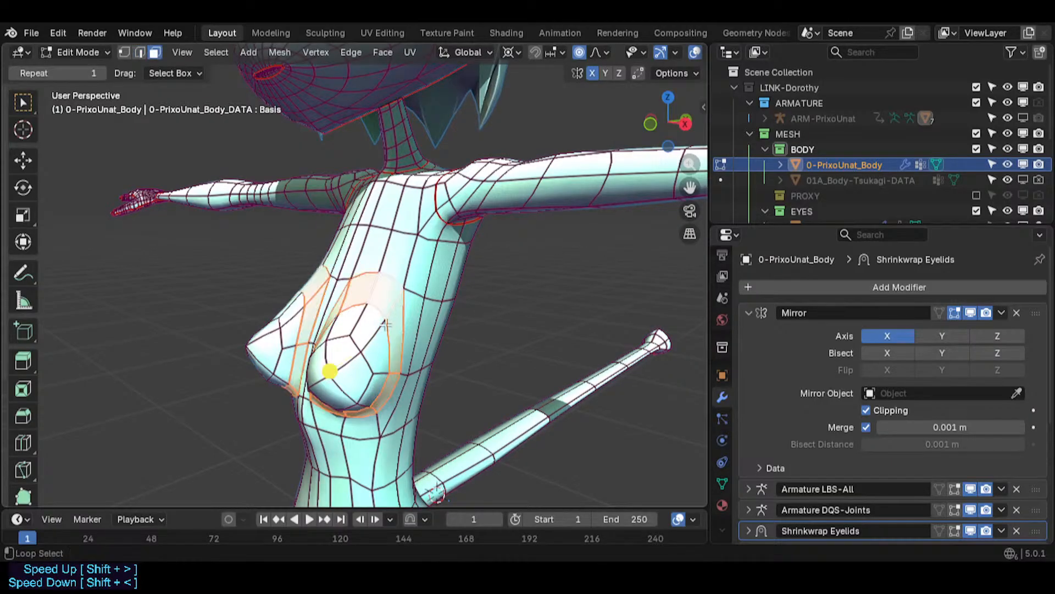
mouse_move(337, 366)
left_mouse_down()
mouse_move(354, 365)
mouse_move(344, 366)
left_mouse_up()
key("Tab")
middle_click_drag(345, 366, 412, 332)
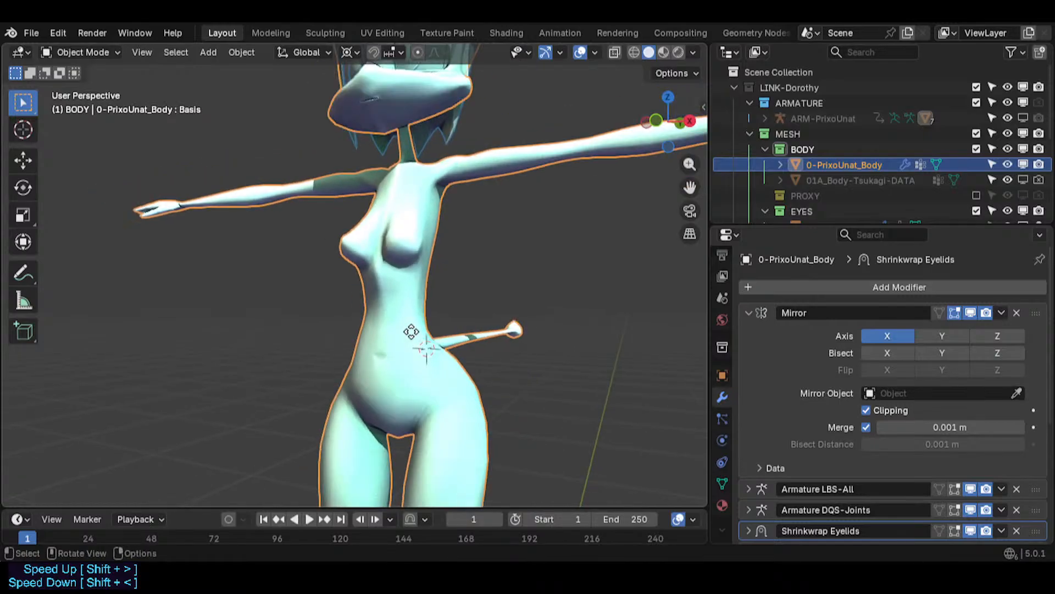
key("Tab")
scroll(409, 371, "up", 4)
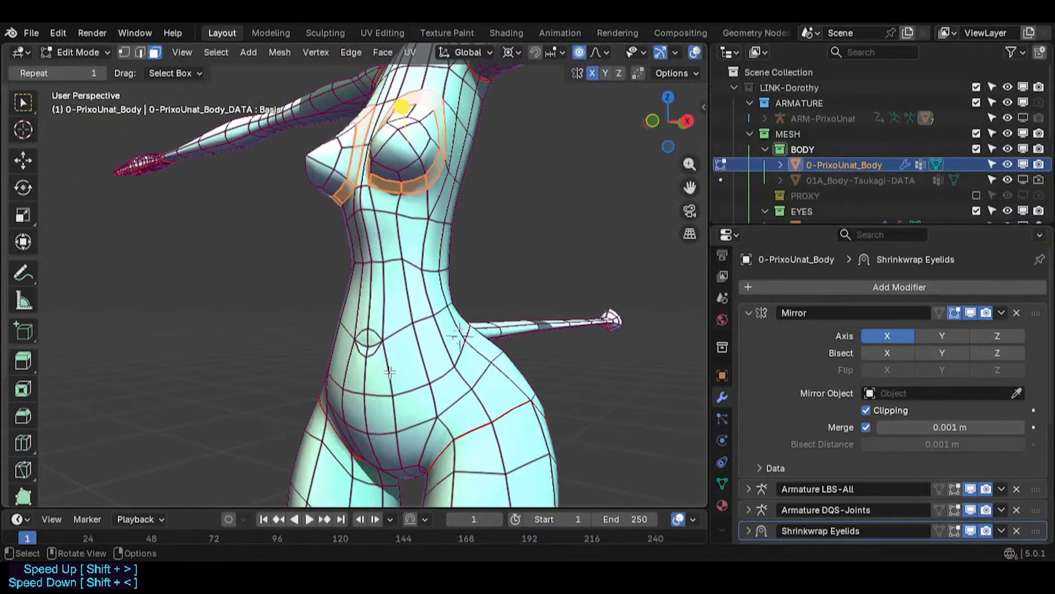
- Edge-slide an edge on the side of the waist below the chest
left_click(387, 264)
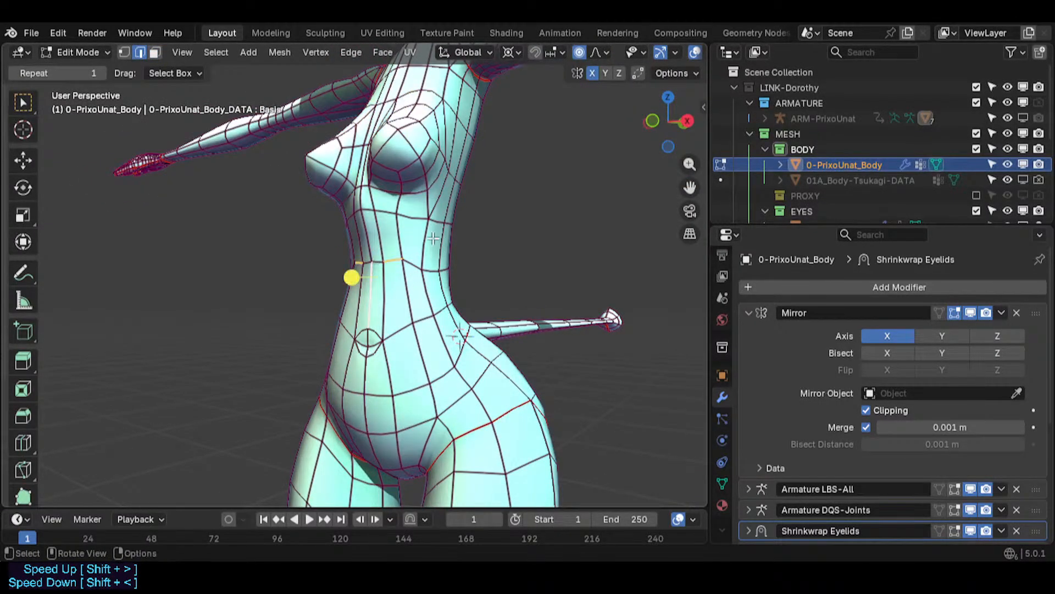
key("g")
key("g")
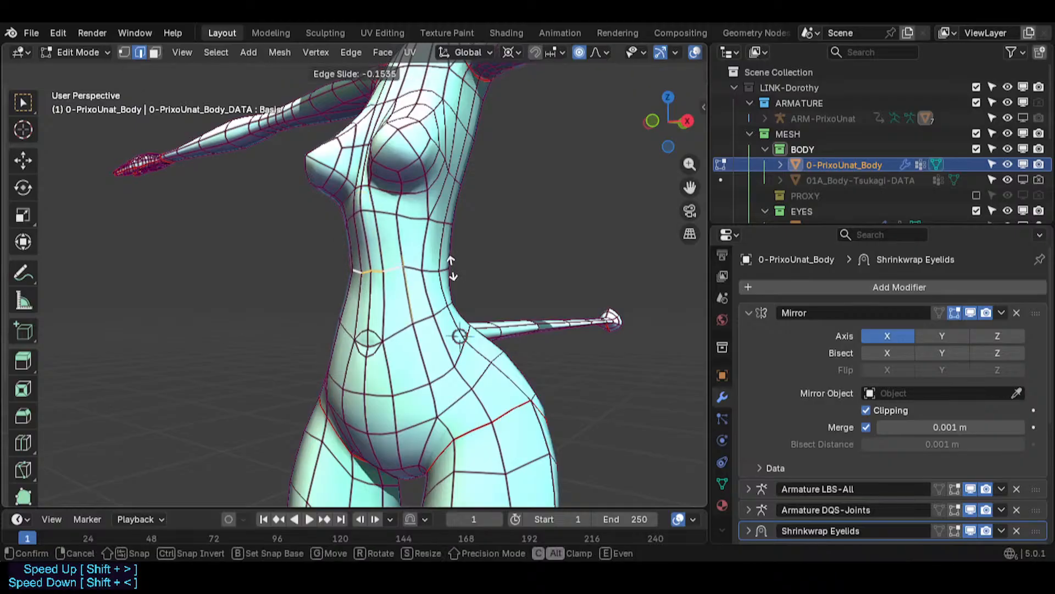
left_click(452, 274)
- Vertex-slide vertices on the side and front of the waist
key("1")
left_click(383, 275)
key("g")
key("g")
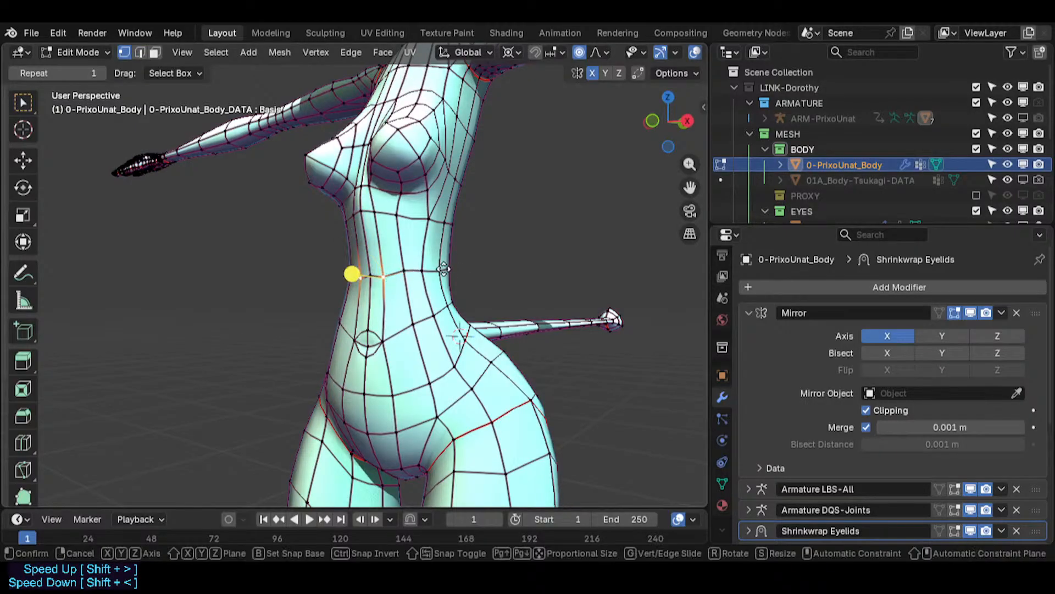
left_click(353, 271)
key("g")
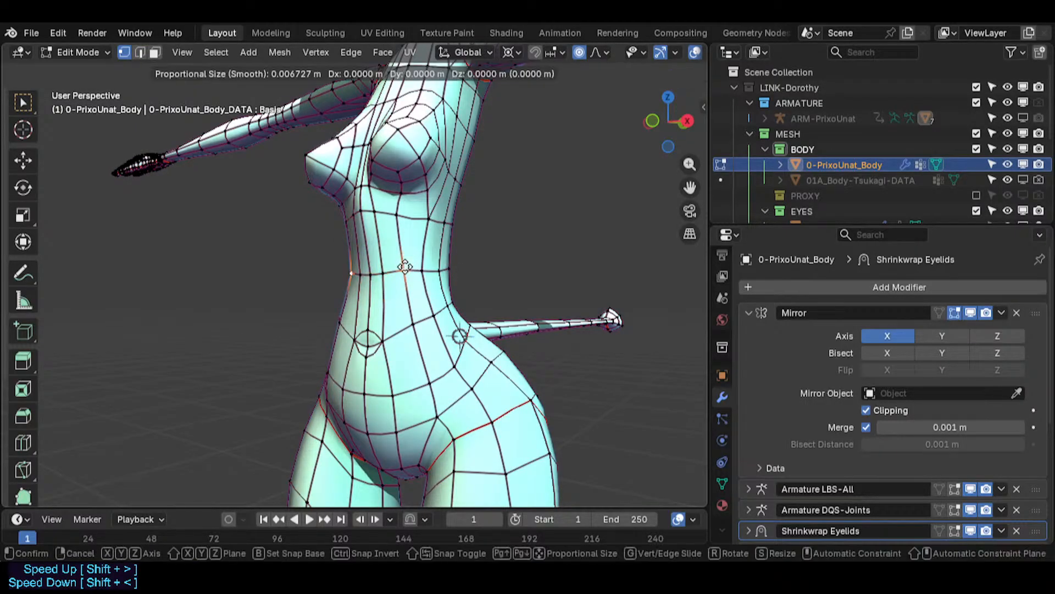
key("g")
left_click(407, 262)
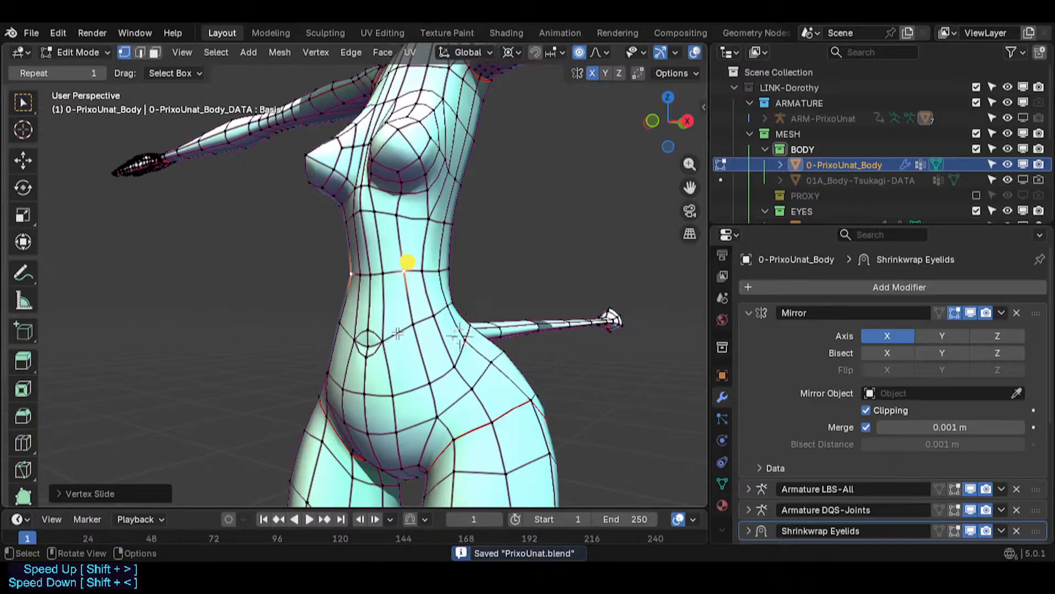
- Edge-slide an edge on the side of the lower waist near the tail
middle_click_drag(406, 278, 377, 279)
key("2")
left_click(419, 318)
key("g")
key("g")
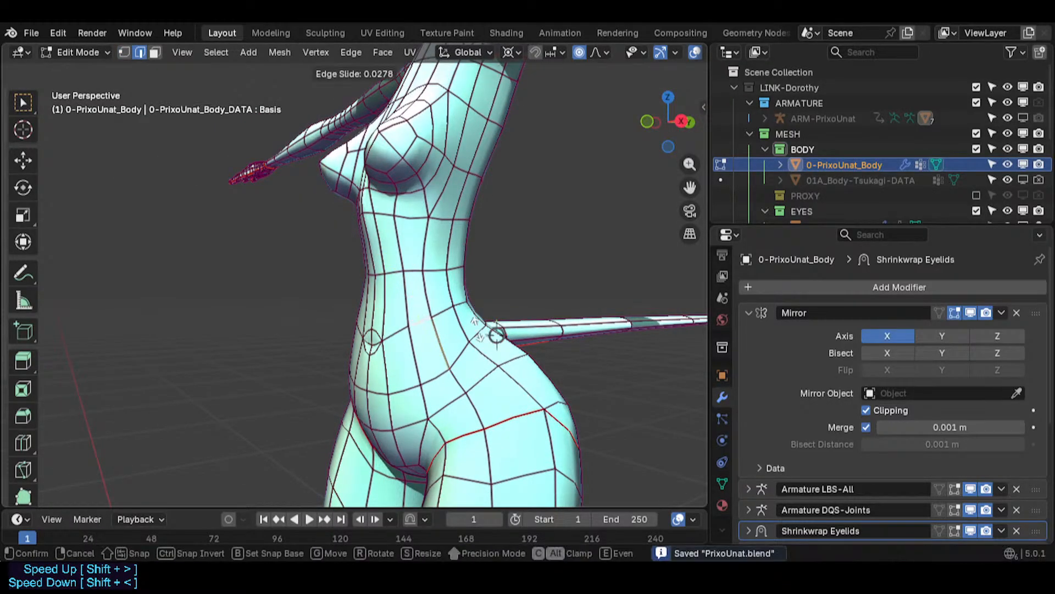
left_click(487, 344)
- Vertex-slide two vertices on the side of the hip
middle_click_drag(491, 344, 358, 337)
key("1")
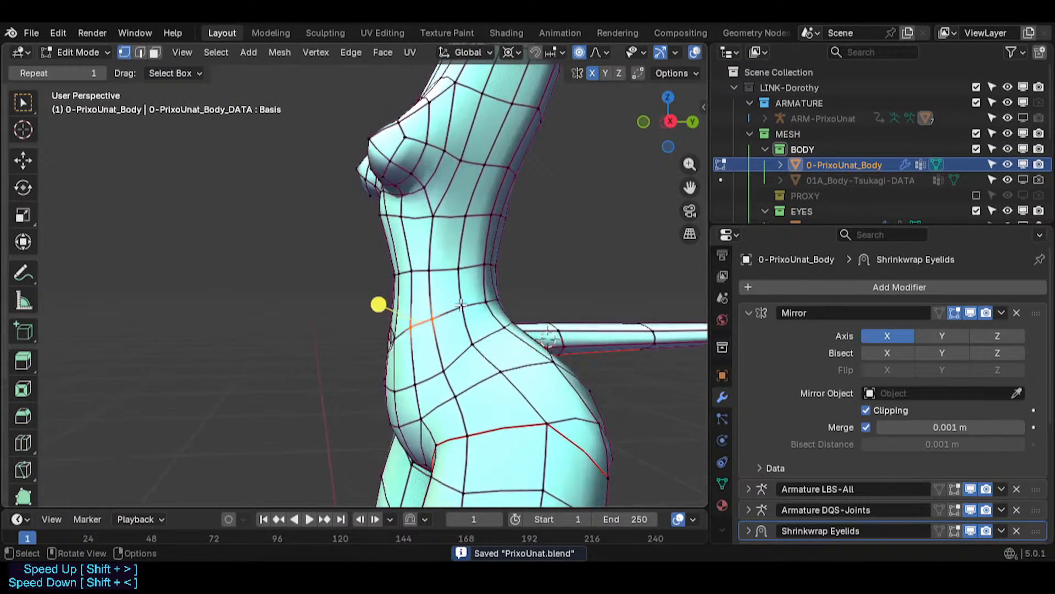
left_click(464, 312)
key("g")
key("g")
left_click(468, 324)
left_click(478, 345)
key("g")
- Edge-slide two more edges along the side of the hip
key("g")
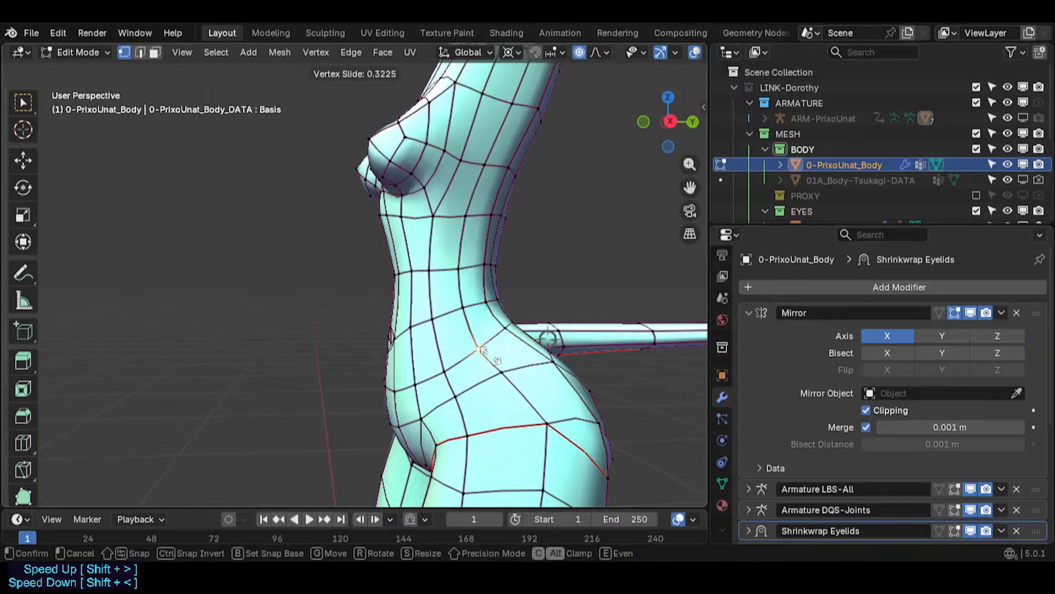
left_click(491, 356)
middle_click_drag(491, 356, 486, 374)
left_click(534, 367)
middle_click_drag(541, 316, 502, 323)
key("g")
key("g")
left_click(558, 378)
middle_click_drag(542, 379, 598, 356)
left_click(480, 390)
- Edge-slide the edge loop across the lower belly above the pelvis
key("g")
key("g")
left_click(478, 410)
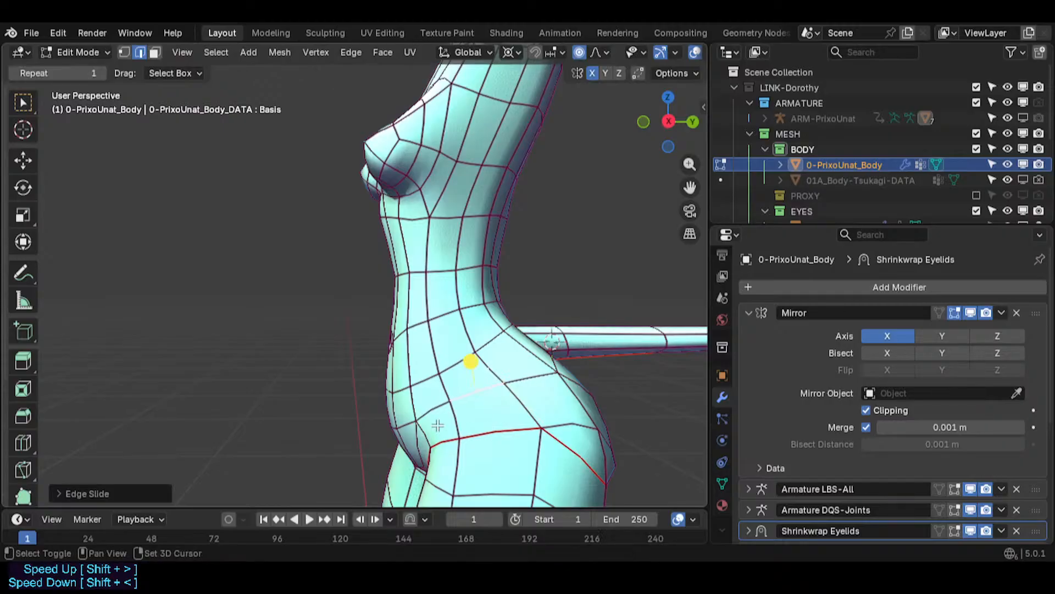
middle_click_drag(471, 361, 517, 357)
key("g")
key("g")
left_click(435, 423)
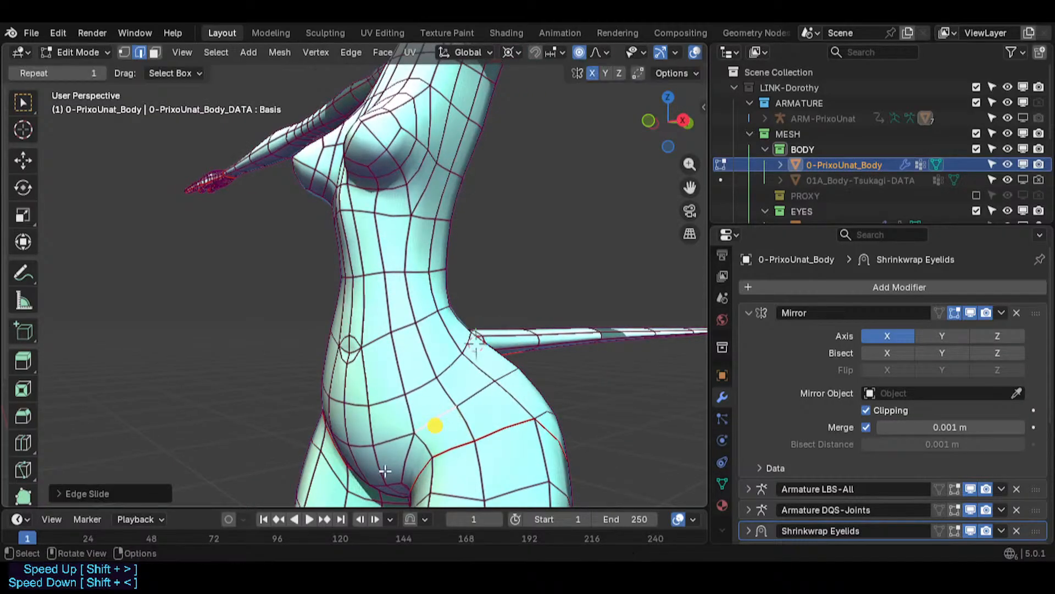
middle_click_drag(436, 424, 473, 231)
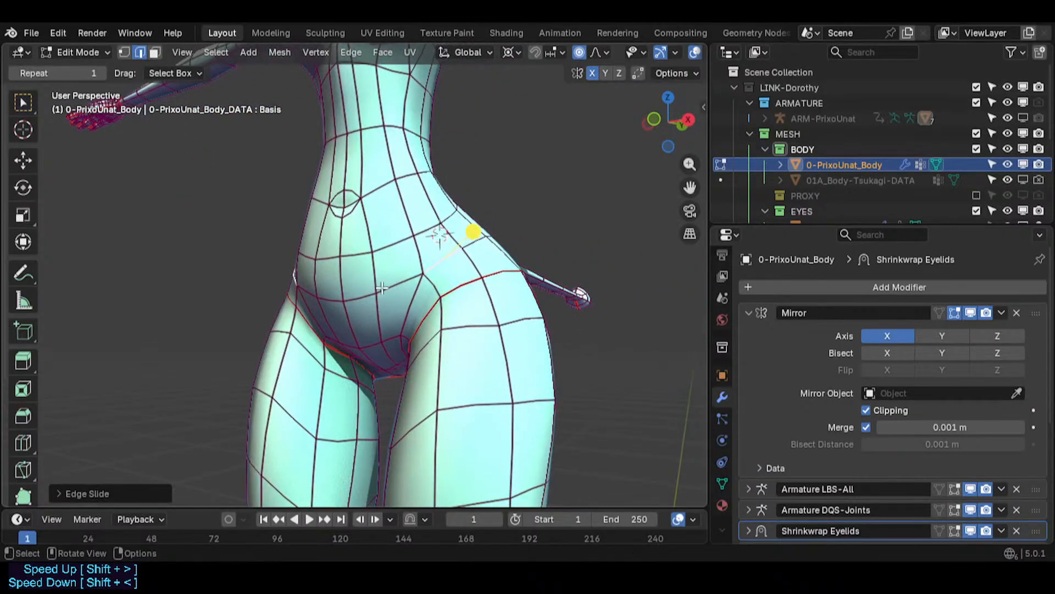
key("g")
key("g")
left_click(437, 304)
- Slide the lower belly loop and vertex-slide a vertex on the side of the waist
left_click(393, 245, "alt")
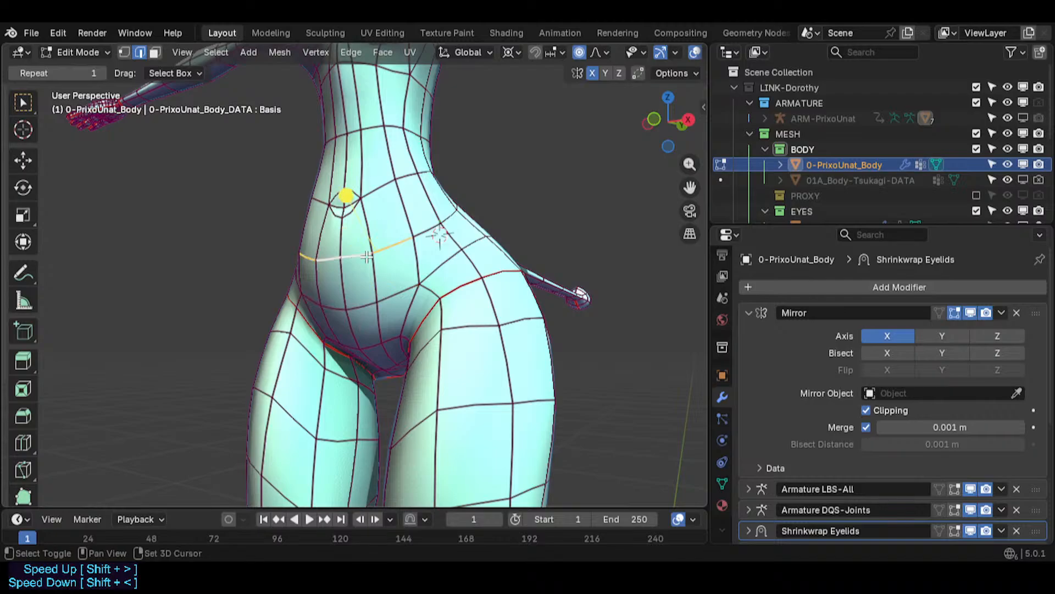
key("g")
key("g")
left_click(440, 235)
key("1")
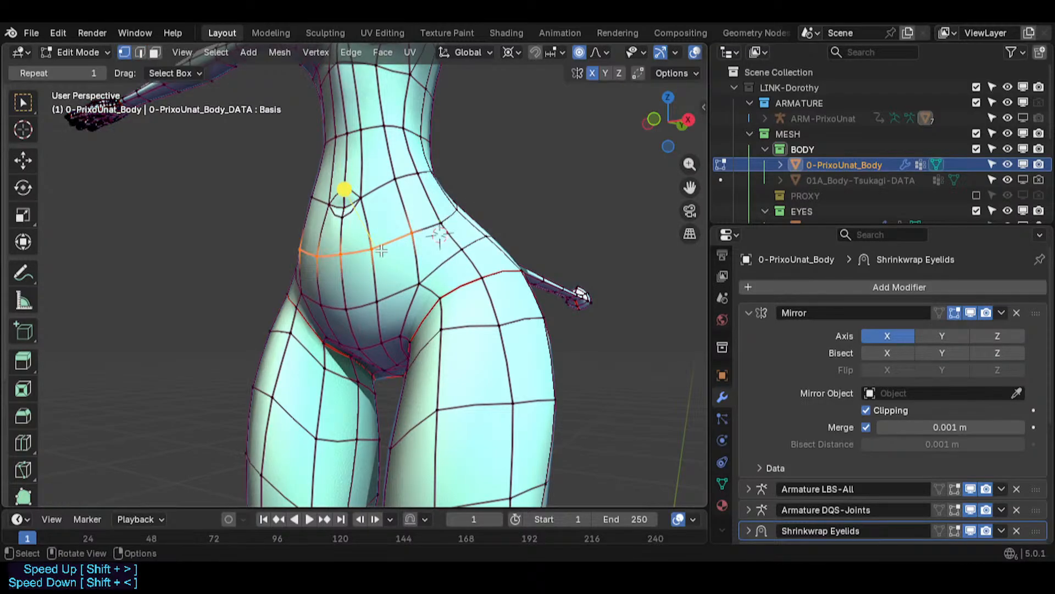
key("g")
key("g")
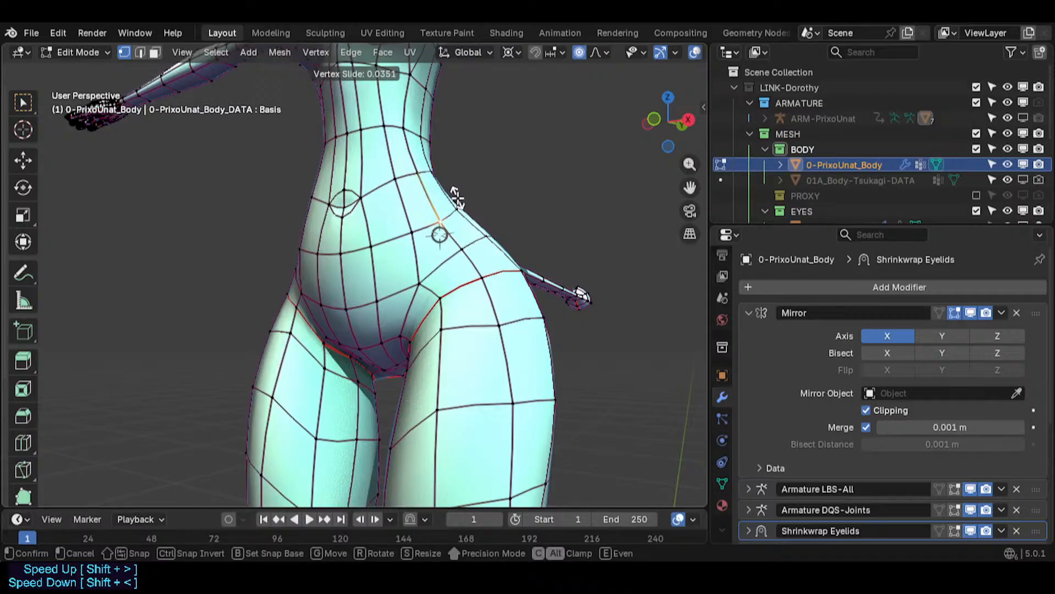
left_click(457, 198)
- Edge-slide the edge loop along the crease under the buttocks
key("Tab")
middle_click_drag(440, 228, 467, 271)
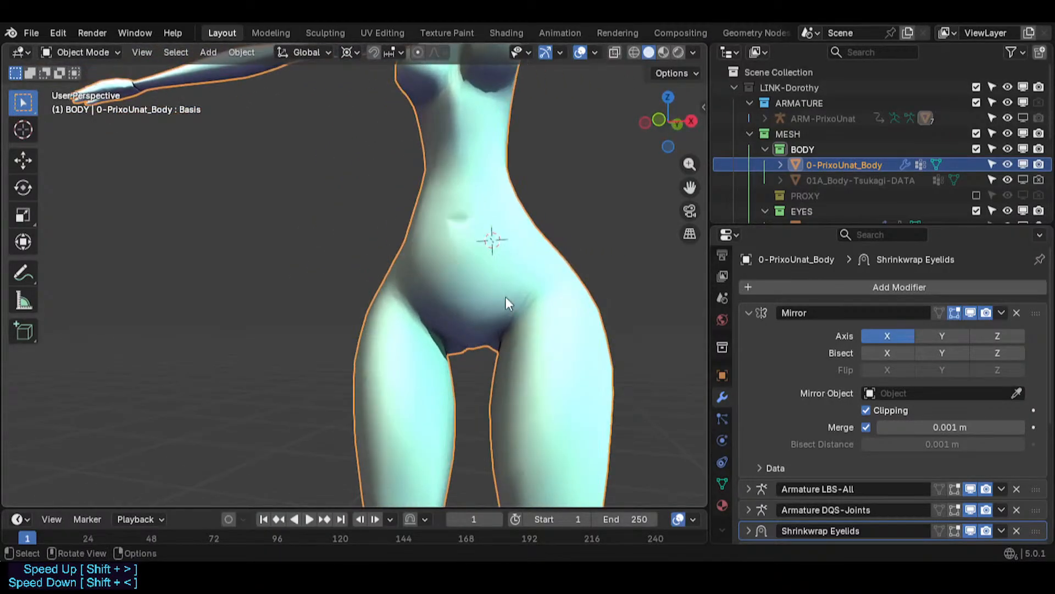
scroll(486, 337, "down", 3)
key("Tab")
middle_click_drag(486, 336, 442, 306)
key("2")
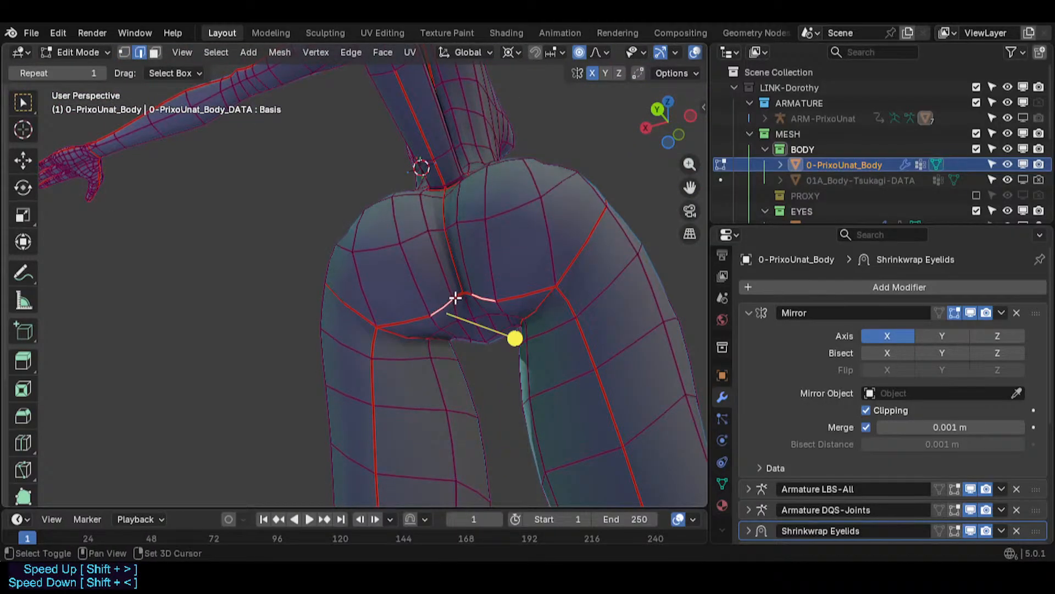
key("g")
key("g")
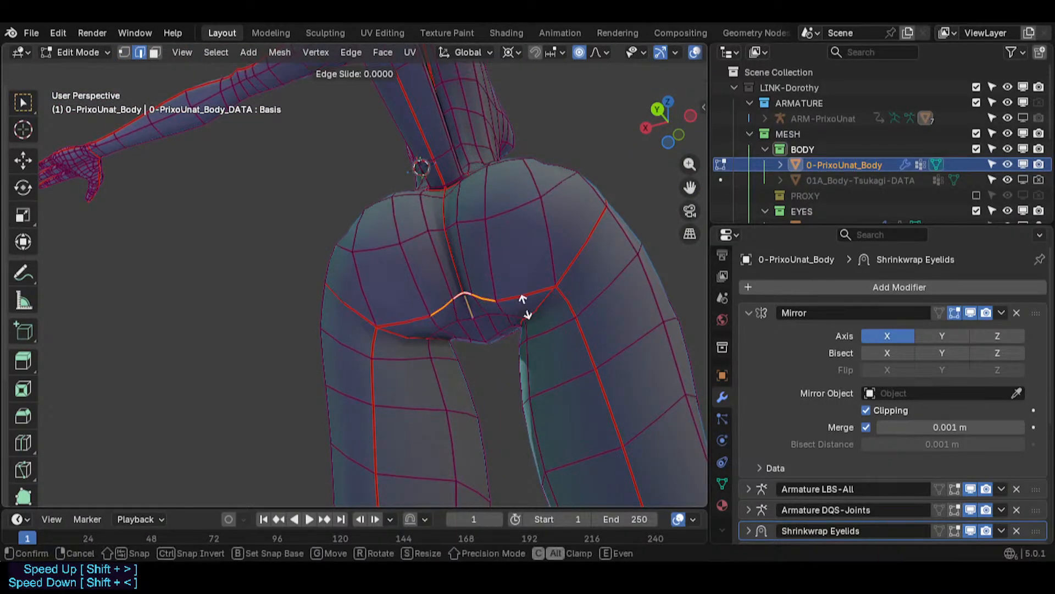
left_click(516, 293)
- Edge-slide and vertex-slide the crease edges under the buttocks
middle_click_drag(440, 328, 441, 237)
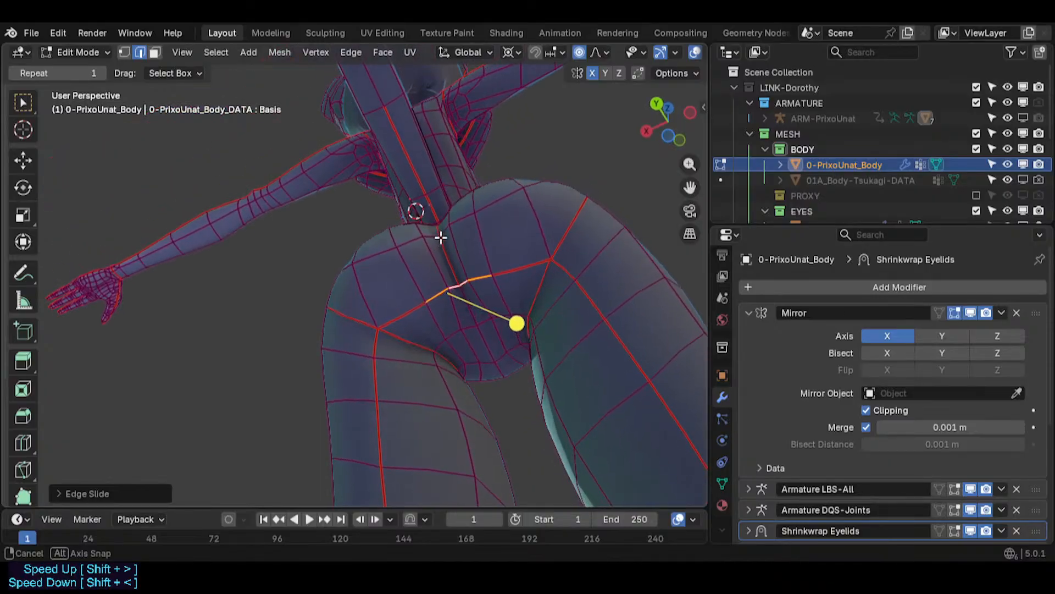
left_click(481, 328)
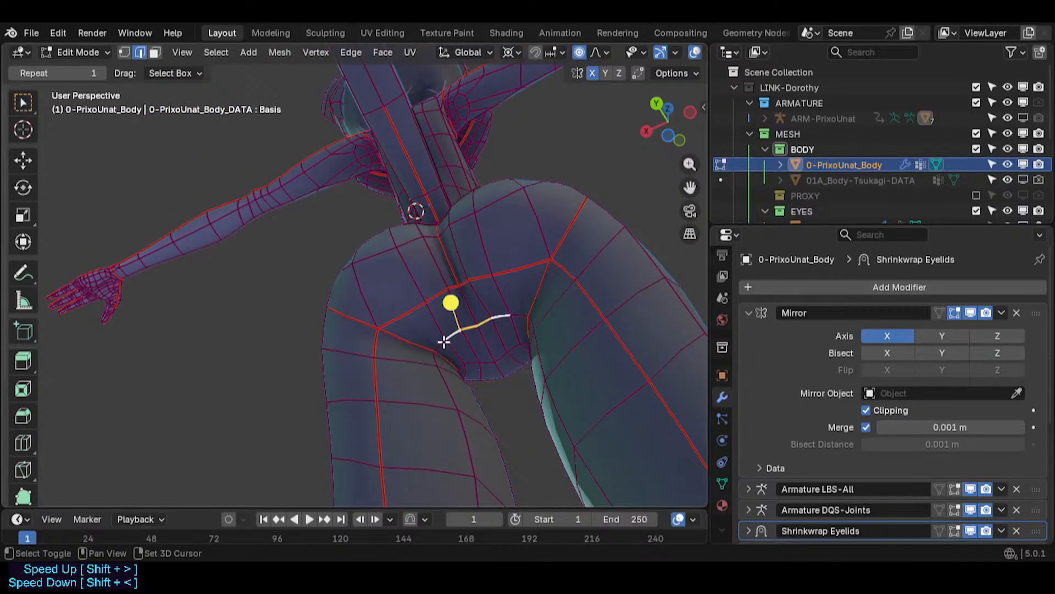
key("g")
key("g")
left_click(531, 354)
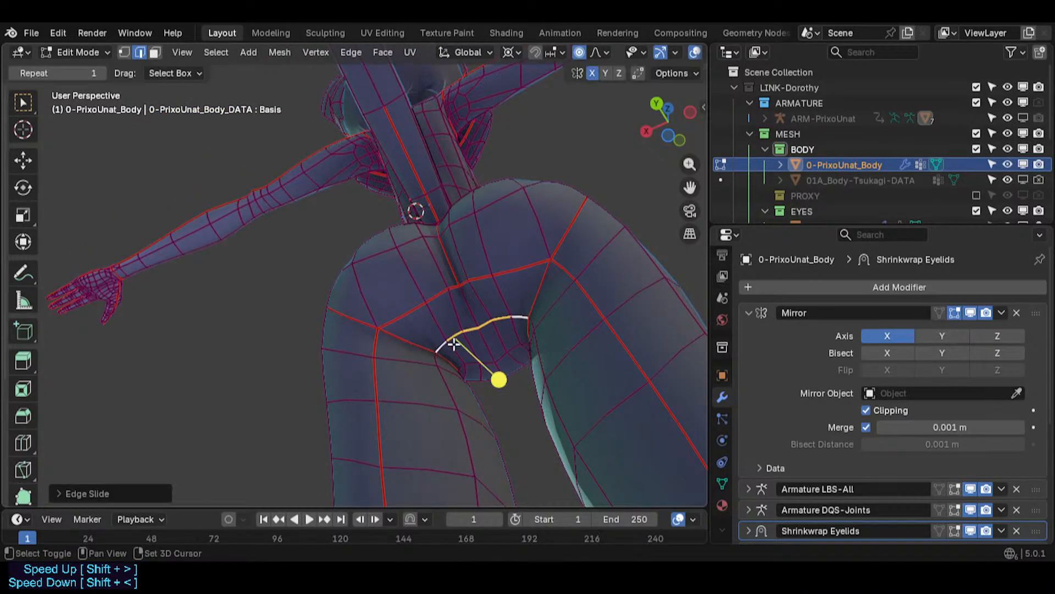
middle_click_drag(497, 377, 603, 306)
key("shift+v")
left_click(455, 302)
- Move several vertices around the buttock crease along the X axis
key("g")
key("x")
left_click(559, 337)
key("g")
key("x")
left_click(467, 304)
key("g")
key("x")
left_click(419, 206)
key("g")
key("x")
left_click(425, 145)
- Add a loop cut around the upper thigh and slide it into position
key("Tab")
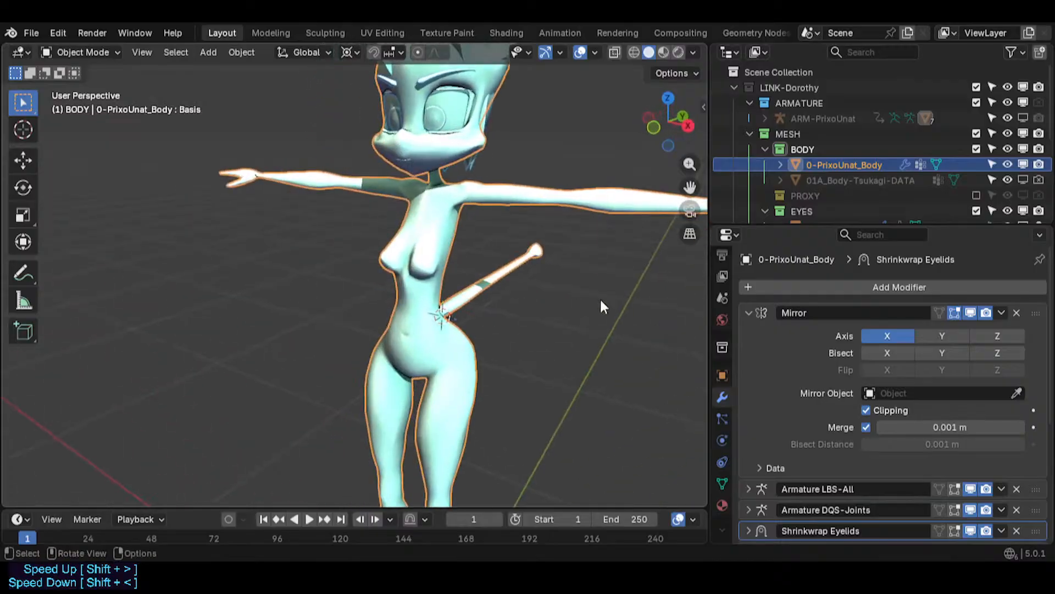
scroll(527, 300, "down", 2)
middle_click_drag(482, 443, 452, 333, "shift")
key("Tab")
scroll(453, 333, "up", 2)
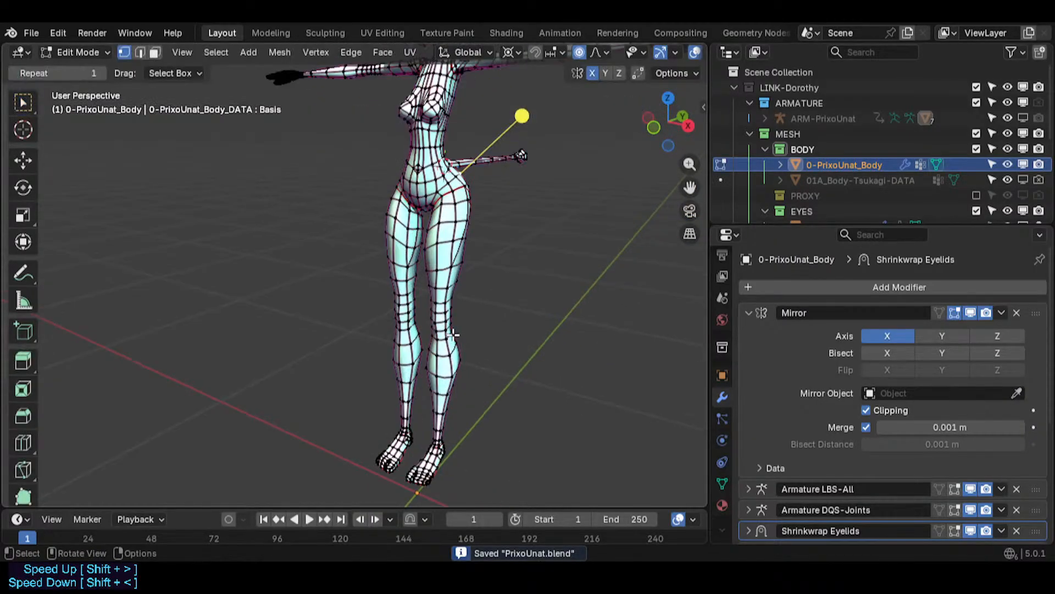
scroll(438, 206, "up", 2)
key("ctrl+r")
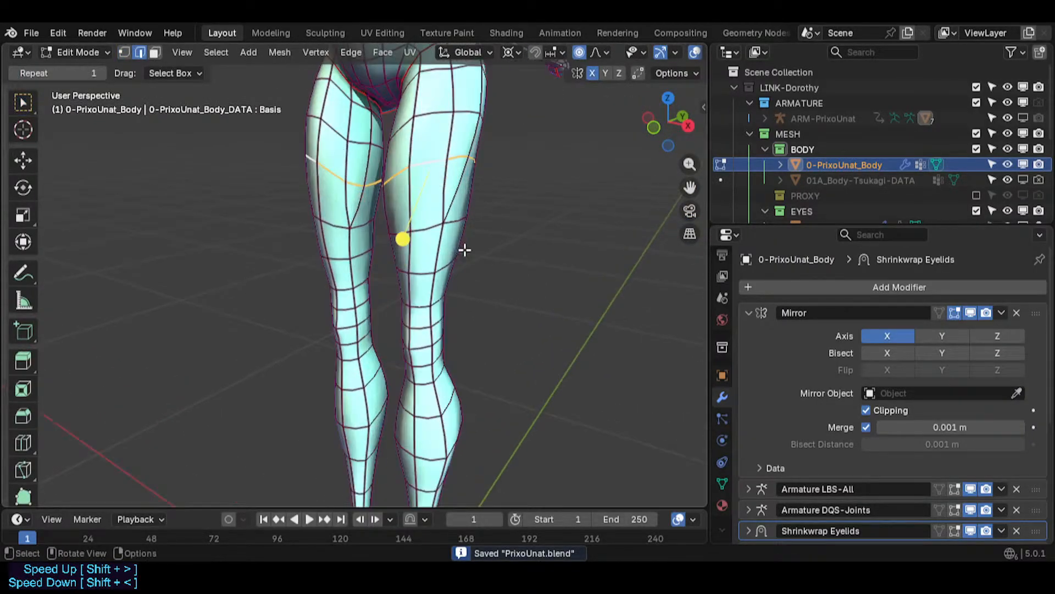
key("g")
key("g")
left_click(422, 206)
- Smooth the vertices of the face band around the upper thighs
key("alt+a")
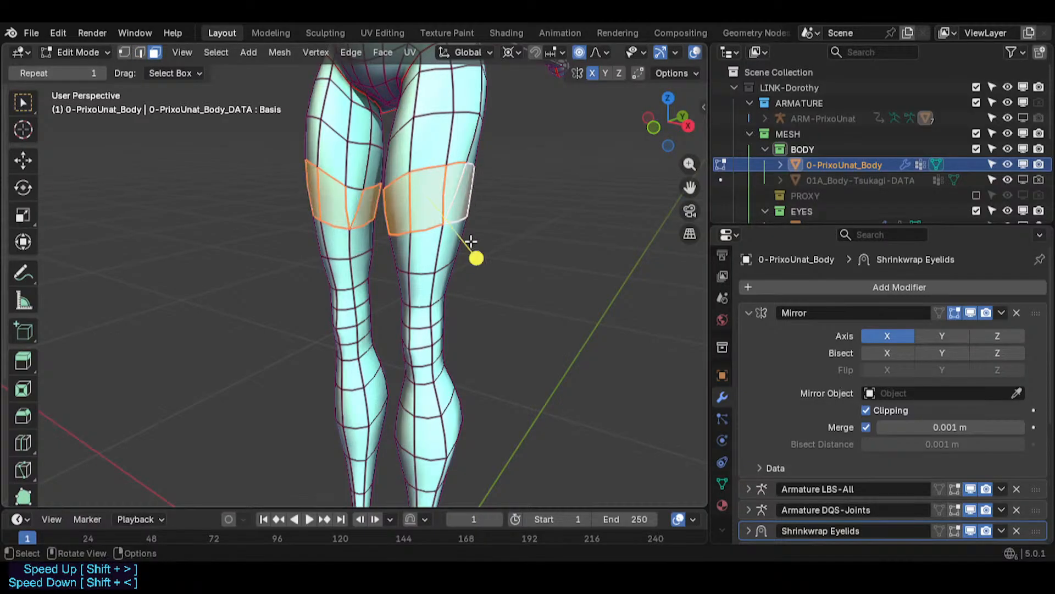
mouse_move(477, 258)
left_mouse_down()
mouse_move(495, 251)
mouse_move(465, 266)
left_mouse_up()
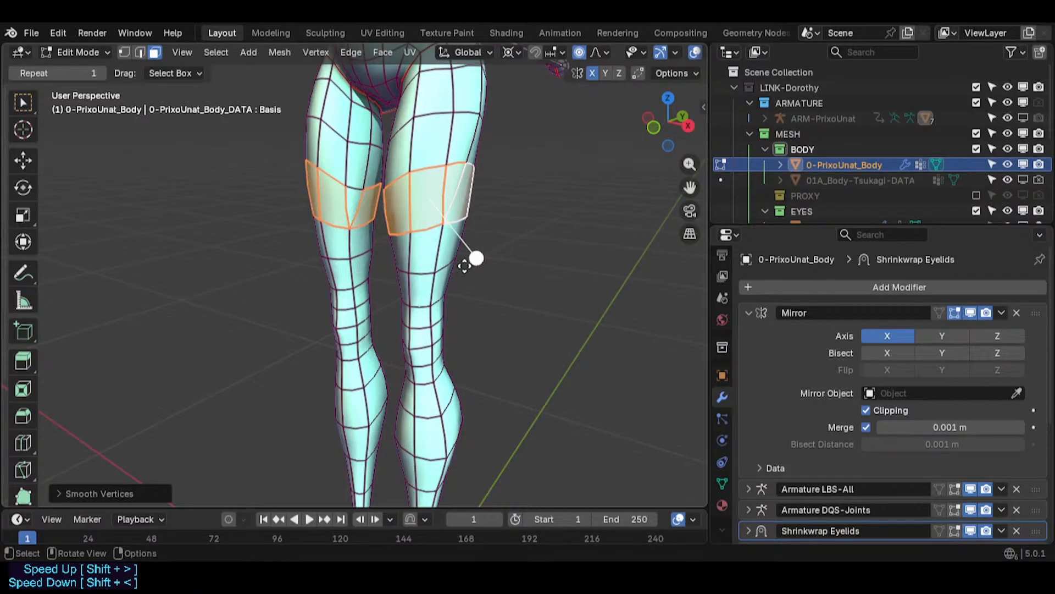
left_click(437, 257, "alt+shift")
left_click(435, 289, "alt+shift")
left_click_drag(440, 309, 450, 311)
- Inspect the thigh and body shape from several angles in object and edit mode
scroll(450, 312, "down", 4)
key("Tab")
mouse_move(451, 313)
middle_mouse_down("shift")
mouse_move(470, 305)
mouse_move(471, 313)
middle_mouse_up("shift")
scroll(471, 313, "down", 1)
middle_click_drag(471, 314, 281, 295)
key("Tab")
scroll(401, 391, "up", 3)
middle_click_drag(401, 391, 390, 349, "shift")
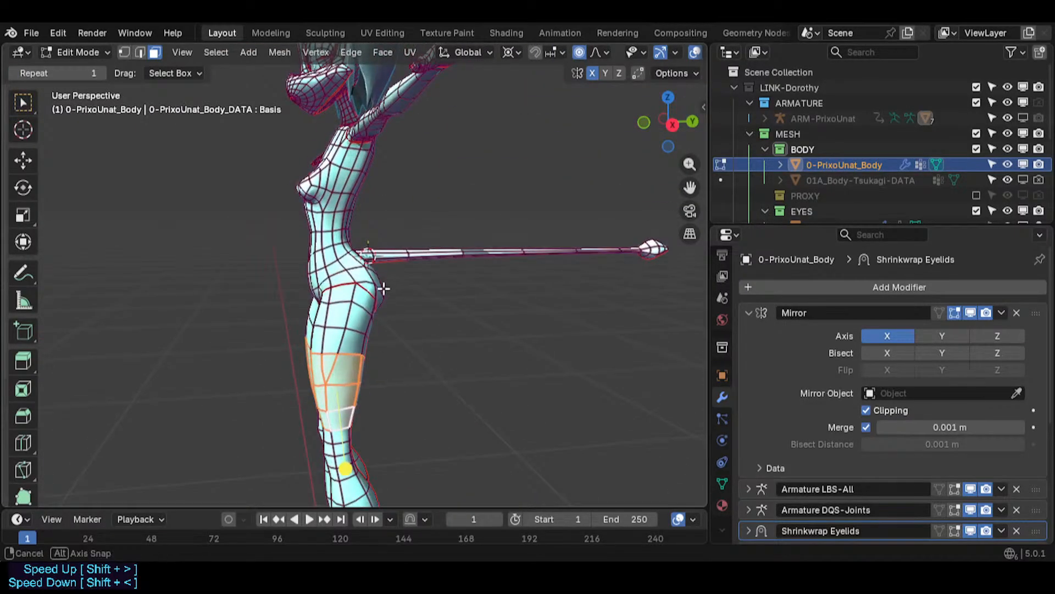
middle_click_drag(389, 287, 440, 299)
scroll(302, 282, "up", 3)
key("Tab")
scroll(310, 312, "down", 4)
- Save the file
key("ctrl+s")
scroll(330, 290, "up", 6)
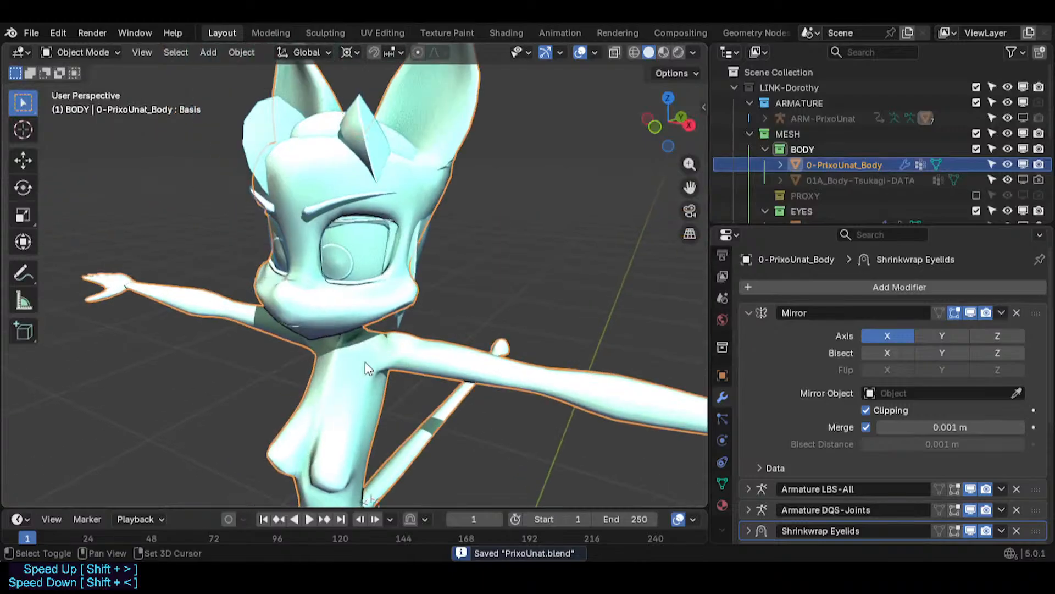
scroll(339, 290, "up", 2)
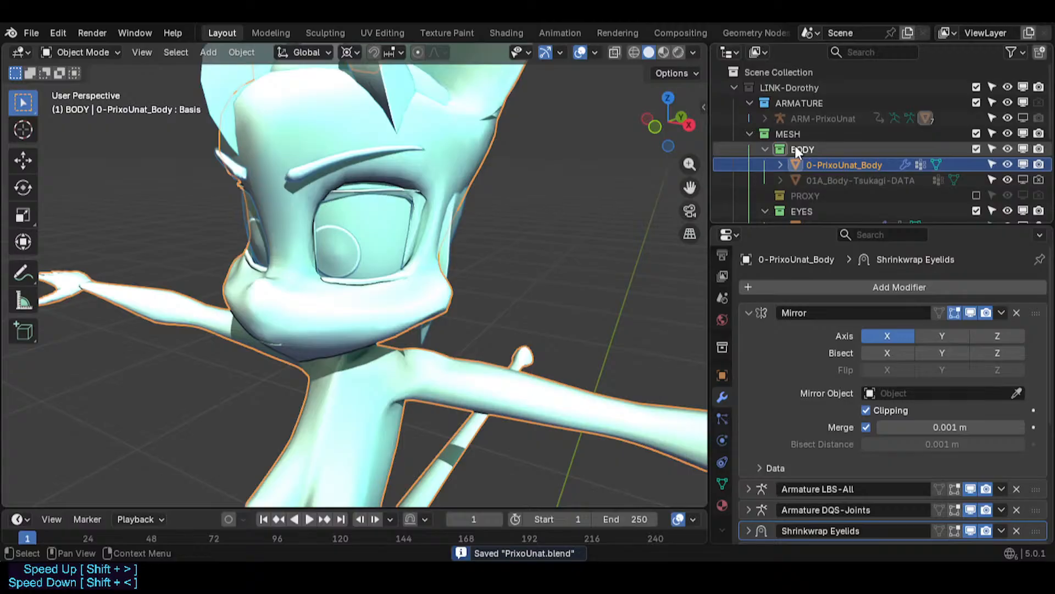
- Unhide the GP collection with the PrixoUnat-ModelSheet reference and switch to front orthographic view
left_click_drag(802, 225, 809, 303)
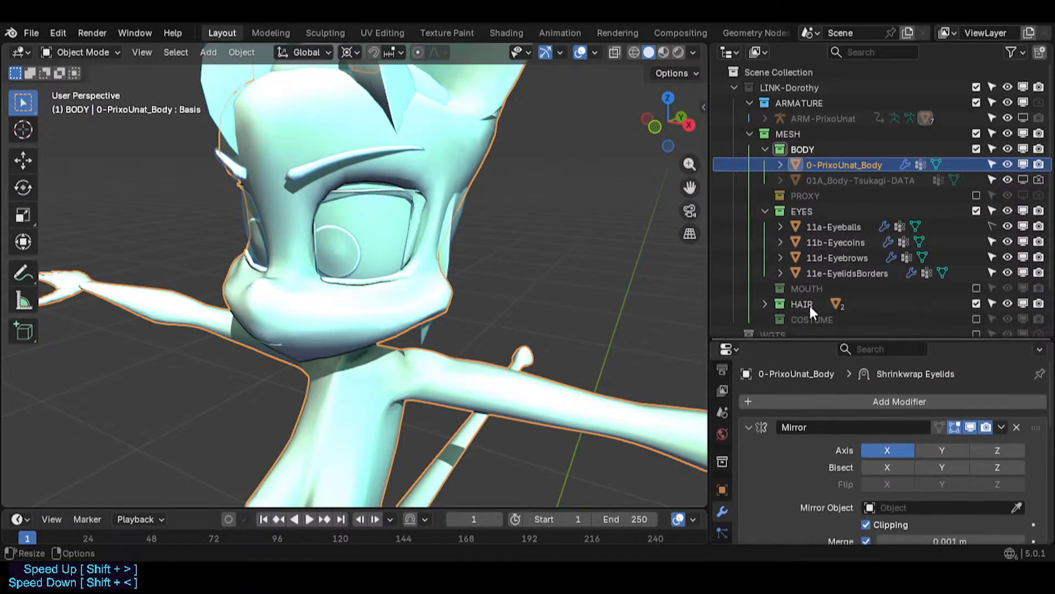
scroll(853, 295, "down", 2)
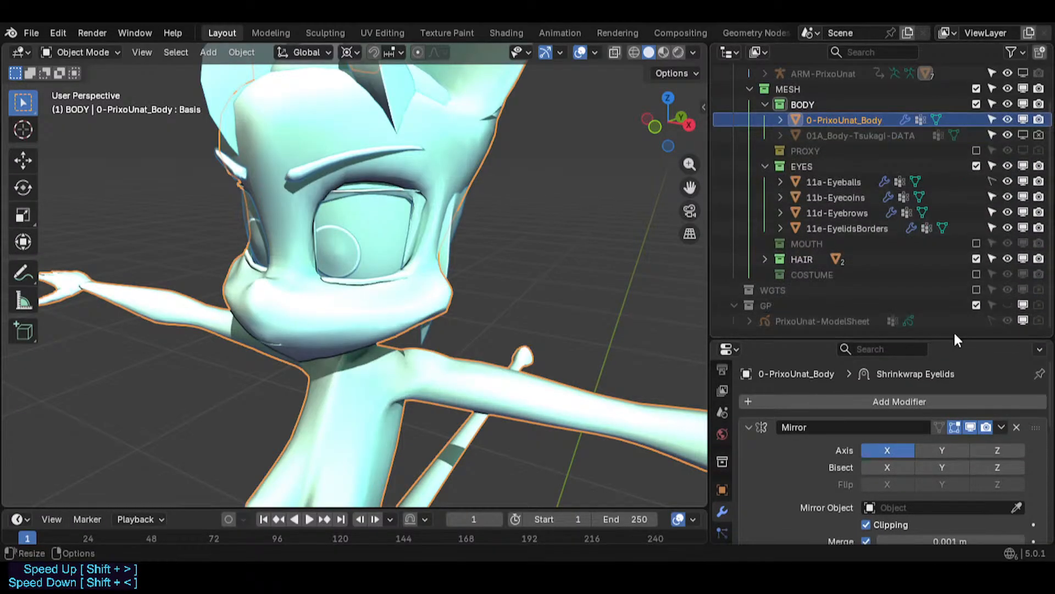
left_click(1007, 305)
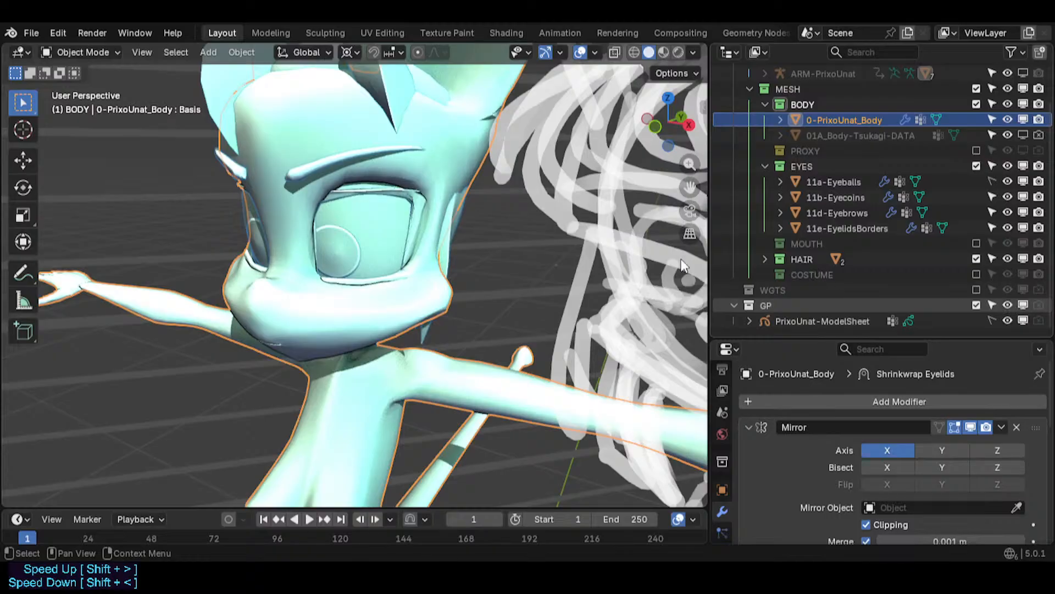
scroll(604, 262, "down", 4)
key("KP_1")
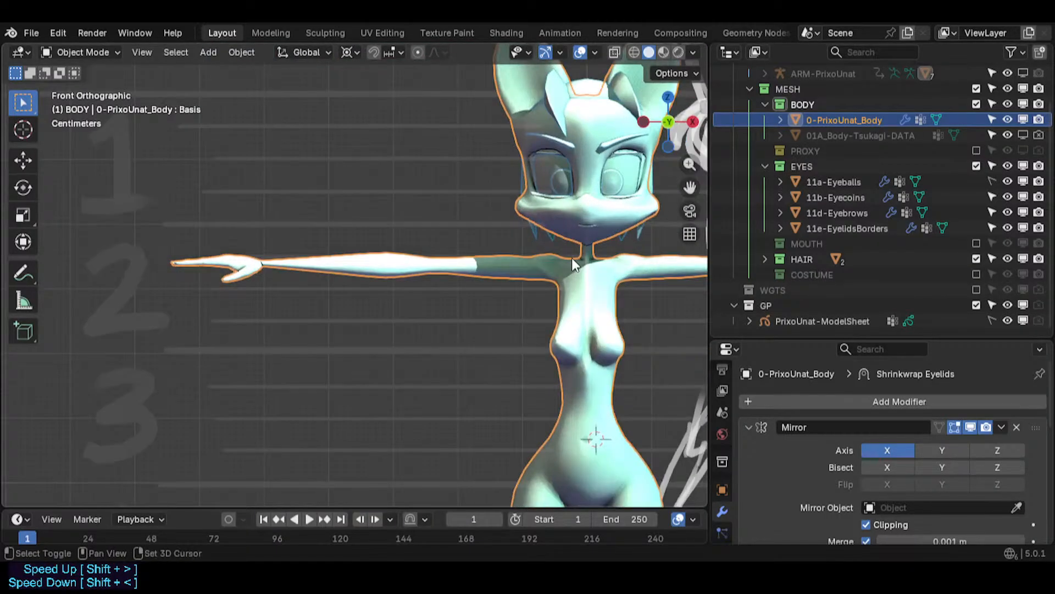
- Reshape the outer cheek vertices with proportional editing to follow the reference sketch's cheek outline in front view
middle_click_drag(572, 257, 98, 388, "shift")
scroll(138, 385, "up", 3)
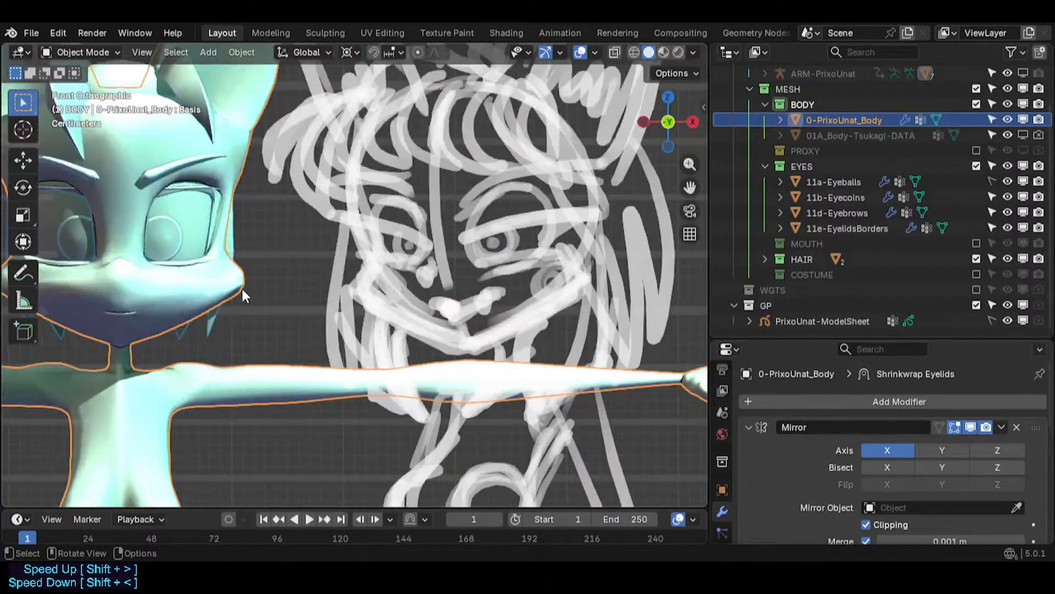
key("Tab")
key("g")
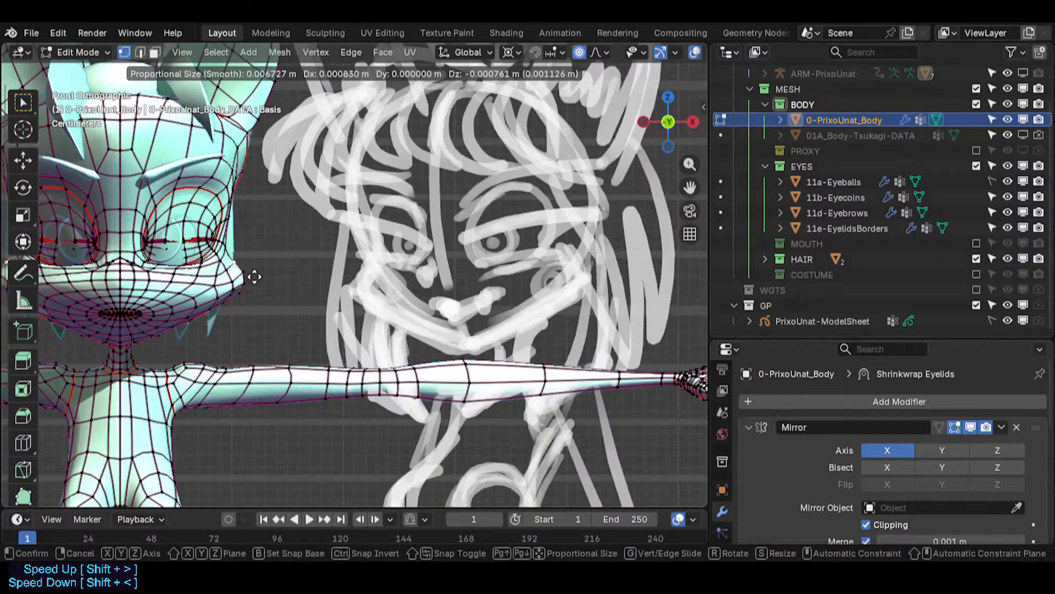
left_click(261, 289)
key("g")
left_click(261, 286)
left_click(253, 280)
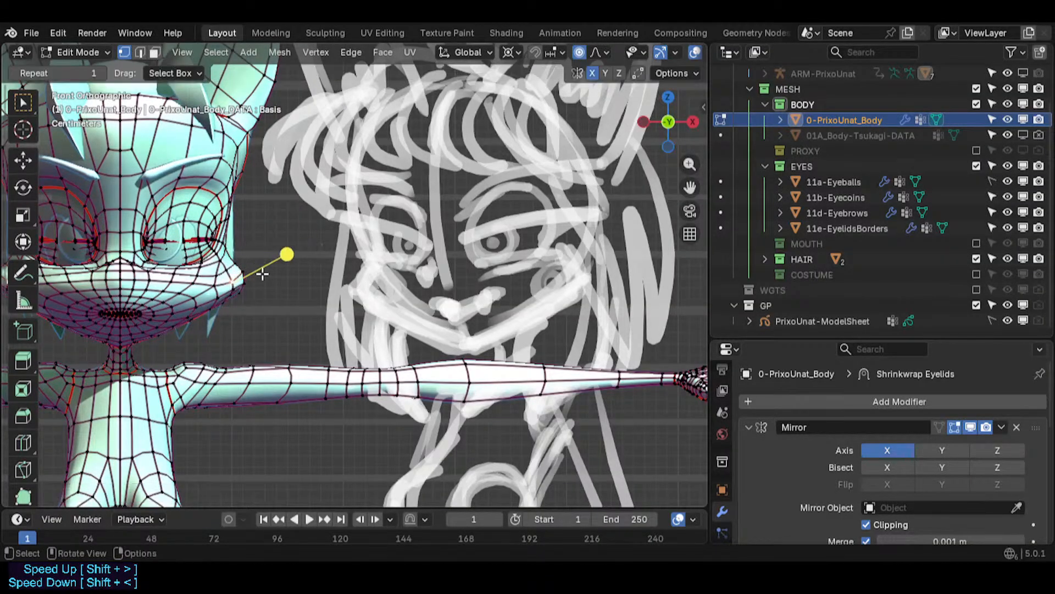
key("g")
left_click(251, 240)
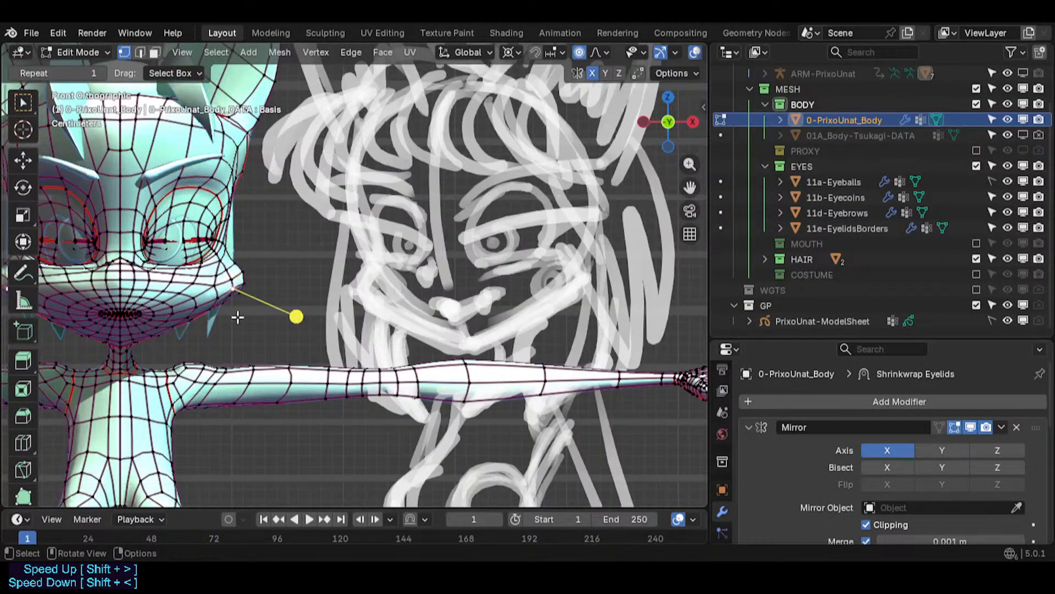
key("g")
left_click(230, 307)
- Refine the lower cheek vertices near the jaw with proportional moves and review the head in object mode
scroll(266, 262, "up", 2)
scroll(242, 278, "up", 2)
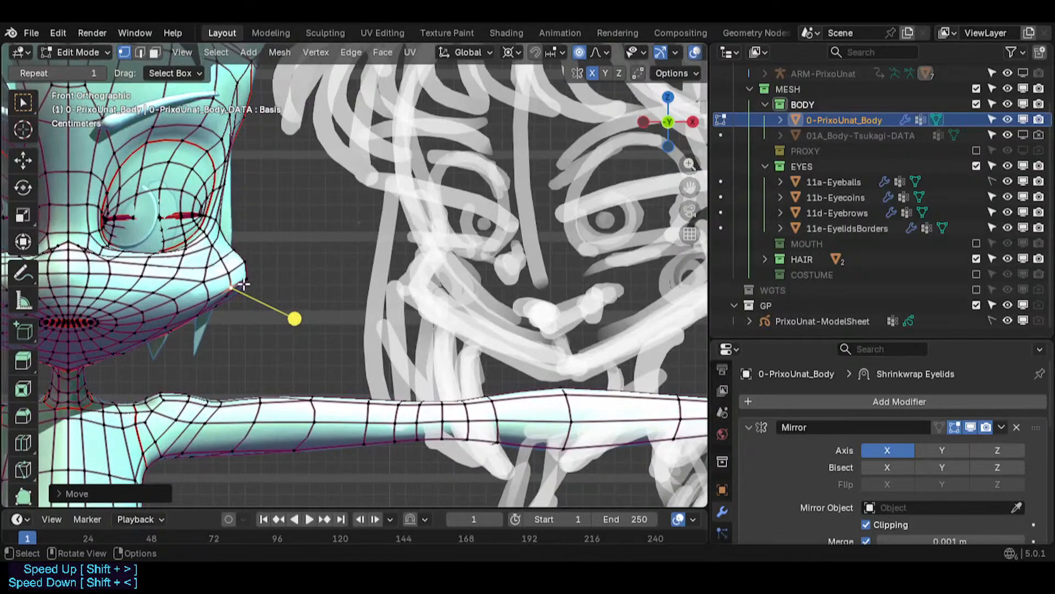
left_click(233, 299)
key("g")
left_click(242, 309)
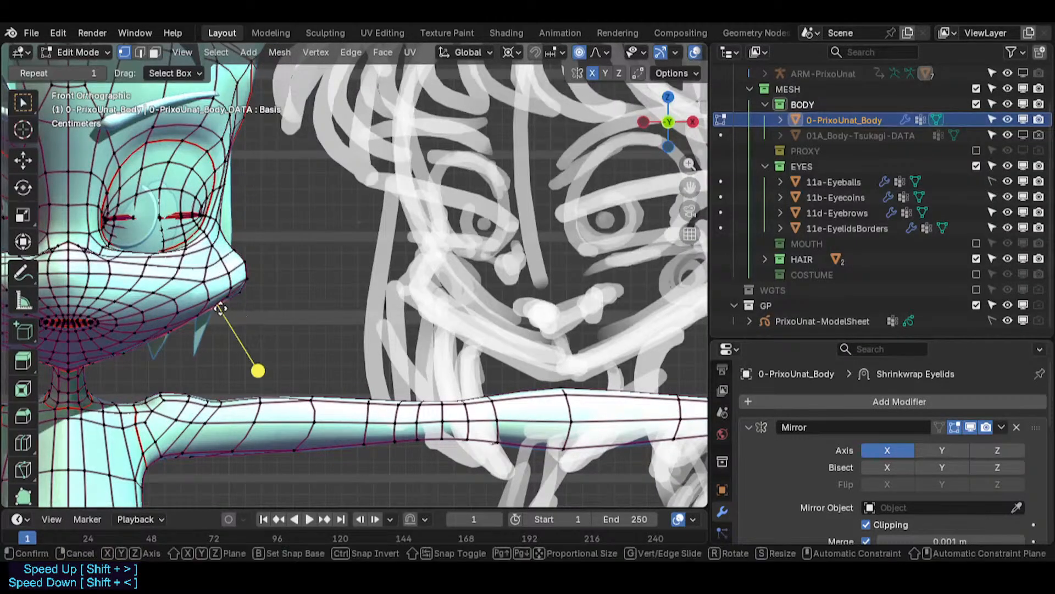
key("g")
left_click(258, 322)
key("Tab")
scroll(254, 321, "down", 3)
middle_click_drag(246, 321, 288, 342, "shift")
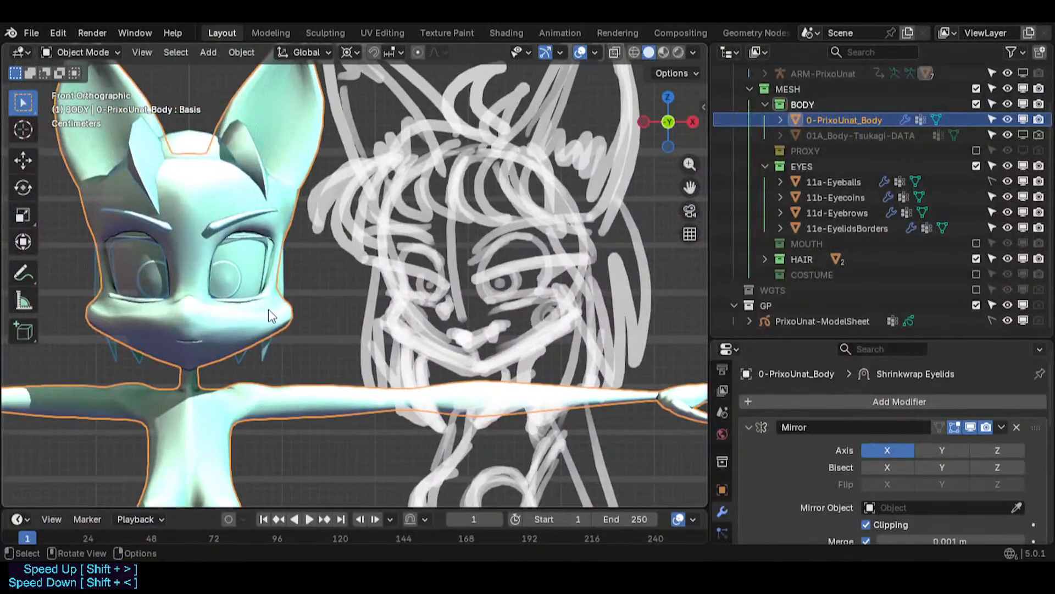
- Try moving the outer cheek vertex with proportional editing at different falloff sizes
scroll(293, 310, "up", 2)
key("Tab")
left_click(288, 300)
key("g")
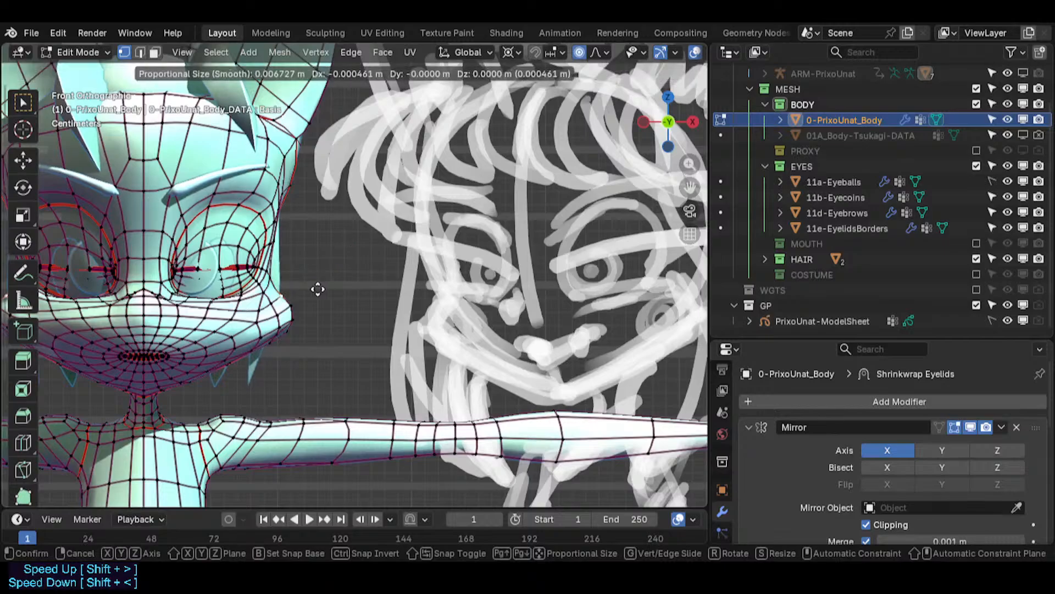
right_click(318, 290)
key("g")
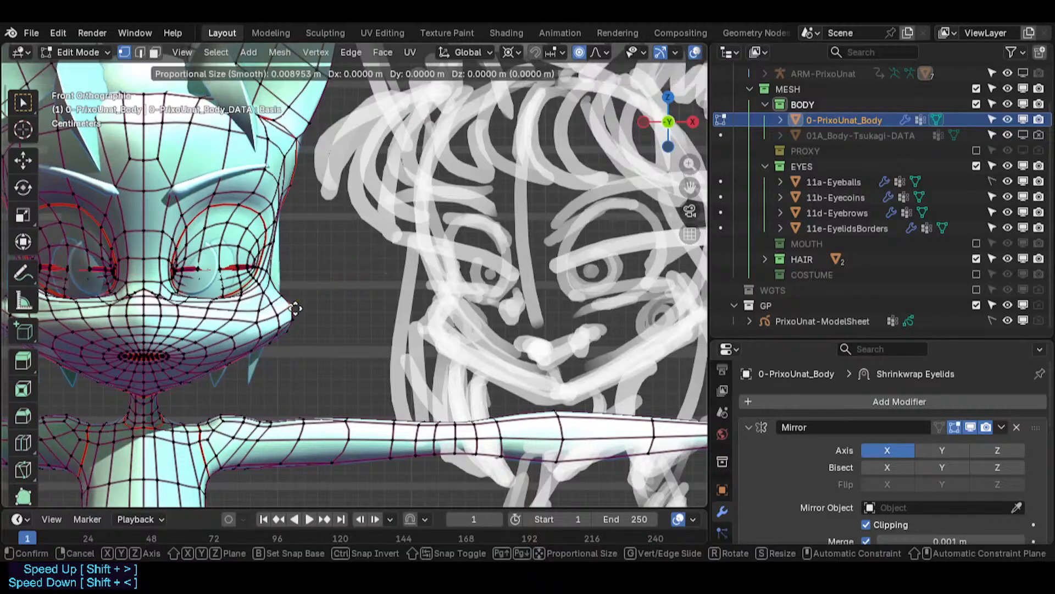
right_click(304, 308)
key("g")
right_click(319, 314)
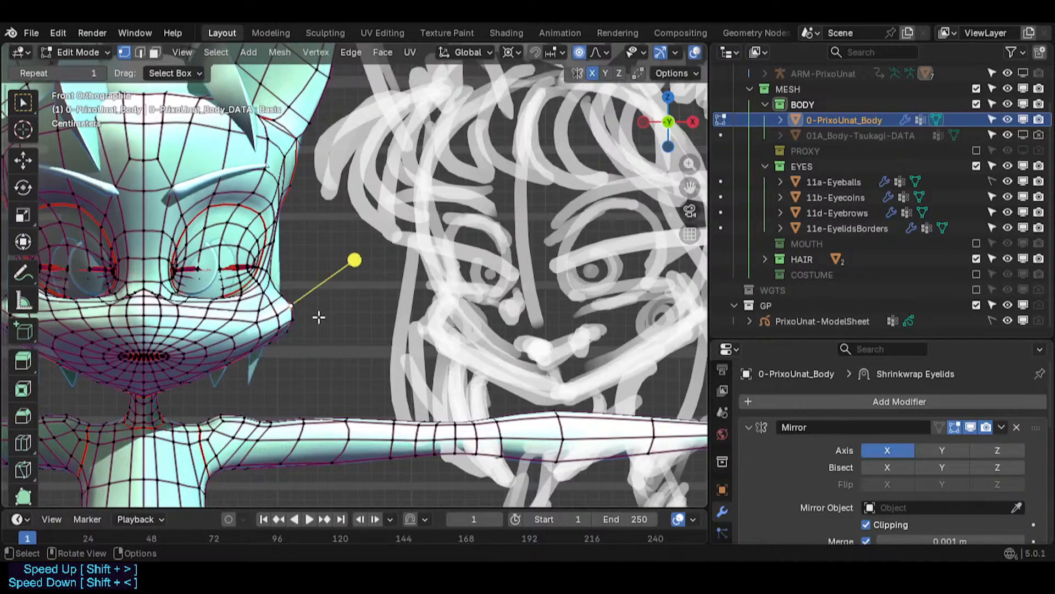
key("g")
scroll(318, 316, "up", 11)
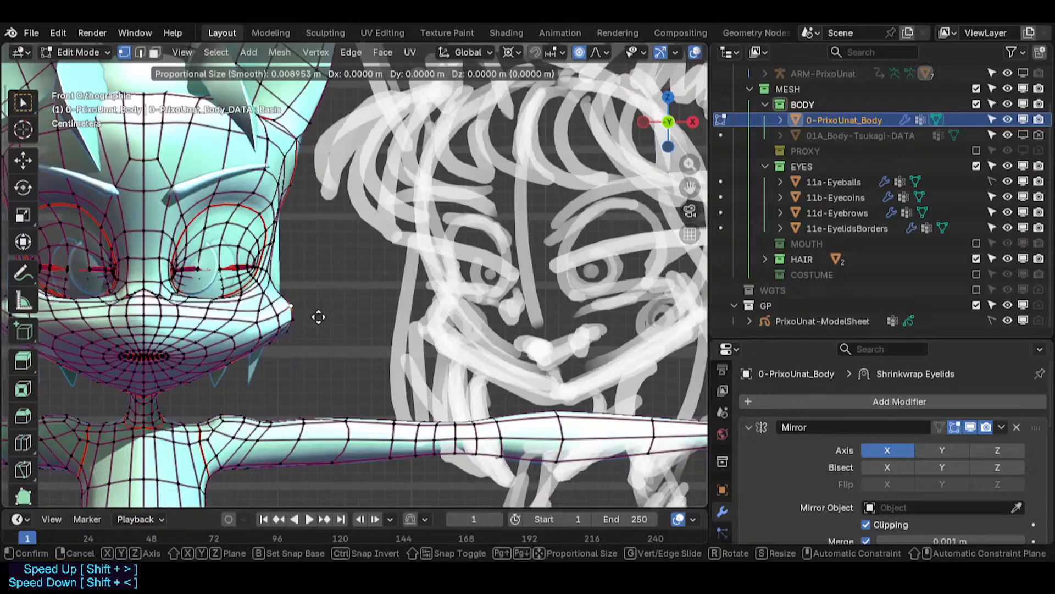
scroll(319, 317, "down", 10)
scroll(319, 317, "down", 1)
right_click(318, 317)
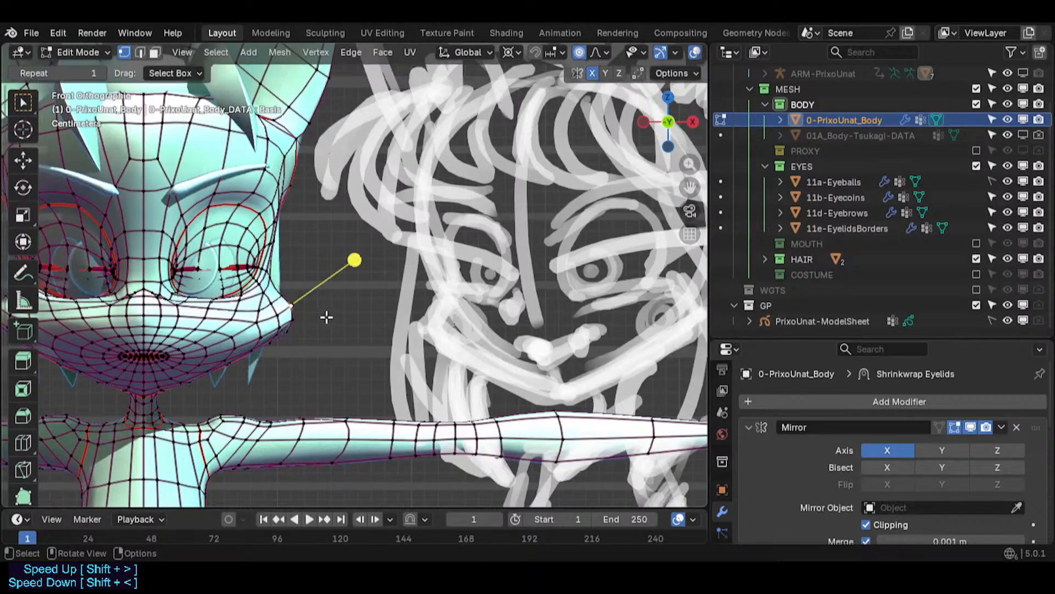
- Move the outer cheek vertex inward with proportional editing
mouse_move(325, 316)
middle_mouse_down()
mouse_move(301, 317)
mouse_move(384, 318)
mouse_move(334, 317)
middle_mouse_up()
key("g")
left_click(302, 319)
- Check the side view, then move the cheek vertex again with a proportional falloff of about 0.135 m
key("KP_3")
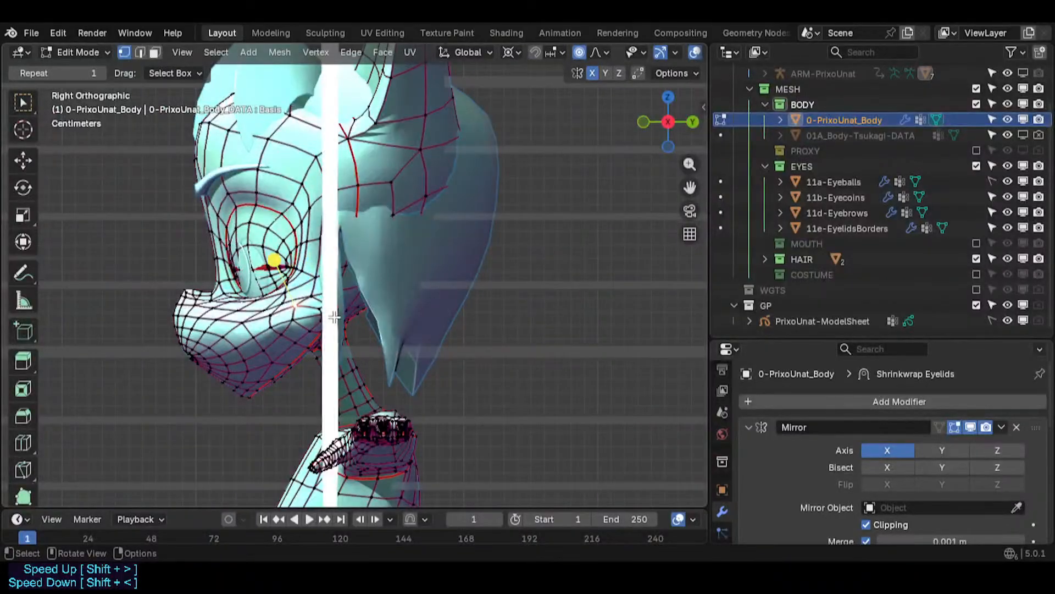
key("KP_1")
scroll(334, 317, "up", 1)
key("g")
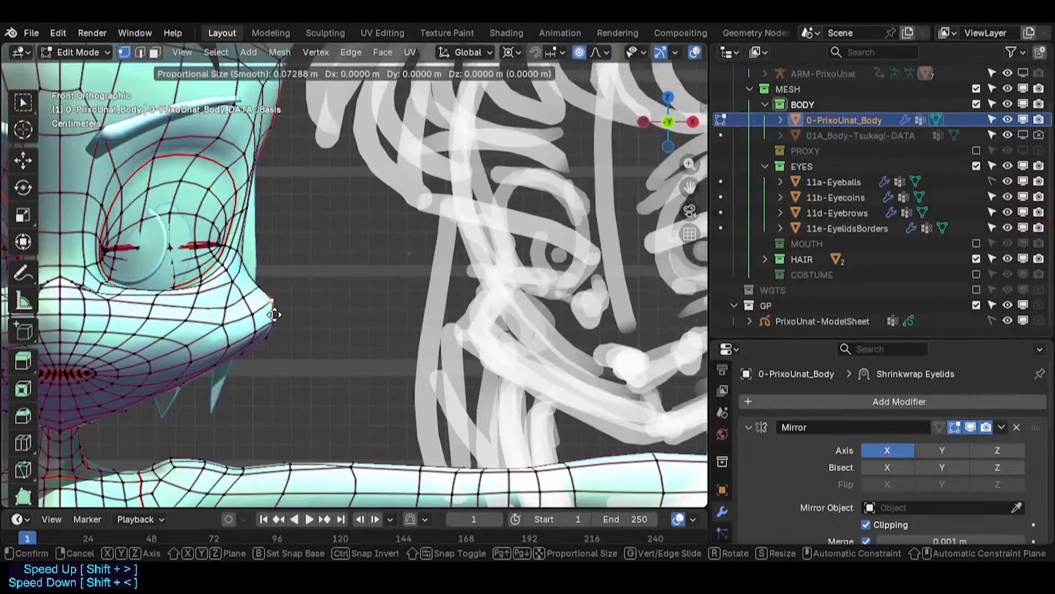
scroll(274, 315, "up", 20)
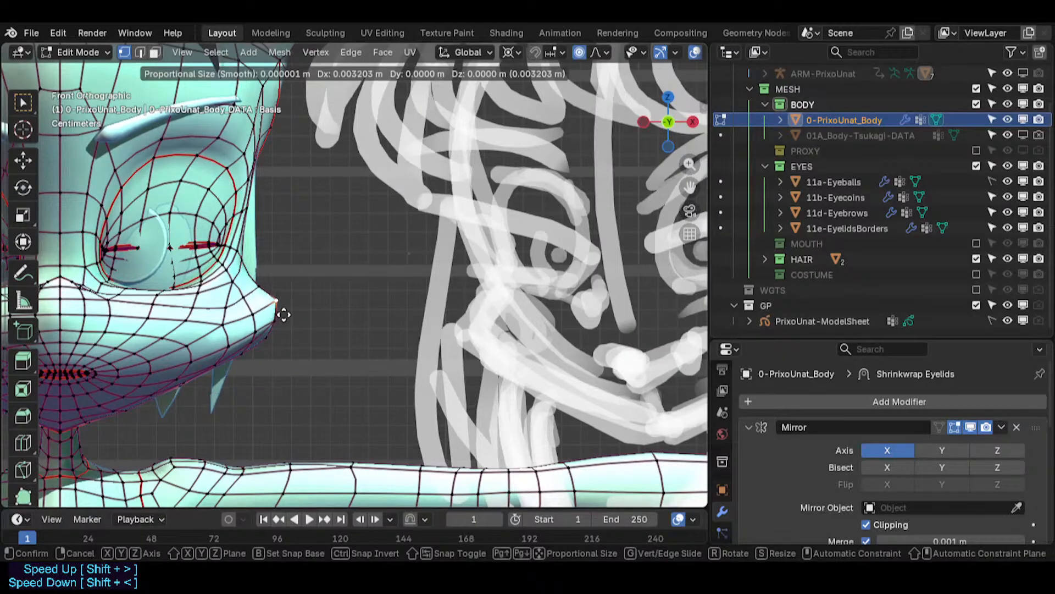
scroll(283, 314, "down", 20)
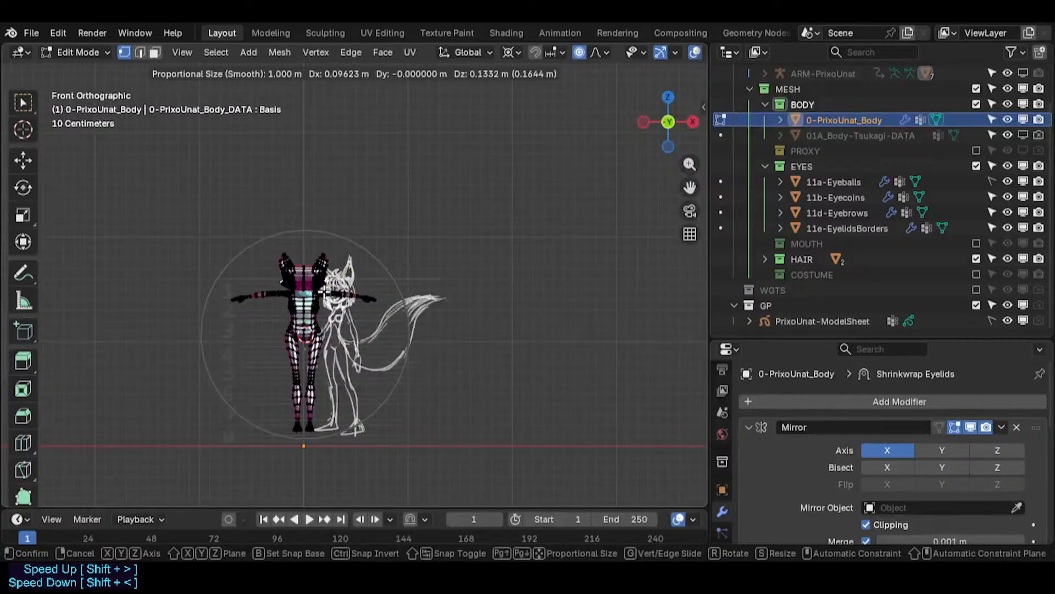
scroll(325, 295, "up", 20)
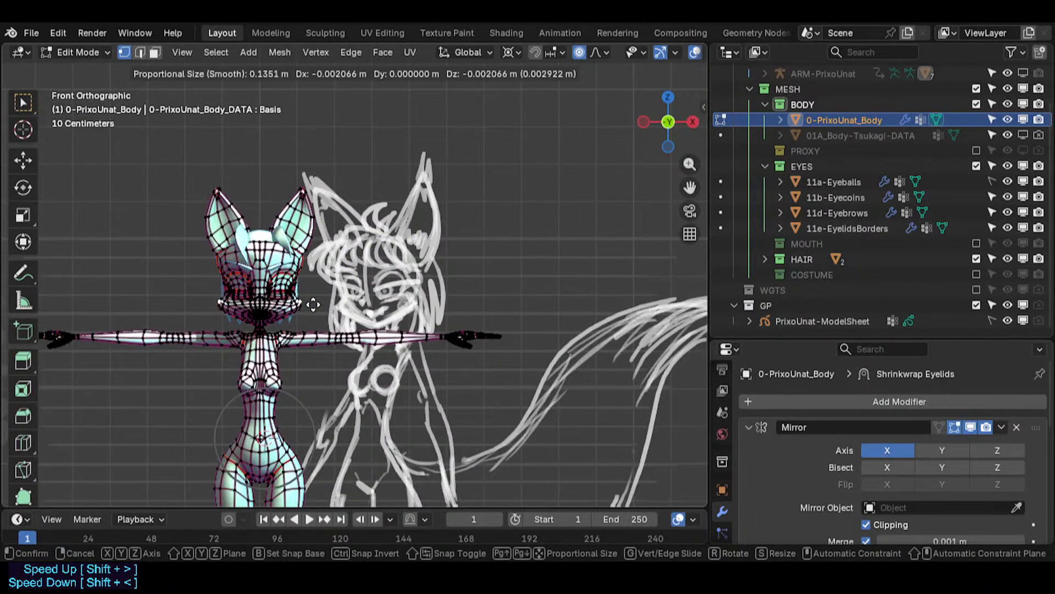
scroll(313, 304, "up", 8)
left_click(313, 304)
- Select the lower cheek corner vertex and move it twice with proportional editing to round the jaw corner
scroll(314, 291, "up", 12)
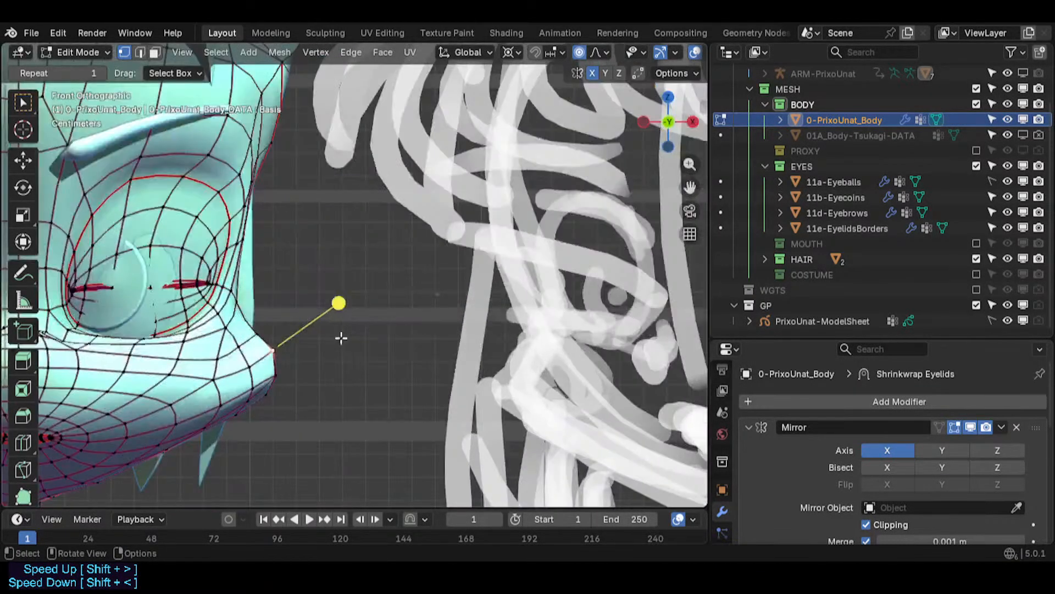
left_click(261, 347)
key("g")
scroll(261, 352, "up", 4)
left_click(261, 352)
key("period")
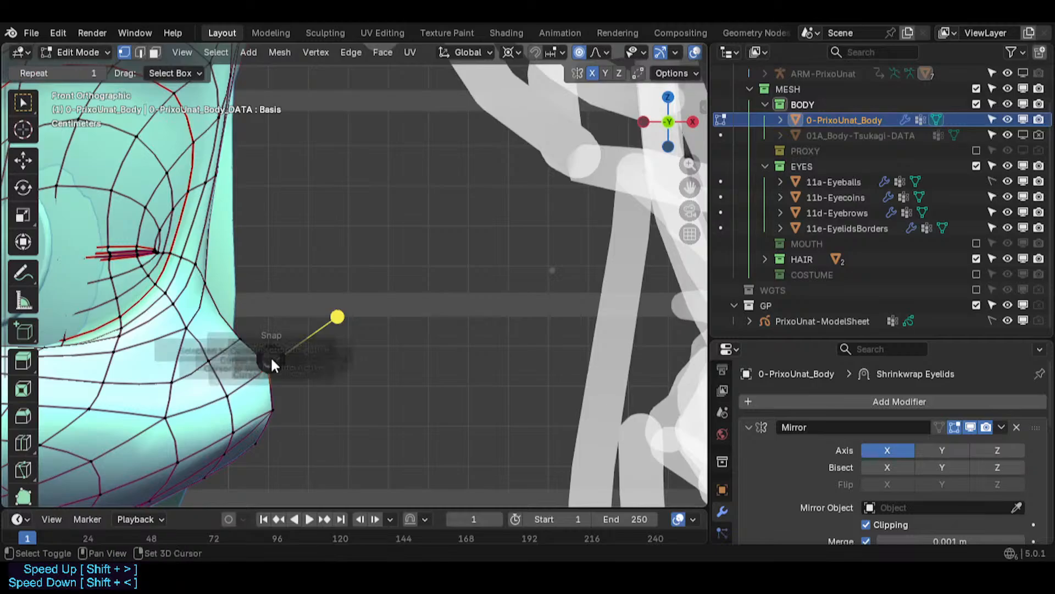
left_click(266, 362)
key("g")
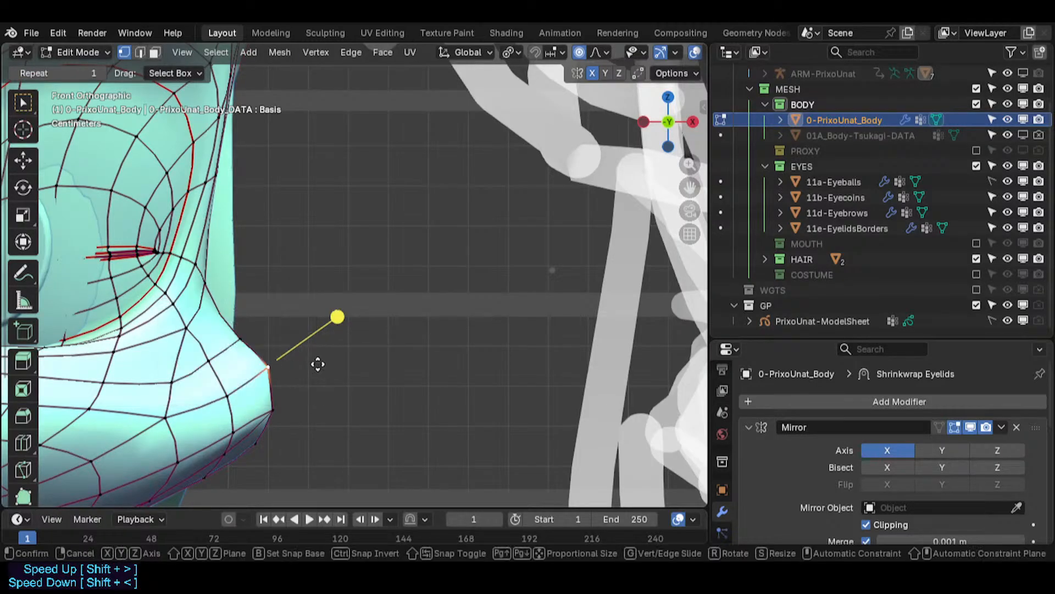
scroll(318, 364, "up", 6)
scroll(318, 364, "up", 2)
left_click(272, 340)
- Nudge the cheek corner vertex slightly outward to match the reference cheek width
scroll(273, 341, "down", 7)
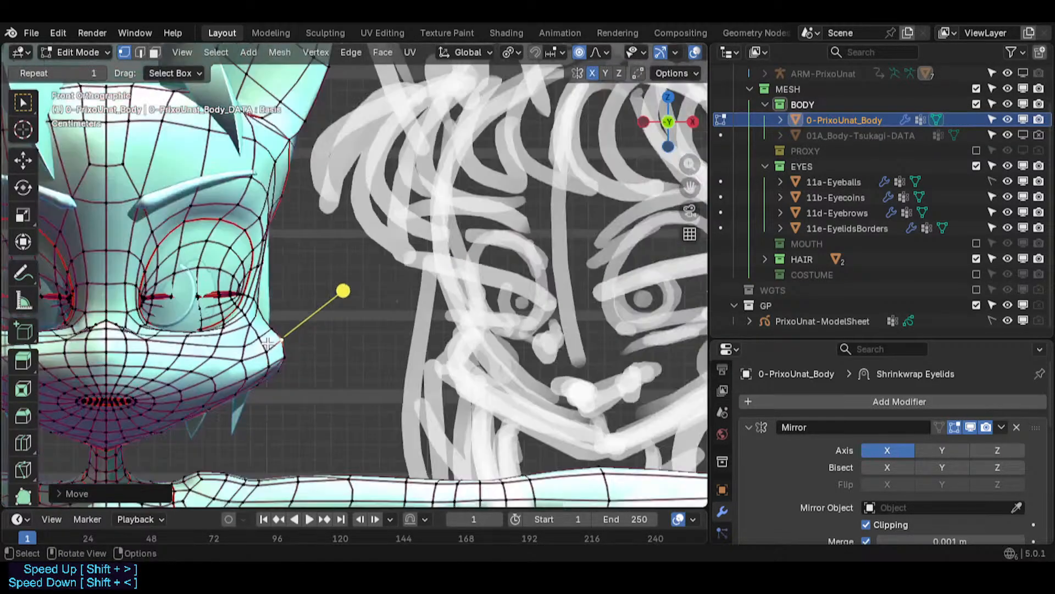
key("g")
left_click(291, 350)
key("ctrl+Tab")
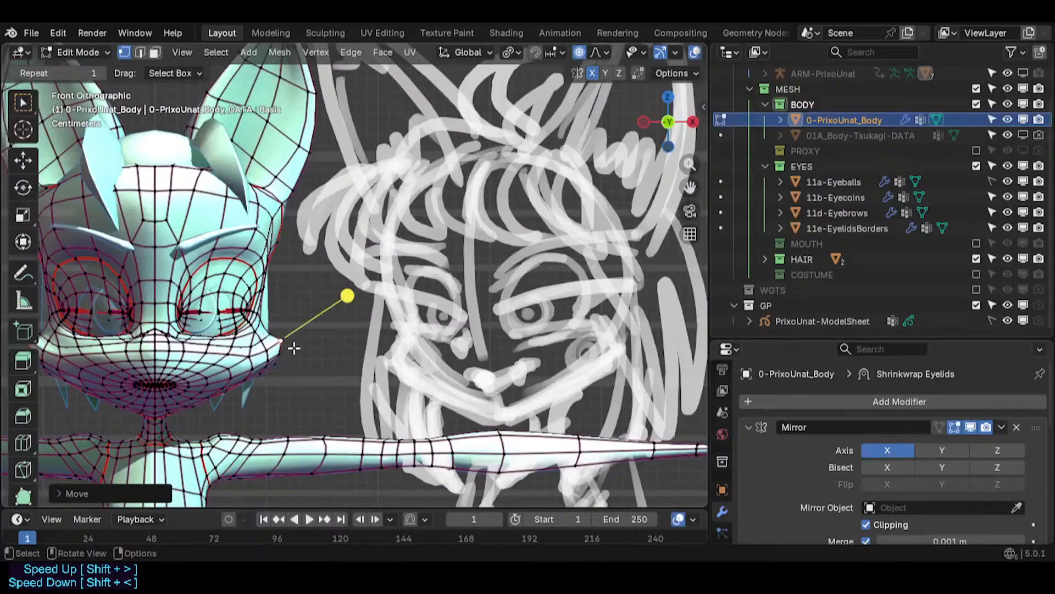
scroll(292, 361, "up", 4)
key("Tab")
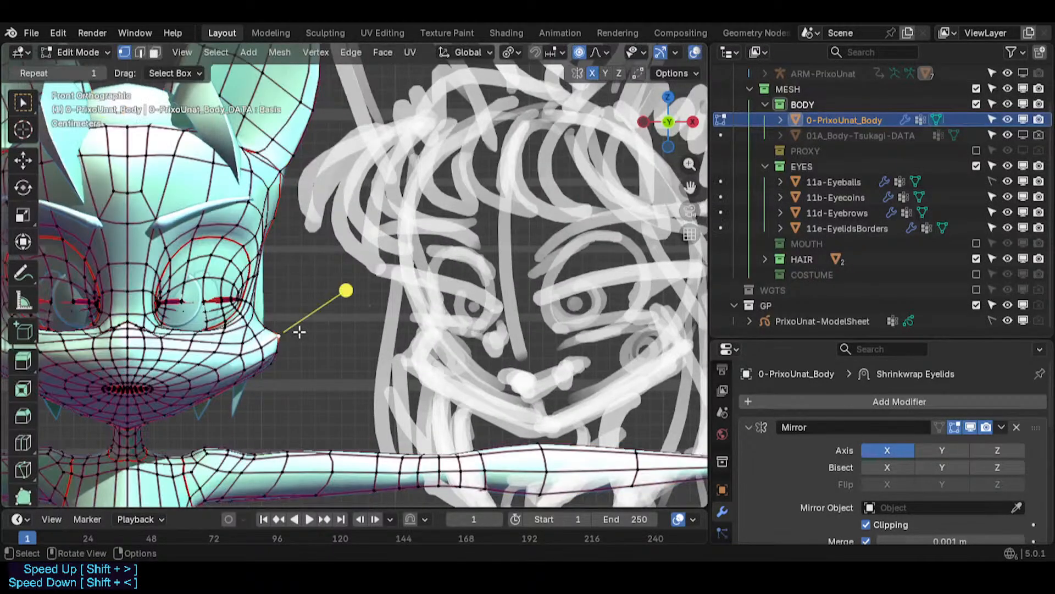
key("g")
left_click(299, 337)
- Inspect the head from several perspective angles in object and edit mode, and save the file
key("Tab")
middle_click_drag(299, 344, 195, 367)
scroll(195, 367, "down", 8)
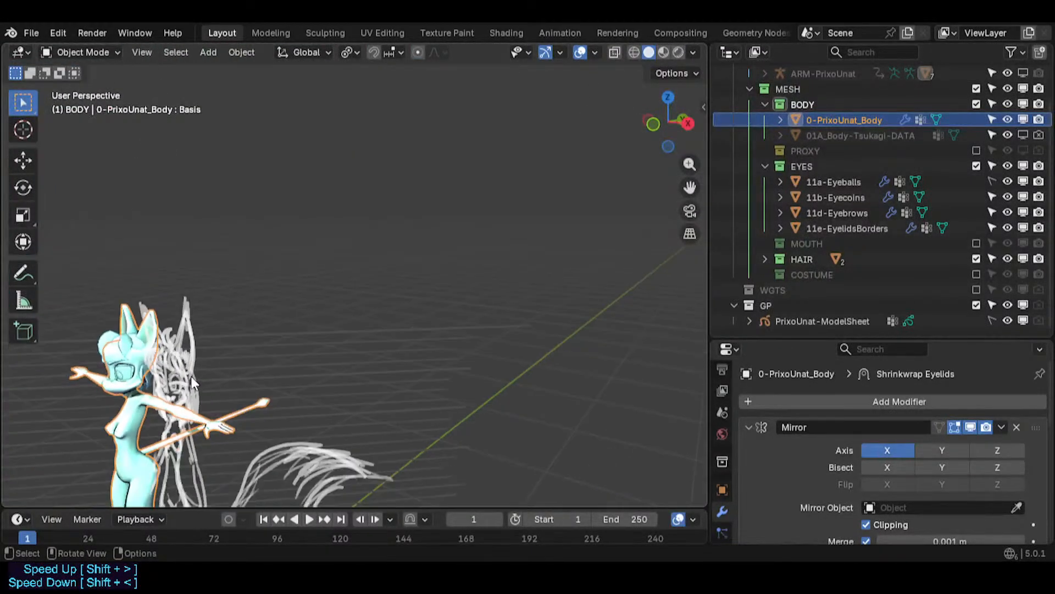
scroll(190, 376, "up", 10)
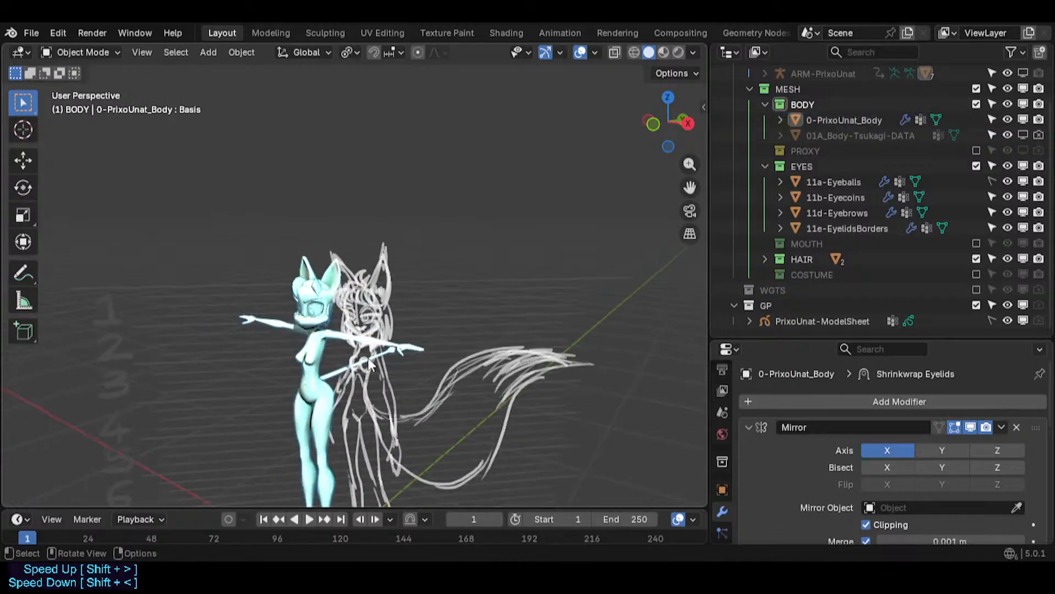
mouse_move(190, 282)
middle_mouse_down()
mouse_move(249, 295)
mouse_move(174, 329)
mouse_move(387, 196)
mouse_move(489, 190)
middle_mouse_up()
middle_click_drag(250, 239, 308, 302, "shift")
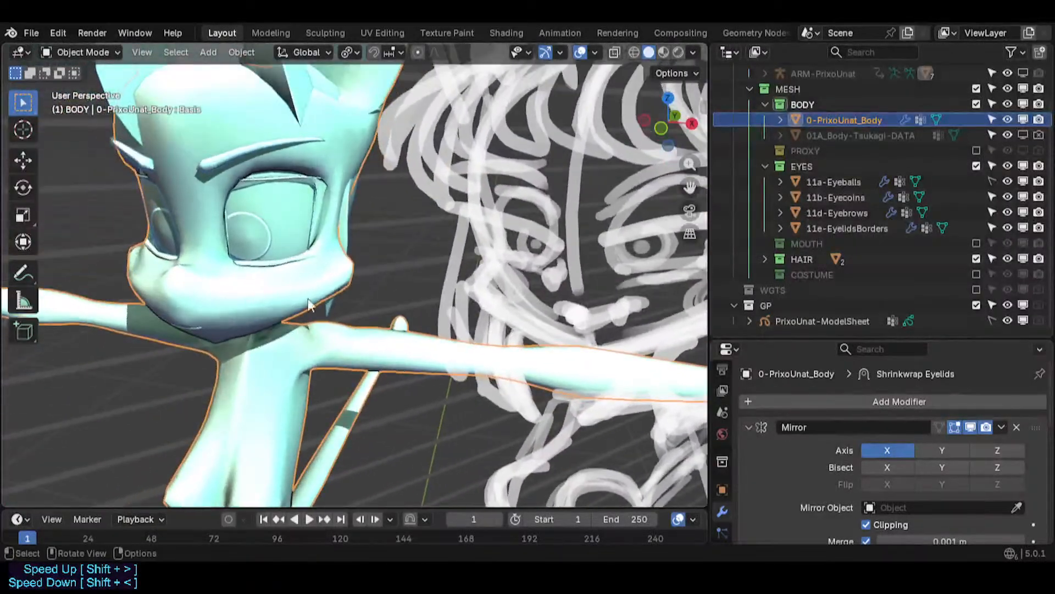
key("Tab")
middle_click_drag(367, 280, 360, 357)
scroll(350, 281, "up", 3)
key("ctrl+s")
- Toggle between object and edit mode to compare the face close up, and save the file again
key("Tab")
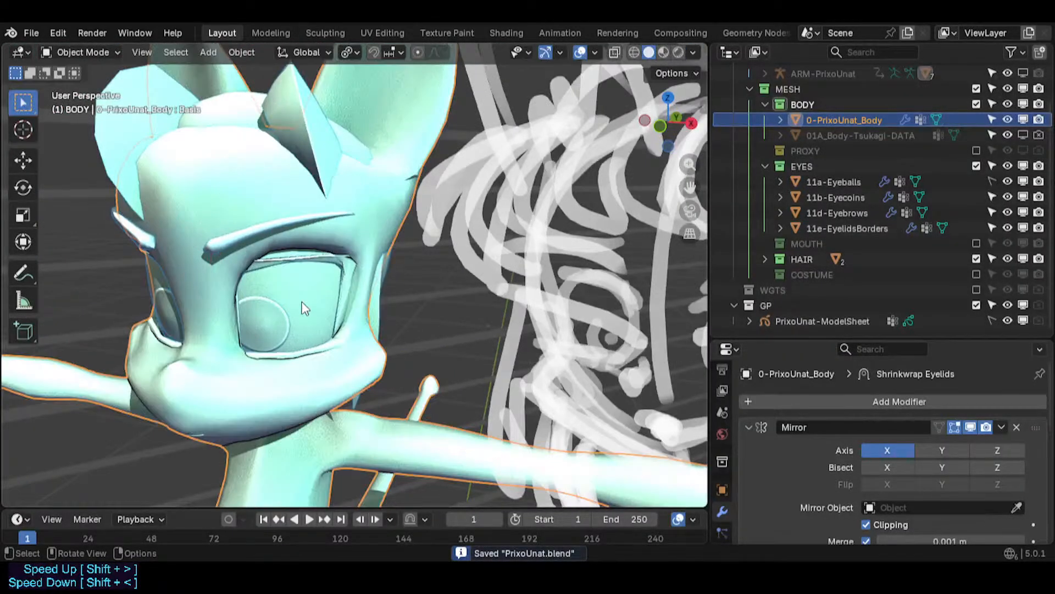
middle_click_drag(302, 304, 278, 386)
scroll(260, 296, "up", 1)
key("Tab")
key("Tab")
key("Tab")
scroll(277, 288, "up", 3)
key("Tab")
key("Tab")
scroll(279, 386, "up", 2)
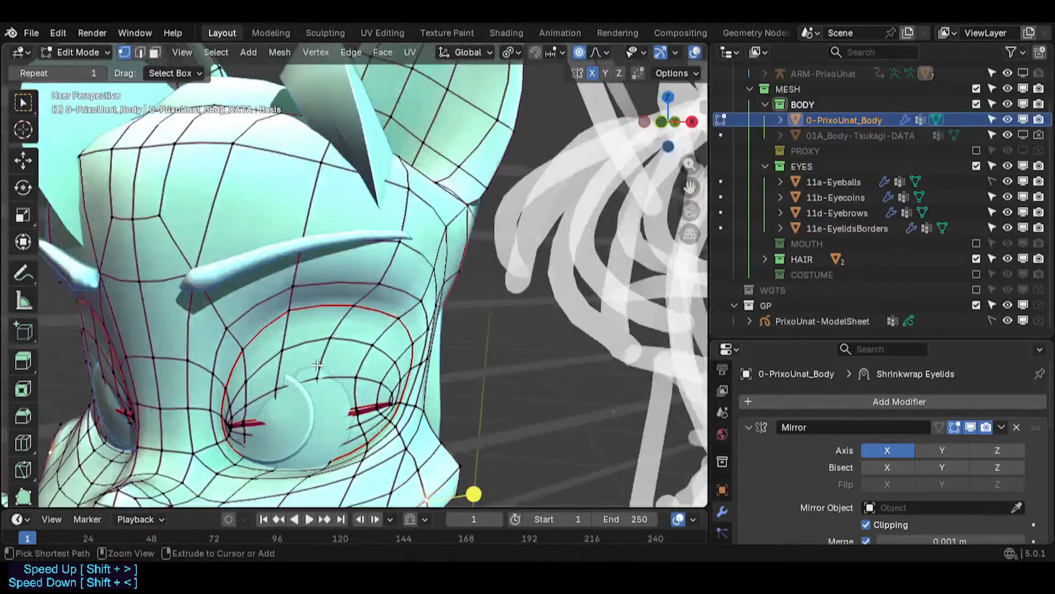
key("ctrl+s")
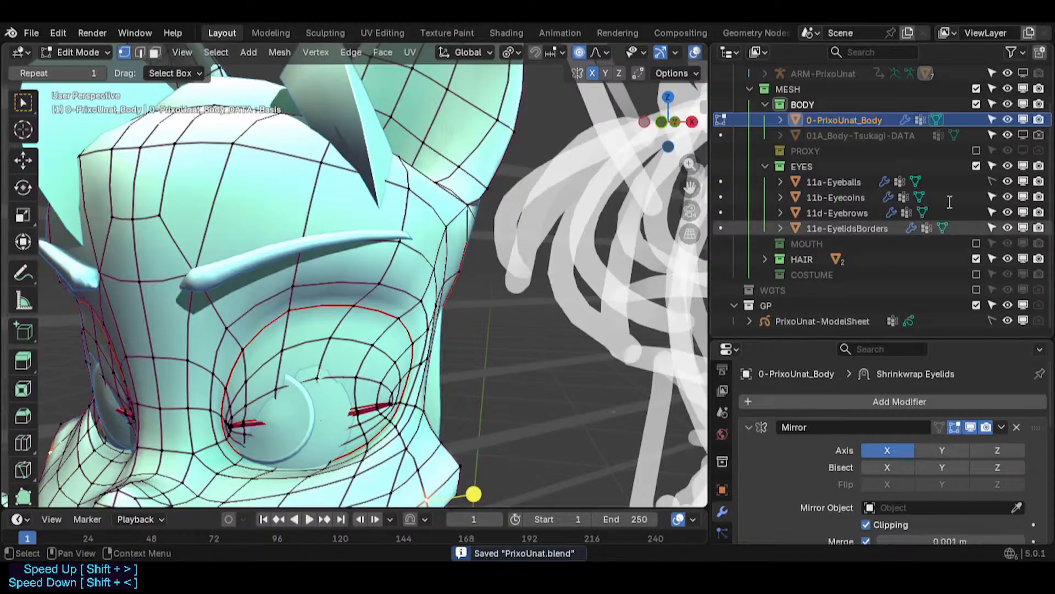
- Select a face above the eye in face select mode, return to front view, and save
middle_click_drag(342, 381, 342, 342)
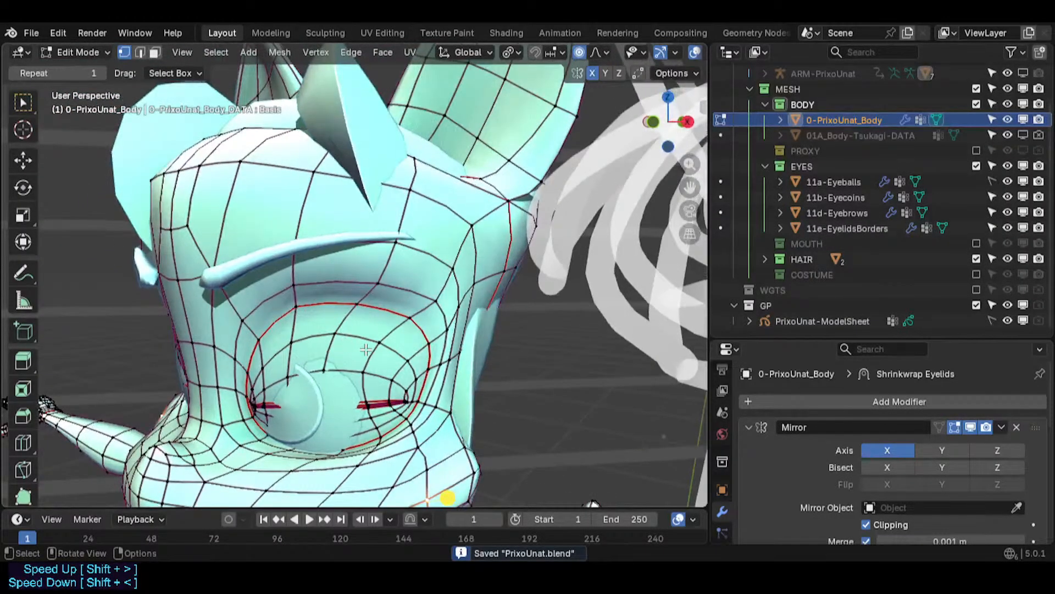
scroll(366, 350, "up", 3)
key("3")
left_click(316, 294, "alt")
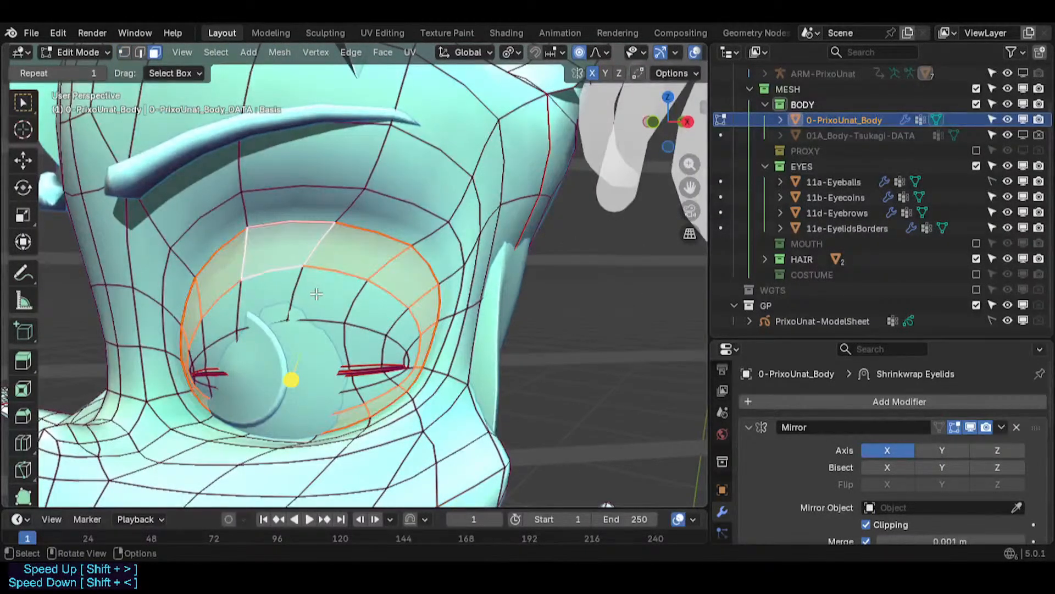
key("KP_1")
scroll(328, 296, "down", 5)
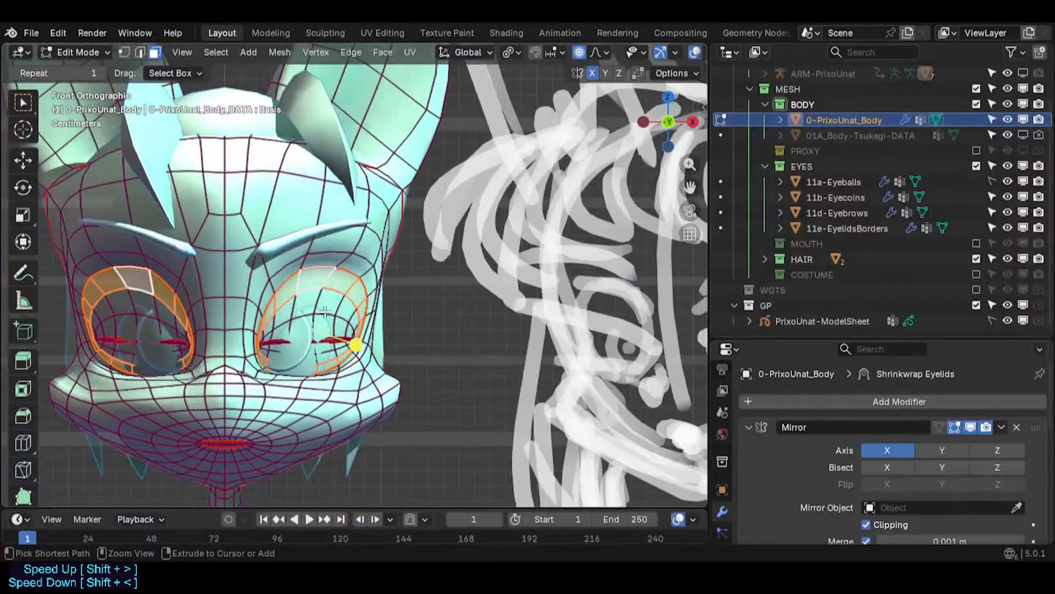
key("ctrl+s")
- Switch to vertex select and nudge the vertices below the outer eye corner with proportional editing to reshape the lower eye socket
scroll(316, 338, "up", 2)
scroll(355, 345, "down", 2)
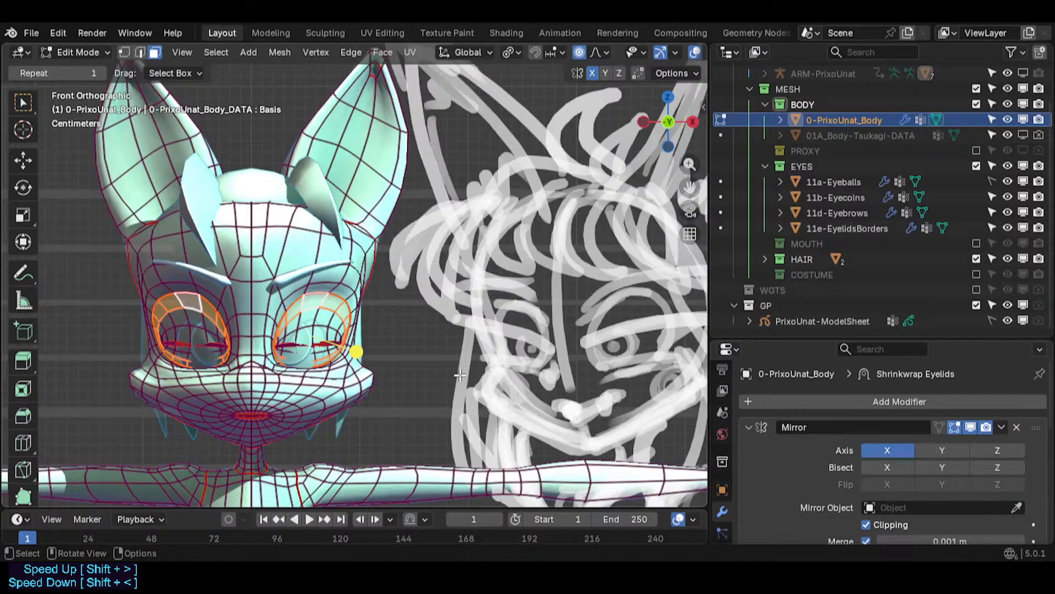
scroll(308, 375, "up", 4)
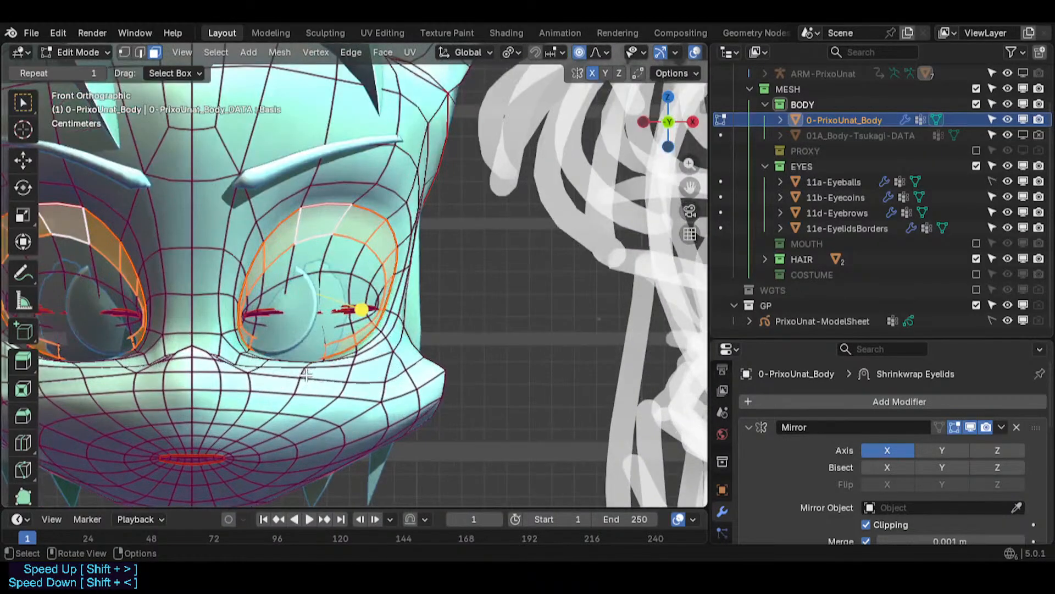
scroll(305, 372, "down", 1)
key("1")
left_click(306, 371)
key("g")
scroll(313, 384, "down", 8)
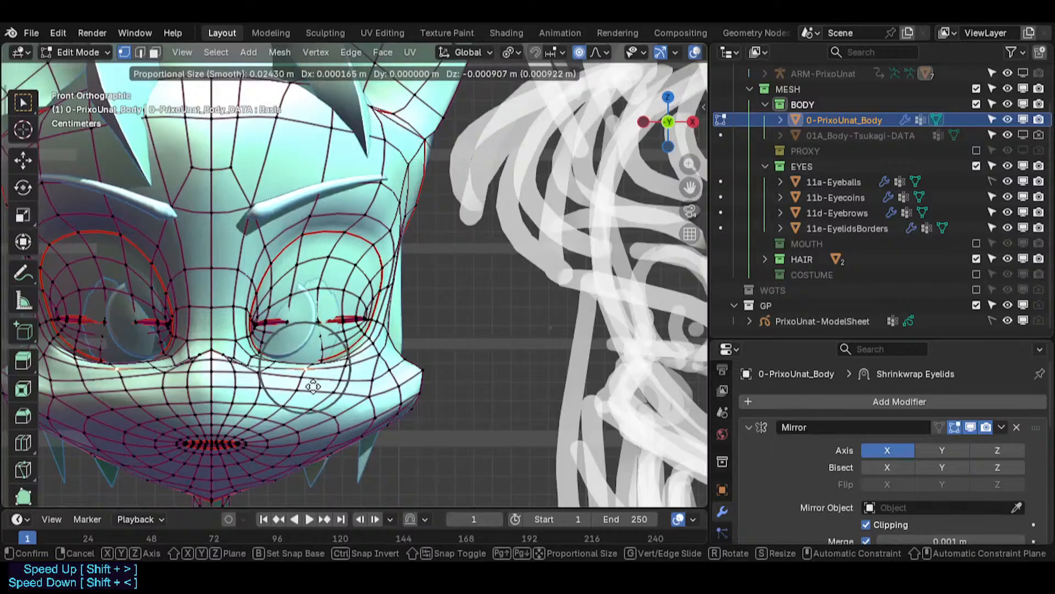
left_click(317, 392)
left_click(350, 376)
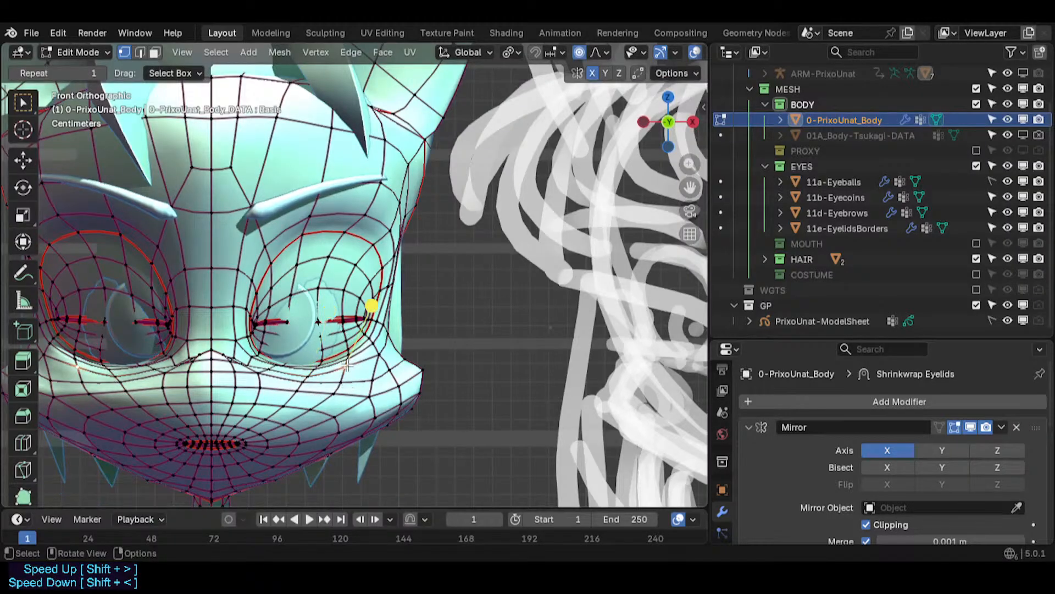
key("g")
left_click(408, 352)
left_click(313, 374)
key("g")
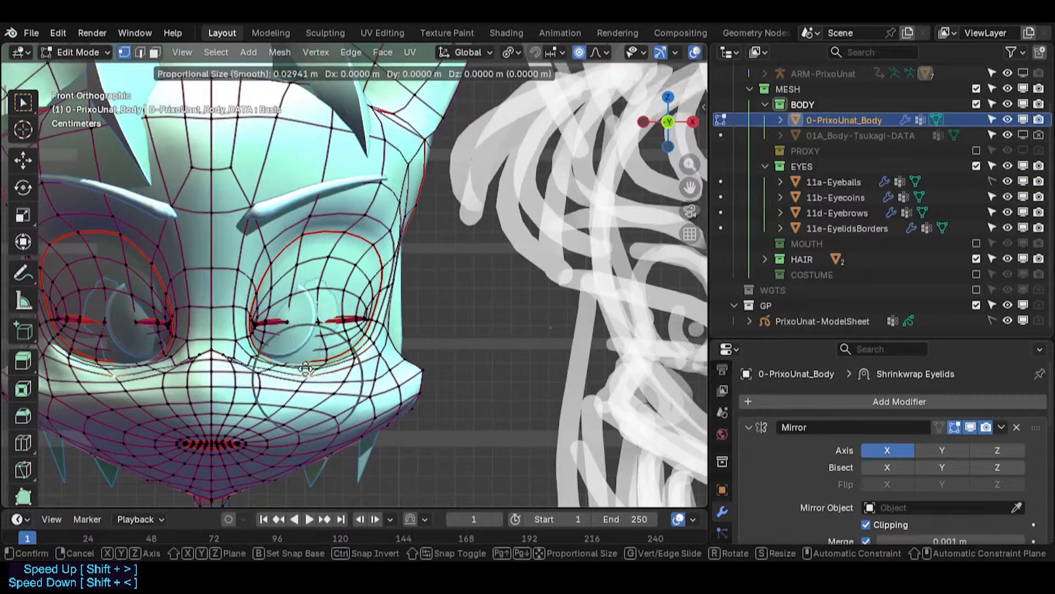
left_click(297, 376)
- Nudge the vertices along the lower eye rim toward the inner corner with proportional editing
left_click(259, 375)
key("g")
left_click(280, 376)
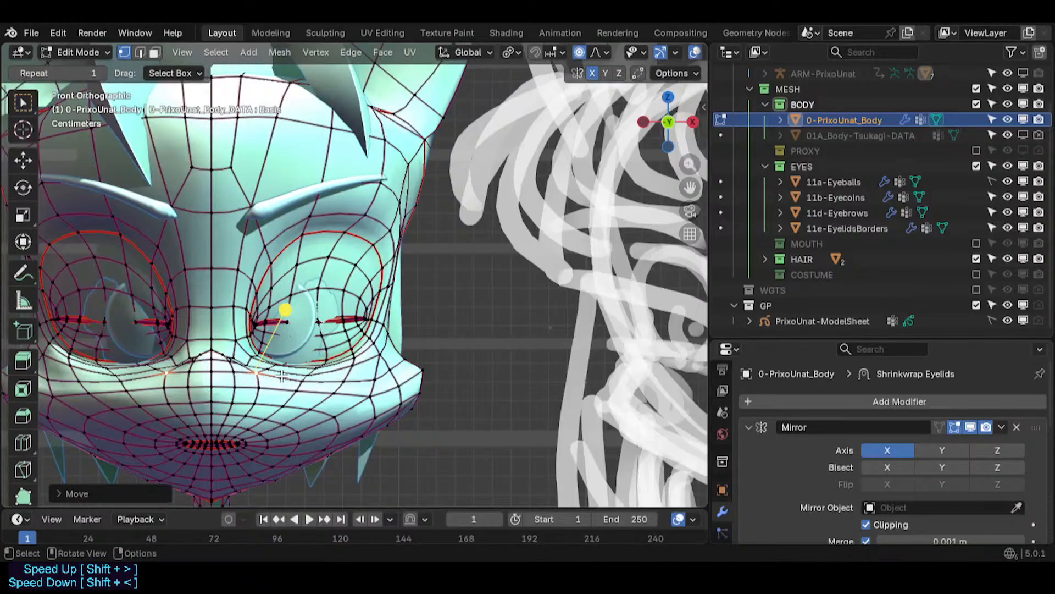
key("g")
left_click(246, 381)
key("g")
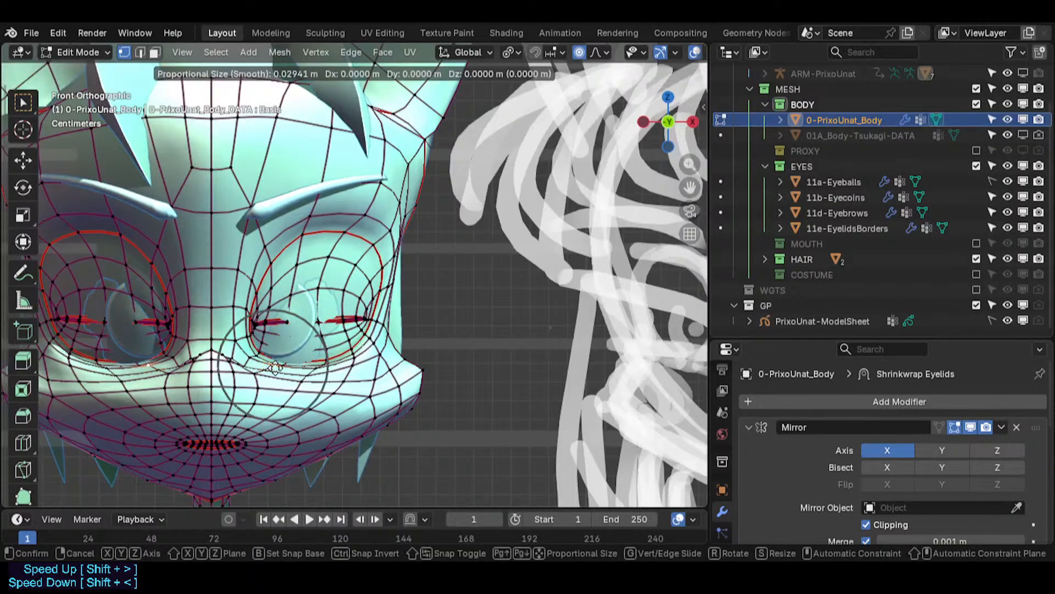
left_click(318, 370)
left_click(328, 361)
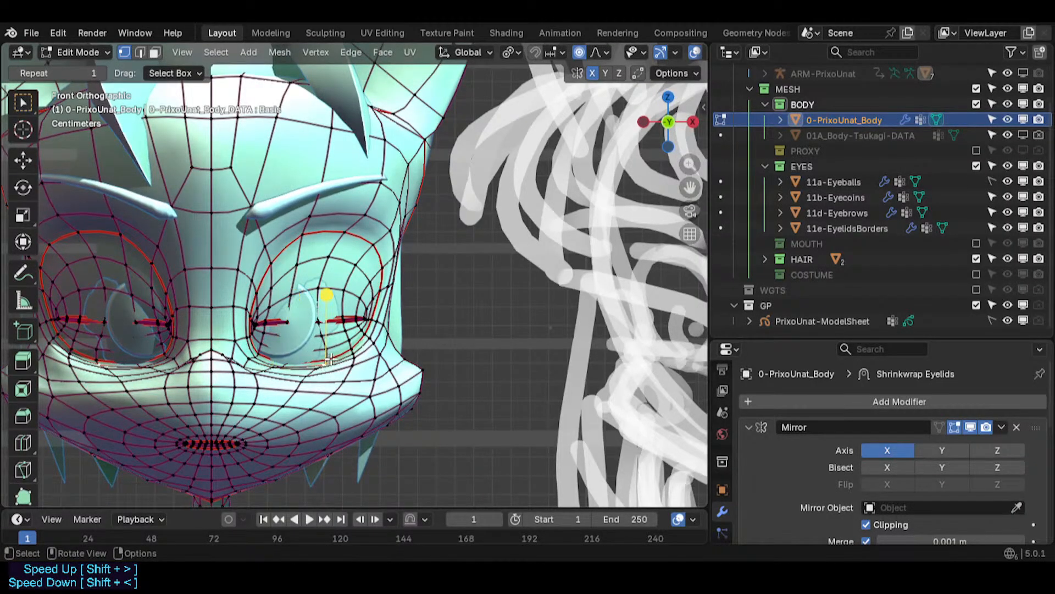
key("g")
left_click(318, 365)
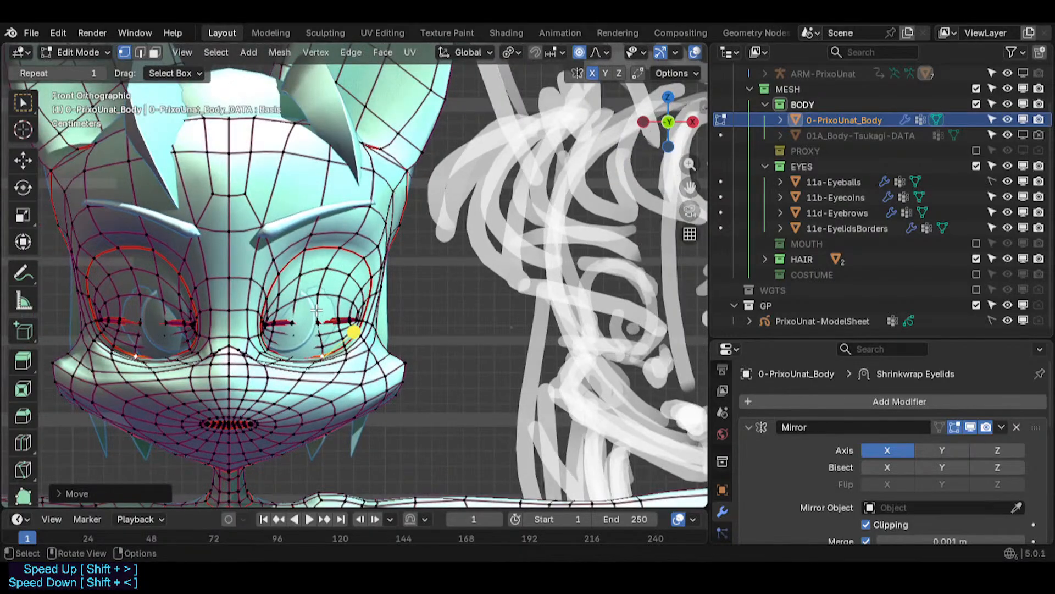
- Switch between the eyelid borders and body objects and toggle X-ray to inspect the eye area
key("Tab")
left_click(332, 315)
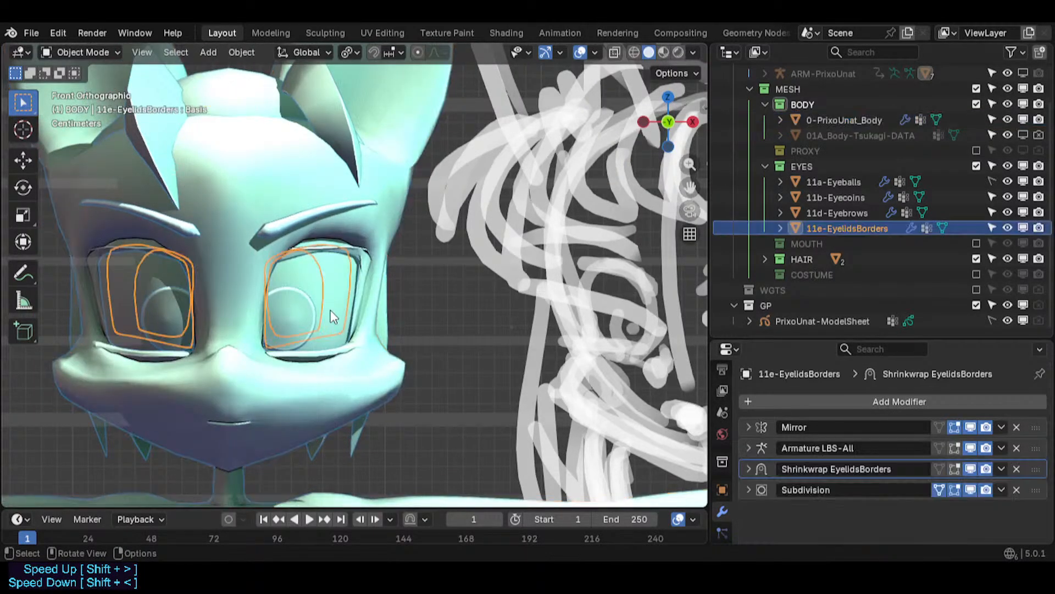
left_click(334, 353)
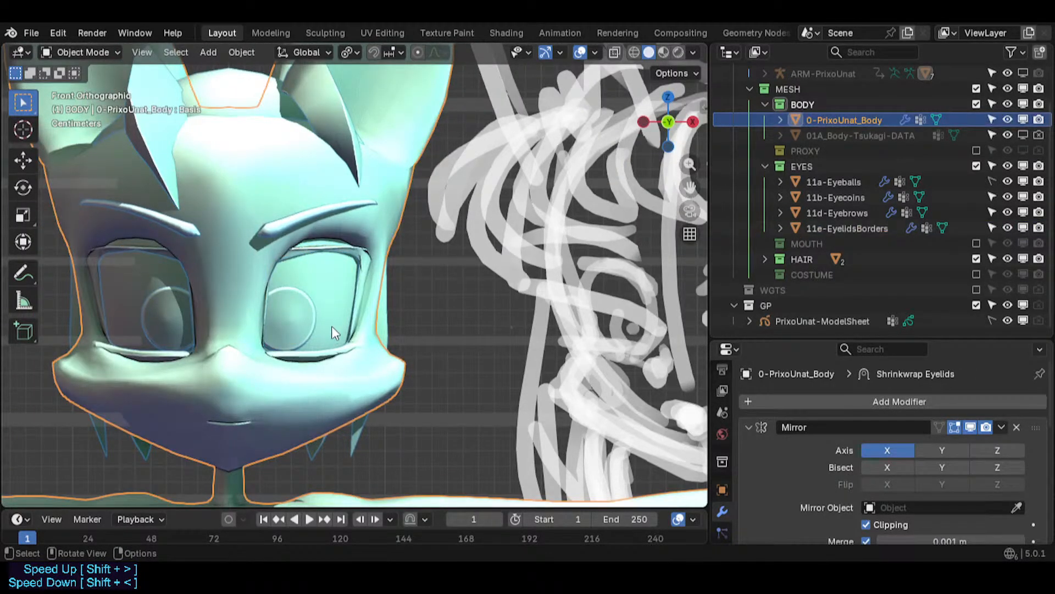
left_click(334, 329)
key("Tab")
key("alt+z")
middle_click_drag(335, 315, 316, 308)
scroll(317, 309, "up", 3)
key("alt+z")
key("Tab")
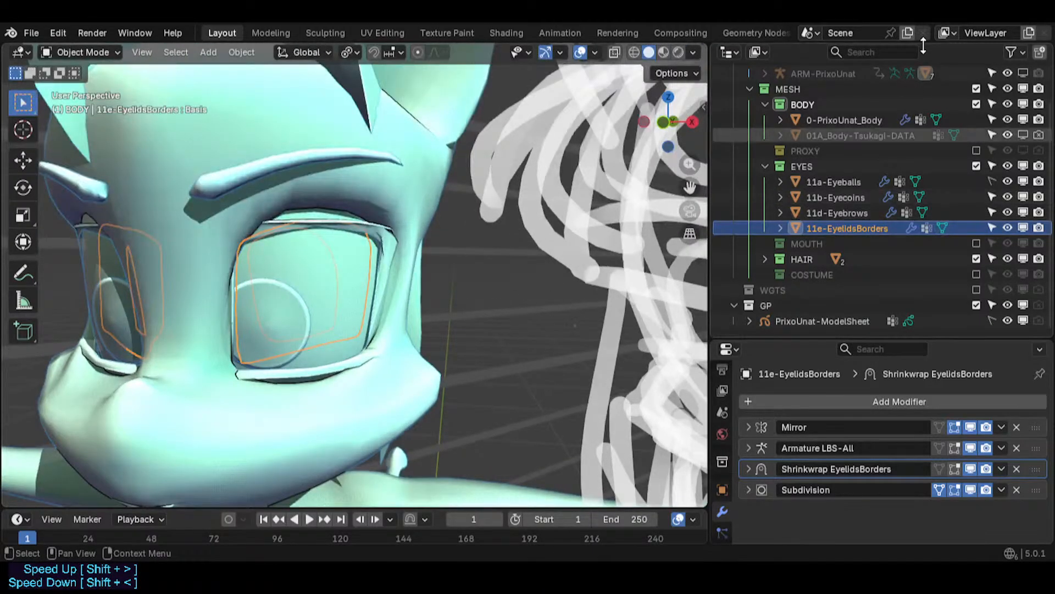
- Toggle viewport visibility of the eyebrows, eye coins and eyeballs, and toggle overlays to compare the eye
left_click(839, 212)
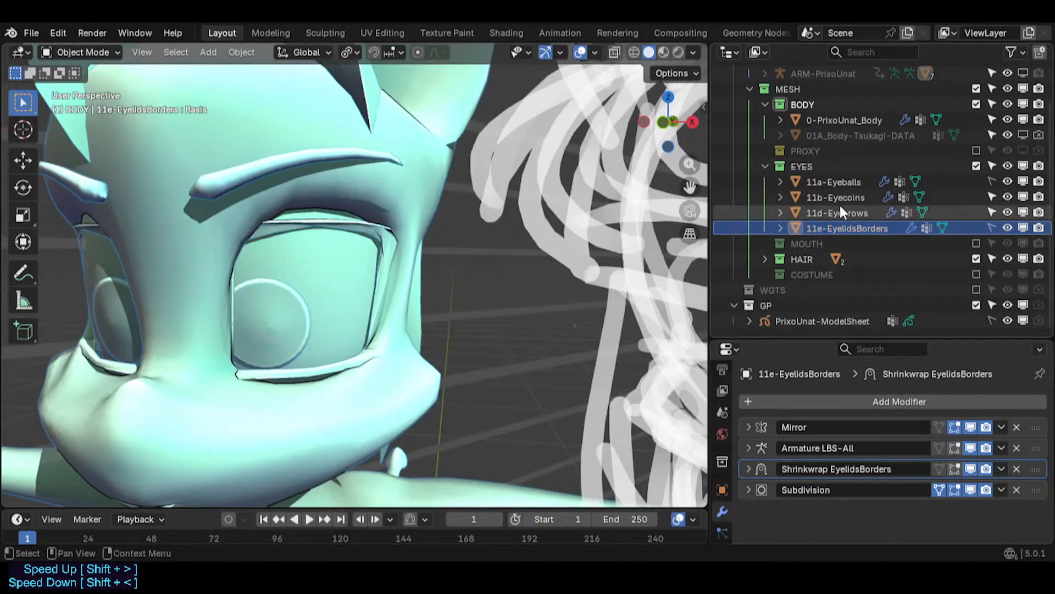
left_click(1006, 212)
left_click(1005, 211)
left_click(1022, 196)
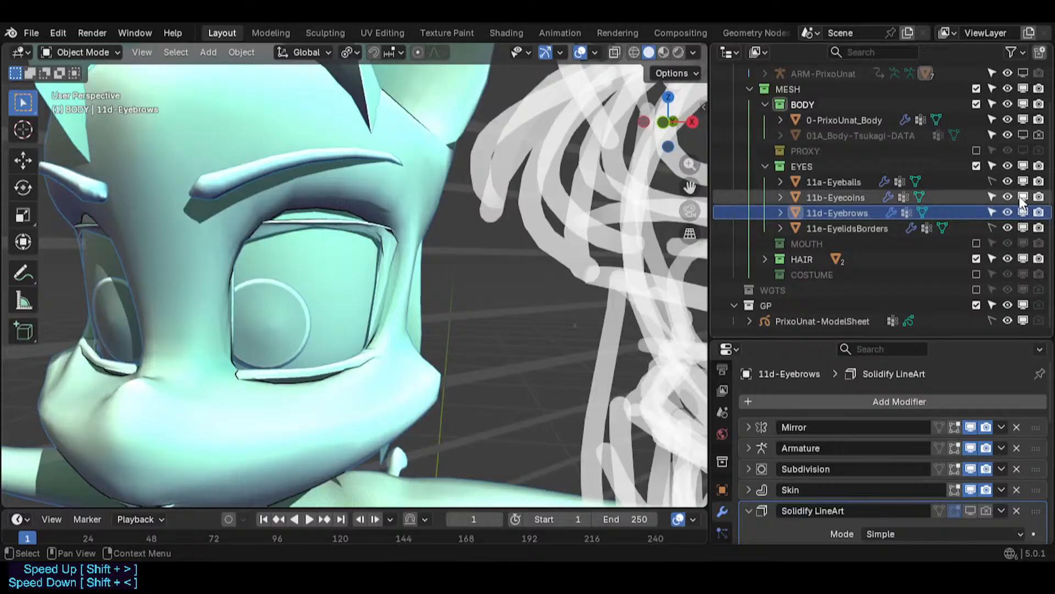
left_click(1022, 196)
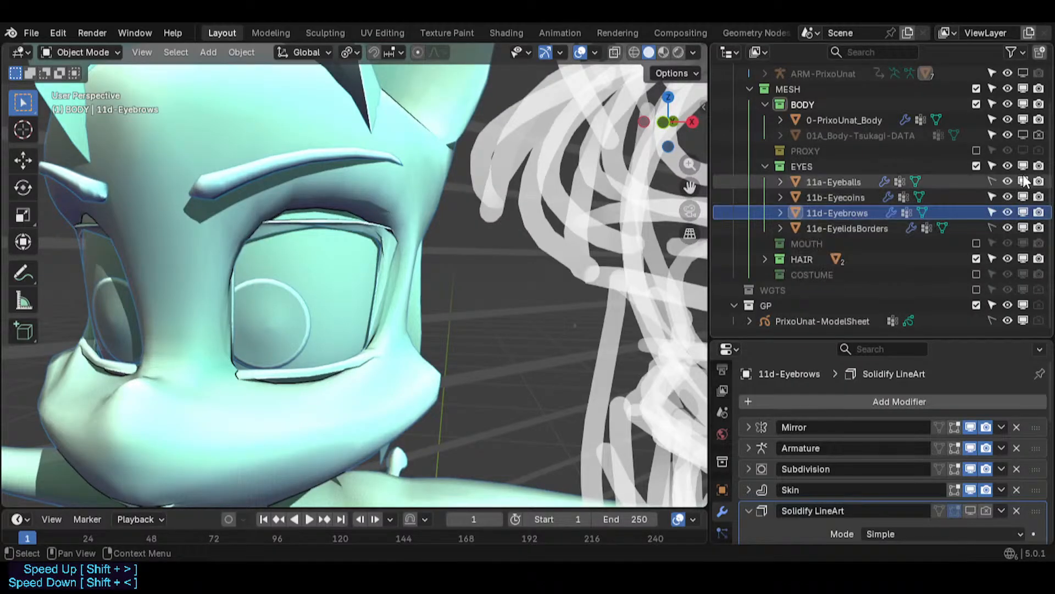
left_click(1023, 181)
left_click(1024, 181)
left_click(1024, 181)
left_click(1024, 181)
left_click(1024, 181)
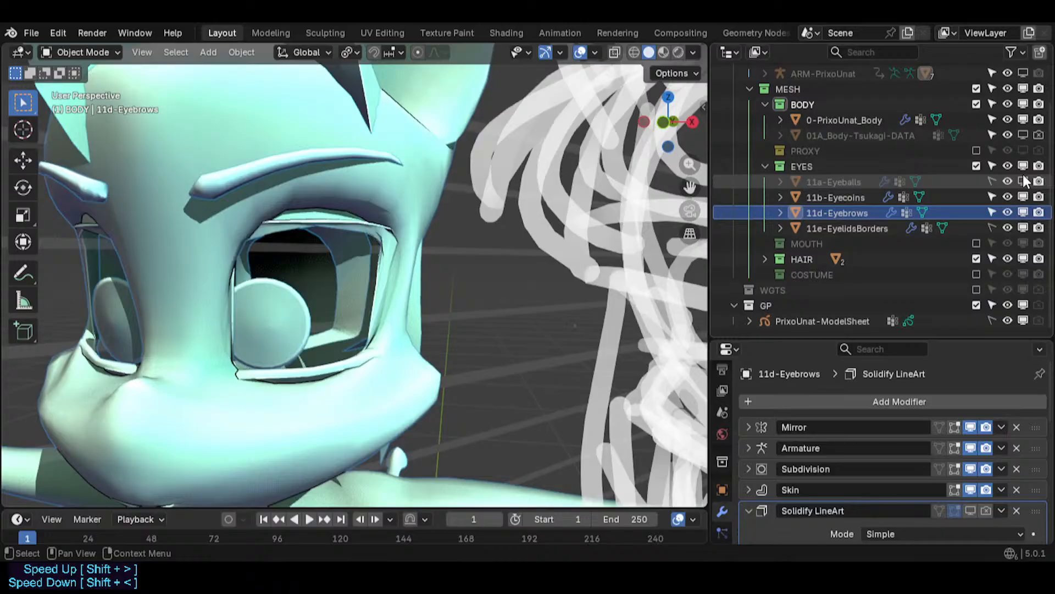
left_click(1024, 179)
key("alt+shift+z")
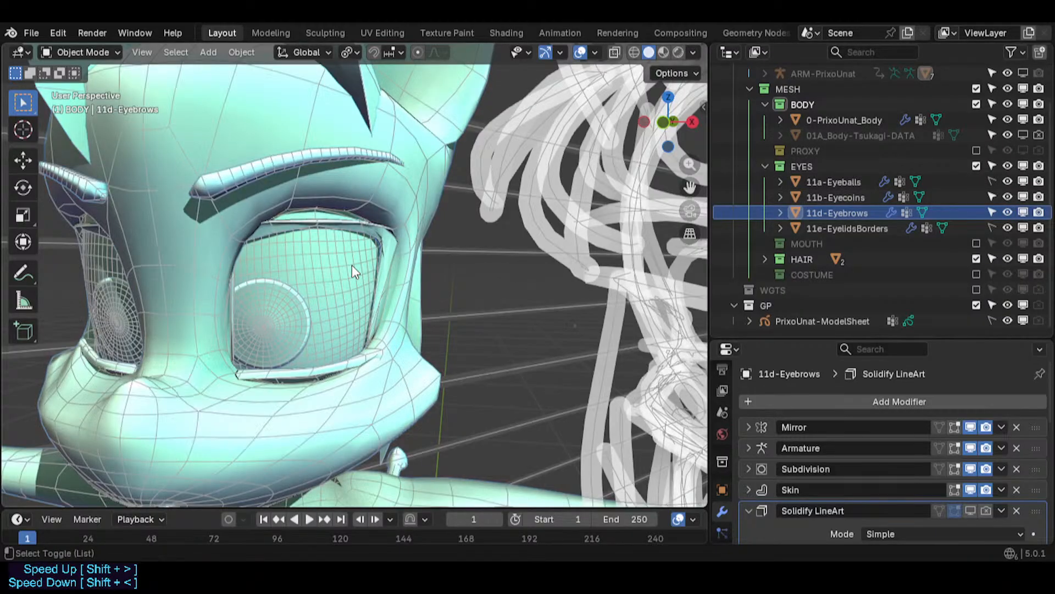
key("alt+shift+z")
key("Tab")
- Enter edit mode on the eyeballs and move their vertices slightly along the Y axis in side view
key("Tab")
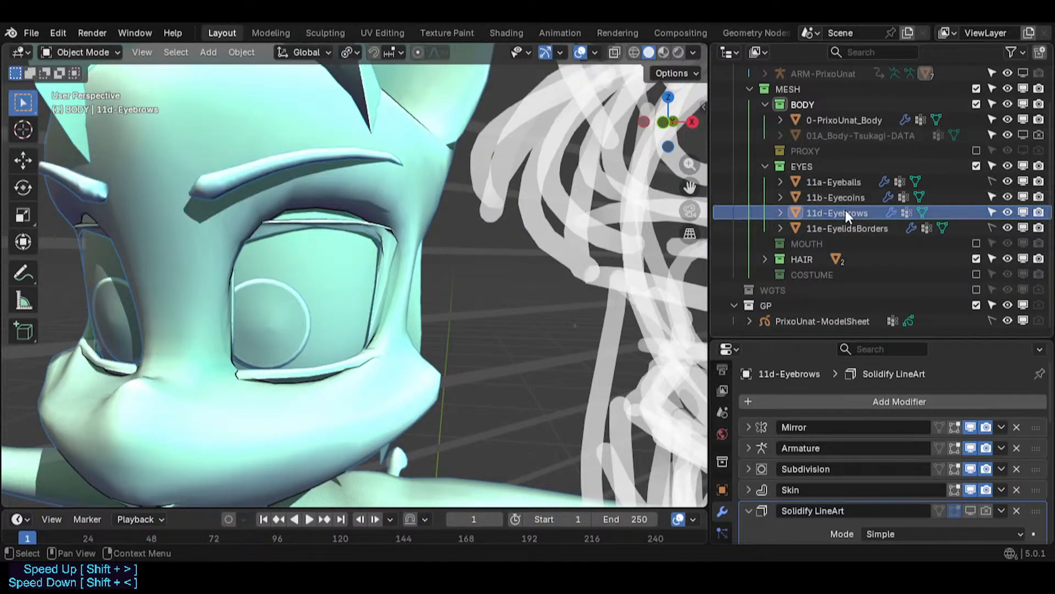
left_click(830, 182)
key("Tab")
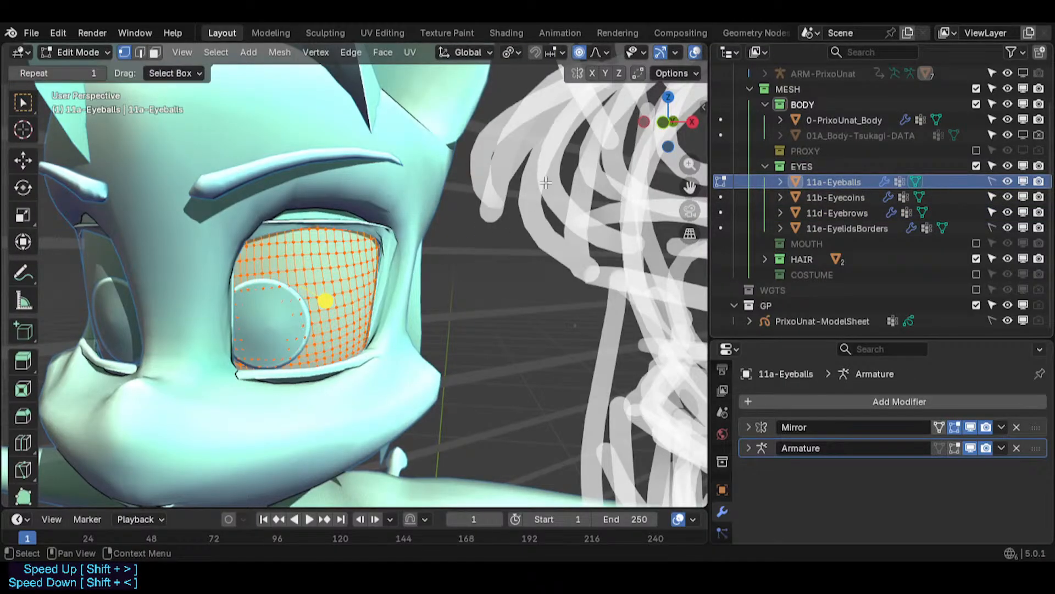
key("Tab")
left_click(853, 196)
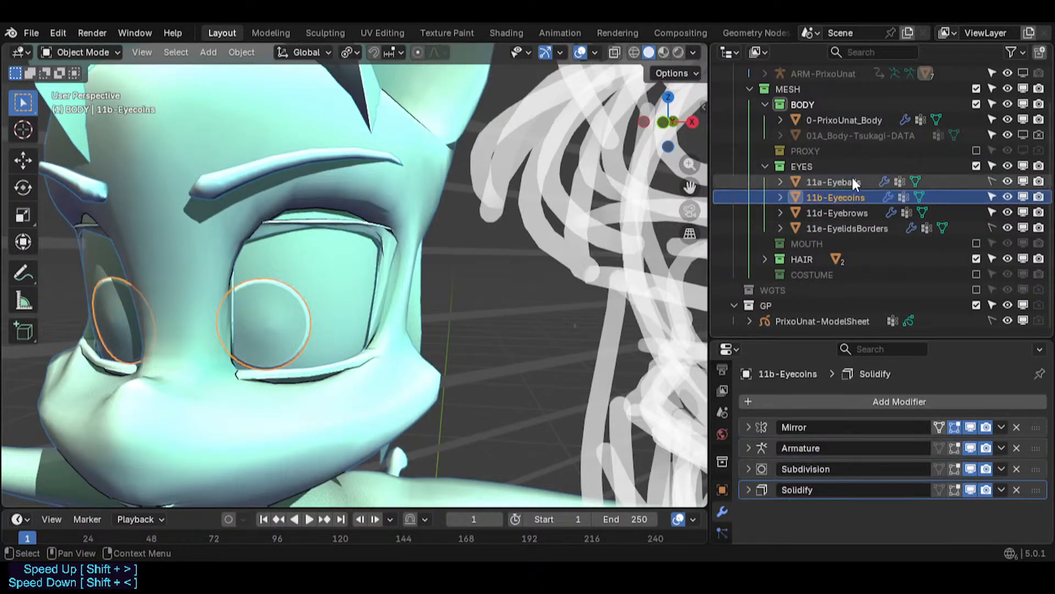
left_click(852, 181)
key("Tab")
middle_click_drag(258, 270, 123, 273)
key("alt+z")
mouse_move(335, 274)
middle_mouse_down()
mouse_move(285, 276)
mouse_move(322, 271)
middle_mouse_up()
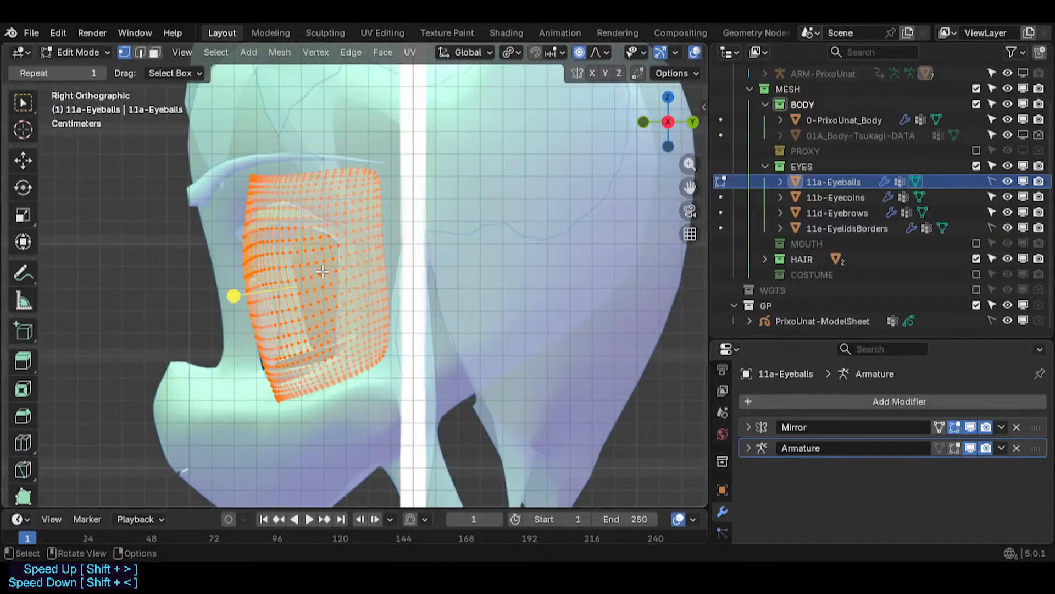
key("g")
key("y")
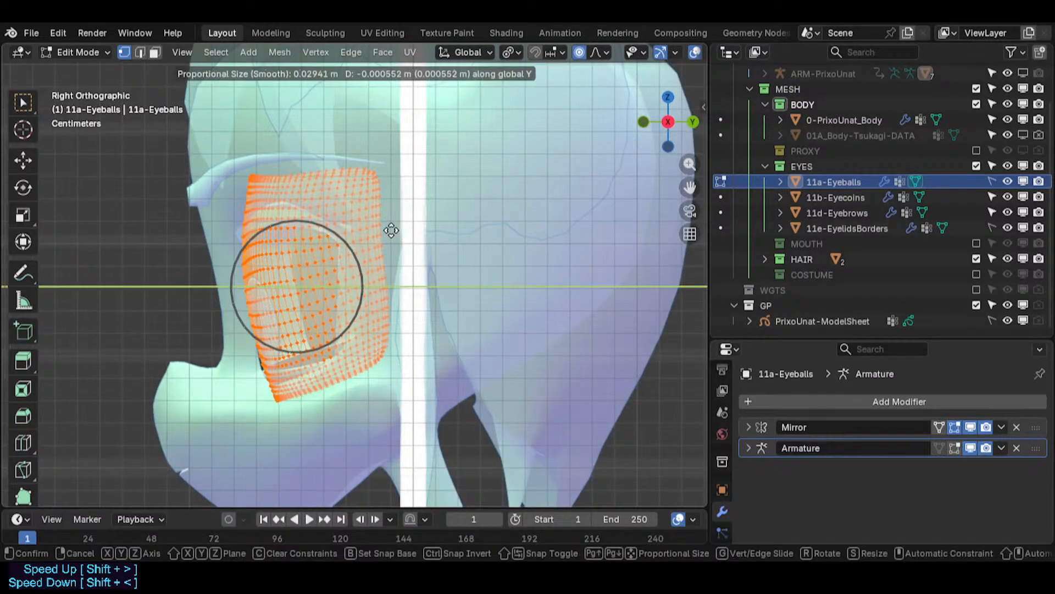
left_click(443, 246)
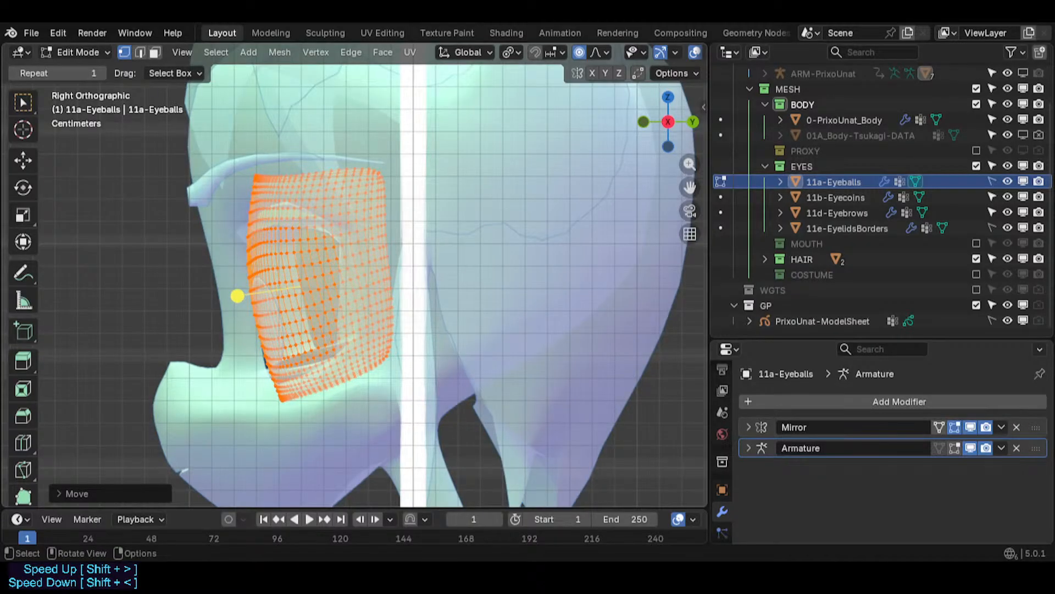
- Rotate the eyeball vertices slightly in side view, then return to object mode with X-ray off
key("r")
left_click(456, 261)
key("r")
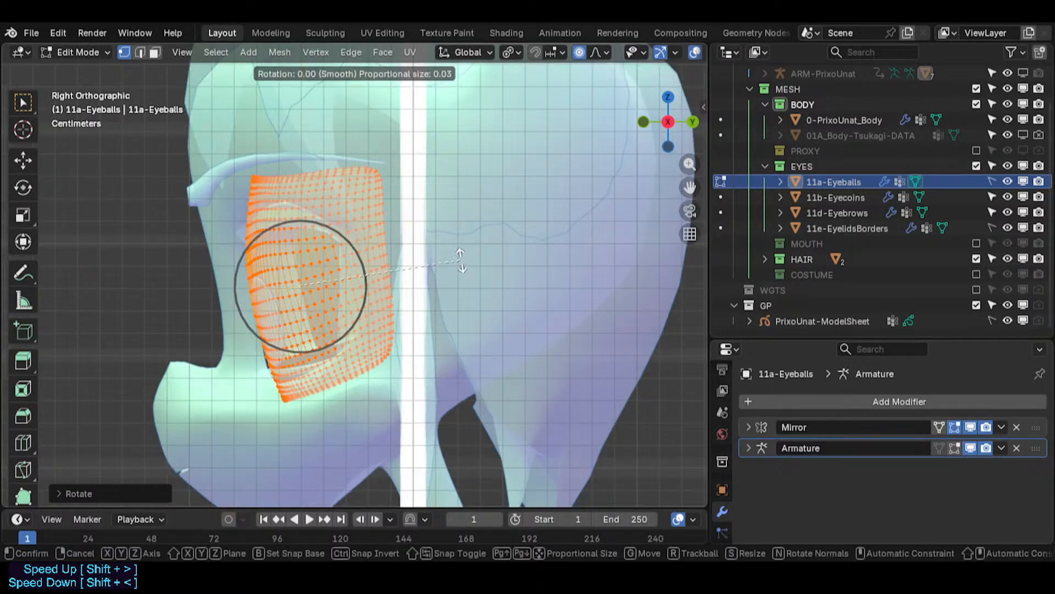
left_click(438, 268)
key("Tab")
middle_click_drag(210, 342, 358, 305)
key("Tab")
key("alt+z")
- Toggle the eye coins' visibility and inspect the eyes from perspective and front views
left_click(844, 120)
left_click(858, 182)
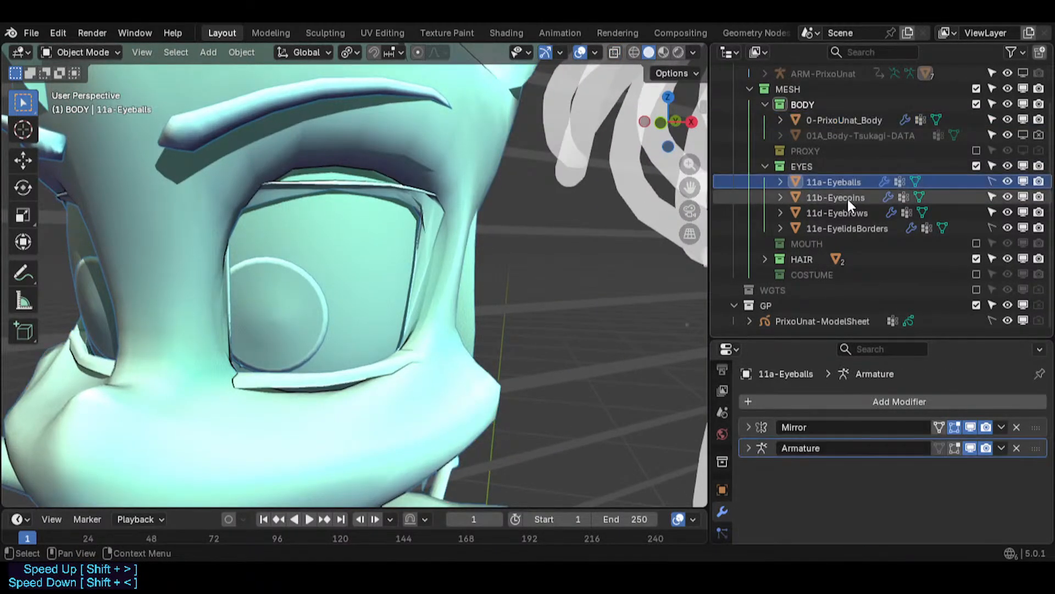
left_click(847, 198)
left_click(1023, 197)
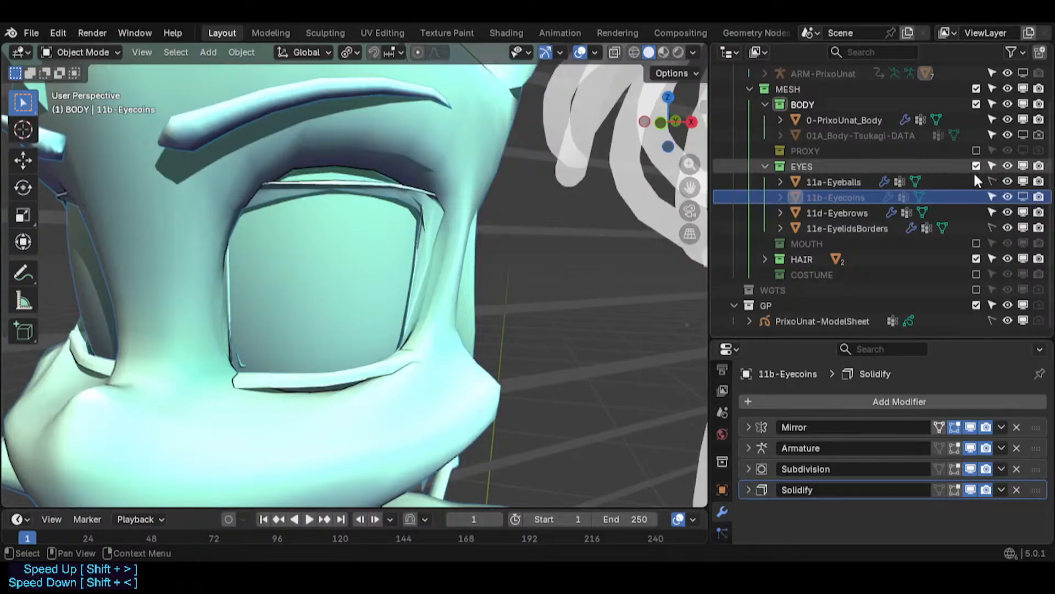
left_click(1023, 197)
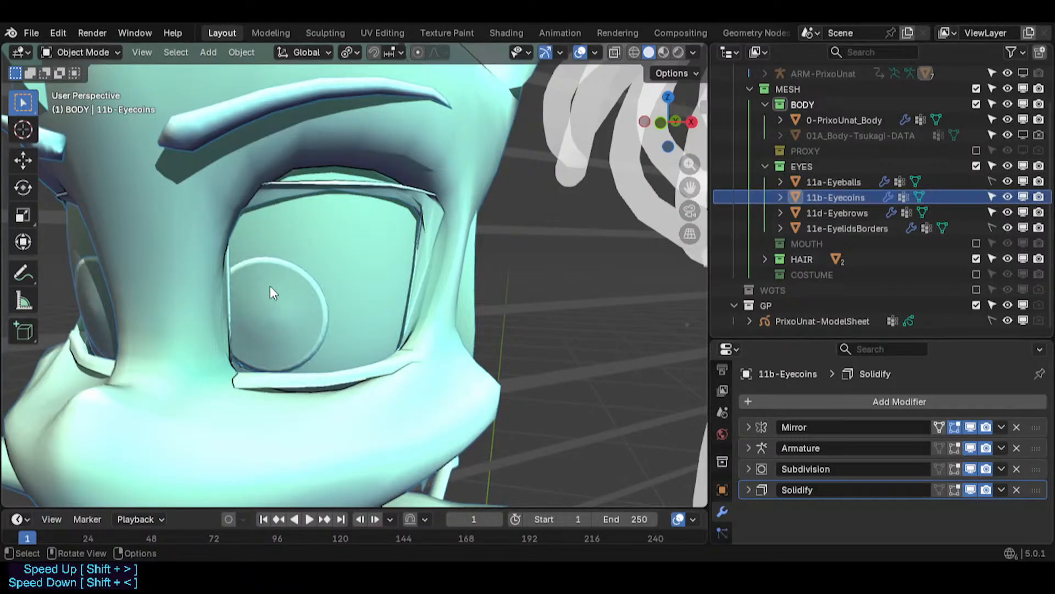
left_click(1023, 197)
left_click(1023, 197)
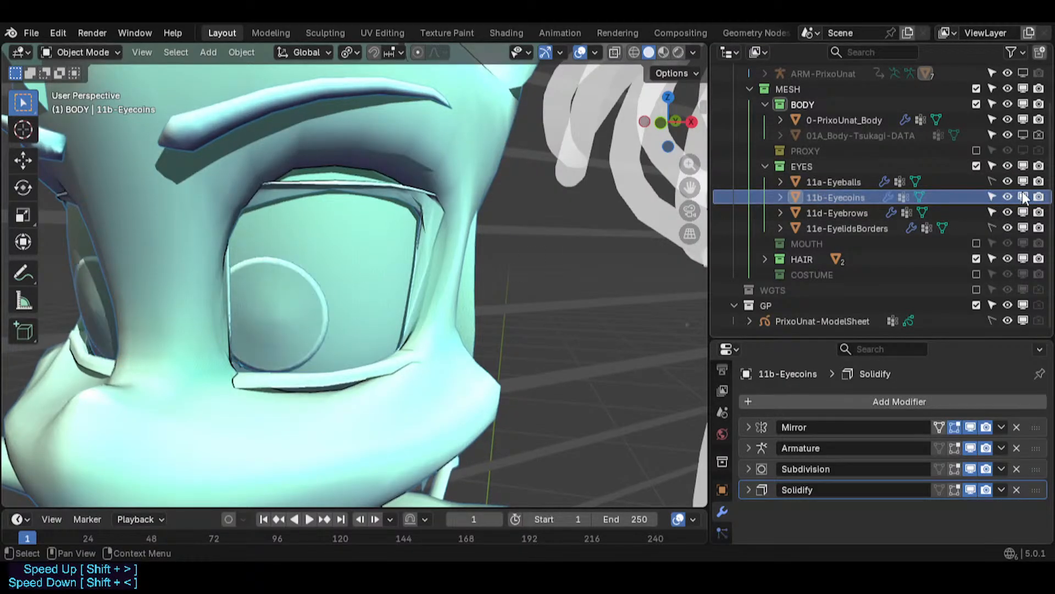
left_click(476, 297)
middle_click_drag(474, 292, 471, 280)
key("KP_1")
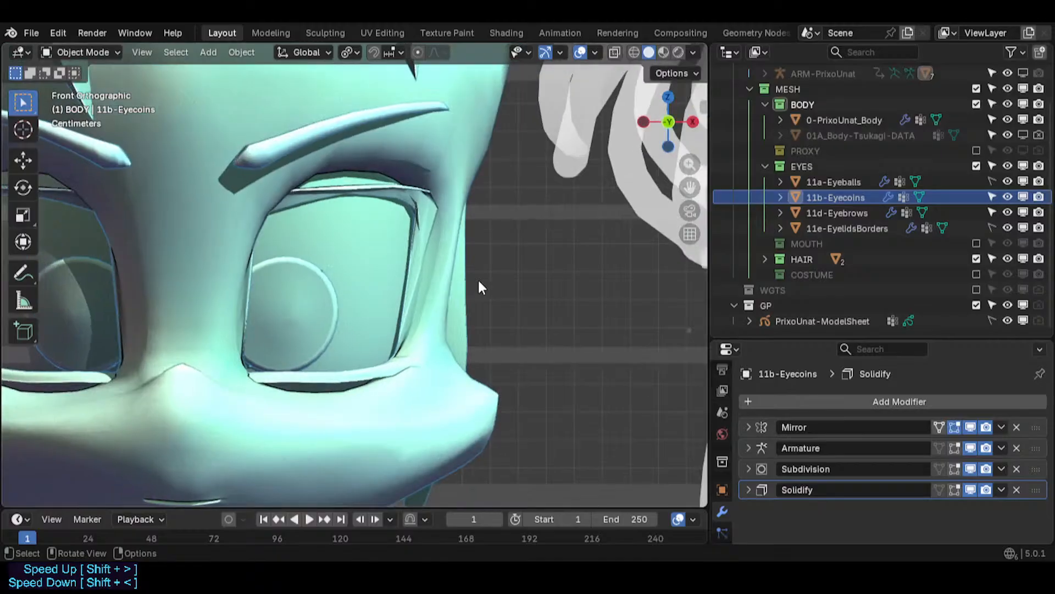
scroll(478, 280, "down", 2)
scroll(478, 287, "down", 3)
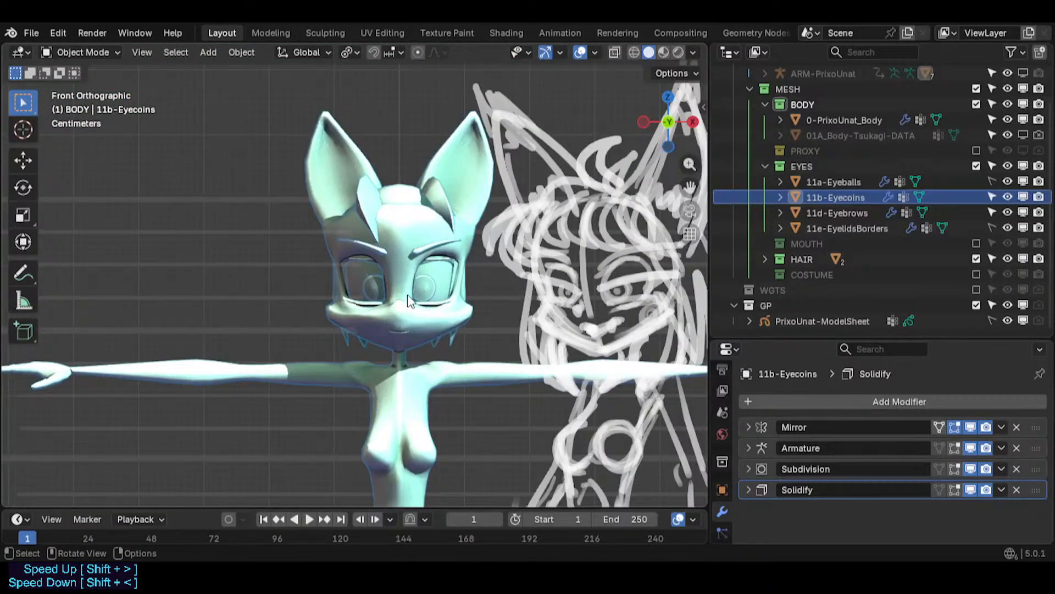
scroll(437, 301, "up", 4)
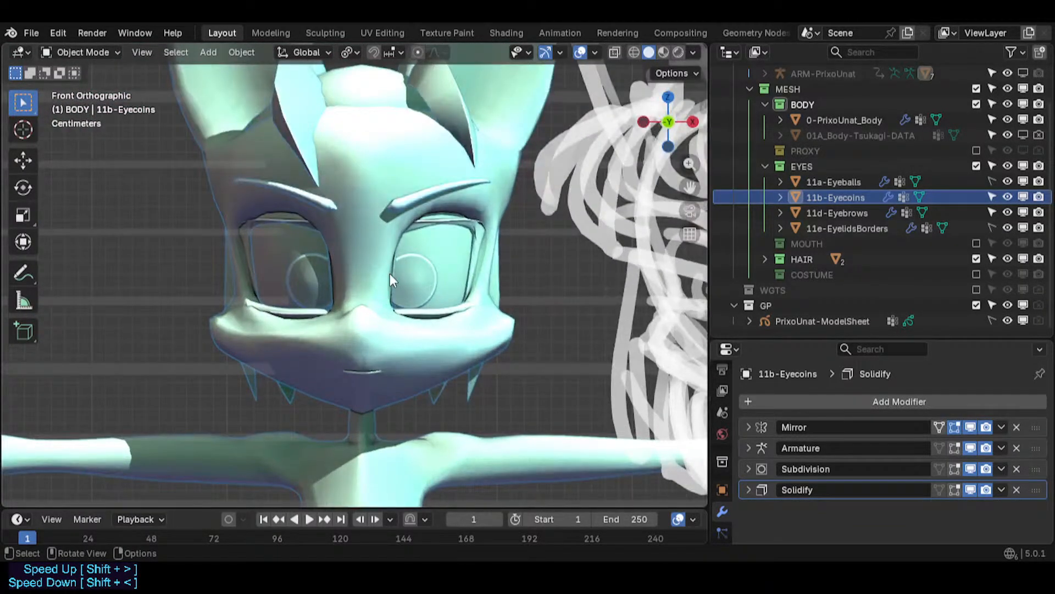
scroll(395, 288, "up", 3)
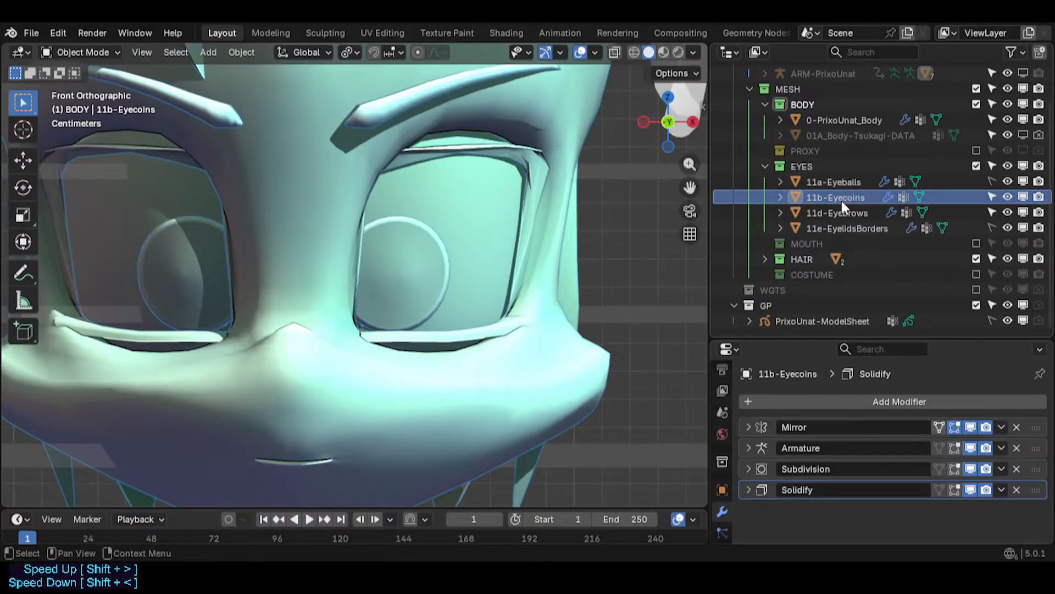
- Select the 0-PrixoUnat_Body head mesh and save the file
left_click(472, 246)
key("ctrl+s")
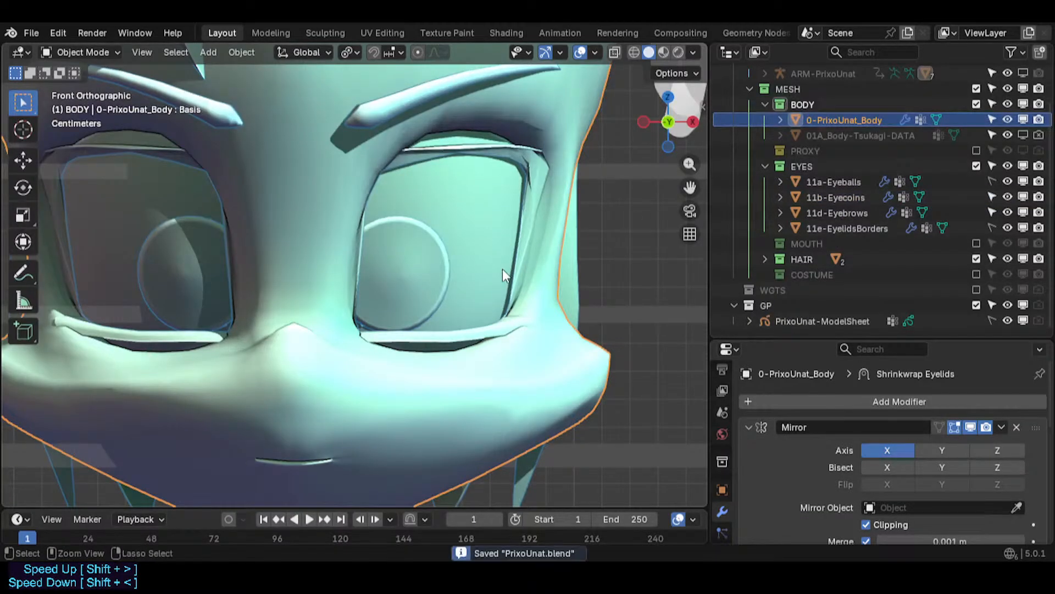
- Enter edit mode on the body mesh and clear the selection around the eye
key("Tab")
key("alt+a")
scroll(478, 254, "up", 1)
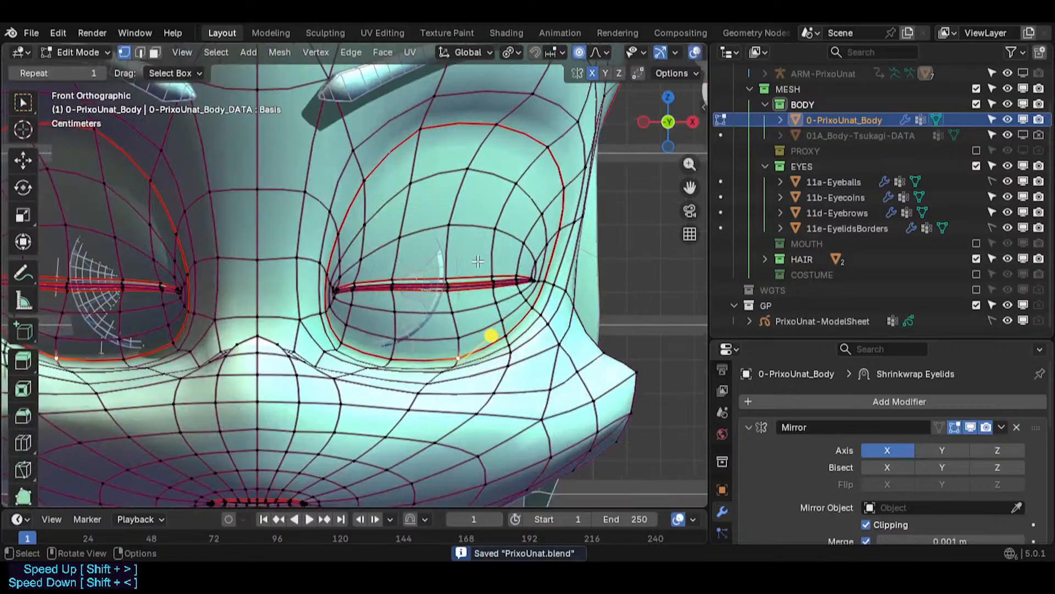
middle_click_drag(433, 203, 389, 222, "shift")
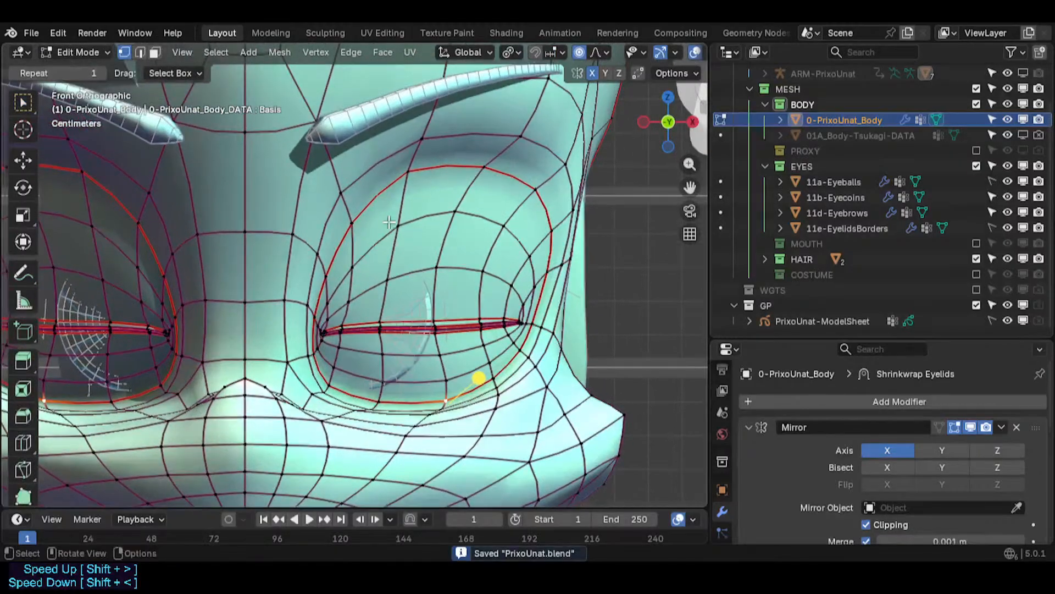
left_click(347, 207, "alt")
key("alt+a")
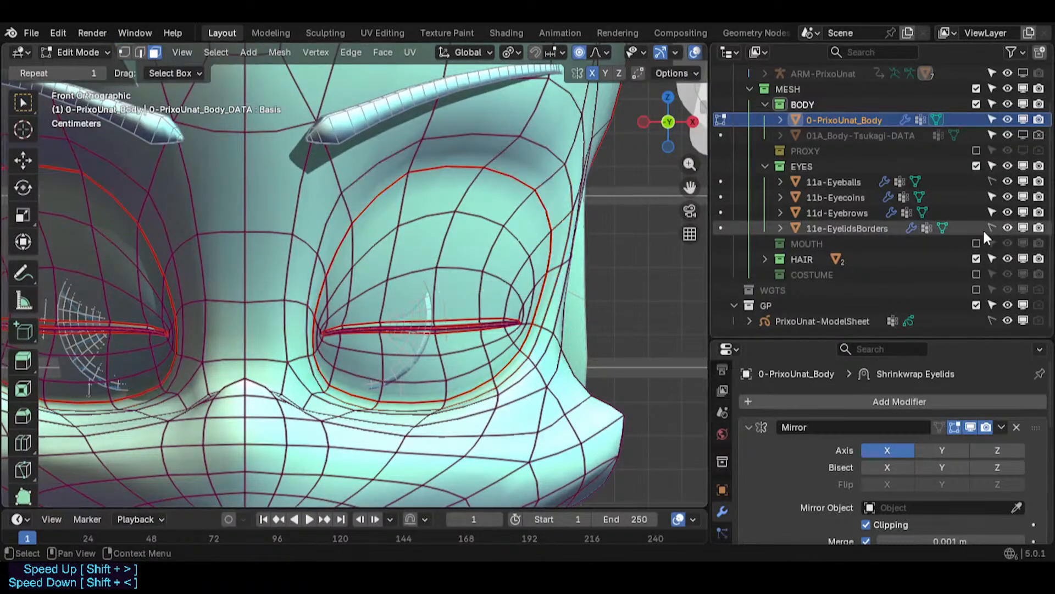
- Hide the eye coins in the viewport and open the body's mesh data properties with its shape keys
left_click(1022, 197)
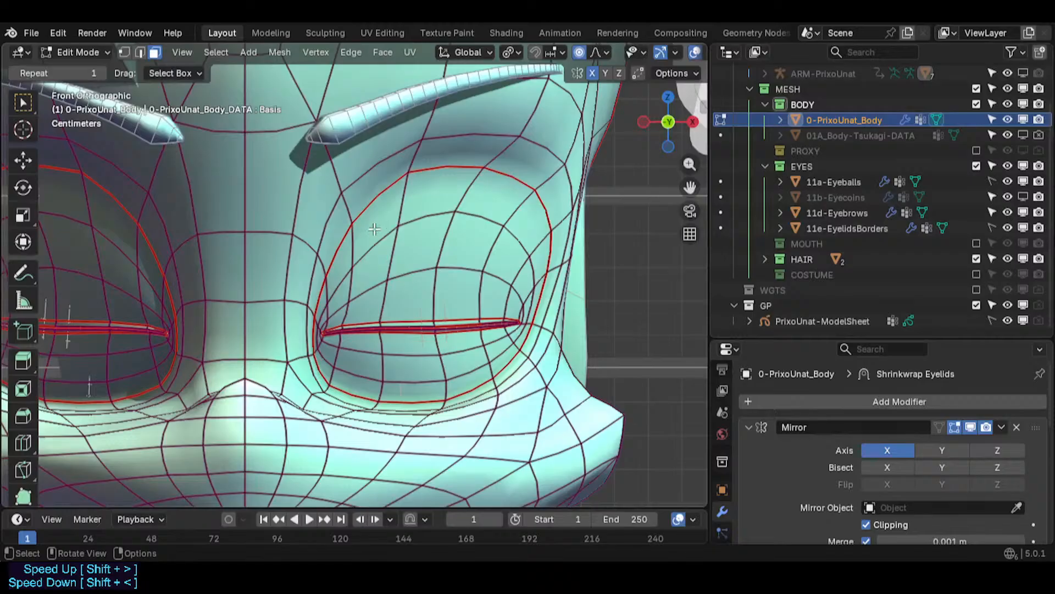
scroll(381, 289, "up", 1)
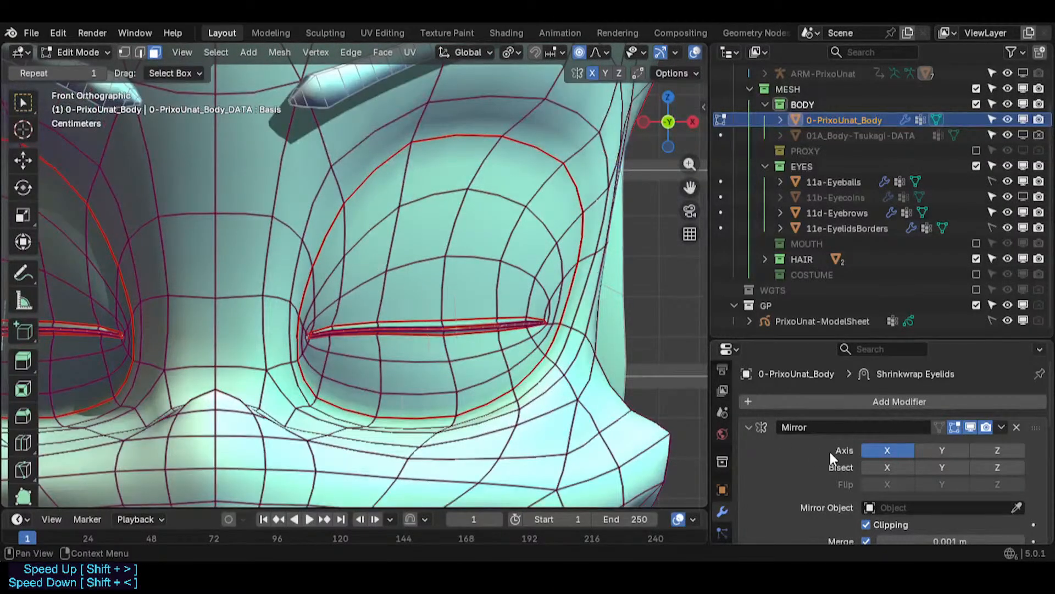
scroll(719, 485, "down", 1)
left_click(721, 502)
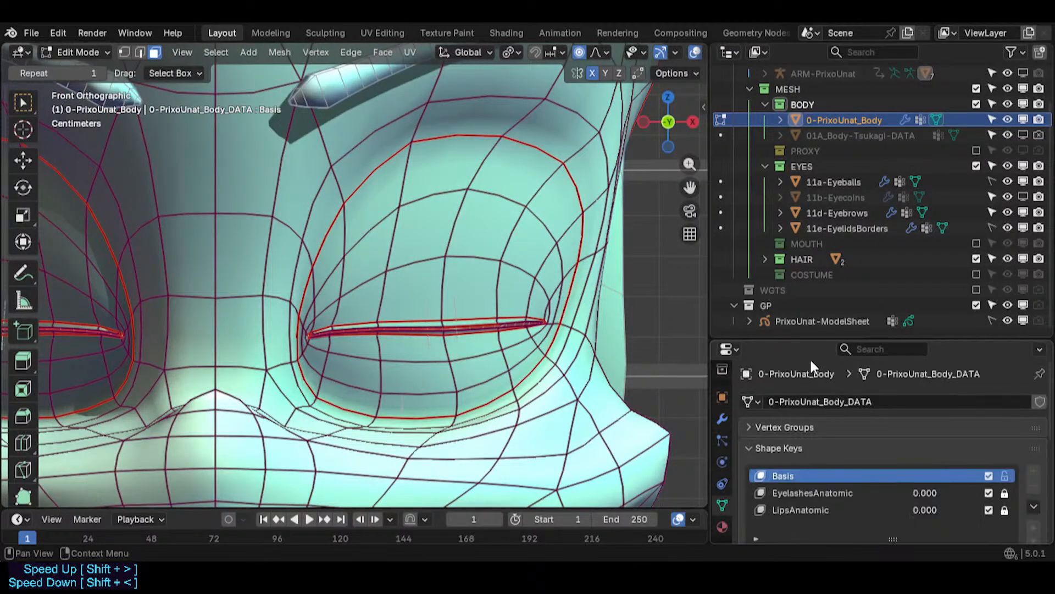
left_click_drag(800, 341, 802, 158)
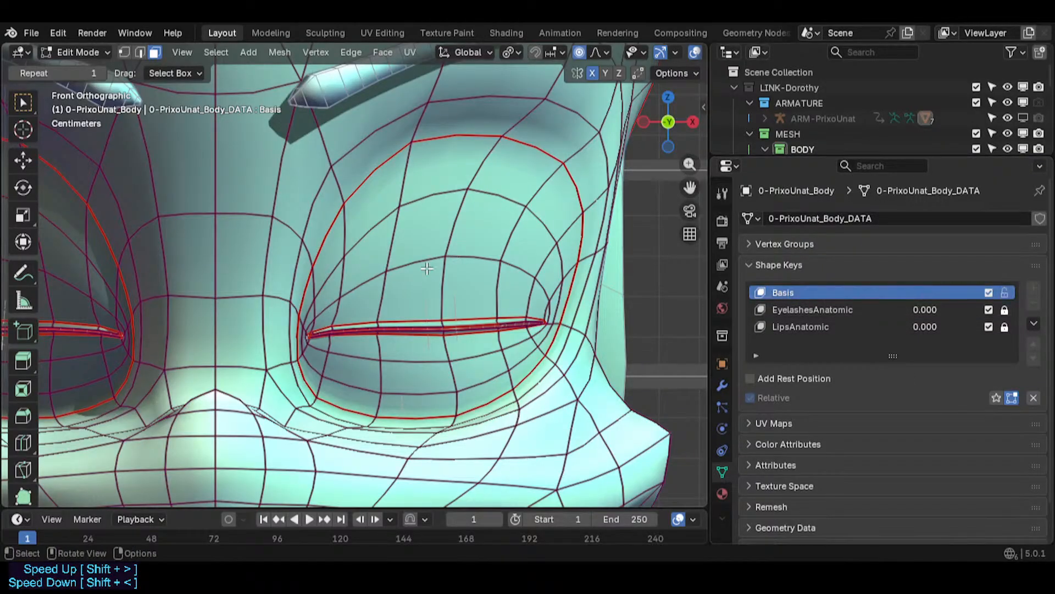
- Select the eye socket region linked within seams, then deselect it again
key("ctrl+l")
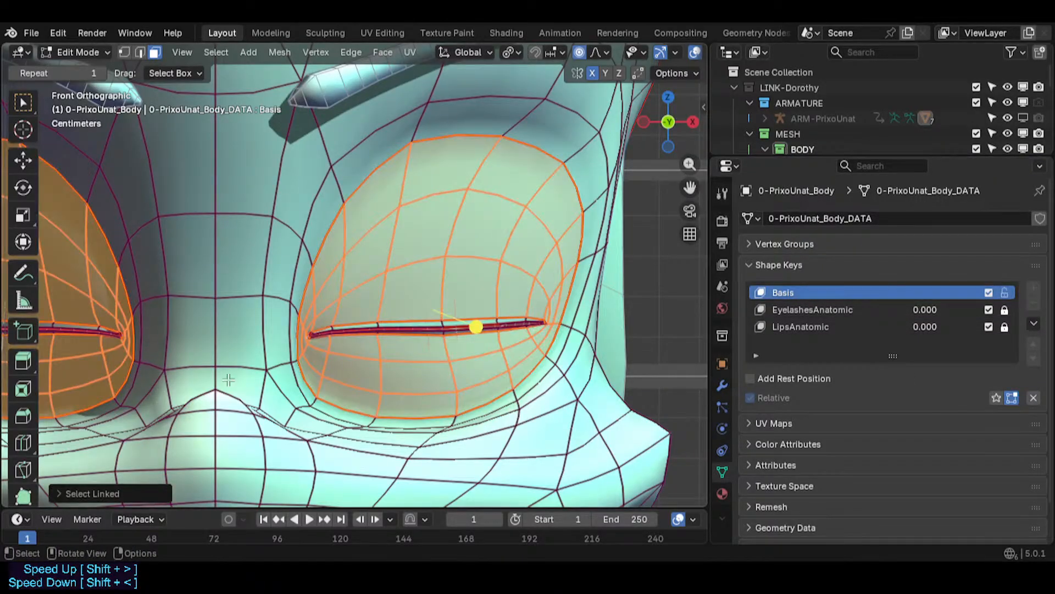
left_click(104, 487)
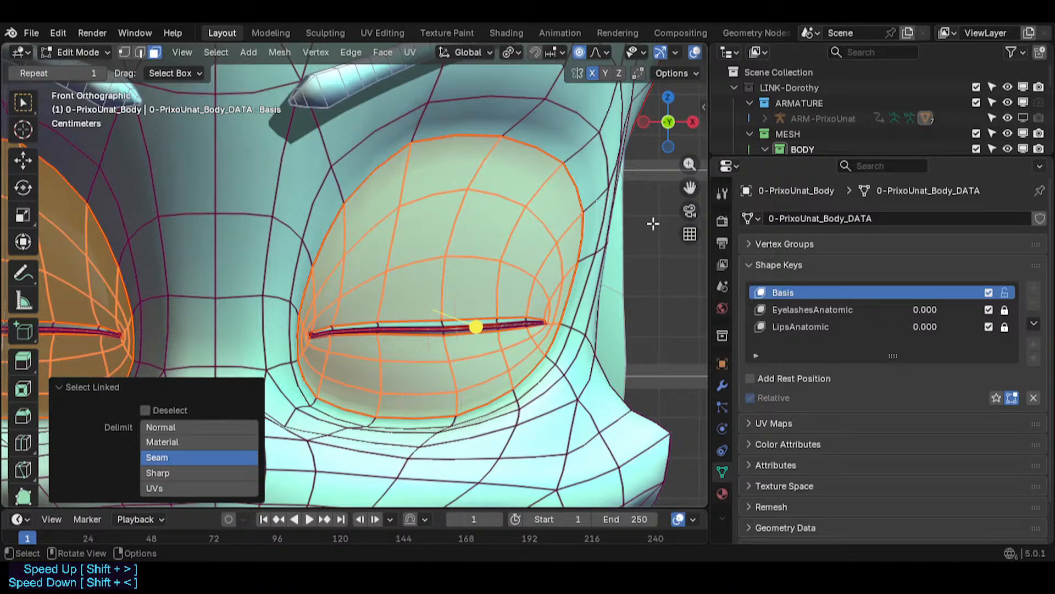
key("alt+a")
- Collapse the View and 3D Cursor panels in the viewport sidebar, then close the sidebar
key("n")
left_click(699, 172)
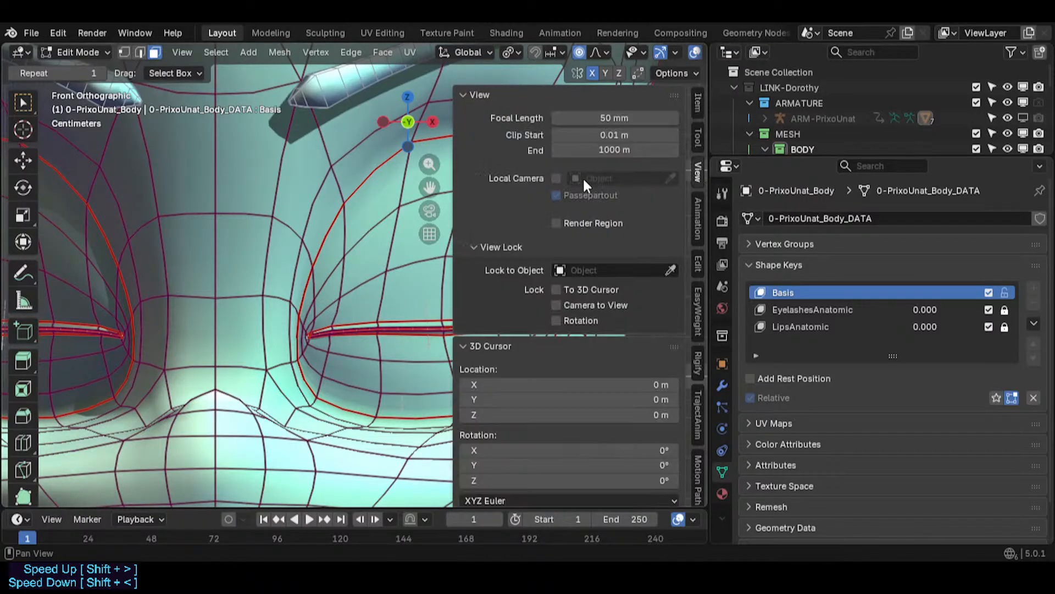
left_click(486, 99)
left_click(489, 116)
left_click(491, 177)
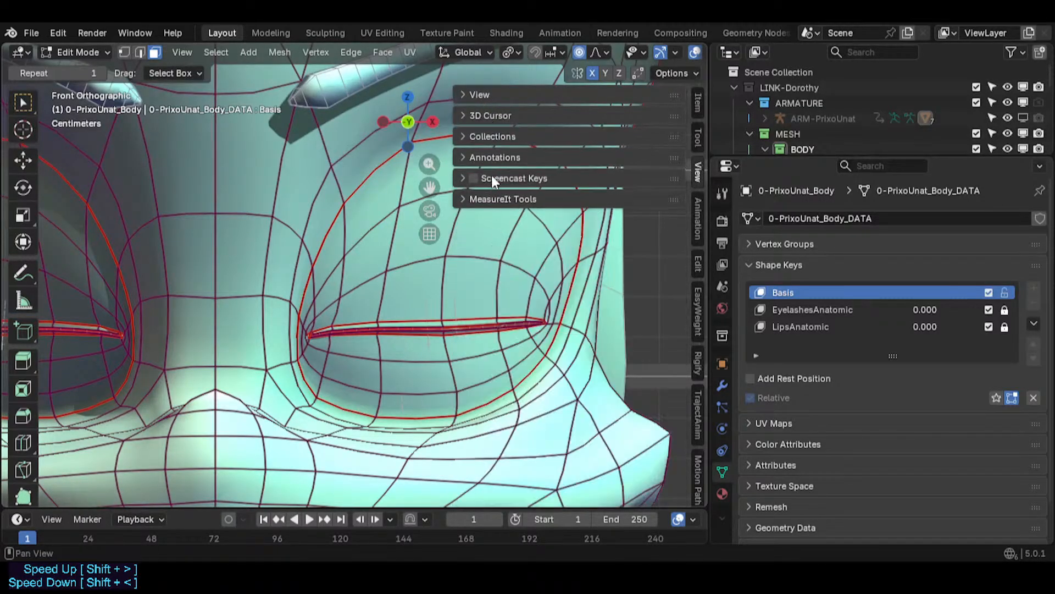
left_click(393, 263)
key("n")
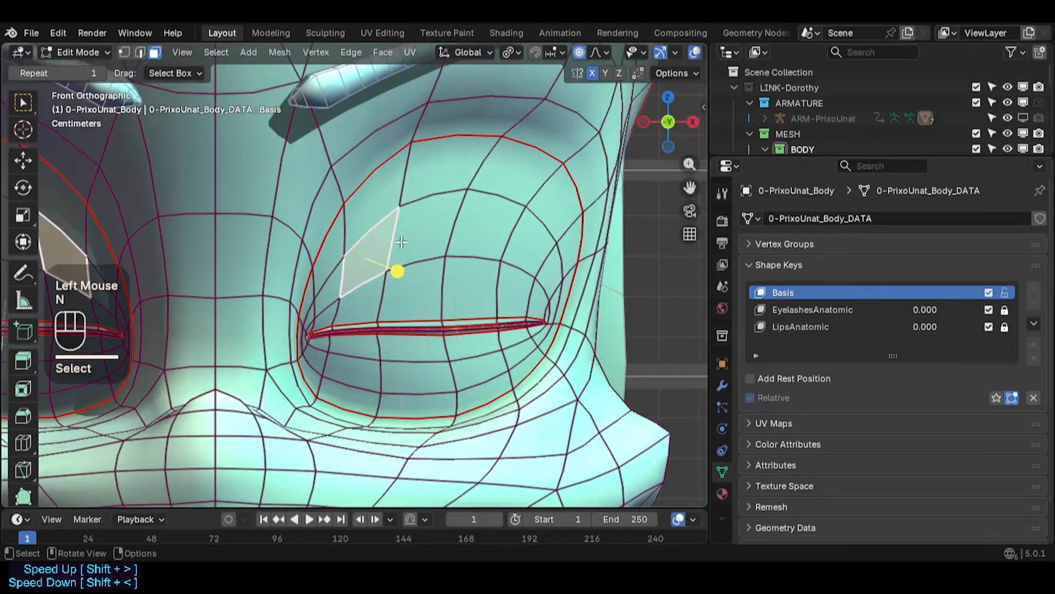
- Save the file and select the linked eye socket faces bounded by seams
key("alt+a")
key("ctrl+s")
key("l")
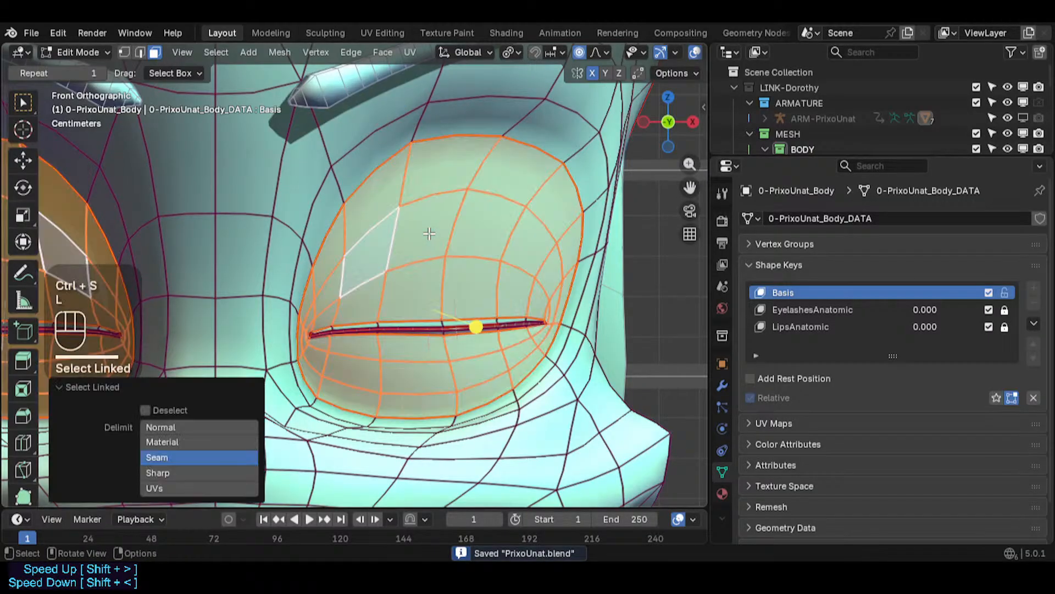
scroll(393, 290, "up", 4)
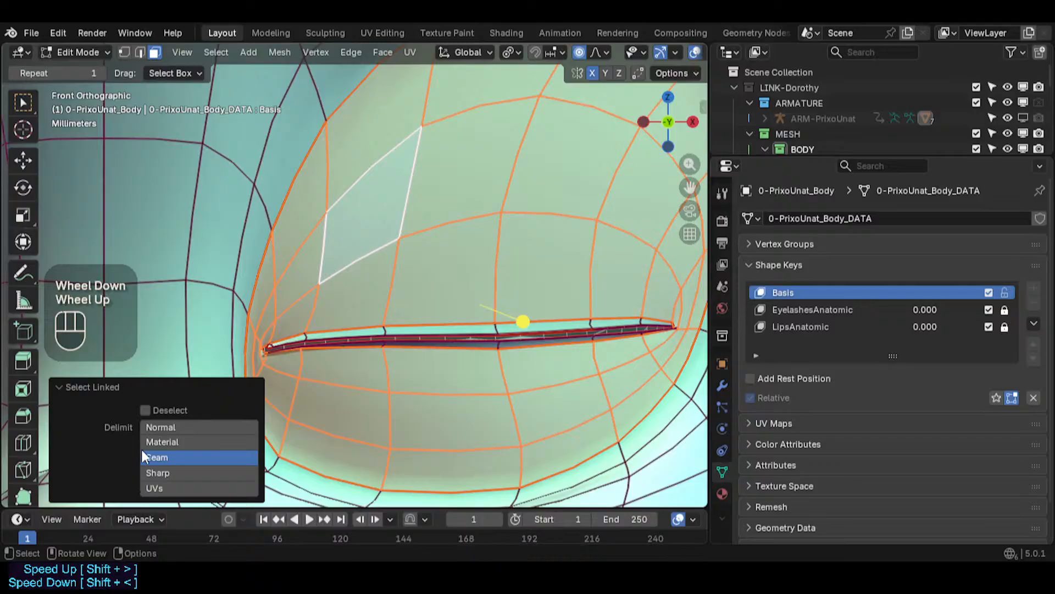
left_click(68, 380)
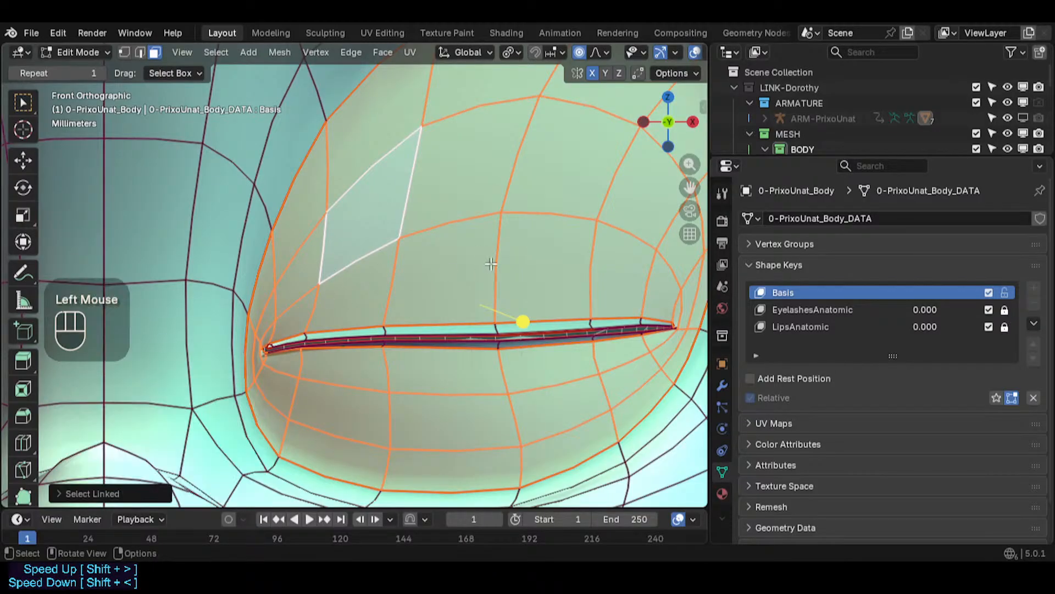
scroll(491, 265, "down", 2)
middle_click_drag(544, 238, 500, 271, "shift")
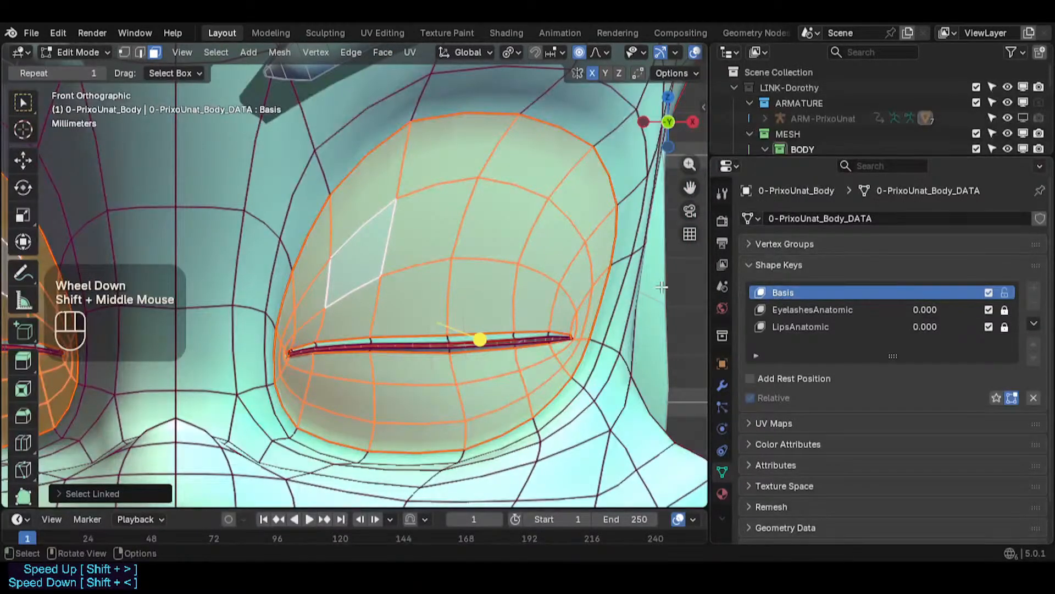
- Turn on snapping with Face Project as the individual-element target and rotation aligned to the target
left_click(562, 52)
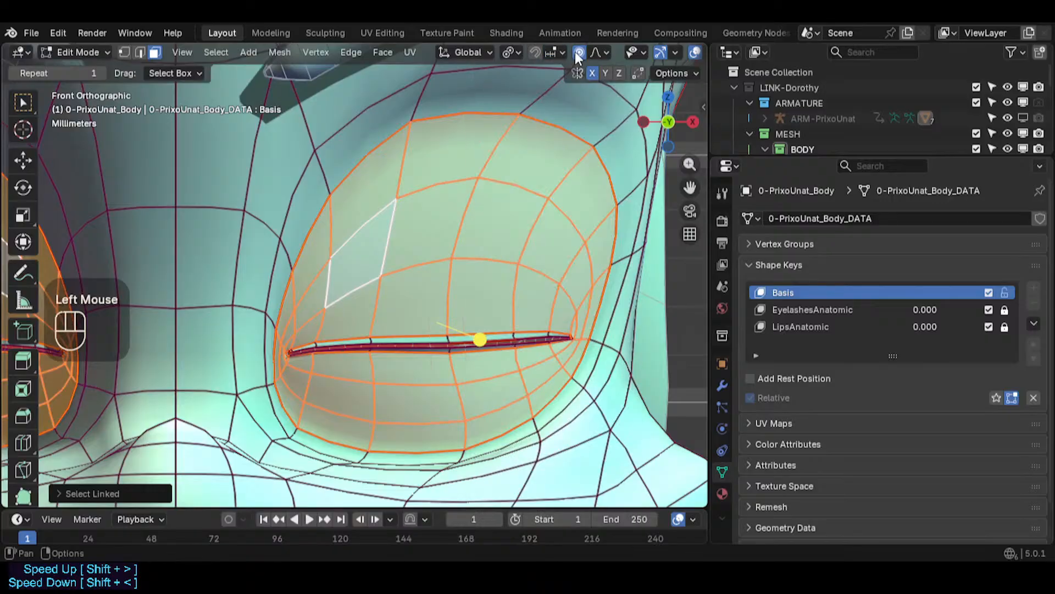
left_click(579, 52)
left_click(554, 52)
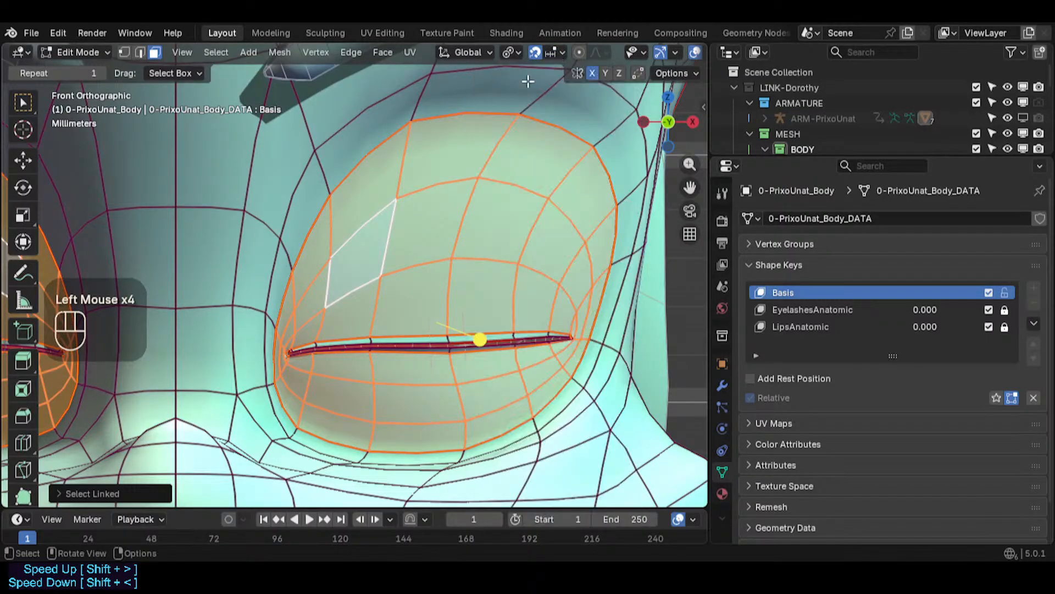
key("ctrl+less")
left_click(515, 277)
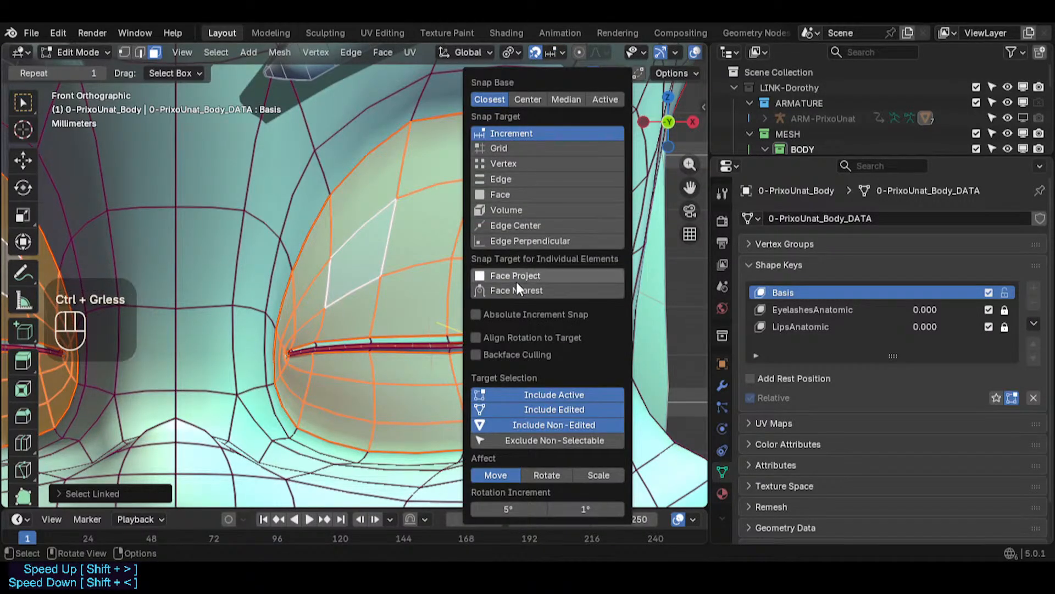
left_click(512, 321)
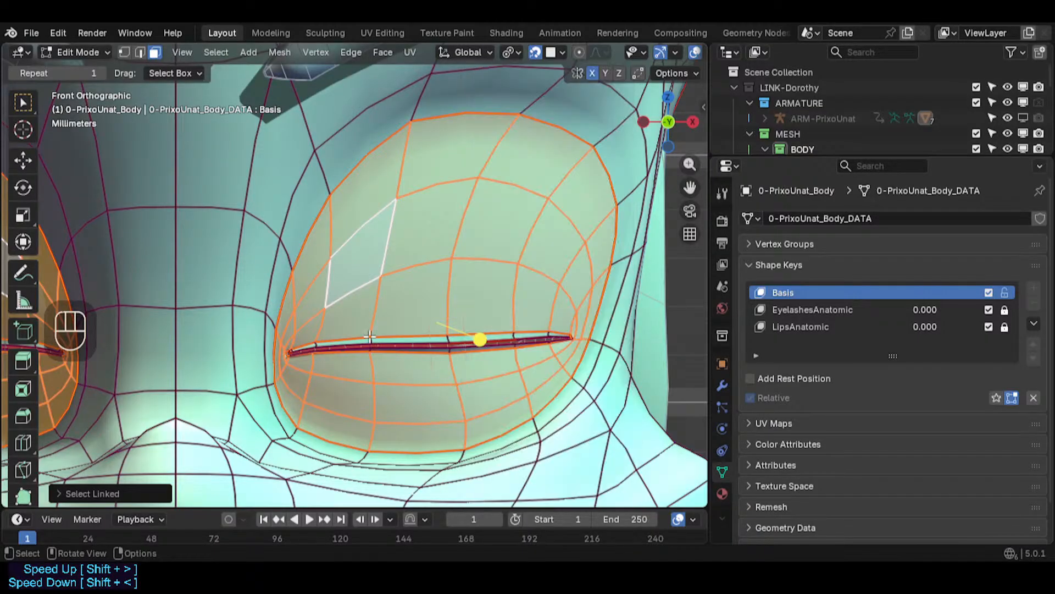
- Try moving the selected eye socket faces with face snapping, then undo the move
scroll(823, 130, "down", 2)
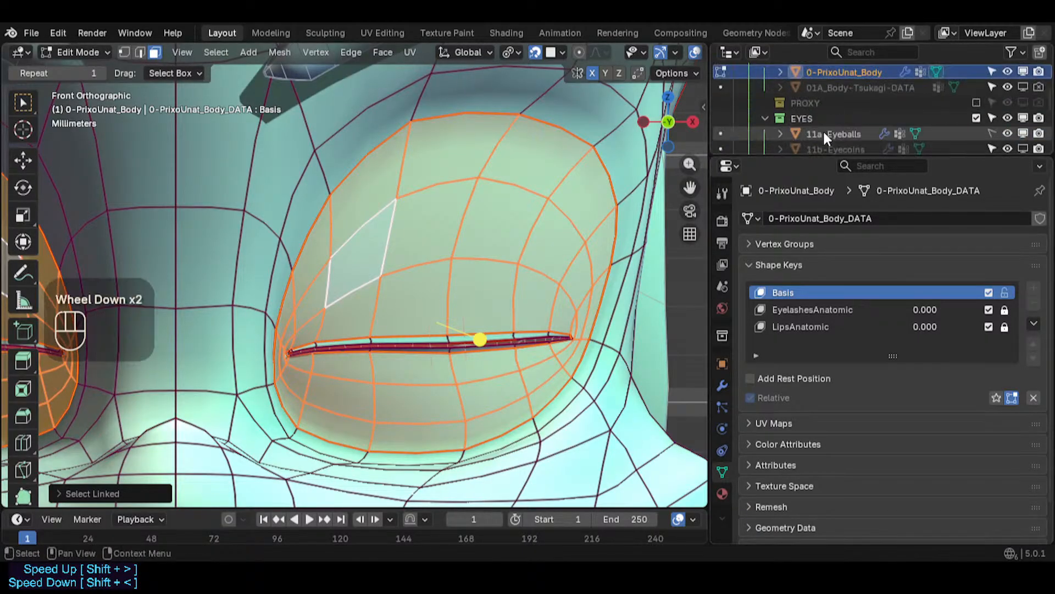
left_click_drag(833, 157, 833, 214)
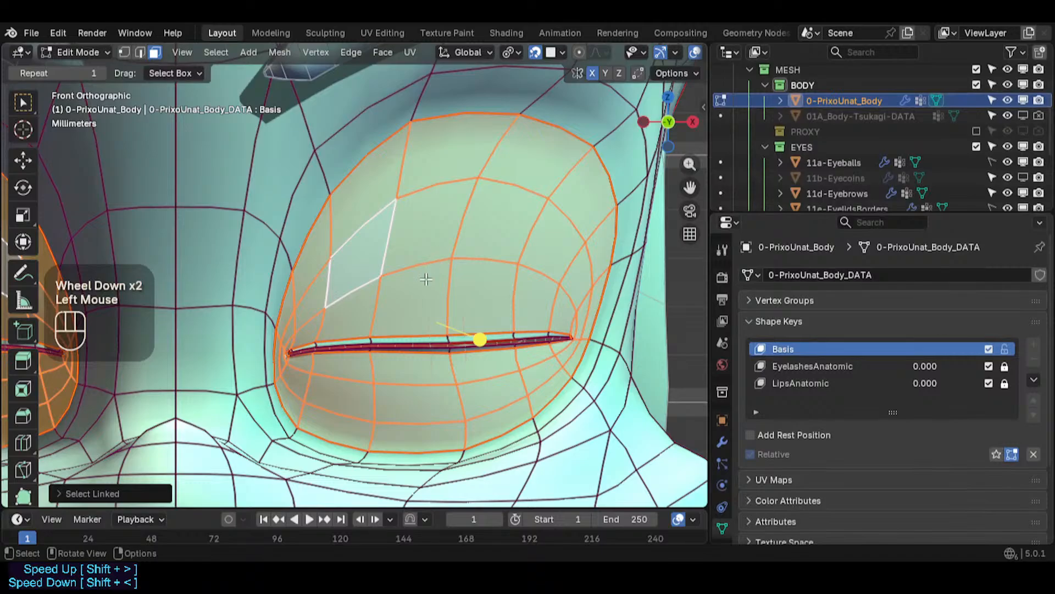
key("g")
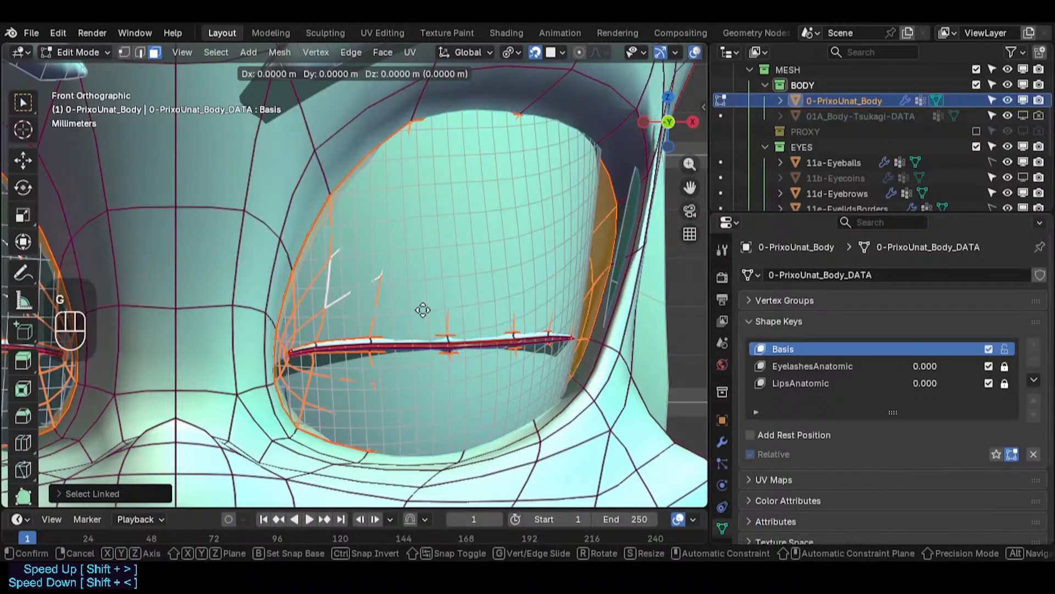
left_click(423, 310)
scroll(423, 310, "down", 1)
middle_click_drag(423, 310, 467, 267)
middle_click_drag(467, 266, 644, 241)
middle_click_drag(222, 269, 169, 269)
key("ctrl+z")
middle_click_drag(464, 324, 525, 294)
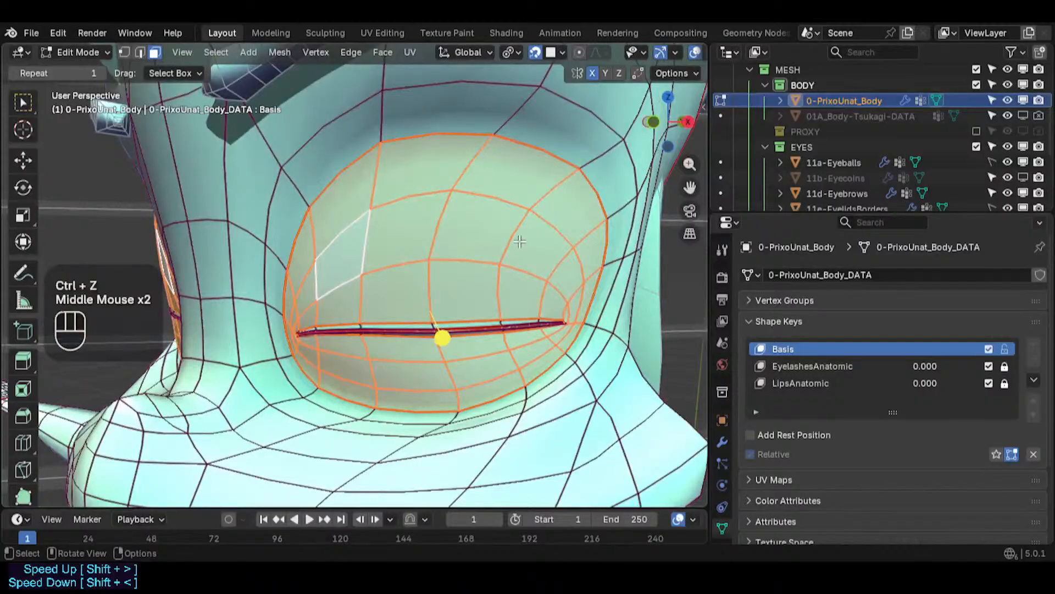
- Step back and forth through the undo history to restore the eye socket selection
key("ctrl+z")
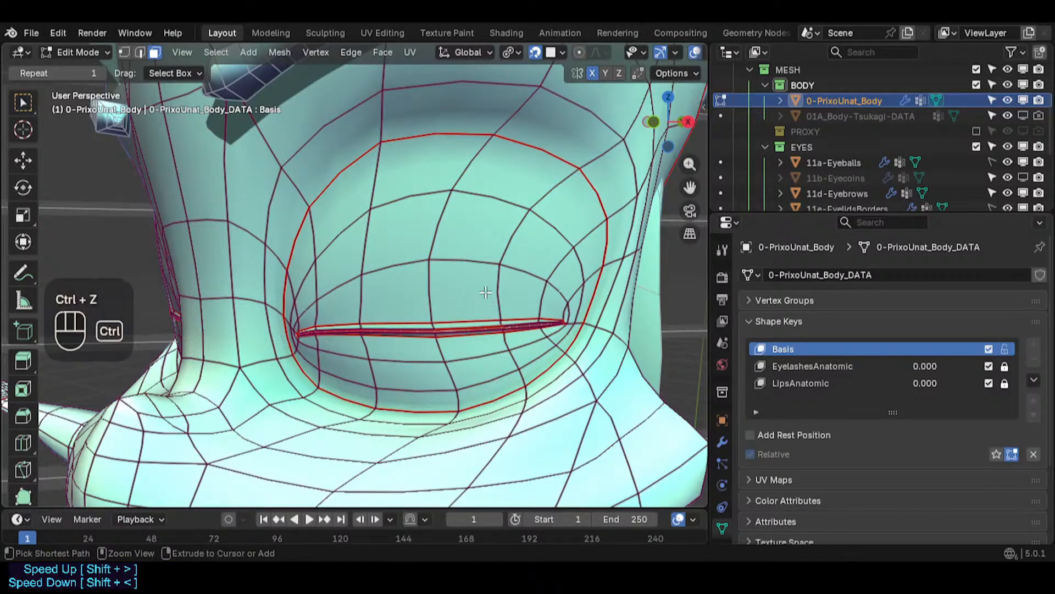
key("ctrl+z")
key("ctrl+z")
key("ctrl+z")
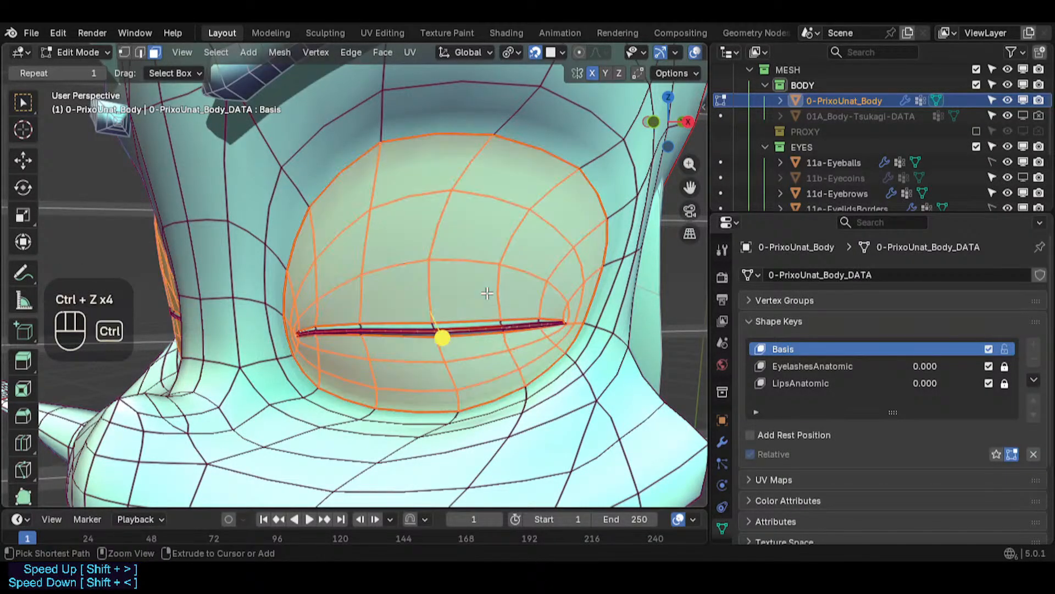
key("ctrl+shift+z")
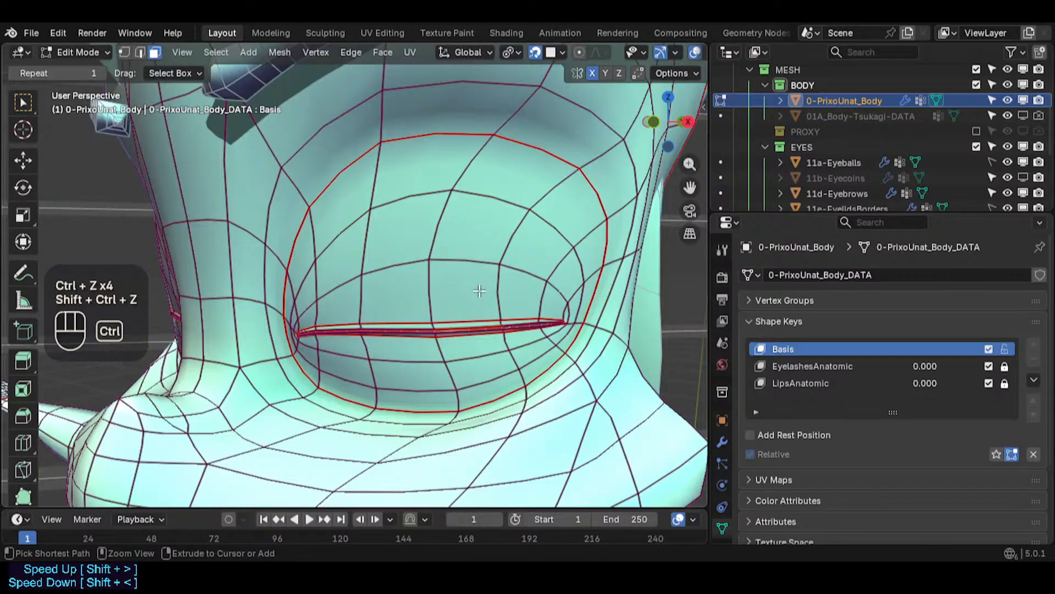
key("ctrl+shift+z")
key("ctrl+z")
key("ctrl+z")
key("ctrl+shift+z")
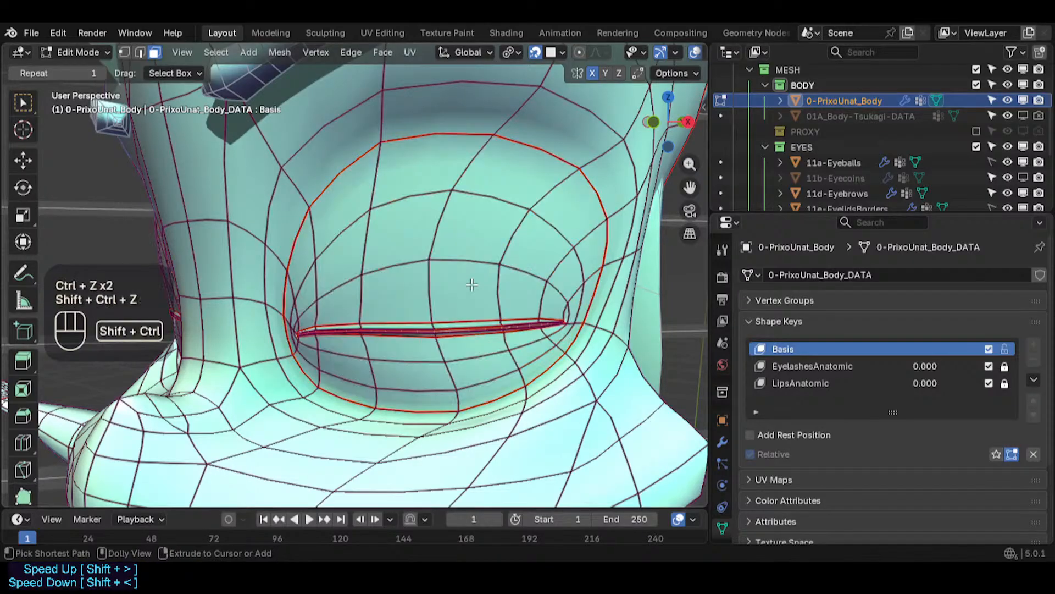
key("ctrl+shift+z")
key("ctrl+shift+z")
key("ctrl+shift+z")
key("ctrl+shift+z")
key("ctrl+shift+z")
key("ctrl+z")
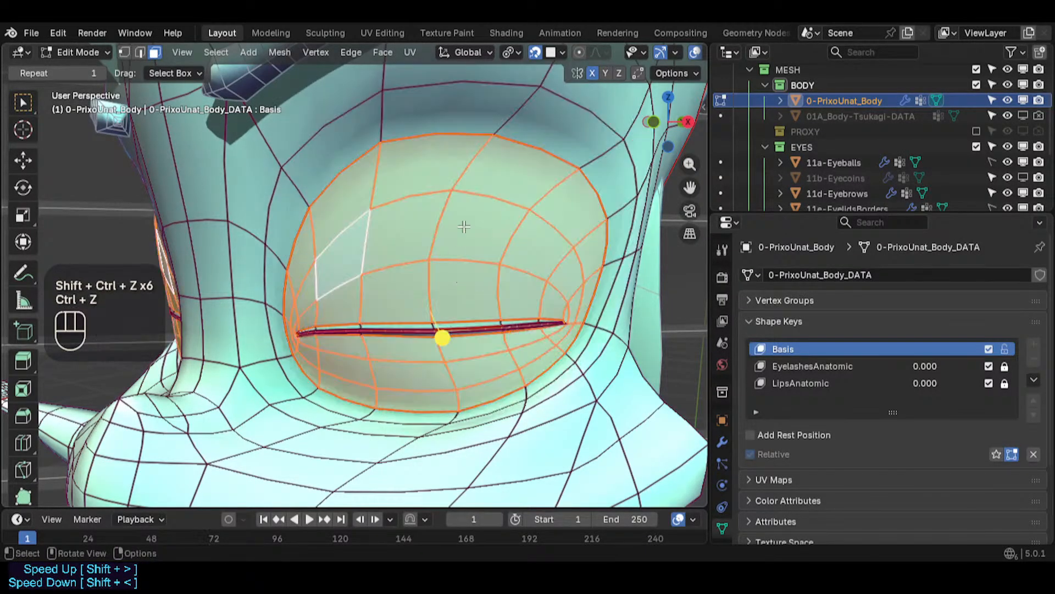
key("ctrl+z")
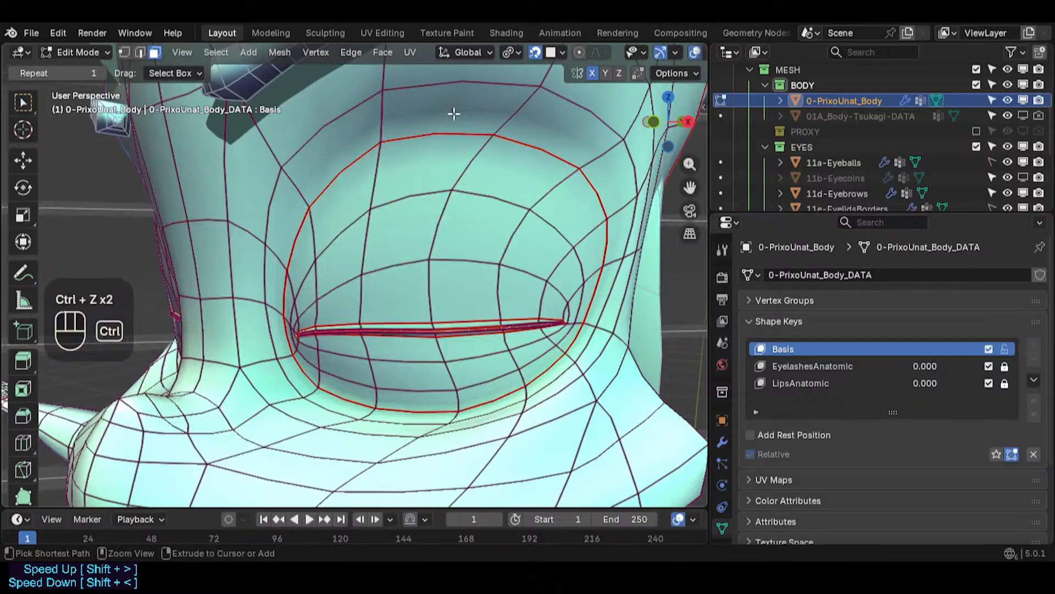
key("ctrl+z")
key("ctrl+shift+z")
key("ctrl+shift+z")
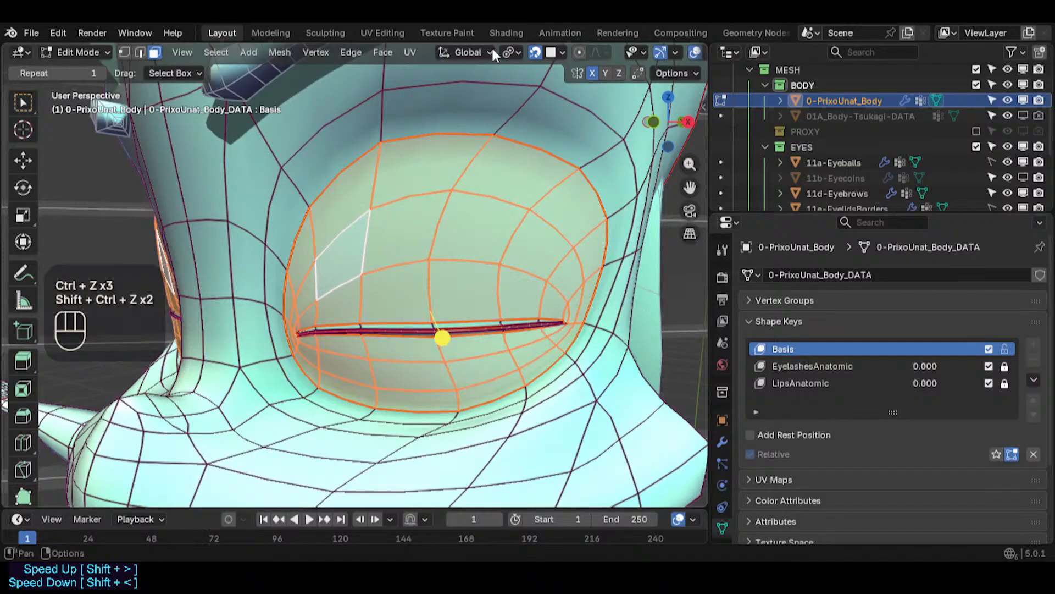
- Disable Align Rotation to Target and change which transforms snapping affects in the snapping settings
left_click(557, 57)
left_click(559, 55)
key("ctrl+less")
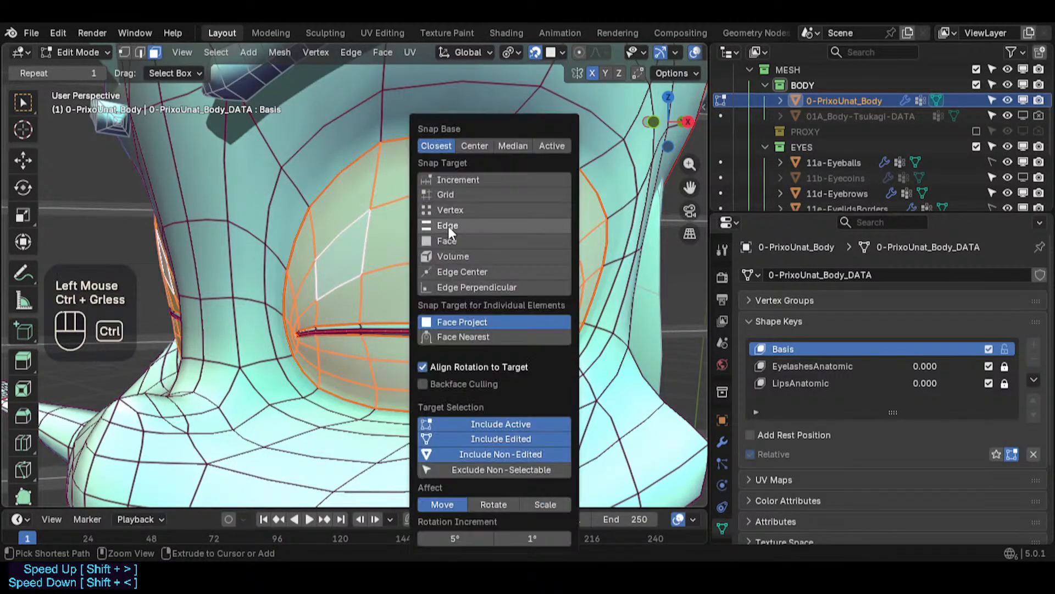
left_click(464, 367)
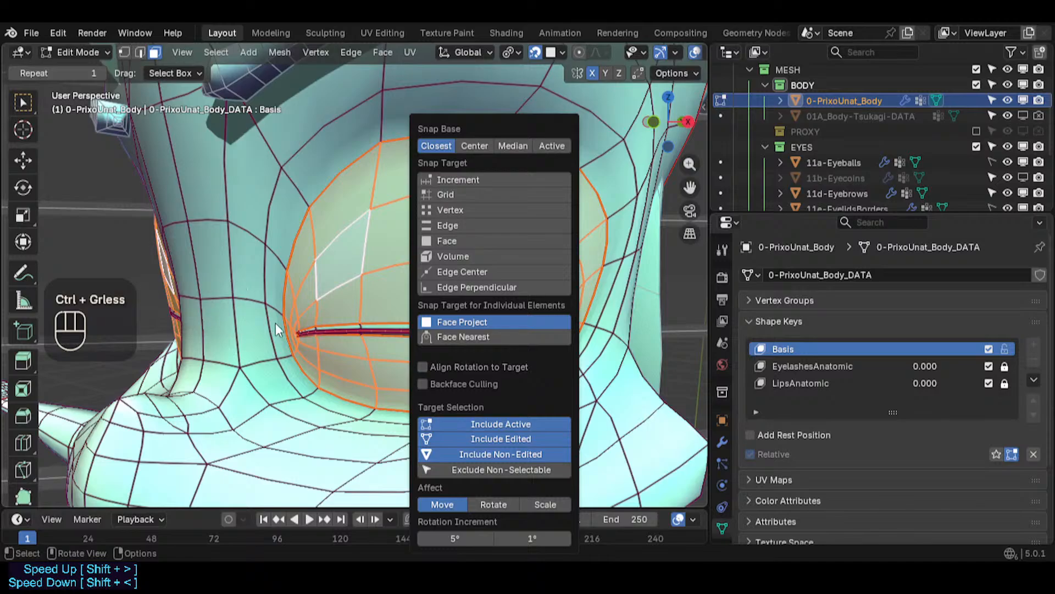
left_click(505, 504)
left_click(529, 506)
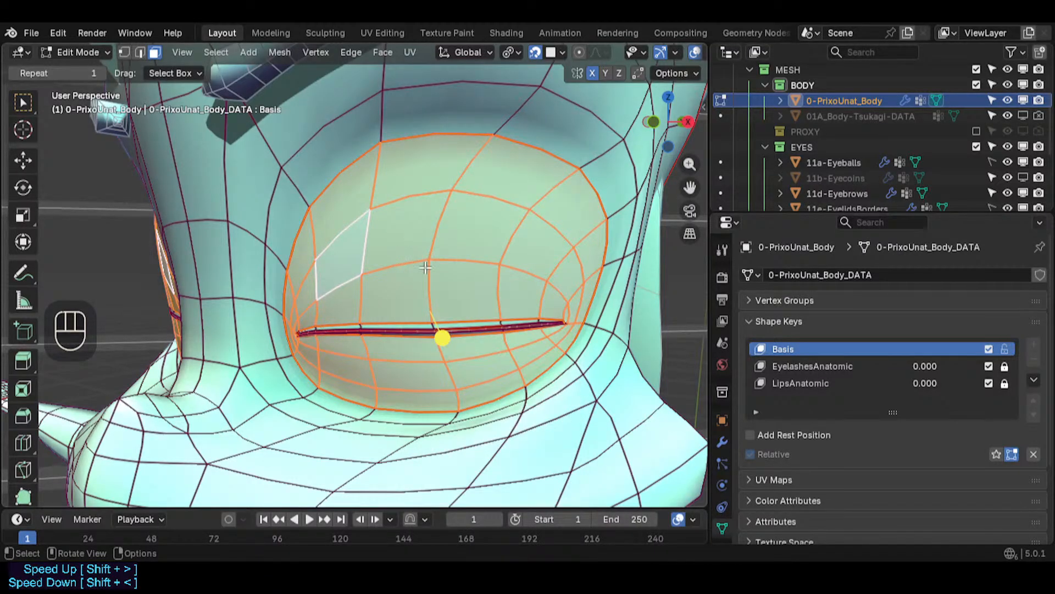
- Enable Face as a snap target in the snapping settings
key("g")
key("Escape")
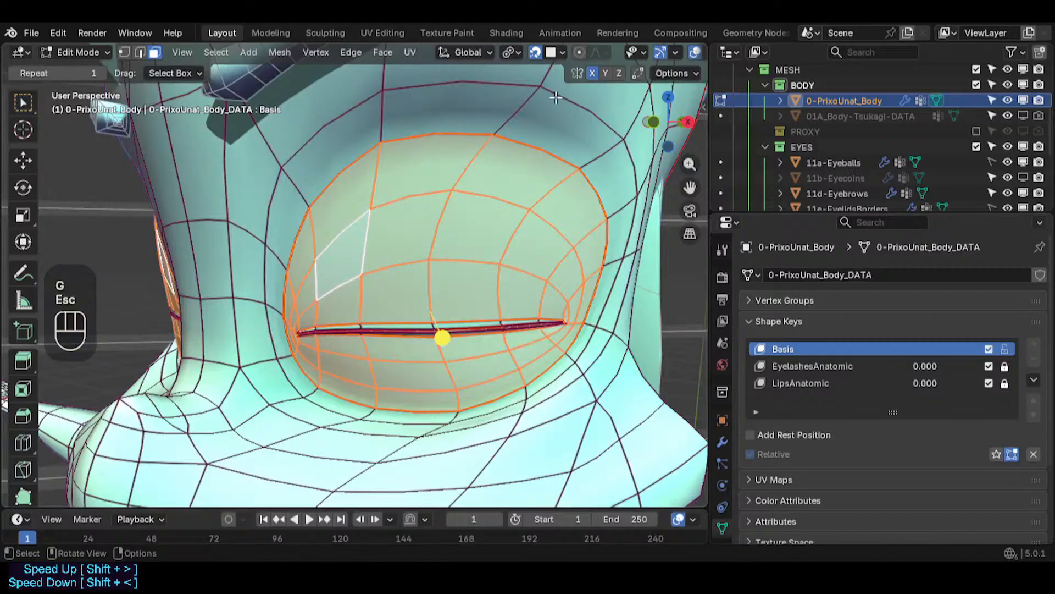
left_click(560, 50)
left_click(559, 49)
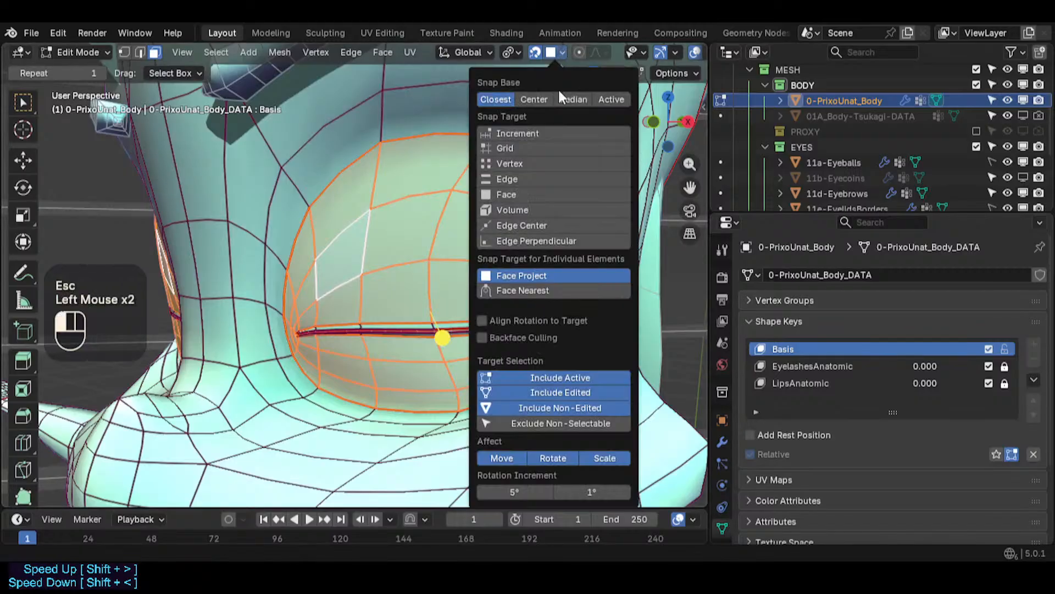
left_click(509, 194)
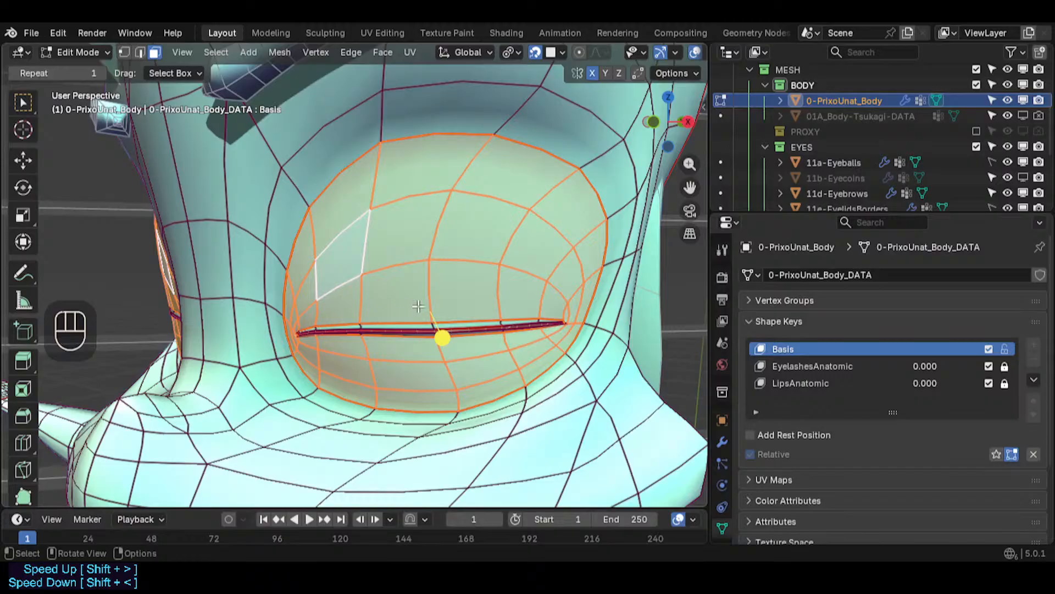
key("KP_1")
key("g")
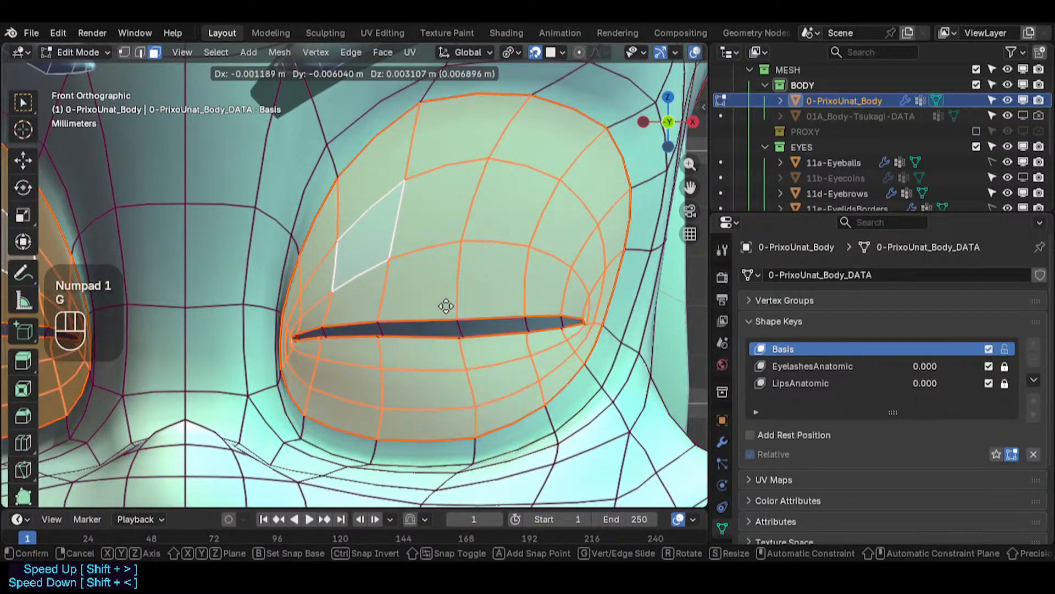
key("Escape")
key("g")
key("Escape")
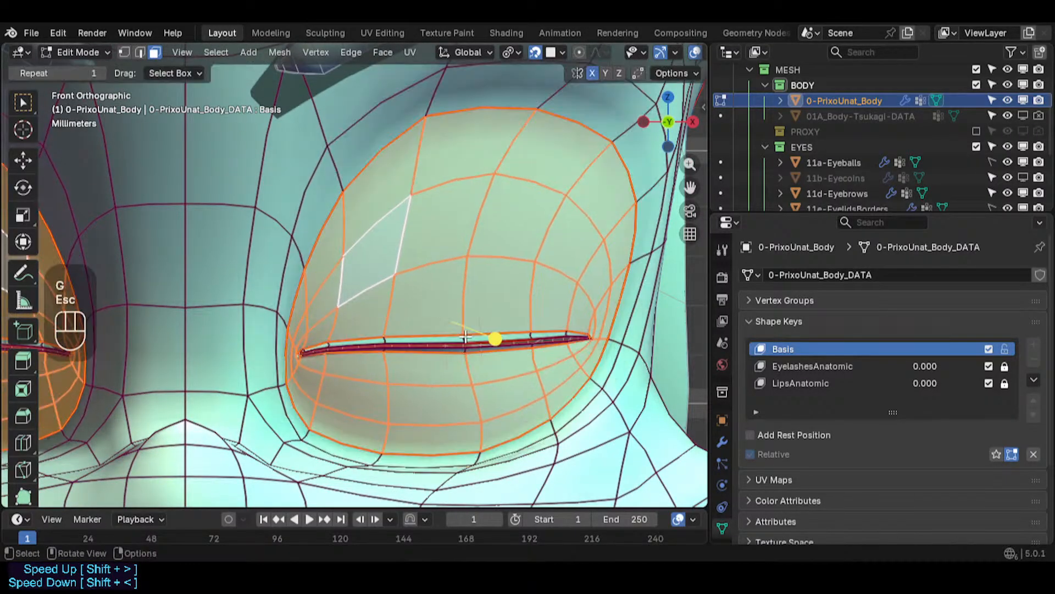
- Try dissolving an edge loop inside the eye slit, then undo the dissolve
scroll(449, 347, "up", 1)
key("alt+a")
key("3")
left_click(450, 350, "alt+shift")
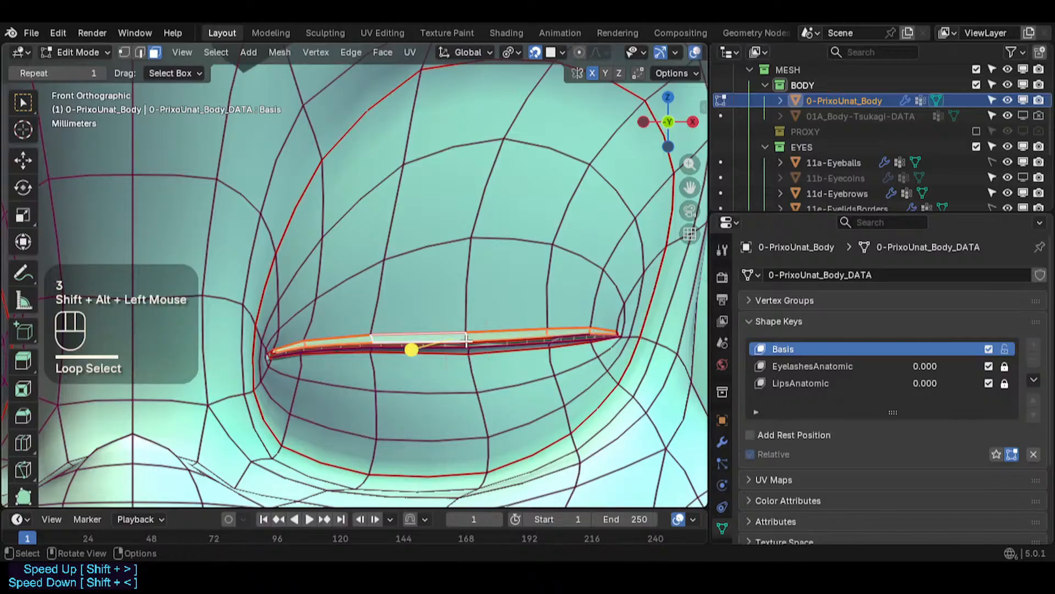
scroll(468, 350, "up", 2)
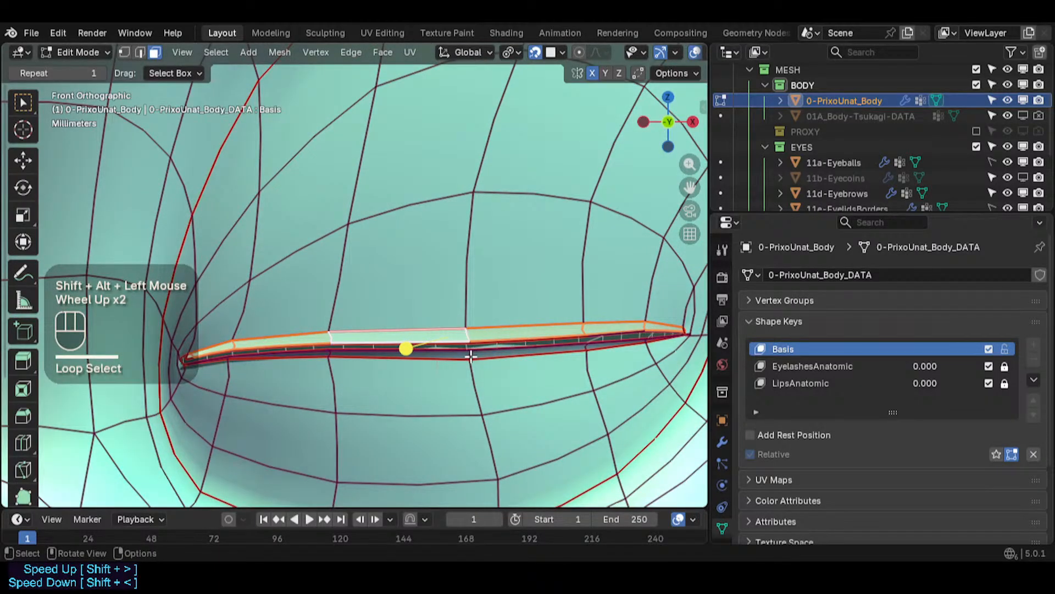
middle_click_drag(471, 356, 344, 387)
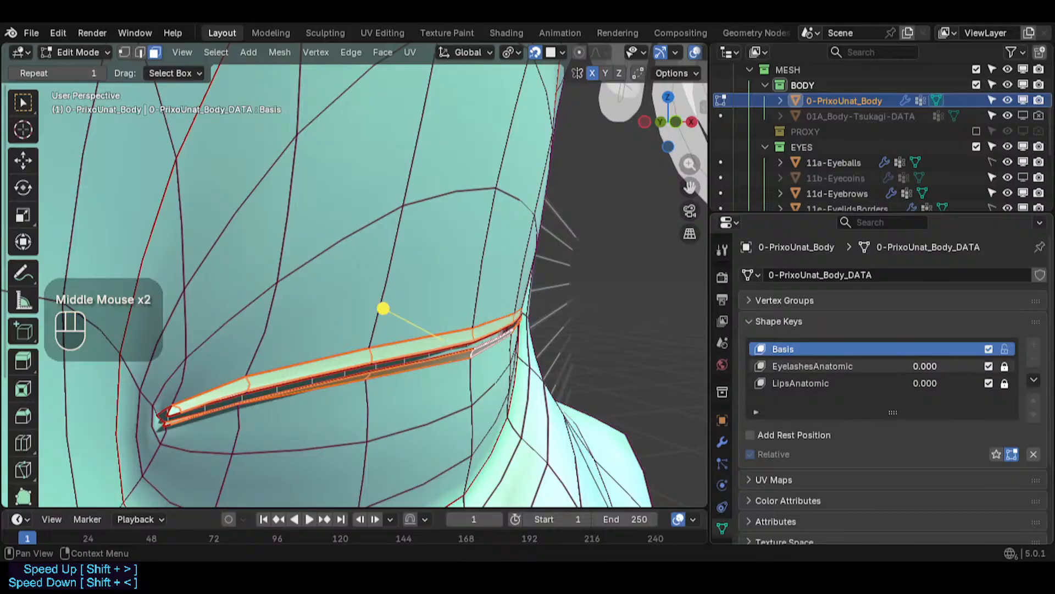
left_click_drag(918, 366, 957, 366)
middle_click_drag(412, 328, 401, 281)
left_click_drag(936, 380, 870, 381)
left_click_drag(929, 366, 953, 371)
middle_click_drag(388, 327, 396, 302)
key("alt+a")
key("2")
left_click(542, 348, "alt+shift")
middle_click_drag(504, 388, 297, 401)
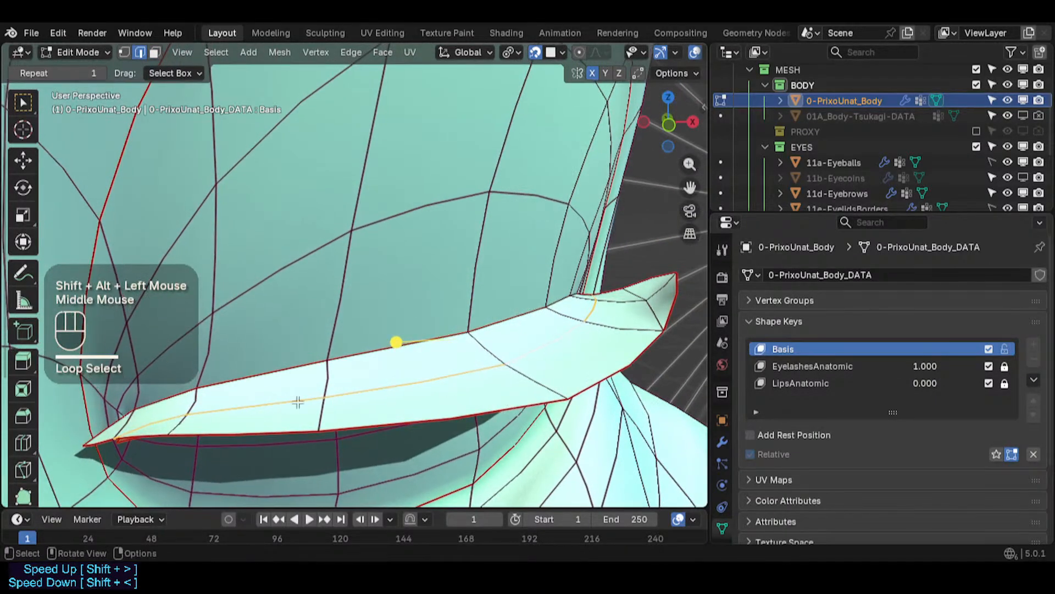
key("ctrl+x")
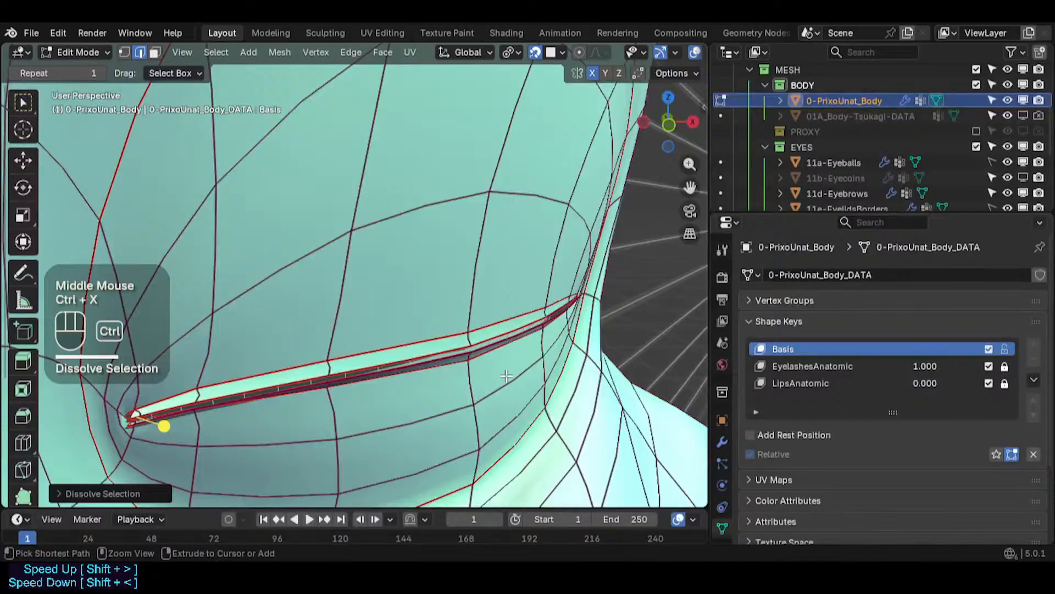
key("ctrl+z")
- Dissolve another edge loop of the eye slit and hide the selection, then undo both
middle_click_drag(501, 370, 498, 226)
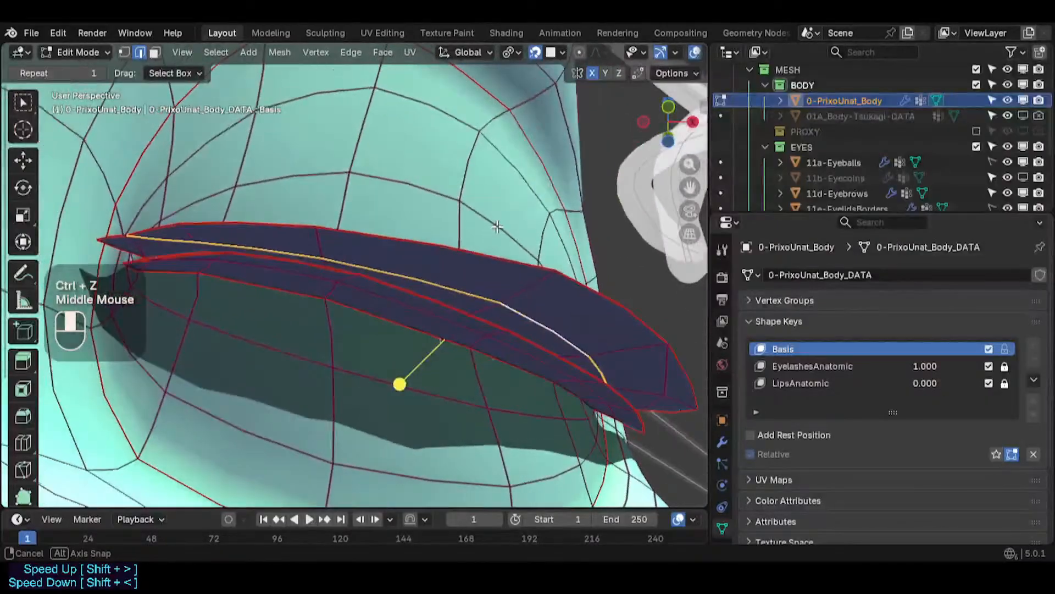
left_click(470, 324, "alt+shift")
middle_click_drag(542, 350, 528, 310)
middle_click_drag(467, 324, 644, 372, "shift")
key("ctrl+x")
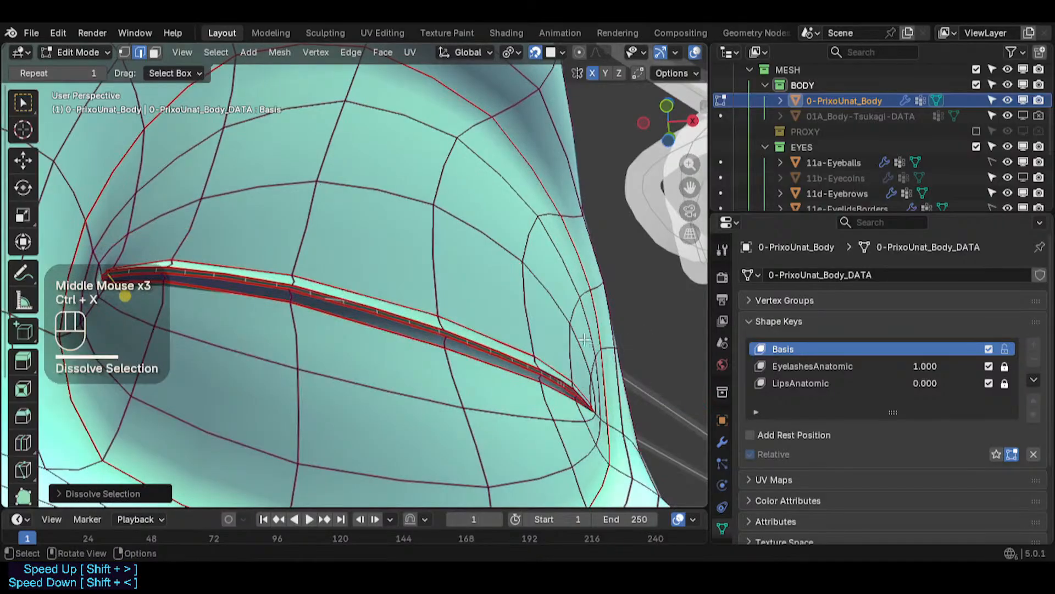
middle_click_drag(585, 340, 508, 404)
middle_click_drag(476, 290, 477, 369, "shift")
middle_click_drag(467, 371, 499, 377)
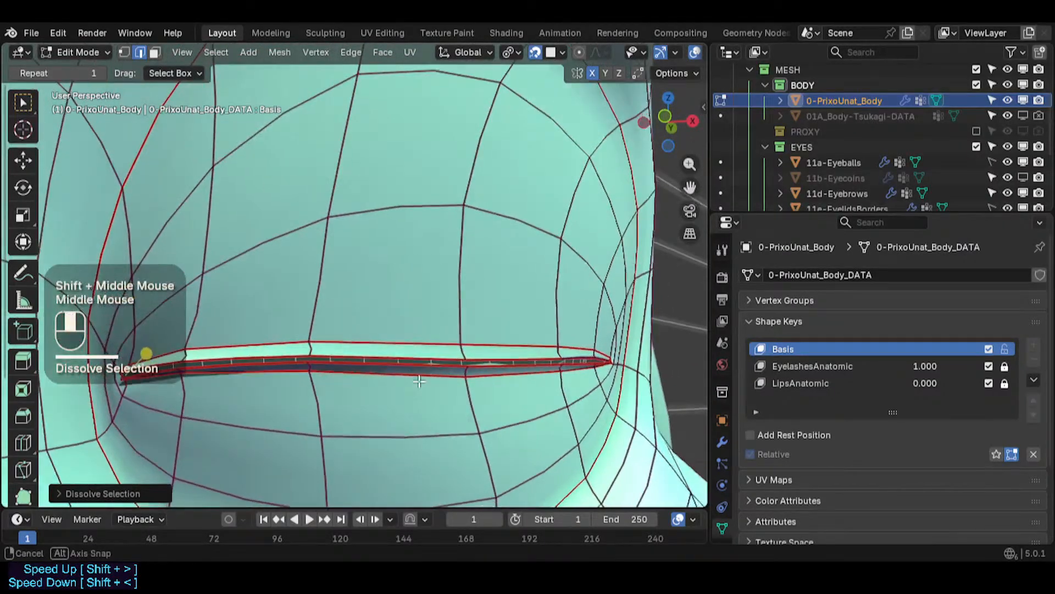
key("1")
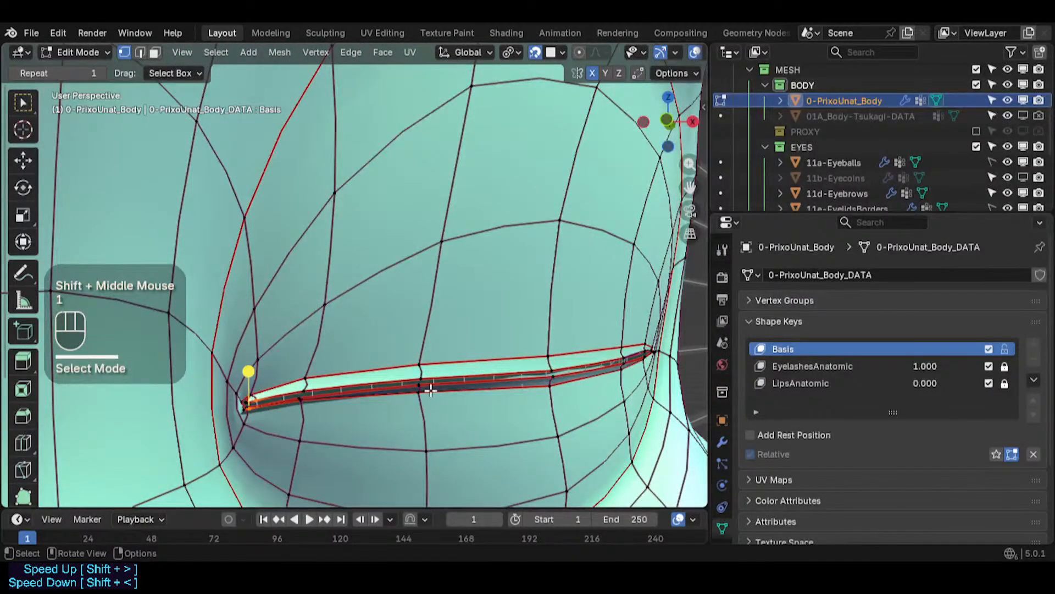
key("h")
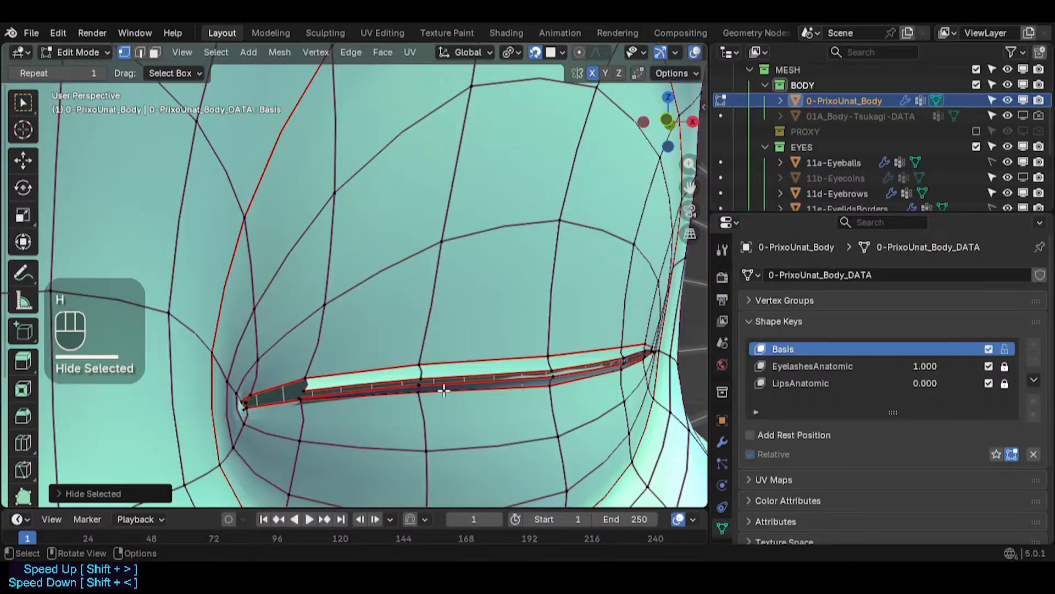
middle_click_drag(444, 390, 423, 400)
key("ctrl+z")
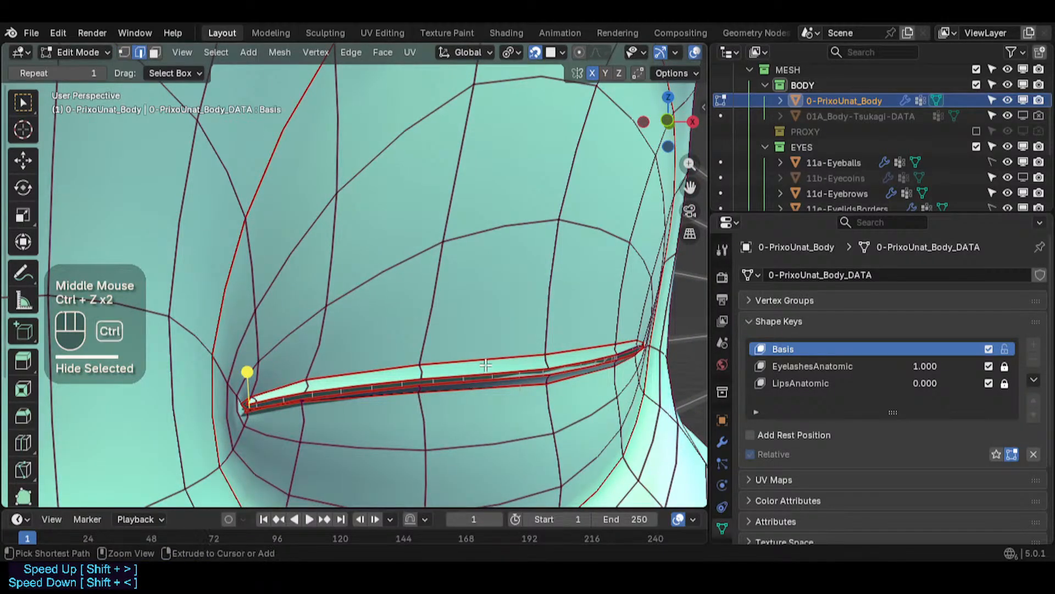
key("ctrl+z")
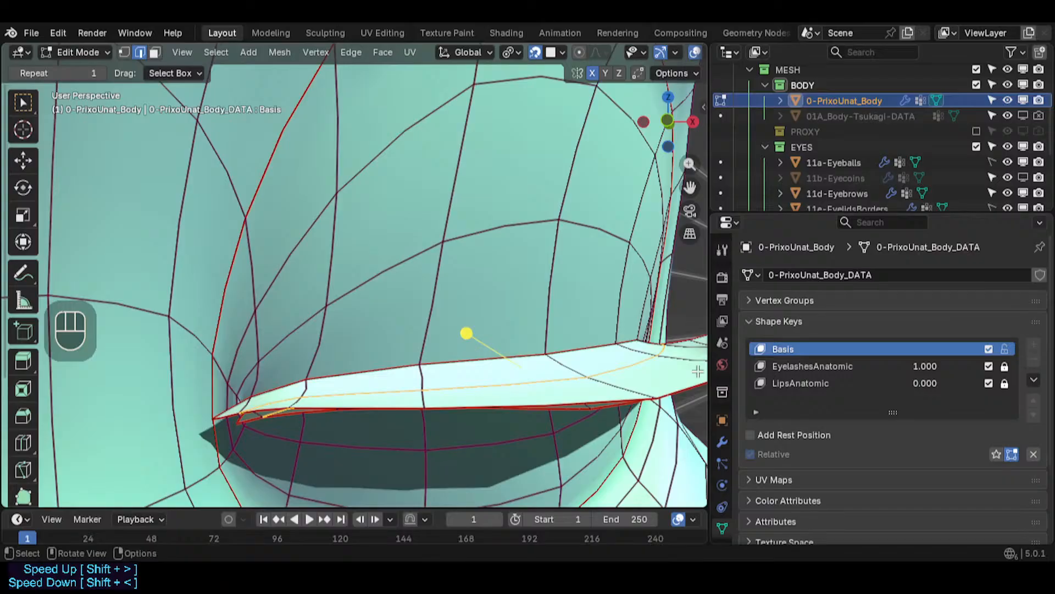
- Dissolve the selected edge loop along the eye slit
middle_click_drag(653, 375, 378, 356)
key("ctrl+x")
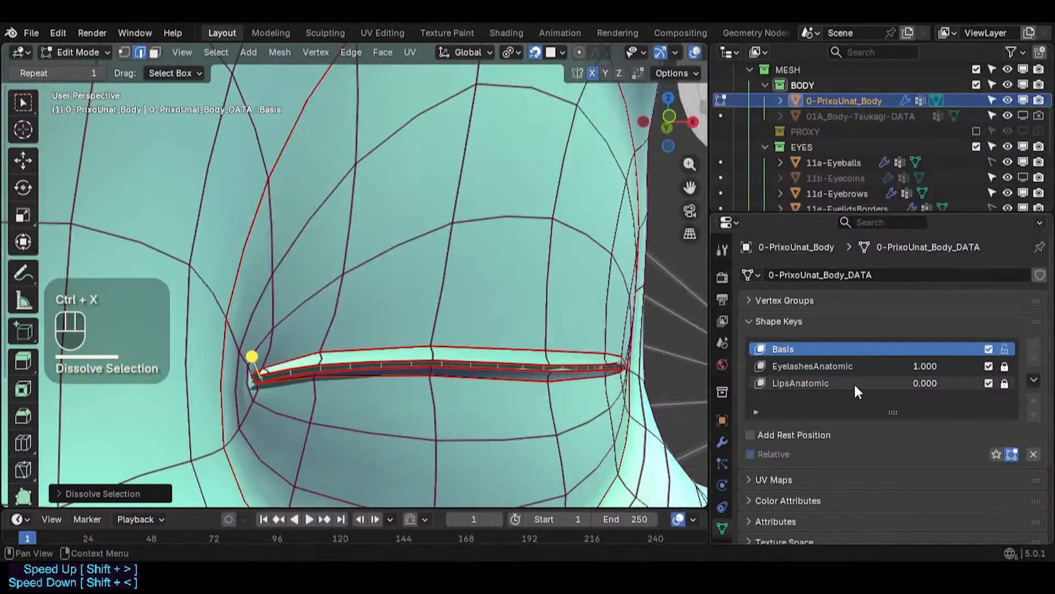
mouse_move(923, 367)
left_mouse_down()
mouse_move(866, 368)
mouse_move(924, 367)
left_mouse_up()
scroll(315, 358, "up", 4)
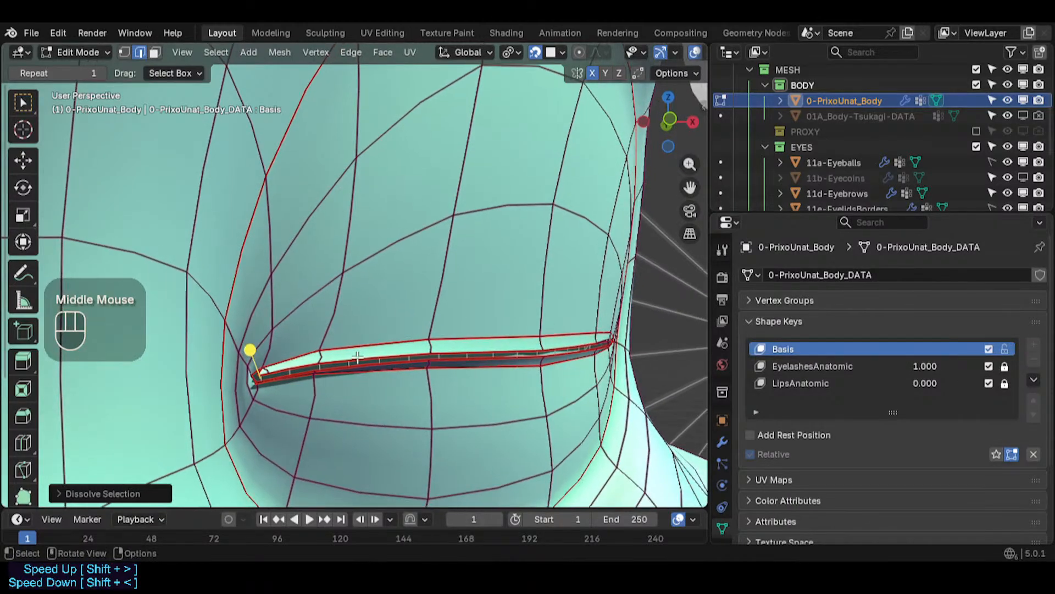
scroll(315, 358, "up", 2)
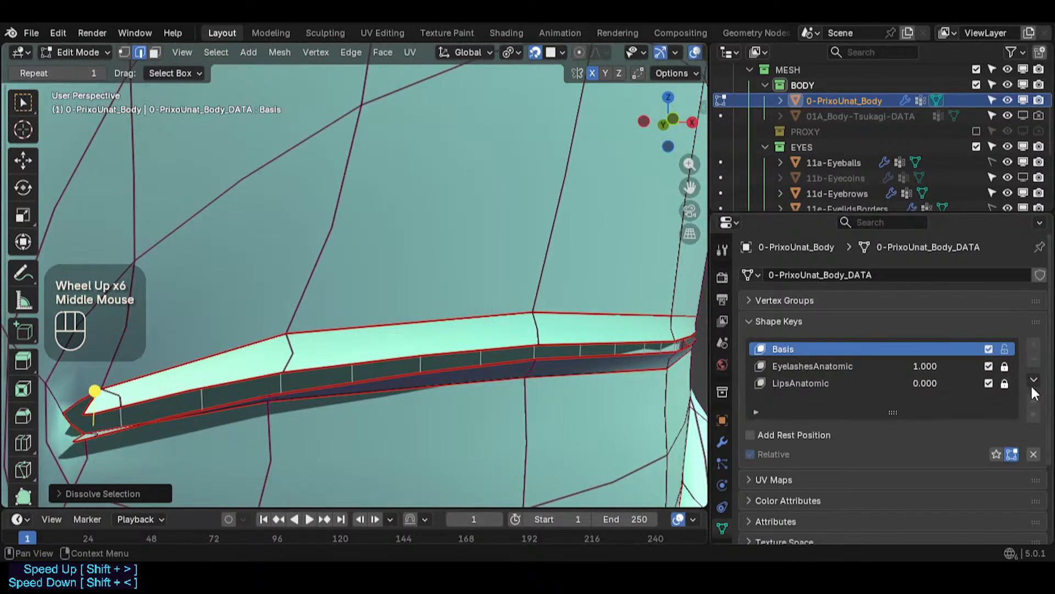
- Mute the EyelashesAnatomic and LipsAnatomic shape keys and try moving a vertex of the slit
left_click(988, 366)
left_click(989, 383)
middle_click_drag(377, 381, 479, 382, "shift")
key("1")
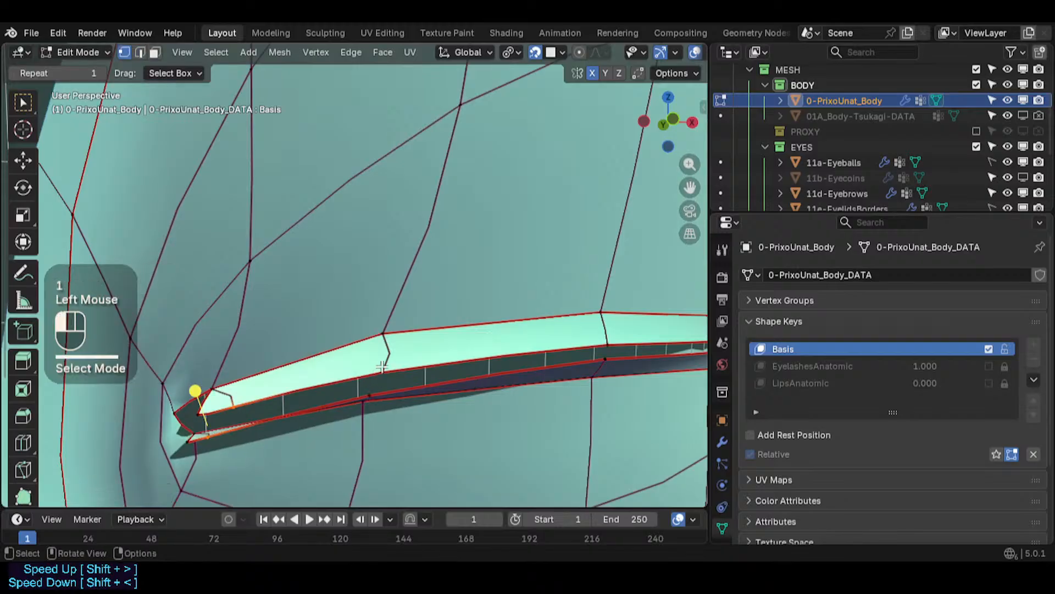
left_click(426, 354)
key("g")
key("Escape")
middle_click_drag(347, 401, 420, 369)
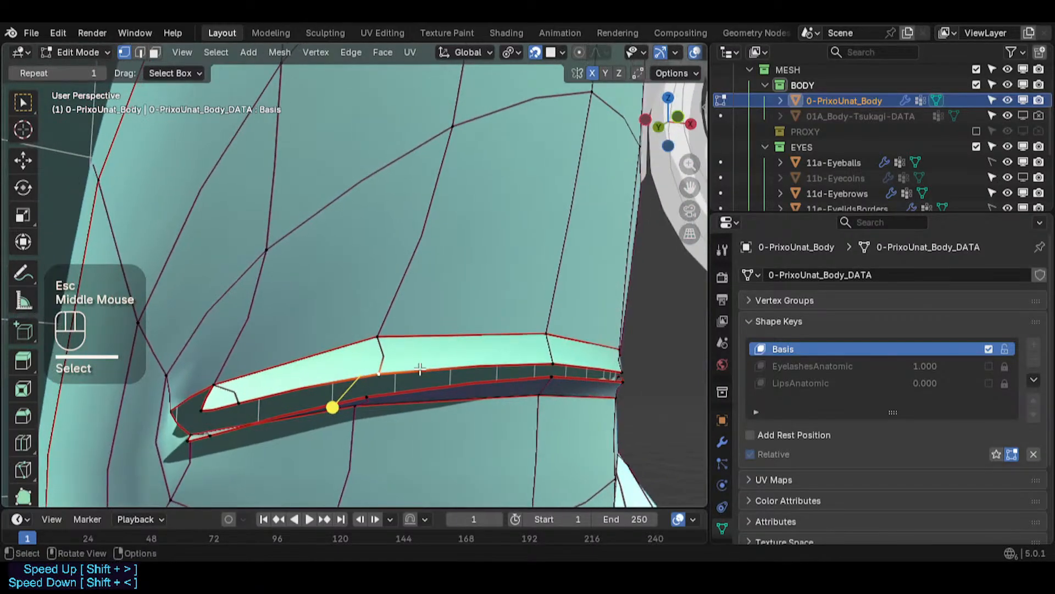
- Undo the recent dissolve and edits, and re-enable both shape keys
key("ctrl+z")
key("ctrl+z")
key("ctrl+z")
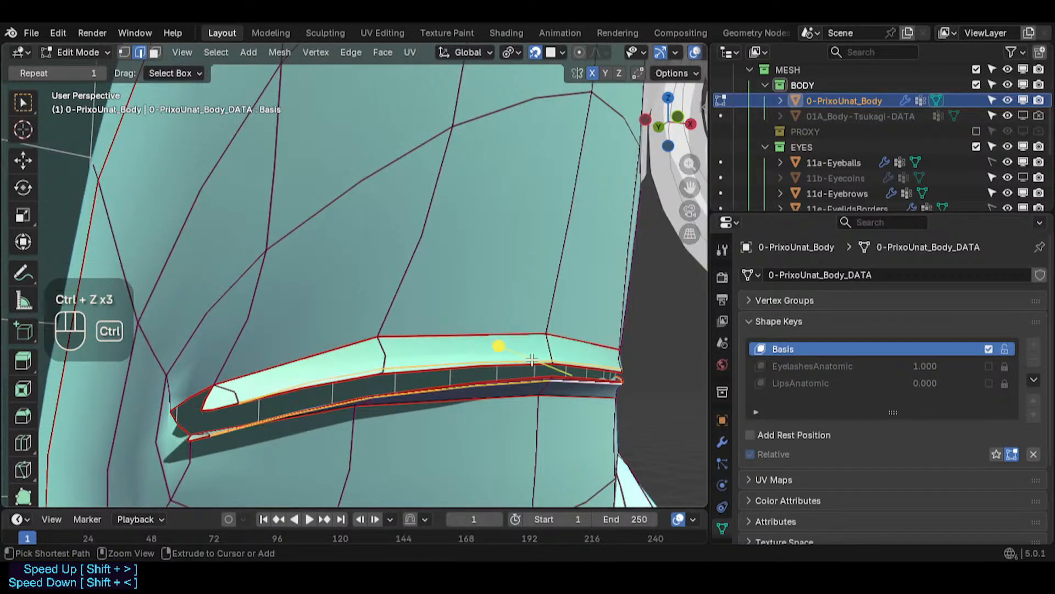
key("ctrl+z")
key("ctrl+z")
key("ctrl+z")
key("ctrl+z")
key("ctrl+z")
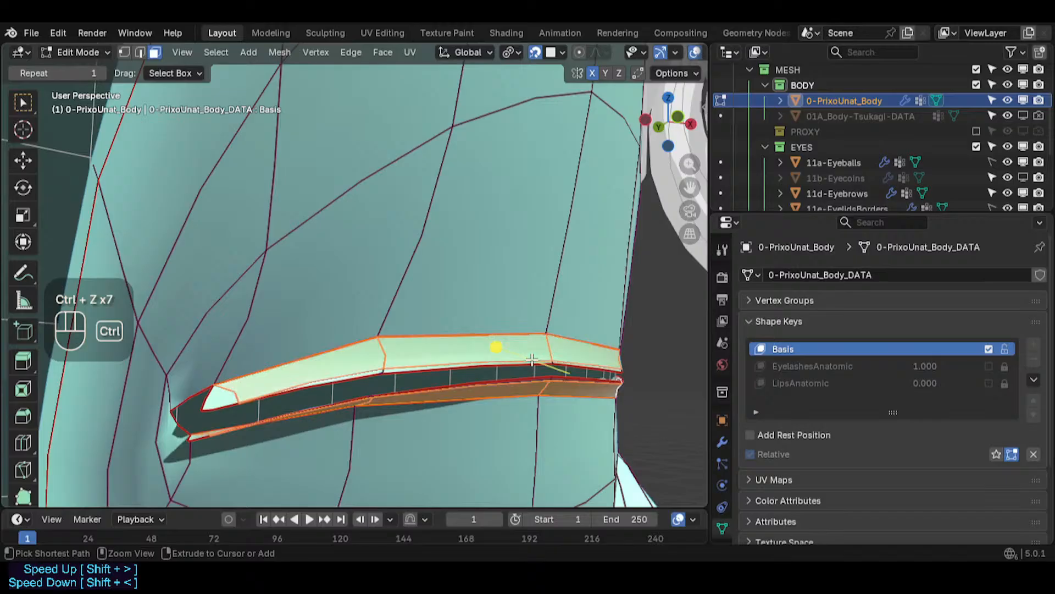
scroll(531, 359, "down", 2)
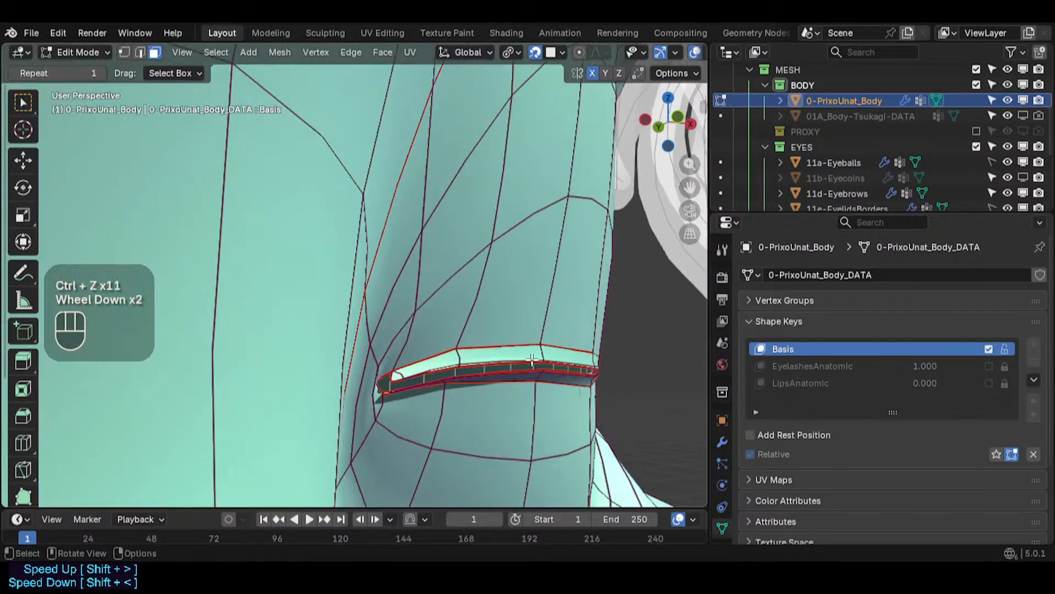
left_click(986, 369)
left_click(987, 379)
- Turn off snapping and try dissolving the eye slit's edge loop, then undo it
middle_click_drag(530, 432, 547, 411)
key("2")
left_click(560, 364, "alt+shift")
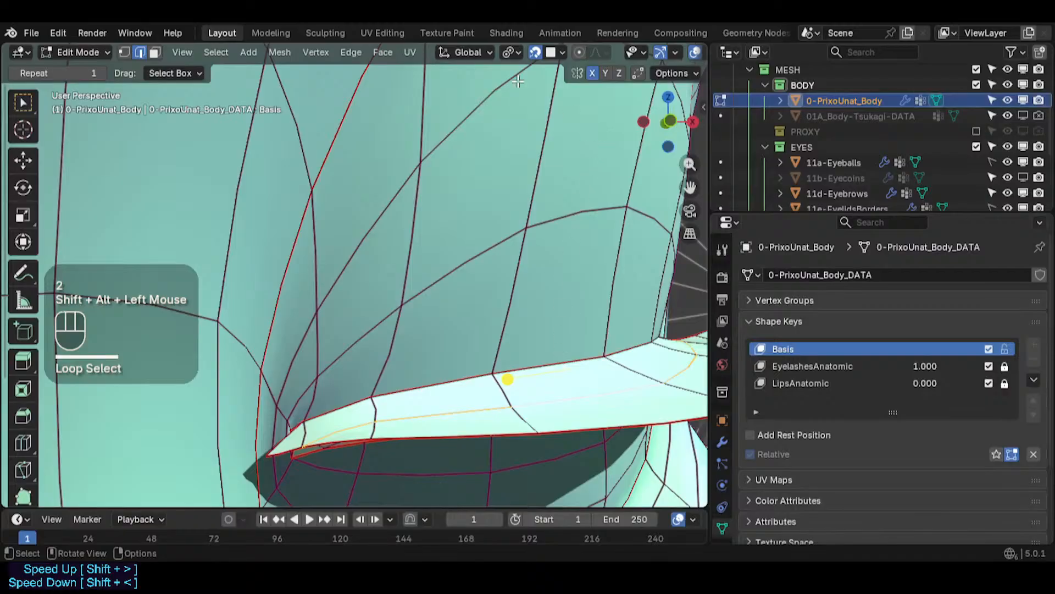
left_click(538, 52)
key("ctrl+x")
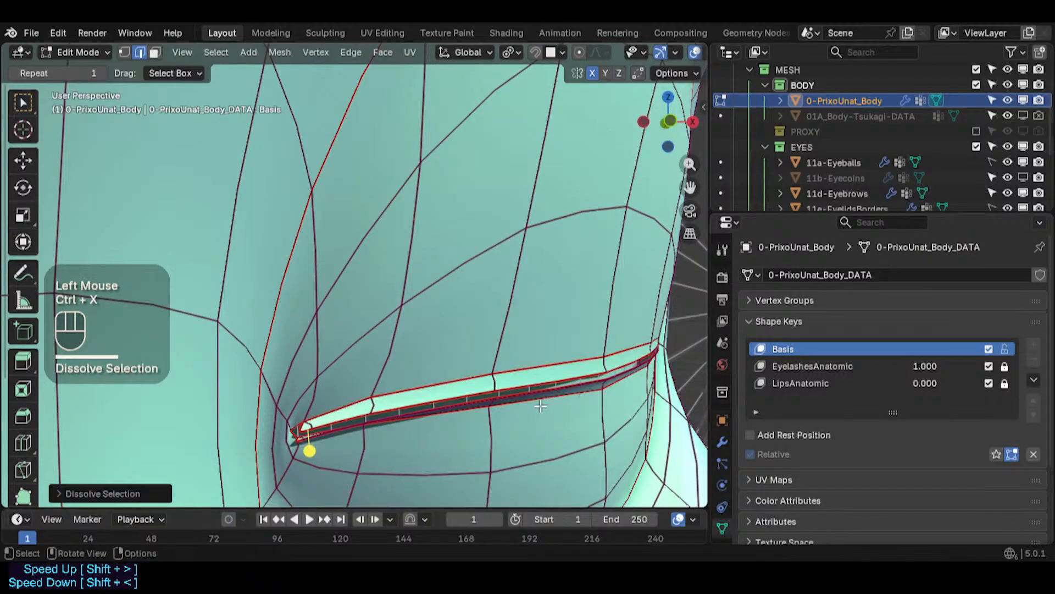
middle_click_drag(519, 409, 426, 314)
scroll(449, 405, "up", 3)
key("ctrl+z")
- Dissolve the eye slit edge loop again, then undo twice
left_click(572, 371, "alt+shift")
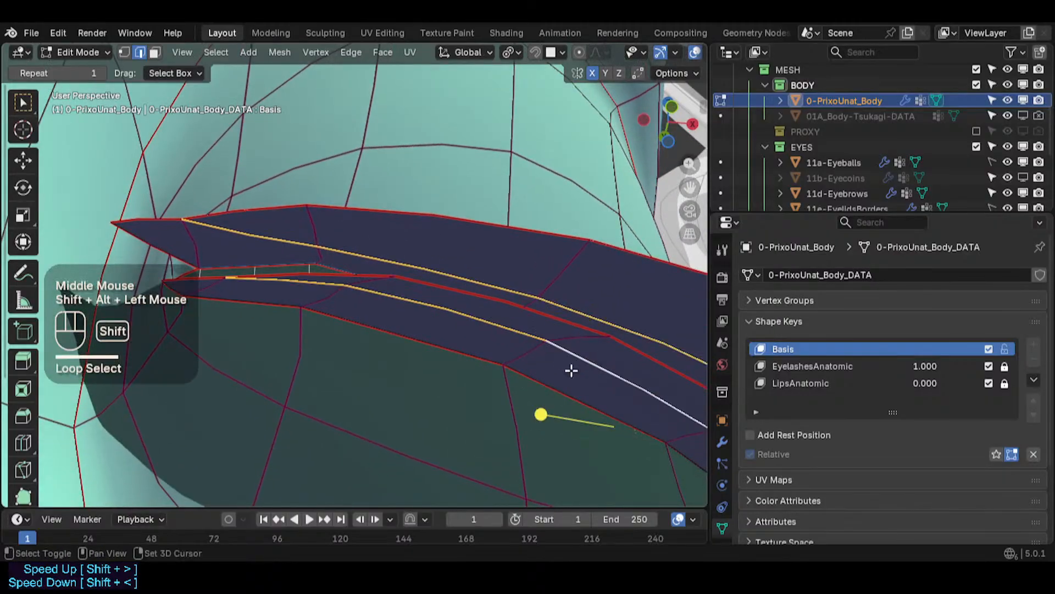
scroll(384, 325, "down", 2)
key("ctrl+x")
middle_click_drag(426, 314, 491, 350, "shift")
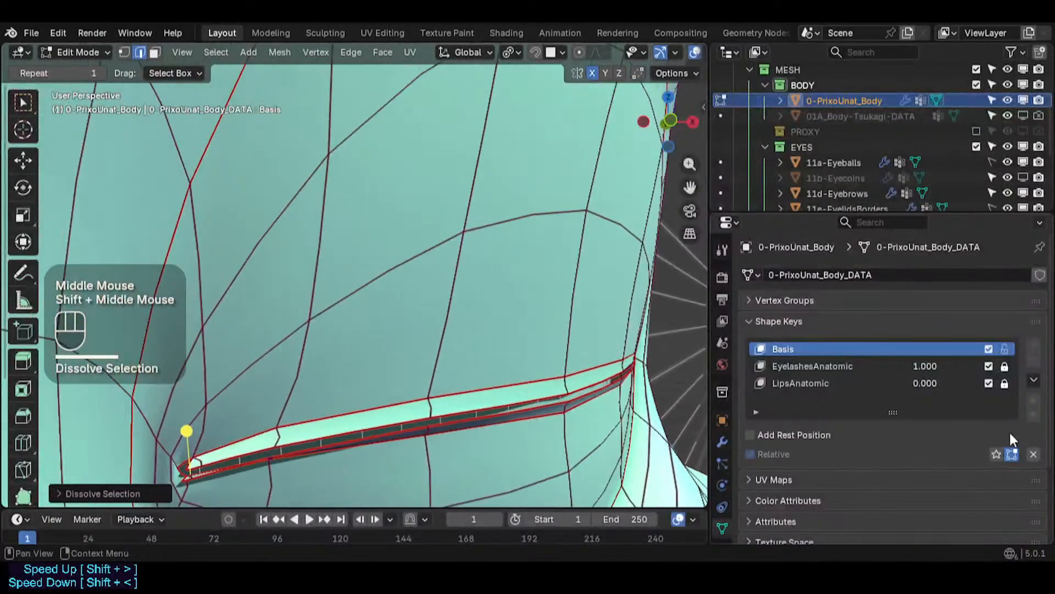
mouse_move(925, 367)
left_mouse_down()
mouse_move(846, 367)
mouse_move(934, 363)
left_mouse_up()
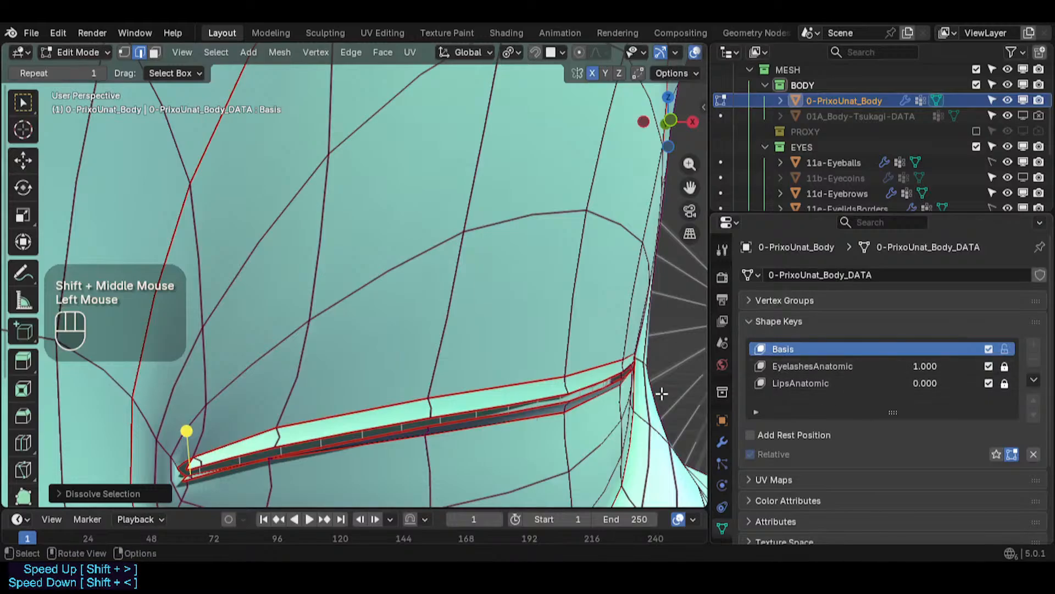
key("ctrl+z")
key("ctrl+z")
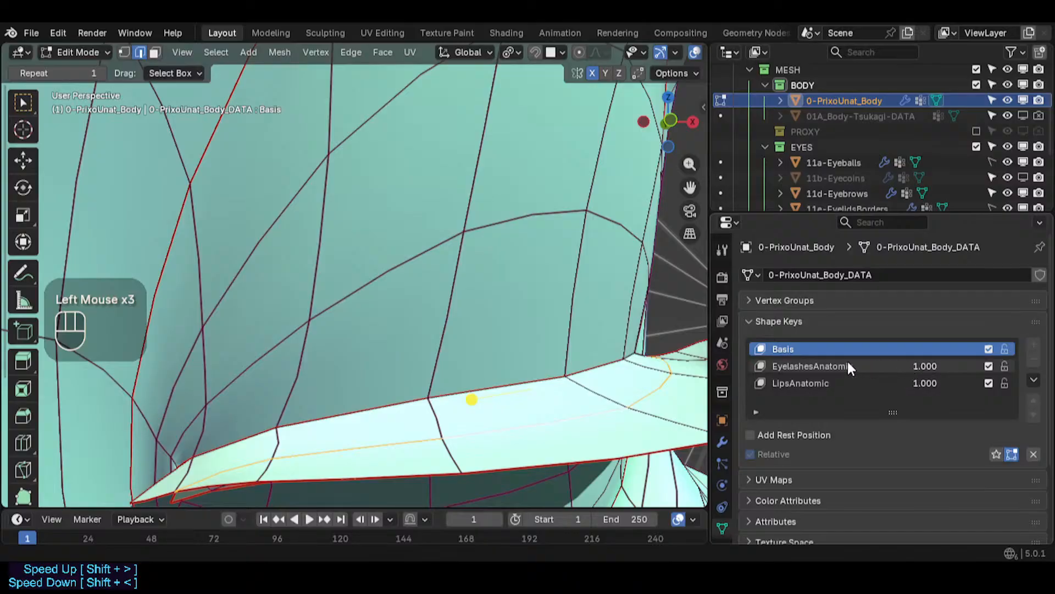
- Dissolve the selected edge loop inside the eye slit
key("ctrl+x")
middle_click_drag(511, 424, 484, 368)
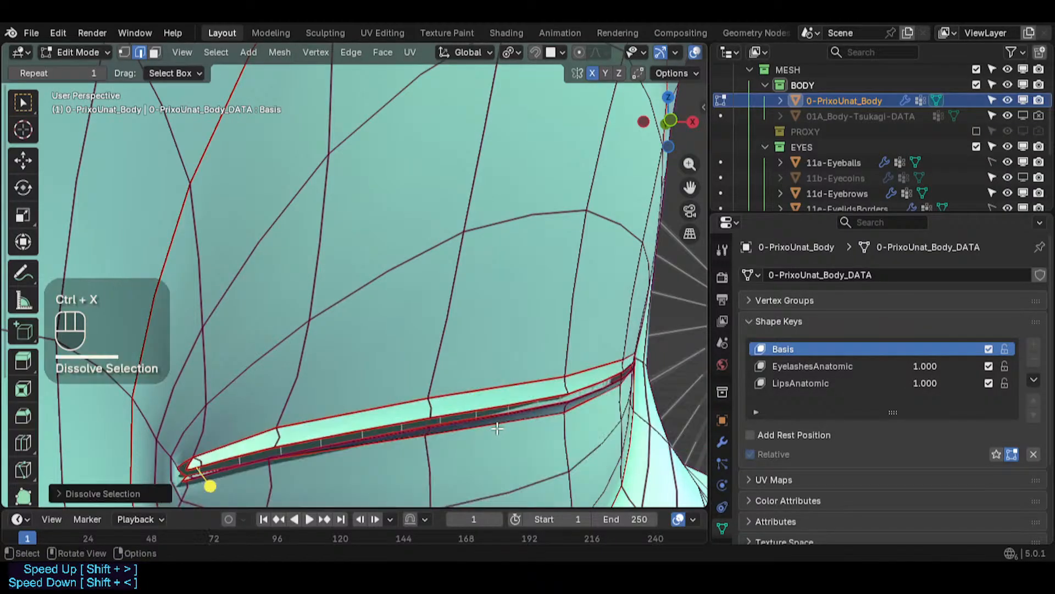
middle_click_drag(437, 416, 423, 357, "shift")
scroll(424, 358, "up", 1)
- Switch to vertex selection and move a vertex on the eye slit's upper edge
key("1")
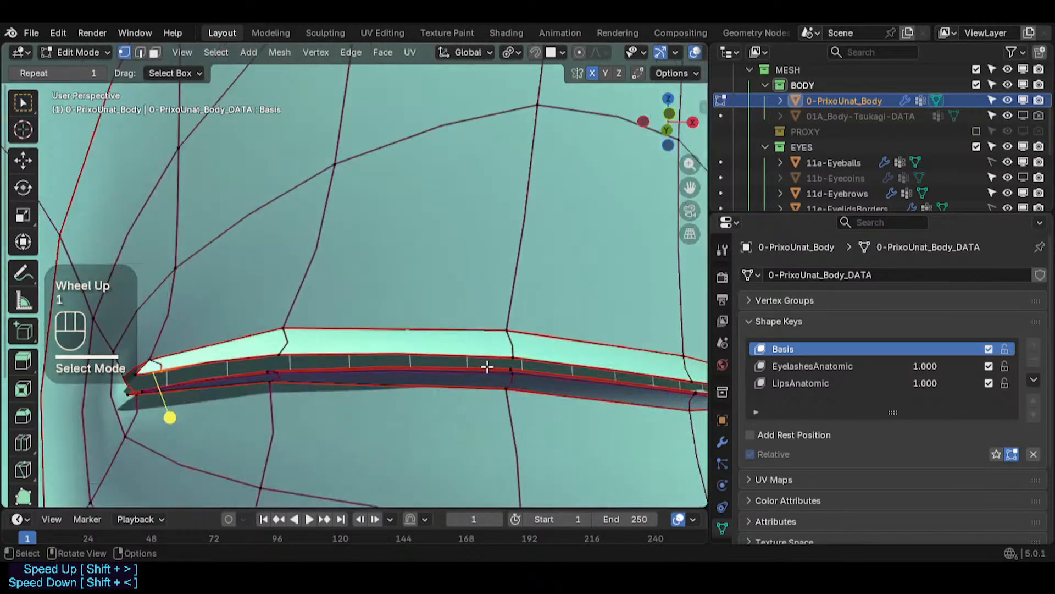
key("shift+ctrl+alt+i")
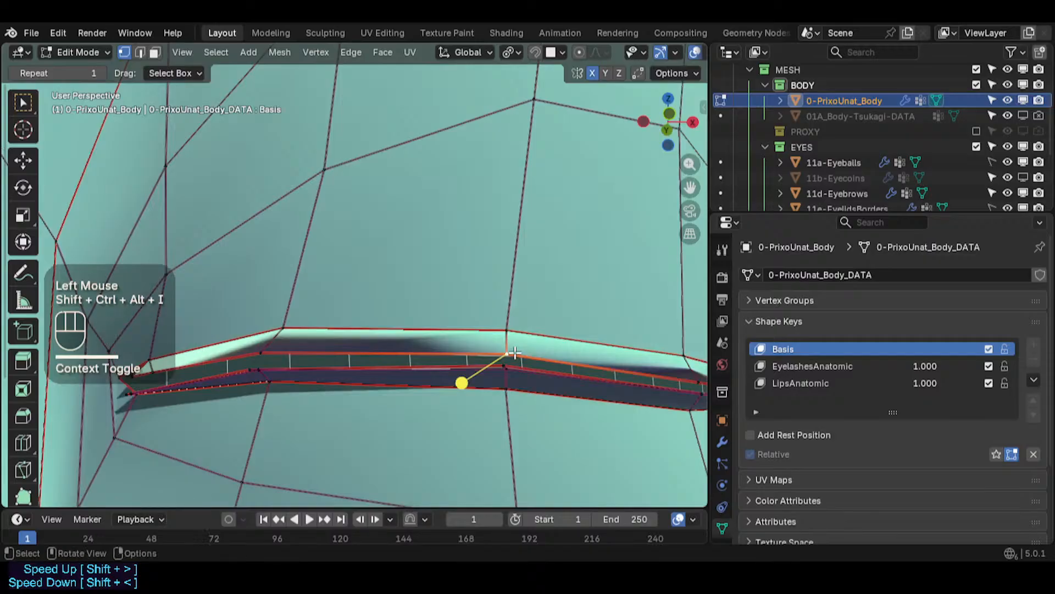
left_click(511, 349)
middle_click_drag(511, 349, 467, 353)
key("g")
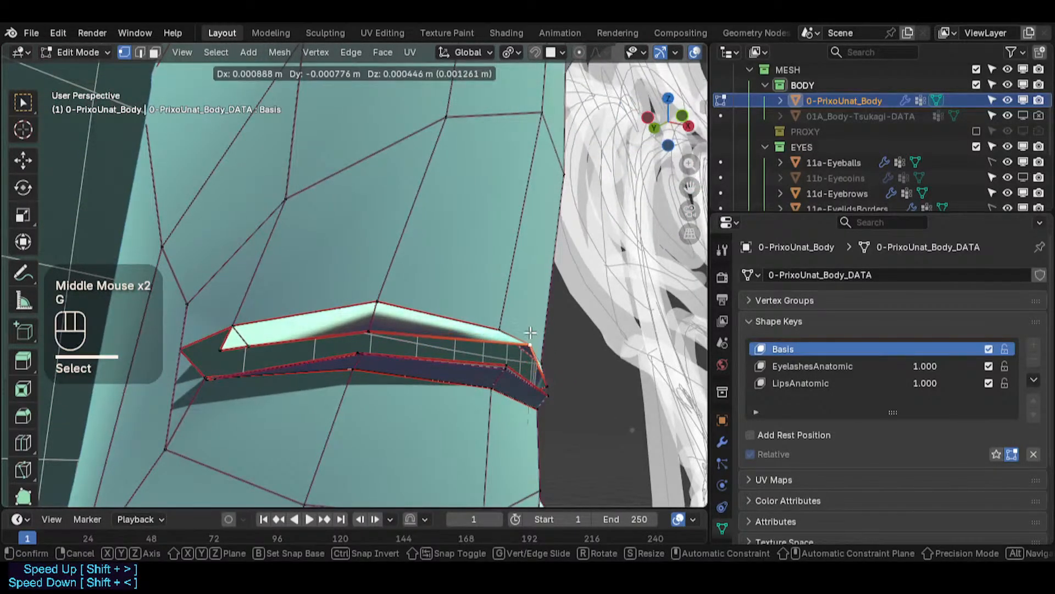
left_click(531, 332)
- Move vertices at the inner corner of the eye slit to tighten it
middle_click_drag(531, 332, 406, 361)
left_click(369, 380)
key("g")
left_click(272, 437)
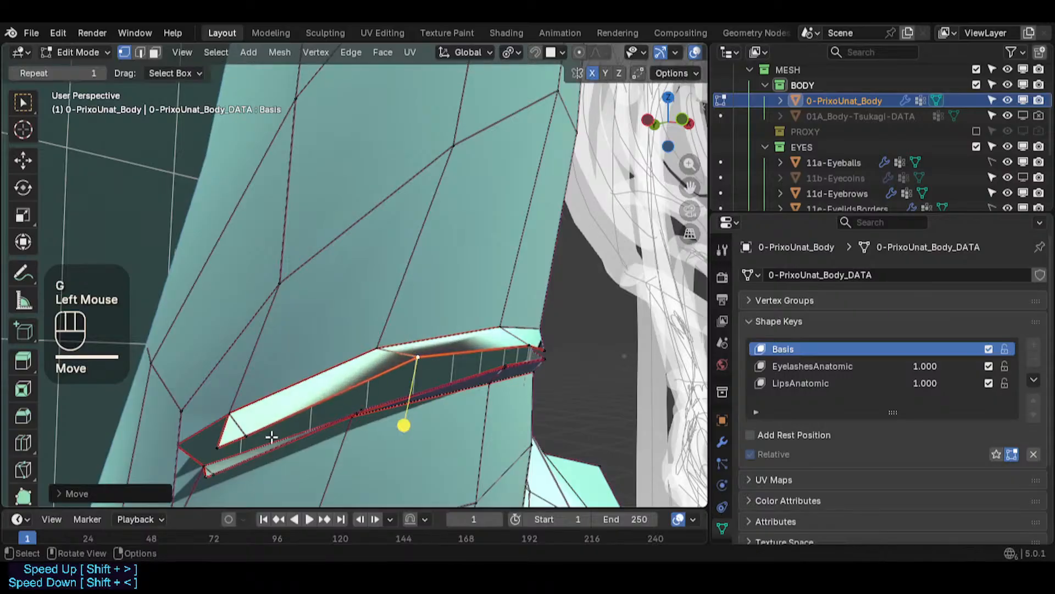
key("g")
left_click(284, 417)
- Reposition more vertices along the upper edge of the eye slit
middle_click_drag(459, 388, 438, 390)
middle_click_drag(620, 364, 430, 365, "shift")
left_click(408, 361)
key("g")
left_click(420, 352)
left_click(508, 360)
key("g")
left_click(524, 339)
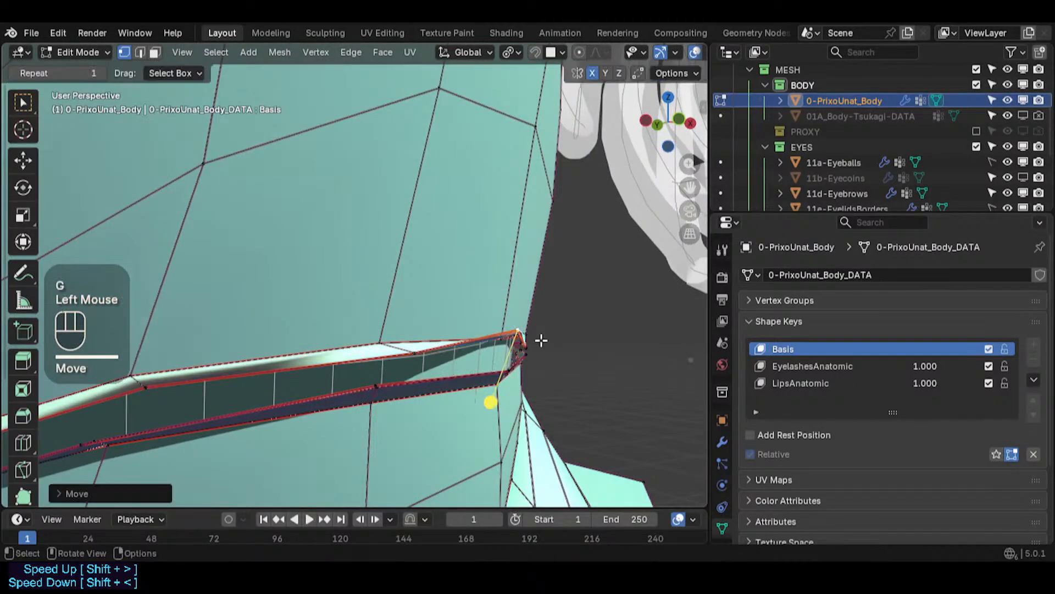
- Move the vertices at the outer corner of the eye slit into place
middle_click_drag(539, 339, 514, 333)
middle_click_drag(514, 333, 425, 366, "shift")
middle_click_drag(565, 396, 544, 402)
left_click(552, 390)
key("g")
left_click(577, 351)
key("g")
left_click(602, 384)
key("g")
left_click(547, 397)
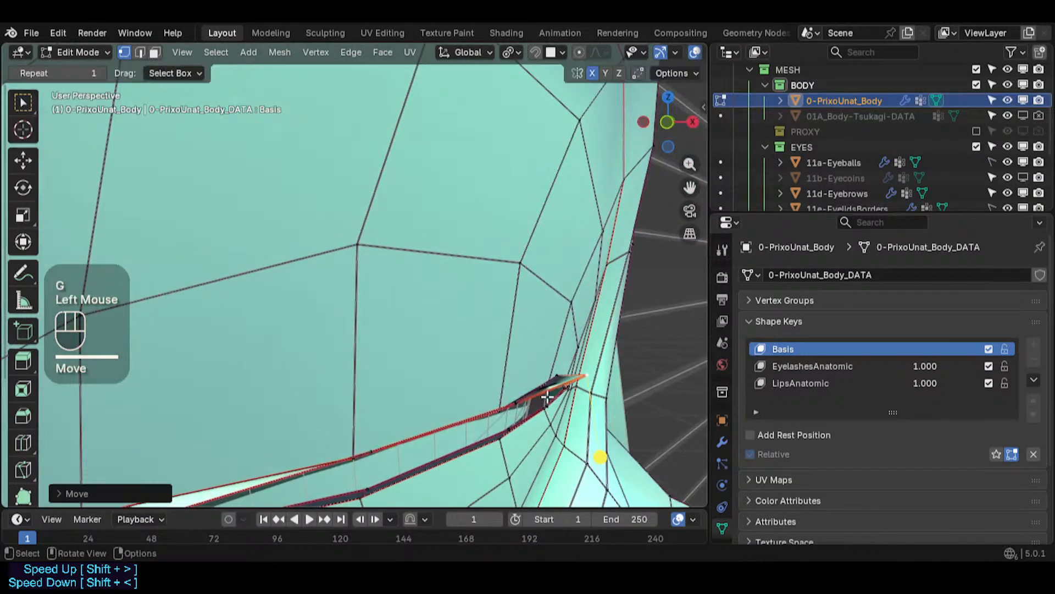
- Adjust a vertex at the eye slit's corner to tighten the edge loop
left_click(560, 377)
key("g")
left_click(577, 380)
left_click(574, 379)
key("g")
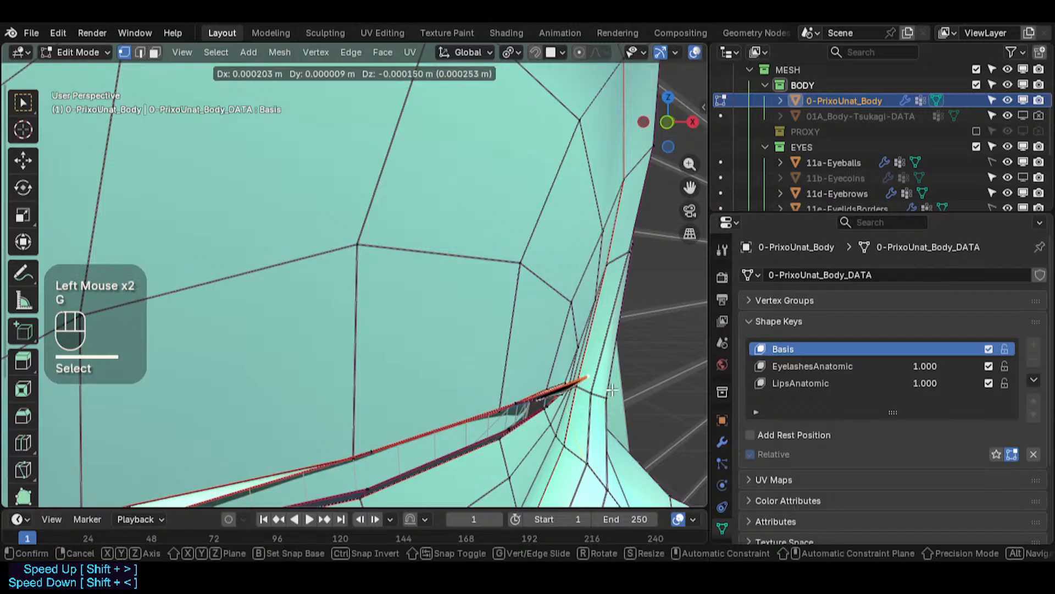
left_click(578, 379)
middle_click_drag(577, 379, 492, 382)
mouse_move(492, 382)
middle_mouse_down("shift")
mouse_move(443, 372)
mouse_move(502, 379)
mouse_move(532, 359)
mouse_move(395, 308)
mouse_move(481, 354)
mouse_move(421, 388)
mouse_move(434, 377)
mouse_move(505, 374)
middle_mouse_up("shift")
- Reposition several vertices along the eye slit's edge, undoing the last two moves
scroll(443, 373, "up", 2)
key("g")
left_click(446, 363)
key("g")
left_click(543, 339)
key("g")
left_click(544, 350)
key("shift+g")
key("g")
left_click(478, 368)
key("ctrl+z")
key("ctrl+z")
- Move two more eye slit vertices into place
key("g")
left_click(638, 338)
left_click(440, 381)
key("g")
left_click(430, 376)
middle_click_drag(506, 374, 584, 353, "shift")
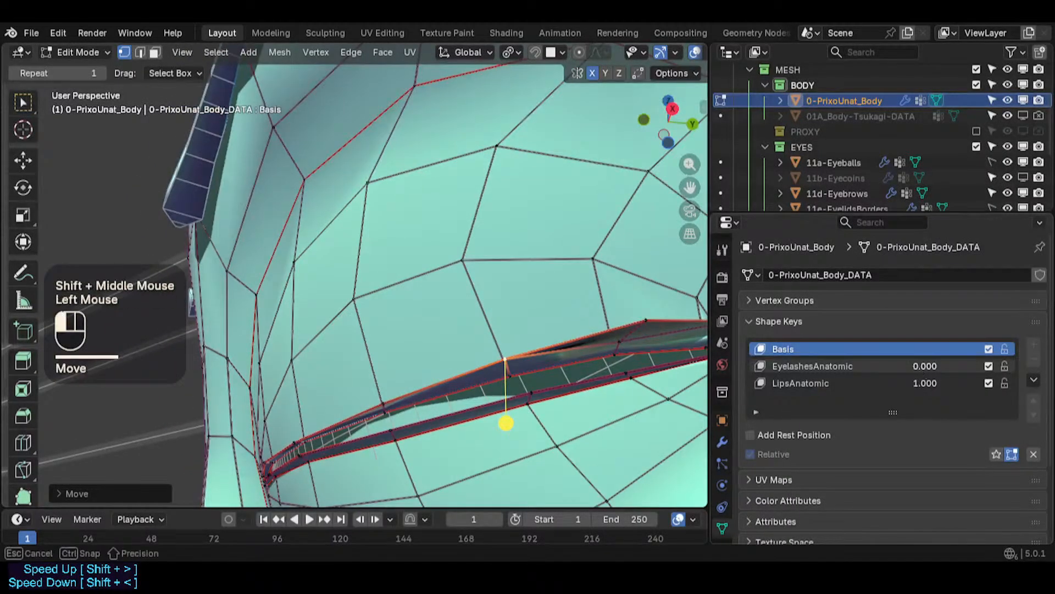
- Toggle the EyelashesAnatomic shape key to check how it deforms the eyelids
double_click(923, 366)
left_click(819, 367)
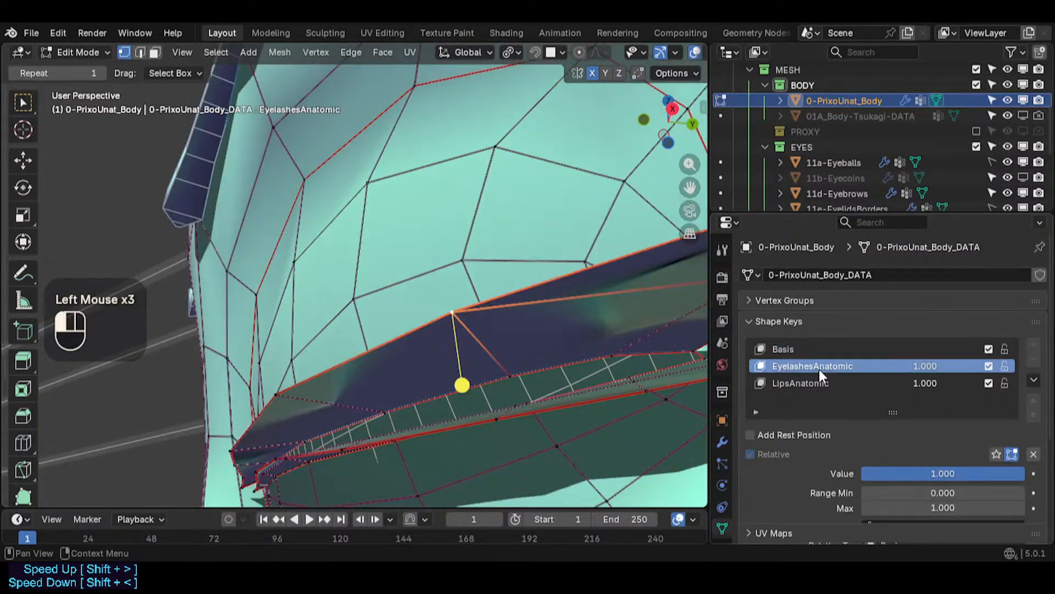
mouse_move(938, 366)
left_mouse_down()
mouse_move(885, 366)
mouse_move(952, 367)
mouse_move(890, 367)
mouse_move(941, 367)
left_mouse_up()
left_click(817, 350)
scroll(659, 170, "down", 2)
middle_click_drag(655, 148, 539, 223, "shift")
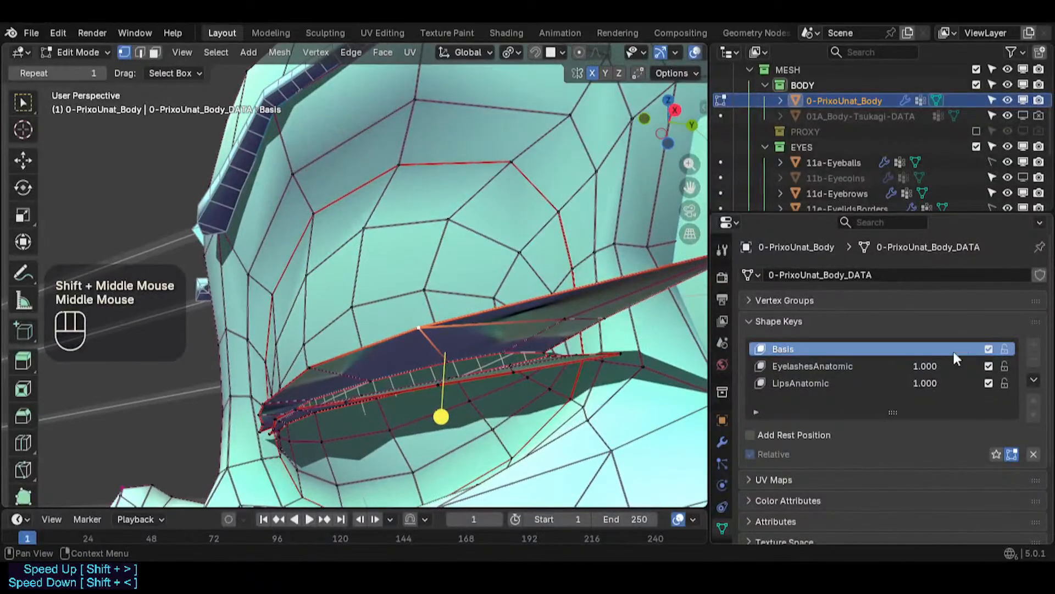
- Zero and lock the EyelashesAnatomic and LipsAnatomic shape keys and save the file
left_click_drag(923, 369, 874, 382)
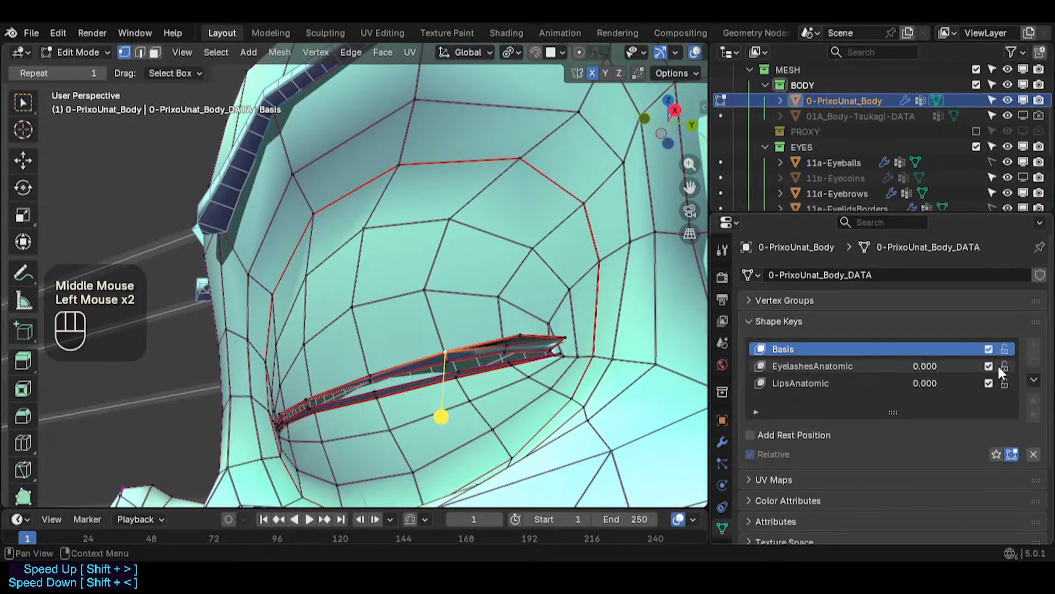
left_click(831, 354)
middle_click_drag(297, 352, 393, 361)
key("ctrl+s")
- Deselect everything and move a vertex on the eye slit's upper edge
middle_click_drag(211, 374, 409, 355, "shift")
scroll(412, 374, "up", 2)
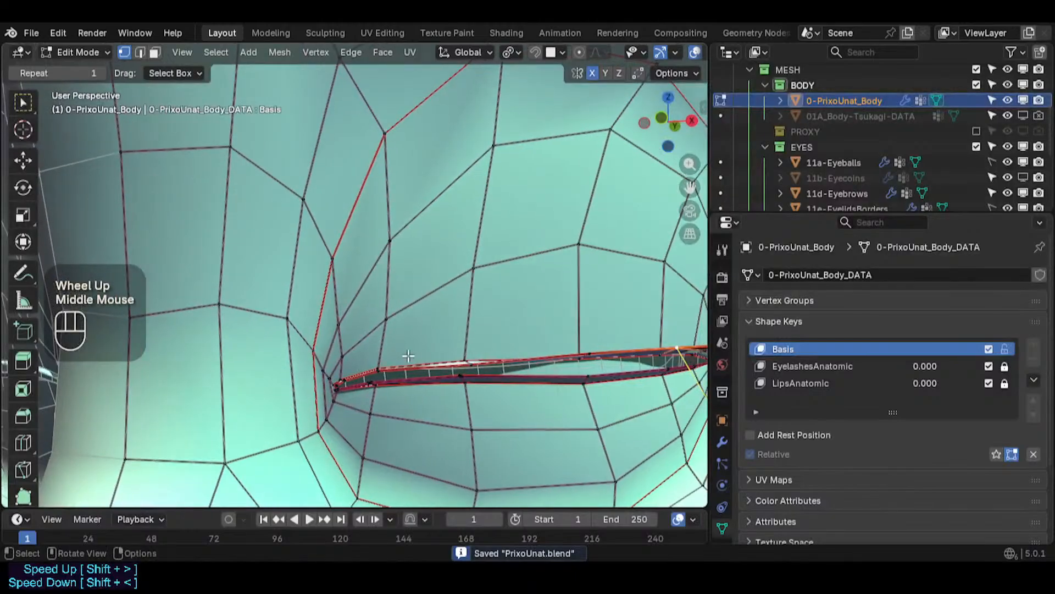
key("alt+a")
middle_click_drag(525, 367, 503, 410)
scroll(520, 379, "up", 2)
key("g")
left_click(494, 423)
middle_click_drag(503, 409, 515, 391)
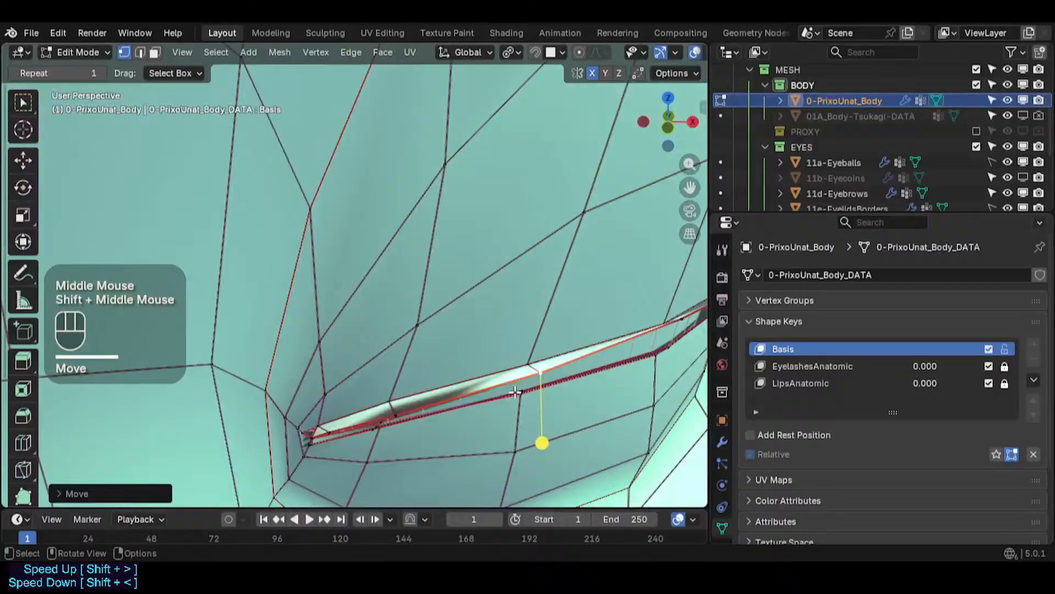
- Snap a selected upper-edge vertex onto the 3D cursor
left_click(529, 364)
key("shift+s")
left_click(556, 370)
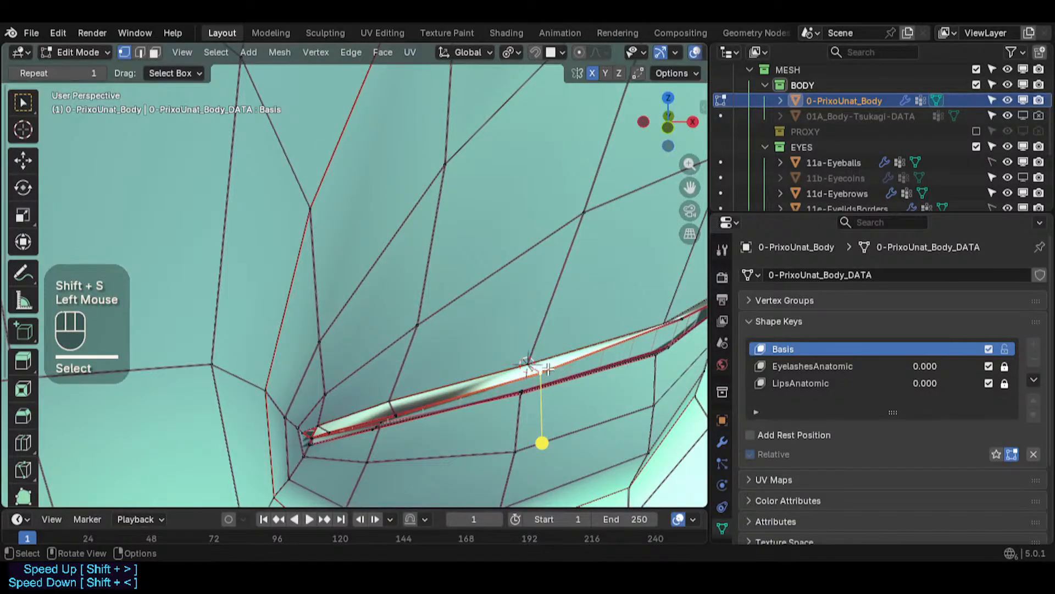
key("shift+s")
left_click(542, 273)
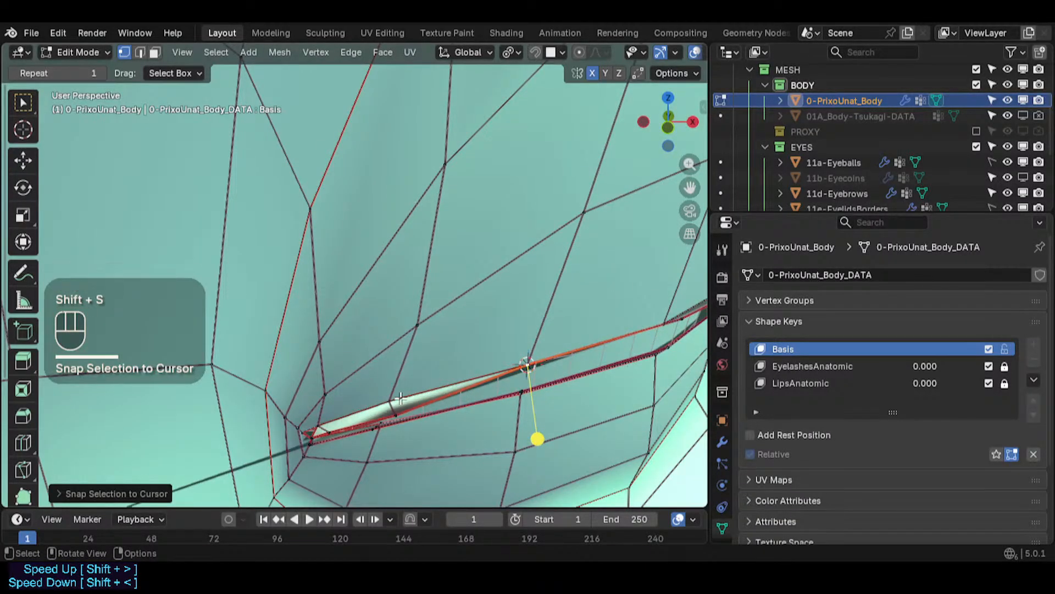
- Place the 3D cursor at a middle eye slit vertex and snap another vertex onto it
left_click(394, 398)
key("shift+s")
left_click(395, 483)
scroll(404, 409, "up", 2)
key("shift+s")
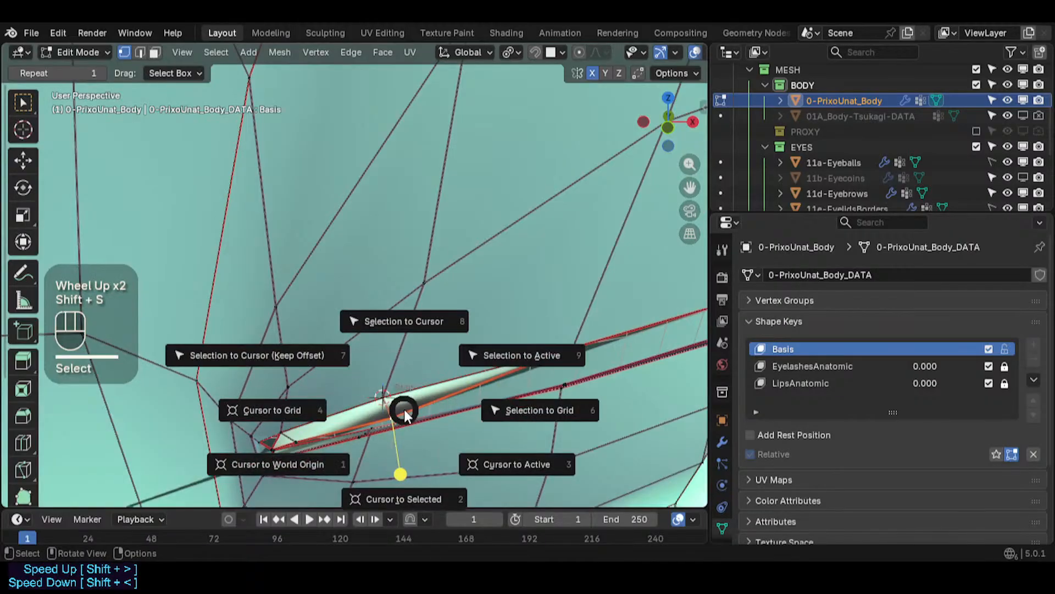
left_click(404, 324)
- Snap a vertex near the inner corner of the eye slit onto a neighbouring vertex via the 3D cursor
middle_click_drag(322, 414, 398, 411, "shift")
scroll(469, 412, "up", 1)
left_click(428, 434)
left_click(429, 437)
key("shift+s")
left_click(397, 477)
left_click(444, 426)
key("shift+s")
left_click(446, 344)
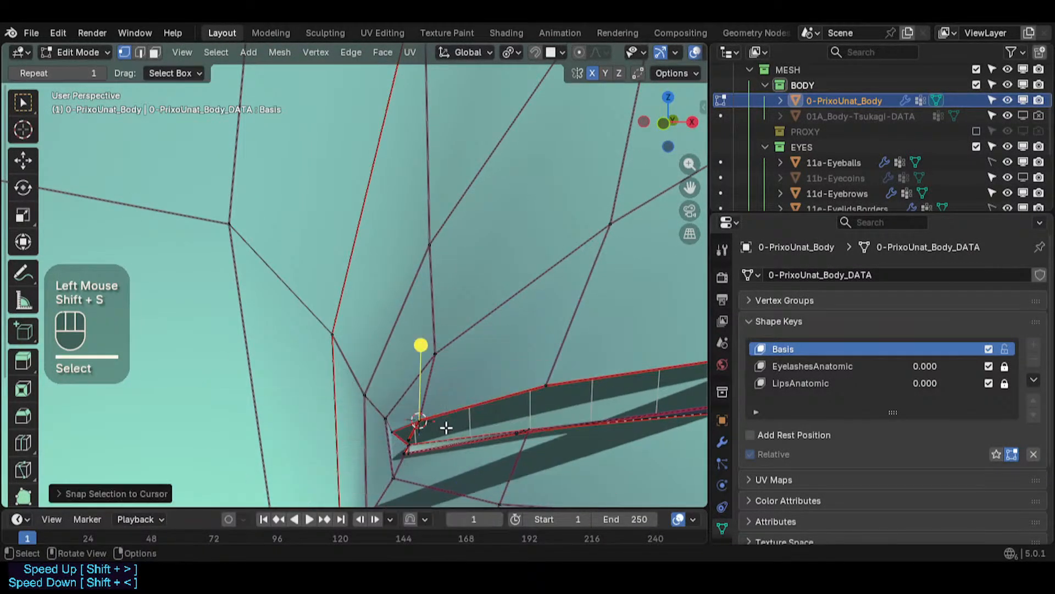
- Snap the inner-corner vertex onto the 3D cursor
left_click(422, 426)
key("shift+s")
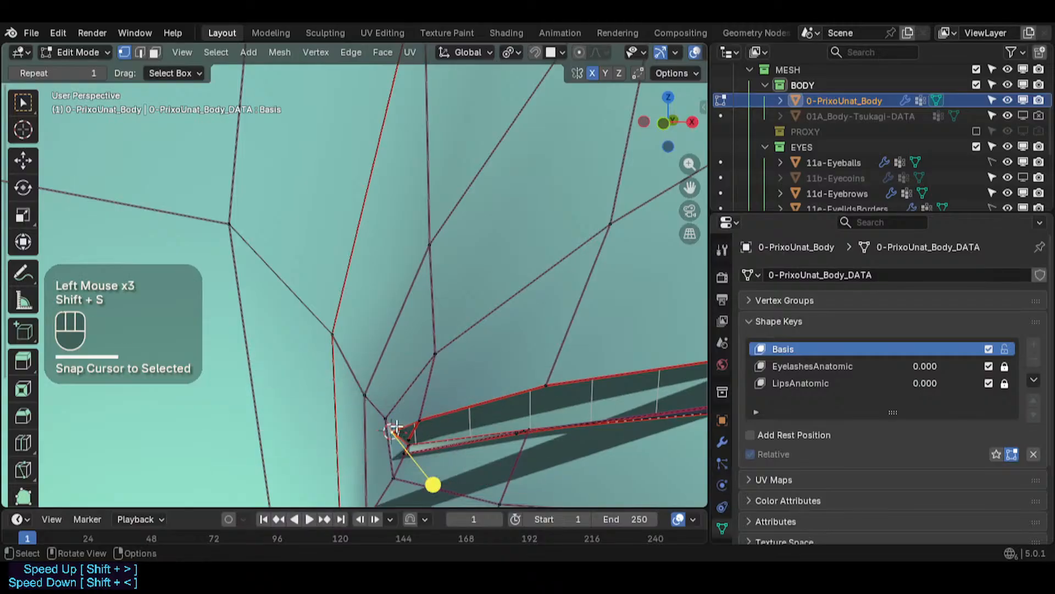
key("shift+s")
key("8")
- Move a vertex on the eye slit's upper edge
middle_click_drag(662, 347, 320, 374, "shift")
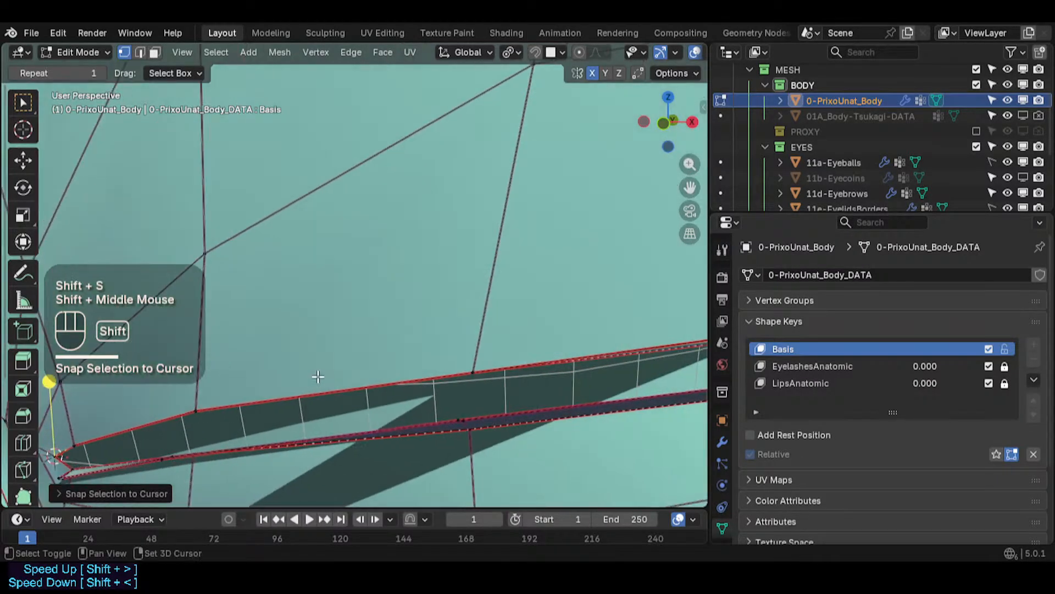
middle_click_drag(566, 357, 264, 398, "shift")
scroll(264, 398, "down", 1)
middle_click_drag(489, 341, 410, 473, "shift")
left_click(425, 397)
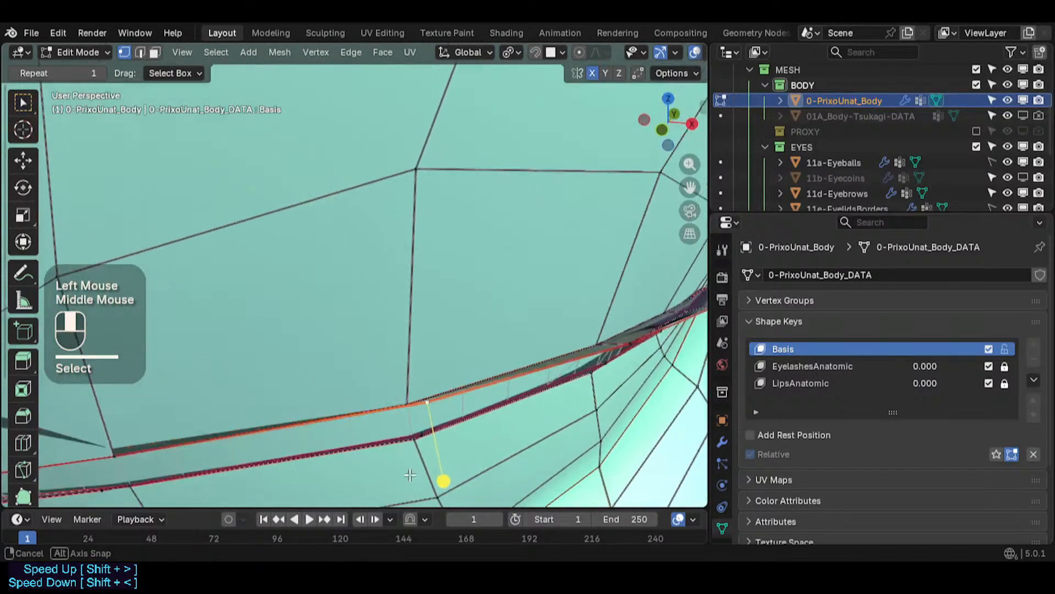
middle_click_drag(397, 367, 413, 384)
key("g")
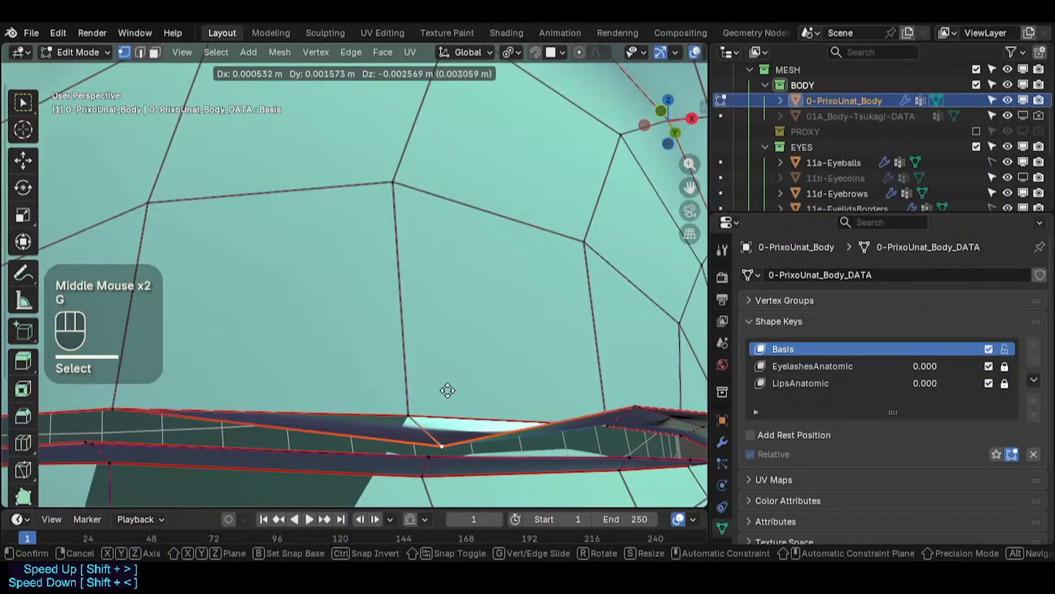
left_click(408, 410)
- Snap an upper-edge vertex onto its neighbour by placing the 3D cursor on it
left_click(408, 410)
key("shift+s")
key("2")
left_click(439, 440)
key("shift+s")
key("8")
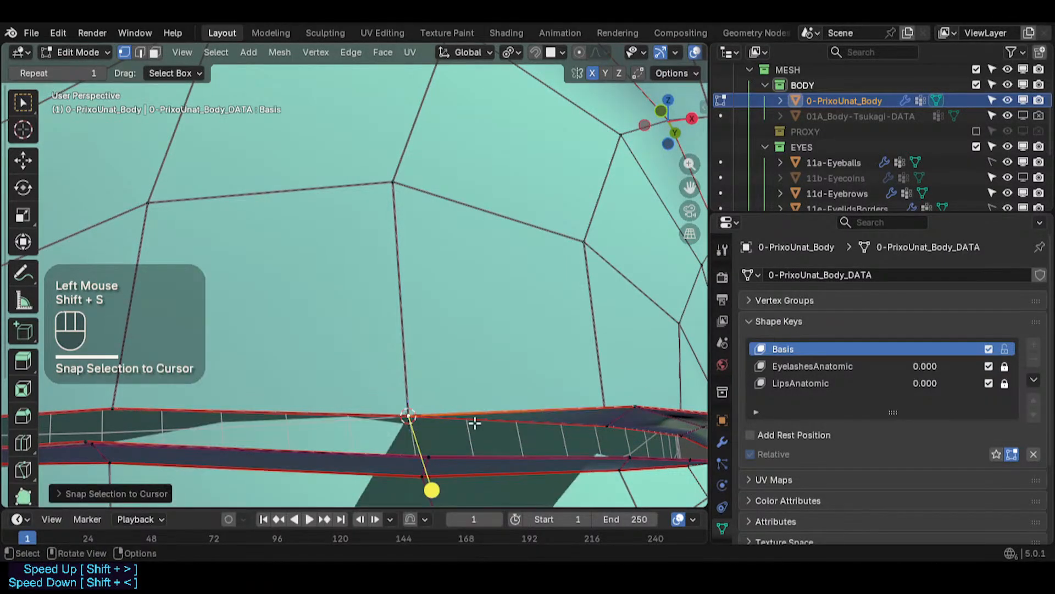
- Move a vertex in the middle of the eye slit's upper edge
middle_click_drag(613, 325, 583, 331, "shift")
middle_click_drag(583, 352, 489, 434)
middle_click_drag(550, 379, 343, 369, "shift")
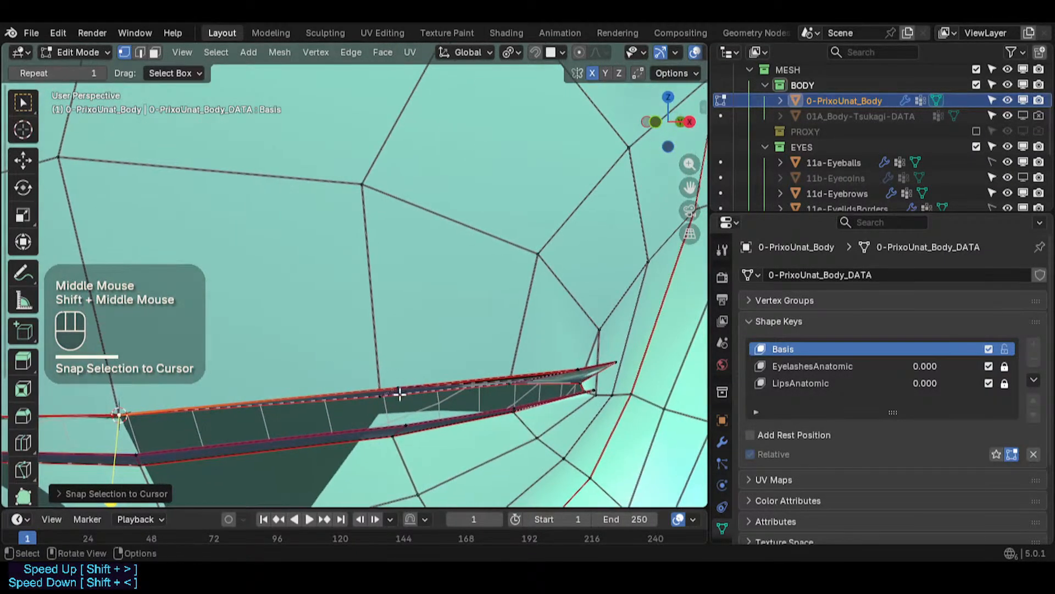
left_click(398, 394)
key("g")
left_click(418, 413)
- Snap a middle eye slit vertex onto the 3D cursor placed at a matching vertex
left_click(378, 394)
key("shift+s")
key("2")
left_click(433, 394)
key("shift+s")
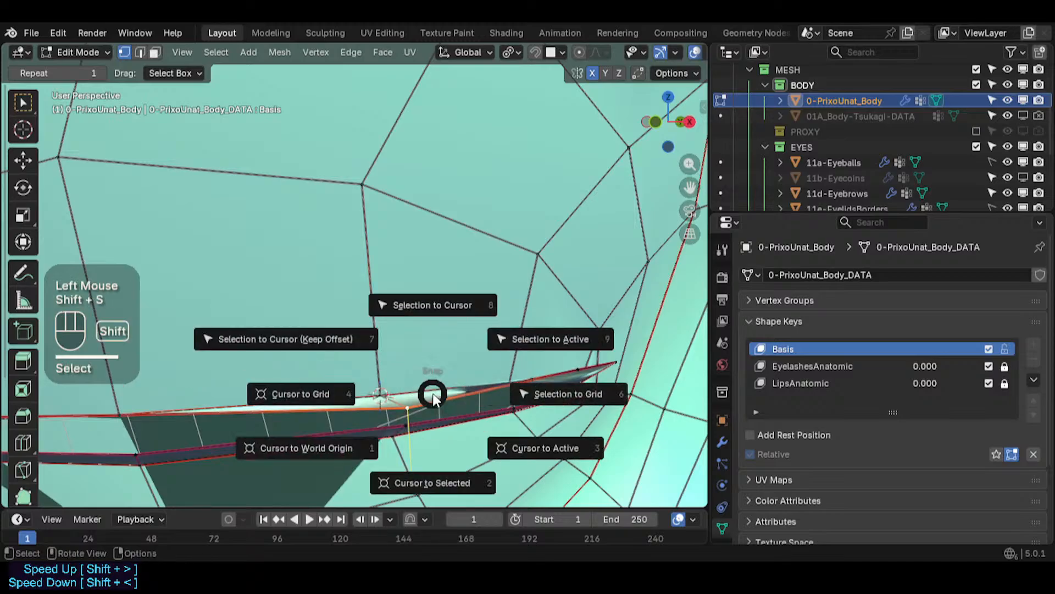
key("8")
- Snap two vertices near the outer corner onto the 3D cursor at a neighbouring vertex
middle_click_drag(530, 354, 381, 400, "shift")
scroll(370, 370, "up", 2)
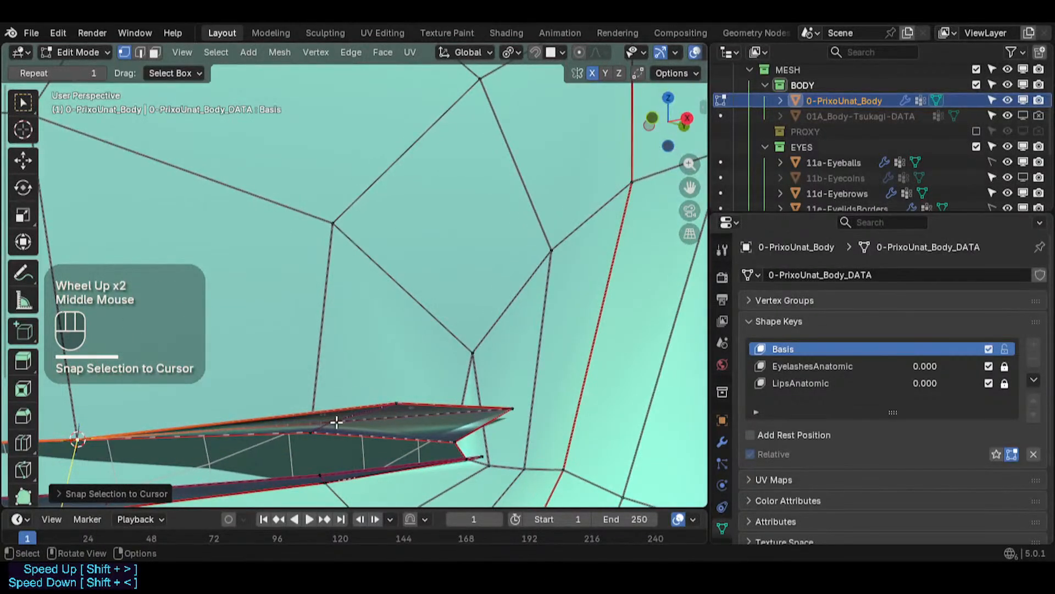
left_click(313, 434)
key("shift+s")
key("2")
left_click(371, 415)
key("shift+s")
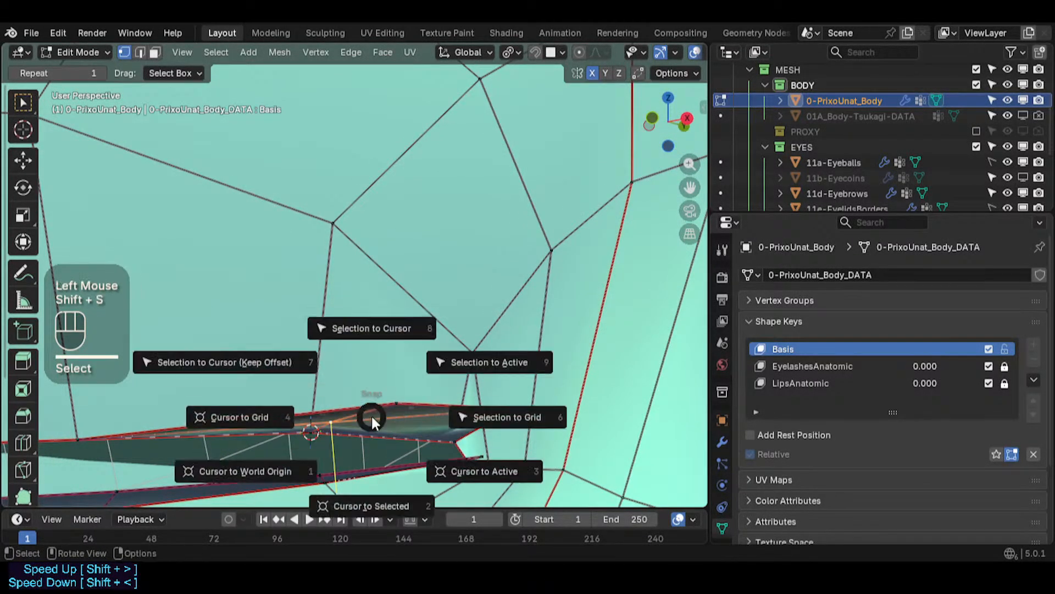
key("8")
left_click(397, 394)
key("shift+s")
key("8")
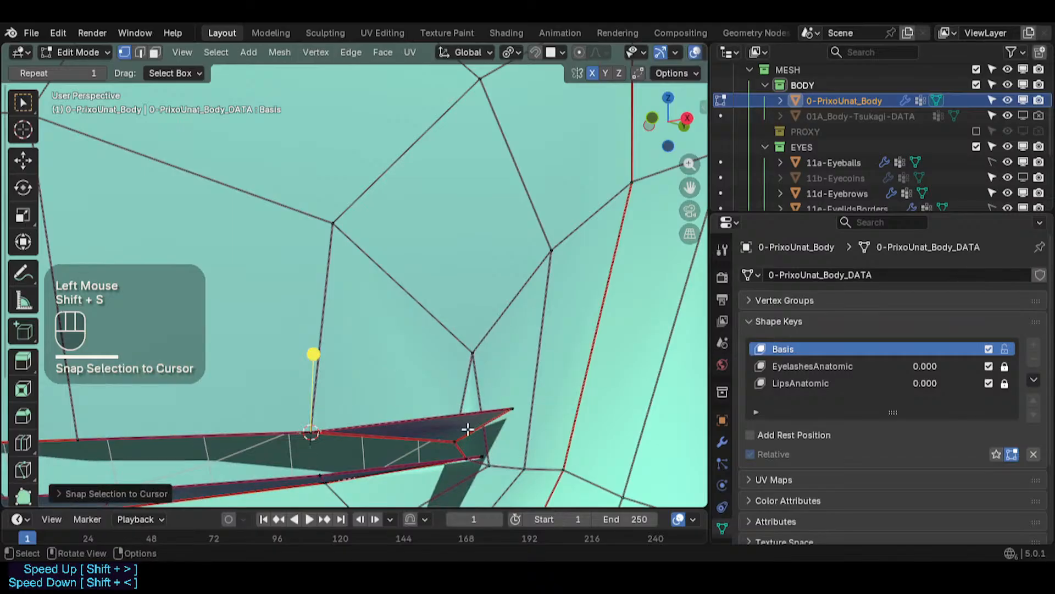
- Move several vertices at the outer corner of the eye slit, cancelling one move
left_click(461, 442)
mouse_move(484, 435)
middle_mouse_down()
mouse_move(460, 423)
mouse_move(465, 442)
middle_mouse_up()
key("g")
right_click(481, 404)
left_click(512, 398)
key("g")
left_click(498, 379)
key("g")
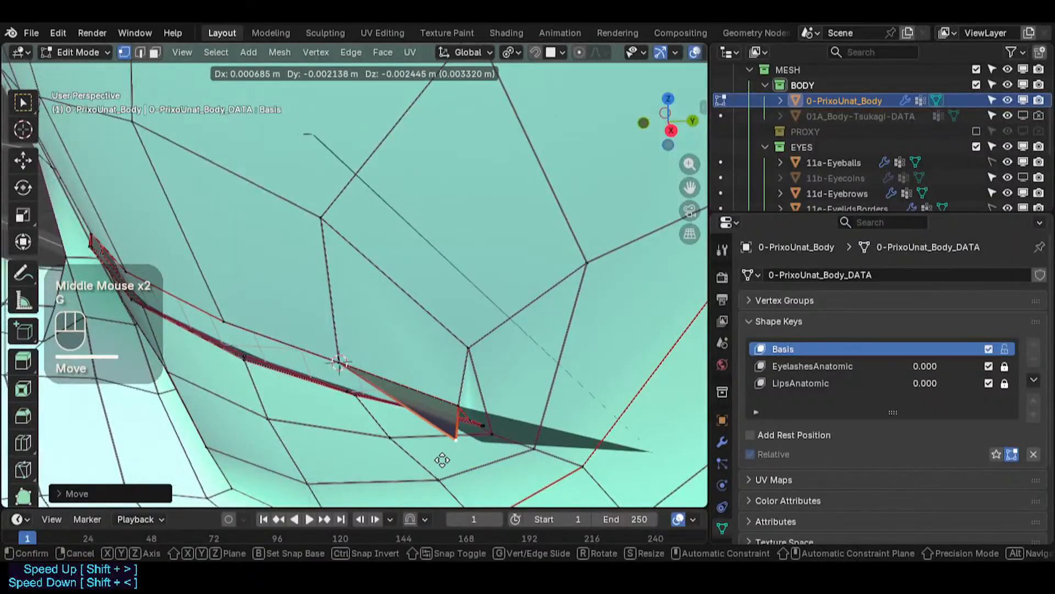
left_click(403, 399)
key("g")
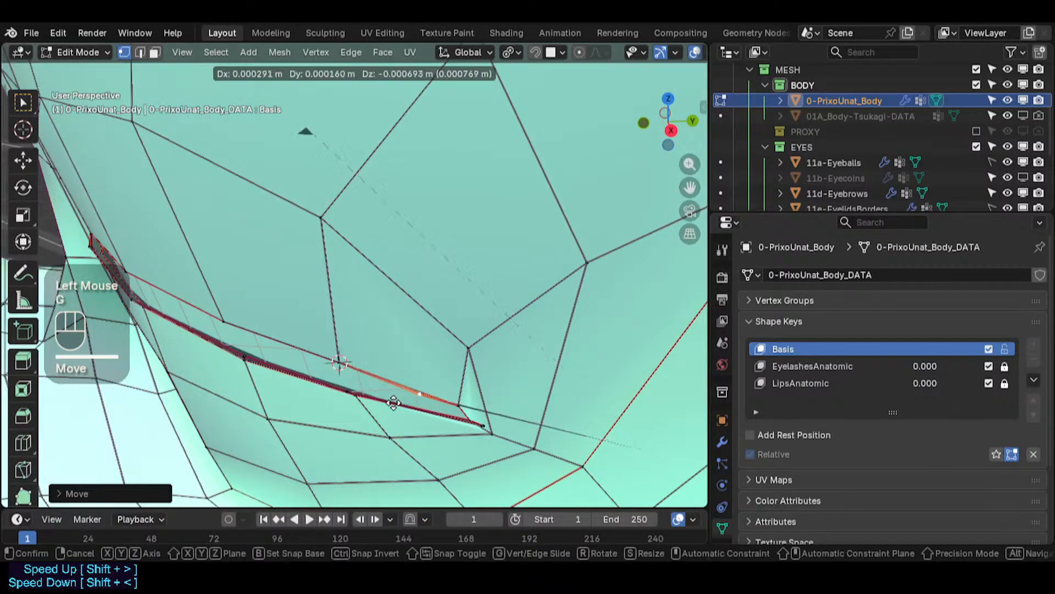
left_click(392, 405)
middle_click_drag(388, 380, 381, 335)
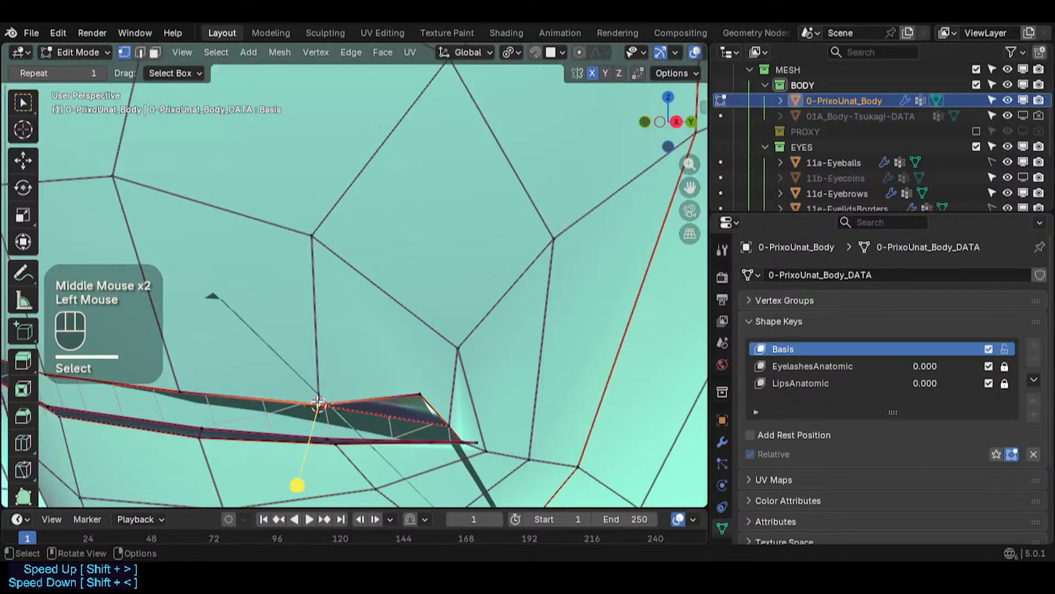
- Reposition the outer-corner vertices of the eye slit further
key("g")
left_click(349, 357)
left_click(408, 394)
key("g")
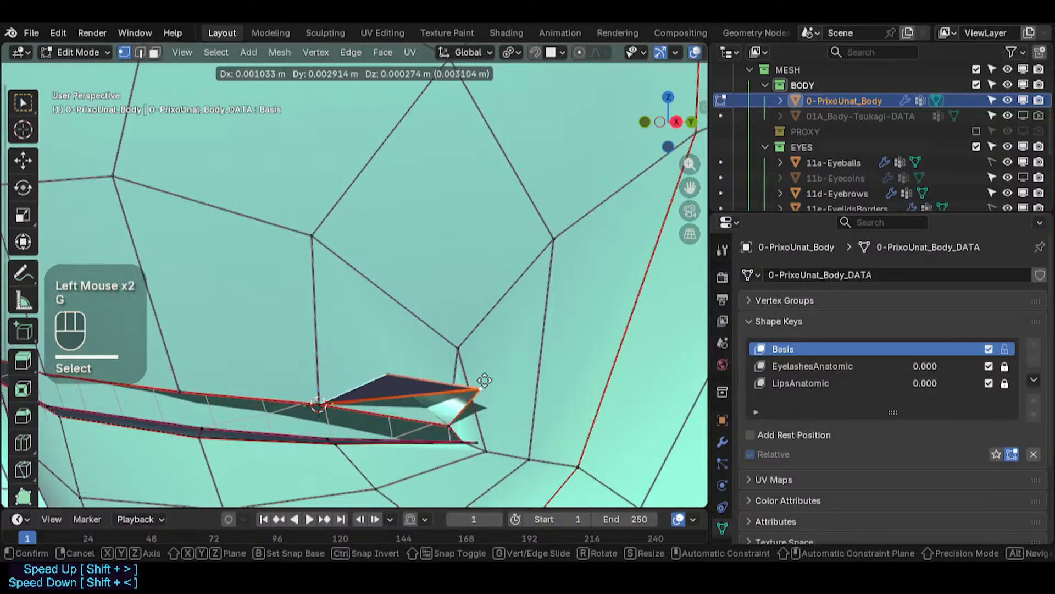
left_click(471, 363)
left_click(392, 412)
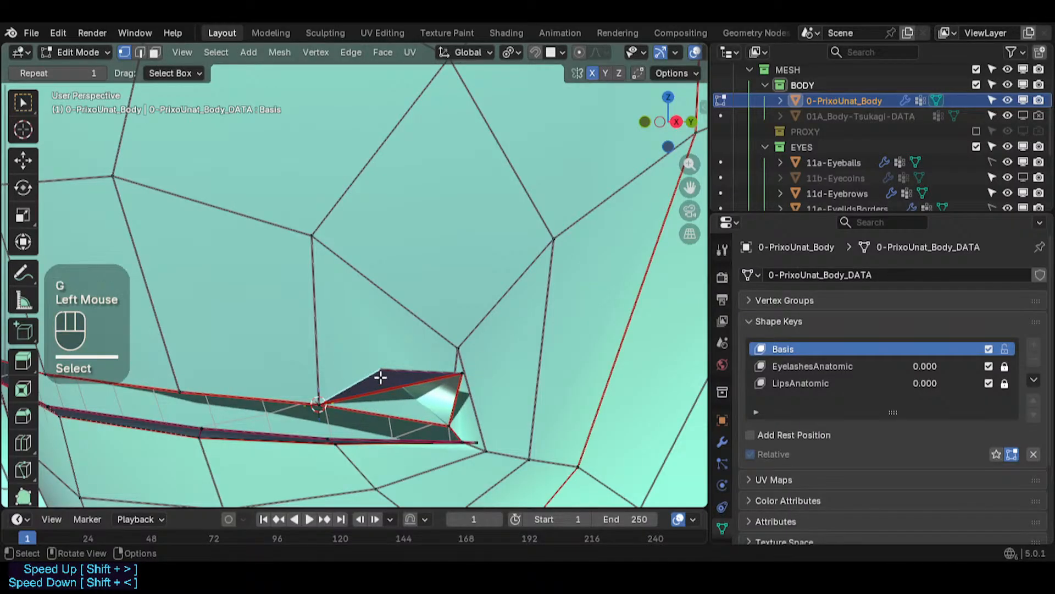
middle_click_drag(381, 377, 419, 374)
- Enable X-ray, move an outer-corner vertex, and snap it onto the 3D cursor
key("alt+z")
left_click(345, 358)
middle_click_drag(346, 359, 349, 393)
key("g")
left_click(350, 399)
key("shift+s")
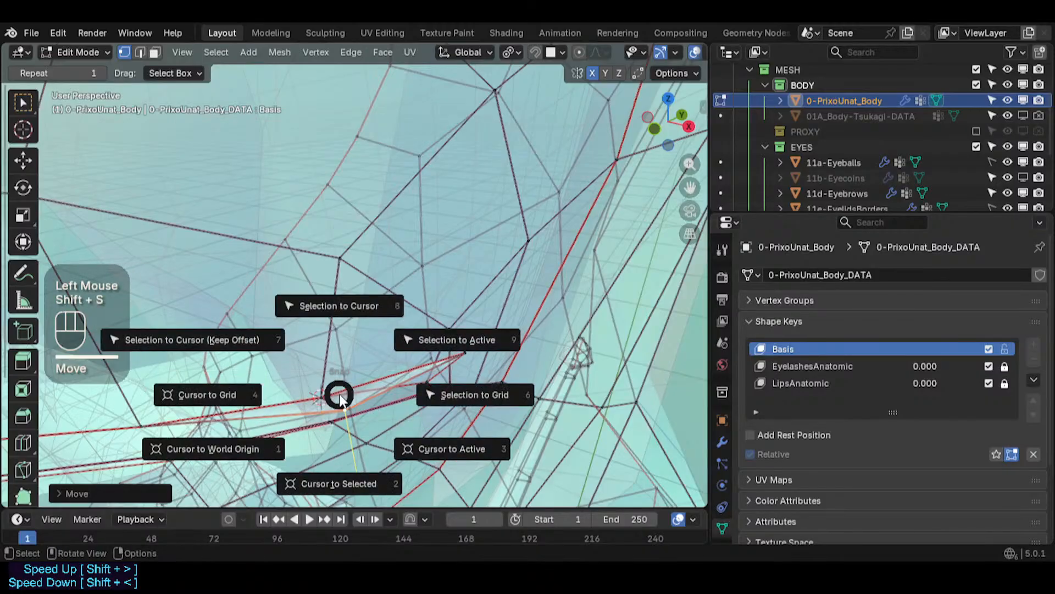
left_click(334, 306)
- Place the 3D cursor on an outer-corner vertex and snap another vertex onto it
left_click(451, 360)
key("shift+s")
left_click(432, 462)
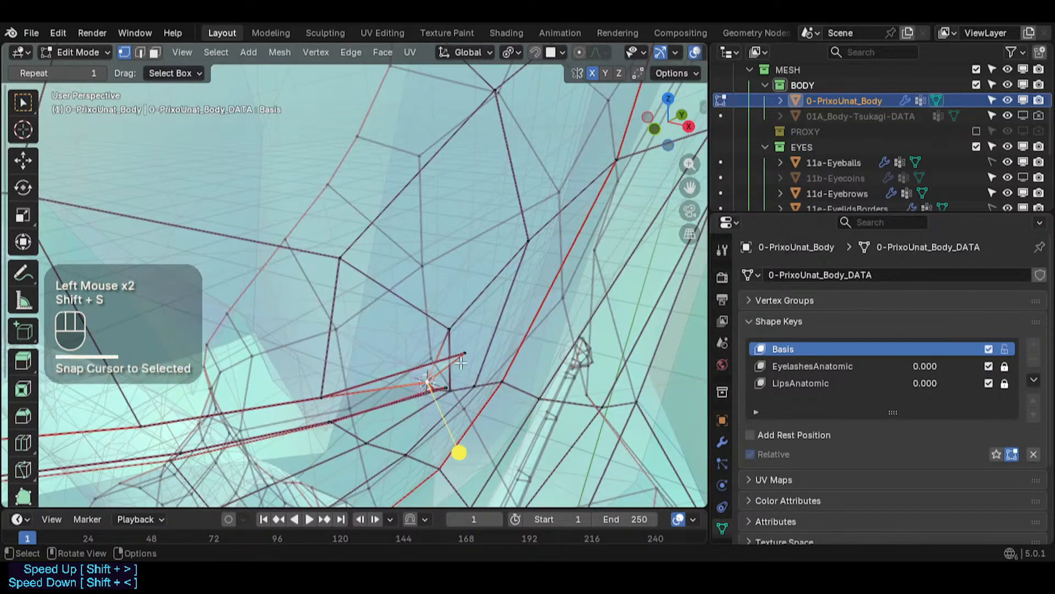
left_click(466, 353)
key("shift+s")
left_click(473, 264)
- Snap the outer-corner vertex pair together using the 3D cursor
middle_click_drag(428, 382, 395, 335)
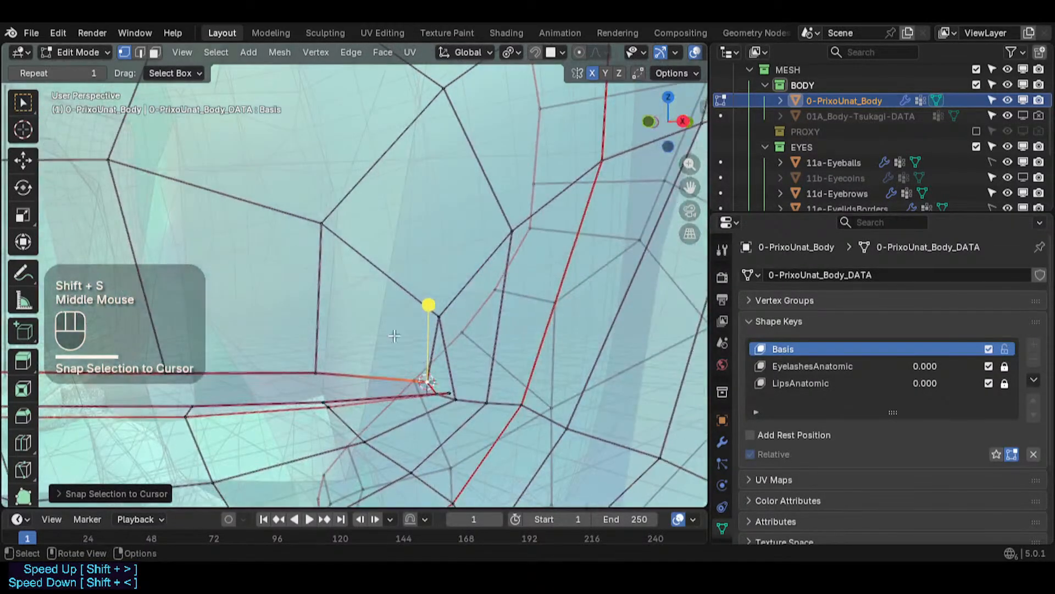
double_click(446, 393)
key("shift+s")
left_click(440, 402)
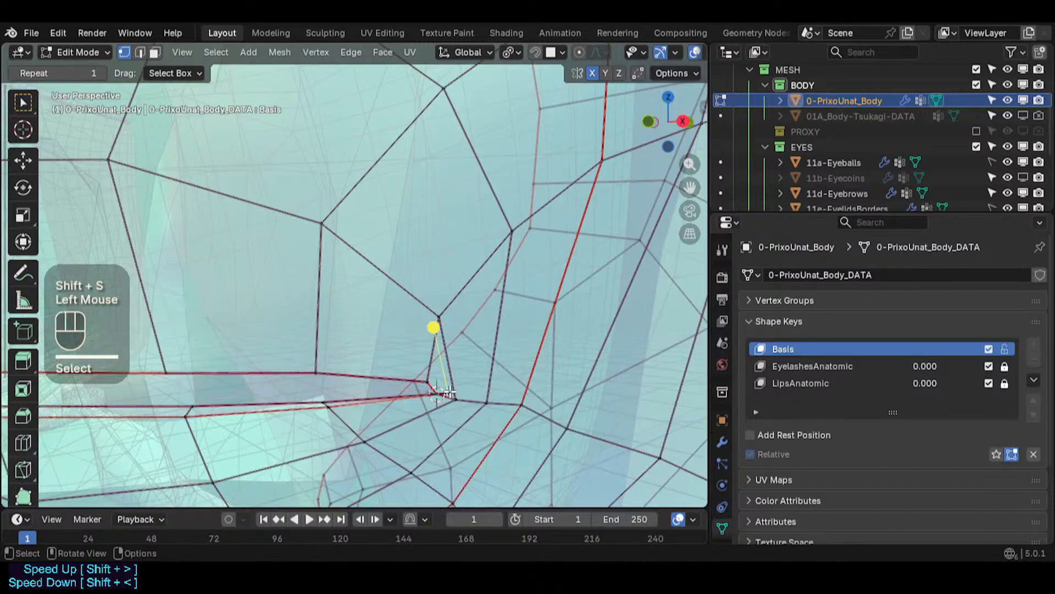
key("shift+s")
left_click(453, 303)
- Snap a vertex along the eye slit onto a neighbouring vertex using the 3D cursor
middle_click_drag(317, 423, 314, 397)
left_click(339, 406)
key("shift+s")
left_click(332, 424)
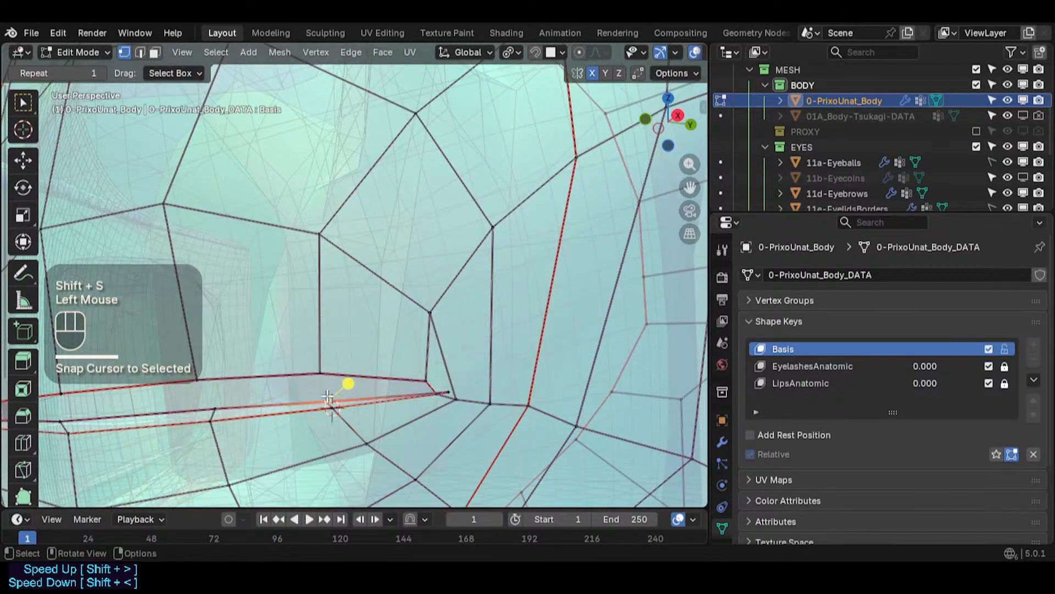
key("shift+s")
left_click(330, 308)
- Snap another selected eye slit vertex onto the 3D cursor
middle_click_drag(223, 414, 419, 383, "shift")
left_click(420, 383)
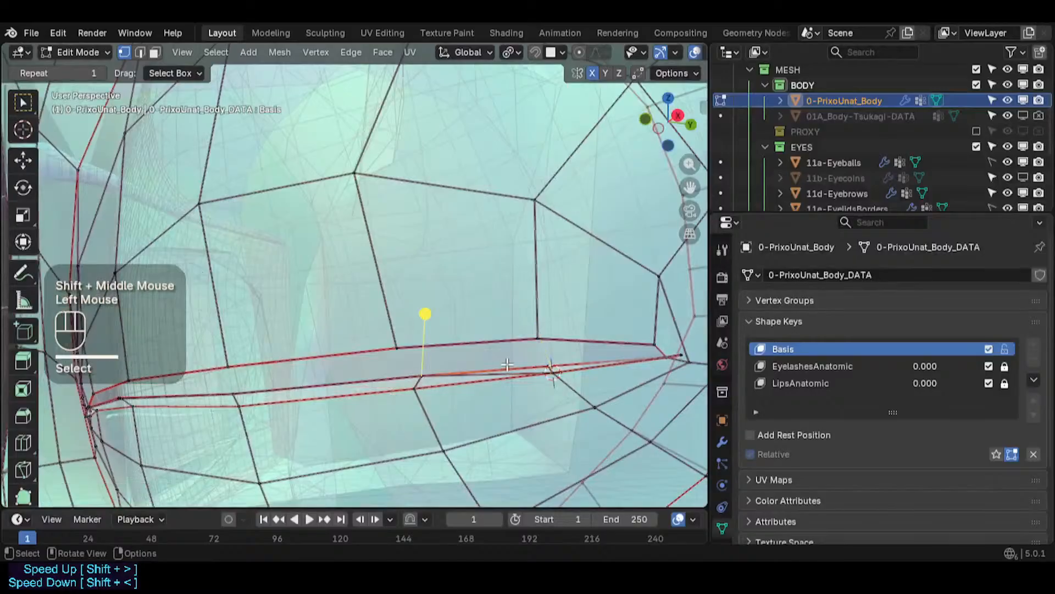
key("shift+s")
left_click(555, 308)
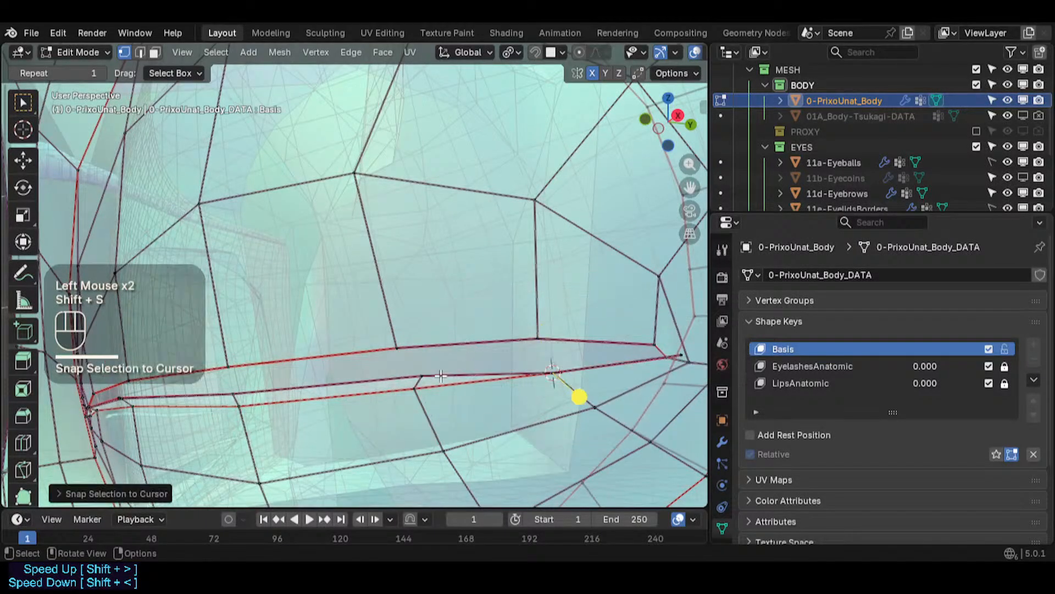
- Snap a middle eye slit vertex onto its partner via the 3D cursor and disable X-ray
left_click(421, 384)
key("shift+s")
left_click(419, 476)
key("shift+s")
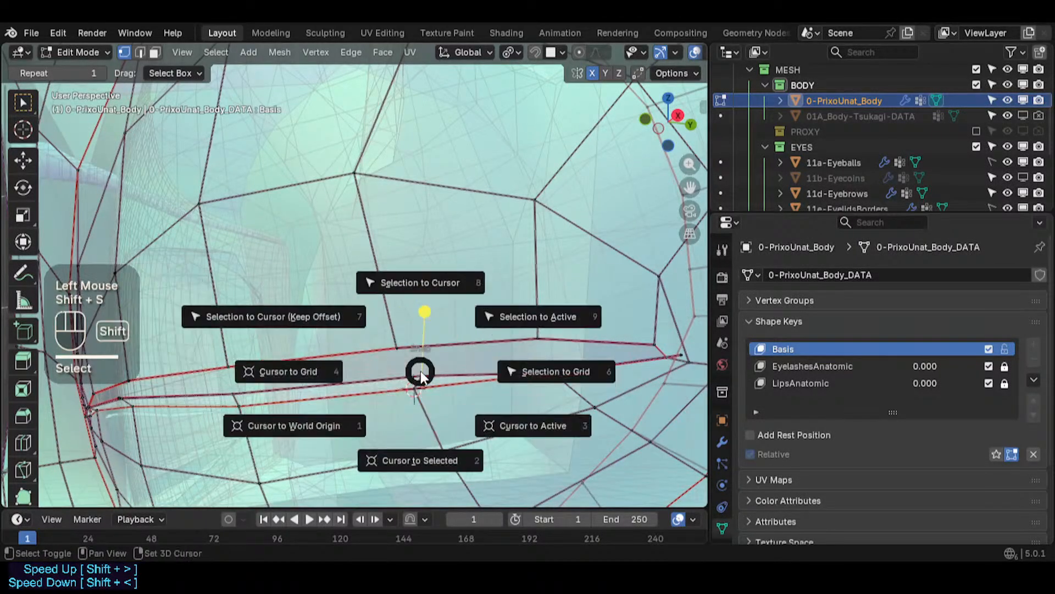
left_click(420, 283)
left_click(425, 373)
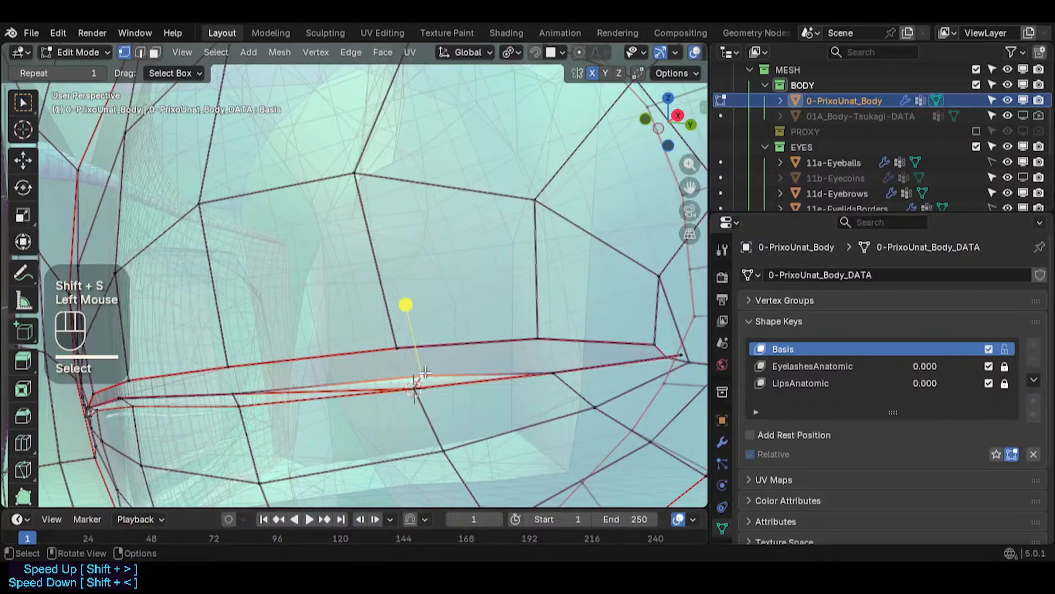
key("alt+z")
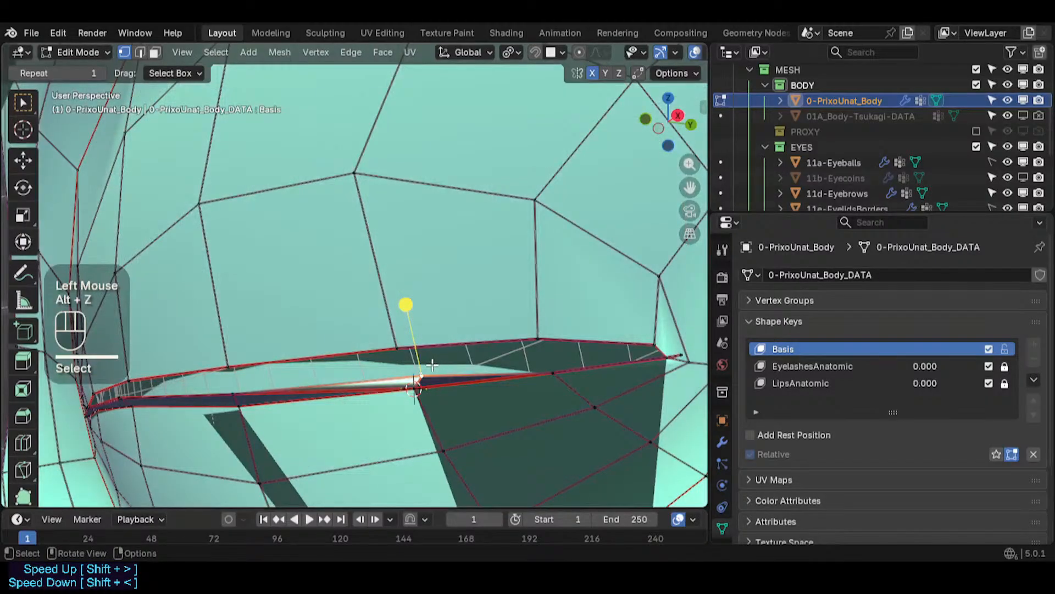
middle_click(432, 365)
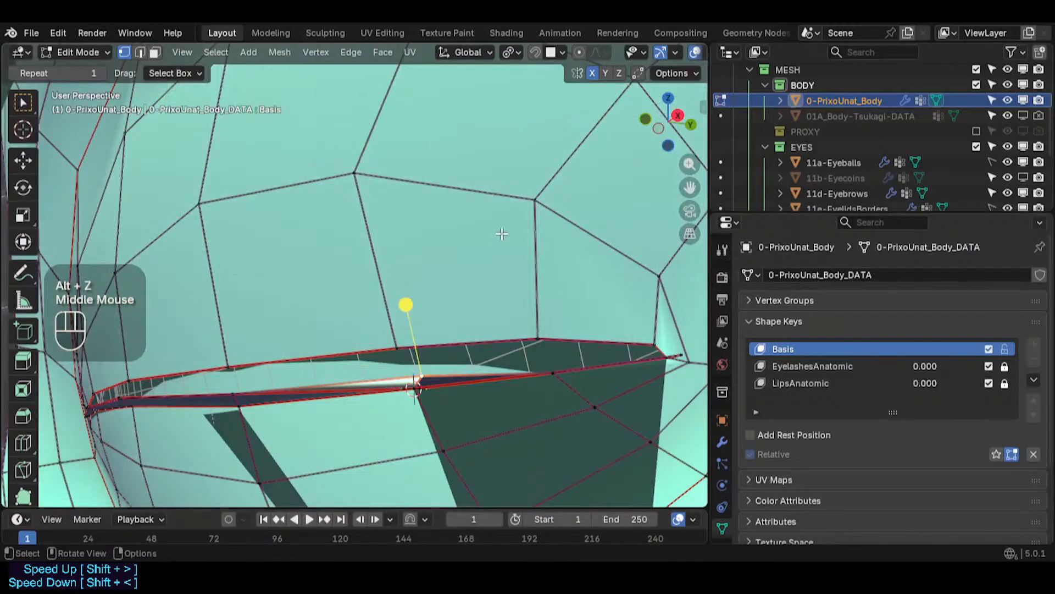
left_click(662, 75)
left_click(663, 73)
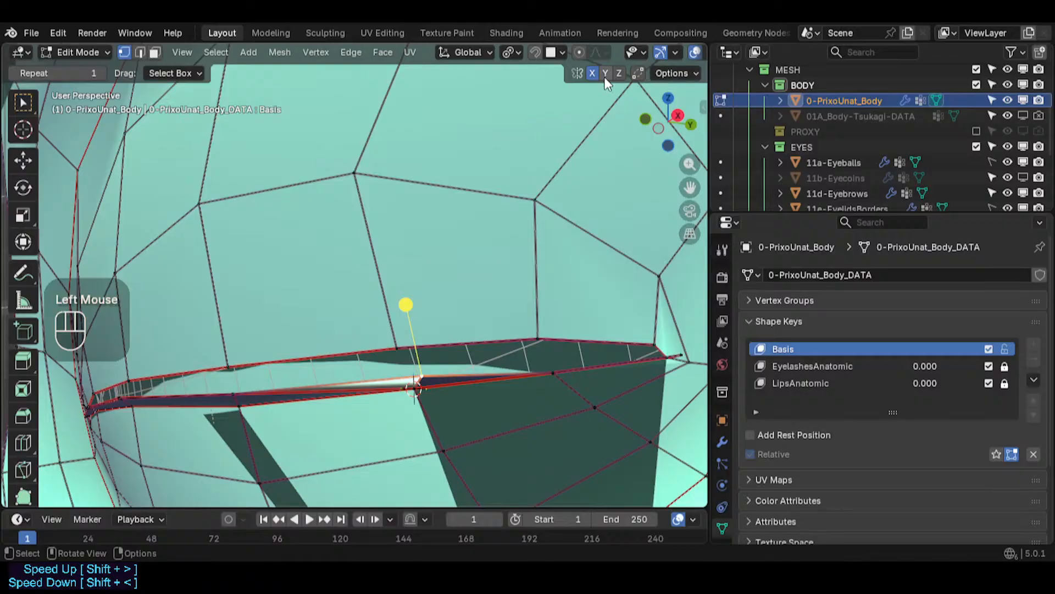
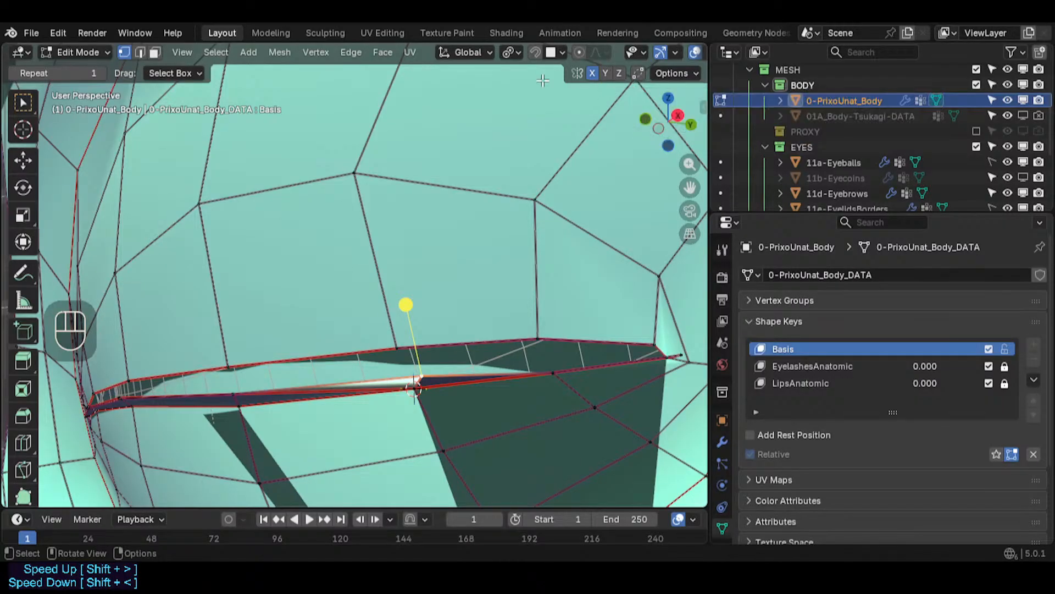
- Enable snapping with Vertex as the snap target and snap the selected eye slit vertex onto its neighbour
left_click(536, 52)
left_click(561, 53)
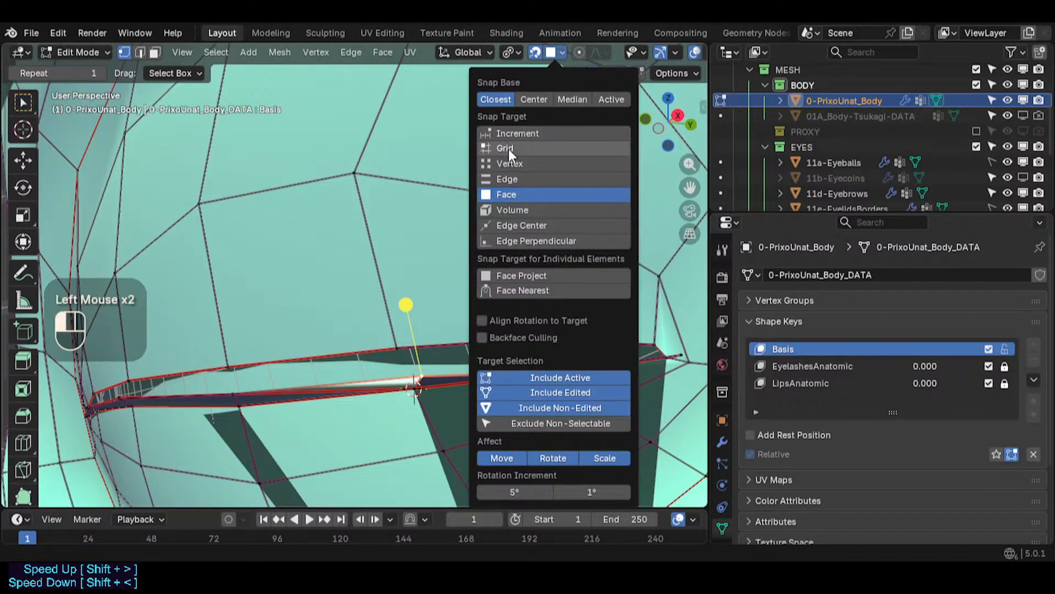
left_click(512, 164)
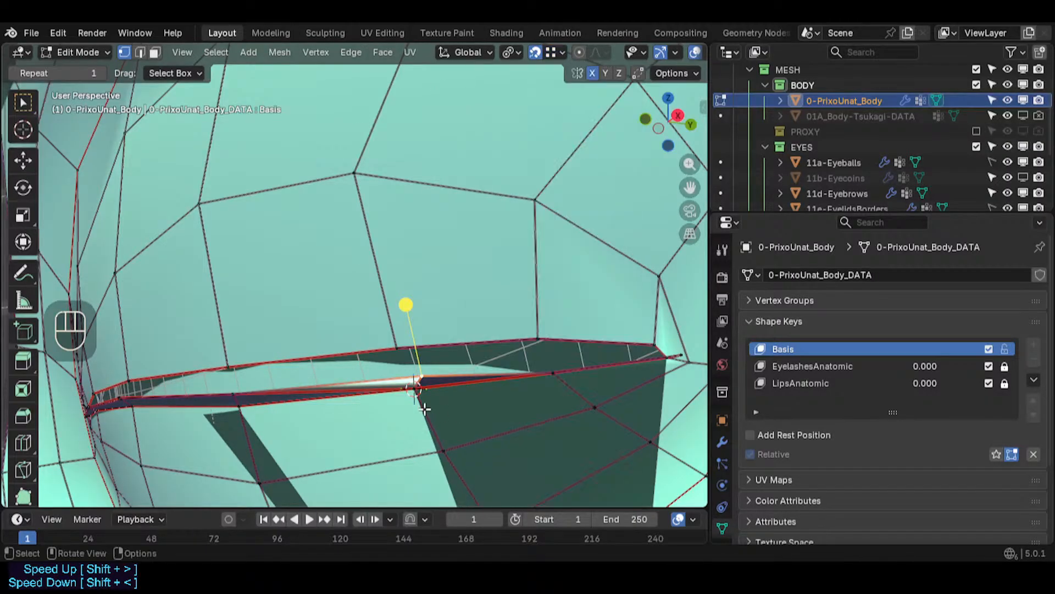
middle_click_drag(426, 387, 461, 347)
scroll(420, 388, "up", 2)
key("g")
left_click(415, 387)
- Snap two more eye slit vertices onto their adjacent vertices
left_click(379, 363)
key("g")
left_click(378, 375)
middle_click_drag(308, 377, 469, 365, "shift")
left_click(523, 357)
key("g")
left_click(526, 372)
- Snap another eye slit vertex toward the inner corner onto its neighbouring vertex
scroll(473, 360, "up", 2)
left_click(487, 354)
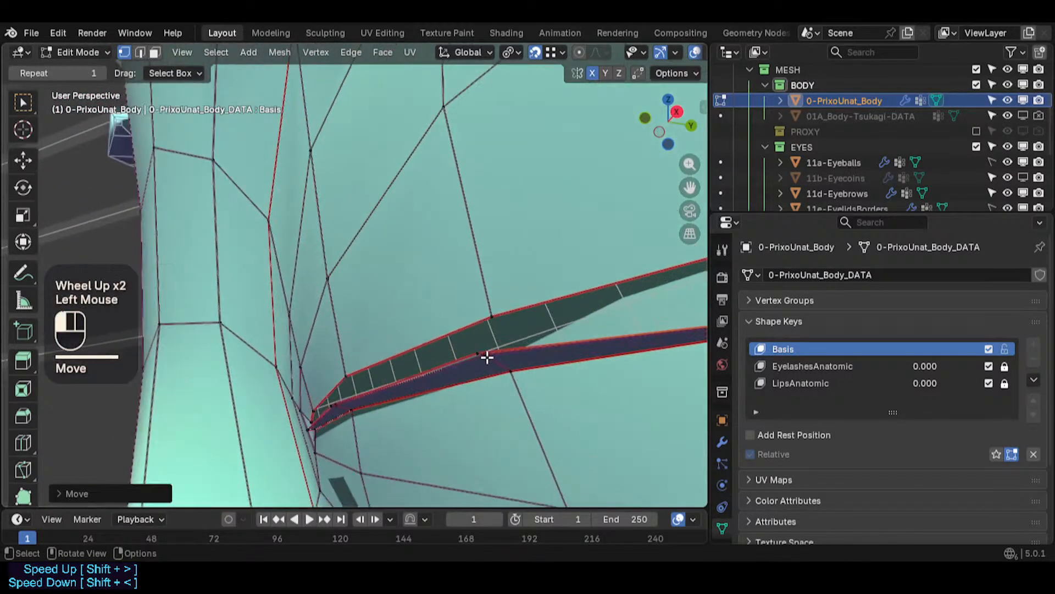
key("g")
left_click(478, 345)
key("g")
left_click(505, 374)
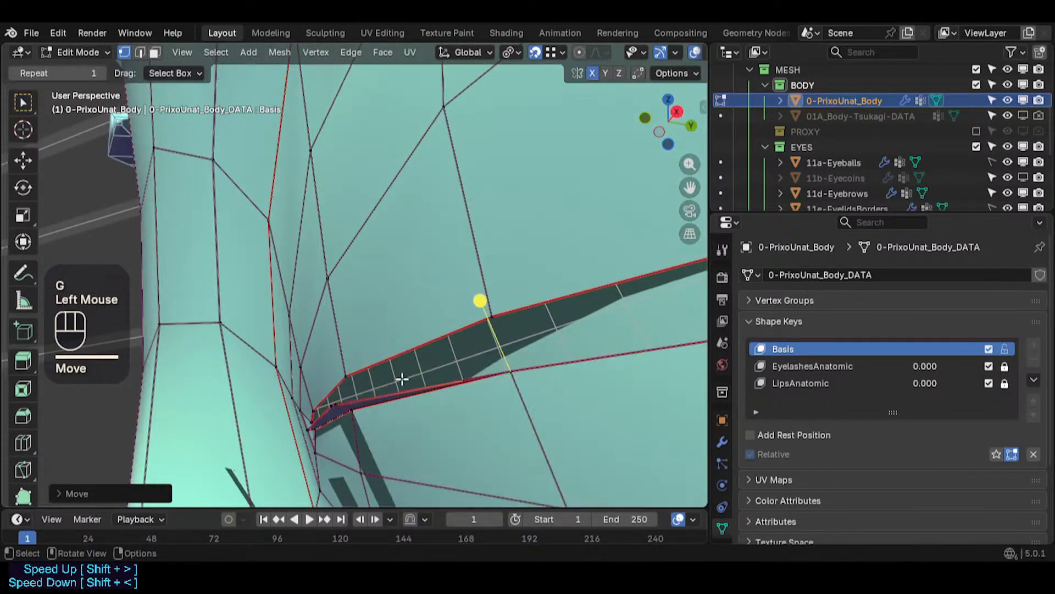
- Snap two vertices near the eye slit's inner corner onto their neighbouring vertices
middle_click_drag(401, 377, 465, 373)
middle_click_drag(464, 374, 517, 300, "shift")
scroll(477, 313, "up", 1)
left_click(397, 278)
key("g")
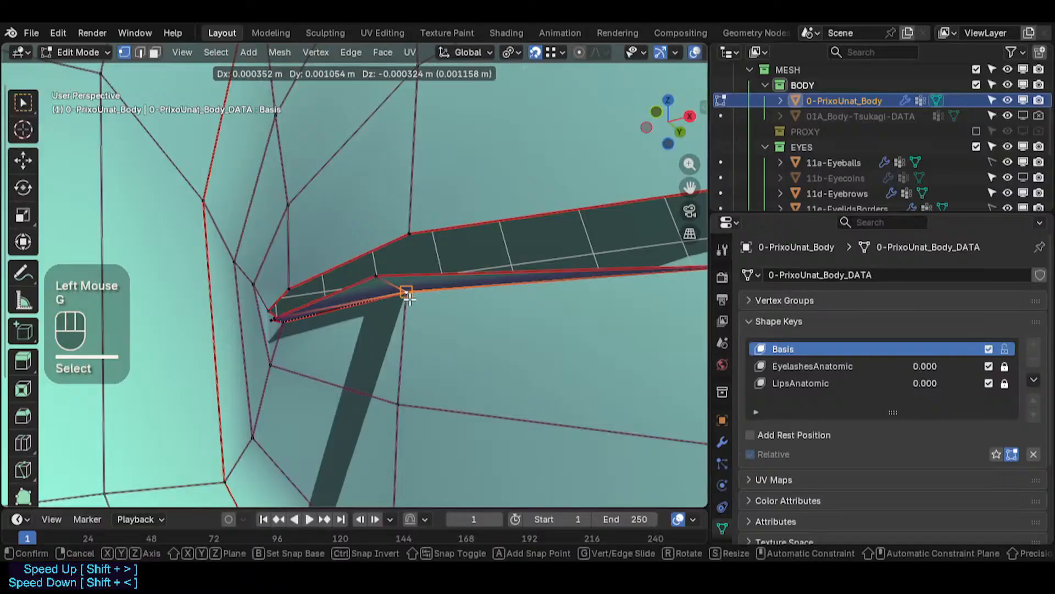
left_click(405, 294)
left_click(391, 278)
key("g")
left_click(407, 293)
- Snap the innermost corner vertex of the eye slit onto the adjacent vertex
middle_click_drag(328, 311, 352, 283)
middle_click_drag(352, 283, 359, 320, "shift")
left_click(306, 274)
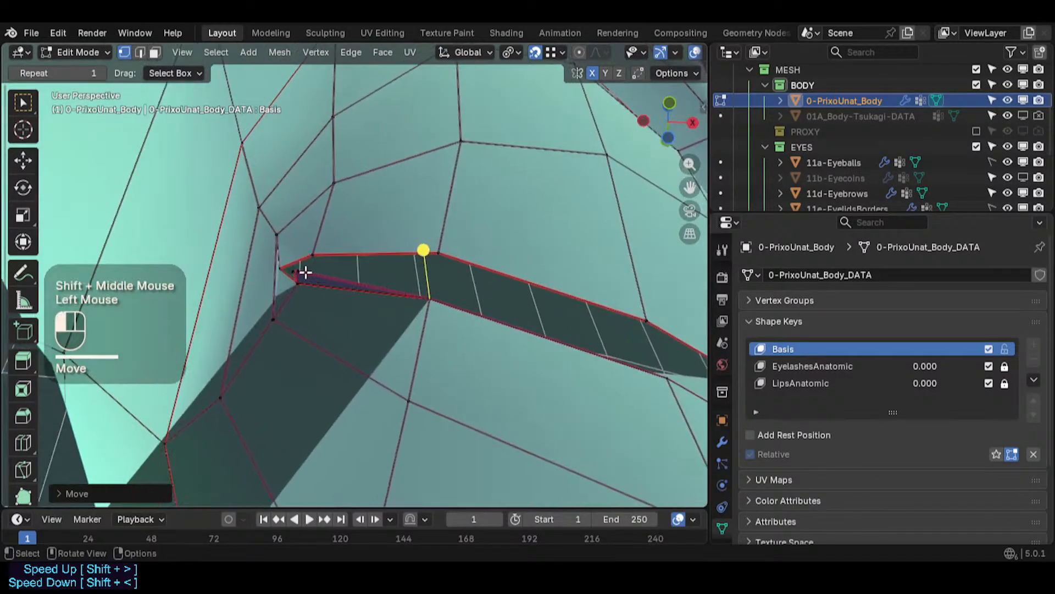
key("g")
left_click(309, 284)
key("g")
left_click(307, 283)
- Save the file
scroll(497, 305, "down", 2)
middle_click_drag(497, 303, 440, 417)
scroll(432, 407, "down", 1)
key("ctrl+s")
- Select the linked face region surrounding the eye socket
key("alt+z")
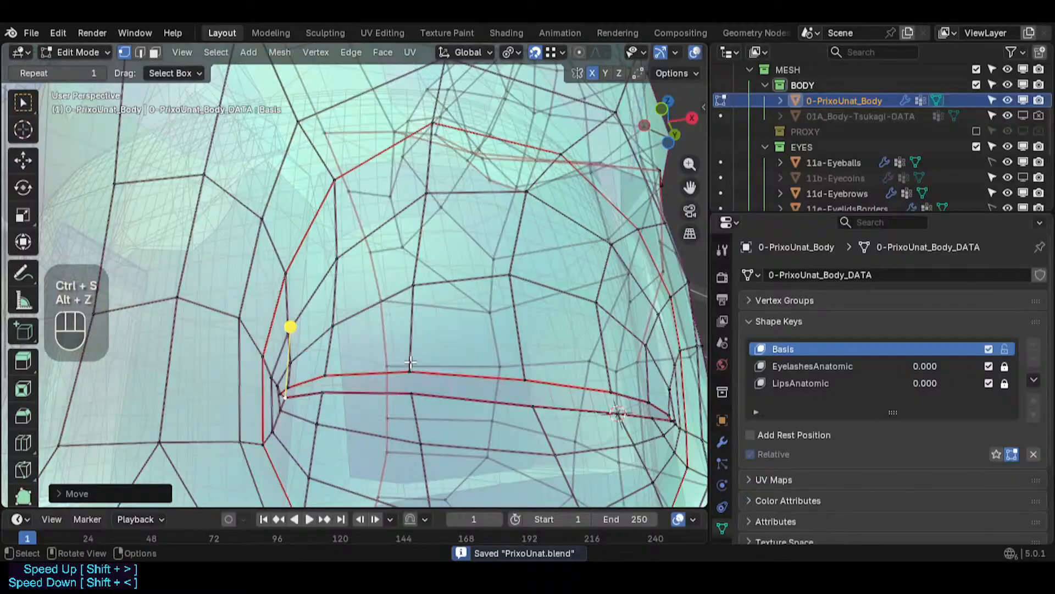
middle_click_drag(409, 377, 376, 340)
scroll(354, 388, "down", 3)
key("alt+z")
key("l")
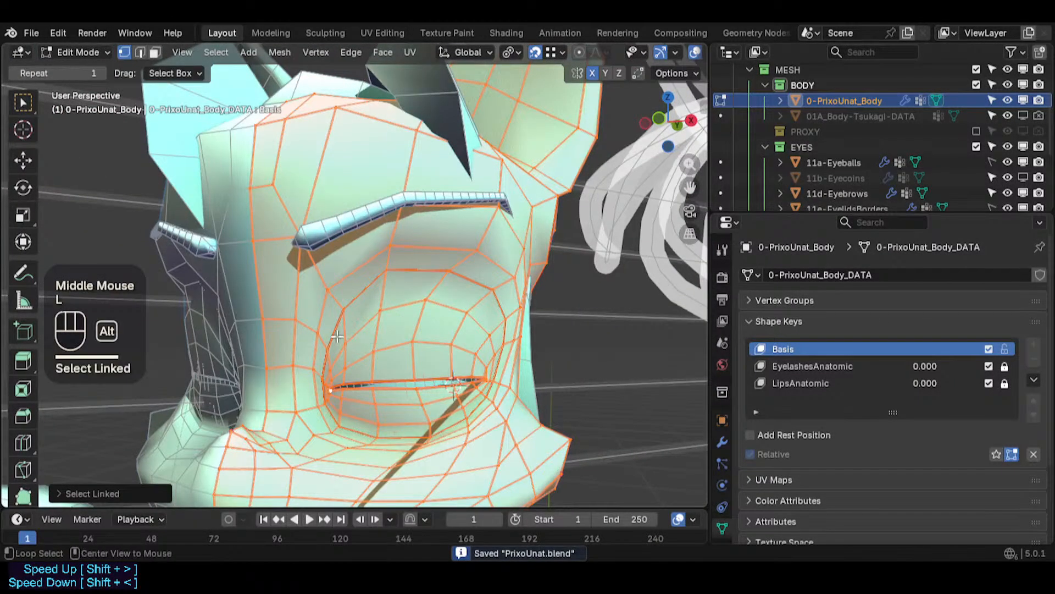
key("alt+a")
key("l")
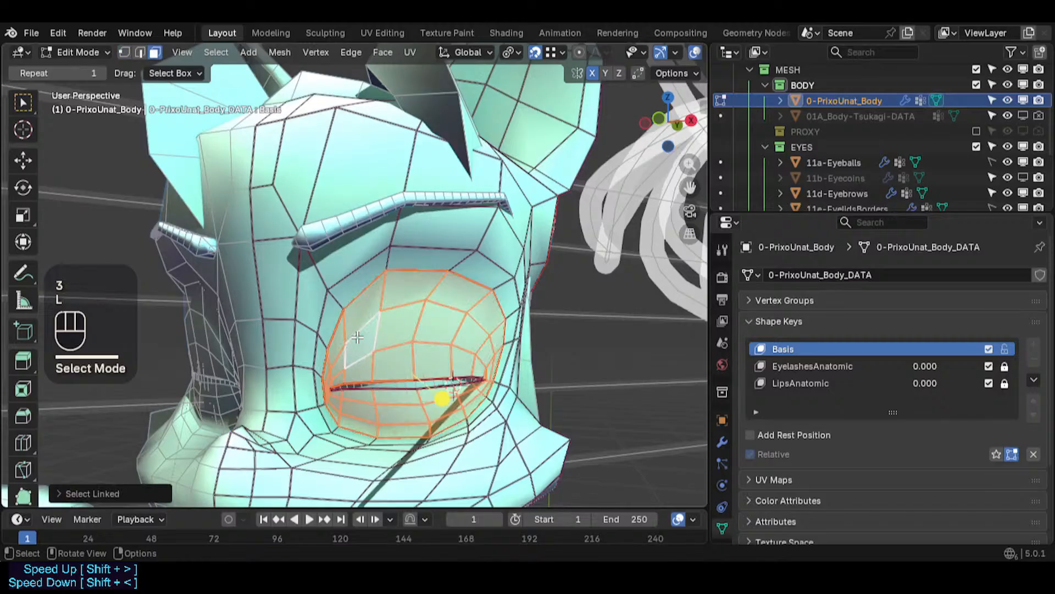
- Grow the eye-area selection twice and hide all unselected geometry
scroll(356, 355, "up", 5)
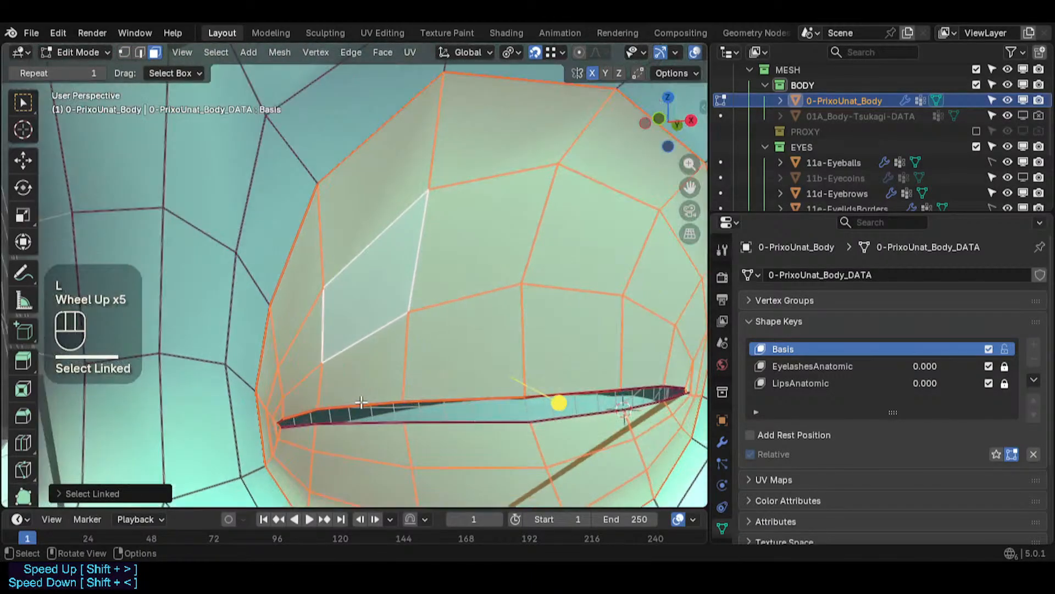
key("ctrl+KP_Add")
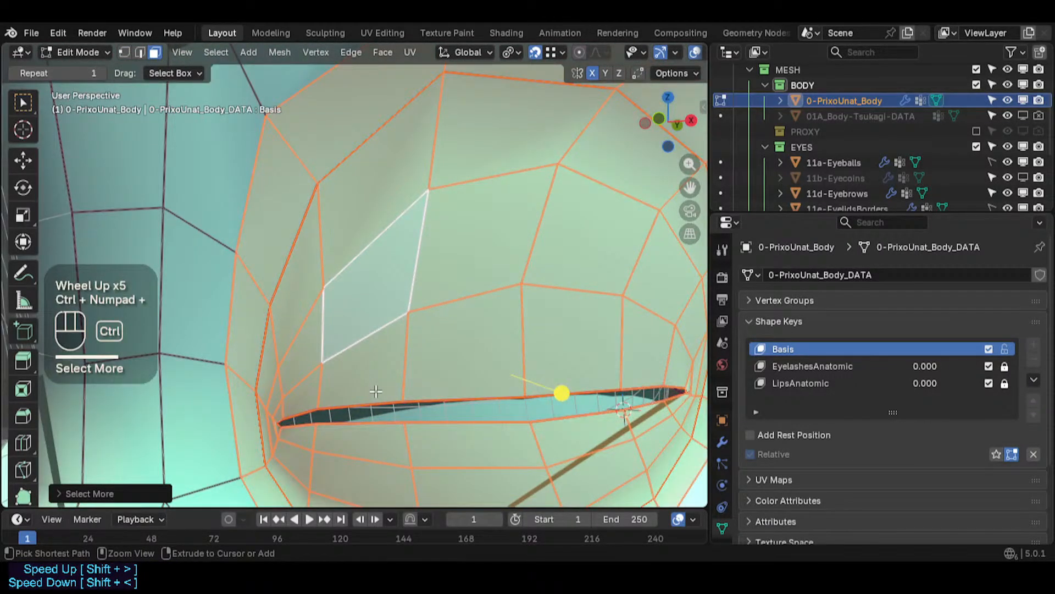
scroll(376, 391, "down", 2)
key("1")
scroll(463, 380, "up", 2)
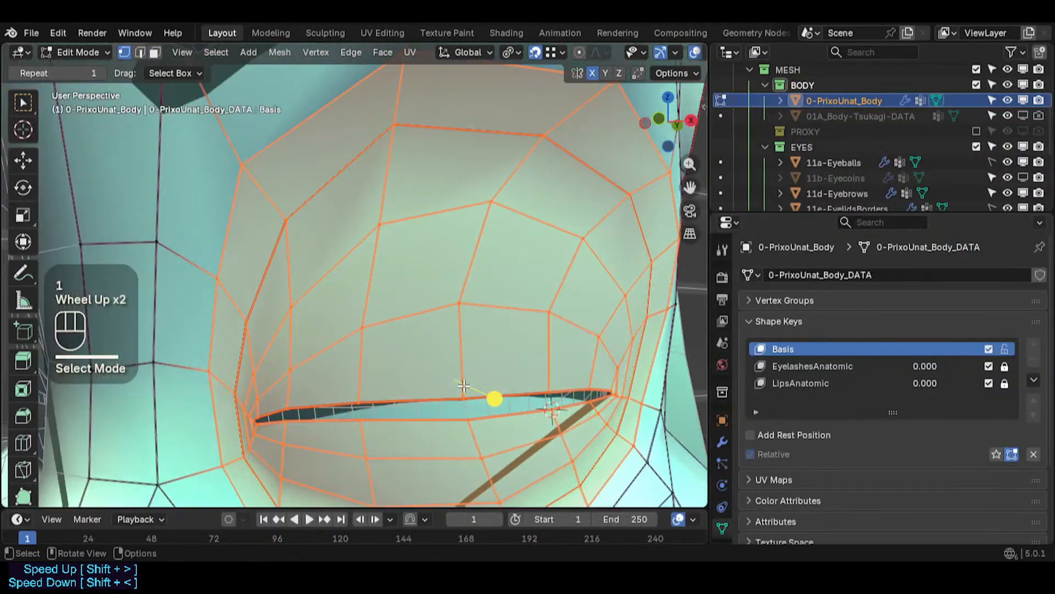
key("ctrl+KP_Add")
scroll(463, 386, "down", 1)
key("shift+h")
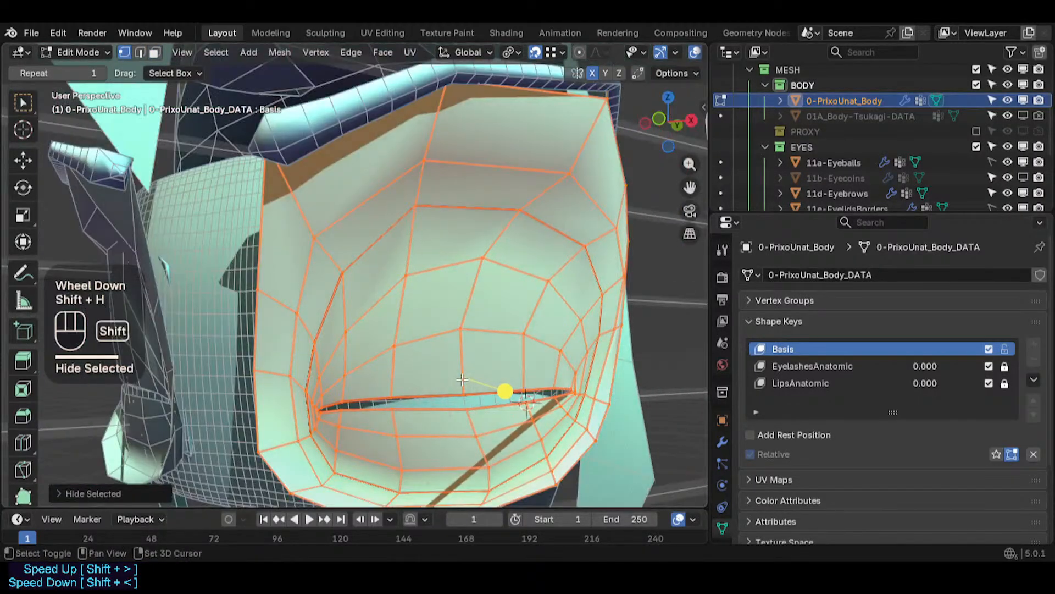
- Save the file
middle_click_drag(463, 387, 413, 367, "shift")
key("ctrl+s")
scroll(542, 247, "down", 2)
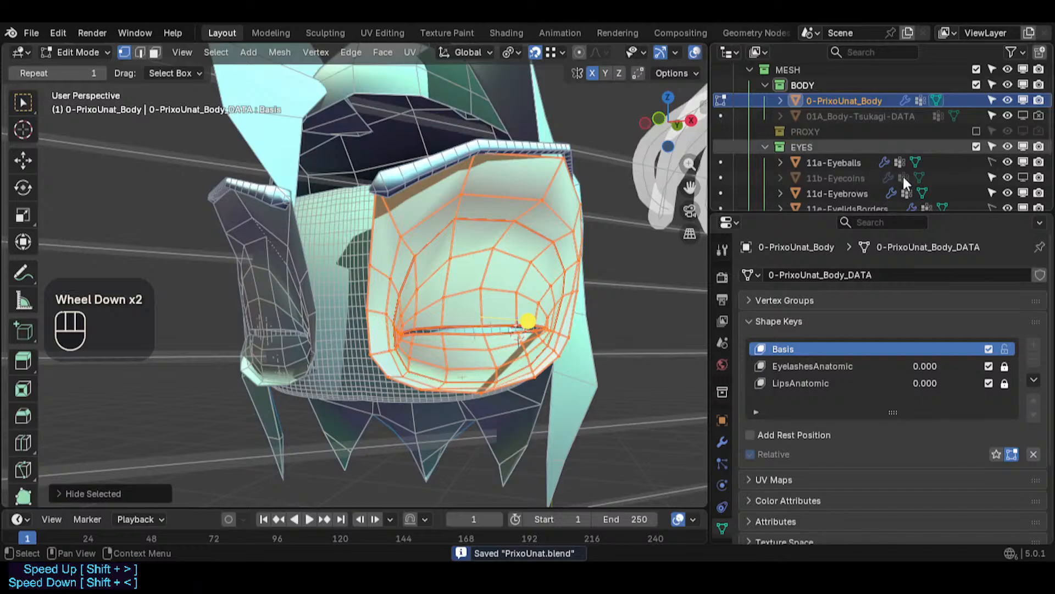
- Hide 11d-Eyebrows and 11e-EyelidsBorders from the viewport in the outliner
scroll(935, 172, "down", 1)
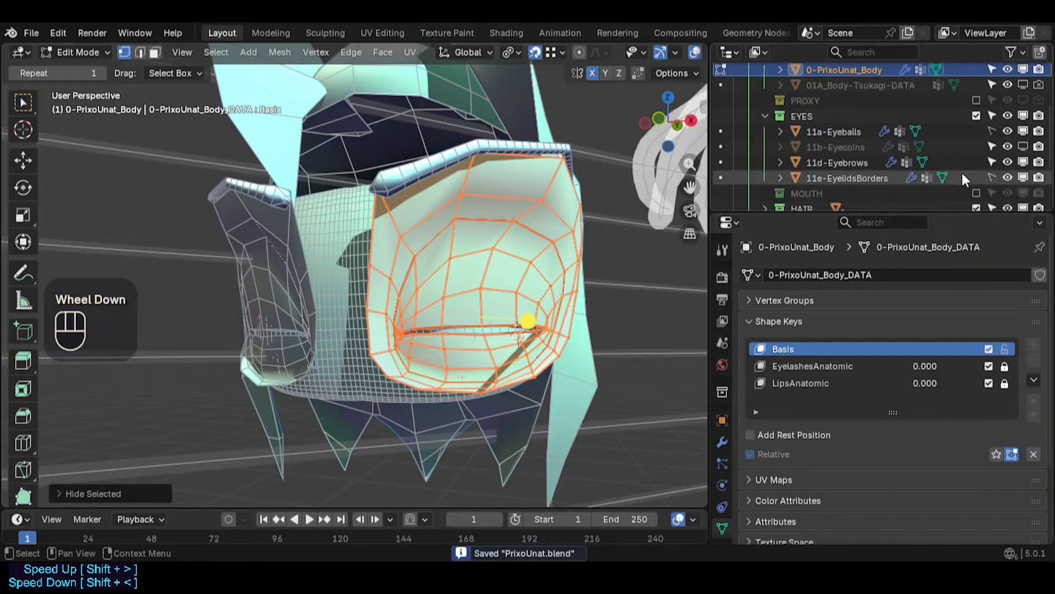
left_click(1023, 163)
left_click(1023, 177)
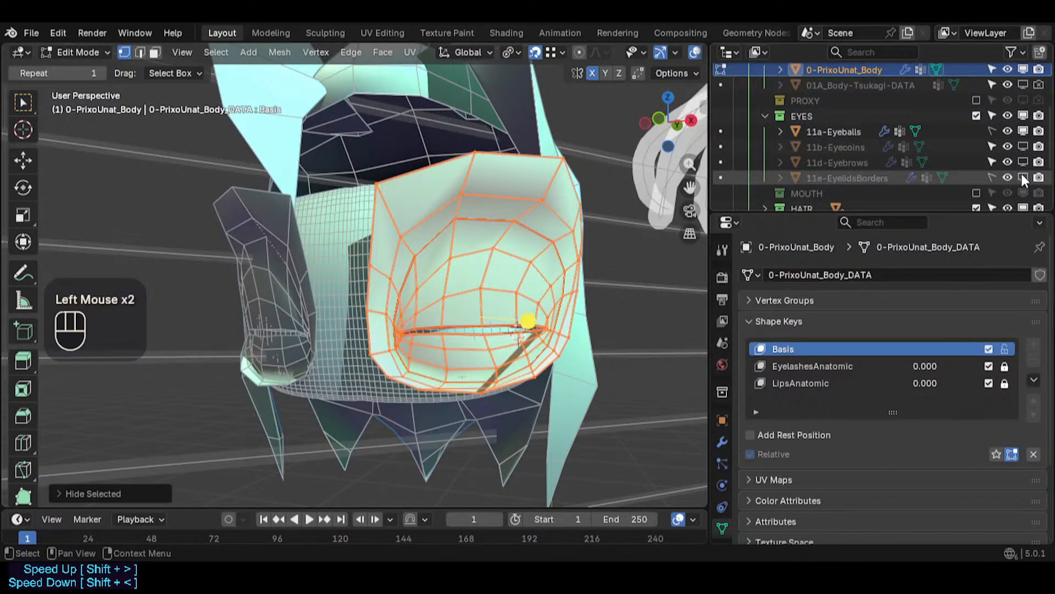
left_click(991, 177)
left_click_drag(915, 214, 914, 243)
left_click(977, 220)
scroll(956, 203, "down", 3)
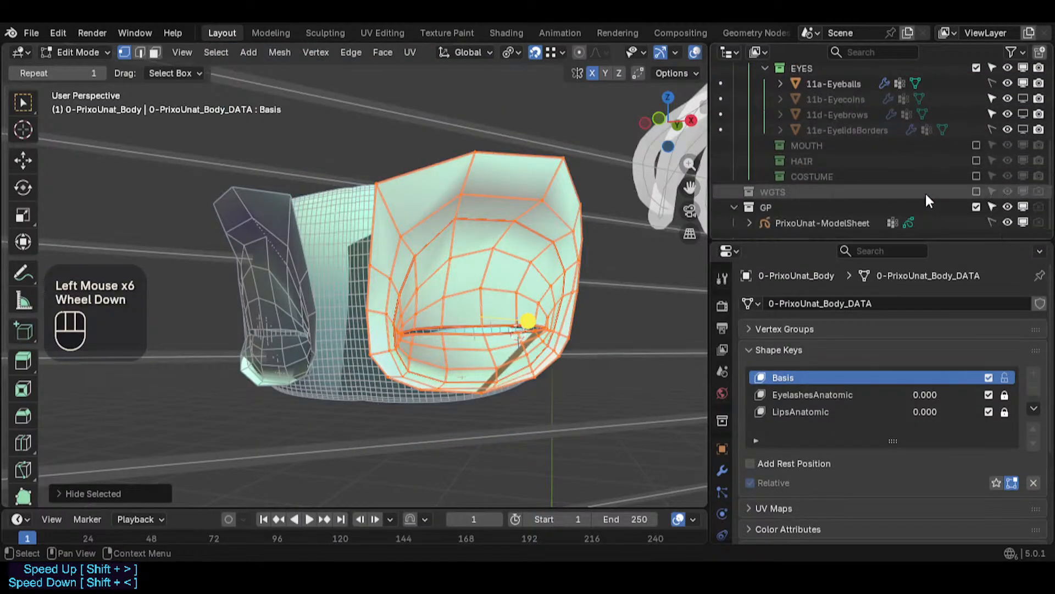
- Save the file
scroll(410, 333, "up", 1)
scroll(410, 334, "up", 1)
key("ctrl+s")
middle_click_drag(410, 333, 442, 347)
scroll(443, 347, "up", 2)
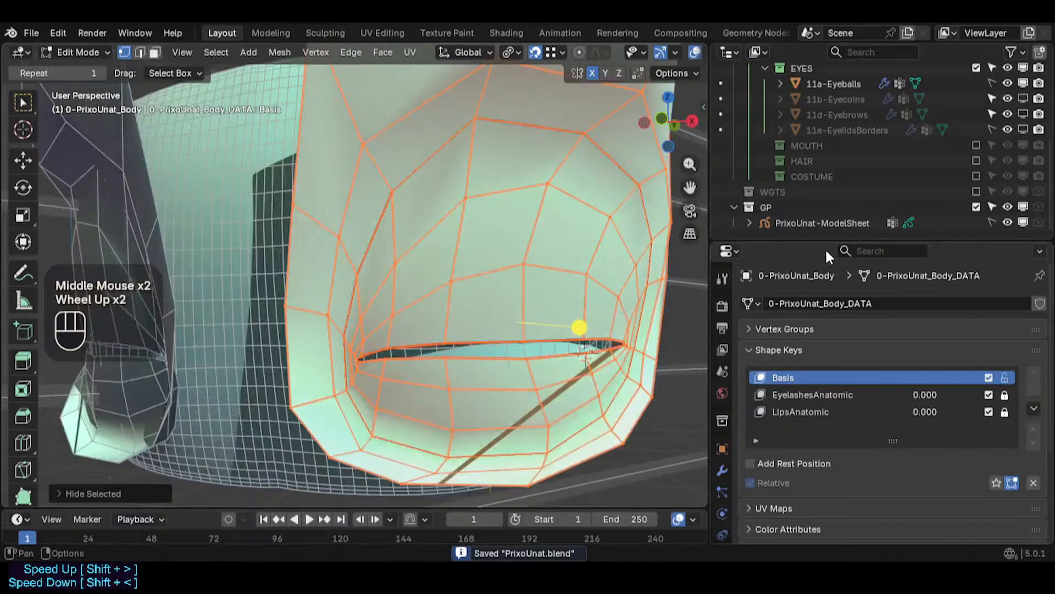
- Hide the GP collection with the model sheet from the viewport and save the file
scroll(780, 192, "down", 2)
left_click(1023, 222)
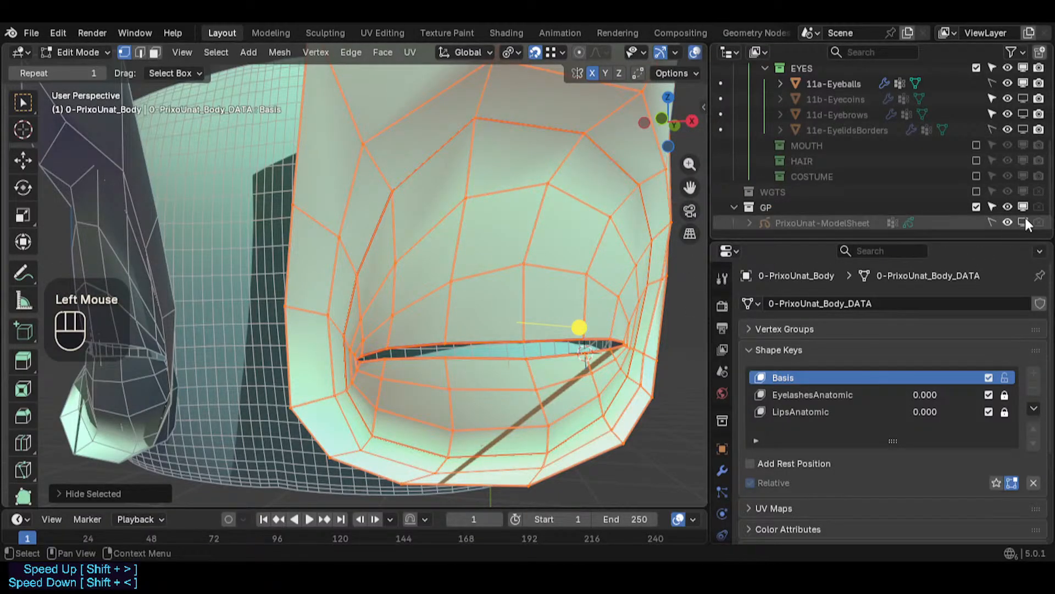
left_click(1023, 221)
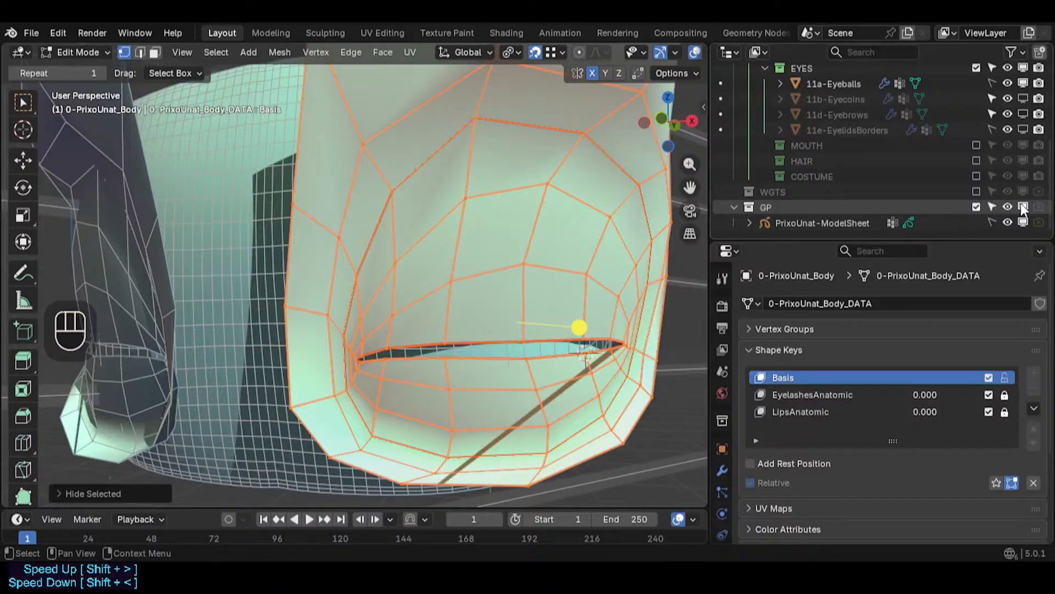
left_click(1022, 207)
middle_click_drag(444, 240, 506, 281)
scroll(555, 255, "down", 1)
key("ctrl+s")
scroll(440, 290, "up", 2)
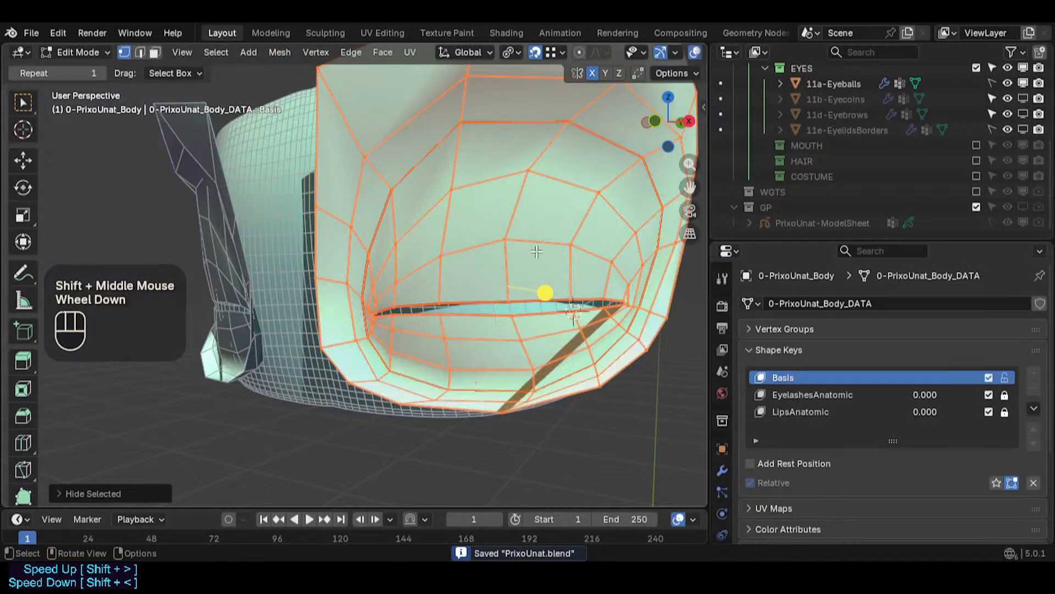
middle_click_drag(537, 251, 479, 259, "shift")
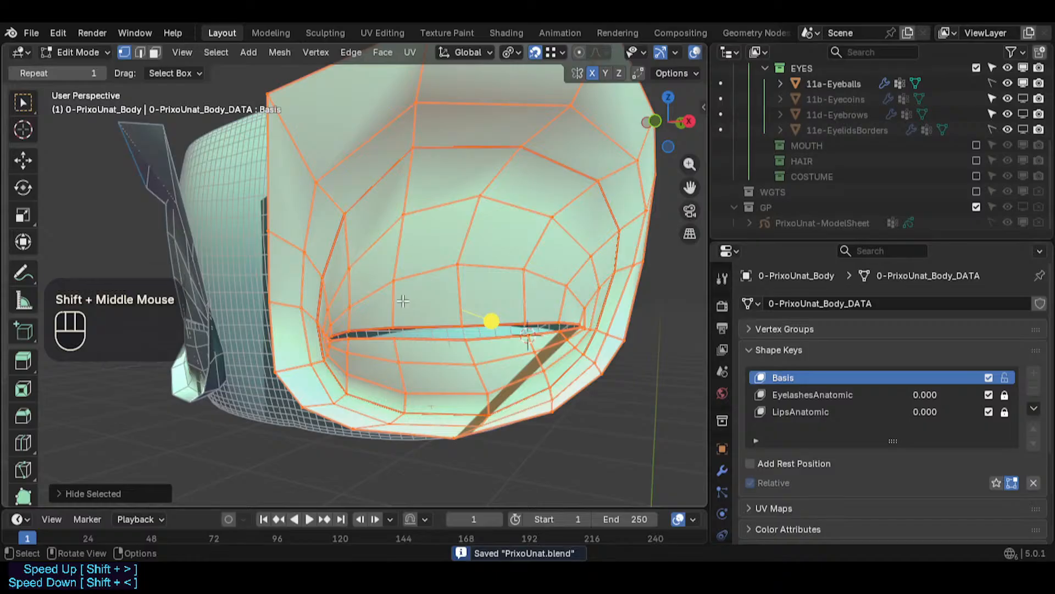
- Deselect the outer face loop of the eye region, then return to vertex selection
key("3")
left_click(327, 215, "alt+shift")
left_click(330, 205, "alt+shift")
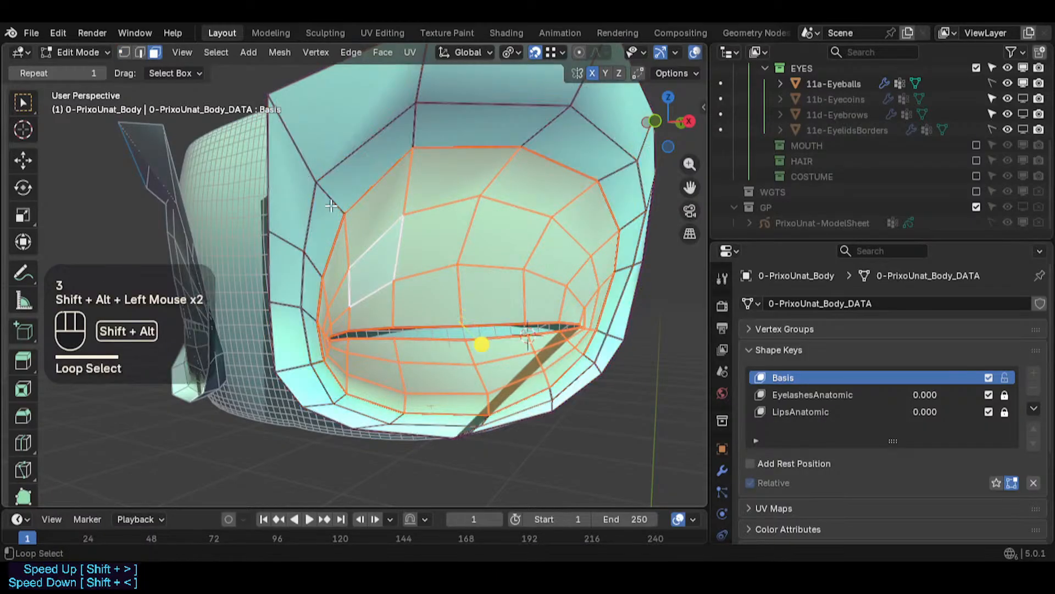
key("1")
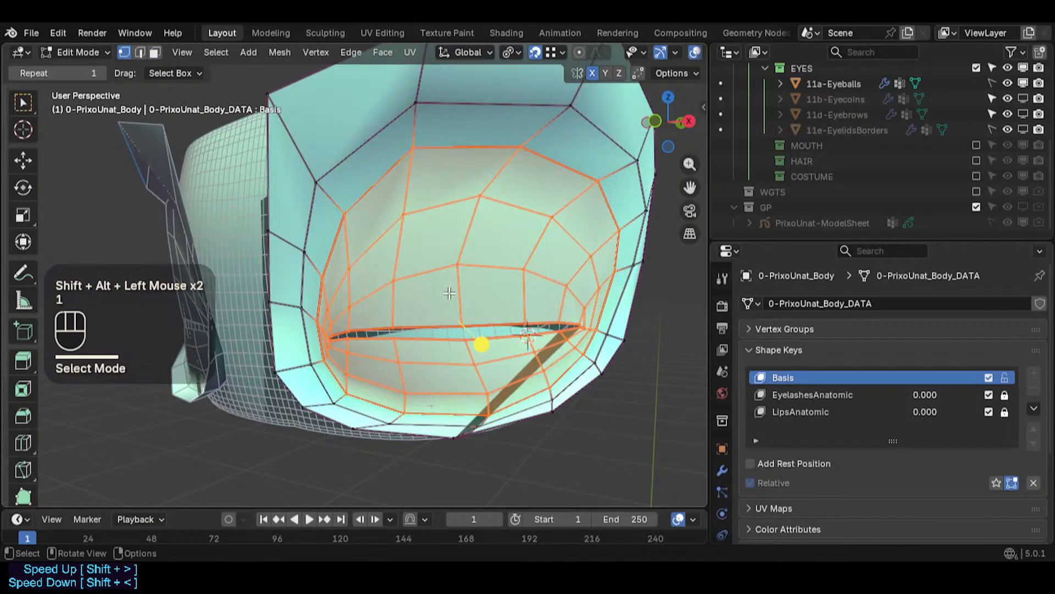
key("1")
- Set the snap target to Face and enable Align Rotation to Target
key("ctrl+less")
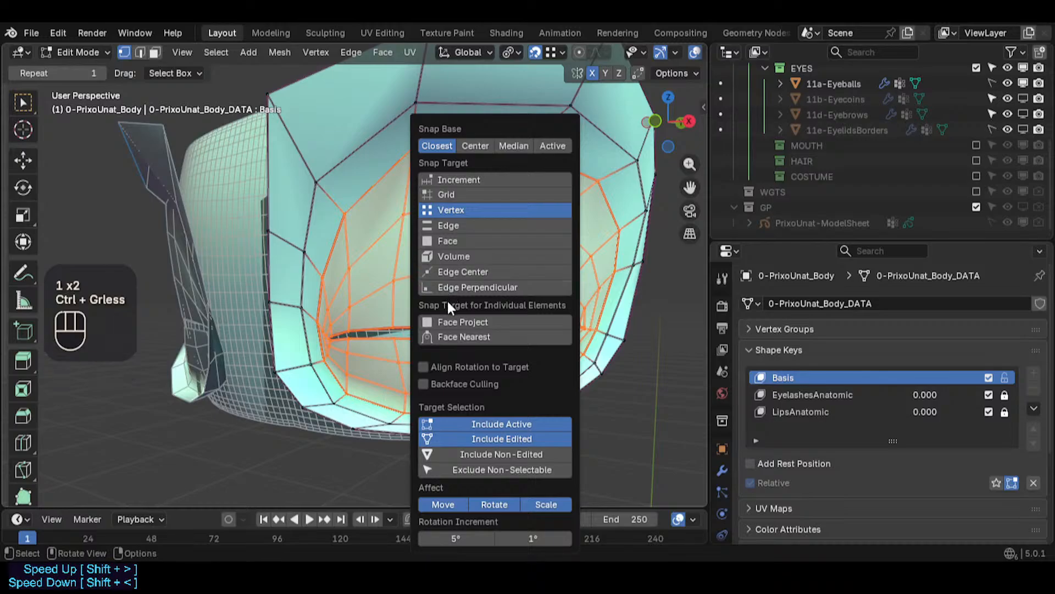
left_click(447, 241)
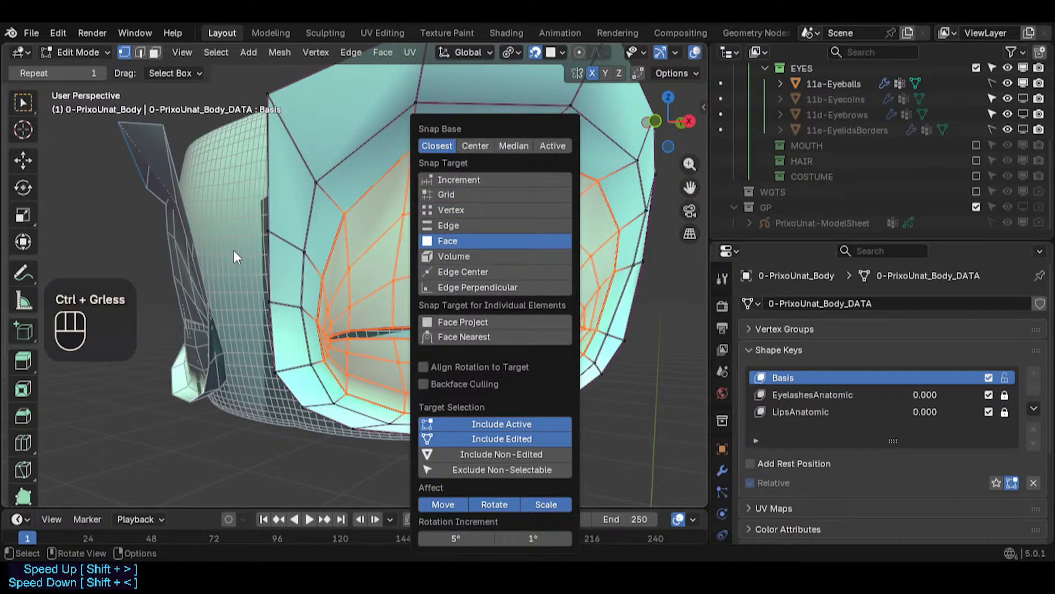
left_click(455, 368)
- Try moving the selected eye-region vertices with face snapping
key("g")
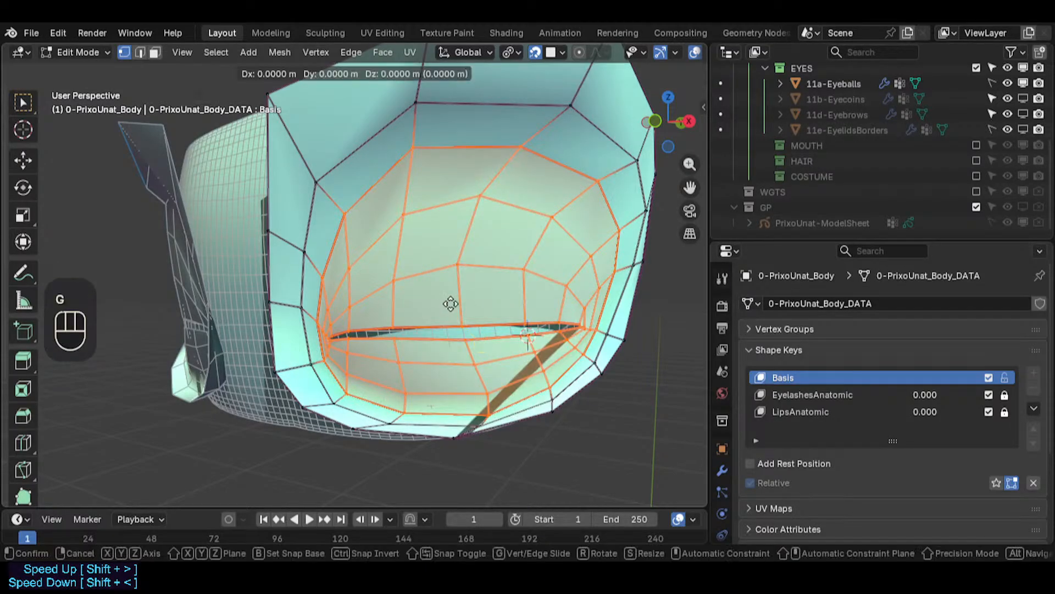
left_click(451, 303)
key("g")
key("Escape")
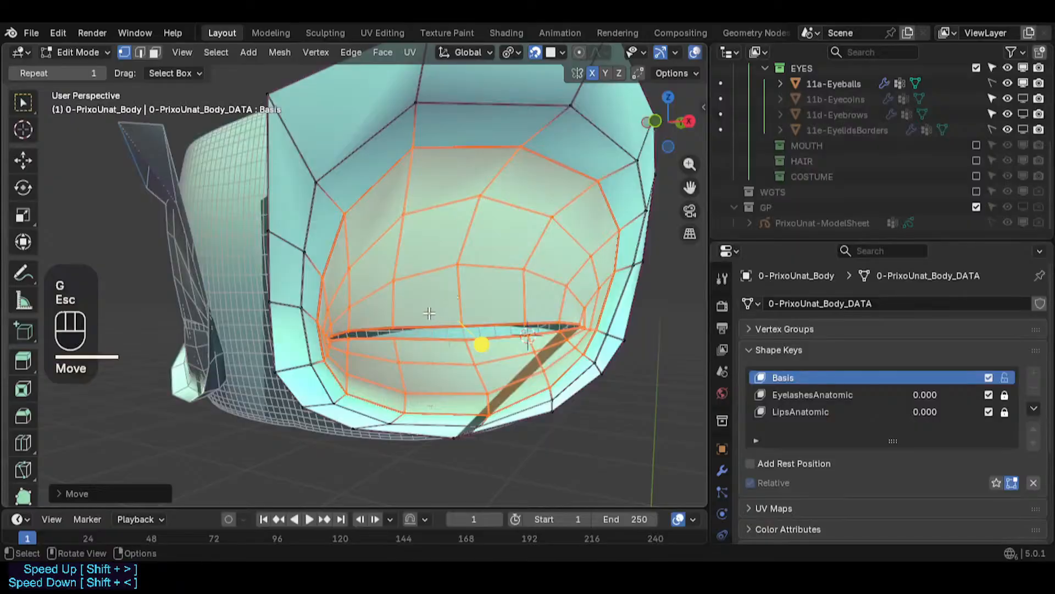
middle_click_drag(405, 297, 439, 309)
key("g")
key("Escape")
- Review the snap settings and attempt another move of the selection
scroll(443, 292, "up", 2)
scroll(445, 287, "down", 2)
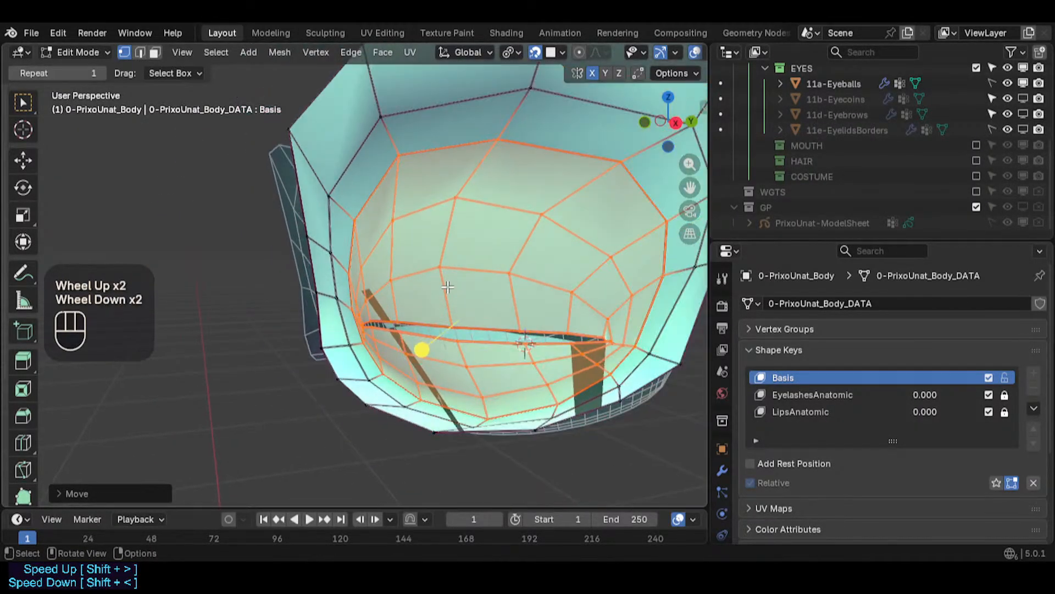
scroll(447, 287, "up", 1)
key("ctrl+less")
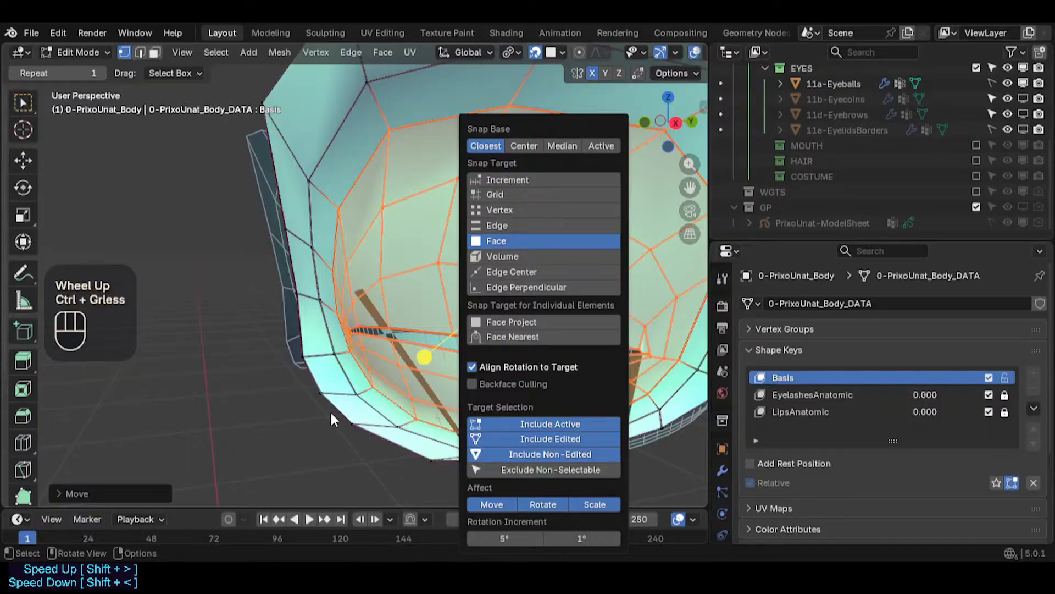
middle_click_drag(332, 419, 462, 327)
key("g")
key("Escape")
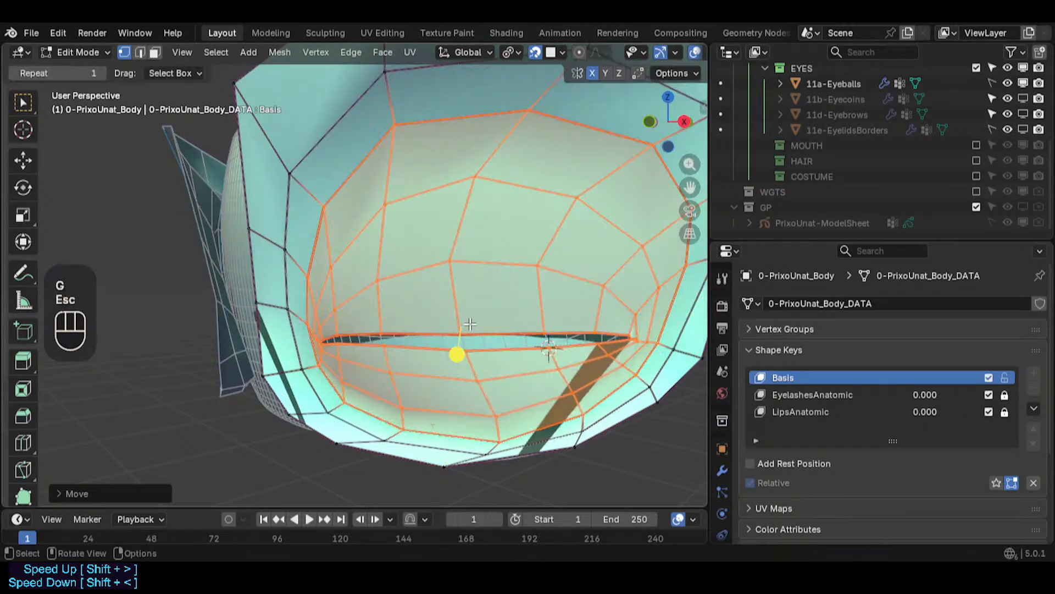
- Move the eye-region vertices in front view and undo the move
key("KP_1")
key("g")
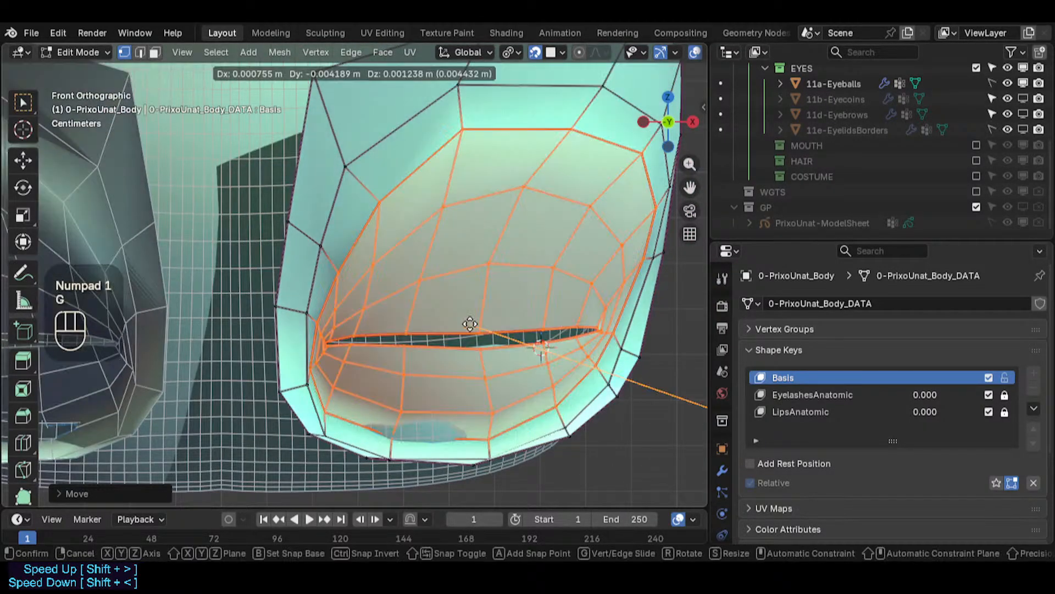
left_click(470, 324)
middle_click_drag(471, 330, 417, 360)
middle_click_drag(561, 356, 582, 133)
key("ctrl+z")
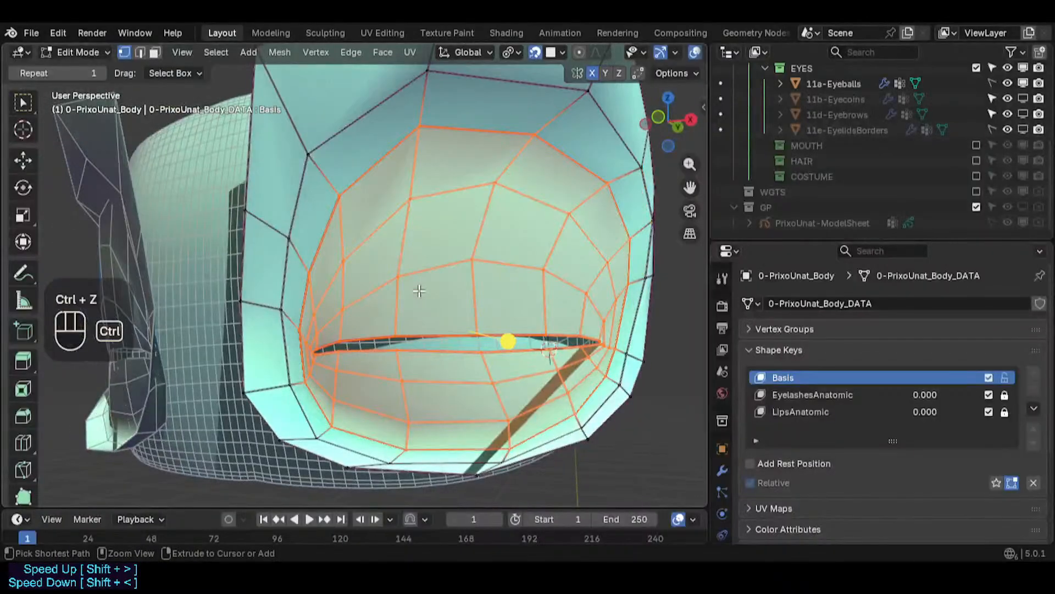
- Move the selected eye-region vertices onto the eyeball with face snapping, then repeat the move and undo it
left_click(563, 52)
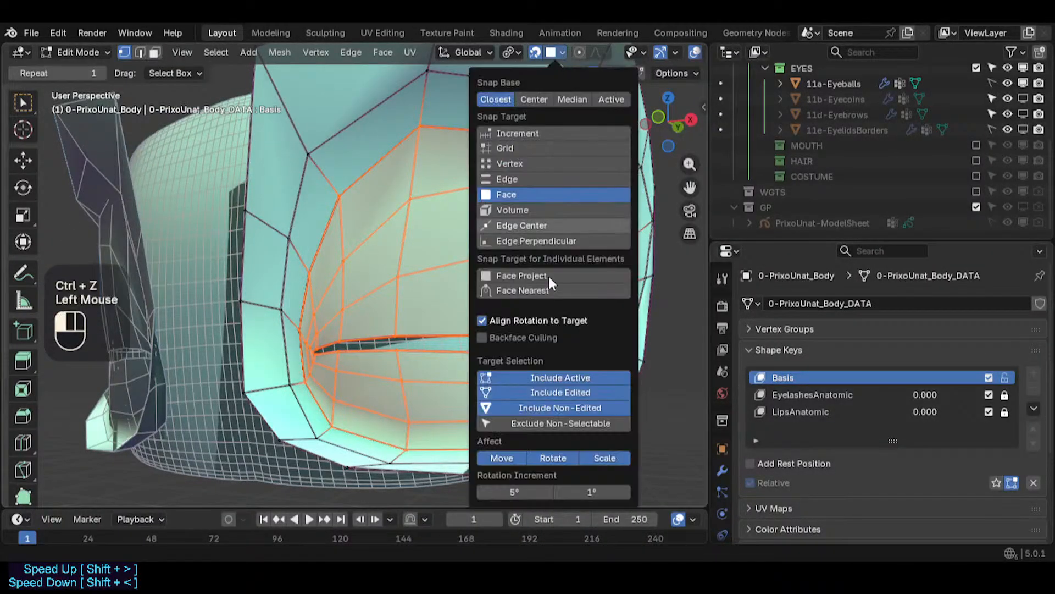
key("g")
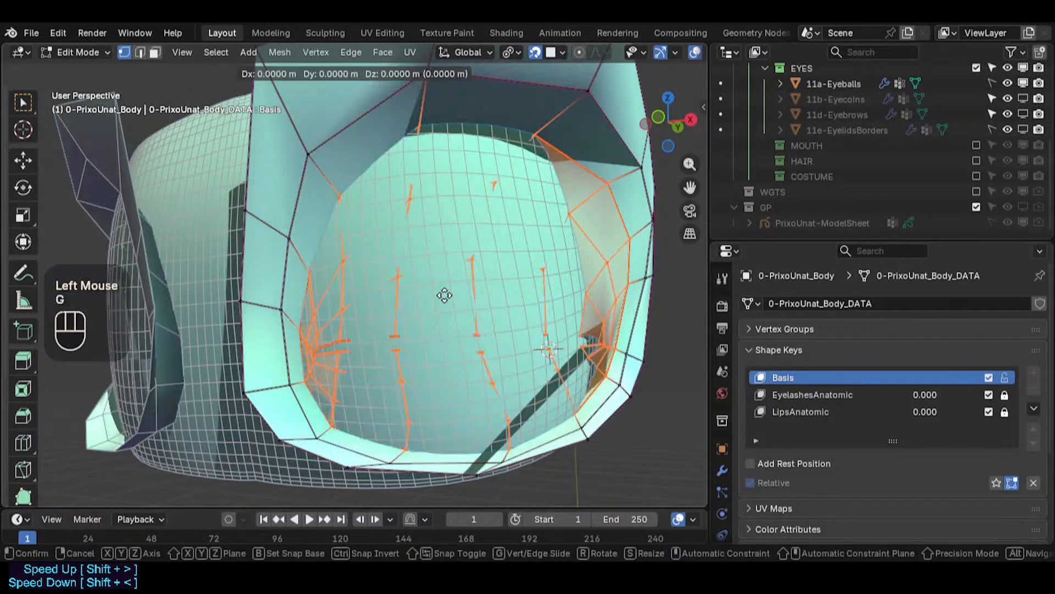
left_click(444, 295)
scroll(445, 295, "down", 1)
mouse_move(444, 296)
middle_mouse_down()
mouse_move(489, 277)
mouse_move(365, 295)
mouse_move(501, 275)
mouse_move(442, 302)
middle_mouse_up()
scroll(500, 274, "up", 1)
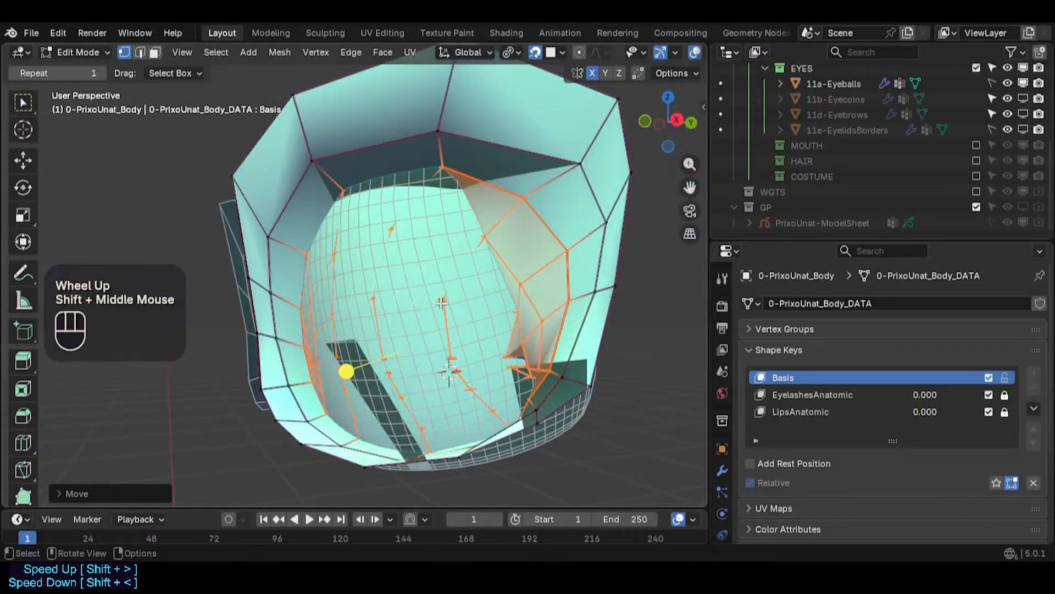
key("g")
left_click(419, 322)
key("ctrl+z")
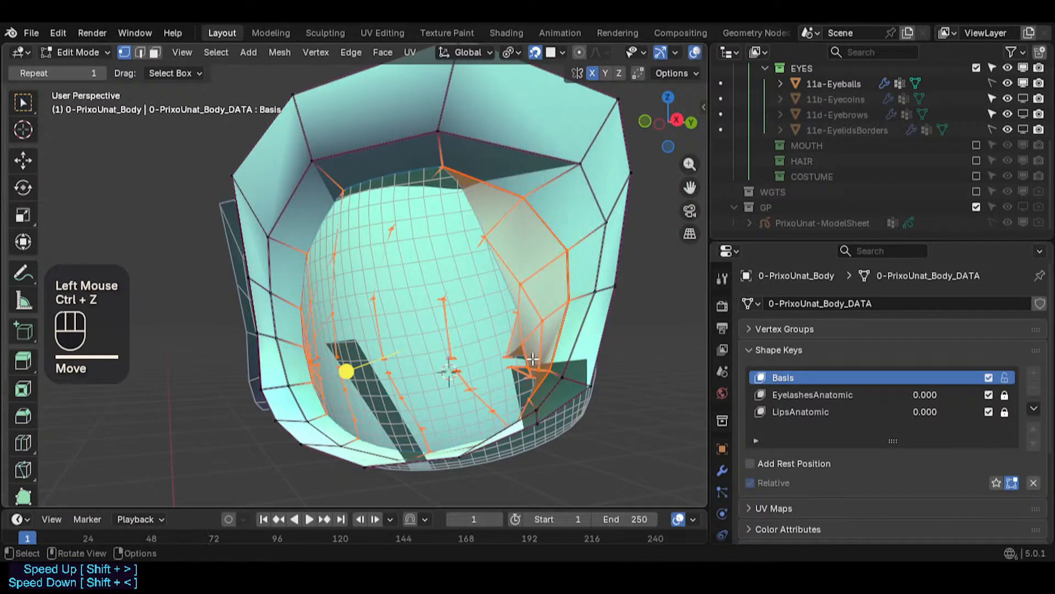
- Move the selected eye-region vertices onto the eyeball surface once more from a closer view
middle_click_drag(533, 359, 537, 342)
scroll(534, 351, "up", 2)
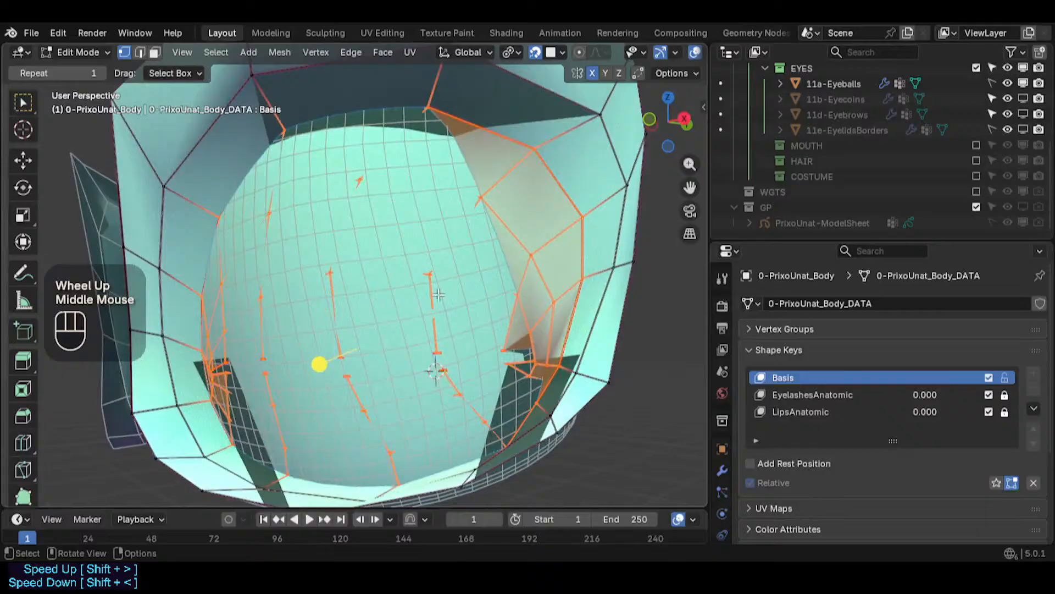
key("g")
left_click(405, 295)
middle_click_drag(406, 295, 534, 430)
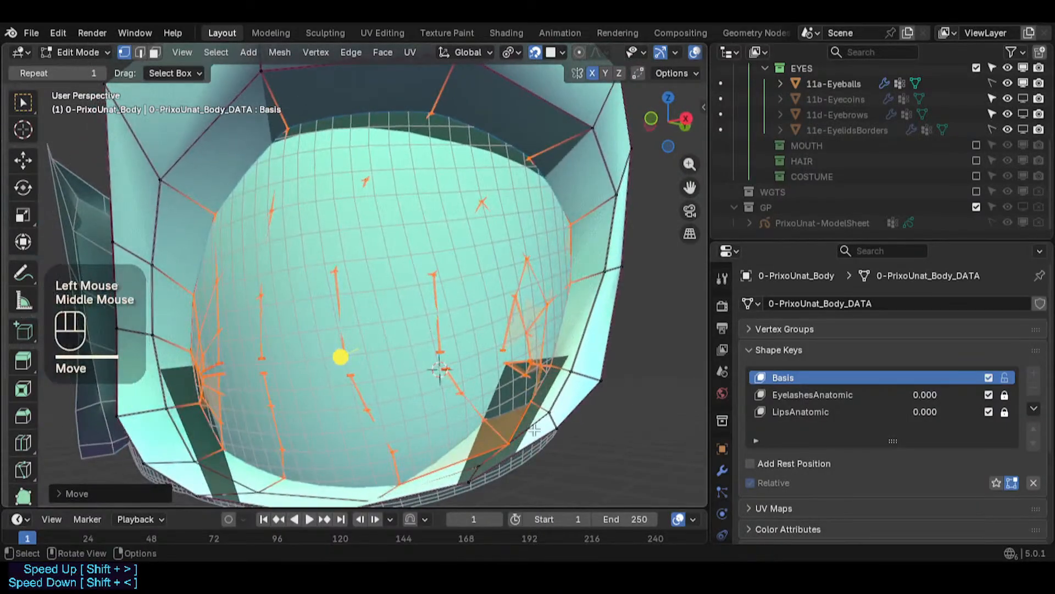
- Select a vertex on the lower eyelid edge and move it
left_click(508, 437)
key("g")
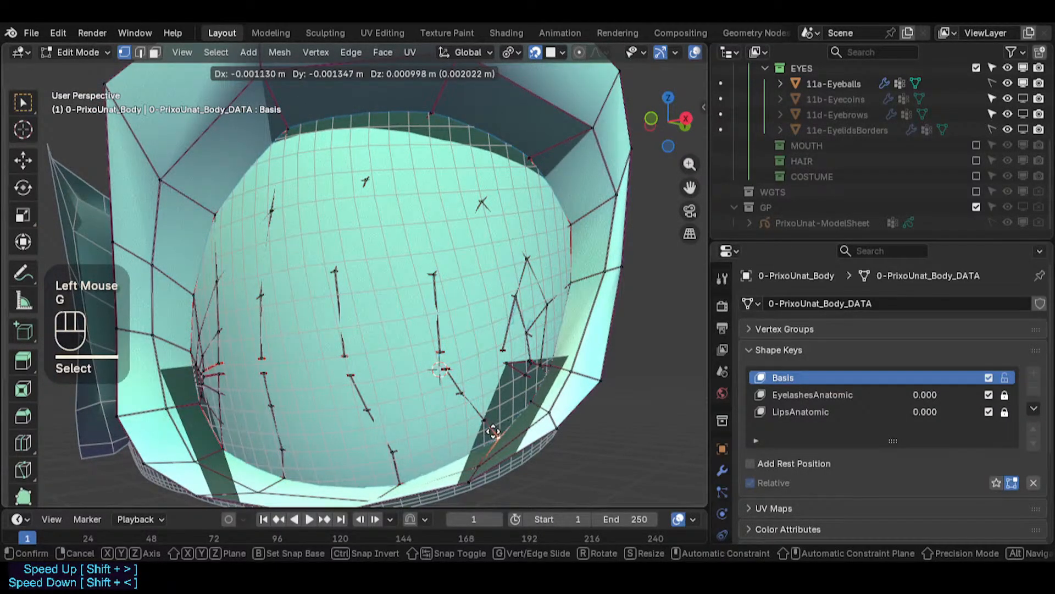
left_click(492, 432)
middle_click_drag(492, 432, 457, 392)
- Turn on X-ray and move a vertex at the eye slit's outer corner
key("alt+z")
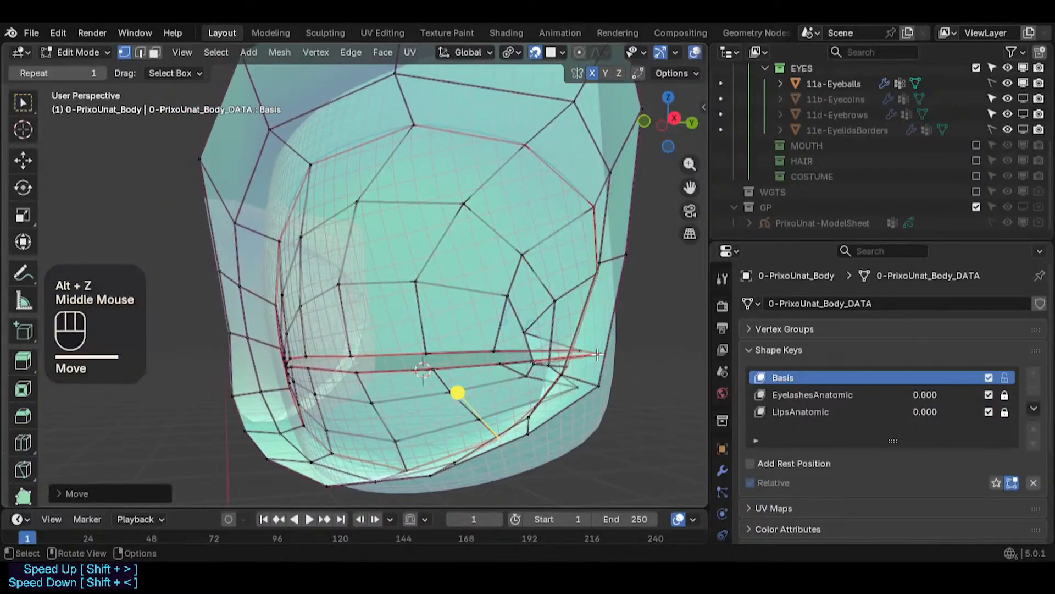
left_click(566, 323)
key("g")
key("Escape")
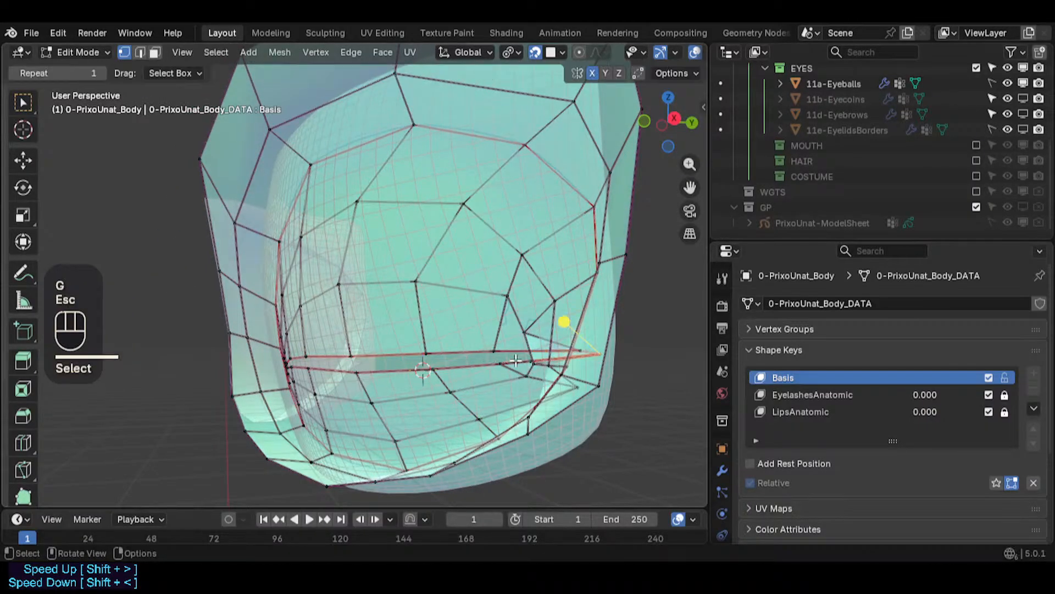
scroll(655, 357, "up", 2)
scroll(631, 353, "up", 1)
key("g")
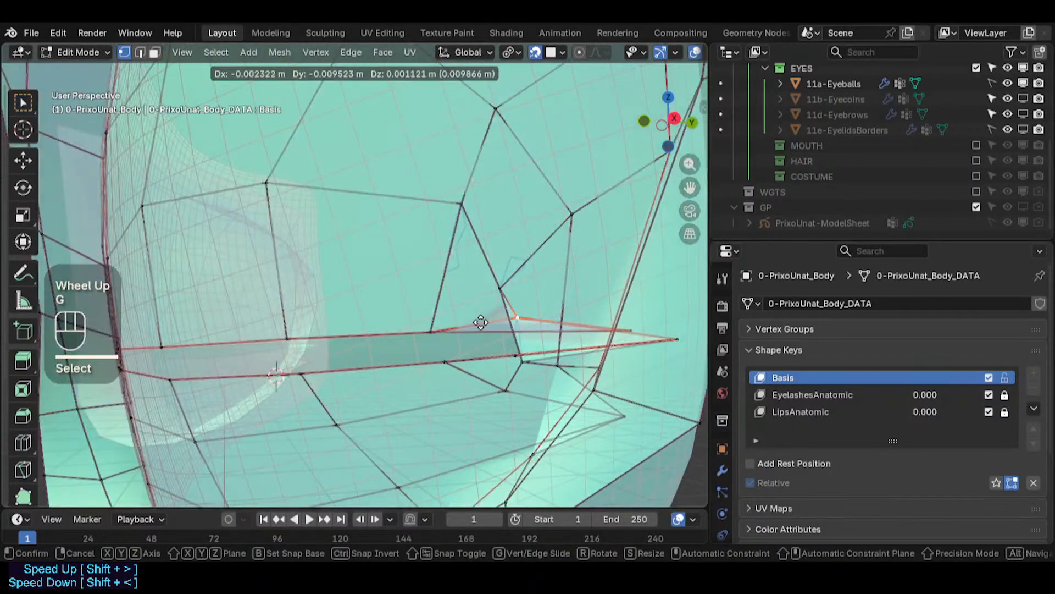
left_click(489, 288)
- Move three more vertices around the eye slit's outer corner, one at a time
left_click(629, 304)
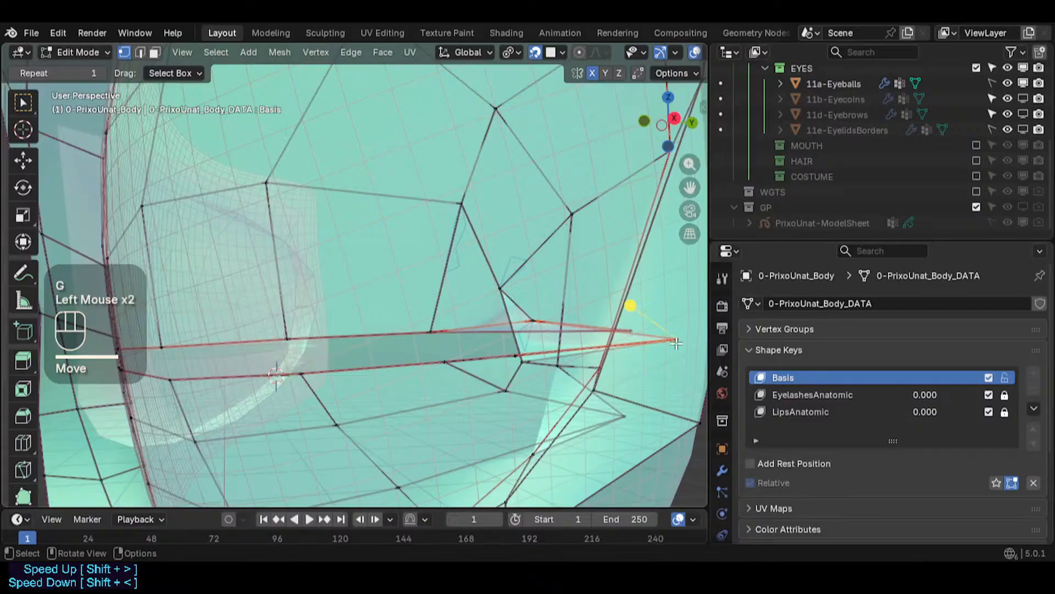
key("g")
left_click(540, 338)
left_click(630, 329)
key("g")
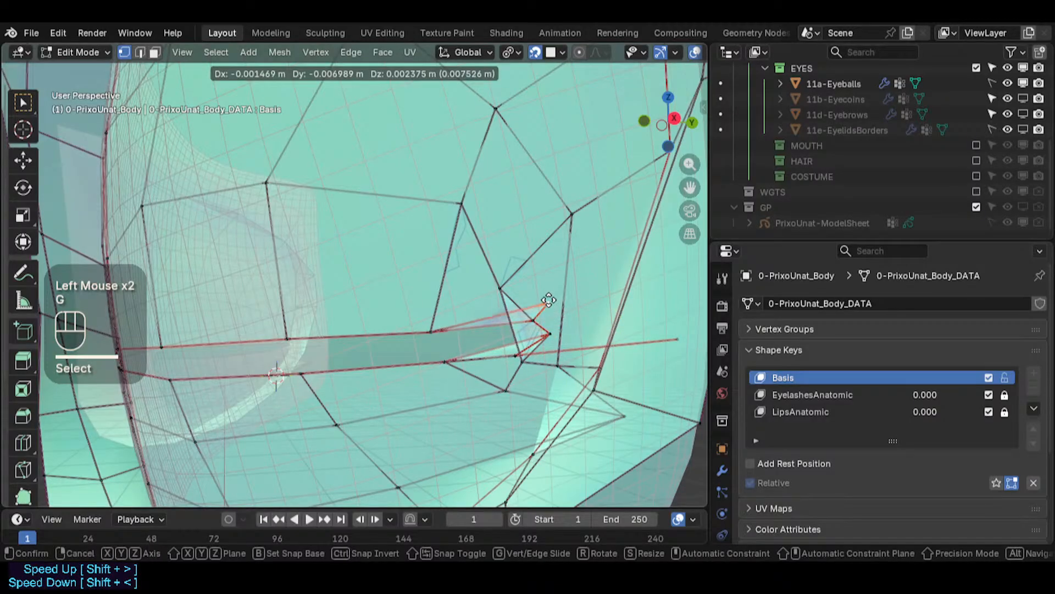
left_click(549, 300)
left_click(668, 348)
key("g")
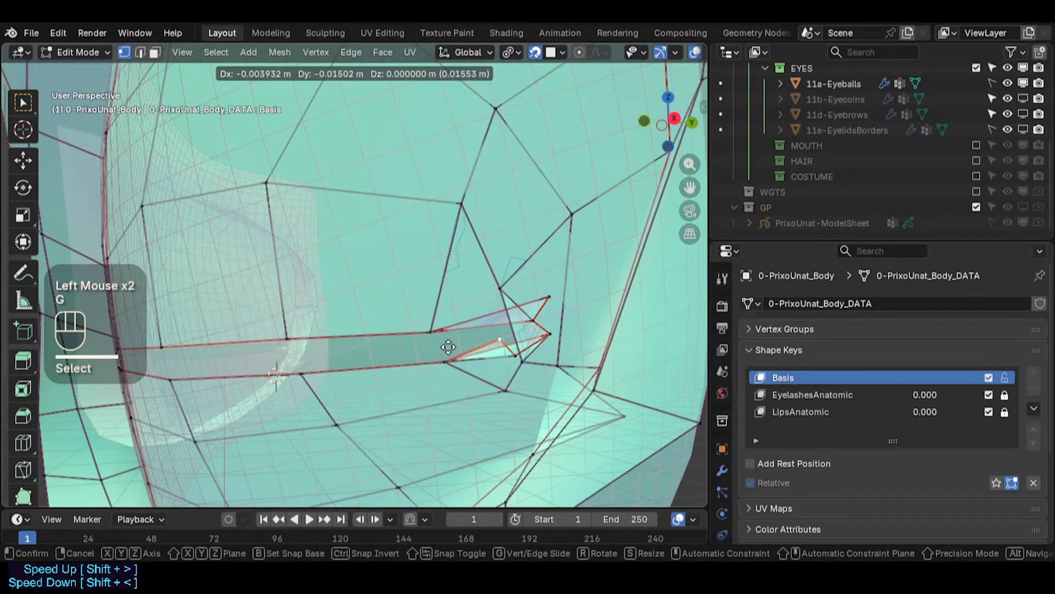
left_click(449, 347)
- Switch to front orthographic view and inspect both ends of the eye slit
scroll(450, 349, "down", 3)
key("KP_1")
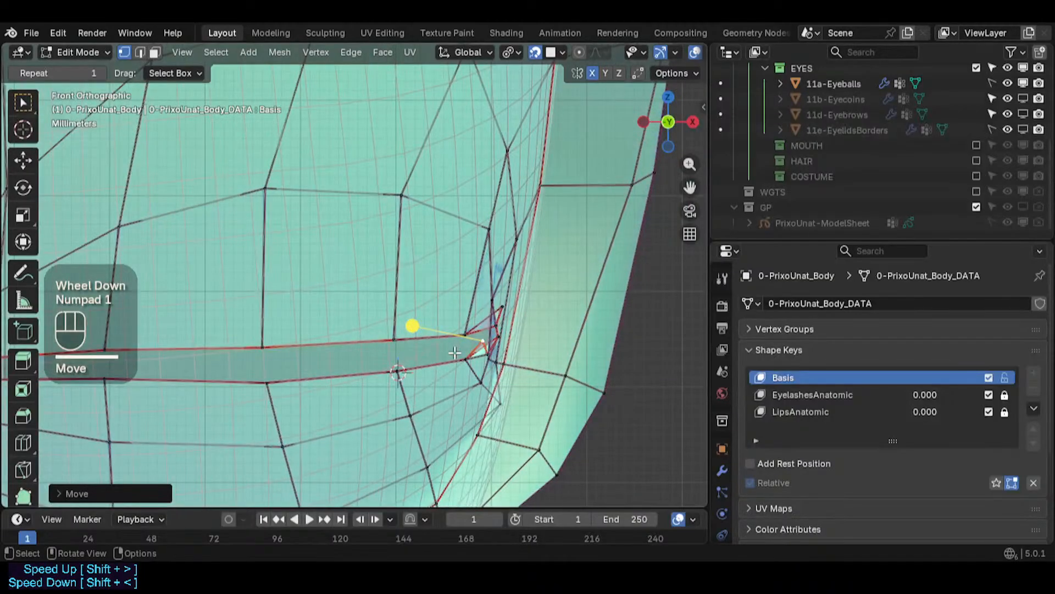
scroll(455, 353, "down", 2)
middle_click_drag(396, 341, 523, 342, "shift")
scroll(418, 327, "up", 3)
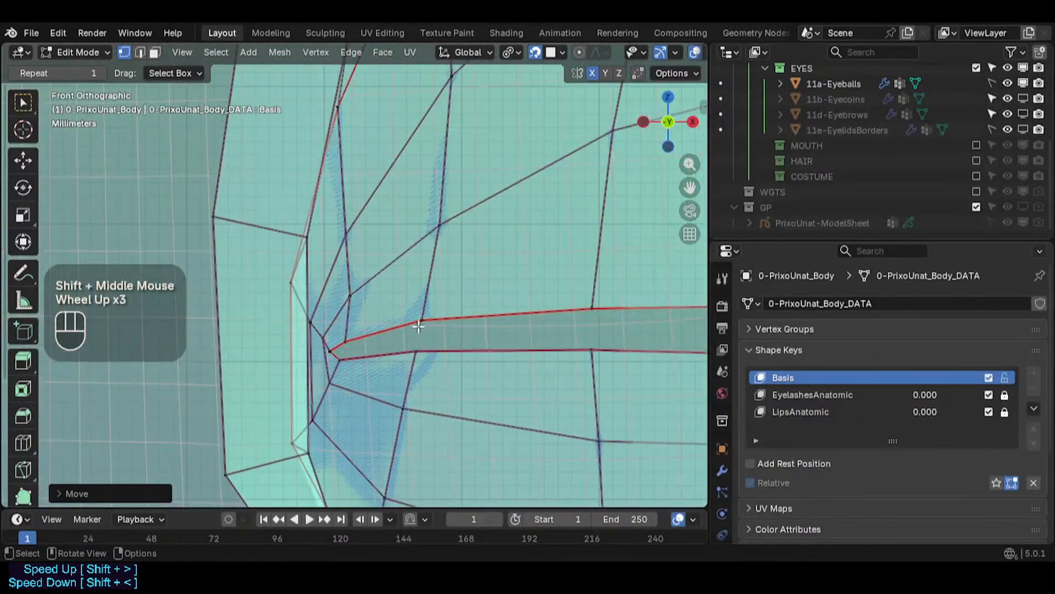
scroll(418, 326, "down", 1)
middle_click_drag(418, 327, 225, 364, "shift")
scroll(556, 346, "up", 4)
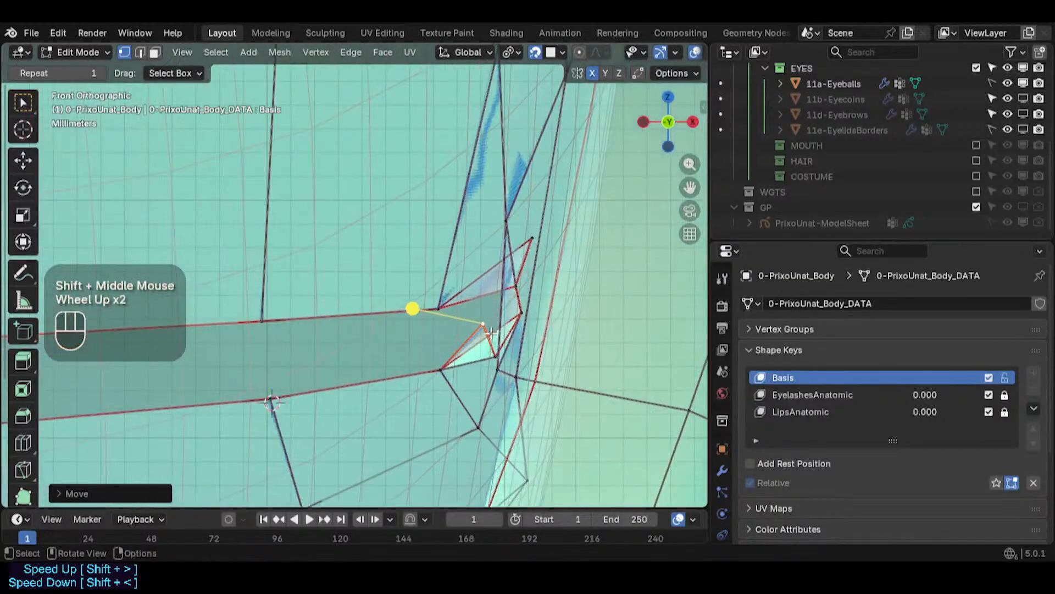
- Reposition three vertices around the slit's outer corner in front view
left_click(487, 352)
key("g")
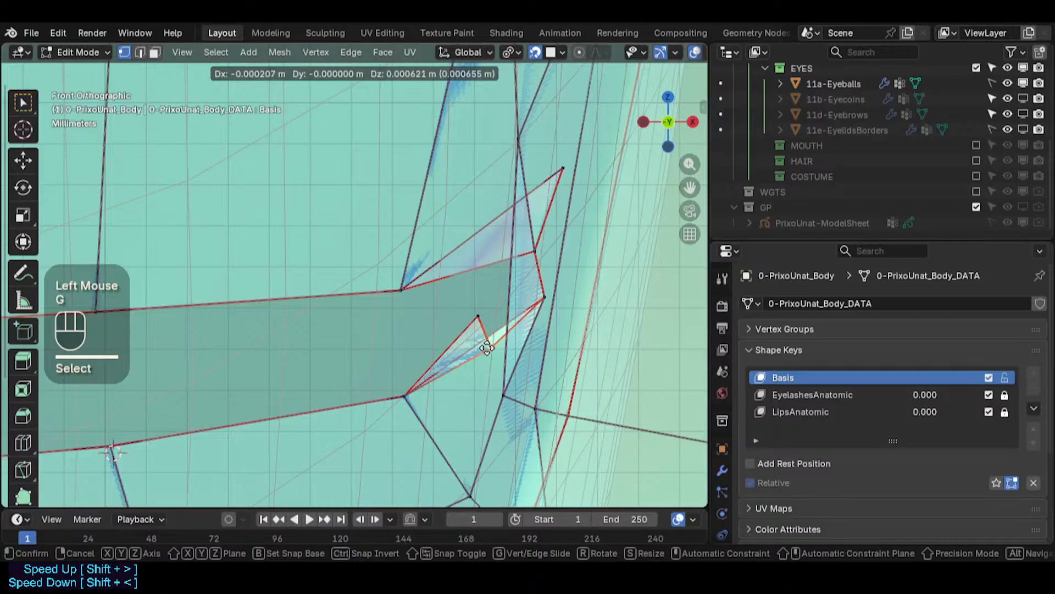
left_click(488, 349)
left_click(479, 317)
key("g")
left_click(438, 326)
left_click(545, 303)
key("g")
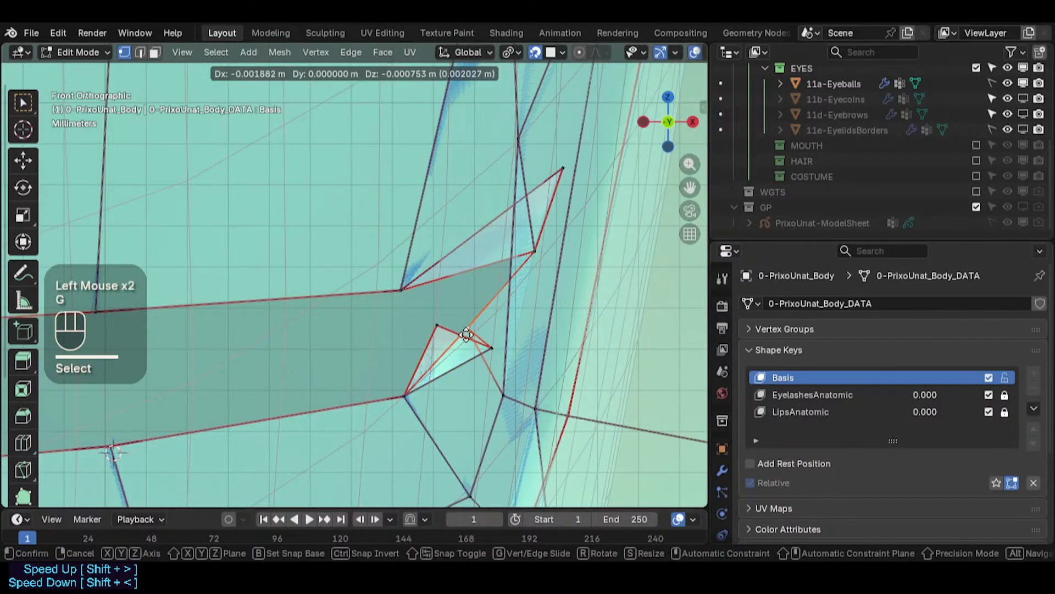
left_click(500, 332)
- Move four more vertices along the upper and lower lid edges at the outer corner
left_click(492, 350)
key("g")
left_click(471, 339)
left_click(501, 333)
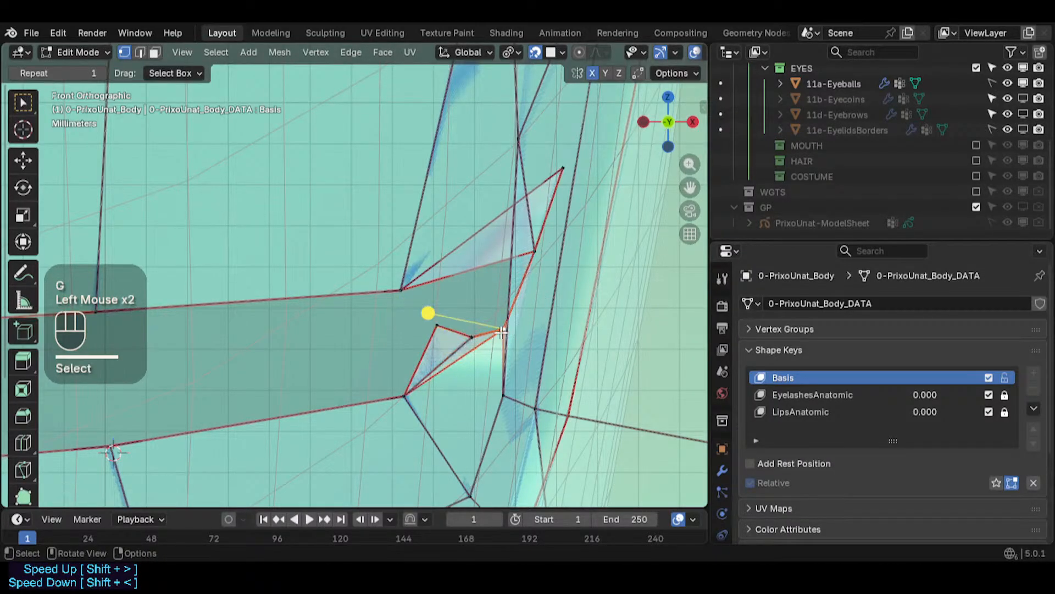
key("g")
left_click(493, 334)
left_click(534, 254)
key("g")
left_click(478, 259)
left_click(553, 186)
key("g")
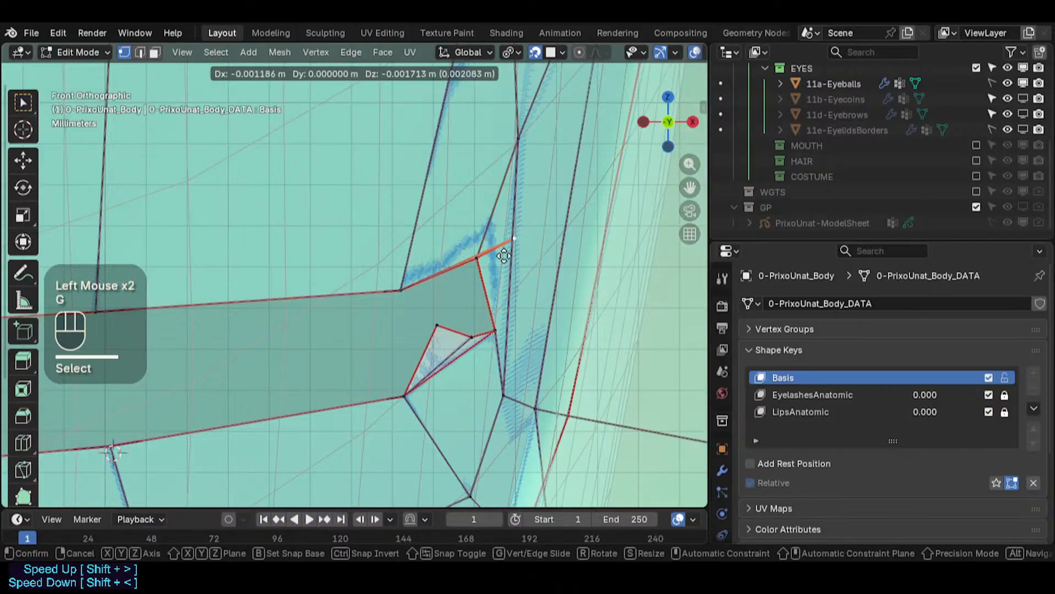
left_click(491, 266)
- Move the upper-edge vertex near the corner twice to line it up with the slit
scroll(490, 267, "down", 4)
middle_click_drag(490, 266, 434, 286, "shift")
scroll(450, 293, "down", 5)
scroll(433, 285, "up", 2)
scroll(433, 285, "up", 1)
key("g")
left_click(449, 341)
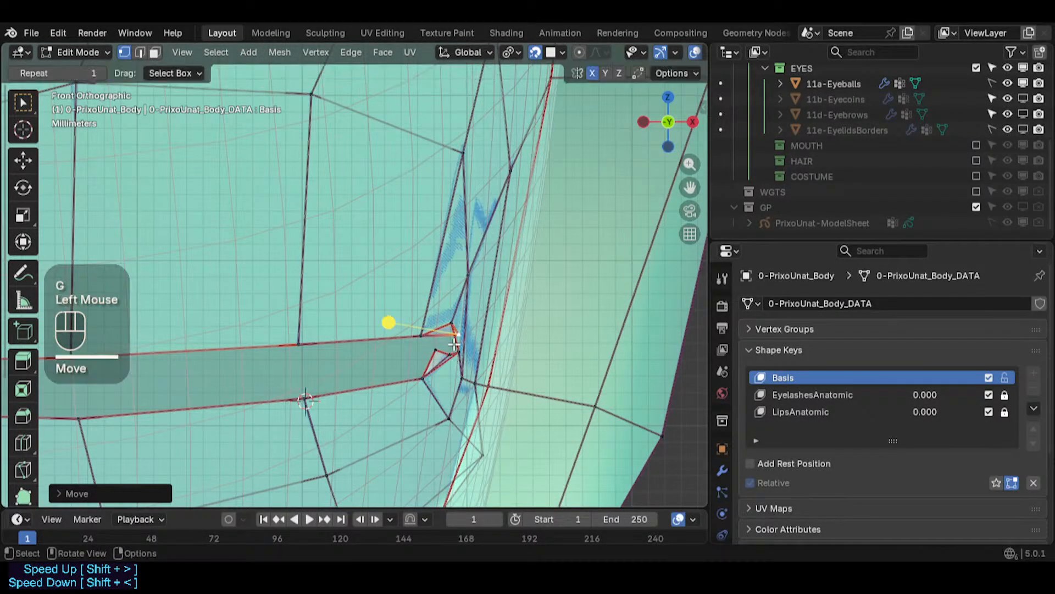
scroll(451, 342, "up", 2)
key("g")
left_click(449, 350)
left_click(407, 332)
key("g")
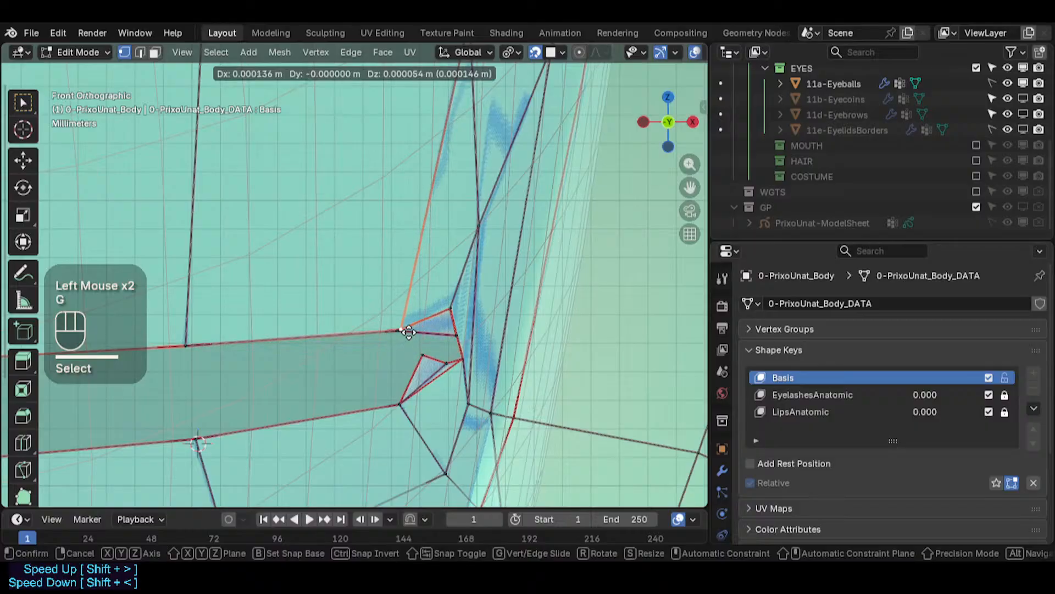
key("Escape")
left_click(432, 332)
scroll(421, 337, "up", 1)
key("g")
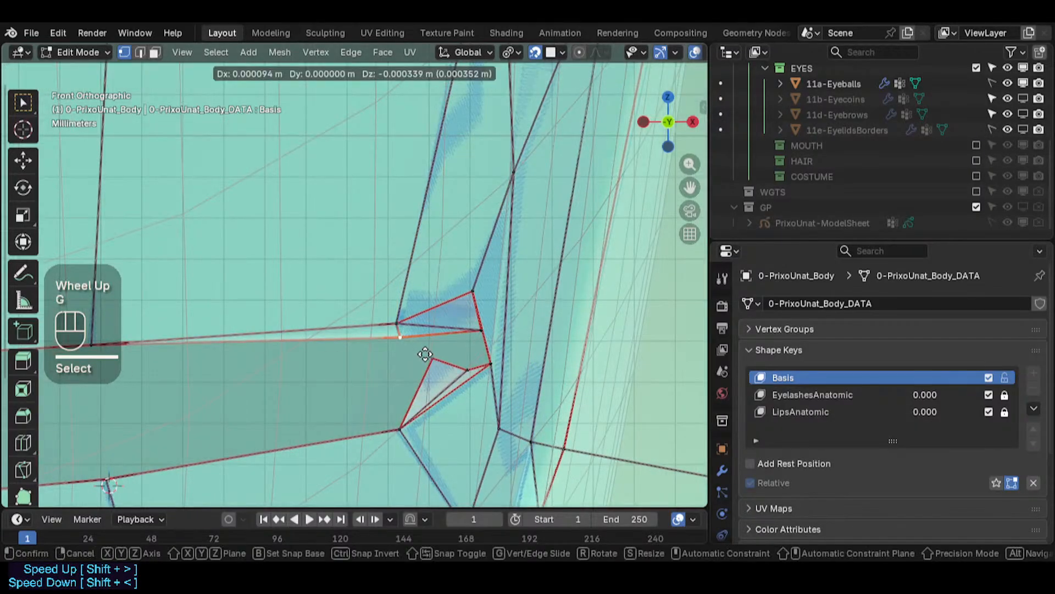
key("Escape")
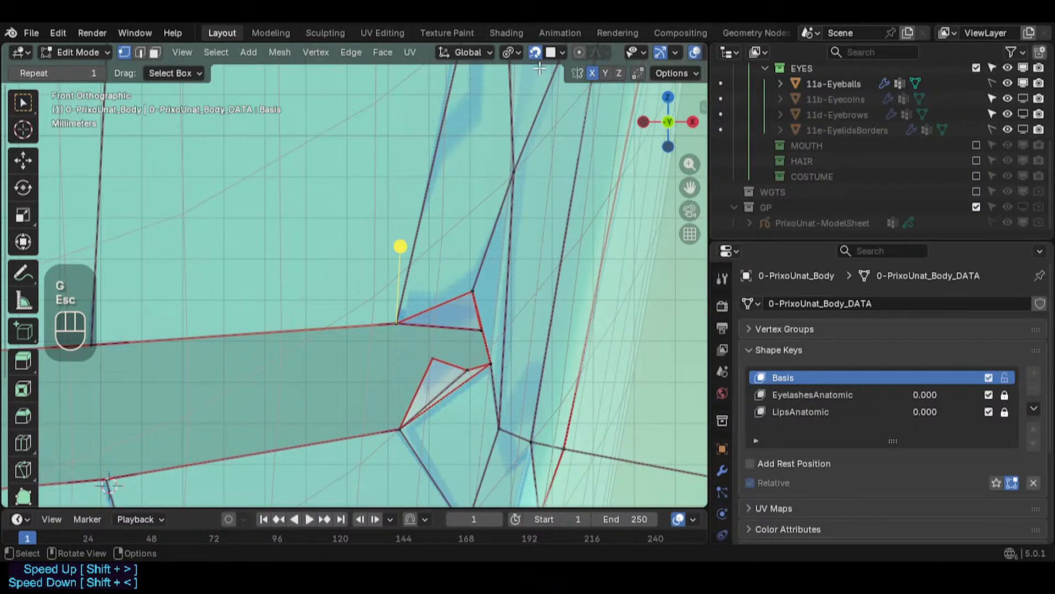
key("g")
key("Escape")
- Select and move the vertex at the slit's upper outer corner
scroll(430, 311, "up", 1)
left_click(420, 314)
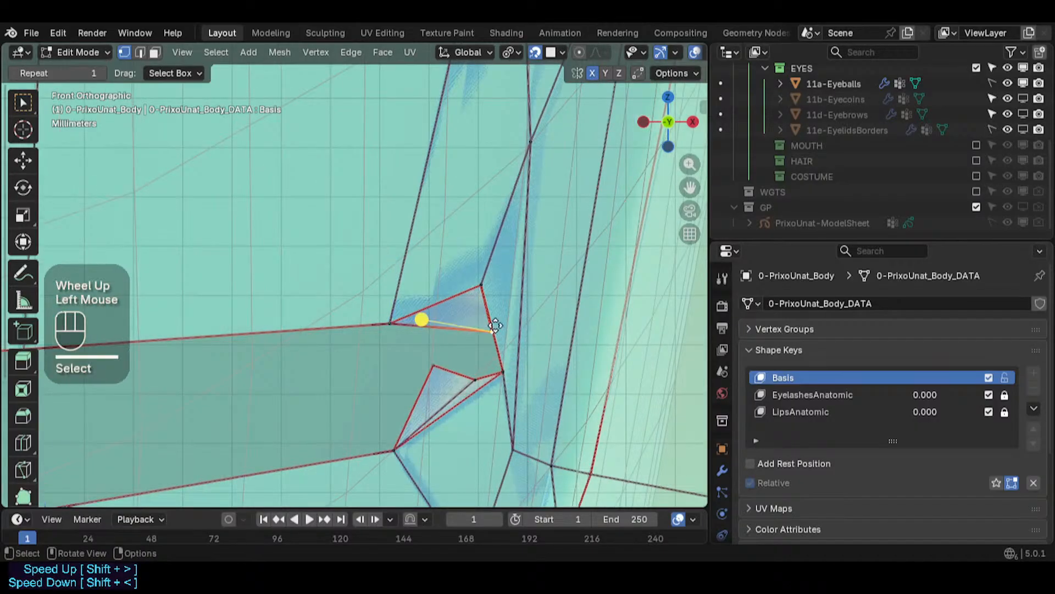
key("g")
left_click(483, 300)
- Snap the 3D cursor to the selected corner vertex and snap the selection to the cursor
left_click(484, 289)
key("shift+s")
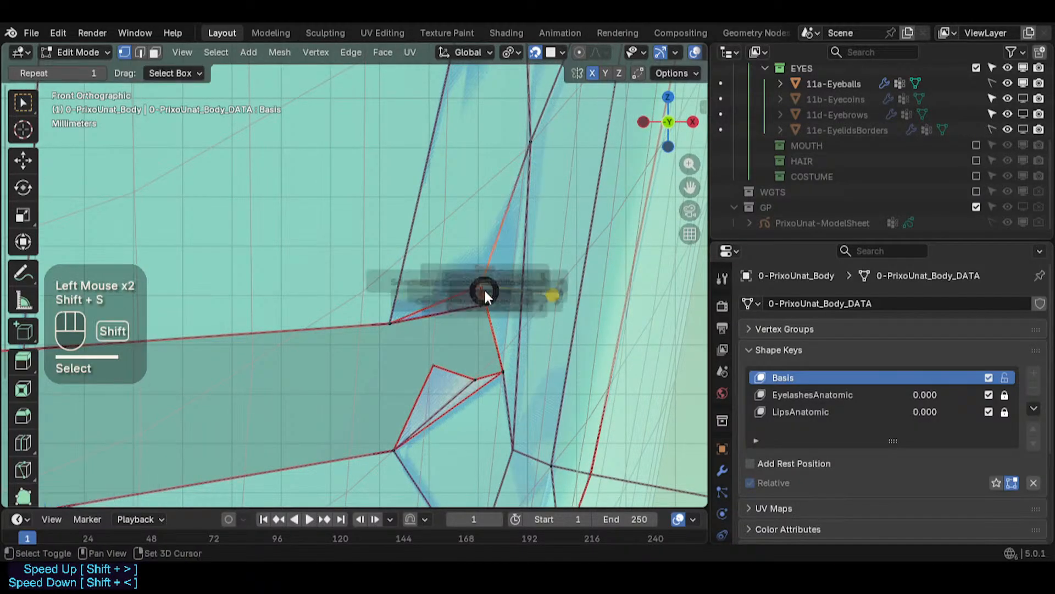
left_click(484, 308)
key("shift+s")
left_click(484, 219)
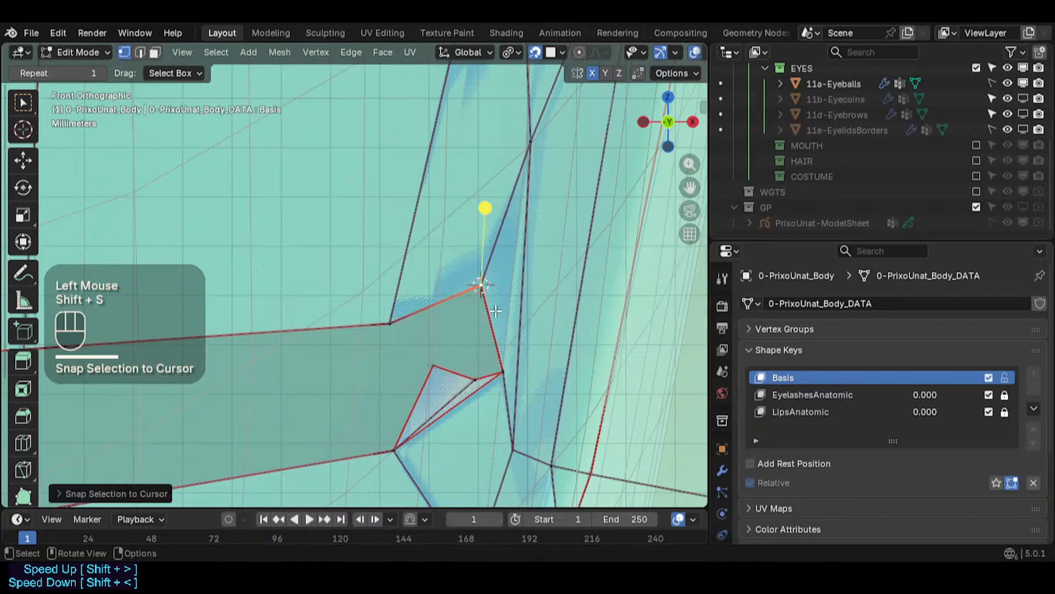
key("alt+z")
key("alt+z")
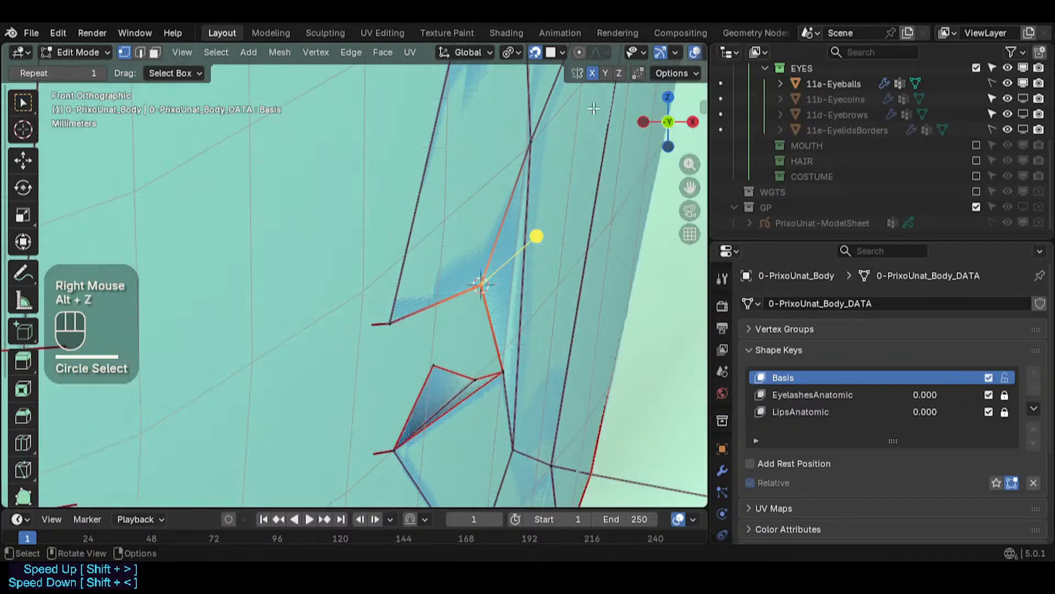
scroll(665, 58, "down", 2)
key("alt+z")
key("alt+z")
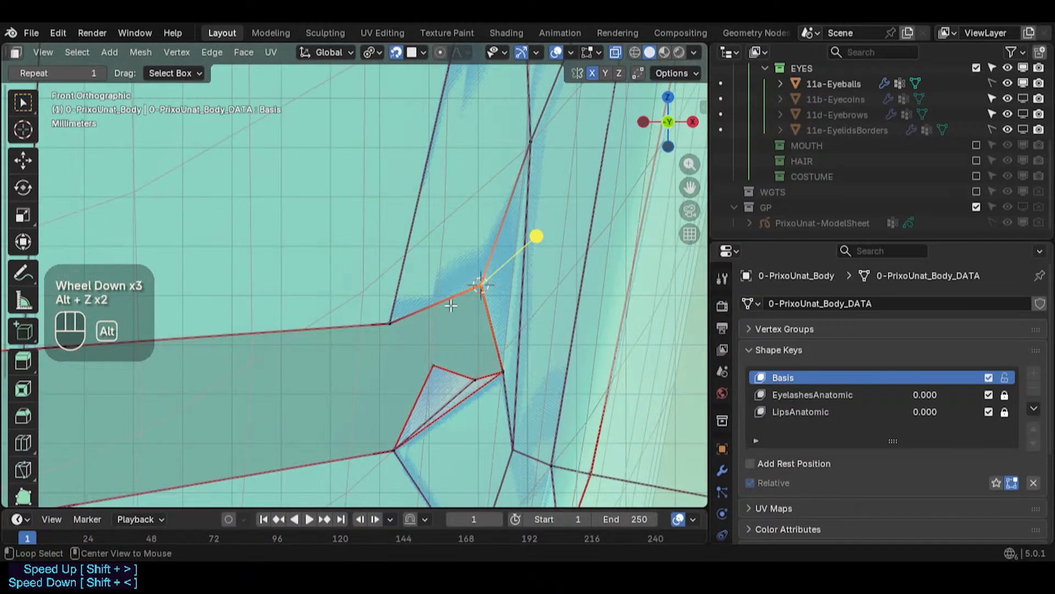
- Circle-select the vertices at the slit's upper outer corner and move them
key("alt+a")
key("c")
left_click(482, 287)
right_click(481, 288)
key("g")
left_click(482, 304)
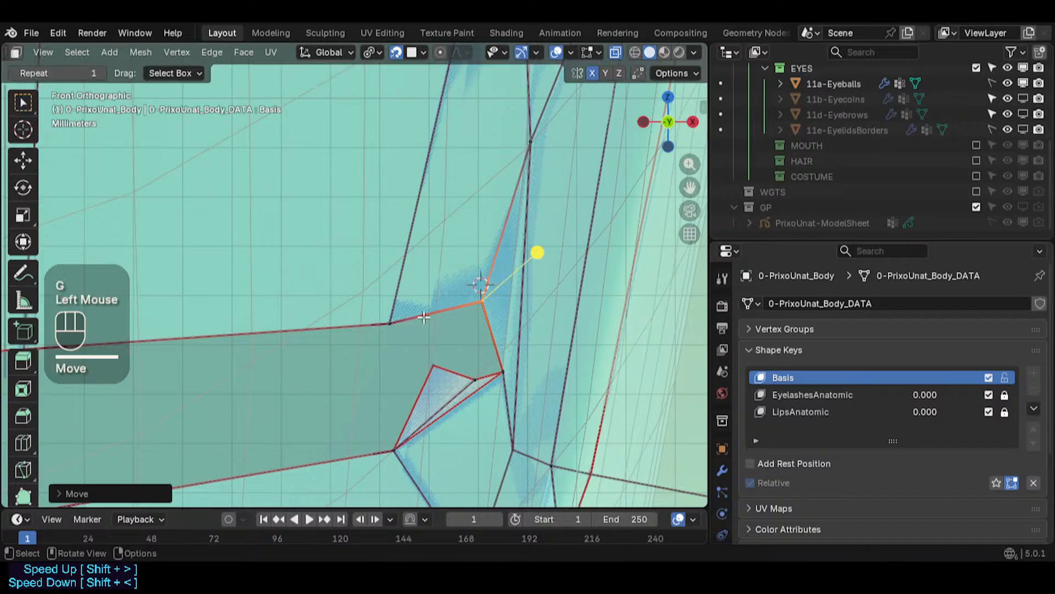
- Circle-select the vertex where the upper lid edge bends and move it slightly
key("alt+a")
key("c")
left_click(391, 323)
right_click(391, 322)
key("g")
left_click(392, 318)
- Select a vertex at the slit's lower outer corner and move it twice toward the corner
key("alt+a")
left_click(478, 376)
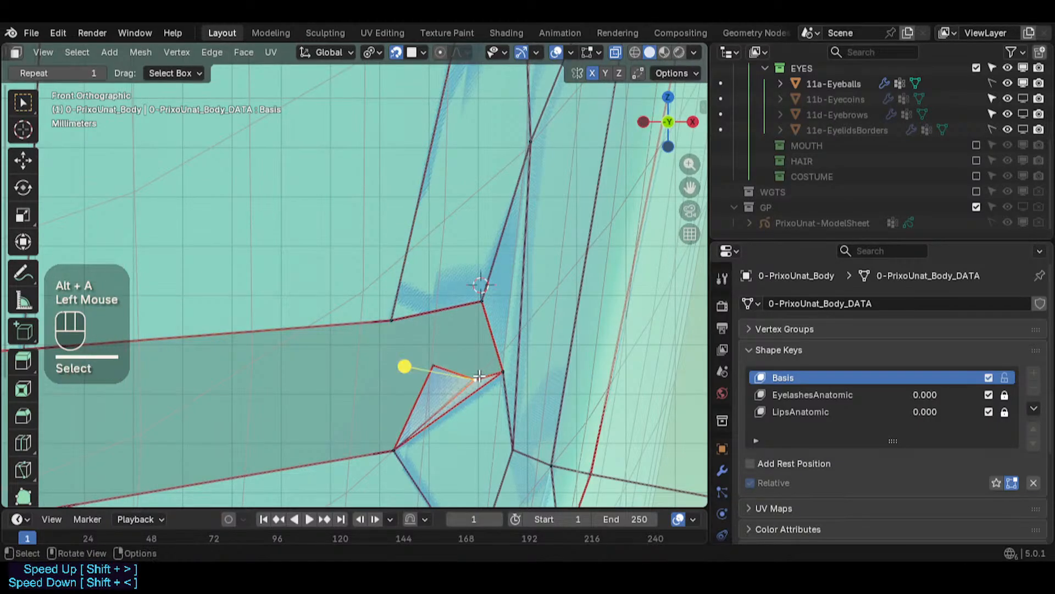
left_click(465, 383)
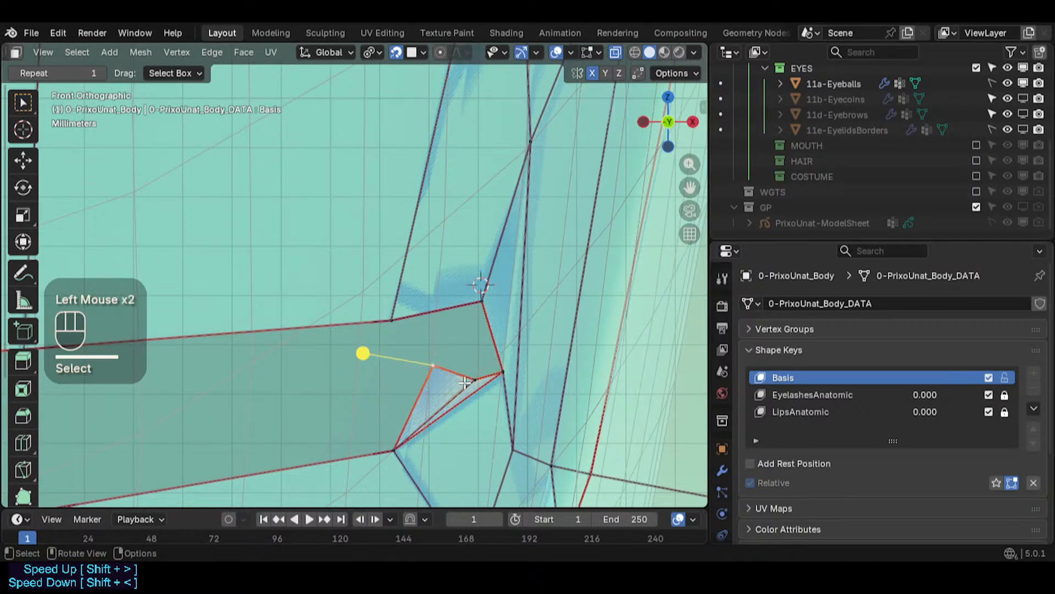
key("g")
left_click(477, 364)
key("g")
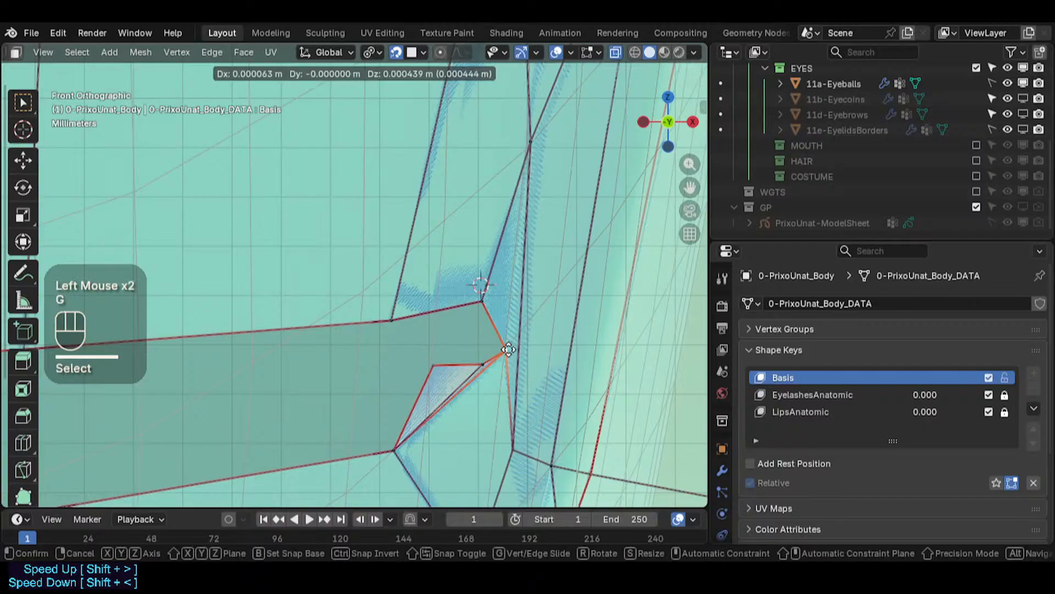
left_click(497, 360)
- Snap the 3D cursor to the moved corner vertex, add the neighbouring vertex, and snap both onto the cursor
left_click(504, 367)
key("shift+s")
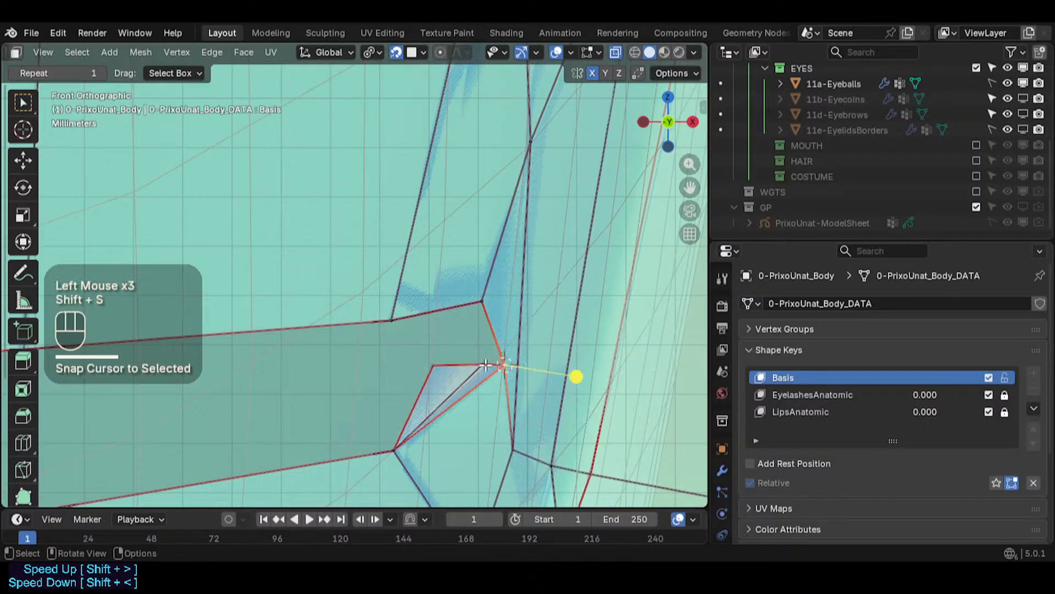
left_click(498, 365)
key("shift+s")
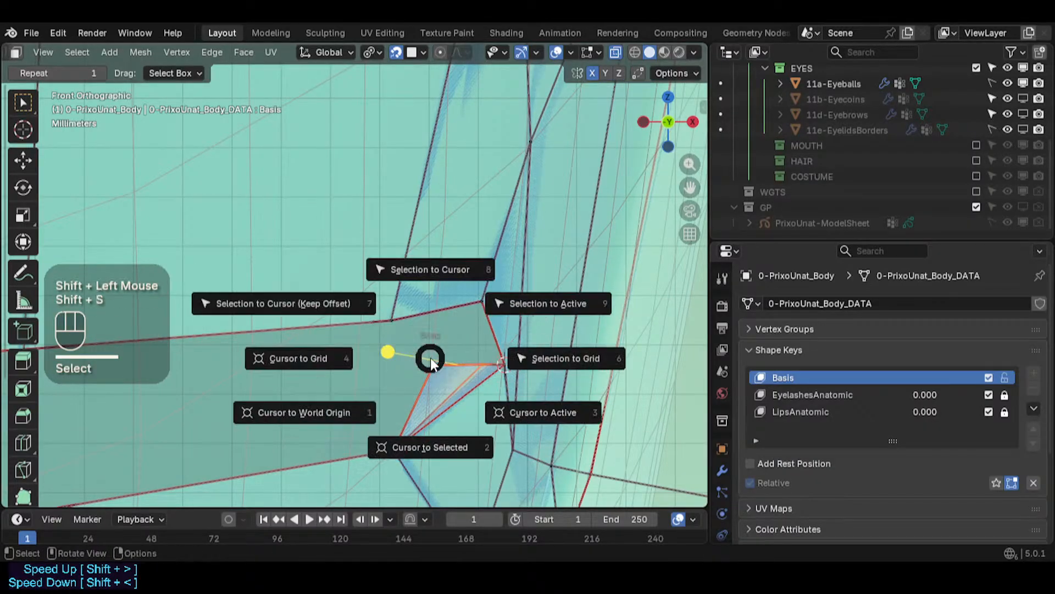
key("8")
- Circle-select the vertex just inside the slit's outer corner and move it down along the lower edge
left_click(501, 368)
key("c")
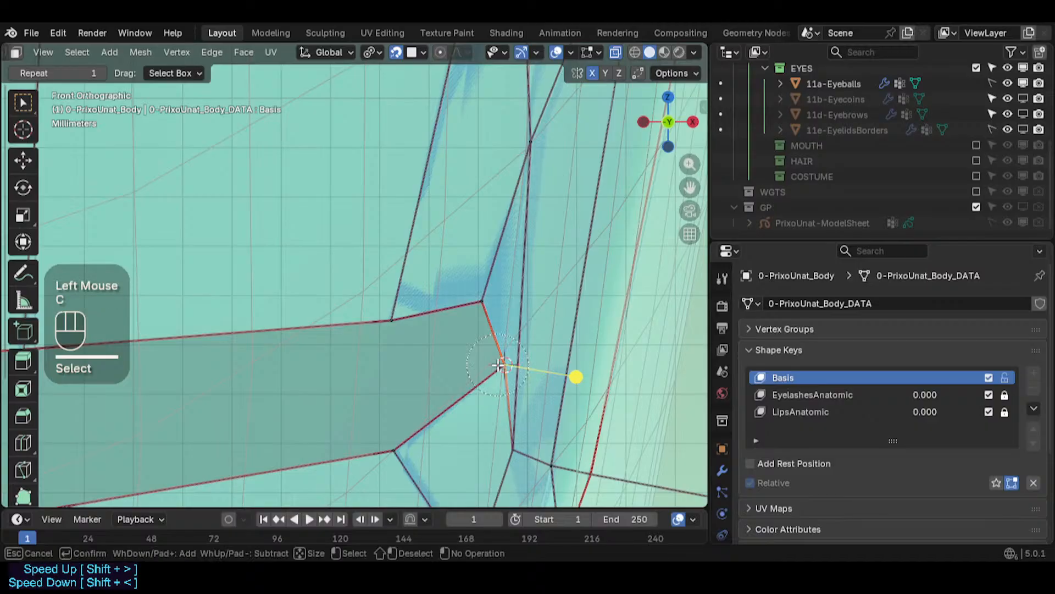
left_click(497, 368)
right_click(497, 367)
key("alt+a")
key("c")
scroll(485, 365, "up", 2)
left_click(490, 365)
right_click(489, 366)
key("g")
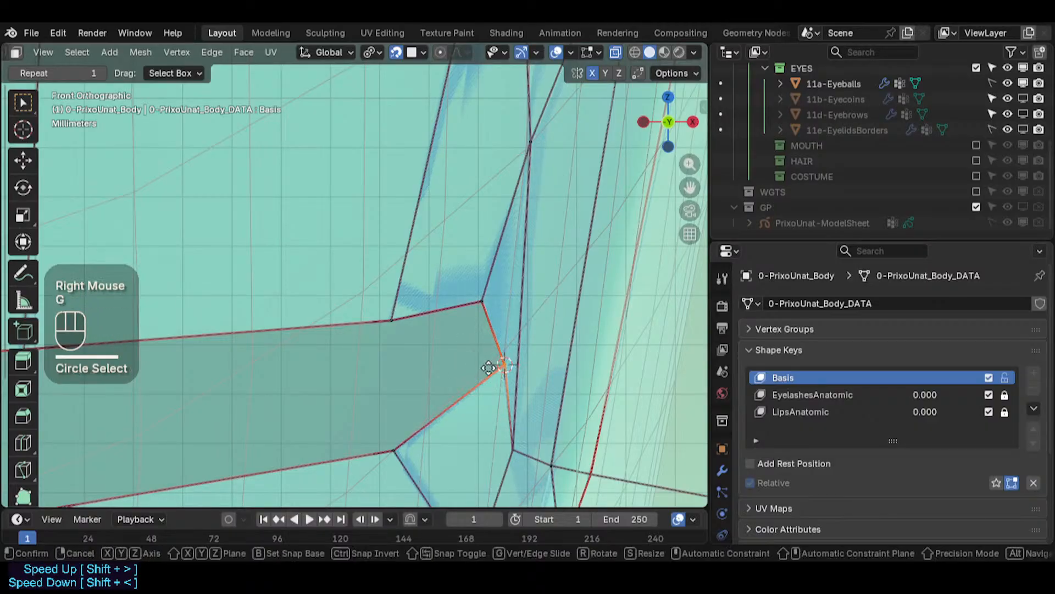
left_click(477, 408)
- Circle-select the vertex at the upper lid's outer bend and move it down toward the corner
key("alt+a")
key("c")
left_click(483, 303)
right_click(487, 303)
key("g")
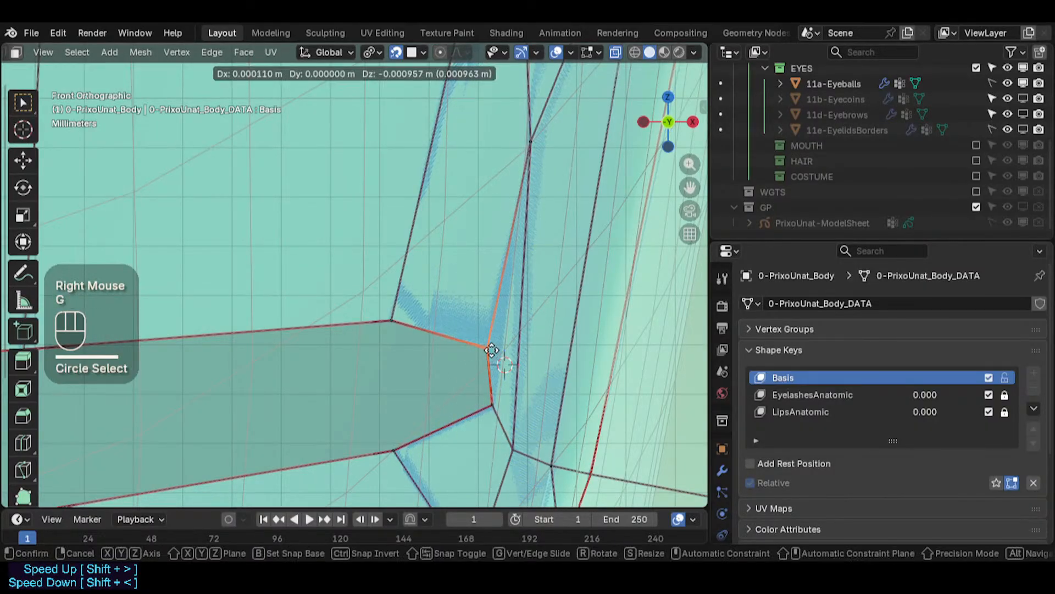
left_click(490, 348)
- Select two vertices below the slit's outer corner and move each one slightly
scroll(399, 339, "down", 5)
scroll(394, 339, "up", 2)
key("alt+a")
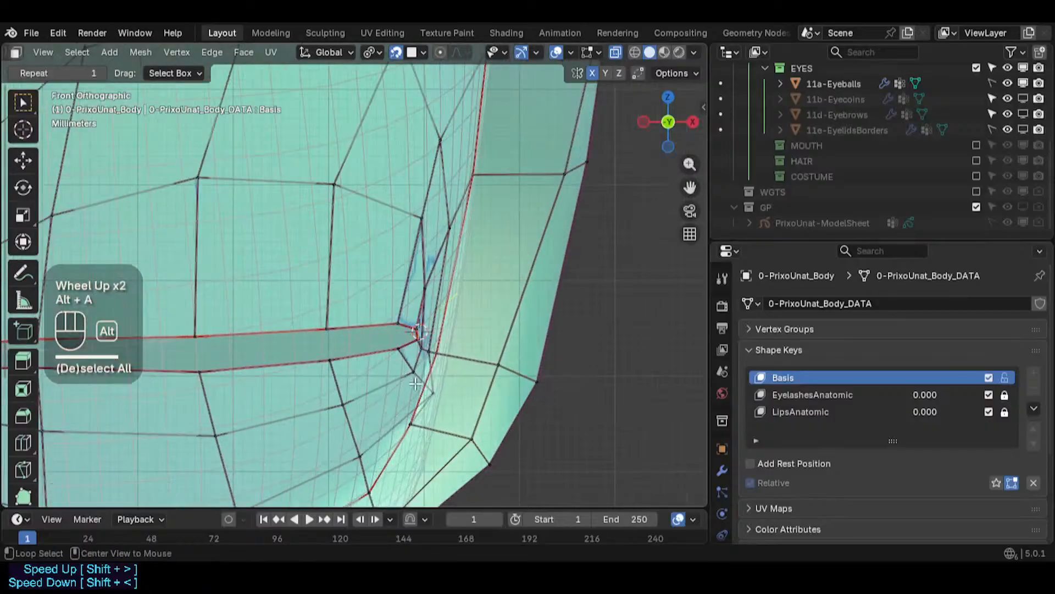
left_click(410, 363)
key("g")
left_click(413, 367)
left_click(410, 379)
key("g")
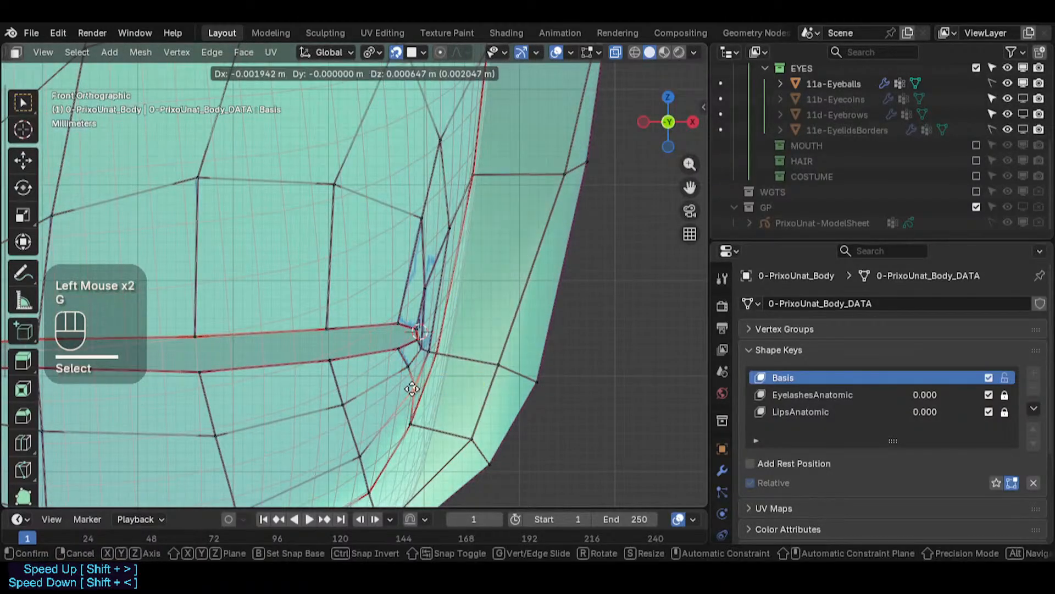
left_click(416, 388)
- Orbit around the eye socket in Object and Edit Mode, with and without X-ray, to inspect the eye shape
scroll(418, 363, "up", 1)
scroll(424, 374, "down", 4)
middle_click_drag(423, 373, 417, 296, "shift")
key("alt+z")
key("Tab")
scroll(532, 294, "up", 2)
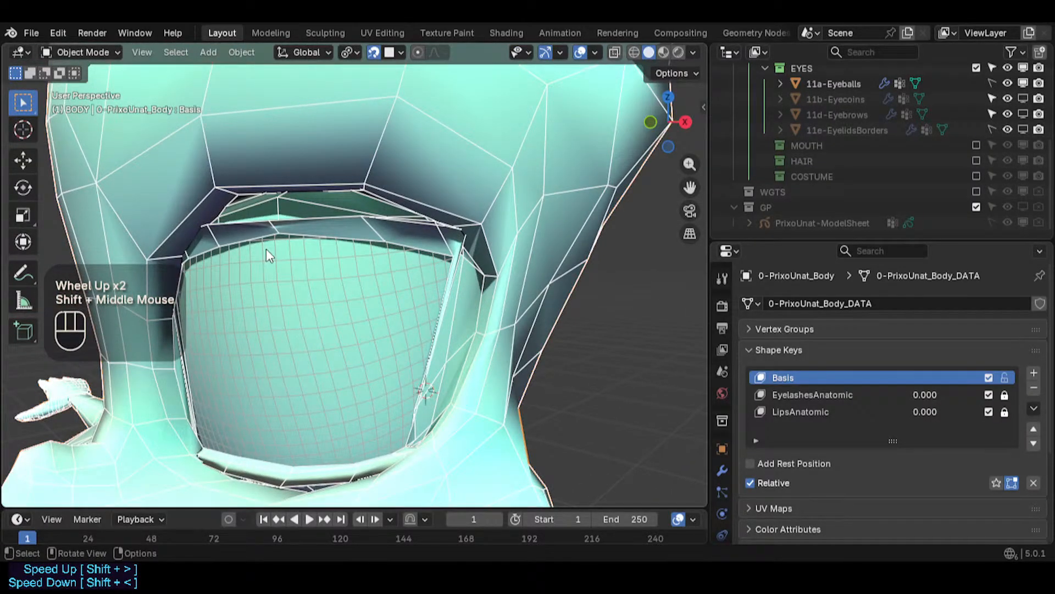
key("Tab")
middle_click_drag(358, 358, 377, 284)
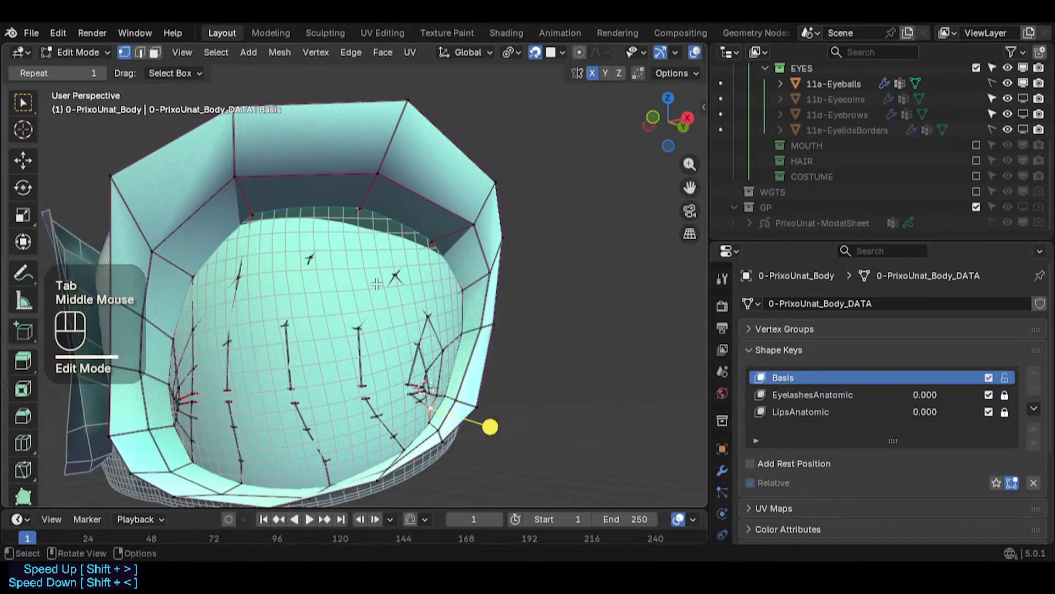
key("alt+z")
key("Tab")
scroll(365, 273, "down", 2)
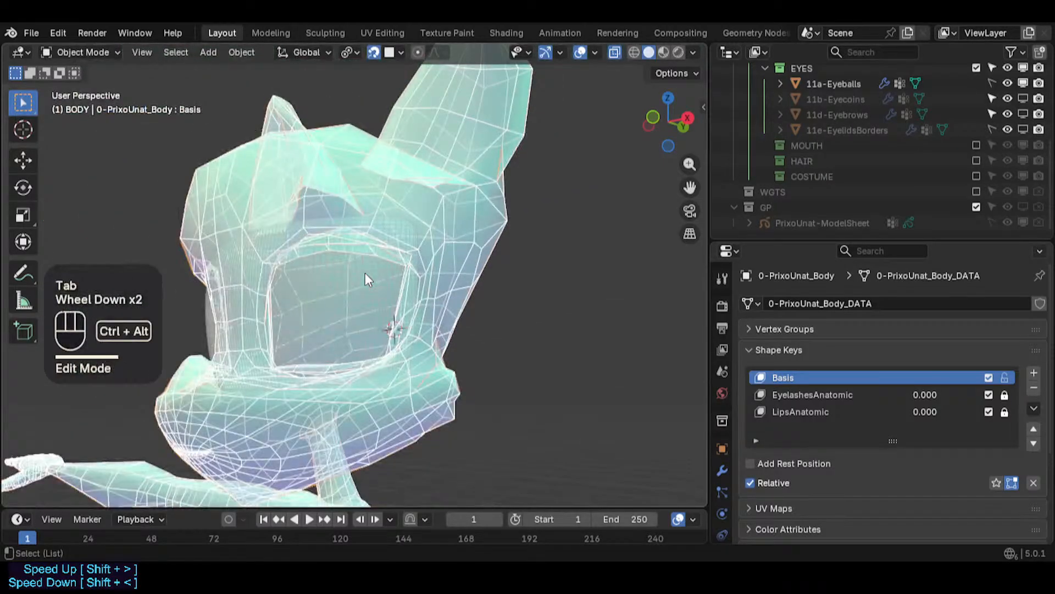
key("shift+ctrl+alt+z")
key("shift+alt+z")
middle_click_drag(365, 273, 405, 228)
scroll(313, 261, "down", 3)
scroll(256, 312, "down", 1)
- Disable the EyelashesAnatomic and LipsAnatomic shape keys
key("alt+z")
scroll(396, 293, "up", 5)
scroll(389, 258, "up", 1)
scroll(405, 227, "down", 1)
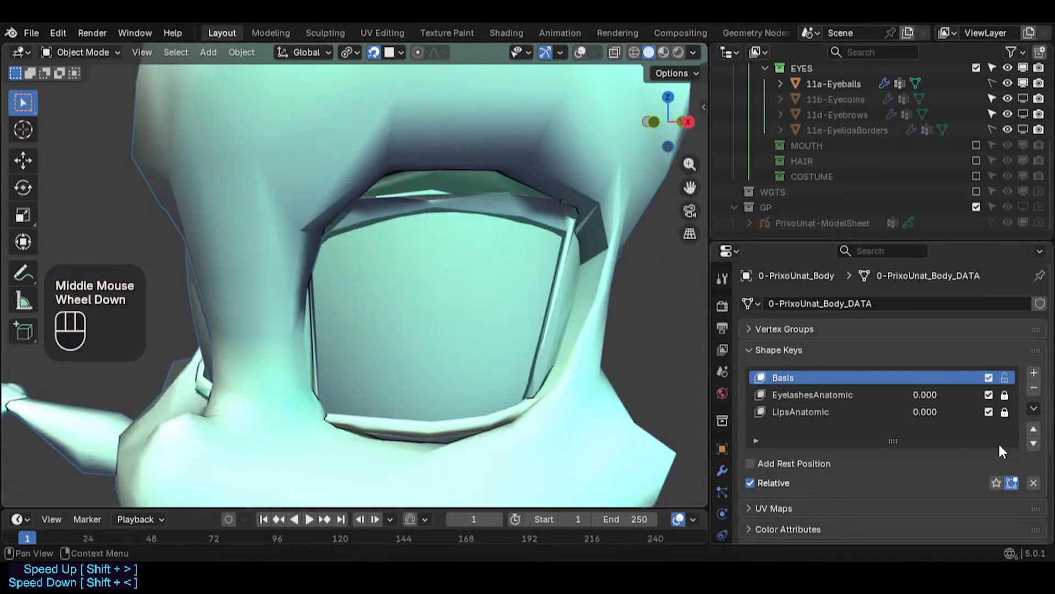
left_click(990, 394)
left_click(990, 411)
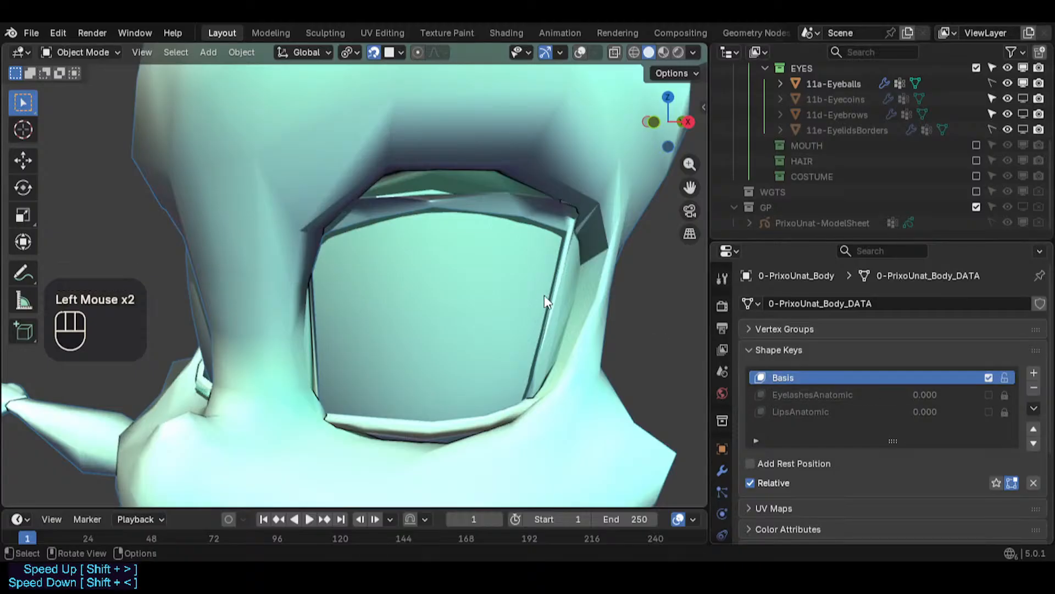
- Orbit and zoom around the head in Object and Edit Mode to inspect the eye opening against the eyeball
key("Tab")
key("Tab")
middle_click_drag(449, 247, 478, 234)
middle_click_drag(478, 233, 418, 238, "shift")
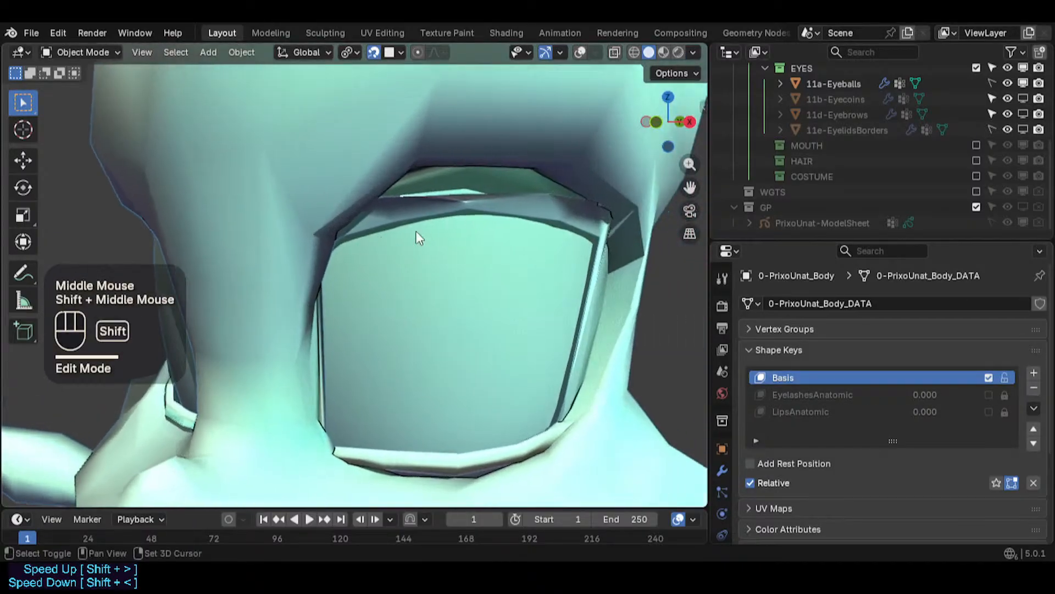
left_click(650, 175)
left_click(651, 171)
key("Tab")
middle_click_drag(559, 290, 504, 305)
key("alt+z")
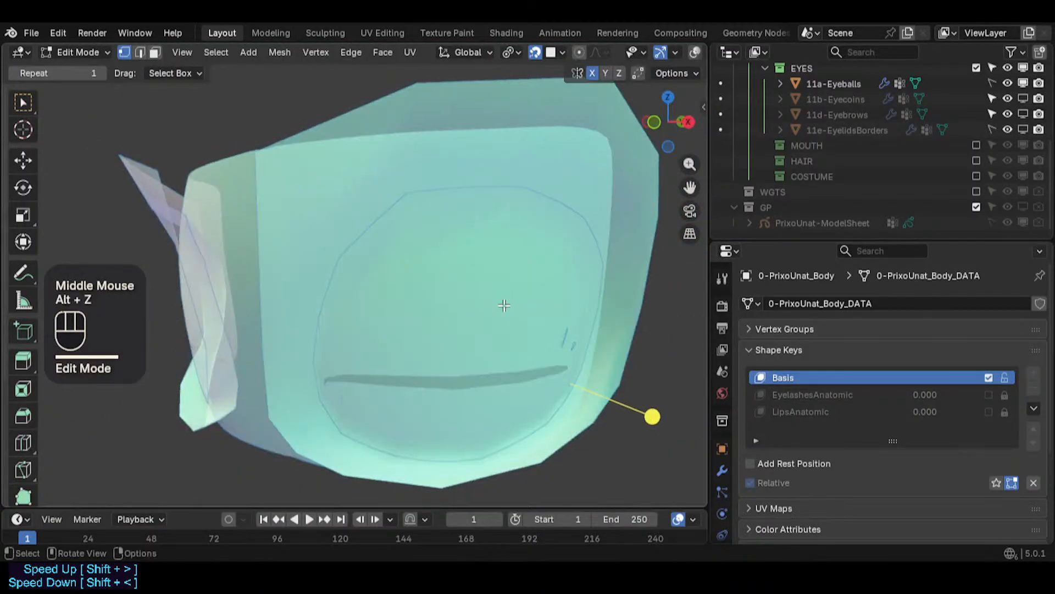
scroll(503, 308, "down", 2)
scroll(502, 312, "up", 1)
key("alt+z")
key("alt+z")
key("alt+z")
key("Tab")
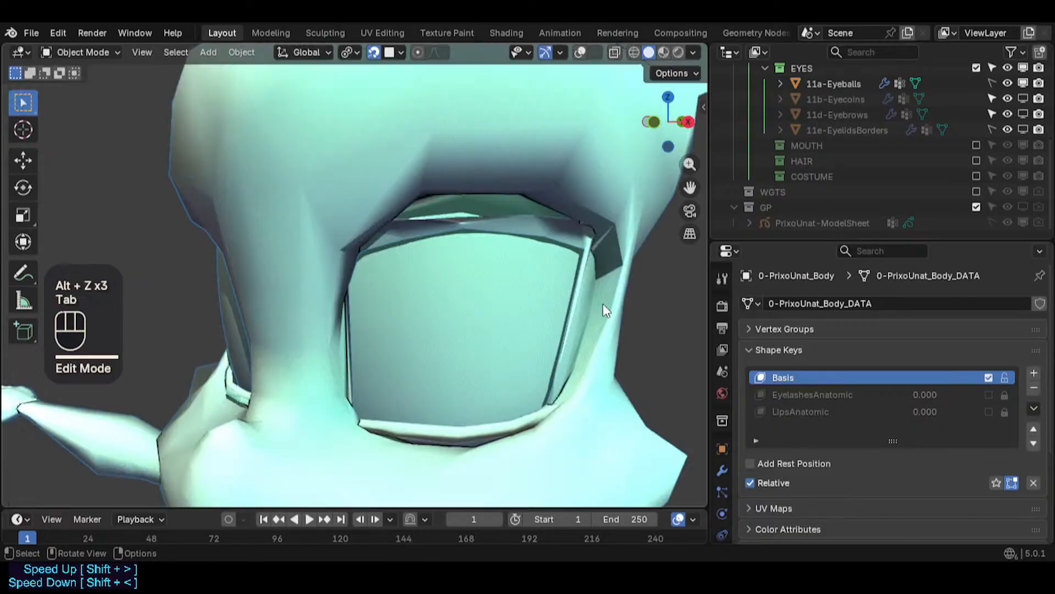
scroll(423, 405, "down", 3)
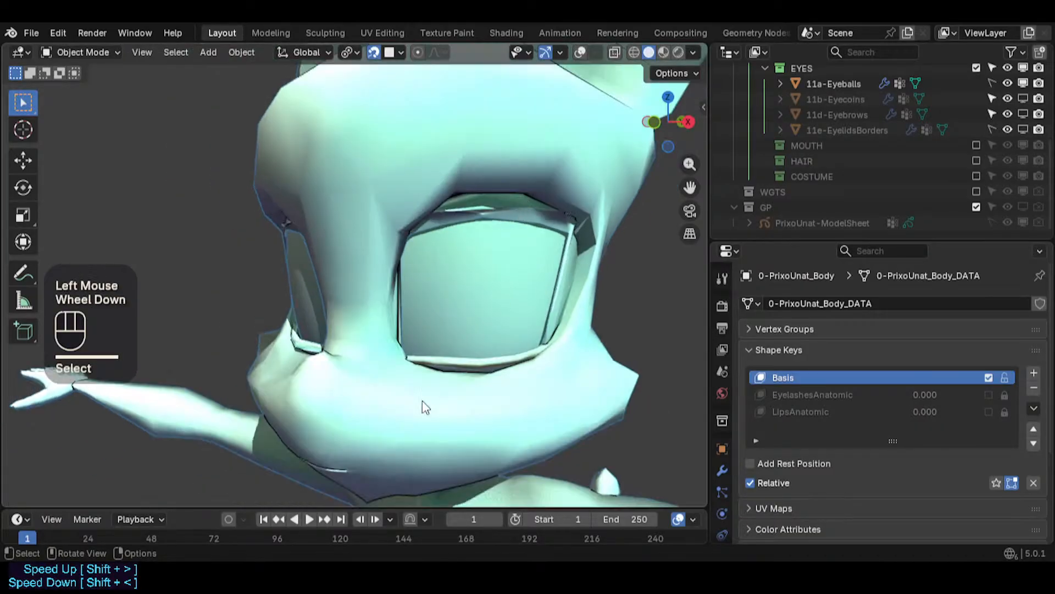
key("alt+a")
left_click(537, 384)
scroll(532, 335, "down", 1)
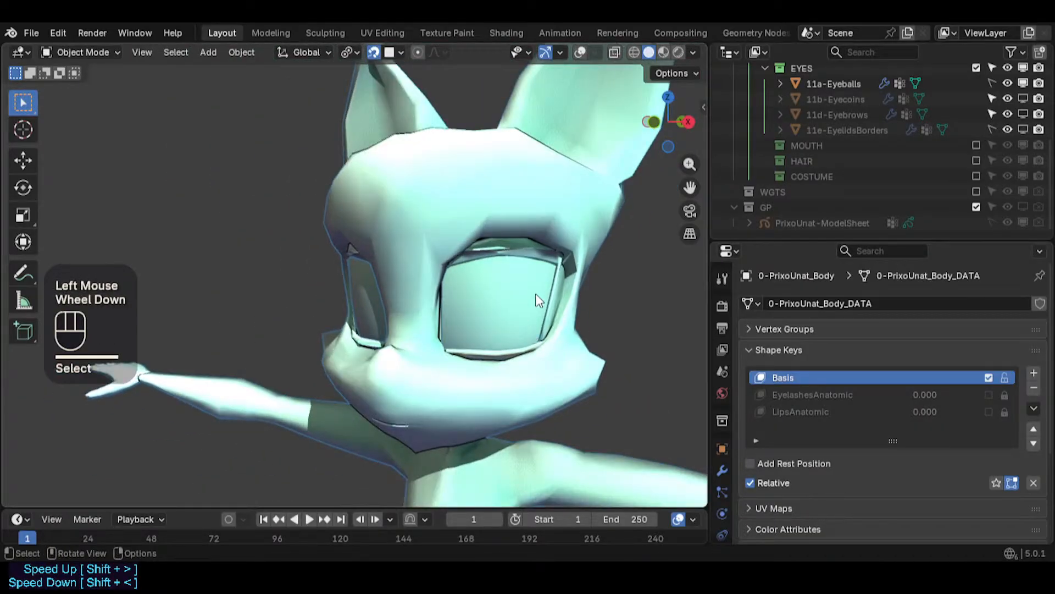
left_click(580, 52)
left_click(520, 192)
scroll(509, 279, "up", 1)
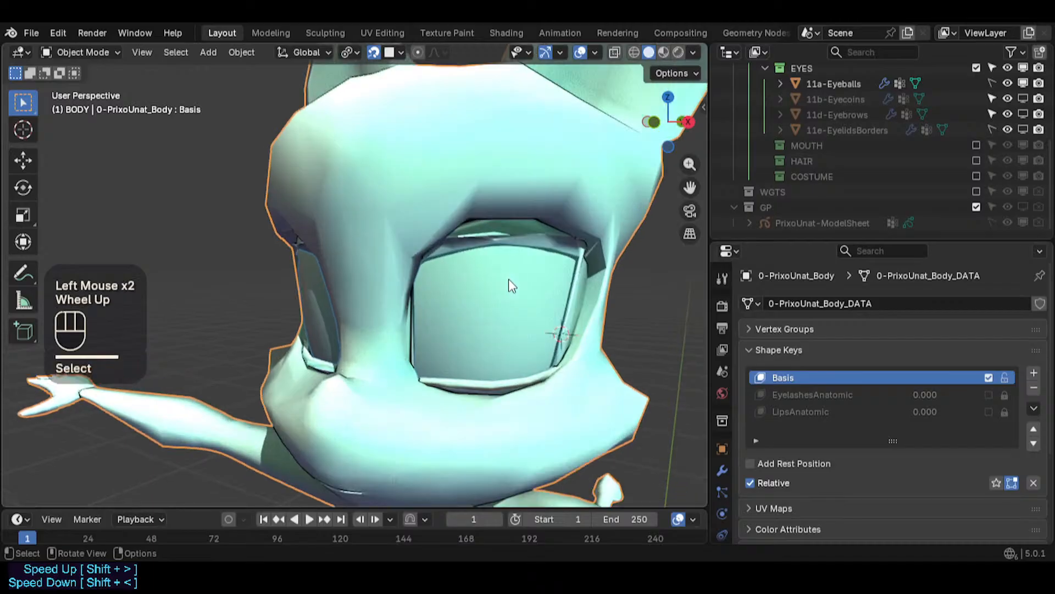
key("Tab")
middle_click_drag(509, 278, 269, 330)
scroll(489, 287, "up", 2)
scroll(479, 288, "up", 1)
scroll(495, 357, "up", 1)
scroll(491, 341, "down", 2)
- Switch to front view and show the PrixoUnat model sheet for comparison
key("KP_1")
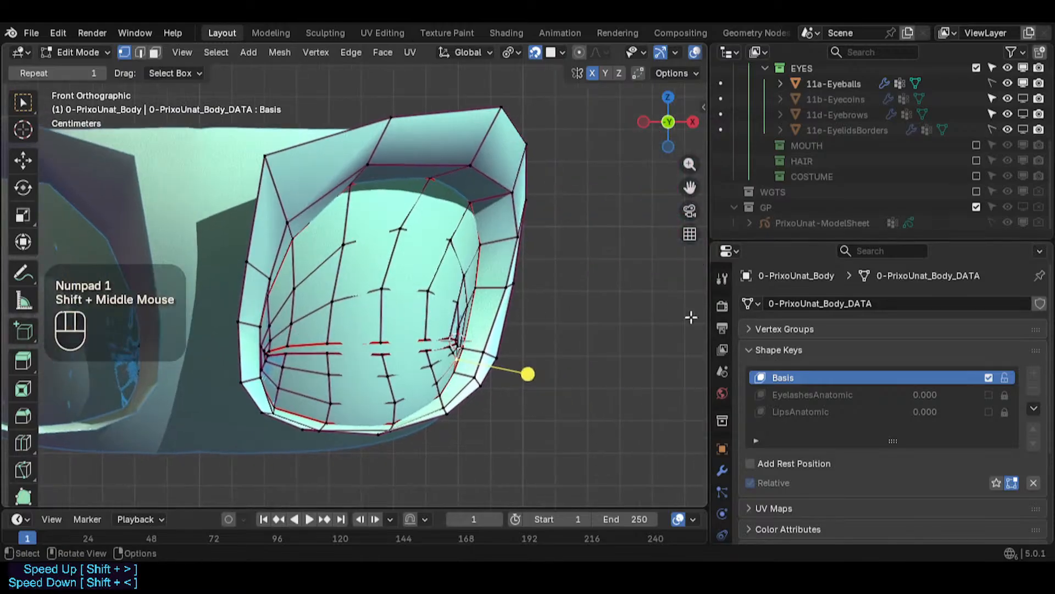
scroll(269, 329, "down", 1)
left_click(1023, 206)
- Save the blend file
scroll(532, 248, "down", 4)
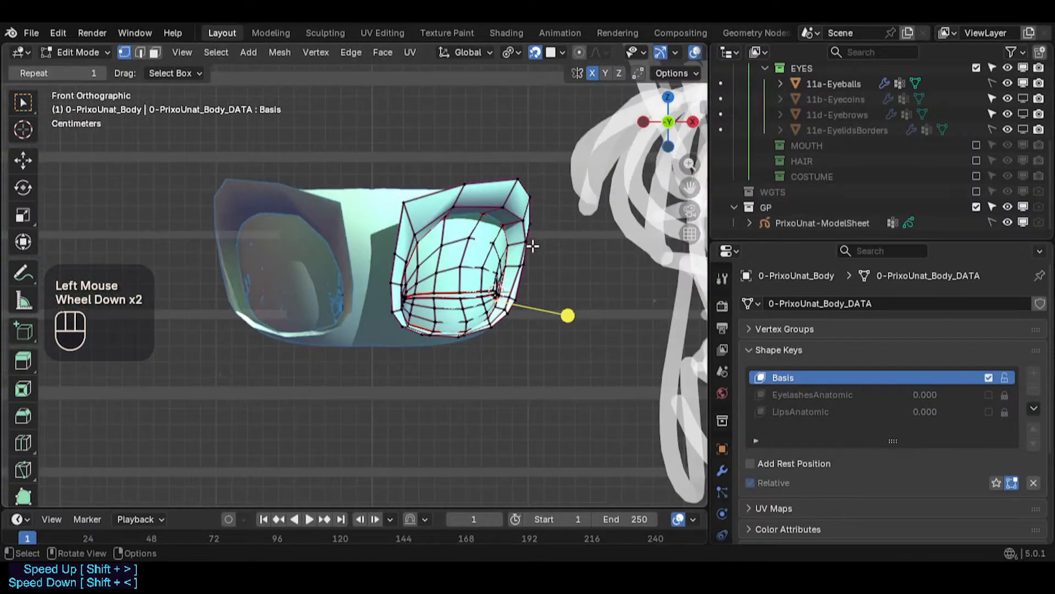
scroll(522, 252, "up", 2)
middle_click_drag(517, 251, 371, 251, "shift")
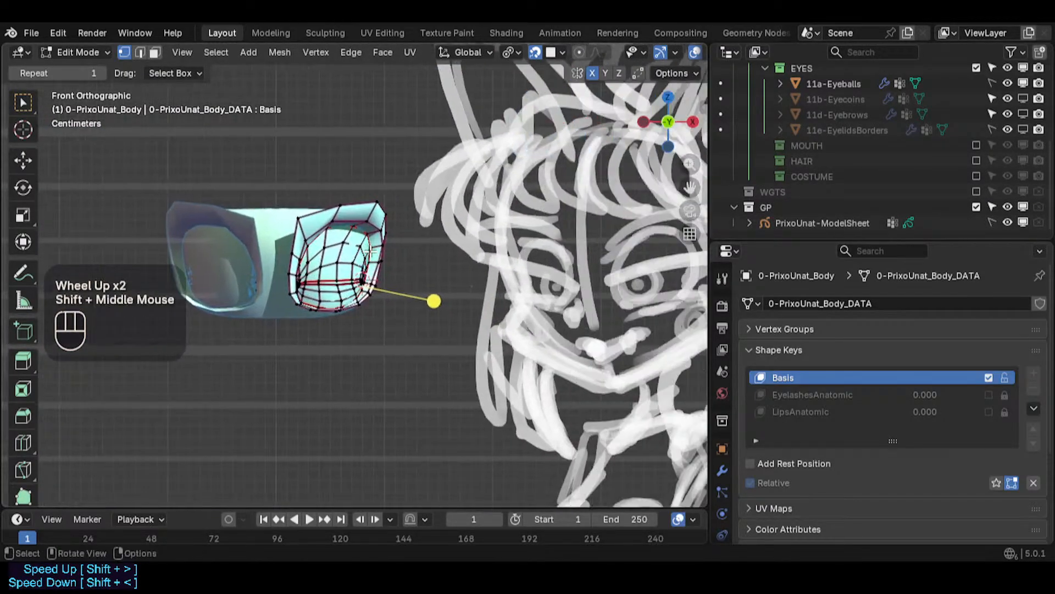
key("ctrl+s")
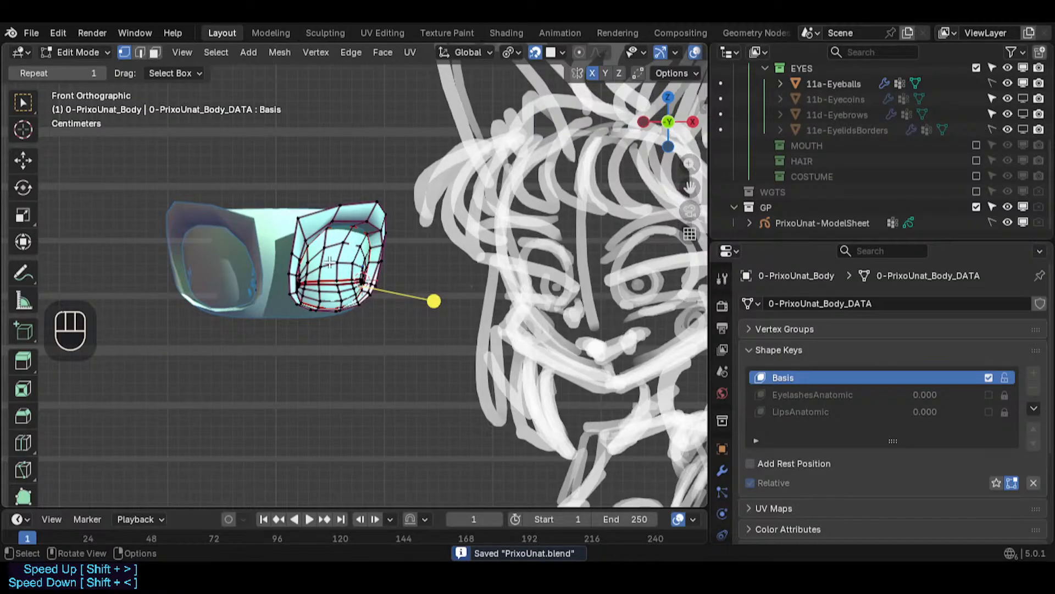
- Open the snapping options to check the snap target settings
scroll(308, 326, "up", 8)
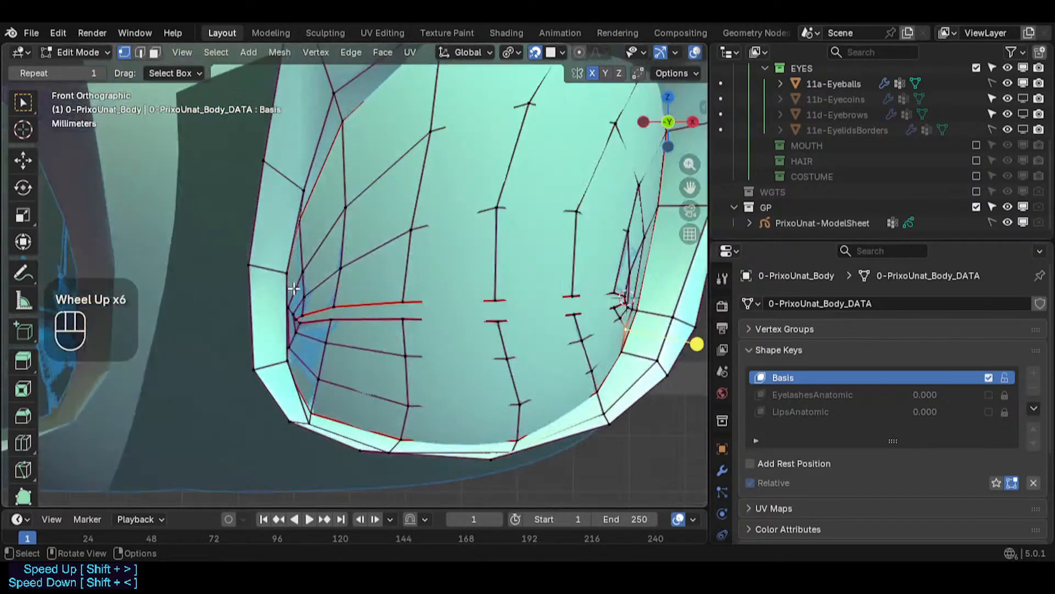
scroll(308, 326, "down", 1)
key("alt+a")
key("c")
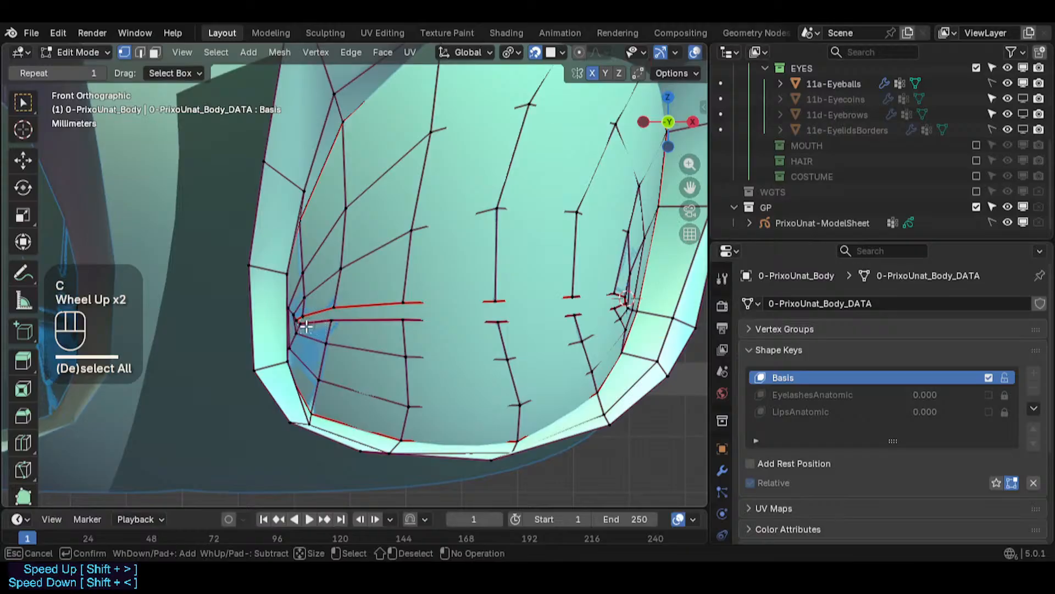
right_click(307, 326)
left_click(564, 53)
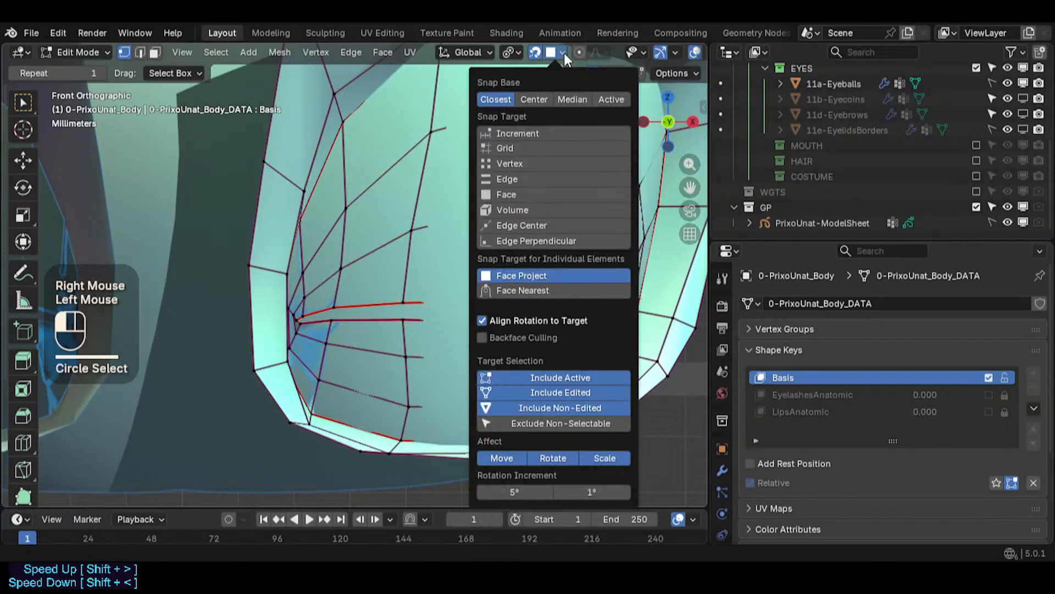
- Try to move the vertex at the slit's inner corner
scroll(268, 343, "up", 1)
scroll(267, 343, "up", 1)
key("alt+a")
key("c")
right_click(321, 313)
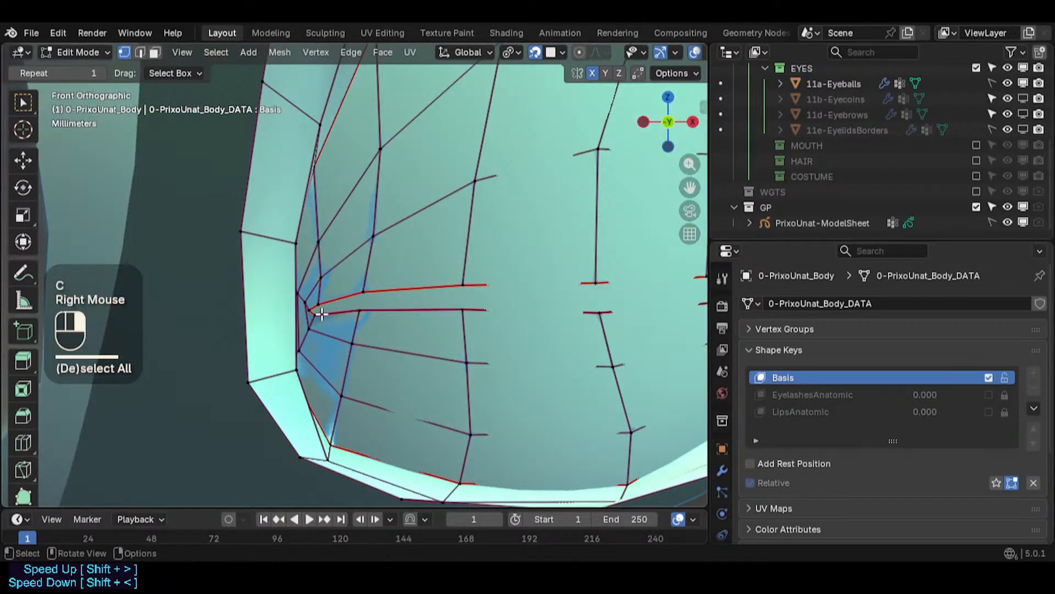
left_click(308, 314, "shift")
key("g")
key("Escape")
- Circle-select the upper vertex at the slit's inner corner and move it toward the slit
scroll(330, 297, "up", 4)
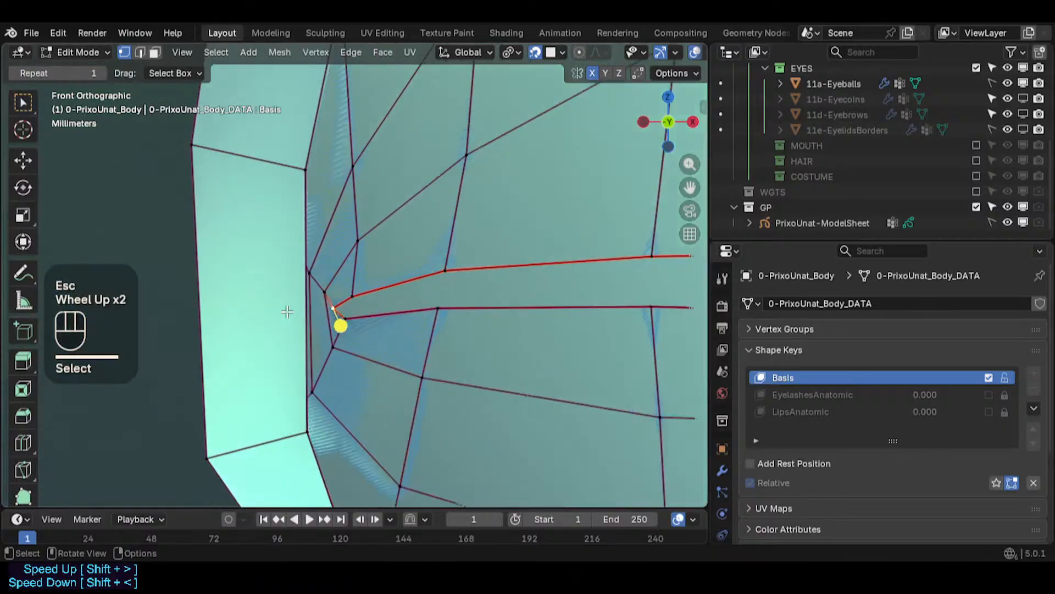
key("alt+z")
key("alt+z")
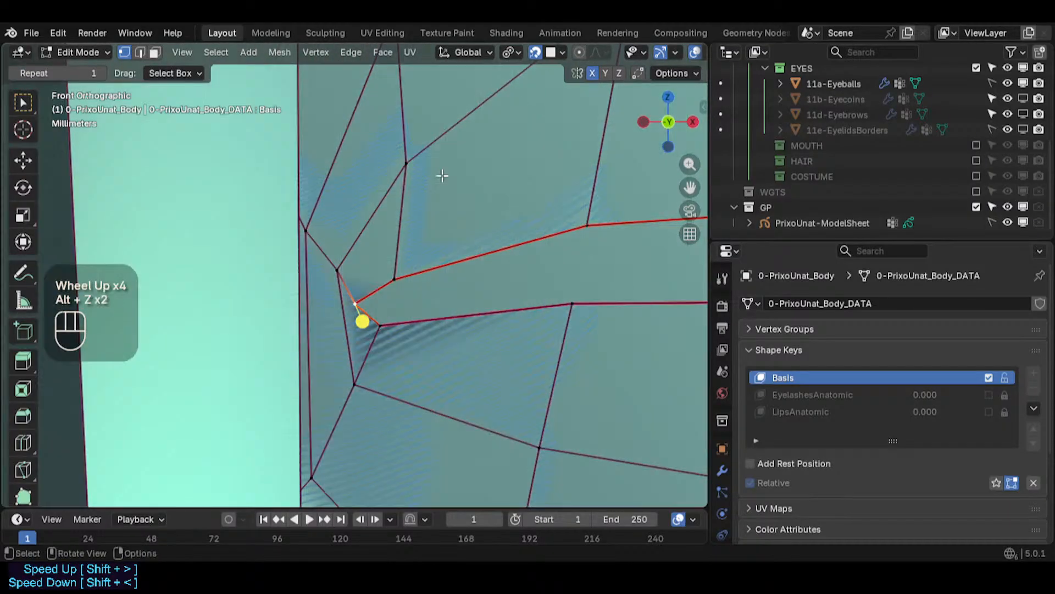
key("alt+z")
key("c")
left_click(363, 297)
right_click(362, 296)
key("g")
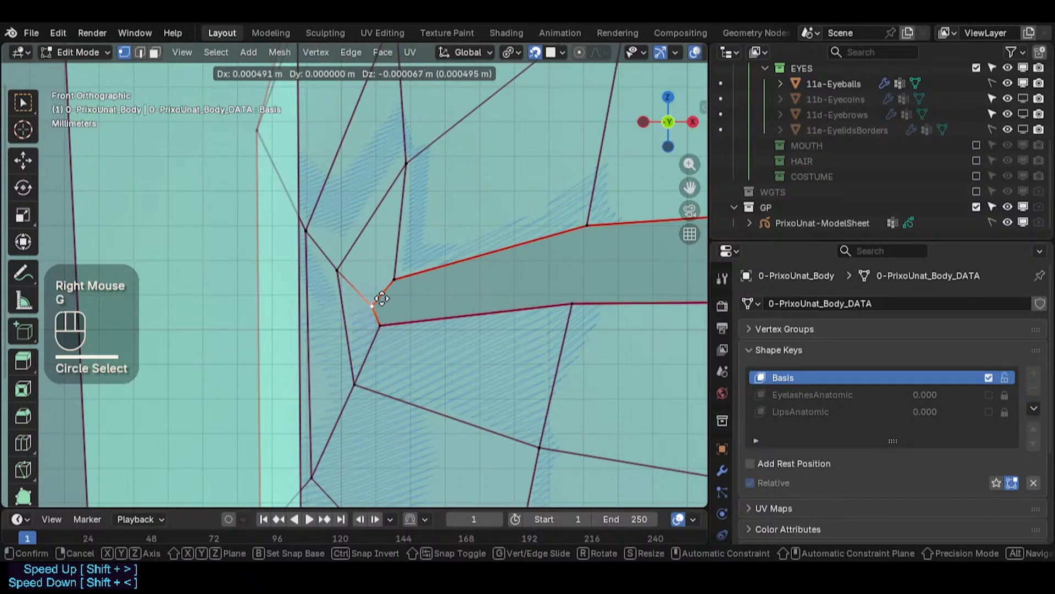
left_click(382, 301)
- Circle-select the lower vertex at the slit's inner corner and move it along the lower lid
key("c")
left_click(385, 330)
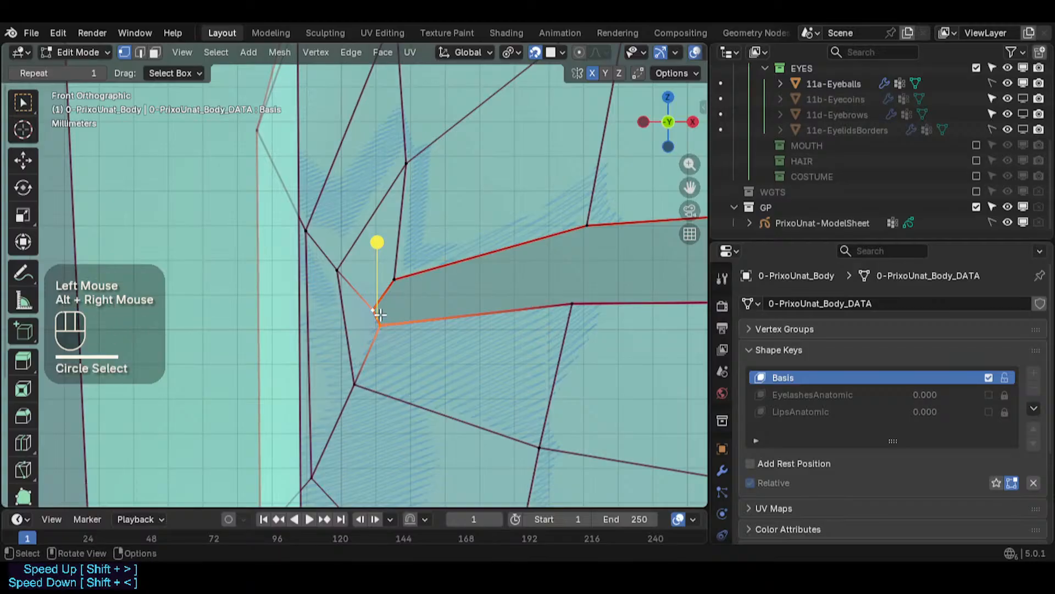
right_click(385, 330)
key("g")
left_click(421, 341)
key("a")
key("alt+a")
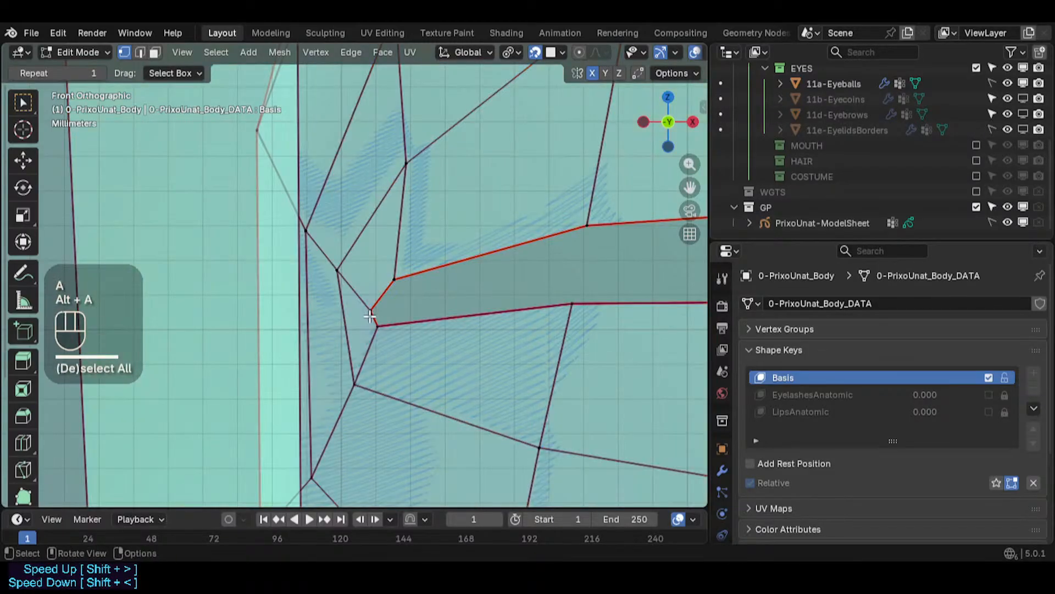
- Reselect the lower inner corner vertex and nudge it slightly downward
key("c")
left_click(378, 320)
right_click(378, 322)
key("s")
key("Escape")
key("alt+a")
key("c")
left_click(372, 323)
right_click(372, 324)
key("g")
left_click(371, 329)
key("alt+a")
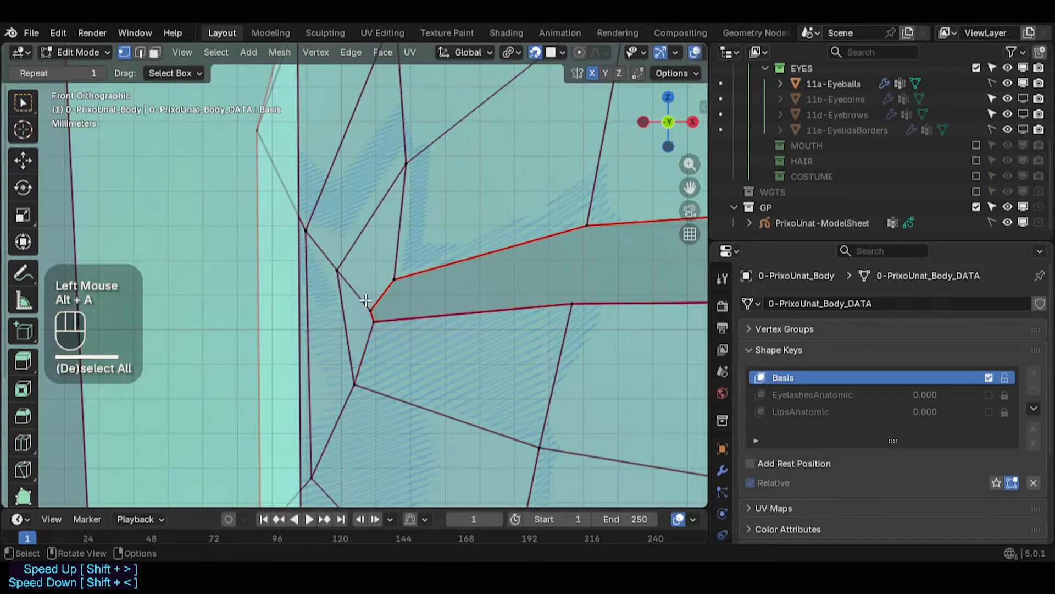
- Circle-select the upper inner corner vertex and nudge it slightly upward
key("c")
left_click(368, 302)
right_click(367, 302)
key("g")
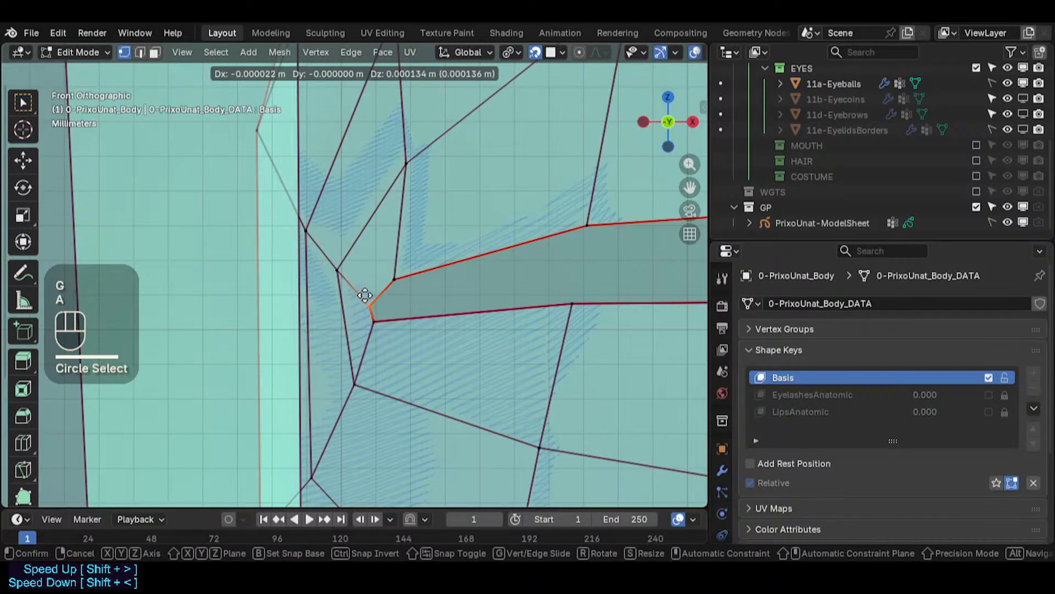
left_click(365, 295)
key("alt+a")
- Circle-select the upper lid vertex next to the inner corner and slide it along the lid
key("c")
left_click(396, 282)
right_click(395, 282)
key("g")
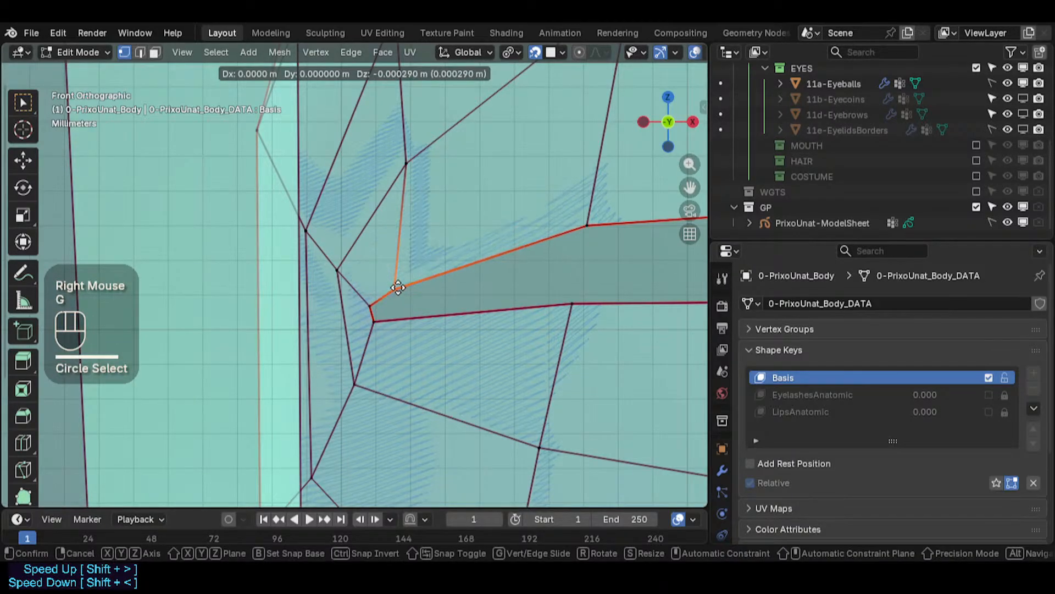
left_click(412, 279)
scroll(407, 286, "down", 4)
middle_click_drag(456, 282, 337, 297, "shift")
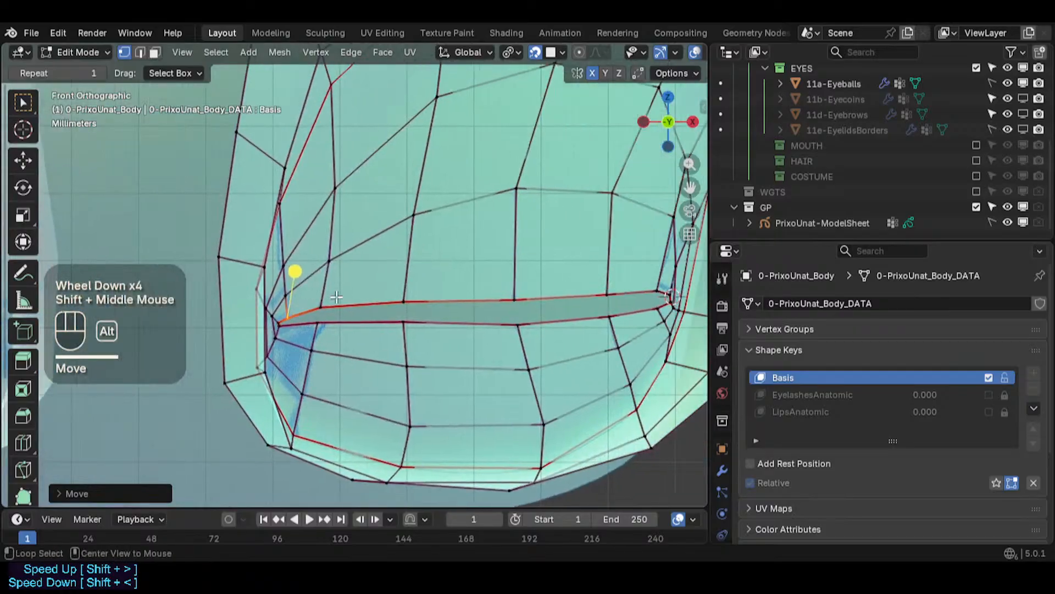
- Circle-select the upper lid vertex beside the slit's inner corner and nudge it along the lid
key("alt+a")
key("c")
left_click(320, 302)
right_click(320, 301)
key("g")
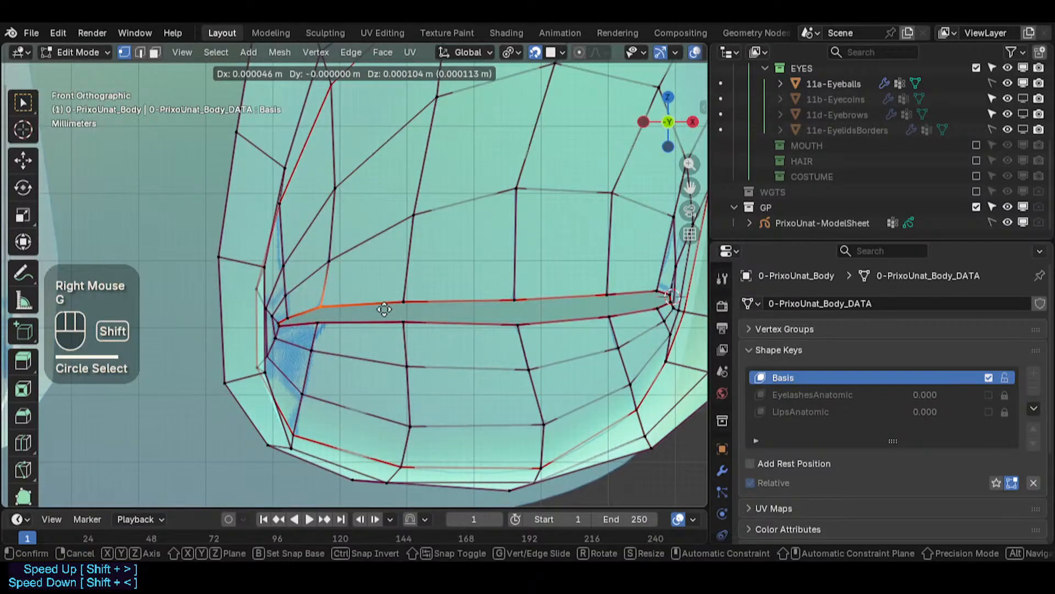
left_click(384, 310)
- Circle-select the lower lid vertex beside the inner corner and nudge it along the lid
key("alt+a")
key("c")
left_click(320, 324)
right_click(320, 323)
key("g")
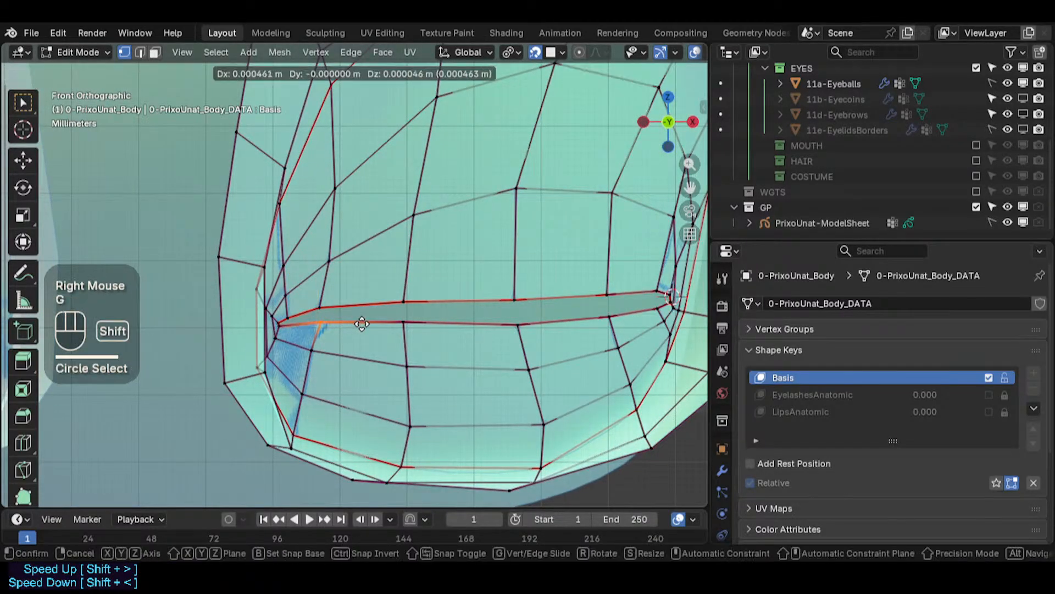
key("c")
left_click(416, 324)
- Move the second lower lid vertex, then circle-select and reposition the upper lid vertex above it
right_click(416, 324)
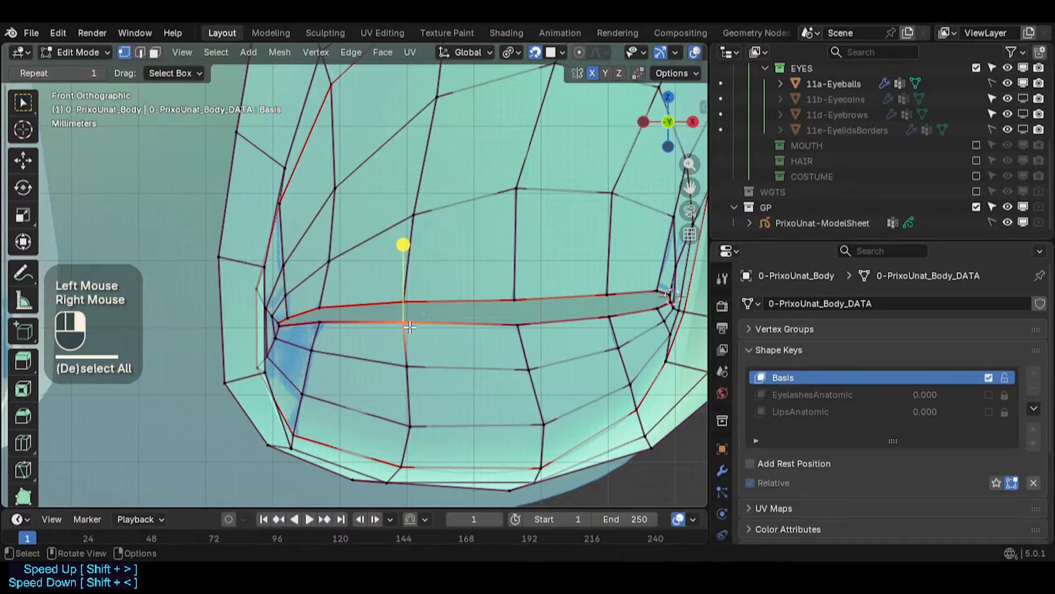
key("g")
left_click(404, 271, "shift")
key("alt+a")
key("c")
left_click(403, 301)
right_click(402, 297)
key("g")
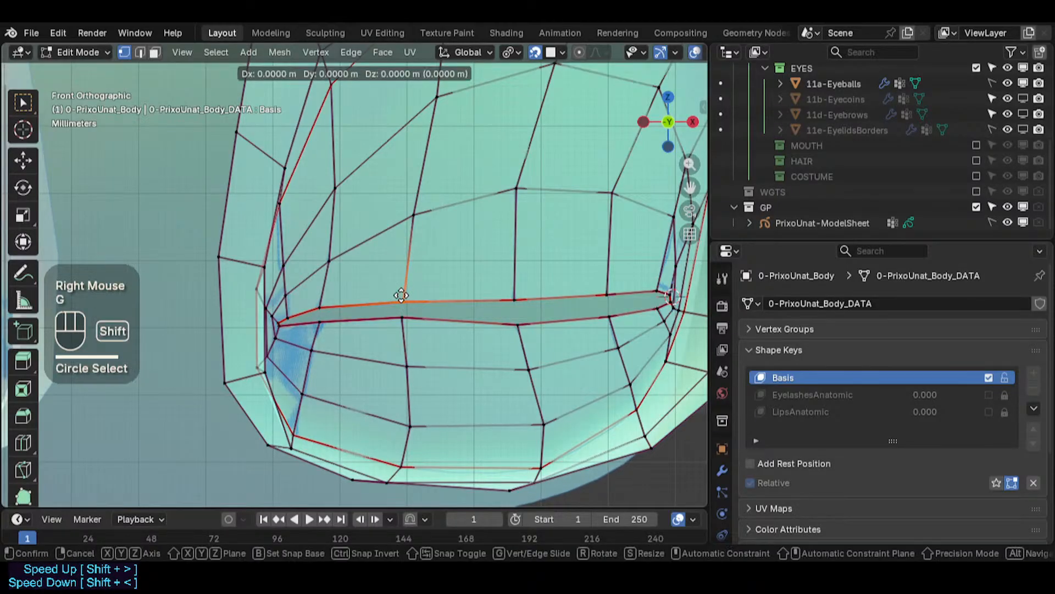
left_click(419, 252, "shift")
- Reselect the second lower lid vertex and nudge it slightly downward
key("alt+a")
key("c")
left_click(404, 325)
right_click(403, 325)
key("g")
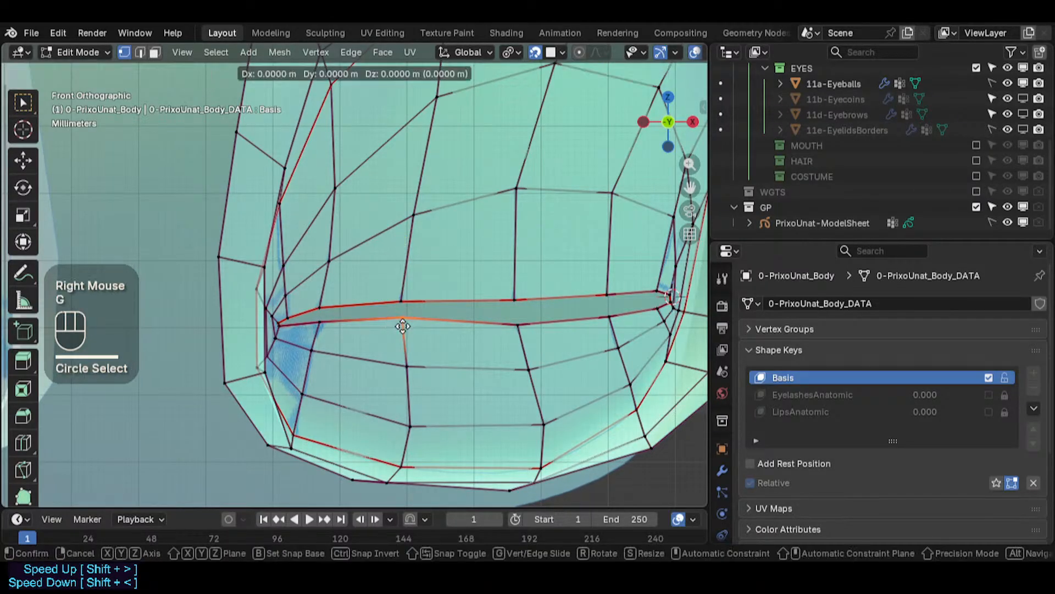
left_click(403, 332)
- Circle-select the lower lid vertex next to the inner corner and pull it downward
key("alt+a")
key("c")
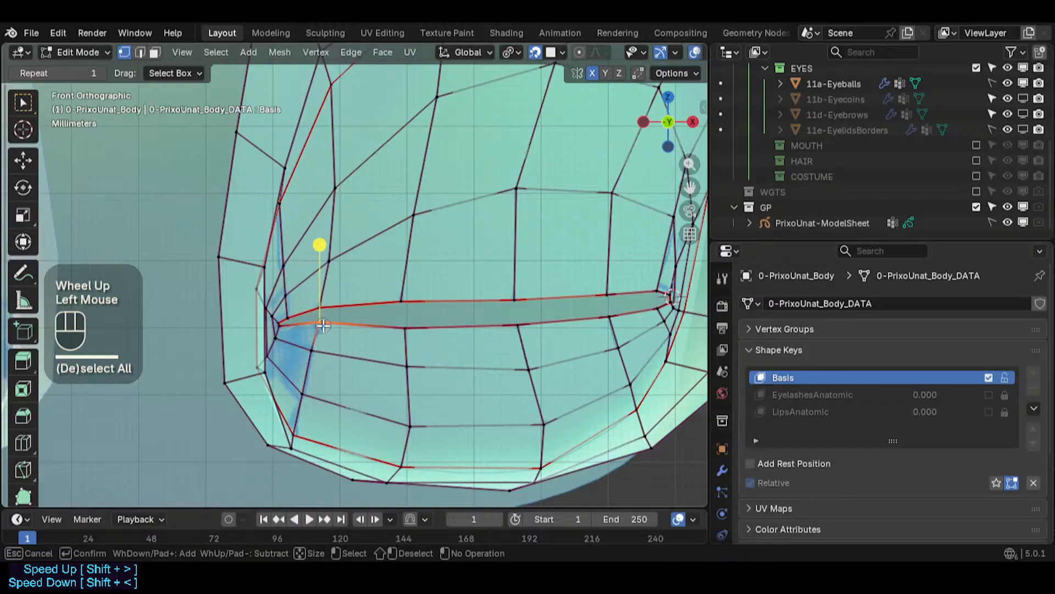
right_click(323, 325)
key("g")
left_click(317, 357, "shift")
- Shrink the selection circle, select the upper inner corner vertex and slide it toward the slit
key("alt+a")
key("c")
scroll(279, 341, "up", 1)
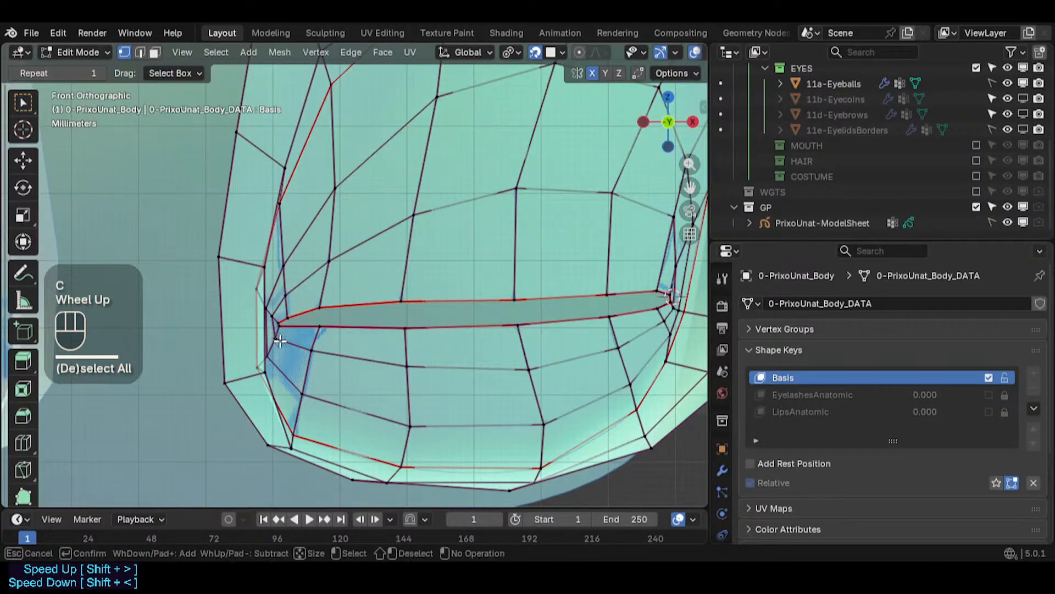
right_click(290, 319)
key("alt+a")
key("c")
left_click(291, 314)
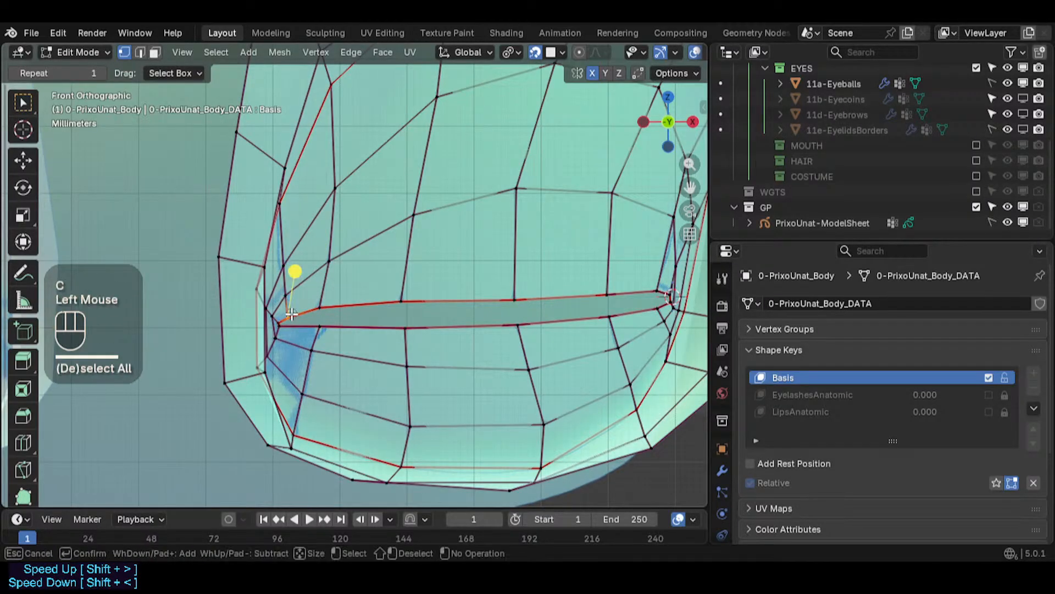
right_click(299, 309)
key("g")
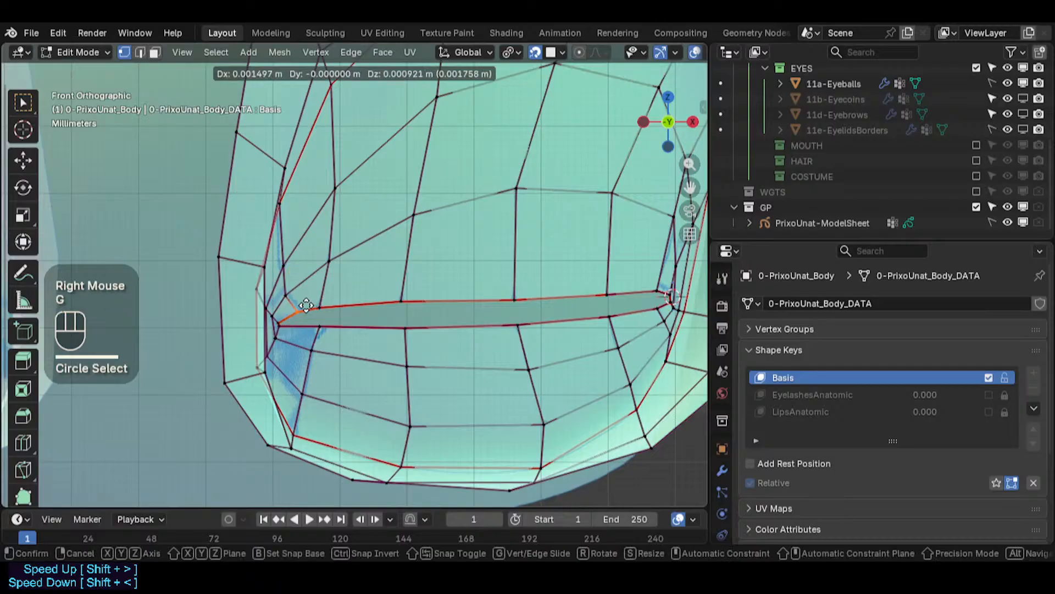
left_click(312, 305)
- Reselect the inner corner vertex and move it downward
key("alt+a")
key("c")
left_click(289, 308)
right_click(290, 309)
key("g")
left_click(309, 330)
- Circle-select the lower lid vertex next to the corner and shift it inward
key("alt+a")
key("c")
left_click(319, 327)
right_click(319, 327)
key("g")
left_click(306, 325)
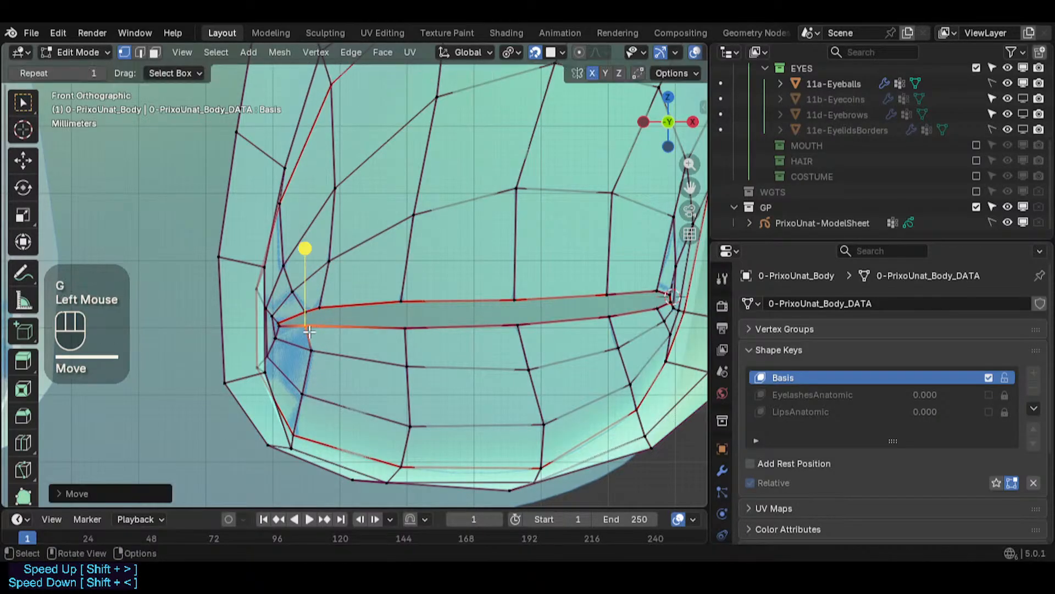
- Reposition two vertices below the inner corner, shifting one inward and the other outward
key("alt+a")
key("c")
left_click(314, 353)
right_click(314, 354)
key("g")
left_click(302, 352)
left_click(286, 367)
key("g")
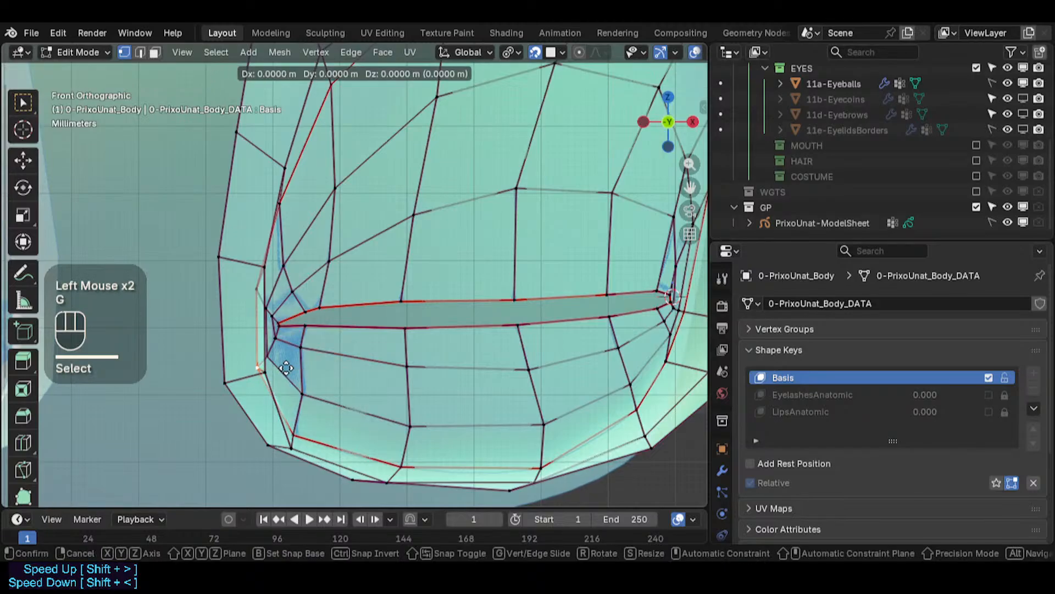
left_click(324, 369)
- Move the vertices above the inner corner outward to straighten the eye's inner edge
scroll(327, 380, "up", 2)
left_click(306, 254)
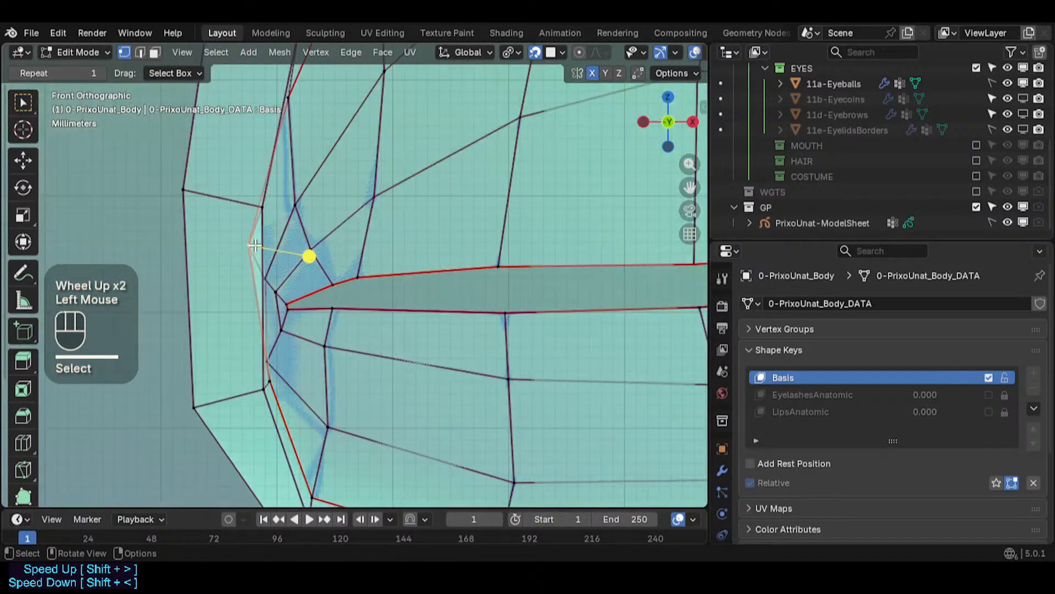
key("g")
left_click(276, 252)
middle_click_drag(322, 308, 308, 388, "shift")
left_click(285, 230)
key("g")
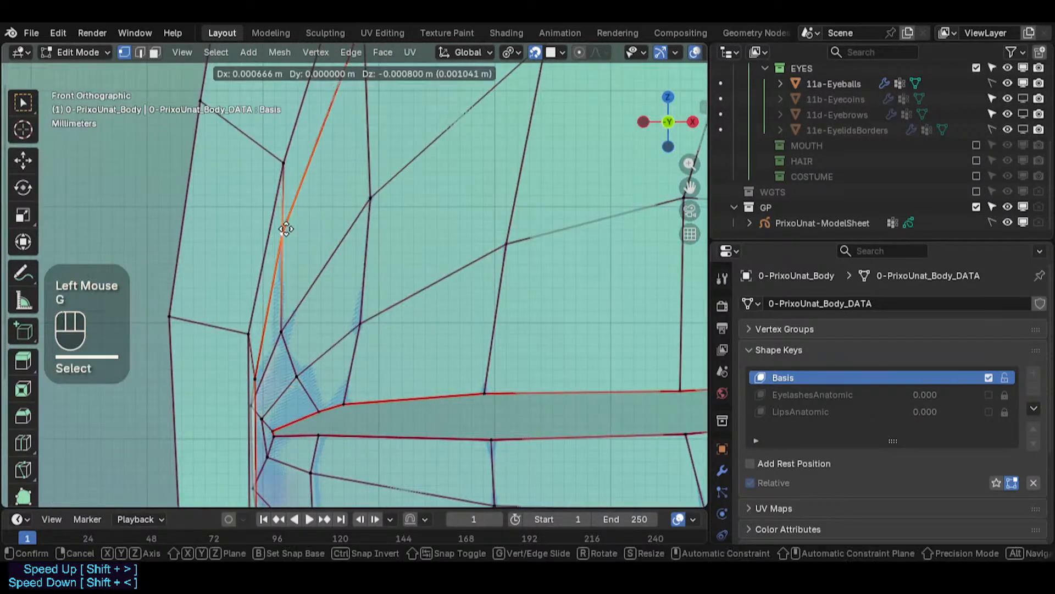
left_click(298, 232)
- Loop-select the face ring around the eye socket and inspect it with X-ray toggled on and off
scroll(308, 242, "down", 4)
key("alt+a")
key("3")
left_click(502, 289, "alt+shift")
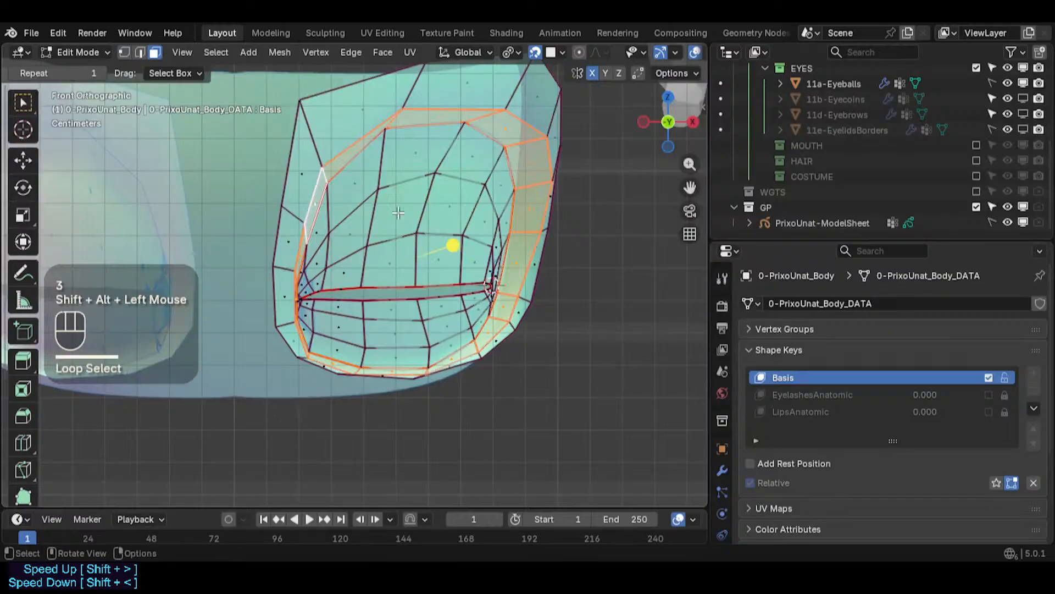
scroll(503, 290, "up", 1)
scroll(437, 313, "down", 1, "shift")
middle_click_drag(437, 312, 344, 314, "shift")
scroll(344, 313, "down", 1)
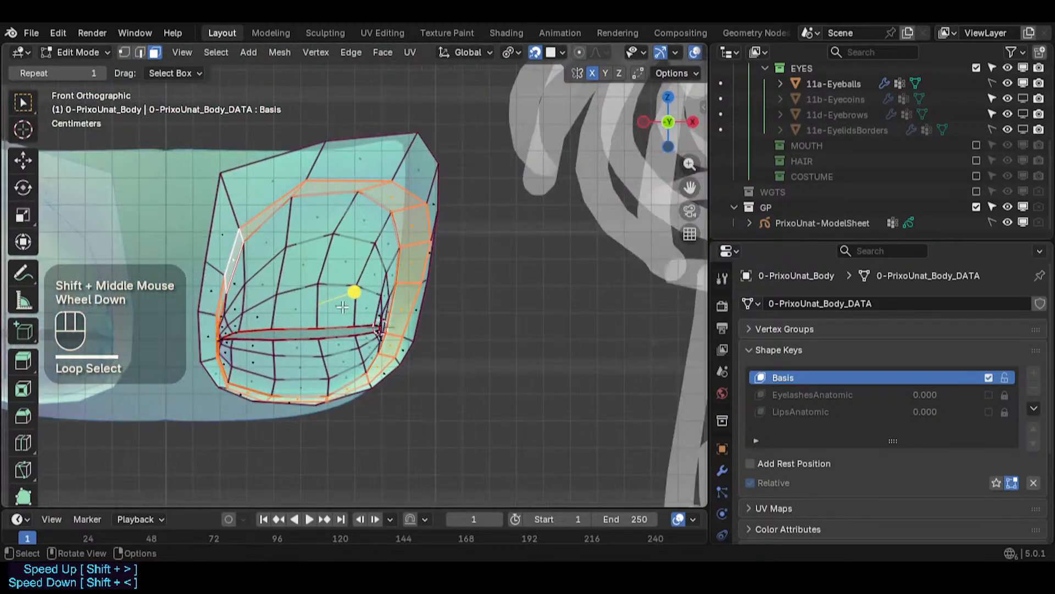
scroll(344, 314, "up", 2)
key("alt+z")
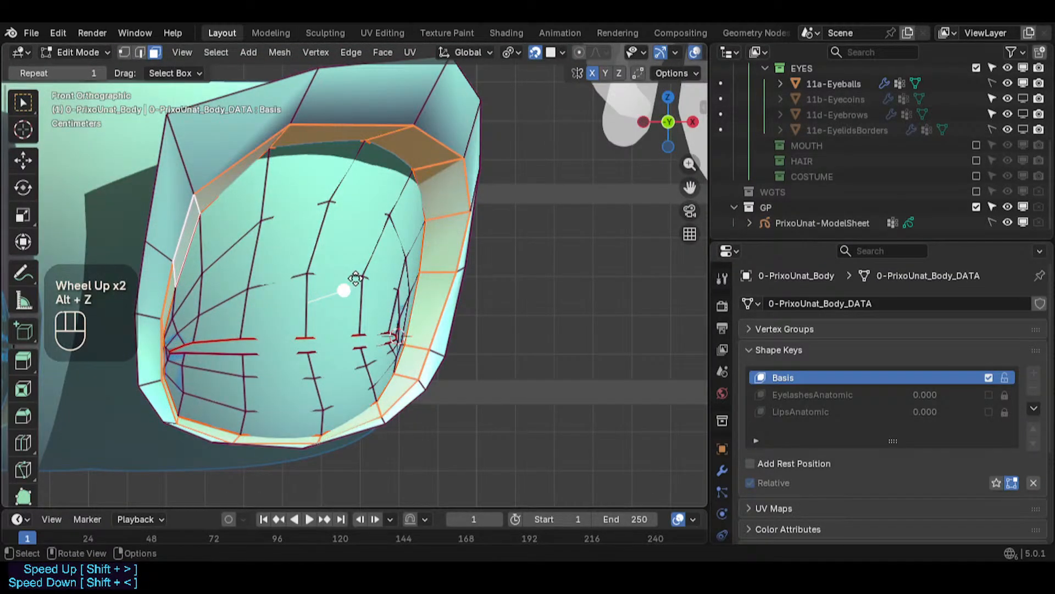
scroll(216, 277, "up", 1)
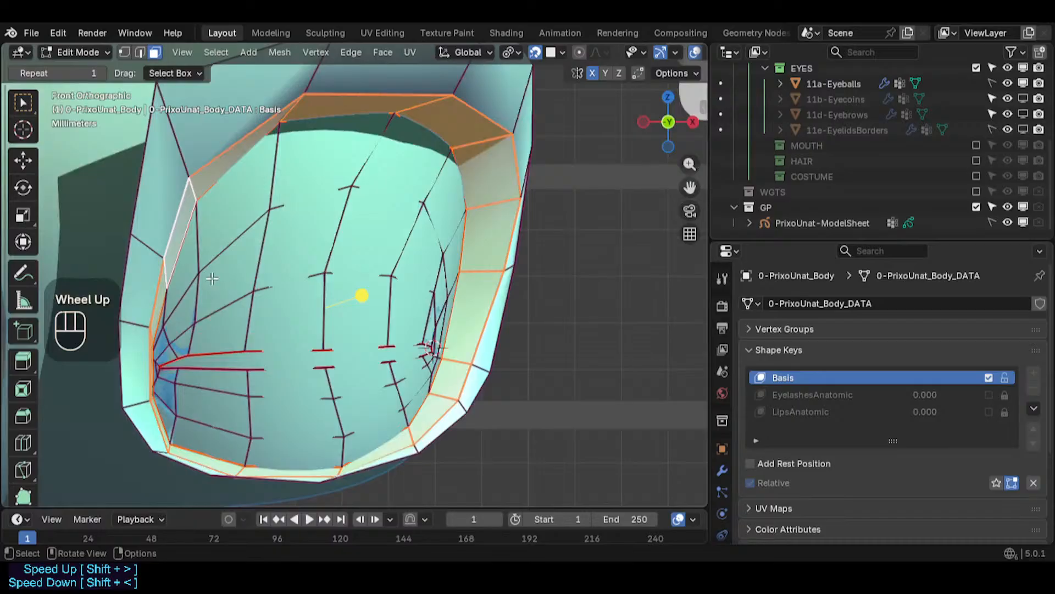
key("alt+z")
scroll(182, 298, "up", 1)
key("alt+a")
key("1")
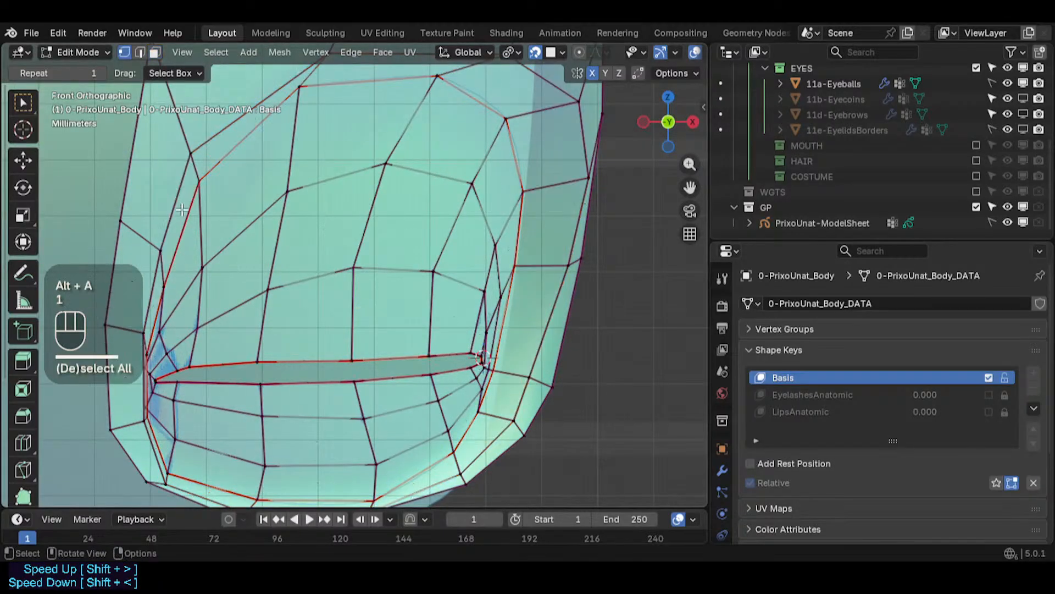
- Orbit to a perspective view, select the edge loop around the eye socket and scale it slightly
left_click(194, 157)
middle_click_drag(194, 156, 261, 225, "shift")
scroll(236, 220, "down", 3)
key("alt+a")
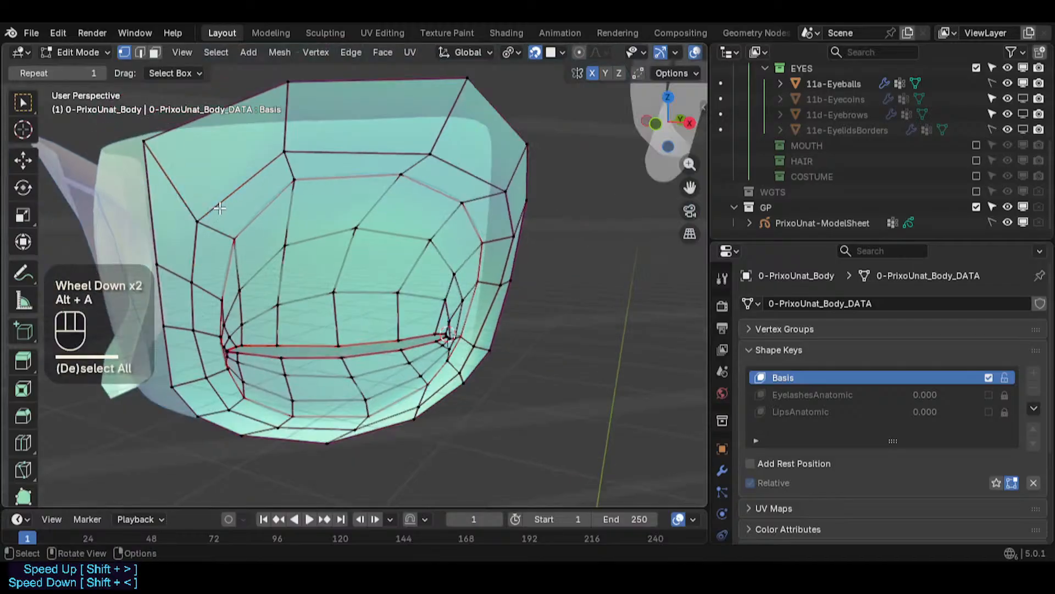
key("2")
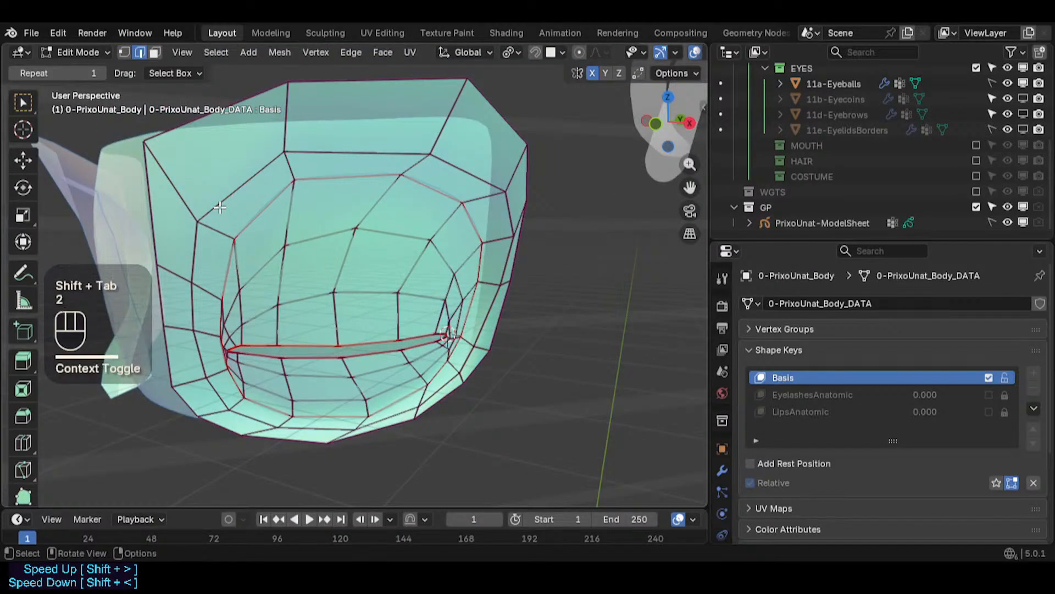
left_click(220, 207, "alt+shift")
left_click_drag(368, 312, 495, 322)
key("s")
left_click(491, 323)
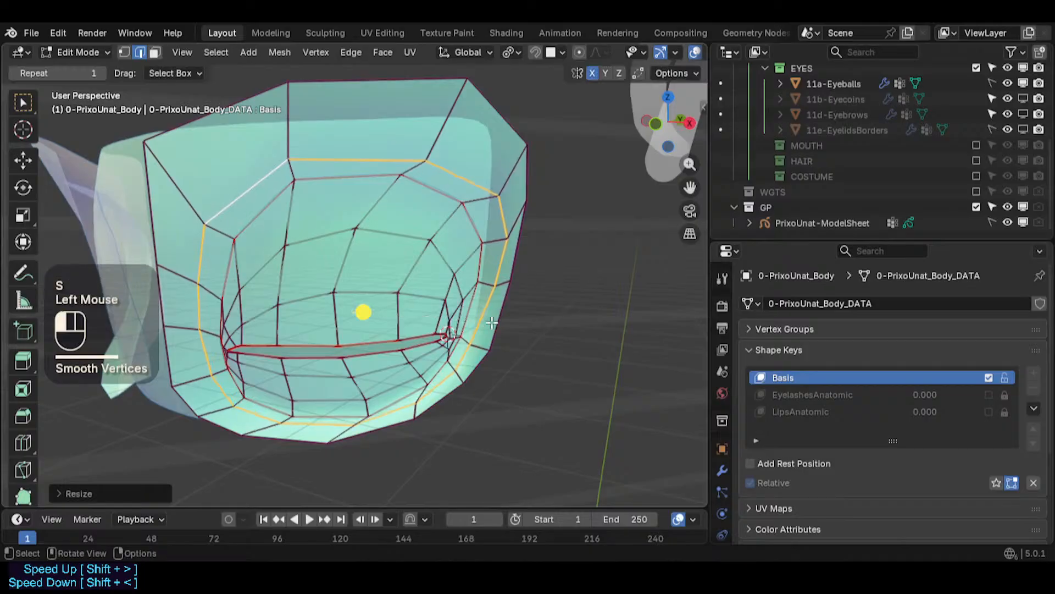
- Switch to vertex mode and pull the lower outer socket vertex outward
left_click_drag(376, 317, 440, 325)
middle_click_drag(467, 428, 417, 421)
scroll(404, 416, "up", 1)
scroll(404, 416, "up", 1)
key("1")
left_click(421, 408)
left_click(428, 425, "shift")
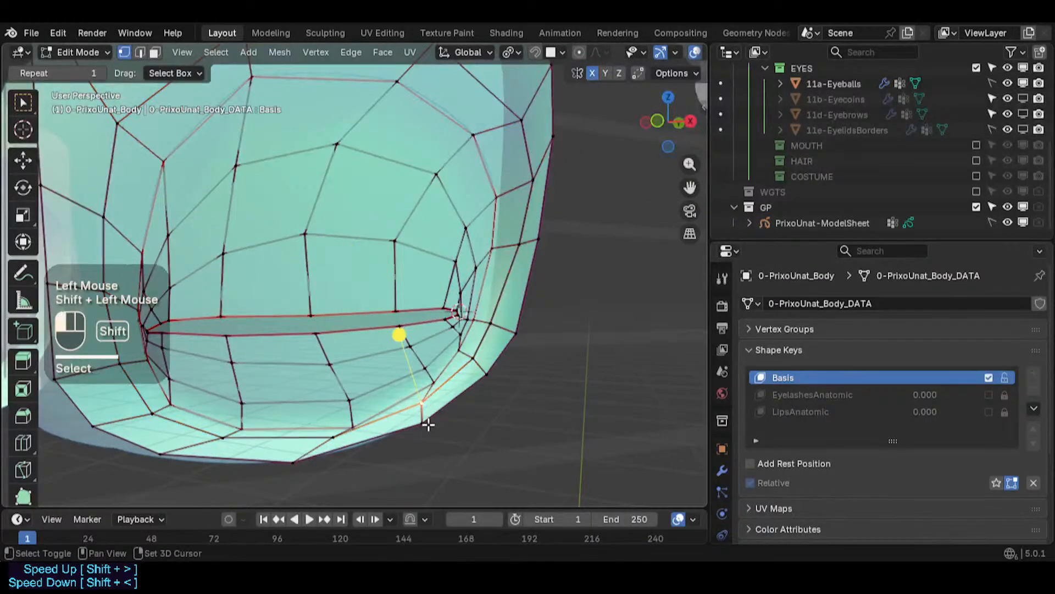
key("g")
left_click(479, 433, "shift")
- Move the next socket vertex at the outer corner outward
left_click(489, 379)
key("g")
left_click(516, 379, "shift")
left_click(472, 361)
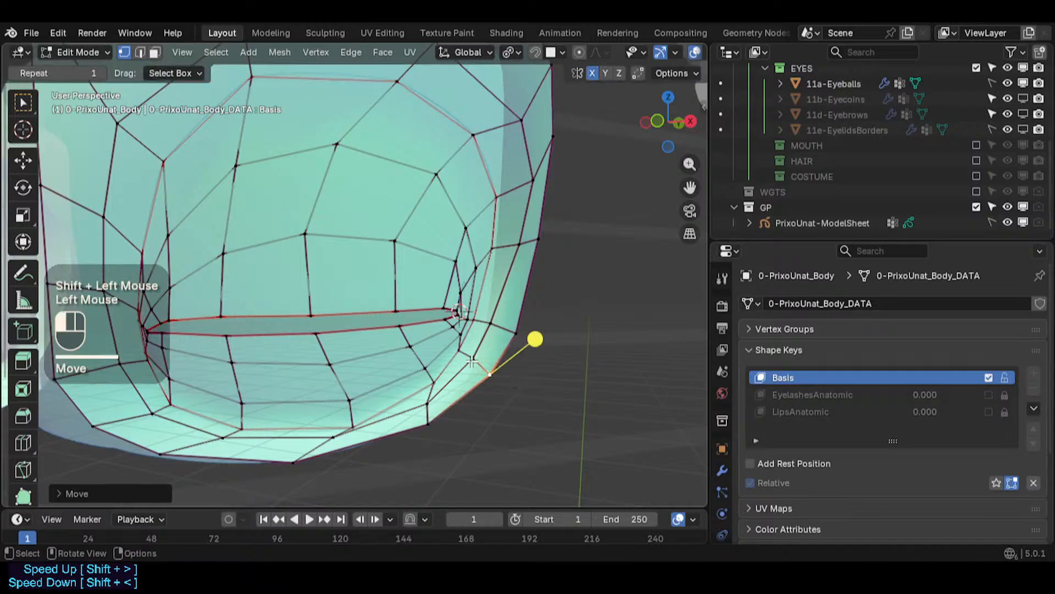
middle_click_drag(459, 301, 524, 325)
- Switch to the right side view and pull the lower outer socket vertex outward
key("KP_1")
key("KP_3")
scroll(503, 327, "up", 1)
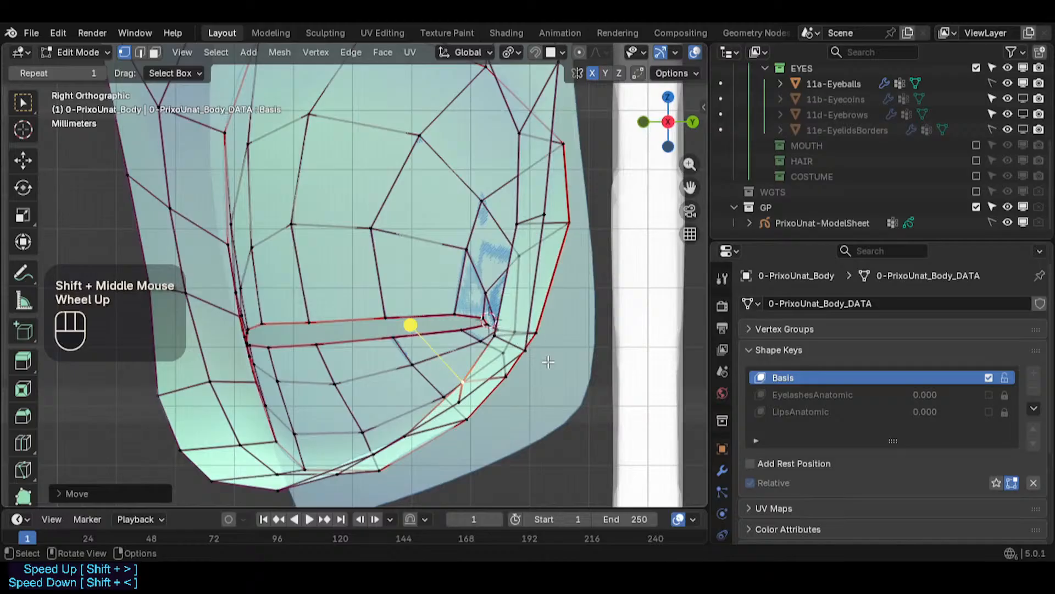
left_click(529, 352)
key("g")
left_click(563, 359)
- Move the outer corner vertex and the socket vertex above it outward
left_click(499, 339)
key("g")
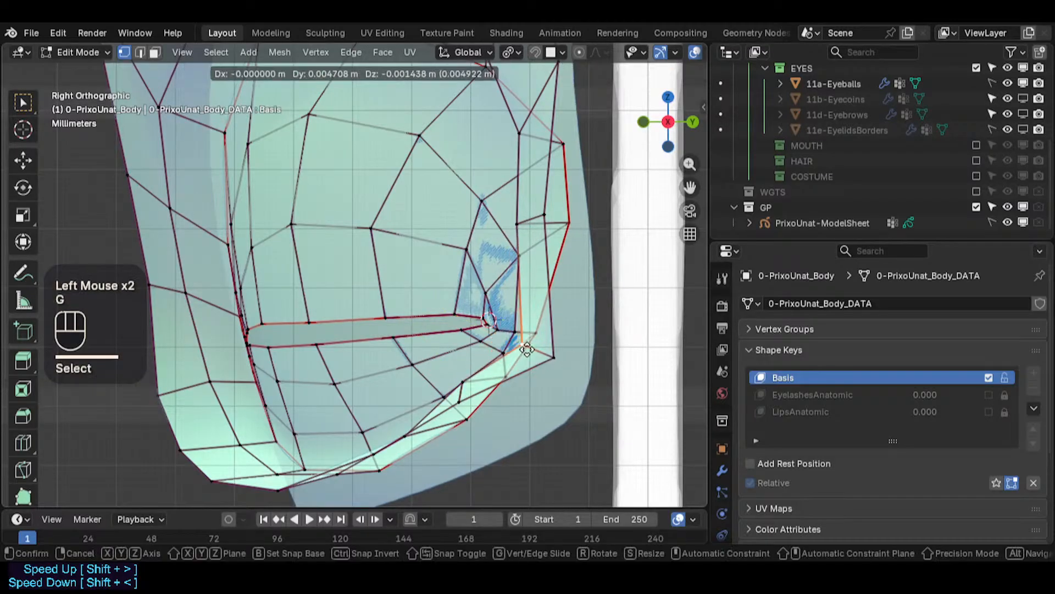
left_click(525, 349)
middle_click_drag(525, 349, 503, 393, "shift")
left_click(493, 271)
scroll(564, 283, "down", 2)
key("g")
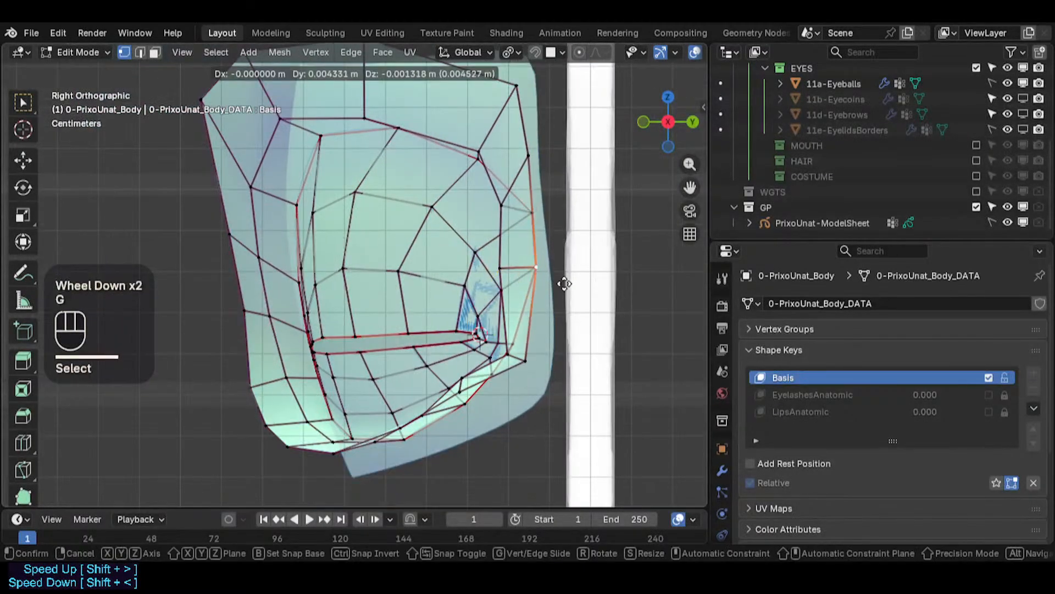
left_click(579, 288)
- Pull two upper outer socket vertices outward
left_click(529, 161)
key("g")
left_click(576, 156)
left_click(499, 203)
key("g")
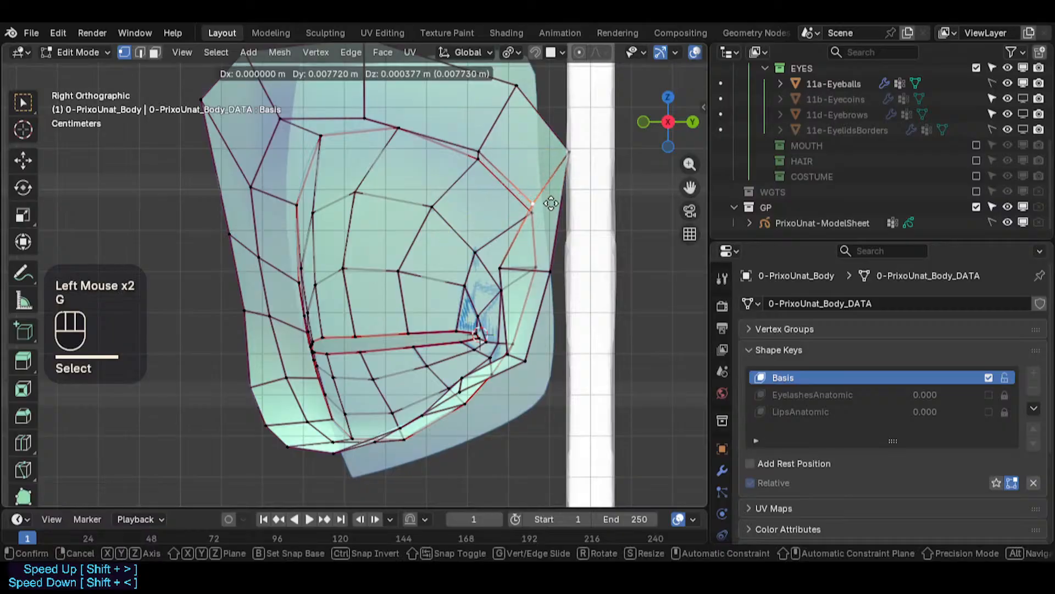
left_click(551, 204)
- Shift three vertices along the socket's upper edge slightly outward
left_click(482, 152)
key("g")
left_click(492, 145)
left_click(364, 116)
key("g")
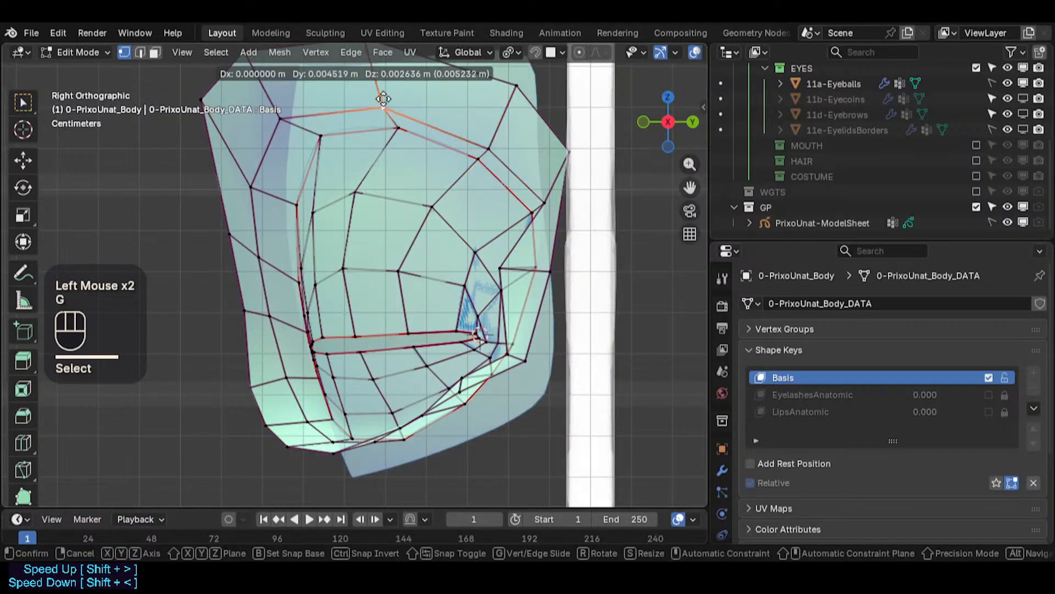
left_click(391, 98)
left_click(387, 105)
key("g")
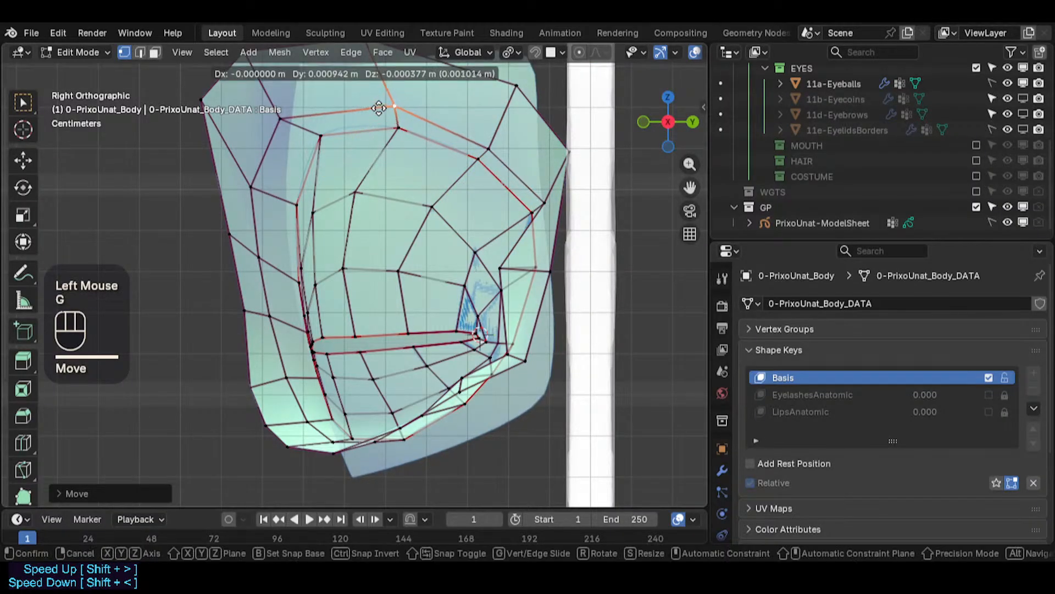
left_click(391, 106)
- Nudge the upper outer socket vertex and the vertex at the outer corner outward
left_click(489, 149)
key("g")
left_click(497, 144)
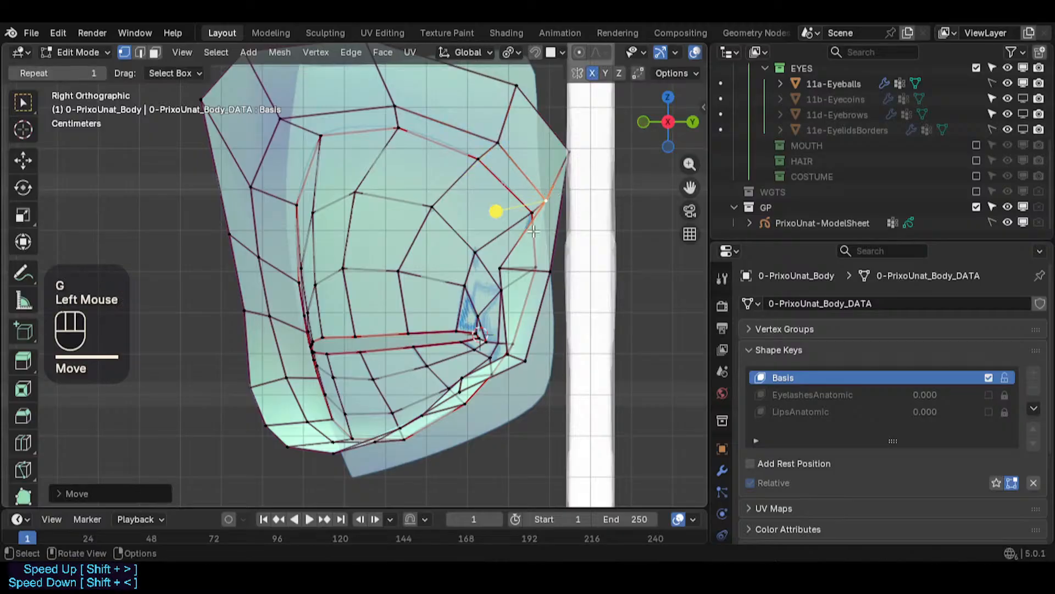
left_click(554, 270)
key("g")
left_click(559, 272)
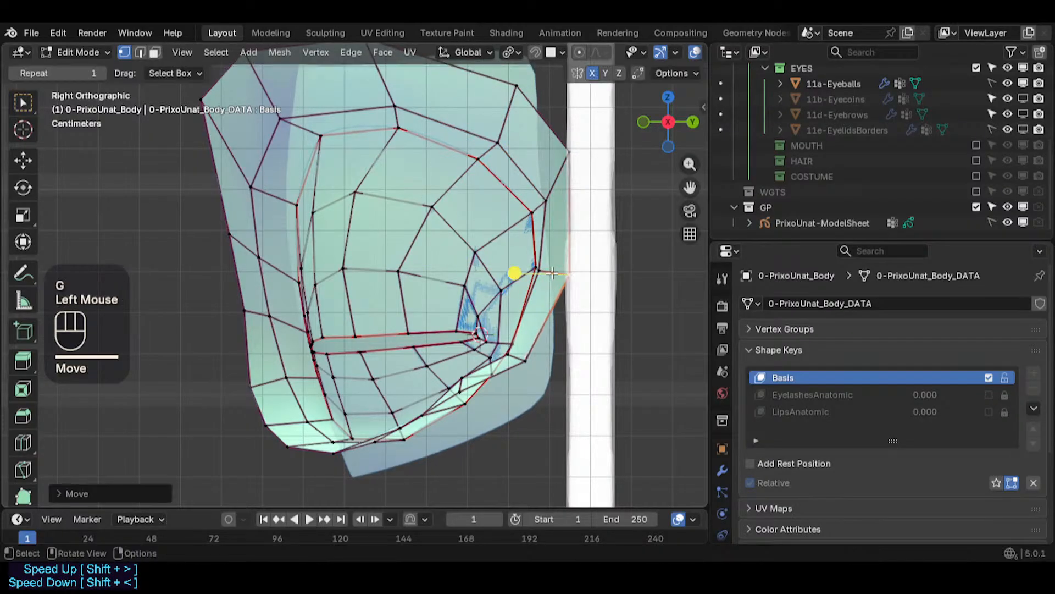
left_click(554, 273)
key("g")
left_click(557, 274)
- Pull four vertices along the socket's lower outer edge outward
left_click(524, 366)
key("g")
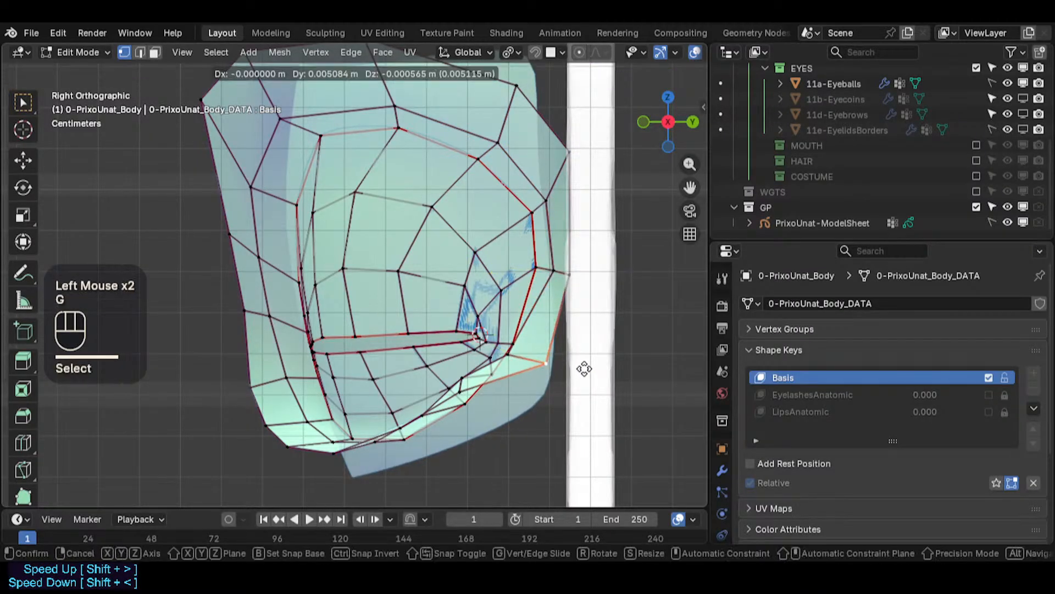
left_click(584, 368)
left_click(519, 356)
key("g")
left_click(551, 359)
left_click(465, 391)
key("g")
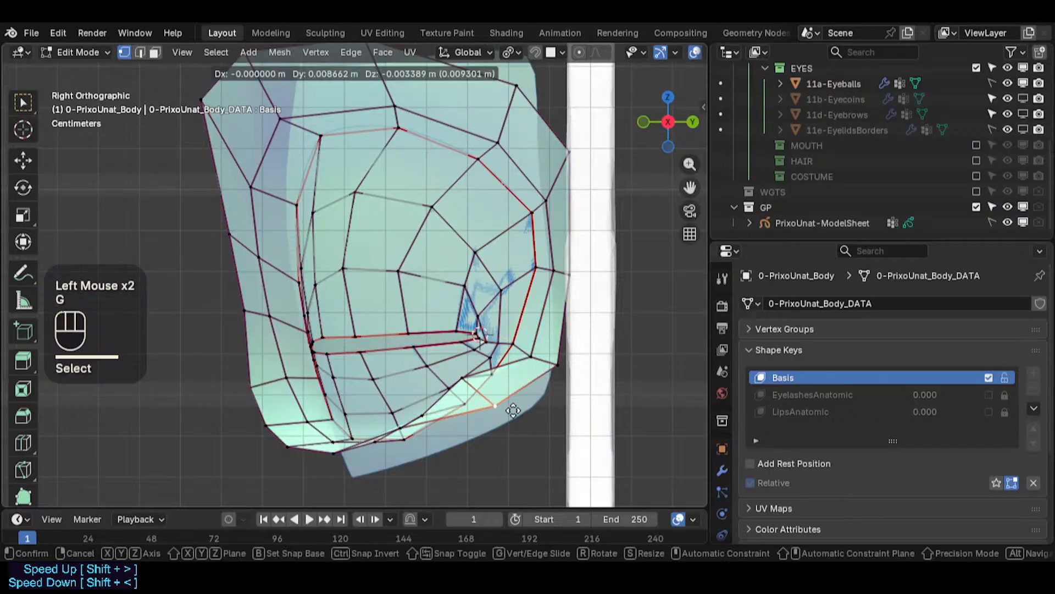
left_click(512, 407)
left_click(463, 374)
key("g")
left_click(485, 386)
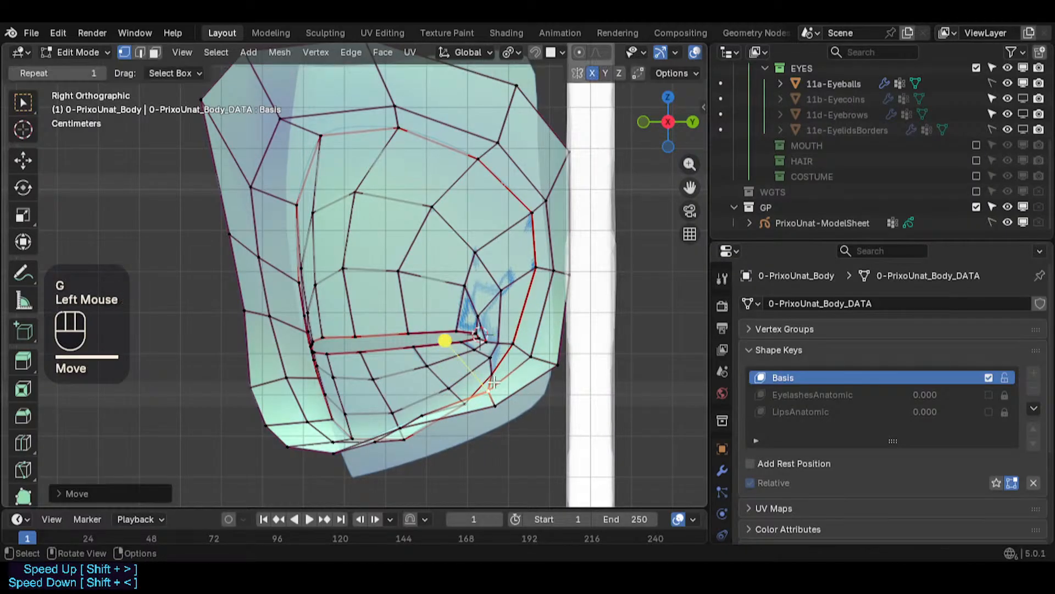
- Nudge a vertex on the socket's lower outer edge slightly downward
left_click(496, 383)
key("g")
key("Escape")
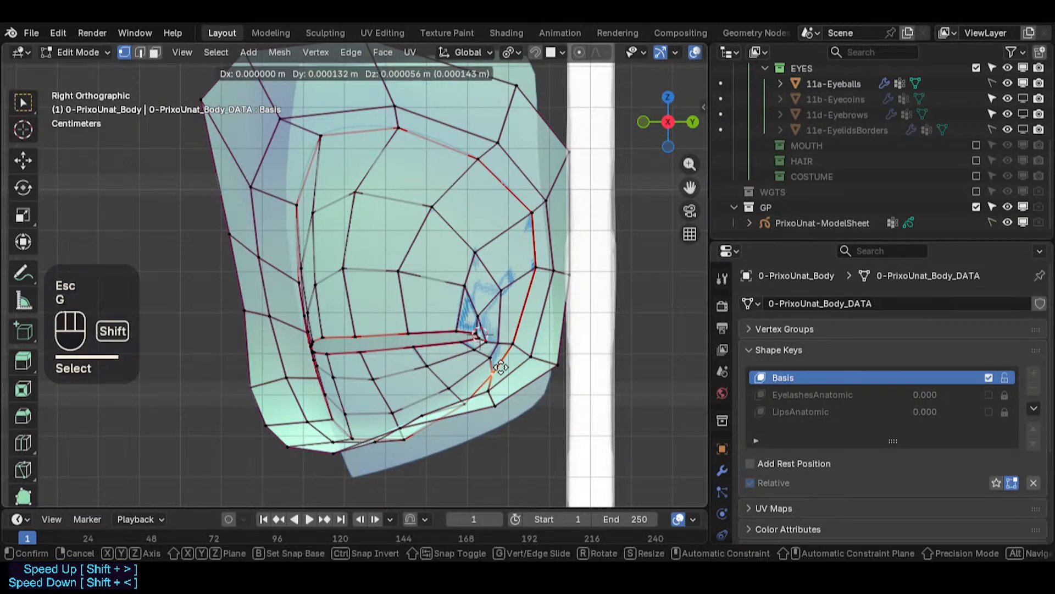
left_click(488, 378, "shift")
left_click(411, 430)
key("g")
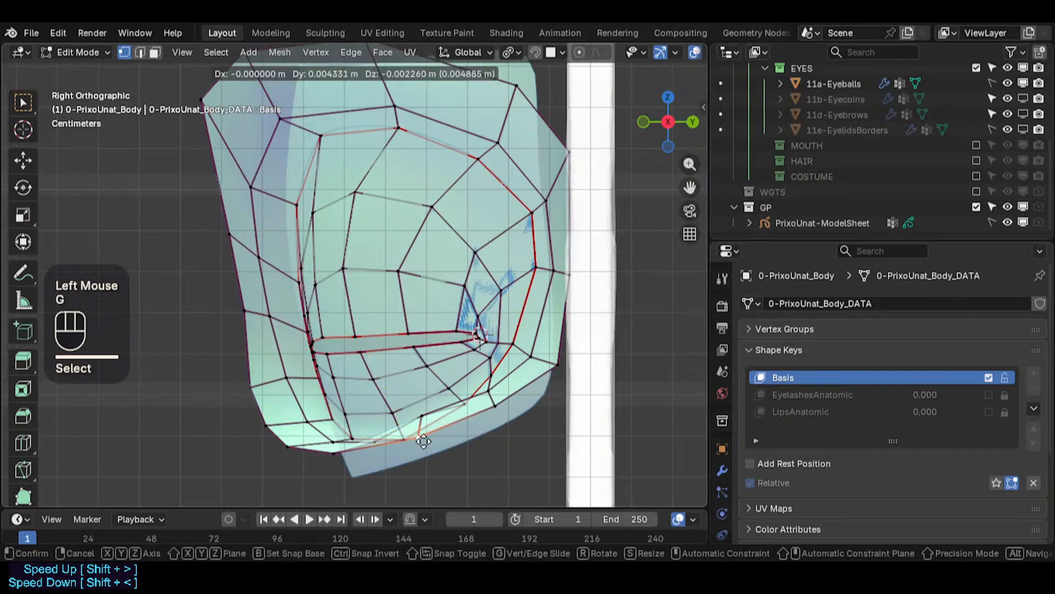
left_click(420, 422)
- Shift two vertices along the socket's lower outer edge slightly outward
left_click(426, 417)
key("g")
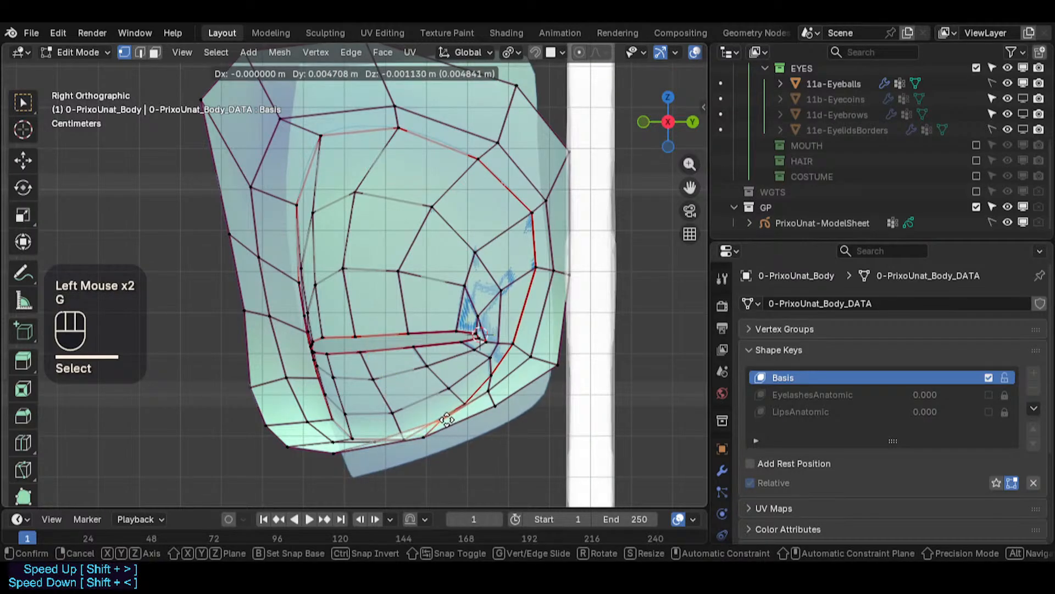
left_click(462, 413)
left_click(489, 395)
key("g")
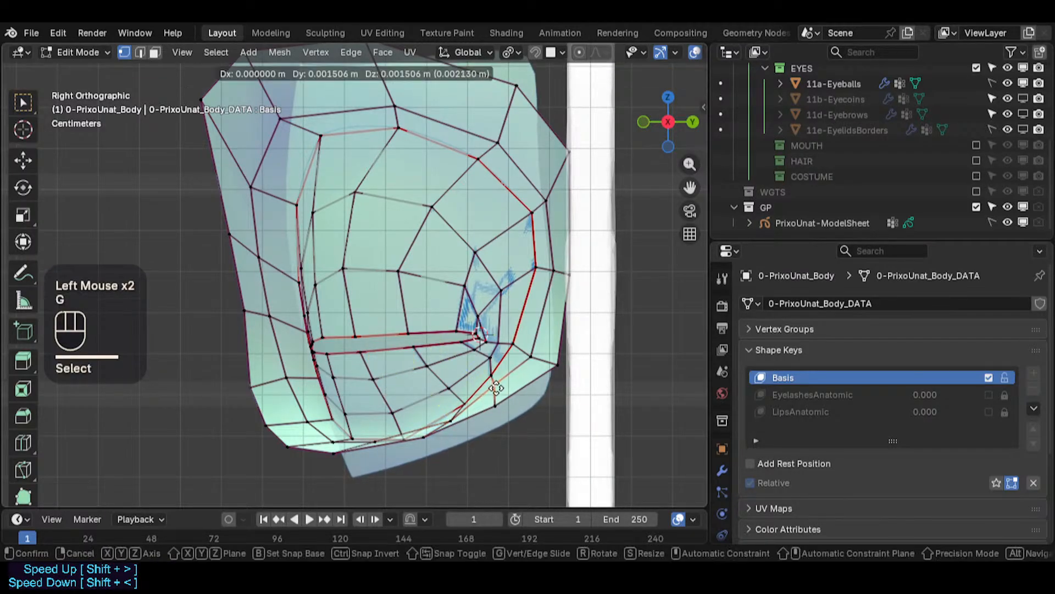
left_click(495, 389)
- Adjust three vertices in the inner lower-lid ring below the eye slit
left_click(463, 405)
key("g")
left_click(404, 380, "shift")
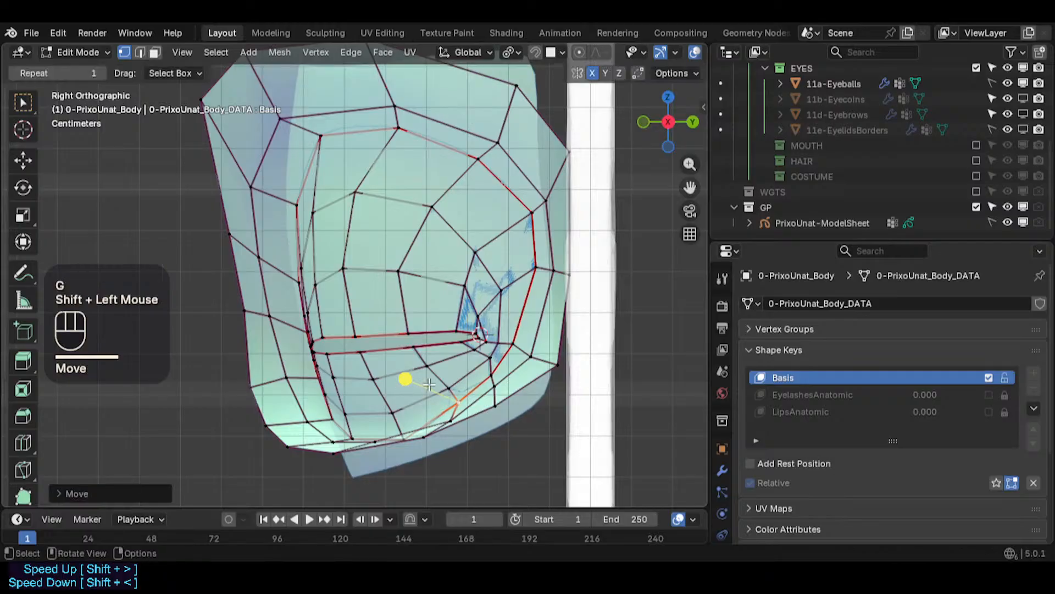
left_click(449, 388)
key("g")
left_click(403, 404, "shift")
left_click(420, 368)
key("g")
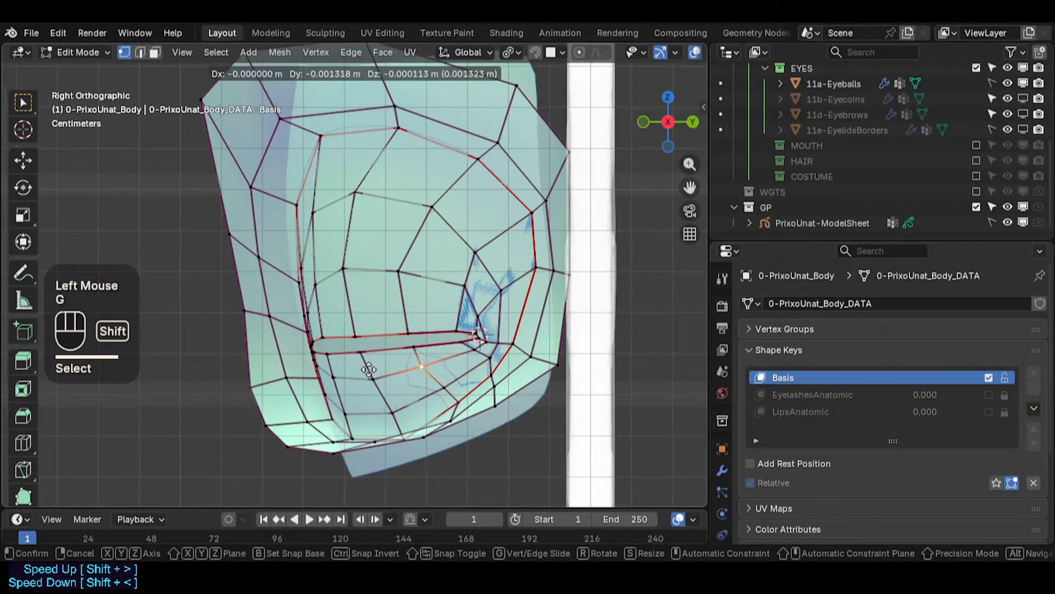
left_click(374, 363, "shift")
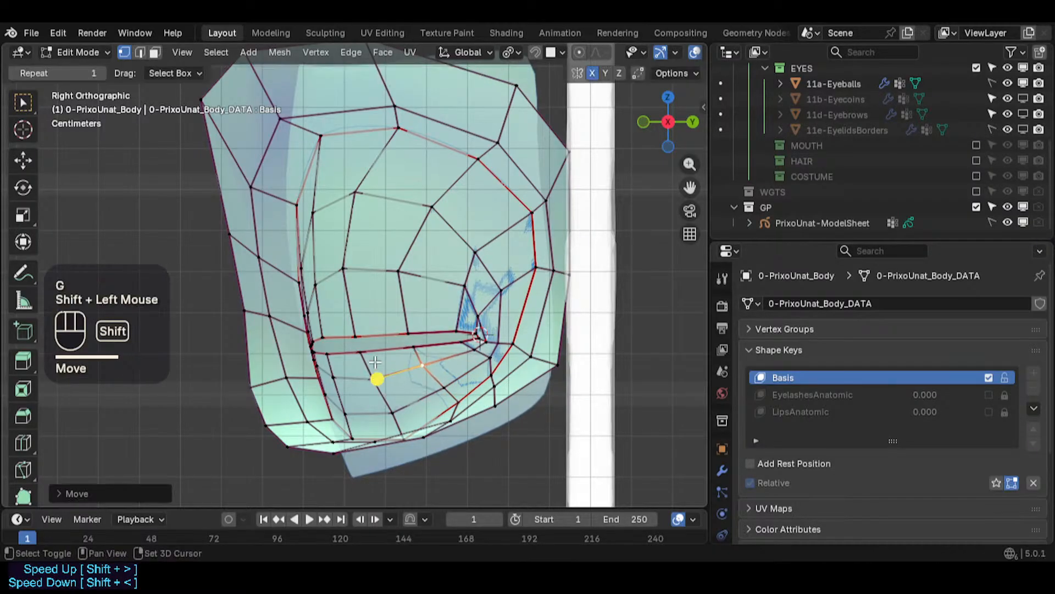
- Reposition three lower-lid vertices toward the slit's outer corner
key("g")
left_click(432, 366, "ctrl")
left_click(443, 387)
key("g")
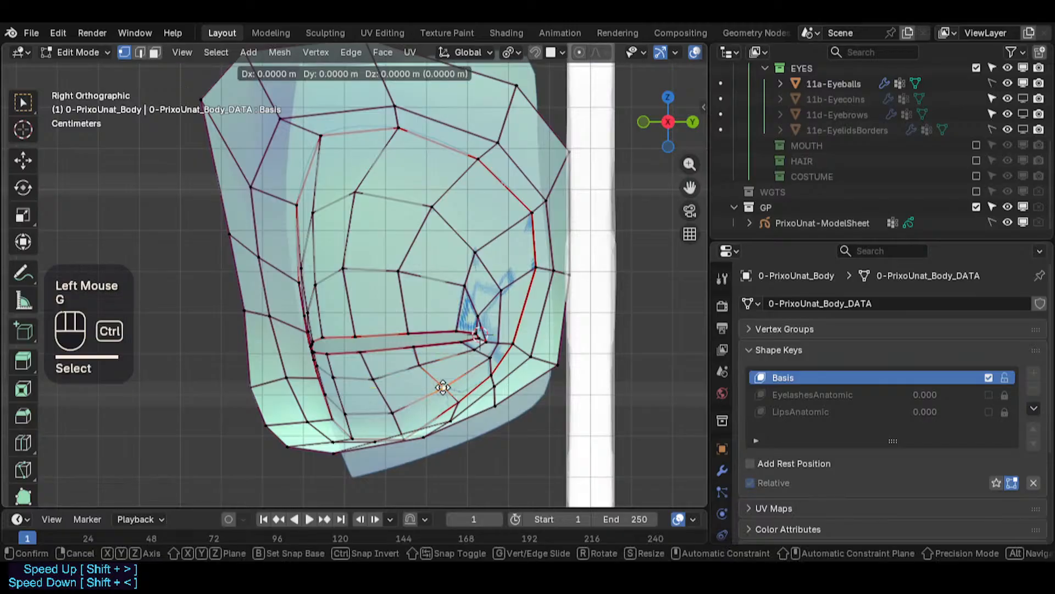
left_click(439, 388, "ctrl")
left_click(451, 401)
key("g")
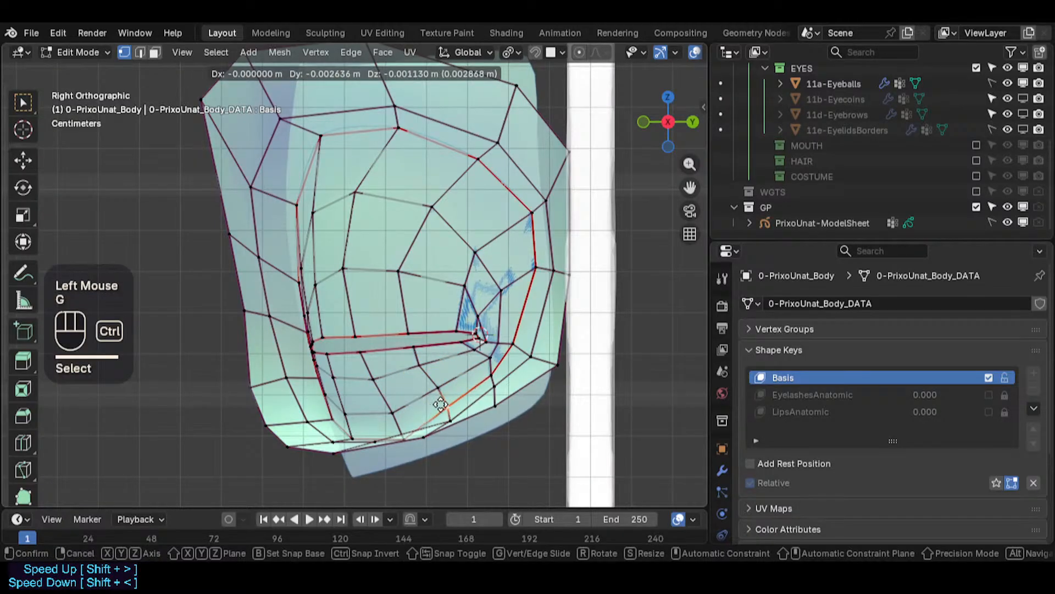
left_click(447, 389, "ctrl")
left_click(487, 377)
key("g")
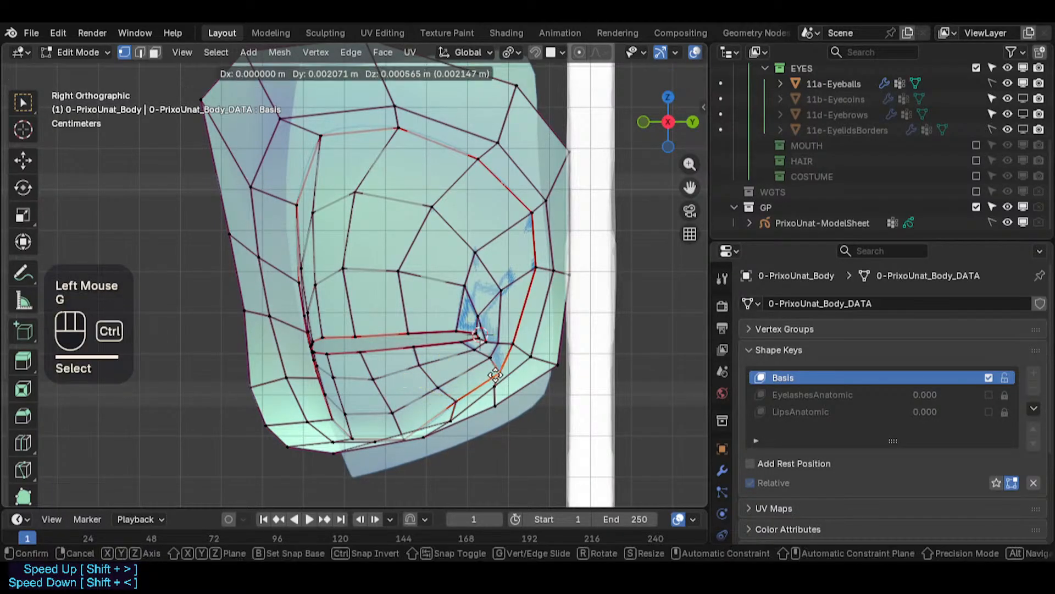
left_click(486, 365, "ctrl")
- Tweak the vertices around the eye slit's outer corner
key("g")
left_click(486, 358, "ctrl")
left_click(486, 356)
key("g")
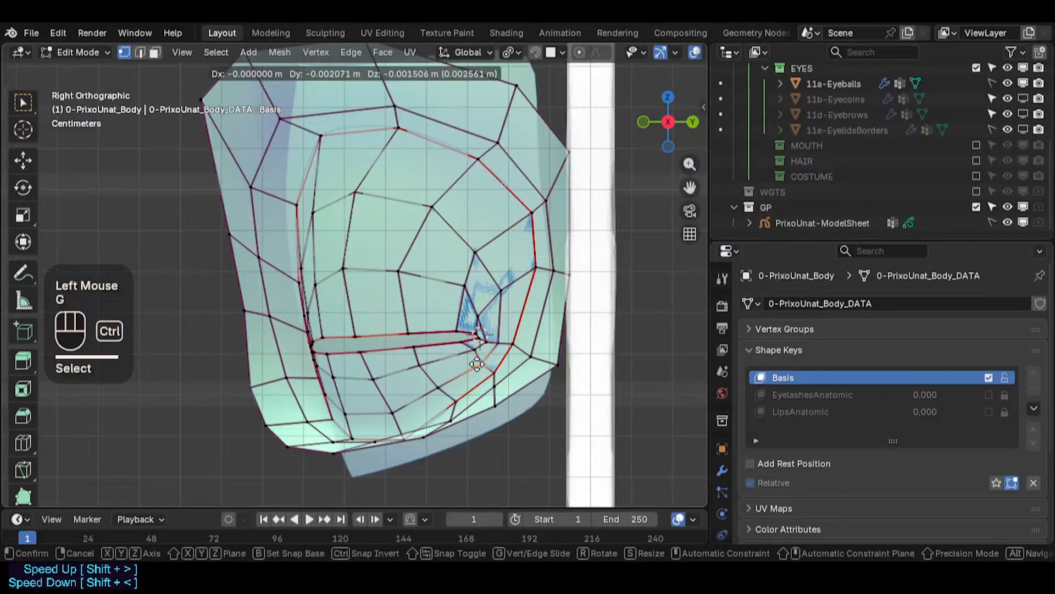
left_click(479, 352, "ctrl")
left_click(480, 352)
key("g")
left_click(479, 348, "ctrl")
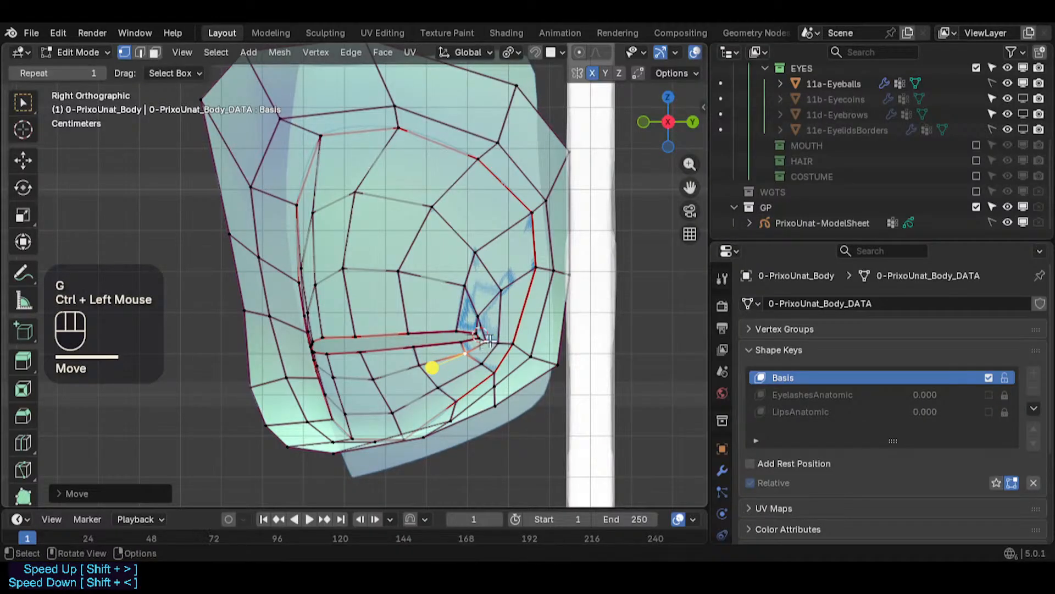
left_click(487, 339)
key("g")
left_click(477, 338, "ctrl")
left_click(472, 325)
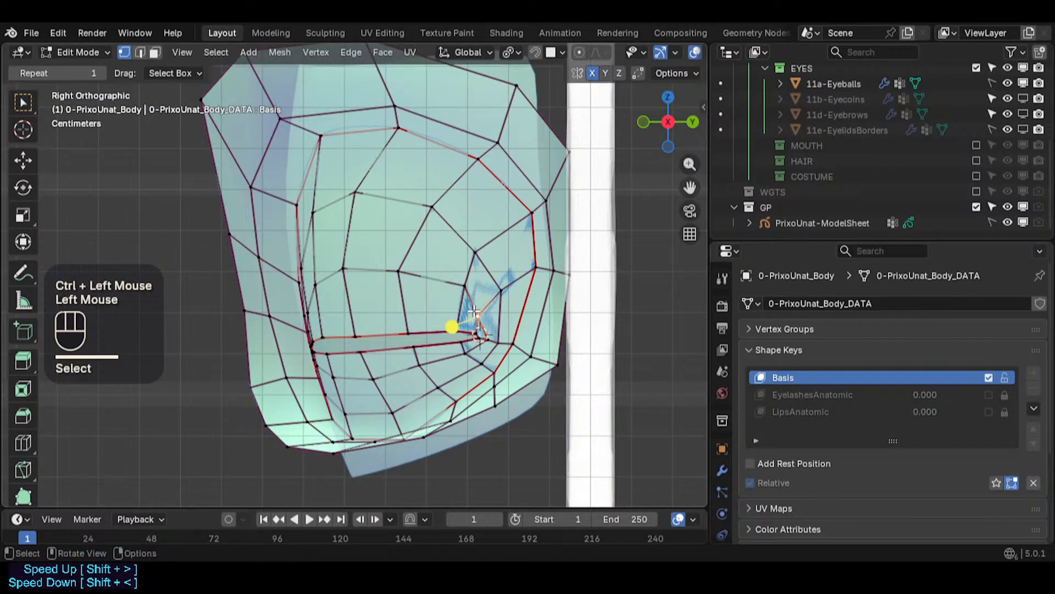
- Adjust the outer corner ring vertices beside the slit's outer end
key("g")
left_click(481, 311, "ctrl")
left_click(478, 353)
key("g")
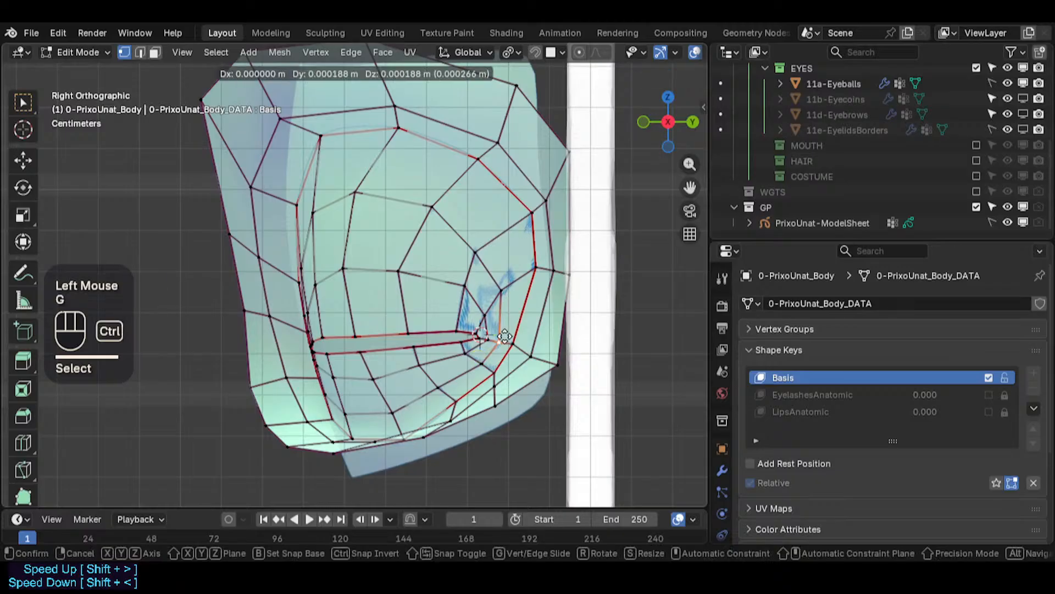
left_click(479, 353, "ctrl")
left_click(518, 345)
key("g")
left_click(521, 350, "ctrl")
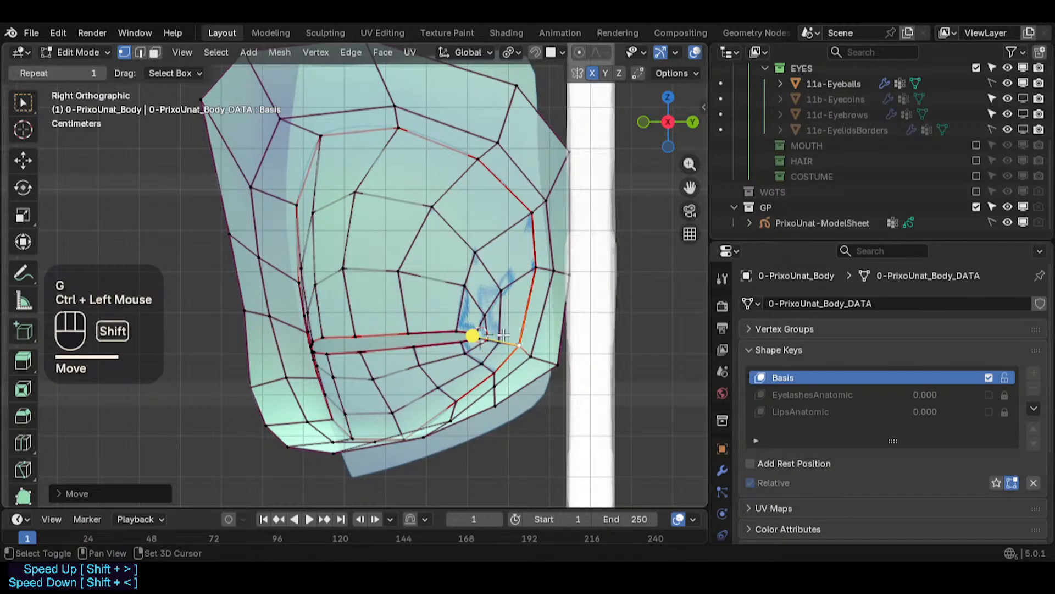
middle_click_drag(503, 334, 494, 334, "shift")
left_click(519, 350)
key("g")
left_click(515, 347)
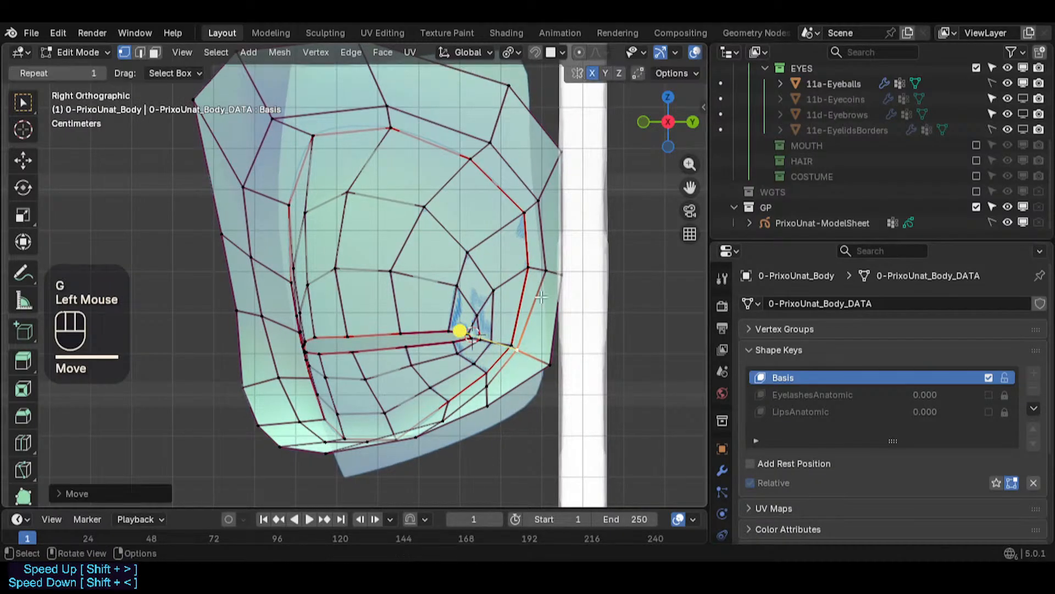
- Move three vertices along the socket's outer rim to follow the eyeball
left_click(533, 271)
key("g")
left_click(532, 268)
left_click(531, 200)
key("g")
left_click(532, 201)
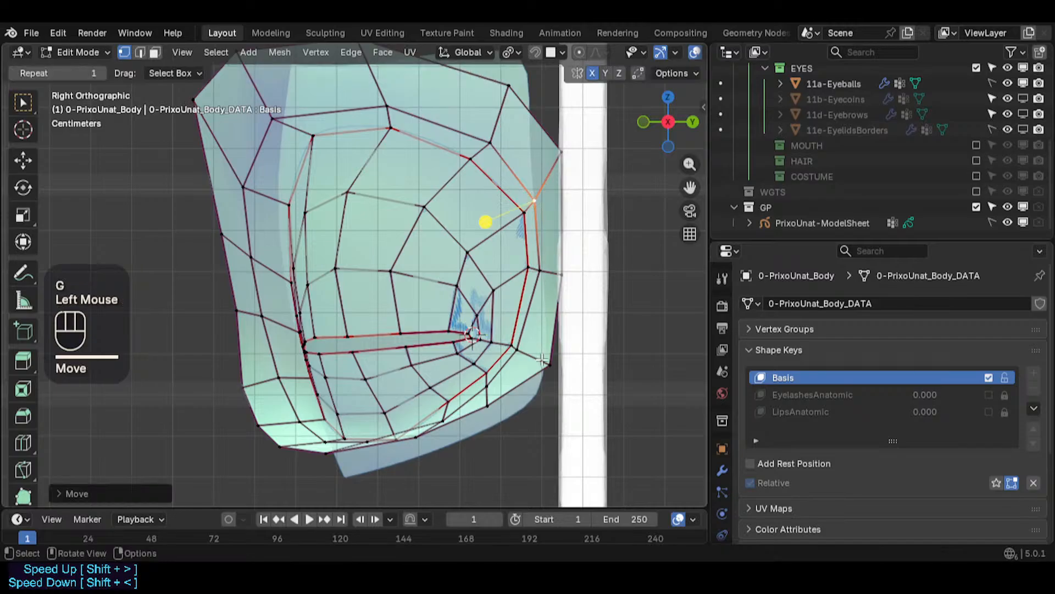
left_click(545, 361)
key("g")
left_click(537, 358)
- Pull four vertices along the socket's lower rim outward
left_click(492, 406)
key("g")
left_click(500, 404)
left_click(444, 422)
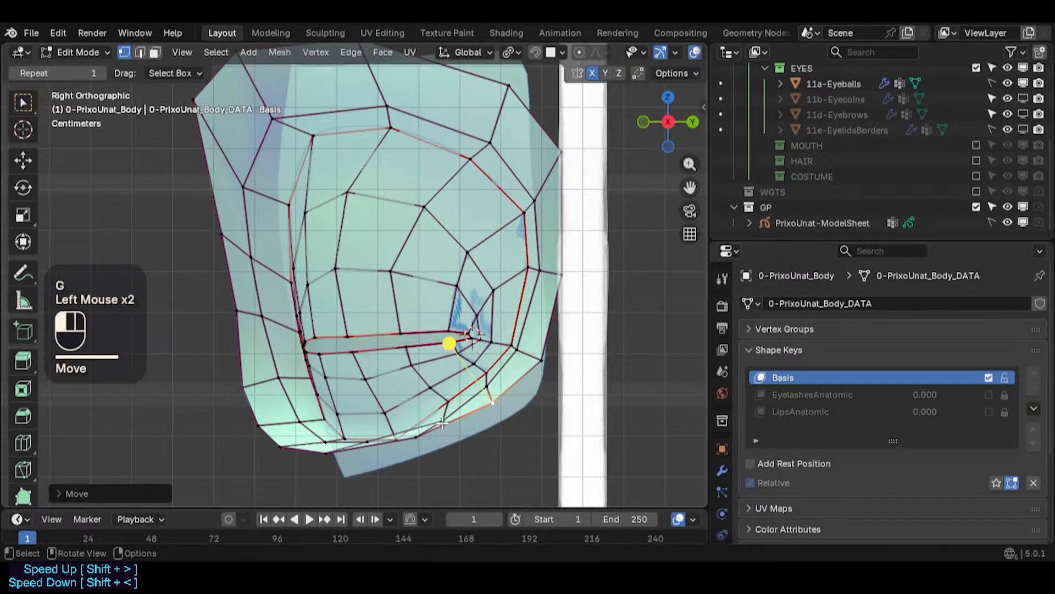
key("g")
left_click(444, 419)
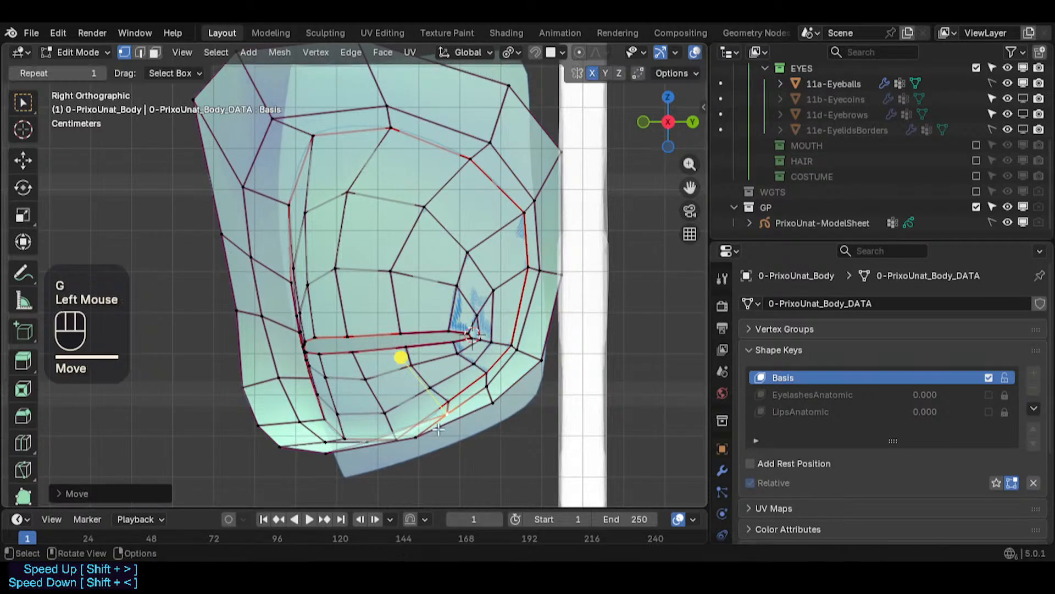
left_click(419, 439)
key("g")
left_click(444, 419)
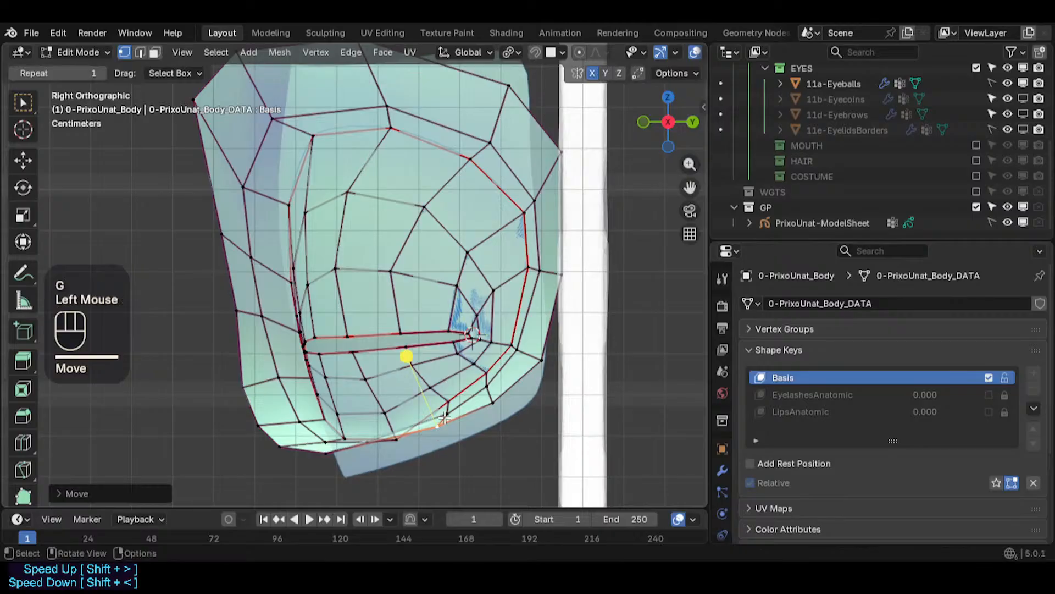
left_click(338, 452)
key("g")
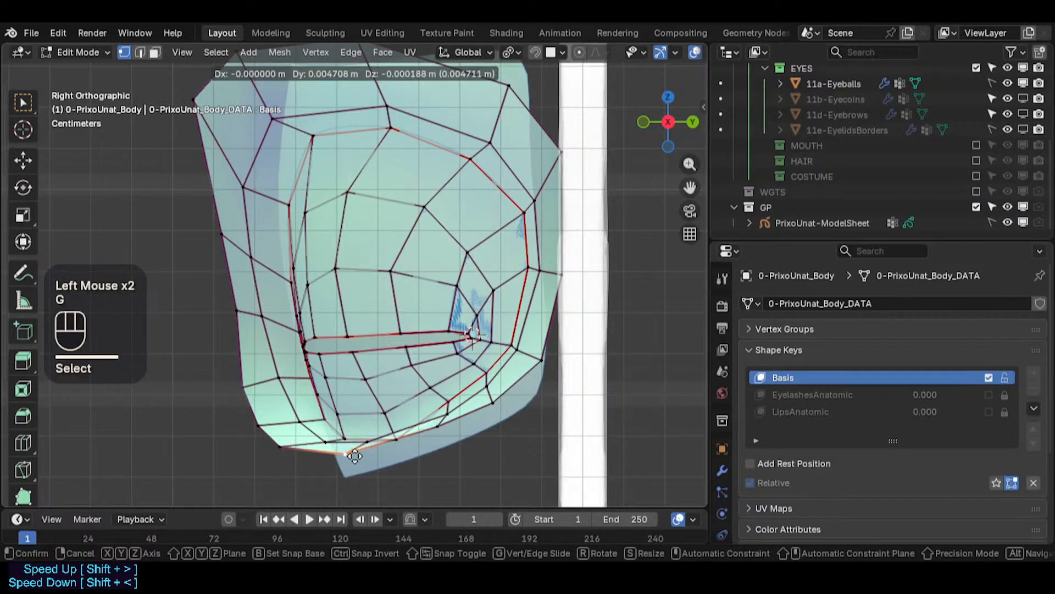
left_click(354, 455)
- Nudge three vertices in the lower-lid row just above the socket's bottom rim
left_click(372, 429)
key("g")
left_click(366, 442)
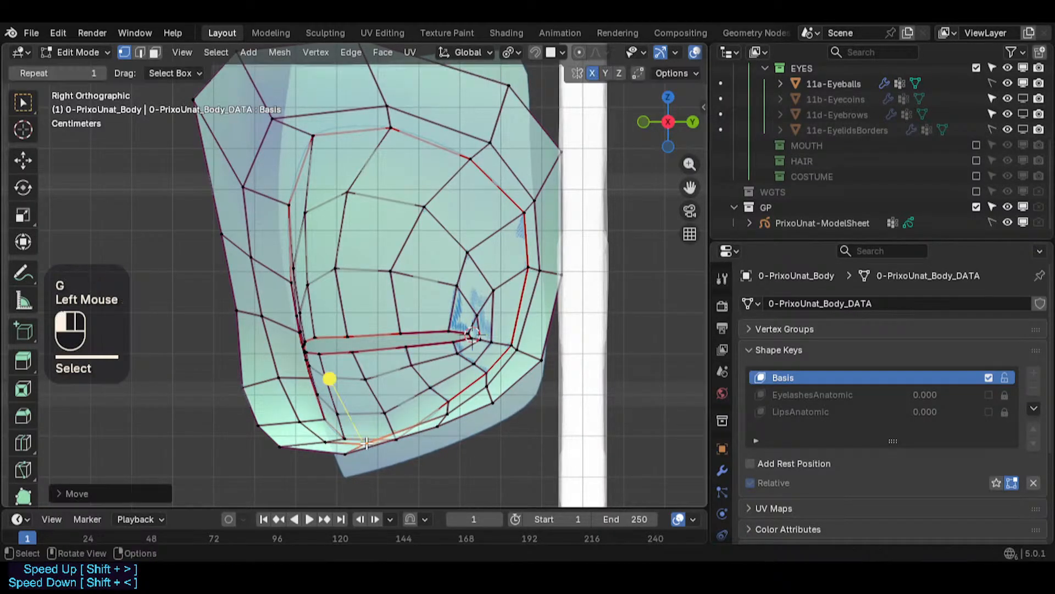
left_click(401, 439)
key("g")
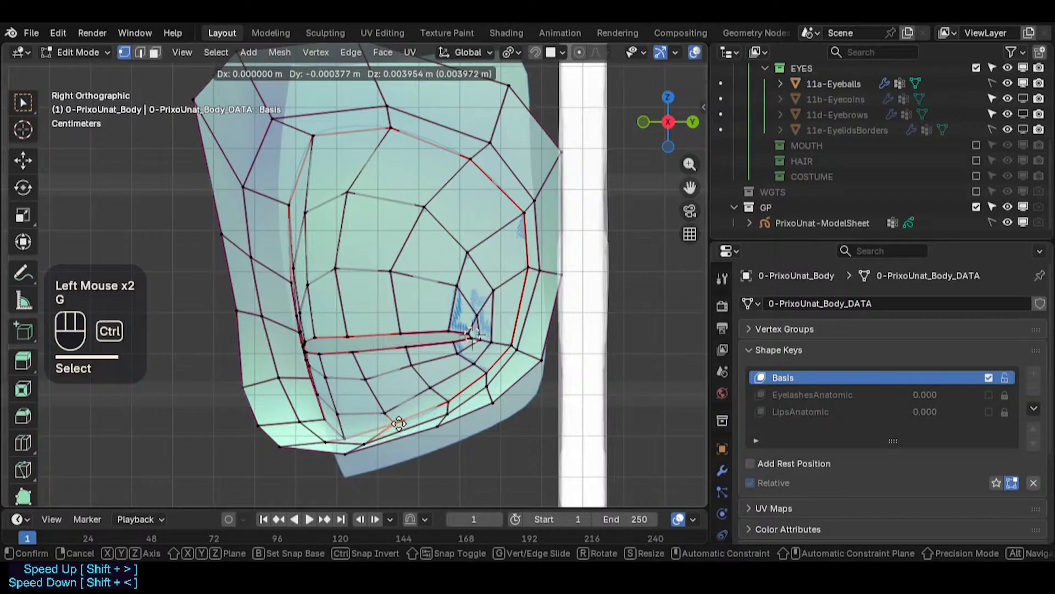
left_click(400, 431, "ctrl")
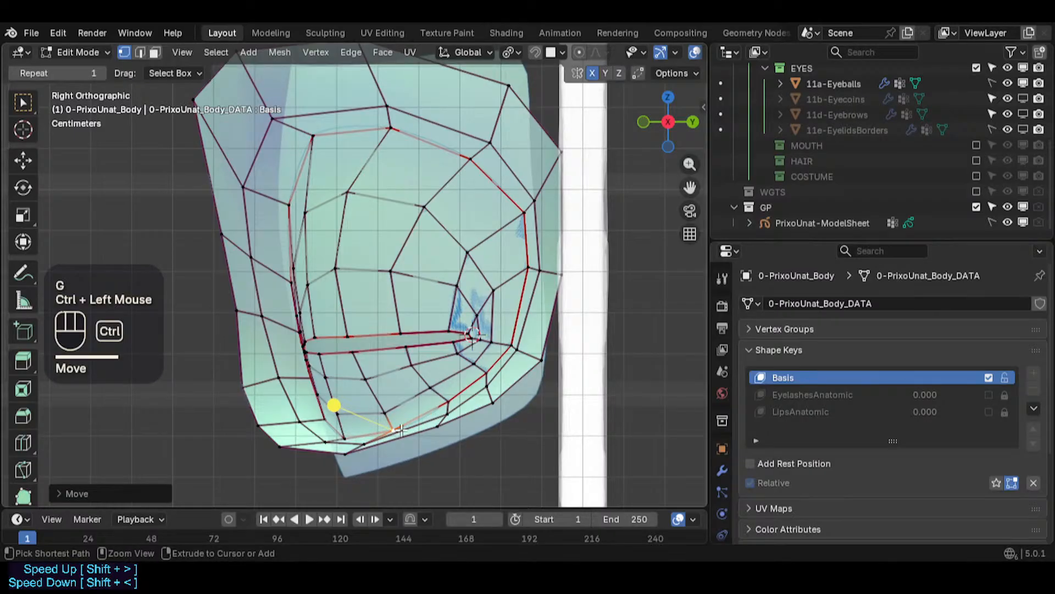
left_click(443, 418)
key("g")
key("Escape")
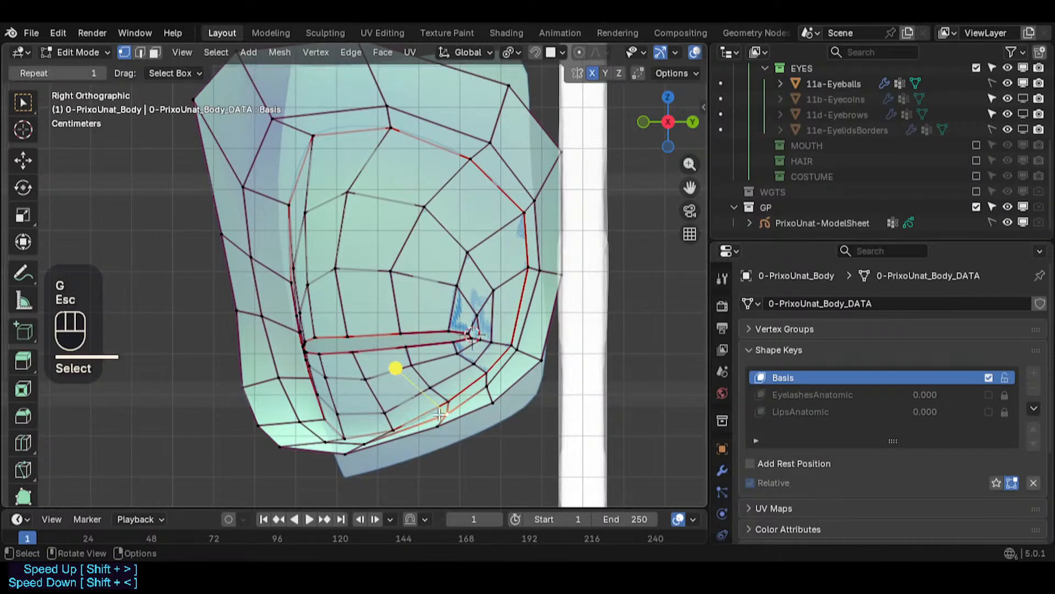
- Adjust the lower inner corner vertices of the socket
key("g")
left_click(427, 401, "shift")
left_click(389, 419)
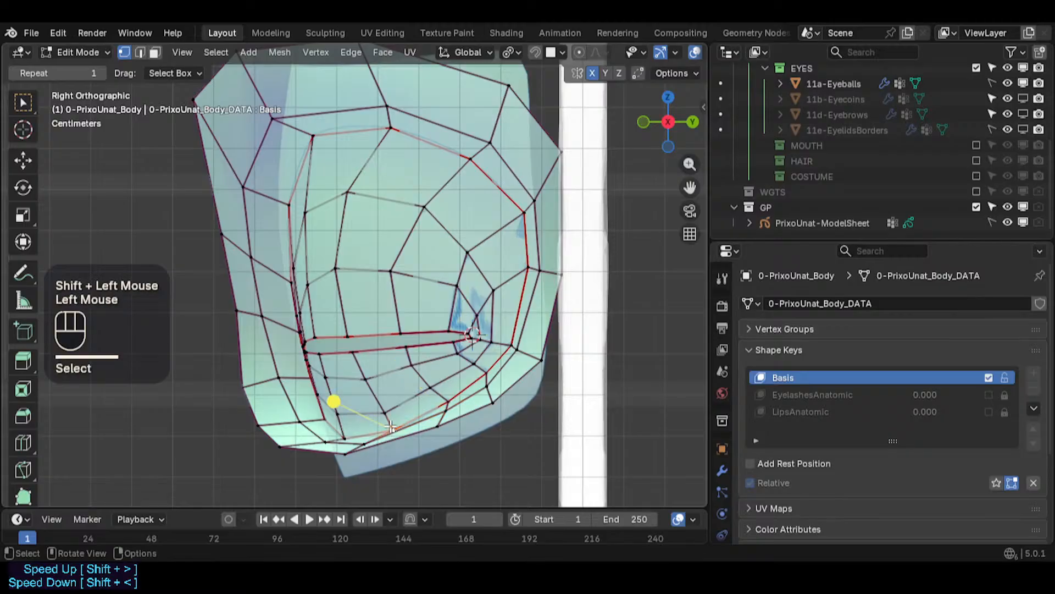
key("g")
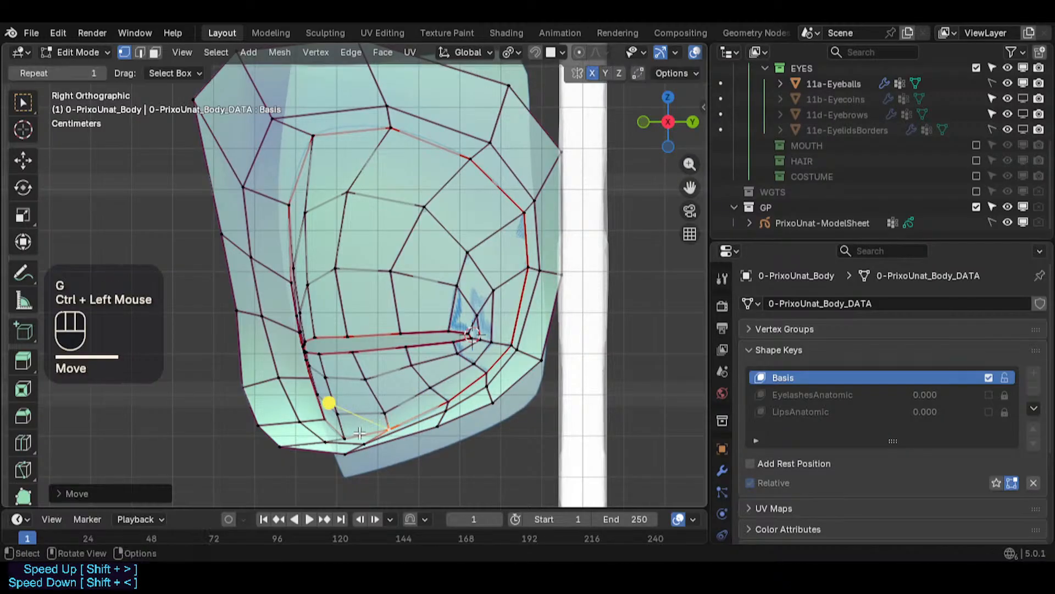
left_click(350, 429, "ctrl")
key("g")
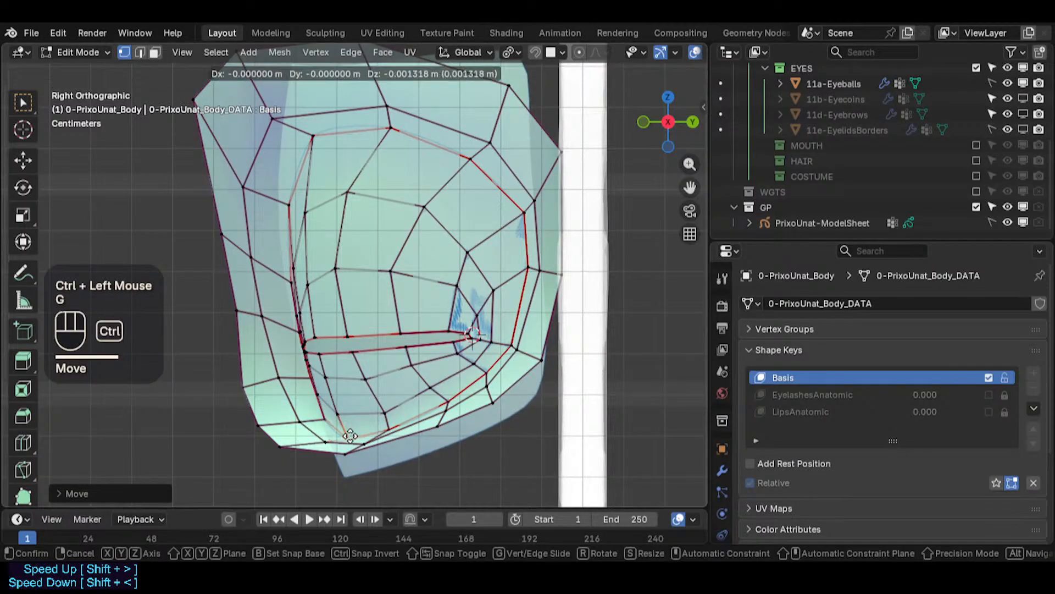
left_click(360, 433, "ctrl")
left_click(389, 425)
key("g")
left_click(383, 430, "ctrl")
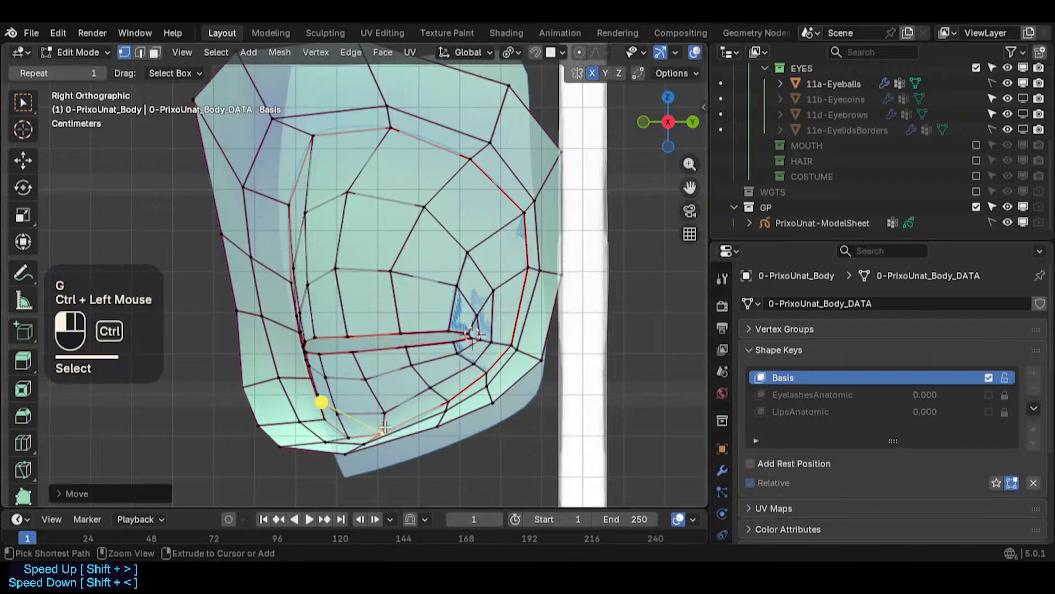
- Shift vertices on the lower-lid row and the socket's inner upper edge
left_click(383, 411)
key("g")
left_click(372, 410, "ctrl")
left_click(366, 378)
key("g")
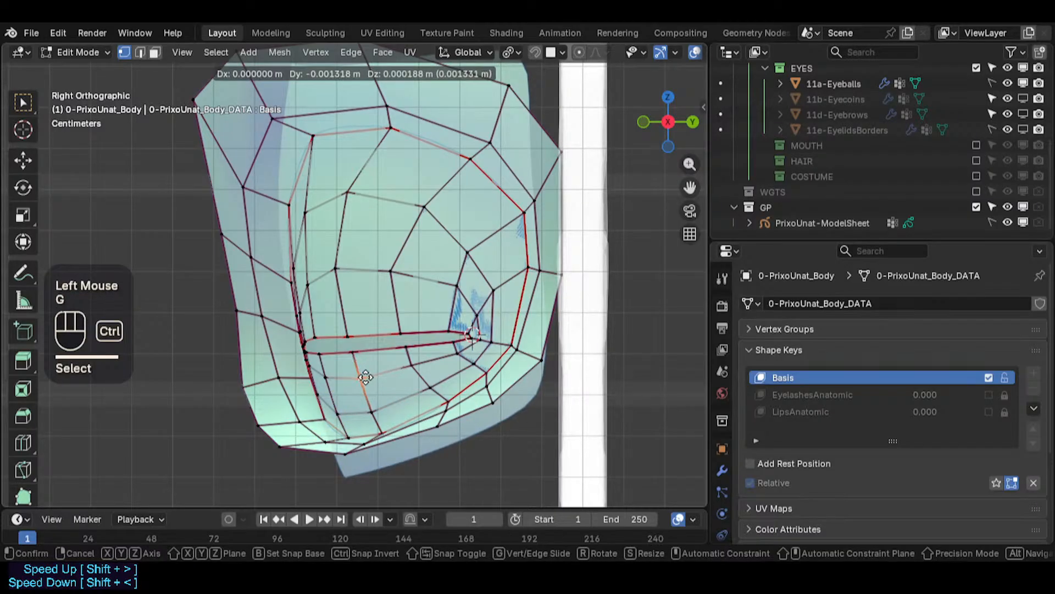
left_click(360, 377, "ctrl")
left_click(336, 269)
key("g")
left_click(341, 268, "ctrl")
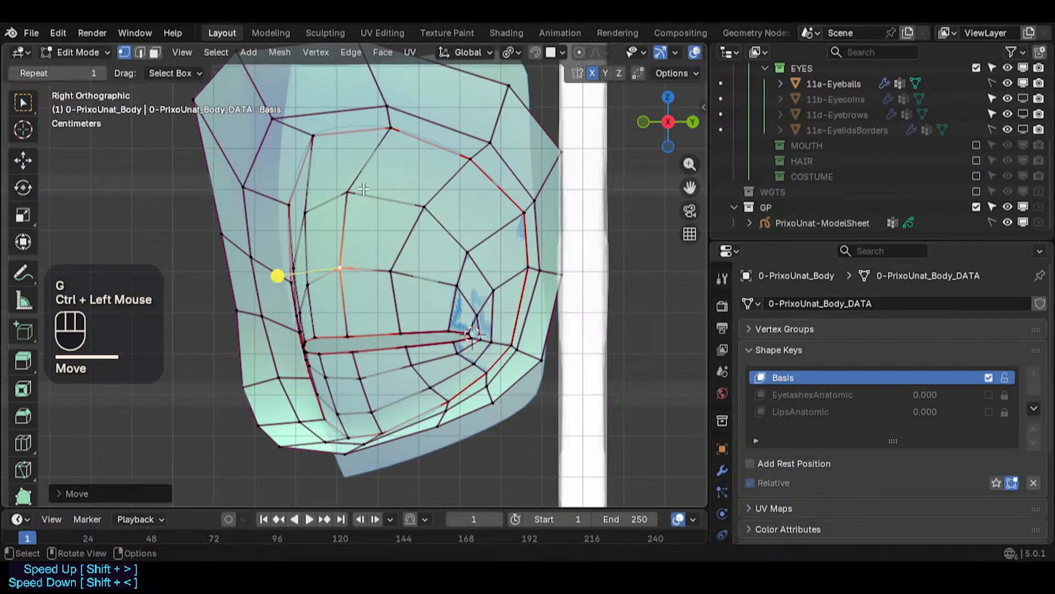
- Reposition three vertices inside the upper socket above the slit
left_click(348, 193)
key("g")
left_click(368, 185, "ctrl")
left_click(427, 206)
key("g")
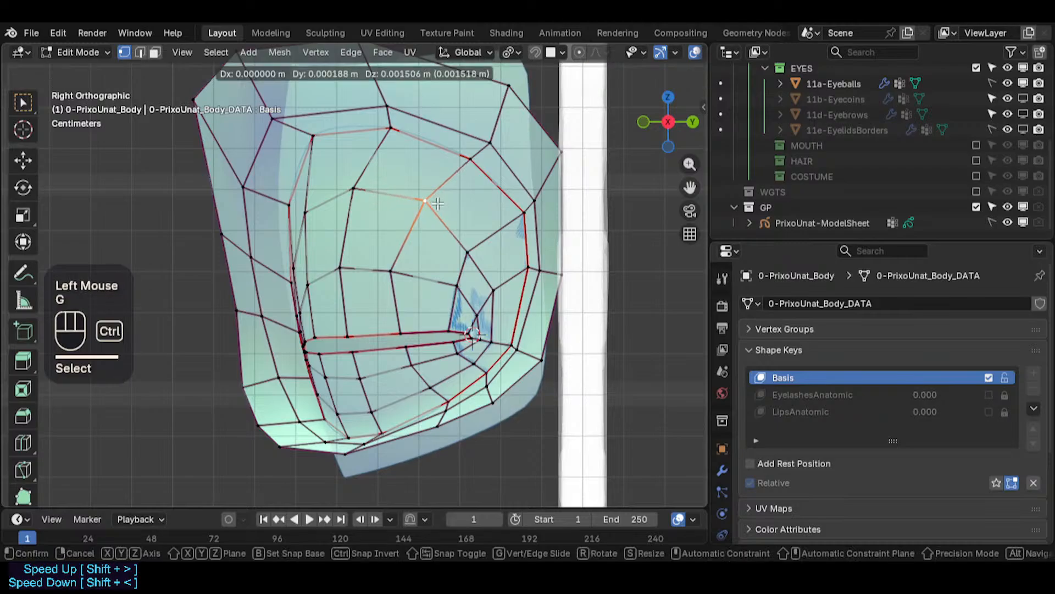
left_click(425, 202, "ctrl")
left_click(391, 271)
key("g")
left_click(413, 258, "ctrl")
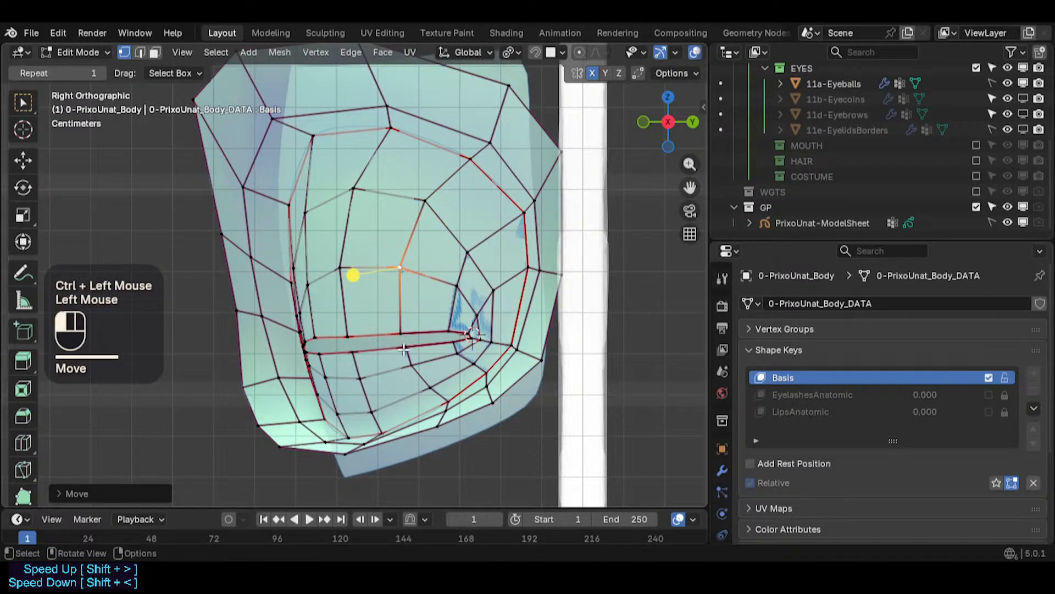
left_click(404, 349)
- Move the vertex at the middle of the slit's upper edge
key("g")
key("Escape")
scroll(405, 350, "up", 2)
key("alt+a")
key("c")
left_click(400, 309)
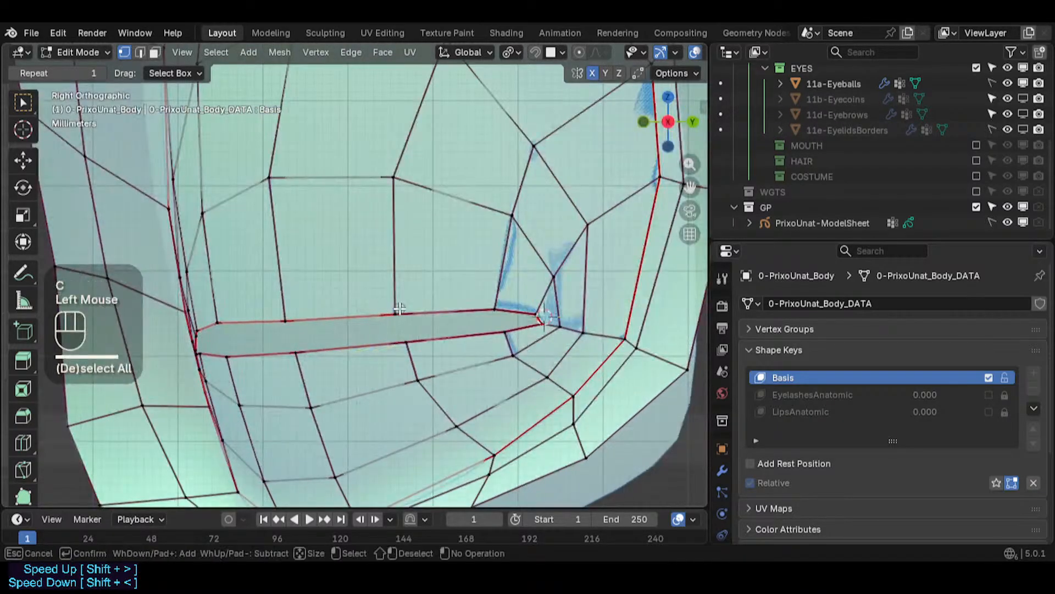
right_click(384, 323)
key("g")
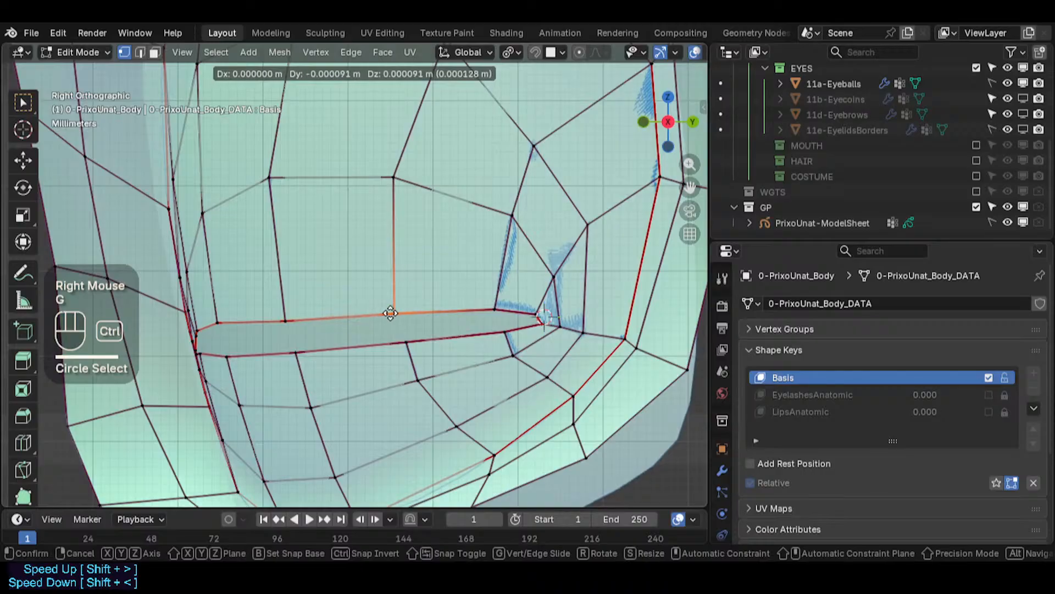
left_click(398, 314, "ctrl")
- Readjust that middle upper-edge vertex in a closer view, using snapping to position it
key("alt+a")
left_click(397, 314)
key("g")
key("Escape")
key("c")
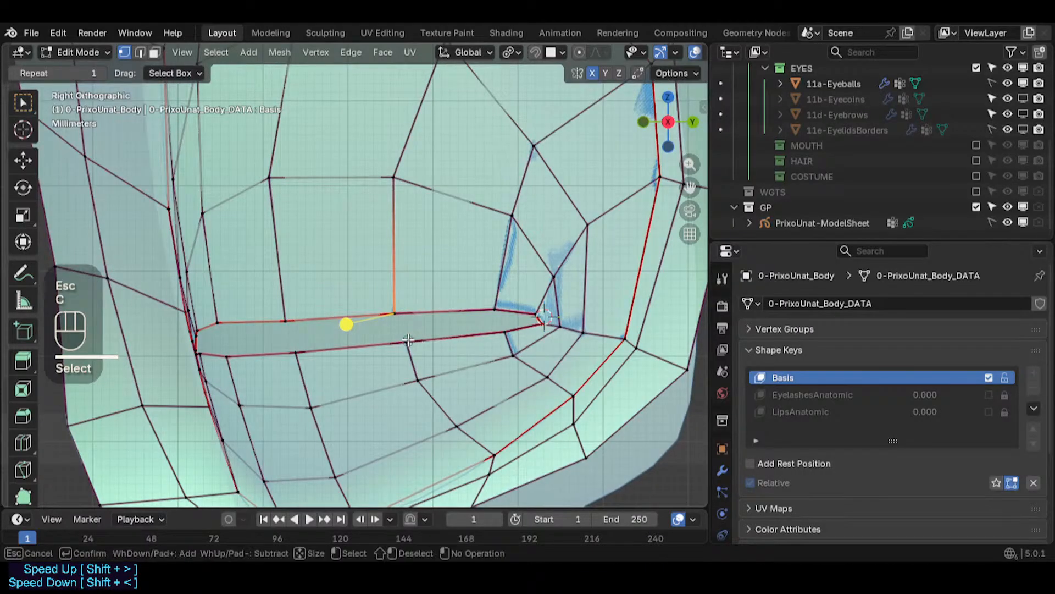
right_click(387, 321)
scroll(385, 320, "up", 1)
scroll(385, 321, "up", 1)
key("g")
key("Escape")
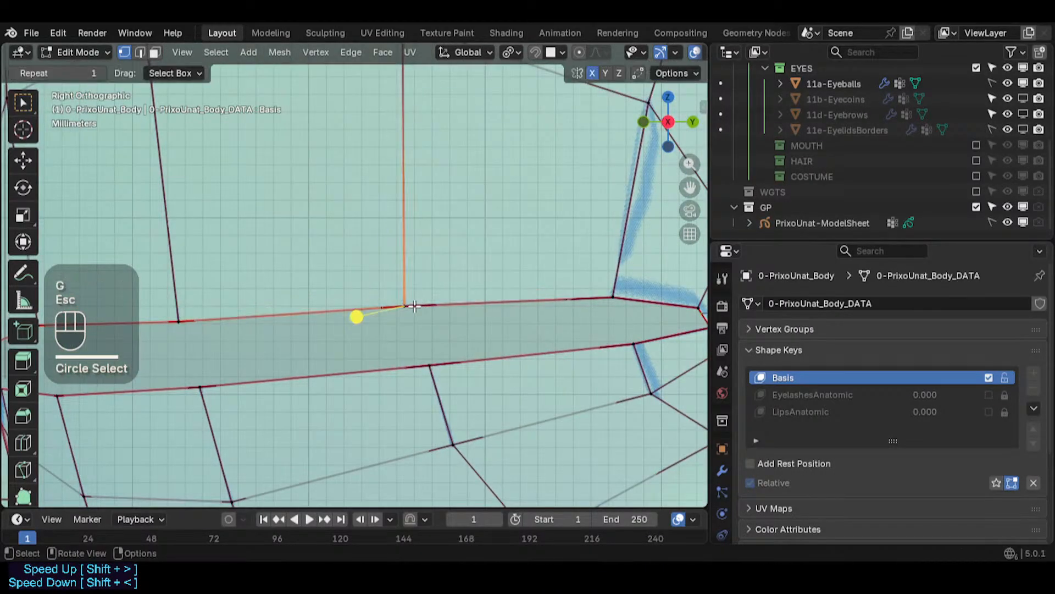
left_click(409, 309)
key("shift+s")
left_click(406, 330)
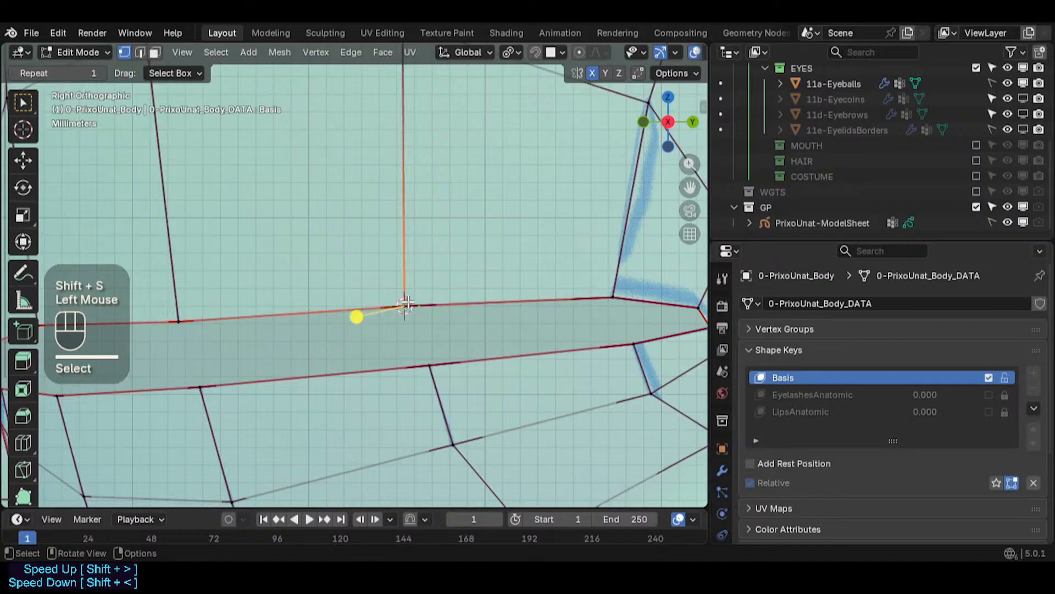
key("g")
left_click(399, 262, "ctrl")
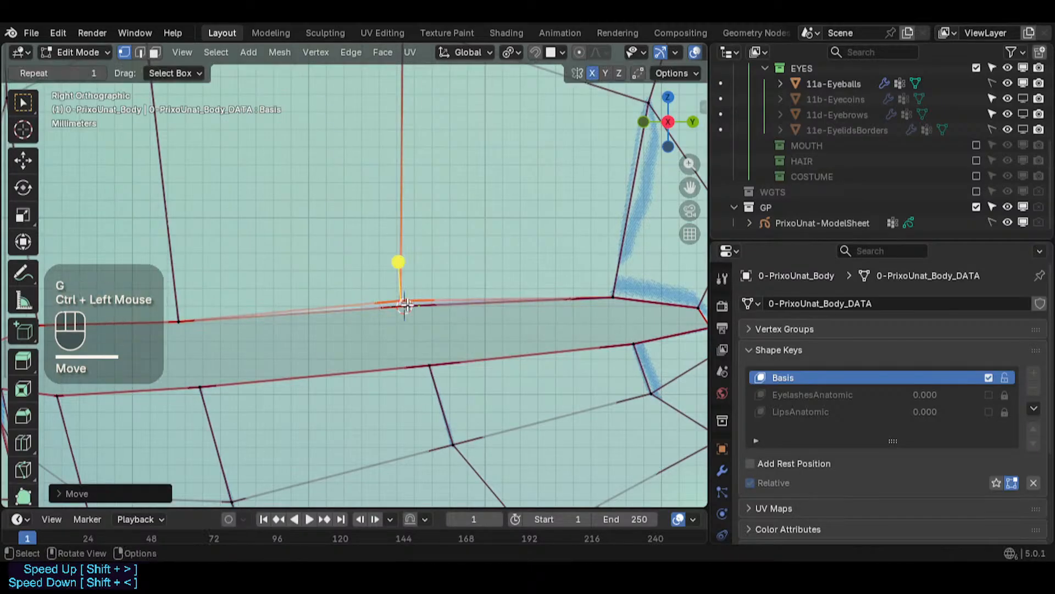
left_click(406, 309)
left_click(405, 298)
key("shift+s")
key("2")
left_click(408, 310)
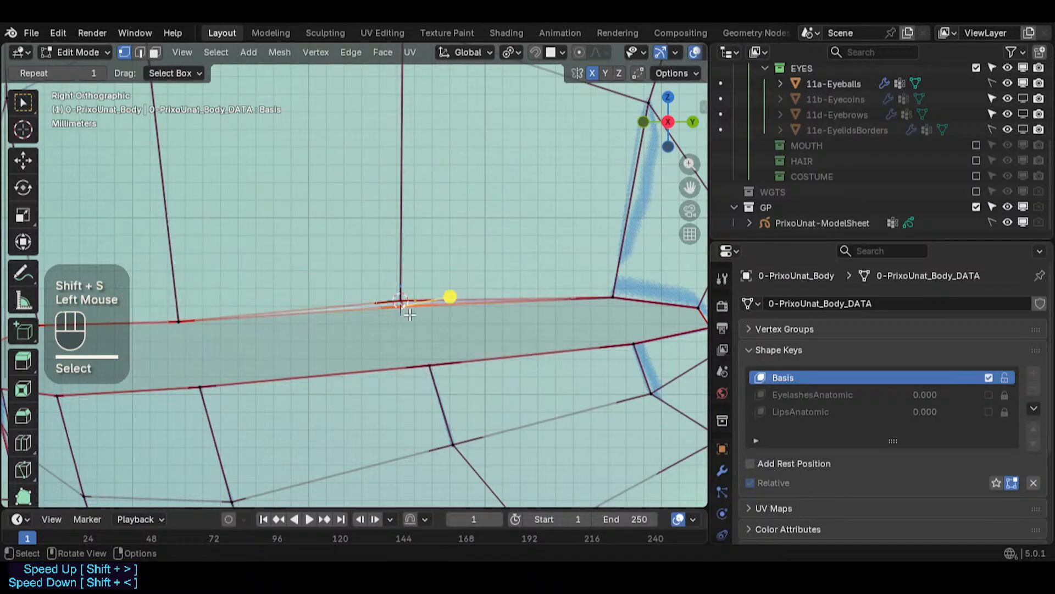
key("shift+s")
key("8")
- Nudge the middle upper-edge vertex of the slit once more
scroll(409, 313, "down", 2)
key("alt+a")
key("c")
left_click(404, 303)
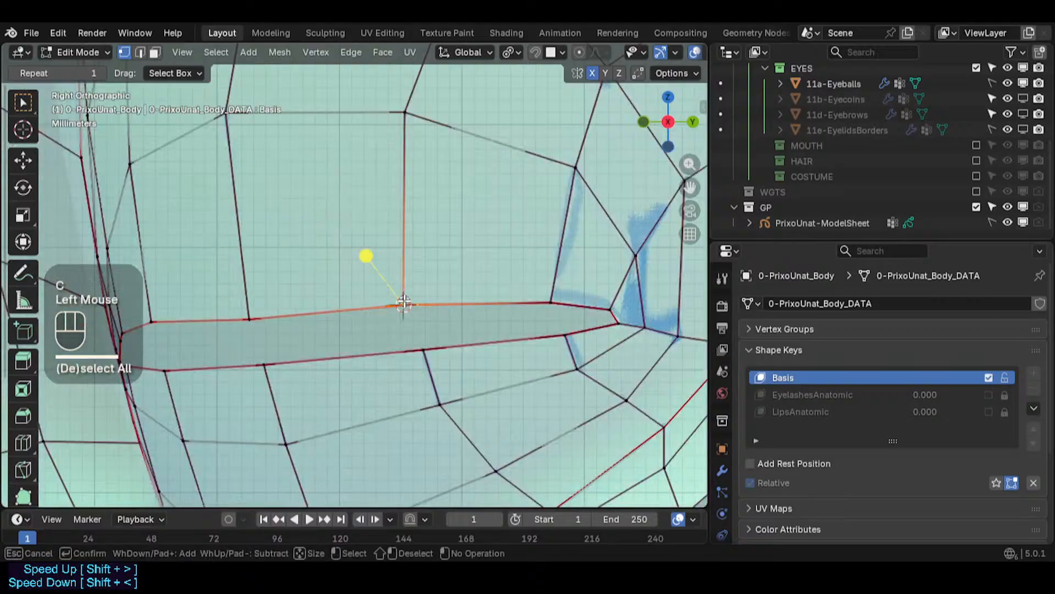
scroll(403, 302, "down", 3)
right_click(401, 305)
key("alt+z")
key("alt+z")
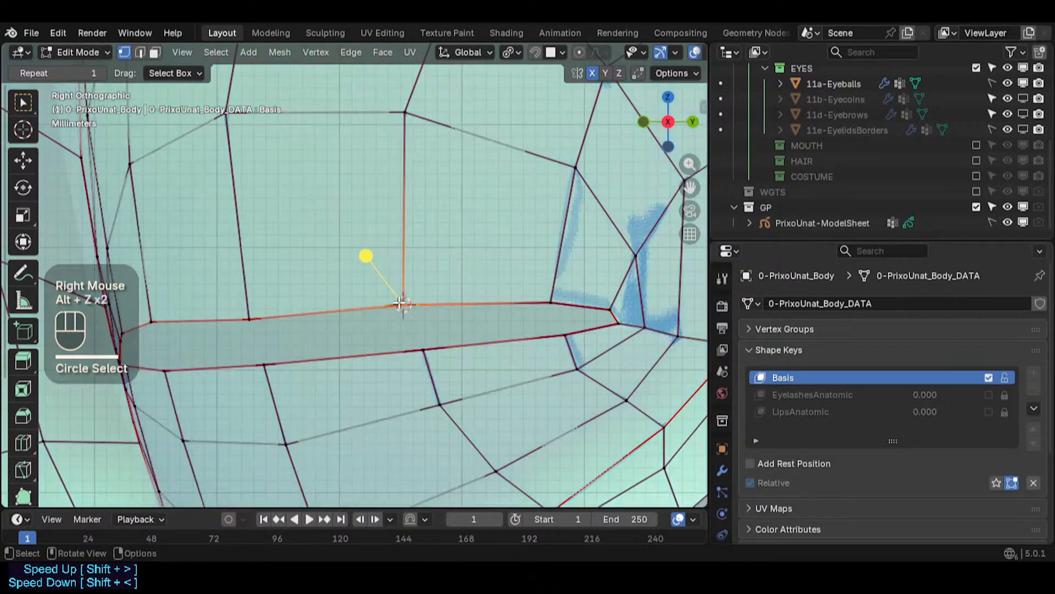
left_click(403, 305)
right_click(403, 306)
key("g")
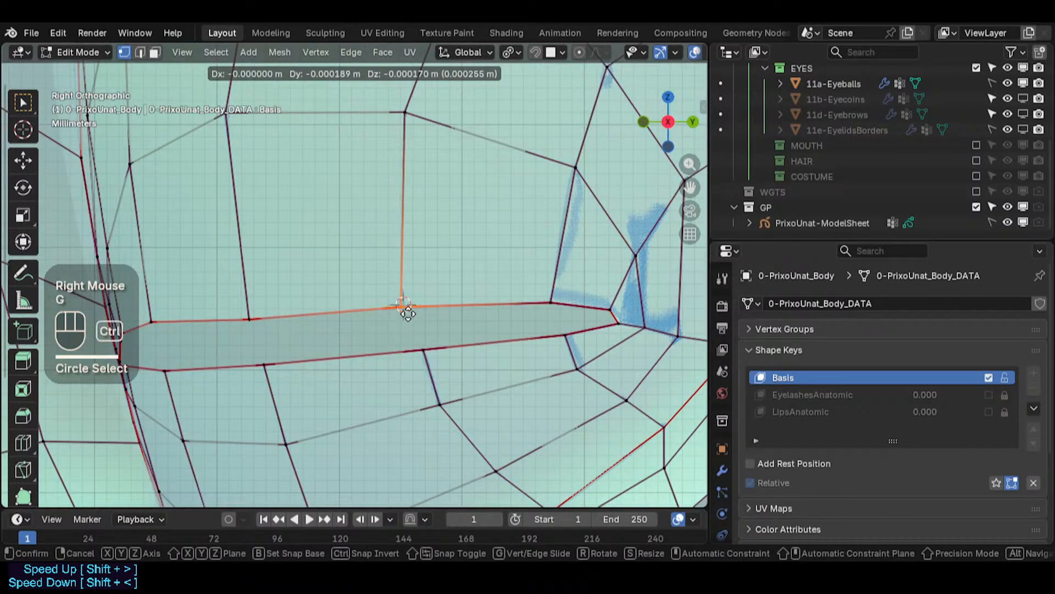
left_click(412, 317, "ctrl")
- Move the vertex on the inner part of the slit's upper edge
key("alt+a")
key("c")
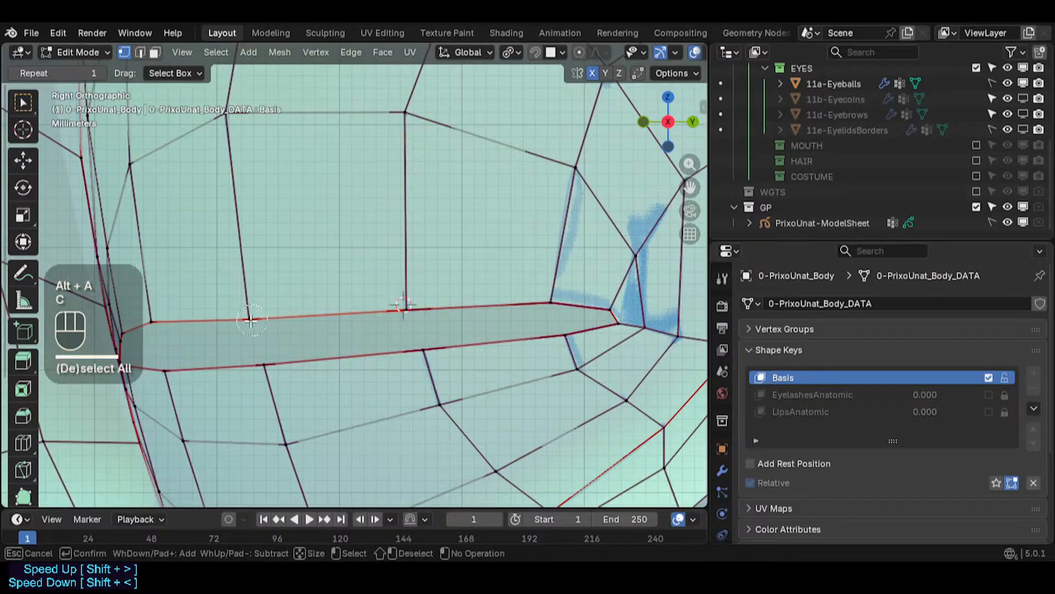
left_click(247, 319)
right_click(247, 320)
key("g")
left_click(249, 321, "ctrl")
middle_click_drag(250, 320, 400, 341, "shift")
- Move the upper-edge vertex next to the inner corner up and outward
key("alt+a")
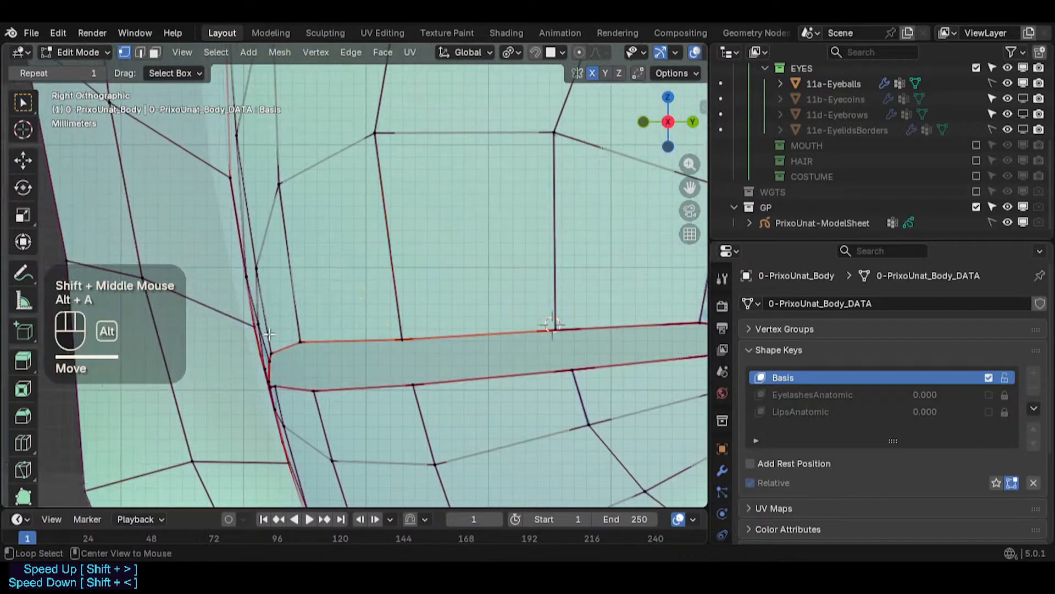
key("c")
left_click(300, 340)
right_click(300, 339)
key("g")
left_click(251, 294, "ctrl")
scroll(278, 273, "up", 2)
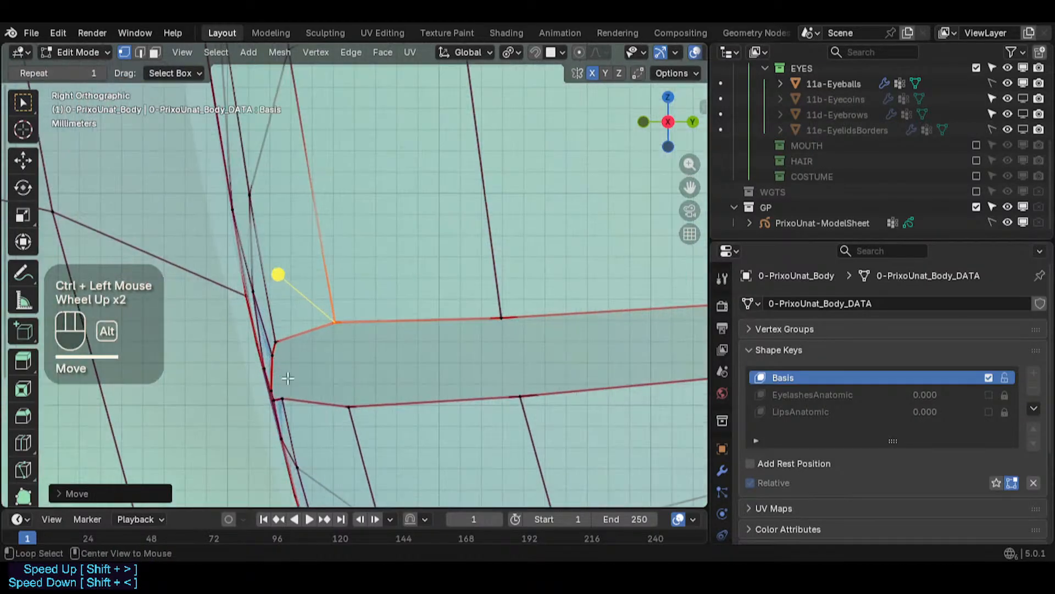
- Adjust the two vertices on the slit's lower edge next to the inner corner
key("alt+a")
key("c")
left_click(292, 398)
right_click(295, 398)
key("g")
left_click(300, 406, "ctrl")
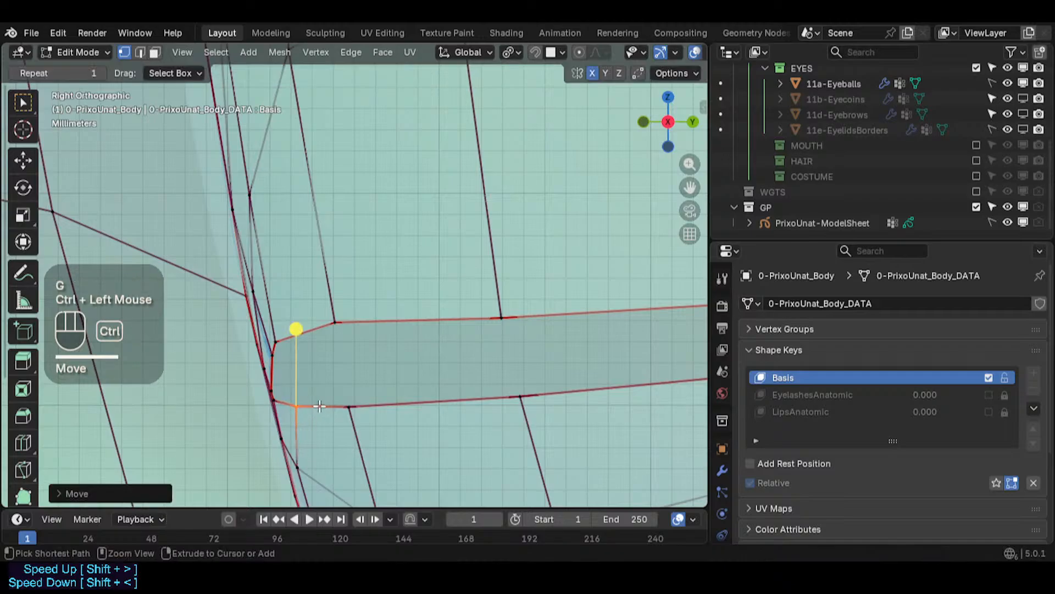
key("alt+a")
key("c")
left_click(348, 405)
right_click(348, 405)
key("g")
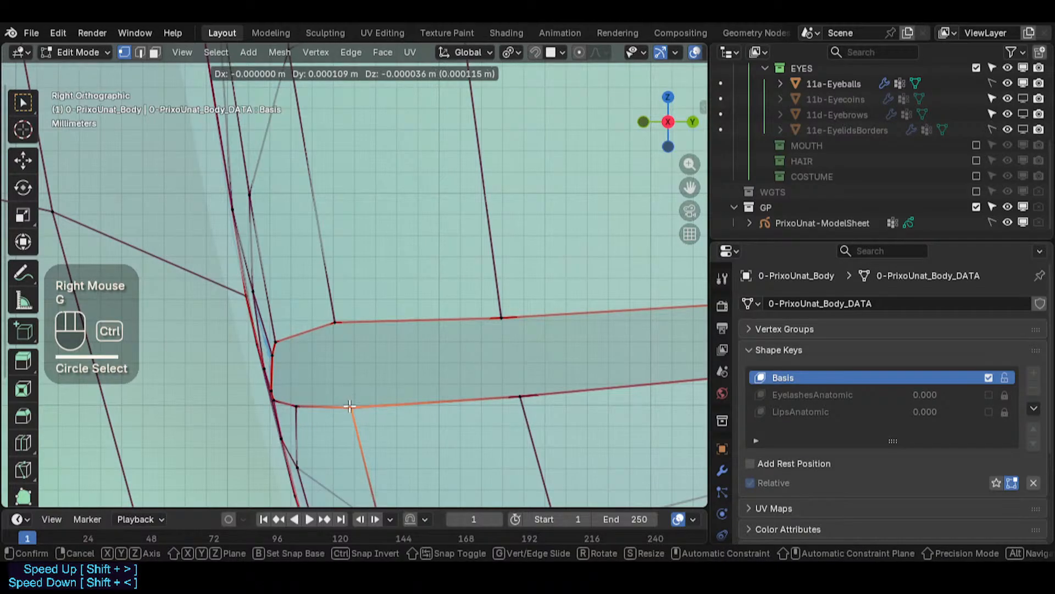
left_click(349, 406, "ctrl")
- Reposition the two vertices forming the slit's inner corner
key("alt+a")
key("c")
left_click(275, 343)
right_click(276, 343)
key("g")
left_click(292, 336, "ctrl")
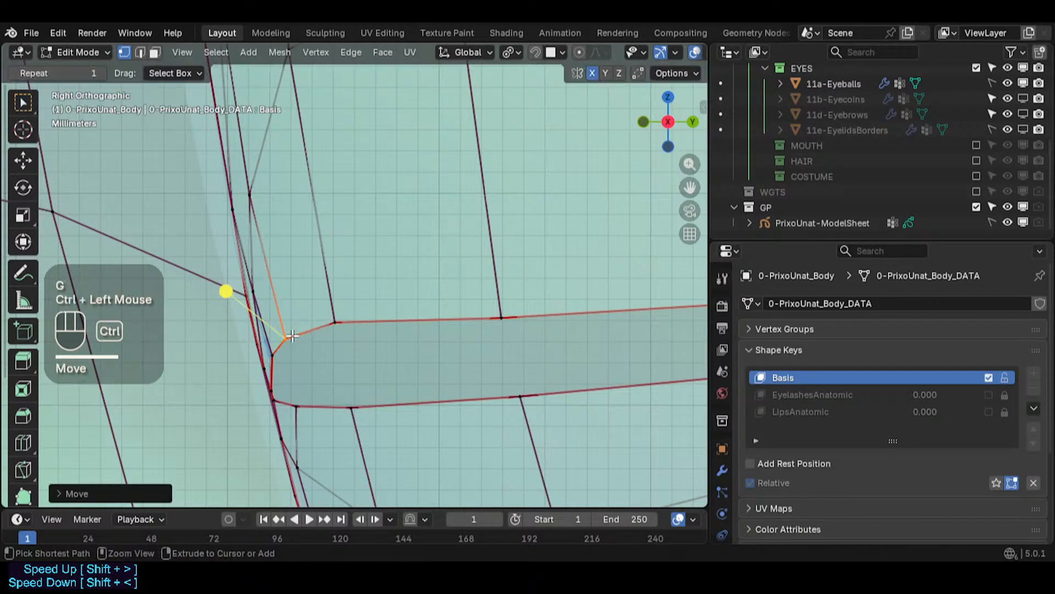
key("alt+a")
key("c")
right_click(282, 353)
key("g")
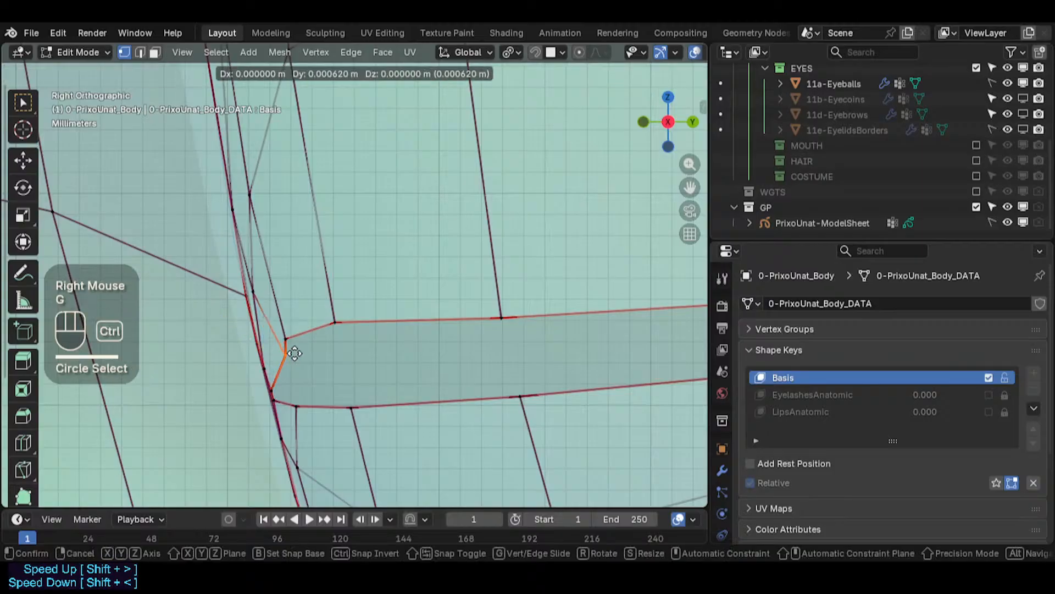
left_click(287, 367, "ctrl")
left_click(276, 389)
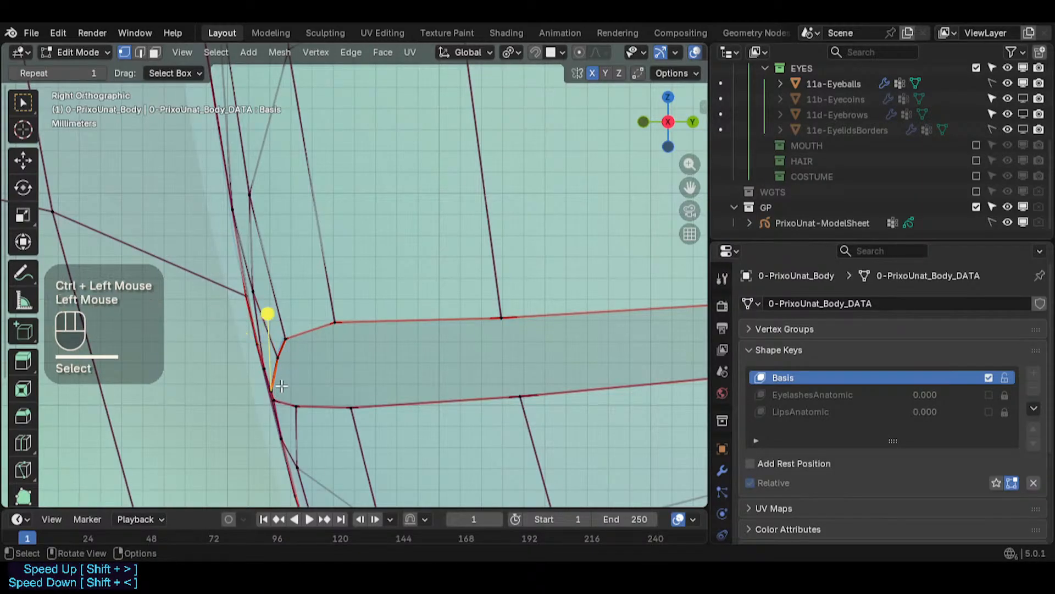
- Refine the inner corner vertices along the slit's inner edge in a closer view
scroll(276, 389, "up", 3)
key("alt+a")
key("c")
right_click(268, 398)
key("g")
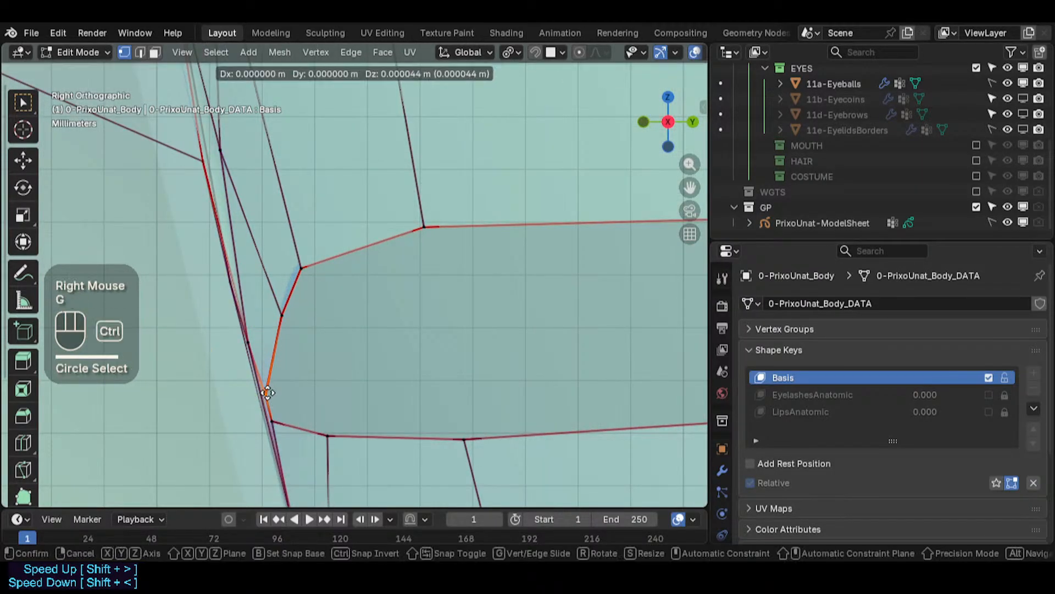
left_click(269, 386, "ctrl")
key("alt+a")
key("c")
left_click(277, 424)
right_click(279, 424)
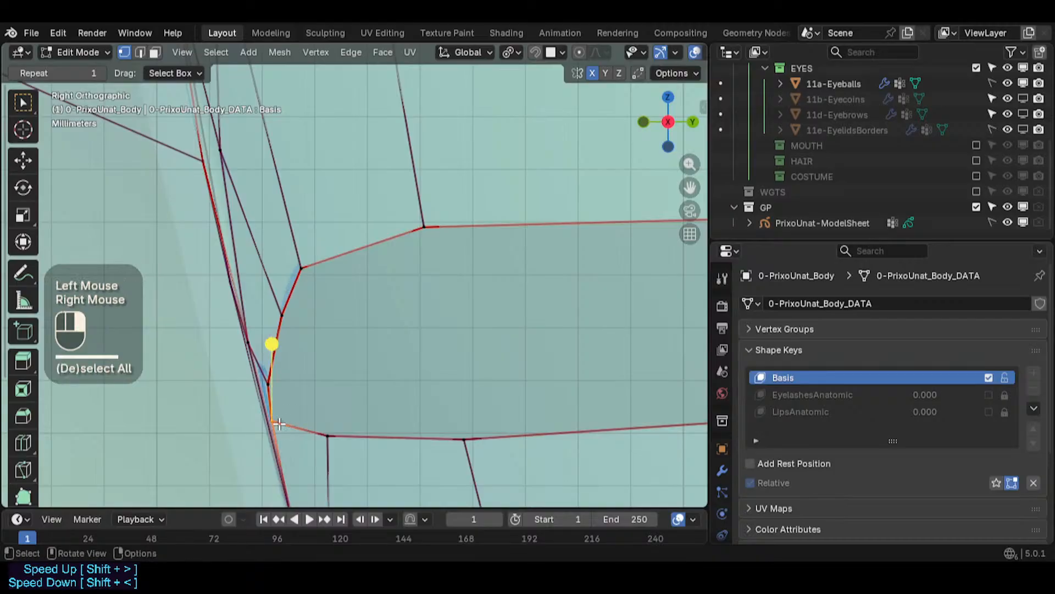
key("g")
key("Escape")
key("g")
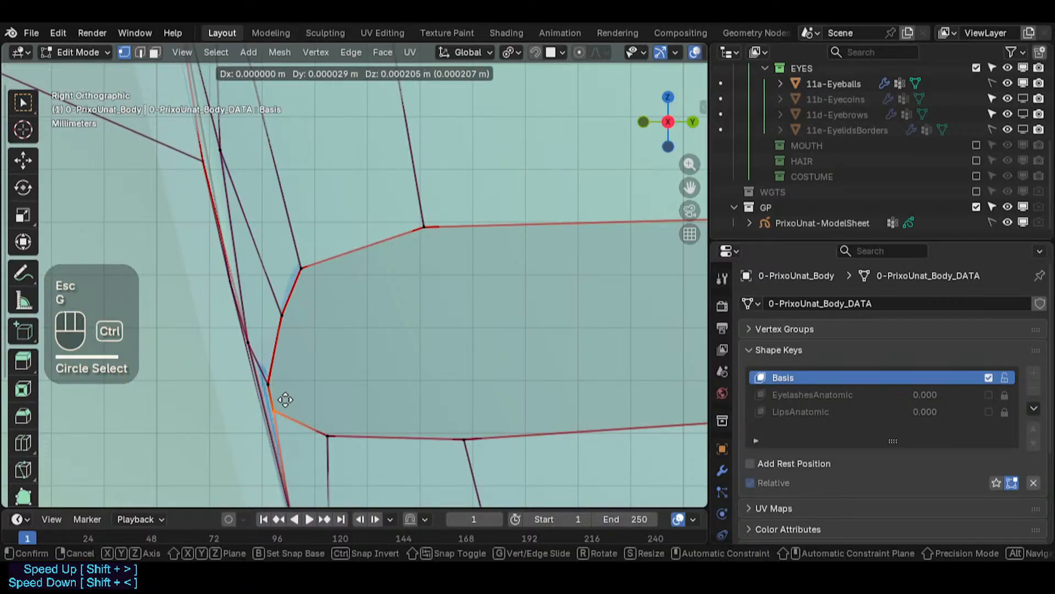
left_click(284, 396, "ctrl")
- Adjust the lower-edge vertex near the inner corner and the corner vertex below it
key("alt+a")
key("c")
left_click(328, 438)
right_click(329, 439)
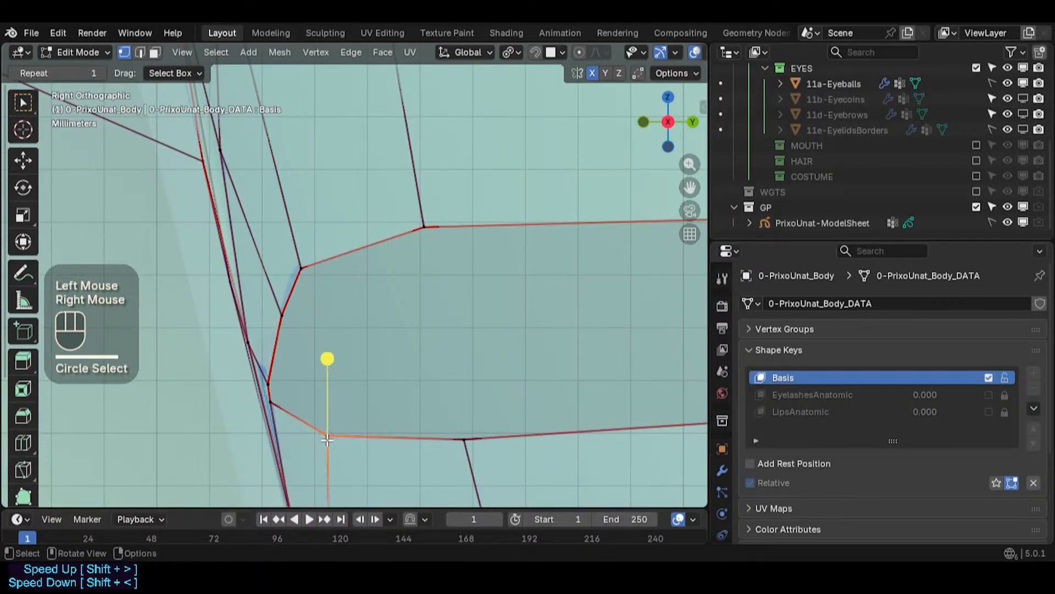
key("g")
left_click(324, 424, "ctrl")
key("alt+a")
key("c")
left_click(275, 403)
right_click(275, 403)
key("g")
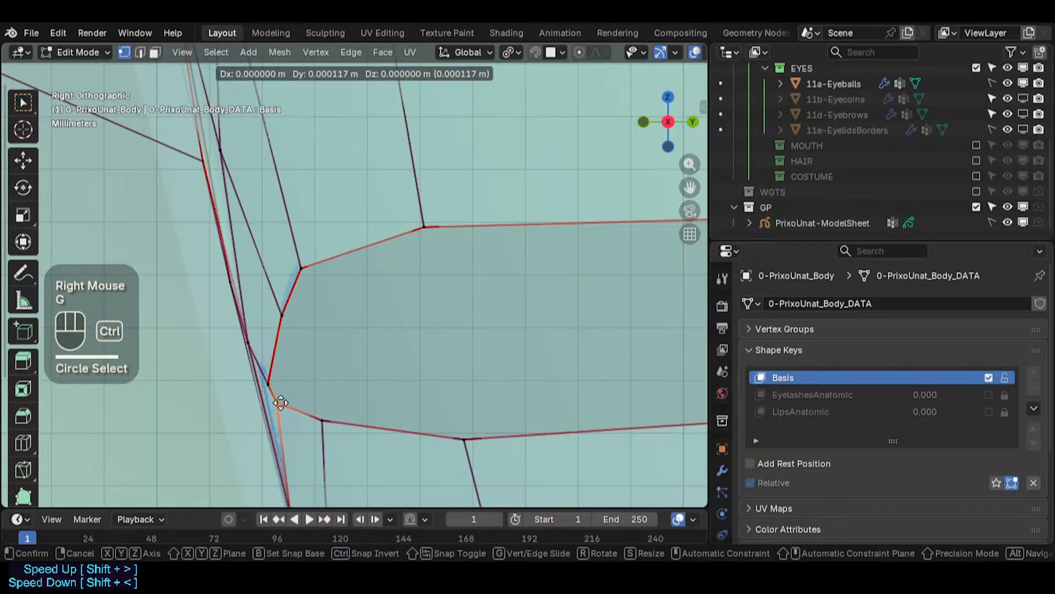
left_click(280, 403, "ctrl")
key("g")
left_click(275, 403, "ctrl")
- Move the outermost inner-corner vertex of the slit
scroll(275, 403, "down", 2)
middle_click_drag(358, 357, 247, 347, "shift")
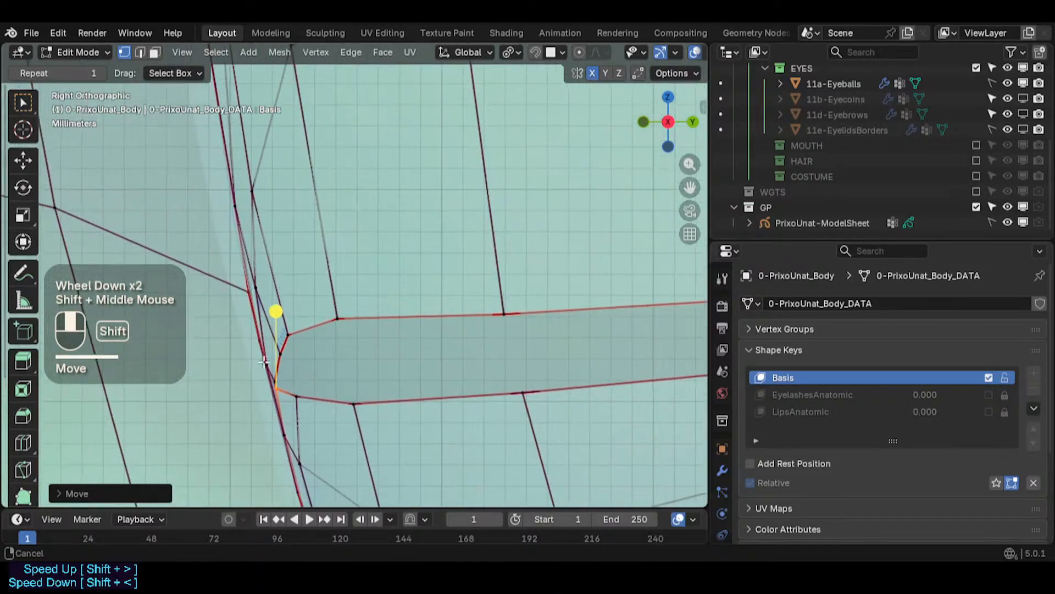
scroll(246, 349, "down", 4)
key("alt+a")
key("c")
left_click(236, 349)
right_click(235, 349)
key("g")
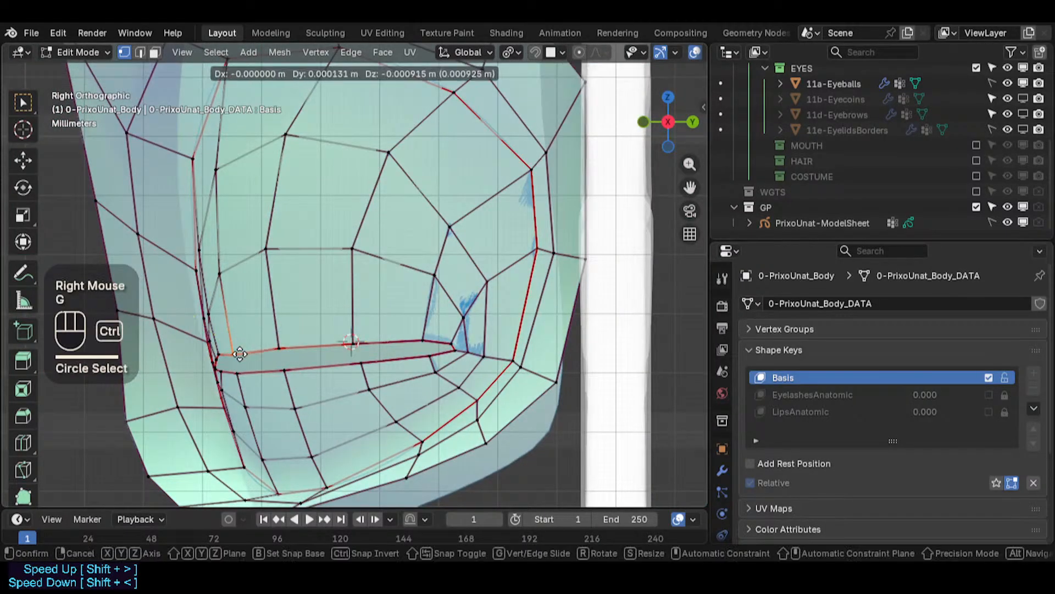
left_click(242, 350, "ctrl")
key("alt+a")
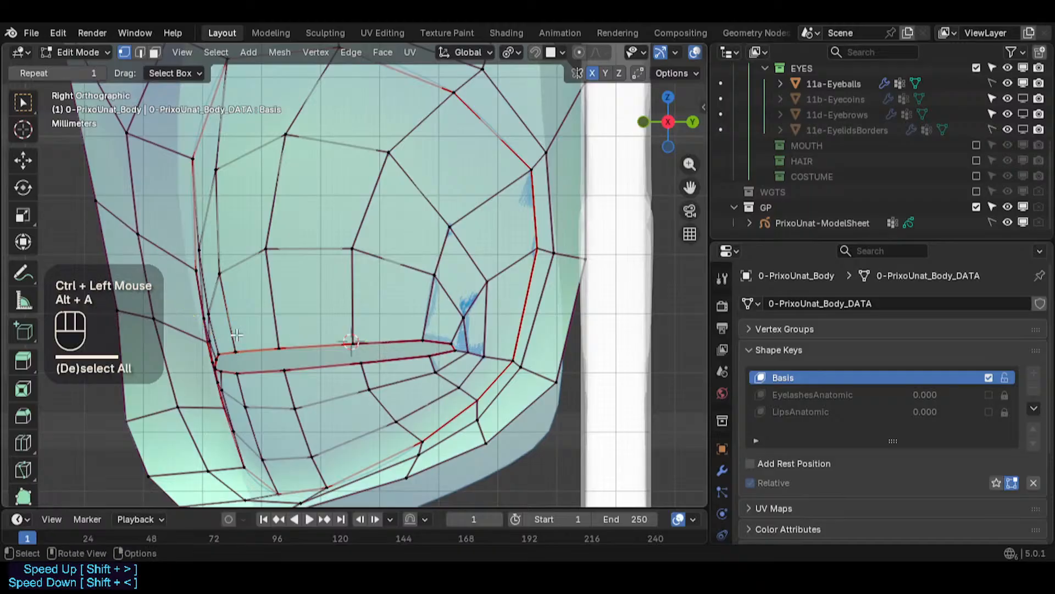
- Adjust the upper and lower slit vertices next to the outer corner
scroll(456, 334, "up", 3)
key("c")
left_click(422, 339)
right_click(422, 340)
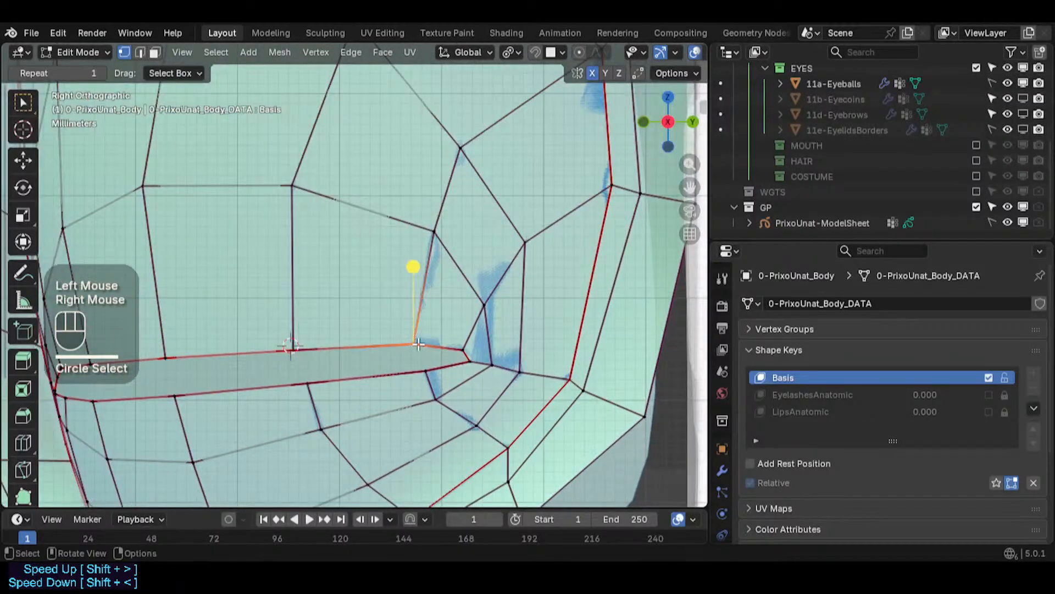
key("g")
left_click(431, 344, "ctrl")
key("alt+a")
key("c")
left_click(433, 370)
right_click(433, 370)
key("g")
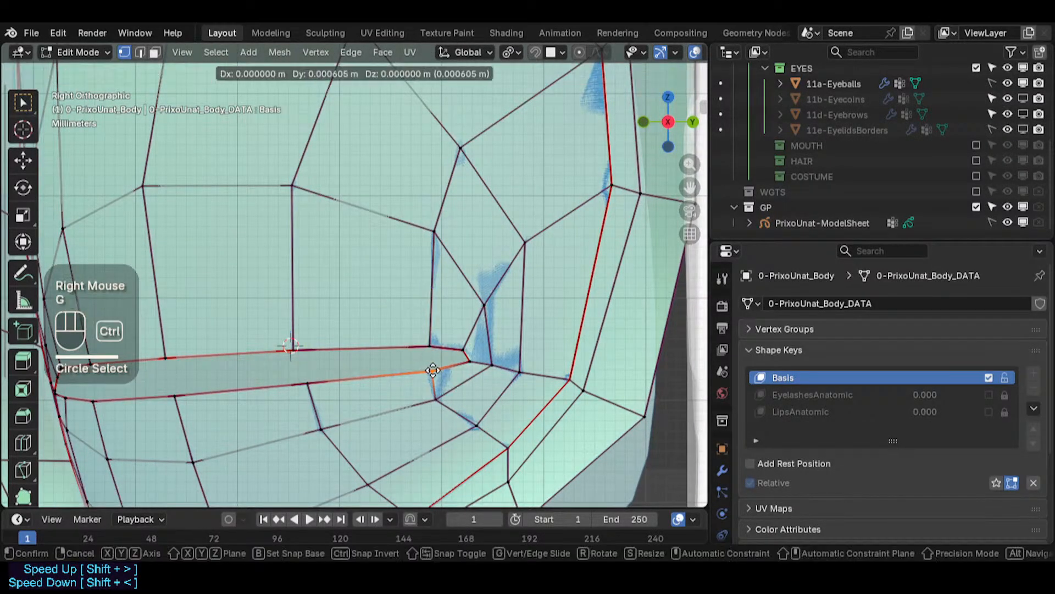
left_click(434, 368, "ctrl")
- Reposition the slit's outer corner vertex and the vertex just above it
key("alt+a")
key("c")
left_click(460, 346)
right_click(459, 346)
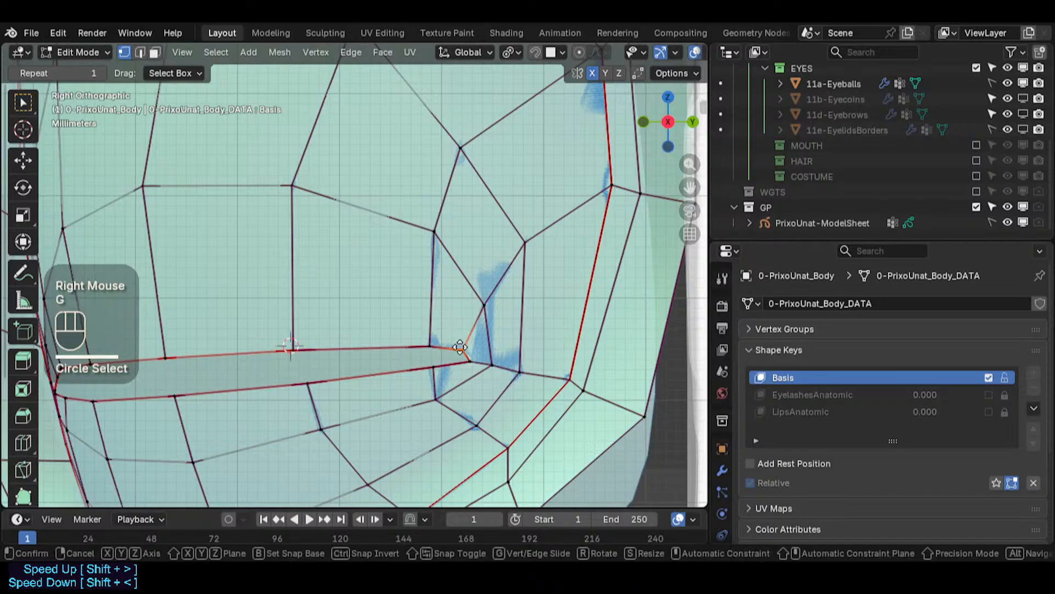
key("g")
left_click(465, 358)
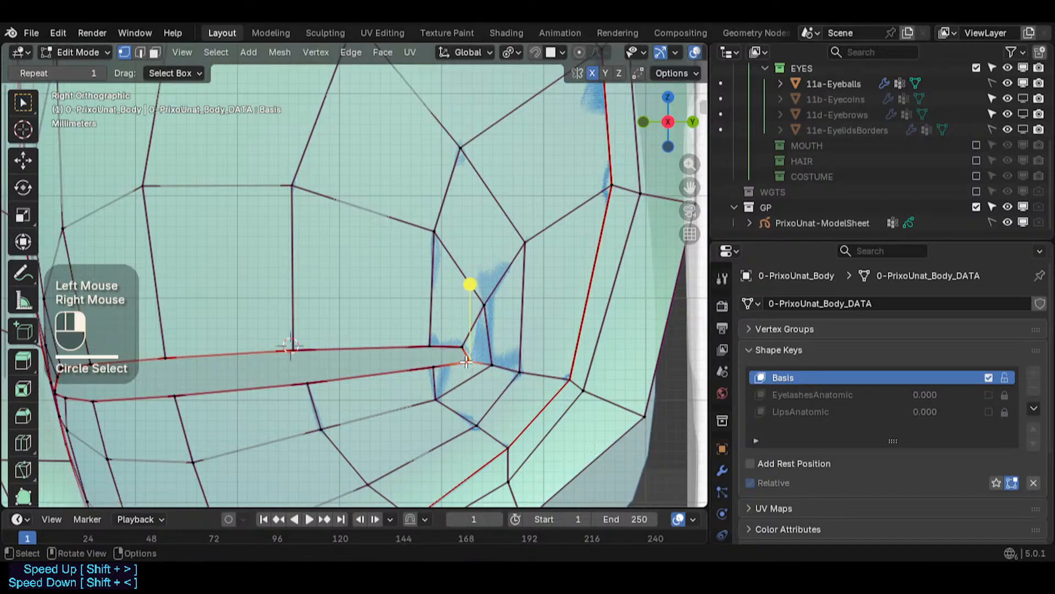
key("g")
left_click(461, 359, "ctrl")
key("alt+a")
key("c")
left_click(459, 336)
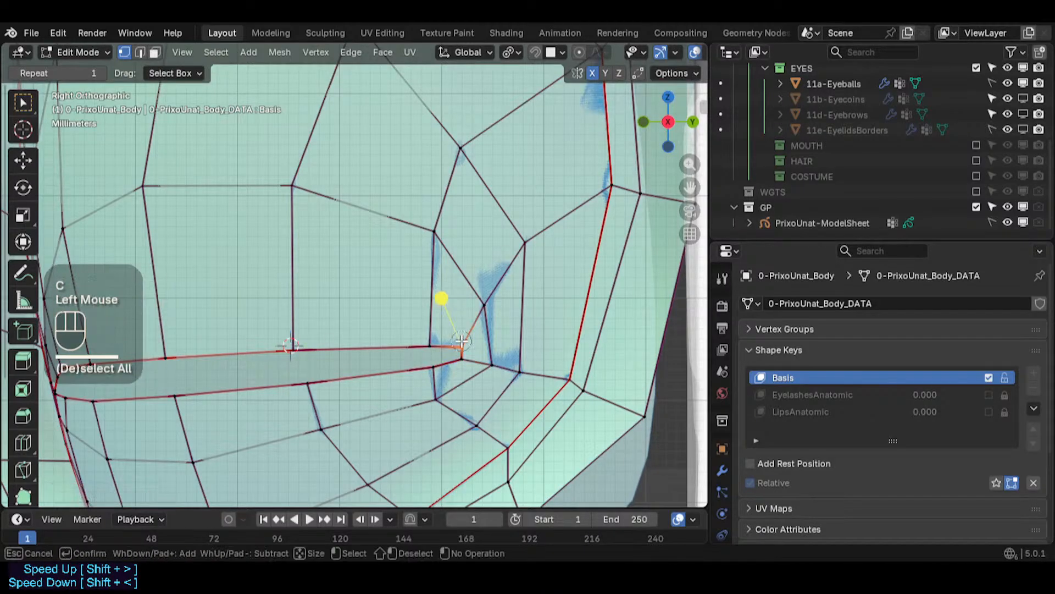
right_click(460, 339)
key("g")
left_click(459, 343, "ctrl")
- Pull the vertex above the slit's outer corner down toward it, then lower the socket vertex above the slit's outer half
key("alt+a")
left_click(461, 308)
right_click(461, 307)
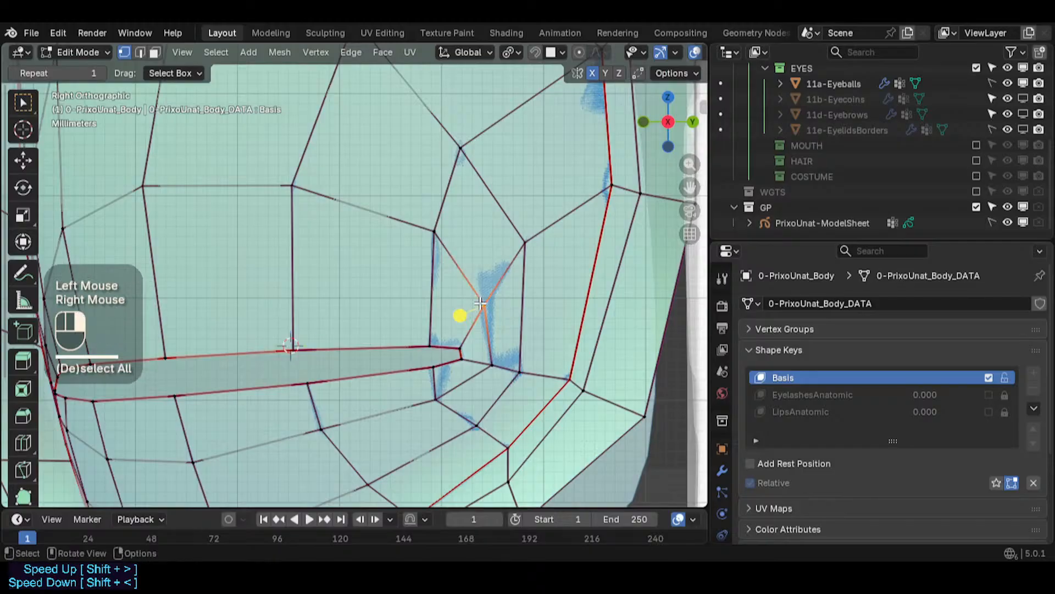
key("g")
left_click(456, 325, "ctrl")
key("alt+a")
key("c")
left_click(403, 238)
right_click(403, 238)
key("g")
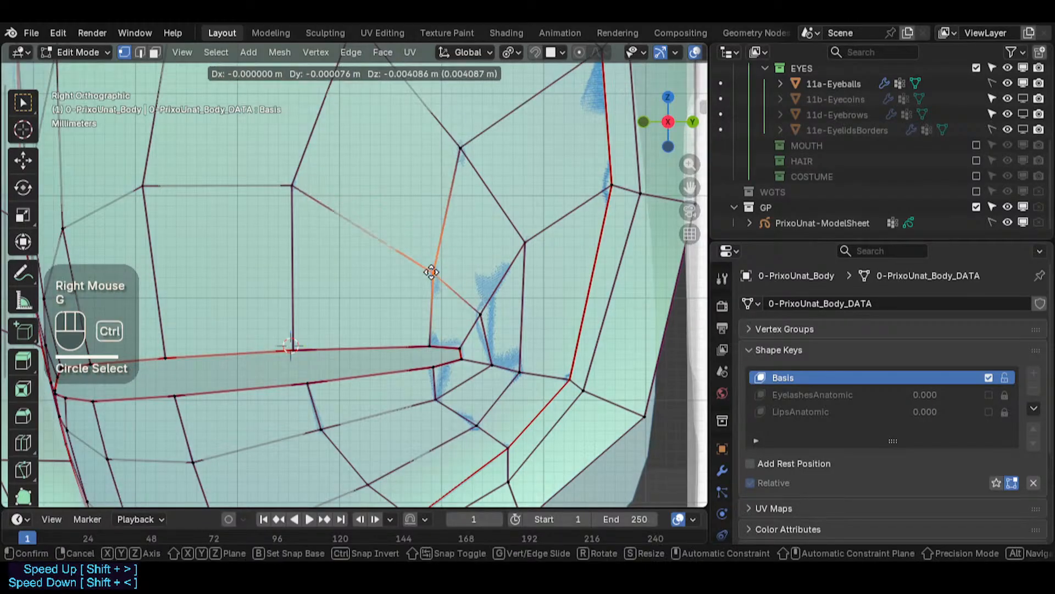
left_click(428, 277, "ctrl")
- Lower the upper socket-ring vertex above the middle of the slit
key("alt+a")
key("c")
left_click(246, 193)
right_click(246, 193)
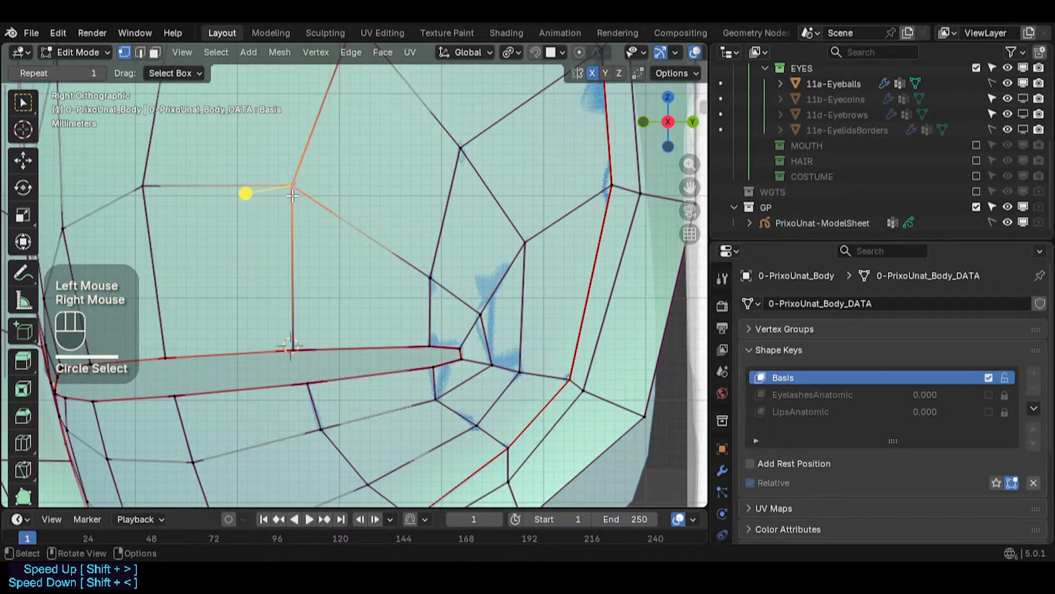
key("g")
left_click(247, 255, "ctrl")
middle_click_drag(247, 254, 389, 259, "shift")
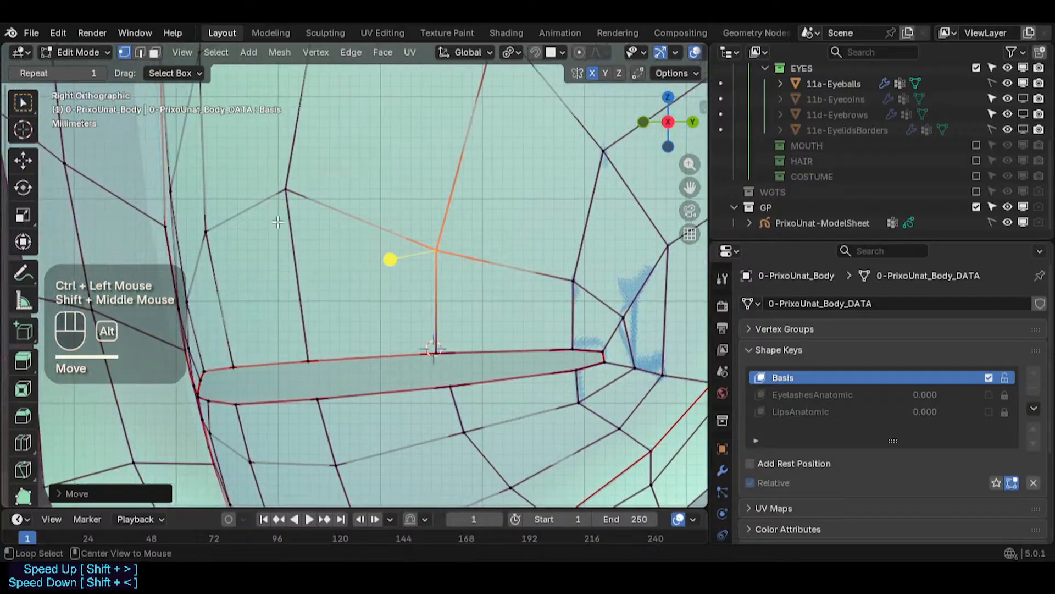
- Move two upper-ring vertices near the inner corner down toward the slit
key("alt+a")
key("c")
left_click(224, 198)
right_click(224, 198)
key("g")
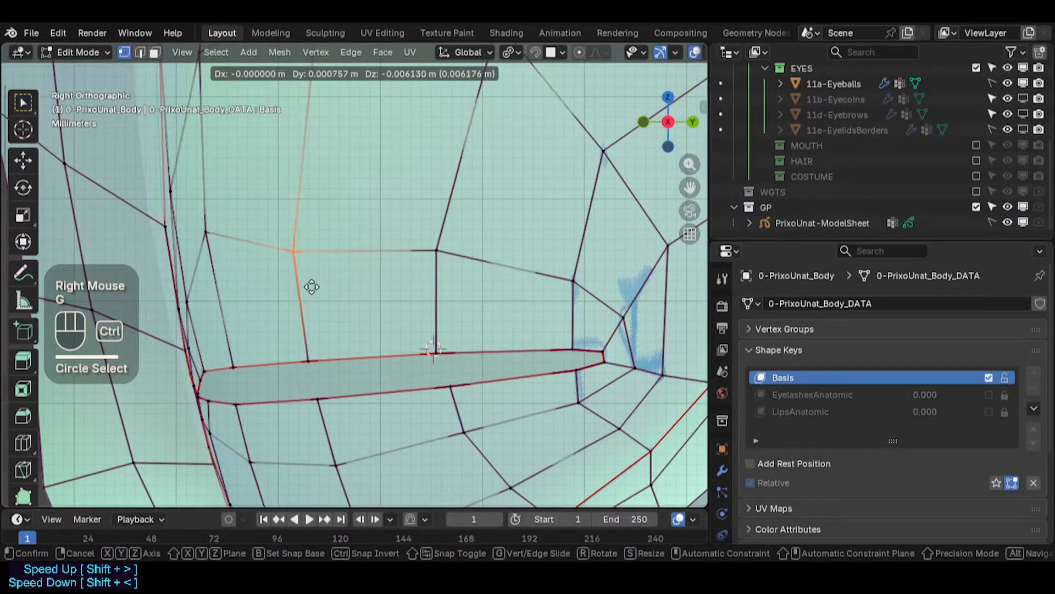
left_click(311, 286, "ctrl")
key("alt+a")
key("c")
left_click(202, 228)
right_click(202, 228)
key("g")
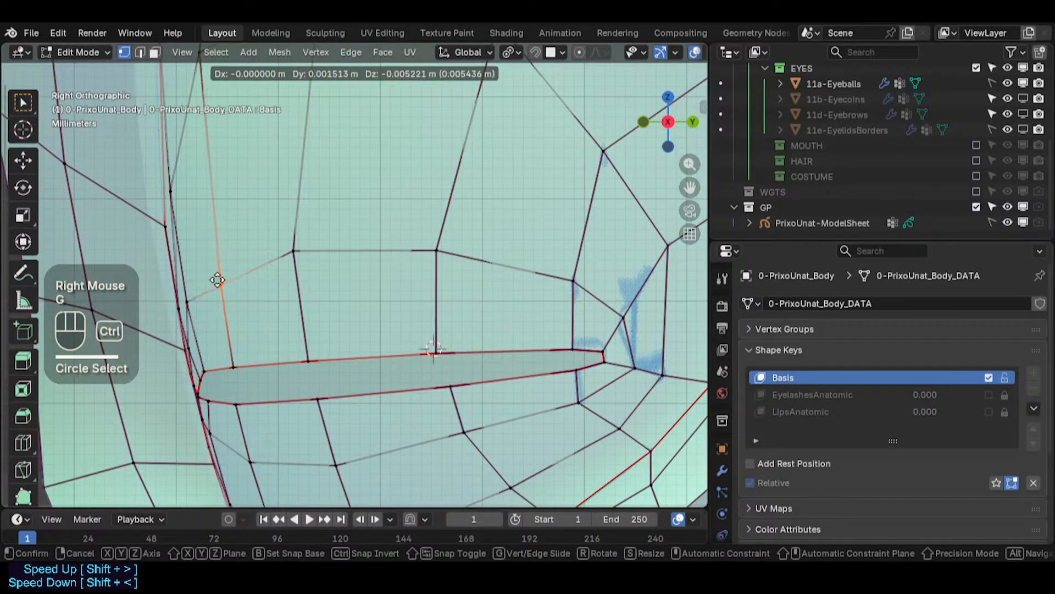
left_click(212, 278, "ctrl")
- Readjust the upper-ring vertex above the slit's inner half
key("alt+a")
key("c")
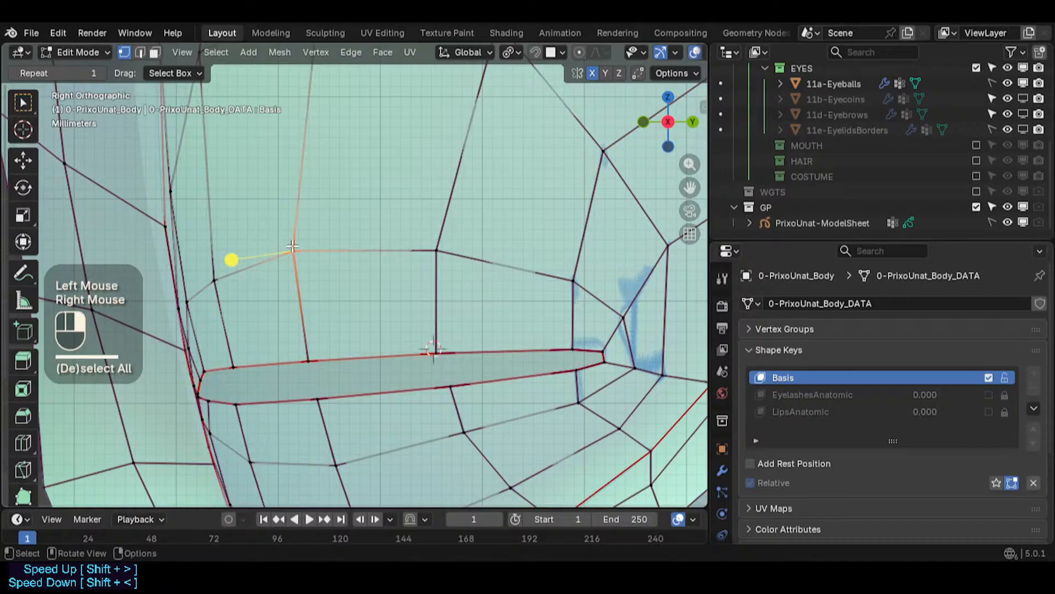
key("g")
left_click(292, 252, "ctrl")
scroll(292, 252, "down", 2)
middle_click_drag(292, 253, 309, 168, "shift")
key("alt+a")
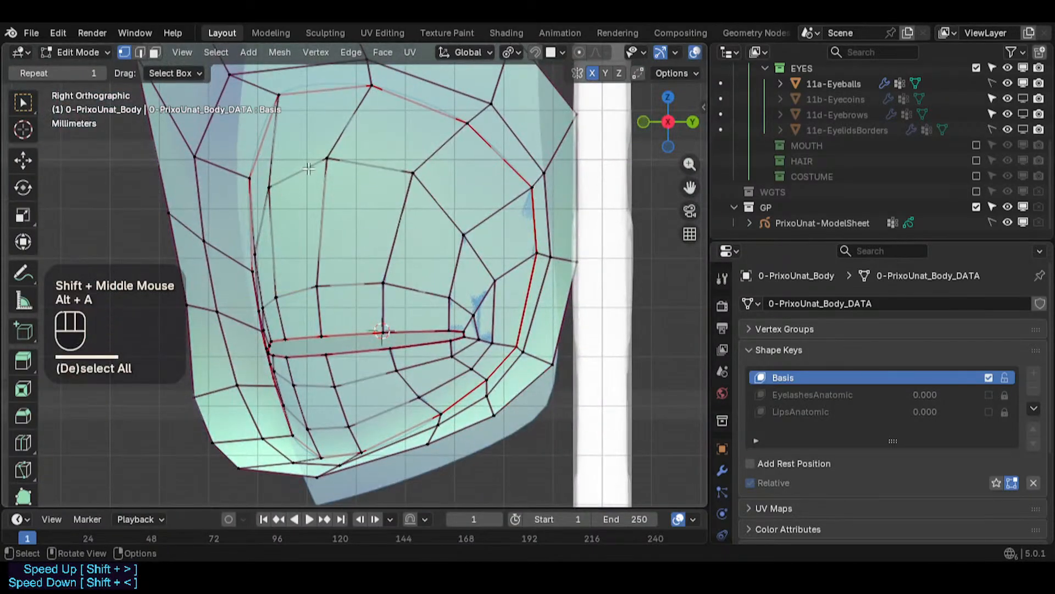
- Lower two vertices of the outer ring above the eye socket
key("alt+a")
key("c")
left_click(328, 161)
right_click(328, 161)
key("g")
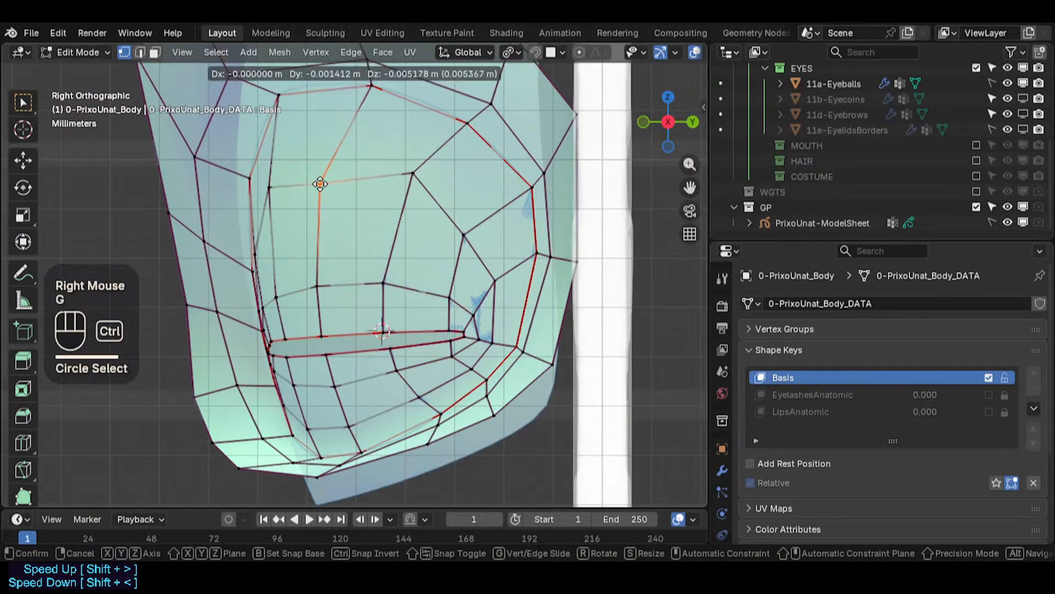
left_click(436, 183, "ctrl")
key("alt+a")
key("c")
left_click(412, 174)
right_click(412, 174)
key("g")
left_click(406, 202, "ctrl")
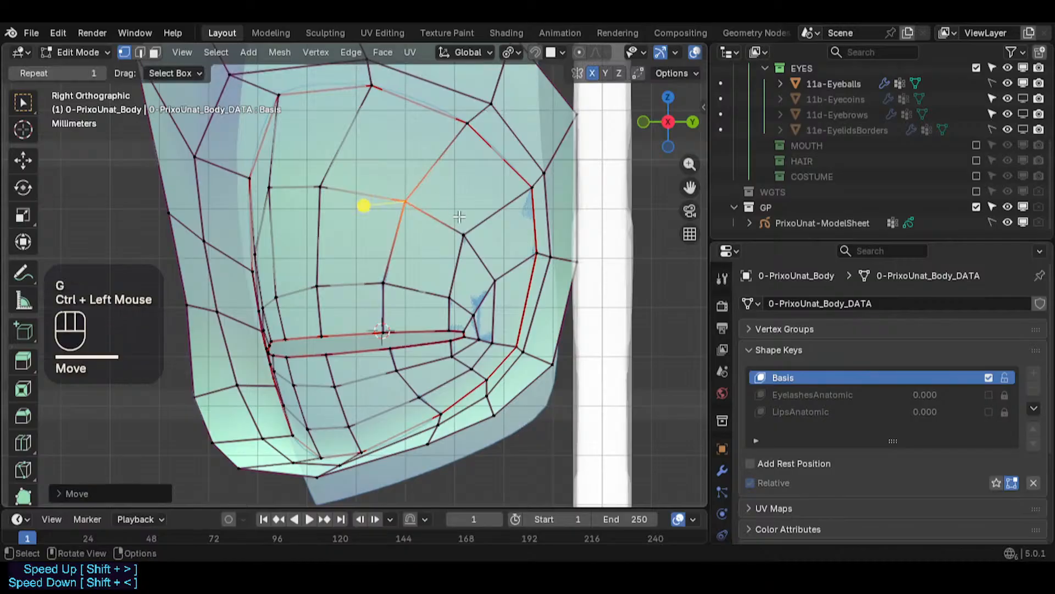
- Shift two socket vertices beside the outer corner slightly outward
key("alt+a")
key("c")
left_click(459, 237)
right_click(459, 237)
key("g")
left_click(471, 238, "ctrl")
key("alt+a")
key("c")
left_click(490, 280)
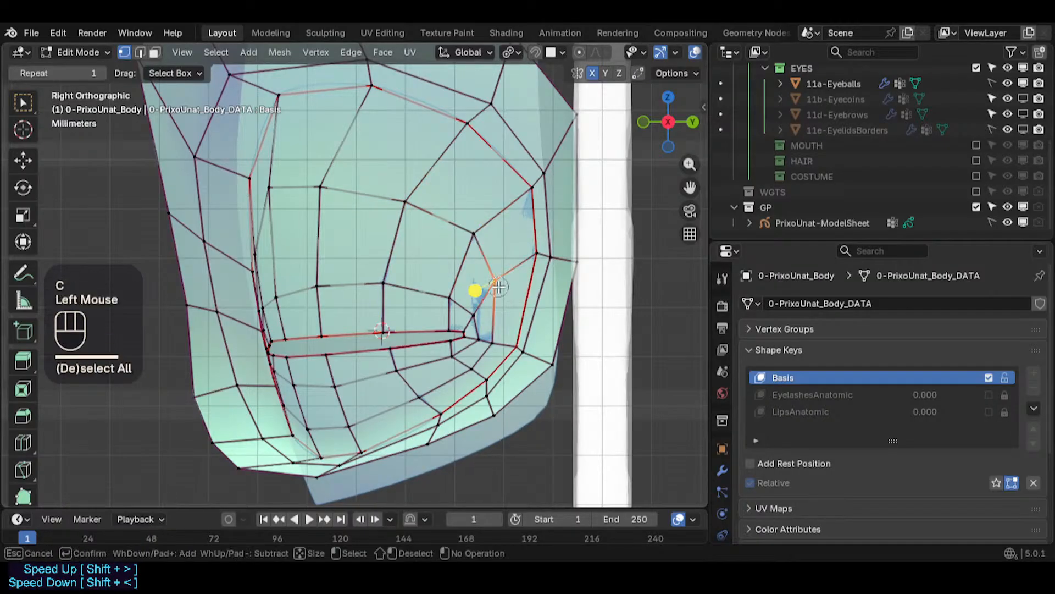
right_click(490, 280)
key("g")
left_click(501, 283, "ctrl")
- Move the vertex below the outer corner and a lower-socket vertex beneath the slit
key("alt+a")
key("c")
left_click(474, 349)
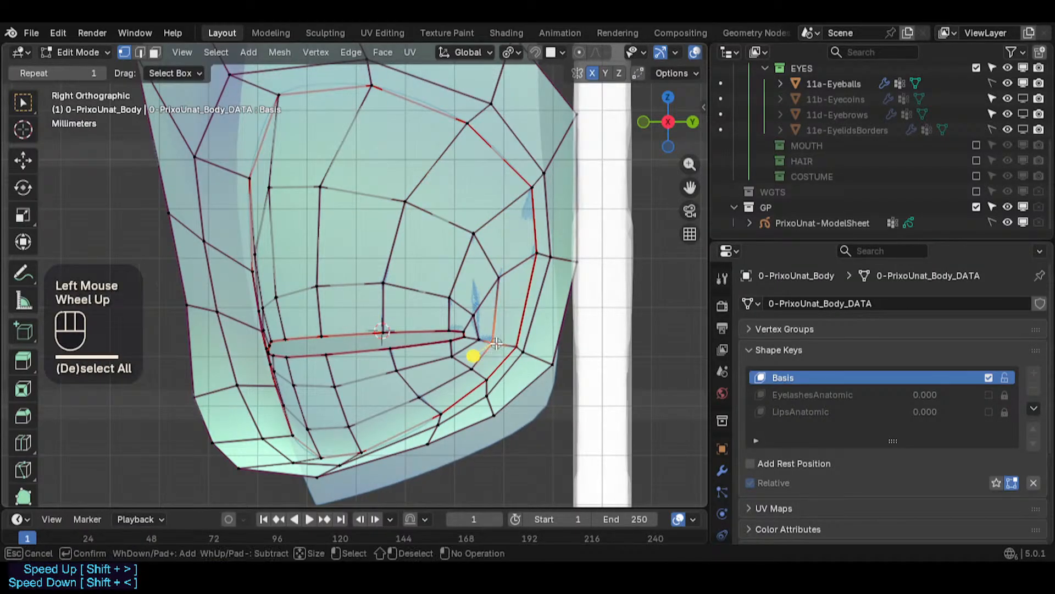
right_click(497, 343)
key("g")
left_click(498, 344, "ctrl")
key("alt+a")
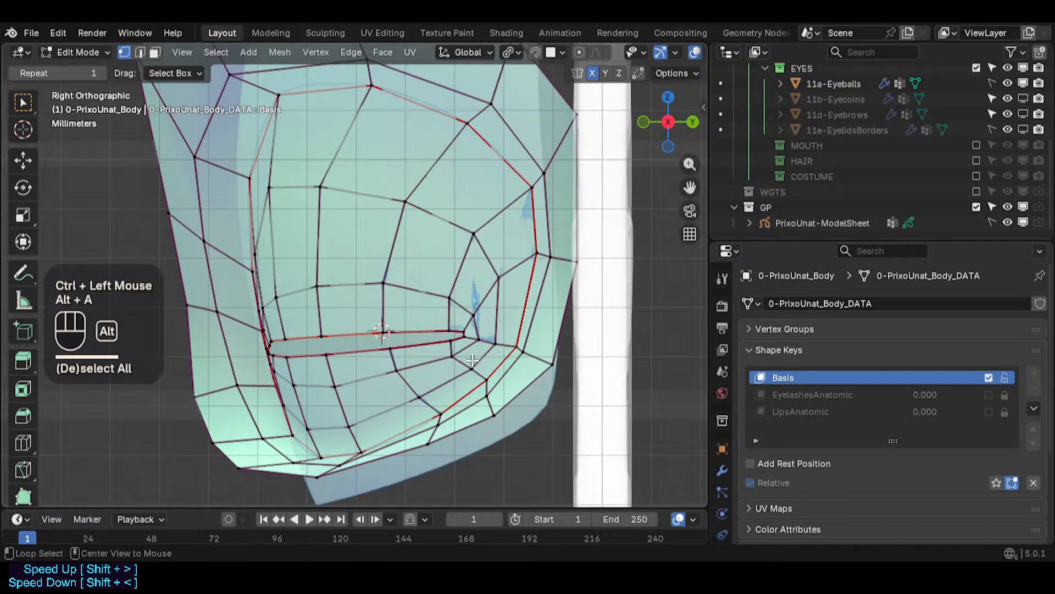
key("c")
left_click(443, 381)
right_click(443, 381)
key("g")
left_click(431, 388, "ctrl")
- Adjust two lower-socket vertices below the middle of the slit upward
key("alt+a")
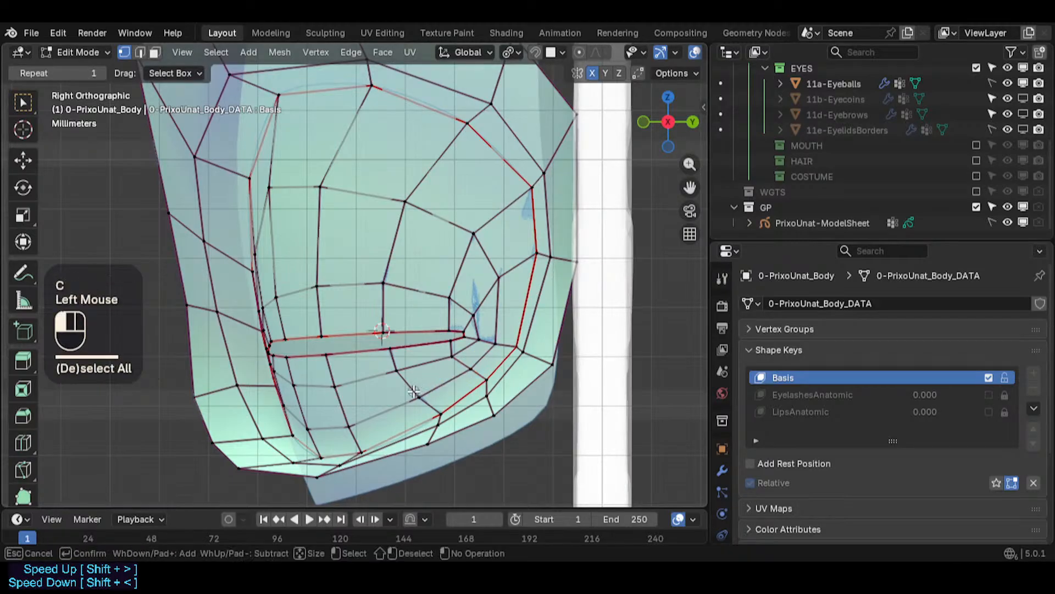
key("c")
left_click(420, 395)
right_click(420, 396)
key("g")
left_click(420, 396, "ctrl")
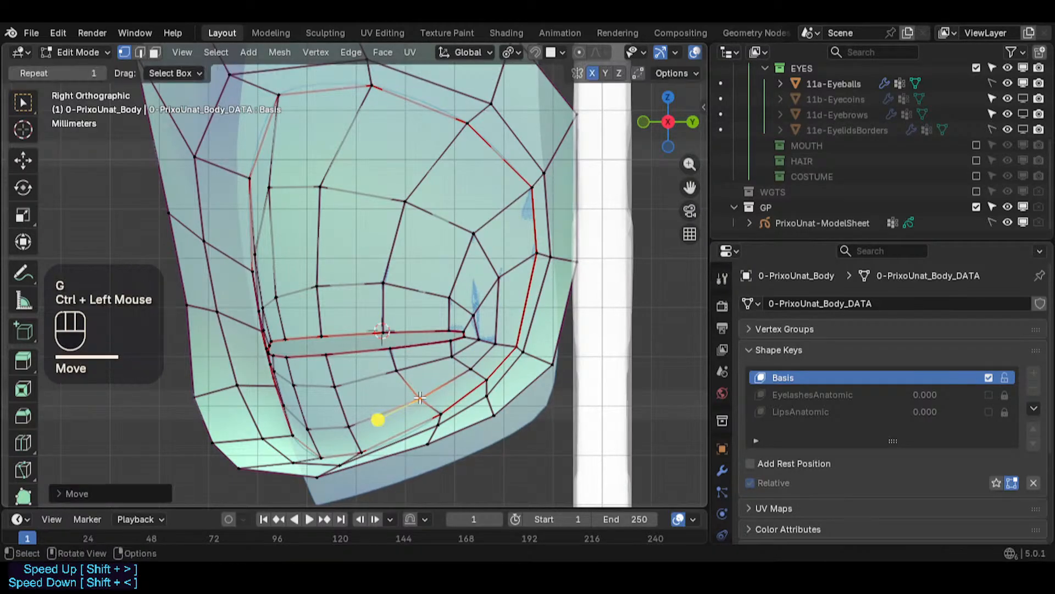
key("alt+a")
key("c")
left_click(400, 376)
right_click(400, 375)
key("g")
left_click(400, 375, "ctrl")
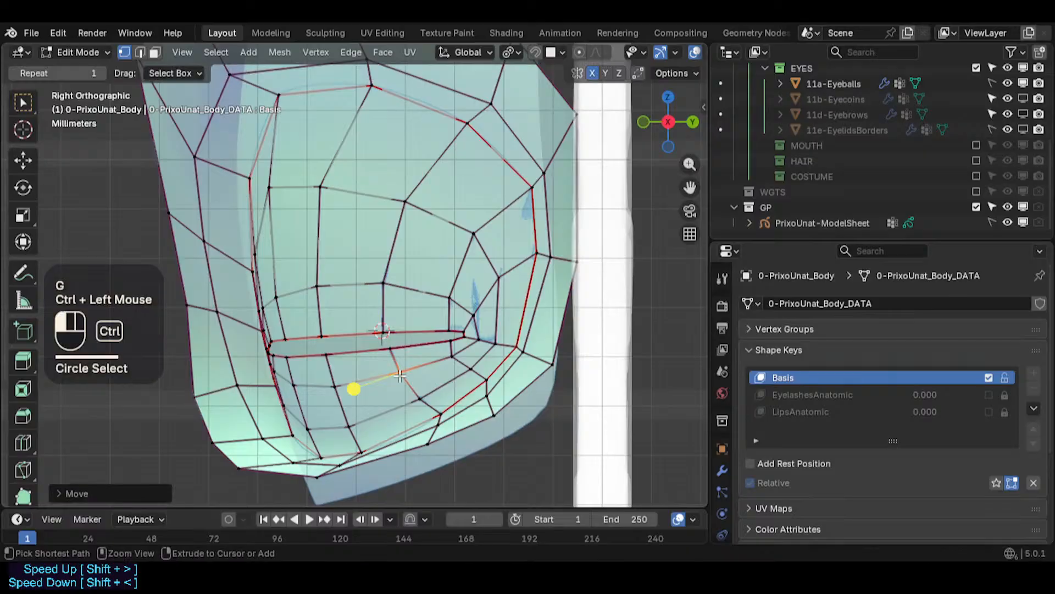
key("g")
left_click(391, 354, "ctrl")
- Nudge the slit's lower-edge vertex and the lower-ring vertex near the outer corner
key("alt+a")
key("c")
left_click(388, 345)
right_click(388, 345)
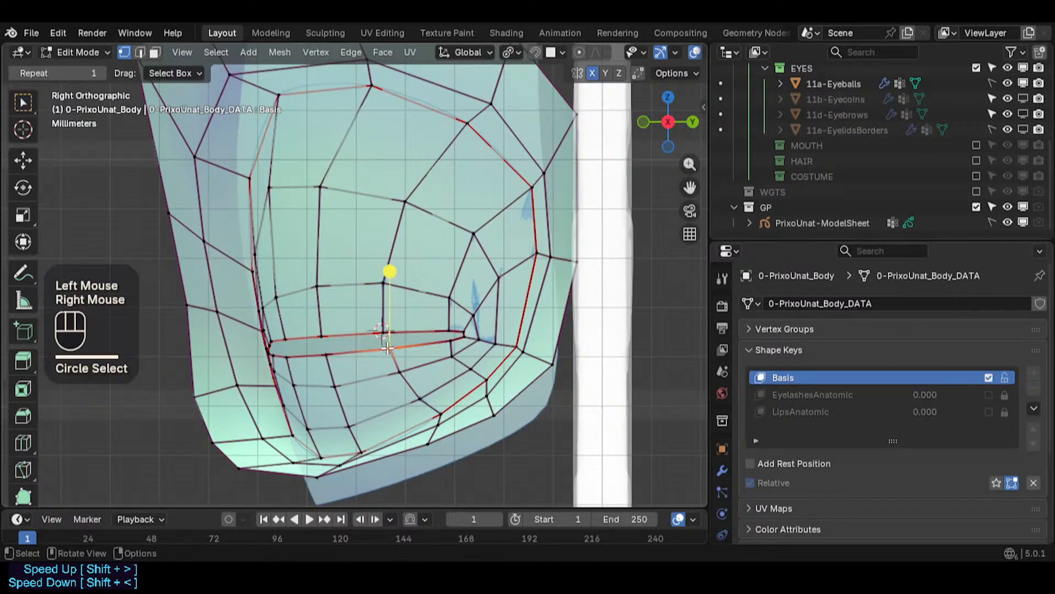
key("g")
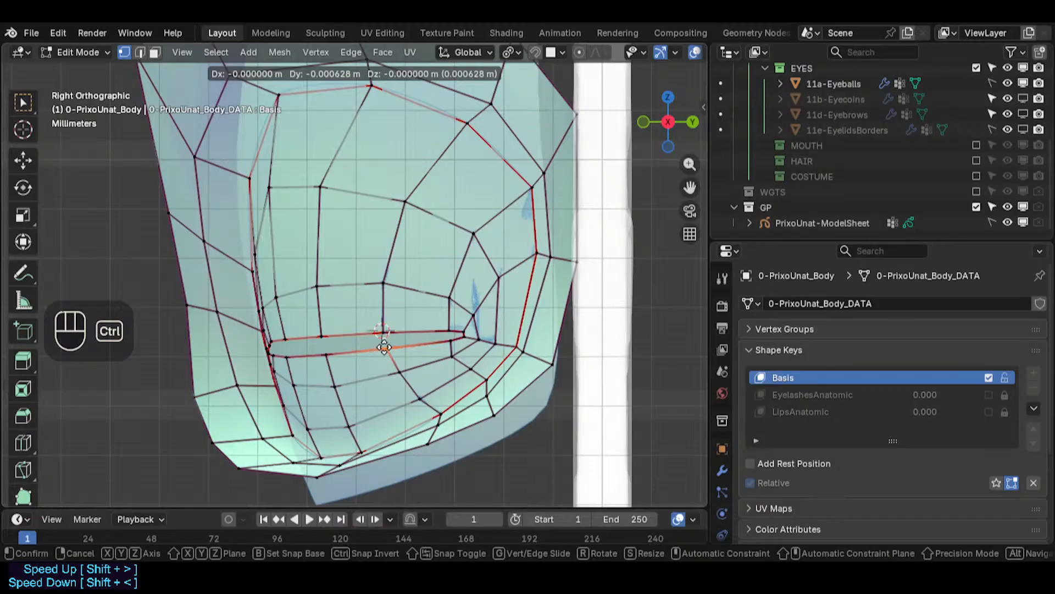
left_click(384, 346, "ctrl")
key("alt+a")
key("c")
left_click(450, 342)
right_click(450, 341)
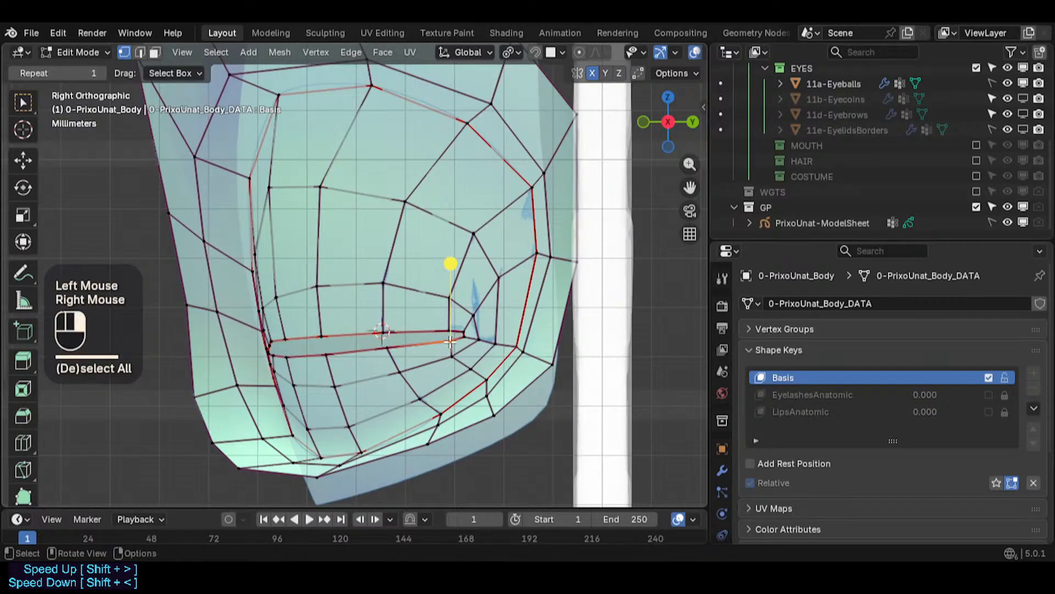
key("g")
left_click(427, 369, "ctrl")
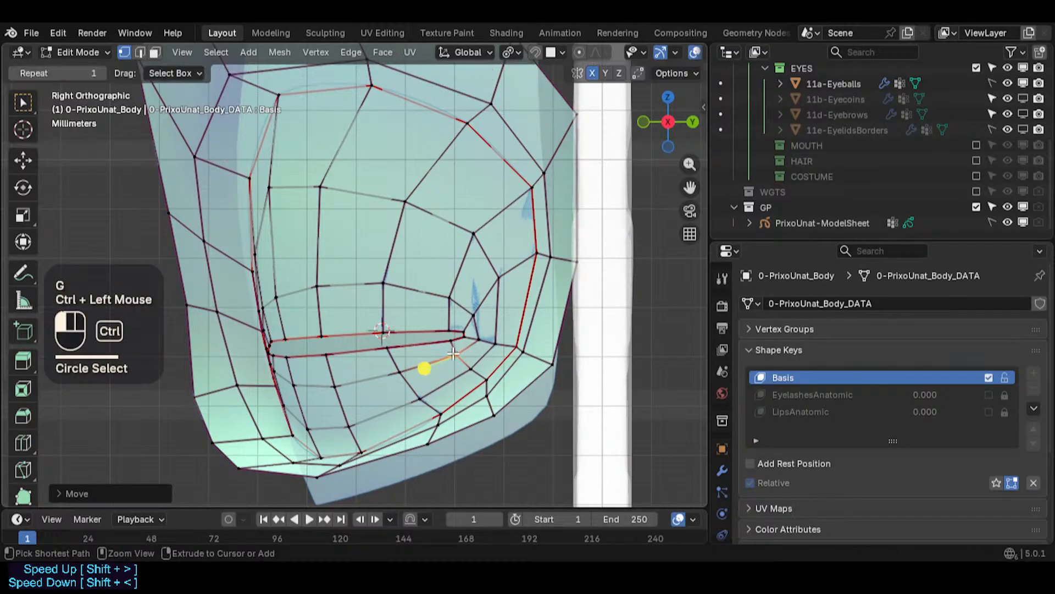
- Reposition two vertices of the lower outer ring beneath the eye
key("alt+a")
key("c")
right_click(440, 409)
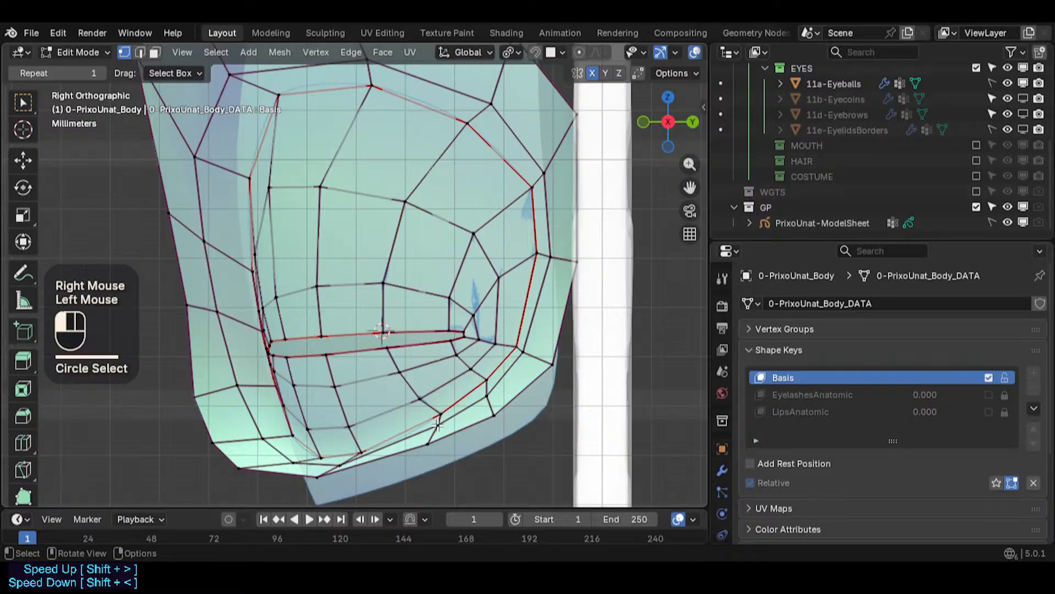
left_click(438, 425)
key("g")
left_click(435, 421, "shift")
left_click(496, 413)
key("g")
left_click(494, 409, "shift")
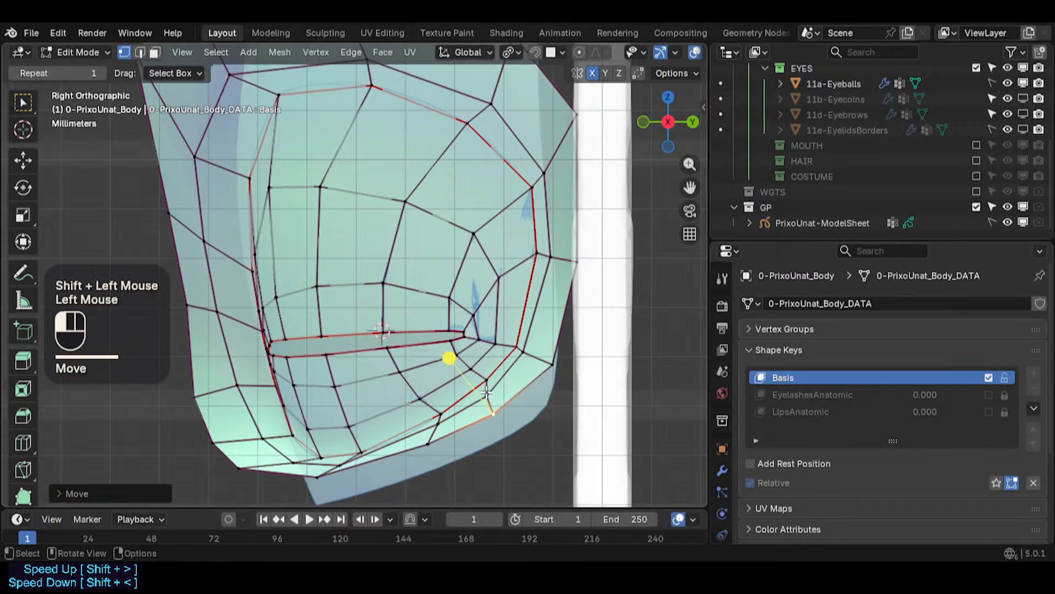
- Move two lower outer-ring vertices toward the outer corner upward
left_click(486, 392)
key("g")
left_click(482, 367, "shift")
left_click(519, 360)
key("g")
left_click(524, 352, "shift")
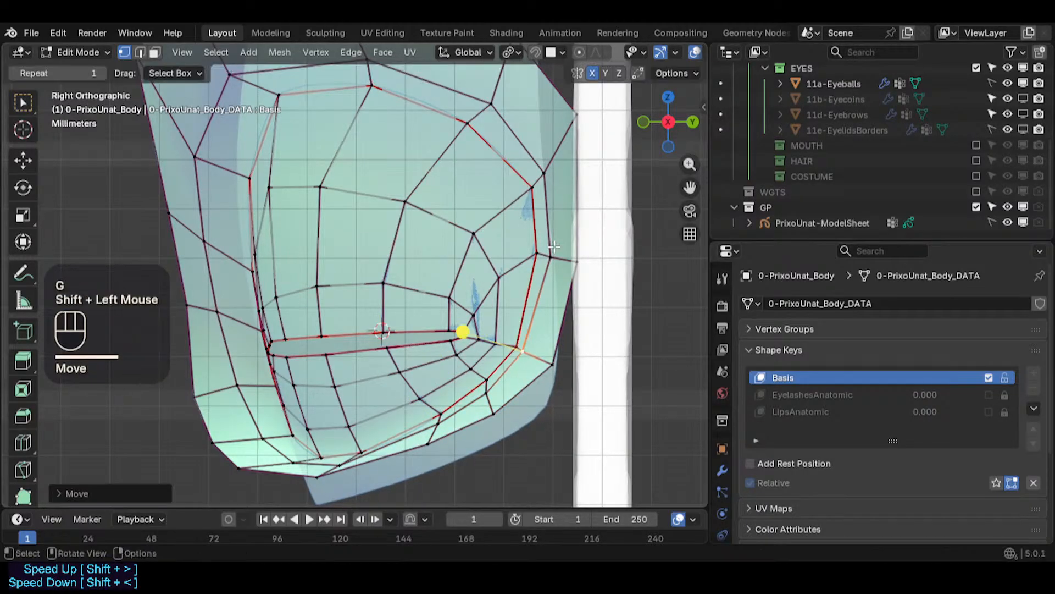
- Adjust two vertices on the socket's outer edge behind the eye
left_click(536, 253)
key("g")
left_click(522, 245, "shift")
left_click(542, 176)
key("g")
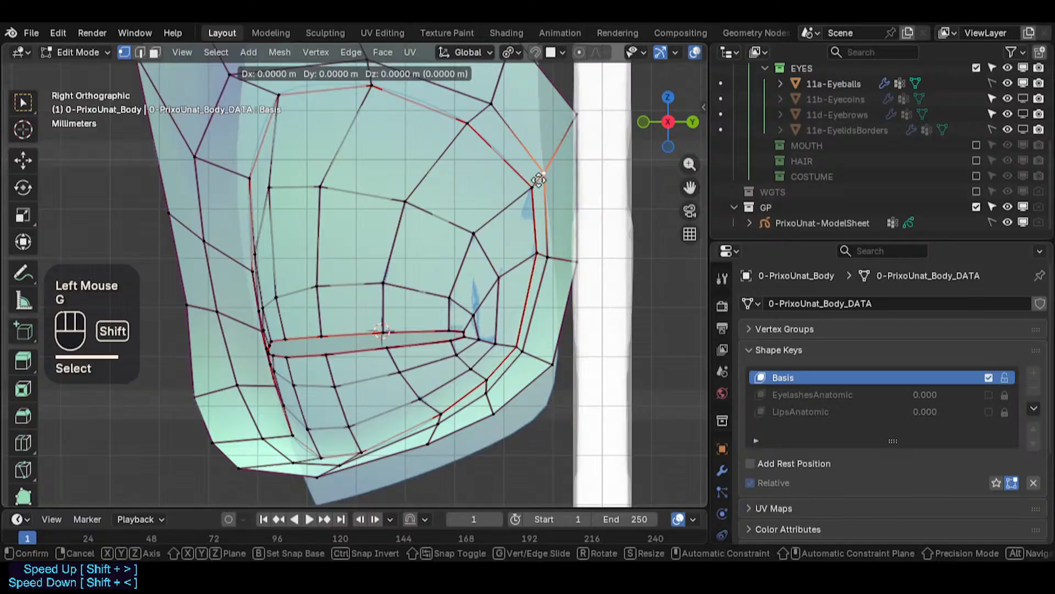
left_click(537, 178, "shift")
scroll(326, 395, "up", 2)
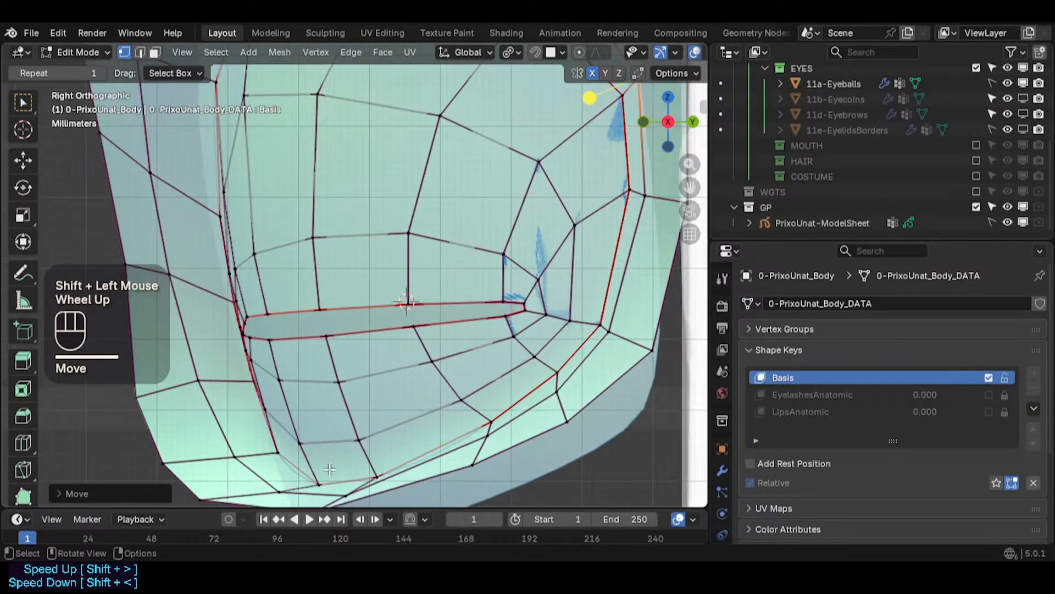
- Reposition two vertices along the bottom of the lower socket ring
left_click(323, 478)
key("g")
left_click(370, 464, "ctrl")
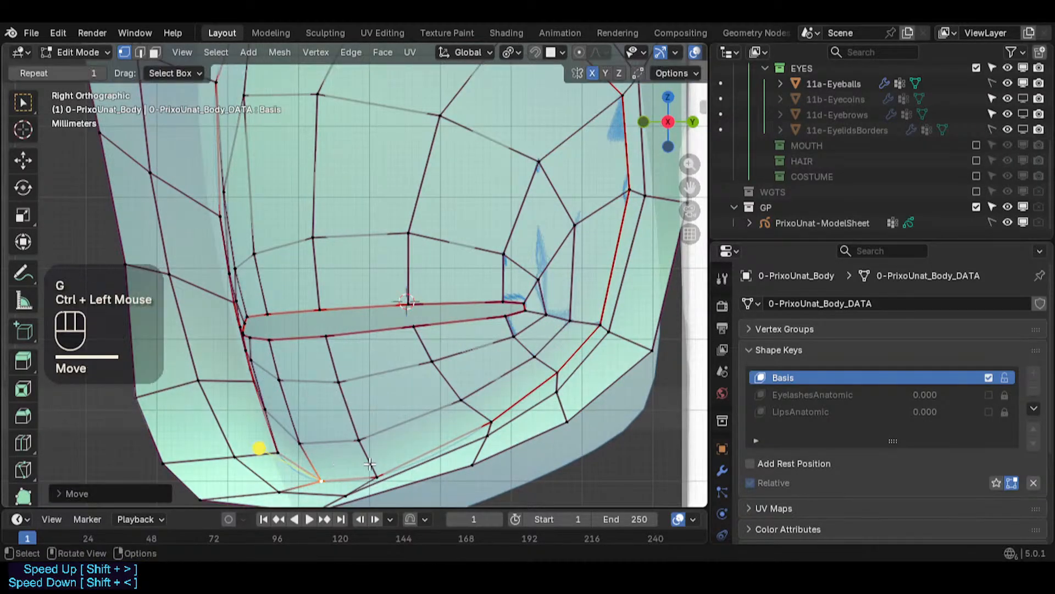
left_click(372, 471)
key("g")
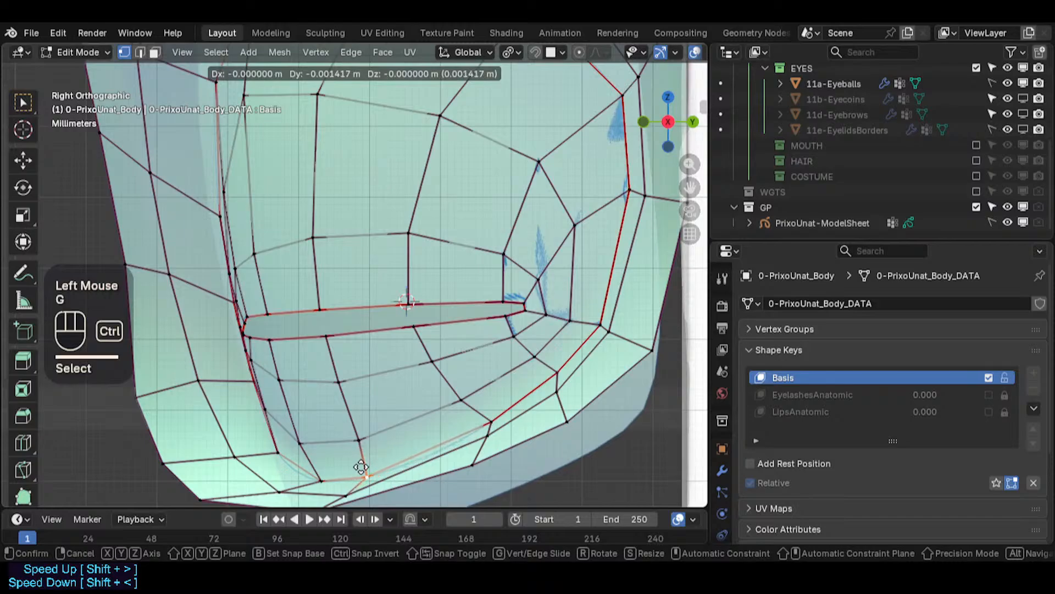
left_click(361, 467, "ctrl")
- Nudge two lower-socket vertices below the slit's inner half
left_click(359, 442)
key("g")
left_click(350, 440, "ctrl")
left_click(338, 388)
key("g")
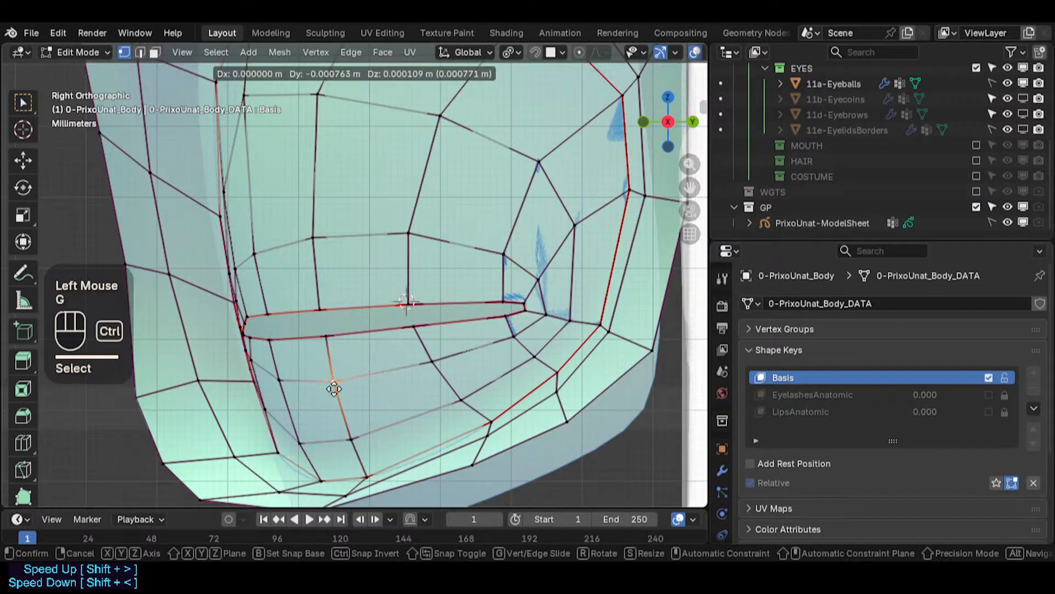
left_click(334, 387, "ctrl")
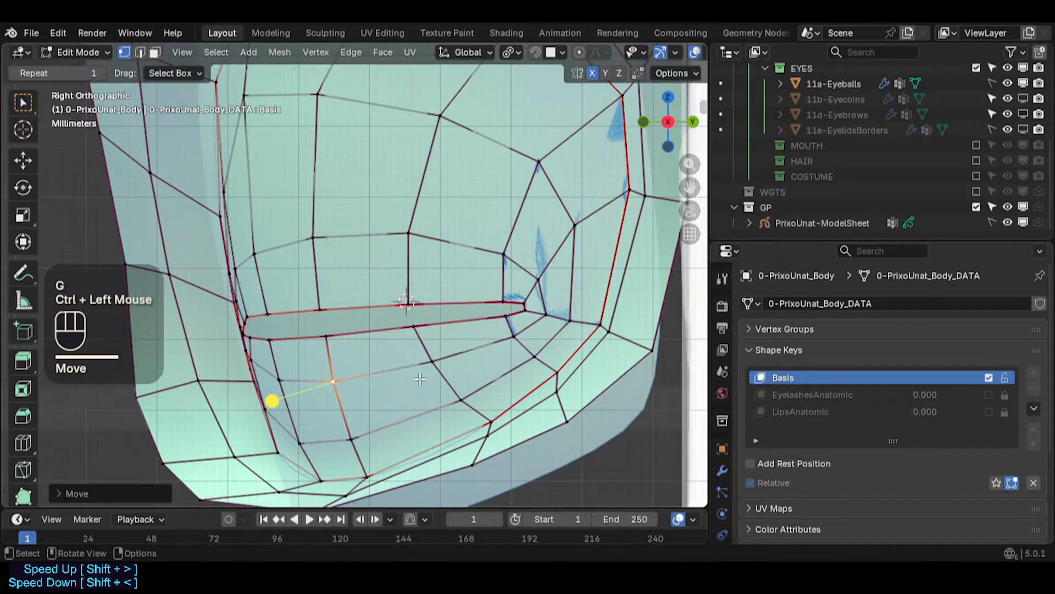
- Adjust two lower-ring vertices below the slit's outer half
left_click(490, 423)
key("g")
left_click(476, 426, "ctrl")
left_click(463, 395)
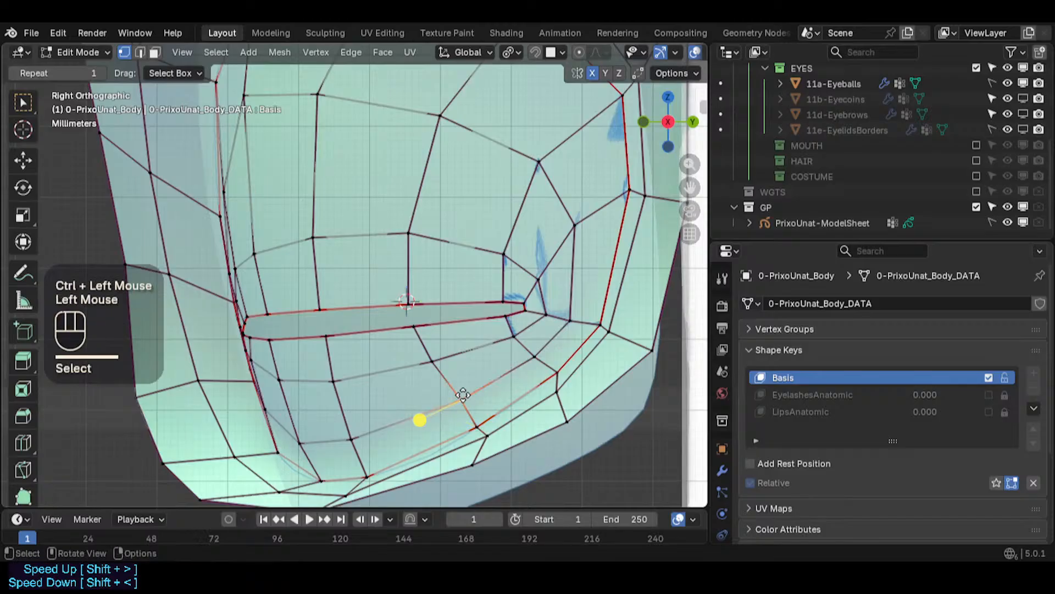
key("g")
left_click(459, 404, "ctrl")
- Nudge two more lower-socket vertices between the slit and the outer ring
left_click(434, 365)
key("g")
left_click(433, 364, "ctrl")
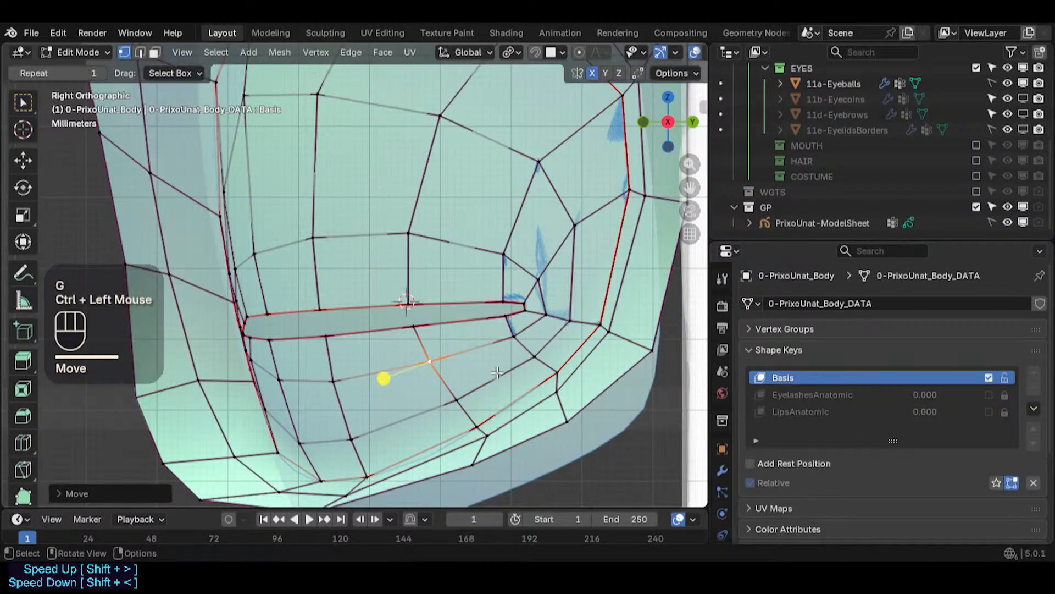
left_click(541, 381)
key("g")
left_click(538, 388, "ctrl")
- Move two vertices of the inner lower ring near the outer corner
left_click(532, 359)
key("g")
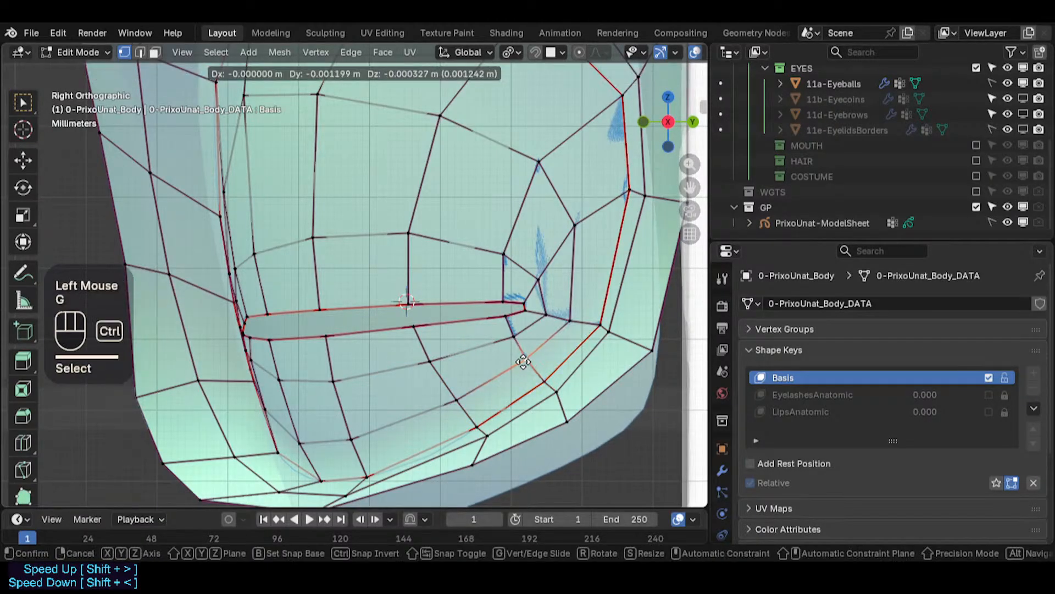
left_click(522, 361, "ctrl")
left_click(514, 339)
key("g")
left_click(511, 340, "ctrl")
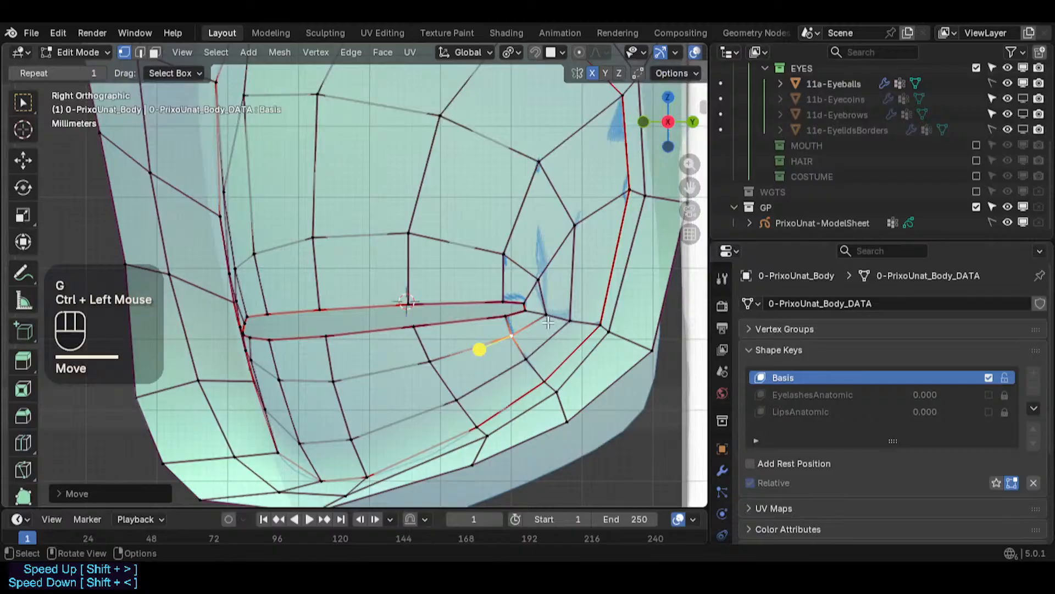
- Adjust the two socket vertices above and below the slit's outer corner
left_click(537, 280)
key("g")
left_click(533, 279, "ctrl")
left_click(544, 315)
key("g")
left_click(540, 315, "ctrl")
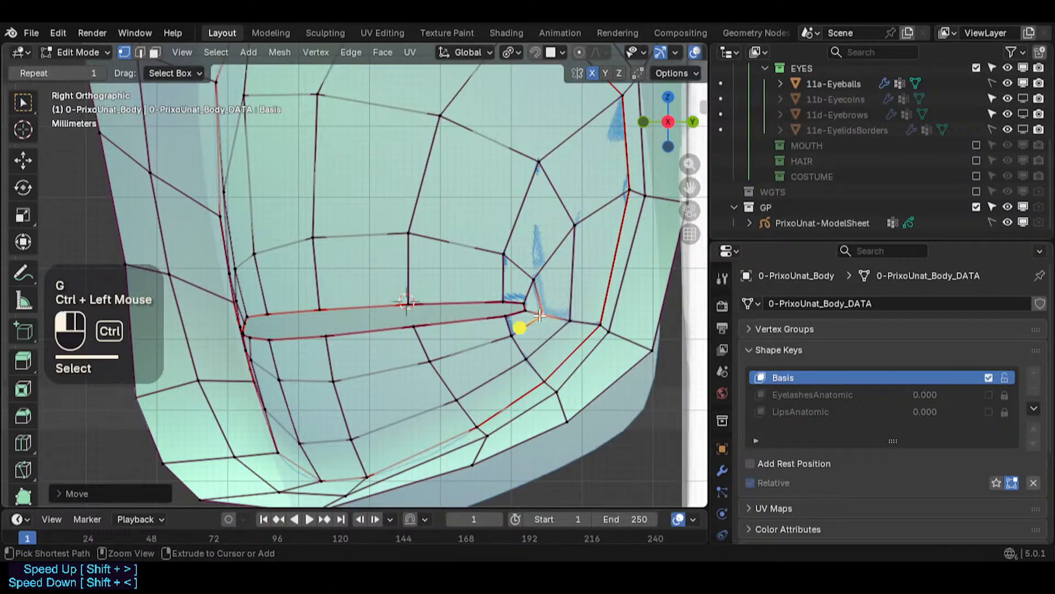
- Adjust two vertices along the socket's front edge above the slit's inner end
scroll(244, 327, "up", 1)
left_click(237, 251)
key("g")
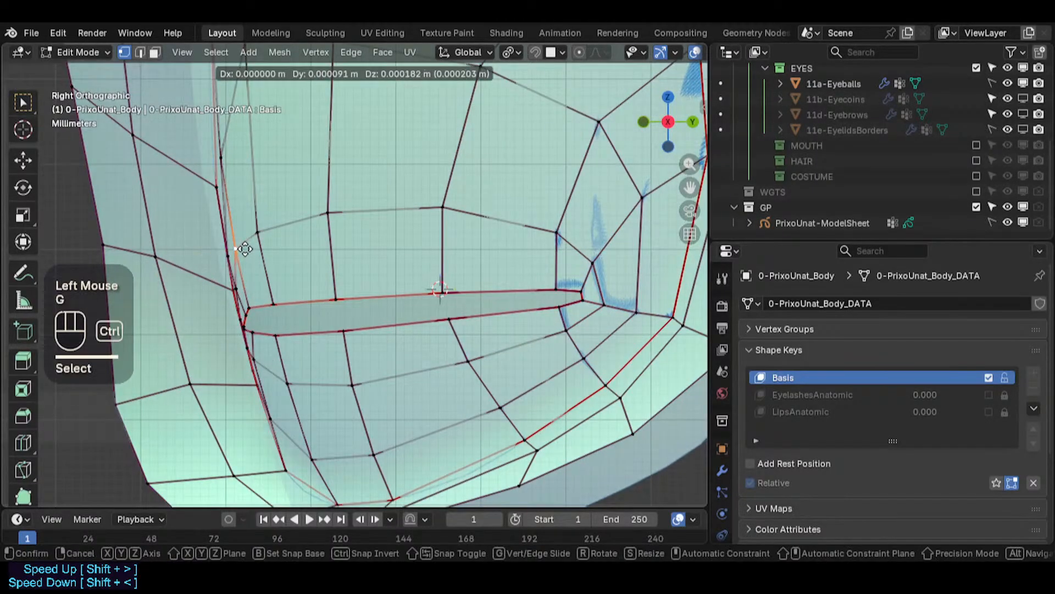
left_click(247, 245, "ctrl")
left_click(224, 154)
middle_click_drag(226, 159, 286, 154, "shift")
key("g")
left_click(263, 215, "ctrl")
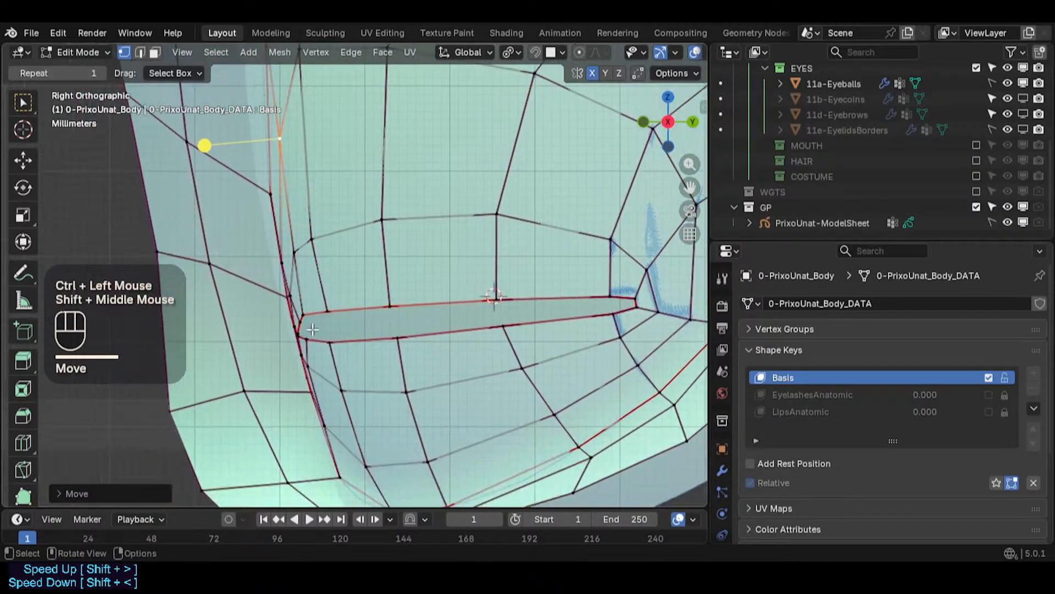
- Move three vertices along the socket's front edge below the slit's inner end
scroll(296, 259, "up", 1)
left_click(314, 369)
key("g")
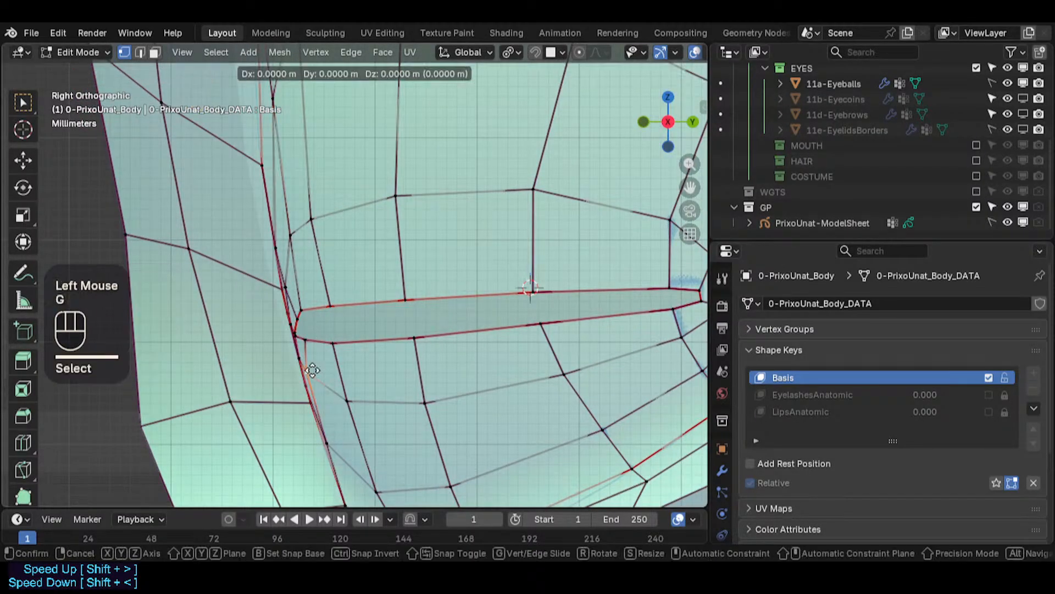
left_click(319, 376, "ctrl")
left_click(329, 442)
key("g")
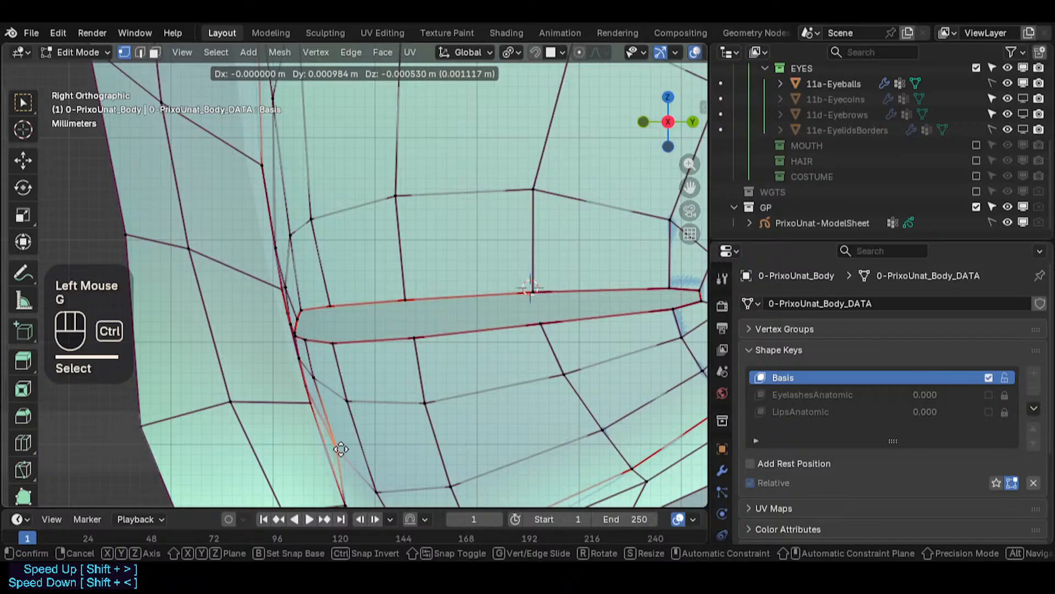
left_click(339, 454, "ctrl")
scroll(339, 454, "down", 2)
key("g")
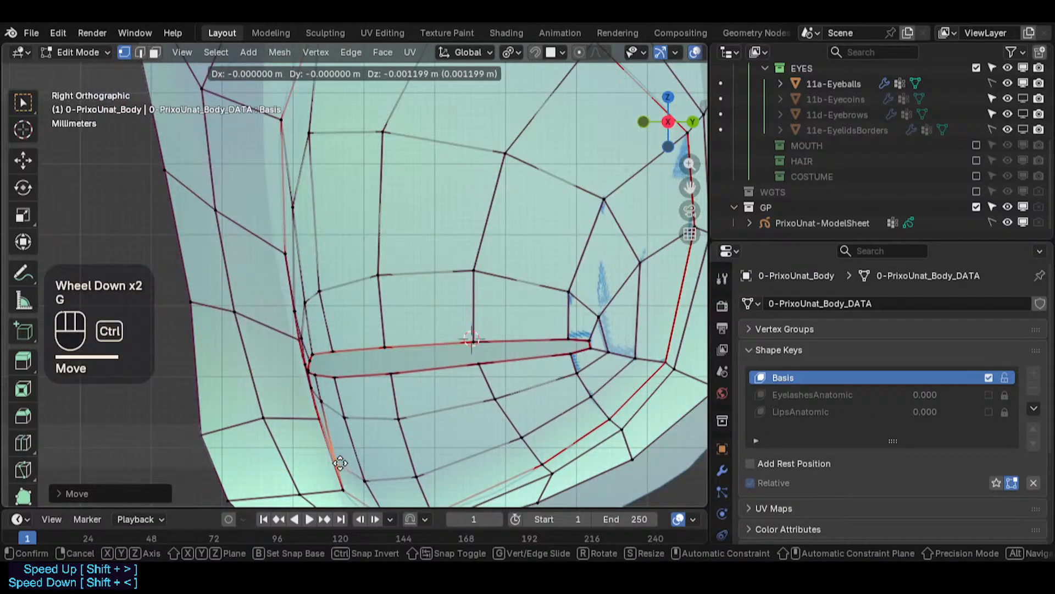
left_click(341, 463, "ctrl")
middle_click_drag(341, 460, 439, 368)
- Shift the vertical edge at the slit's inner corner slightly outward in edge mode
scroll(502, 347, "down", 3)
key("KP_1")
scroll(360, 319, "up", 2)
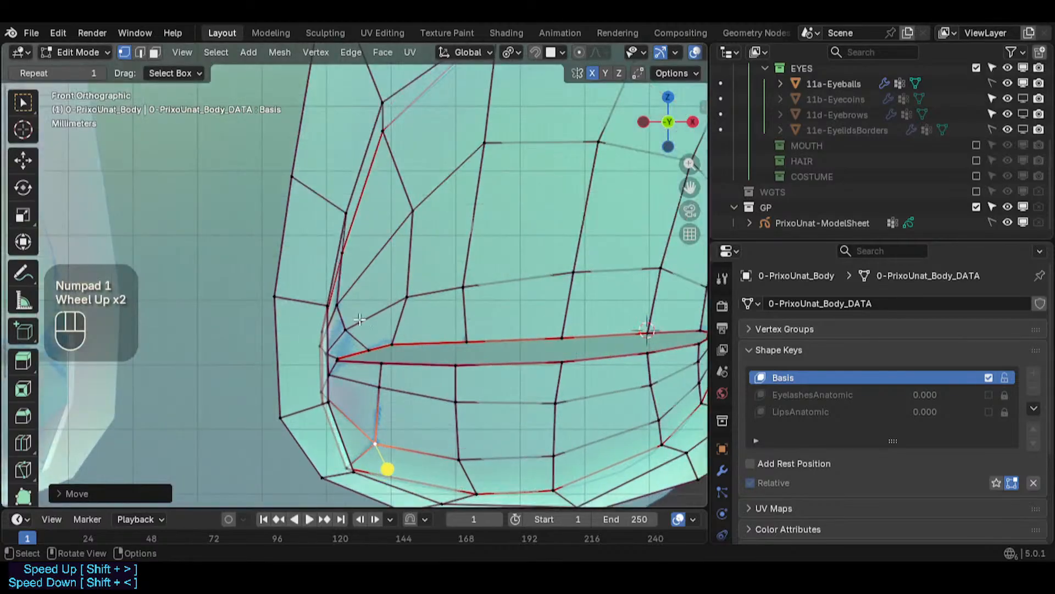
key("2")
left_click(322, 337)
key("g")
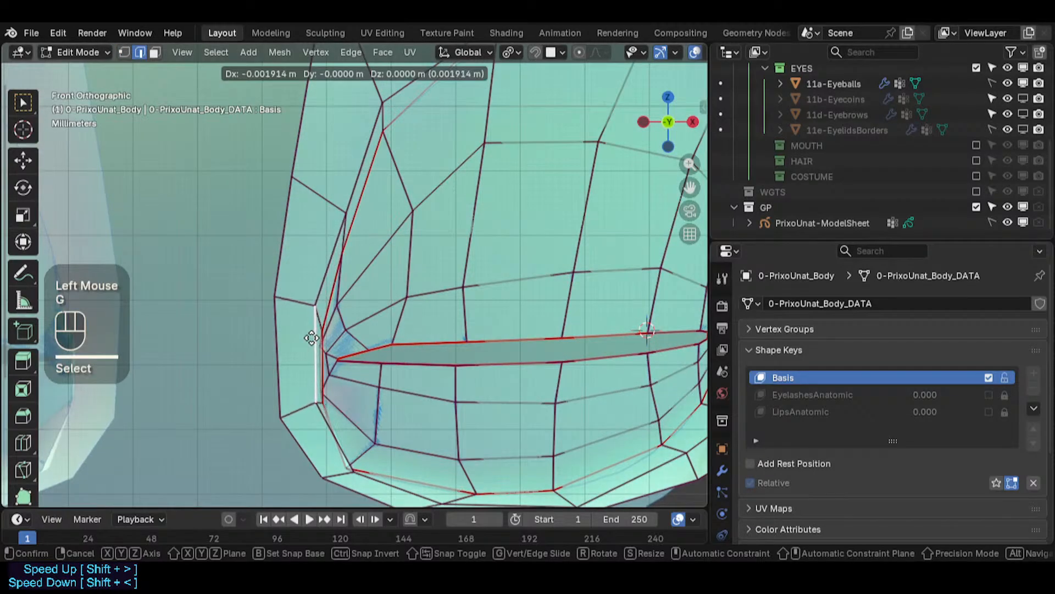
left_click(312, 337)
- Adjust the vertices of the upper socket ring above the slit's inner corner
key("1")
left_click(346, 209)
key("g")
left_click(277, 187, "shift")
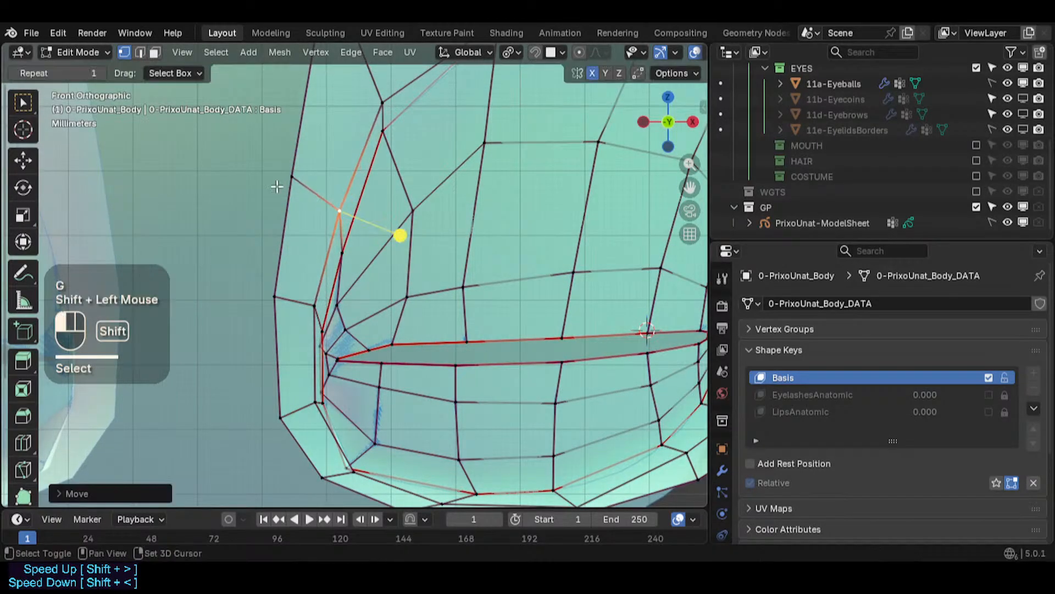
scroll(310, 155, "down", 3)
left_click(358, 118)
key("g")
left_click(355, 118, "shift")
middle_click_drag(354, 120, 339, 215, "shift")
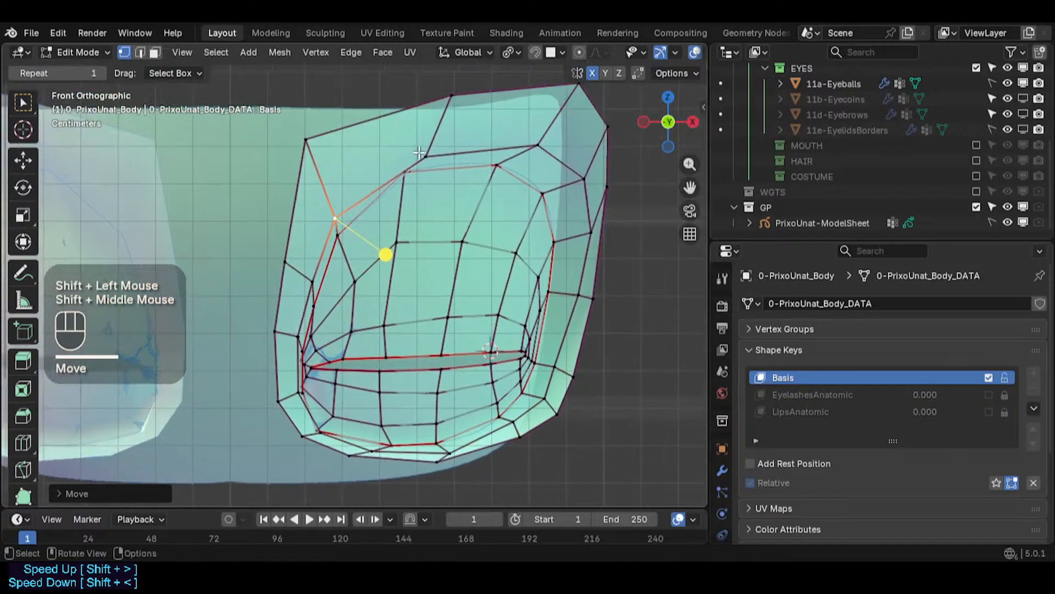
- Reposition two vertices along the top edge of the outer socket ring
left_click(418, 154)
key("g")
left_click(399, 153)
left_click(448, 96)
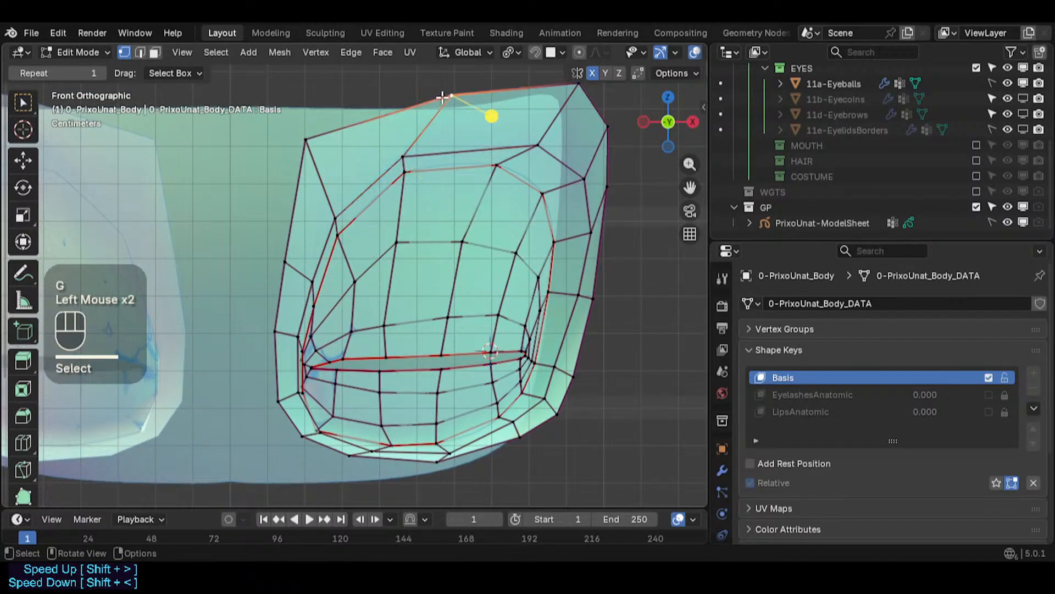
key("g")
left_click(403, 99)
key("g")
left_click(392, 101)
- Pull three vertices on the inner-corner side of the outer socket ring outward
left_click(305, 143)
key("g")
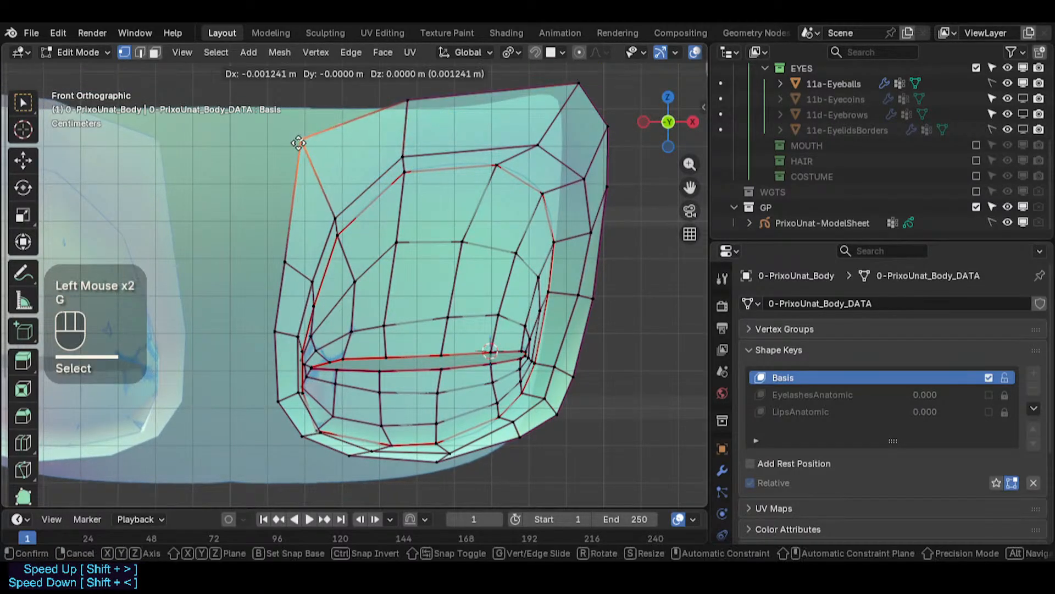
left_click(298, 143)
left_click(283, 251)
key("g")
left_click(276, 230, "shift")
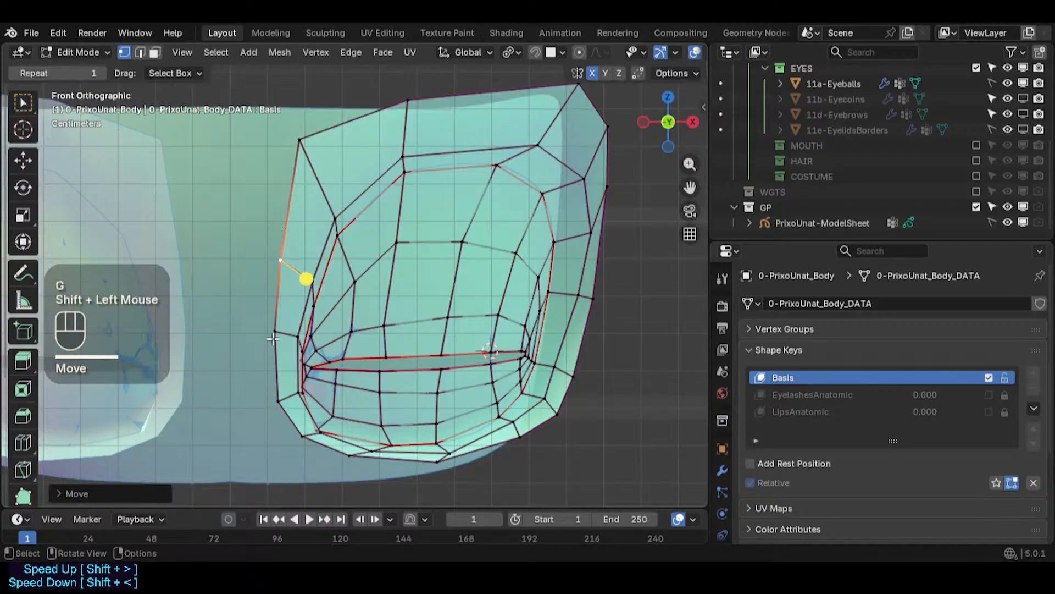
left_click(274, 332)
key("g")
left_click(275, 338, "shift")
- Adjust three vertices around the outer ring's lower inner corner
left_click(273, 404)
key("g")
left_click(273, 406)
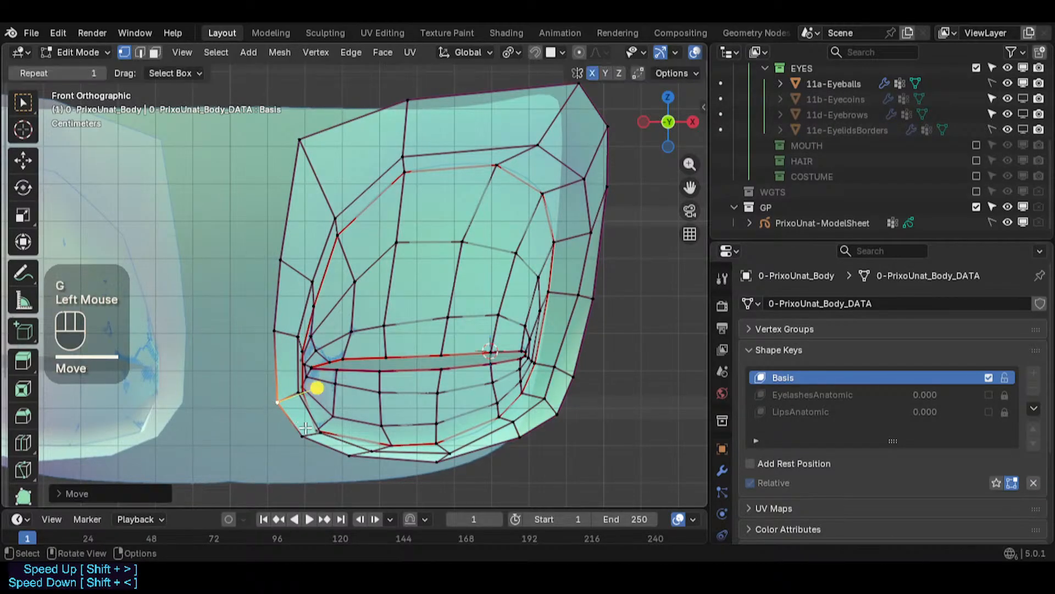
left_click(313, 433)
key("g")
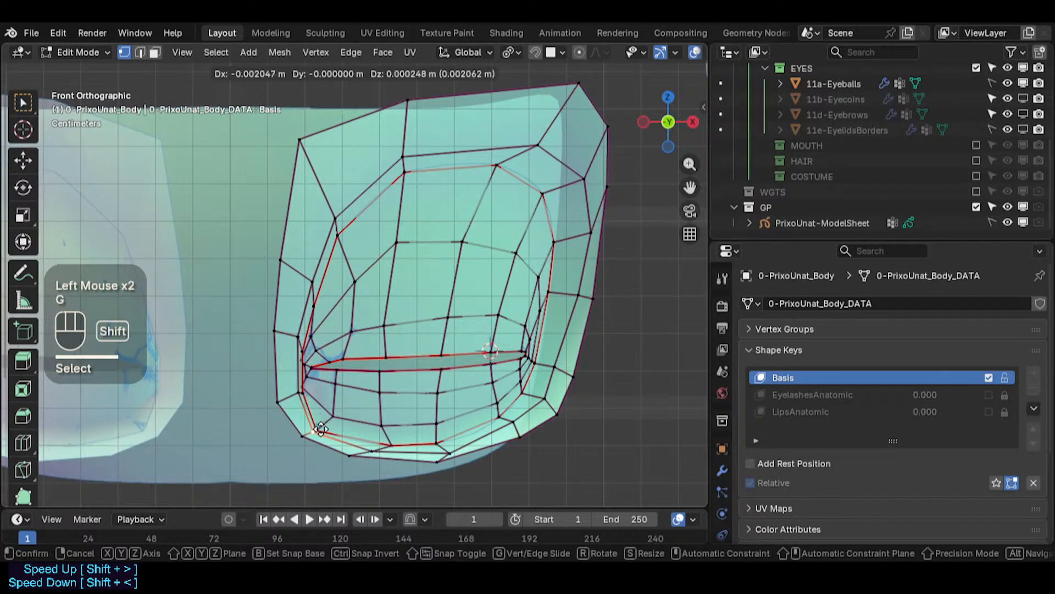
left_click(321, 429, "shift")
left_click(372, 449)
key("g")
left_click(383, 439, "shift")
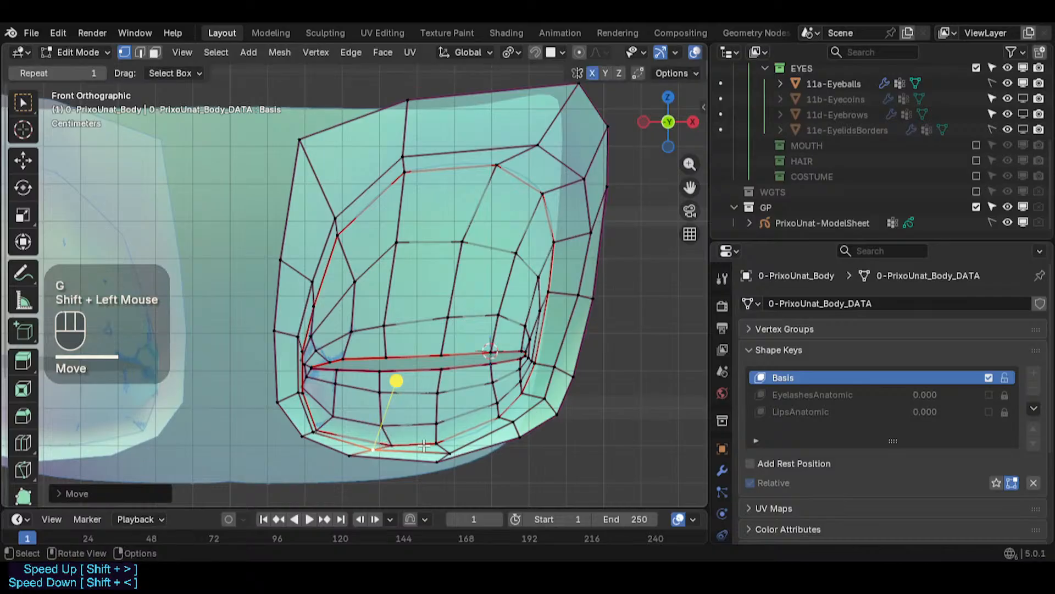
- Adjust four vertices along the outer ring's bottom edge up to its outer corner
left_click(451, 452)
key("g")
left_click(406, 405, "shift")
left_click(519, 422)
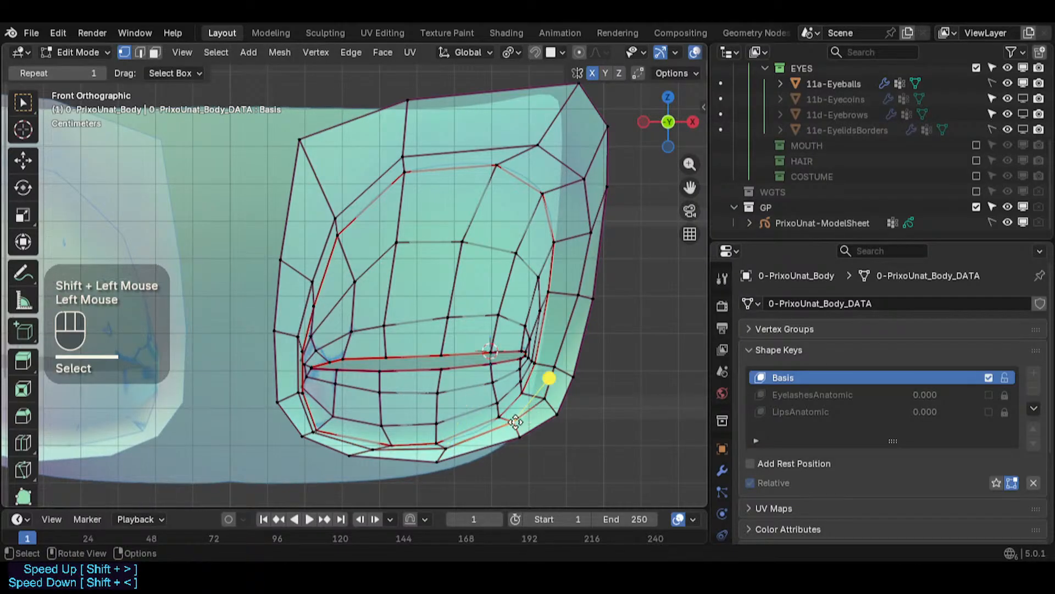
key("g")
left_click(520, 420, "shift")
left_click(537, 403)
key("g")
left_click(538, 390, "shift")
left_click(557, 367)
key("g")
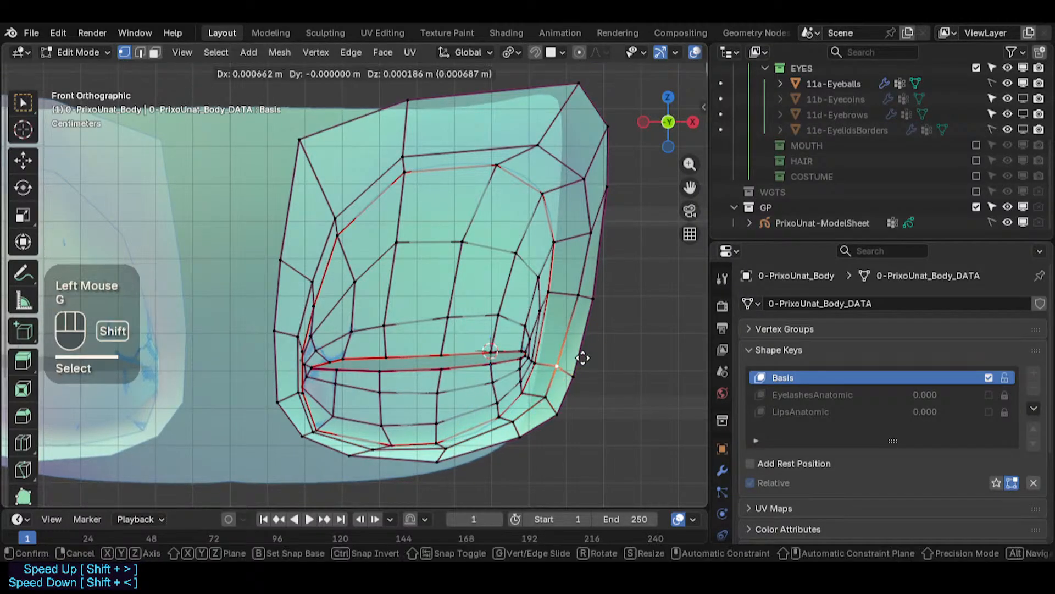
left_click(584, 357, "shift")
- Reveal the hidden geometry with X-ray off and save the file
key("alt+h")
key("alt+z")
scroll(447, 296, "down", 2)
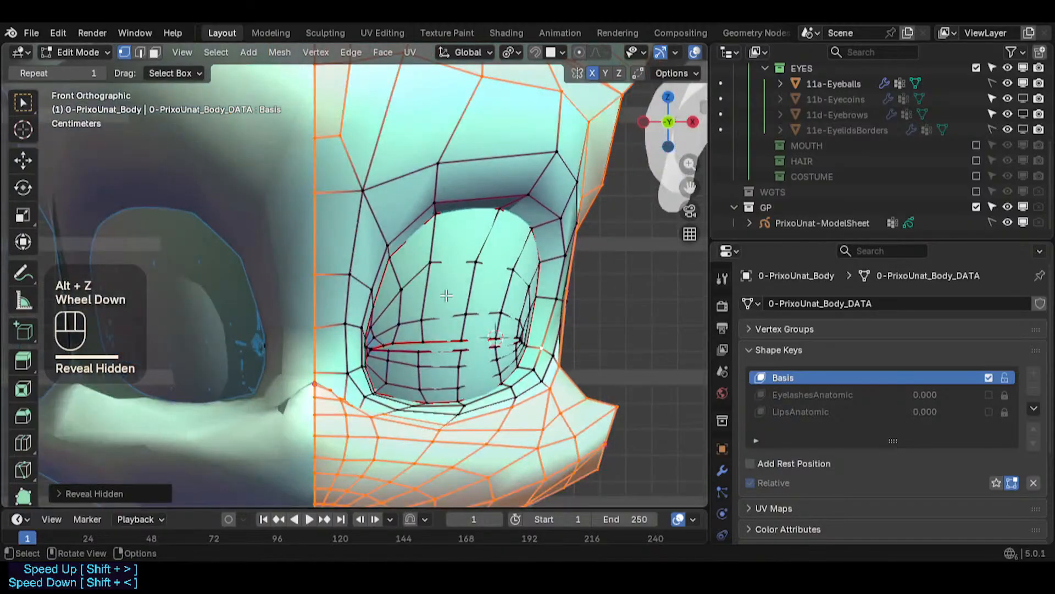
key("ctrl+s")
- Adjust two vertices at the slit's inner corner so they sit against the eyeball
key("3")
scroll(443, 282, "up", 4)
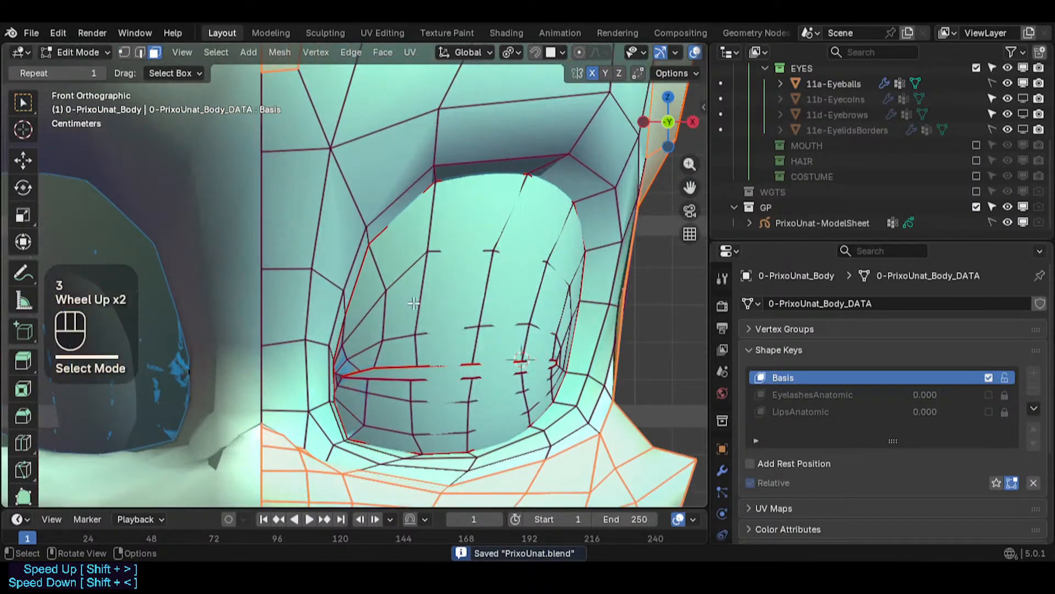
key("1")
left_click(352, 337)
key("g")
left_click(350, 336, "ctrl")
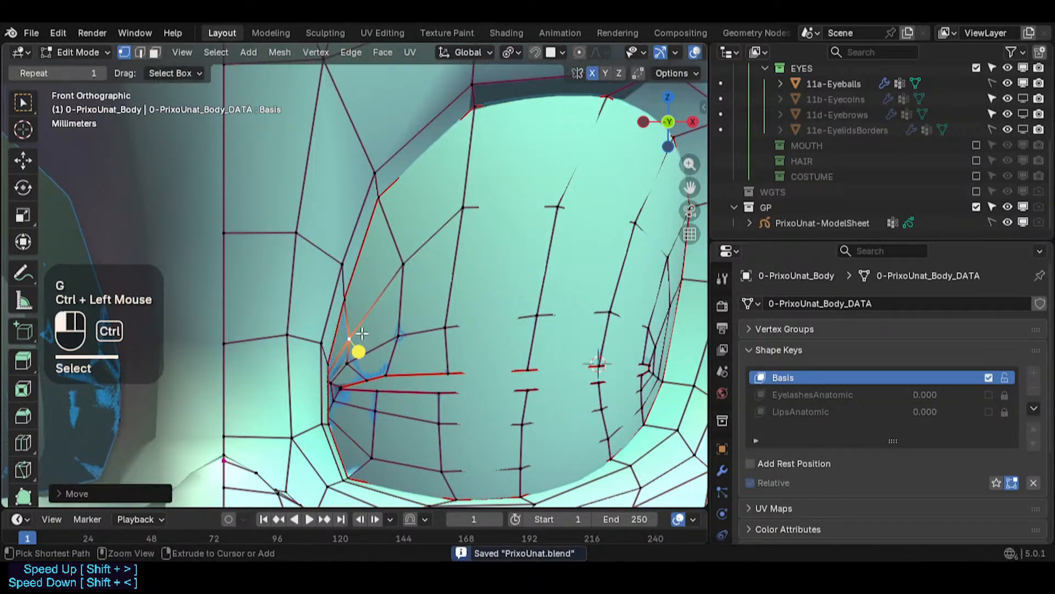
left_click(349, 361)
key("g")
left_click(360, 349, "ctrl")
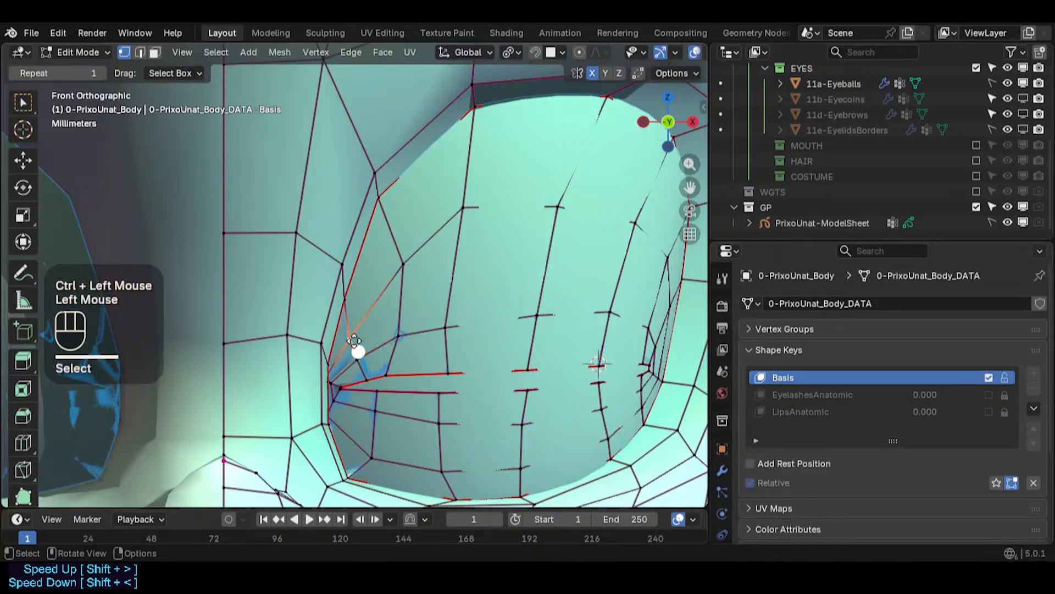
- Move the vertices directly above and below the slit's inner corner
left_click(344, 298)
key("g")
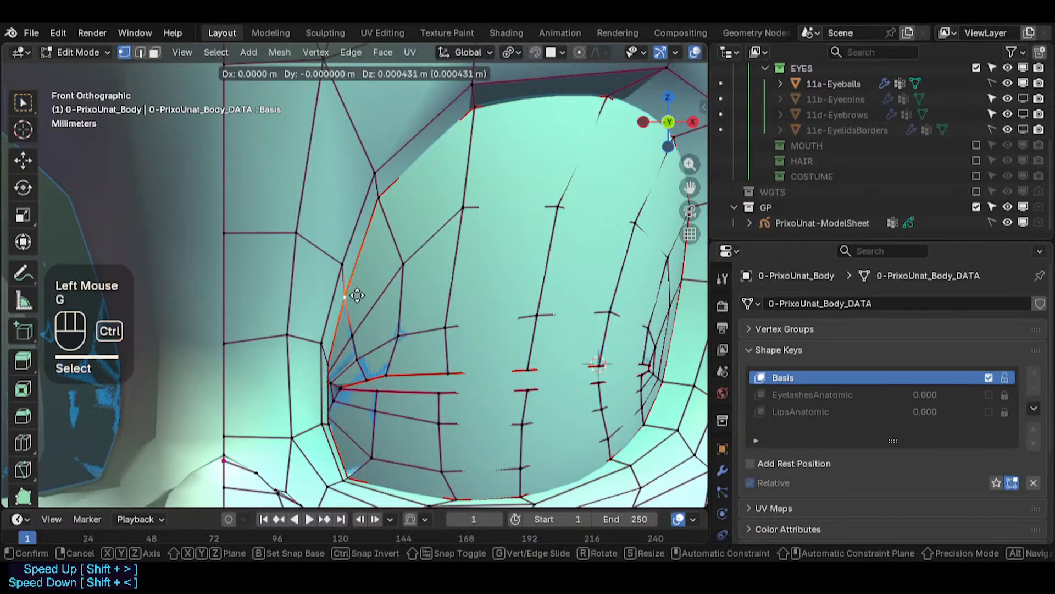
left_click(359, 298, "ctrl")
left_click(341, 358)
key("g")
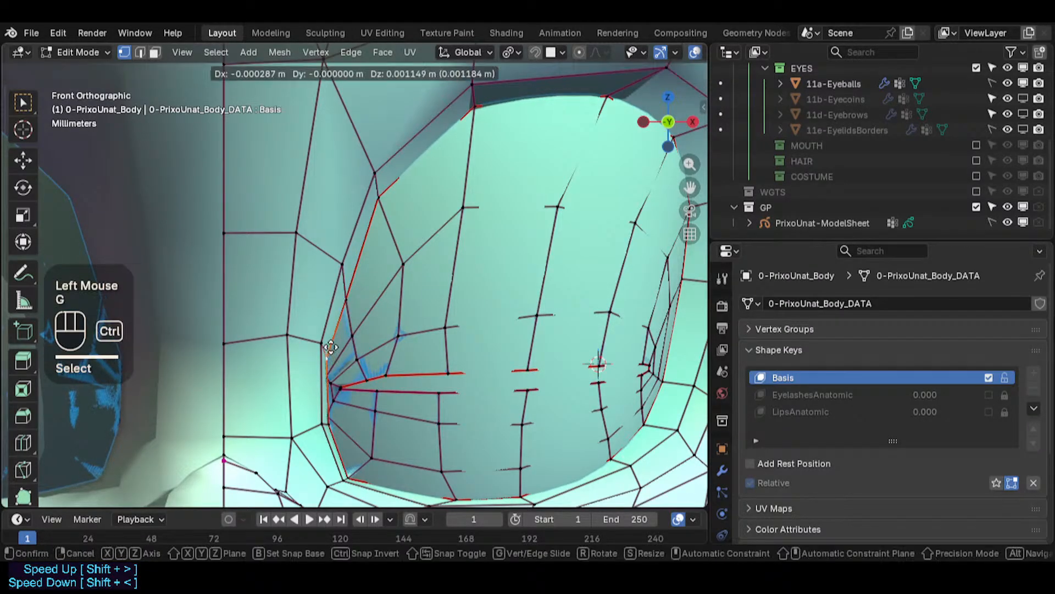
left_click(329, 357, "ctrl")
scroll(328, 357, "up", 3)
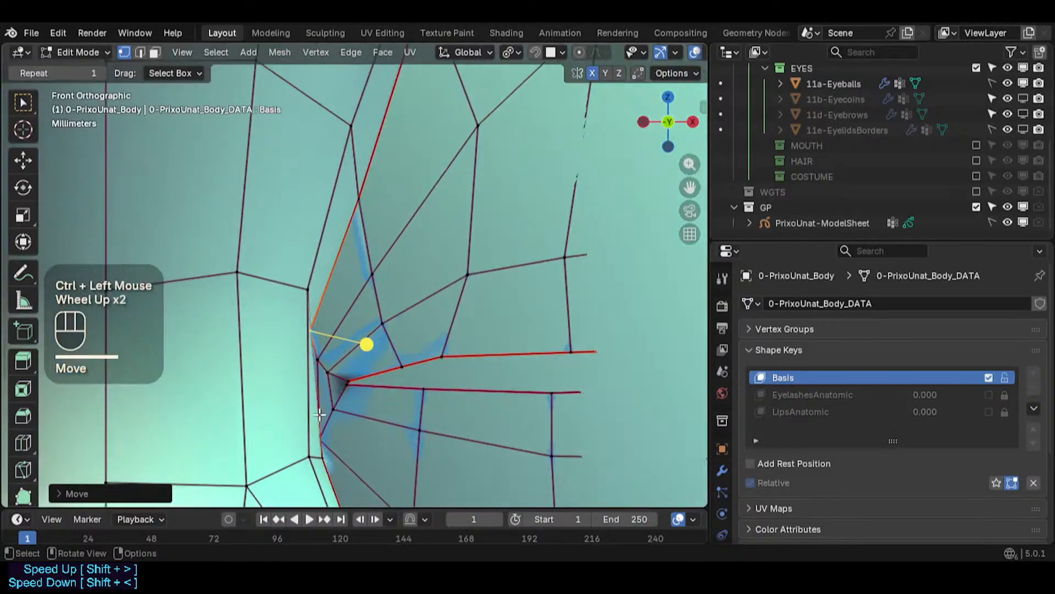
- Adjust two socket vertices below the slit's inner corner
middle_click_drag(328, 358, 326, 437, "shift")
left_click(325, 437)
key("g")
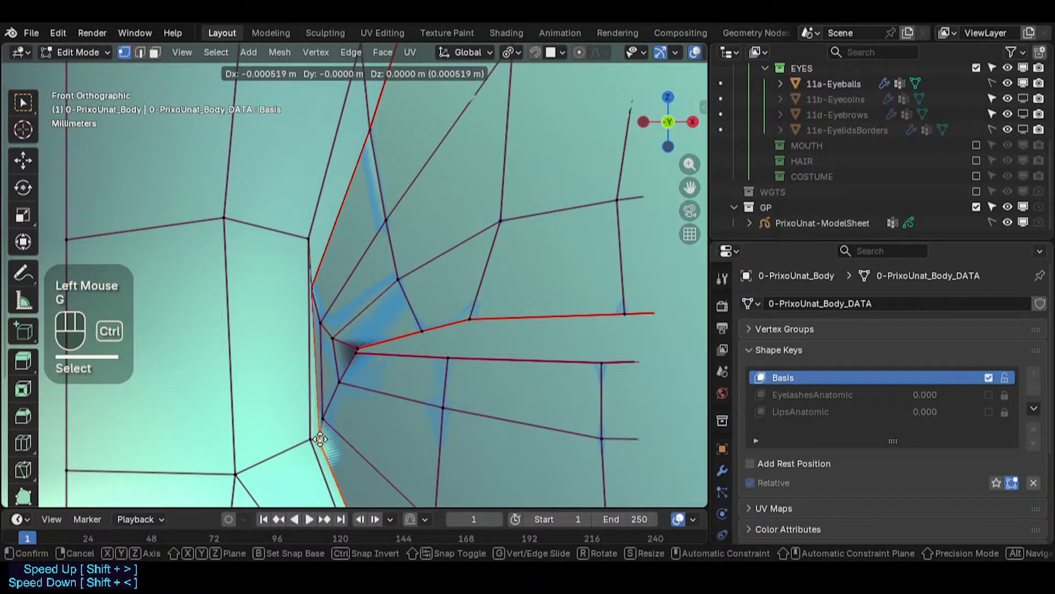
left_click(317, 433, "ctrl")
left_click(303, 436)
key("g")
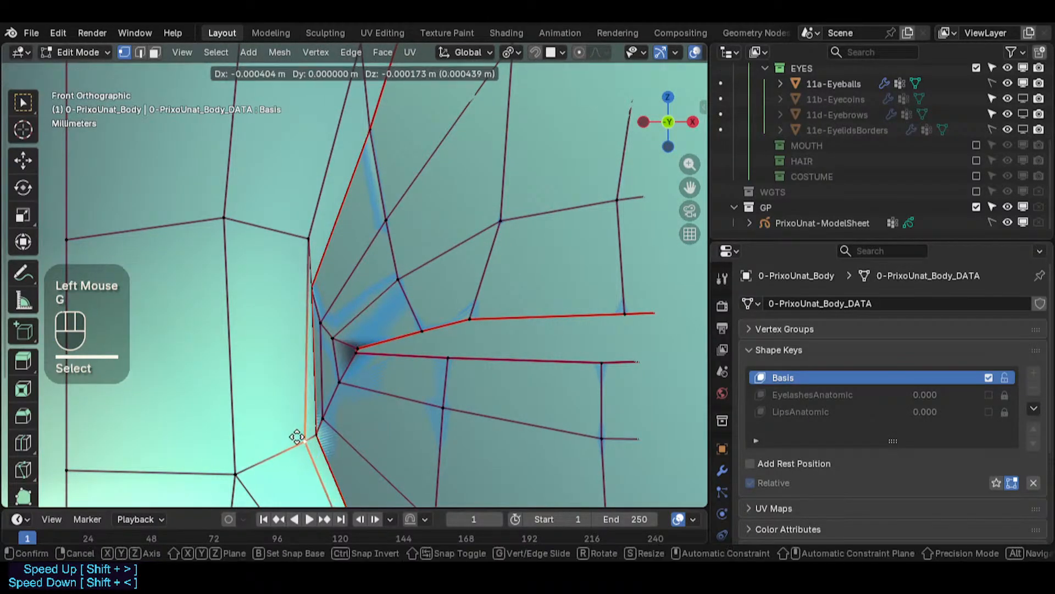
left_click(297, 438)
- Reposition three socket vertices around the inner corner above and below the slit
left_click(307, 245)
key("g")
left_click(298, 259)
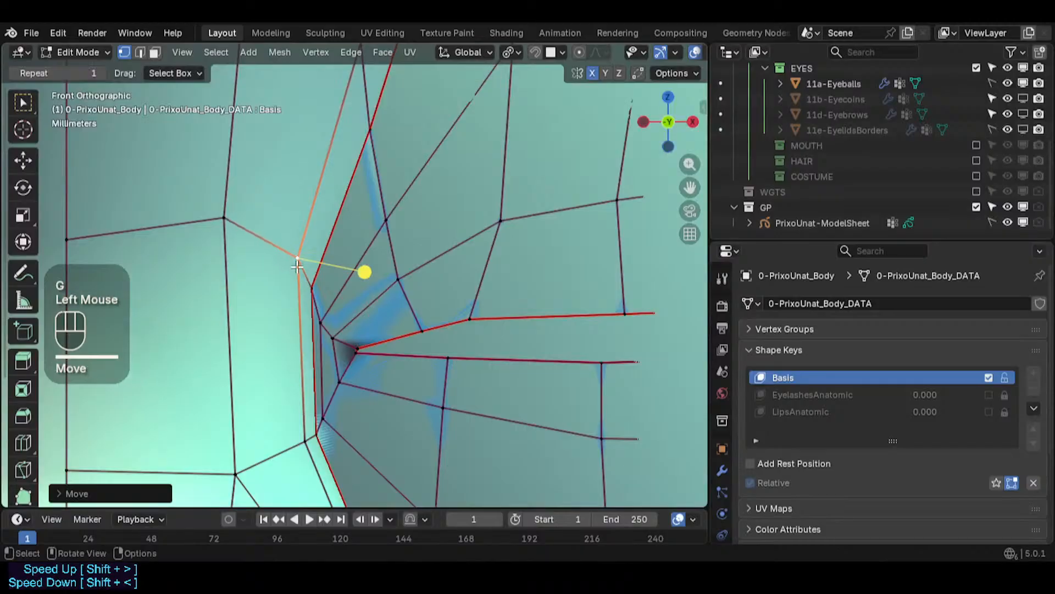
left_click(325, 410)
key("g")
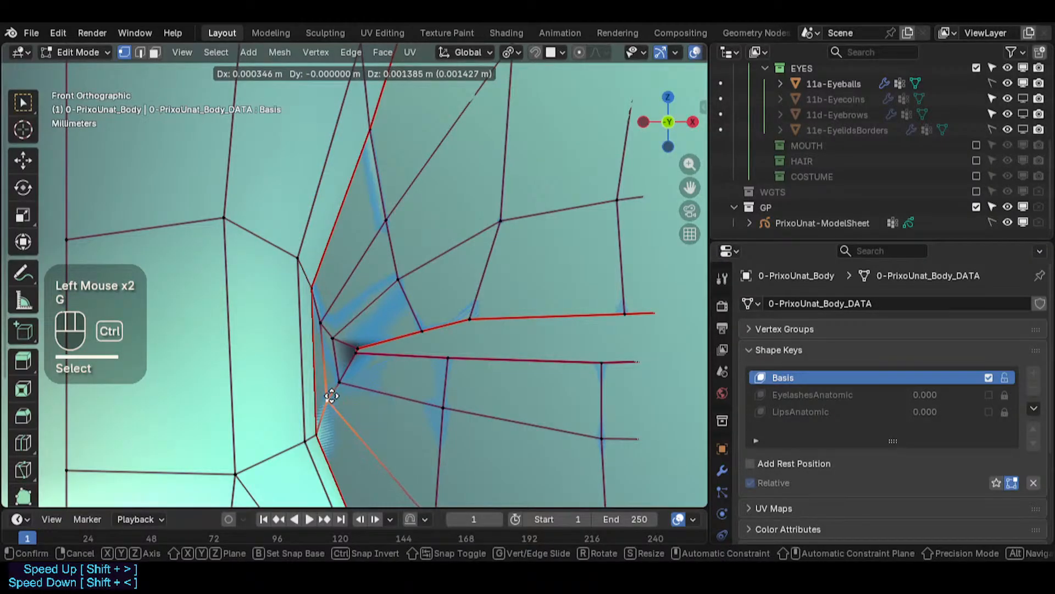
left_click(330, 422, "ctrl")
left_click(322, 309)
key("g")
left_click(325, 327, "ctrl")
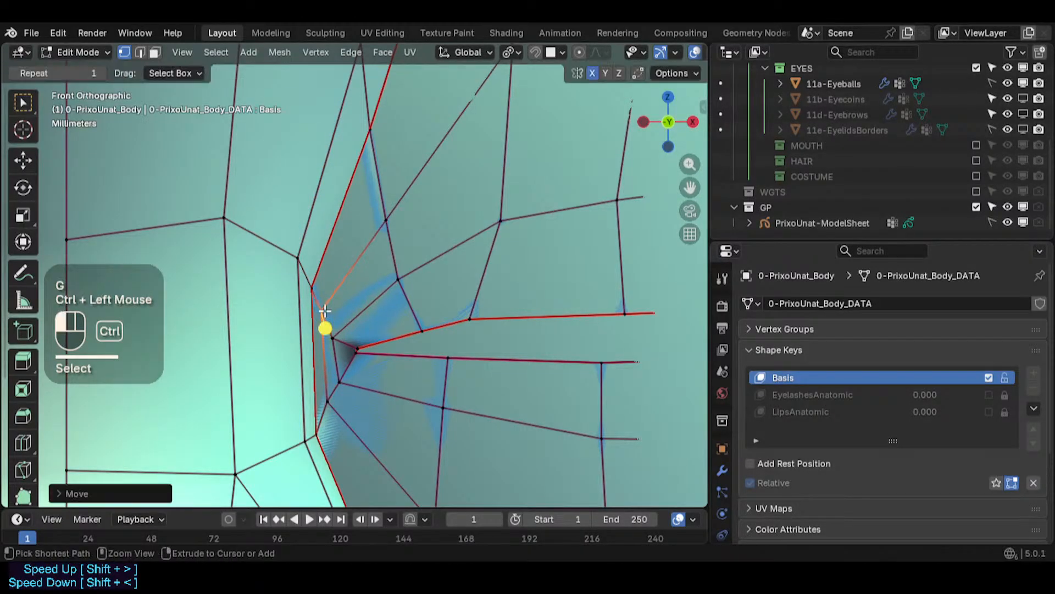
- Nudge the vertex just inside the slit's inner corner and select the corner tip
left_click(337, 333)
key("g")
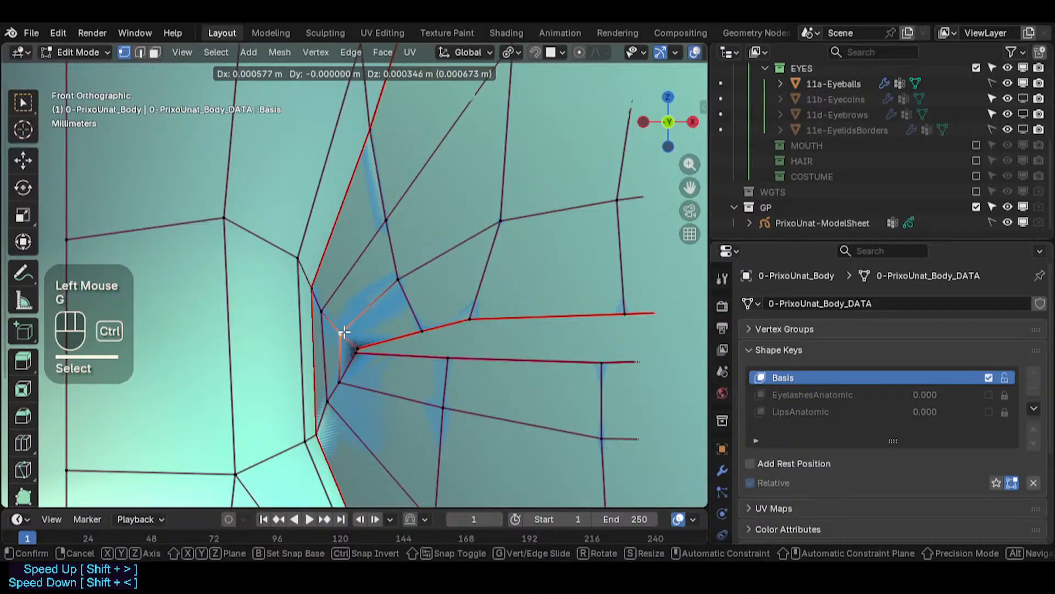
left_click(344, 332, "ctrl")
left_click(365, 346)
scroll(358, 346, "up", 5)
key("alt+a")
left_click(360, 348)
right_click(372, 341)
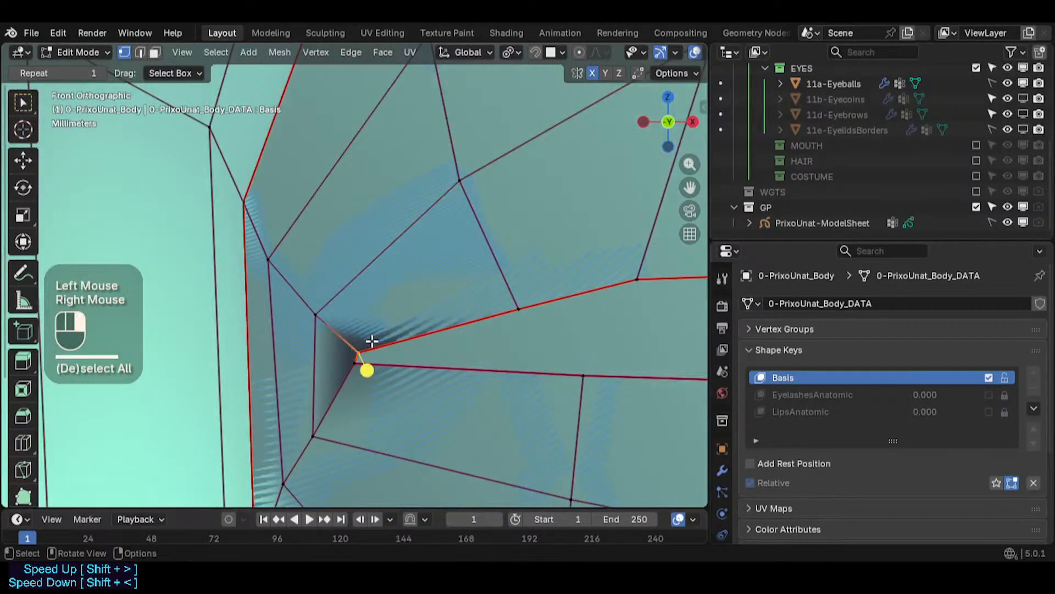
- With X-ray on, circle-select the slit's inner corner vertex and move it slightly
key("alt+z")
key("c")
right_click(359, 348)
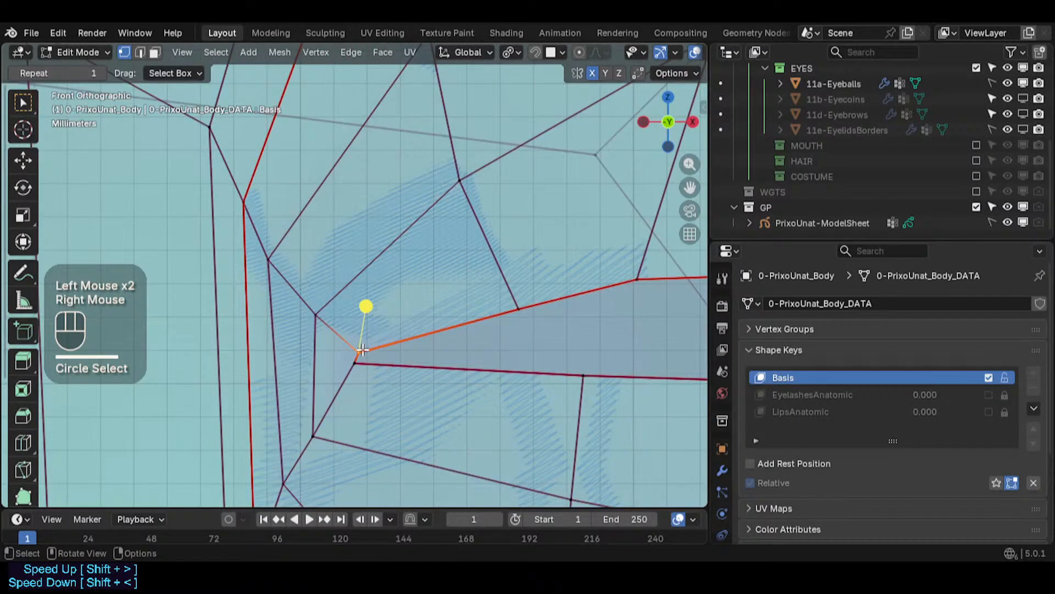
key("g")
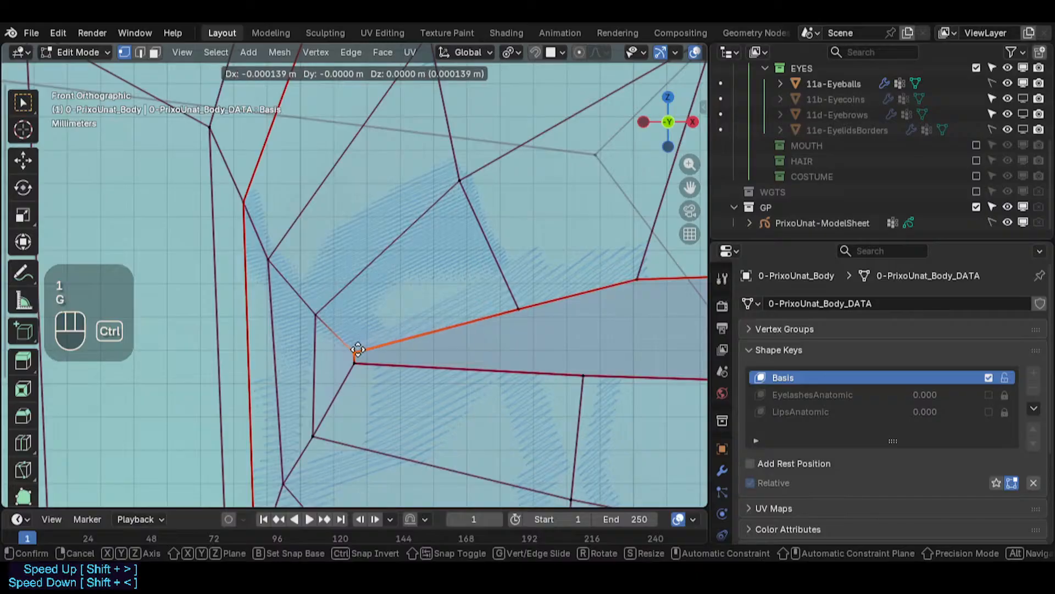
left_click(500, 319, "ctrl")
- Circle-select the next vertex along the slit's upper edge and nudge it toward the corner
scroll(499, 320, "down", 2)
key("alt+a")
key("c")
left_click(506, 266)
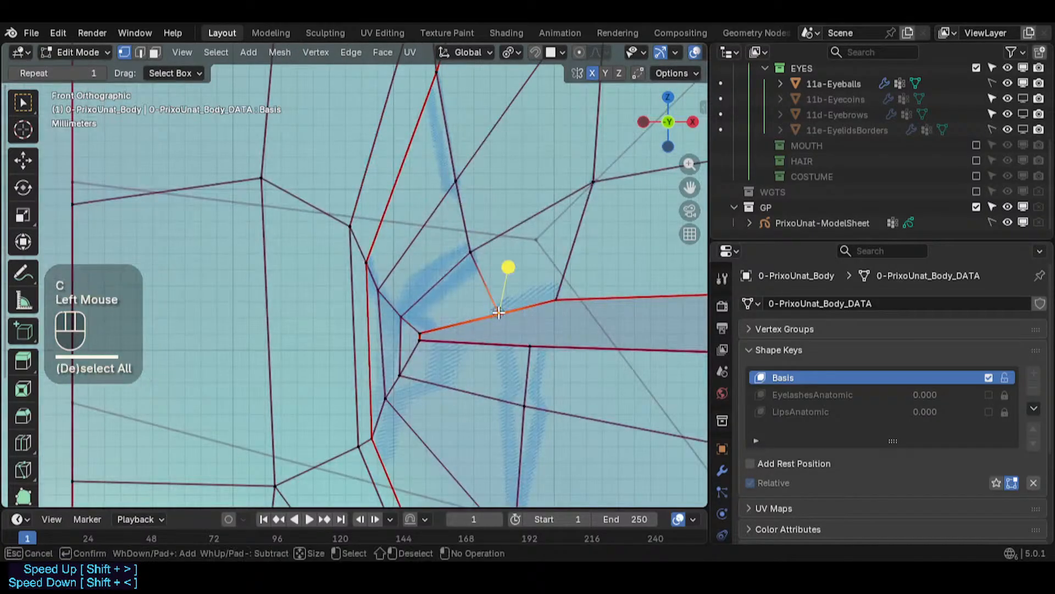
right_click(478, 309)
key("g")
left_click(461, 314, "ctrl")
- Circle-select the slit-edge vertex beyond the inner corner and move it closer to the corner
key("alt+a")
key("c")
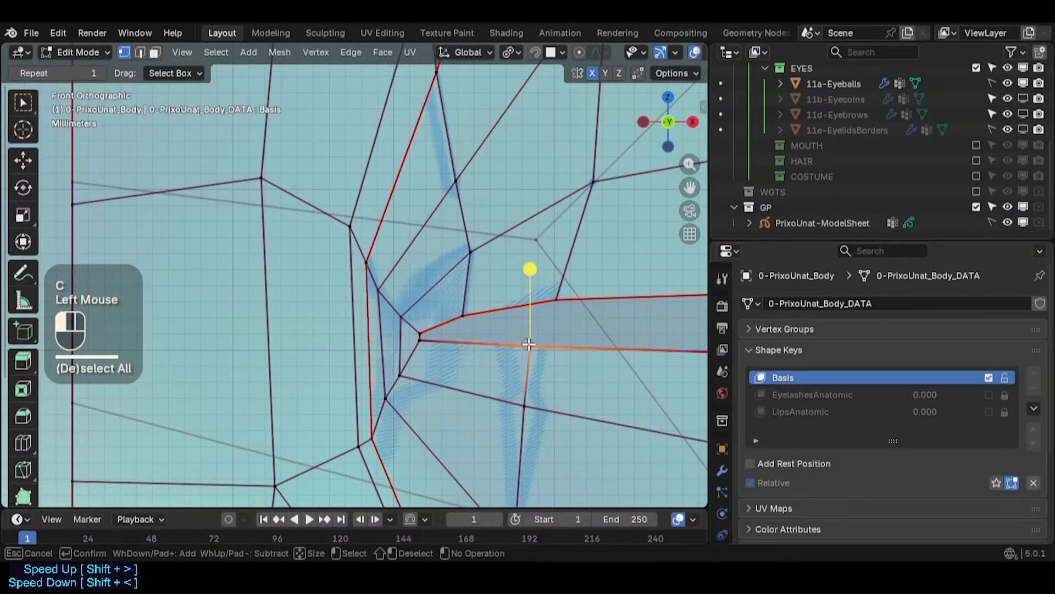
left_click(530, 346)
right_click(530, 346)
key("g")
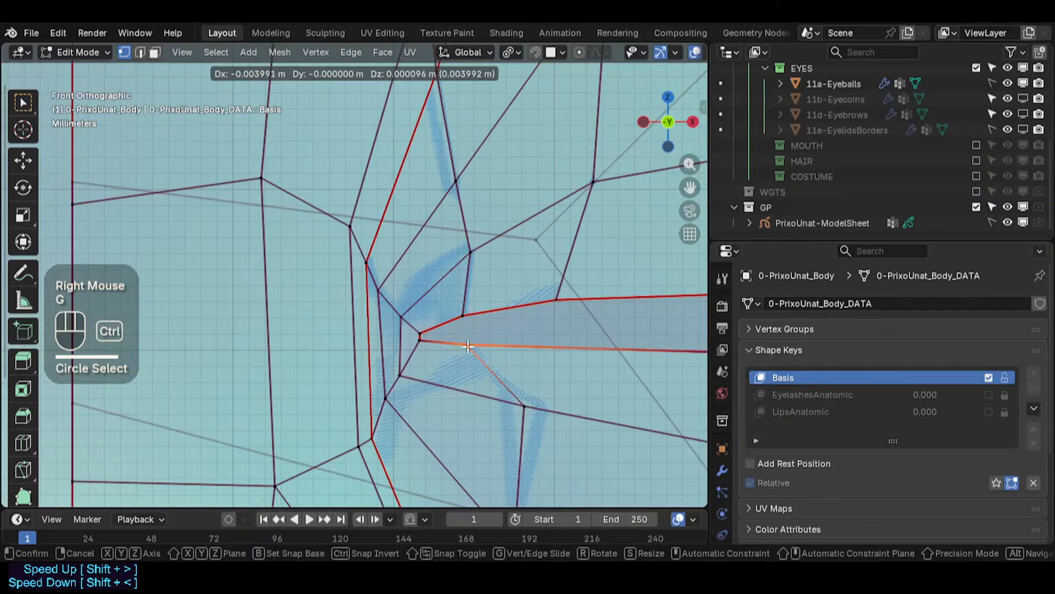
left_click(468, 346, "ctrl")
- Circle-select the vertex just below the slit's inner corner and move it slightly inward
scroll(468, 346, "down", 2)
key("alt+a")
key("c")
left_click(500, 385)
right_click(497, 385)
key("g")
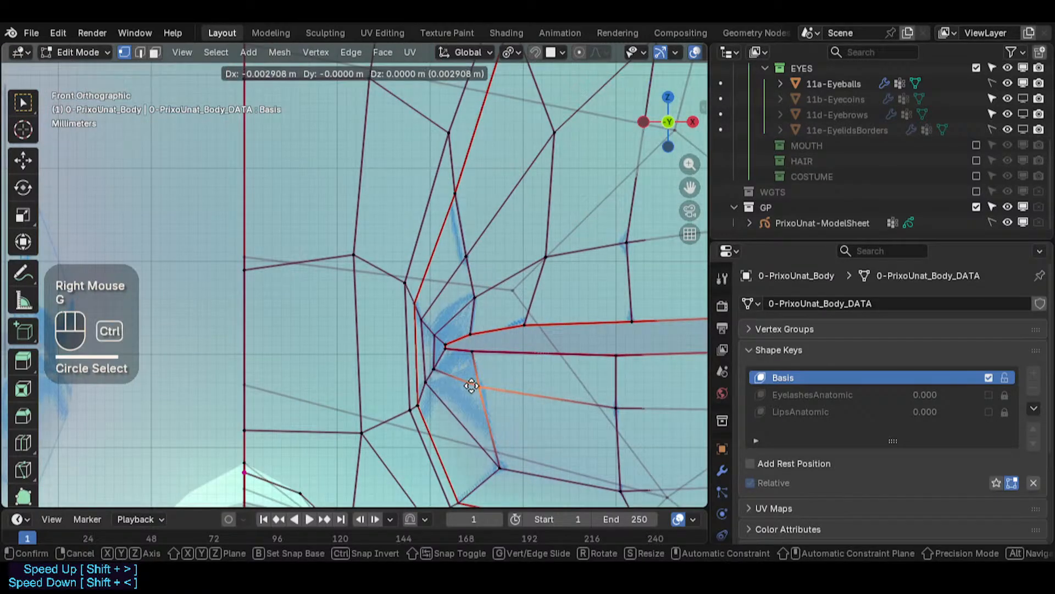
left_click(479, 386, "ctrl")
- Move the lower socket-ring vertex beneath the inner corner up and toward the slit
key("alt+a")
key("c")
left_click(499, 467)
right_click(498, 466)
key("g")
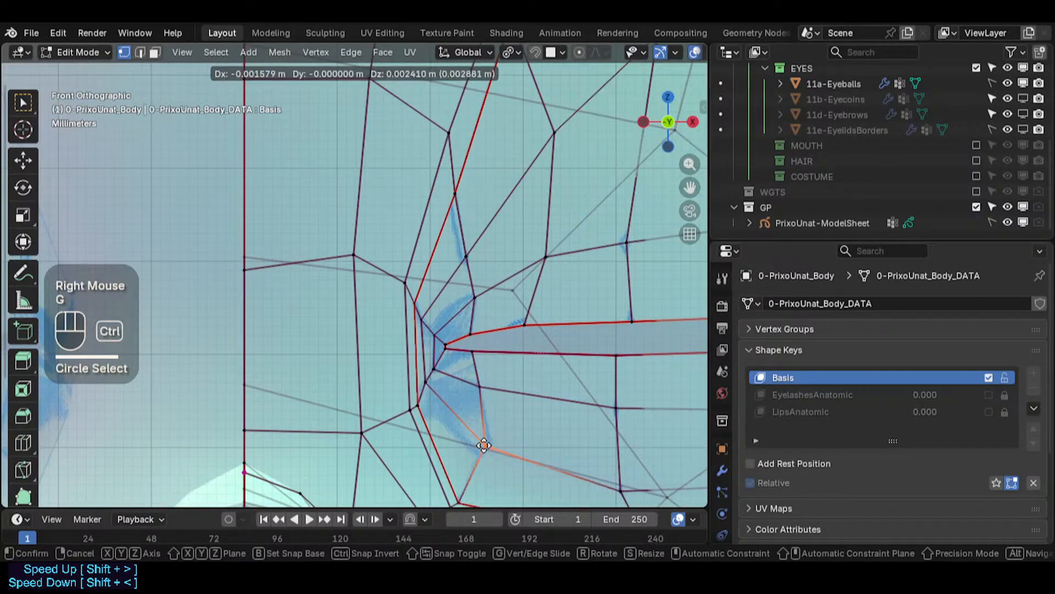
left_click(481, 444, "ctrl")
- Turn X-ray off and shift the vertex above the slit's inner part slightly outward across the eyeball
scroll(495, 464, "down", 2)
mouse_move(495, 464)
middle_mouse_down("shift")
mouse_move(341, 429)
mouse_move(360, 426)
middle_mouse_up("shift")
scroll(361, 426, "down", 1)
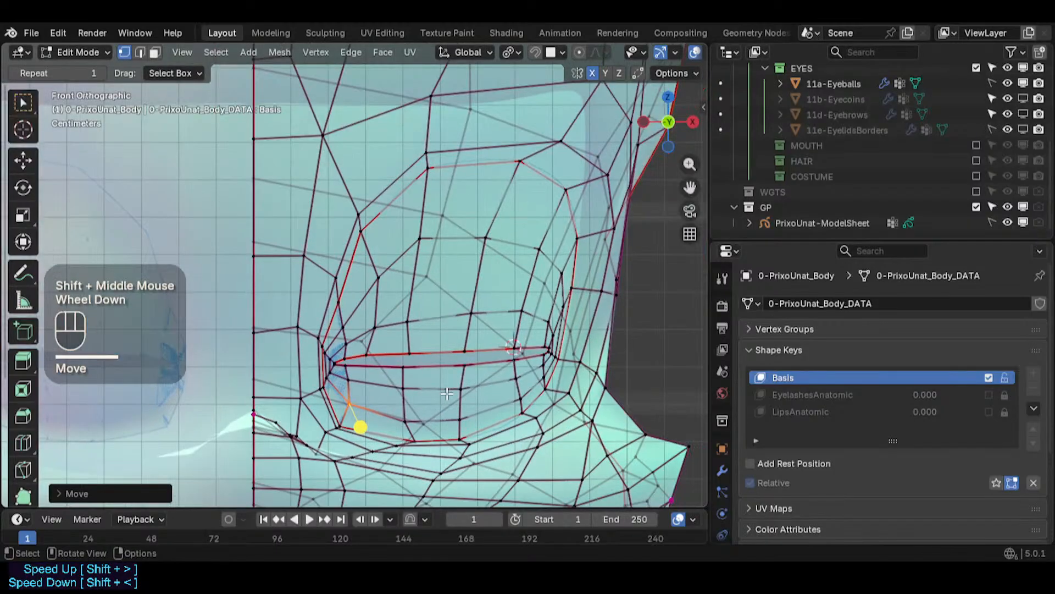
key("alt+z")
scroll(457, 369, "down", 1)
scroll(427, 338, "up", 3)
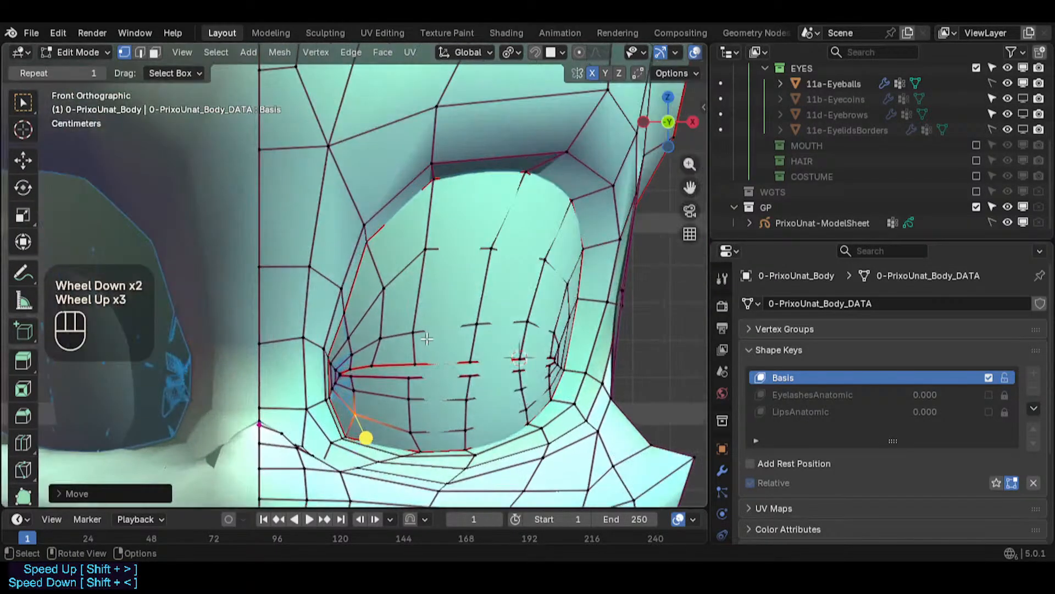
key("c")
left_click(414, 338)
right_click(415, 336)
key("g")
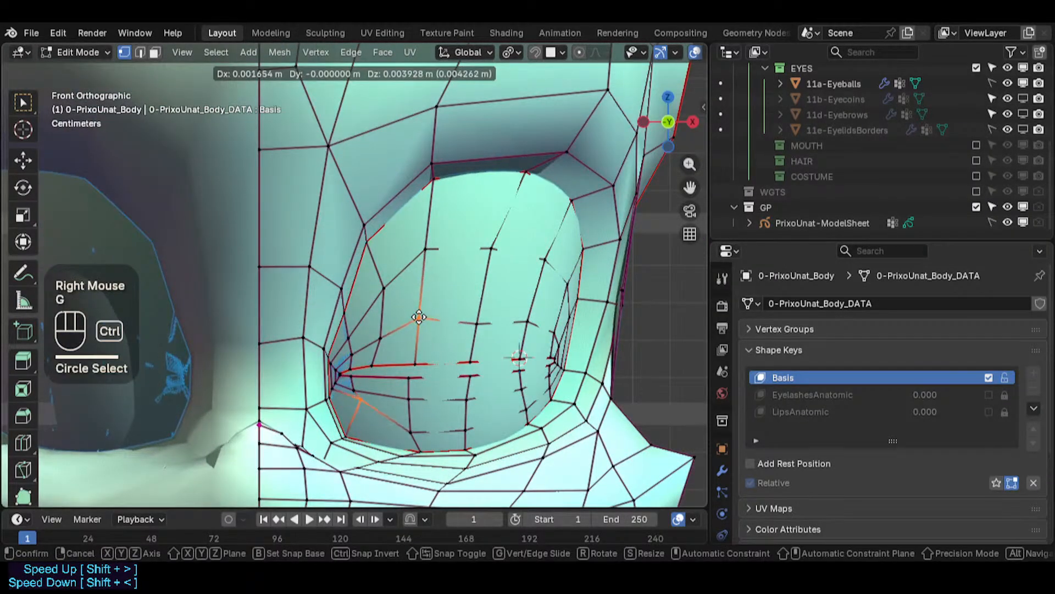
key("Escape")
key("alt+a")
key("c")
left_click(440, 345)
right_click(420, 324)
key("g")
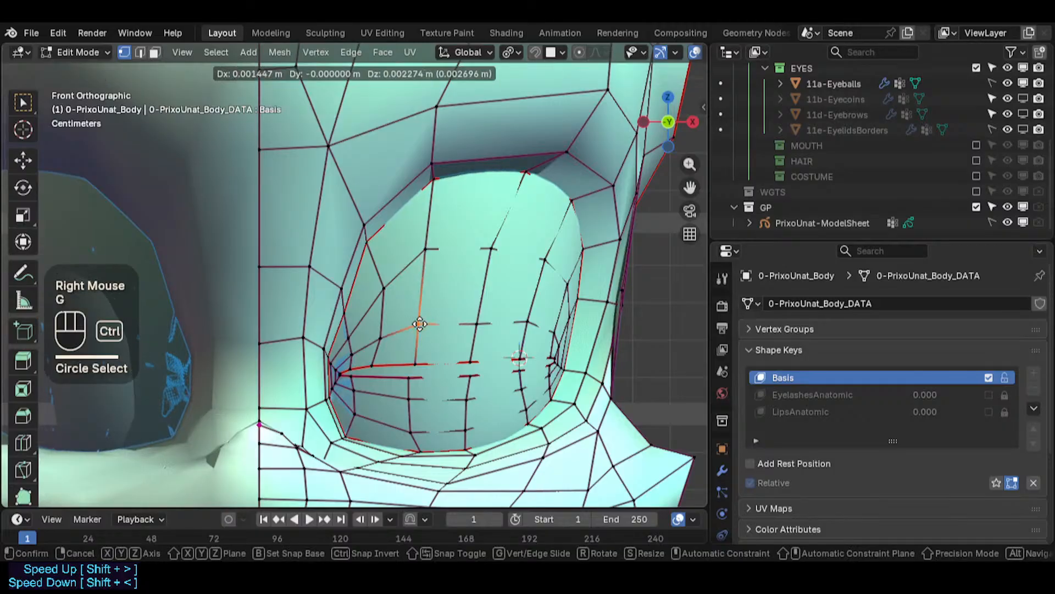
left_click(448, 327, "ctrl")
- Circle-select the next vertex in the row above the slit and raise it slightly
key("alt+a")
key("c")
left_click(478, 324)
right_click(478, 323)
key("g")
left_click(482, 312, "ctrl")
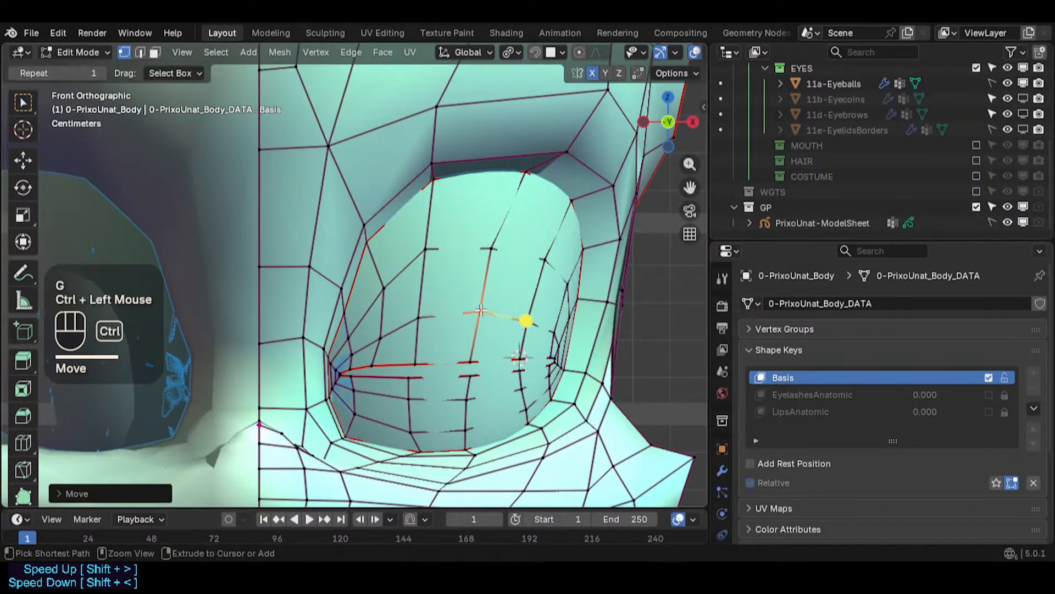
- Nudge the following vertex in the row above the slit slightly upward
key("alt+a")
key("c")
left_click(528, 321)
right_click(528, 320)
key("g")
left_click(531, 317, "ctrl")
- Nudge the upper vertex of the socket's middle column slightly to the right
key("alt+a")
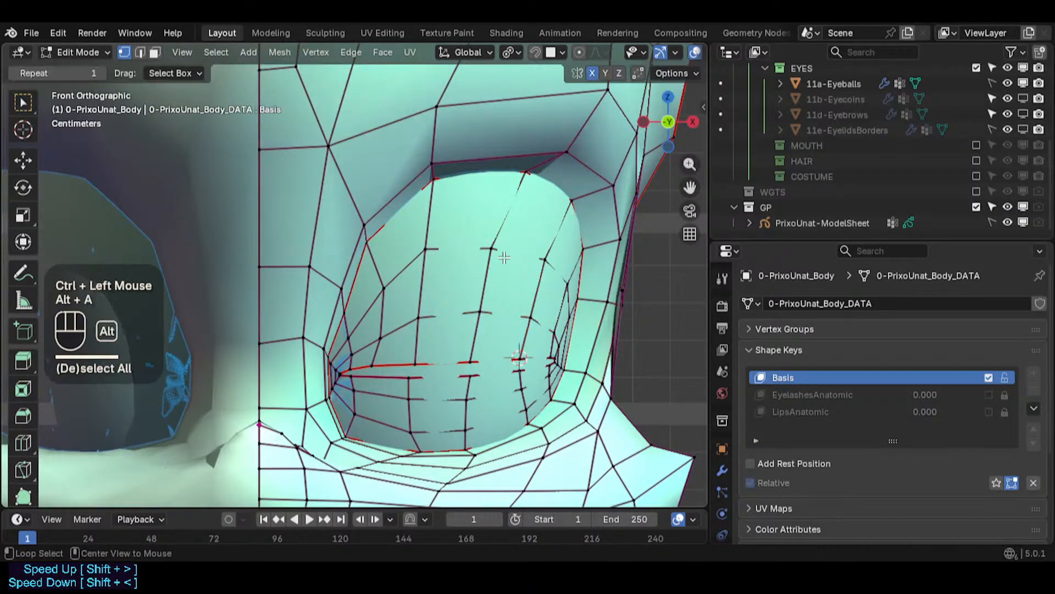
key("c")
left_click(488, 245)
right_click(488, 245)
key("g")
left_click(494, 244, "ctrl")
- Move the upper vertex near the socket's outer side down and outward toward the rim
key("alt+a")
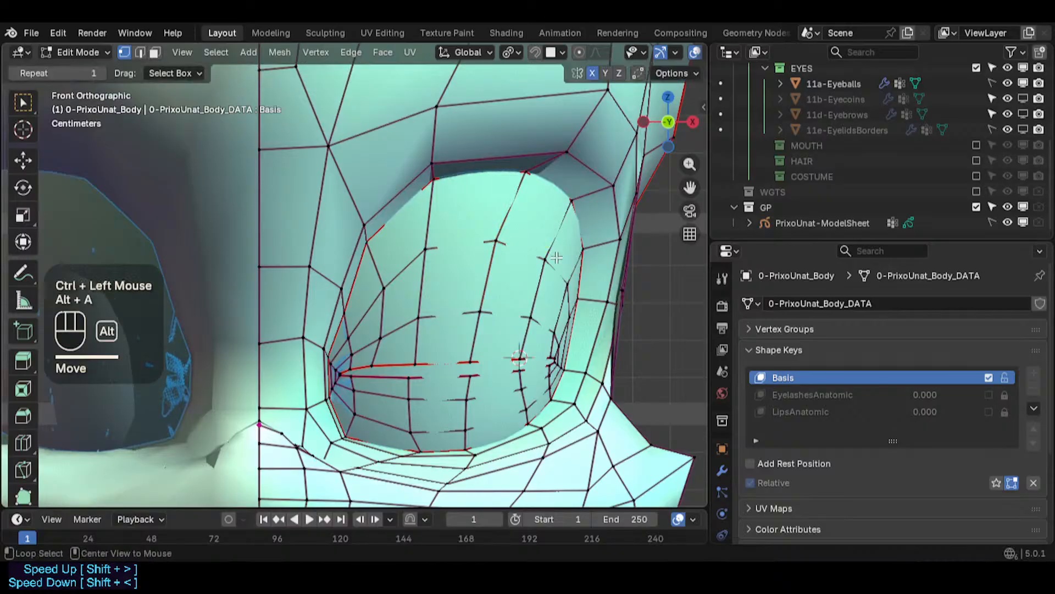
key("c")
left_click(545, 257)
right_click(545, 257)
key("g")
left_click(571, 287, "ctrl")
key("alt+a")
key("c")
left_click(569, 286)
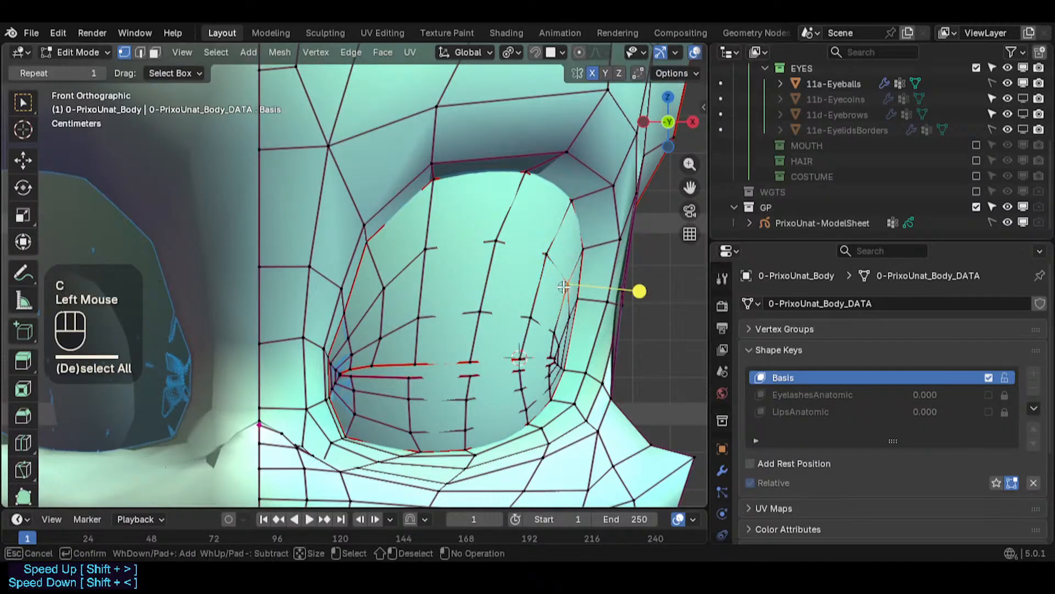
right_click(570, 286)
key("g")
left_click(569, 286, "ctrl")
- Select the vertex on the socket's inner side and shift it slightly left
key("alt+a")
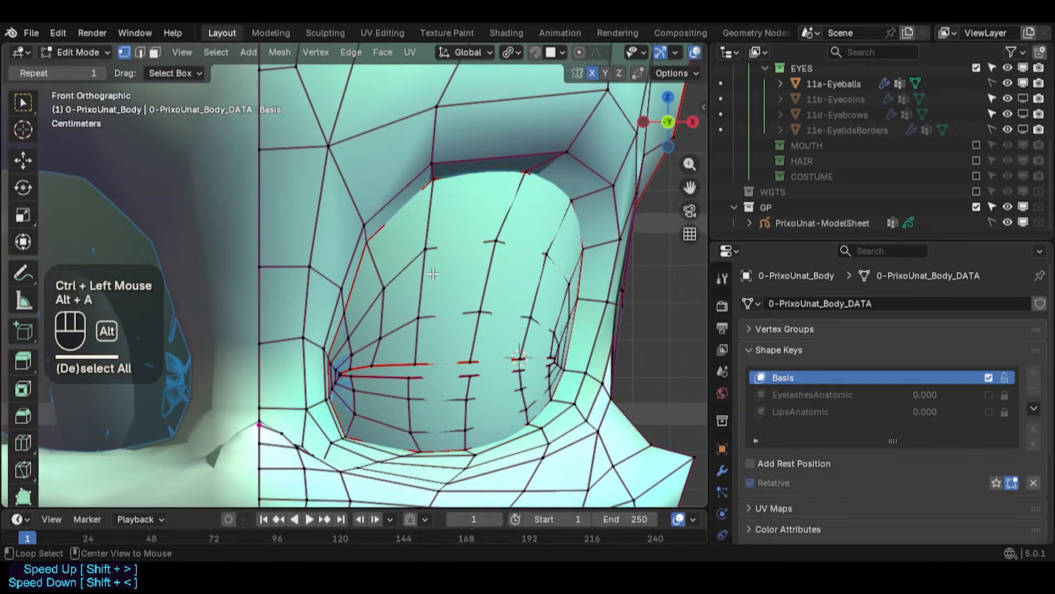
left_click(385, 284)
key("g")
left_click(377, 288, "ctrl")
- Circle-select the upper inner socket vertex and move it slightly down
key("alt+a")
key("c")
left_click(425, 250)
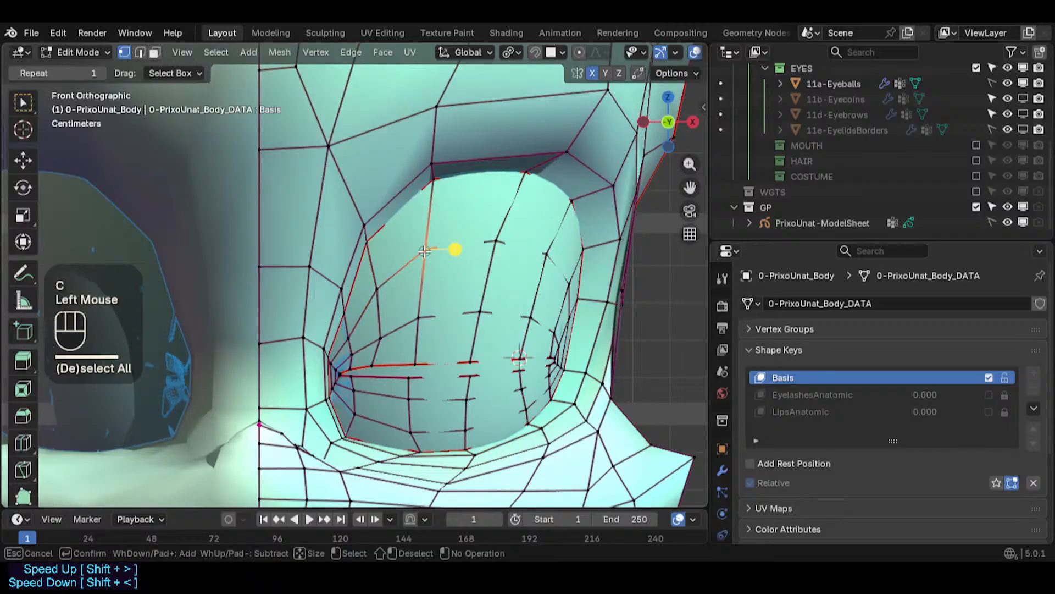
right_click(424, 250)
key("g")
left_click(421, 255, "ctrl")
- Nudge the vertex above the slit's inner corner slightly left and save the file
key("alt+a")
key("c")
left_click(378, 336)
right_click(378, 337)
key("g")
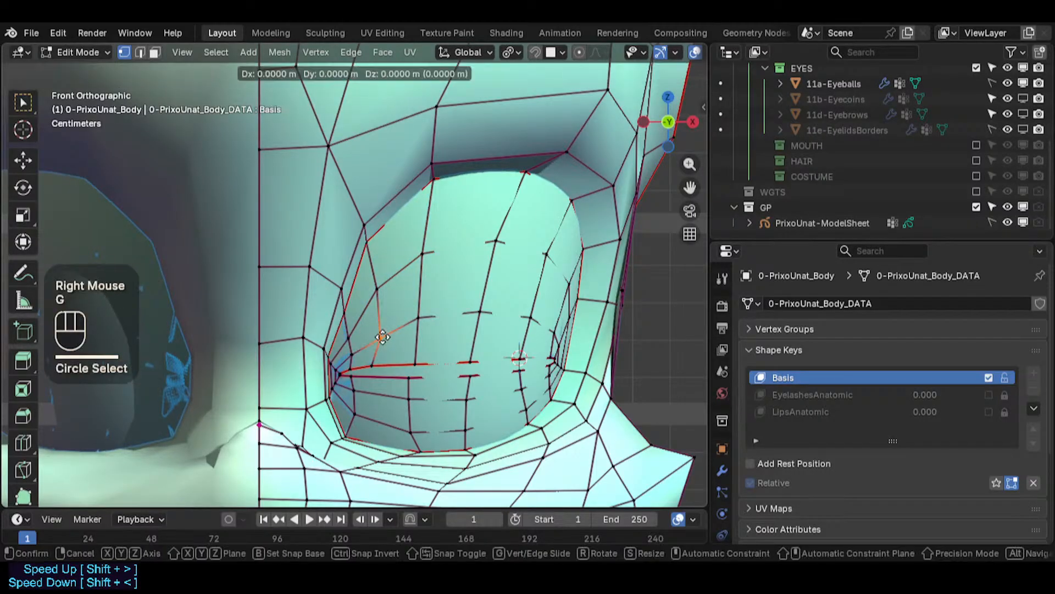
left_click(375, 337, "ctrl")
key("ctrl+s")
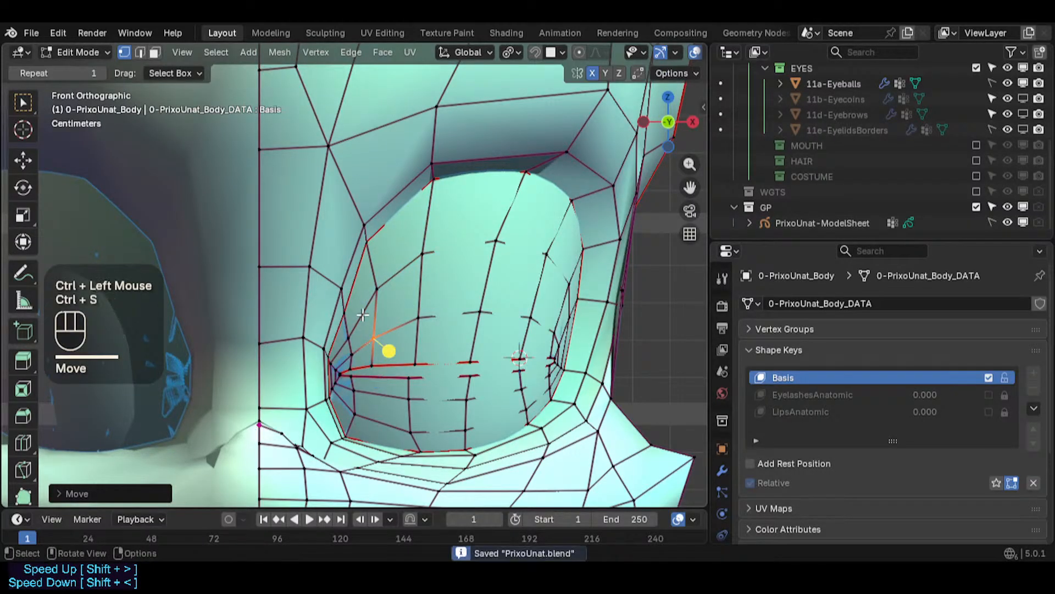
- Move the inner rim vertex down toward the slit's inner corner
left_click(333, 313)
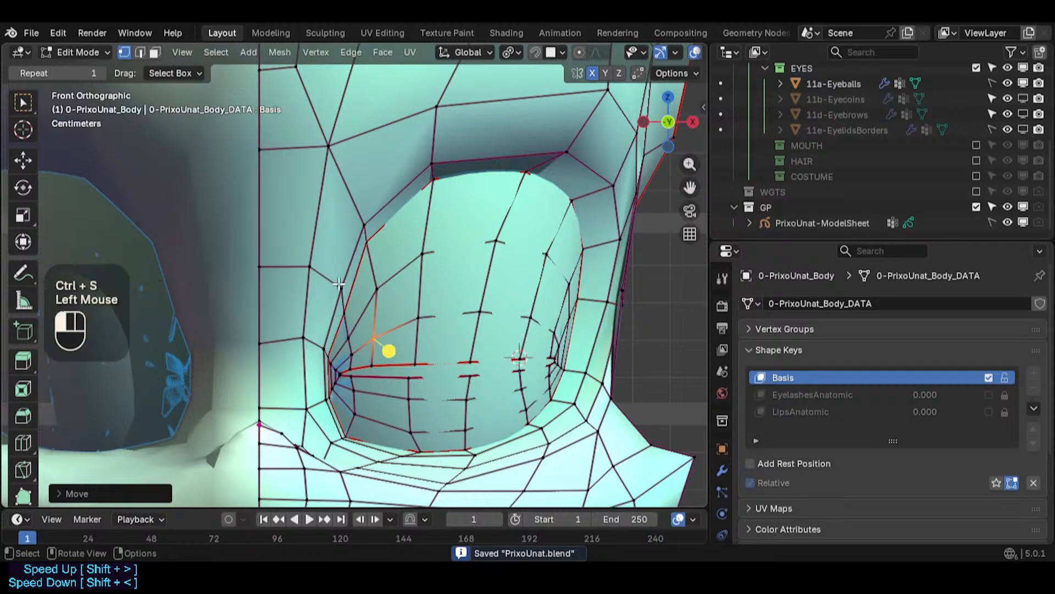
key("g")
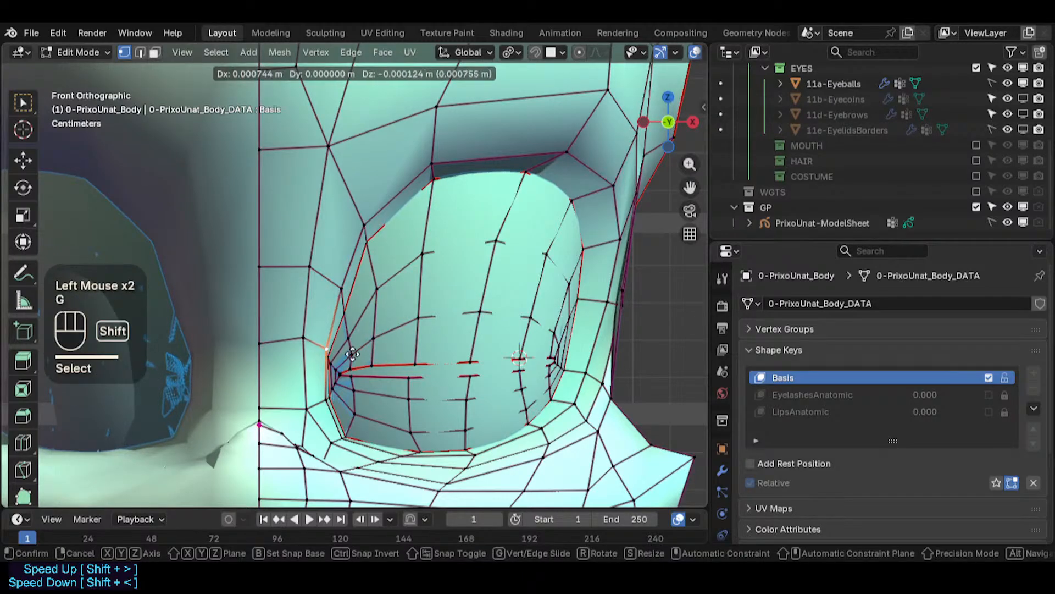
left_click(325, 350, "shift")
- Move the next rim vertex up the socket's inner side outward to the left
left_click(341, 288)
key("g")
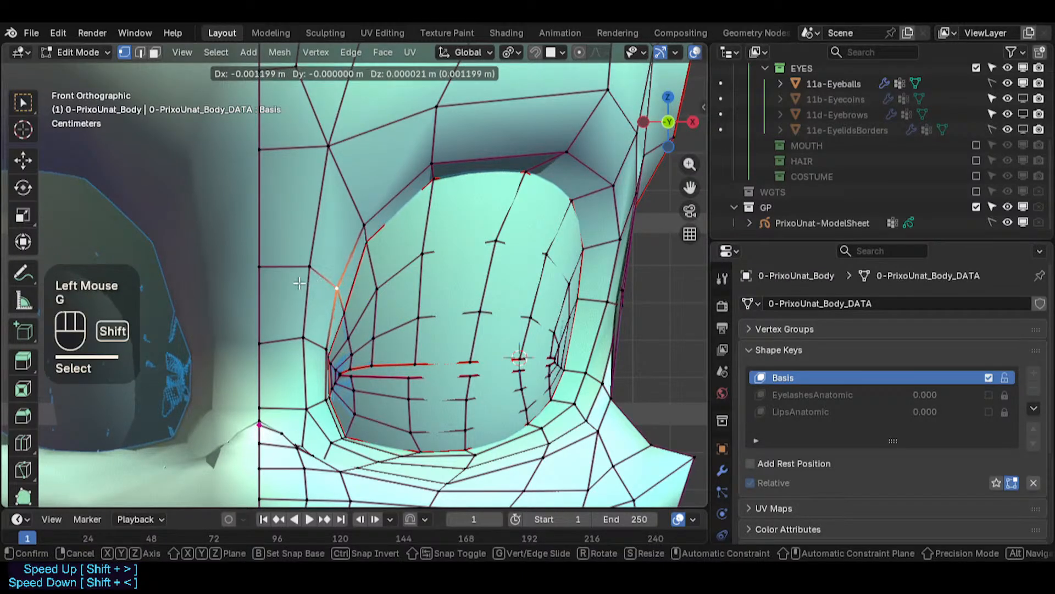
left_click(299, 283, "shift")
- Nudge the upper-left rim vertex and the vertex beside the inner corner slightly inward
left_click(365, 219)
key("g")
left_click(356, 218, "shift")
left_click(349, 310)
key("g")
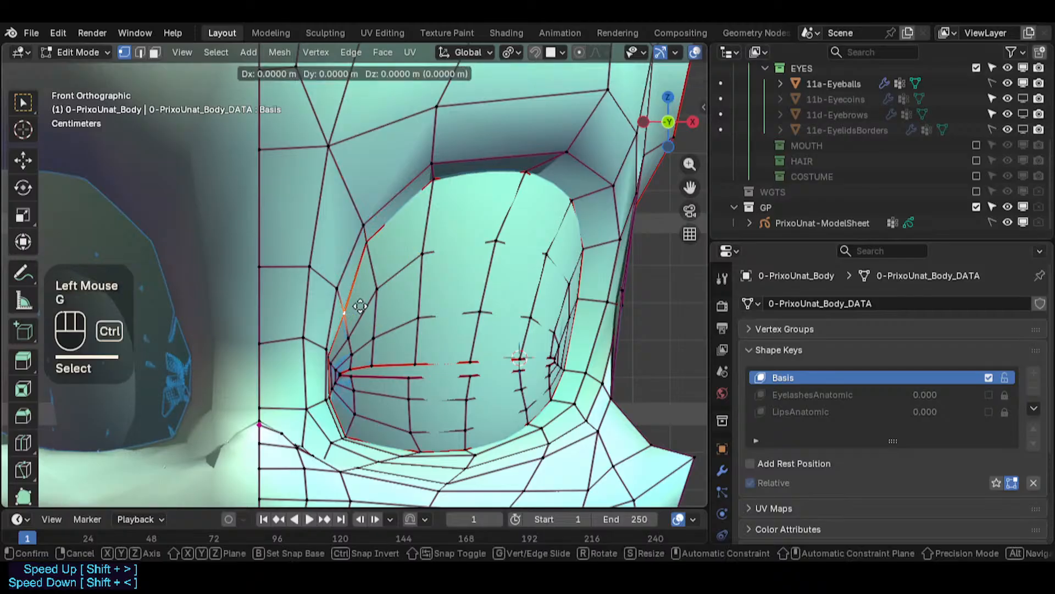
left_click(357, 297, "ctrl")
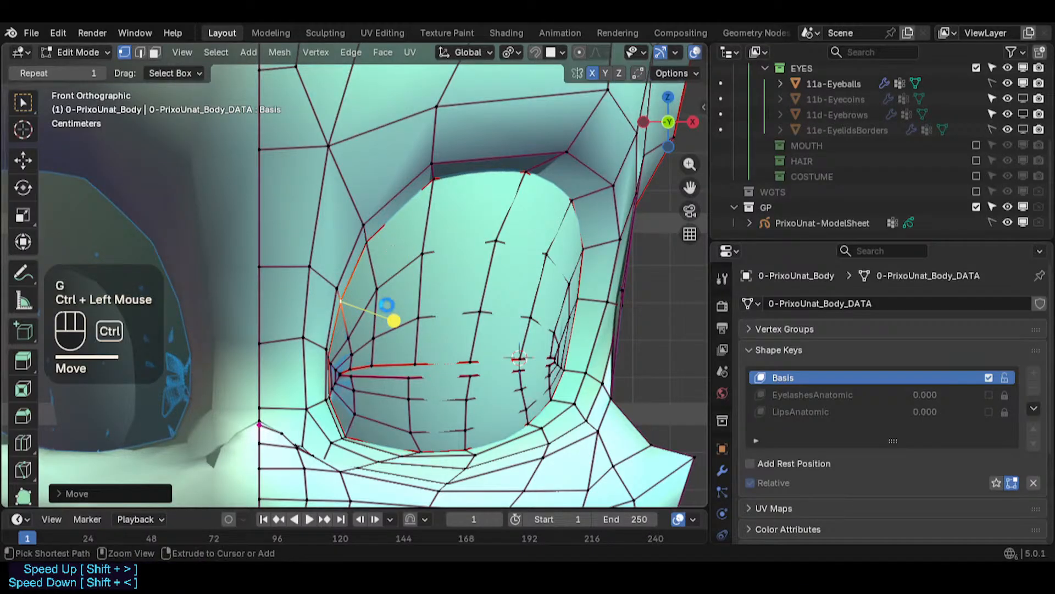
- Save the file and loop-select the edges rising from the slit's inner part
key("ctrl+s")
key("Tab")
key("Tab")
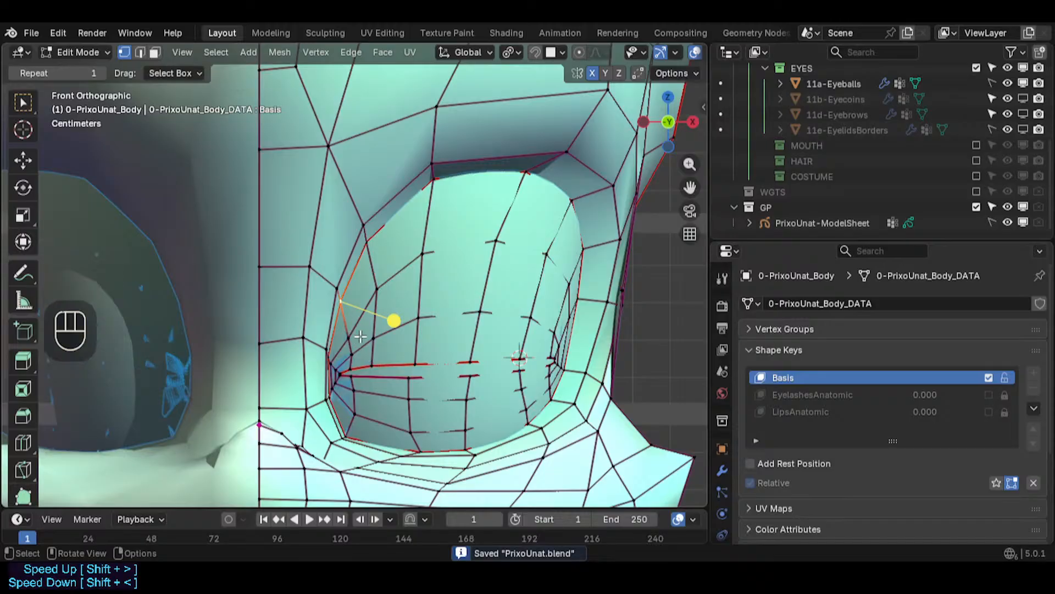
key("alt+a")
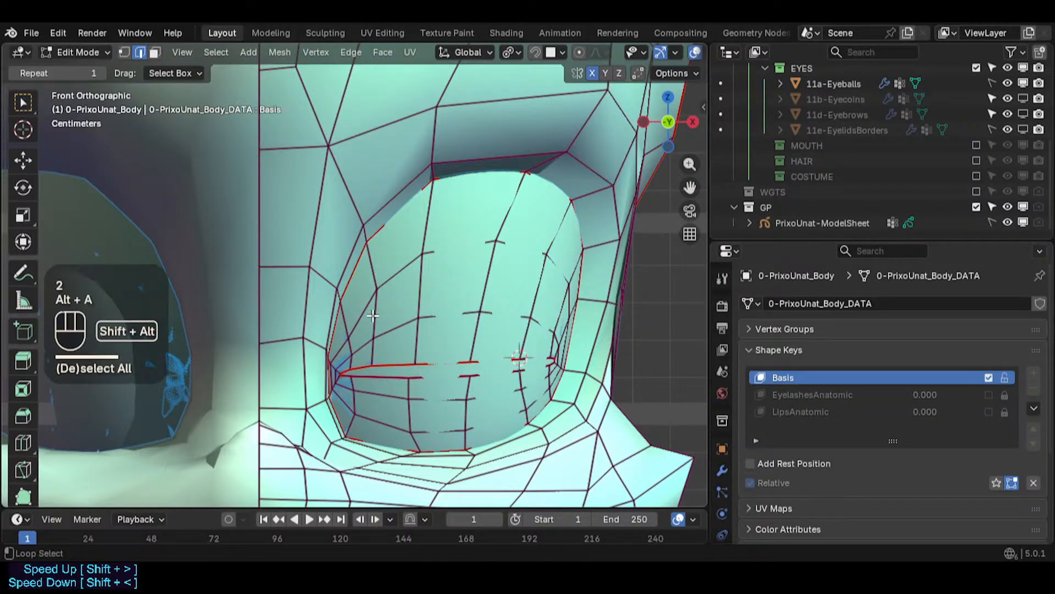
left_click(396, 288, "alt+shift")
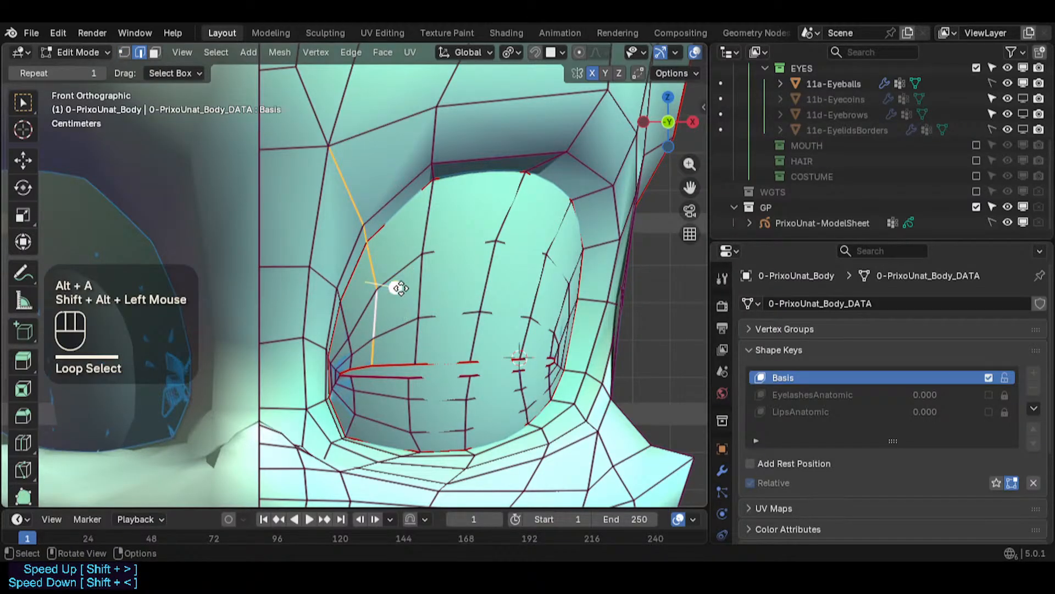
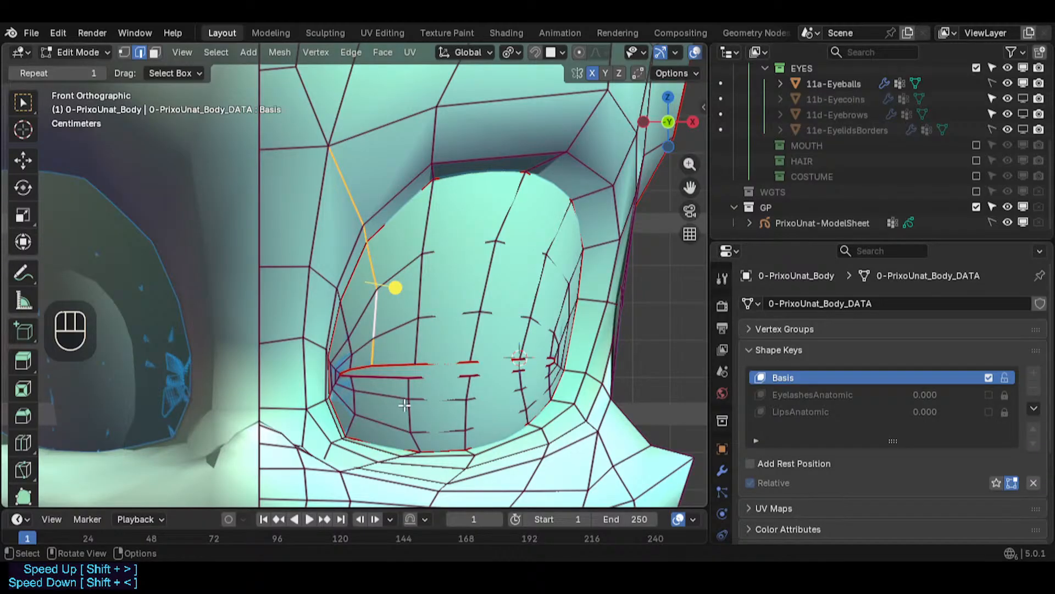
- Loop-select face rings around the eye socket's inner corner to inspect them, then deselect everything
key("3")
left_click(397, 269, "alt+shift")
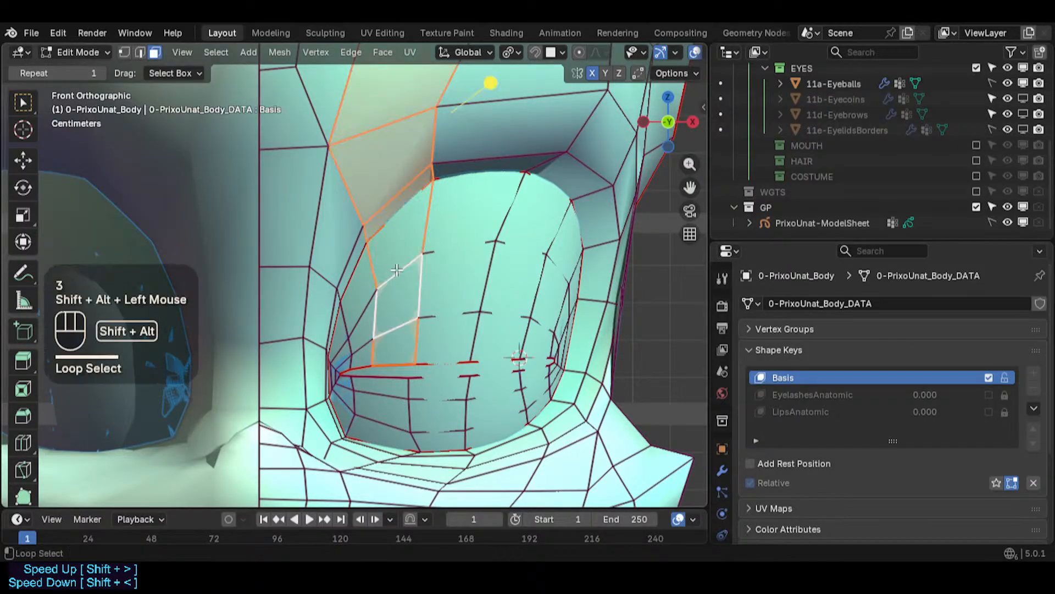
left_click(379, 300, "alt+shift")
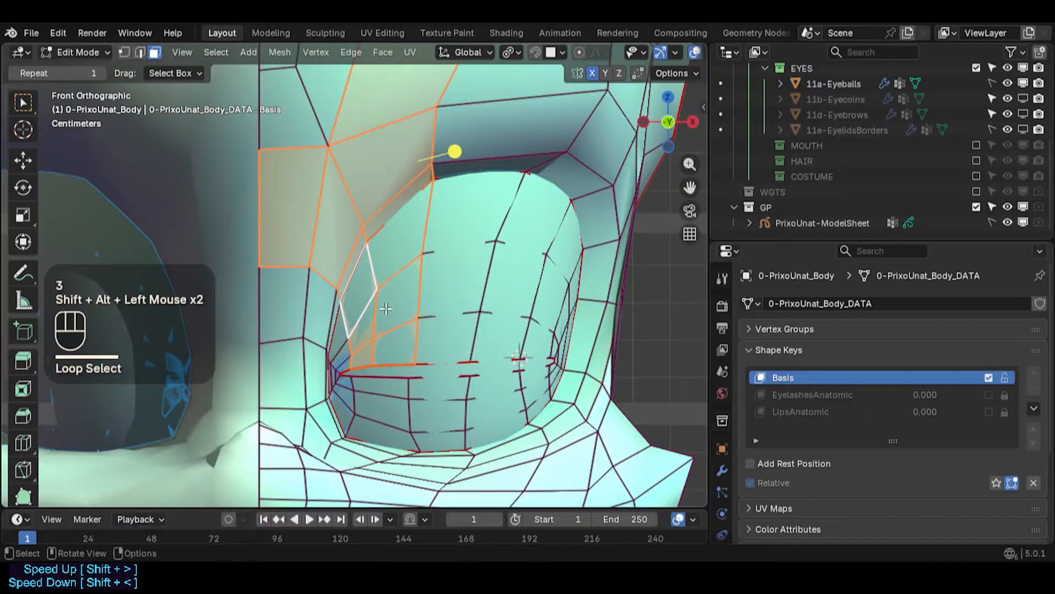
key("alt+a")
left_click(345, 352, "alt+shift")
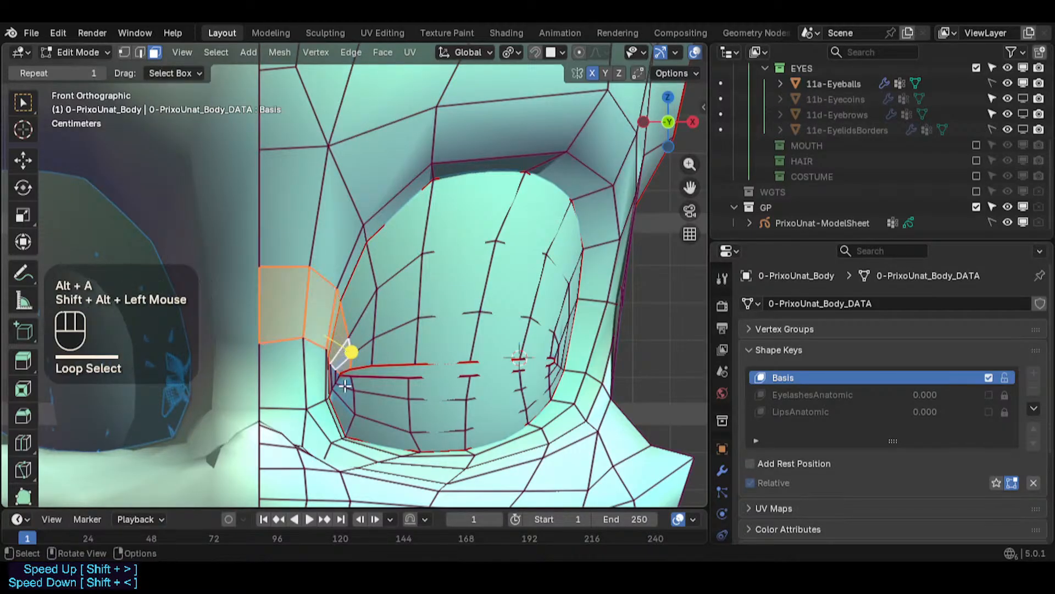
key("alt+a")
left_click(351, 408, "alt+shift")
left_click(349, 340, "alt+shift")
key("alt+a")
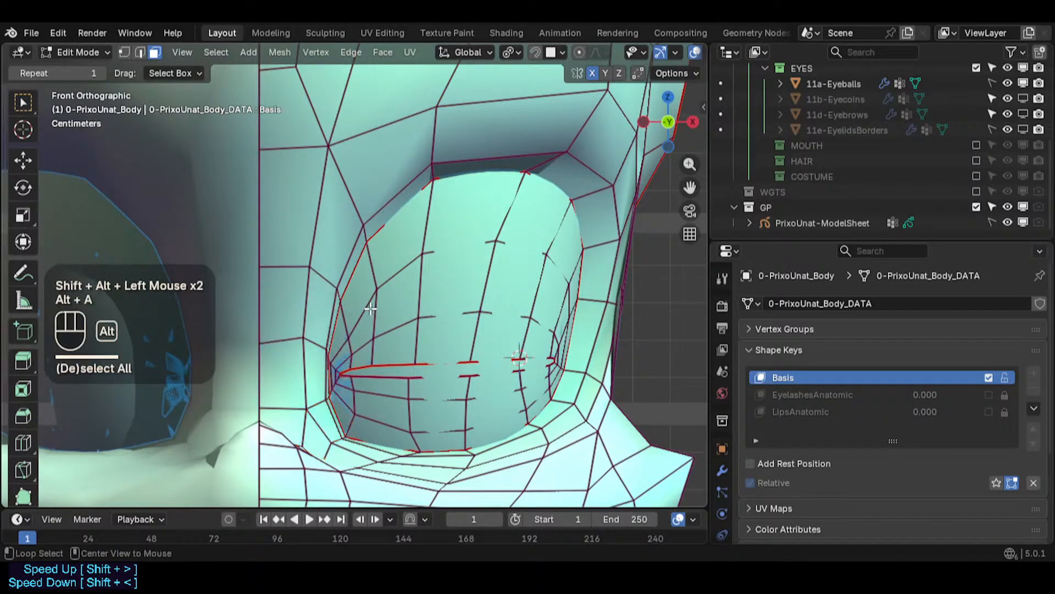
- Loop-select face rings across the upper lid and lower eyelid areas to examine their flow, then deselect everything
left_click(368, 308, "alt+shift")
left_click(382, 259, "alt+shift")
left_click(455, 150, "alt+shift")
left_click(491, 137, "alt+shift")
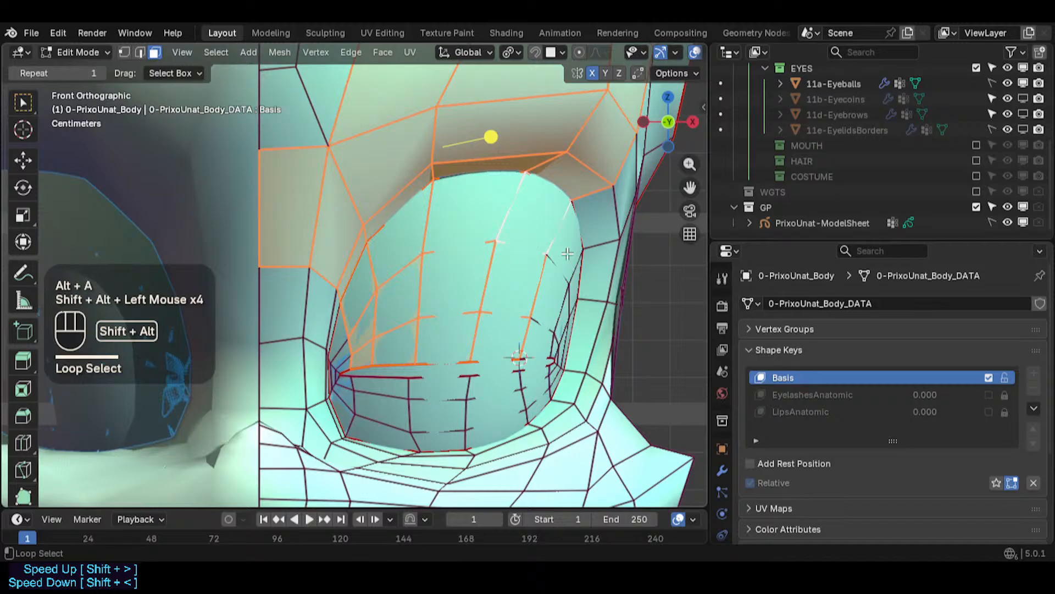
left_click(560, 275, "alt+shift")
key("ctrl+z")
left_click(561, 276, "alt+shift")
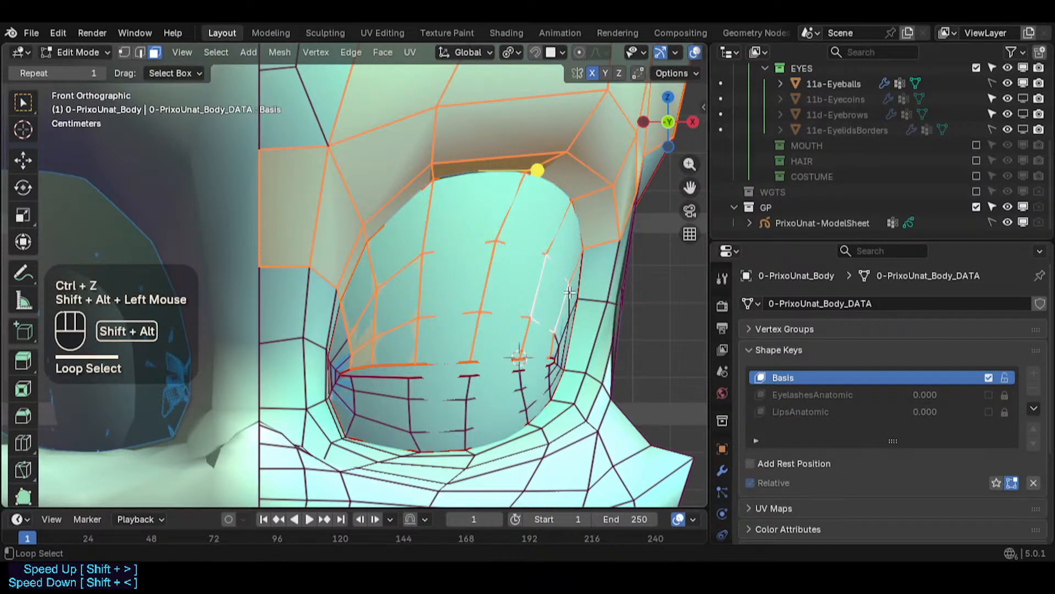
left_click(556, 324, "alt+shift")
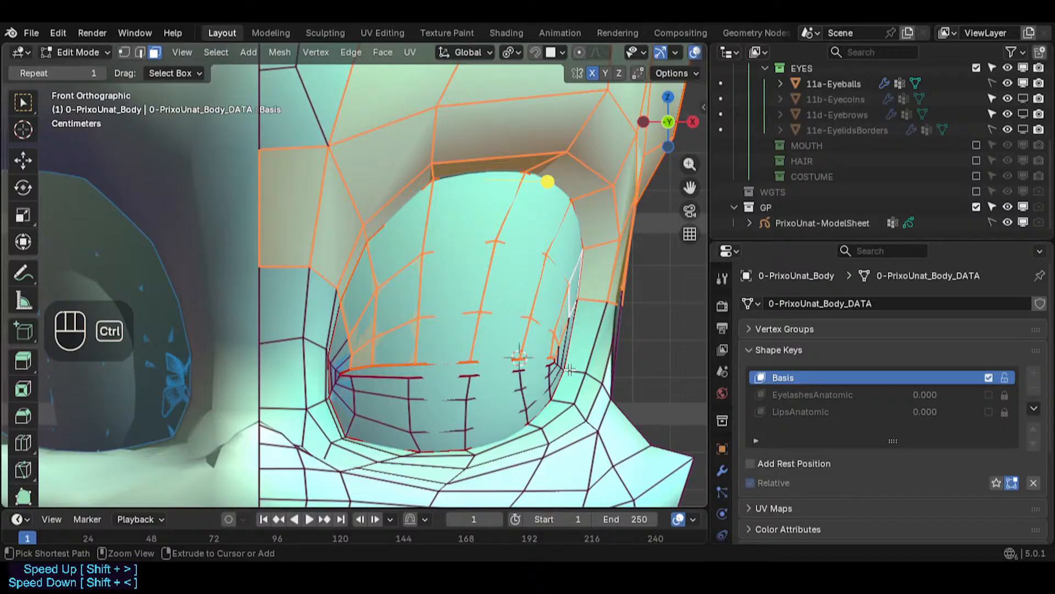
key("ctrl+z")
left_click(380, 394, "alt+shift")
left_click(473, 397, "alt+shift")
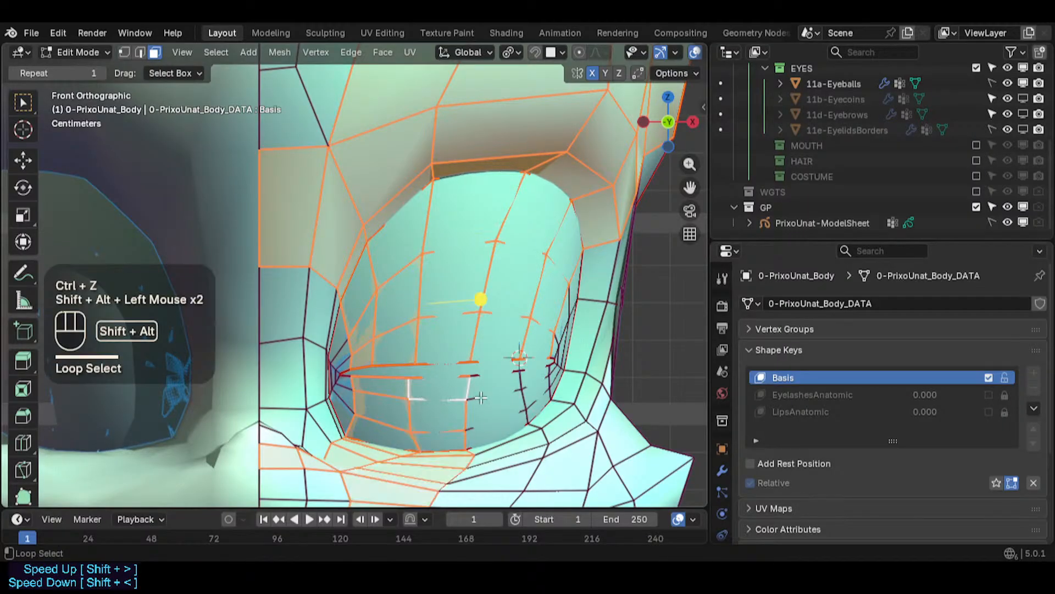
left_click(477, 404, "alt+shift")
left_click(528, 382, "alt+shift")
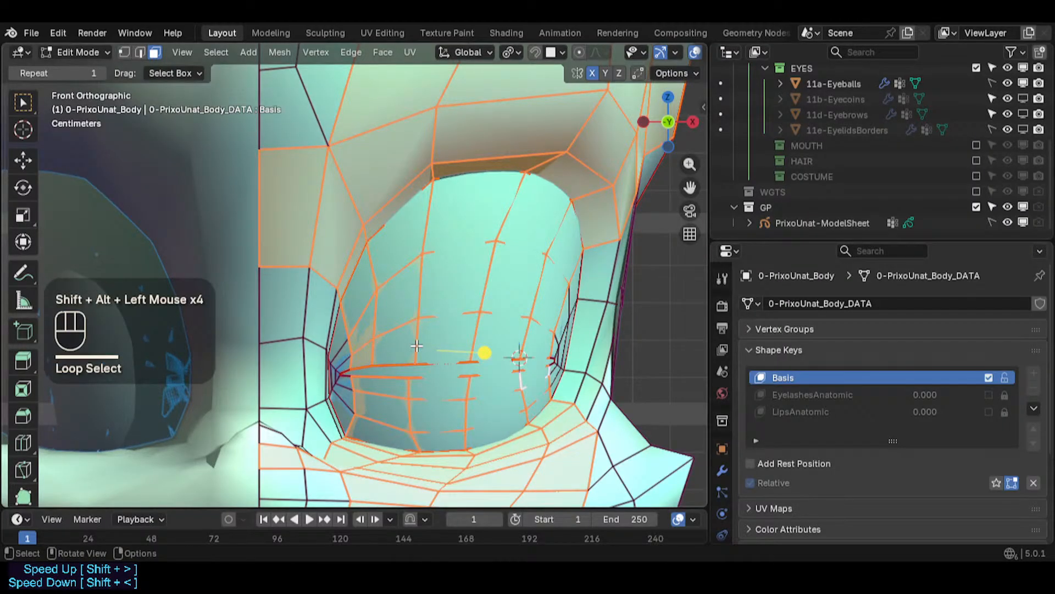
key("alt+a")
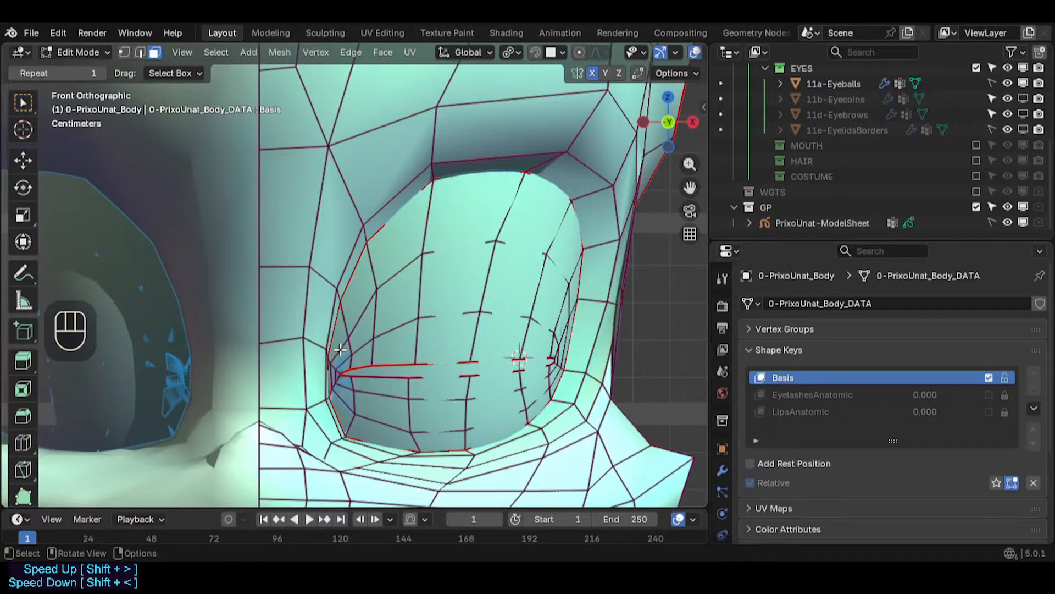
- Switch to vertex selection, slightly move a vertex in the upper middle of the eye socket, and save the file
scroll(370, 420, "up", 2)
middle_click_drag(370, 421, 442, 357, "shift")
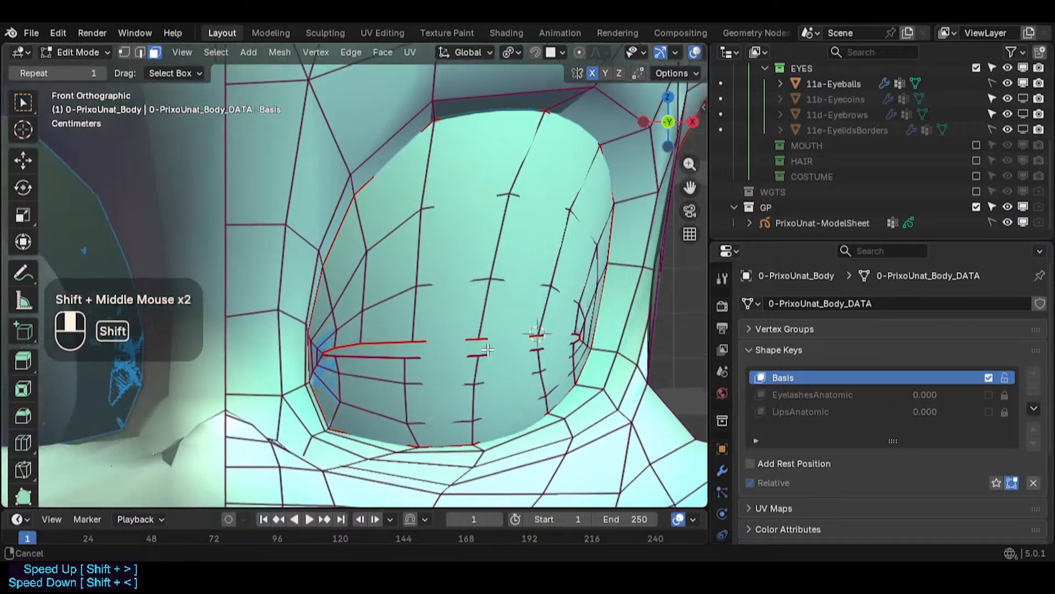
scroll(384, 365, "up", 2)
scroll(381, 414, "down", 2)
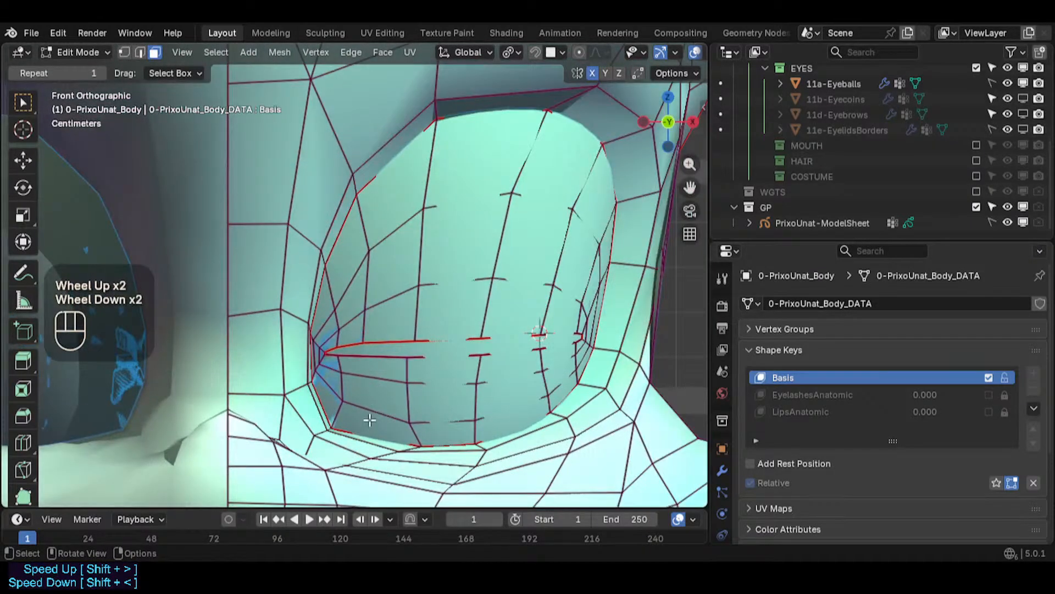
middle_click_drag(370, 420, 347, 323, "shift")
scroll(439, 405, "down", 4)
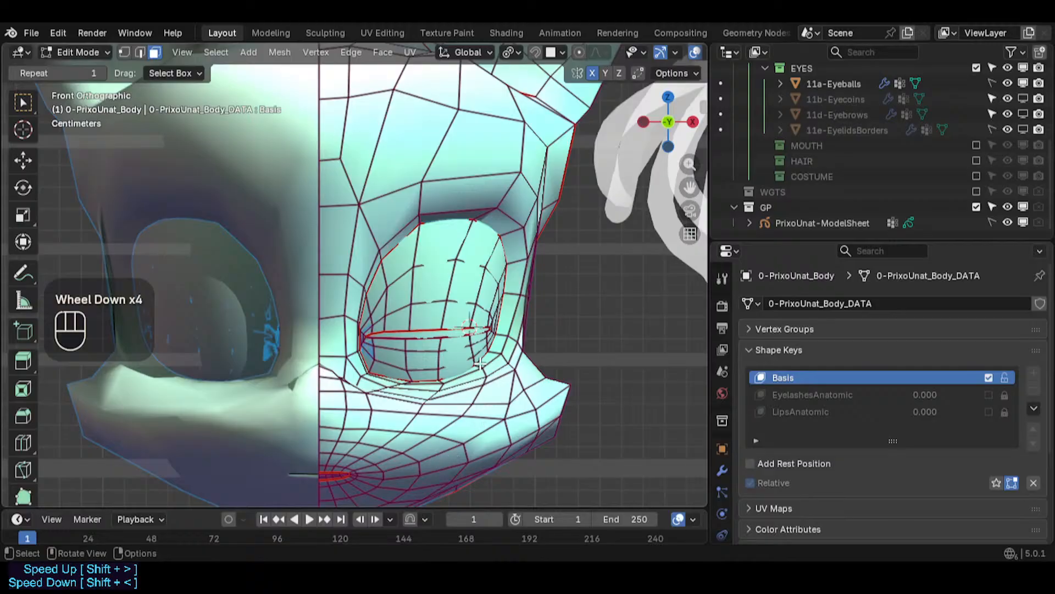
scroll(410, 330, "up", 1)
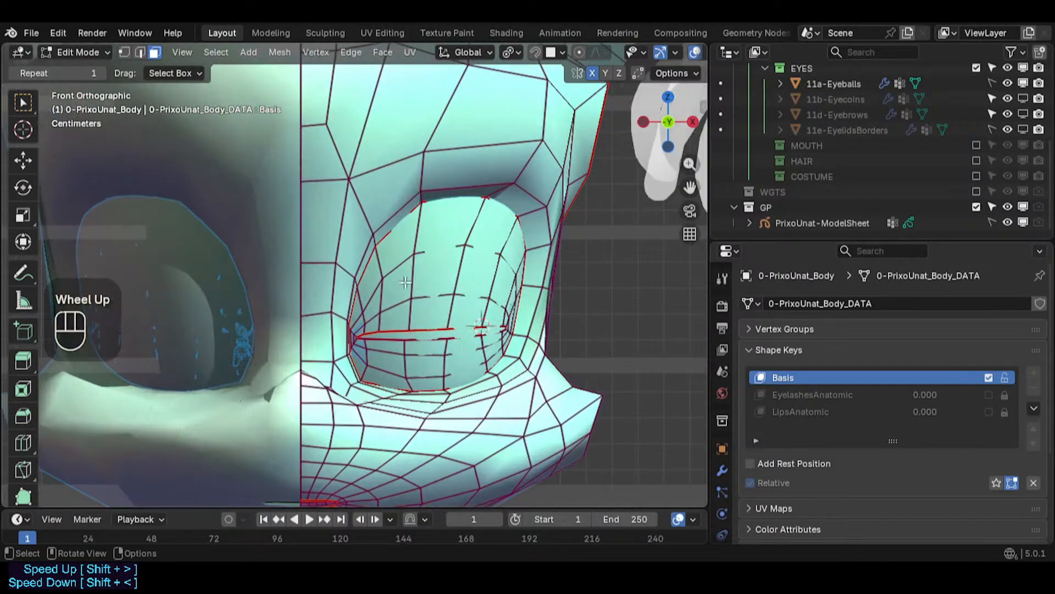
middle_click_drag(411, 331, 356, 326, "shift")
scroll(395, 311, "up", 1)
key("alt+a")
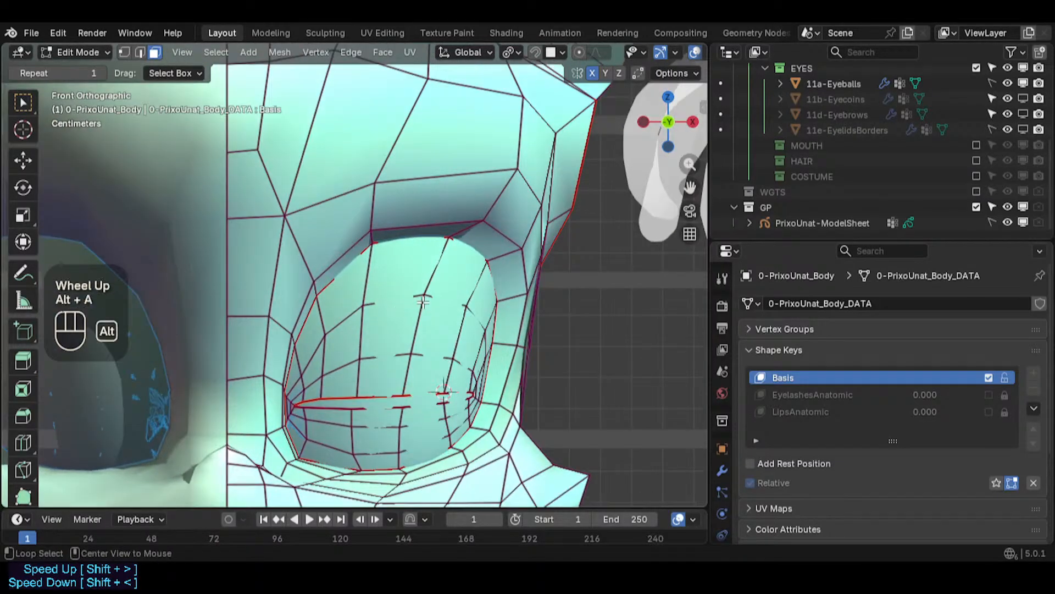
key("c")
left_click(424, 299)
right_click(429, 302)
key("1")
key("alt+a")
key("c")
left_click(424, 292)
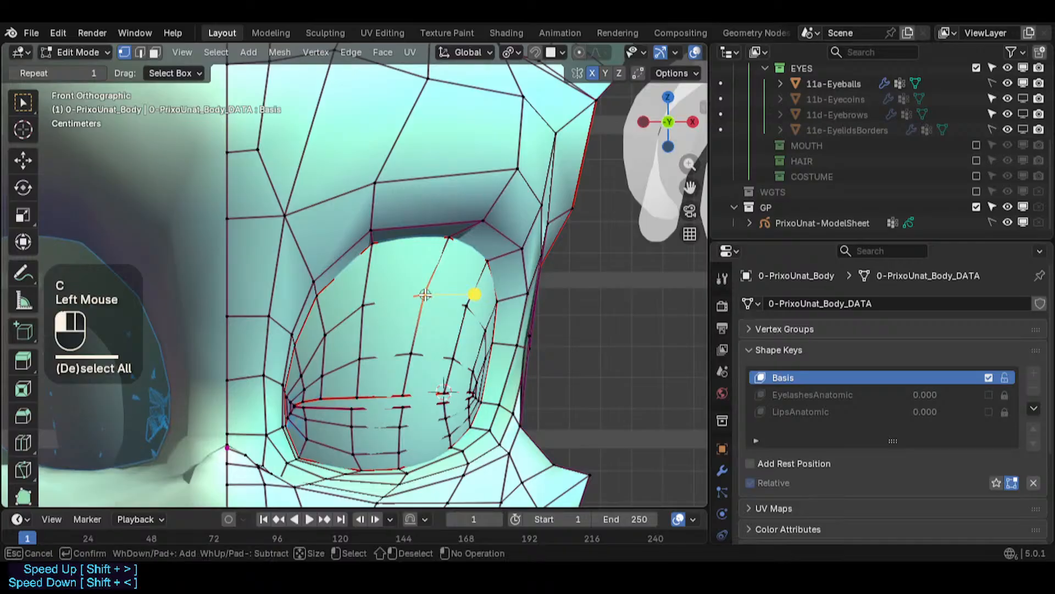
right_click(424, 292)
key("g")
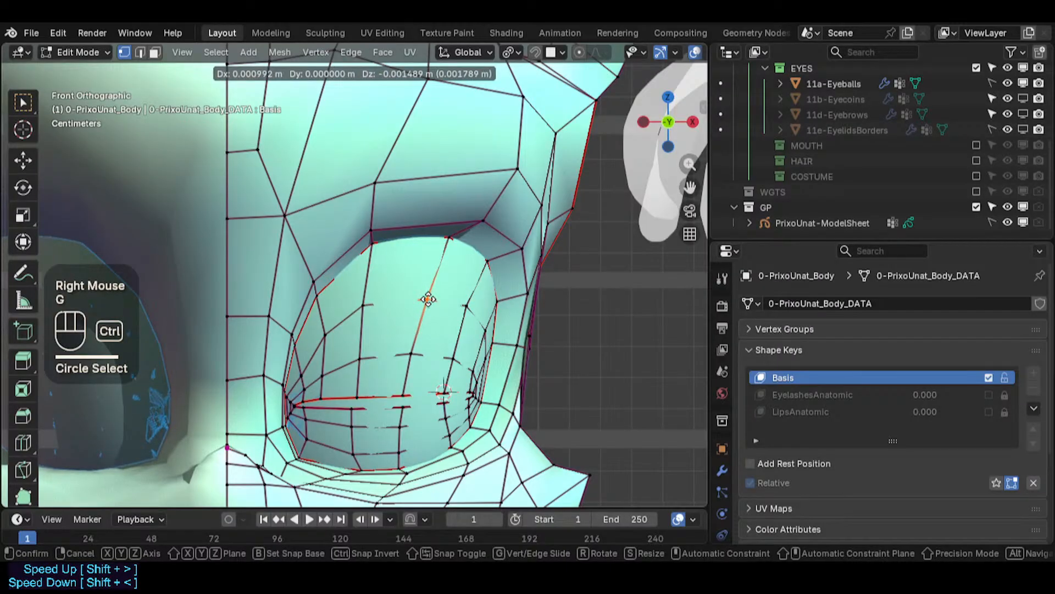
left_click(425, 298, "ctrl")
key("ctrl+s")
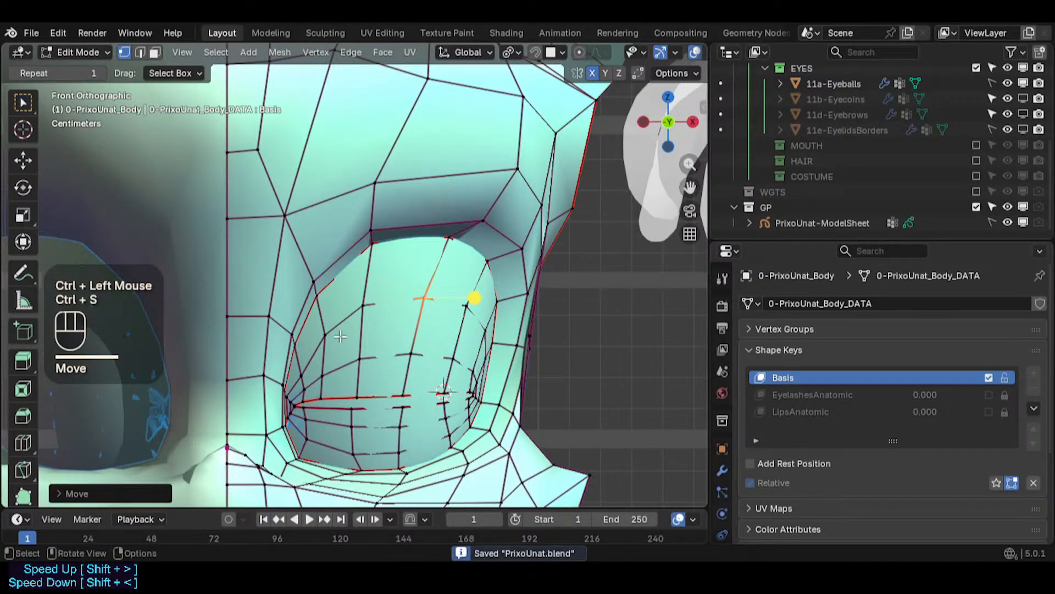
- Move vertices along the eye socket's inner edge near the lower lid to smooth its contour
left_click(328, 335)
scroll(328, 336, "up", 2)
left_click(335, 385)
key("g")
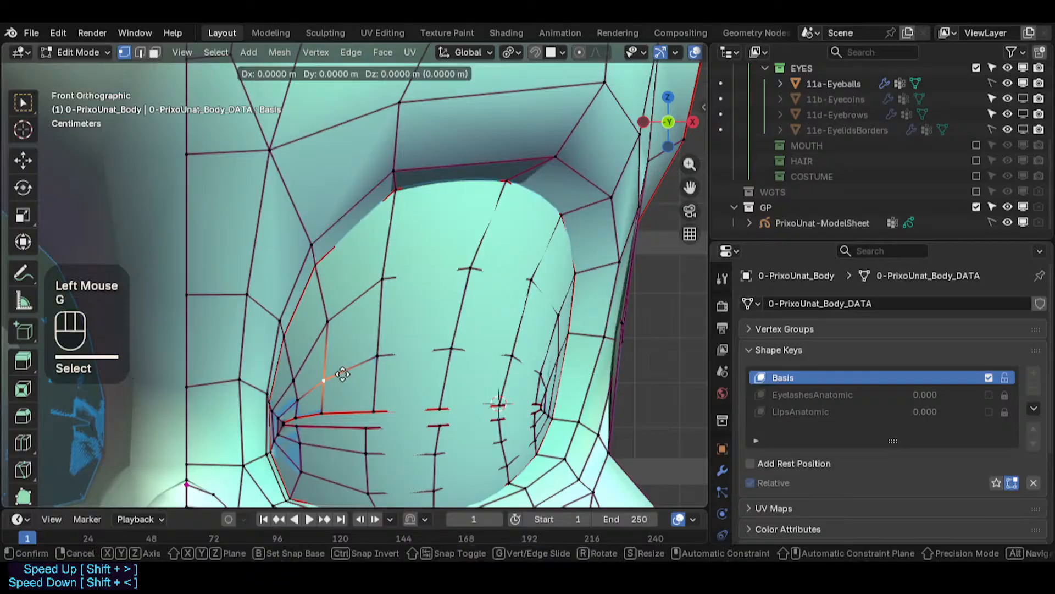
left_click(337, 384, "ctrl")
left_click(304, 414)
key("g")
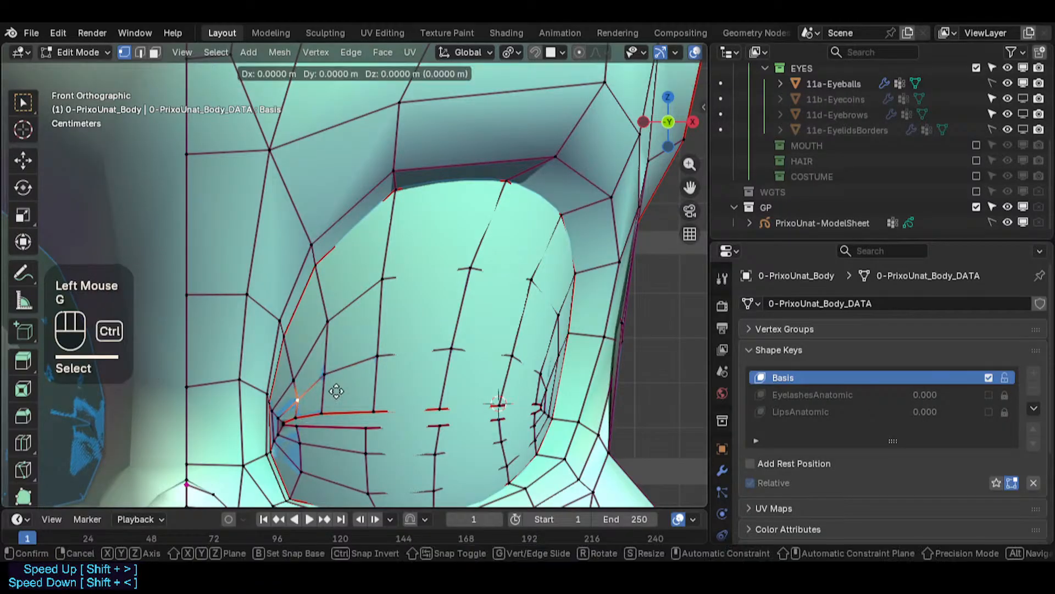
left_click(336, 389, "ctrl")
- Adjust more vertices on the eye socket's inner edge and save the file
key("alt+a")
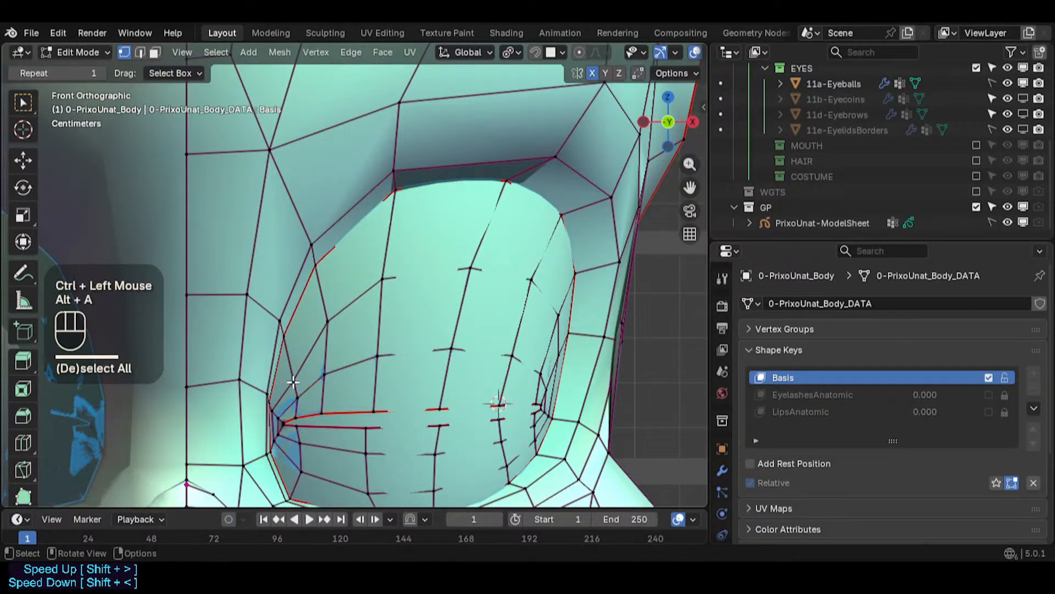
right_click(294, 377)
key("g")
left_click(299, 380, "ctrl")
left_click(306, 412)
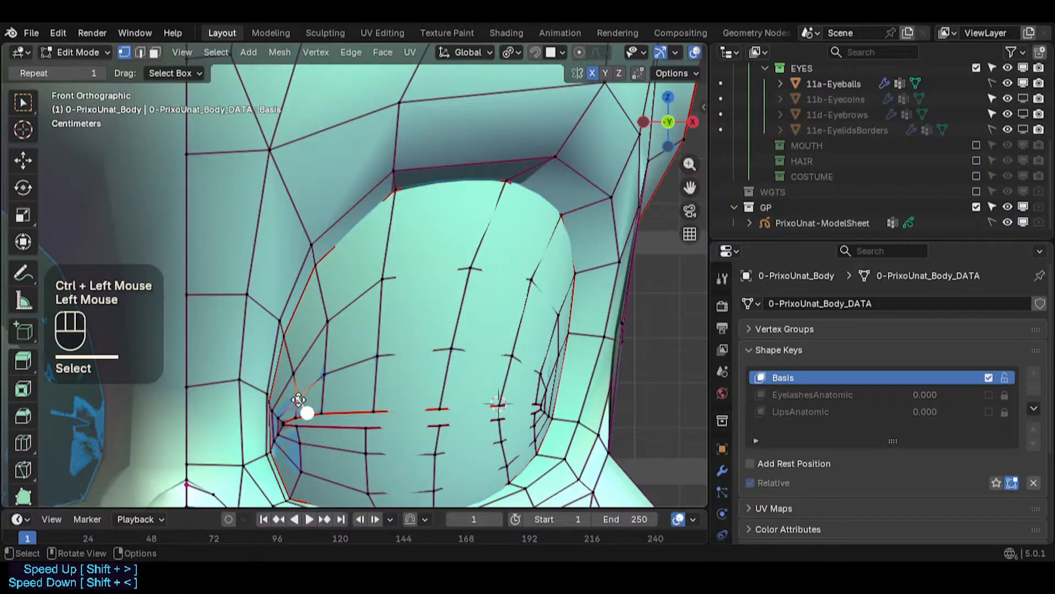
key("g")
left_click(298, 397, "ctrl")
key("alt+a")
left_click(344, 326)
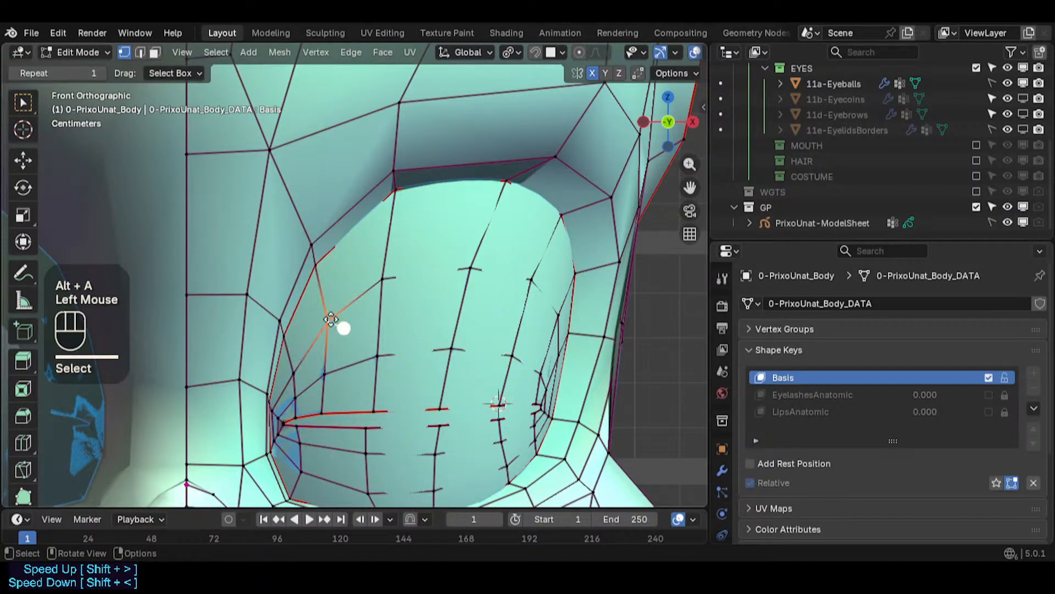
key("g")
left_click(326, 317, "ctrl")
scroll(329, 339, "down", 2)
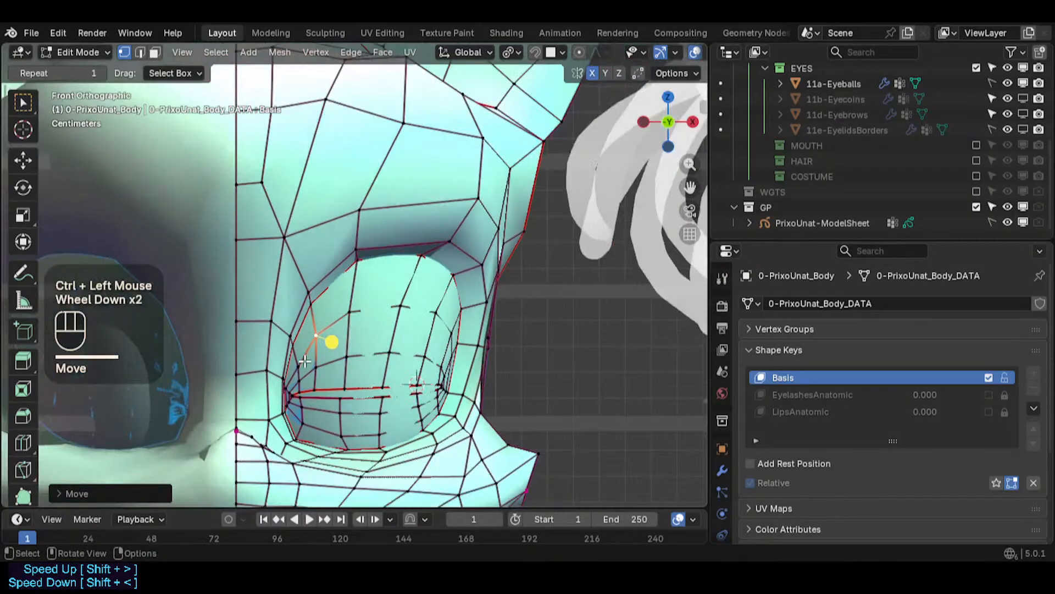
key("ctrl+s")
- Preview the eye in Object Mode, save, and return to Edit Mode
key("Tab")
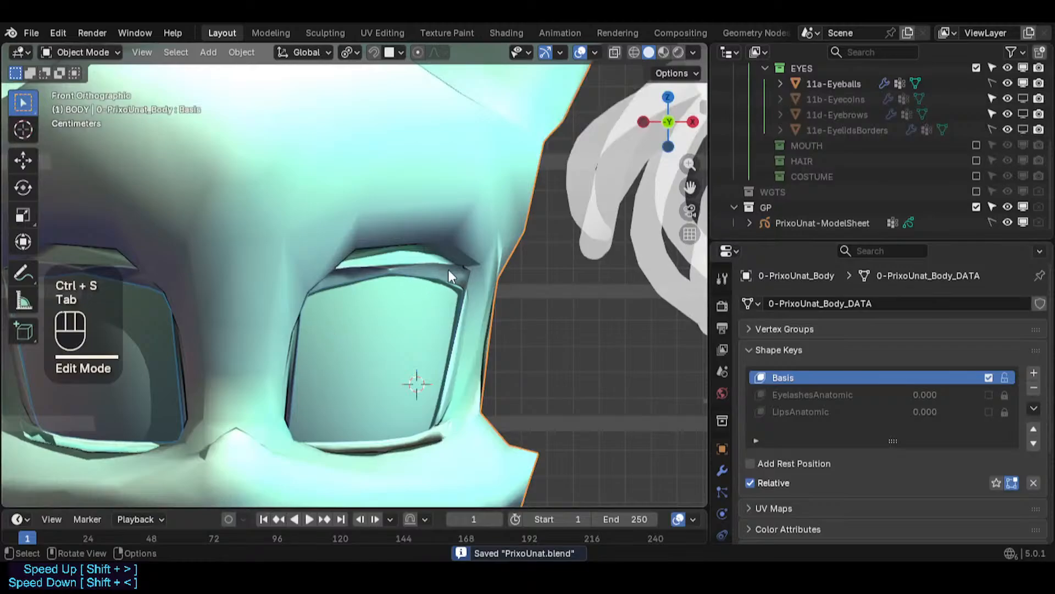
scroll(450, 272, "down", 2)
scroll(449, 272, "up", 2)
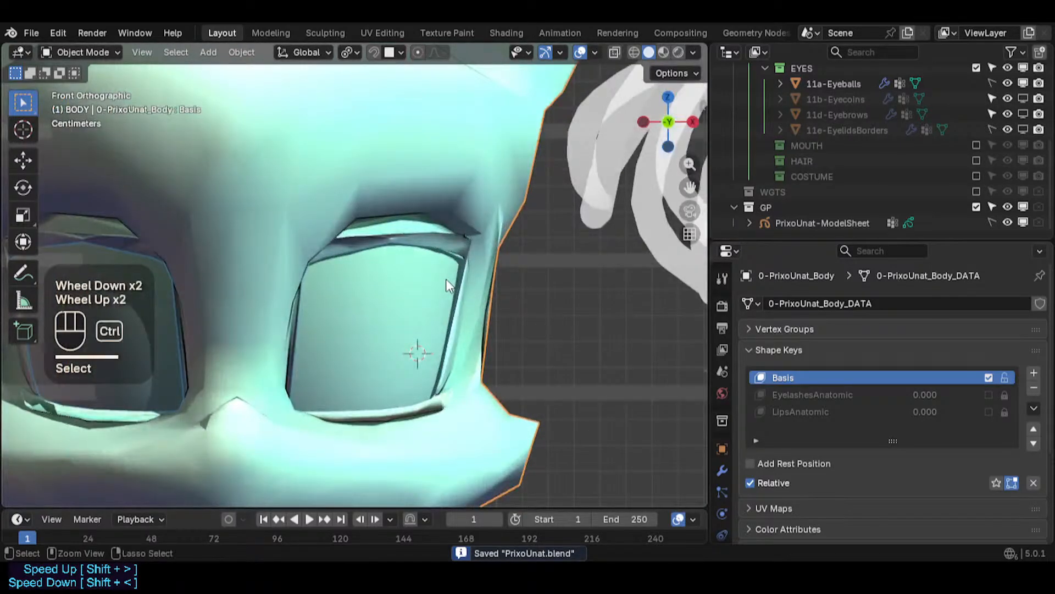
key("ctrl+s")
key("Tab")
scroll(367, 349, "up", 2)
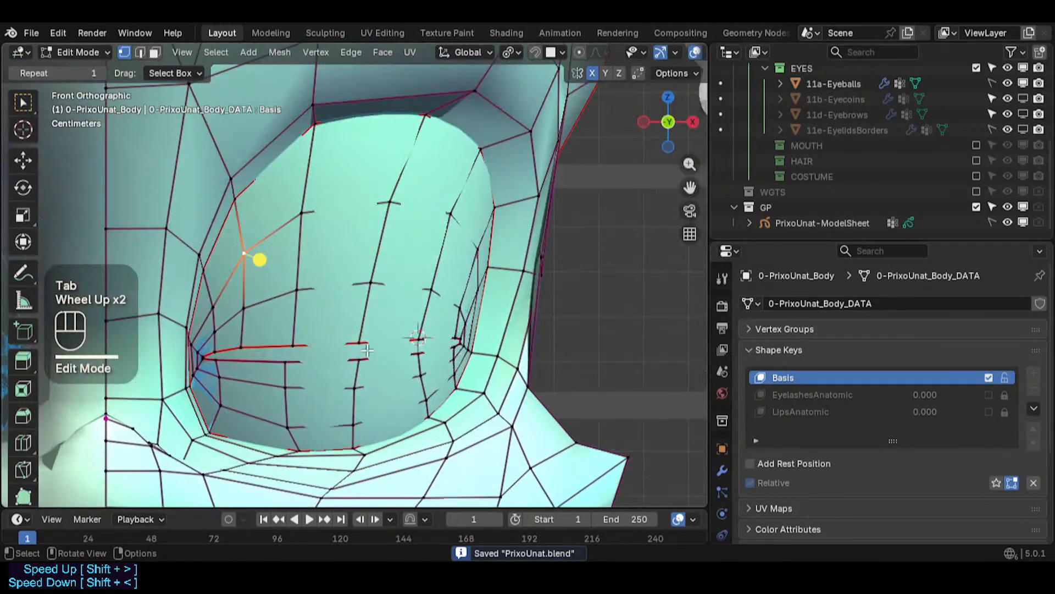
scroll(367, 350, "up", 2)
- Enable the EyelashesAnatomic shape key, set its value to 1.000, and save the file
left_click(956, 394)
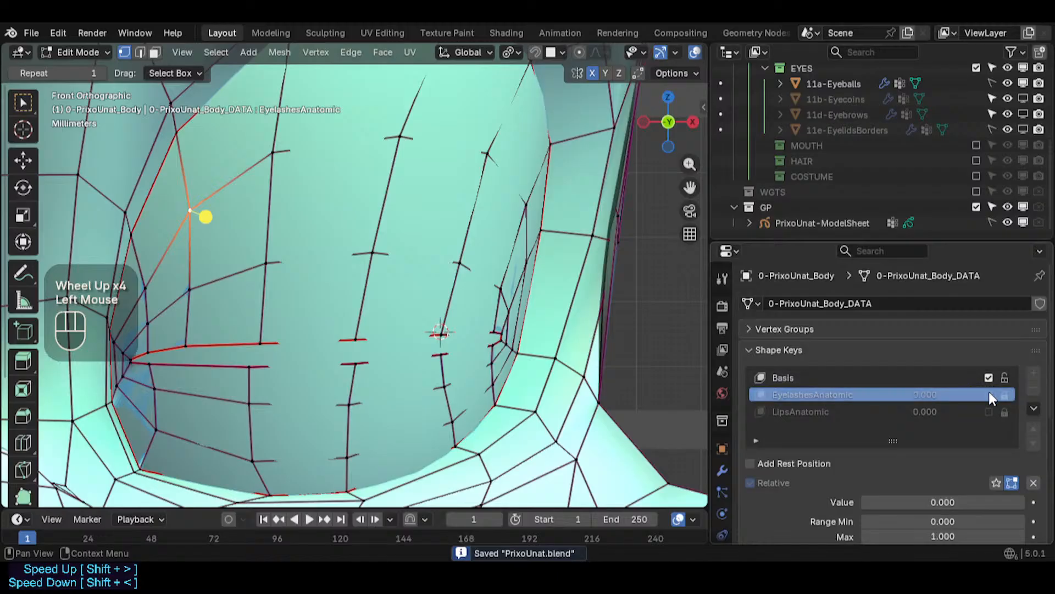
left_click(989, 394)
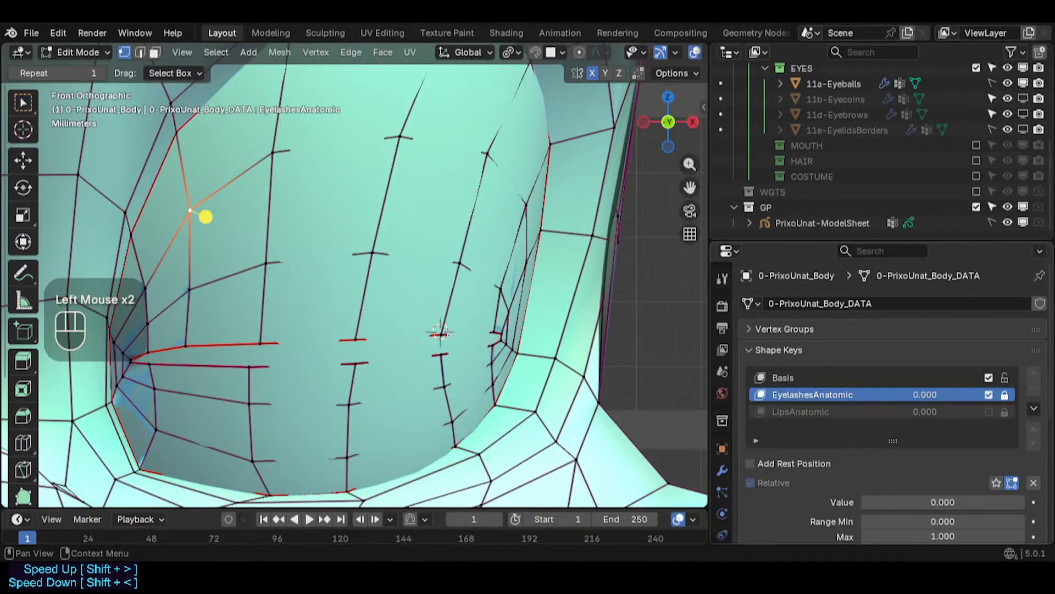
left_click_drag(925, 394, 1001, 394)
scroll(450, 264, "down", 2)
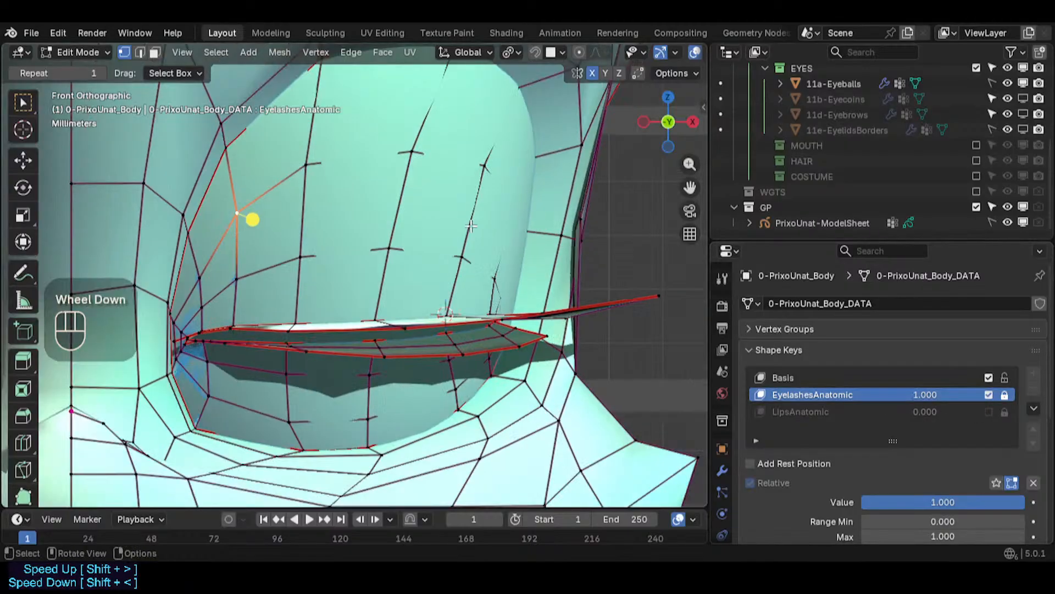
key("ctrl+s")
- Inspect the eyelash shape against the eye socket from several angles and the front view
middle_click_drag(450, 264, 484, 247)
middle_click_drag(484, 248, 407, 326, "shift")
left_click_drag(929, 394, 1001, 394)
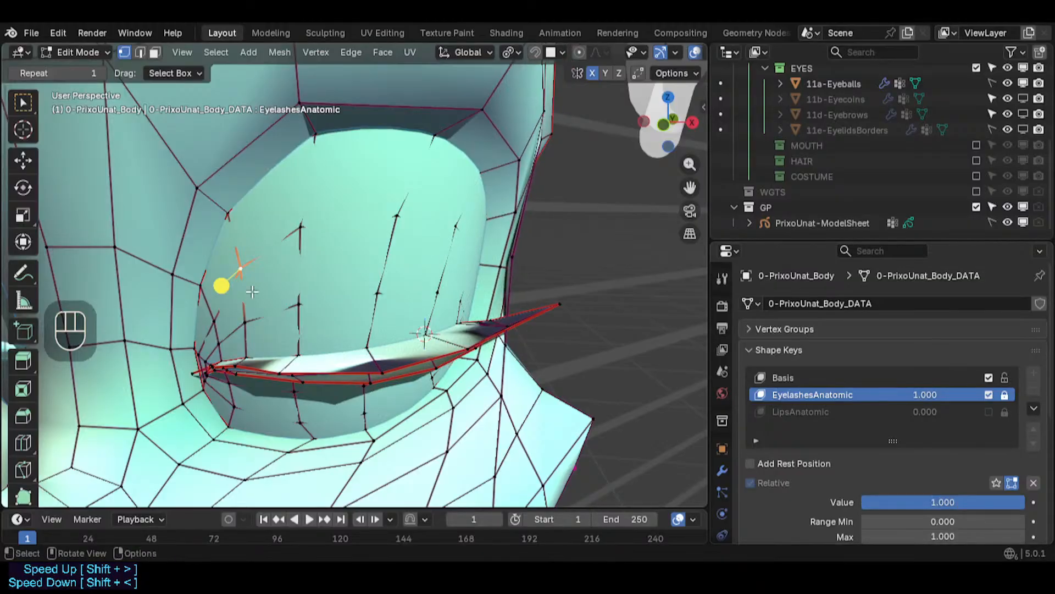
scroll(369, 352, "up", 3)
scroll(369, 353, "up", 1)
middle_click_drag(369, 352, 409, 348, "shift")
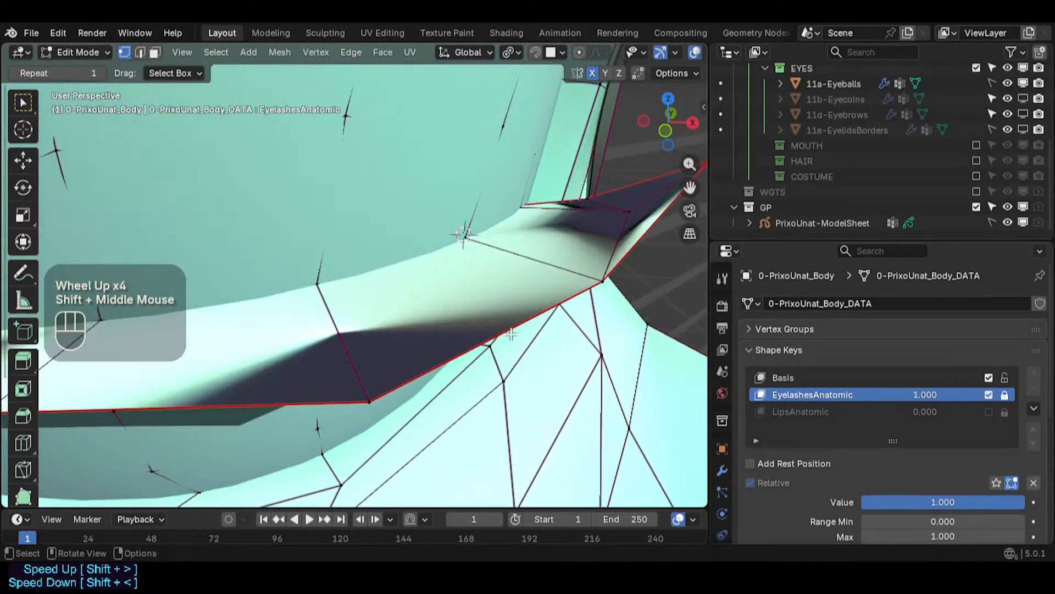
key("KP_1")
scroll(566, 306, "down", 7)
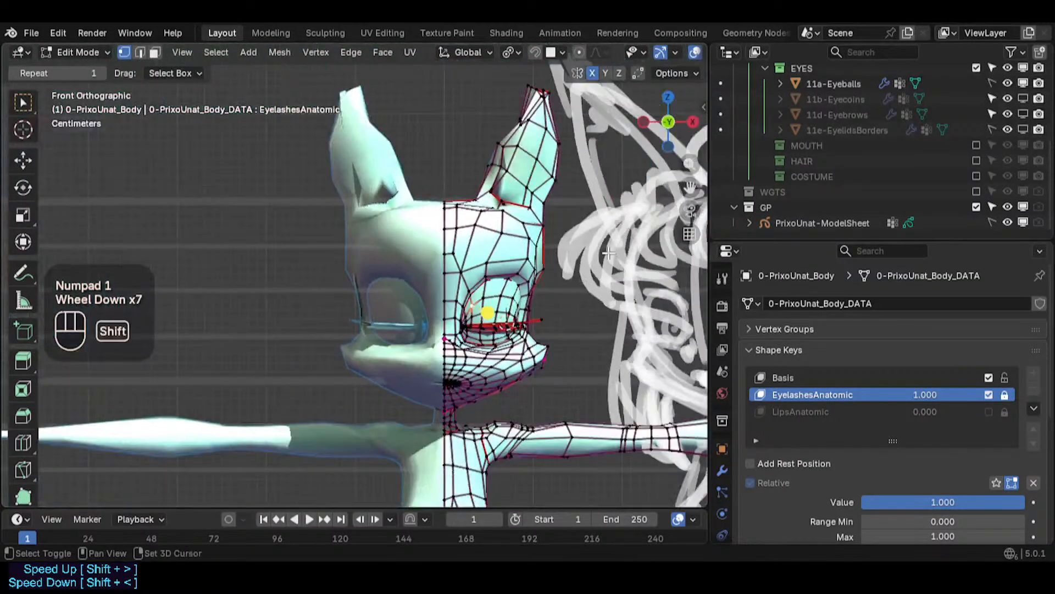
middle_click_drag(609, 252, 511, 235, "shift")
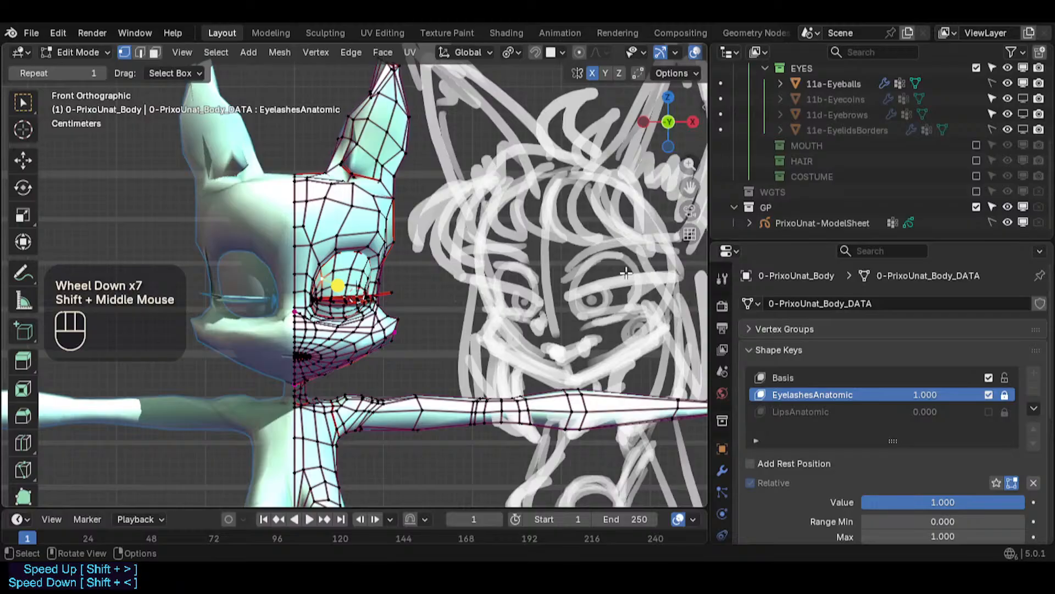
scroll(358, 342, "up", 6)
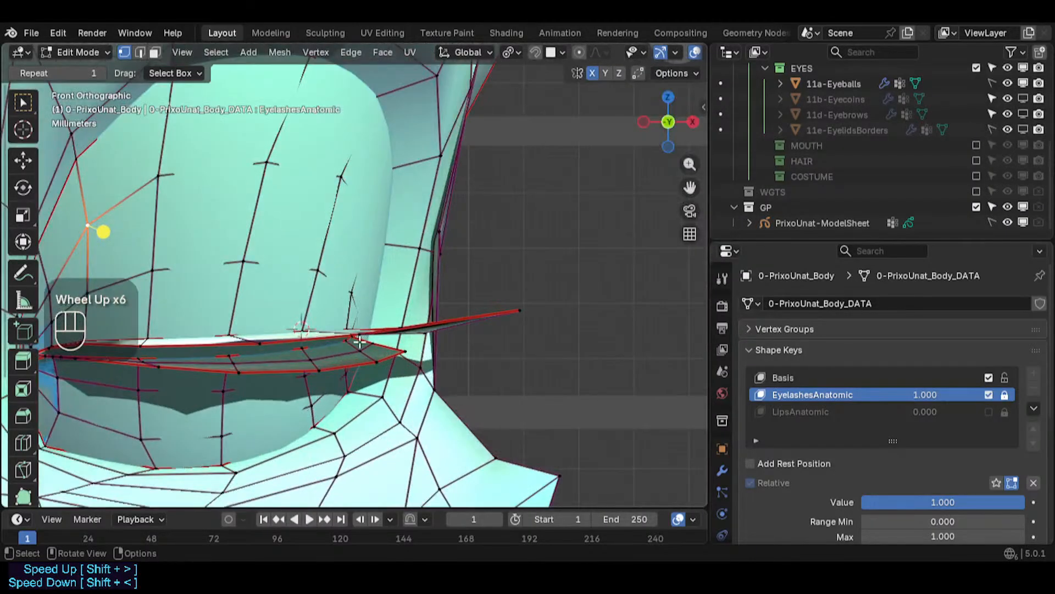
- Try to move the selected eyelid edge vertices, then unlock the EyelashesAnatomic shape key
scroll(358, 342, "up", 1)
middle_click_drag(284, 324, 403, 404, "shift")
left_click(414, 405)
key("g")
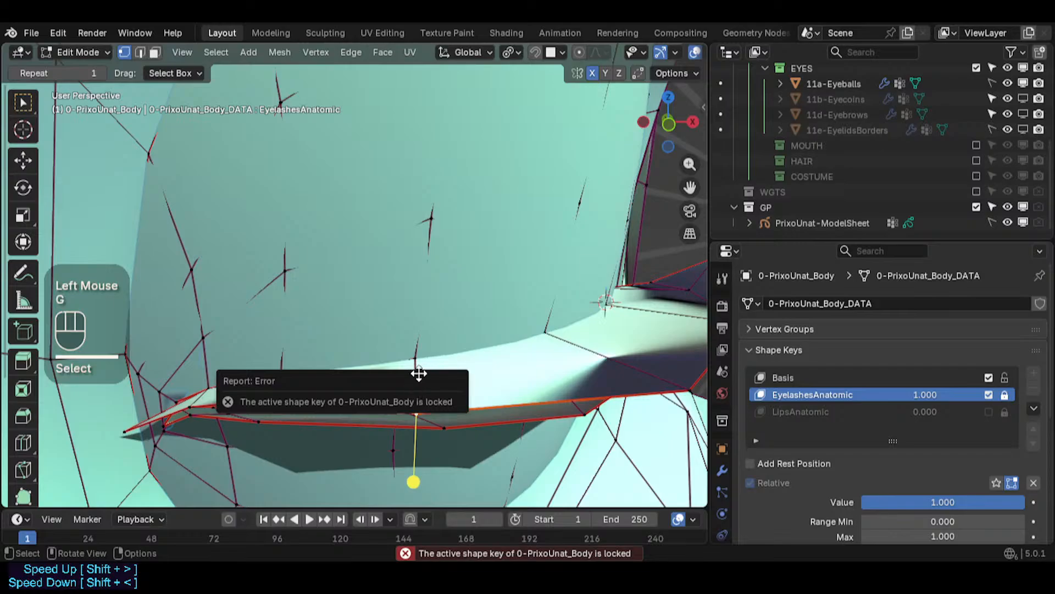
left_click(1004, 394)
- Slide and move the lower eyelid edge vertices on the EyelashesAnatomic shape key to fit the eyelash
middle_click_drag(502, 384, 487, 443)
key("g")
key("g")
left_click(390, 385)
middle_click_drag(388, 384, 367, 303)
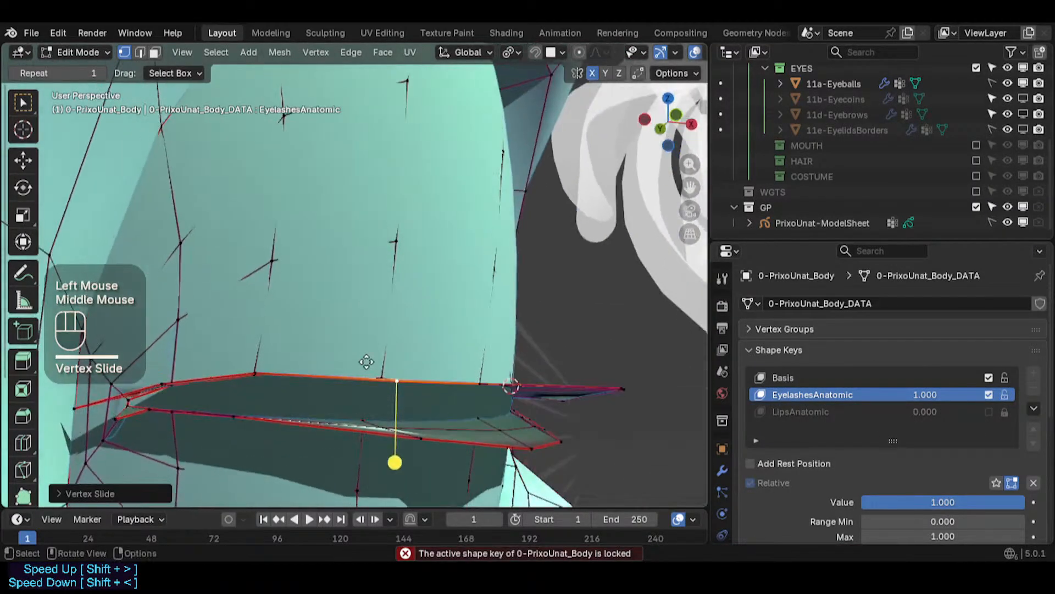
key("g")
left_click(373, 349)
left_click(251, 373)
middle_click_drag(266, 350, 377, 382)
left_click(401, 364)
- Move the eyelid corner vertices on the shape key closer to the eyelash edge
key("g")
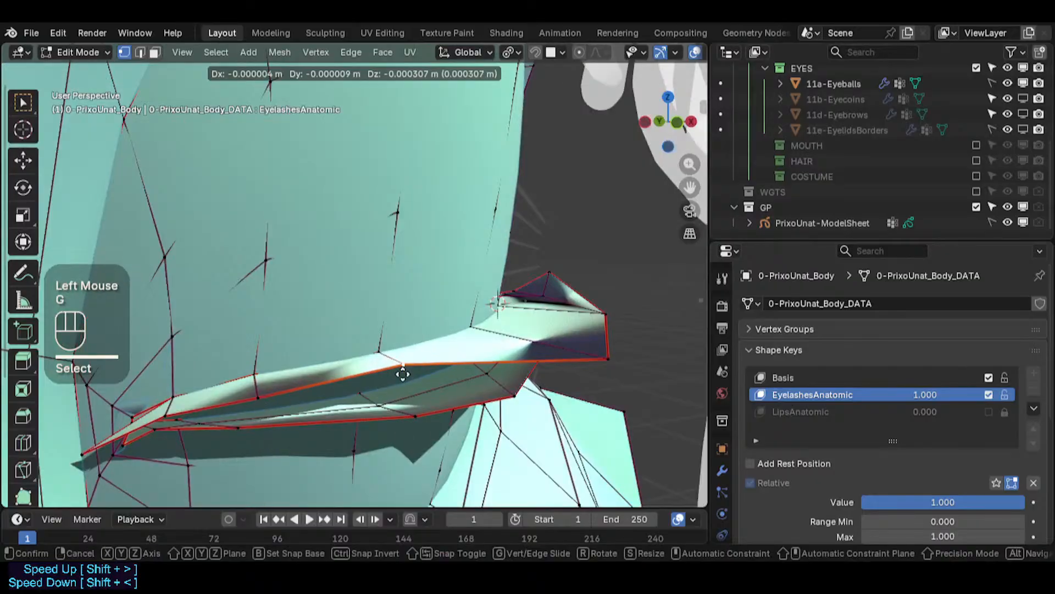
left_click(398, 391)
left_click(261, 400)
middle_click_drag(230, 400, 264, 416)
middle_click_drag(264, 416, 270, 352, "shift")
scroll(373, 358, "up", 2)
- Adjust the upper eyelid edge vertices along the eyelash shape
key("g")
left_click(363, 349)
scroll(242, 350, "up", 1)
left_click(185, 356)
middle_click_drag(185, 356, 99, 401)
key("g")
left_click(256, 320)
middle_click_drag(258, 319, 324, 259)
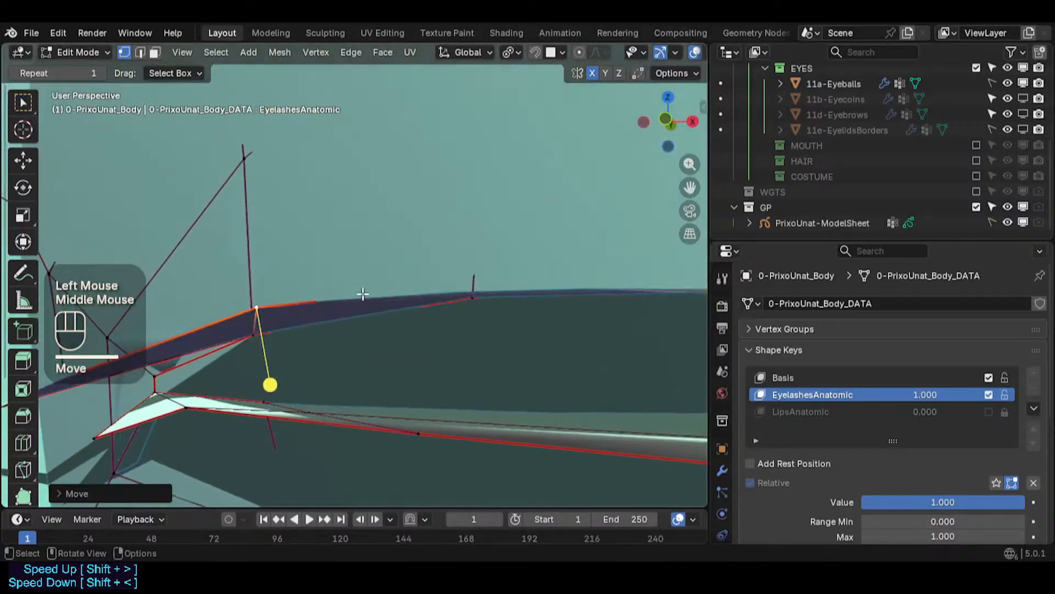
middle_click_drag(363, 294, 415, 242)
left_click(452, 254)
middle_click_drag(391, 297, 278, 278)
scroll(382, 260, "down", 2)
- Reposition more eyelid vertices near the eye corner onto the eyelash
key("g")
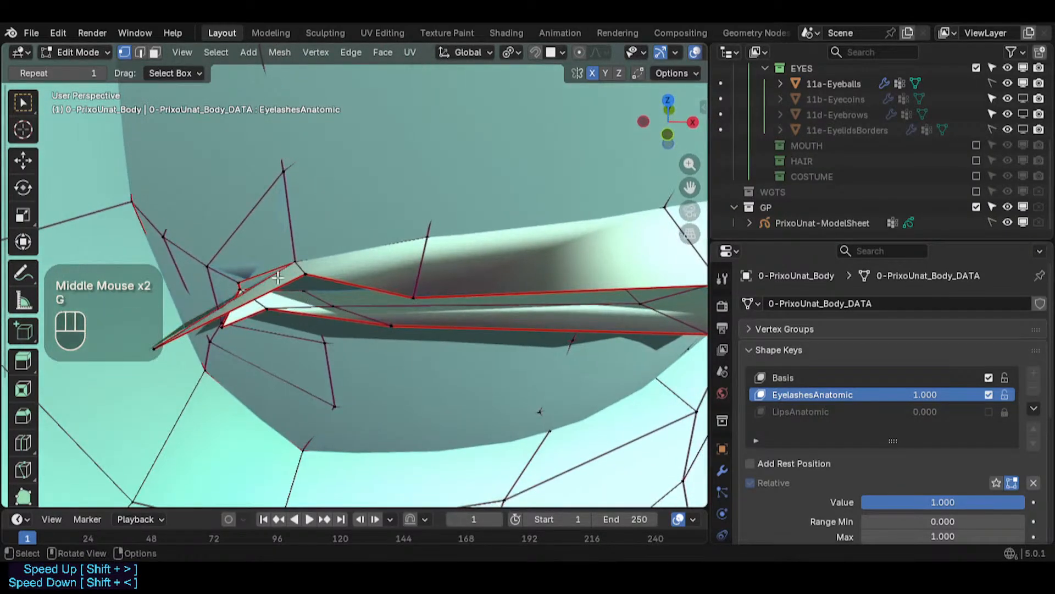
left_click(301, 278)
key("g")
left_click(304, 291)
left_click(411, 290)
key("g")
left_click(410, 279)
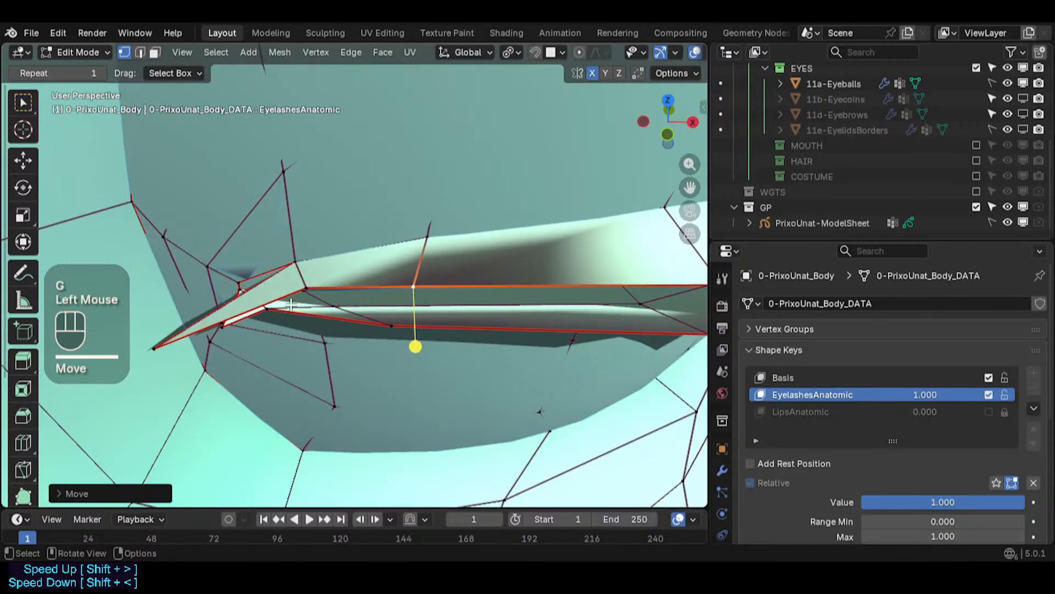
left_click(157, 347)
key("g")
left_click(201, 326)
middle_click_drag(222, 324, 282, 305)
middle_click_drag(282, 305, 243, 219, "shift")
scroll(300, 344, "up", 3)
left_click(248, 358)
- Move the outer corner vertex of the upper eyelid edge into place
key("g")
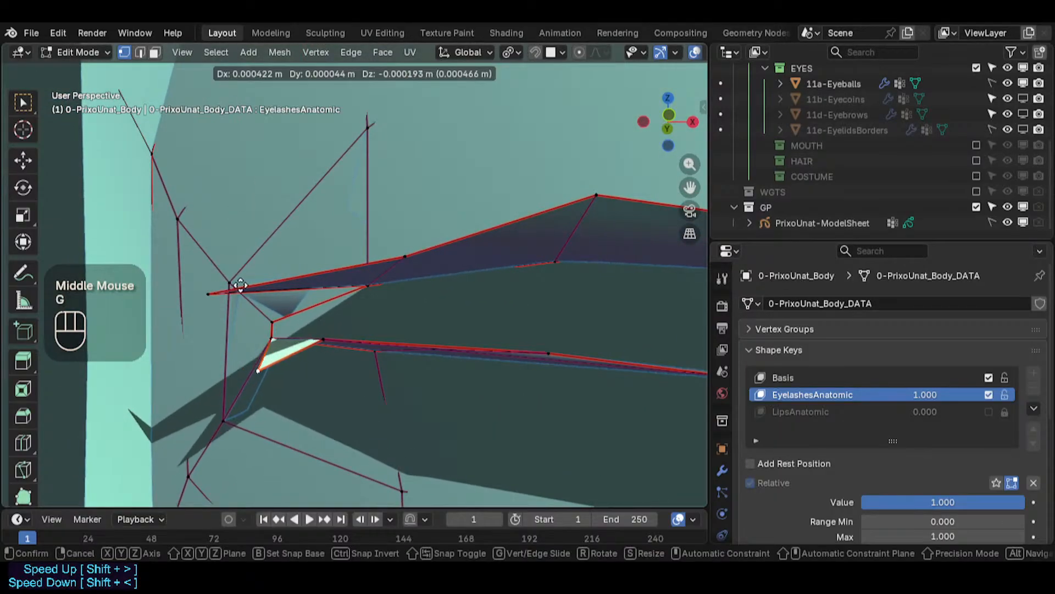
key("Escape")
left_click(212, 291)
key("g")
left_click(303, 250)
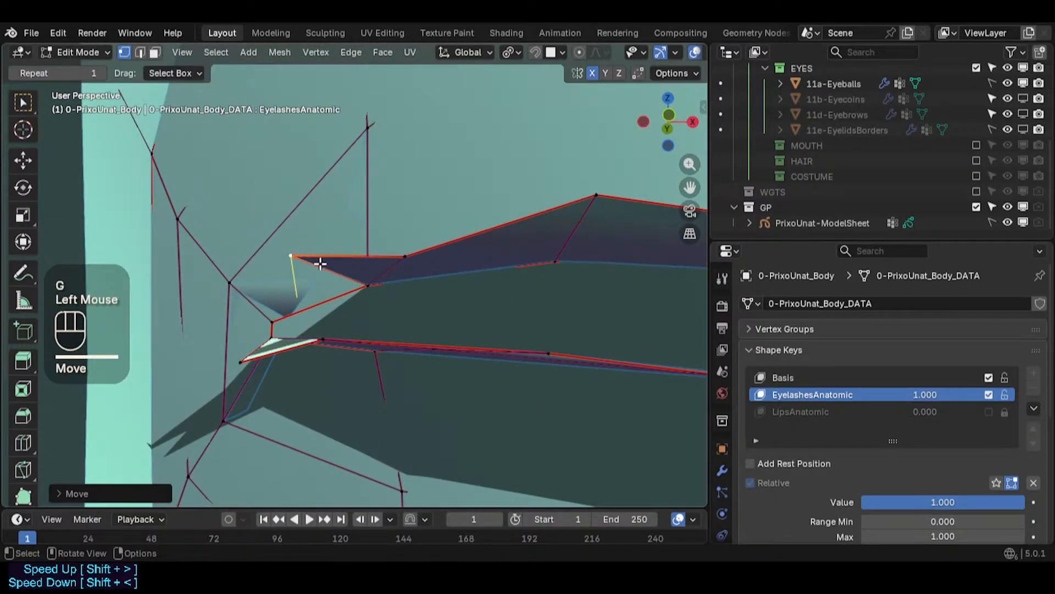
middle_click_drag(320, 263, 311, 361)
scroll(280, 291, "down", 4)
scroll(277, 288, "up", 2)
scroll(277, 287, "up", 1)
scroll(290, 348, "up", 1)
scroll(306, 351, "up", 1)
left_click(310, 361, "shift")
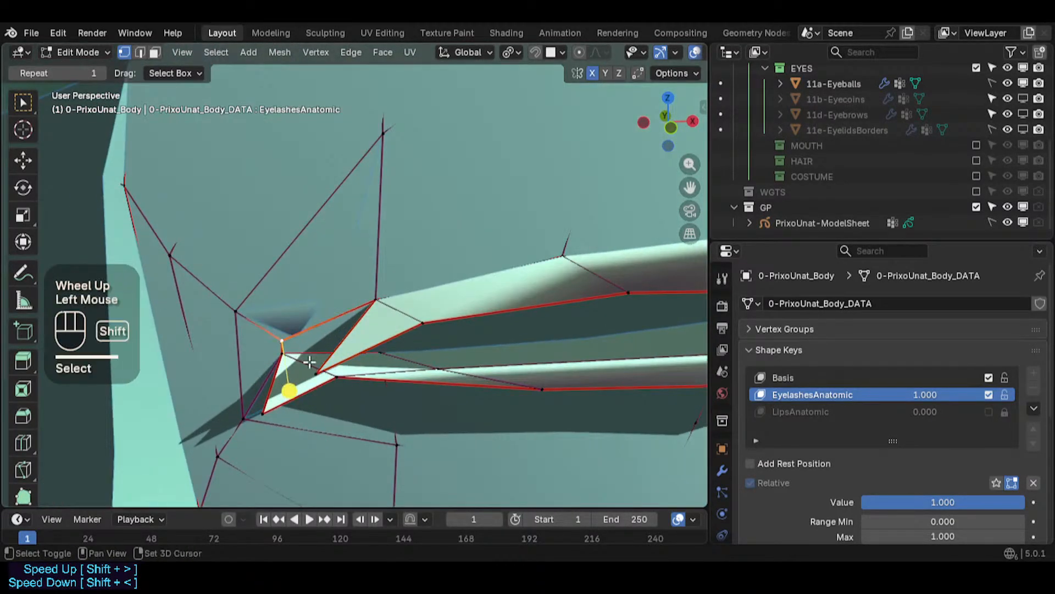
left_click(319, 374, "shift")
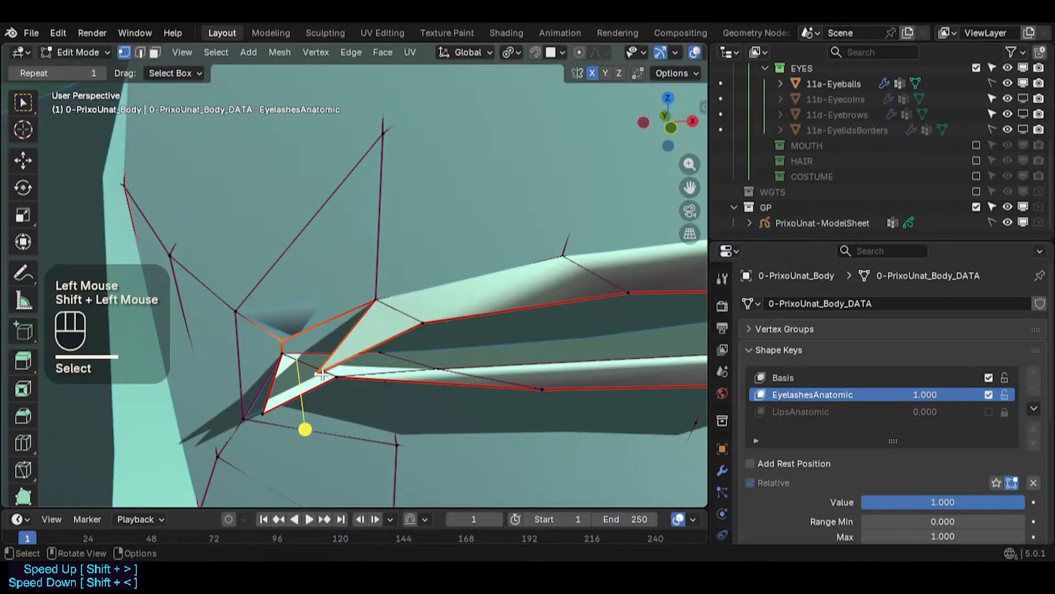
key("f")
key("ctrl+z")
- Make the Basis shape key active and try filling a face at the eye corner
left_click(785, 377)
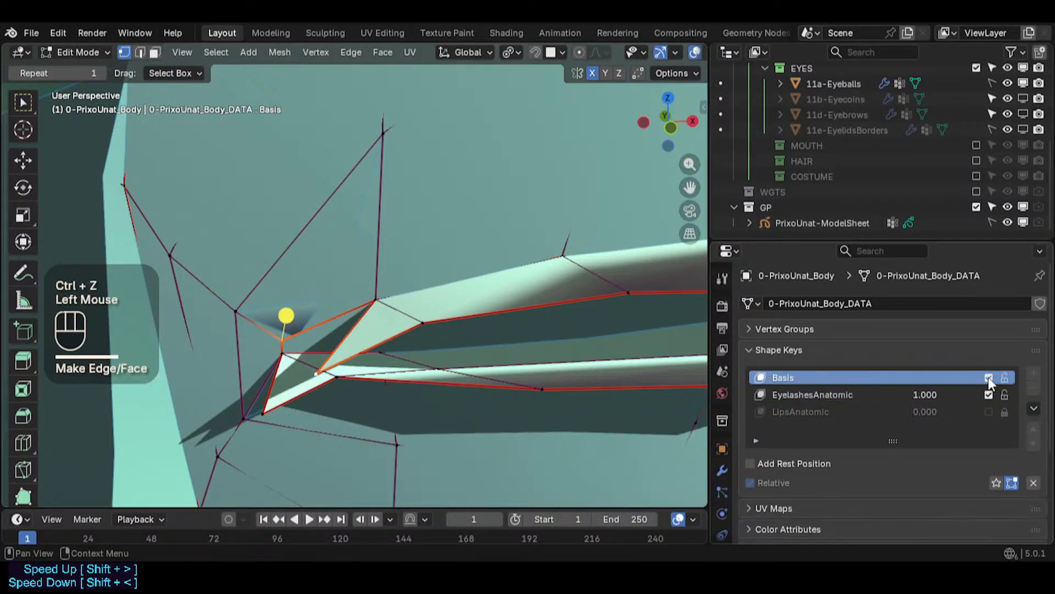
key("f")
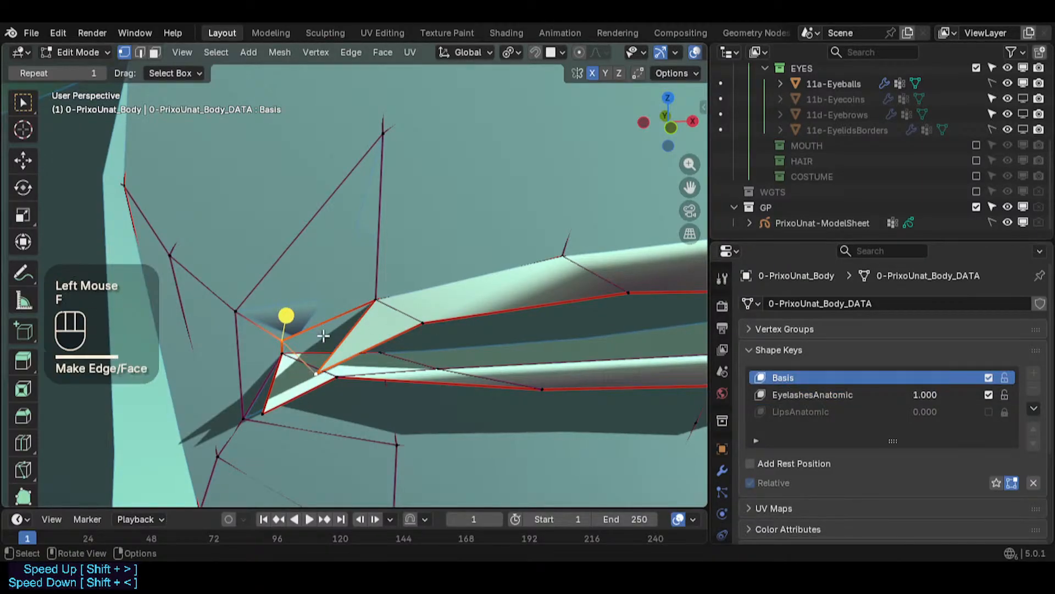
key("alt+a")
key("2")
left_click(341, 341)
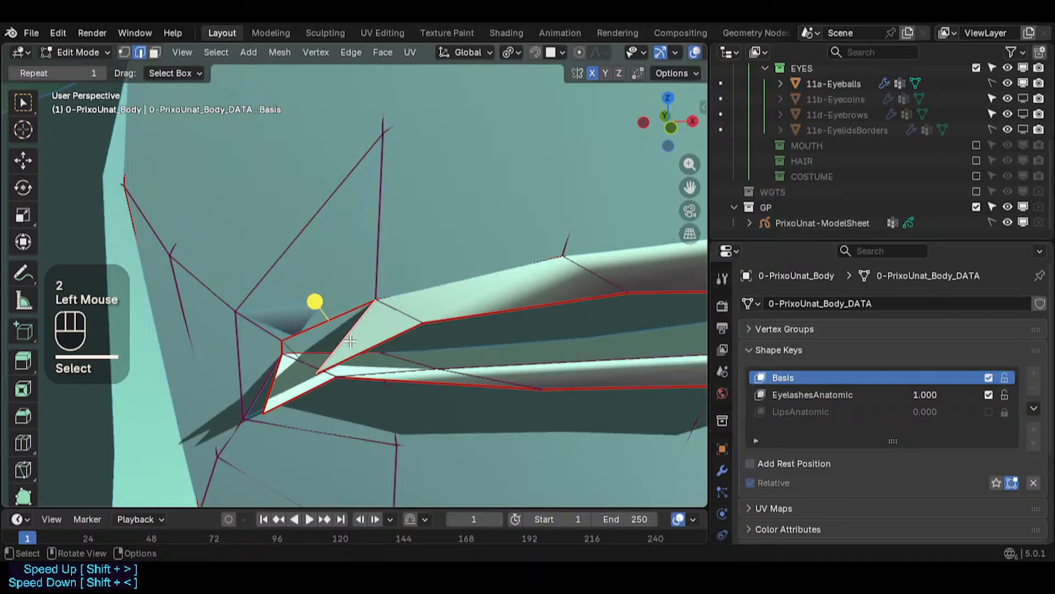
key("ctrl+z")
key("ctrl+z")
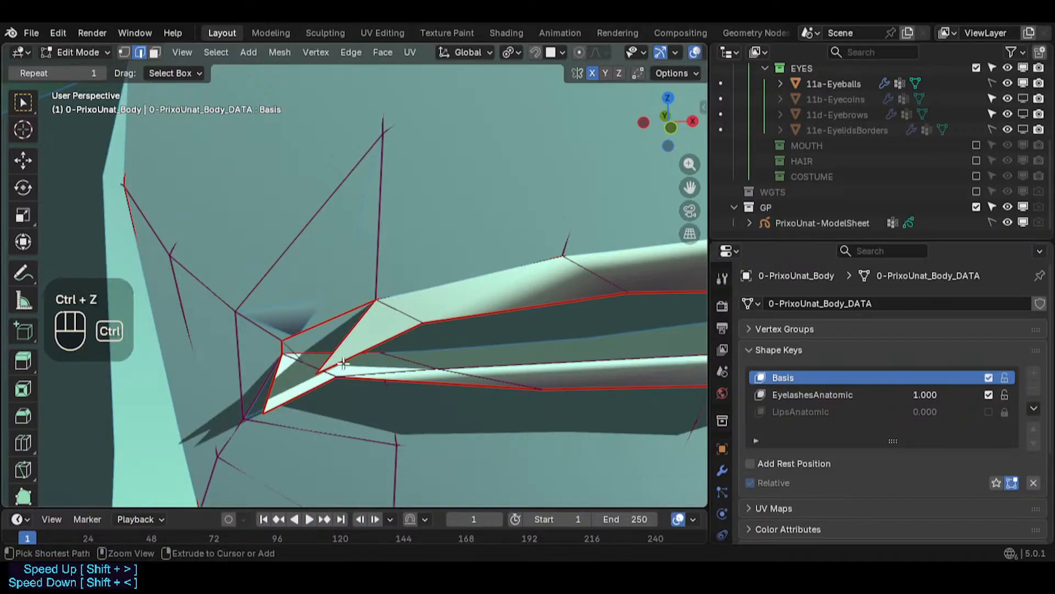
- Select the eye corner vertices and edges and fill a new face between them
key("1")
left_click(312, 374)
left_click(283, 345, "shift")
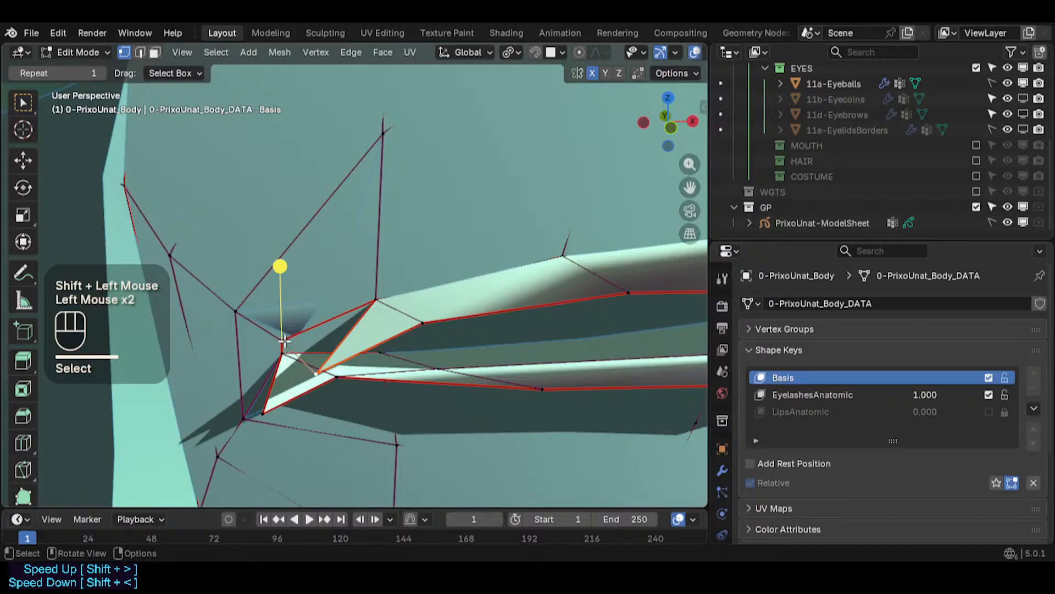
key("2")
left_click(336, 346)
left_click(318, 322, "shift")
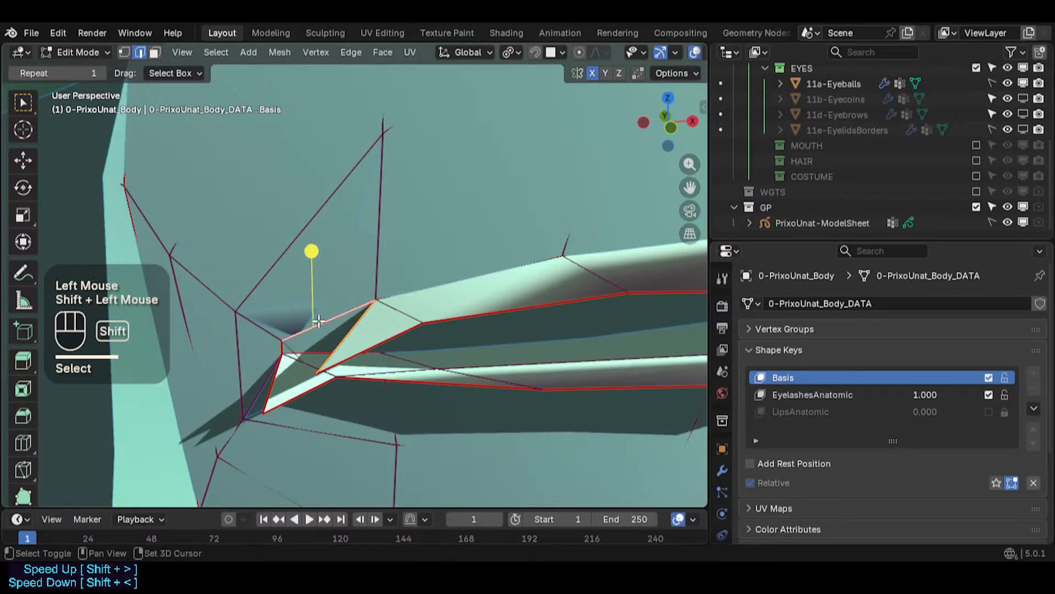
key("f")
- Dissolve the inner edge of the new eye corner face
key("alt+a")
key("2")
left_click(345, 337)
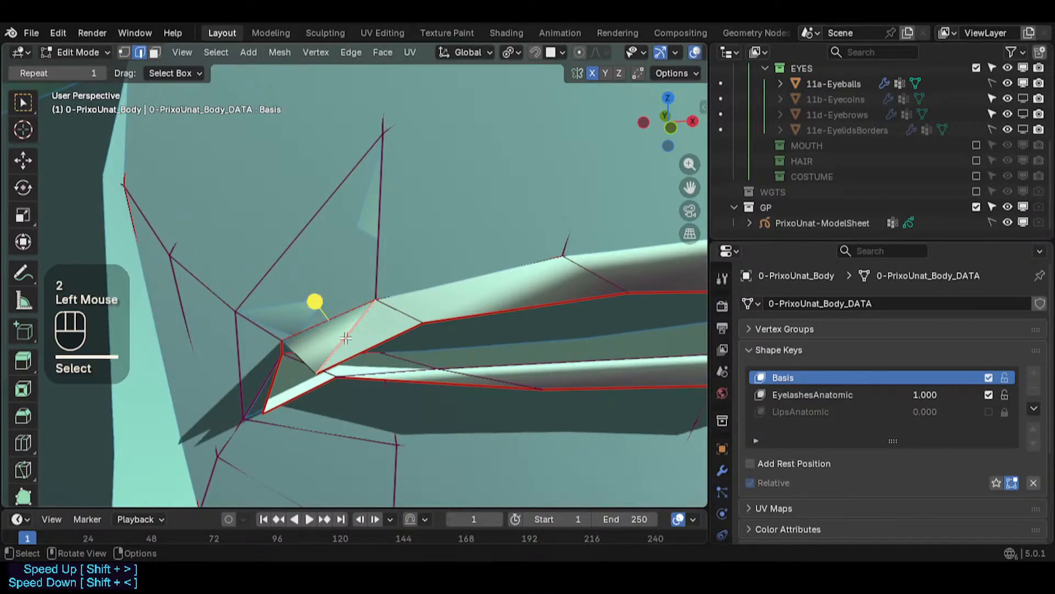
key("ctrl+x")
key("1")
left_click(319, 378)
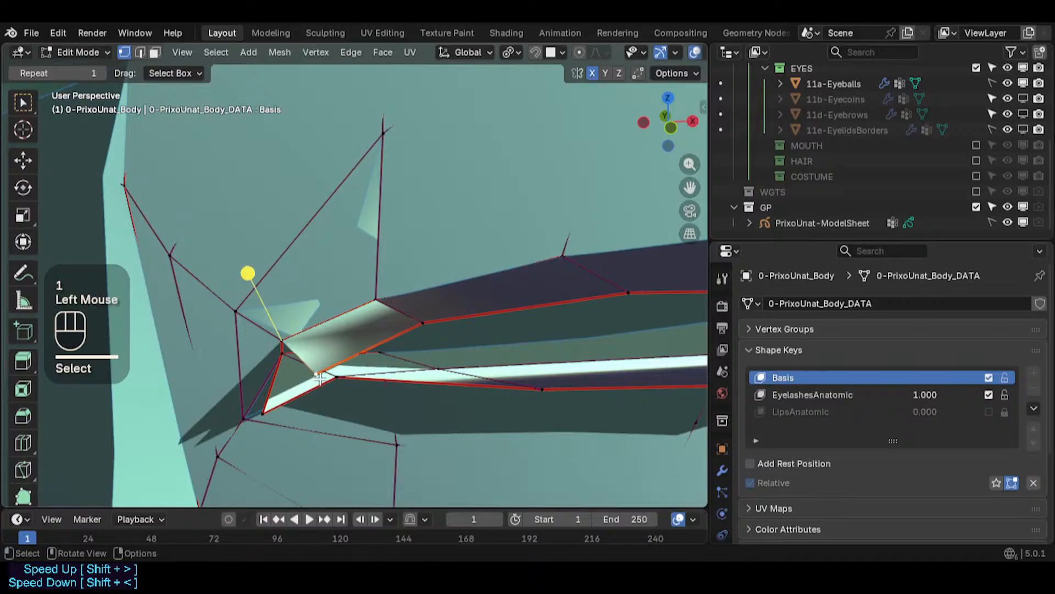
left_click(286, 340)
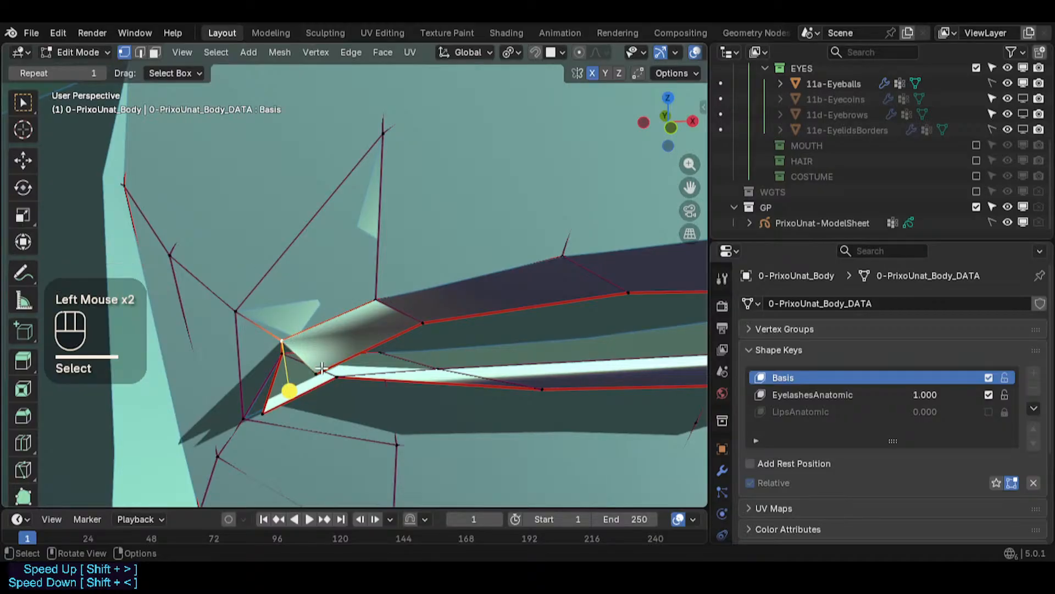
key("e")
key("ctrl+z")
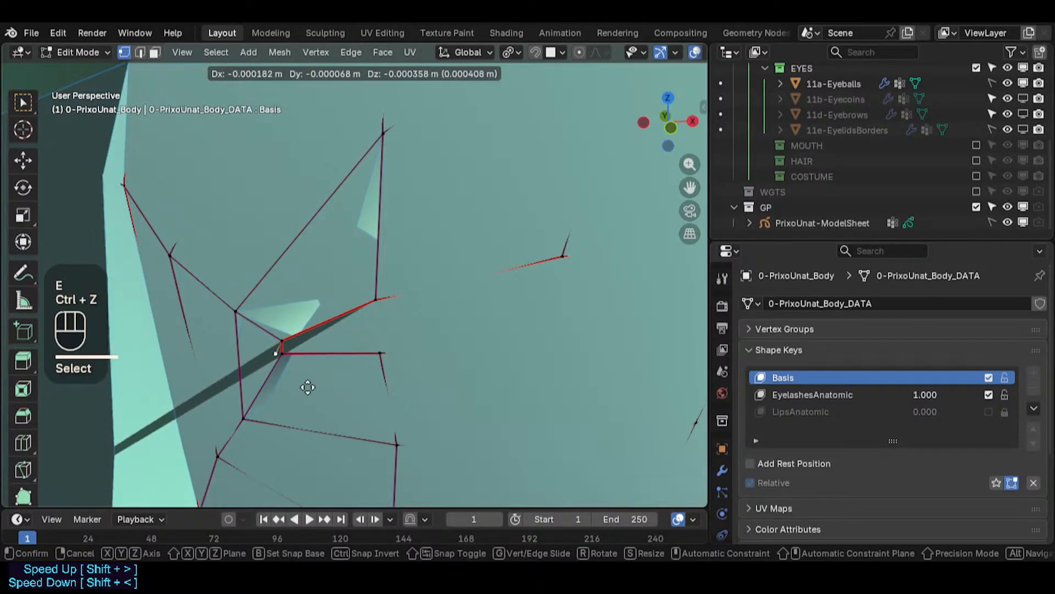
key("ctrl+z")
- Move a vertex of the new eye corner face in the Basis shape
left_click(318, 378)
middle_click_drag(314, 374, 288, 346)
key("alt+a")
left_click(307, 341)
key("g")
left_click(284, 364)
- Set the EyelashesAnatomic shape key value to 0.000 and readjust the corner vertex
left_click_drag(959, 394, 907, 395)
middle_click_drag(294, 366, 273, 316)
key("g")
left_click(302, 337)
scroll(311, 351, "up", 2)
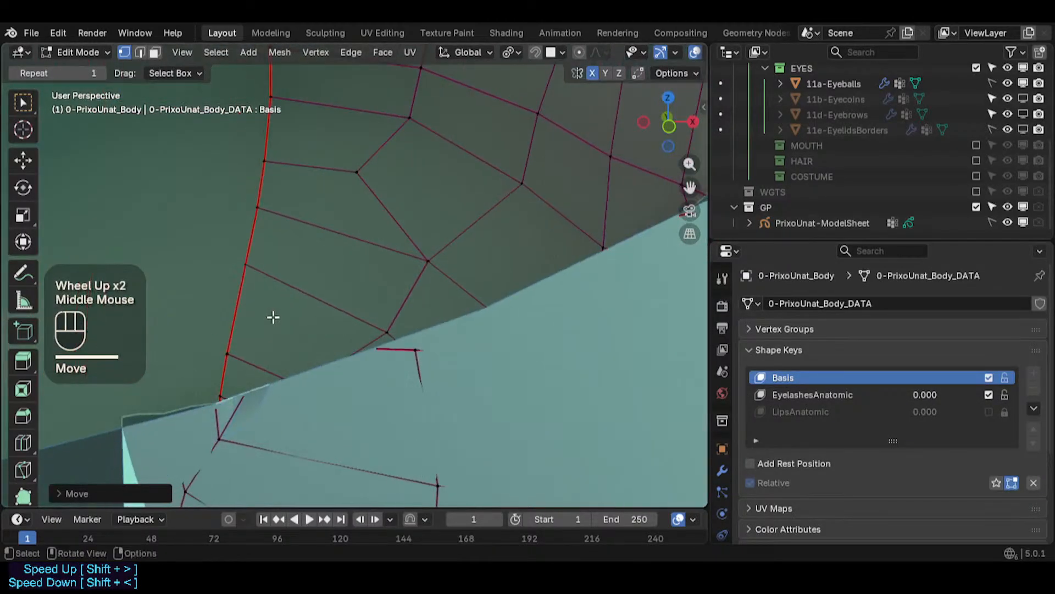
scroll(308, 349, "down", 2)
scroll(341, 360, "up", 2)
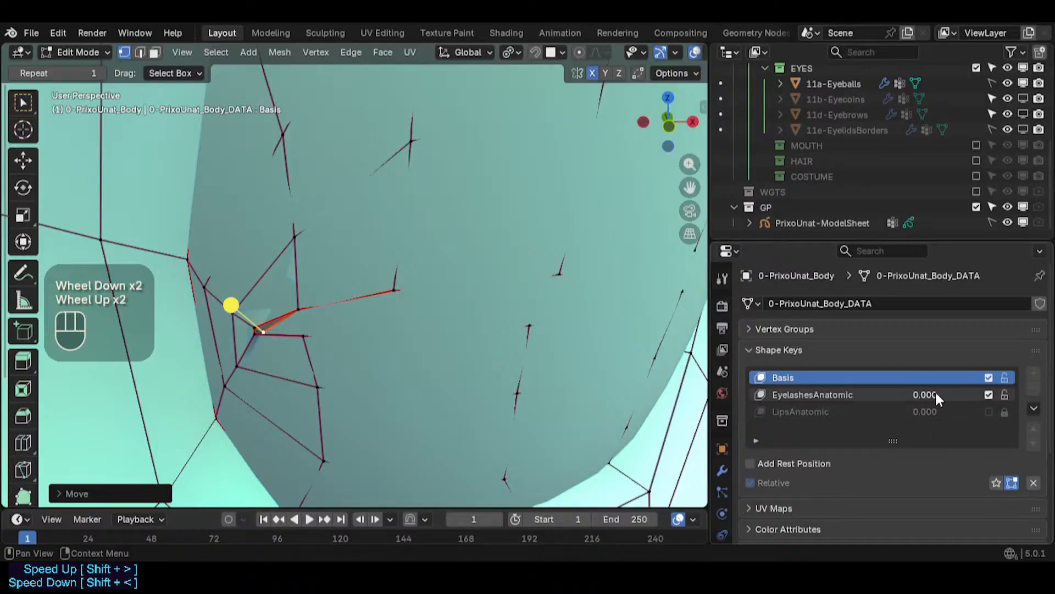
- Make Basis active, select the two corner vertices, snap them and move them into place
left_click_drag(935, 394, 883, 393)
left_click(816, 378)
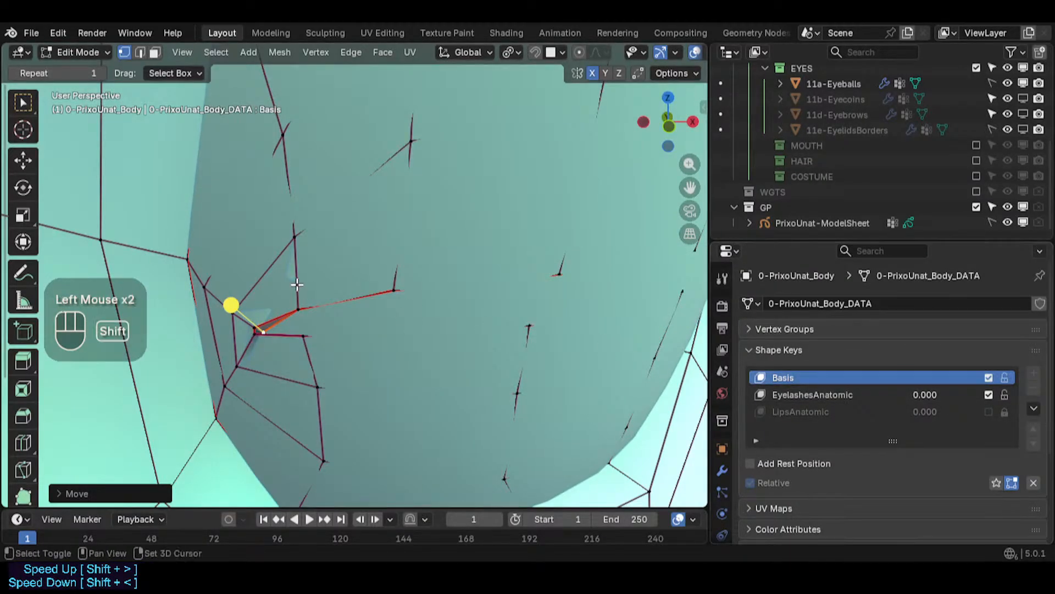
middle_click_drag(297, 285, 335, 299, "shift")
scroll(341, 319, "up", 2)
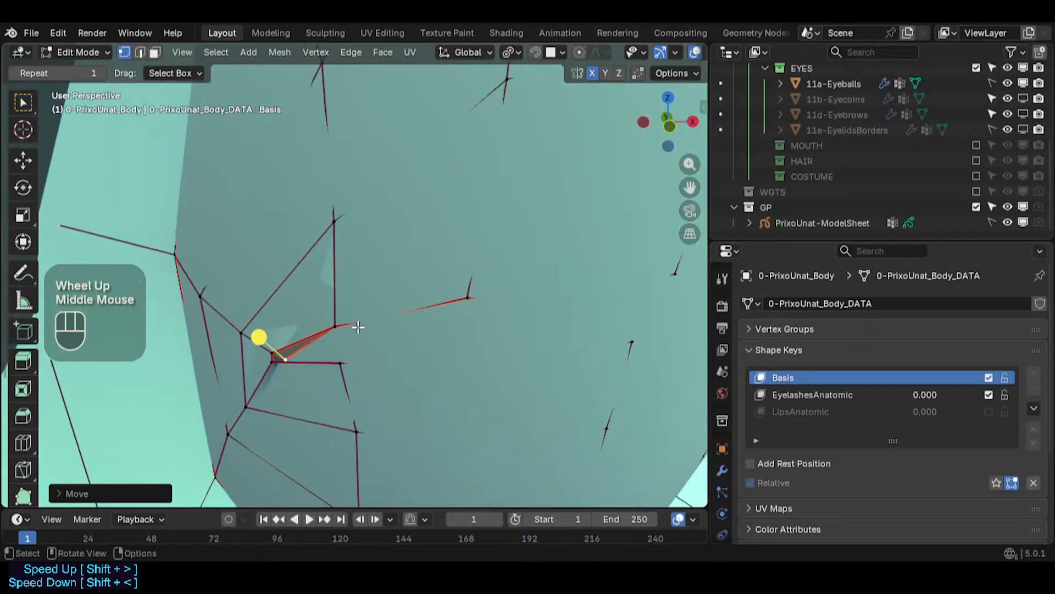
key("shift+s")
left_click(305, 351)
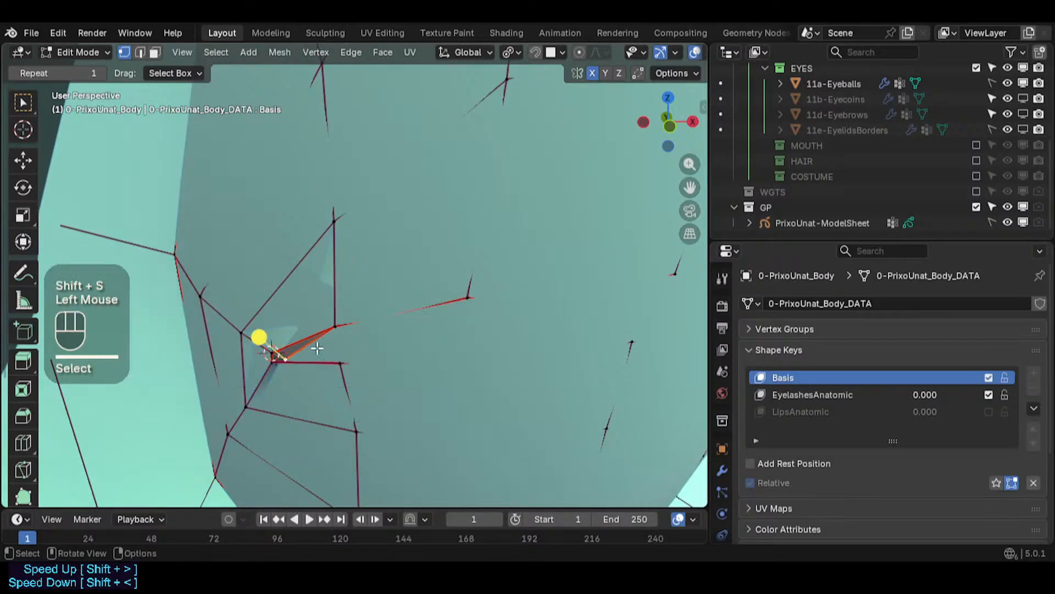
key("g")
left_click(281, 345)
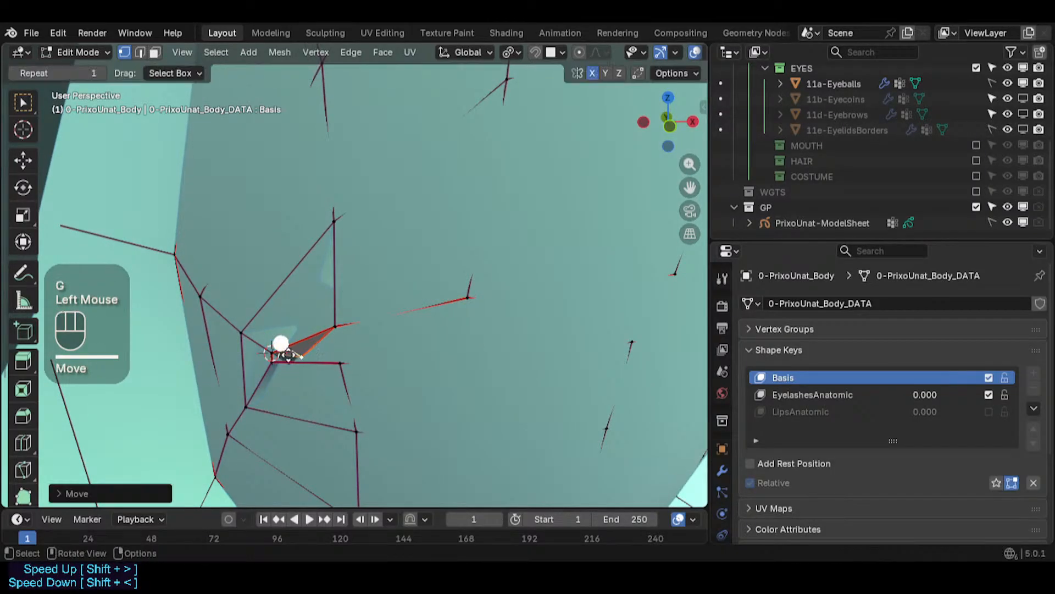
- Extrude the eye corner edge and position the new edge below it
key("2")
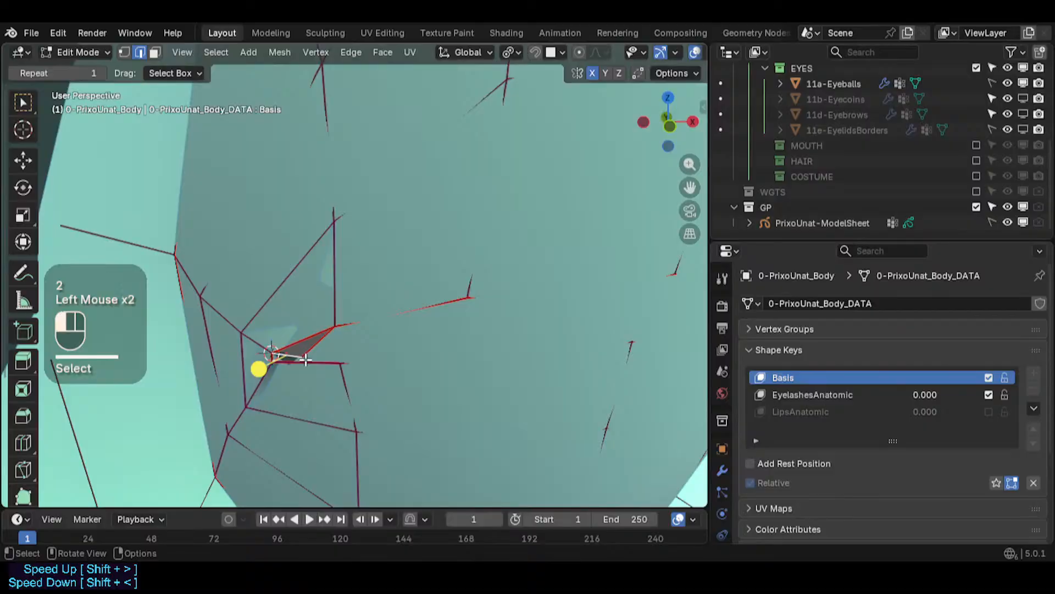
key("e")
left_click(275, 393)
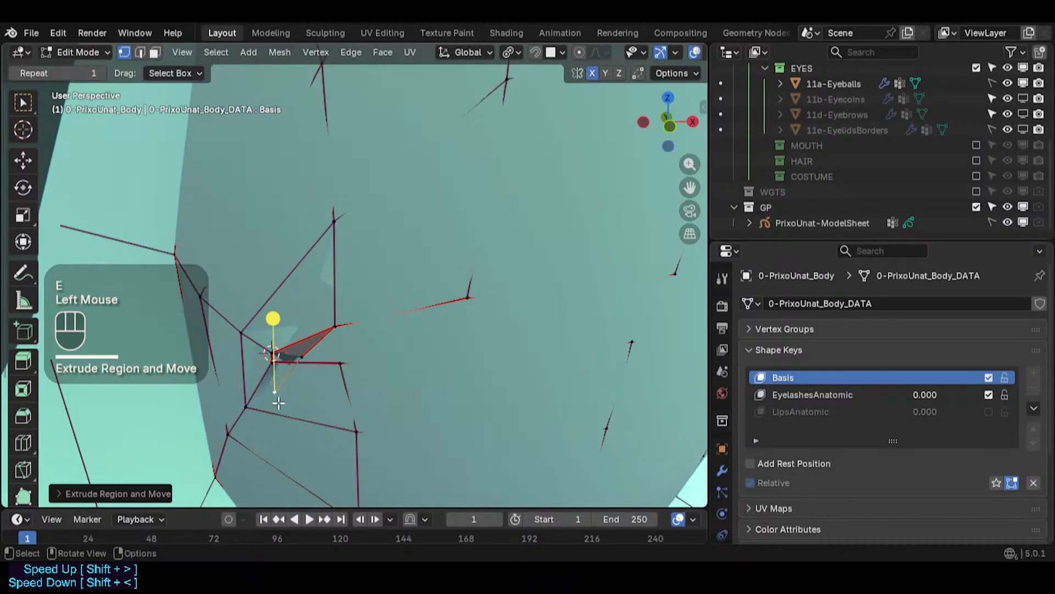
key("g")
left_click(274, 363, "shift")
left_click(275, 366, "shift")
middle_click_drag(283, 384, 329, 355)
key("alt+a")
scroll(278, 353, "up", 1)
key("ctrl+z")
key("ctrl+z")
- Fill a face between the extruded edge and the eye corner, then move its vertex
left_click(277, 316)
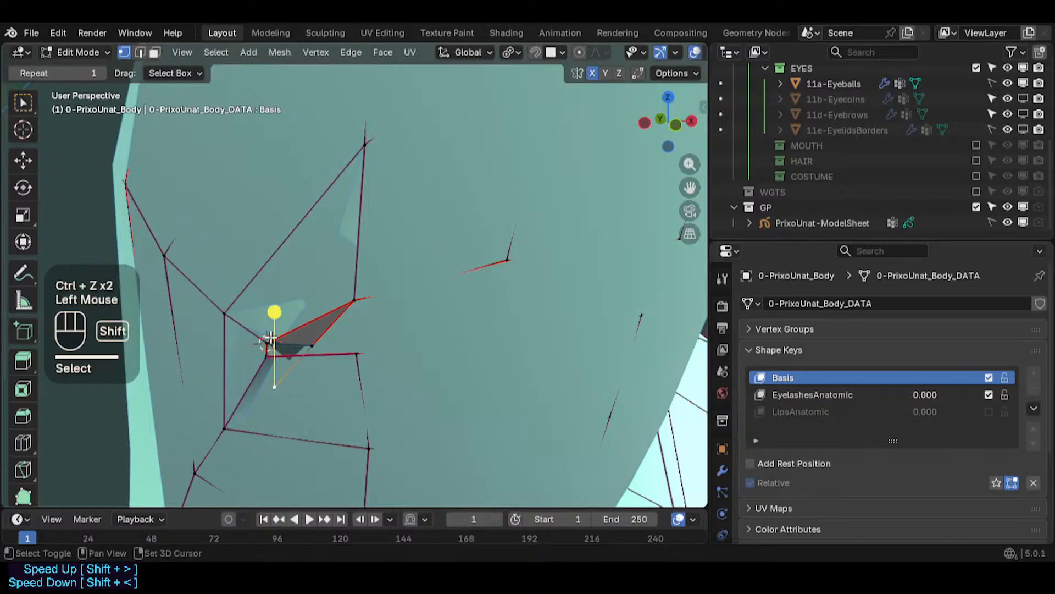
left_click(291, 356, "shift")
key("2")
left_click(289, 368)
key("f")
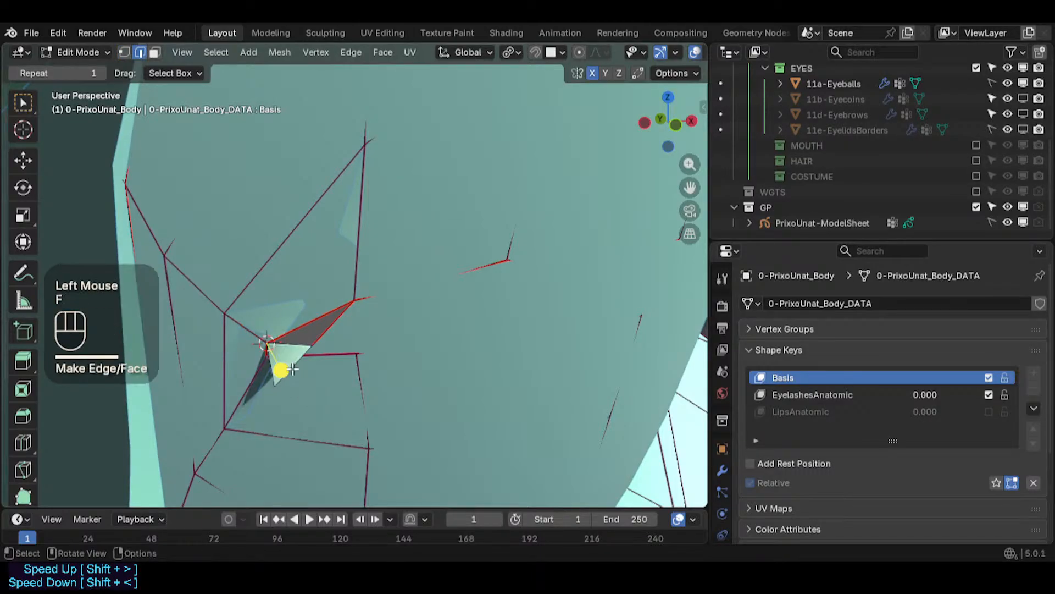
left_click(281, 380)
key("g")
left_click(265, 388)
- Set the viewport clip start to 0.001 m and inspect the eye corner faces up close
key("2")
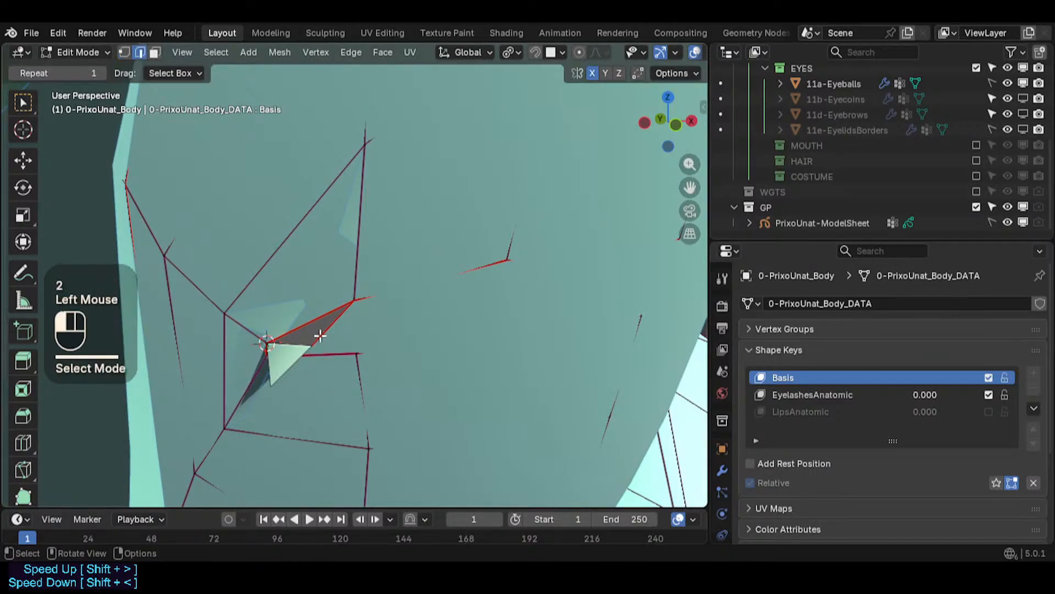
left_click(308, 355)
scroll(306, 355, "up", 2)
middle_click_drag(307, 356, 274, 335)
scroll(281, 338, "down", 2)
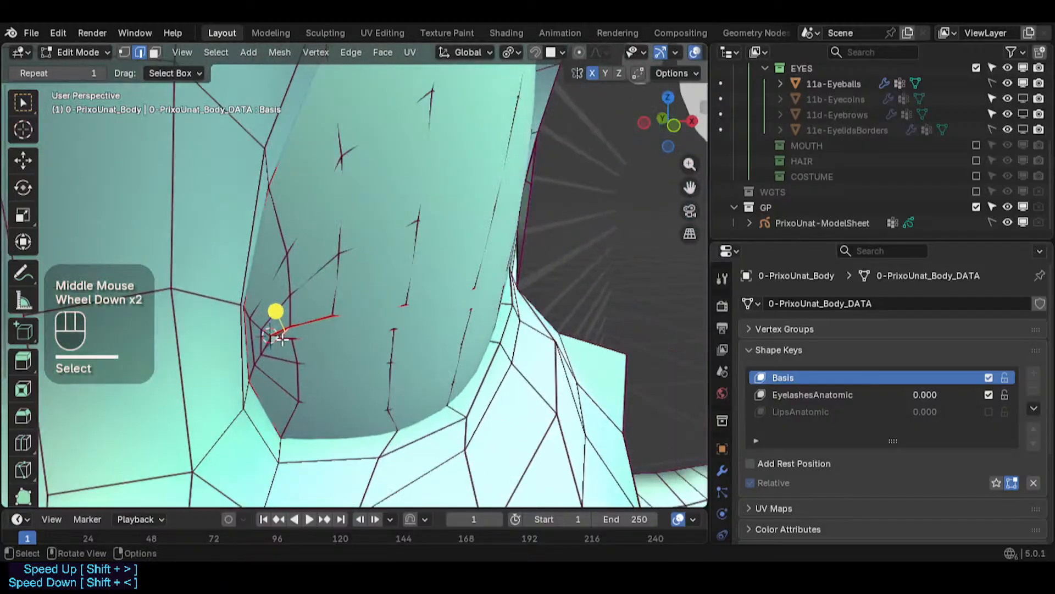
scroll(282, 347, "up", 2)
key("n")
left_click(521, 95)
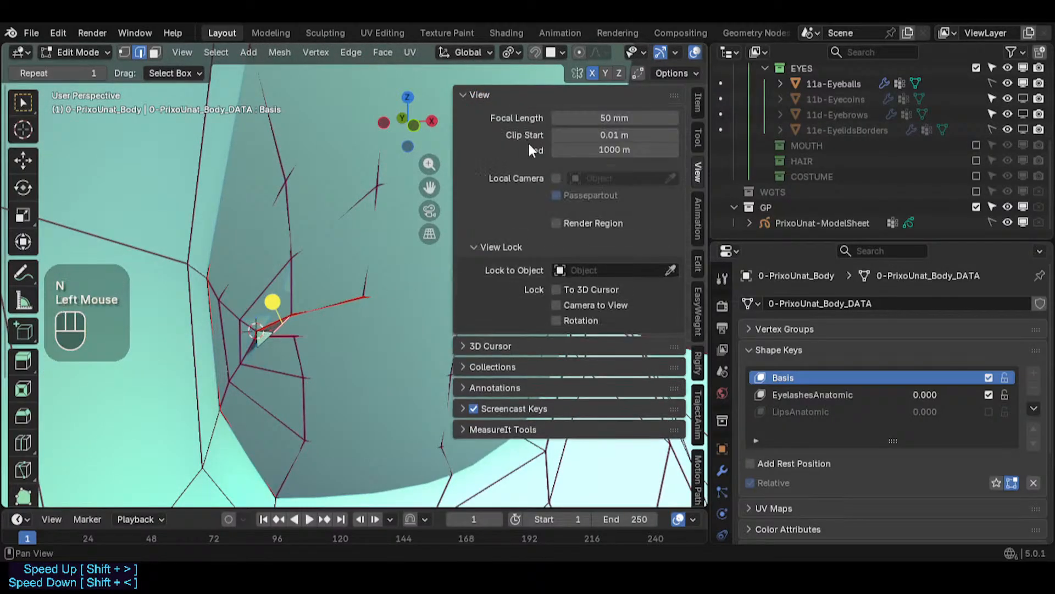
double_click(558, 135)
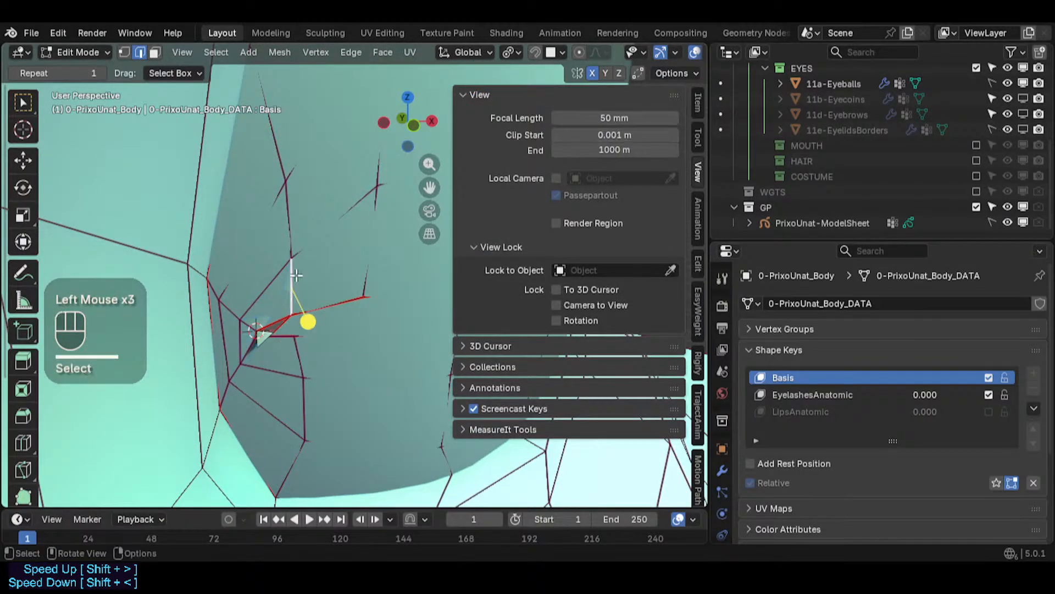
key("n")
scroll(295, 275, "up", 3)
middle_click_drag(296, 275, 258, 373, "shift")
left_click(271, 358)
scroll(285, 362, "up", 2)
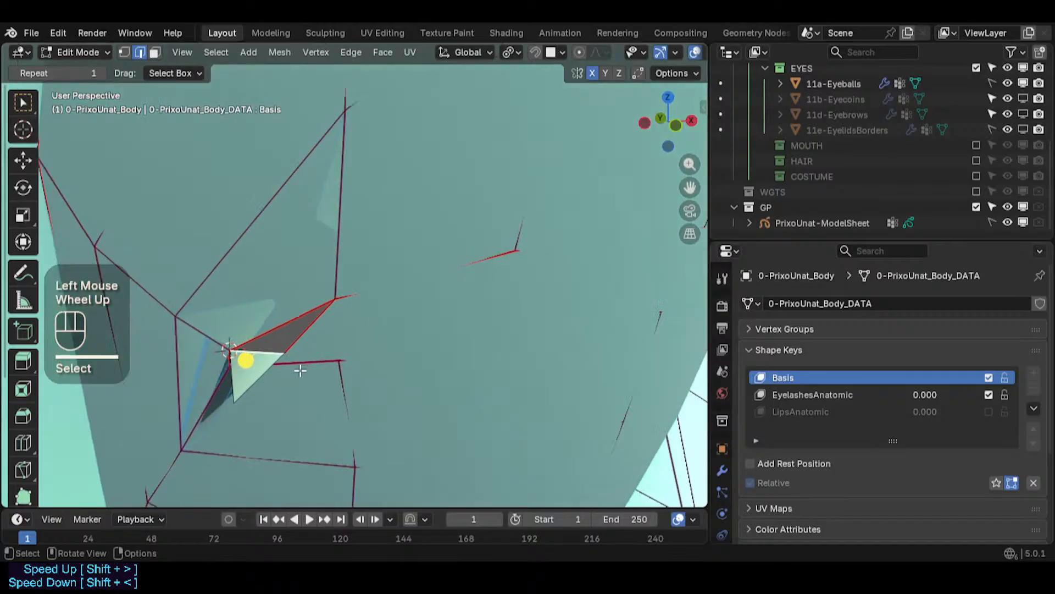
- Try Edge menu operations and a loop cut on the new eye corner face's edges
key("ctrl+e")
left_click(249, 369)
key("alt+a")
key("2")
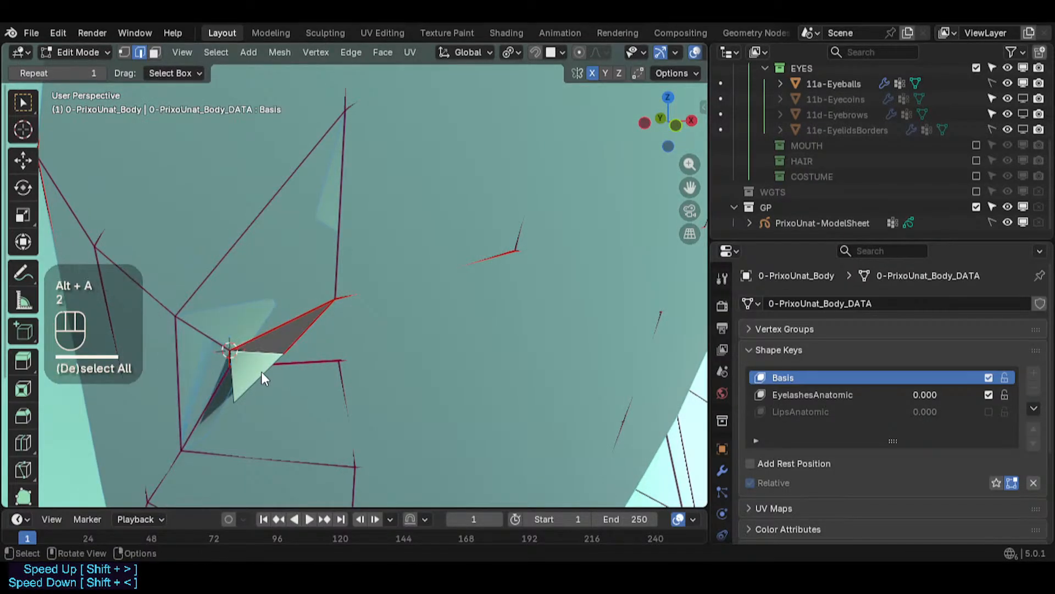
left_click(244, 373)
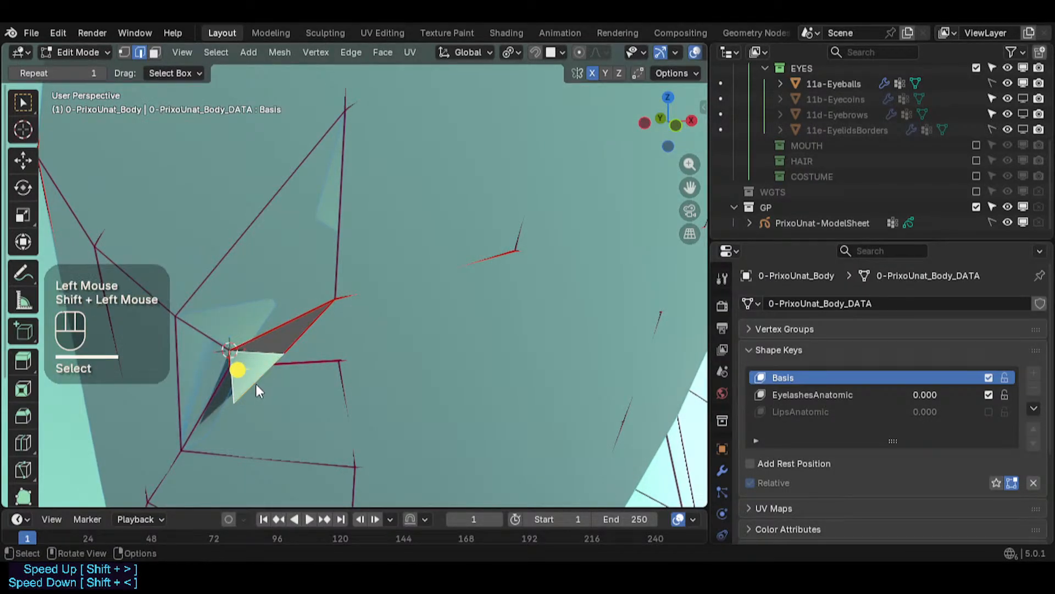
key("ctrl+e")
key("alt+a")
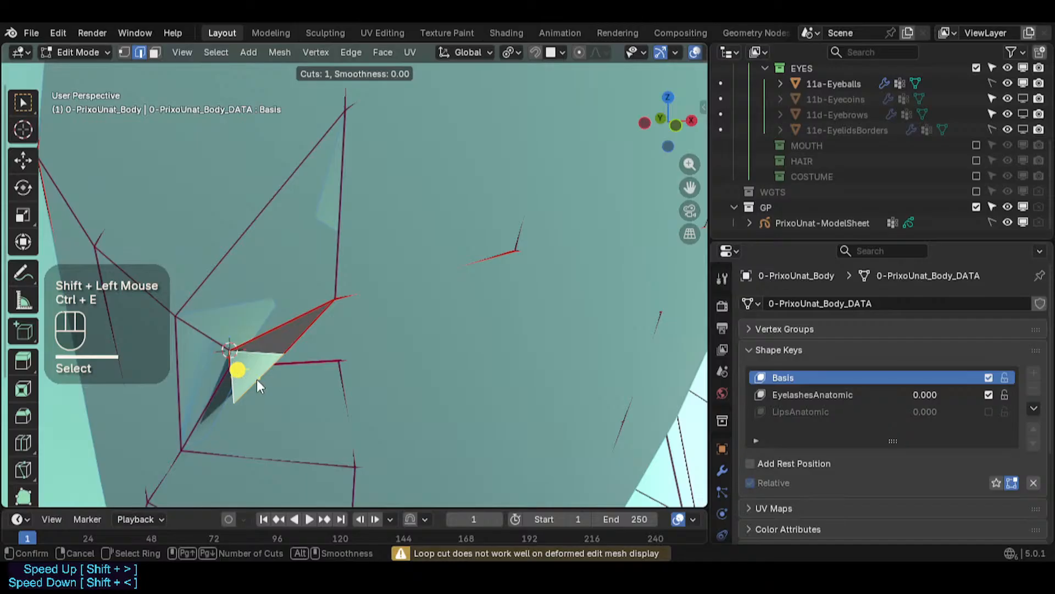
left_click(269, 399)
left_click(255, 384)
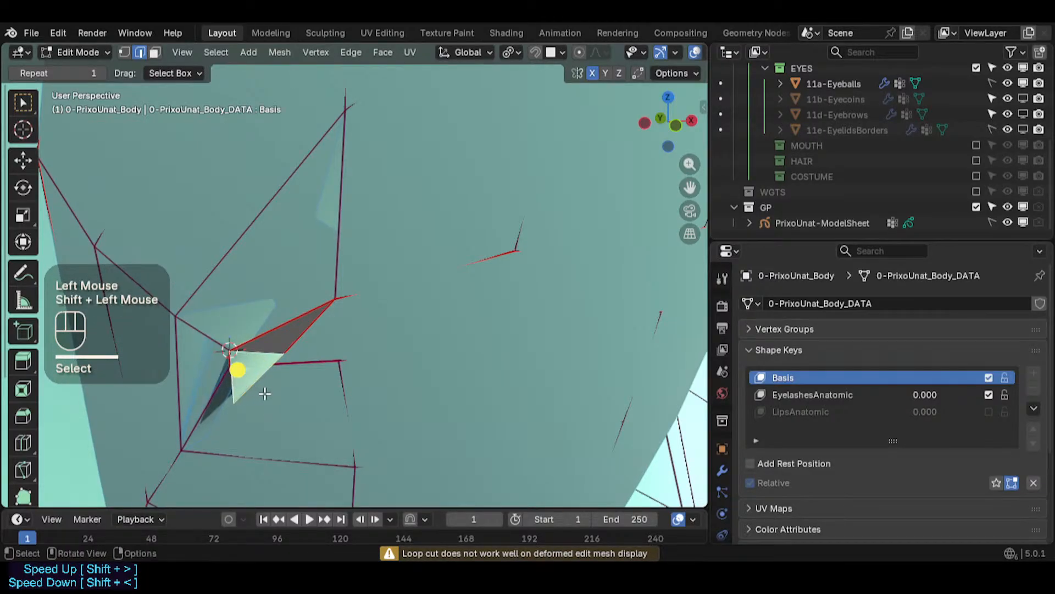
key("ctrl+e")
key("alt+a")
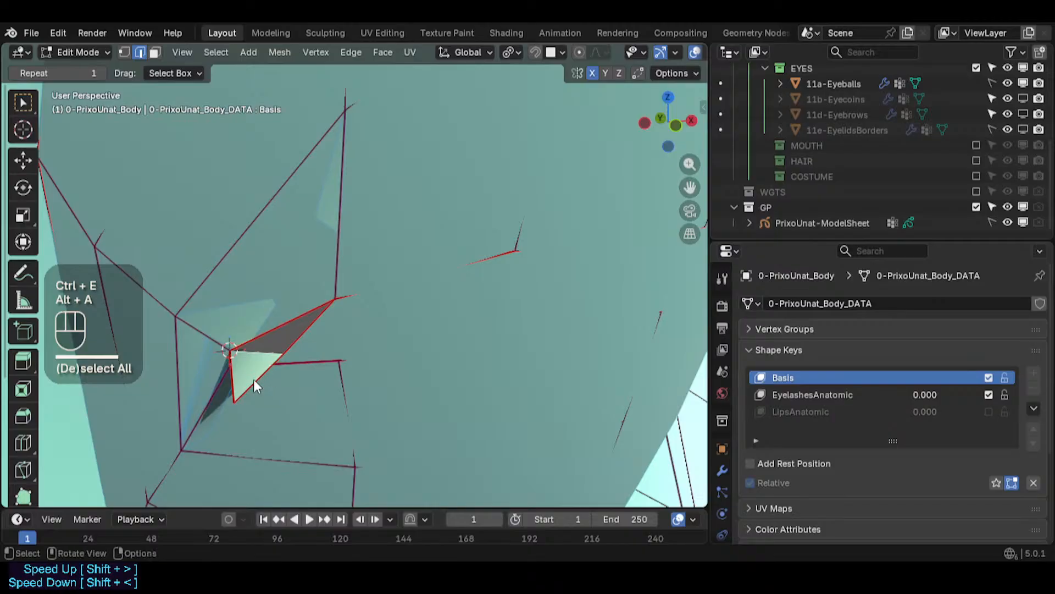
- Select the eye corner face's inner diagonal edge and try clearing its sharp and freestyle edge marks
left_click(283, 358)
scroll(274, 353, "up", 3)
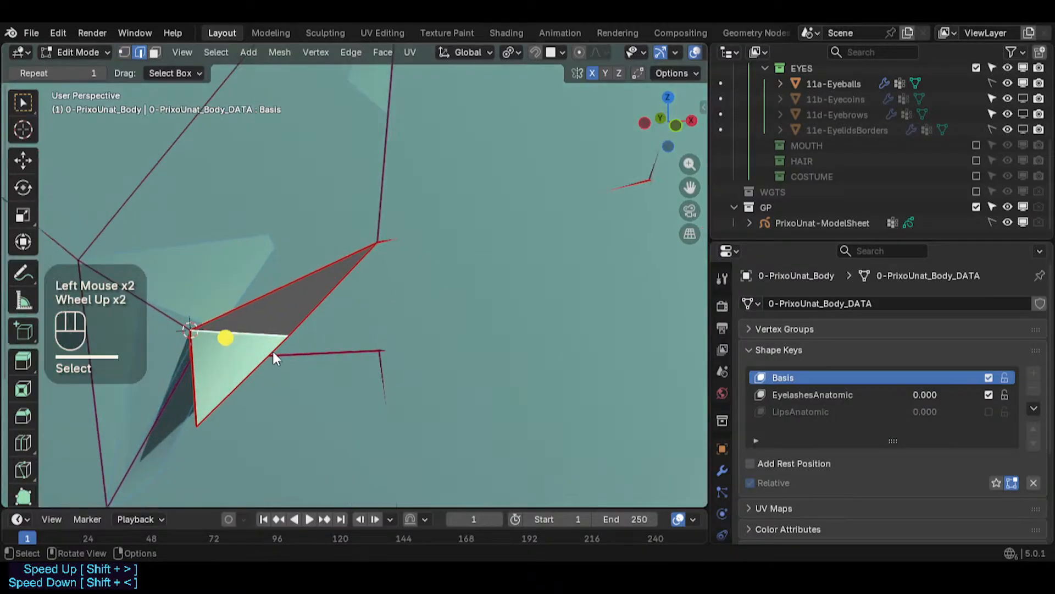
middle_click_drag(273, 352, 257, 346)
key("alt+a")
left_click(262, 335)
key("ctrl+e")
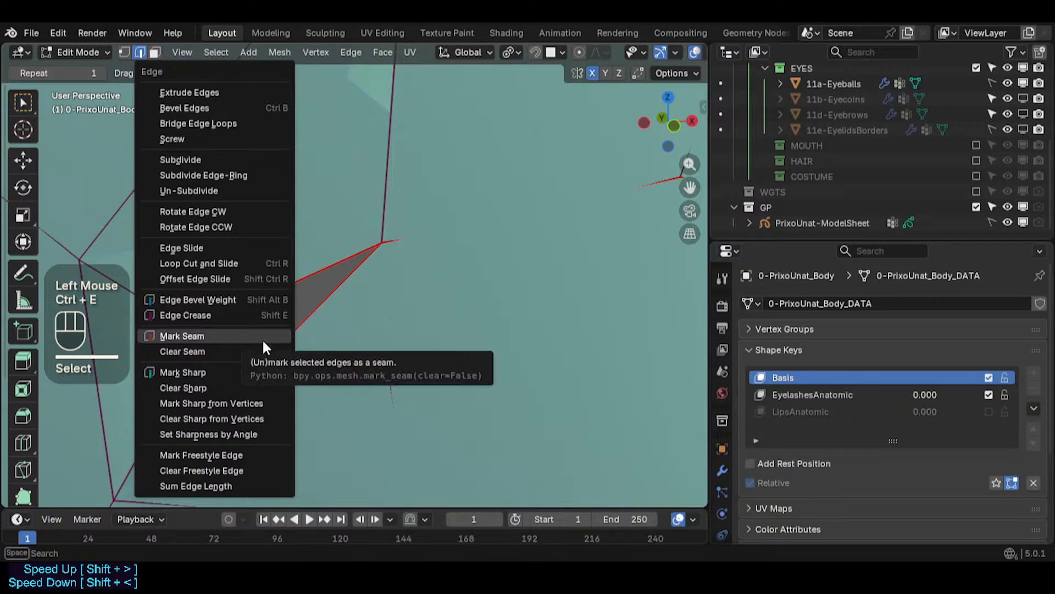
left_click(255, 383)
key("alt+a")
left_click(255, 327)
middle_click_drag(254, 328, 246, 338)
scroll(247, 337, "up", 2)
scroll(209, 347, "up", 2)
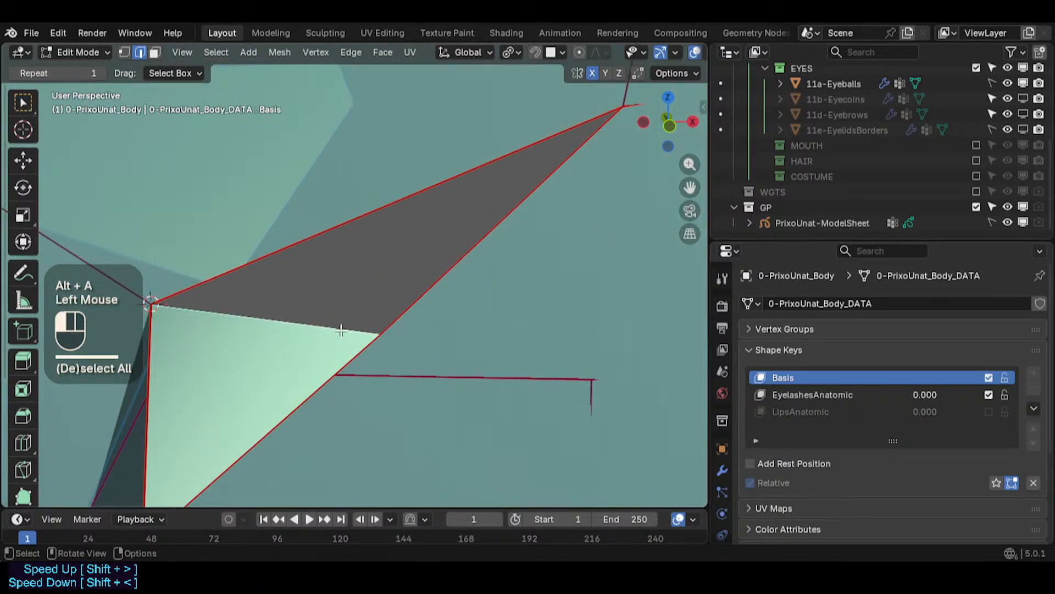
left_click(256, 333)
scroll(296, 338, "down", 2)
key("ctrl+e")
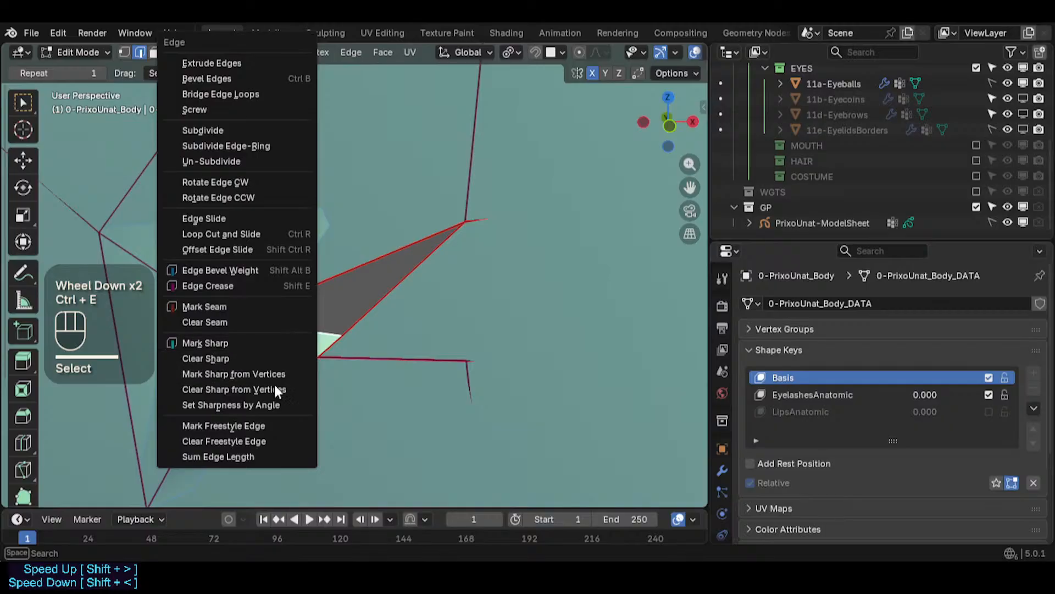
left_click(269, 425)
key("alt+a")
scroll(298, 351, "up", 1)
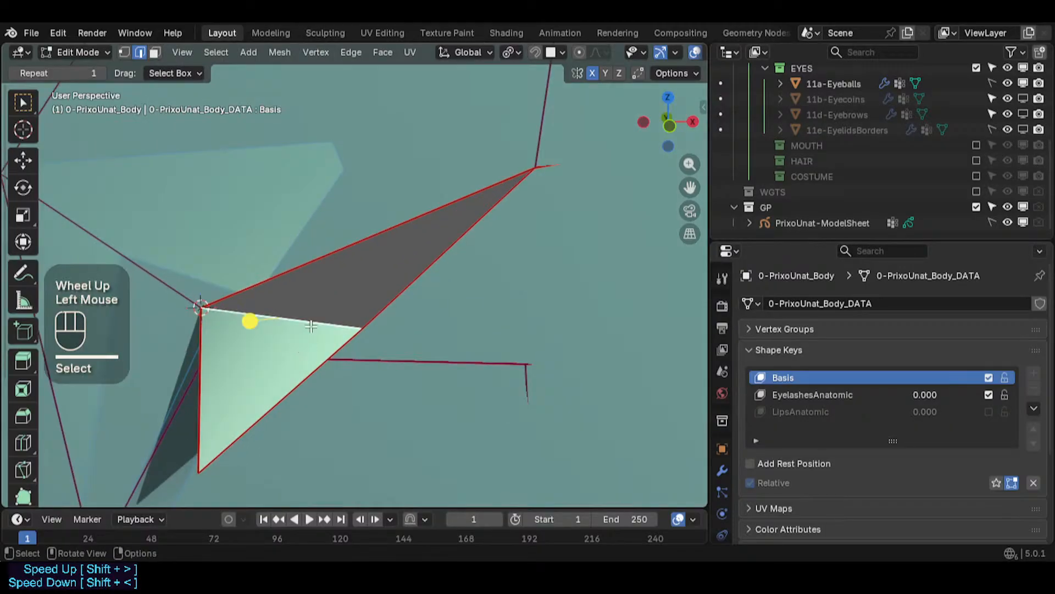
scroll(311, 326, "down", 2)
- Select the whole mesh and set its edge crease to 0, then leave and re-enter Edit Mode
key("alt+z")
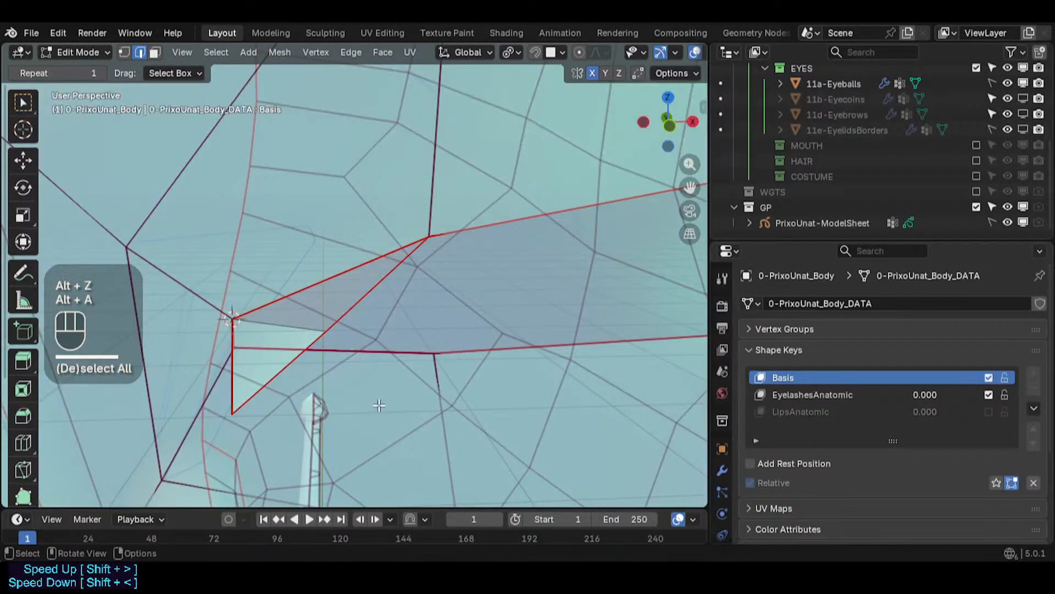
left_click(248, 372)
key("n")
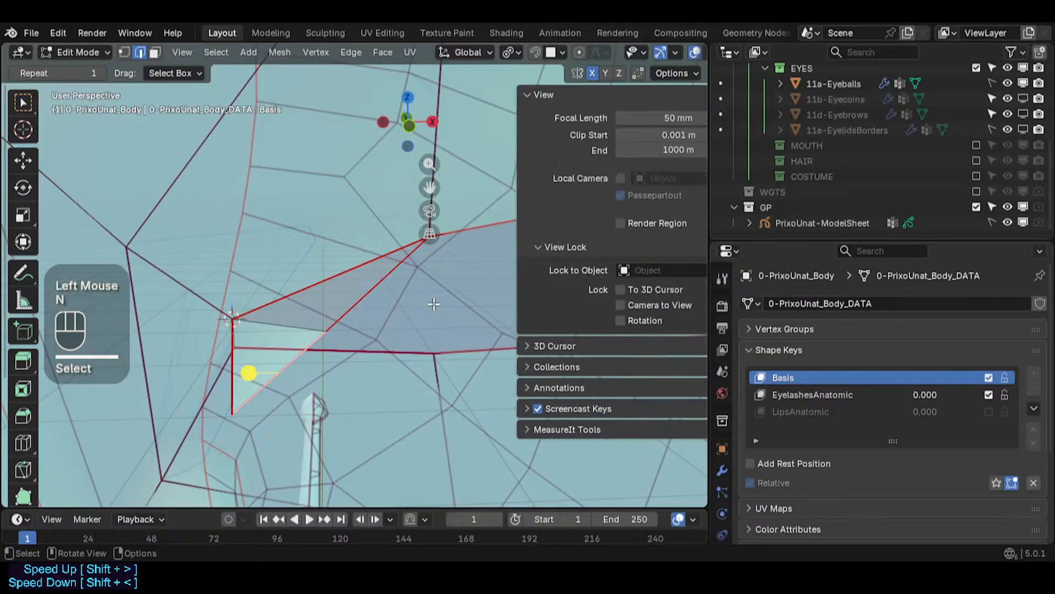
key("n")
key("a")
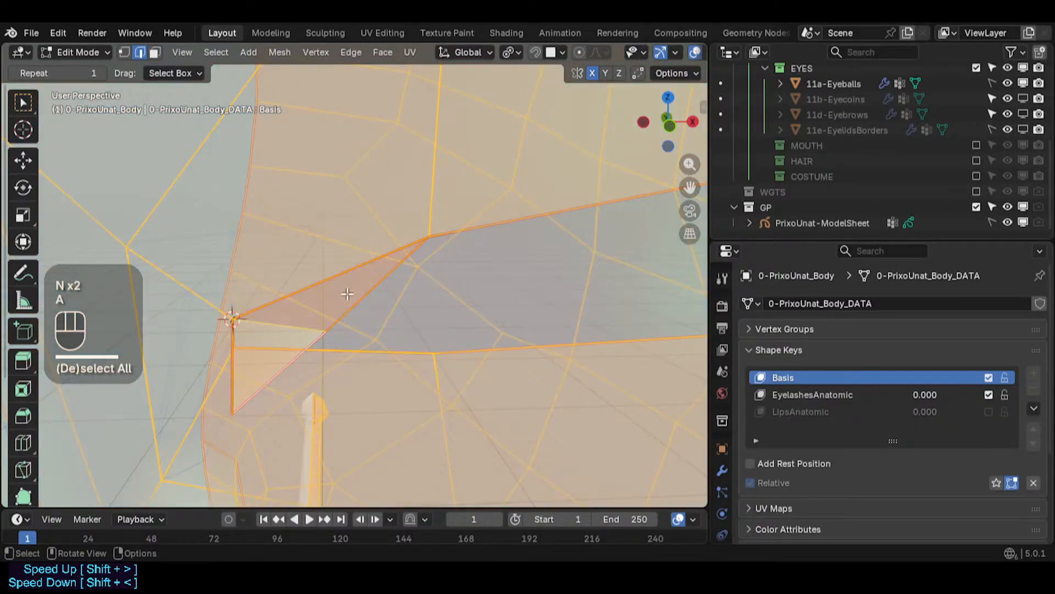
left_click(370, 254)
key("a")
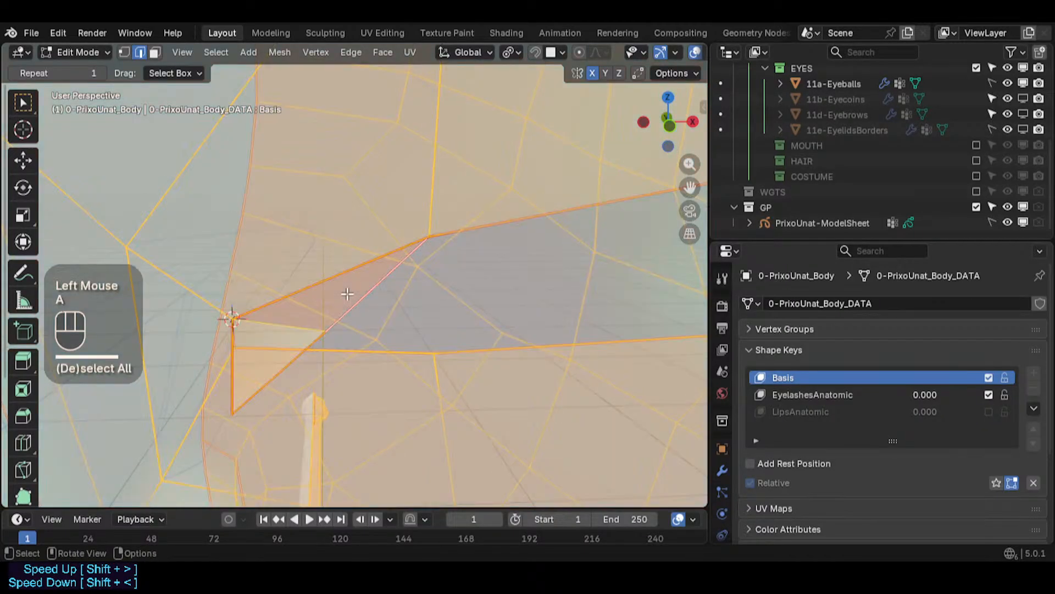
key("shift+e")
key("KP_Enter")
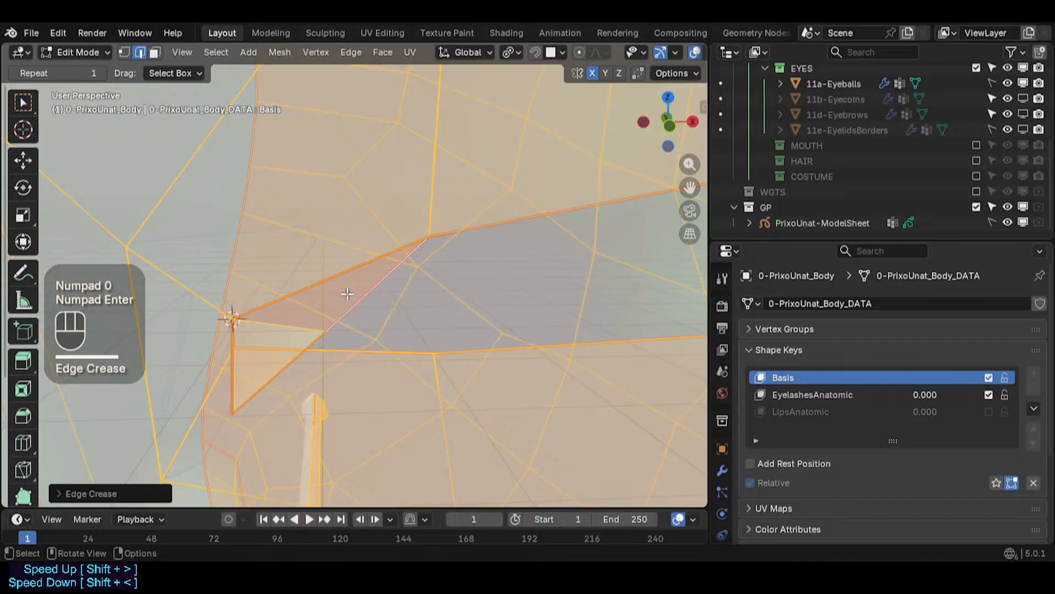
key("shift+e")
key("KP_1")
key("KP_Enter")
key("shift+e")
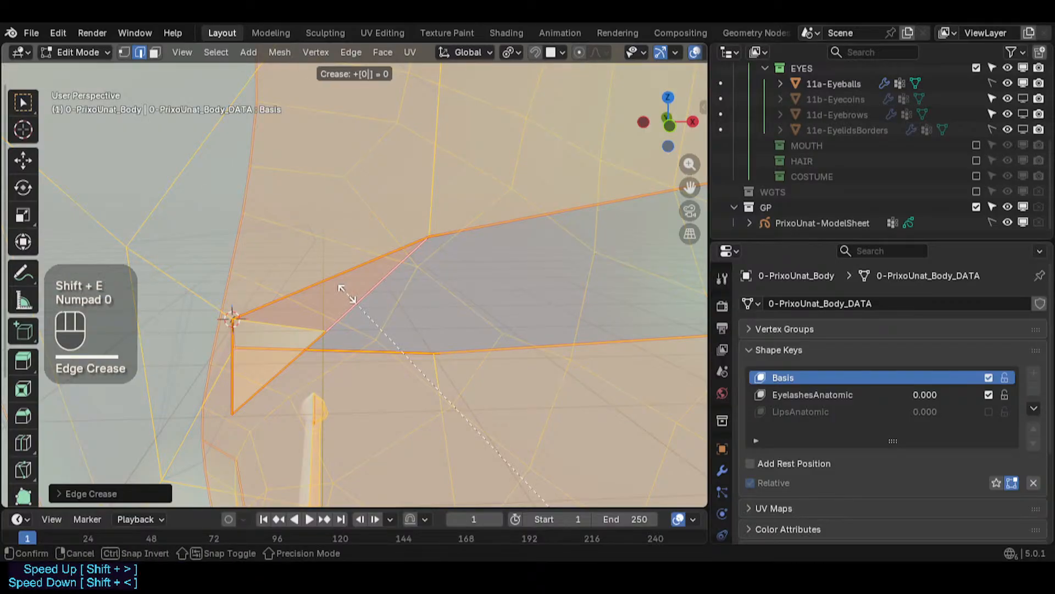
key("KP_3")
key("KP_Enter")
key("alt+a")
key("Tab")
key("Tab")
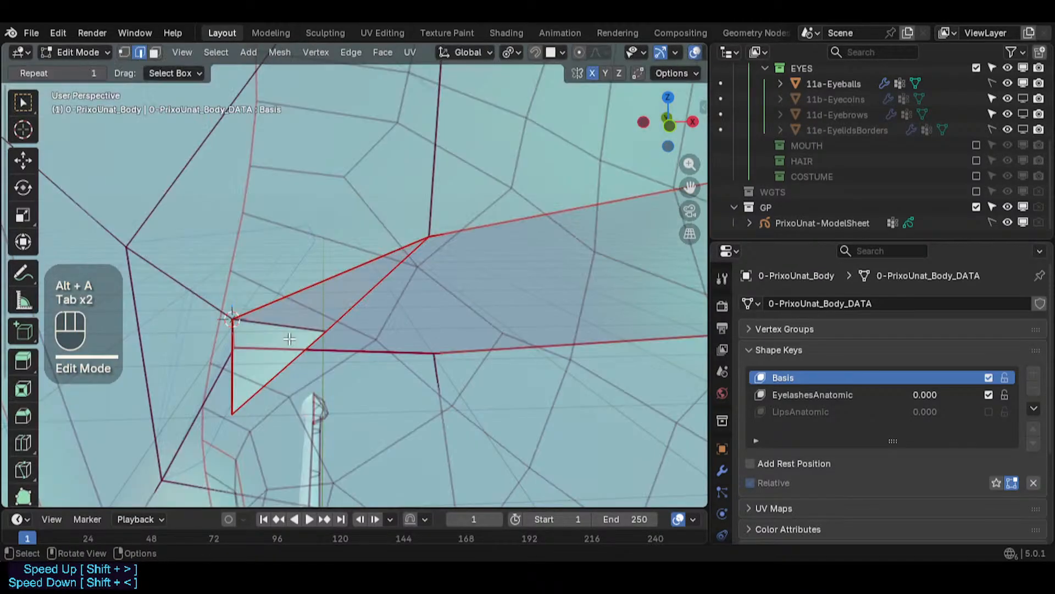
- Move the lower and middle eye corner vertices closer to the corner point
scroll(294, 323, "up", 1)
left_click(295, 322)
middle_click_drag(266, 333, 316, 319)
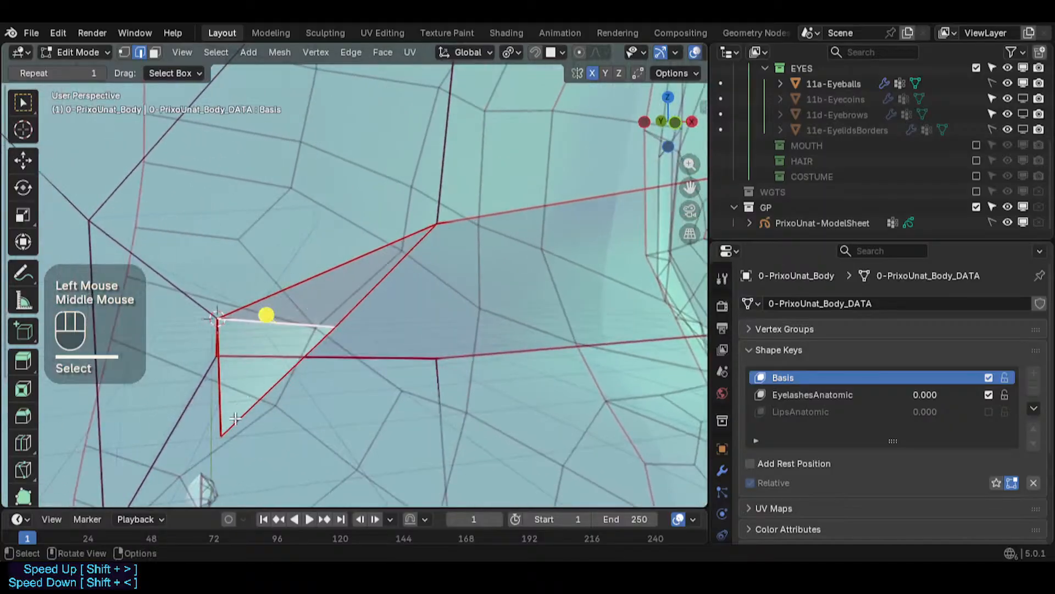
key("1")
left_click(225, 434)
key("g")
left_click(246, 391)
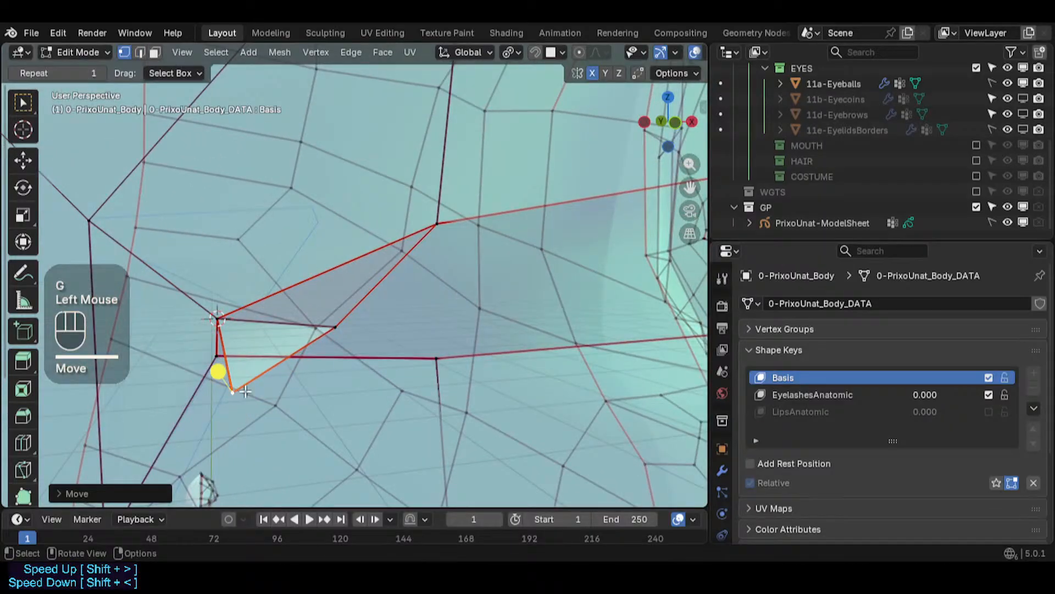
left_click(331, 328)
key("g")
left_click(315, 322)
- Select the lower eye corner vertex and snap it to the 3D cursor
mouse_move(279, 314)
middle_mouse_down("shift")
mouse_move(322, 313)
mouse_move(272, 330)
middle_mouse_up("shift")
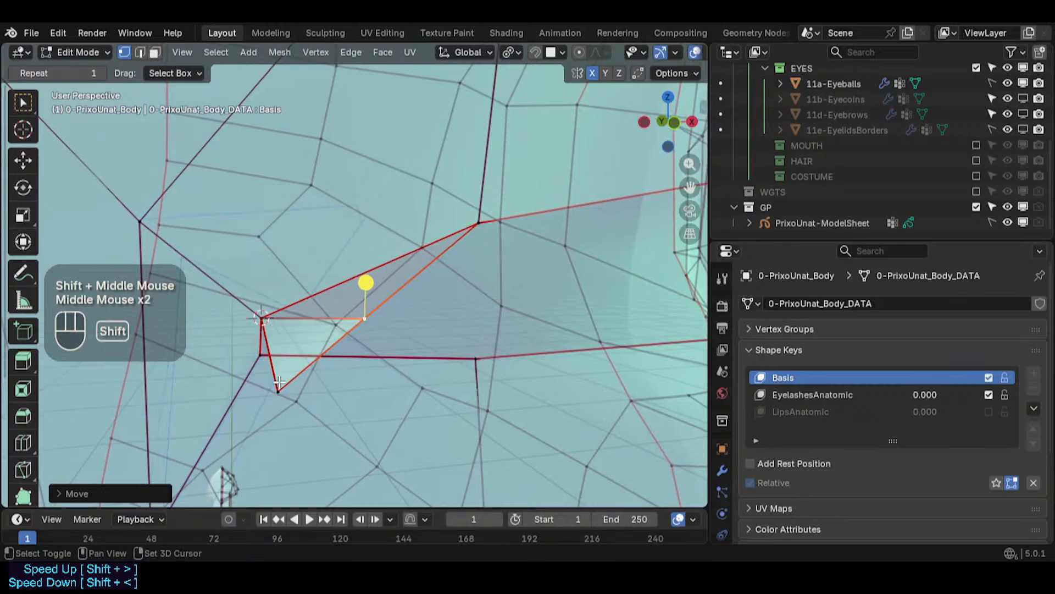
left_click(279, 389, "shift")
key("shift+s")
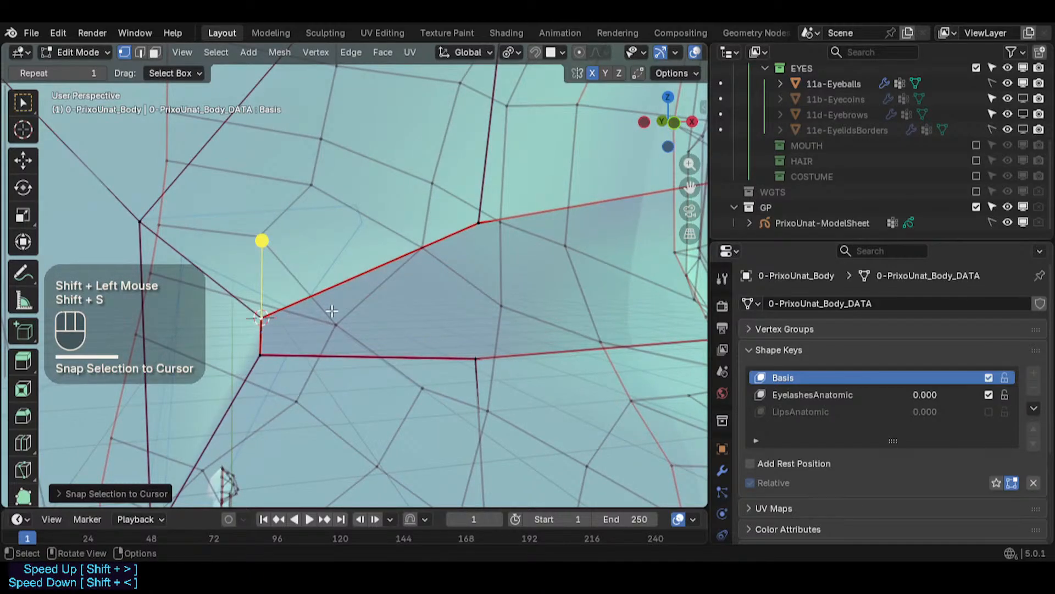
- Set the EyelashesAnatomic shape key value to 1.000
mouse_move(924, 395)
left_mouse_down()
mouse_move(979, 394)
mouse_move(921, 394)
left_mouse_up()
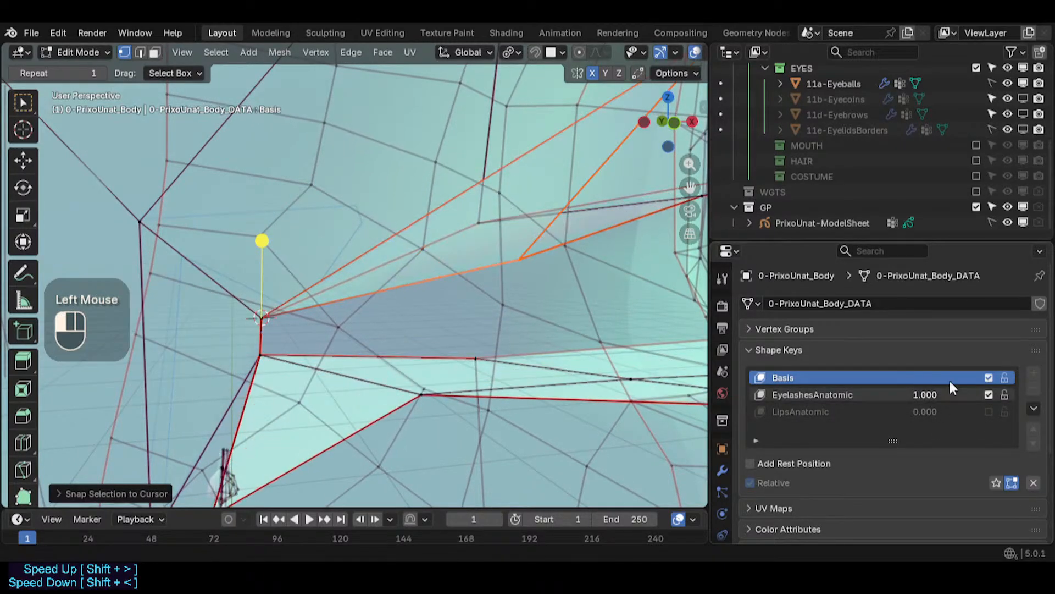
scroll(510, 280, "down", 3)
key("alt+z")
left_click(577, 216)
middle_click_drag(564, 257, 595, 284)
middle_click_drag(548, 228, 506, 237)
scroll(398, 295, "up", 1)
scroll(398, 295, "down", 2)
- Fly into the eye corner and move a corner vertex to sit against the eyelash shape
key("shift+grave")
key("d")
key("w")
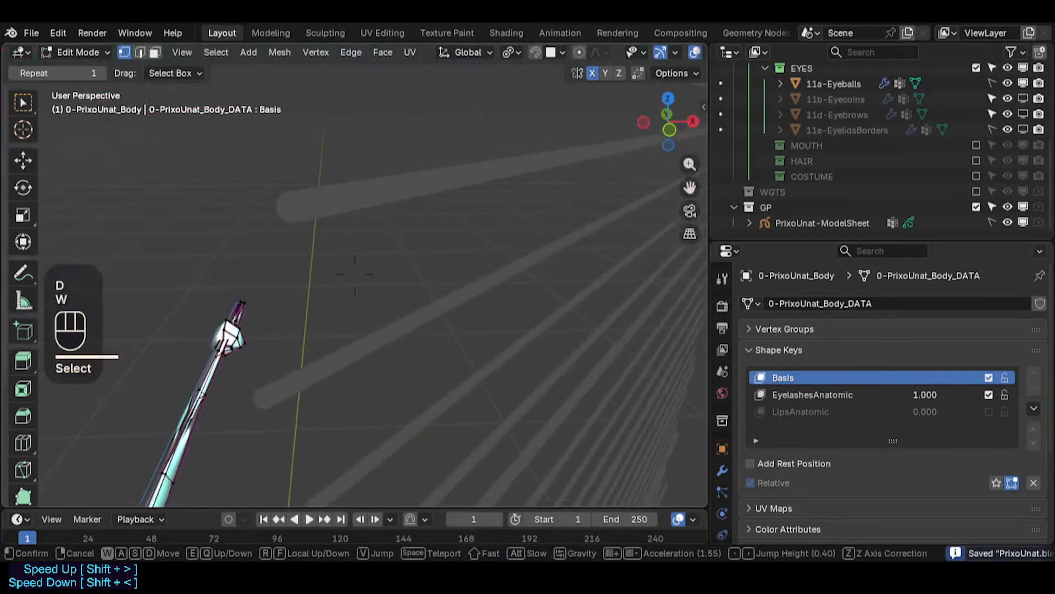
key("s")
scroll(398, 295, "down", 3)
key("w")
key("w")
scroll(355, 275, "down", 1)
key("w")
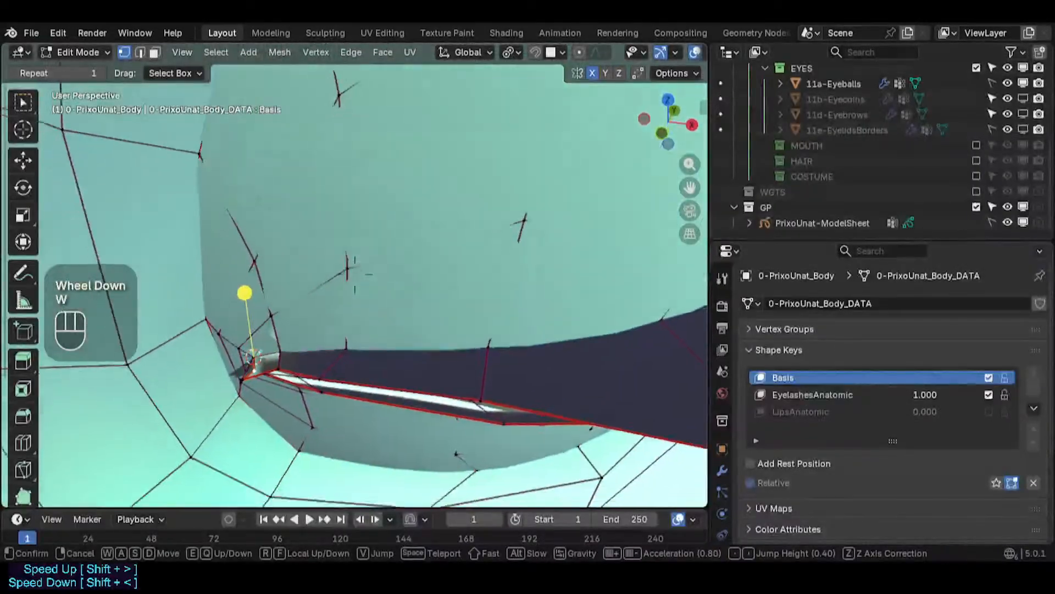
key("w")
key("s")
key("a")
key("d")
scroll(354, 275, "down", 2)
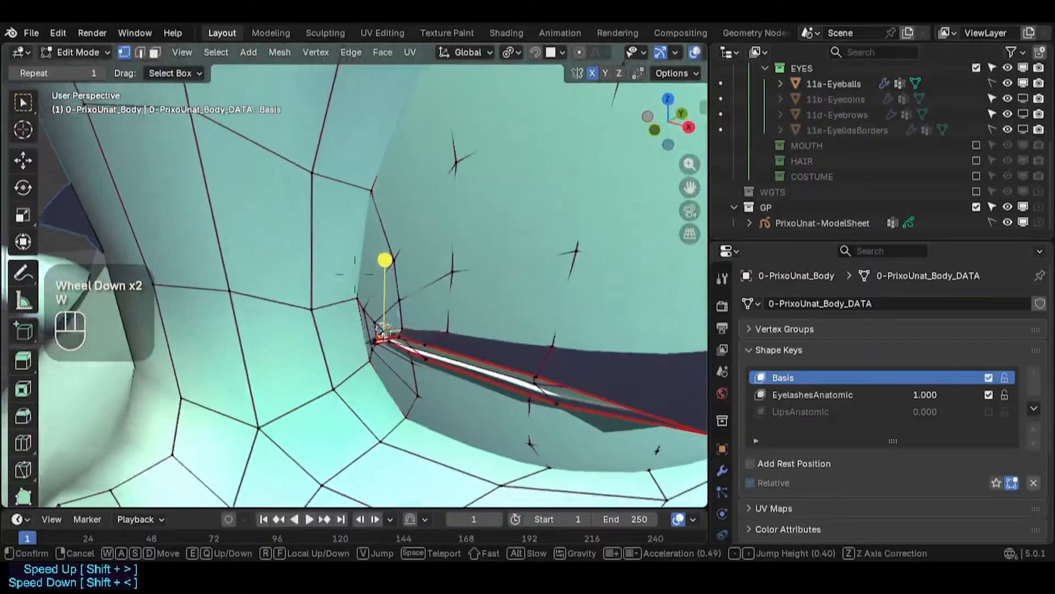
key("w")
key("w")
left_click(475, 322)
key("shift+grave")
key("w")
scroll(355, 275, "down", 2)
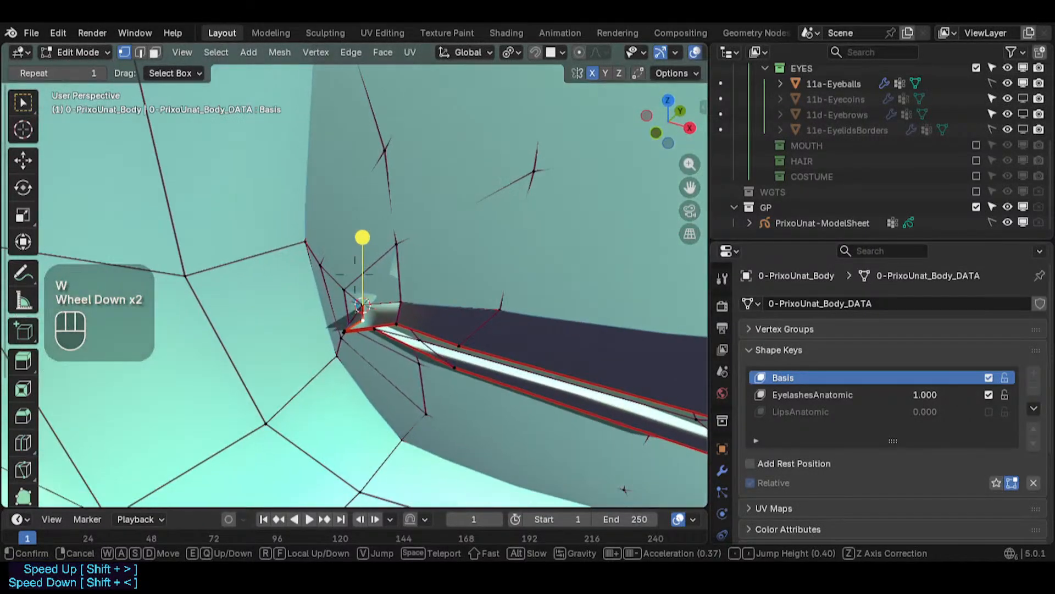
left_click(365, 358)
key("g")
left_click(349, 367)
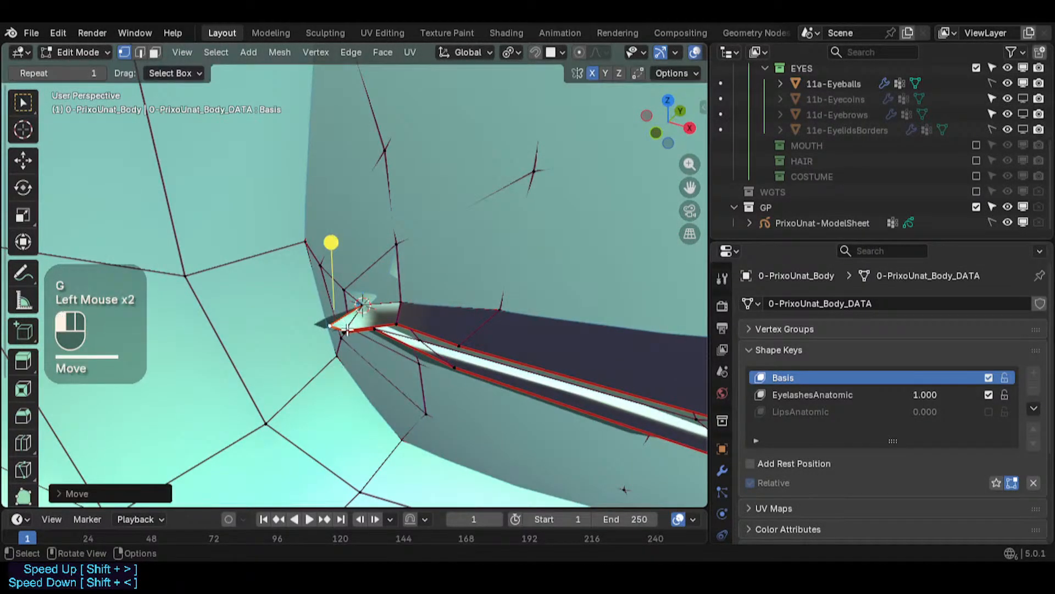
- Reposition the vertices at the eye corner tip to fit the eyelash edge
left_click(346, 330)
key("g")
left_click(351, 324)
left_click(335, 324)
middle_click_drag(344, 318, 363, 282)
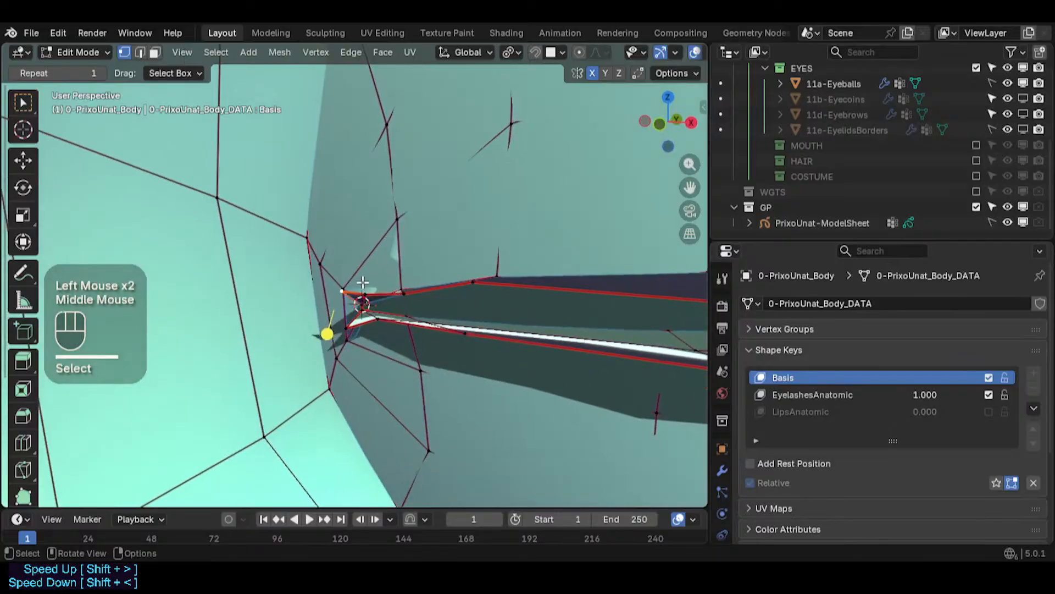
key("g")
left_click(351, 301)
key("g")
left_click(342, 306)
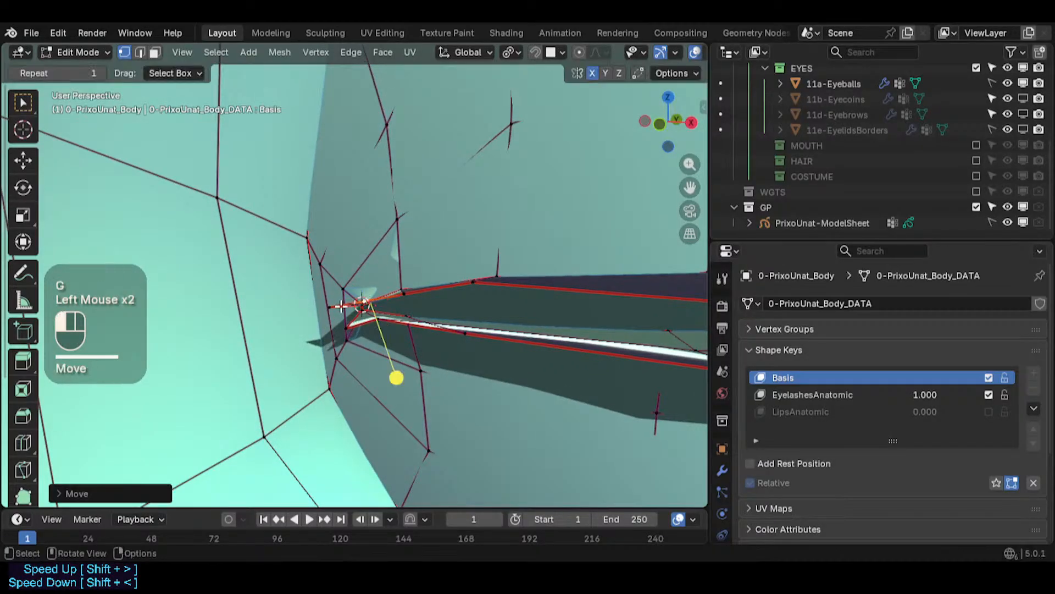
left_click(362, 302)
key("g")
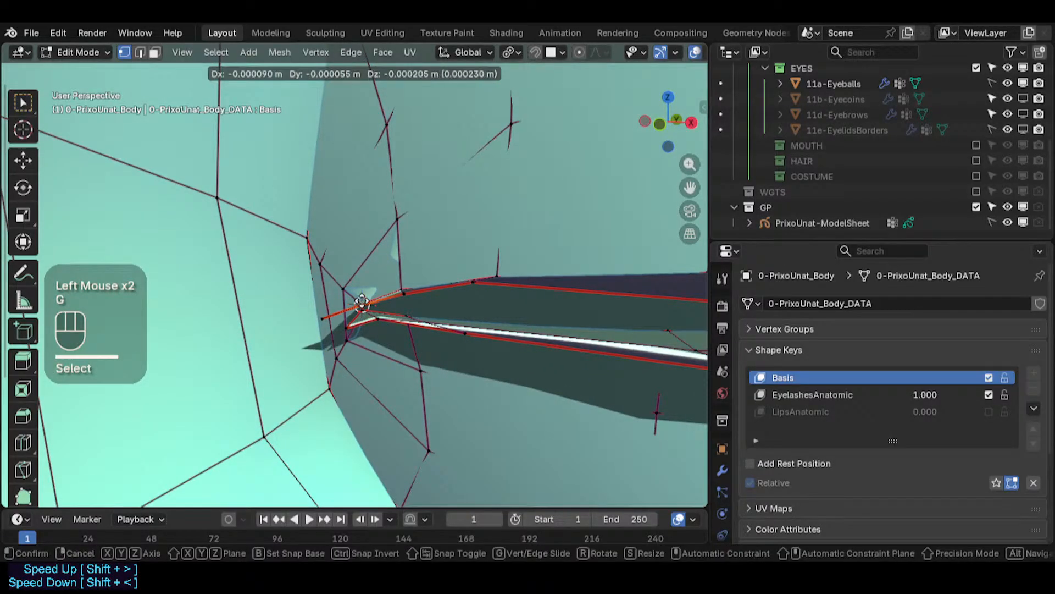
- Move the upper lid vertices next to the eye corner onto the eyelash shape
left_click(383, 300)
key("g")
left_click(400, 296)
key("g")
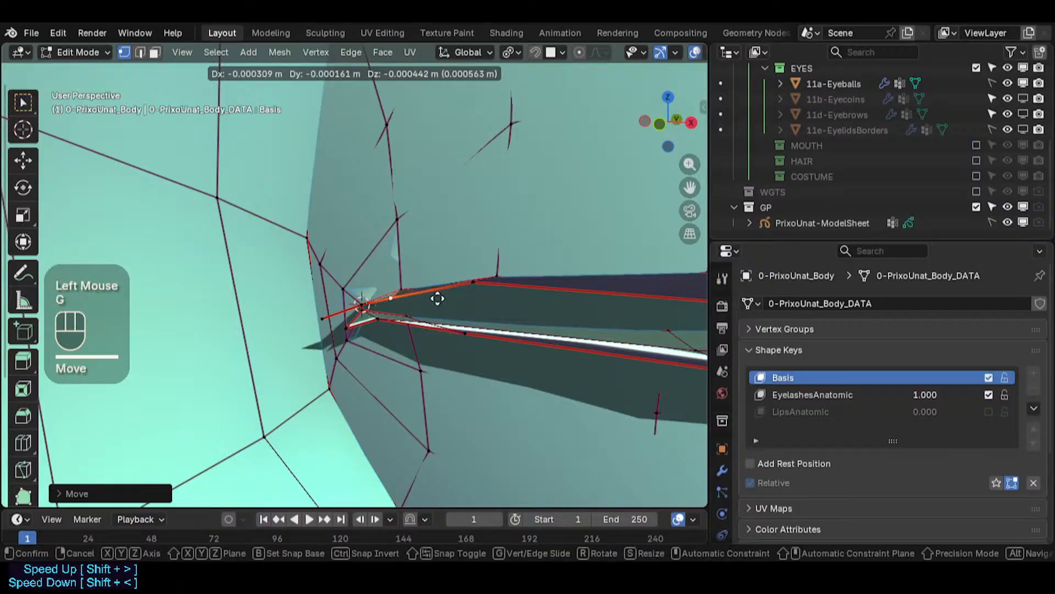
left_click(434, 296)
middle_click_drag(412, 275, 422, 325)
key("g")
left_click(389, 313)
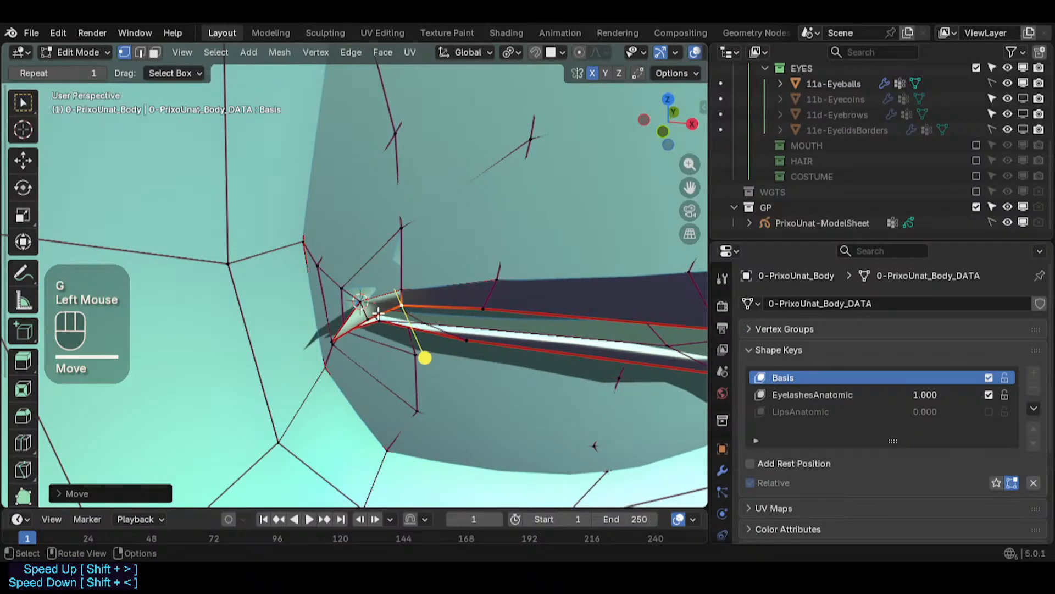
left_click(334, 342)
middle_click_drag(352, 338, 358, 297)
- Adjust the remaining eye corner vertices, including the outer one, to close the gap at the corner
key("g")
left_click(382, 345)
left_click(376, 312)
key("g")
left_click(360, 283)
key("g")
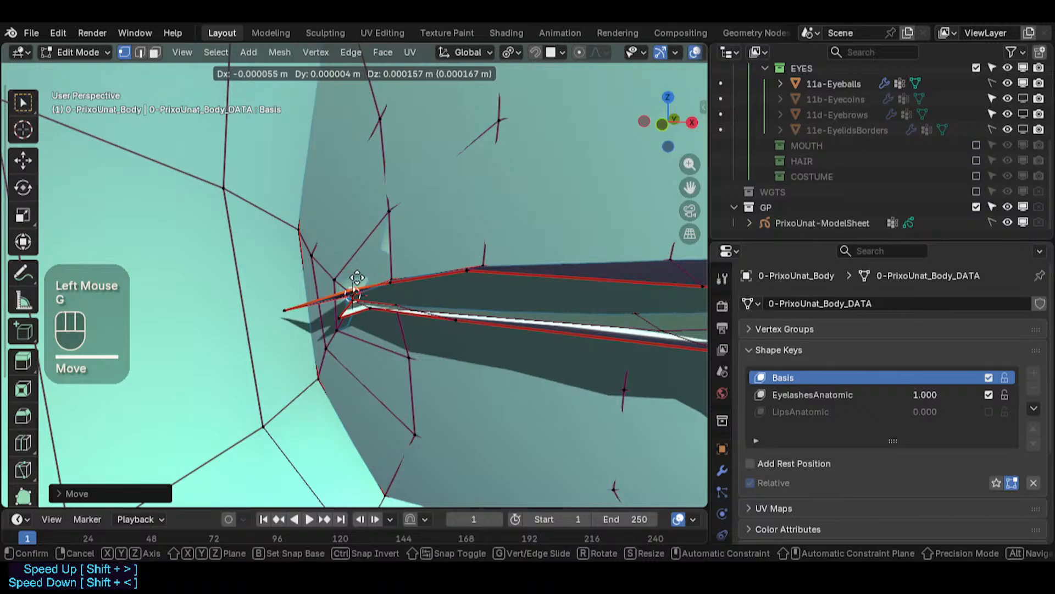
left_click(359, 285)
left_click(282, 309)
key("g")
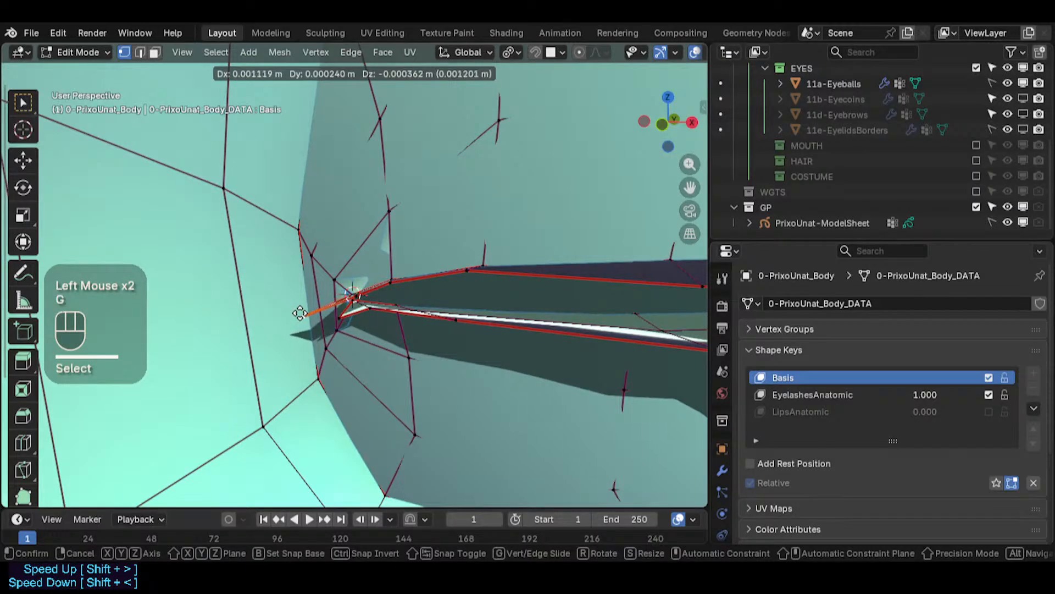
left_click(302, 313)
- Fine-tune the upper lid vertices along the eyelash edge near the corner
middle_click_drag(451, 293, 433, 308)
middle_click_drag(428, 290, 407, 311, "shift")
left_click(363, 321)
key("g")
left_click(369, 327)
key("g")
left_click(394, 296, "shift")
left_click(453, 299)
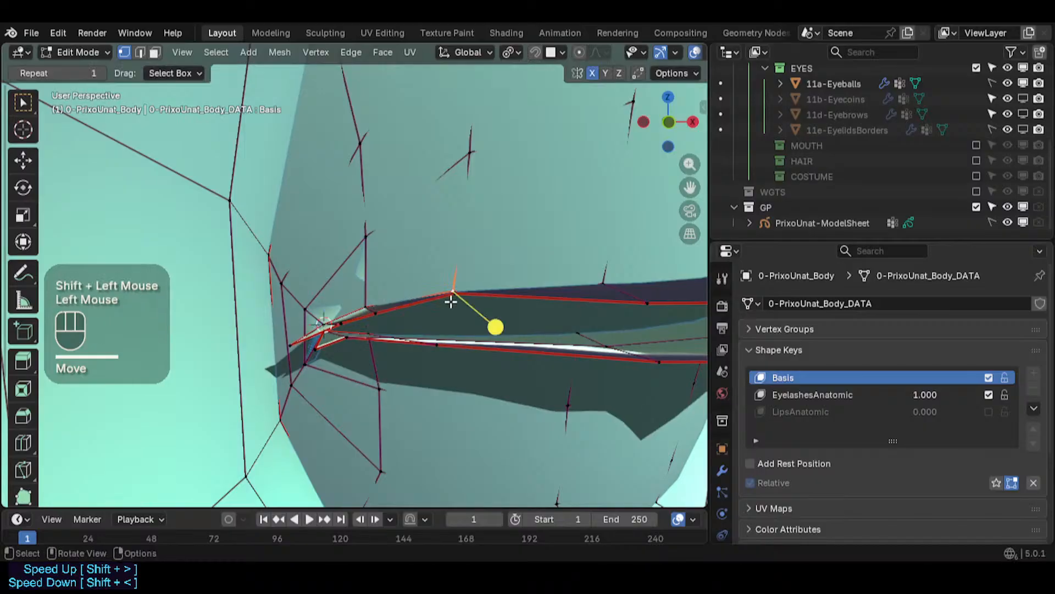
- Move the selected eye corner vertices slightly to align them with the upper lid edge
key("g")
key("Escape")
left_click(459, 297)
key("g")
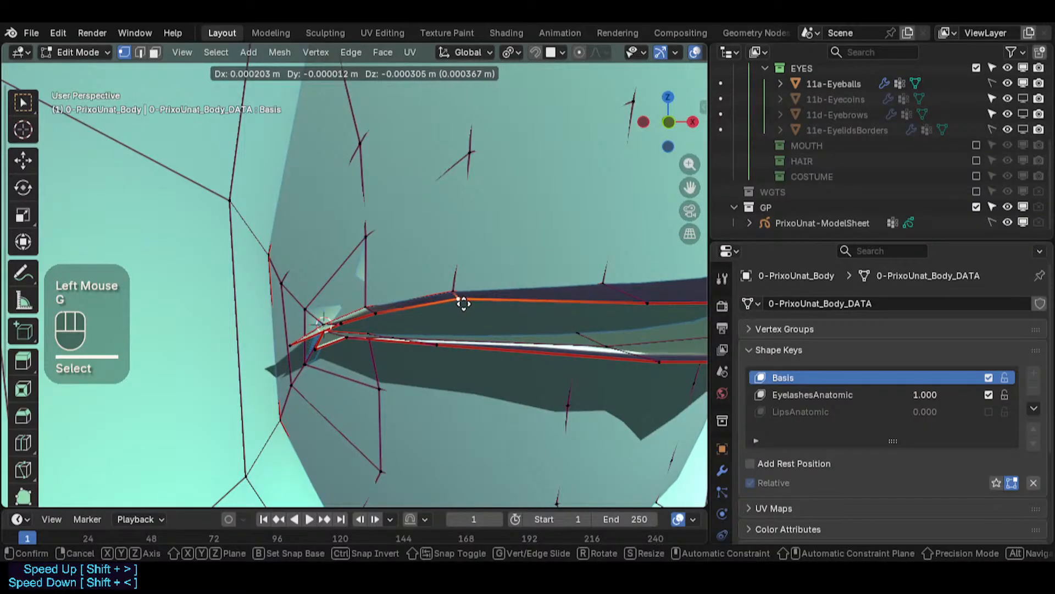
left_click(459, 304)
left_click(374, 313)
key("g")
left_click(364, 315, "shift")
middle_click_drag(455, 320, 356, 334, "shift")
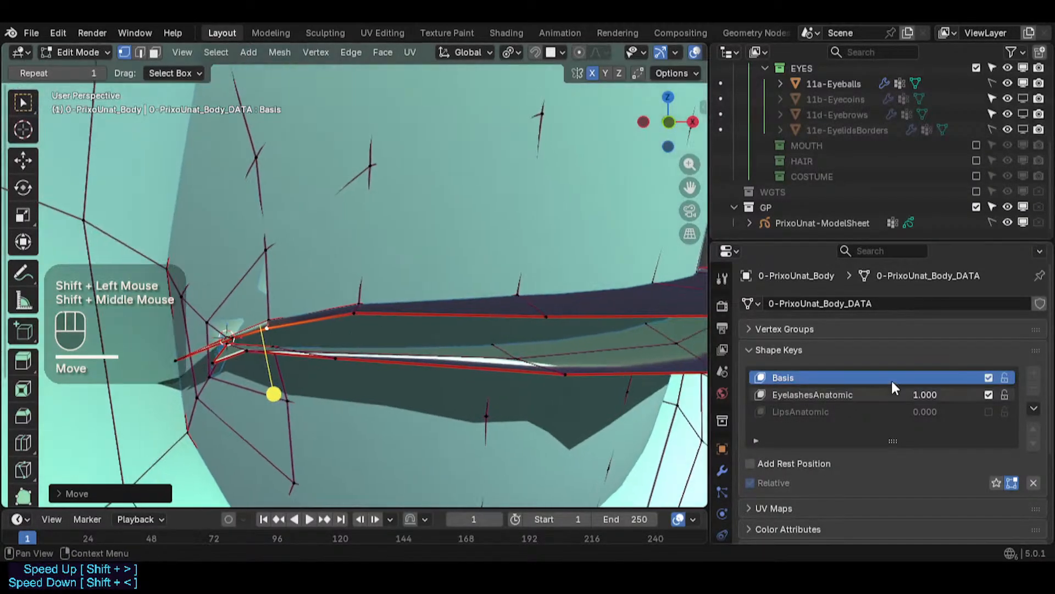
- Set the EyelashesAnatomic shape key value to 0 while keeping the Basis shape active
mouse_move(934, 394)
left_mouse_down()
mouse_move(869, 394)
mouse_move(935, 394)
left_mouse_up()
middle_click_drag(471, 364, 471, 404)
left_click_drag(933, 393, 866, 394)
middle_click_drag(314, 315, 654, 377)
scroll(297, 341, "up", 3)
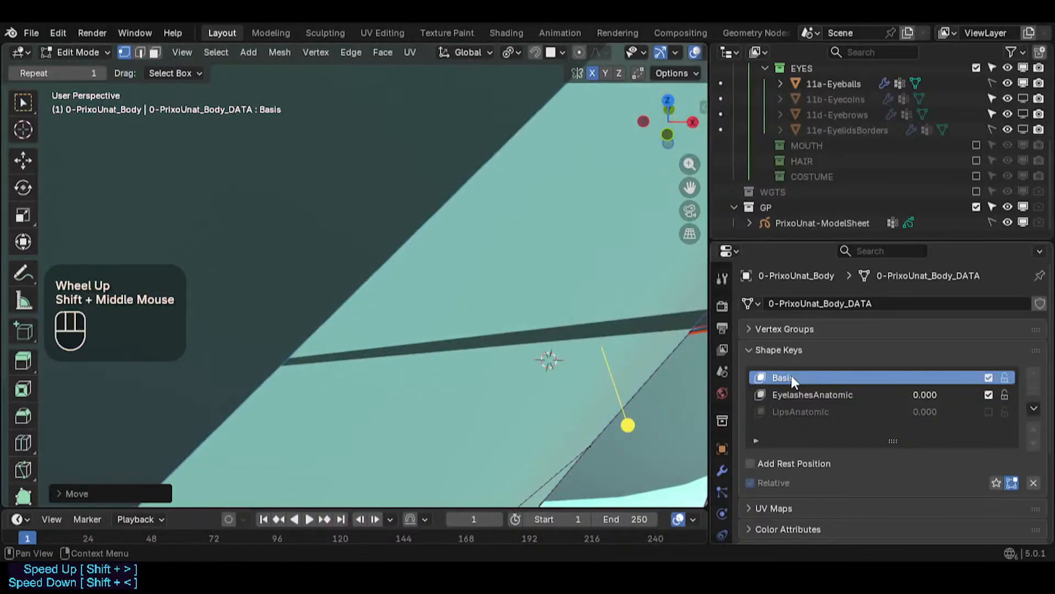
left_click(791, 376)
- Save the file, turn on X-ray, and snap the selected eye corner vertex to the 3D cursor
middle_click_drag(497, 342, 445, 322, "shift")
scroll(518, 354, "down", 6)
scroll(444, 322, "up", 3)
key("ctrl+s")
middle_click_drag(483, 252, 438, 264, "shift")
scroll(428, 291, "up", 3)
scroll(428, 291, "up", 1)
left_click(421, 288)
key("shift+s")
key("alt+z")
middle_click_drag(394, 307, 412, 325)
key("shift+s")
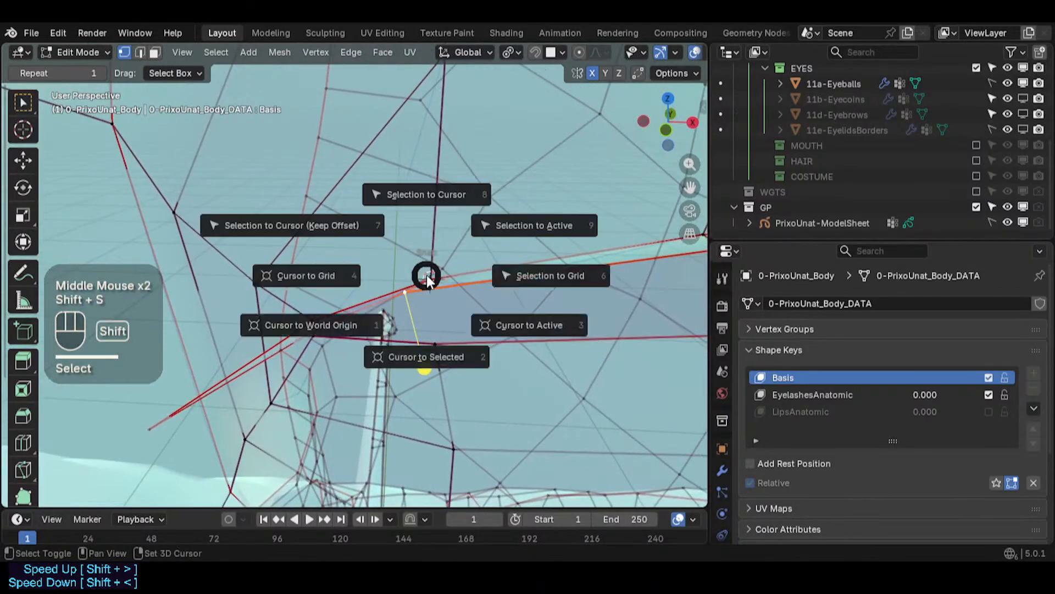
key("8")
- Snap the 3D cursor to a lid vertex and snap the selected corner vertex onto it
middle_click_drag(428, 278, 234, 438)
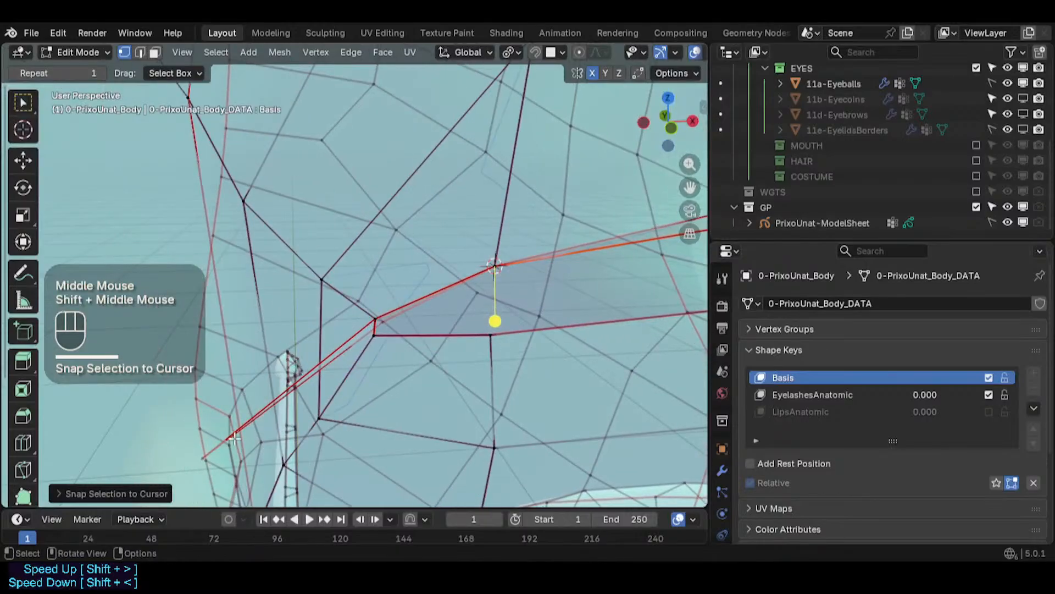
middle_click_drag(323, 427, 302, 358)
scroll(302, 358, "down", 3)
scroll(297, 346, "up", 2)
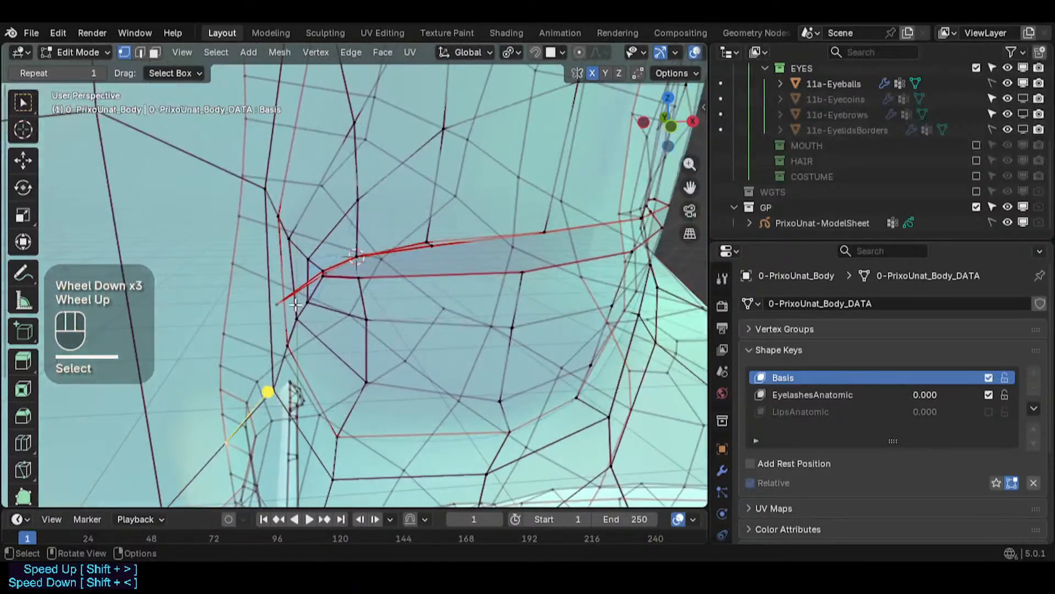
left_click(273, 304)
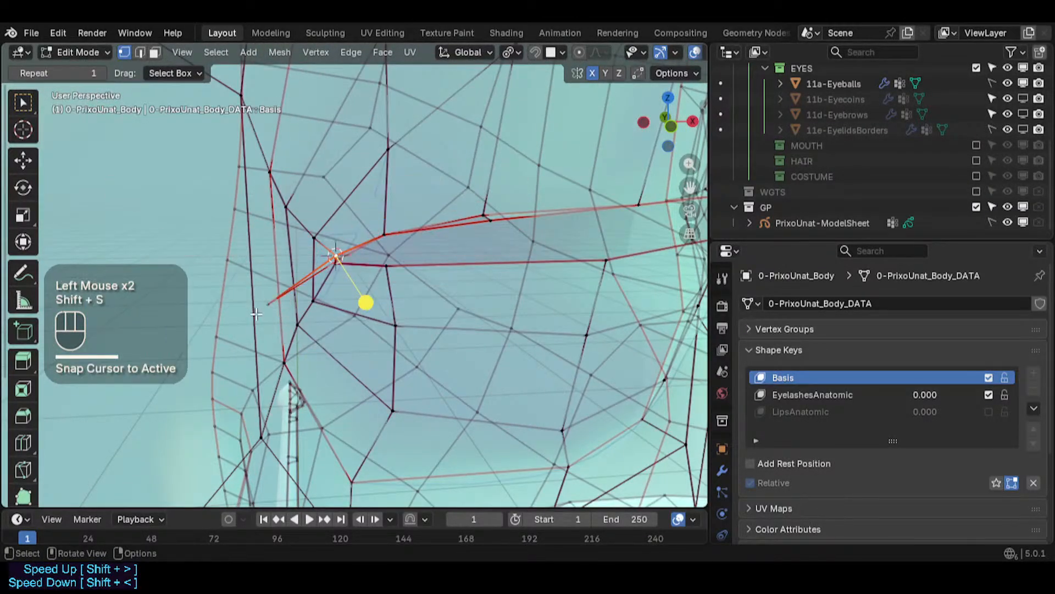
key("shift+s")
left_click(282, 213)
scroll(469, 214, "up", 2)
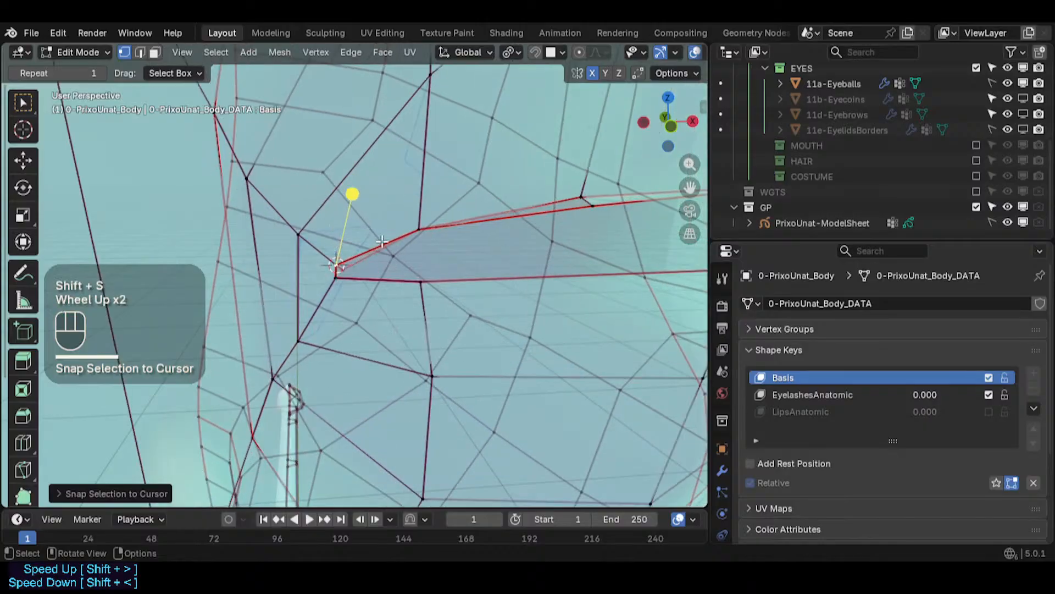
- Move the lower eye corner vertex and snap it to the 3D cursor
middle_click_drag(468, 214, 368, 299, "shift")
scroll(374, 297, "down", 1)
left_click(301, 319)
scroll(304, 330, "up", 4)
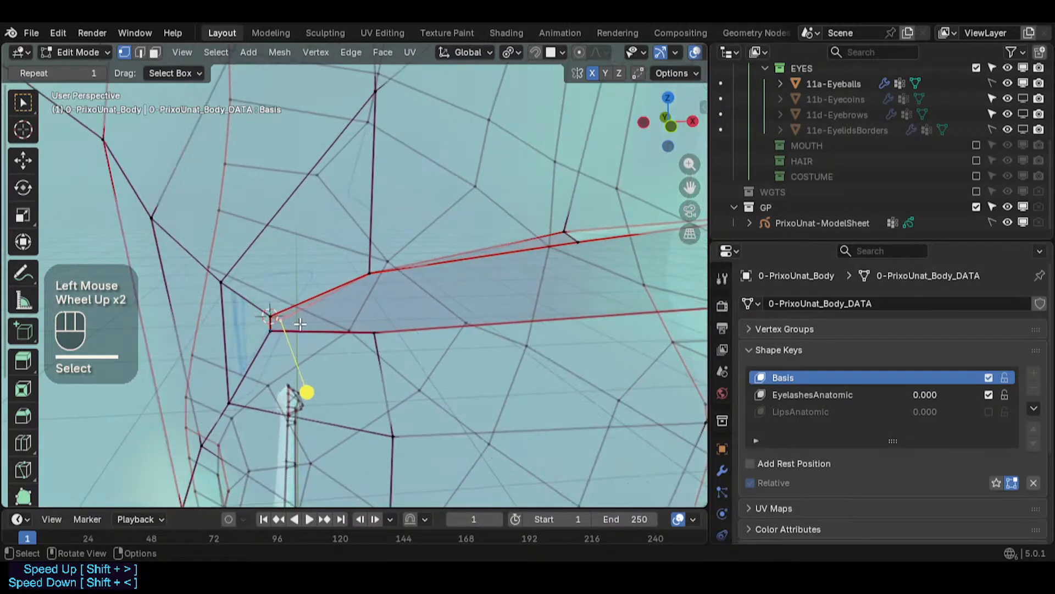
key("g")
left_click(310, 266)
key("shift+s")
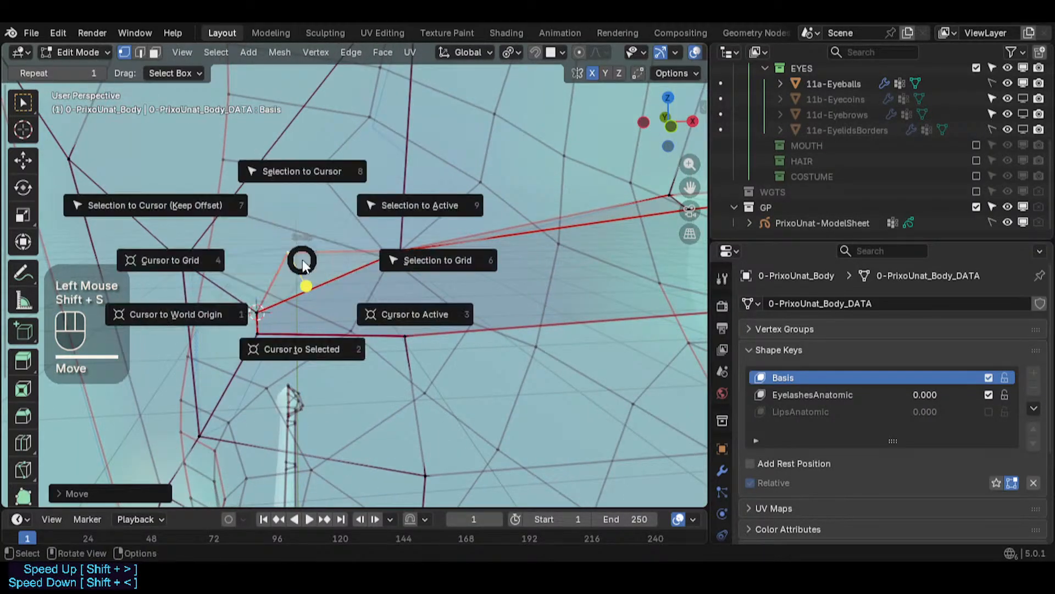
left_click(282, 167)
- Toggle X-ray and snap the selected corner vertex to the 3D cursor again
scroll(491, 237, "down", 2)
middle_click_drag(492, 237, 377, 385, "shift")
scroll(456, 305, "down", 2)
middle_click_drag(377, 385, 407, 370)
key("alt+z")
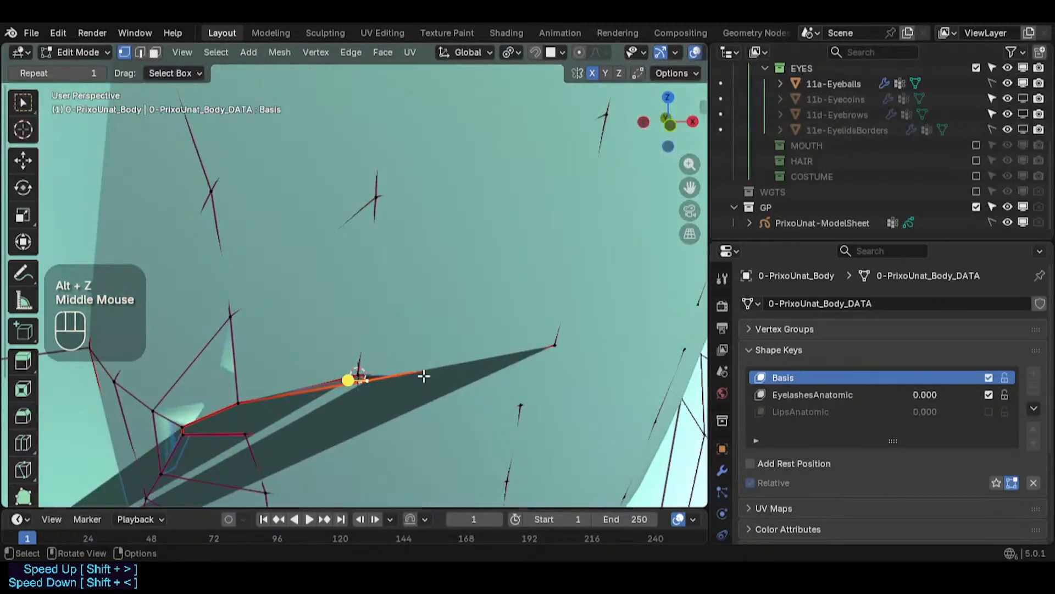
key("alt+z")
key("shift+s")
left_click(424, 283)
- Set the EyelashesAnatomic shape key value back to 1.000
middle_click_drag(424, 282, 412, 349, "shift")
scroll(489, 351, "down", 2)
middle_click_drag(412, 349, 332, 346, "shift")
scroll(487, 332, "down", 1)
middle_click_drag(486, 333, 415, 311)
scroll(415, 311, "down", 1)
middle_click_drag(434, 380, 422, 369, "shift")
middle_click_drag(422, 369, 413, 356, "shift")
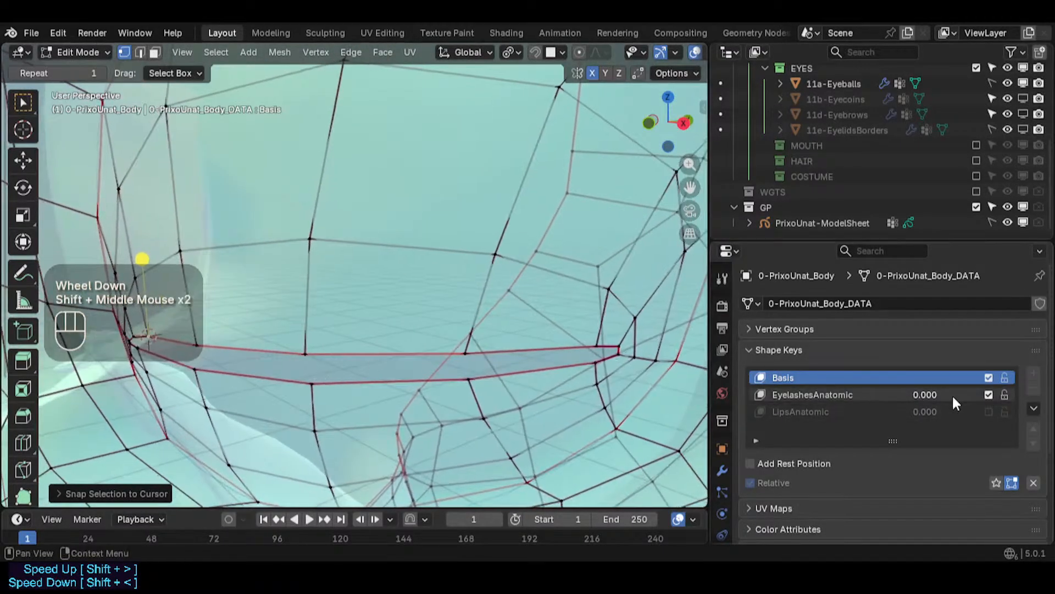
left_click_drag(925, 395, 978, 394)
- Save the file and make the EyelashesAnatomic shape key active for editing
middle_click_drag(440, 330, 424, 325, "shift")
scroll(372, 330, "down", 1)
key("ctrl+s")
key("alt+z")
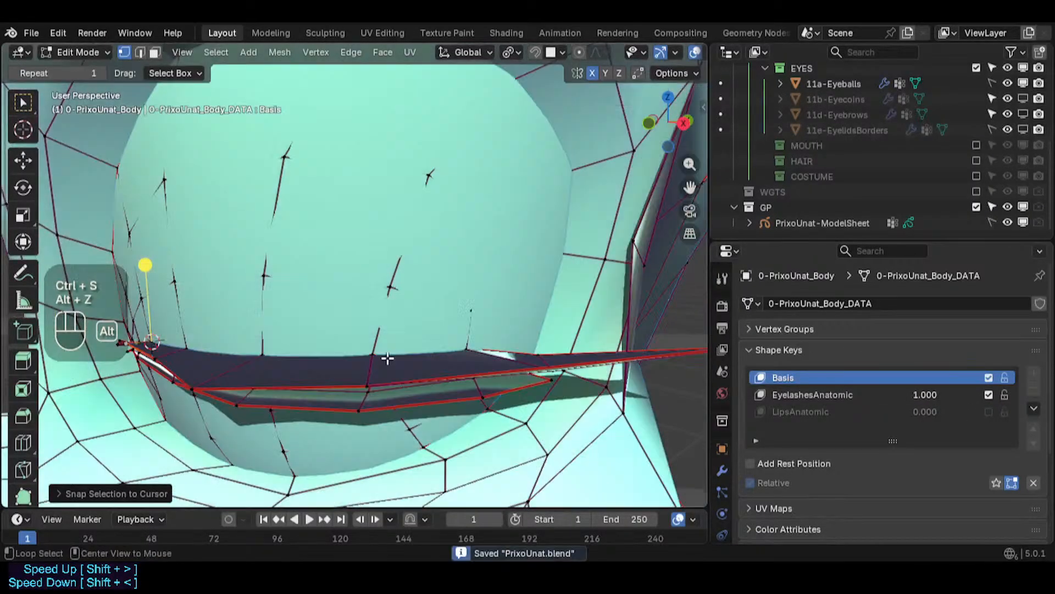
middle_click_drag(384, 358, 432, 383)
left_click(777, 394)
scroll(365, 358, "up", 2)
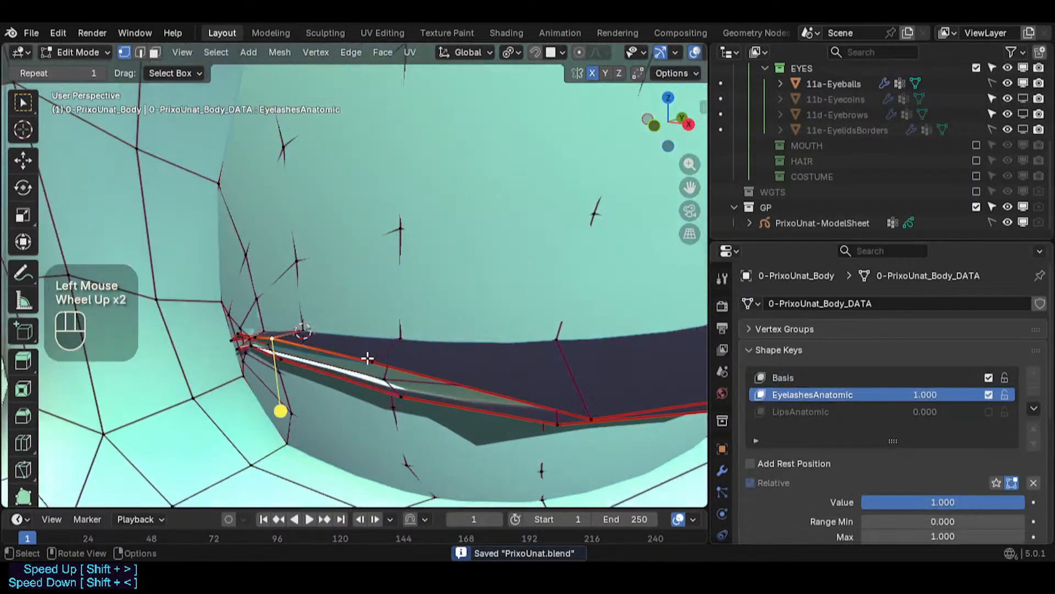
mouse_move(365, 358)
middle_mouse_down()
mouse_move(300, 360)
mouse_move(358, 350)
middle_mouse_up()
key("ctrl+s")
scroll(332, 358, "up", 2)
- Move the upper lid vertices near the corner onto the eyelash edge in the EyelashesAnatomic shape
key("g")
left_click(365, 351)
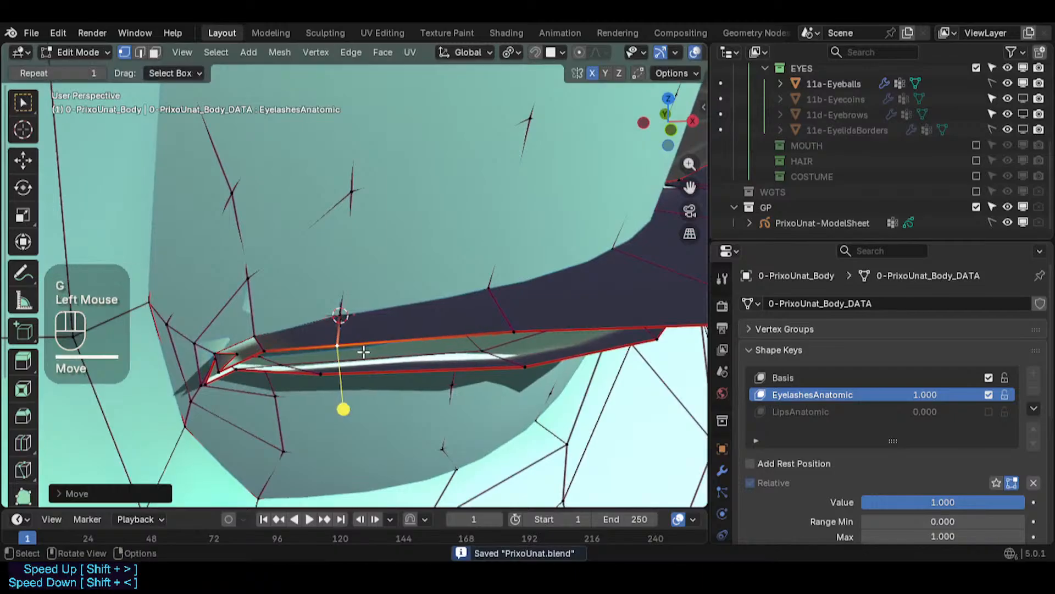
scroll(249, 348, "up", 1)
key("g")
left_click(236, 357)
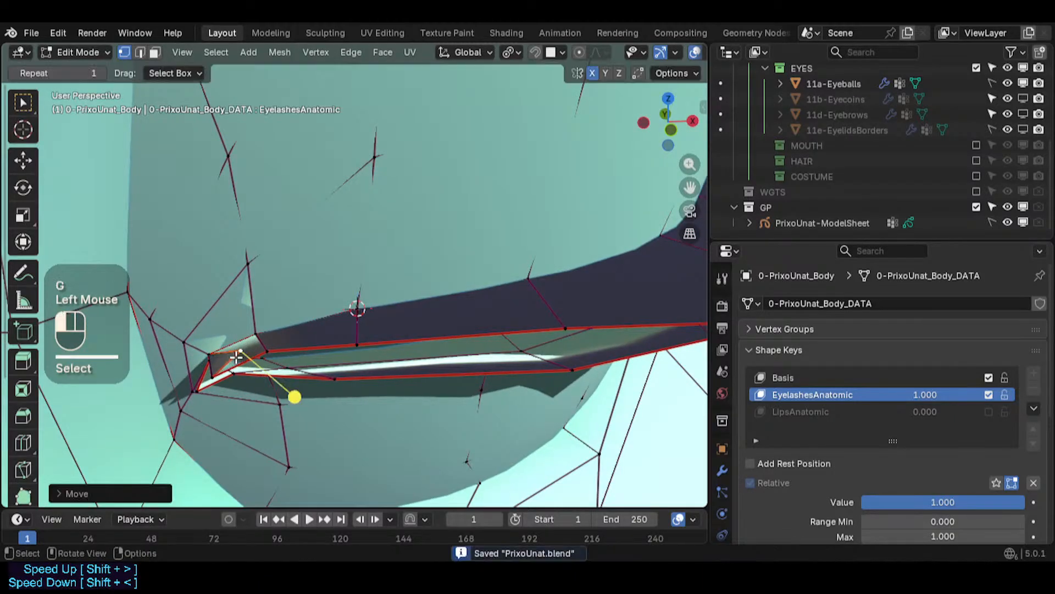
scroll(228, 364, "up", 3)
middle_click_drag(231, 355, 267, 255)
key("g")
left_click(87, 421)
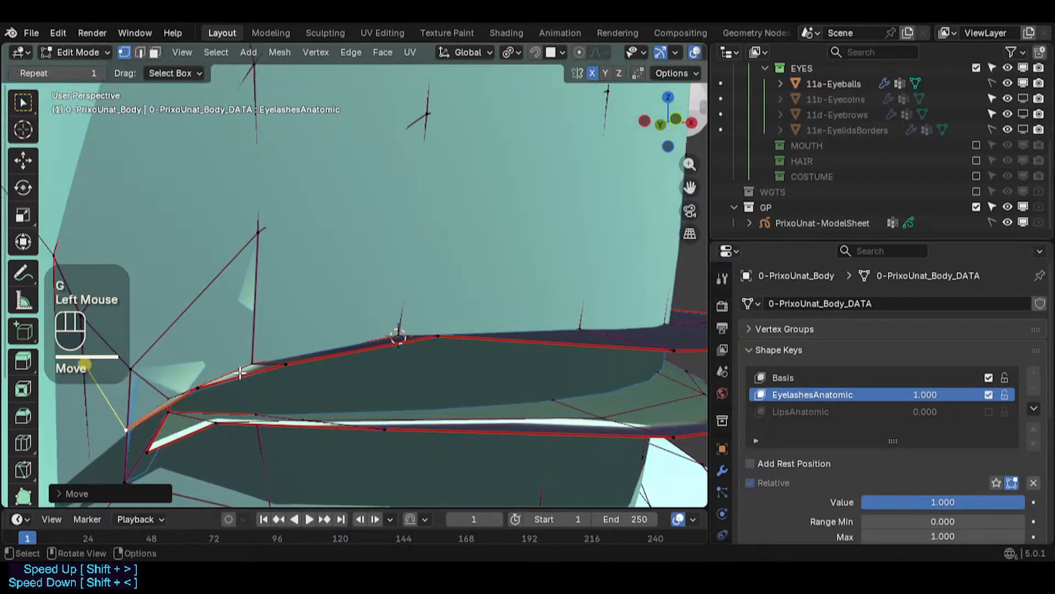
- Adjust the eye corner tip vertices to fit the eyelash shape
middle_click_drag(242, 384, 286, 379)
middle_click_drag(286, 379, 352, 324, "shift")
middle_click_drag(307, 357, 274, 369)
key("g")
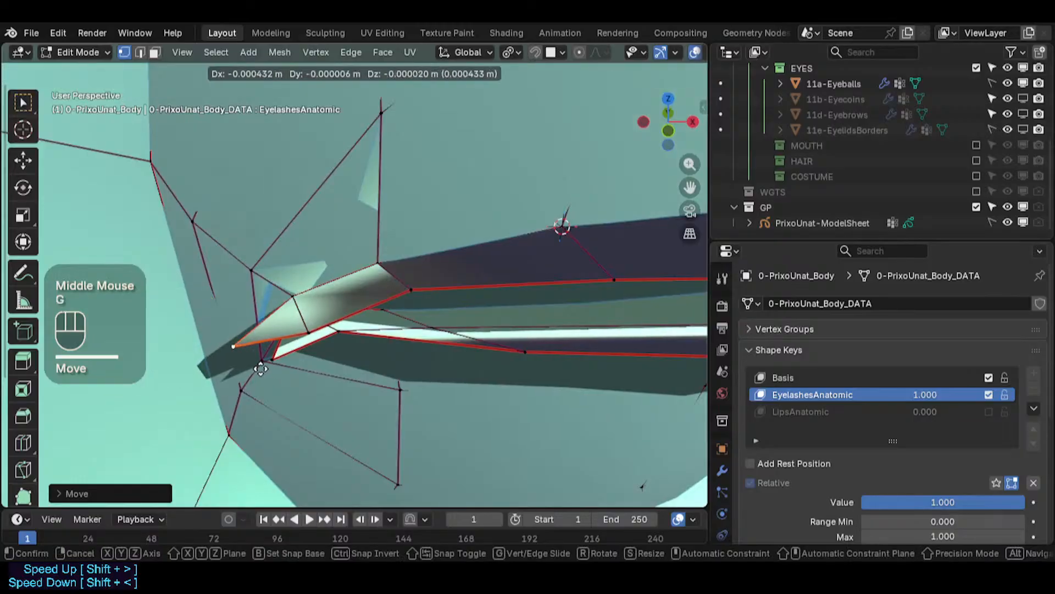
left_click(237, 400)
middle_click_drag(237, 400, 278, 250)
scroll(292, 302, "down", 2)
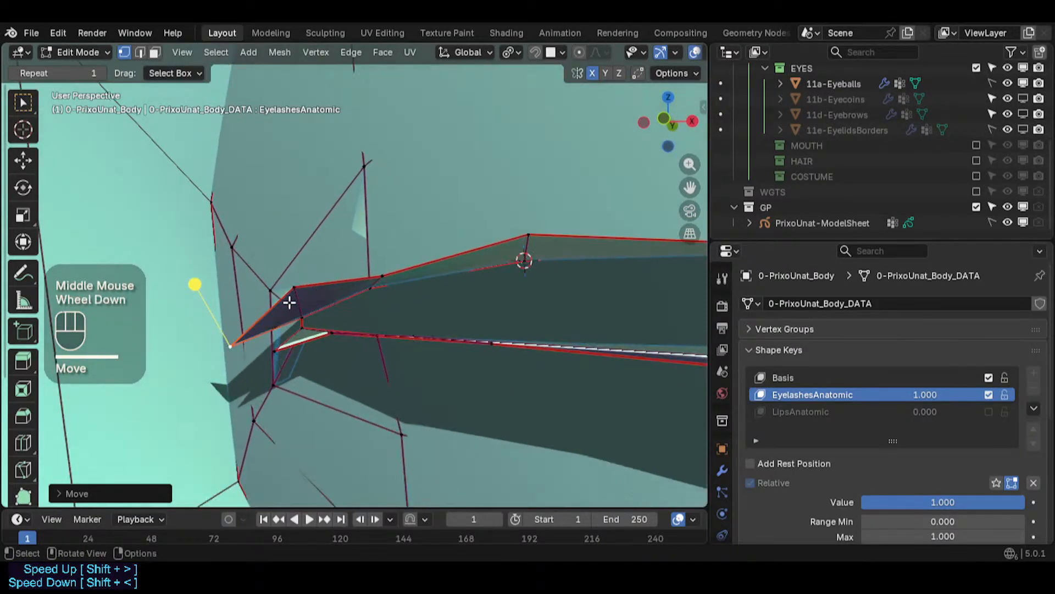
left_click(292, 307)
key("g")
left_click(291, 313)
- Reposition the vertices along the upper edge of the eye corner
scroll(398, 276, "down", 1)
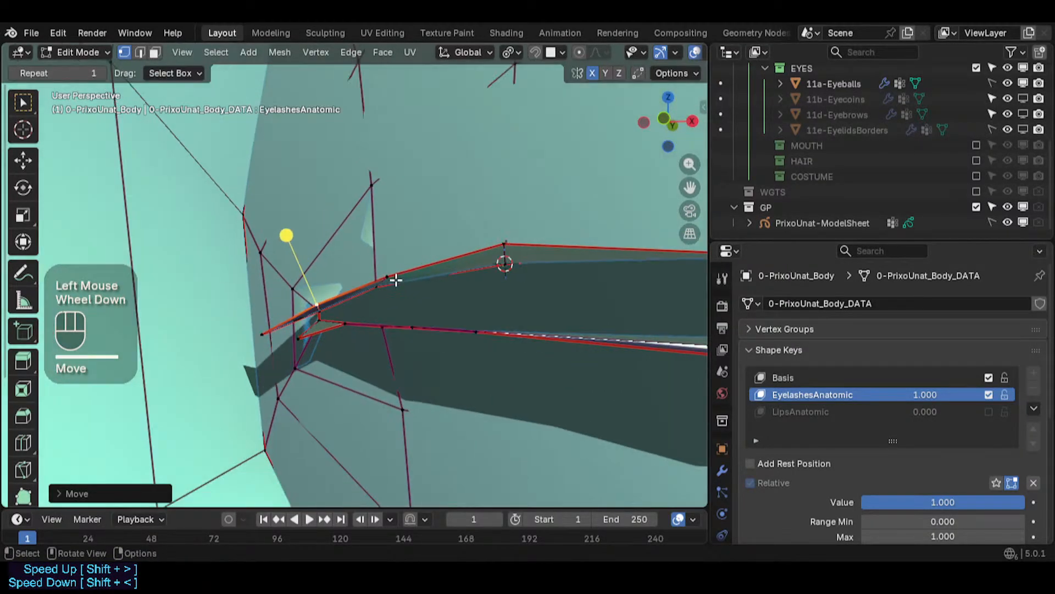
left_click(394, 282)
key("g")
left_click(321, 307)
left_click(320, 309)
key("g")
left_click(314, 316)
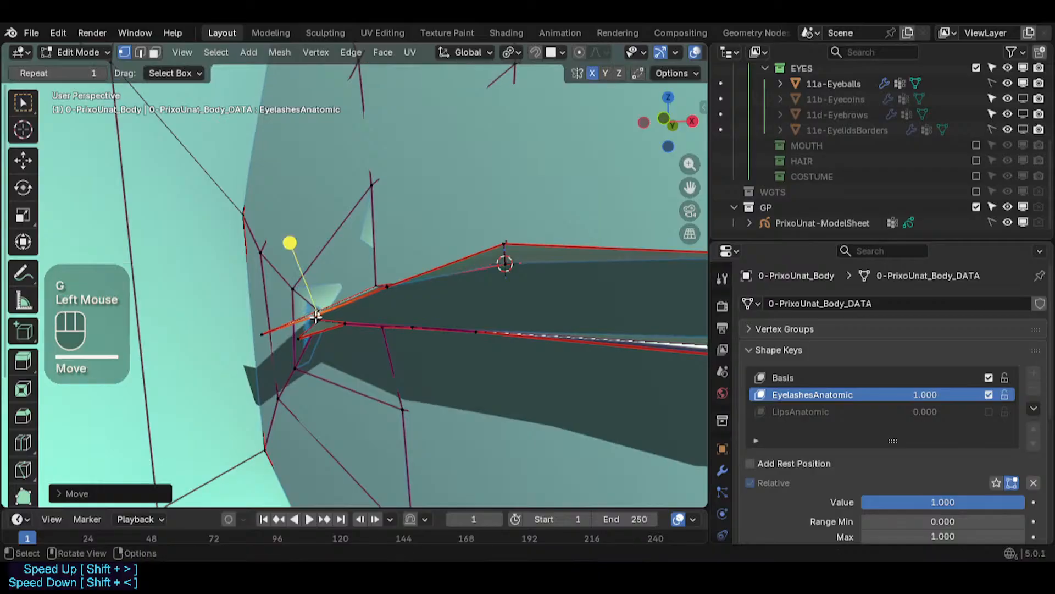
key("g")
left_click(263, 337)
middle_click_drag(263, 337, 407, 312, "shift")
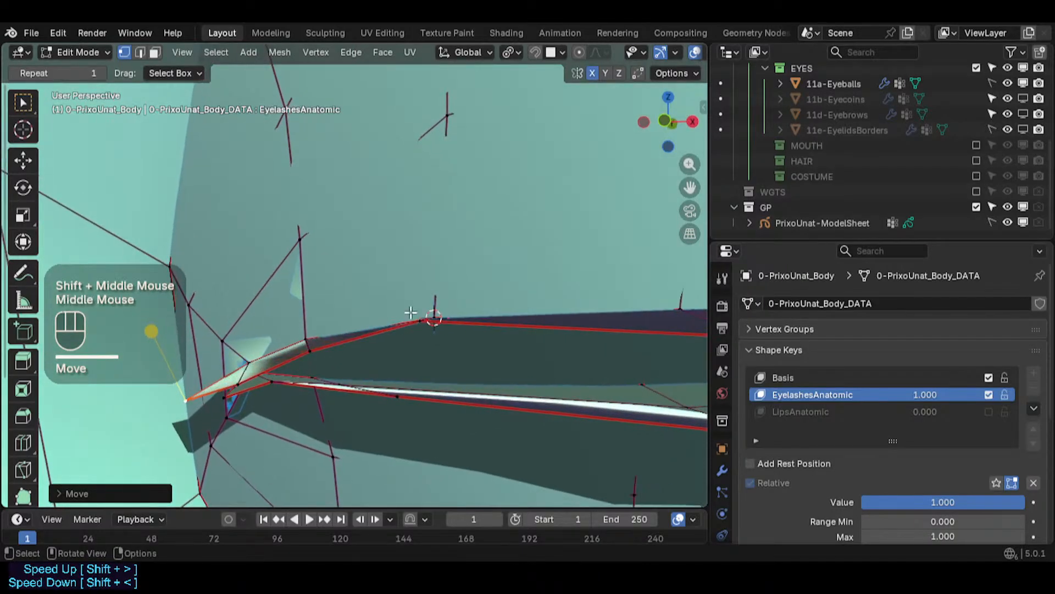
- Move the upper lid vertices along the eyelash edge to follow its curve
left_click(432, 320)
key("g")
left_click(425, 338)
scroll(516, 336, "down", 2)
middle_click_drag(515, 337, 447, 332, "shift")
key("g")
left_click(444, 340)
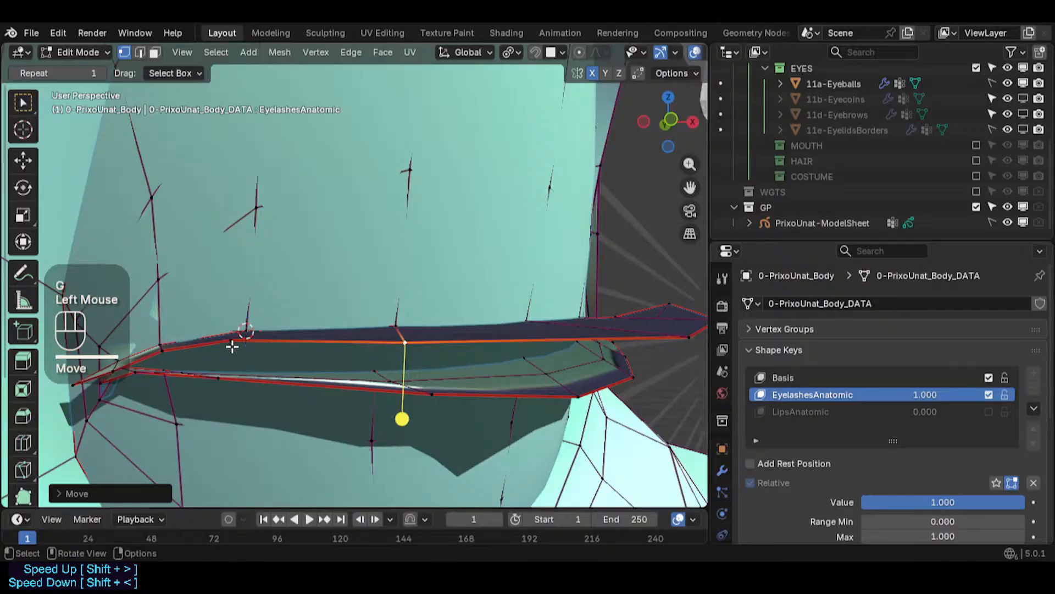
left_click(232, 345)
key("g")
left_click(242, 358, "shift")
middle_click_drag(287, 385, 311, 324)
middle_click_drag(324, 349, 467, 312)
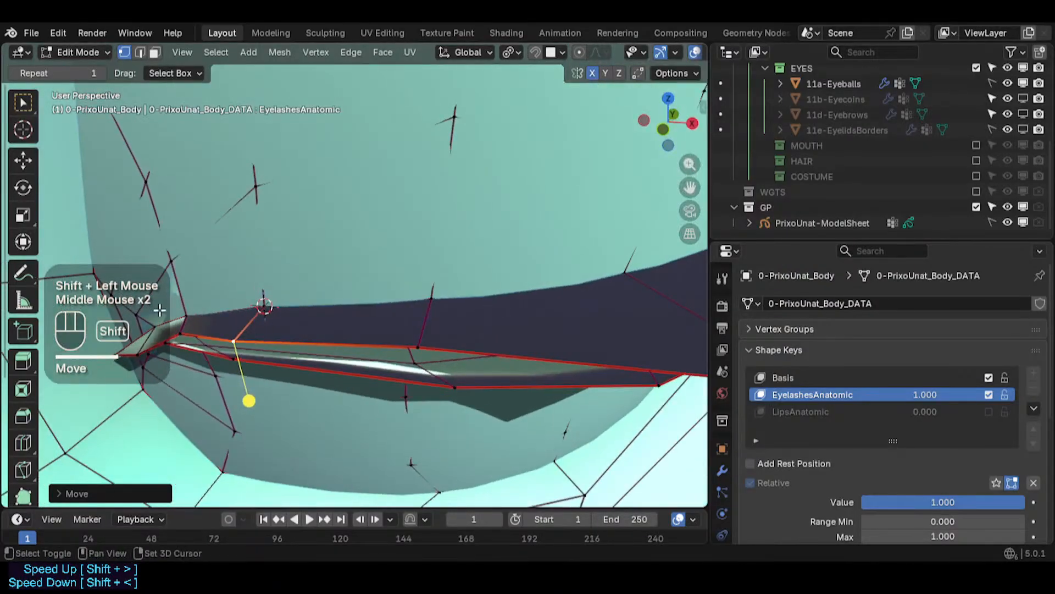
- Select and move the inner corner vertices to close the gap with the eyelash
left_click(184, 333)
middle_click_drag(184, 335, 326, 356)
key("g")
left_click(310, 395)
key("g")
left_click(354, 313, "shift")
key("g")
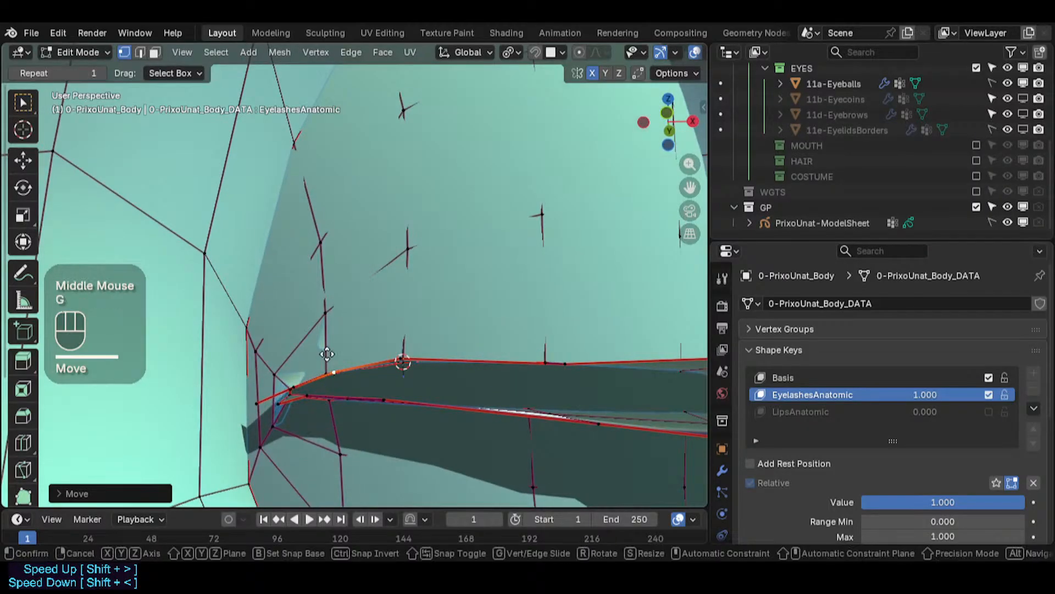
left_click(329, 355, "shift")
middle_click_drag(509, 354, 363, 396, "shift")
left_click(445, 349)
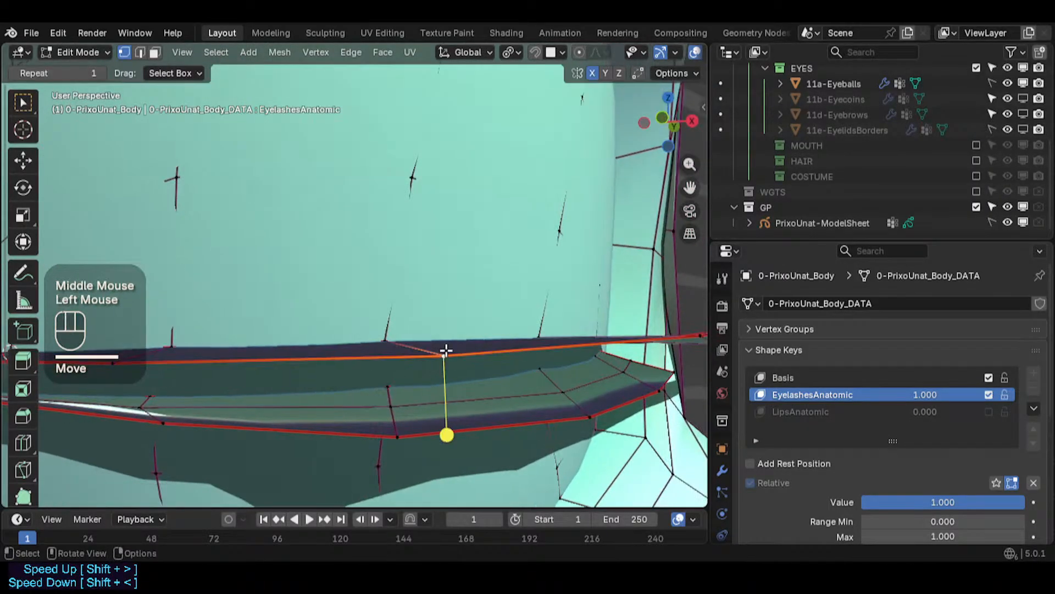
middle_click_drag(445, 349, 386, 359)
- Fine-tune the middle upper lid vertices so they sit on the eyelash edge
key("g")
left_click(447, 368)
key("g")
left_click(455, 365)
scroll(455, 365, "down", 2)
left_click(472, 358)
middle_click_drag(471, 358, 495, 368)
key("g")
left_click(449, 382)
key("g")
left_click(561, 365)
middle_click_drag(561, 364, 511, 403, "shift")
middle_click_drag(512, 403, 458, 424)
- Move a lower vertex of the eyelash strip near the outer corner
scroll(438, 416, "down", 2)
left_click(431, 416)
key("g")
left_click(418, 379)
scroll(404, 466, "up", 3)
middle_click_drag(426, 387, 429, 392)
scroll(431, 394, "up", 2)
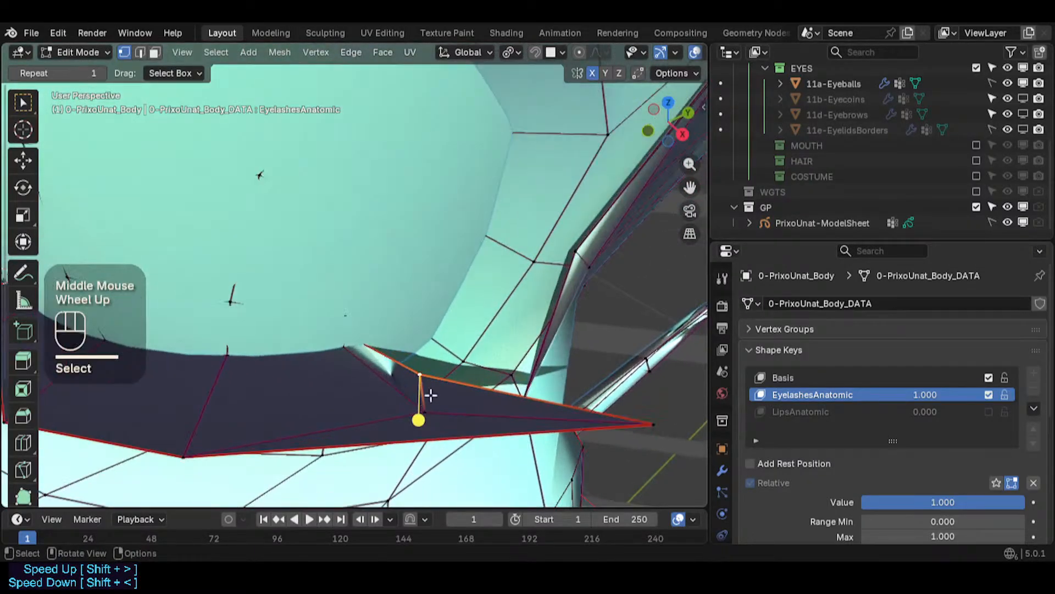
- Vertex-slide the outer corner vertices along their edges
key("g")
key("g")
left_click(407, 364)
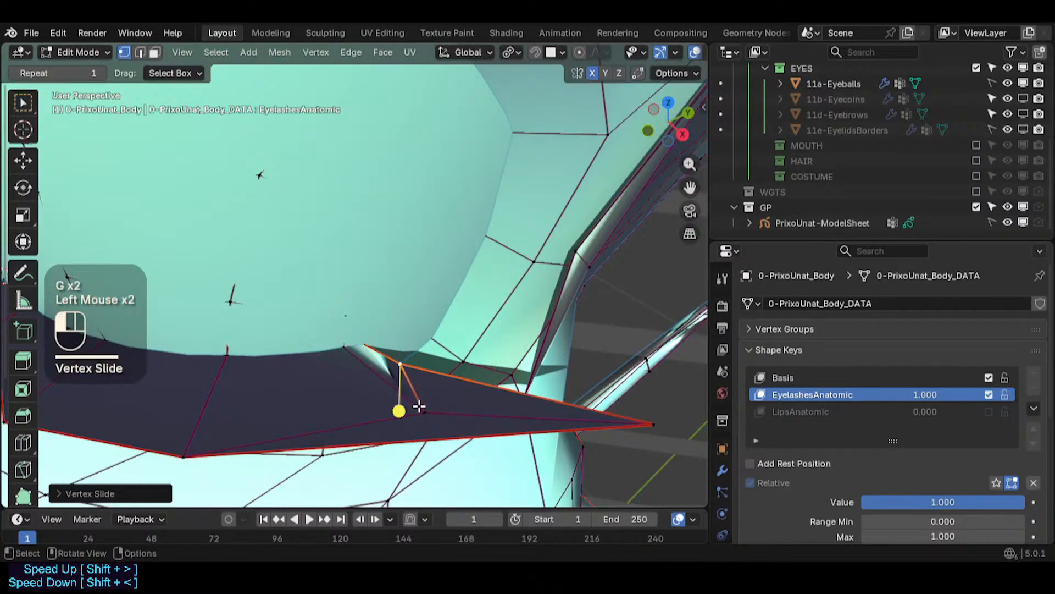
middle_click_drag(418, 406, 455, 426)
key("g")
key("g")
left_click(548, 389)
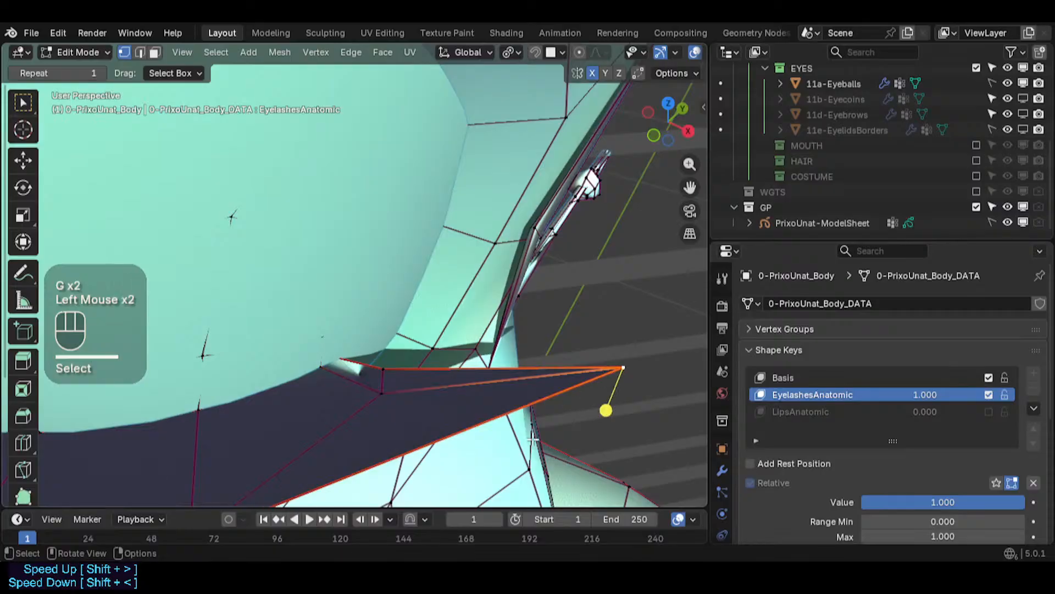
- Move the outer eye corner tip vertex into place
scroll(523, 384, "down", 2)
middle_click_drag(533, 438, 509, 285)
key("g")
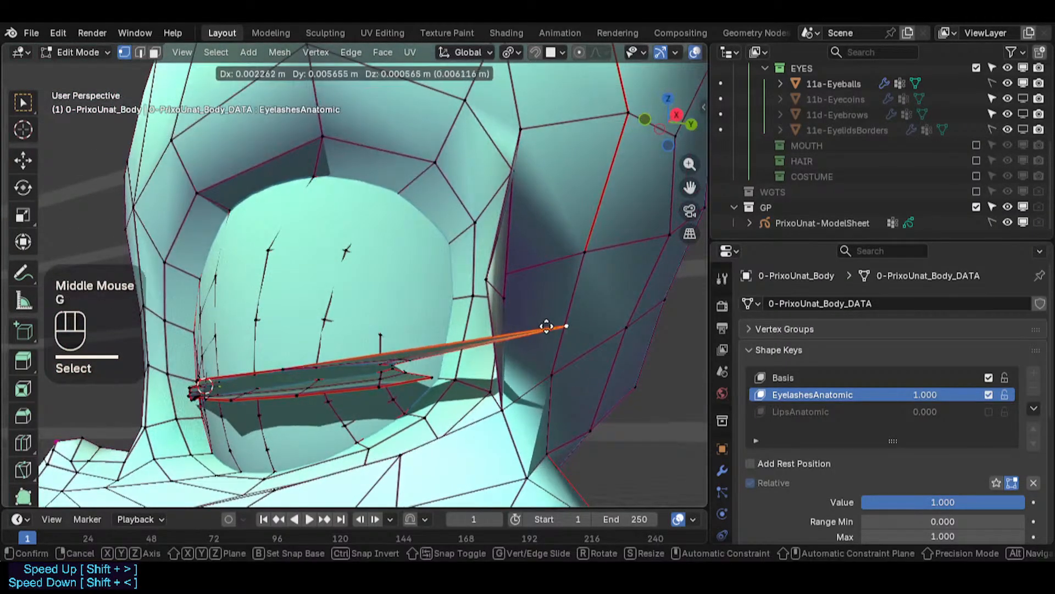
left_click(552, 342)
middle_click_drag(579, 427, 568, 418)
scroll(407, 345, "up", 3)
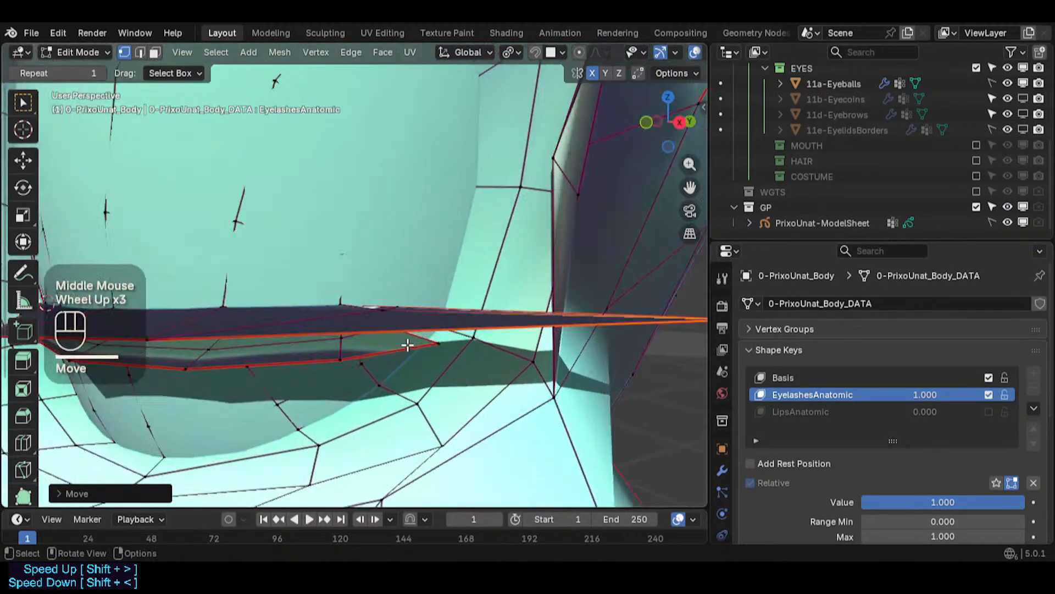
- Move two eyelash strip vertices near the outer upper lid and vertex-slide a third along its edges
left_click(386, 319)
key("g")
left_click(386, 326)
left_click(402, 308)
key("g")
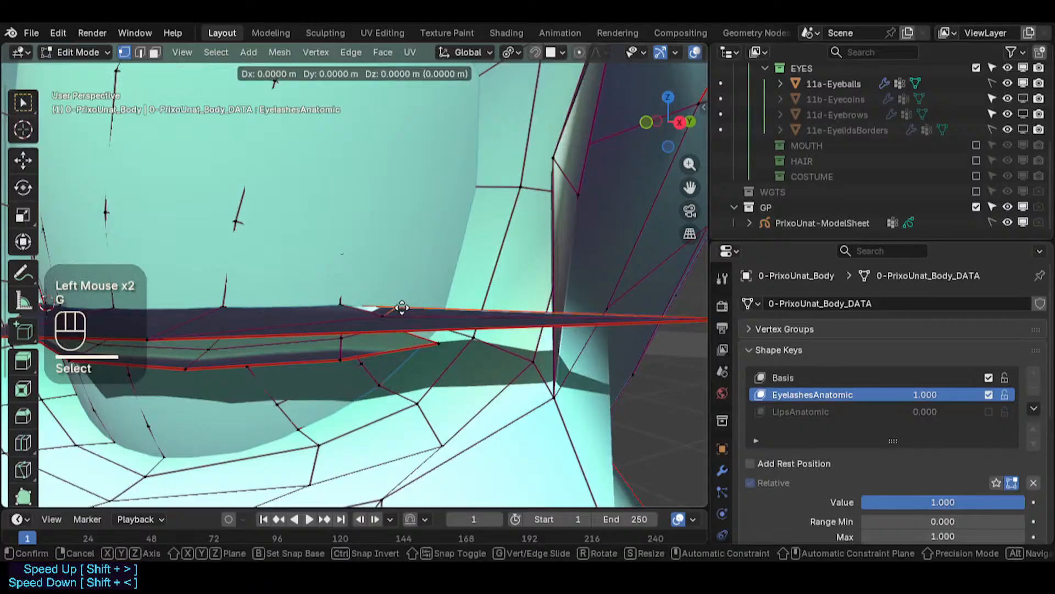
left_click(405, 374, "shift")
middle_click_drag(405, 374, 393, 385)
left_click(381, 320)
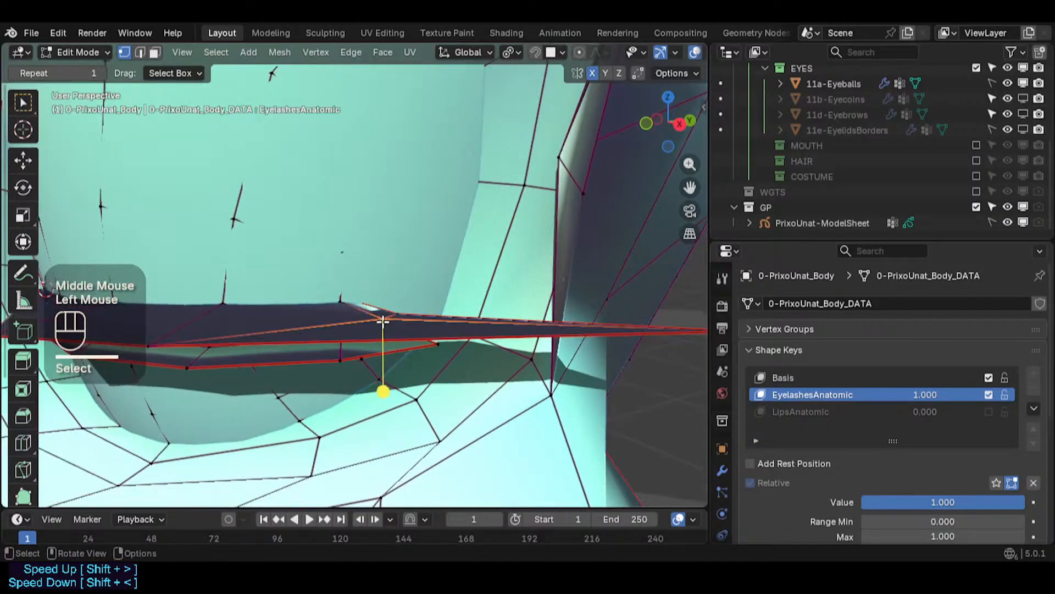
middle_click_drag(381, 320, 381, 333)
key("g")
key("g")
left_click(373, 339)
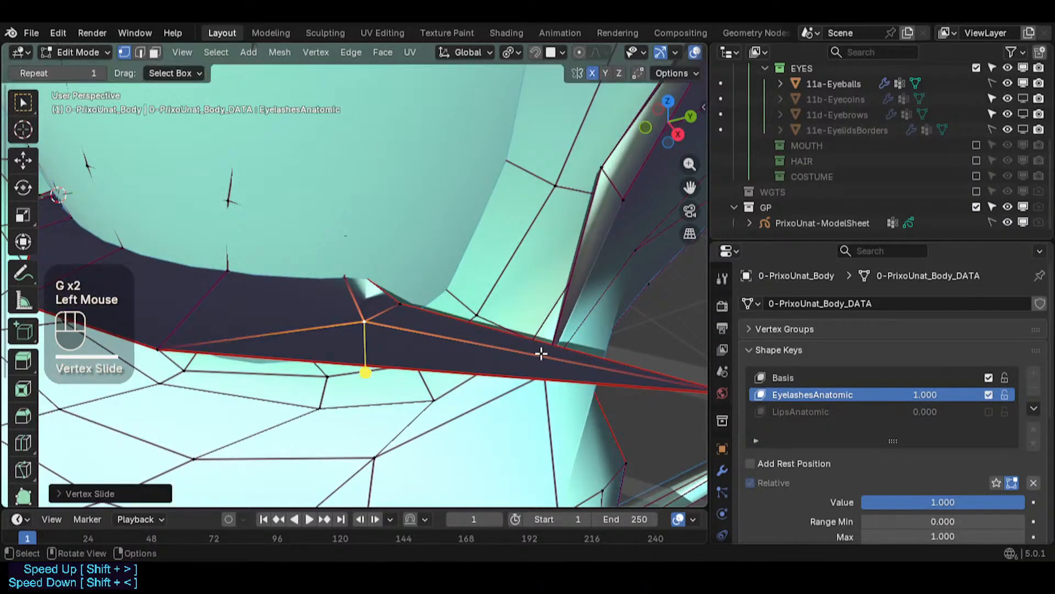
- Pull the outer tip vertex of the eyelash strip further outward
scroll(424, 351, "down", 2)
middle_click_drag(542, 353, 483, 254, "shift")
scroll(481, 256, "down", 2)
middle_click_drag(381, 316, 479, 309)
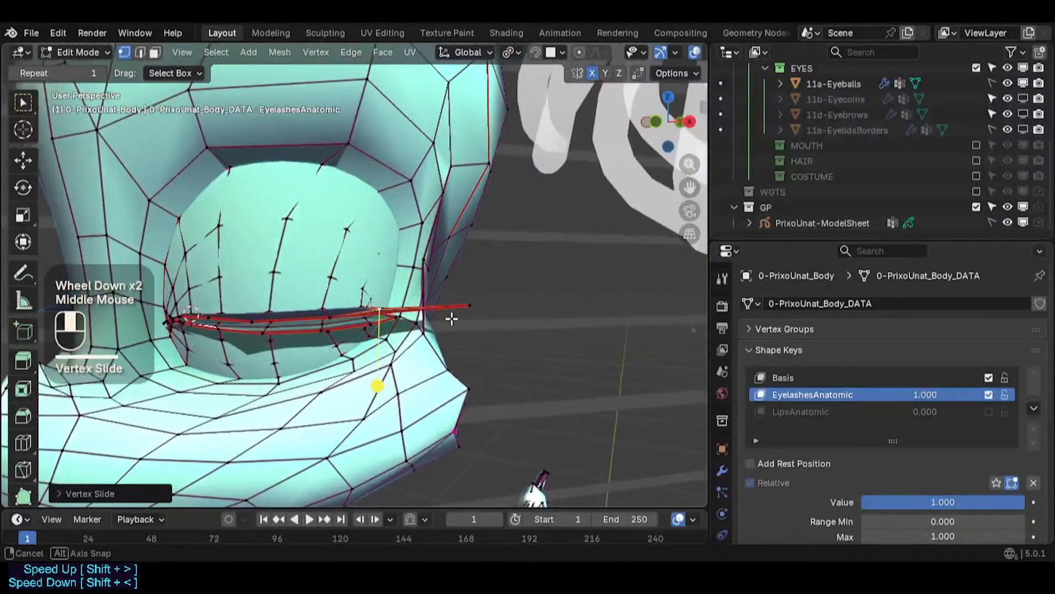
scroll(480, 308, "up", 1)
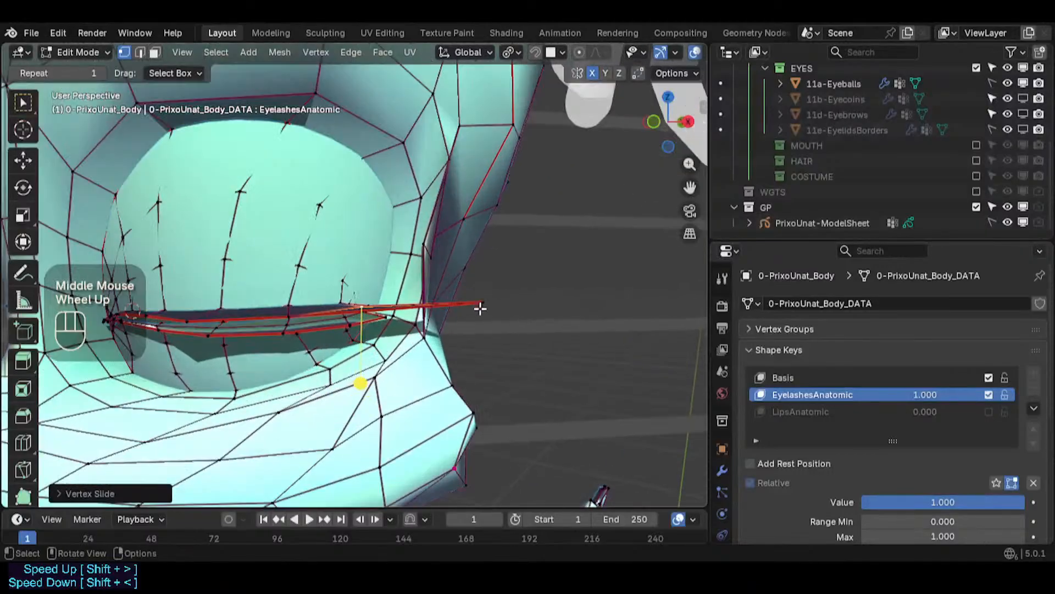
left_click(509, 291)
- Save the blend file
scroll(476, 309, "up", 2)
scroll(468, 346, "down", 2)
middle_click_drag(476, 308, 385, 363)
scroll(450, 337, "up", 5)
middle_click_drag(385, 363, 476, 387)
key("ctrl+s")
scroll(487, 381, "down", 2)
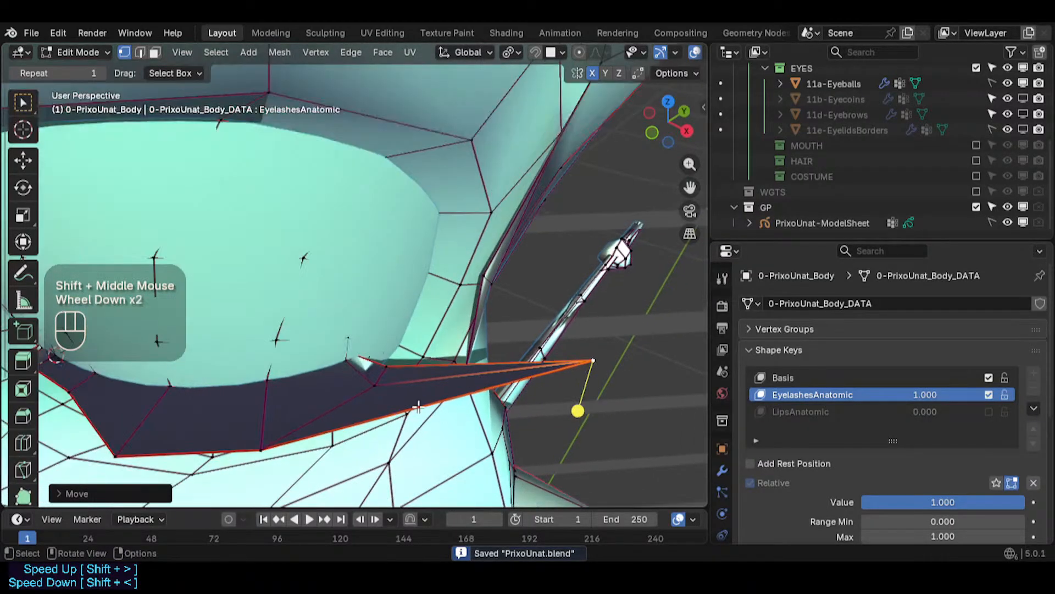
- Vertex-slide two lower edge vertices of the eyelash strip along their edges
key("g")
key("g")
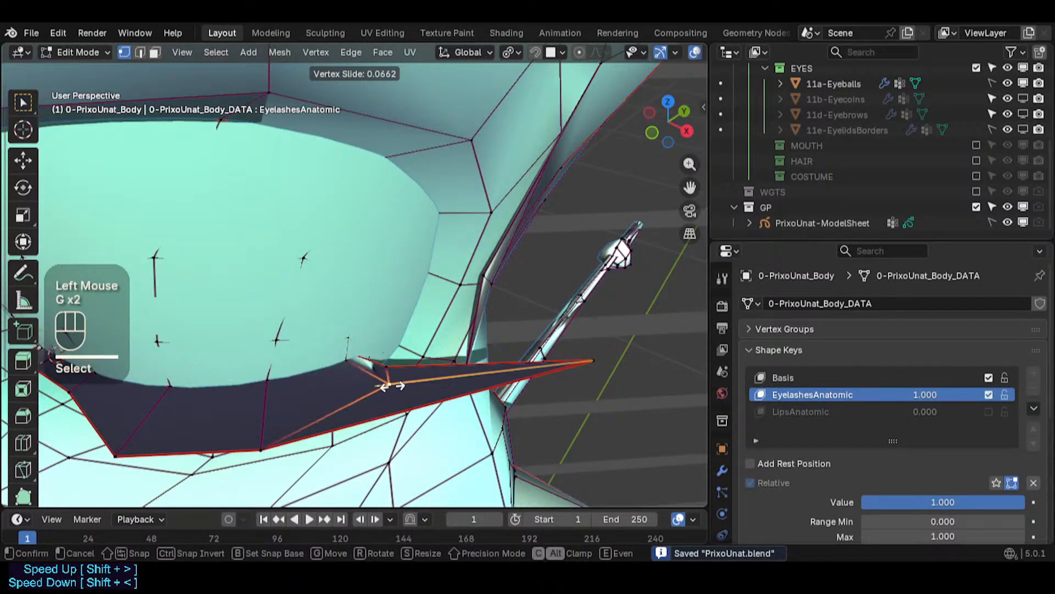
left_click(389, 386)
left_click(283, 444)
key("g")
key("g")
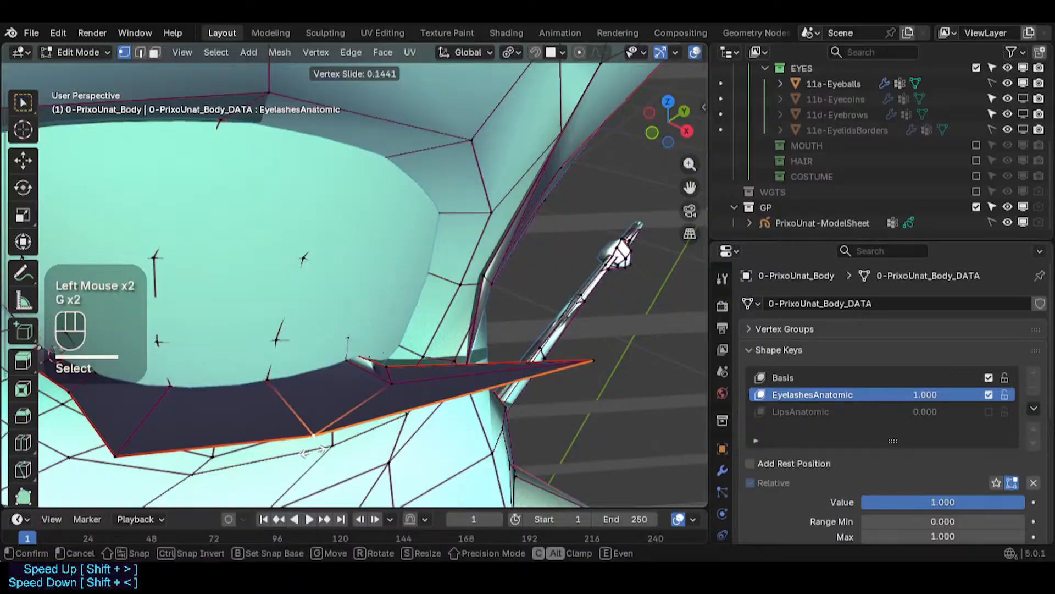
left_click(317, 452)
- Vertex-slide the eyelash strip's outer tip vertex along its edges
left_click(587, 362)
key("g")
key("g")
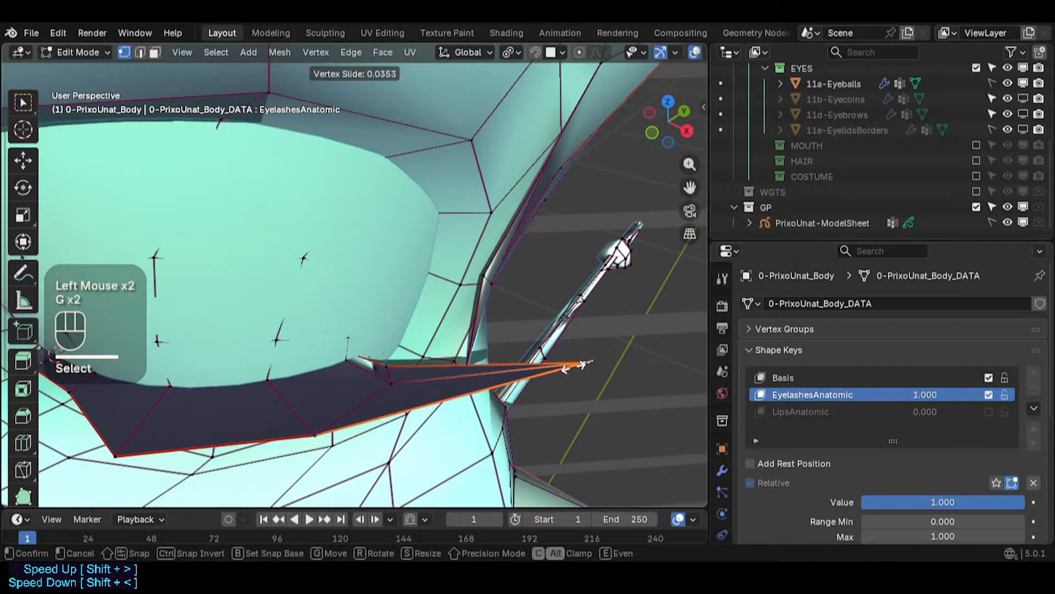
left_click(572, 367)
key("g")
key("g")
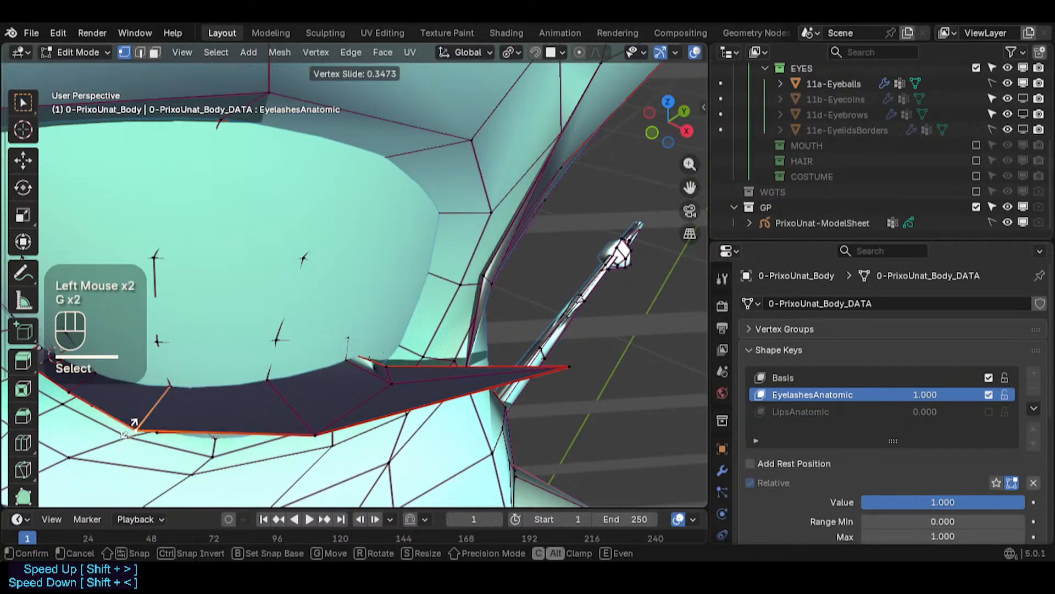
left_click(129, 466)
middle_click_drag(129, 466, 273, 431, "shift")
- Move the vertices at the inner corner of the eyelash strip
left_click(297, 415)
key("g")
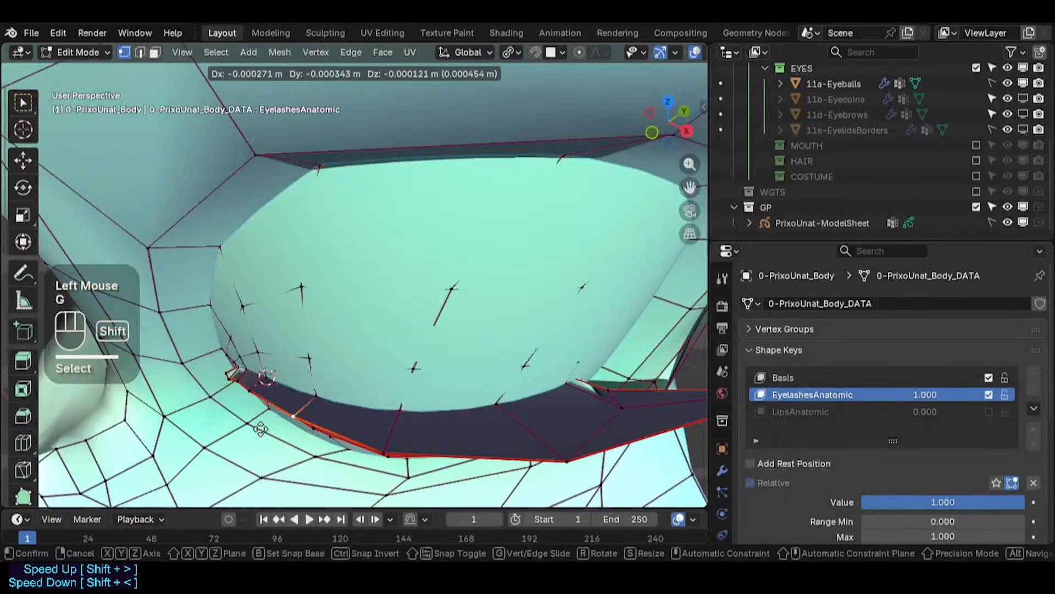
left_click(255, 421, "shift")
key("g")
left_click(252, 390, "shift")
scroll(246, 376, "up", 3)
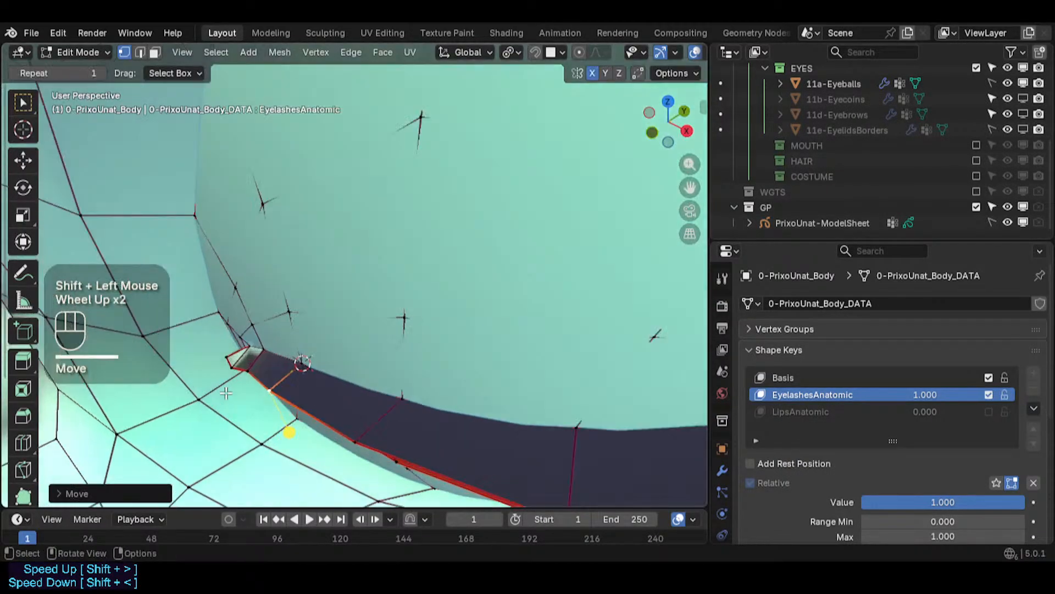
- Vertex-slide the inner corner vertices of the eyelash strip along their edges
key("g")
key("g")
left_click(253, 347)
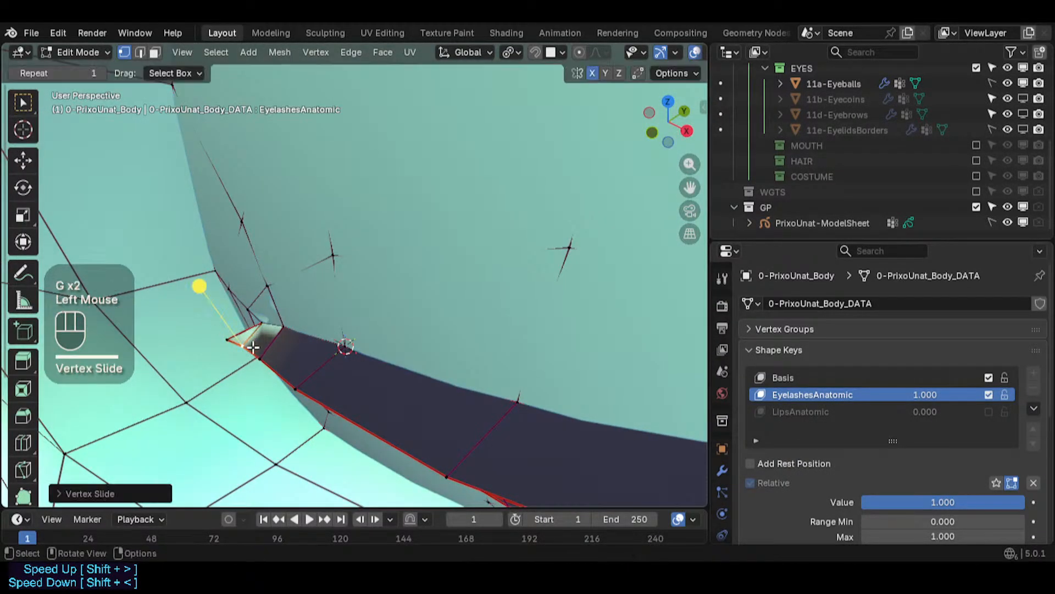
key("g")
left_click(259, 352, "shift")
left_click(261, 332)
key("g")
key("g")
left_click(271, 331, "shift")
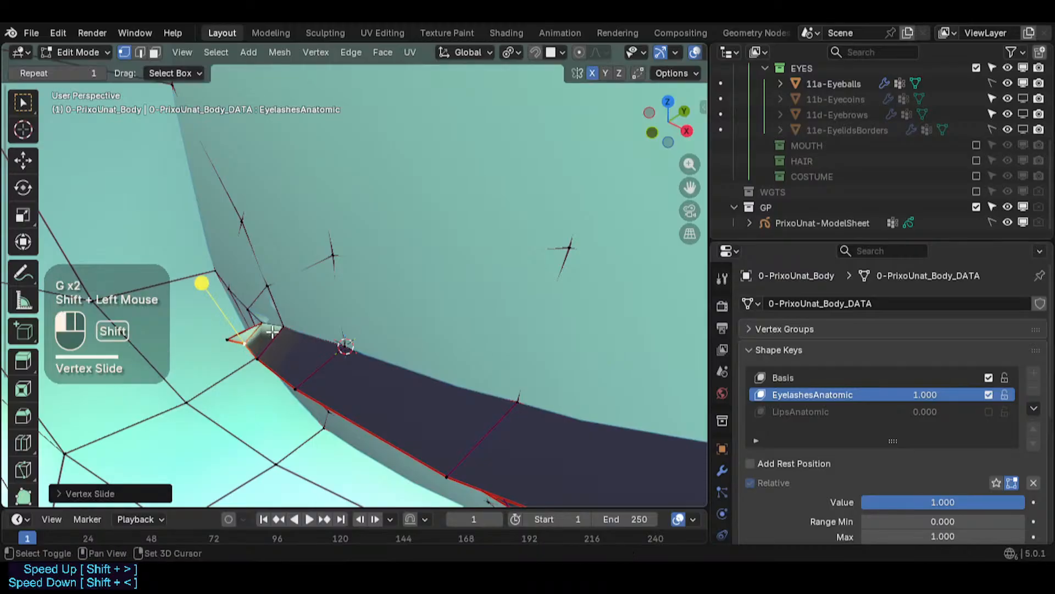
key("g")
left_click(201, 337, "shift")
scroll(206, 338, "down", 2)
middle_click_drag(209, 338, 258, 346)
- Check the eye in Object Mode and reposition the eyelash strip's outer vertices in Edit Mode
key("Tab")
scroll(426, 342, "down", 2)
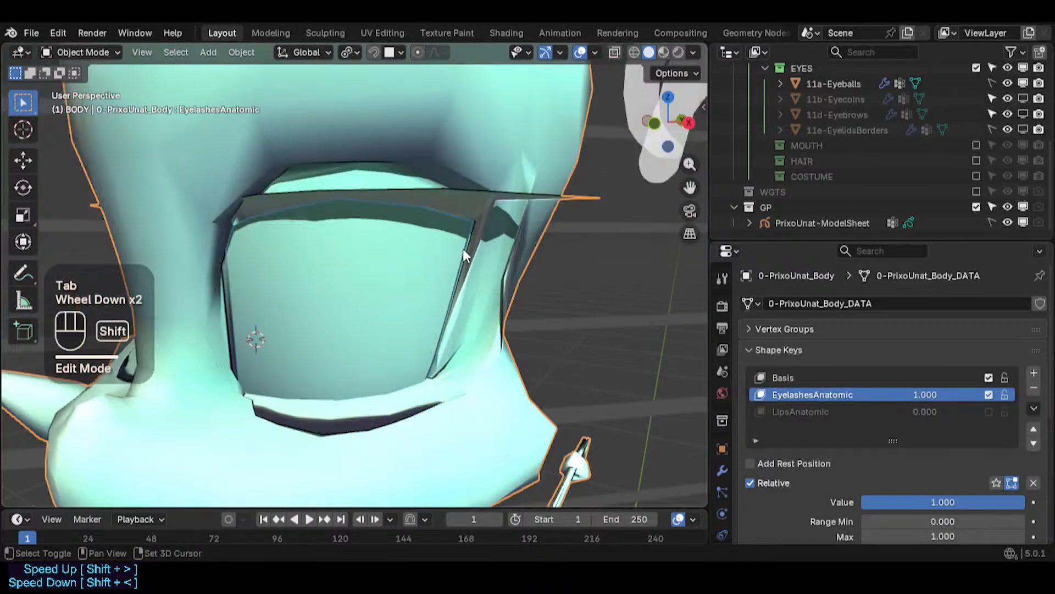
middle_click_drag(463, 249, 423, 364, "shift")
key("Tab")
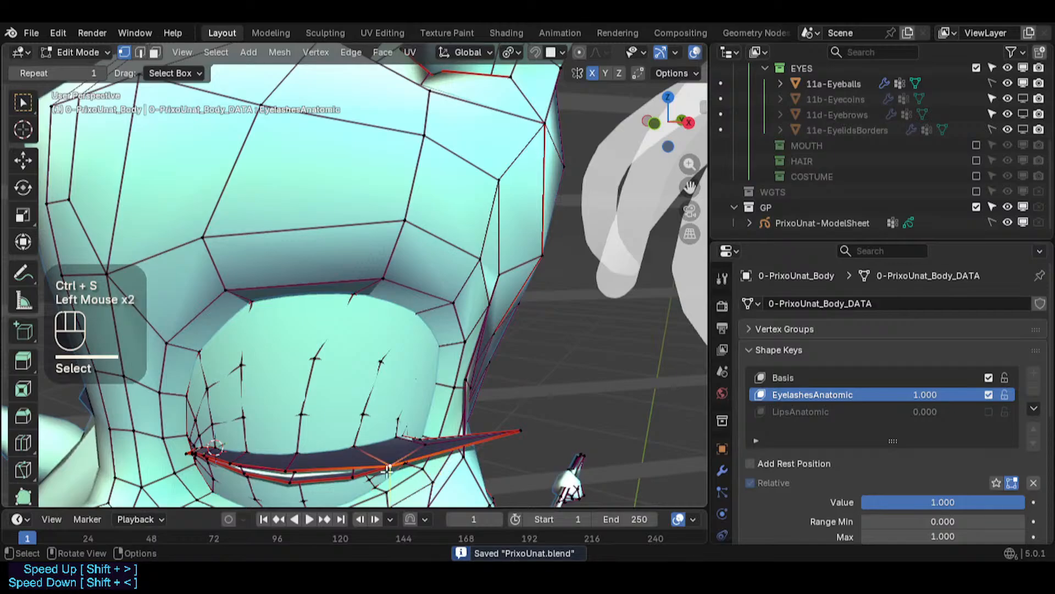
middle_click_drag(388, 469, 423, 454)
key("g")
left_click(417, 454, "shift")
scroll(575, 422, "up", 2)
key("g")
left_click(571, 425, "shift")
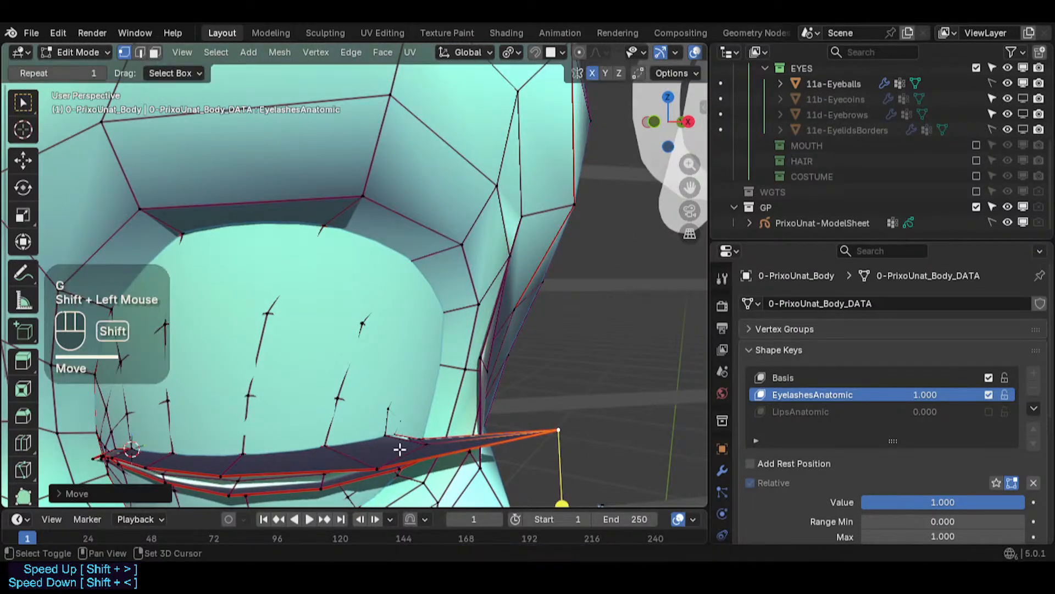
- Toggle out of and back into Edit Mode and save the file
middle_click_drag(360, 474, 408, 379, "shift")
key("Tab")
key("Tab")
key("ctrl+s")
scroll(426, 396, "up", 4)
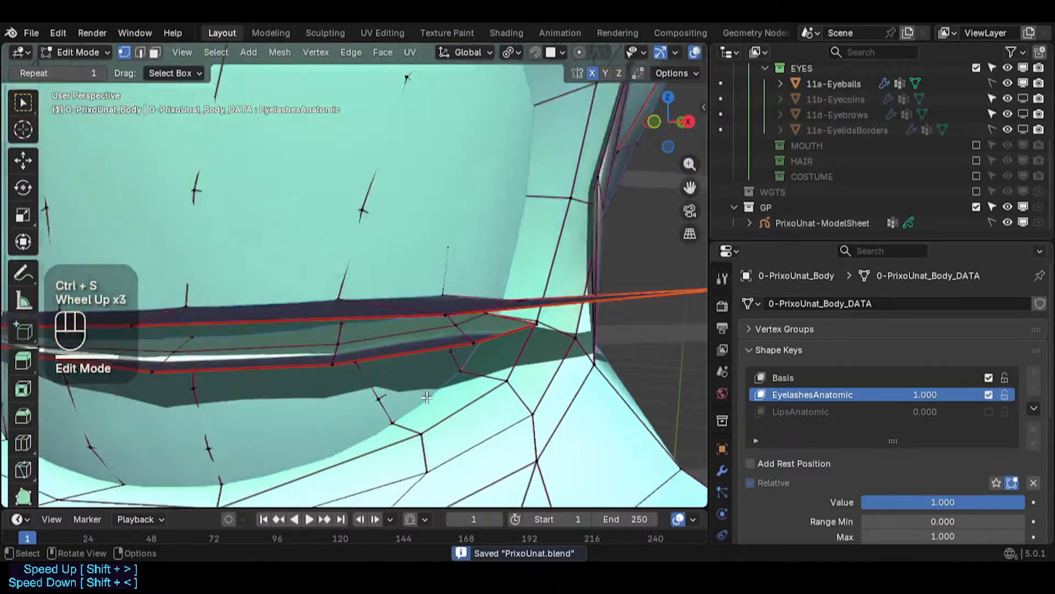
- Toggle X-ray and make the Basis shape key active
middle_click_drag(562, 312, 428, 297)
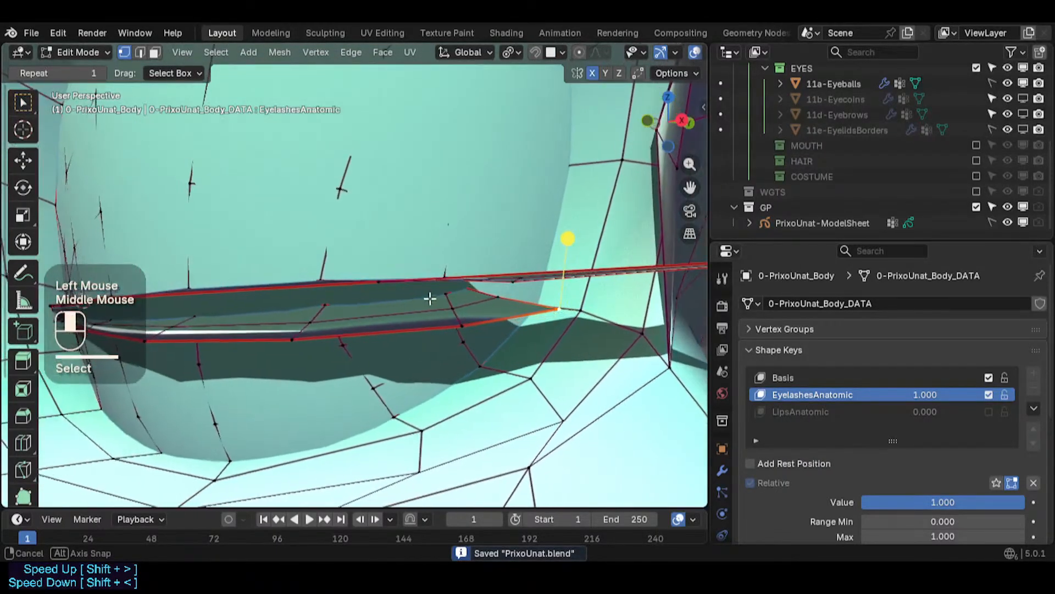
scroll(464, 305, "up", 1)
middle_click_drag(507, 305, 469, 379)
key("alt+z")
scroll(371, 302, "up", 2)
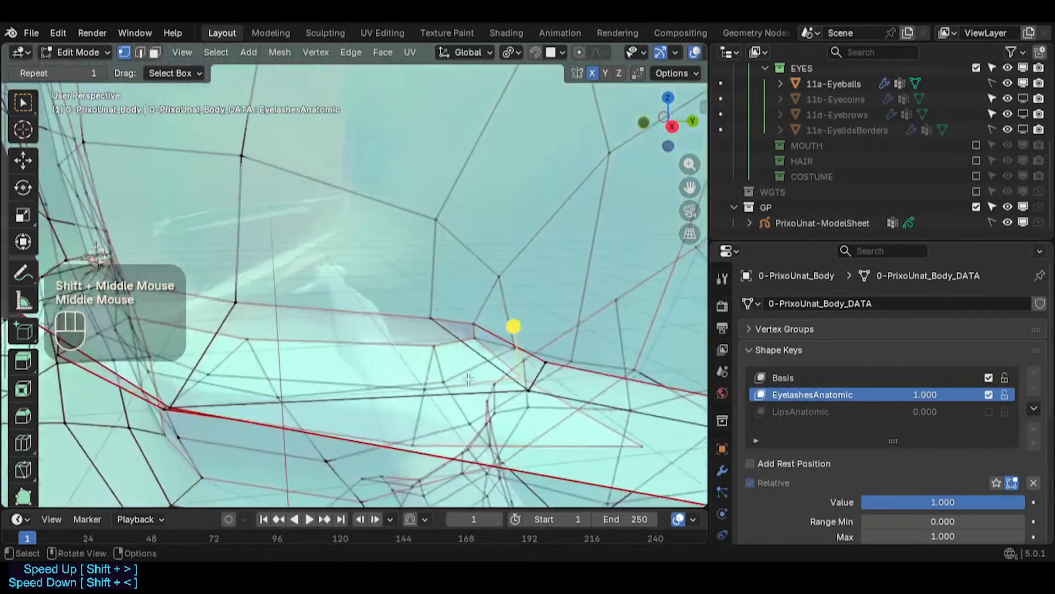
scroll(450, 372, "down", 1)
left_click_drag(940, 396, 989, 395)
left_click(822, 379)
- In edge mode, loop-select the edges along the eyelash strip's outer corner and dissolve them
middle_click_drag(645, 356, 339, 383)
key("alt+z")
key("2")
middle_click_drag(247, 384, 406, 397, "shift")
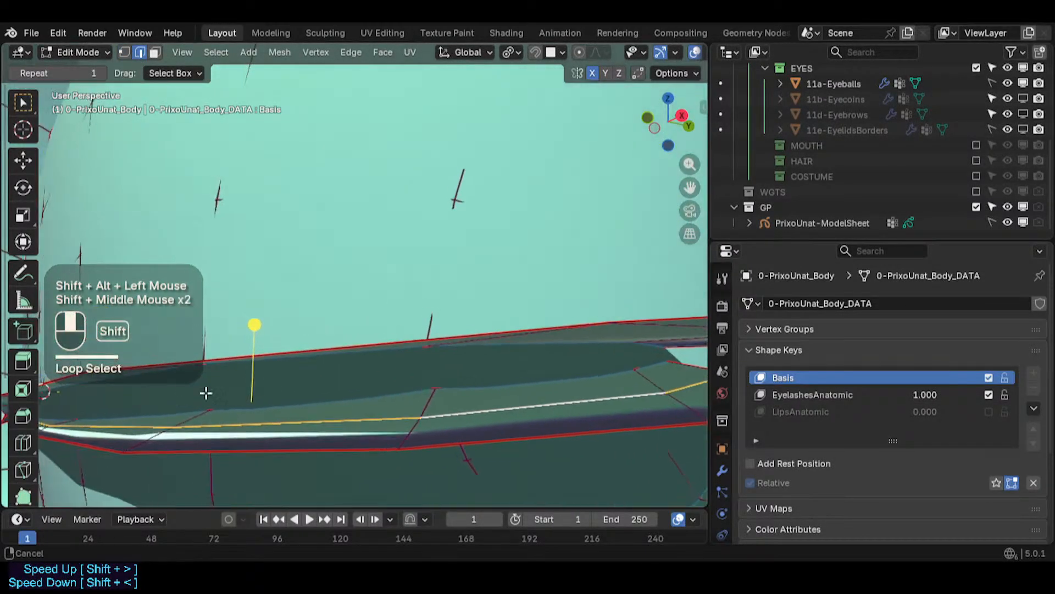
middle_click_drag(205, 391, 426, 402, "shift")
middle_click_drag(256, 424, 375, 394)
scroll(313, 420, "up", 6)
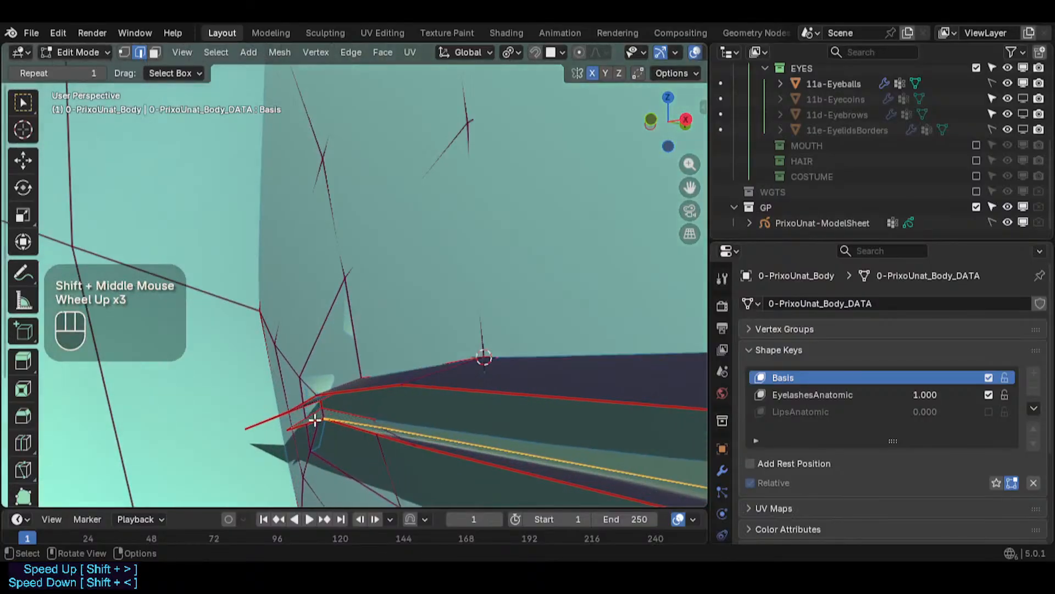
middle_click_drag(315, 420, 332, 397)
scroll(332, 397, "down", 1)
scroll(332, 397, "down", 1)
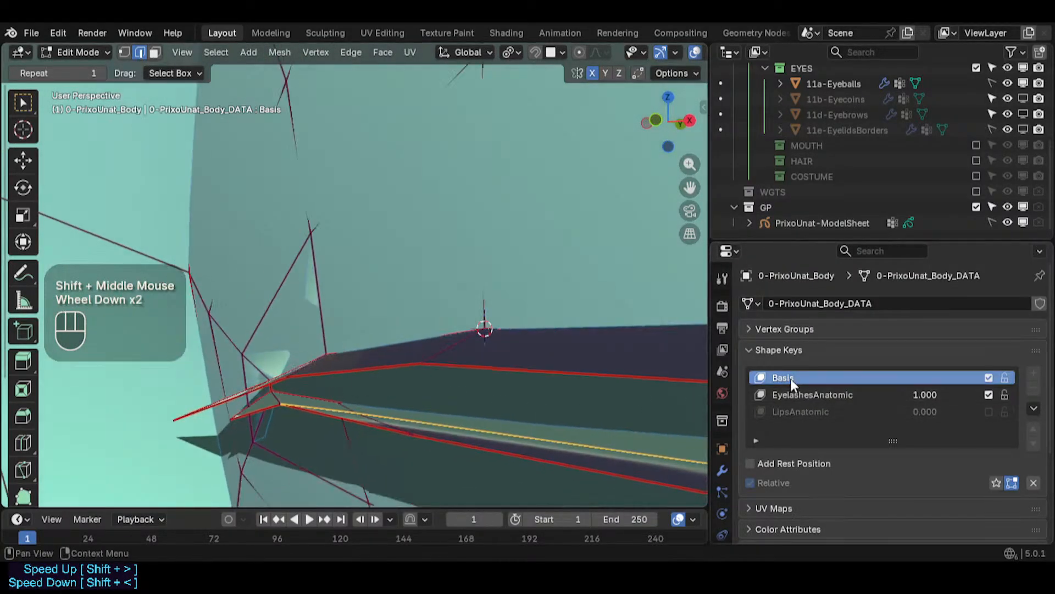
scroll(425, 382, "down", 1)
key("ctrl+x")
scroll(353, 377, "down", 3)
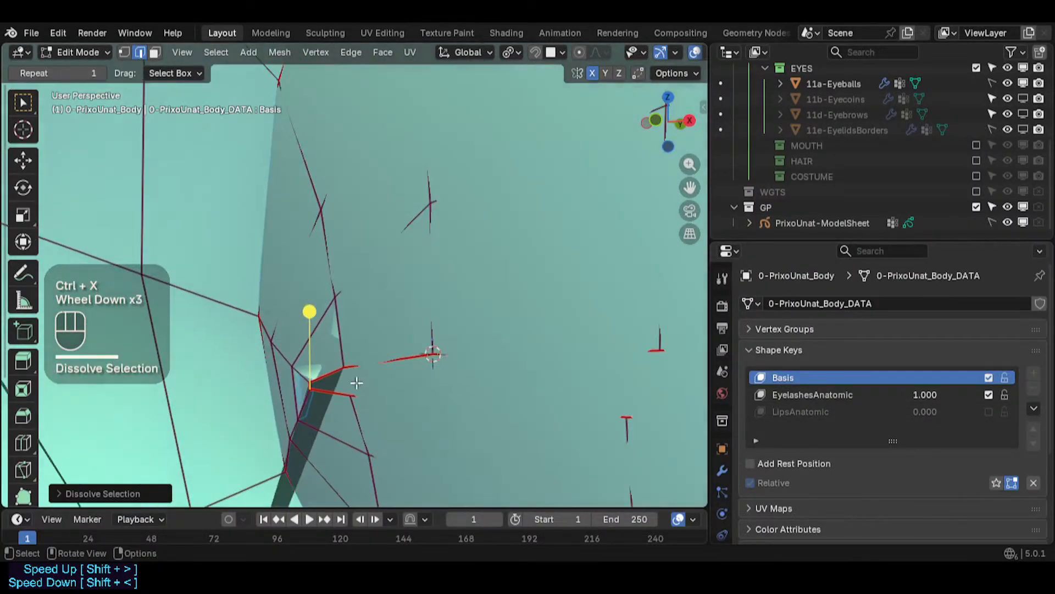
- Enable X-ray and make the EyelashesAnatomic shape key active again
middle_click_drag(418, 380, 423, 382)
scroll(425, 379, "down", 2)
key("alt+z")
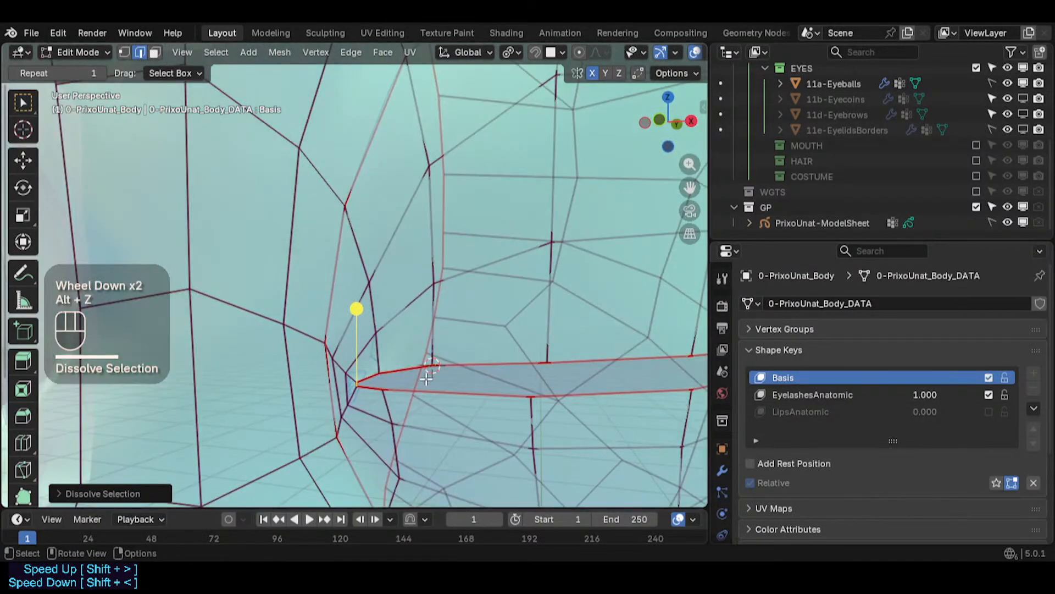
scroll(420, 378, "up", 2)
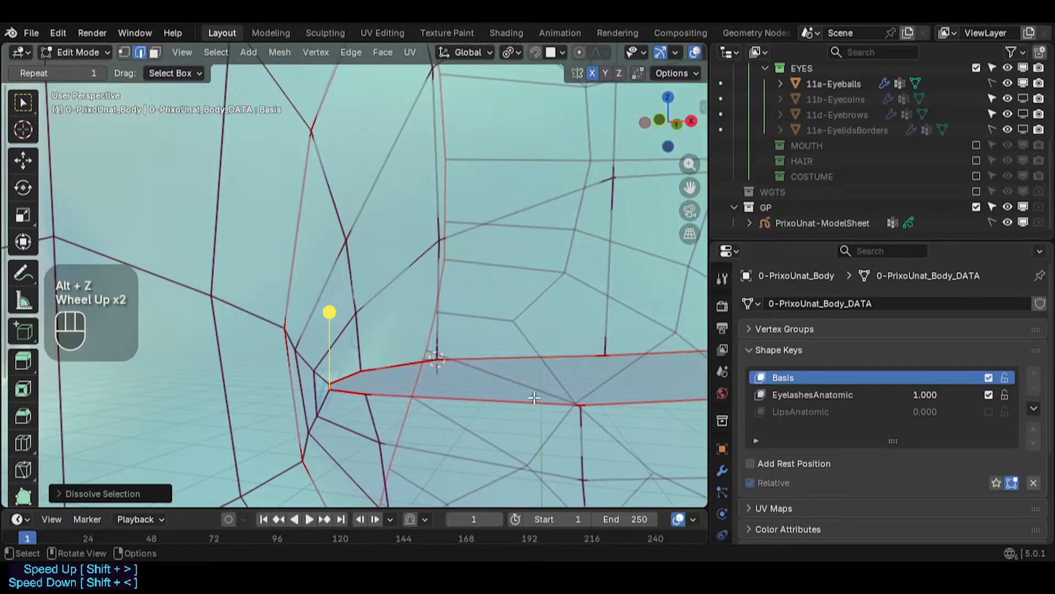
middle_click_drag(533, 397, 552, 393)
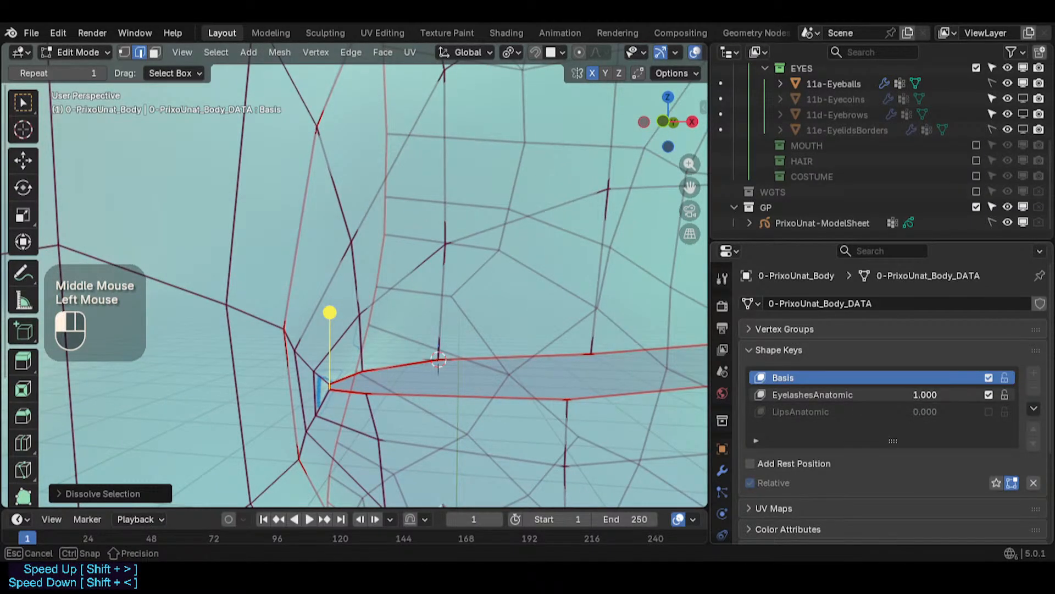
left_click(894, 394)
- Inspect the eye corner mesh around the eyelash strip in X-ray view
scroll(385, 409, "down", 1)
middle_click_drag(384, 409, 413, 361, "shift")
scroll(379, 412, "up", 2)
scroll(472, 375, "up", 1)
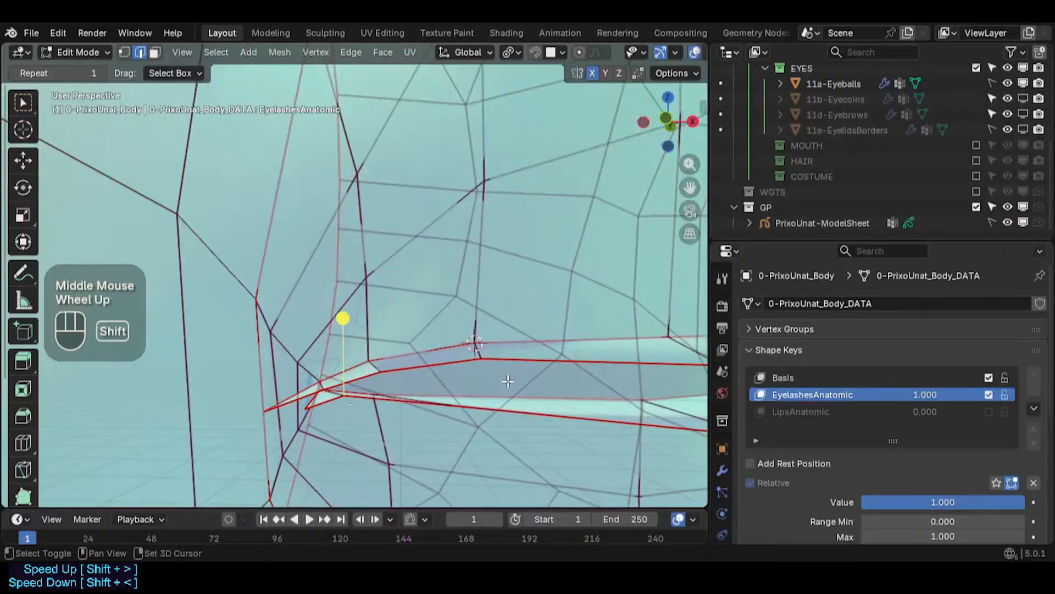
middle_click_drag(506, 380, 378, 369, "shift")
scroll(378, 370, "down", 2)
middle_click_drag(676, 375, 650, 369)
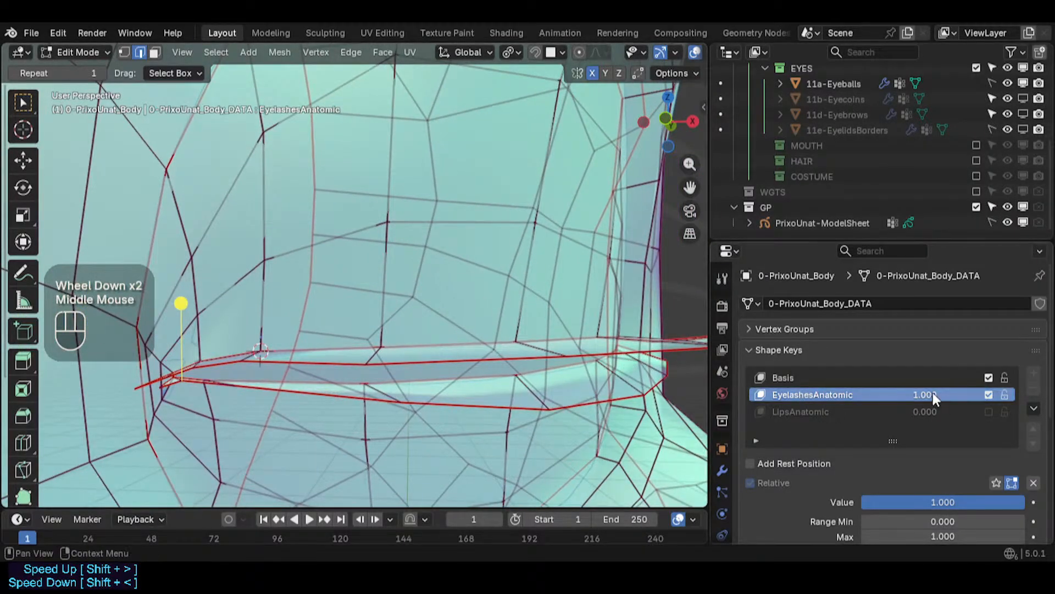
mouse_move(929, 395)
left_mouse_down()
mouse_move(858, 395)
mouse_move(935, 394)
left_mouse_up()
scroll(556, 380, "up", 3)
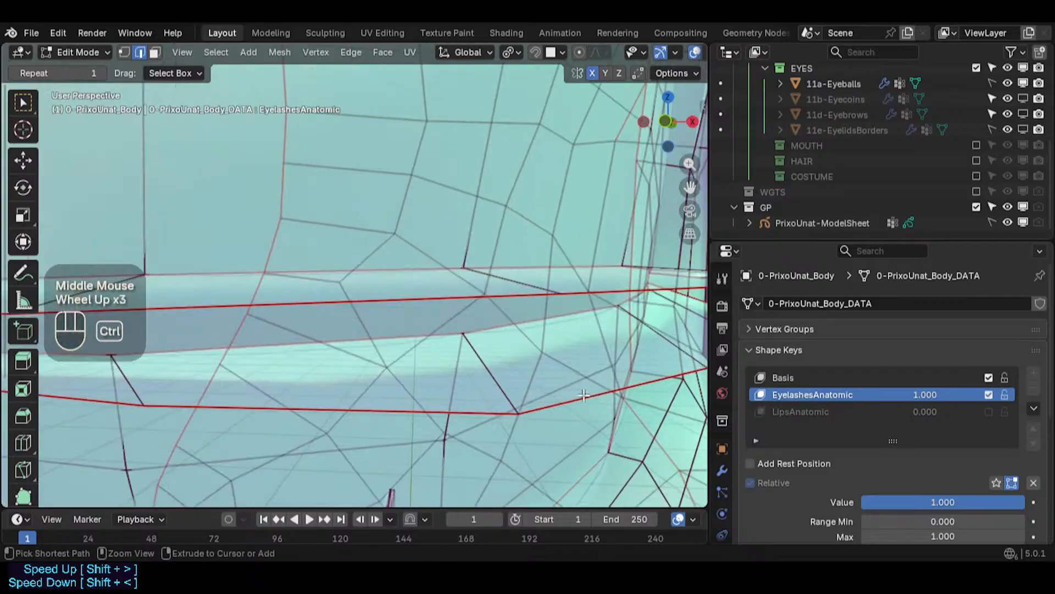
- Switch to vertex mode and move a lower eyelash strip vertex in front orthographic view
key("1")
left_click(517, 410)
middle_click_drag(481, 406, 429, 346)
scroll(510, 406, "down", 3)
key("alt+z")
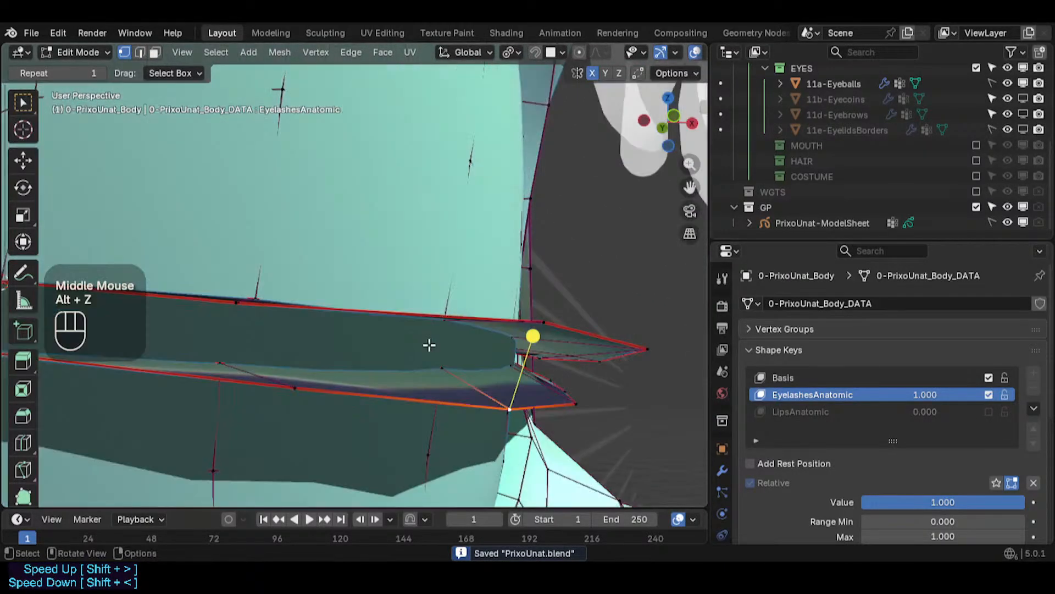
key("KP_1")
key("g")
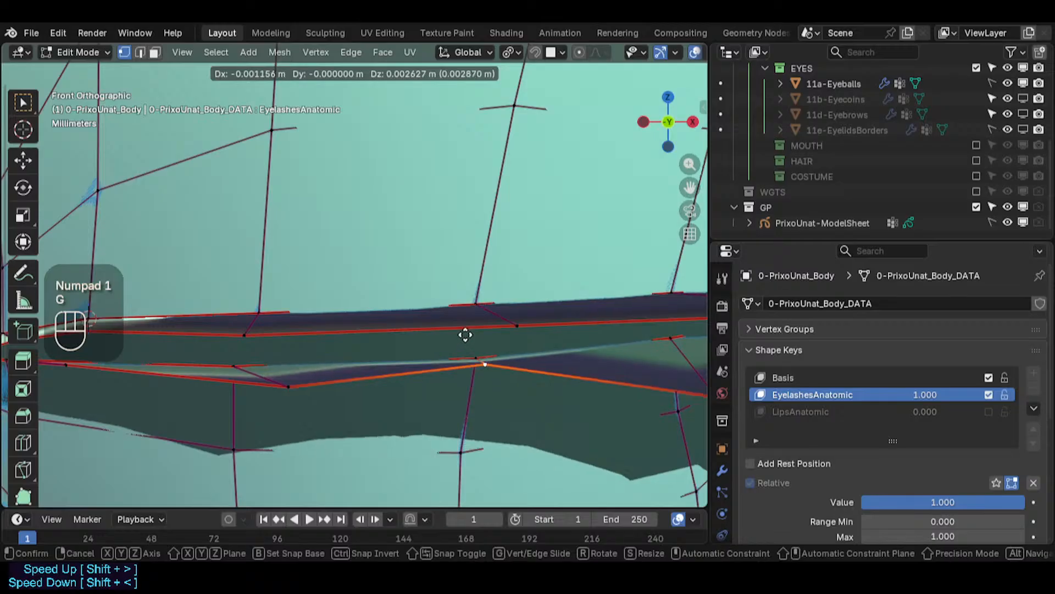
left_click(466, 335)
- Move two more lower eyelash strip vertices up toward the upper edge
left_click(280, 390)
key("g")
left_click(233, 363)
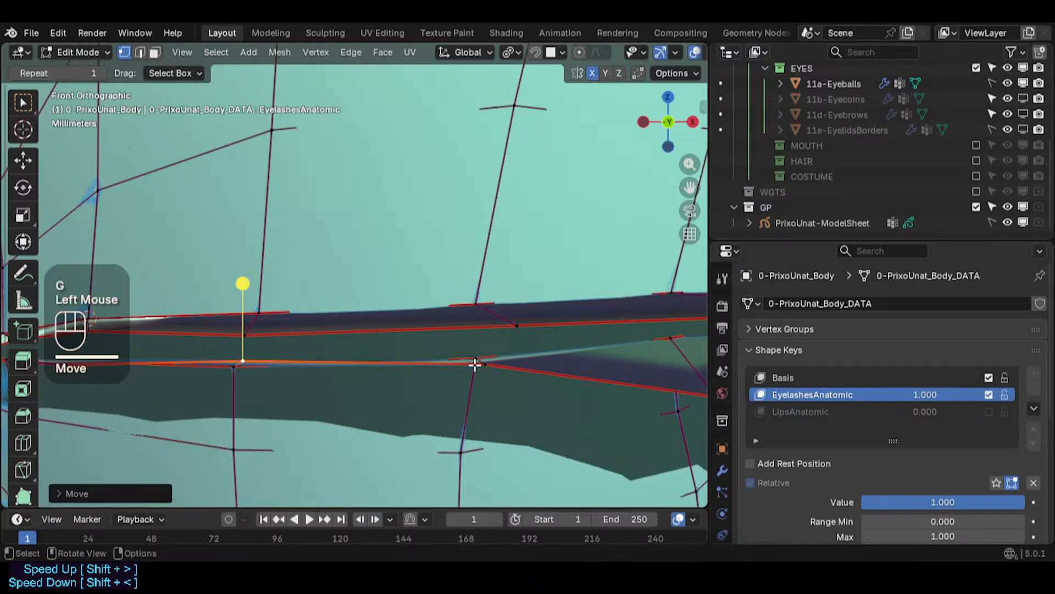
left_click(489, 364)
key("g")
left_click(492, 352)
middle_click_drag(554, 350, 321, 358, "shift")
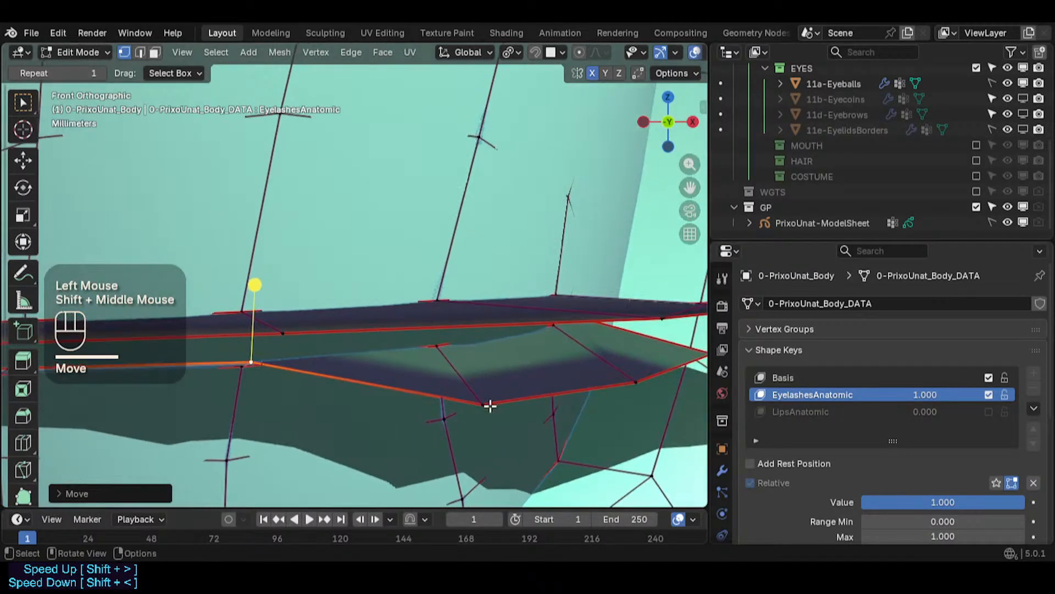
- Reposition another lower vertex of the eyelash strip beneath the upper lid
left_click(490, 406)
key("g")
left_click(449, 342)
middle_click_drag(606, 369, 450, 396, "shift")
scroll(425, 443, "down", 2)
scroll(424, 443, "down", 1)
middle_click_drag(425, 443, 388, 409)
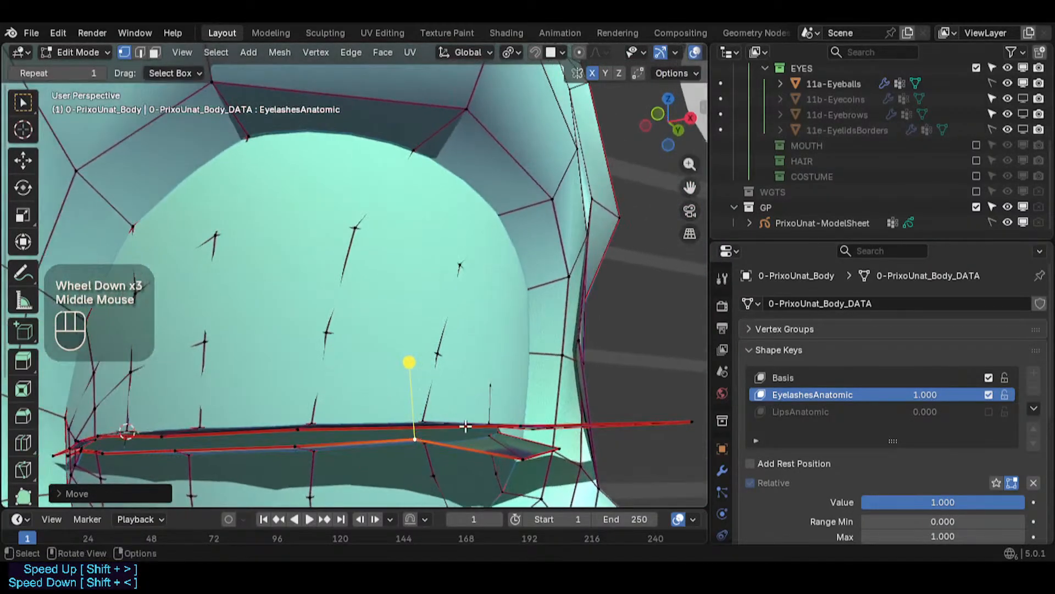
key("g")
left_click(476, 456, "shift")
- Move several lower eyelash strip vertices up to meet the strip's upper edge
left_click(520, 459)
key("g")
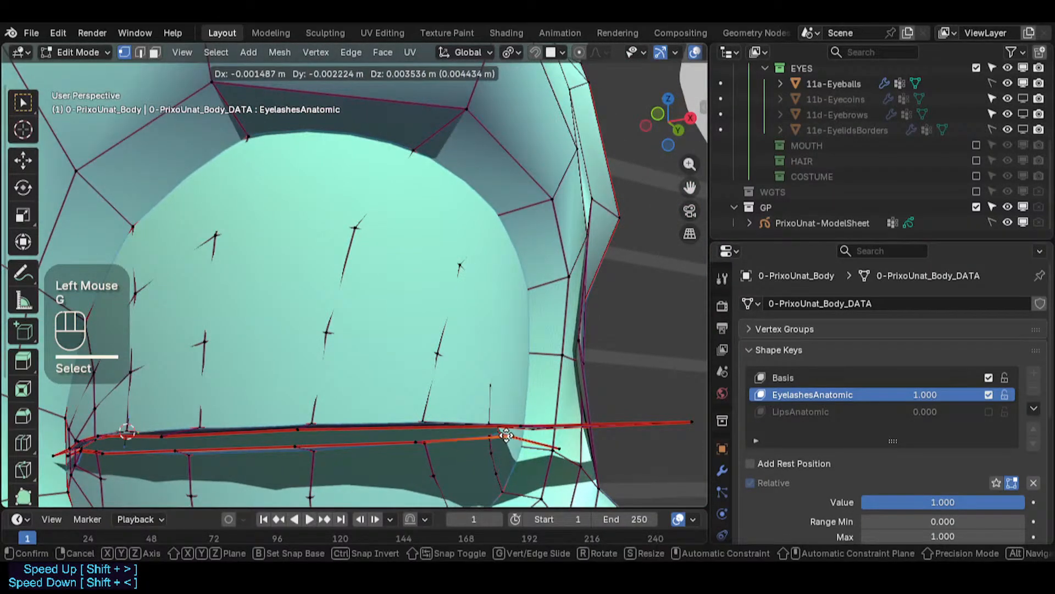
left_click(506, 436)
middle_click_drag(502, 358, 381, 344, "shift")
key("g")
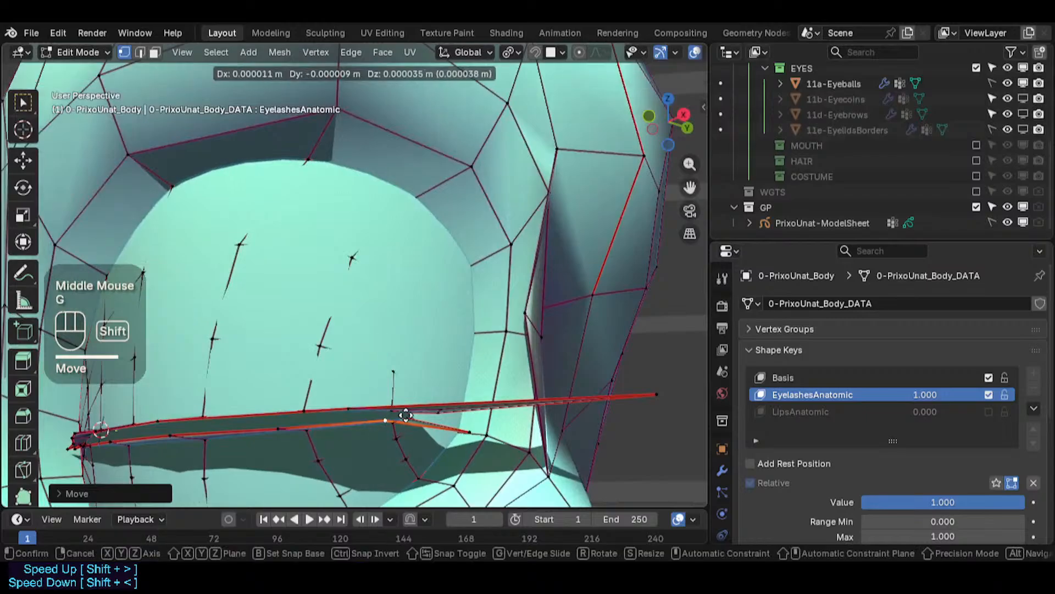
left_click(405, 415, "shift")
key("g")
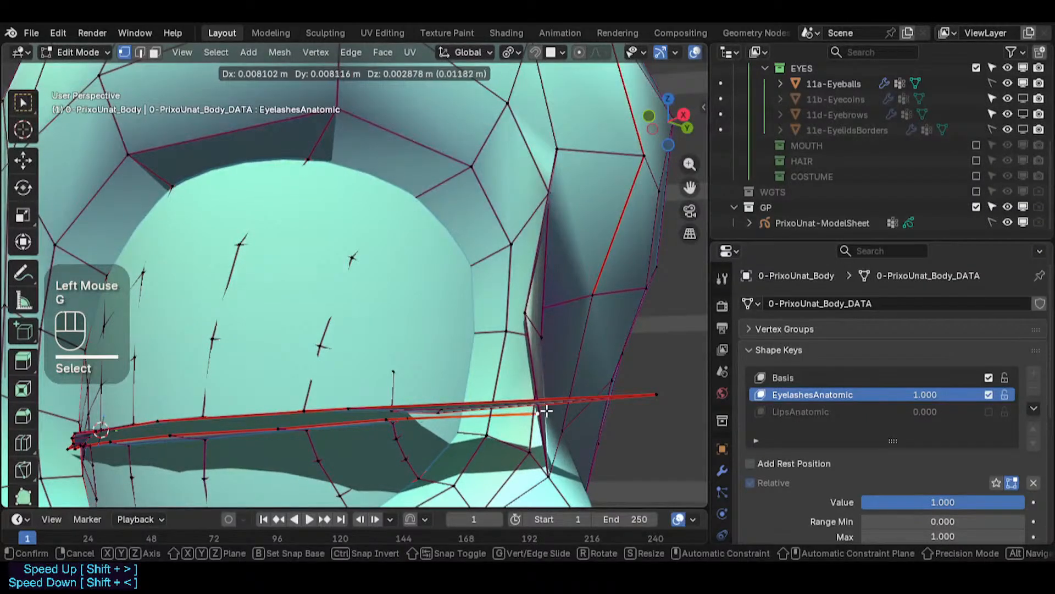
left_click(546, 411)
- Slide and move lower strip vertices near the eyelash strip's inner corner
middle_click_drag(448, 412, 288, 401)
middle_click_drag(465, 396, 468, 341)
middle_click_drag(508, 379, 137, 361)
key("g")
key("g")
left_click(509, 422)
scroll(522, 417, "up", 1)
key("g")
left_click(527, 443)
scroll(509, 410, "up", 3)
- Try moving two more strip vertices near the inner corner and undo both moves
key("g")
left_click(506, 388)
key("g")
left_click(524, 405)
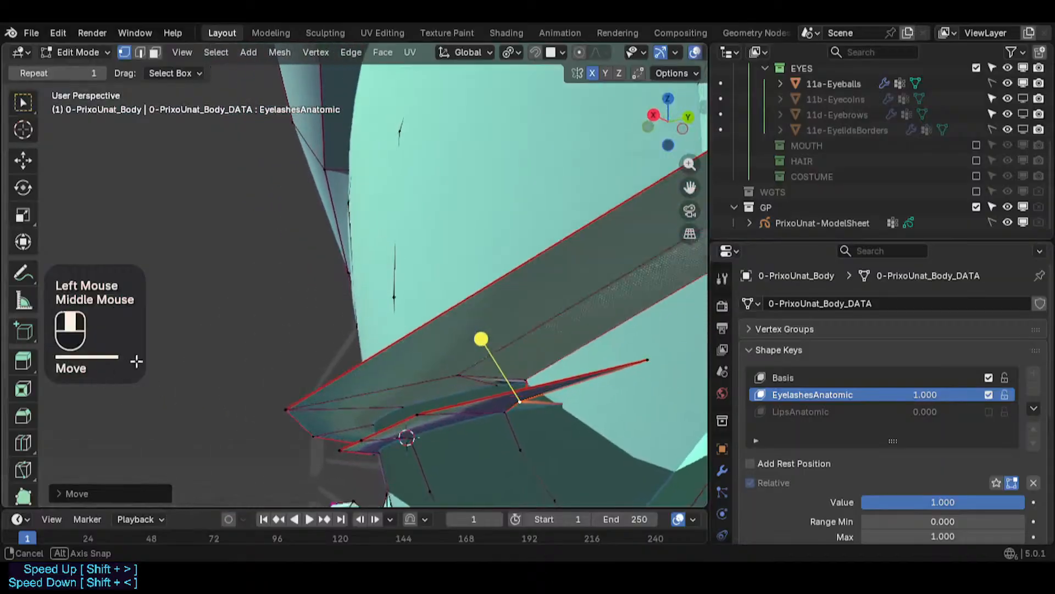
scroll(391, 414, "up", 2)
key("ctrl+z")
key("ctrl+z")
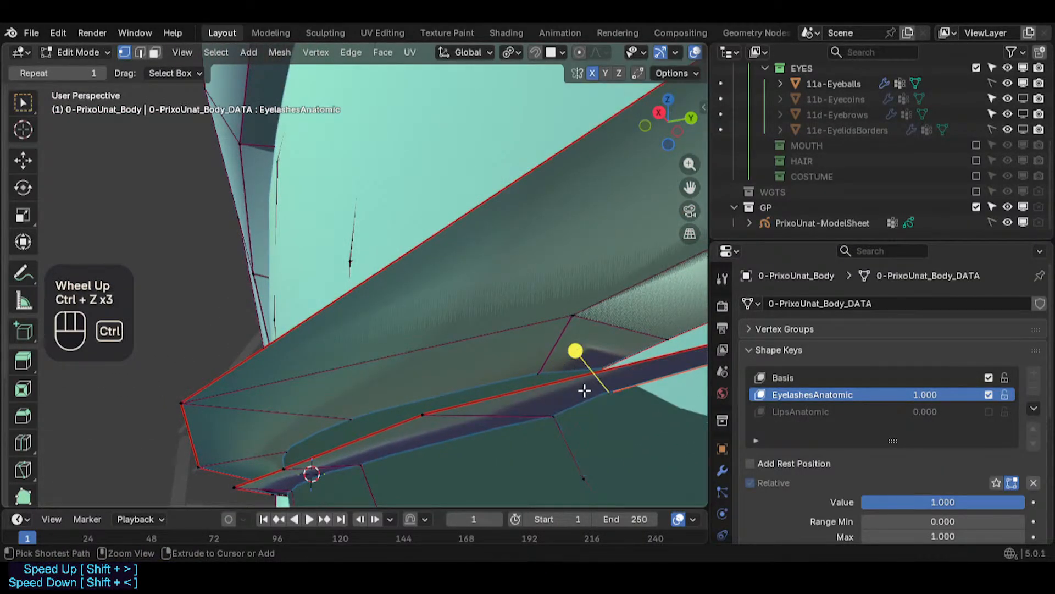
- Examine the eyelash strip's inner end from several angles, toggling X-ray view
middle_click_drag(584, 390, 395, 85)
key("alt+z")
middle_click_drag(495, 302, 544, 337)
middle_click_drag(545, 336, 546, 344)
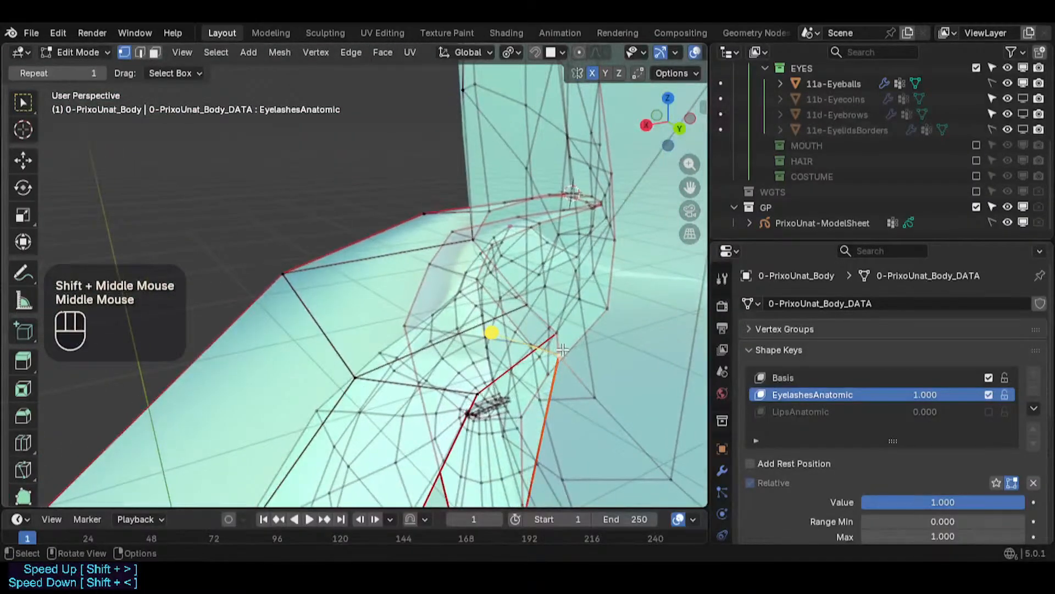
key("g")
key("Escape")
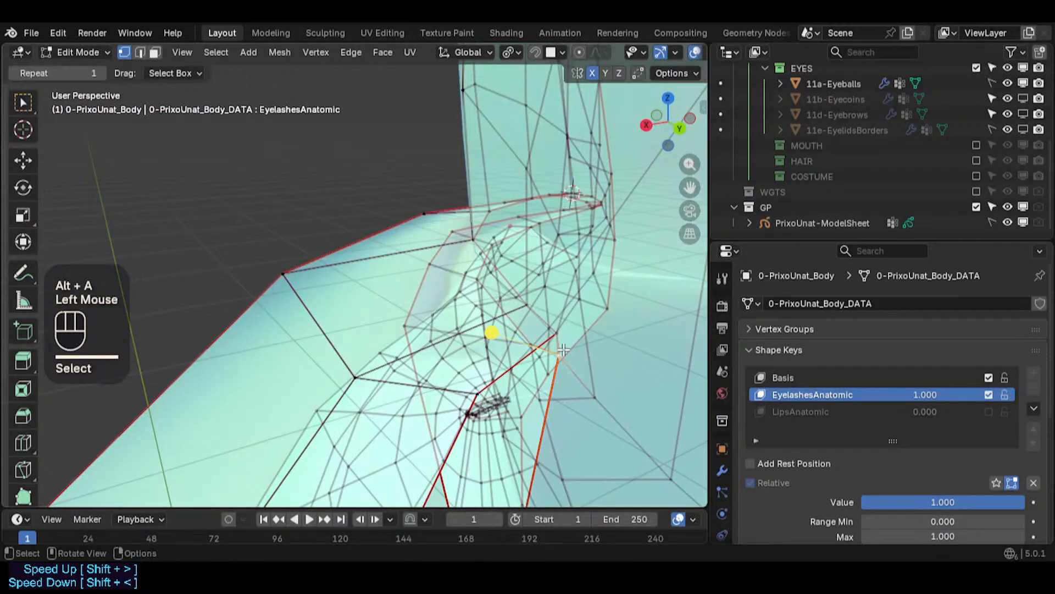
key("g")
key("Escape")
middle_click_drag(563, 349, 438, 130)
scroll(202, 240, "down", 2)
key("alt+z")
scroll(592, 253, "down", 1)
- Reposition vertices along the lower edge of the eyelash strip's outer end
key("g")
left_click(517, 289)
key("g")
left_click(482, 290)
key("g")
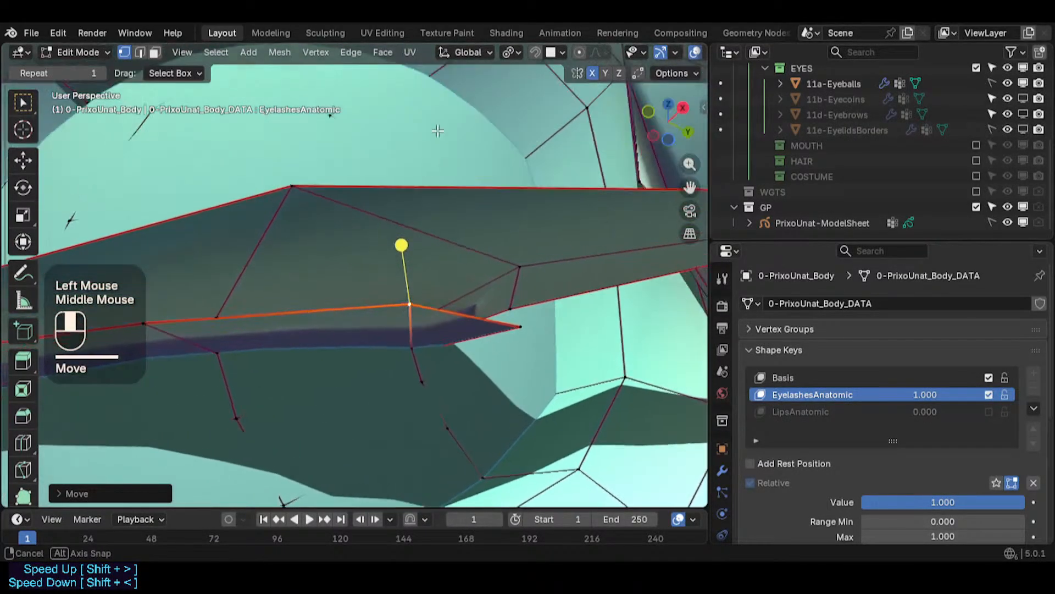
key("g")
left_click(356, 308)
middle_click_drag(356, 308, 459, 306)
- Move the strip's tip vertex and its neighbour closer to the upper edge
key("g")
left_click(441, 294)
key("g")
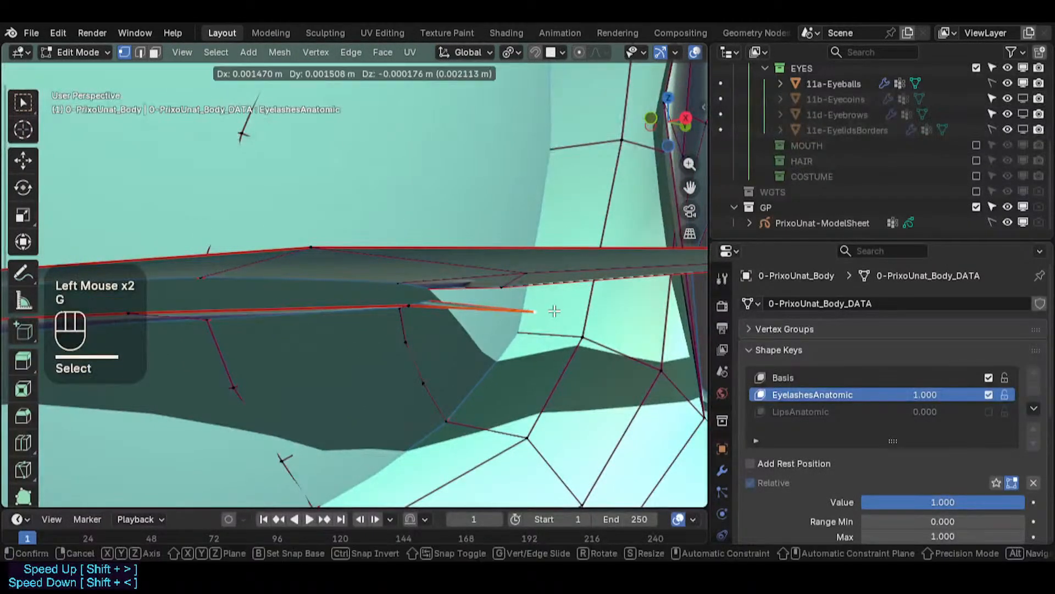
left_click(413, 302)
key("g")
left_click(417, 312)
- On the Basis shape key in edge mode, subdivide the short edge at the strip's corner
key("alt+z")
middle_click_drag(416, 312, 412, 393)
middle_click_drag(412, 393, 457, 286)
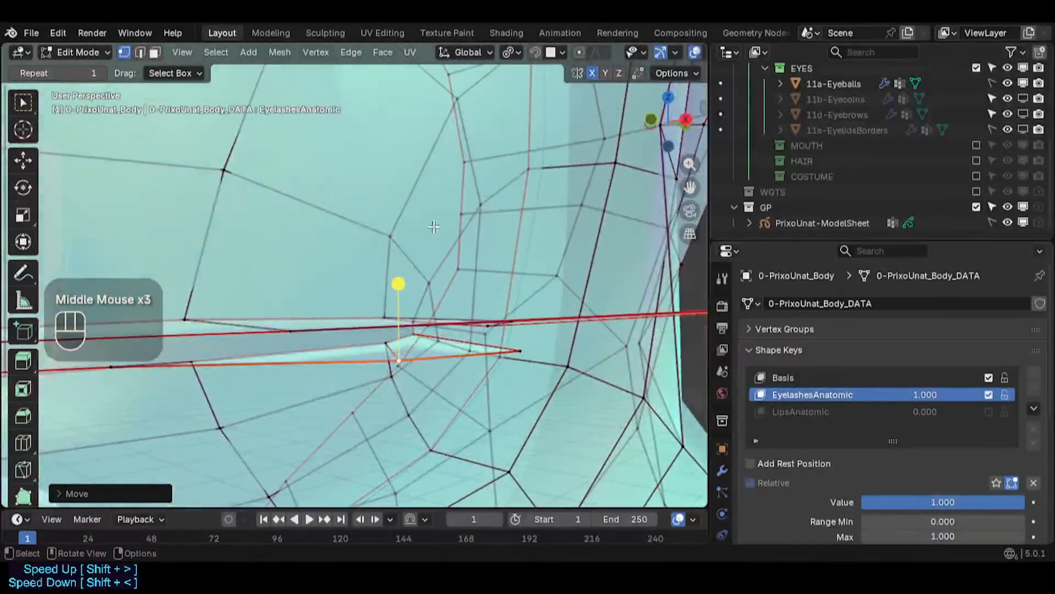
scroll(462, 347, "up", 2)
key("2")
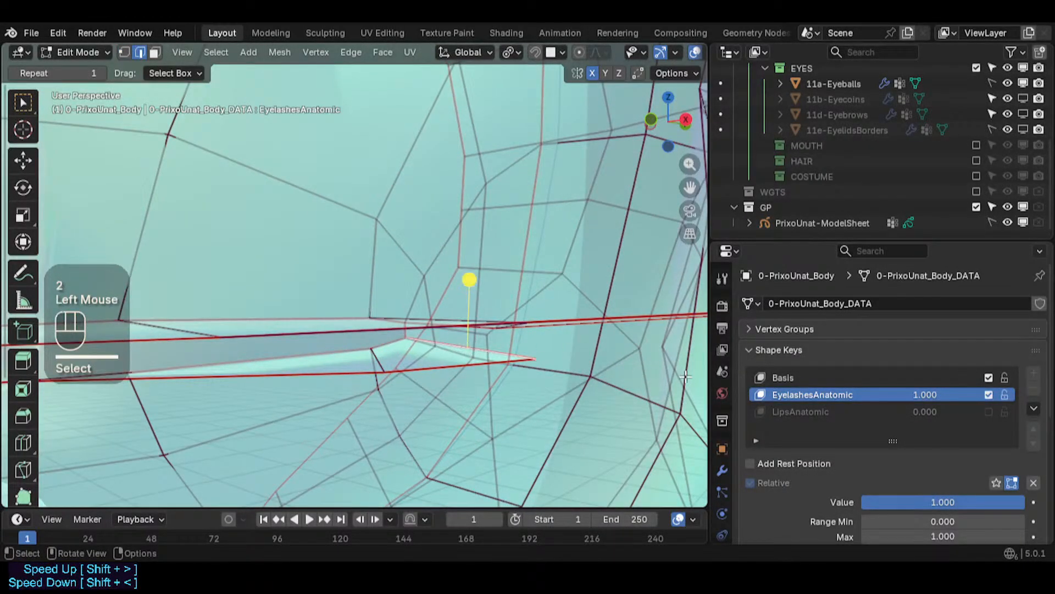
left_click(760, 378)
left_click(761, 394)
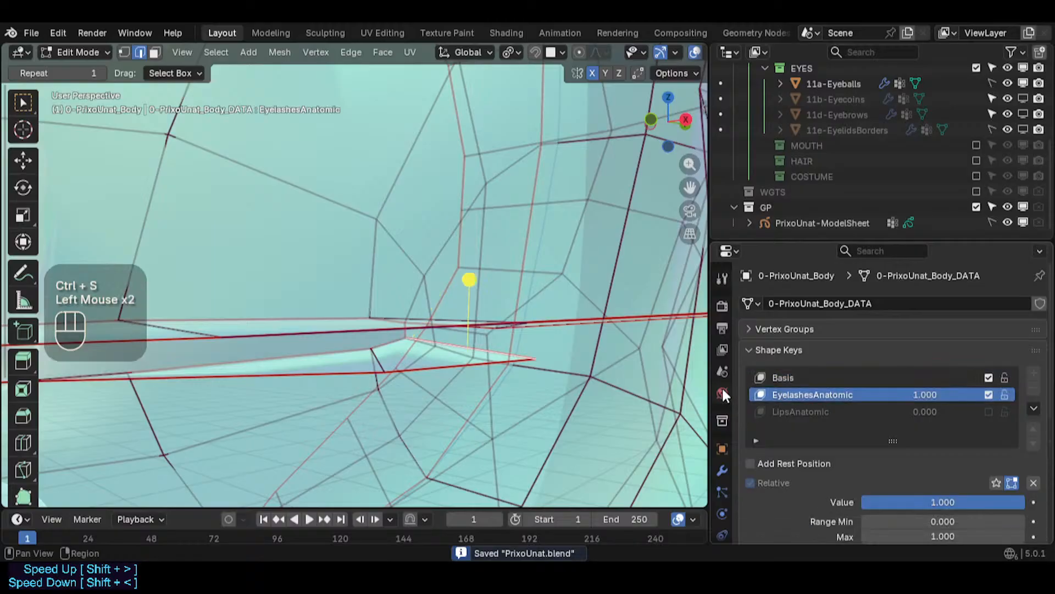
left_click(762, 378)
middle_click_drag(460, 348, 478, 355)
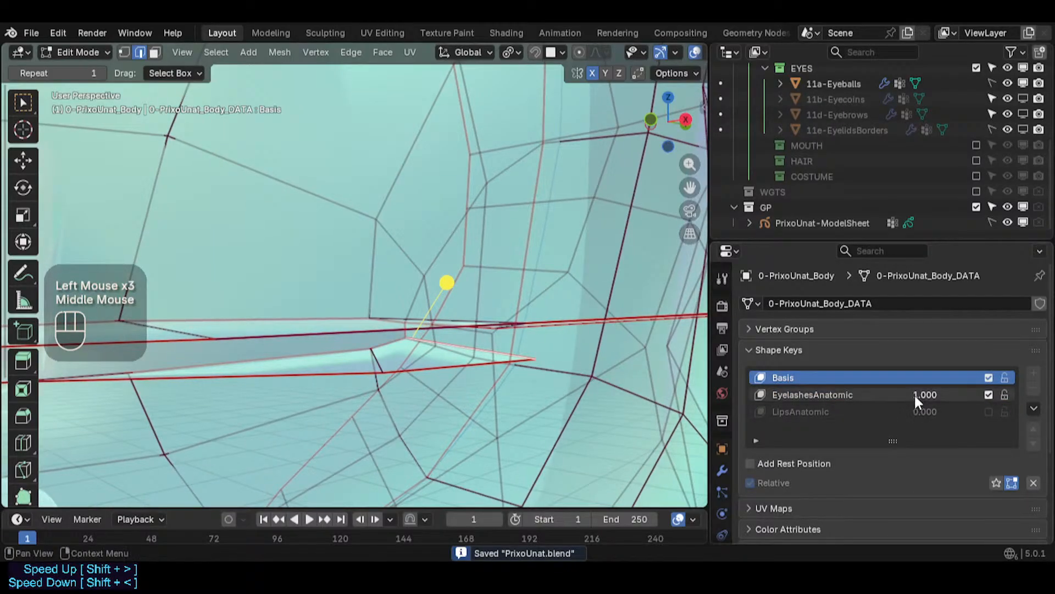
mouse_move(916, 396)
left_mouse_down()
mouse_move(846, 395)
mouse_move(917, 395)
left_mouse_up()
key("ctrl+e")
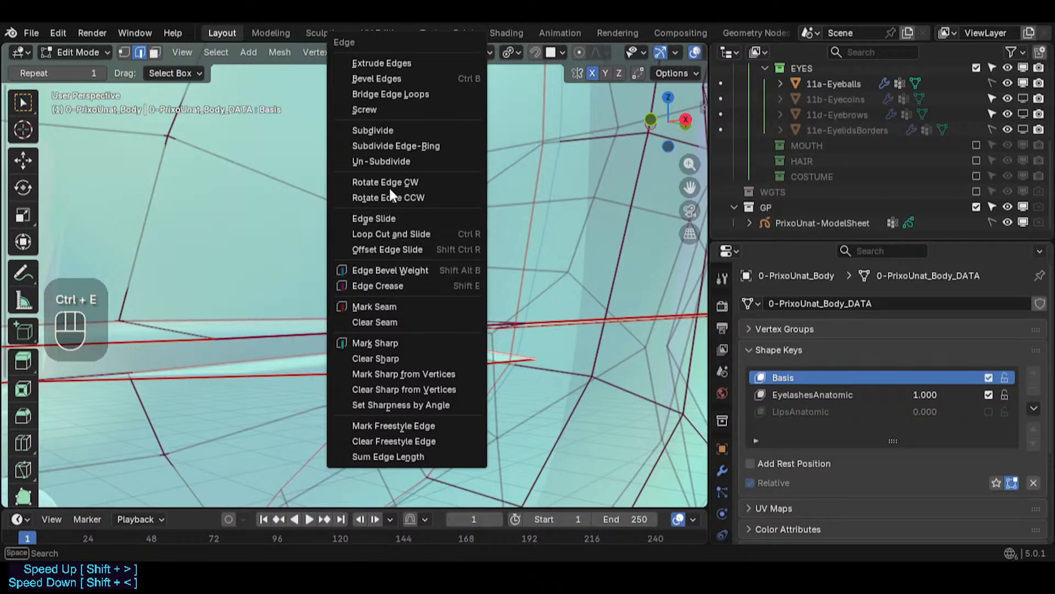
left_click(392, 130)
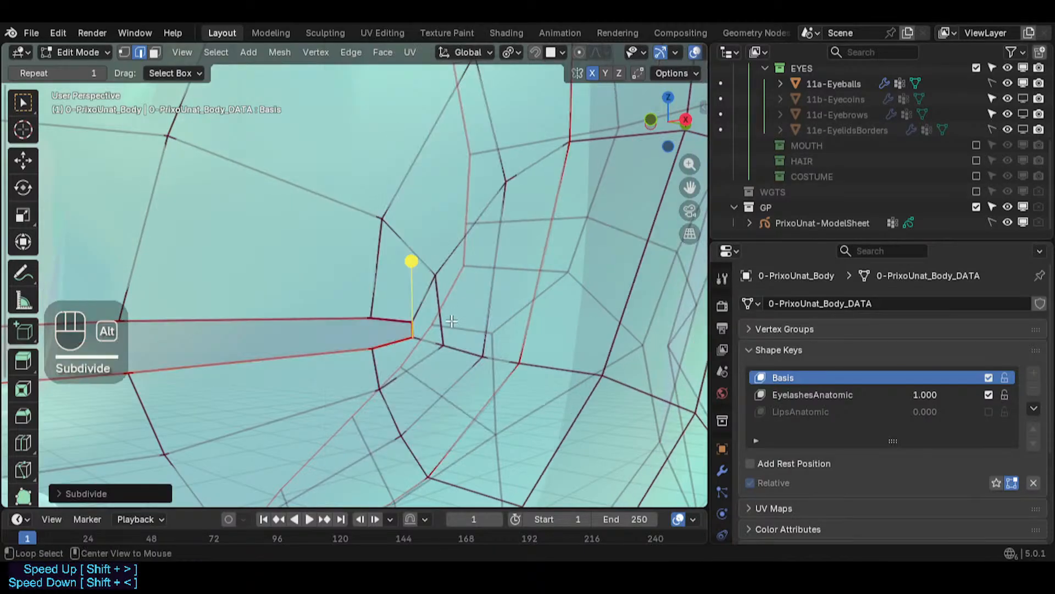
- Compare the Basis and EyelashesAnatomic shape keys at the subdivided edge and return to vertex mode
left_click_drag(950, 397, 949, 397)
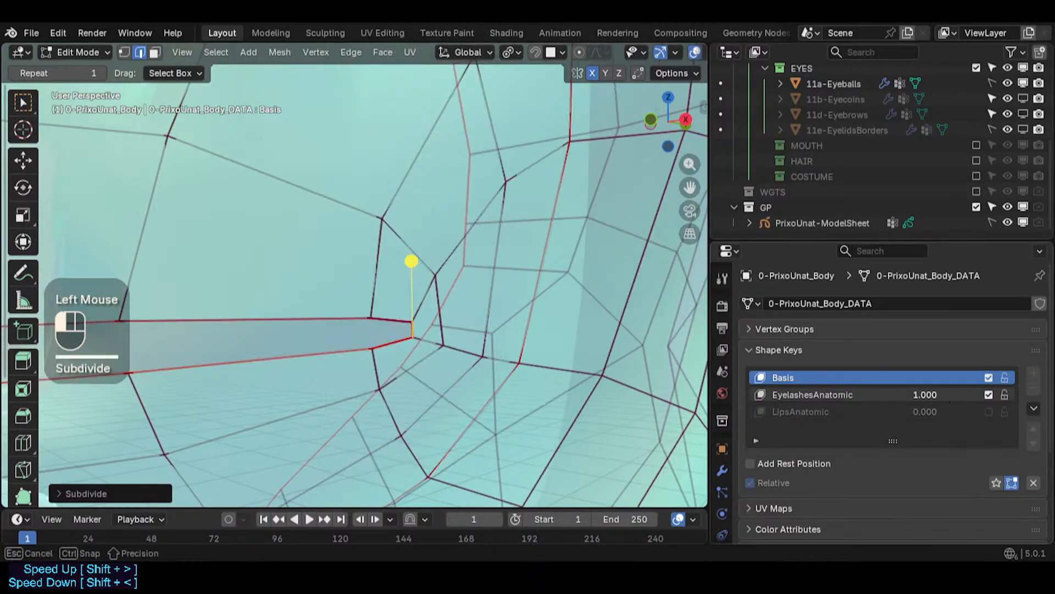
left_click(789, 395)
left_click(832, 376)
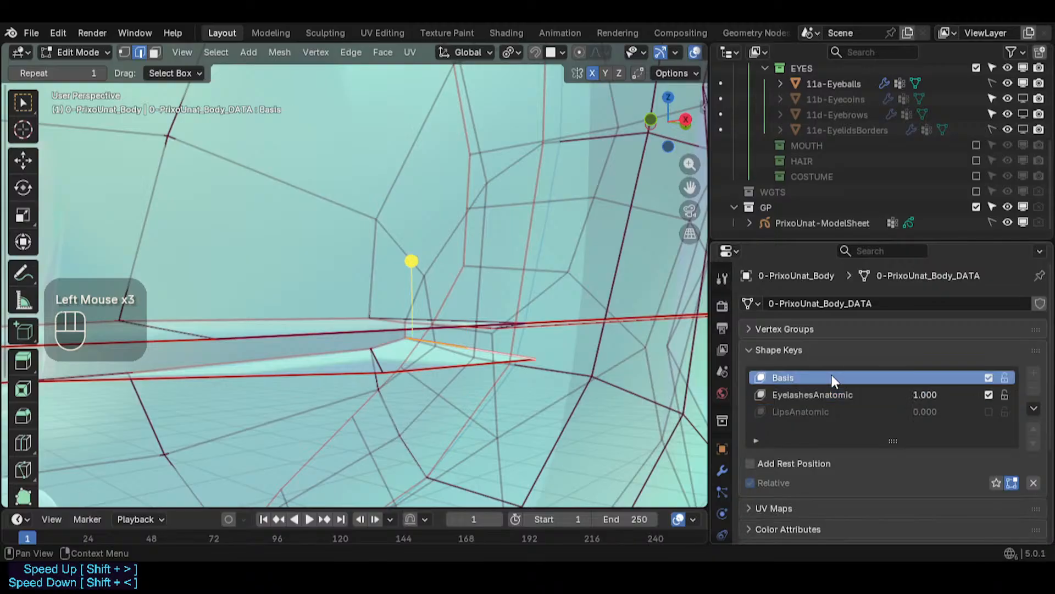
mouse_move(950, 395)
left_mouse_down()
mouse_move(866, 396)
mouse_move(951, 396)
left_mouse_up()
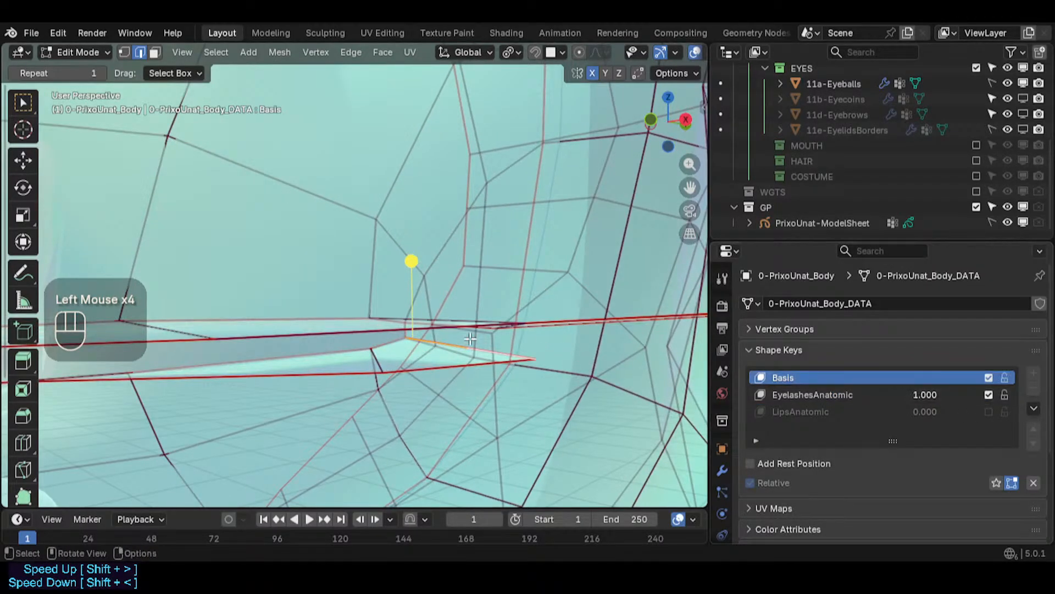
left_click_drag(461, 351, 462, 351, "alt")
scroll(463, 350, "up", 1)
key("1")
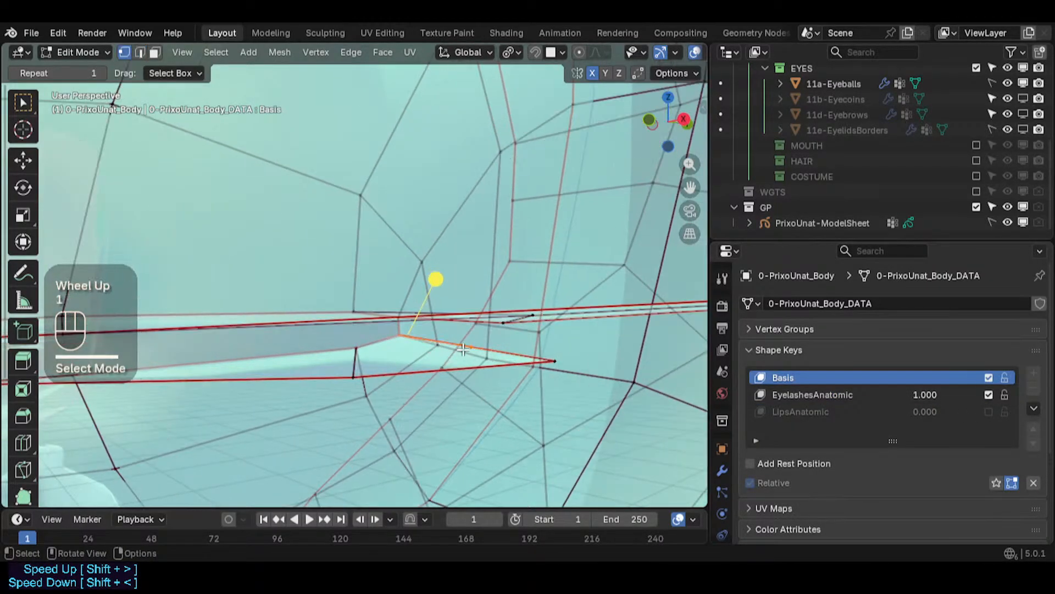
- Connect the new vertex to the adjacent strip vertex with Vertex Connect Path and save the file
middle_click_drag(347, 358, 414, 379)
middle_click_drag(414, 378, 428, 362)
key("ctrl+s")
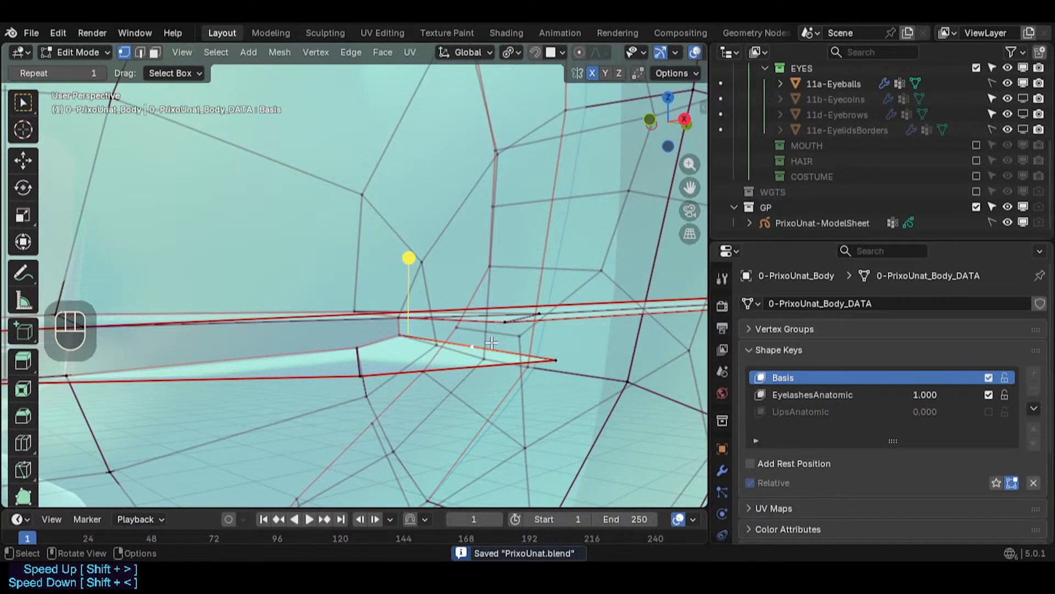
left_click(798, 394)
left_click(804, 378)
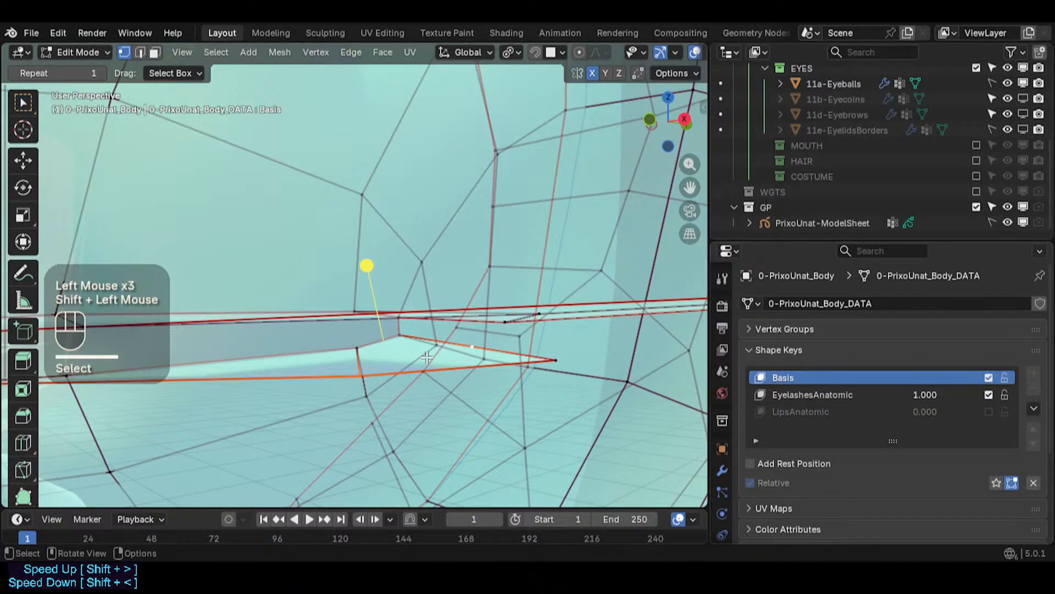
key("j")
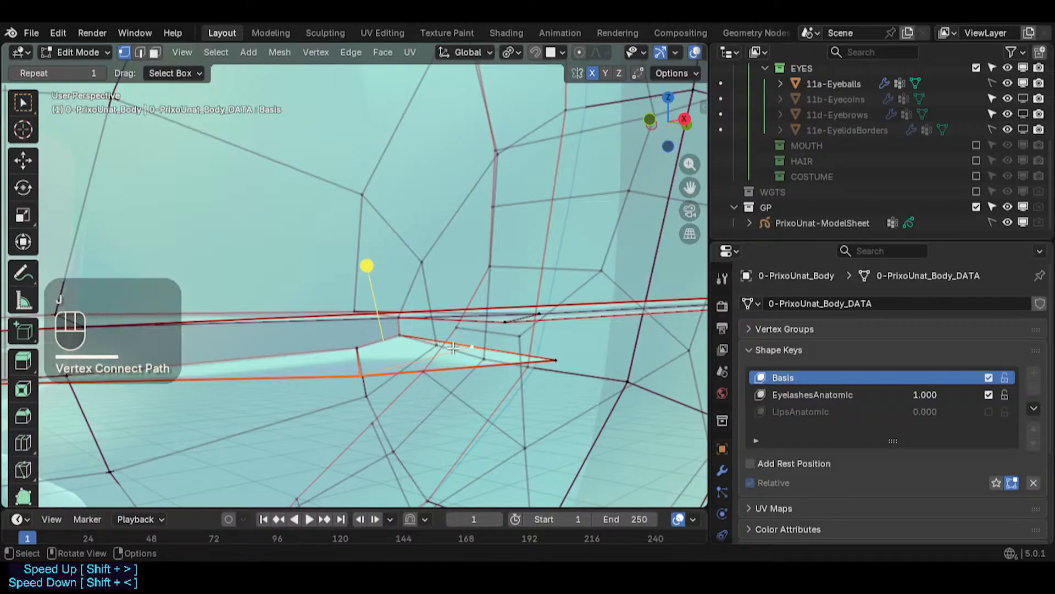
key("alt+a")
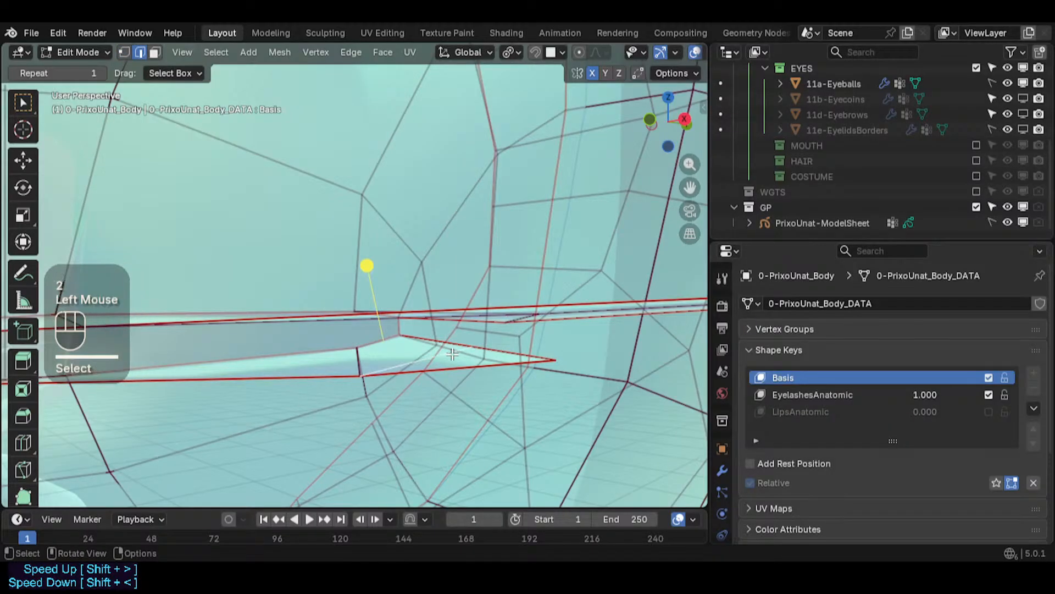
- Try to apply an edge crease of 0.3
key("shift+e")
key("KP_0")
key("KP_Decimal")
key("KP_3")
key("KP_Enter")
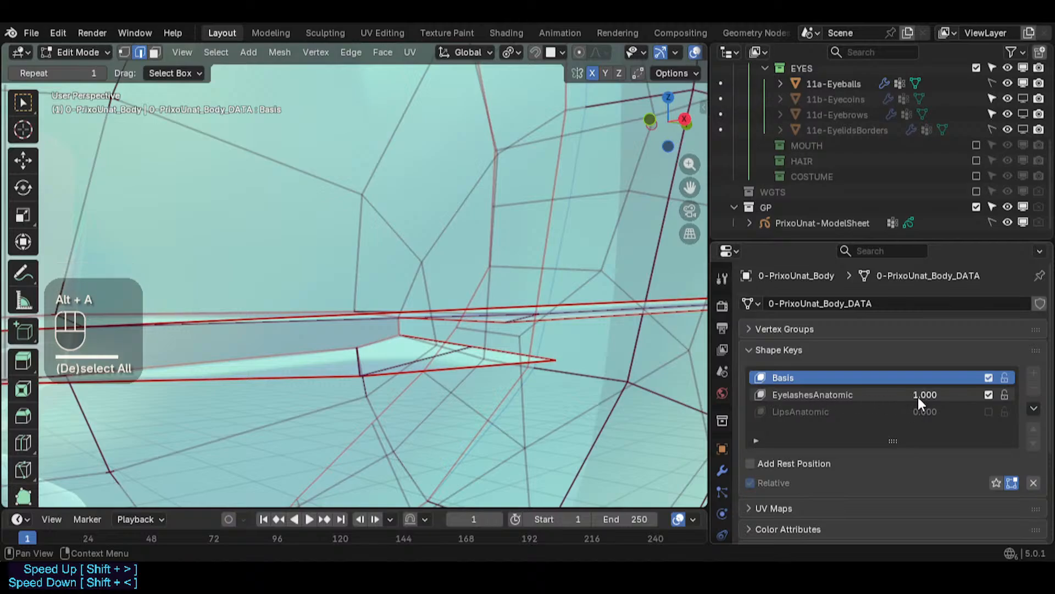
- Switch to the EyelashesAnatomic shape key and move the new corner vertex along the X axis
left_click(840, 391)
left_click(834, 378)
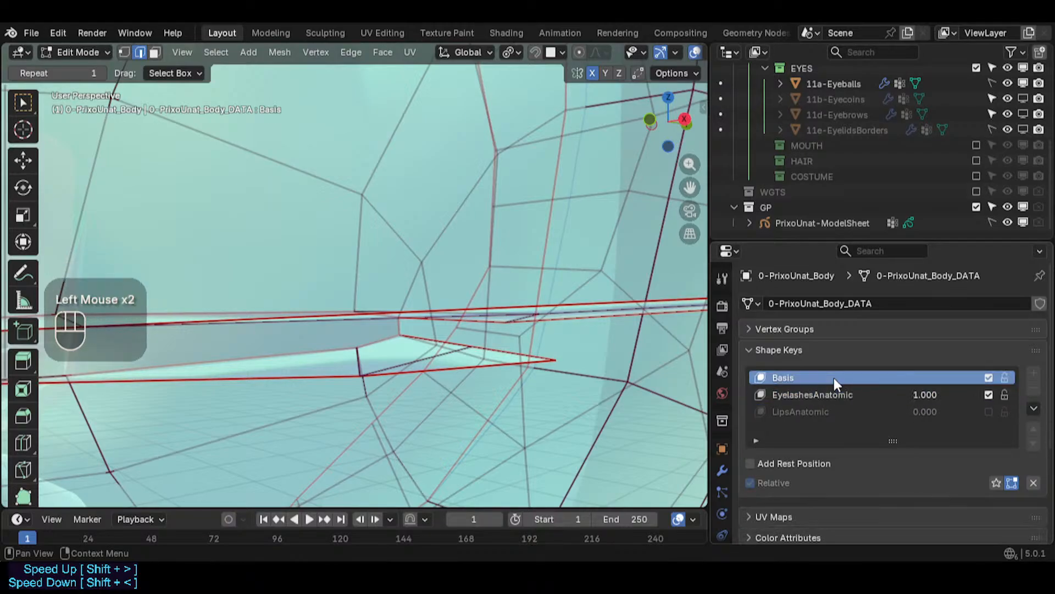
left_click(874, 395)
mouse_move(915, 394)
left_mouse_down()
mouse_move(780, 394)
mouse_move(924, 394)
left_mouse_up()
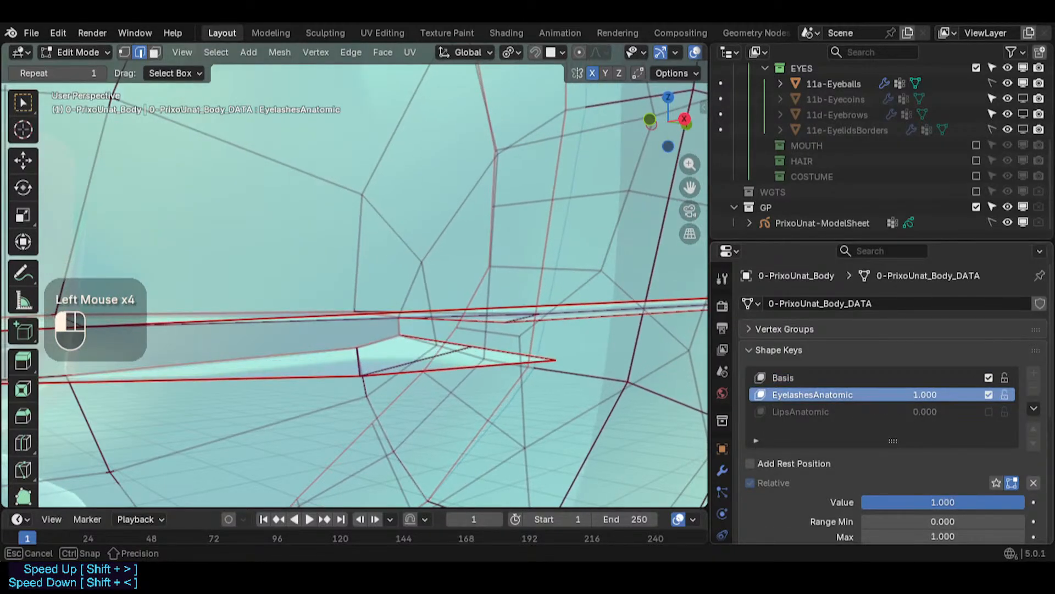
key("1")
middle_click_drag(473, 306, 424, 345)
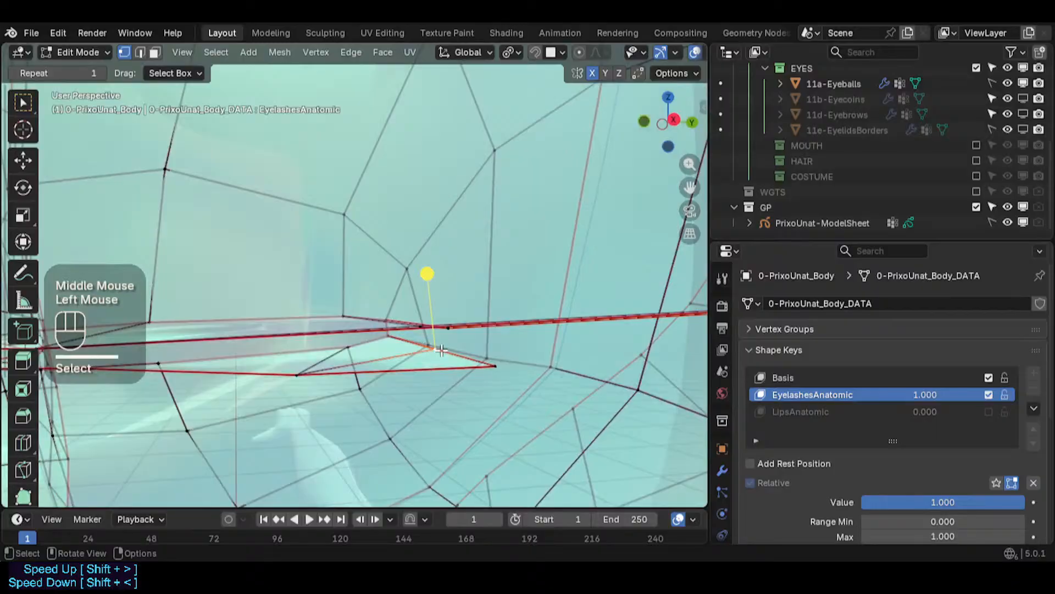
key("g")
key("x")
left_click(451, 351)
- Move two strip vertices near the inner corner into place
left_click(498, 368)
middle_click_drag(497, 368, 564, 317)
key("g")
left_click(582, 358)
key("g")
left_click(473, 347)
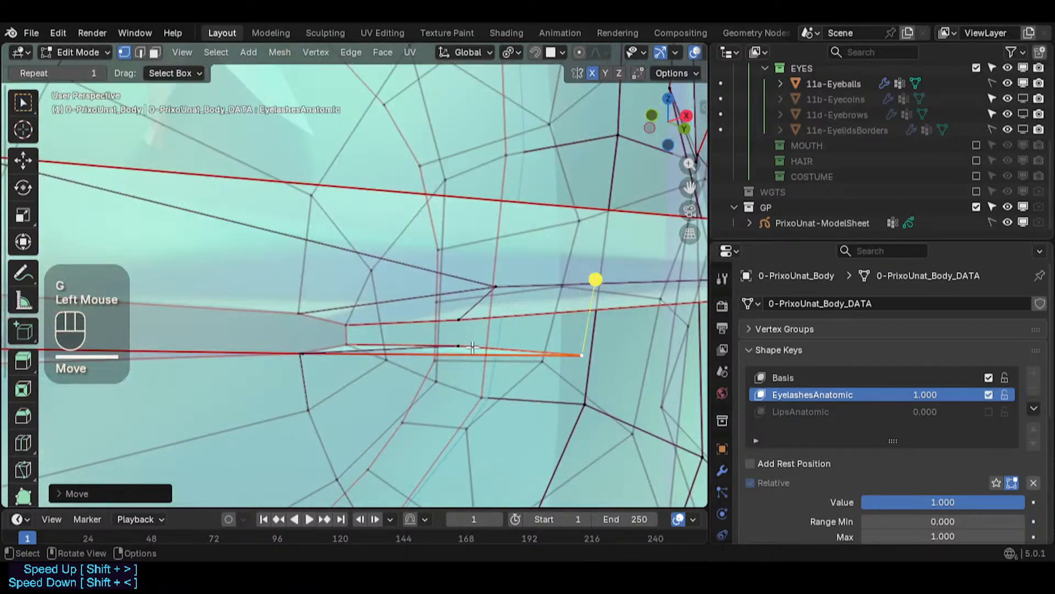
- Slide a strip vertex along its edge near the inner corner
left_click(466, 346)
middle_click_drag(461, 348, 443, 445)
middle_click_drag(407, 352, 310, 255)
key("g")
key("g")
left_click(410, 340)
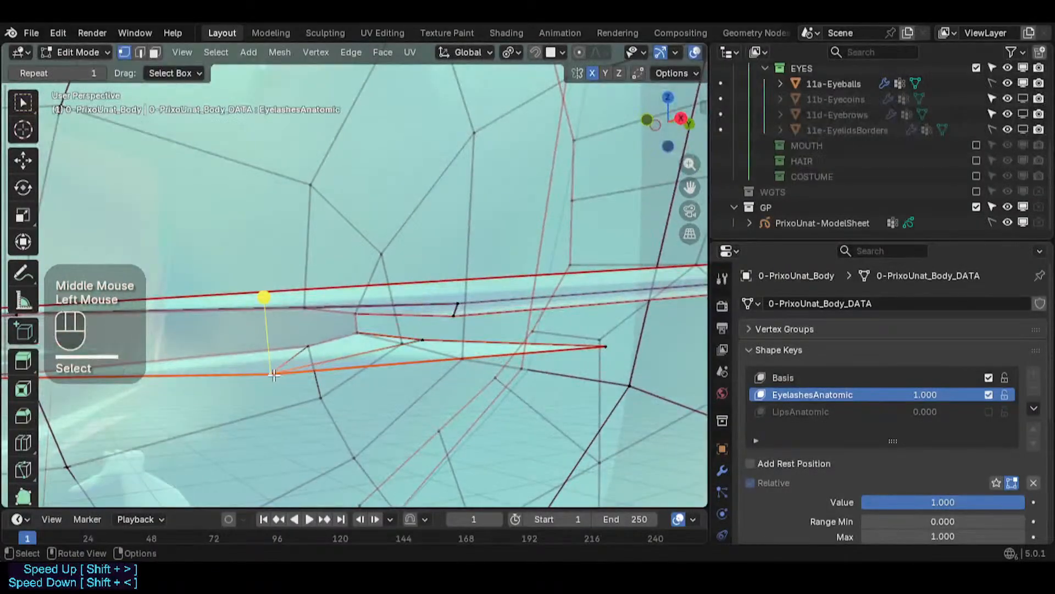
- Move two lower strip vertices toward the strip's upper edge
middle_click_drag(274, 374, 285, 369)
key("g")
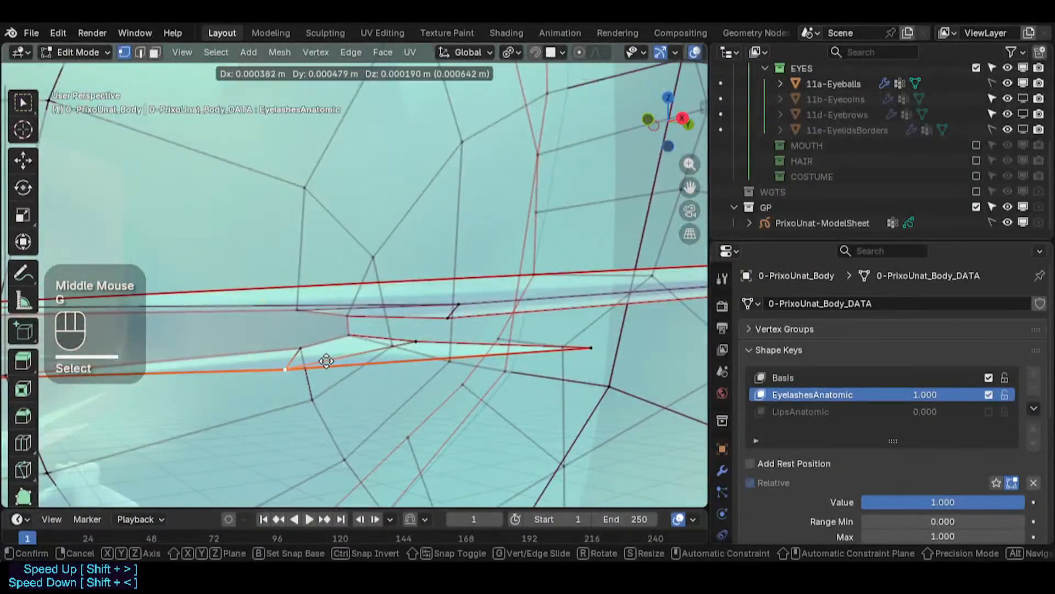
left_click(330, 359)
key("g")
left_click(421, 334)
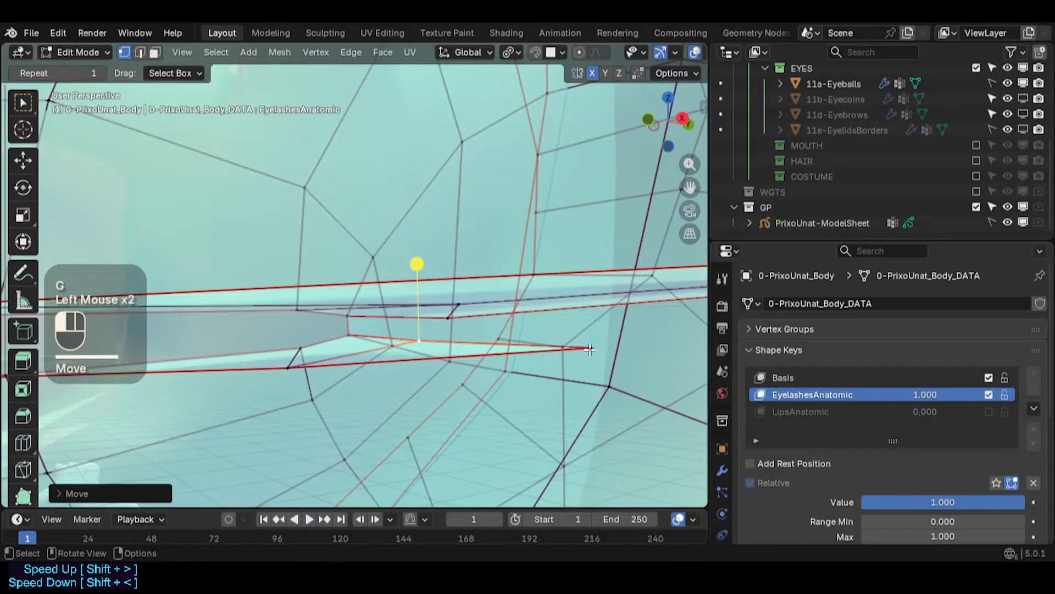
- Move a middle vertex of the strip's lower edge up toward the upper edge
scroll(589, 349, "down", 2)
key("alt+z")
middle_click_drag(589, 349, 462, 366)
scroll(481, 355, "up", 2)
scroll(540, 366, "down", 2)
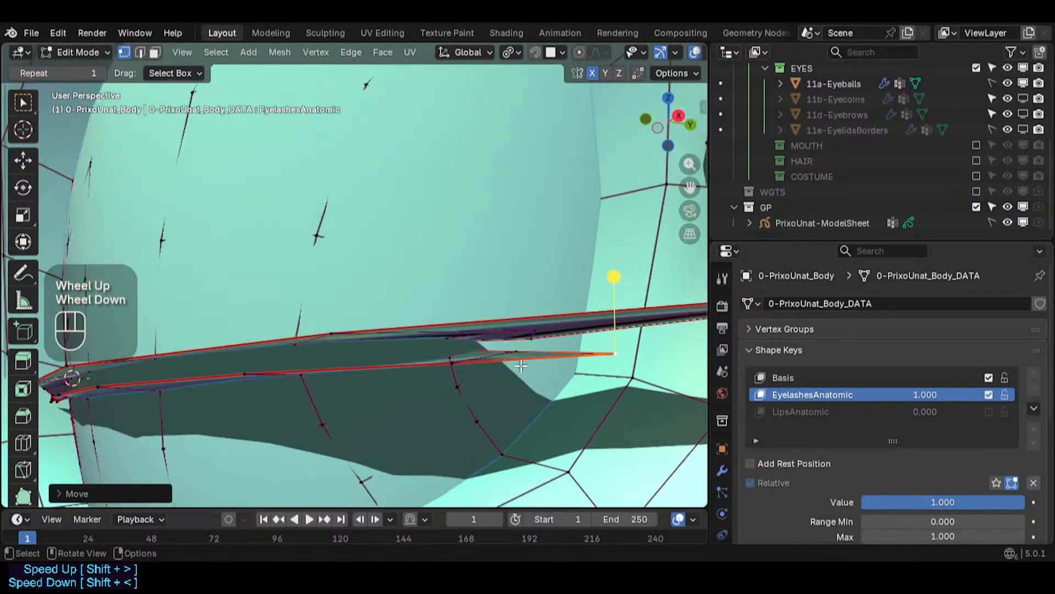
middle_click_drag(477, 358, 492, 345)
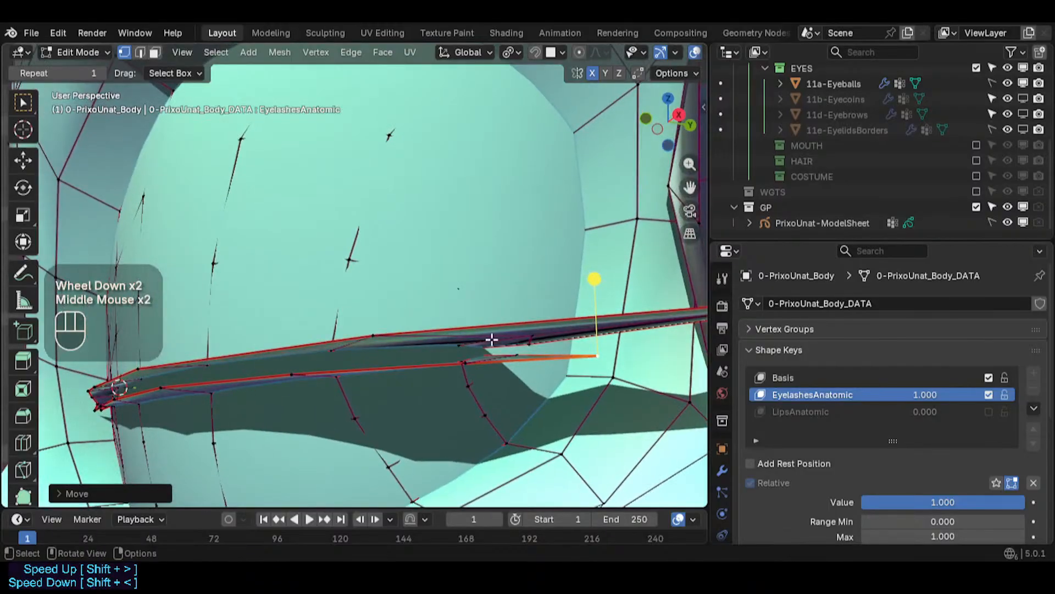
scroll(484, 352, "up", 1)
left_click(479, 375)
key("g")
left_click(478, 372, "shift")
- Move three vertices at the strip's outer end up toward its upper edge
left_click(632, 353)
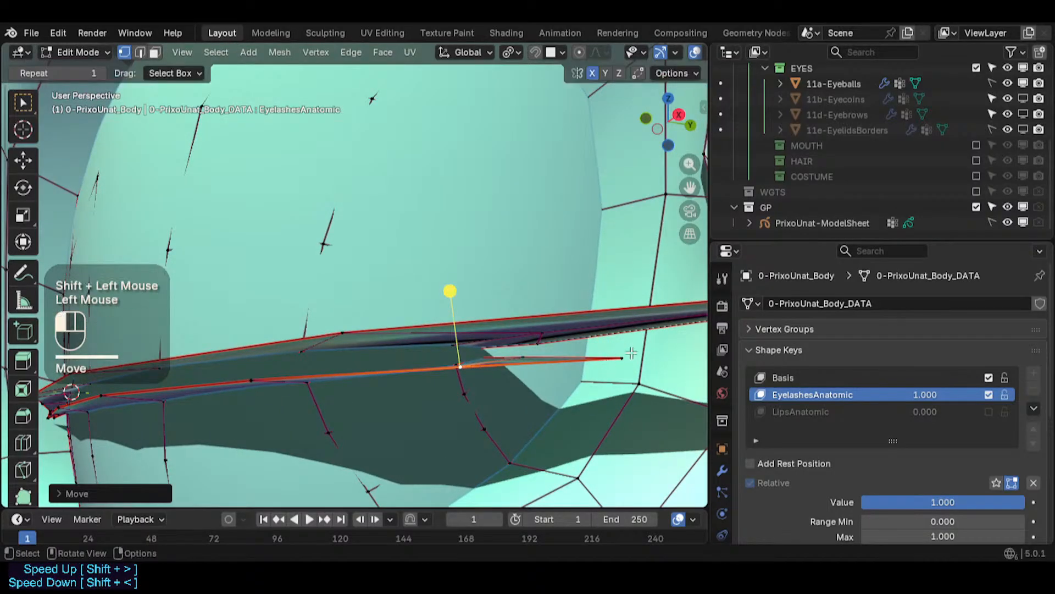
key("g")
left_click(631, 346)
left_click(521, 357)
key("g")
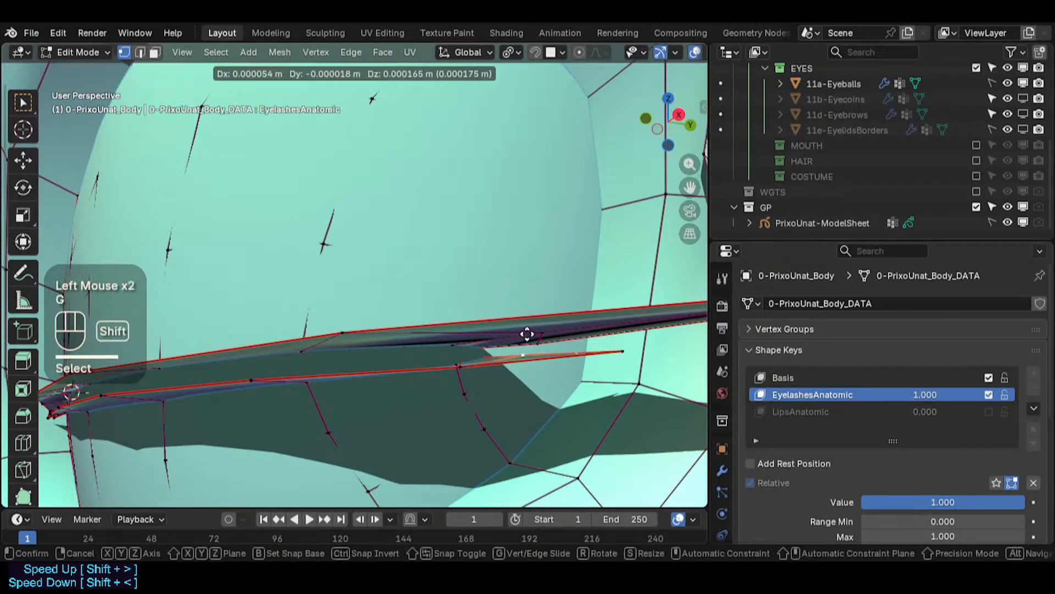
left_click(526, 333, "shift")
left_click(618, 351)
key("g")
left_click(620, 315, "shift")
- Nudge two lower-edge strip vertices in the middle of the strip into place
middle_click_drag(402, 343, 414, 384)
left_click(462, 362)
key("g")
left_click(461, 342, "shift")
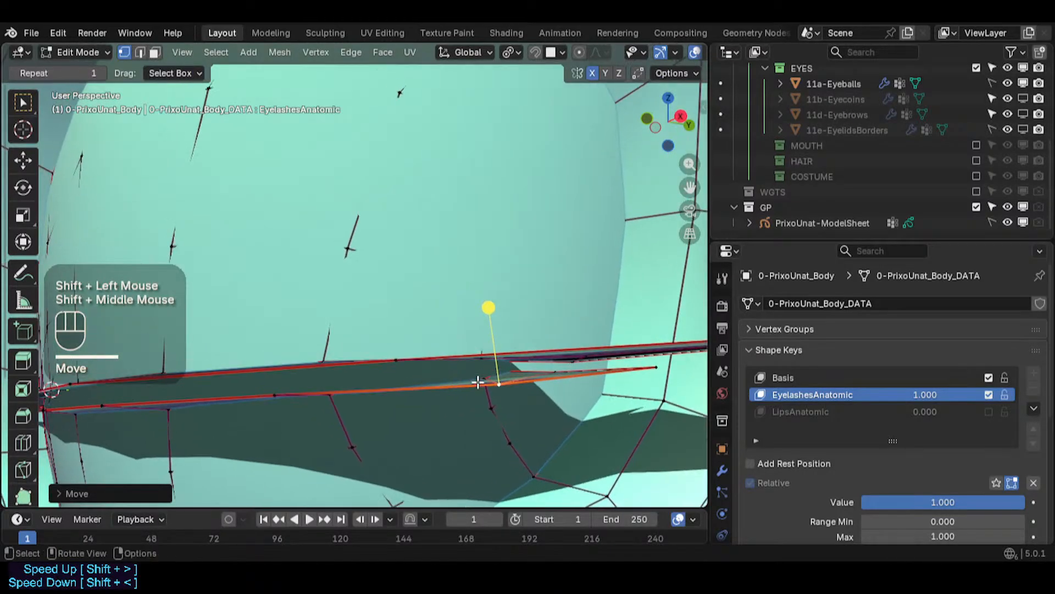
middle_click_drag(482, 382, 472, 371)
key("g")
left_click(414, 388, "shift")
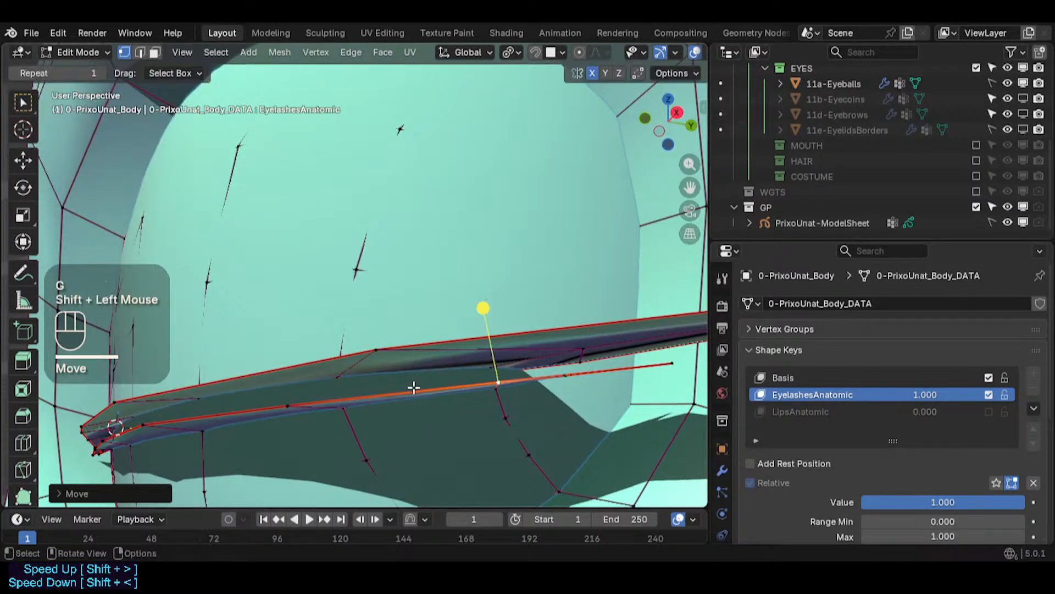
left_click(292, 404)
middle_click_drag(308, 410, 408, 426)
key("g")
left_click(379, 400, "shift")
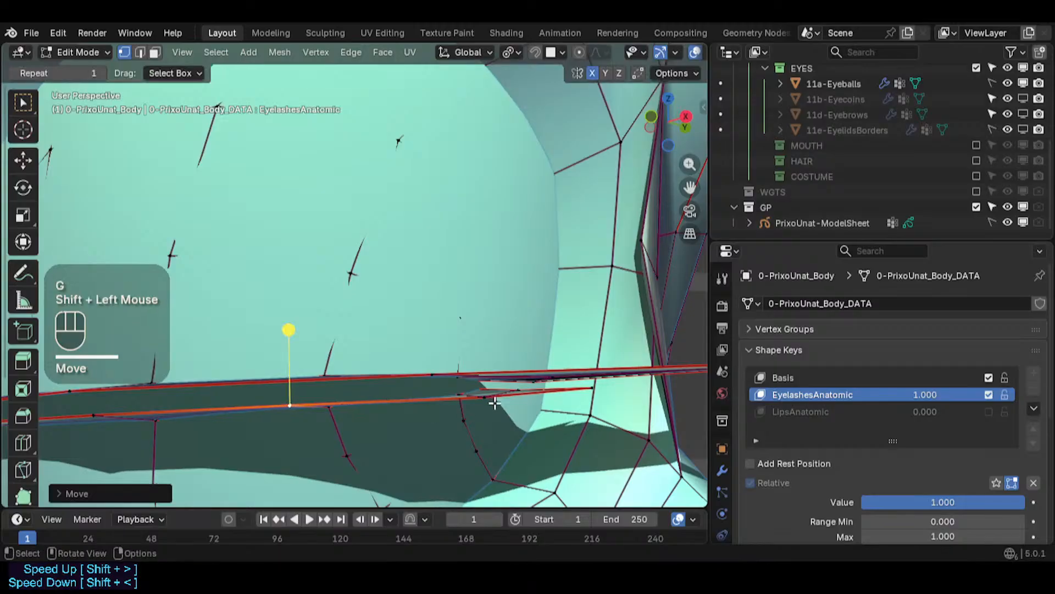
- Reposition a lower-edge strip vertex near the outer corner, refining its position several times
left_click(514, 391)
scroll(514, 391, "up", 1)
middle_click_drag(514, 391, 462, 451)
scroll(557, 402, "down", 1)
middle_click_drag(591, 395, 514, 431)
key("g")
left_click(459, 418)
key("g")
left_click(550, 392)
key("g")
left_click(532, 417, "shift")
- Move two more lower-edge strip vertices near the outer corner slightly
left_click(471, 403)
key("g")
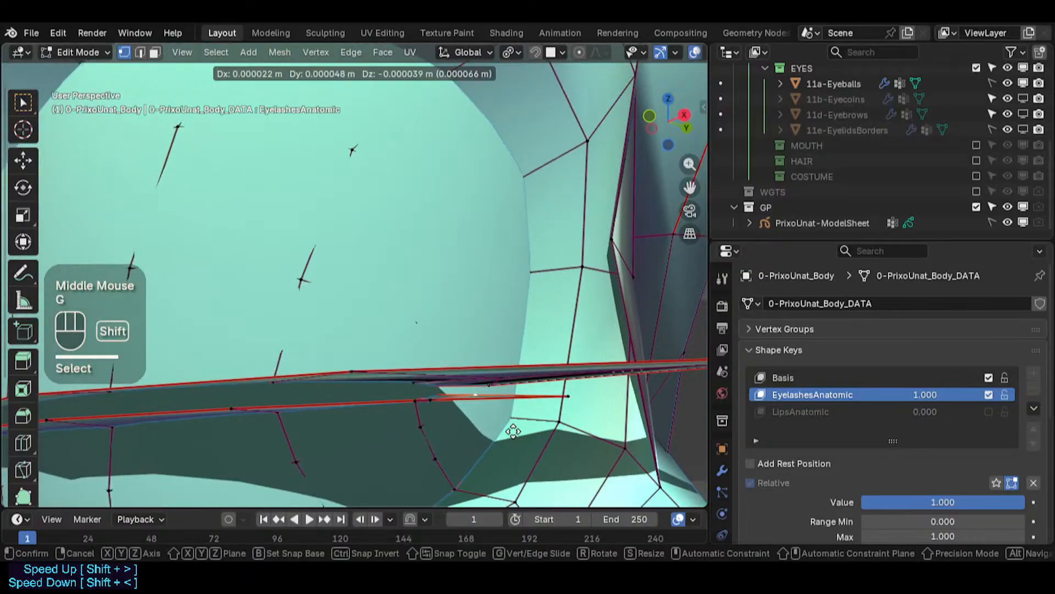
left_click(431, 419, "shift")
left_click(428, 404)
key("g")
left_click(439, 403, "shift")
middle_click_drag(440, 403, 445, 443)
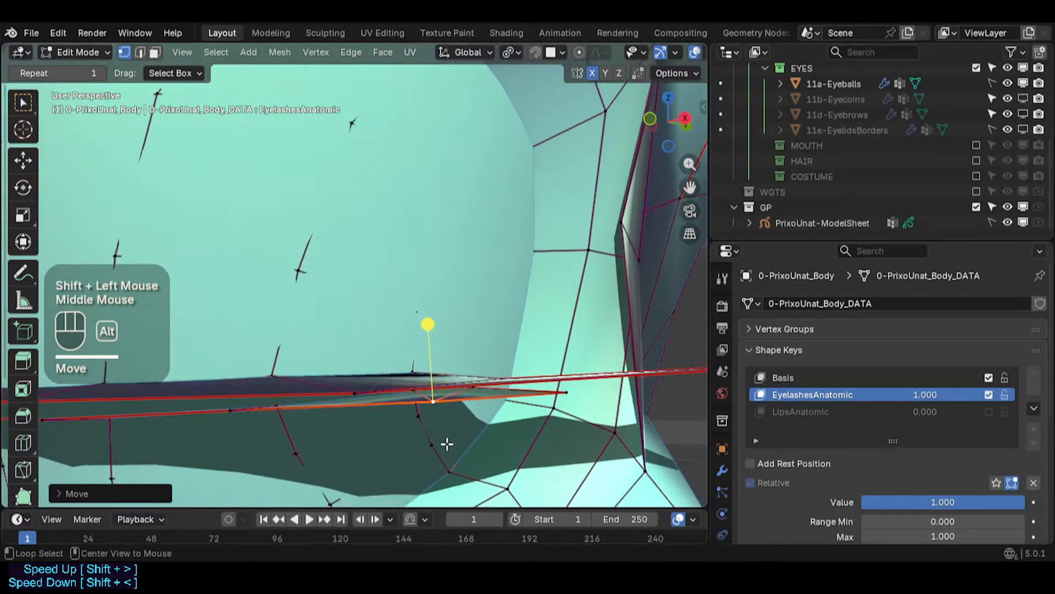
- Inspect the eye region from the front orthographic view with X-ray toggled, then return to Edit Mode
key("alt+z")
scroll(444, 434, "down", 3)
scroll(444, 423, "up", 4)
scroll(443, 420, "down", 1)
scroll(443, 420, "down", 2)
key("Tab")
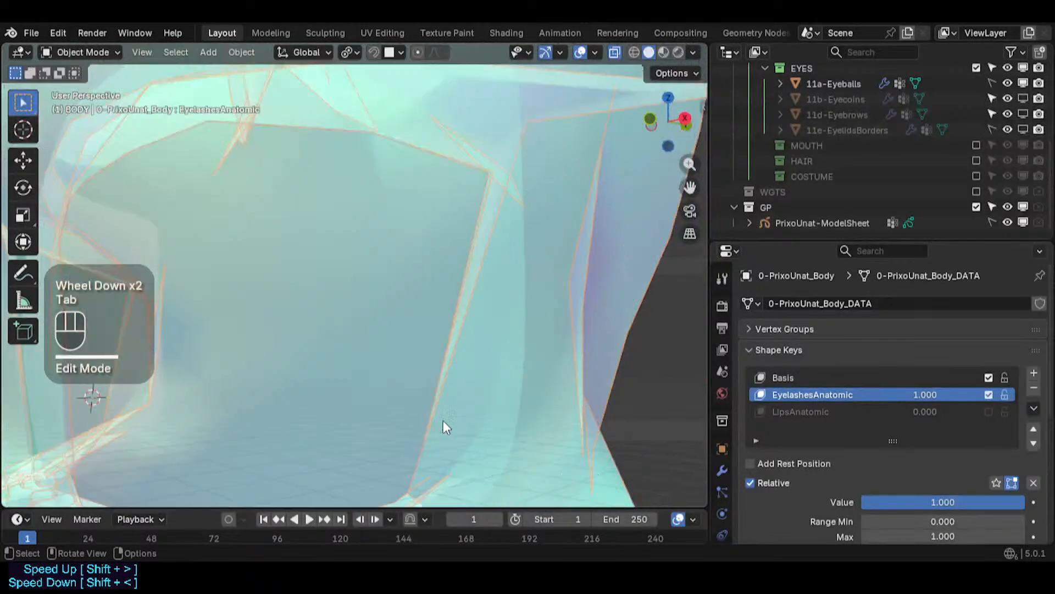
scroll(433, 420, "down", 2)
key("KP_0")
key("KP_1")
scroll(436, 427, "down", 4)
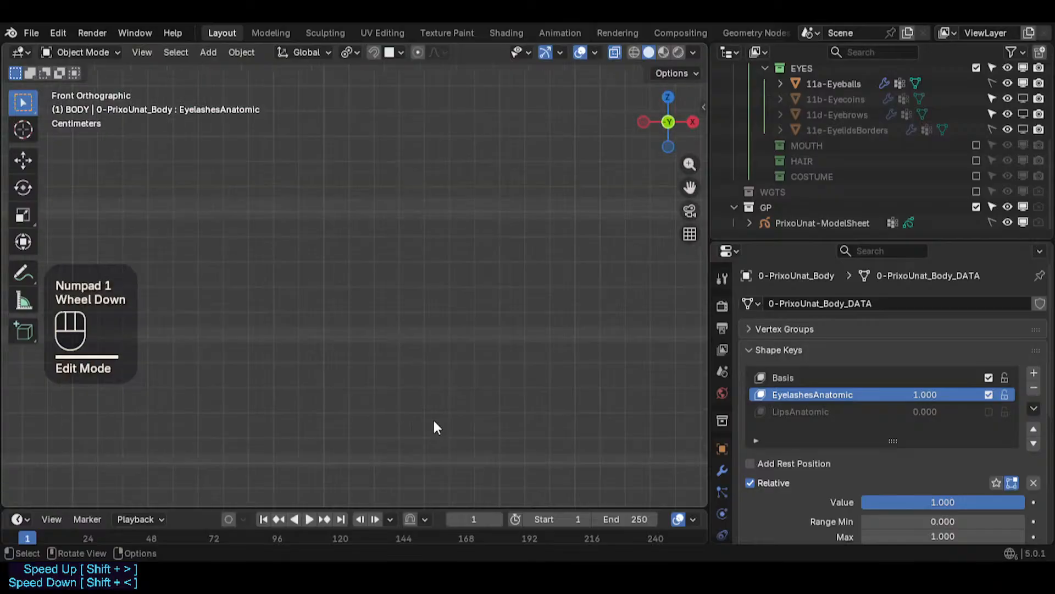
middle_click_drag(447, 426, 441, 366, "shift")
scroll(441, 366, "up", 4)
scroll(375, 331, "up", 2)
key("alt+z")
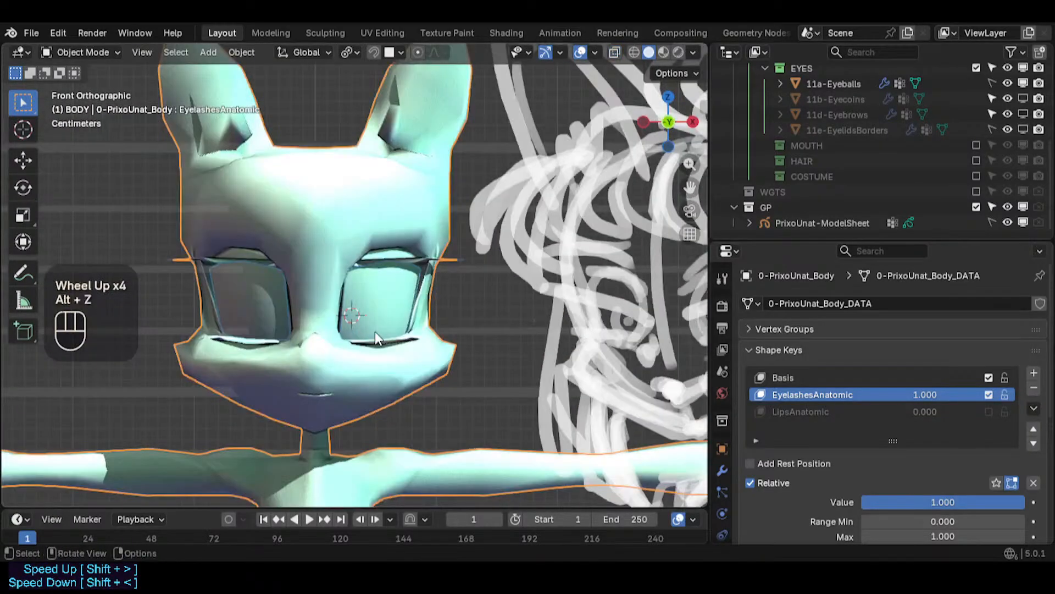
scroll(375, 331, "up", 6)
scroll(415, 333, "down", 2)
key("alt+z")
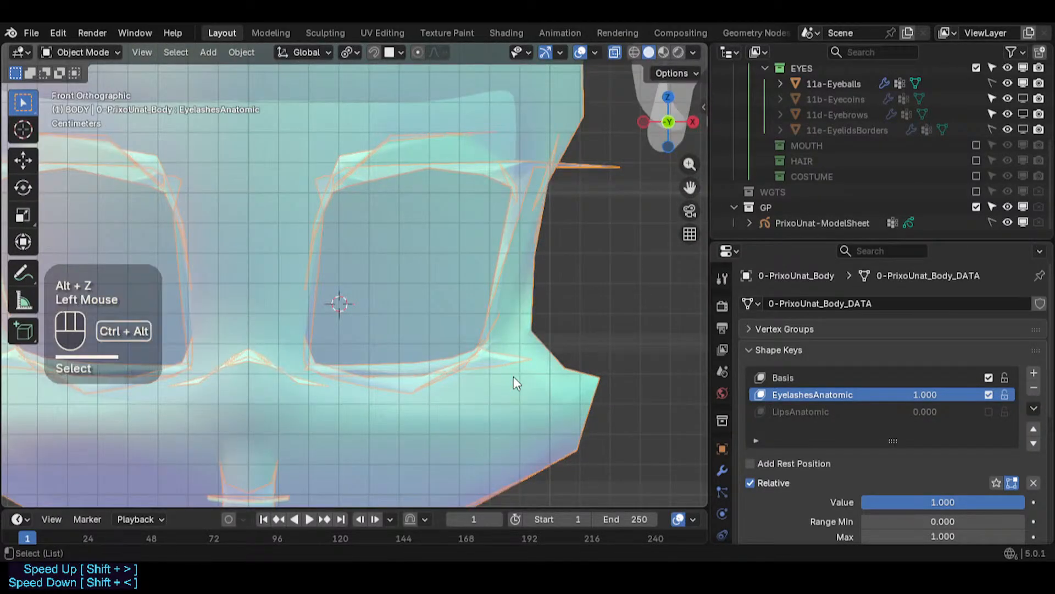
key("shift+ctrl+alt+z")
left_click(575, 378)
key("alt+z")
key("Tab")
middle_click_drag(560, 373, 374, 334)
scroll(494, 330, "up", 3)
scroll(376, 335, "up", 3)
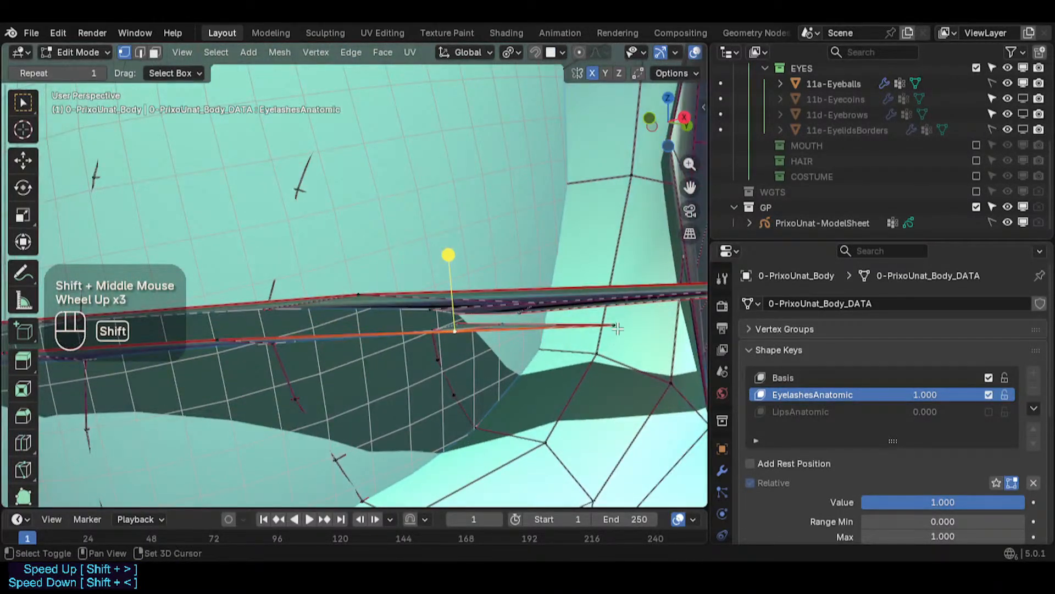
- Lower the strip's outer-end vertex and save the file
left_click(603, 336, "shift")
key("g")
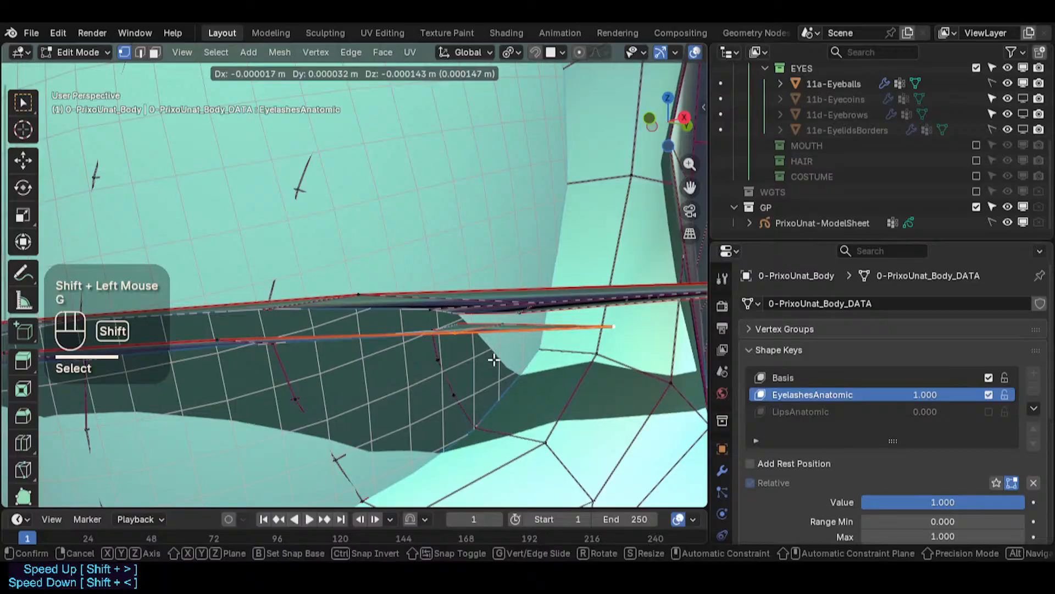
left_click(493, 360)
key("alt+z")
middle_click_drag(494, 361, 491, 371, "shift")
key("alt+z")
key("ctrl+s")
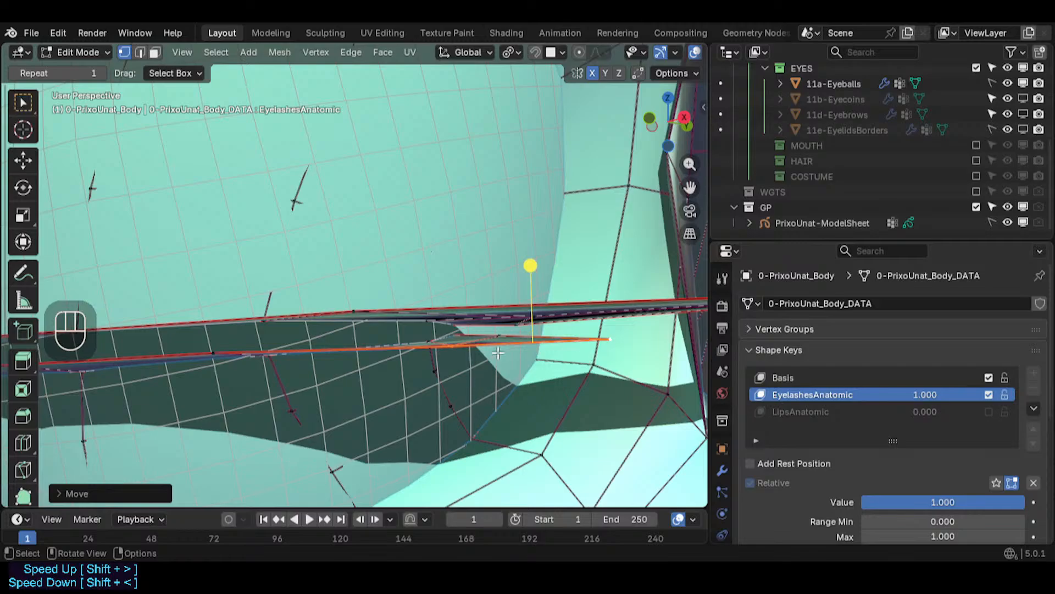
- Reposition two vertices at the strip's outer tip
mouse_move(498, 352)
middle_mouse_down()
mouse_move(449, 352)
mouse_move(481, 335)
mouse_move(489, 334)
mouse_move(477, 343)
mouse_move(511, 339)
middle_mouse_up()
scroll(471, 348, "up", 2)
scroll(449, 352, "up", 1)
left_click(466, 335)
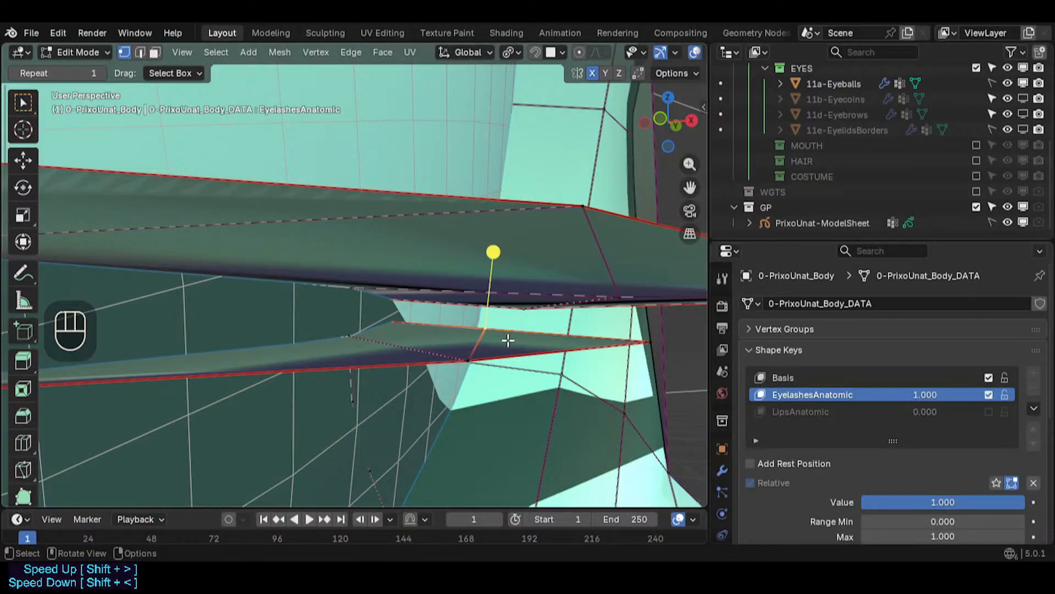
middle_click_drag(562, 313, 450, 314, "shift")
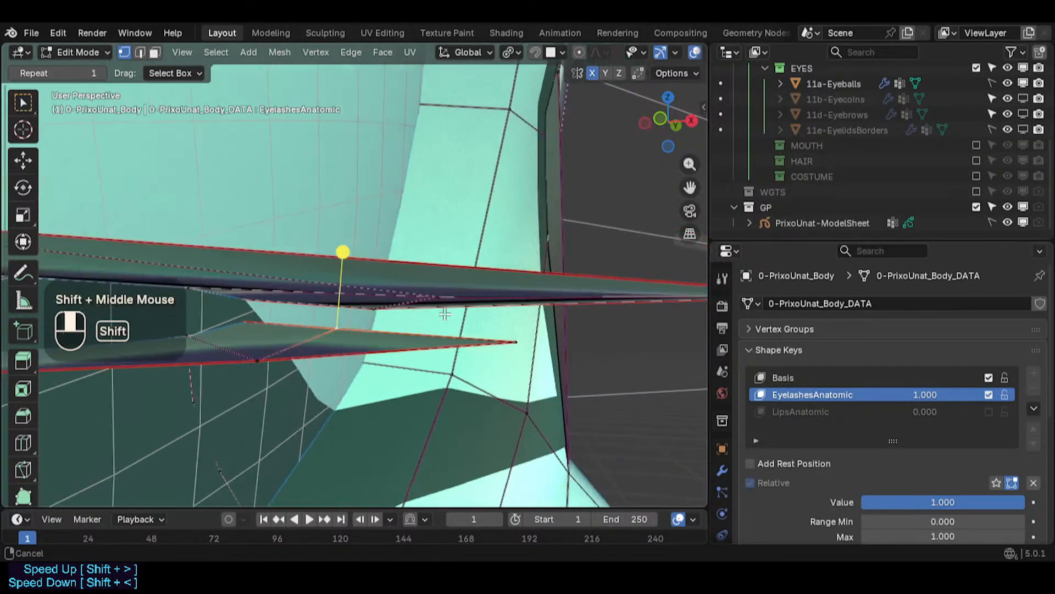
mouse_move(317, 329)
middle_mouse_down()
mouse_move(238, 337)
mouse_move(348, 340)
mouse_move(266, 349)
mouse_move(110, 323)
mouse_move(287, 325)
mouse_move(118, 347)
mouse_move(306, 306)
mouse_move(380, 328)
mouse_move(309, 334)
middle_mouse_up()
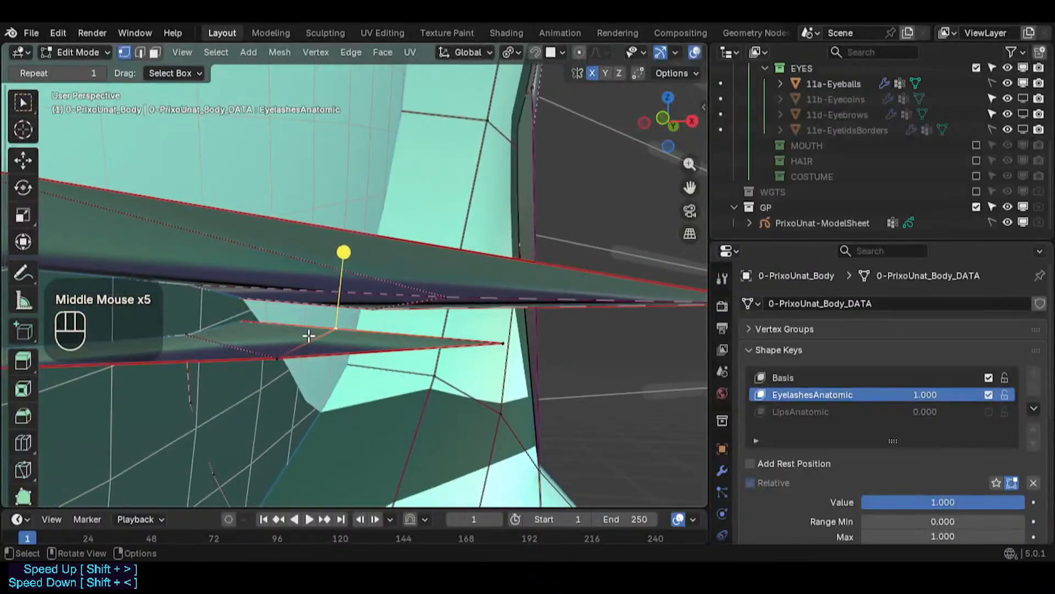
key("g")
left_click(354, 363, "shift")
left_click(500, 343)
middle_click_drag(501, 343, 399, 361)
key("g")
left_click(424, 367, "shift")
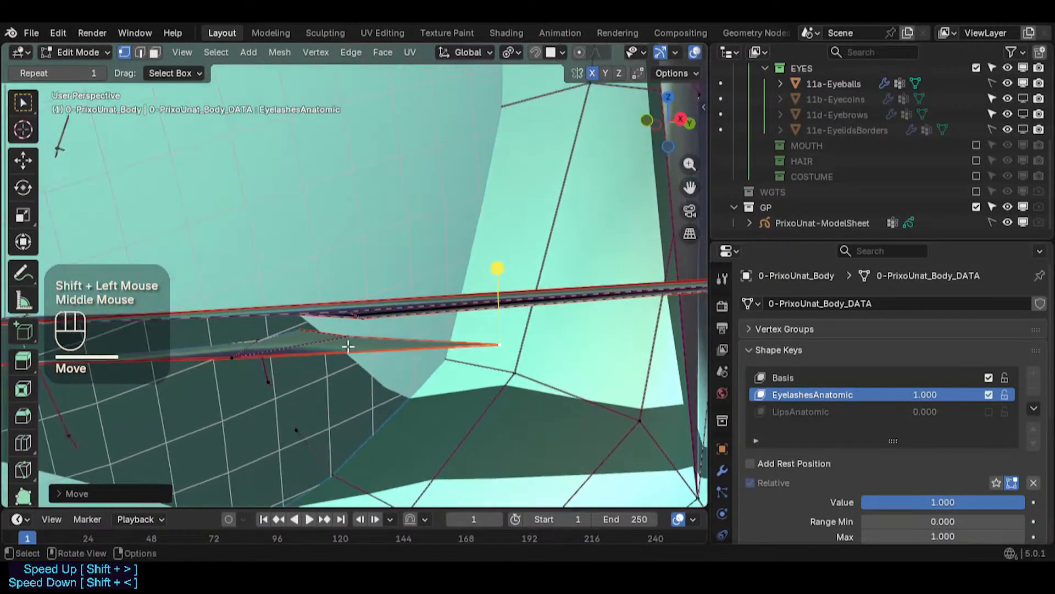
- Examine the outer eye corner in Object Mode and with X-ray toggled
left_click(348, 342)
middle_click_drag(279, 366, 243, 379)
middle_click_drag(241, 379, 442, 242, "shift")
key("alt+z")
key("Tab")
scroll(374, 367, "down", 2)
key("alt+z")
scroll(375, 363, "down", 2)
key("Tab")
scroll(400, 331, "up", 2)
scroll(420, 325, "down", 1)
scroll(420, 325, "down", 1)
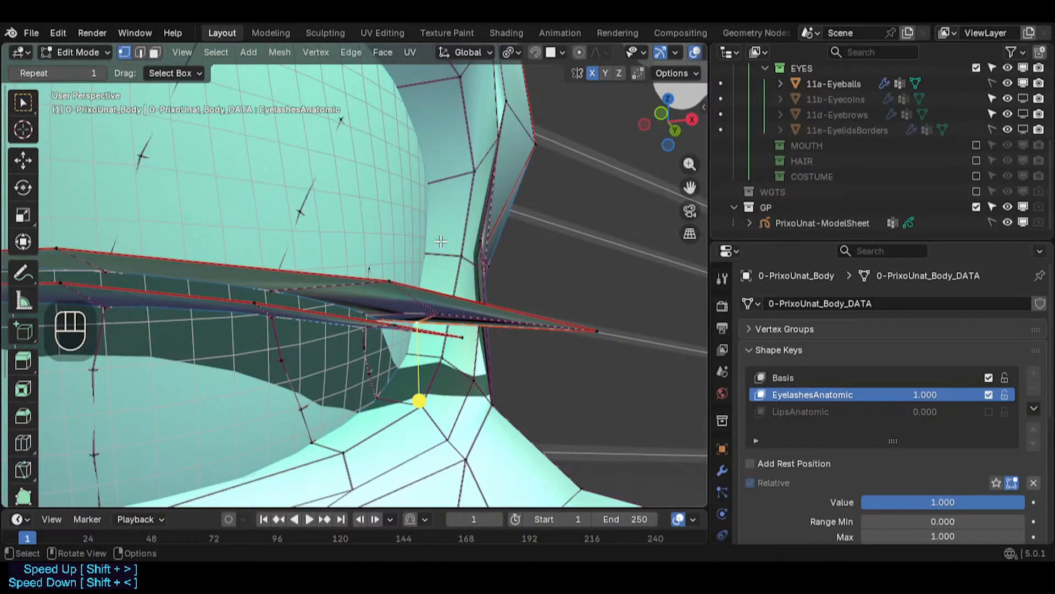
- Slide a vertex at the outer eye corner along its edge
middle_click_drag(418, 398, 423, 298)
middle_click_drag(505, 276, 486, 286)
middle_click_drag(486, 286, 431, 352, "shift")
middle_click_drag(431, 351, 359, 363)
left_click(385, 376)
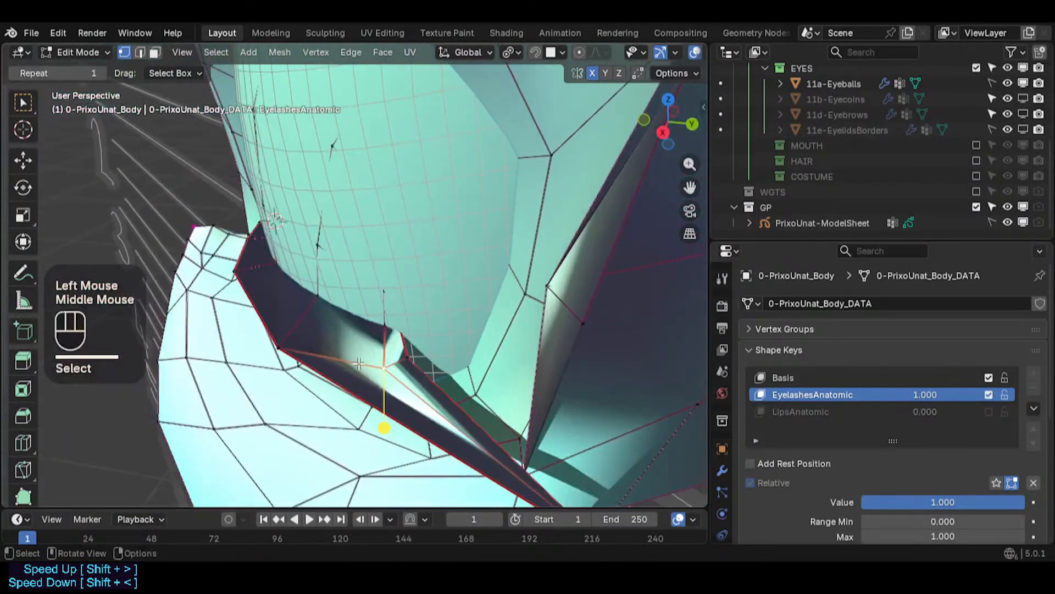
key("g")
key("g")
left_click(349, 363)
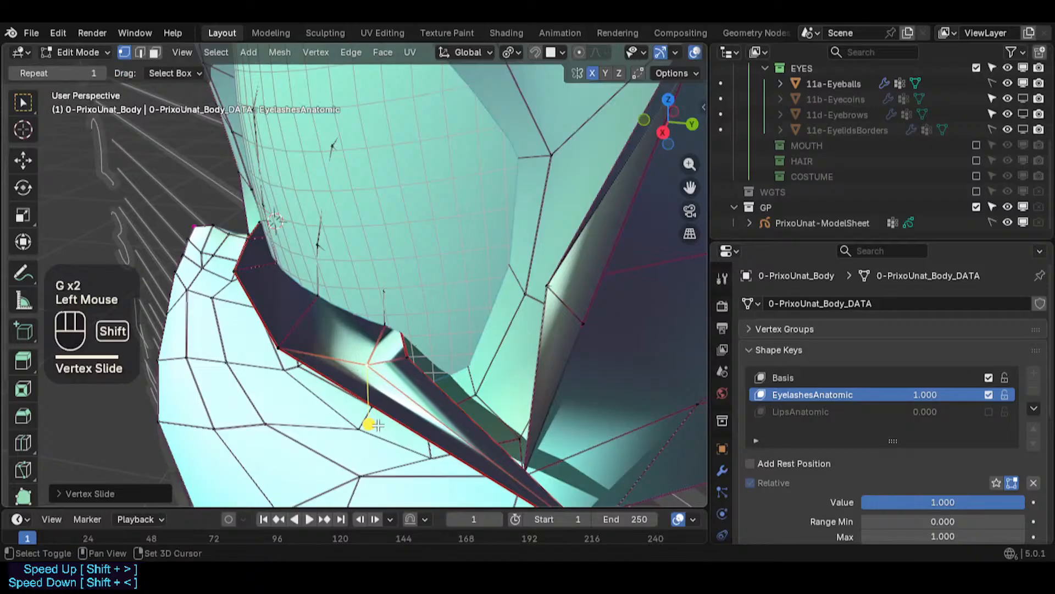
- Reposition a socket vertex below the strip's outer tip twice
middle_click_drag(374, 424, 306, 322, "shift")
left_click(495, 436)
middle_click_drag(495, 436, 494, 436)
key("g")
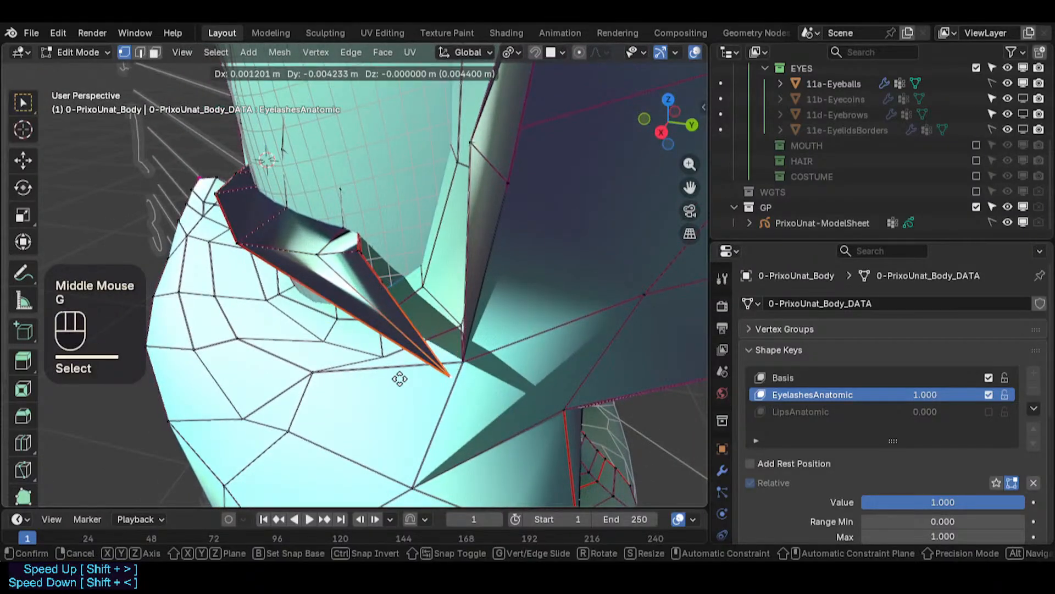
left_click(372, 372)
middle_click_drag(331, 379, 429, 380)
key("g")
left_click(316, 324)
- Save the file
middle_click_drag(429, 379, 594, 384, "shift")
scroll(433, 384, "up", 4)
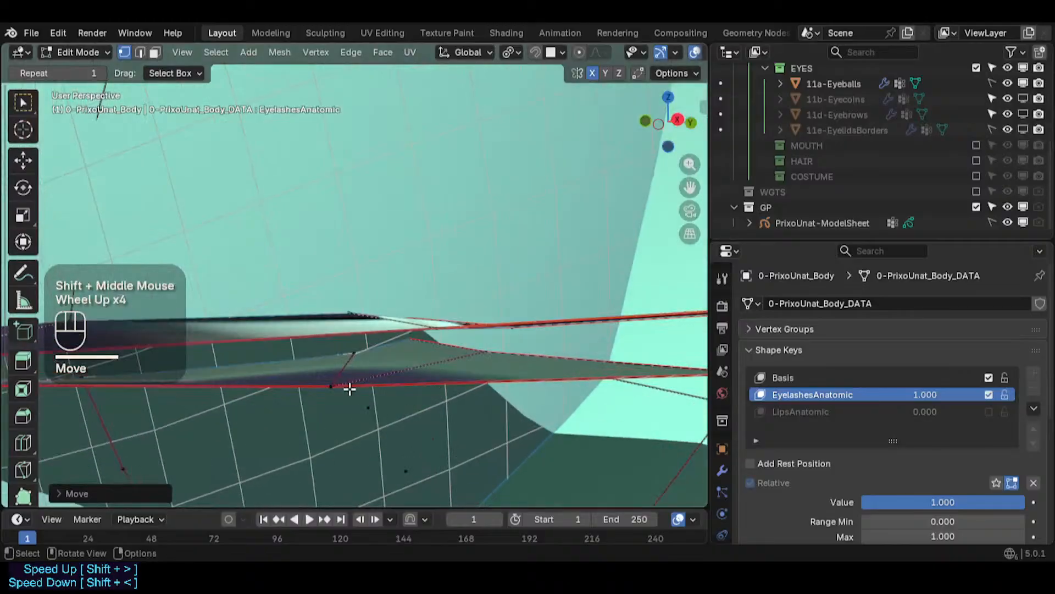
left_click(343, 389)
middle_click_drag(342, 389, 370, 342)
scroll(357, 361, "down", 5)
middle_click_drag(286, 360, 358, 366, "shift")
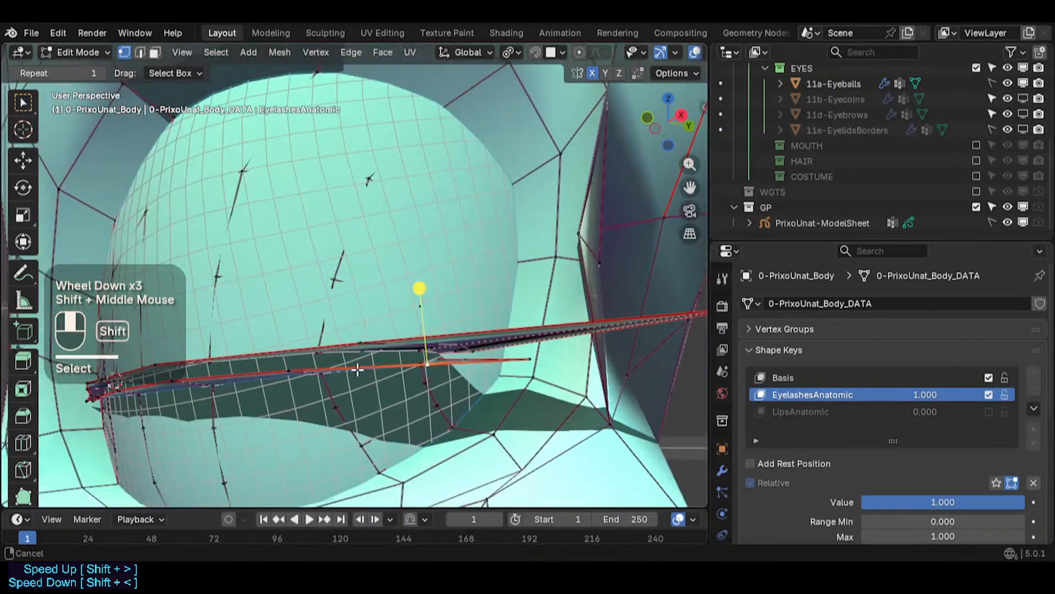
key("ctrl+s")
- Switch to Object Mode, reselect the body mesh and re-enter Edit Mode
middle_click_drag(237, 346, 500, 427)
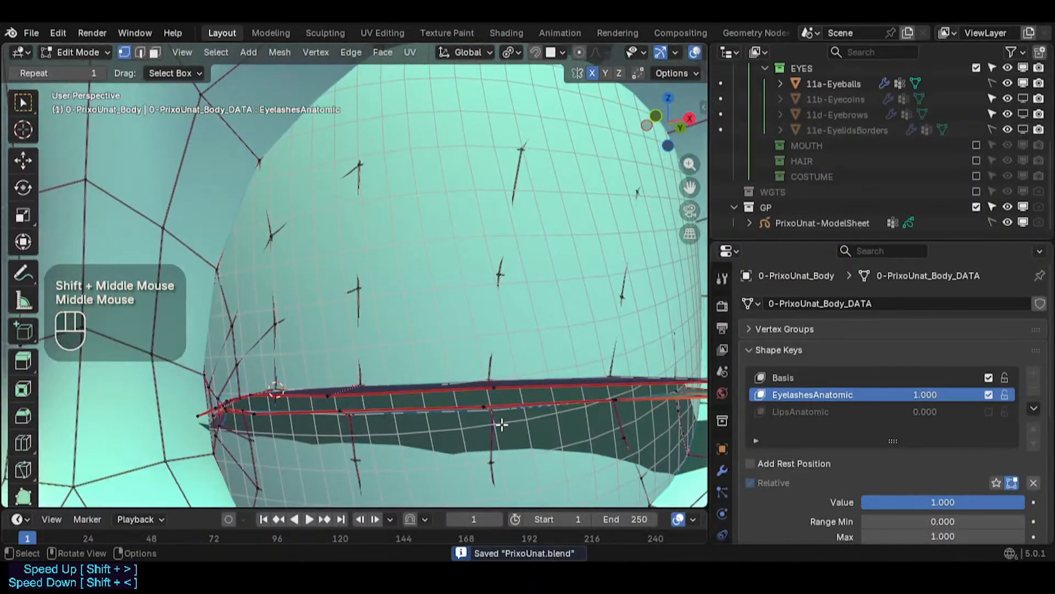
scroll(476, 405, "up", 2)
middle_click_drag(434, 401, 450, 407)
key("ctrl+Tab")
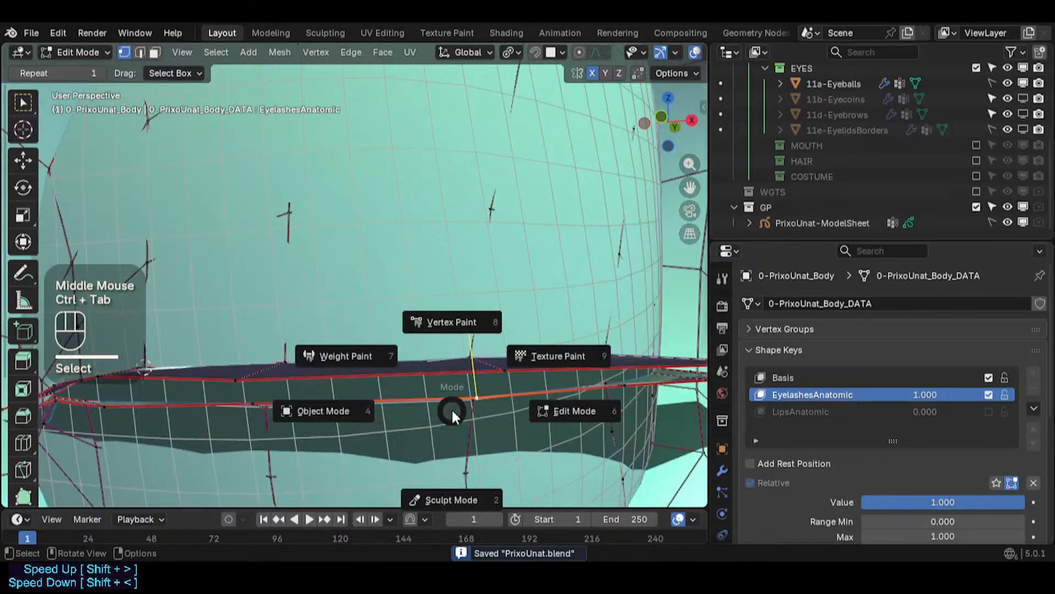
scroll(366, 391, "down", 3)
scroll(363, 391, "up", 1)
scroll(360, 392, "down", 1)
key("alt+a")
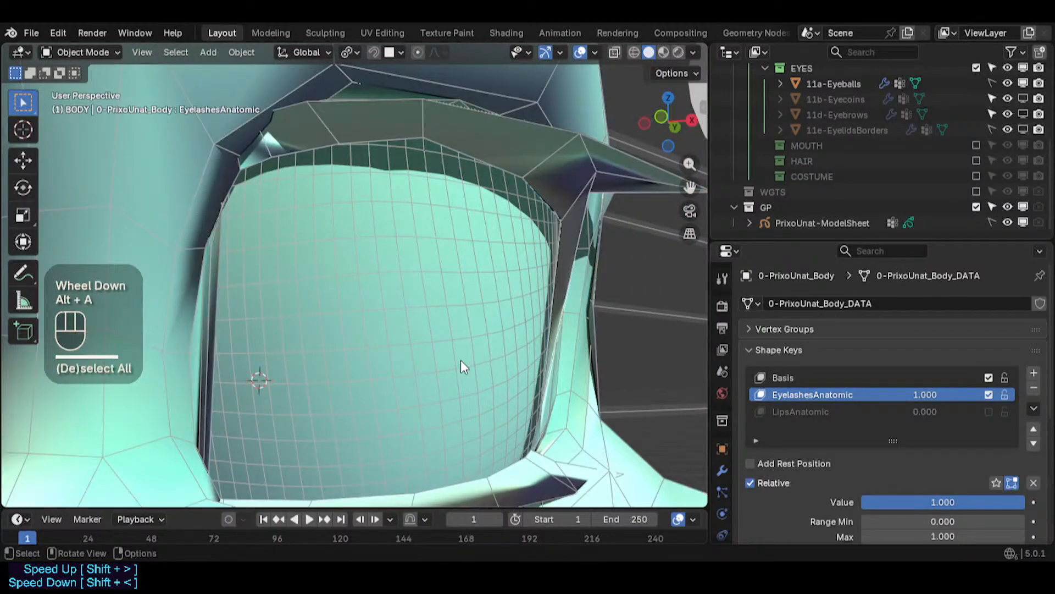
left_click(535, 167)
key("Tab")
- Reposition a lower strip vertex near the inner corner
middle_click_drag(453, 341, 440, 364)
scroll(440, 365, "up", 1)
scroll(439, 364, "up", 3)
middle_click_drag(370, 424, 352, 323)
left_click(351, 337)
key("g")
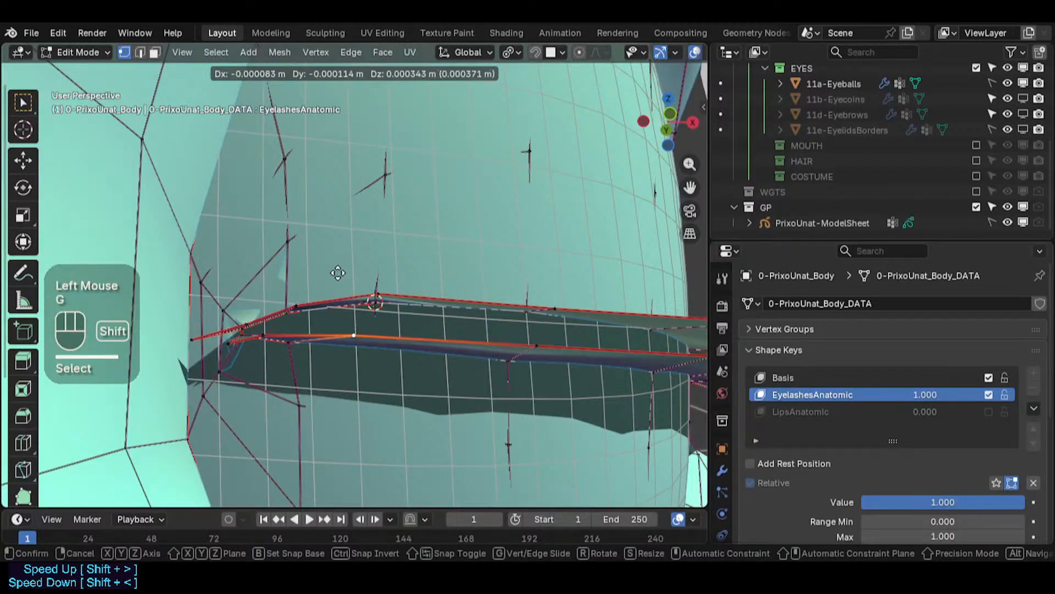
left_click(339, 276, "shift")
key("g")
left_click(342, 302, "shift")
- Move two lower strip vertices, one mid-strip and one near the inner corner
scroll(570, 353, "up", 1)
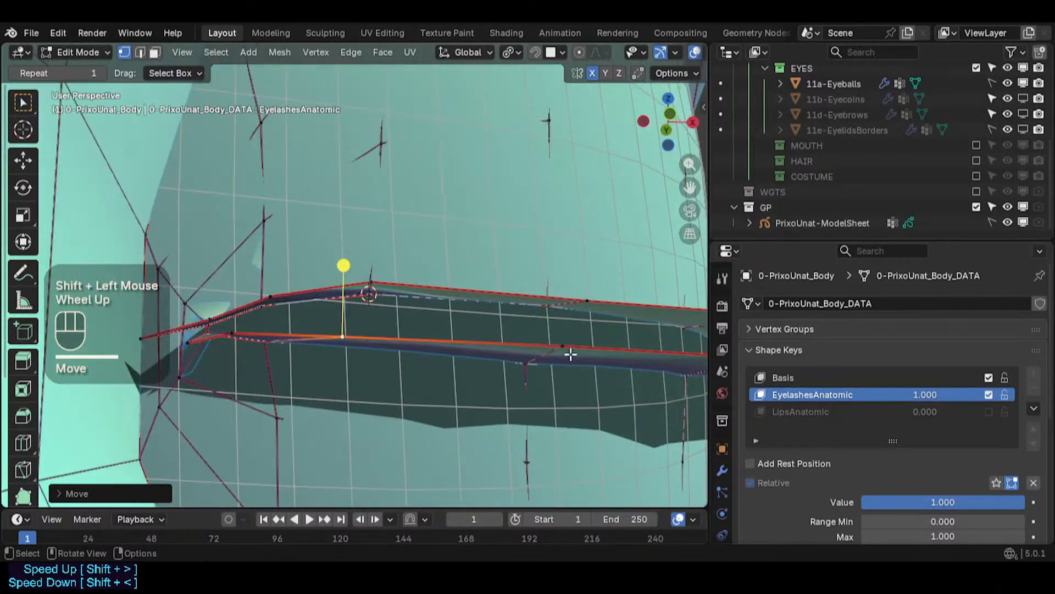
left_click(561, 350)
key("g")
left_click(560, 379, "shift")
left_click(242, 327)
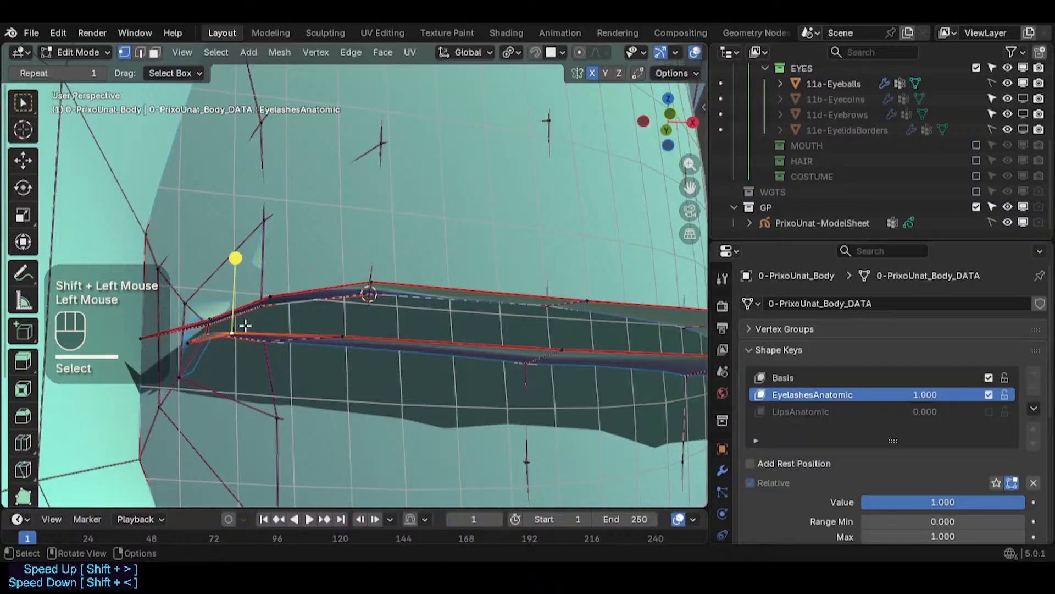
key("g")
left_click(187, 344, "shift")
- Reposition two lower eyelash strip vertices at the inner corner of the eye
left_click(187, 346)
key("g")
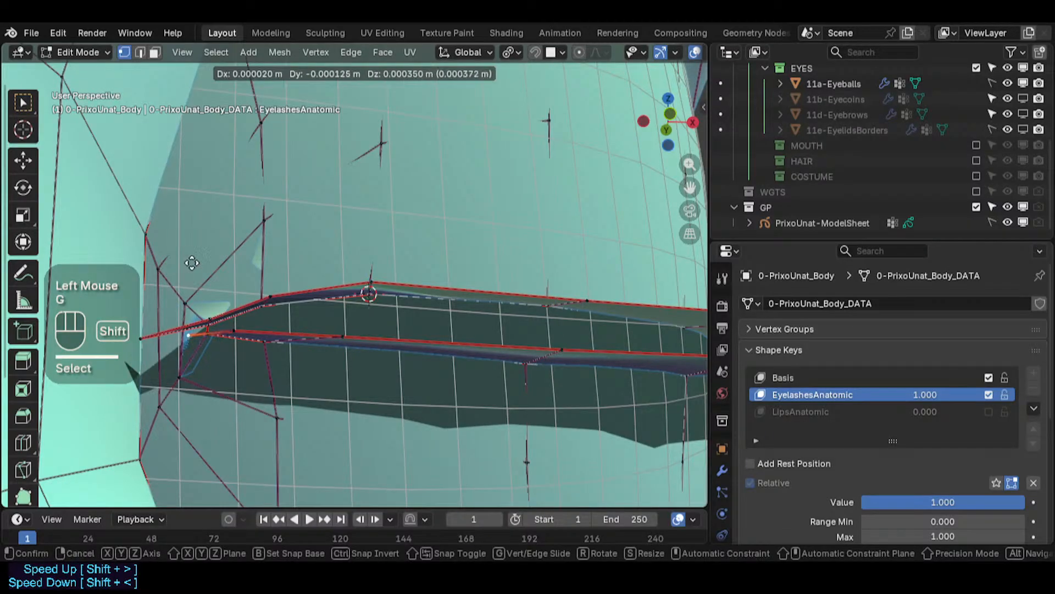
left_click(186, 250, "shift")
left_click(240, 326)
key("g")
left_click(182, 336, "shift")
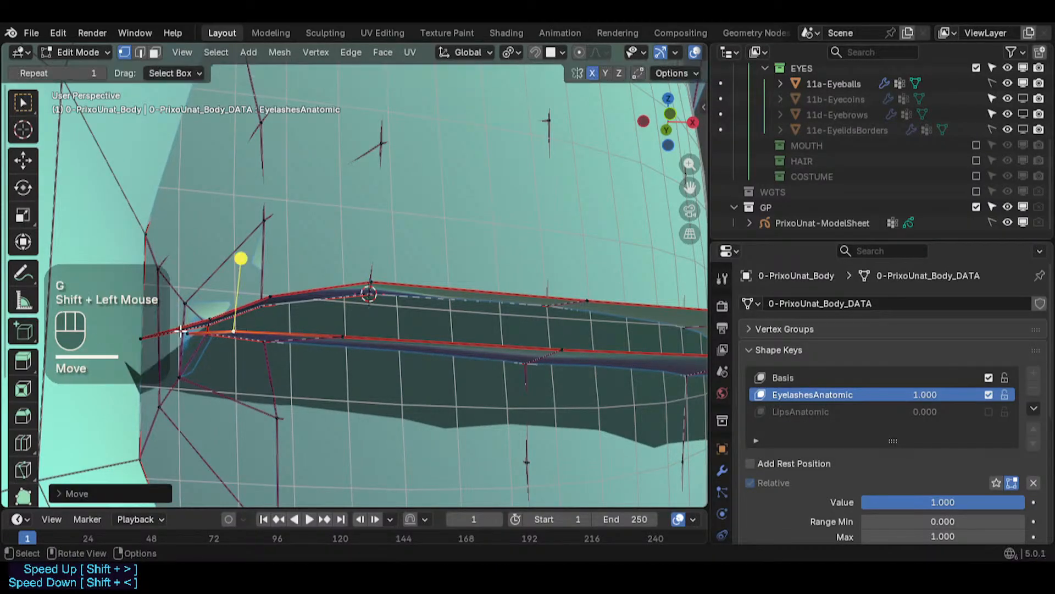
- Adjust the inner-corner strip vertex and the neighbouring vertex just along the strip's lower edge
left_click(183, 340)
key("g")
left_click(183, 340, "shift")
left_click(225, 328)
key("g")
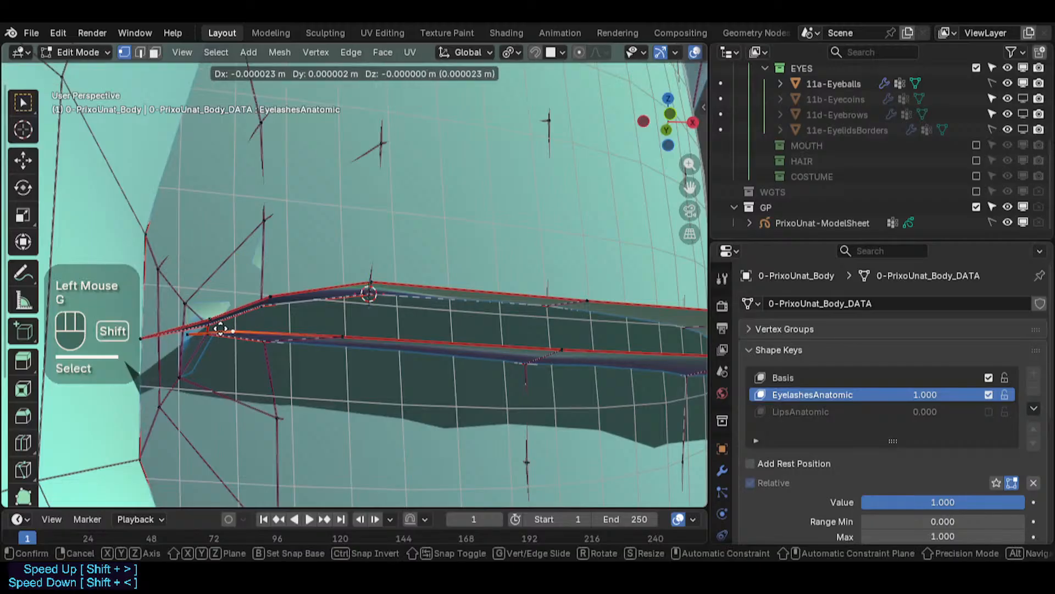
left_click(221, 328, "shift")
- Move a mid-strip lower vertex and a vertex further along the strip toward the outer corner
left_click(333, 329)
key("g")
left_click(312, 316, "shift")
scroll(389, 324, "down", 2)
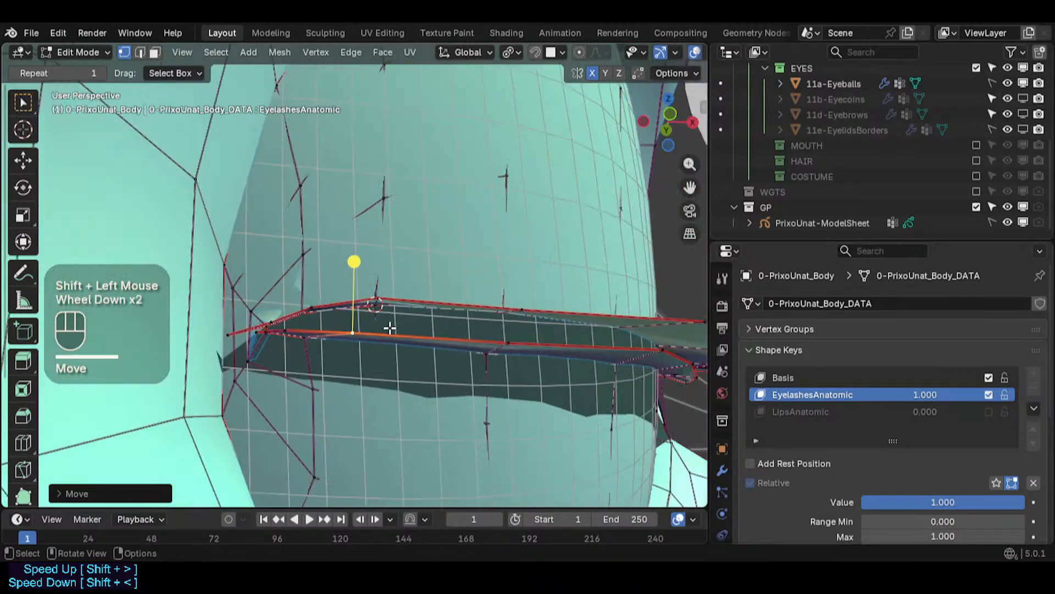
middle_click_drag(388, 325, 395, 358, "shift")
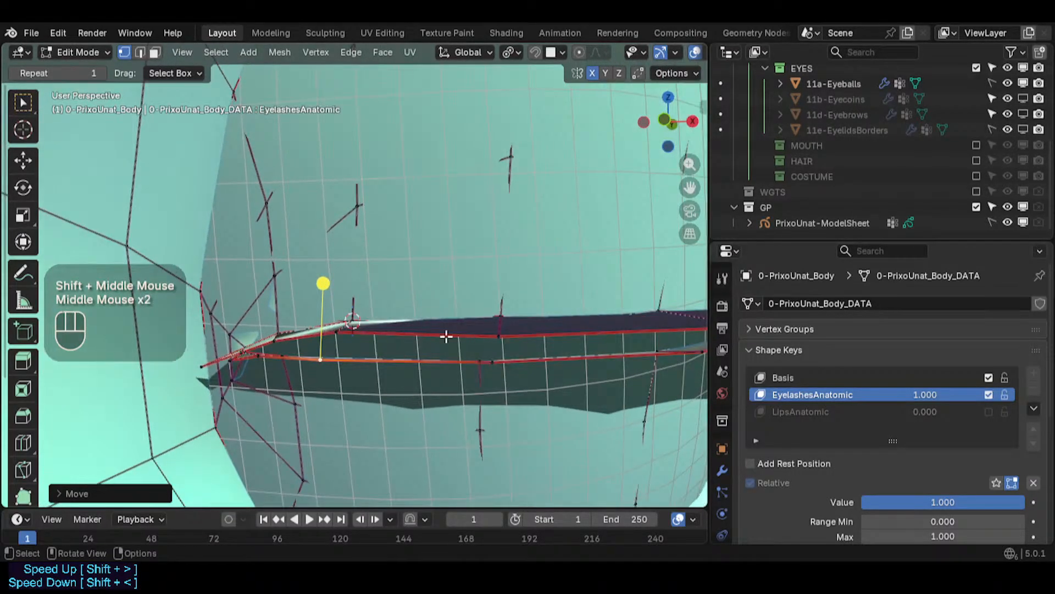
left_click(496, 334)
key("g")
left_click(494, 316, "shift")
- Move an upper strip vertex near the inner corner, cancelling the first attempt on its neighbour
left_click(329, 334)
key("g")
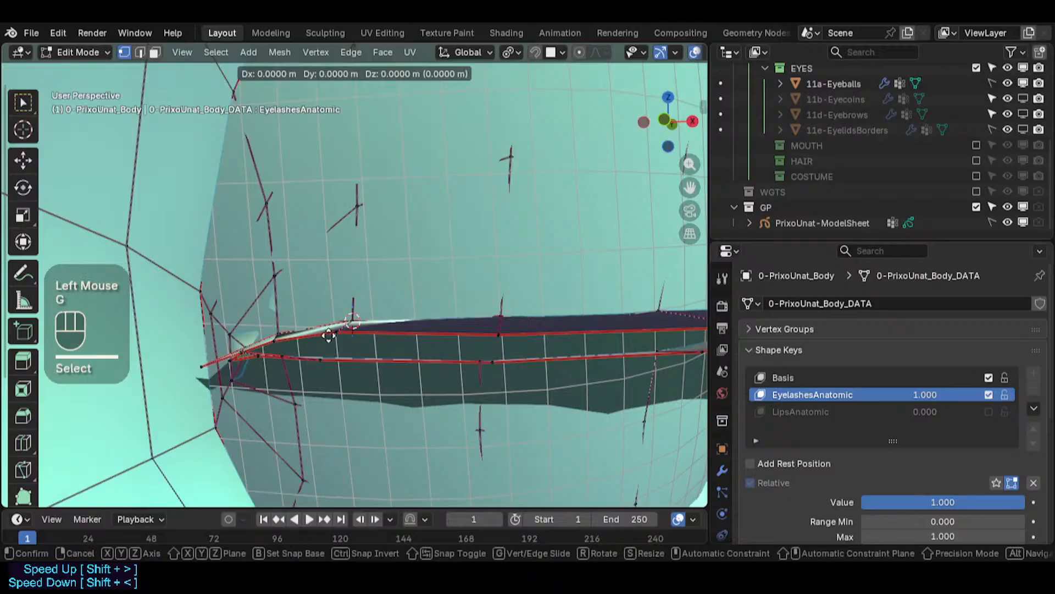
key("Escape")
left_click(341, 332)
key("g")
left_click(342, 332, "shift")
- Reposition two more strip vertices close to the inner corner of the eye
scroll(271, 349, "up", 2)
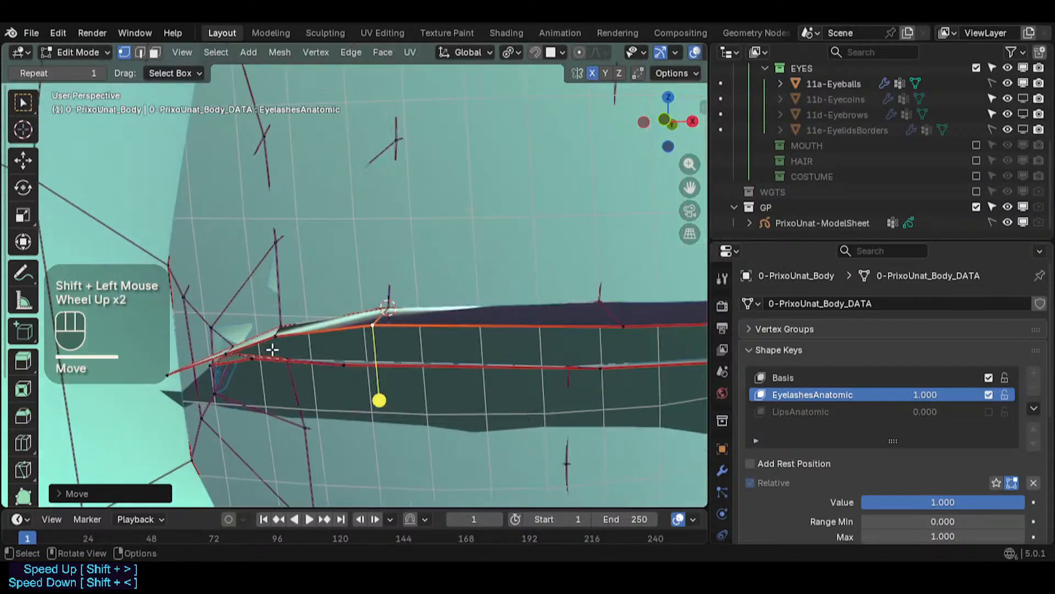
left_click(273, 337)
key("g")
left_click(273, 341, "shift")
middle_click_drag(377, 349, 529, 355, "shift")
scroll(372, 365, "down", 2)
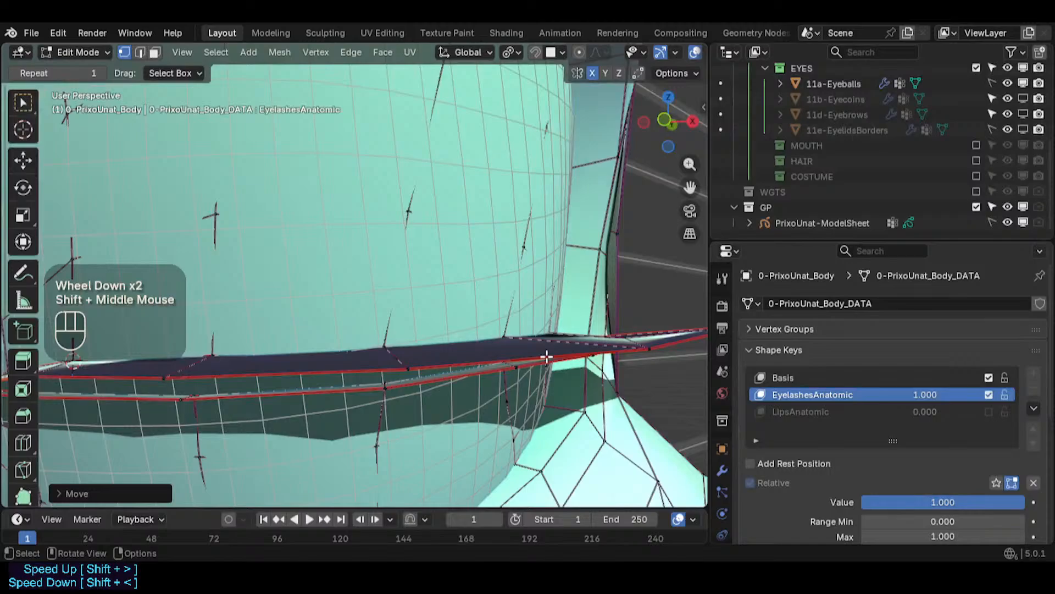
middle_click_drag(256, 367, 427, 353, "shift")
scroll(339, 384, "up", 2)
scroll(339, 384, "down", 1)
middle_click_drag(339, 383, 450, 361)
left_click(299, 361)
key("g")
left_click(301, 358, "shift")
- Lower a strip vertex near the inner corner
scroll(358, 394, "up", 2)
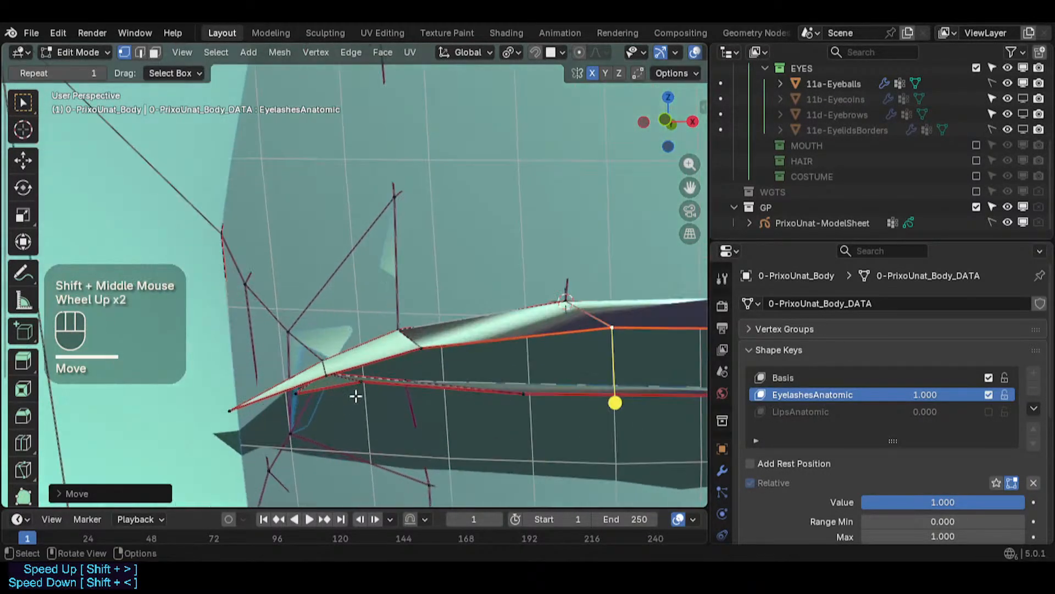
left_click(365, 387)
key("g")
left_click(374, 437, "shift")
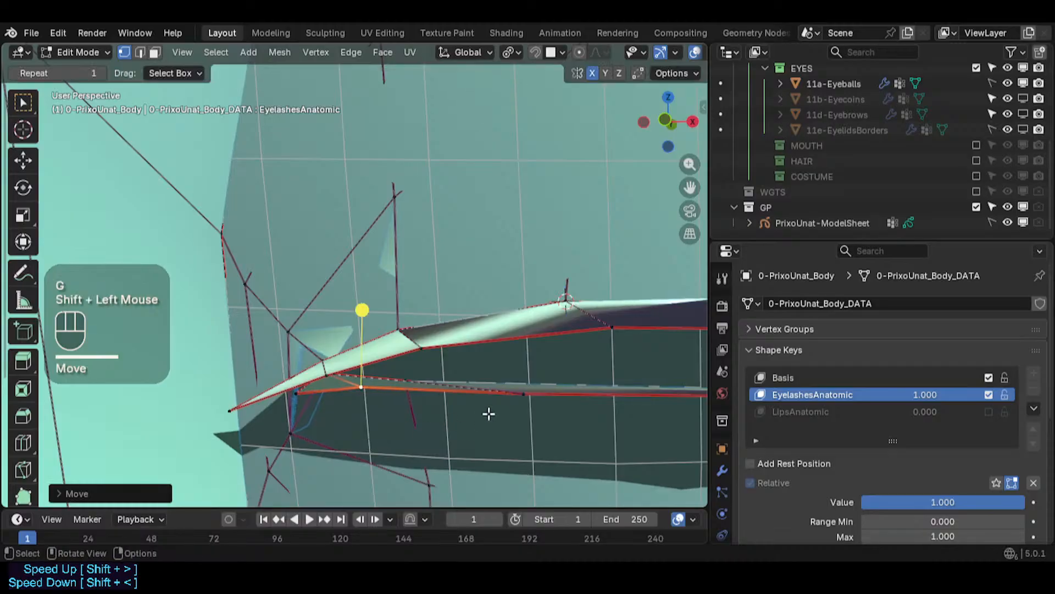
- Move a mid-strip vertex and slide it along its edge with Vertex Slide
left_click(513, 404)
key("g")
left_click(502, 385, "shift")
middle_click_drag(502, 385, 487, 346)
key("g")
key("g")
left_click(488, 397)
key("g")
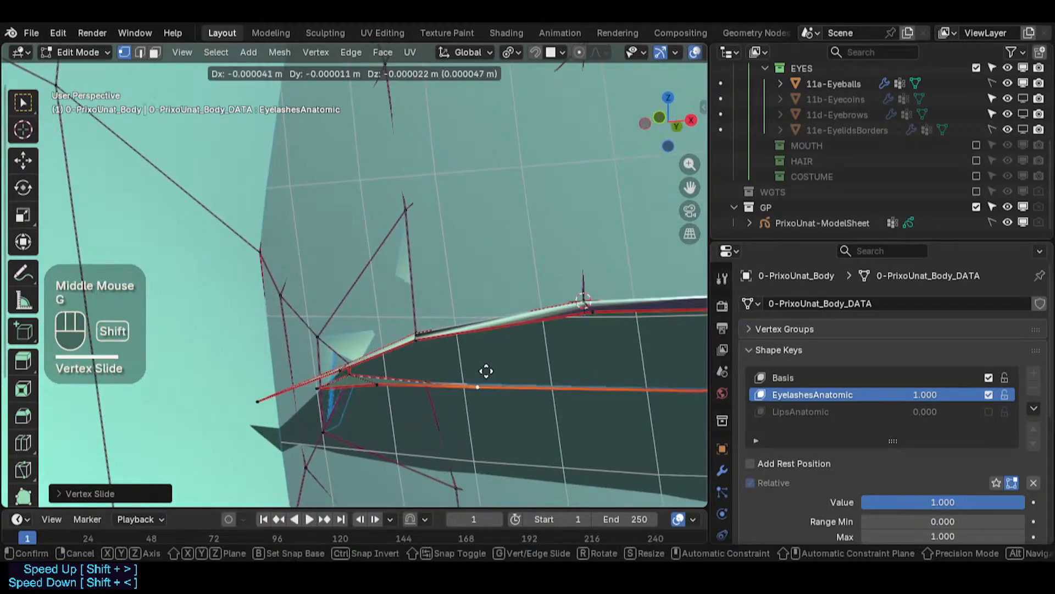
left_click(479, 384, "shift")
- Move a vertex near the inner corner and slide another mid-strip vertex along its edge
left_click(358, 384)
key("g")
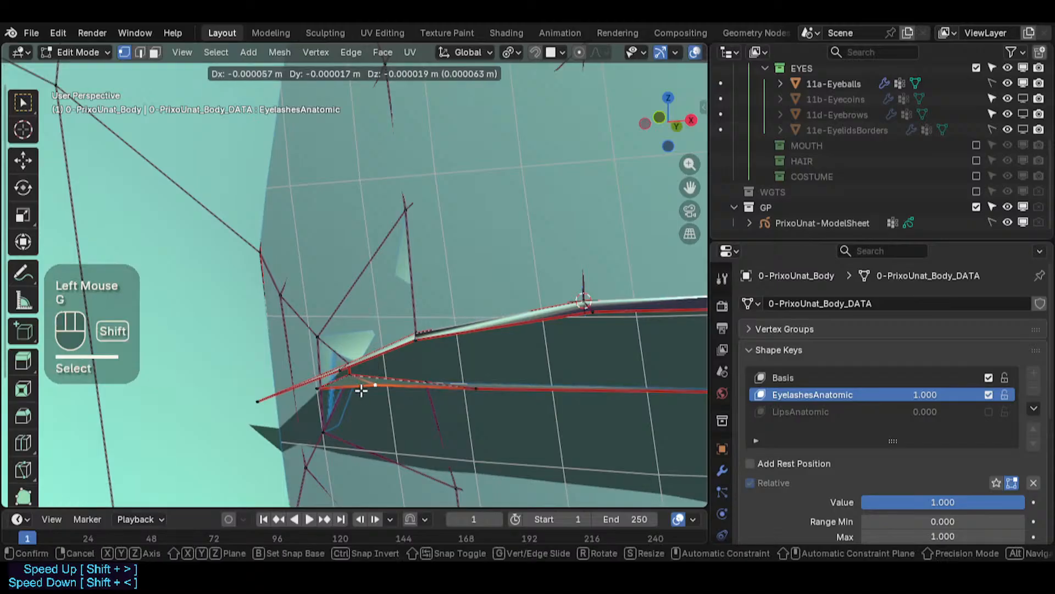
left_click(447, 384, "shift")
scroll(448, 383, "down", 1)
left_click(460, 384)
middle_click_drag(460, 384, 417, 328)
key("g")
key("g")
left_click(400, 405)
- Inspect the eyelash strip's fit around the eye from several angles in Object Mode
scroll(284, 391, "down", 2)
scroll(517, 323, "up", 1)
scroll(516, 323, "down", 2)
middle_click_drag(516, 323, 417, 327, "shift")
scroll(417, 327, "down", 2)
key("Tab")
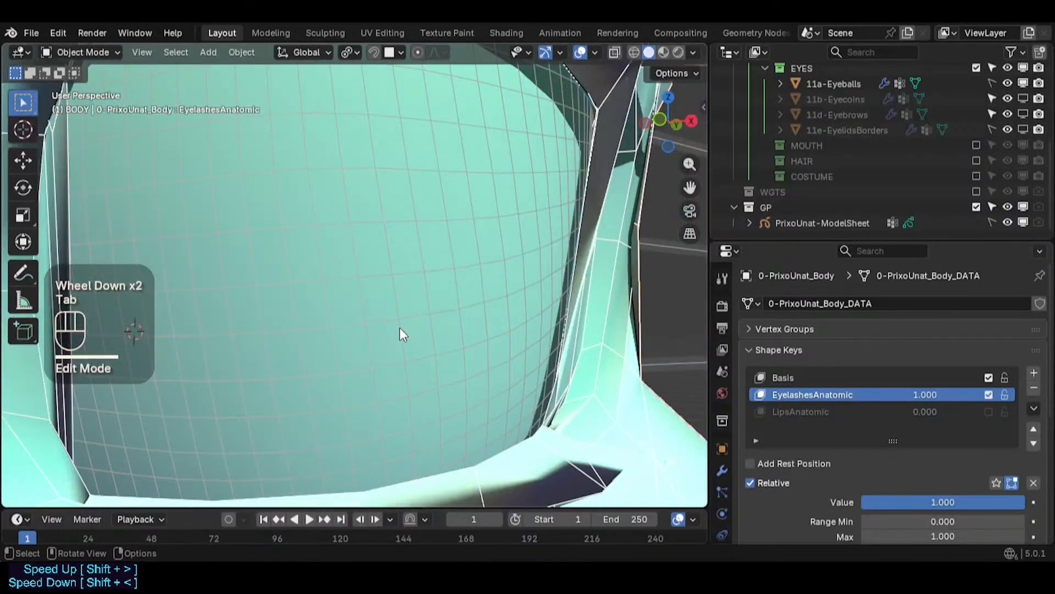
scroll(269, 332, "down", 2)
key("alt+z")
middle_click_drag(282, 314, 318, 354, "shift")
key("alt+z")
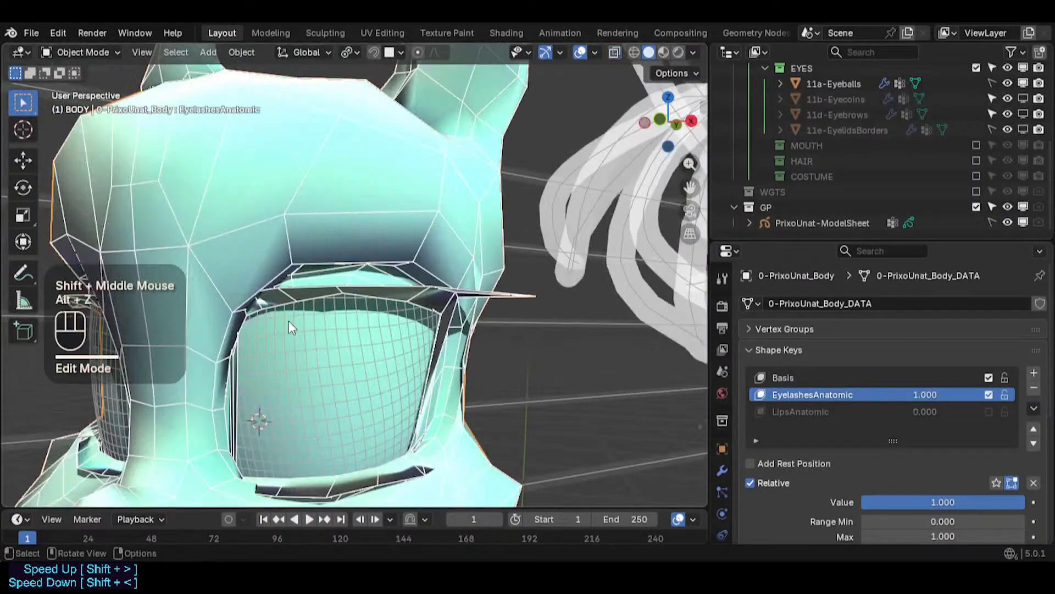
middle_click_drag(288, 321, 337, 236)
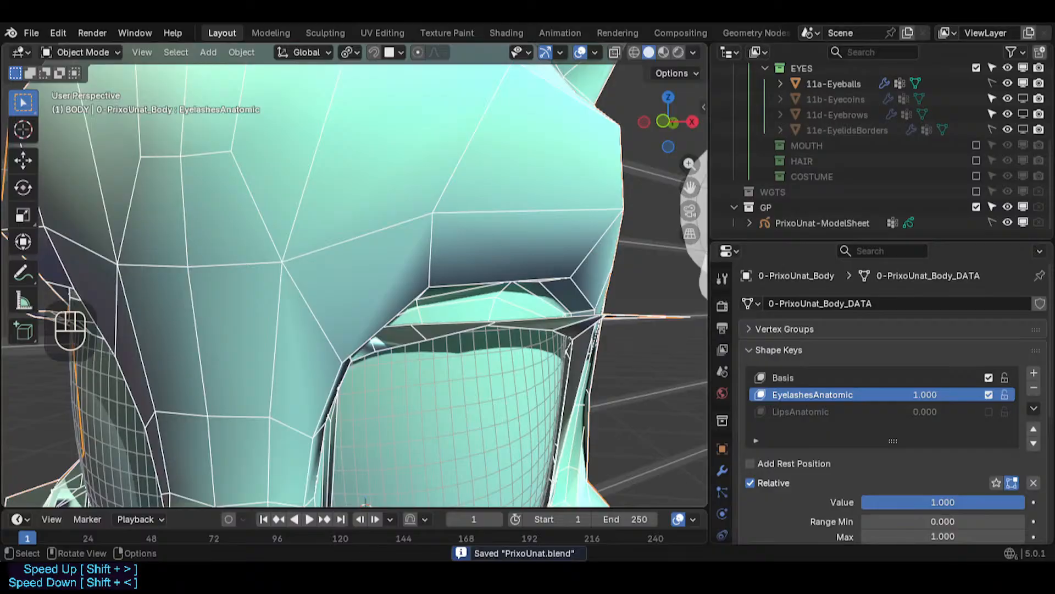
middle_click_drag(336, 236, 521, 367)
scroll(328, 353, "down", 3)
scroll(328, 352, "up", 1)
middle_click_drag(327, 353, 431, 374, "shift")
scroll(403, 330, "up", 1)
key("Tab")
scroll(384, 415, "up", 3)
scroll(396, 428, "down", 1)
key("Tab")
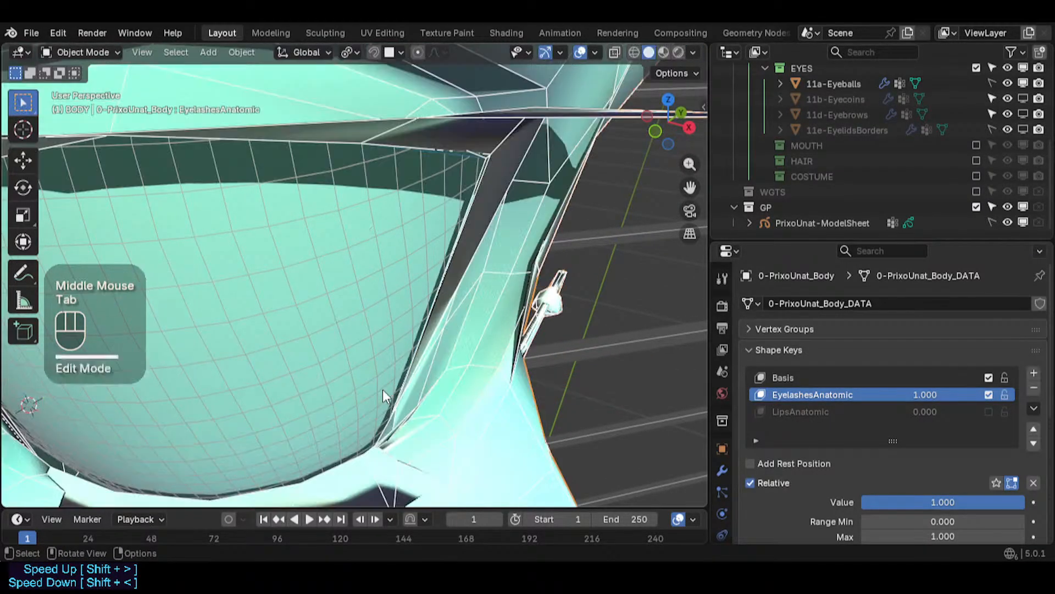
scroll(273, 388, "down", 2)
middle_click_drag(272, 388, 302, 384, "shift")
middle_click_drag(303, 385, 312, 334)
middle_click_drag(301, 149, 381, 365, "shift")
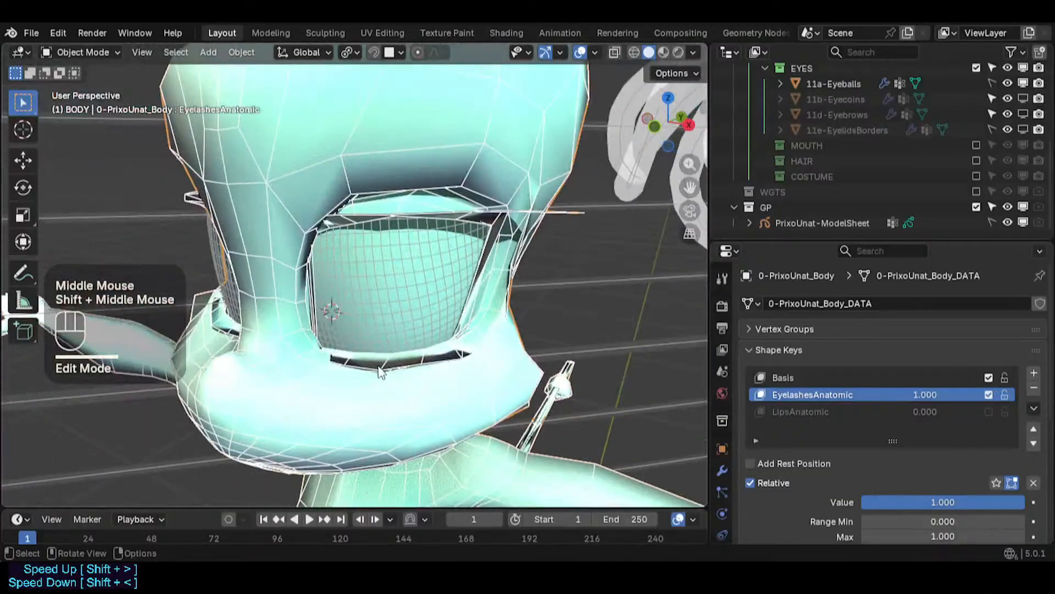
scroll(382, 365, "down", 1)
middle_click_drag(356, 296, 320, 378, "shift")
scroll(319, 378, "up", 2)
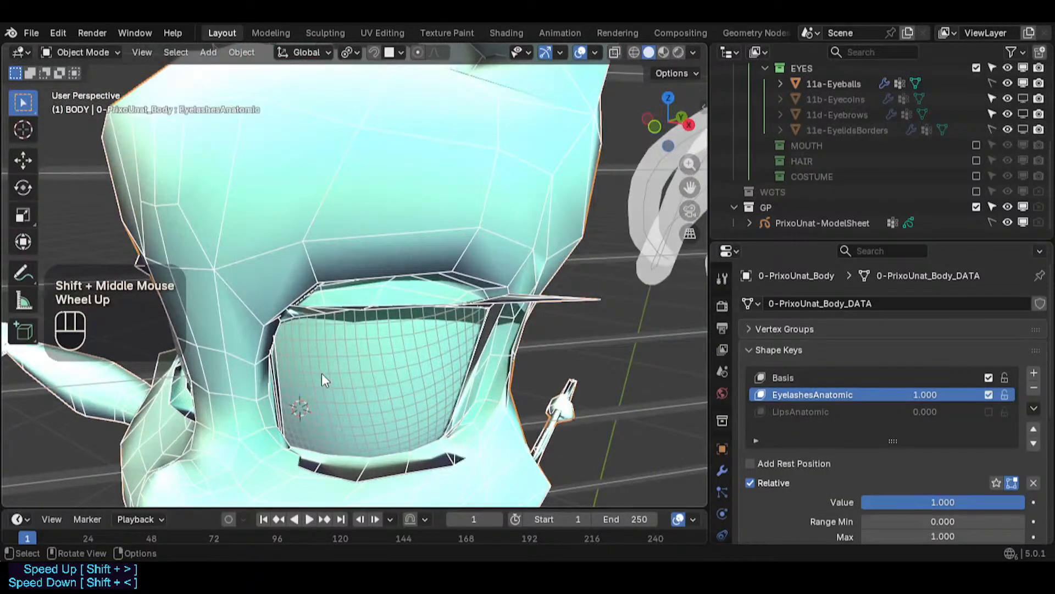
- Return to Edit Mode and slide a lower strip vertex near the inner corner along its edge
key("Tab")
scroll(443, 385, "up", 2)
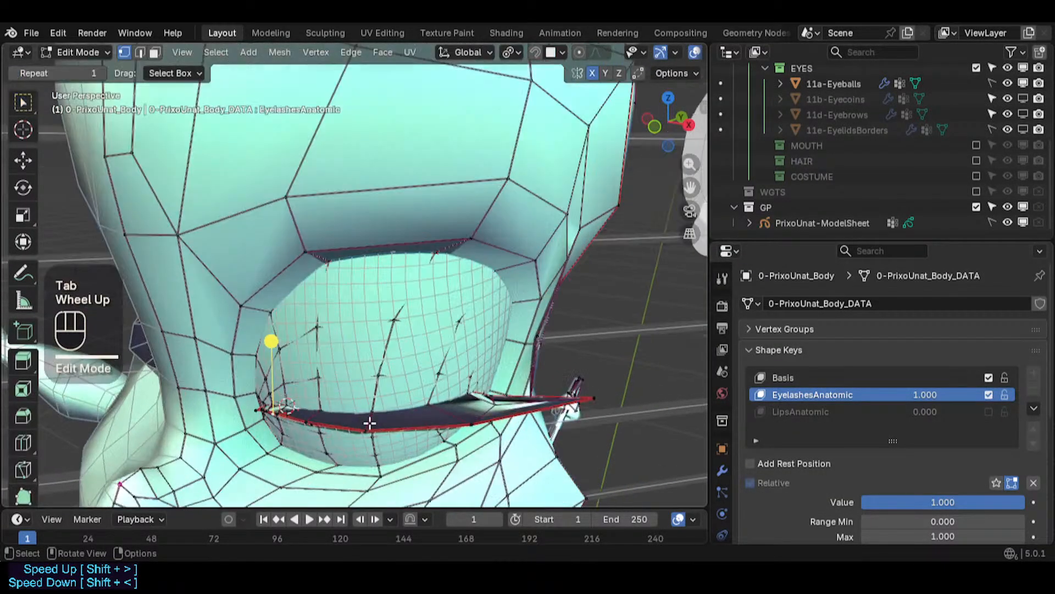
middle_click_drag(435, 395, 443, 385)
scroll(442, 384, "up", 1)
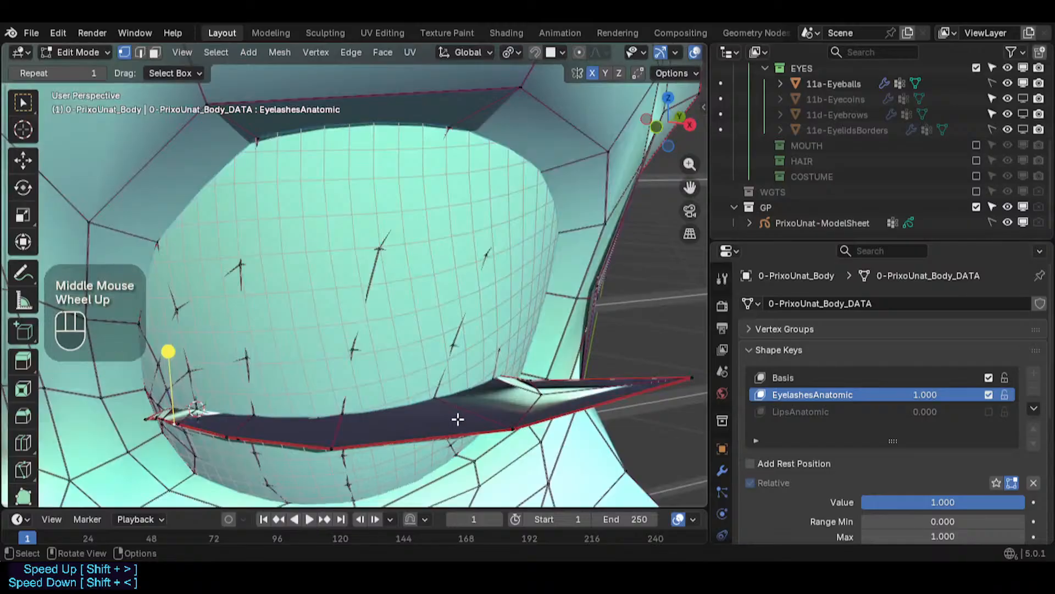
middle_click_drag(522, 398, 483, 391)
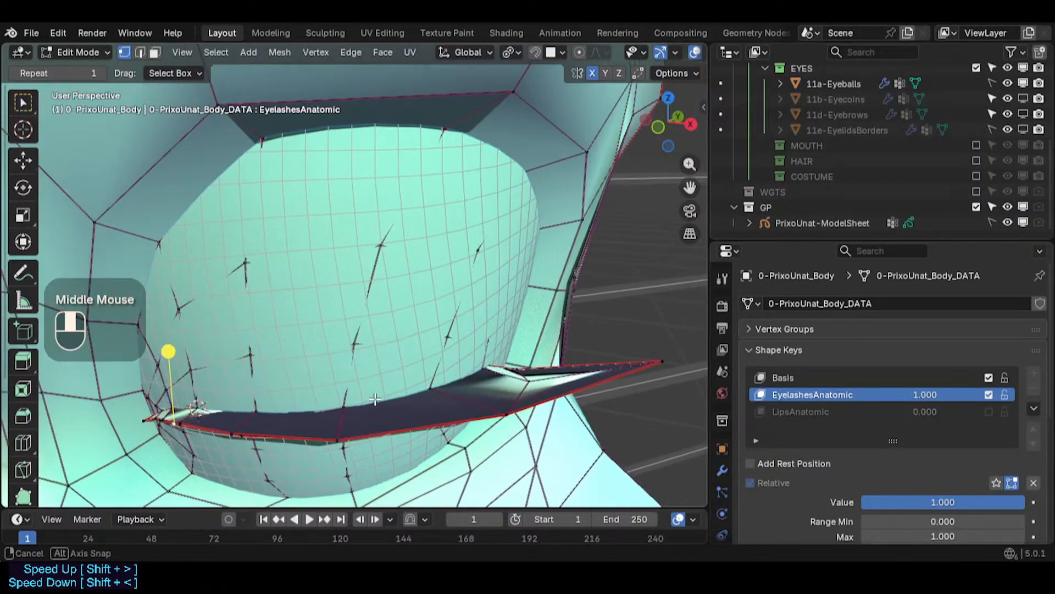
middle_click_drag(330, 363, 363, 376, "shift")
scroll(346, 375, "up", 2)
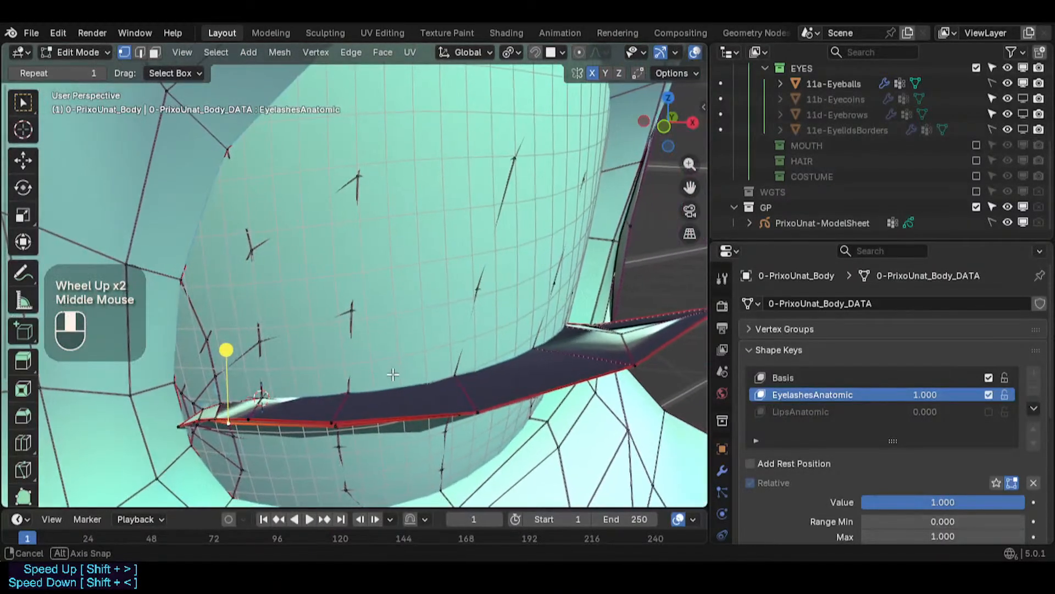
scroll(371, 376, "up", 2)
scroll(305, 407, "down", 1)
mouse_move(306, 410)
middle_mouse_down()
mouse_move(313, 419)
mouse_move(308, 412)
middle_mouse_up()
middle_click_drag(308, 412, 317, 405, "shift")
scroll(321, 403, "up", 2)
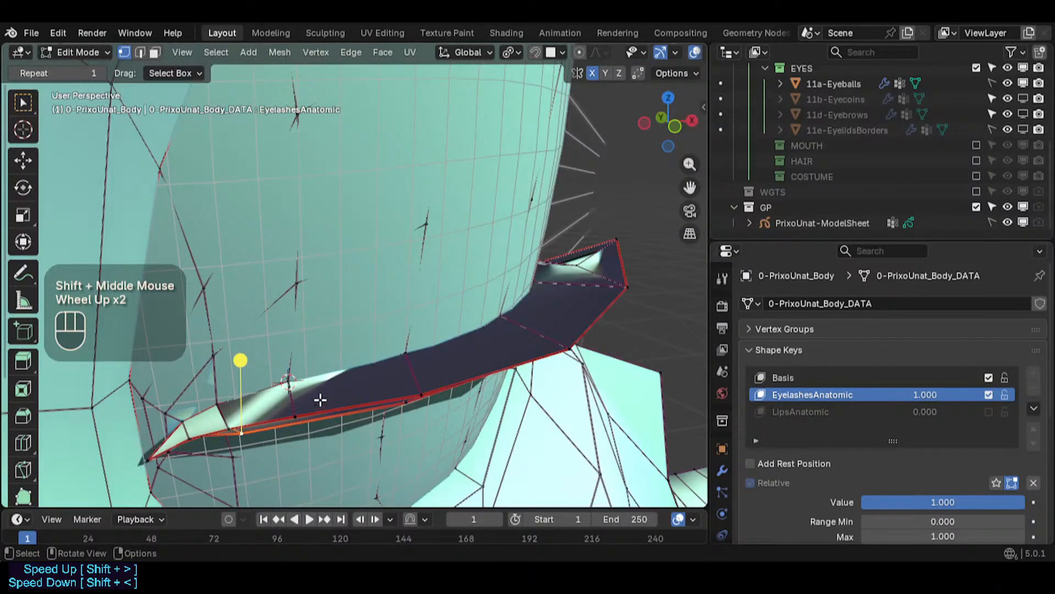
middle_click_drag(319, 397, 287, 415)
left_click(295, 408)
key("g")
key("g")
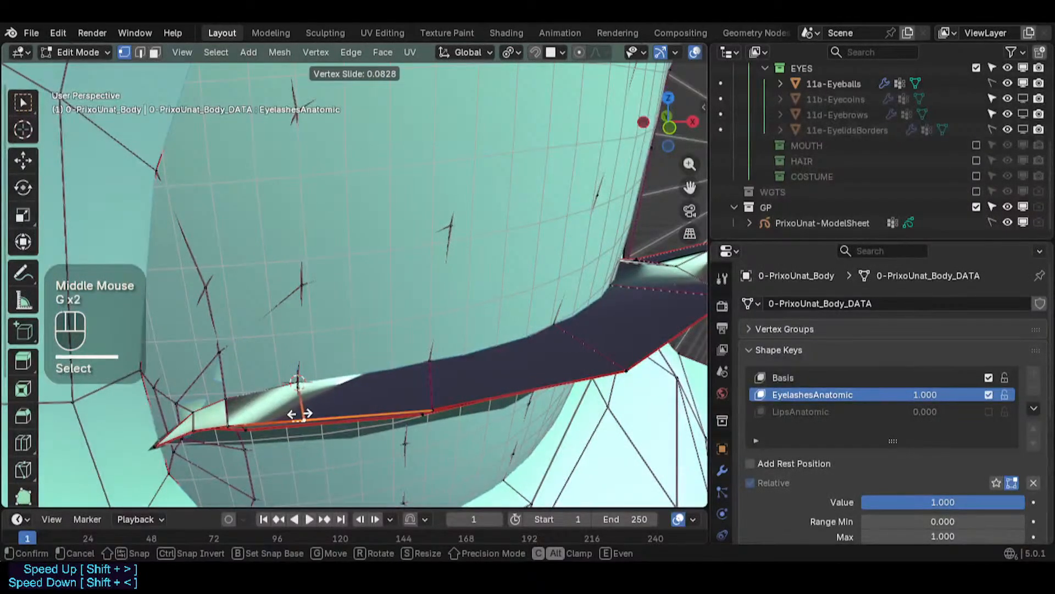
left_click(301, 415)
- Raise a mid-strip lower vertex and shift the box-selected inner-corner strip vertices slightly
left_click(434, 409)
key("g")
left_click(508, 383, "shift")
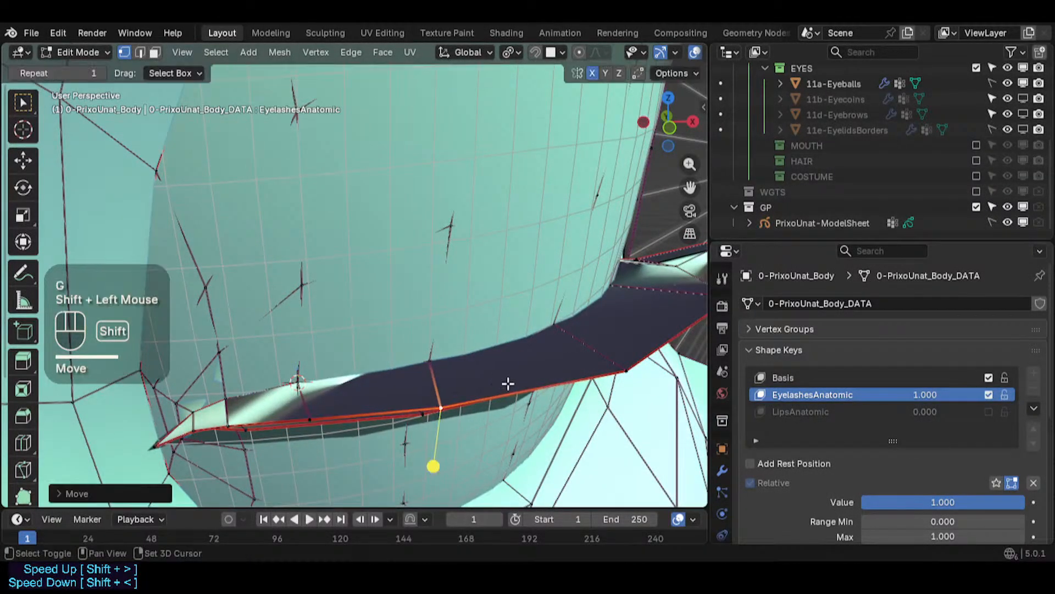
left_click(631, 382, "shift")
left_click(300, 412)
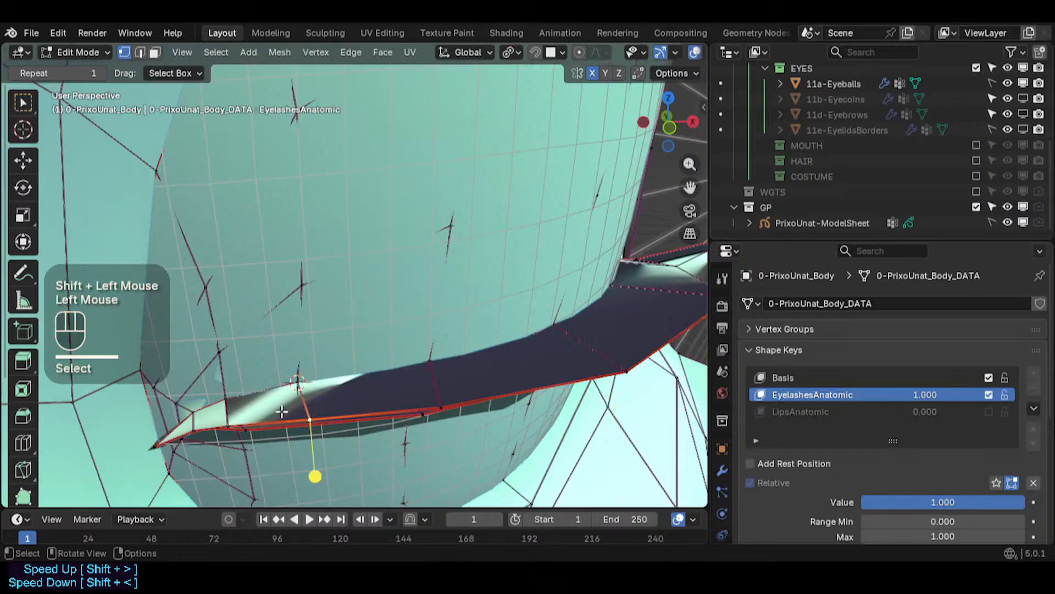
middle_click_drag(229, 419, 264, 420)
key("g")
left_click(330, 407, "shift")
- Select the whole mesh and reveal all hidden geometry
scroll(365, 396, "down", 2)
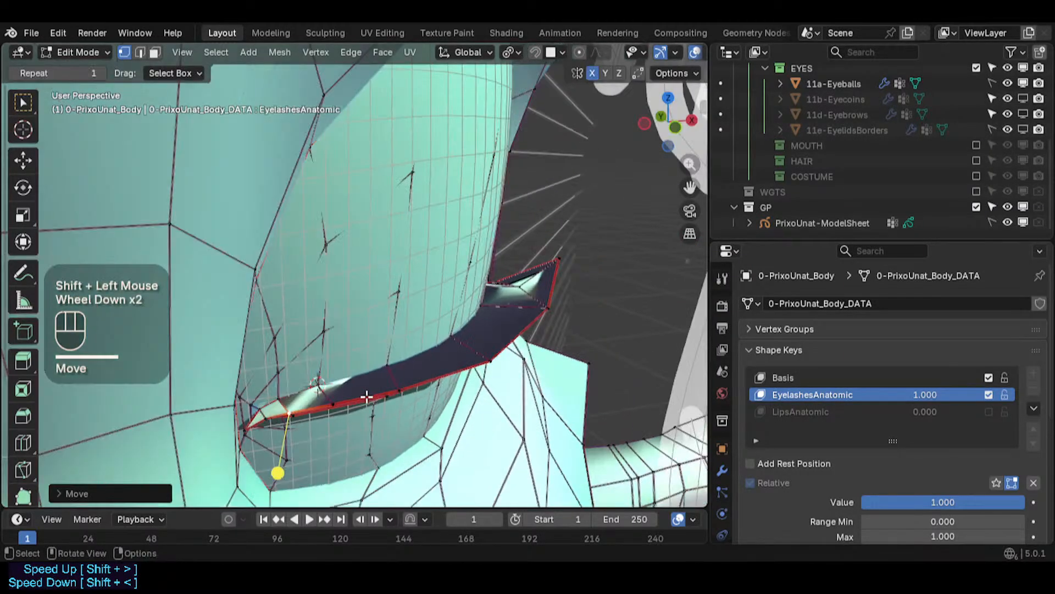
key("a")
scroll(450, 373, "down", 1)
key("alt+z")
key("alt+z")
key("alt+h")
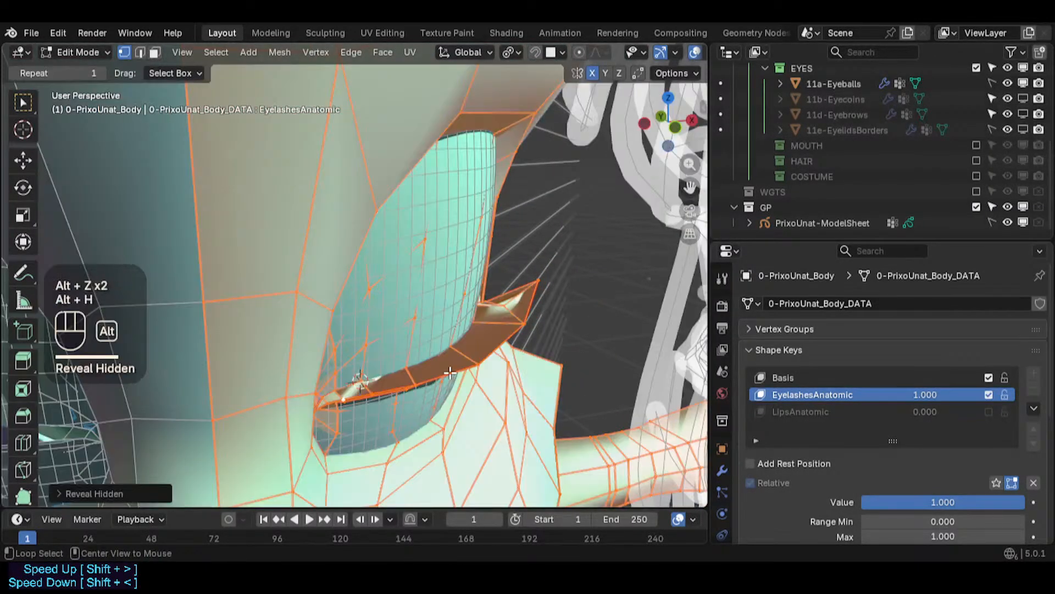
left_click(248, 52)
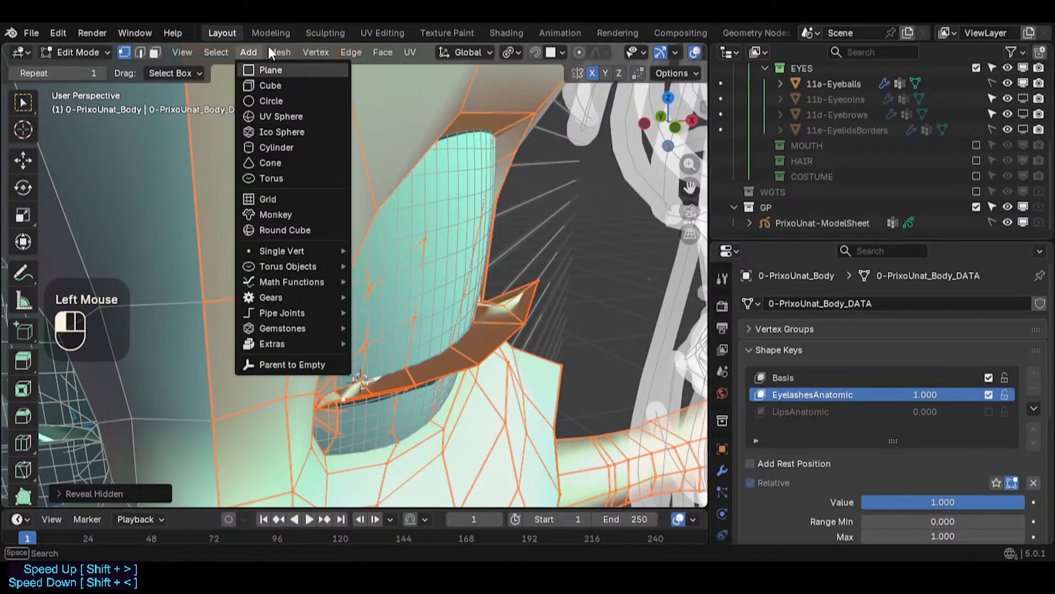
left_click(280, 52)
left_click(278, 52)
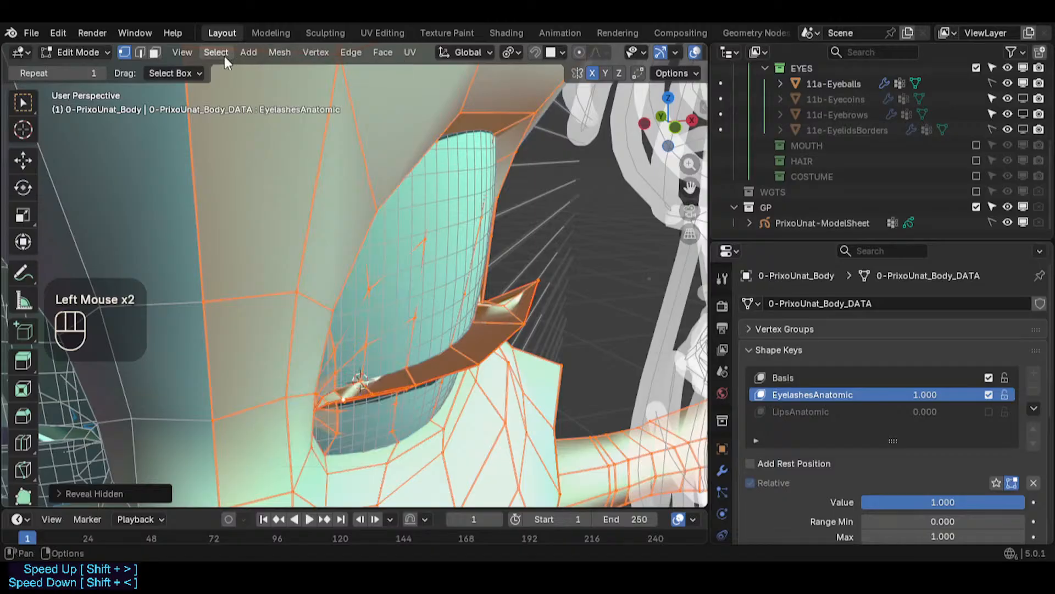
left_click(245, 53)
mouse_move(276, 48)
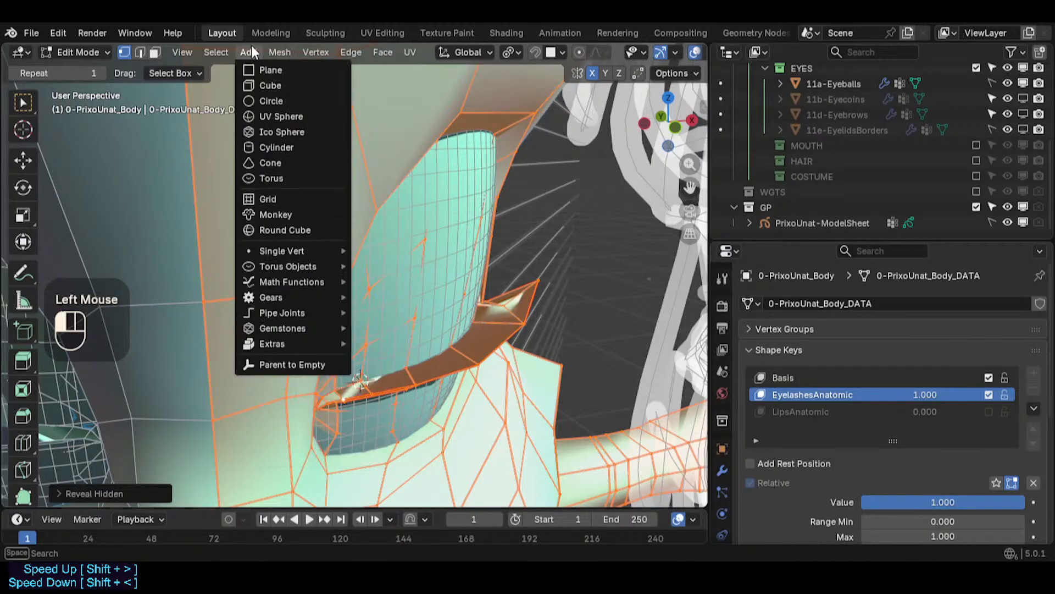
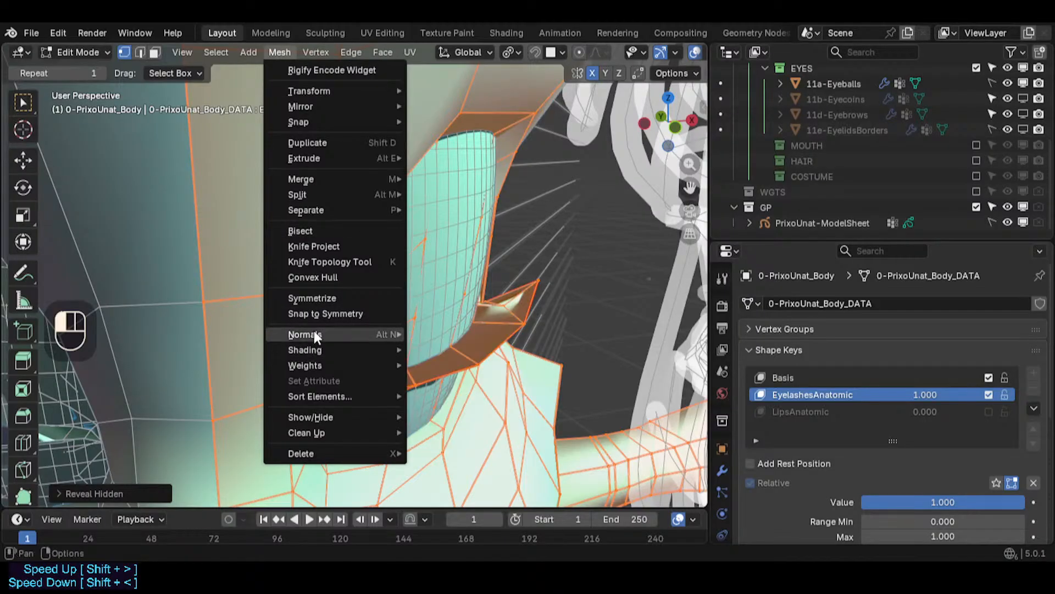
- Reset the selected mesh's normal vectors, deselect everything and save the file
mouse_move(315, 337)
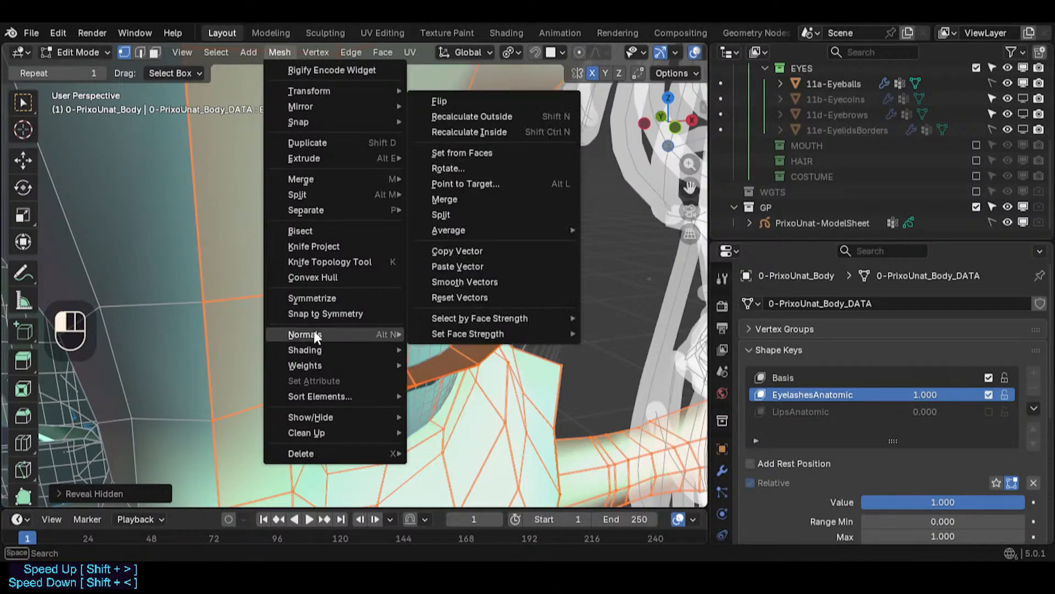
left_click(459, 297)
key("alt+a")
middle_click_drag(471, 324, 283, 330)
key("ctrl+s")
- Inspect the eyelash strip along the lower eyelid from several angles
left_click(563, 359)
middle_click_drag(563, 359, 434, 360, "shift")
middle_click_drag(434, 360, 405, 380)
scroll(385, 371, "up", 2)
middle_click_drag(237, 330, 467, 373)
scroll(467, 374, "down", 1)
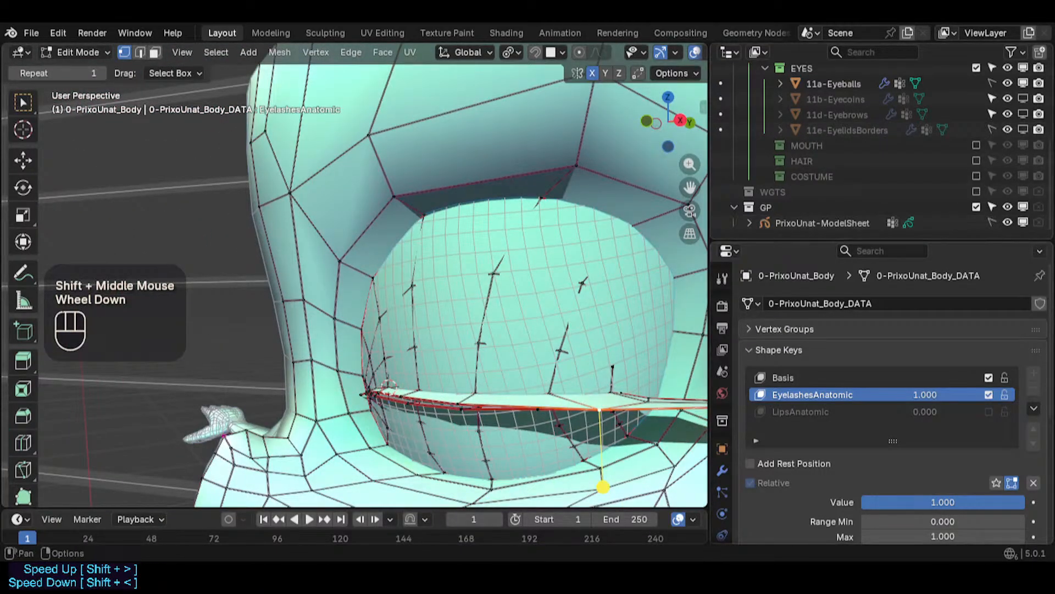
mouse_move(912, 395)
left_mouse_down()
mouse_move(737, 394)
mouse_move(912, 394)
left_mouse_up()
key("ctrl+s")
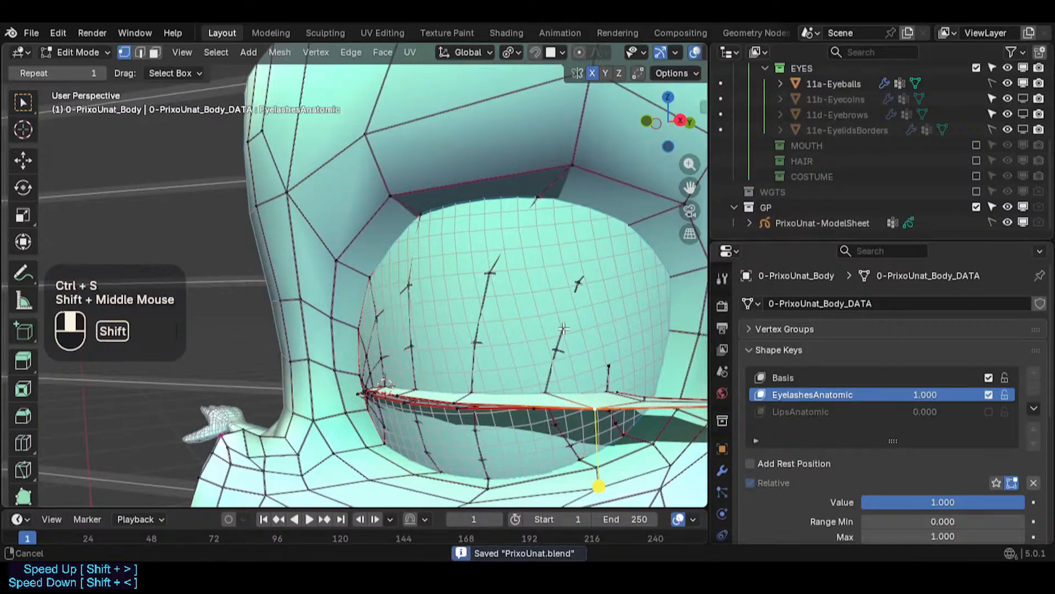
- Slide a middle-row eyelash strip vertex near the inner corner along its edge, checking the fit with X-ray
middle_click_drag(525, 334, 457, 329, "shift")
key("alt+z")
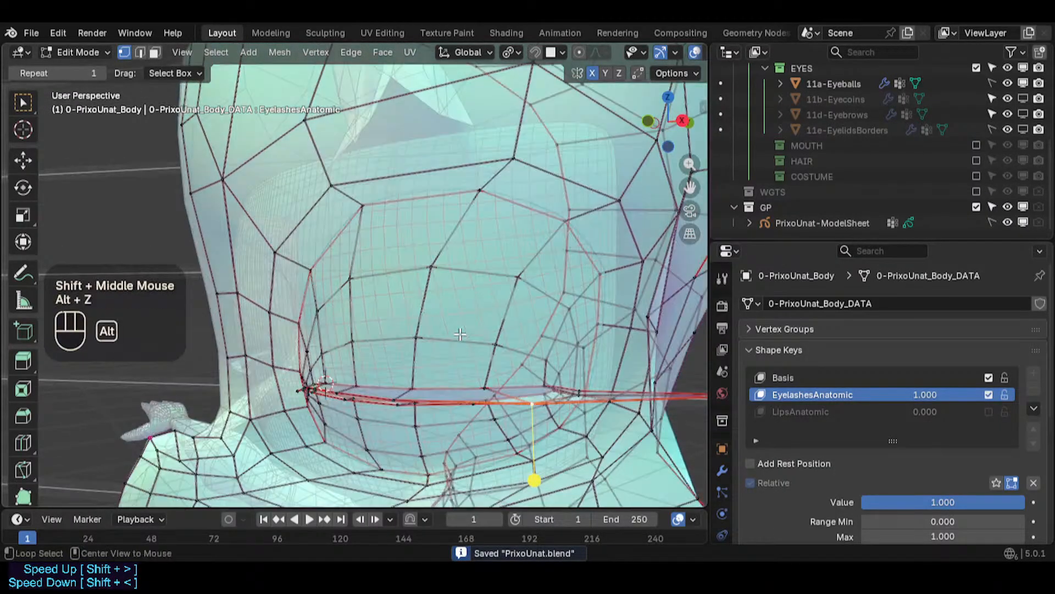
scroll(457, 340, "down", 2)
scroll(478, 364, "up", 3)
key("alt+z")
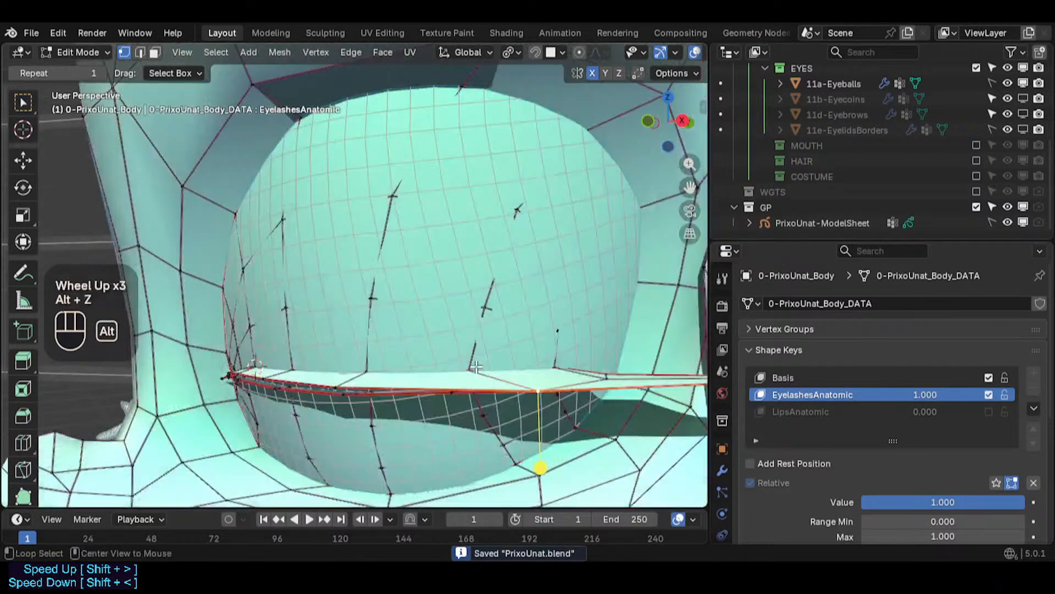
middle_click_drag(474, 365, 426, 373)
key("alt+z")
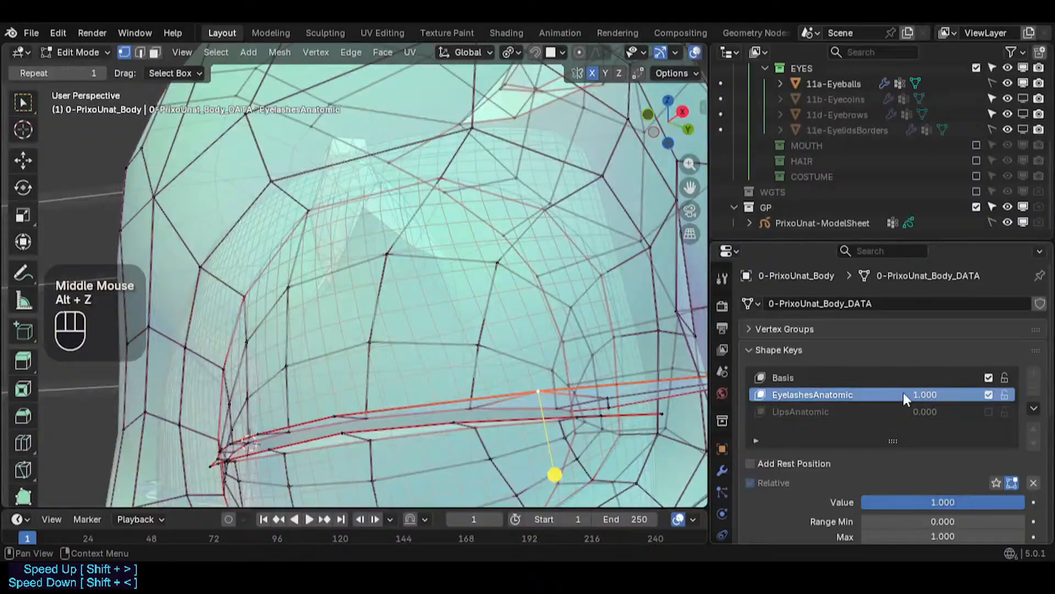
key("alt+z")
middle_click_drag(495, 336, 367, 339)
scroll(361, 338, "up", 2)
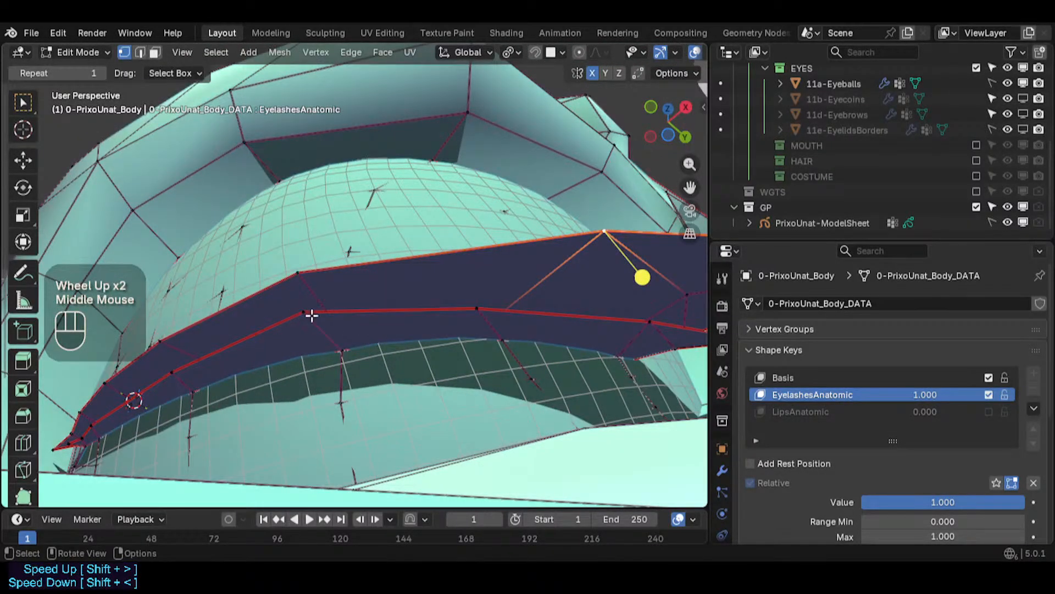
left_click(311, 315)
key("g")
key("g")
left_click(322, 333)
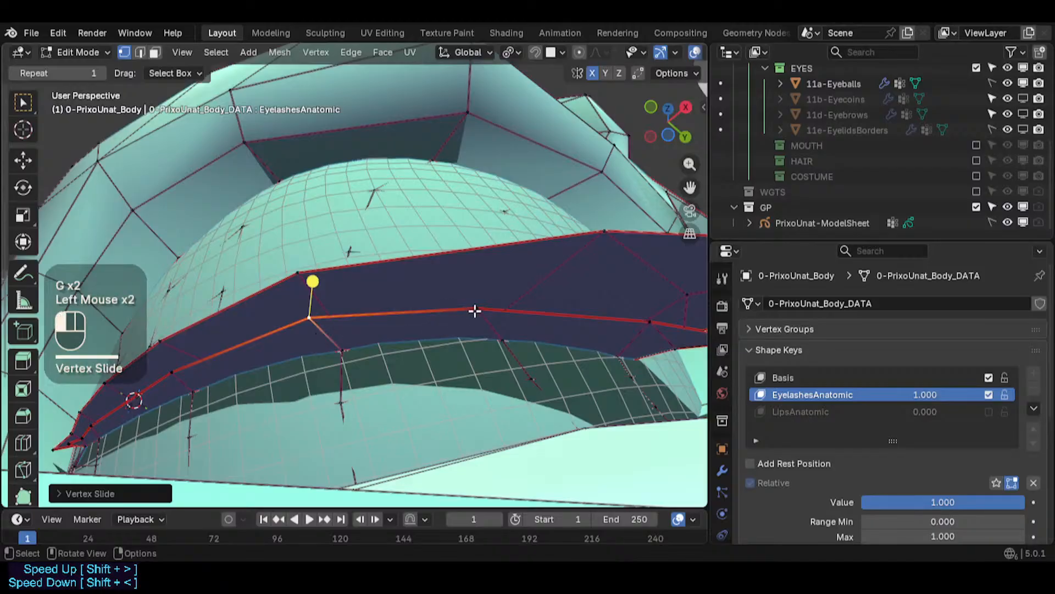
- Slide that vertex again and slide a neighbouring middle-row strip vertex along its edge
key("g")
key("g")
left_click(589, 309)
middle_click_drag(589, 308, 448, 307, "shift")
left_click(439, 310)
key("g")
key("g")
left_click(455, 311)
- Move three eyelash strip vertices toward the outer corner so the strip hugs the eyeball
key("g")
left_click(334, 321, "shift")
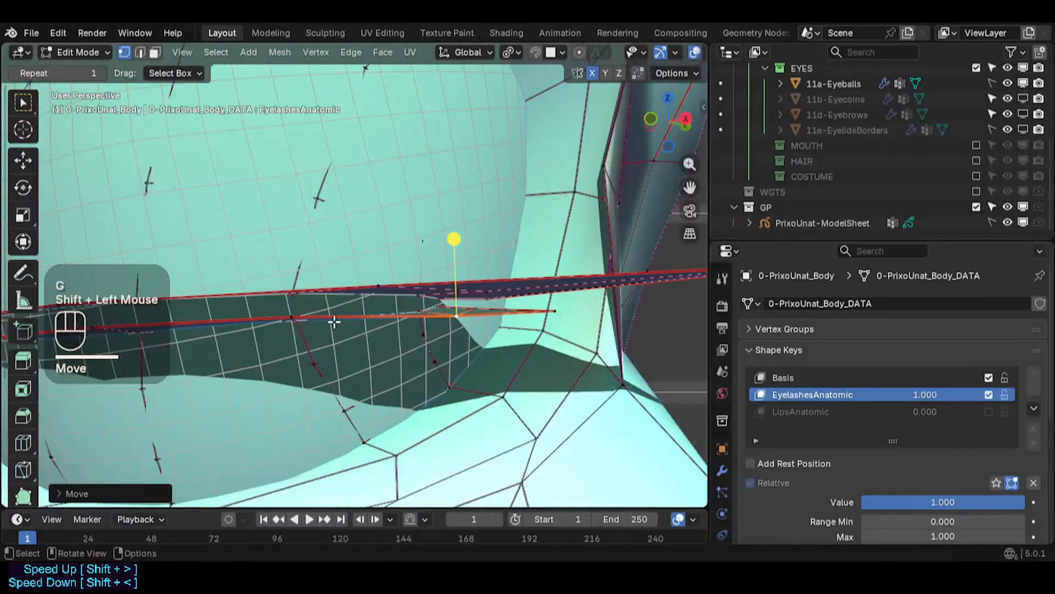
left_click(296, 319)
left_click(458, 317)
key("g")
left_click(471, 290, "shift")
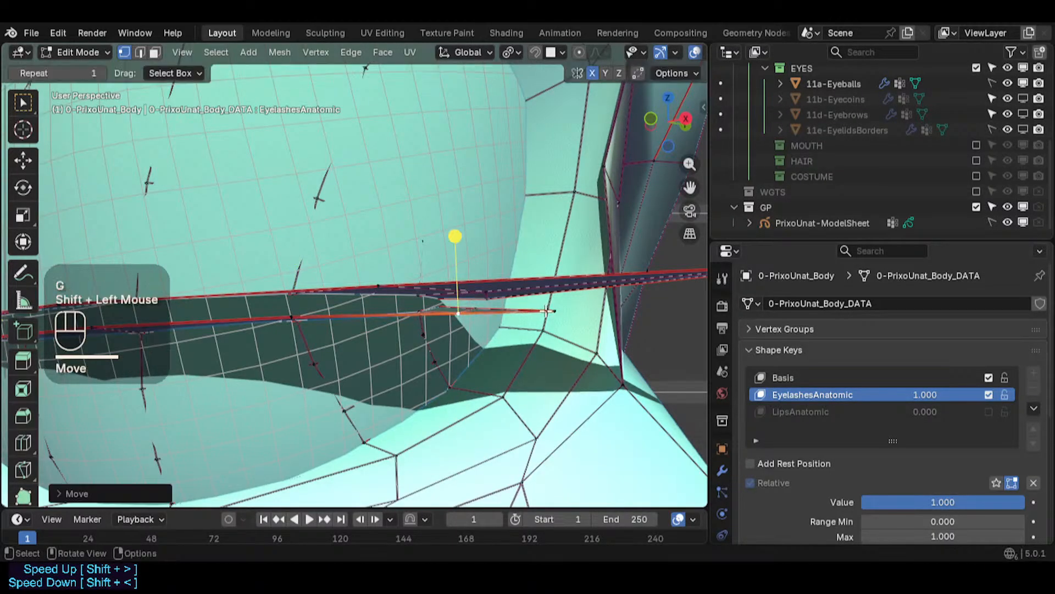
left_click(555, 311)
key("g")
left_click(688, 311, "shift")
- Move two more outer eyelash strip vertices to tuck the strip against the eyelid
scroll(659, 308, "down", 1)
middle_click_drag(632, 286, 353, 442)
key("g")
left_click(522, 313)
middle_click_drag(532, 419, 705, 388)
key("g")
left_click(514, 350)
- Reposition two mid-strip vertices along the lower lid and save the file
middle_click_drag(217, 441, 531, 78)
left_click(448, 308, "shift")
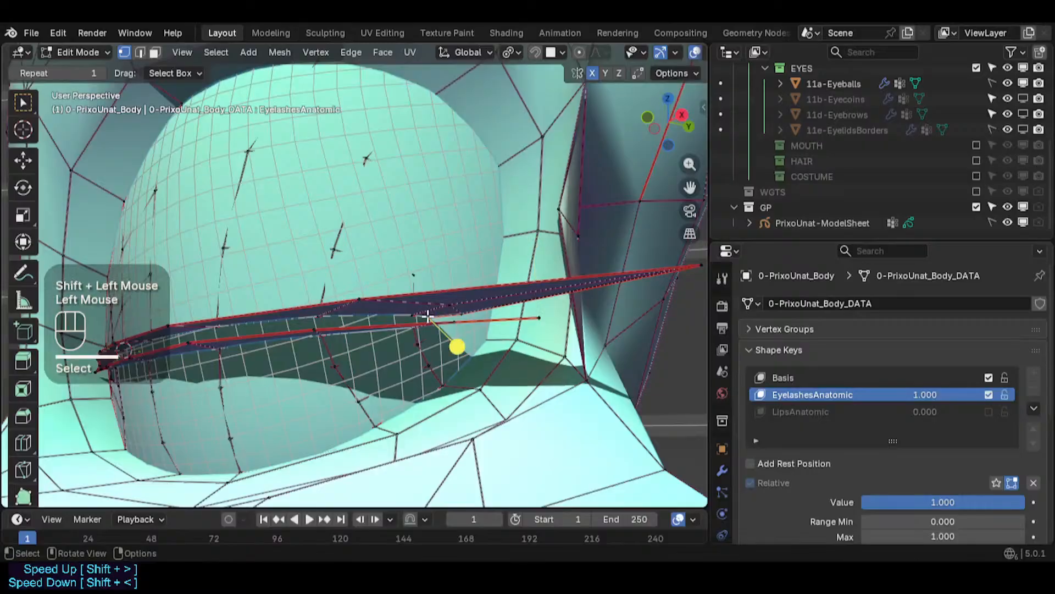
left_click(434, 321)
key("g")
left_click(431, 303, "shift")
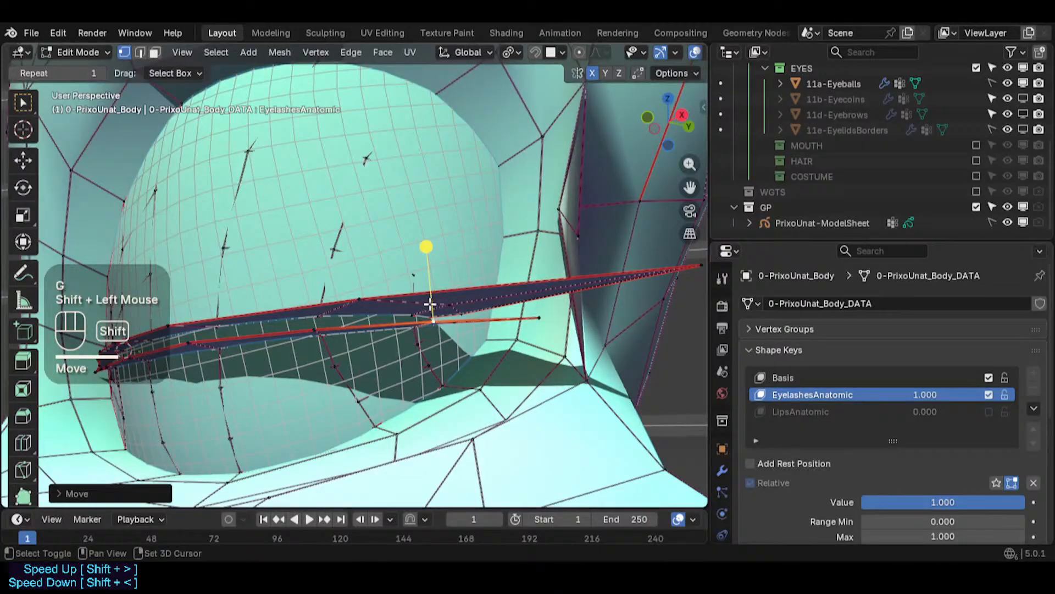
left_click(309, 325)
middle_click_drag(310, 325, 327, 375, "shift")
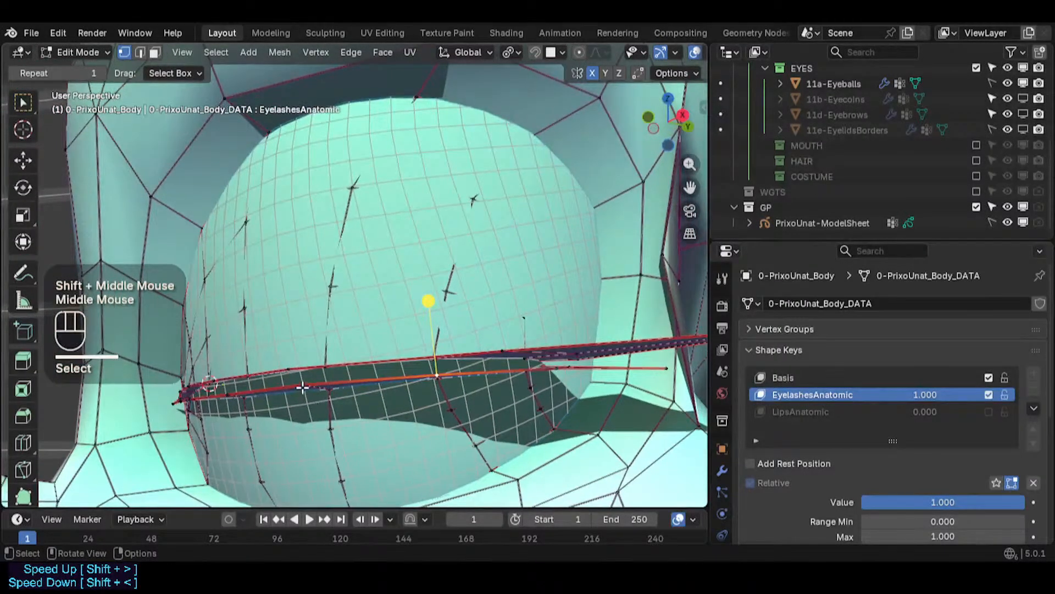
left_click(303, 386)
key("g")
left_click(324, 395, "shift")
middle_click_drag(304, 308, 305, 310)
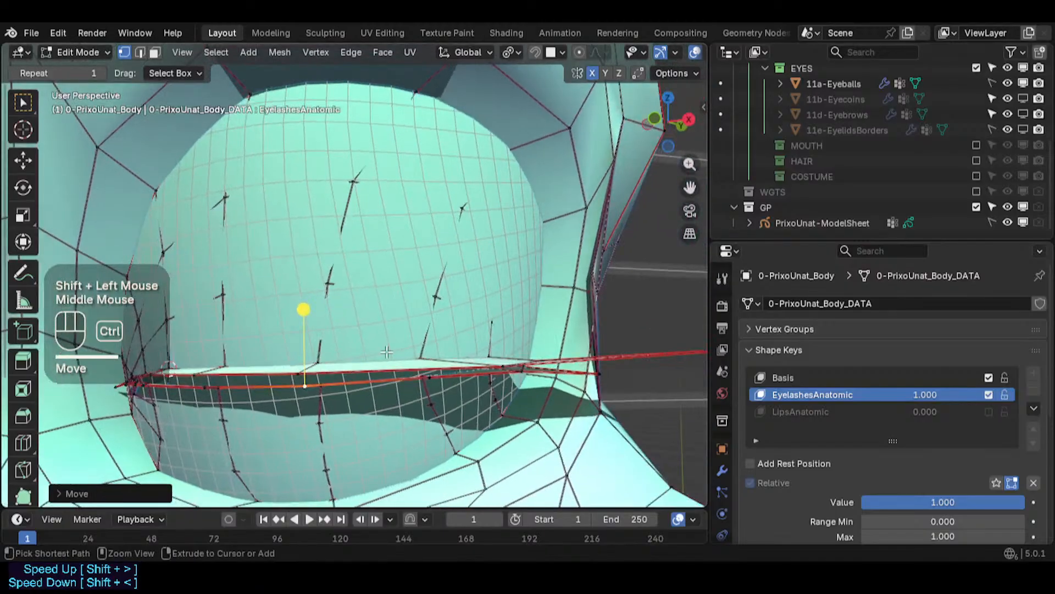
key("ctrl+s")
- Select the linked eyelash strip, invert the selection to everything else, and save the file
key("alt+a")
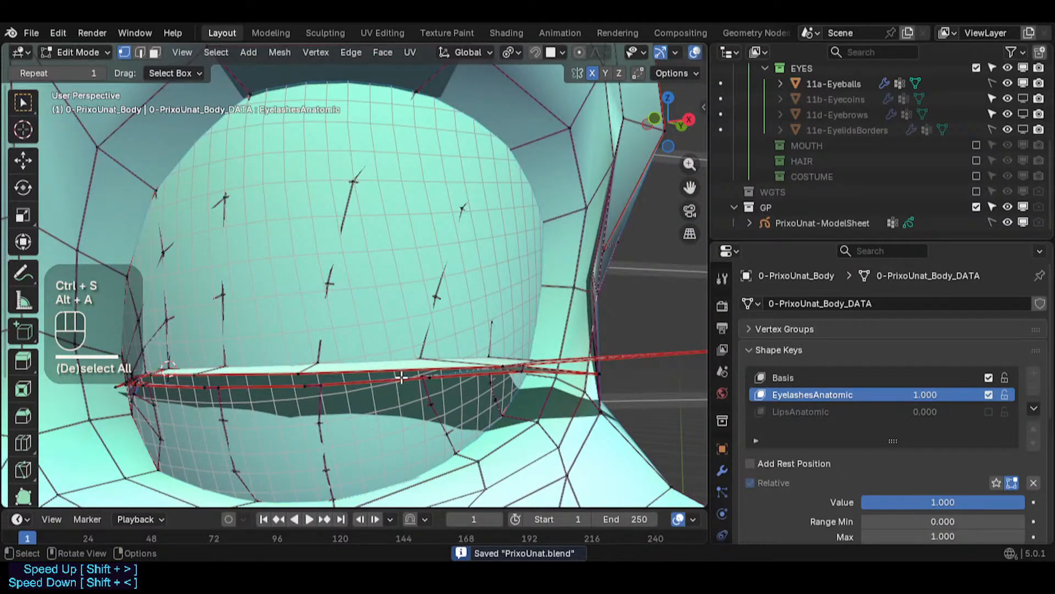
key("l")
scroll(429, 360, "up", 2)
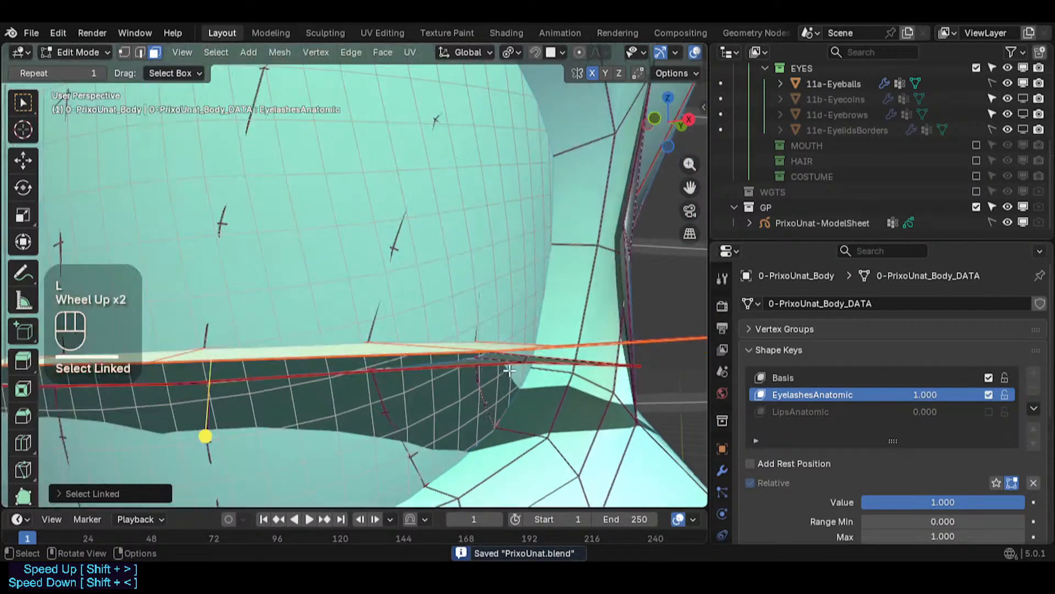
key("l")
scroll(393, 356, "down", 1)
key("ctrl+s")
middle_click_drag(393, 356, 401, 370, "shift")
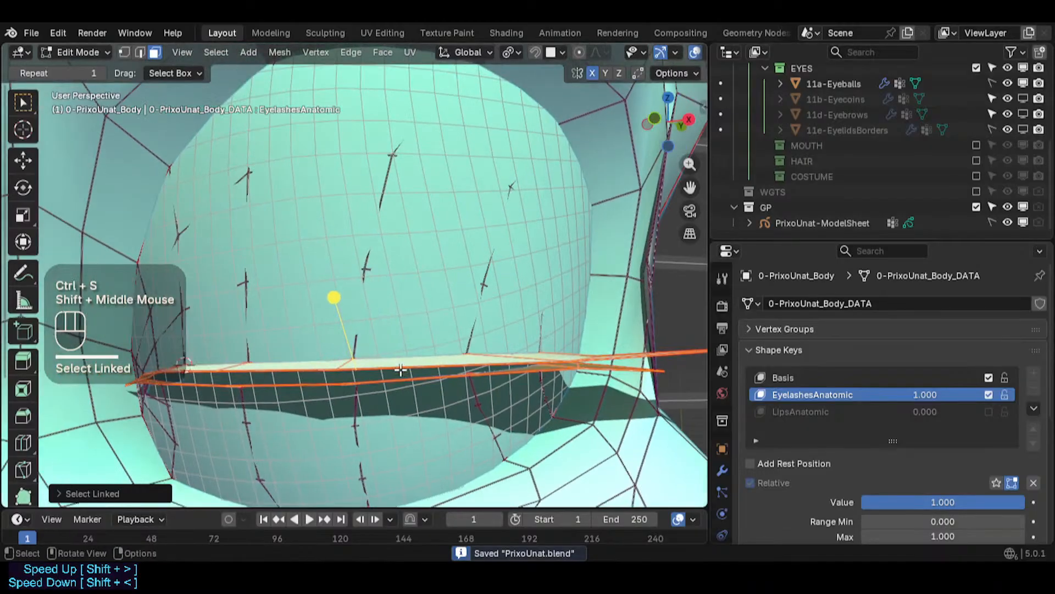
key("ctrl+i")
key("ctrl+s")
scroll(400, 370, "down", 3)
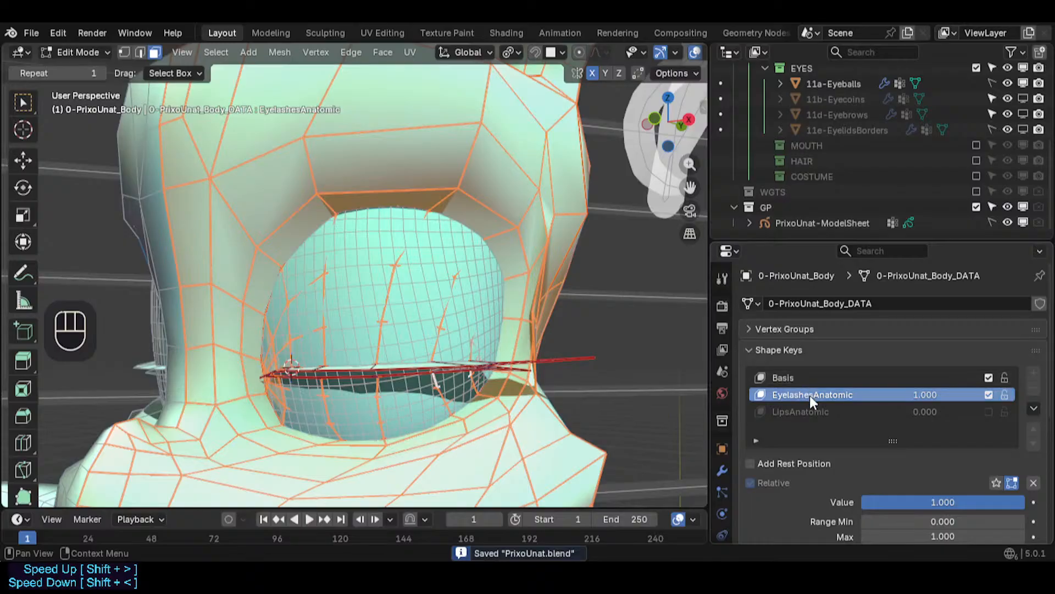
- Blend the selected body geometry from the Basis shape at 1.000 with Add disabled
left_click(315, 54)
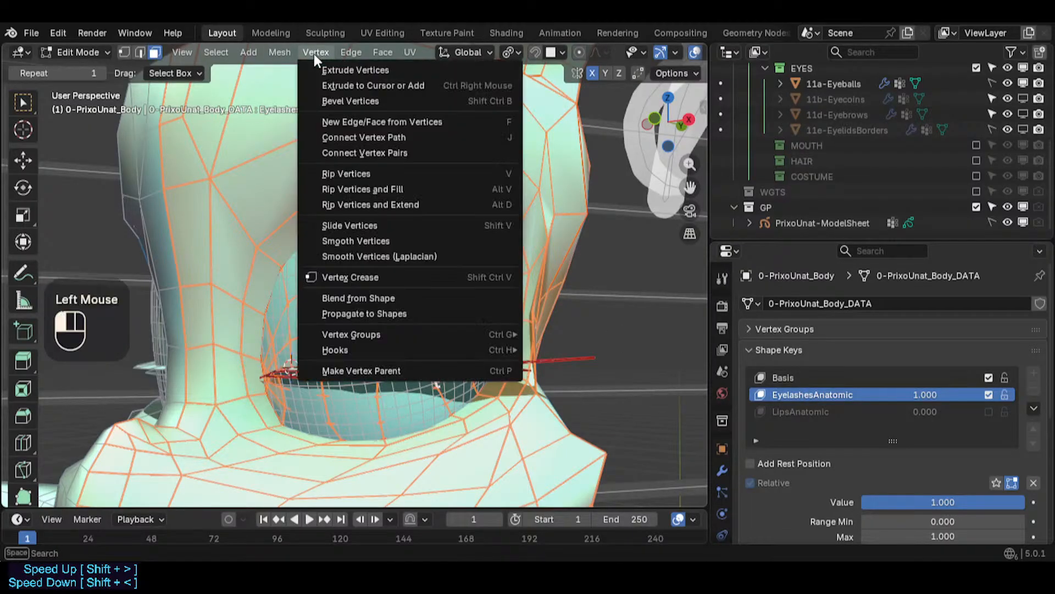
left_click(369, 298)
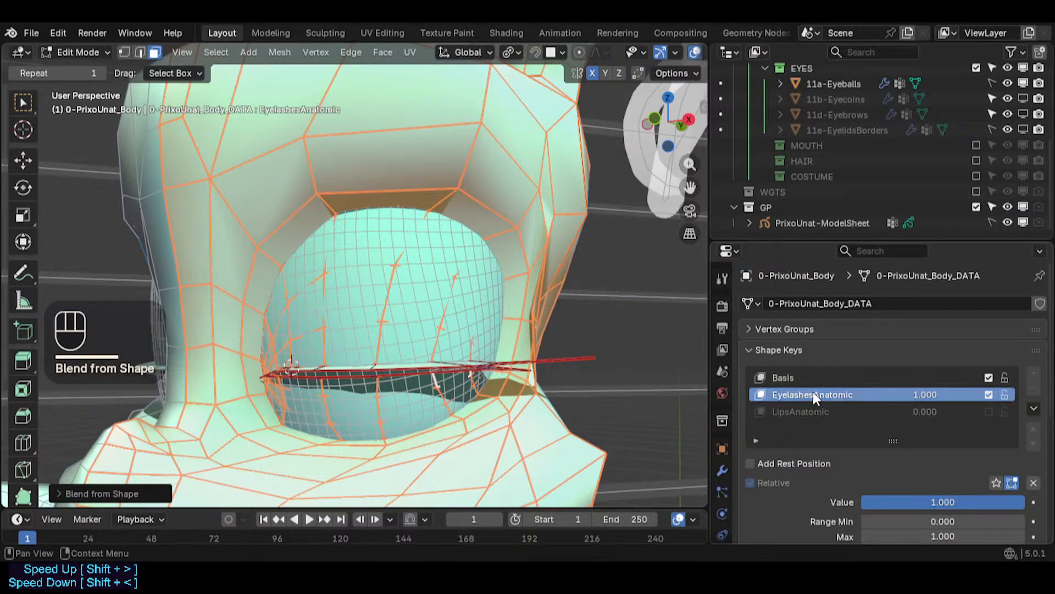
left_click(93, 493)
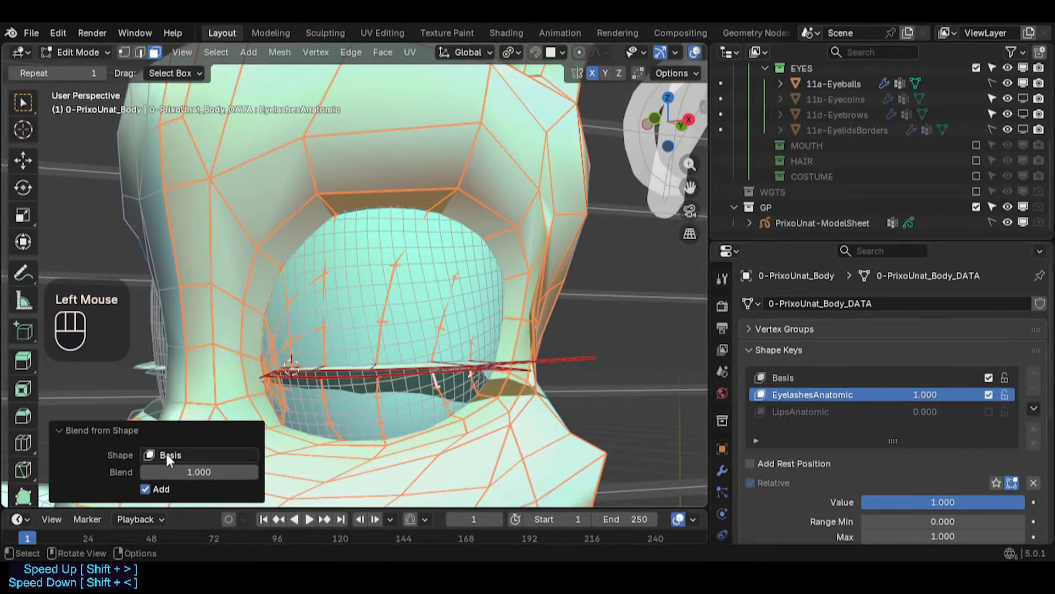
left_click(145, 489)
left_click(146, 490)
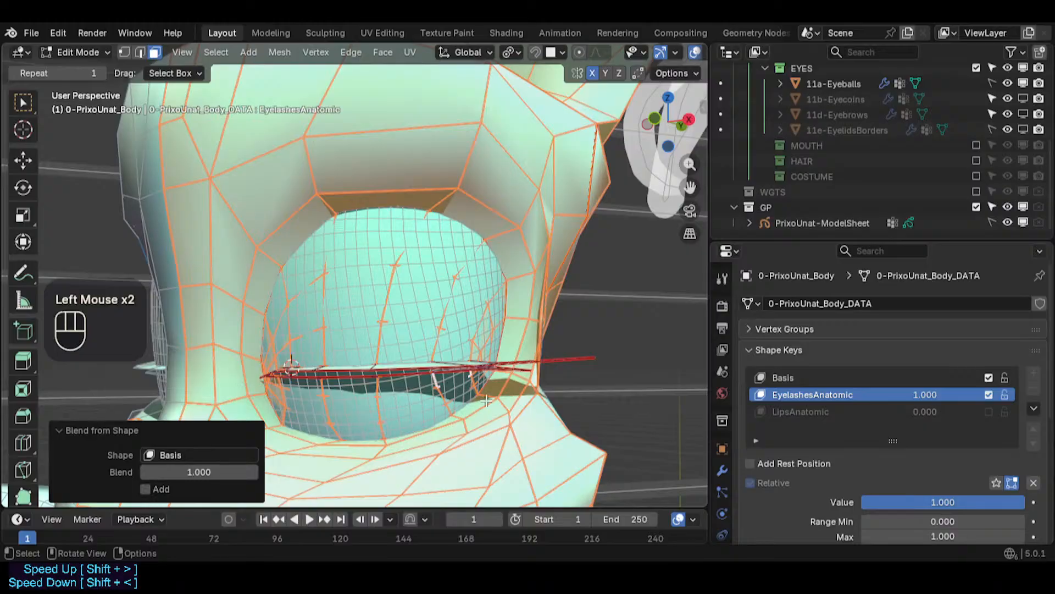
- Compare the eye region with the EyelashesAnatomic shape key value at 0 and at 1, and save the file
left_click(666, 373)
left_click_drag(926, 394, 739, 394)
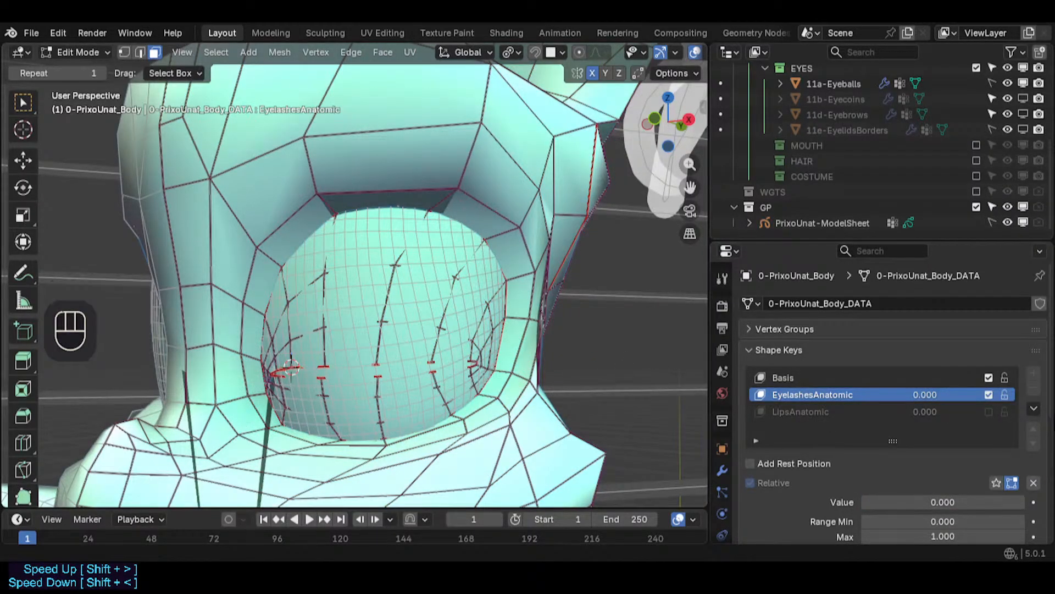
scroll(678, 46, "down", 3)
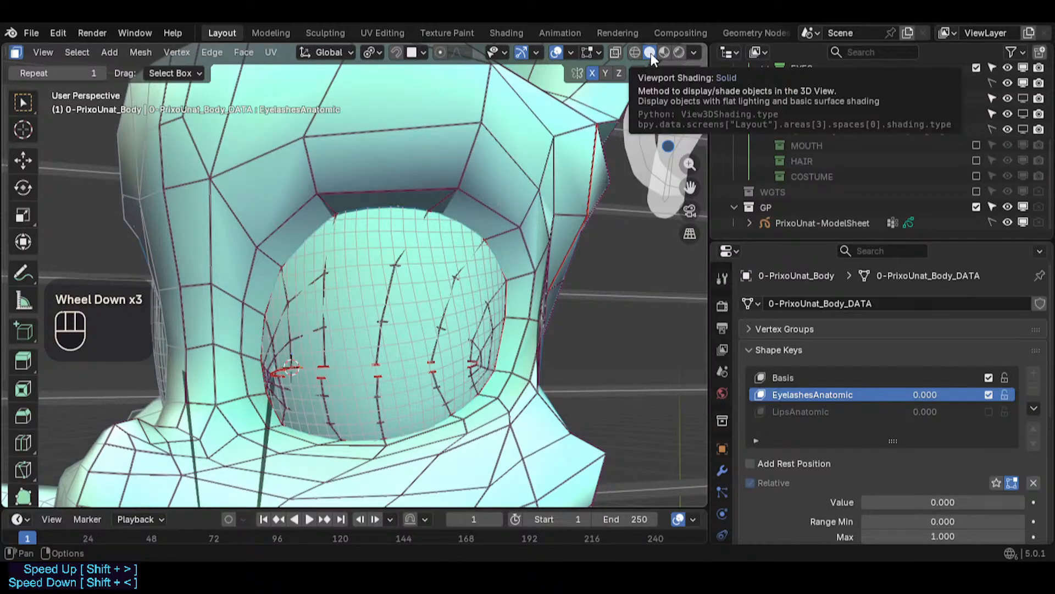
left_click(666, 53)
left_click(650, 53)
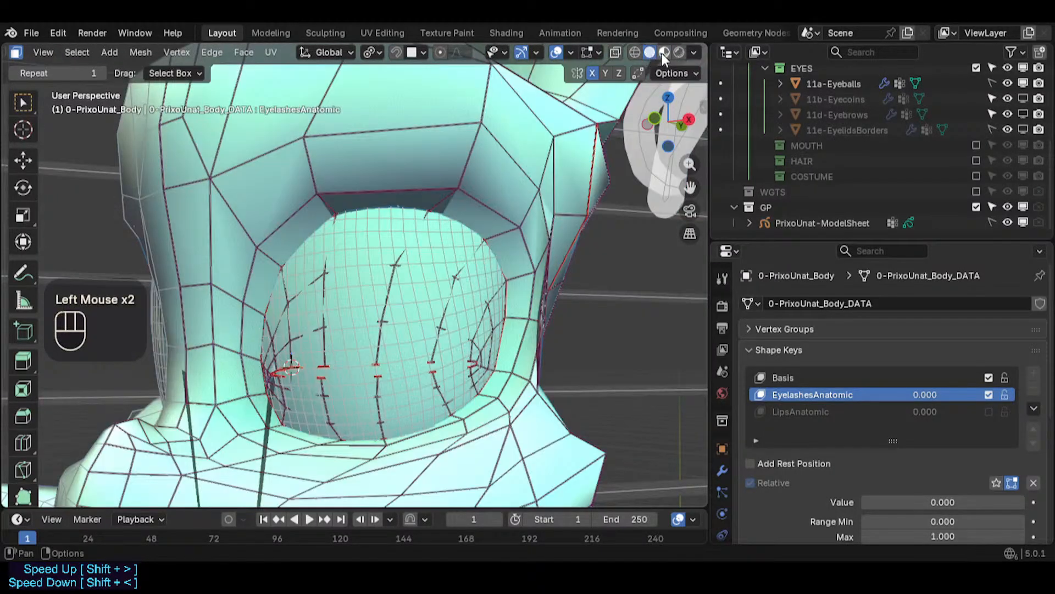
left_click(663, 52)
left_click(640, 53)
left_click(650, 53)
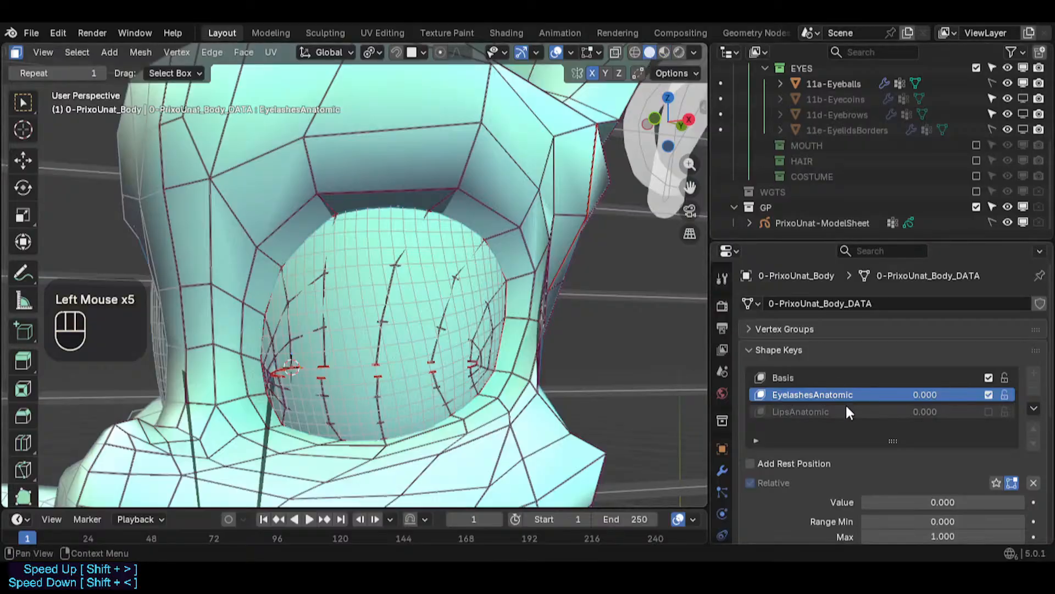
left_click_drag(917, 395, 985, 395)
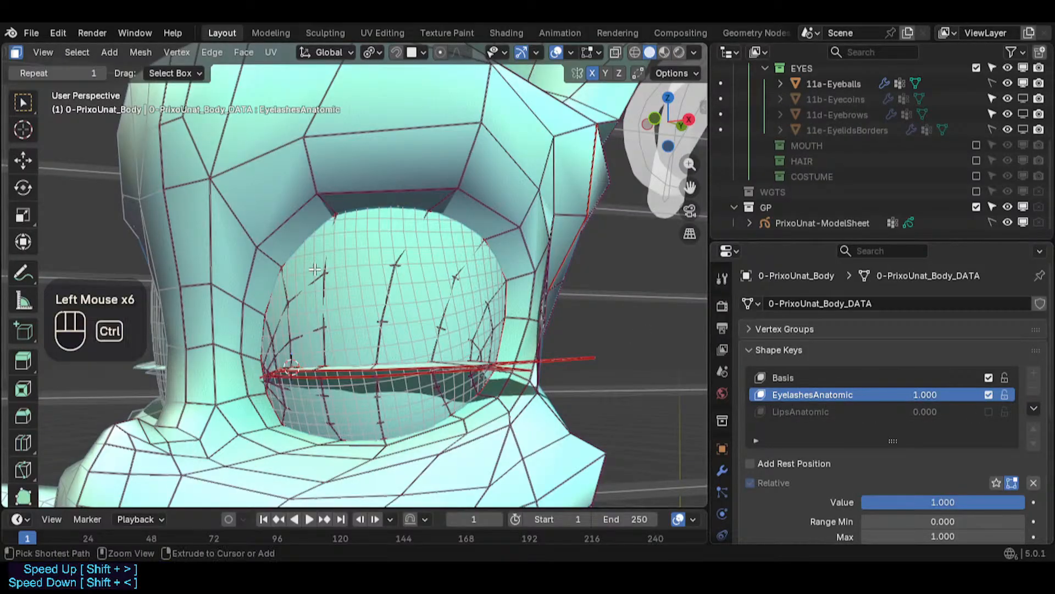
key("ctrl+s")
- Enable the LipsAnatomic shape key and preview the mouth with its value at 1 and back at 0
middle_click_drag(315, 269, 372, 415, "shift")
scroll(297, 330, "down", 2)
scroll(262, 382, "up", 1)
scroll(262, 382, "up", 1)
scroll(349, 414, "up", 2)
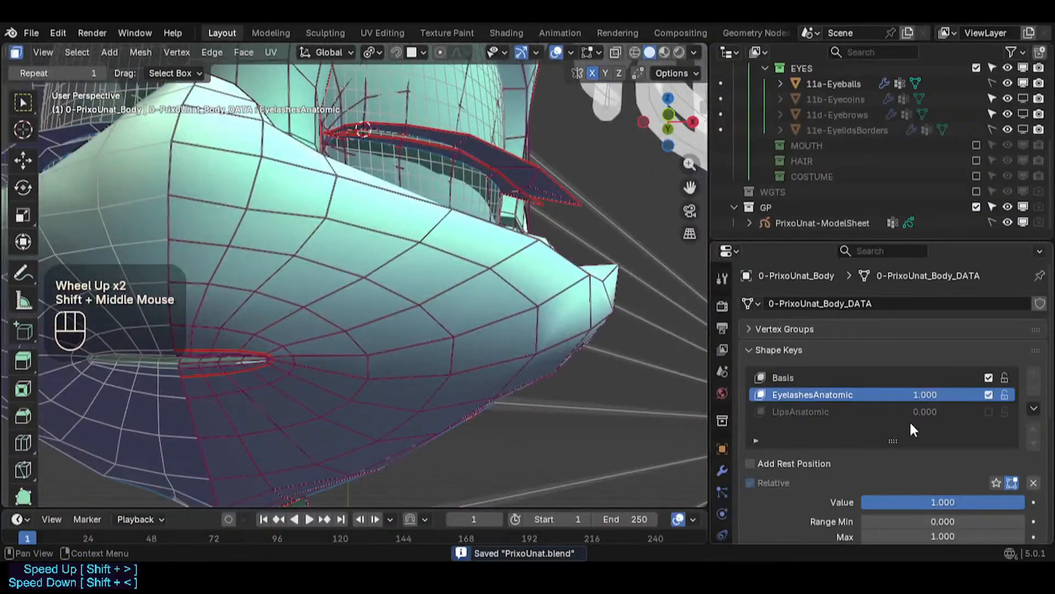
left_click(988, 411)
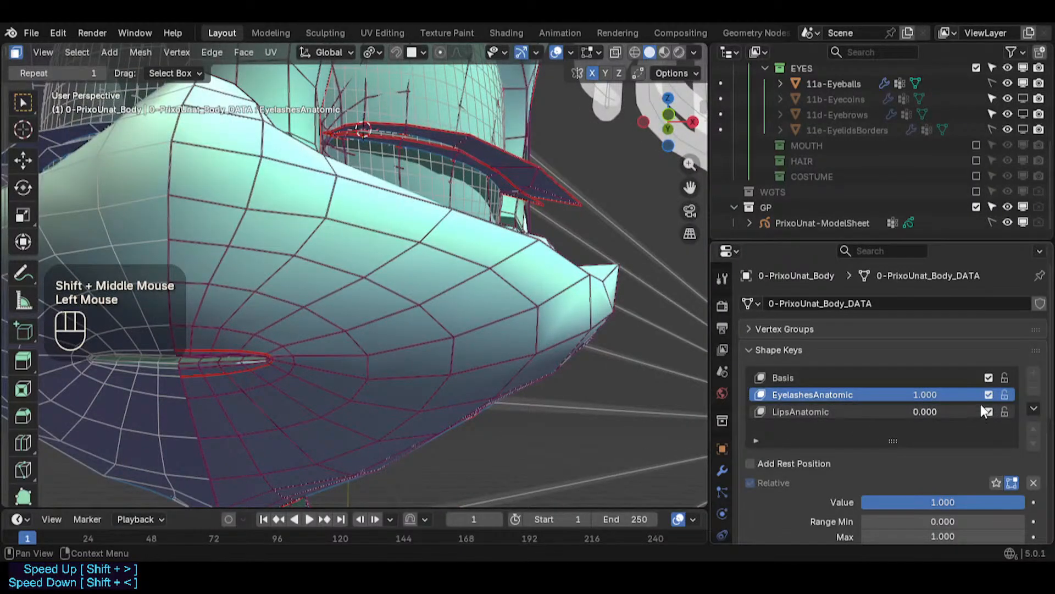
left_click_drag(929, 412, 993, 411)
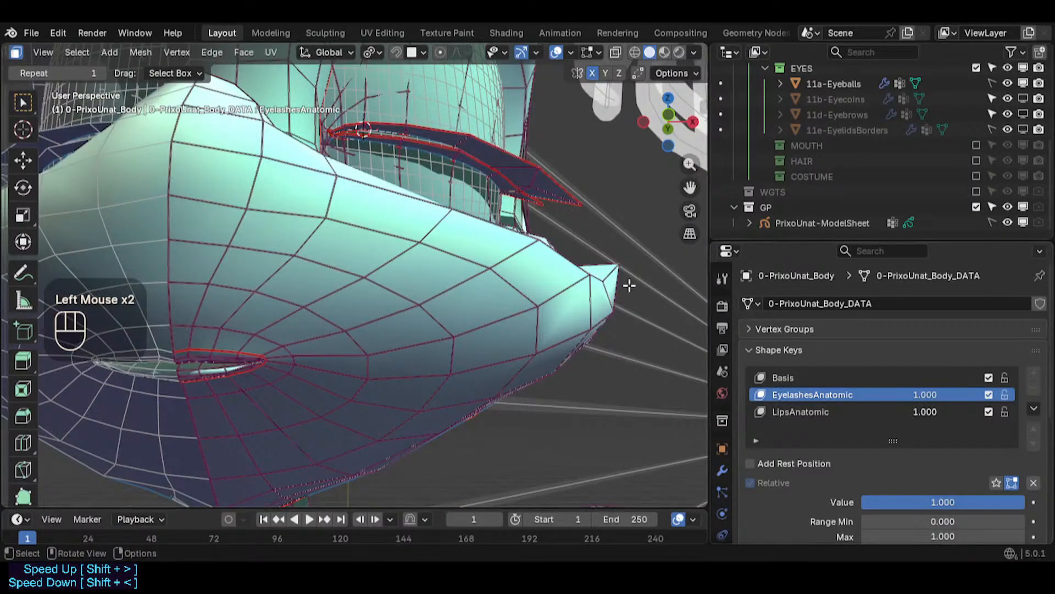
scroll(555, 296, "down", 1)
middle_click_drag(303, 346, 289, 355, "shift")
scroll(288, 355, "up", 4)
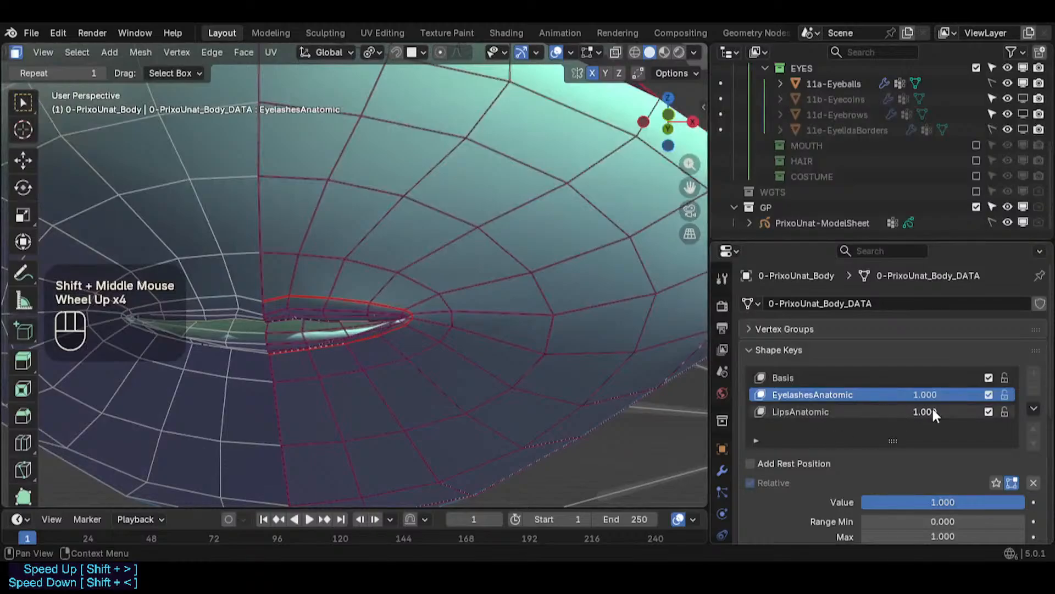
left_click_drag(933, 413, 873, 418)
- Make Basis the active shape key, lock the EyelashesAnatomic shape key, and save the file
key("alt+a")
scroll(350, 307, "up", 2)
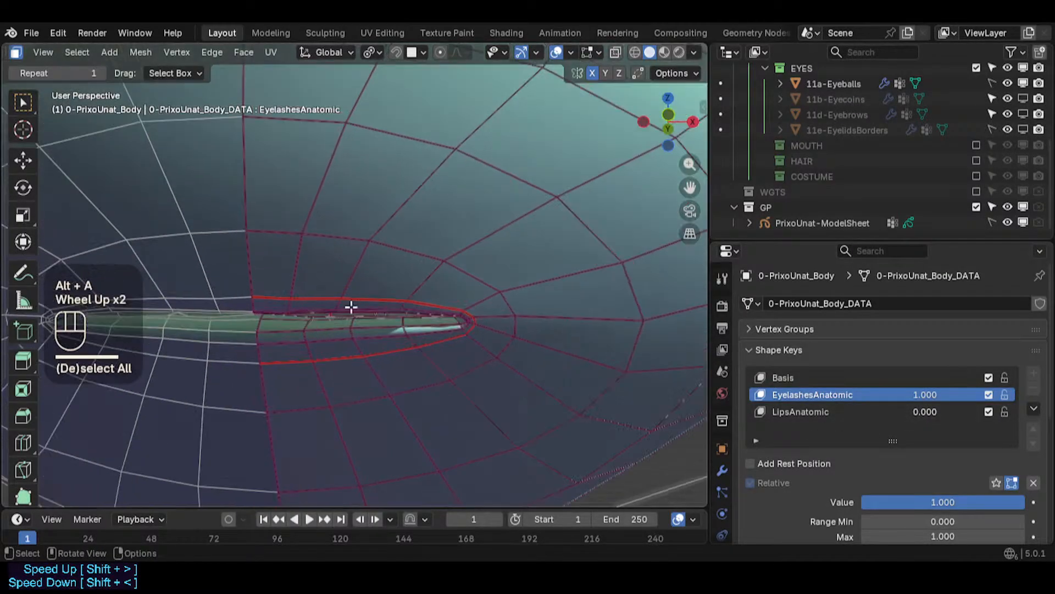
left_click(802, 378)
left_click(1006, 395)
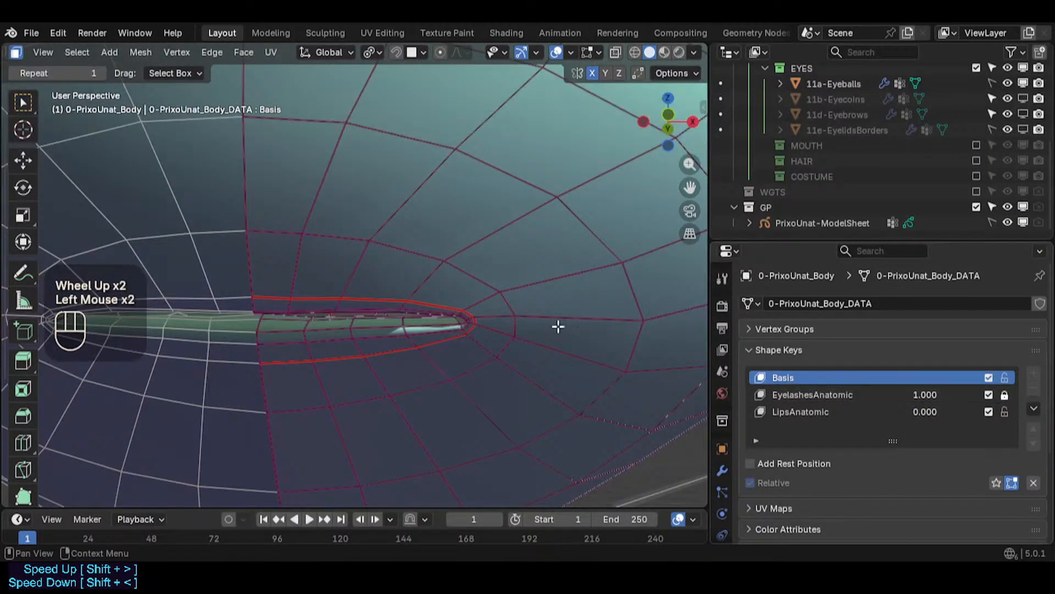
key("ctrl+s")
- Slide a vertex of the upper eyelid rim along its edge toward the inner eye corner
scroll(299, 291, "up", 1)
key("1")
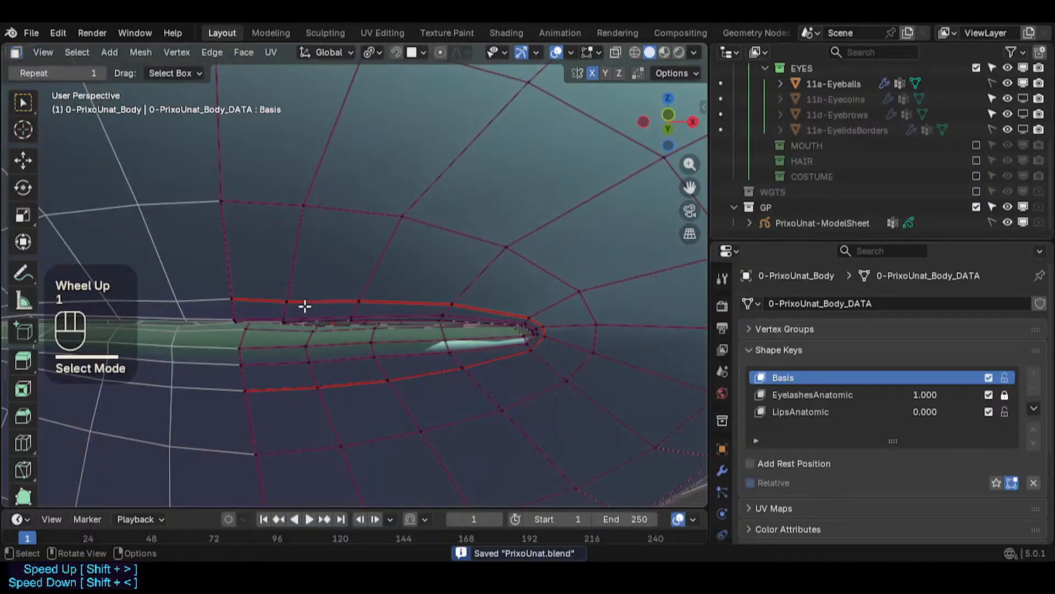
key("g")
key("g")
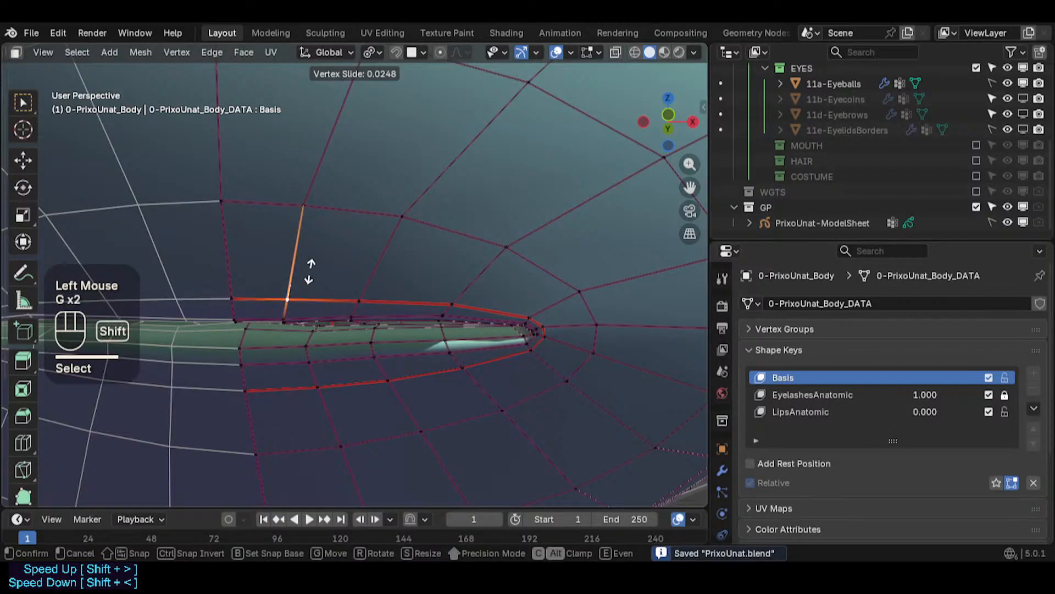
left_click(309, 271, "shift")
- Select the face loop around the eye opening and smooth its vertices with smoothing 0.039
middle_click_drag(344, 419, 313, 384)
key("3")
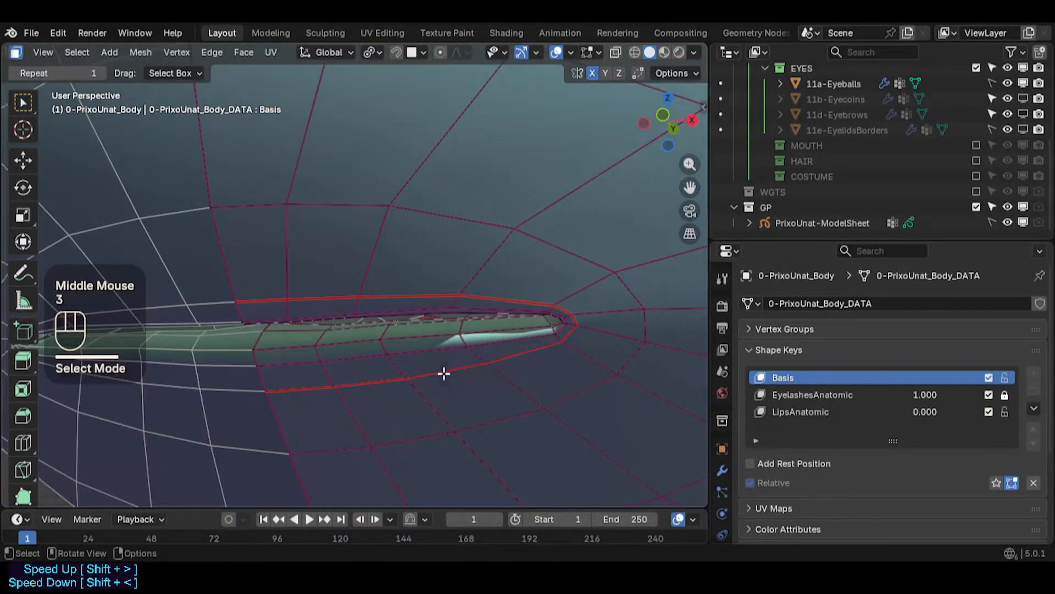
left_click(400, 373, "alt+shift")
key("alt+a")
left_click(400, 365, "alt+shift")
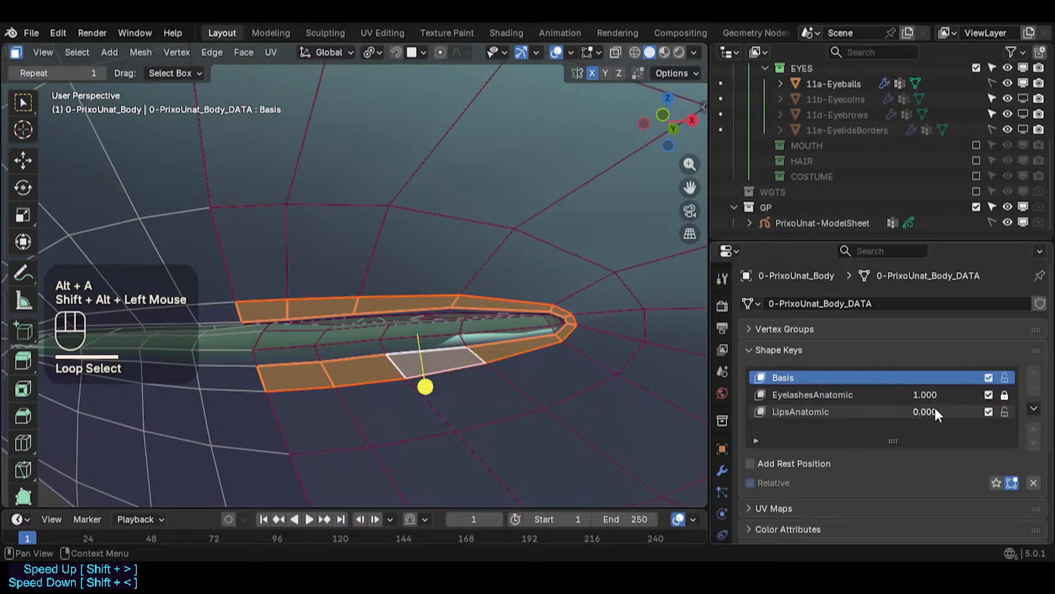
left_click_drag(420, 379, 455, 379)
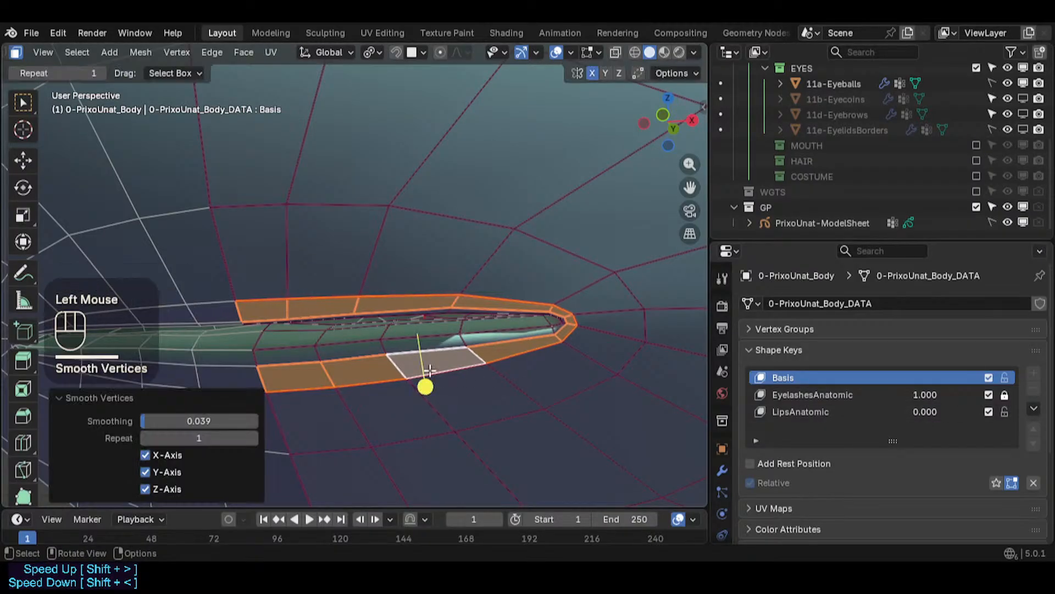
- Slide two vertices near the inner eye corner along their edges, the second with factor 0.321
middle_click_drag(425, 370, 252, 331)
scroll(308, 342, "up", 2)
key("1")
left_click(257, 334)
key("g")
key("g")
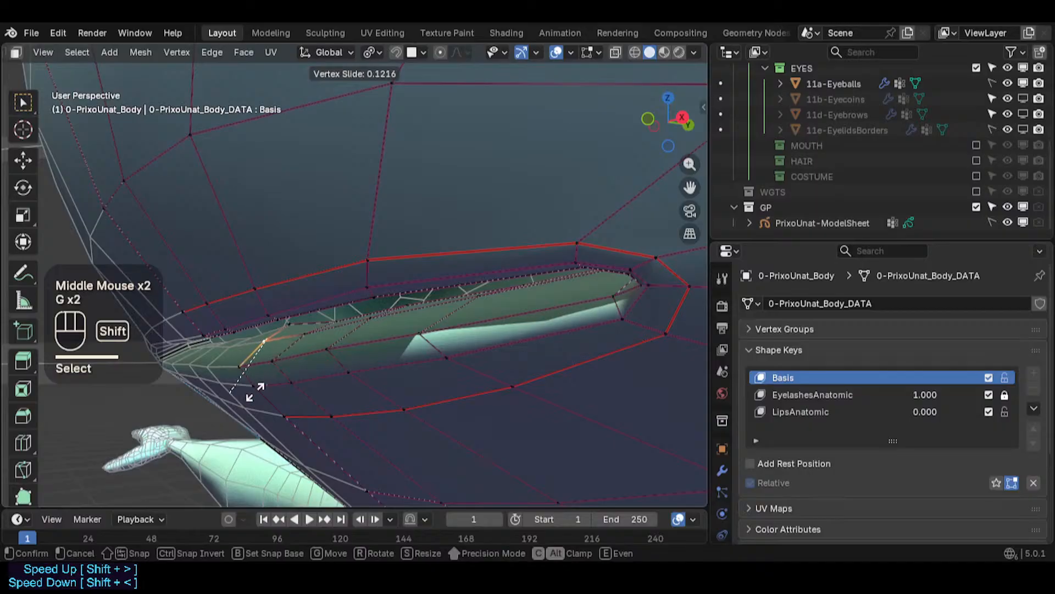
left_click(277, 330, "shift")
left_click(306, 327)
key("g")
key("g")
left_click(304, 334)
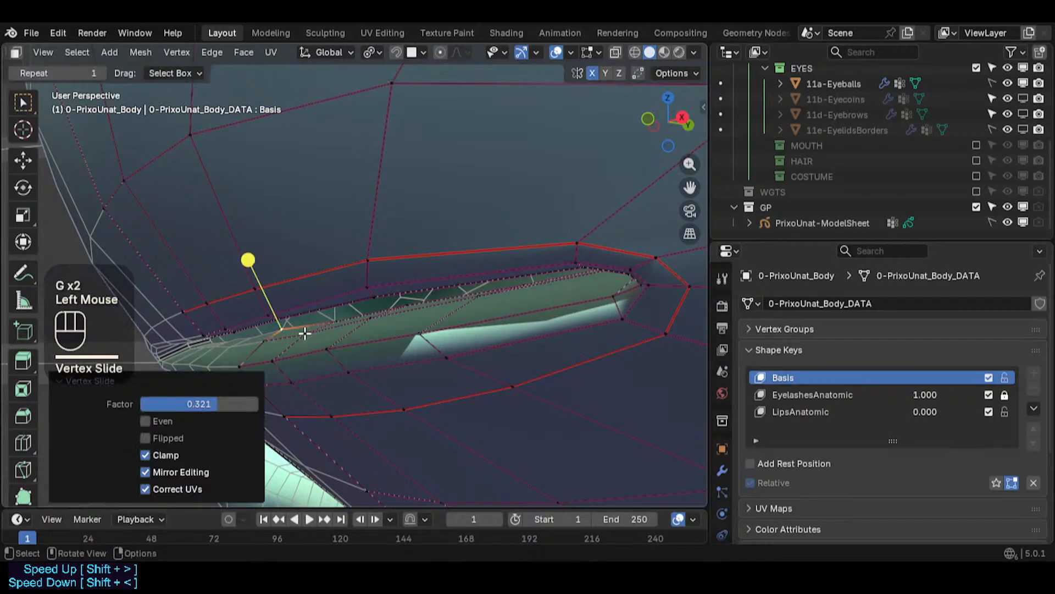
- Select the eyelid face loop and smooth its vertices with smoothing 0.035
middle_click_drag(305, 333, 222, 356)
middle_click_drag(294, 343, 384, 325)
key("3")
left_click(361, 341, "alt+shift")
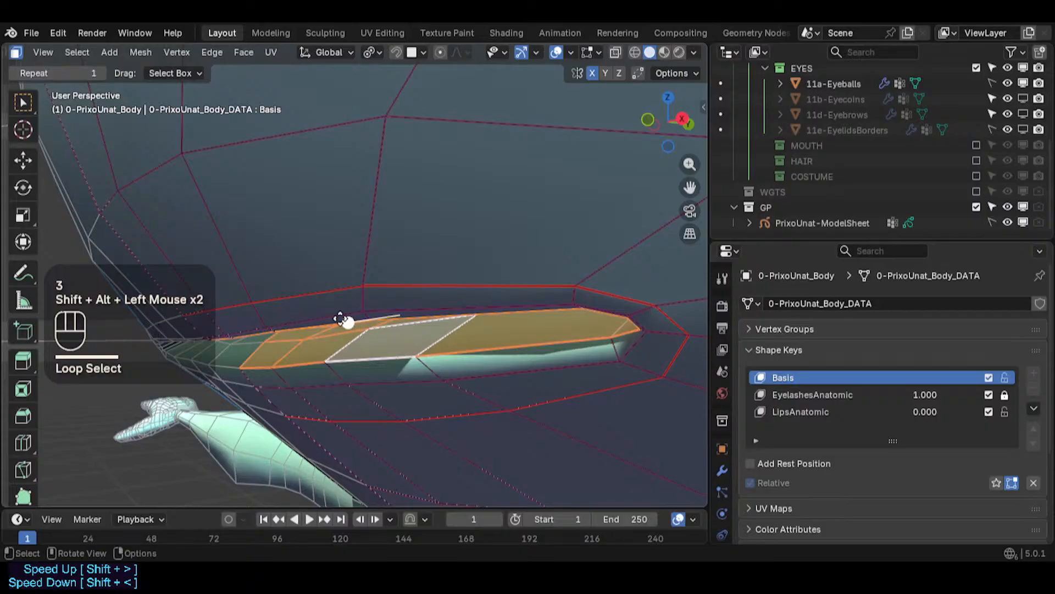
left_click_drag(342, 319, 353, 318)
middle_click_drag(352, 317, 292, 306)
scroll(292, 306, "down", 5)
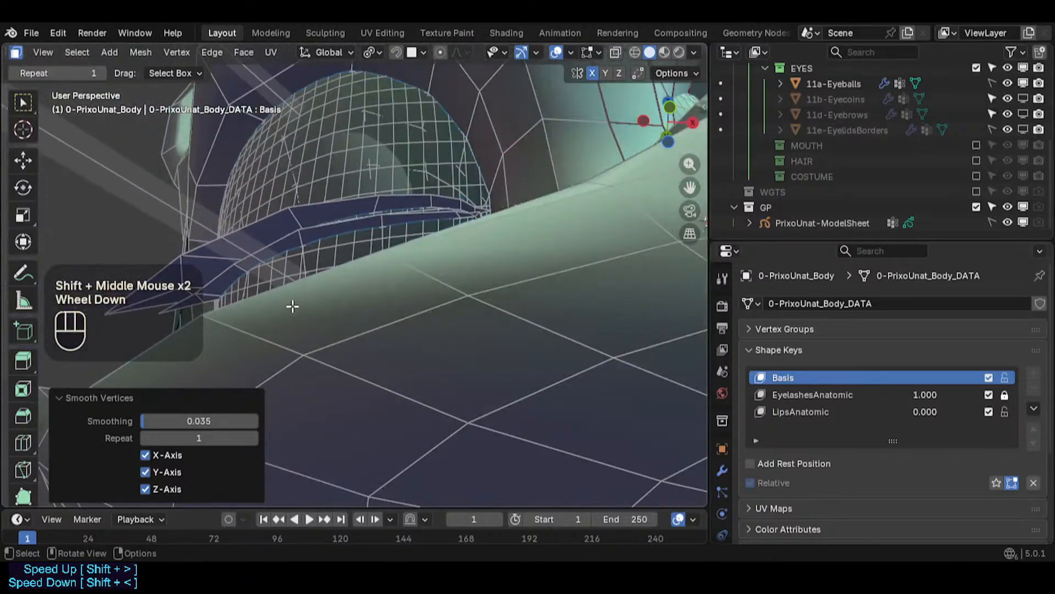
- Move an edge of the eyelid rim at the inner corner to tighten the eye opening
middle_click_drag(572, 377, 400, 360, "shift")
scroll(399, 364, "up", 3, "shift")
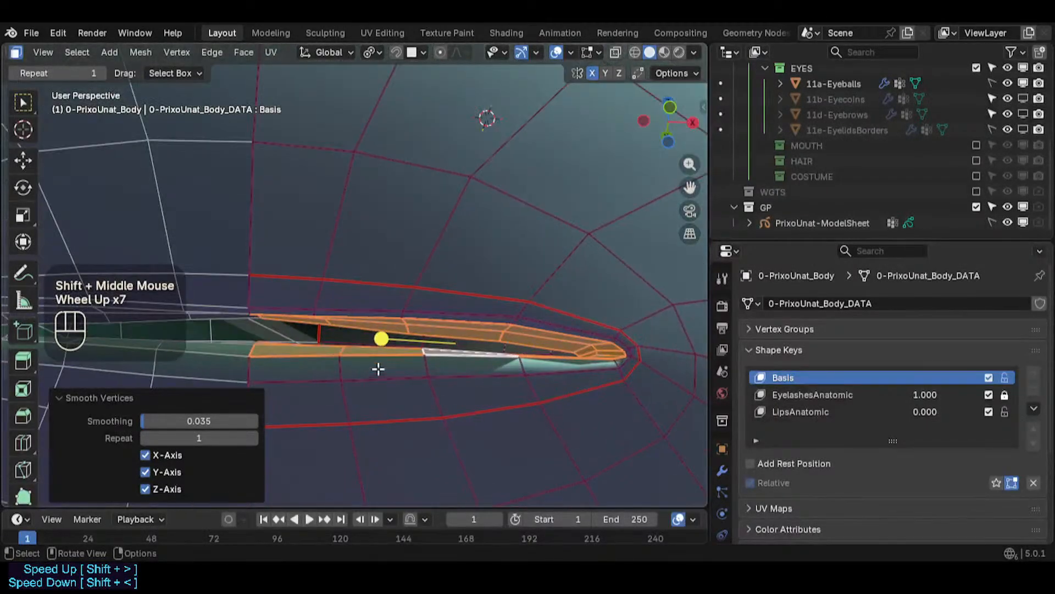
scroll(313, 322, "up", 2)
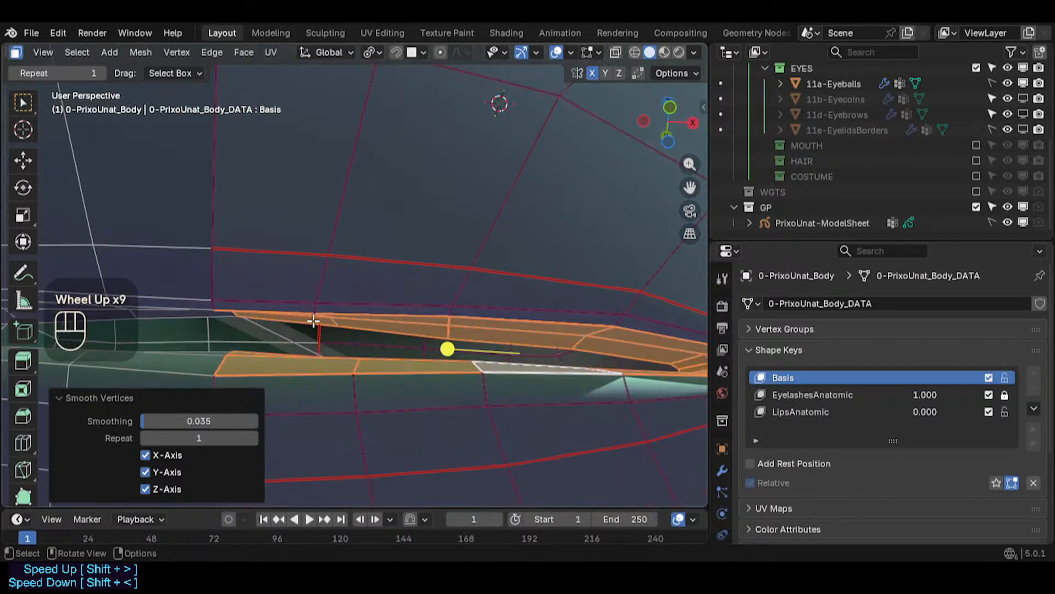
key("2")
left_click(308, 319)
key("g")
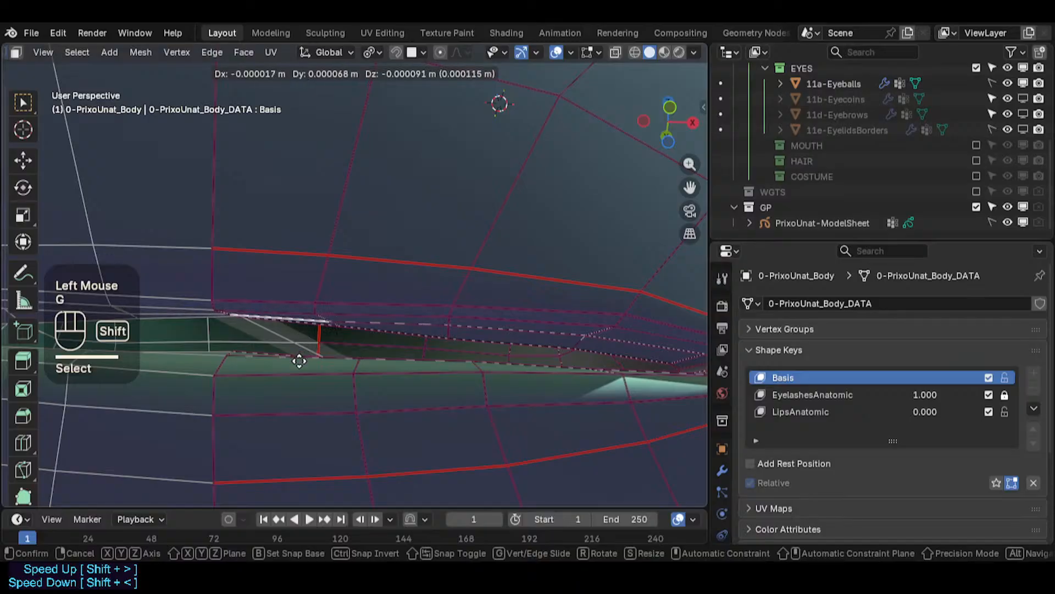
left_click(303, 353, "shift")
- Rotate and move edges along the eyelid rim so they follow the opening's curve
left_click(401, 356)
key("r")
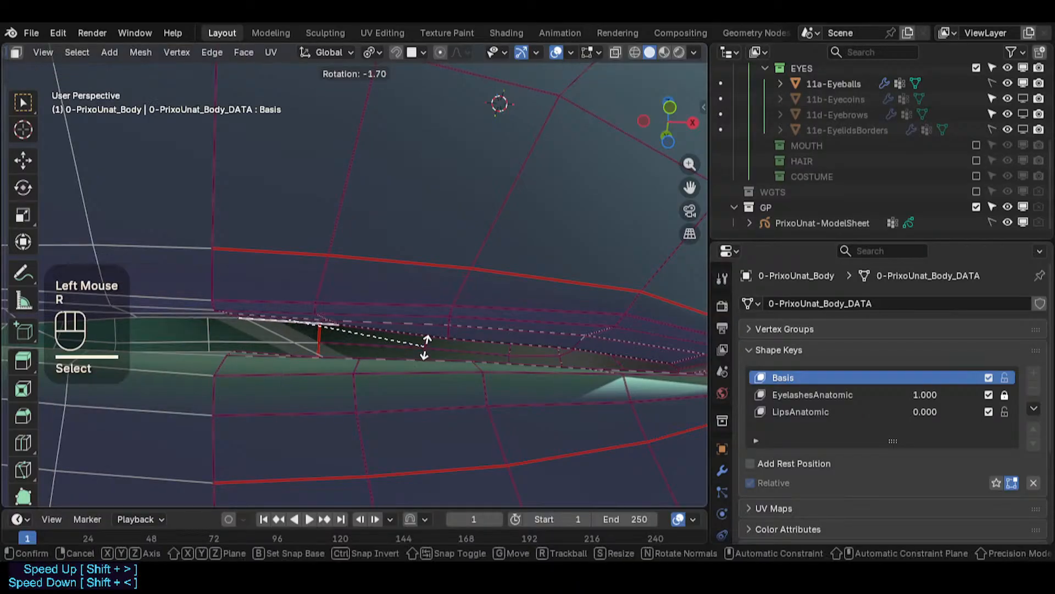
left_click(424, 346)
key("g")
left_click(271, 318, "shift")
left_click(471, 337)
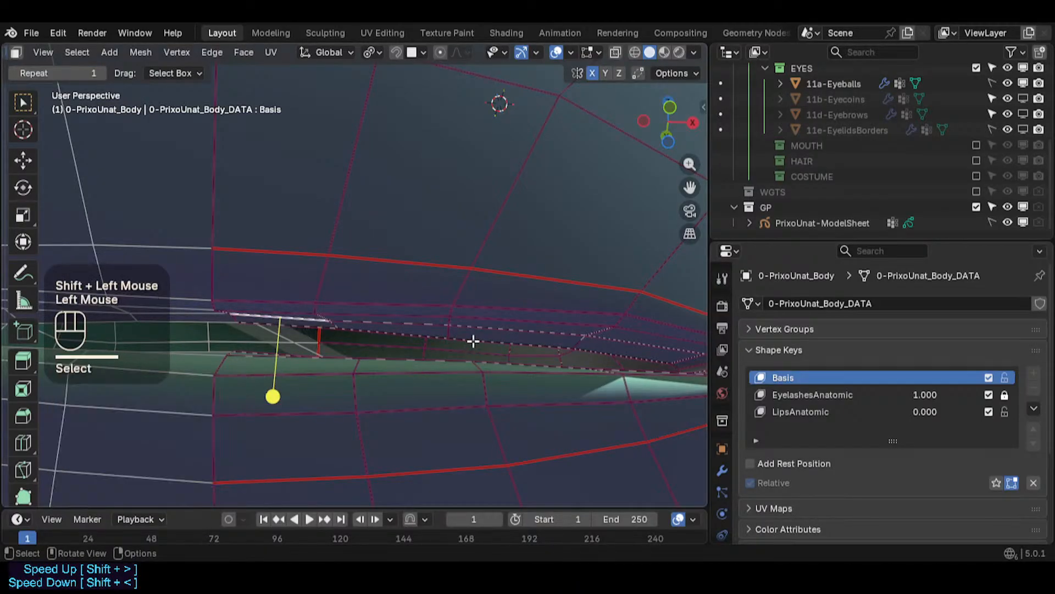
key("r")
left_click(473, 333)
- Move and rotate another rim edge toward the middle of the eye opening
left_click(429, 343)
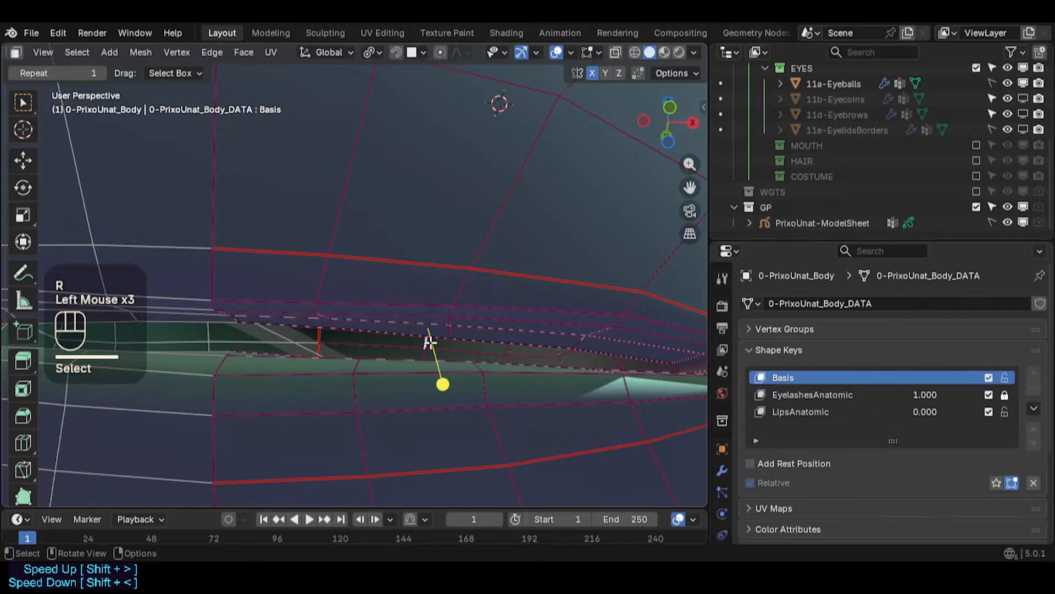
key("g")
key("Escape")
left_click(440, 333)
key("g")
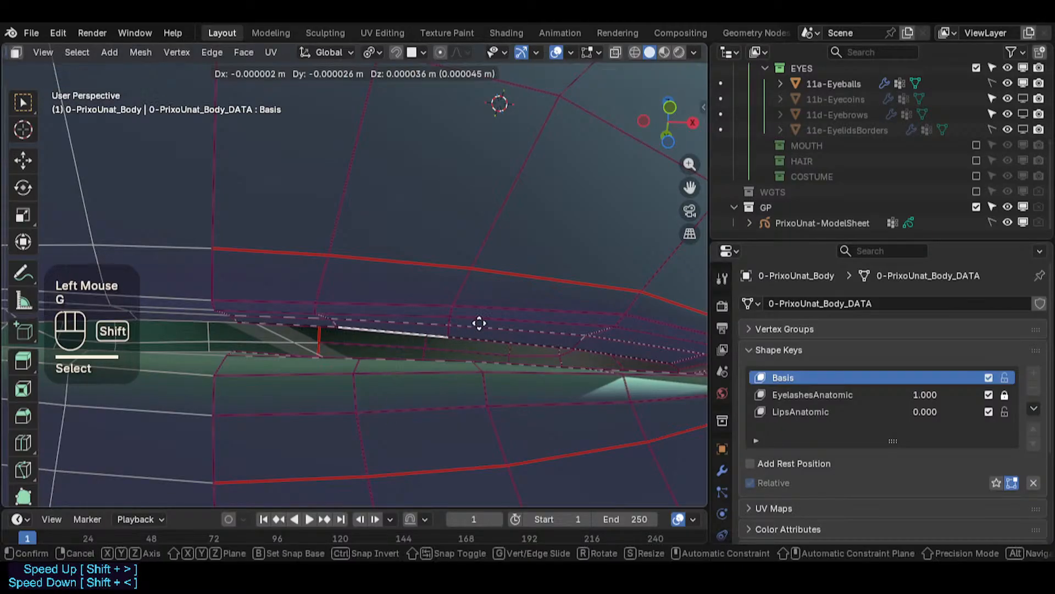
left_click(481, 323, "shift")
key("r")
left_click(547, 343)
- Move an edge of the eyelid rim near the outer eye corner
left_click(601, 346)
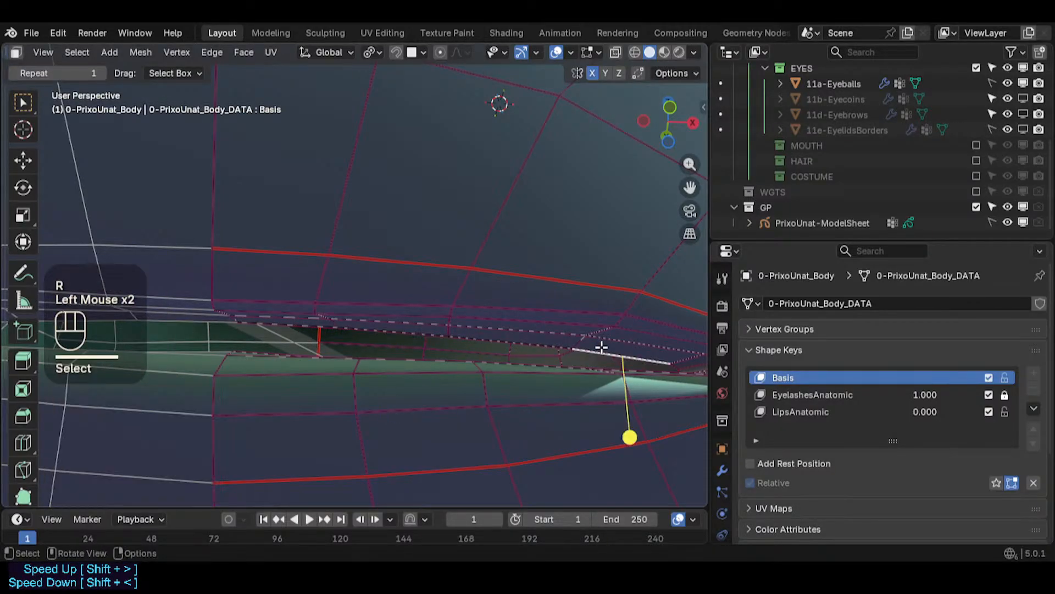
key("g")
left_click(579, 311, "shift")
- Examine the face loops around the eye opening from several angles
middle_click_drag(579, 311, 514, 357)
scroll(568, 351, "down", 3)
scroll(568, 353, "up", 1)
scroll(513, 358, "up", 1)
scroll(513, 358, "up", 3)
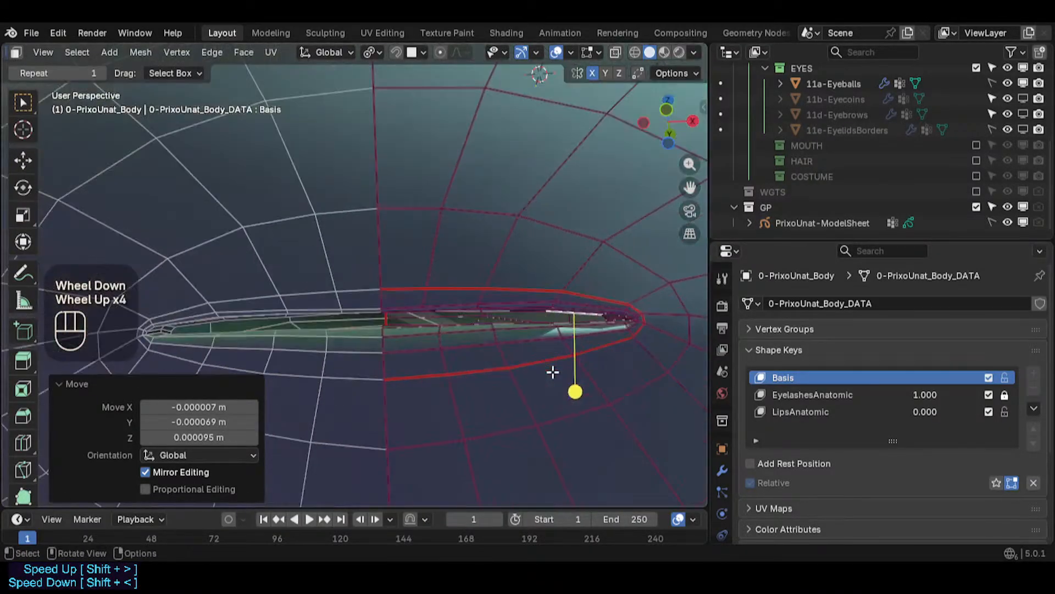
key("3")
left_click(495, 328, "alt+shift")
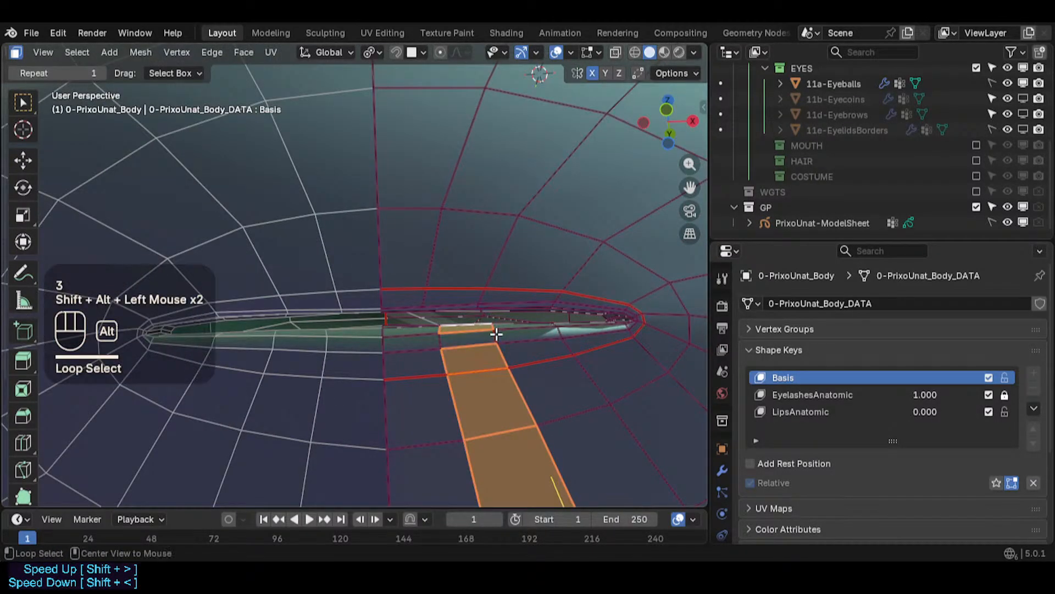
key("alt+a")
left_click(495, 334, "alt+shift")
left_click(495, 334, "alt+shift")
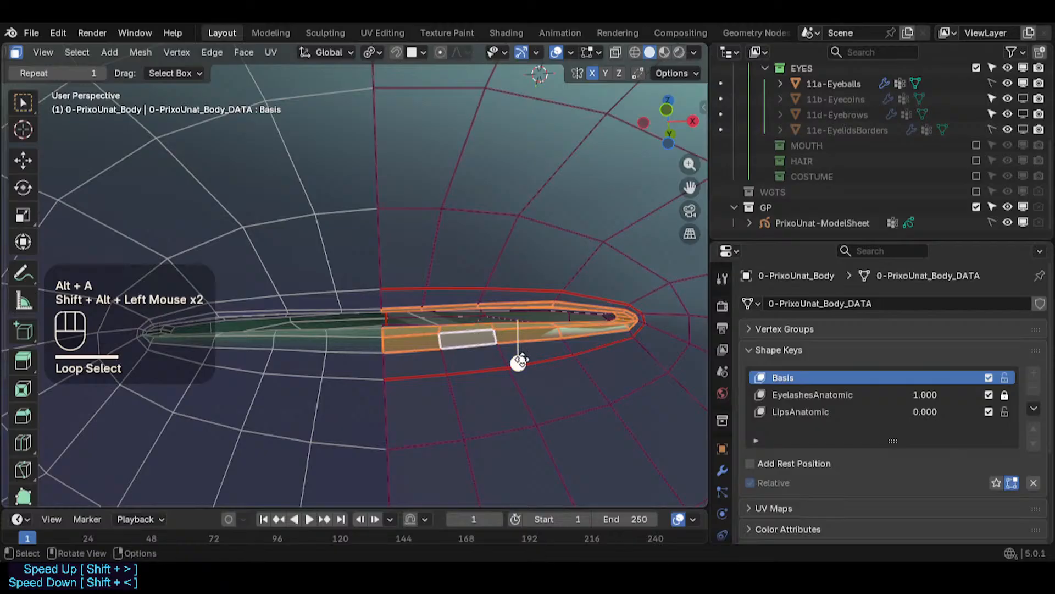
left_click(537, 365)
scroll(558, 330, "up", 3)
key("alt+a")
scroll(509, 314, "down", 5)
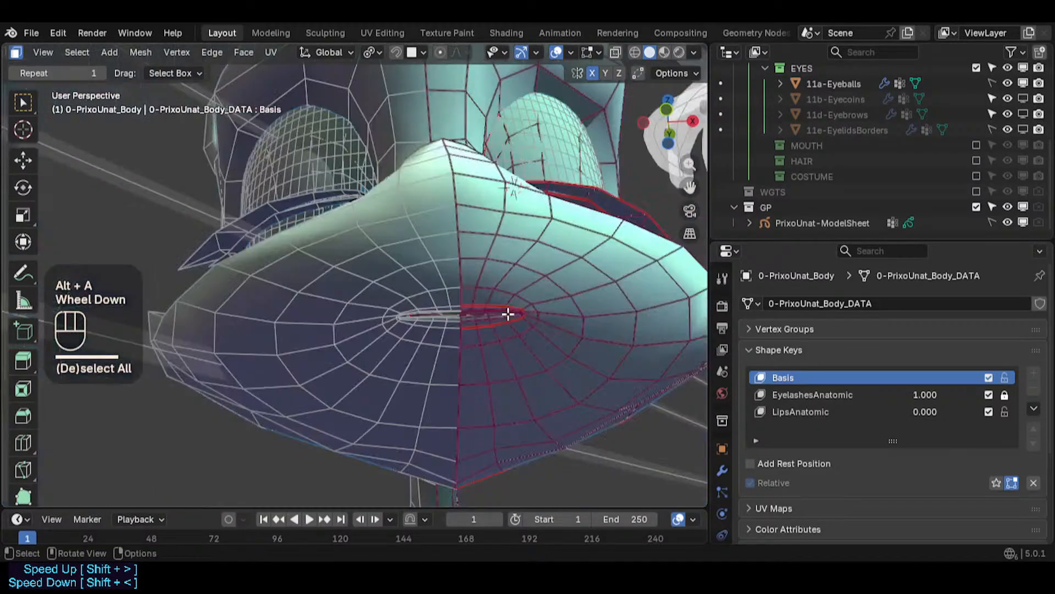
scroll(507, 314, "down", 1)
scroll(504, 313, "up", 2)
middle_click_drag(504, 314, 497, 205, "ctrl")
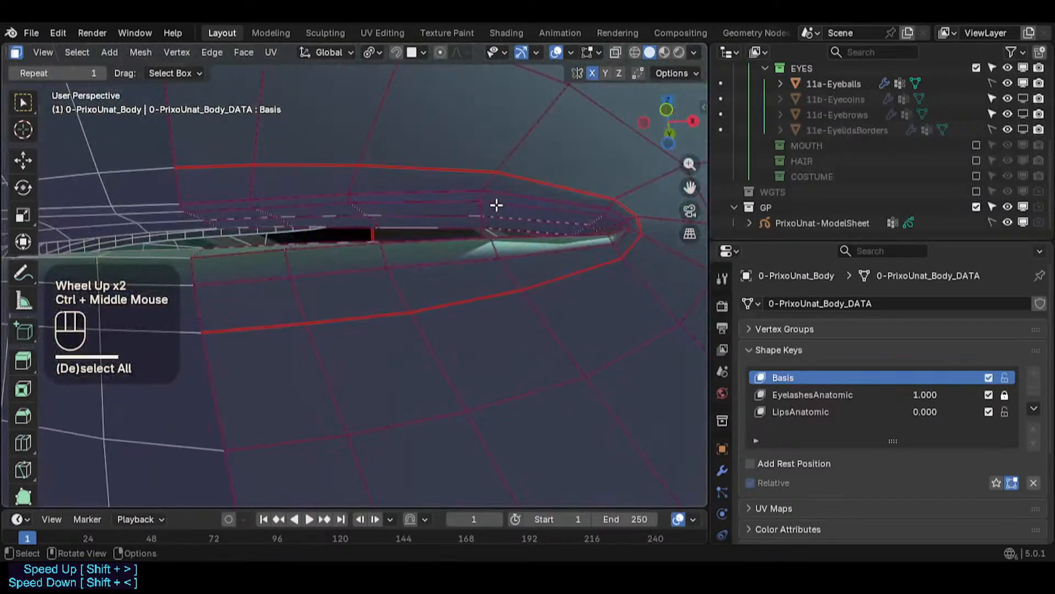
- Move an edge and a vertex on the upper eyelid rim to reshape the opening
left_click(483, 207)
key("g")
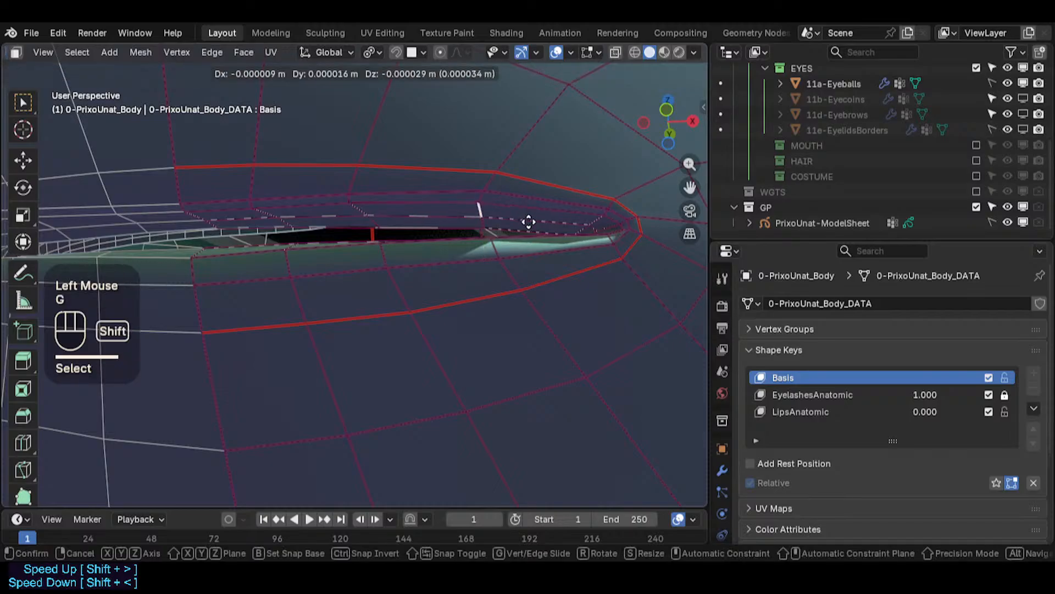
left_click(485, 212, "shift")
key("1")
left_click(486, 194)
key("g")
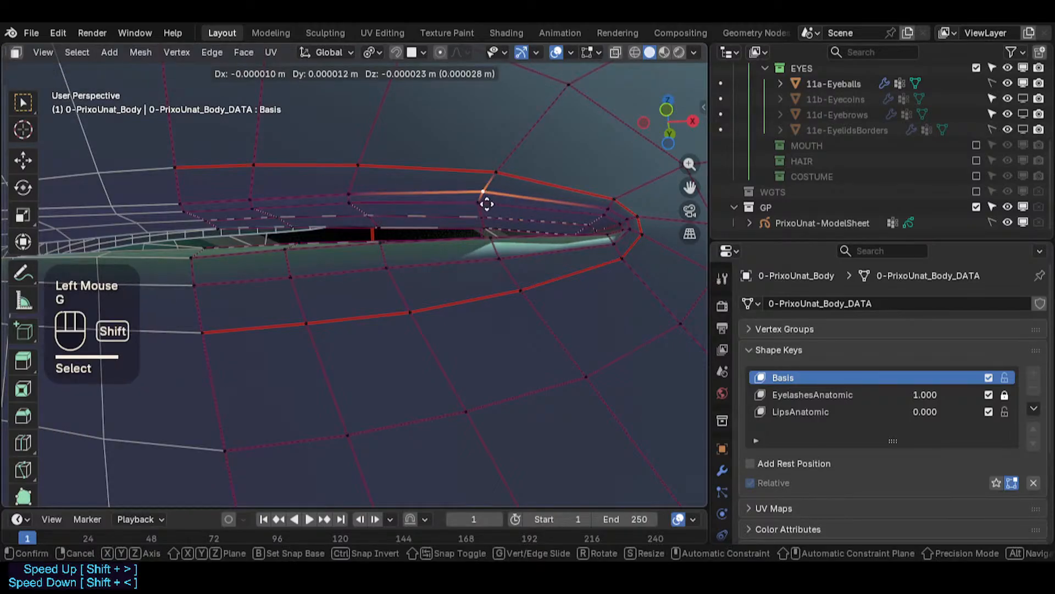
left_click(479, 212, "shift")
- Move vertices along the middle of the upper eye opening to even out its shape
left_click(369, 223)
key("g")
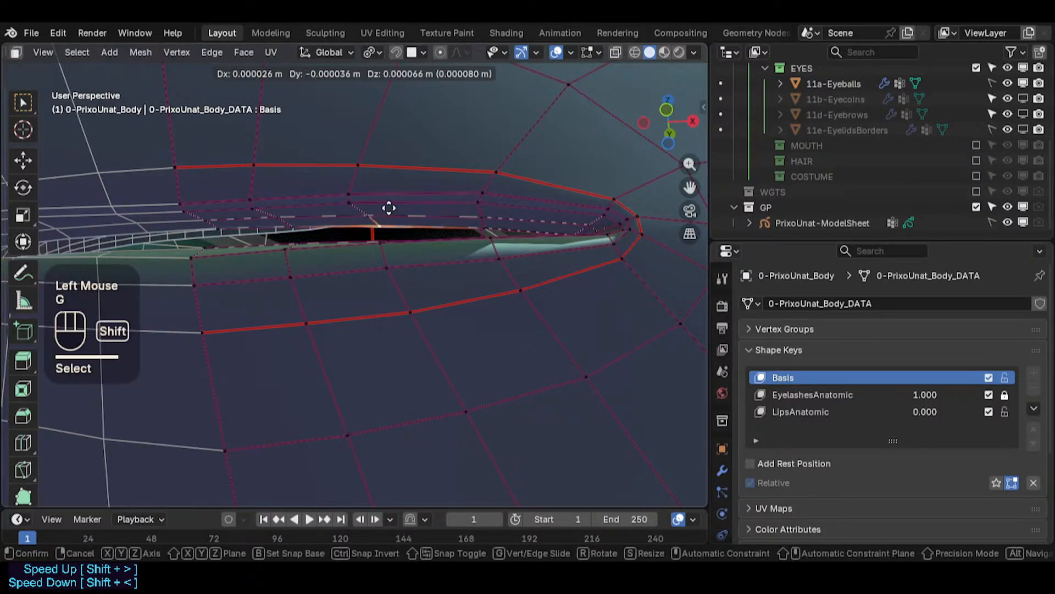
left_click(379, 210, "shift")
left_click(373, 217)
key("g")
left_click(373, 218, "shift")
left_click(358, 207)
key("g")
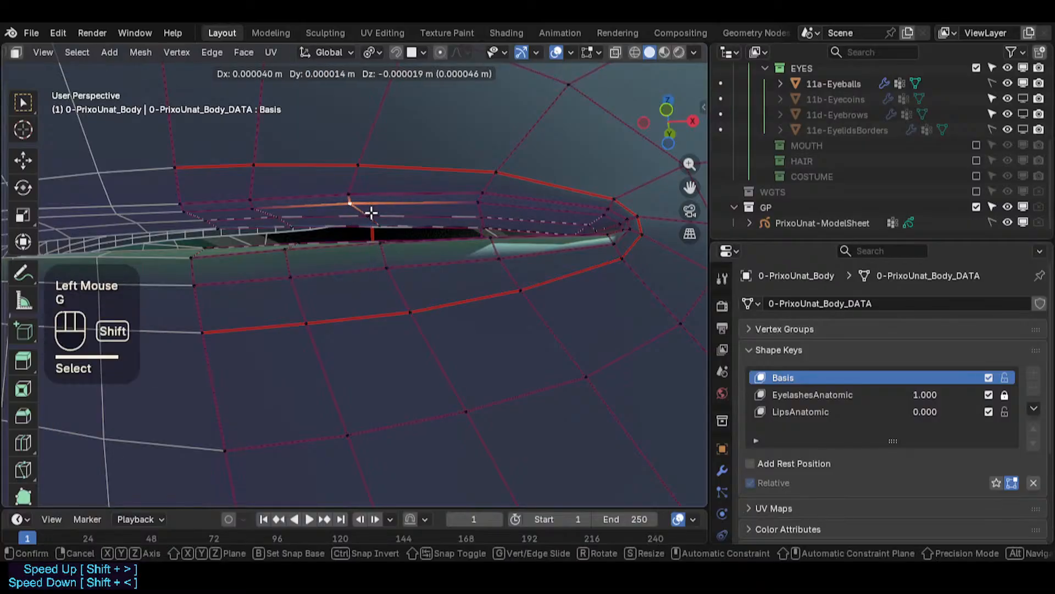
left_click(370, 215, "shift")
left_click(478, 203)
mouse_move(478, 236)
middle_mouse_down()
mouse_move(484, 251)
mouse_move(547, 266)
mouse_move(497, 233)
middle_mouse_up()
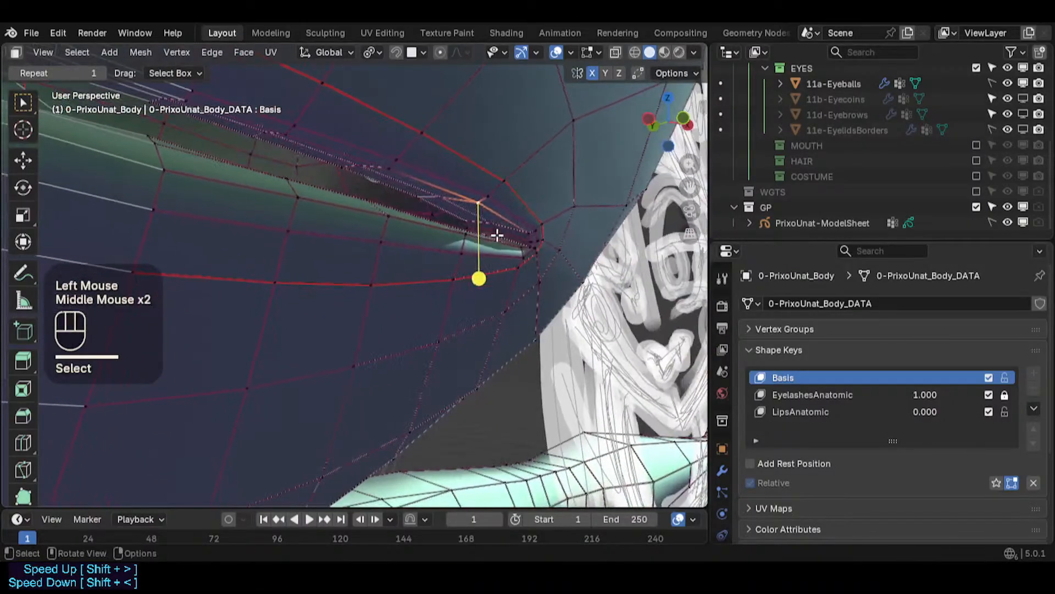
key("3")
left_click(431, 194, "alt+shift")
key("alt+a")
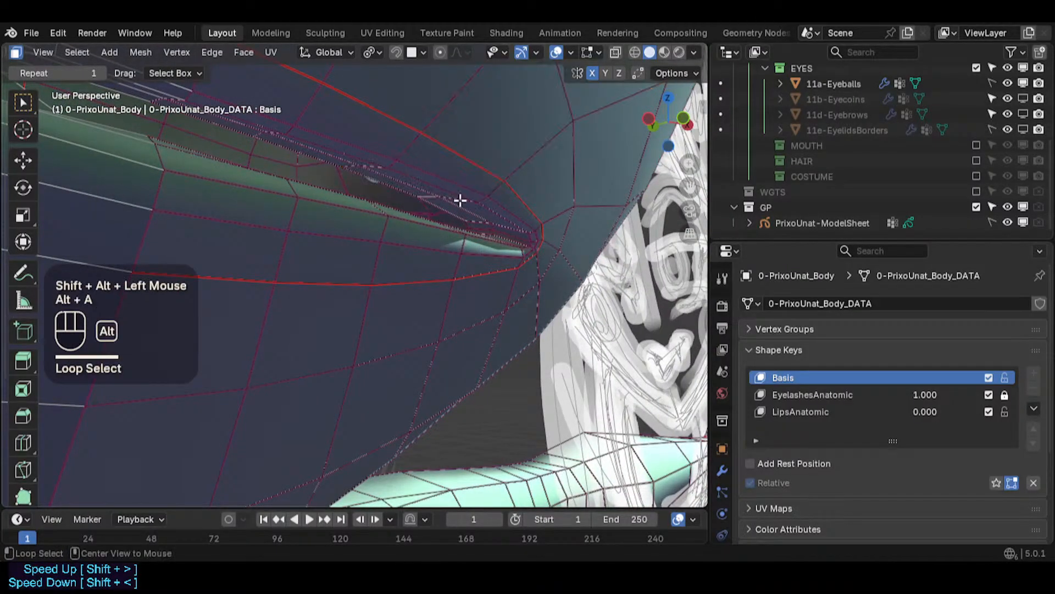
left_click(431, 196, "alt+shift")
key("alt+a")
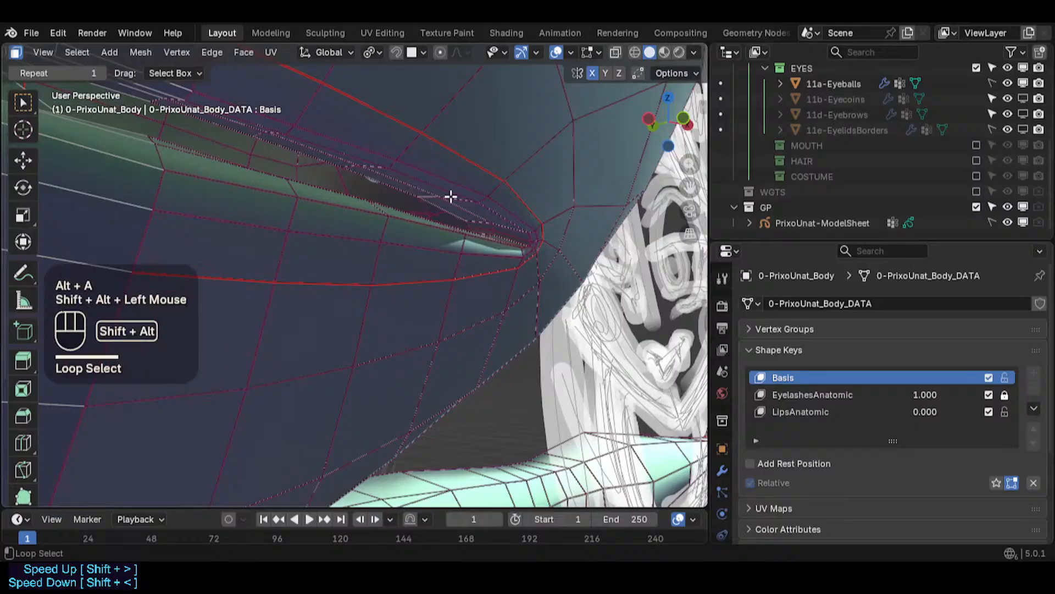
left_click(450, 196, "alt+shift")
key("alt+a")
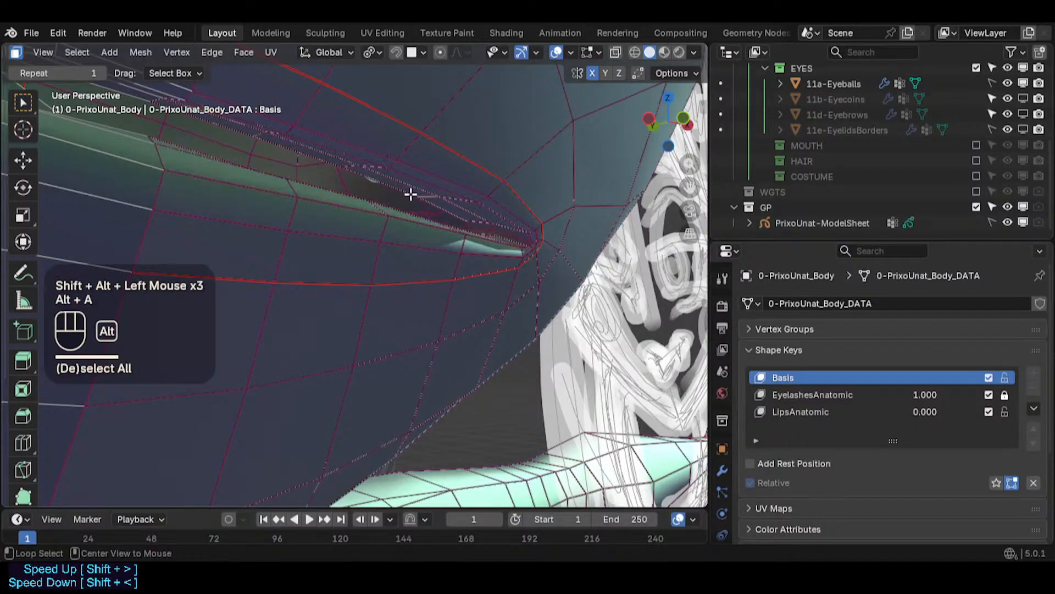
left_click(432, 196, "alt+shift")
middle_click_drag(432, 196, 514, 198)
key("alt+a")
- Select the eyelid face loop at the outer corner, grow the selection, and smooth it with smoothing 0.057
left_click(432, 190, "alt+shift")
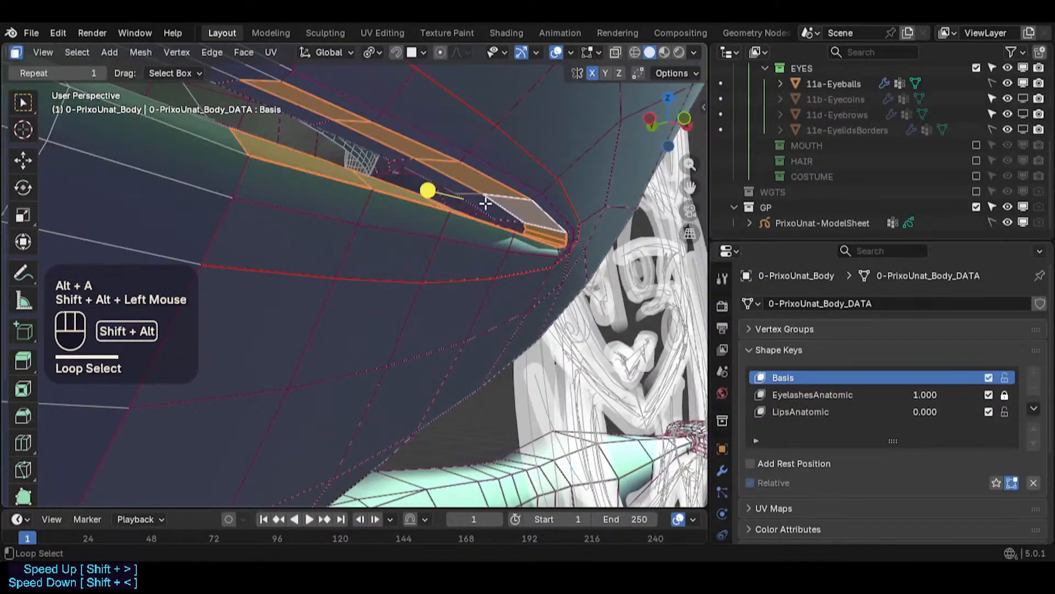
middle_click_drag(435, 190, 418, 158)
key("alt+a")
left_click(420, 158, "alt+shift")
key("ctrl+KP_Add")
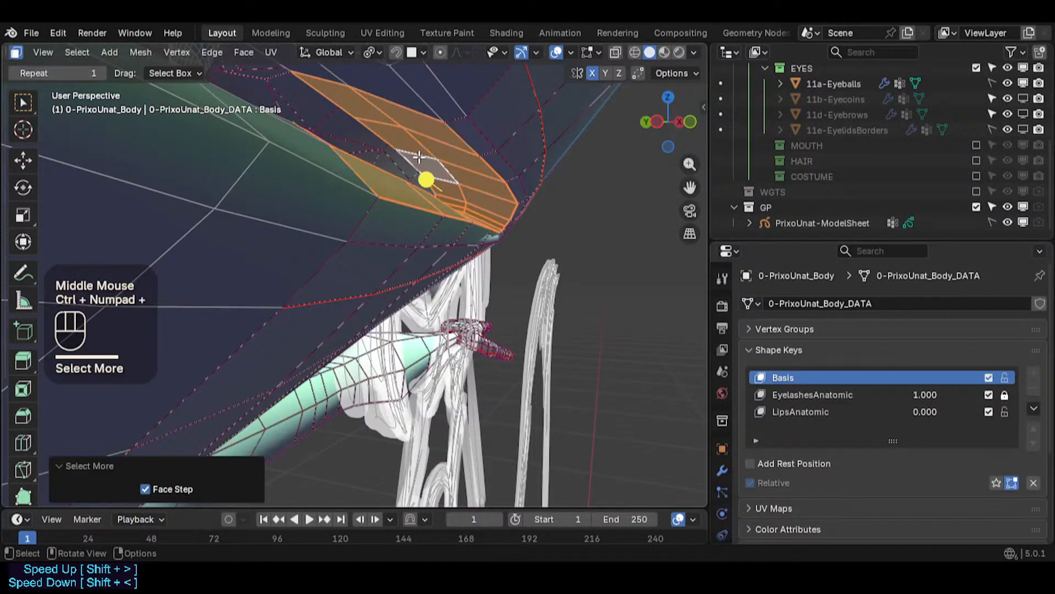
left_click_drag(434, 176, 438, 177)
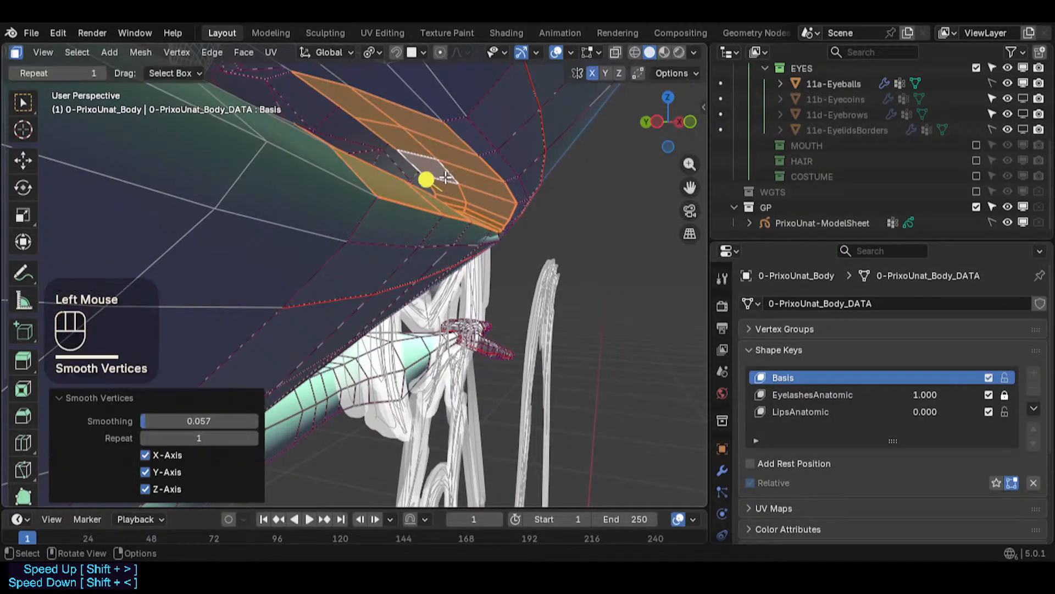
- Inspect the smoothed eye region from several angles
middle_click_drag(438, 177, 285, 169)
scroll(374, 205, "down", 1)
middle_click_drag(373, 204, 367, 263)
scroll(373, 186, "down", 2)
middle_click_drag(397, 456, 414, 239, "shift")
scroll(414, 239, "down", 3)
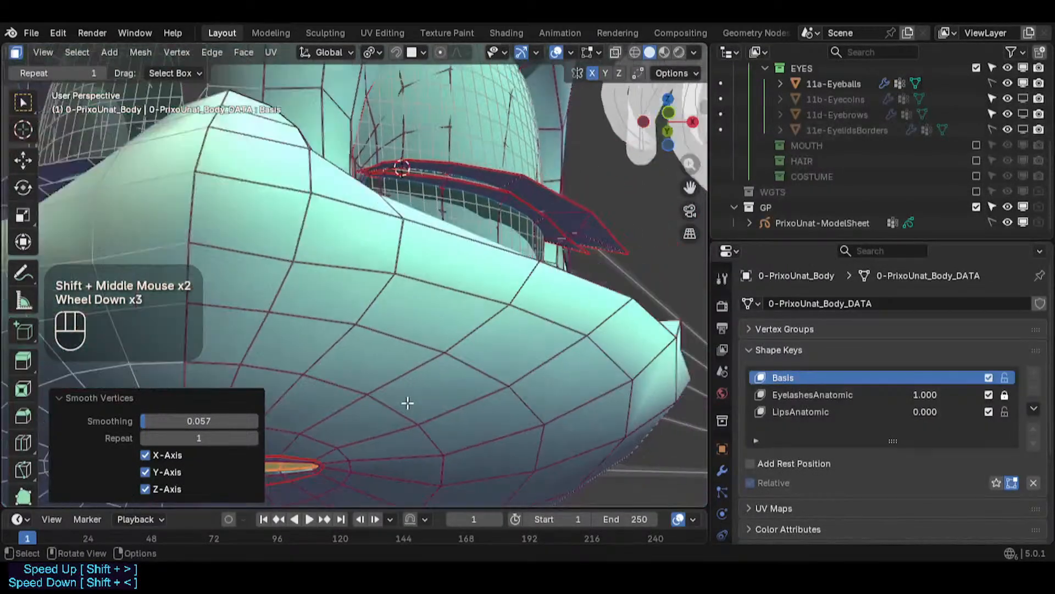
middle_click_drag(408, 403, 441, 297, "shift")
middle_click_drag(348, 398, 391, 337)
scroll(368, 313, "up", 4)
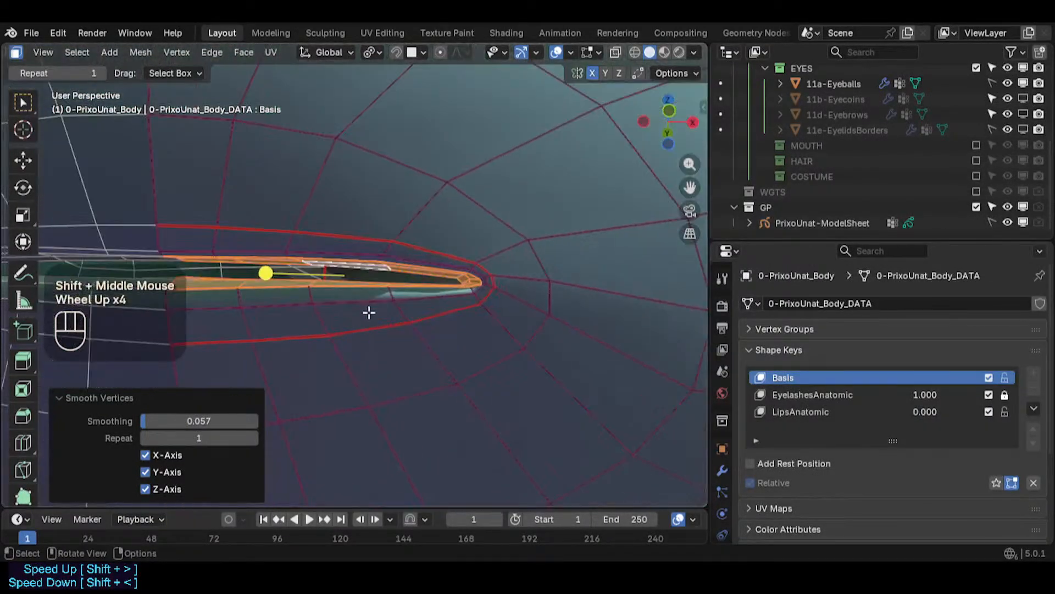
- Lower the eyelid rim smoothing to 0.022, deselect everything, and save the file
left_click_drag(267, 273, 281, 272)
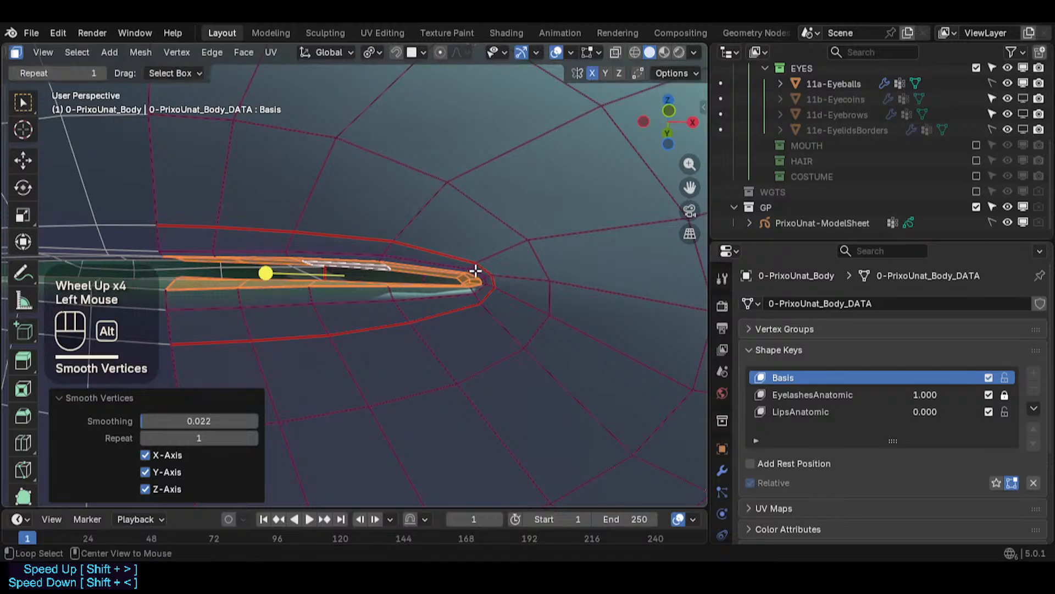
key("alt+a")
key("ctrl+s")
- Select the linked faces around the outer eyelid opening, grow the selection once, and save the file
scroll(473, 271, "down", 1)
middle_click_drag(474, 271, 409, 383, "shift")
scroll(423, 377, "down", 1)
scroll(362, 366, "up", 2)
scroll(410, 383, "up", 2)
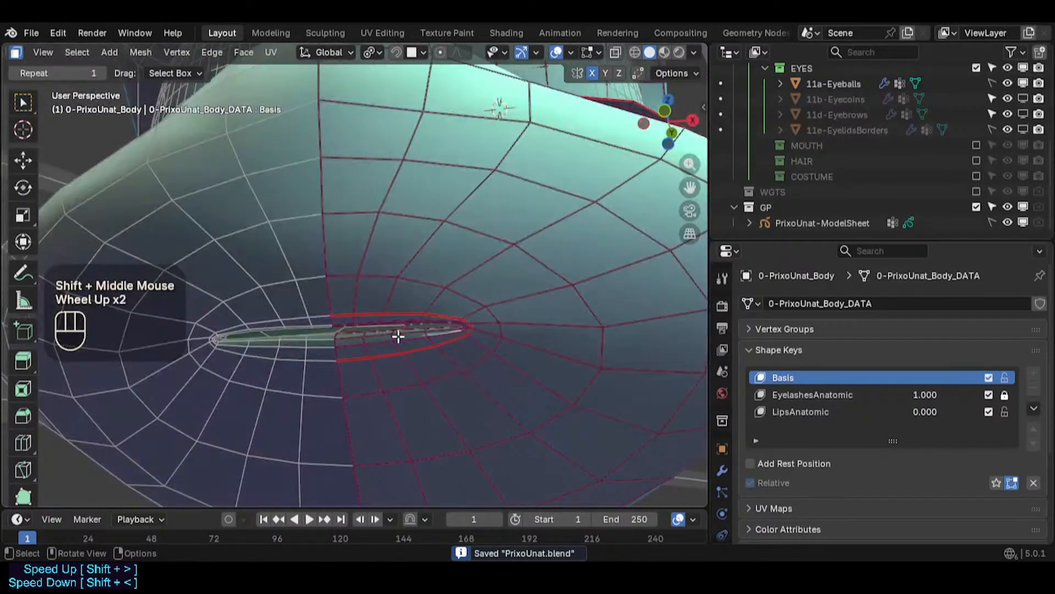
key("l")
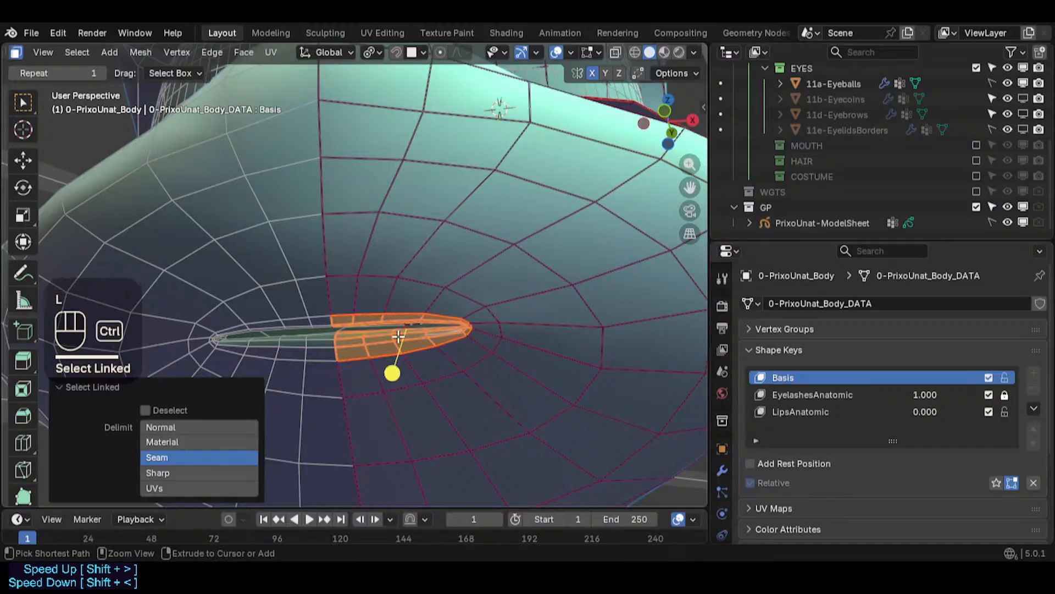
key("ctrl+KP_Add")
key("ctrl+s")
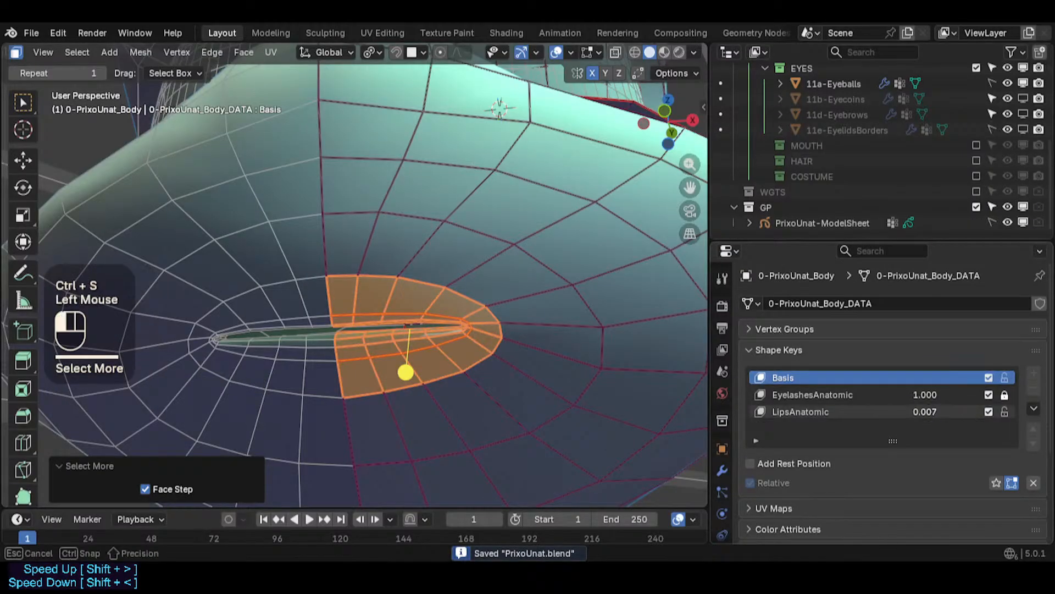
- Activate the LipsAnatomic shape key at value 1, invert the selection, and blend it from the Basis shape at blend 1
left_click_drag(925, 412, 982, 413)
left_click(877, 411)
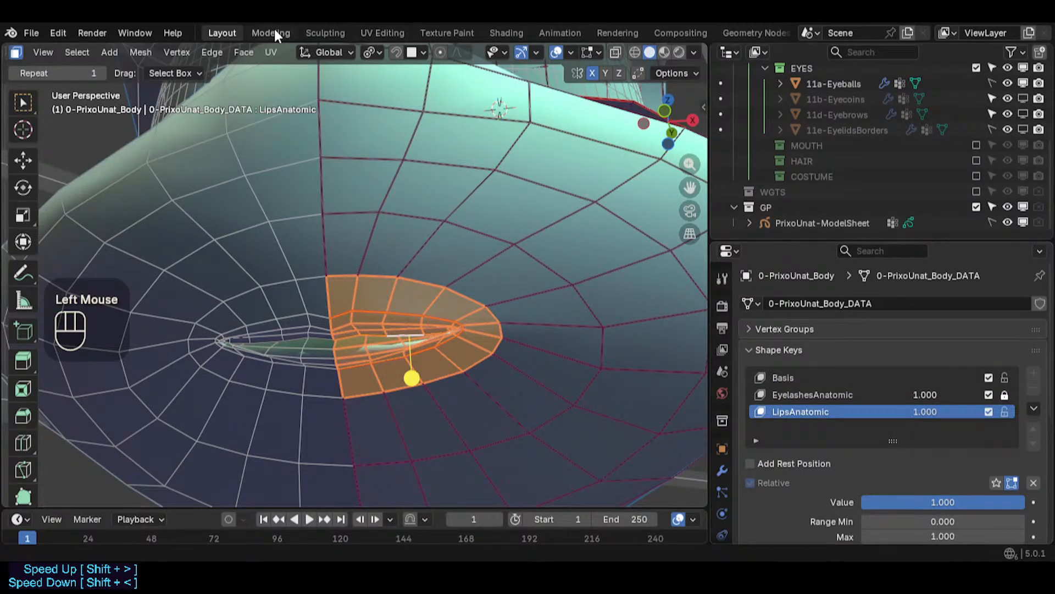
scroll(418, 204, "down", 2)
middle_click_drag(419, 198, 308, 67, "shift")
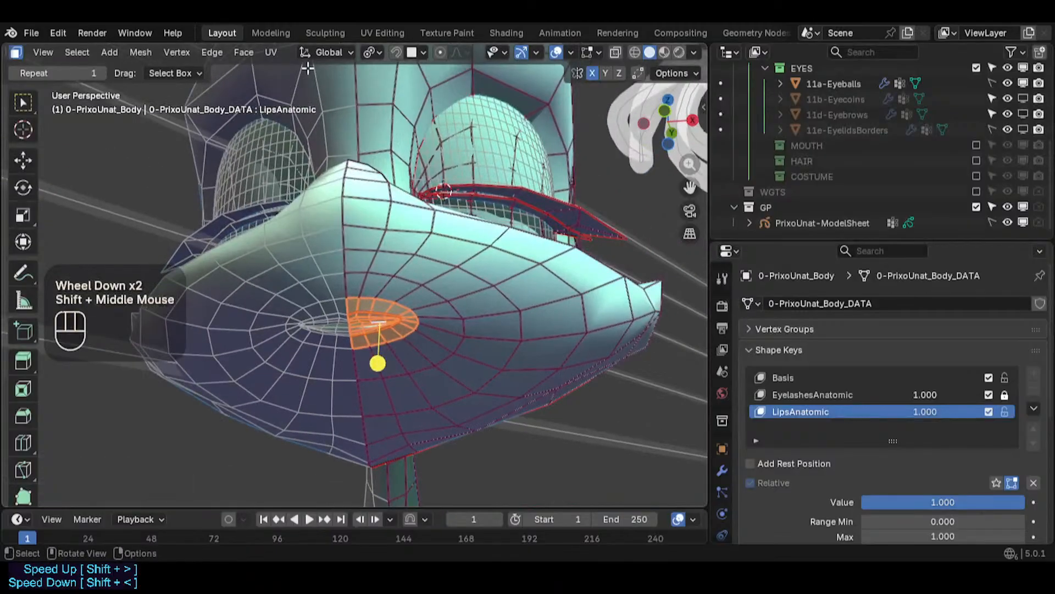
key("ctrl+i")
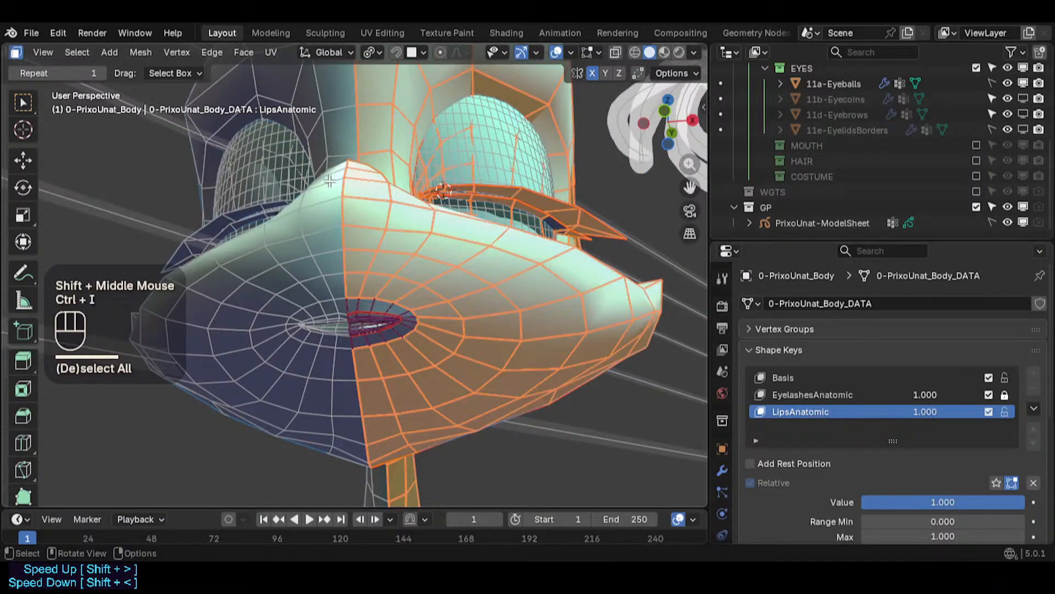
left_click(211, 53)
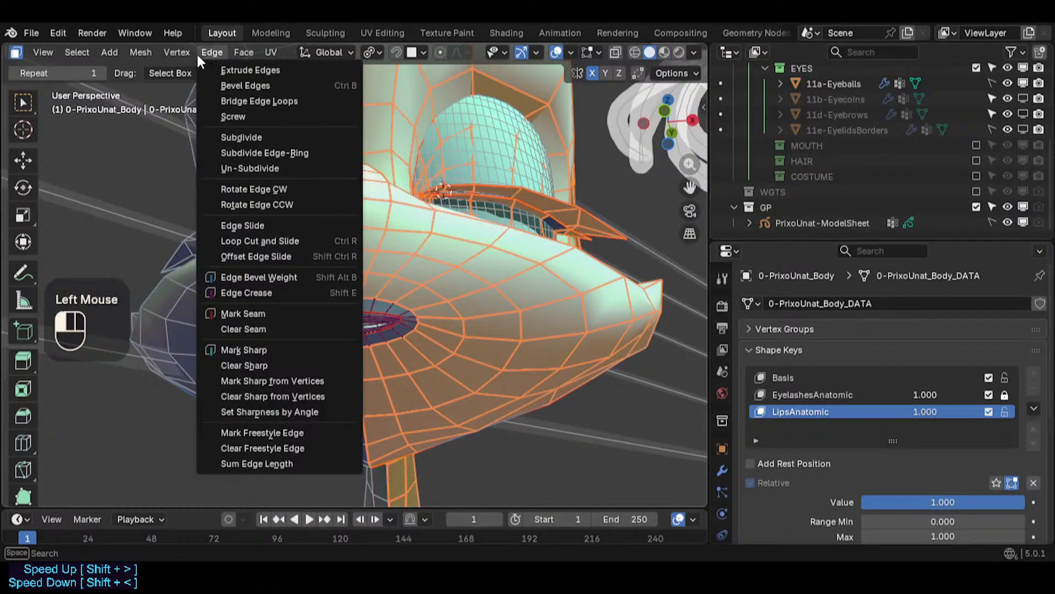
left_click(176, 51)
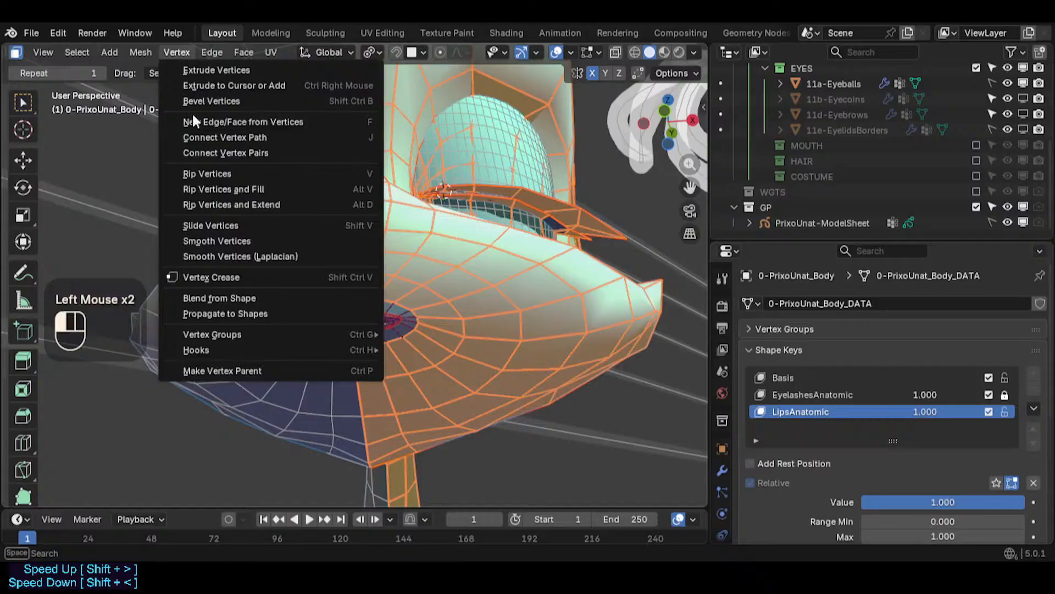
left_click(221, 298)
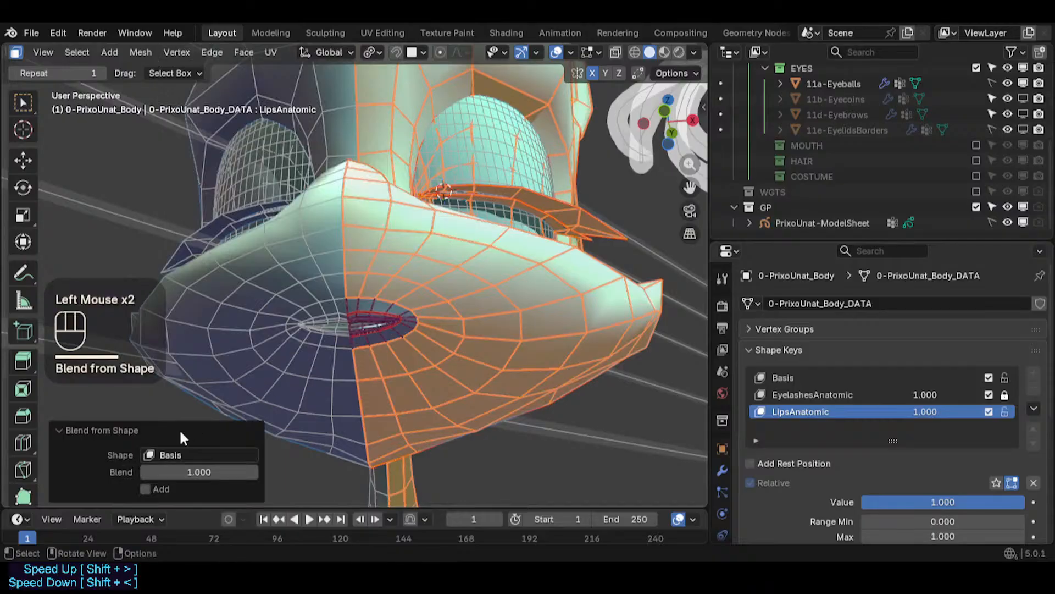
left_click(452, 346)
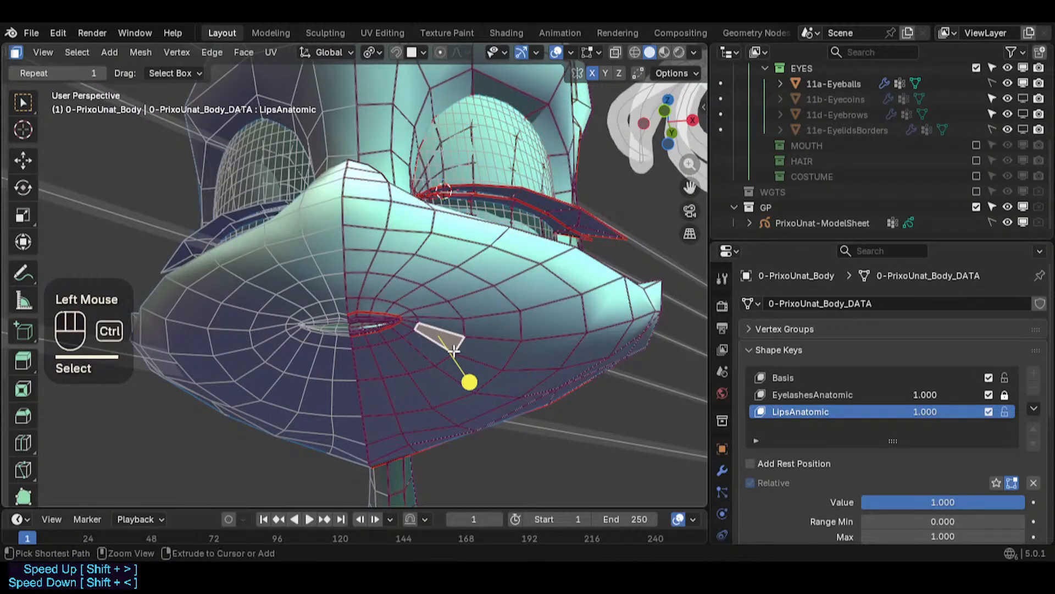
key("ctrl+z")
middle_click_drag(453, 351, 459, 365, "ctrl")
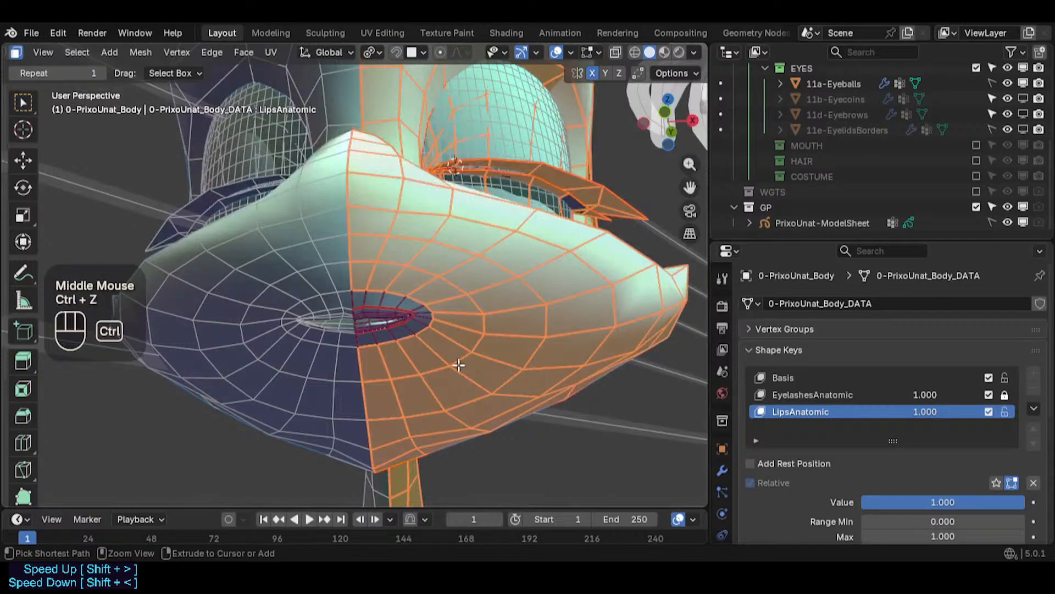
- Set LipsAnatomic to 0, reselect it, and blend the selection from the Basis shape again
left_click_drag(927, 412, 872, 412)
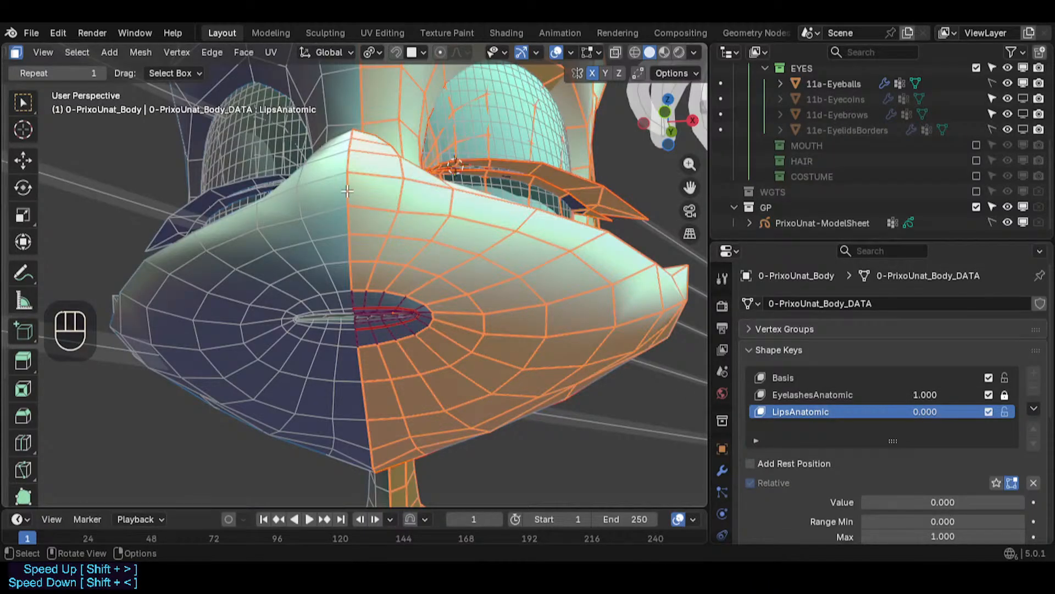
left_click(783, 377)
left_click_drag(918, 411, 916, 412)
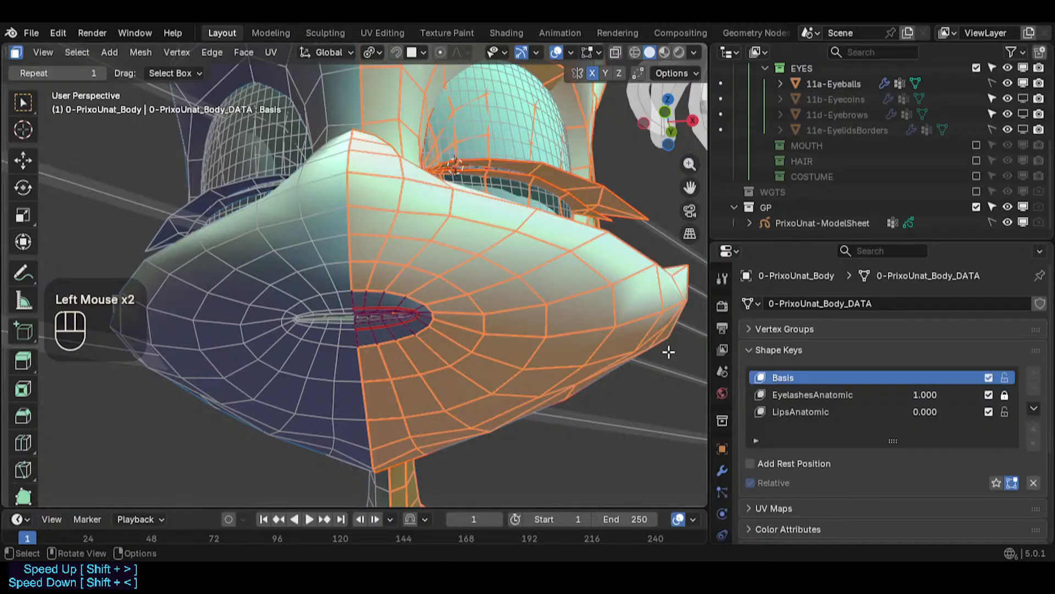
left_click(831, 412)
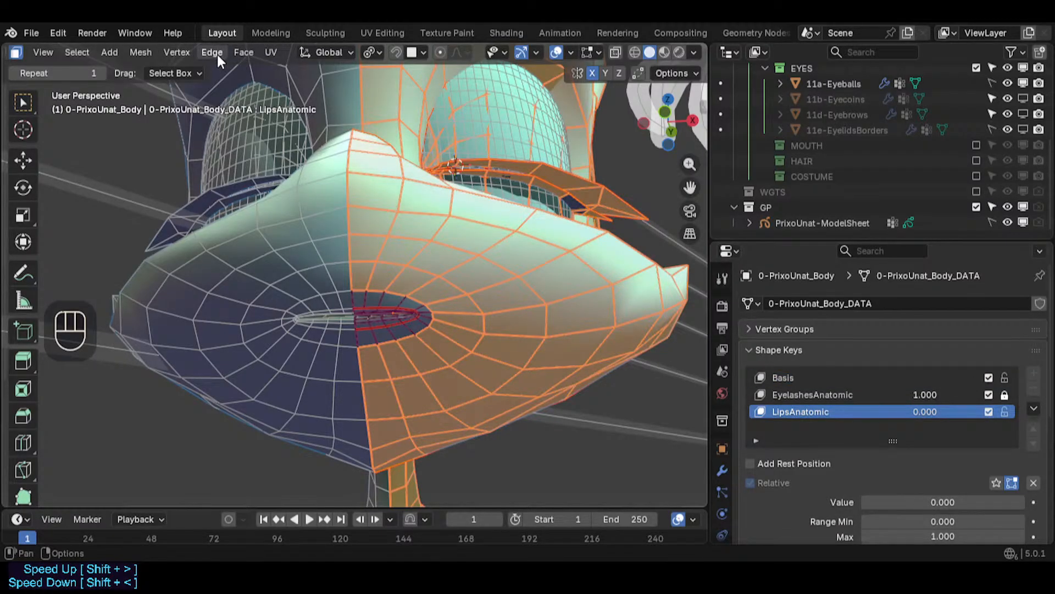
left_click(177, 52)
left_click(246, 296)
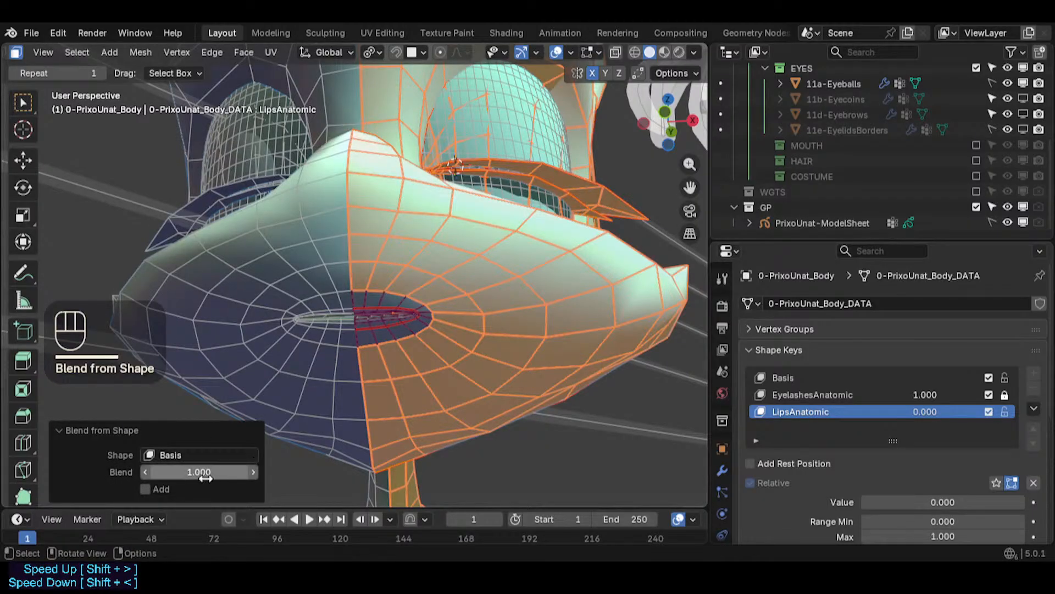
left_click(542, 438)
middle_click_drag(434, 412, 461, 446)
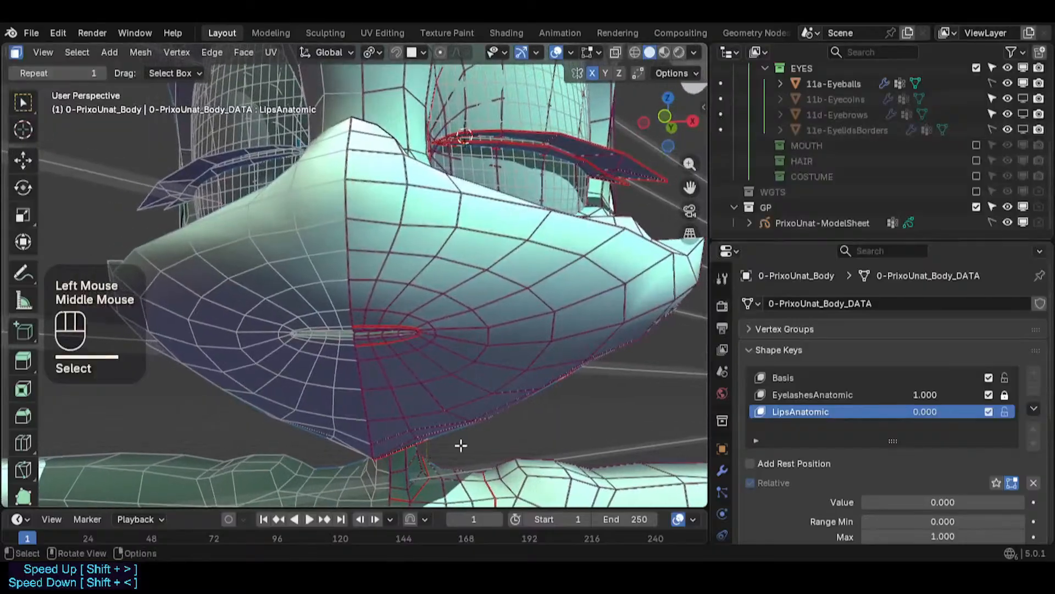
mouse_move(922, 413)
left_mouse_down()
mouse_move(1011, 413)
mouse_move(921, 412)
left_mouse_up()
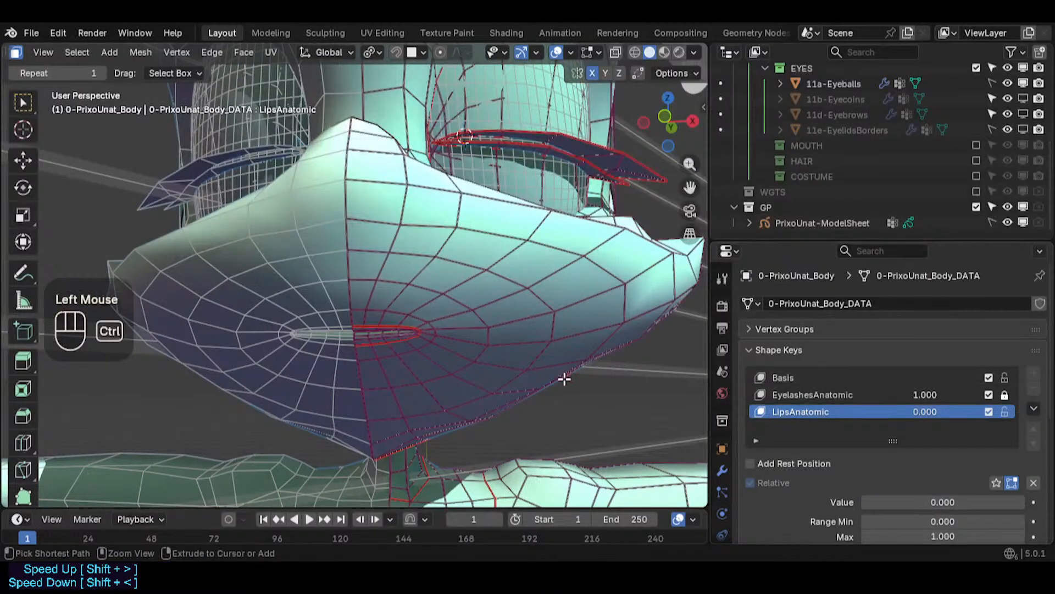
- Undo the last four operations and redo six steps of history
key("ctrl+z")
key("ctrl+z")
key("ctrl+z")
key("ctrl+z")
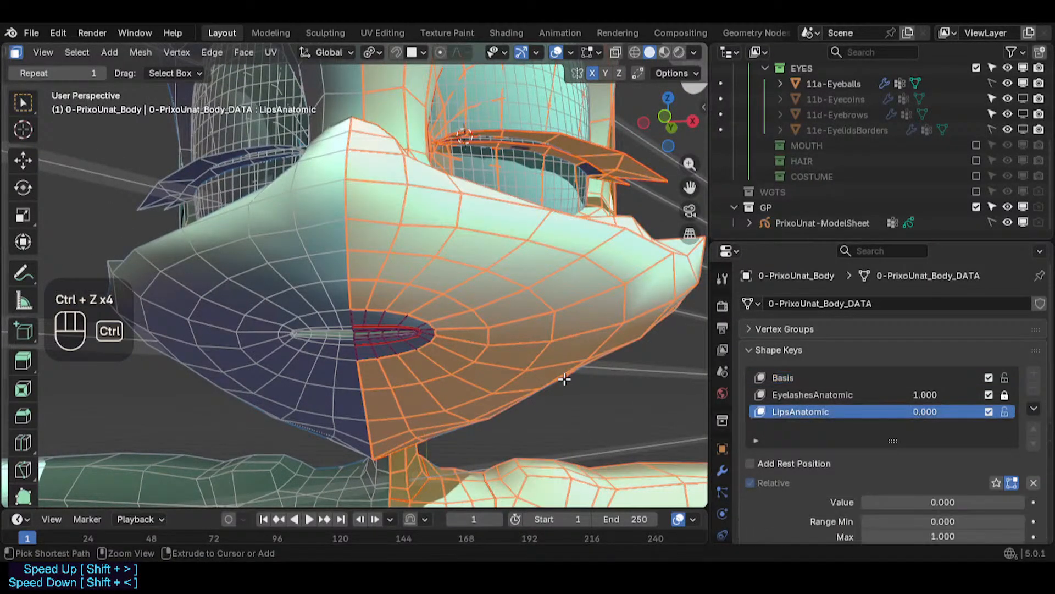
key("ctrl+shift+z")
key("ctrl+shift+z")
key("ctrl+shift+z")
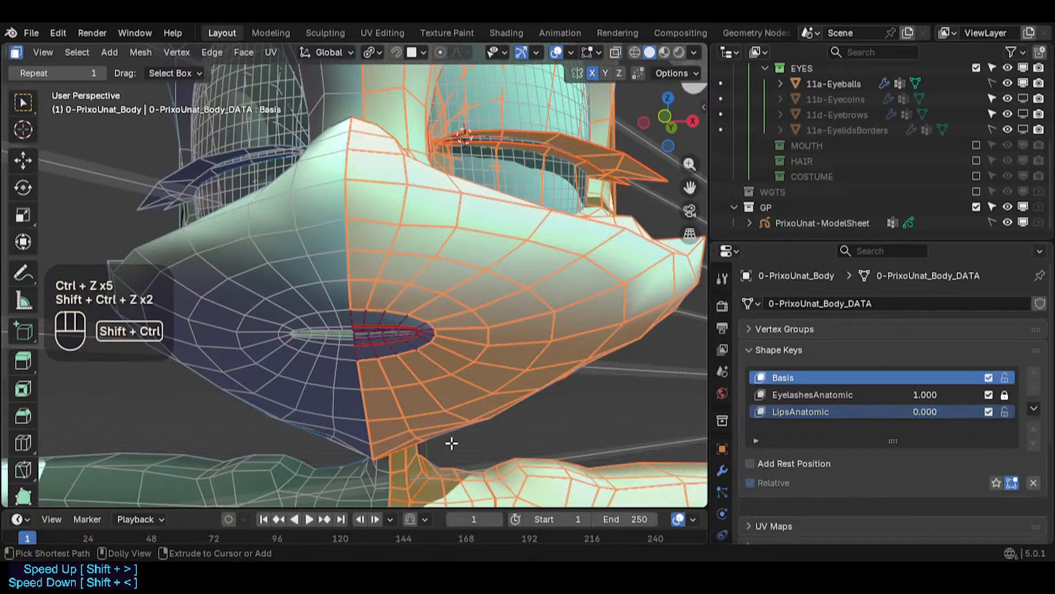
key("ctrl+shift+z")
key("ctrl+shift+z")
key("ctrl+shift+z")
key("ctrl+shift+z")
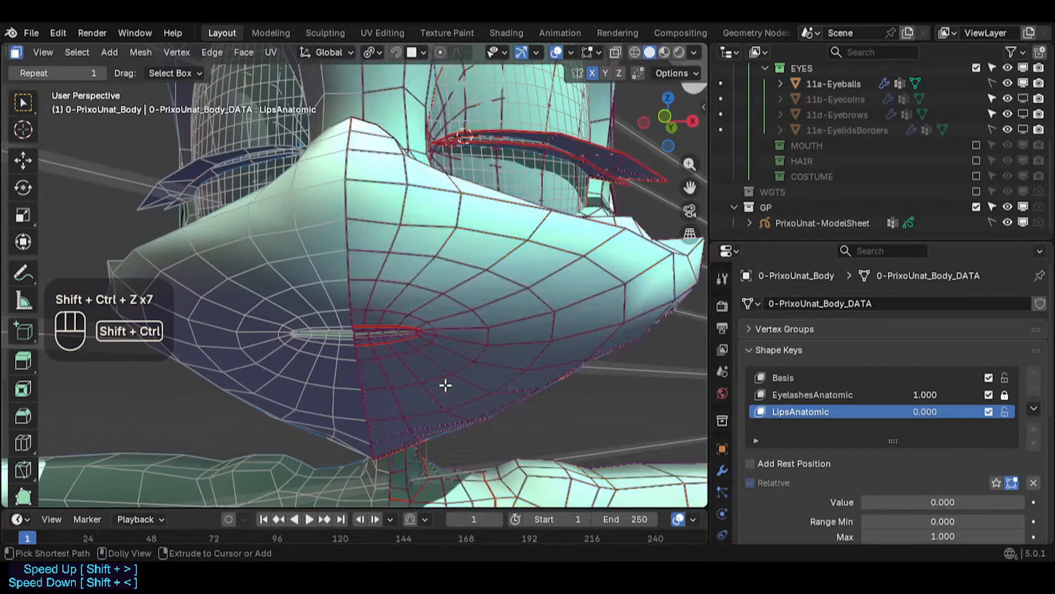
- Set LipsAnatomic back to 1, lock it, and make the Basis shape key active
left_click_drag(926, 417, 977, 410)
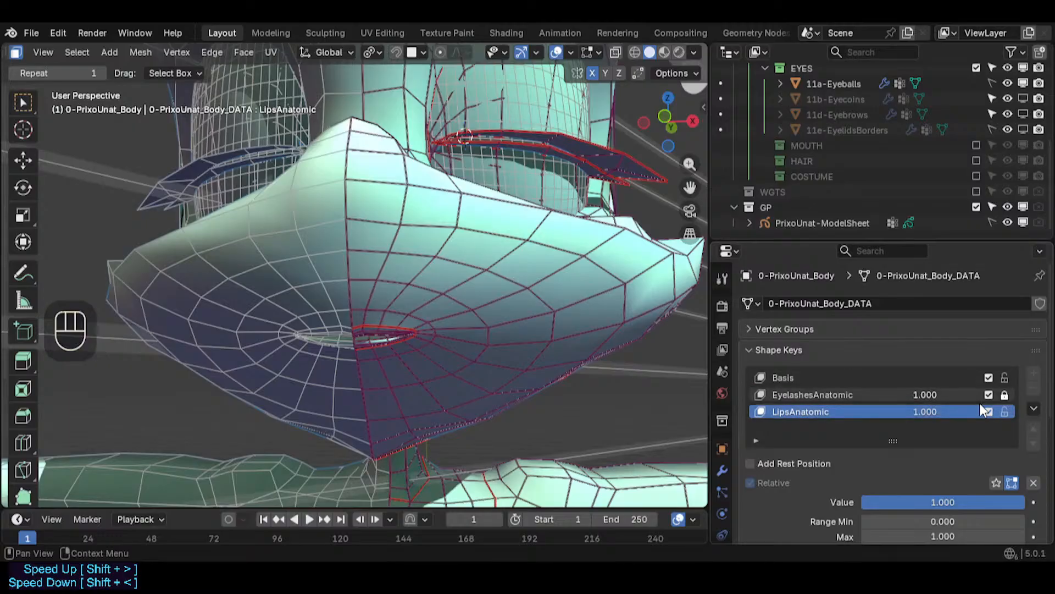
left_click(1005, 411)
left_click(819, 377)
middle_click_drag(352, 379, 389, 382)
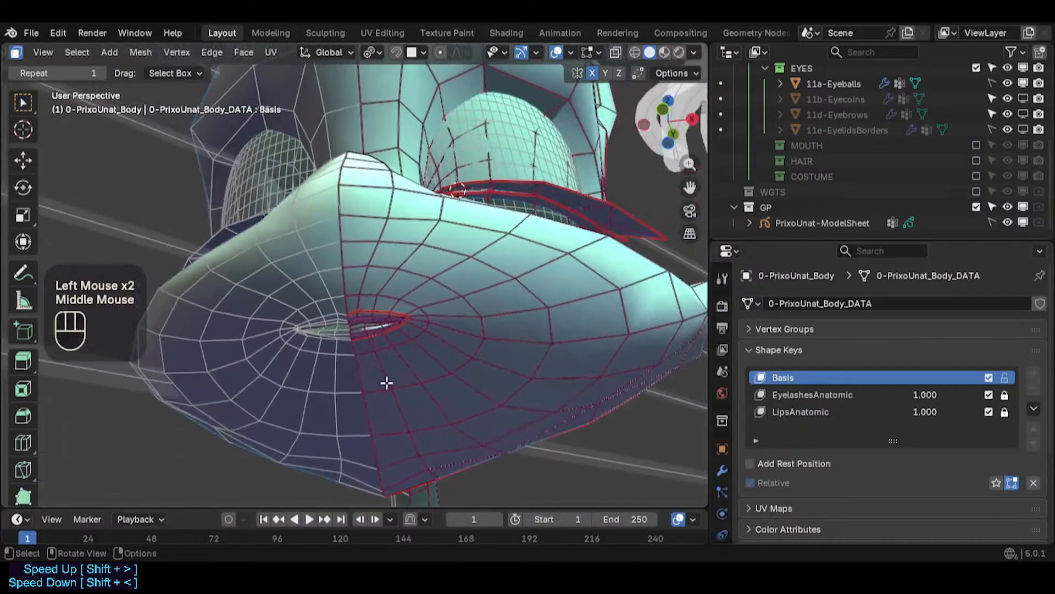
- Switch to vertex selection and, in front view, move two vertices on the lower edge of the muzzle
key("1")
scroll(414, 448, "up", 1)
key("KP_1")
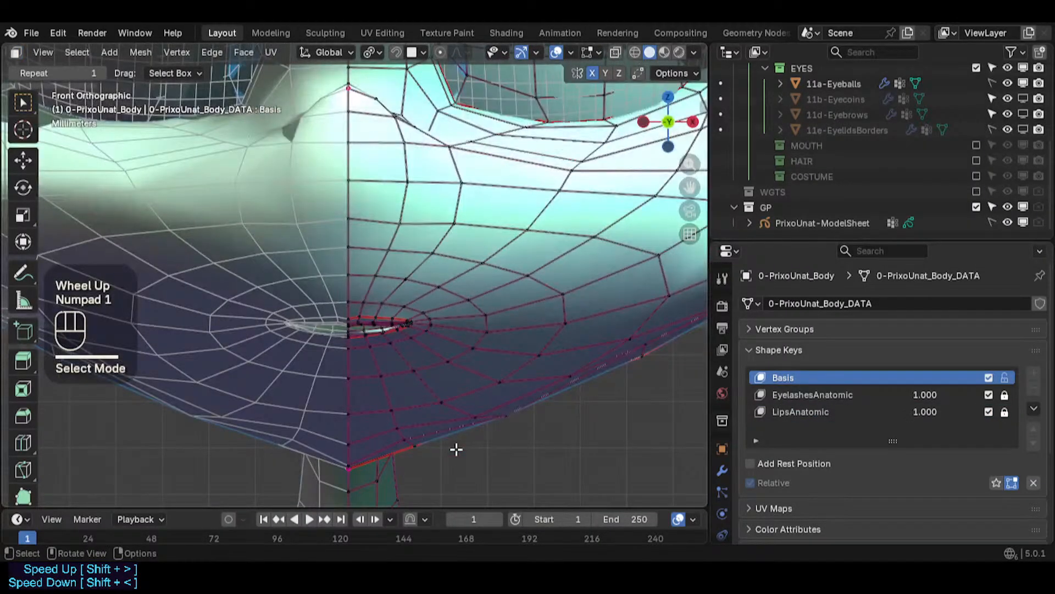
left_click(346, 439)
key("g")
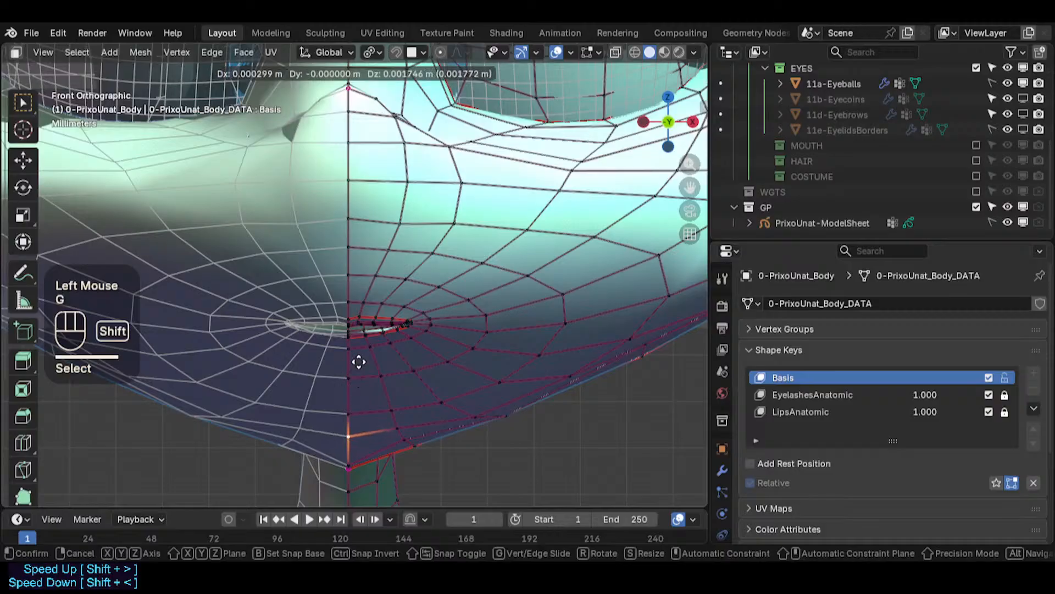
left_click(464, 415, "shift")
left_click(466, 410)
key("g")
left_click(459, 371, "shift")
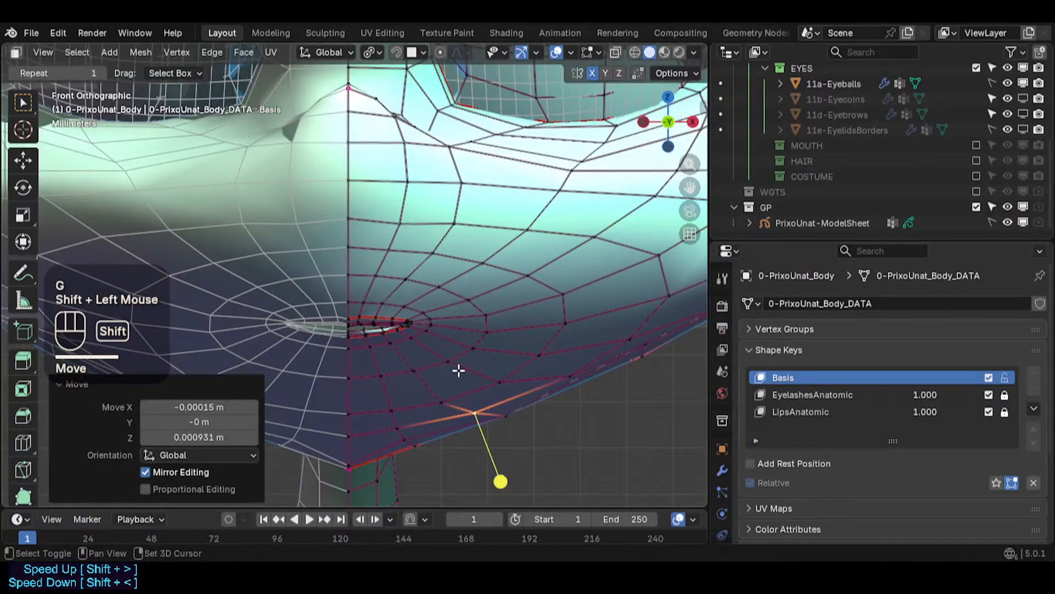
- In side view, move vertices one by one along the muzzle's lower edge to even out its contour
left_click(344, 463)
key("KP_3")
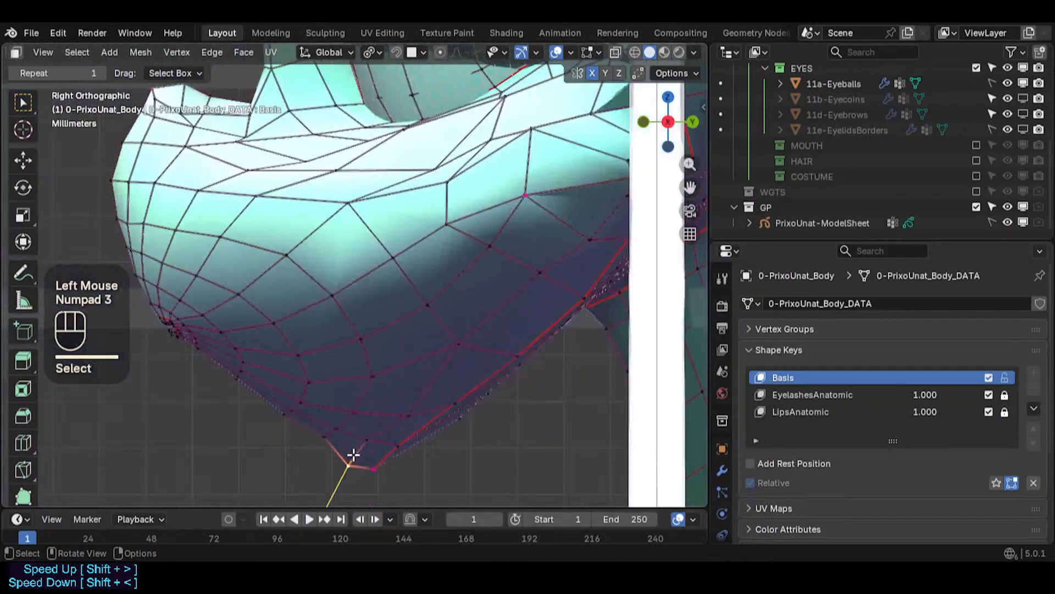
key("g")
left_click(359, 446, "shift")
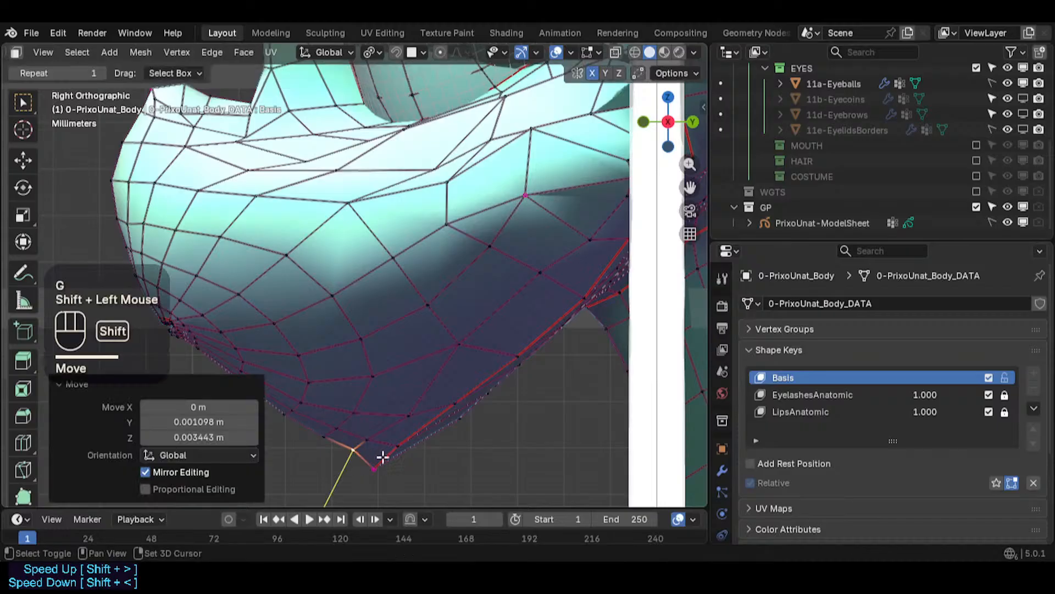
left_click(376, 472)
key("g")
left_click(397, 461, "shift")
left_click(477, 417)
key("g")
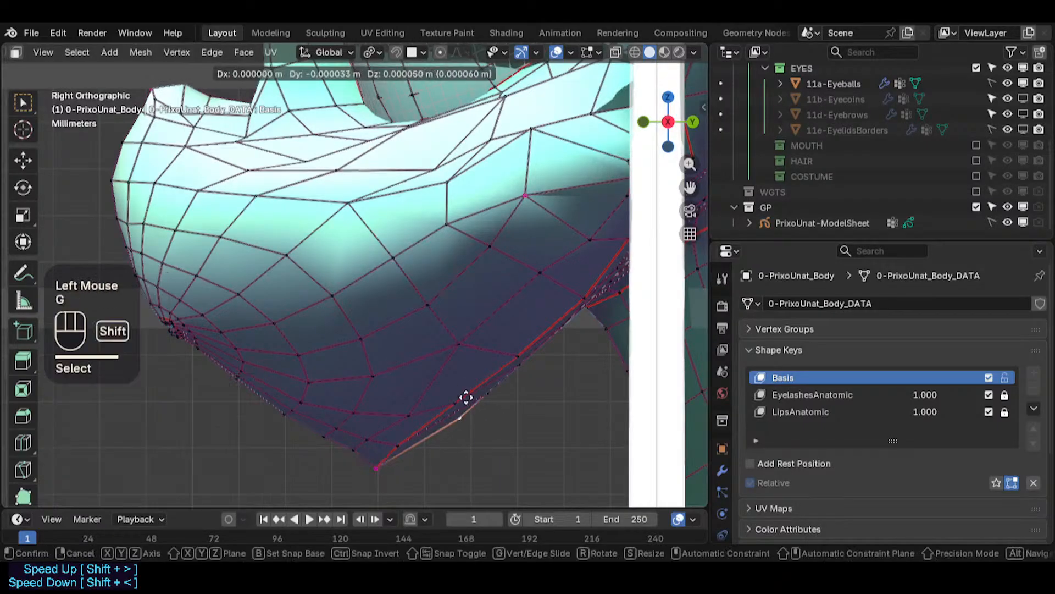
left_click(498, 380, "shift")
left_click(499, 378)
key("g")
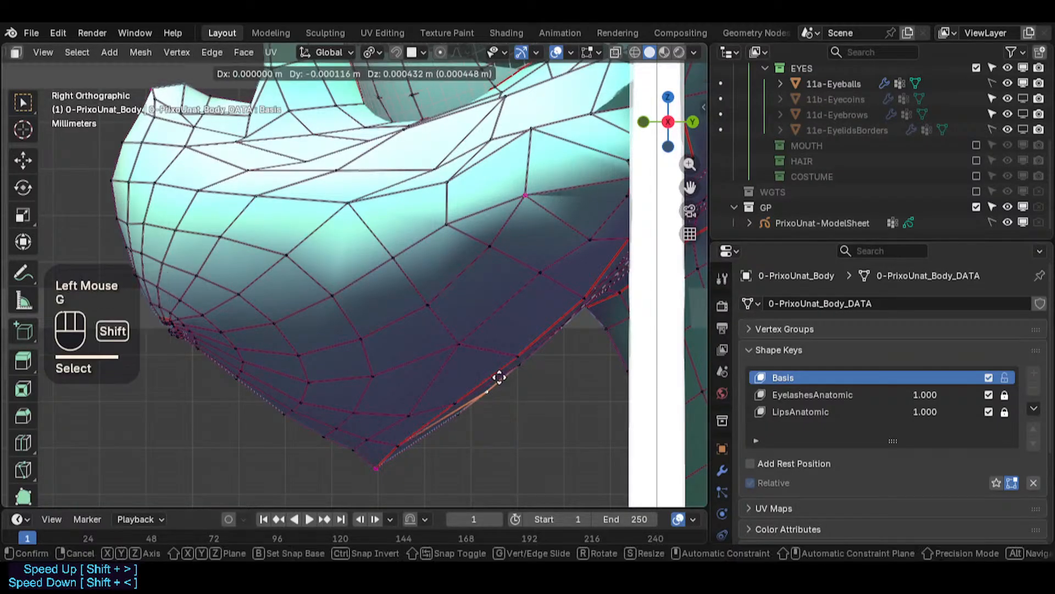
left_click(511, 369, "shift")
left_click(530, 365)
key("g")
left_click(589, 321, "shift")
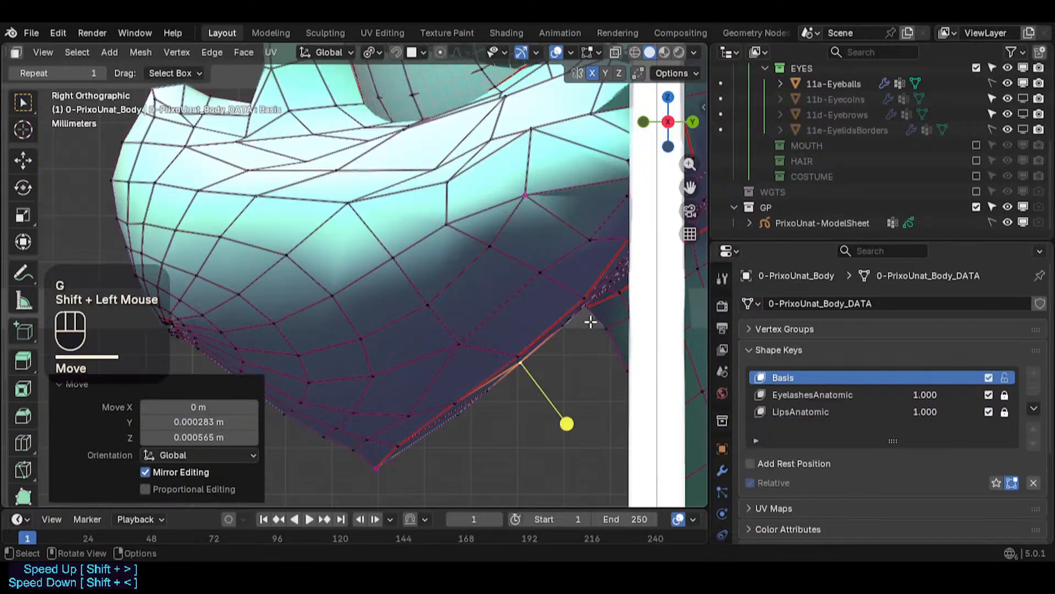
- Keep moving single vertices near the chin point along the muzzle's lower edge to smooth its curve
left_click(566, 321)
key("g")
left_click(576, 310, "shift")
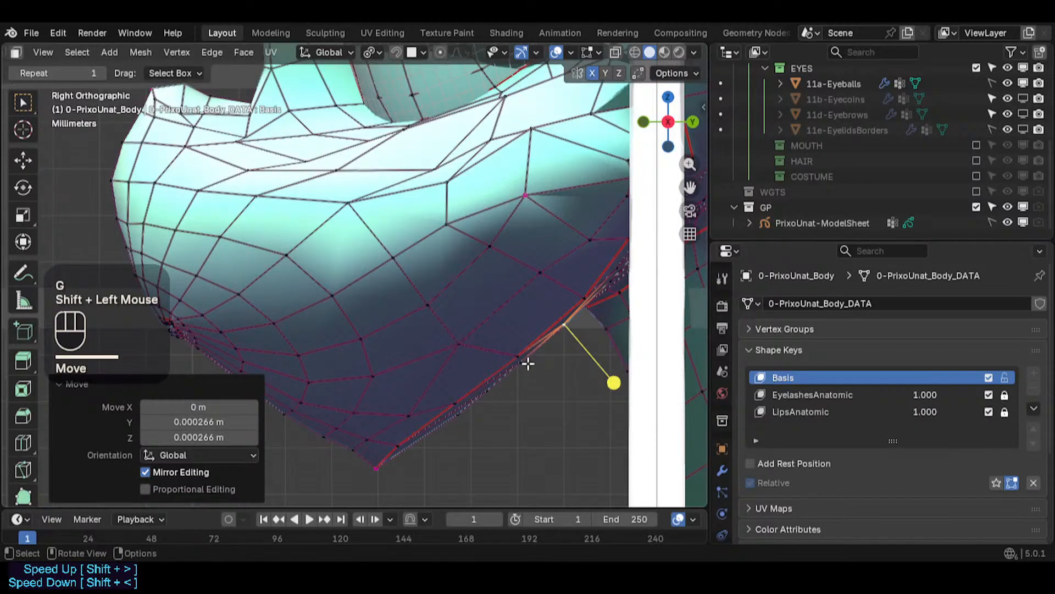
left_click(526, 364)
left_click(475, 422, "shift")
key("g")
key("Escape")
left_click(489, 389, "shift")
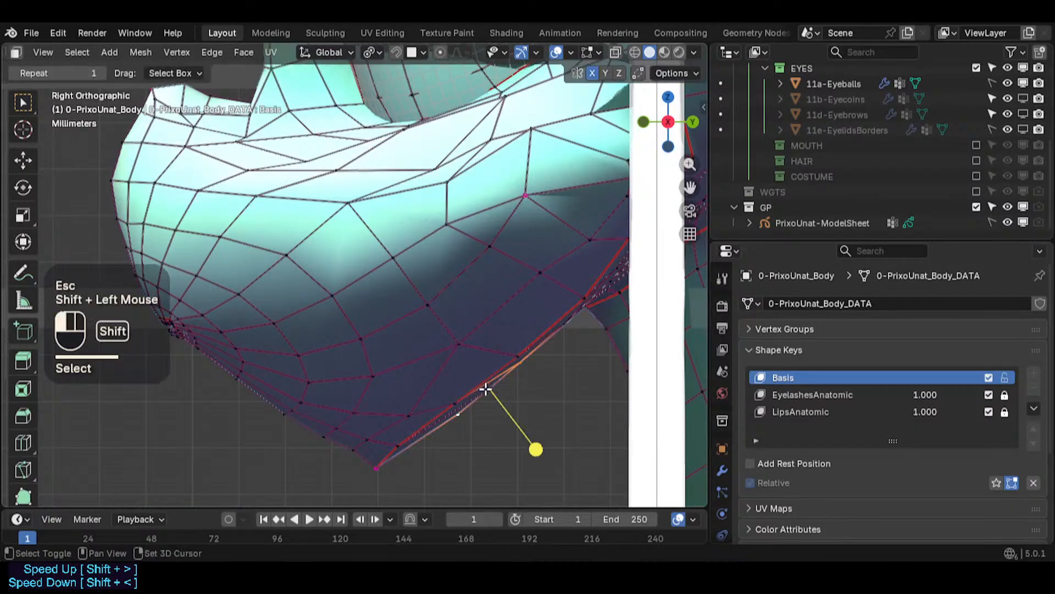
key("g")
left_click(503, 366, "shift")
left_click(508, 351)
key("g")
left_click(501, 346, "shift")
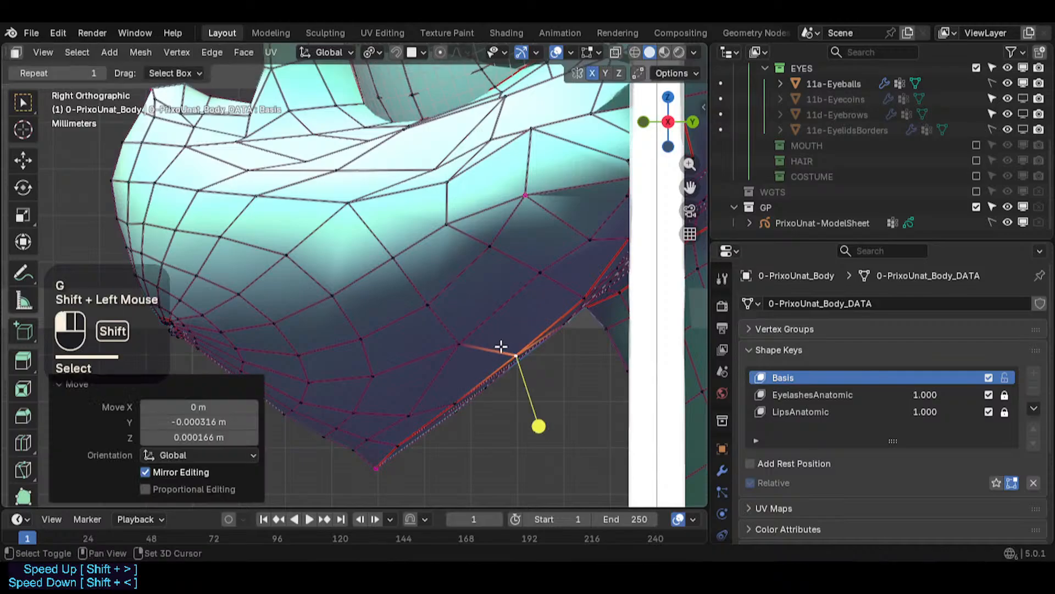
- Move the vertices toward the rear of the muzzle's lower edge into a smoother line
left_click(449, 406)
key("g")
left_click(447, 400, "shift")
left_click(397, 442)
left_click(378, 465, "shift")
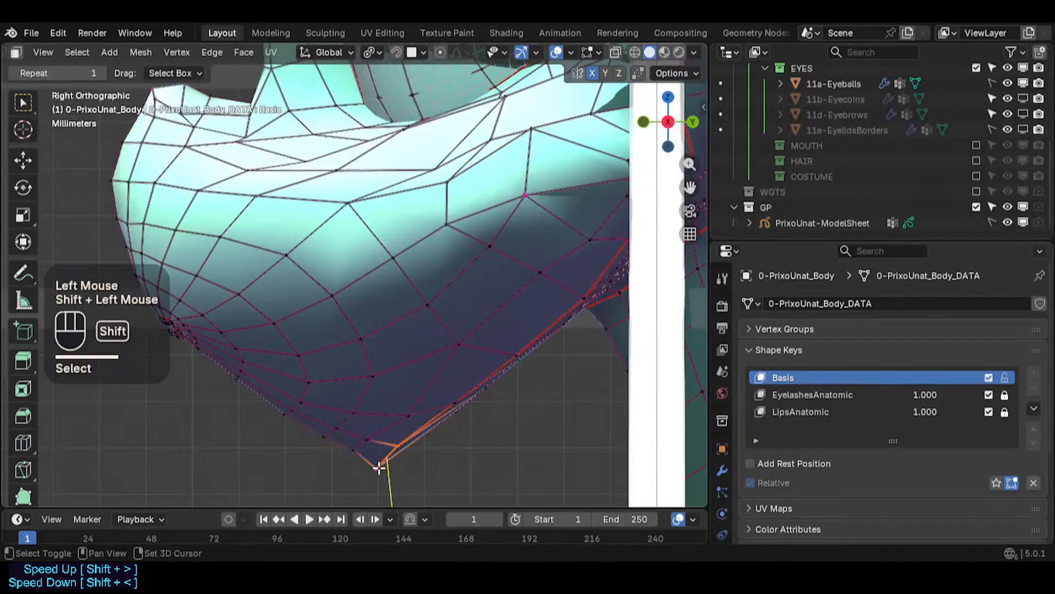
key("g")
left_click(377, 435, "shift")
left_click(358, 446)
key("g")
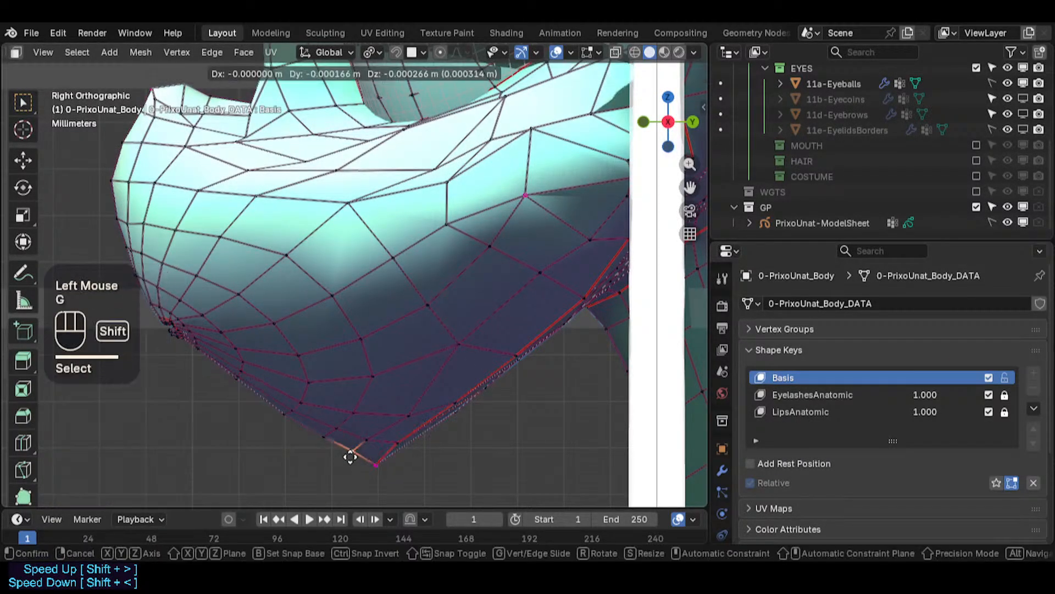
left_click(351, 456, "shift")
left_click(320, 437)
key("g")
left_click(306, 432, "shift")
left_click(289, 424)
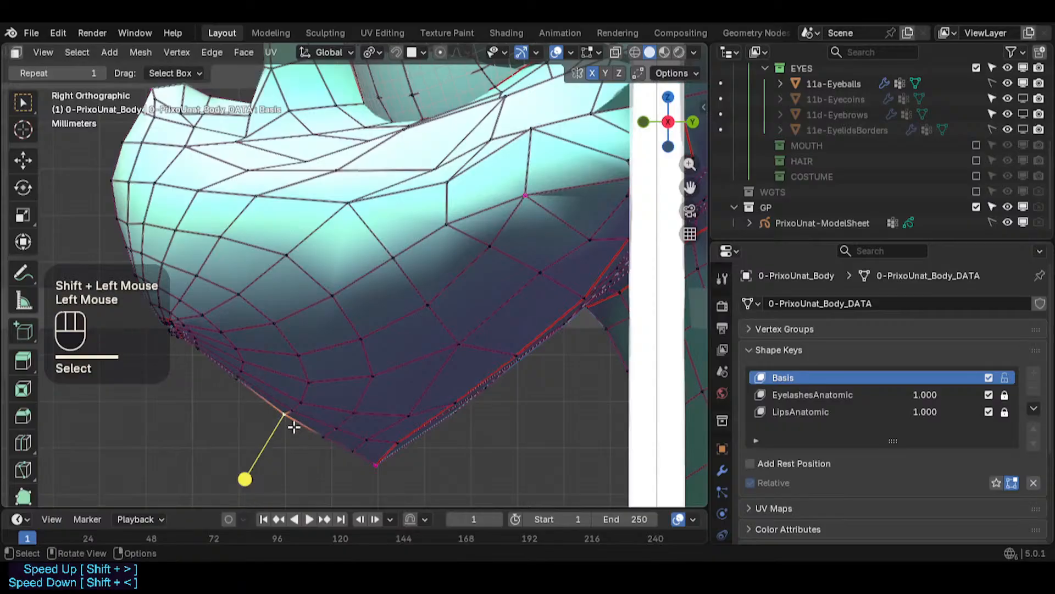
key("g")
left_click(307, 428, "shift")
key("alt+a")
scroll(308, 429, "down", 2)
key("Tab")
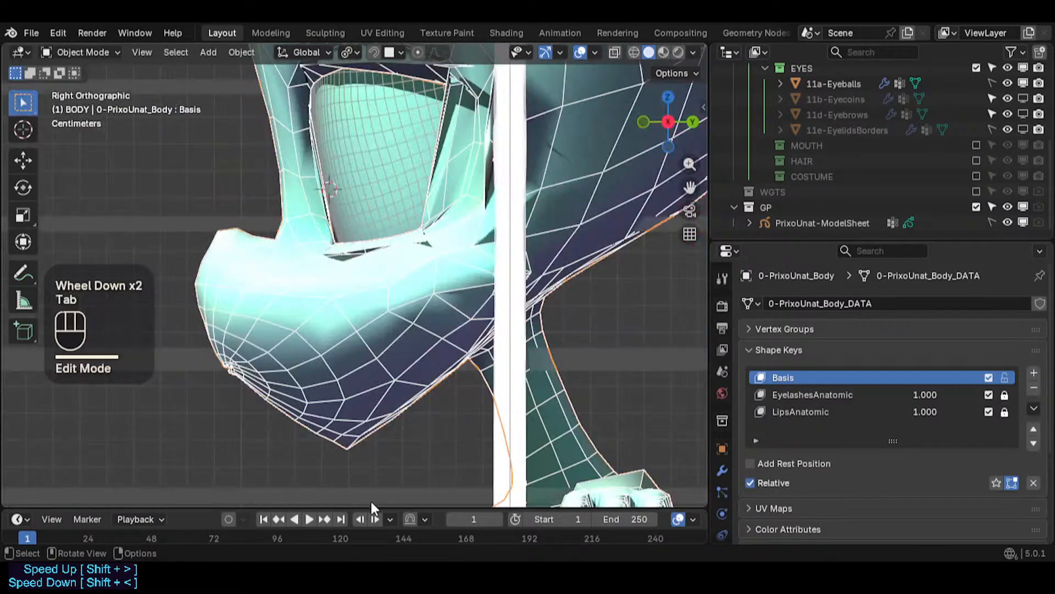
- In vertex selection, move the vertices at the chin tip to even out the muzzle's underside
key("Tab")
key("1")
left_click(324, 429)
left_click(328, 426, "shift")
key("g")
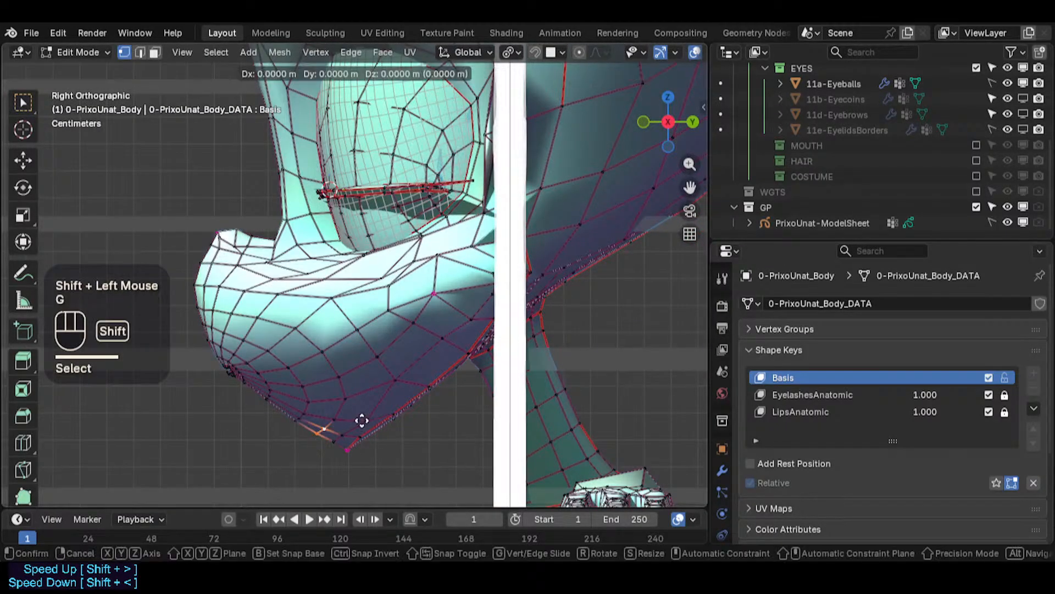
left_click(373, 407)
key("g")
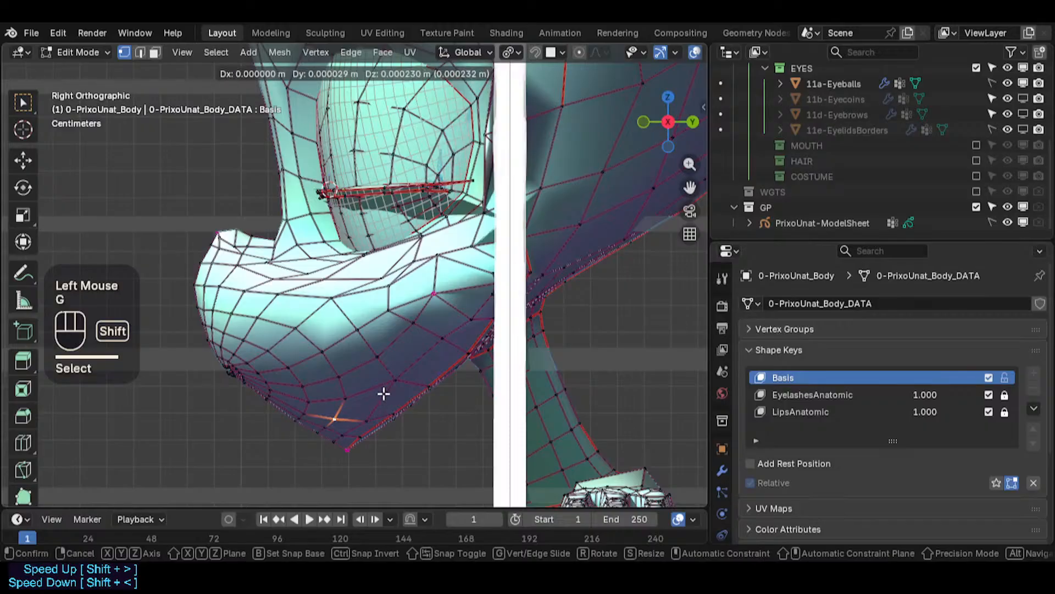
left_click(384, 393, "shift")
left_click(335, 439)
left_click(358, 430, "shift")
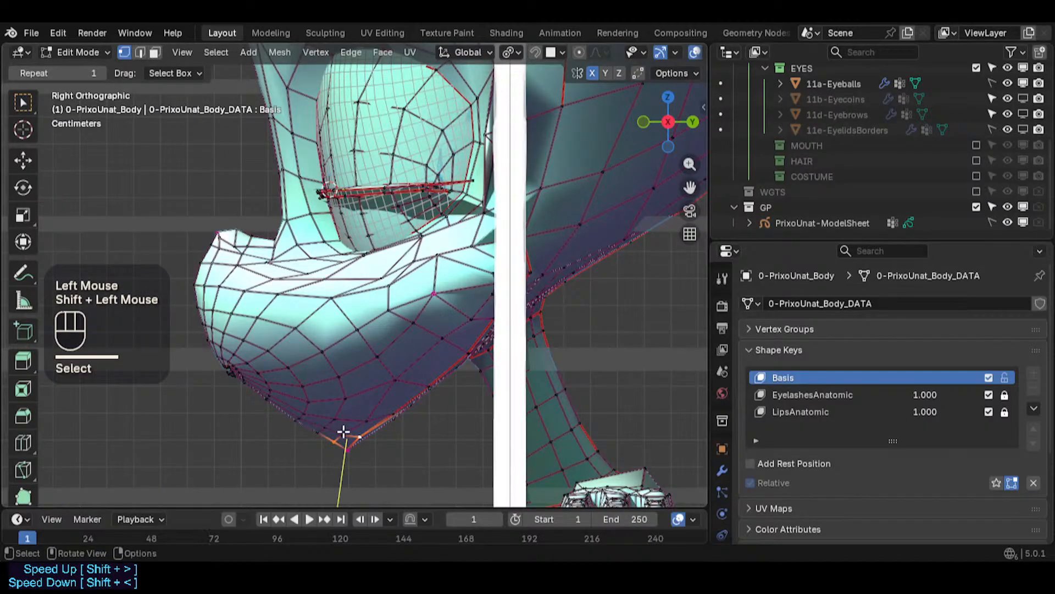
left_click(336, 432)
key("g")
left_click(383, 413, "shift")
left_click(336, 439)
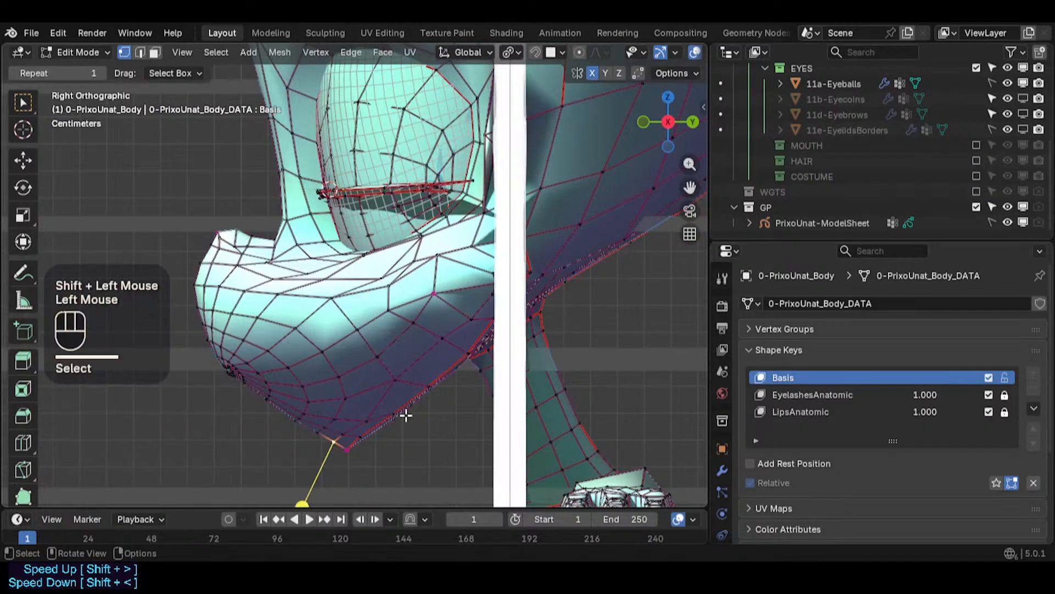
key("g")
left_click(387, 411, "shift")
key("Tab")
scroll(379, 431, "down", 2)
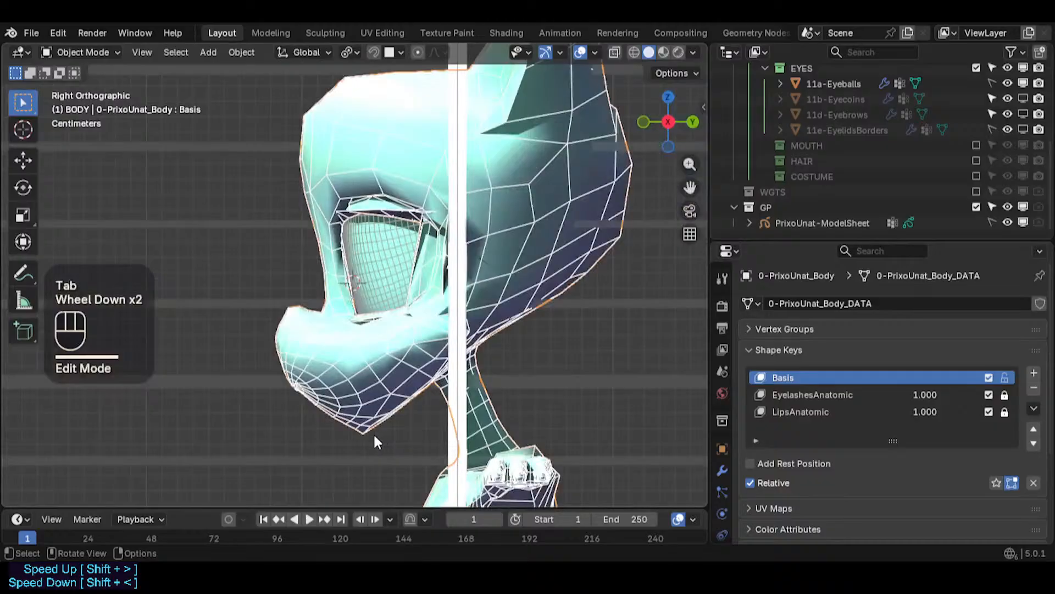
scroll(311, 417, "up", 3)
scroll(312, 421, "up", 2)
- Try smoothing a loop of faces on the muzzle's side with Smooth Vertices, then undo it
key("Tab")
middle_click_drag(224, 365, 245, 339, "shift")
key("alt+a")
key("3")
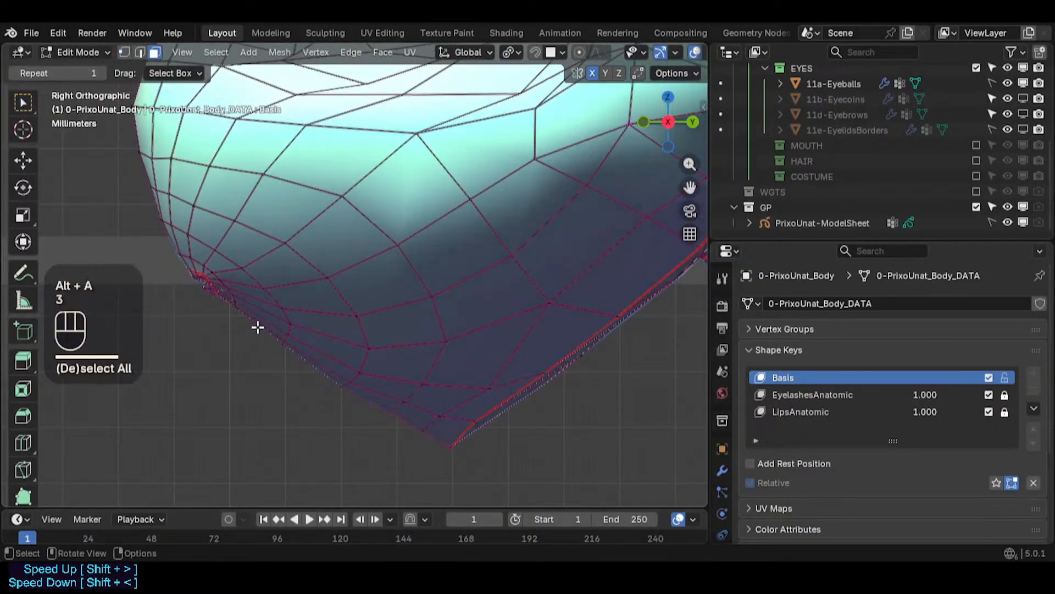
left_click(253, 301, "alt+shift")
left_click(297, 303, "alt+shift")
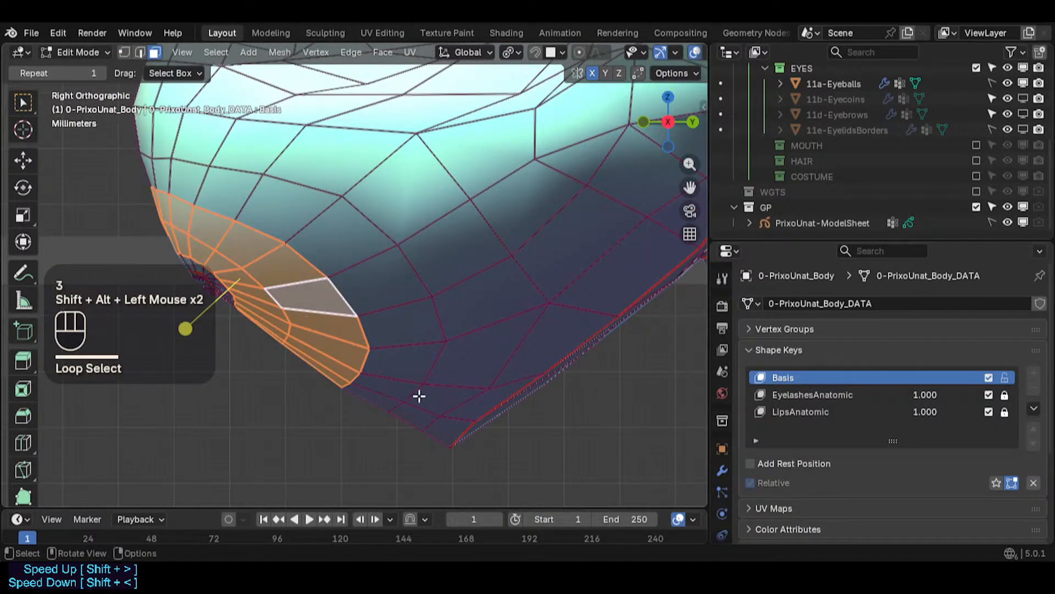
left_click_drag(186, 328, 228, 328)
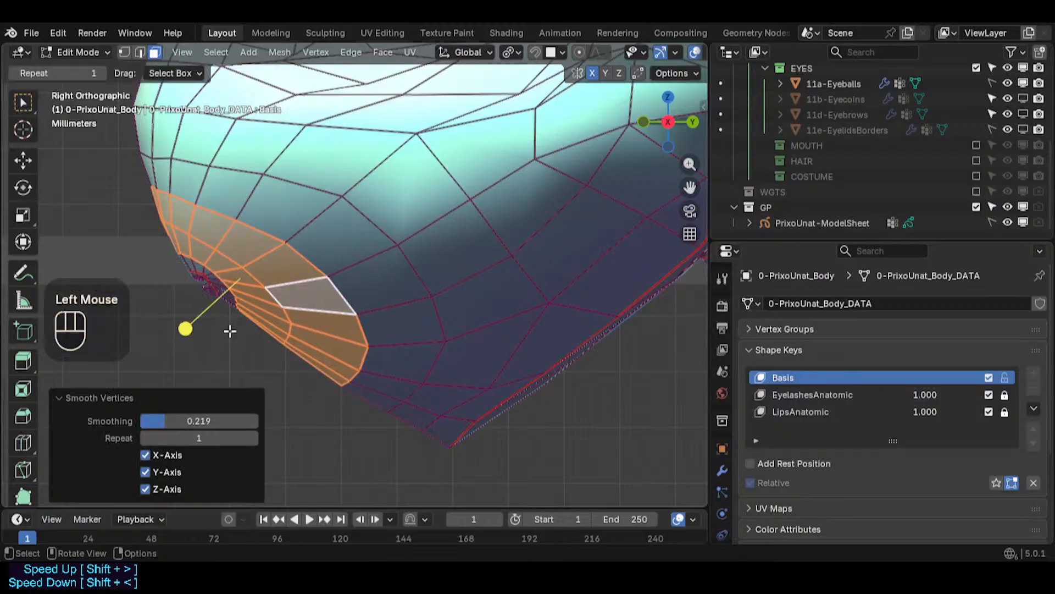
left_click(330, 329, "alt+shift")
key("alt+a")
key("ctrl+z")
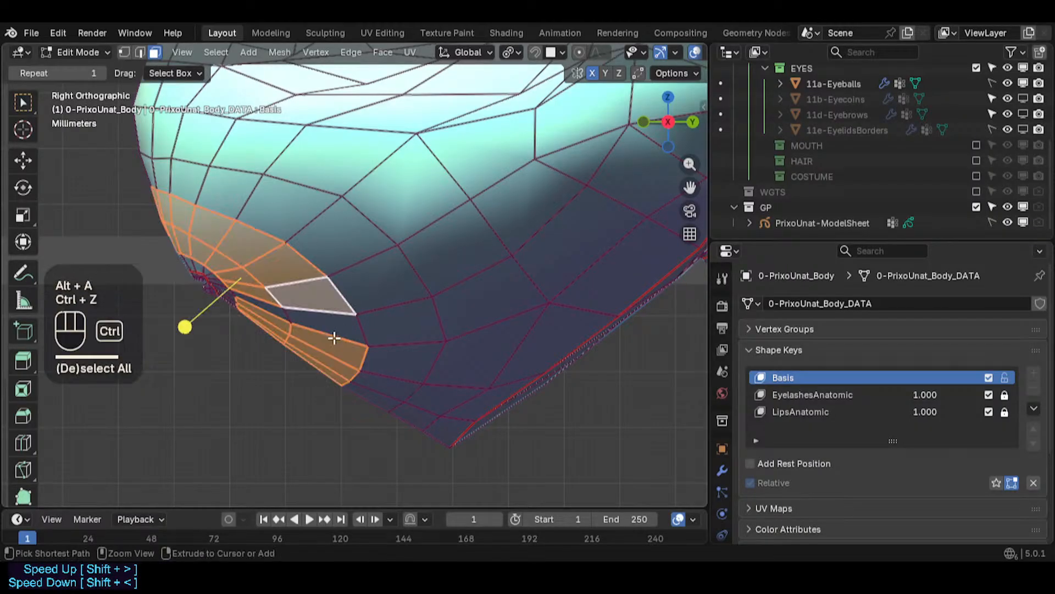
key("ctrl+z")
left_click(404, 360, "alt+shift")
left_click(224, 313)
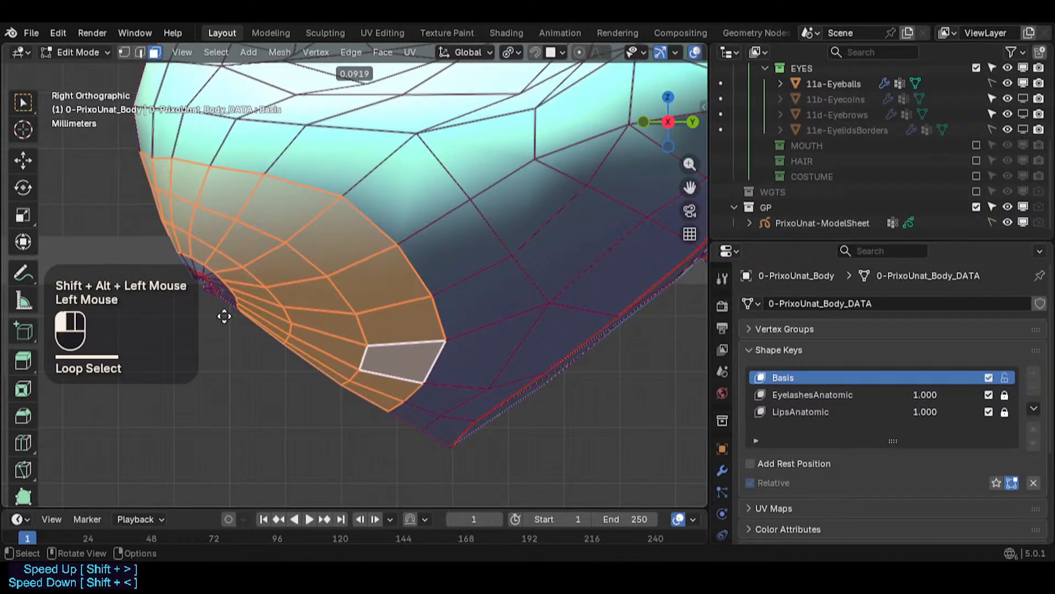
key("alt+a")
scroll(346, 364, "down", 2)
key("2")
left_click(381, 345, "alt+shift")
key("g")
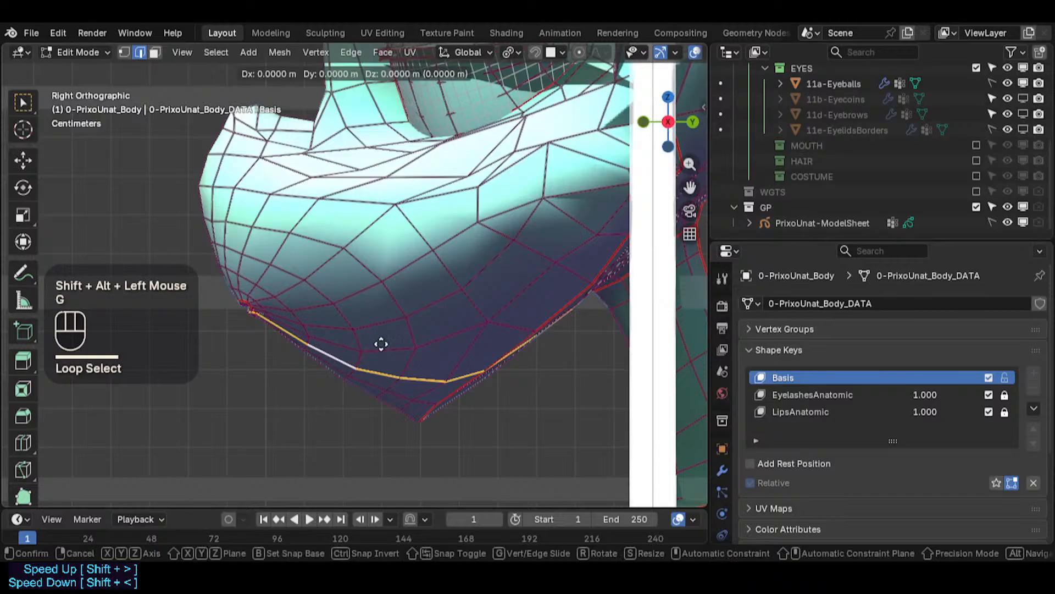
key("Escape")
key("alt+a")
- Select an edge loop on the muzzle's side, move it and rotate it slightly
left_click(356, 343, "alt+shift")
key("g")
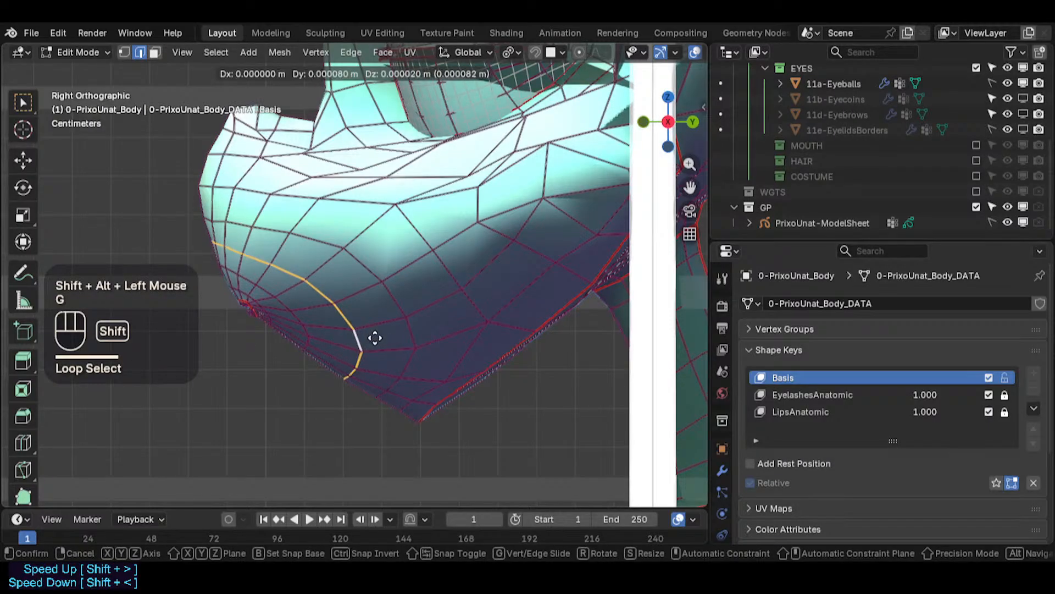
left_click(379, 339, "shift")
key("r")
left_click(441, 342, "shift")
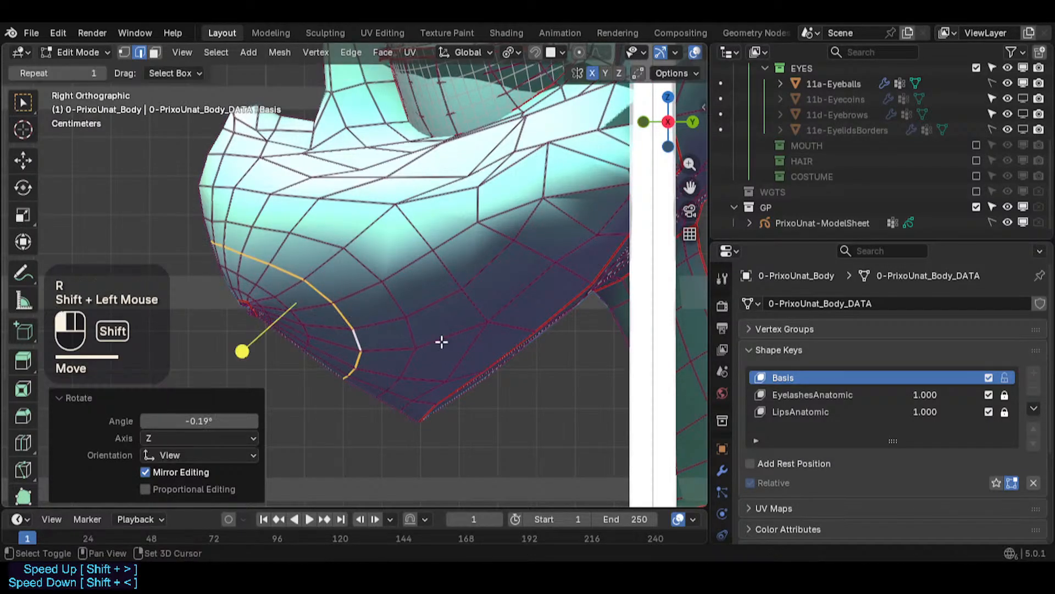
- Rotate two neighbouring edge loops toward the back of the muzzle slightly to straighten them
key("alt+a")
left_click(405, 344, "alt+shift")
key("r")
left_click(427, 321, "shift")
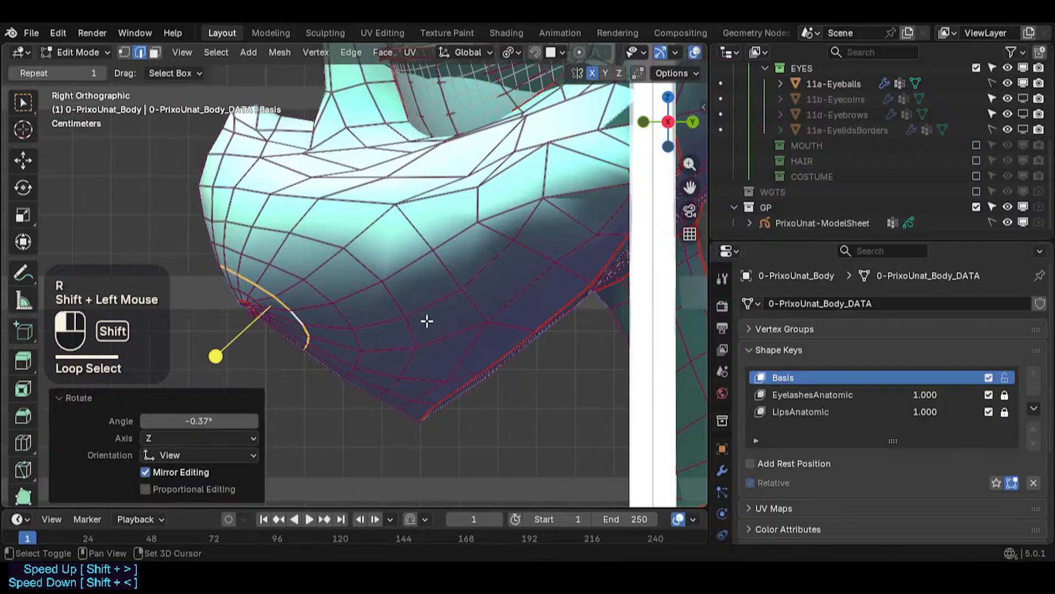
key("alt+a")
left_click(246, 294, "alt+shift")
key("r")
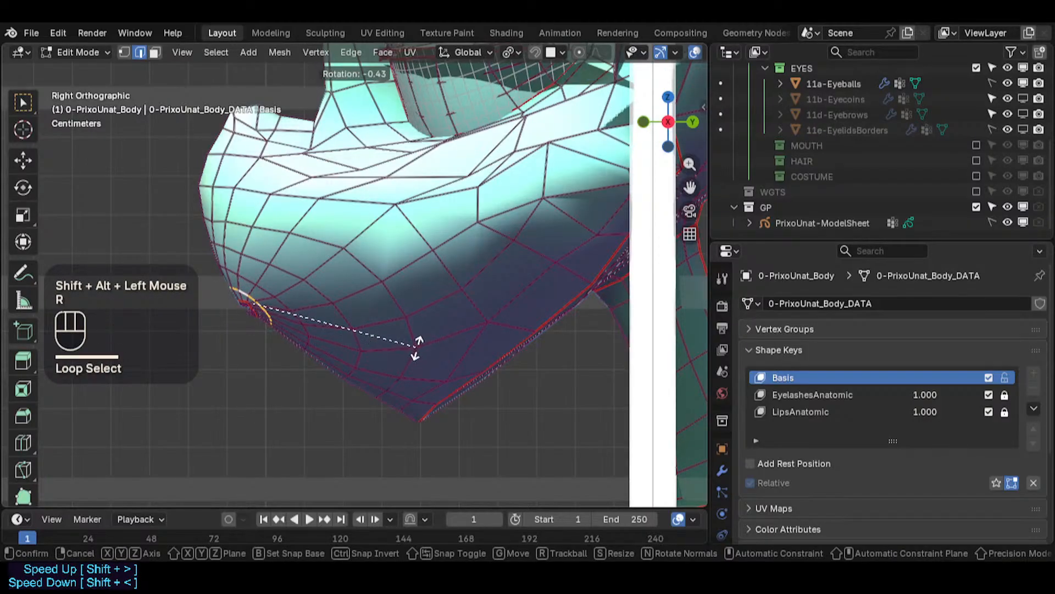
left_click(418, 350, "shift")
- In vertex selection, move a vertex at the upper back corner of the muzzle
key("Tab")
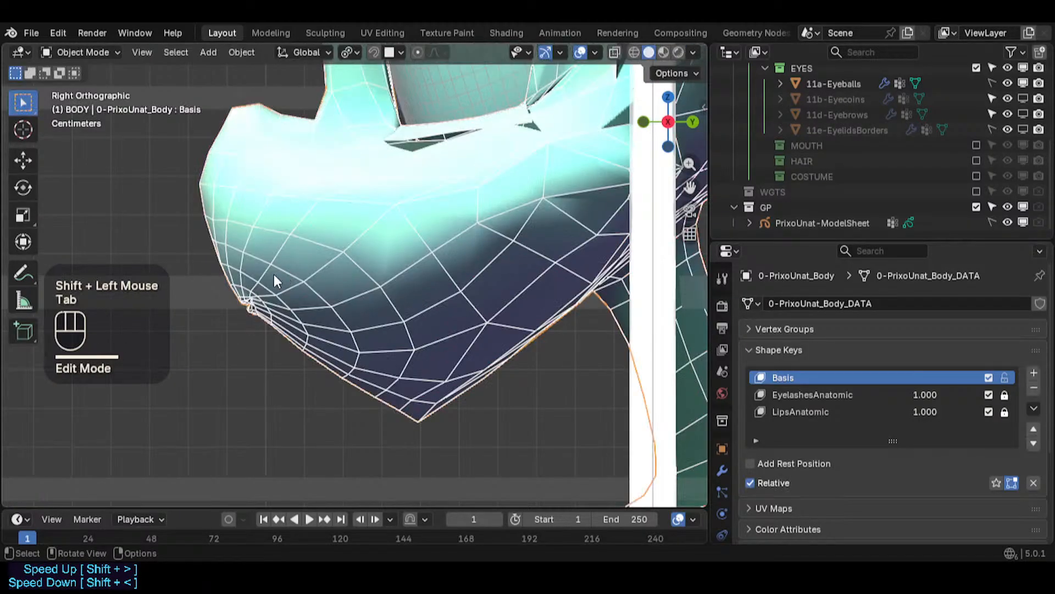
key("Tab")
key("alt+a")
key("1")
left_click(212, 219)
key("g")
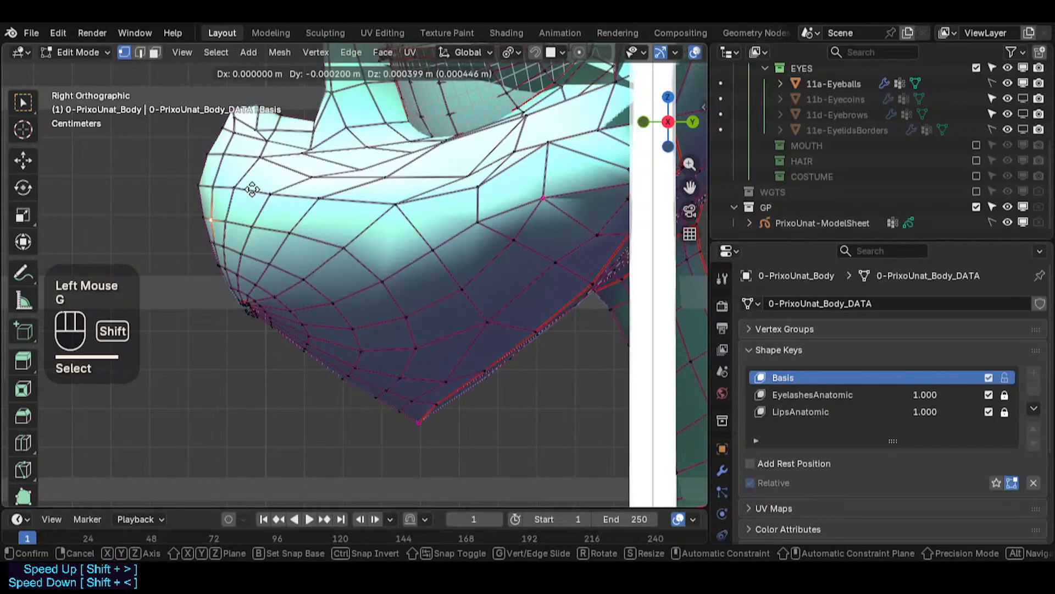
left_click(137, 226, "shift")
- Select a face loop around the muzzle's side, rotate it slightly and nudge it into place
key("alt+a")
key("3")
left_click(306, 287, "alt+shift")
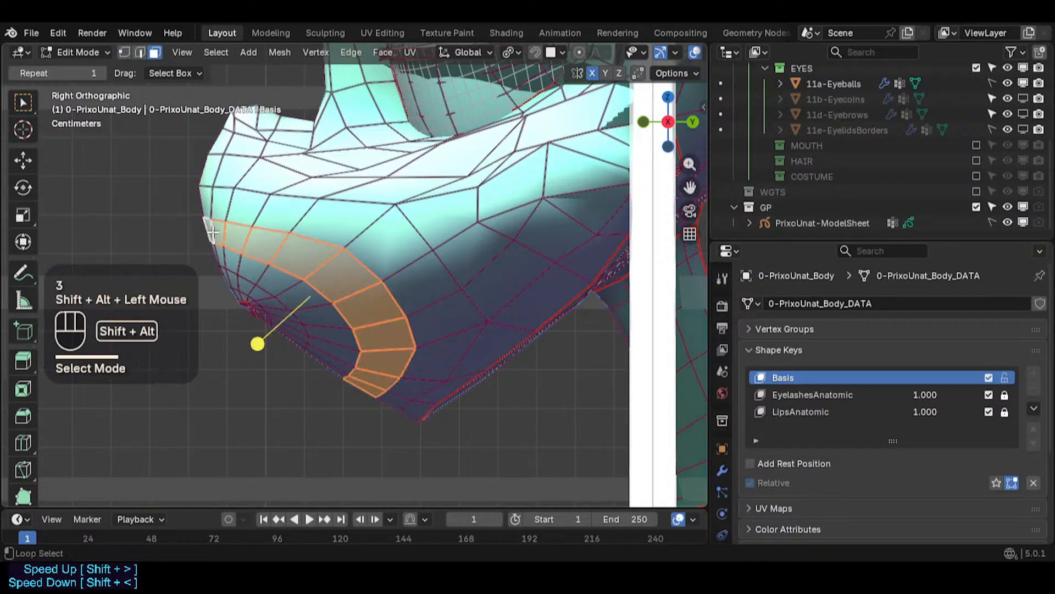
key("r")
left_click(506, 288, "shift")
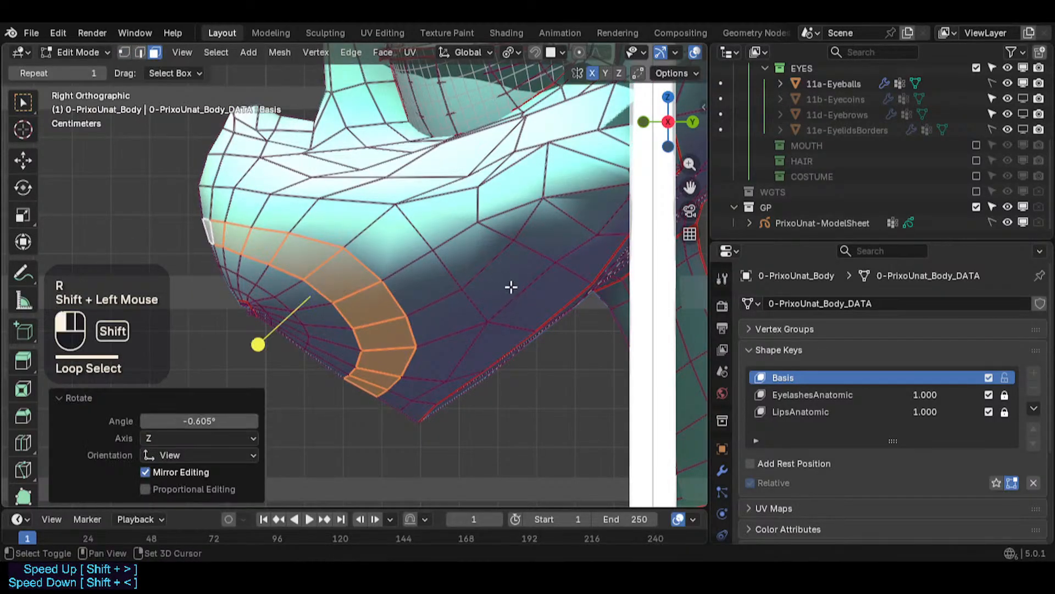
key("g")
left_click(356, 332, "shift")
left_click(284, 347)
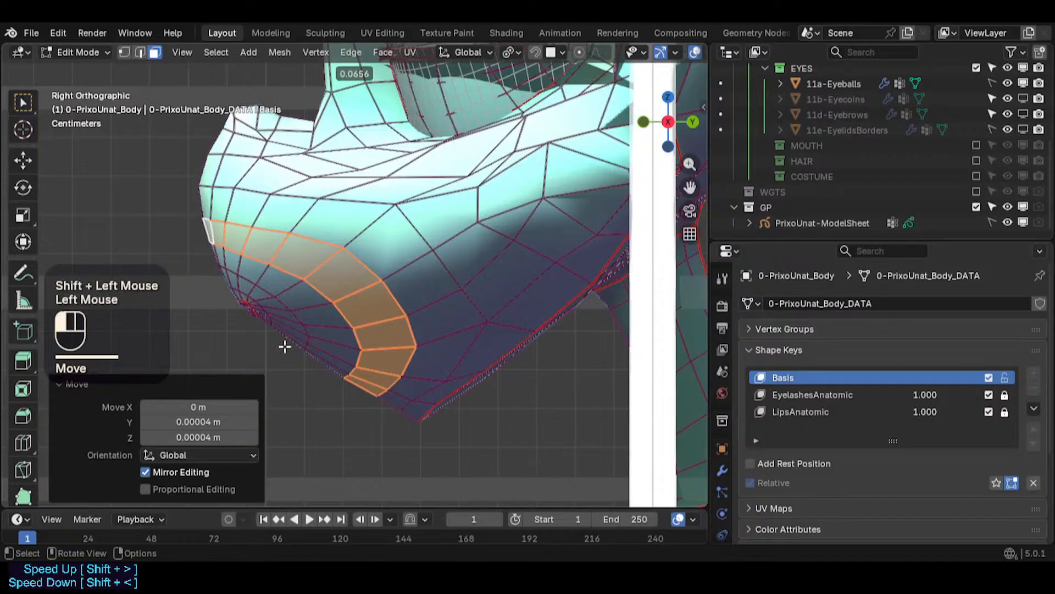
left_click_drag(266, 346, 259, 346)
- Save the file
key("Tab")
scroll(442, 270, "down", 2)
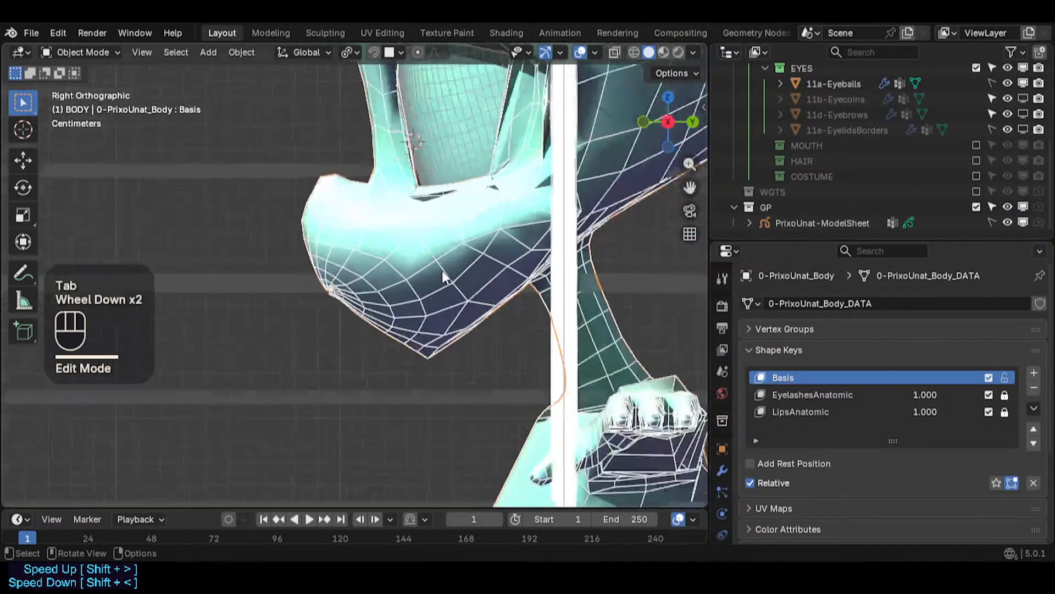
middle_click_drag(389, 269, 386, 326, "shift")
scroll(489, 334, "down", 2)
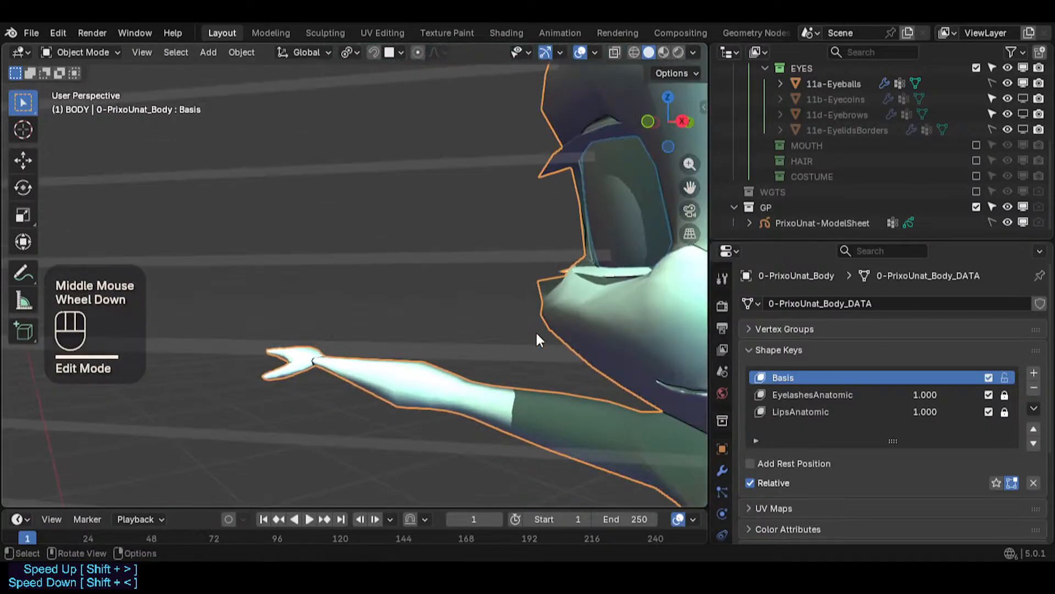
middle_click_drag(537, 335, 116, 308, "shift")
key("ctrl+s")
- In front view with X-ray, circle-select two vertices on the muzzle's lower edge and move them down slightly
key("KP_1")
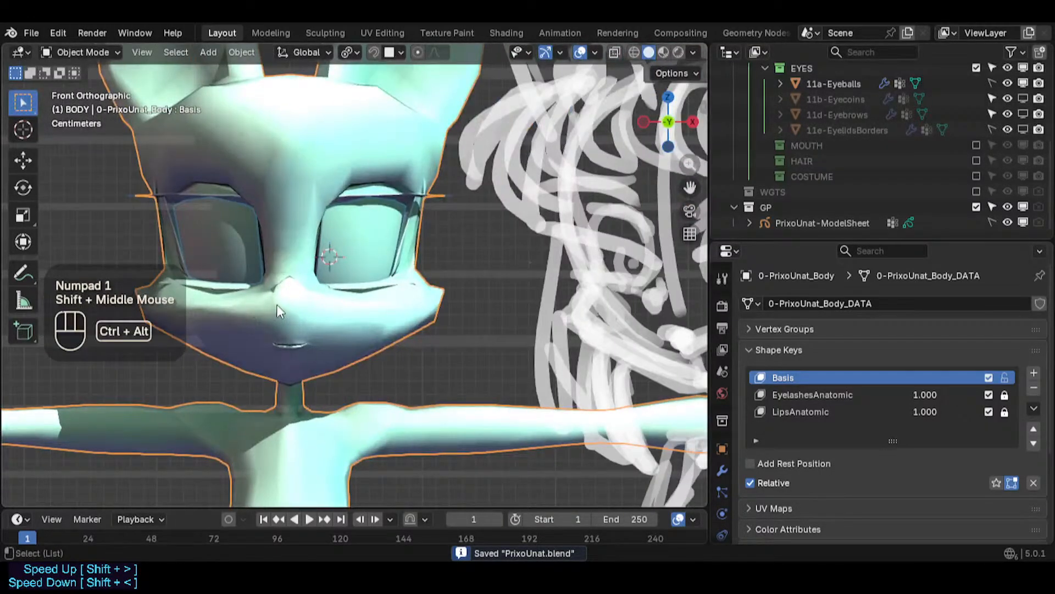
key("shift+ctrl+alt+i")
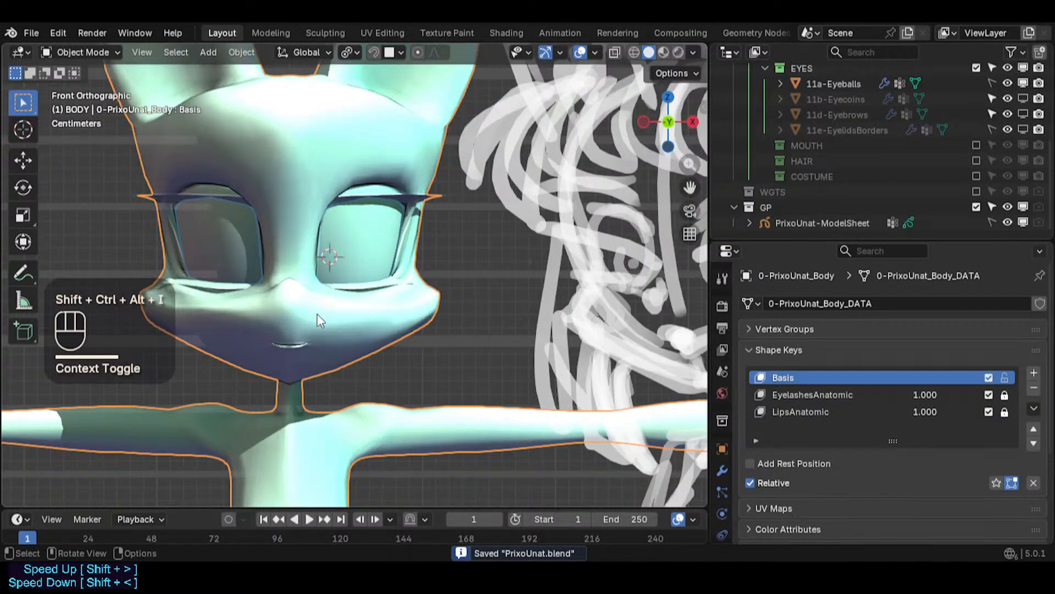
scroll(317, 315, "up", 4)
key("Tab")
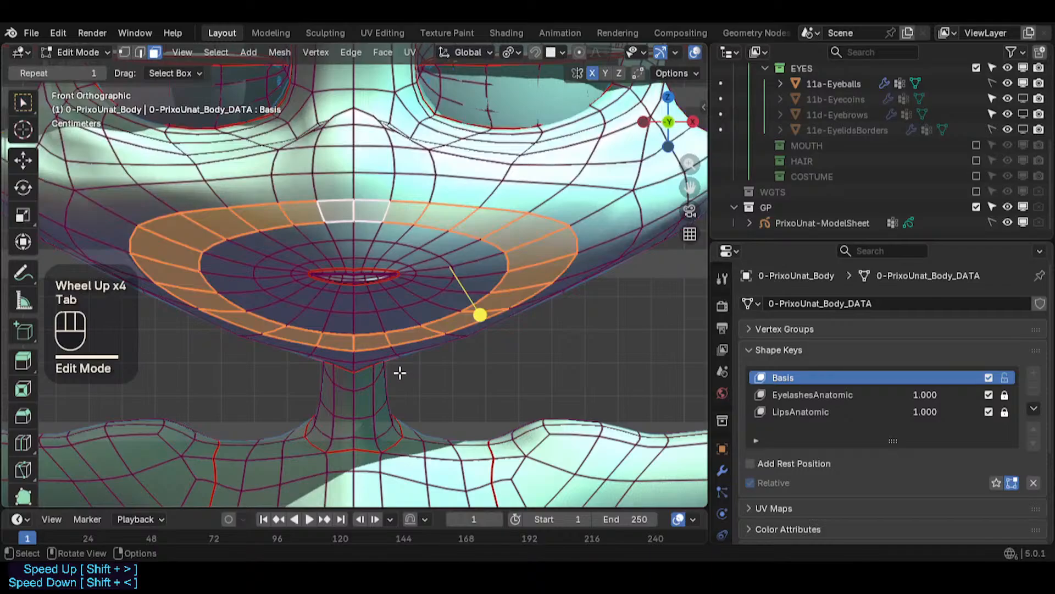
scroll(402, 362, "up", 1)
key("1")
left_click(409, 359)
key("alt+z")
scroll(406, 360, "up", 1)
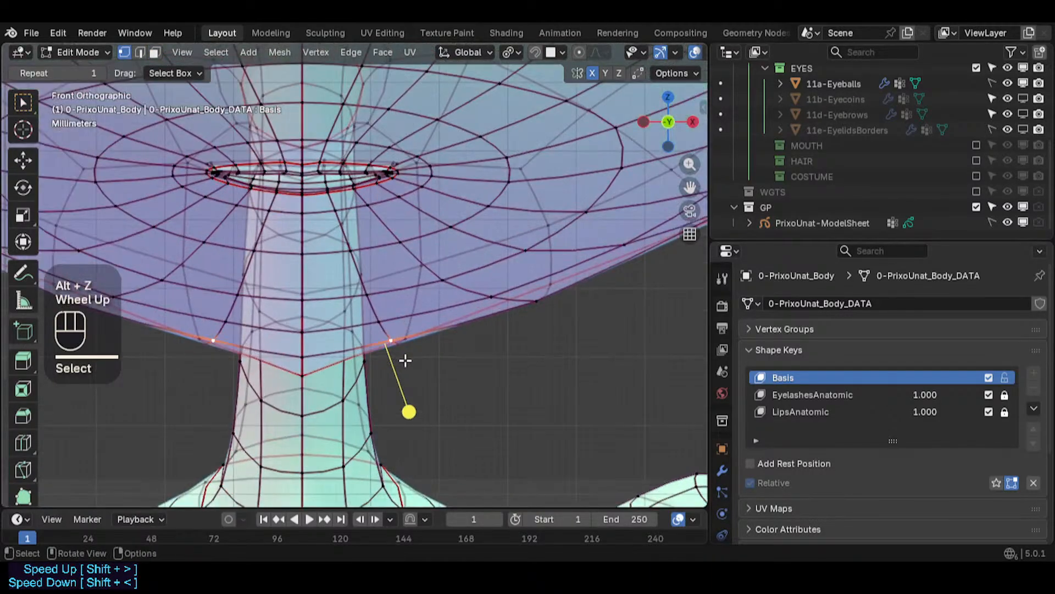
key("c")
left_click(397, 345)
left_click(397, 344)
right_click(397, 345)
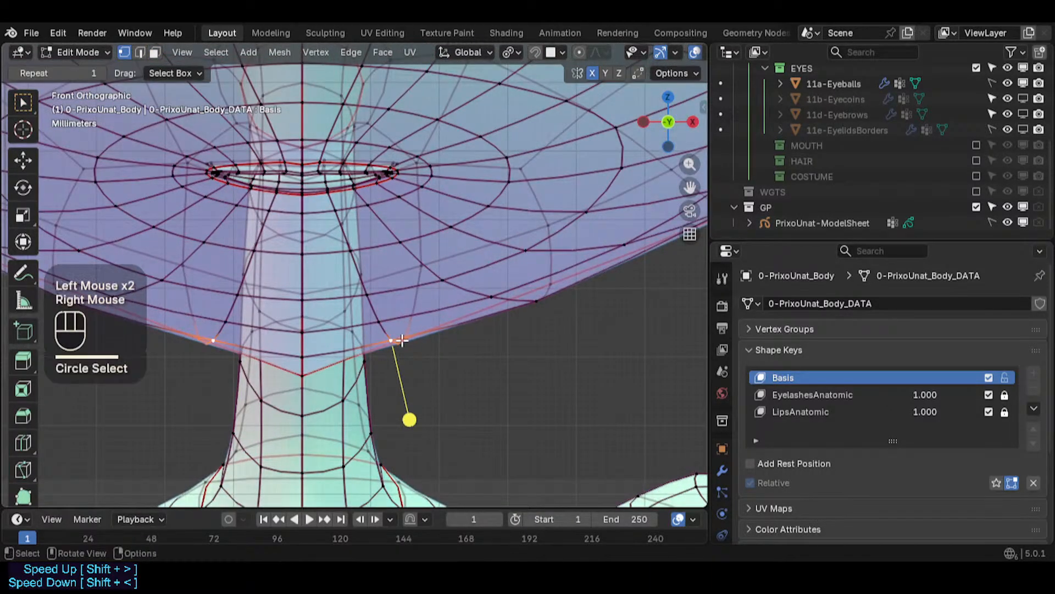
key("g")
left_click(399, 398, "shift")
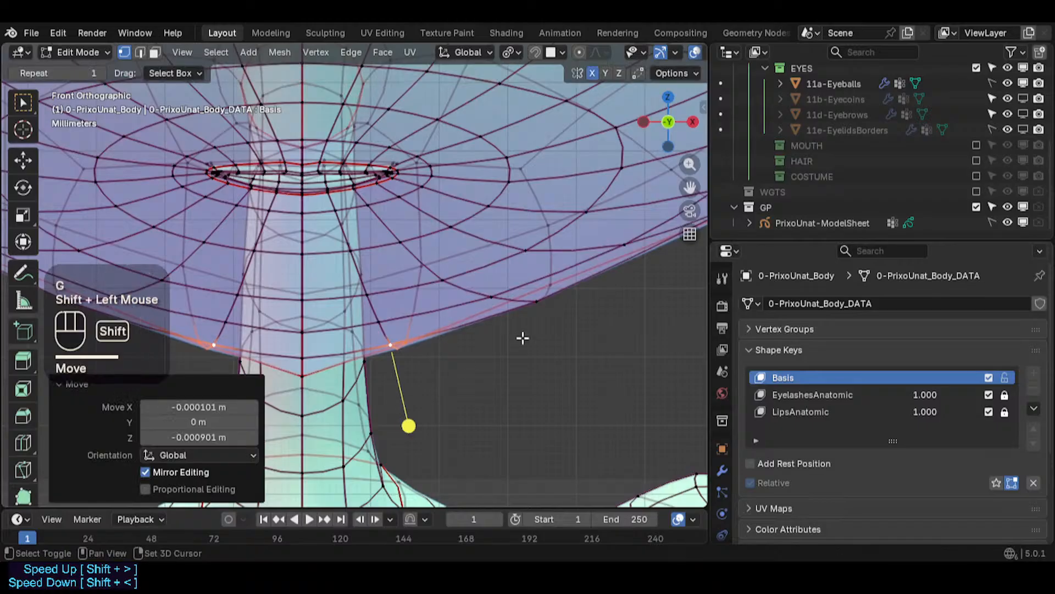
- Circle-select vertices on the muzzle's lower edge near its side and move them slightly
middle_click_drag(523, 337, 464, 370, "shift")
key("alt+a")
key("c")
left_click(475, 345)
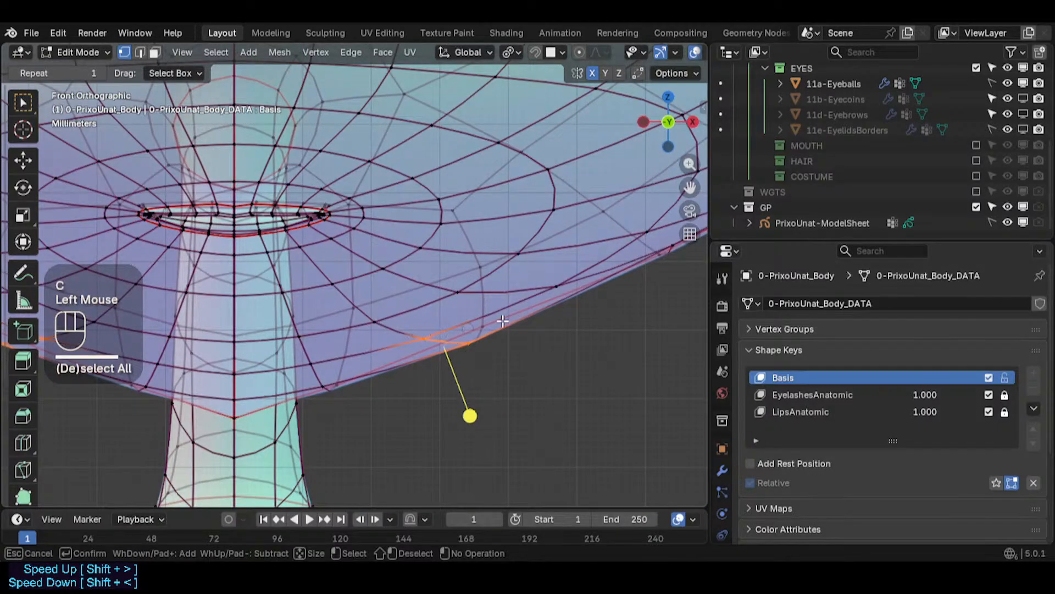
right_click(467, 346)
key("g")
left_click(470, 355, "shift")
- Circle-select the next vertices further out along the muzzle's lower contour and move them down slightly
middle_click_drag(470, 355, 416, 352, "shift")
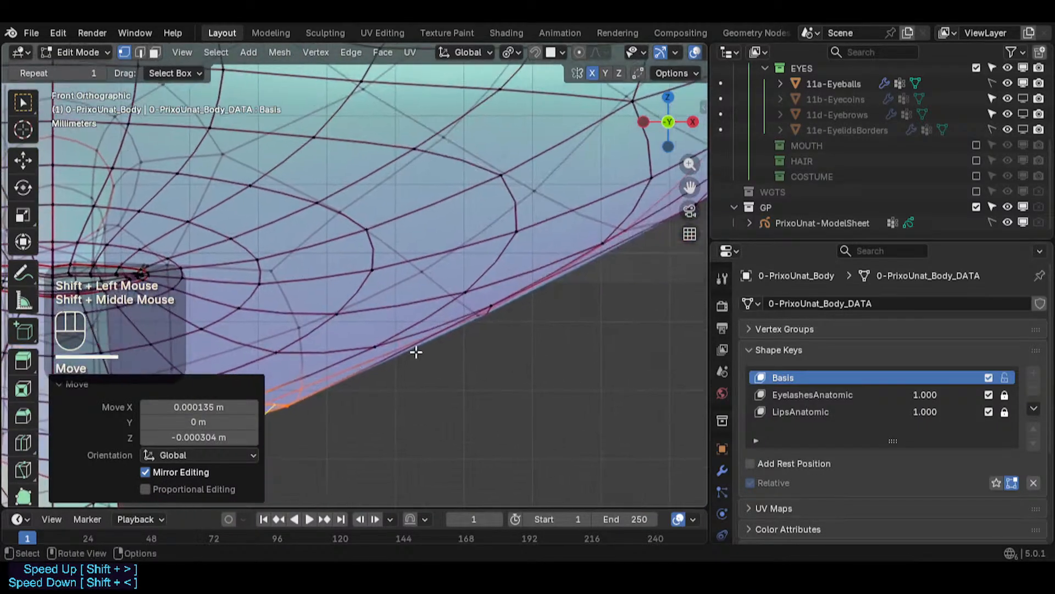
scroll(416, 352, "down", 4)
key("alt+a")
key("c")
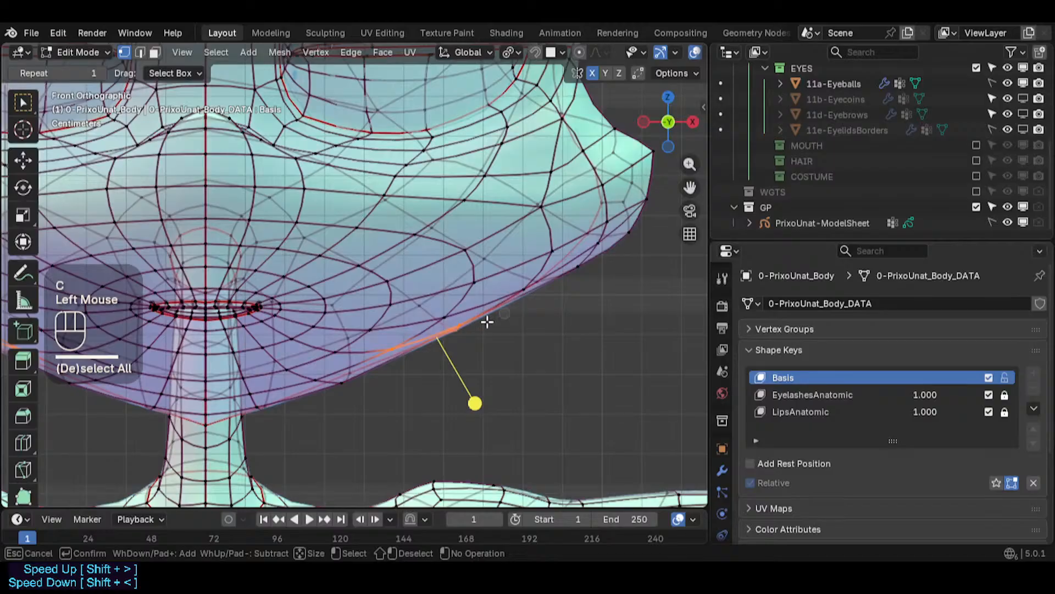
left_click(443, 329)
right_click(473, 316)
key("g")
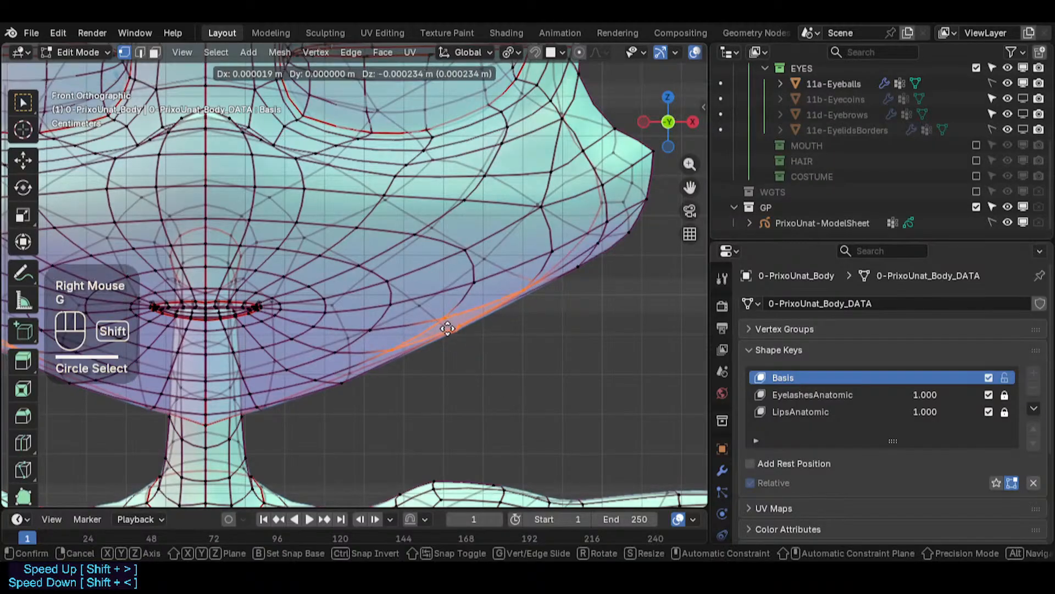
left_click(502, 297, "shift")
- Circle-select vertices near the back end of the muzzle's lower contour and nudge them down and inward
middle_click_drag(502, 297, 498, 335, "shift")
key("alt+a")
key("c")
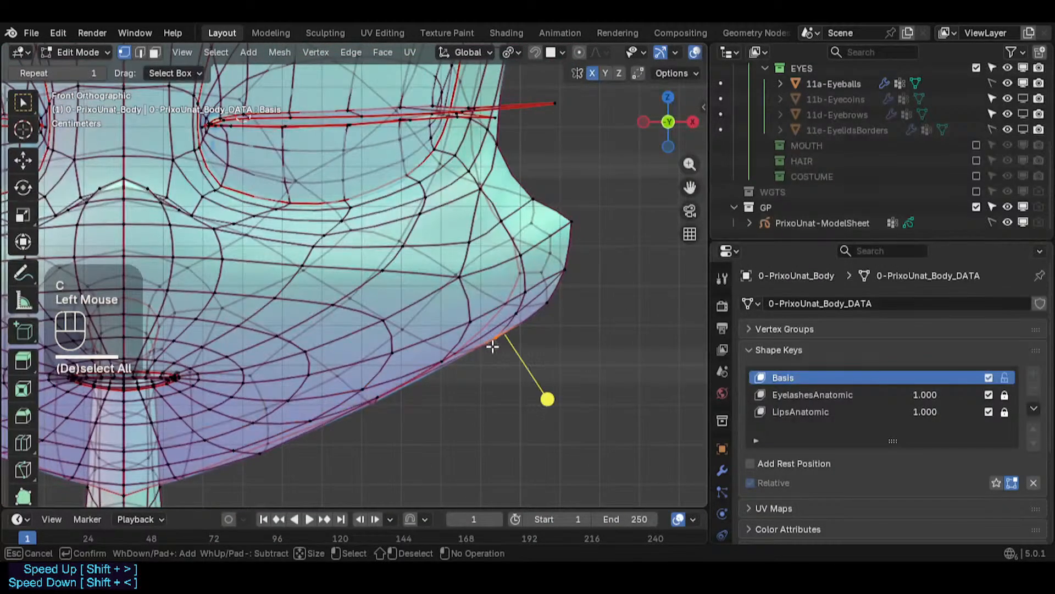
right_click(498, 343)
key("g")
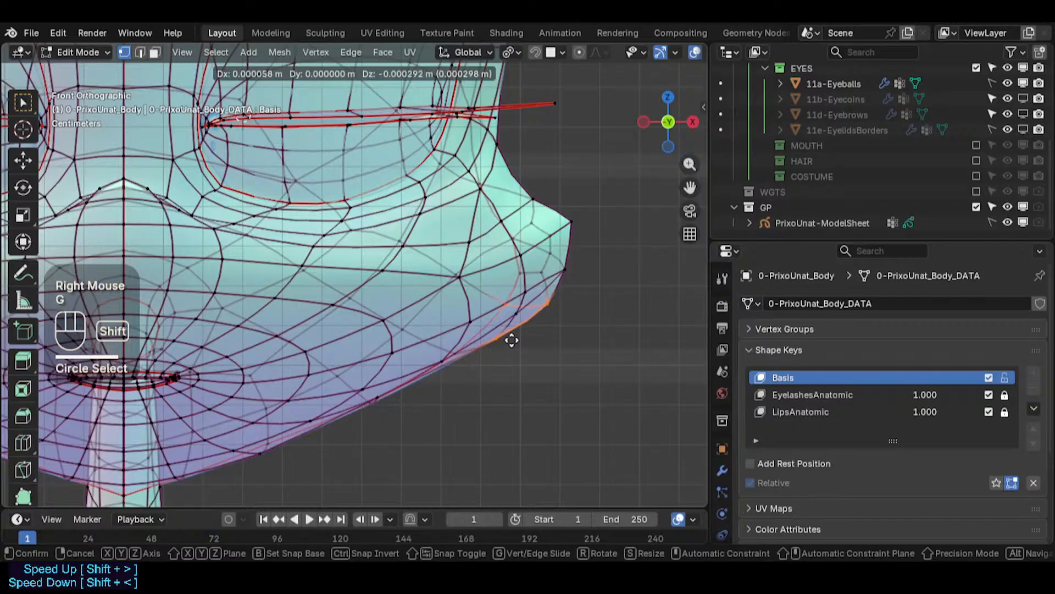
right_click(511, 340)
key("g")
left_click(462, 349, "shift")
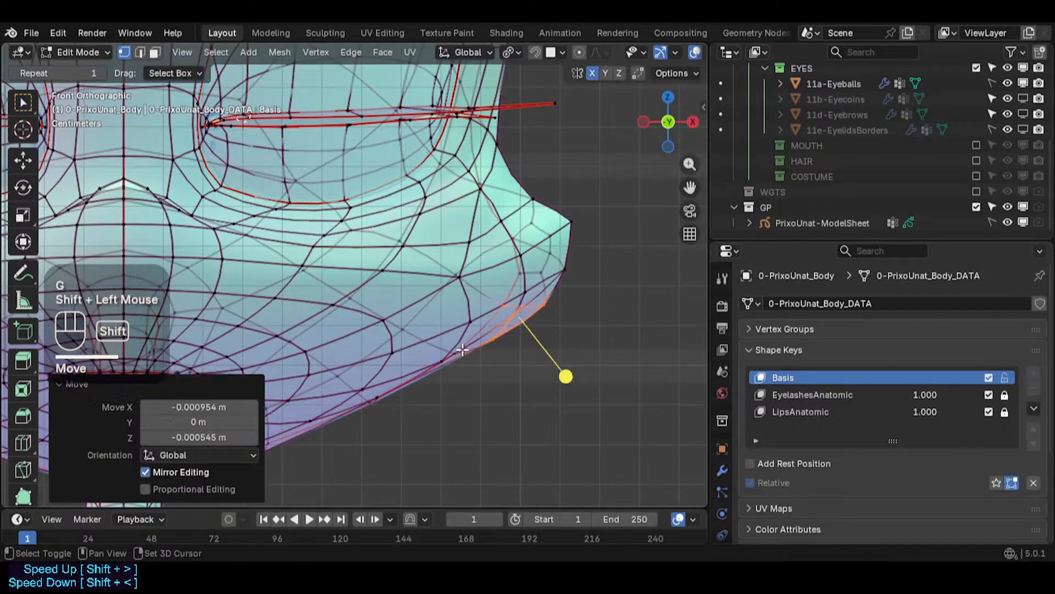
- Circle-select a single vertex on the lower contour just before the back corner and move it slightly
key("c")
left_click(440, 354)
right_click(452, 357)
key("g")
key("Escape")
key("c")
left_click(453, 352)
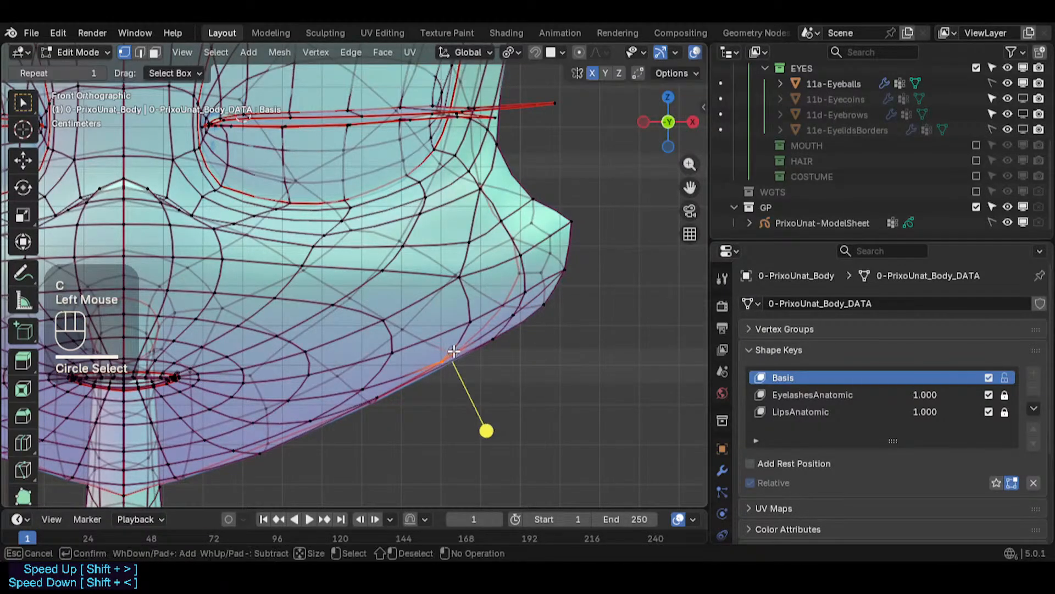
right_click(456, 351)
key("g")
left_click(464, 352, "shift")
- Circle-select the vertices around the muzzle's back corner and move them up slightly
middle_click_drag(563, 279, 516, 347, "shift")
key("alt+a")
key("c")
left_click(460, 372)
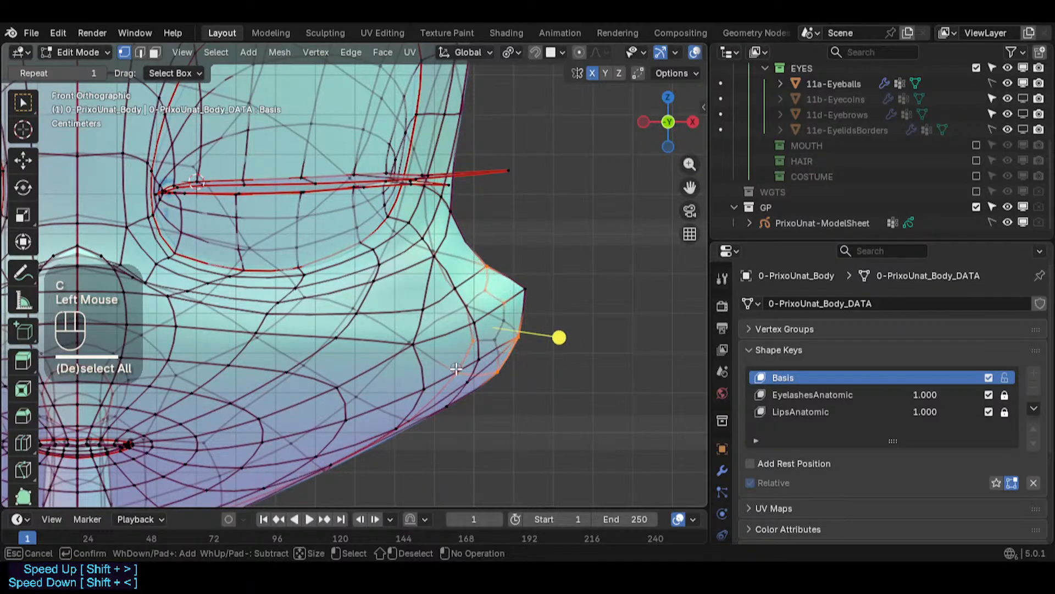
left_click_drag(456, 369, 476, 355)
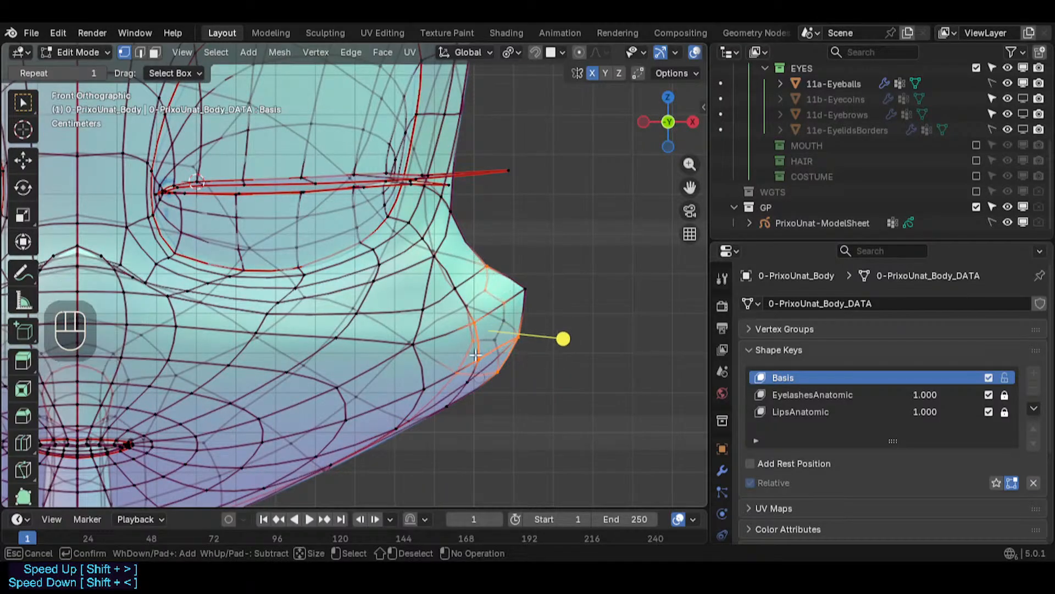
right_click(522, 303)
key("g")
left_click(533, 278)
- Circle-select a vertex on the cheek above the muzzle's back corner and reposition it
key("alt+a")
key("c")
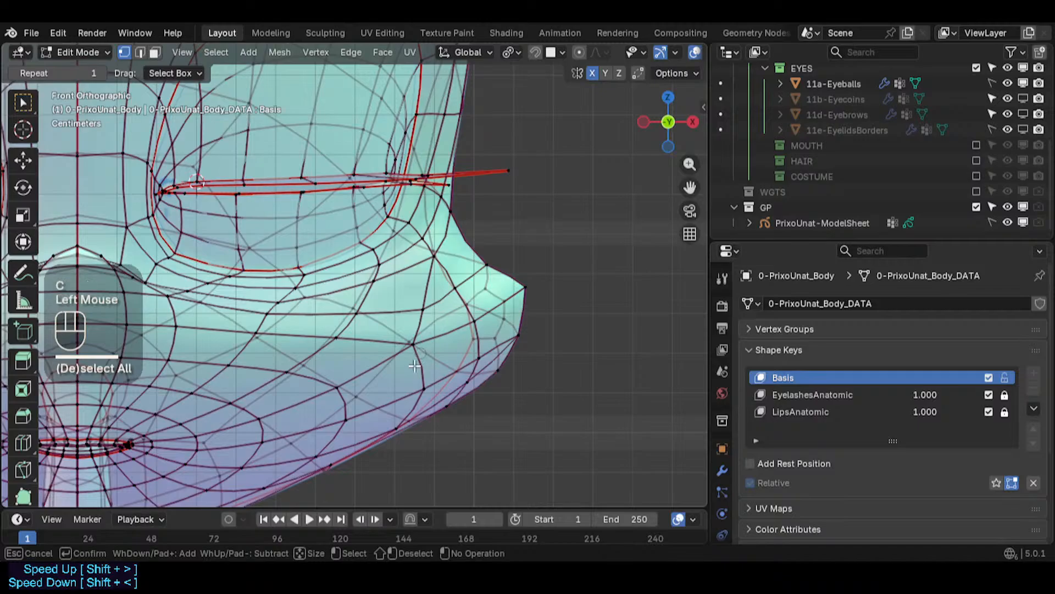
right_click(475, 326)
key("g")
left_click(418, 297, "shift")
key("alt+a")
key("c")
left_click_drag(461, 257, 424, 311)
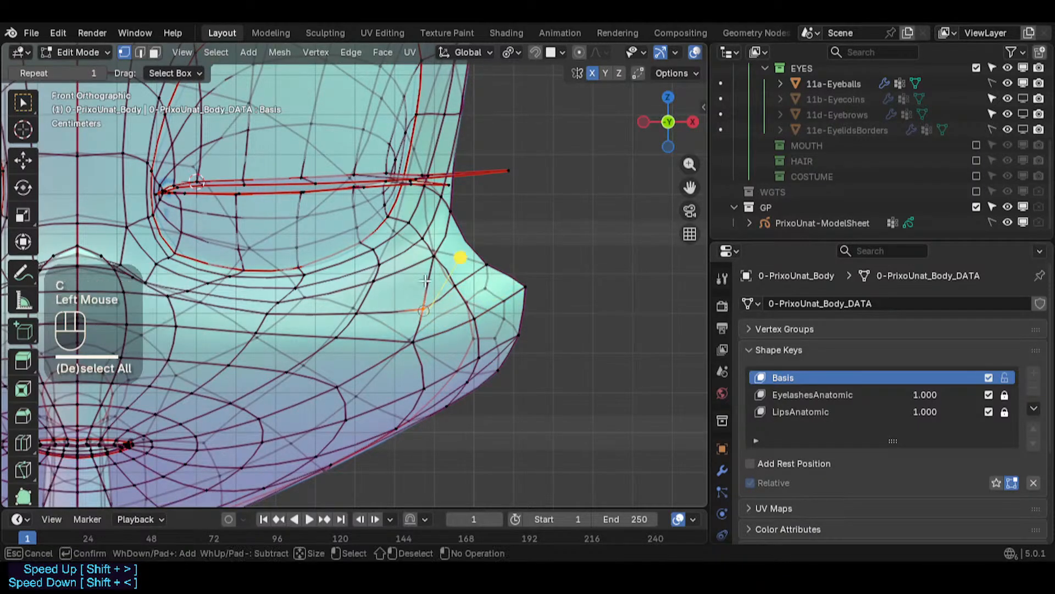
right_click(435, 256)
key("g")
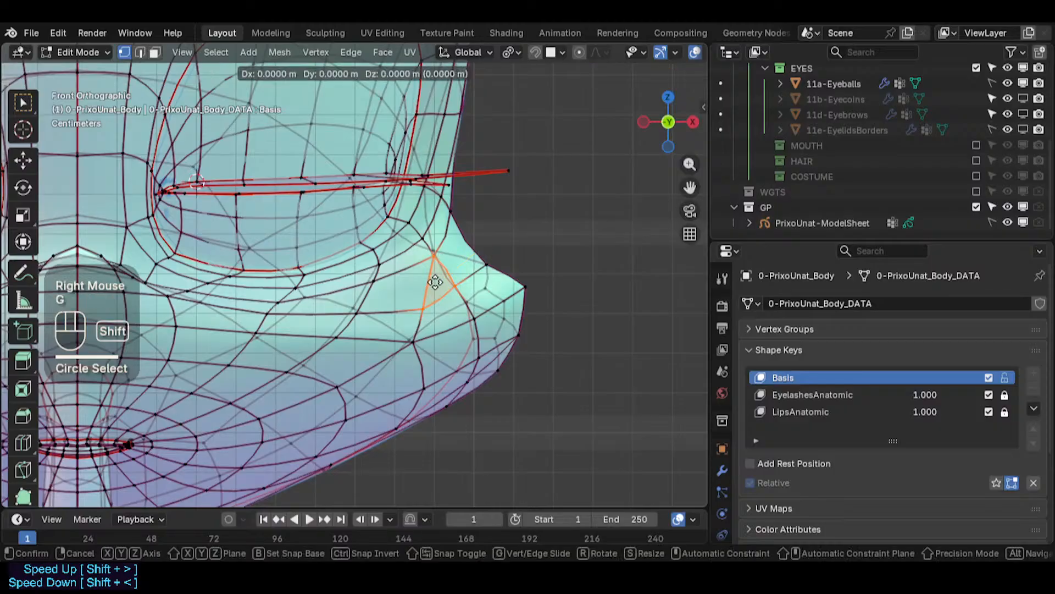
left_click(438, 279, "shift")
- Select the vertex at the muzzle's upper back corner and nudge it slightly
scroll(438, 278, "down", 1)
scroll(438, 279, "down", 1)
left_click(474, 262)
key("g")
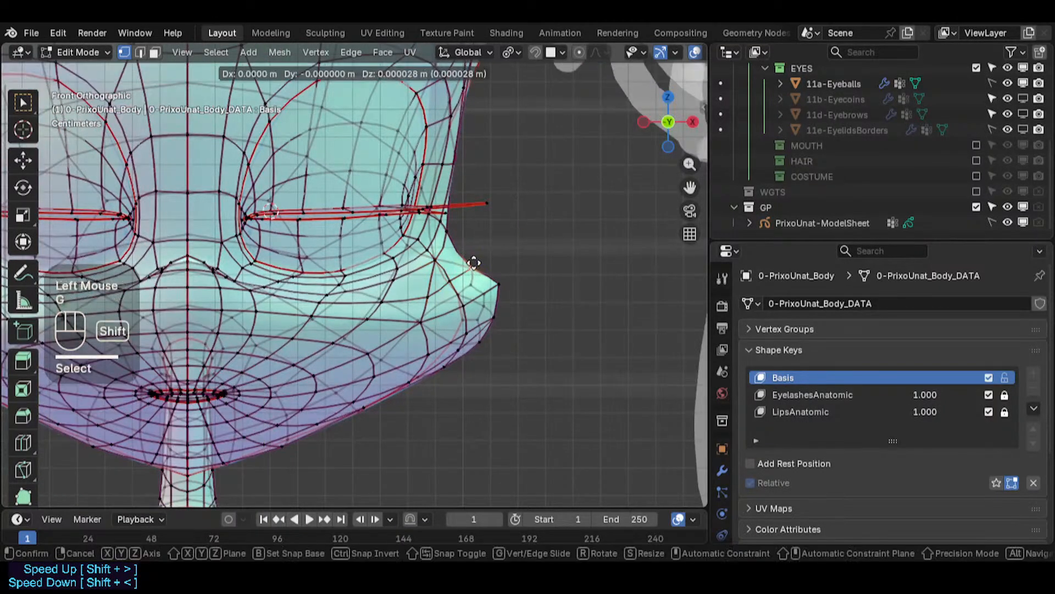
left_click(466, 251)
- Turn off X-ray and inspect the muzzle's shape in object mode and from an orbited perspective
scroll(332, 234, "down", 2)
key("alt+z")
key("Tab")
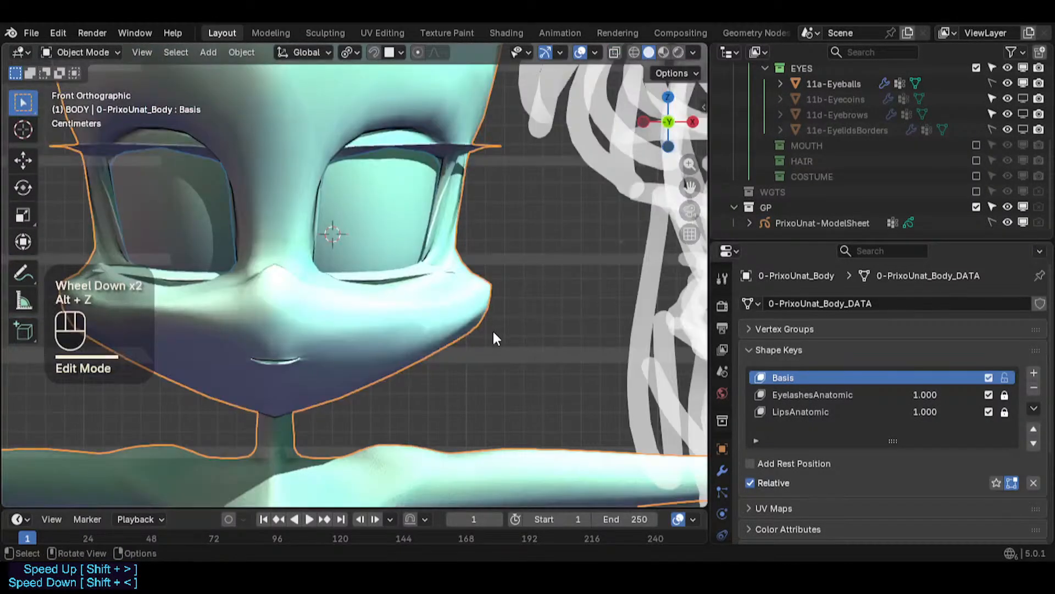
scroll(493, 329, "down", 2)
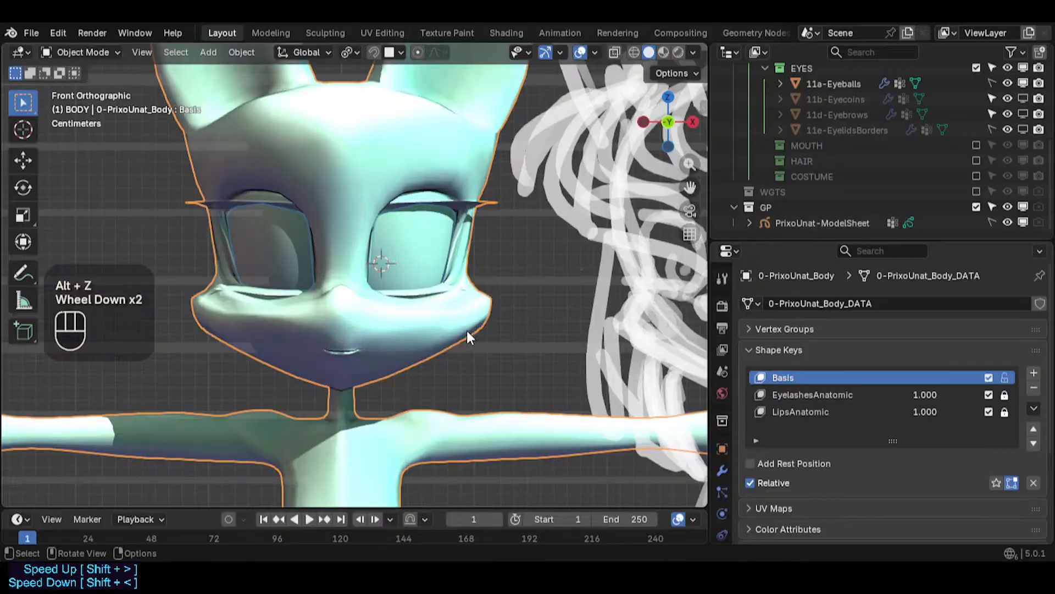
scroll(434, 302, "up", 1)
key("Tab")
scroll(434, 303, "up", 2)
middle_click_drag(434, 303, 397, 282)
scroll(383, 304, "up", 2)
- Select a vertex on the edge loop above the muzzle's side and move it upward
left_click(416, 299)
middle_click_drag(478, 295, 444, 292)
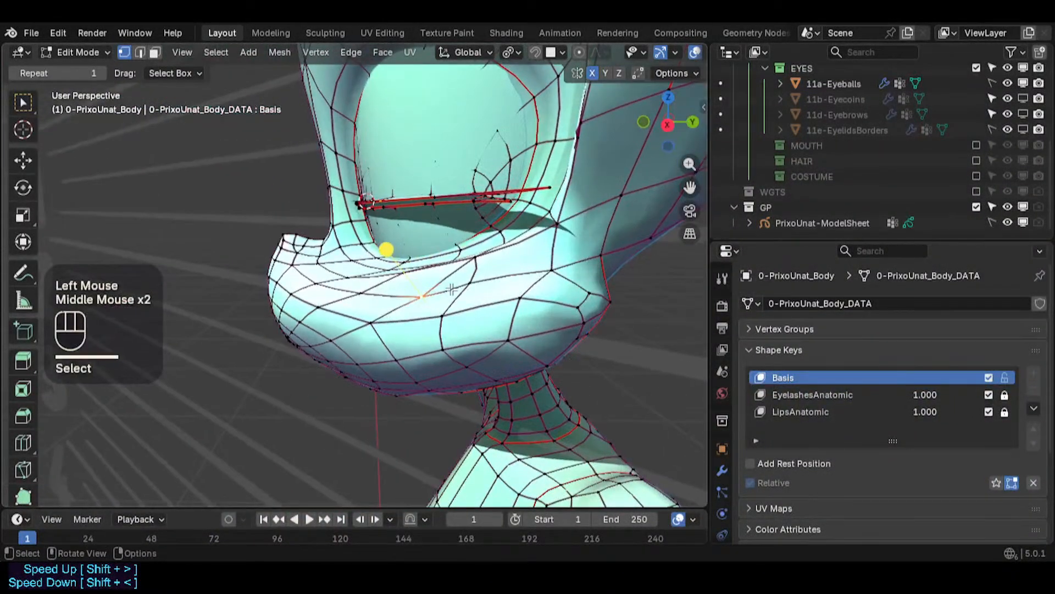
scroll(468, 292, "up", 2)
left_click(482, 282)
middle_click_drag(544, 301, 468, 284)
key("g")
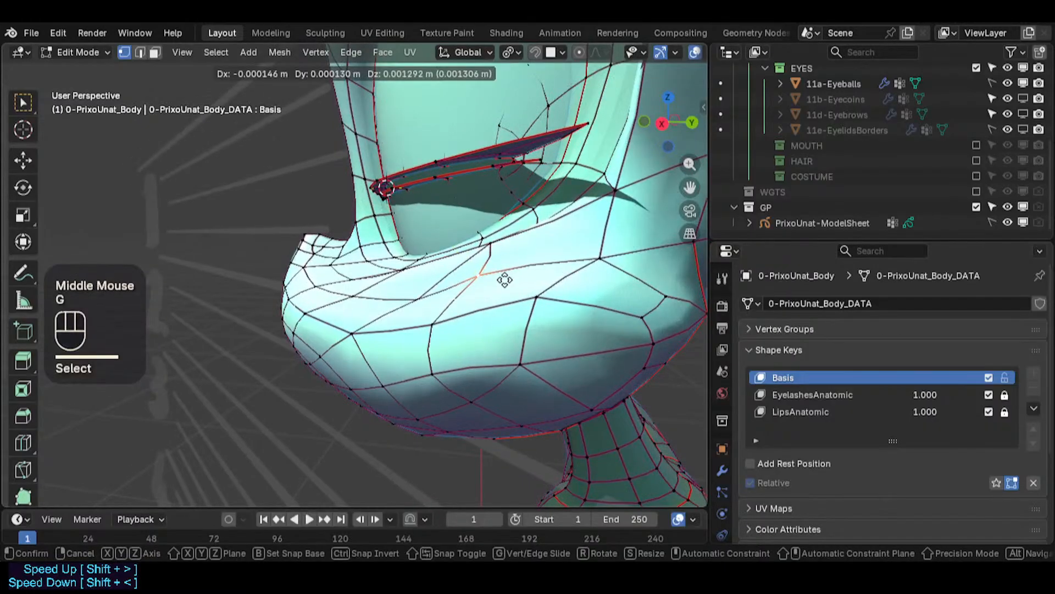
left_click(504, 273)
- Move two neighbouring vertices on the same loop upward to smooth the line above the muzzle
left_click(412, 290)
key("g")
left_click(408, 275)
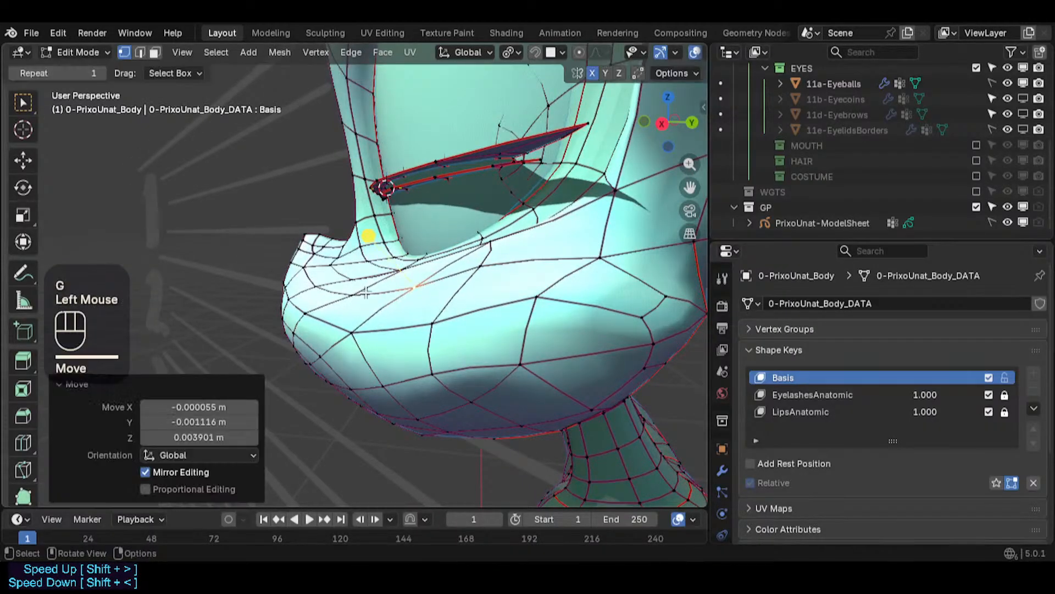
left_click(311, 236)
left_click(292, 226, "shift")
key("g")
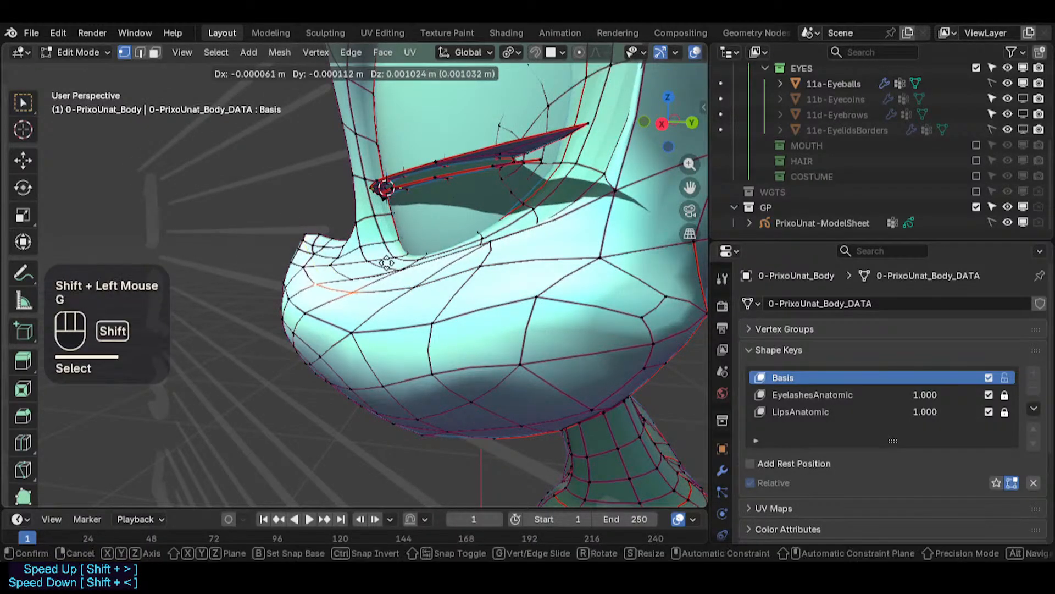
left_click(294, 219, "shift")
- Return to front view and save the file
middle_click_drag(401, 238, 421, 299, "shift")
middle_click_drag(420, 300, 552, 317)
left_click(502, 343)
key("KP_1")
key("ctrl+s")
- Toggle object mode and zoom around to inspect the area beneath the eye in front view
scroll(552, 313, "up", 3)
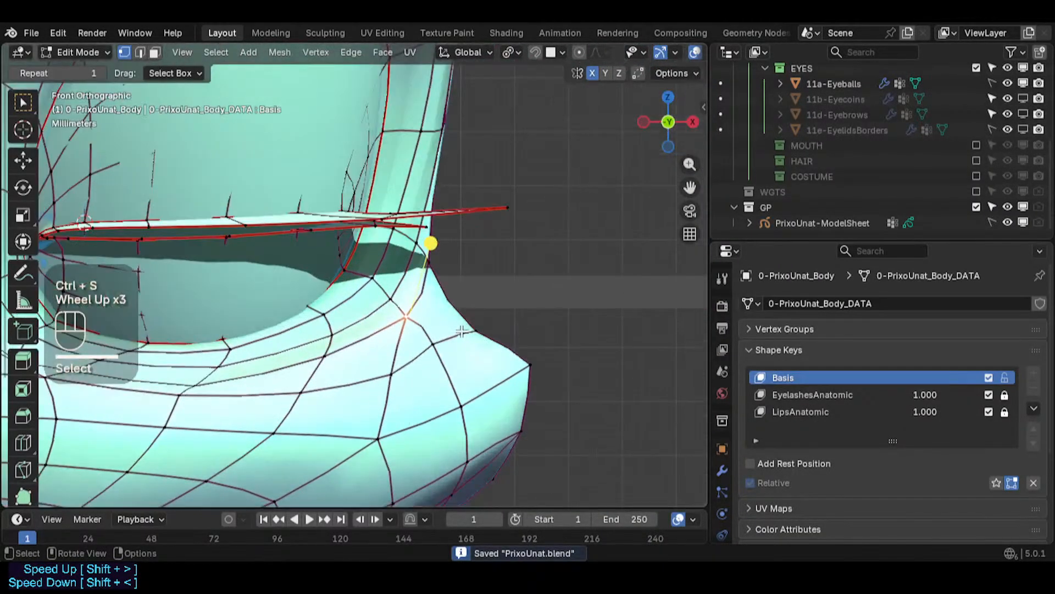
scroll(300, 390, "down", 3)
scroll(300, 391, "down", 1)
key("Tab")
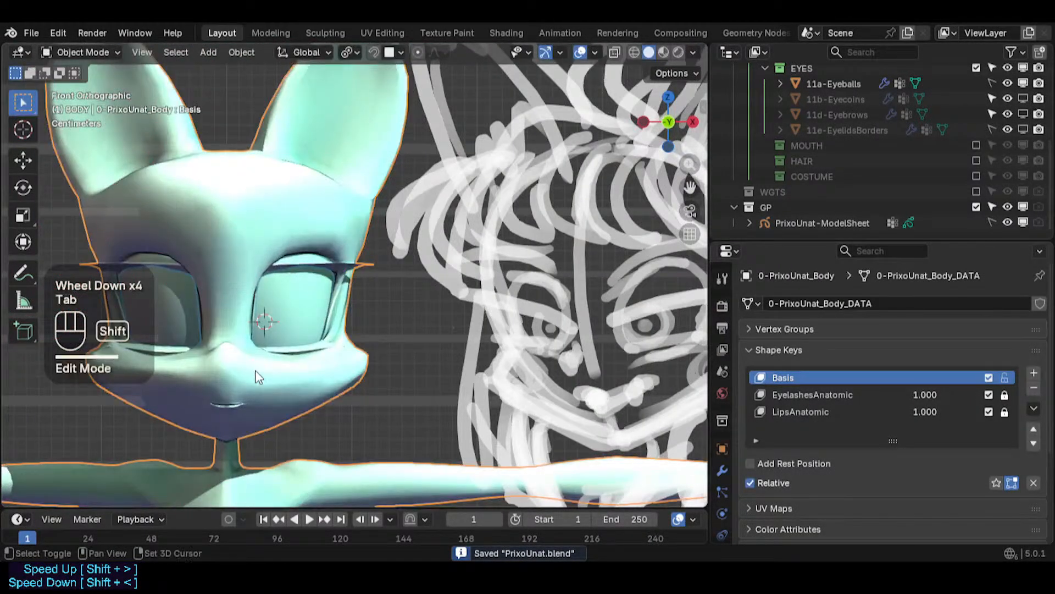
middle_click_drag(258, 377, 337, 348, "shift")
scroll(337, 348, "up", 2)
key("Tab")
scroll(346, 349, "up", 2)
- Move several vertices on the edge loop beneath the eye socket slightly upward
left_click(356, 348)
key("g")
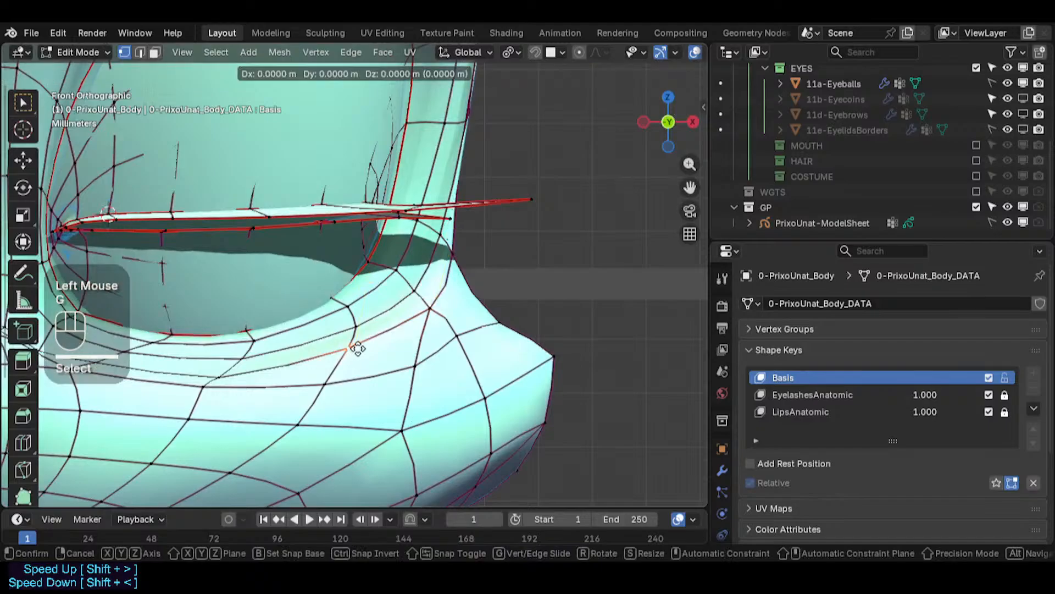
left_click(309, 348, "shift")
left_click(187, 379)
left_click(219, 380)
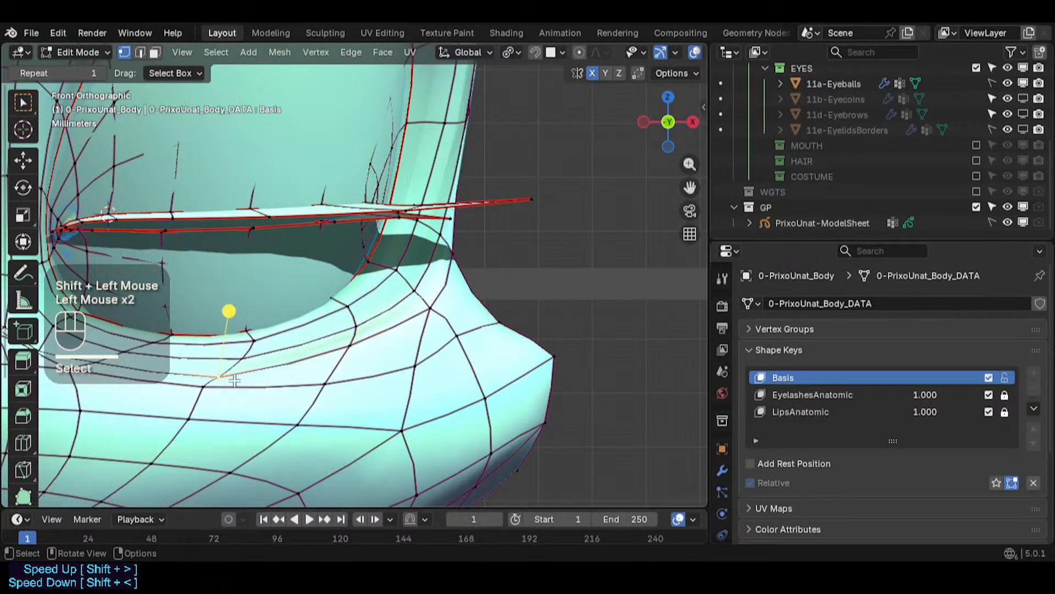
left_click(231, 379)
key("g")
left_click(235, 297, "shift")
left_click(248, 362)
key("g")
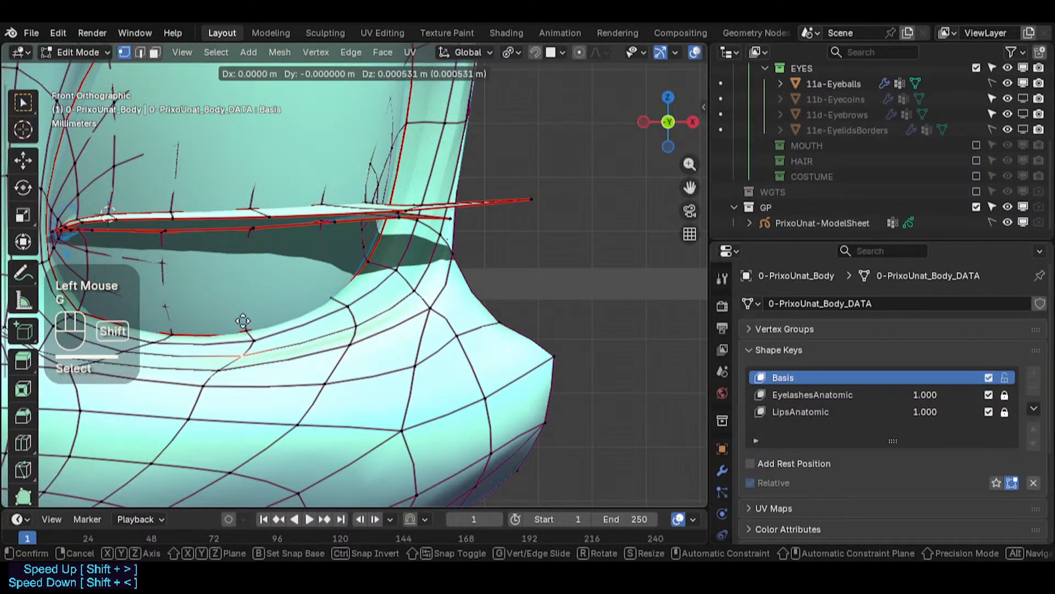
left_click(240, 320, "shift")
- Continue raising vertices along that loop toward the eye socket's outer corner
left_click(357, 330)
key("g")
left_click(339, 297, "shift")
left_click(414, 287)
key("g")
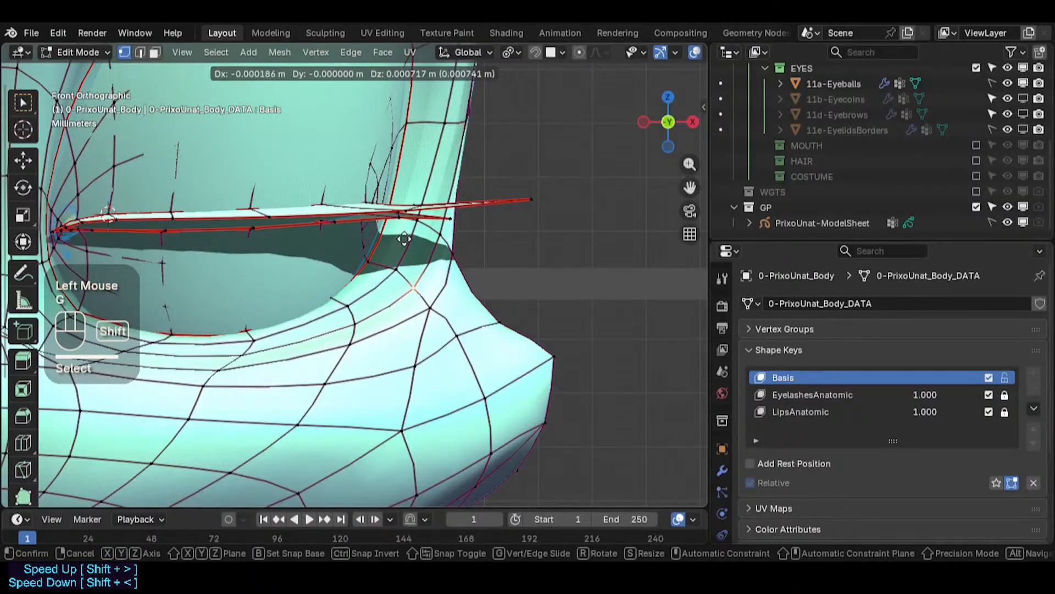
left_click(403, 234, "shift")
left_click(438, 236)
key("g")
left_click(447, 209, "shift")
- Move a vertex on the eye socket's outer rim inward
middle_click_drag(448, 208, 448, 349, "shift")
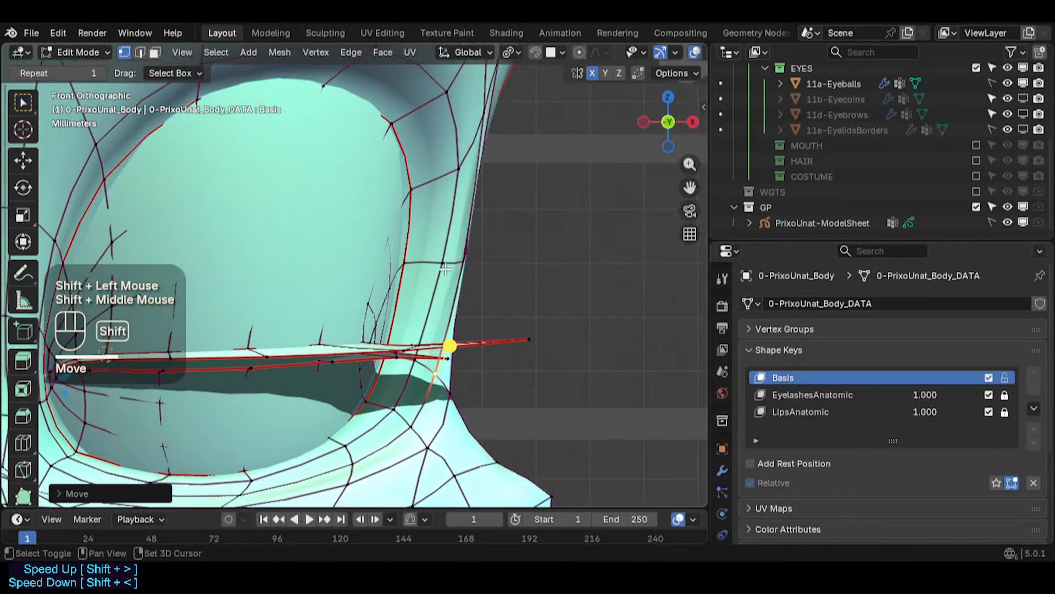
left_click(441, 264)
key("g")
left_click(405, 268, "shift")
- Adjust two vertices on the upper outer rim of the eye socket to smooth its curve
left_click(445, 174)
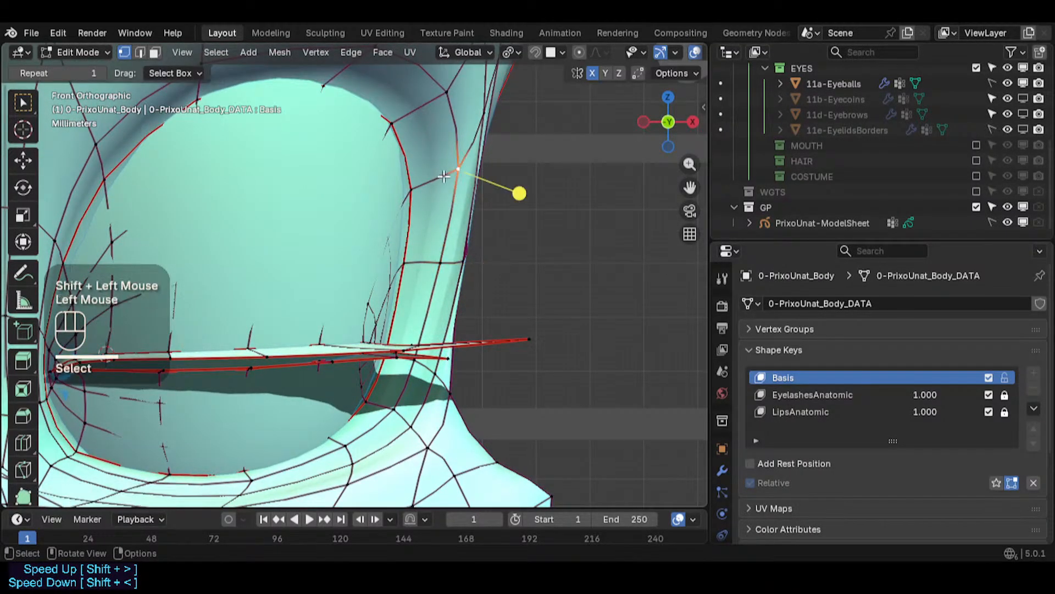
middle_click_drag(518, 193, 513, 236, "shift")
key("g")
left_click(429, 239)
left_click(436, 146)
key("g")
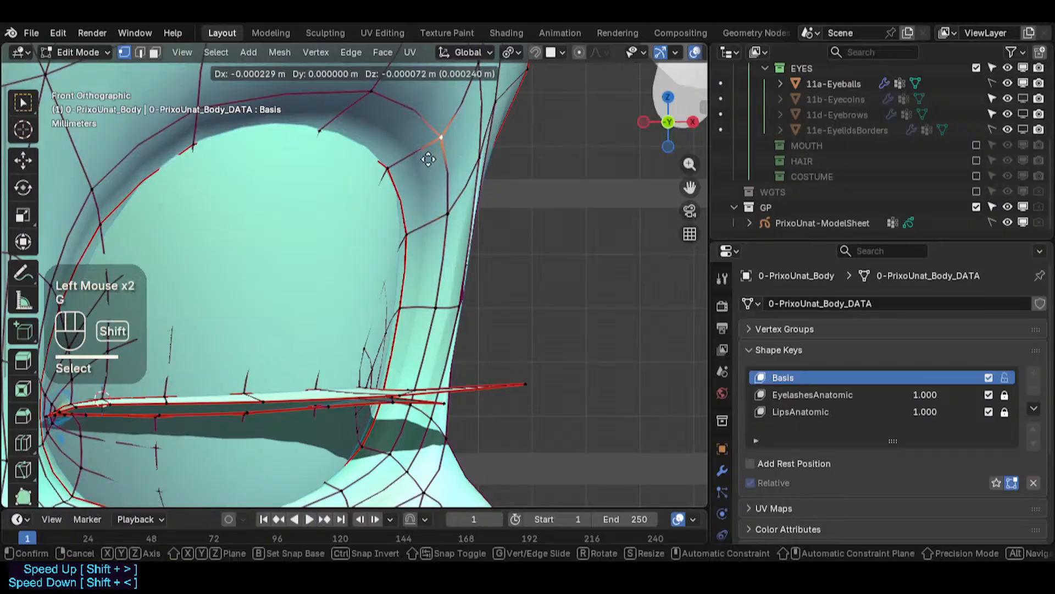
left_click(425, 159, "shift")
- Check the eye socket by toggling object and edit mode, and save the file
scroll(393, 194, "down", 2)
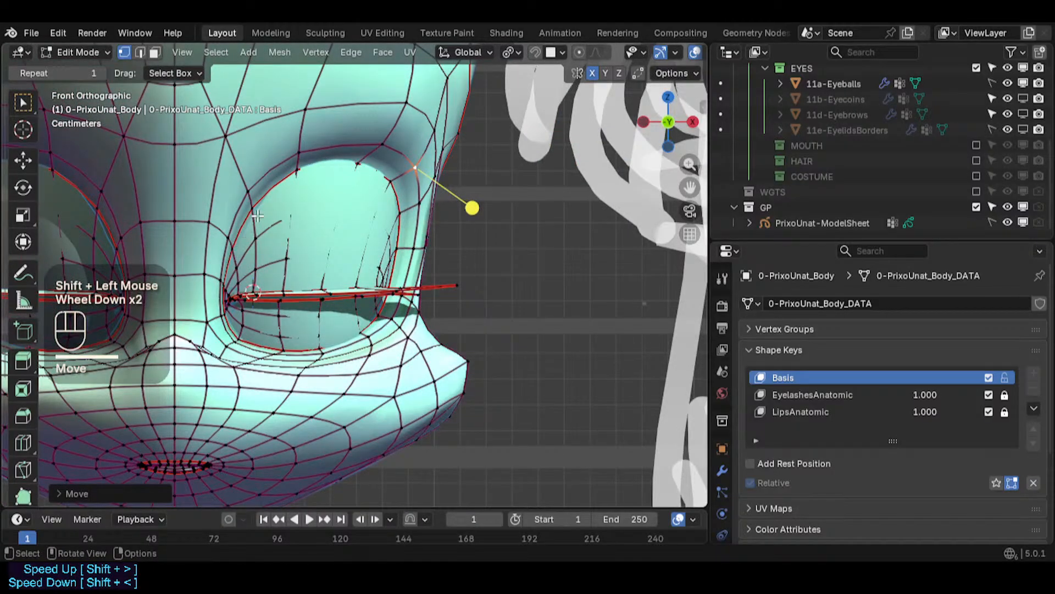
key("Tab")
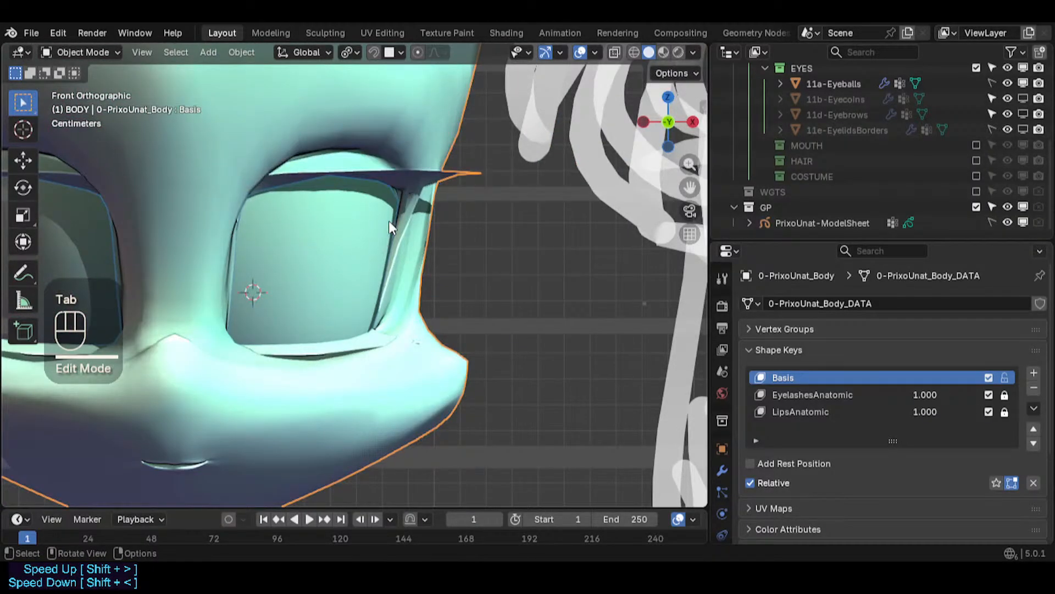
key("Tab")
scroll(388, 220, "up", 2)
key("Tab")
key("Tab")
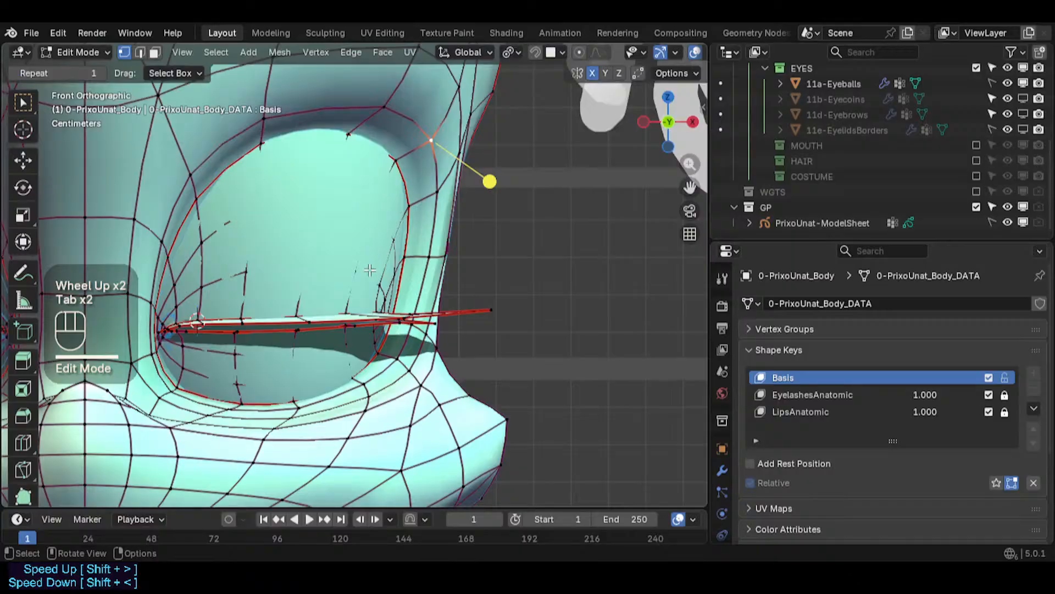
key("Tab")
key("ctrl+s")
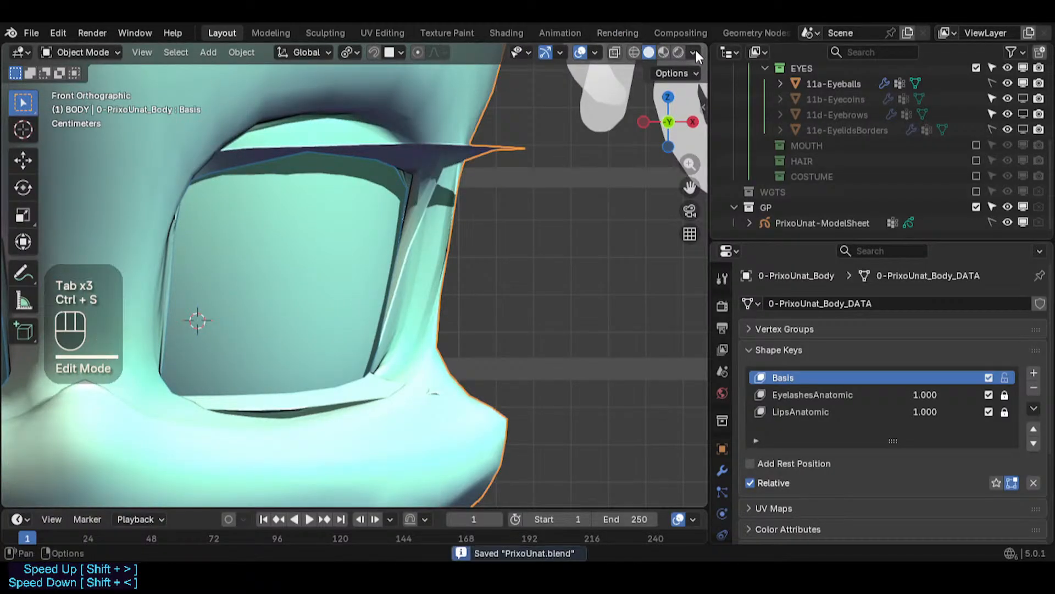
- Change the viewport shading colour setting to display the model's distinct colours
left_click(693, 52)
left_click(745, 281)
scroll(393, 270, "down", 2)
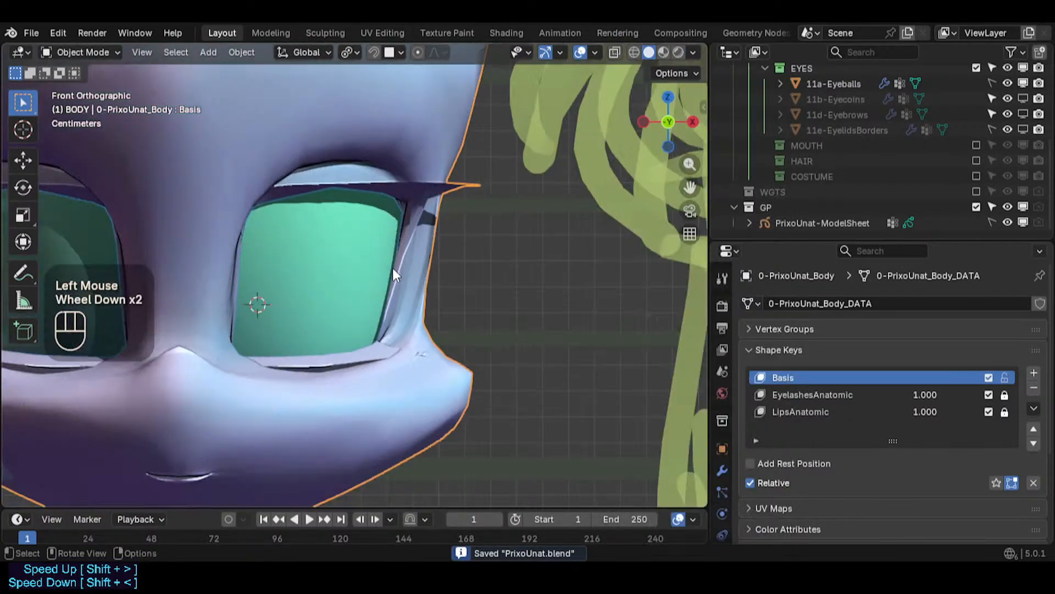
left_click(347, 196)
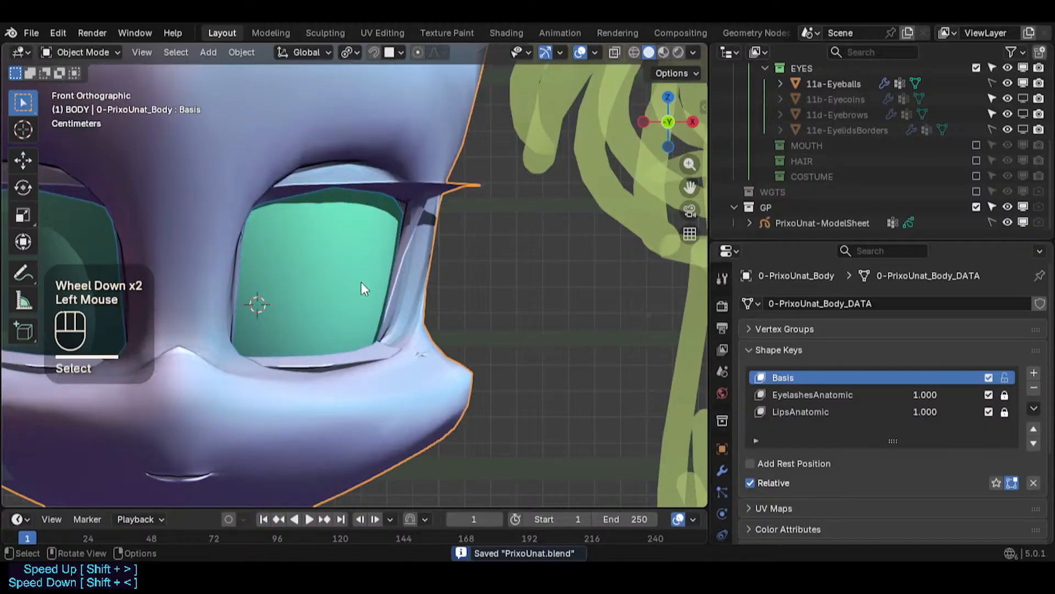
- Save the file, toggle edit mode once more and zoom out to review the whole face
key("ctrl+s")
scroll(415, 226, "up", 2)
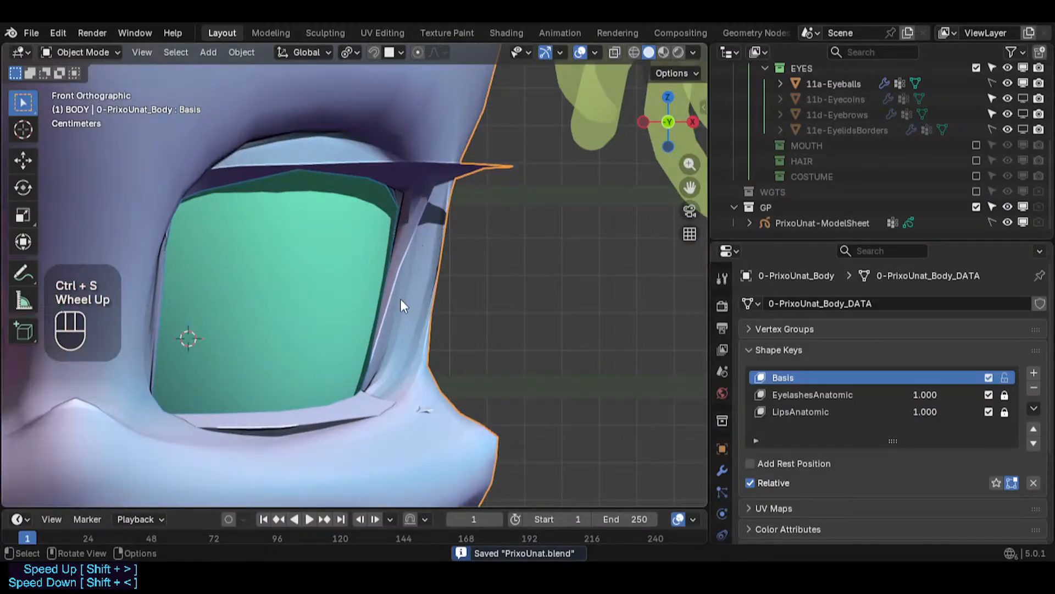
key("Tab")
key("Tab")
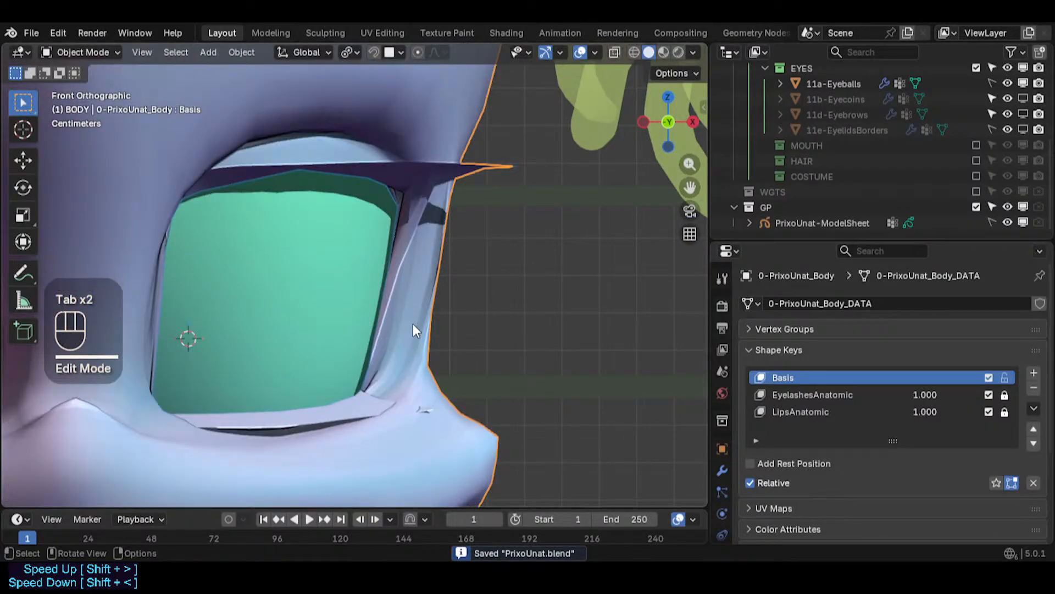
scroll(374, 321, "down", 2)
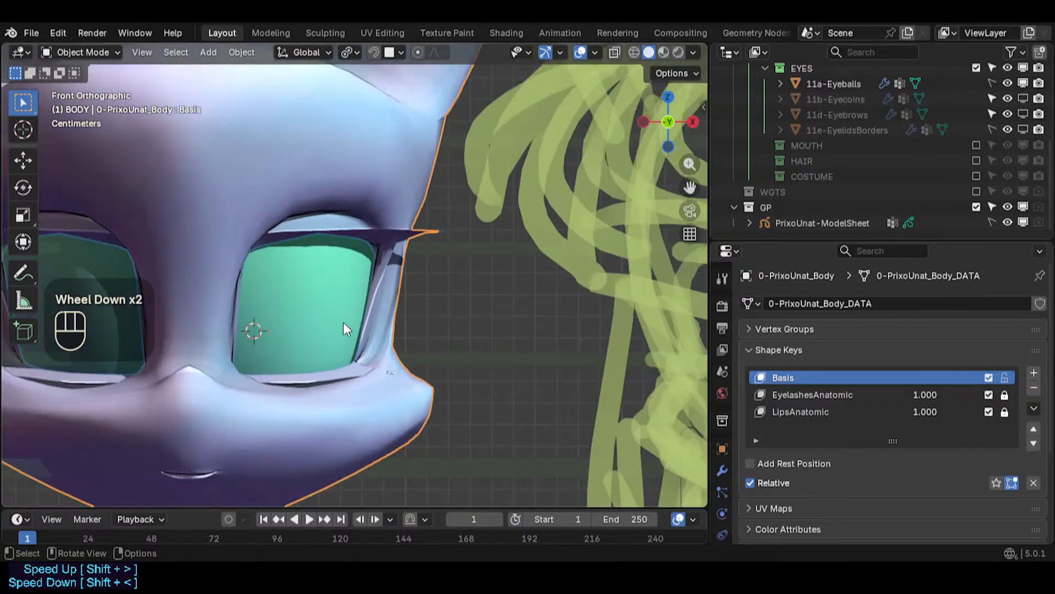
key("ctrl+s")
scroll(344, 325, "down", 2)
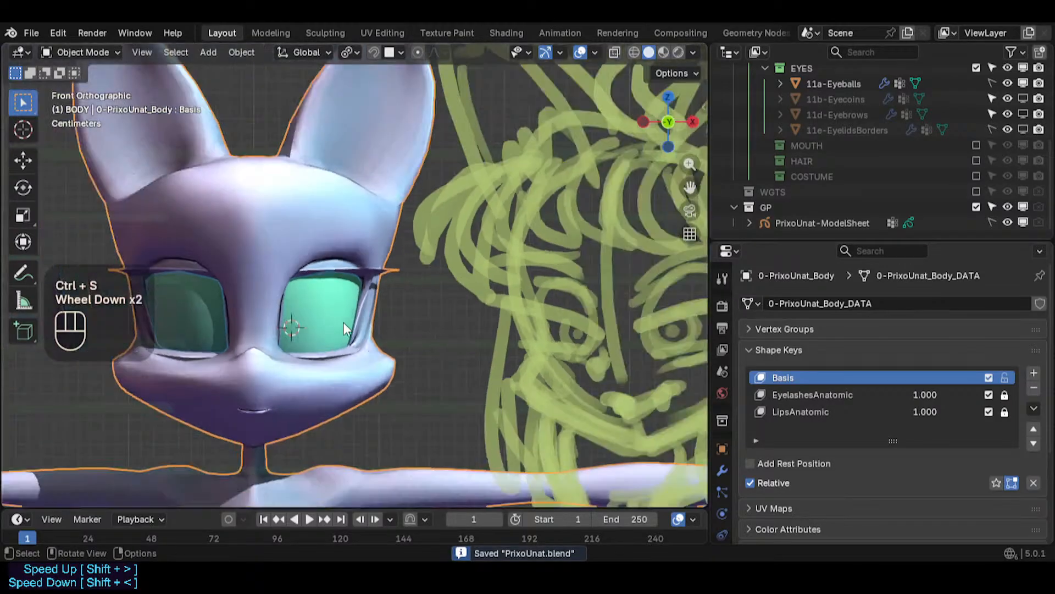
- Toggle the viewport visibility of the eyecoin, eyebrow and eyelid-border objects to inspect the eyes
left_click(418, 348)
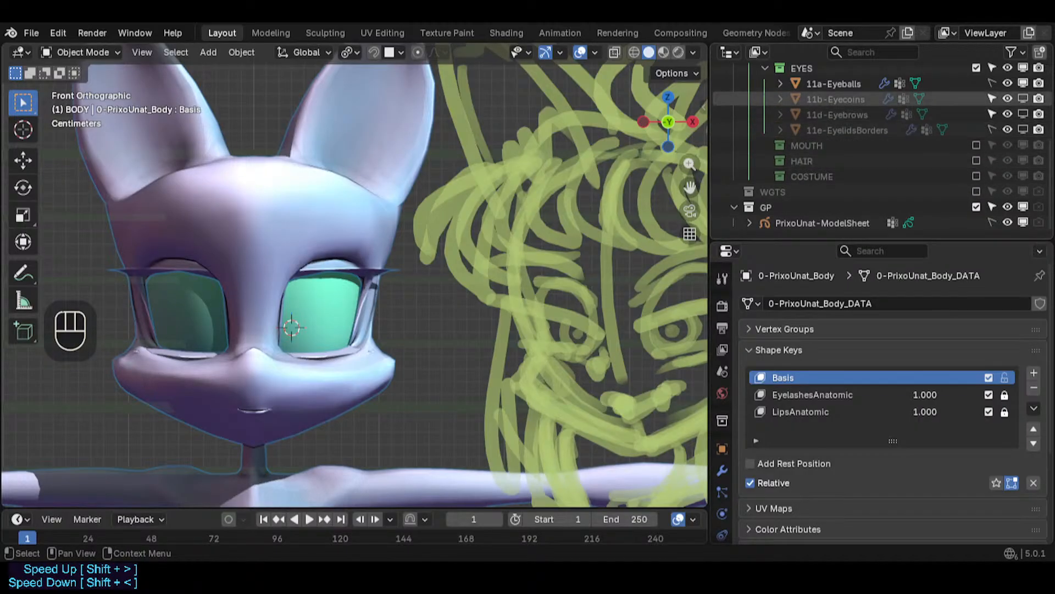
left_click(1023, 99)
left_click(1022, 114)
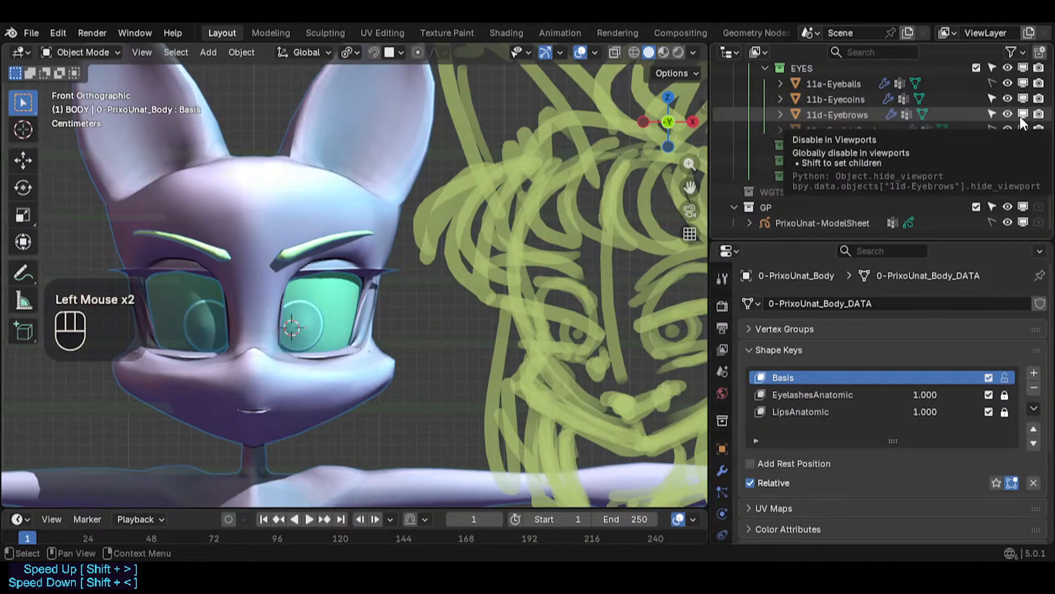
left_click(1023, 130)
left_click(1023, 131)
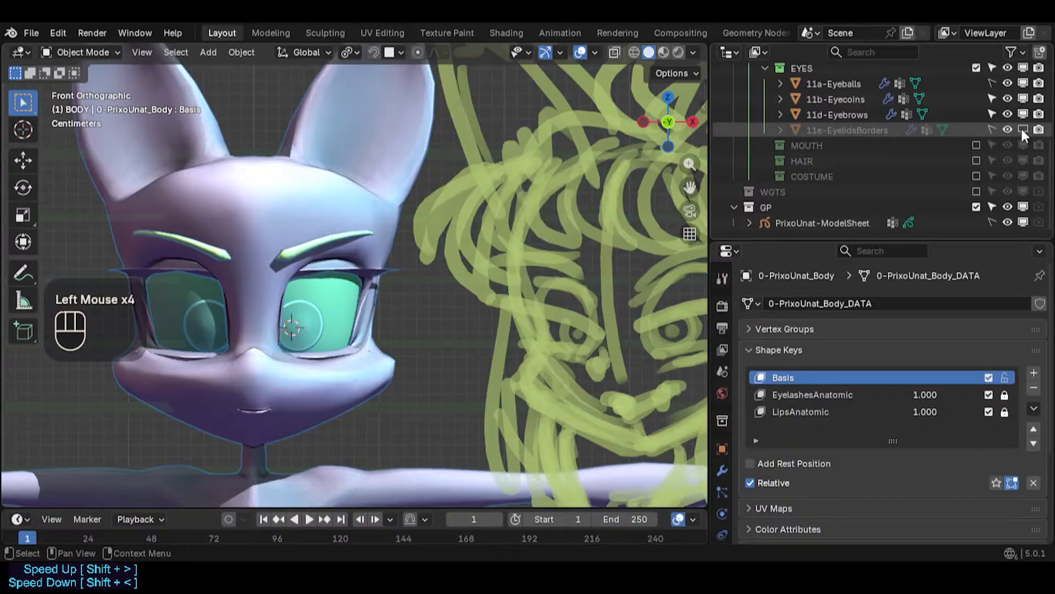
left_click(1021, 126)
scroll(1021, 113, "up", 3)
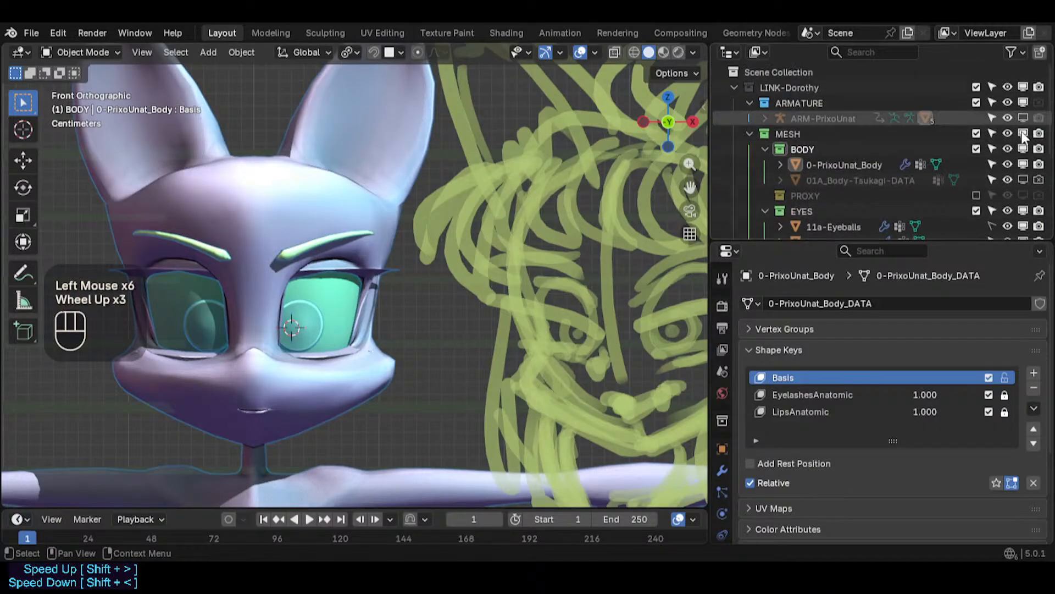
scroll(1019, 116, "down", 1)
scroll(1013, 169, "down", 1)
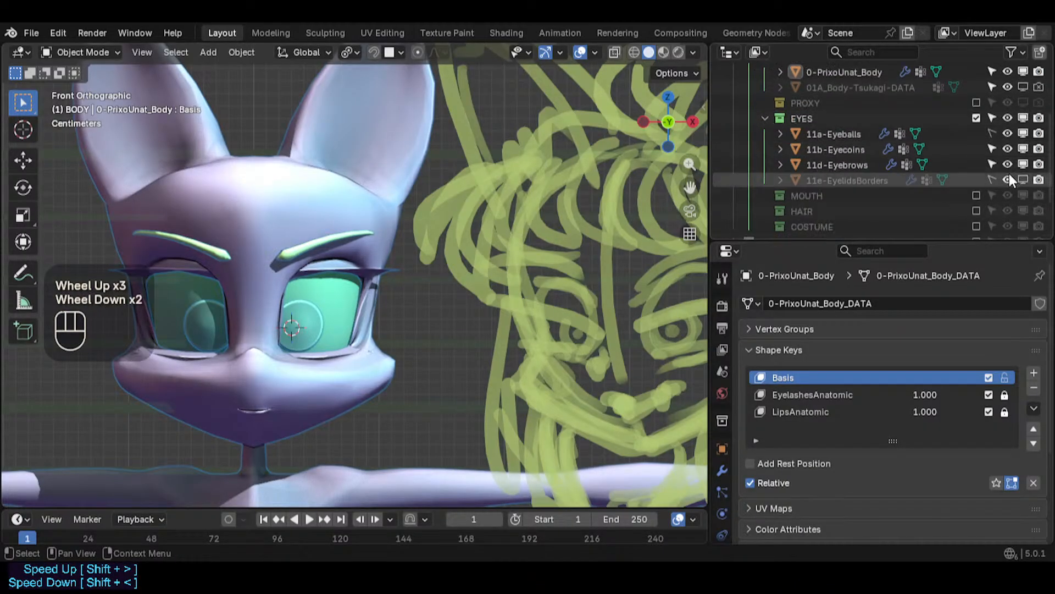
left_click(1024, 149)
left_click(1023, 164)
scroll(1014, 159, "up", 4)
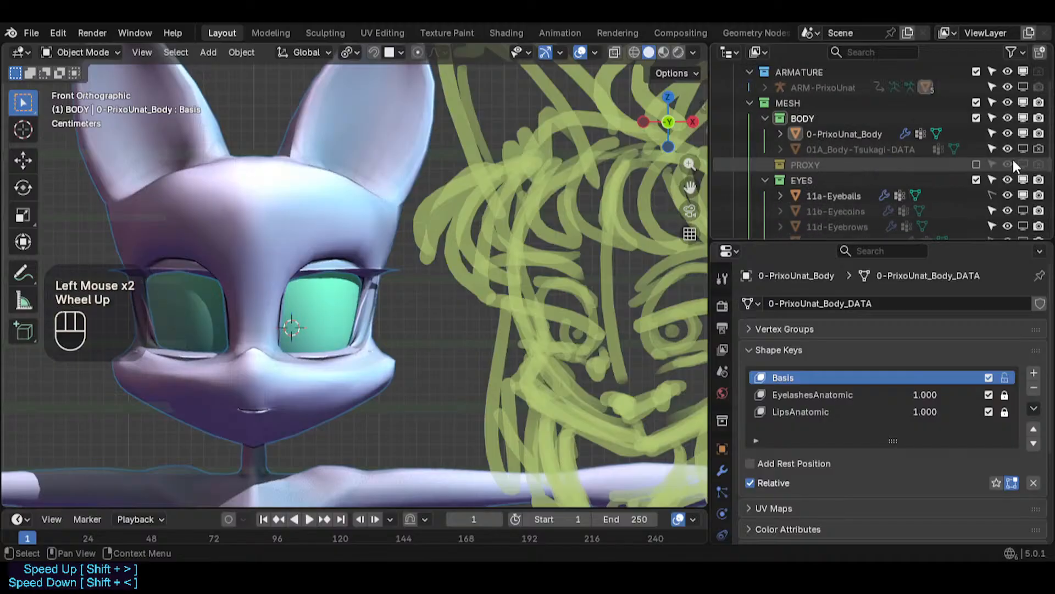
- Show the PrixoUnat armature in the viewport, select it and switch to Pose Mode
left_click(862, 134)
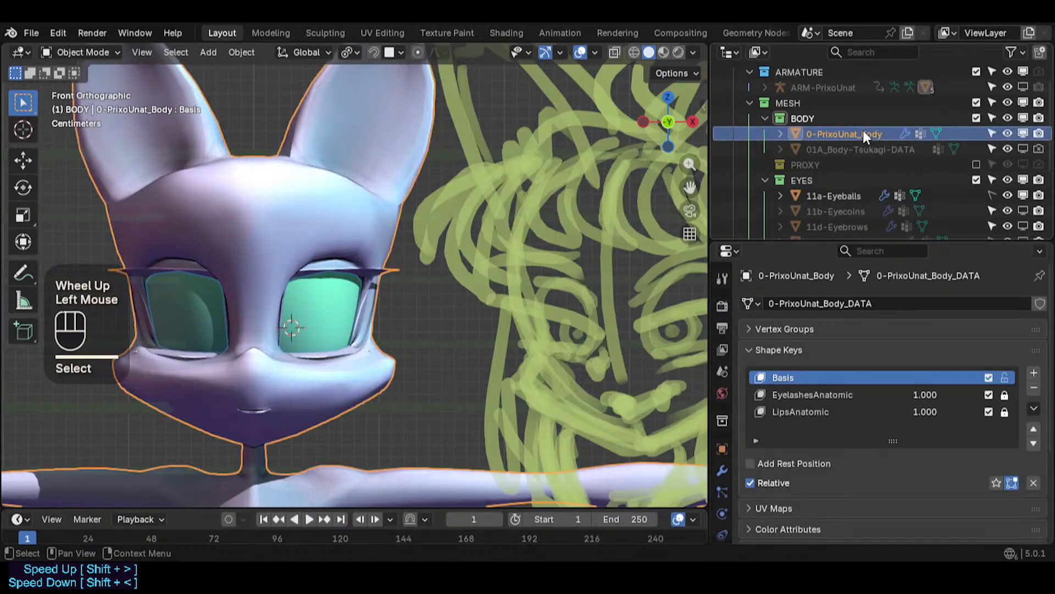
left_click(1039, 88)
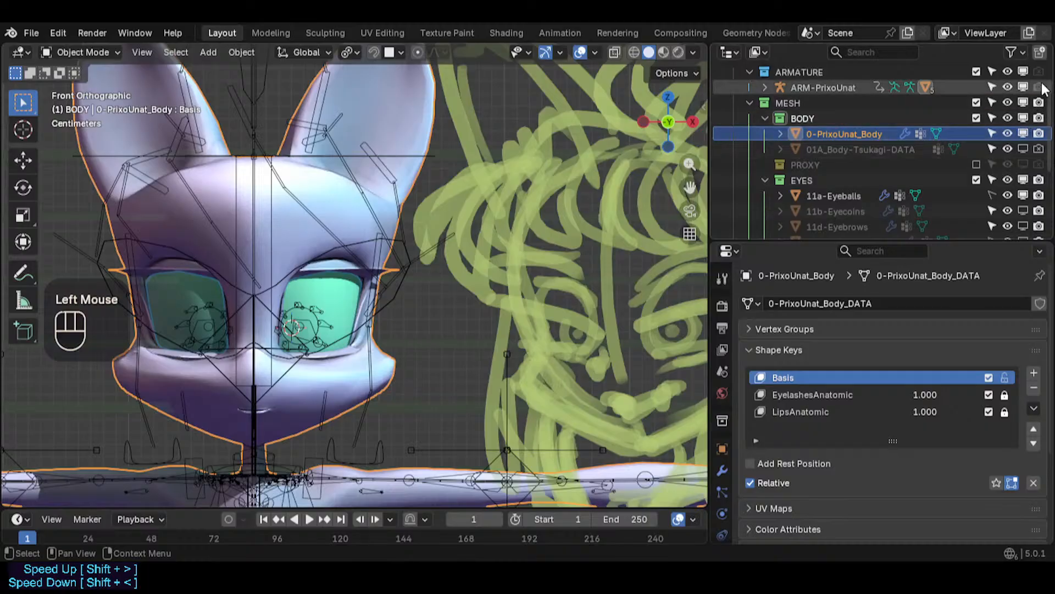
left_click(1041, 84)
left_click(398, 258)
key("ctrl+Tab")
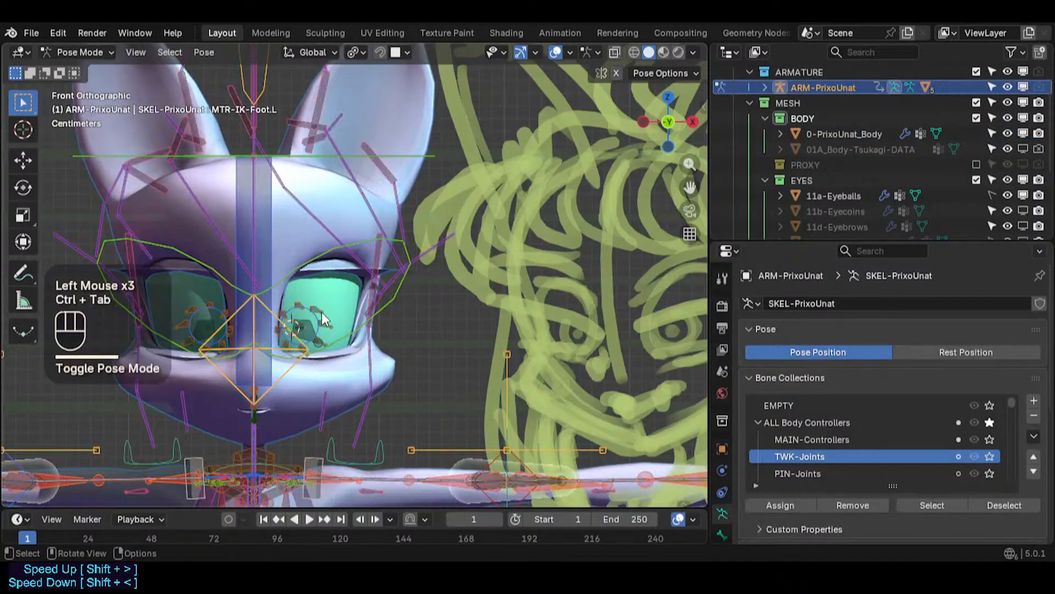
- Save, then test-move the left eyecoin deform bone and cancel each move
key("ctrl+s")
scroll(316, 316, "up", 3)
left_click(303, 342)
key("g")
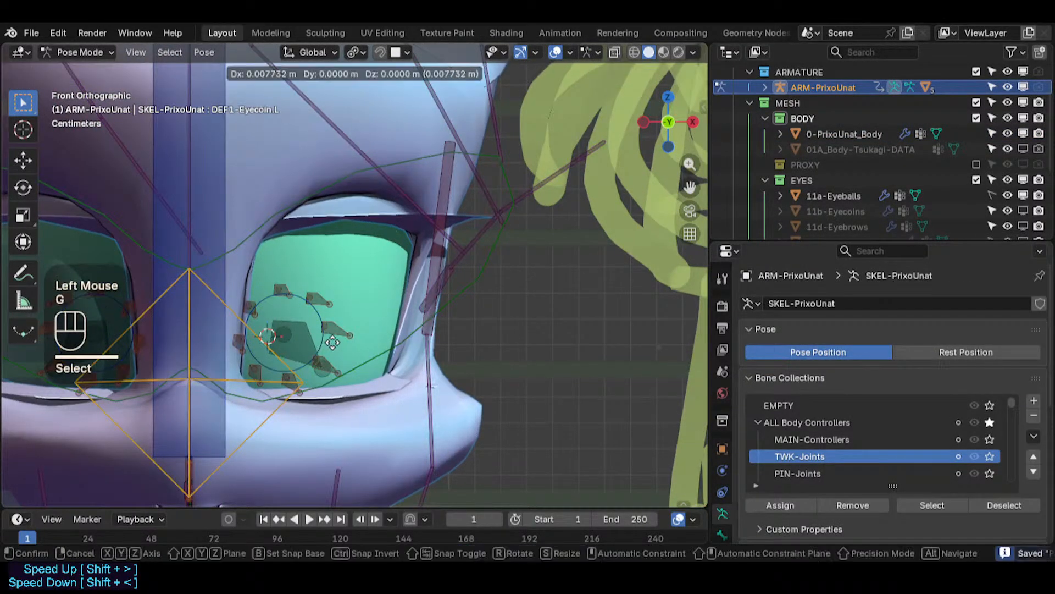
key("Escape")
key("ctrl+z")
scroll(318, 340, "down", 2)
left_click(308, 336)
key("g")
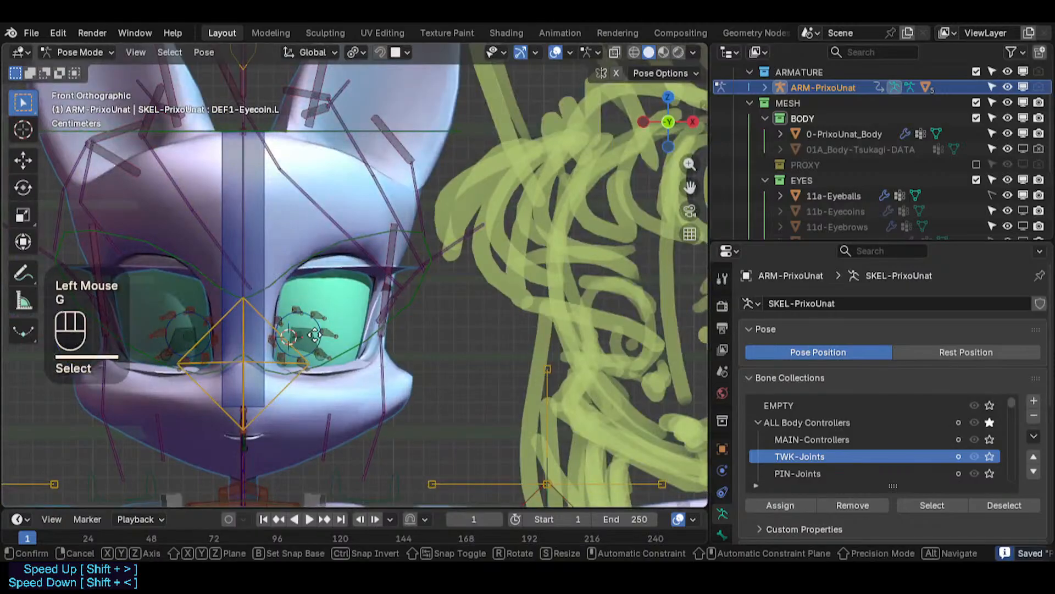
key("Escape")
- Test-move the head tracker, eye tracker and left eye control bones, cancelling each move
left_click(284, 333)
left_click(260, 311)
key("g")
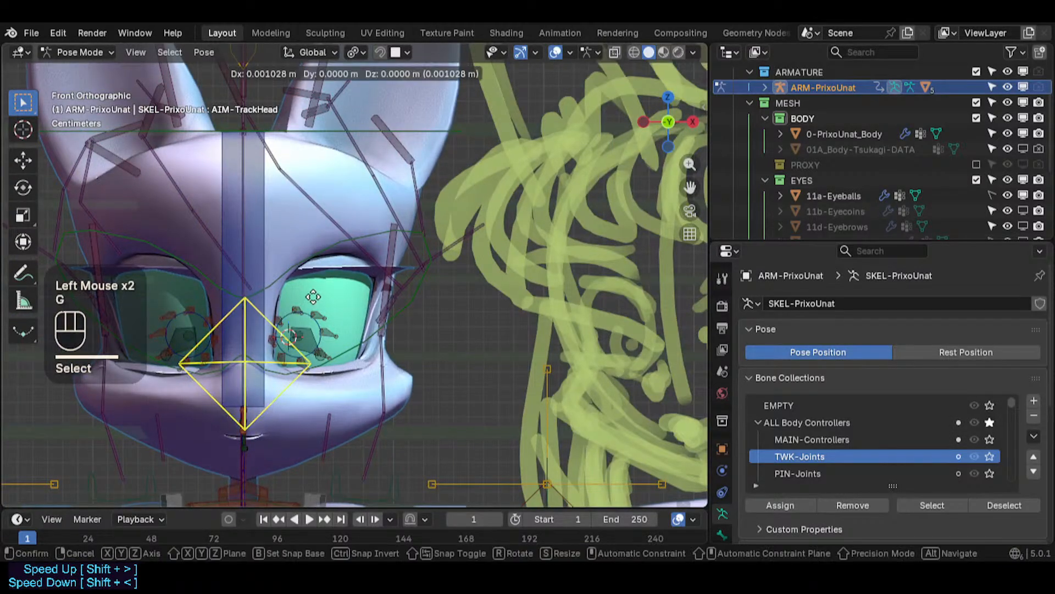
key("Escape")
left_click(419, 298)
key("g")
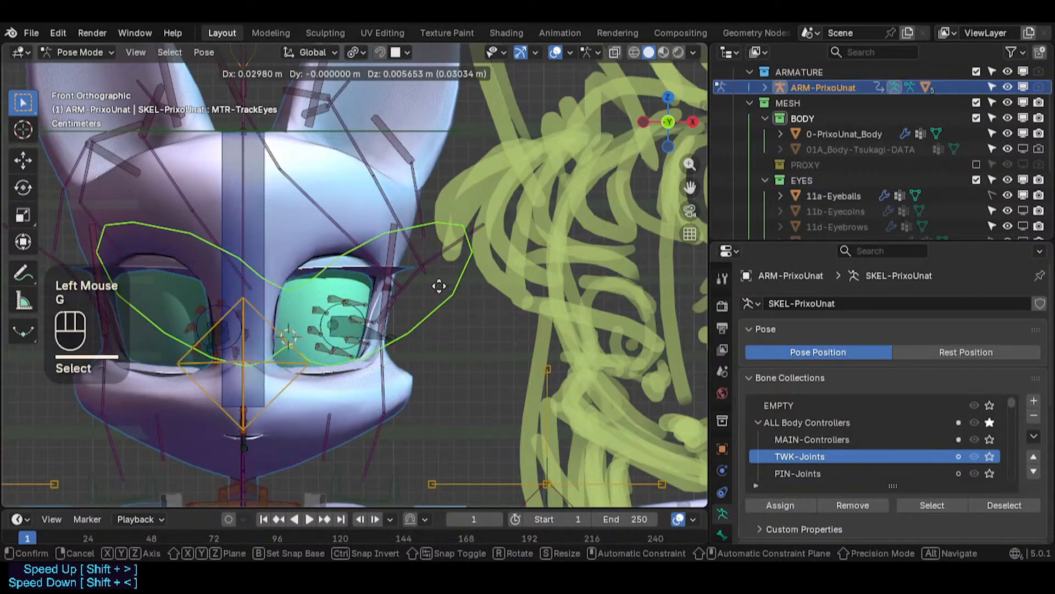
key("Escape")
scroll(328, 339, "up", 2)
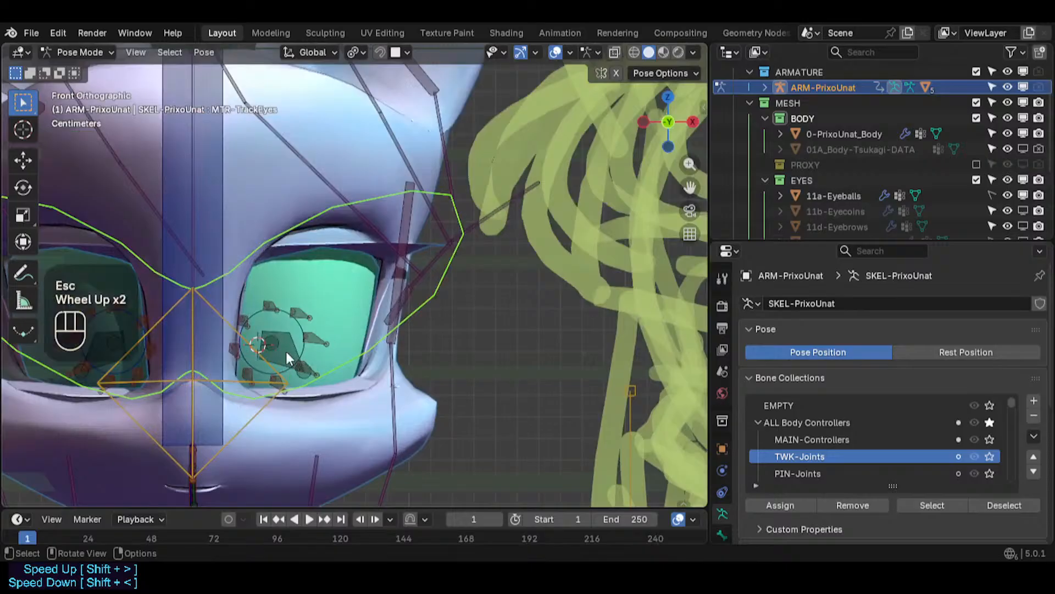
left_click(307, 342)
key("g")
key("Escape")
left_click(256, 339)
key("g")
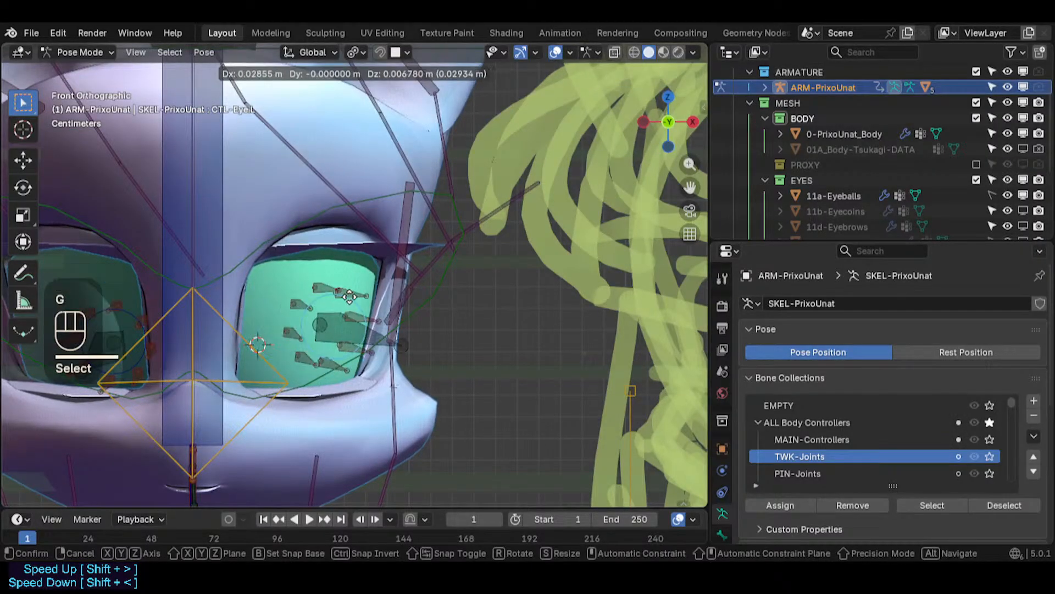
key("Escape")
- Orbit around the eye to test-move the eye control bone again, then save the file
middle_click_drag(274, 344, 233, 358)
scroll(233, 358, "down", 3)
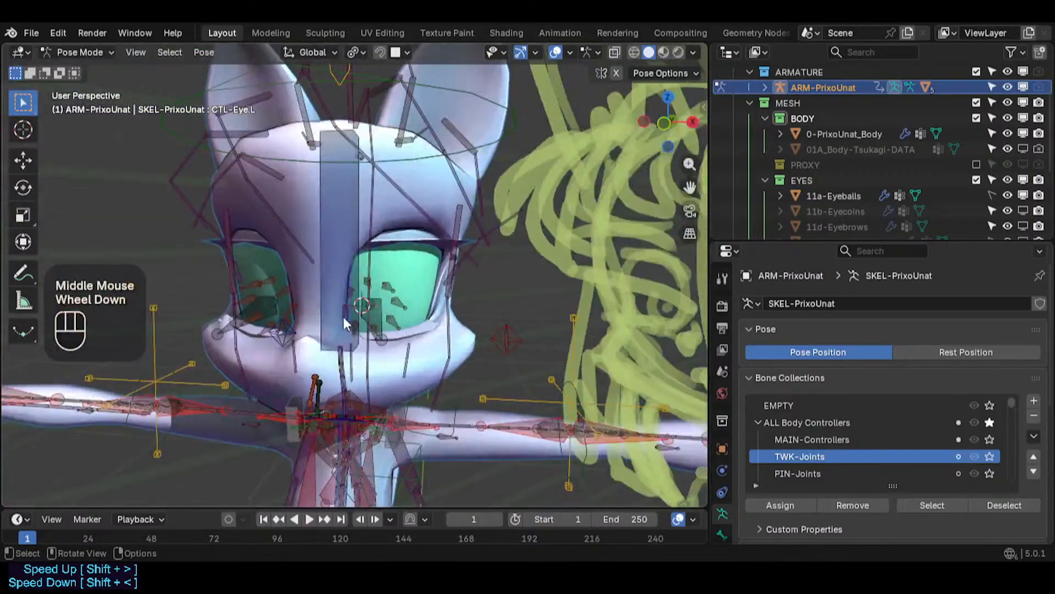
key("g")
key("Escape")
middle_click_drag(404, 278, 228, 364)
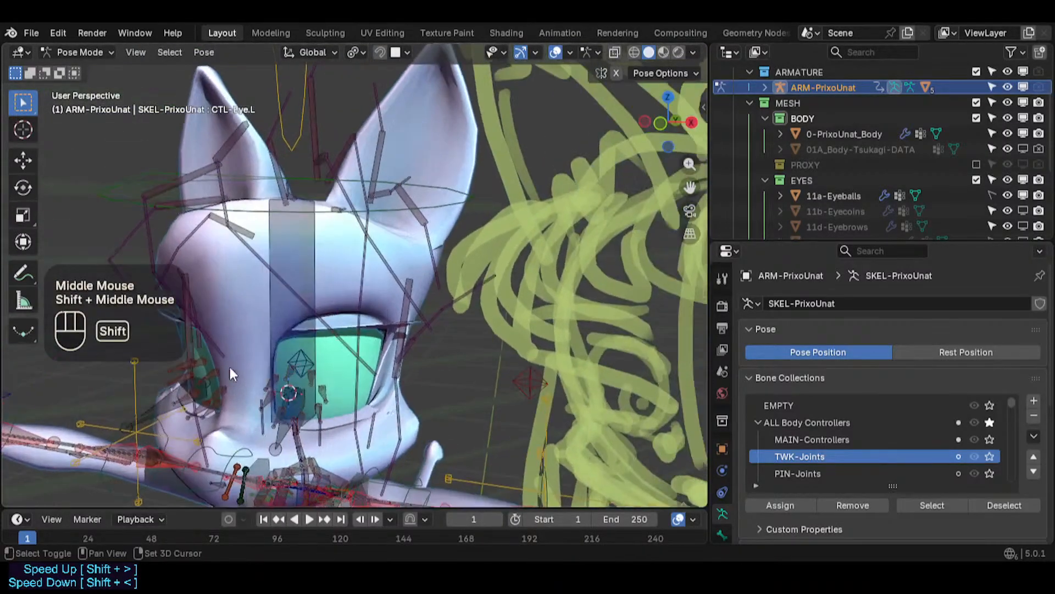
scroll(382, 334, "up", 3)
key("ctrl+s")
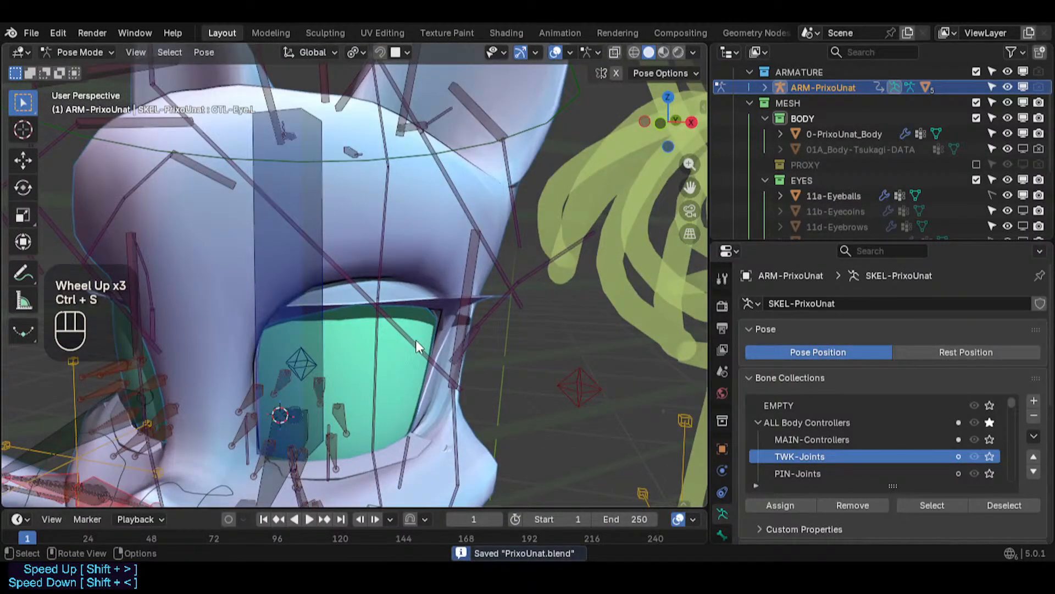
- Show all bone collections and return to a close front view of the left eye socket
scroll(416, 346, "down", 1)
scroll(415, 353, "up", 2)
key("q")
left_click(388, 412)
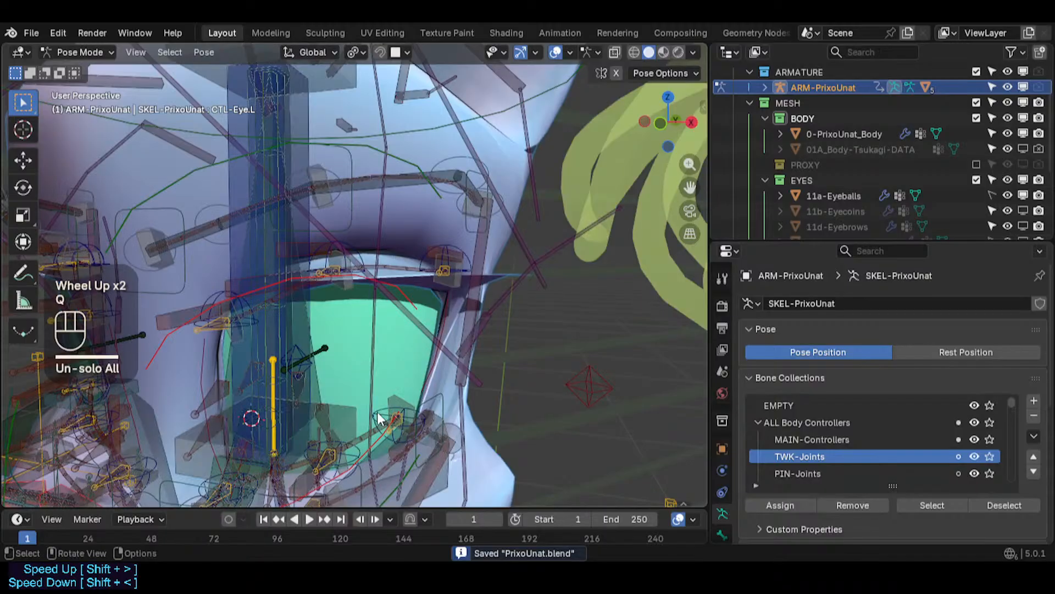
key("KP_1")
scroll(377, 412, "down", 4)
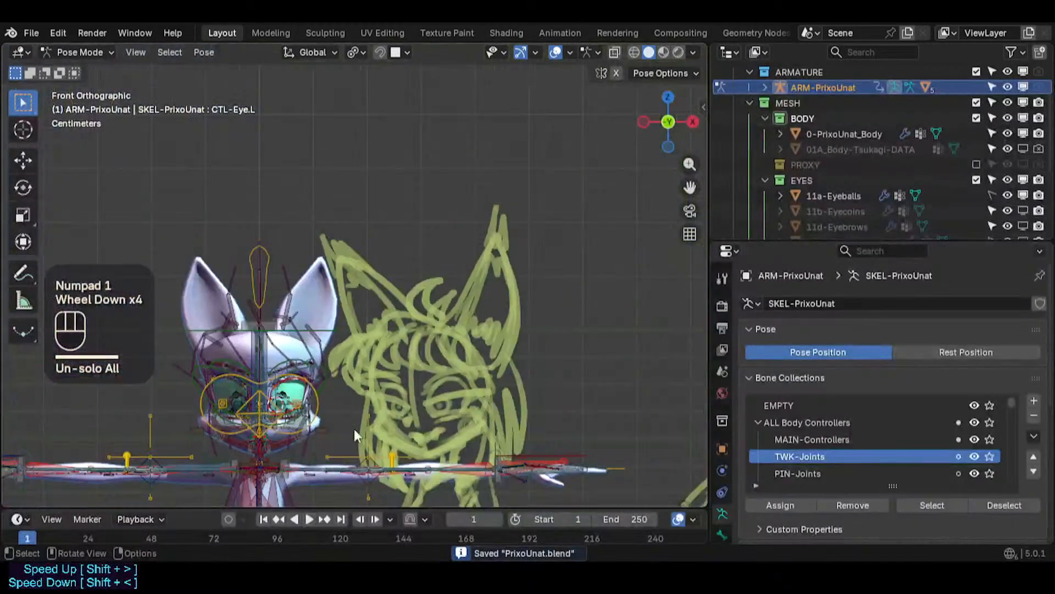
middle_click_drag(354, 428, 427, 312, "shift")
scroll(351, 285, "up", 7)
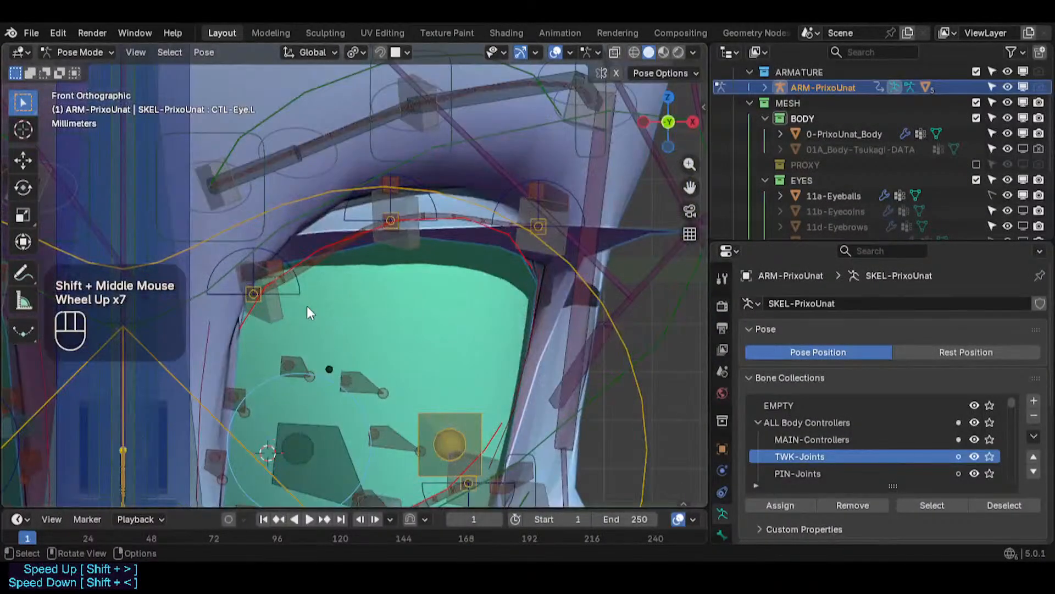
- Select the middle upper-eyelid tweak bone and enter the armature's Edit Mode
left_click(389, 221)
left_click(392, 212)
left_click(401, 212)
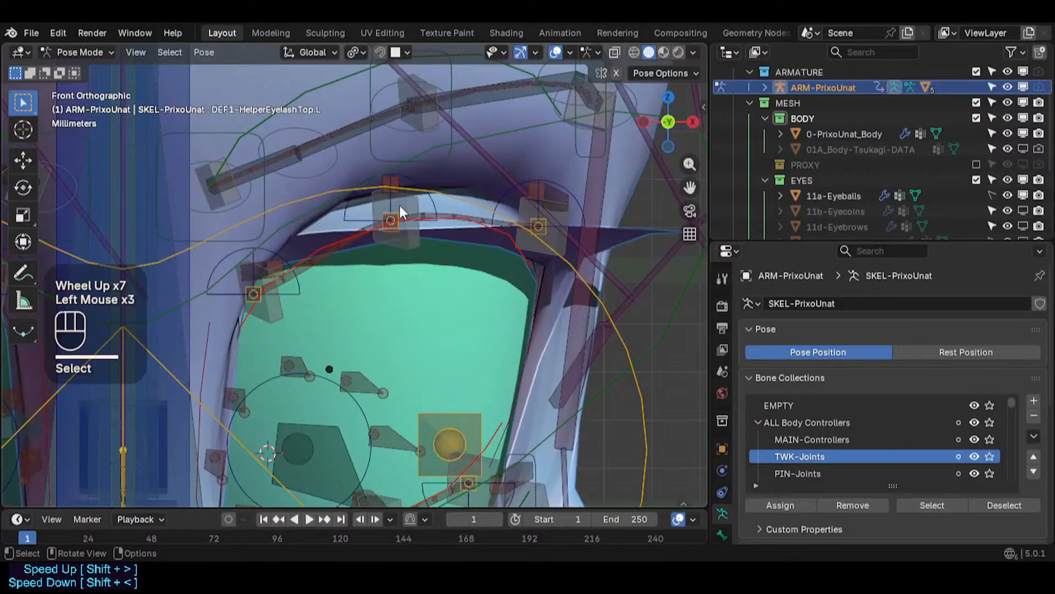
left_click(395, 201)
left_click(394, 199)
key("Tab")
scroll(418, 218, "down", 2)
scroll(420, 216, "up", 2)
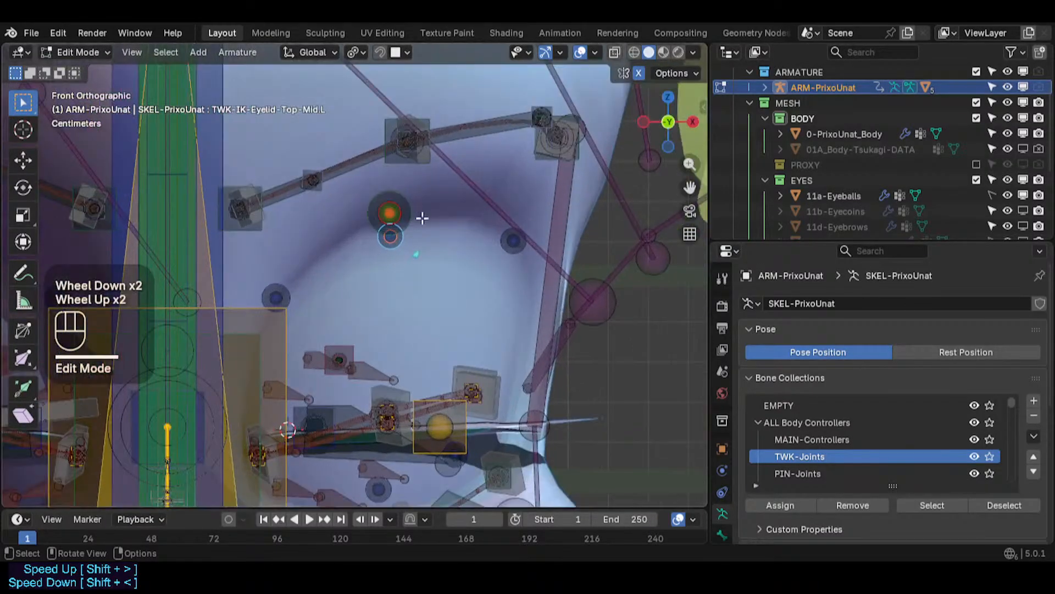
- Orbit around the upper-eyelid bones to inspect their positions and return to the front view
left_click(406, 220)
scroll(400, 254, "down", 2)
mouse_move(400, 254)
middle_mouse_down()
mouse_move(444, 242)
mouse_move(405, 252)
middle_mouse_up()
scroll(418, 247, "up", 2)
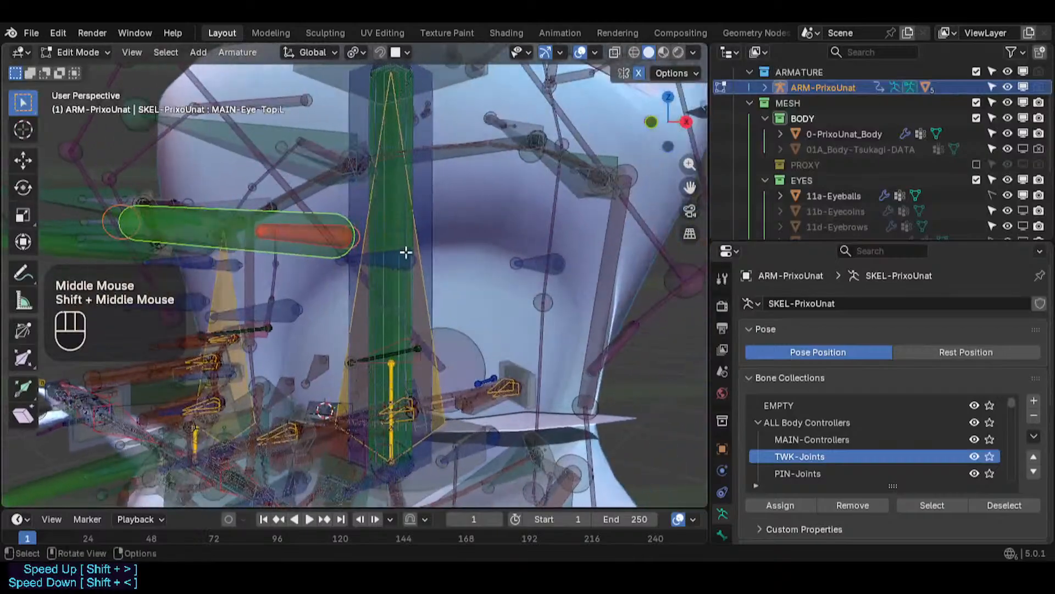
left_click(389, 257)
left_click(538, 260, "shift")
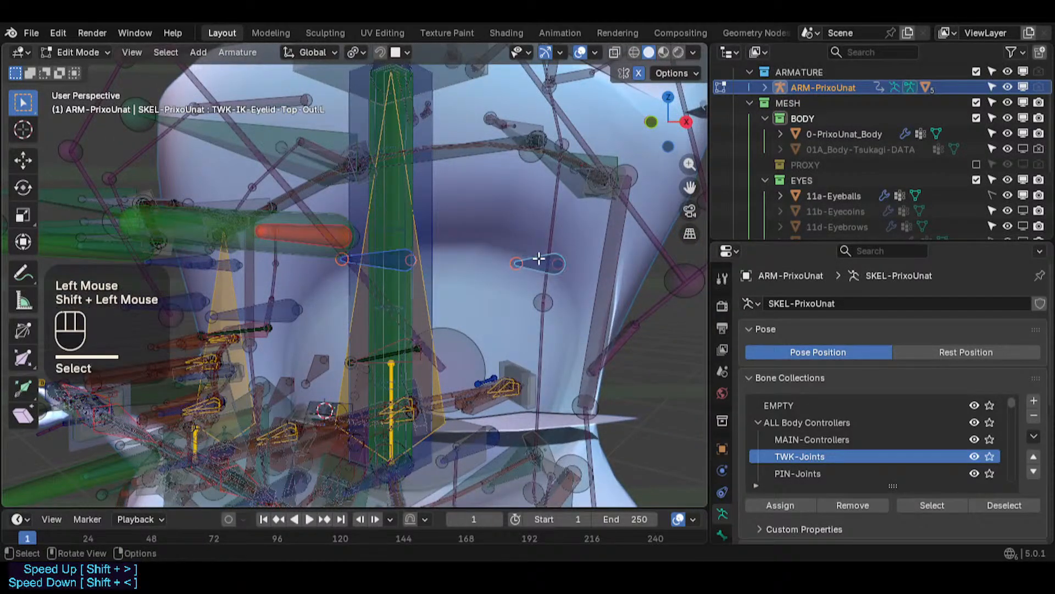
key("KP_1")
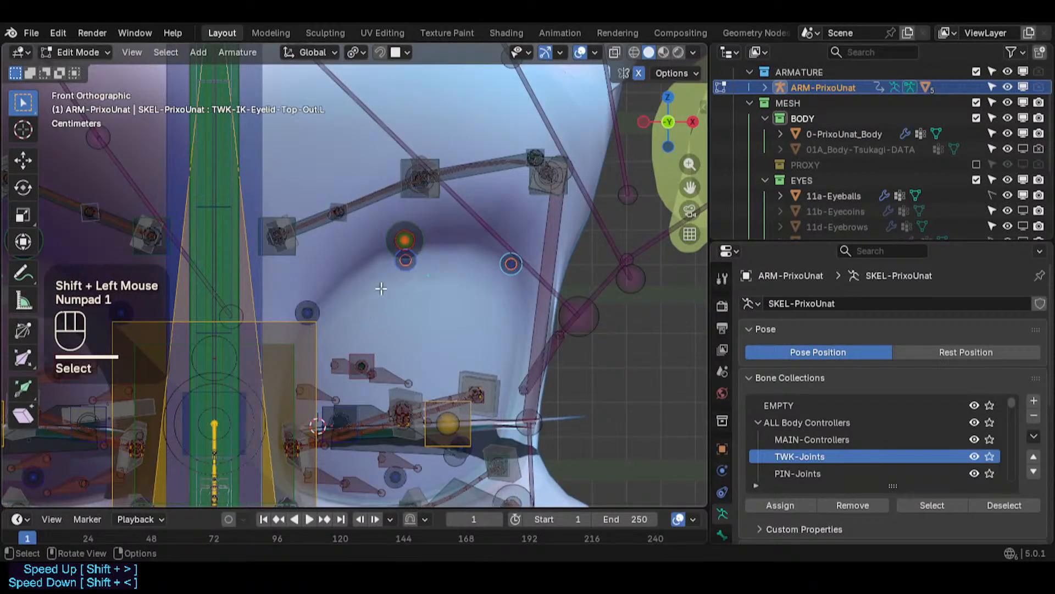
- Move the inner upper-eyelid tweak bone down toward the eye socket's inner upper rim
left_click(308, 311)
key("g")
left_click(338, 345)
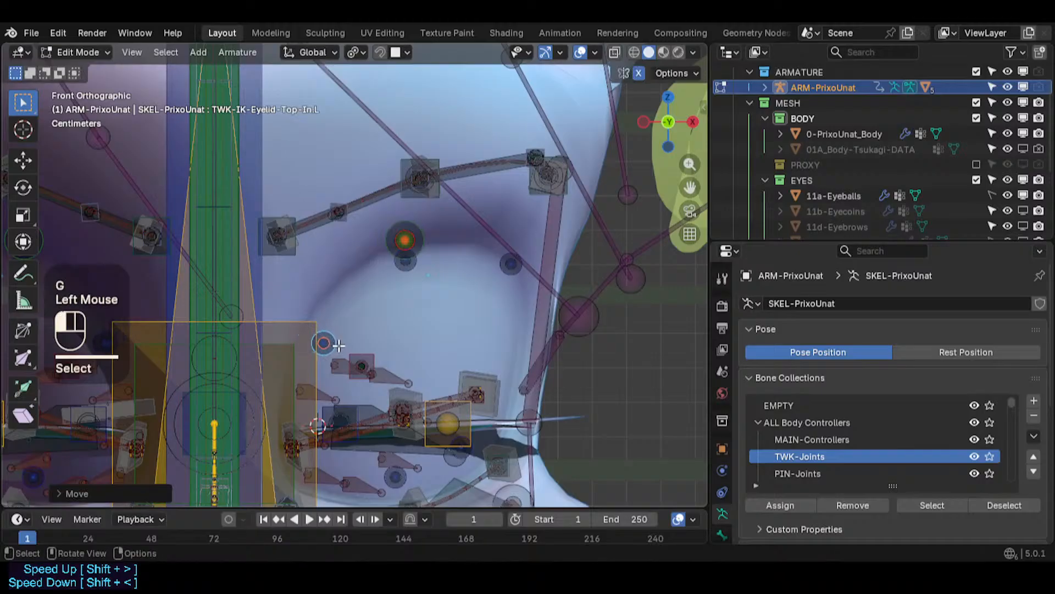
- Move the middle and outer upper-eyelid tweak bones down onto the upper eyelid's rim
left_click(411, 270)
key("g")
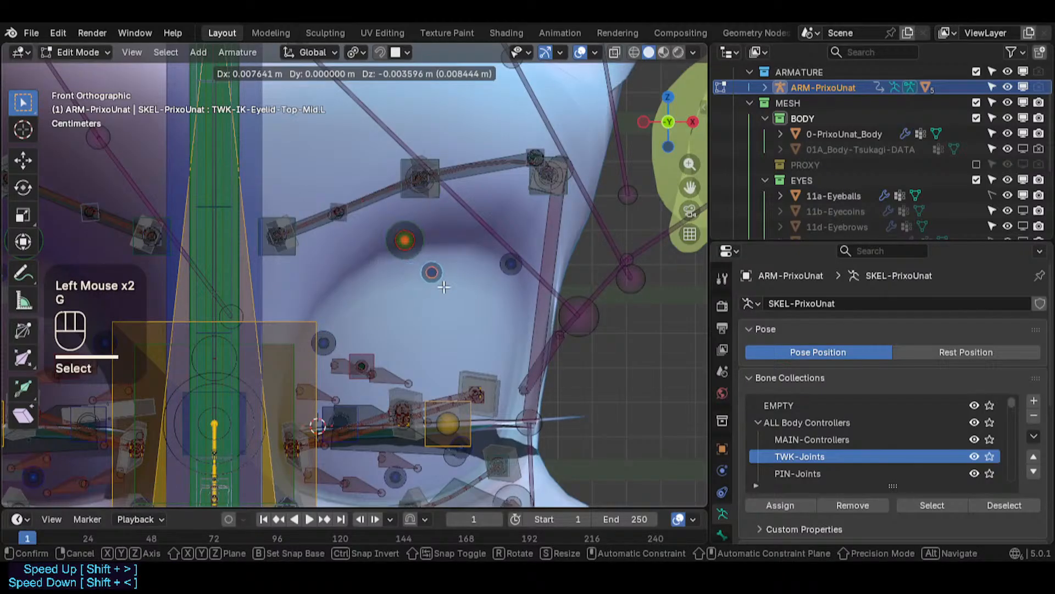
left_click(444, 286)
left_click(518, 278)
key("g")
left_click(524, 291)
- Select the eyelid bones together and return the armature to Pose Mode
left_click(434, 287, "shift")
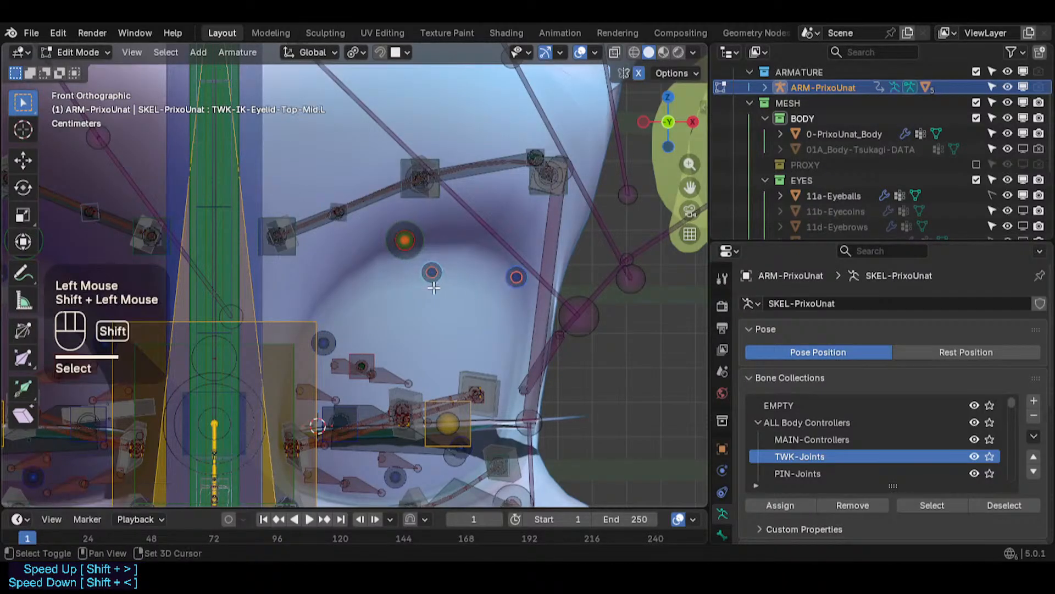
key("shift+g")
left_click(418, 291)
key("Tab")
- Move the inner upper-eyelid tweak bone slightly down along the eye's upper rim
scroll(409, 292, "down", 2)
middle_click_drag(409, 292, 400, 293, "shift")
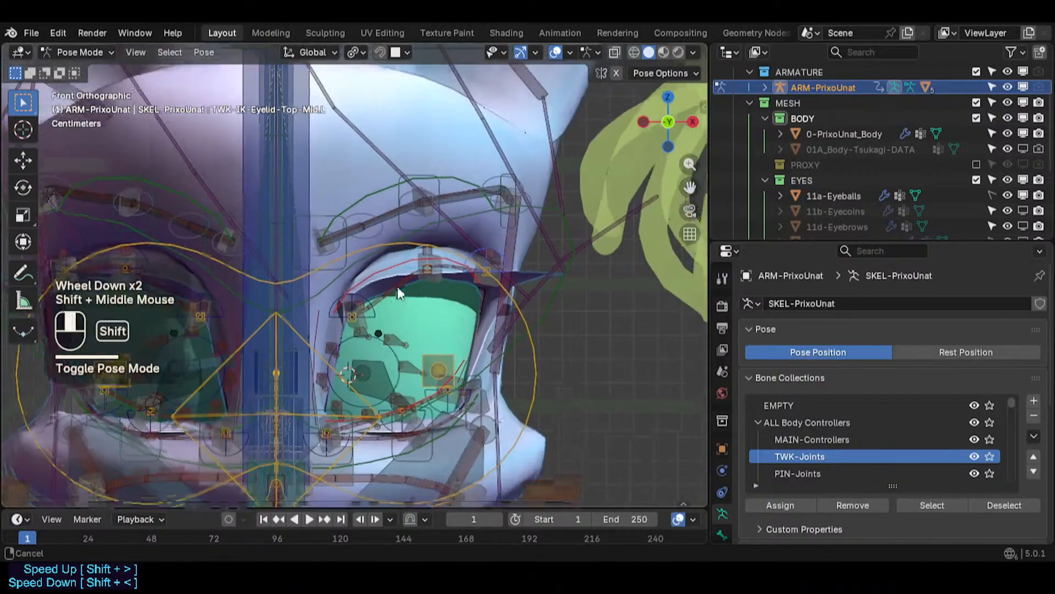
scroll(398, 292, "up", 1)
left_click(366, 308)
key("g")
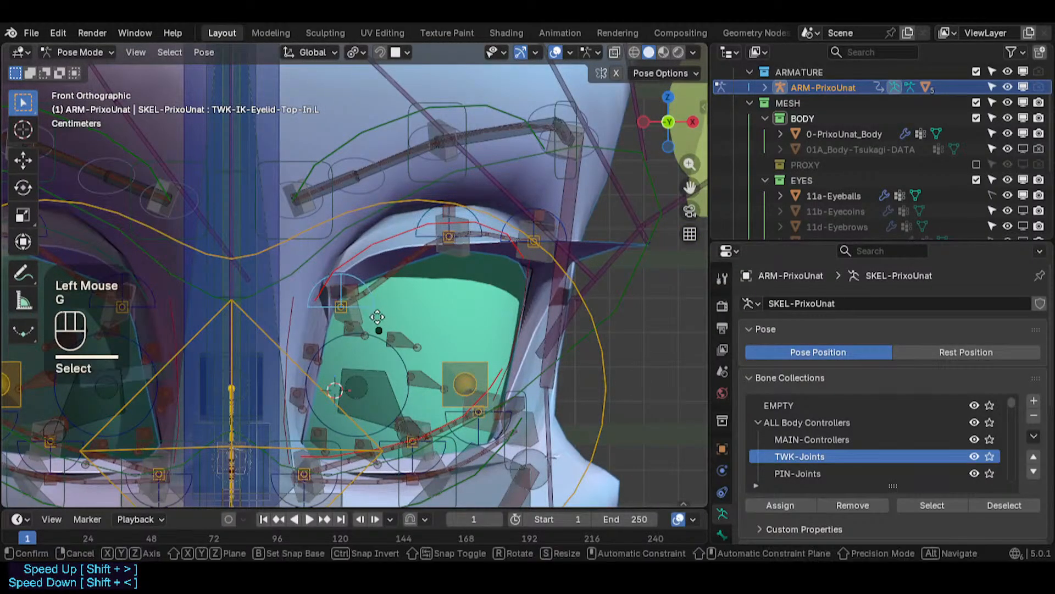
left_click(358, 343)
key("g")
left_click(356, 344)
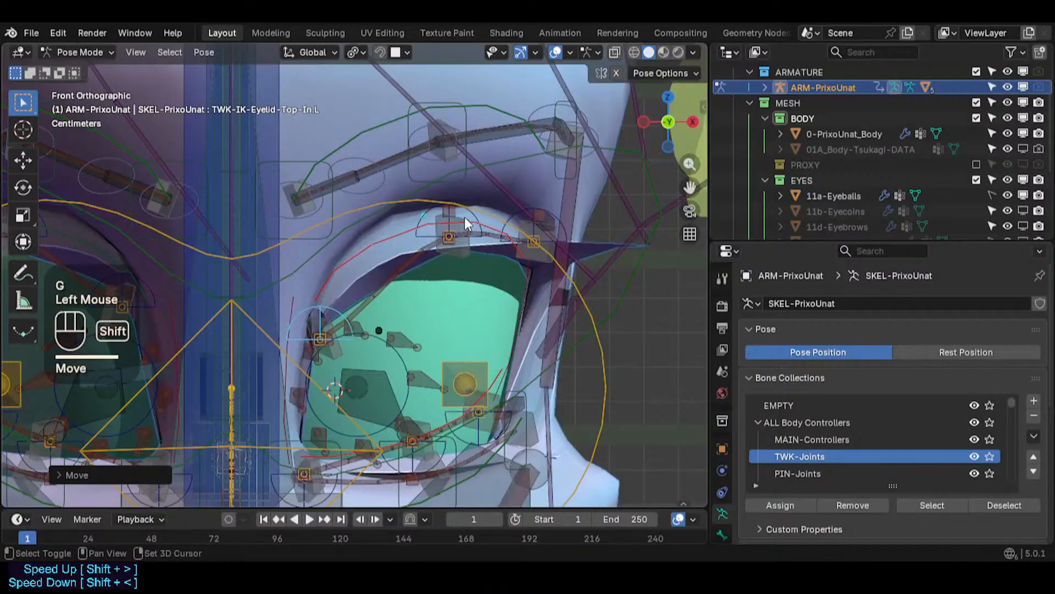
- Move the middle upper-eyelid tweak bone down onto the upper eyelid's rim
left_click(429, 226)
key("g")
left_click(423, 265)
- Move the main upper-eyelid controller bone slightly outward
scroll(417, 260, "down", 2)
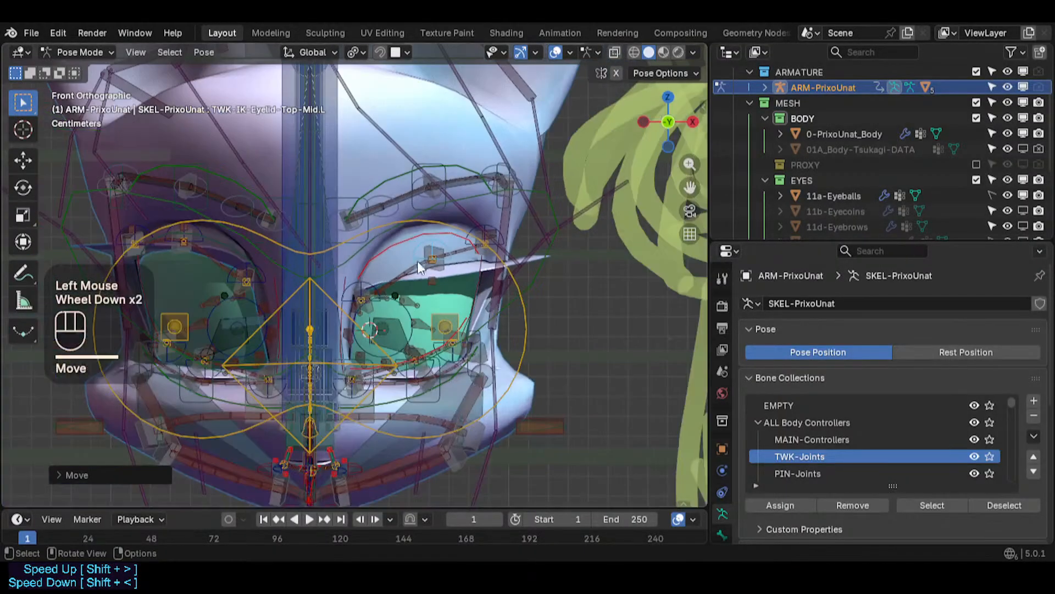
middle_click_drag(417, 261, 355, 312, "shift")
scroll(351, 315, "down", 1)
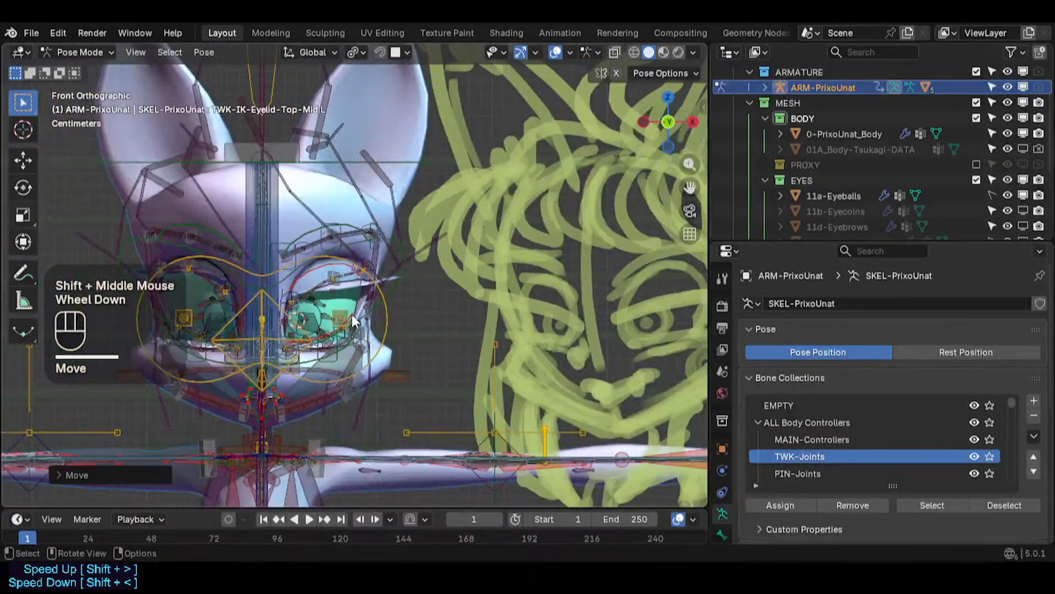
left_click(293, 289)
key("g")
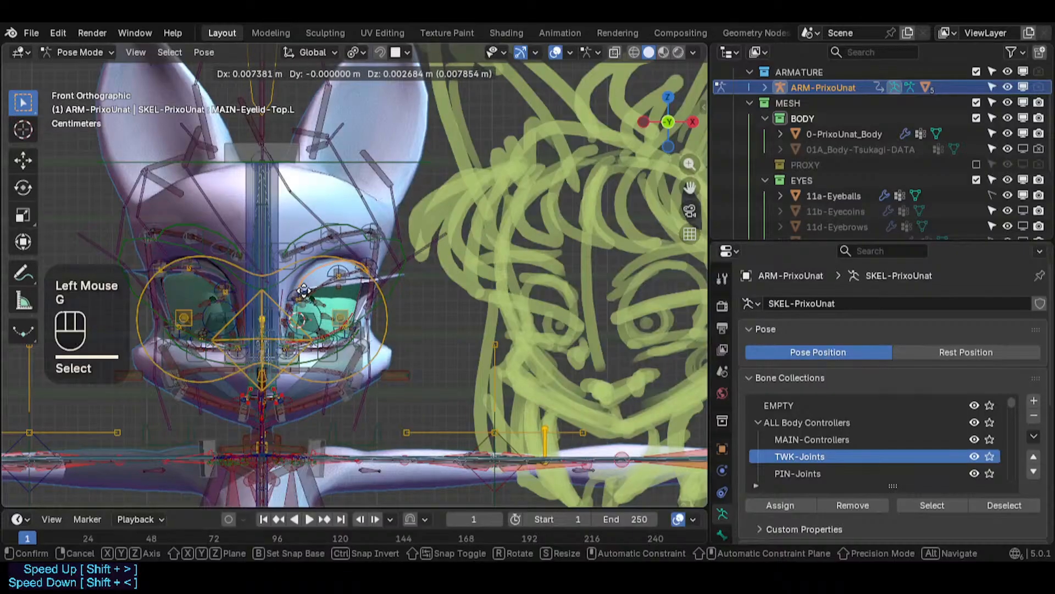
left_click(292, 299)
- Move the inner upper-eyelid tweak bone down toward the eye's inner corner
left_click(288, 294)
key("g")
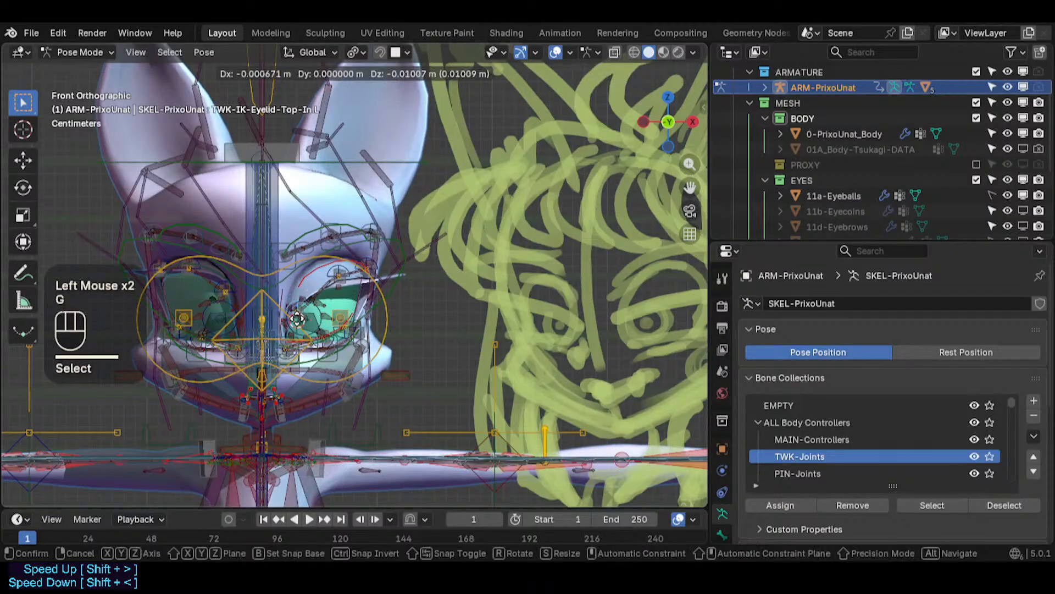
left_click(290, 325)
scroll(292, 325, "up", 3)
key("g")
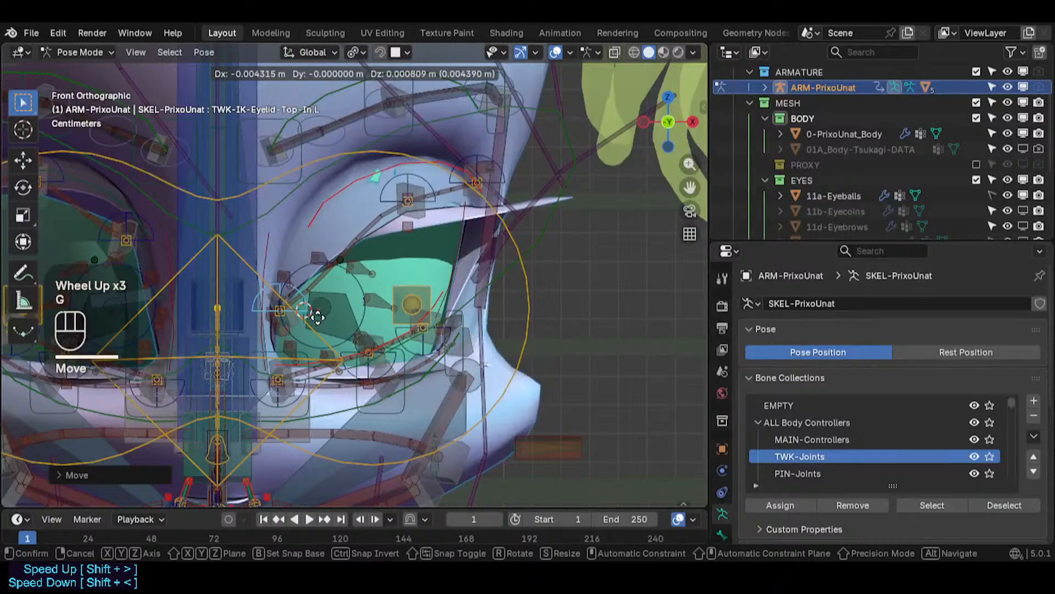
left_click(316, 321)
- Move the middle upper-eyelid tweak bone further down onto the reshaped upper lid
scroll(373, 248, "down", 2)
left_click(372, 219)
scroll(372, 219, "down", 1)
middle_click_drag(372, 218, 320, 258, "shift")
key("g")
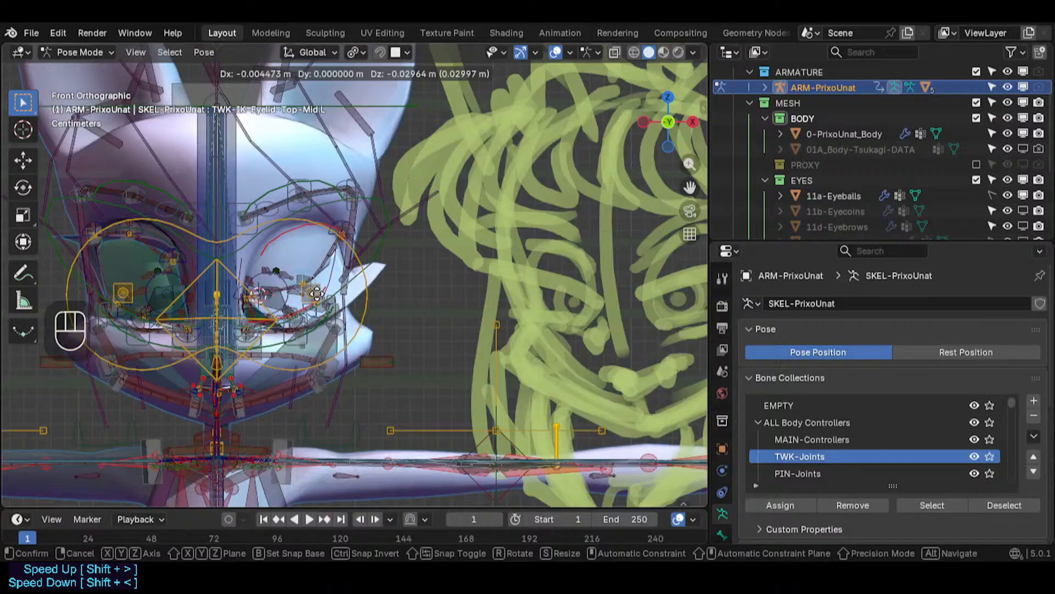
left_click(317, 288)
- Move the outer upper-eyelid tweak bone down onto the upper lid's outer rim
middle_click_drag(317, 288, 277, 275, "shift")
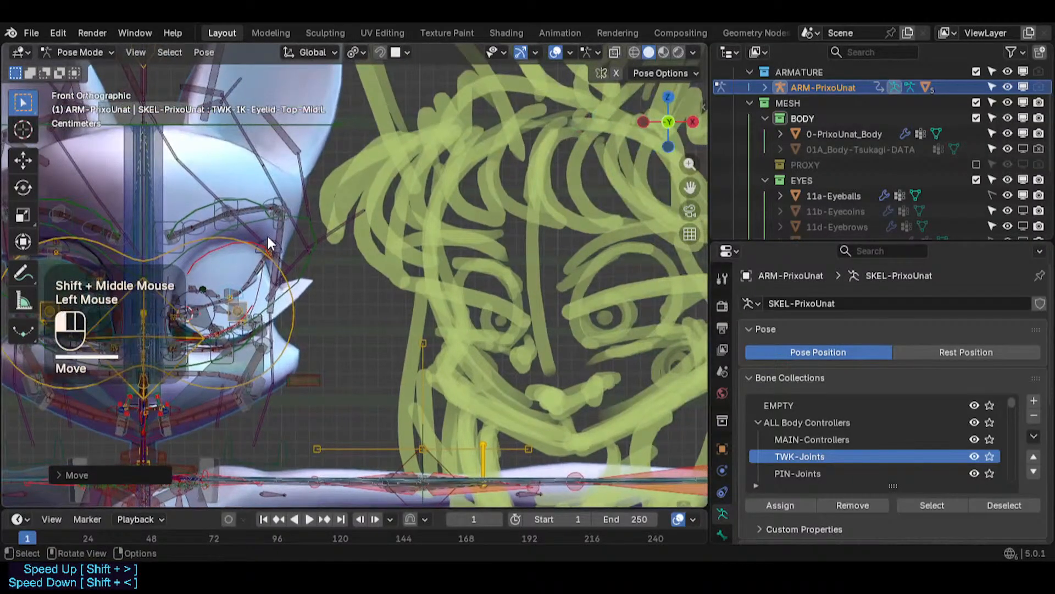
left_click(269, 239)
key("g")
left_click(268, 273)
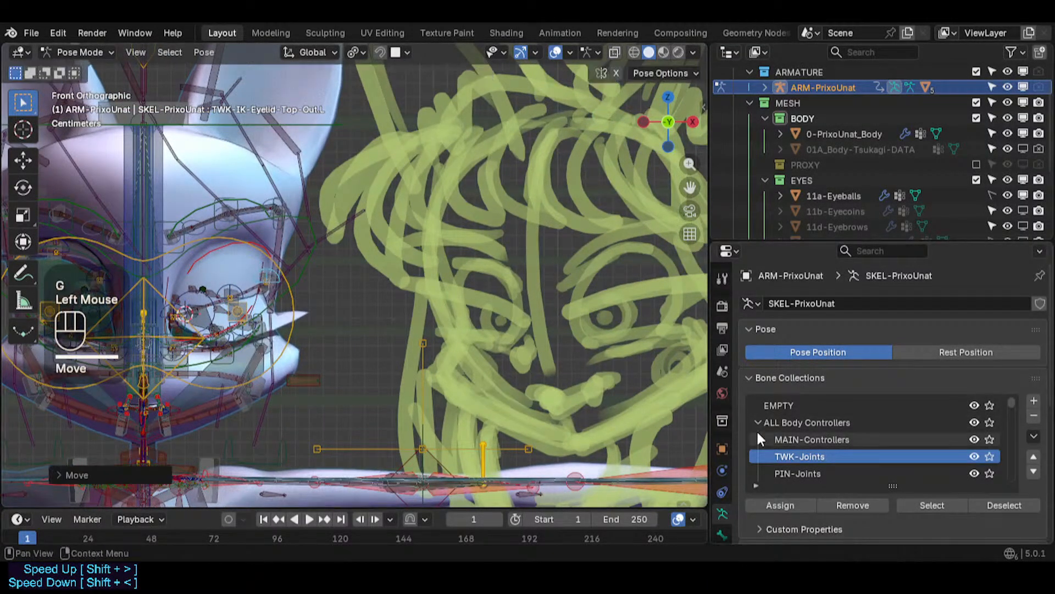
- Inspect the bone constraints on the outer upper-eyelid tweak bone
scroll(723, 483, "down", 3)
left_click(721, 504)
left_click(749, 329)
scroll(740, 328, "down", 2)
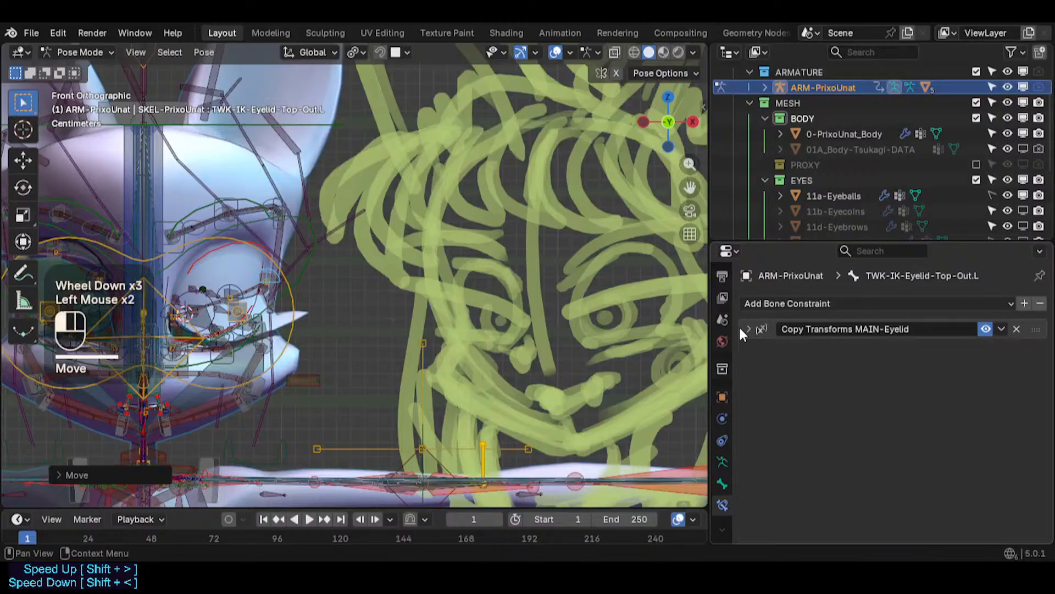
- Select the body mesh and enable viewport display of the Mask EyelashesTop and Mask EyelashesBot modifiers
key("ctrl+Tab")
left_click(619, 324)
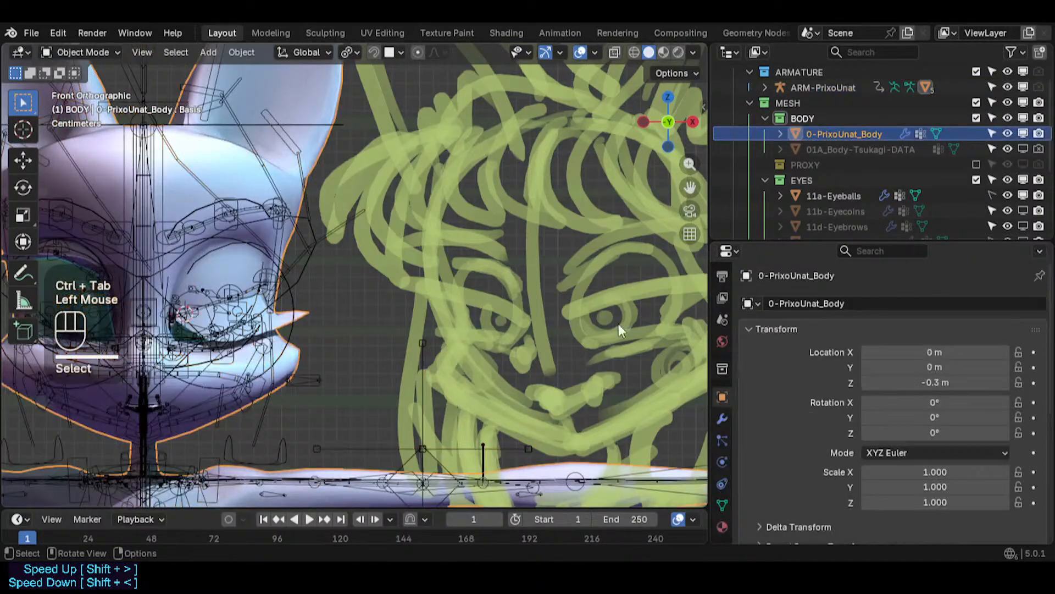
left_click(723, 419)
scroll(780, 412, "down", 2)
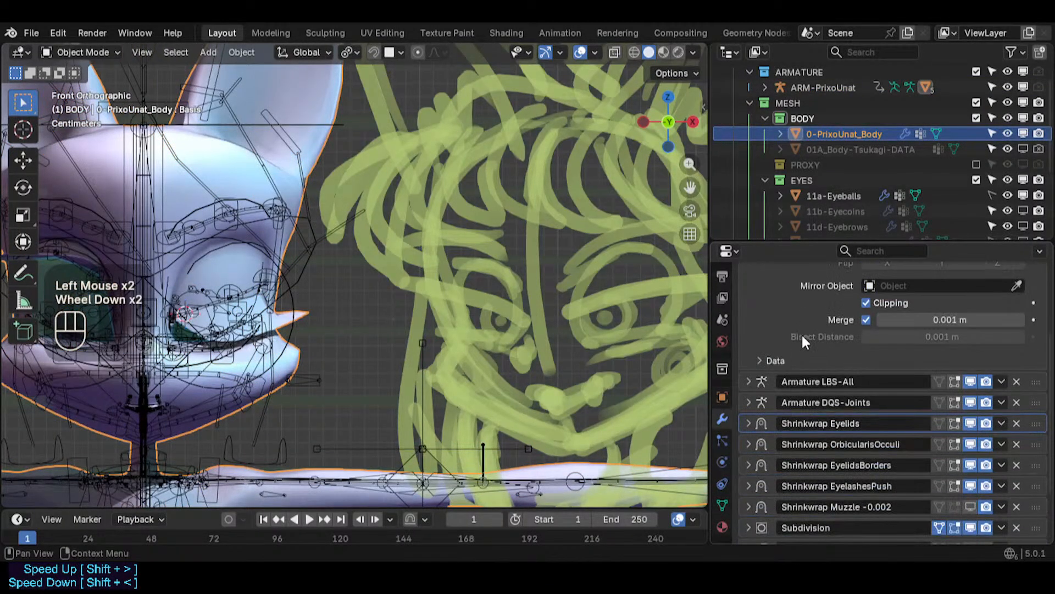
scroll(781, 330, "up", 2)
left_click(746, 327)
left_click(745, 328)
left_click(745, 327)
scroll(817, 457, "down", 2)
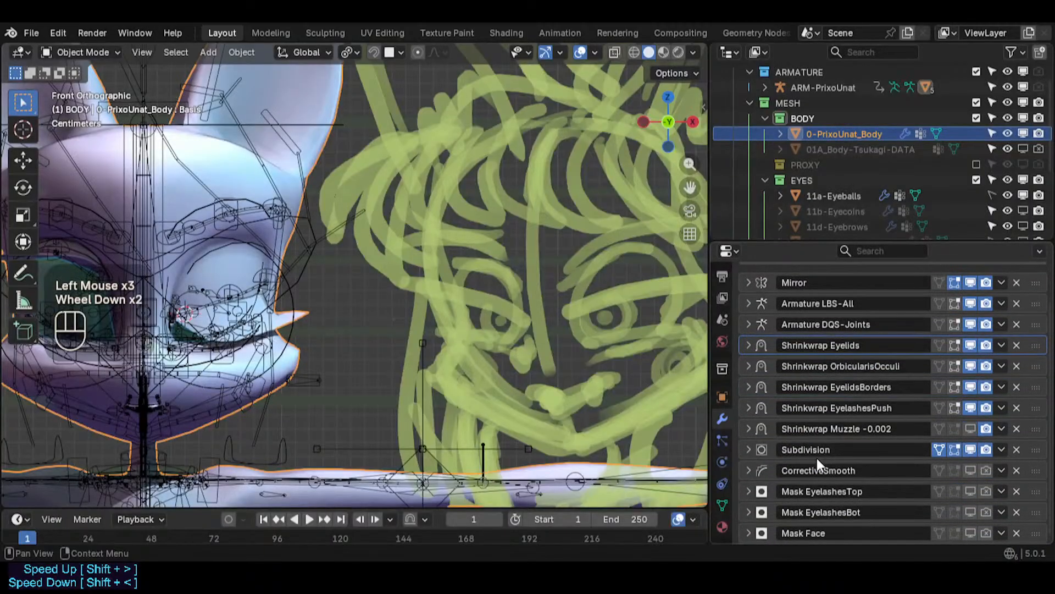
left_click_drag(969, 491, 981, 493)
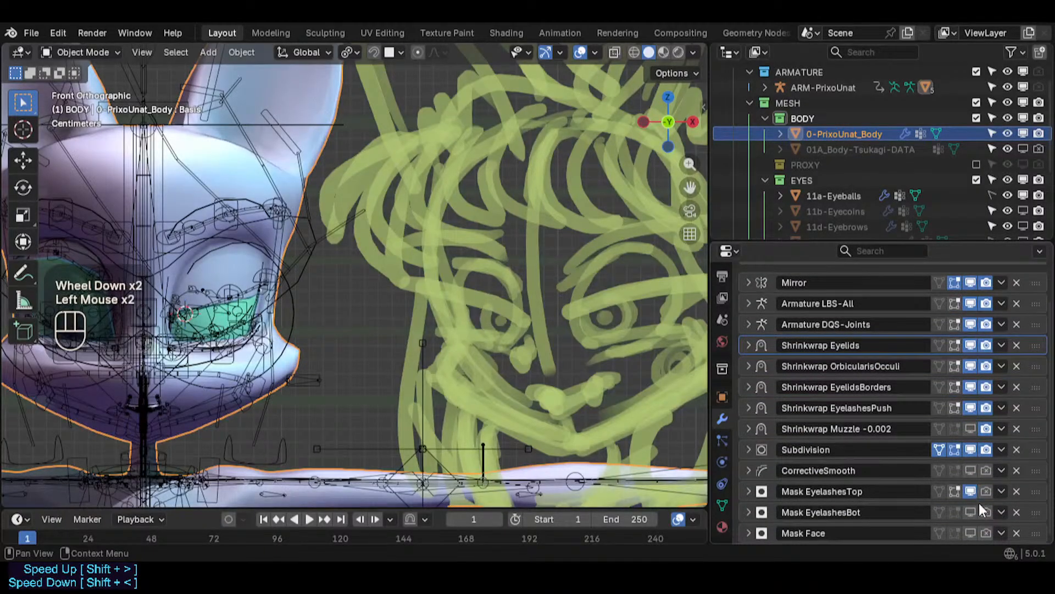
left_click(975, 504)
left_click(984, 497)
left_click(984, 496)
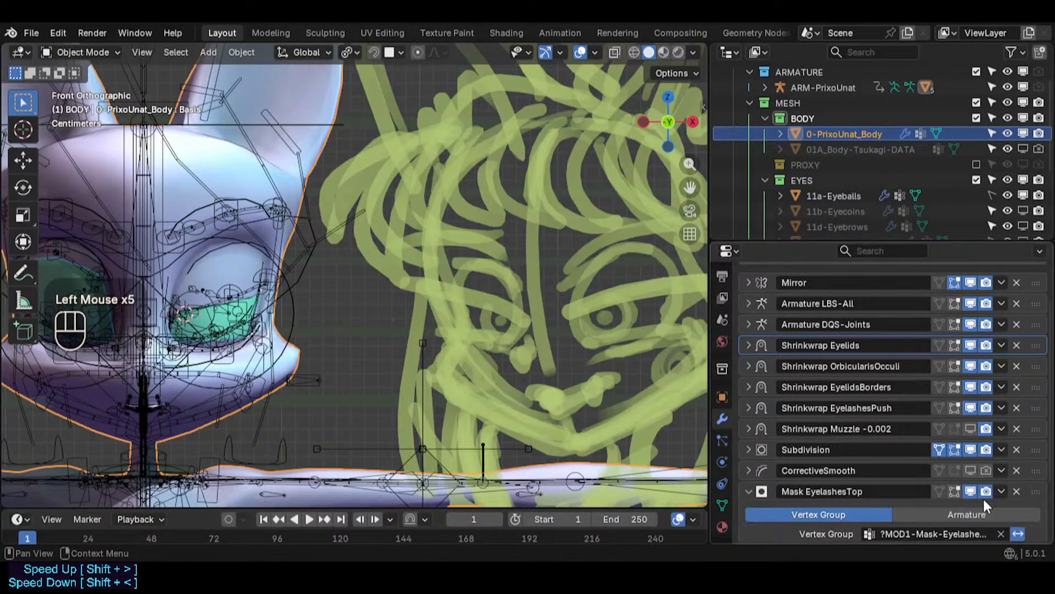
left_click(985, 496)
left_click(747, 493)
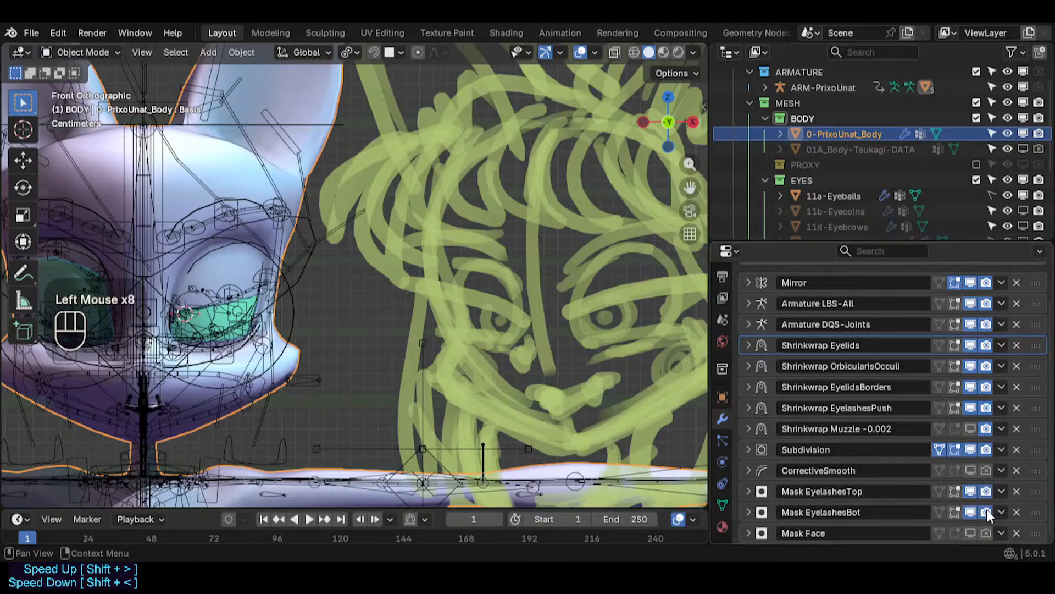
- Select the armature and switch it back into Pose Mode
scroll(332, 359, "up", 2)
middle_click_drag(331, 358, 419, 228, "shift")
scroll(419, 229, "up", 2)
left_click(420, 228)
key("Tab")
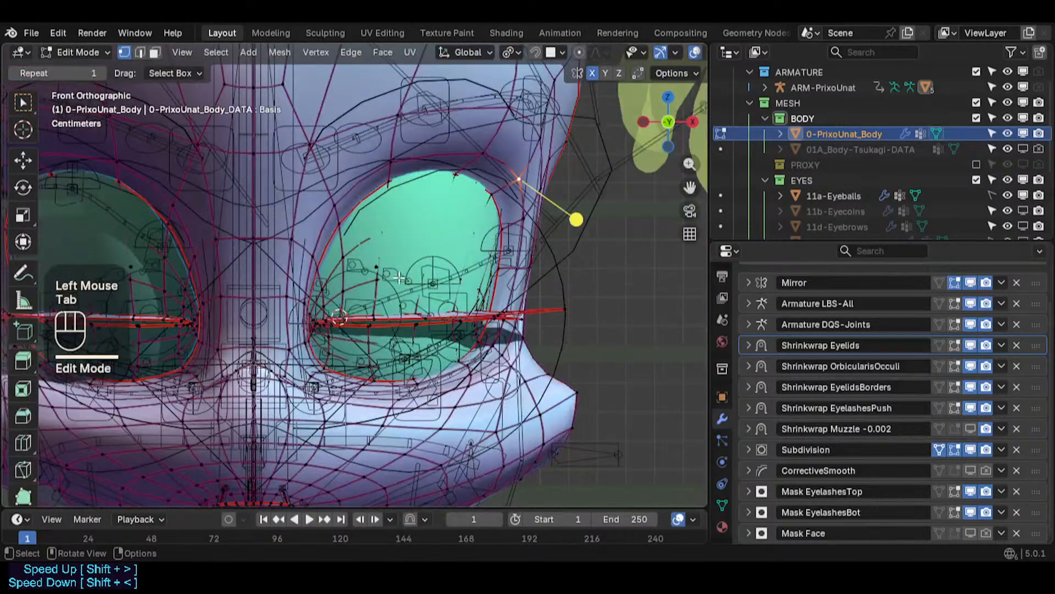
scroll(400, 278, "up", 2)
key("Tab")
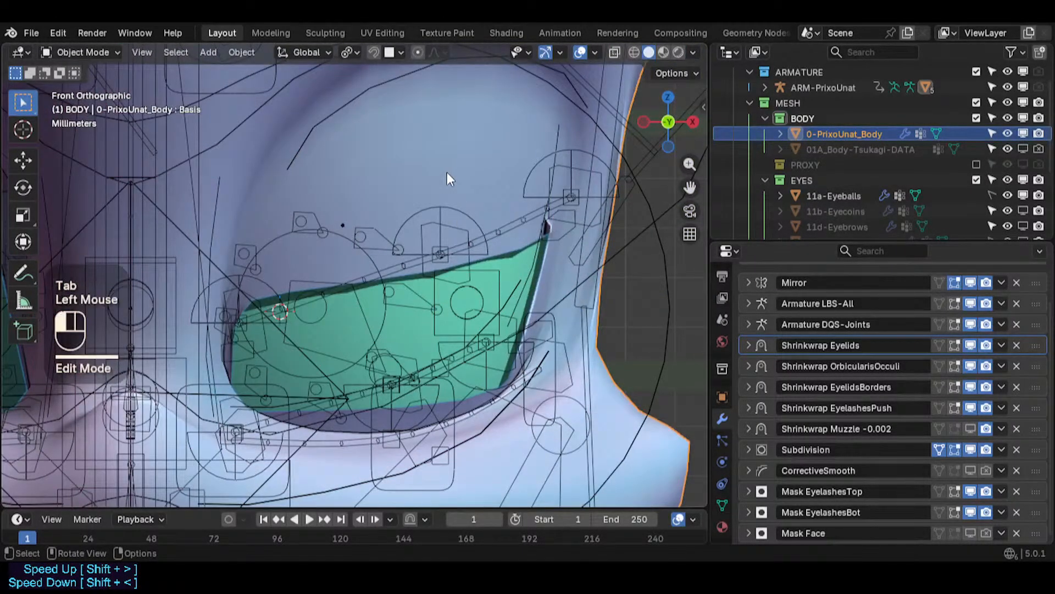
scroll(457, 225, "down", 1)
key("Tab")
key("Tab")
left_click(506, 183)
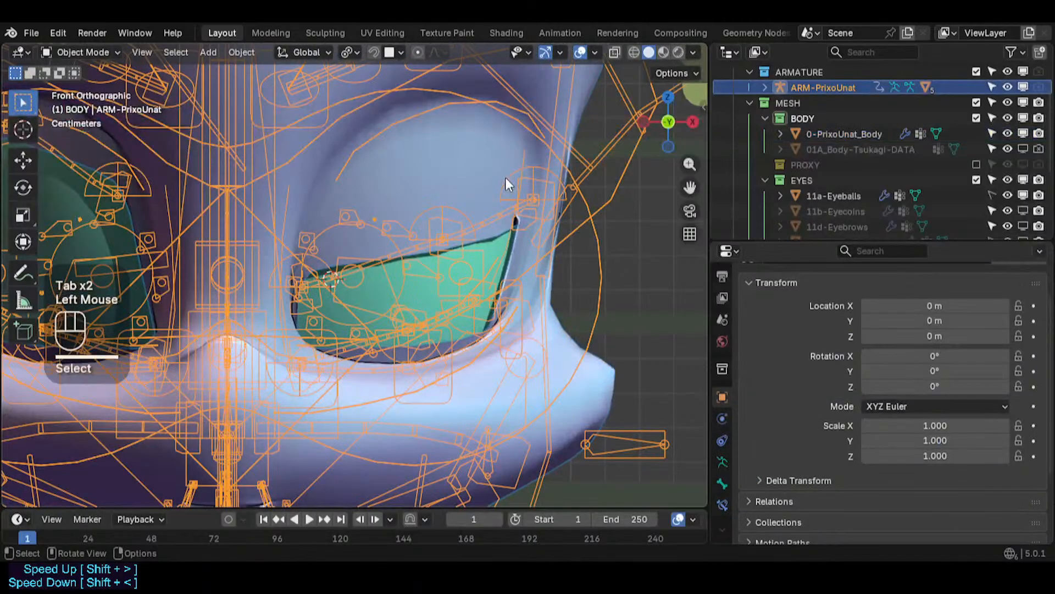
key("Tab")
key("Tab")
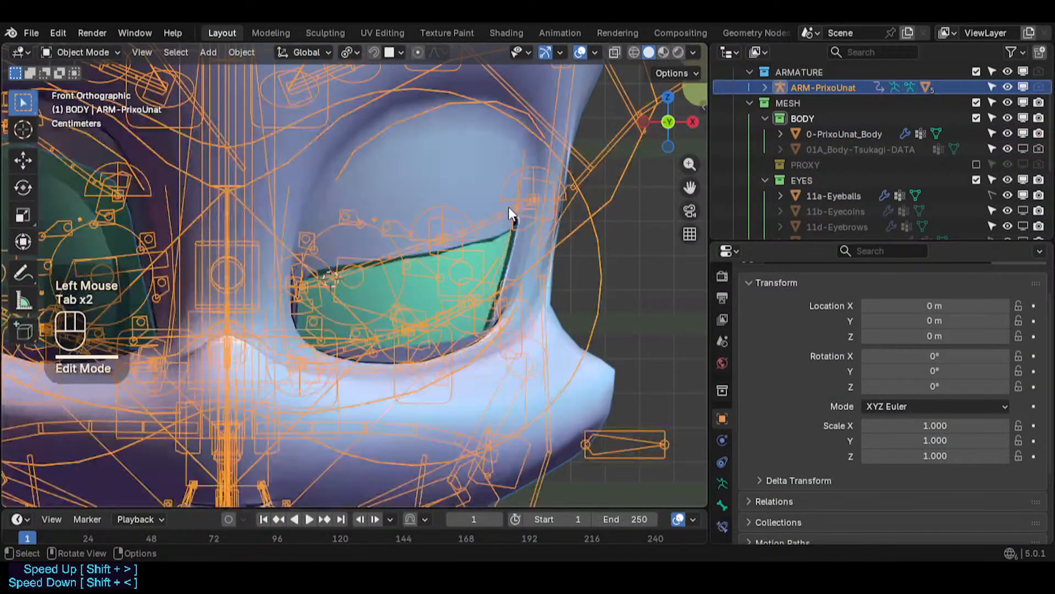
key("ctrl+Tab")
- Nudge the outer upper-eyelid tweak bone slightly down and inward
left_click(512, 176)
key("g")
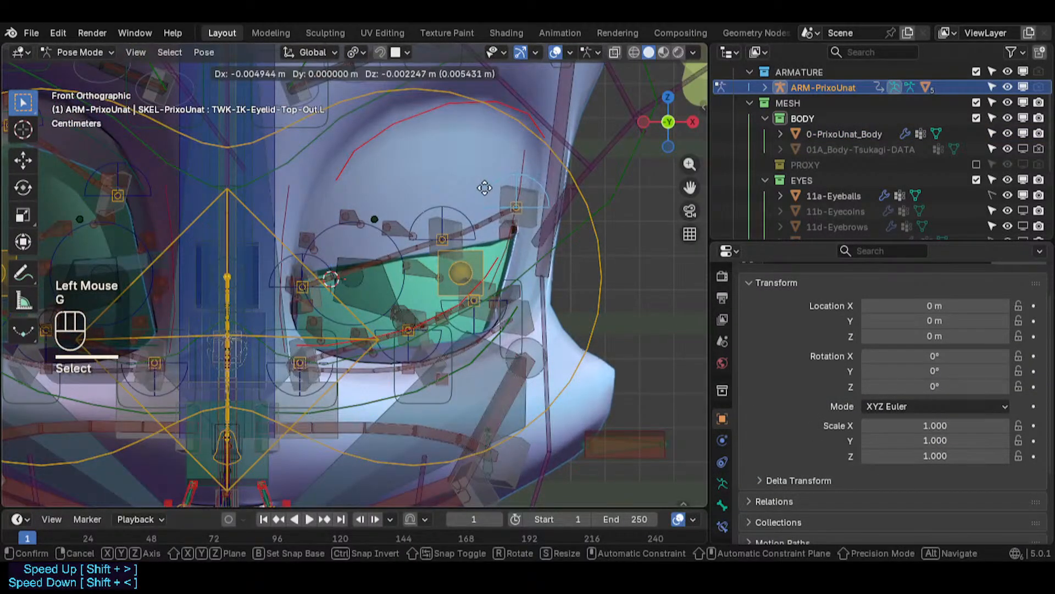
left_click(482, 174)
- Move the outer lower-eyelid tweak bone up onto the lower lid's outer rim
left_click(474, 332)
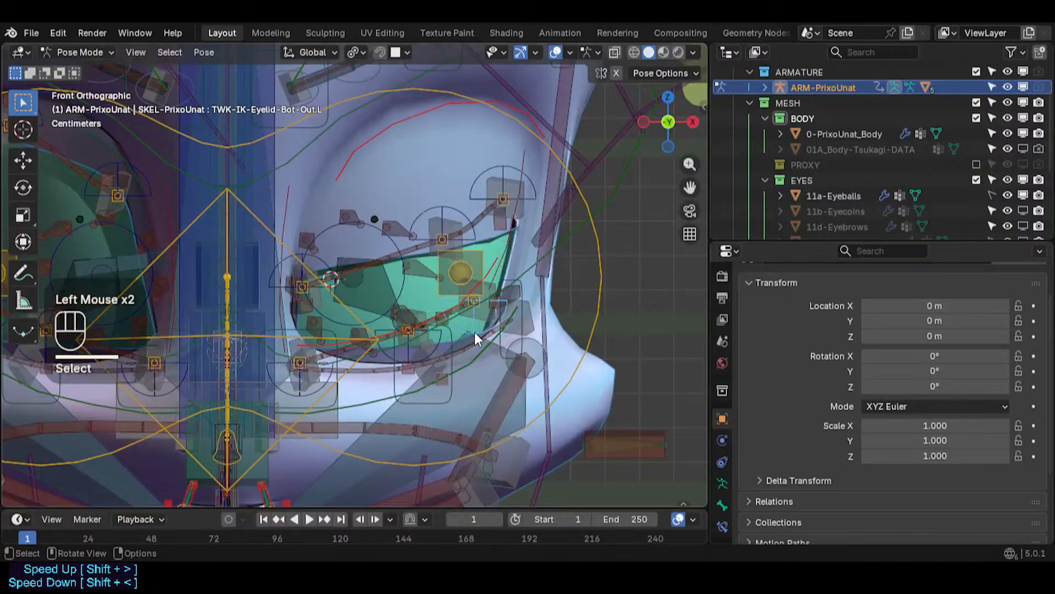
key("g")
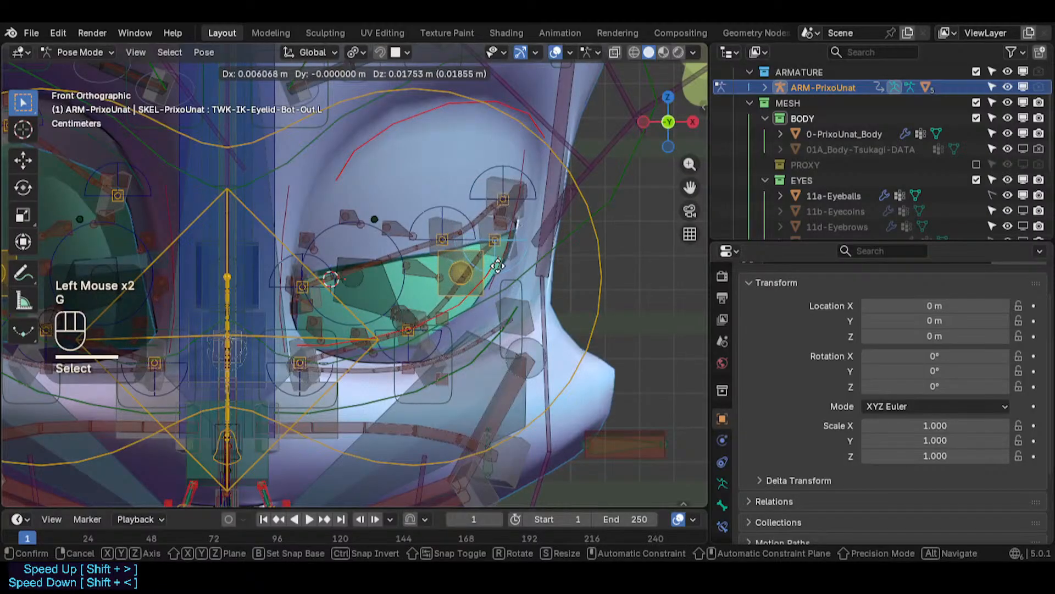
left_click(497, 263)
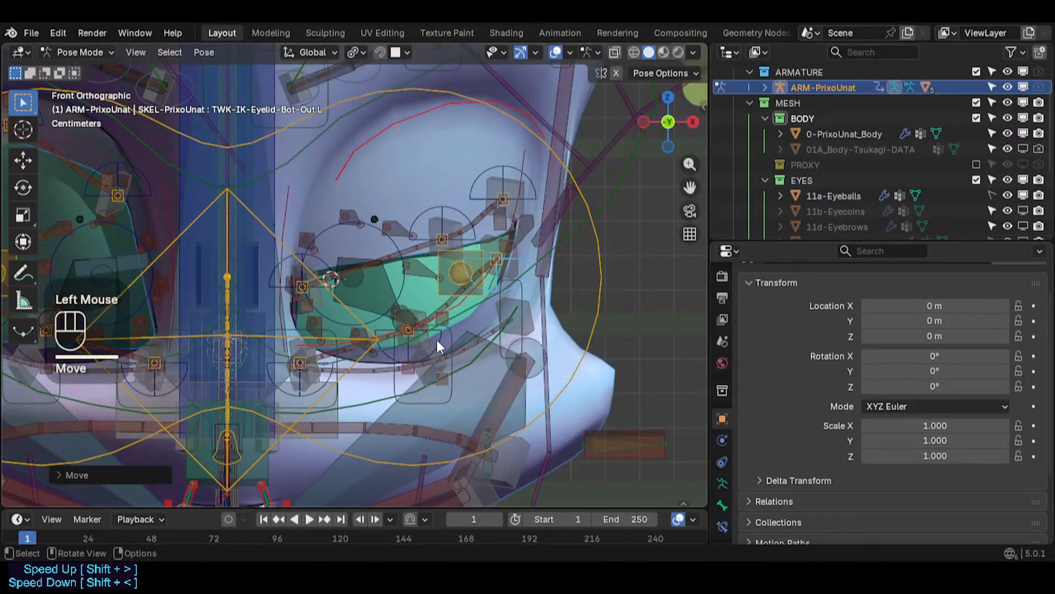
- Move the middle lower-eyelid tweak bone up onto the lower eyelid's rim
left_click(387, 358)
scroll(391, 358, "down", 5)
scroll(369, 363, "up", 2)
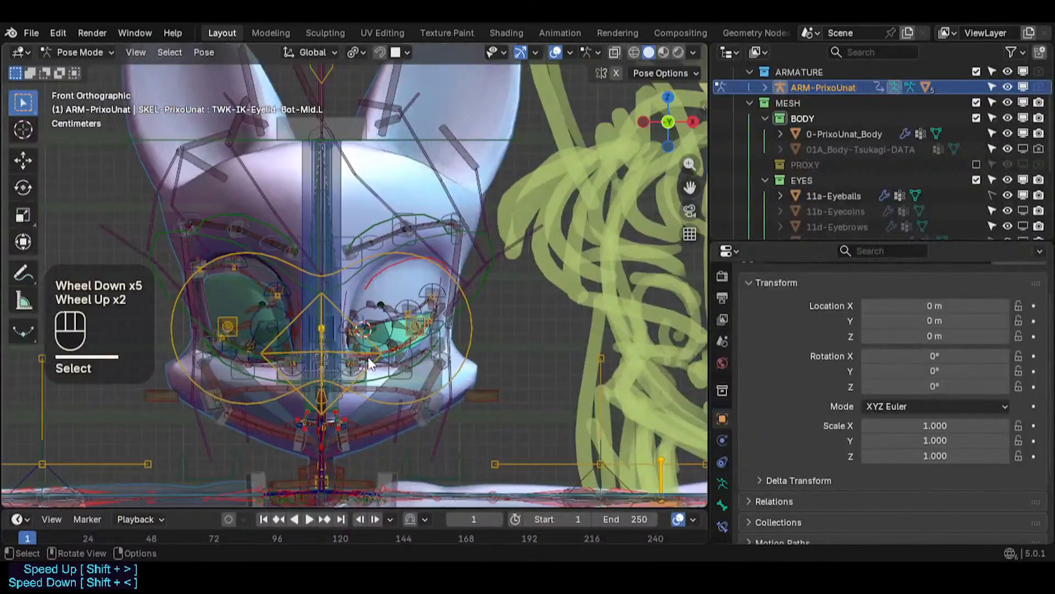
key("g")
left_click(401, 357)
scroll(402, 357, "up", 3)
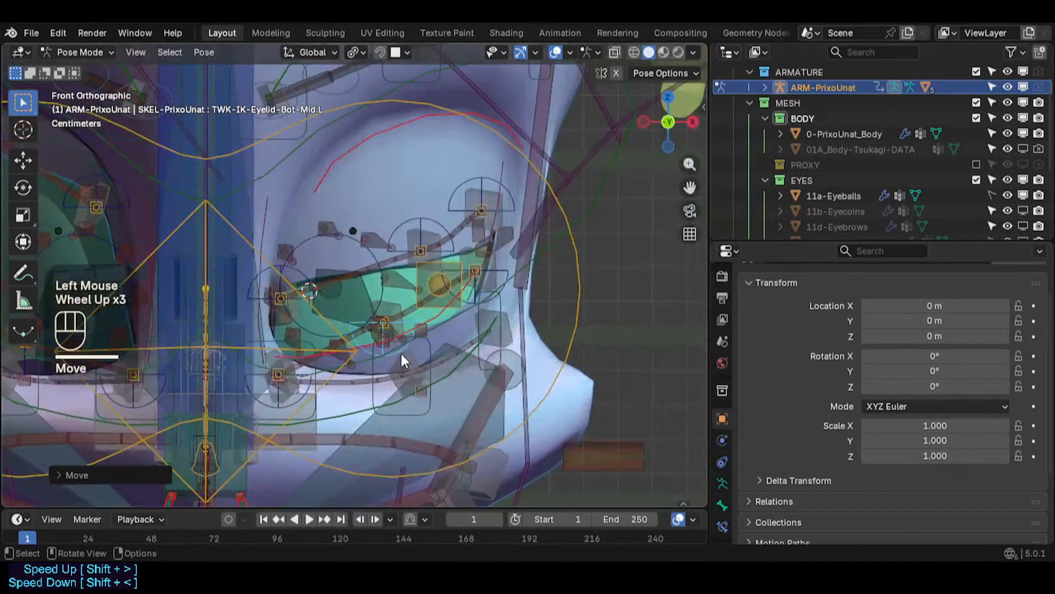
key("g")
left_click(410, 349)
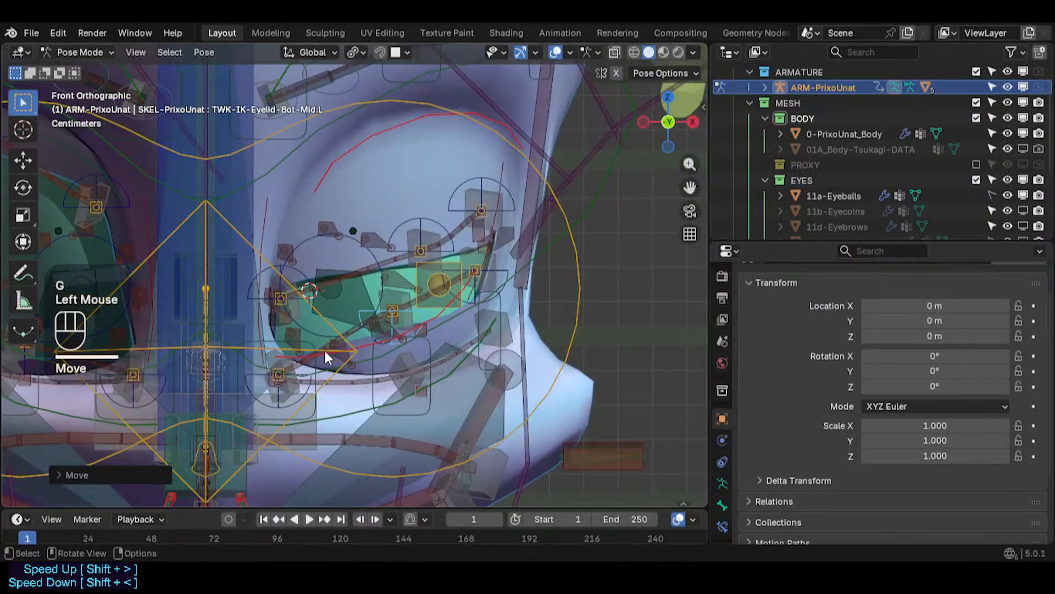
- Select the inner lower-eyelid tweak bone and move it up toward the lower lid
left_click(300, 393)
left_click(304, 394)
left_click(305, 394)
key("g")
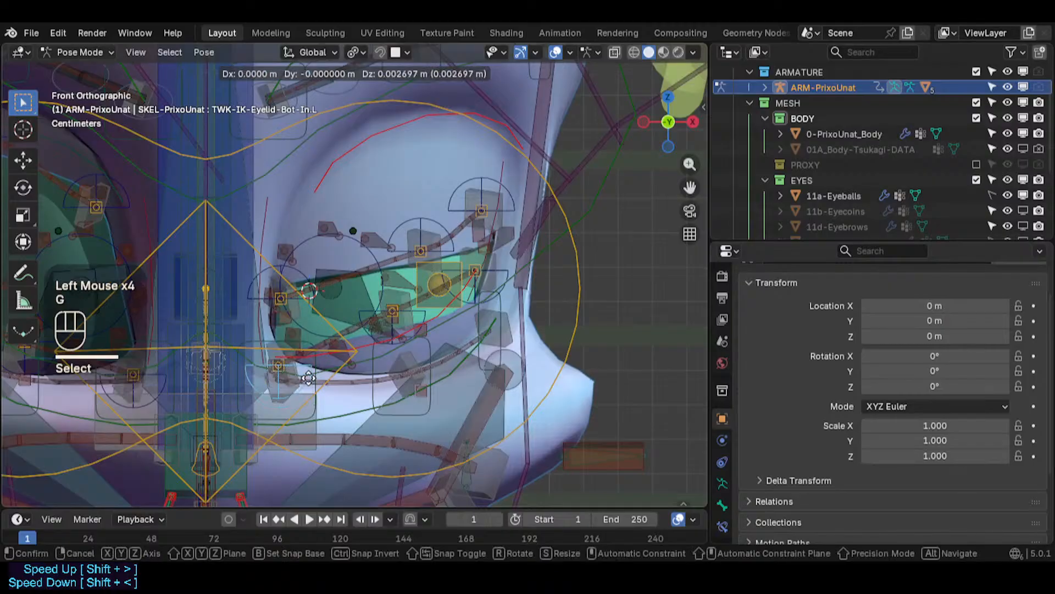
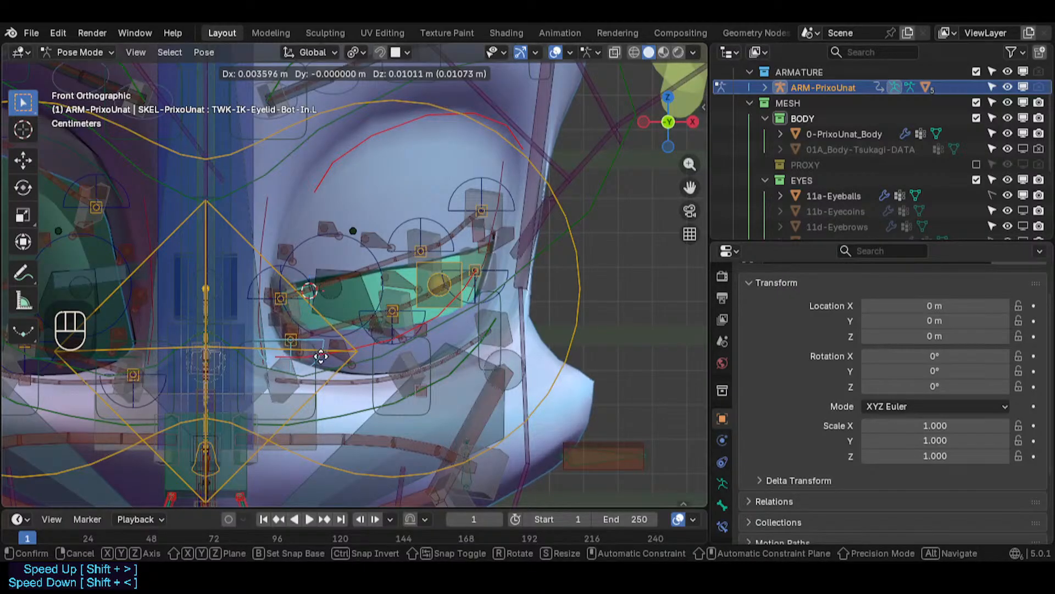
- Move the inner upper-eyelid tweak bone down onto the upper lid's inner corner
left_click(322, 357)
left_click(262, 268)
key("g")
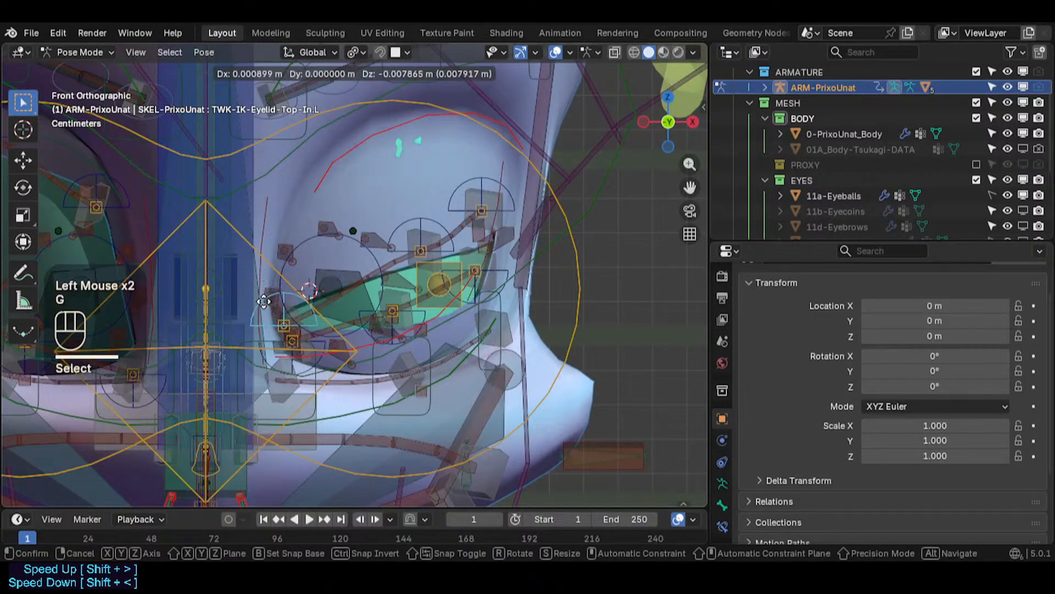
left_click(275, 302)
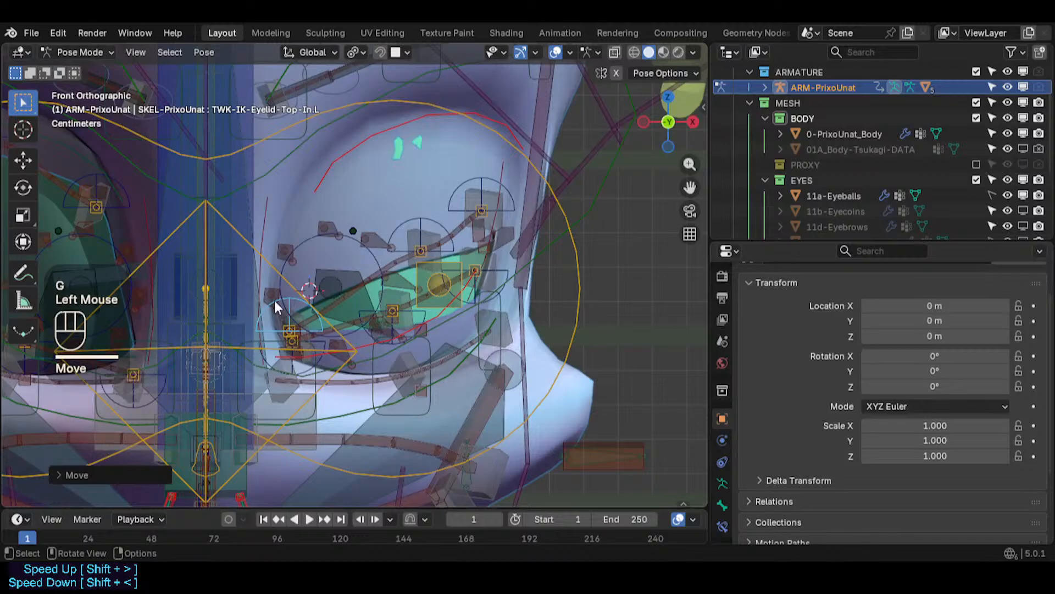
- Nudge the inner lower-eyelid tweak bone slightly up onto the lower lid
left_click(318, 338)
left_click(320, 342)
key("g")
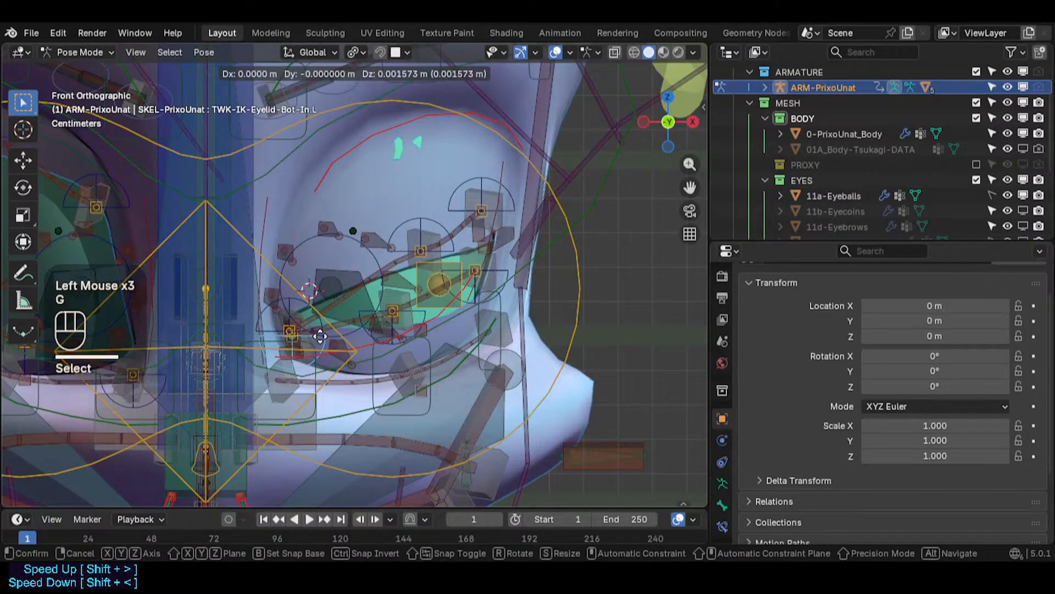
left_click(320, 343)
- Move the middle lower-eyelid tweak bone slightly up onto the lower lid's rim
left_click(420, 319)
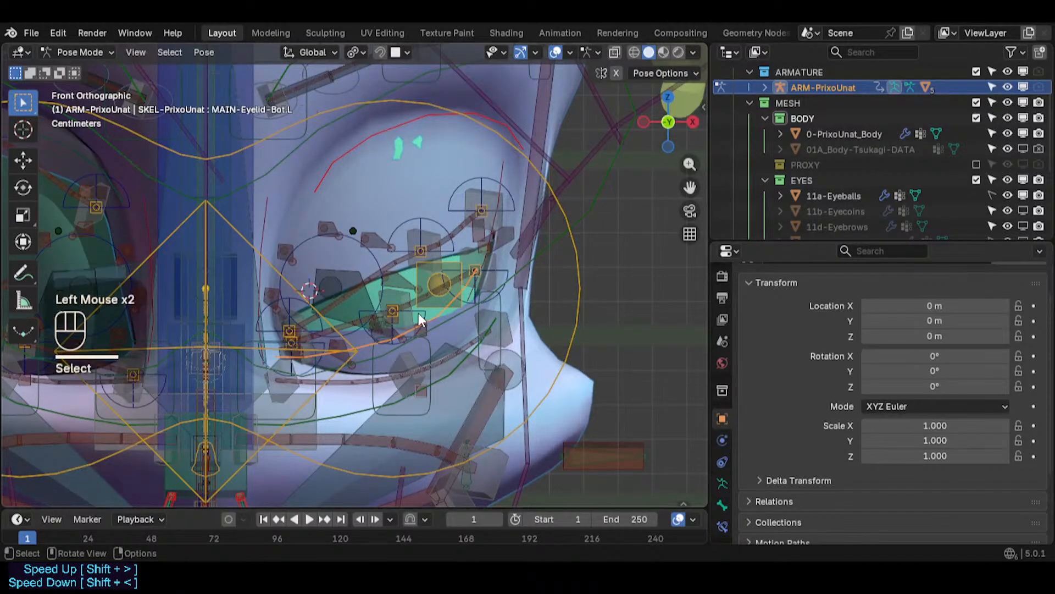
key("g")
left_click(412, 304)
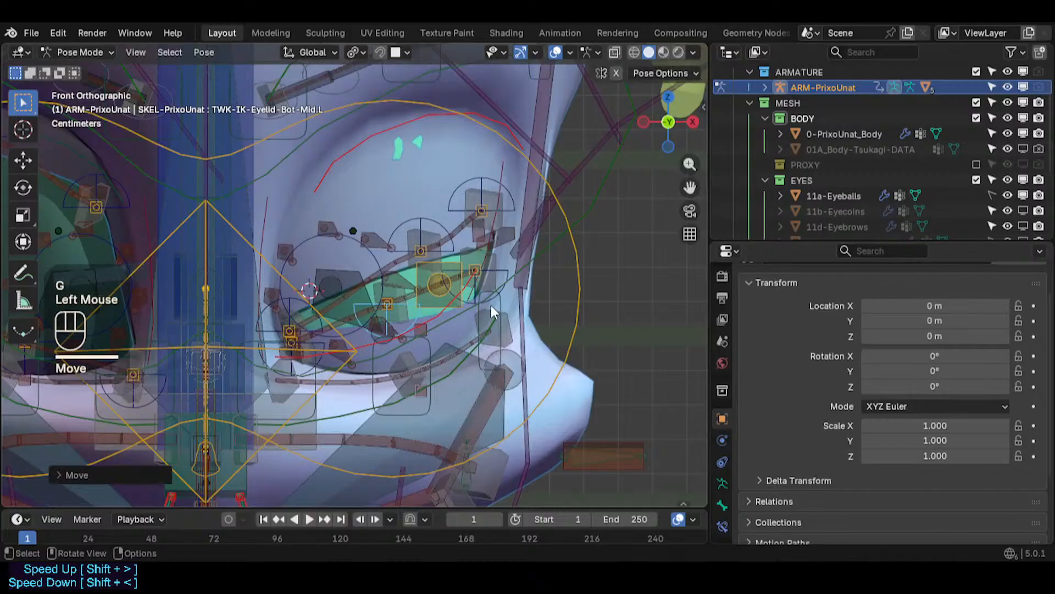
- Move the middle upper-eyelid tweak bone down and inward along the upper lid
scroll(467, 264, "up", 1)
left_click(424, 196)
key("g")
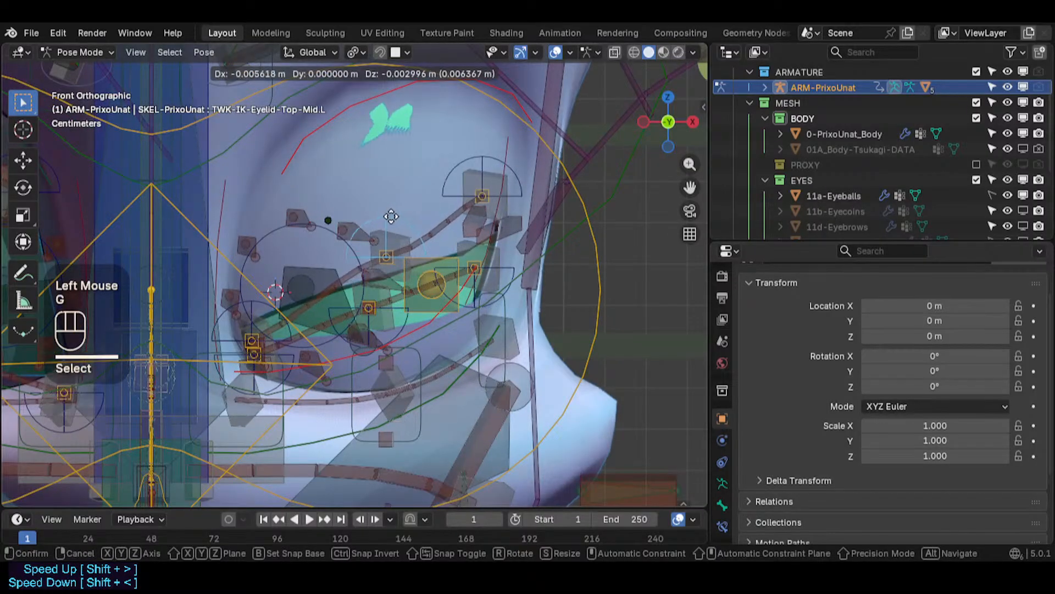
left_click(389, 208)
- Move the outer upper-eyelid tweak bone down onto the upper lid's outer rim
left_click(466, 155)
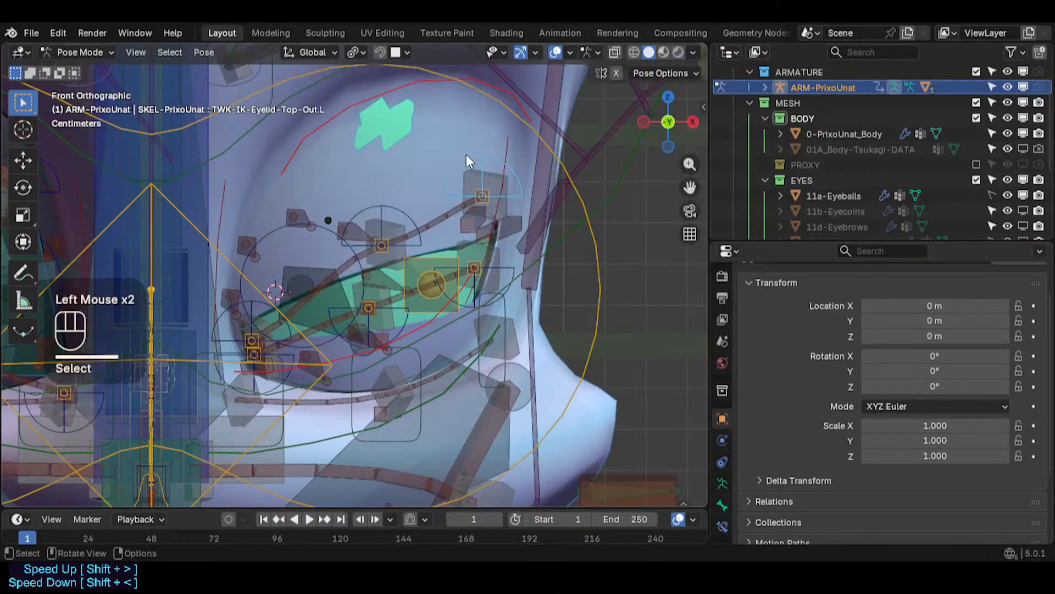
key("g")
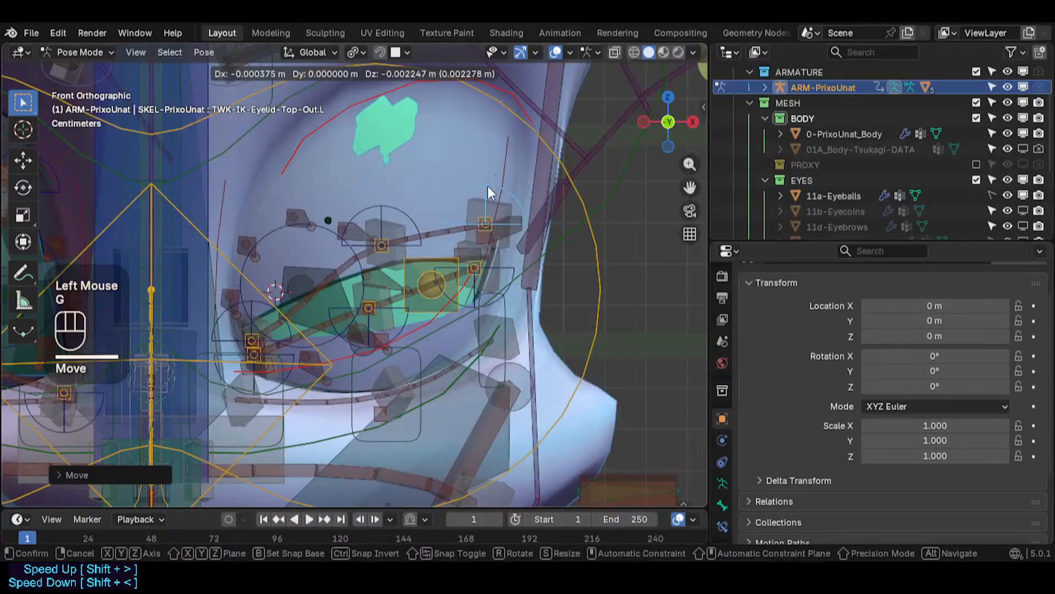
left_click(492, 192)
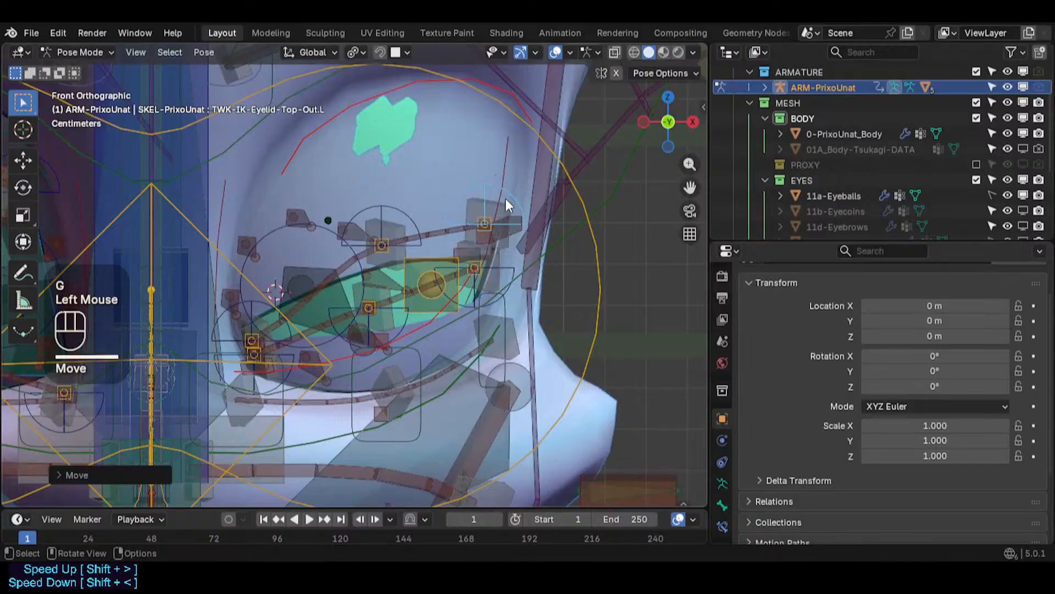
- Nudge the outer lower-eyelid tweak bone slightly up onto the lower lid
double_click(502, 266)
key("g")
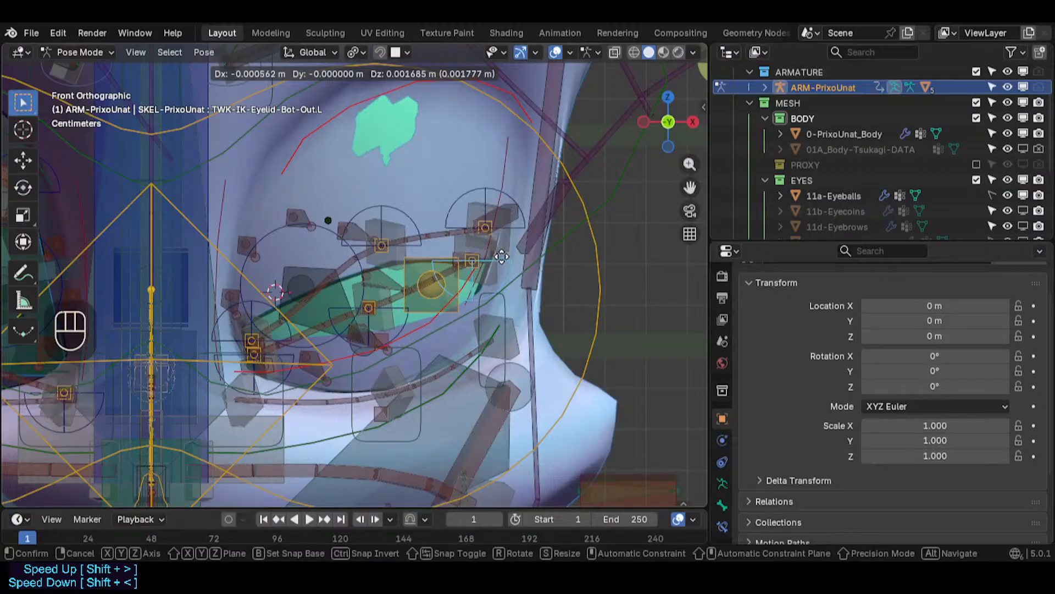
left_click(502, 257)
- Shift the outer upper-eyelid tweak bone slightly outward along the lid
scroll(490, 269, "down", 4)
middle_click_drag(490, 272, 354, 290, "shift")
scroll(354, 290, "up", 3)
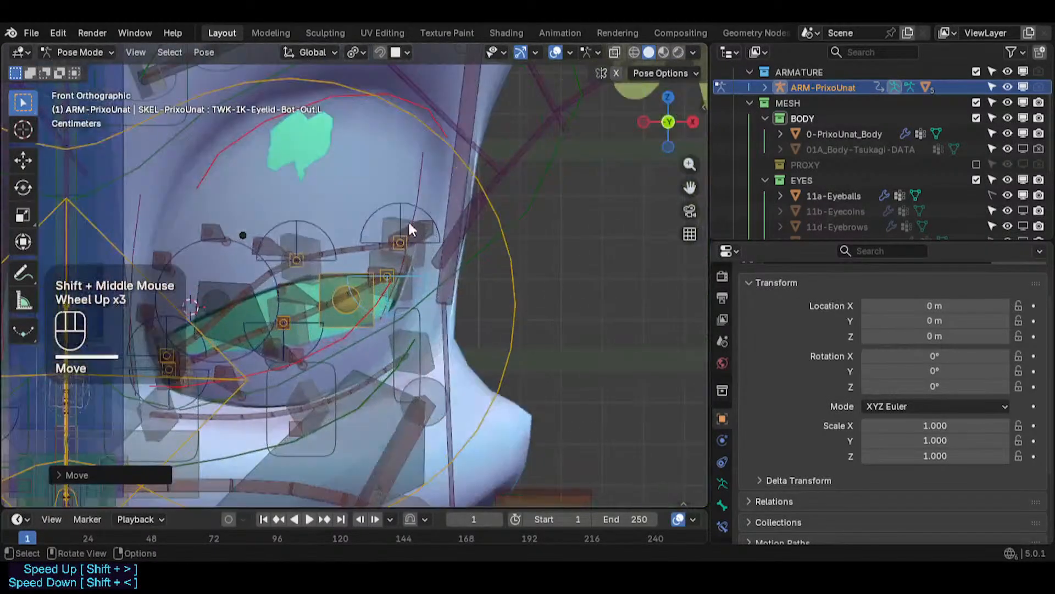
left_click(410, 228)
key("g")
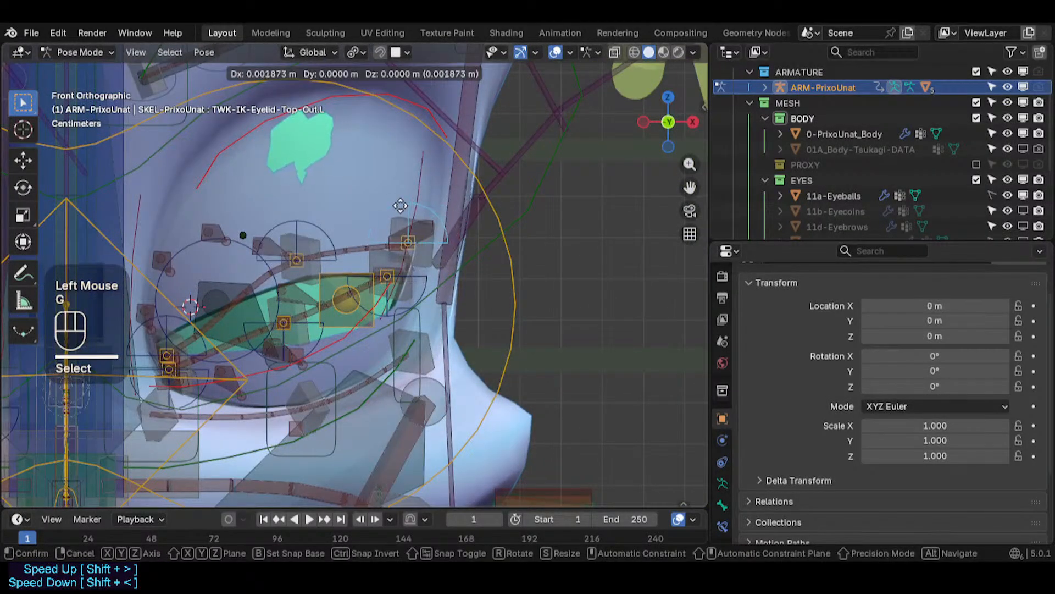
left_click(401, 209)
- Open the bone constraints and inspect the outer lower-eyelid tweak bone's Copy Transforms constraint
left_click(722, 526)
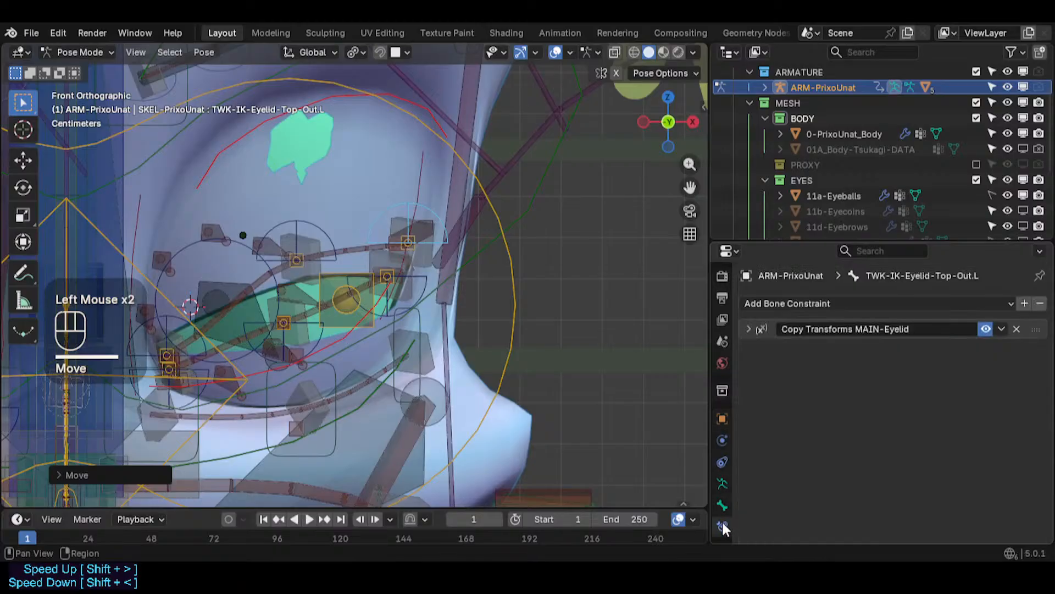
left_click(430, 280)
middle_click_drag(431, 272, 324, 257)
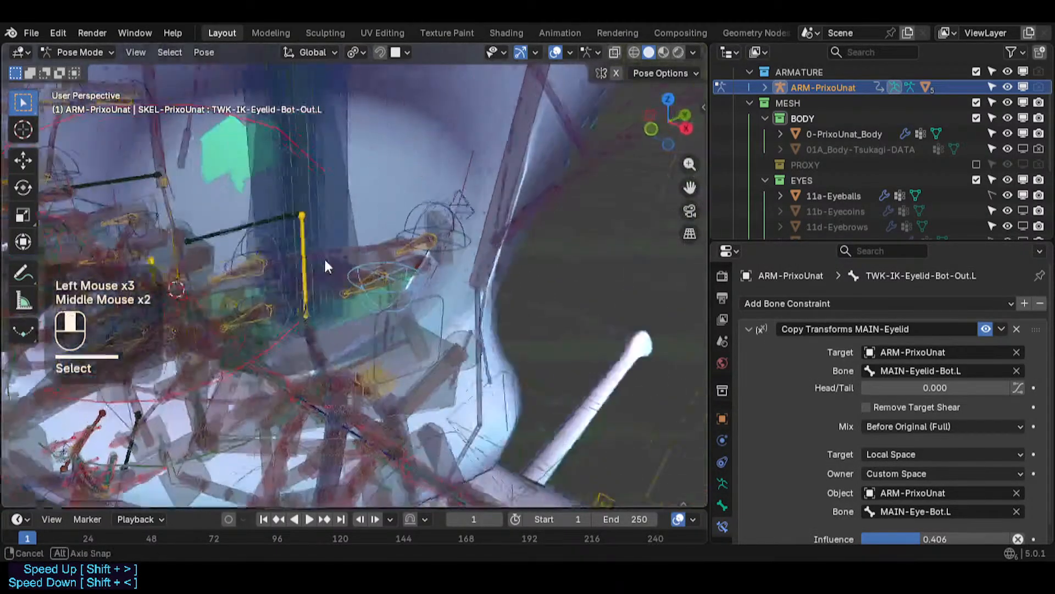
scroll(441, 258, "up", 2)
- Reposition the outer upper-eyelid tweak bone in perspective view so it sits on the lid surface
left_click(438, 183)
key("g")
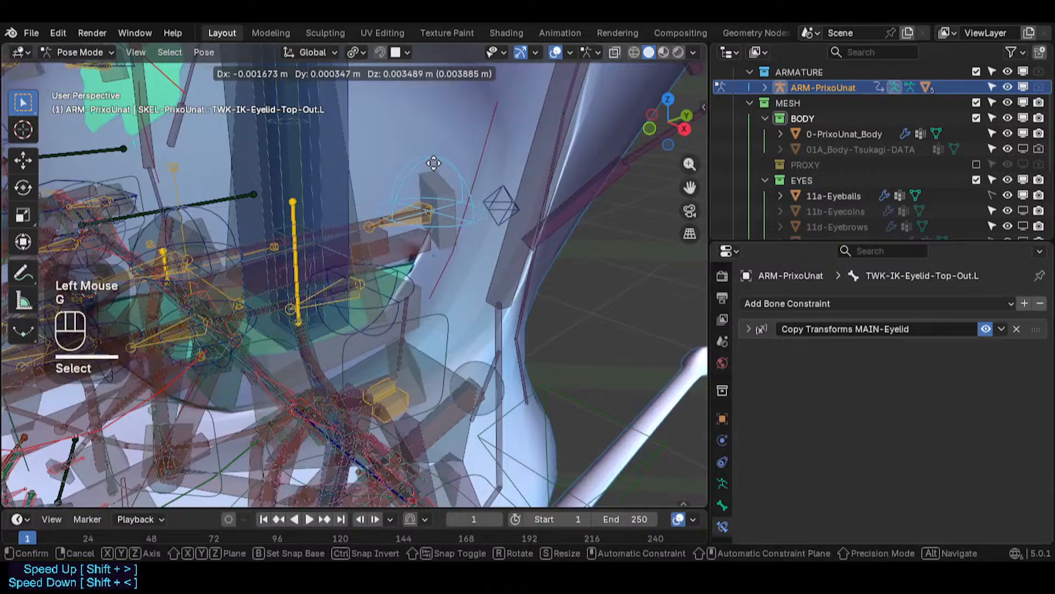
key("Escape")
middle_click_drag(434, 162, 495, 219)
key("g")
left_click(518, 231)
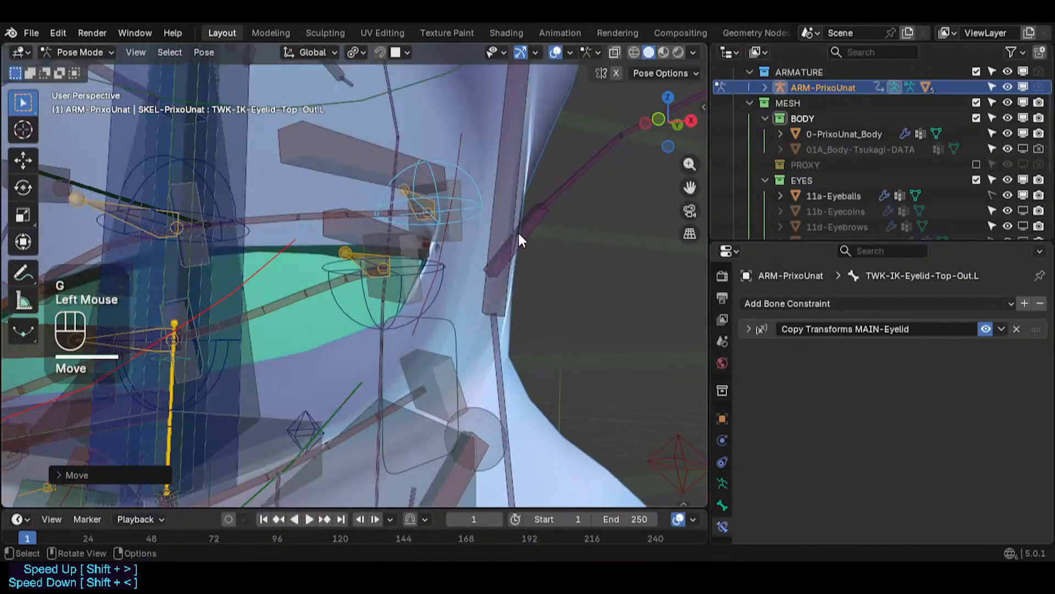
- Inspect the eyelid bones from front and side views, briefly toggling into edit mode
key("KP_1")
scroll(404, 204, "down", 2)
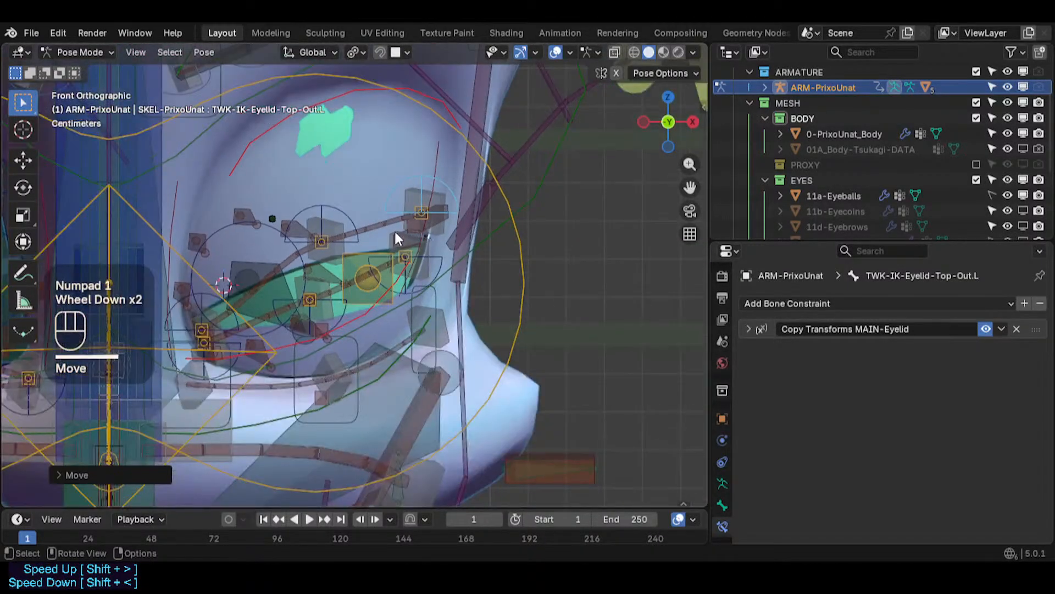
key("Tab")
middle_click_drag(369, 220, 419, 293, "shift")
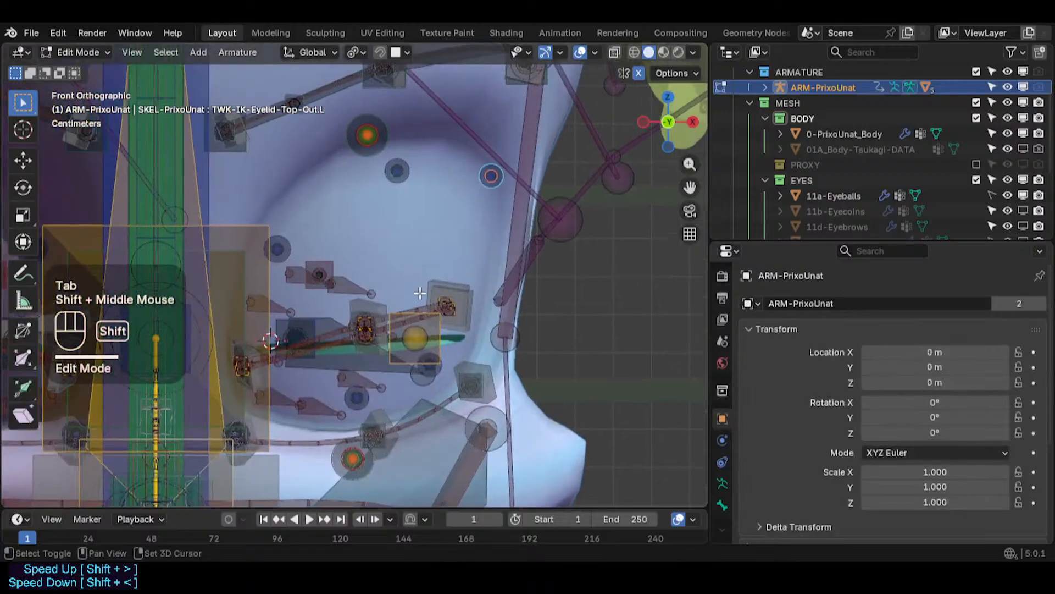
key("KP_1")
key("KP_3")
key("KP_1")
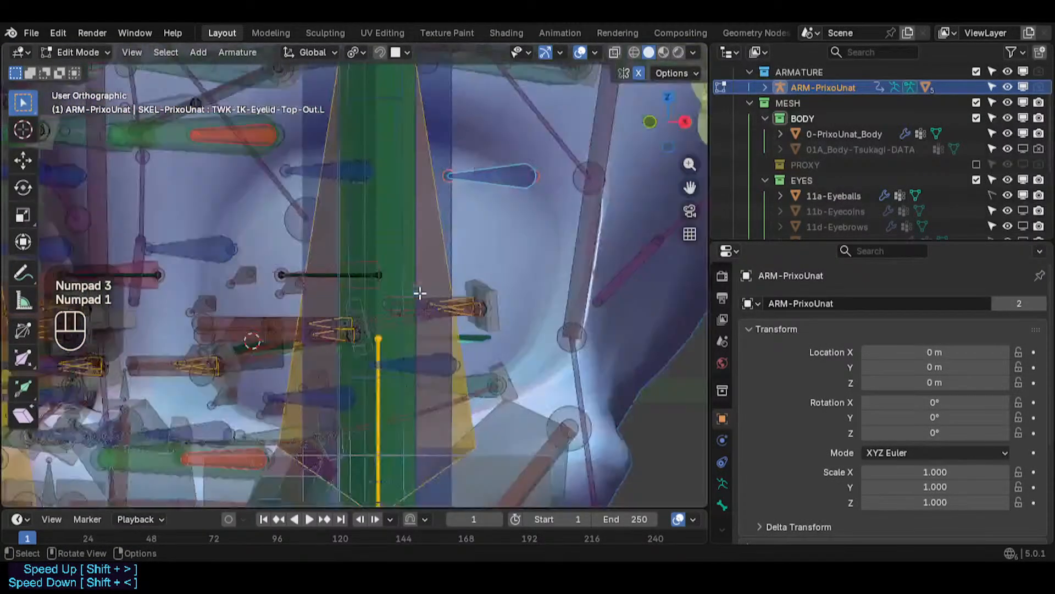
key("Tab")
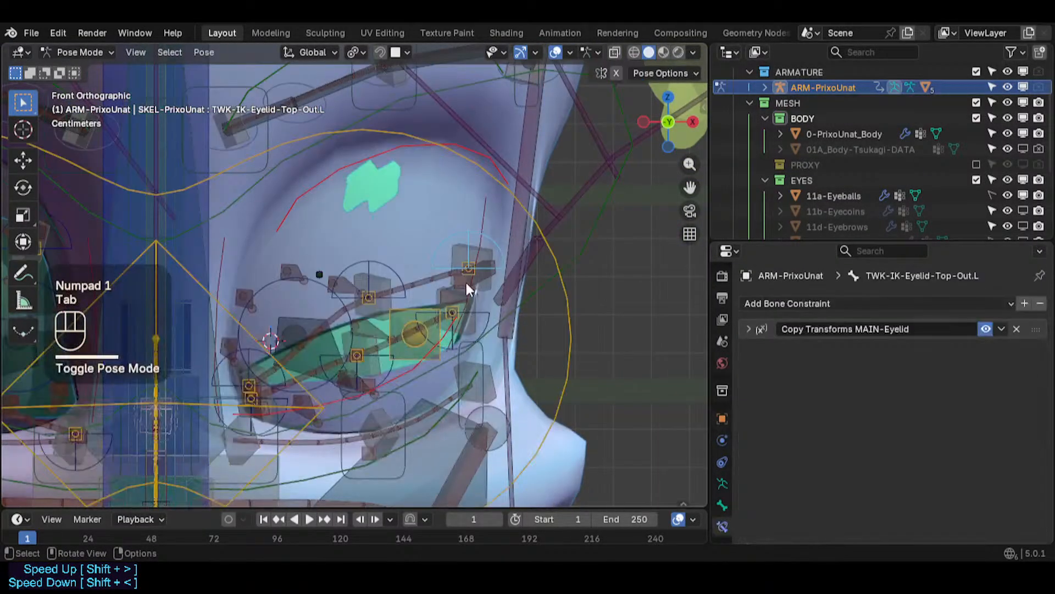
scroll(367, 269, "up", 1)
scroll(385, 275, "down", 2)
scroll(407, 280, "up", 1)
middle_click_drag(407, 280, 252, 275)
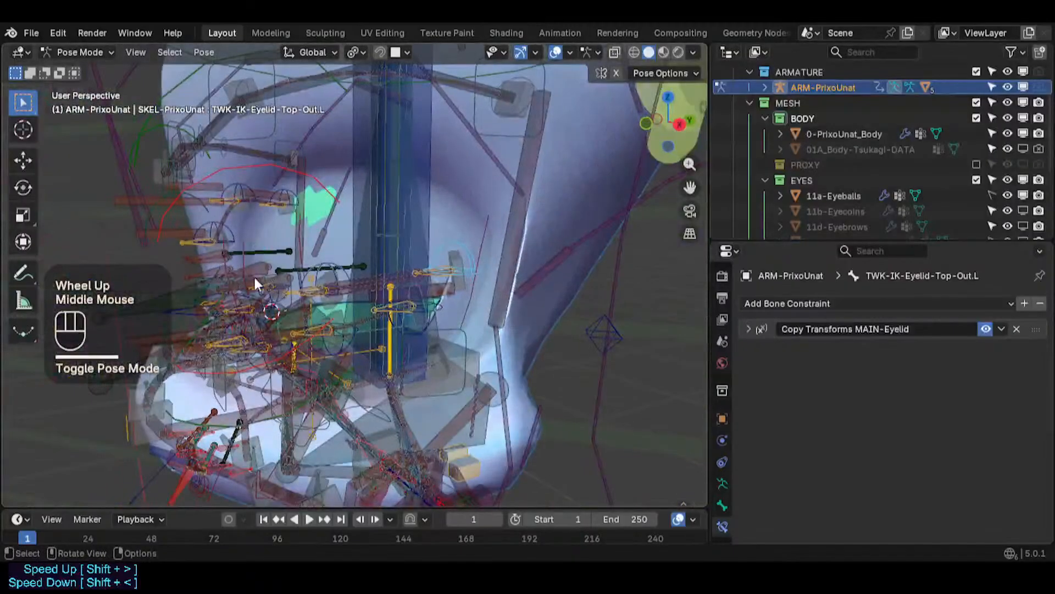
- Move the middle upper-eyelid tweak bone along Y onto the upper lid surface
scroll(247, 214, "up", 2)
middle_click_drag(247, 213, 388, 281)
left_click(393, 274)
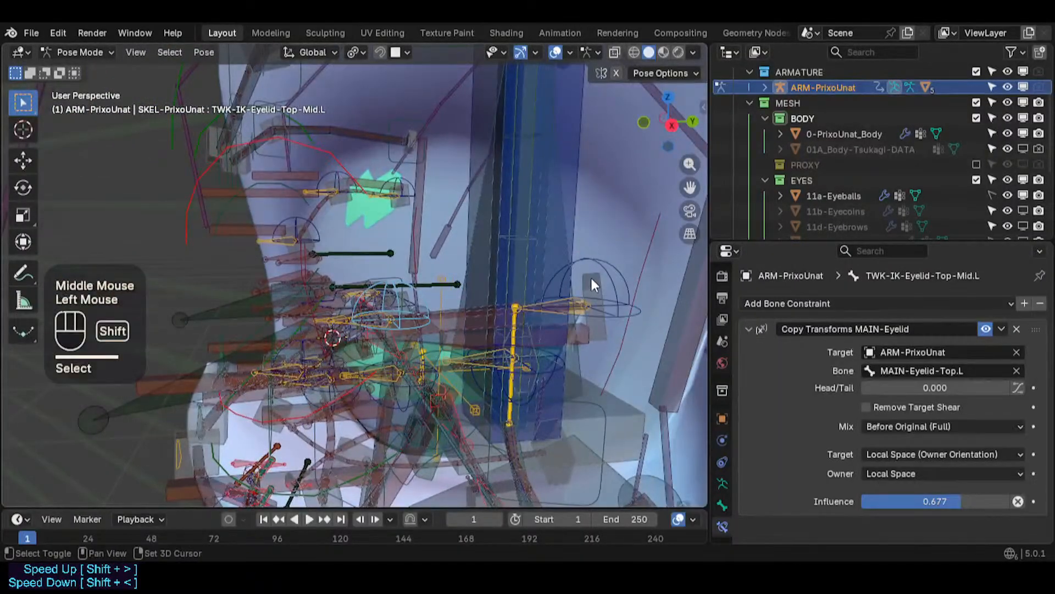
left_click(599, 270, "shift")
left_click(419, 283, "shift")
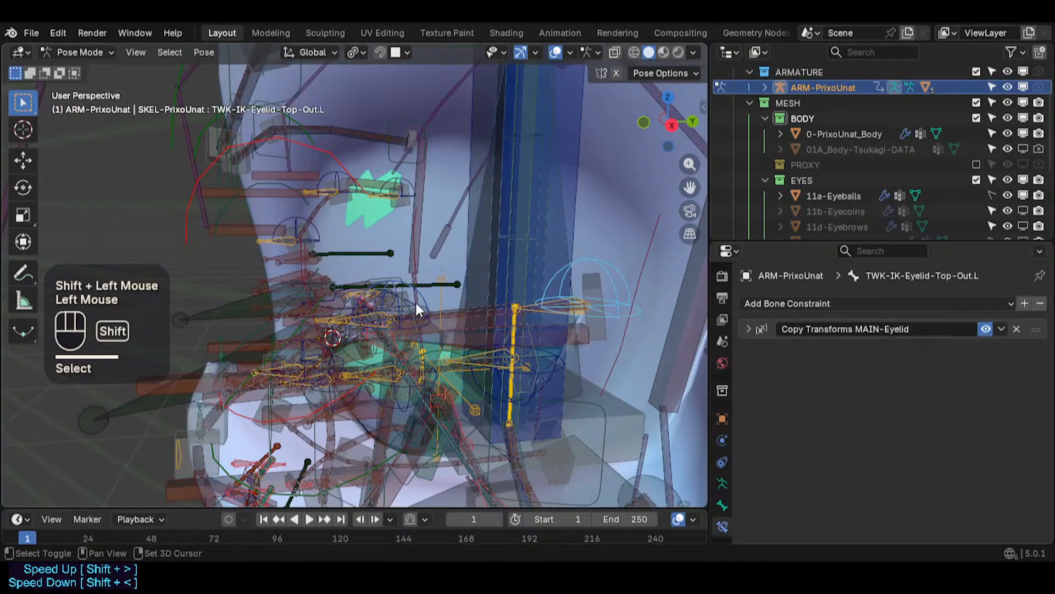
left_click(427, 295, "shift")
key("g")
key("y")
left_click(407, 295)
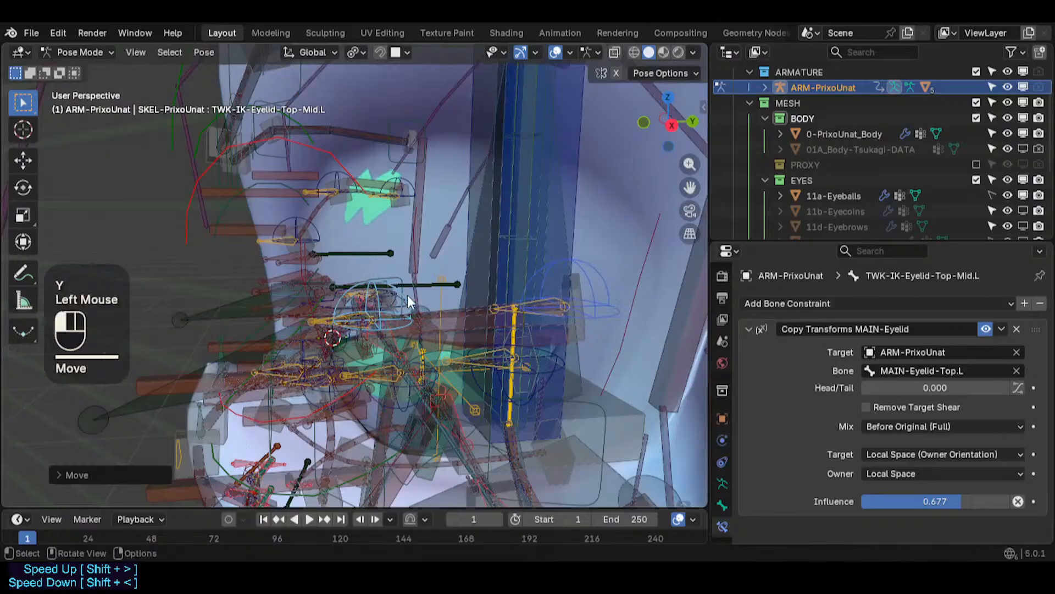
- Move the inner upper-eyelid tweak bone along Y onto the upper lid surface
middle_click_drag(407, 295, 460, 337)
left_click(418, 341)
key("g")
key("y")
left_click(522, 384)
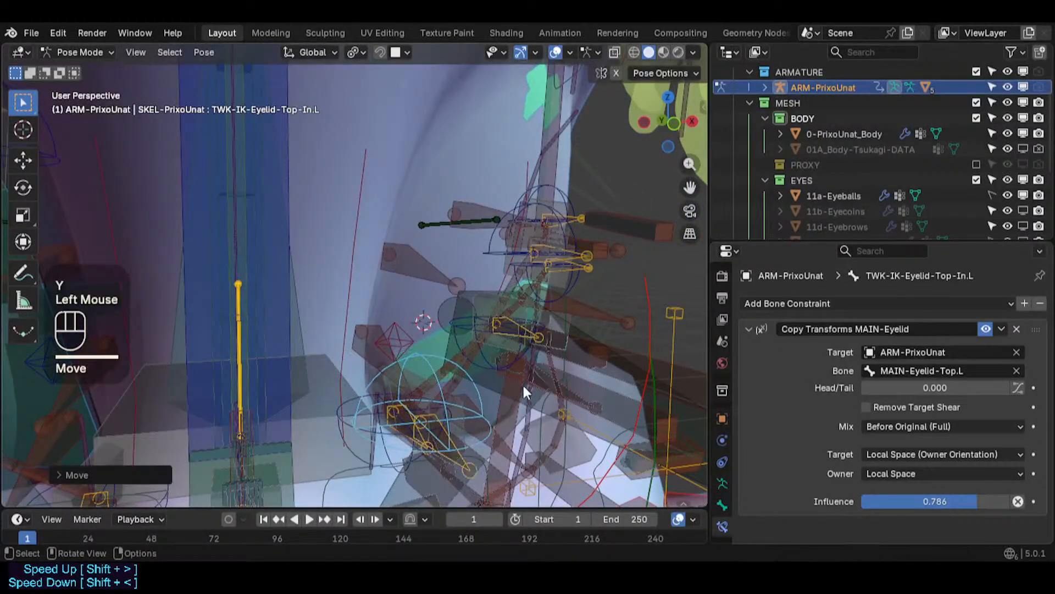
- Select the lower-eyelid tweak bones and move them along Y onto the lower lid surface
mouse_move(522, 384)
middle_mouse_down("shift")
mouse_move(564, 453)
mouse_move(523, 385)
middle_mouse_up("shift")
middle_click_drag(524, 384, 427, 352)
left_click(424, 355)
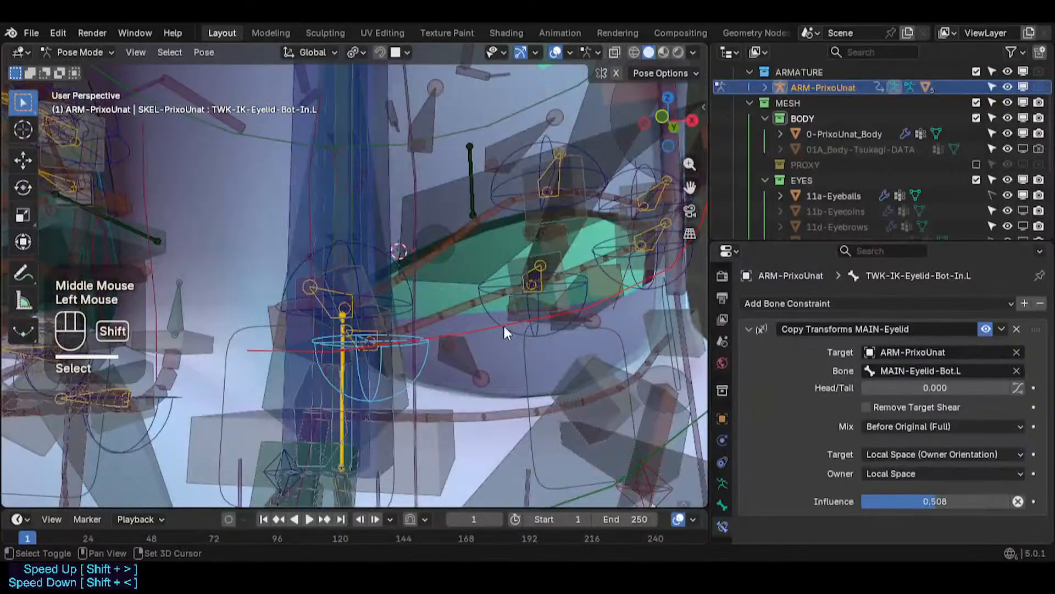
left_click(518, 336, "shift")
left_click(647, 296, "shift")
middle_click_drag(648, 295, 424, 323)
scroll(519, 295, "down", 2)
middle_click_drag(519, 295, 438, 355, "shift")
middle_click_drag(438, 355, 2, 365)
key("g")
key("y")
left_click(394, 355)
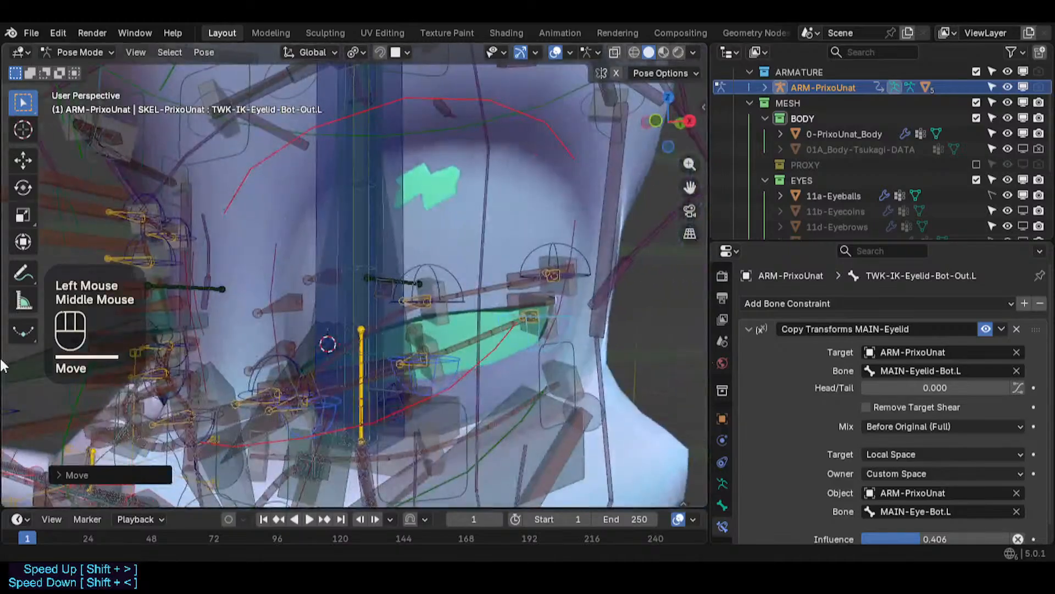
middle_click_drag(397, 353, 424, 254)
left_click(530, 234, "shift")
left_click(519, 249, "shift")
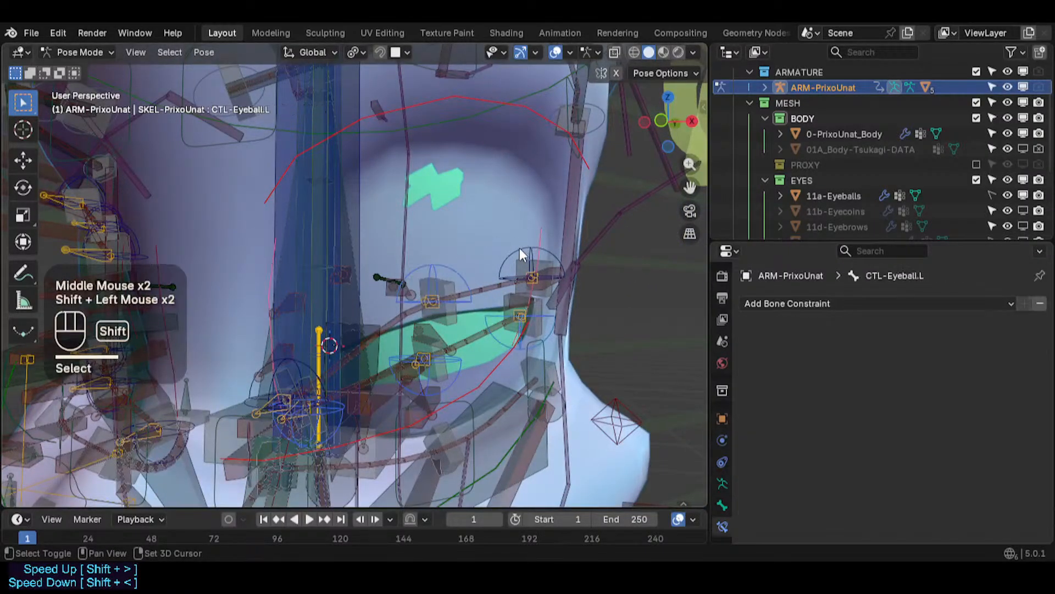
key("ctrl+z")
- Add the inner upper-eyelid tweak bone to the selection and save the blend file
middle_click_drag(347, 341, 308, 371)
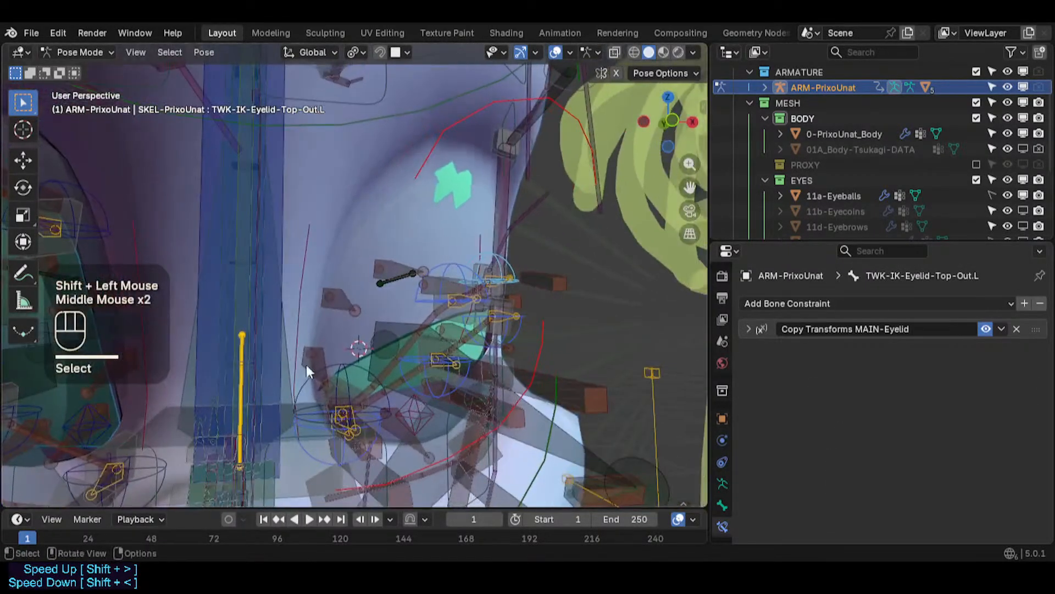
left_click(306, 388, "shift")
key("ctrl+s")
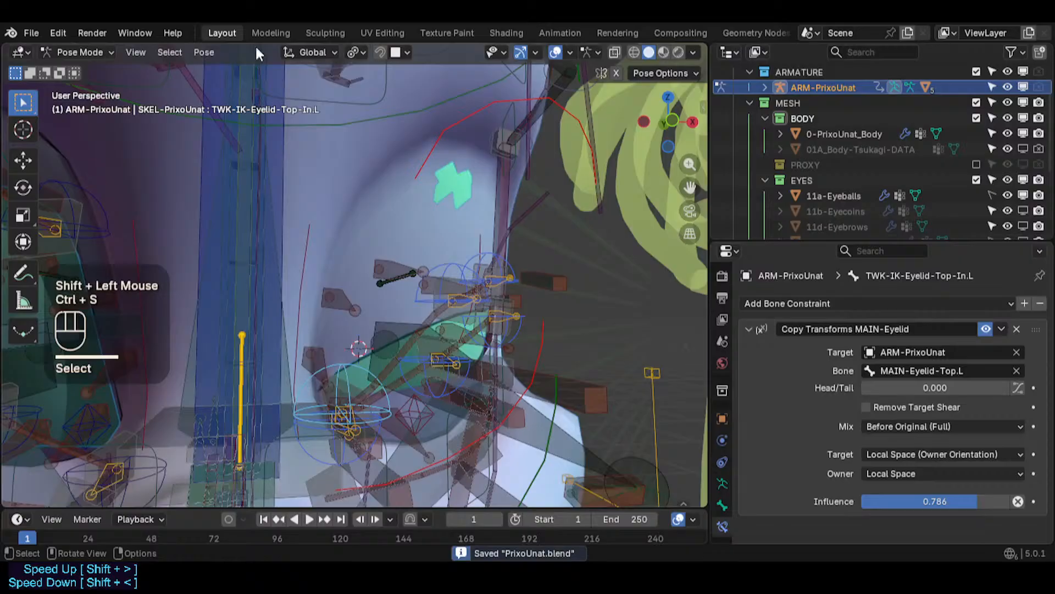
- Apply the current pose as the rest pose
left_click(205, 52)
mouse_move(246, 86)
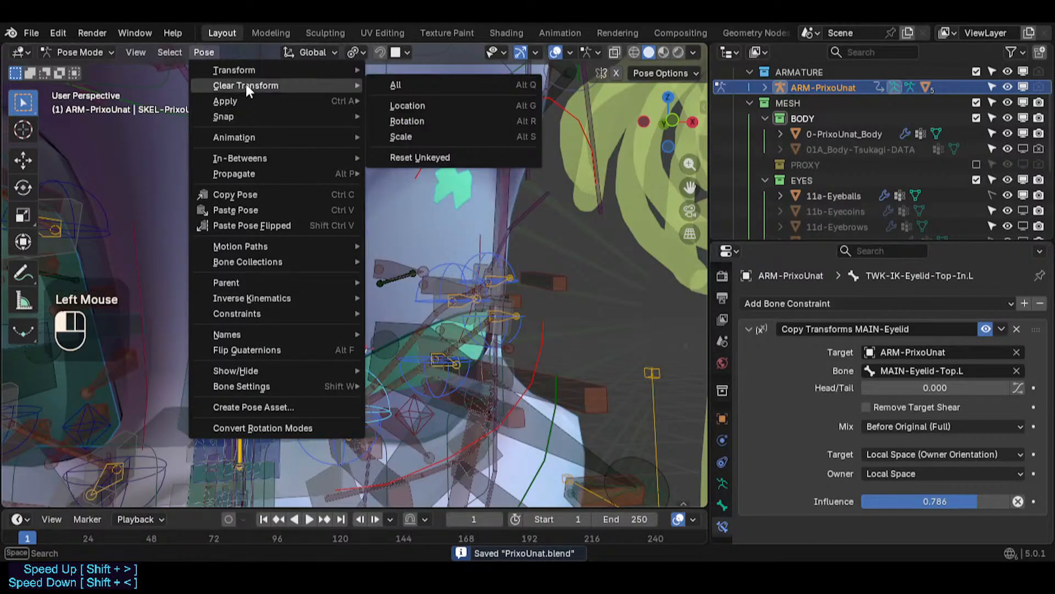
left_click(390, 115)
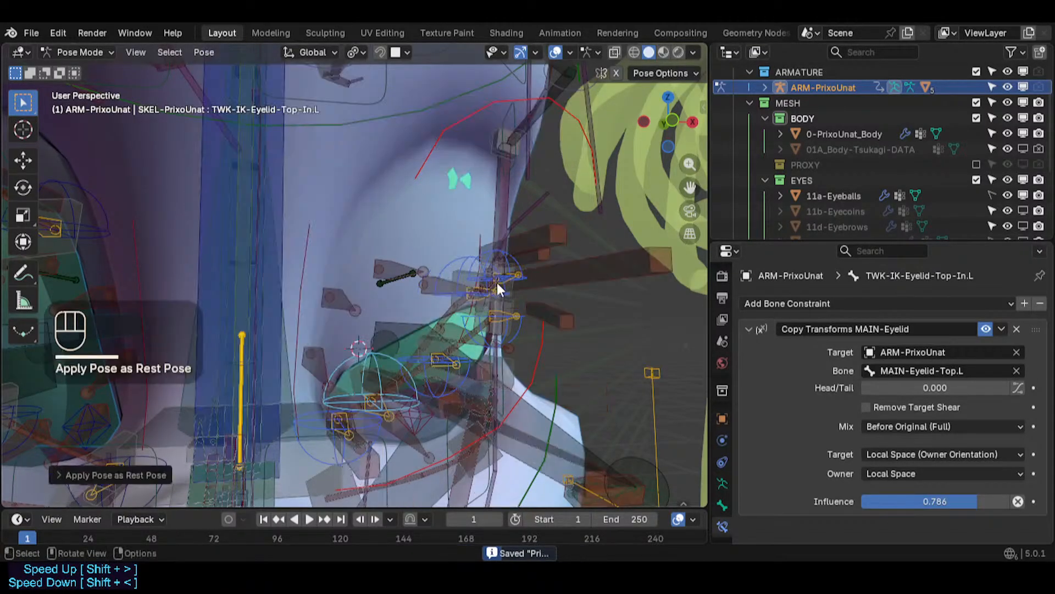
- Switch between edit and pose mode to inspect the eyelid bones' new rest positions
key("Tab")
middle_click_drag(497, 283, 459, 299)
key("Tab")
scroll(486, 315, "down", 3)
key("alt+a")
key("alt+q")
key("alt+q")
scroll(484, 315, "up", 2)
key("Tab")
scroll(511, 315, "up", 1)
left_click(483, 313)
scroll(483, 313, "up", 2)
scroll(483, 314, "up", 1)
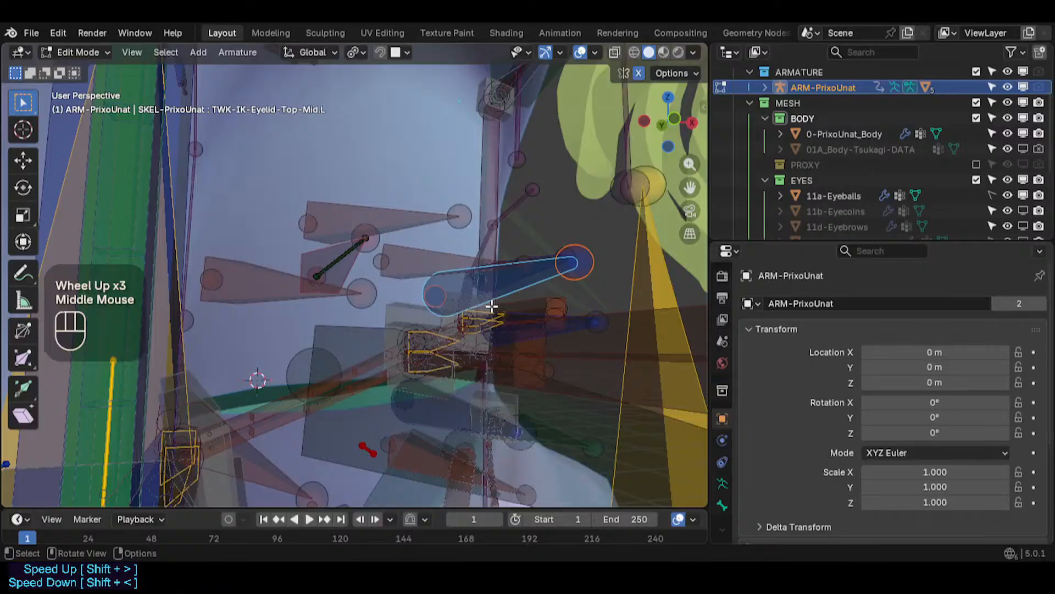
middle_click_drag(421, 360, 410, 365)
scroll(441, 347, "up", 1)
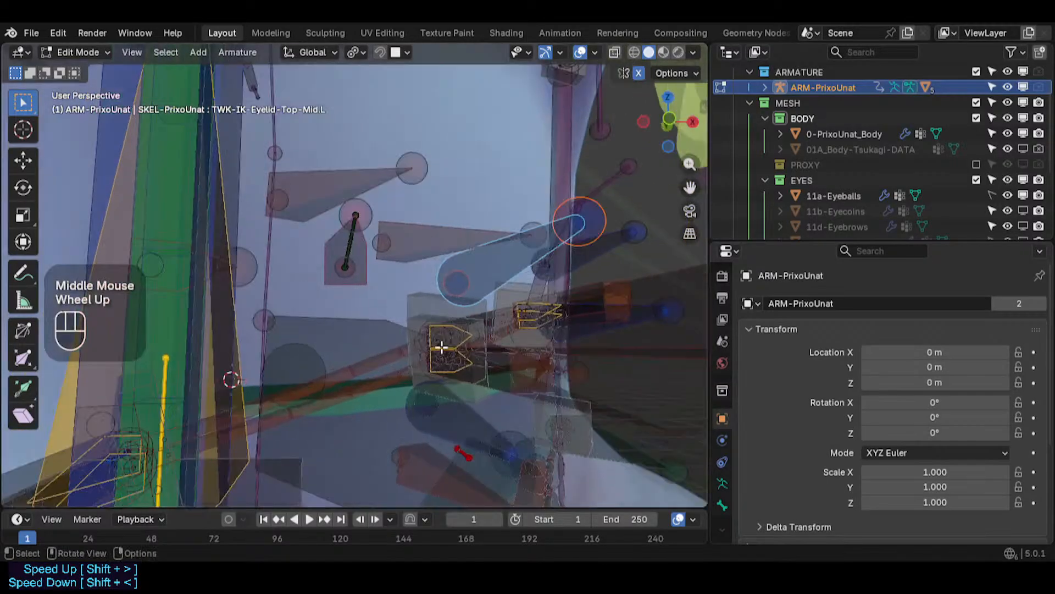
key("Tab")
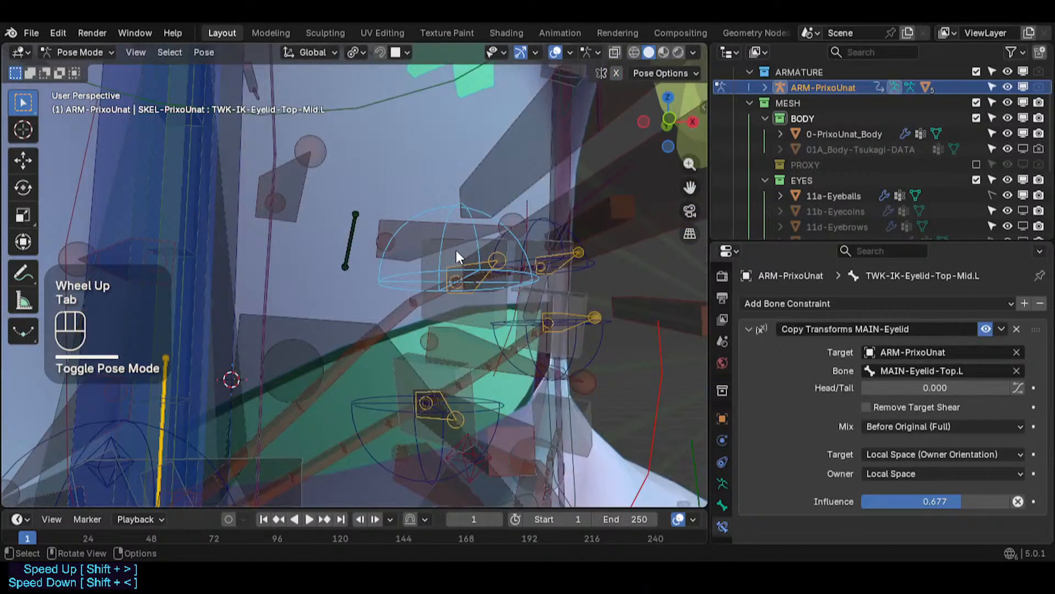
- Select the upper middle eyelid warp bone and view its bone properties
left_click(467, 283)
left_click(722, 506)
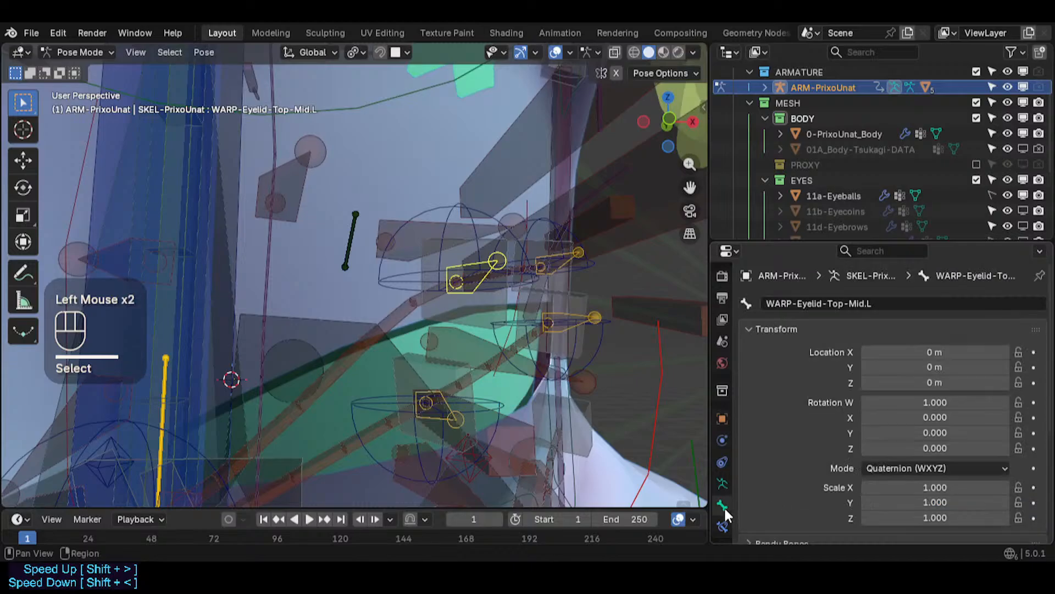
scroll(904, 513, "down", 4)
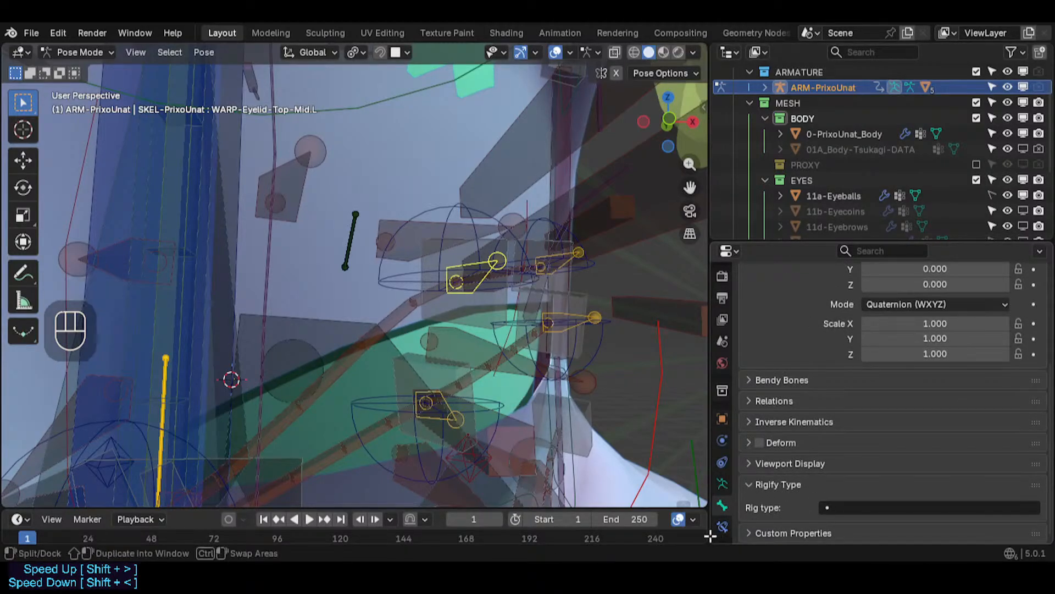
- Split the properties editor into two stacked areas and resize the lower one
left_click_drag(711, 540, 730, 496)
scroll(724, 500, "down", 4)
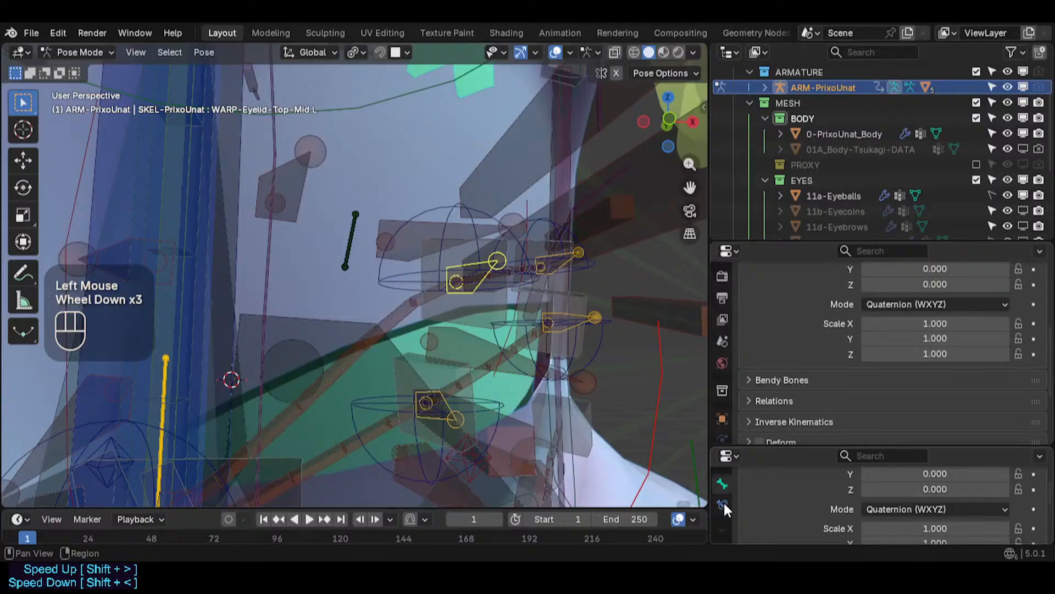
right_click(723, 476)
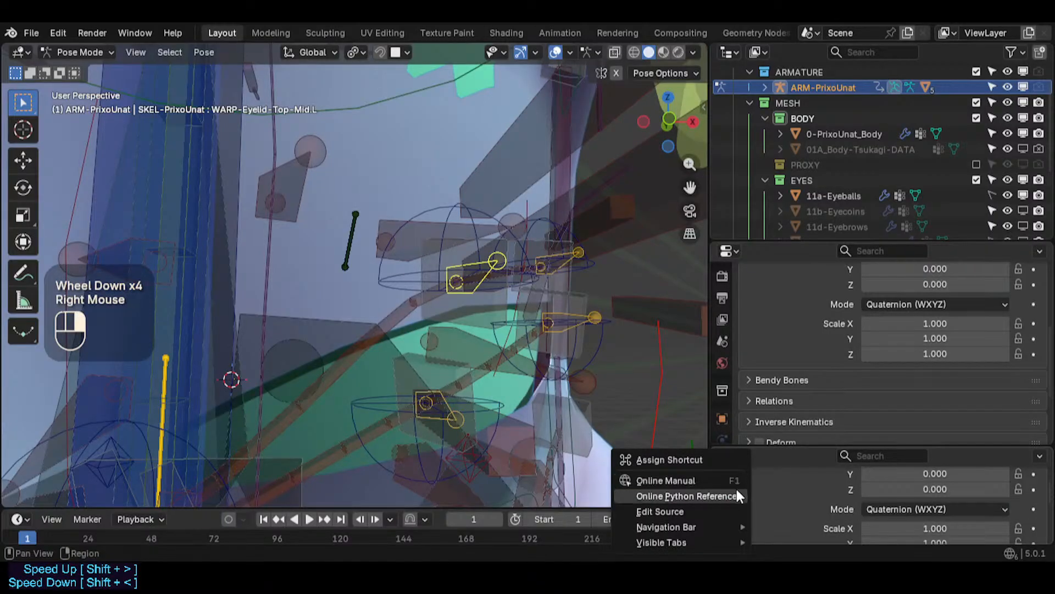
left_click_drag(749, 445, 748, 386)
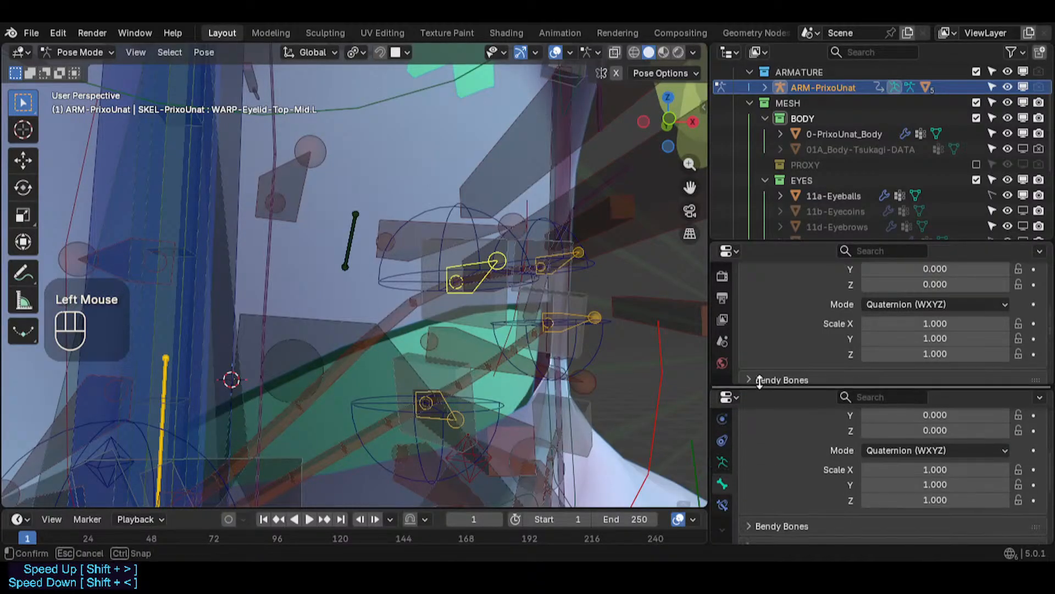
- Collapse the Transform panel in the lower properties area and move the Relations panel to the top
scroll(813, 497, "up", 3)
left_click(762, 472)
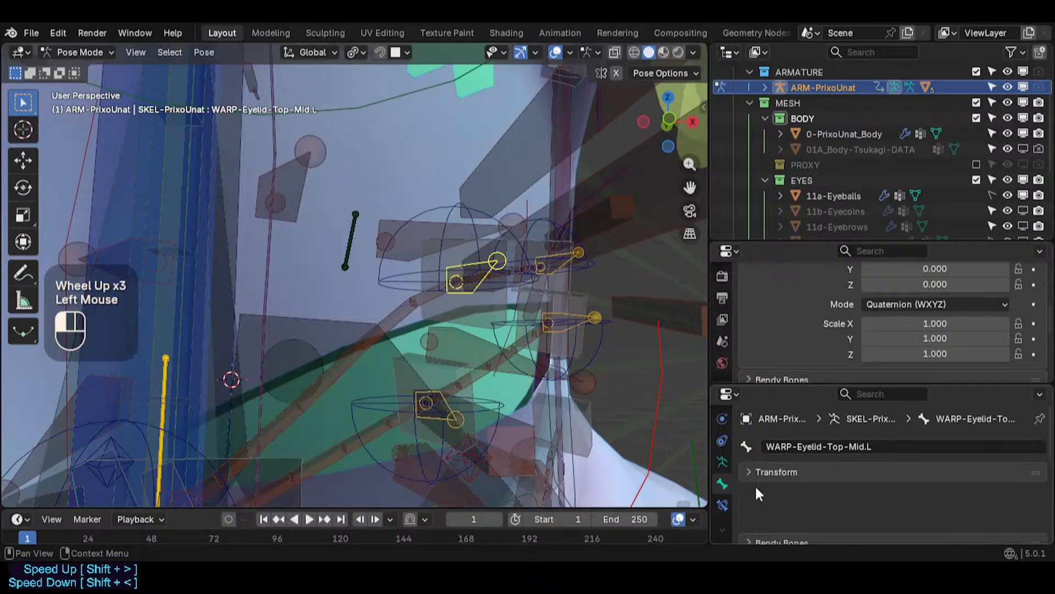
left_click_drag(1014, 514, 1014, 472)
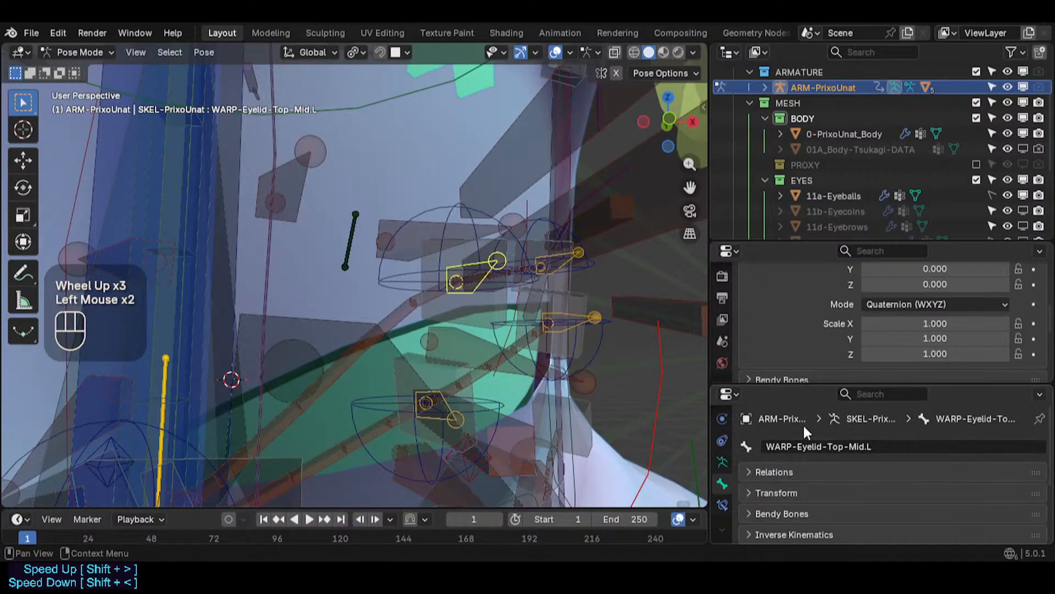
- Hide the header of the lower properties area
right_click(794, 413)
right_click(802, 396)
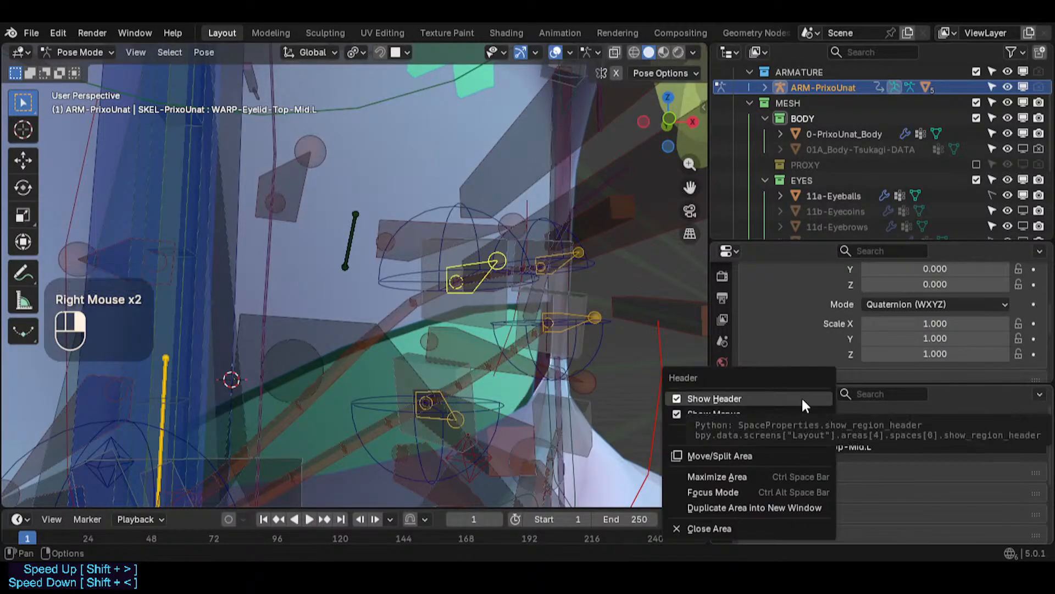
left_click(734, 398)
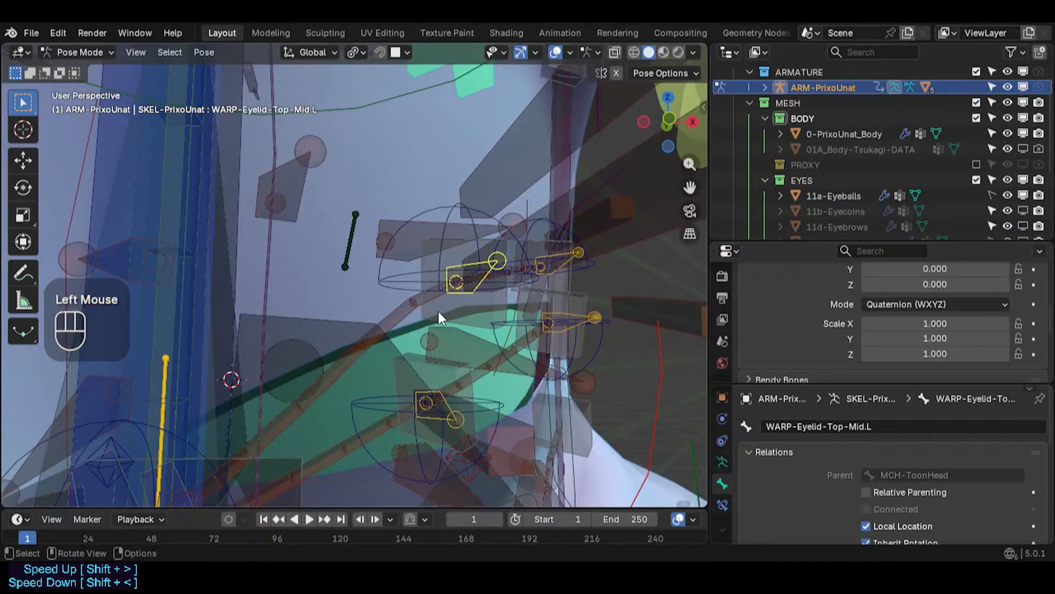
- Select the upper eyelid deform bone and helper eyelash bone to inspect their parent bones
middle_click_drag(438, 311, 440, 278)
left_click(482, 308)
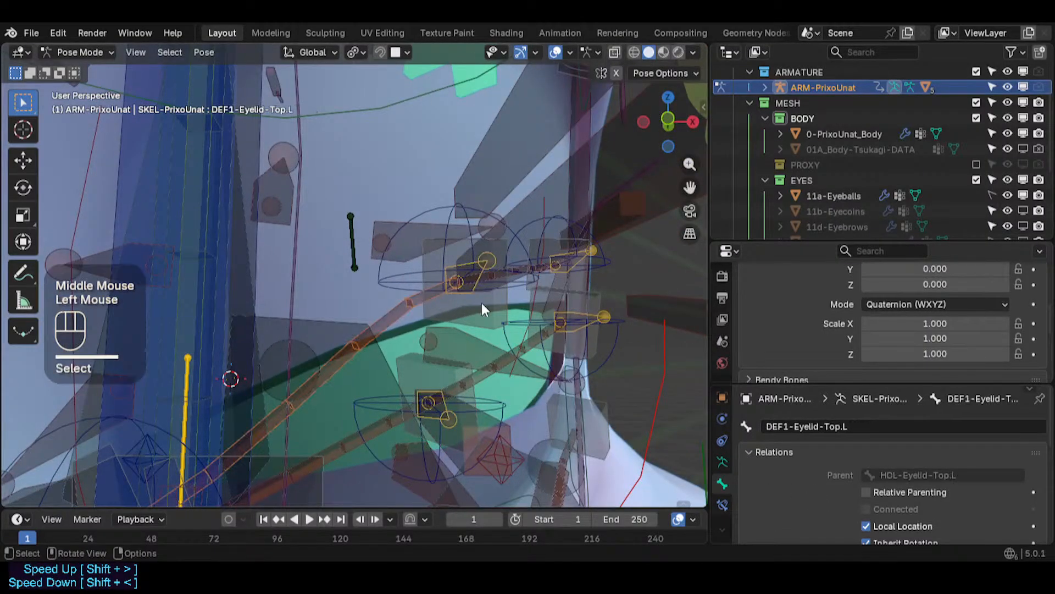
mouse_move(481, 308)
middle_mouse_down()
mouse_move(445, 309)
mouse_move(463, 298)
middle_mouse_up()
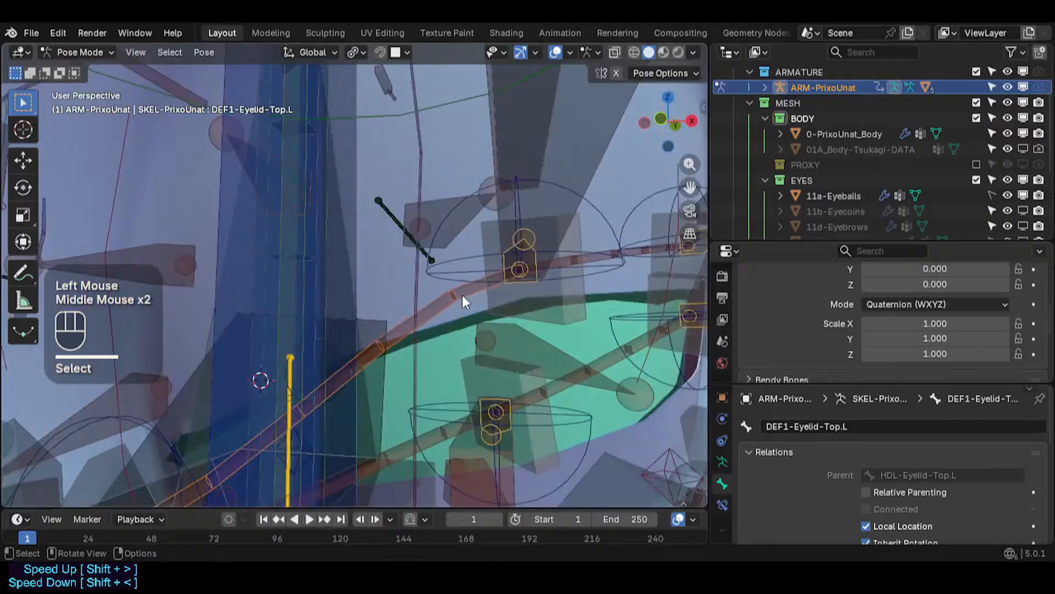
left_click(566, 314)
left_click(516, 248)
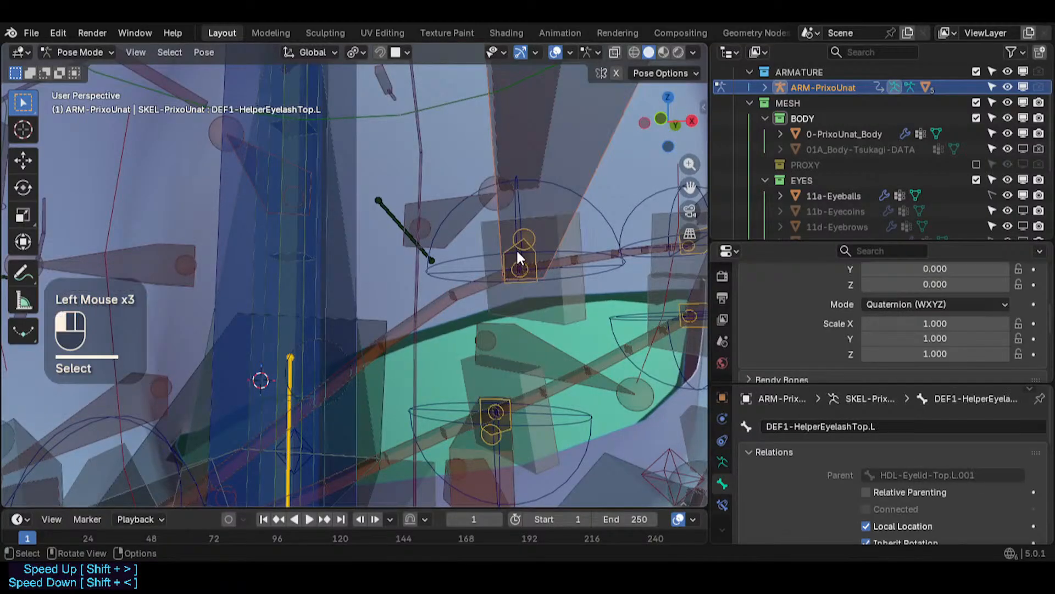
left_click(566, 181)
scroll(541, 212, "down", 2)
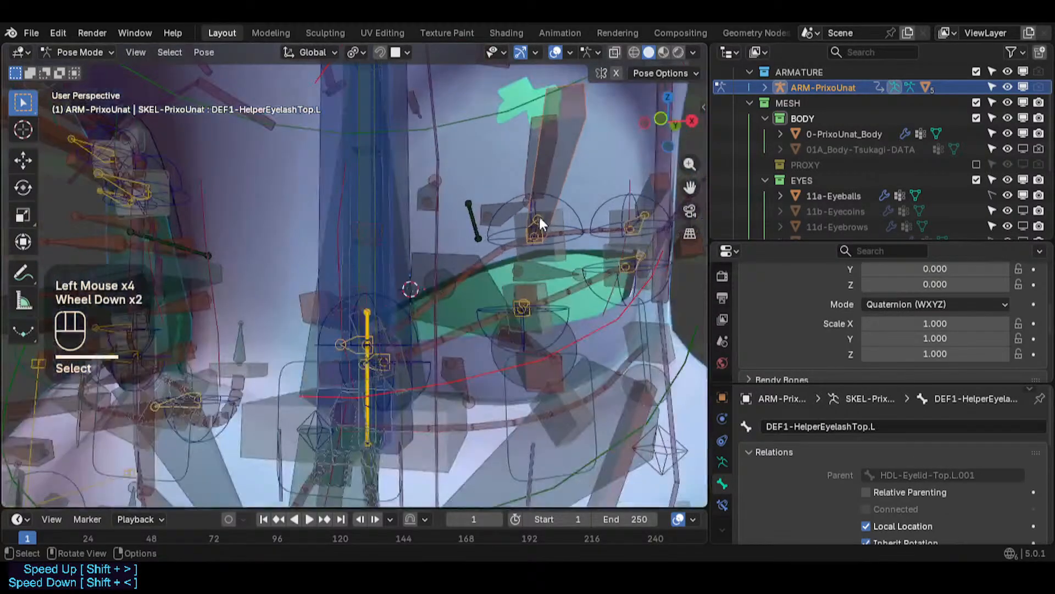
left_click(580, 210)
middle_click_drag(581, 209, 594, 181)
left_click(582, 202)
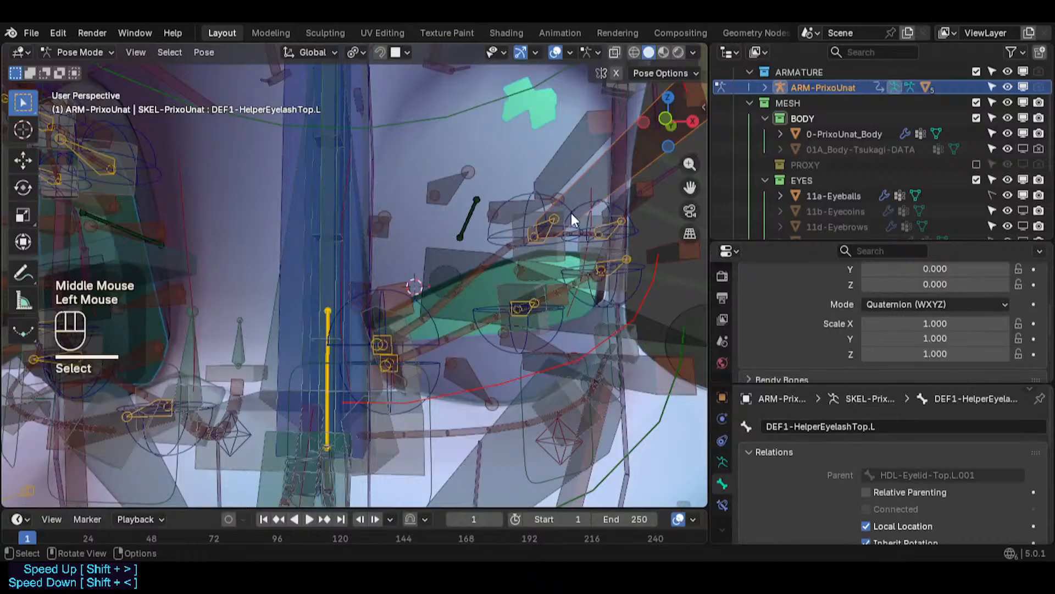
mouse_move(559, 237)
middle_mouse_down()
mouse_move(530, 218)
mouse_move(554, 249)
middle_mouse_up()
- Compare the helper eyelash bone's placement in edit mode and pose mode
key("Tab")
middle_click_drag(504, 285, 539, 302)
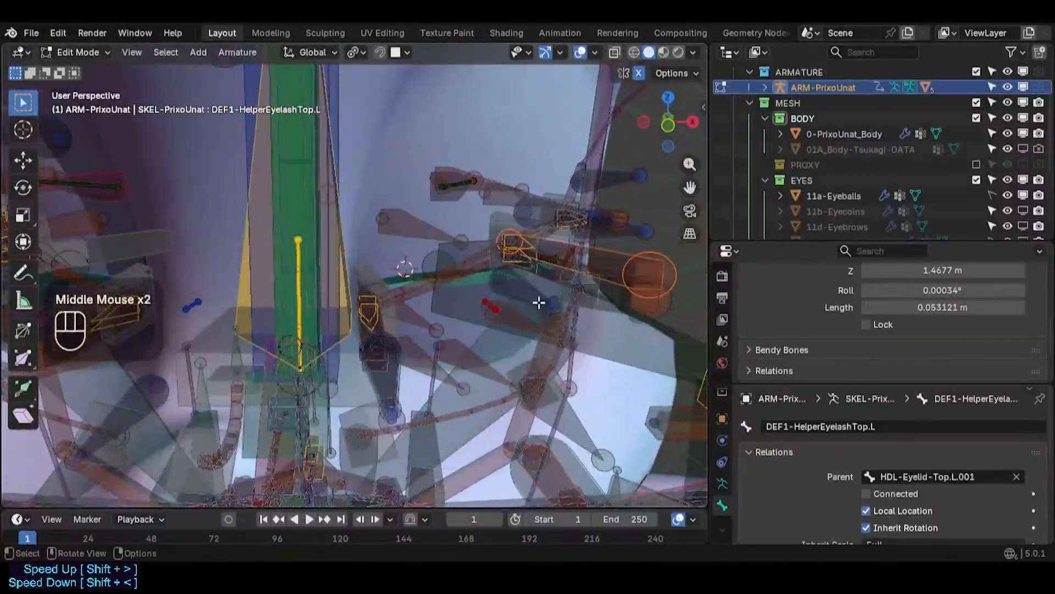
middle_click_drag(554, 223, 556, 170)
left_click(535, 222)
key("Tab")
- Select the eyelash and eyecoin deform bones around the eye to inspect their parent bones
left_click(544, 174)
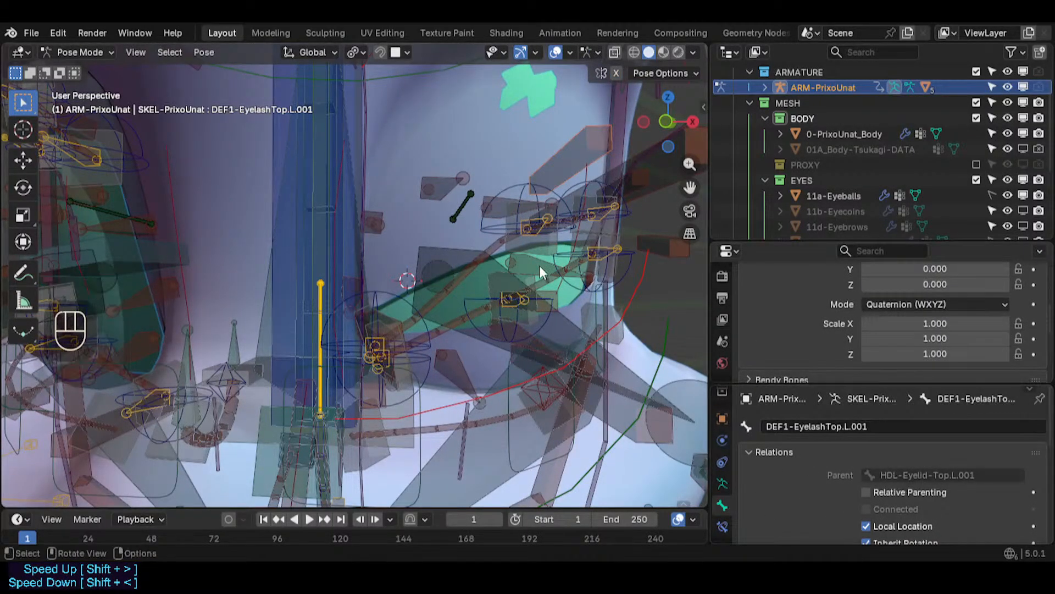
middle_click_drag(539, 266, 464, 234)
left_click(569, 154)
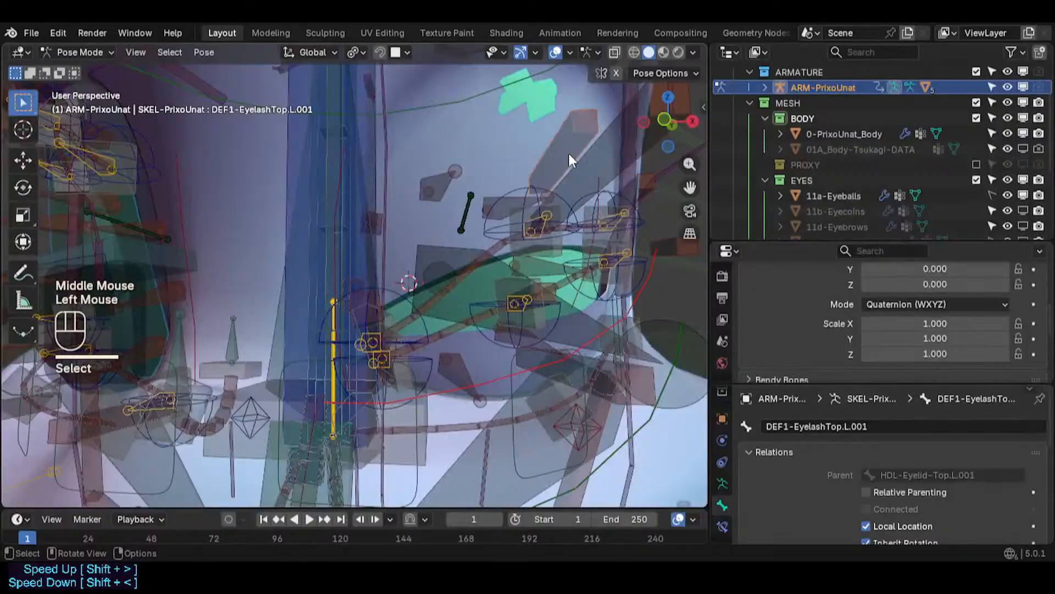
left_click(583, 179)
left_click(557, 141)
left_click(591, 190)
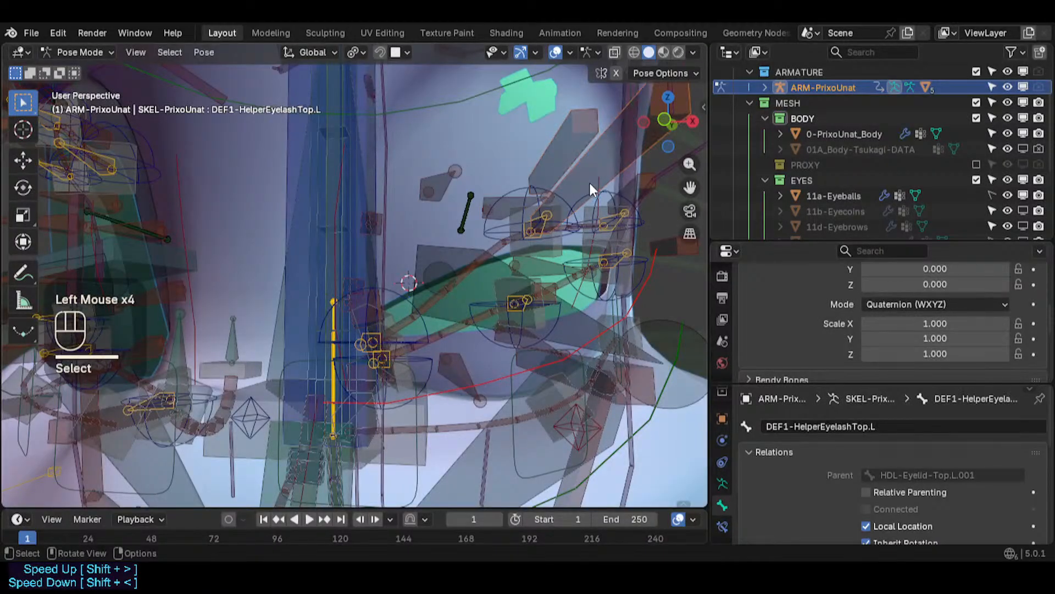
left_click(639, 183)
left_click(659, 236)
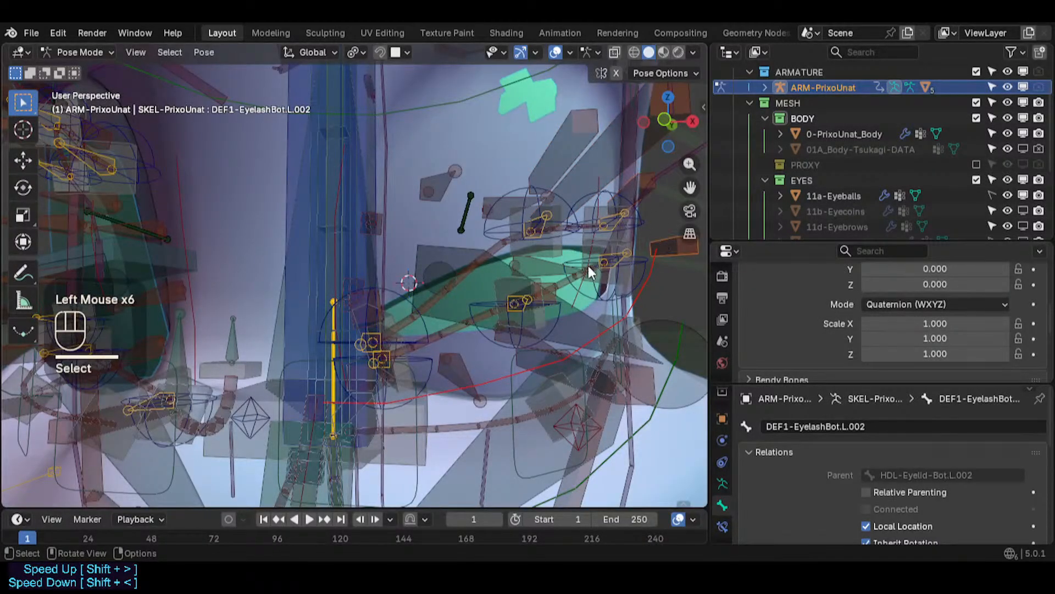
left_click(542, 283)
left_click(454, 202)
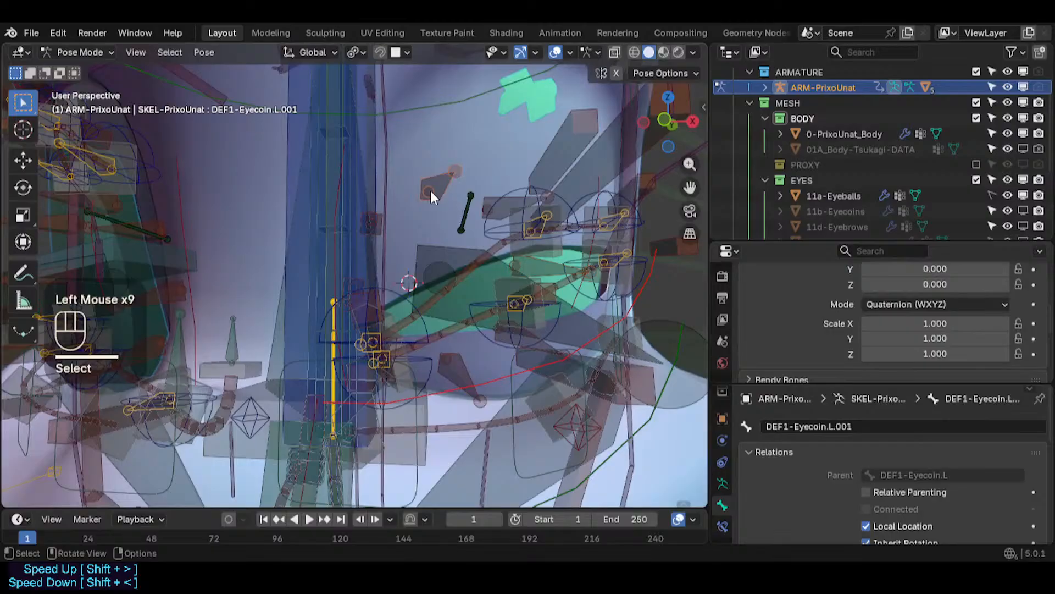
middle_click_drag(430, 193, 472, 220)
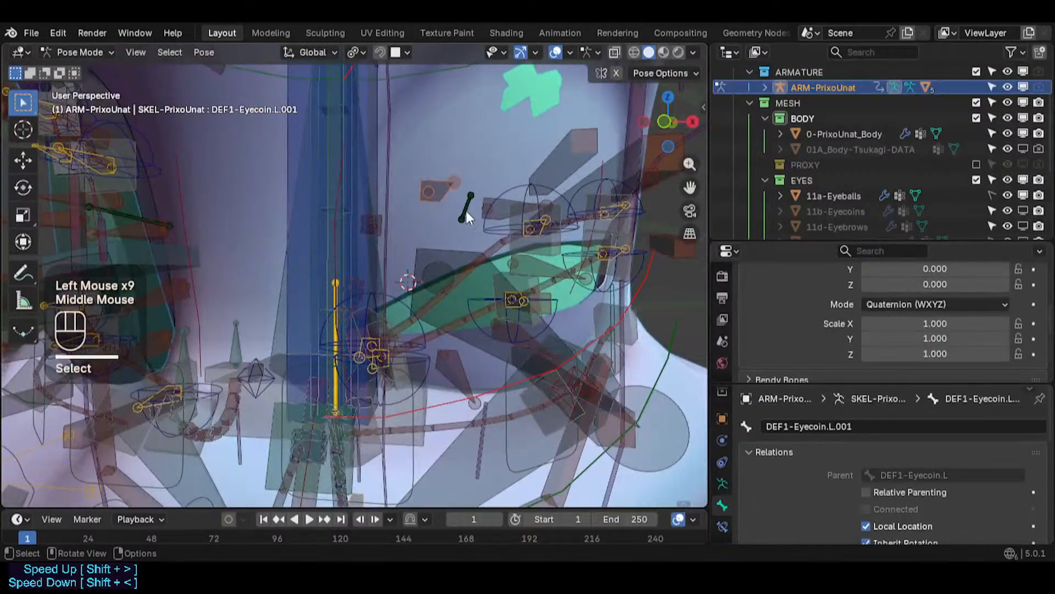
left_click(463, 209)
left_click(434, 193)
- Toggle between edit and pose mode to compare the eyecoin and eyelid bones' rest positions
key("Tab")
scroll(509, 242, "down", 2)
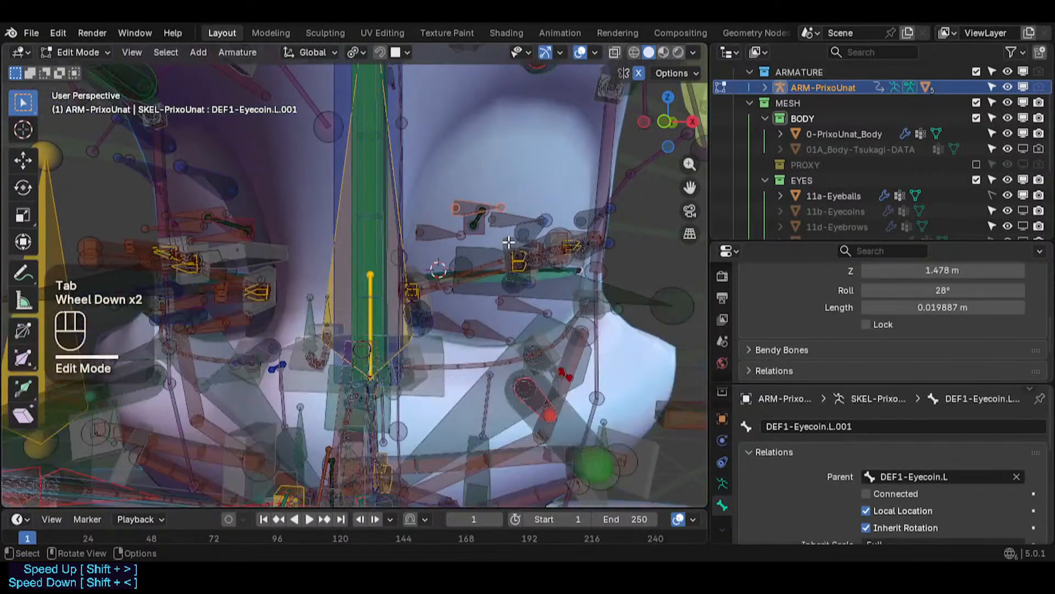
middle_click_drag(509, 241, 447, 233)
left_click(542, 211)
key("Tab")
scroll(533, 219, "down", 2)
middle_click_drag(486, 209, 468, 295, "shift")
scroll(463, 260, "up", 3)
key("Tab")
scroll(488, 276, "down", 2)
scroll(509, 302, "up", 1)
scroll(572, 268, "up", 1)
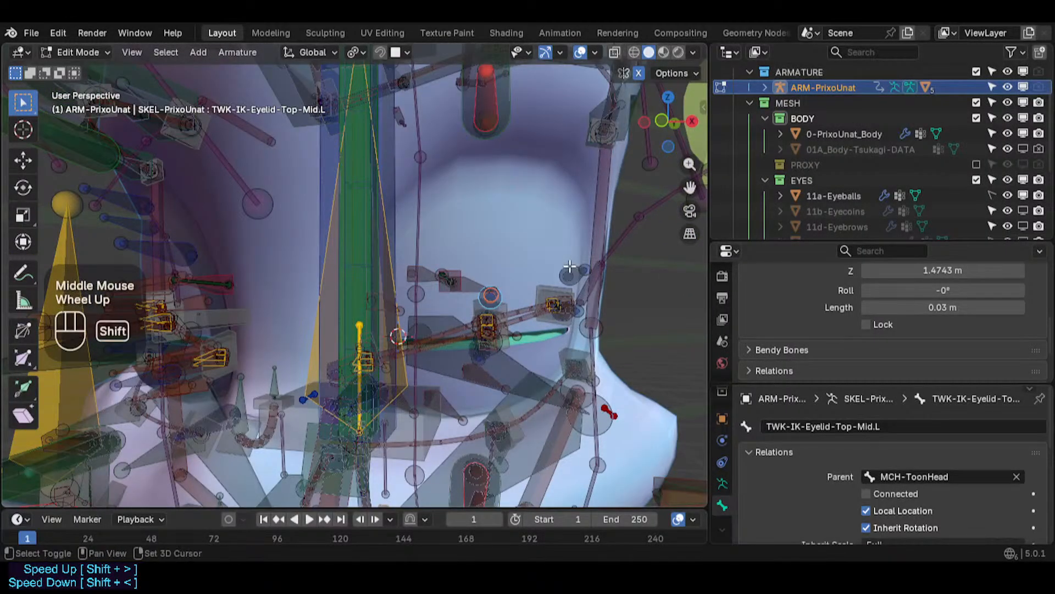
- Select the lower outer, upper inner and lower inner eyelid tweak bones in edit mode
left_click(569, 268, "shift")
scroll(572, 275, "up", 4)
left_click(572, 294, "shift")
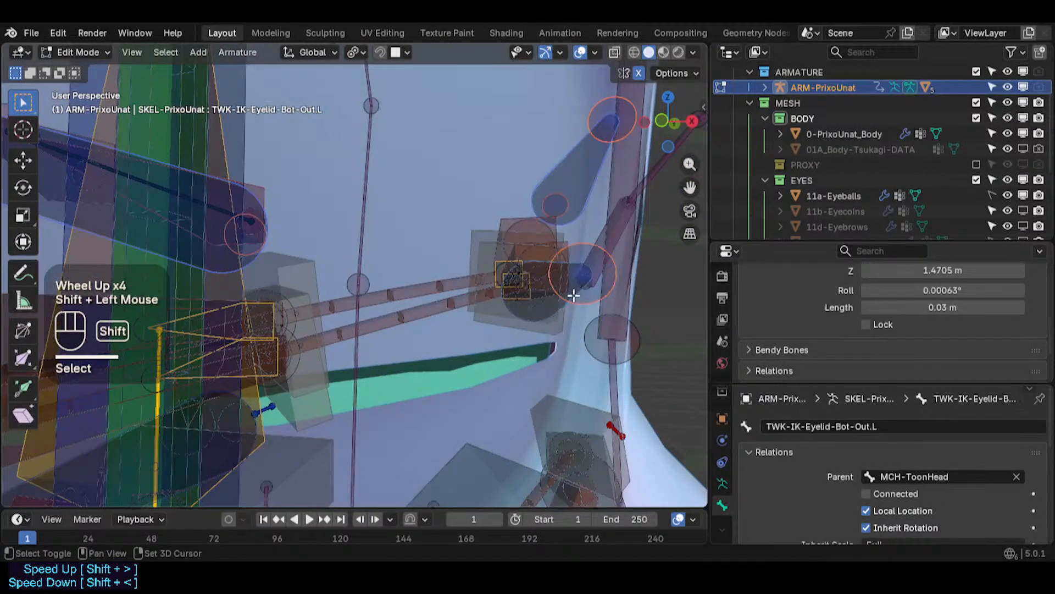
scroll(572, 294, "down", 2)
middle_click_drag(572, 294, 390, 353, "shift")
scroll(424, 306, "down", 2)
scroll(424, 306, "down", 1)
left_click(391, 378, "shift")
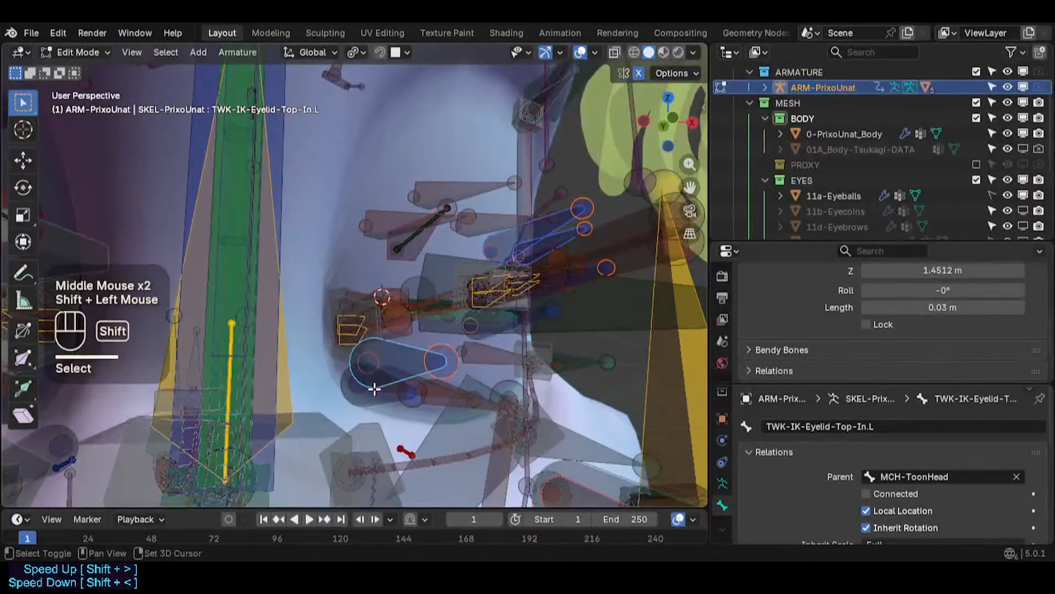
left_click(395, 375, "shift")
scroll(395, 376, "down", 3)
middle_click_drag(495, 349, 454, 346)
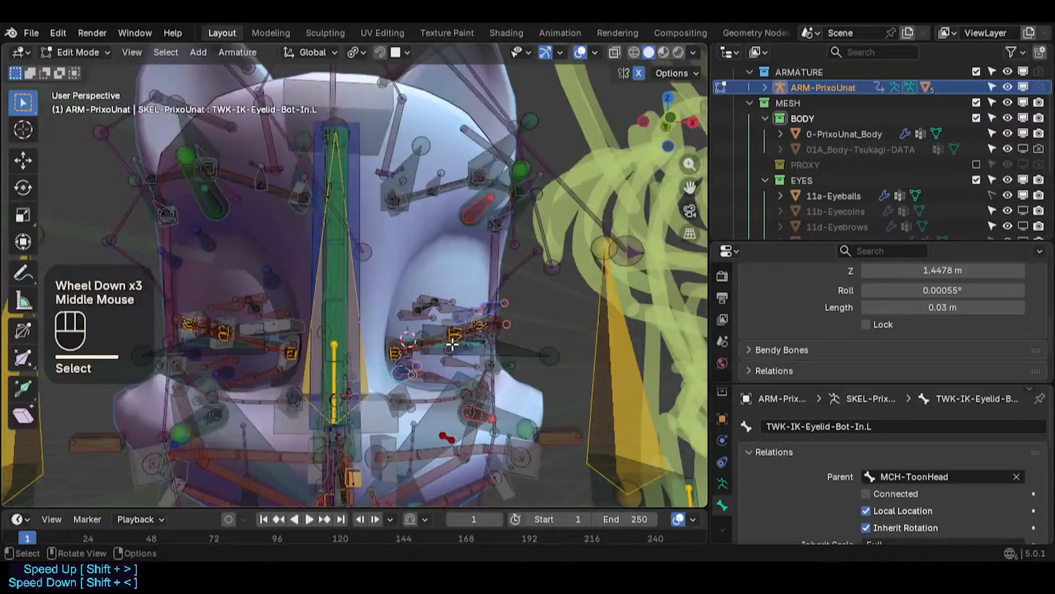
key("g")
key("Escape")
key("g")
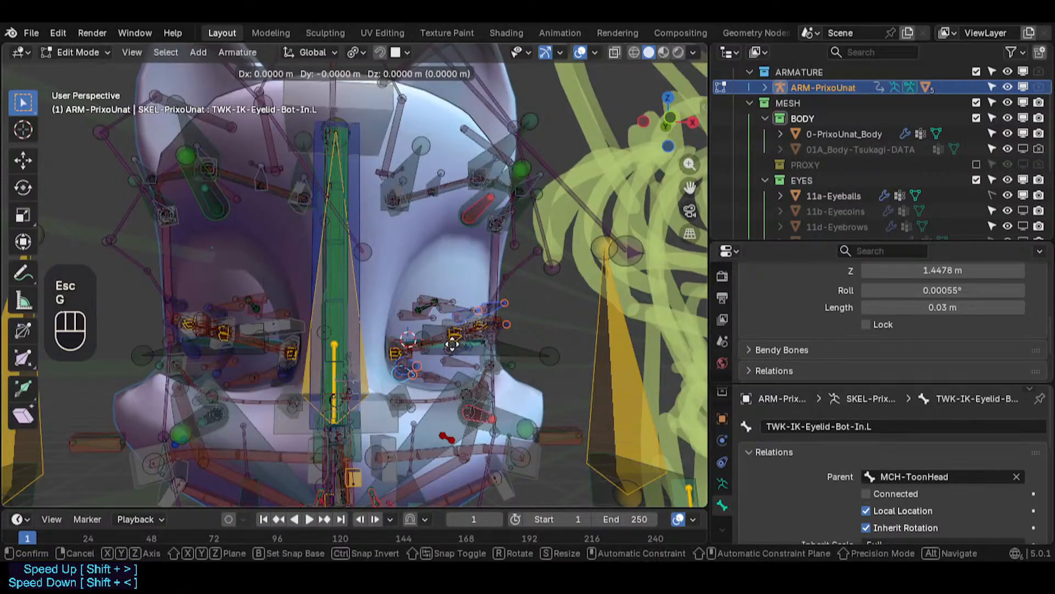
left_click(452, 341)
mouse_move(452, 342)
middle_mouse_down()
mouse_move(427, 358)
mouse_move(444, 354)
middle_mouse_up()
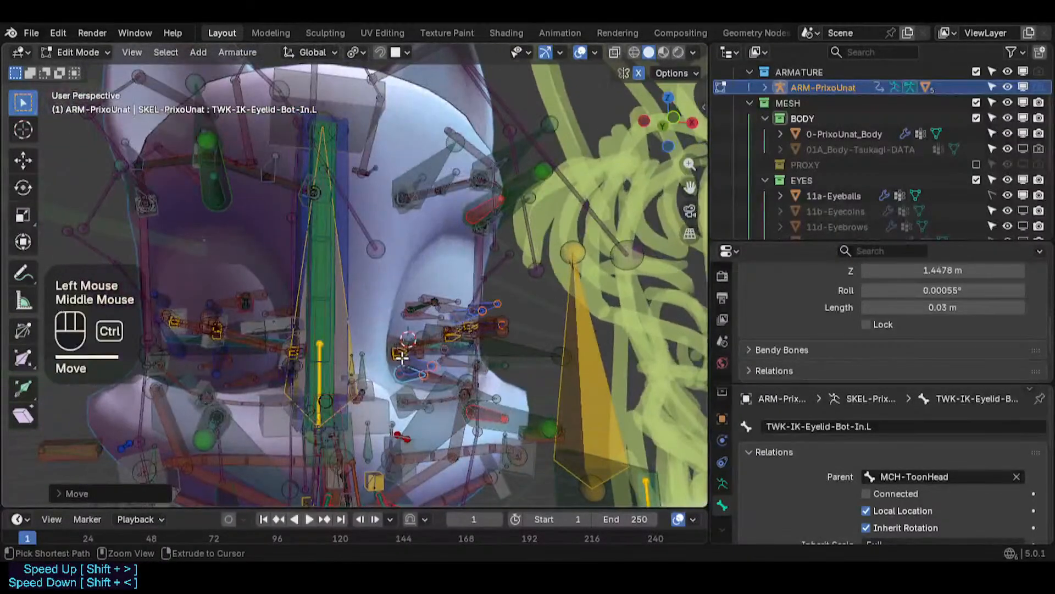
key("ctrl+z")
key("g")
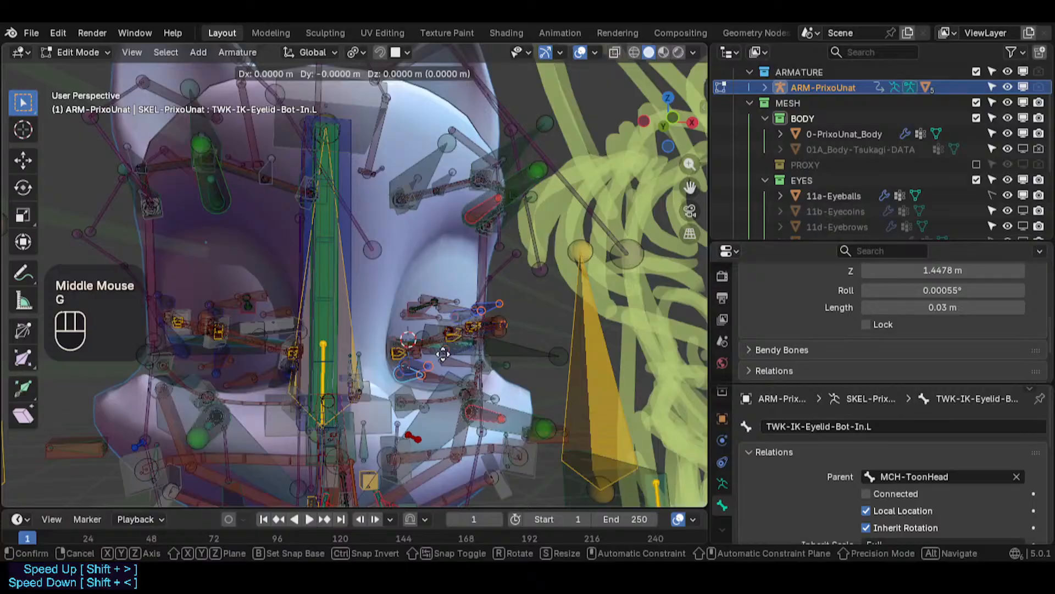
key("Escape")
key("g")
key("r")
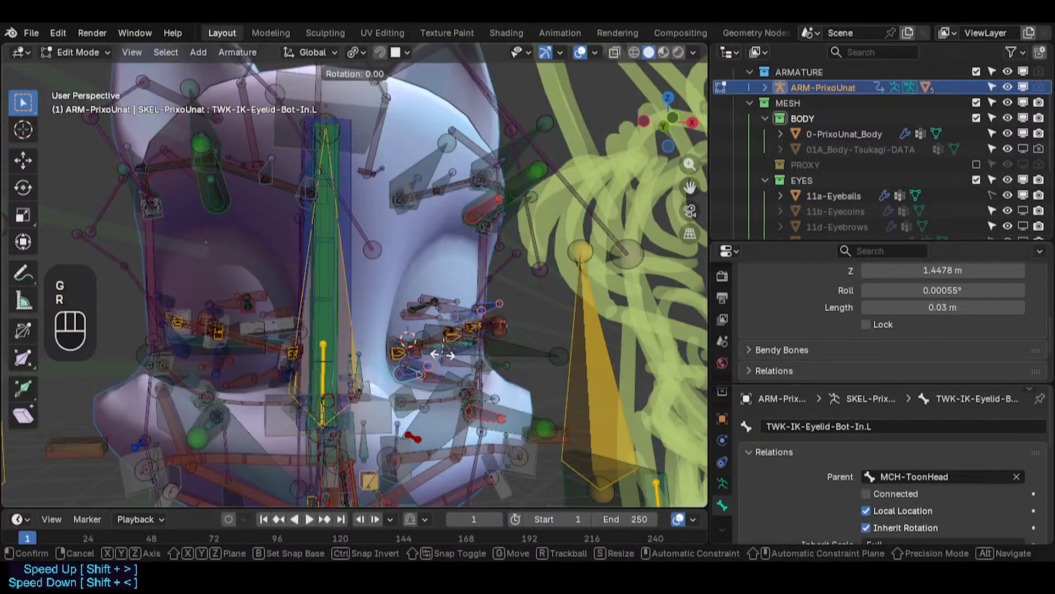
key("r")
key("Escape")
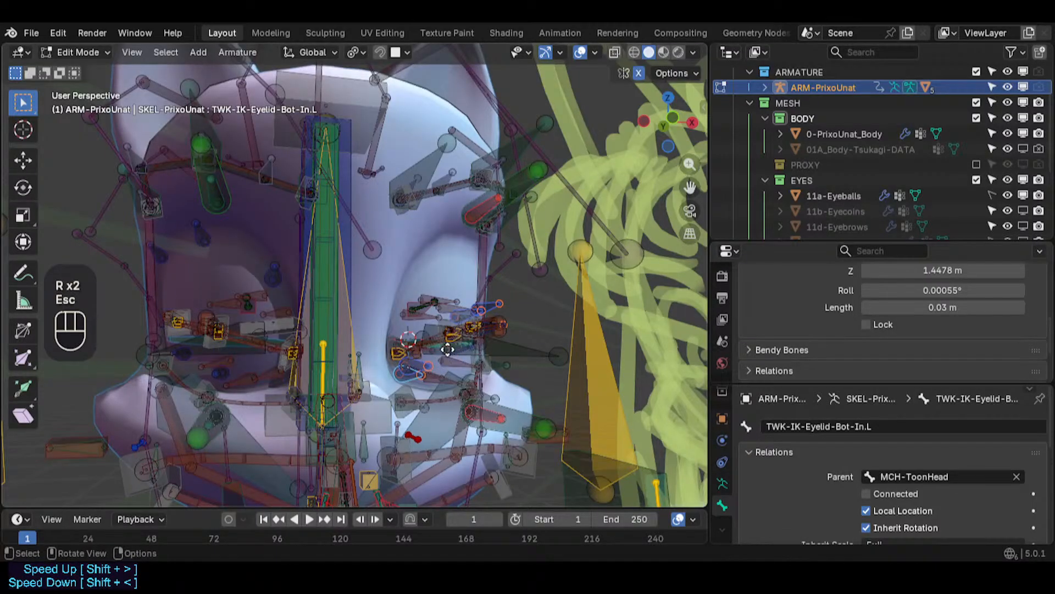
key("g")
key("Escape")
- Try to symmetrize the selected eyelid tweak bones
right_click(473, 303)
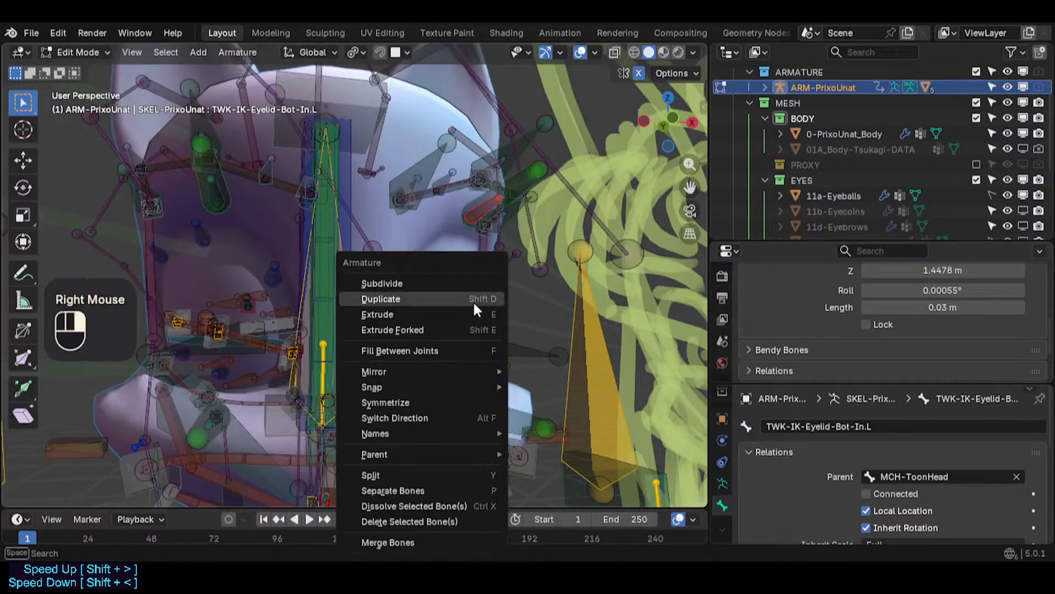
left_click(385, 402)
middle_click_drag(420, 356, 415, 324)
key("ctrl+z")
- Inspect the lower inner eyelid tweak bone from the right side view by starting and cancelling a move
scroll(439, 323, "up", 2)
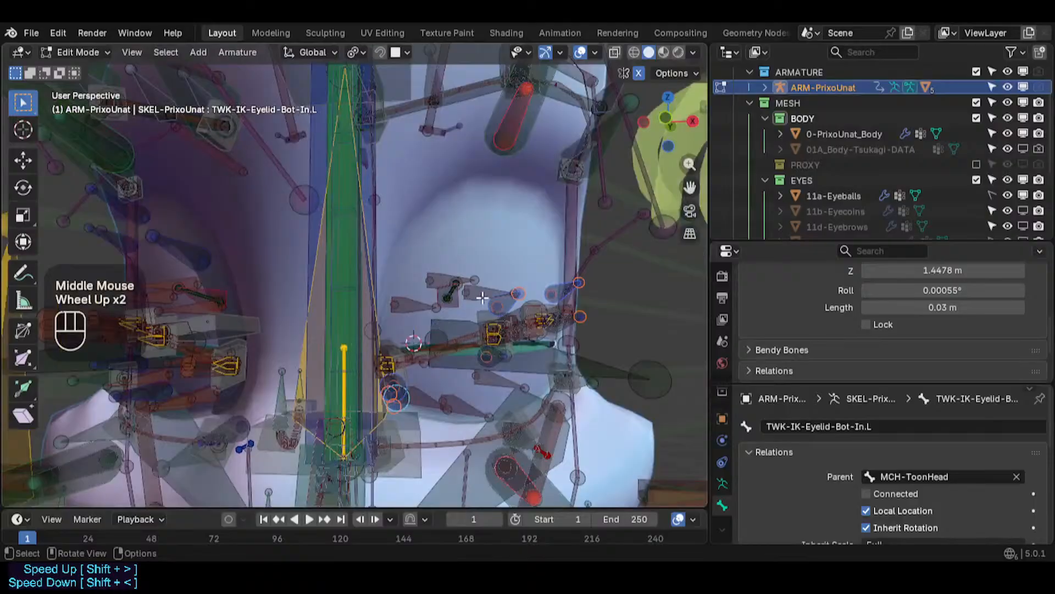
middle_click_drag(492, 305, 411, 345)
key("KP_3")
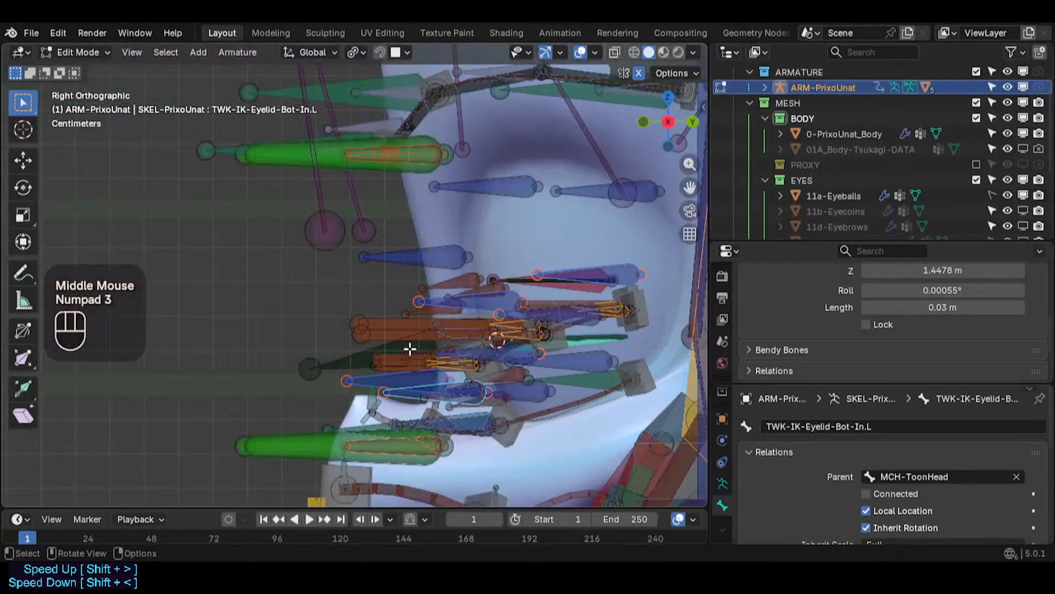
key("g")
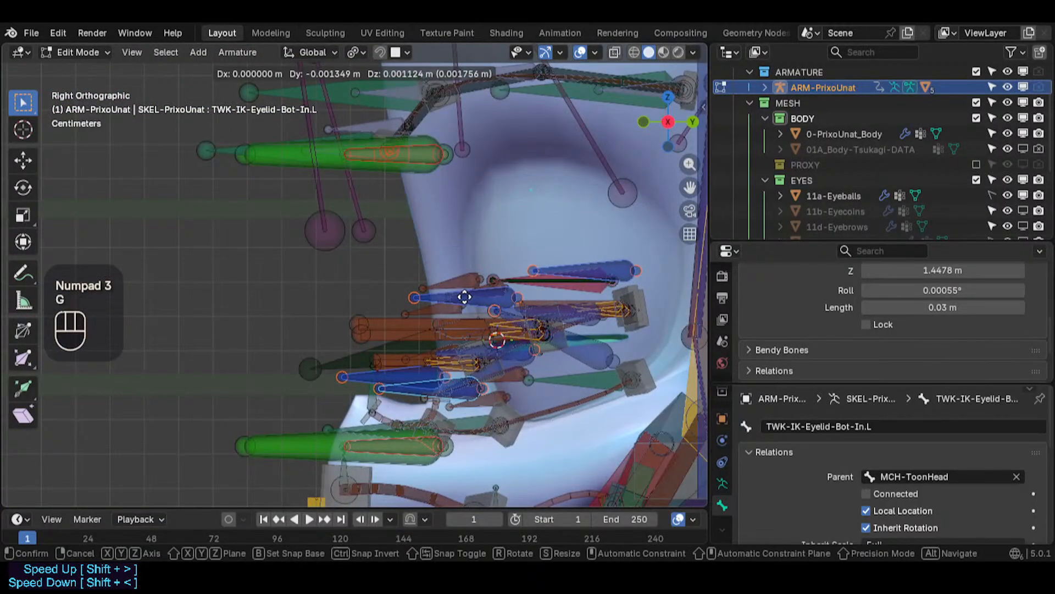
key("Escape")
- Select the upper outer eyelid tweak bone and check its placement from the side view
middle_click_drag(406, 303, 542, 283)
scroll(389, 295, "down", 2)
scroll(542, 282, "up", 2)
key("alt+a")
left_click(554, 271)
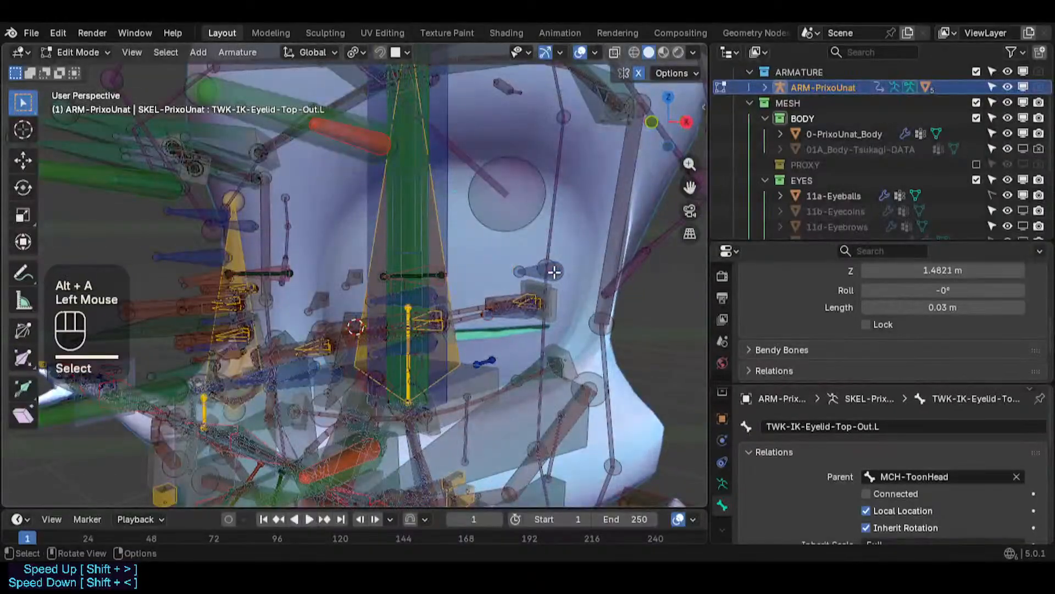
key("KP_3")
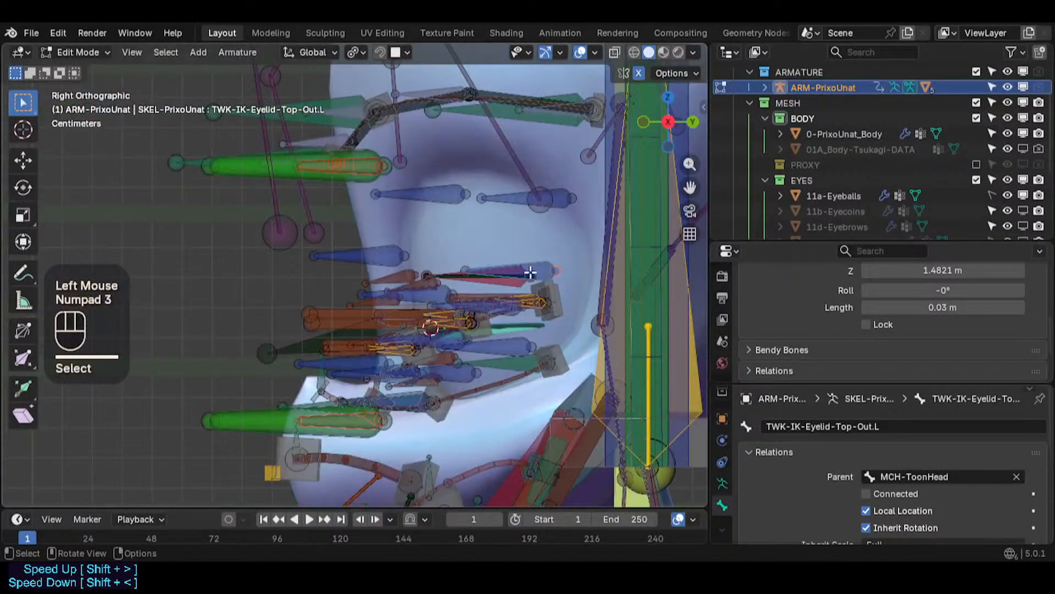
key("g")
key("Escape")
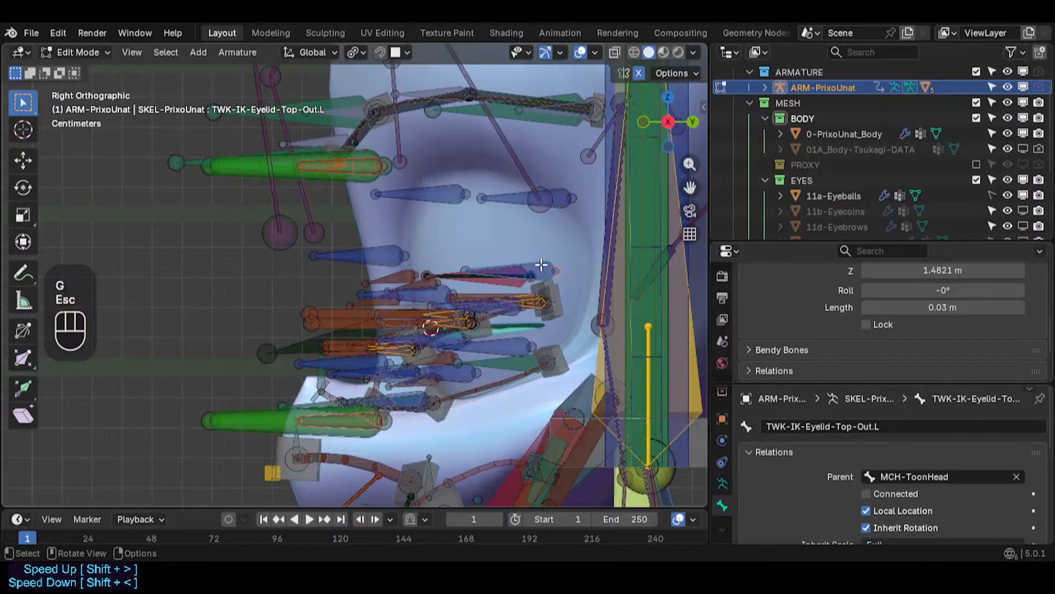
left_click(541, 265)
left_click(540, 264)
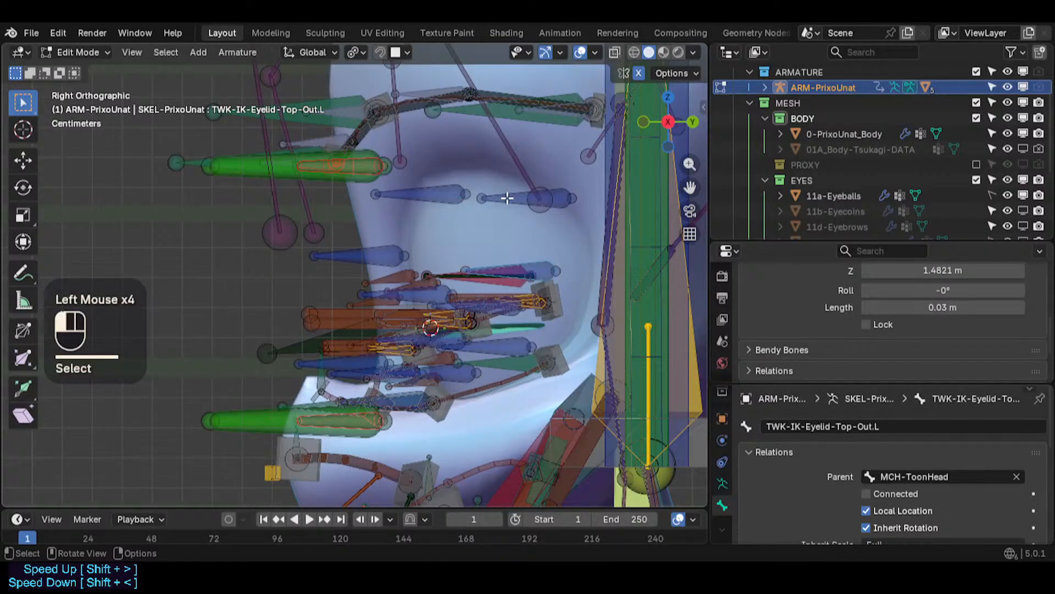
key("g")
key("Escape")
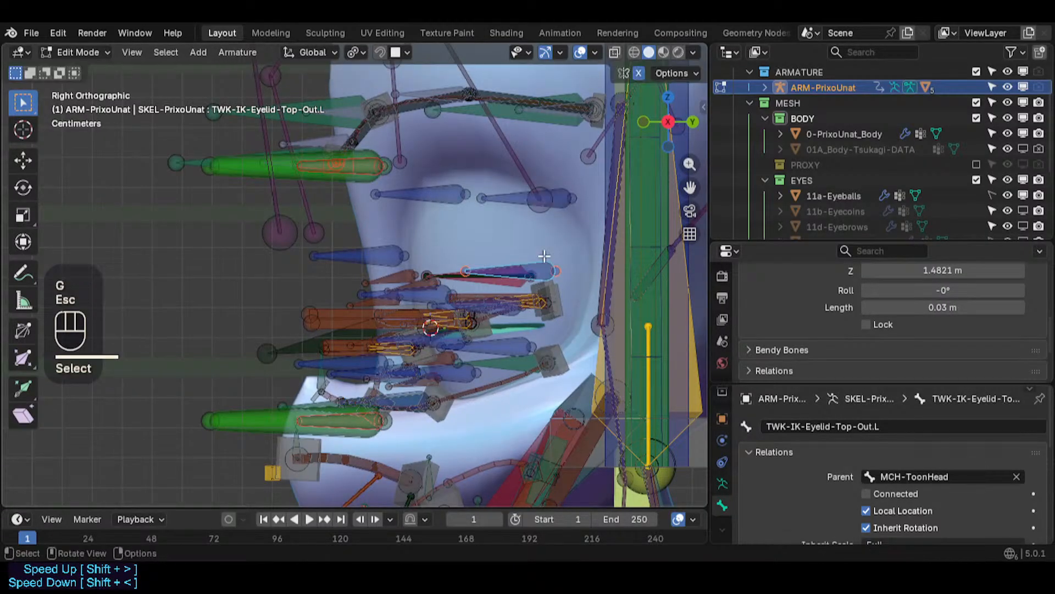
- Move the upper outer and lower outer eyelid tweak bones onto the reshaped eyelid rim
middle_click_drag(414, 270, 427, 340)
key("g")
left_click(487, 287)
middle_click_drag(487, 287, 497, 321)
left_click(497, 321)
scroll(497, 322, "up", 2)
left_click(495, 299)
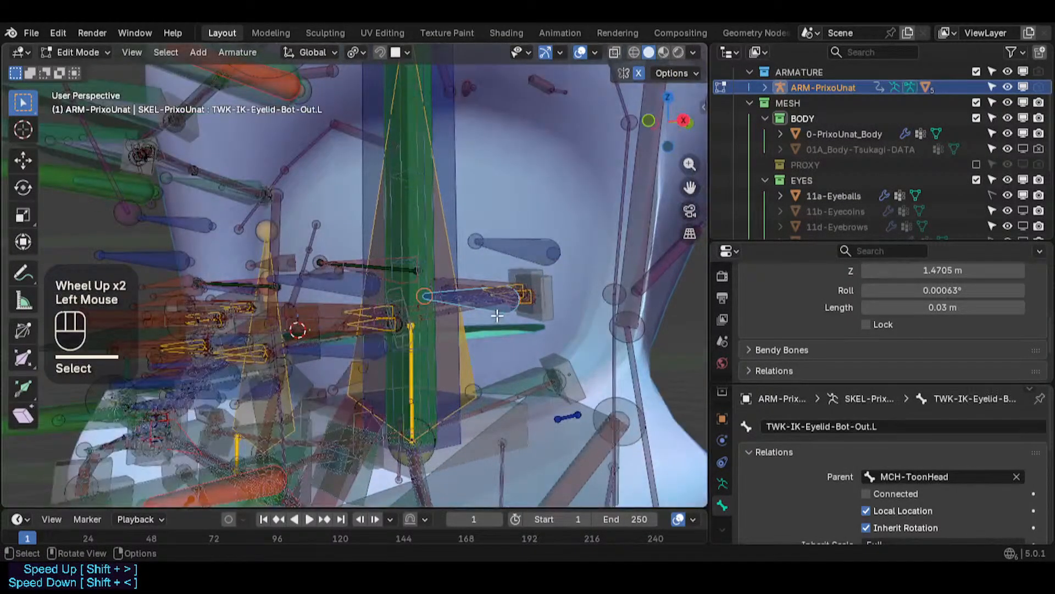
key("g")
left_click(316, 343)
middle_click_drag(316, 343, 365, 271, "shift")
- Move the upper middle and lower middle eyelid tweak bones onto the eyelid rim
left_click(424, 279)
left_click(449, 270)
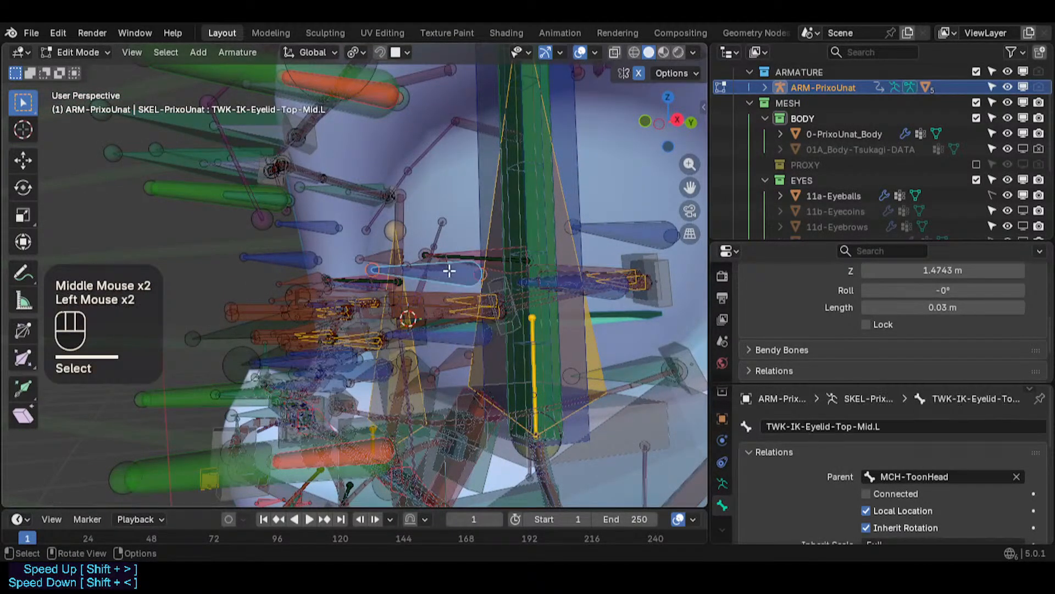
key("g")
left_click(449, 270)
left_click(446, 333)
key("g")
left_click(445, 334)
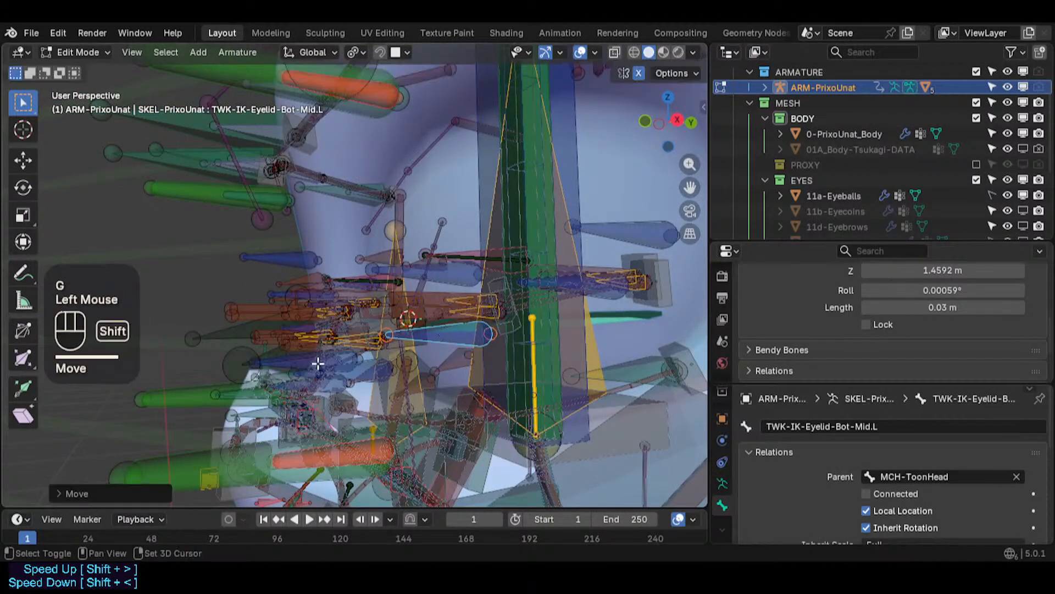
- Move the upper inner eyelid tweak bone onto the inner corner of the eyelid
middle_click_drag(318, 365, 453, 290, "shift")
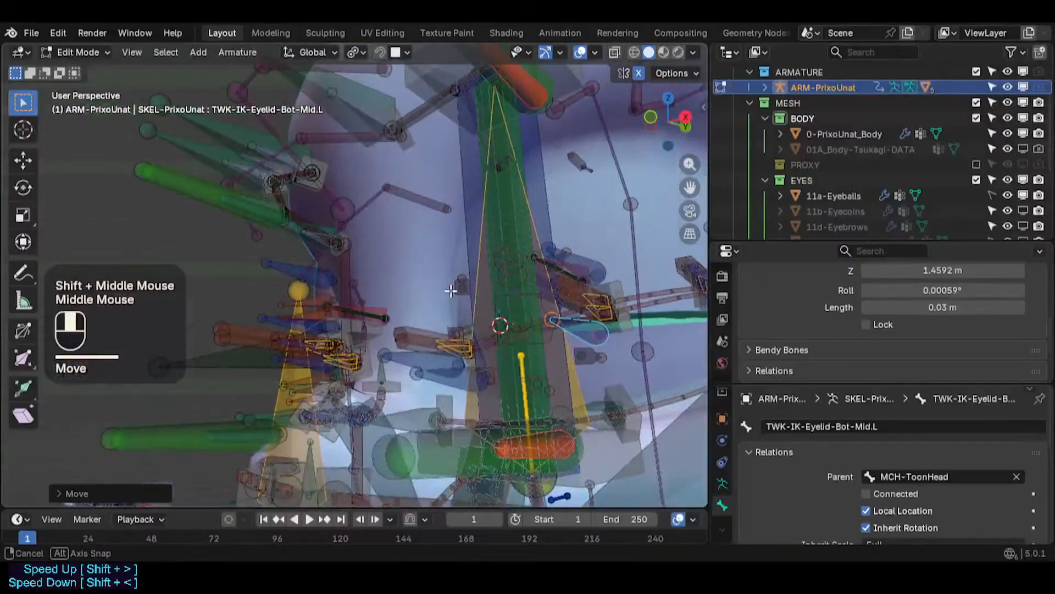
scroll(512, 318, "up", 2)
left_click(425, 360)
key("g")
left_click(425, 360)
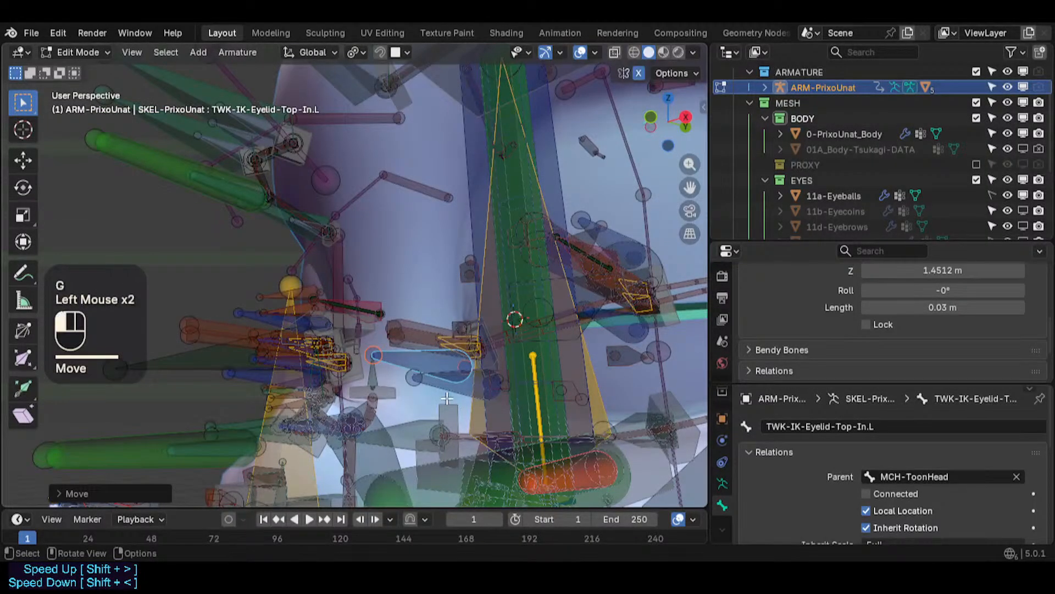
- Select the lower inner eyelid tweak bone and check its placement by starting and cancelling moves
left_click(447, 398)
left_click(421, 382)
key("g")
key("Escape")
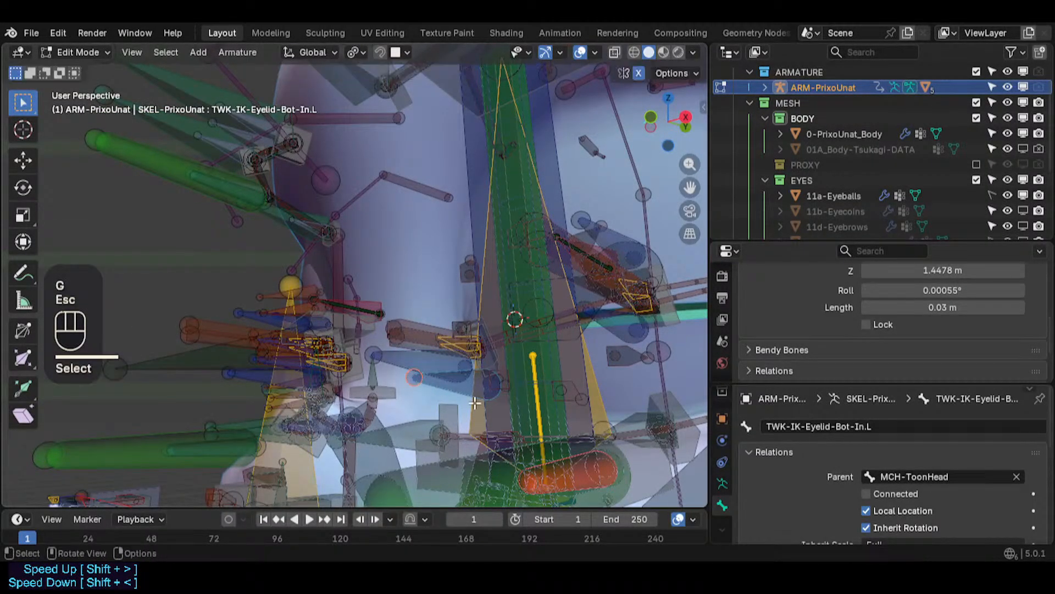
left_click(453, 393)
key("g")
key("Escape")
- Move the lower inner eyelid tweak bone onto the eyelid rim
scroll(455, 365, "down", 2)
middle_click_drag(454, 365, 461, 292)
key("shift+alt+x")
key("shift+alt+x")
scroll(464, 326, "up", 3)
key("g")
left_click(475, 308)
- Compare the adjusted eyelid bones in pose mode from the front view
scroll(475, 308, "down", 1)
scroll(461, 292, "down", 2)
key("Tab")
key("KP_1")
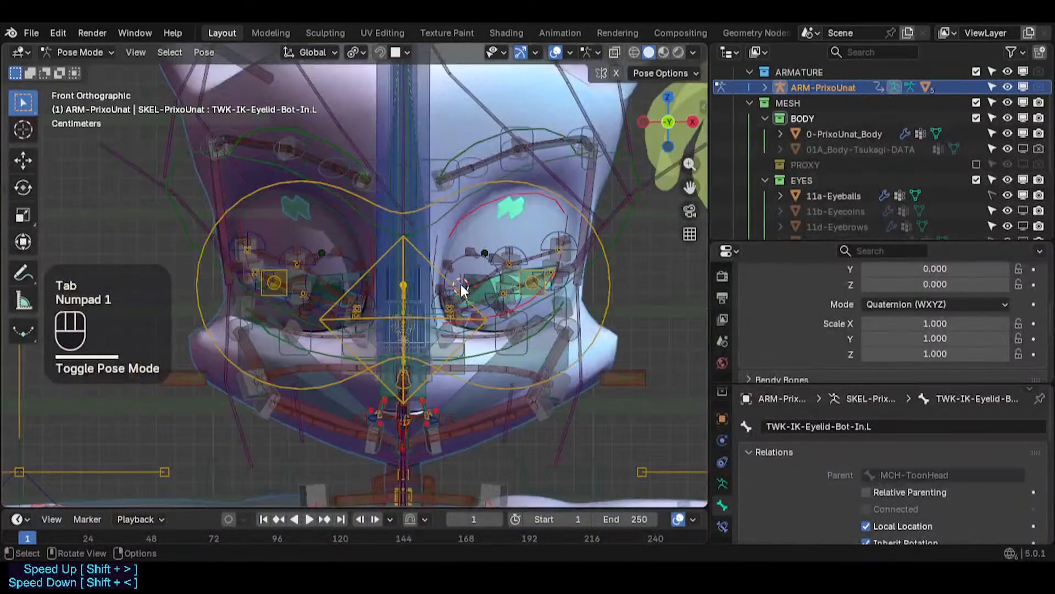
key("Tab")
scroll(472, 294, "up", 1)
scroll(479, 296, "up", 2)
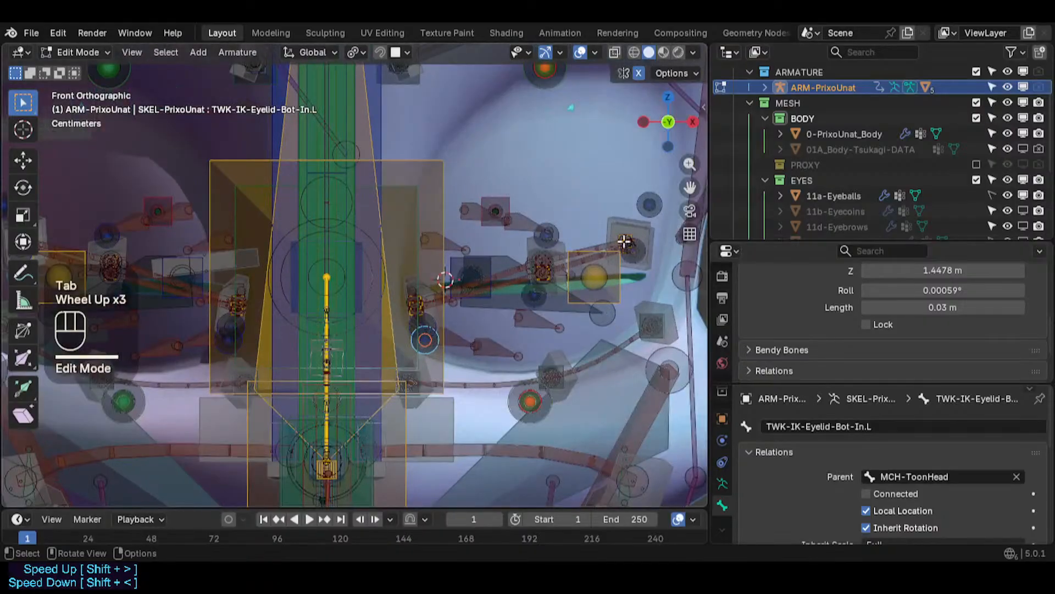
- Select the upper outer eyelid tweak bone in the front view
middle_click_drag(624, 242, 556, 272, "shift")
left_click(567, 275)
left_click(577, 263)
key("c")
left_click(566, 261)
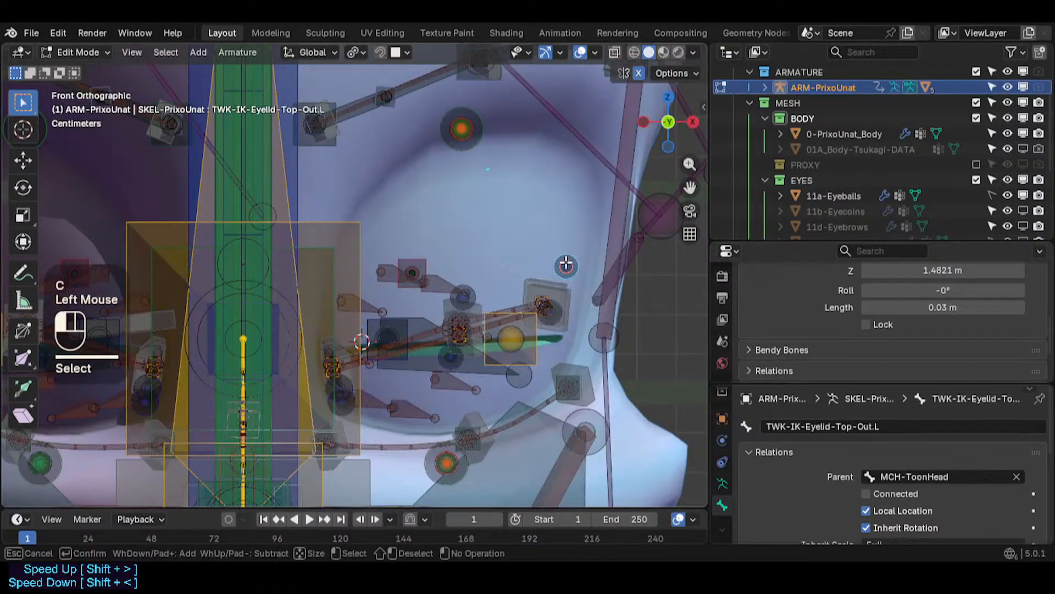
right_click(566, 259)
scroll(564, 250, "down", 2)
key("shift+s")
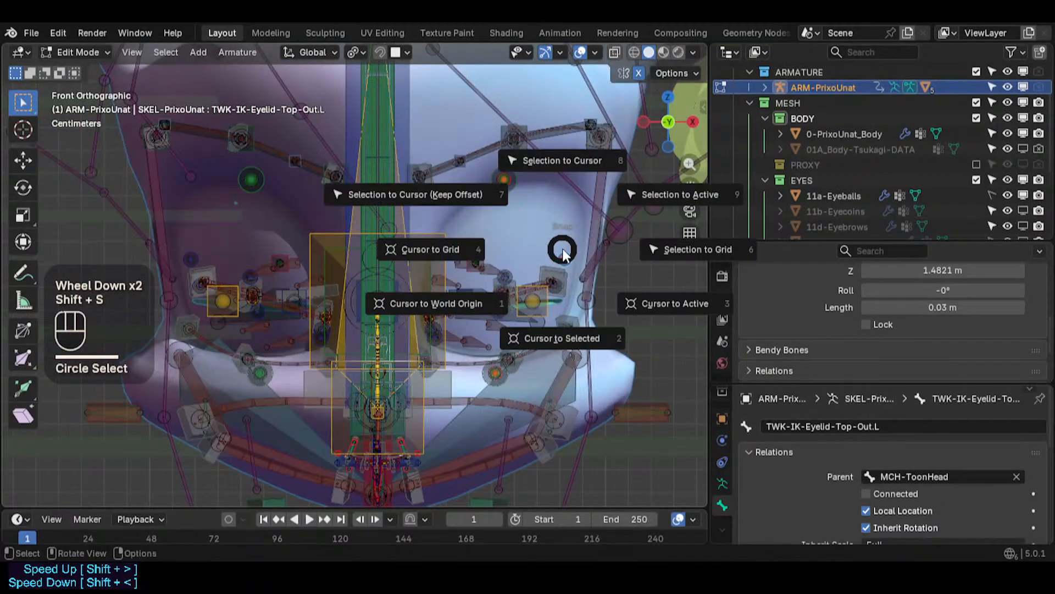
left_click(563, 250)
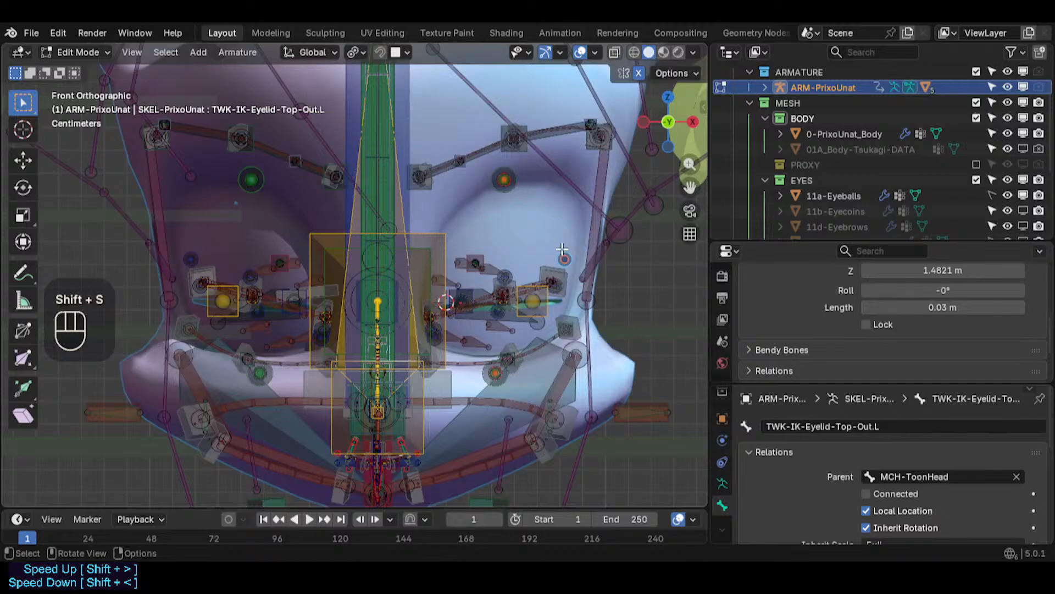
- Isolate the eyelid tweak bones of both eyes by selecting mirrored and same-colour bones and hiding the rest
left_click(161, 52)
mouse_move(222, 152)
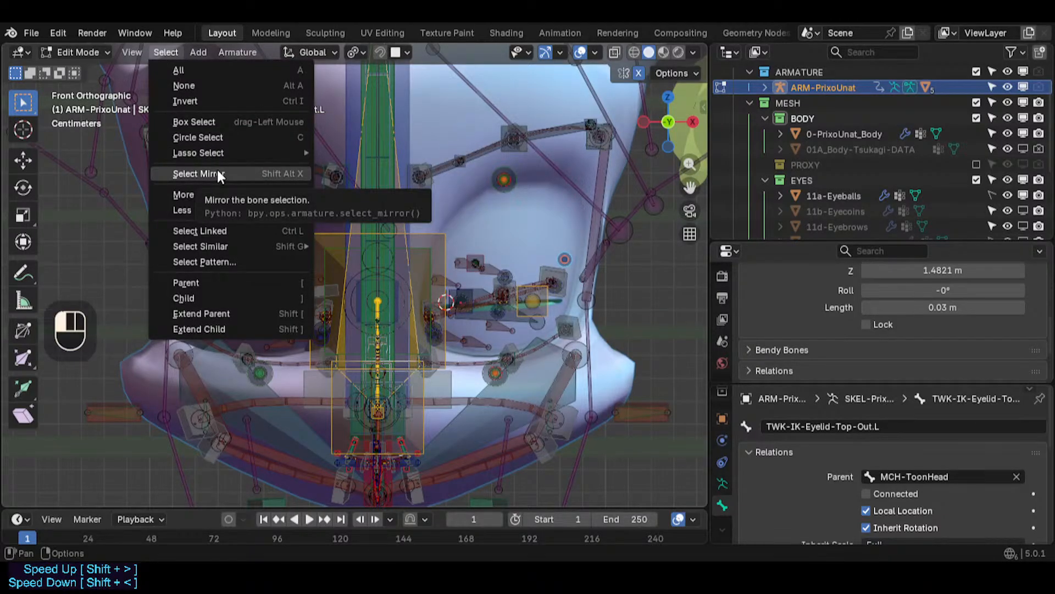
left_click(218, 174)
key("shift+alt+x")
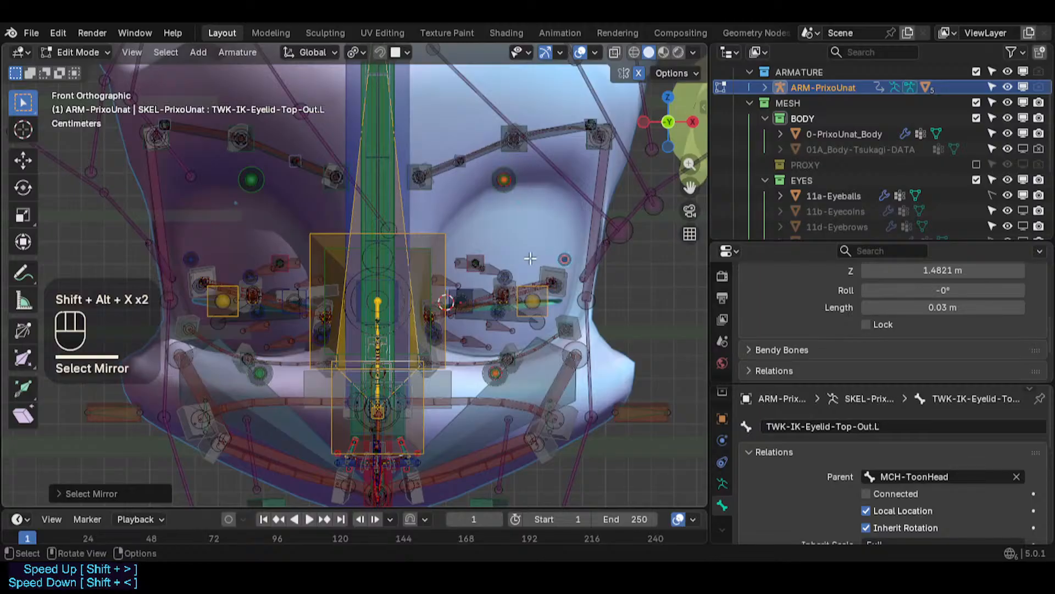
key("shift+g")
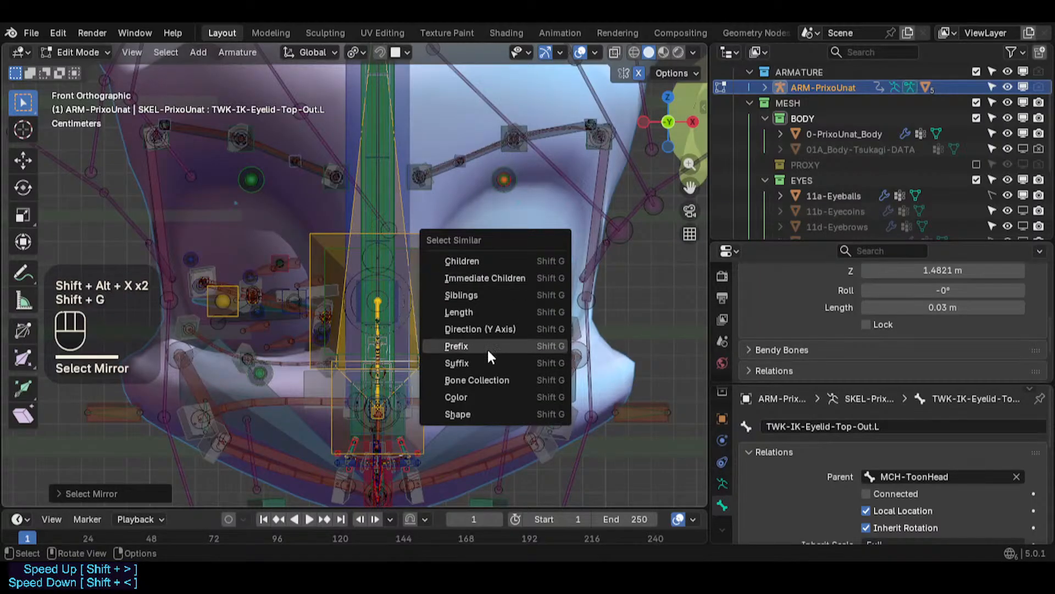
left_click(480, 397)
key("shift+h")
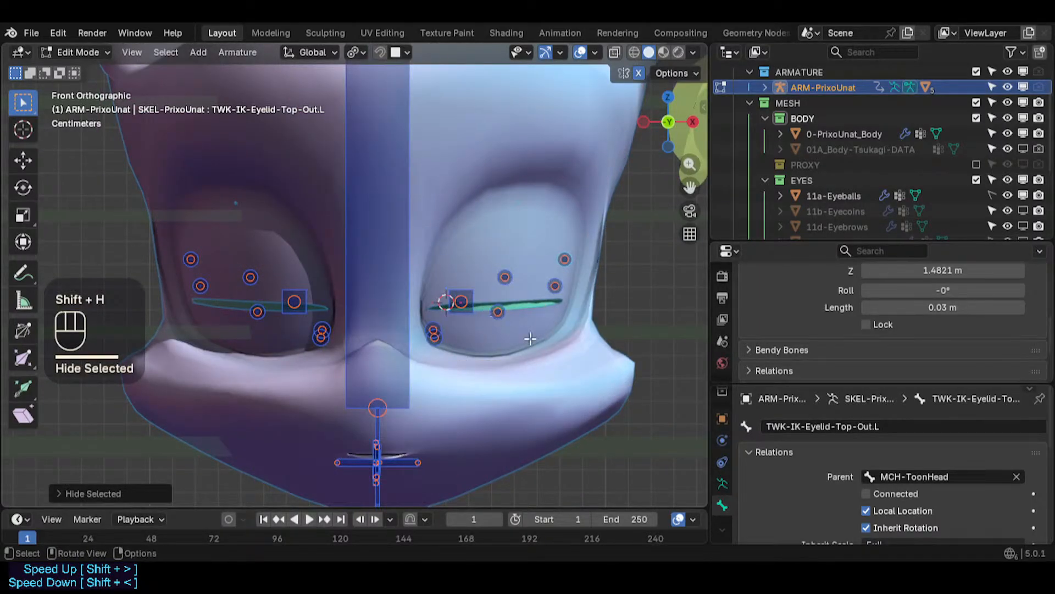
- Compare the isolated tweak bones on both eyes, then reveal all hidden bones
scroll(475, 321, "down", 2)
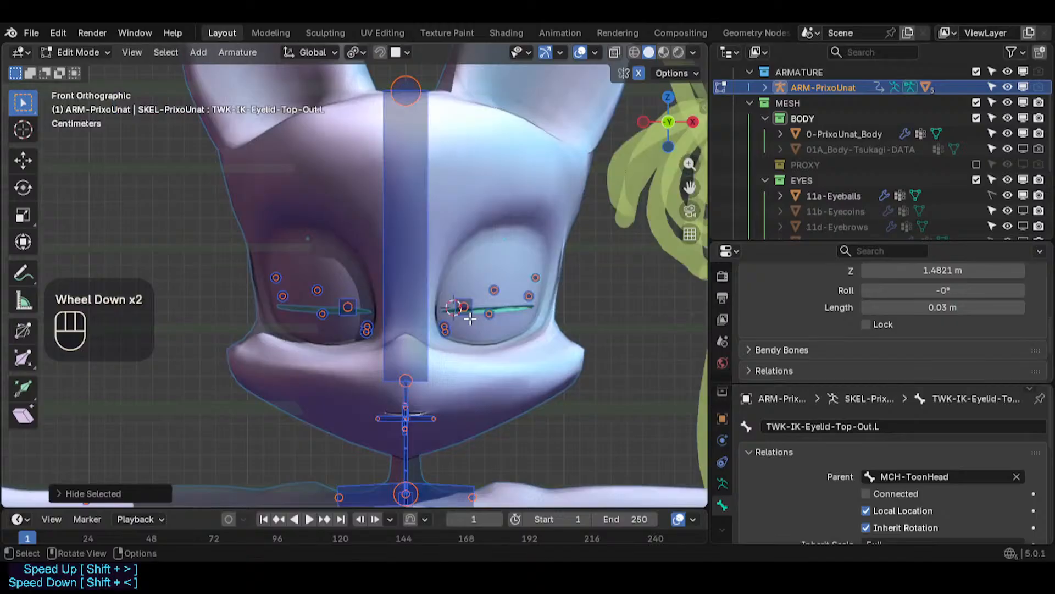
scroll(470, 319, "up", 2)
middle_click_drag(469, 313, 512, 310, "shift")
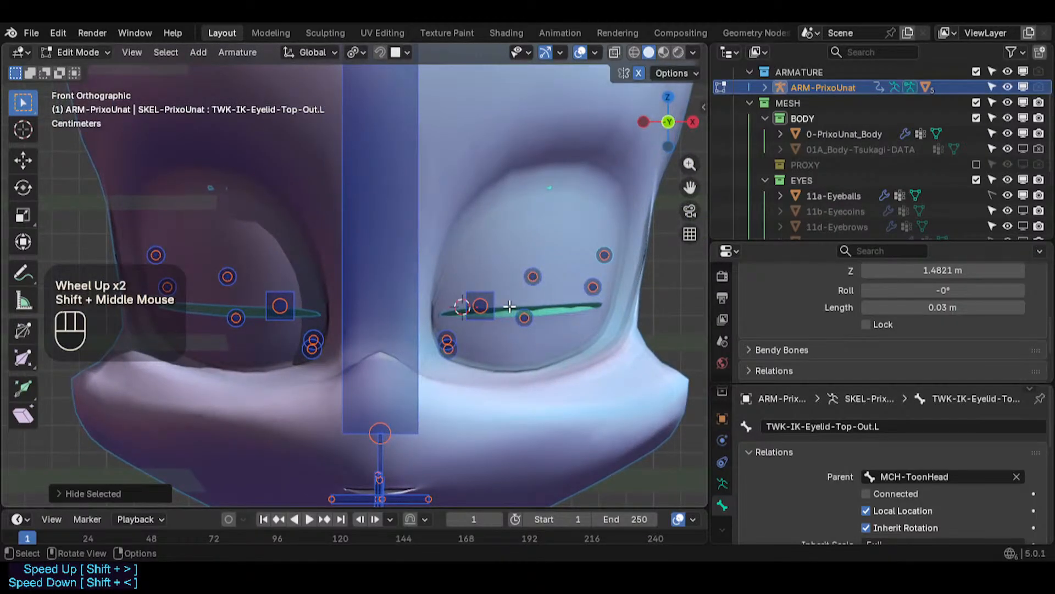
scroll(509, 306, "down", 2)
key("alt+h")
left_click(624, 300)
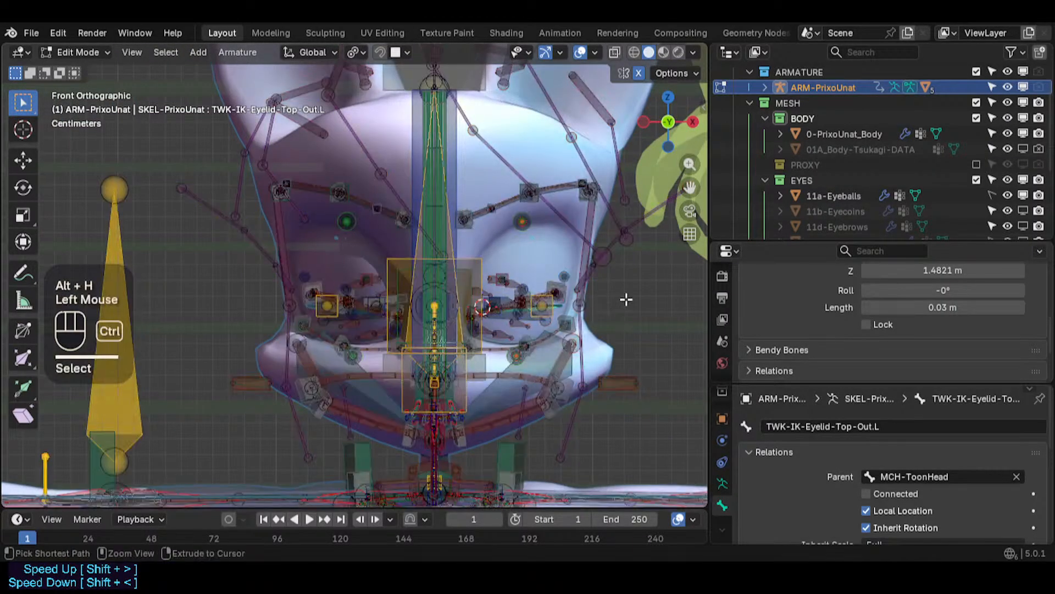
- Save the file in pose mode and select the left eyecoin deform bone
key("ctrl+Tab")
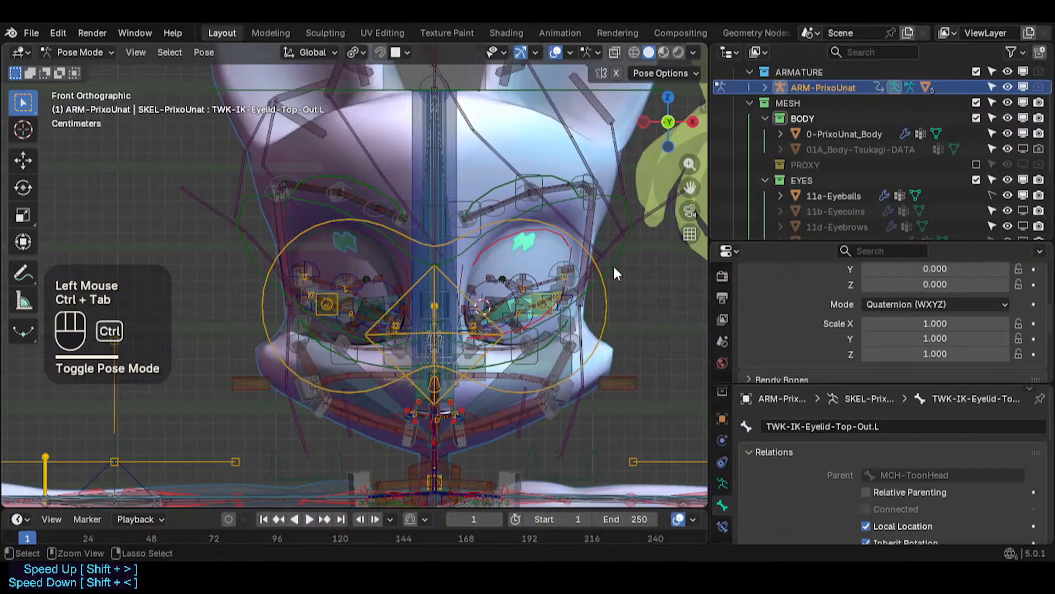
key("ctrl+s")
key("n")
left_click(467, 94)
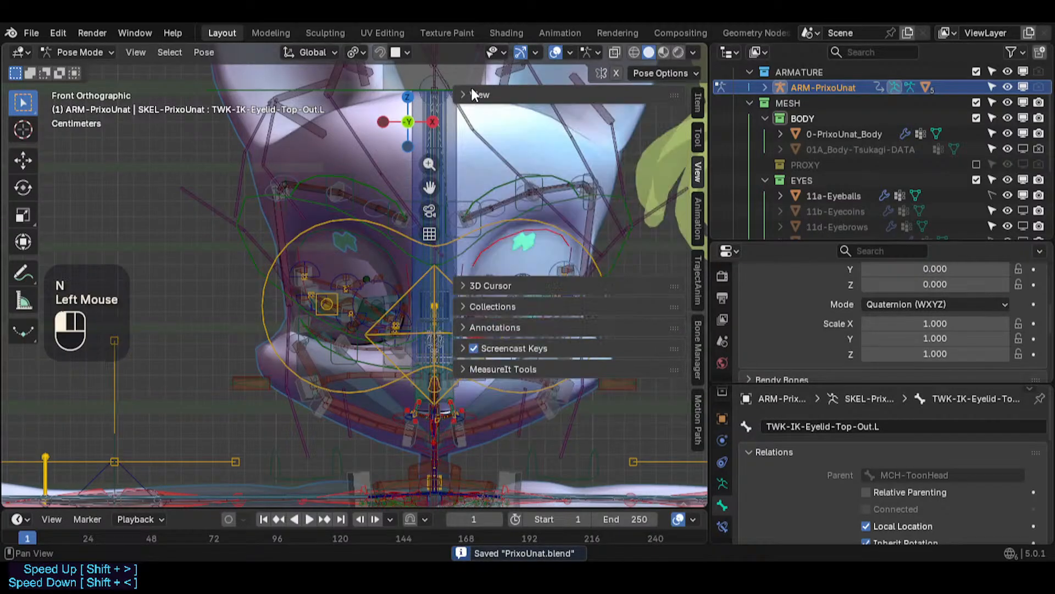
scroll(516, 325, "up", 3)
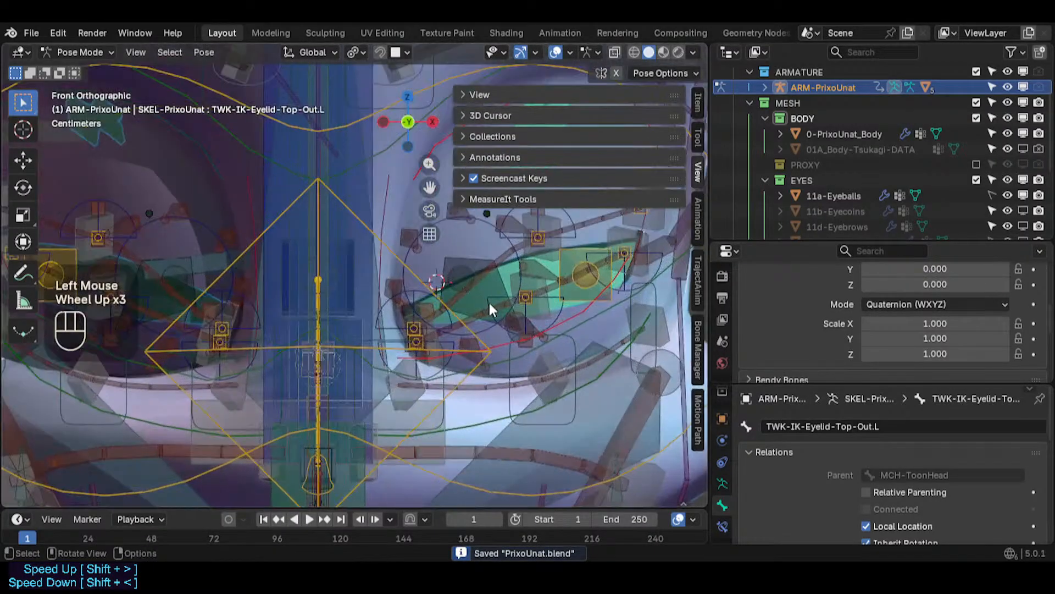
left_click(481, 289)
key("n")
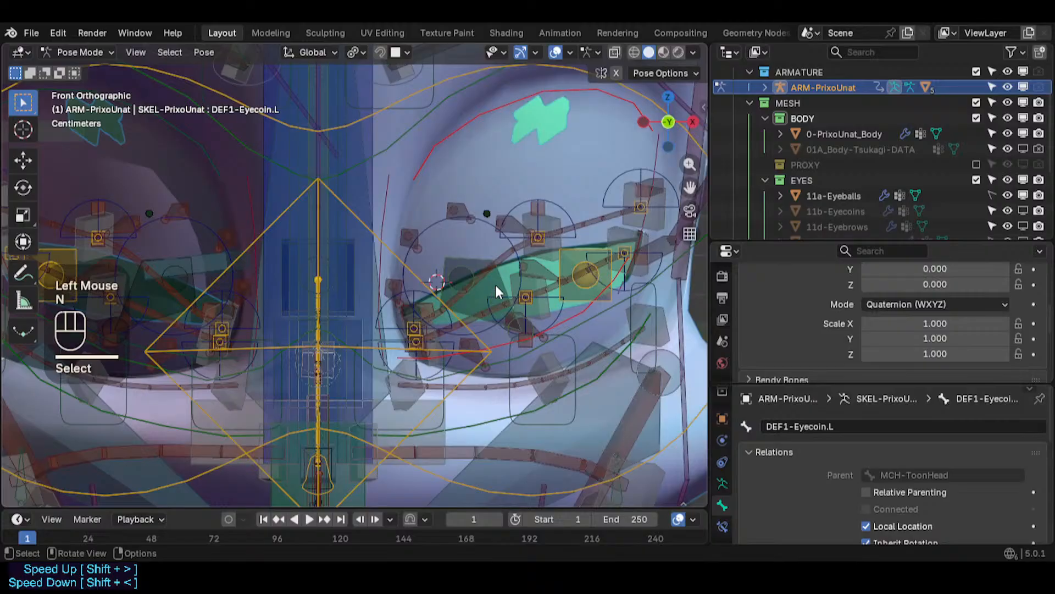
- Compare the left eyecoin bone's position between pose mode and edit mode
key("g")
key("Escape")
scroll(496, 282, "down", 2)
key("Tab")
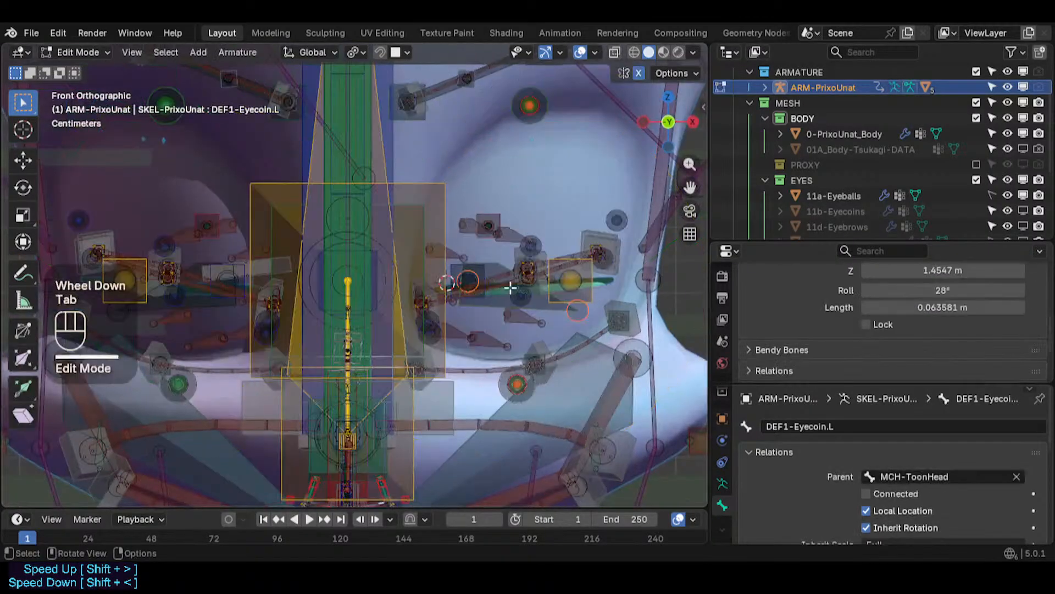
middle_click_drag(495, 282, 558, 208)
scroll(509, 278, "down", 2)
scroll(472, 305, "up", 1)
scroll(472, 306, "up", 1)
scroll(471, 304, "down", 2)
scroll(454, 299, "up", 2)
scroll(529, 236, "down", 4)
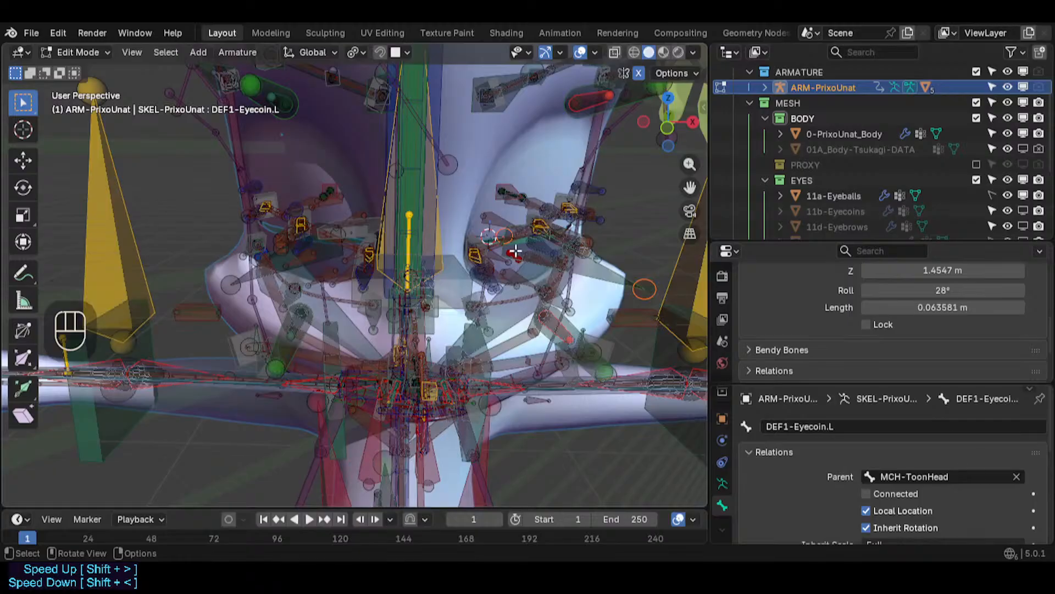
left_click(517, 252)
left_click(518, 250)
key("Tab")
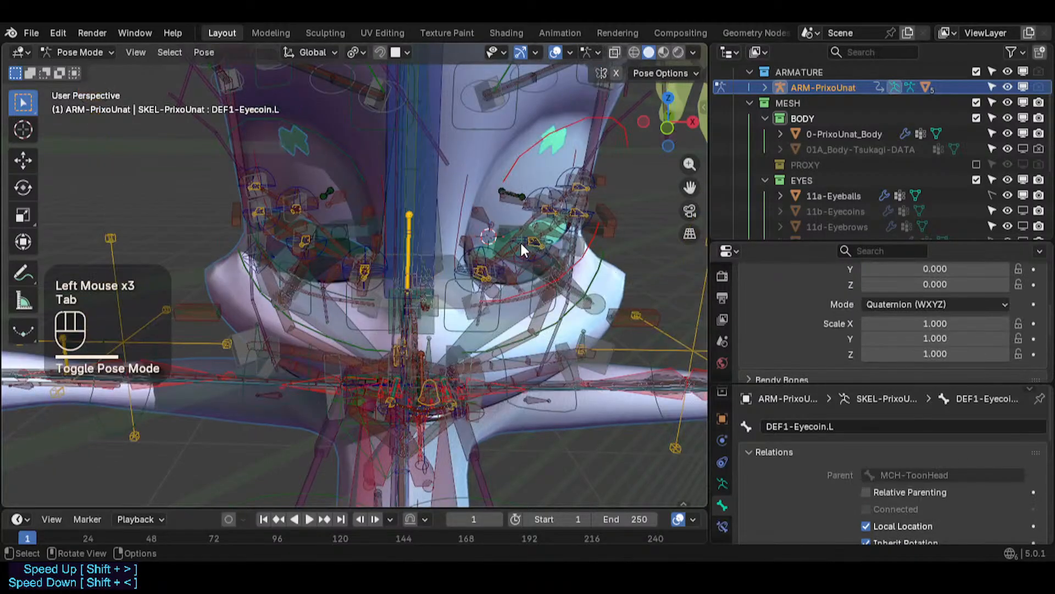
- Open the left eyecoin bone's constraints to inspect its Shrinkwrap settings
scroll(723, 364, "down", 2)
scroll(724, 365, "down", 2)
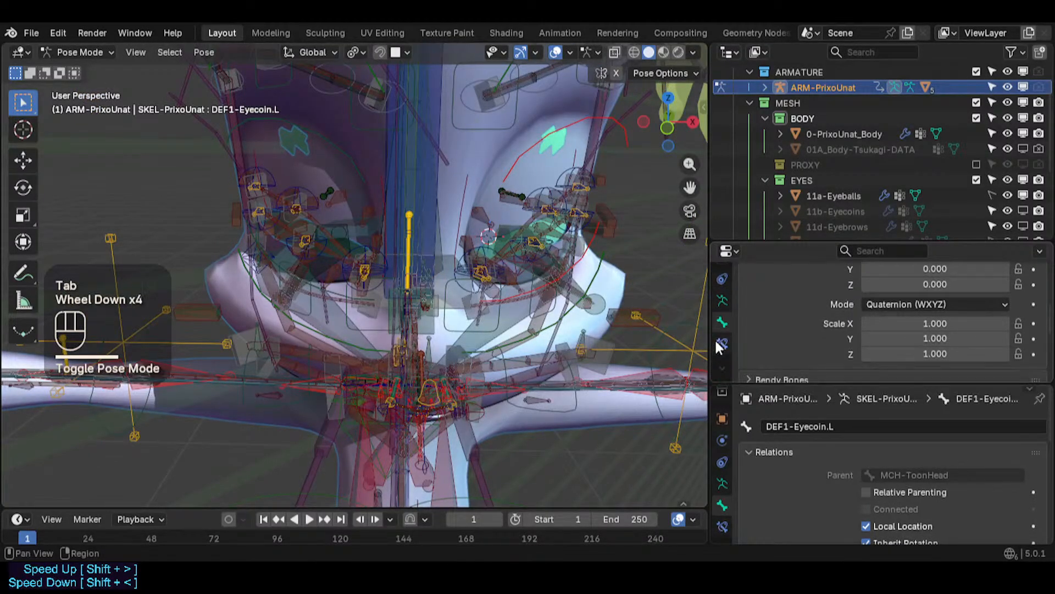
left_click(721, 342)
left_click_drag(810, 242, 810, 165)
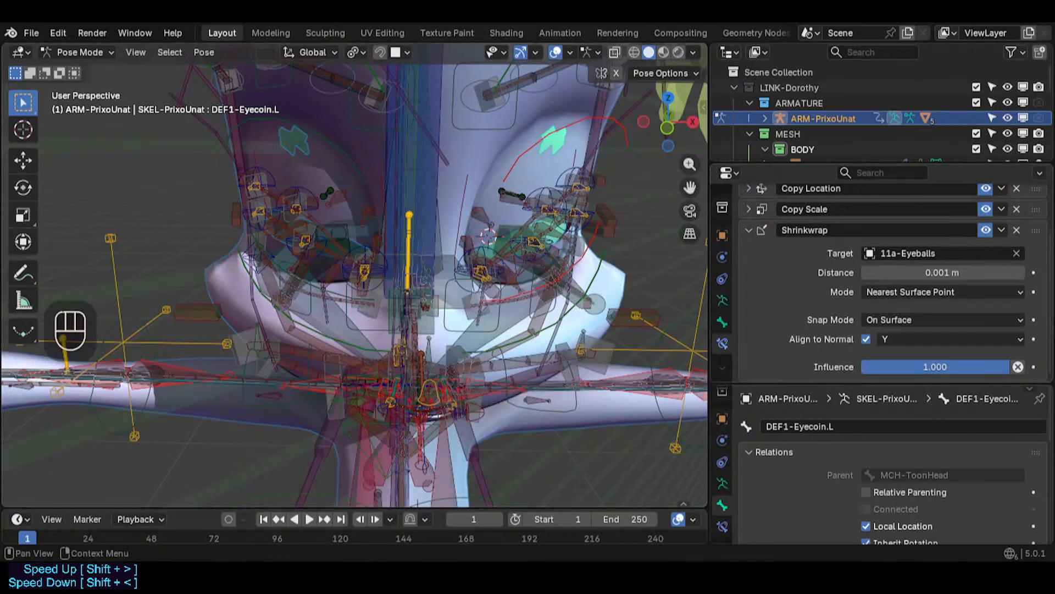
- Review the Shrinkwrap constraint settings on the left eyecoin bone, collapsing and expanding the constraint panel
scroll(827, 250, "up", 2)
middle_click_drag(477, 201, 433, 177)
scroll(496, 211, "up", 1)
scroll(516, 237, "up", 1)
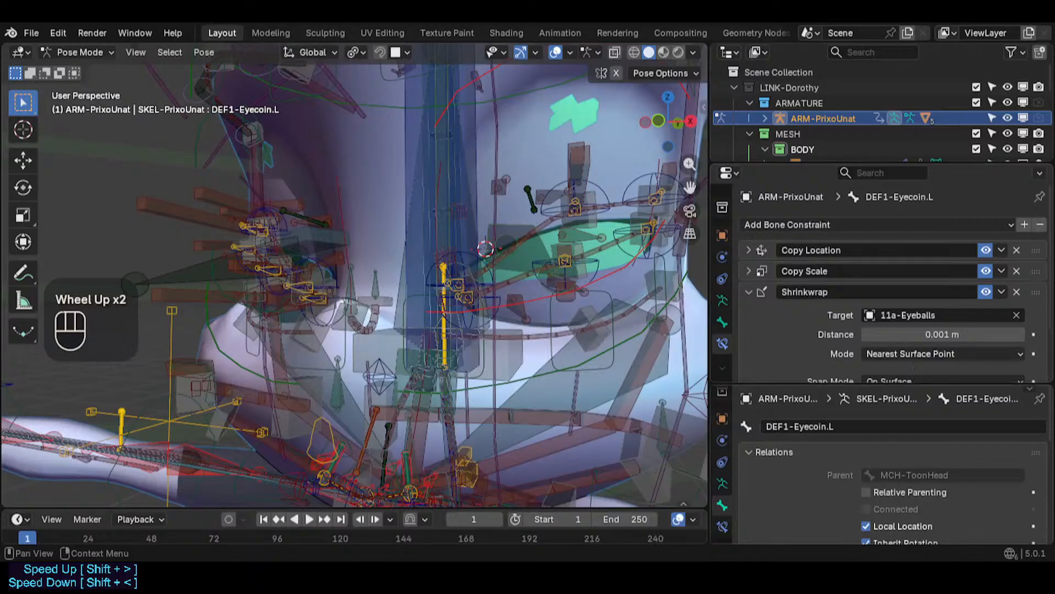
left_click(750, 293)
left_click(750, 293)
scroll(752, 316, "down", 2)
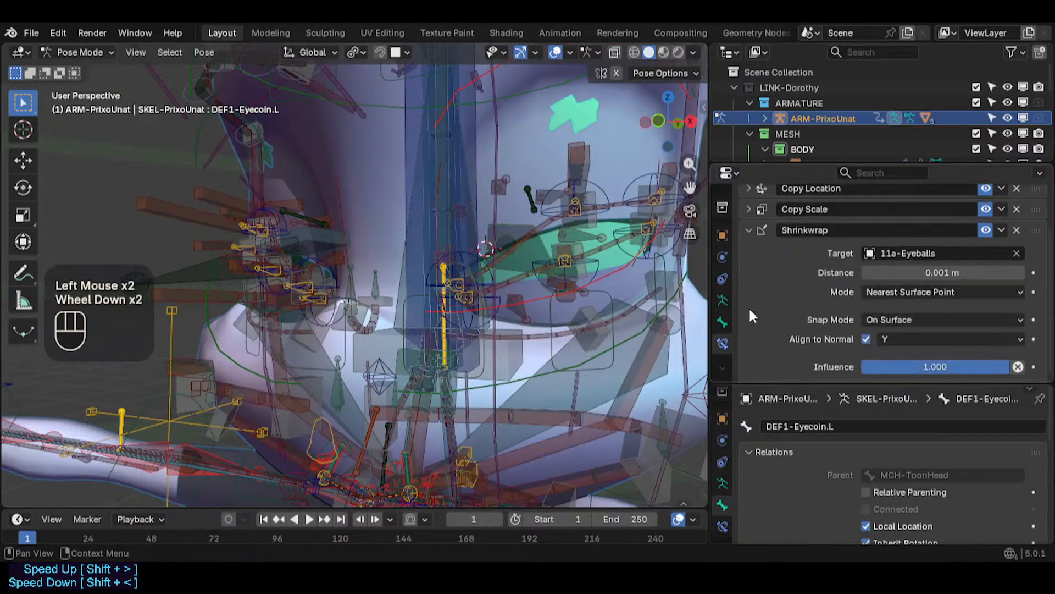
- Try grabbing the left eyecoin bone, cancelling the move
middle_click_drag(571, 281, 538, 275, "shift")
scroll(470, 267, "up", 1)
middle_click_drag(470, 267, 500, 325)
key("g")
key("Escape")
scroll(516, 274, "down", 2)
scroll(527, 297, "down", 2)
scroll(486, 318, "up", 2)
scroll(486, 318, "down", 4)
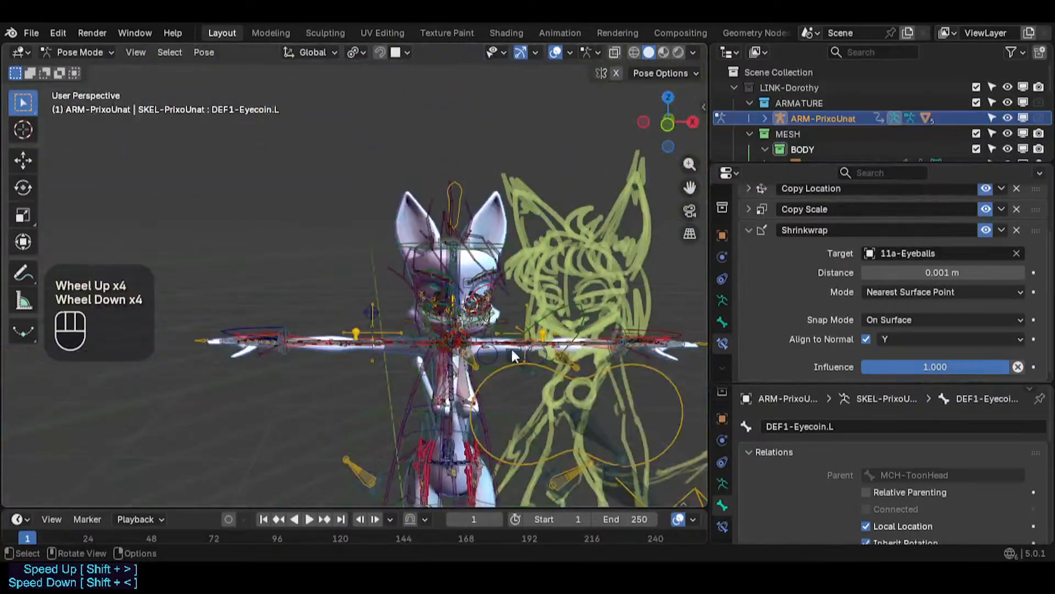
- Deselect all, clear the pose transforms and select the left eye control bone CTL-Eye.L
key("alt+a")
key("alt+q")
key("alt+q")
left_click(538, 355)
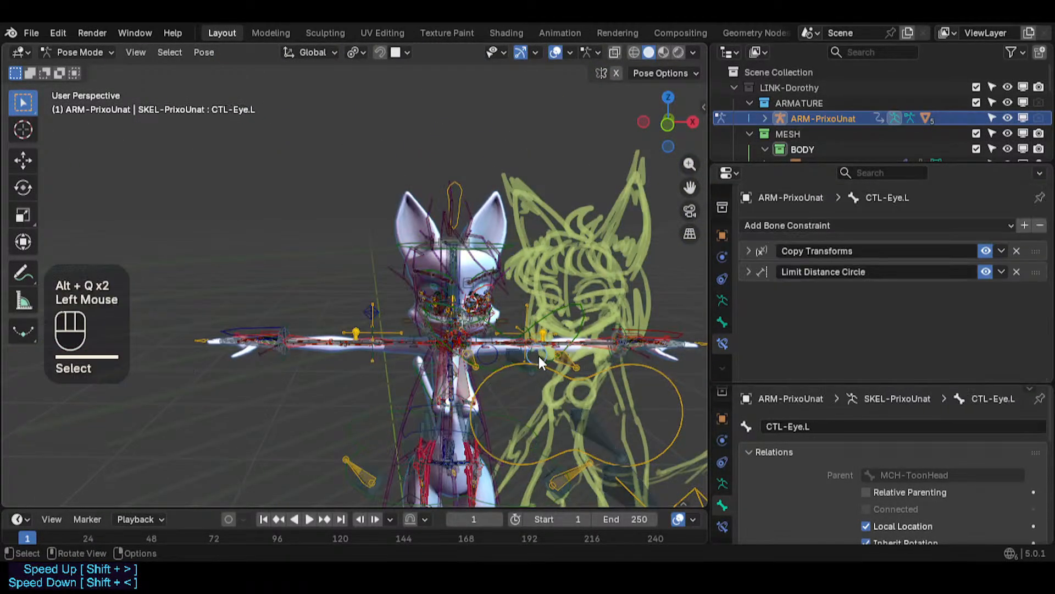
left_click(546, 355)
scroll(546, 355, "up", 3)
key("g")
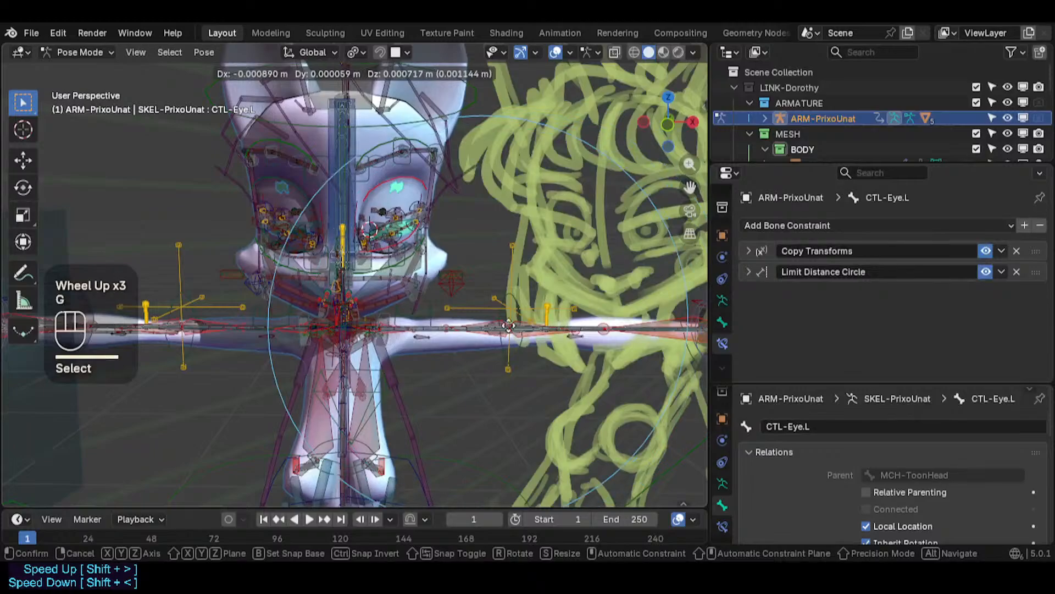
key("Escape")
- Move the left eye control bone about 0.011 m along global X to test the eyecoin
scroll(468, 323, "down", 2)
middle_click_drag(468, 323, 437, 309)
scroll(463, 291, "up", 2)
scroll(473, 280, "up", 1)
scroll(480, 273, "up", 1, "shift")
middle_click_drag(480, 273, 385, 252, "shift")
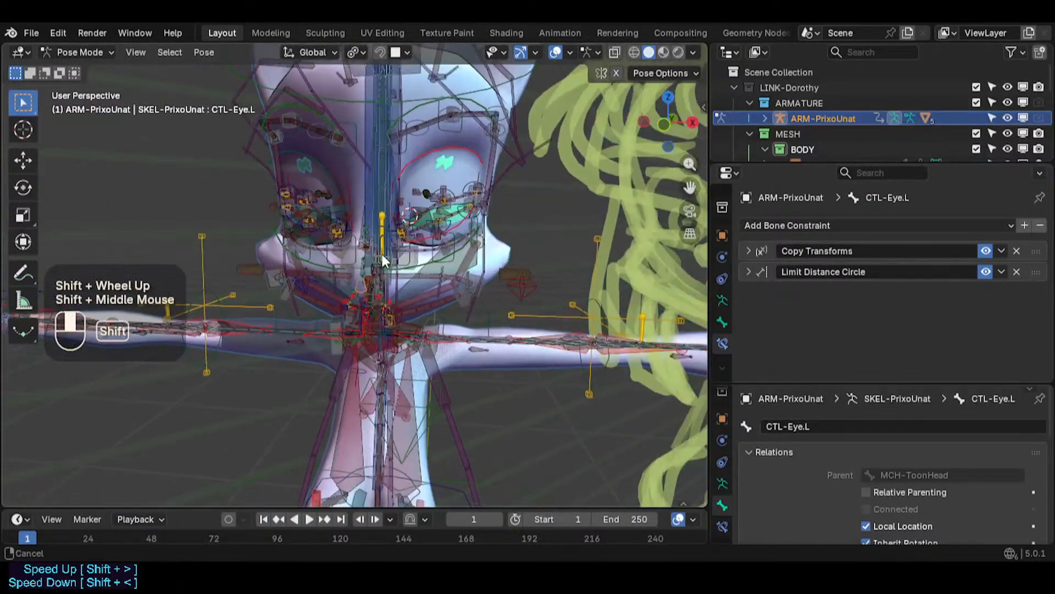
scroll(374, 250, "down", 2)
key("g")
scroll(406, 250, "up", 1)
key("x")
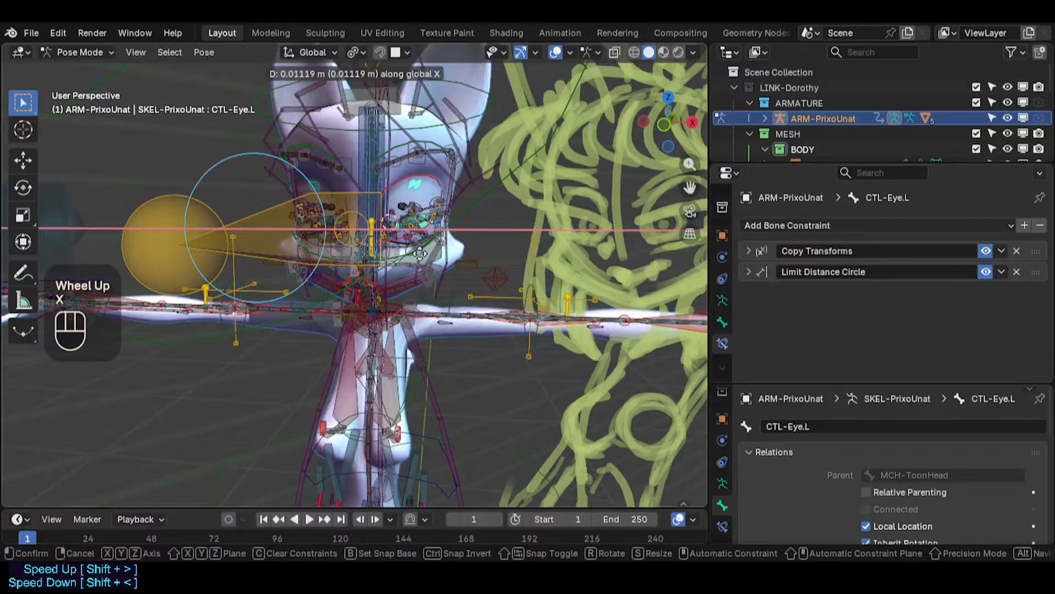
left_click(403, 253)
scroll(403, 253, "up", 4)
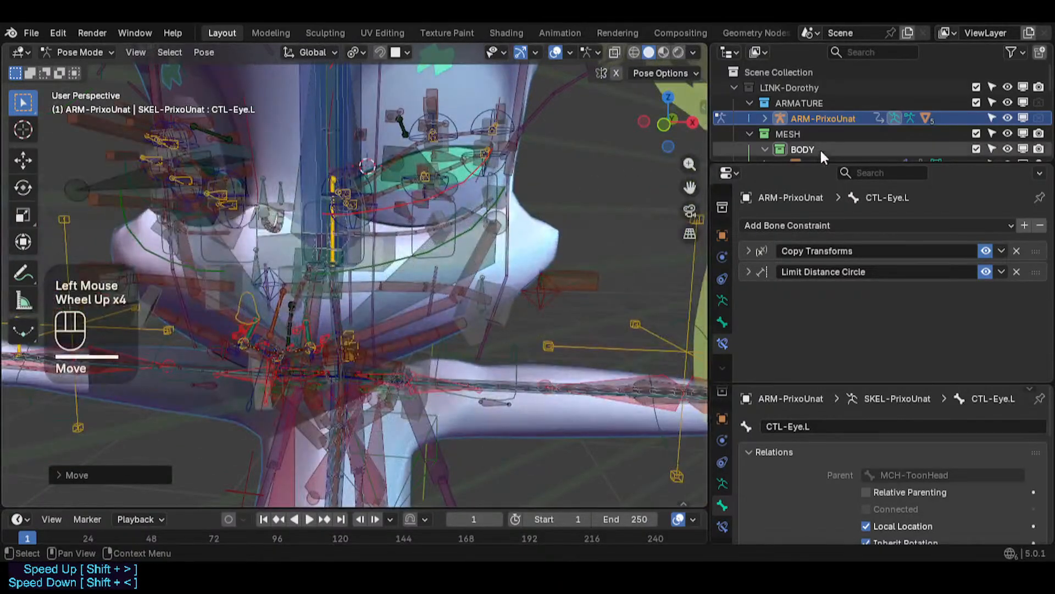
- Expand the mesh collections and enable the 11b-Eyecoins mesh in the viewport
left_click_drag(823, 160, 808, 330)
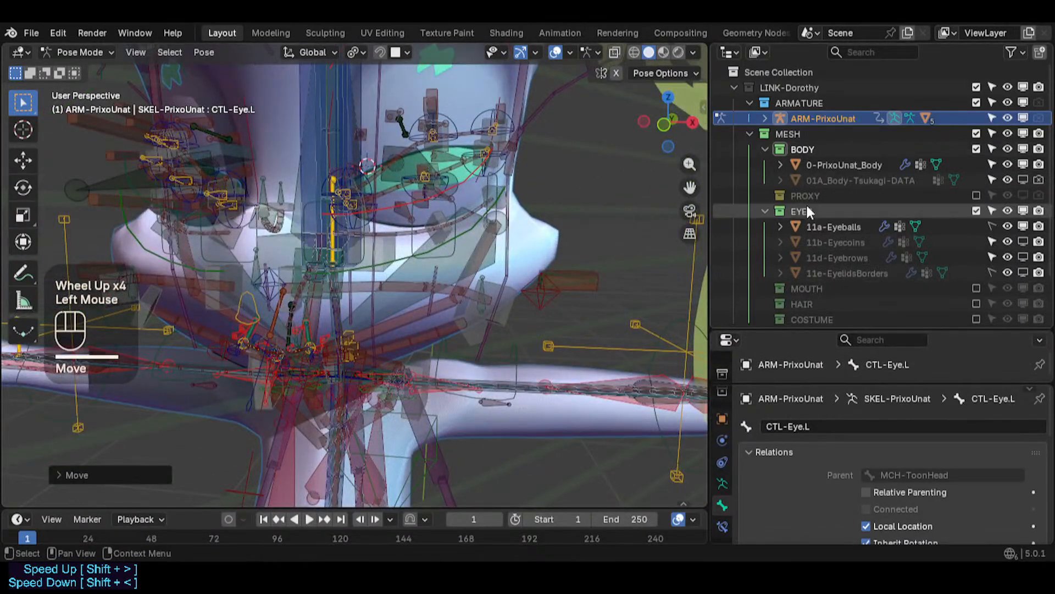
left_click(1023, 242)
middle_click_drag(495, 209, 357, 236)
scroll(351, 239, "up", 3)
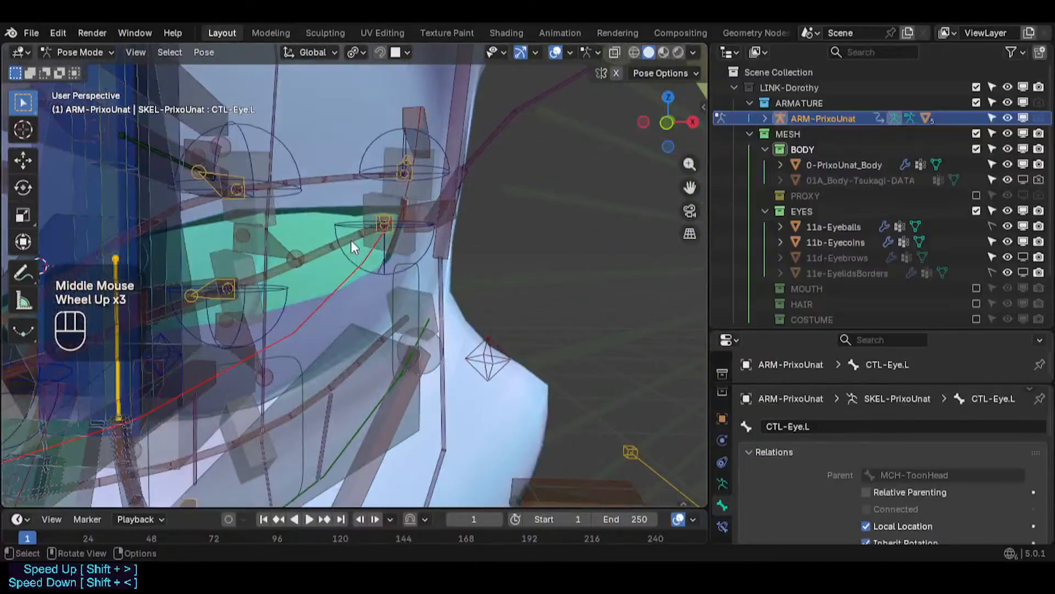
- Open the Bone Manager sidebar tab and solo the MAIN controls bone collection
scroll(350, 239, "down", 3)
scroll(288, 262, "up", 4)
middle_click_drag(289, 263, 342, 270, "shift")
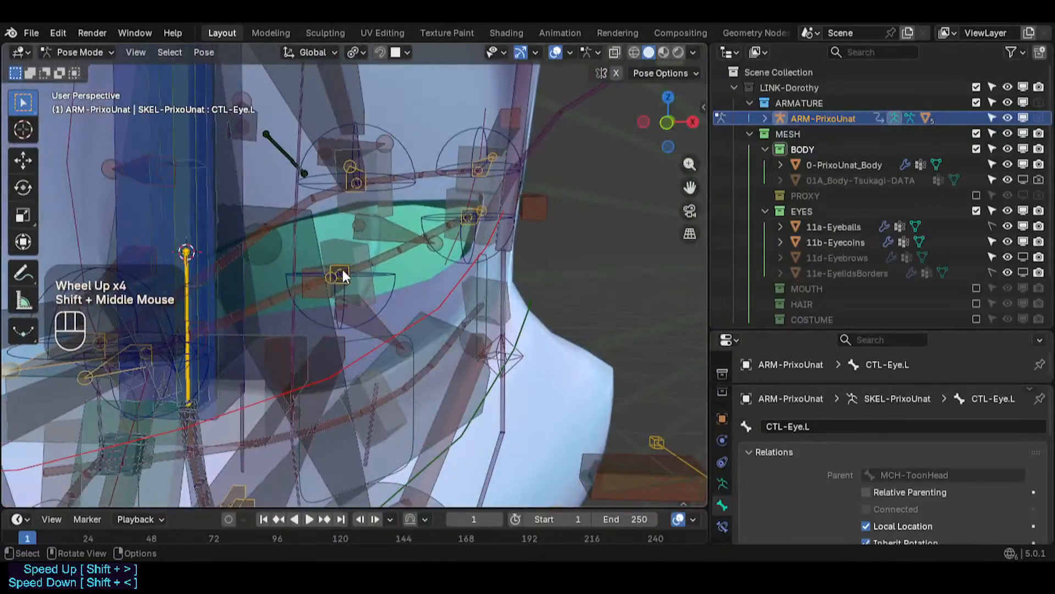
scroll(340, 269, "down", 3)
key("n")
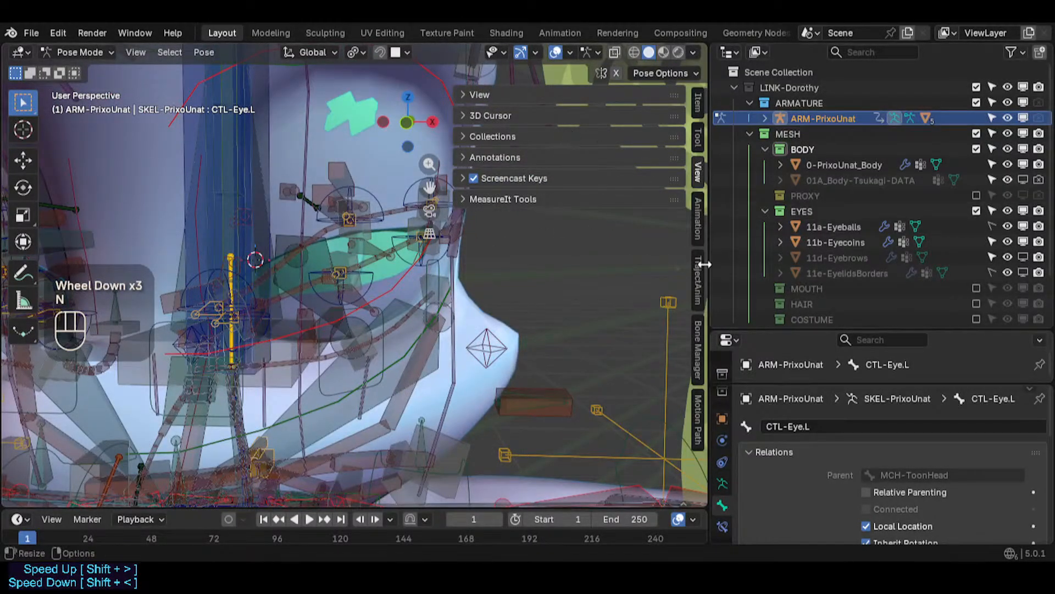
scroll(691, 305, "up", 1)
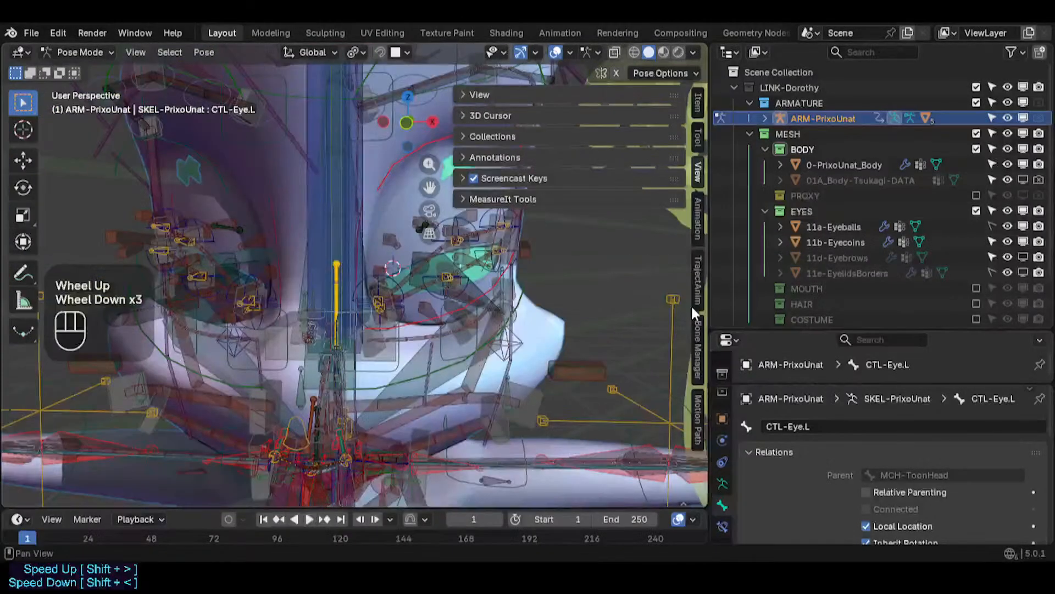
left_click(698, 277)
scroll(539, 226, "up", 9)
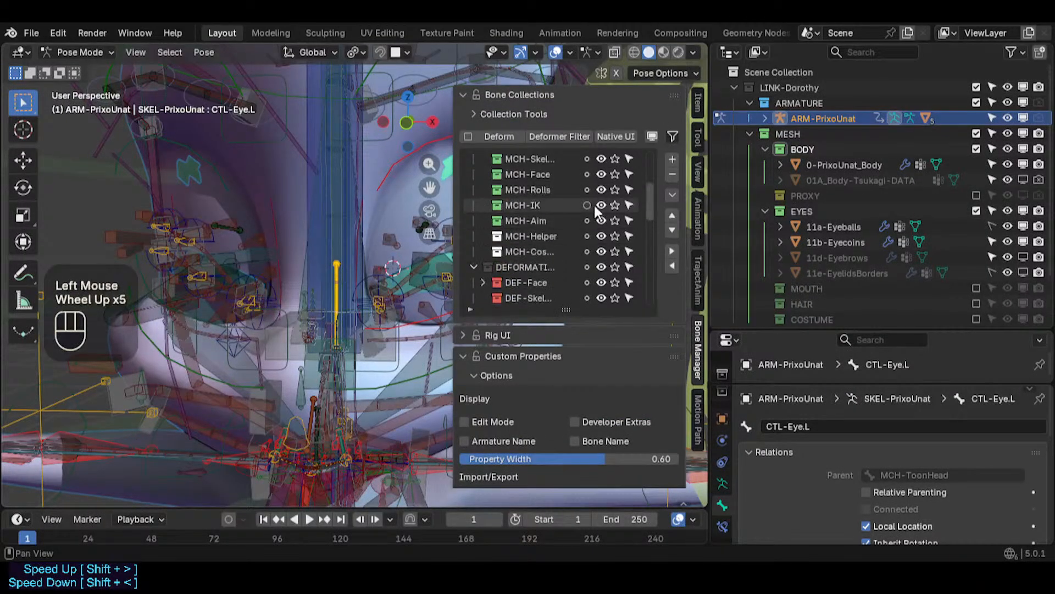
scroll(617, 254, "up", 2)
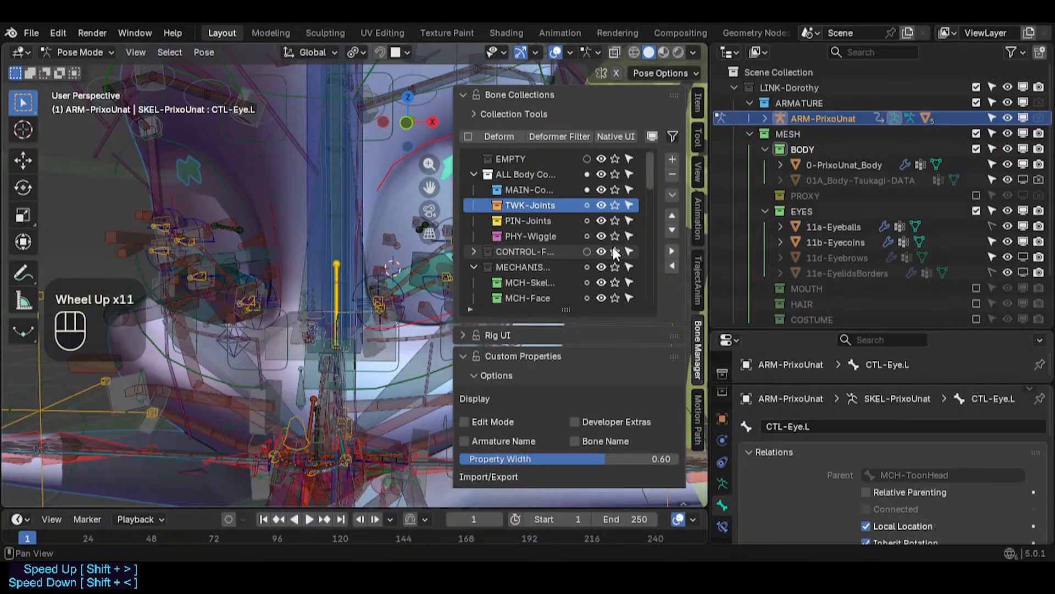
left_click(615, 193)
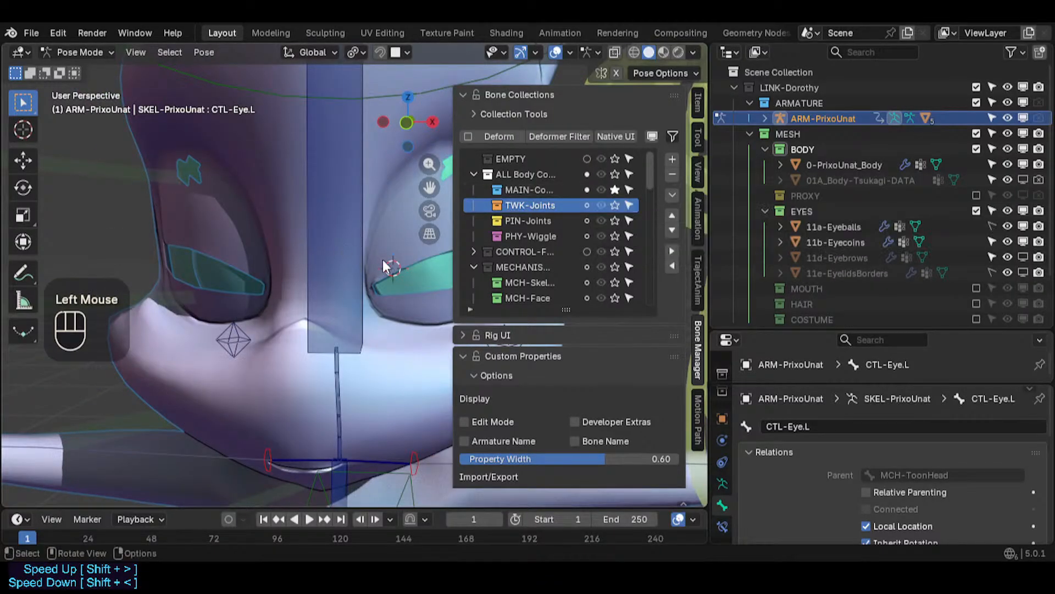
- Expand the DEF-Face collection, solo its two DEF-Eyes collections and close the sidebar
scroll(599, 275, "down", 4)
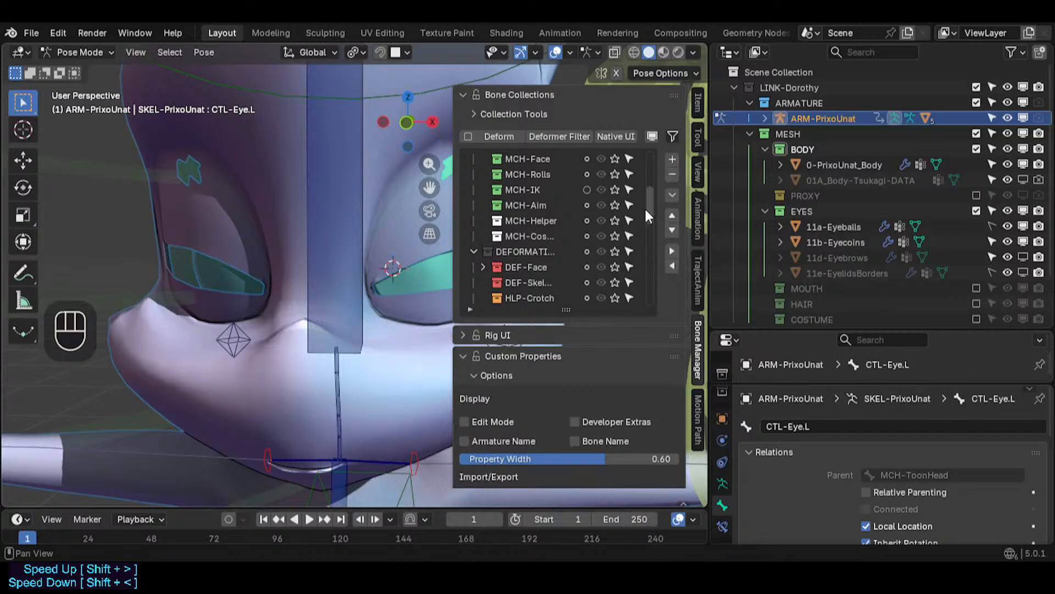
left_click_drag(648, 214, 651, 225)
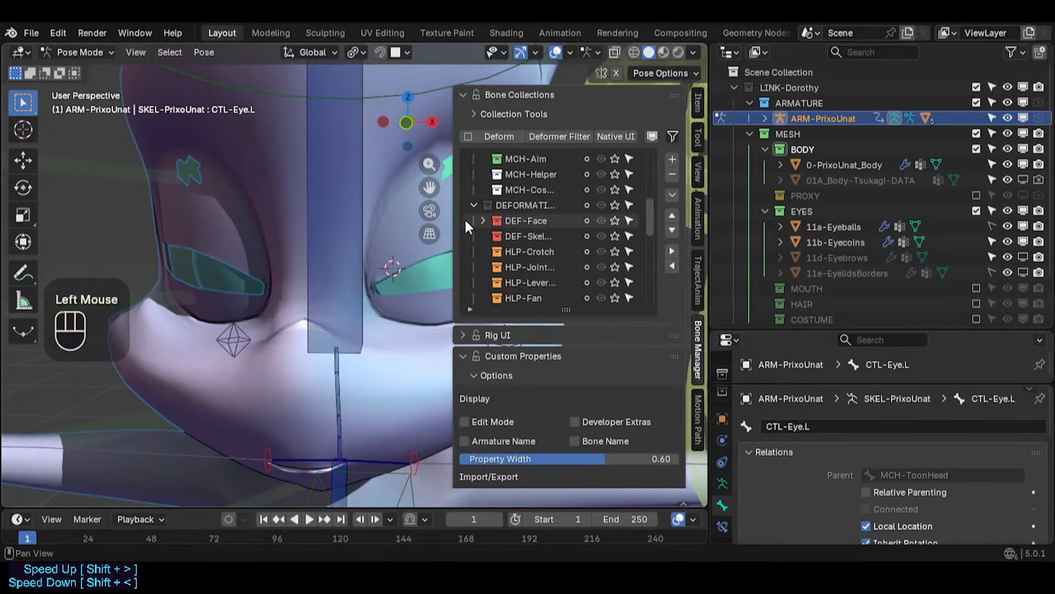
left_click(482, 221)
scroll(558, 247, "down", 5)
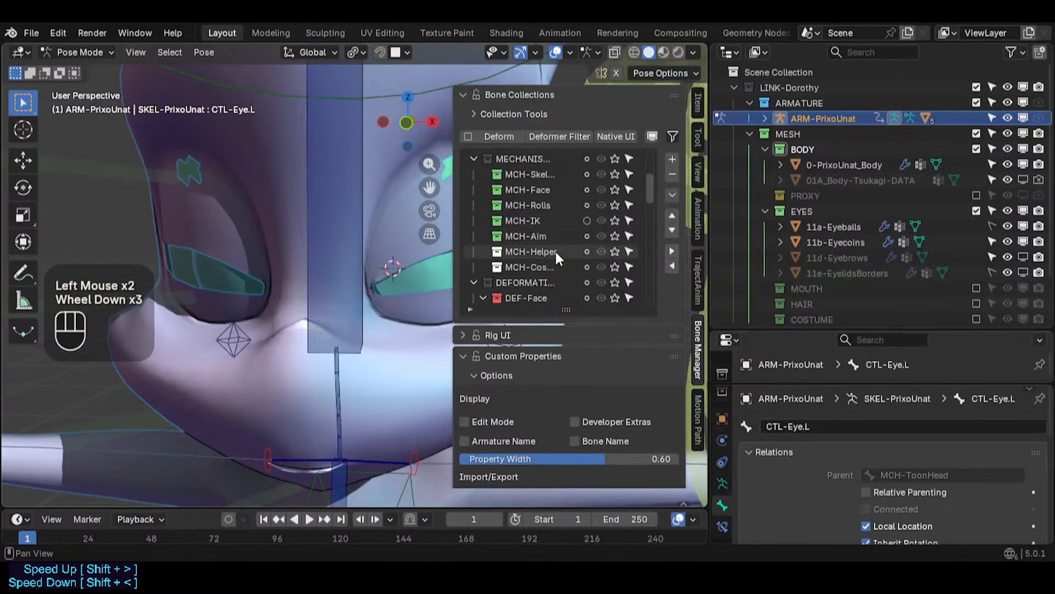
scroll(523, 237, "up", 2)
scroll(555, 250, "down", 4)
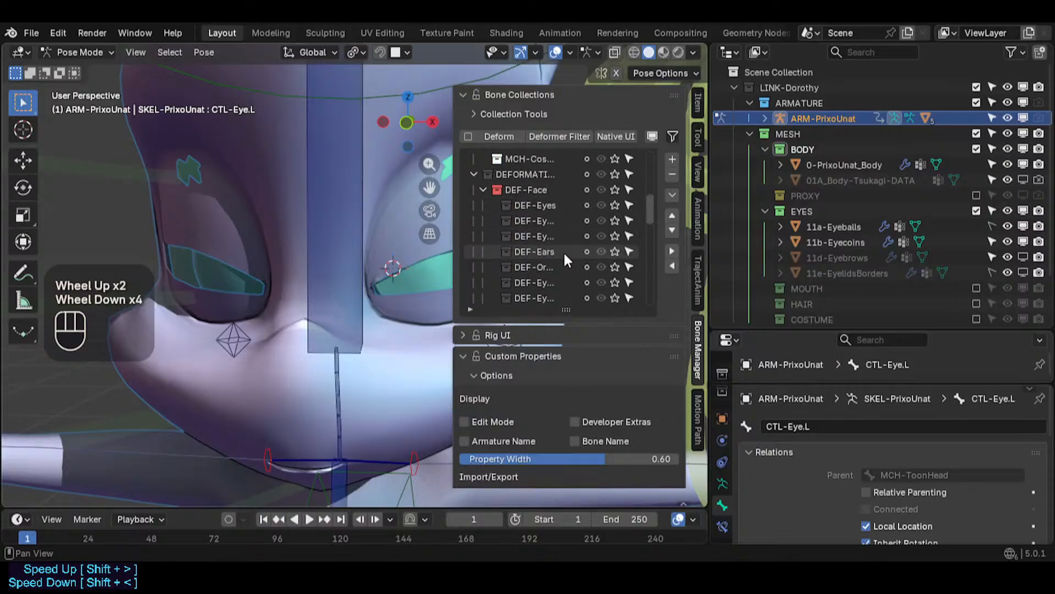
left_click(614, 206)
left_click(615, 221)
key("n")
- Save the file and clear the left eye control's pose transforms
scroll(445, 263, "down", 6)
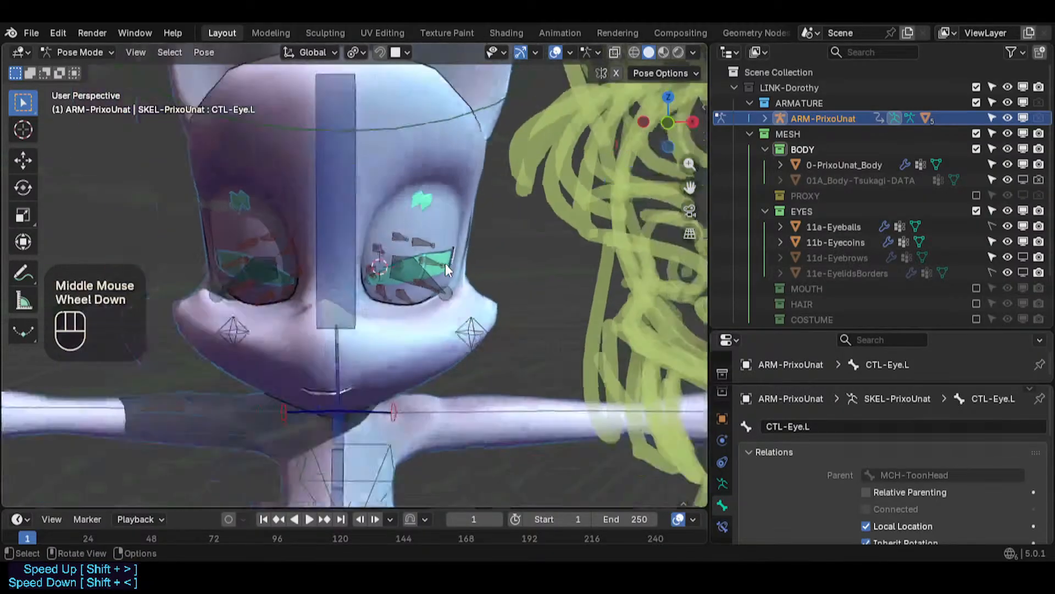
key("g")
key("Escape")
scroll(440, 280, "up", 4)
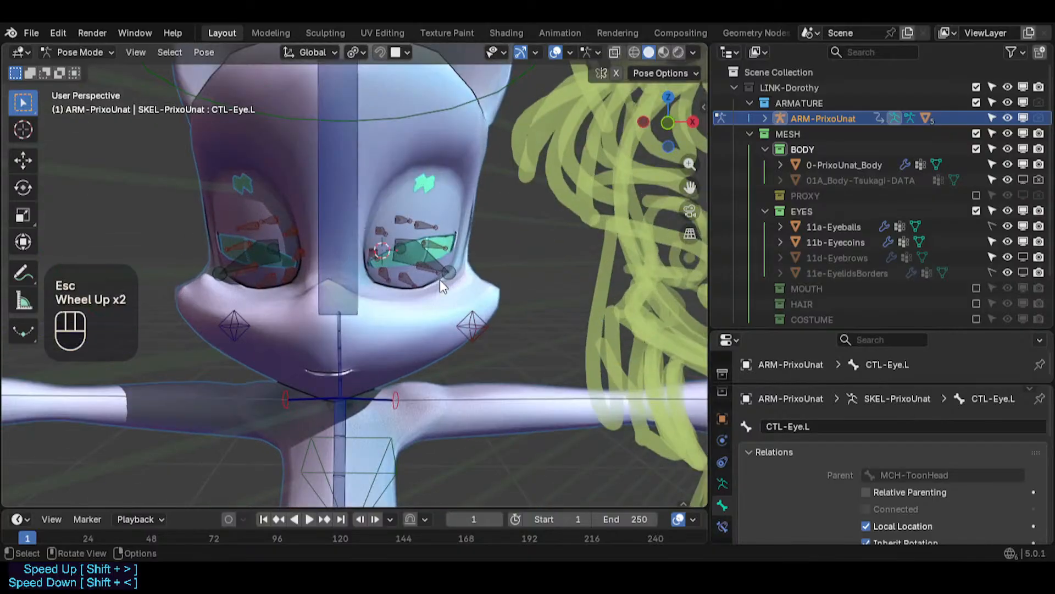
key("ctrl+s")
scroll(440, 280, "down", 2)
scroll(440, 280, "up", 1)
key("alt+q")
key("alt+q")
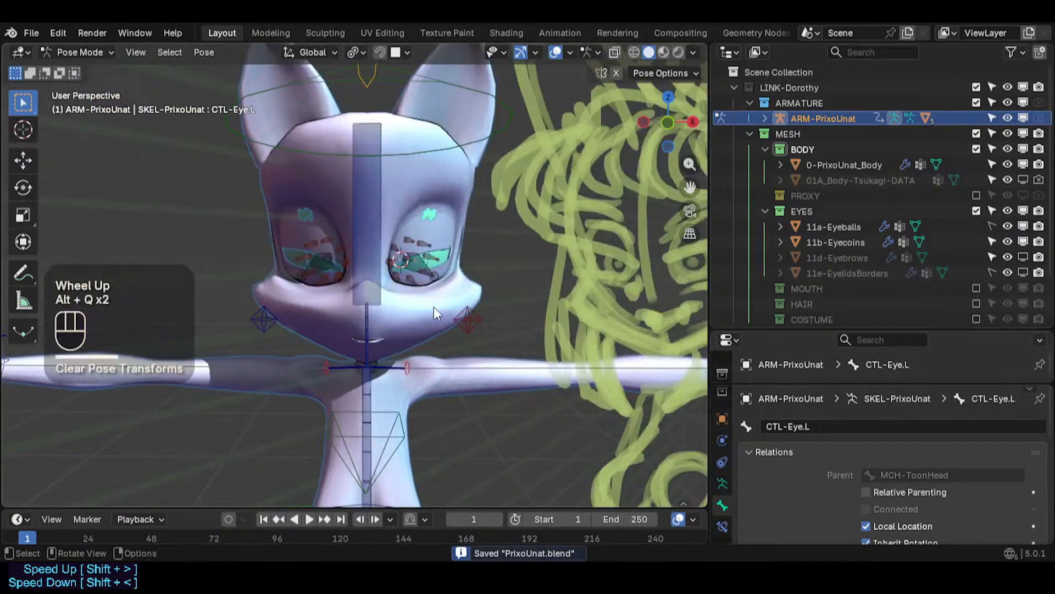
- Move the left eye control slightly along Z and about 0.0036 m along global X
scroll(425, 302, "up", 4)
key("g")
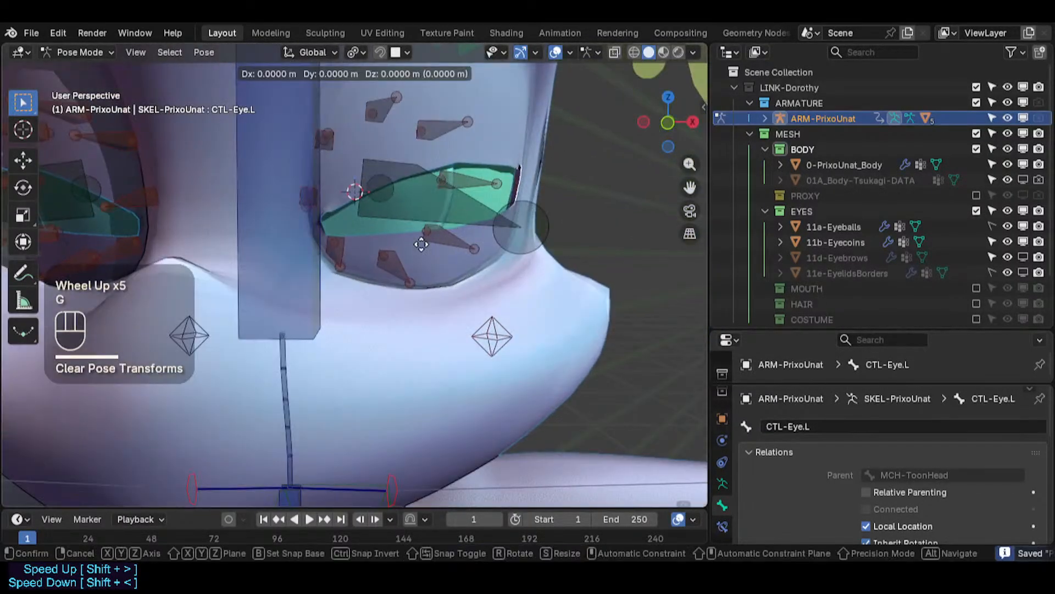
key("z")
left_click(426, 250)
key("g")
key("x")
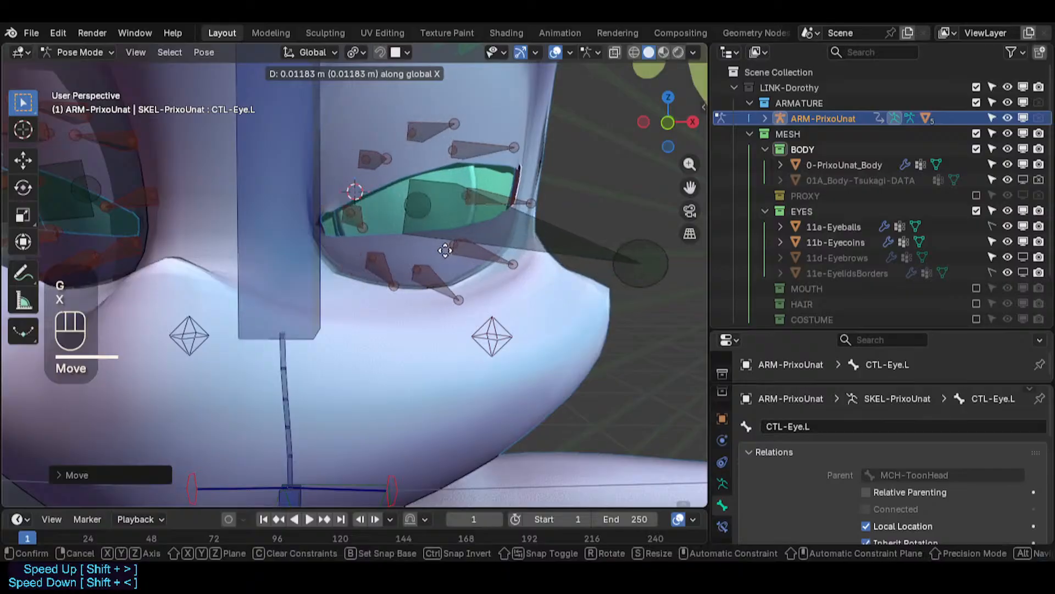
left_click(430, 249)
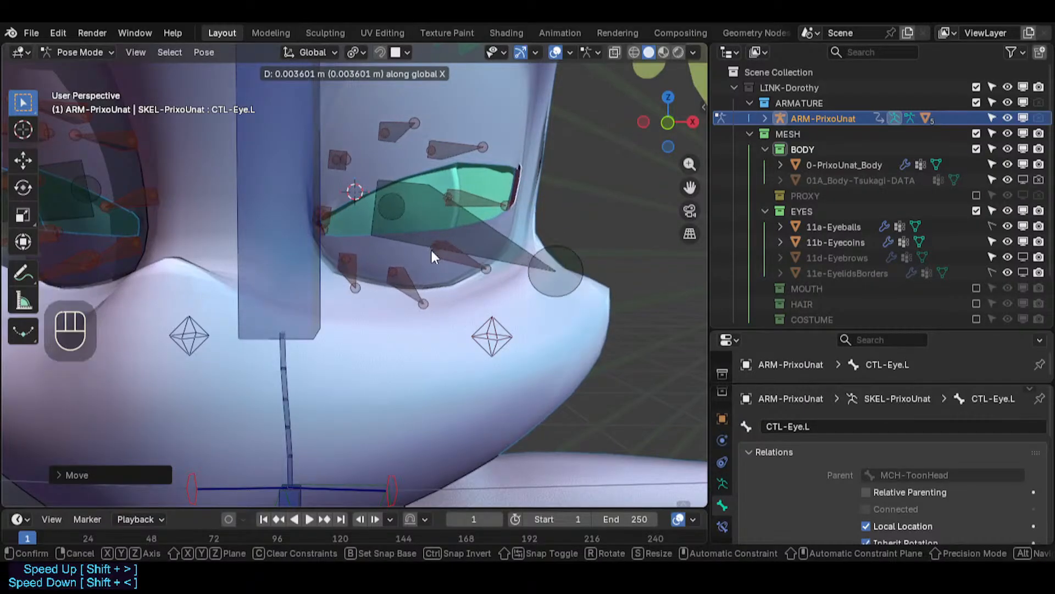
- Nudge the left eye control twice along the Z axis
key("g")
key("z")
left_click(434, 245)
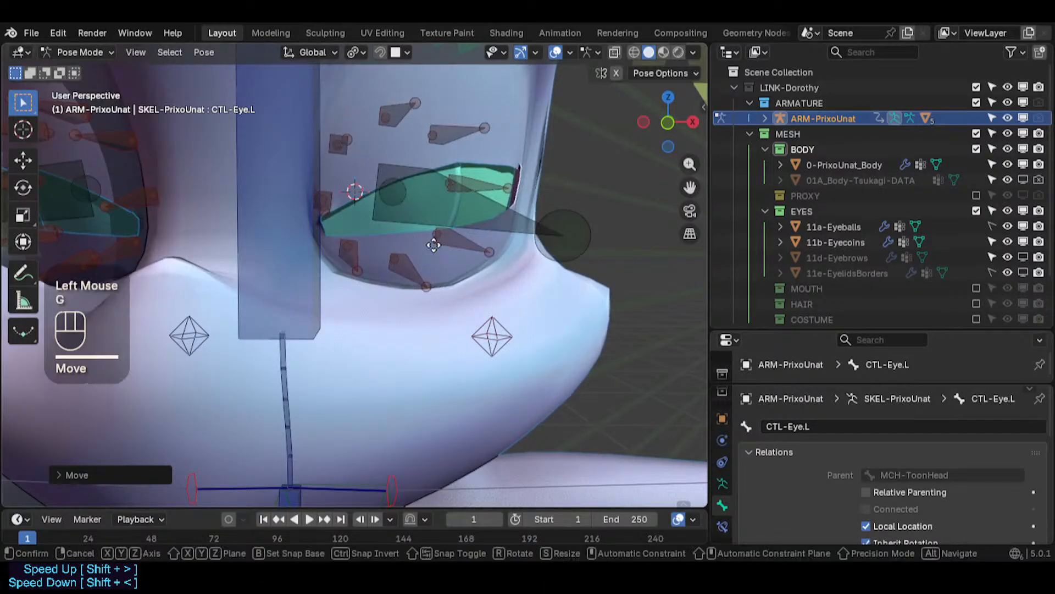
key("g")
key("z")
left_click(430, 243)
- Clear the left eye control's pose rotation
scroll(441, 253, "down", 2)
scroll(441, 252, "down", 1)
key("alt+r")
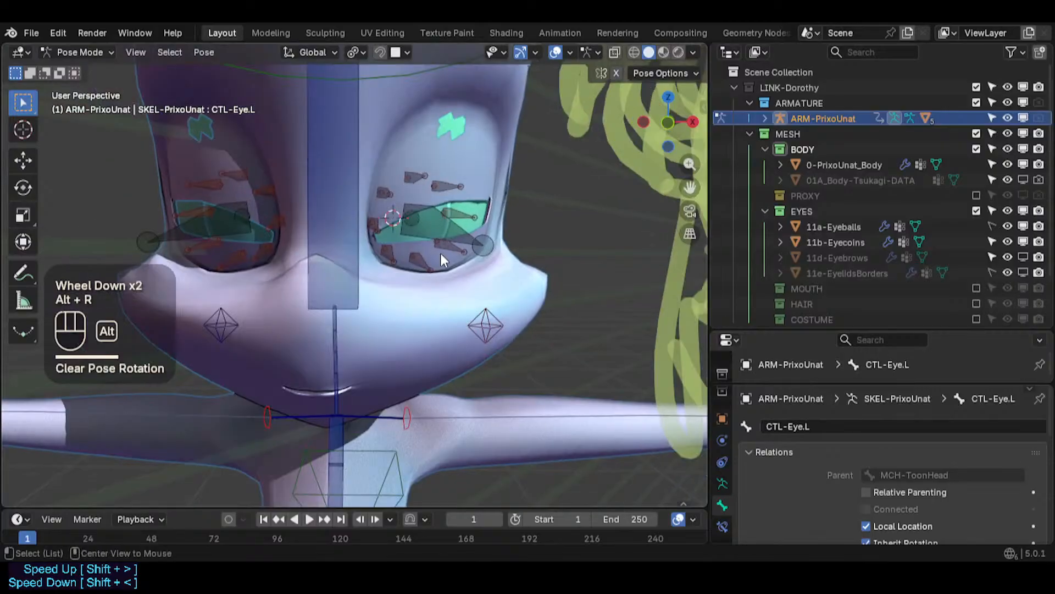
- Clear all pose transforms of the left eye control
scroll(432, 248, "up", 2)
scroll(426, 231, "down", 2)
scroll(426, 235, "down", 5)
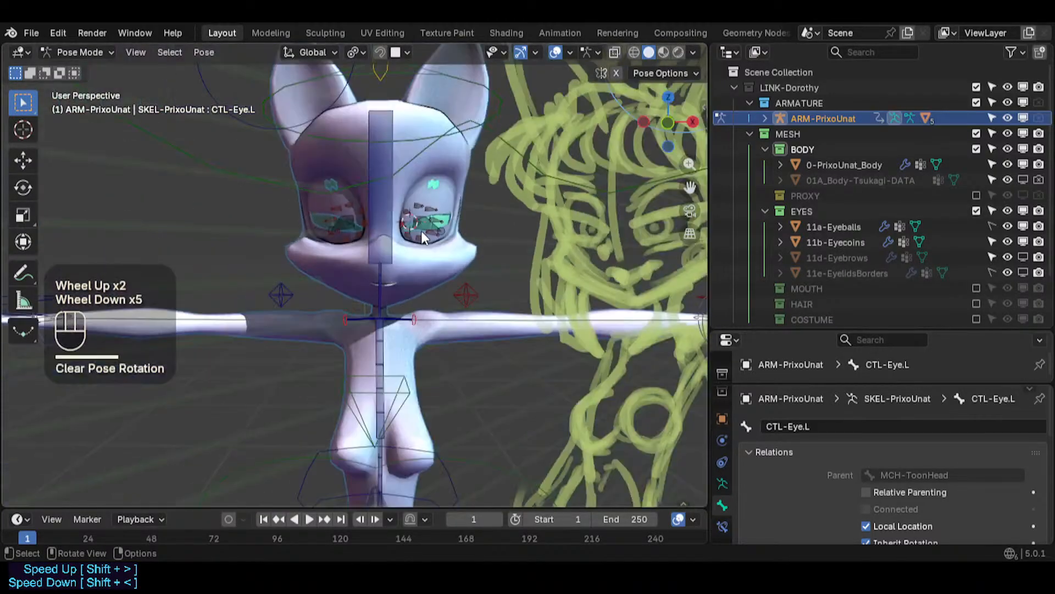
middle_click_drag(464, 272, 422, 342, "shift")
scroll(423, 342, "up", 2)
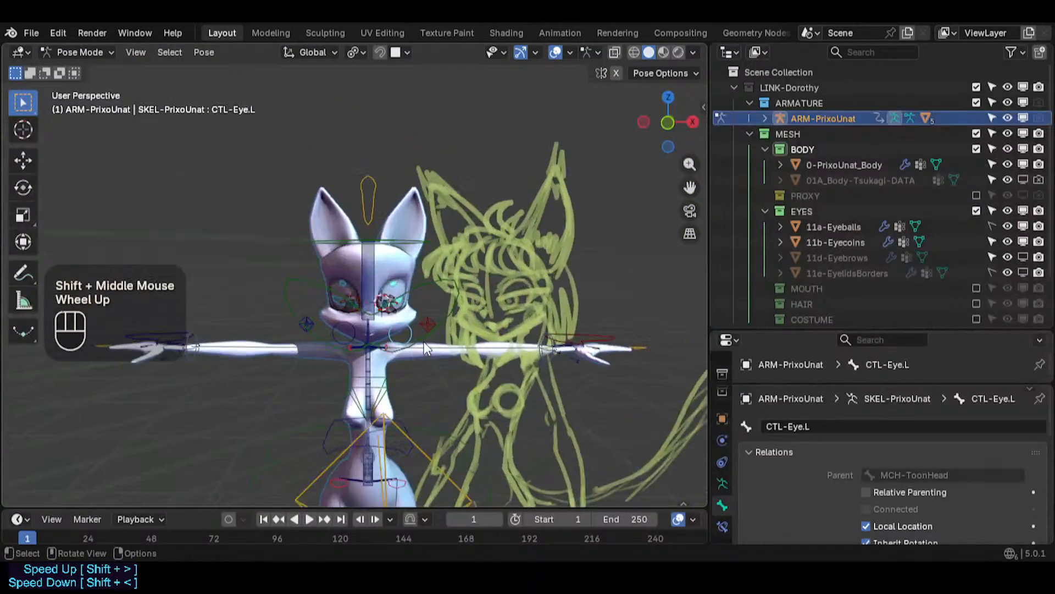
scroll(423, 341, "down", 1)
scroll(422, 342, "up", 3)
key("alt+q")
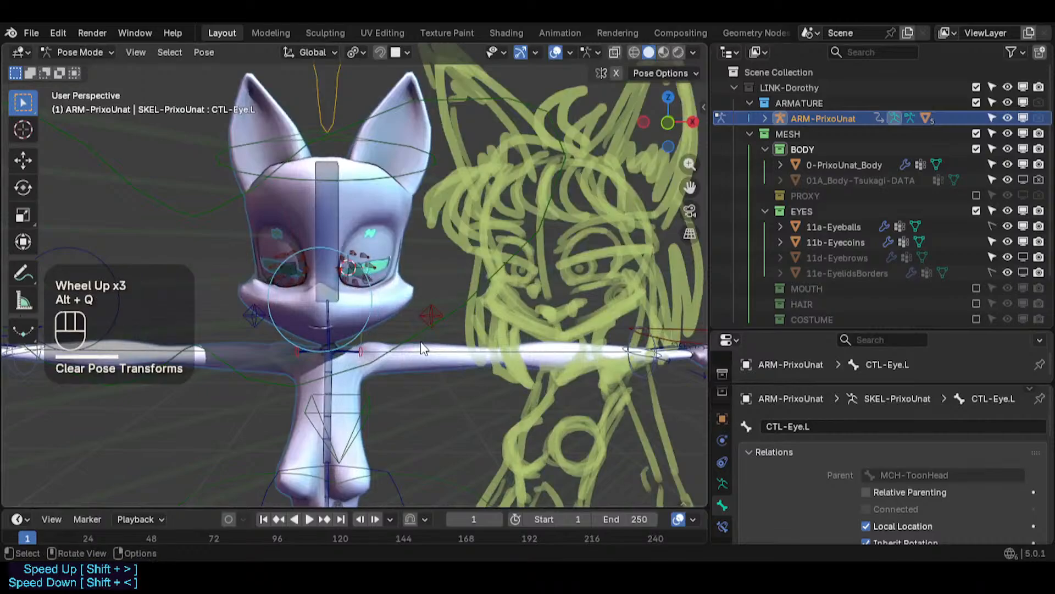
- Undo the pose transform clearing
scroll(339, 287, "up", 2)
scroll(337, 282, "down", 1)
key("ctrl+z")
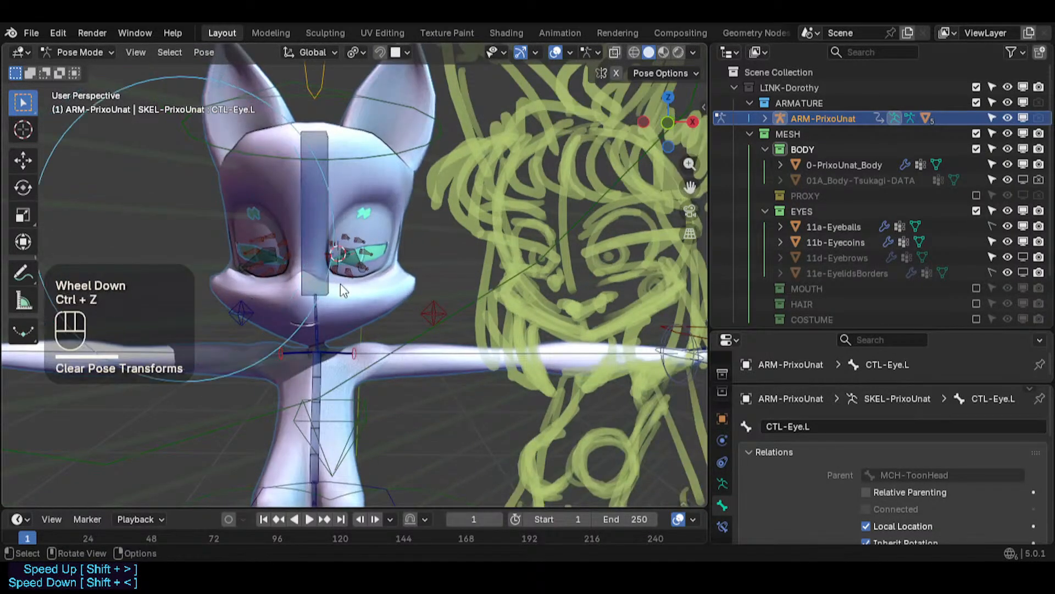
- Switch the viewport to Material Preview shading to check the left eye up close
scroll(342, 279, "up", 2)
scroll(342, 280, "up", 2)
middle_click_drag(342, 279, 372, 318, "shift")
scroll(380, 329, "up", 2)
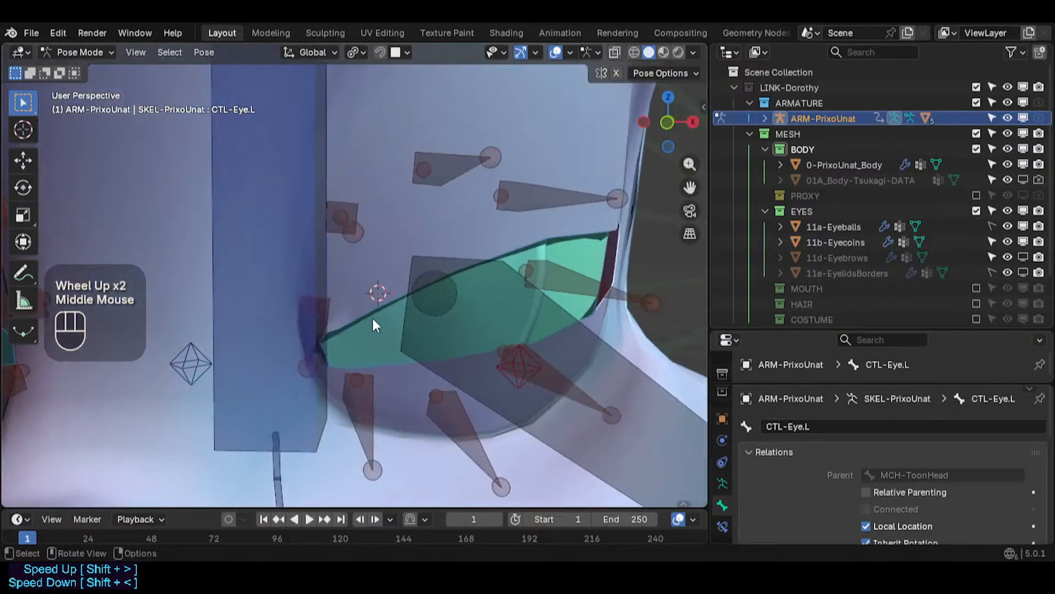
scroll(378, 319, "down", 4)
scroll(379, 320, "down", 4)
scroll(377, 310, "up", 3)
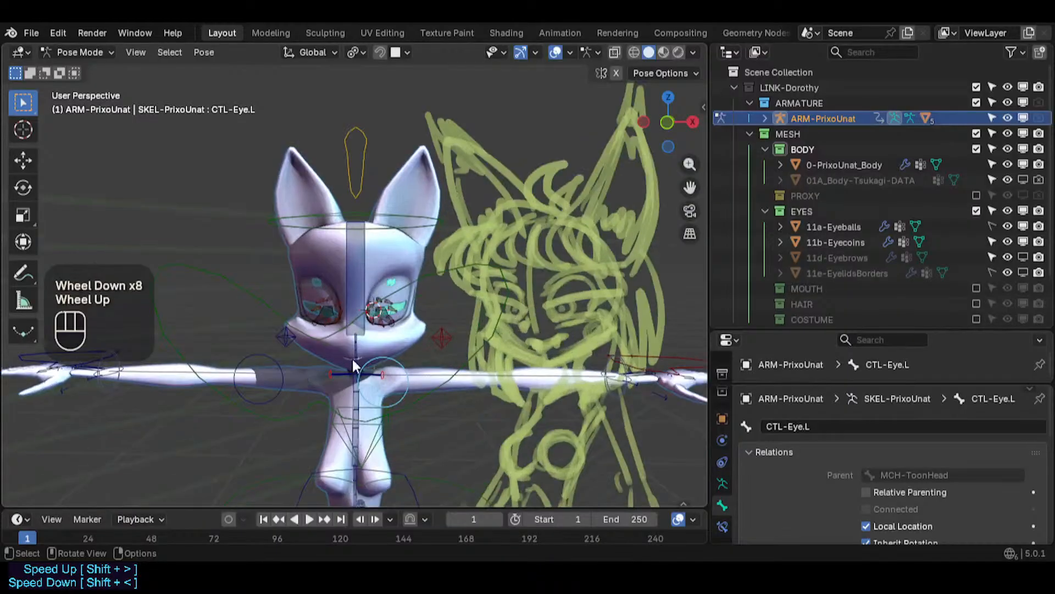
scroll(377, 306, "up", 4)
middle_click_drag(382, 262, 323, 294, "shift")
middle_click_drag(454, 288, 362, 308, "shift")
left_click(664, 53)
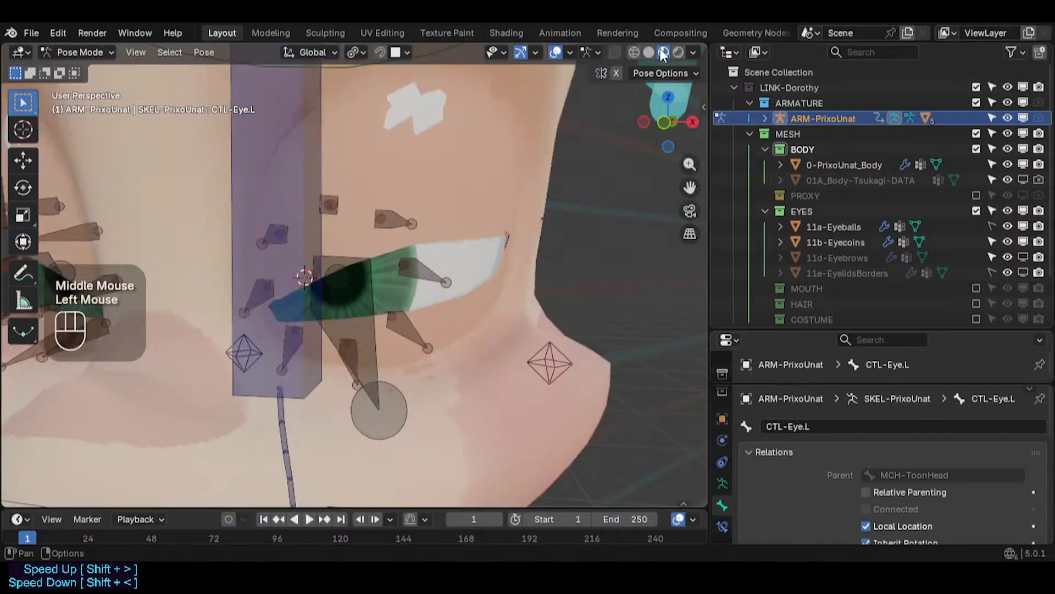
- Move the left eye control slightly along the global X axis in front view
scroll(326, 272, "down", 1)
scroll(326, 272, "down", 2)
key("KP_Decimal")
key("KP_1")
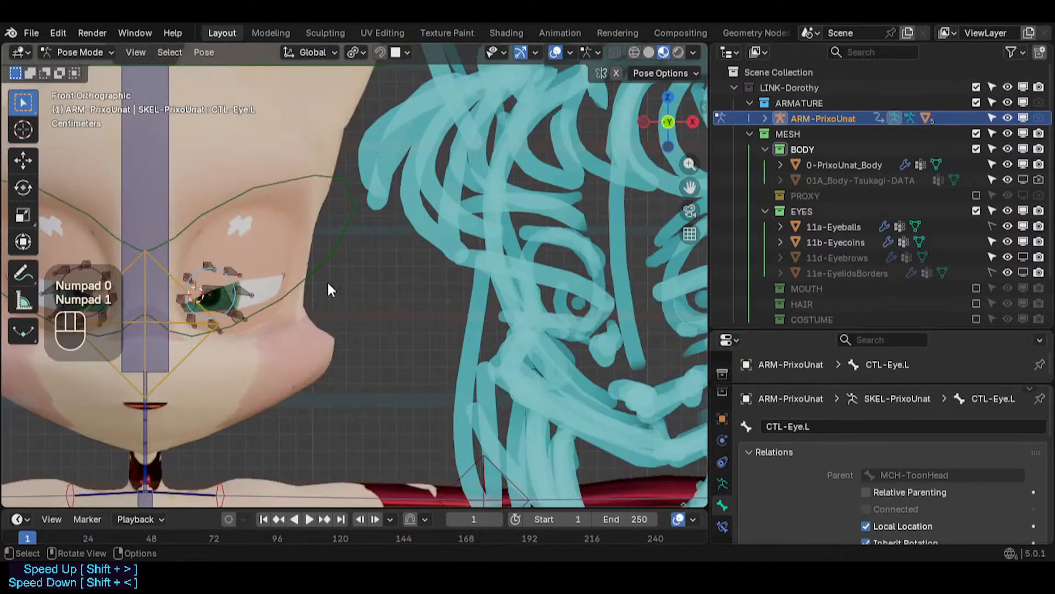
middle_click_drag(328, 281, 404, 328, "shift")
scroll(345, 312, "up", 2)
scroll(345, 312, "up", 1)
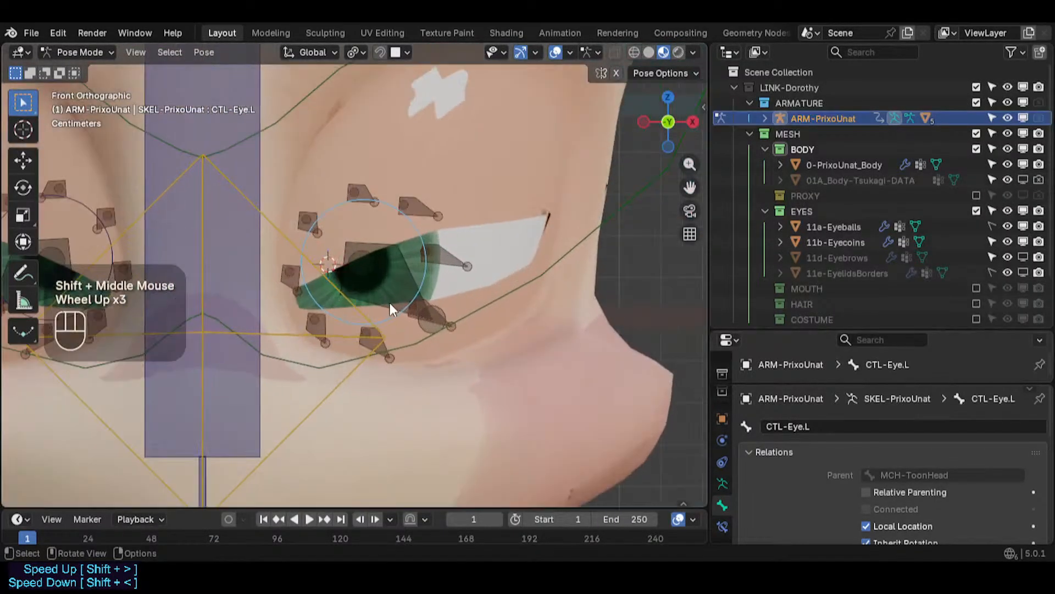
left_click(390, 312)
key("g")
key("x")
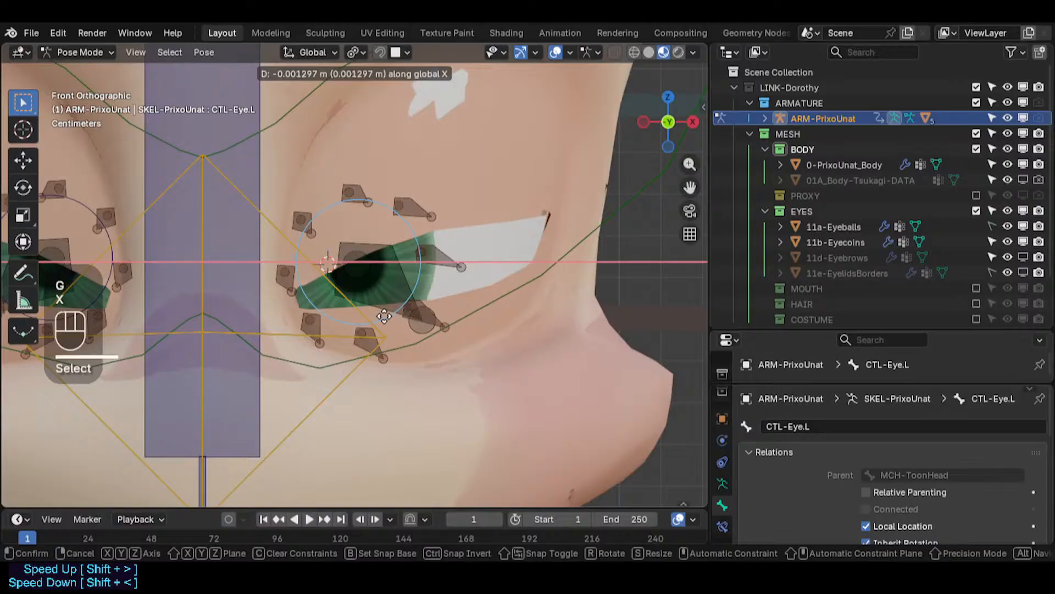
left_click(383, 316)
- Select the left eyecoin deform bone and save the file
left_click(382, 283)
left_click(384, 276)
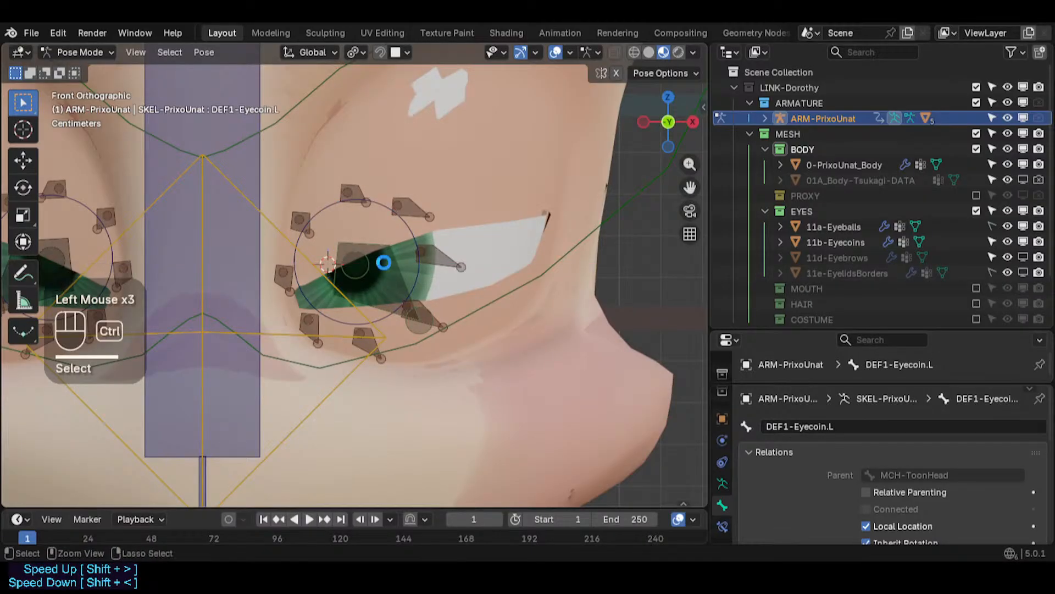
key("ctrl+s")
left_click(395, 275)
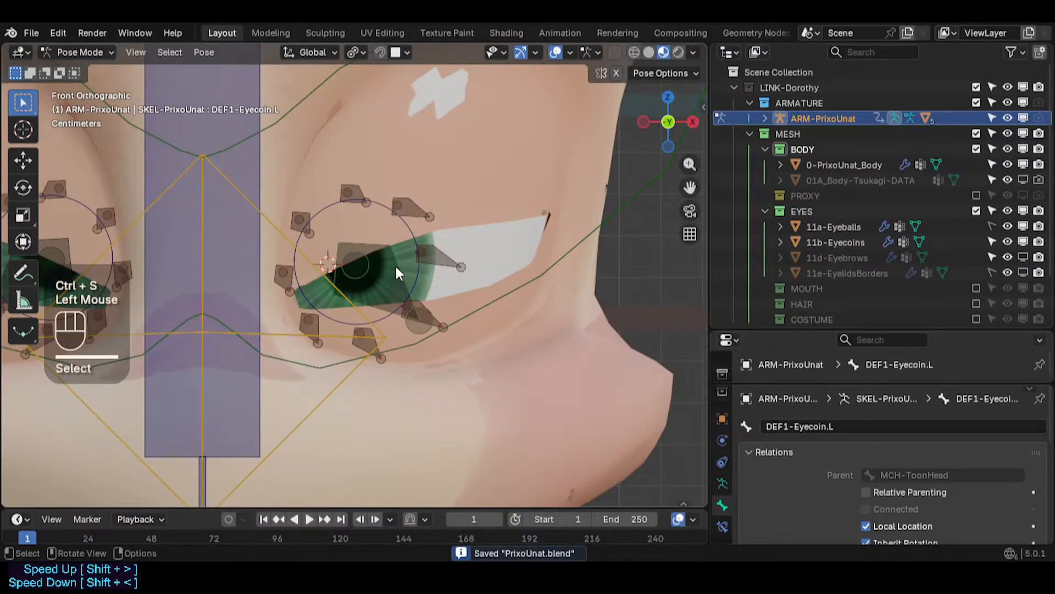
- Toggle the armature in and out of edit mode repeatedly and save the file again
key("Tab")
key("Tab")
key("ctrl+2")
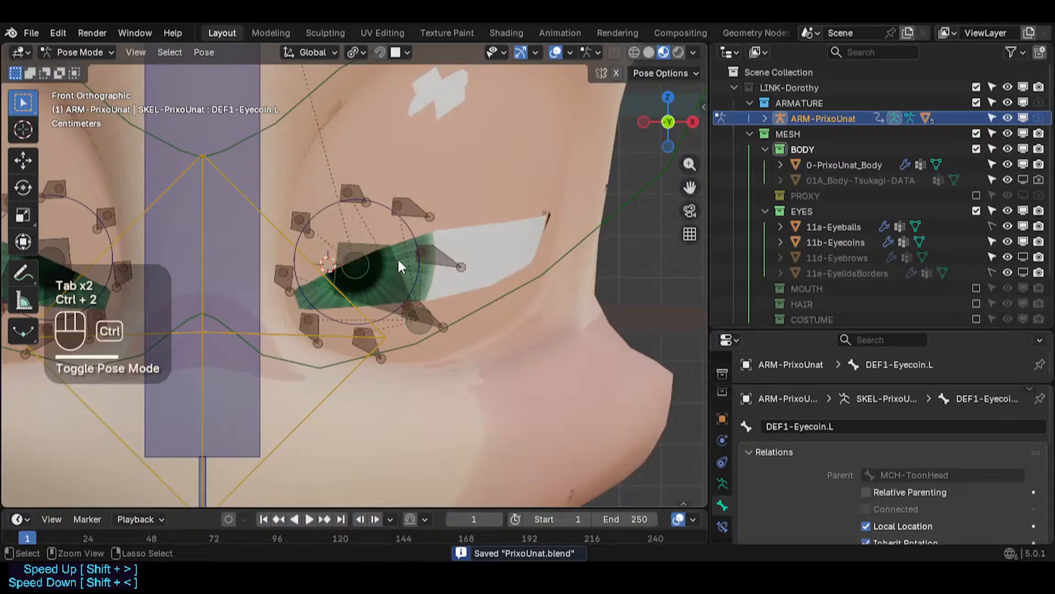
key("Tab")
key("Tab")
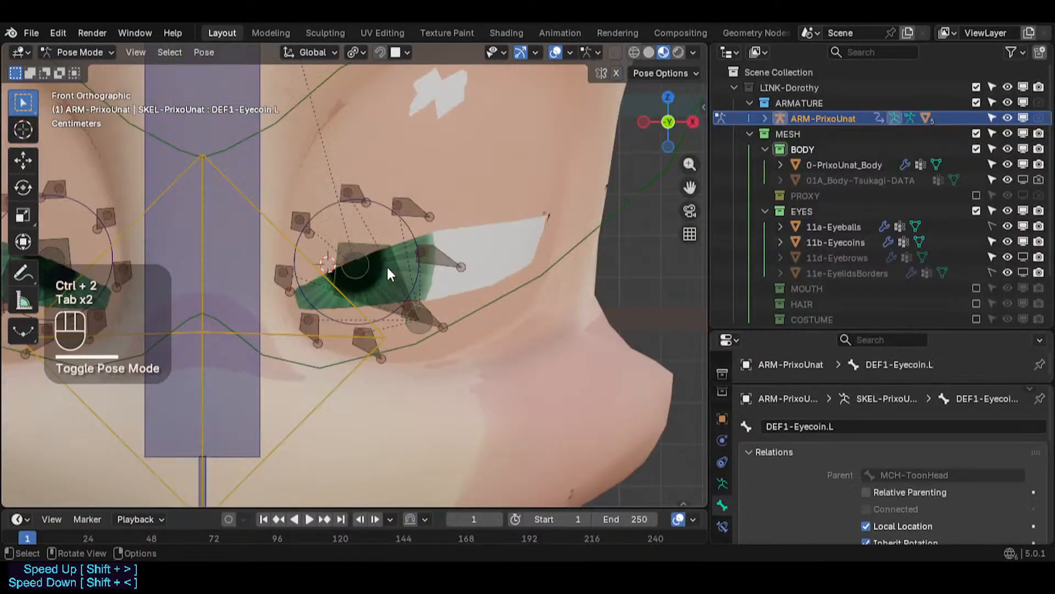
key("Tab")
key("Tab")
key("ctrl+s")
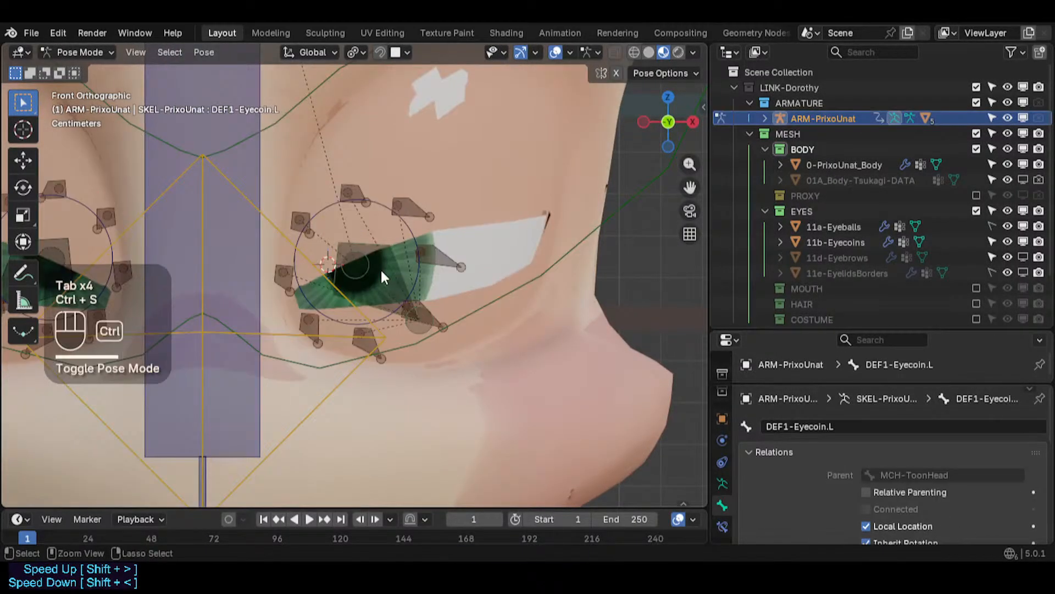
- Inspect the left eyecoin bone's Copy Location, Copy Scale and Shrinkwrap constraints
left_click_drag(758, 330, 772, 195)
scroll(810, 275, "down", 2)
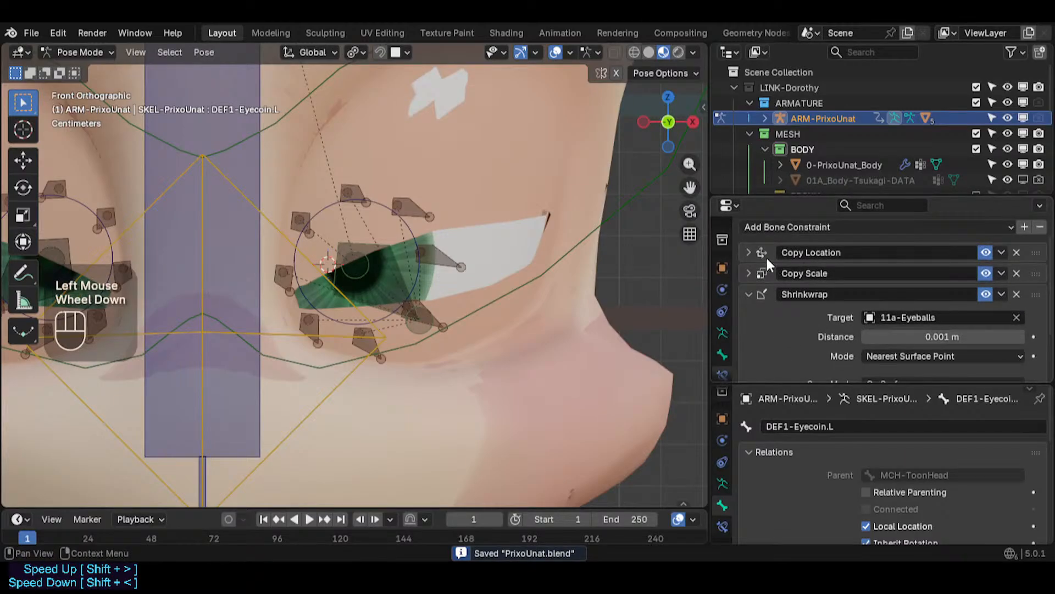
left_click(748, 253)
left_click(748, 253)
left_click(749, 274)
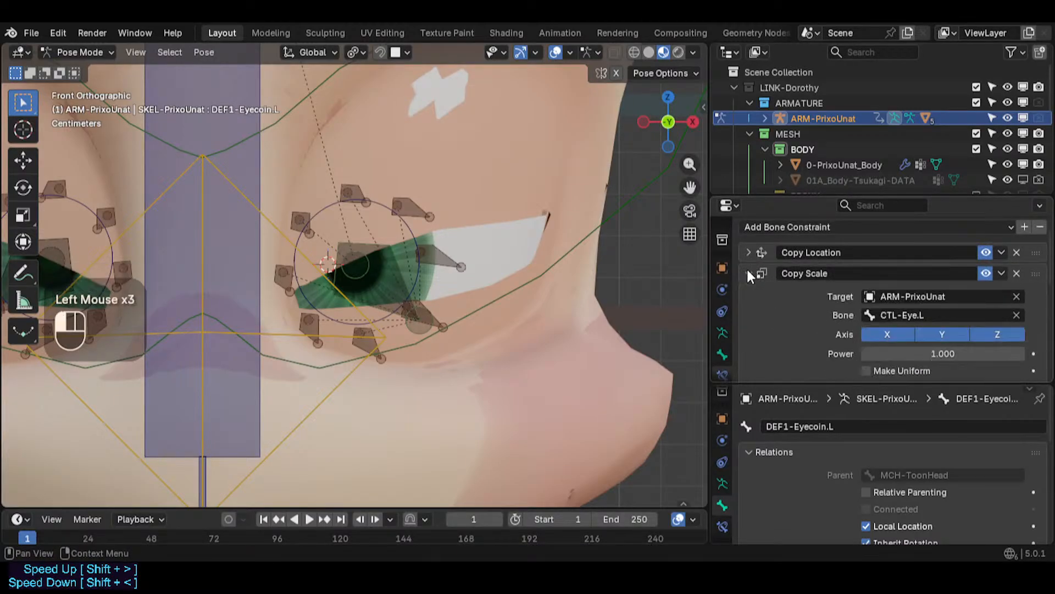
left_click(749, 273)
left_click(749, 273)
left_click(749, 274)
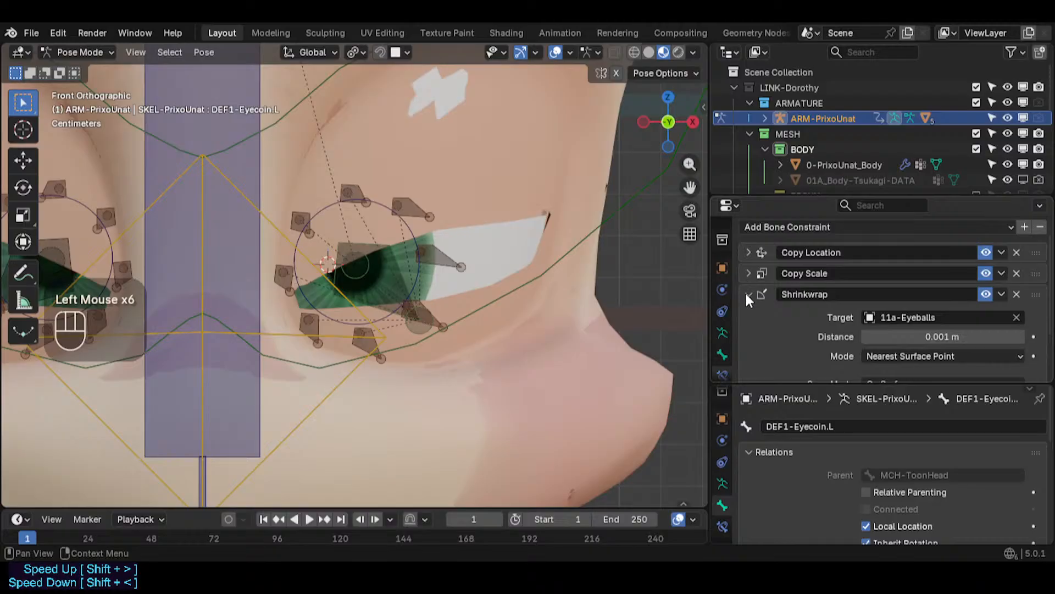
left_click(749, 294)
left_click(749, 294)
scroll(764, 324, "down", 4)
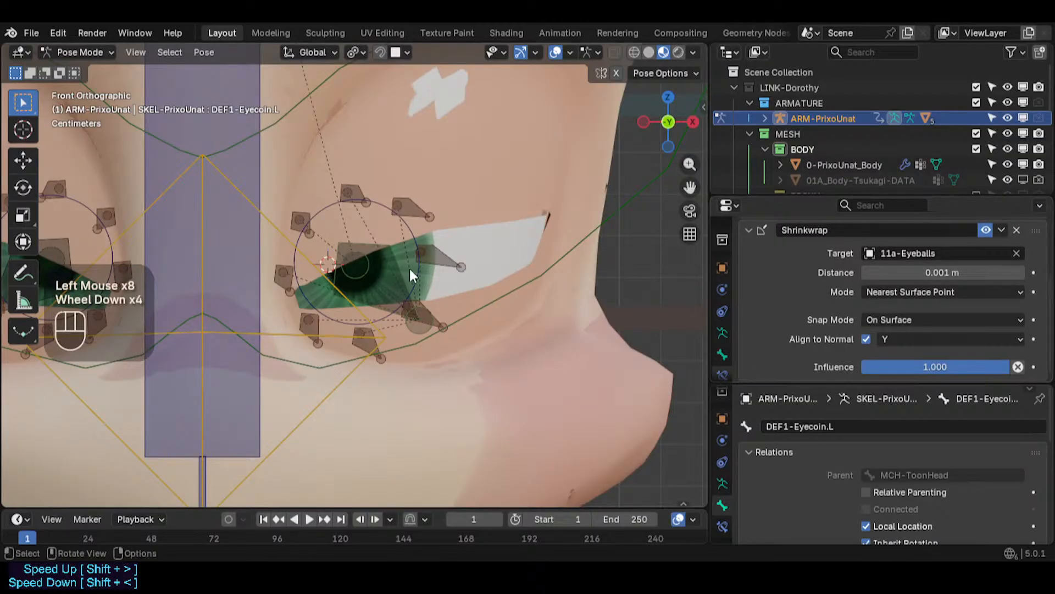
- Save, select the mirrored right eyecoin bone to compare its constraints, and reselect the left eyecoin bone
key("ctrl+s")
left_click(375, 254)
scroll(329, 225, "down", 2)
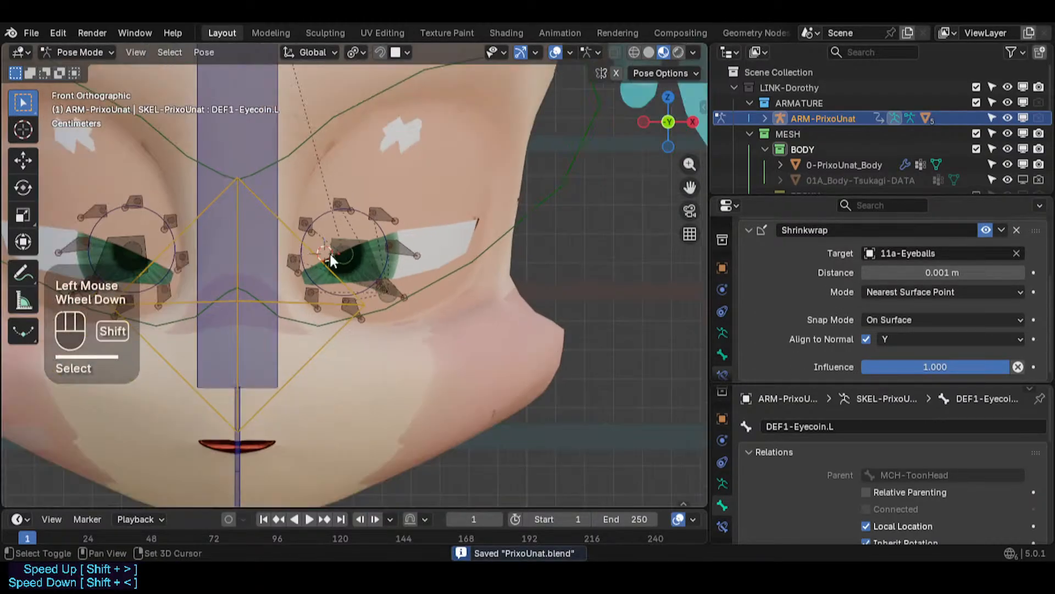
middle_click_drag(330, 252, 367, 255, "shift")
key("shift+alt+x")
left_click(398, 241)
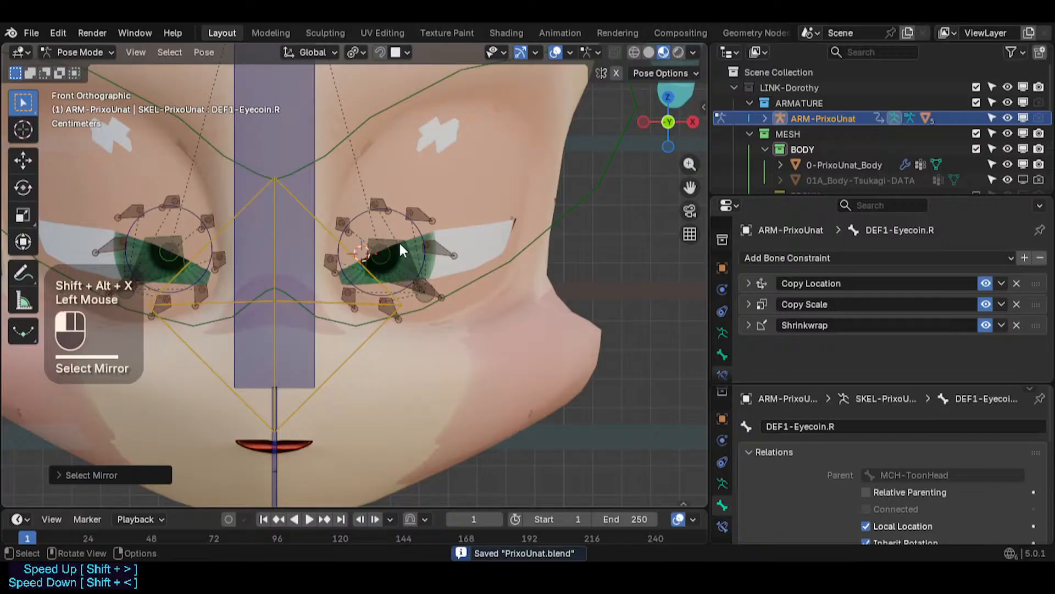
left_click(404, 255)
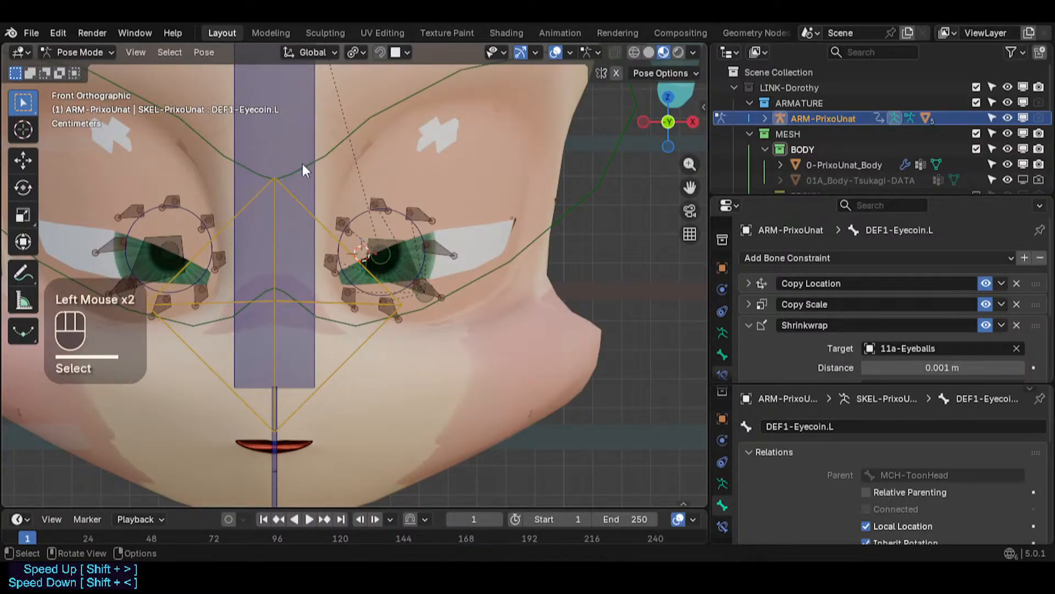
- Apply the selected left eyecoin bone's pose as its rest pose
left_click(204, 52)
mouse_move(245, 117)
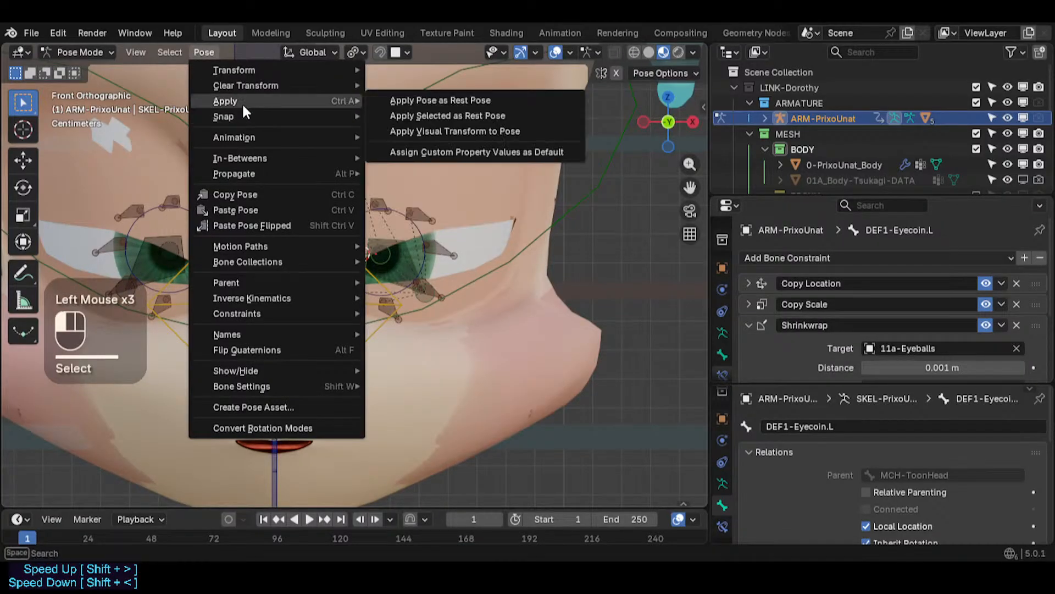
left_click(421, 110)
- Switch between edit and pose mode to compare the left eyecoin bone's rest and posed positions
key("Tab")
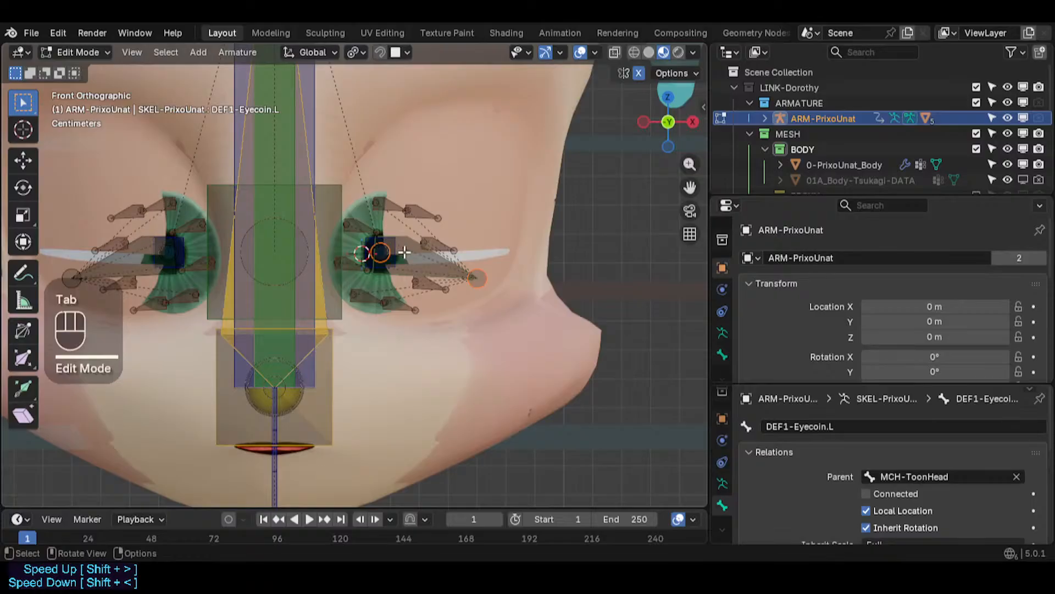
key("Tab")
key("Tab")
key("Tab")
key("Tab")
key("Tab")
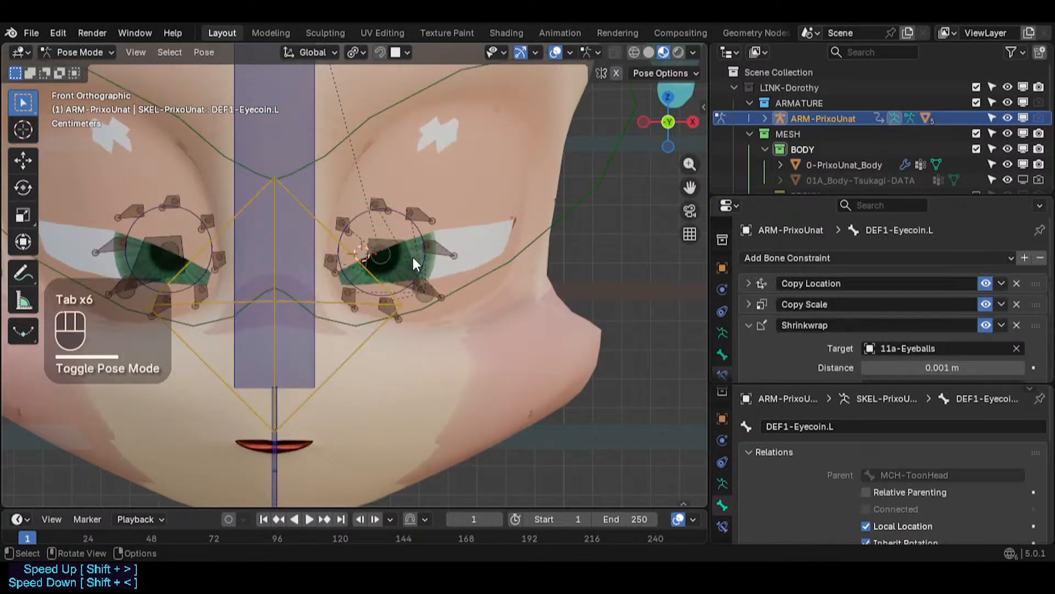
key("Tab")
key("Tab")
key("Tab")
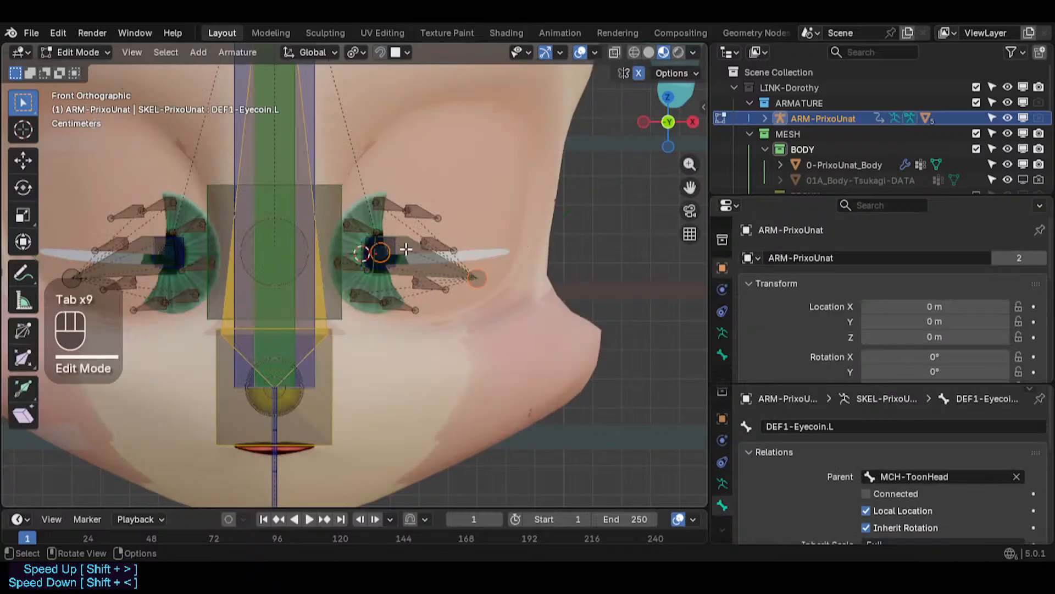
key("Tab")
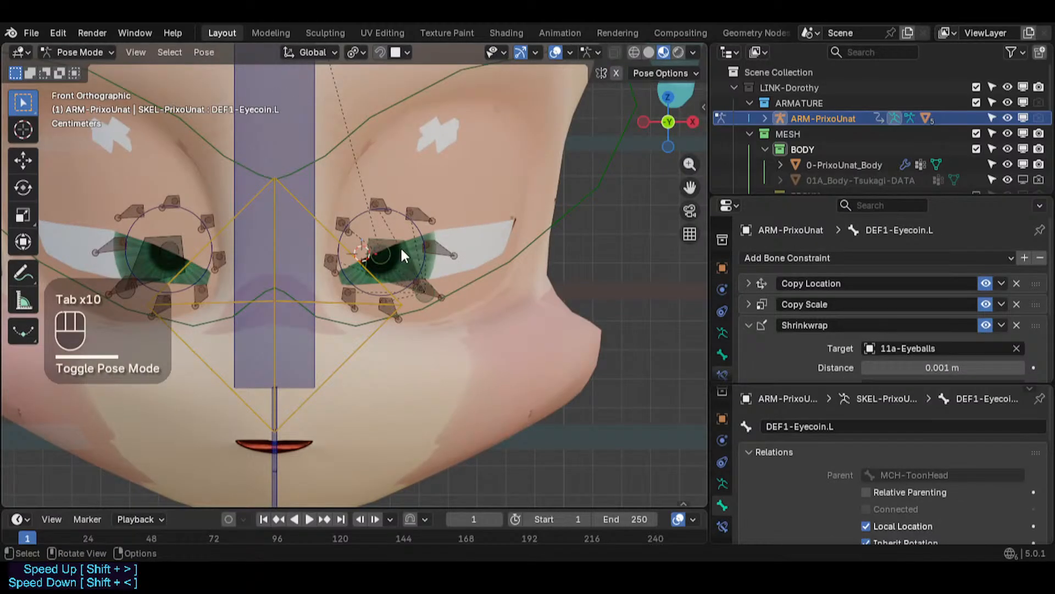
scroll(403, 255, "up", 3)
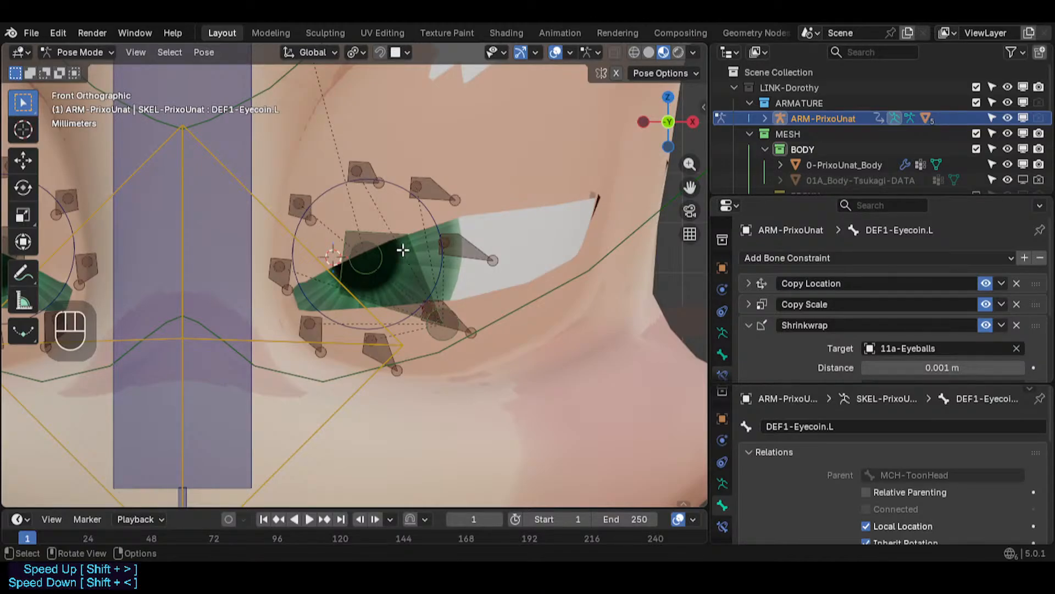
- Orbit around the left eye in edit mode to examine the eyecoin bone's placement, then return to pose mode
key("Tab")
scroll(409, 260, "down", 2)
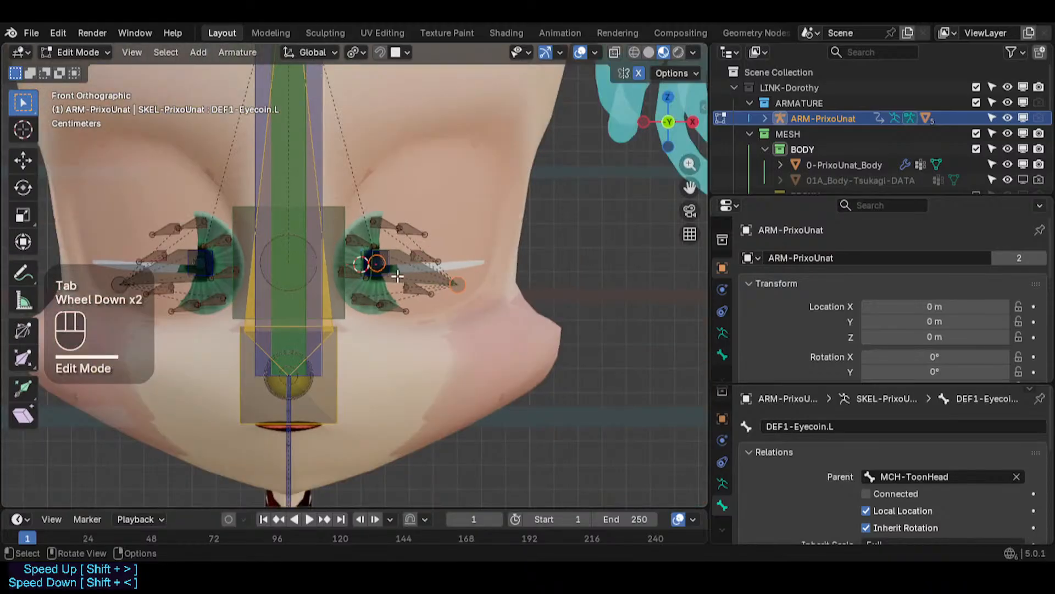
middle_click_drag(410, 261, 391, 247)
scroll(391, 248, "up", 1)
scroll(391, 247, "up", 2)
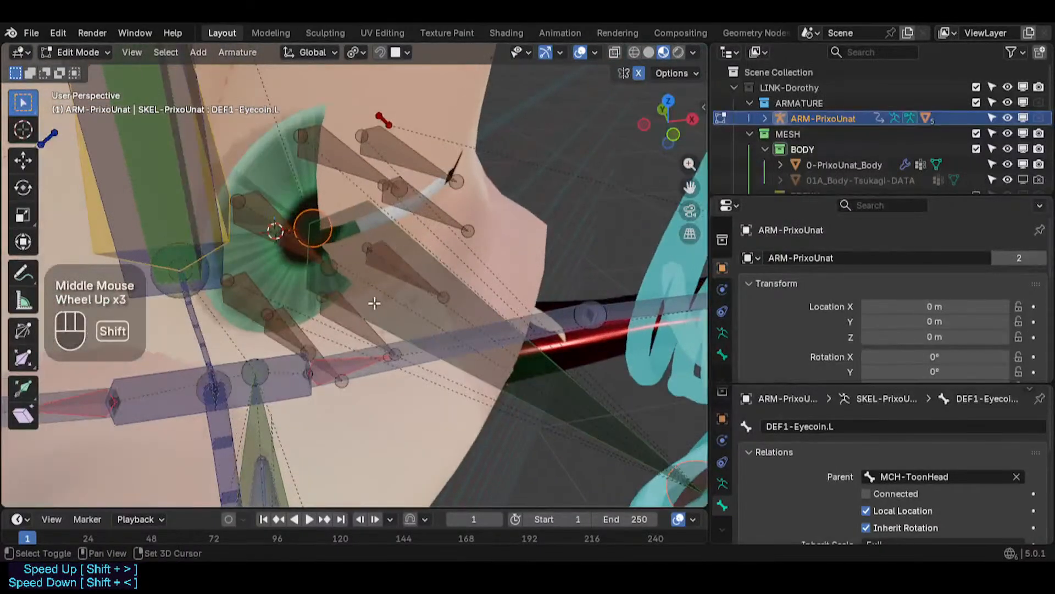
middle_click_drag(373, 302, 381, 323, "shift")
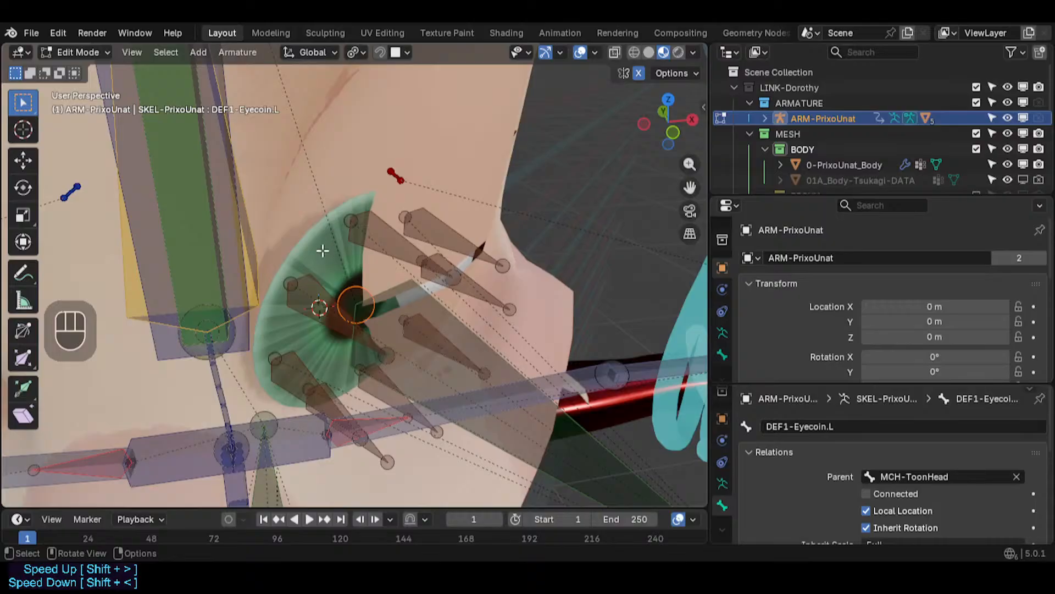
scroll(397, 275, "down", 1)
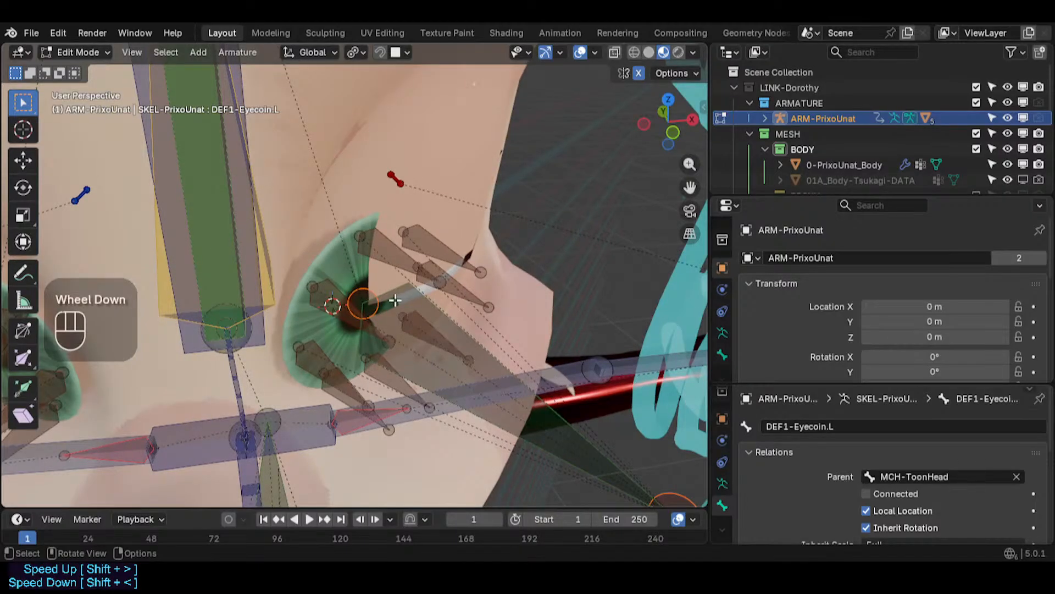
key("Tab")
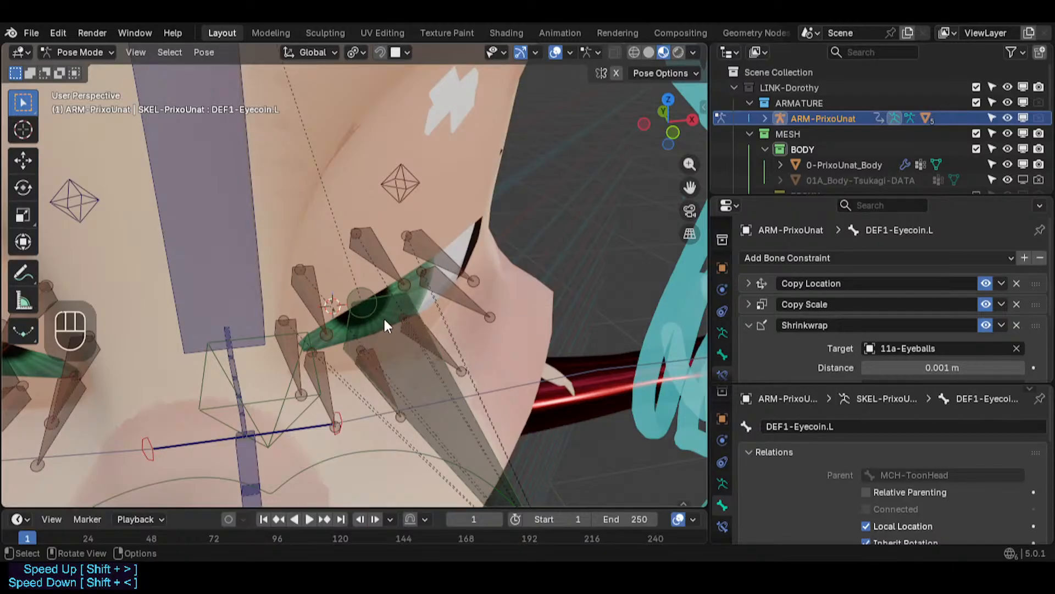
- Switch to object mode and select the 11b-Eyecoins mesh
key("ctrl+Tab")
left_click(422, 298)
left_click(422, 298)
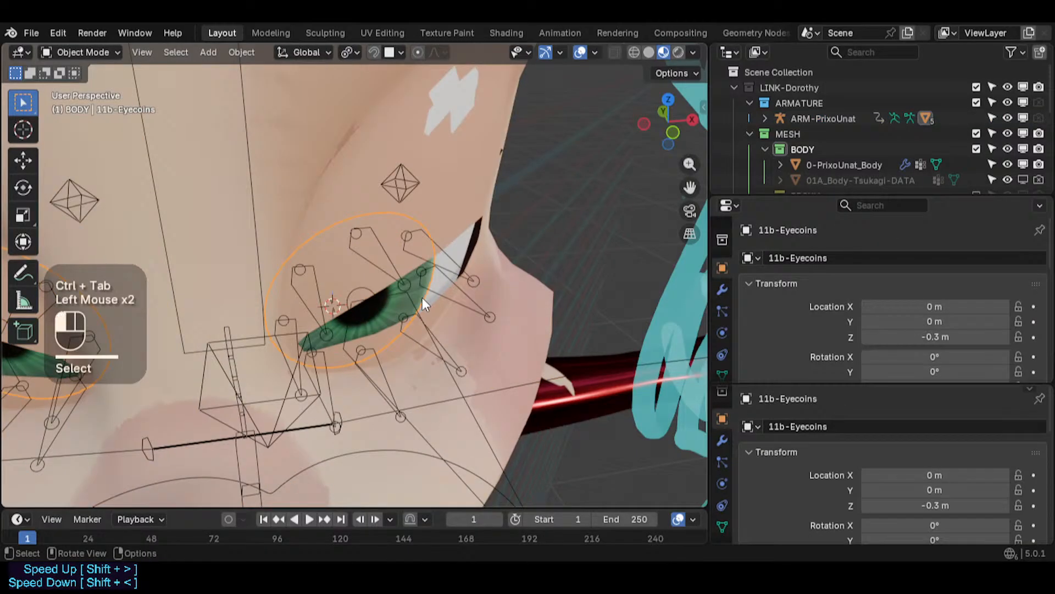
left_click(422, 298)
middle_click_drag(424, 296, 398, 196)
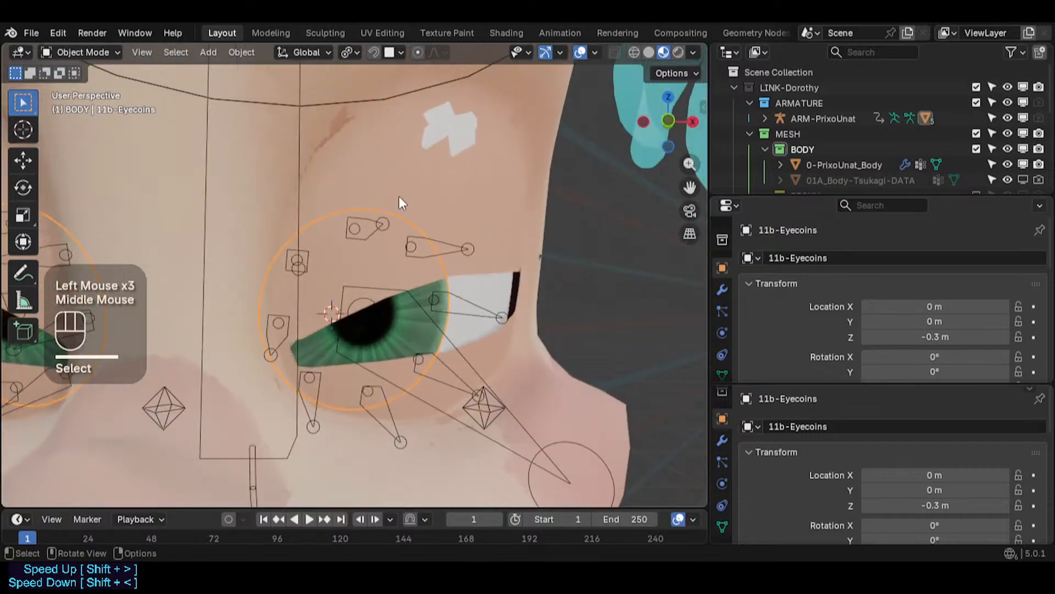
- Toggle the eyecoins' Armature modifier viewport display off and on to compare its deformation
left_click(722, 290)
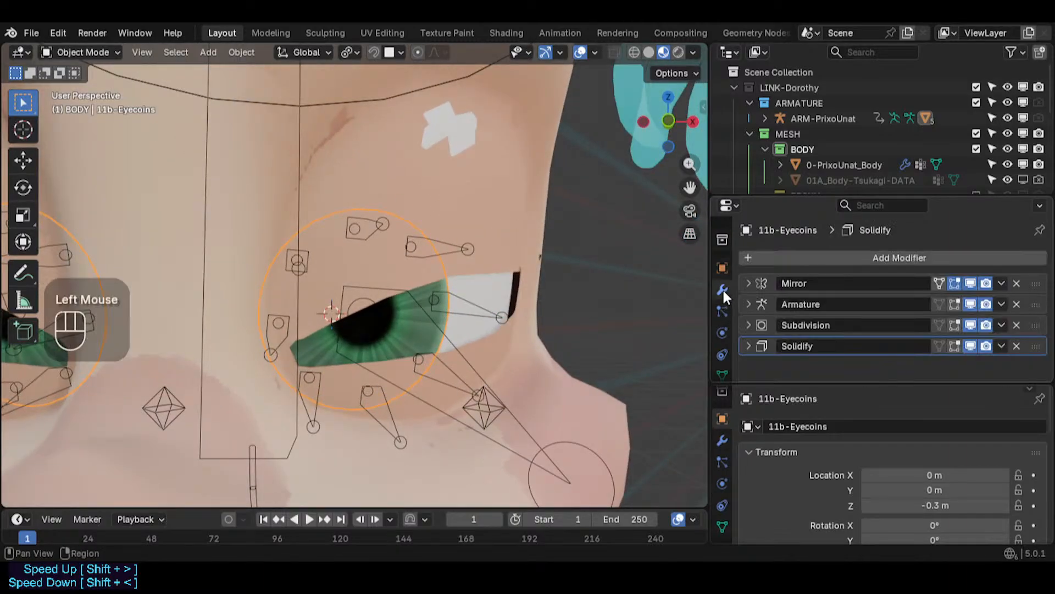
left_click(970, 304)
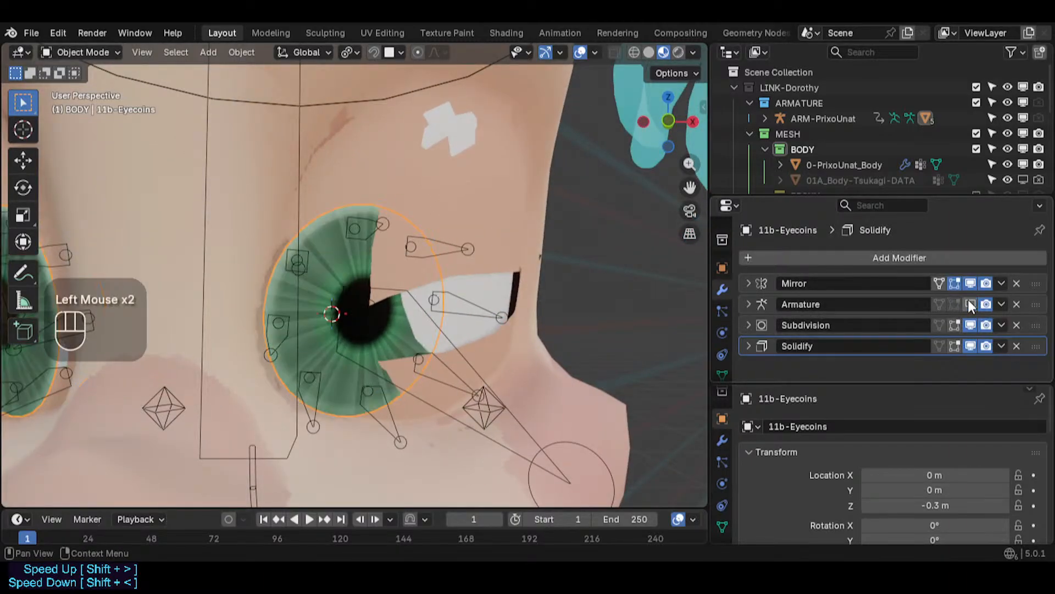
left_click(970, 304)
left_click(970, 304)
left_click(971, 303)
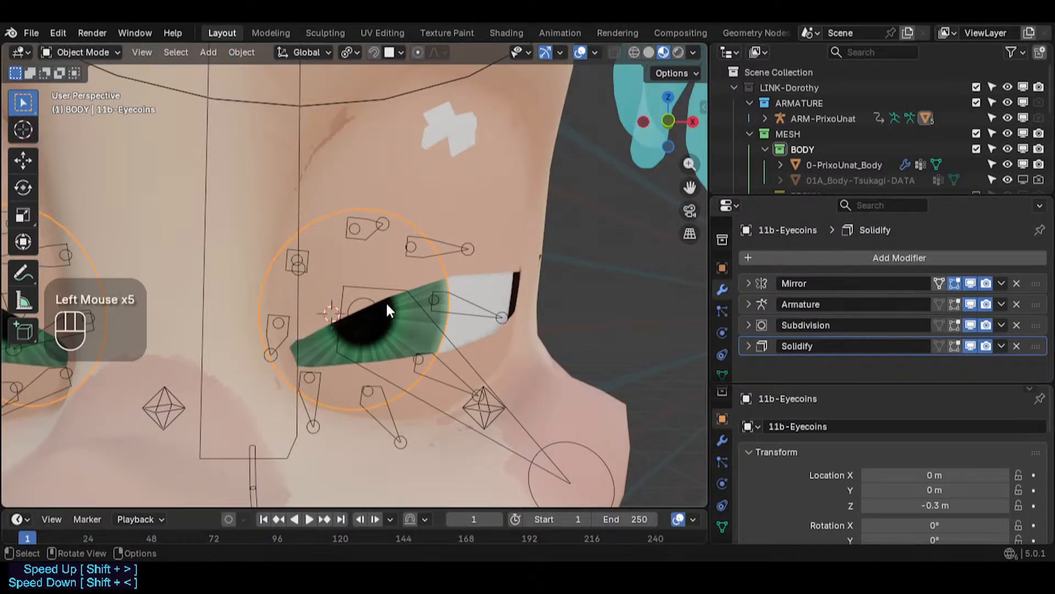
- Orbit to view the left eyecoin from the side and briefly enter and leave its edit mode
middle_click_drag(388, 310, 488, 288)
scroll(388, 317, "up", 2)
key("Tab")
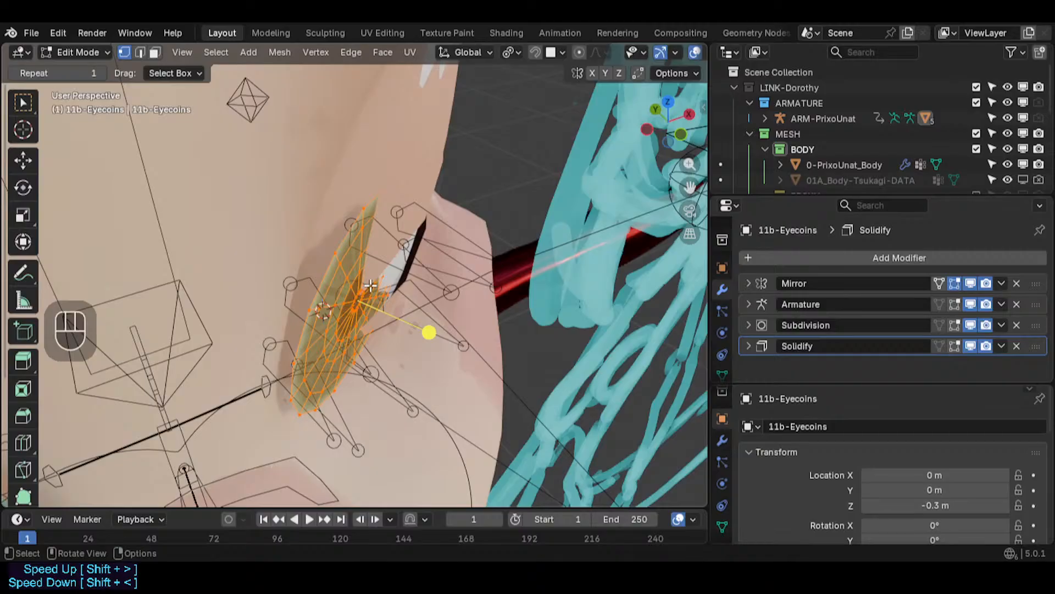
key("Tab")
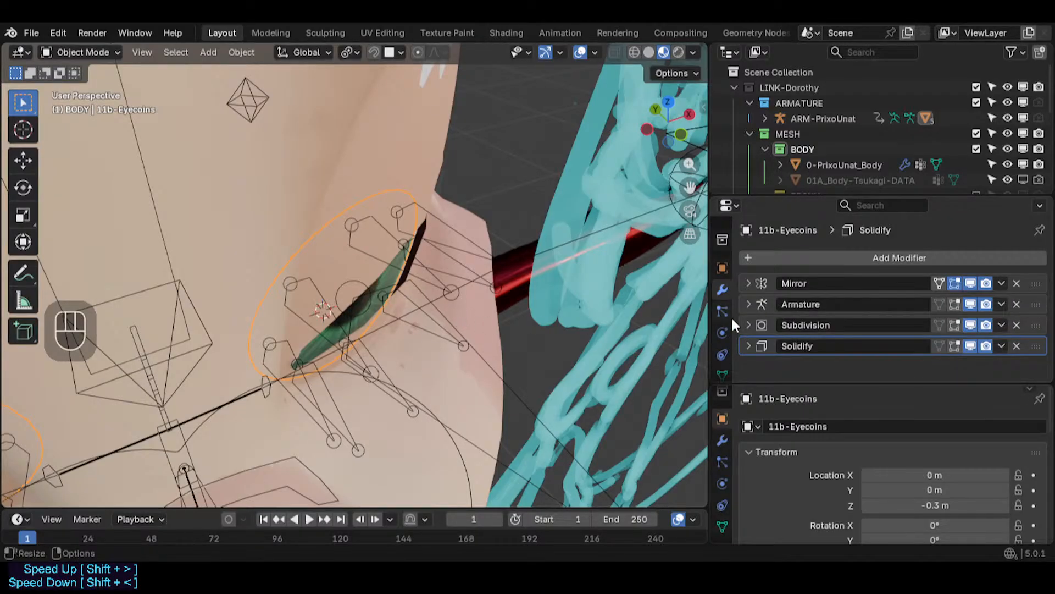
- Toggle the eyecoins' Armature modifier viewport display repeatedly to compare the side view deformation
left_click(971, 304)
left_click(971, 305)
left_click(971, 304)
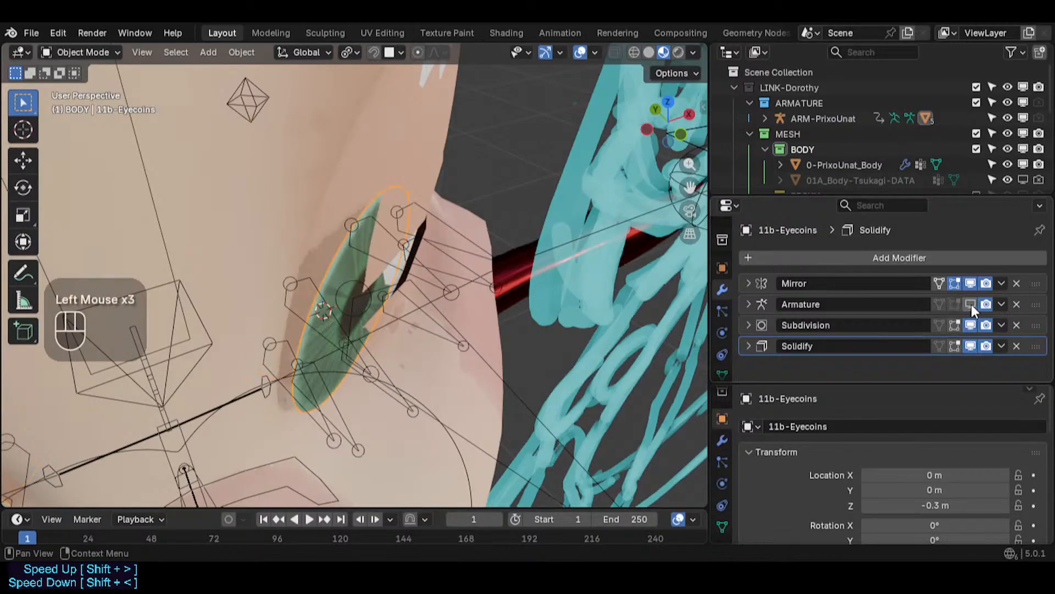
left_click(971, 305)
left_click(971, 304)
left_click(971, 304)
left_click(971, 304)
left_click(971, 305)
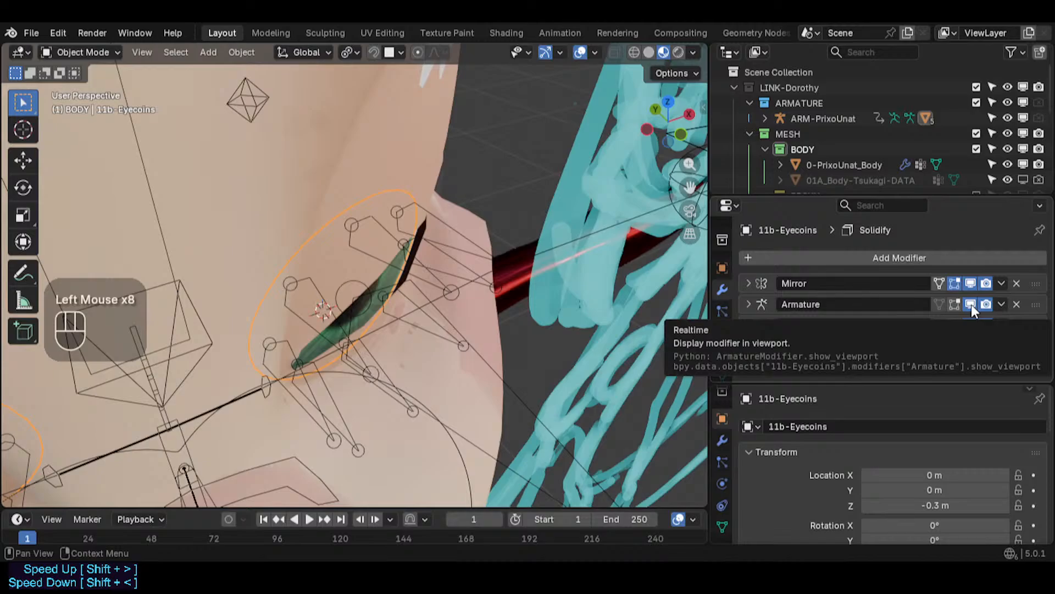
- Toggle the eyecoins' Armature modifier viewport display a few more times to compare the front view deformation
left_click(971, 305)
left_click(972, 305)
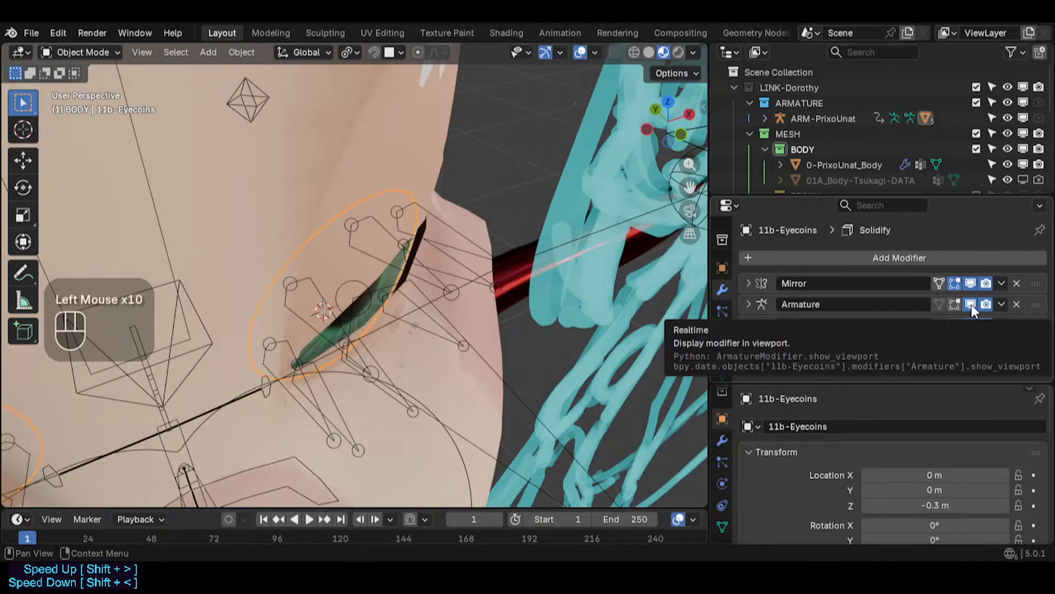
left_click(971, 305)
left_click(972, 304)
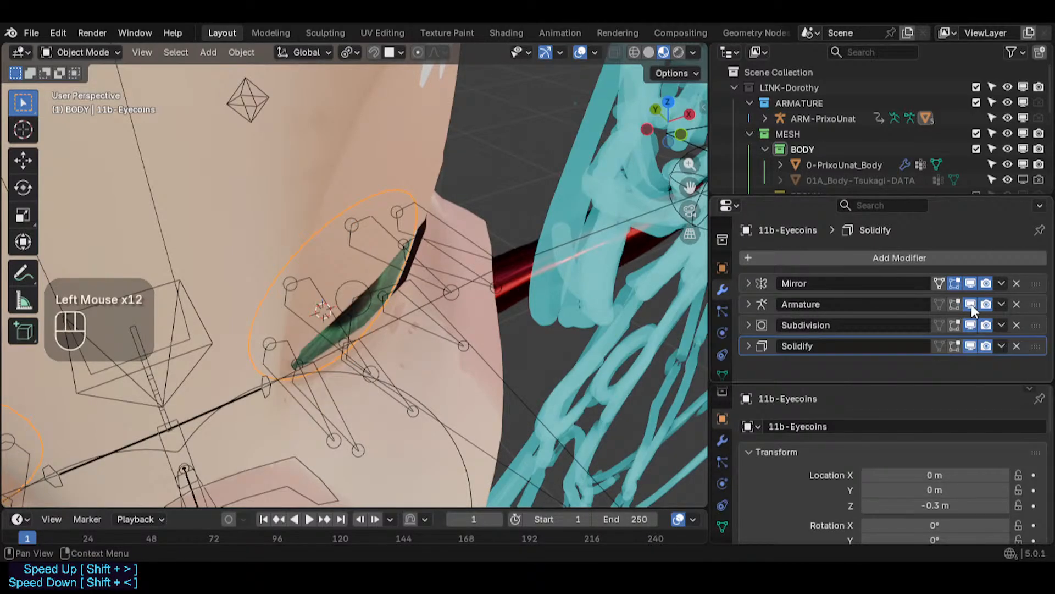
left_click(971, 305)
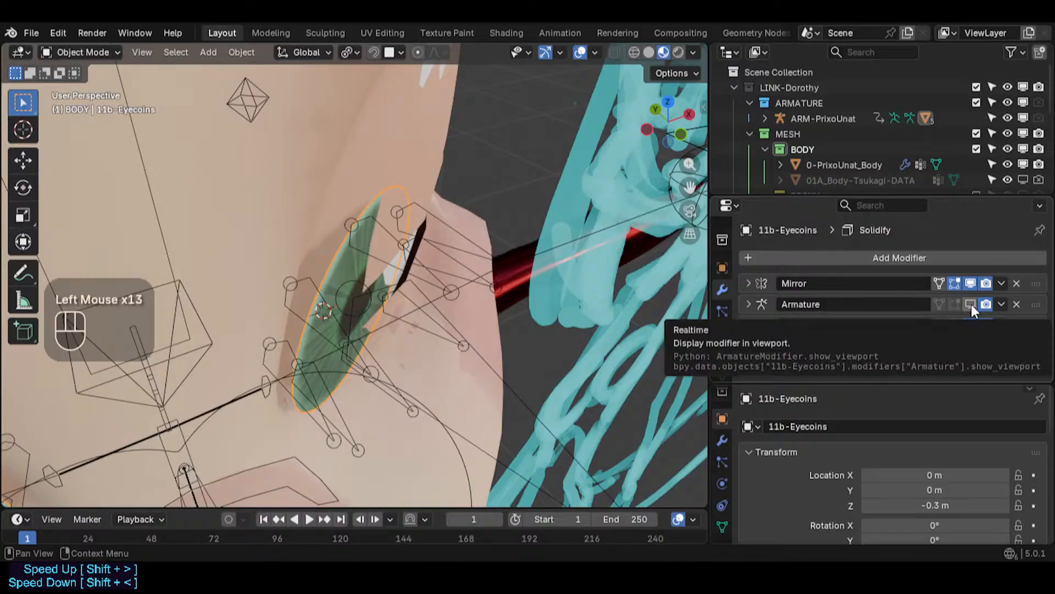
- Select the ARM-PrixoUnat armature, enter pose mode and select left eyecoin bones
left_click(463, 230)
left_click(460, 228)
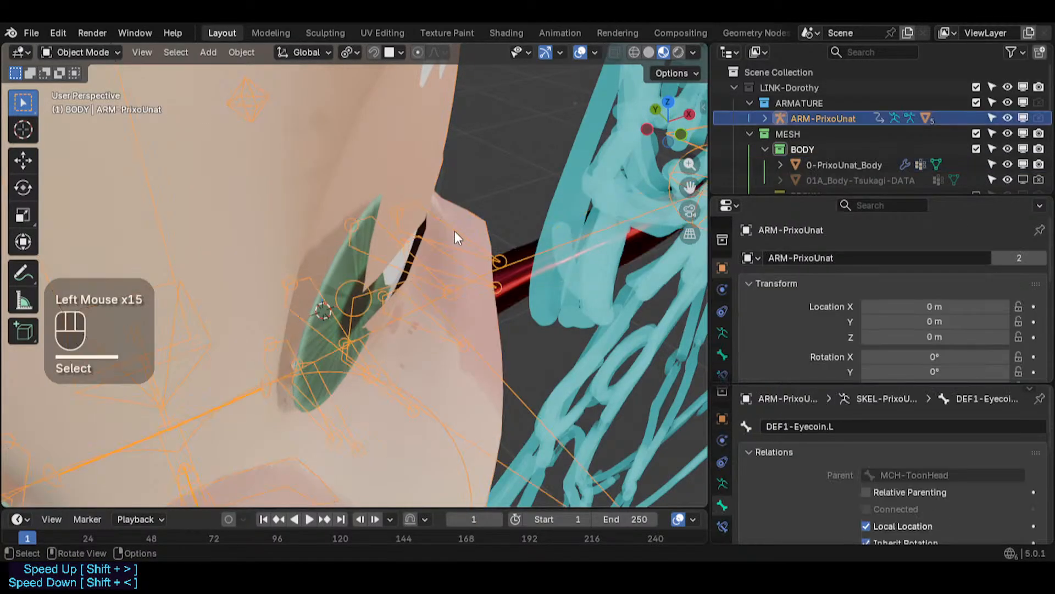
key("ctrl+Tab")
left_click(440, 236)
left_click(437, 256, "shift")
left_click(385, 252, "shift")
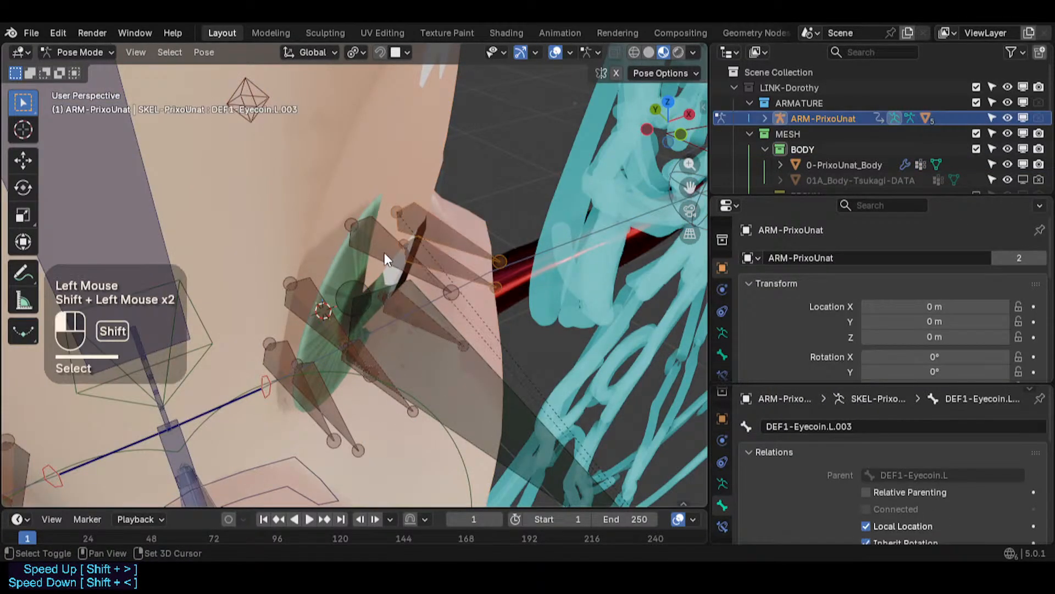
- Select individual left eyecoin bones while orbiting around the eye to inspect them
left_click(328, 331, "shift")
middle_click_drag(325, 391, 337, 317)
left_click(355, 420, "shift")
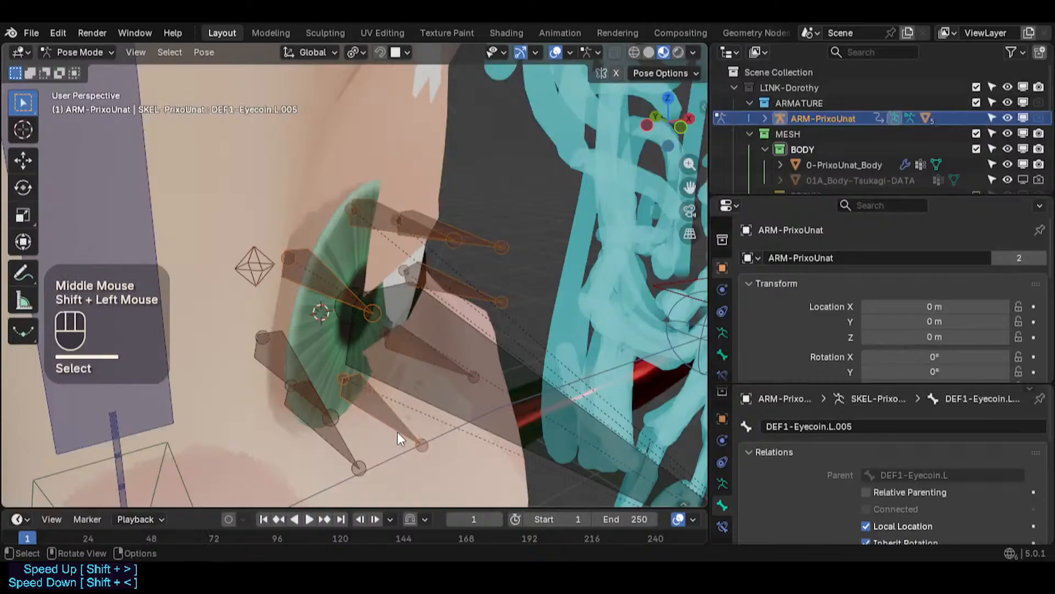
middle_click_drag(398, 431, 410, 384)
left_click(347, 411, "shift")
left_click(336, 411, "shift")
left_click(333, 410, "shift")
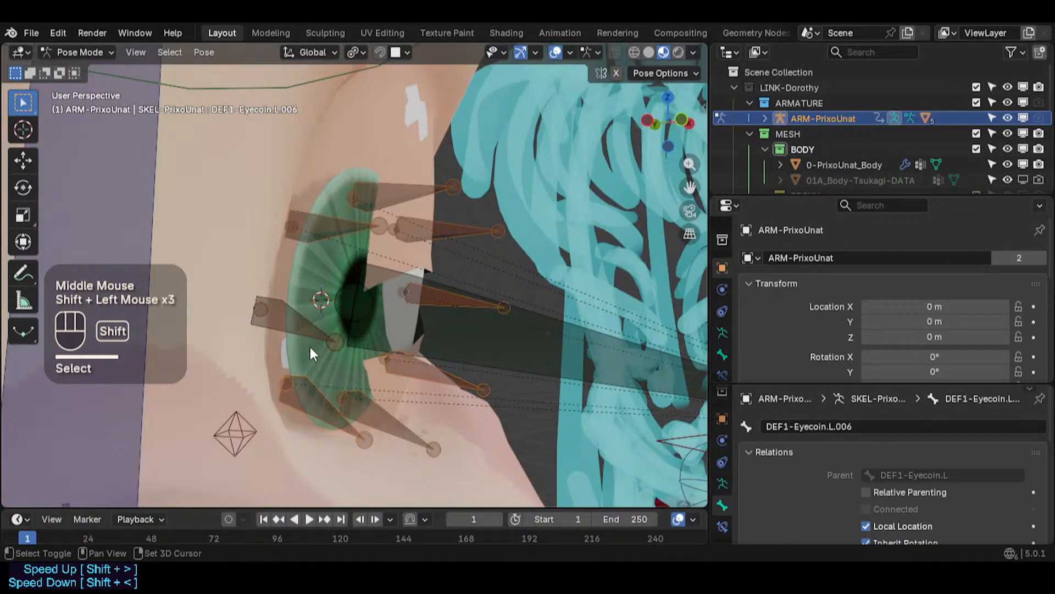
left_click(297, 327, "shift")
middle_click_drag(421, 301, 457, 329)
- Toggle the Shrinkwrap constraint off on bone DEF1-Eyecoin.L.007
left_click(722, 374)
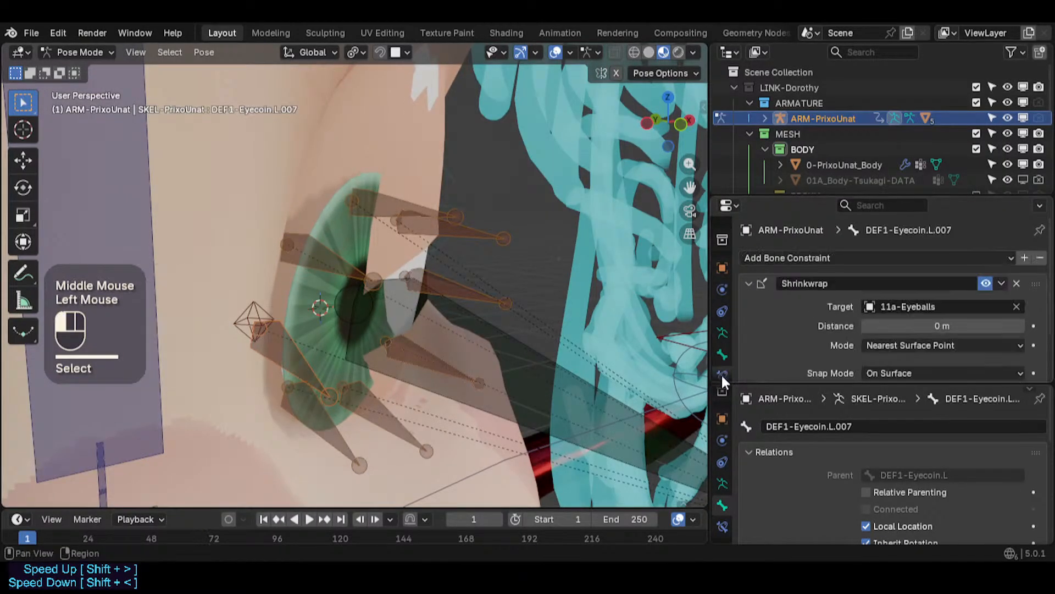
scroll(858, 308, "down", 3)
scroll(856, 313, "up", 2)
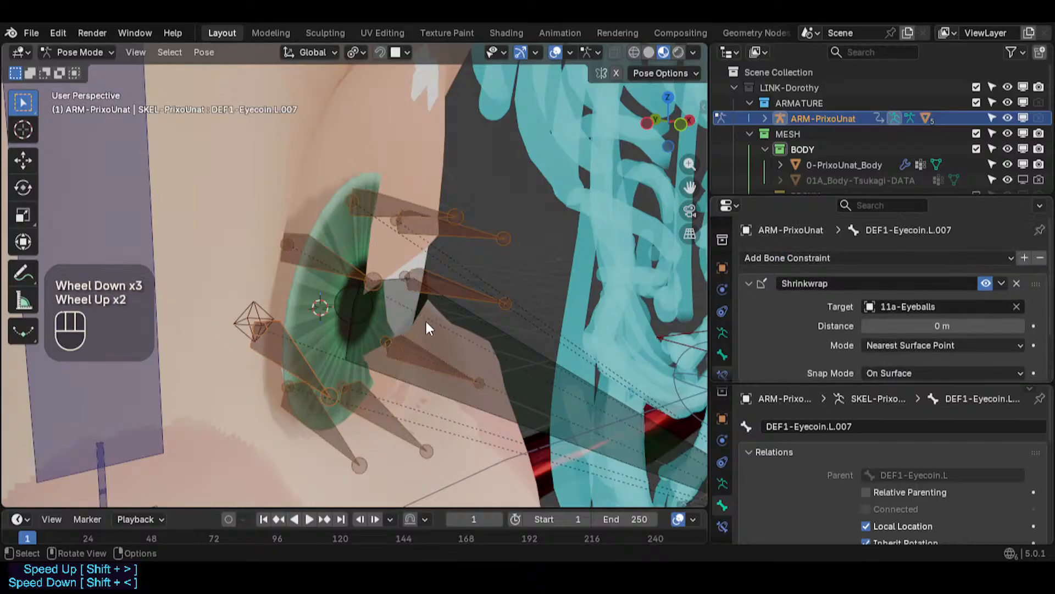
left_click(988, 285, "alt")
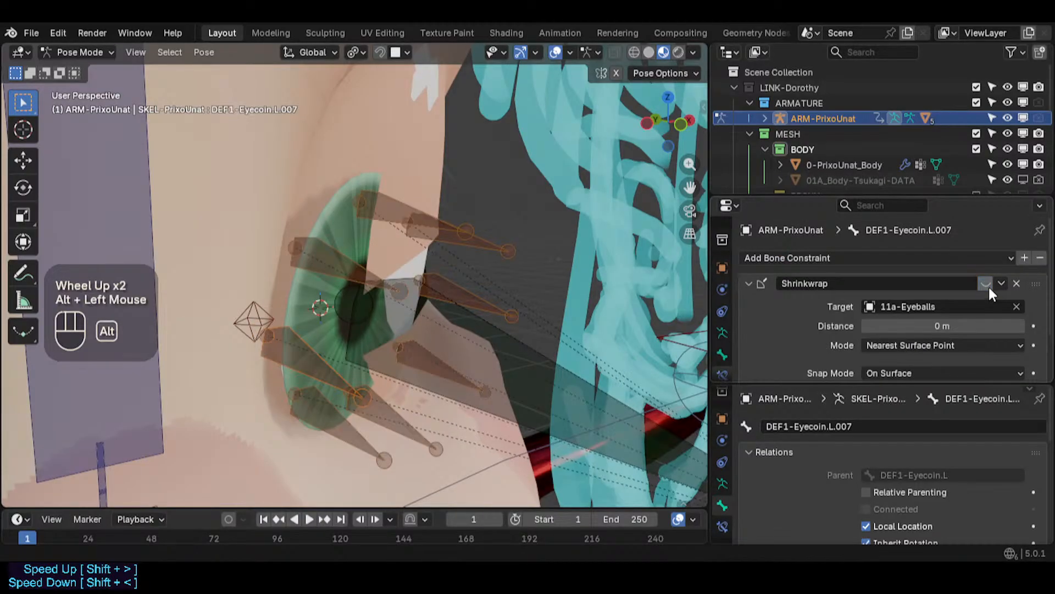
- Briefly enter and leave the armature's edit mode while examining the left eyecoin bones
middle_click_drag(478, 311, 311, 312)
key("Tab")
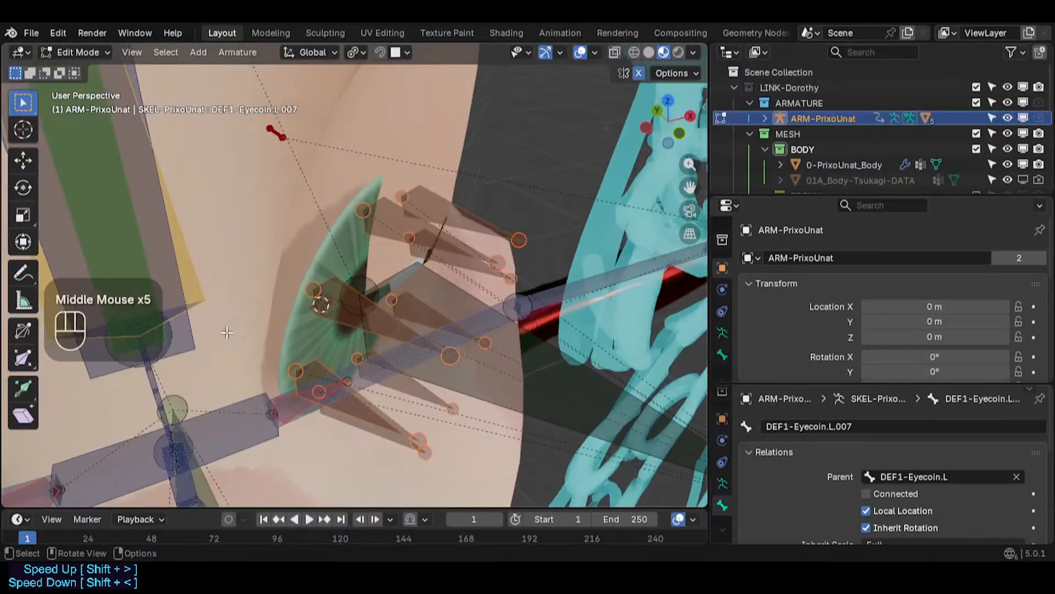
middle_click_drag(369, 386, 295, 220)
middle_click_drag(349, 176, 506, 334)
left_click(482, 330)
key("Tab")
- Select the DEF1-Eyecoin.L bone and other left eyecoin bones to examine their constraints
left_click(465, 341)
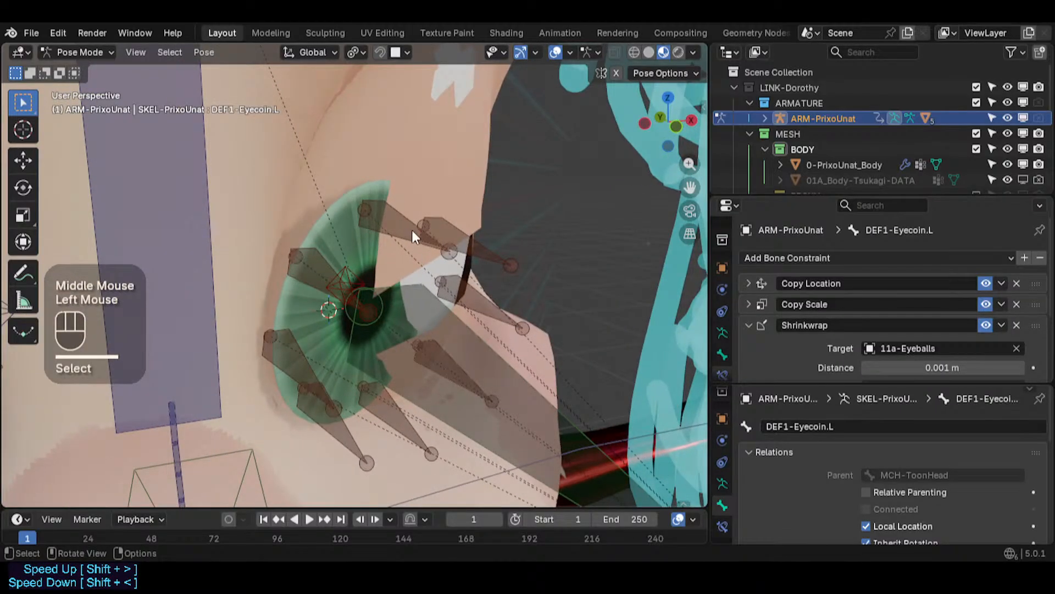
left_click(473, 331)
left_click(476, 333)
left_click(447, 312)
left_click(470, 340)
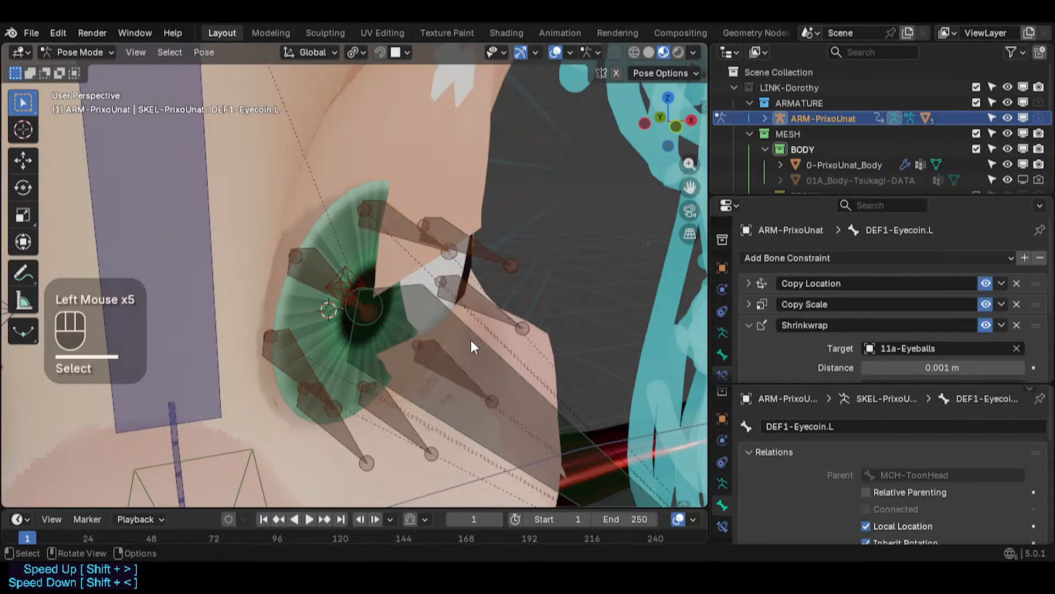
middle_click_drag(412, 326, 441, 336)
mouse_move(453, 327)
middle_mouse_down()
mouse_move(484, 328)
mouse_move(450, 327)
middle_mouse_up()
left_click(331, 223)
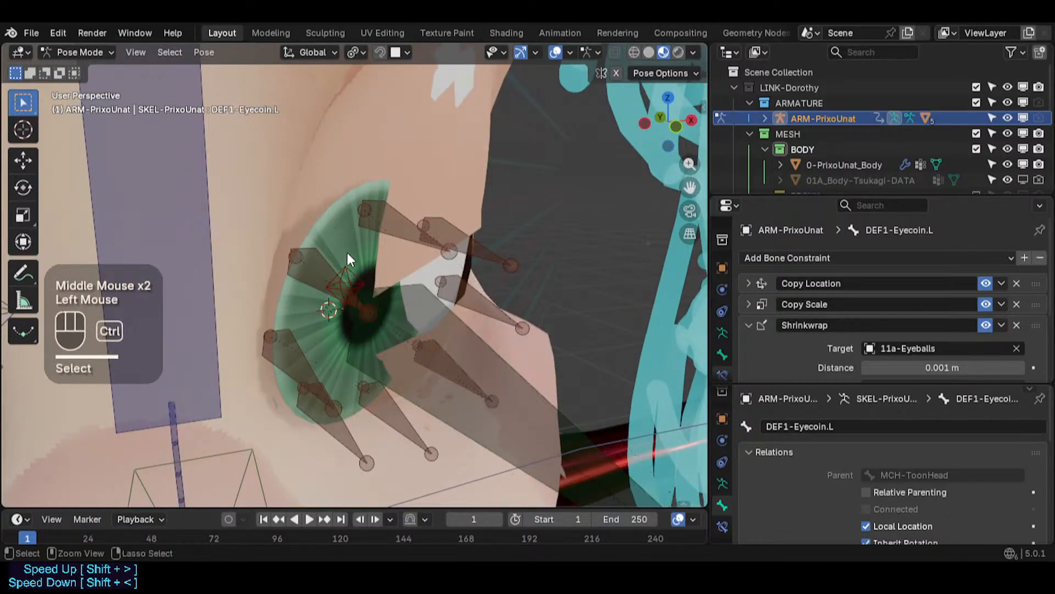
- Switch to the 11b-Eyecoins mesh and toggle its Armature modifier viewport display to compare deformation
key("ctrl+Tab")
left_click(328, 218)
left_click(722, 292)
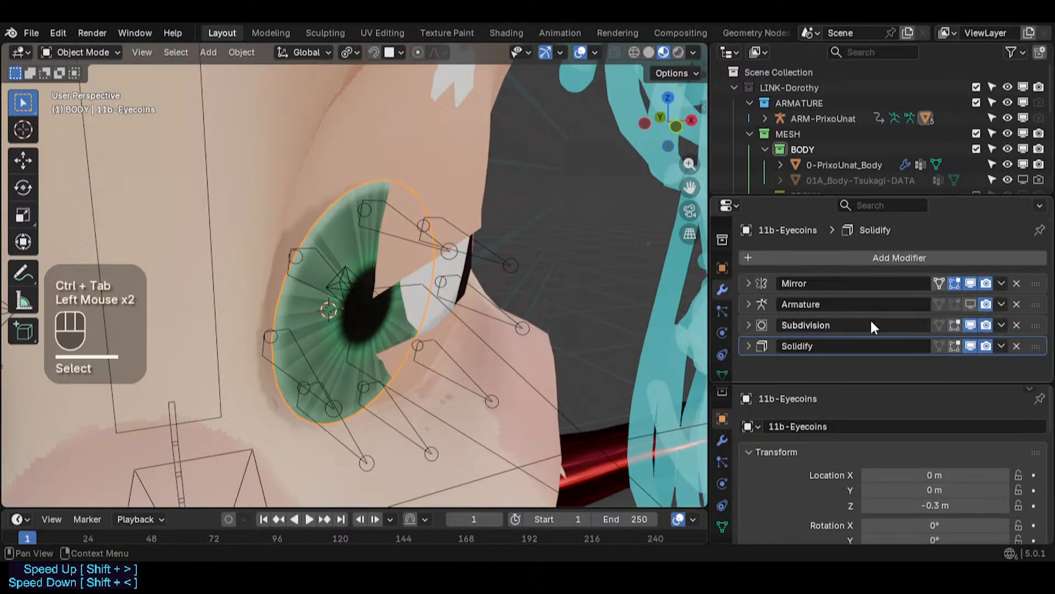
left_click(969, 306)
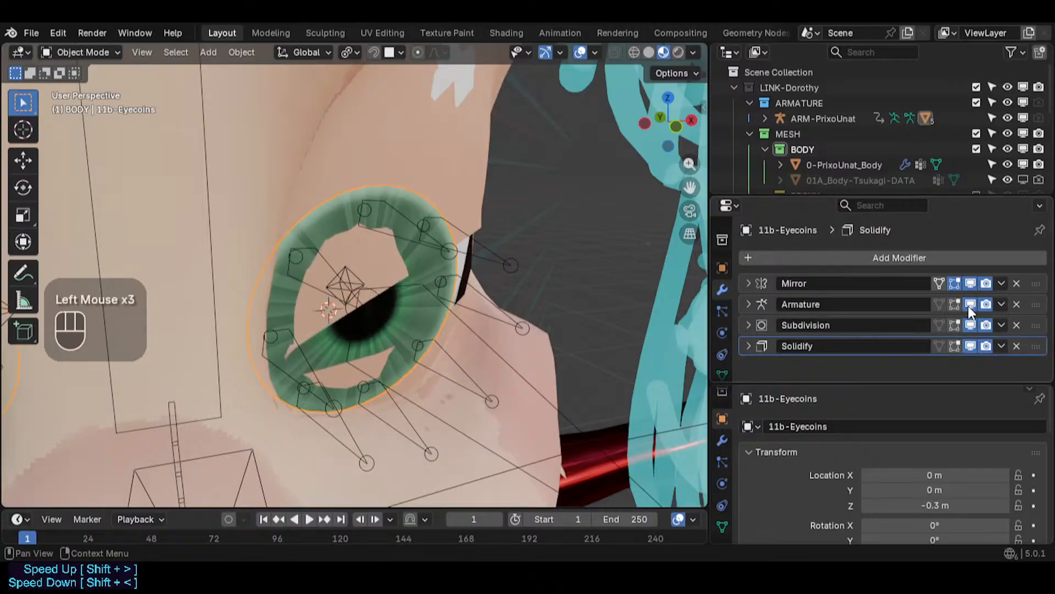
left_click(970, 305)
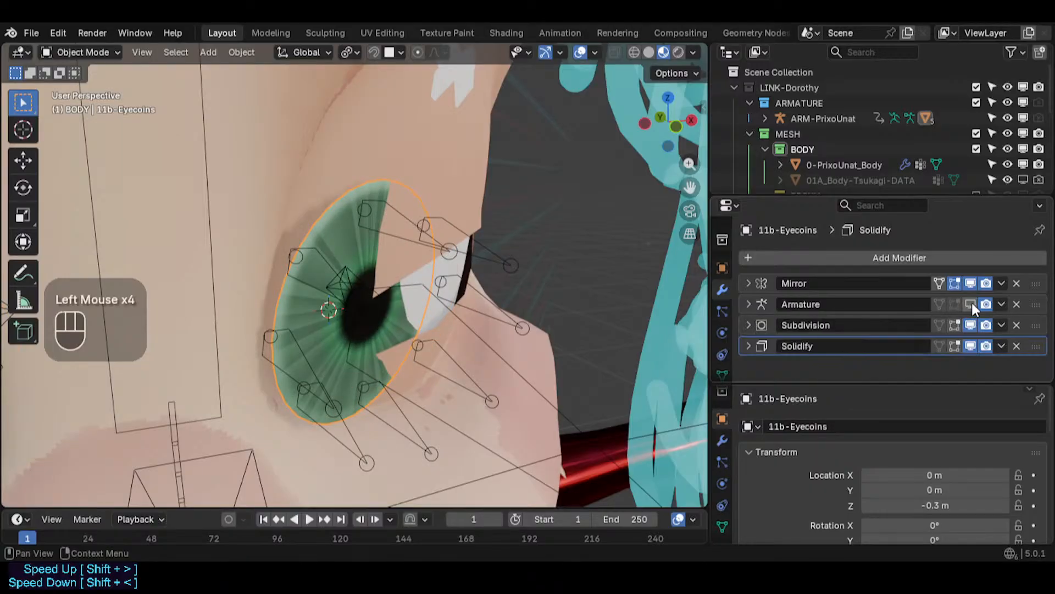
left_click(970, 304)
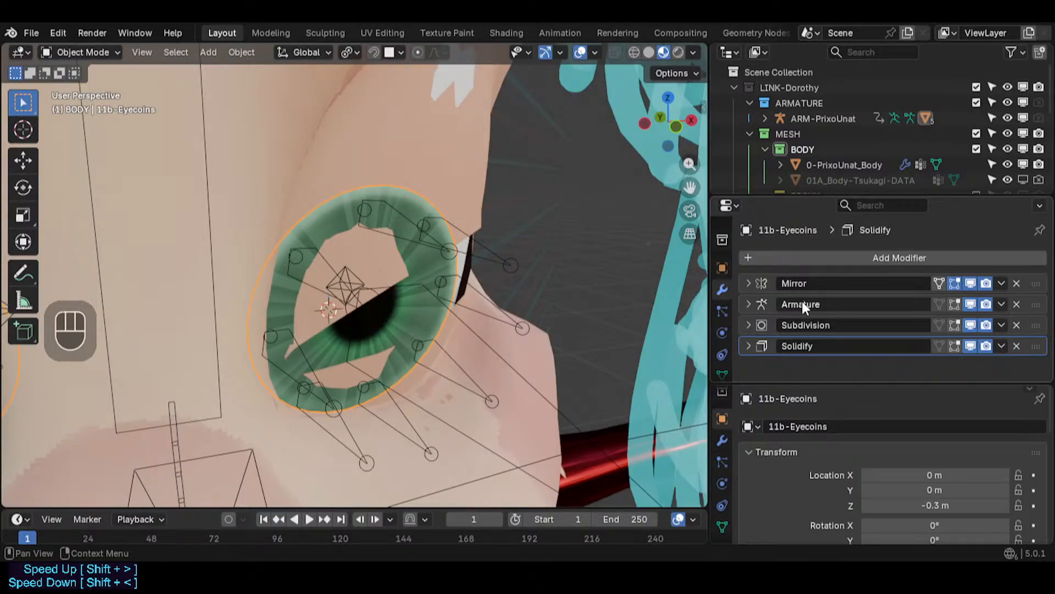
- Duplicate the eyecoins' Armature modifier and apply the original Armature modifier
key("shift+d")
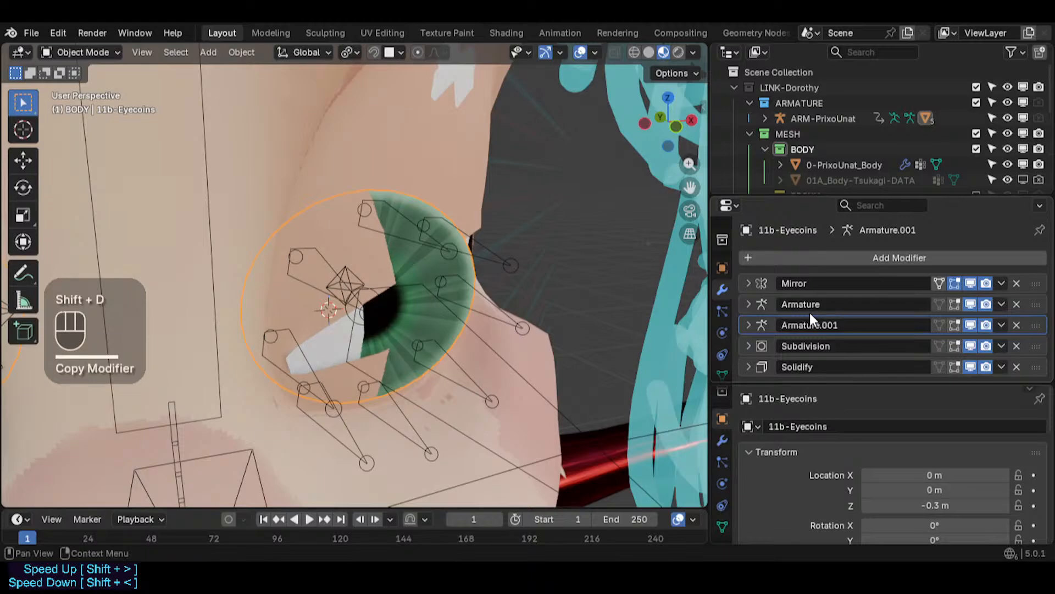
left_click(1000, 302)
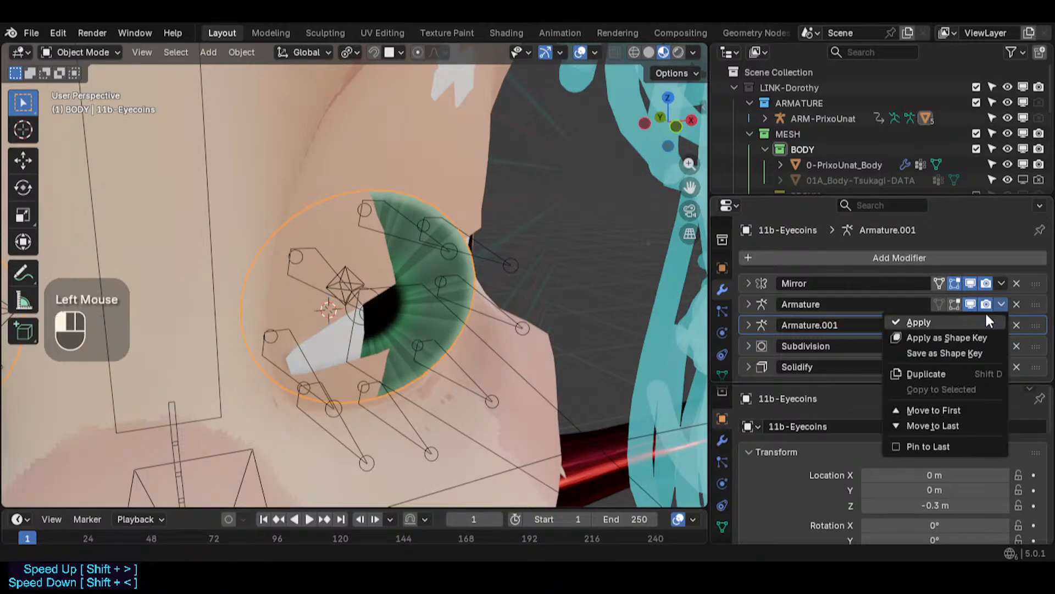
left_click(922, 323)
- Return to the armature's pose mode, select the eyecoin bones and apply the selected pose as rest pose
left_click(502, 309)
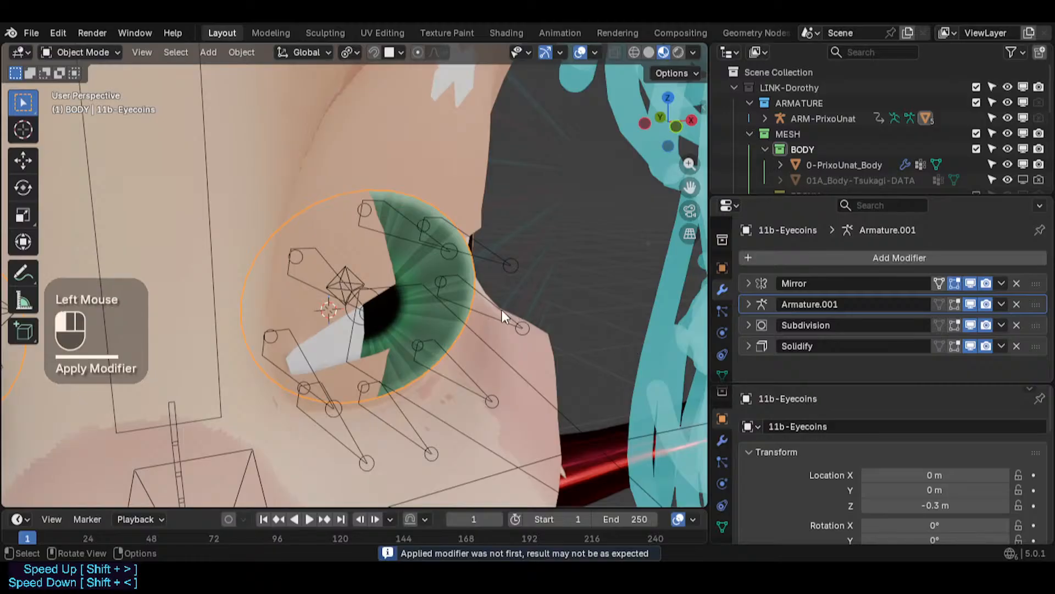
key("ctrl+Tab")
left_click(482, 352)
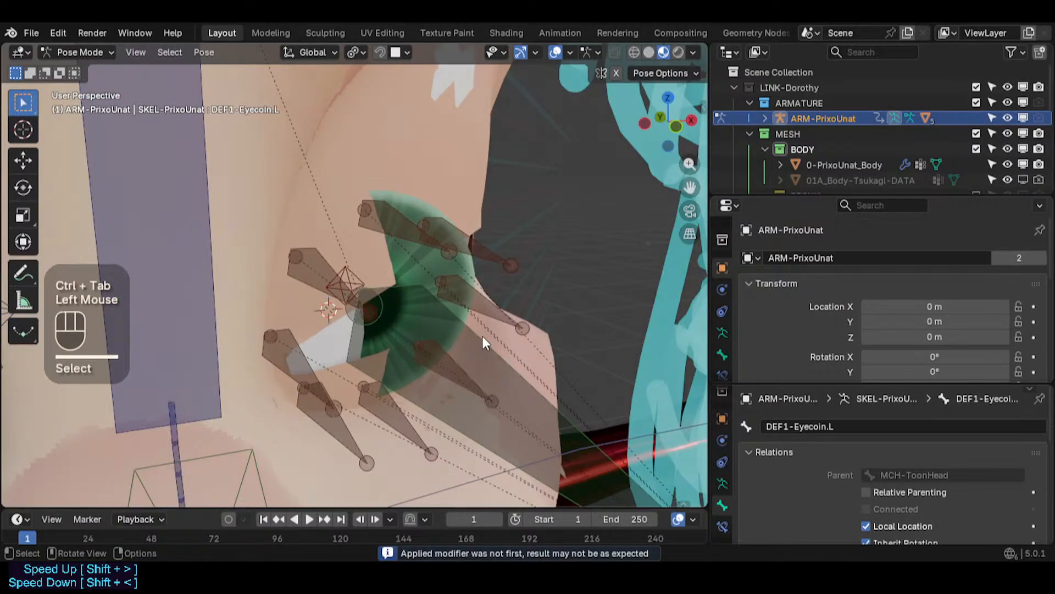
left_click(474, 335)
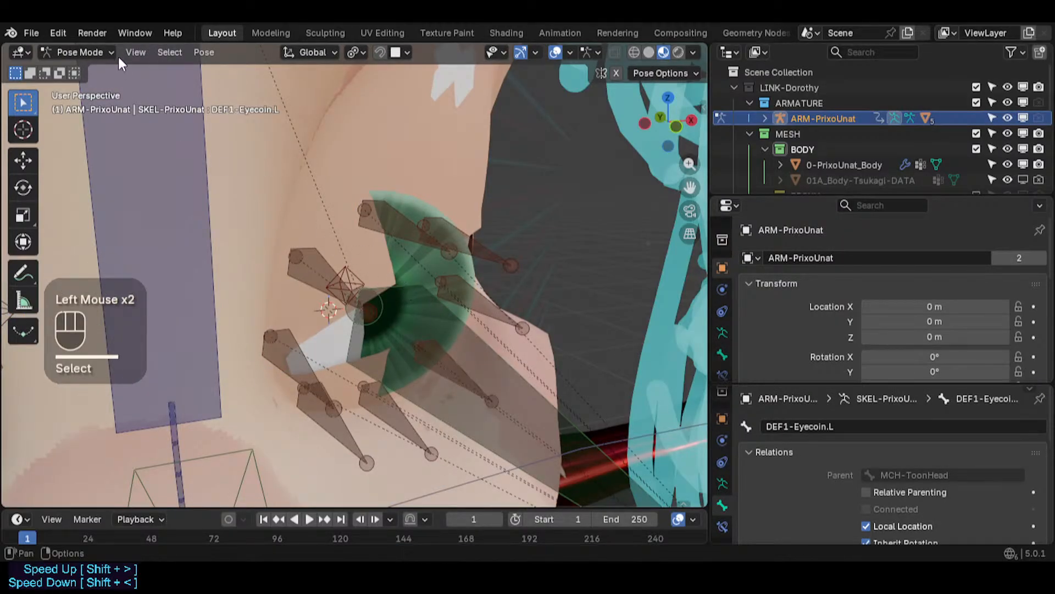
left_click(184, 52)
mouse_move(204, 52)
mouse_move(221, 101)
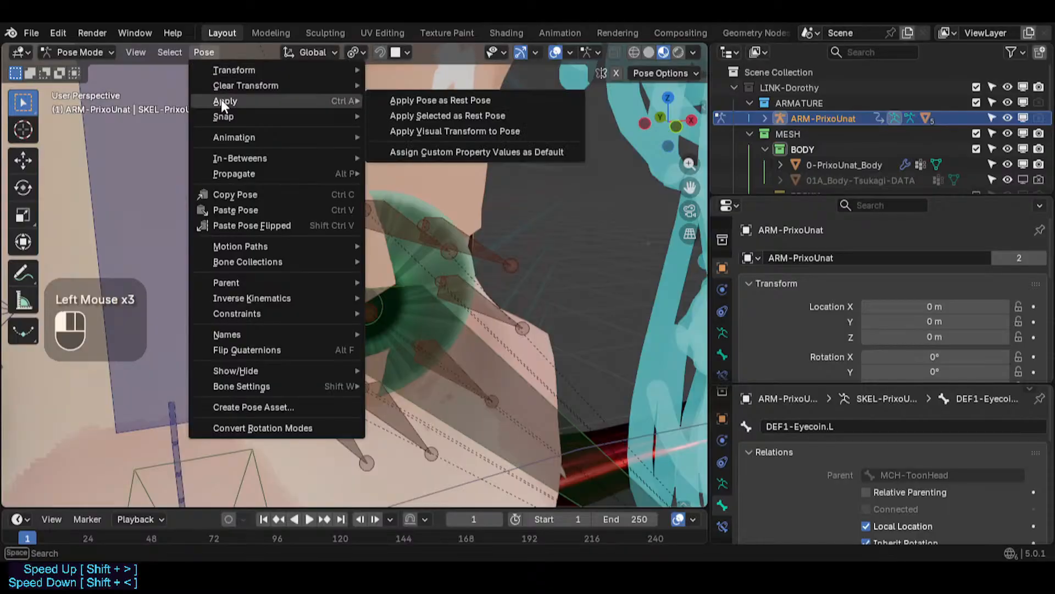
left_click(430, 115)
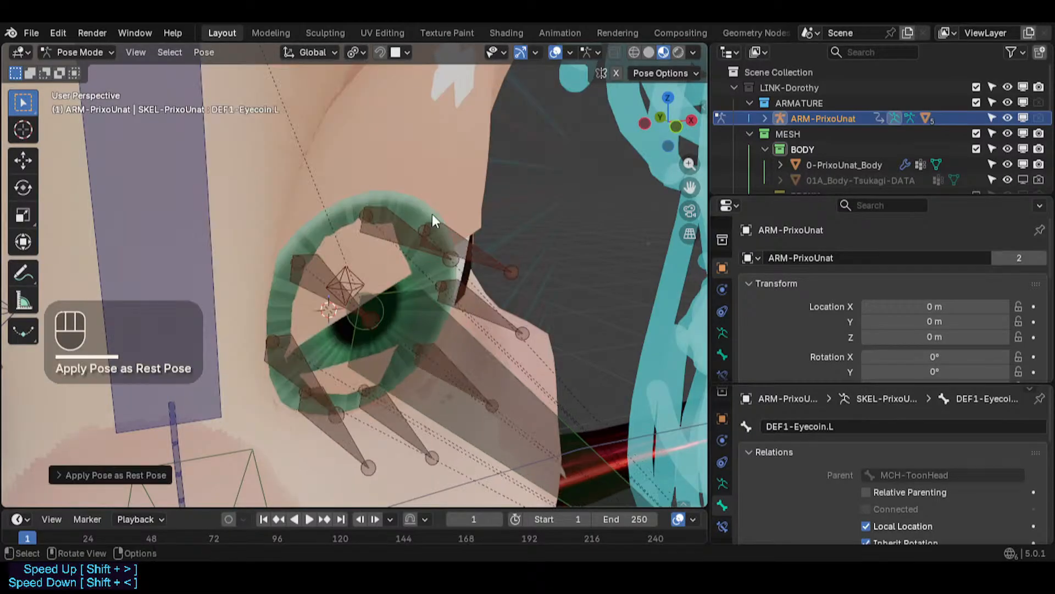
- Switch to the eyecoins mesh and briefly enter and leave its edit mode to inspect the applied shape
middle_click_drag(424, 291, 401, 347)
key("ctrl+Tab")
key("4")
left_click(435, 305)
key("Tab")
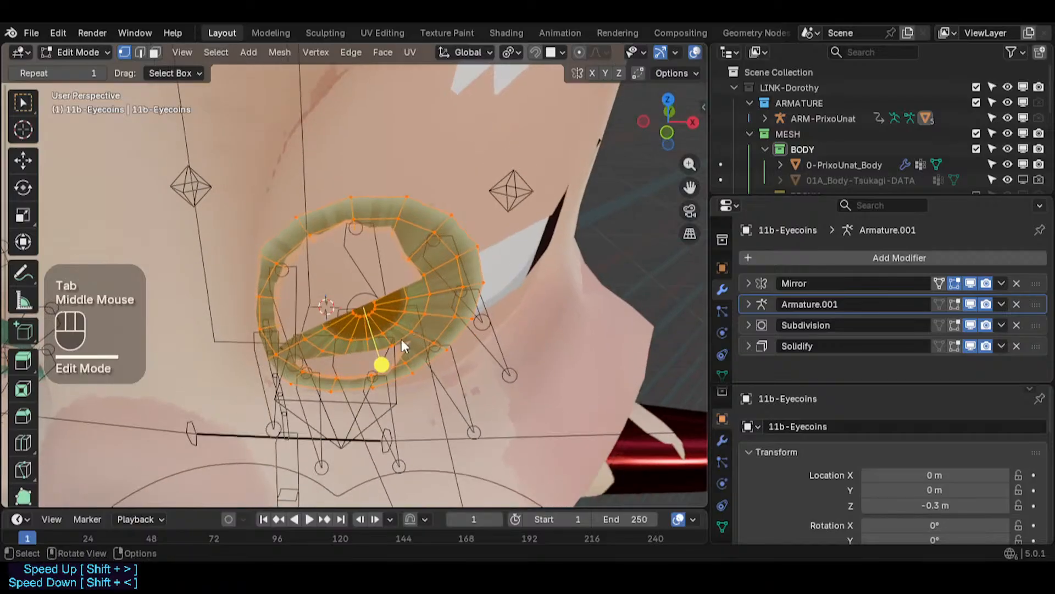
key("Tab")
middle_click_drag(397, 383, 406, 336)
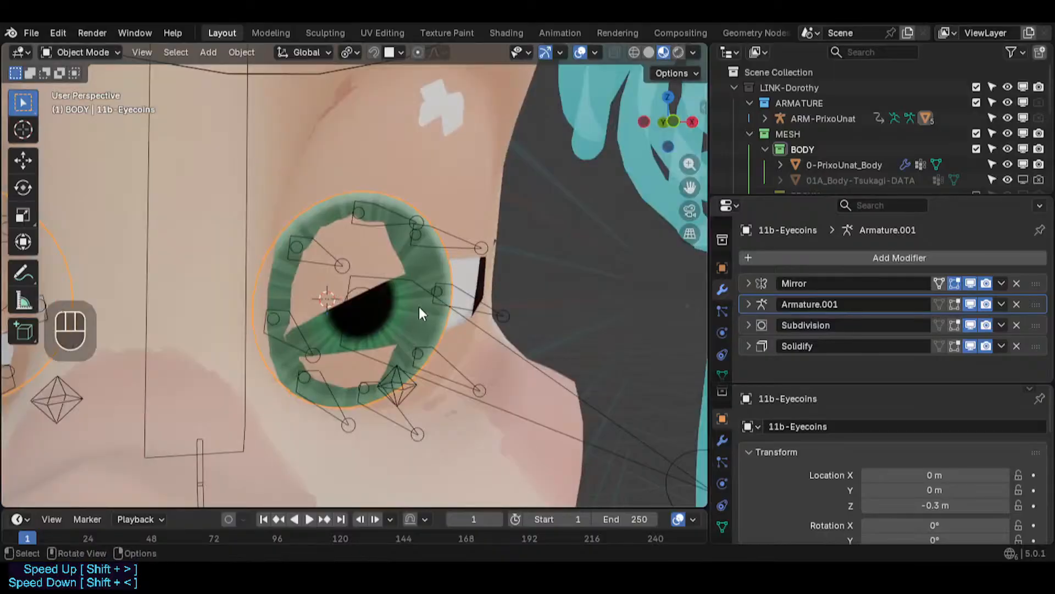
- Zoom out to view both eyes, switching between the eyecoins mesh and the armature's pose mode
left_click(415, 284)
key("ctrl+Tab")
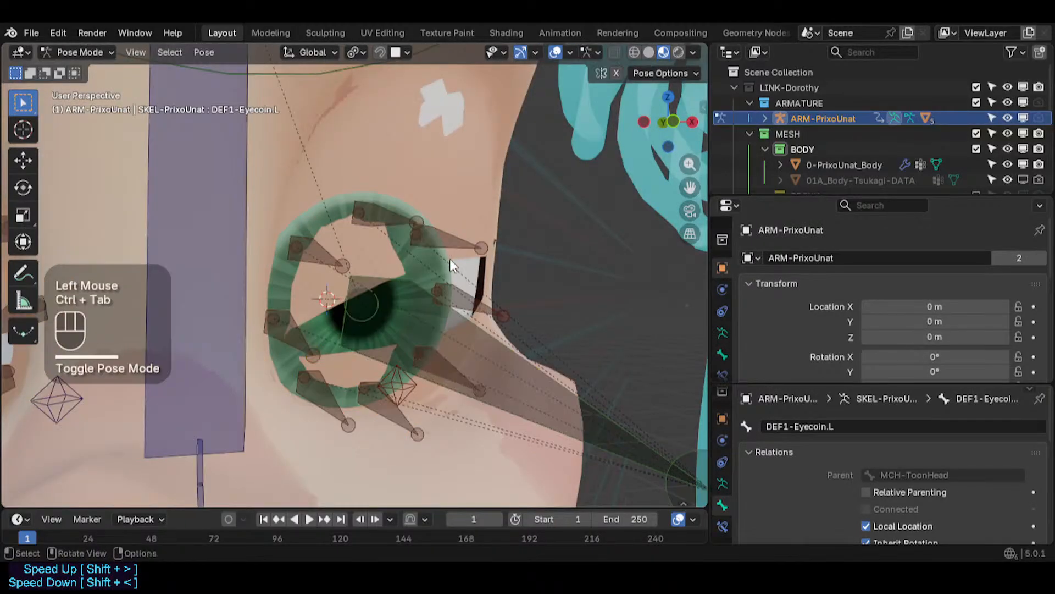
key("ctrl+Tab")
left_click(447, 284)
scroll(458, 315, "down", 2)
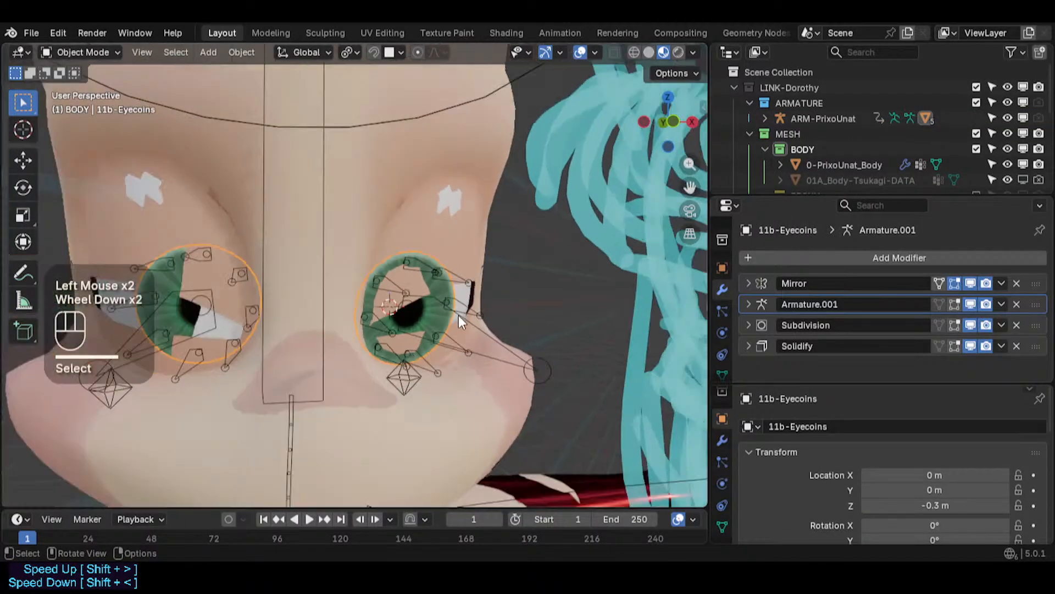
left_click(496, 340)
scroll(491, 343, "down", 4)
key("ctrl+Tab")
middle_click_drag(490, 352, 456, 345)
scroll(407, 345, "up", 1)
left_click(656, 376)
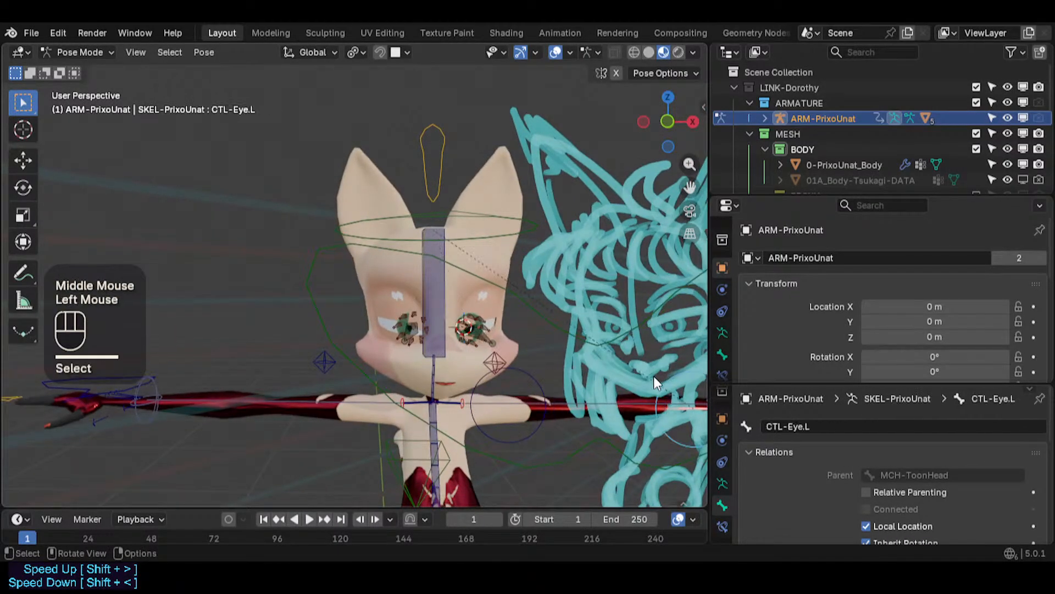
- Select all bones and clear their pose transforms
key("alt+q")
key("a")
key("alt+q")
key("alt+q")
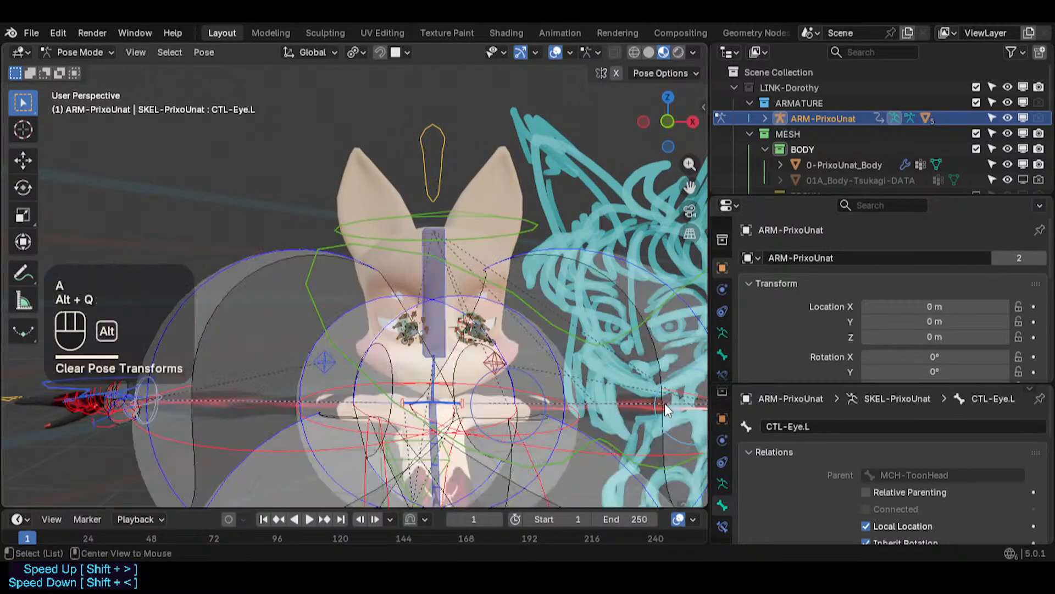
- Deselect all bones and try moving the DEF1-Eyecoin.L bone
scroll(493, 355, "up", 2)
scroll(418, 308, "up", 4)
key("alt+a")
scroll(424, 291, "up", 4)
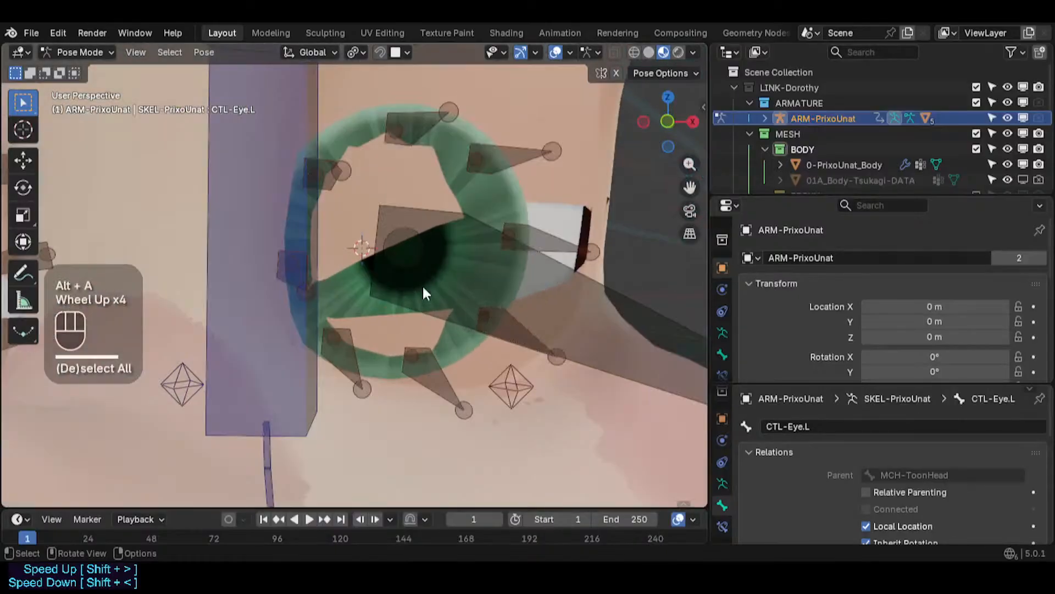
scroll(451, 254, "up", 2)
left_click(451, 254)
middle_click_drag(451, 254, 440, 318, "shift")
key("g")
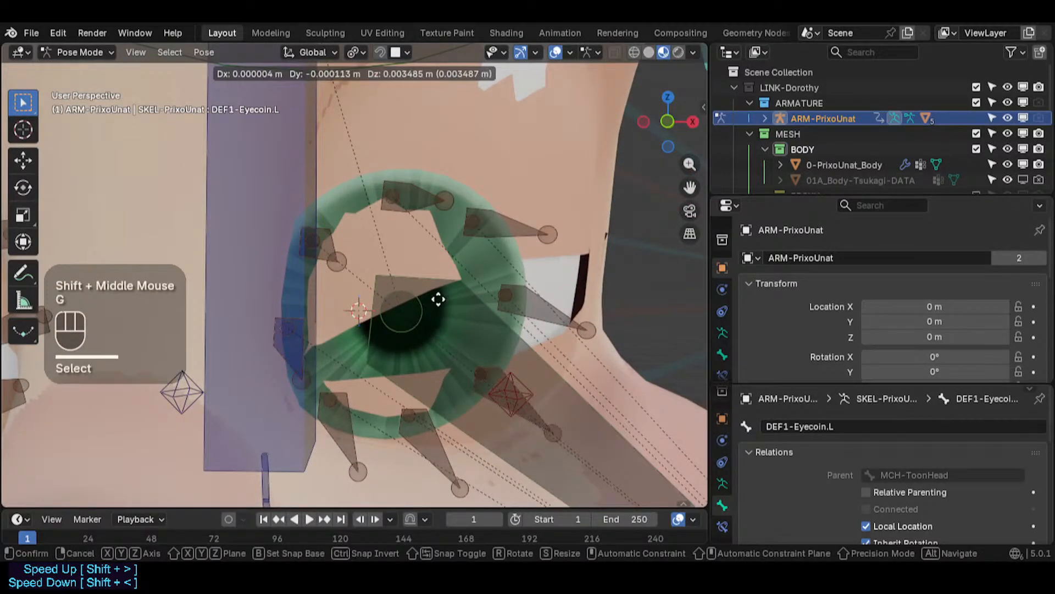
key("Escape")
- Try moving the DEF1-Eyecoin.L.002 bone
scroll(438, 300, "down", 2)
left_click(478, 260)
key("g")
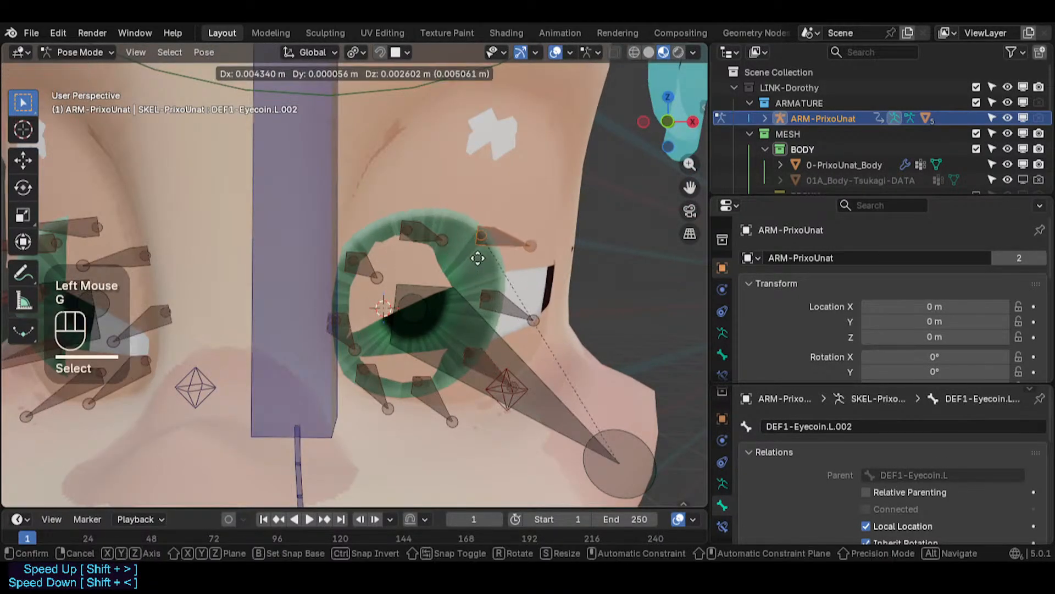
key("Escape")
- Move the DEF1-Eyecoin.L.002 bone over the left eye and select the surrounding eyecoin bones
middle_click_drag(411, 277, 456, 326)
left_click(487, 261, "alt+shift")
left_click(477, 253)
left_click(439, 247, "shift")
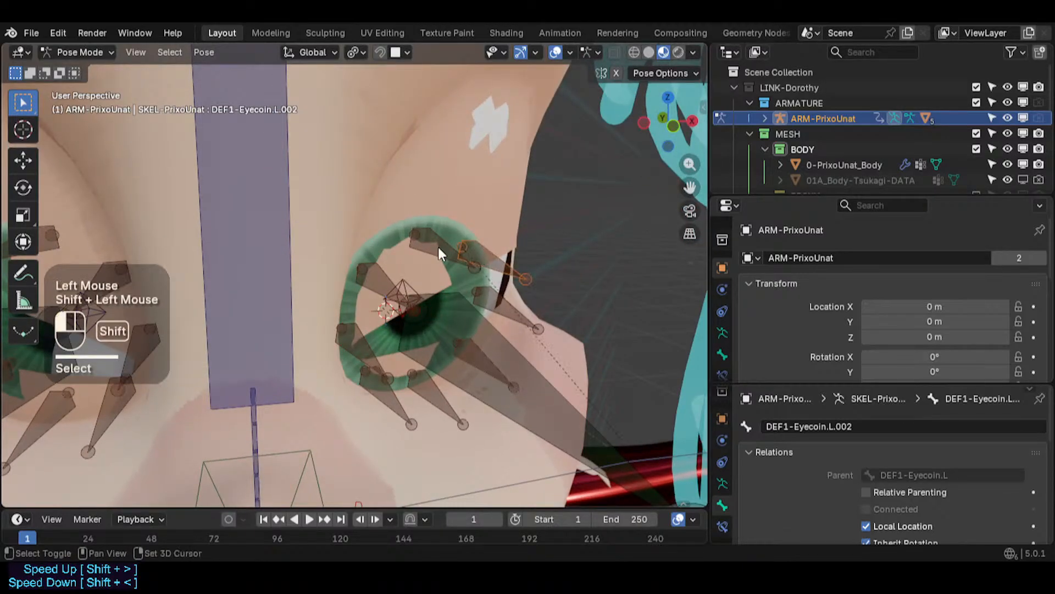
left_click(485, 303, "shift")
- Select several eyecoin bones around the left eye in edit mode, then in pose mode disable DEF1-Eyecoin.L.007's Shrinkwrap constraint
key("Tab")
middle_click_drag(465, 360, 292, 284)
scroll(422, 340, "up", 2)
left_click(376, 249)
left_click(470, 209, "shift")
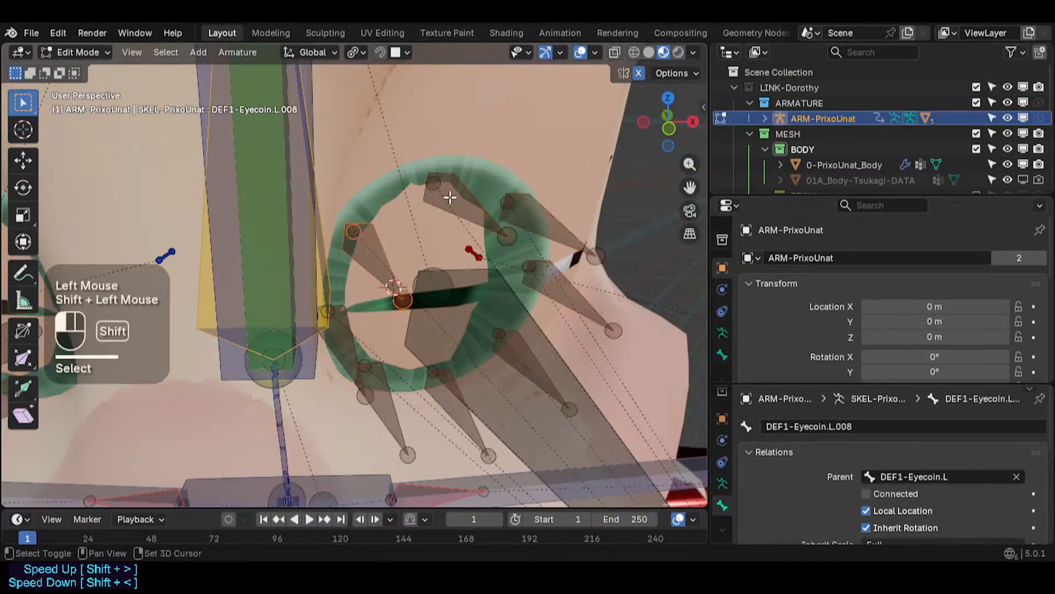
left_click(554, 241, "shift")
middle_click_drag(427, 415, 451, 417)
left_click(520, 393, "shift")
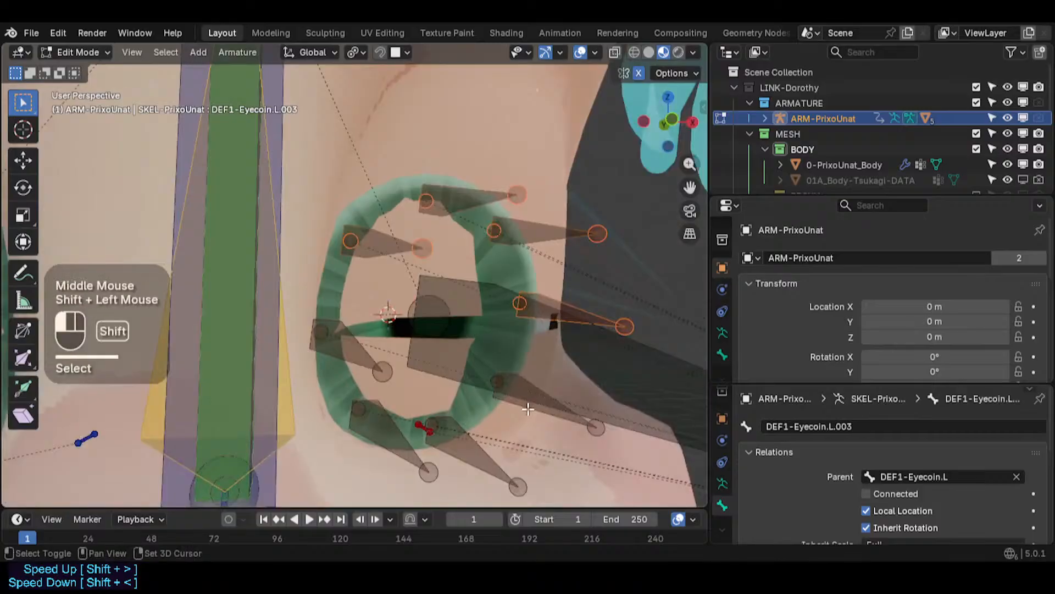
left_click(449, 448, "shift")
left_click(372, 384, "shift")
key("ctrl+Tab")
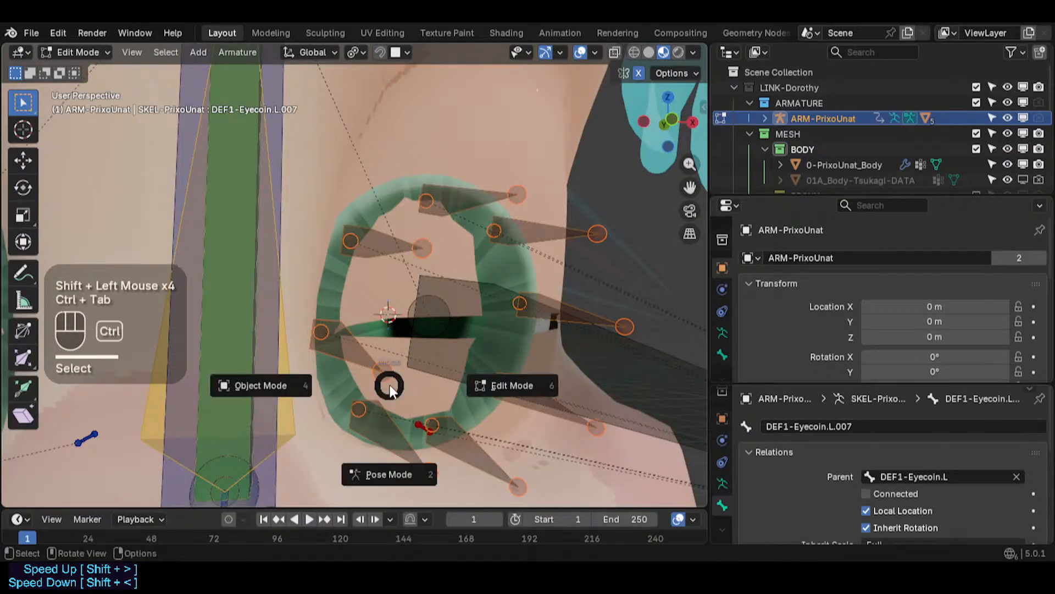
left_click(723, 373)
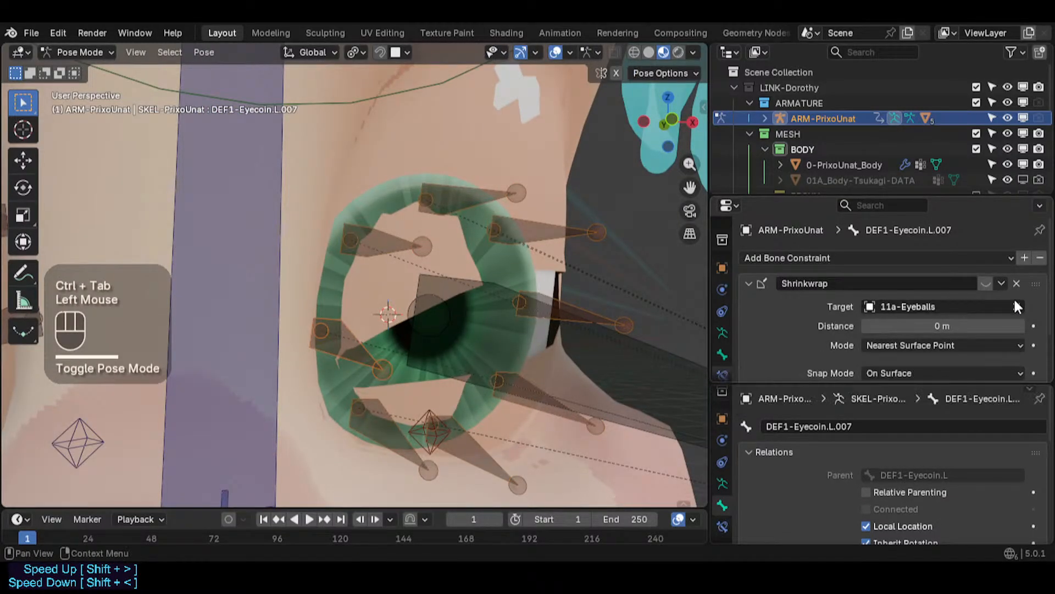
left_click(987, 282, "alt")
- Select the DEF1-Eyecoin.L bone and start moving it, cancelling the move
middle_click_drag(522, 282, 500, 337)
left_click(463, 327)
scroll(463, 327, "down", 1)
key("g")
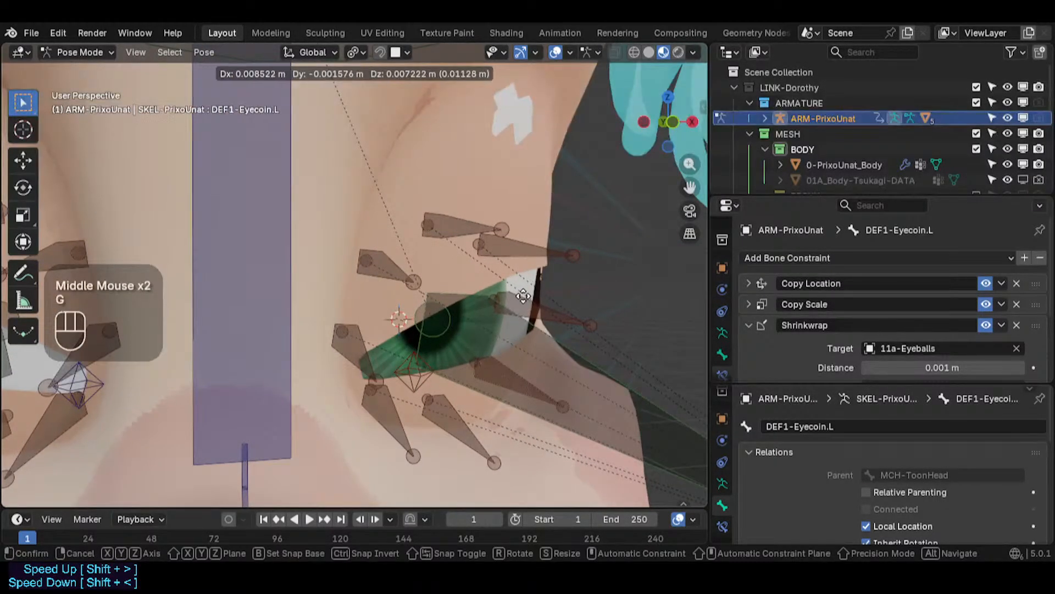
key("Escape")
scroll(500, 315, "down", 2)
scroll(483, 309, "up", 2)
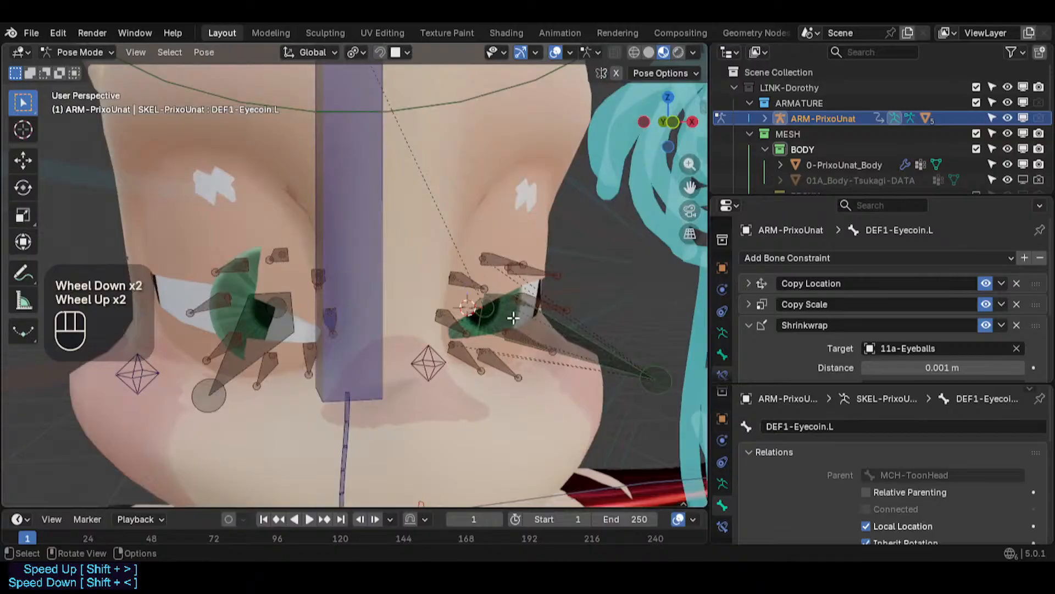
- Box-select all bones around the left eye in edit mode and try moving them together
key("Tab")
scroll(494, 313, "up", 1)
middle_click_drag(495, 313, 494, 308)
left_click(493, 287)
left_click(510, 247, "shift")
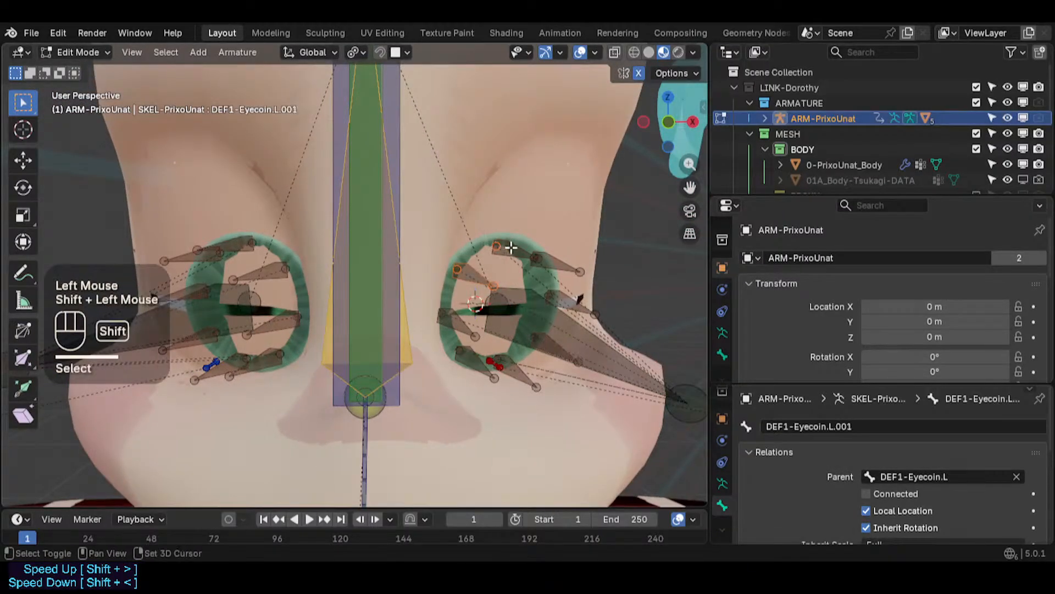
left_click(537, 257, "shift")
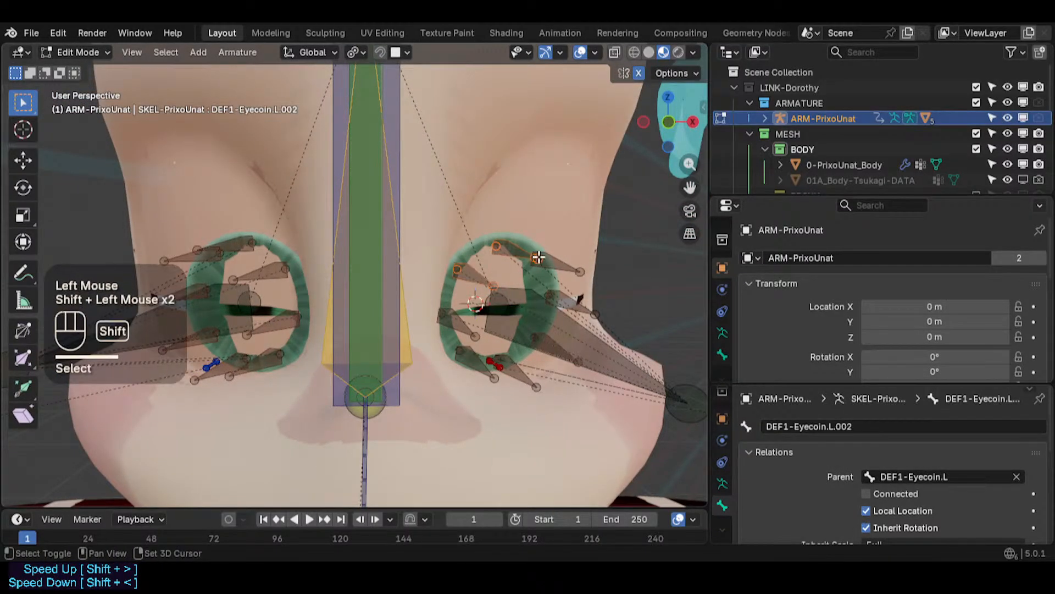
key("alt+a")
key("b")
left_click_drag(424, 207, 650, 425)
left_click(611, 345, "shift")
left_click(611, 345, "shift")
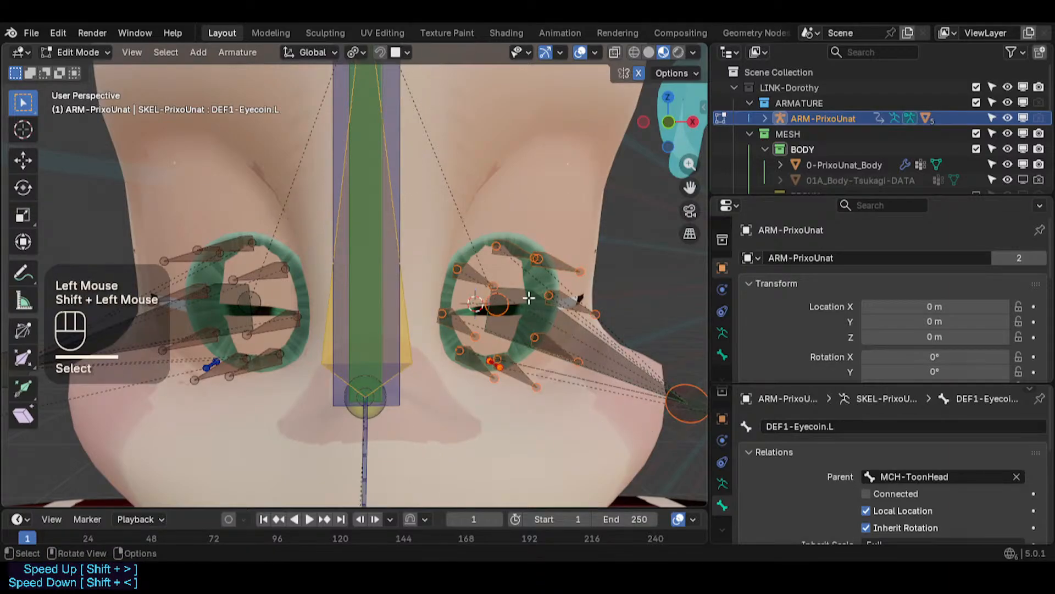
key("g")
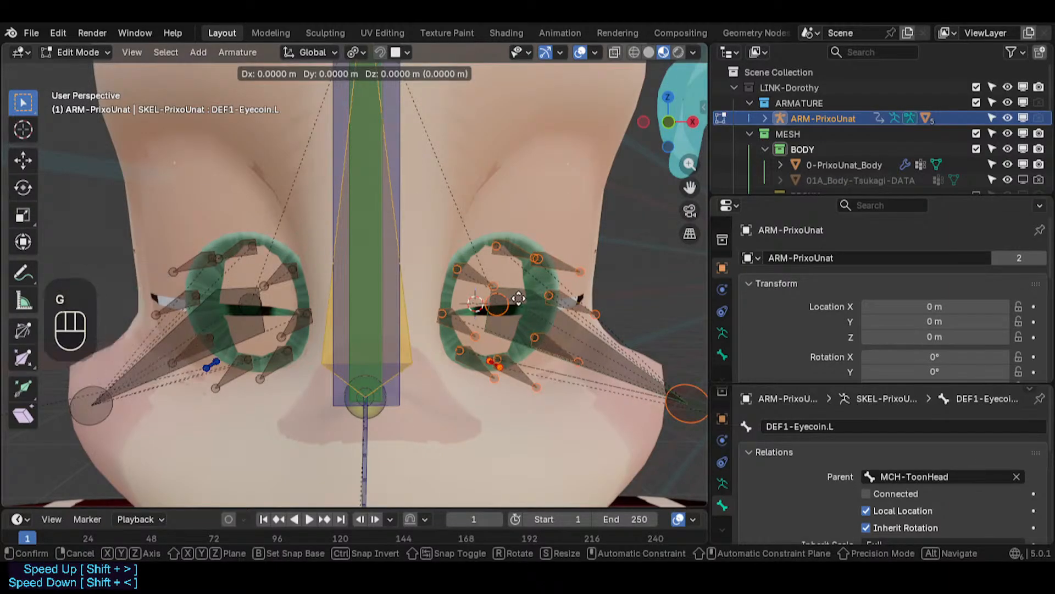
left_click(519, 298)
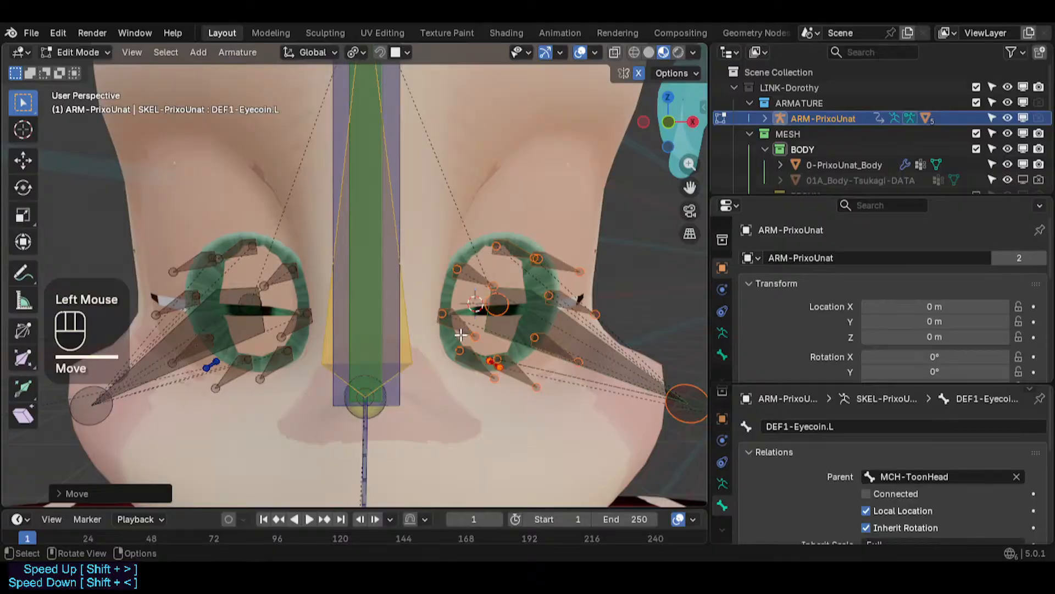
- Deselect all bones and return to pose mode, zooming out to the whole character
middle_click_drag(535, 325, 549, 344)
right_click(518, 322)
left_click(519, 323)
scroll(519, 324, "down", 2)
key("alt+a")
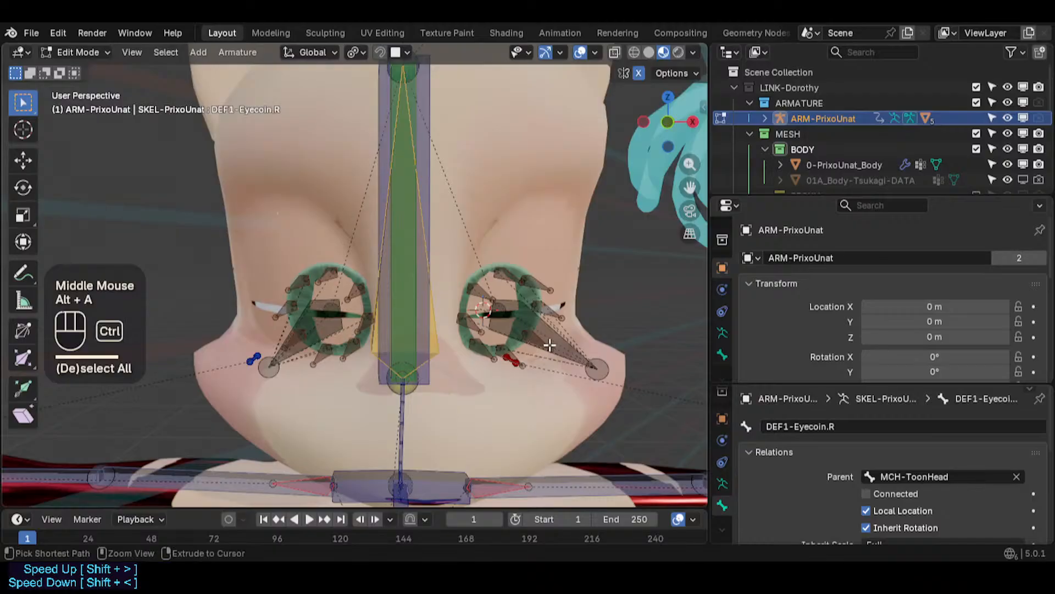
key("ctrl+Tab")
key("alt+a")
middle_click_drag(526, 349, 474, 335)
scroll(514, 312, "down", 3)
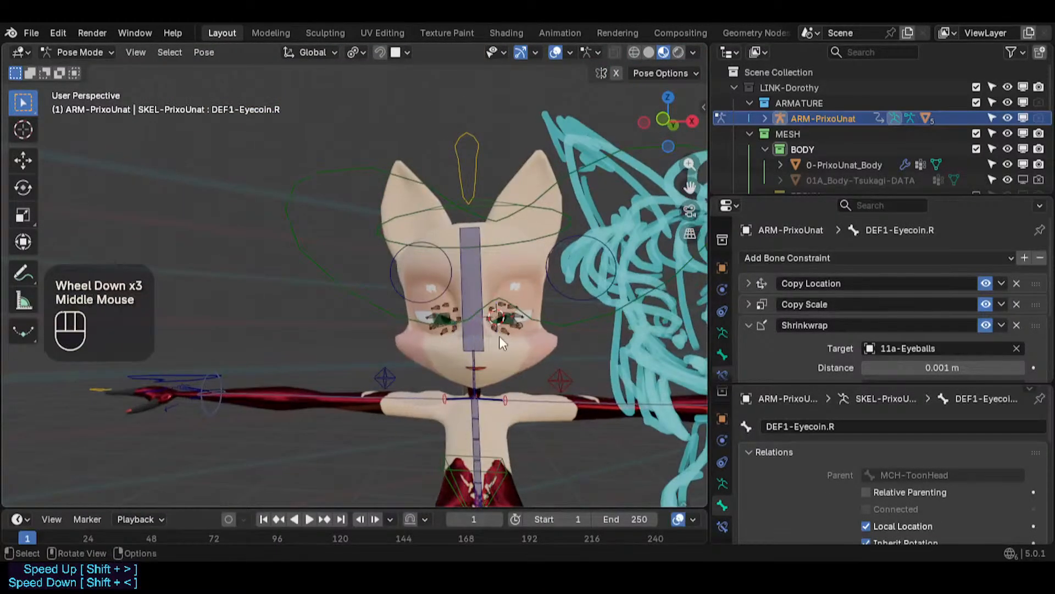
- Switch to front view and select the MTR-TrackEyes bone, starting and cancelling a move
key("KP_1")
scroll(499, 335, "up", 1)
left_click(489, 243)
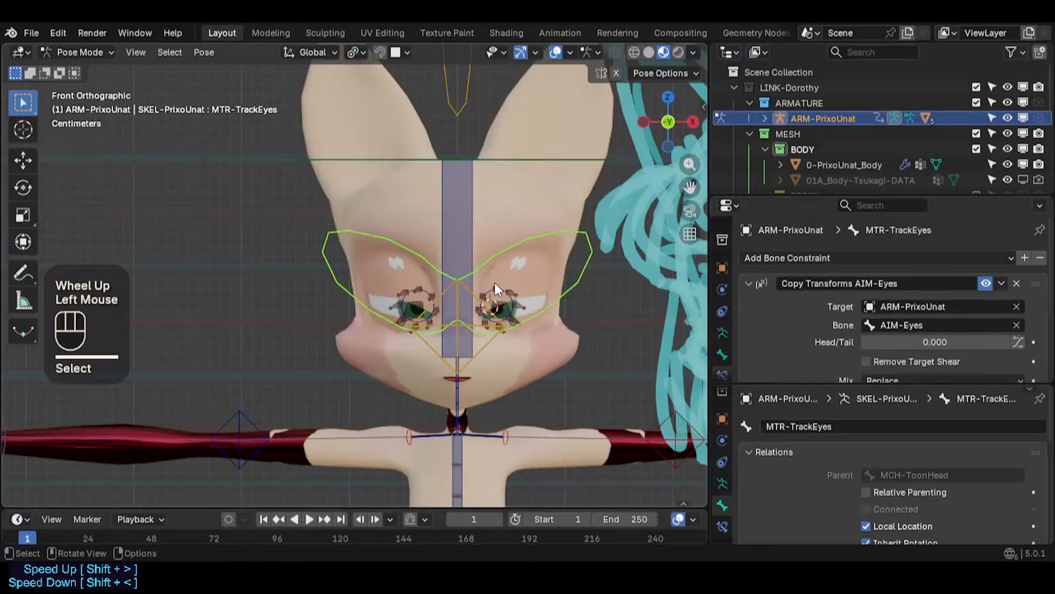
key("g")
key("Escape")
- Select the CTL-Eye.L control bone and move it toward the left eye's outer corner
scroll(502, 306, "up", 1)
left_click(481, 294)
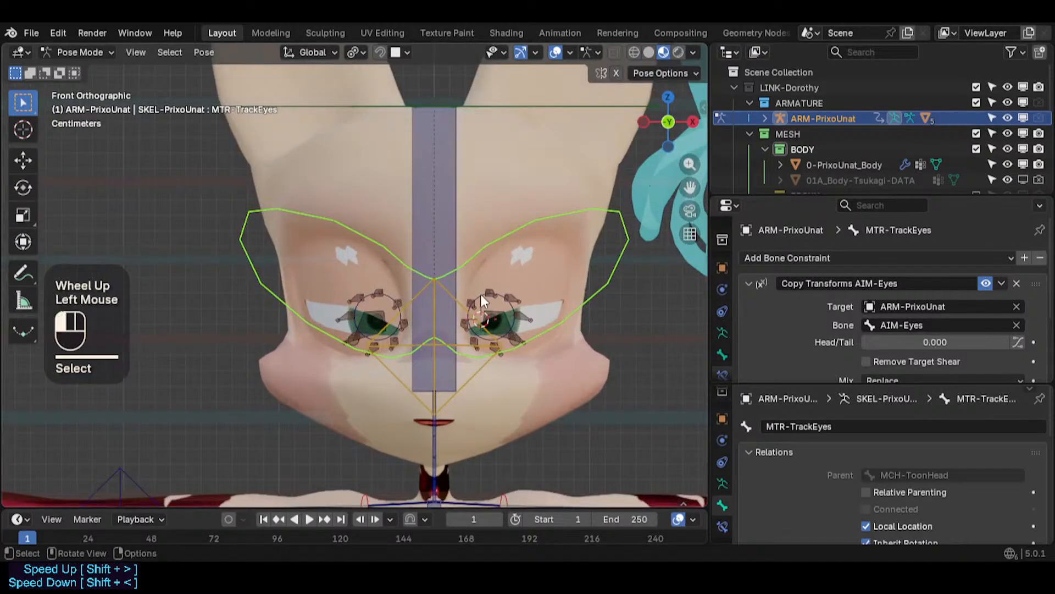
scroll(493, 311, "up", 2)
key("g")
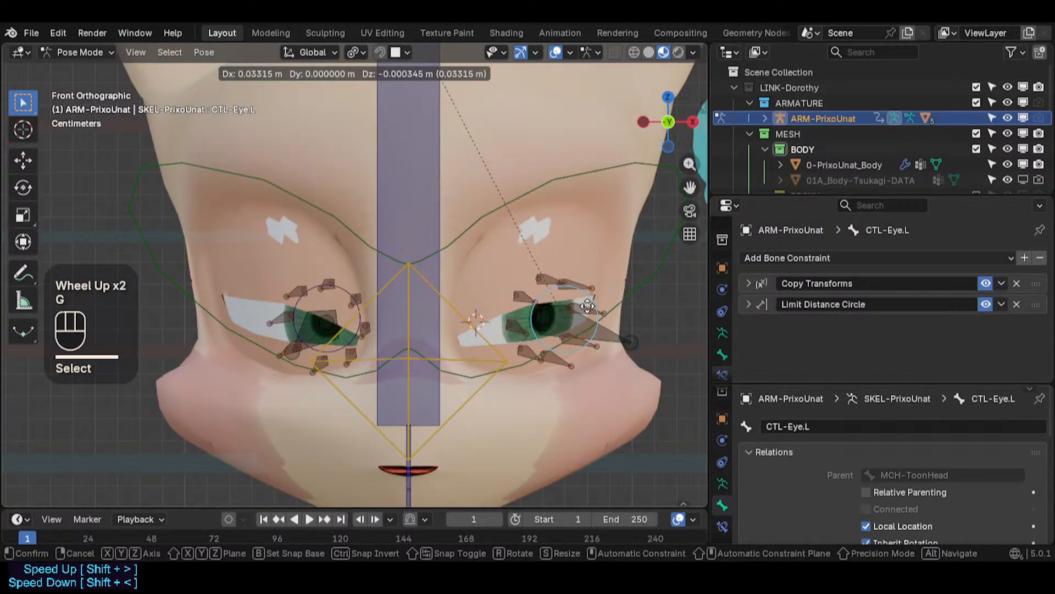
left_click(572, 325)
- Try scaling the CTL-Eye.L bone, cancel, and start moving it again
key("s")
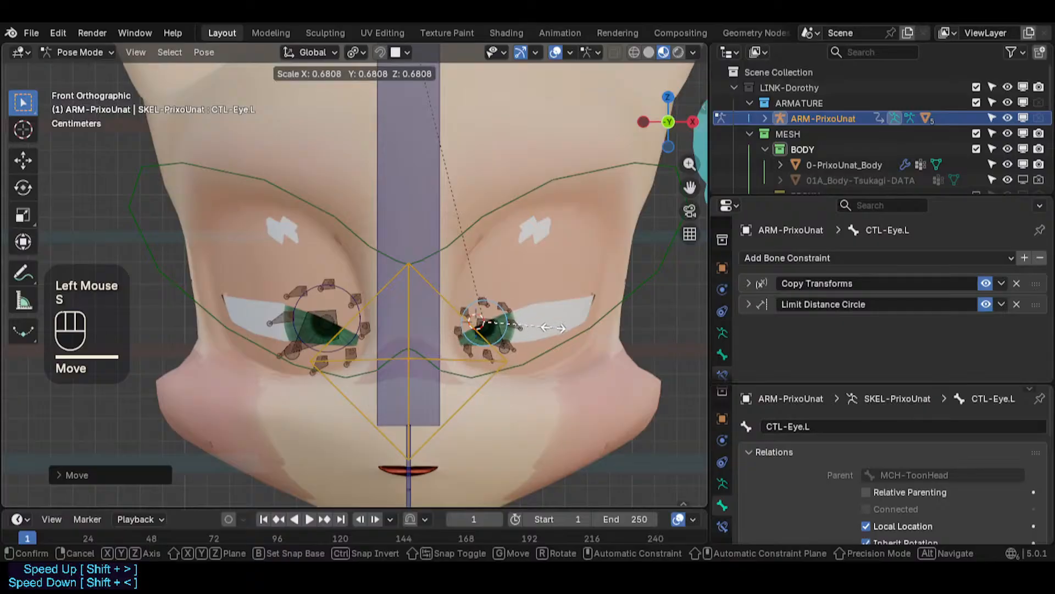
key("Escape")
key("g")
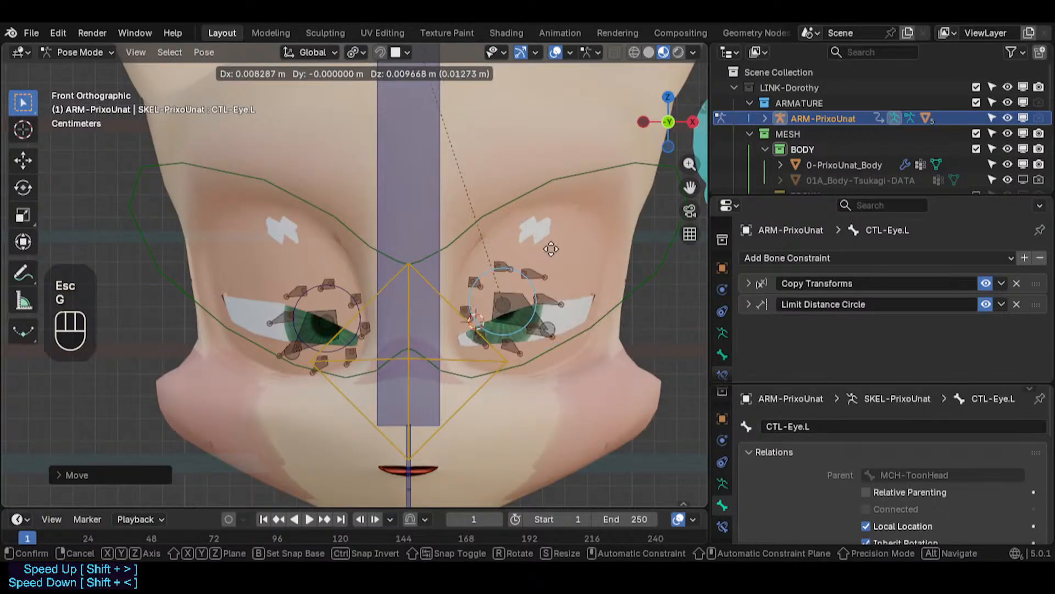
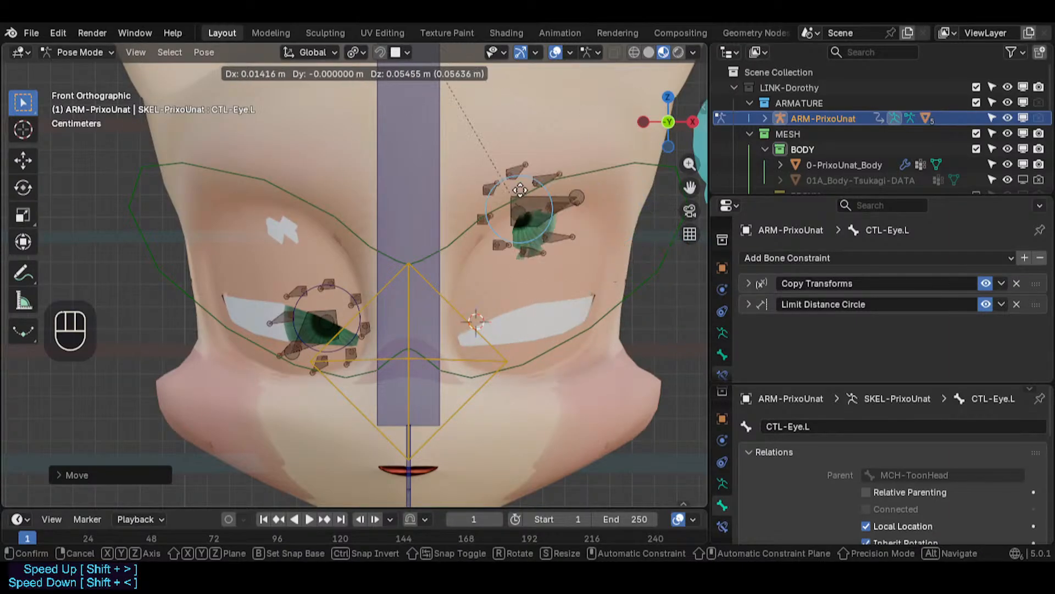
- Select all armature bones and clear their pose transforms
left_click(557, 286)
key("a")
key("alt+q")
key("alt+q")
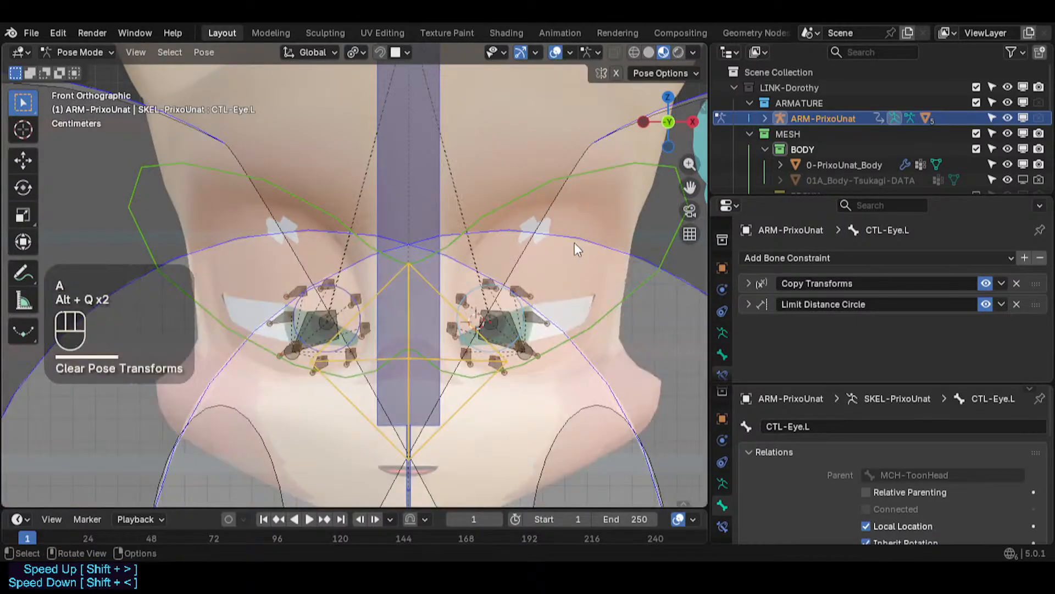
- Return to object mode, select the PrixoUnat body mesh and save the file
key("ctrl+Tab")
left_click(585, 249)
key("ctrl+s")
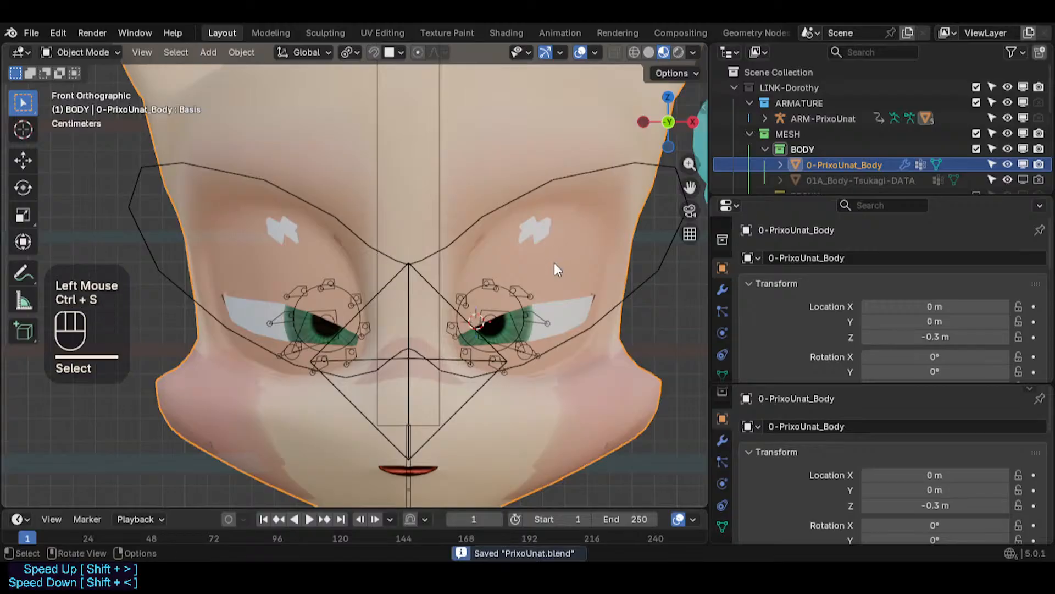
- Zoom in on the eyes and show the wireframe overlay on the body mesh
scroll(547, 286, "up", 2)
key("shift+ctrl+alt+z")
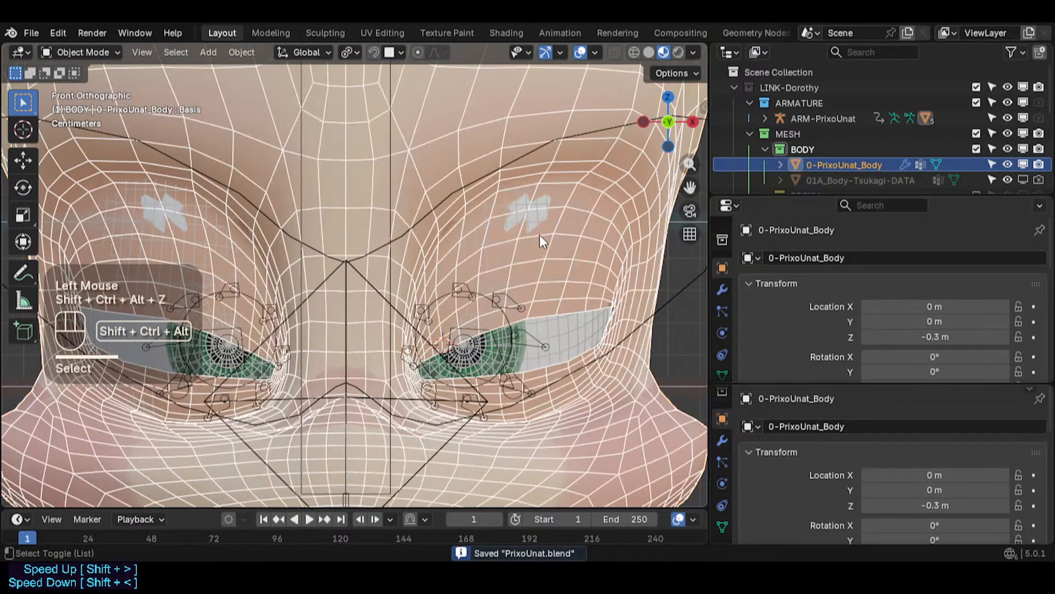
key("Tab")
key("Tab")
left_click(628, 190)
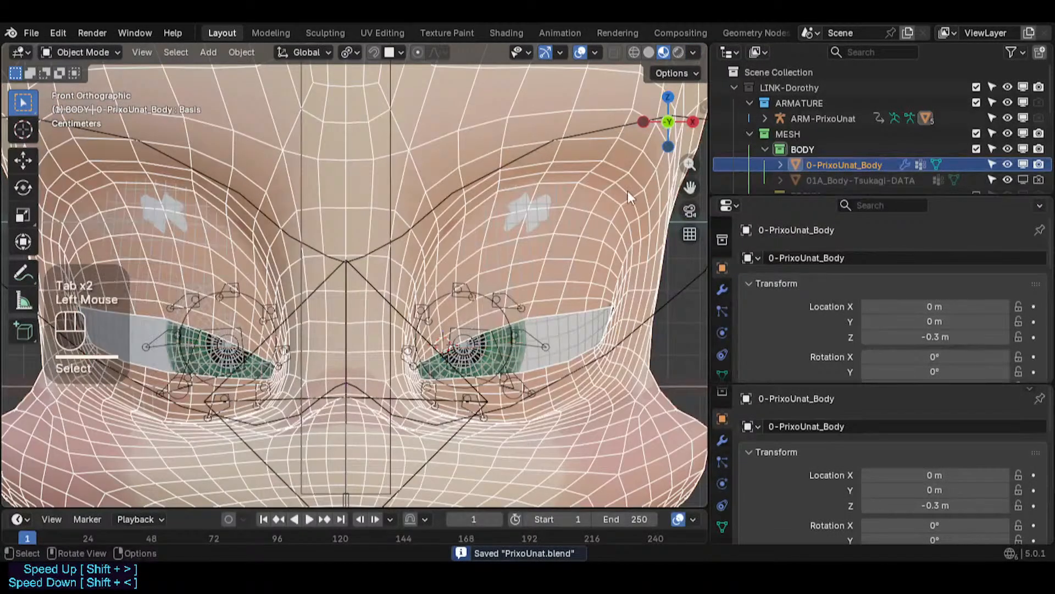
- Open the body's modifier stack and toggle viewport display of the Shrinkwrap Muzzle and CorrectiveSmooth modifiers
left_click(722, 289)
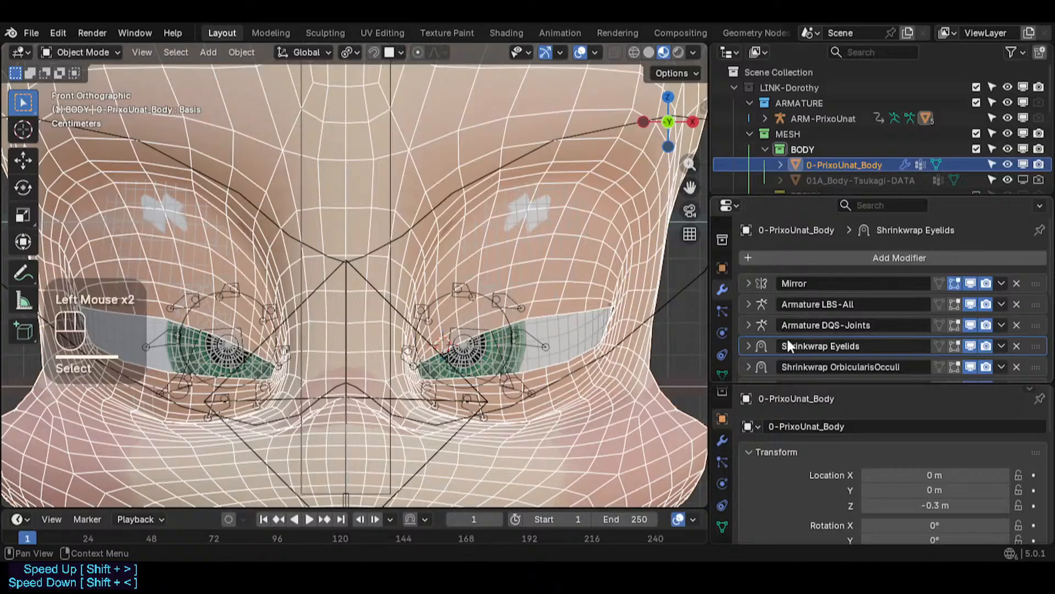
scroll(789, 344, "down", 3)
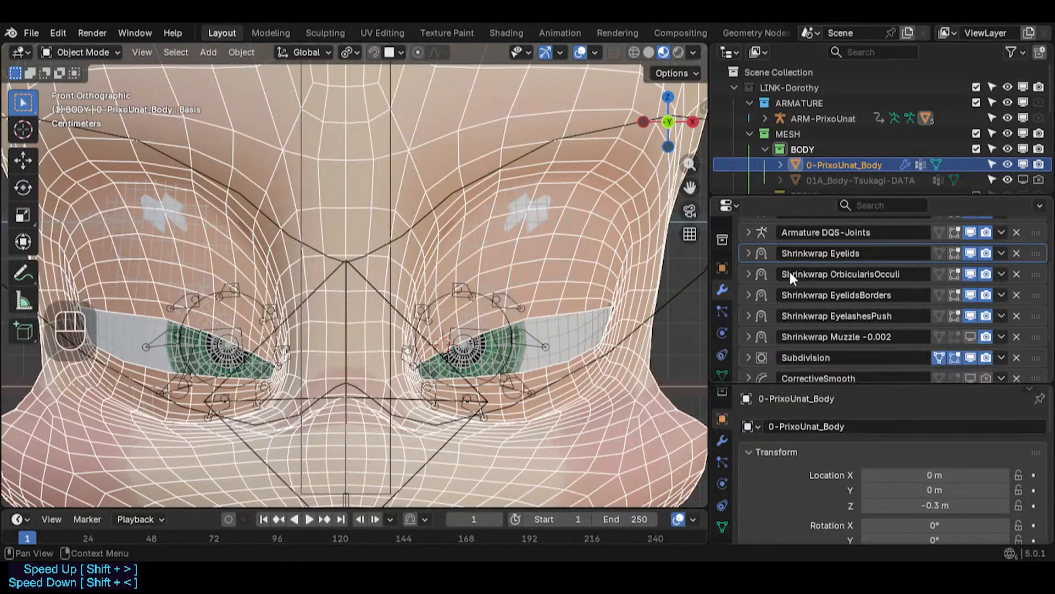
left_click(970, 336)
left_click(970, 336)
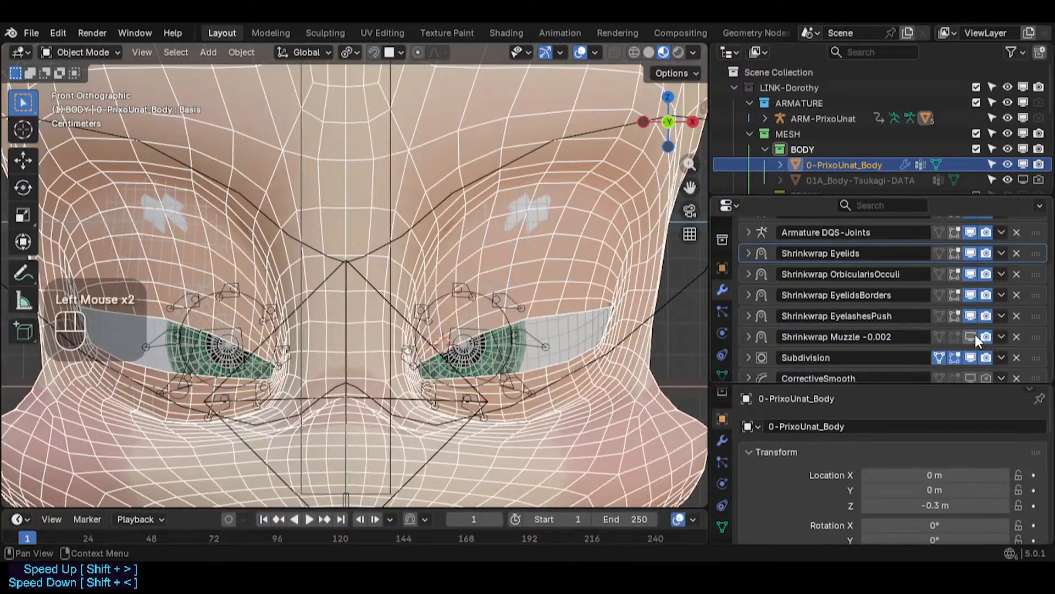
scroll(975, 334, "down", 1)
left_click(971, 318)
left_click(971, 318)
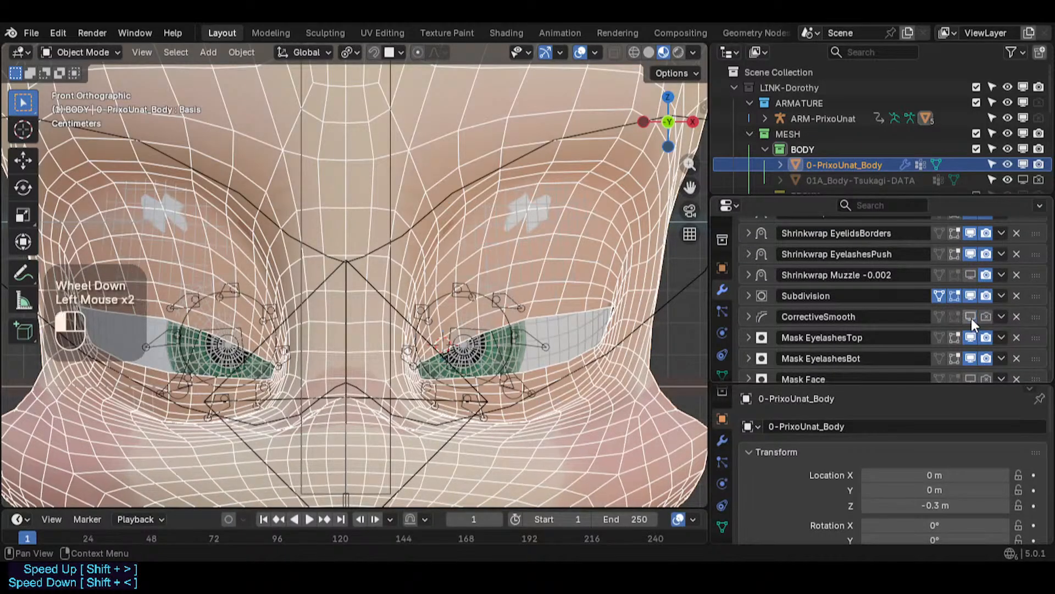
- Hide and reshow the 11a-Eyeballs object, then select the 11b-Eyecoins object
scroll(873, 137, "down", 1)
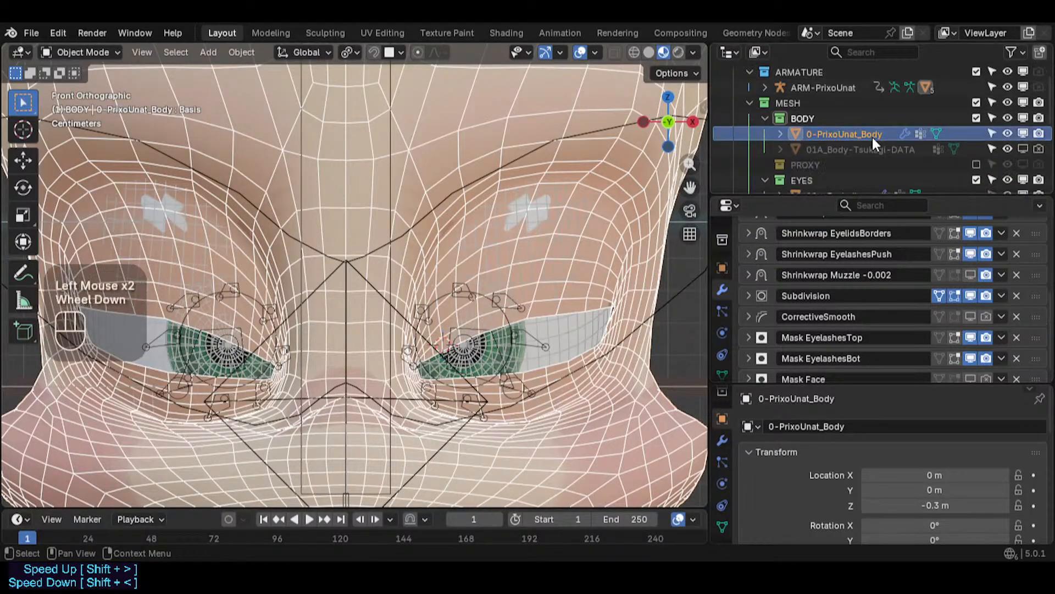
scroll(932, 133, "down", 3)
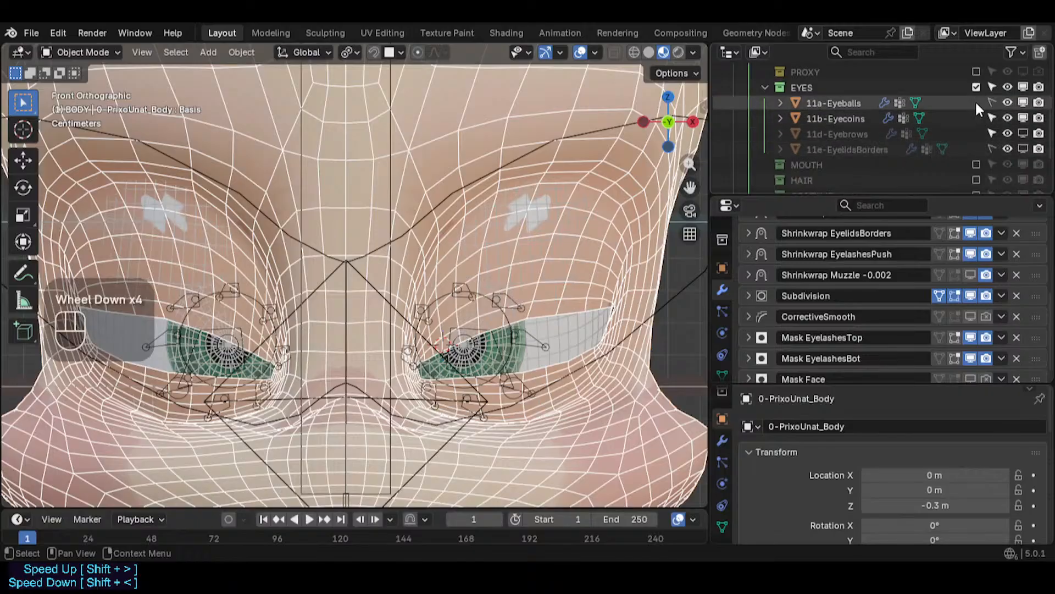
left_click(1009, 103)
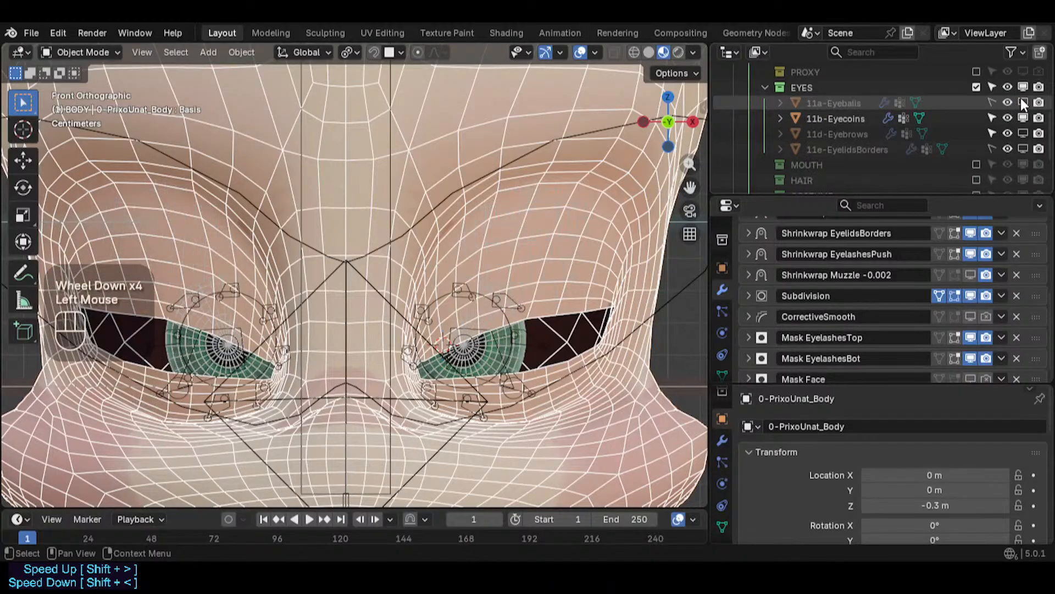
left_click(1008, 102)
left_click(874, 117)
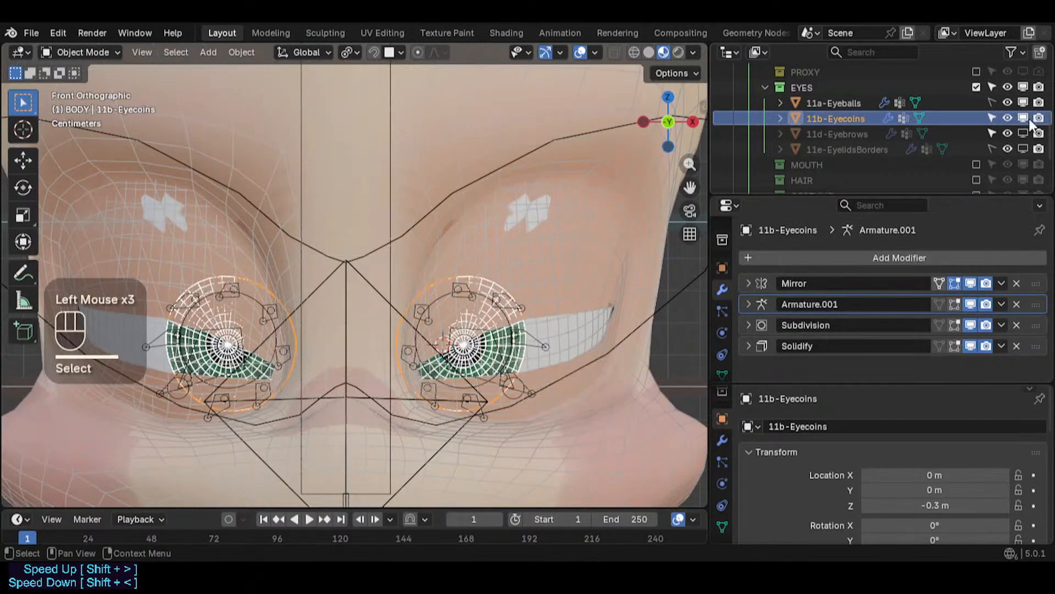
- Reselect the body and inspect its eye-socket edges in edit mode with the wireframe overlay
key("shift+ctrl+alt+z")
left_click(566, 269)
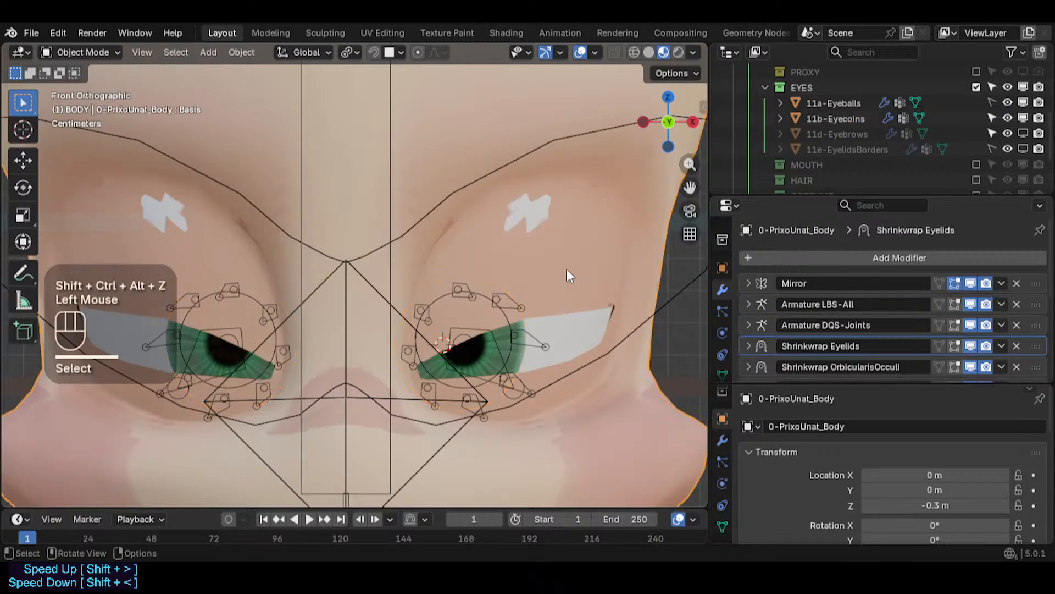
key("shift+ctrl+alt+z")
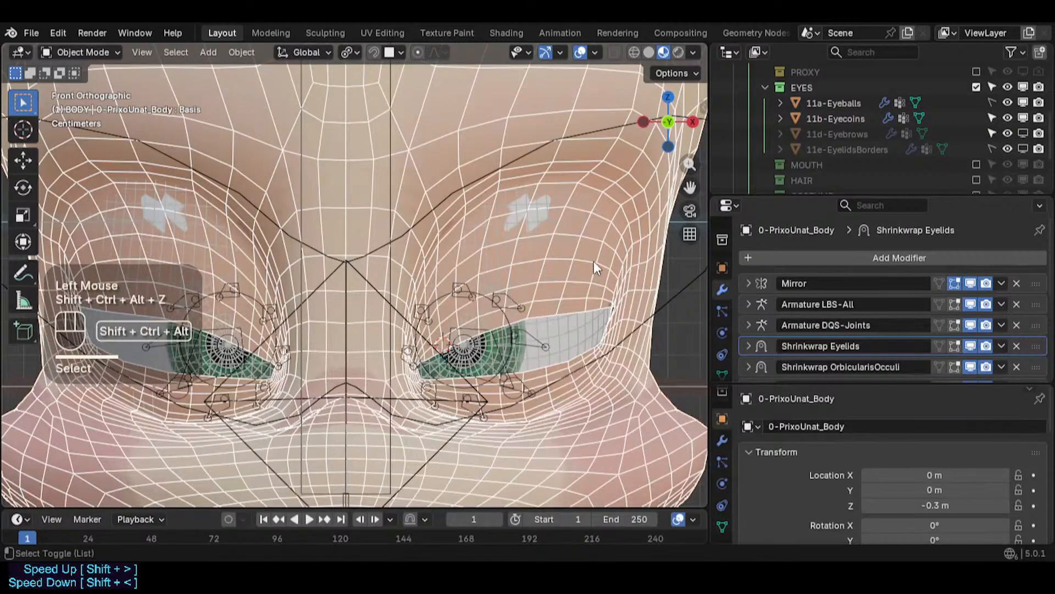
key("shift+ctrl+alt+z")
key("Tab")
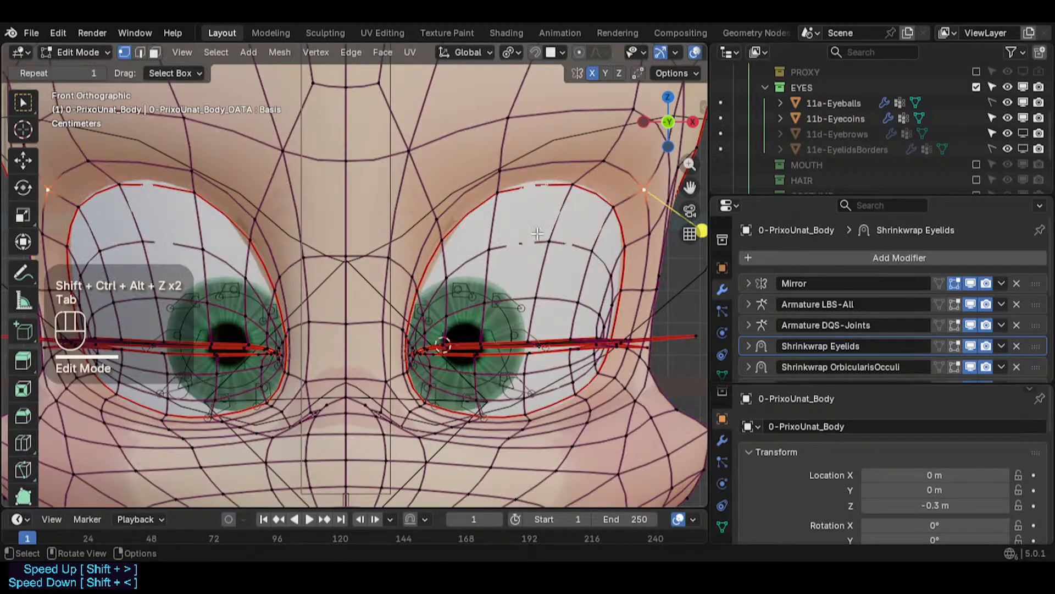
key("Tab")
left_click(626, 196)
key("Tab")
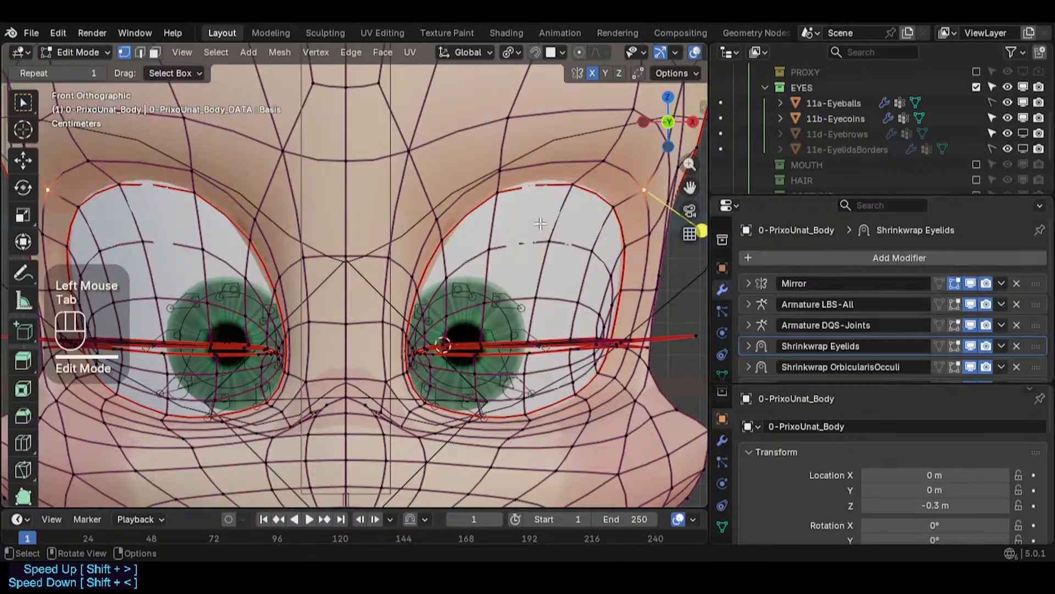
key("Tab")
left_click(576, 219)
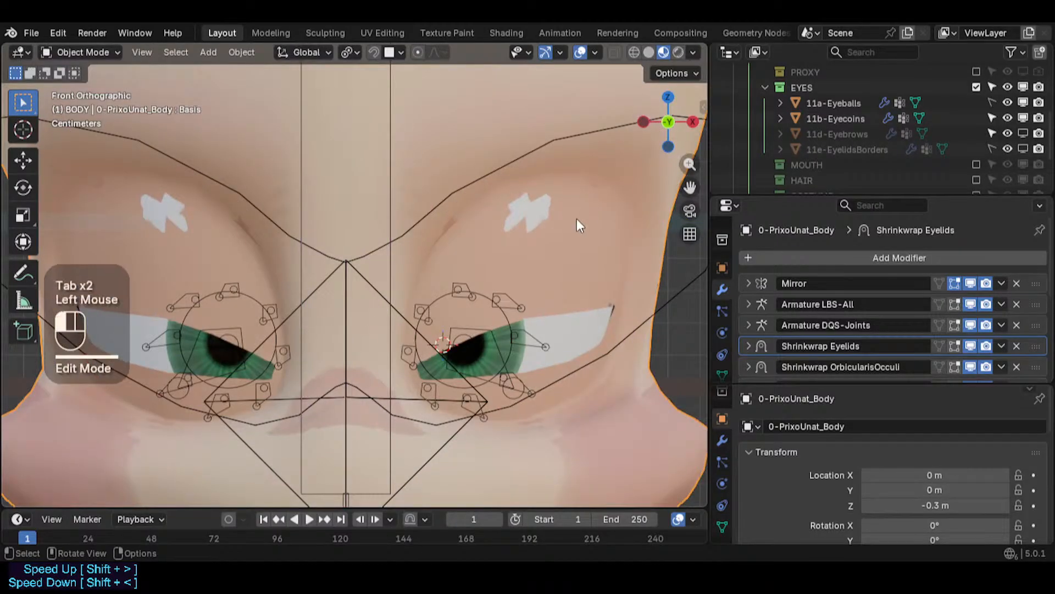
- Expand the Shrinkwrap EyelashesPush and EyelidsBorders modifier panels to review their settings
scroll(779, 330, "down", 3)
scroll(779, 329, "down", 3)
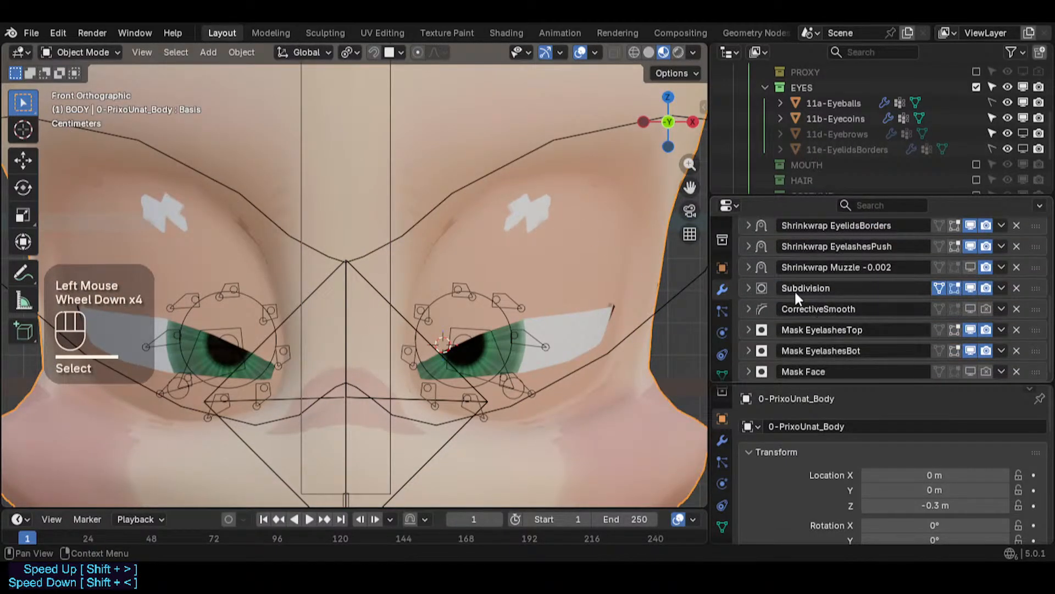
scroll(785, 310, "up", 1)
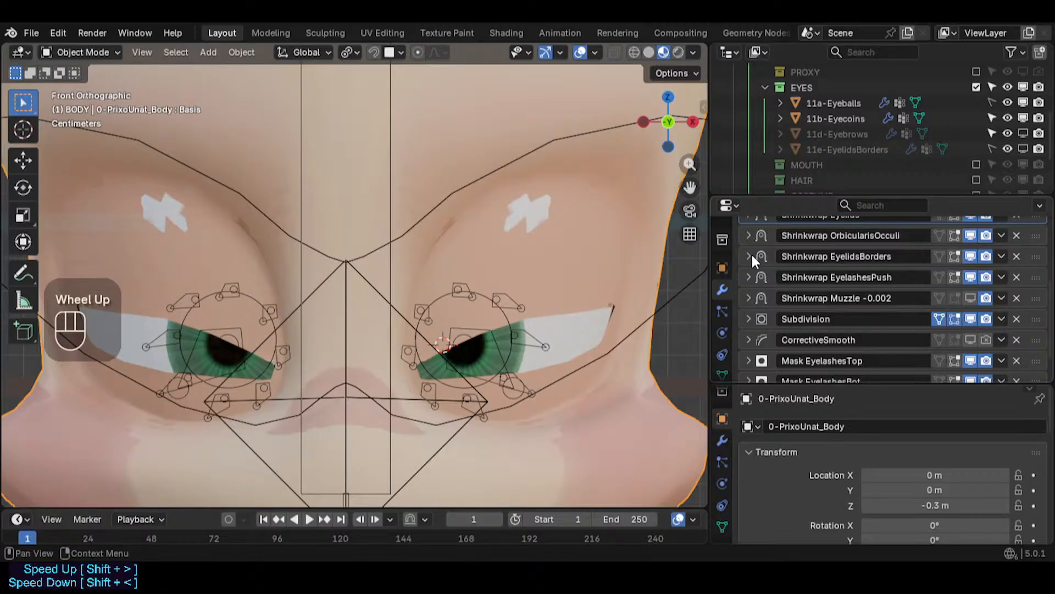
left_click(749, 277)
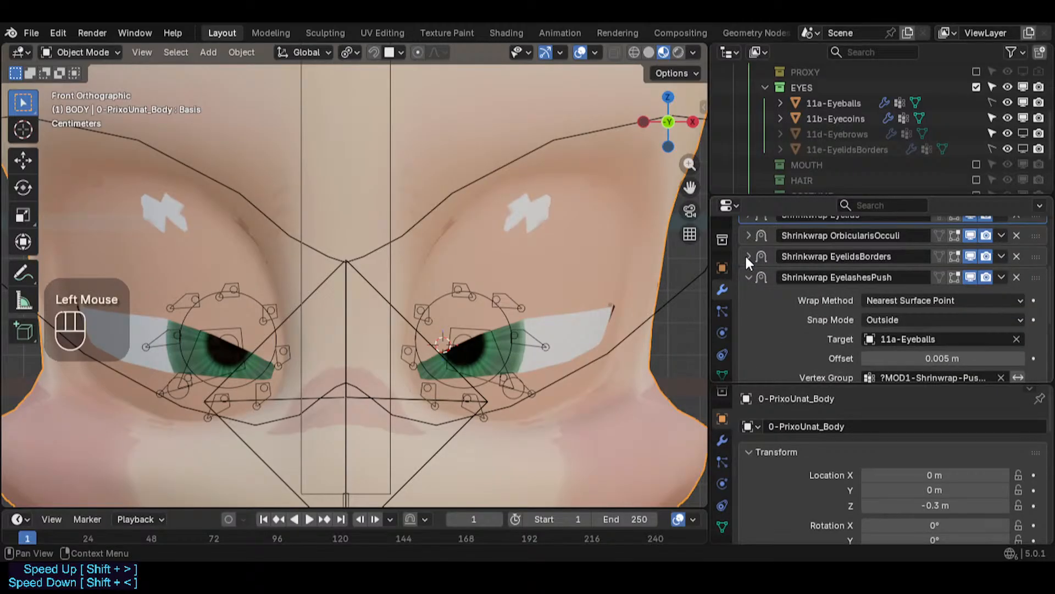
left_click(747, 256)
left_click(747, 256)
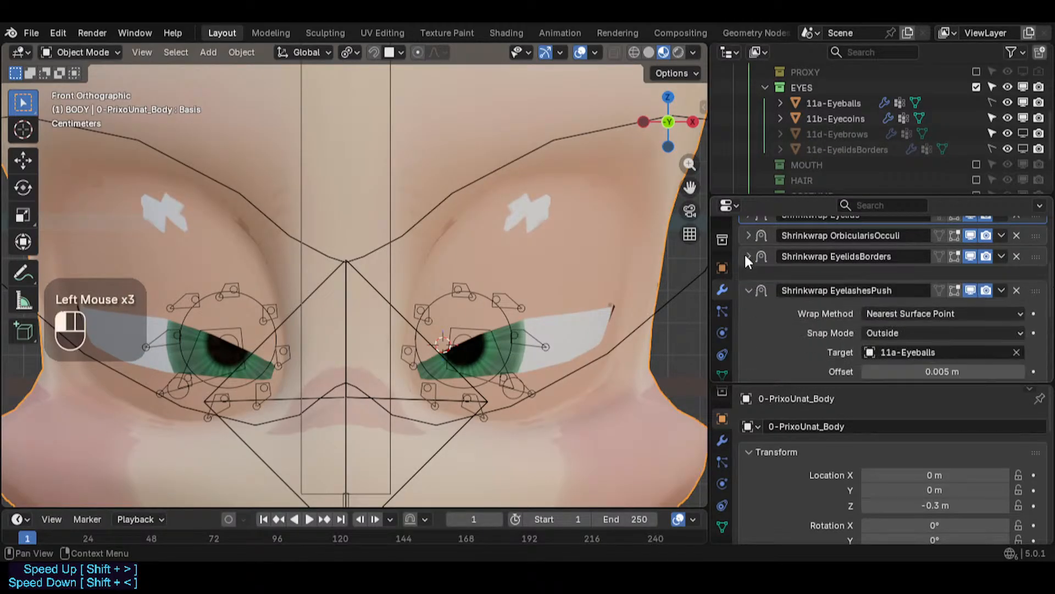
- Expand the Shrinkwrap Eyelids modifier and set its Offset to 0.0025 m
scroll(750, 264, "up", 1)
left_click(750, 244)
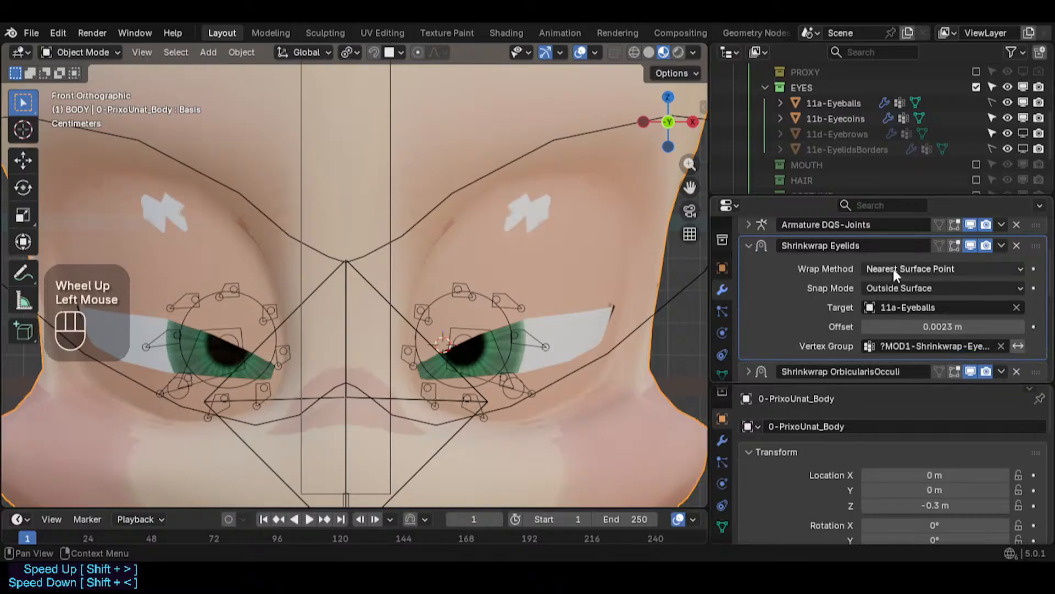
left_click(949, 325)
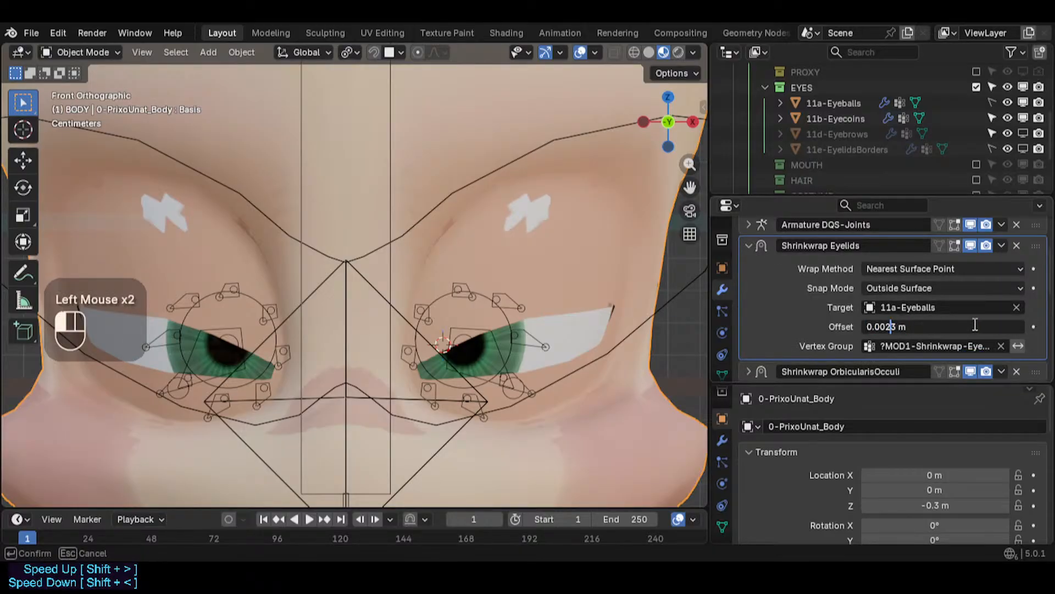
key("Left")
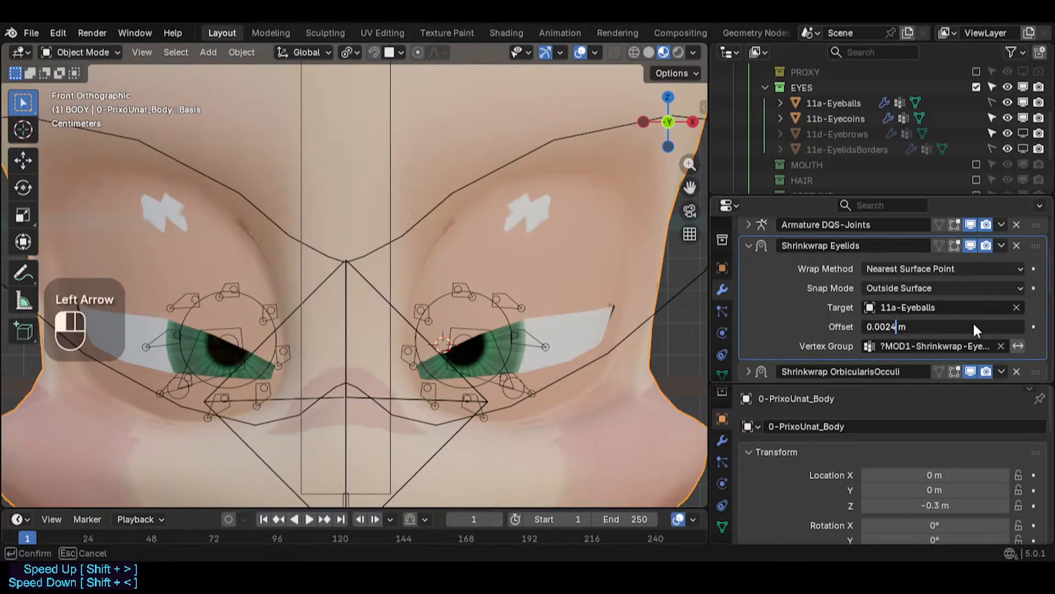
key("Return")
left_click(973, 326)
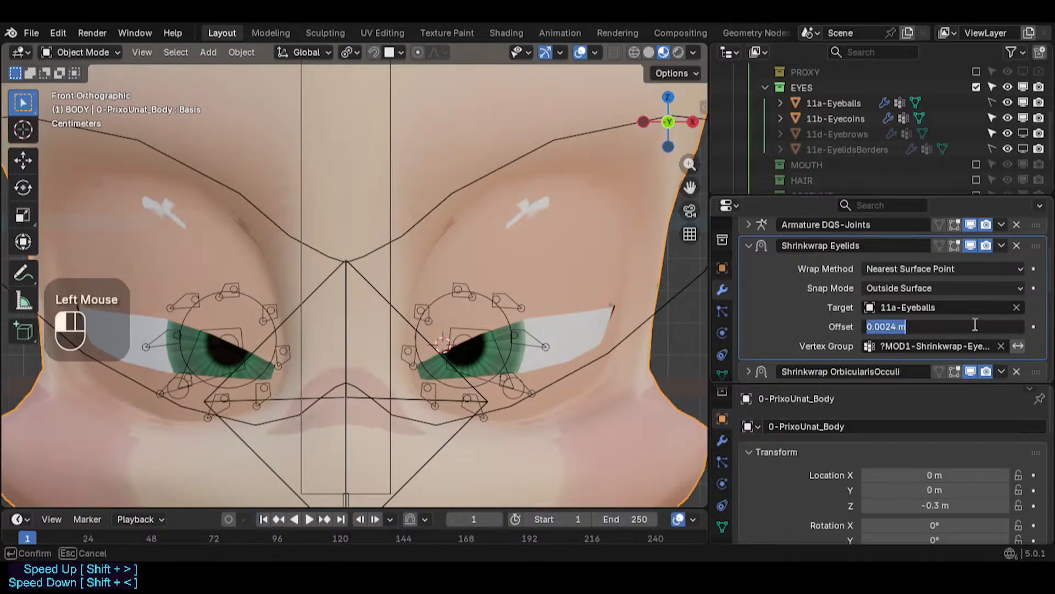
key("Delete")
type("5")
key("Return")
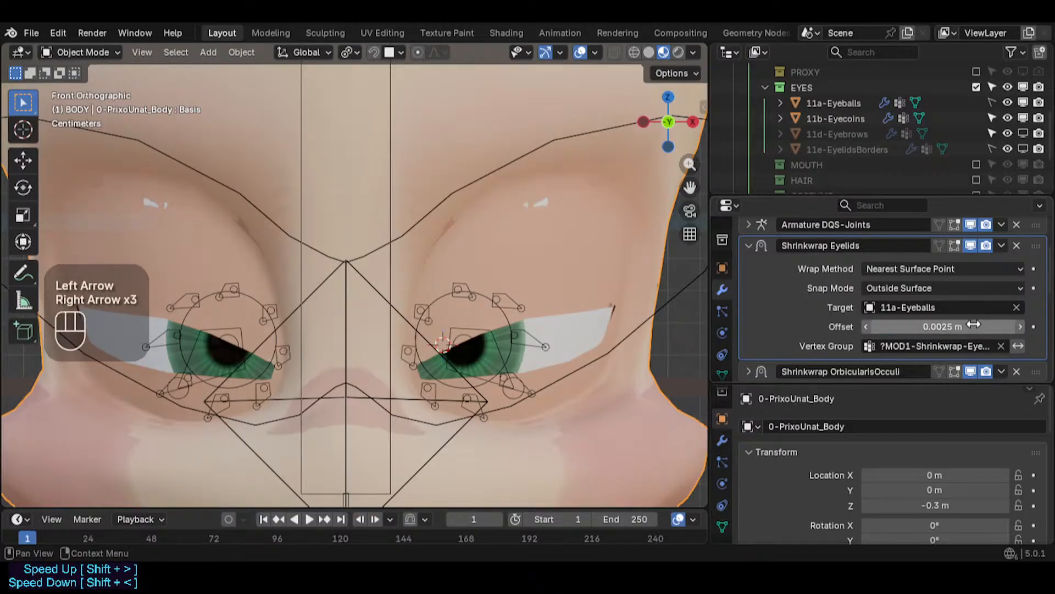
- Fly the view close to the right eye and set the Shrinkwrap Eyelids Offset to 0.0026 m
scroll(414, 308, "up", 1)
mouse_move(413, 309)
middle_mouse_down()
mouse_move(605, 309)
mouse_move(425, 308)
middle_mouse_up()
scroll(582, 314, "down", 2)
middle_click(574, 337)
key("shift+grave")
key("w")
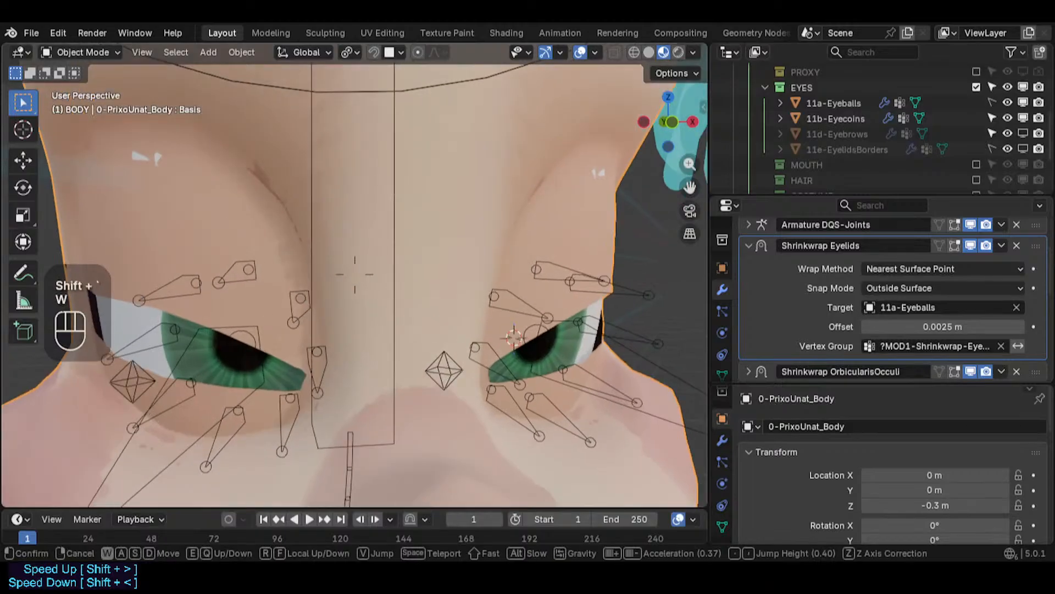
key("d")
key("w")
left_click(355, 274)
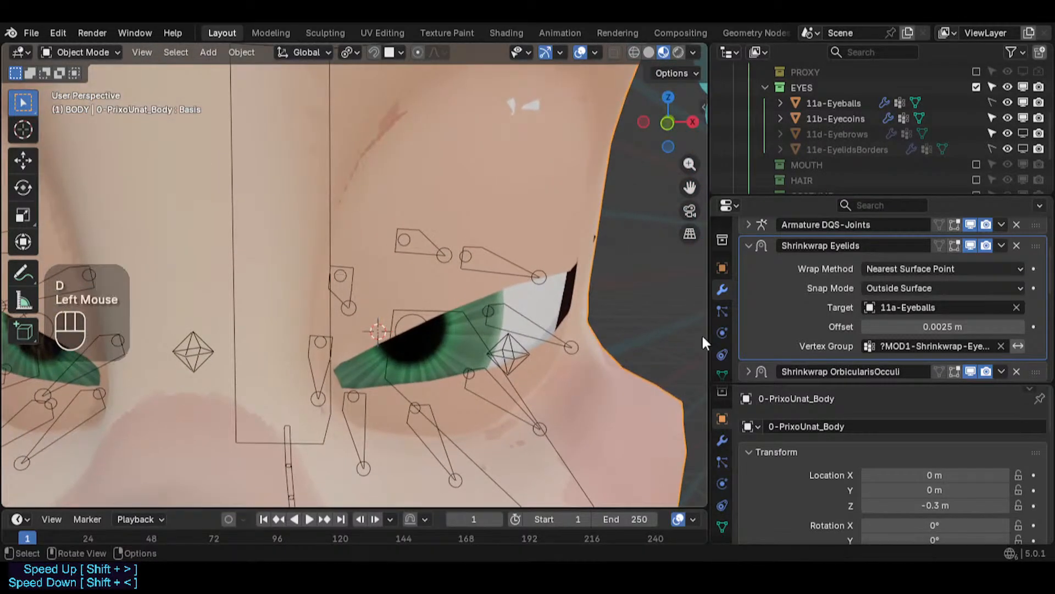
left_click(899, 325)
left_click(899, 326)
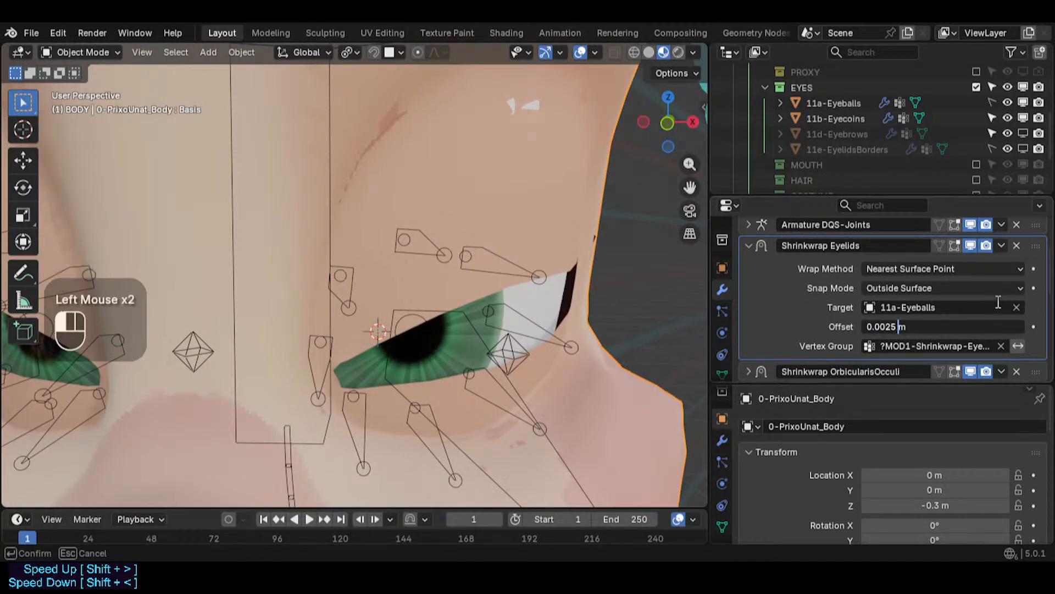
type("8")
key("Return")
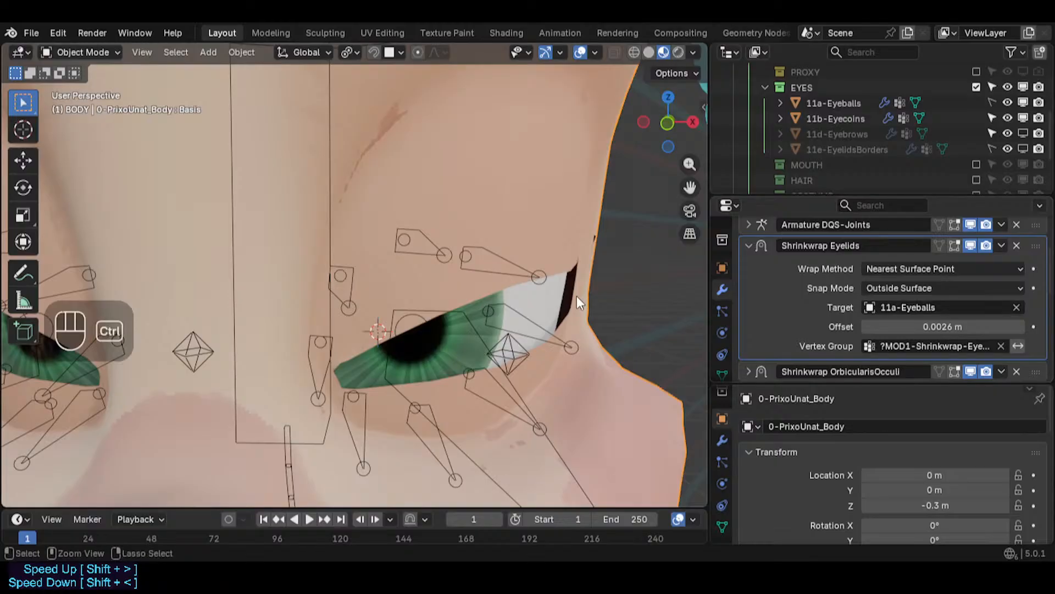
- Copy the Shrinkwrap Eyelids Offset value with the wireframe overlay shown
key("ctrl+alt+shift+z")
scroll(546, 223, "down", 3)
middle_click_drag(547, 223, 418, 294)
middle_click_drag(319, 308, 557, 322, "shift")
key("ctrl+c")
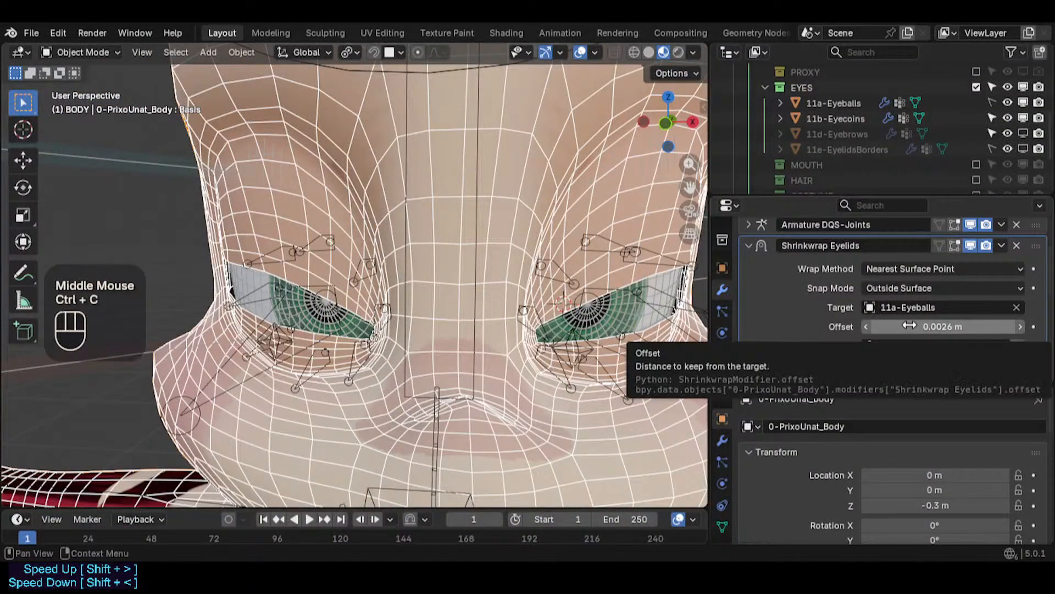
- Expand the Shrinkwrap EyelashesPush modifier and inspect its Offset setting
scroll(903, 324, "down", 3)
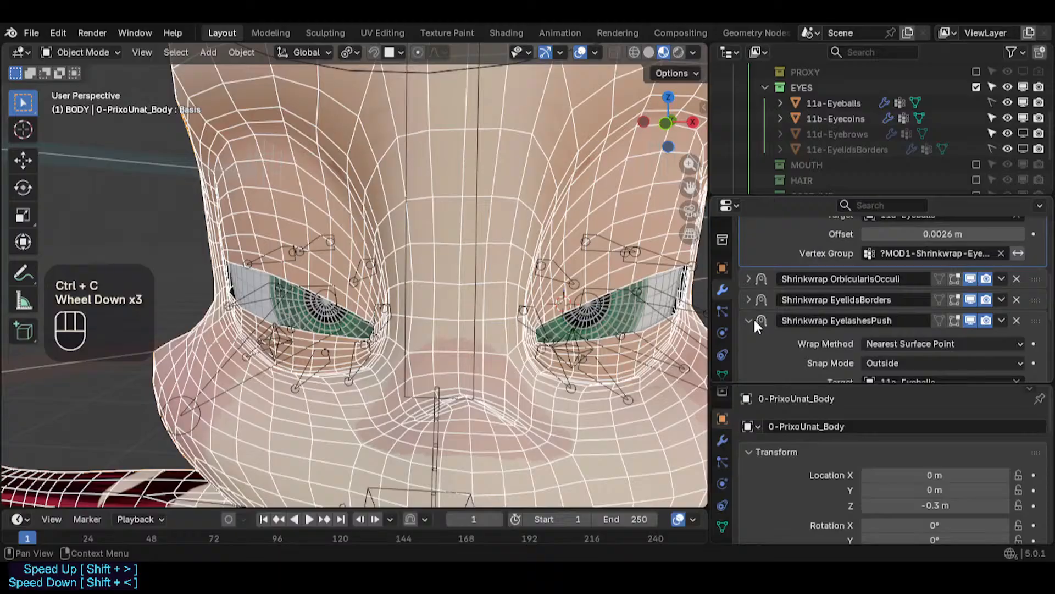
left_click(752, 321)
left_click(749, 320)
scroll(959, 339, "down", 1)
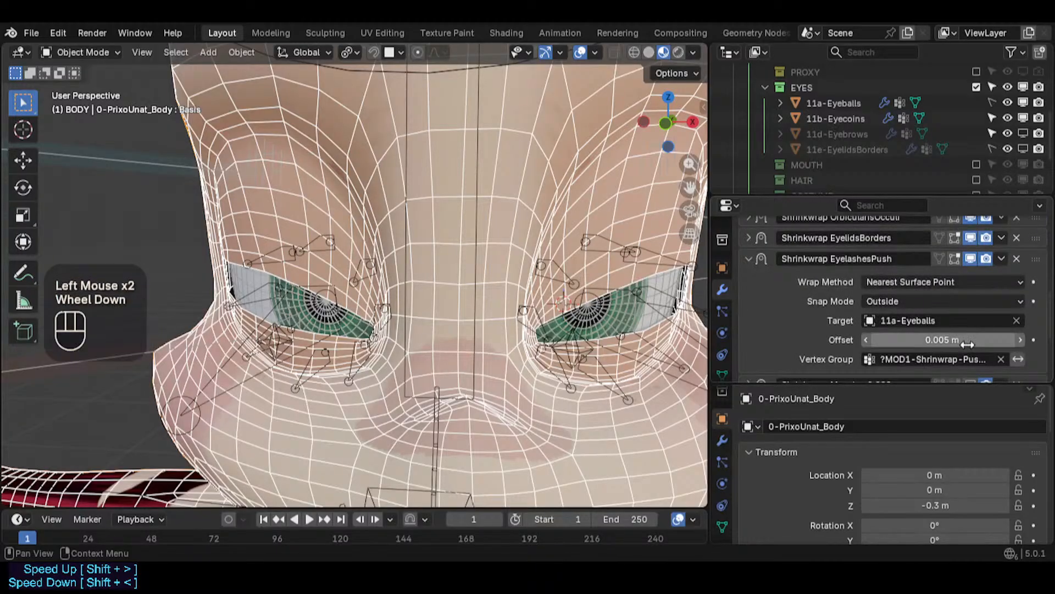
left_click(956, 339)
left_click(902, 349)
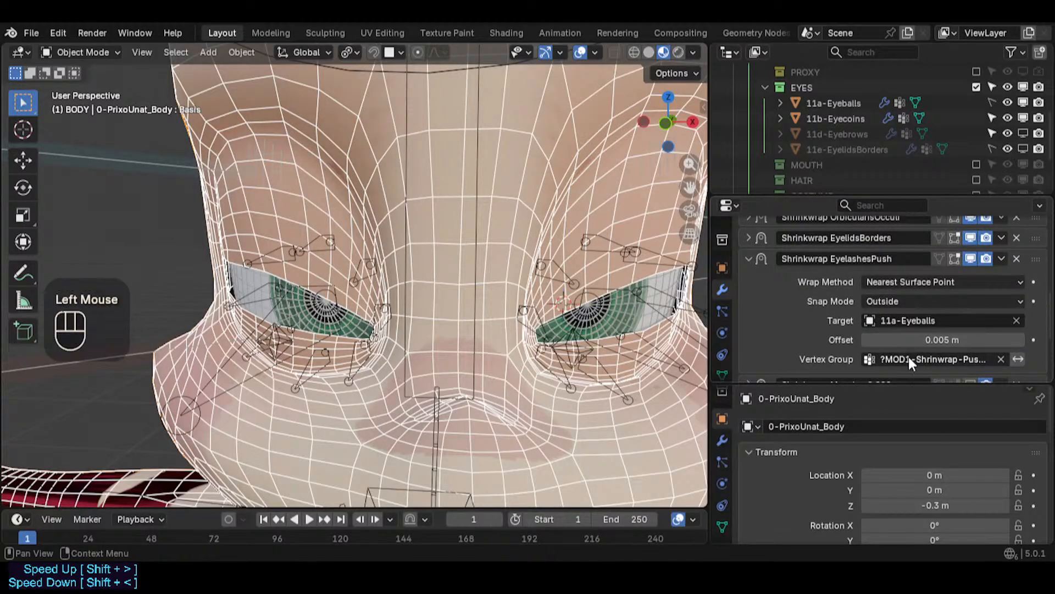
middle_click_drag(673, 335, 651, 338, "shift")
scroll(853, 335, "down", 2)
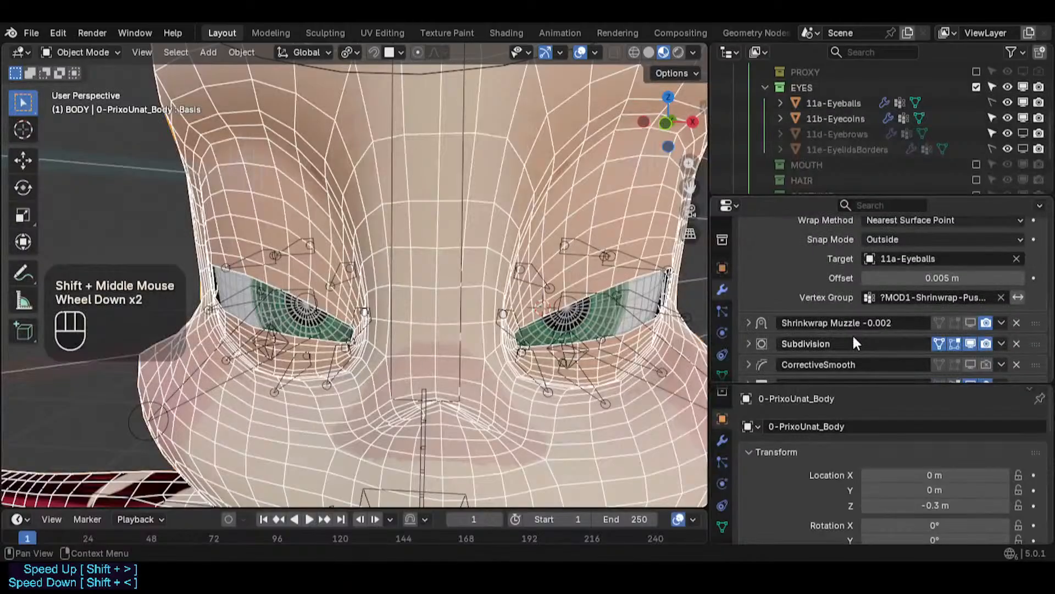
scroll(851, 332, "up", 2)
scroll(889, 315, "up", 2)
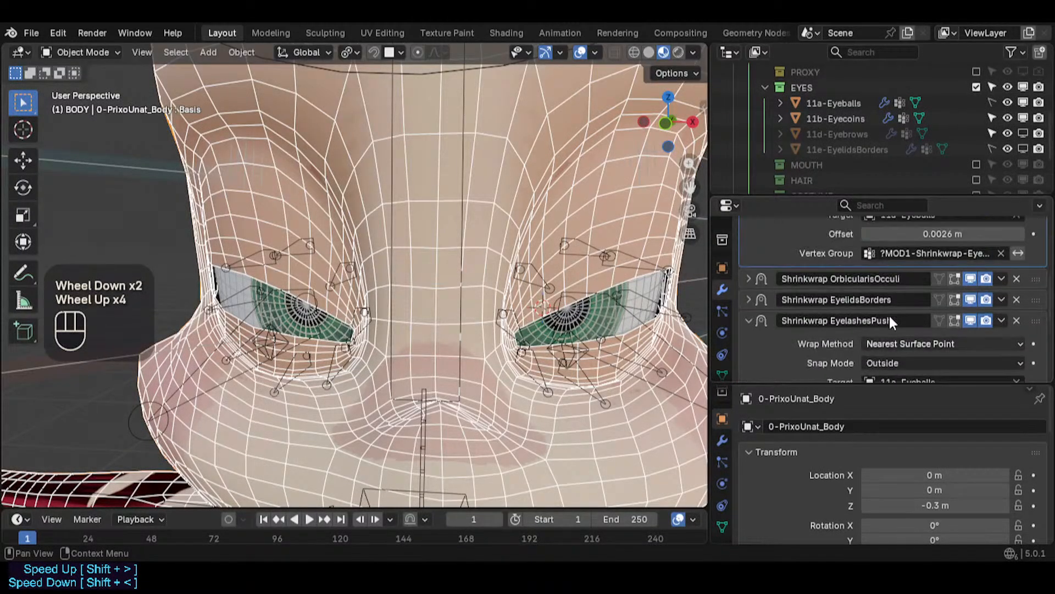
scroll(880, 330, "down", 2)
left_click(877, 339)
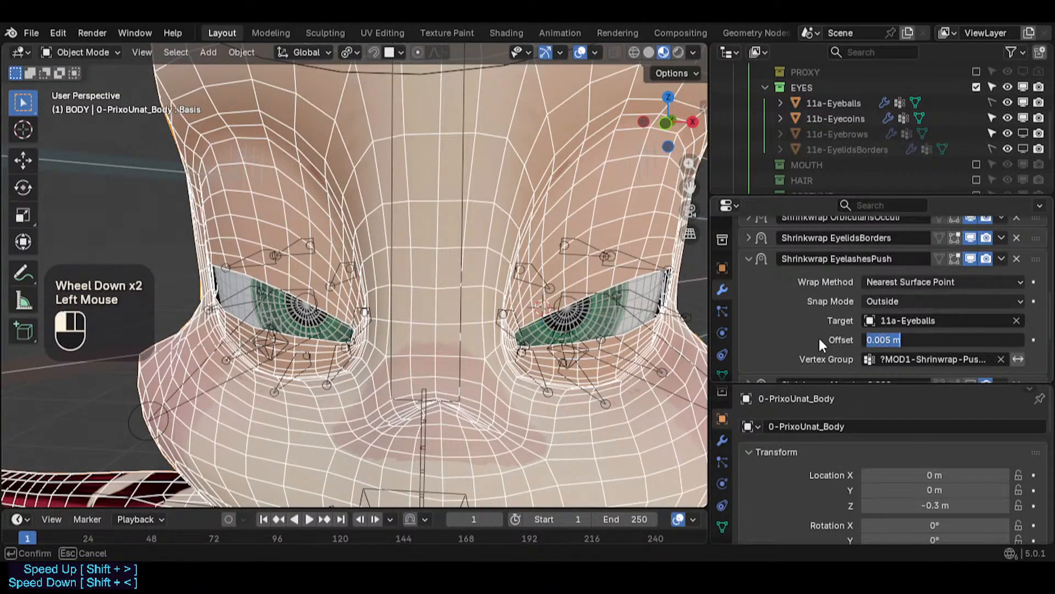
key("Escape")
- Try to paste the copied 0.0026 m value into the Shrinkwrap EyelashesPush modifier's Offset
scroll(671, 321, "up", 3)
scroll(649, 321, "down", 3)
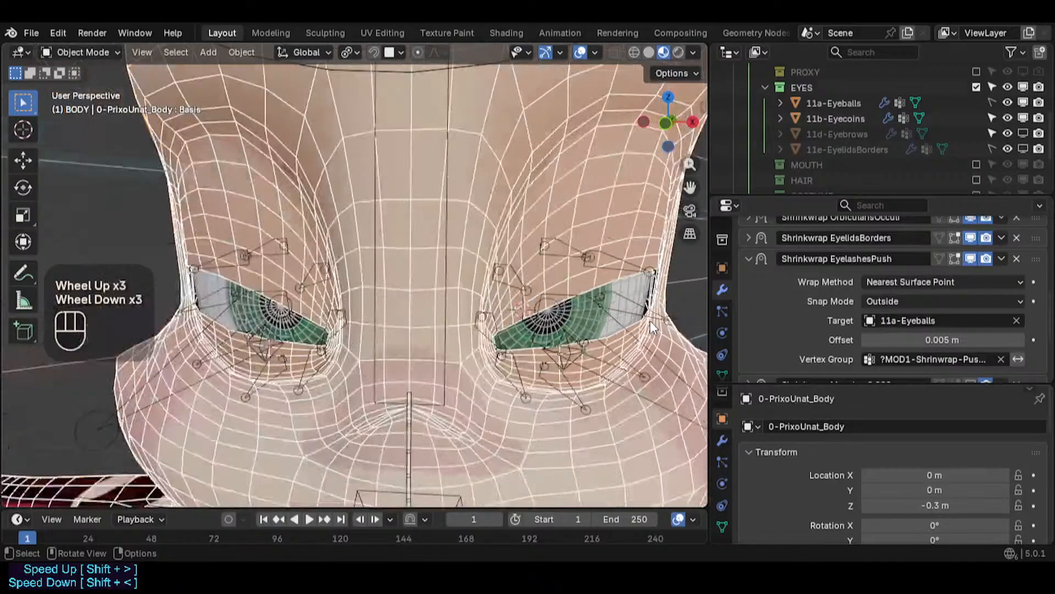
middle_click_drag(650, 325, 609, 322, "shift")
scroll(609, 322, "up", 3)
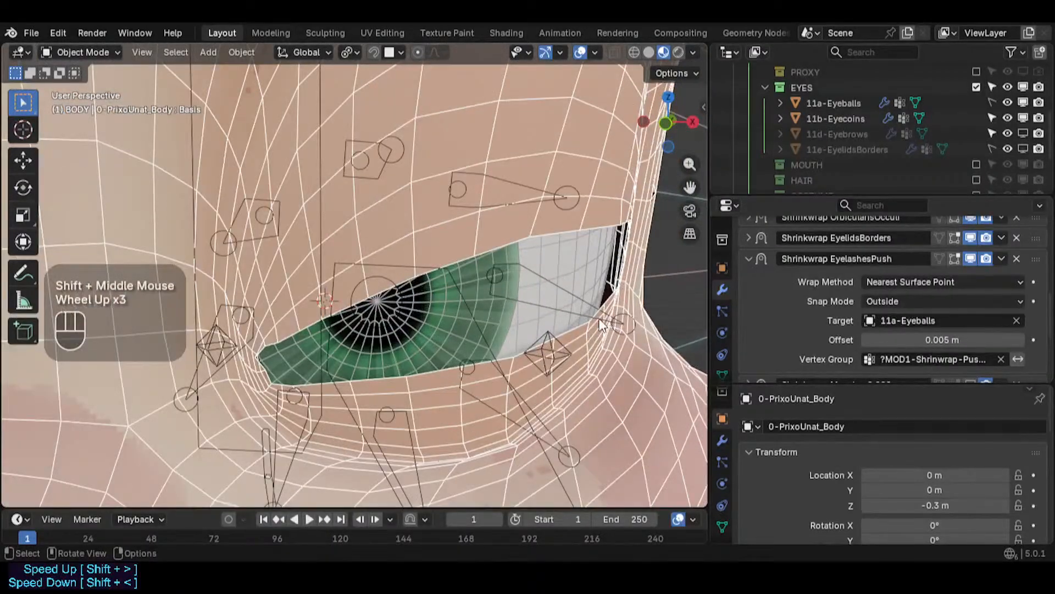
scroll(601, 324, "down", 1)
left_click(929, 337)
key("ctrl+v")
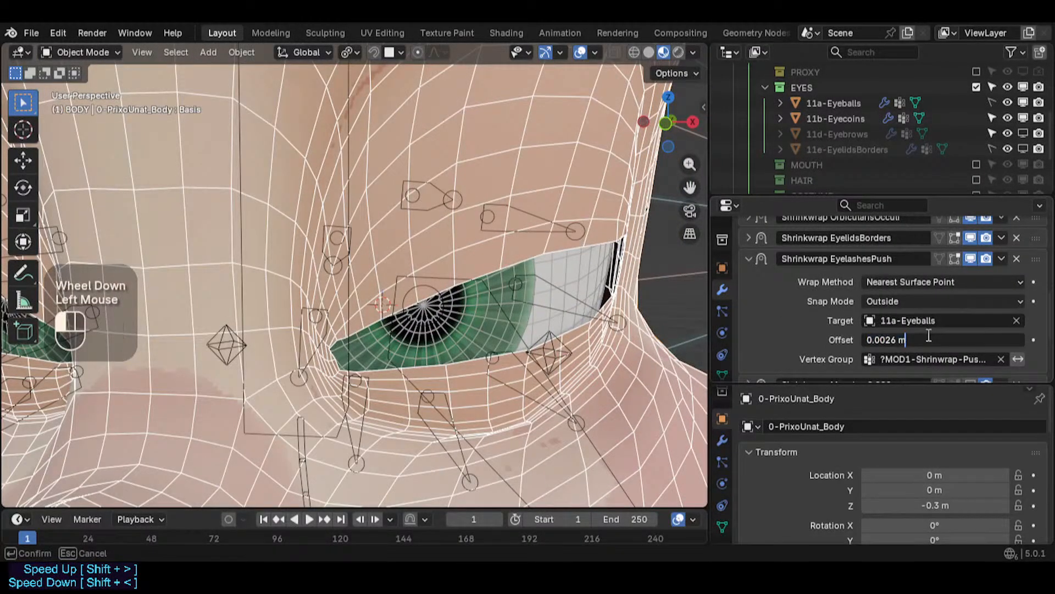
key("Escape")
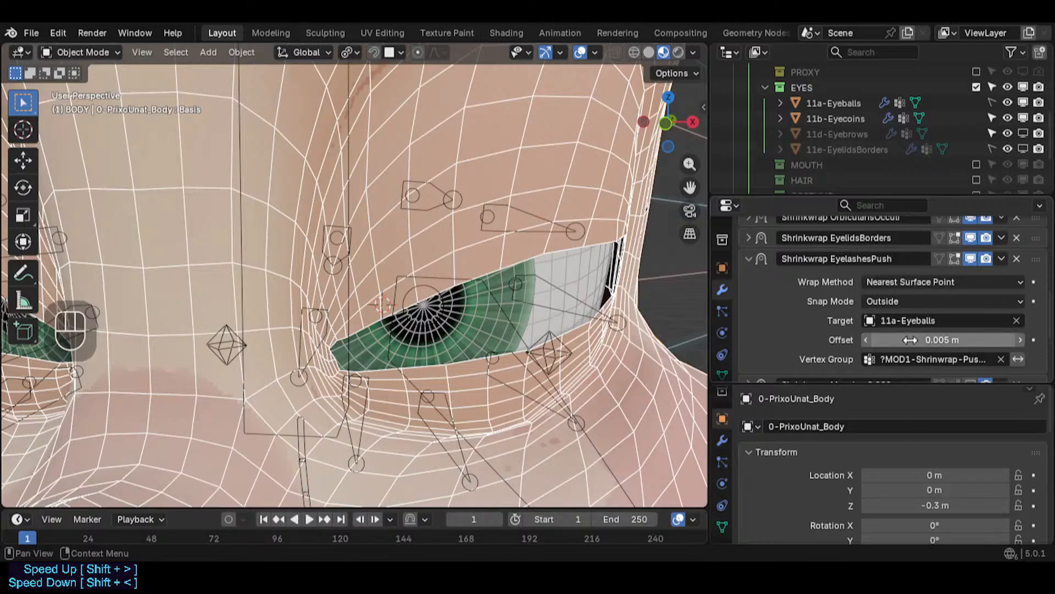
key("ctrl+v")
key("ctrl+z")
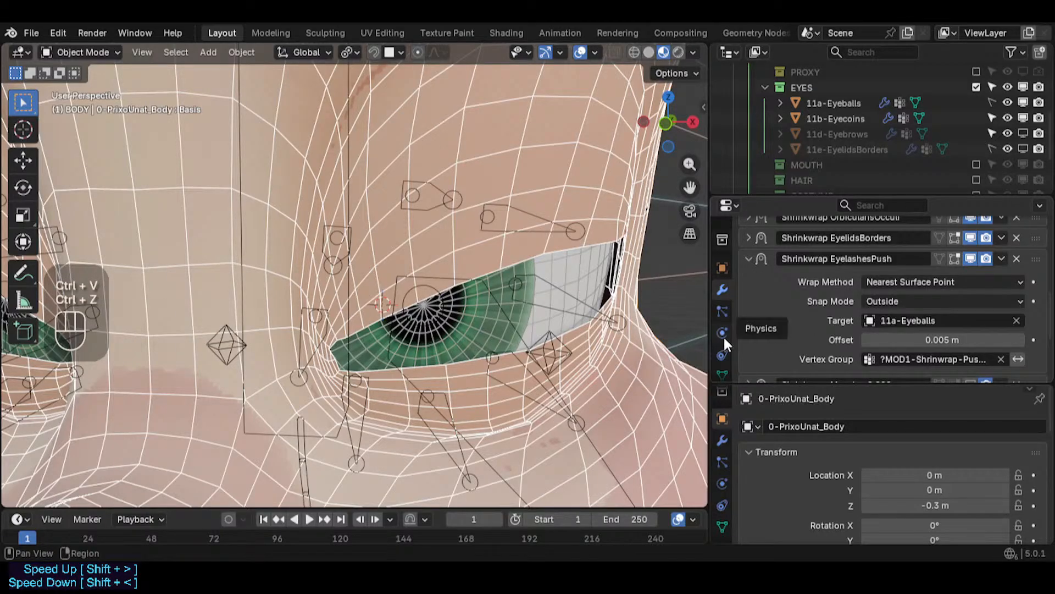
- Disable the Mask EyelashesBot and Mask EyelashesTop modifiers in the viewport to show the eyelashes
scroll(826, 342, "down", 4)
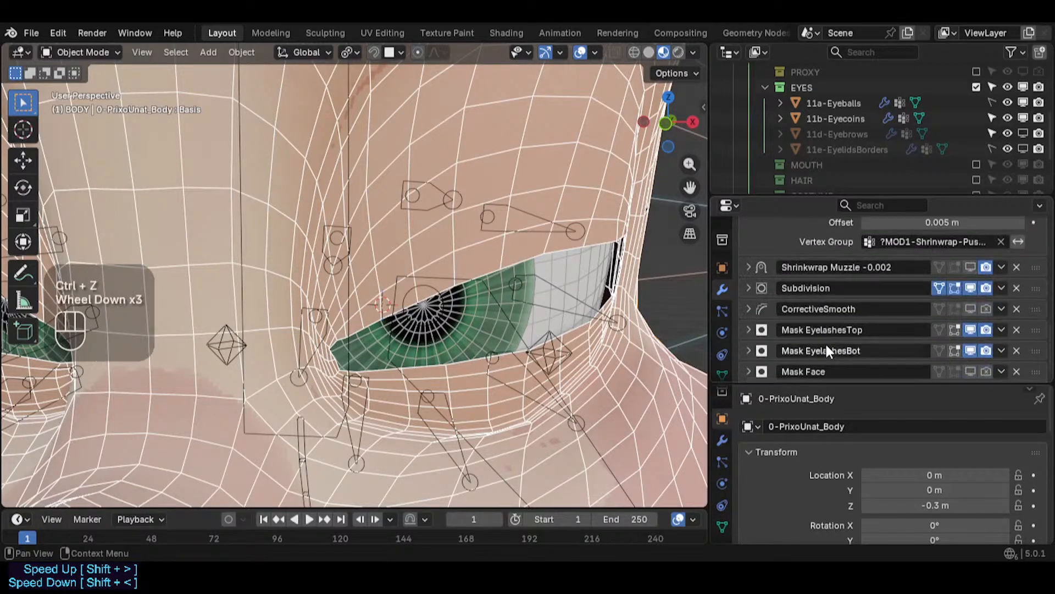
left_click(971, 351)
left_click(971, 330)
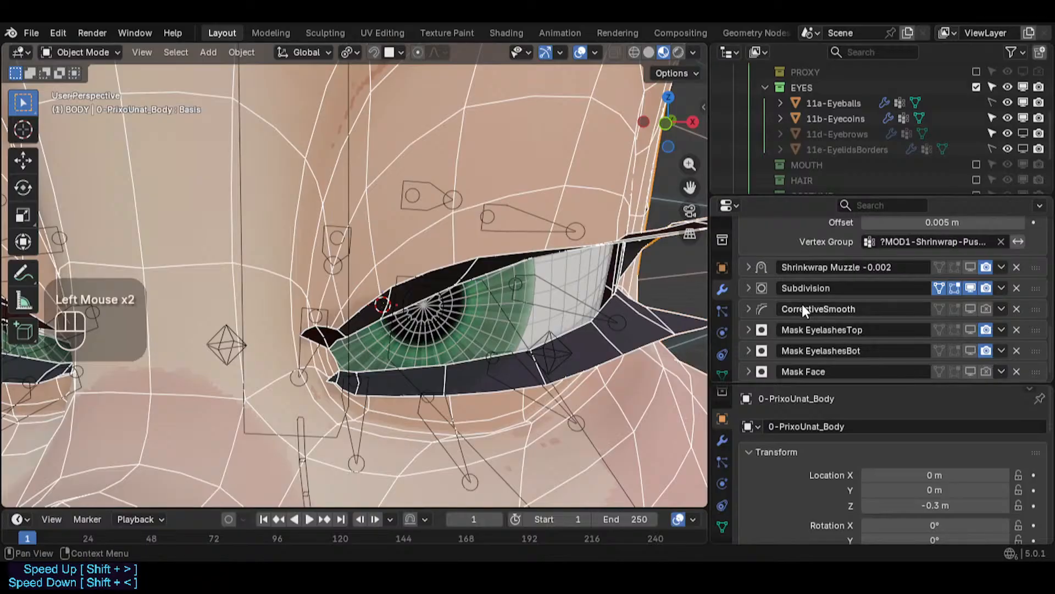
- Set the Shrinkwrap EyelashesPush Offset to 0.0026 m, then undo the change after viewing both eyes
scroll(824, 311, "up", 2)
left_click(941, 314)
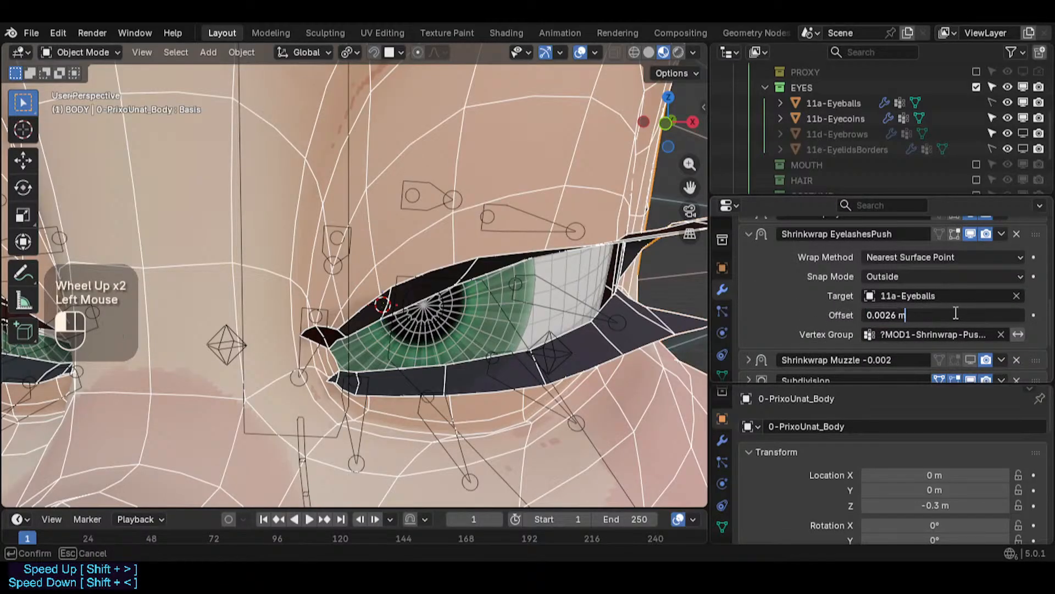
key("Return")
scroll(638, 296, "down", 2)
middle_click_drag(638, 296, 641, 306, "shift")
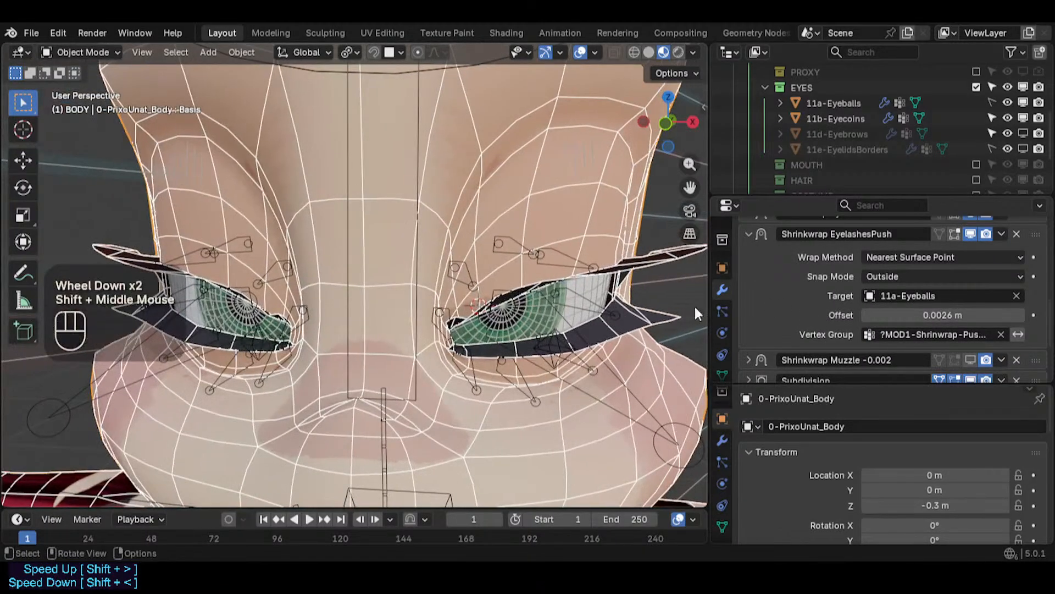
key("ctrl+z")
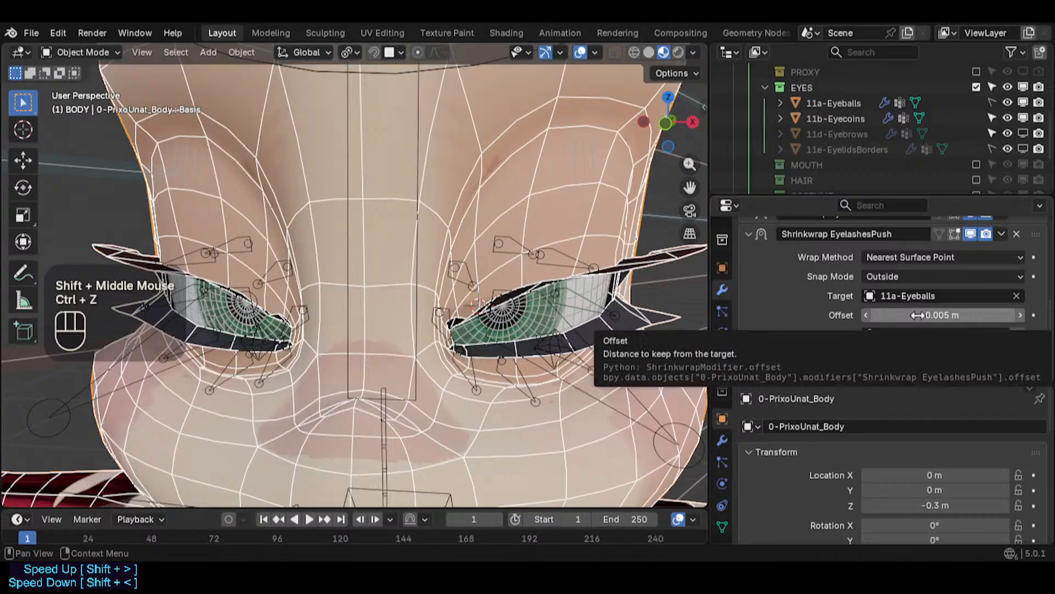
- Set the Shrinkwrap EyelashesPush modifier's Offset to 0.0026 m
left_click(941, 315)
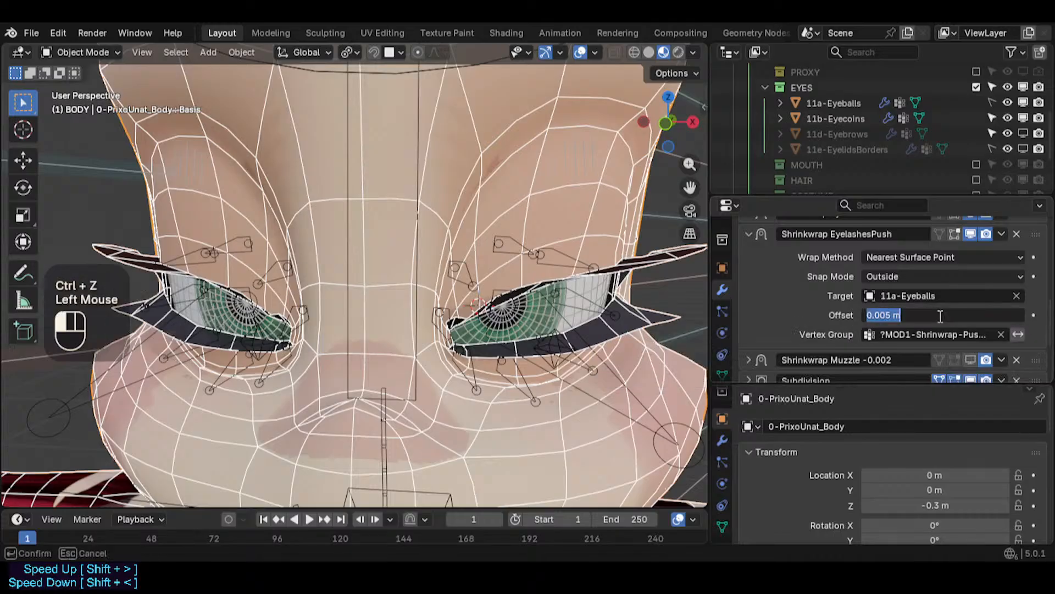
left_click(841, 319)
mouse_move(938, 320)
left_mouse_down()
mouse_move(919, 320)
mouse_move(967, 320)
mouse_move(938, 320)
mouse_move(953, 320)
left_mouse_up()
left_click(938, 316)
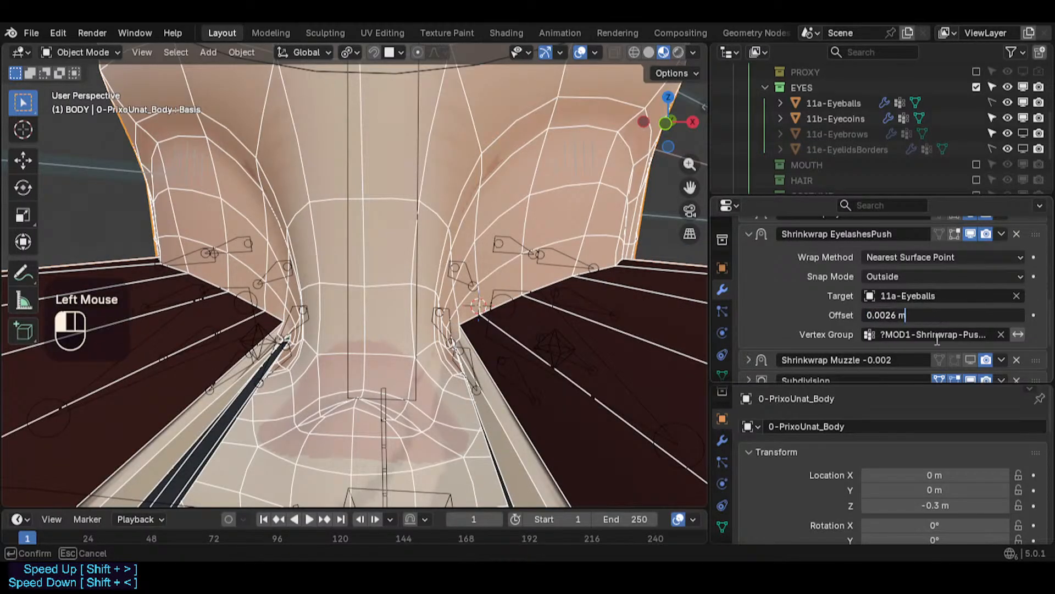
key("Return")
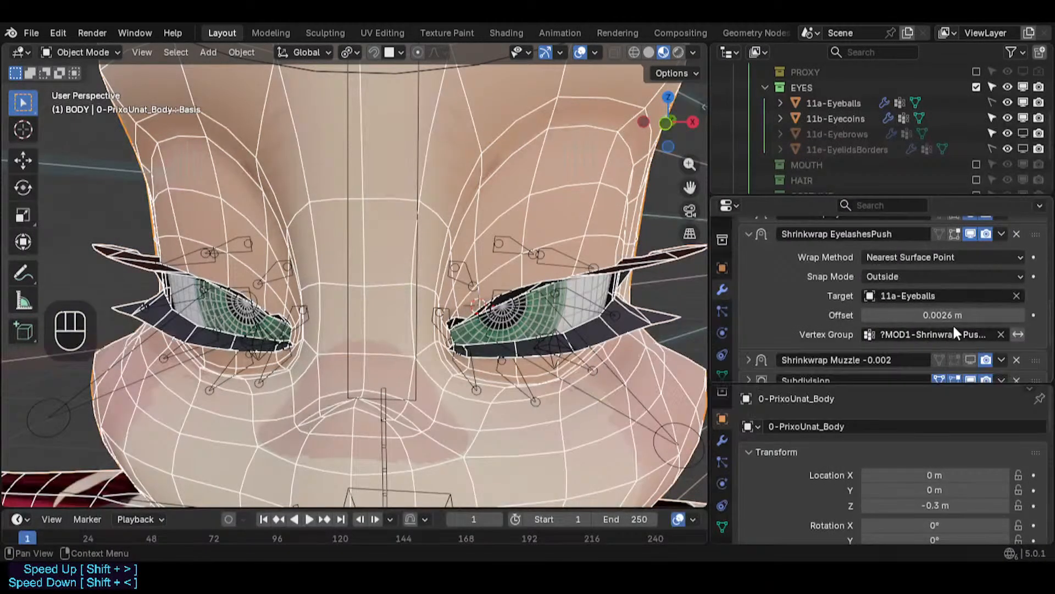
mouse_move(954, 317)
left_mouse_down()
mouse_move(989, 317)
mouse_move(955, 318)
left_mouse_up()
left_click(955, 318)
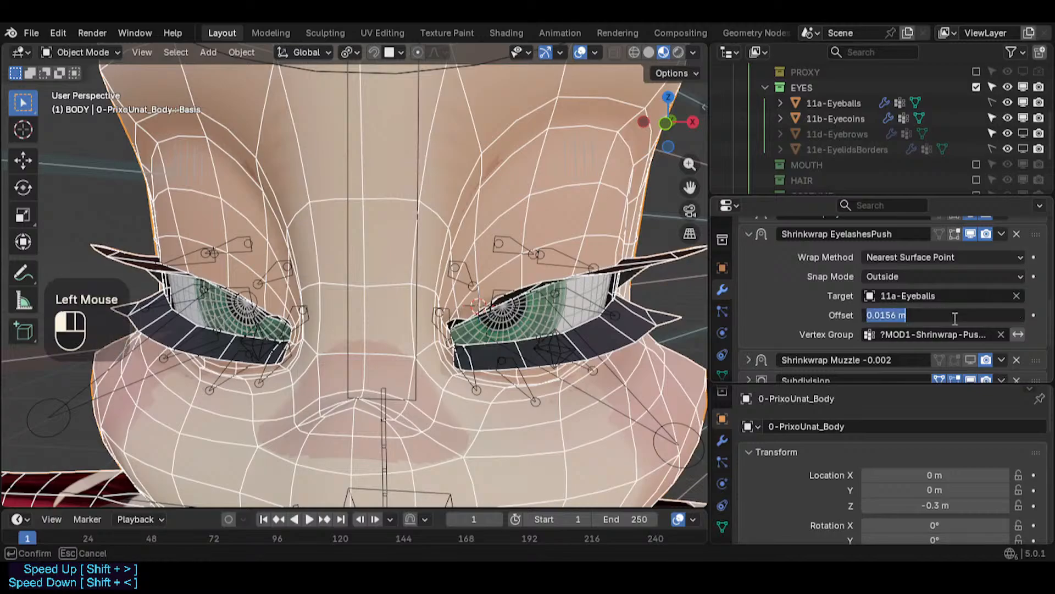
key("Return")
- Fly the view around the right eye to inspect the eyelashes against the eyeball
middle_click_drag(567, 333, 512, 338)
scroll(808, 328, "up", 2)
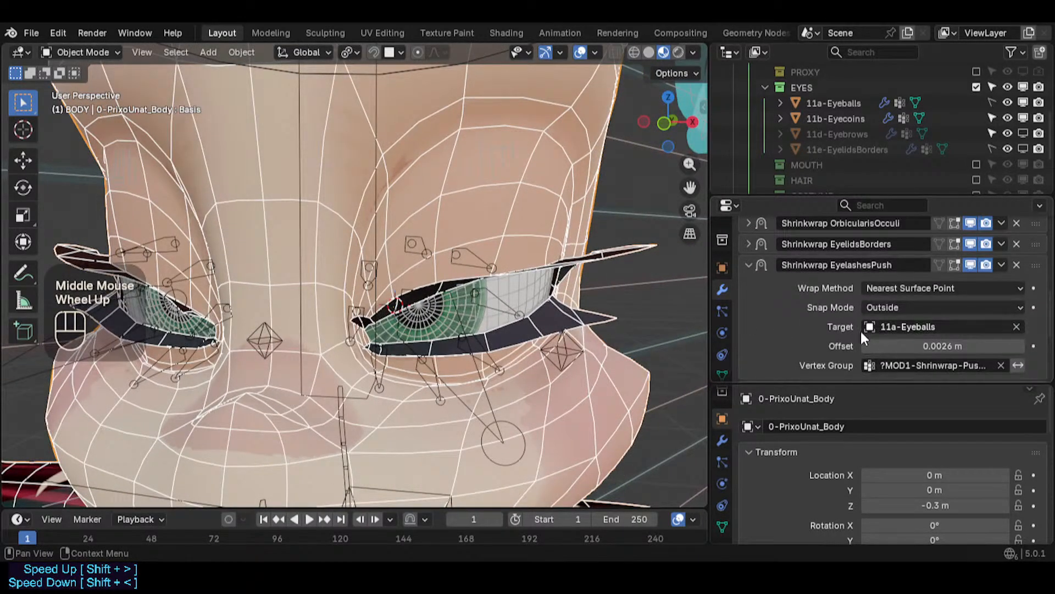
scroll(550, 319, "up", 4)
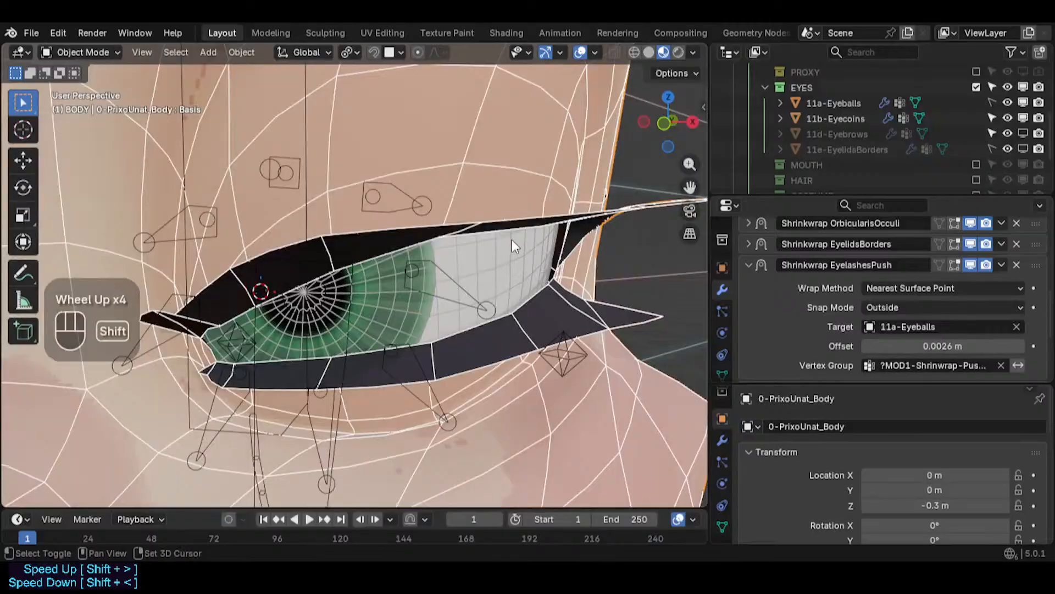
middle_click_drag(512, 242, 426, 306, "shift")
key("shift+grave")
key("a")
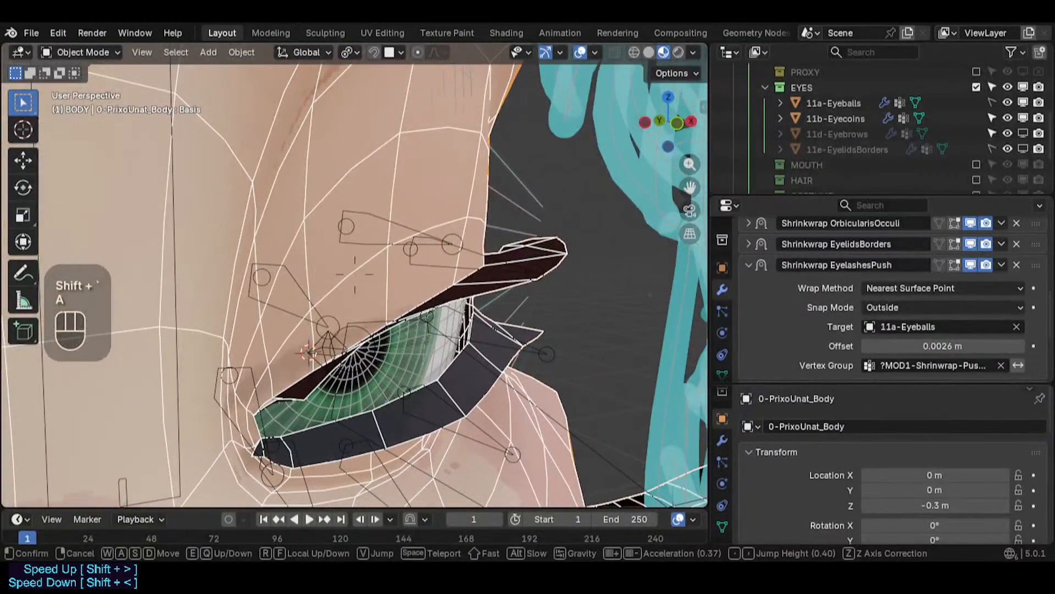
key("w")
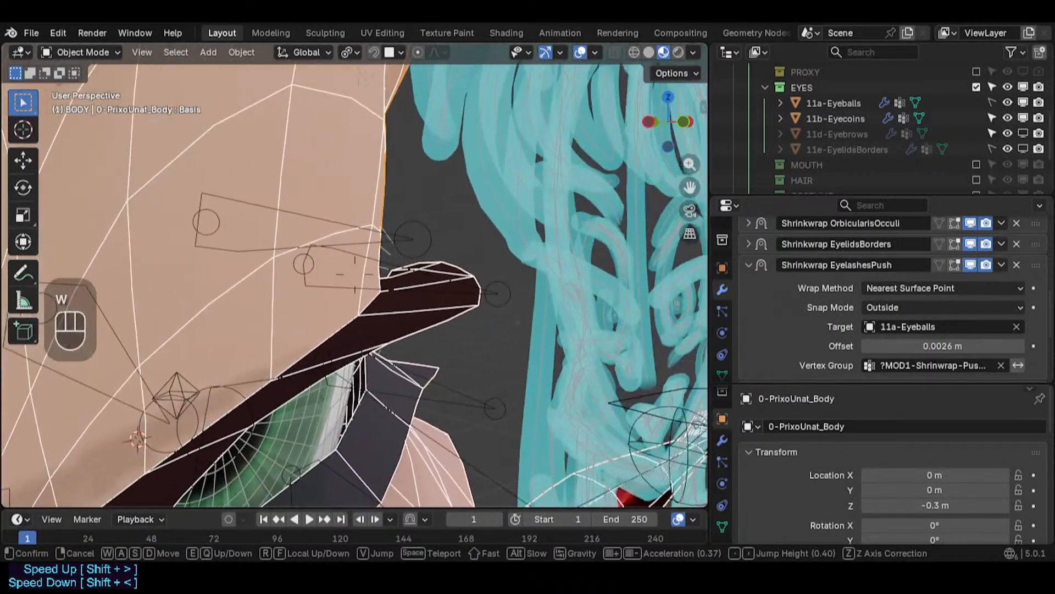
key("w")
key("q")
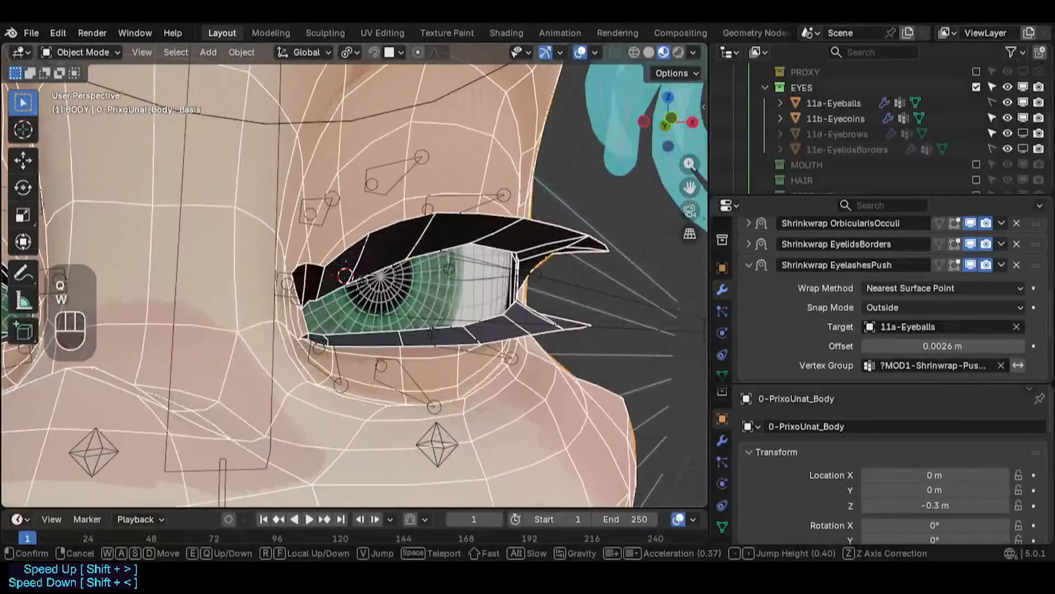
key("e")
left_click(842, 310)
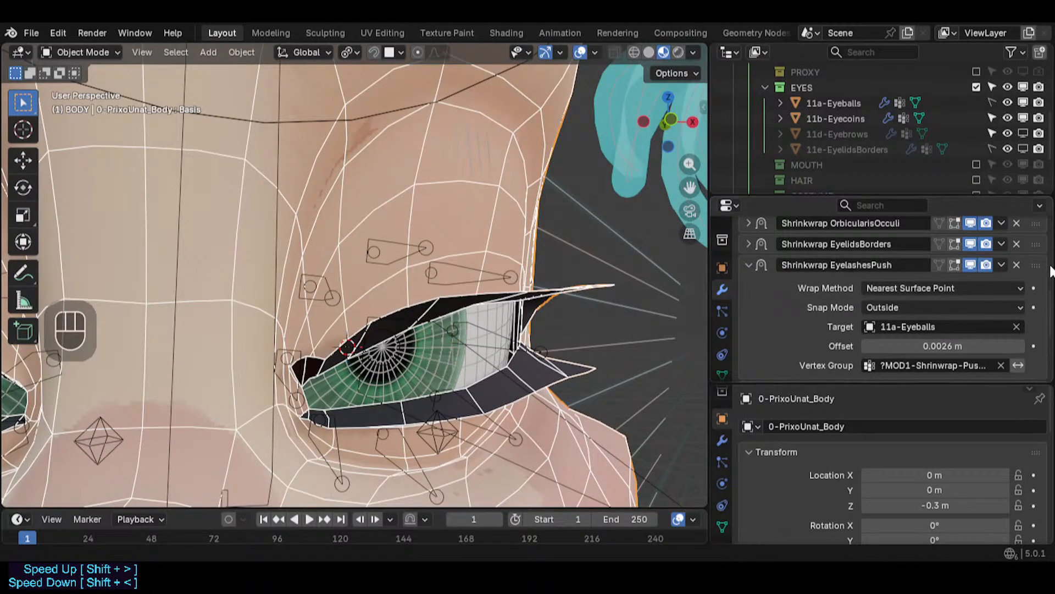
- Toggle the Shrinkwrap EyelashesPush modifier's viewport display off and on to compare, and collapse it
left_click(970, 266)
left_click(970, 266)
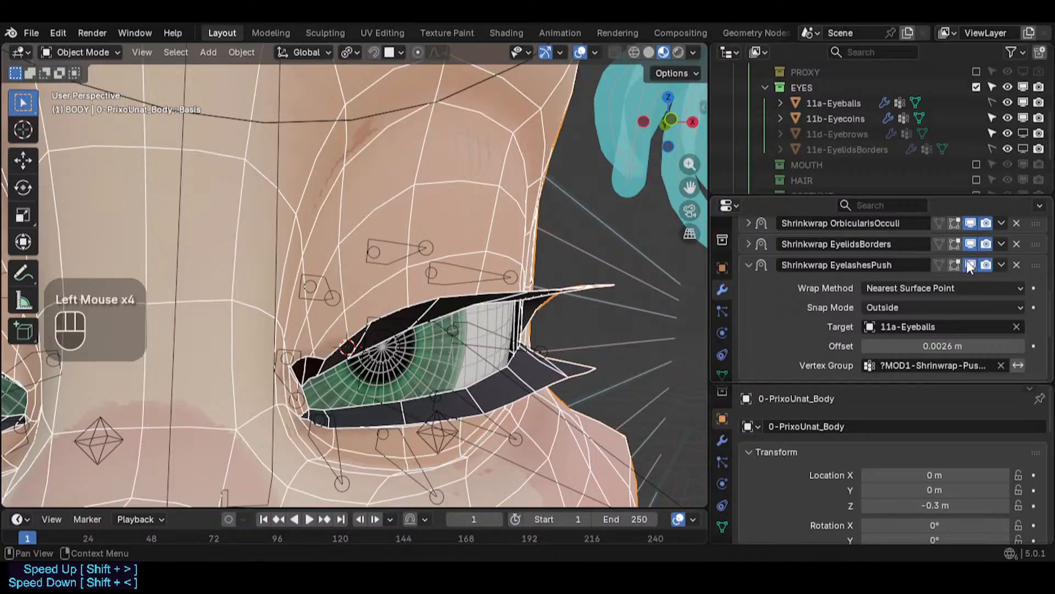
left_click(753, 260)
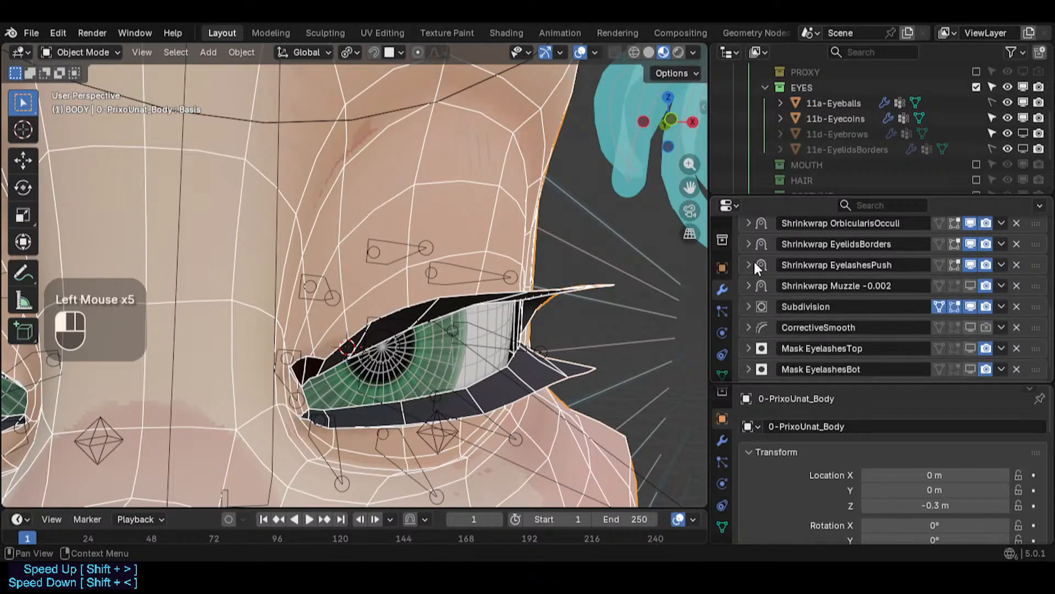
left_click(970, 244)
scroll(910, 261, "up", 3)
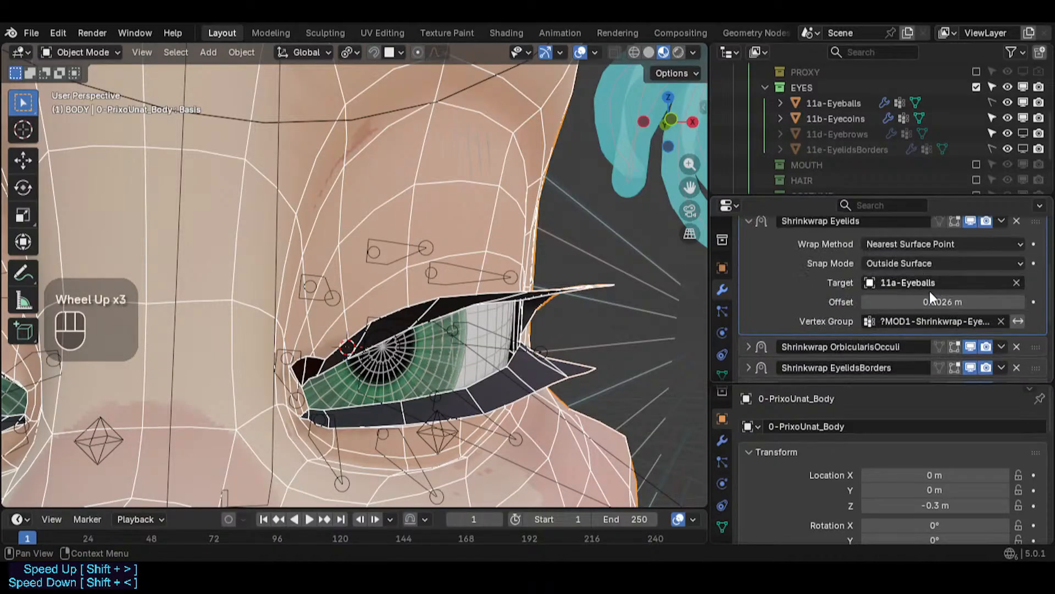
- Toggle the Shrinkwrap Eyelids modifier's viewport display off and on, and save the file
left_click(973, 220)
left_click(973, 219)
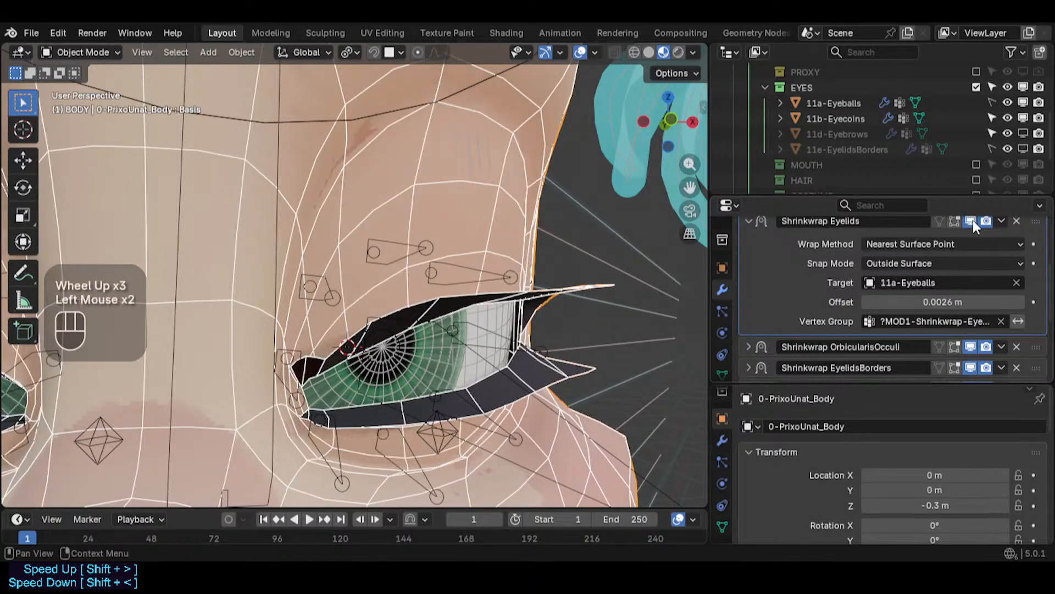
key("ctrl+s")
- Collapse the Shrinkwrap Eyelids modifier and expand the Shrinkwrap OrbicularisOculi modifier
scroll(819, 263, "up", 1)
left_click(748, 253)
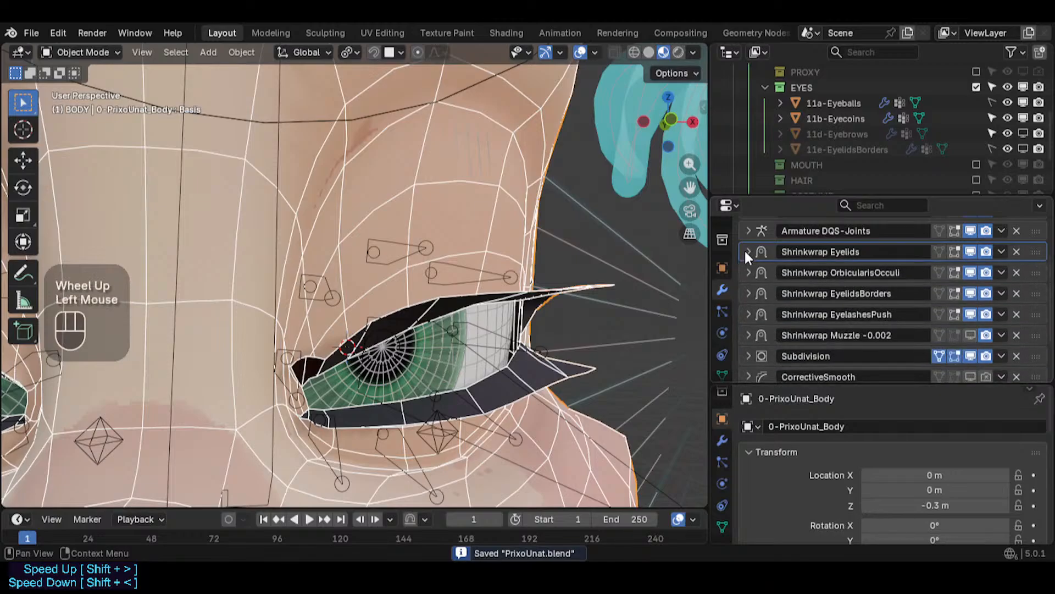
left_click(748, 273)
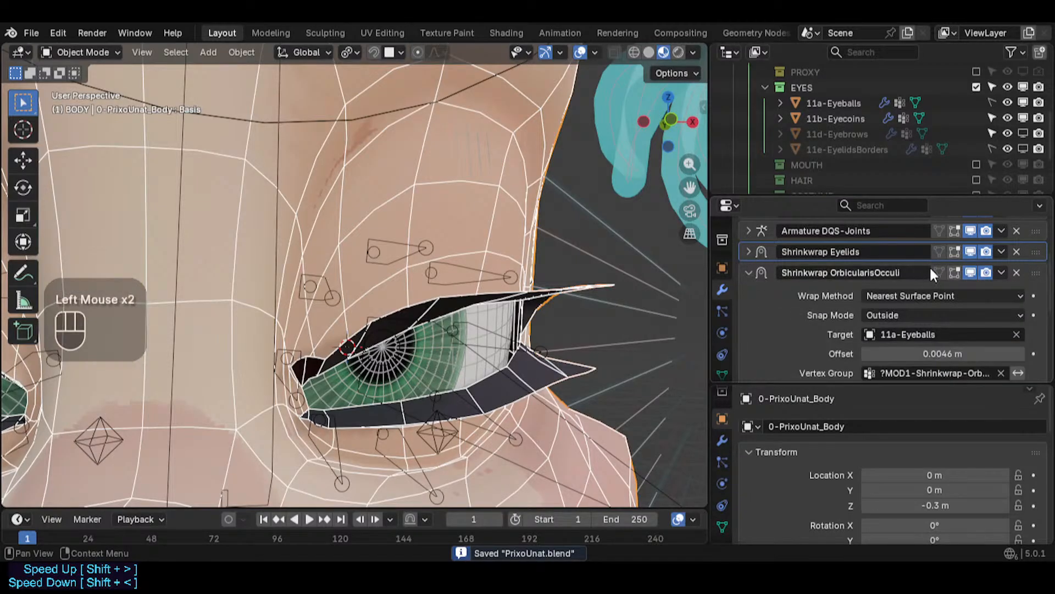
- Toggle the Shrinkwrap OrbicularisOculi modifier's viewport display repeatedly to compare the eye area from several views
left_click(975, 272)
scroll(605, 259, "down", 2)
middle_click_drag(605, 259, 560, 262)
scroll(554, 268, "up", 3)
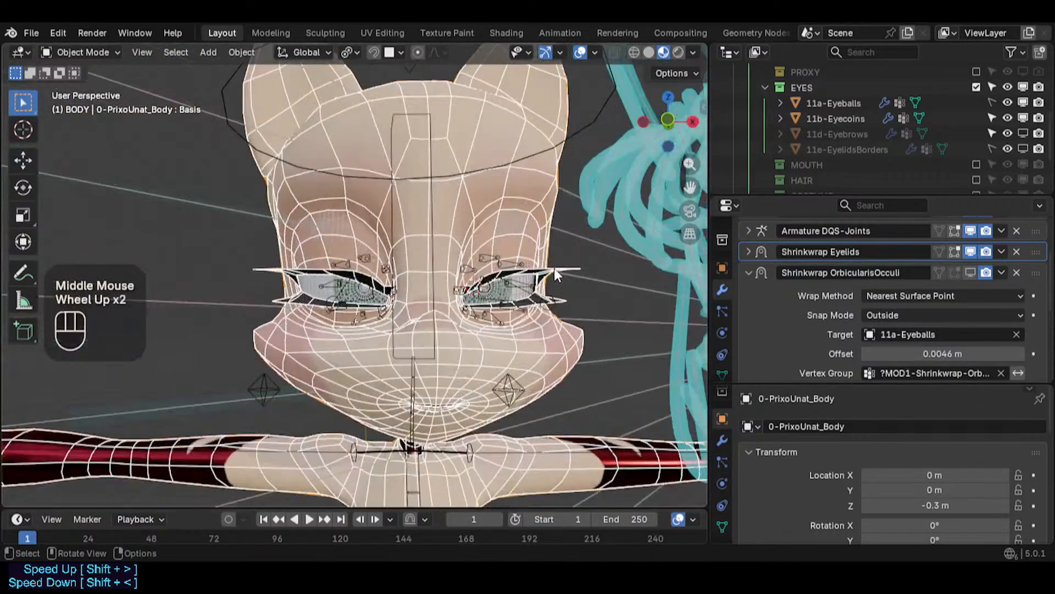
left_click(972, 271)
left_click(971, 271)
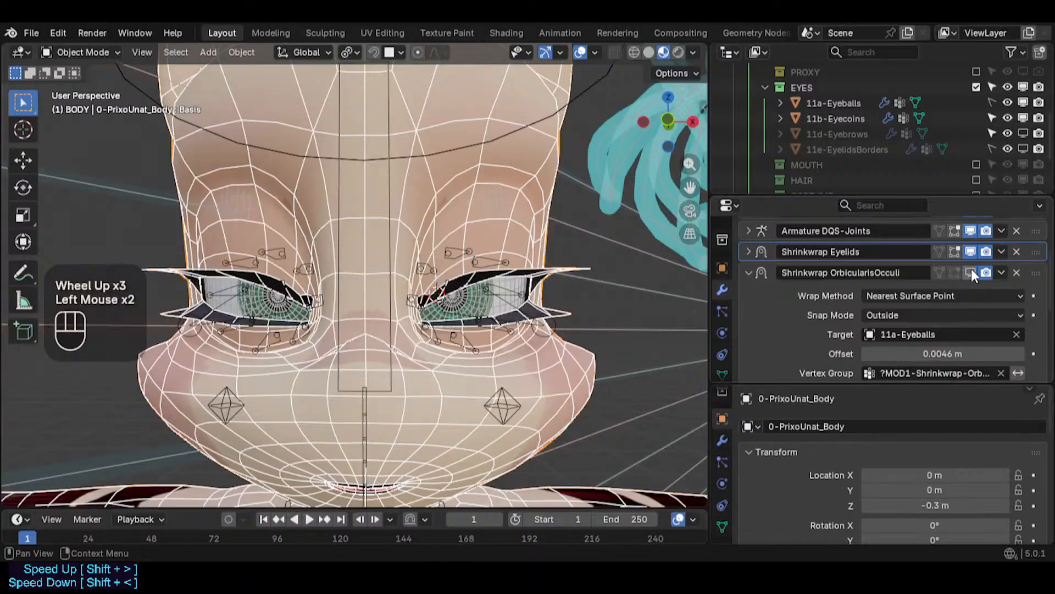
scroll(519, 344, "up", 2)
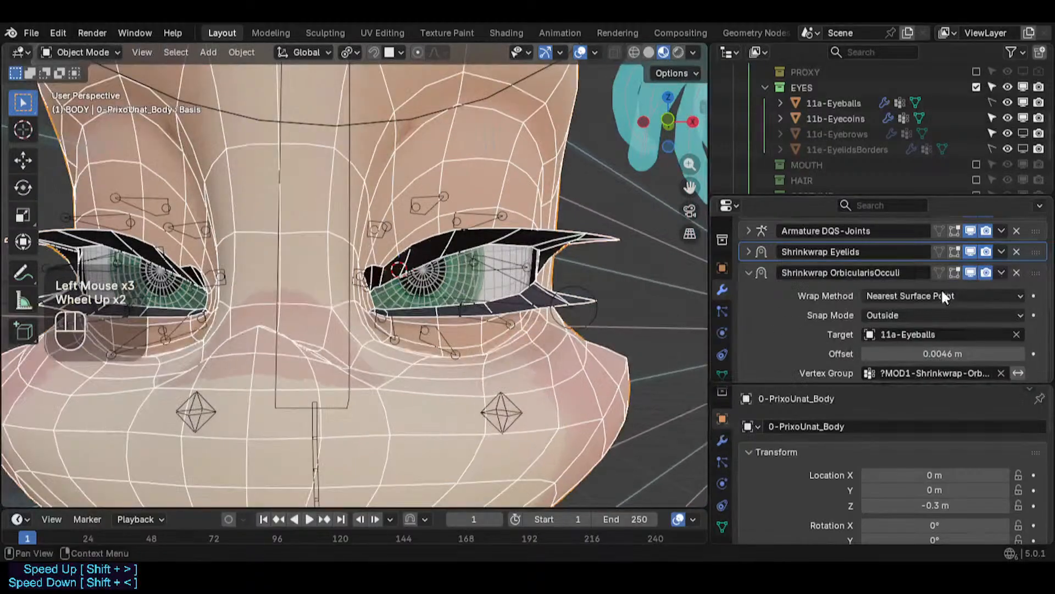
left_click(974, 274)
left_click(974, 273)
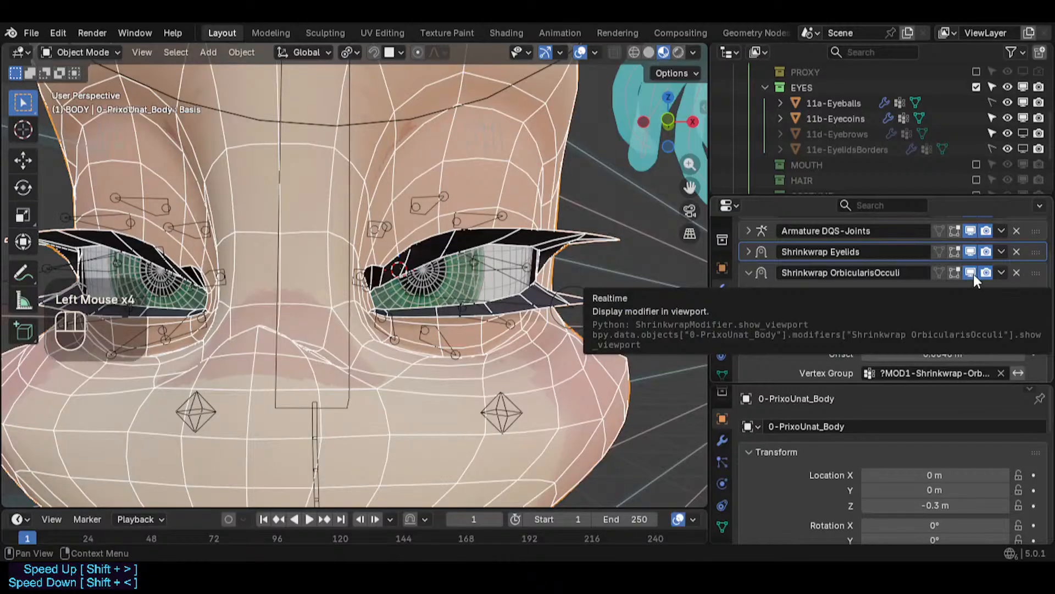
left_click(970, 273)
left_click(970, 271)
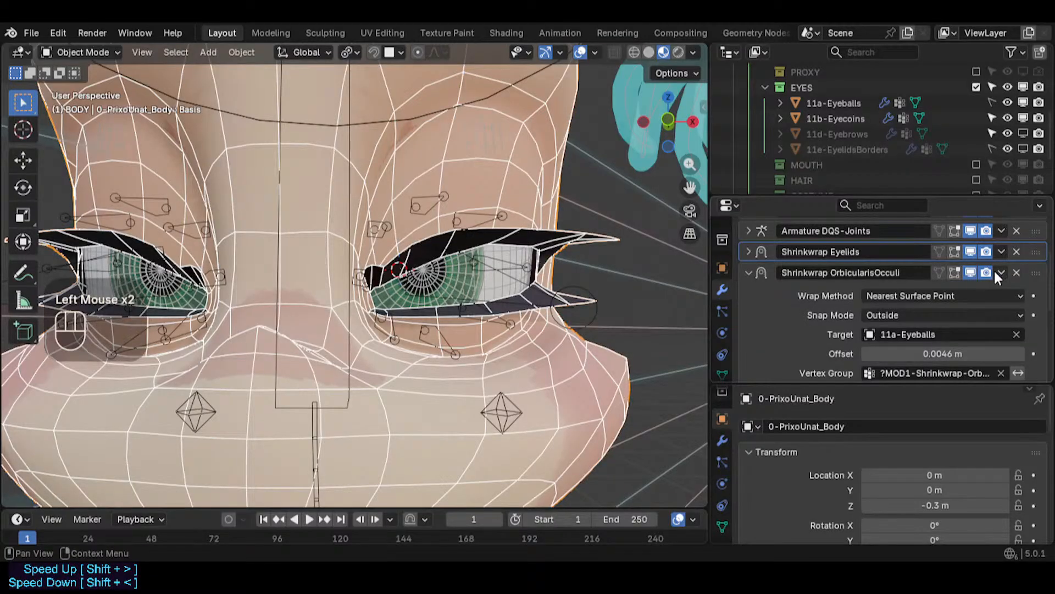
scroll(948, 336, "down", 1)
scroll(931, 300, "up", 2)
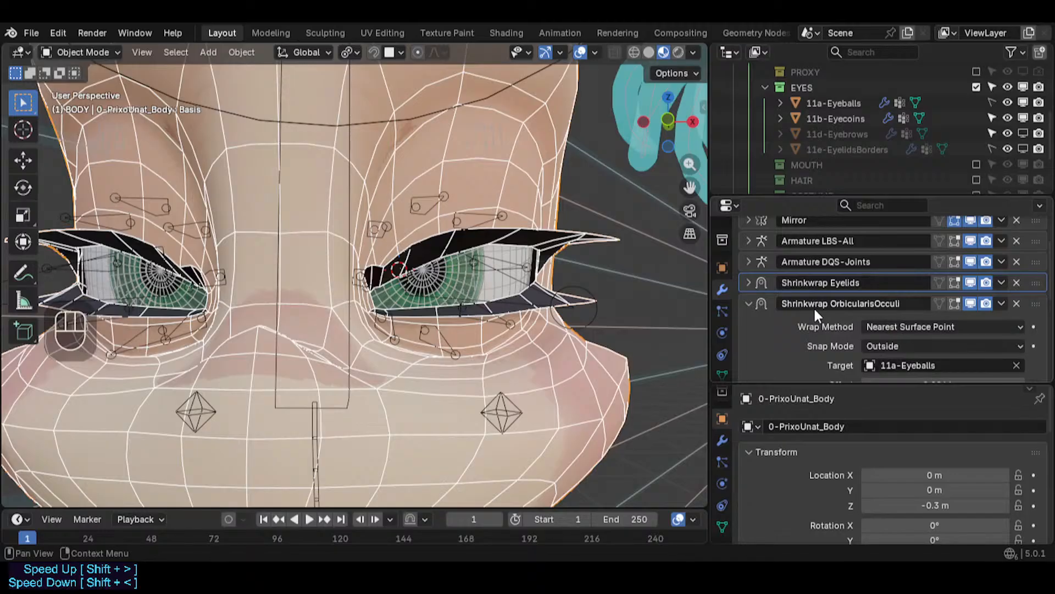
scroll(825, 303, "down", 2)
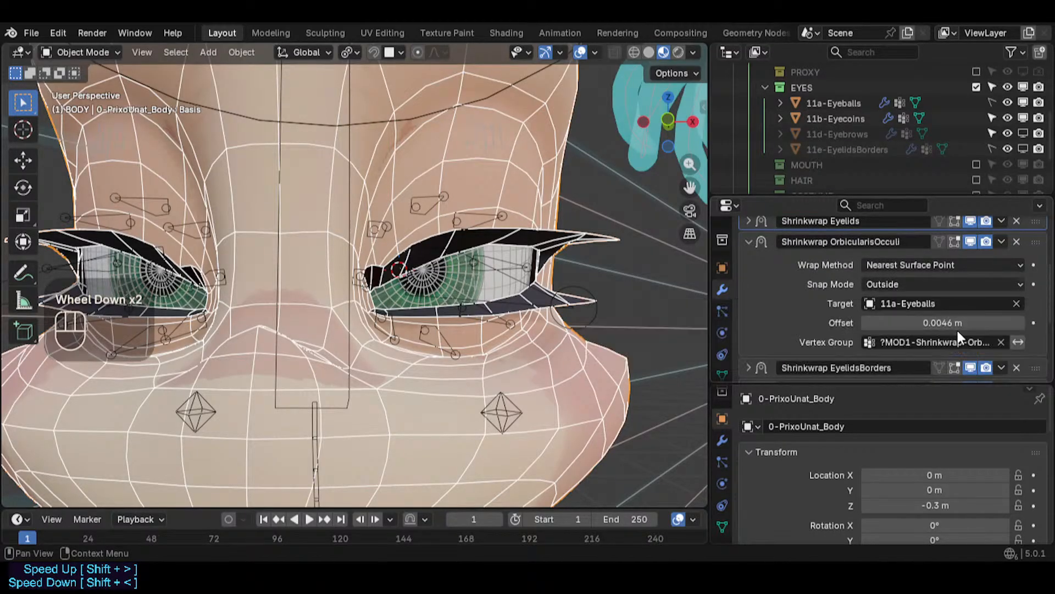
- Set the Shrinkwrap OrbicularisOculi modifier's offset to 0.0026 m
scroll(943, 303, "up", 2)
scroll(925, 316, "down", 1)
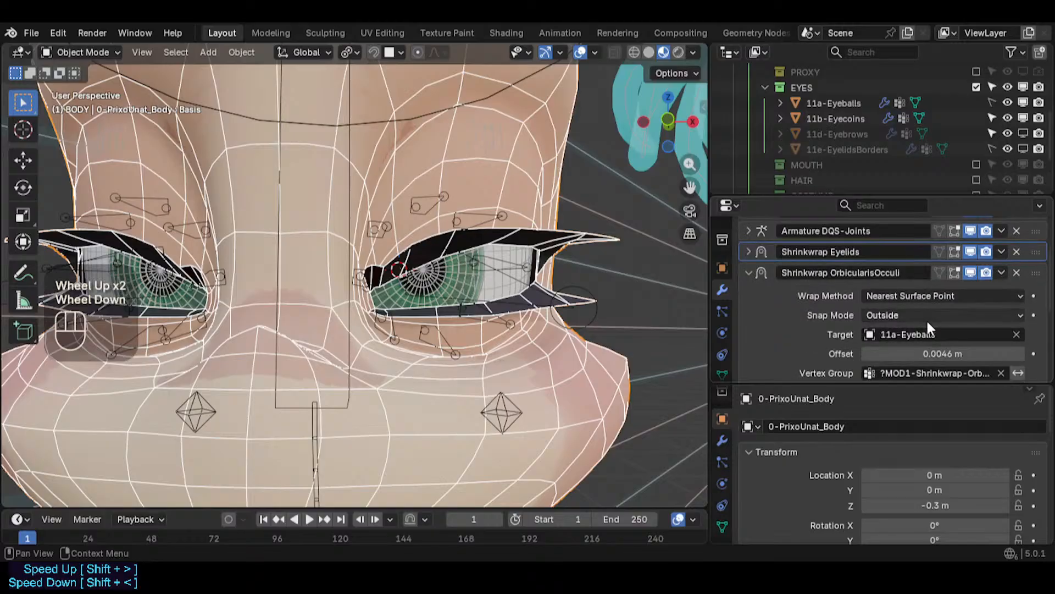
mouse_move(965, 354)
left_mouse_down()
mouse_move(1017, 354)
mouse_move(934, 354)
mouse_move(979, 354)
left_mouse_up()
key("ctrl+z")
key("ctrl+z")
key("ctrl+z")
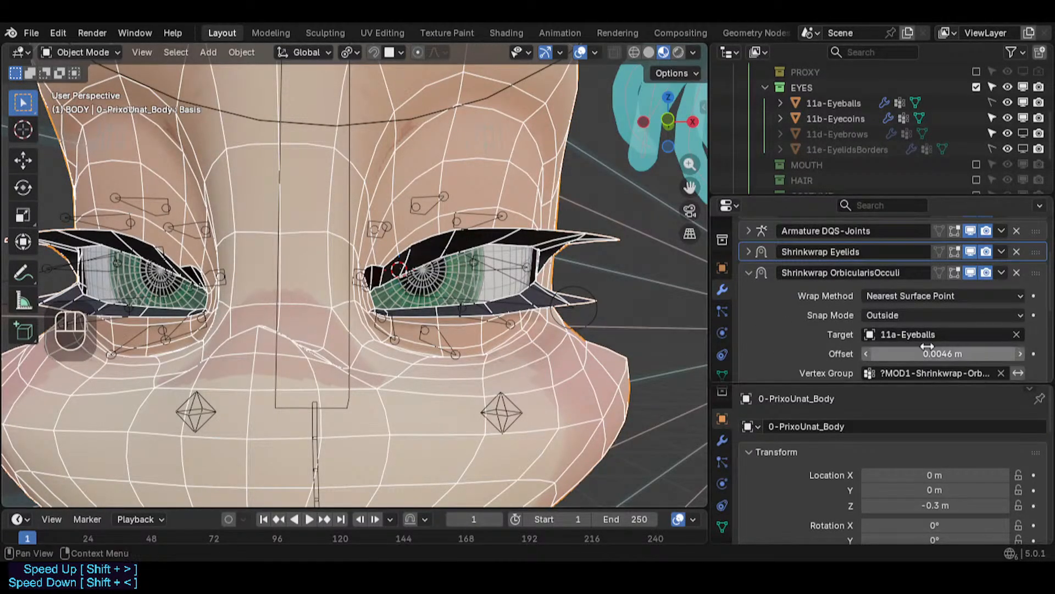
left_click_drag(957, 353, 970, 354, "shift")
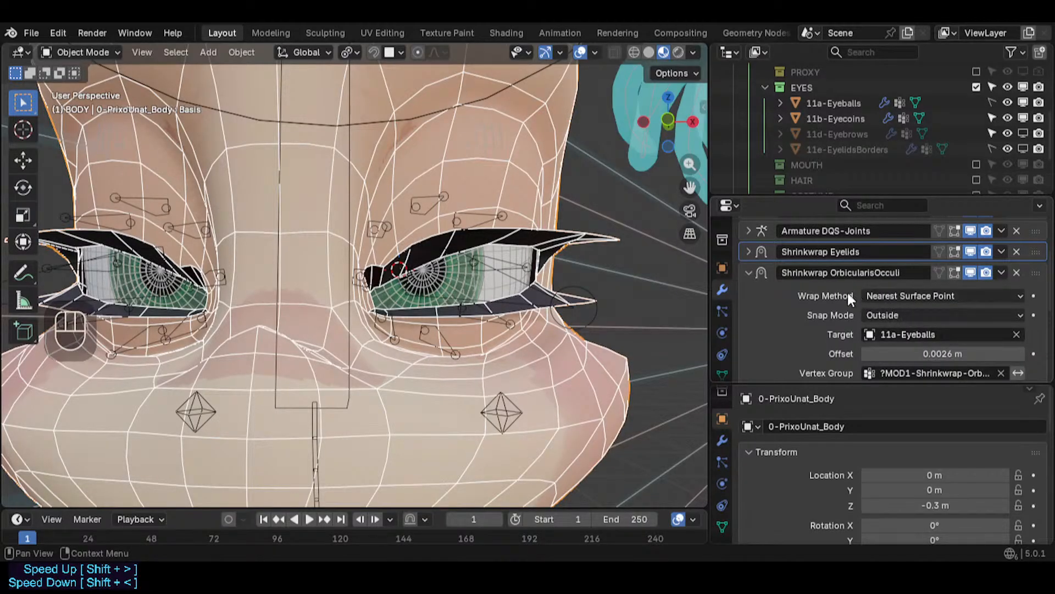
- Expand the Shrinkwrap EyelashesPush modifier and move it above the Shrinkwrap EyelidsBorders modifier in the stack
scroll(756, 255, "up", 2)
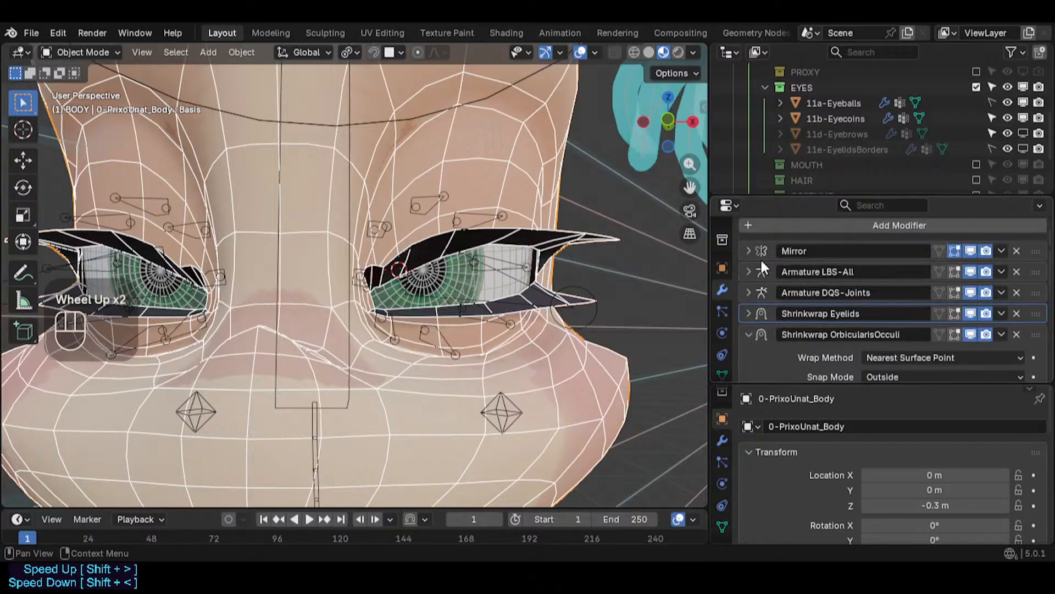
scroll(762, 270, "down", 4)
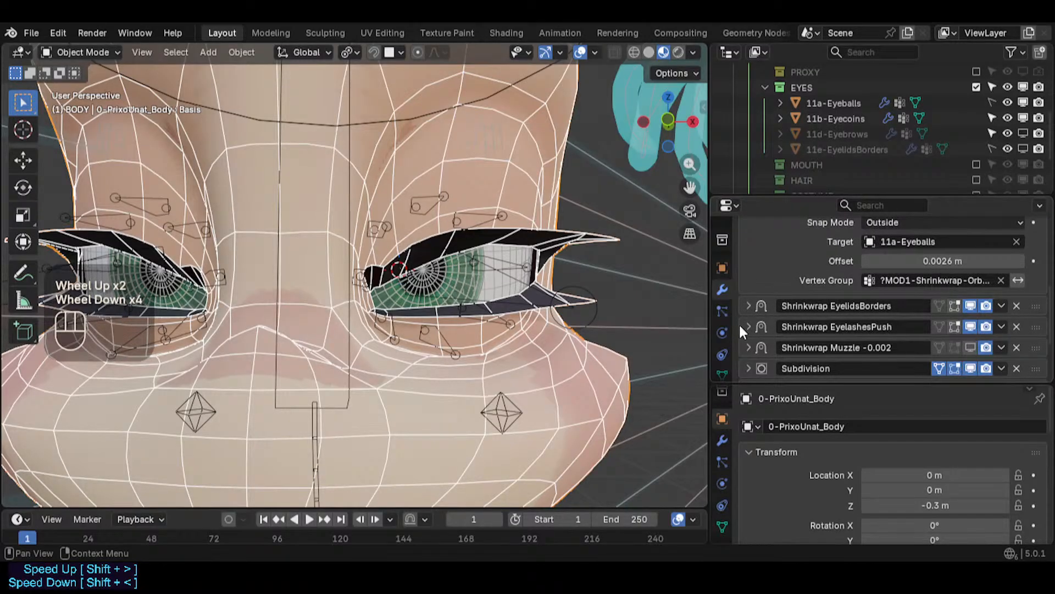
left_click(748, 327)
scroll(984, 318, "down", 1)
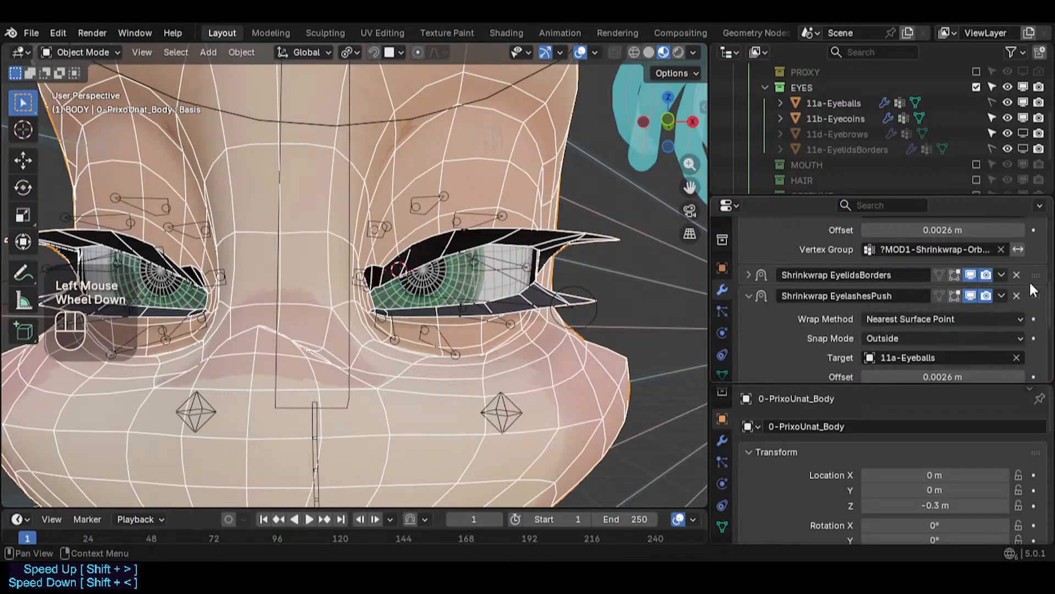
left_click_drag(1035, 295, 969, 309)
- Set the Shrinkwrap OrbicularisOculi modifier's offset to 0.0036 m and save the file
scroll(959, 319, "up", 1)
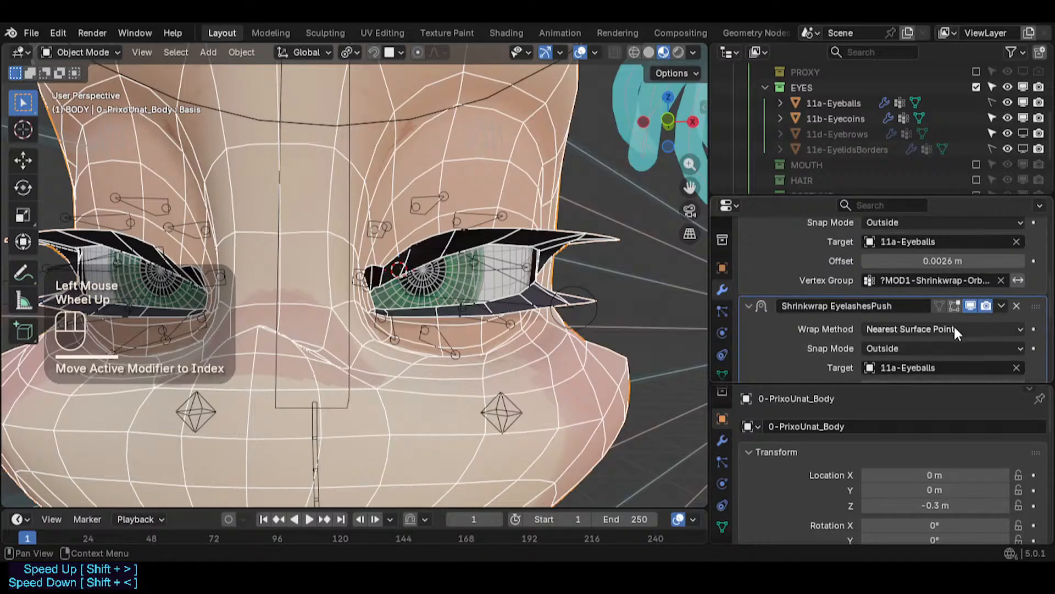
scroll(954, 330, "up", 1)
left_click(934, 294)
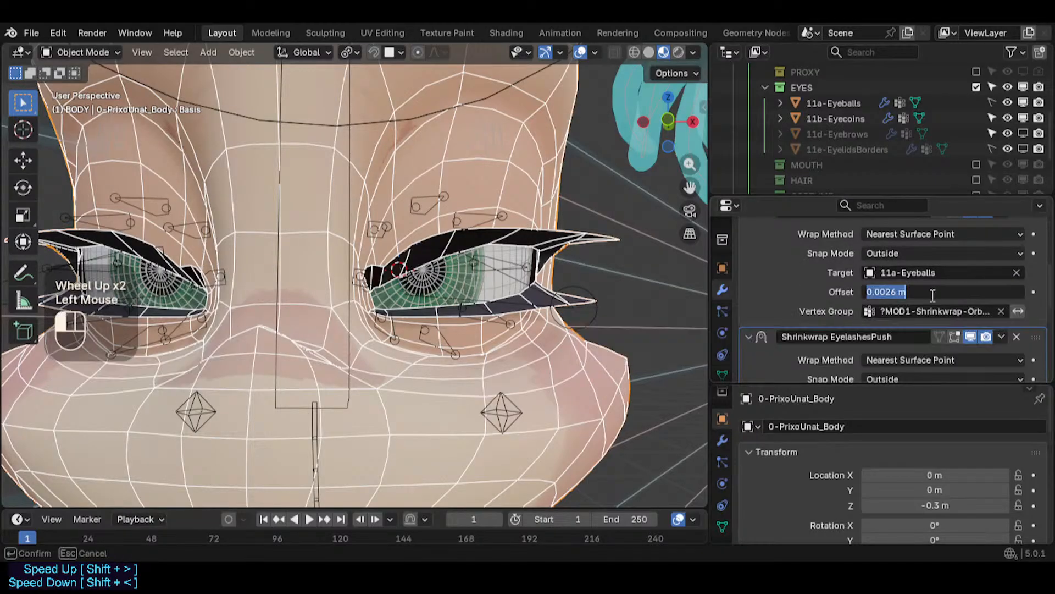
left_click(885, 291)
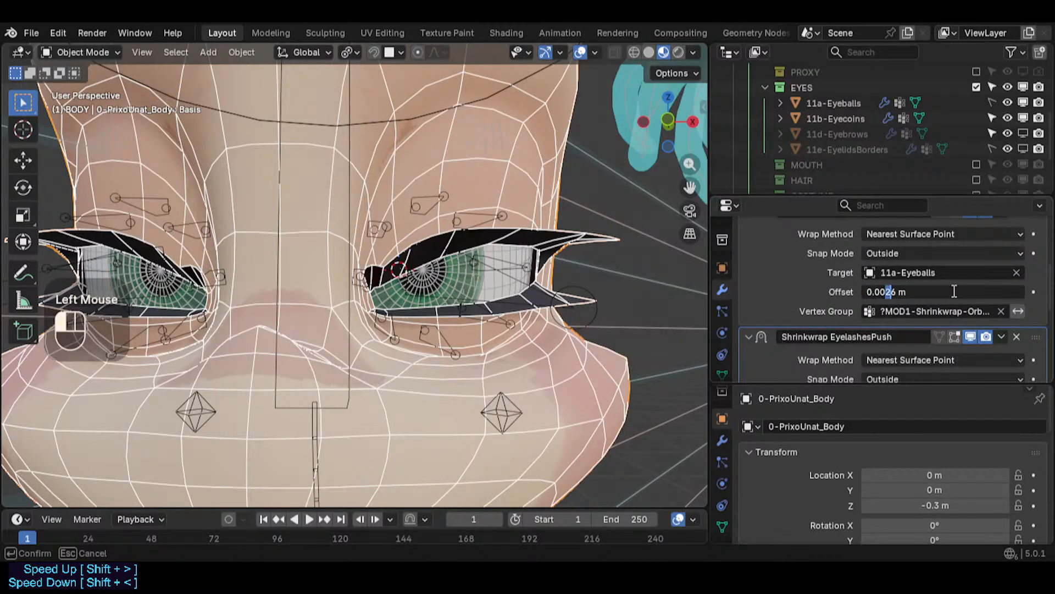
type("3")
key("Return")
mouse_move(953, 294)
left_mouse_down("shift")
mouse_move(984, 294)
mouse_move(959, 294)
left_mouse_up("shift")
key("ctrl+z")
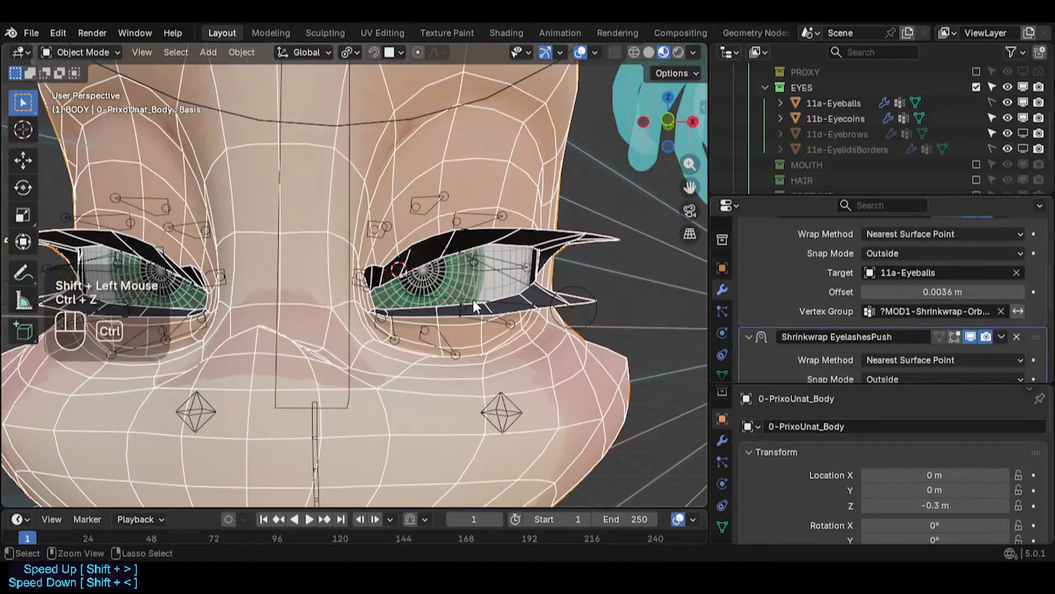
key("ctrl+s")
- Select the armature, inspect the eye bones in Pose Mode, then return to Object Mode and save
left_click(430, 279)
scroll(434, 275, "down", 2)
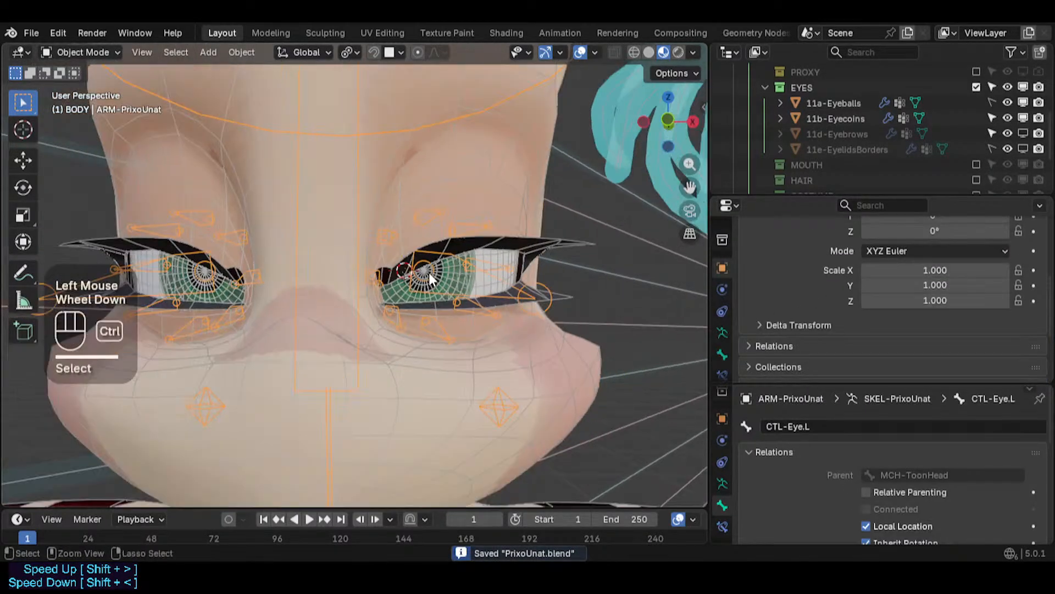
key("ctrl+Tab")
key("ctrl+2")
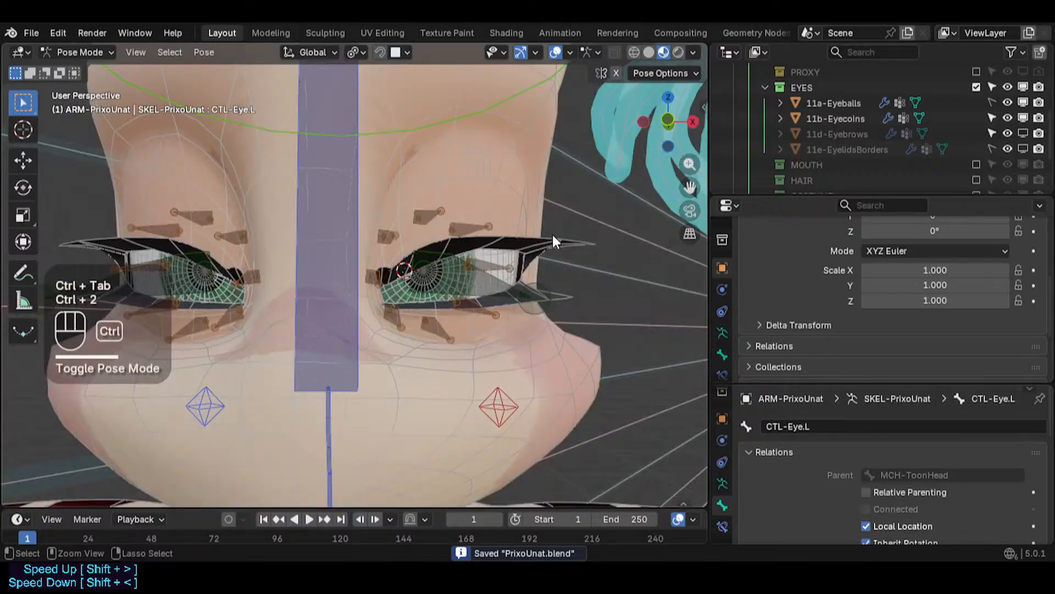
key("ctrl+3")
key("ctrl+3")
middle_click_drag(506, 248, 506, 282, "shift")
scroll(505, 288, "down", 1)
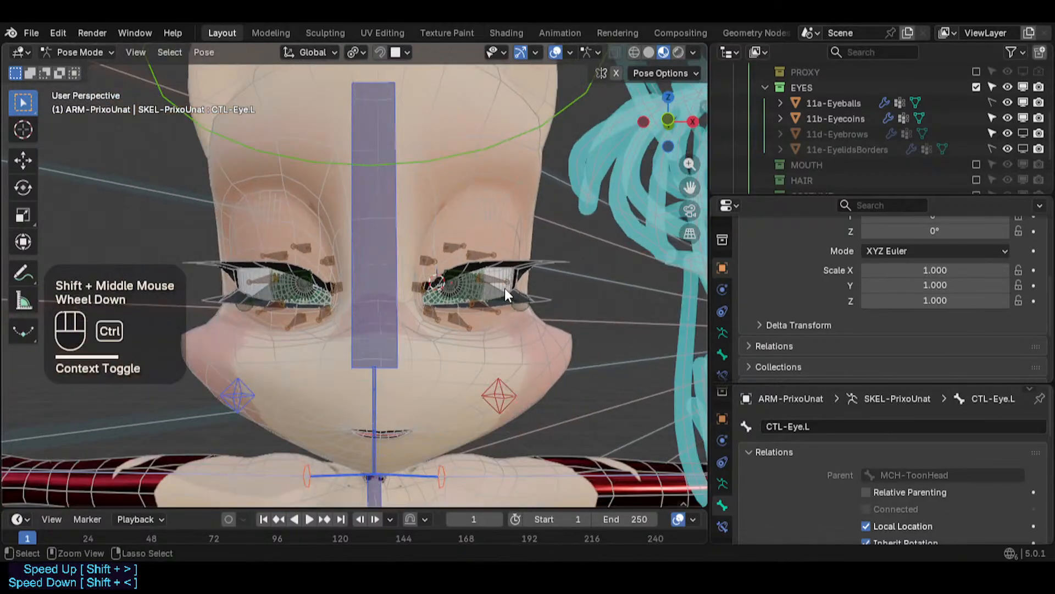
scroll(505, 289, "up", 2)
key("ctrl+Tab")
key("ctrl+s")
- Examine the eye area at several zoom levels
scroll(502, 281, "up", 3)
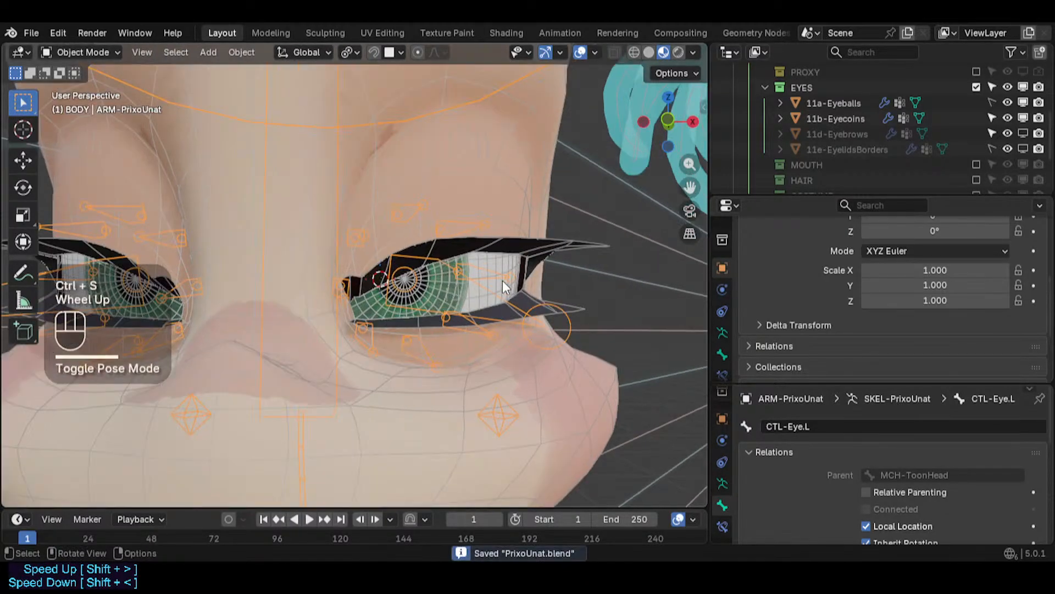
scroll(501, 280, "down", 2)
scroll(501, 240, "down", 2)
scroll(500, 226, "up", 3)
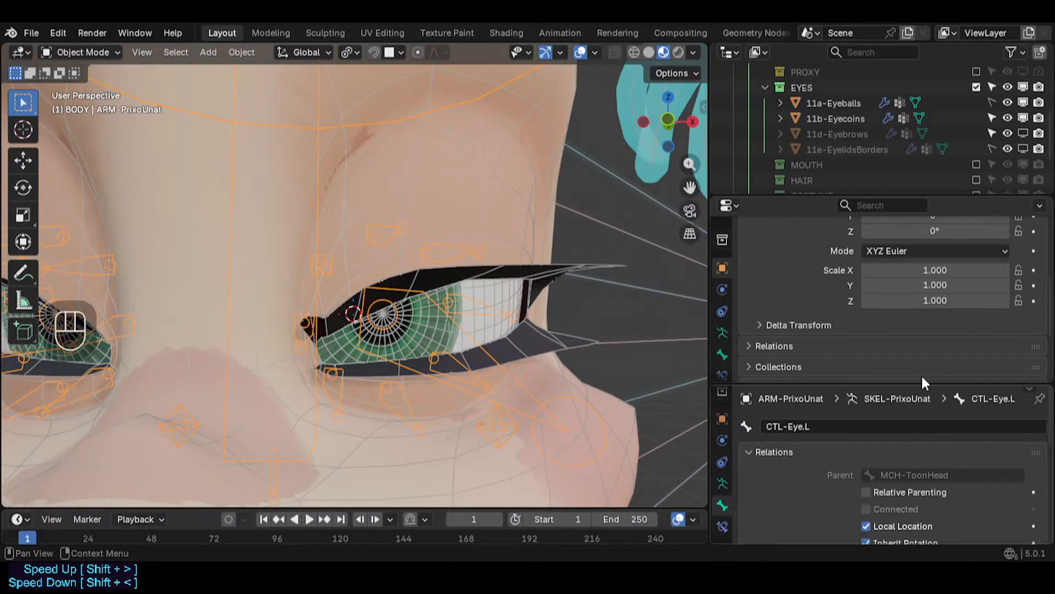
scroll(525, 304, "down", 1)
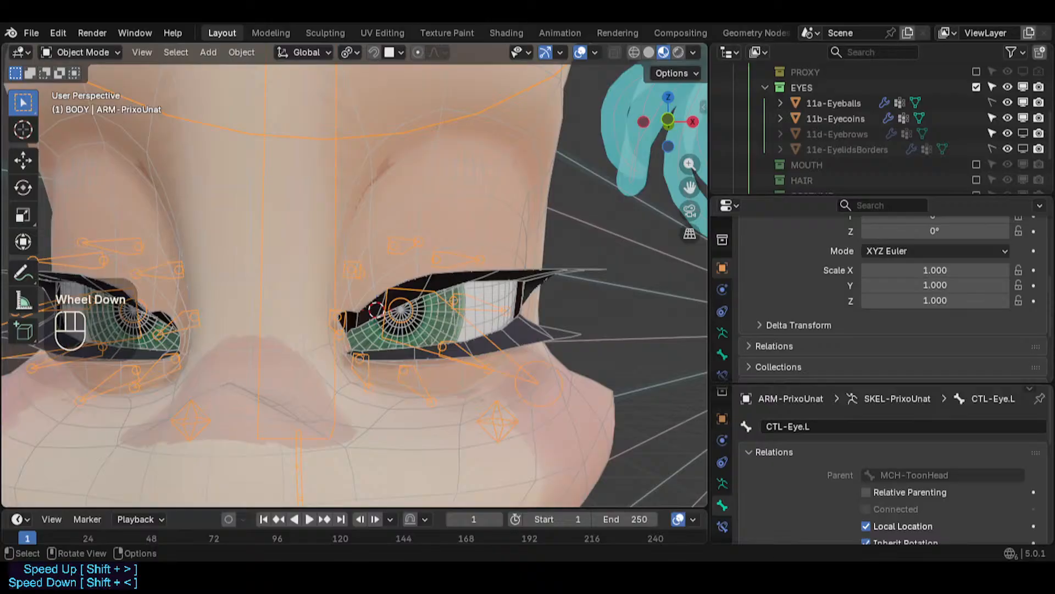
scroll(525, 303, "down", 4)
scroll(525, 303, "up", 2)
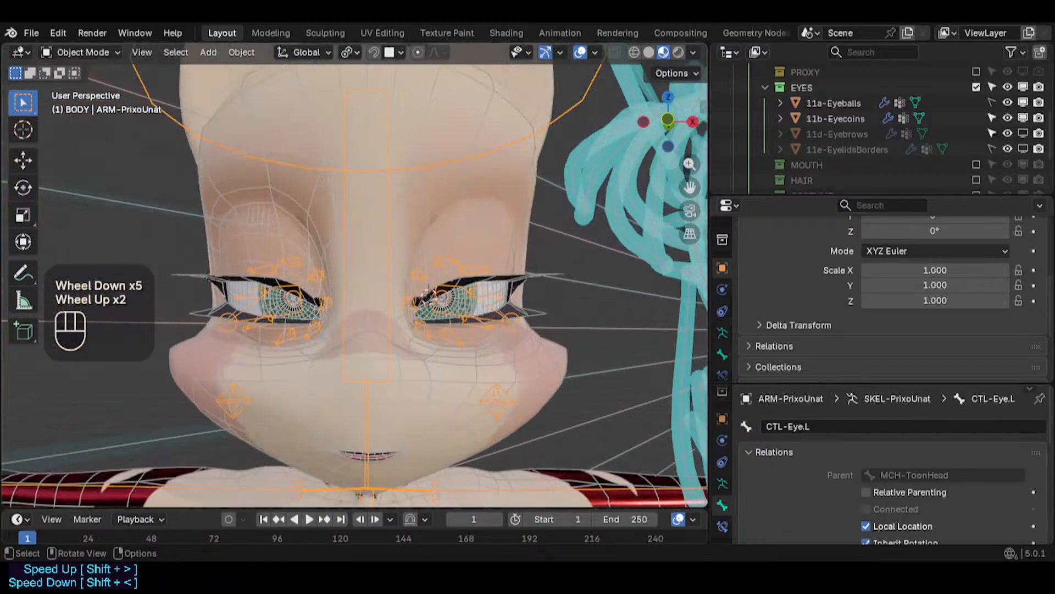
scroll(525, 304, "up", 5)
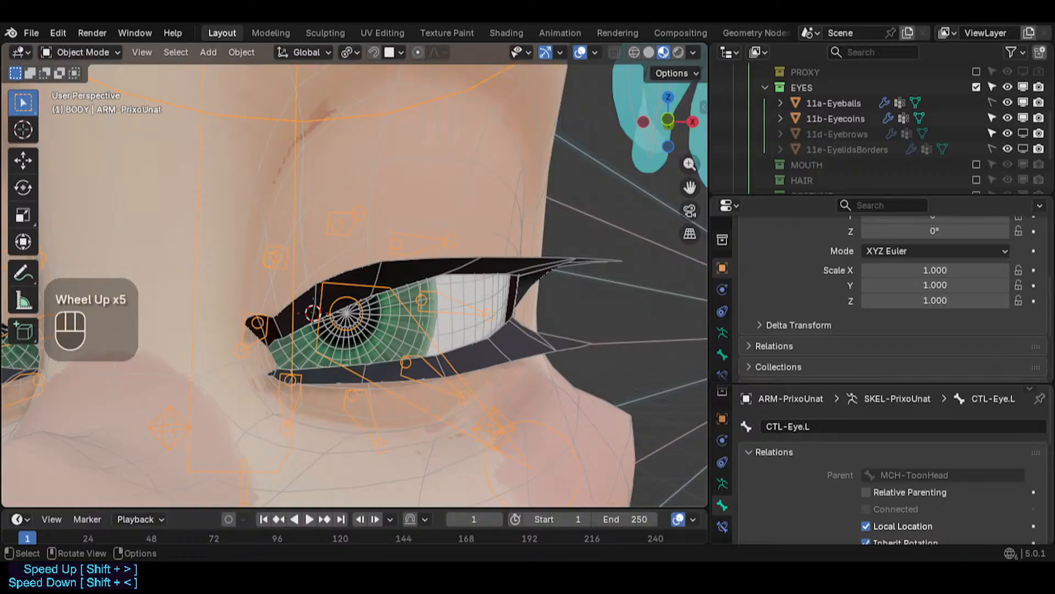
scroll(355, 286, "down", 2)
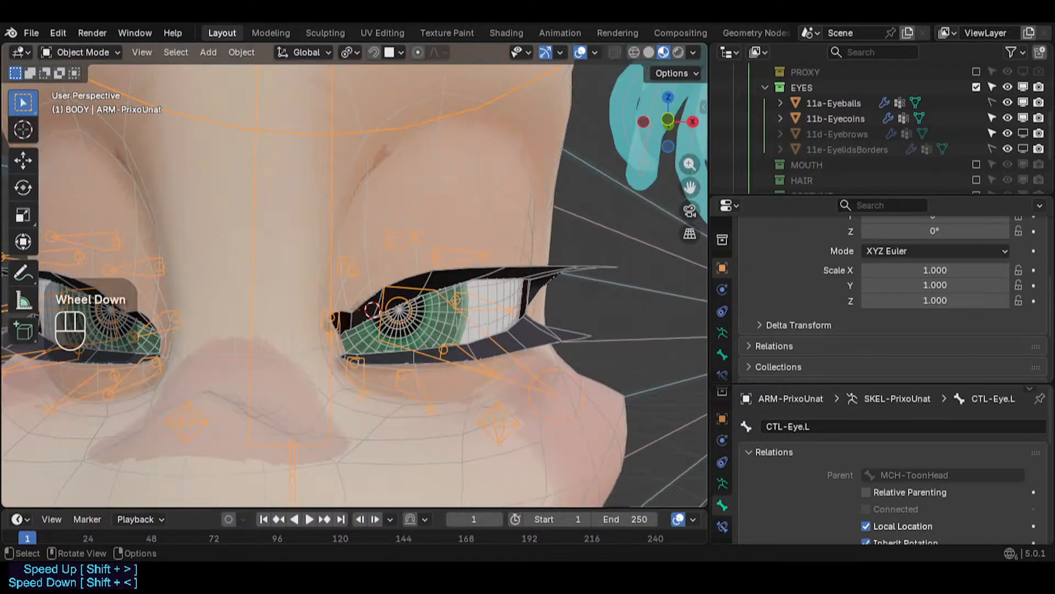
- Switch the viewport to Solid shading with Random wireframe and object colours
left_click(693, 52)
left_click(647, 51)
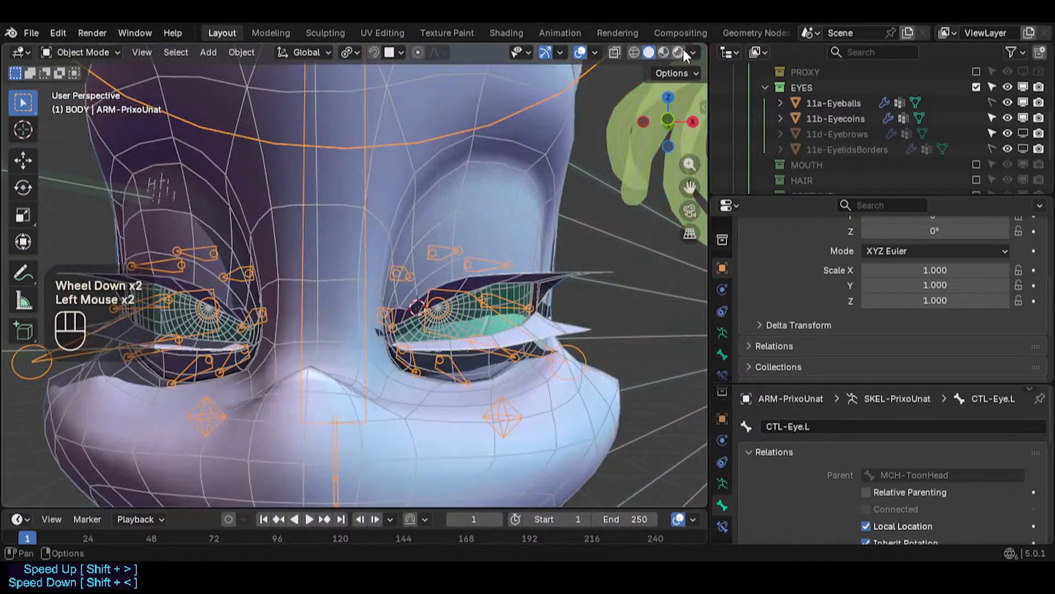
left_click(692, 52)
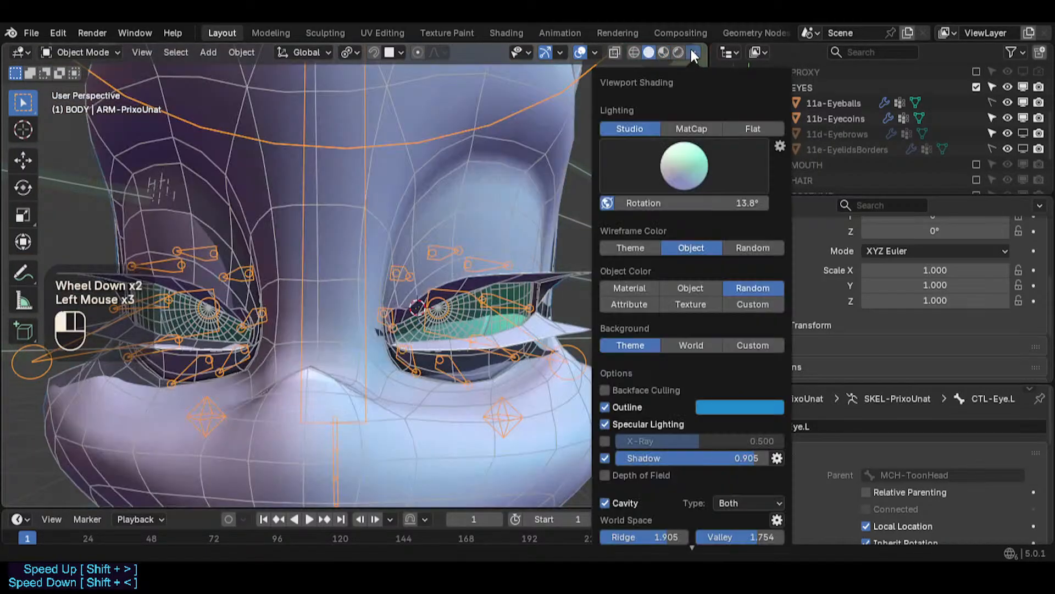
left_click(753, 249)
left_click(699, 287)
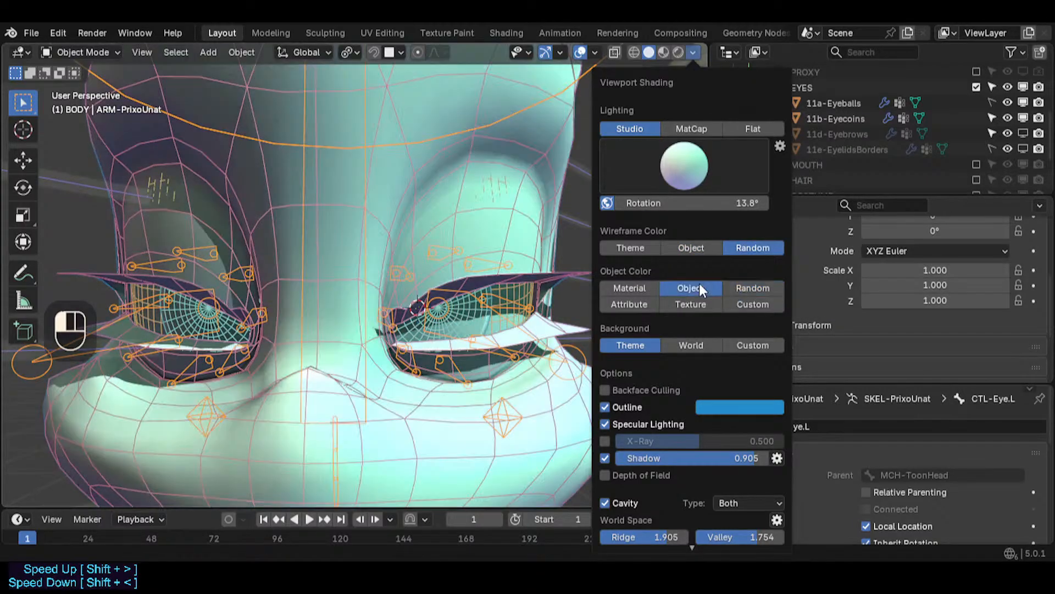
left_click(752, 288)
scroll(579, 275, "down", 2)
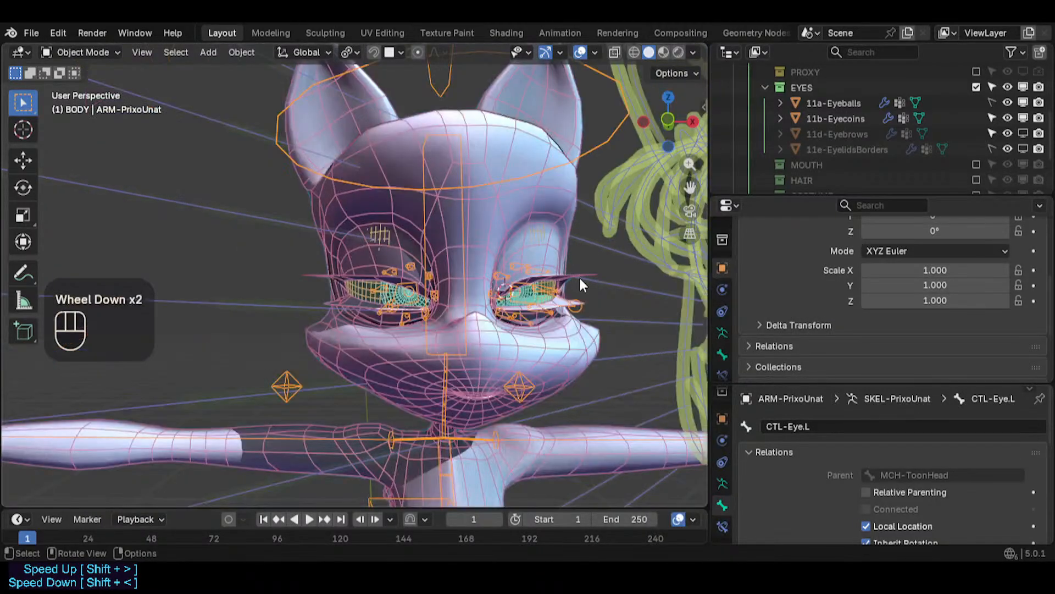
- Set the object colour to Material, return to Material Preview shading, and save the file
left_click(694, 53)
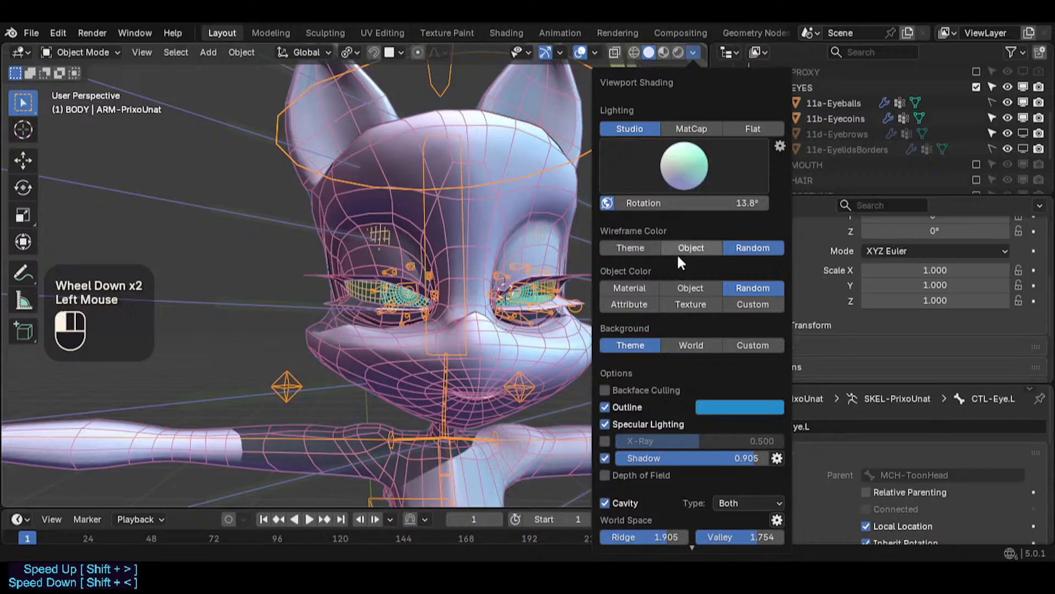
left_click(629, 288)
left_click(694, 53)
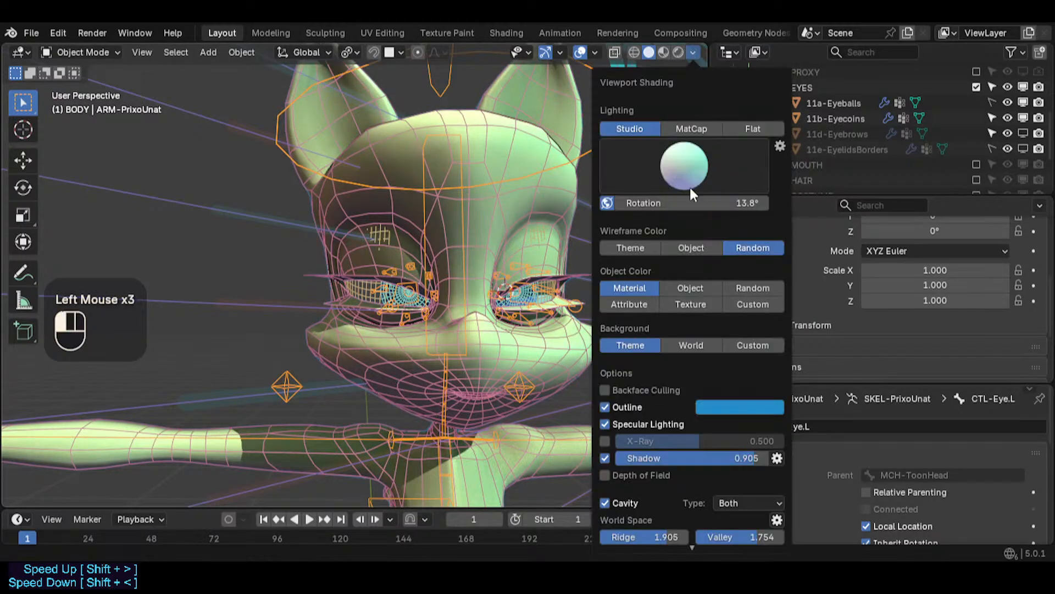
scroll(569, 260, "up", 2)
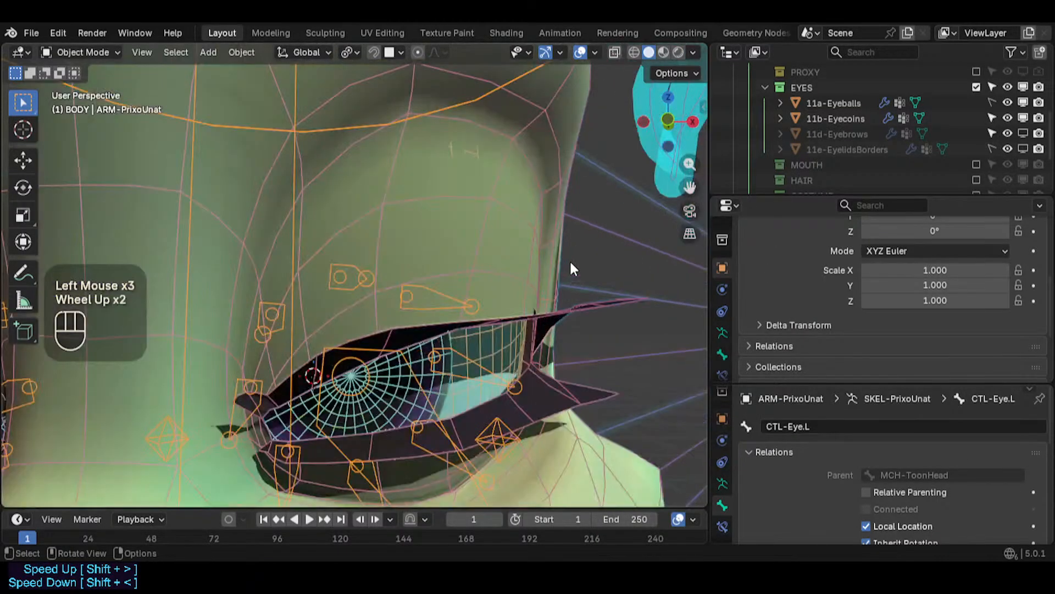
left_click(664, 52)
scroll(595, 255, "down", 2)
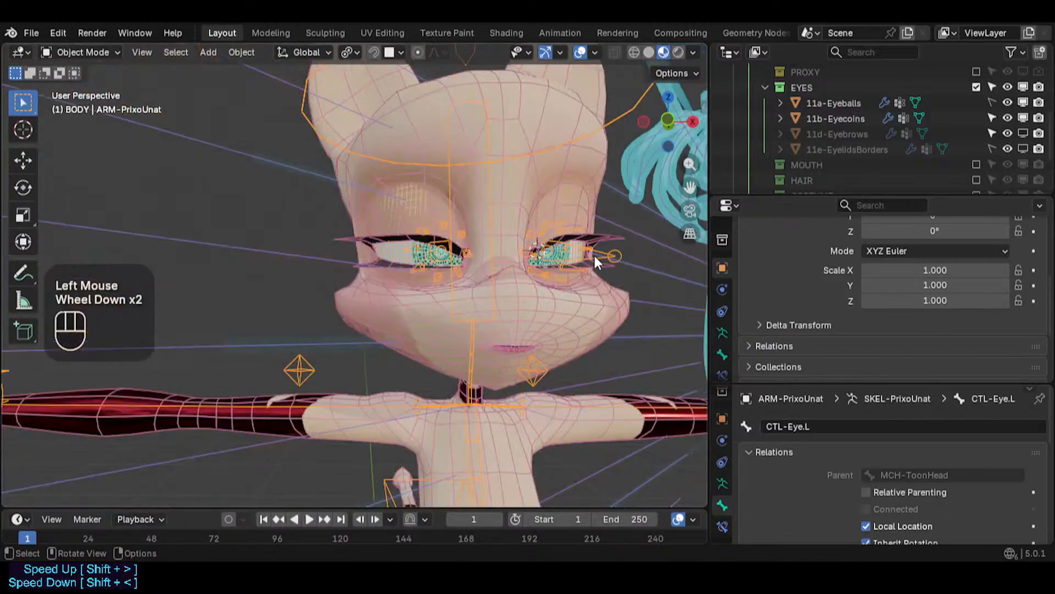
key("ctrl+s")
- Fly the viewport camera in close to inspect the left eye
scroll(591, 282, "up", 3)
key("shift+grave")
key("d")
key("d")
key("w")
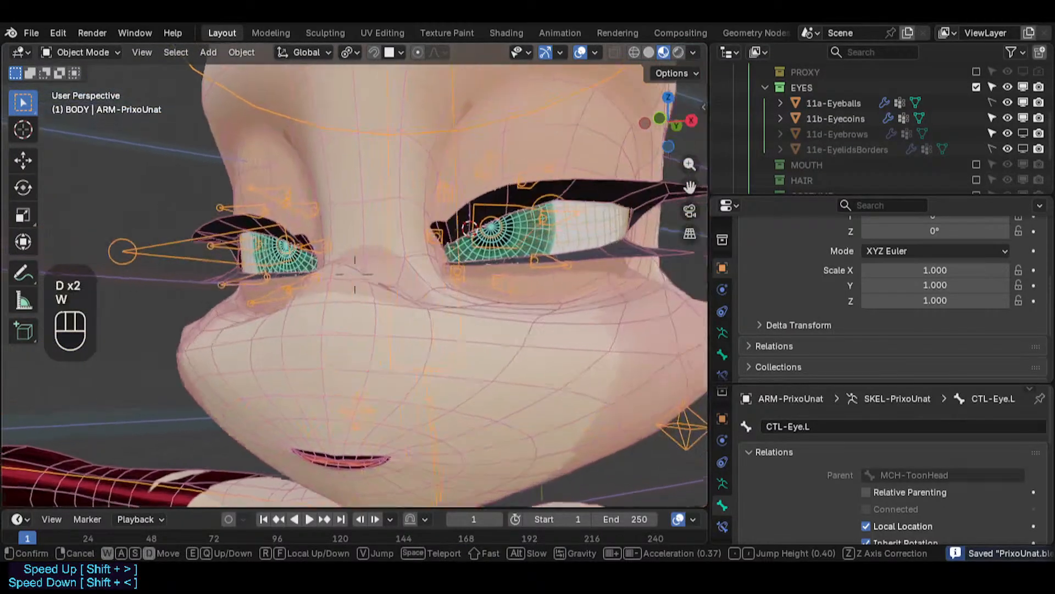
key("w")
key("d")
left_click(354, 274)
- Orbit, pan and zoom around the head to examine the eyes from several angles
scroll(461, 226, "up", 1)
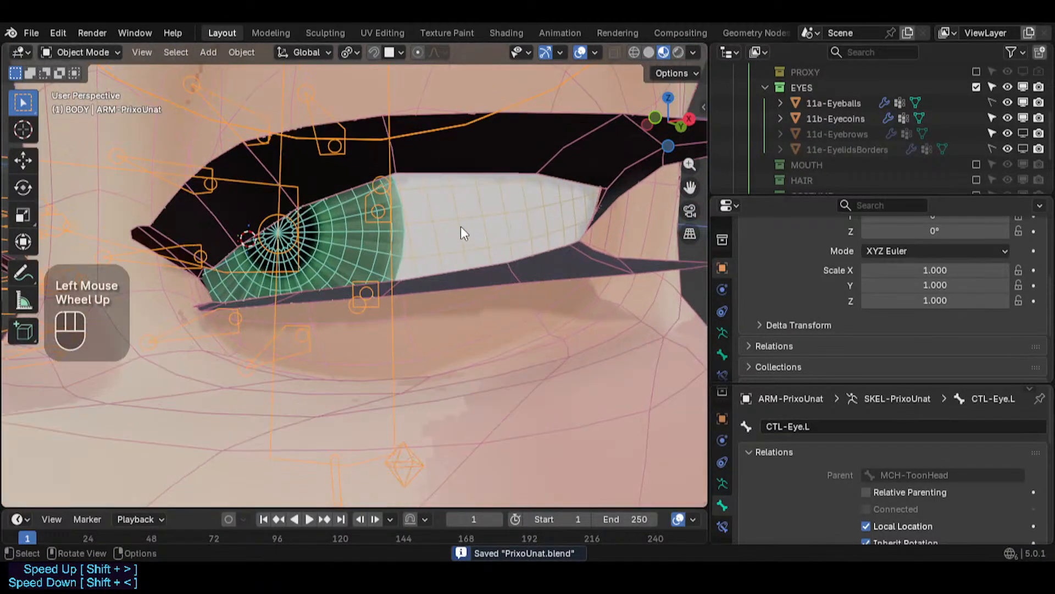
scroll(461, 225, "down", 2)
middle_click_drag(461, 226, 410, 333)
scroll(461, 255, "down", 1)
key("shift+ctrl+alt+z")
scroll(461, 249, "down", 2)
scroll(414, 292, "up", 6)
scroll(414, 288, "down", 4)
scroll(409, 333, "up", 2)
scroll(374, 319, "up", 1)
middle_click_drag(373, 319, 435, 374, "shift")
scroll(386, 357, "down", 3)
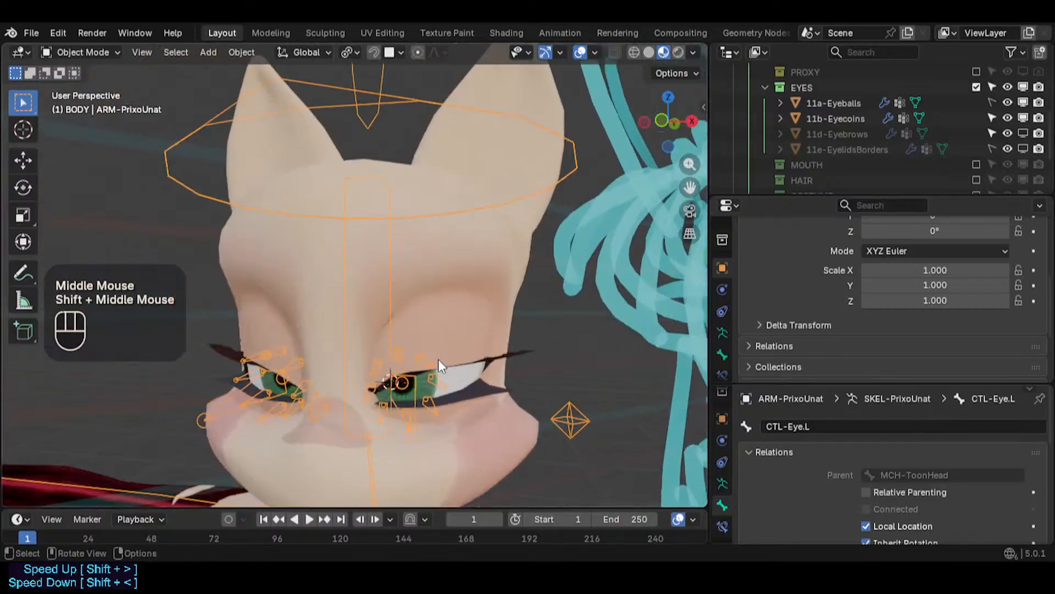
scroll(420, 387, "up", 4)
scroll(385, 438, "down", 4)
scroll(382, 433, "up", 1)
mouse_move(381, 435)
middle_mouse_down()
mouse_move(388, 421)
mouse_move(542, 431)
mouse_move(556, 393)
mouse_move(504, 459)
mouse_move(477, 319)
middle_mouse_up()
scroll(542, 431, "down", 1)
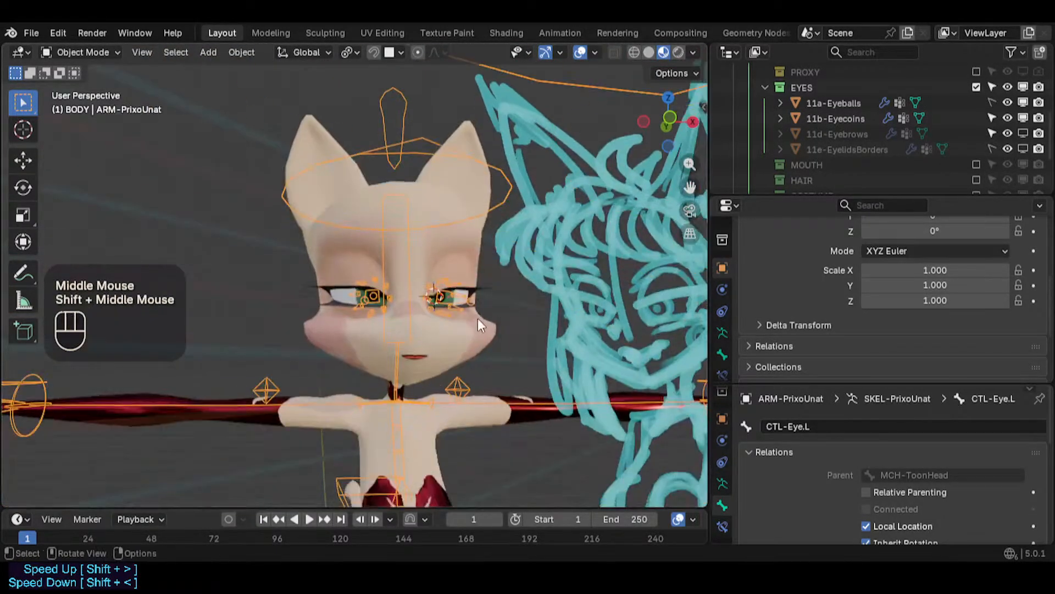
scroll(477, 318, "up", 3)
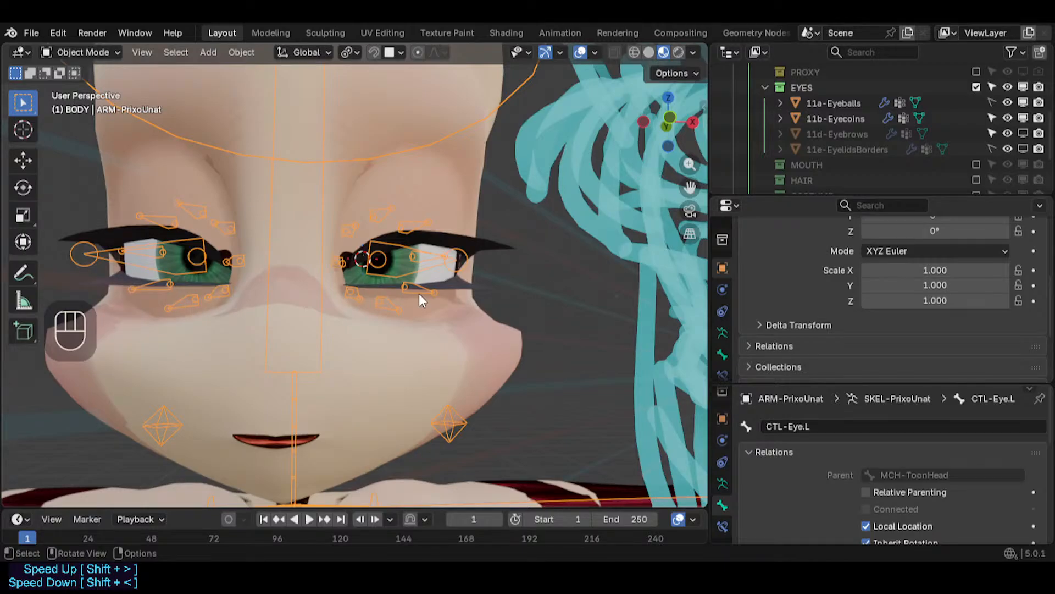
middle_click_drag(419, 292, 422, 309, "shift")
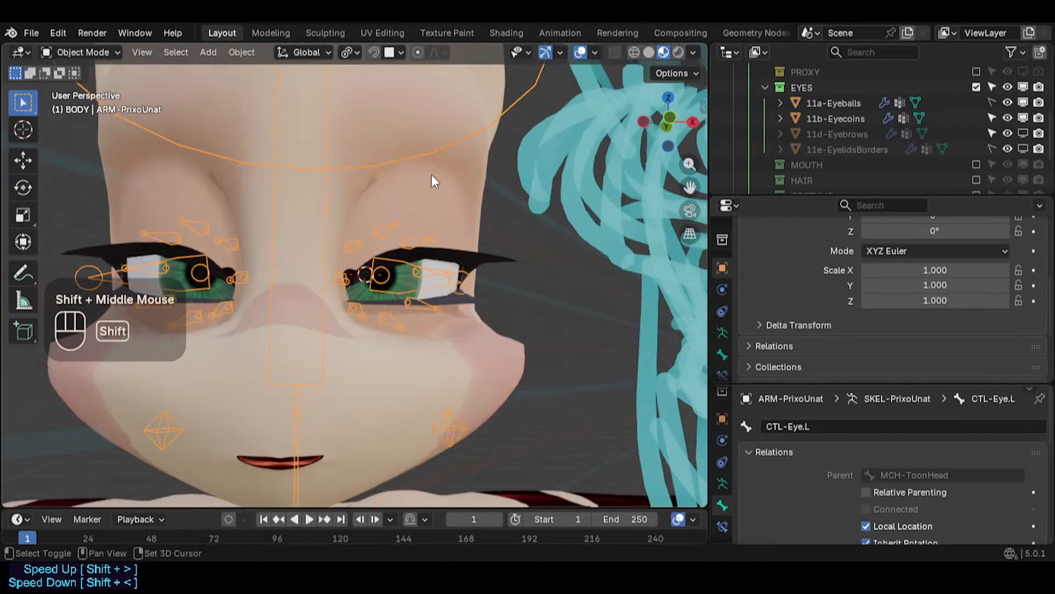
- Select the body and fly the viewport camera in close to the left eye's outer corner
left_click(440, 167)
scroll(827, 286, "down", 2)
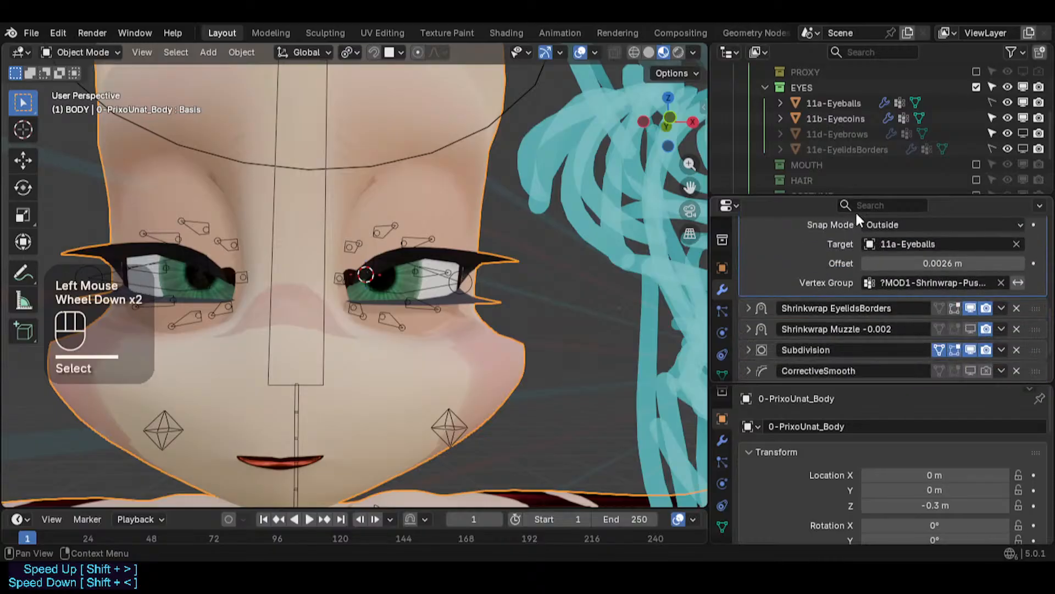
middle_click_drag(384, 275, 364, 281)
key("shift+grave")
key("w")
key("w")
key("w")
key("d")
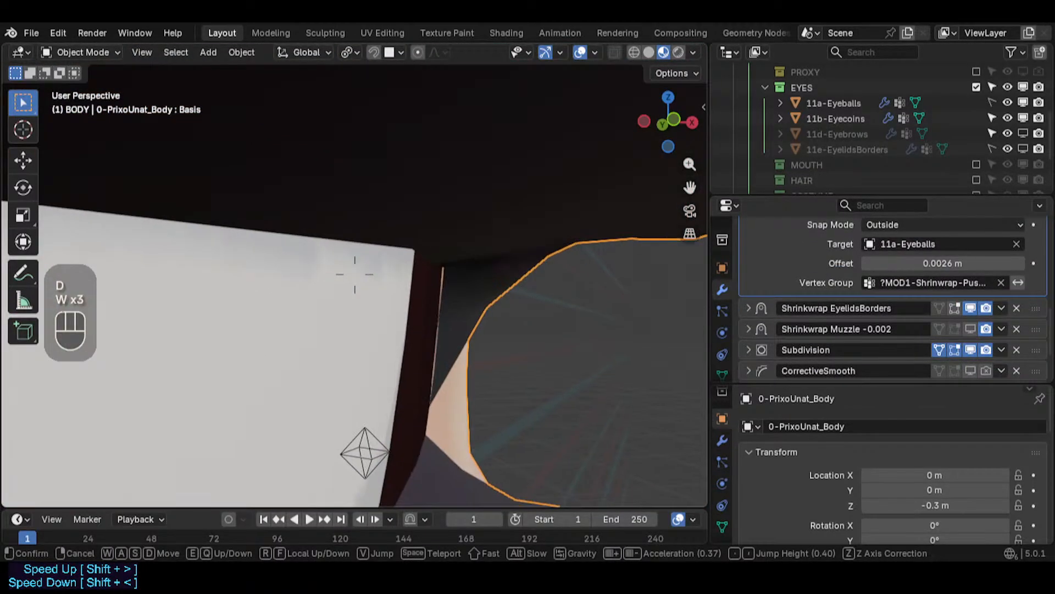
key("w")
key("s")
key("s")
key("s")
key("s")
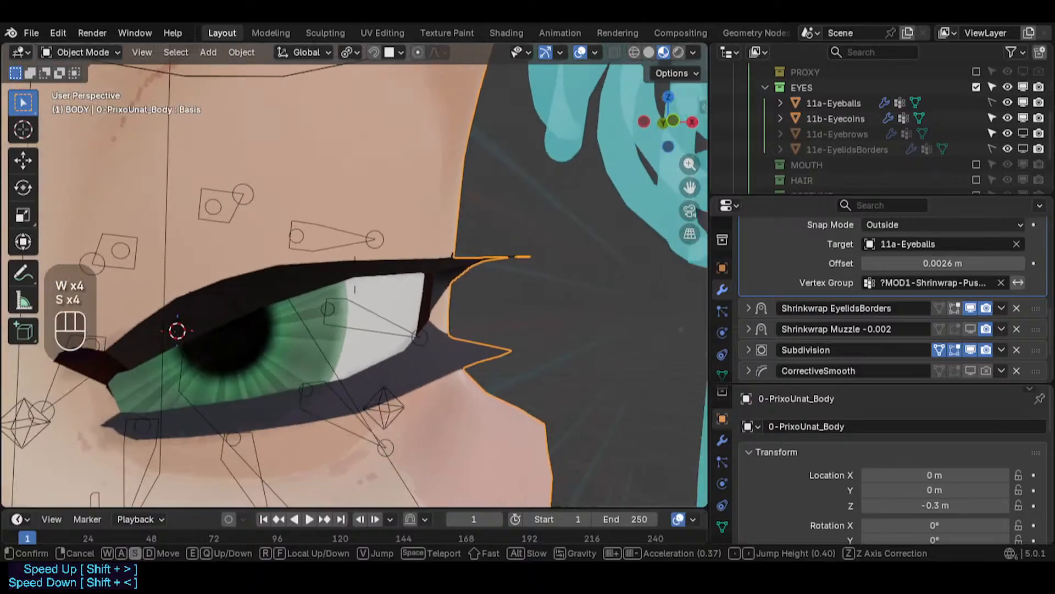
left_click(509, 312)
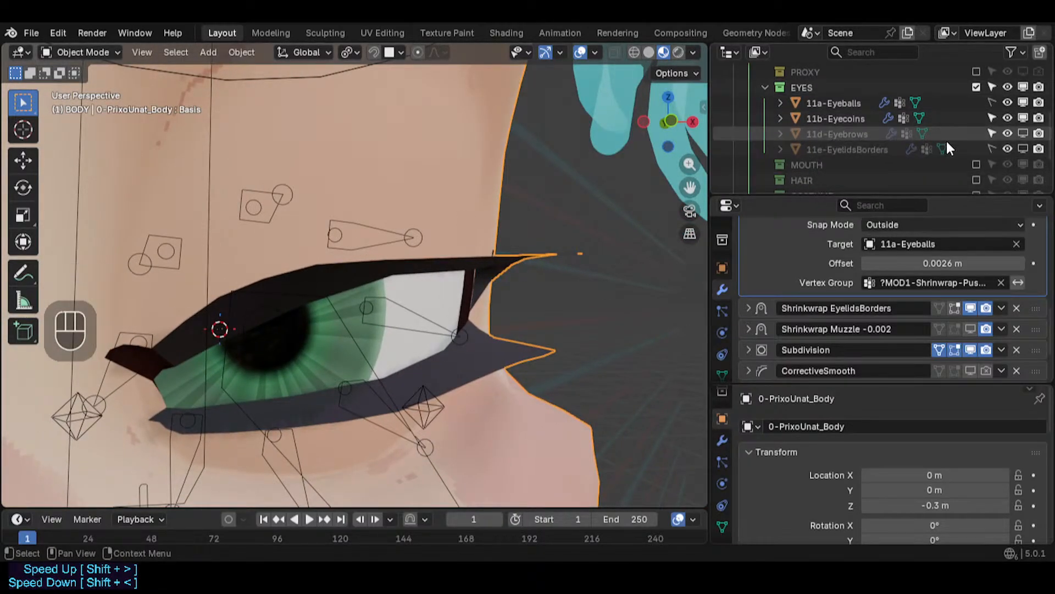
- Make the 11e-EyelidsBorders object selectable in the outliner and select it
left_click(870, 147)
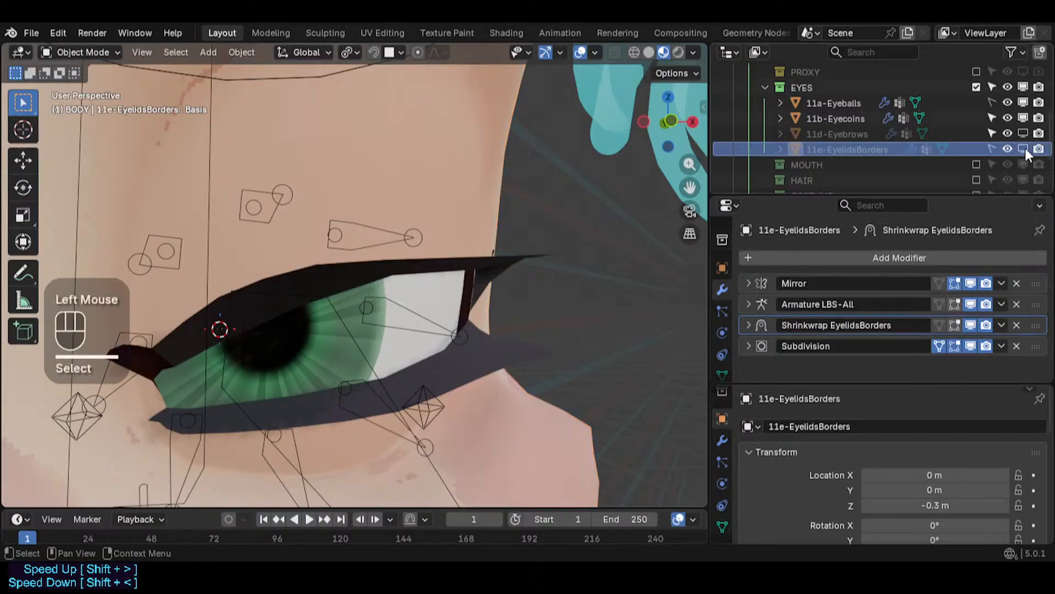
left_click(991, 149)
left_click(990, 147)
left_click(854, 150)
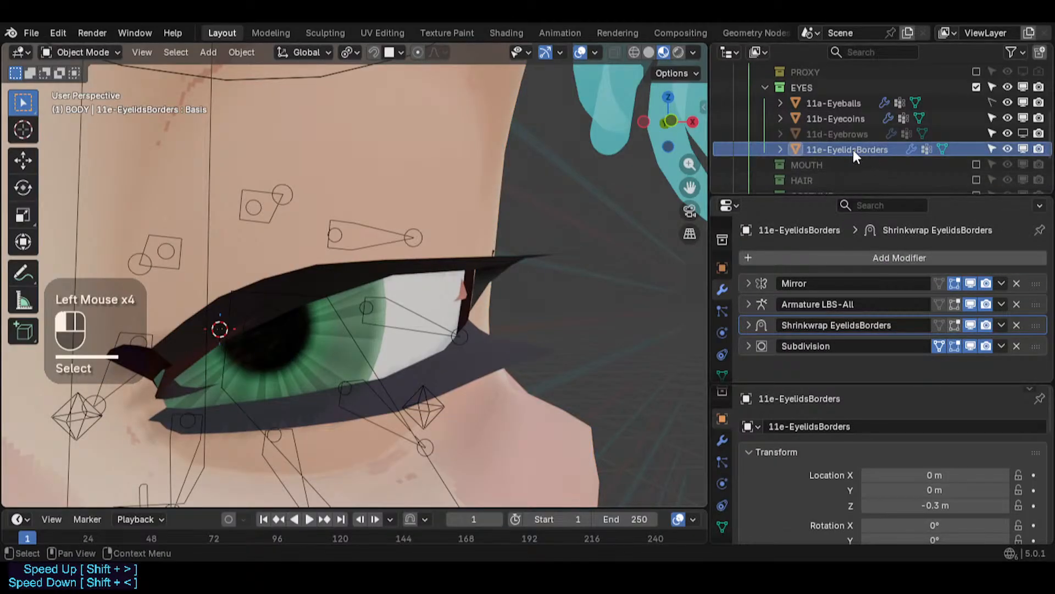
- In Edit Mode on the eyelid borders, select the stray border strip near the eye corner and delete its vertices
key("Tab")
middle_click_drag(465, 291, 428, 347)
scroll(523, 306, "up", 1)
scroll(422, 342, "up", 2)
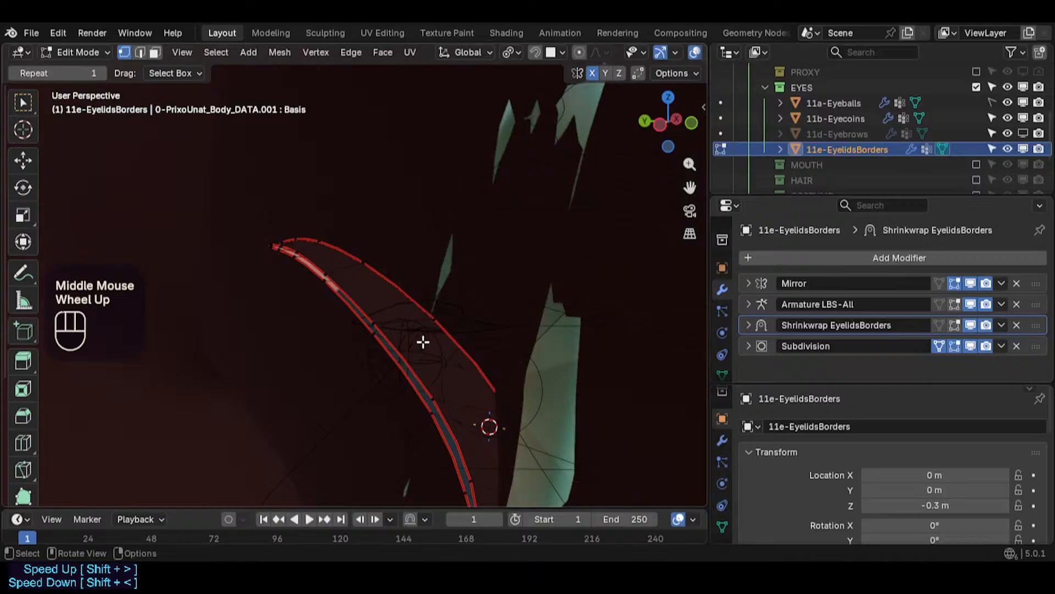
middle_click_drag(358, 314, 423, 301)
key("3")
left_click(346, 306, "alt+shift")
key("x")
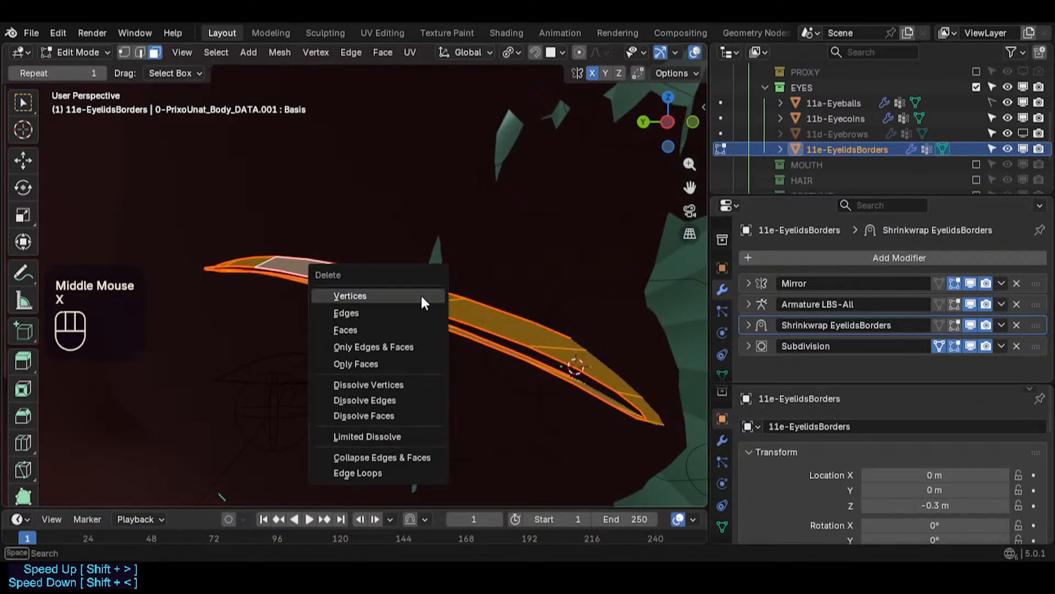
left_click(420, 295)
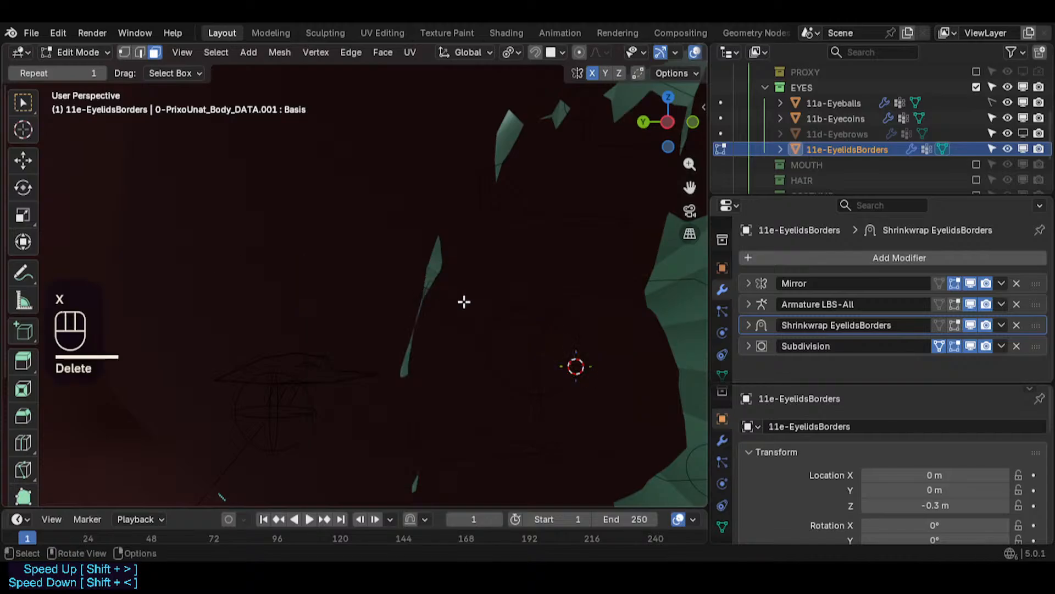
- Switch to the body mesh in Edit Mode, select the linked eyelash faces around the eye and hide them
middle_click_drag(464, 299, 299, 301)
key("Tab")
middle_click_drag(524, 277, 231, 278)
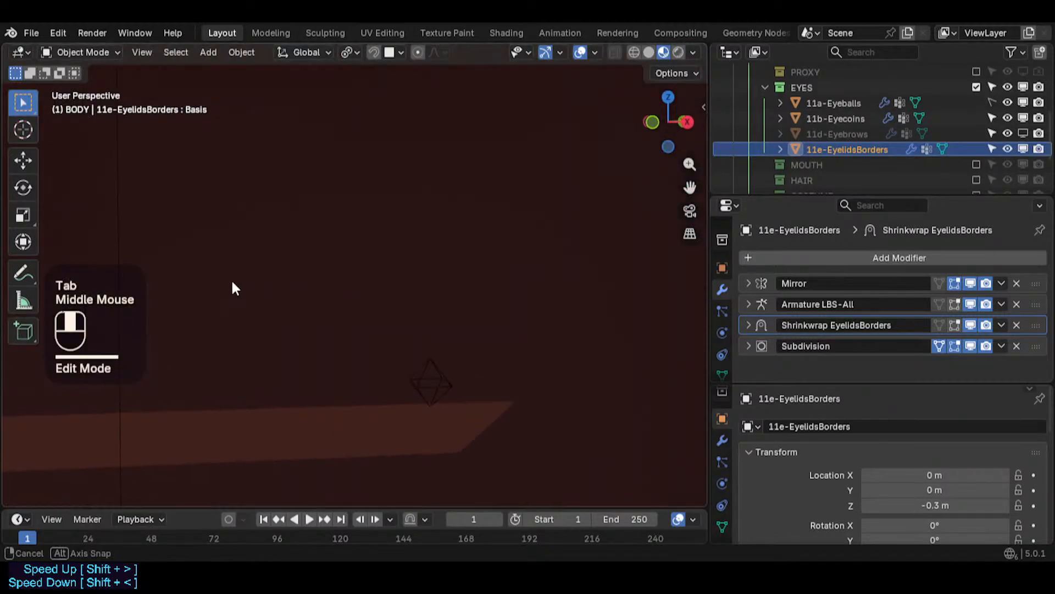
scroll(371, 276, "down", 6)
scroll(370, 283, "down", 4)
middle_click_drag(368, 288, 395, 303)
left_click(401, 228)
key("Tab")
middle_click_drag(395, 242, 399, 338)
key("3")
left_click(452, 362, "alt+shift")
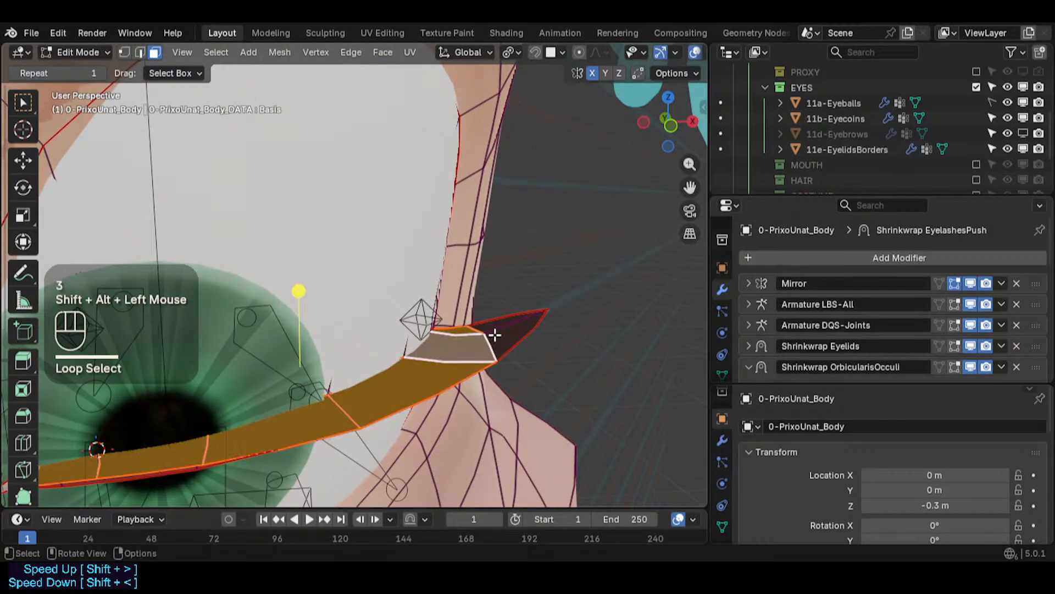
left_click(498, 329, "alt+shift")
left_click(502, 338, "shift")
middle_click_drag(461, 352, 426, 196)
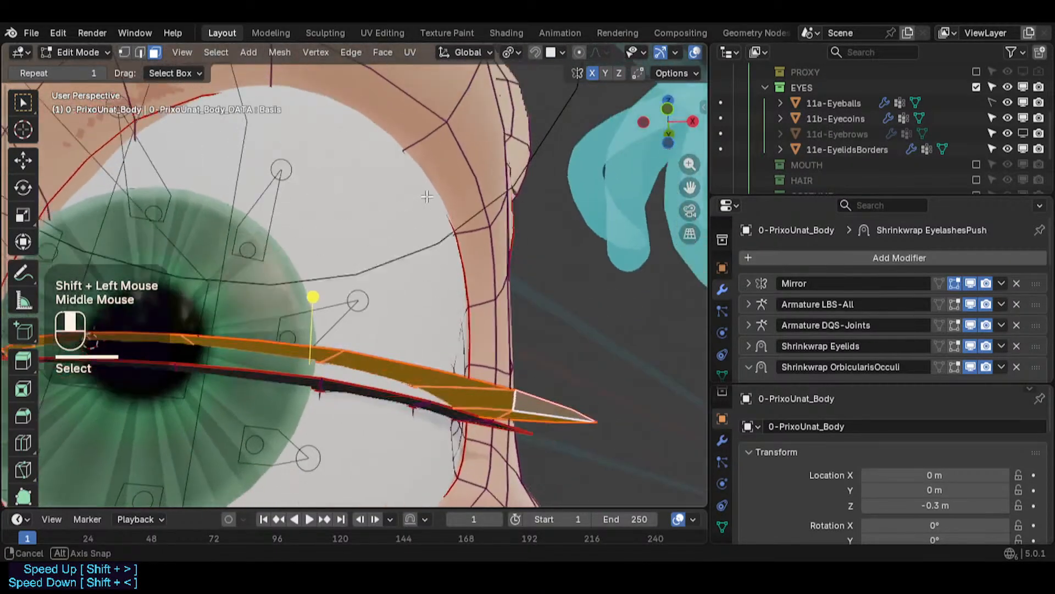
scroll(447, 412, "up", 2)
middle_click_drag(447, 412, 431, 361)
left_click(389, 443, "alt+shift")
scroll(388, 443, "down", 1)
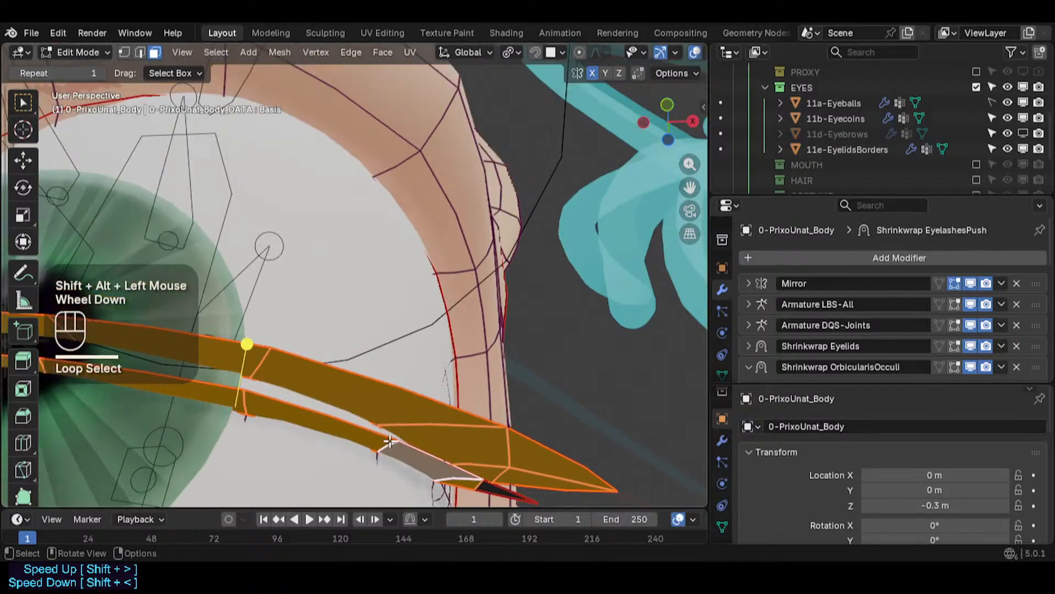
left_click(487, 486, "shift")
middle_click_drag(486, 486, 454, 374, "shift")
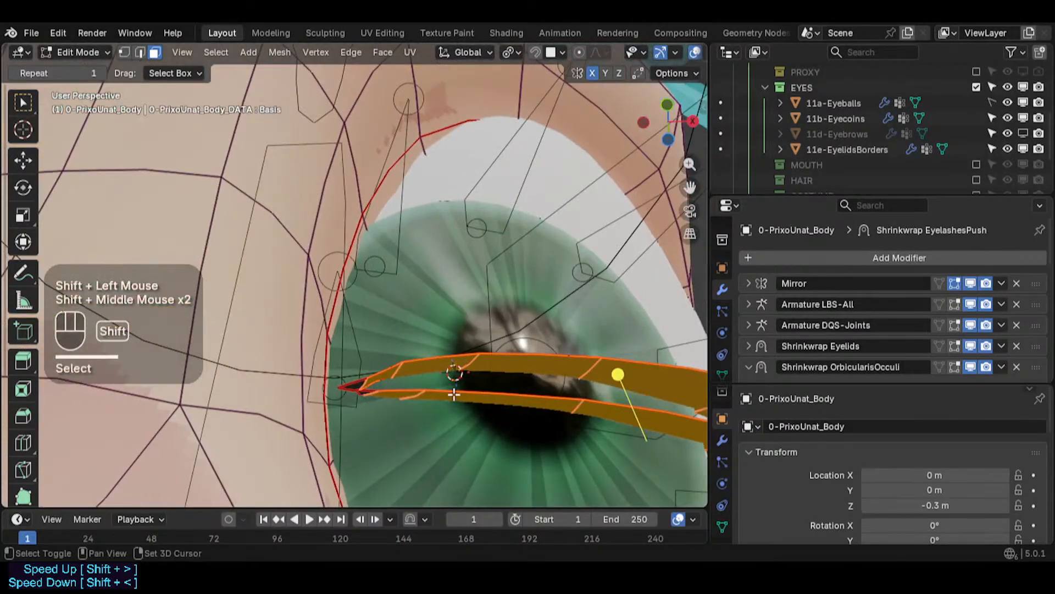
scroll(338, 384, "up", 2)
key("alt+a")
key("l")
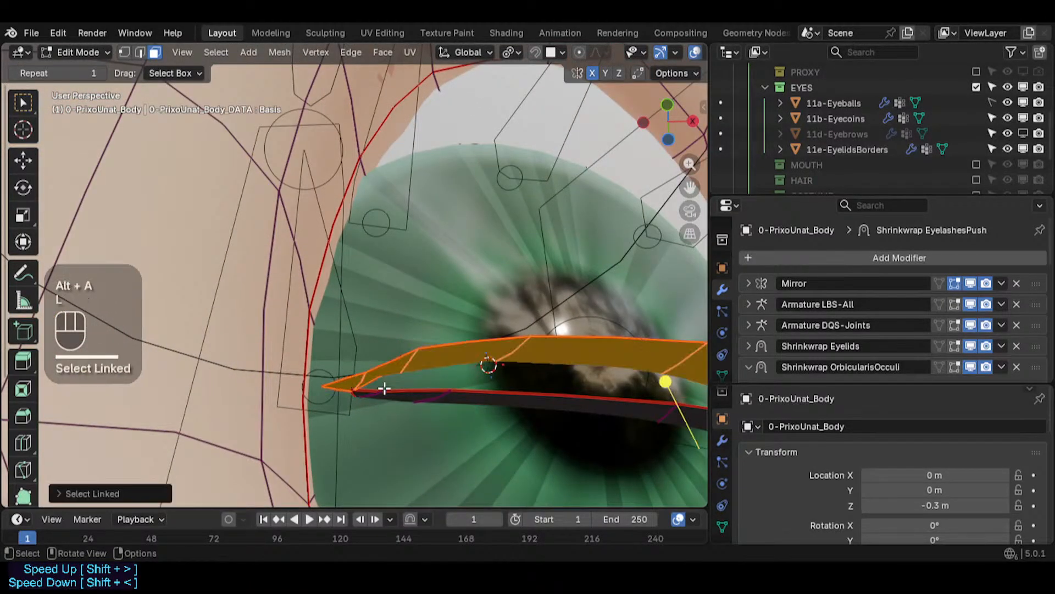
key("l")
key("h")
- Toggle X-ray and, in vertex select mode, pick the vertex at the corner of the eyelash line
key("alt+z")
mouse_move(405, 363)
middle_mouse_down()
mouse_move(401, 391)
mouse_move(417, 370)
middle_mouse_up()
key("2")
left_click(430, 401, "alt+shift")
scroll(430, 401, "up", 2)
key("1")
left_click(367, 362)
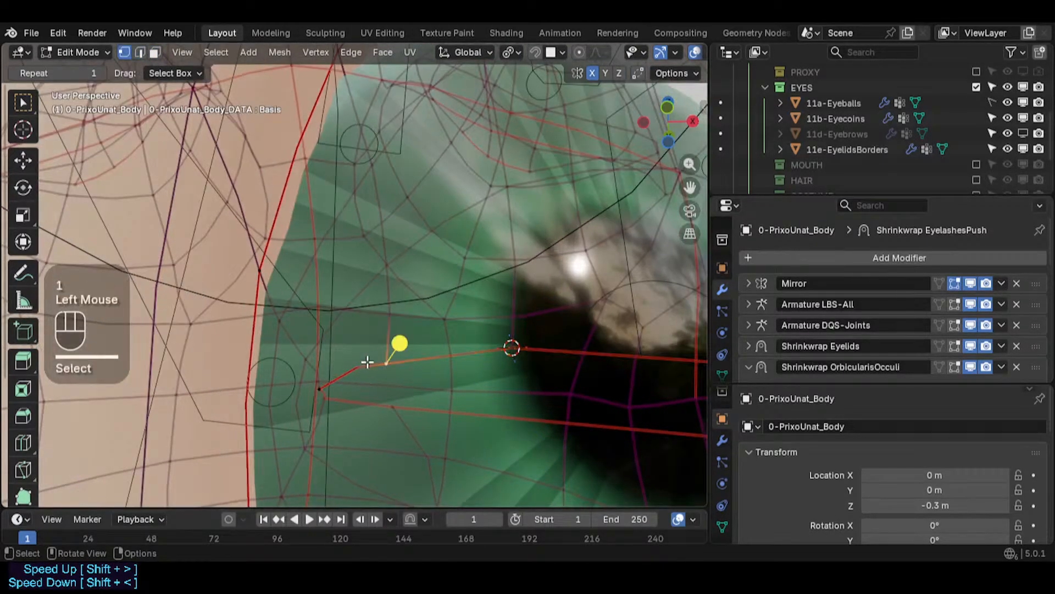
- Open the body's Object Data properties to review its shape keys
left_click(721, 373)
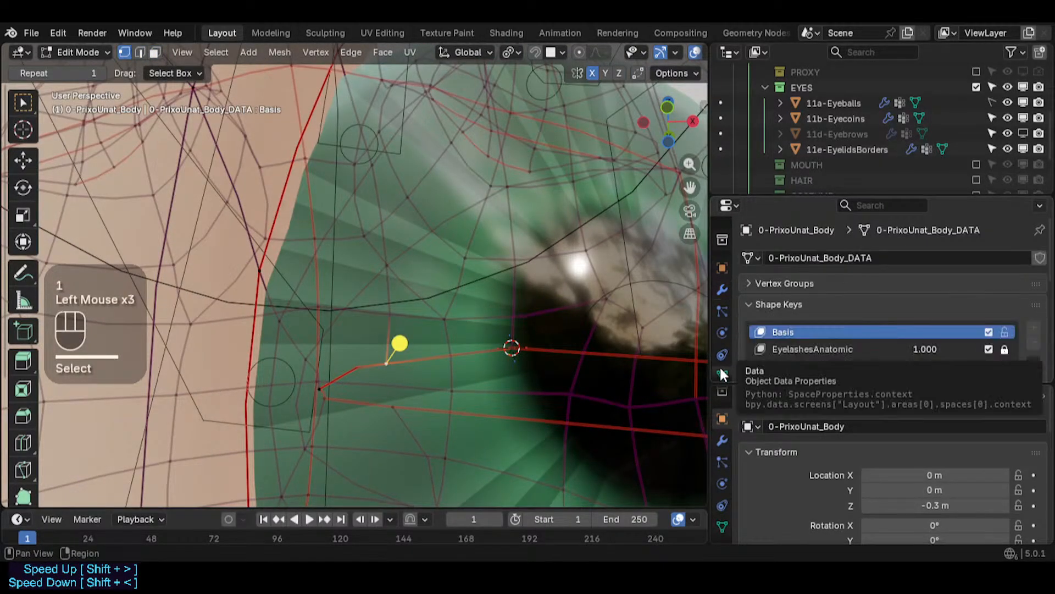
scroll(796, 338, "down", 1)
scroll(796, 338, "up", 2)
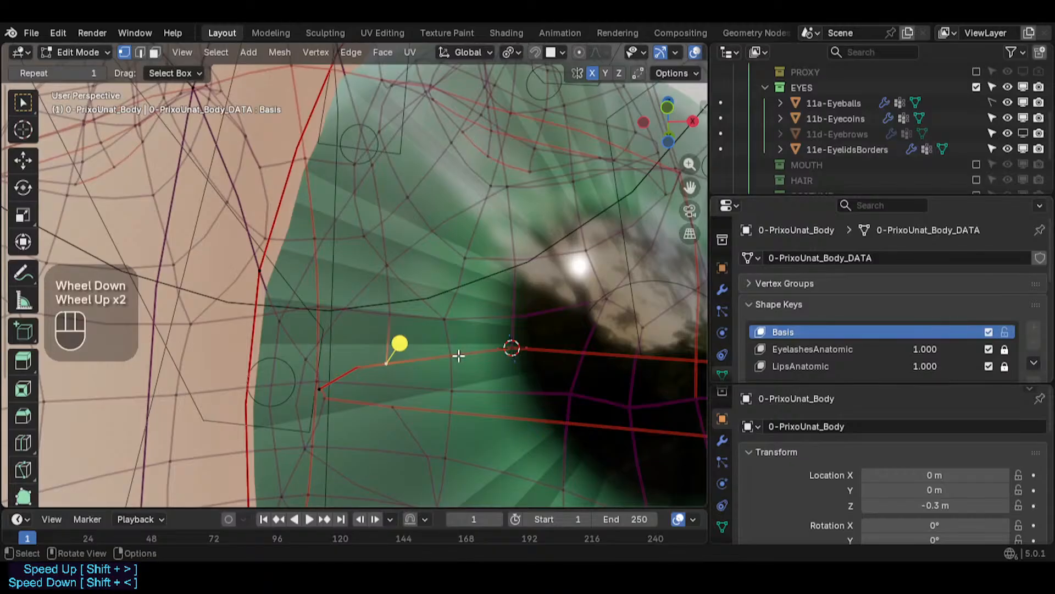
key("g")
key("Escape")
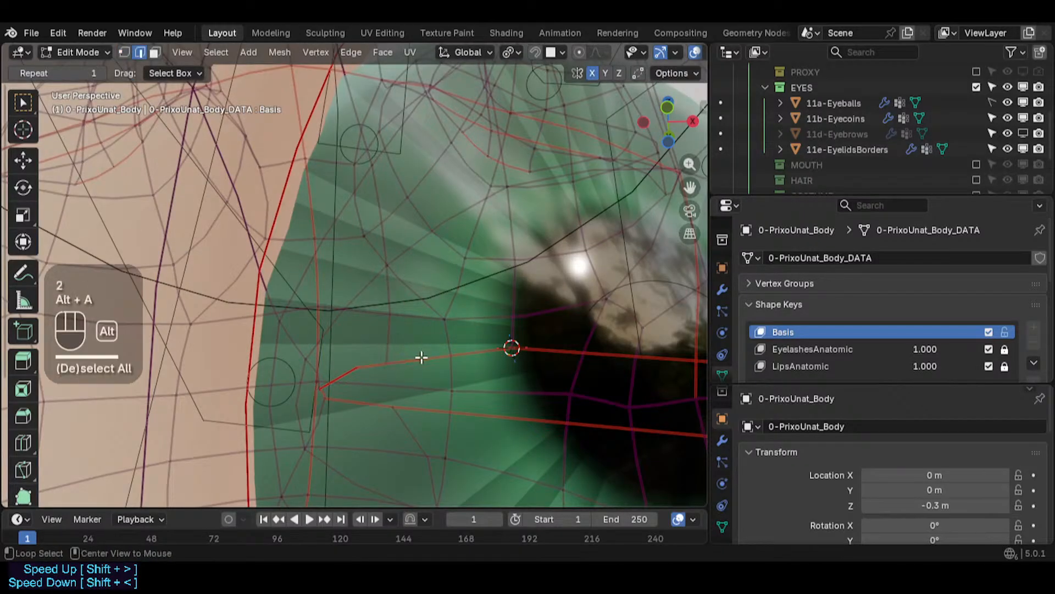
- Loop-select the upper and lower edge loops outlining the eye opening on the body
left_click(422, 358, "alt+shift")
left_click(432, 409, "alt+shift")
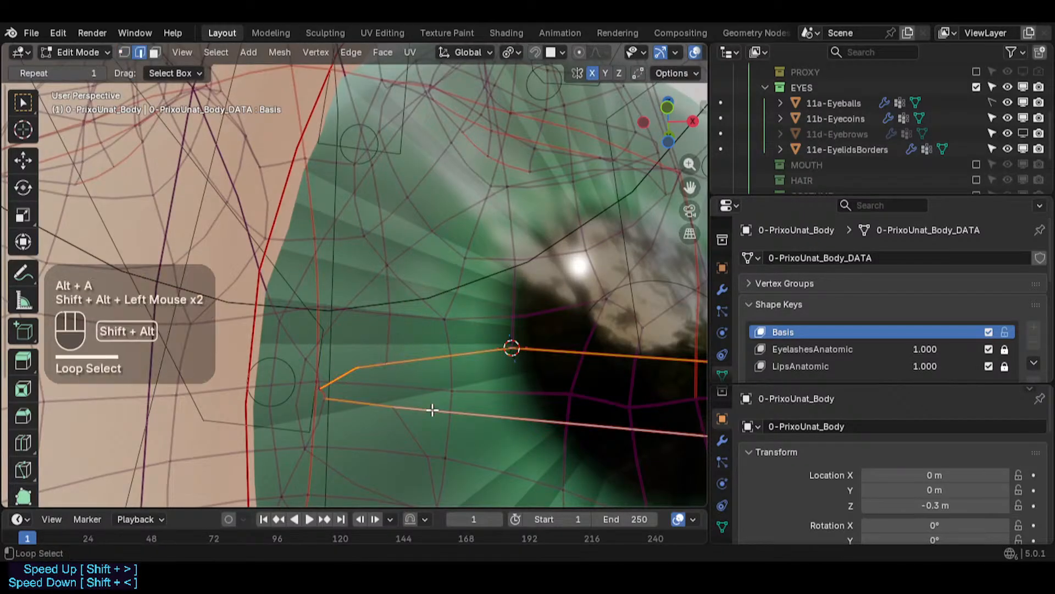
left_click(326, 394, "shift")
middle_click_drag(622, 404, 102, 306, "shift")
middle_click_drag(365, 358, 446, 354)
scroll(461, 352, "up", 1)
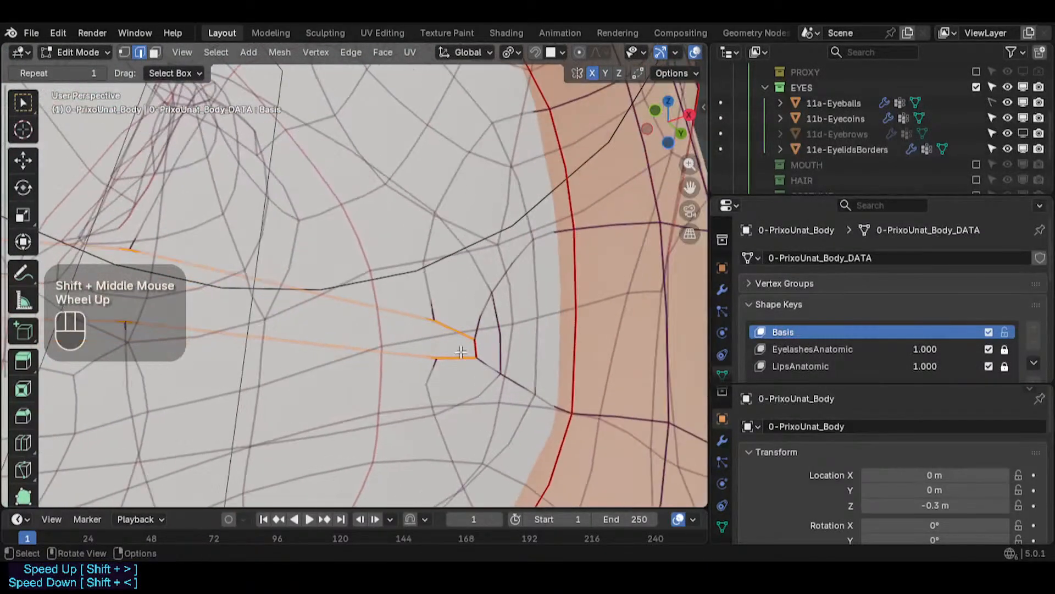
scroll(322, 351, "down", 2)
middle_click_drag(33, 336, 588, 337, "shift")
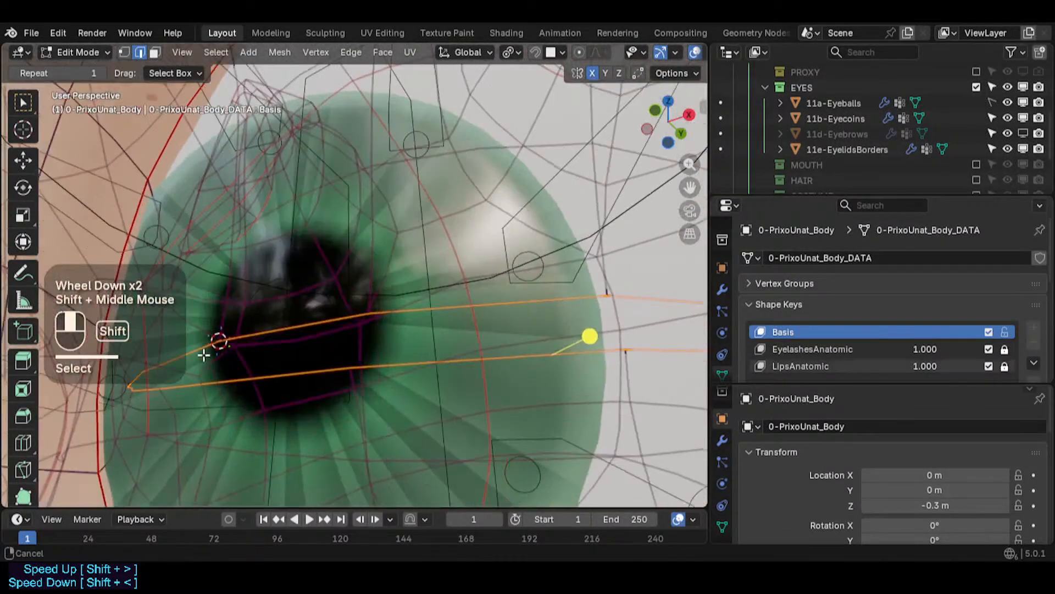
middle_click_drag(153, 373, 353, 338, "shift")
scroll(311, 361, "up", 2)
scroll(308, 362, "up", 5)
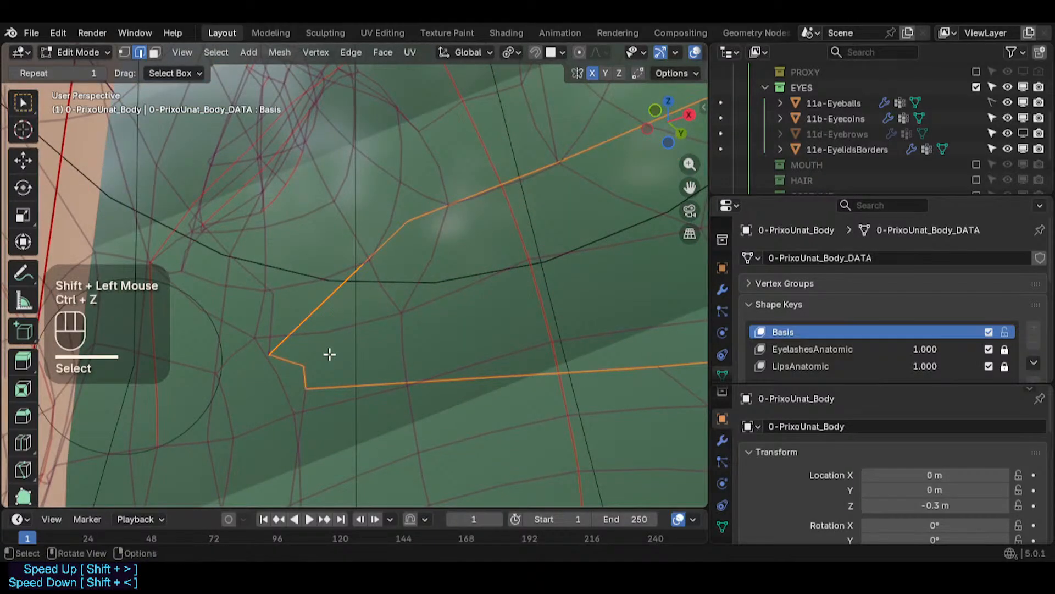
scroll(357, 346, "down", 4)
middle_click_drag(401, 335, 342, 337, "shift")
scroll(377, 344, "down", 5)
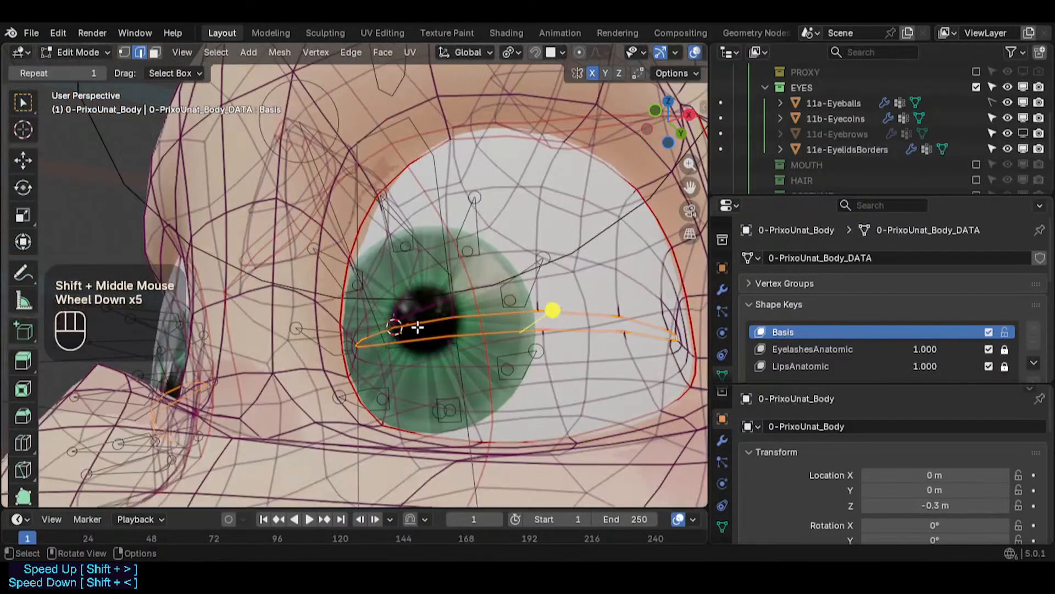
scroll(417, 328, "down", 1)
- Duplicate the selected eye-outline edge loops in place and separate them into a new mesh
key("shift+ctrl+alt+i")
key("shift+ctrl+alt+i")
key("shift+ctrl+alt+i")
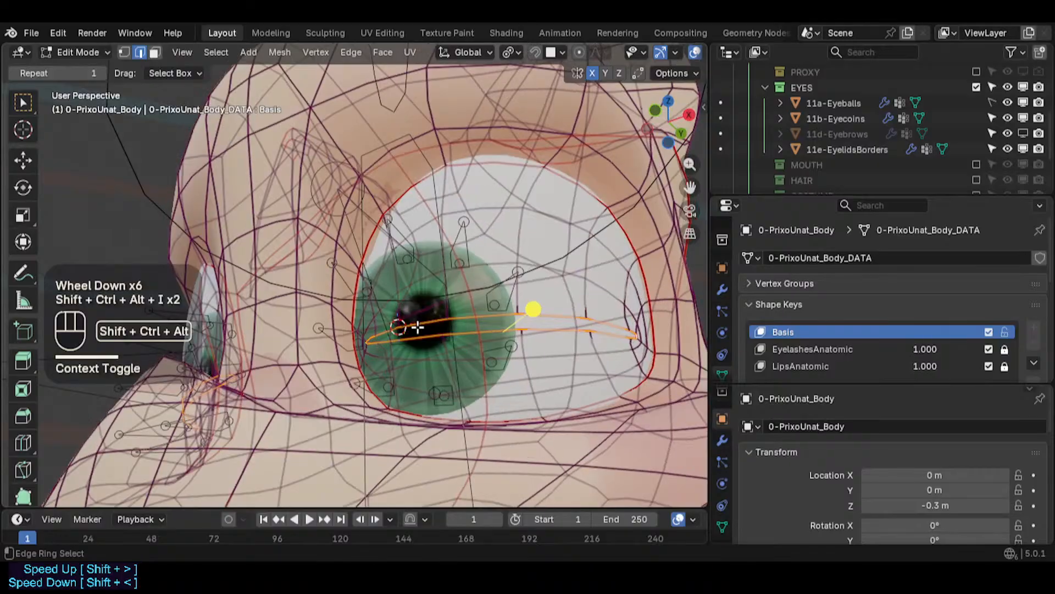
scroll(417, 328, "up", 1)
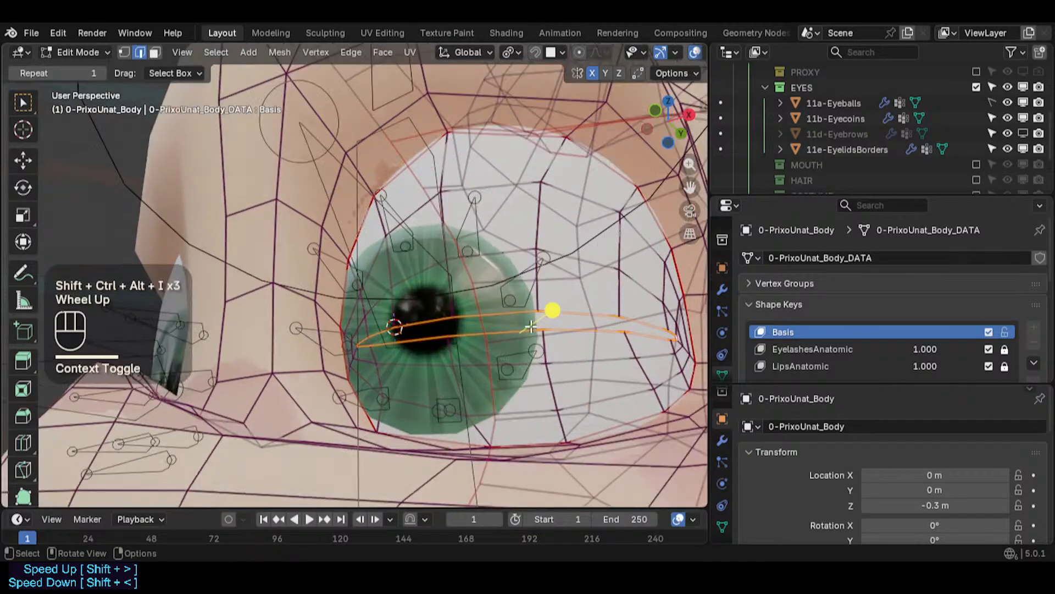
middle_click_drag(531, 327, 496, 320)
middle_click_drag(497, 320, 469, 353)
scroll(469, 354, "up", 2)
middle_click_drag(483, 316, 464, 337)
scroll(511, 343, "up", 2)
key("shift+d")
key("Escape")
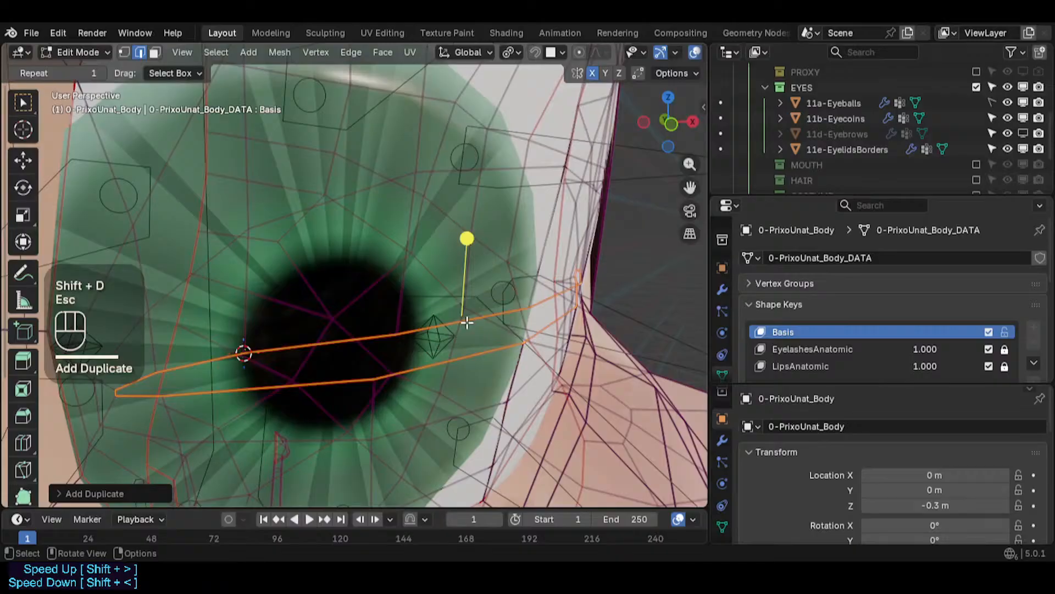
key("p")
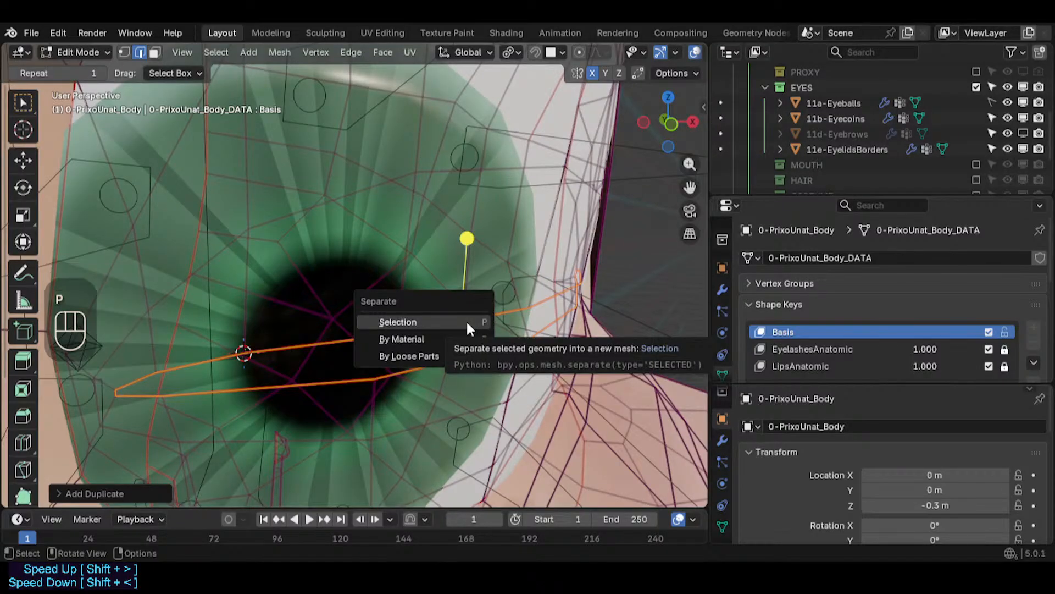
left_click(467, 323)
- Collapse the Shape Keys panel and switch back to Object Mode
scroll(467, 323, "down", 2)
middle_click_drag(467, 323, 404, 284)
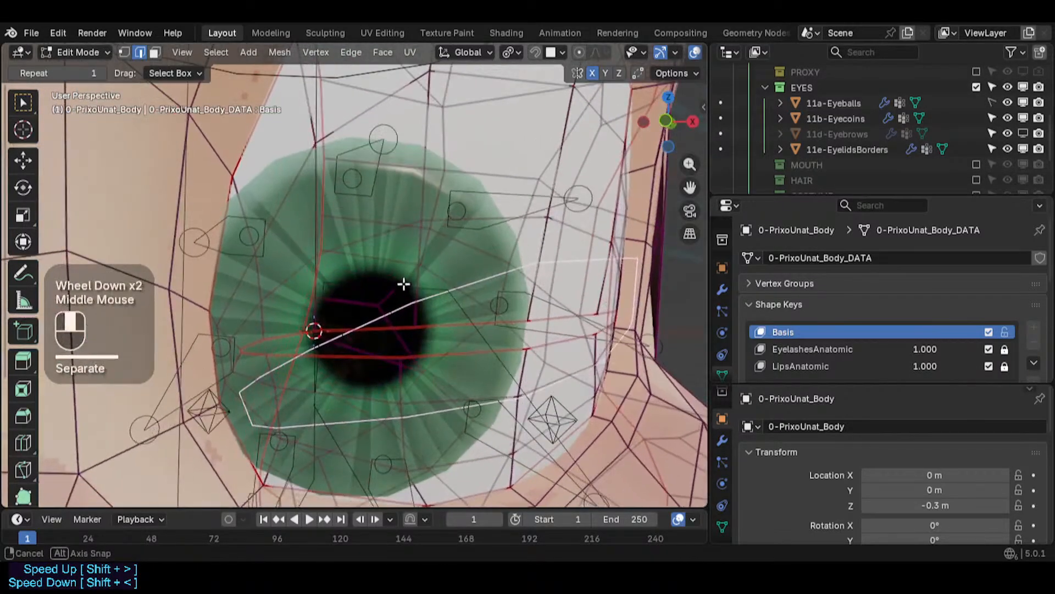
middle_click_drag(673, 329, 703, 297)
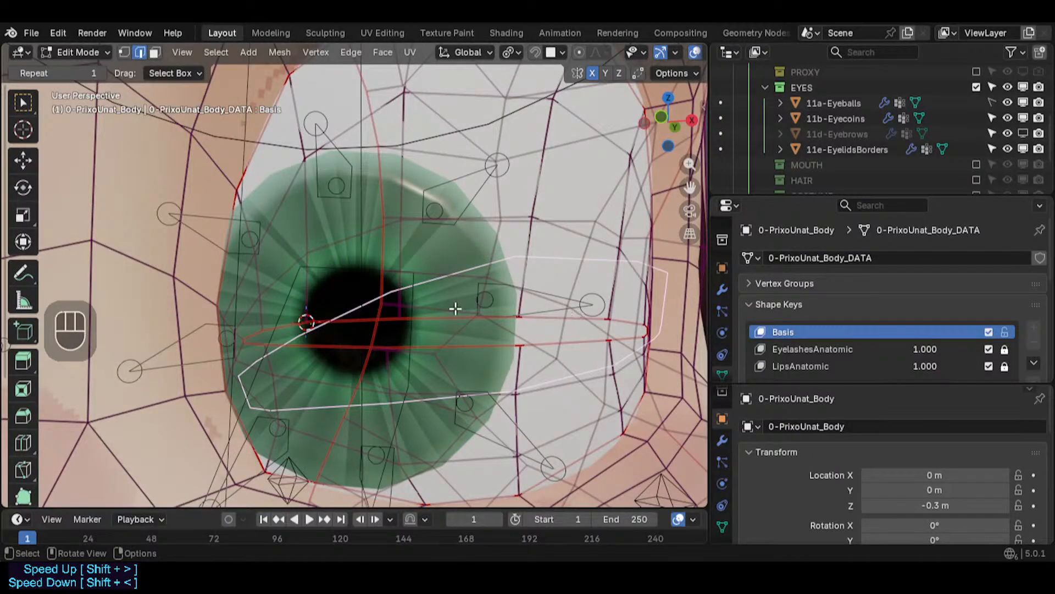
scroll(455, 308, "down", 1)
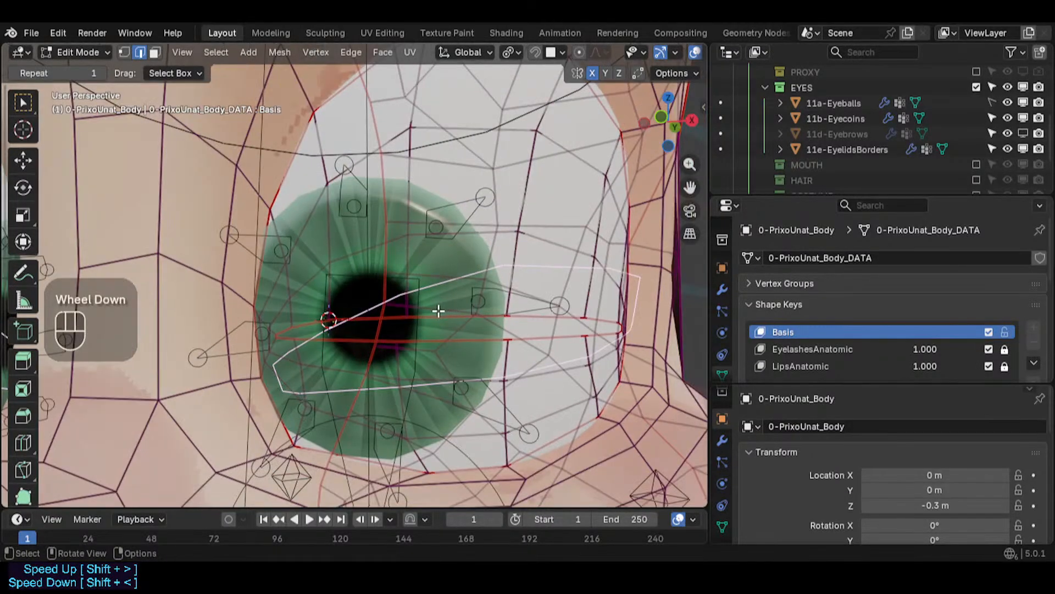
left_click(754, 306)
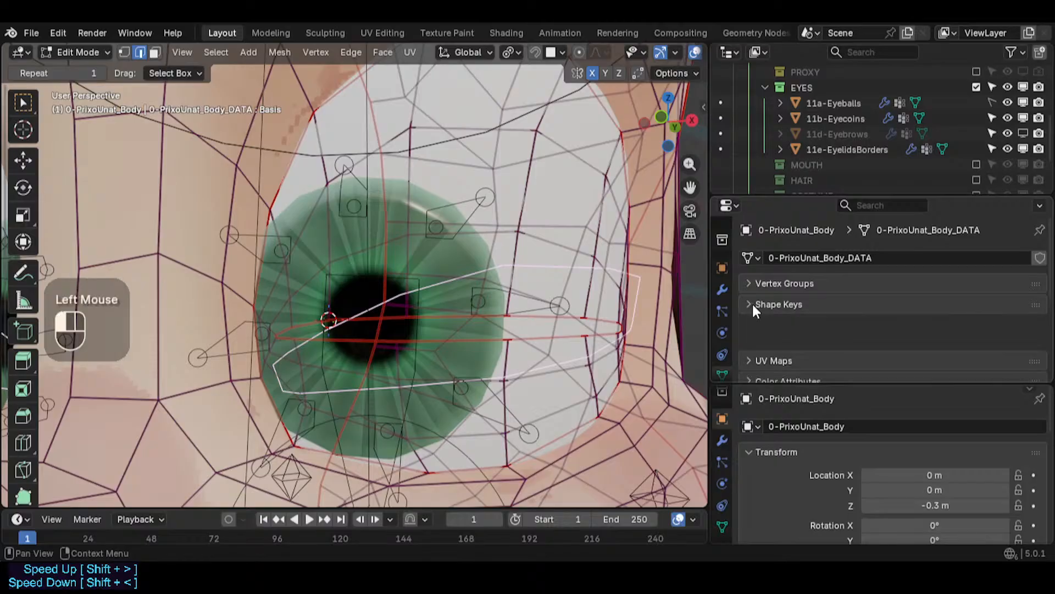
key("ctrl+Tab")
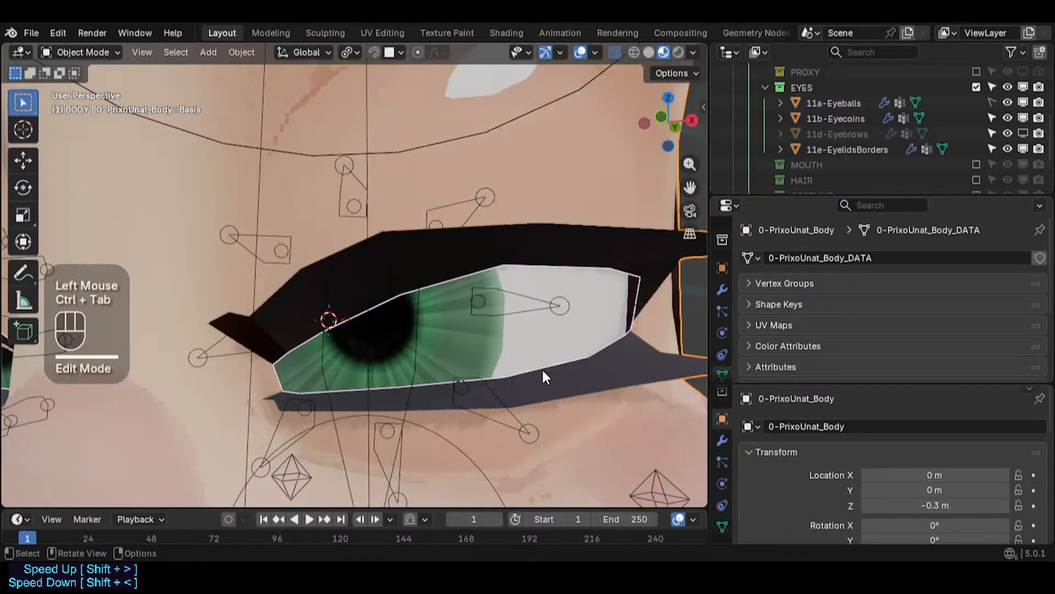
- Toggle the body's Edit Mode, select all, return to Object Mode and deselect to inspect the eye
key("Tab")
key("Tab")
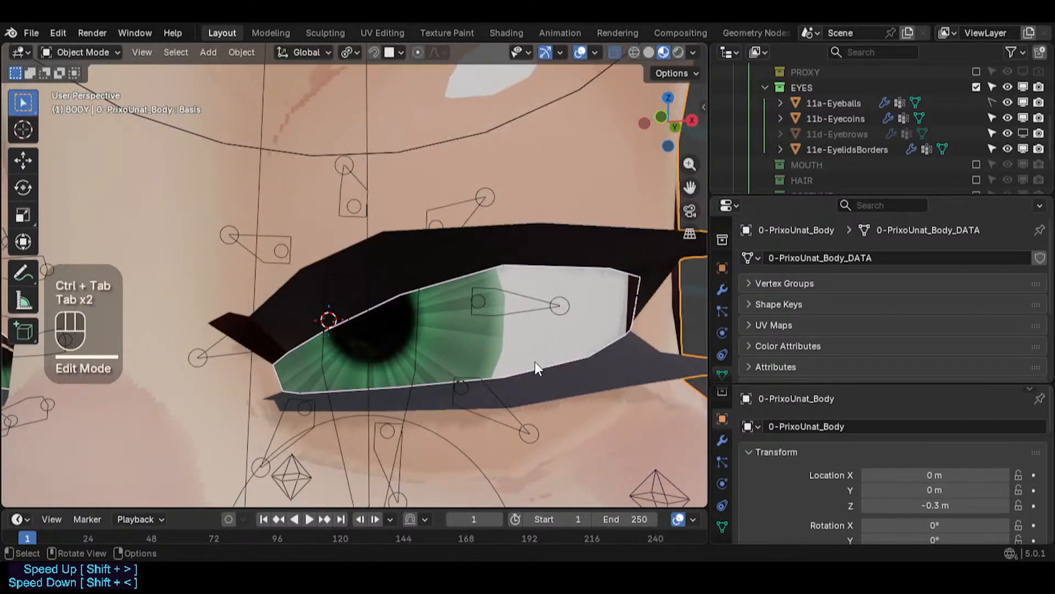
middle_click_drag(486, 348, 441, 305)
scroll(507, 345, "down", 2)
scroll(440, 305, "up", 1)
key("Tab")
key("a")
key("Tab")
key("alt+a")
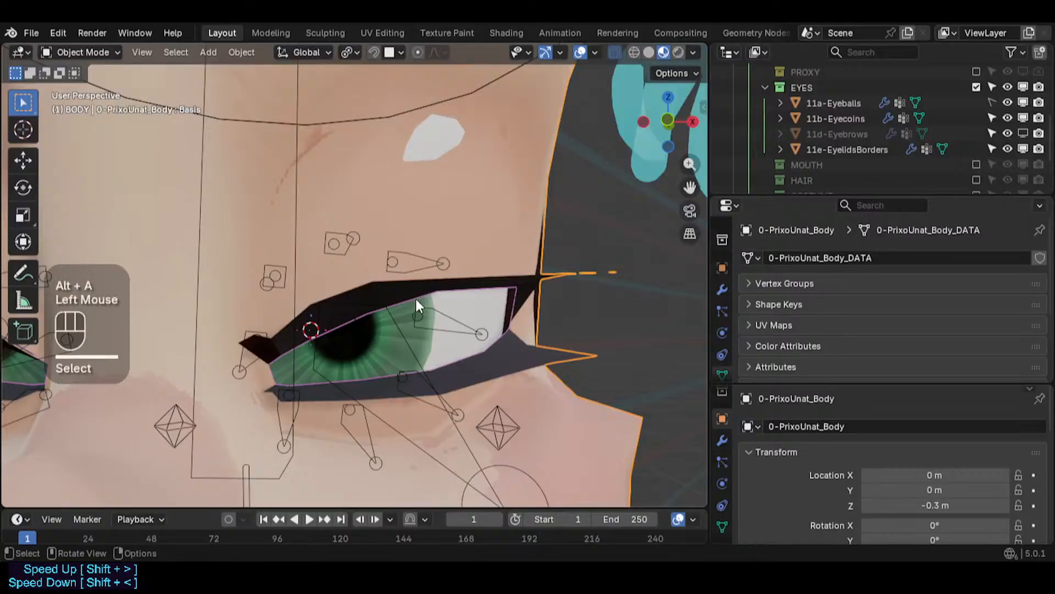
- Hide the body and open the separated eye-outline mesh in Edit Mode
left_click(407, 295)
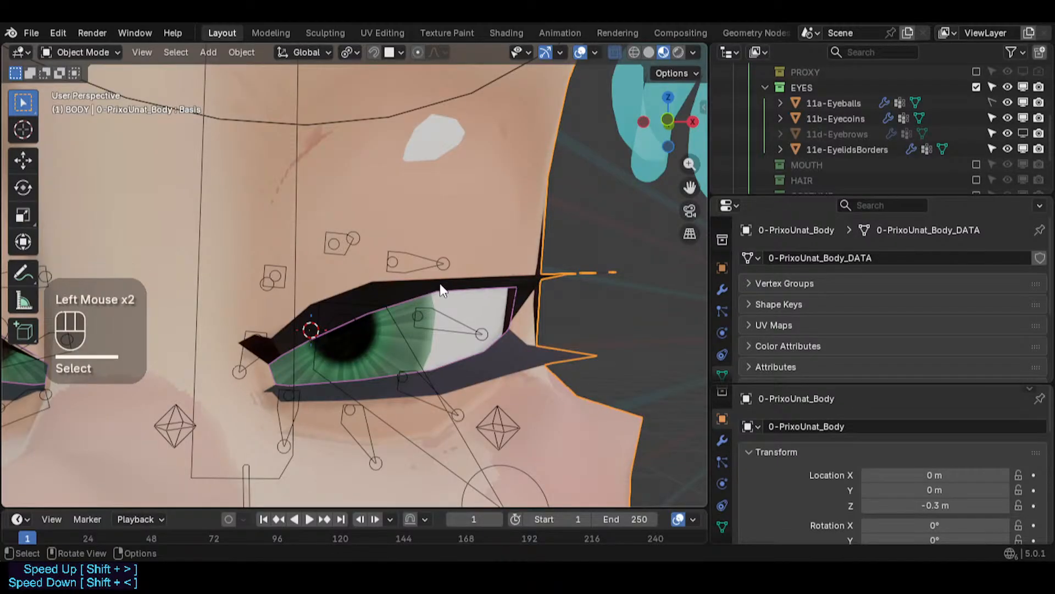
key("h")
left_click(407, 300)
key("Tab")
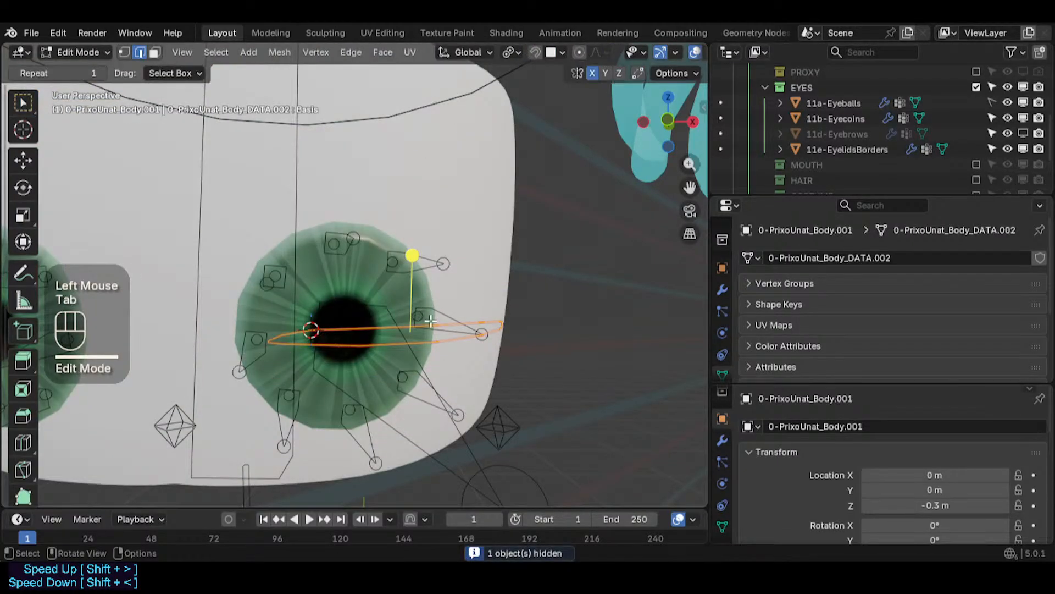
- Remove the shape keys from the eye-outline mesh, working from Basis in vertex select mode
middle_click_drag(431, 321, 446, 356)
scroll(462, 357, "up", 2)
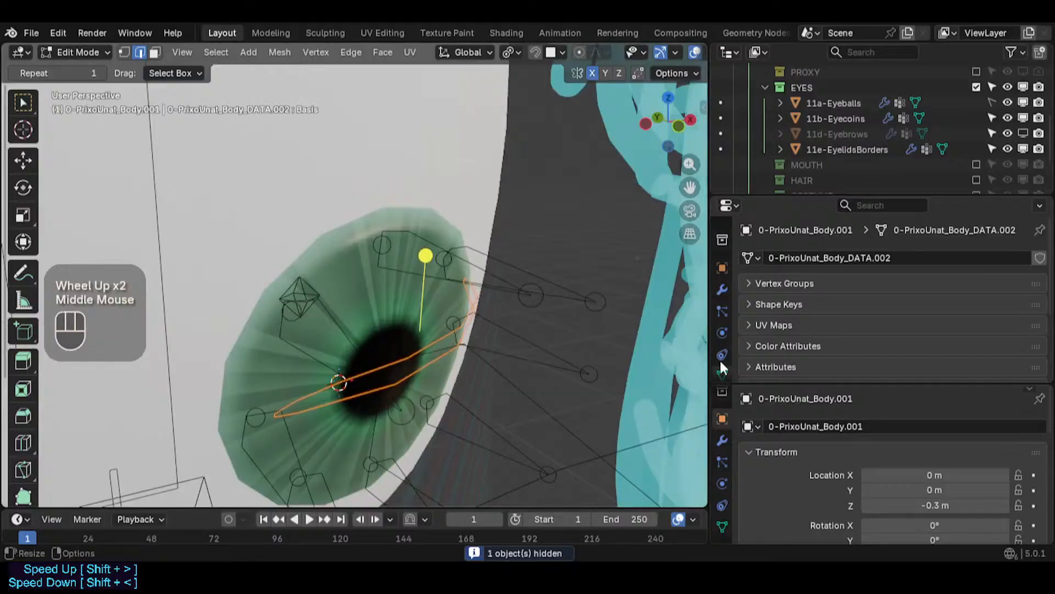
scroll(799, 331, "down", 3)
scroll(794, 298, "up", 1)
left_click(794, 274)
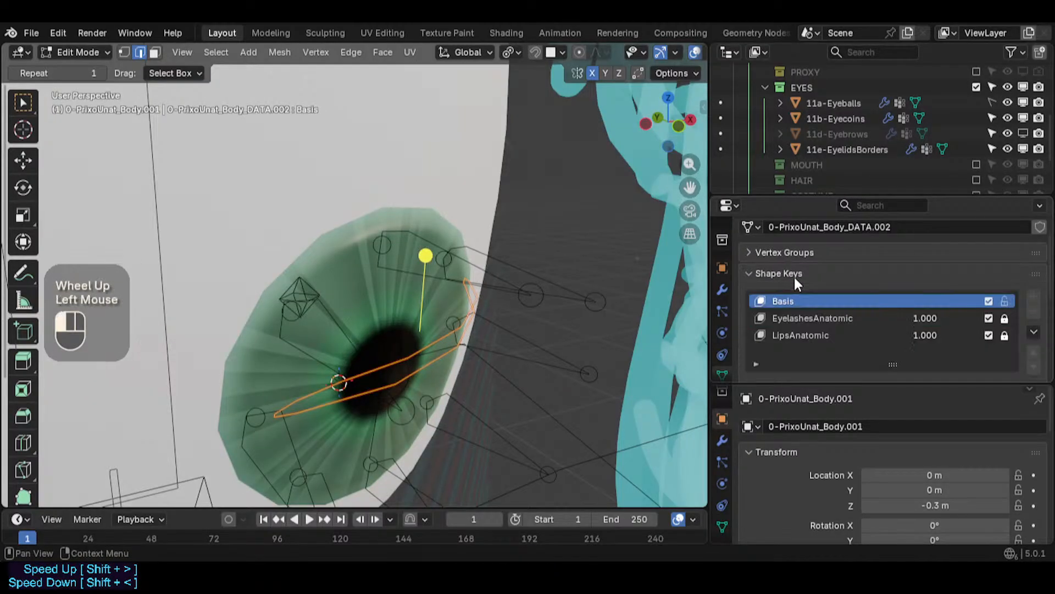
left_click(797, 334)
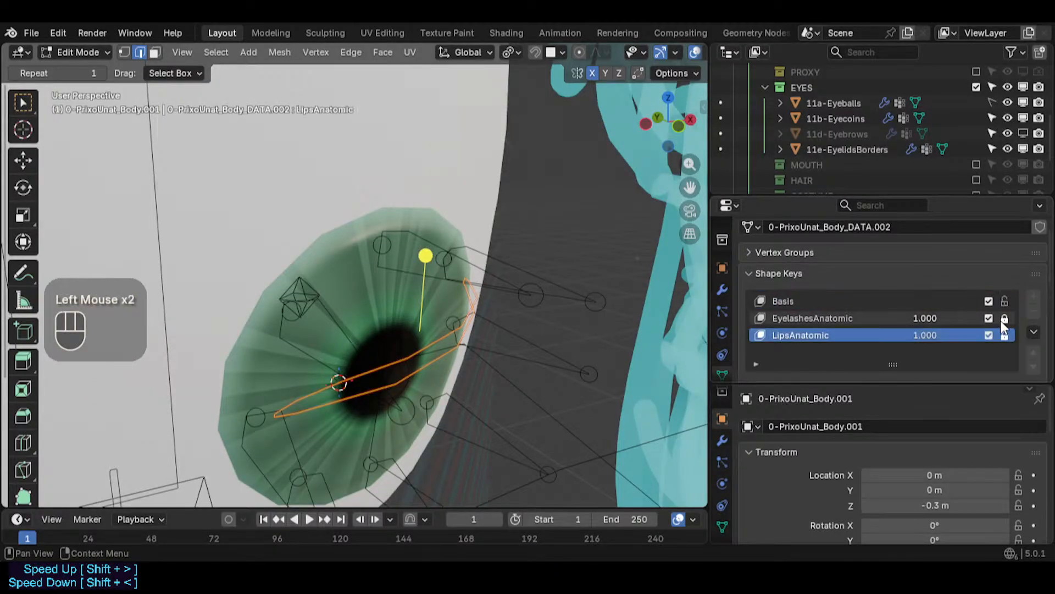
left_click_drag(1005, 334, 1005, 318)
left_click(790, 319)
left_click(803, 301)
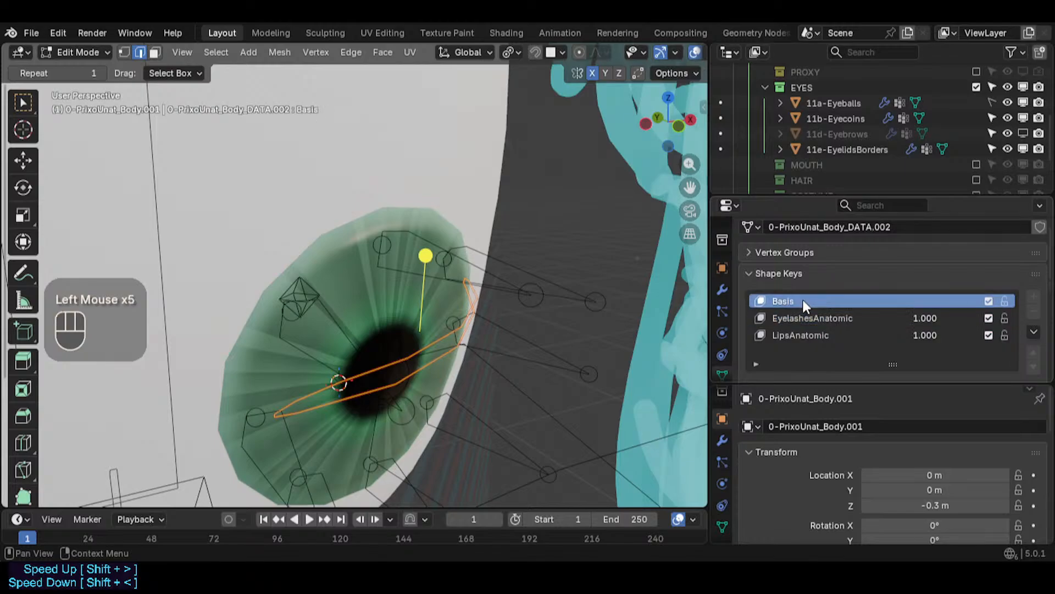
key("1")
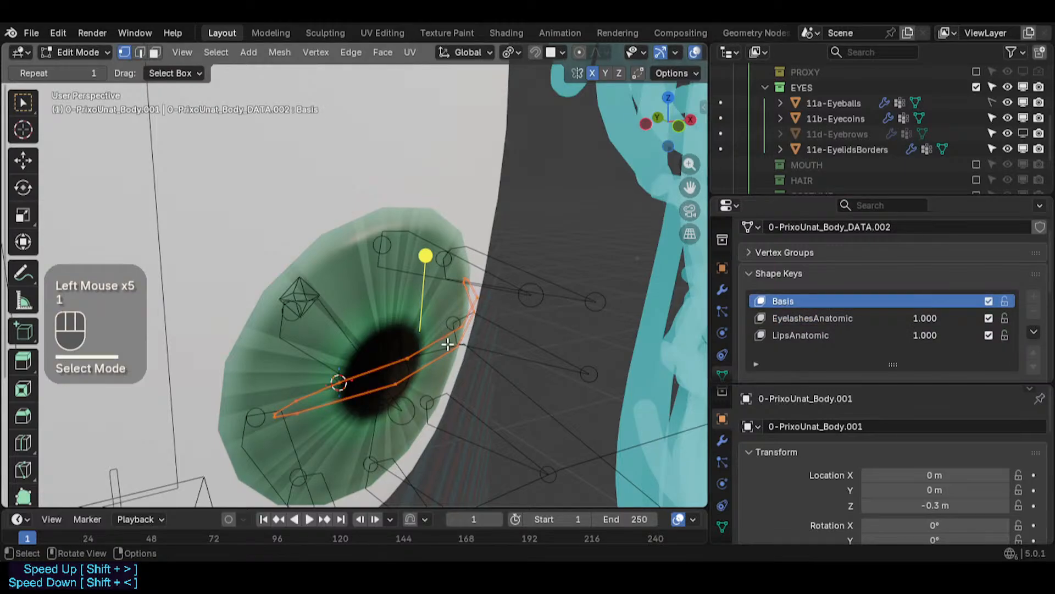
key("Tab")
left_click(819, 333)
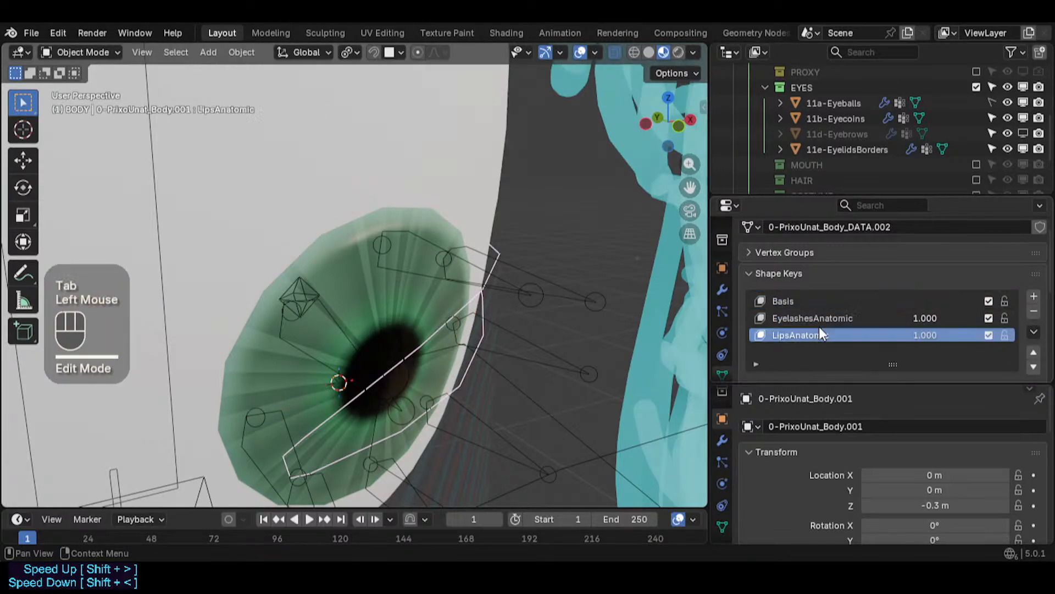
left_click(1034, 311)
left_click(1033, 311)
left_click(1033, 311)
- Select all outline edges and extrude them along the Y axis into a strip
key("Tab")
middle_click_drag(518, 337, 423, 325)
key("e")
key("y")
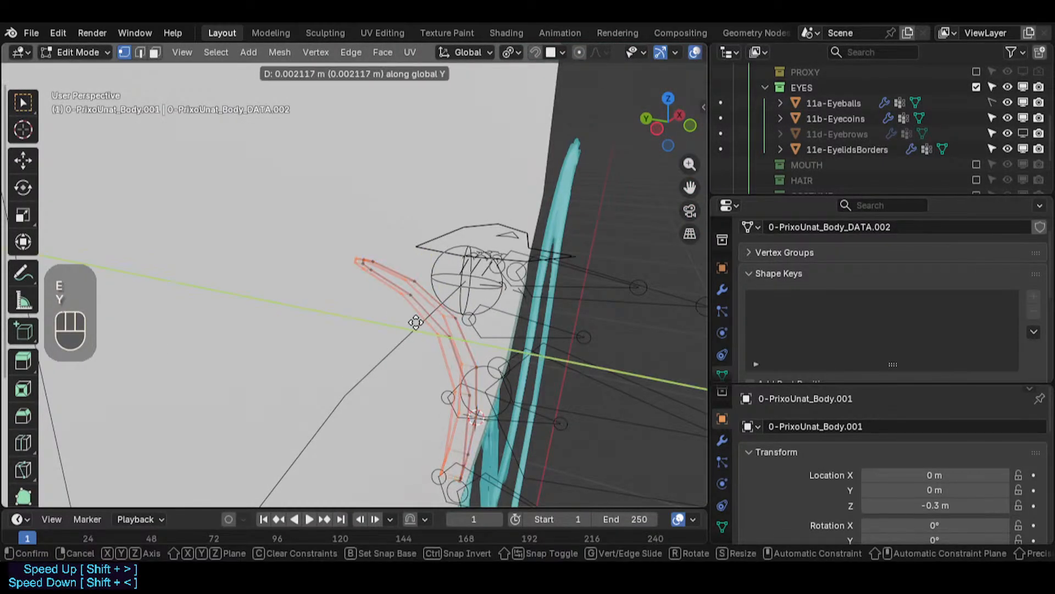
left_click(326, 321)
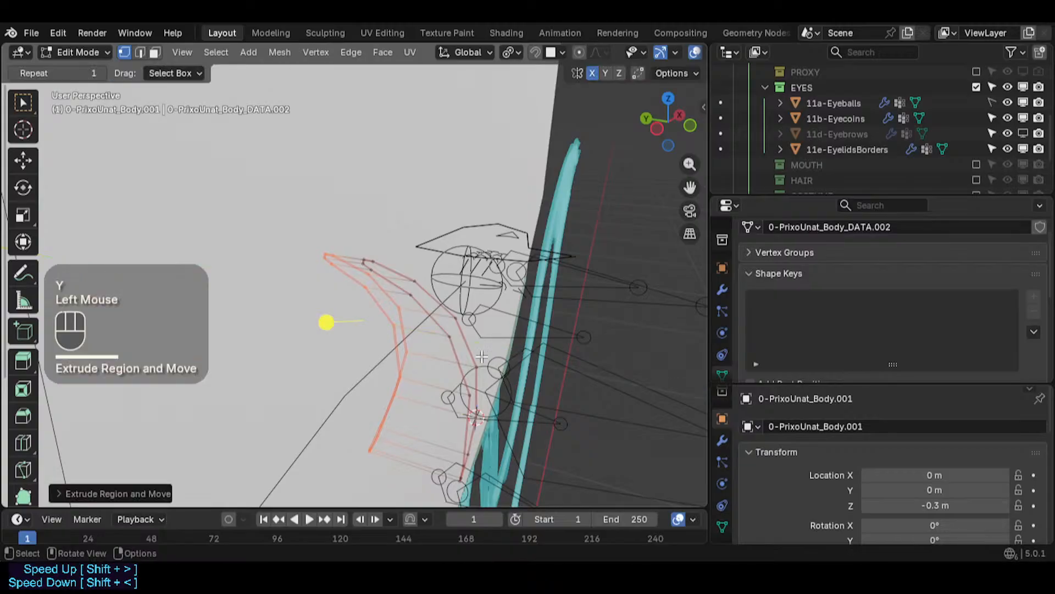
- Scale and move the extruded edges to shape the eyelid-border strip around the eye
key("s")
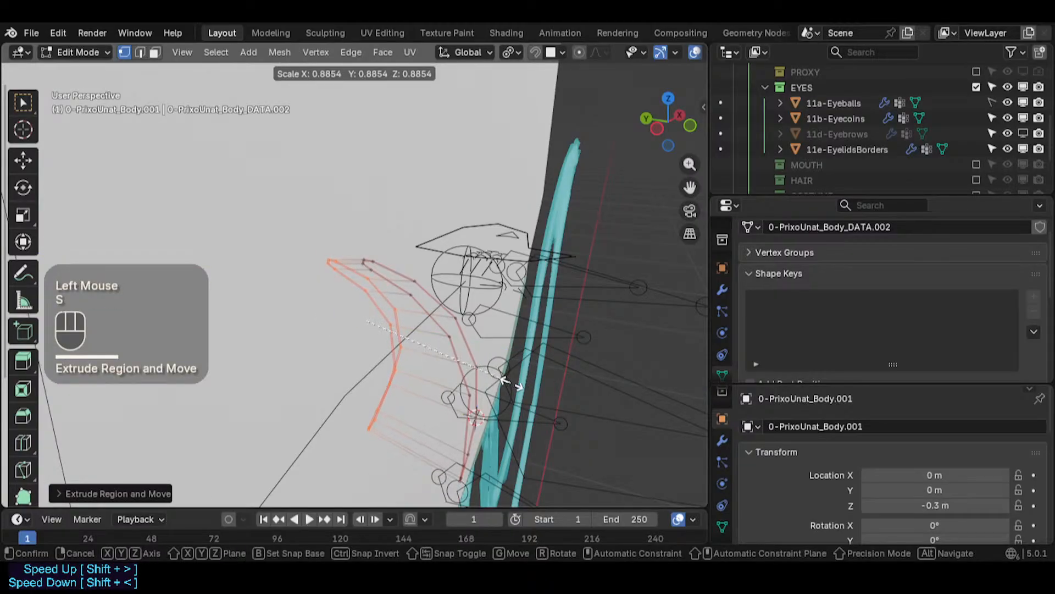
left_click(511, 383)
middle_click_drag(245, 376, 497, 332)
key("g")
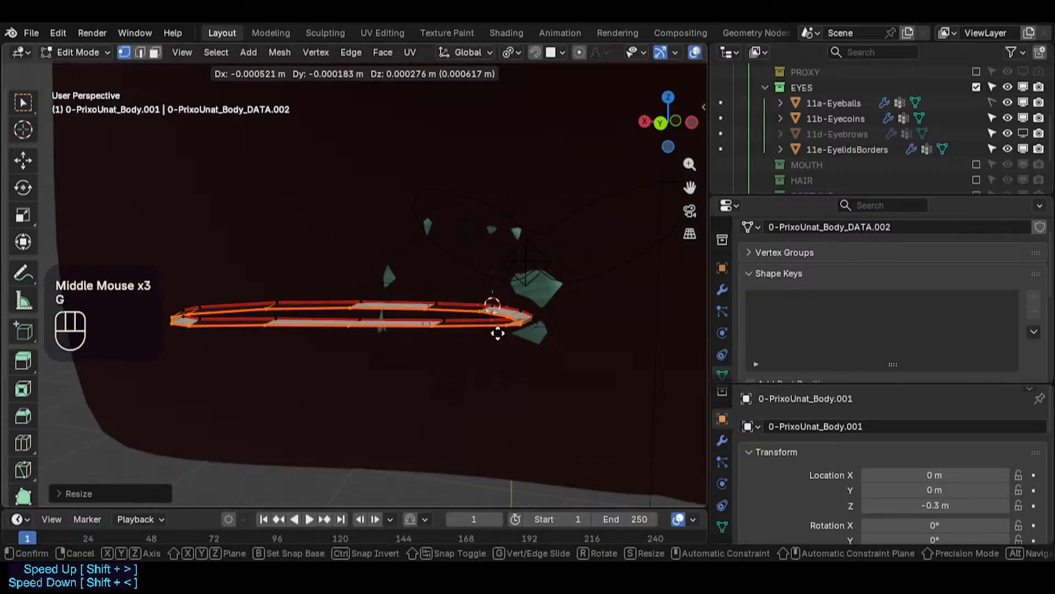
left_click(501, 333)
key("s")
left_click(407, 341)
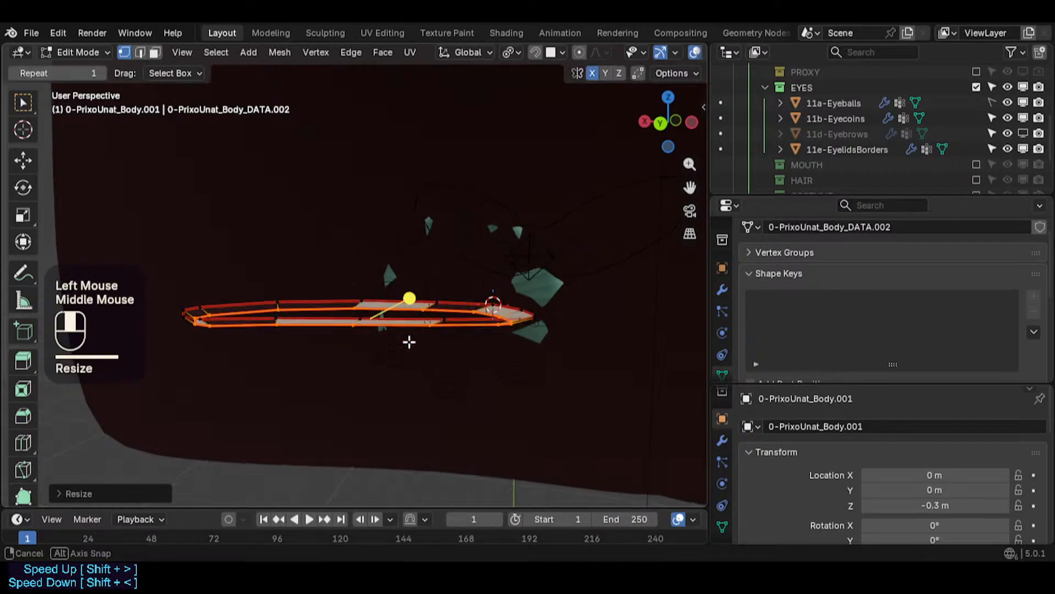
middle_click_drag(408, 341, 434, 332)
- Refine the extruded loop with alternating move and scale adjustments to even out the strip's width
key("g")
left_click(464, 325)
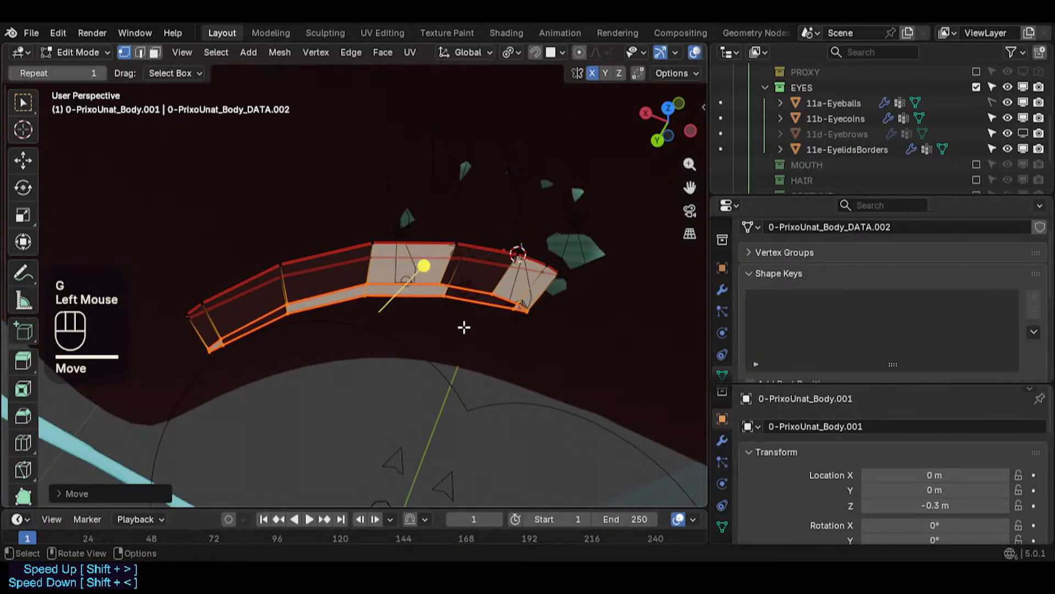
key("s")
left_click(512, 339)
key("g")
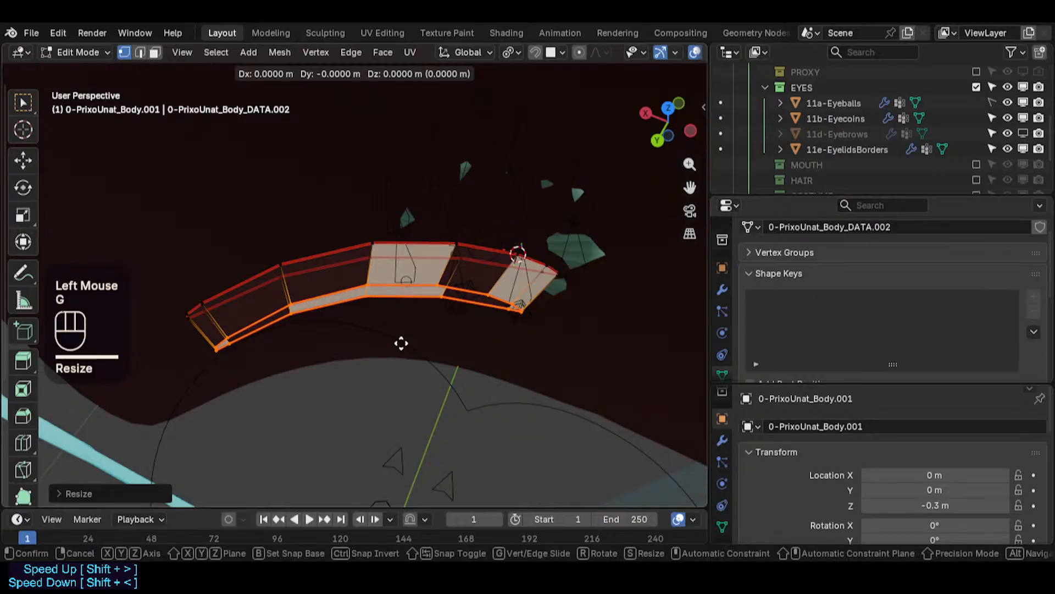
left_click(498, 332)
key("s")
left_click(474, 333)
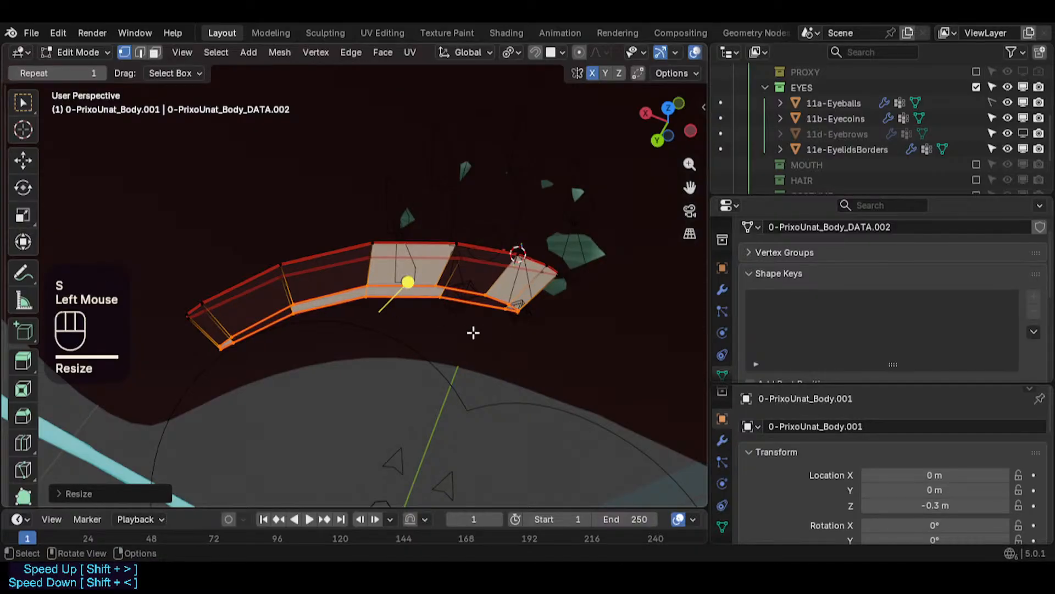
key("g")
left_click(405, 334, "shift")
middle_click_drag(405, 335, 405, 160)
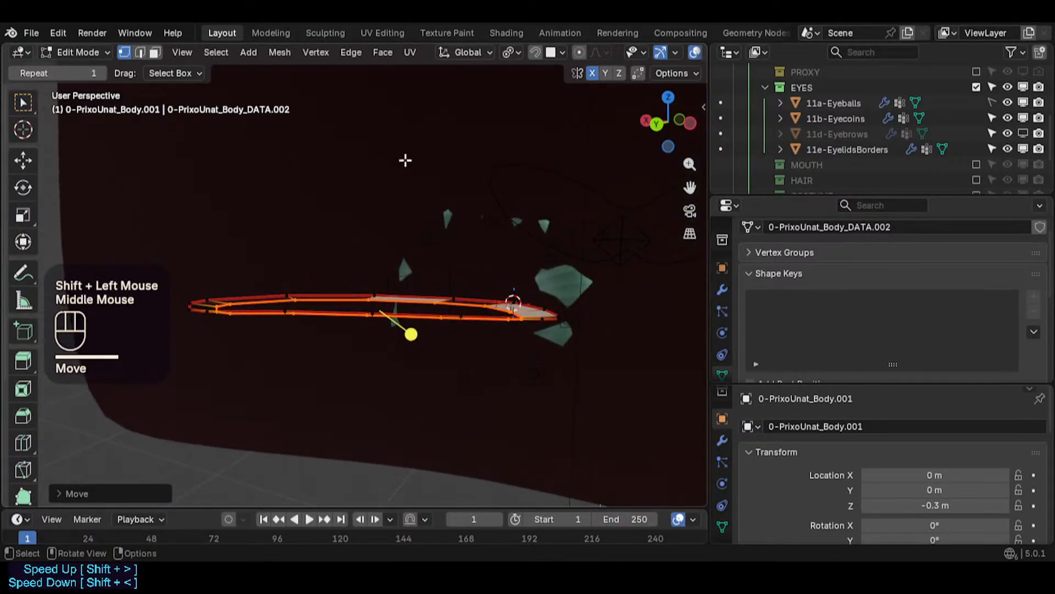
scroll(407, 333, "up", 2)
- Snap the 3D cursor to the selection and flatten the strip by scaling along Z
key("shift+s")
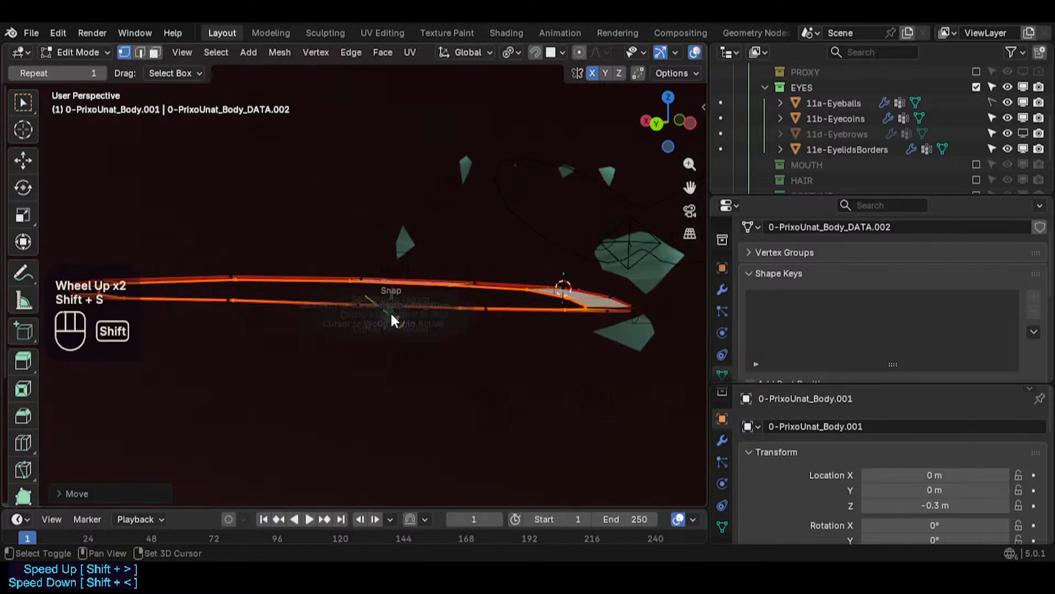
key("less")
left_click(377, 282)
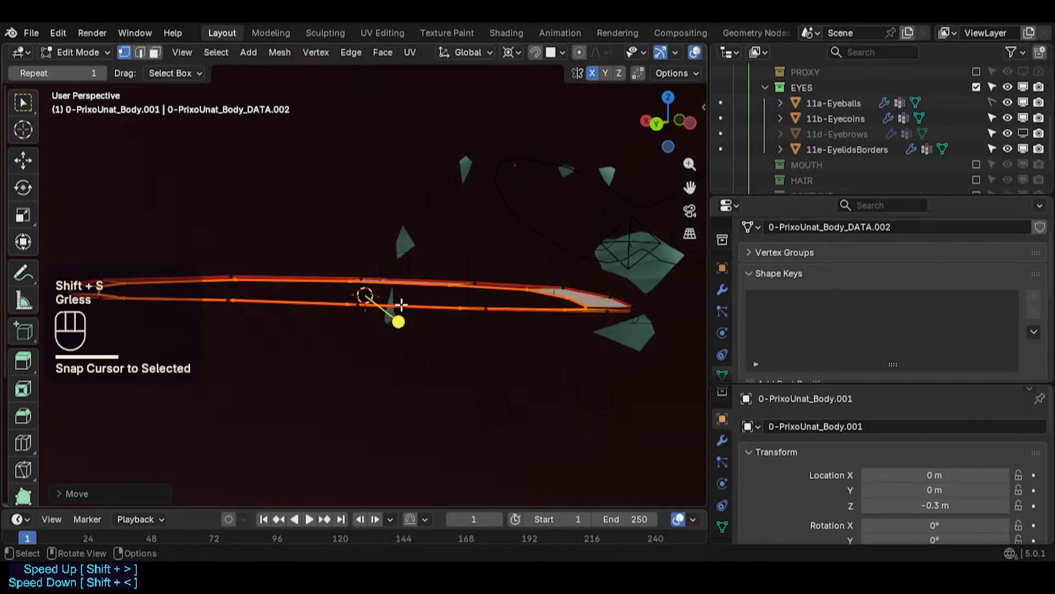
key("s")
left_click(428, 304)
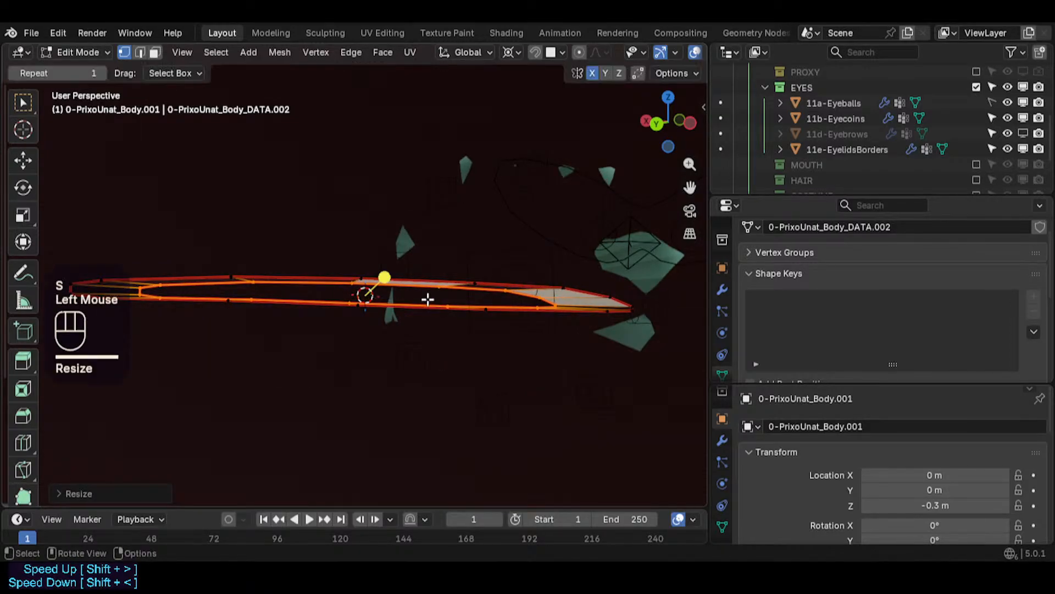
key("s")
key("z")
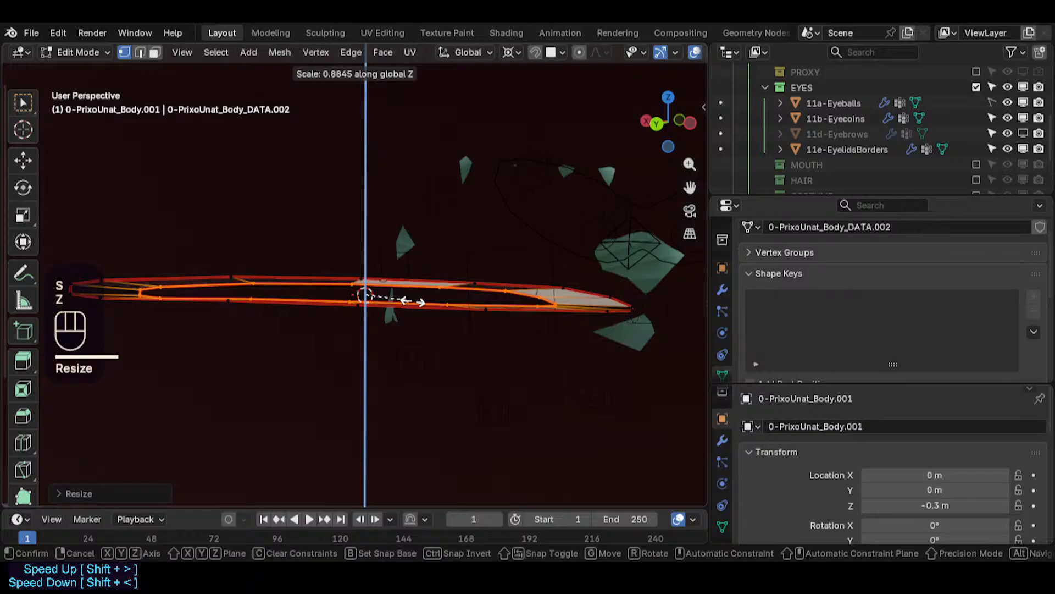
left_click(472, 290)
- Rotate and move the strip, then widen it by scaling along X
key("r")
left_click(480, 273, "shift")
key("g")
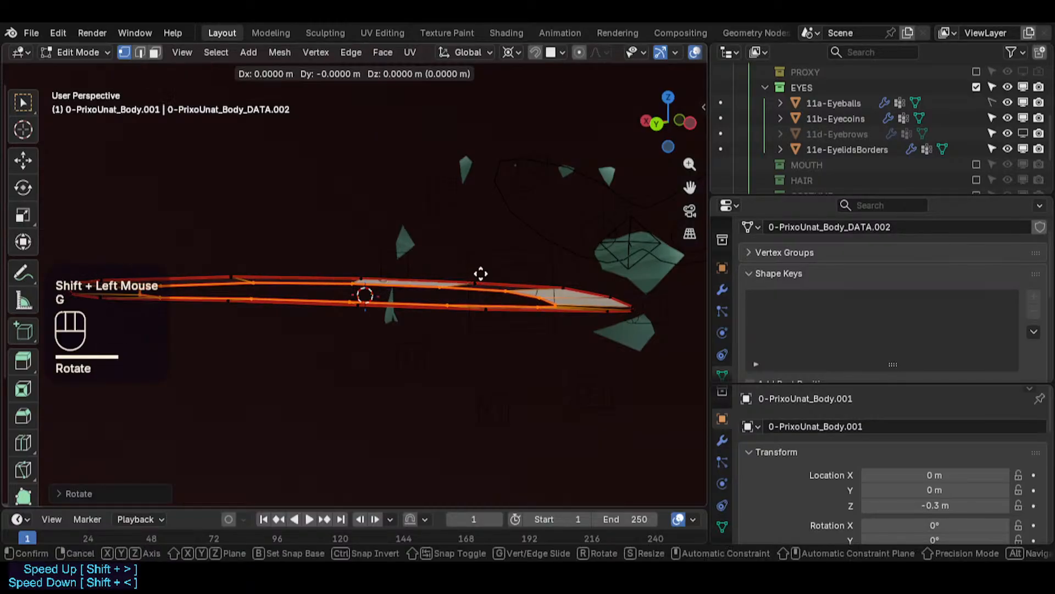
left_click(483, 275, "shift")
key("s")
left_click(497, 301, "shift")
mouse_move(497, 301)
middle_mouse_down()
mouse_move(485, 325)
mouse_move(469, 292)
mouse_move(483, 286)
middle_mouse_up()
key("s")
key("x")
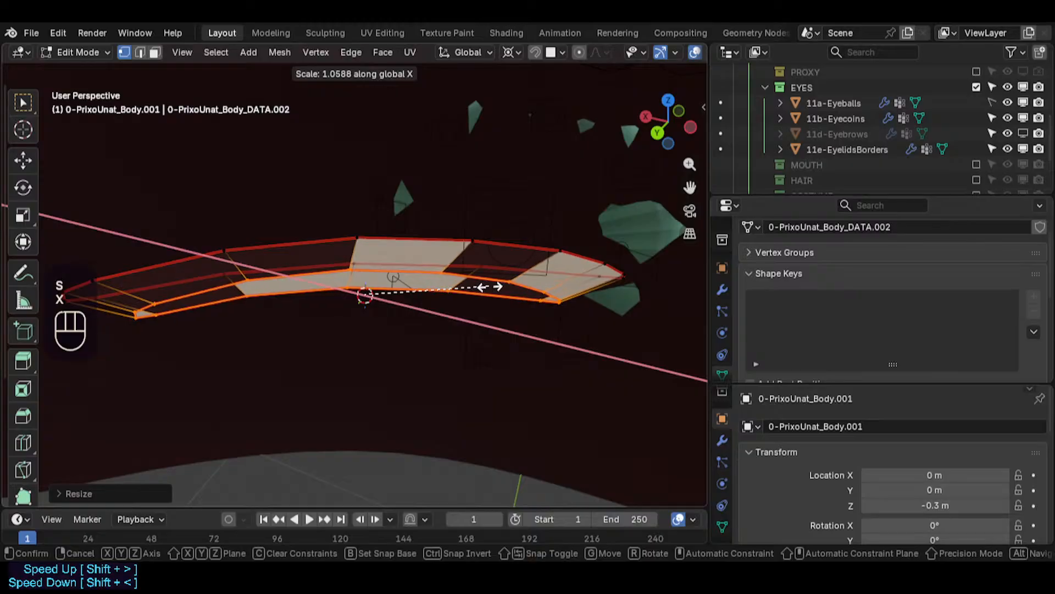
left_click(504, 286)
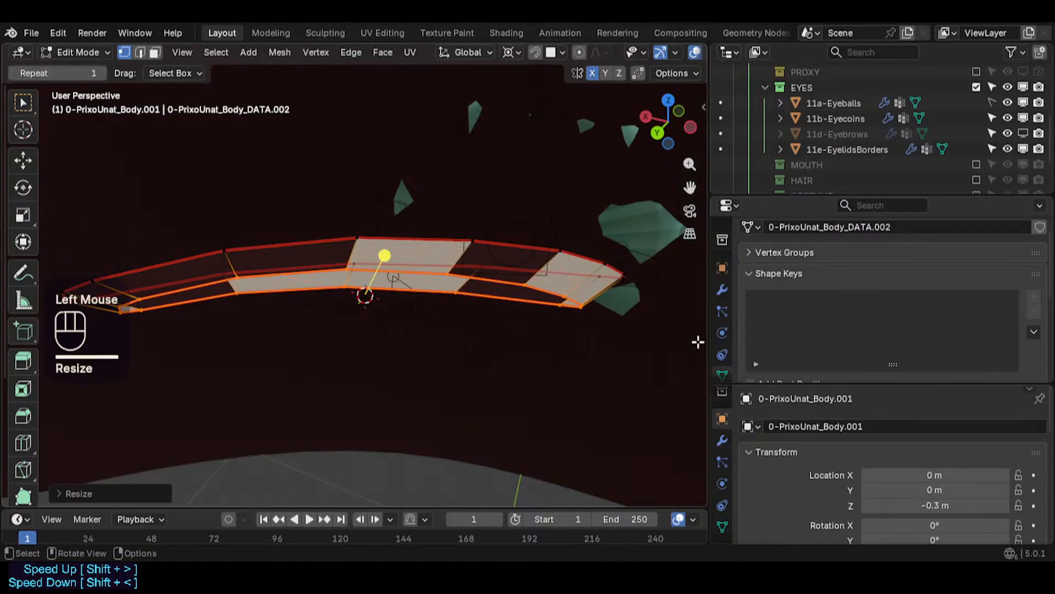
- Rotate the whole strip, then loop-select its inner edge and scale it along X
key("r")
key("a")
key("a")
left_click(632, 297)
key("a")
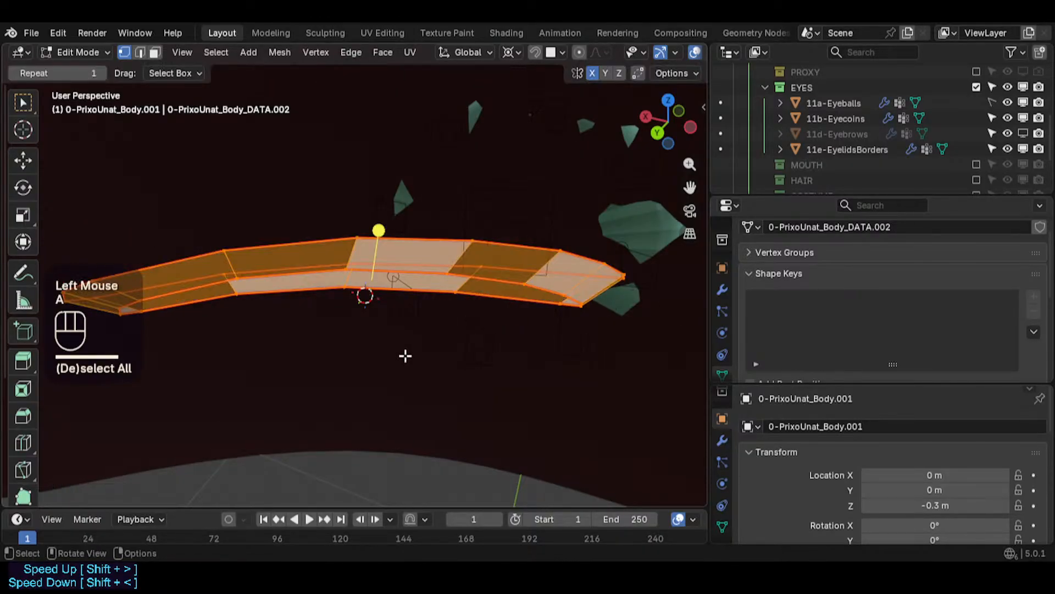
middle_click_drag(405, 355, 288, 306)
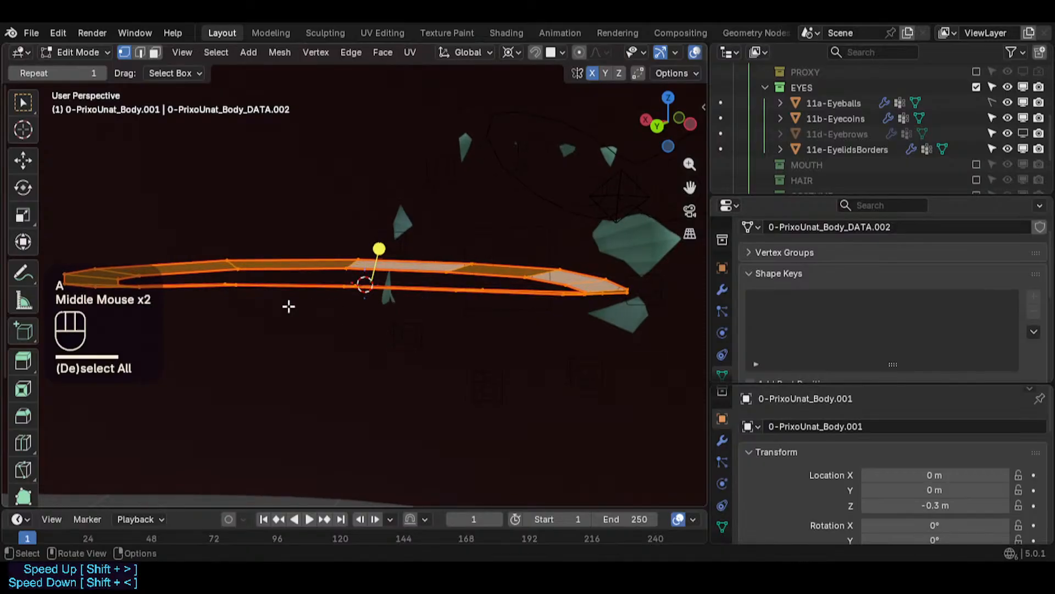
middle_click_drag(161, 274, 167, 325)
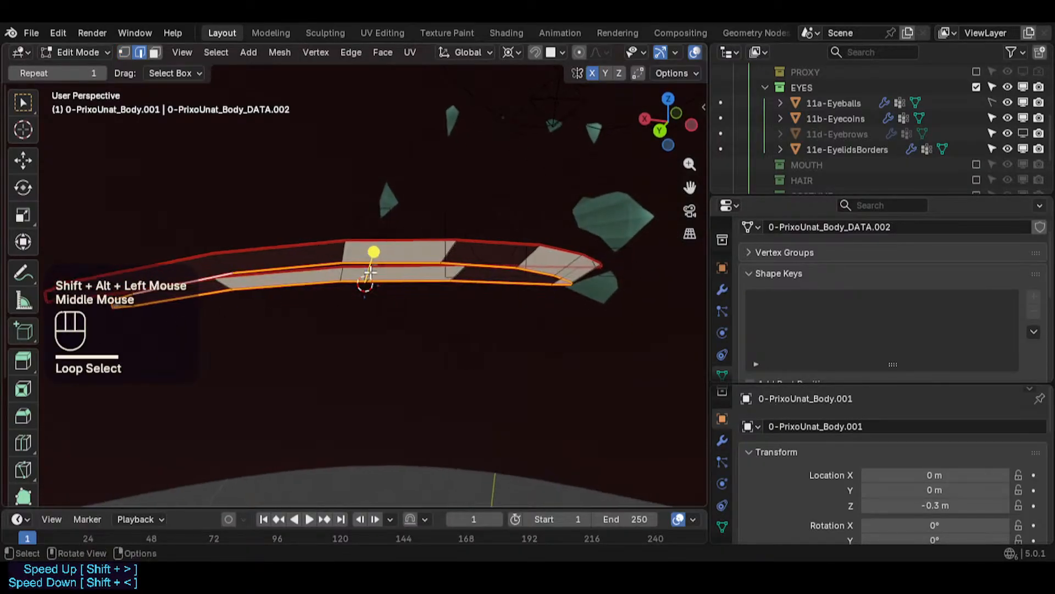
key("s")
key("x")
left_click(361, 270, "shift")
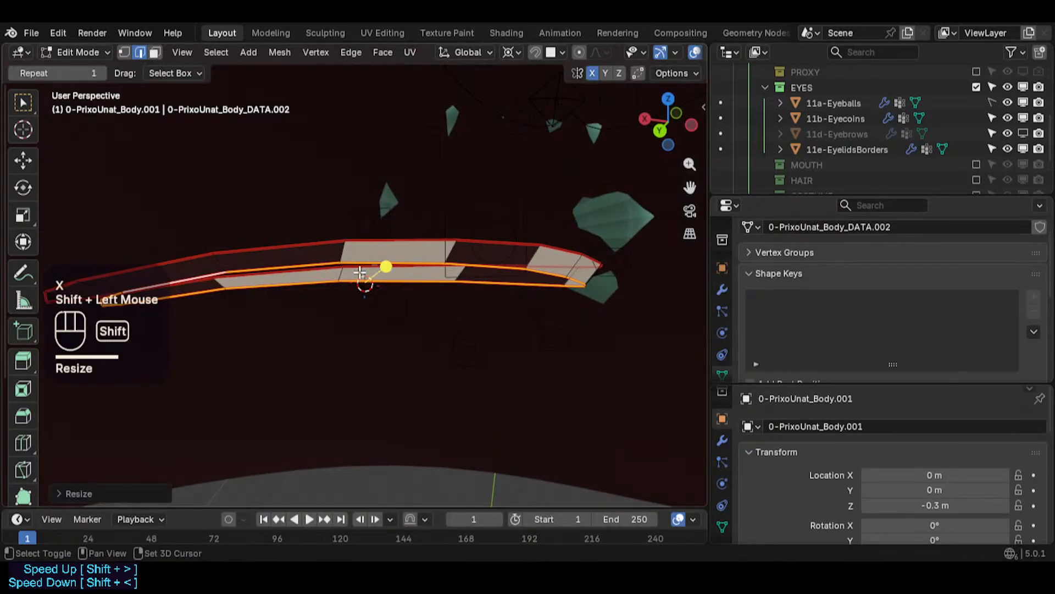
- Move and scale the selected inner loop to tighten it against the strip
key("g")
left_click(297, 277, "shift")
middle_click_drag(288, 348, 280, 313)
middle_click_drag(432, 315, 432, 320)
key("s")
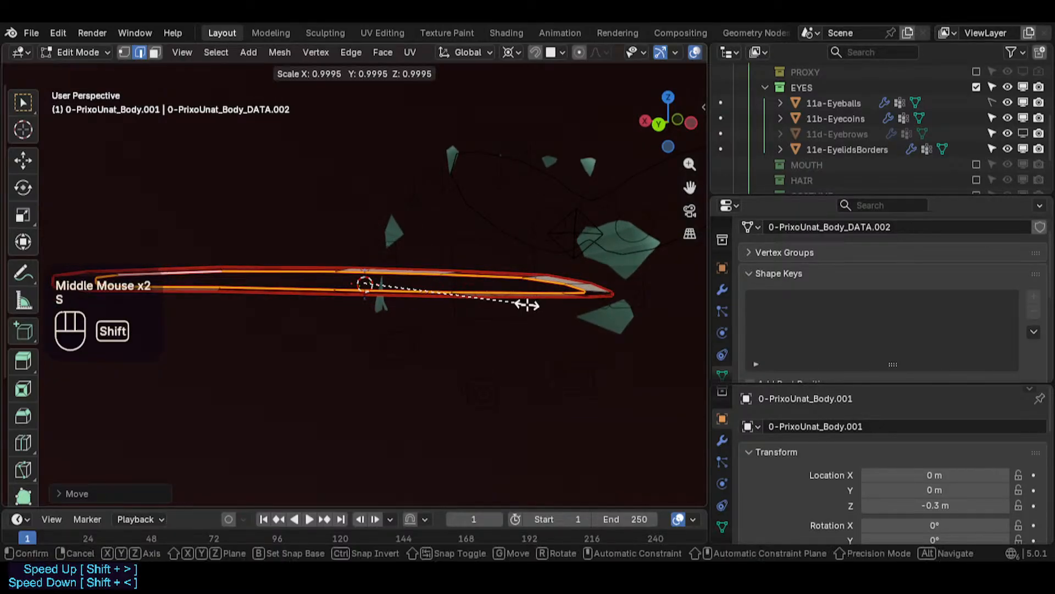
left_click(527, 305, "shift")
key("g")
left_click(364, 302, "shift")
middle_click_drag(364, 302, 364, 311)
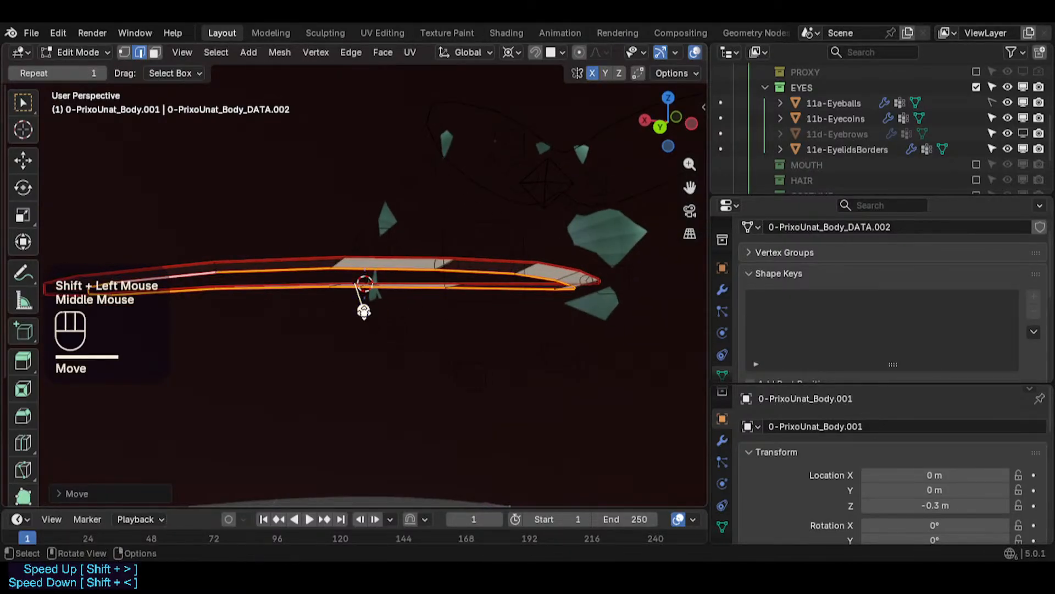
- Loop-select the strip's outer edge and set its edge crease to 0.5
middle_click_drag(264, 300, 626, 254)
middle_click_drag(477, 306, 518, 338)
scroll(521, 321, "down", 1)
key("alt+a")
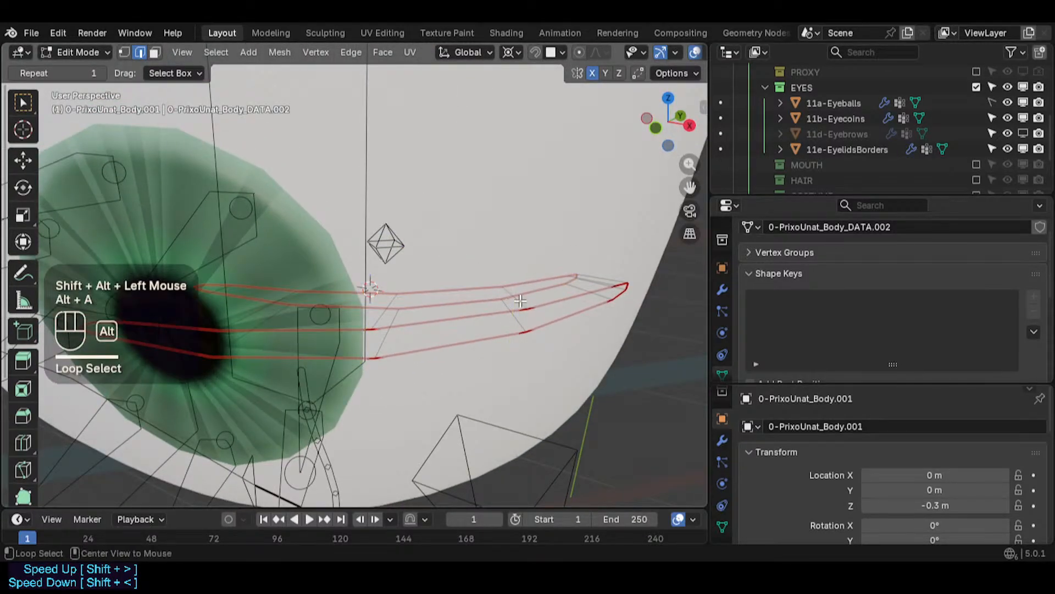
left_click(520, 300, "alt+shift")
key("shift+e")
key("KP_Subtract")
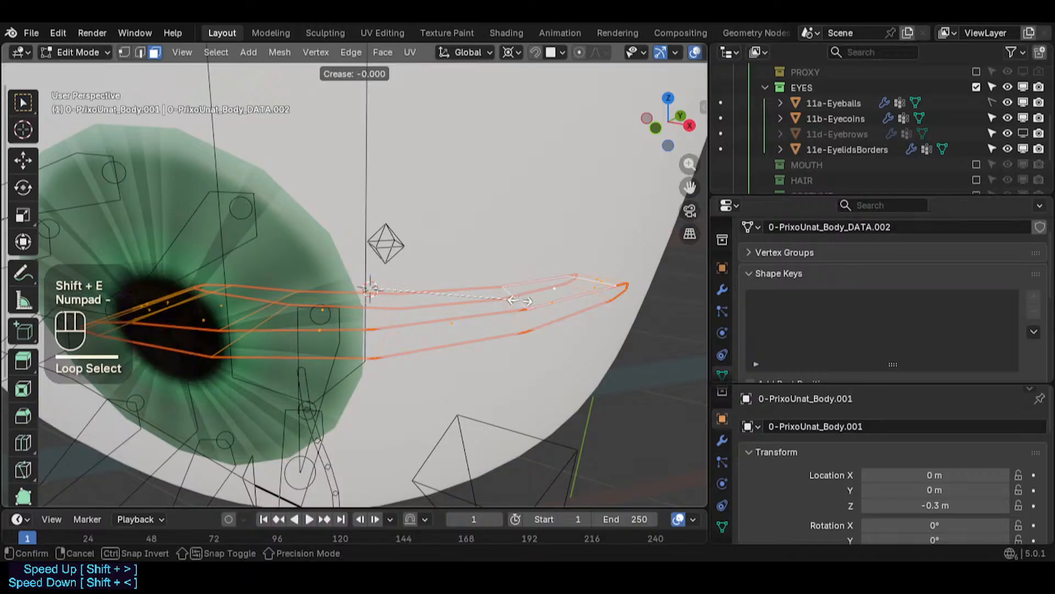
key("KP_Enter")
key("shift+e")
type("0.5")
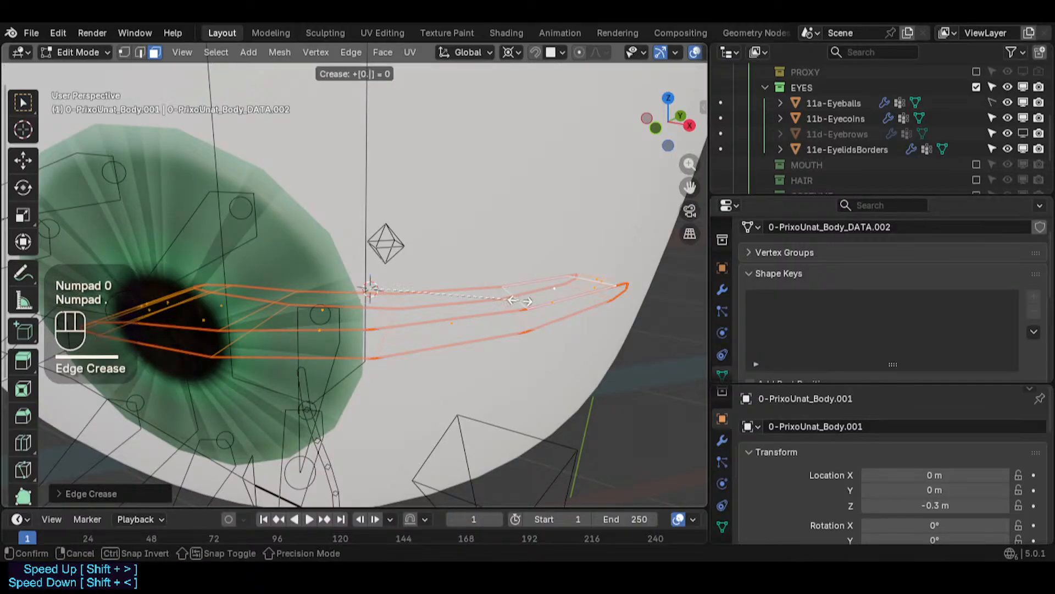
key("KP_Enter")
- Inspect the strip's faces by toggling Edit Mode, X-ray and the face orientation display
key("alt+a")
middle_click_drag(520, 301, 423, 240)
key("Tab")
key("alt+z")
middle_click_drag(337, 292, 363, 281)
key("Tab")
key("alt+z")
middle_click_drag(421, 311, 403, 429)
scroll(440, 285, "up", 1)
key("ctrl+shift+alt+n")
- Select the eyelid-border strip and recalculate its normals to point inside
key("alt+a")
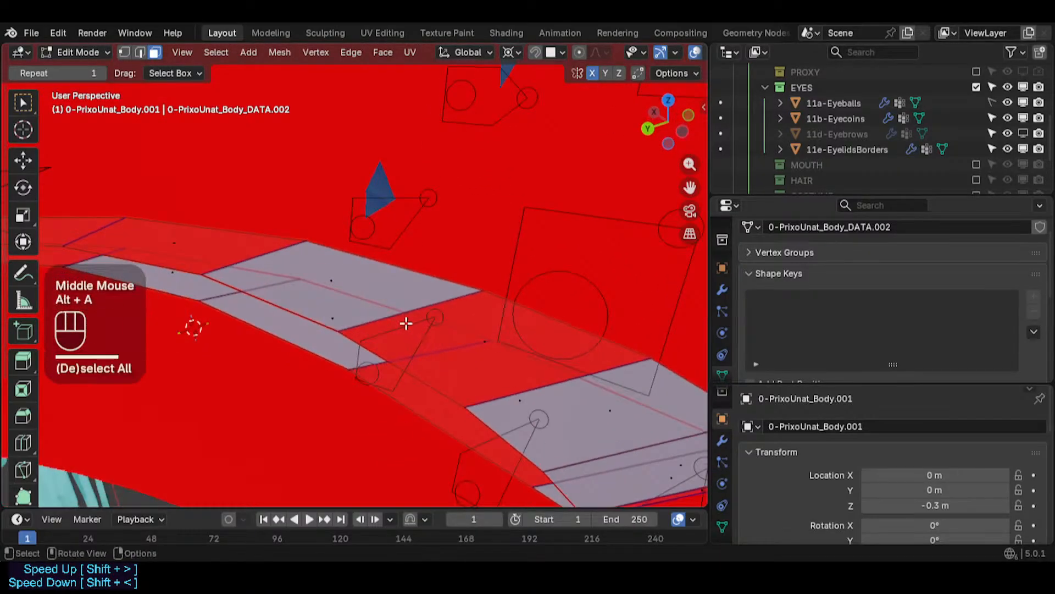
left_click(401, 313, "alt+shift")
middle_click_drag(401, 313, 397, 288)
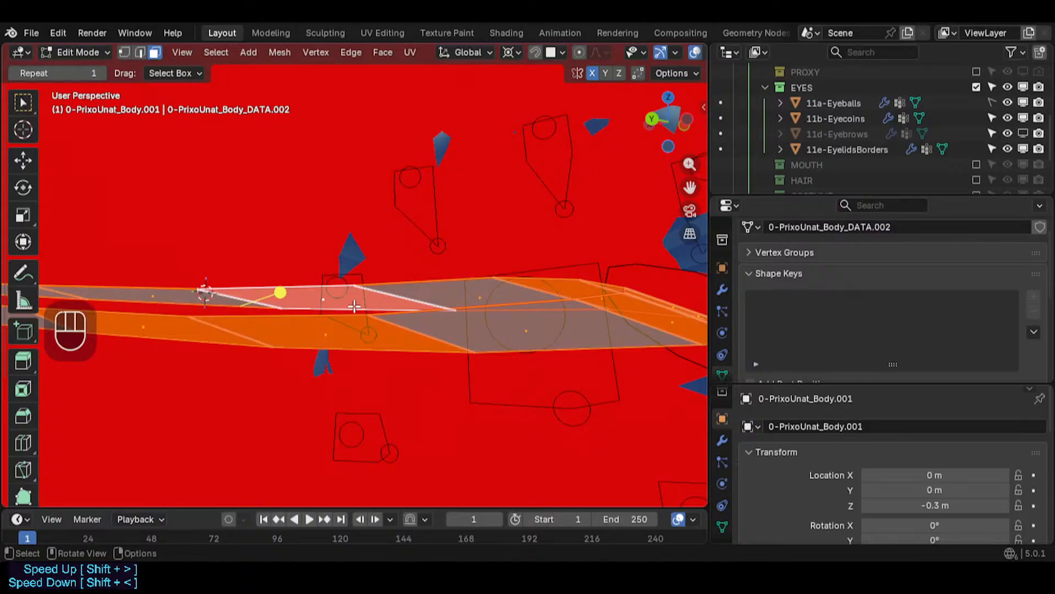
middle_click_drag(385, 323, 335, 328)
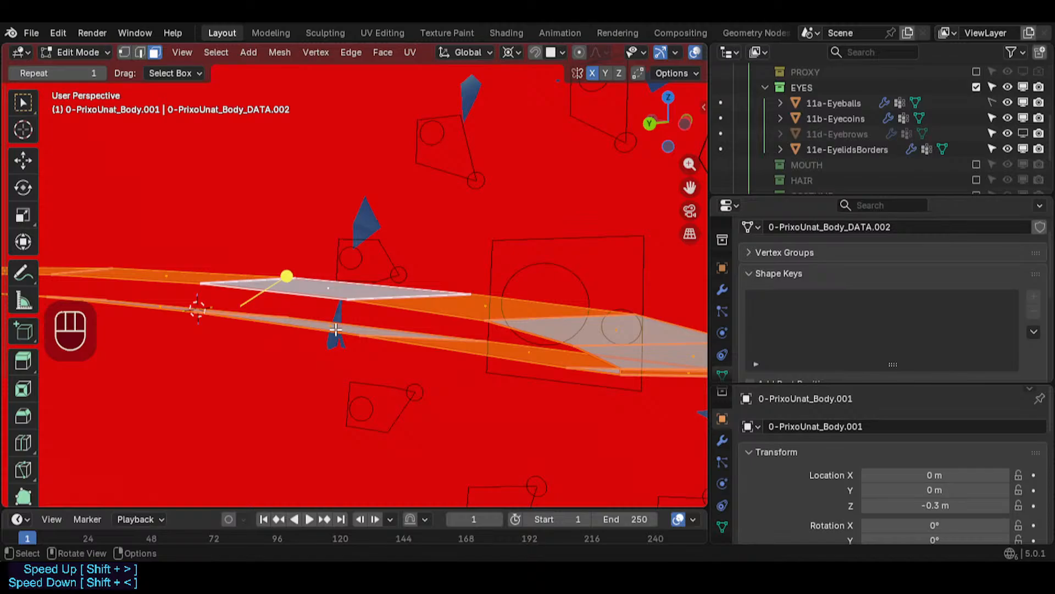
key("shift+n")
mouse_move(341, 344)
middle_mouse_down()
mouse_move(367, 409)
mouse_move(396, 332)
mouse_move(392, 350)
middle_mouse_up()
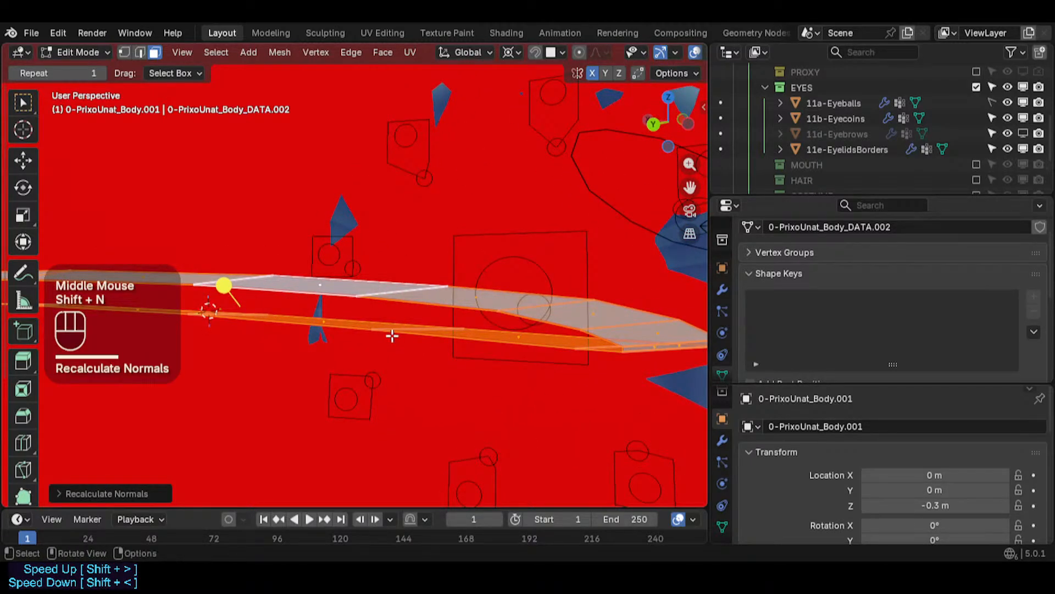
key("alt+n")
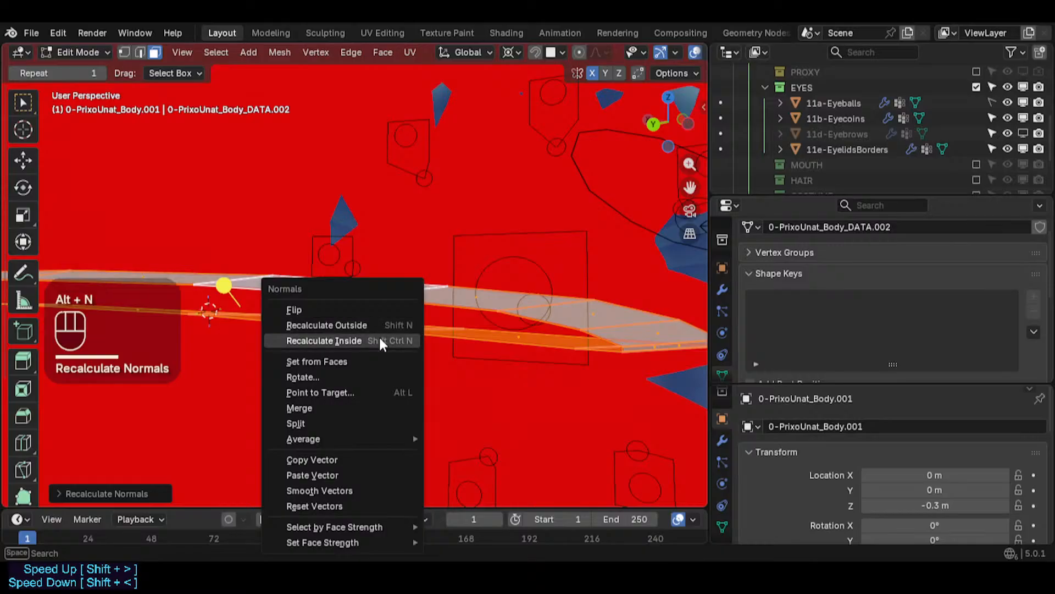
left_click(378, 340)
- Leave Edit Mode and reveal the hidden objects around the eye
mouse_move(382, 313)
middle_mouse_down()
mouse_move(407, 370)
mouse_move(502, 259)
mouse_move(141, 224)
mouse_move(308, 213)
mouse_move(429, 233)
middle_mouse_up()
key("alt+a")
scroll(428, 233, "down", 2)
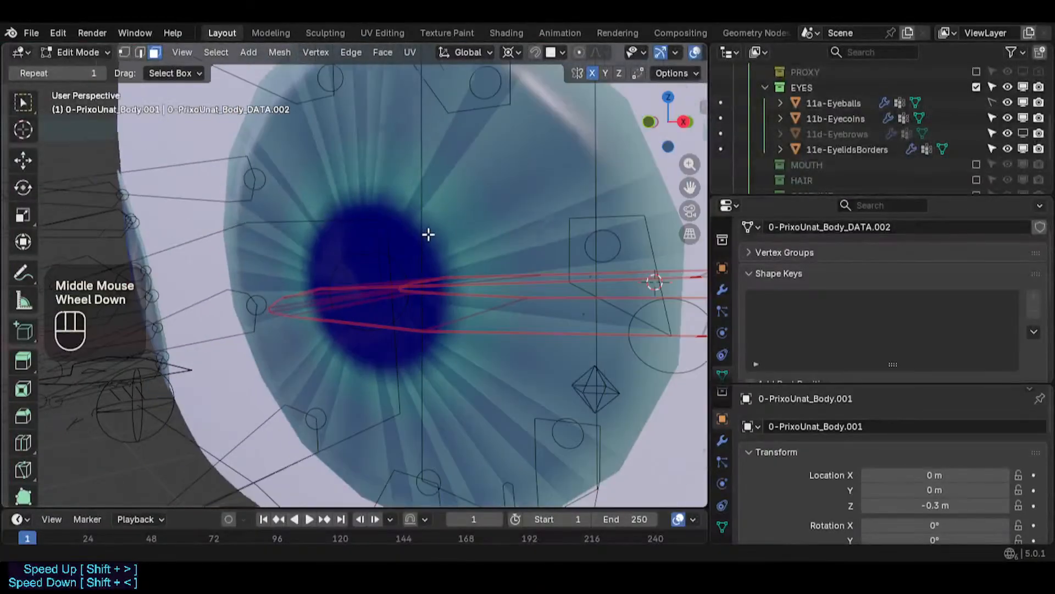
key("Tab")
scroll(440, 275, "down", 2)
key("alt+z")
middle_click_drag(448, 302, 598, 336)
middle_click_drag(597, 336, 494, 324, "shift")
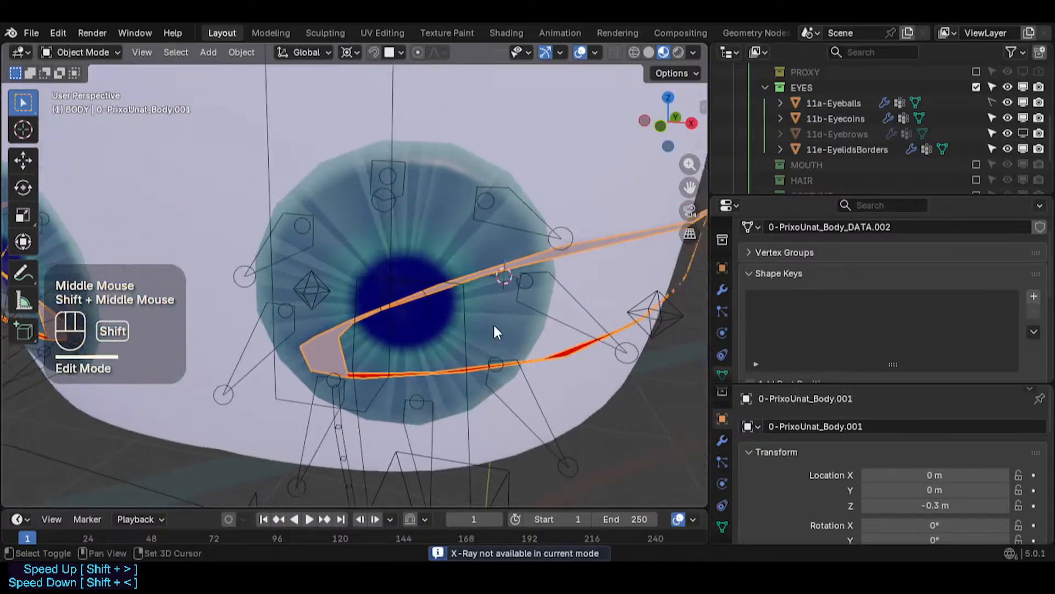
middle_click_drag(648, 377, 605, 338)
middle_click_drag(604, 338, 428, 328)
scroll(544, 362, "up", 4)
key("alt+a")
scroll(489, 214, "down", 1)
key("shift+ctrl+alt+n")
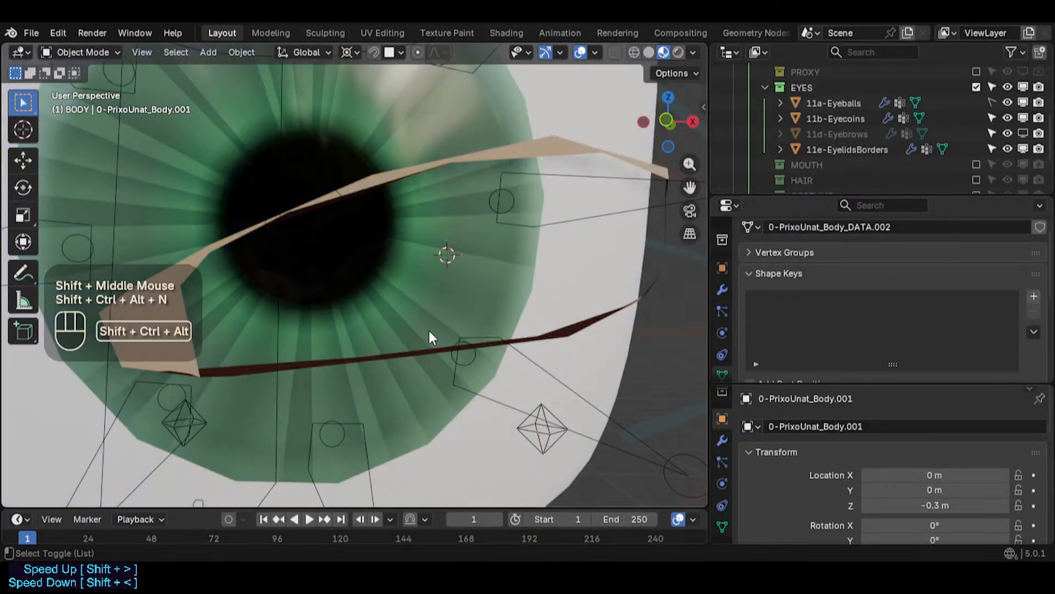
scroll(430, 331, "down", 2)
key("alt+h")
- Select the body mesh and open its modifier stack, enlarging the modifier list
middle_click_drag(430, 331, 417, 197)
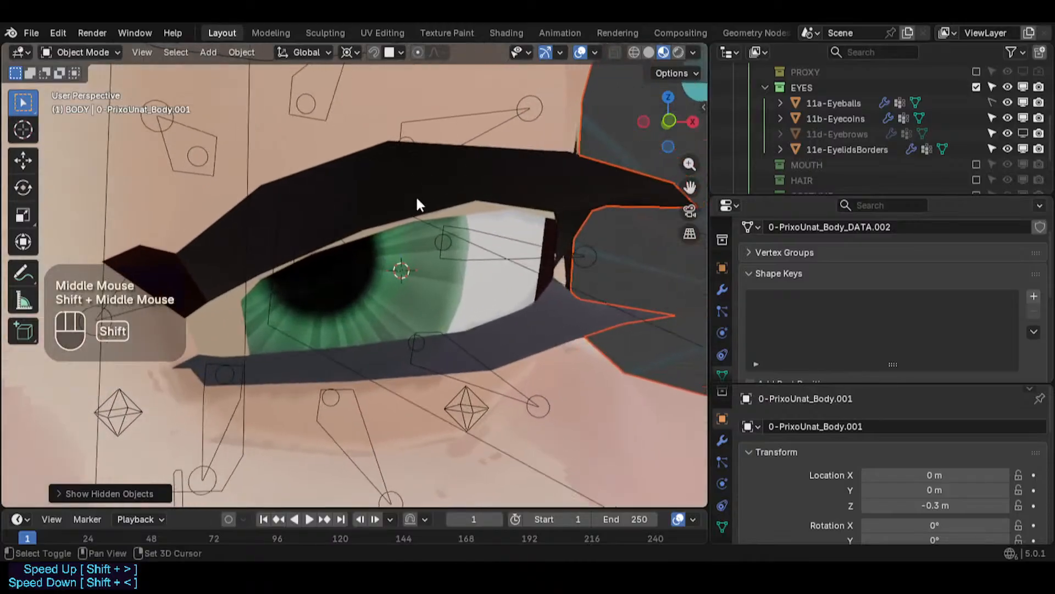
scroll(438, 215, "up", 2)
left_click(473, 200)
left_click(483, 209)
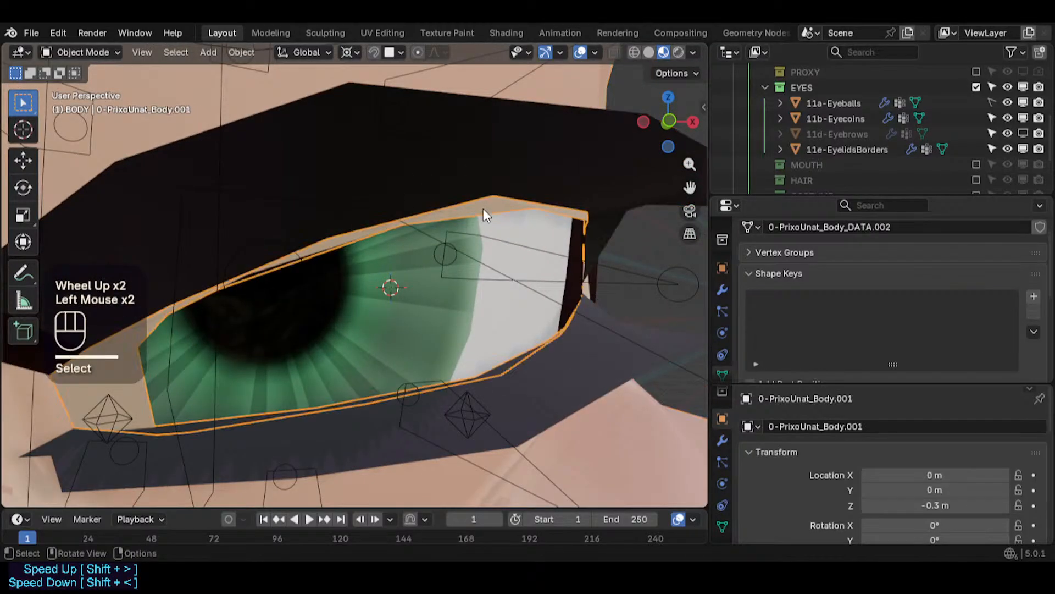
scroll(495, 247, "down", 2)
key("Tab")
key("Tab")
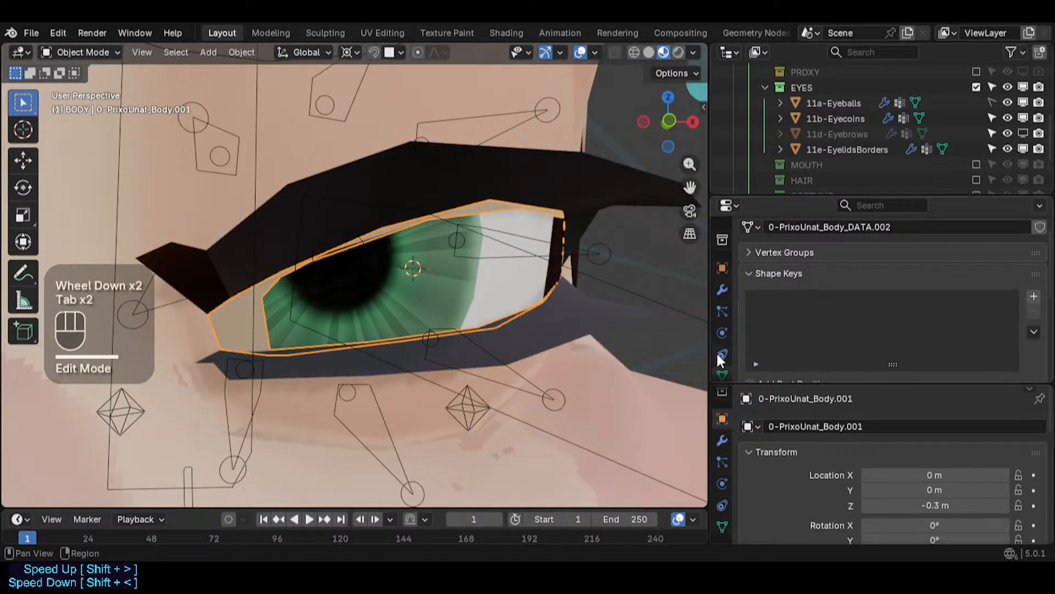
left_click(722, 289)
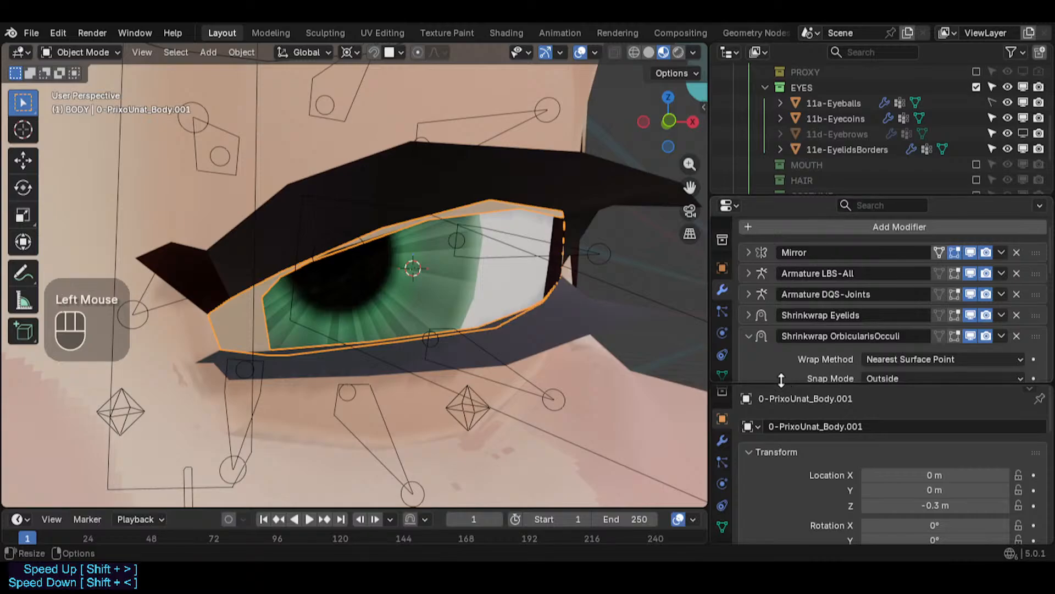
left_click_drag(785, 382, 785, 439)
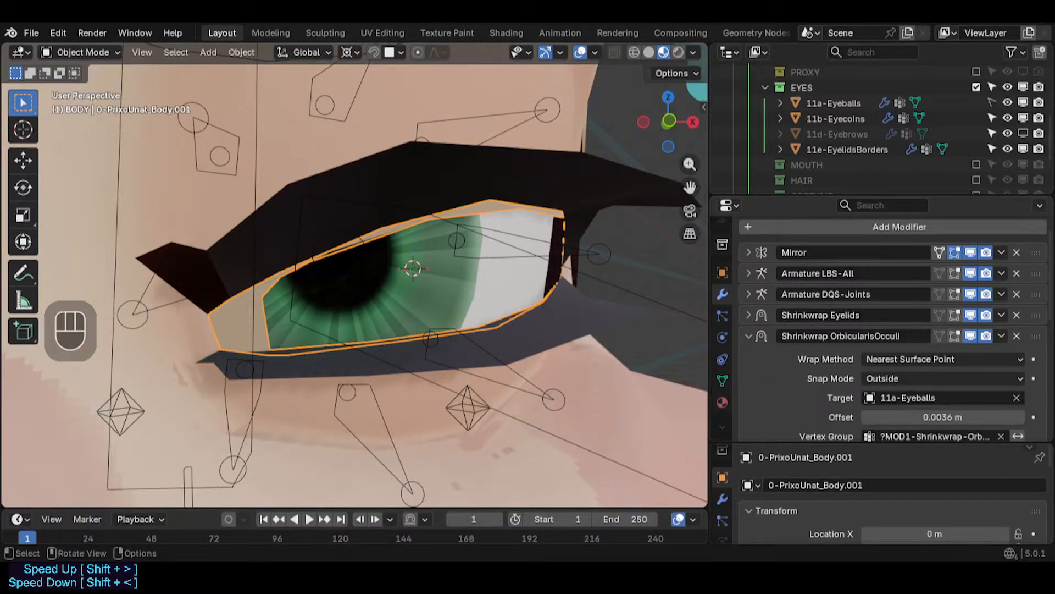
- Examine how the eye opening fits against the eyelids and eyeball from several angles
mouse_move(431, 276)
middle_mouse_down()
mouse_move(378, 269)
mouse_move(426, 291)
mouse_move(370, 290)
mouse_move(514, 275)
mouse_move(422, 264)
mouse_move(440, 268)
middle_mouse_up()
scroll(423, 276, "up", 2)
scroll(376, 281, "down", 2)
scroll(442, 268, "down", 2)
scroll(442, 270, "up", 2)
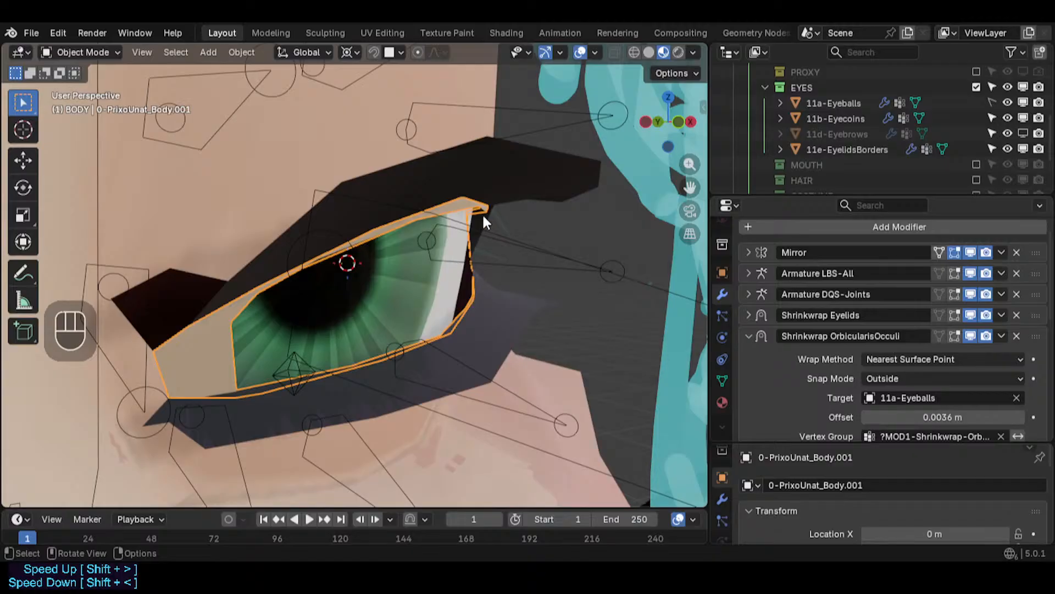
middle_click_drag(476, 226, 516, 274, "shift")
scroll(520, 312, "up", 2)
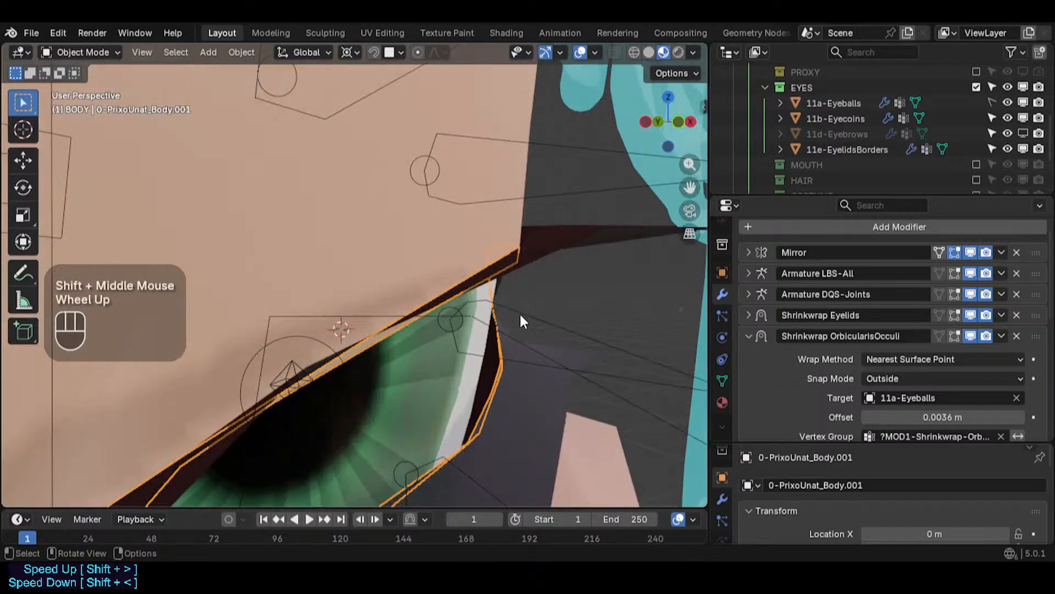
mouse_move(520, 312)
middle_mouse_down()
mouse_move(483, 306)
mouse_move(522, 293)
mouse_move(511, 289)
mouse_move(526, 305)
mouse_move(443, 299)
mouse_move(548, 267)
mouse_move(513, 319)
middle_mouse_up()
scroll(483, 306, "down", 2)
scroll(522, 292, "up", 1)
scroll(522, 292, "down", 2)
scroll(451, 310, "down", 3)
scroll(549, 266, "up", 1)
scroll(548, 286, "down", 2)
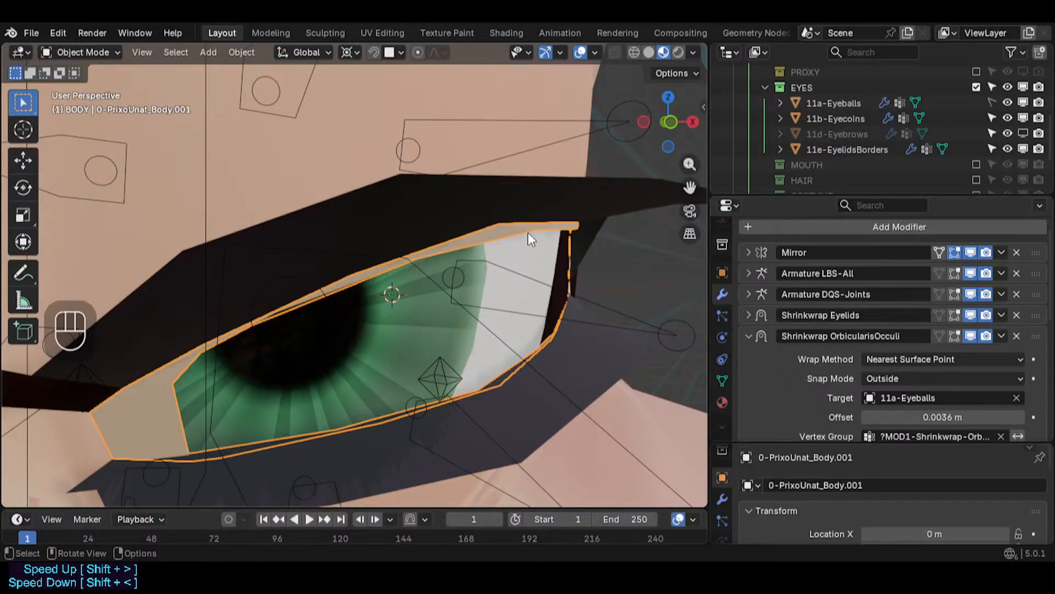
middle_click_drag(530, 262, 459, 297)
scroll(539, 262, "up", 2)
scroll(462, 261, "down", 2)
scroll(458, 297, "up", 2)
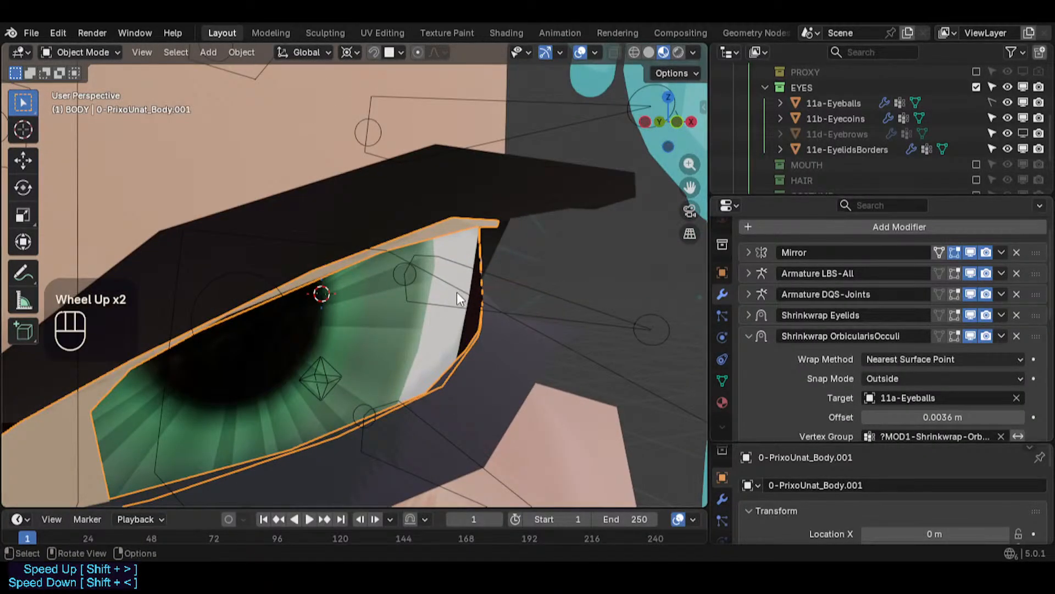
scroll(457, 211, "down", 1)
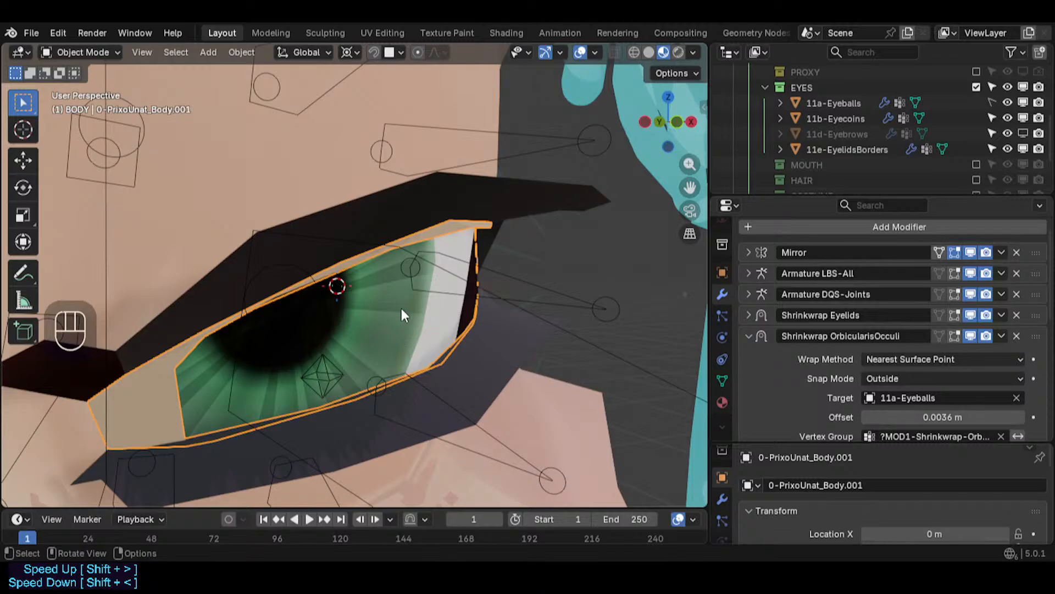
middle_click_drag(403, 315, 446, 251)
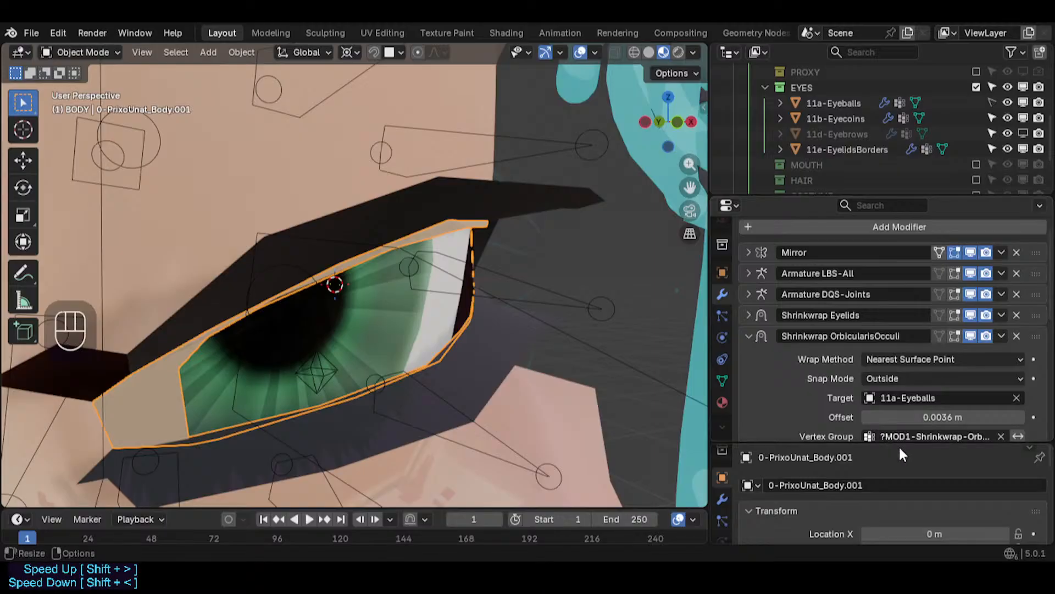
scroll(333, 266, "down", 2)
scroll(397, 276, "up", 2)
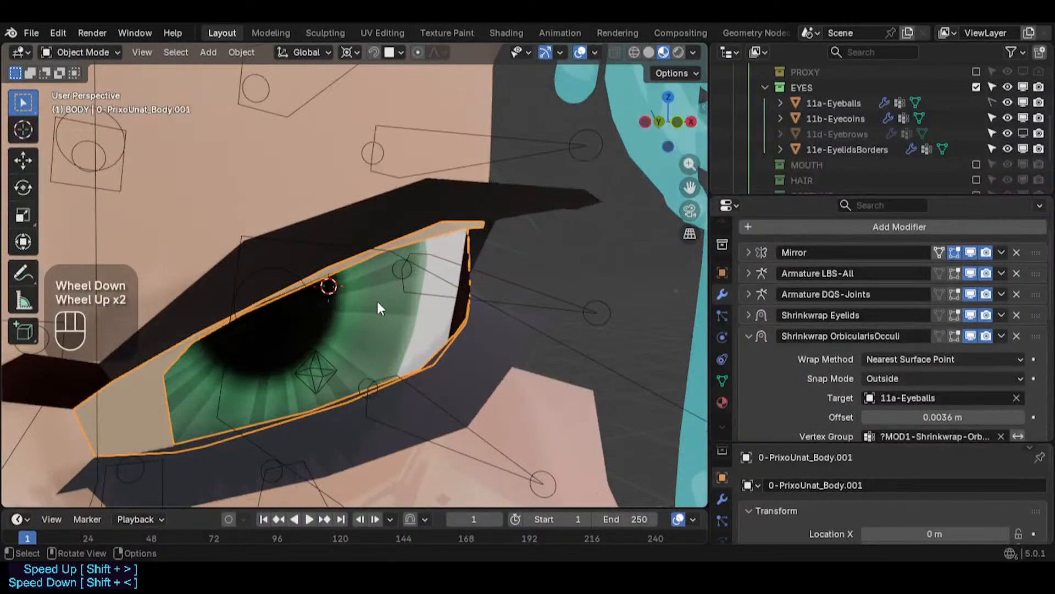
scroll(377, 301, "down", 2)
middle_click_drag(377, 302, 305, 294)
scroll(335, 330, "down", 2)
scroll(305, 293, "up", 4)
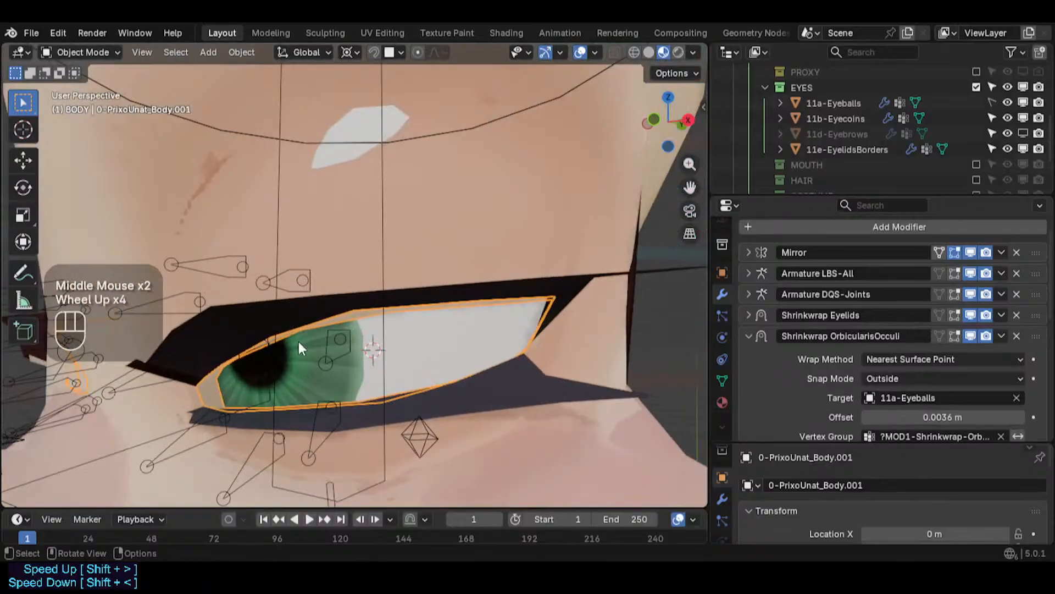
middle_click_drag(299, 341, 433, 359)
scroll(391, 354, "up", 1)
scroll(456, 355, "up", 2)
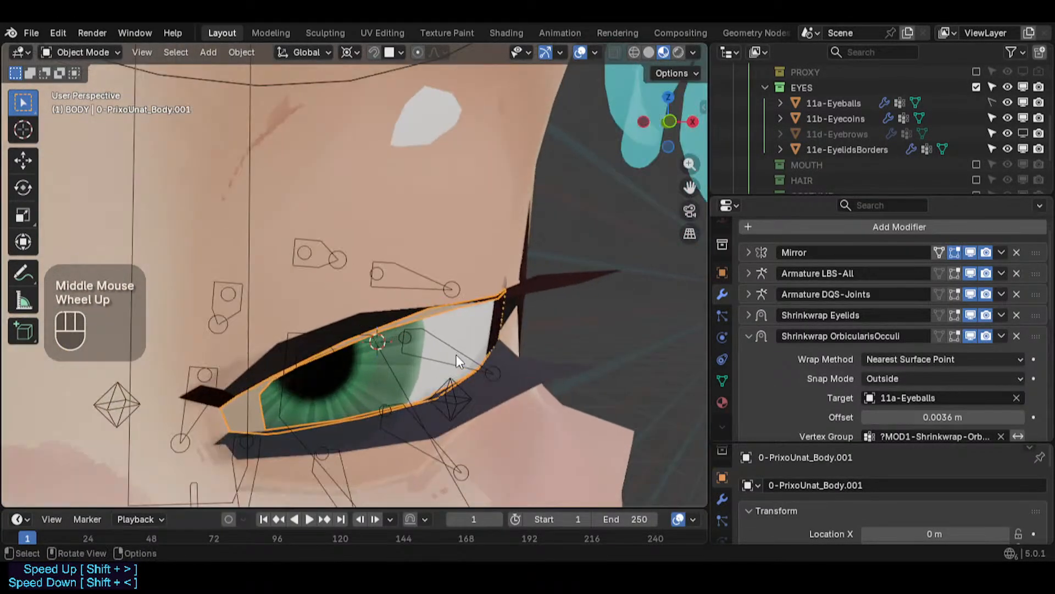
middle_click_drag(366, 342, 385, 377)
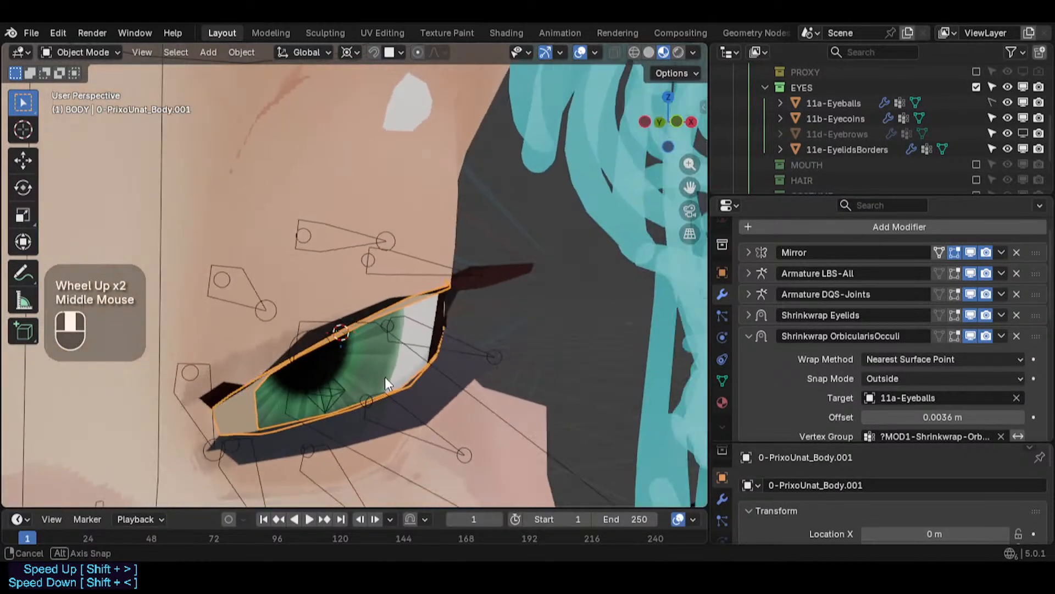
scroll(371, 253, "up", 2)
middle_click_drag(371, 253, 236, 301)
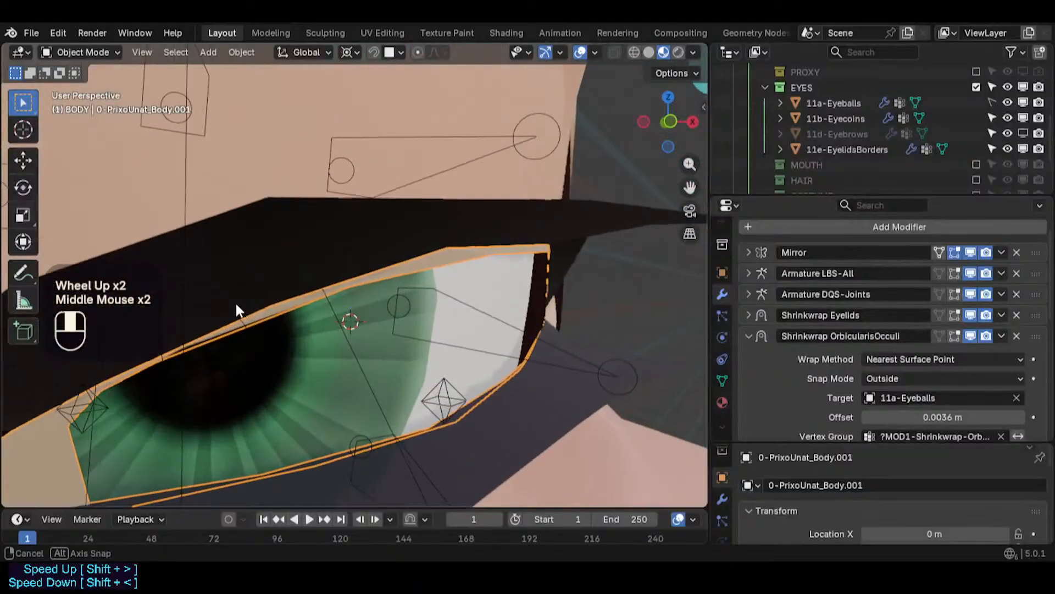
scroll(462, 277, "down", 1)
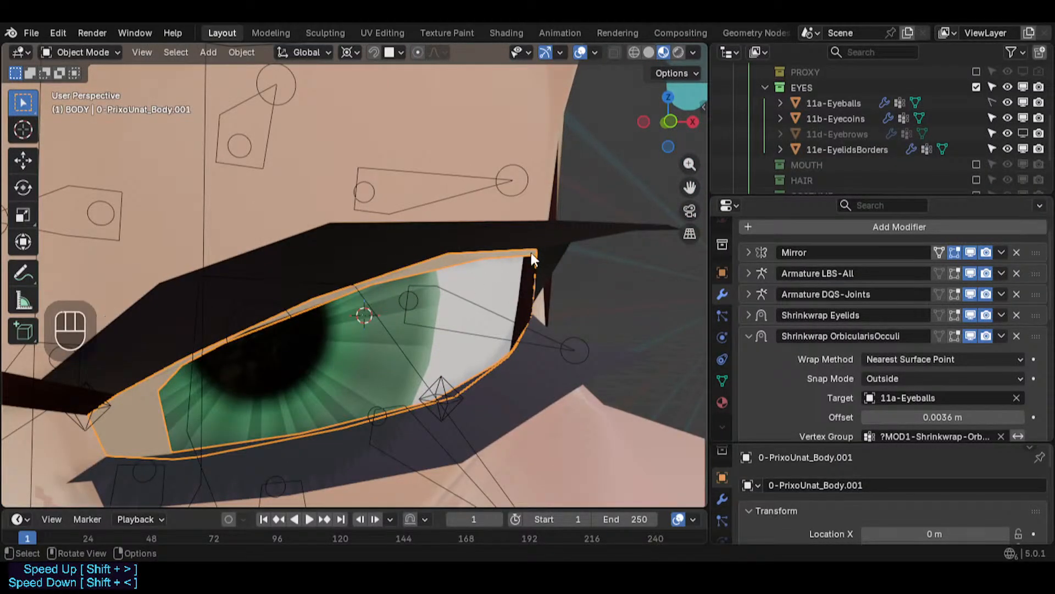
middle_click_drag(531, 252, 627, 264)
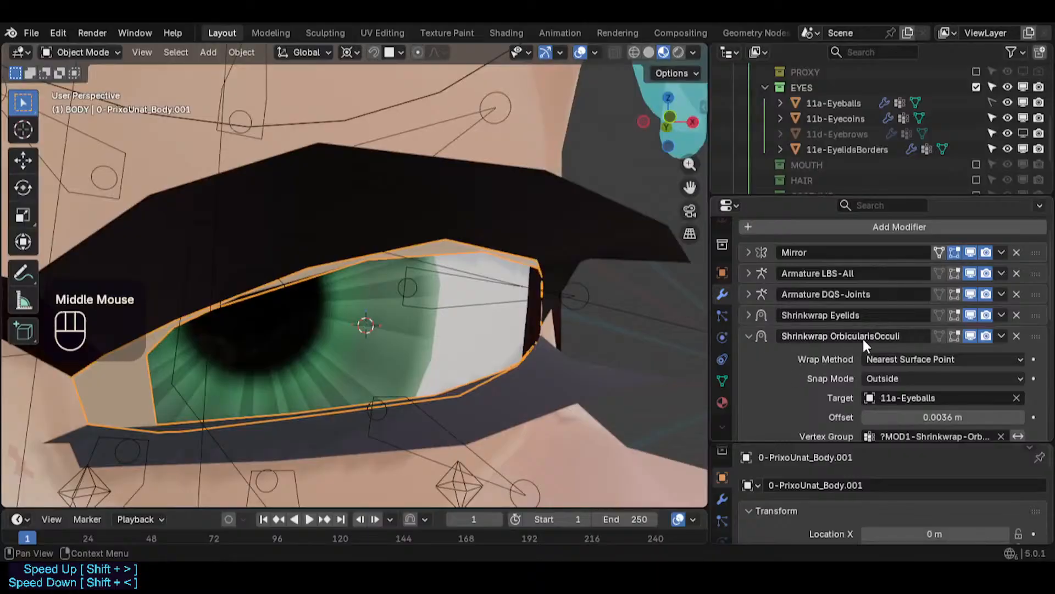
- Remove the OrbicularisOcculi, EyelashesPush and Muzzle shrinkwraps, CorrectiveSmooth and the mask modifiers from the body
left_click(1017, 335)
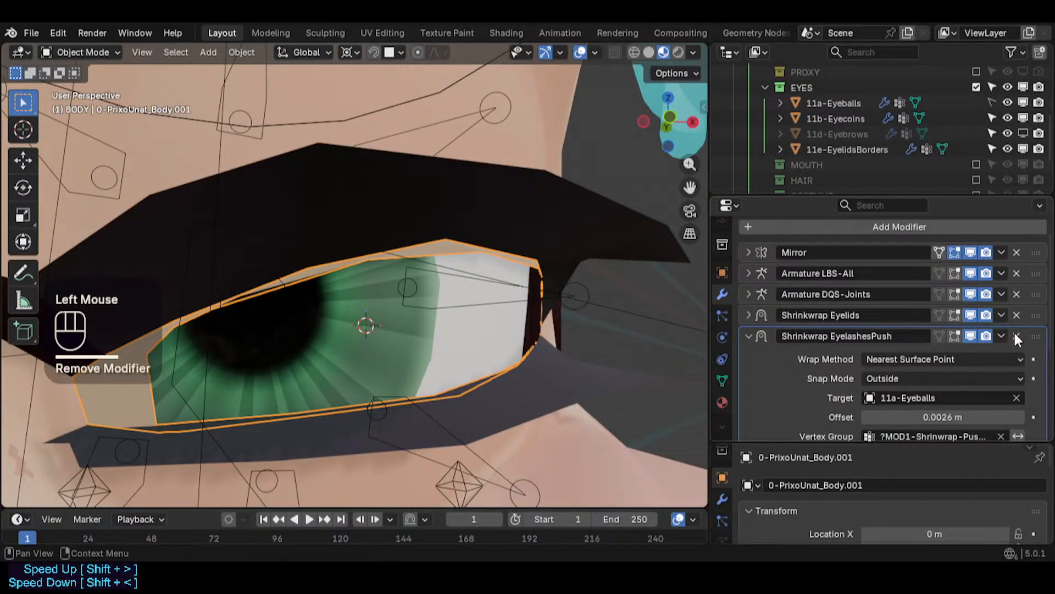
left_click(1016, 336)
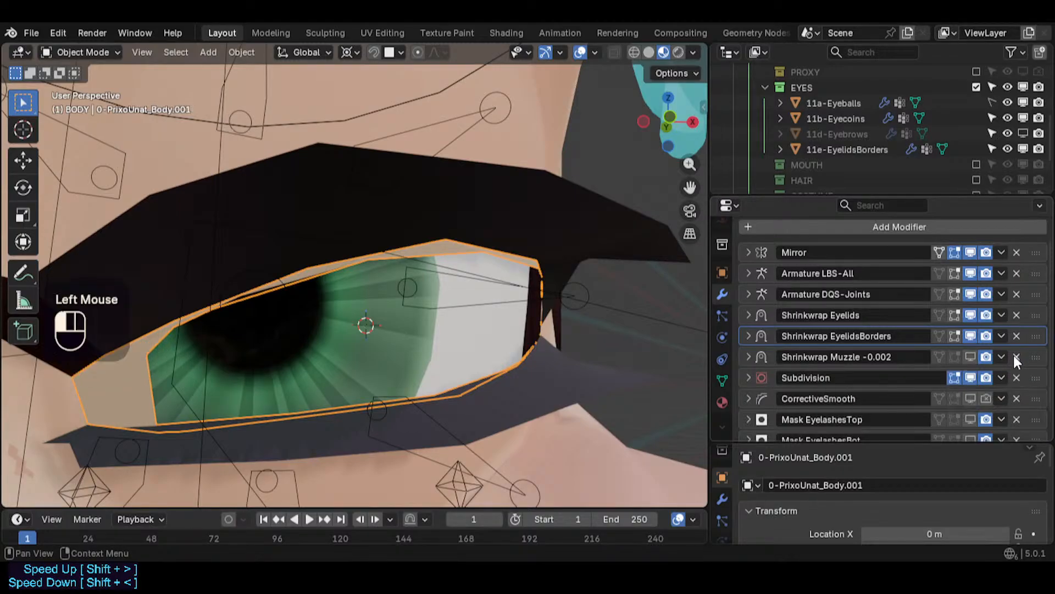
left_click(1016, 357)
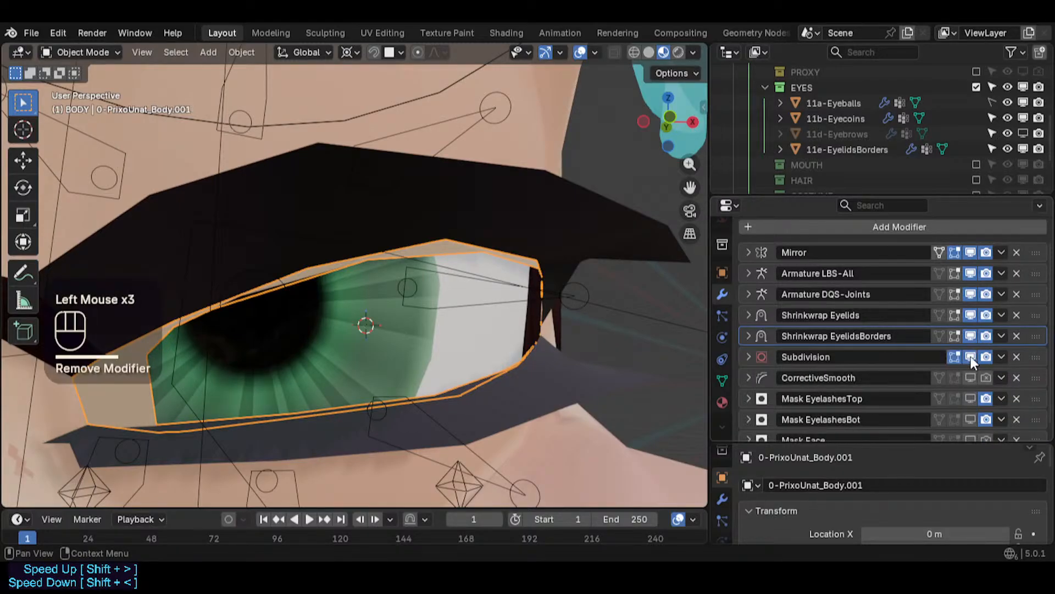
left_click(1012, 375)
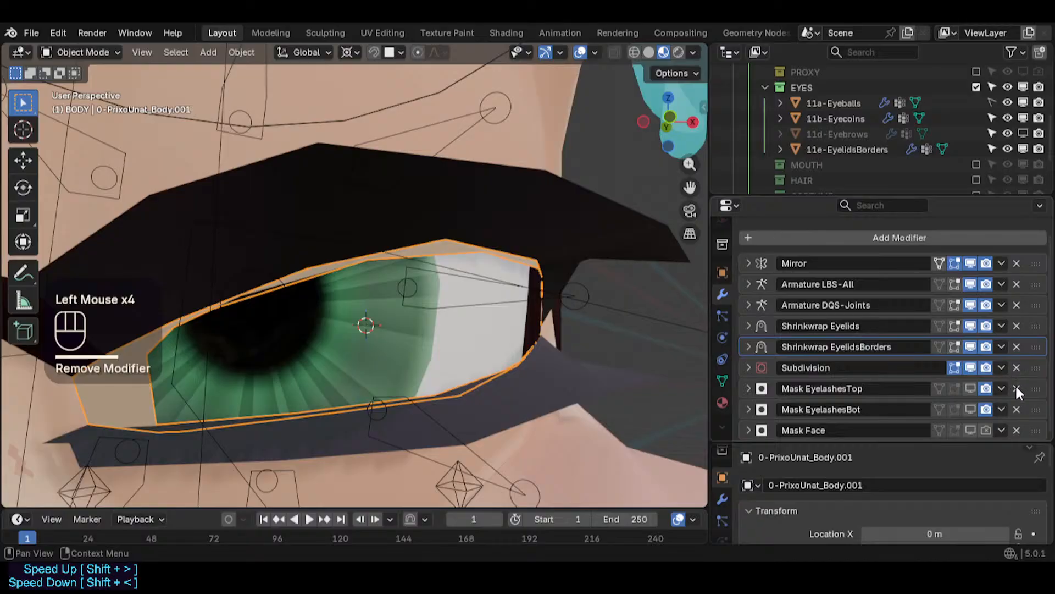
left_click(1017, 388)
left_click(1016, 408)
left_click(1017, 409)
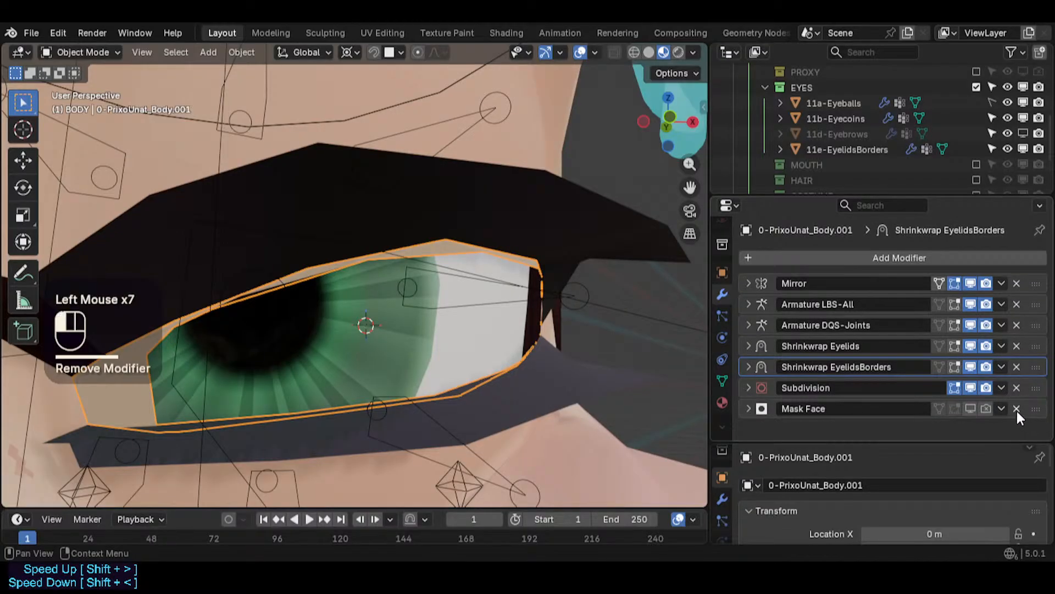
left_click(970, 284)
scroll(461, 308, "down", 2)
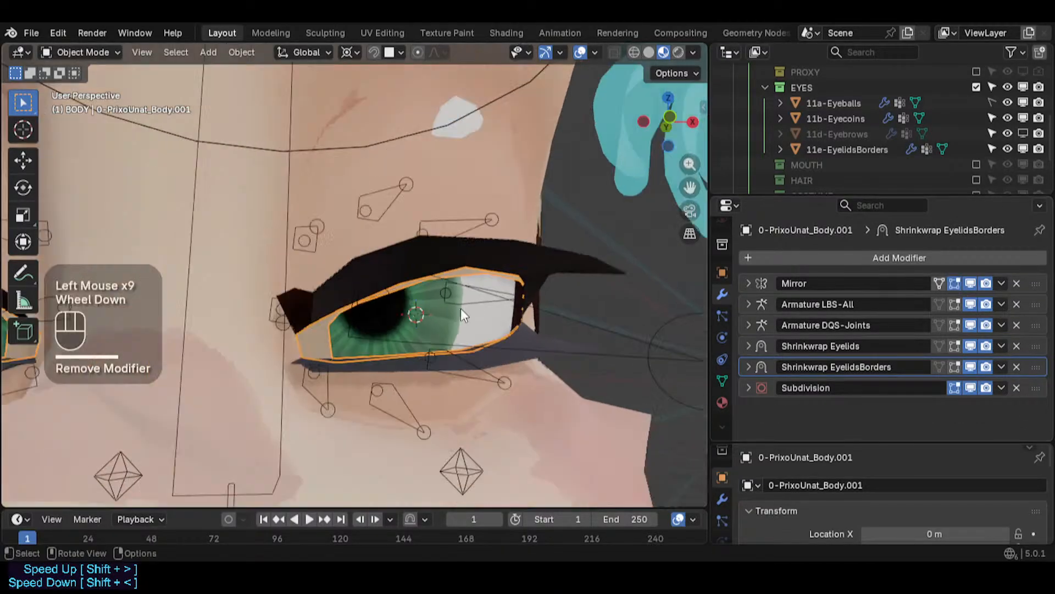
- Remove the Armature DQS-Joints modifier and disable the Shrinkwrap Eyelids modifier in the viewport
left_click(970, 283)
left_click(970, 283)
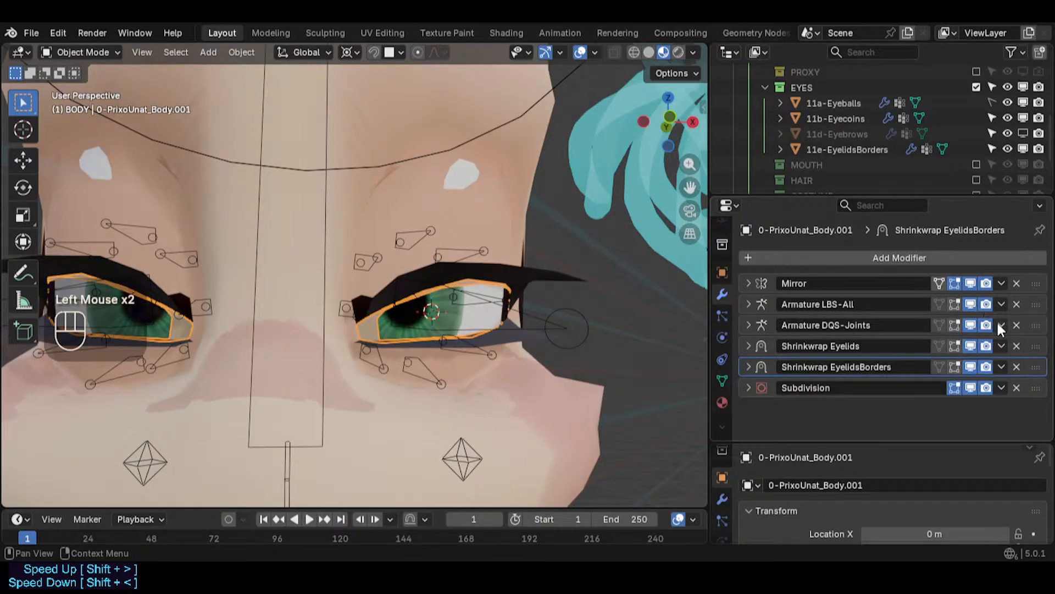
left_click(1016, 324)
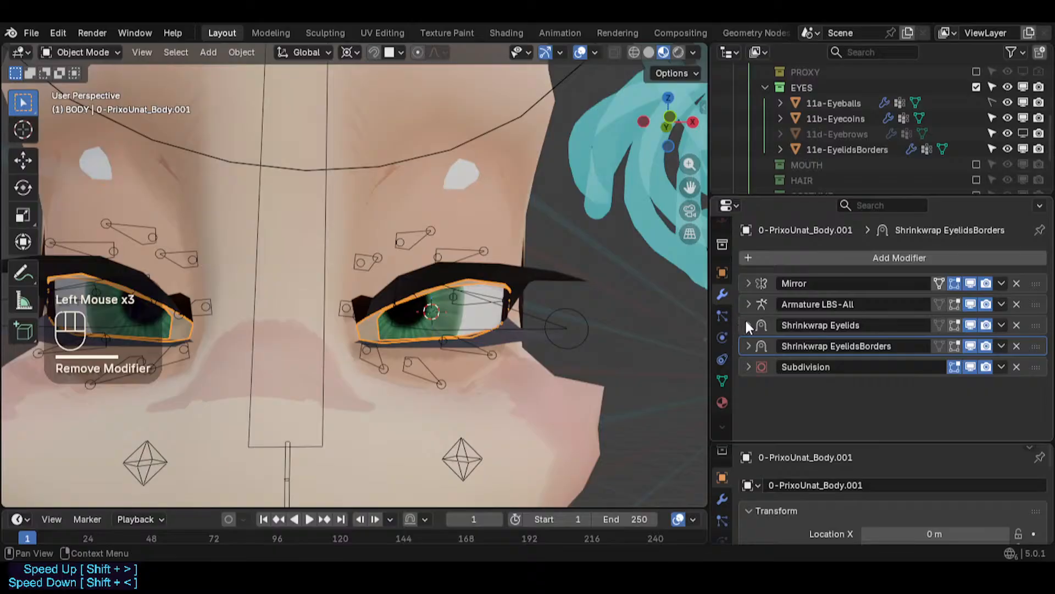
left_click(749, 325)
left_click(970, 325)
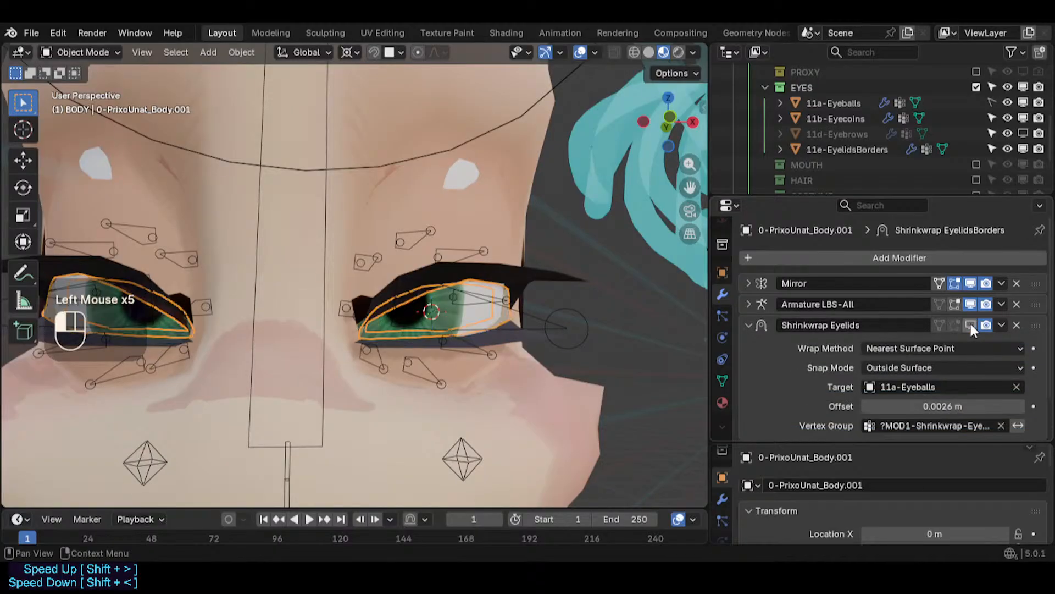
- Toggle the Shrinkwrap Eyelids modifier's viewport display on and off to compare the eyelid fit over the eyeball
left_click(970, 325)
scroll(527, 324, "up", 2)
scroll(525, 315, "up", 5)
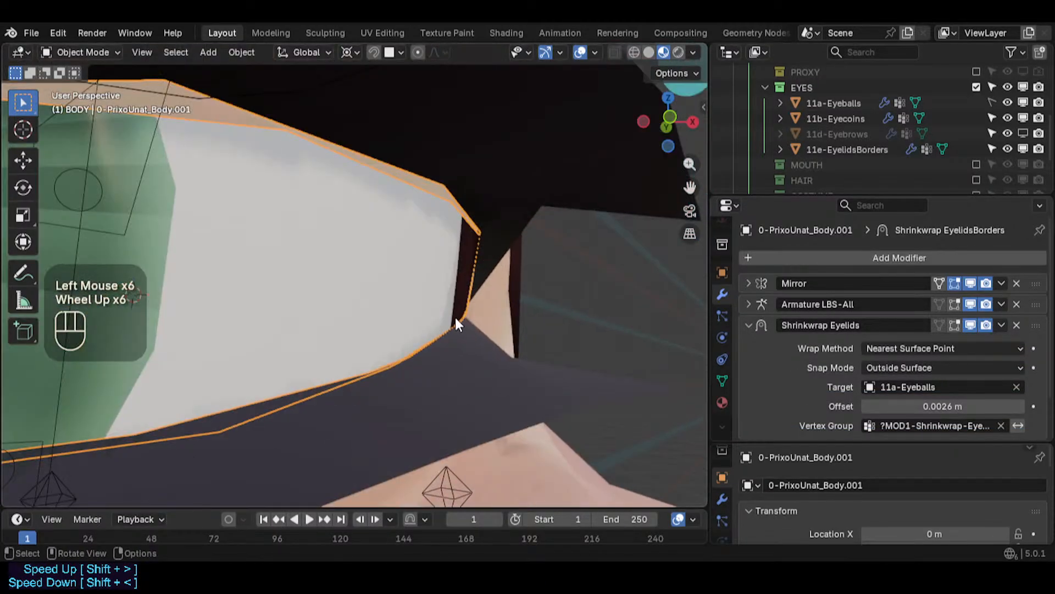
scroll(455, 317, "down", 1)
middle_click_drag(455, 318, 500, 353, "shift")
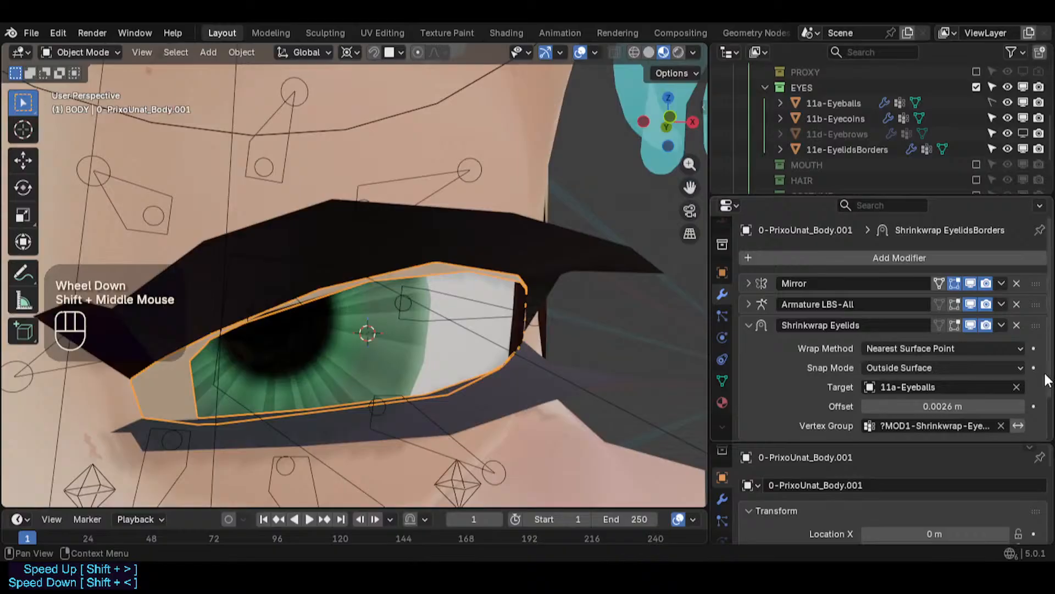
left_click(967, 326)
left_click(967, 325)
left_click(967, 325)
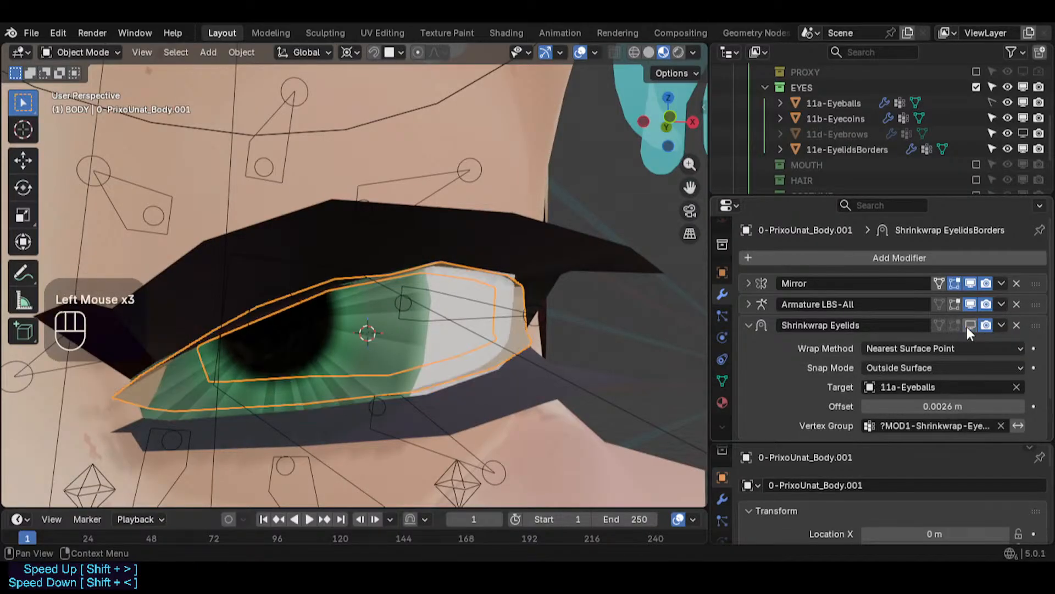
- Select and hide an object in front of the eye, then undo the hiding
middle_click_drag(393, 333, 413, 357)
scroll(516, 347, "down", 2)
scroll(514, 332, "up", 1, "shift")
middle_click_drag(412, 358, 90, 410)
key("alt+a")
scroll(219, 392, "down", 1)
left_click(110, 381)
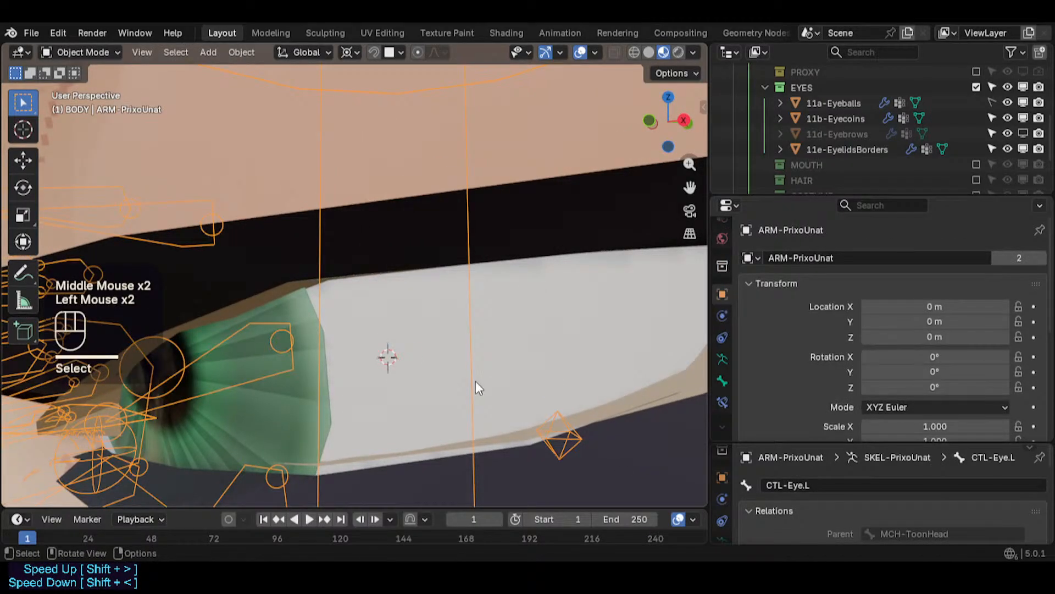
left_click(455, 442)
scroll(455, 442, "down", 2)
middle_click_drag(455, 442, 531, 412)
scroll(448, 365, "up", 2)
scroll(447, 365, "up", 1)
scroll(490, 436, "up", 1)
scroll(489, 434, "up", 1)
scroll(487, 436, "down", 2)
scroll(488, 436, "up", 4)
middle_click_drag(530, 413, 539, 376, "shift")
key("h")
scroll(495, 374, "down", 1)
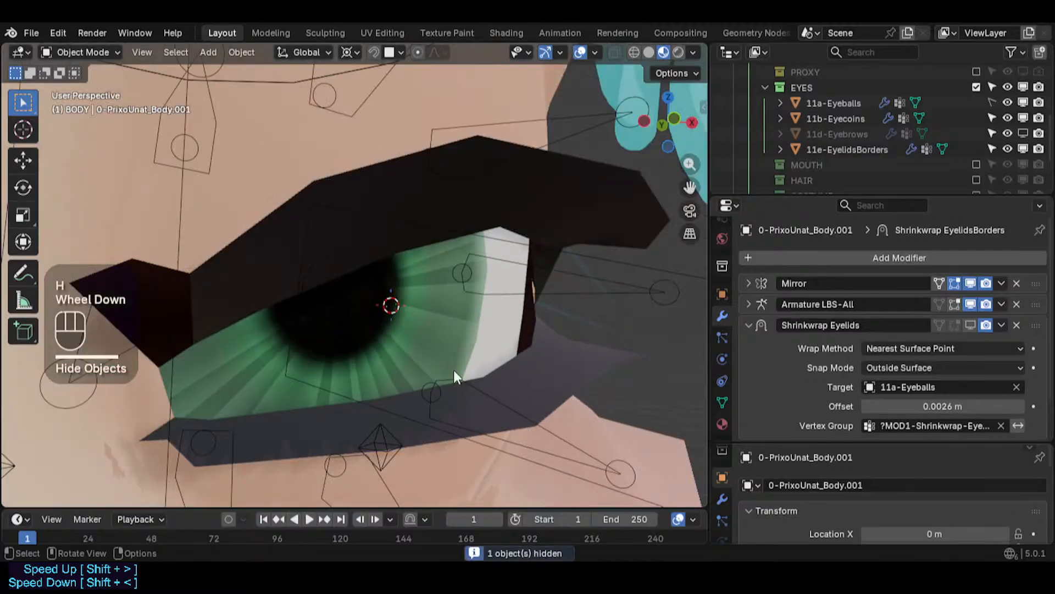
middle_click_drag(454, 371, 489, 394)
key("ctrl+z")
scroll(488, 394, "up", 5)
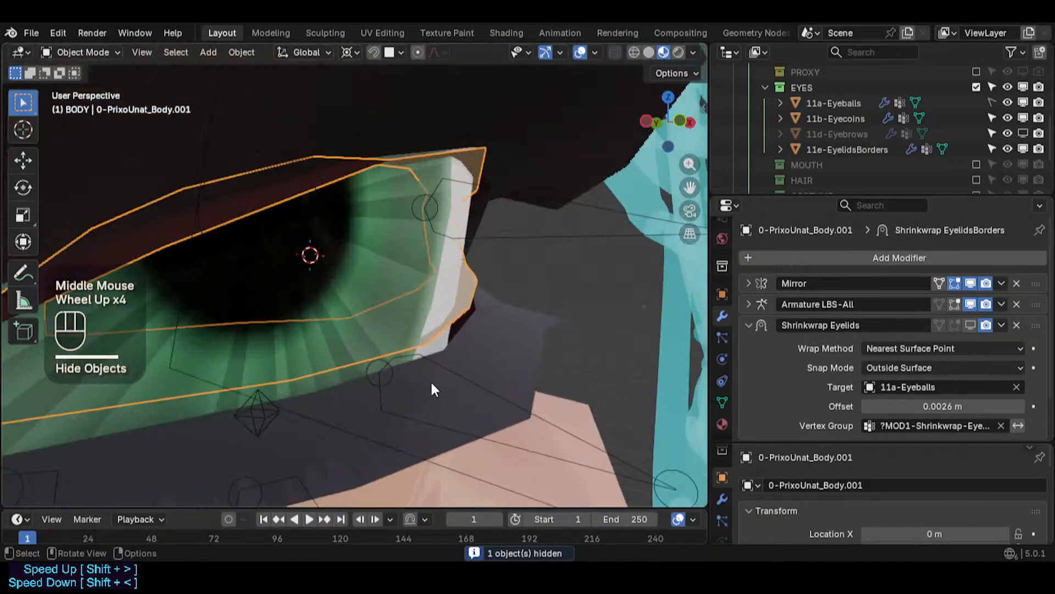
- Compare the eye with the Shrinkwrap Eyelids modifier shown and hidden from several angles
middle_click_drag(430, 381, 517, 328)
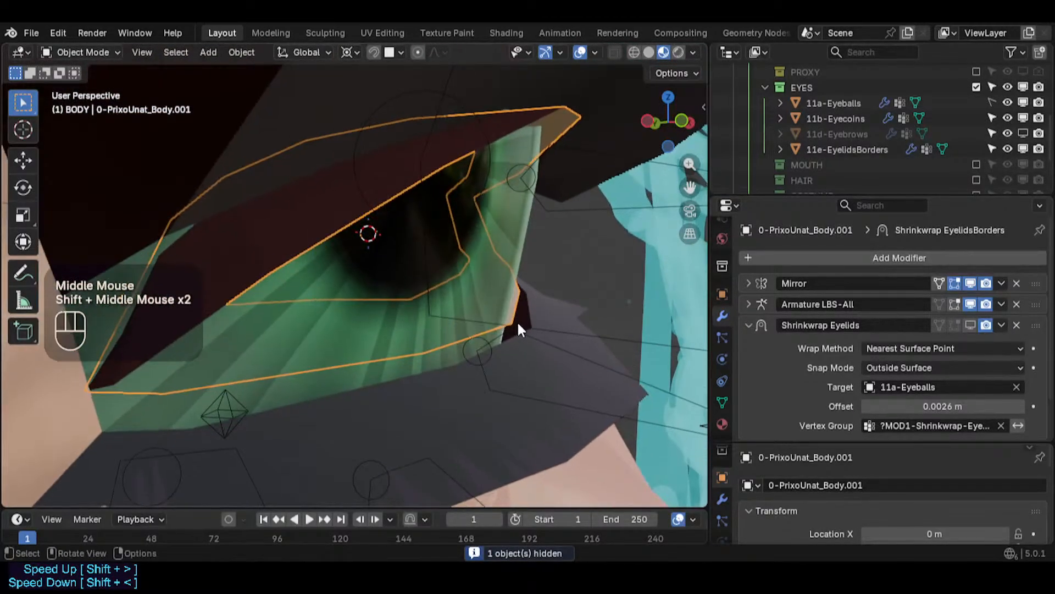
left_click(973, 328)
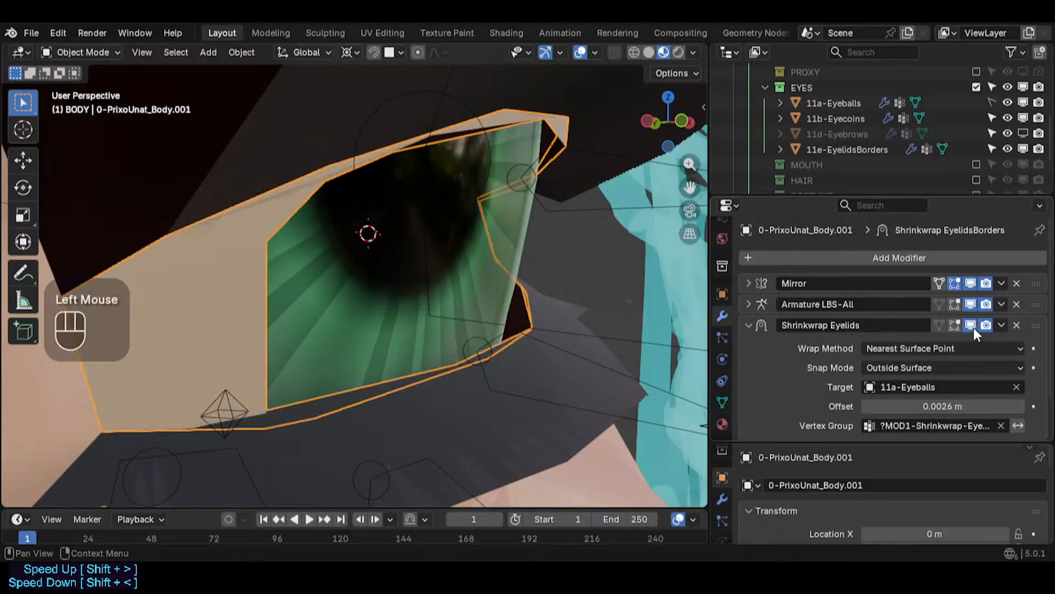
left_click(973, 328)
left_click(973, 327)
middle_click_drag(653, 288, 492, 326)
scroll(487, 271, "down", 2)
scroll(492, 330, "down", 2)
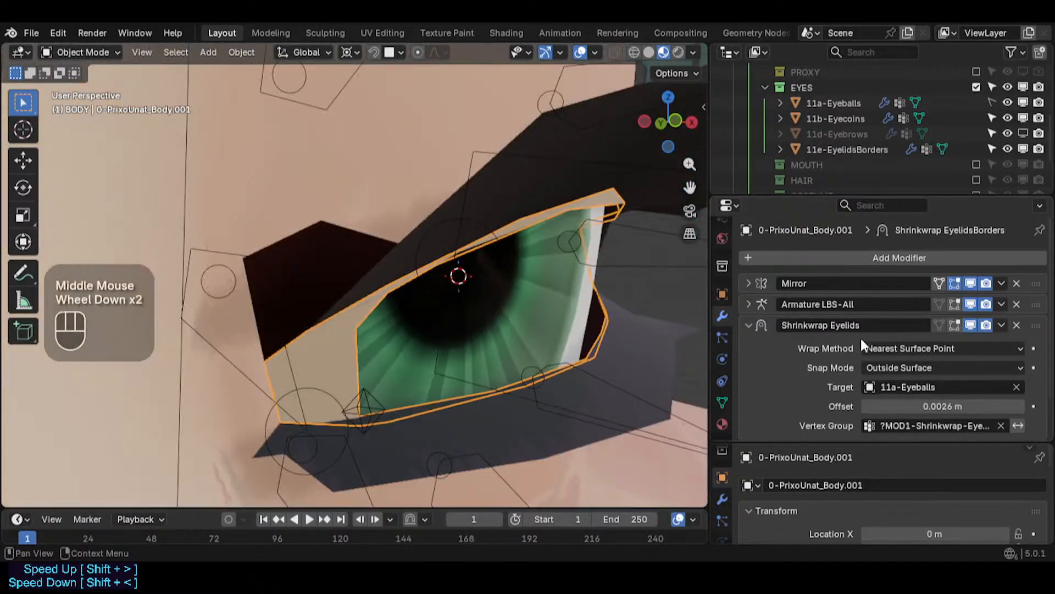
left_click(969, 325)
left_click(968, 325)
middle_click_drag(604, 297, 426, 275)
scroll(504, 268, "down", 1)
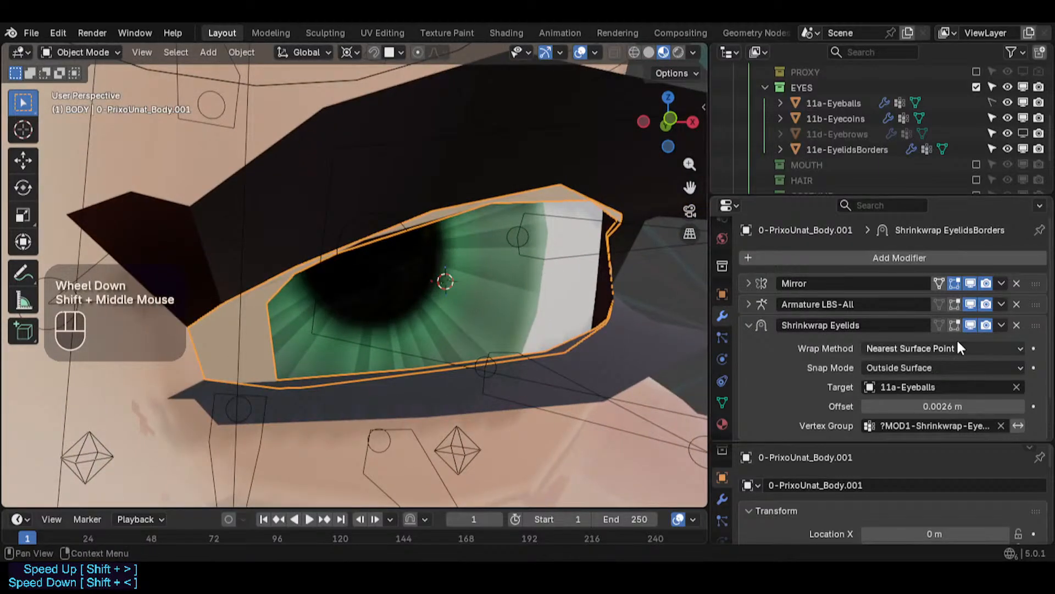
scroll(957, 338, "down", 2)
scroll(522, 272, "down", 2)
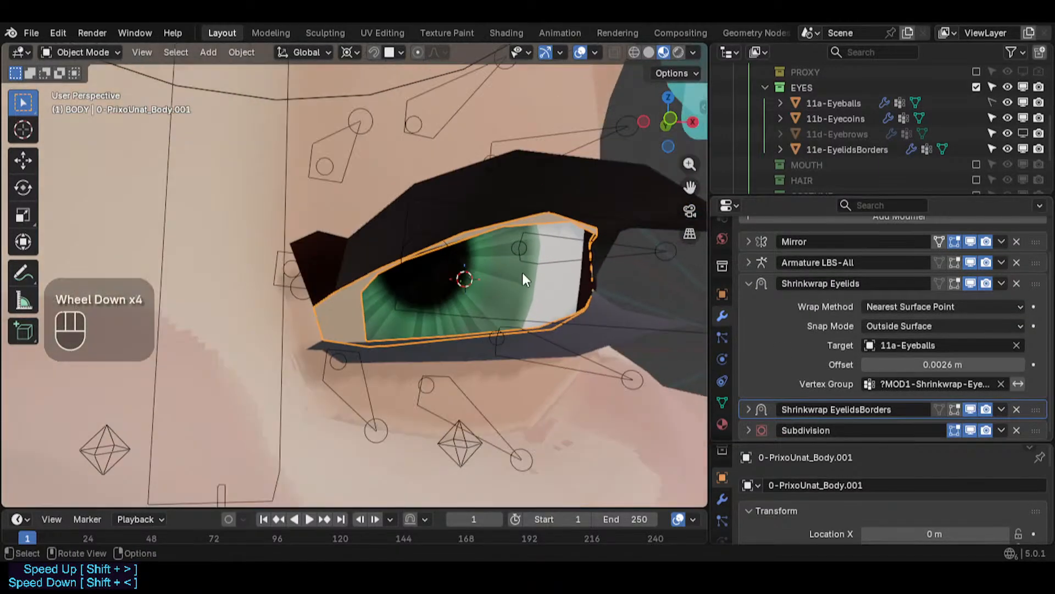
- Toggle the viewport display of the Shrinkwrap EyelidsBorders and Subdivision modifiers and expand the EyelidsBorders panel
left_click(971, 410)
left_click(971, 410)
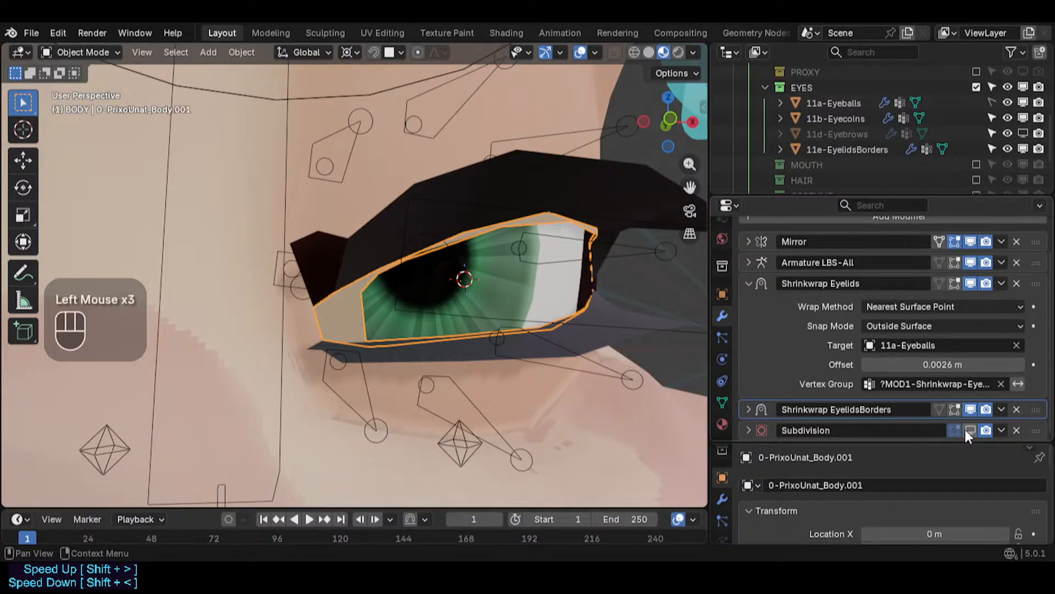
left_click(971, 429)
left_click(971, 412)
left_click(749, 409)
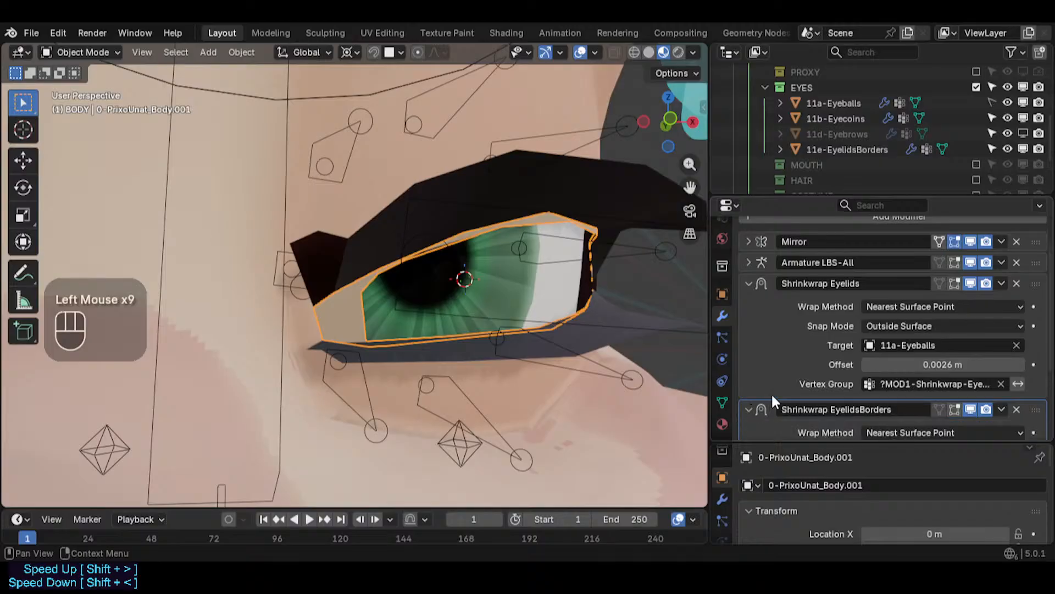
middle_click_drag(612, 318, 544, 307, "shift")
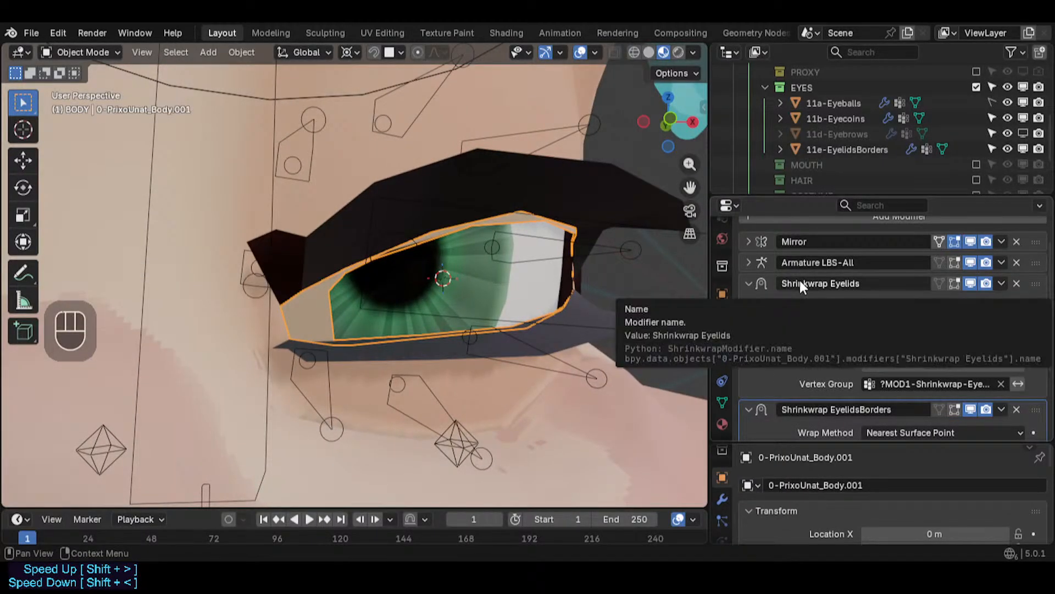
- Set the Shrinkwrap Eyelids modifier's Snap Mode to Inside and show it in the viewport
left_click(971, 283)
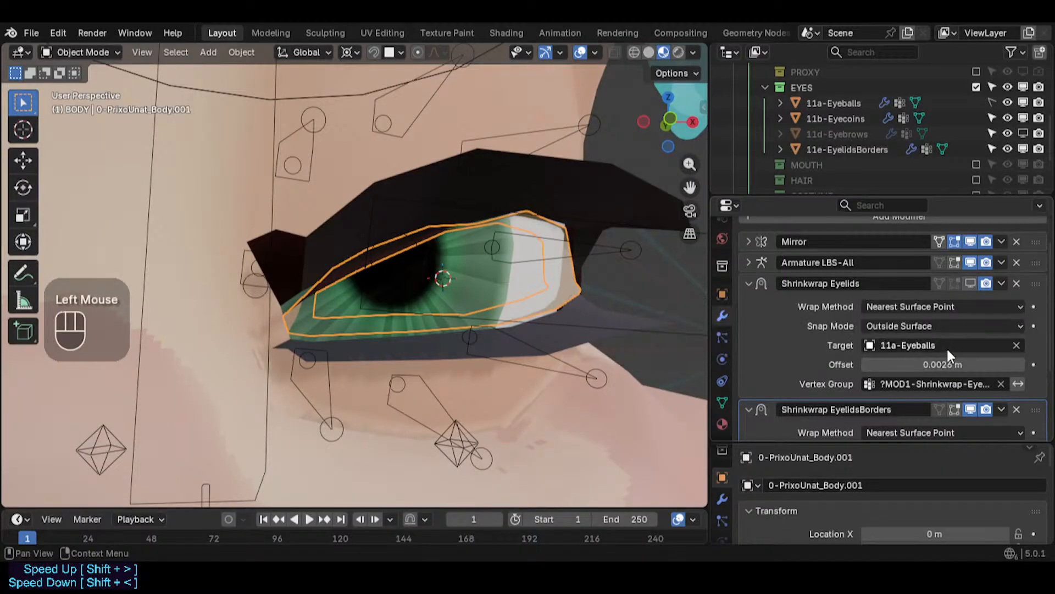
left_click(930, 326)
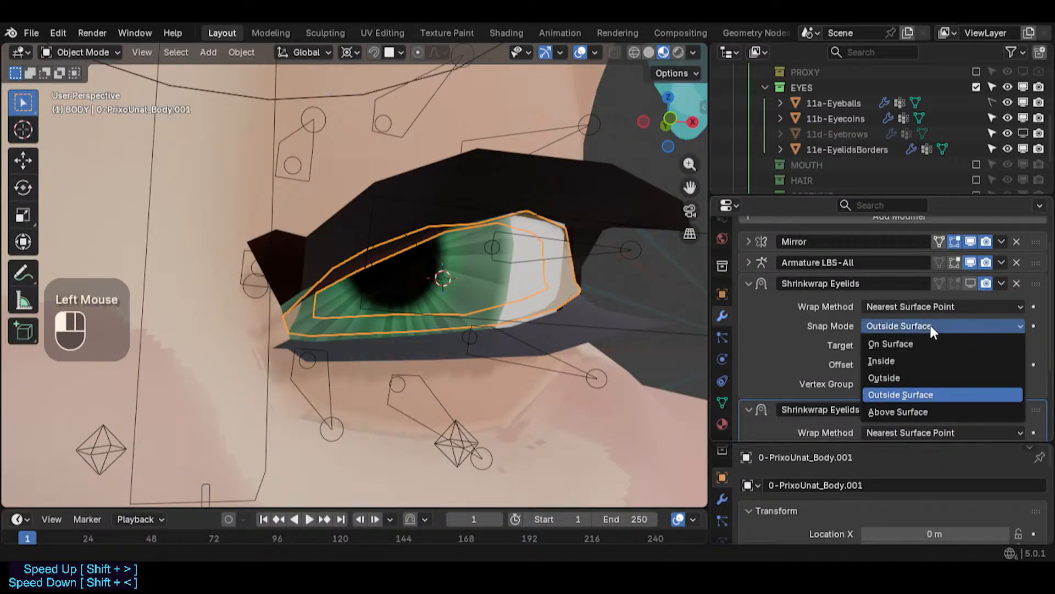
left_click(924, 358)
left_click(971, 283)
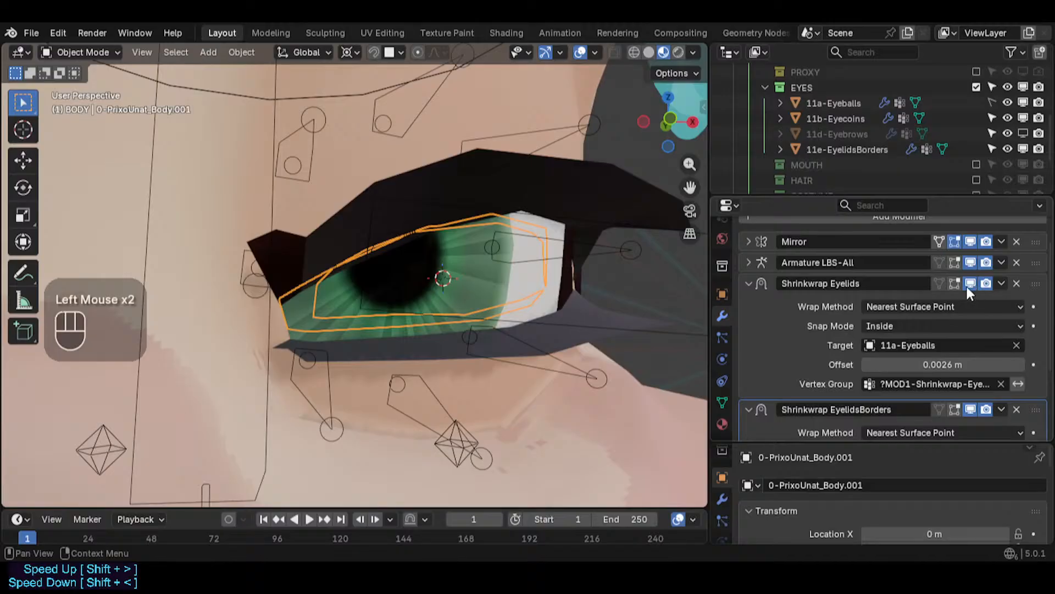
- Clear the Shrinkwrap Eyelids modifier's vertex group and set its offset to 0.01 m
middle_click_drag(547, 290, 458, 285)
scroll(499, 243, "up", 1)
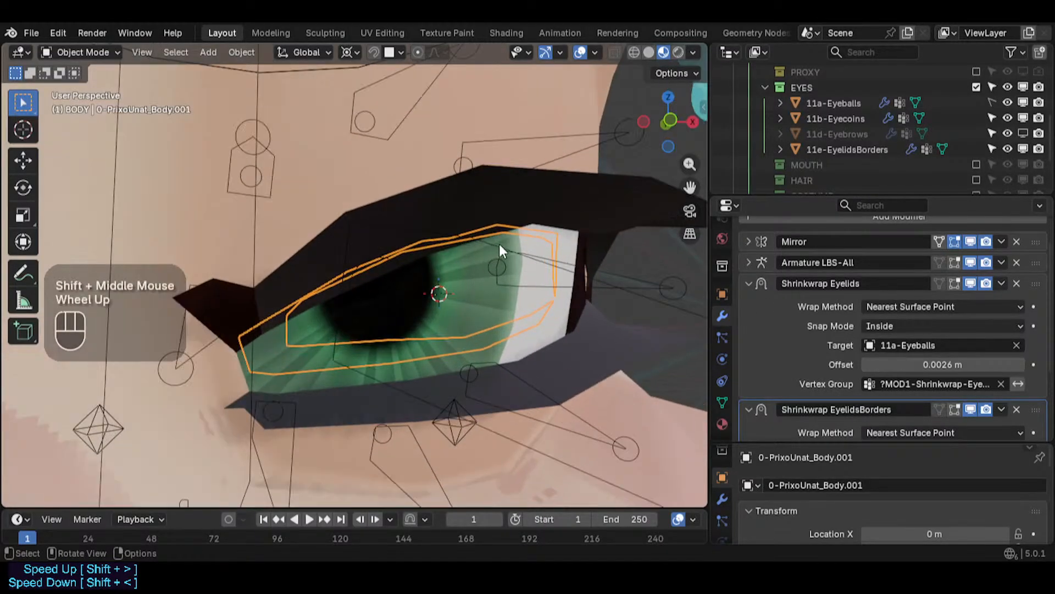
middle_click_drag(499, 243, 519, 245)
scroll(519, 245, "up", 2)
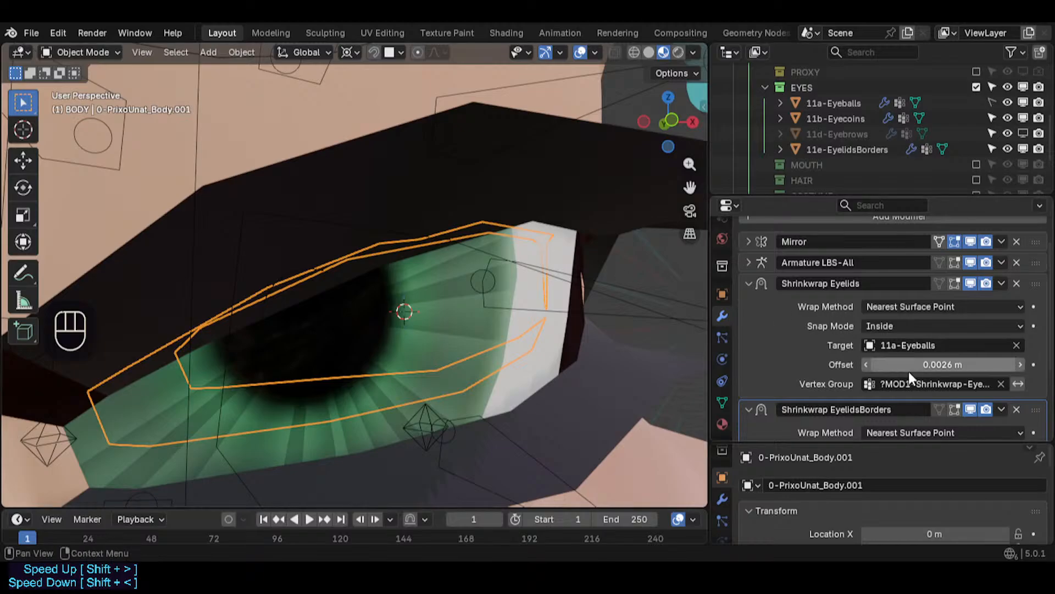
left_click(1001, 384)
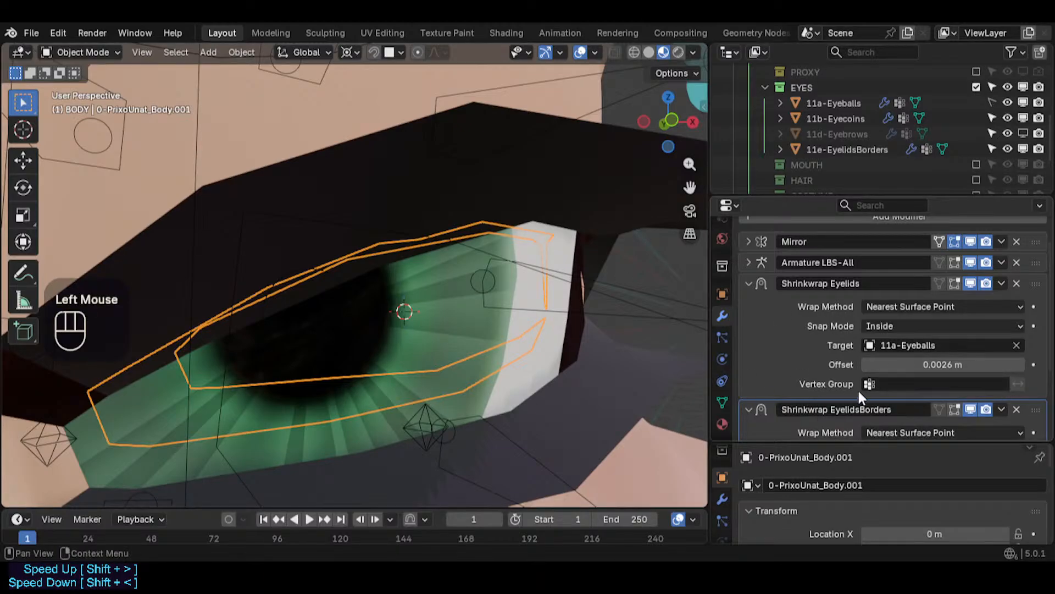
double_click(983, 365)
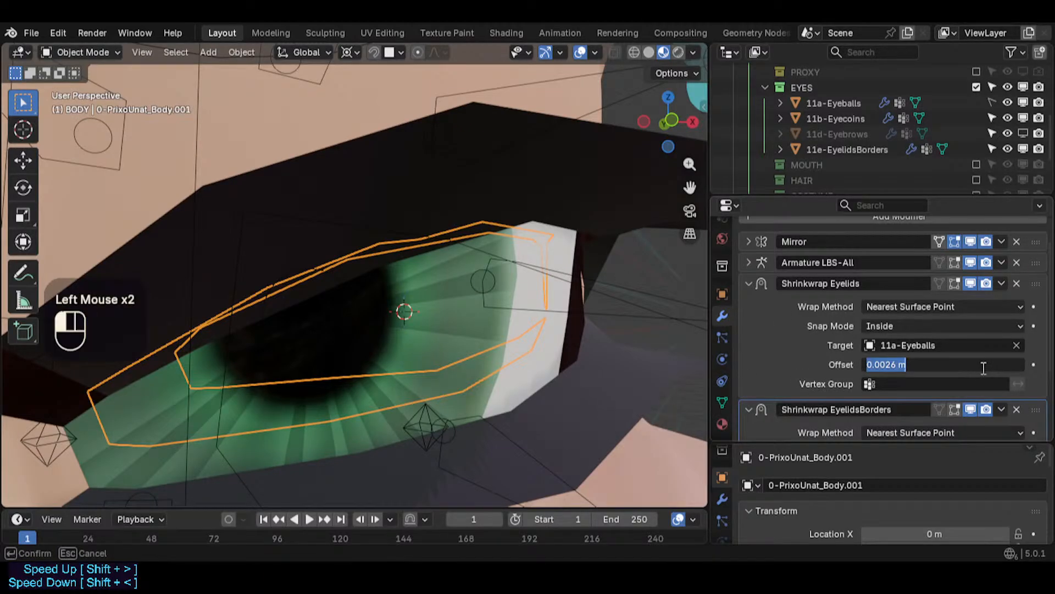
key("Return")
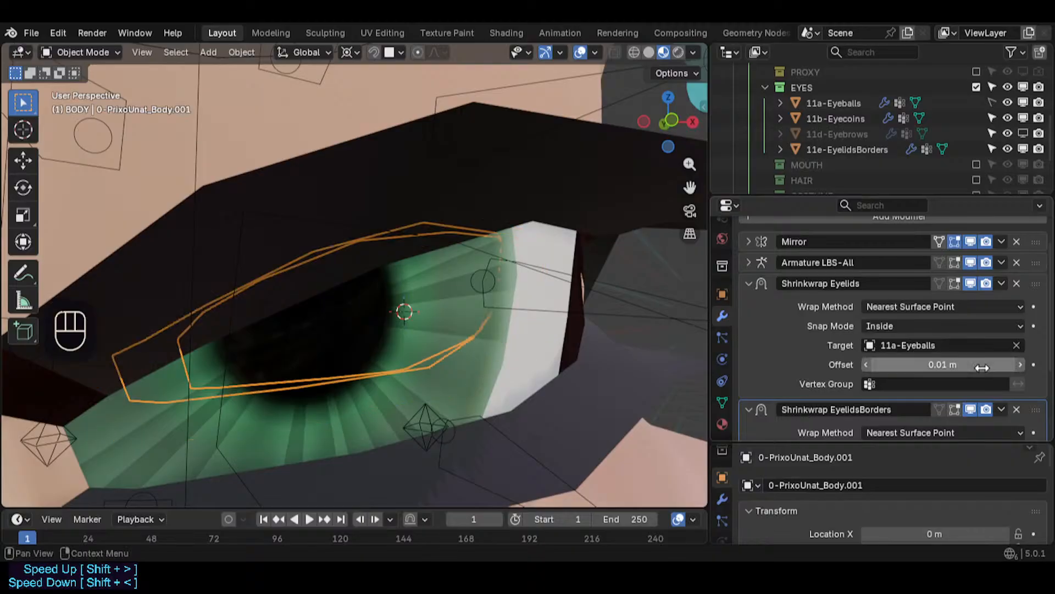
left_click(830, 283)
left_click(830, 284)
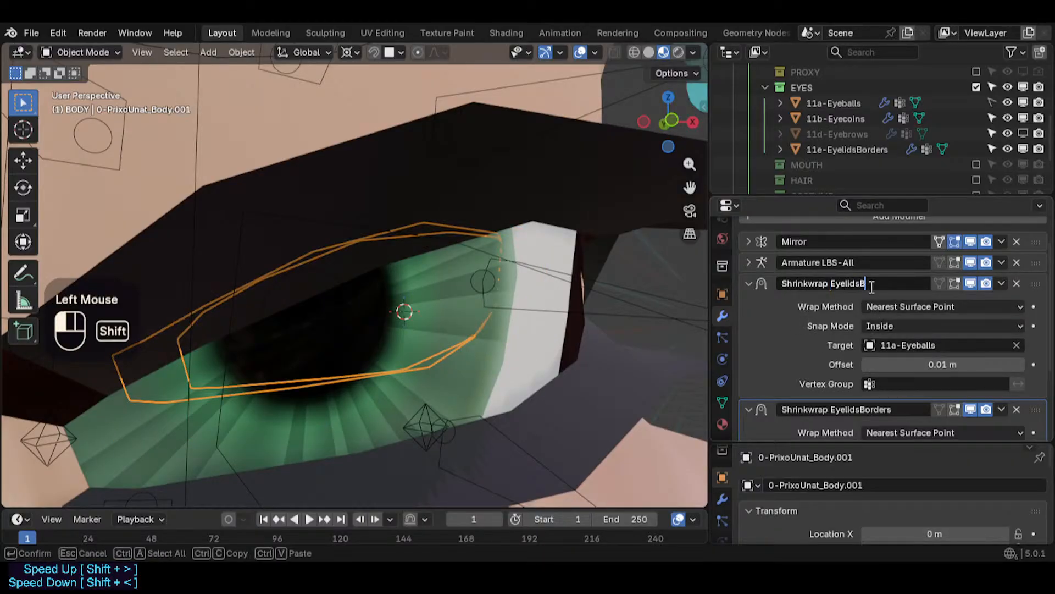
key("Escape")
- Remove the Shrinkwrap Eyelids modifier from the body
left_click(1014, 282)
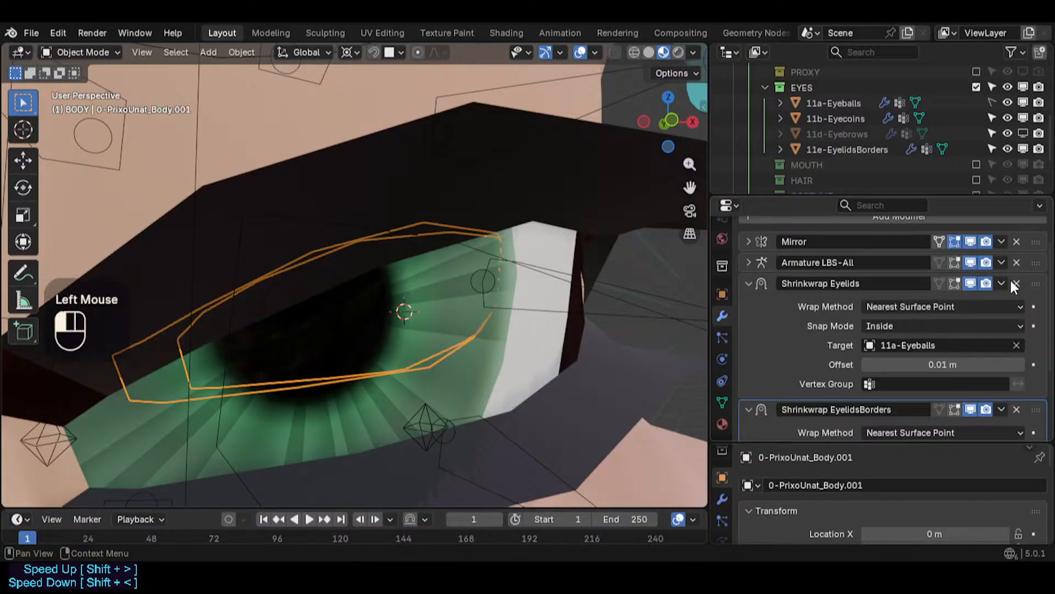
scroll(833, 323, "down", 2)
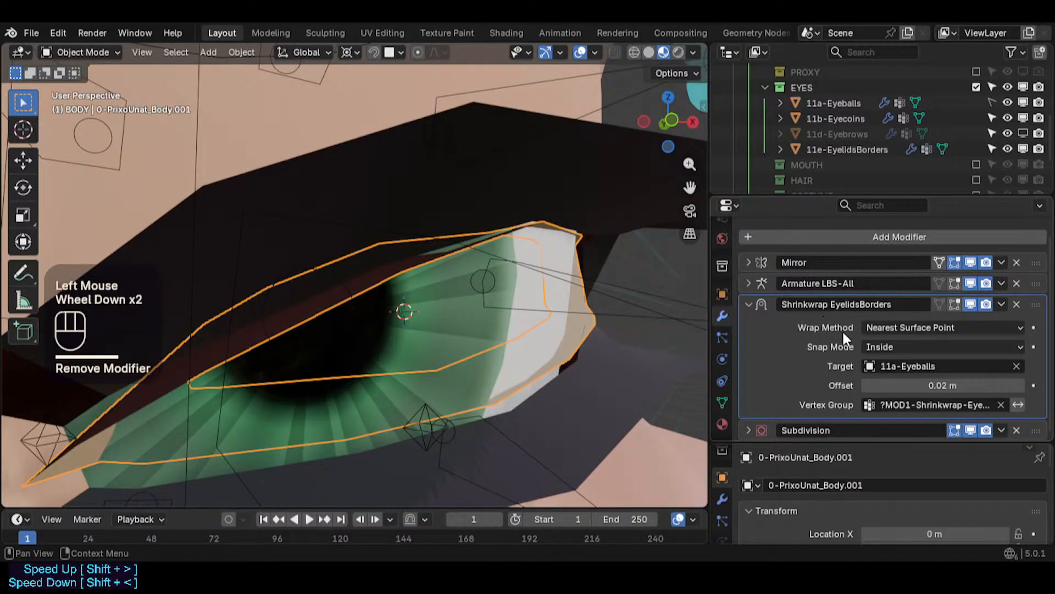
scroll(510, 301, "down", 2)
middle_click_drag(511, 301, 410, 329)
scroll(404, 309, "down", 1)
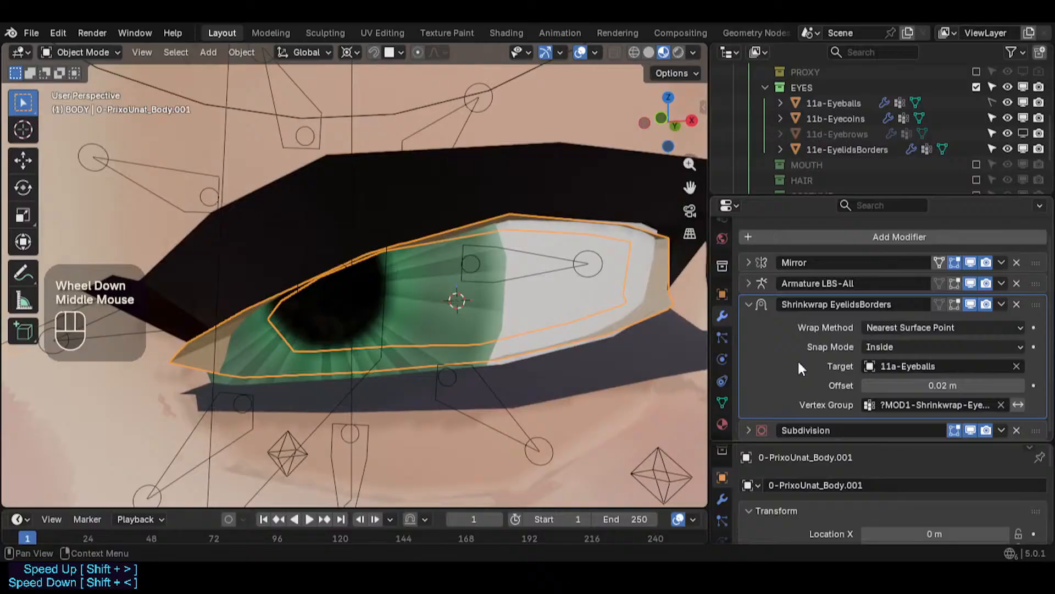
- Set the Shrinkwrap EyelidsBorders modifier's offset to 0.01 m
left_click(969, 301)
left_click(970, 302)
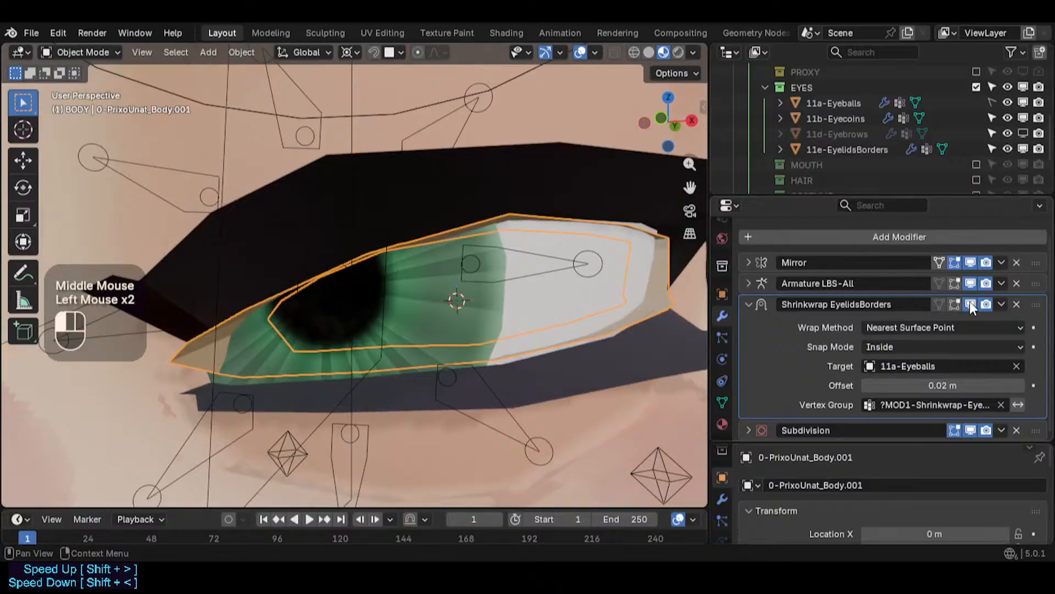
left_click_drag(960, 386, 945, 386, "shift")
left_click(963, 387)
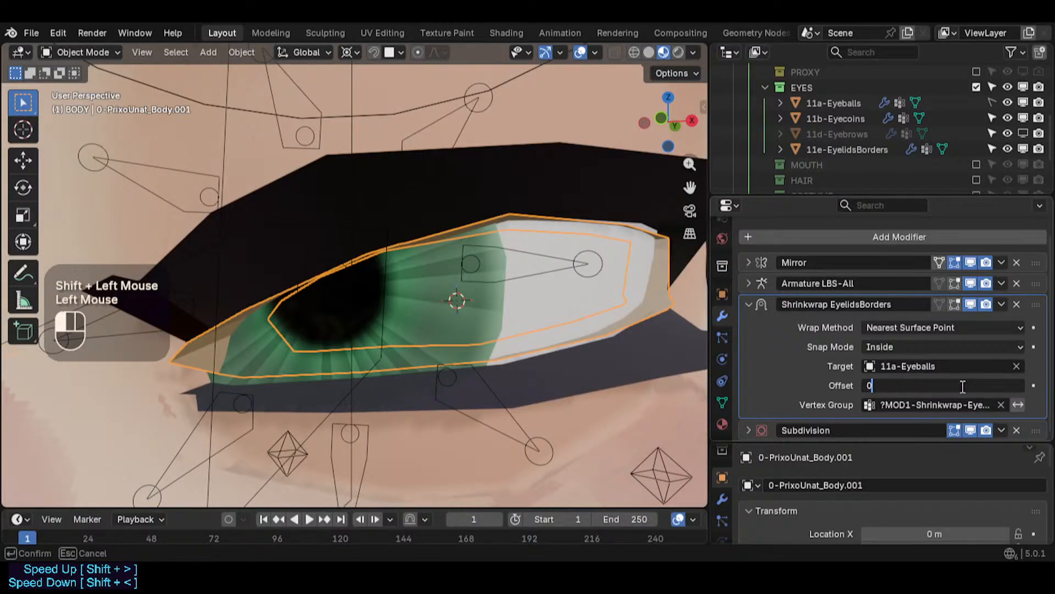
key("Return")
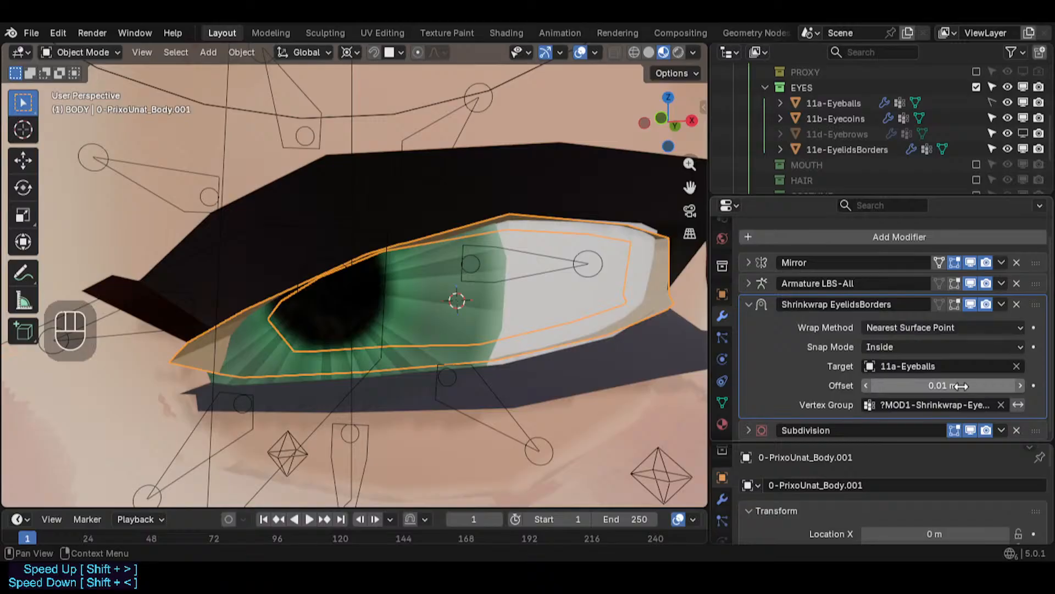
- Toggle the Shrinkwrap EyelidsBorders modifier in the viewport to check the border's fit
middle_click_drag(307, 266, 335, 275)
scroll(335, 275, "up", 2)
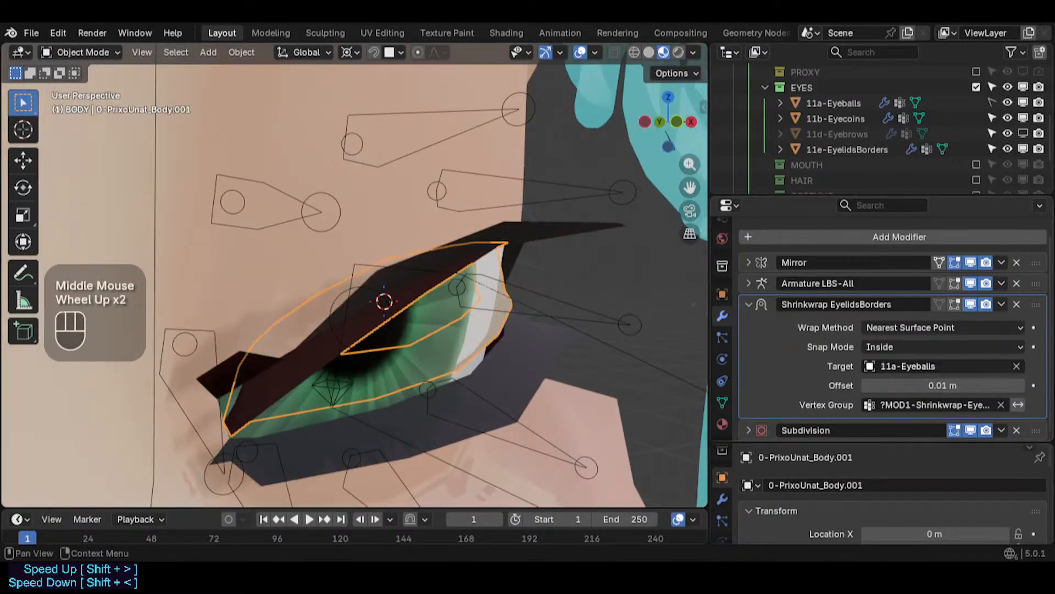
left_click(967, 304)
left_click(965, 302)
- Enter Edit Mode on the body with X-ray on and loop-select the edge loop along the eyelid border
key("Tab")
middle_click_drag(393, 308, 289, 342)
key("alt+z")
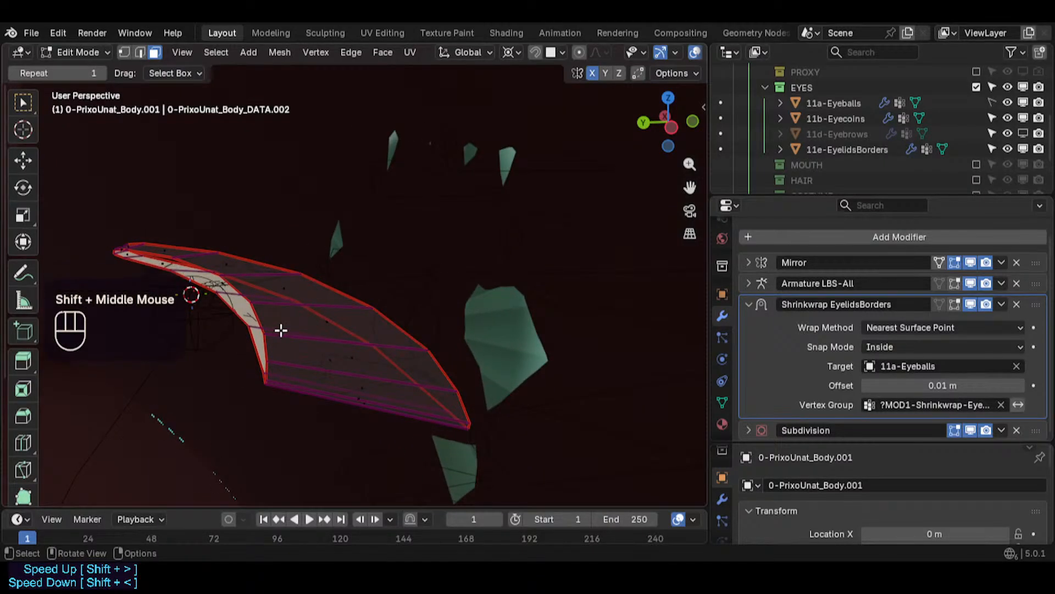
key("1")
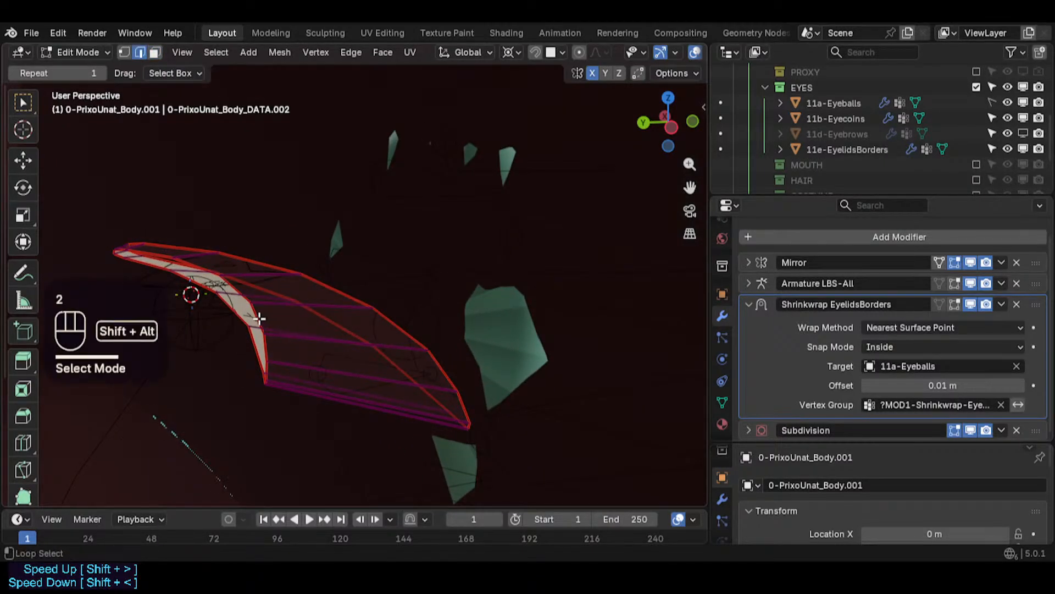
left_click(251, 302, "alt+shift")
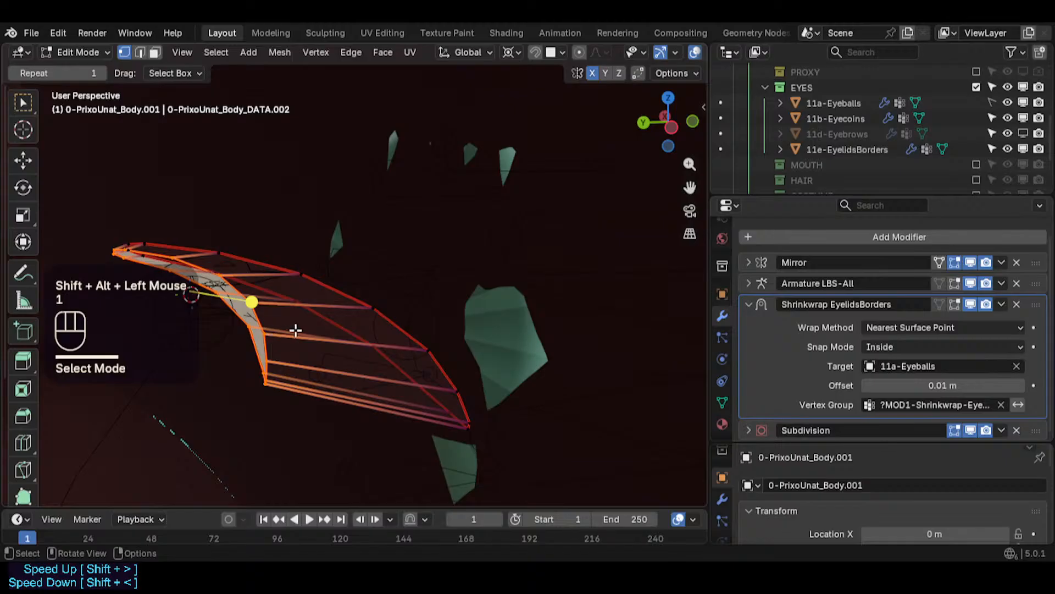
scroll(724, 403, "down", 2)
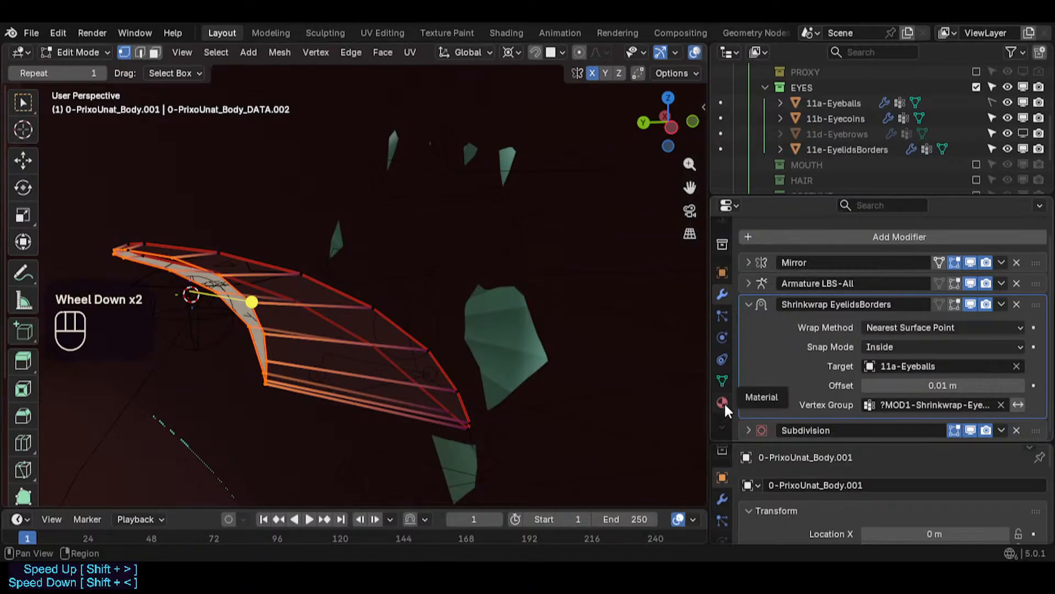
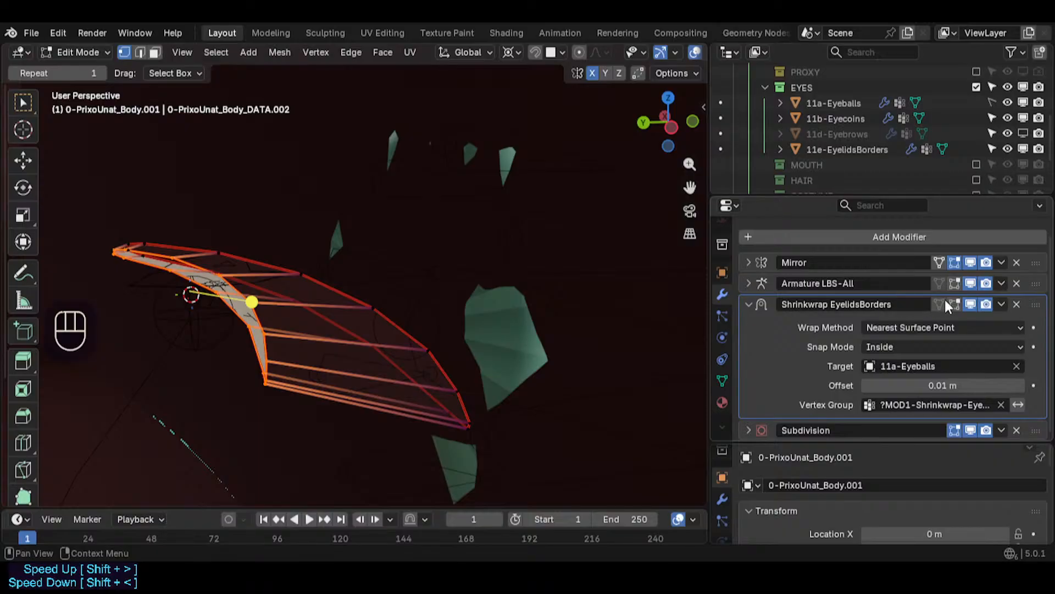
- Save the file and delete the faces of the eyelid border mesh, keeping only its edges
key("ctrl+s")
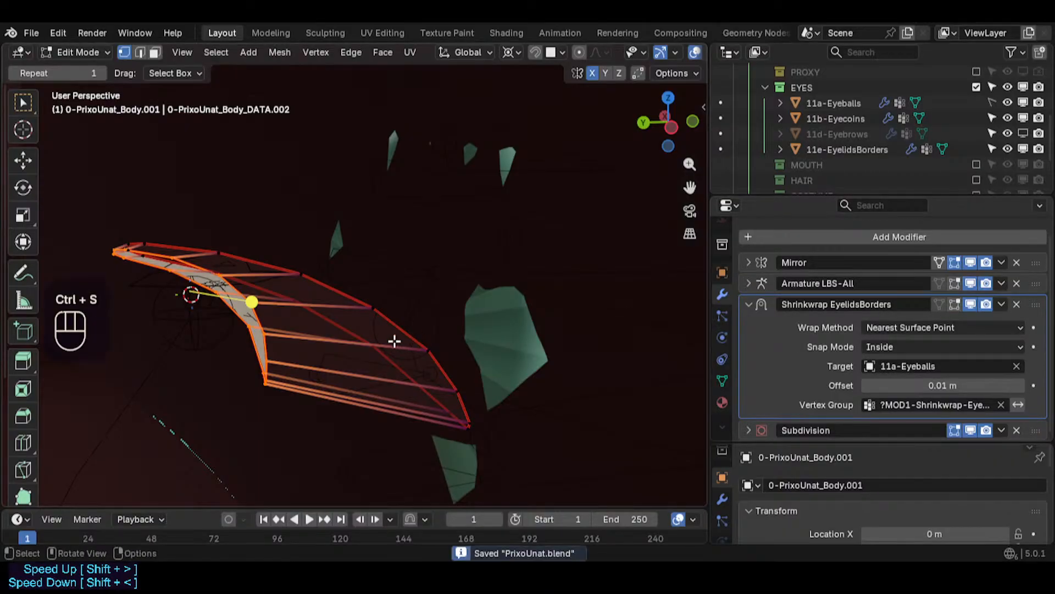
key("x")
left_click(325, 337)
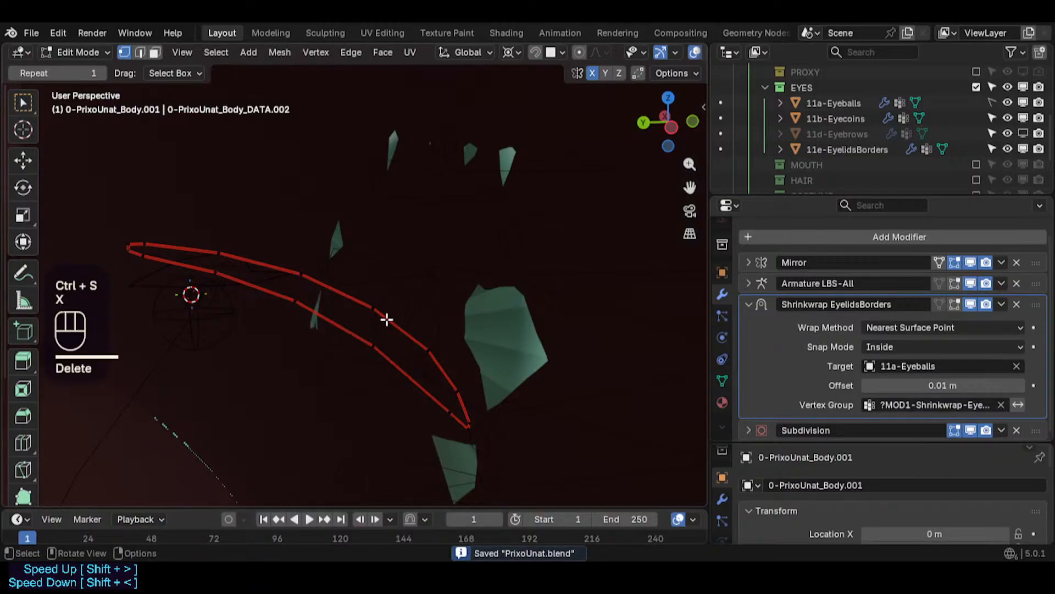
- Switch to edge select mode and select one edge of the eyelid border
left_click(396, 319)
key("2")
left_click(397, 320)
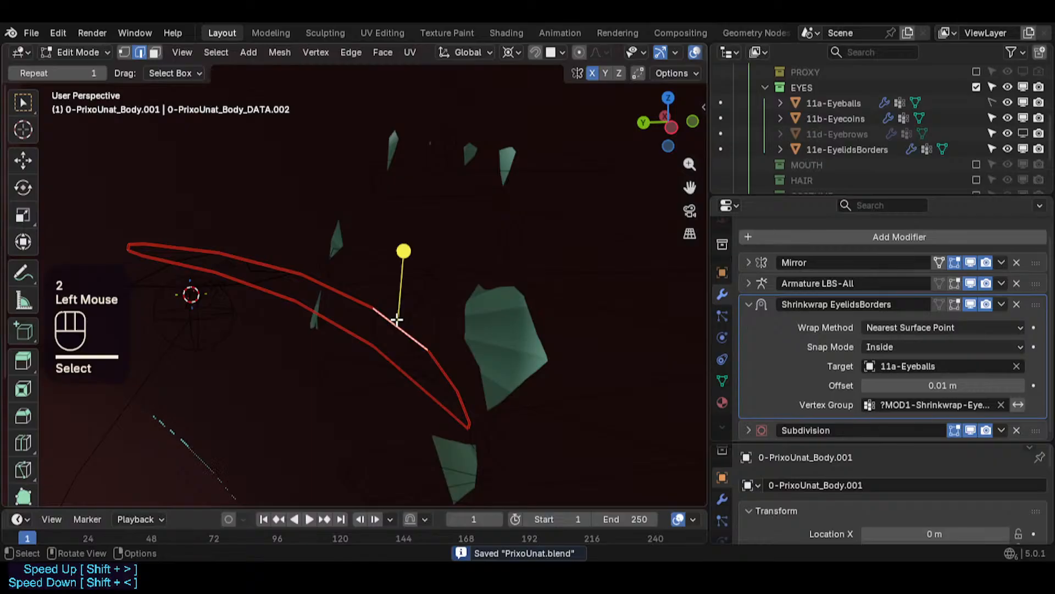
left_click(971, 305)
left_click(1001, 304)
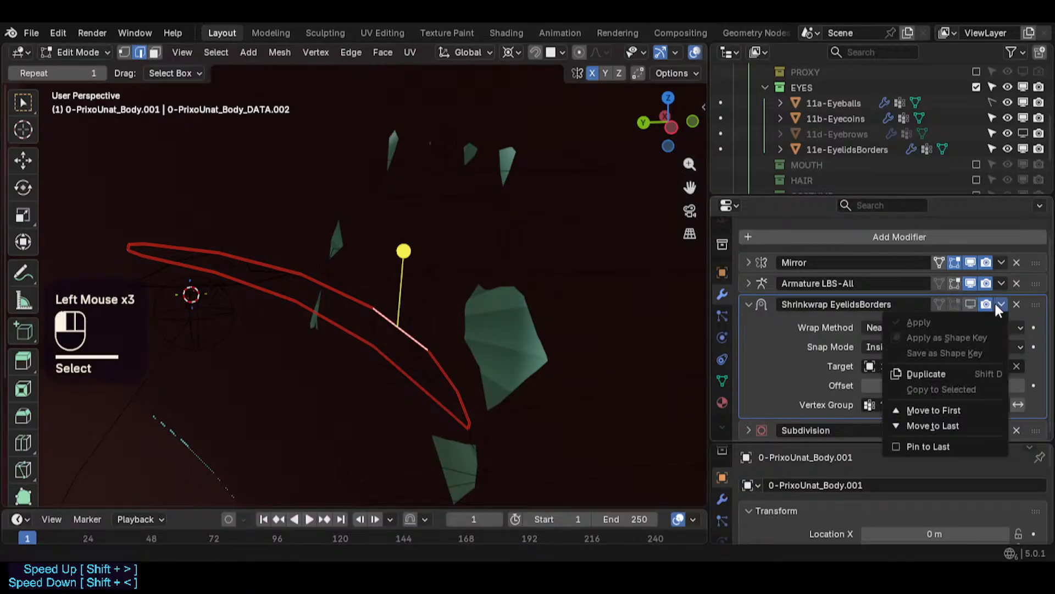
left_click(900, 237)
type("sol")
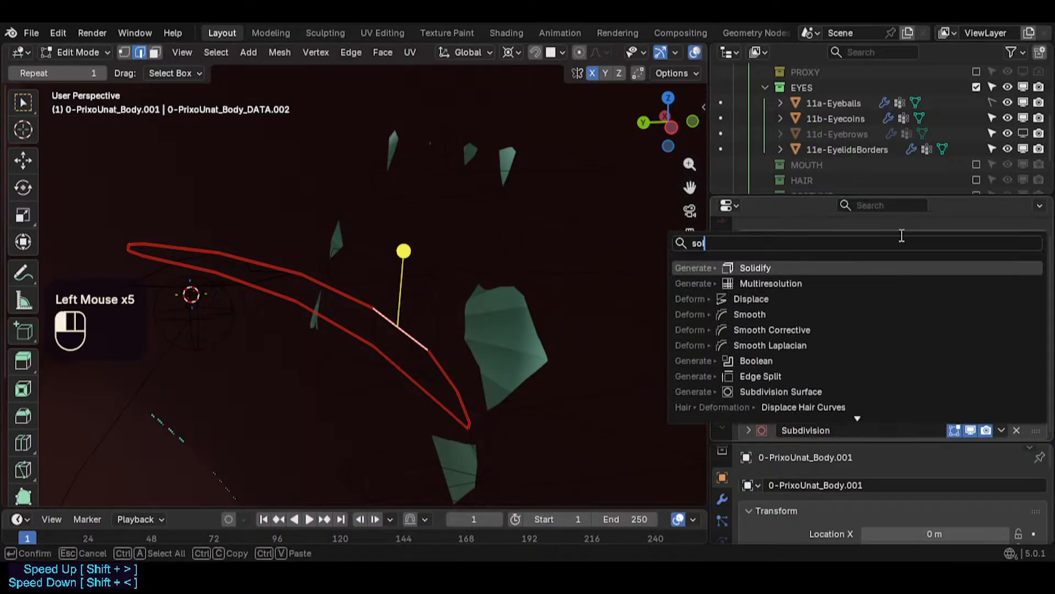
key("Return")
scroll(900, 241, "down", 4)
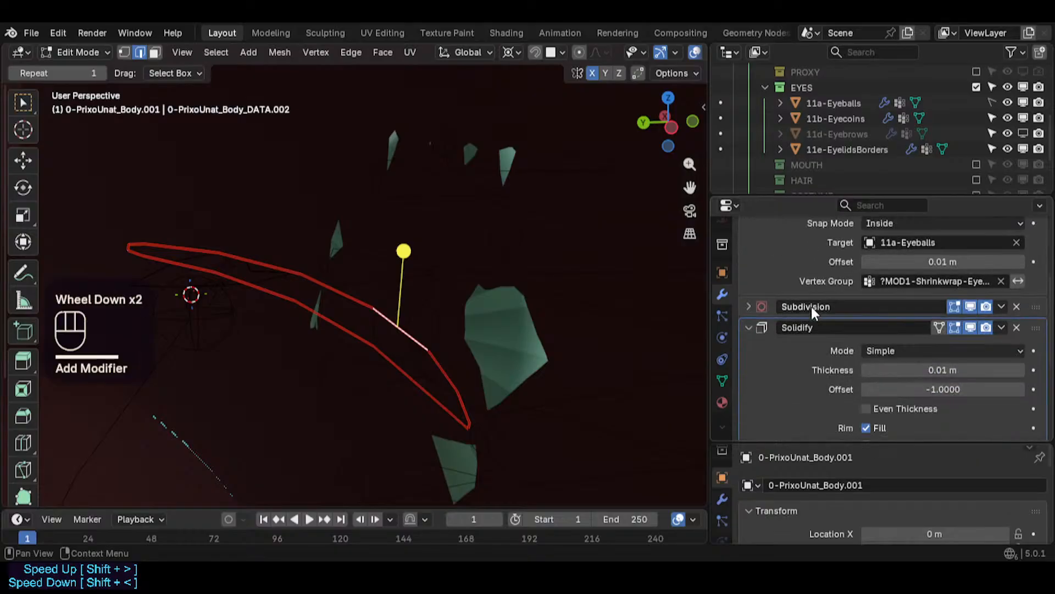
scroll(554, 332, "down", 2)
scroll(553, 332, "up", 2)
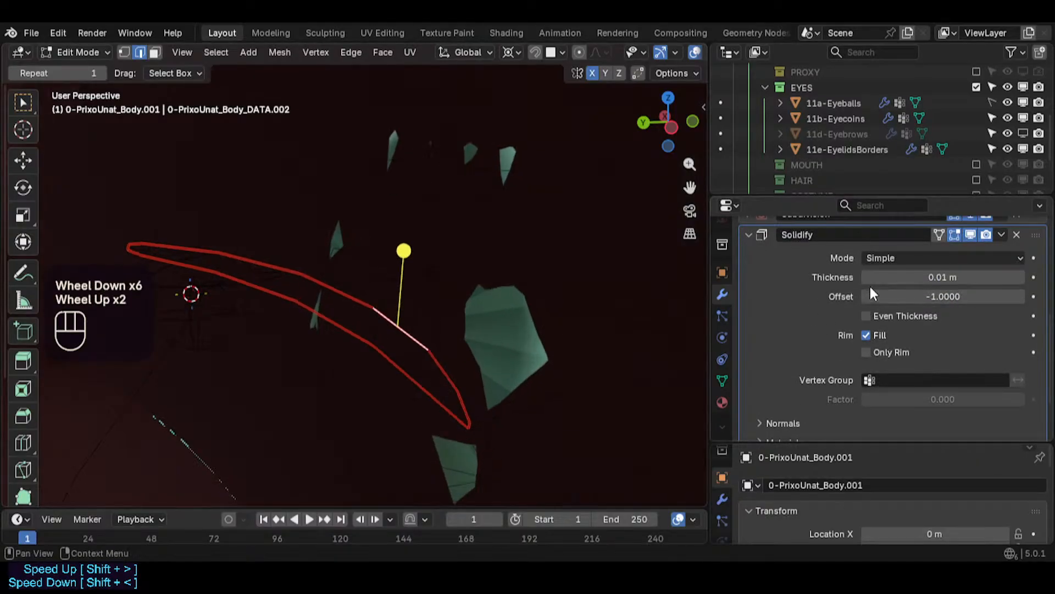
left_click_drag(942, 277, 1043, 277)
scroll(467, 259, "down", 1)
middle_click_drag(433, 279, 450, 295, "shift")
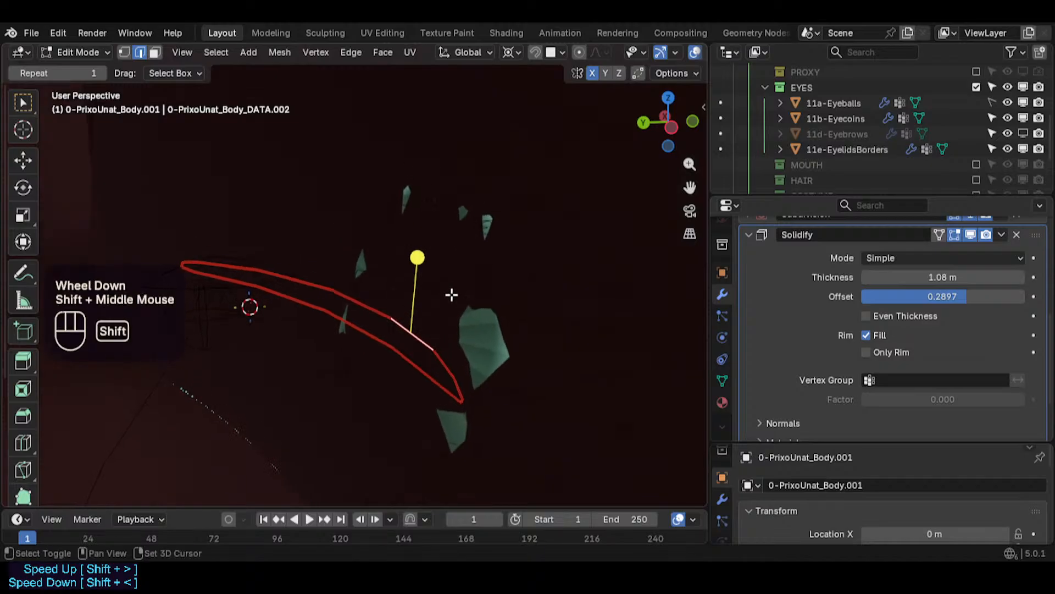
left_click(867, 353)
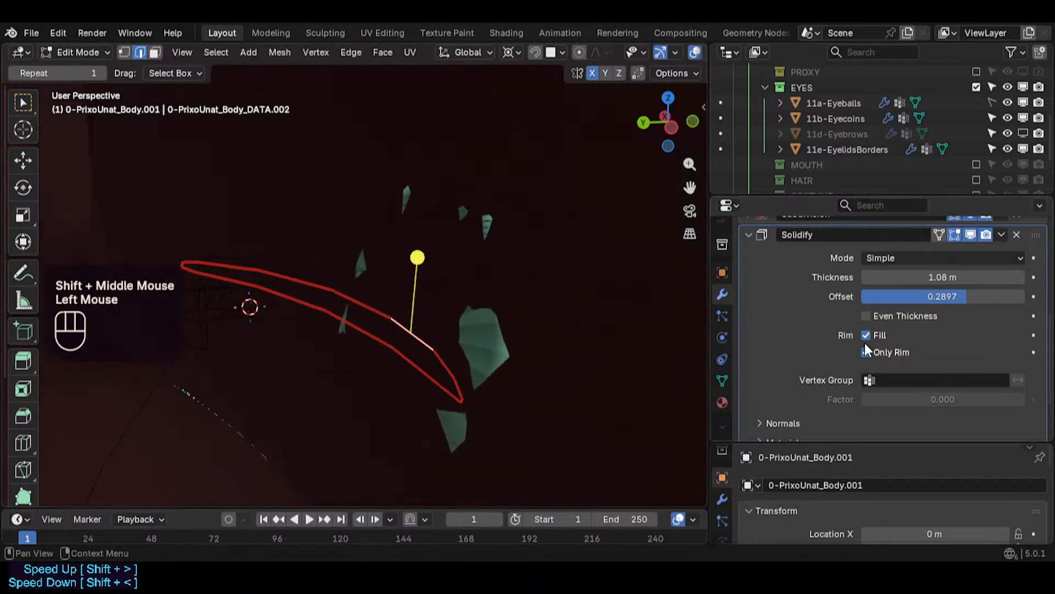
left_click(866, 316)
left_click(867, 335)
left_click(868, 352)
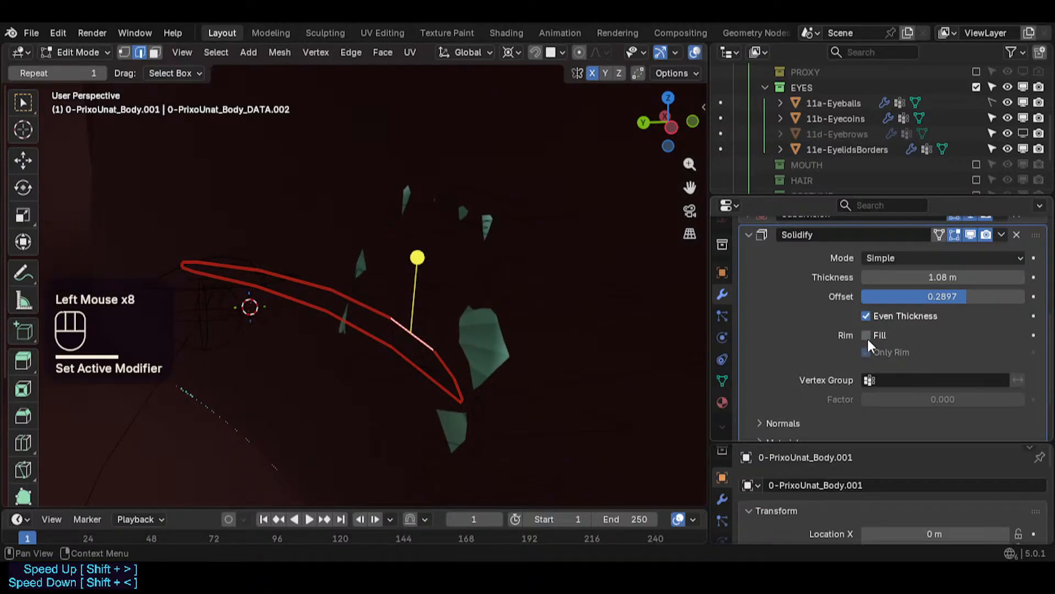
scroll(866, 337, "up", 2)
left_click(1017, 297)
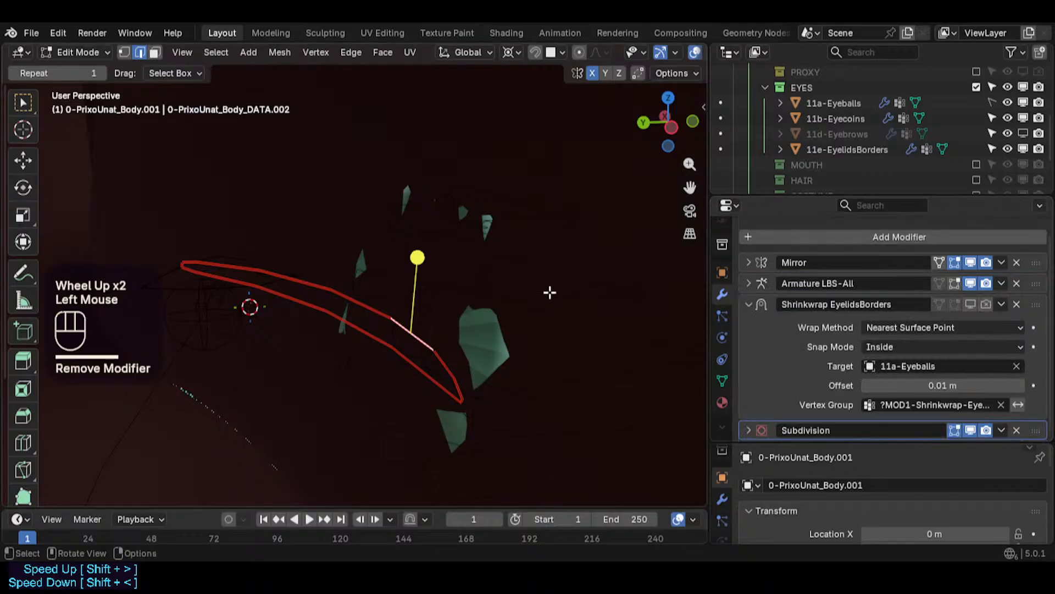
- Undo the last five actions
key("ctrl+z")
key("ctrl+z")
key("ctrl+z")
key("ctrl+z")
key("ctrl+z")
key("ctrl+z")
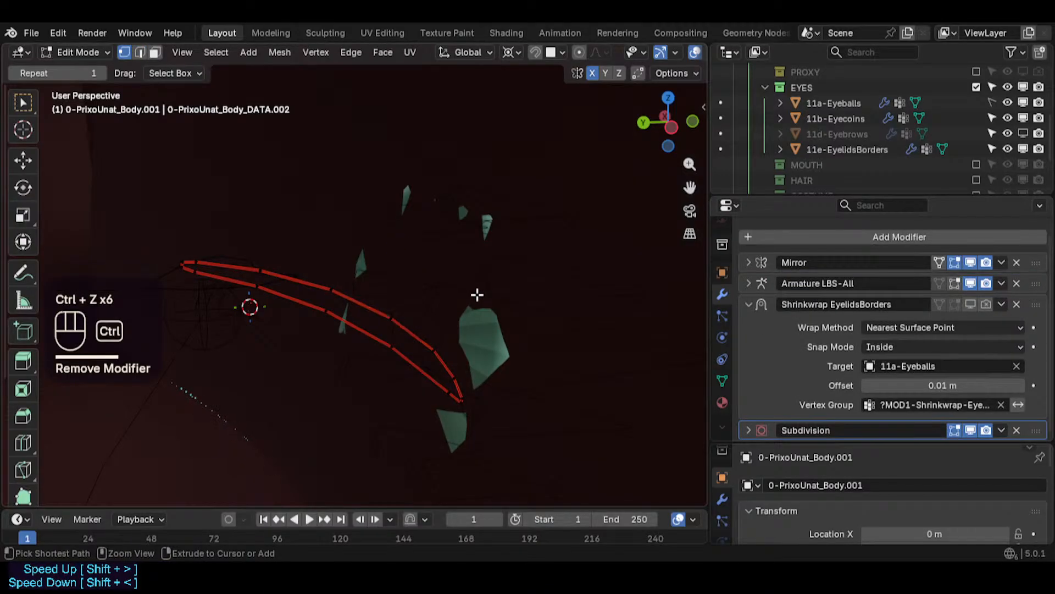
- Return to Object Mode and inspect the eye while toggling the Armature LBS-All modifier's viewport display
middle_click_drag(448, 317, 292, 308)
scroll(370, 342, "up", 2)
scroll(394, 327, "up", 1)
middle_click_drag(222, 286, 319, 324)
scroll(387, 316, "down", 2)
middle_click_drag(15, 272, 694, 226)
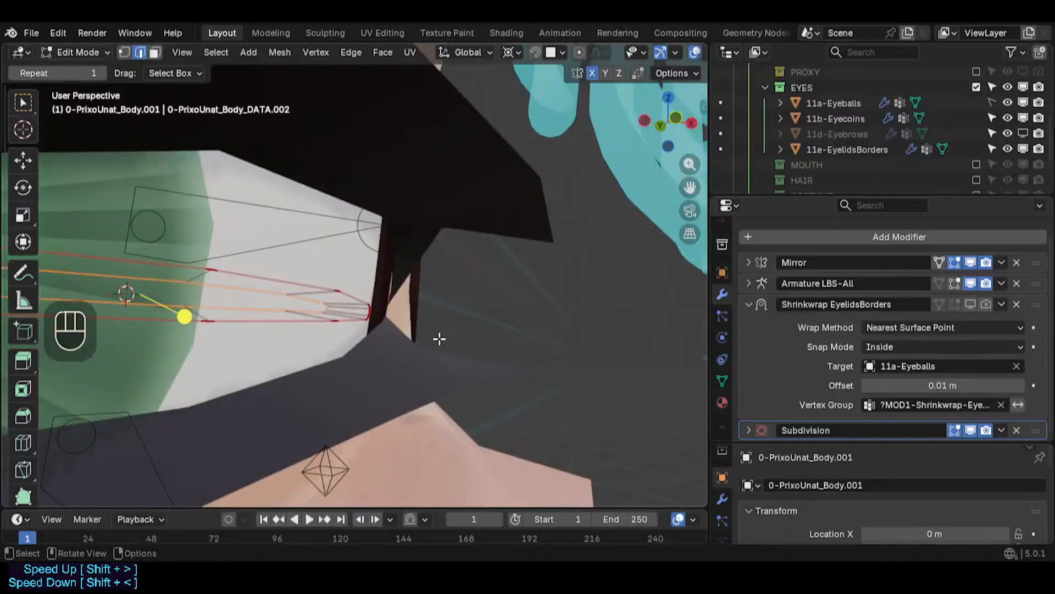
scroll(442, 340, "down", 1)
middle_click_drag(442, 340, 323, 337, "shift")
scroll(346, 353, "down", 1)
key("Tab")
scroll(346, 352, "down", 1)
middle_click_drag(323, 337, 361, 354, "shift")
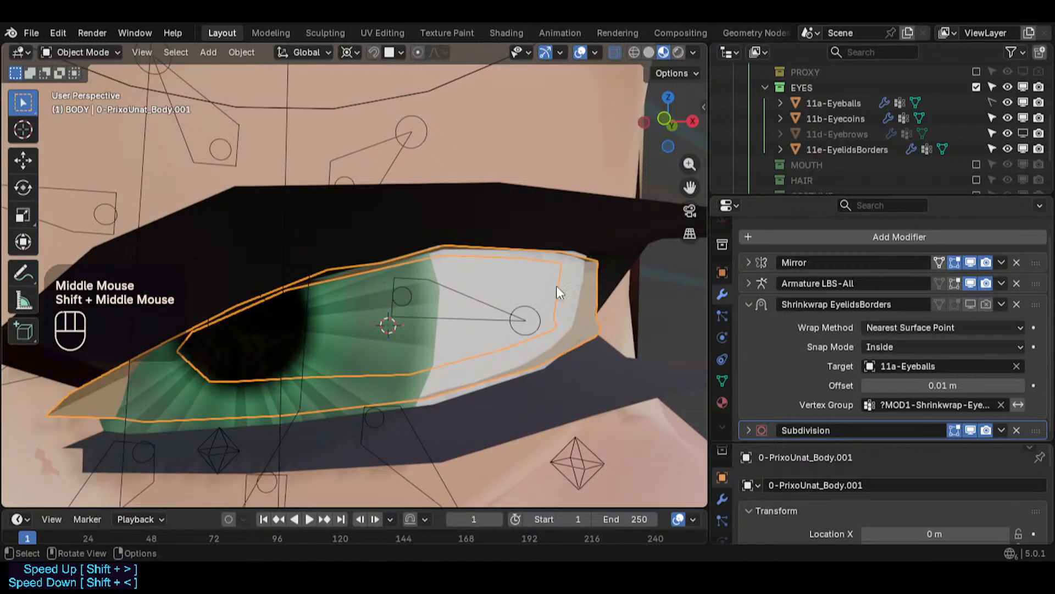
left_click(970, 283)
left_click(970, 283)
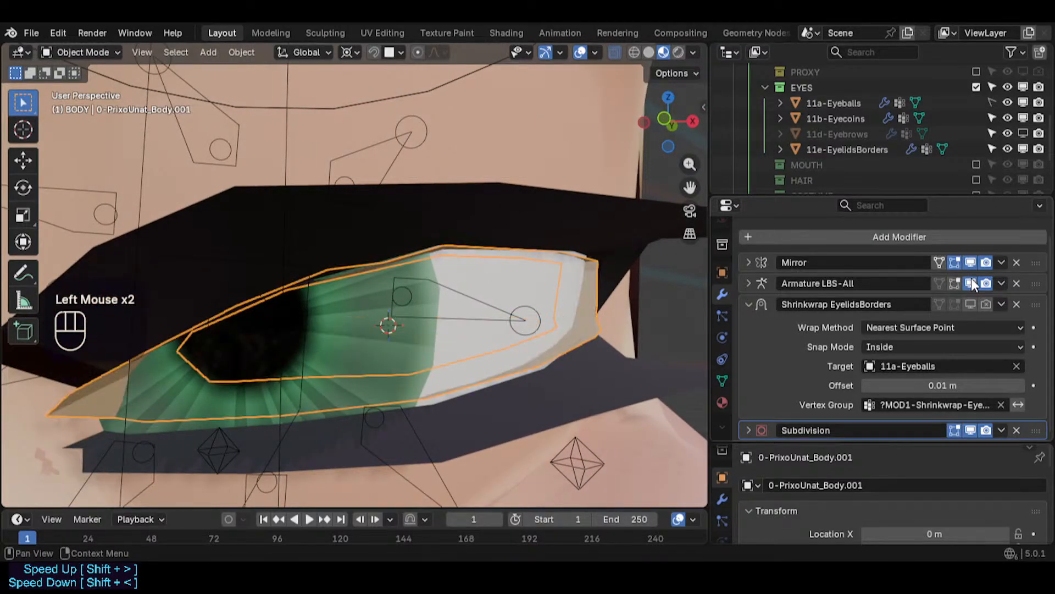
left_click(971, 283)
left_click(971, 283)
middle_click_drag(436, 356, 444, 371)
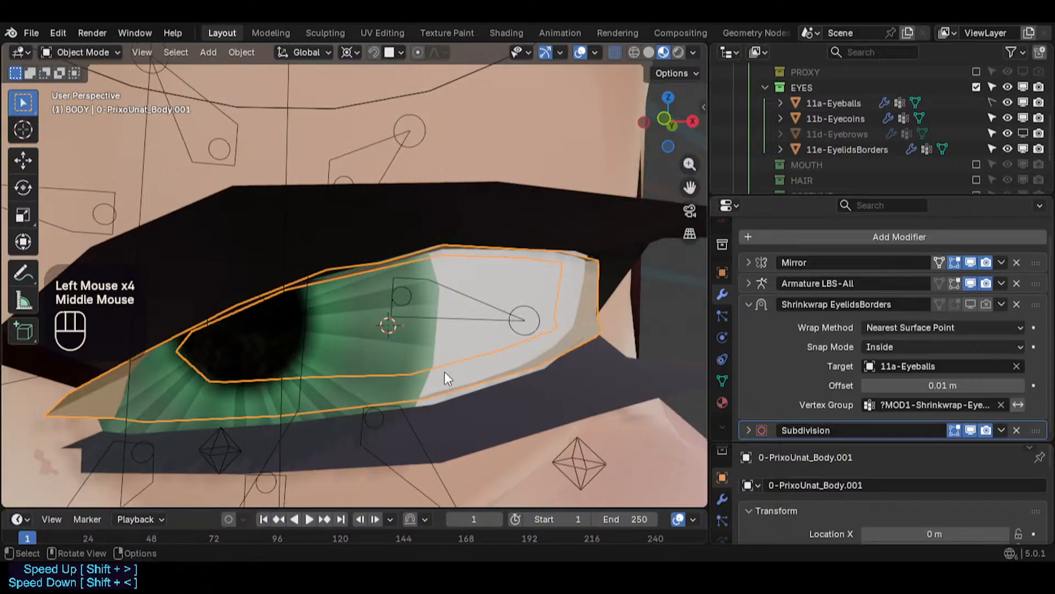
key("Tab")
key("Tab")
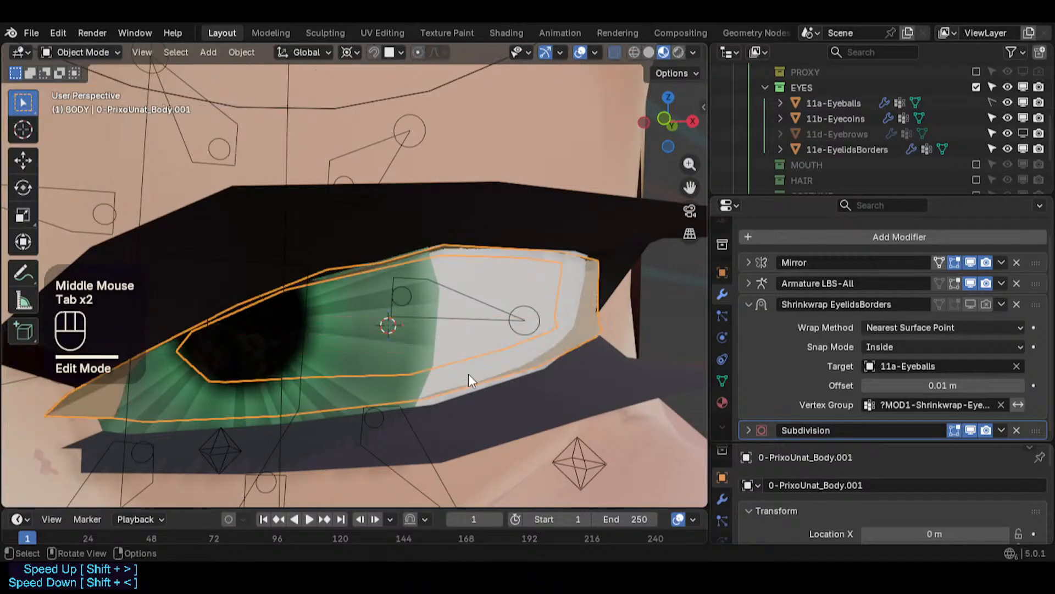
- Re-enable the Shrinkwrap EyelidsBorders modifier in the viewport and check the eyelid border around the eye
left_click(971, 304)
left_click(581, 302)
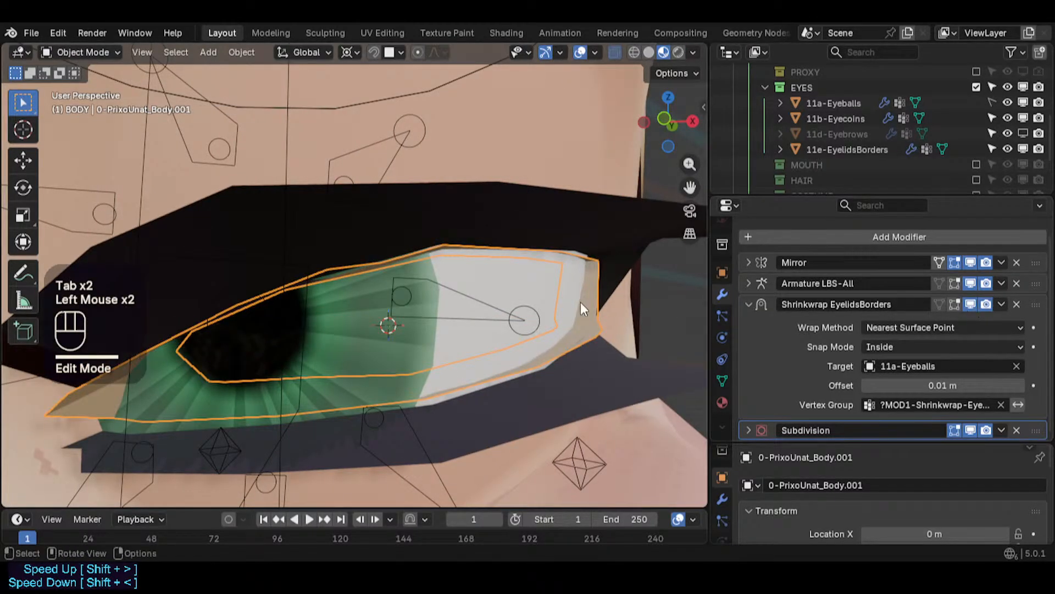
key("Tab")
middle_click_drag(464, 314, 457, 309)
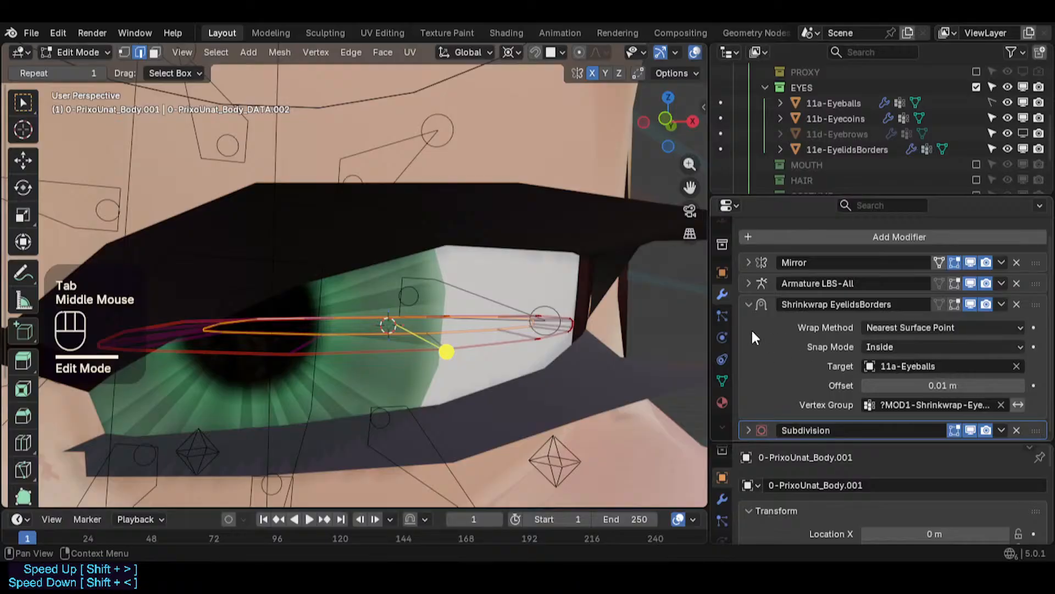
scroll(456, 352, "down", 2)
middle_click_drag(456, 352, 531, 365)
key("Tab")
scroll(473, 380, "up", 1)
key("Tab")
scroll(435, 371, "up", 2)
key("Tab")
scroll(450, 358, "up", 3)
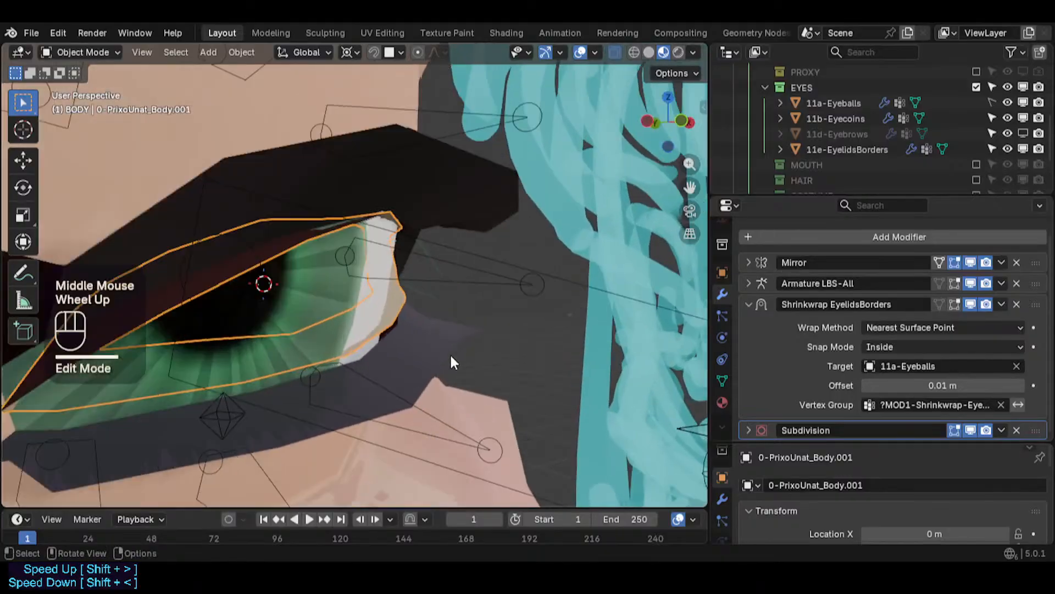
- Select the main body mesh beside the eye's outer corner
middle_click_drag(379, 373, 322, 325, "shift")
scroll(370, 359, "up", 1)
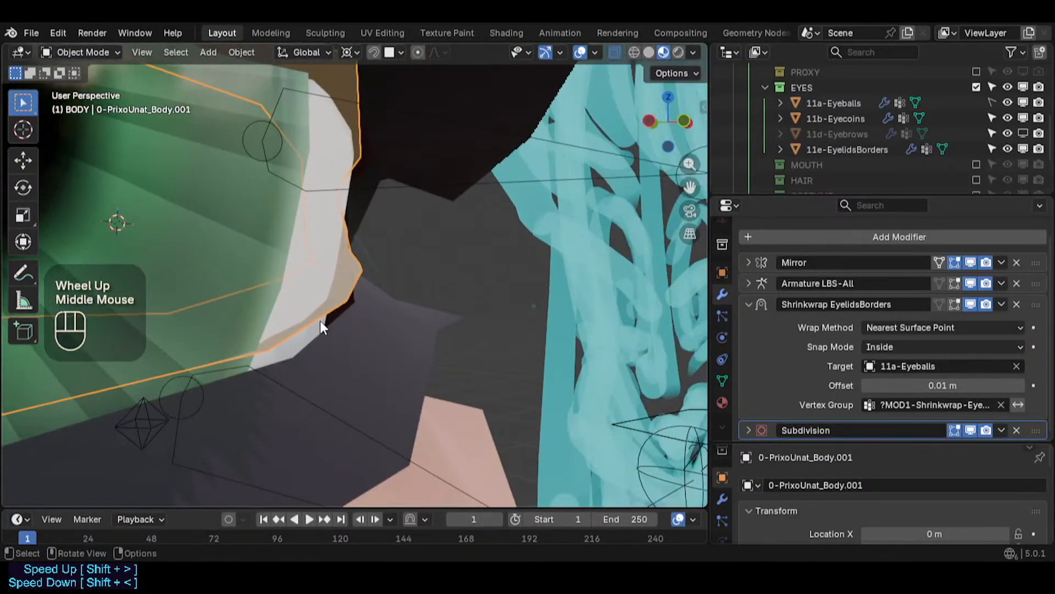
scroll(322, 327, "up", 2)
scroll(325, 327, "up", 2)
left_click(407, 311)
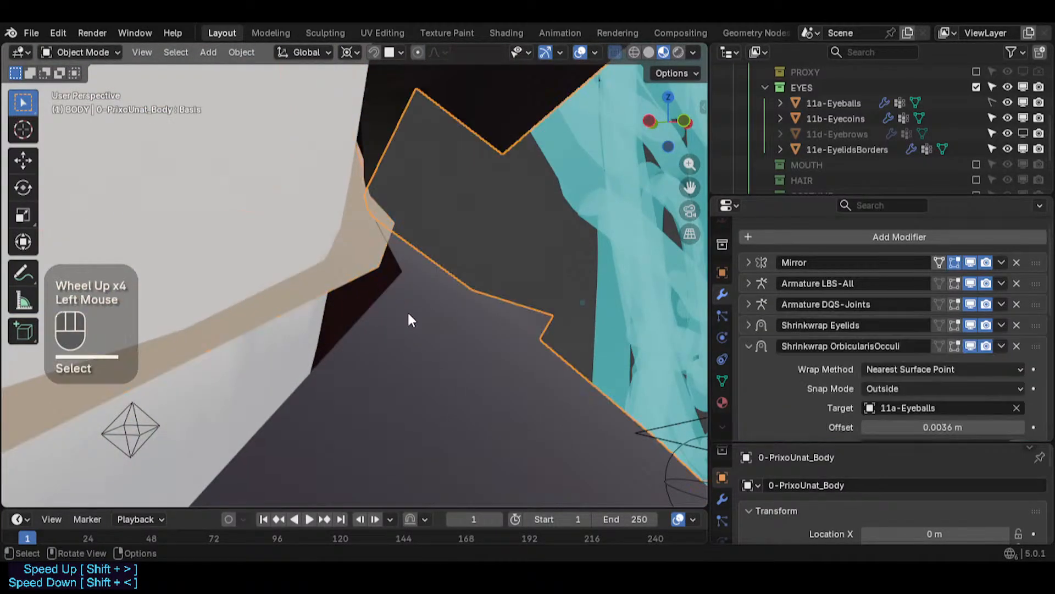
- Inspect the body mesh around the eye corner in Edit Mode and Object Mode
scroll(407, 312, "down", 2)
key("Tab")
middle_click_drag(455, 349, 375, 348)
scroll(287, 361, "down", 1)
middle_click_drag(287, 361, 507, 372, "shift")
key("Tab")
scroll(507, 371, "down", 1)
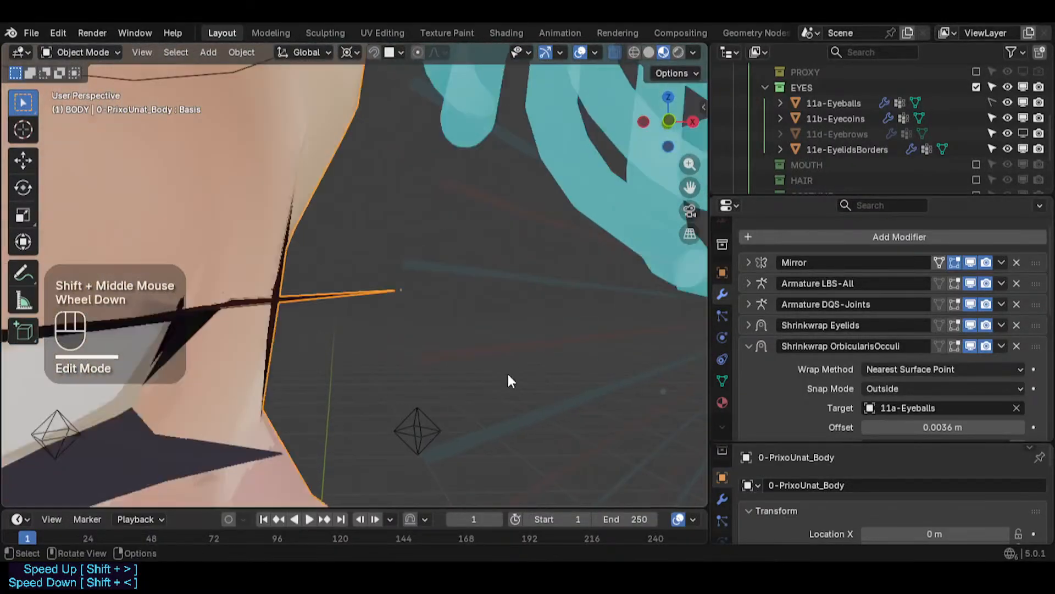
scroll(390, 354, "down", 1)
middle_click_drag(390, 355, 418, 340)
middle_click_drag(418, 341, 493, 370, "shift")
scroll(430, 358, "up", 2)
scroll(552, 388, "up", 2)
middle_click_drag(608, 390, 498, 363, "shift")
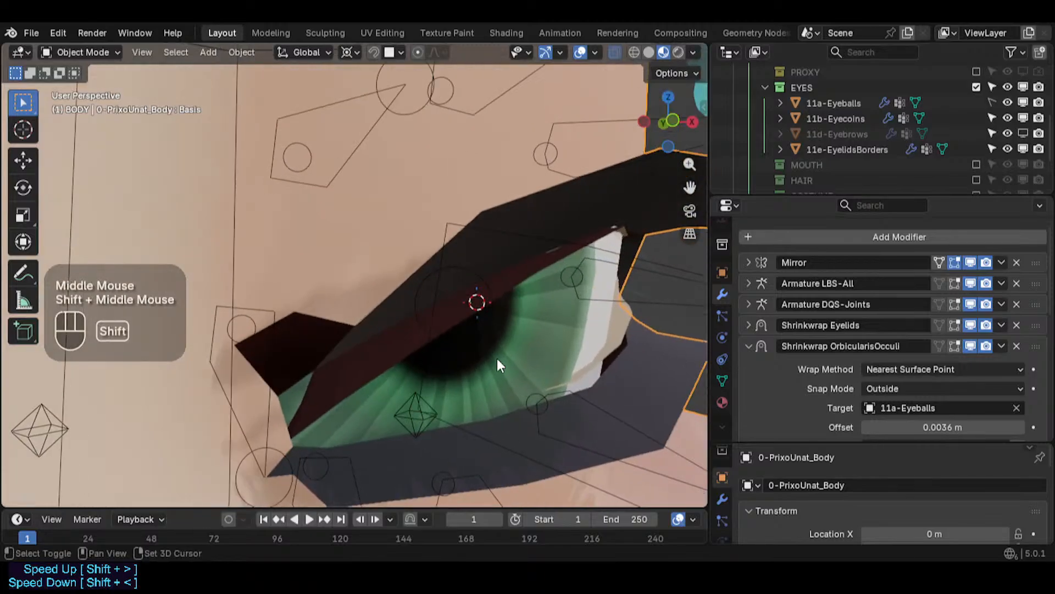
- Select the eyelid border mesh and examine how it fits around the eye
left_click(616, 335)
scroll(635, 343, "up", 3)
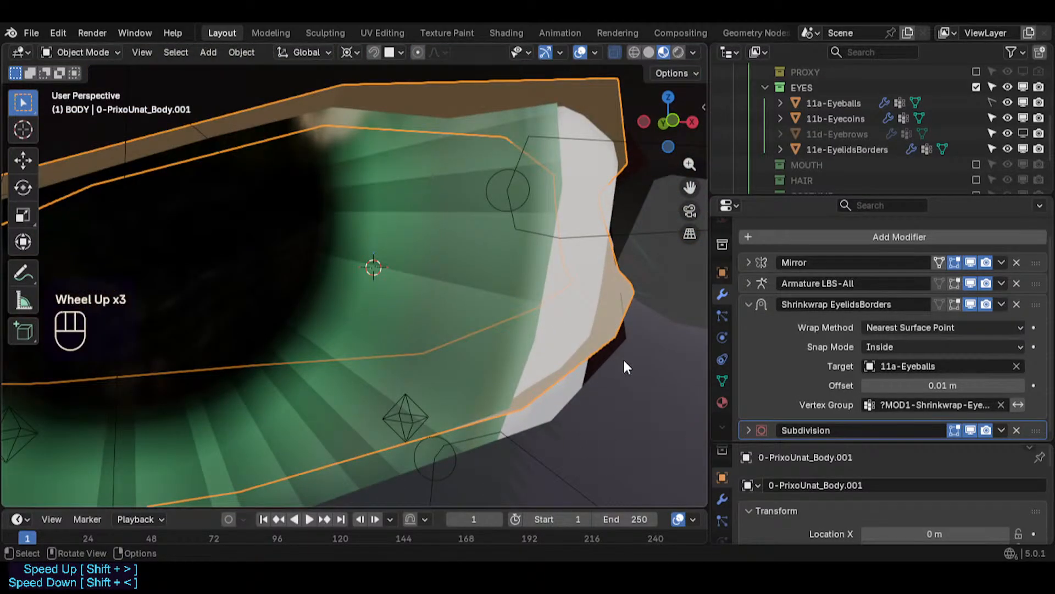
scroll(593, 378, "down", 2)
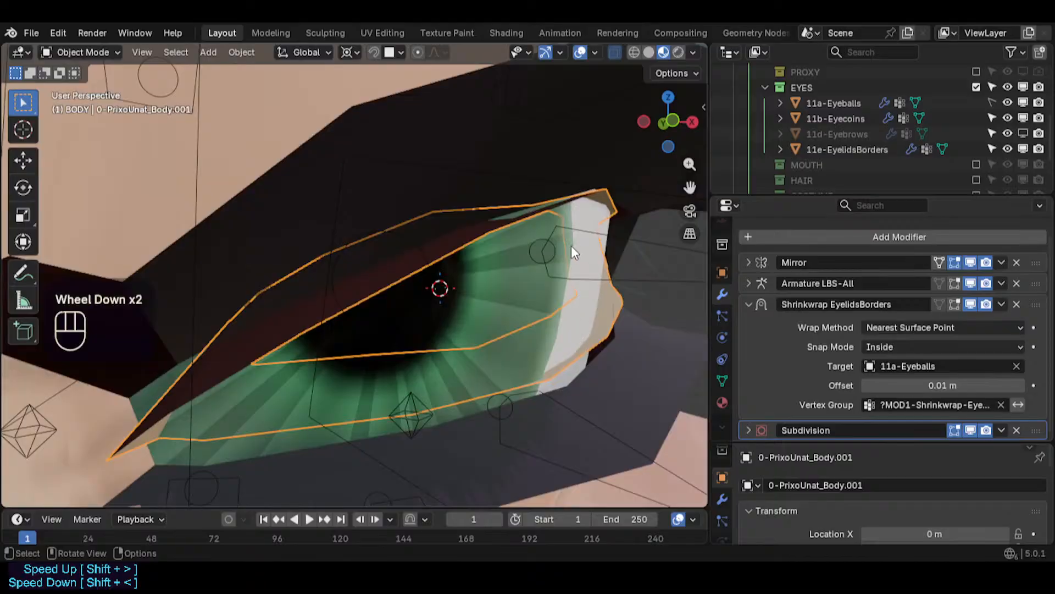
middle_click_drag(571, 249, 692, 306)
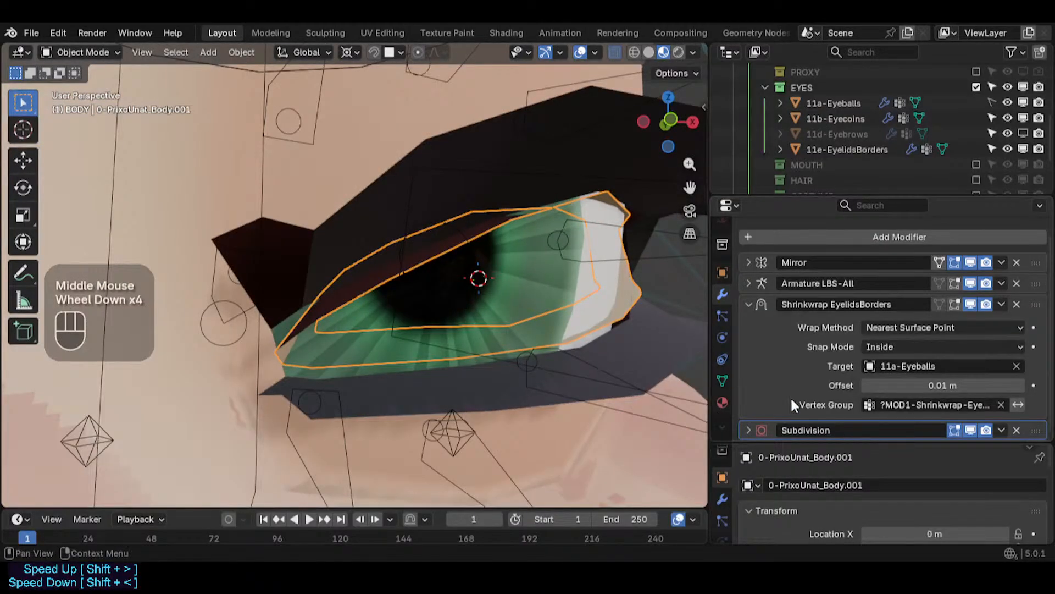
- Select the body mesh and toggle the viewport display of the Mask EyelashesTop and Mask EyelashesBot modifiers on and off
left_click(596, 433)
scroll(807, 372, "down", 4)
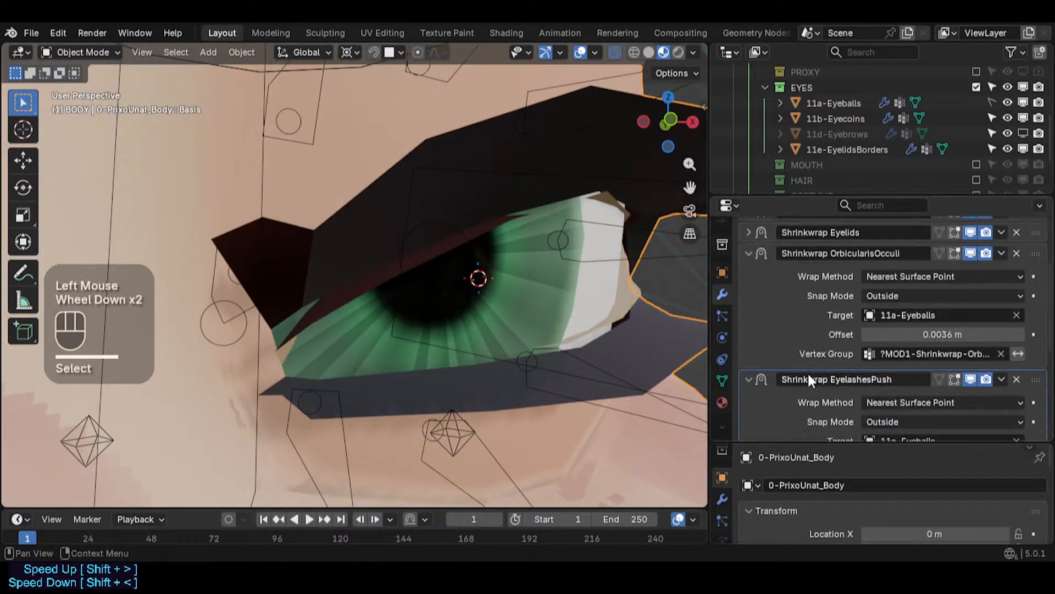
scroll(807, 371, "down", 2)
left_click(971, 388)
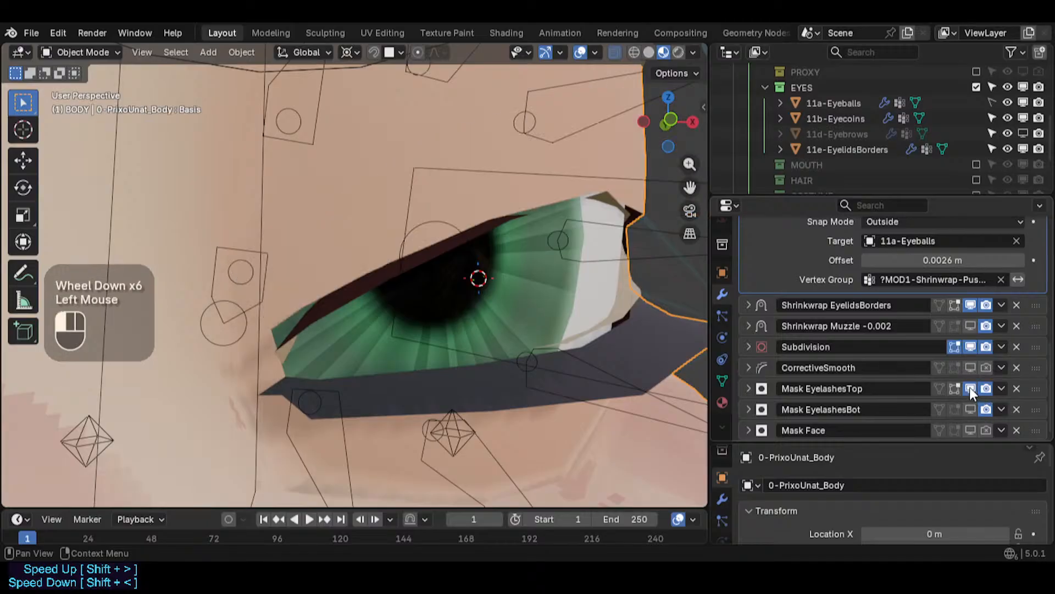
left_click(973, 403)
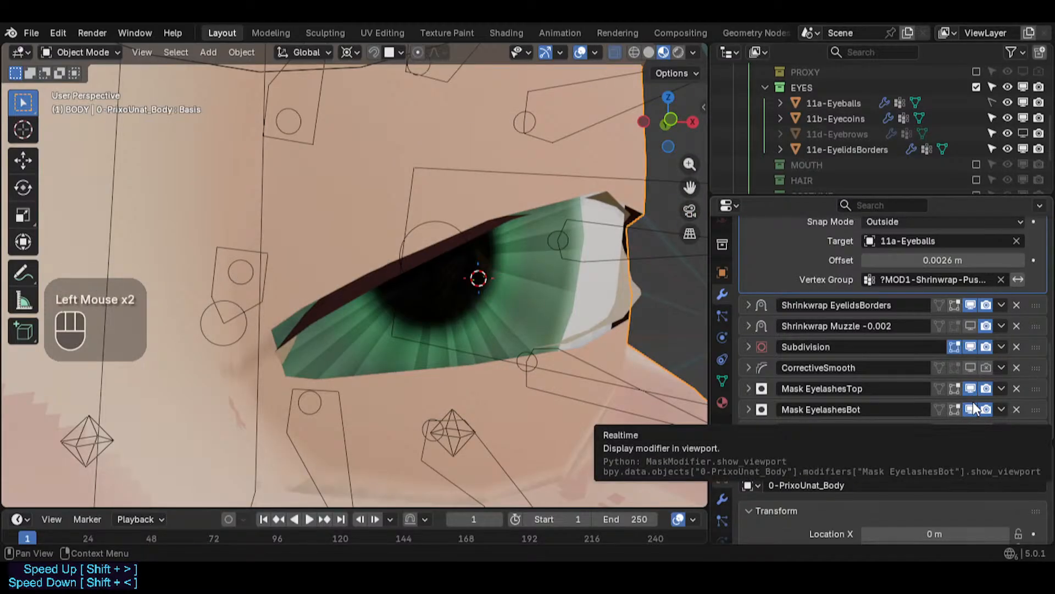
middle_click_drag(589, 233, 485, 266)
scroll(465, 259, "down", 1)
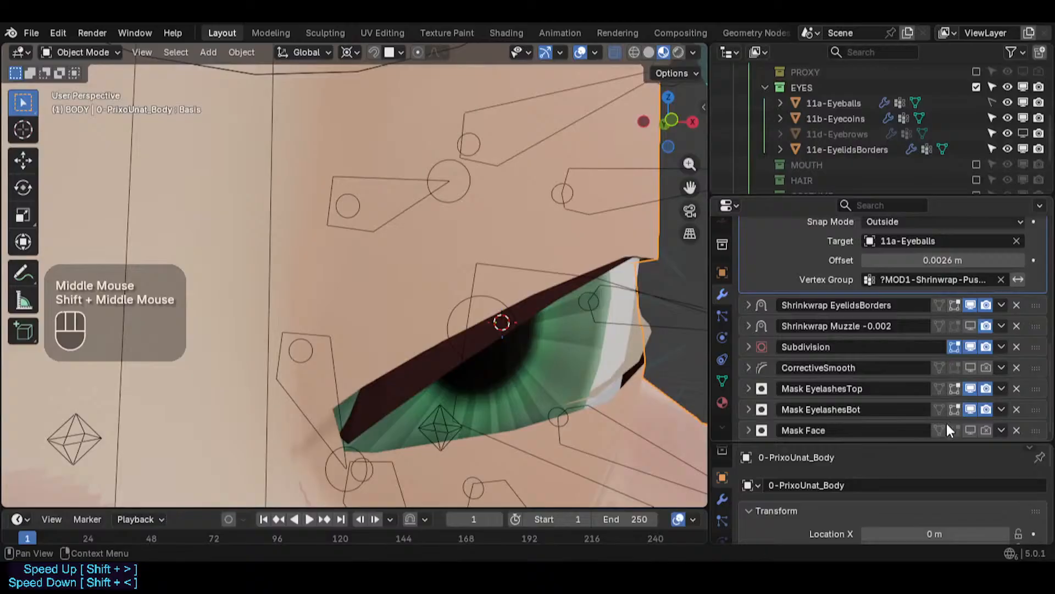
left_click(972, 409)
left_click(971, 389)
- Disable the body's Subdivision modifier in the viewport
middle_click_drag(522, 295, 528, 299, "shift")
key("shift+grave")
key("w")
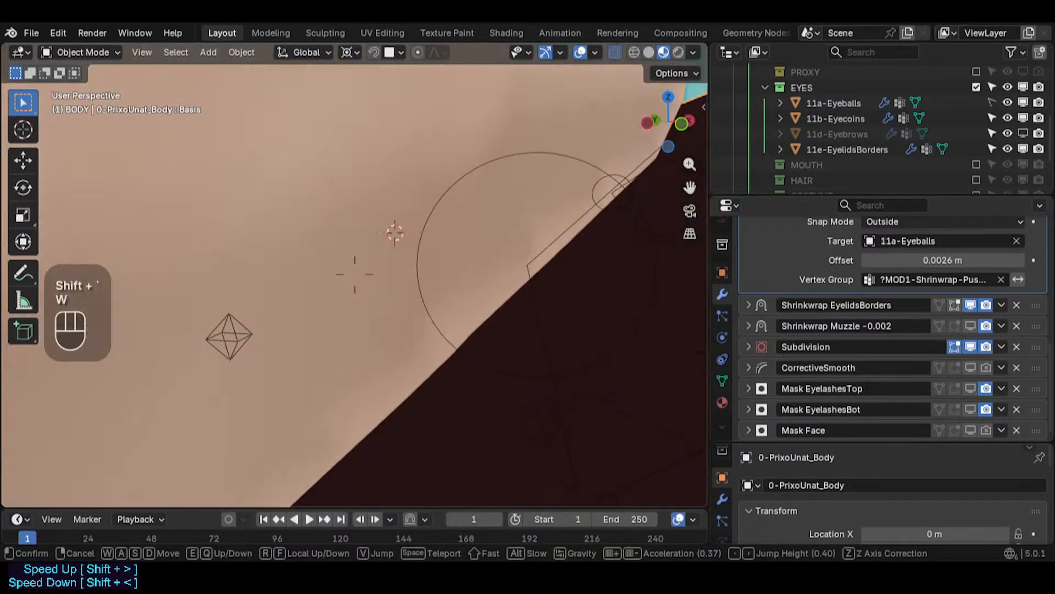
key("s")
key("d")
key("w")
key("w")
key("d")
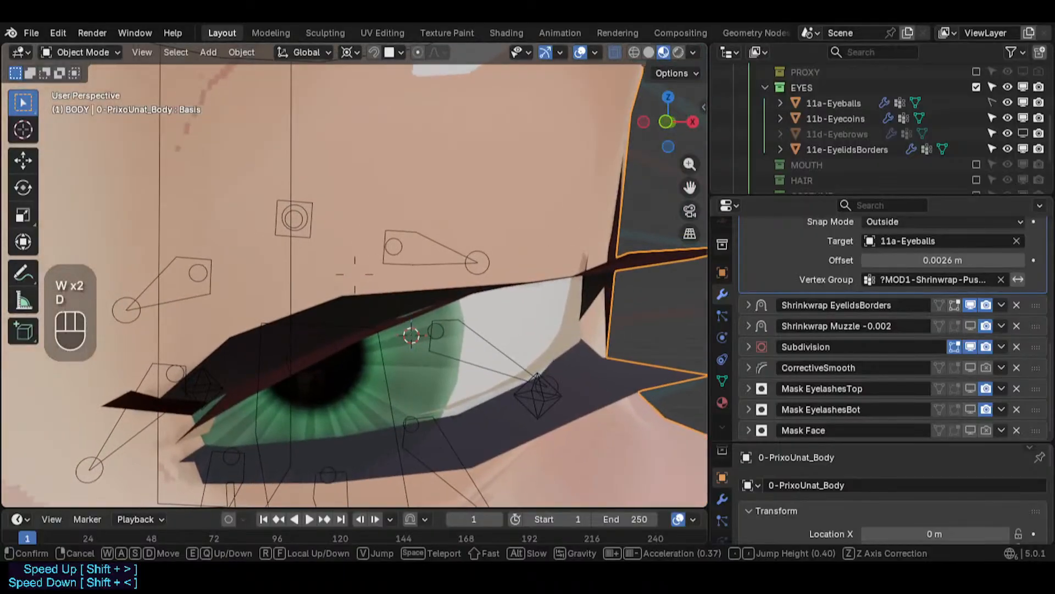
left_click(531, 306)
middle_click_drag(531, 306, 423, 329)
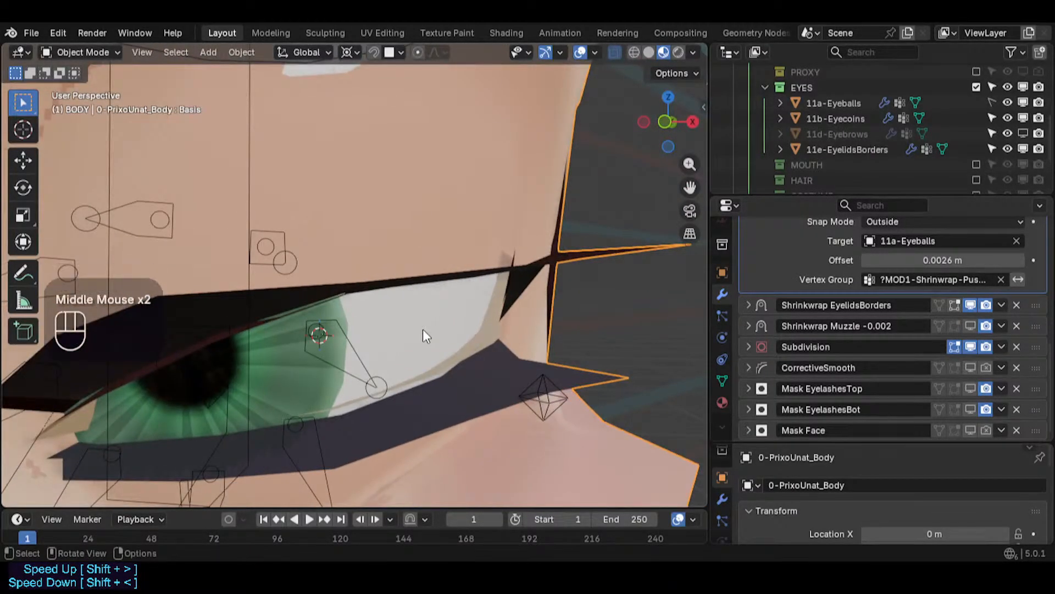
left_click(969, 347)
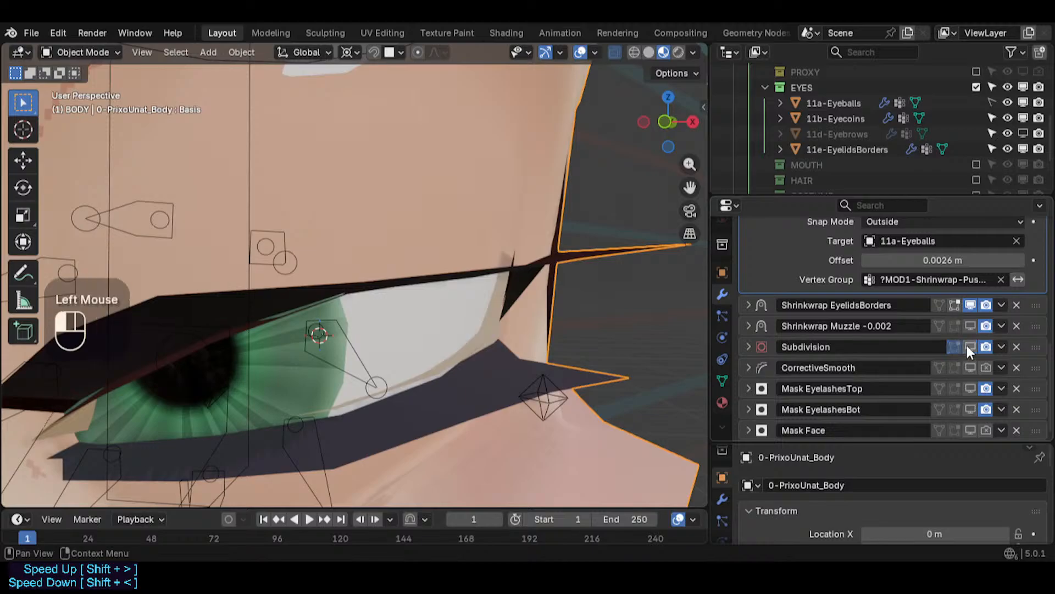
- Toggle the body's Shrinkwrap Muzzle -0.002 modifier viewport display off and on and examine the eye corner closely
left_click(976, 324)
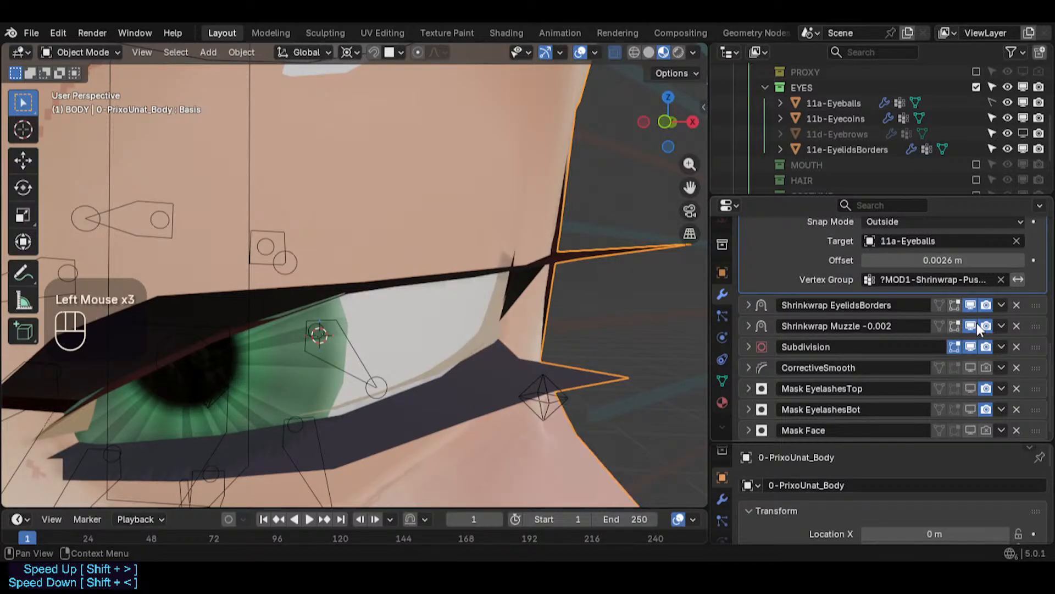
left_click(976, 324)
scroll(929, 373, "down", 2)
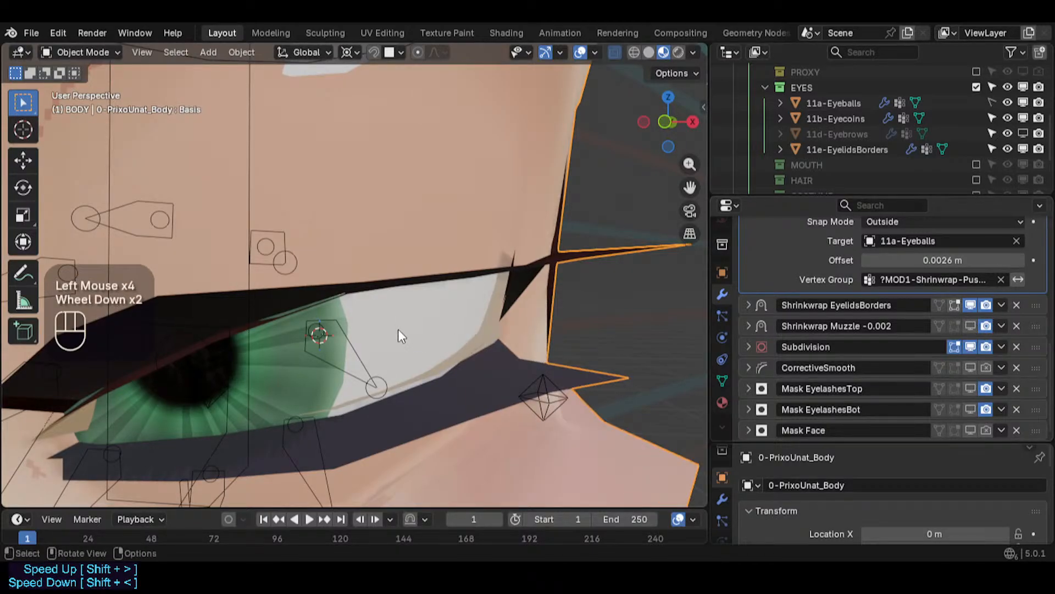
scroll(398, 328, "down", 2)
scroll(398, 329, "up", 1, "shift")
middle_click_drag(398, 329, 419, 360, "shift")
key("shift+grave")
key("a")
key("s")
key("w")
key("w")
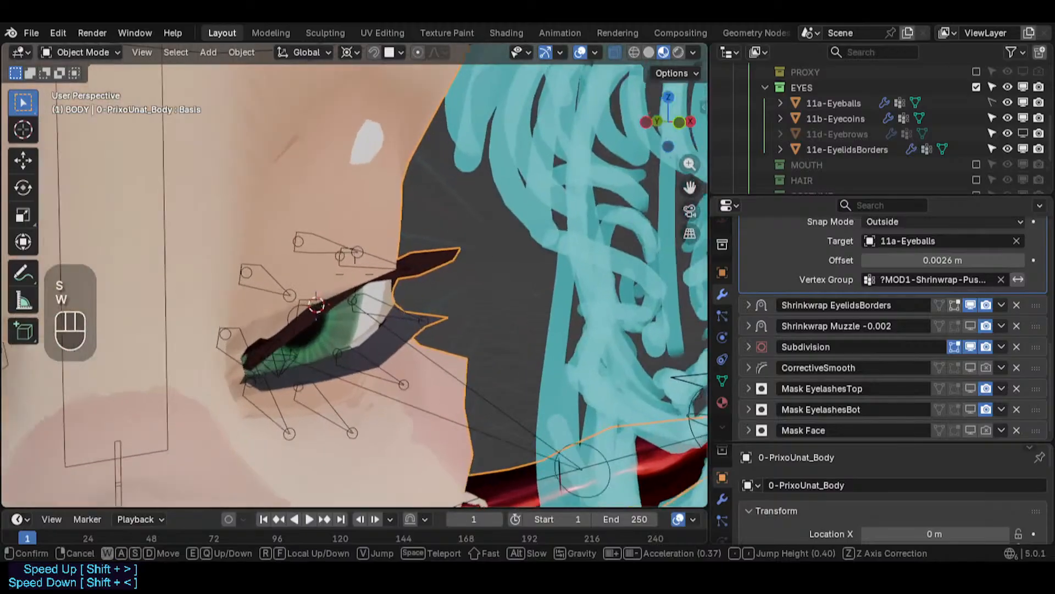
key("s")
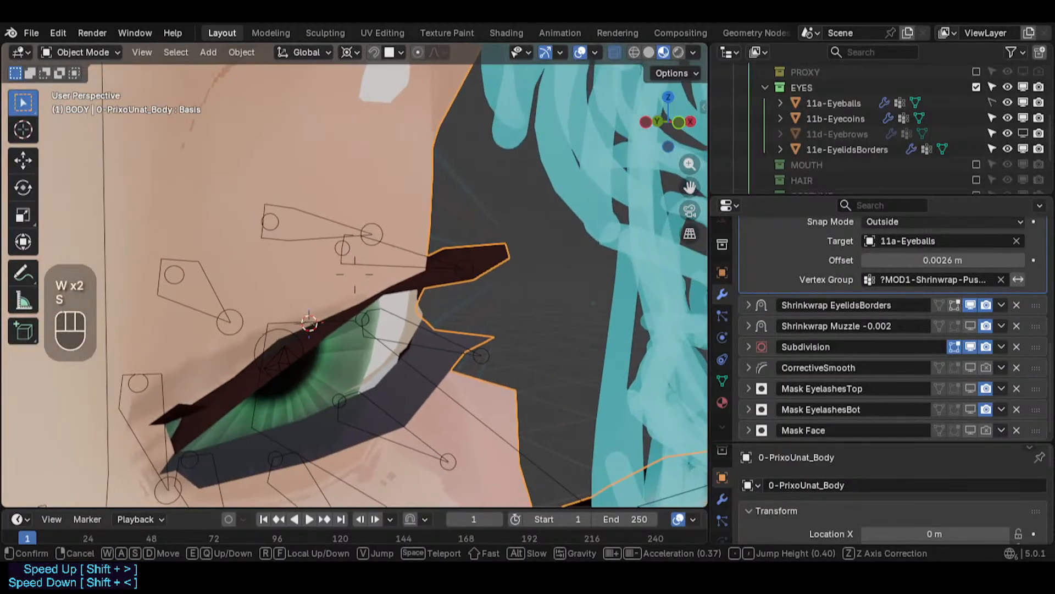
key("e")
key("q")
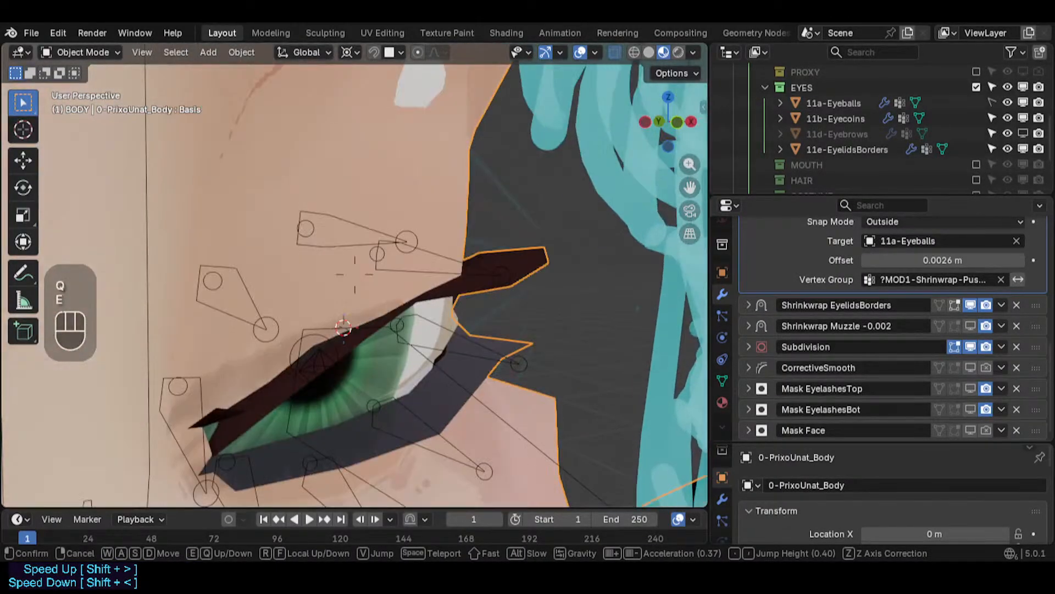
key("e")
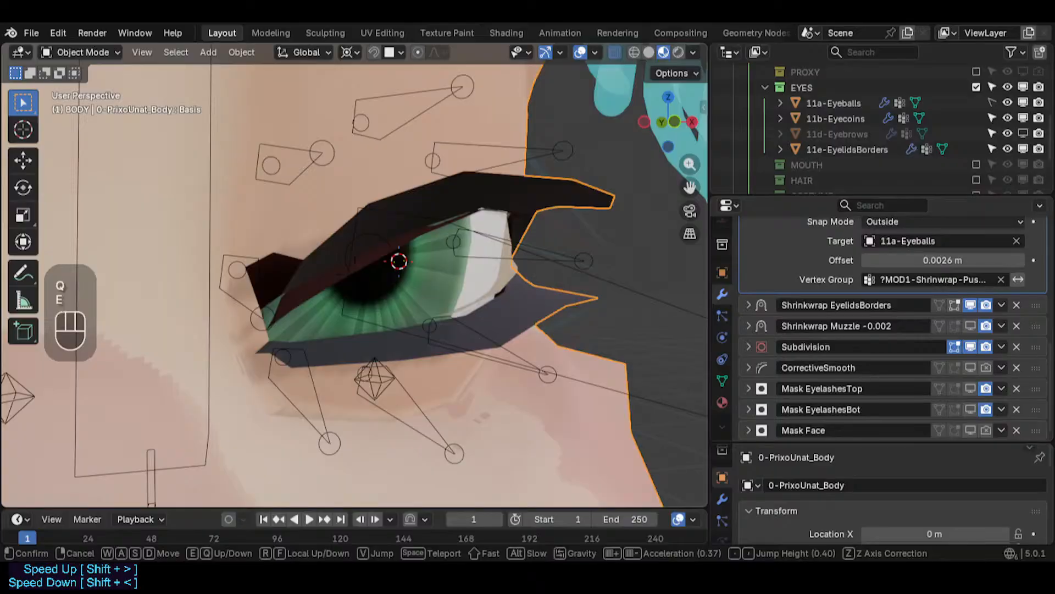
key("w")
- Select the eyelid border mesh and collapse its Shrinkwrap EyelidsBorders modifier
left_click(469, 357)
left_click(484, 281)
left_click(522, 293)
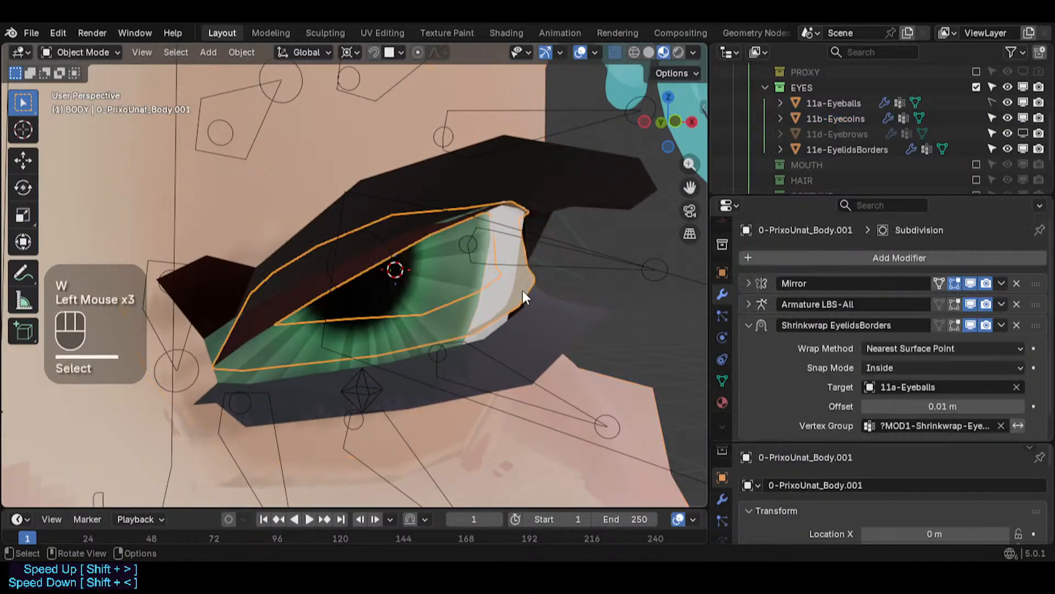
left_click(749, 325)
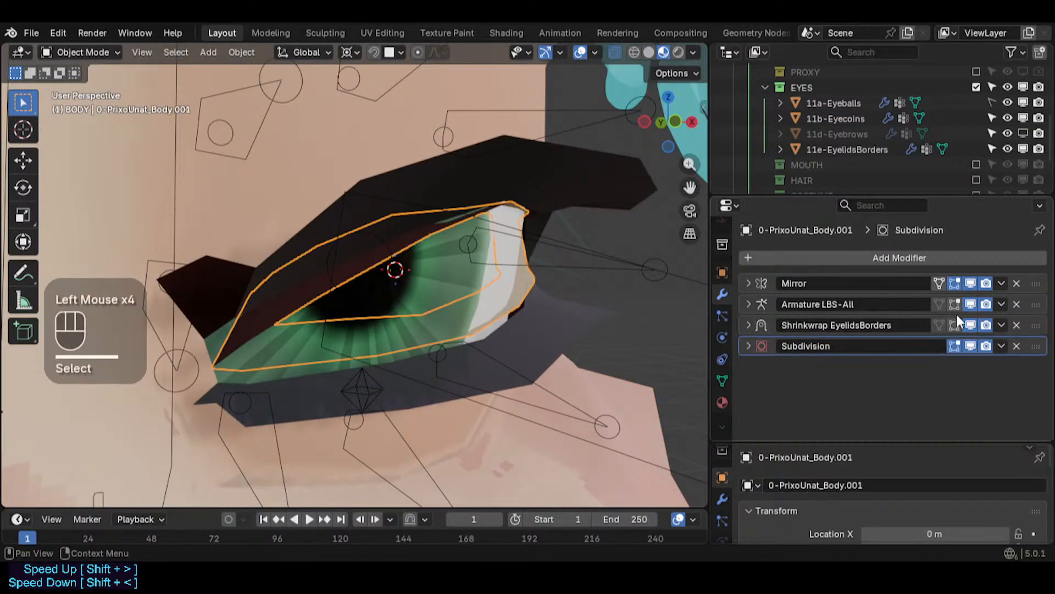
- Try moving the Subdivision modifier above Shrinkwrap EyelidsBorders, then move it back to the bottom of the stack
mouse_move(1035, 326)
left_mouse_down()
mouse_move(1037, 298)
mouse_move(1039, 321)
left_mouse_up()
left_click_drag(1039, 319, 1033, 328)
left_click_drag(1035, 348, 1036, 323)
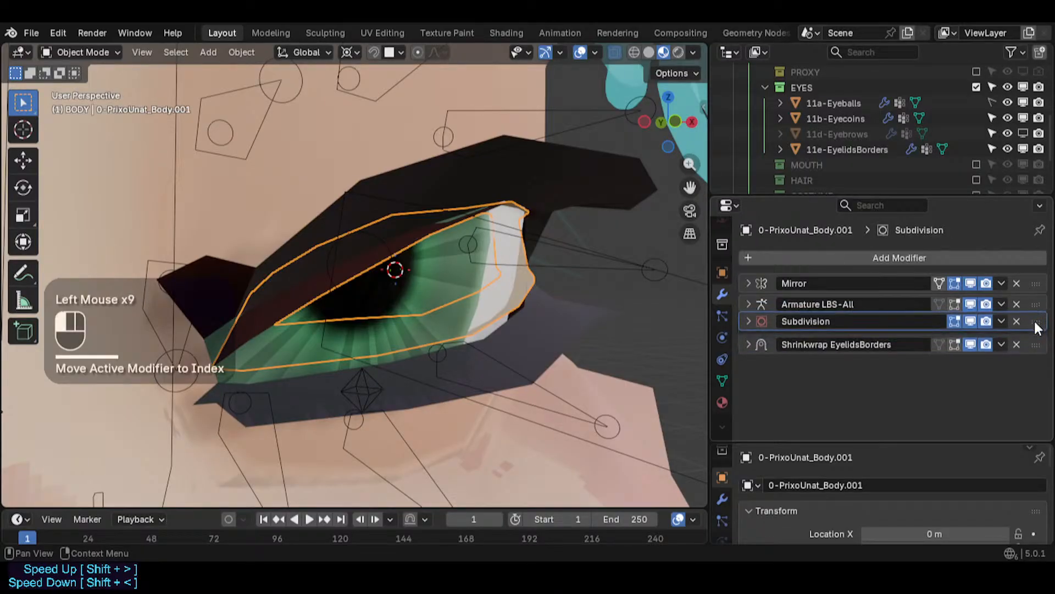
left_click(749, 345)
left_click(749, 345)
left_click_drag(1038, 325, 1036, 356)
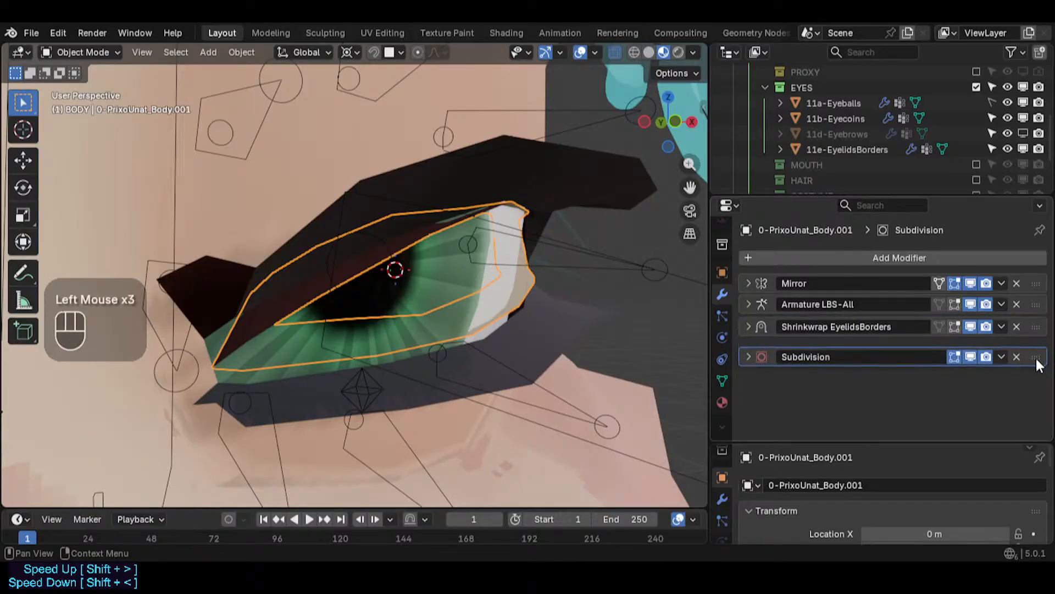
- Expand the Shrinkwrap EyelidsBorders modifier, set its offset to 0.075 m and clear its vertex group
left_click(748, 323)
scroll(921, 388, "down", 1)
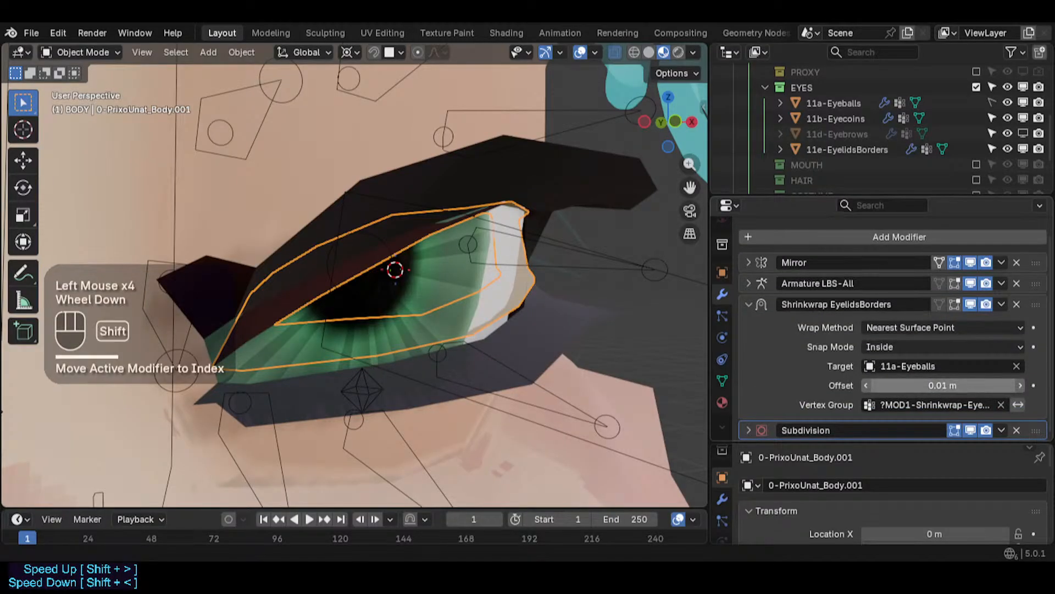
mouse_move(921, 388)
left_mouse_down("shift")
mouse_move(893, 388)
mouse_move(934, 388)
left_mouse_up("shift")
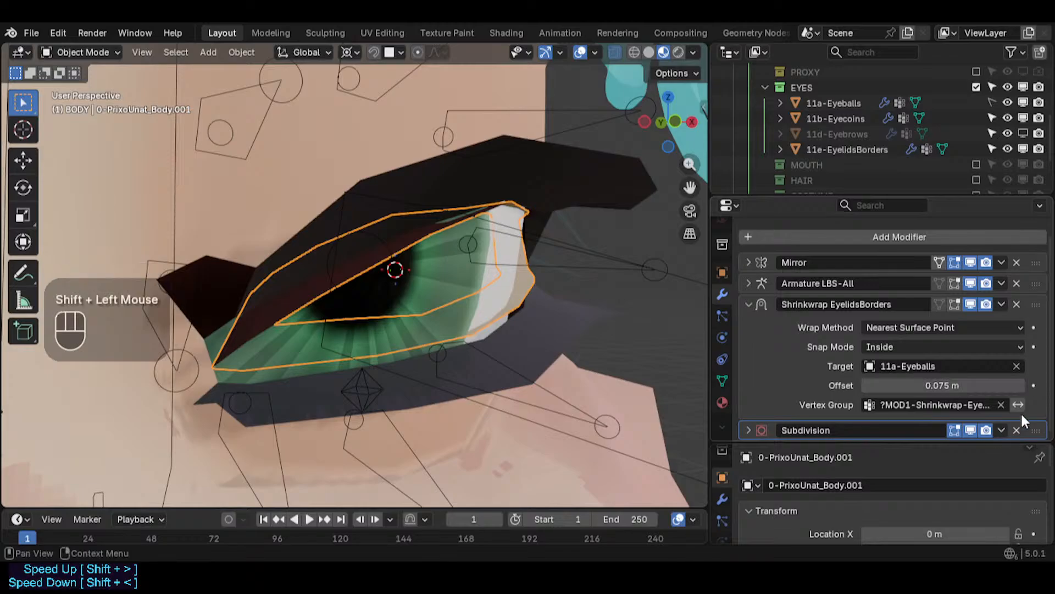
left_click(1001, 405)
- Enter Edit Mode on the eyelid border mesh and browse its list of vertex groups
key("Tab")
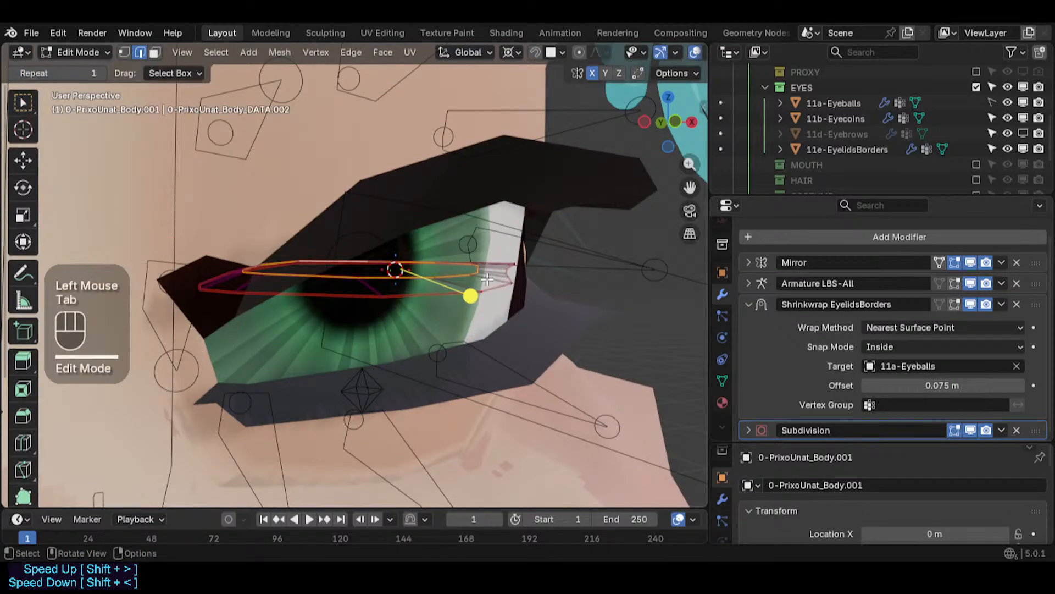
left_click(722, 381)
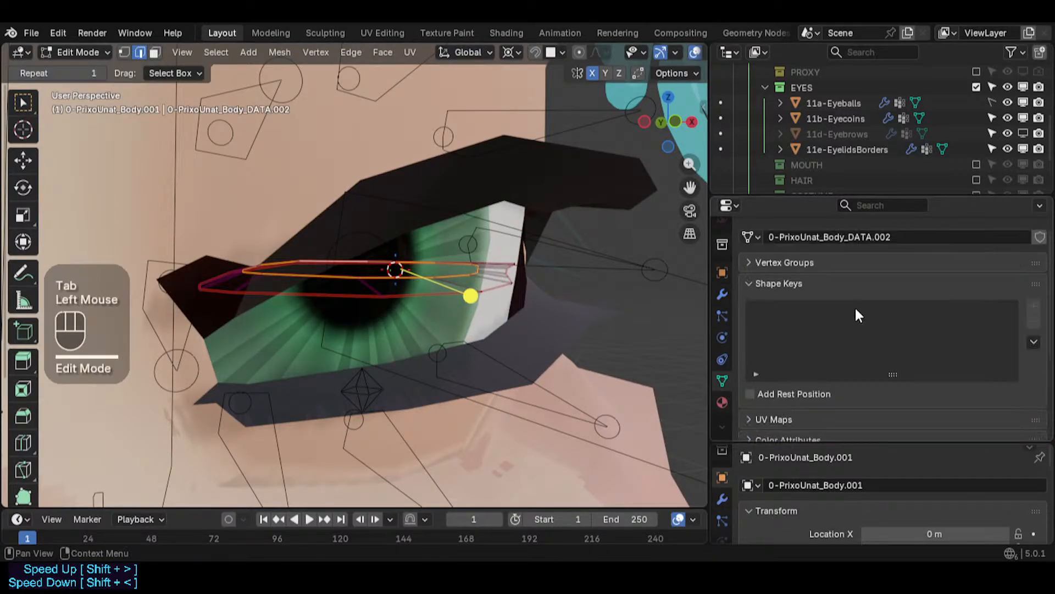
left_click(787, 284)
left_click(786, 262)
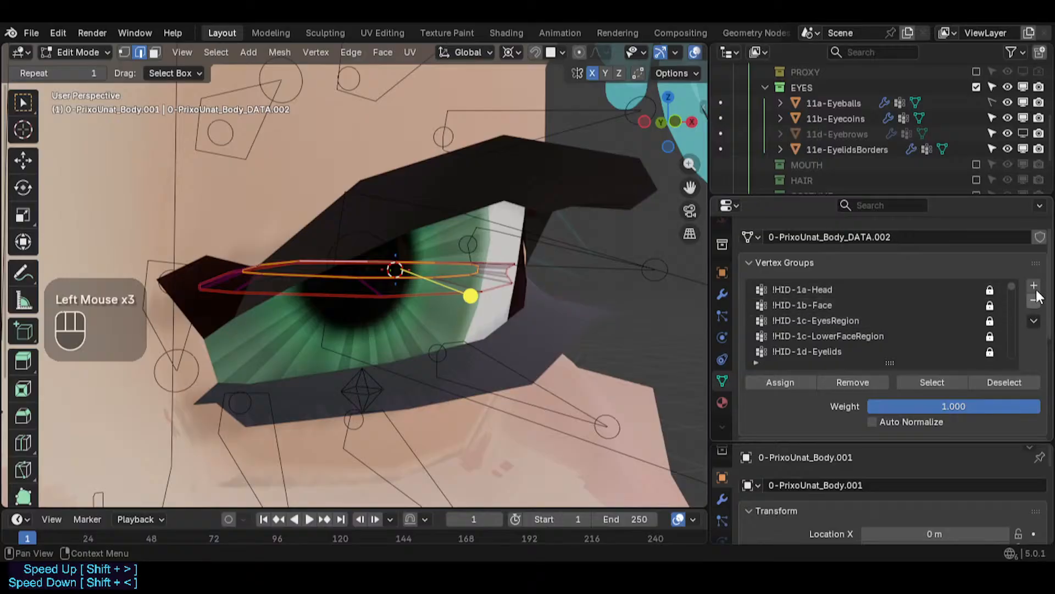
left_click_drag(1014, 286, 1011, 374)
scroll(850, 336, "up", 3)
scroll(815, 324, "down", 1)
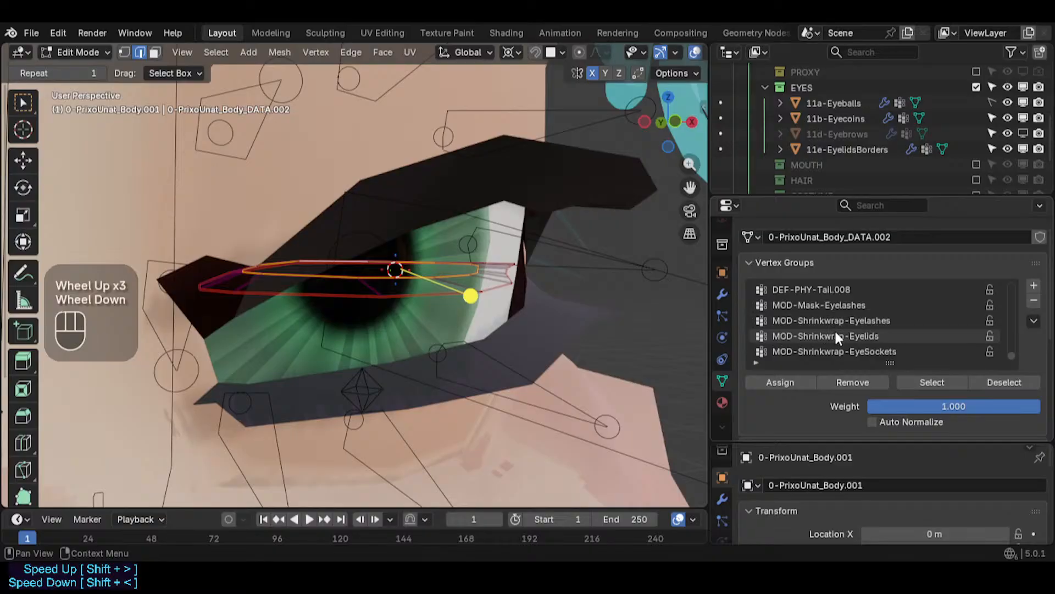
scroll(896, 334, "down", 3)
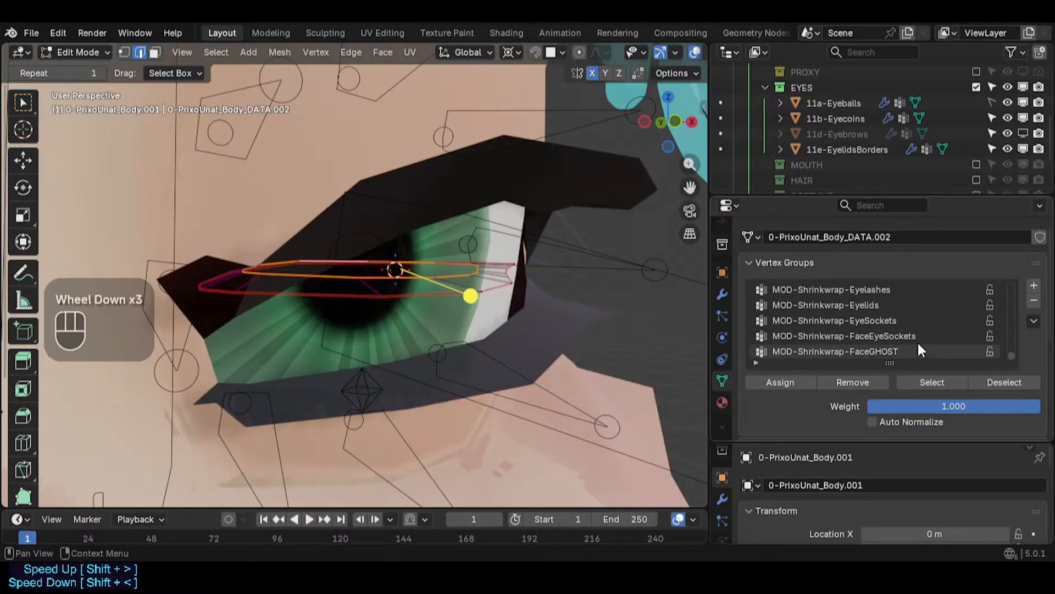
scroll(883, 325, "down", 1)
scroll(882, 323, "up", 3)
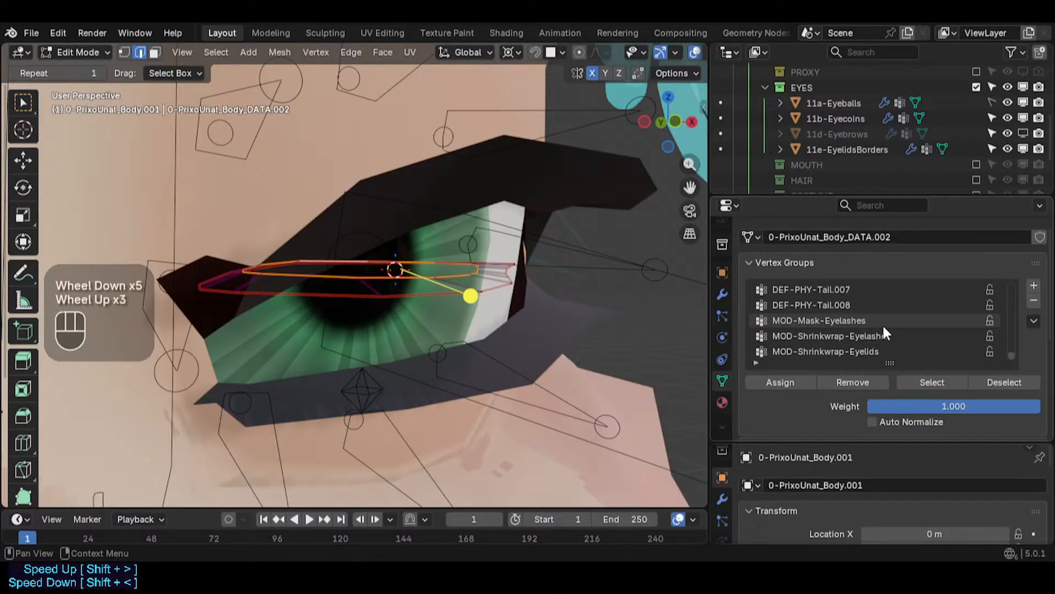
scroll(888, 331, "down", 2)
scroll(892, 340, "down", 1)
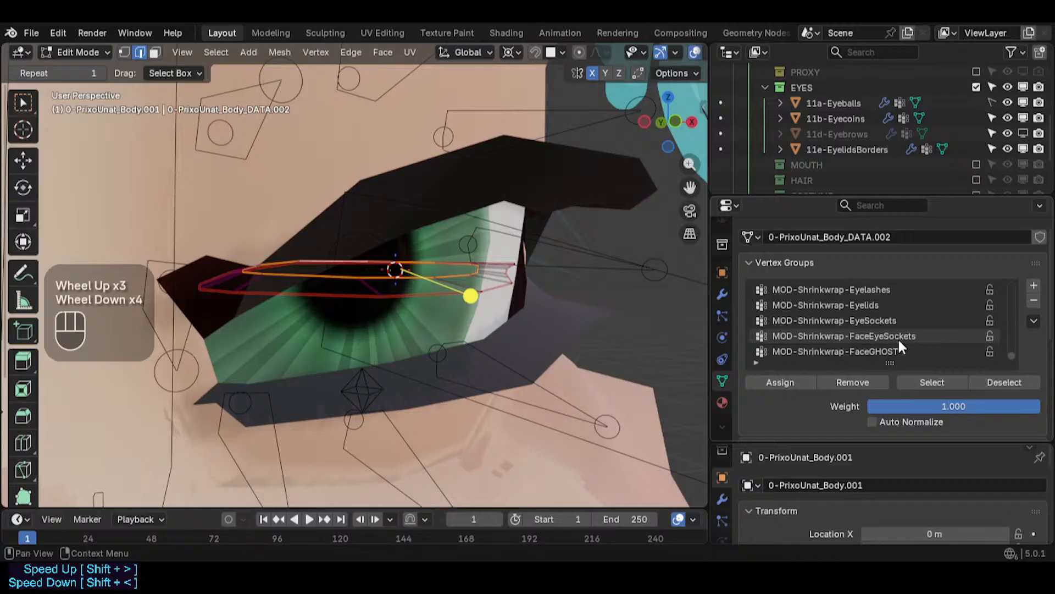
scroll(899, 337, "down", 2)
left_click_drag(1012, 356, 1014, 267)
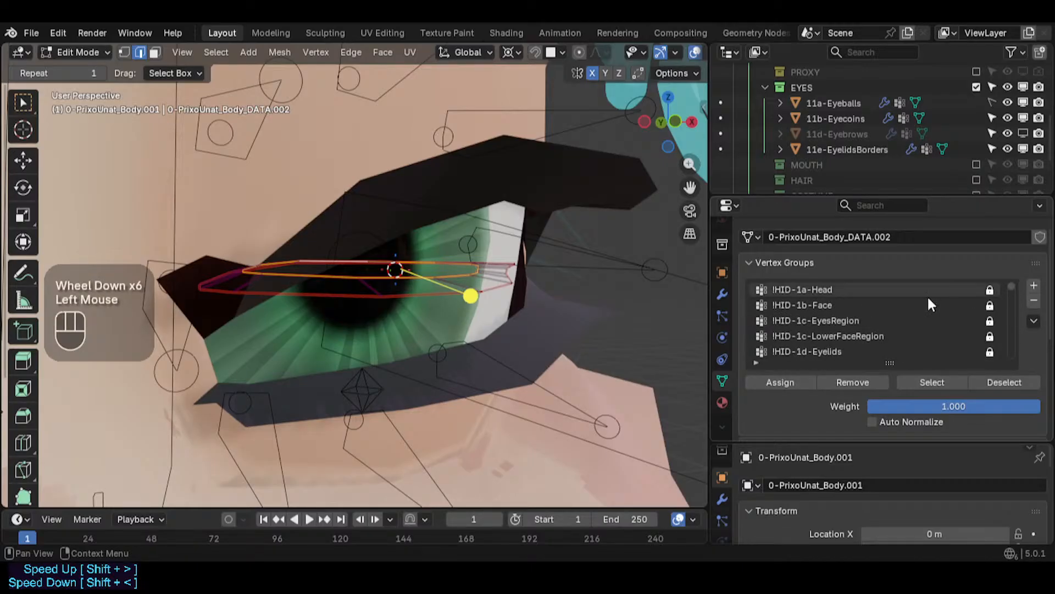
scroll(874, 319, "down", 8)
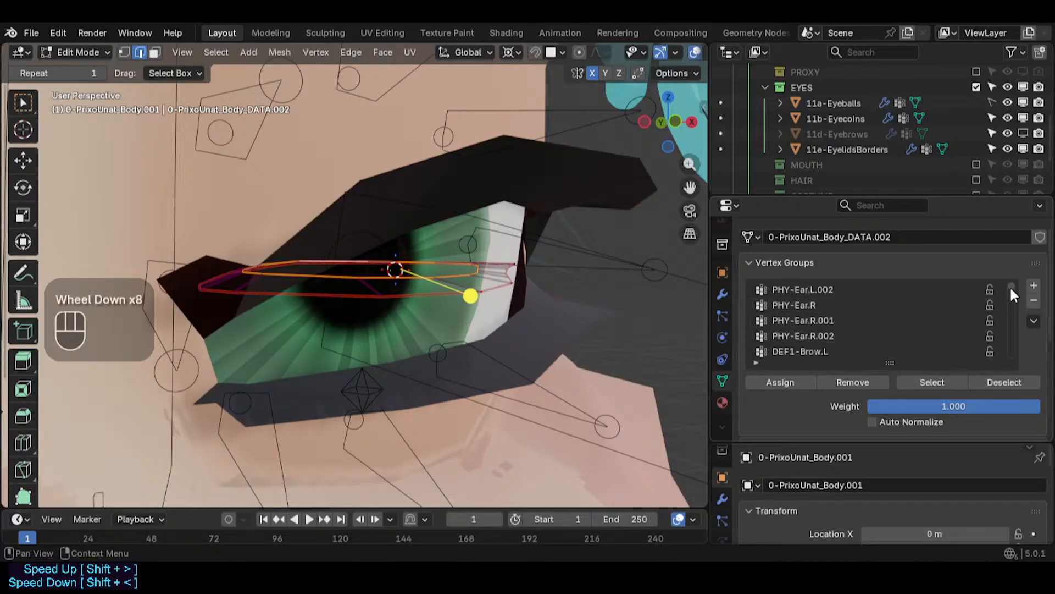
left_click_drag(1011, 287, 1007, 373)
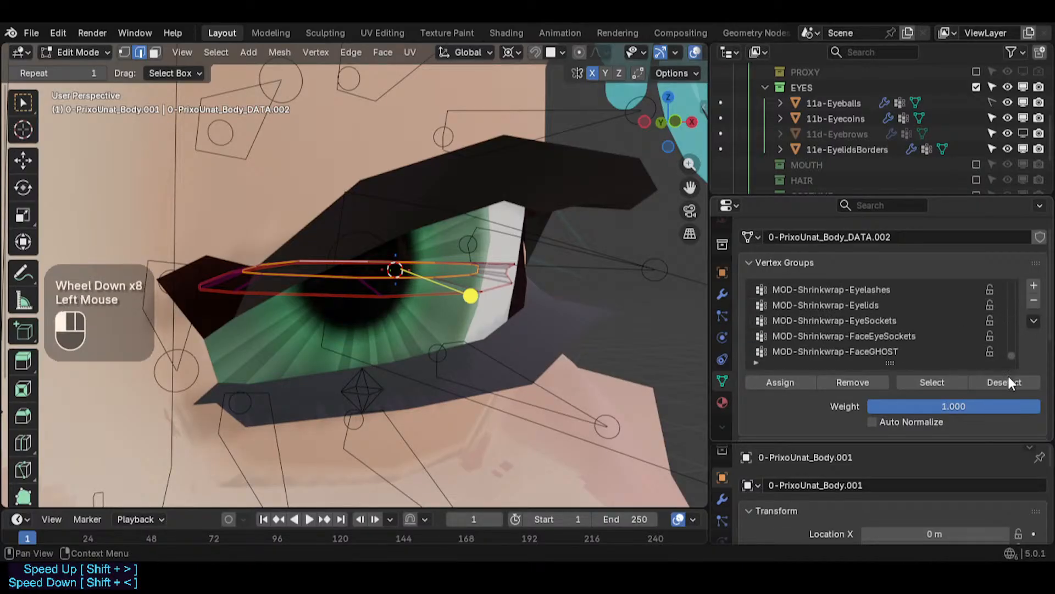
- Add a new vertex group named !MOD-Shrinkwrap-EyelidsBorders to the eyelid border mesh
left_click(1034, 286)
double_click(819, 352)
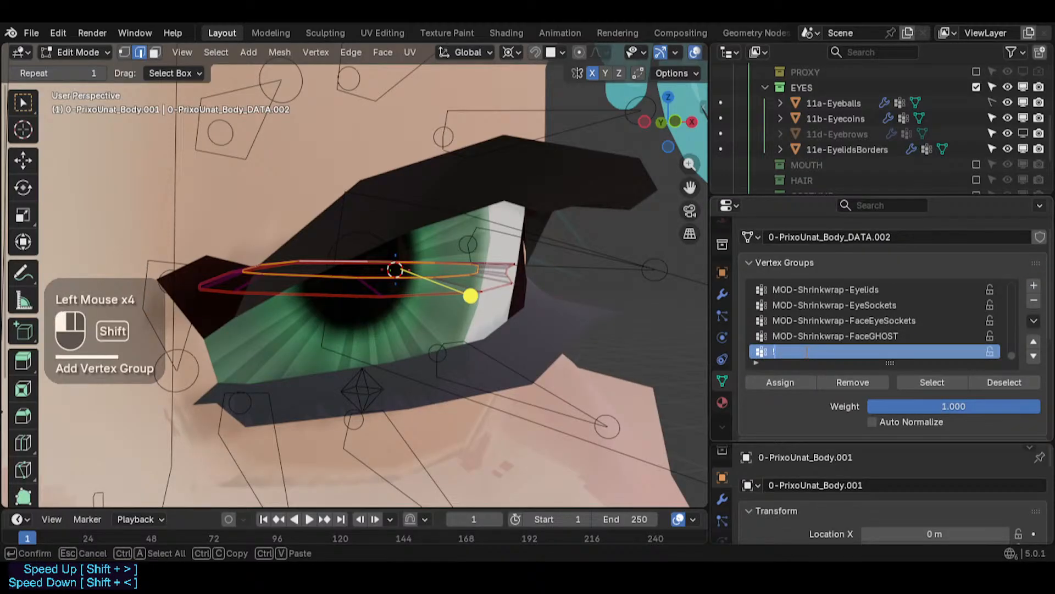
type("!MOD-Shrin")
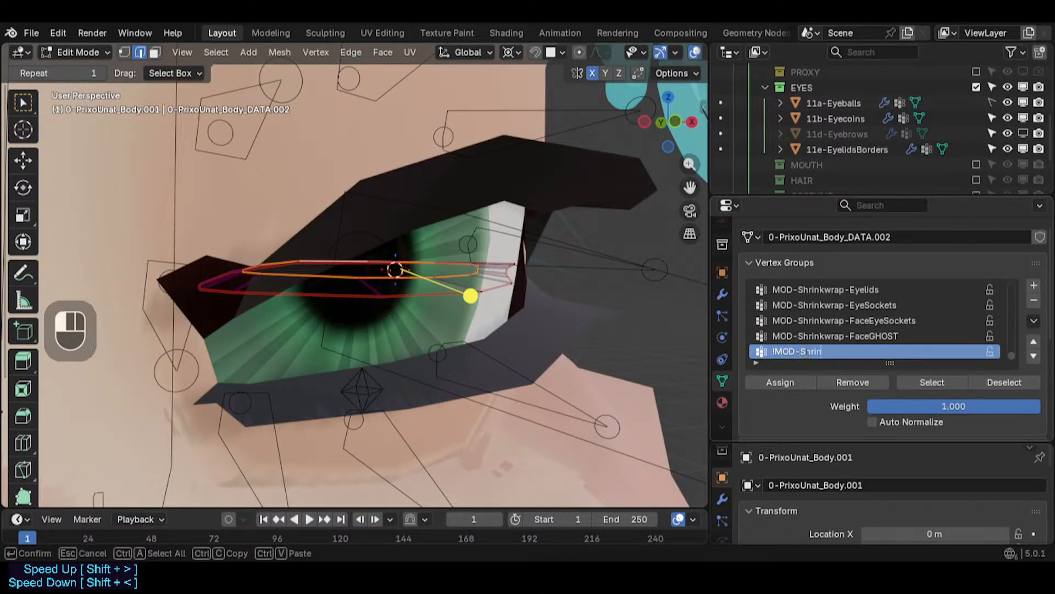
type("kwrap-EyelidsBorders")
key("Return")
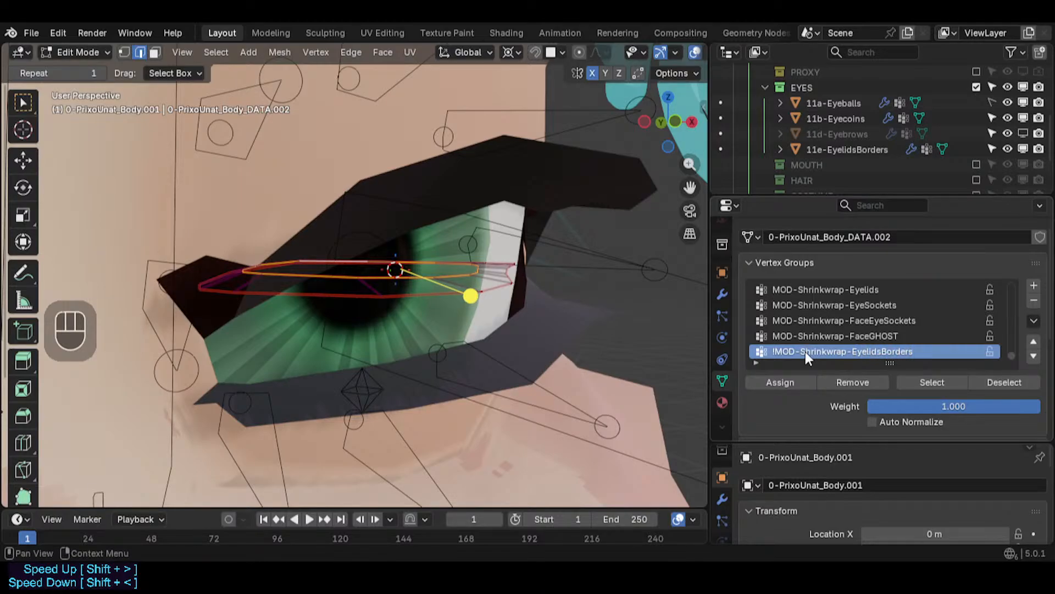
- Assign the selected eyelid border vertices to the !MOD-Shrinkwrap-EyelidsBorders group and return to Object Mode
left_click(789, 384)
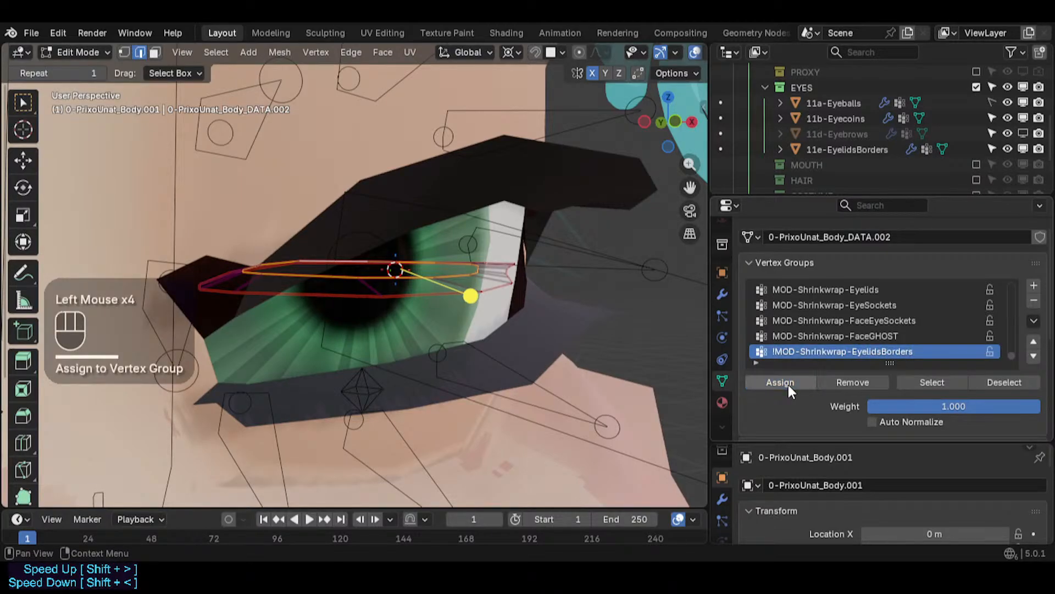
middle_click_drag(527, 318, 536, 323)
key("1")
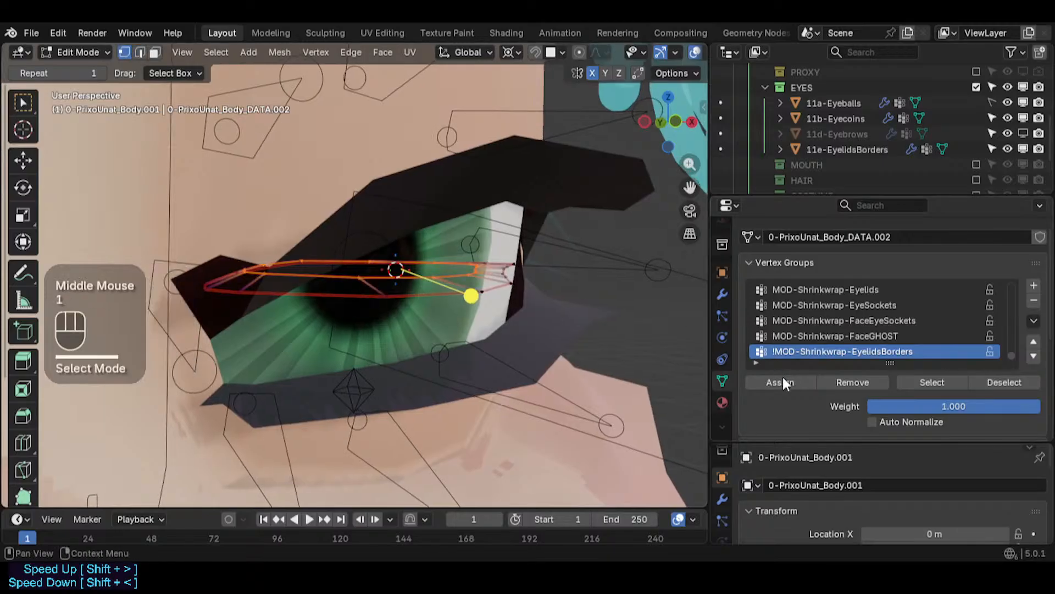
double_click(787, 383)
key("ctrl+Tab")
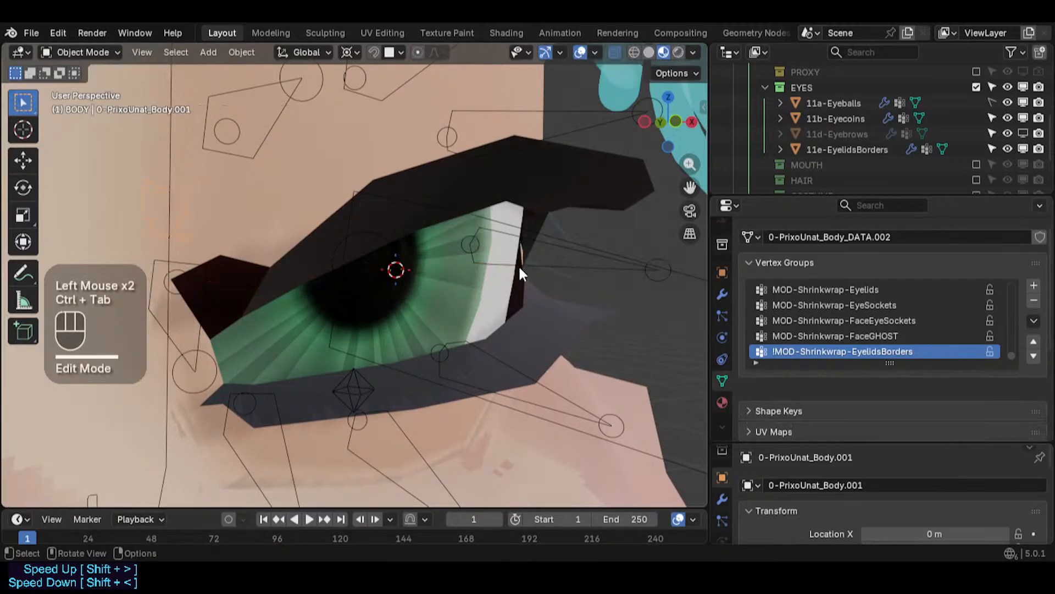
- Select the body mesh and examine its Shrinkwrap OrbicularisOcculi modifier settings around the eye
left_click(724, 294)
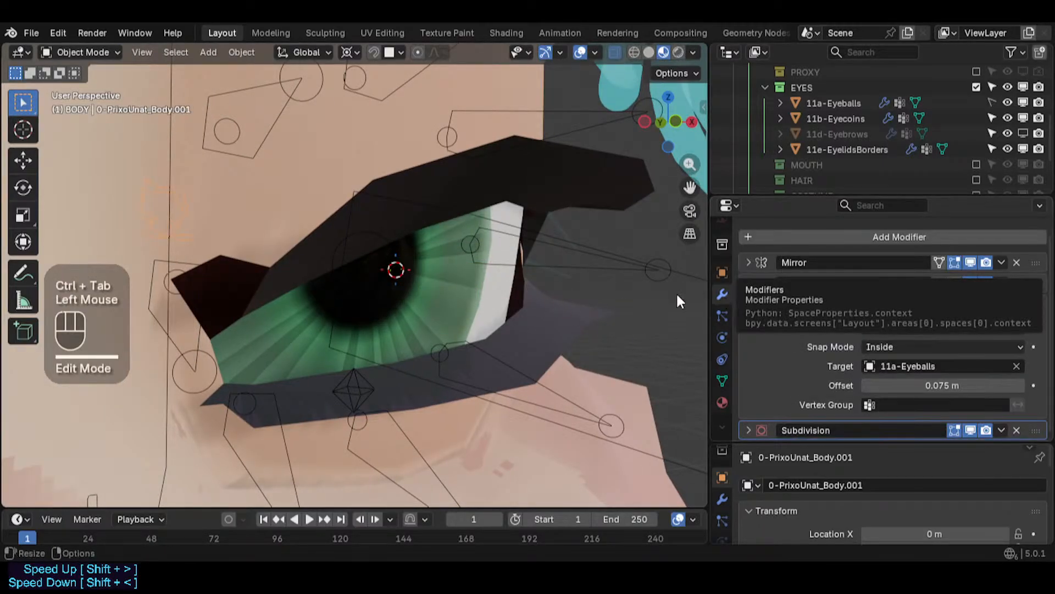
double_click(531, 299)
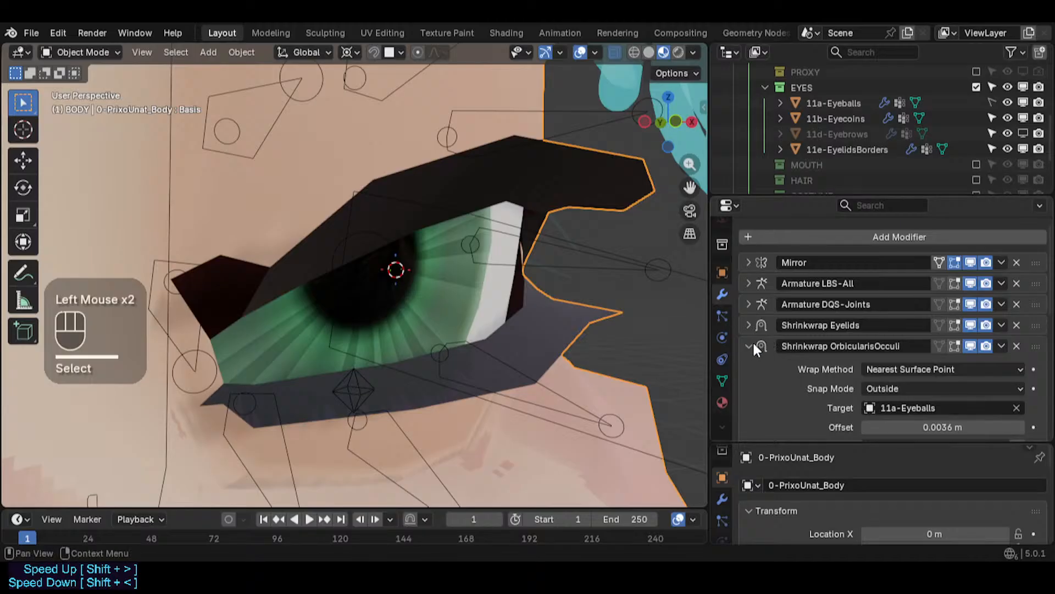
middle_click_drag(478, 287, 216, 220)
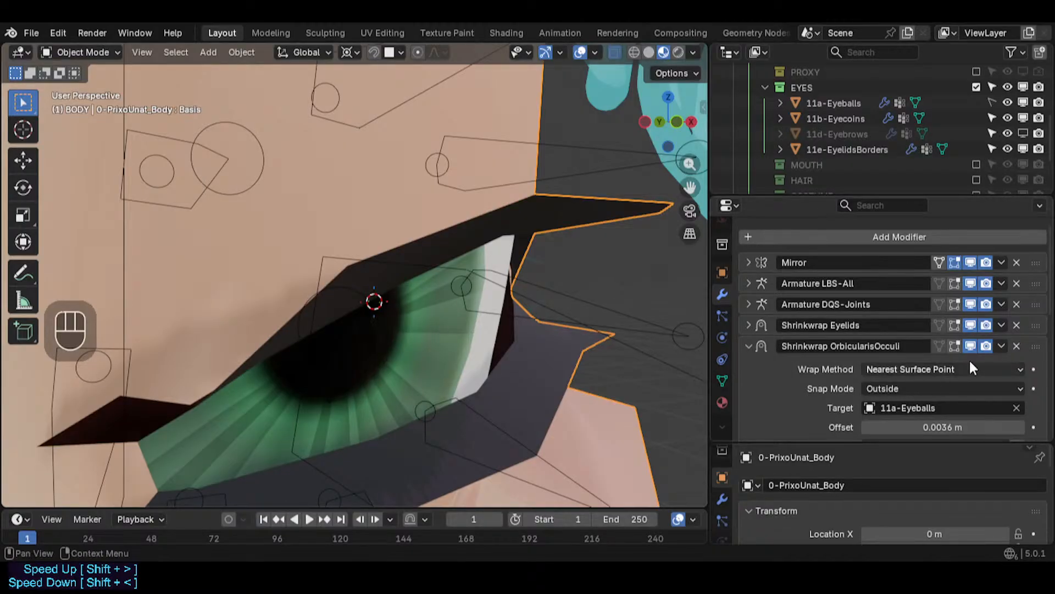
scroll(955, 345, "down", 3)
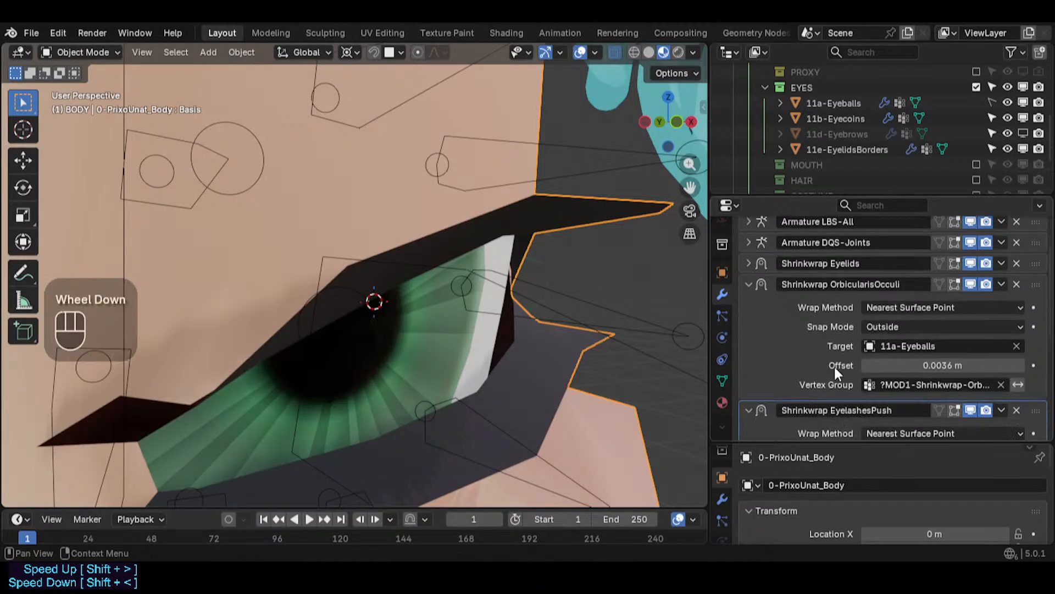
left_click(499, 325)
left_click(454, 309)
scroll(462, 347, "down", 2)
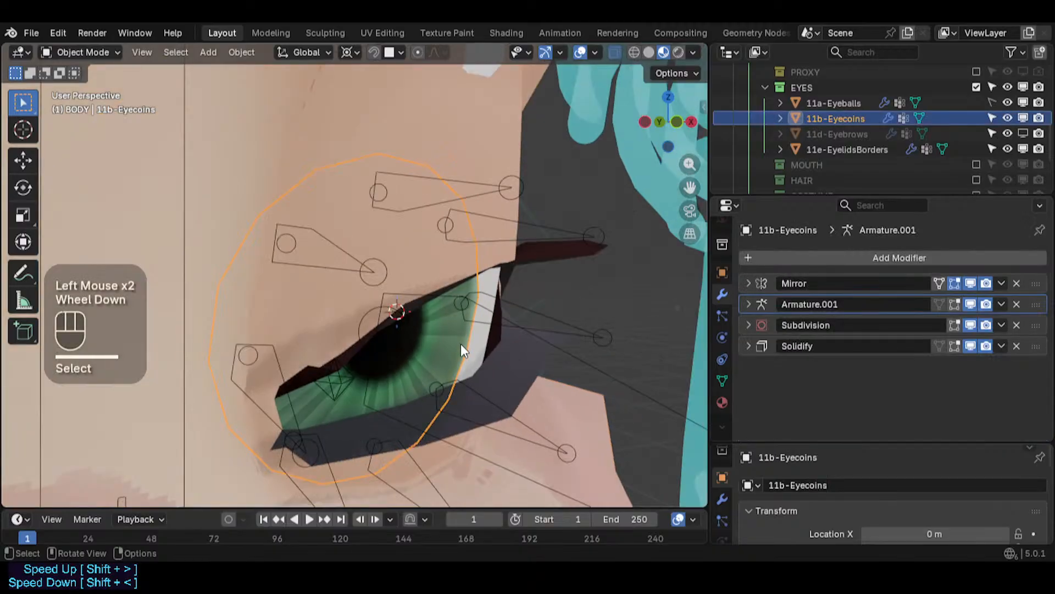
middle_click_drag(462, 346, 483, 363)
left_click(526, 362)
scroll(523, 345, "up", 2)
left_click(519, 330)
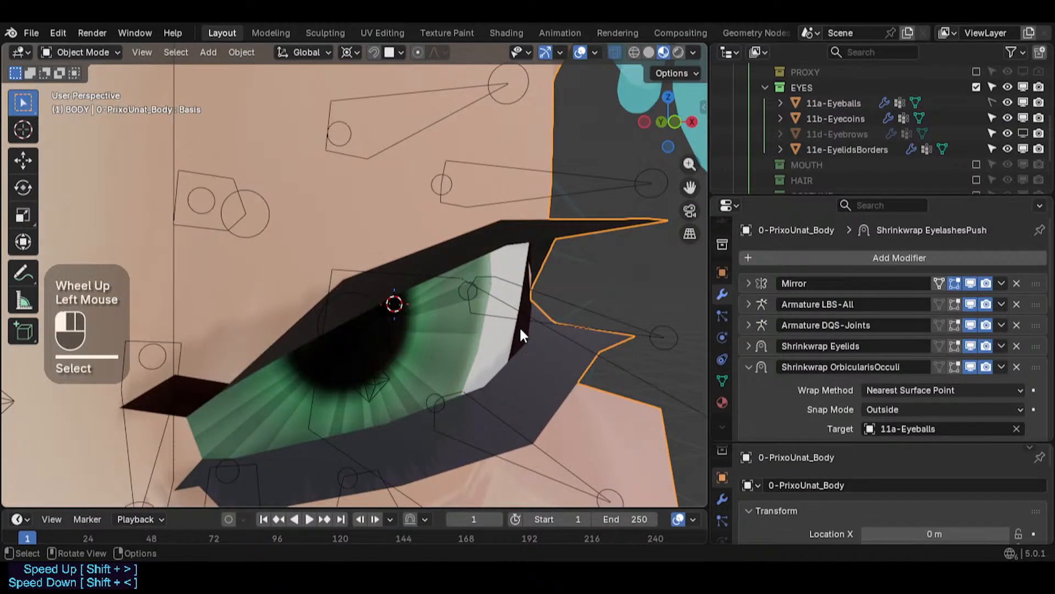
left_click(527, 336)
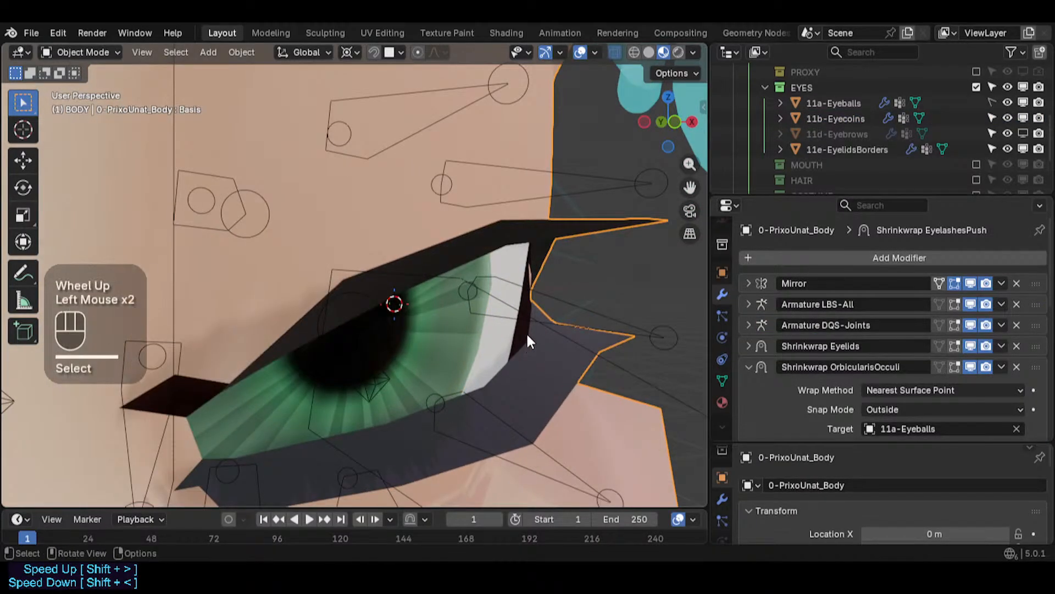
- Select the eyelid border mesh and inspect it around the eye in Edit Mode and local view
left_click(857, 147)
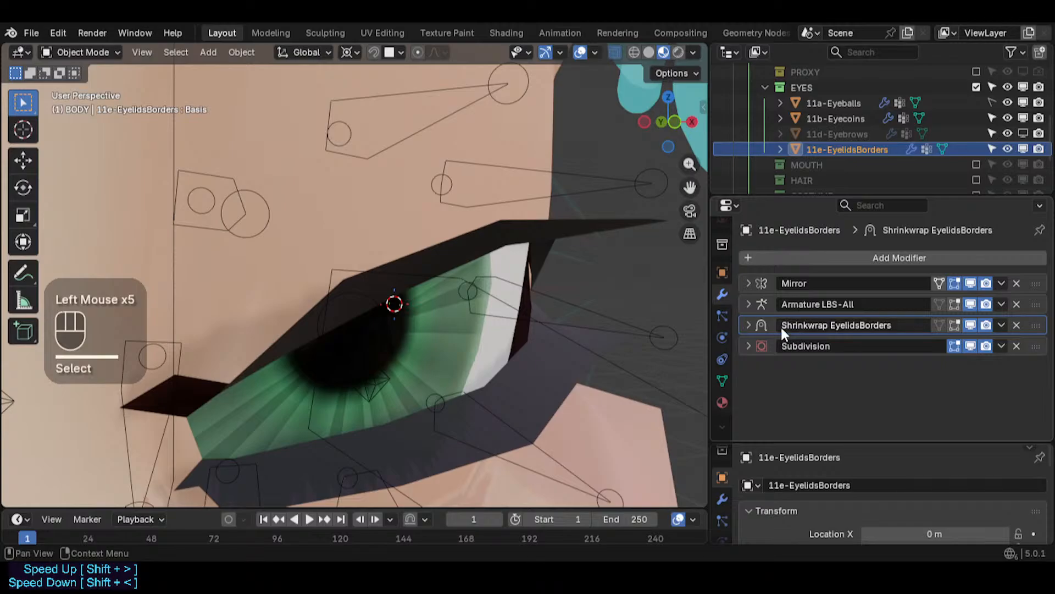
key("Tab")
scroll(465, 294, "down", 2)
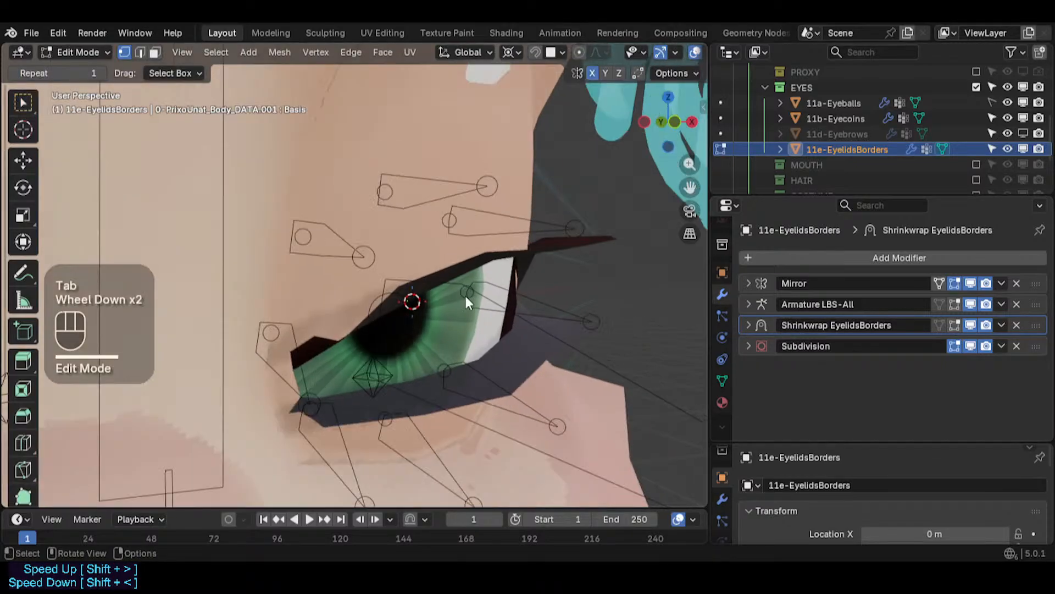
key("Tab")
key("alt+z")
key("alt+z")
scroll(474, 321, "down", 2)
middle_click_drag(470, 324, 423, 323)
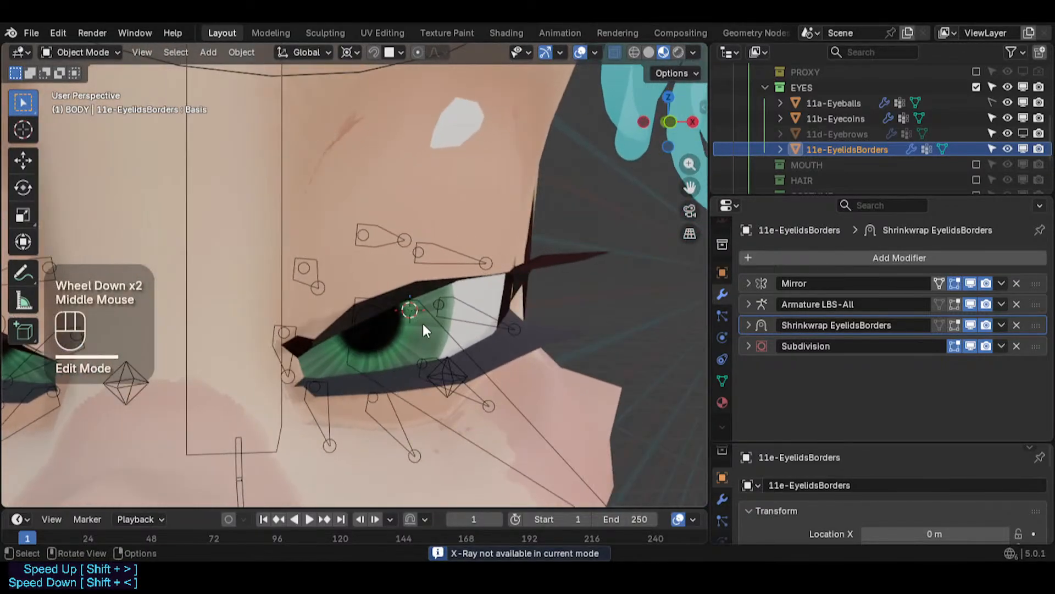
scroll(440, 324, "down", 4)
key("alt+h")
key("alt+h")
key("alt+h")
key("KP_Divide")
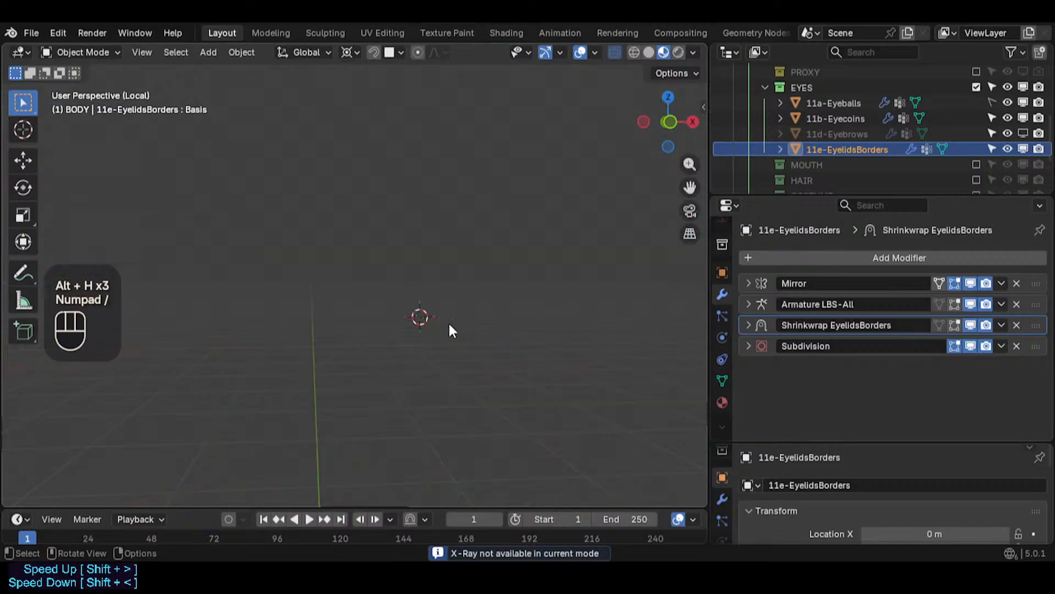
key("KP_Divide")
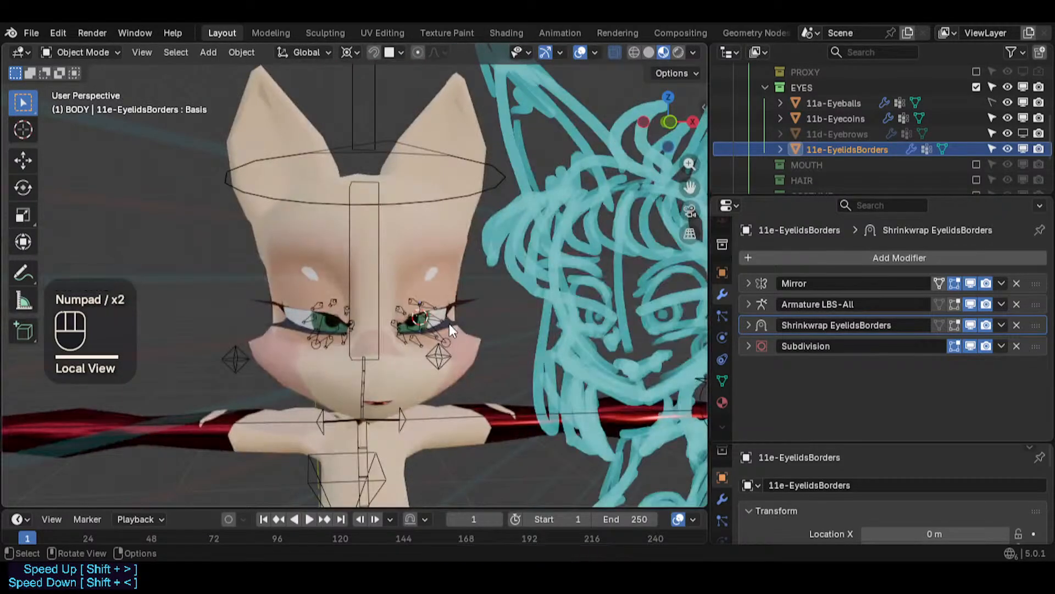
- Expand the Shrinkwrap EyelidsBorders modifier and toggle its display in Edit Mode
scroll(450, 327, "up", 2)
left_click(749, 325)
left_click(970, 325)
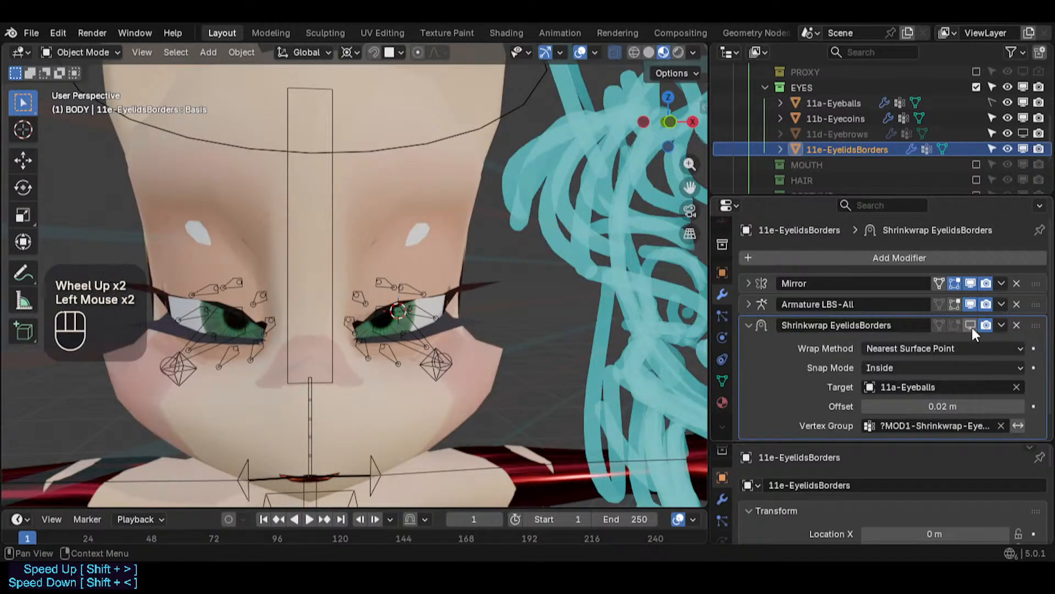
- Undo the recent changes back to the eyelid border mesh's earlier shrinkwrap modifier state
key("Tab")
scroll(472, 320, "down", 2)
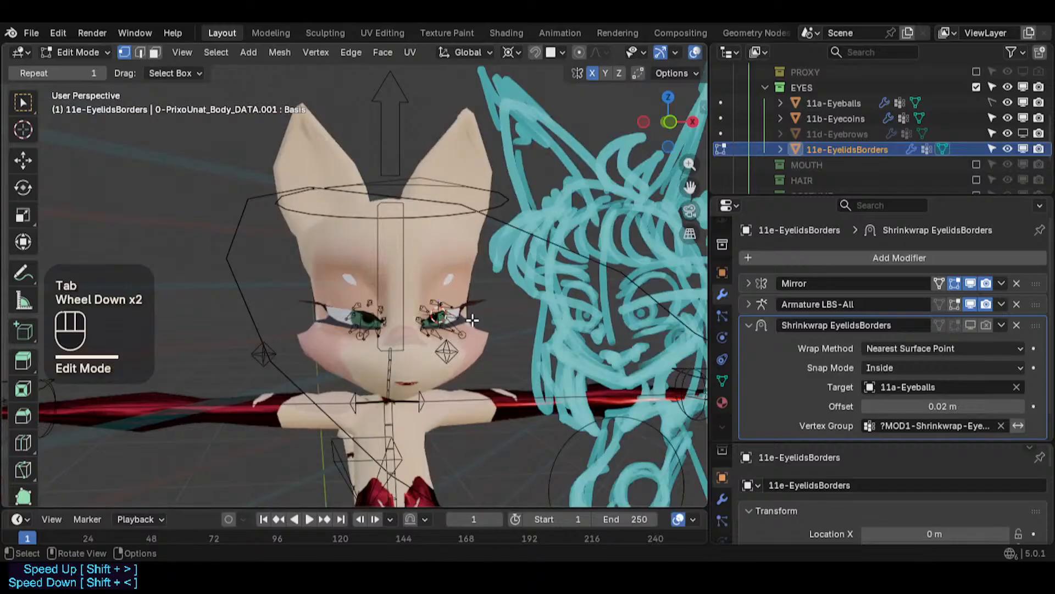
key("KP_Divide")
key("KP_Divide")
key("alt+z")
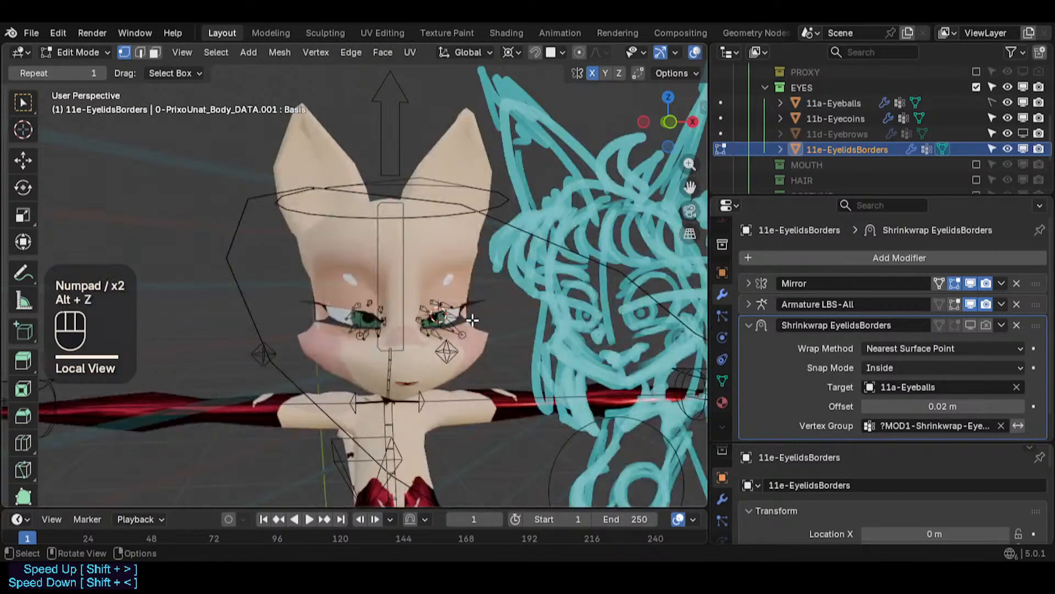
key("Tab")
key("ctrl+z")
key("ctrl+z")
key("ctrl+z")
key("ctrl+z")
key("ctrl+z")
key("ctrl+z")
key("ctrl+z")
key("ctrl+z")
key("ctrl+z")
key("ctrl+z")
key("ctrl+z")
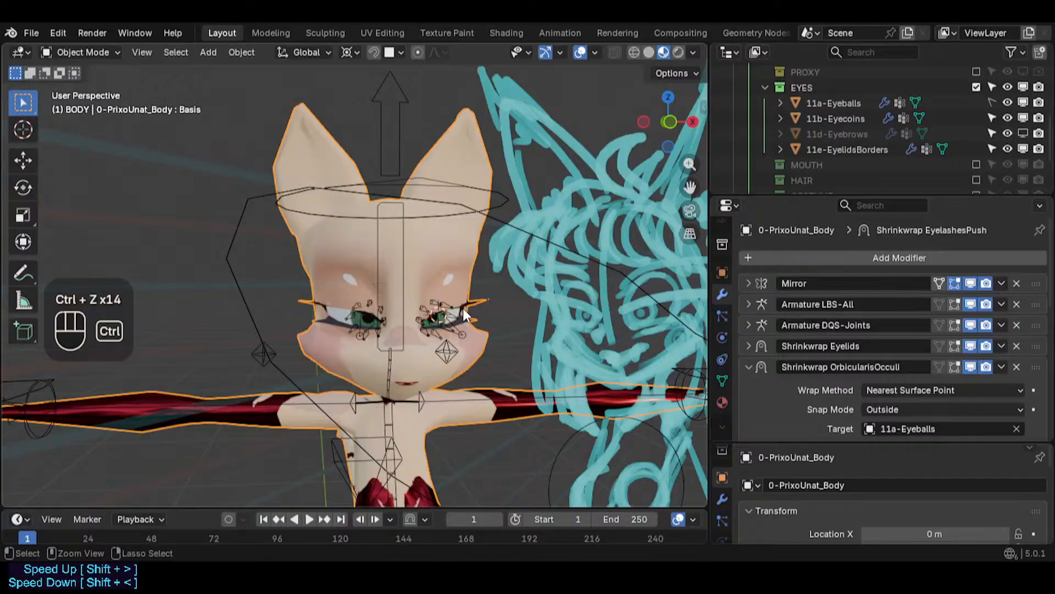
scroll(435, 315, "up", 3)
scroll(426, 318, "up", 3)
middle_click_drag(426, 319, 426, 338)
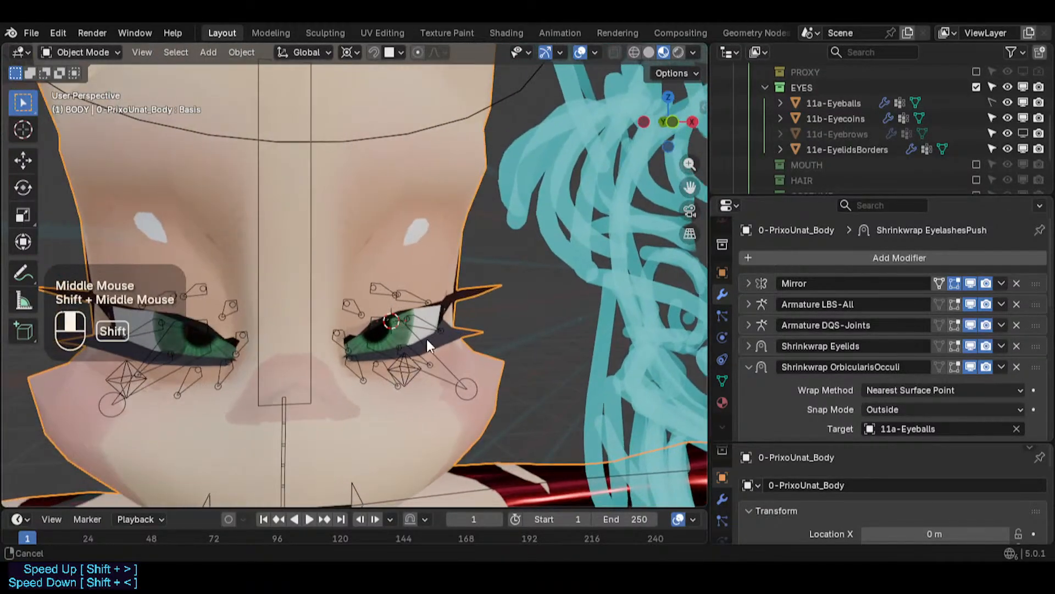
scroll(431, 328, "up", 1)
key("ctrl+z")
key("ctrl+z")
key("ctrl+z")
key("ctrl+z")
key("ctrl+z")
key("ctrl+z")
key("ctrl+z")
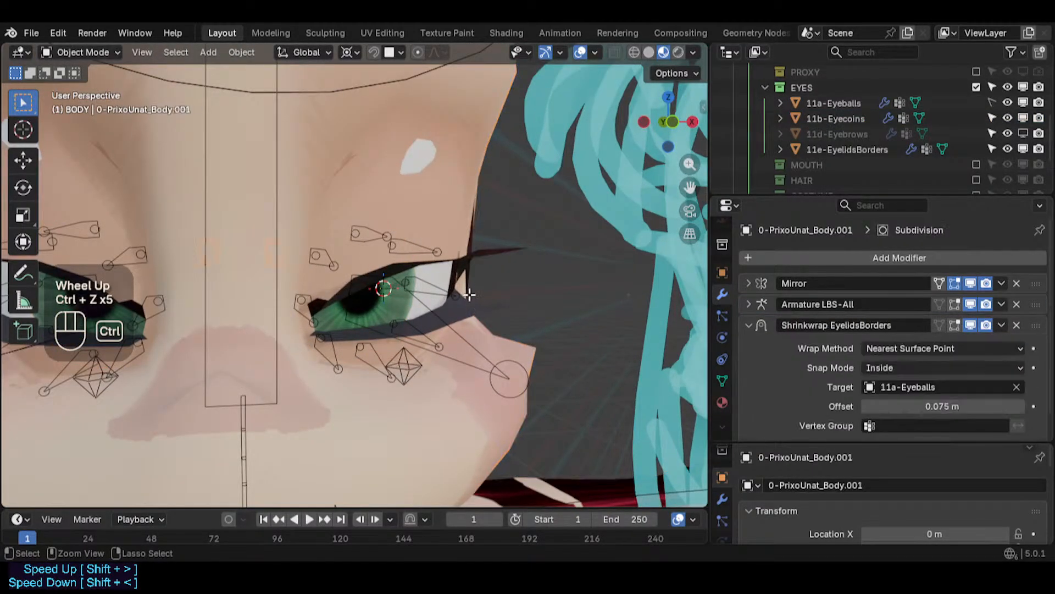
- Set the Shrinkwrap EyelidsBorders modifier's vertex group to !MOD-Shrinkwrap-EyelidsBorders
scroll(469, 295, "up", 4)
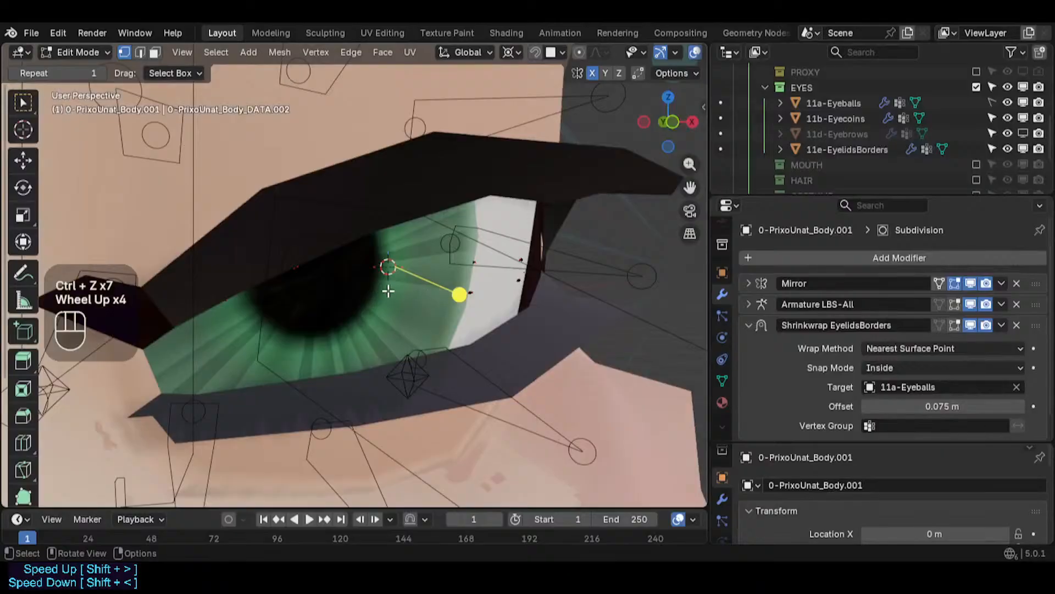
key("alt+z")
middle_click_drag(388, 292, 488, 272)
key("Tab")
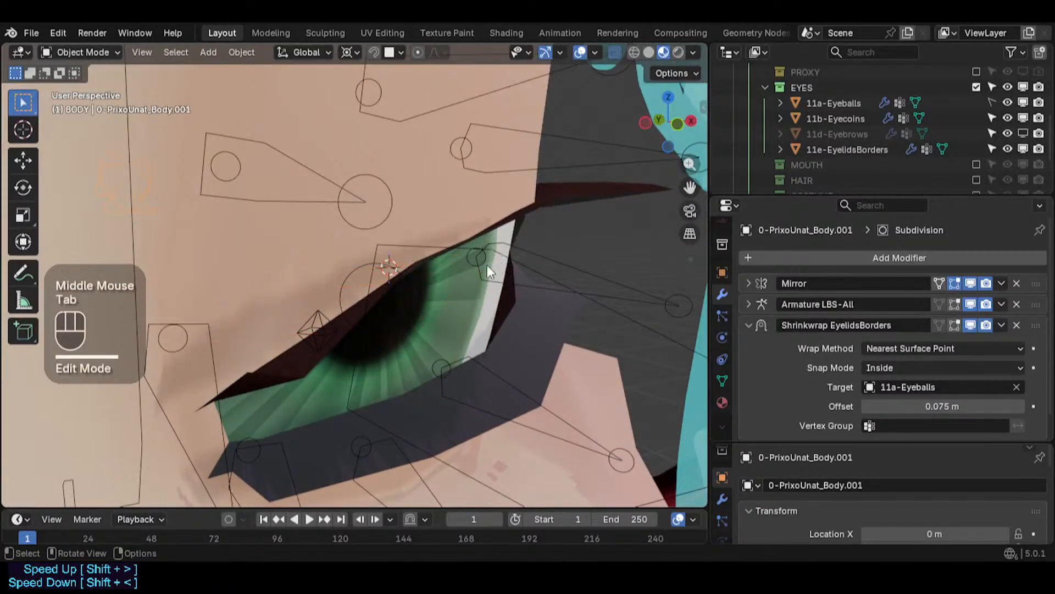
scroll(488, 272, "down", 4)
key("KP_Divide")
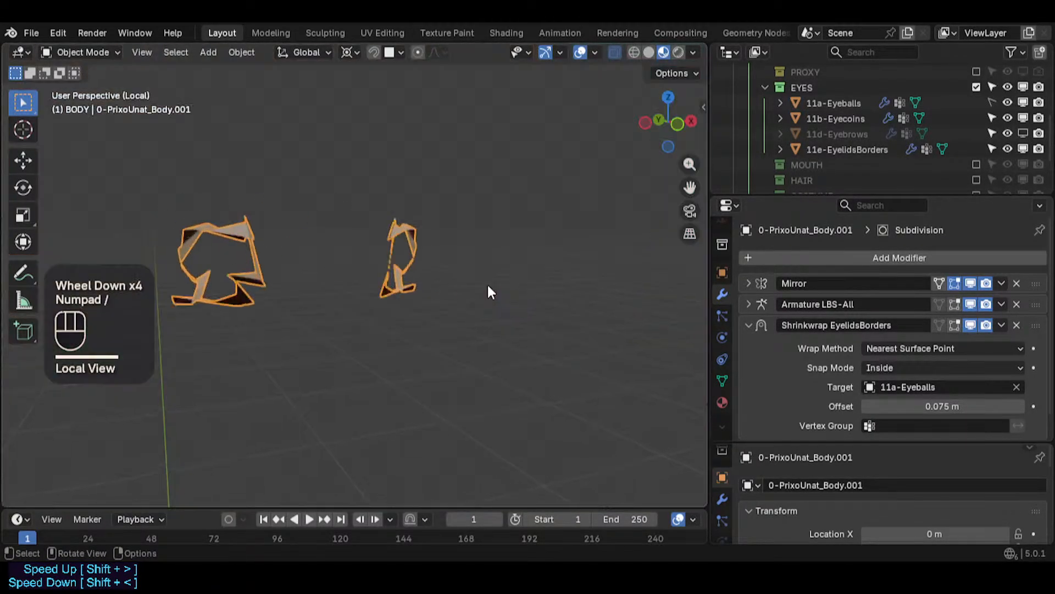
key("KP_Divide")
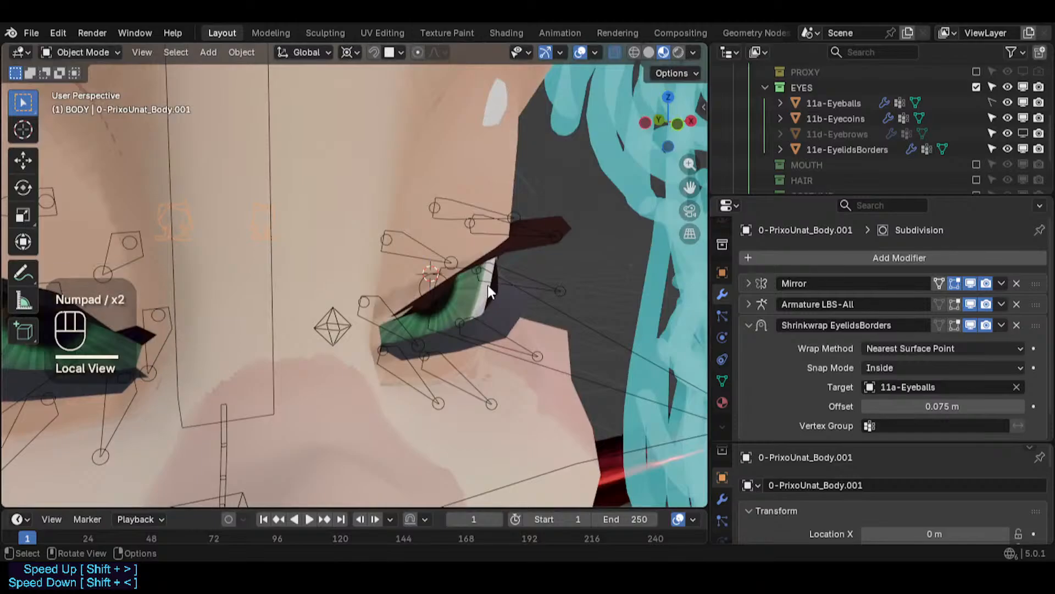
scroll(859, 396, "down", 2)
left_click(889, 406)
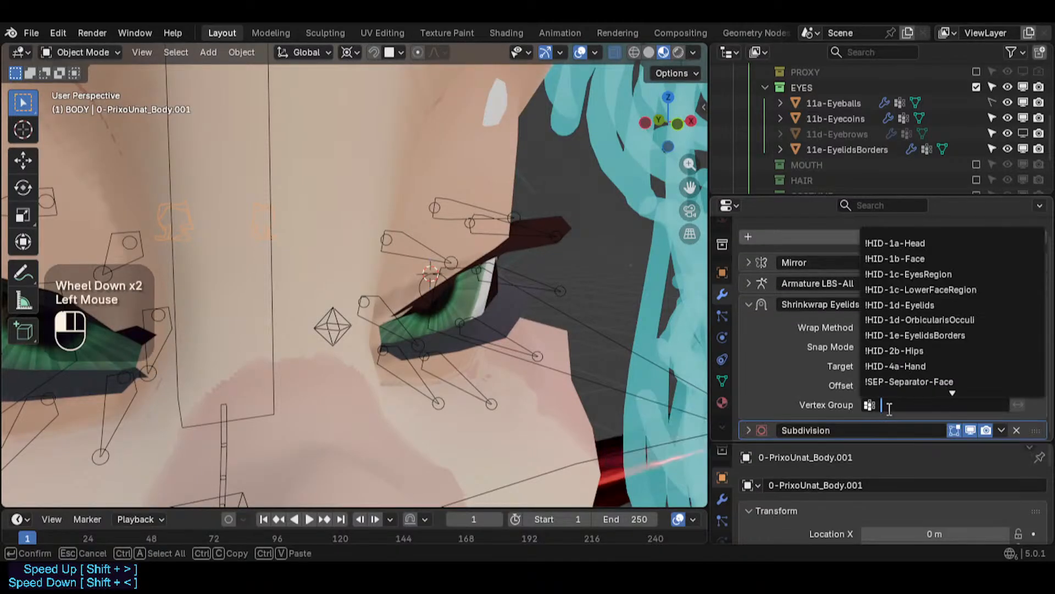
type("MO")
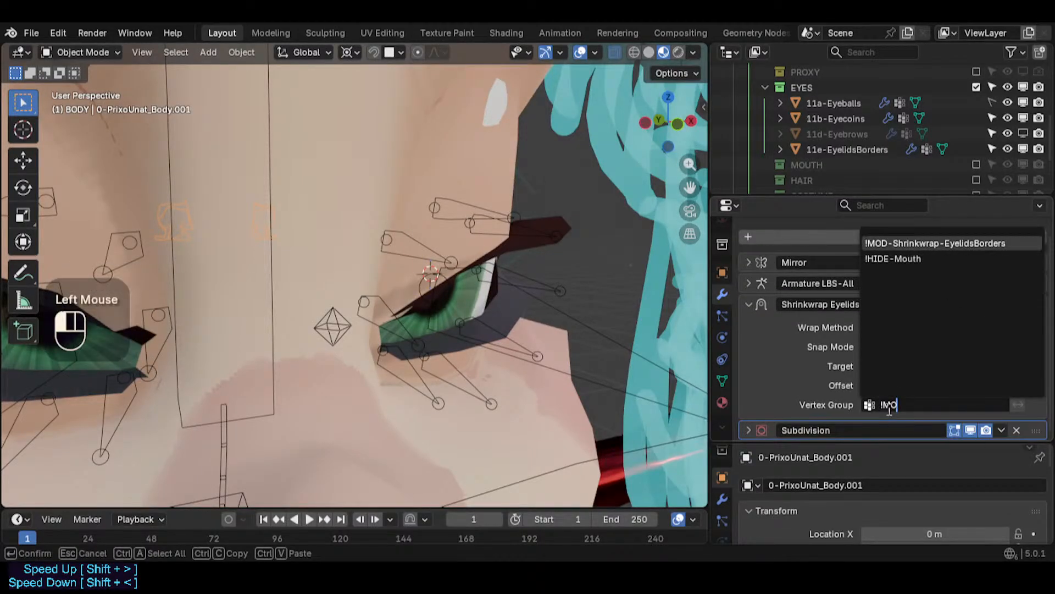
key("Return")
- Lower the shrinkwrap offset to about 0.008 m and inspect the eyelid fit around the eyeball
middle_click_drag(594, 255, 536, 256)
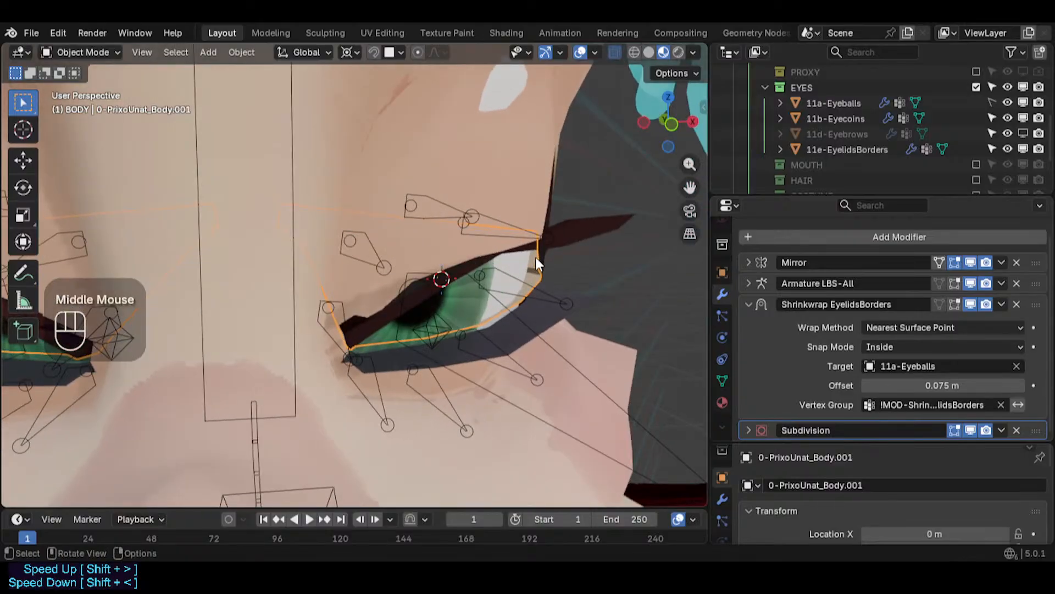
mouse_move(943, 385)
left_mouse_down("shift")
mouse_move(890, 386)
mouse_move(938, 385)
left_mouse_up("shift")
scroll(493, 267, "up", 5)
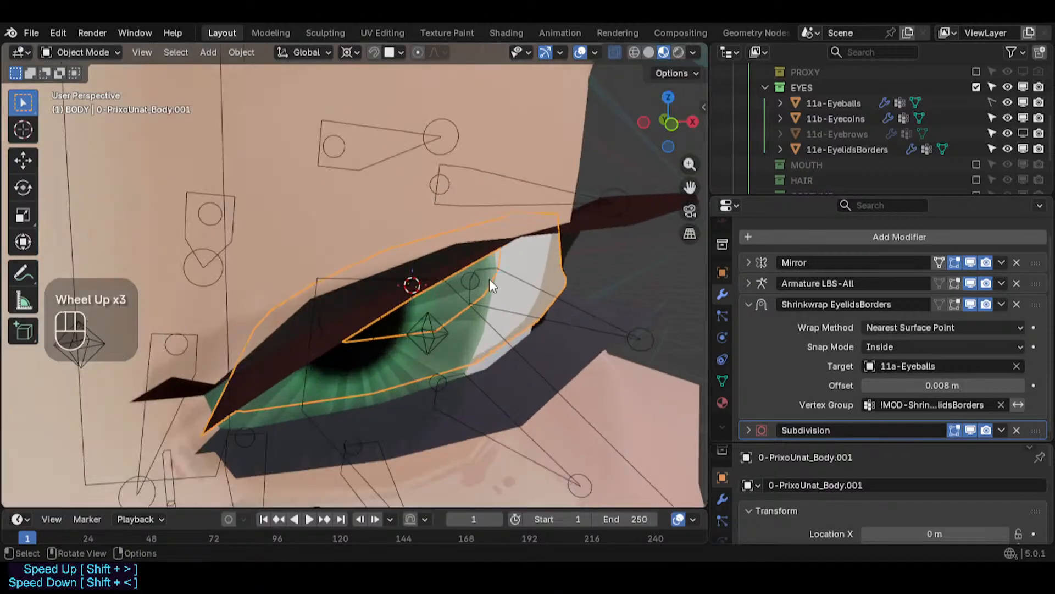
scroll(494, 302, "down", 2)
scroll(450, 321, "up", 2)
middle_click_drag(450, 321, 543, 359)
scroll(299, 312, "up", 1)
middle_click_drag(299, 312, 441, 362)
middle_click_drag(352, 291, 236, 375, "shift")
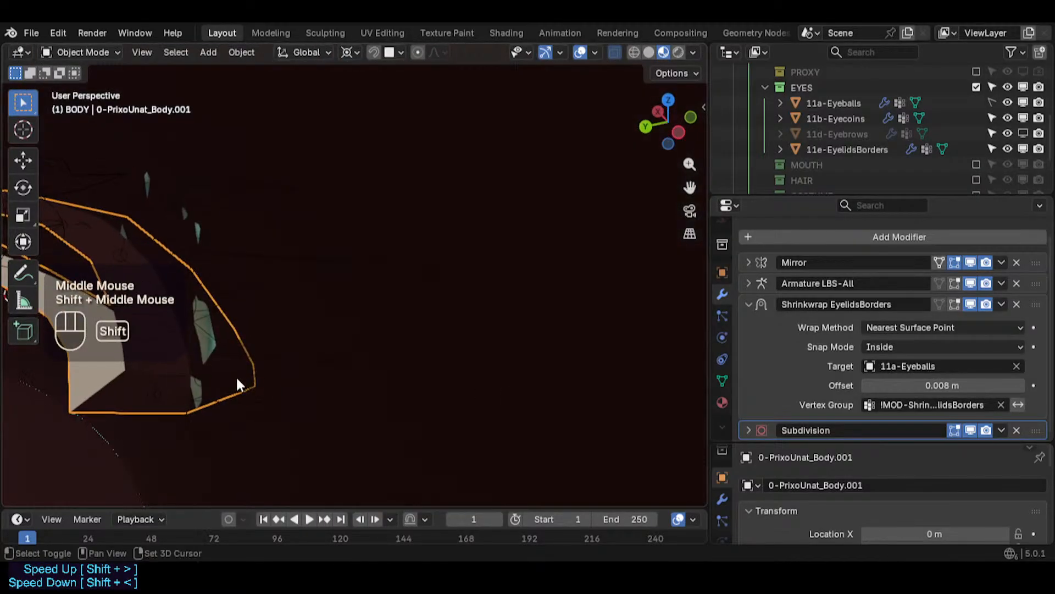
key("shift+w")
key("shift+grave")
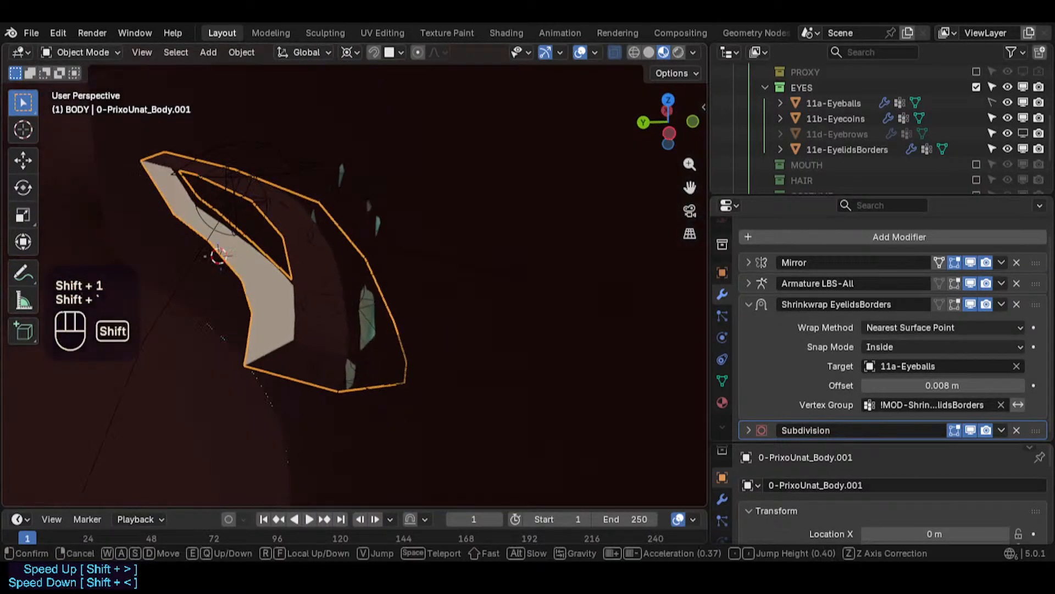
key("w")
key("a")
key("s")
left_click(323, 368)
- Try smaller shrinkwrap offsets and settle on an offset of 0.02 m
left_click(941, 385, "shift")
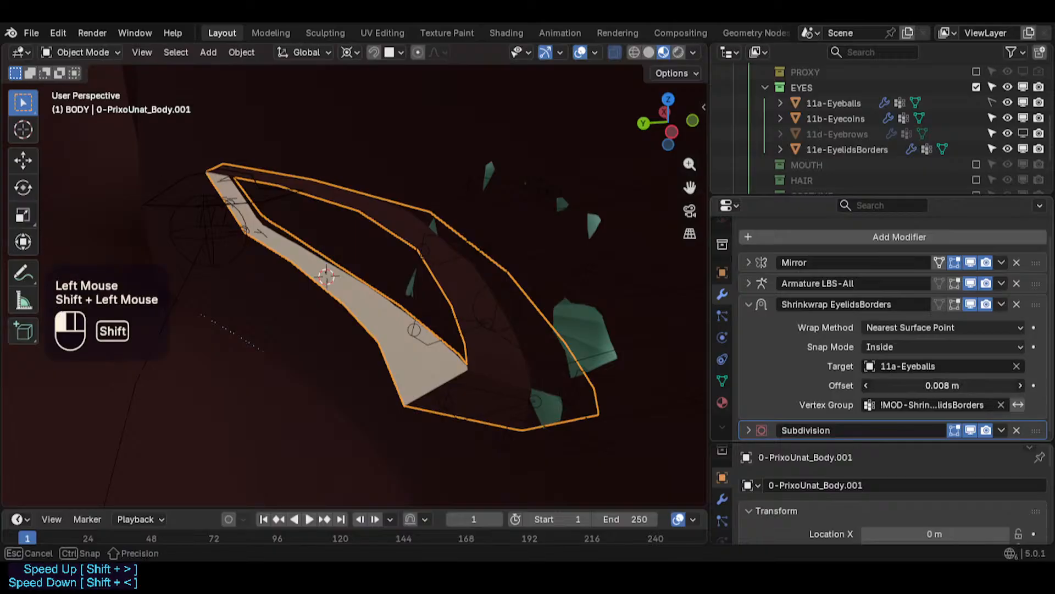
key("Left")
key("Left")
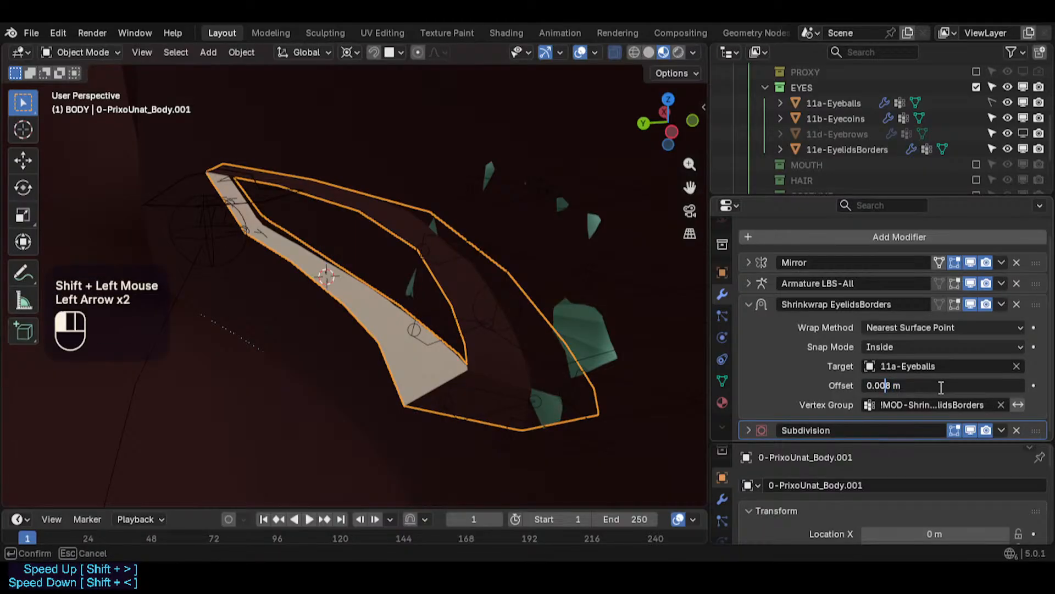
type("0")
key("Return")
left_click(941, 385)
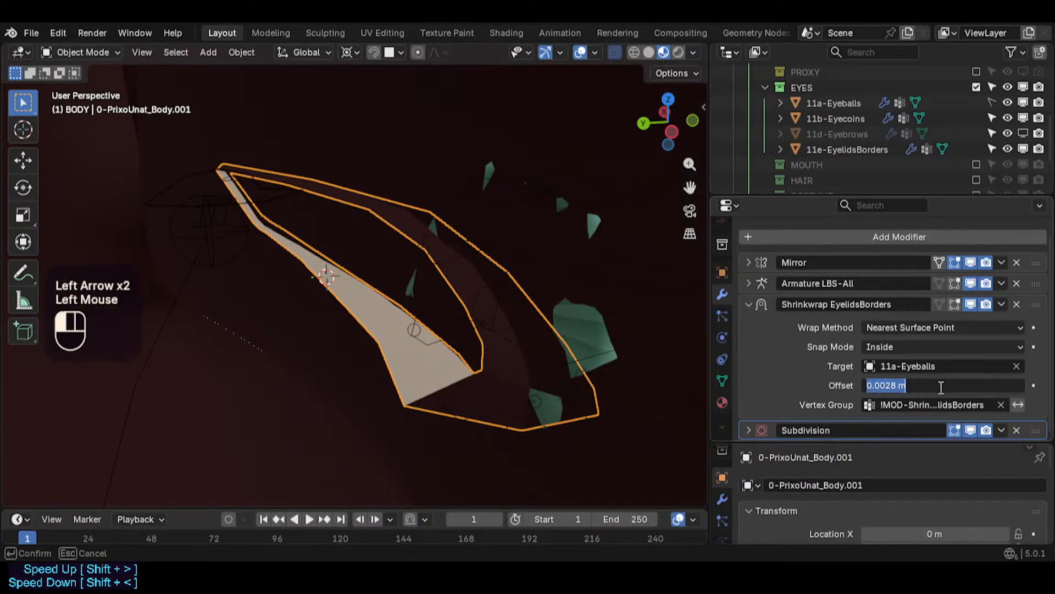
type("1")
key("Return")
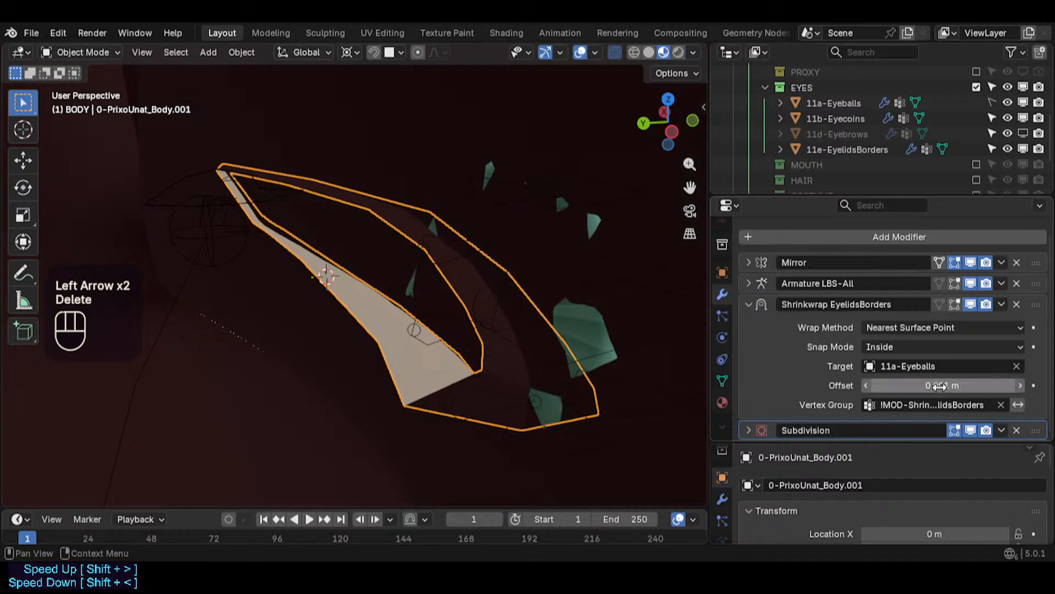
left_click_drag(940, 385, 988, 385, "shift")
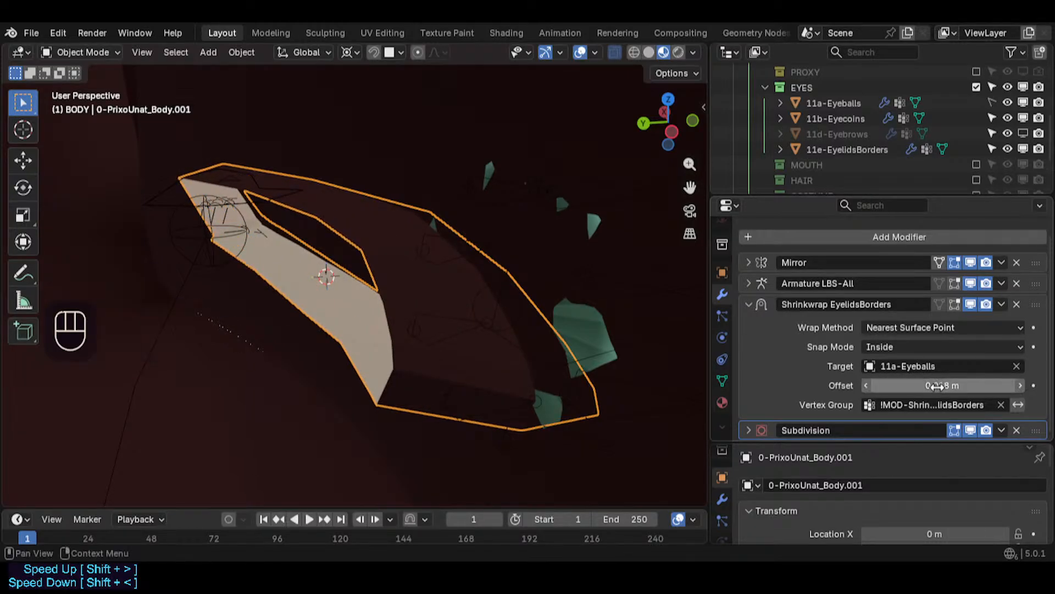
left_click(899, 384)
key("shift+Right")
key("shift+Right")
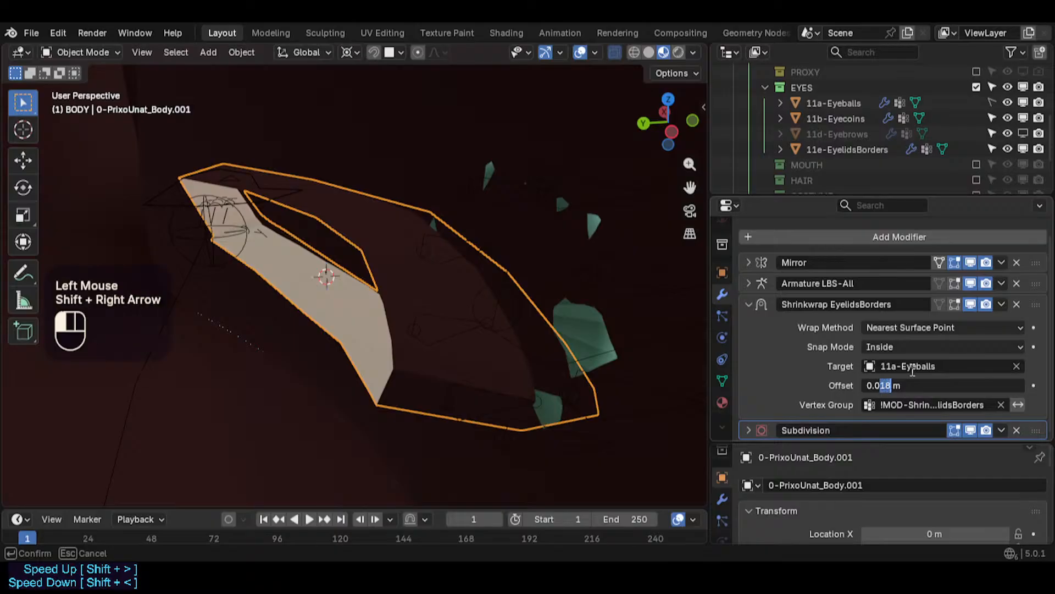
type("2")
key("Return")
- Toggle the shrinkwrap modifier's Edit Mode display and collapse the Shrinkwrap EyelidsBorders panel
left_click(971, 304)
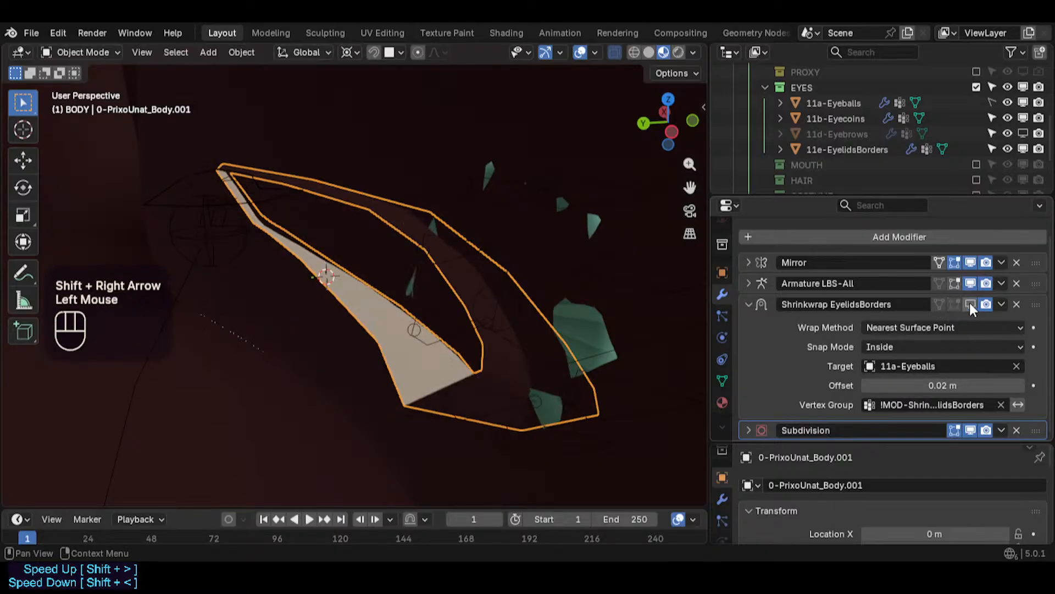
left_click(971, 304)
left_click(970, 304)
left_click(970, 304)
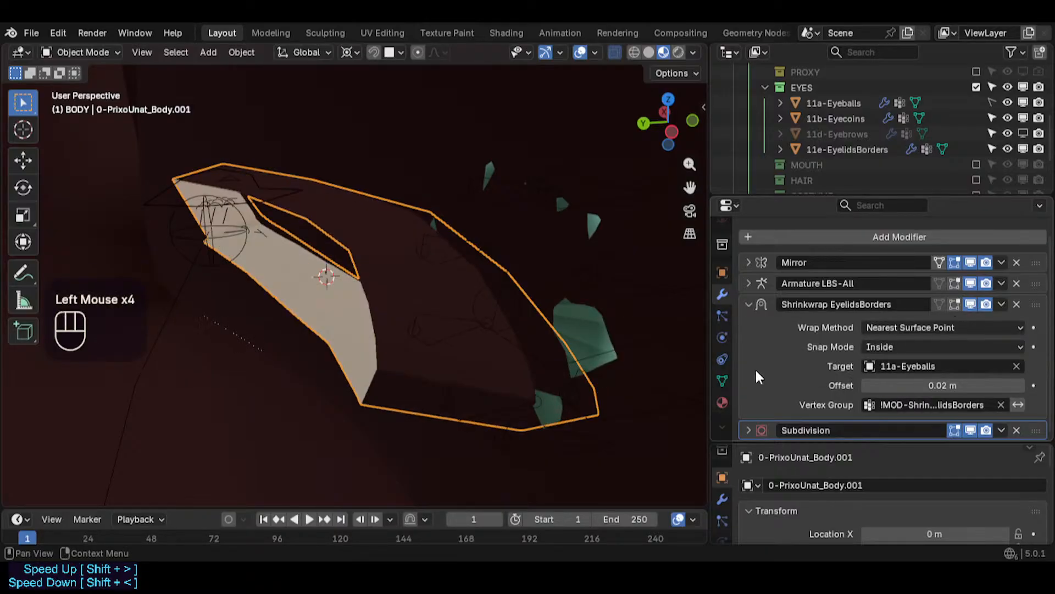
left_click(748, 304)
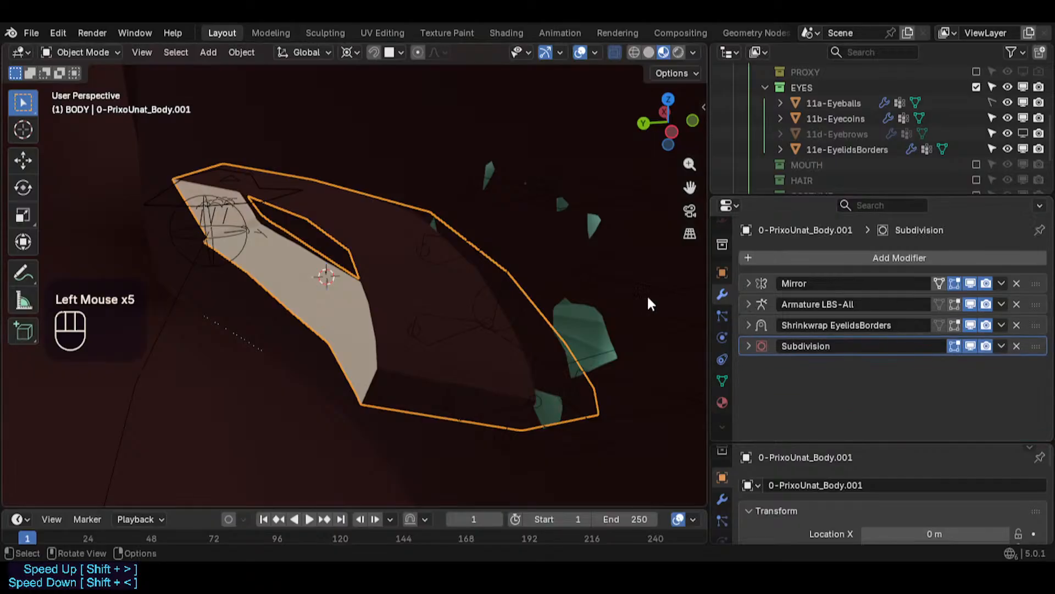
- Inspect the eyelid fit around both eyes using orbit and walk navigation
middle_click_drag(647, 295, 562, 295)
scroll(404, 284, "down", 3)
scroll(531, 333, "down", 5)
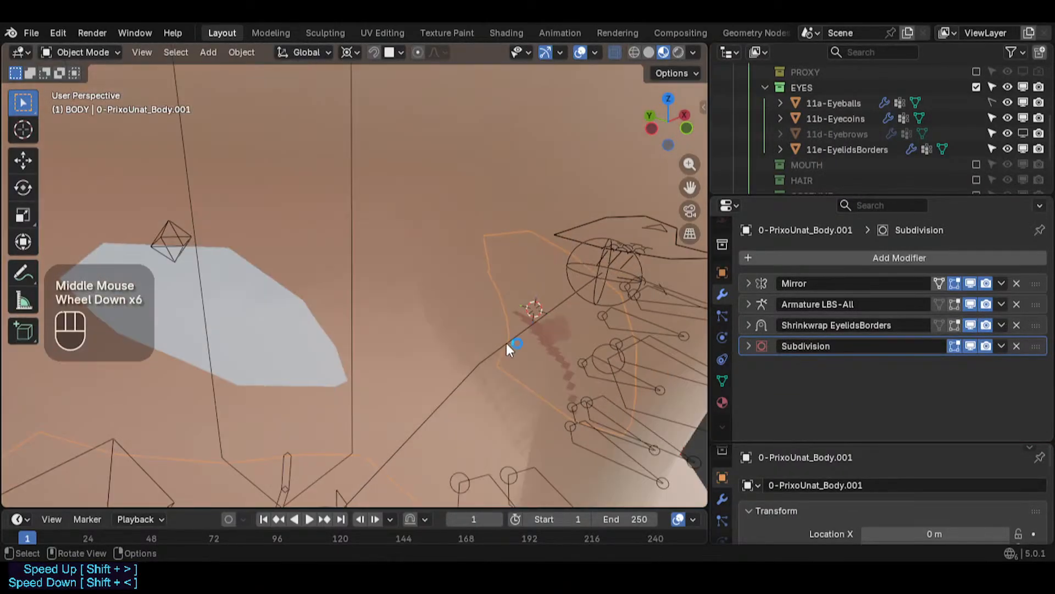
key("shift+grave")
key("d")
key("w")
key("d")
key("q")
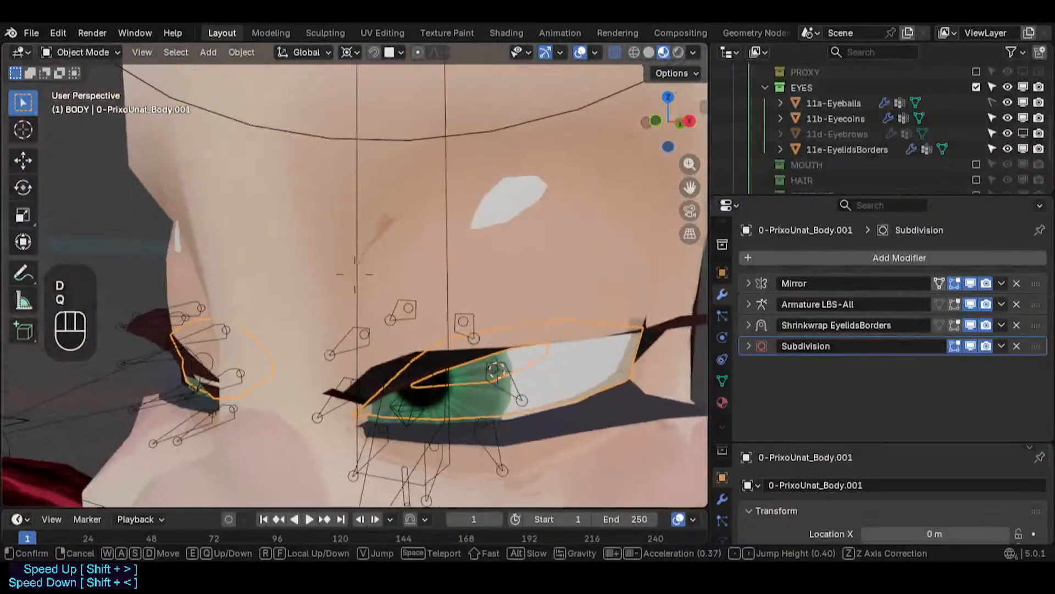
key("q")
key("w")
key("a")
key("d")
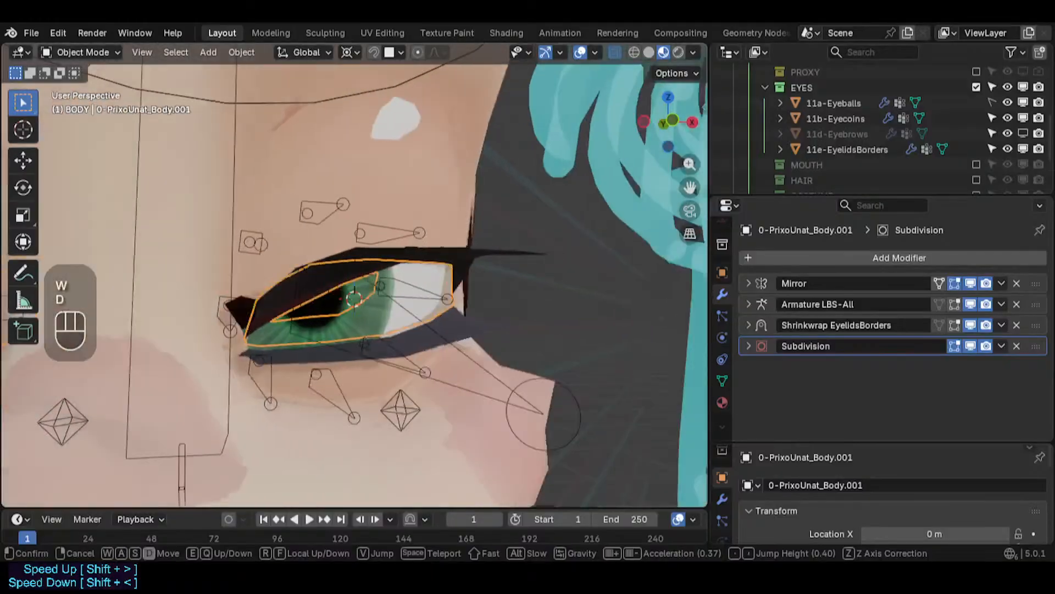
key("w")
key("w")
left_click(532, 391)
- Deselect everything and select the eyelid border mesh around the eye
key("alt+a")
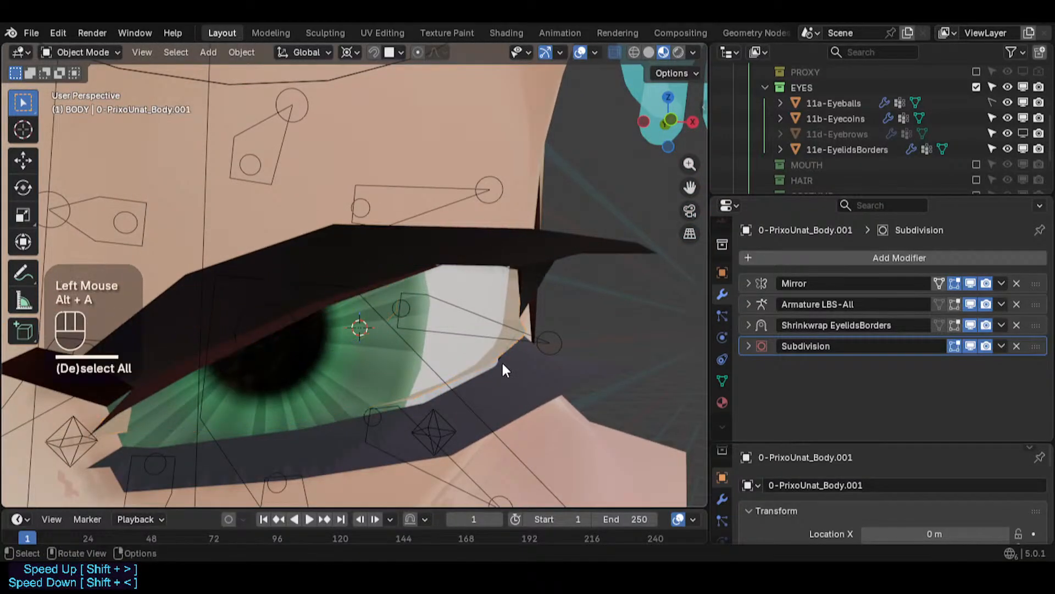
left_click(503, 308)
middle_click_drag(501, 383, 537, 347)
scroll(537, 371, "up", 2)
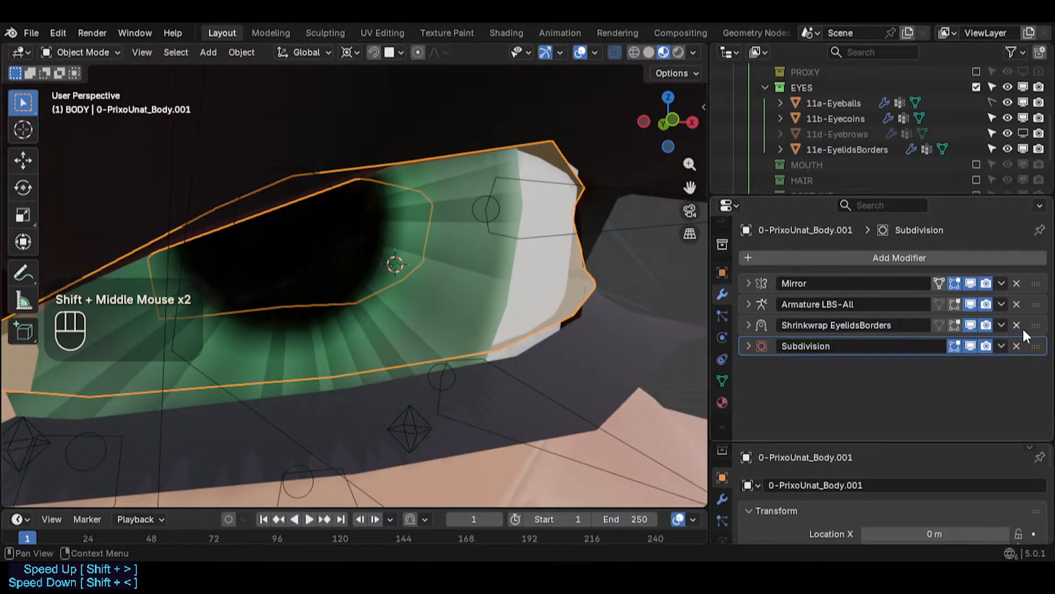
- Deselect everything and briefly check the eye area in wireframe shading before returning to material preview
mouse_move(1035, 326)
left_mouse_down()
mouse_move(1041, 354)
mouse_move(1033, 318)
left_mouse_up()
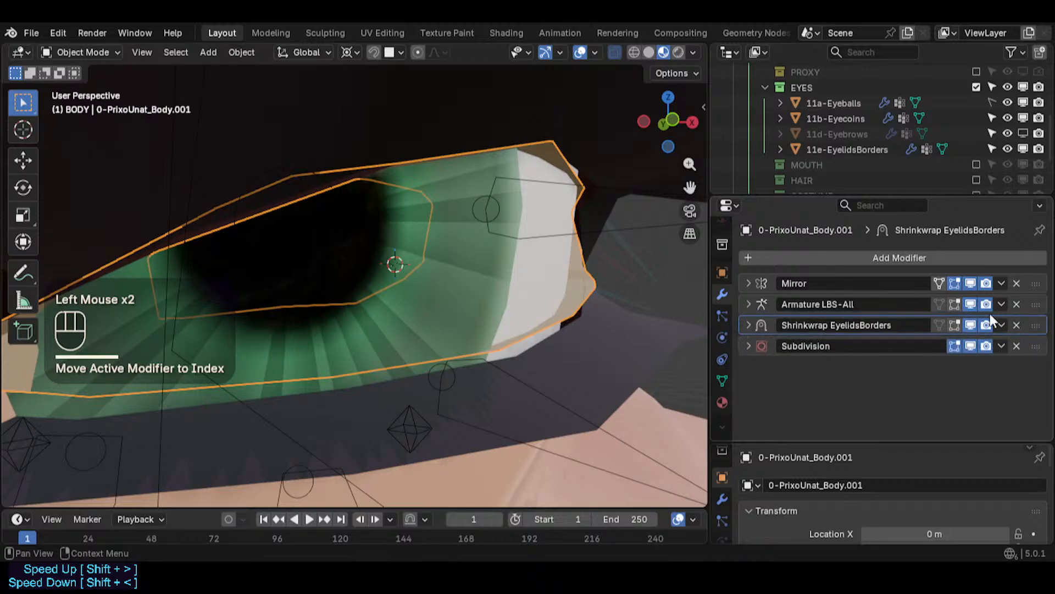
scroll(539, 316, "down", 2)
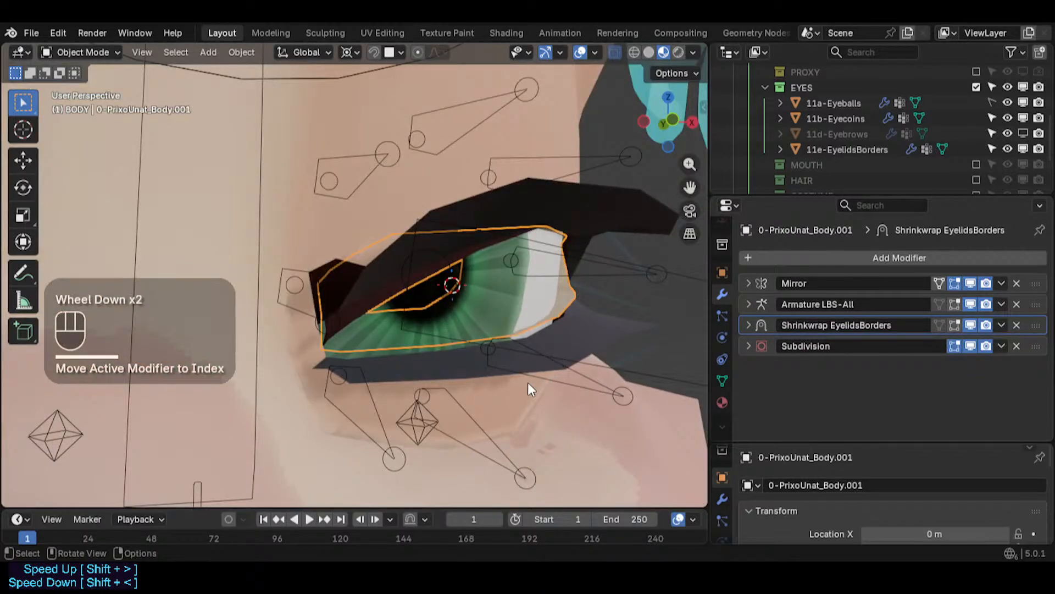
scroll(530, 380, "down", 2)
key("alt+a")
scroll(522, 362, "up", 2)
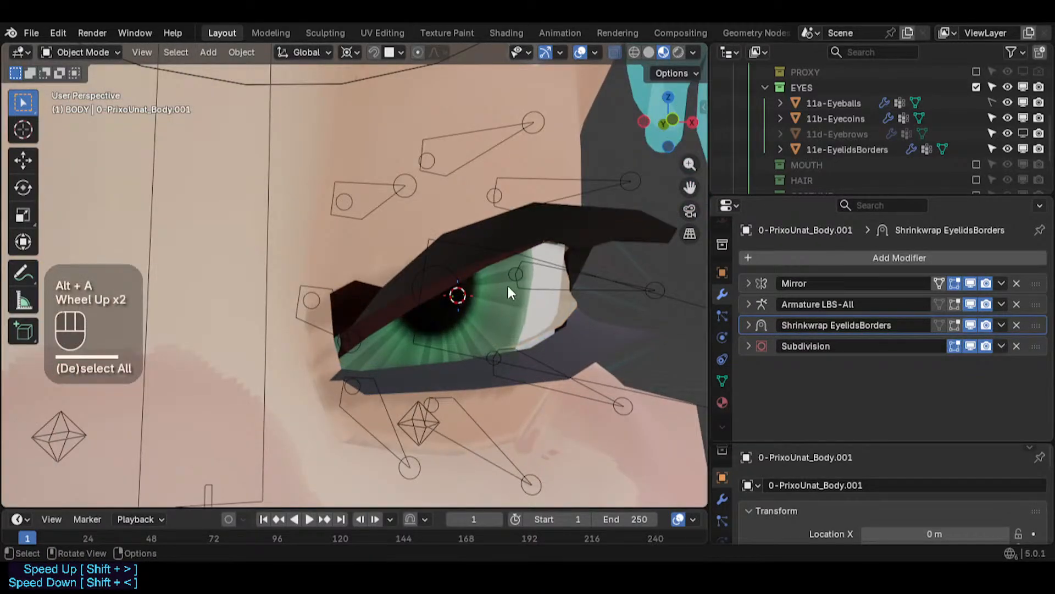
left_click(636, 52)
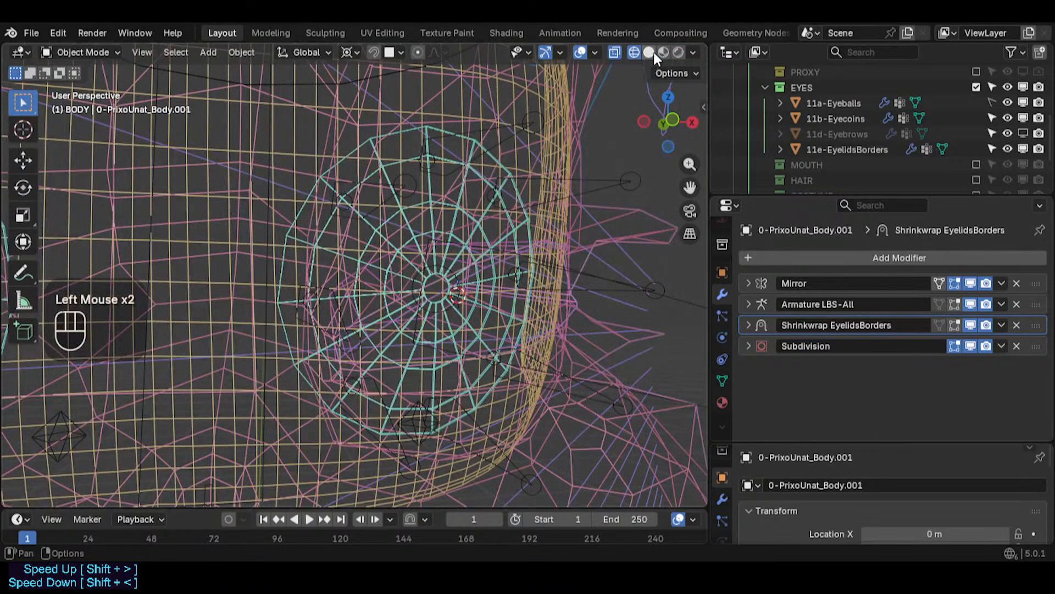
left_click(663, 52)
- Select the character's body mesh around the eye to show its modifier stack
left_click(625, 283)
key("shift+ctrl+alt+i")
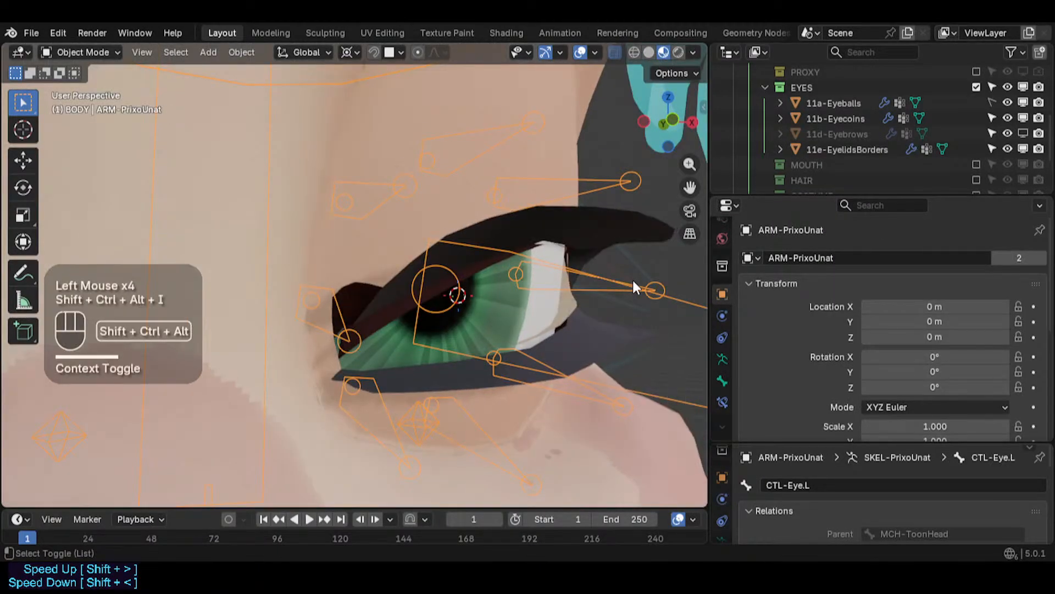
scroll(632, 280, "down", 3)
middle_click_drag(631, 281, 535, 313, "shift")
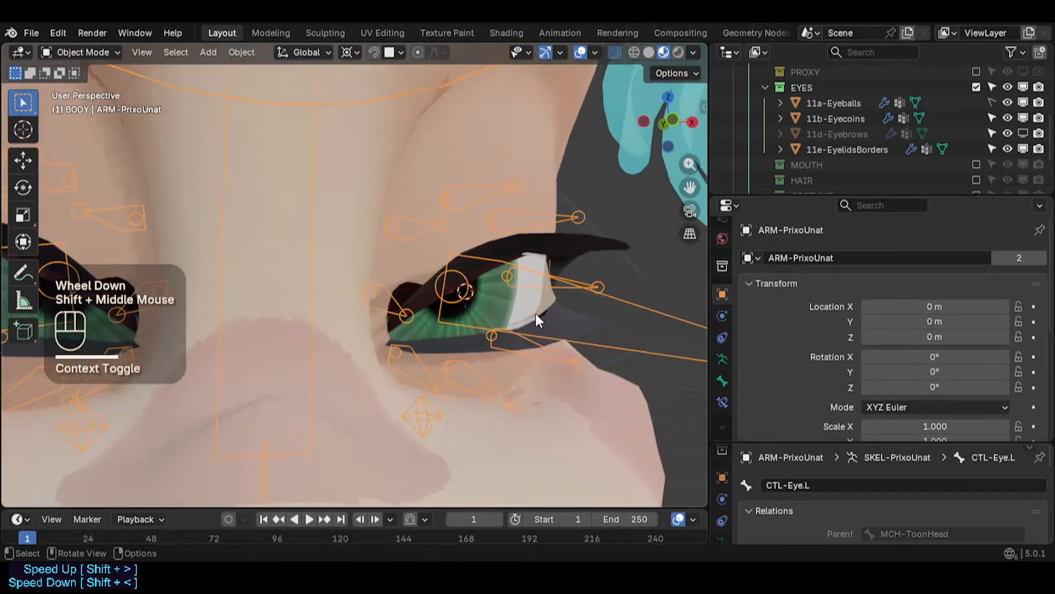
left_click(559, 318)
key("shift+ctrl+alt+i")
key("shift+ctrl+alt+i")
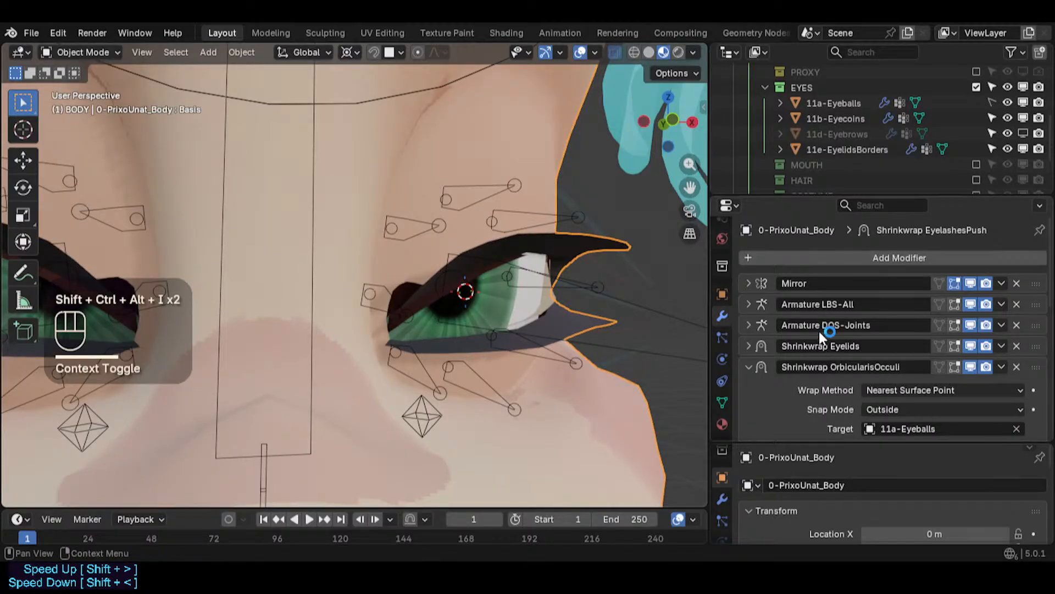
- Compare the eyelids by toggling the viewport display of the body's Shrinkwrap OrbicularisOcculi and Shrinkwrap Eyelids modifiers
left_click_drag(849, 192, 849, 136)
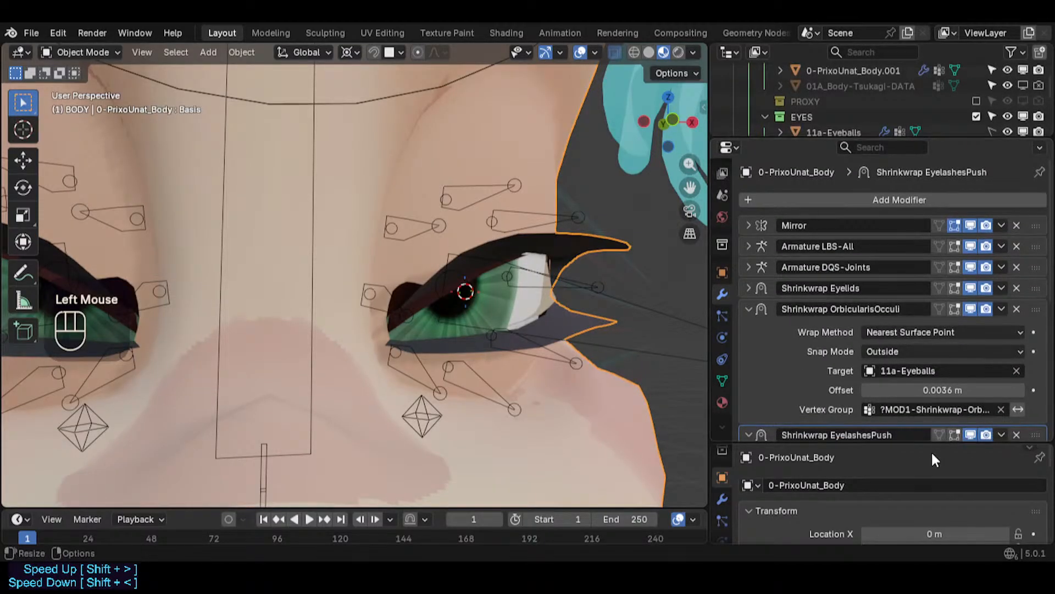
left_click(972, 309)
left_click(976, 286)
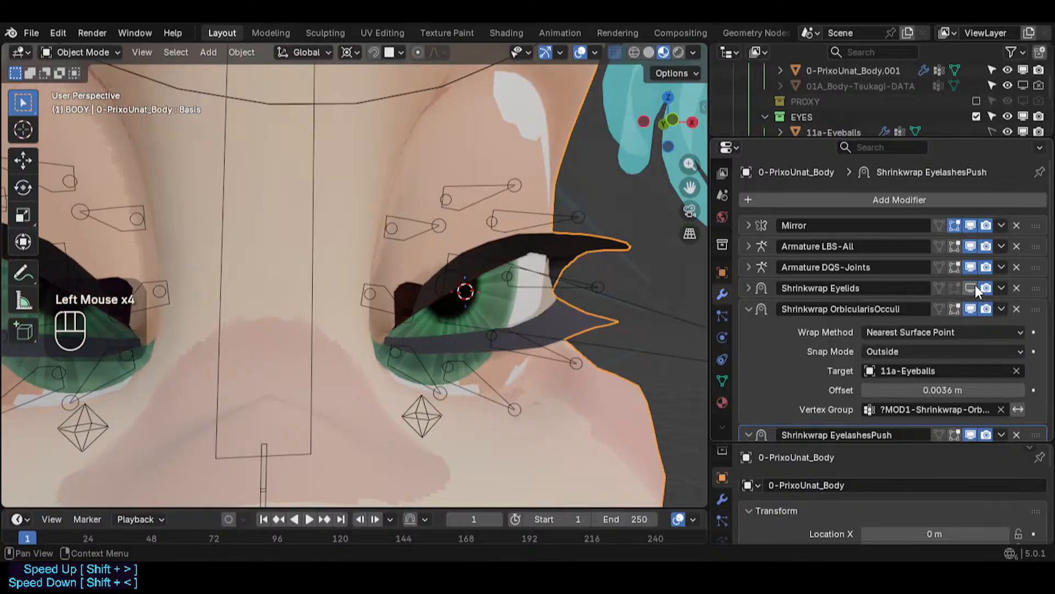
left_click(976, 286)
left_click(976, 284)
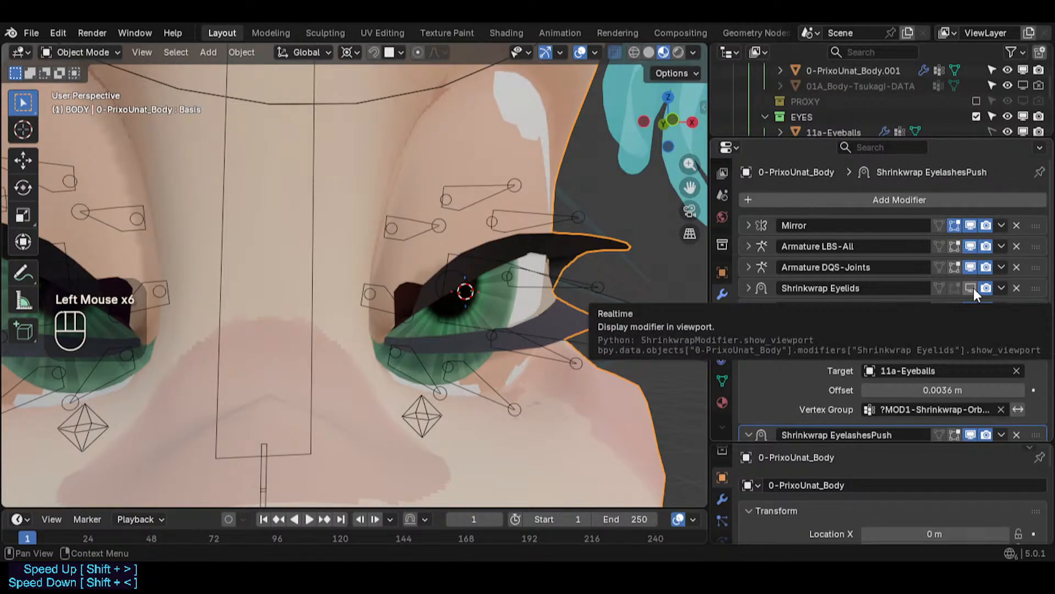
left_click(974, 288)
scroll(596, 308, "up", 2)
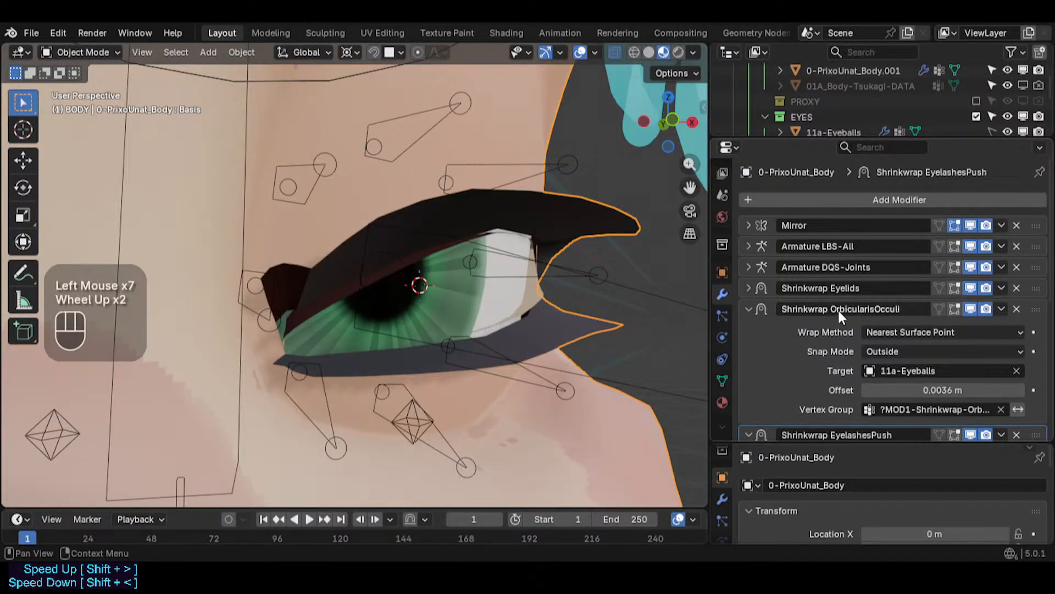
- Collapse Shrinkwrap OrbicularisOcculi, toggle EyelashesPush and EyelidsBorders display, and inspect the EyelidsBorders settings
left_click(750, 309)
left_click(751, 329)
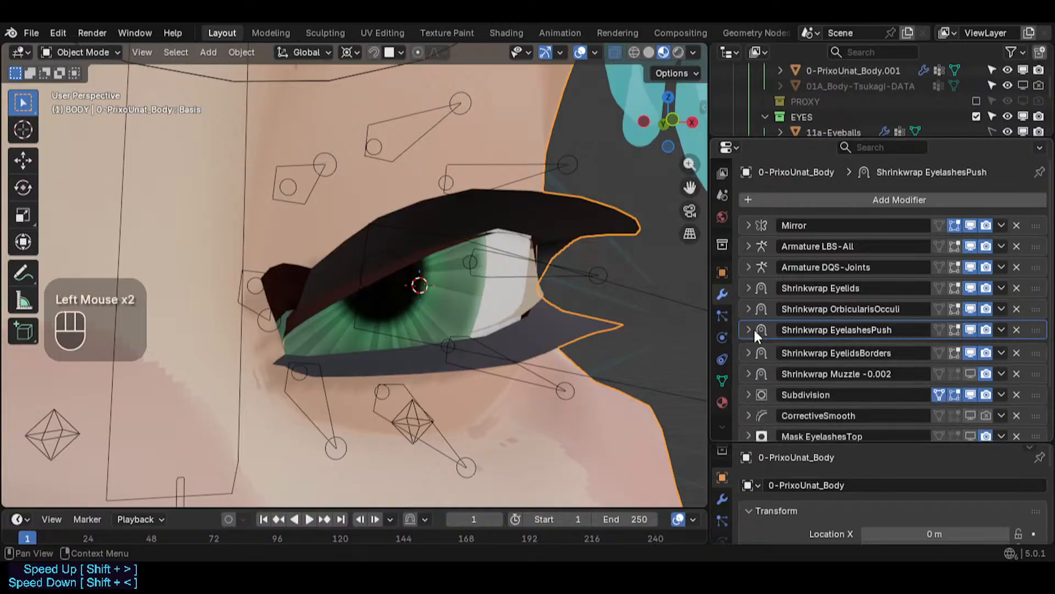
left_click(970, 331)
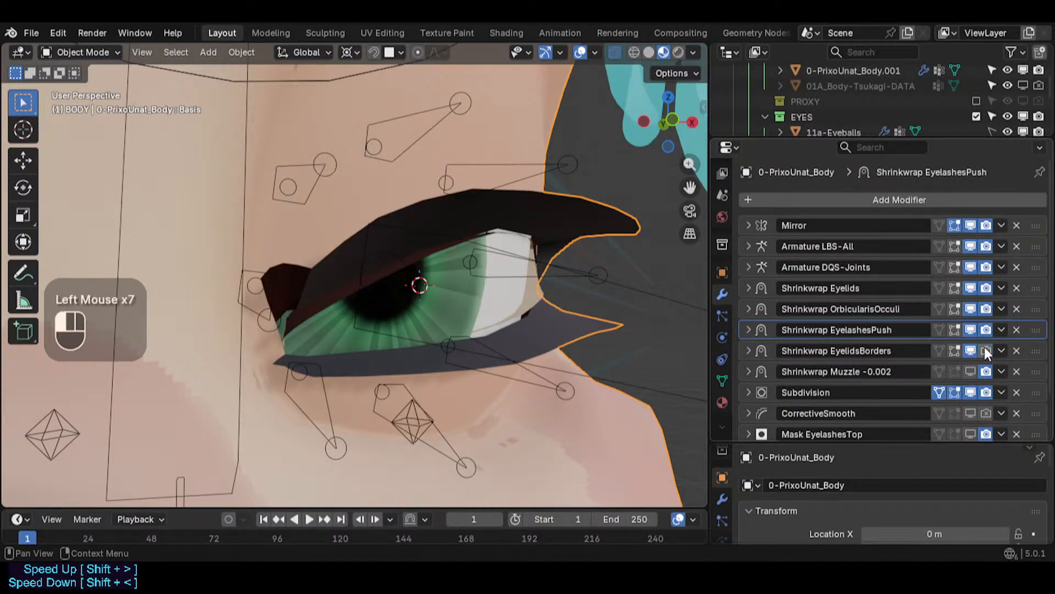
left_click(985, 350)
left_click(748, 350)
scroll(747, 352, "down", 3)
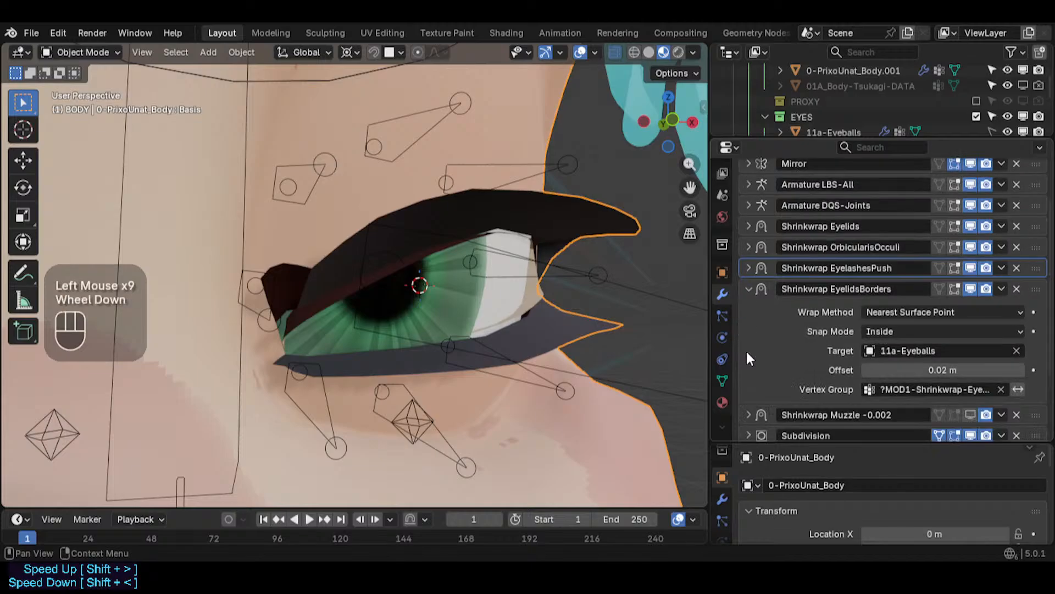
scroll(747, 348, "up", 2)
left_click(748, 320)
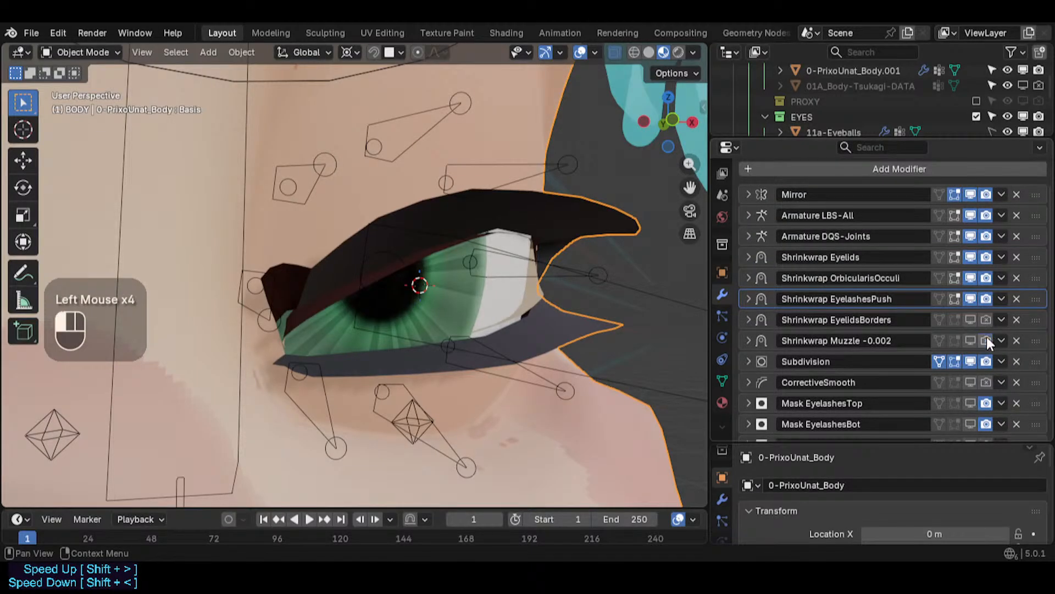
- Repeatedly toggle the Shrinkwrap Eyelids modifier's viewport display and review its settings to compare the eyelid shape
left_click(969, 277)
left_click(971, 258)
left_click(971, 258)
left_click(970, 257)
left_click(971, 257)
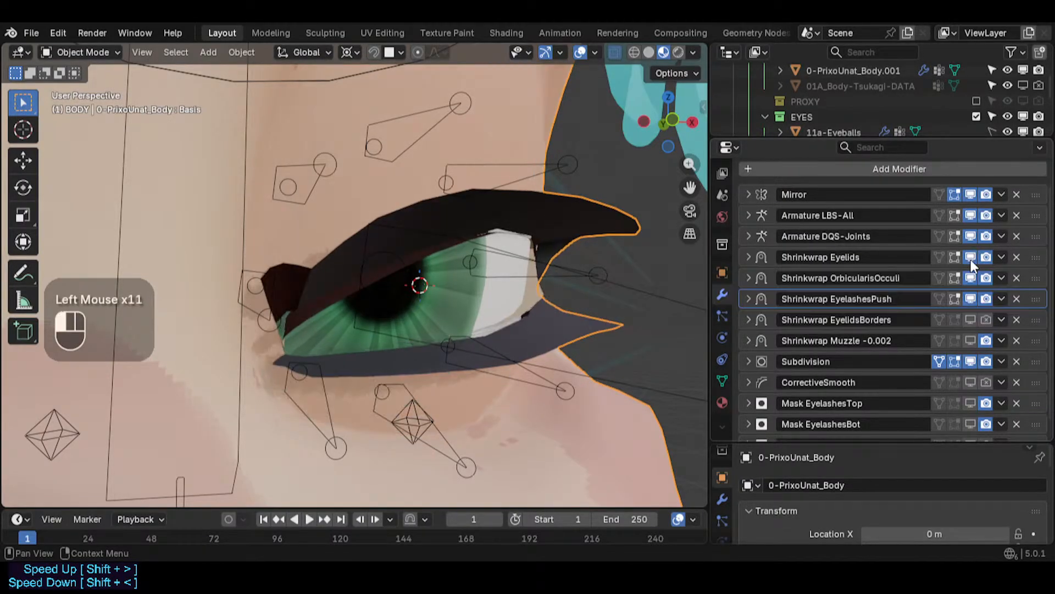
left_click(971, 258)
left_click(971, 259)
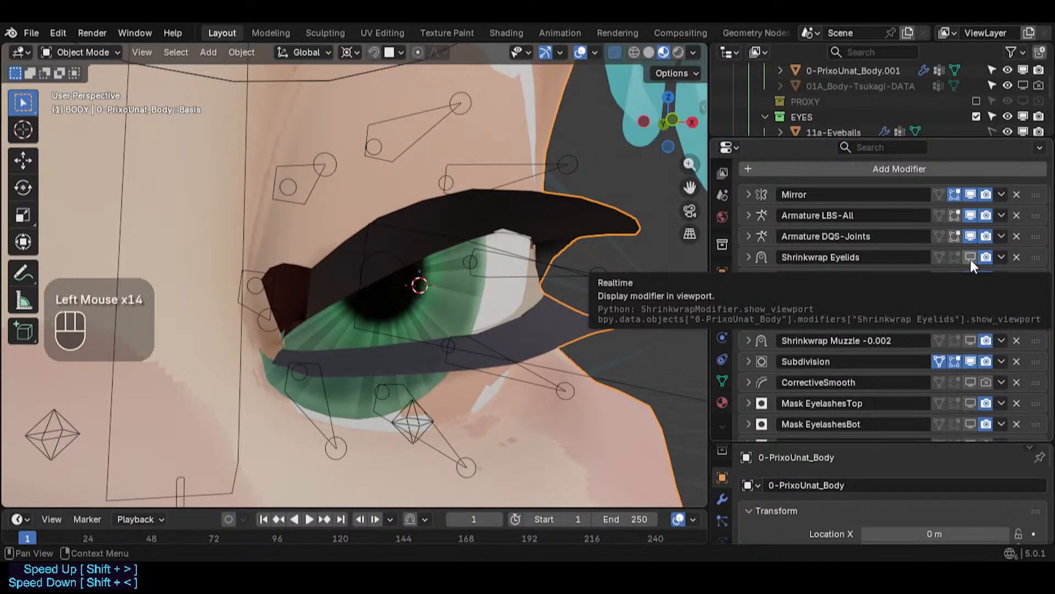
left_click(970, 258)
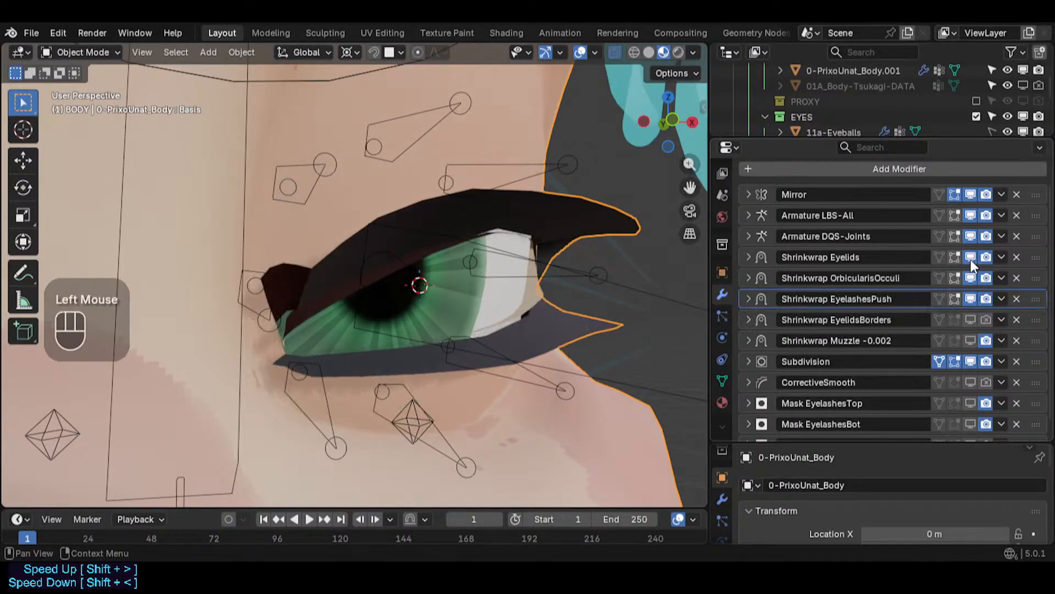
left_click(971, 257)
left_click(970, 258)
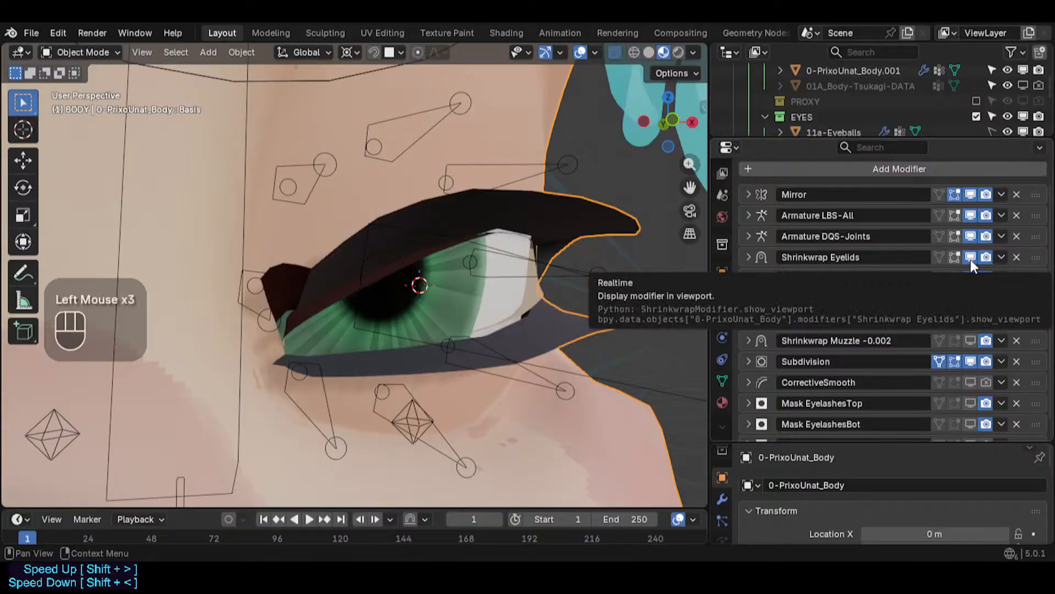
left_click(748, 257)
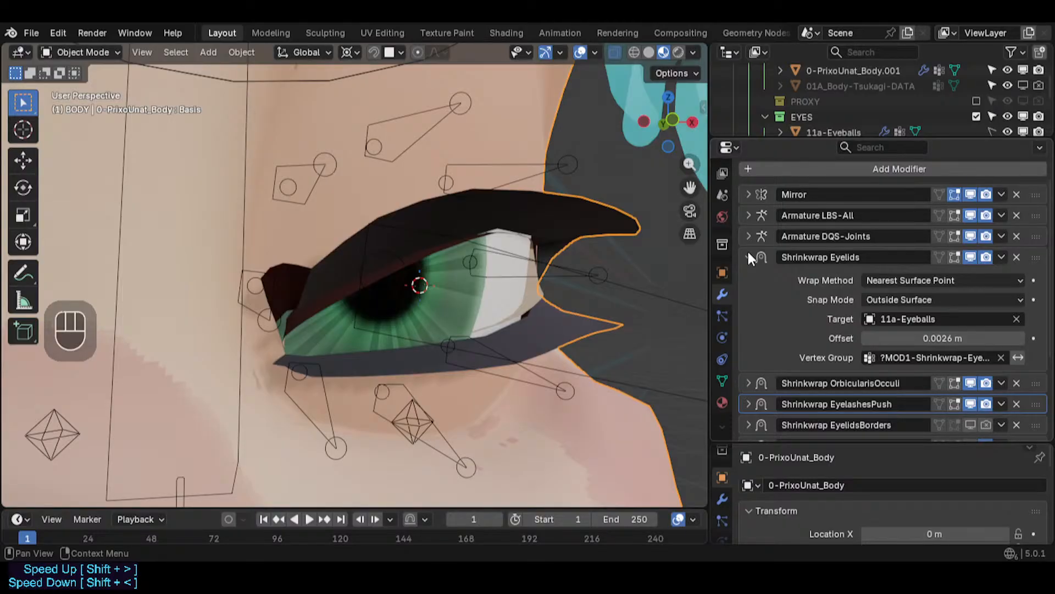
left_click(749, 256)
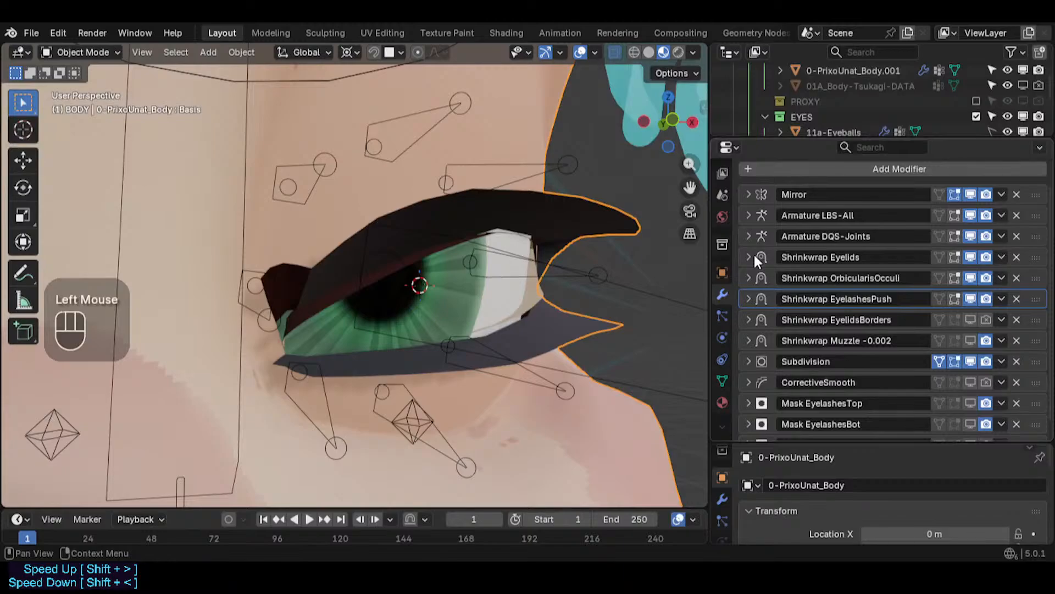
- Try copying all of the body's modifiers onto the eyelid border mesh, then undo it
left_click(525, 235)
left_click(536, 231)
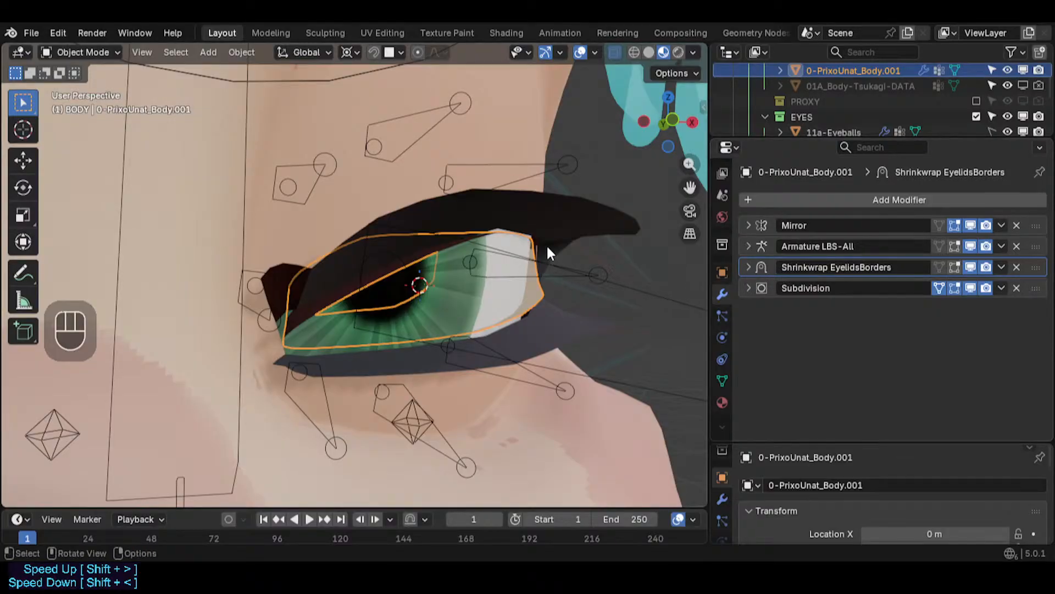
left_click(587, 226, "shift")
key("ctrl+c")
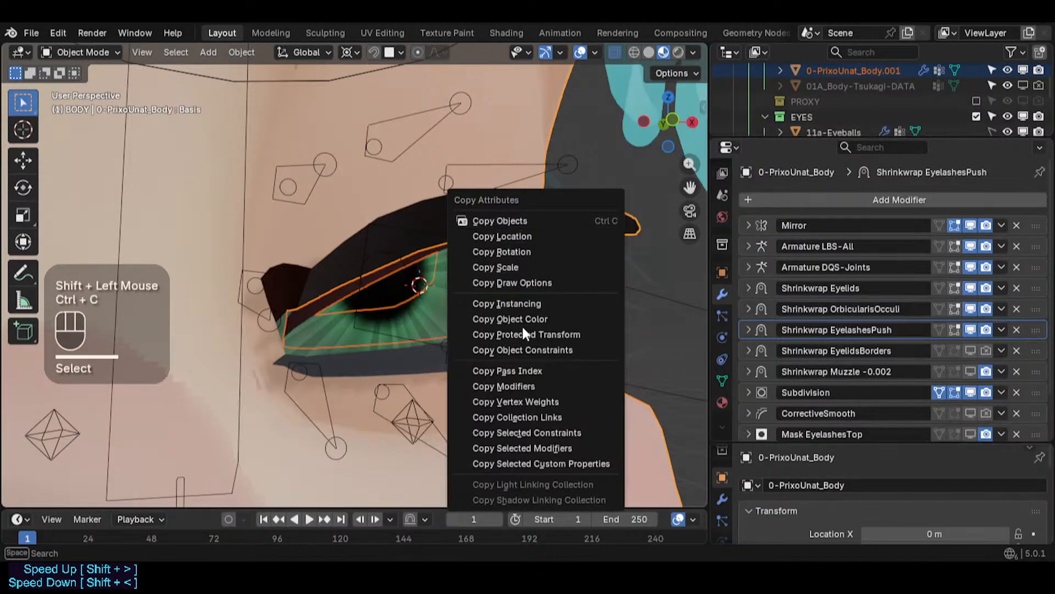
left_click(525, 386)
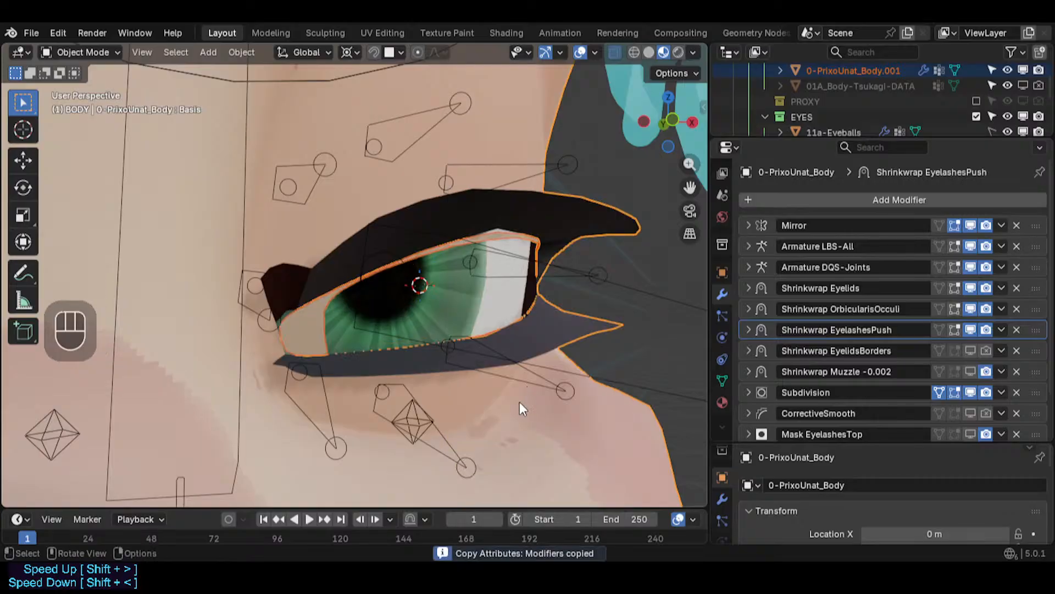
key("ctrl+z")
- Copy only the Shrinkwrap Eyelids modifier from the body to the eyelid border mesh
key("ctrl+c")
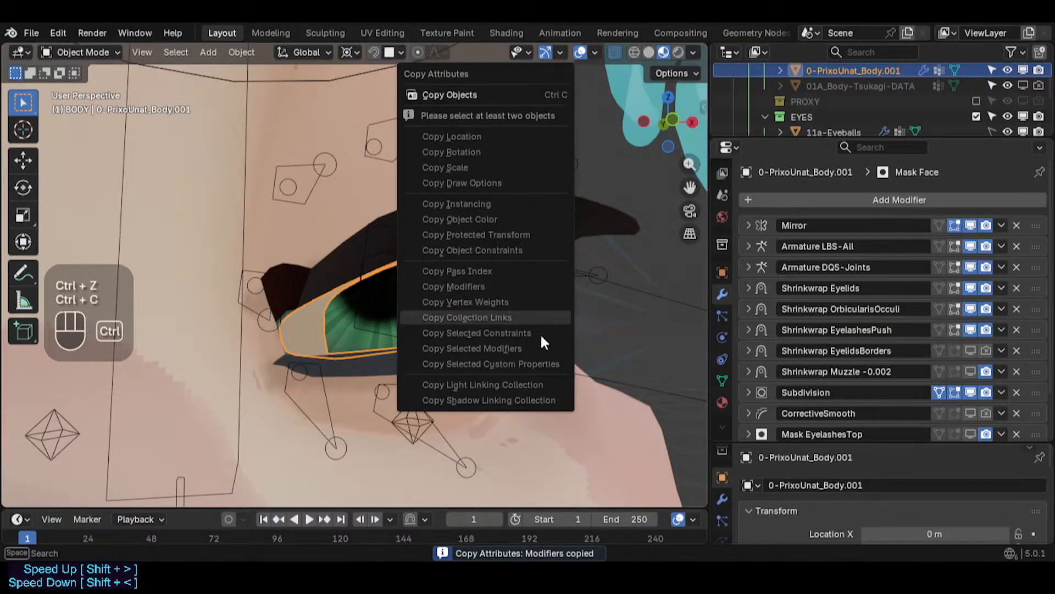
left_click(500, 364)
left_click(311, 309)
left_click(342, 256, "shift")
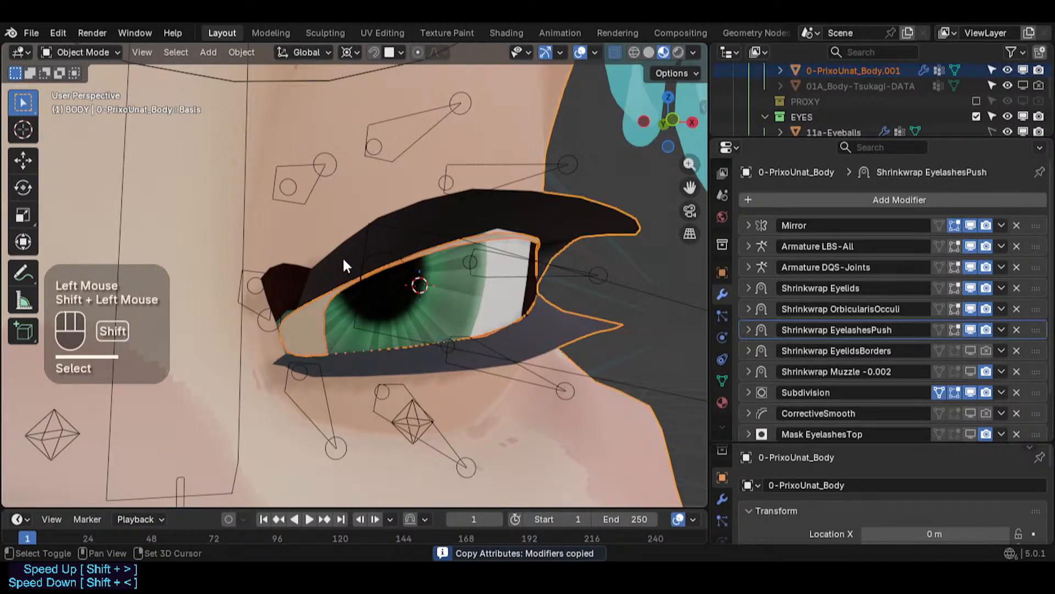
key("ctrl+c")
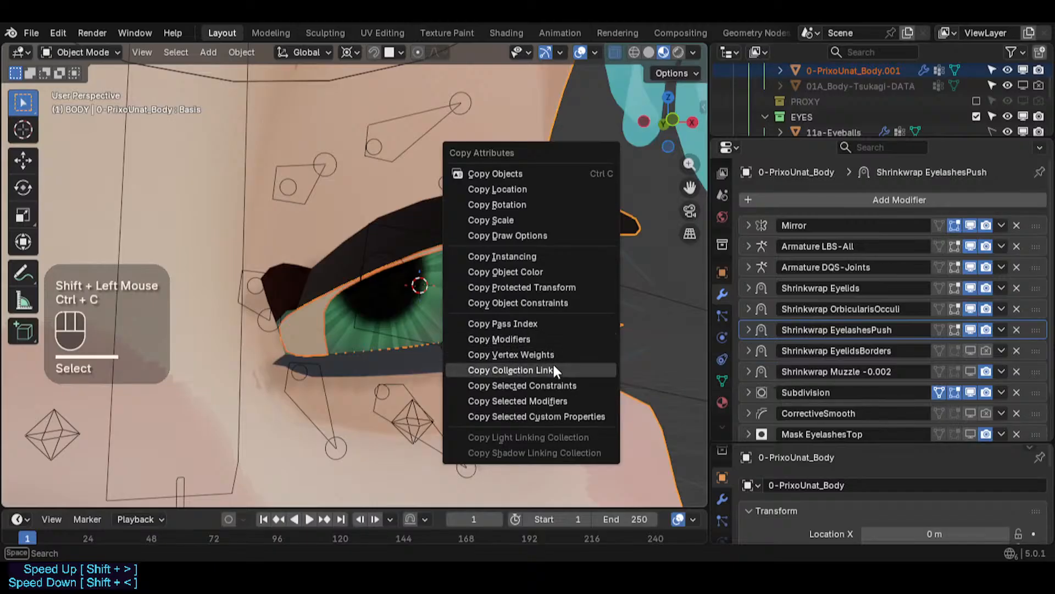
left_click(559, 402)
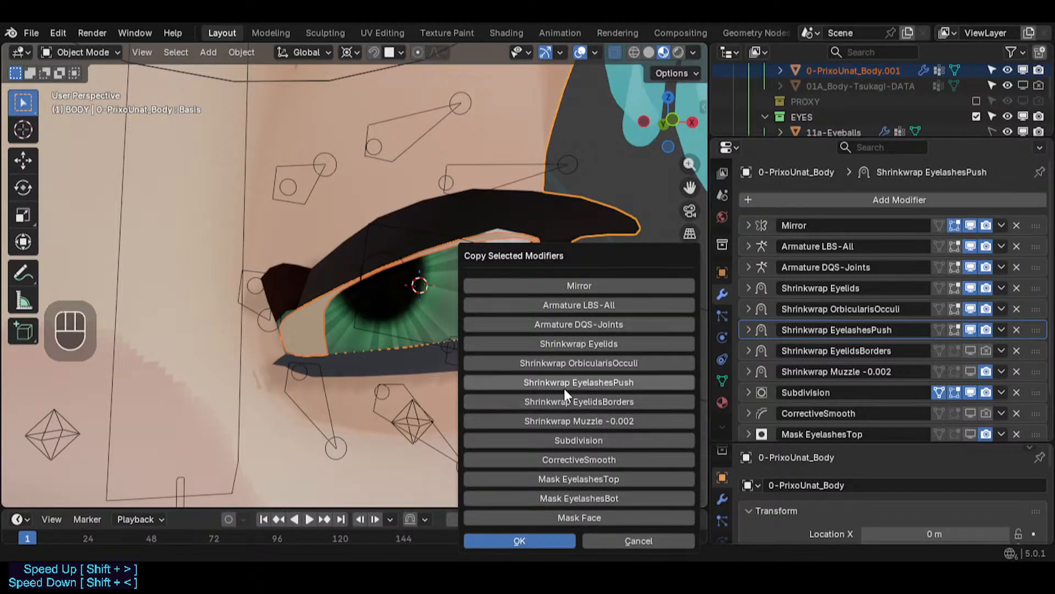
left_click(579, 345)
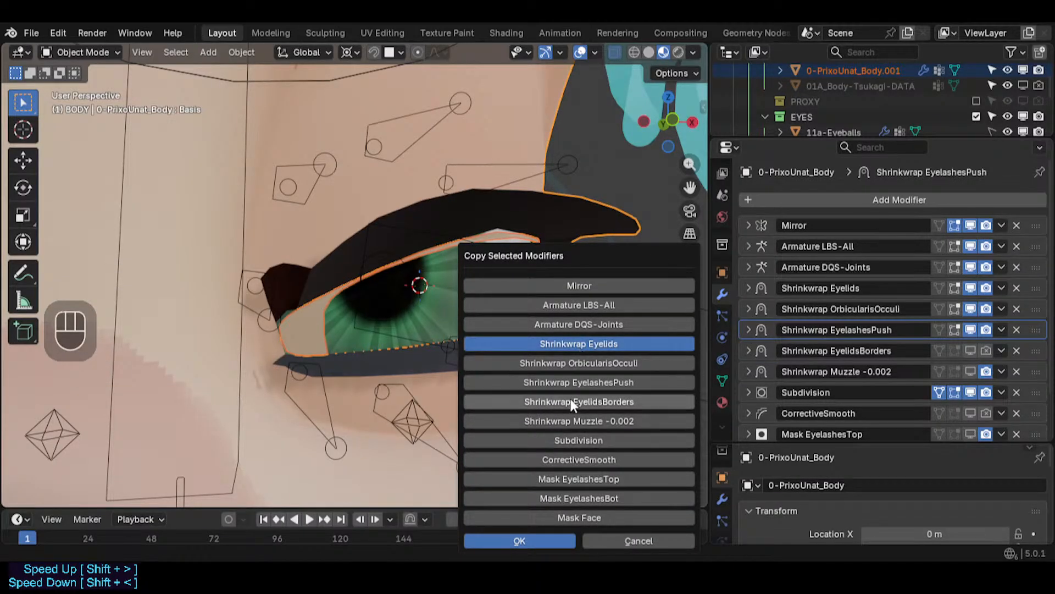
left_click(581, 343)
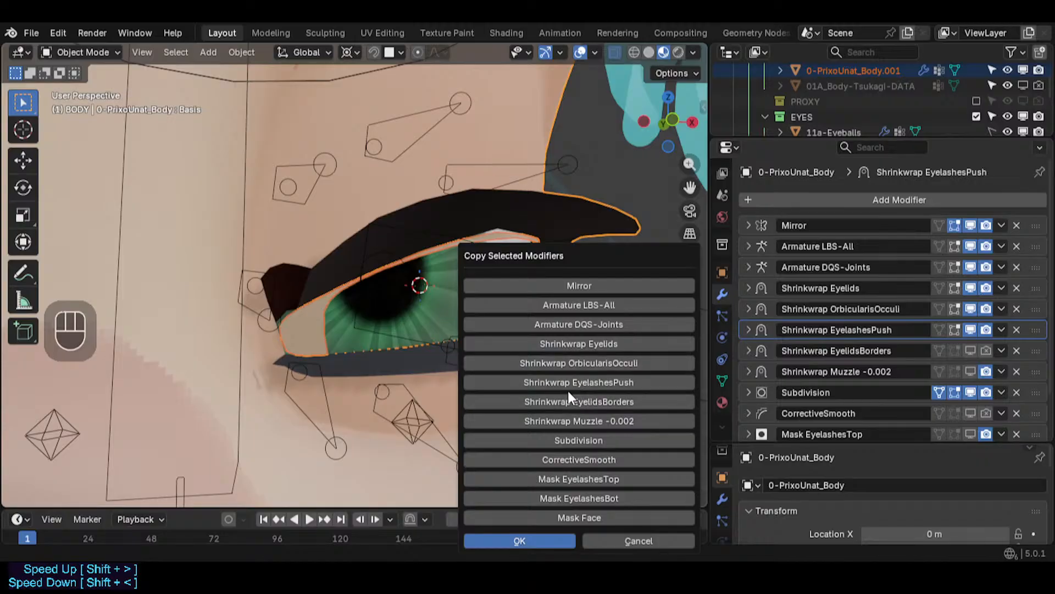
left_click(578, 342)
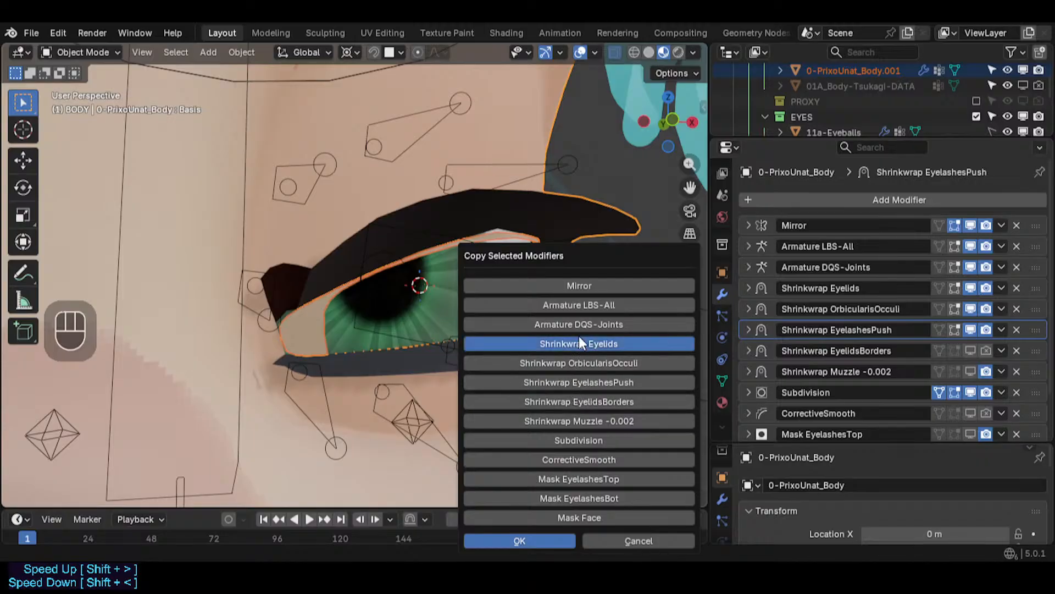
left_click(532, 535)
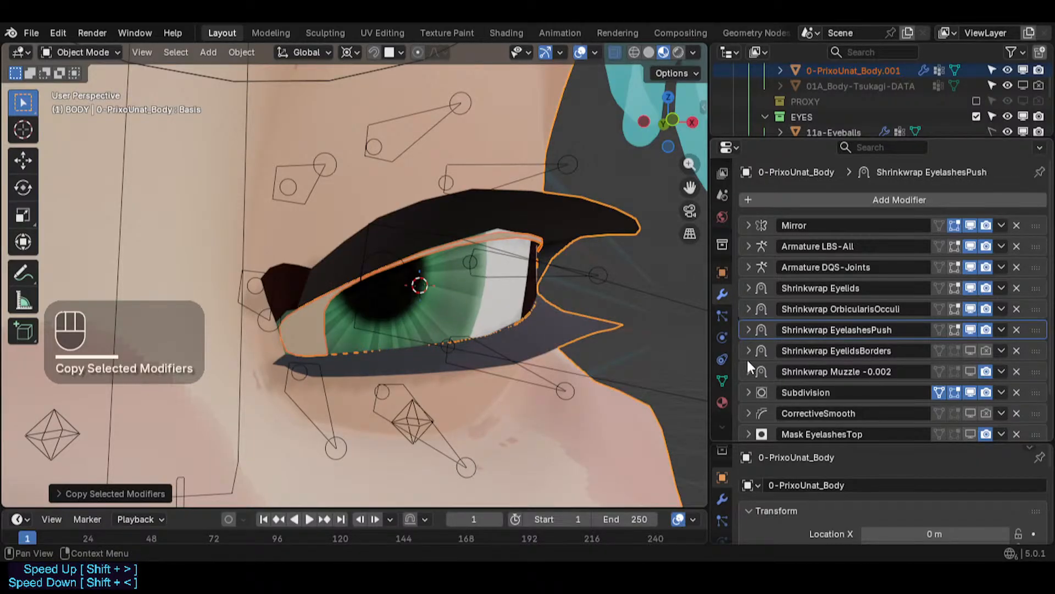
- Select the eyelid border mesh and undo the copied modifiers
left_click(526, 232)
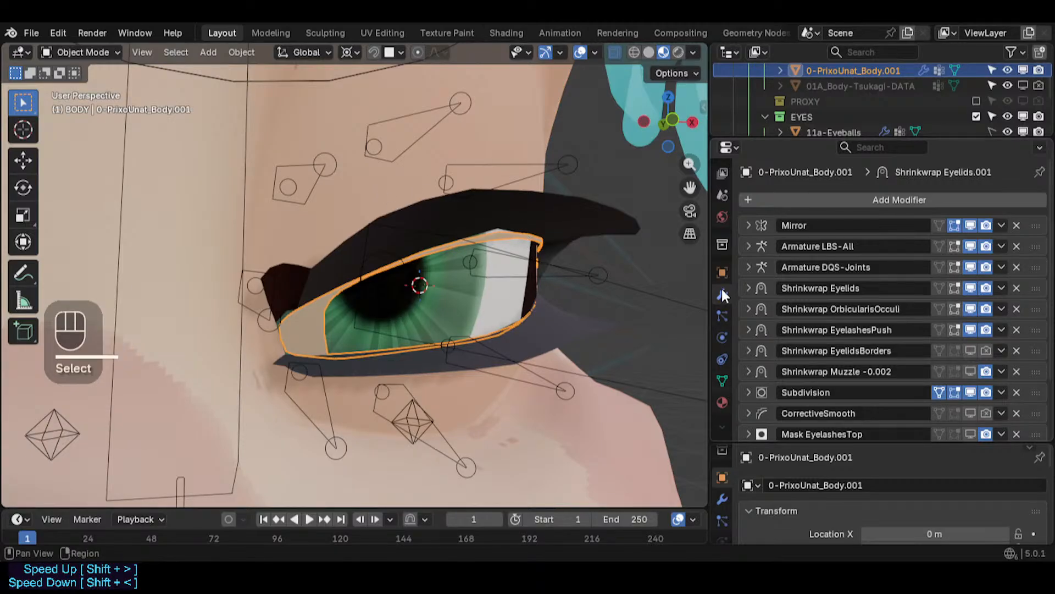
key("ctrl+z")
key("ctrl+z")
key("ctrl+z")
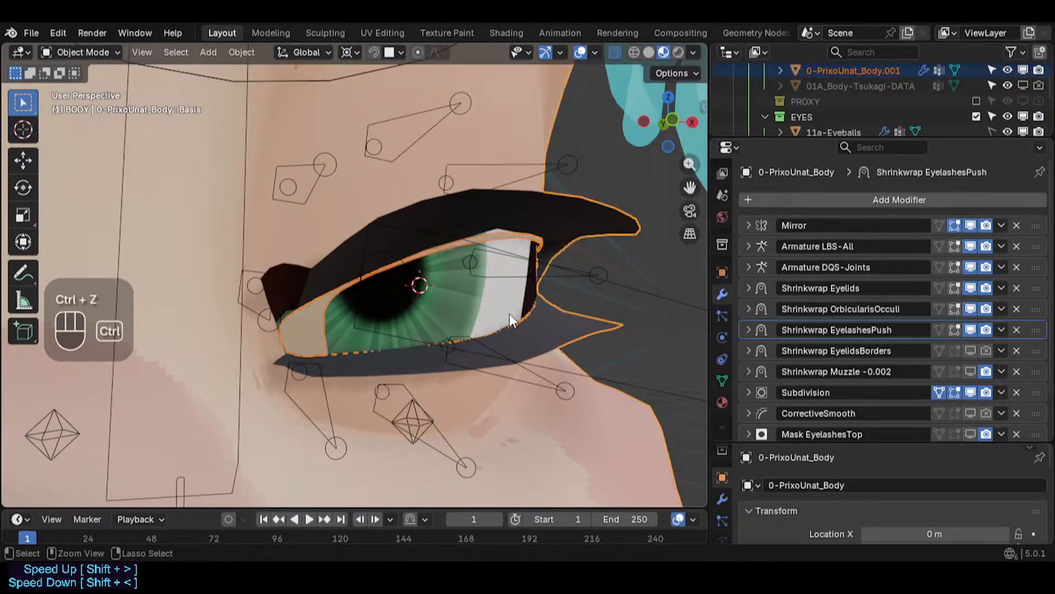
key("ctrl+z")
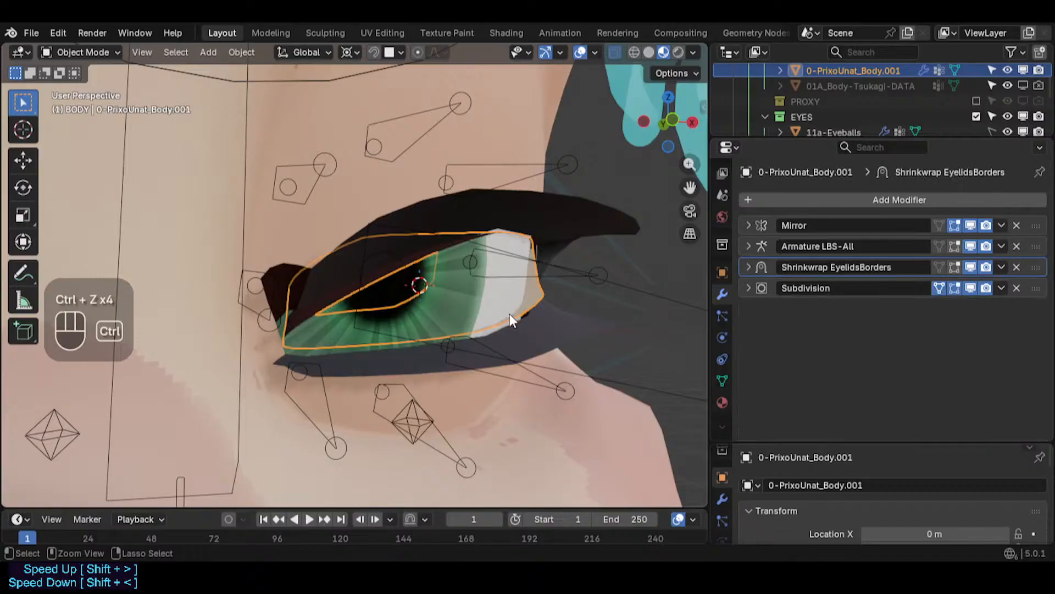
- Copy only the Shrinkwrap Eyelids modifier from the body onto the eyelid border mesh
left_click(534, 227)
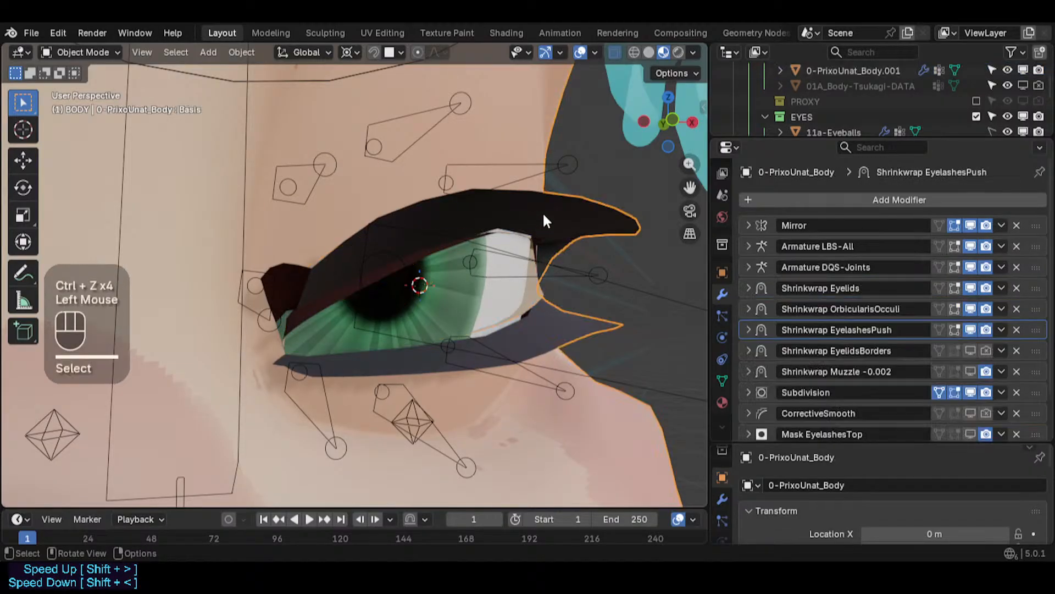
scroll(806, 357, "down", 2)
scroll(806, 358, "up", 1)
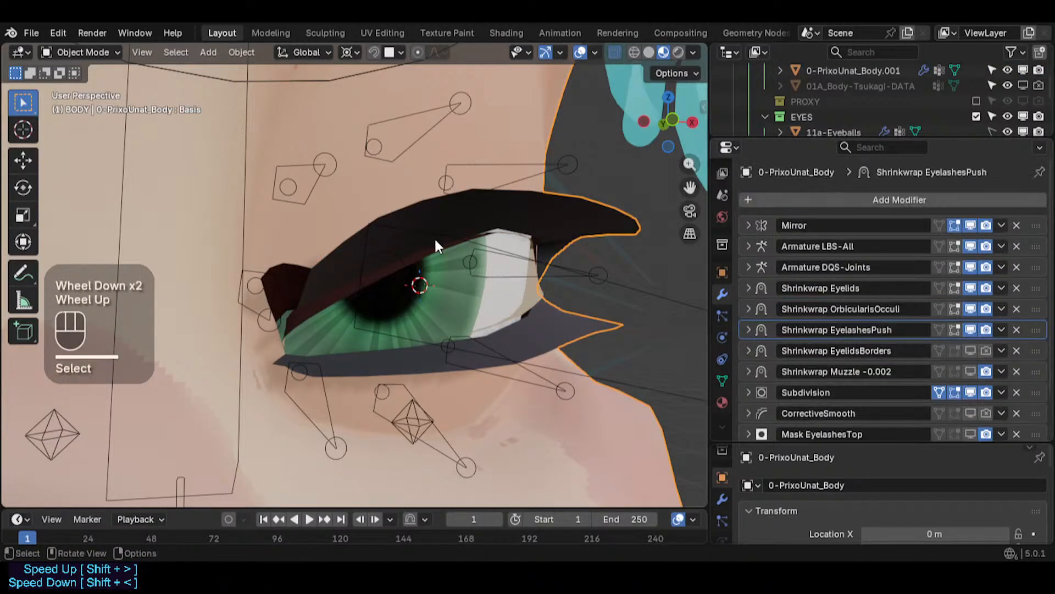
left_click(495, 232)
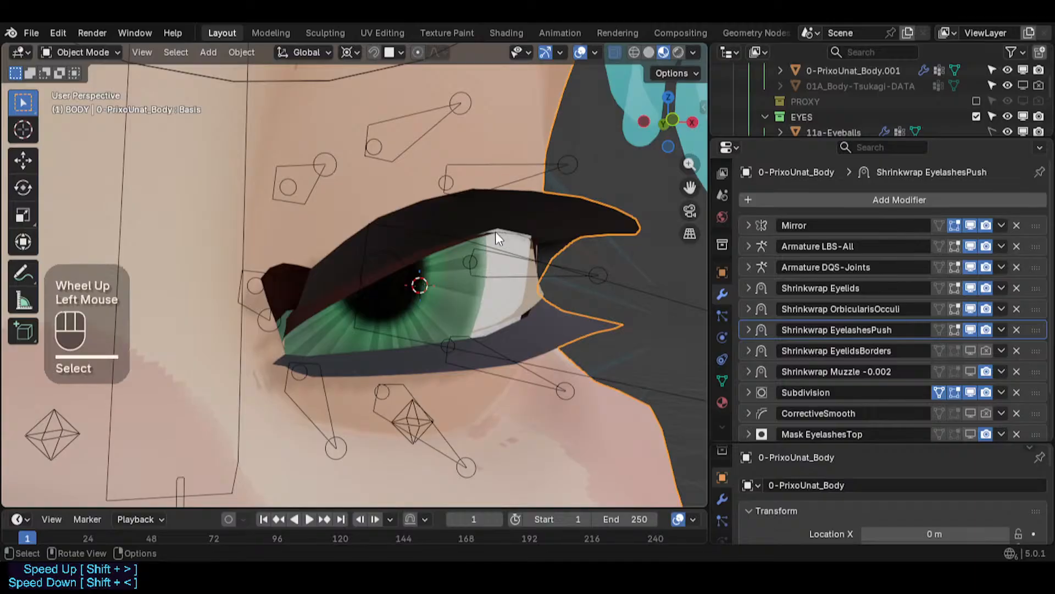
left_click(493, 233)
left_click(576, 209, "shift")
key("ctrl+c")
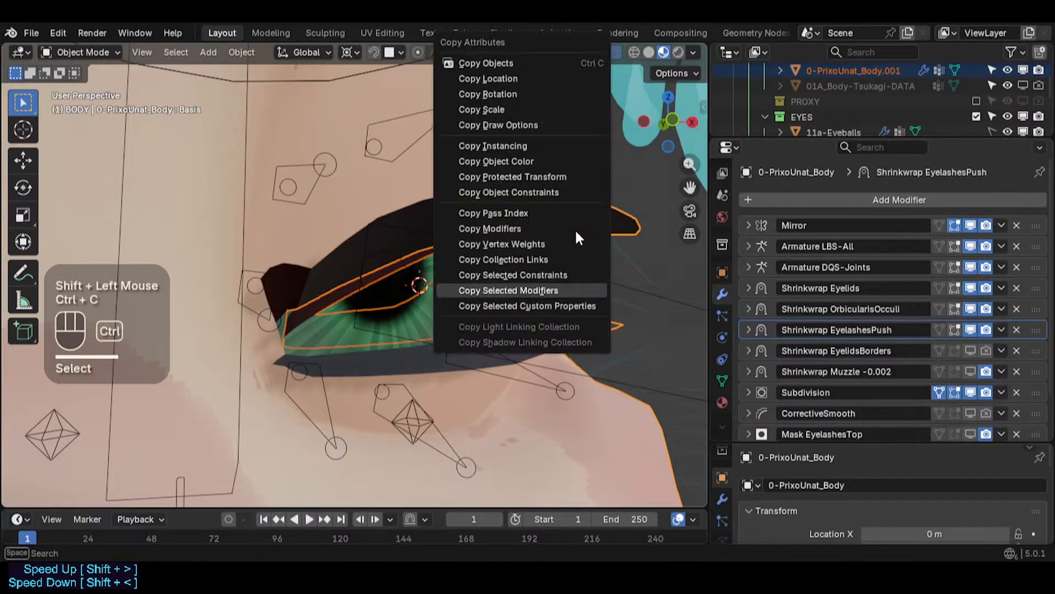
left_click(534, 291)
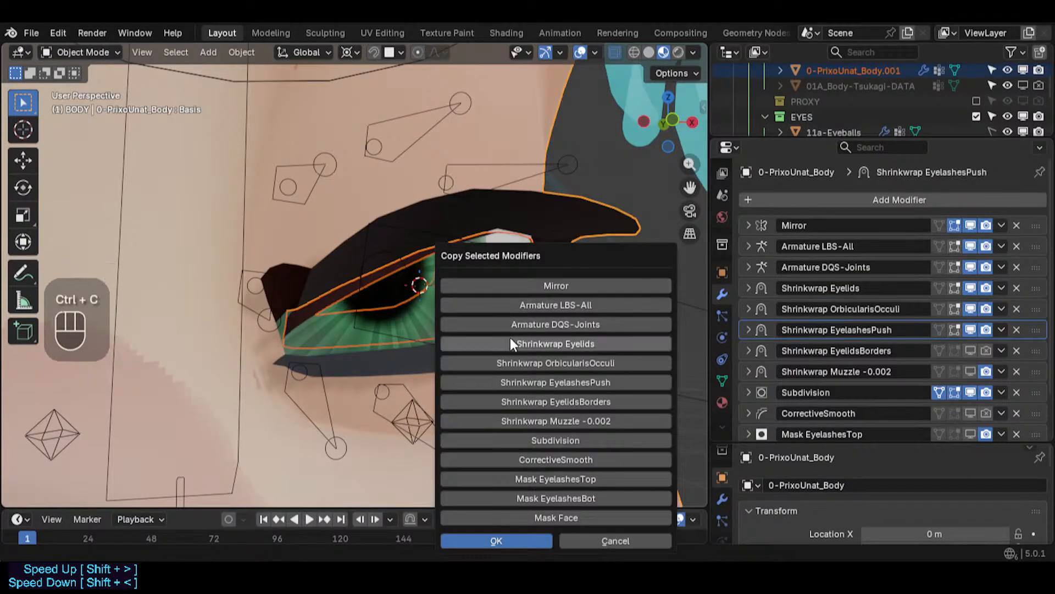
left_click(543, 344)
left_click(497, 540)
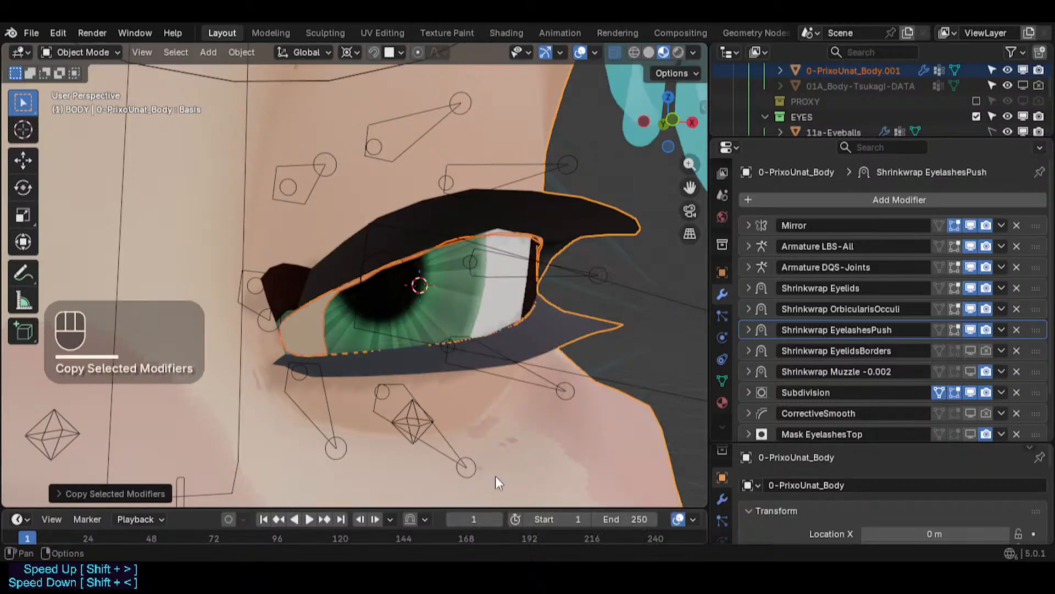
- Select the eyelid border mesh and move its copied Shrinkwrap Eyelids modifier above Shrinkwrap EyelidsBorders in the stack
left_click(534, 233)
left_click(533, 233)
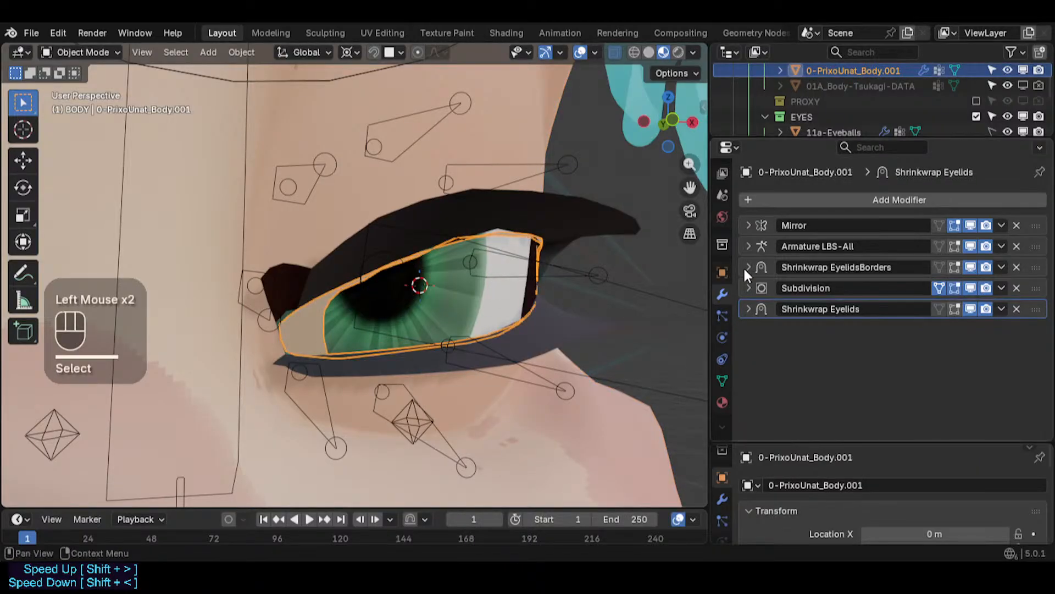
left_click(1033, 309)
left_click_drag(1033, 309, 1036, 266)
middle_click_drag(379, 242, 428, 279)
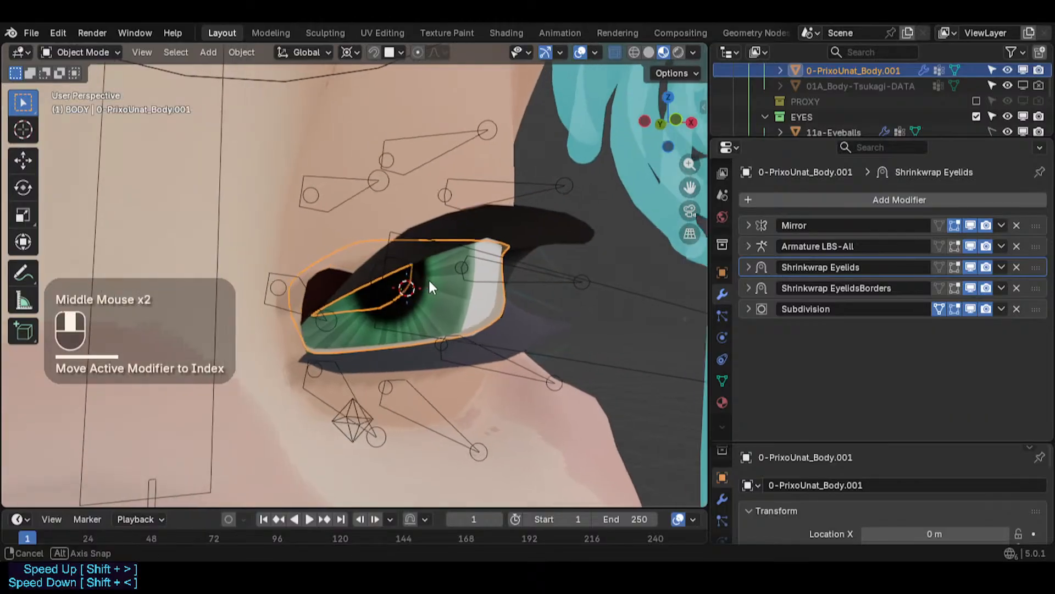
- Inspect the Shrinkwrap Eyelids modifier's settings on the eyelid border mesh around the eye
scroll(458, 295, "up", 2)
key("alt+a")
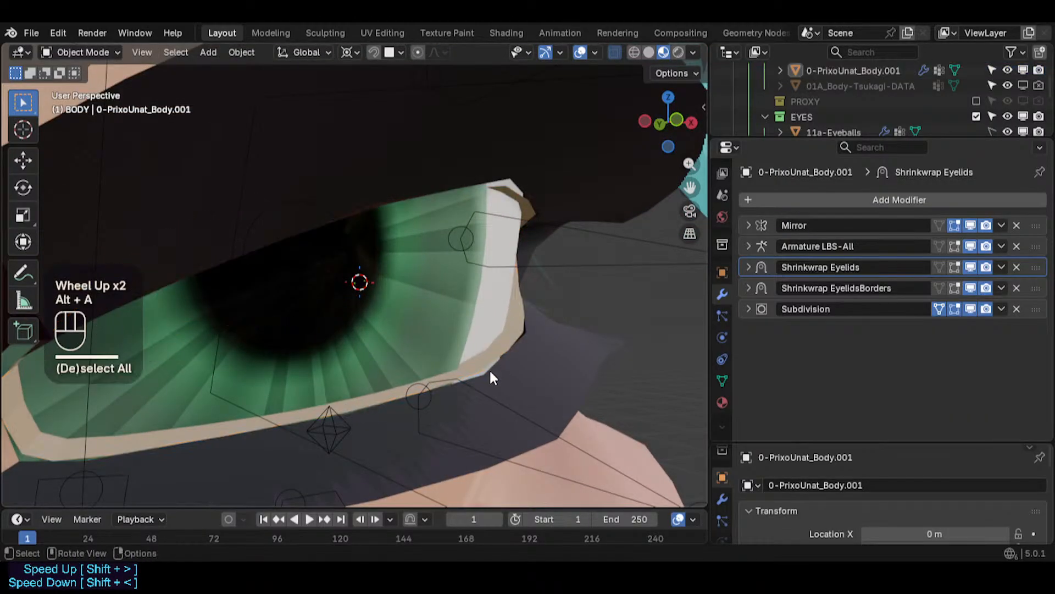
scroll(490, 372, "up", 1)
middle_click_drag(490, 373, 116, 360)
scroll(499, 384, "down", 3)
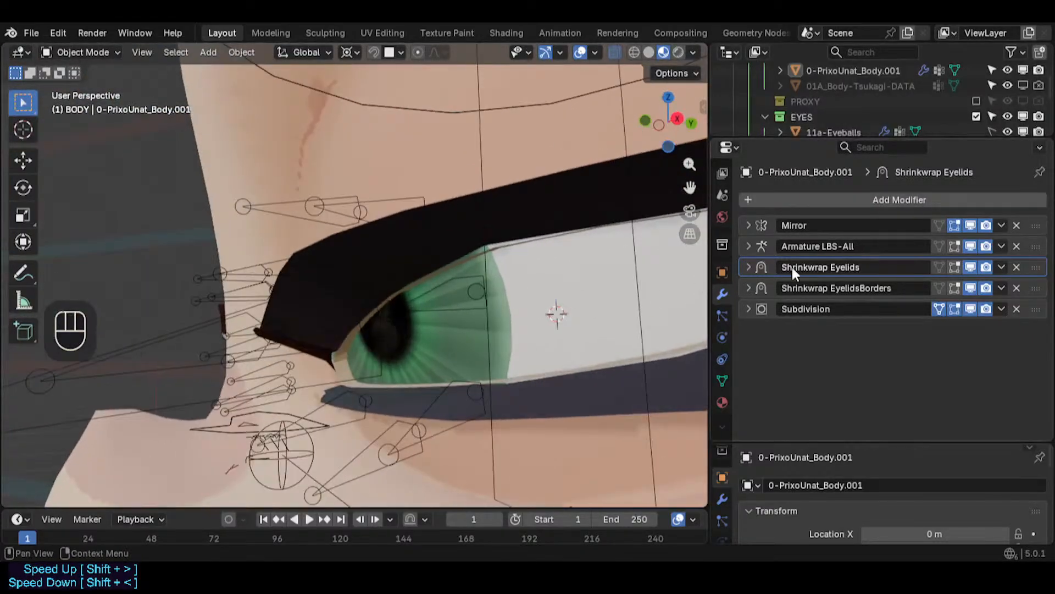
left_click(749, 267)
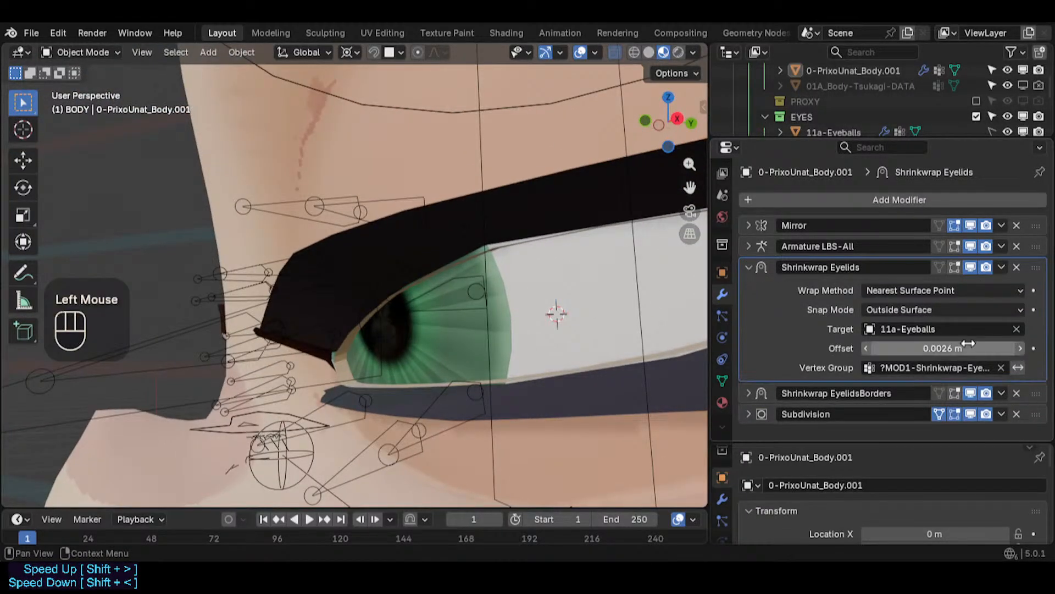
left_click(948, 372)
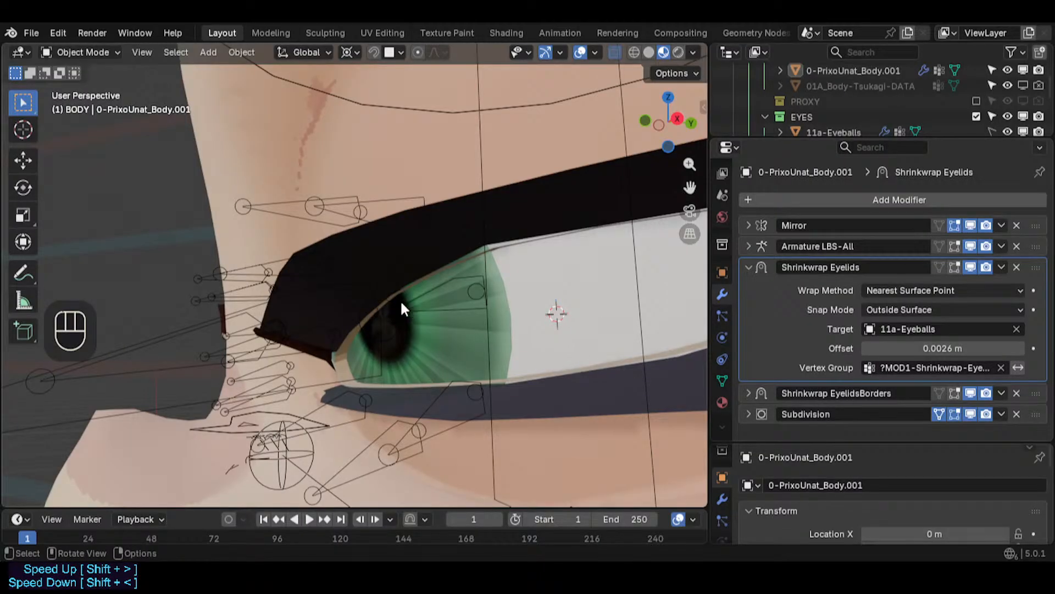
- Enter Weight Paint mode and make ?MOD1-Shrinkwrap-Eyelids the active vertex group
left_click(354, 343)
key("ctrl+Tab")
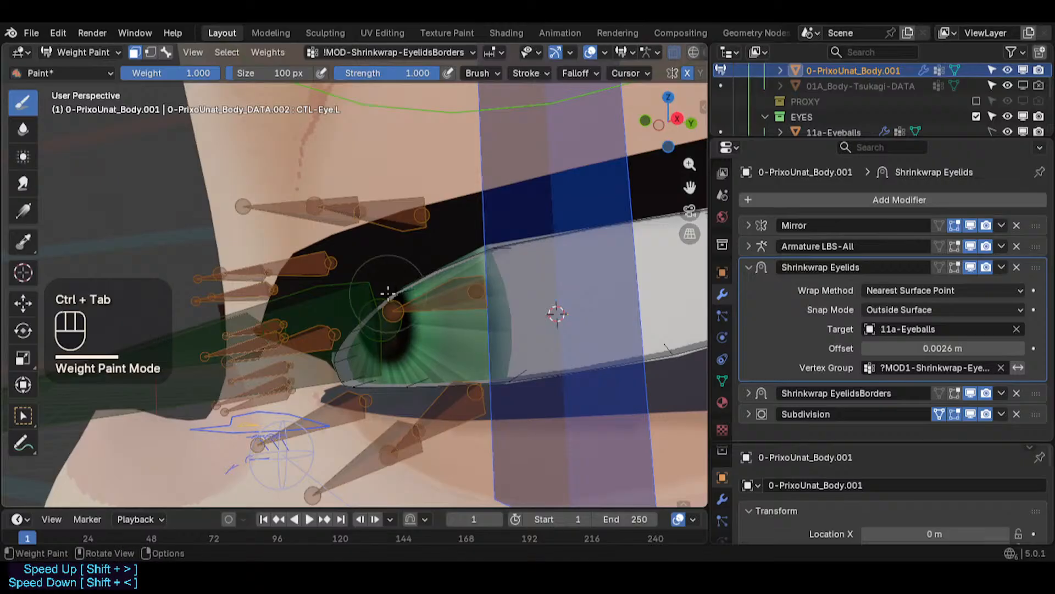
key("1")
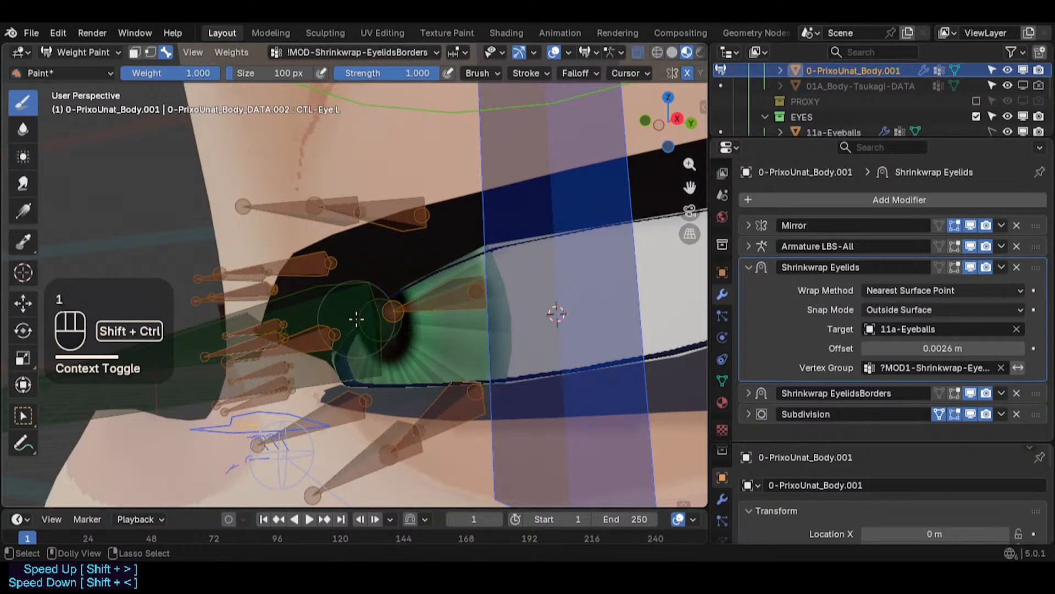
key("ctrl+shift+x")
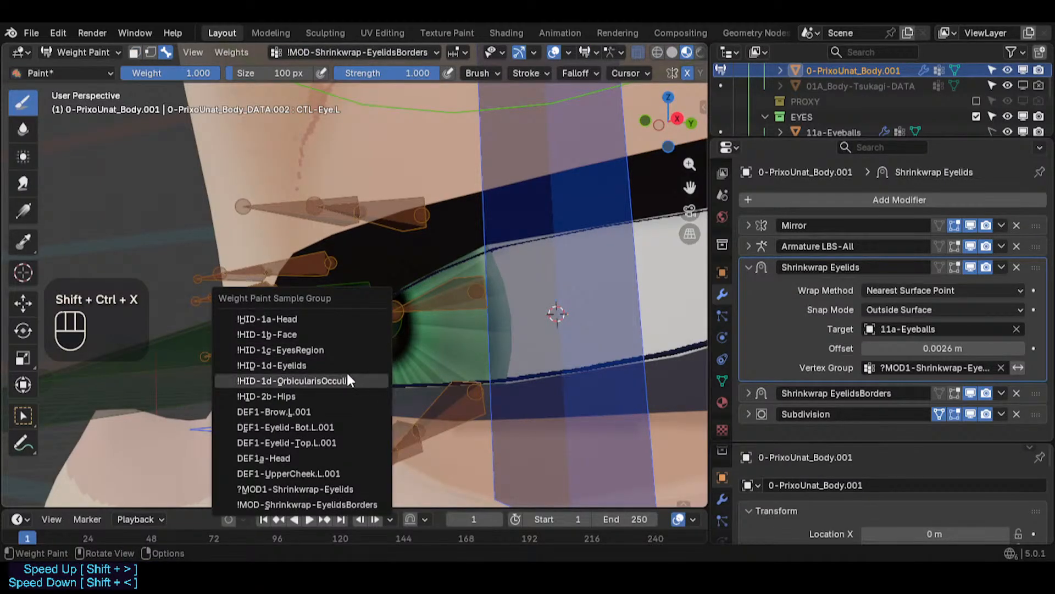
left_click(332, 486)
middle_click_drag(405, 330, 287, 350, "shift")
scroll(389, 345, "down", 2)
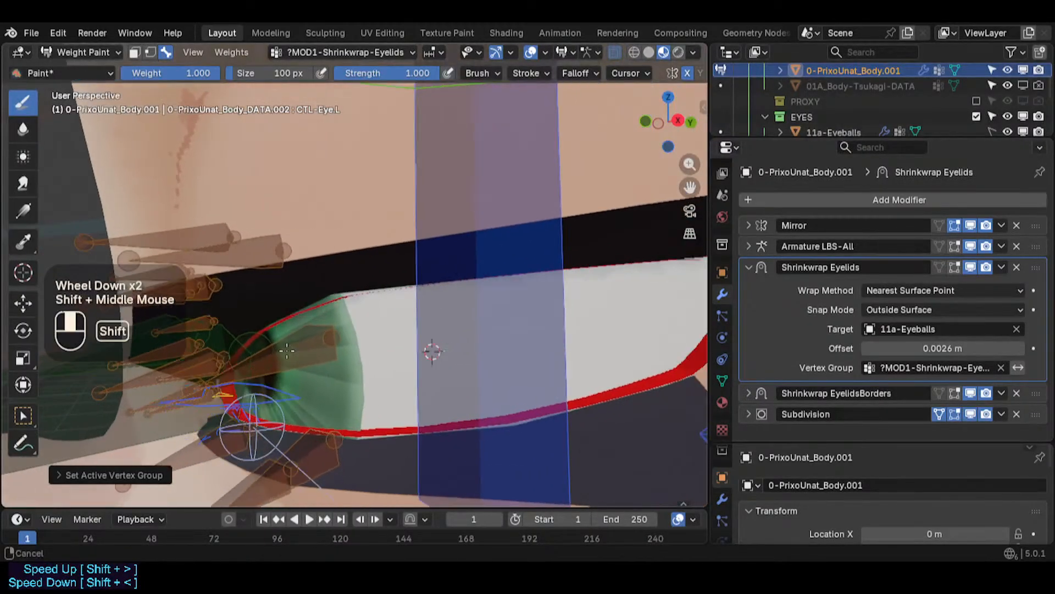
- Switch to Edit Mode and select the eyelid border's edge loop along the eye
key("ctrl+Tab")
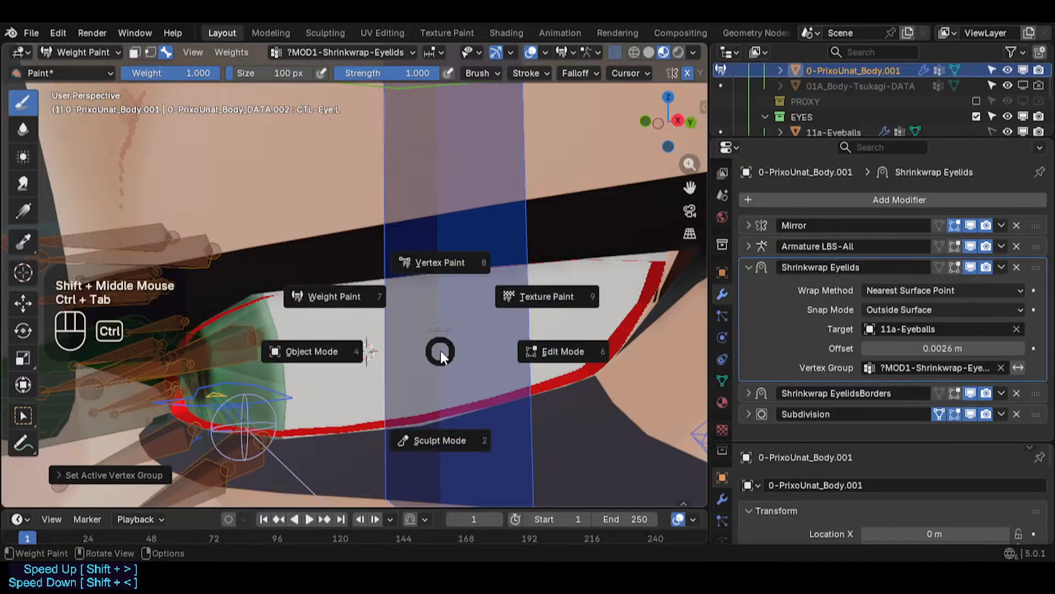
left_click(363, 350)
middle_click_drag(365, 348, 319, 324)
key("Tab")
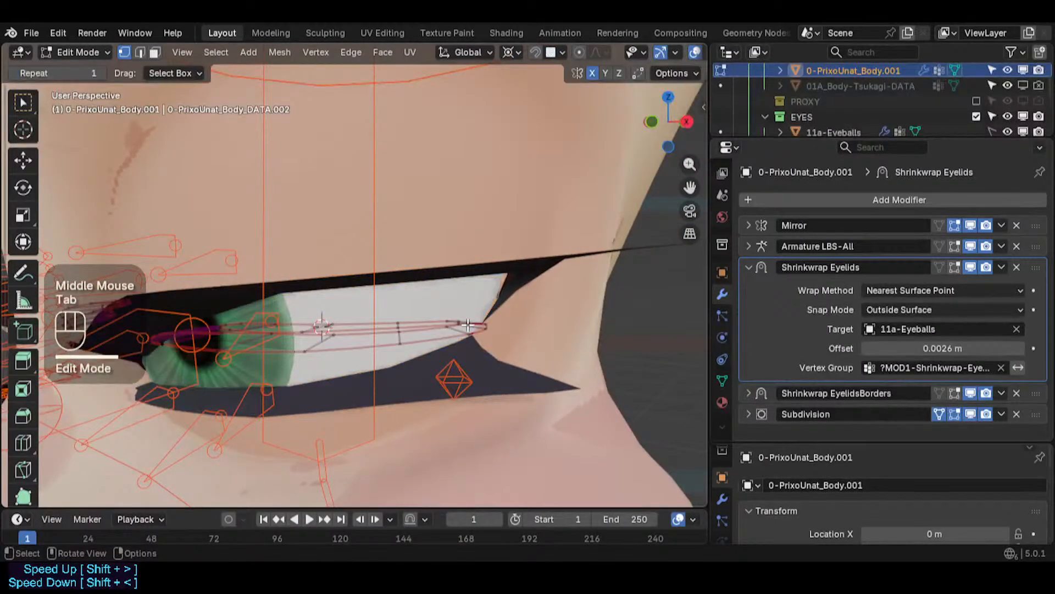
middle_click_drag(444, 332, 474, 335)
key("2")
left_click(385, 319, "alt+shift")
key("1")
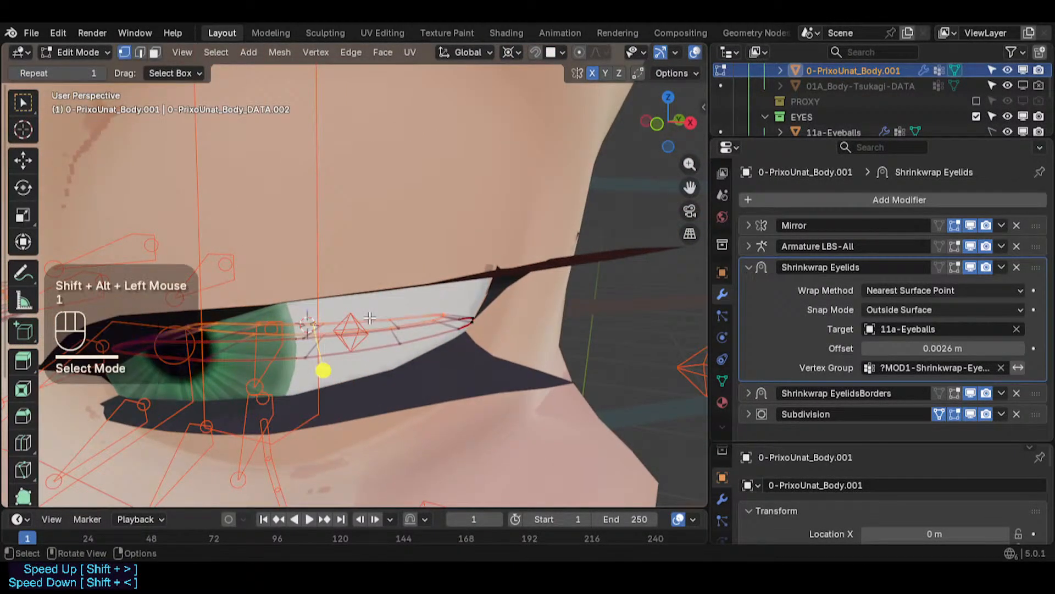
- Unlock the ?MOD1-Shrinkwrap-Eyelids vertex group and remove the selected loop from it
left_click(722, 380)
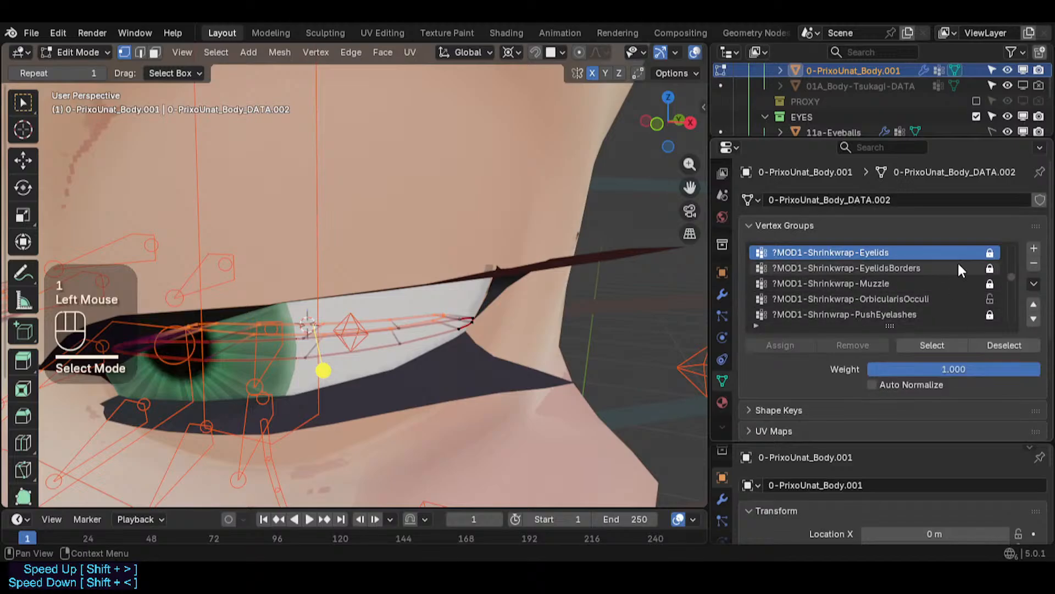
left_click_drag(892, 325, 892, 356)
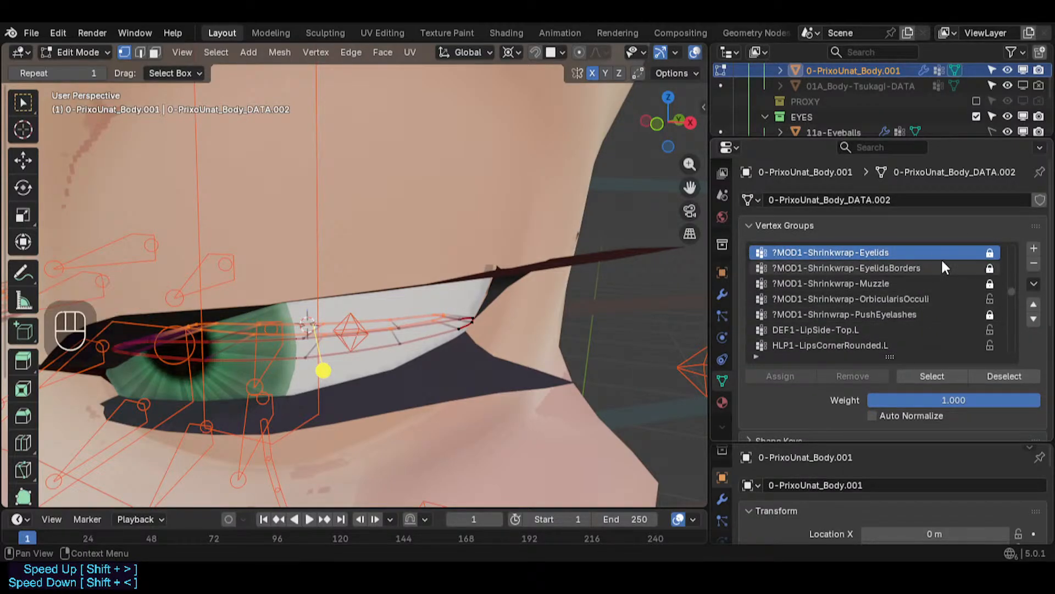
left_click(989, 252)
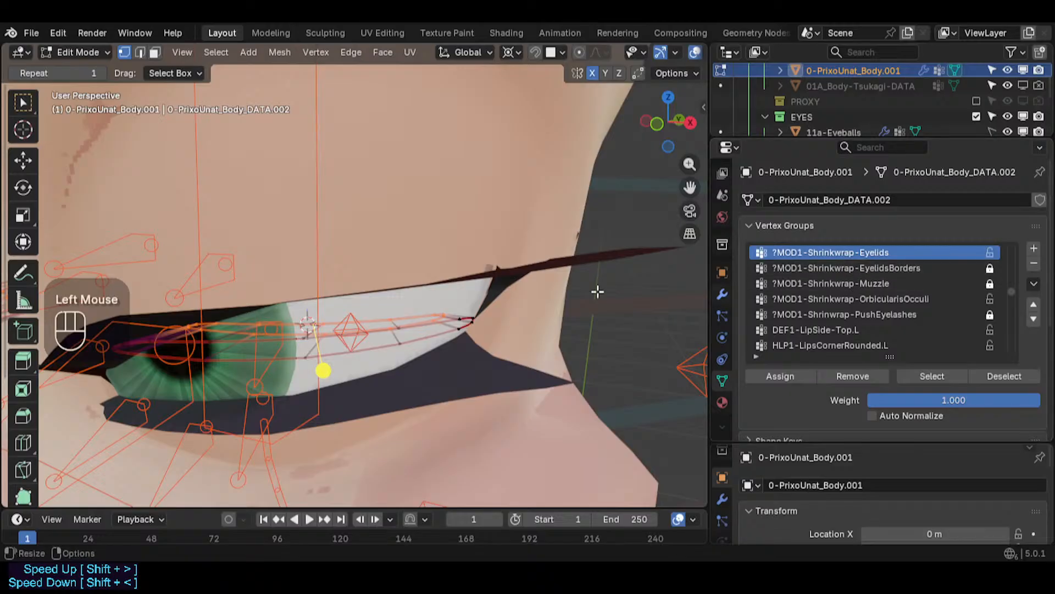
left_click(852, 377)
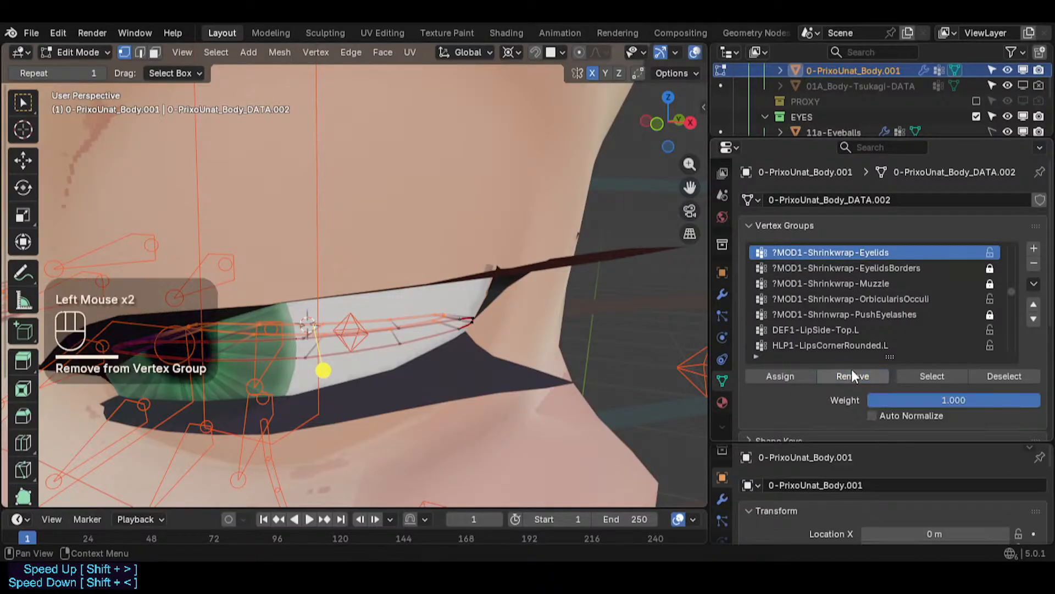
- Rename the ?MOD1-Shrinkwrap-Eyelids vertex group to ?MOD1-Shrinkwrap-EyelidsBordersFront
double_click(853, 252)
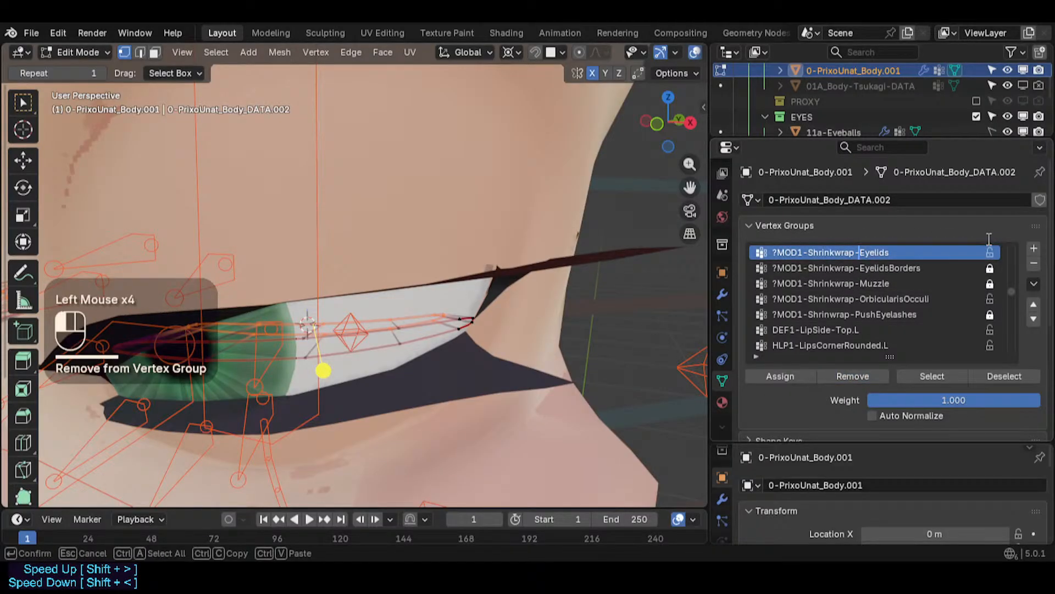
key("End")
type("Borders")
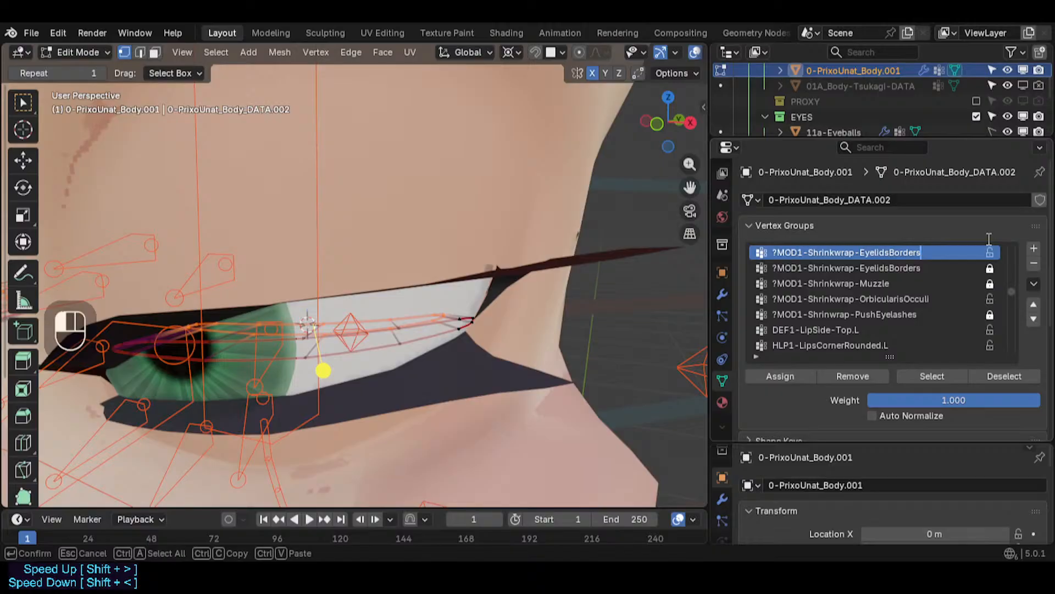
type("B")
key("BackSpace")
key("BackSpace")
type("Back")
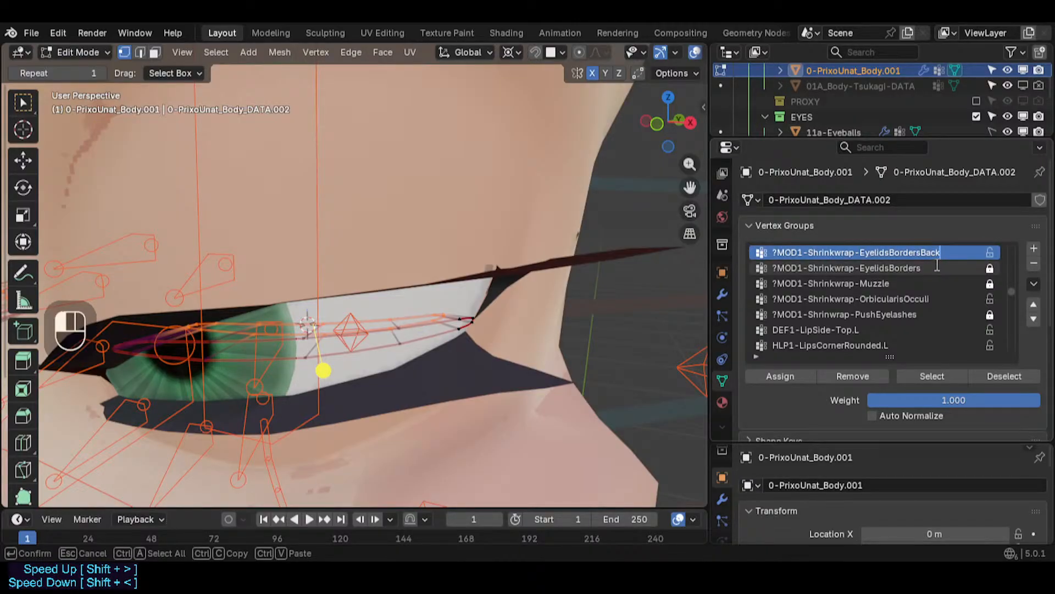
key("BackSpace")
key("BackSpace")
key("BackSpace")
type("Front")
- Unlock the ?MOD1-Shrinkwrap-EyelidsBorders vertex group and rename it to ?MOD1-Shrinkwrap-EyelidsBordersBack
left_click(931, 267)
left_click(931, 268)
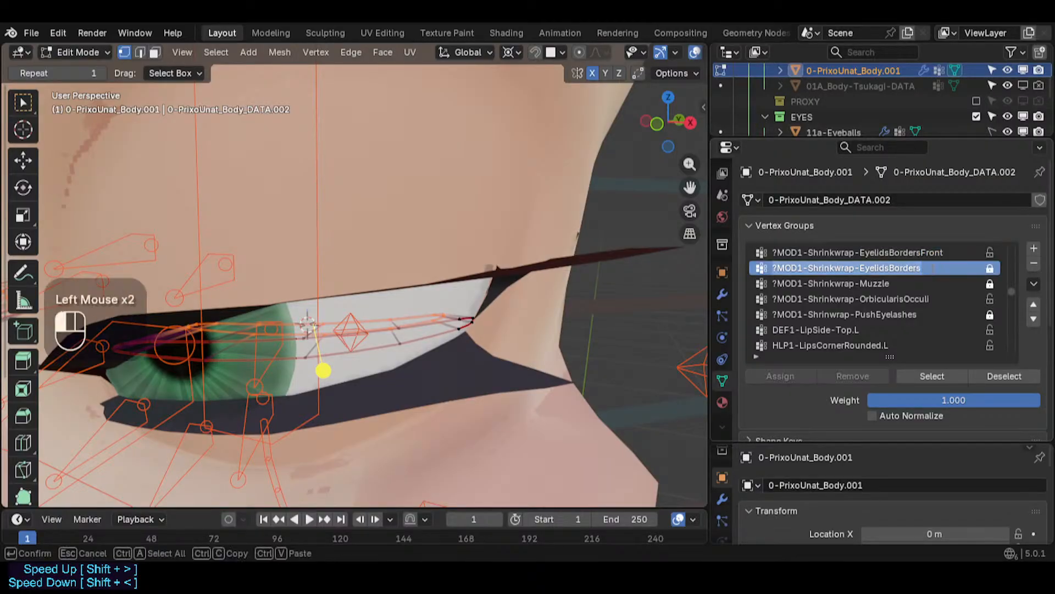
left_click(990, 268)
double_click(939, 266)
key("End")
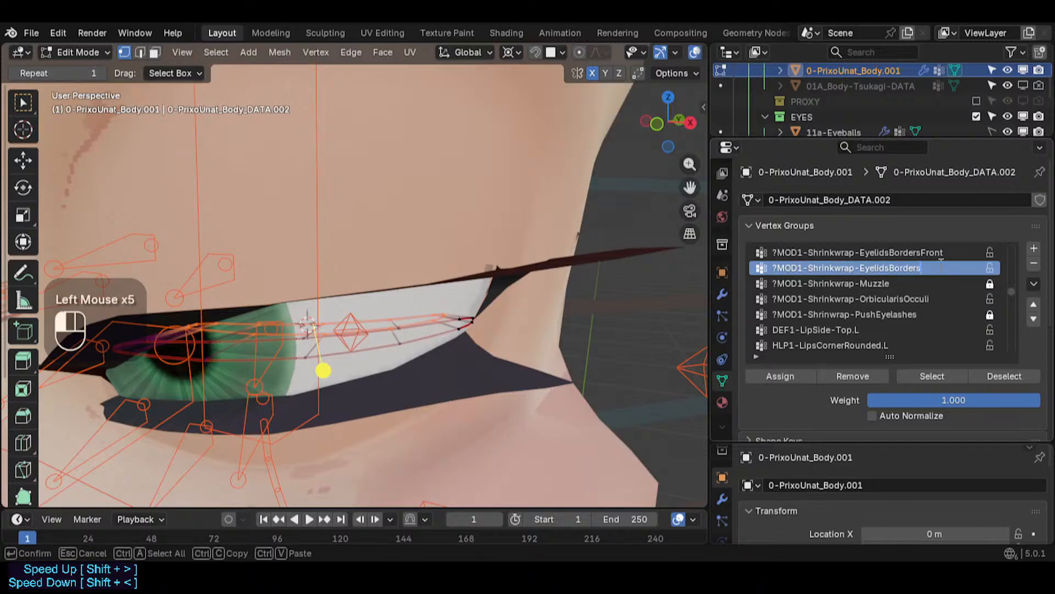
type("Back")
key("Return")
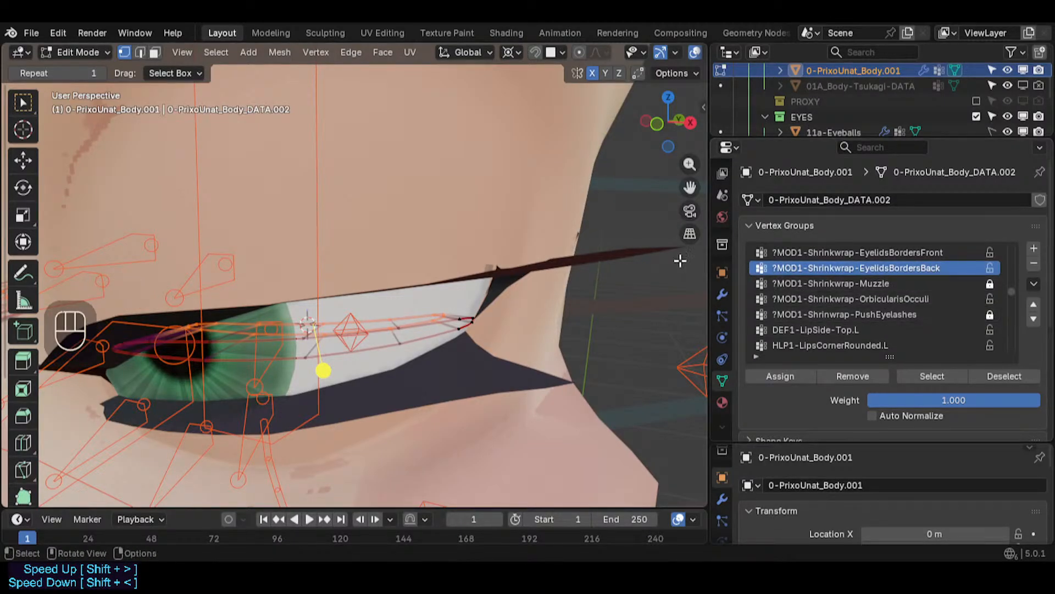
- Inspect the vertices of the EyelidsBordersFront and EyelidsBordersBack groups by selecting each group in turn
key("alt+a")
left_click(861, 251)
left_click(938, 373)
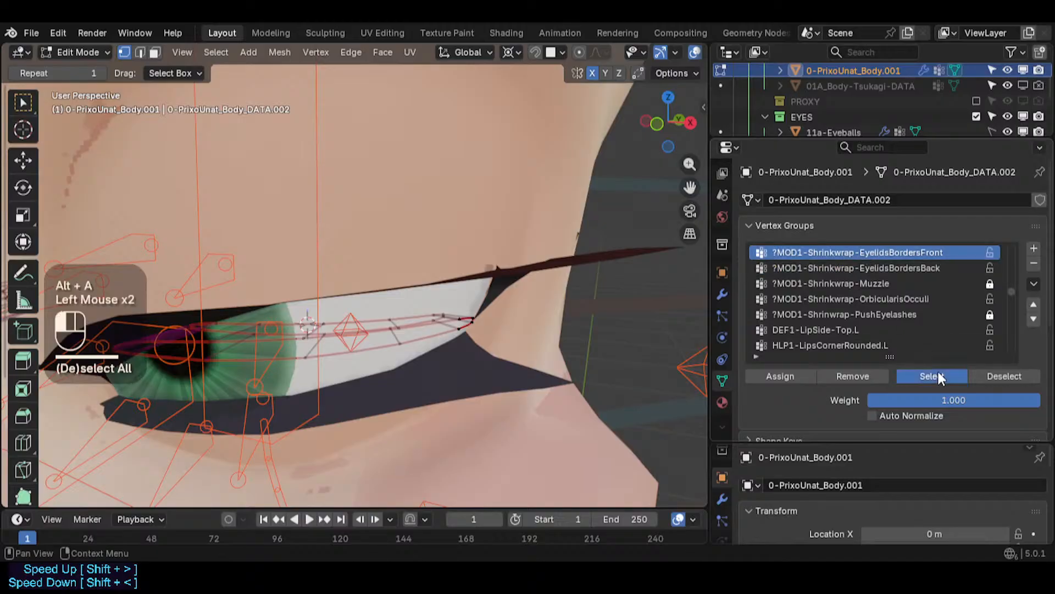
middle_click_drag(577, 282, 537, 306)
middle_click_drag(457, 298, 384, 297)
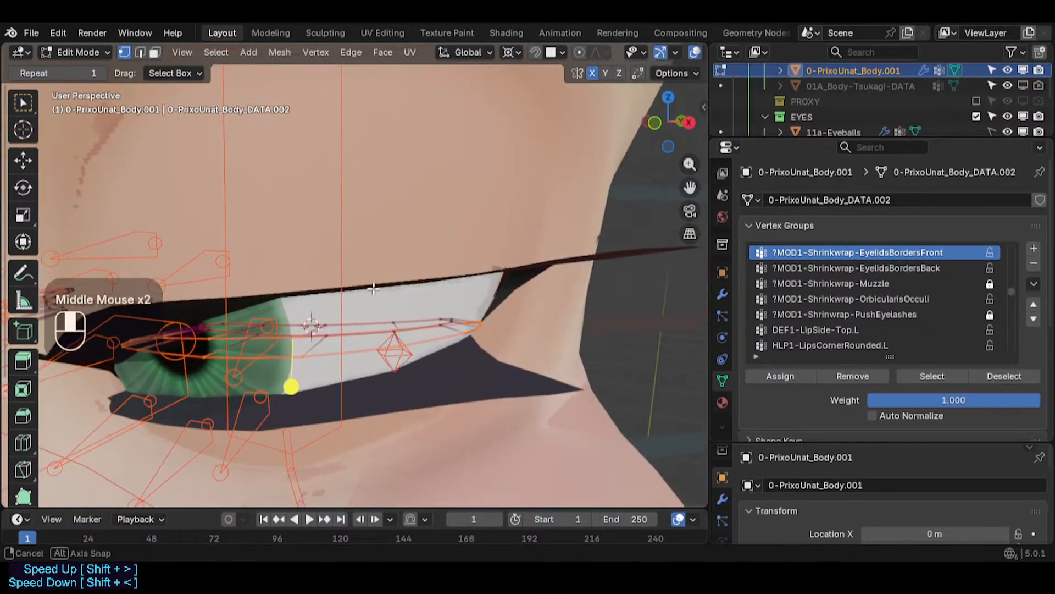
key("alt+a")
left_click(885, 268)
left_click(933, 376)
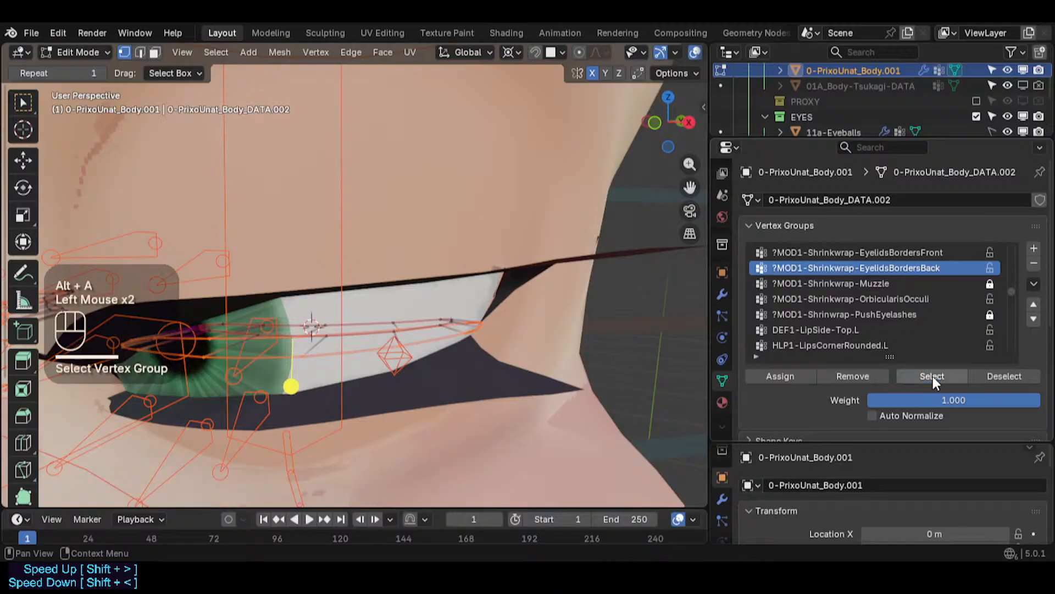
key("alt+a")
left_click(937, 379)
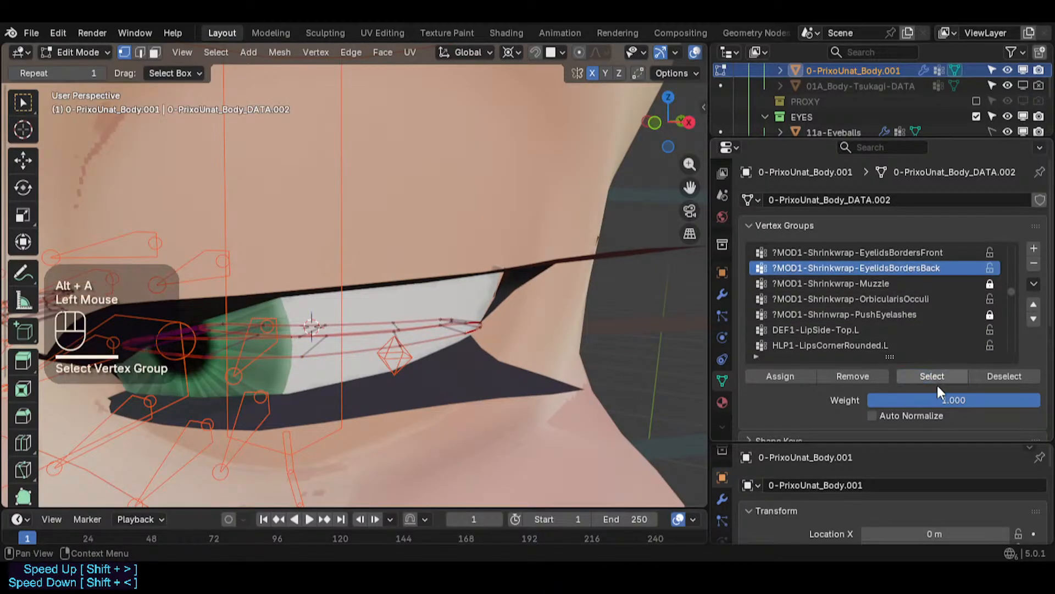
left_click(938, 378)
left_click(938, 378)
left_click(908, 377)
left_click(908, 377)
- Select the eyelid border's edge loop and assign it to the ?MOD1-Shrinkwrap-EyelidsBordersBack vertex group
middle_click_drag(385, 317, 393, 309)
scroll(393, 313, "up", 2)
key("2")
left_click(392, 318, "alt+shift")
key("1")
left_click(763, 372)
left_click(764, 371)
left_click(763, 372)
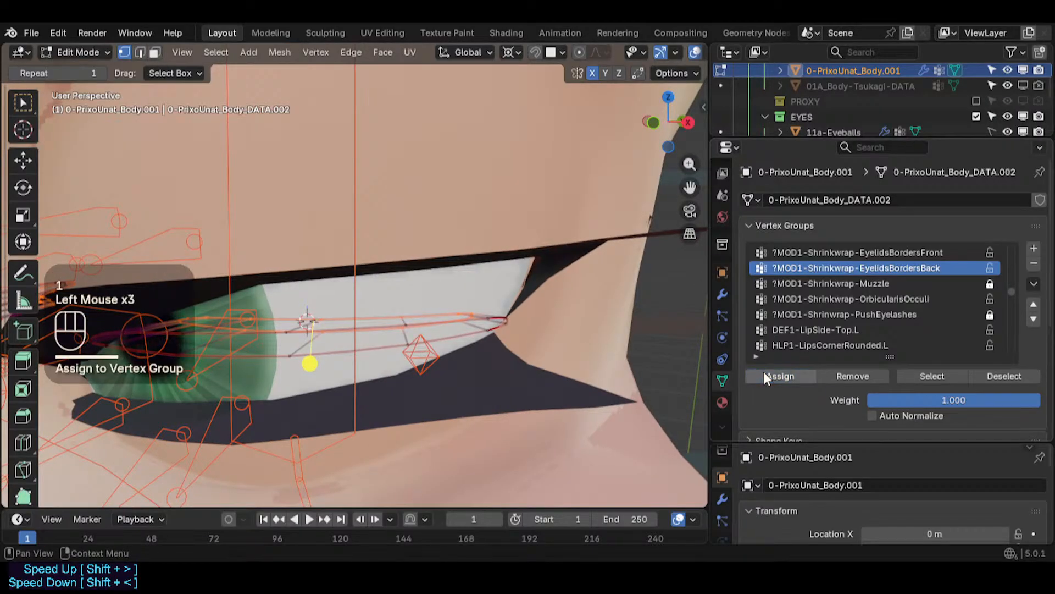
left_click(764, 372)
- Inspect the vertices of the ?MOD1-Shrinkwrap-EyelidsBordersFront vertex group by selecting the group
key("alt+a")
left_click(840, 252)
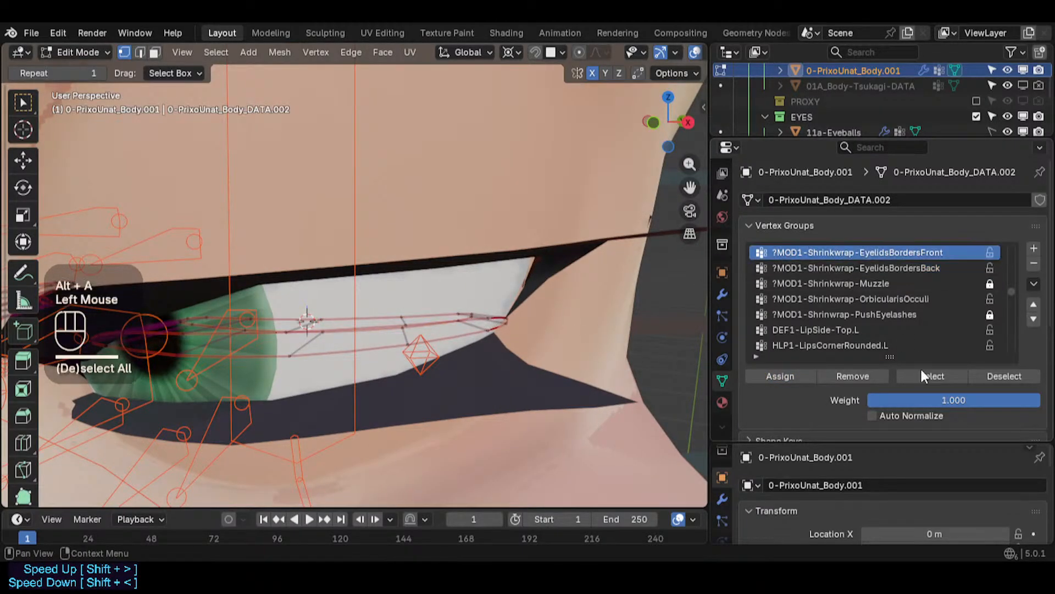
left_click(921, 375)
middle_click_drag(476, 333, 519, 316)
key("alt+a")
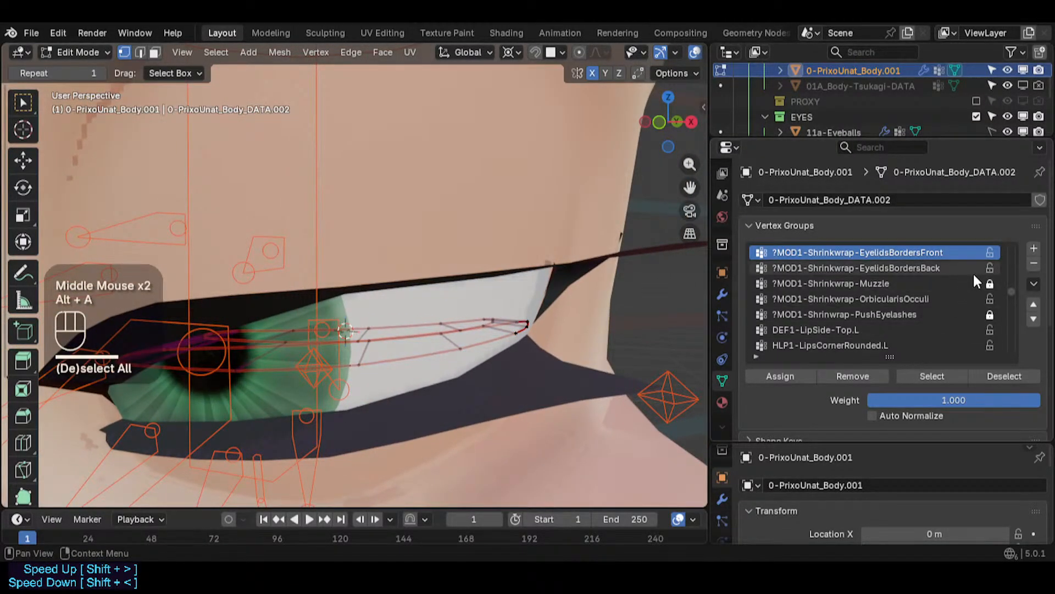
- Lock both EyelidsBorders Front and Back vertex groups and leave Edit Mode
left_click(990, 267)
left_click(990, 252)
key("ctrl+Tab")
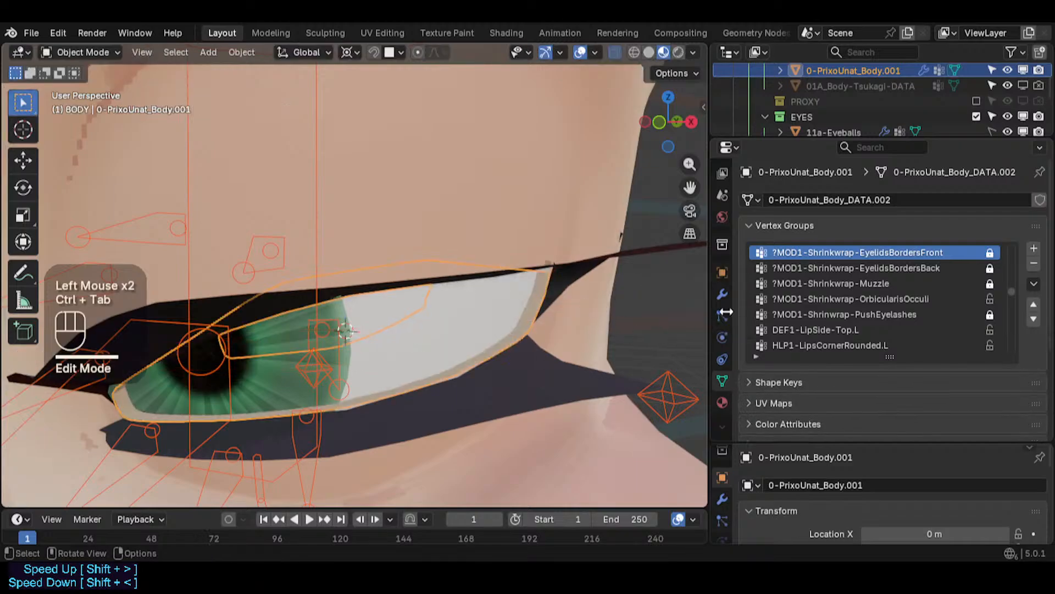
- Set the Shrinkwrap Eyelids modifier's vertex group to ?MOD1-Shrinkwrap-EyelidsBordersFront
left_click(722, 296)
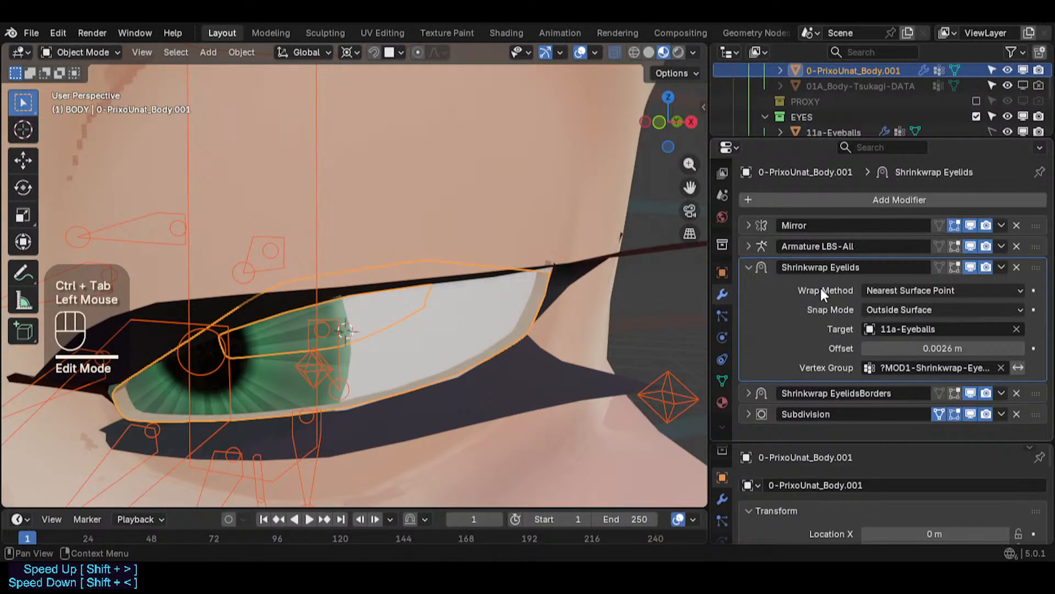
left_click(931, 367)
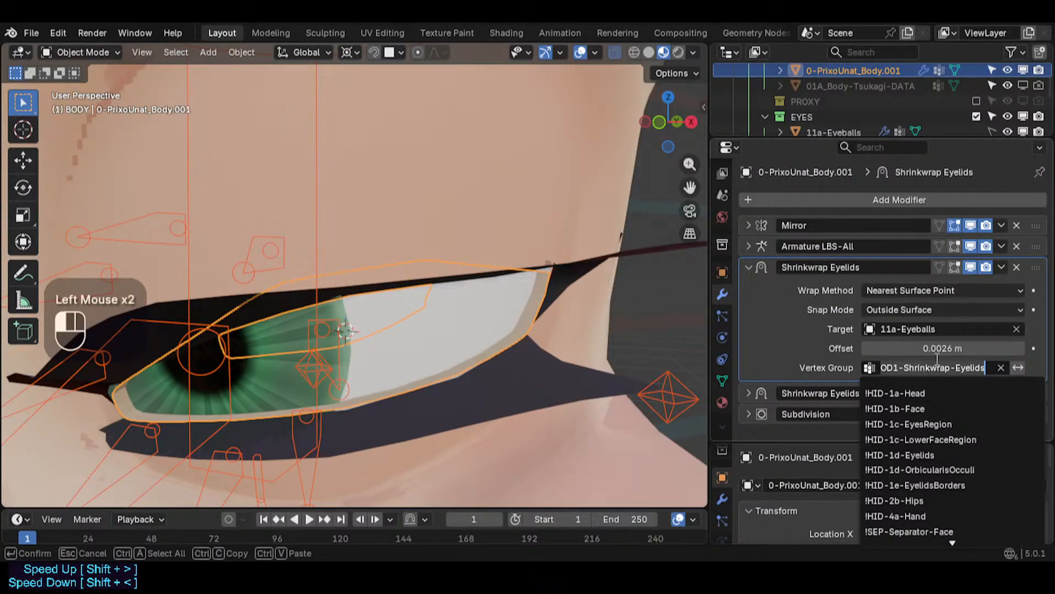
key("shift")
key("ctrl+a")
type("?MOD")
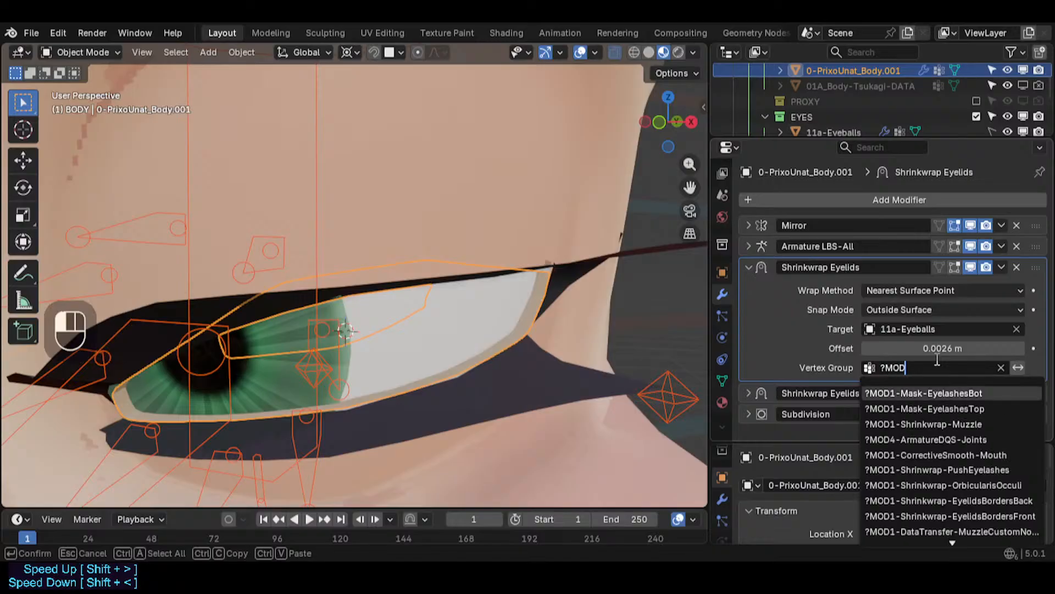
key("Down")
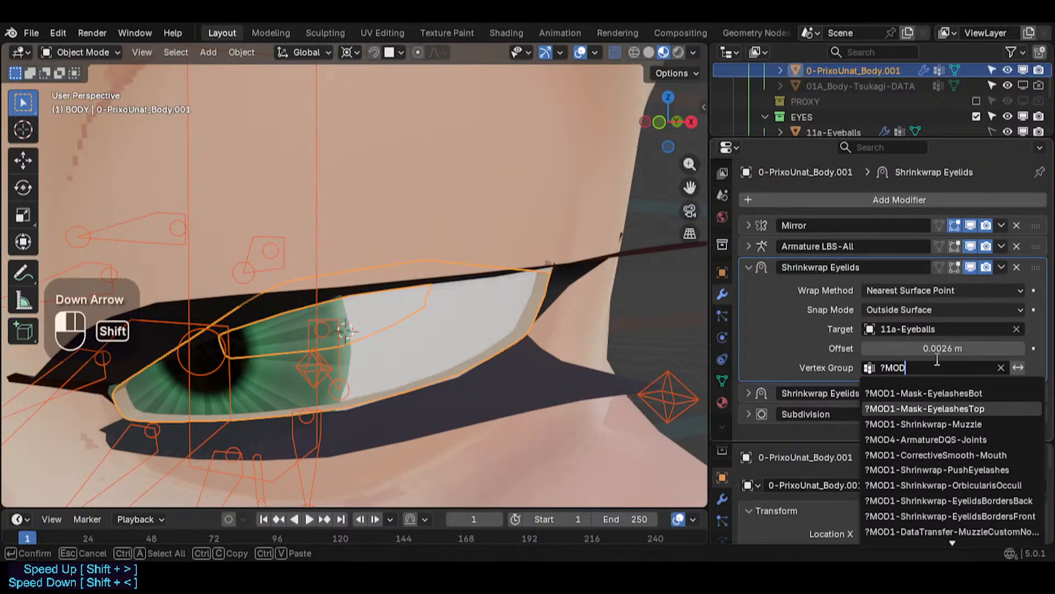
key("shift+Home")
type("EyelidsBor")
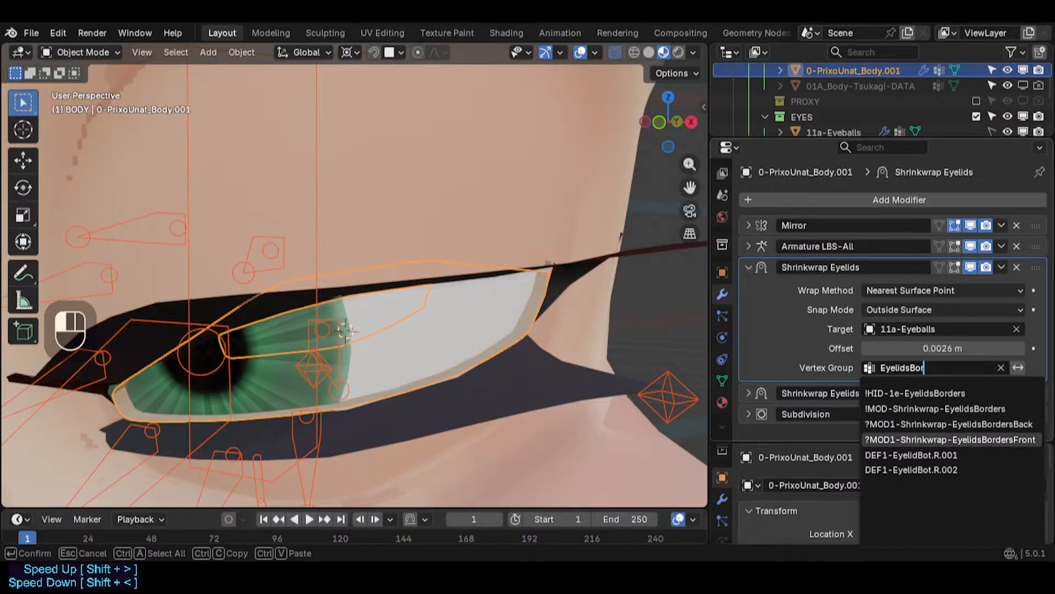
left_click(972, 439)
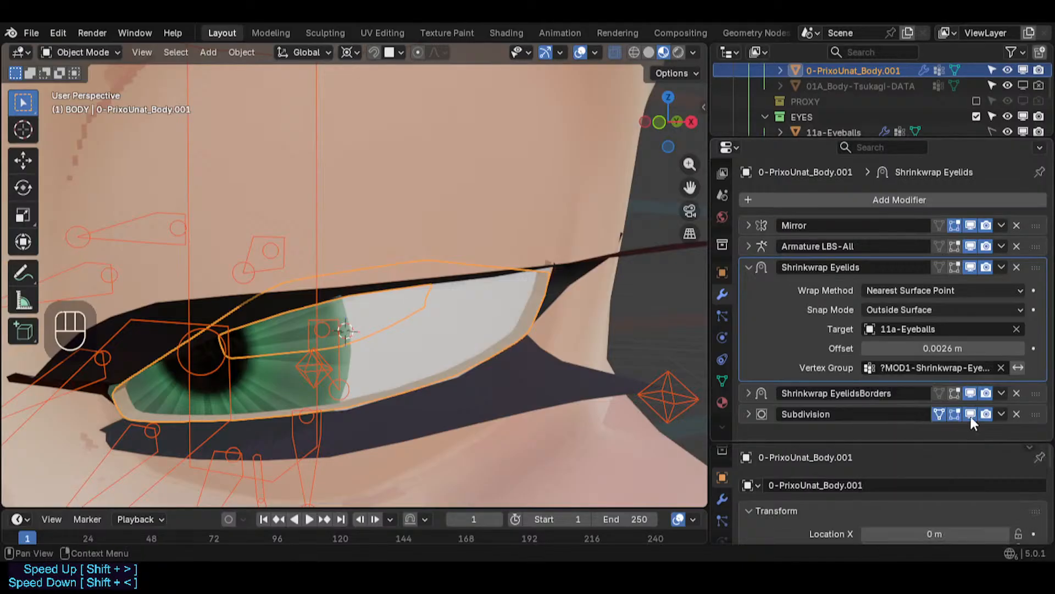
- Rename the Shrinkwrap Eyelids modifier to Shrinkwrap EyelidsBordersFront and collapse its panel
left_click(865, 269)
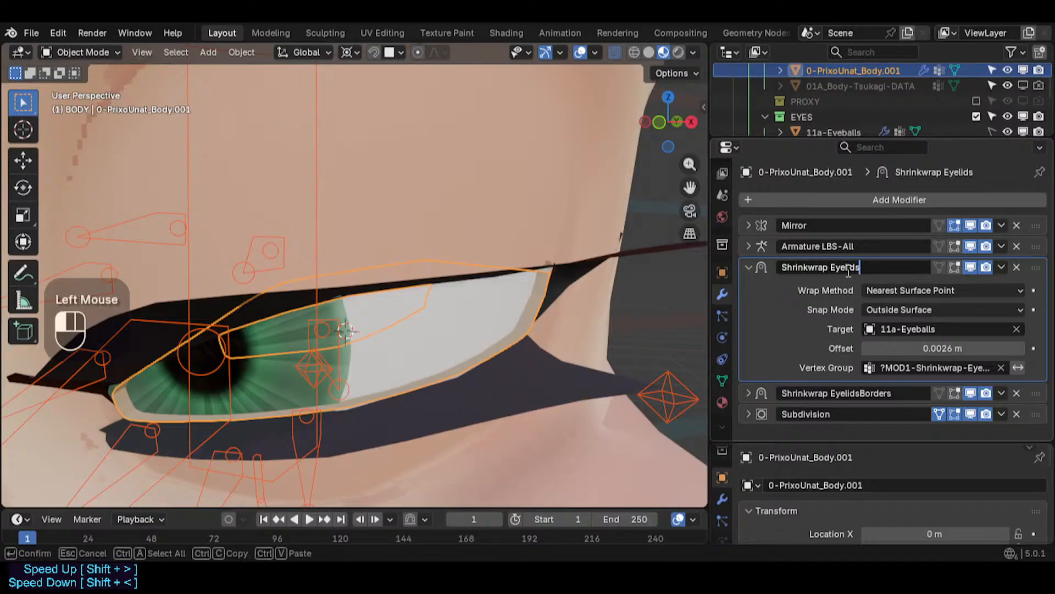
key("End")
type("Bor")
type("dersFont")
key("BackSpace")
key("BackSpace")
key("BackSpace")
key("shift+BackSpace")
type("Fr")
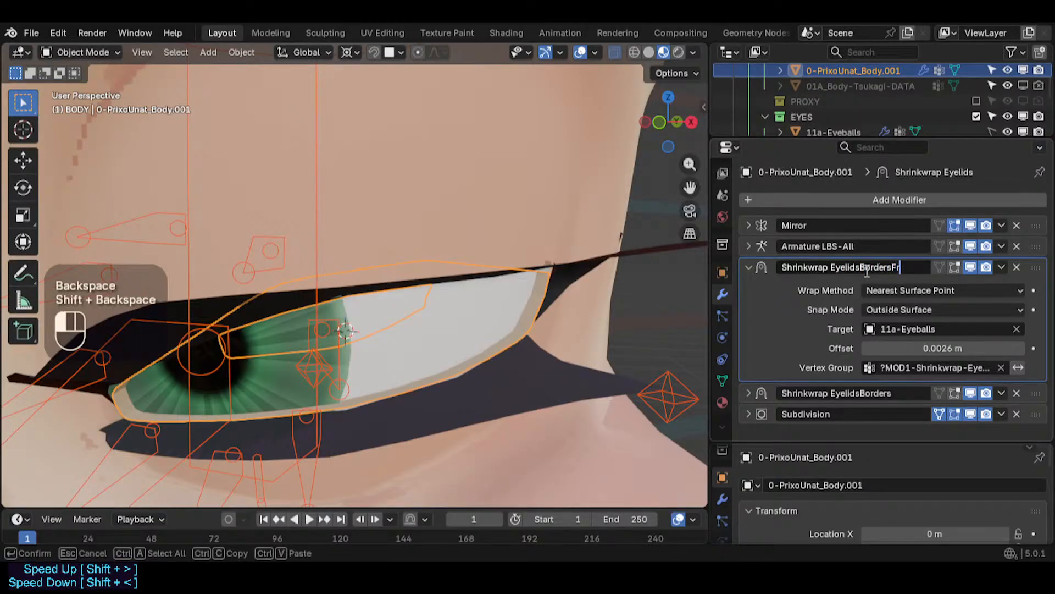
type("ont")
key("Return")
left_click(741, 267)
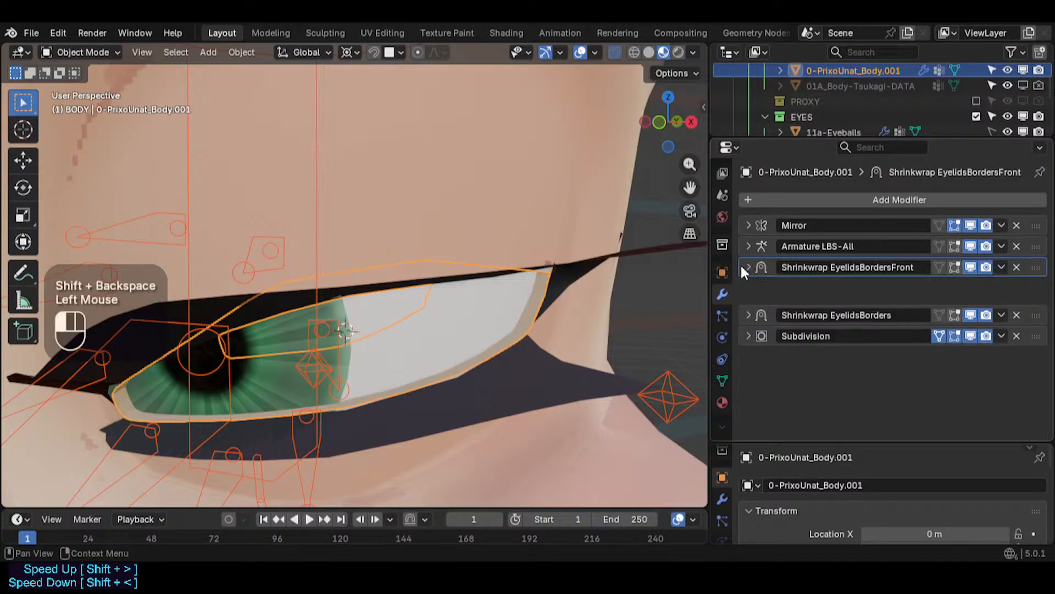
- Set the Shrinkwrap EyelidsBorders modifier's vertex group to ?MOD1-Shrinkwrap-EyelidsBordersBack
key("alt+a")
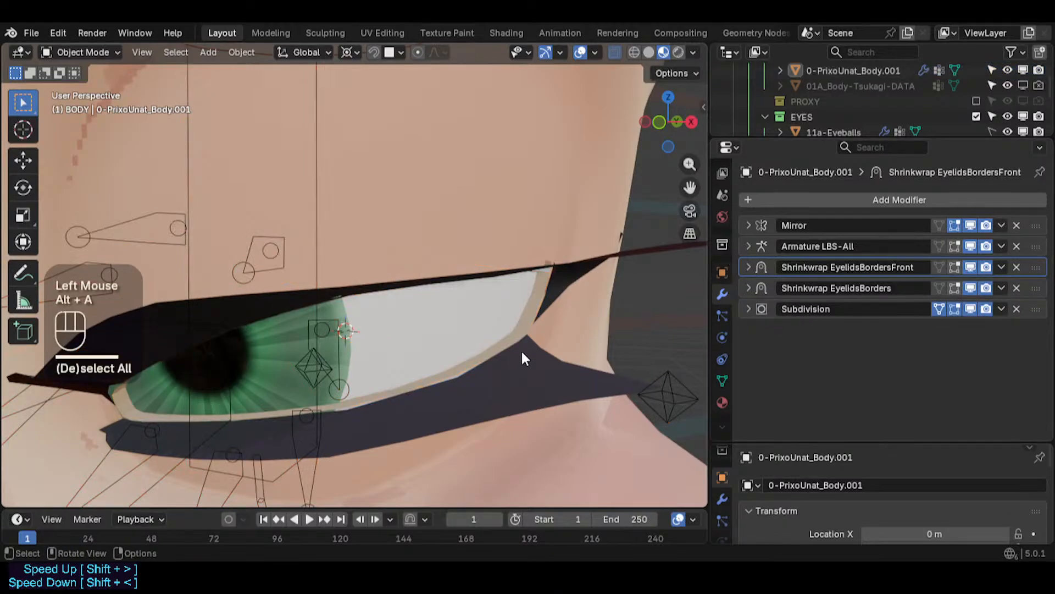
middle_click_drag(523, 358, 632, 297)
left_click(748, 289)
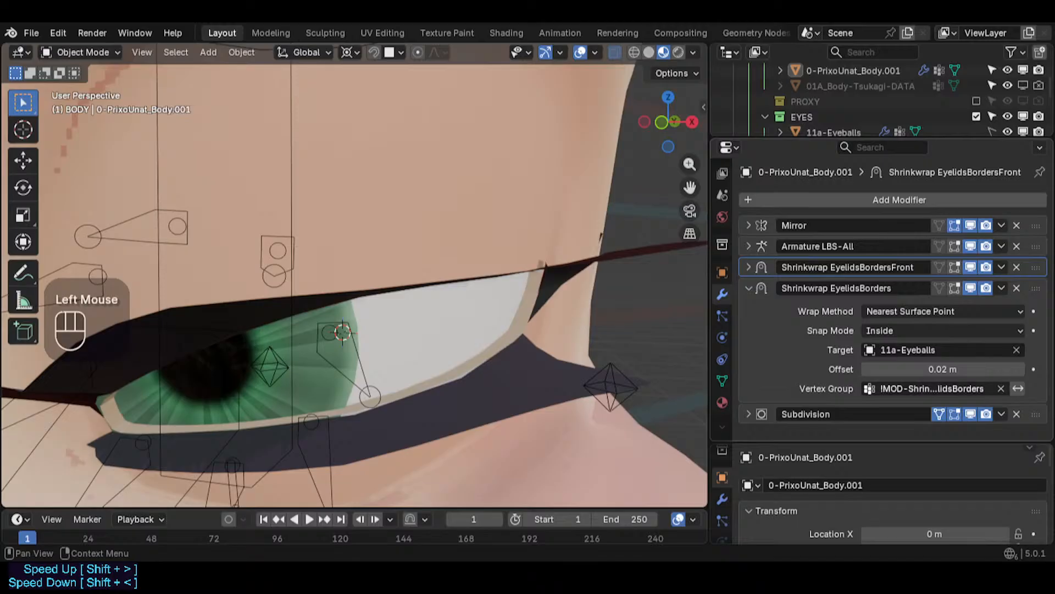
left_click(934, 388)
left_click(973, 384)
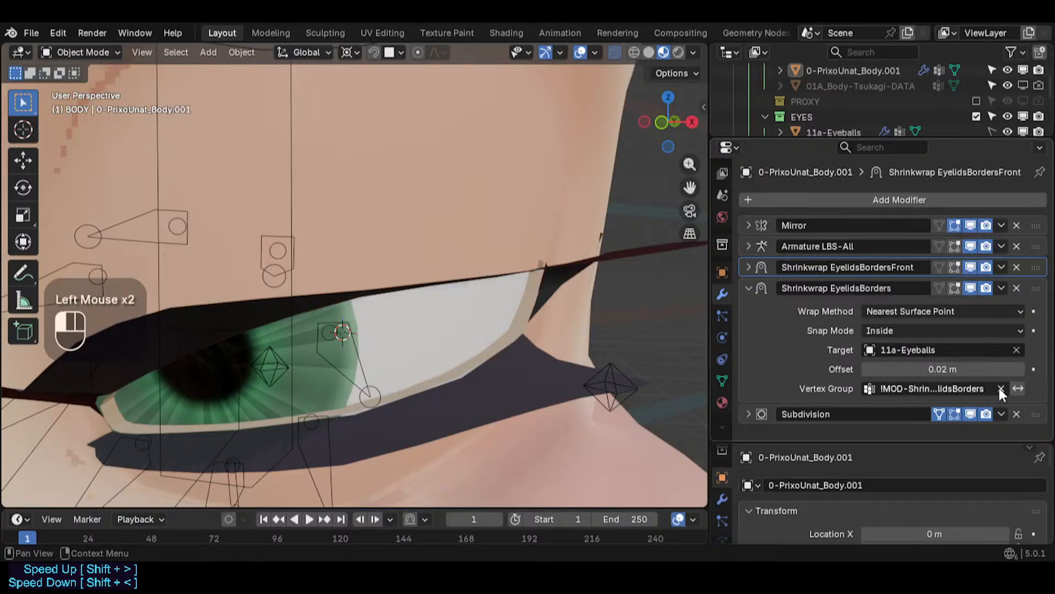
left_click(1000, 388)
left_click(931, 388)
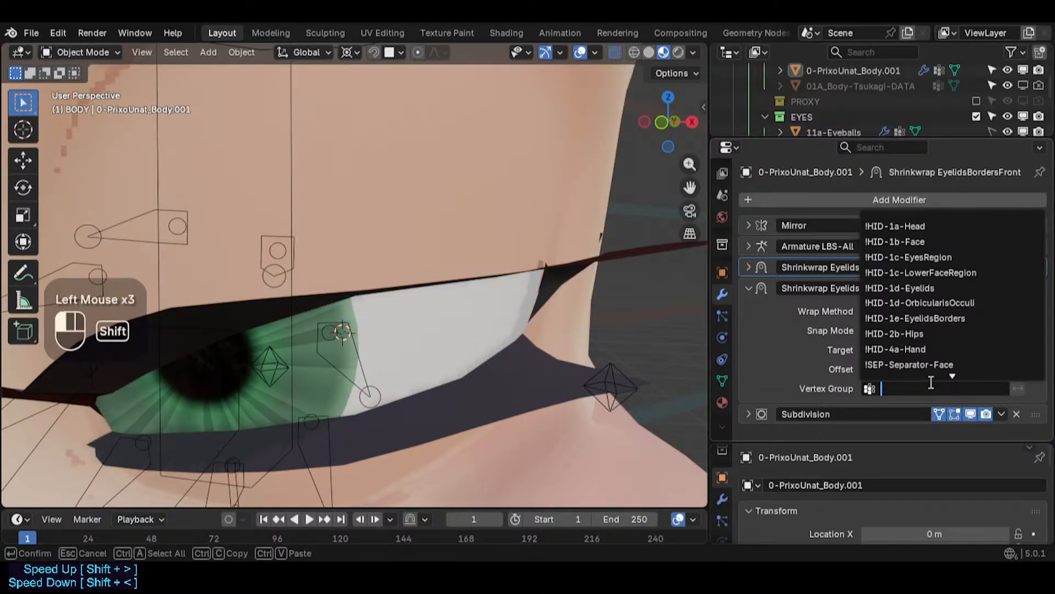
type("Bord")
key("Down")
key("Down")
key("Down")
key("Down")
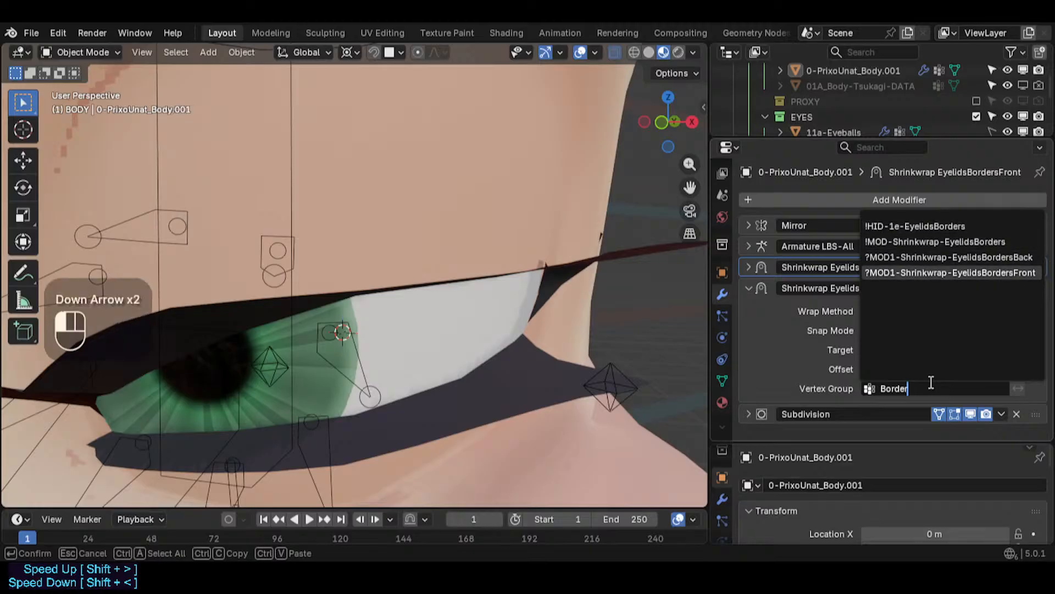
key("Up")
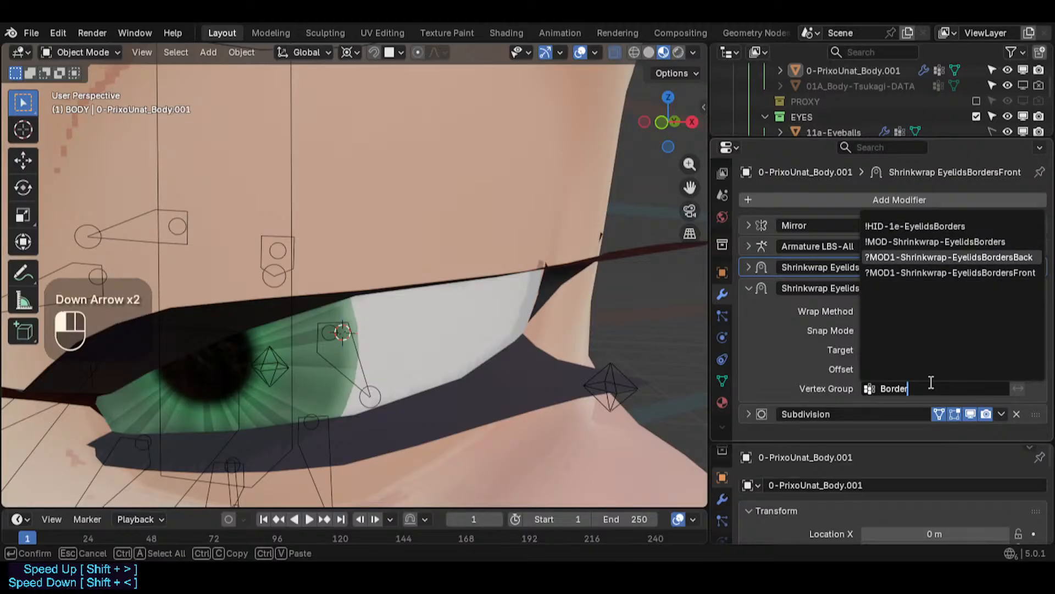
key("Return")
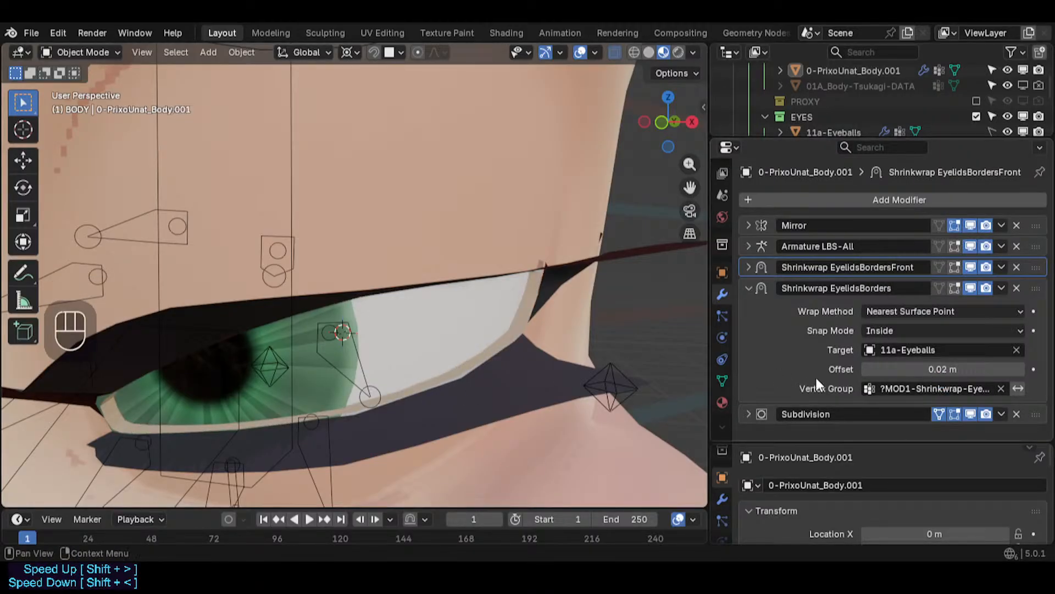
- Set the Shrinkwrap EyelidsBorders modifier's offset to about 0.006 m so the border hugs the eyeball
left_click_drag(944, 371, 944, 371, "shift")
middle_click_drag(338, 279, 133, 321)
key("a")
key("w")
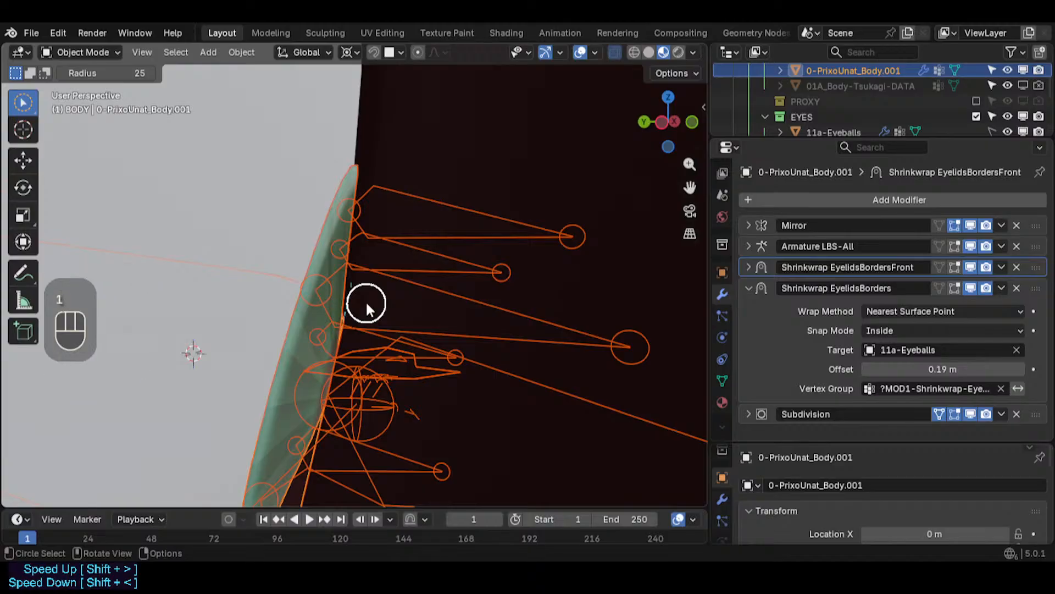
key("w")
middle_click_drag(367, 300, 472, 311)
key("shift+grave")
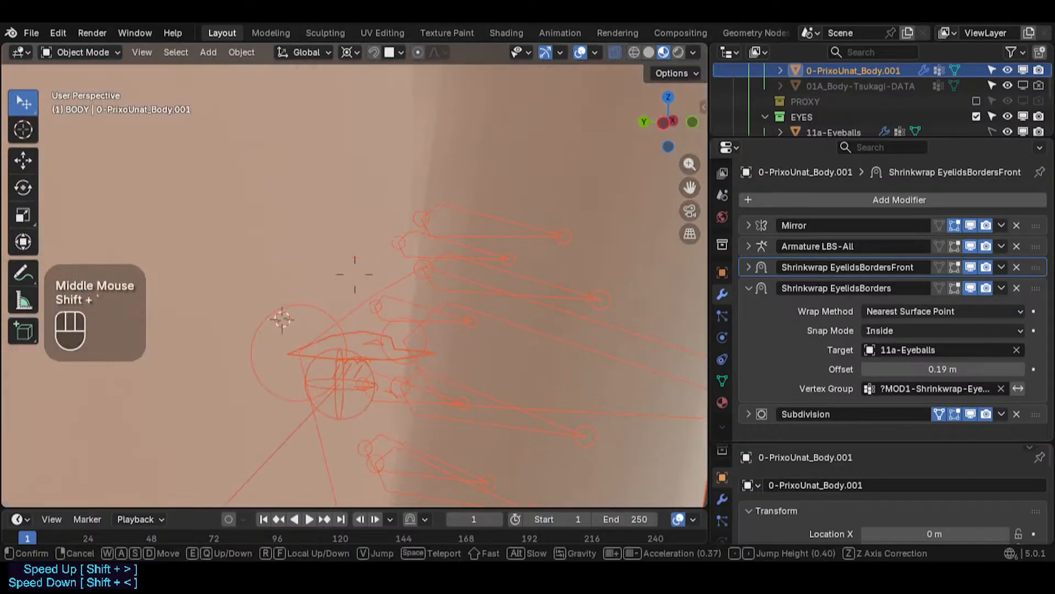
key("a")
key("s")
key("e")
key("w")
key("w")
key("s")
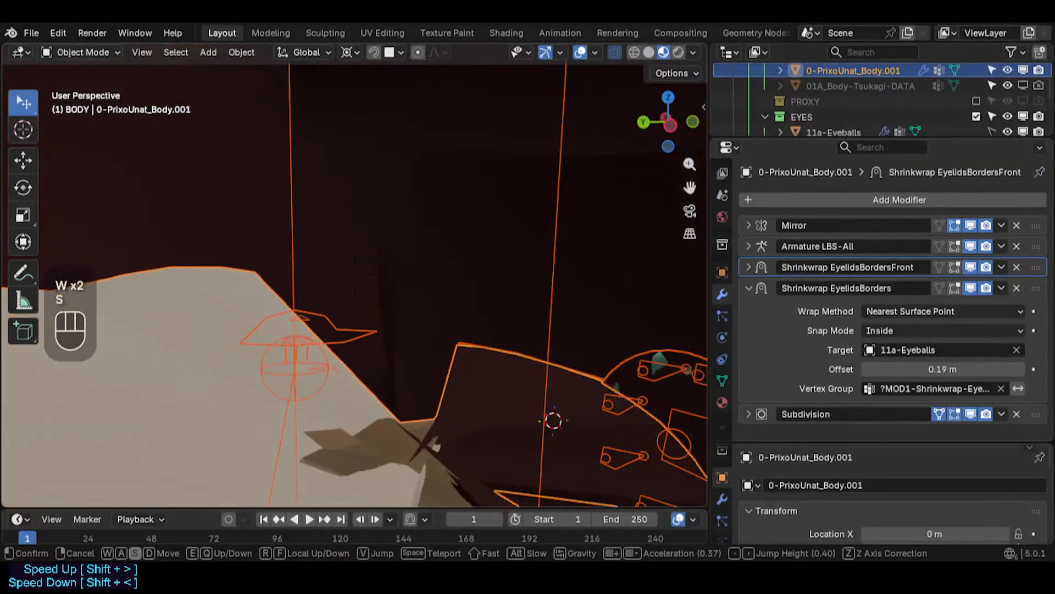
left_click(355, 275)
left_click_drag(982, 365, 830, 365, "shift")
key("shift+grave")
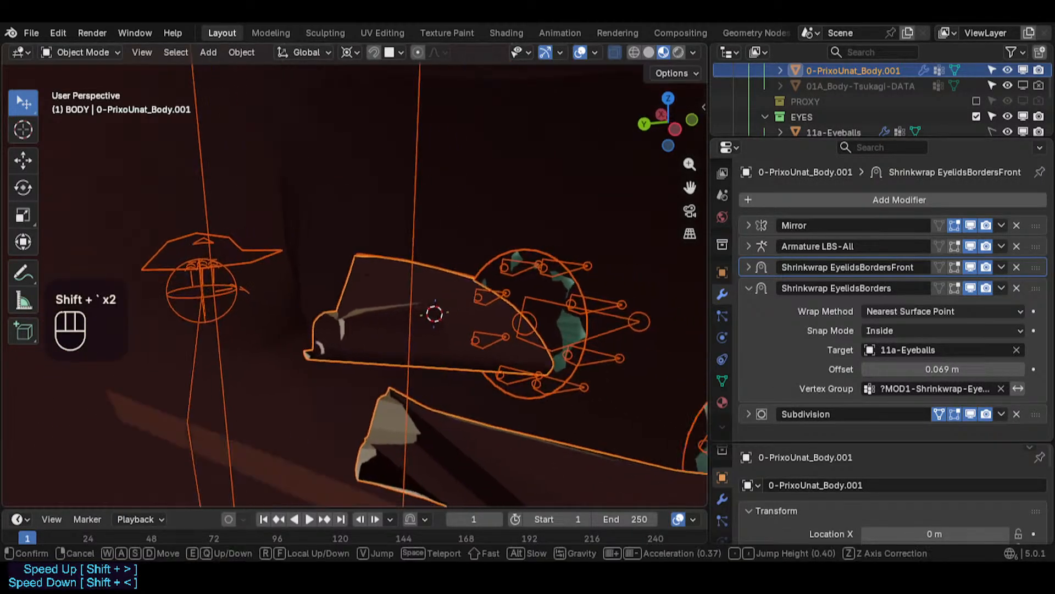
left_click(355, 285)
left_click_drag(943, 369, 861, 368, "shift")
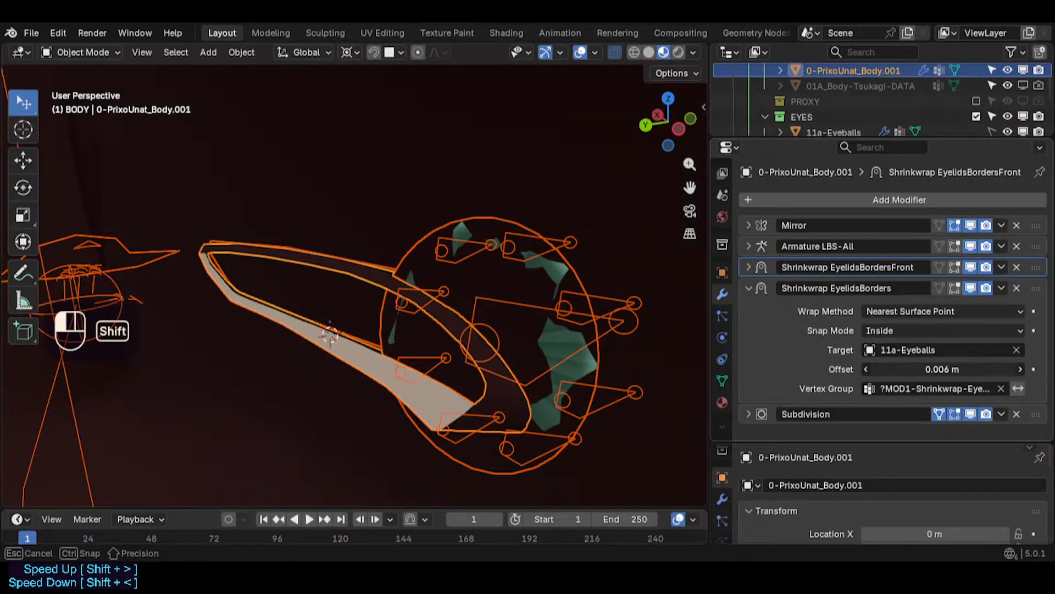
- Save the blend file
middle_click_drag(510, 313, 245, 267)
scroll(374, 278, "down", 2)
scroll(374, 277, "up", 1)
middle_click_drag(374, 277, 220, 287)
scroll(315, 291, "down", 1)
middle_click_drag(314, 291, 287, 259)
scroll(295, 271, "up", 3)
key("ctrl+s")
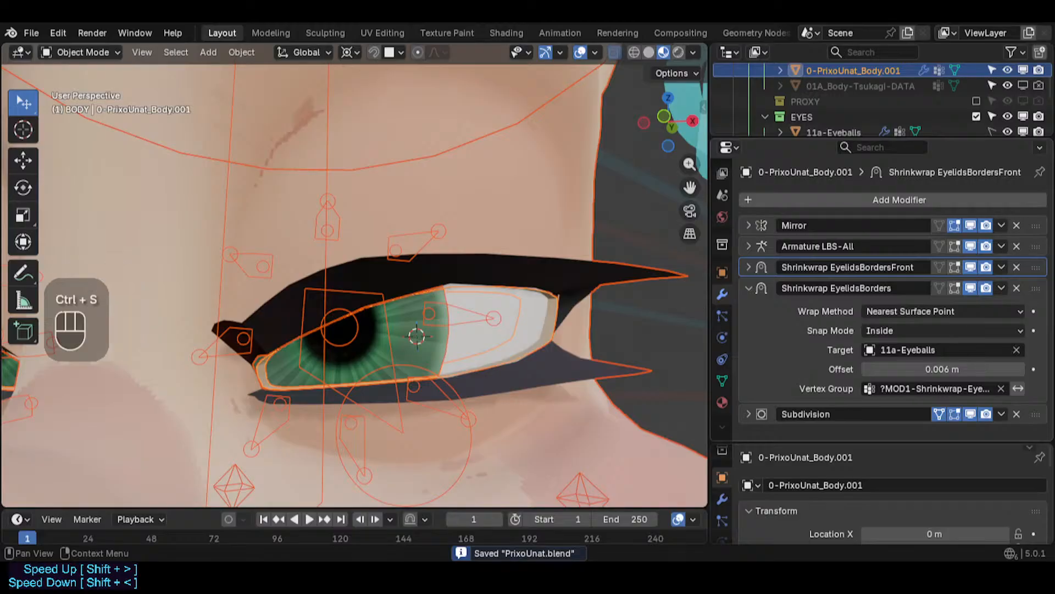
- Toggle the viewport display of both eyelid border shrinkwrap modifiers to compare their effect on the eyelid
scroll(577, 297, "up", 2)
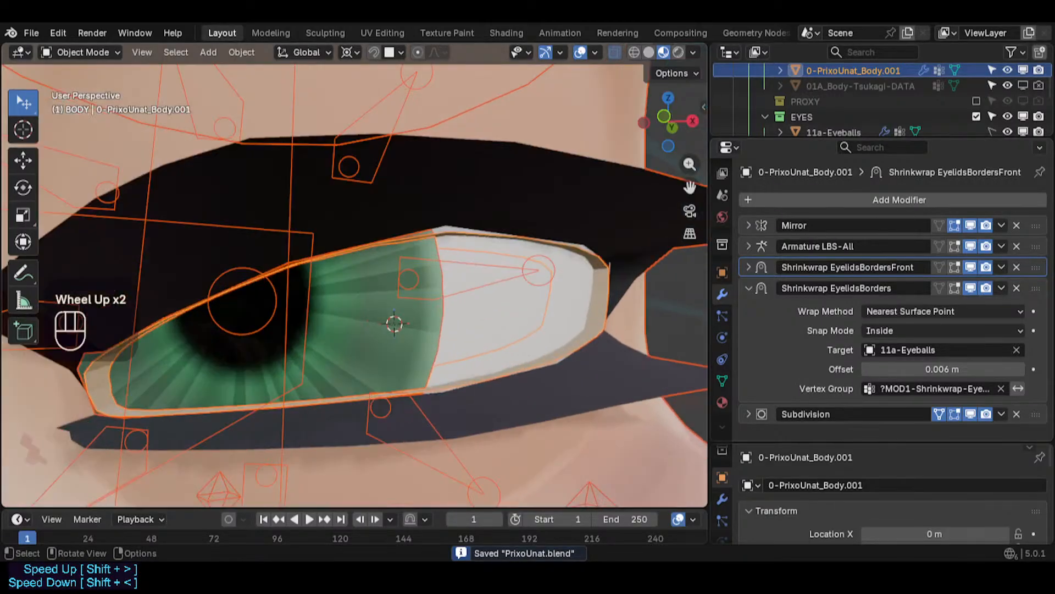
middle_click_drag(577, 296, 453, 248)
scroll(453, 248, "down", 2)
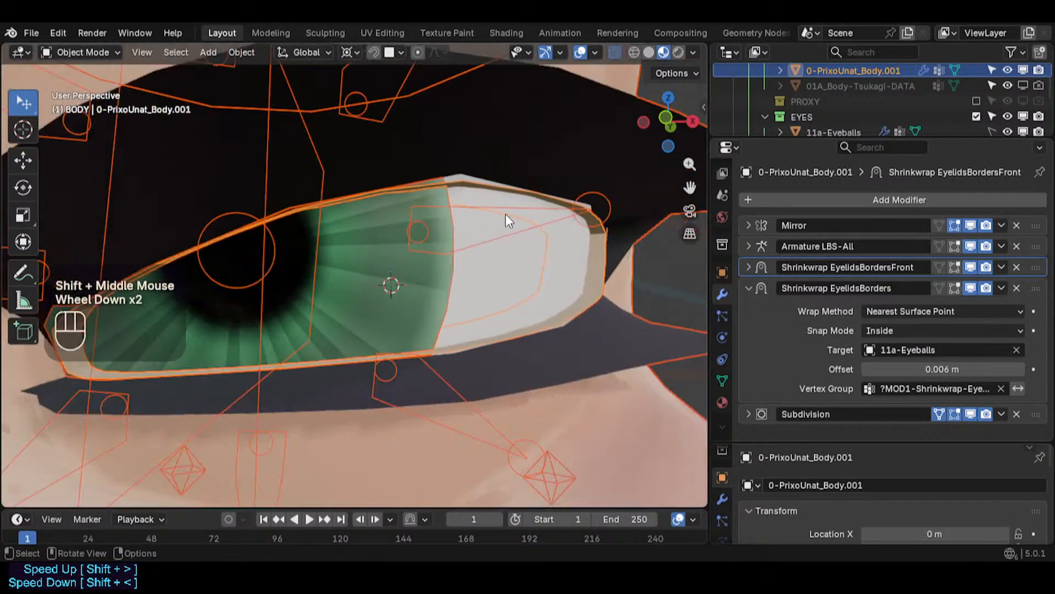
key("alt+a")
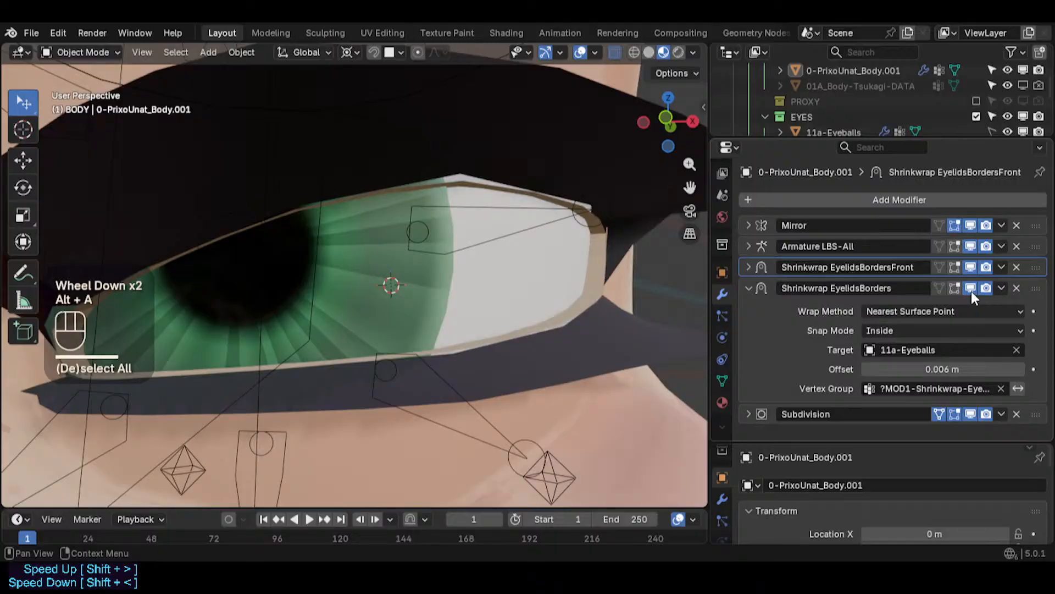
left_click(970, 288)
left_click(971, 267)
left_click(972, 267)
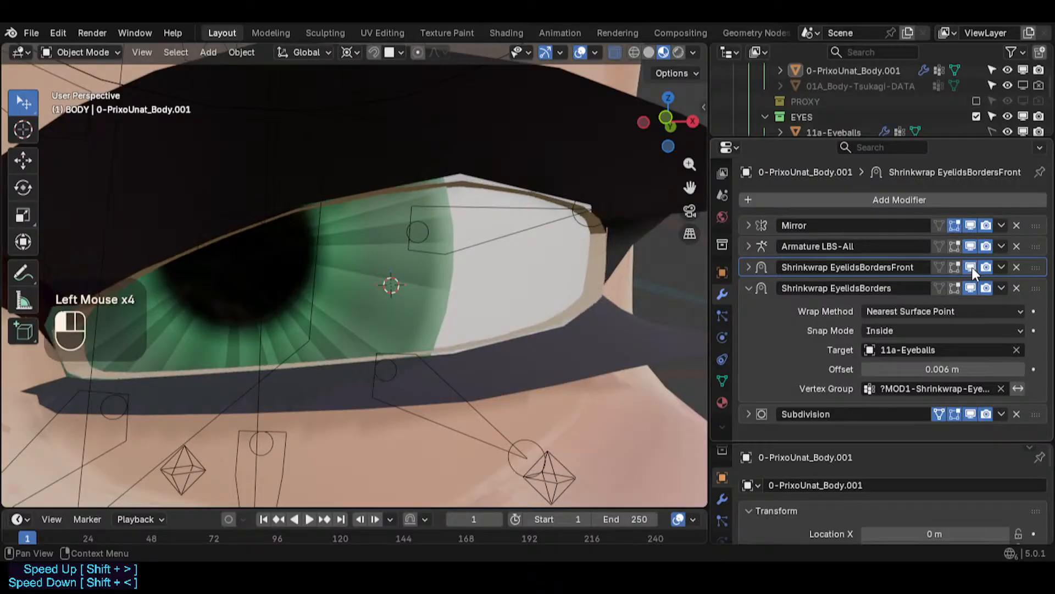
left_click(971, 267)
left_click(972, 267)
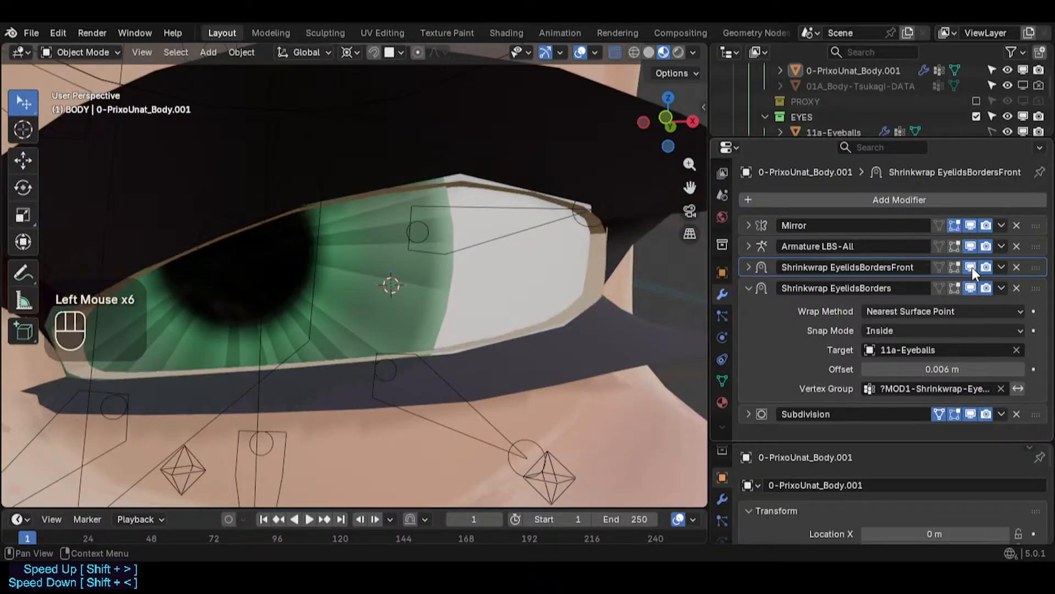
- Try a smaller offset on the Shrinkwrap EyelidsBordersFront modifier after copying its current offset
left_click(748, 268)
left_click(956, 348)
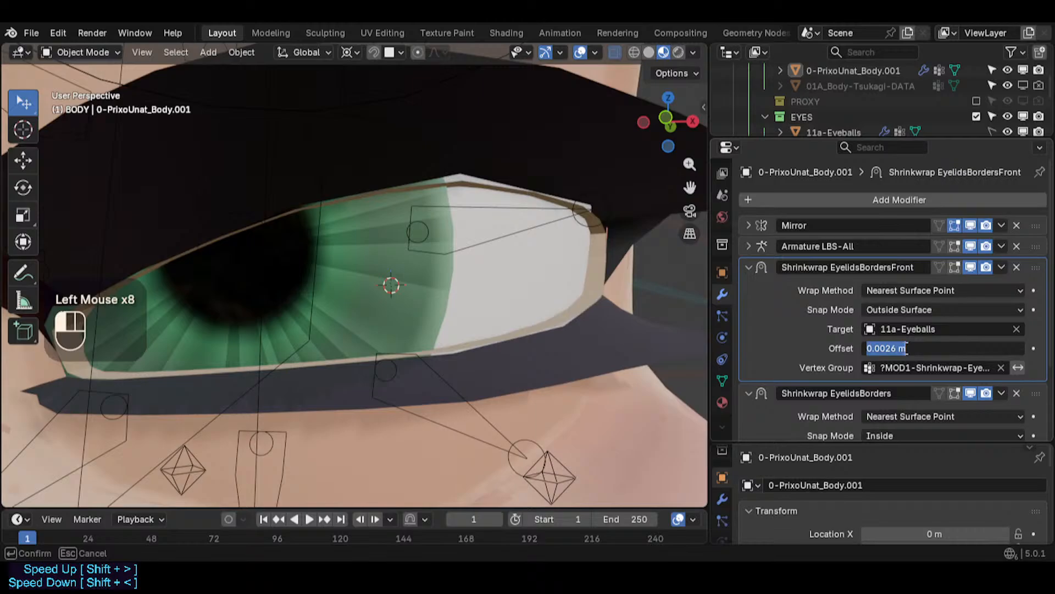
left_click(961, 327)
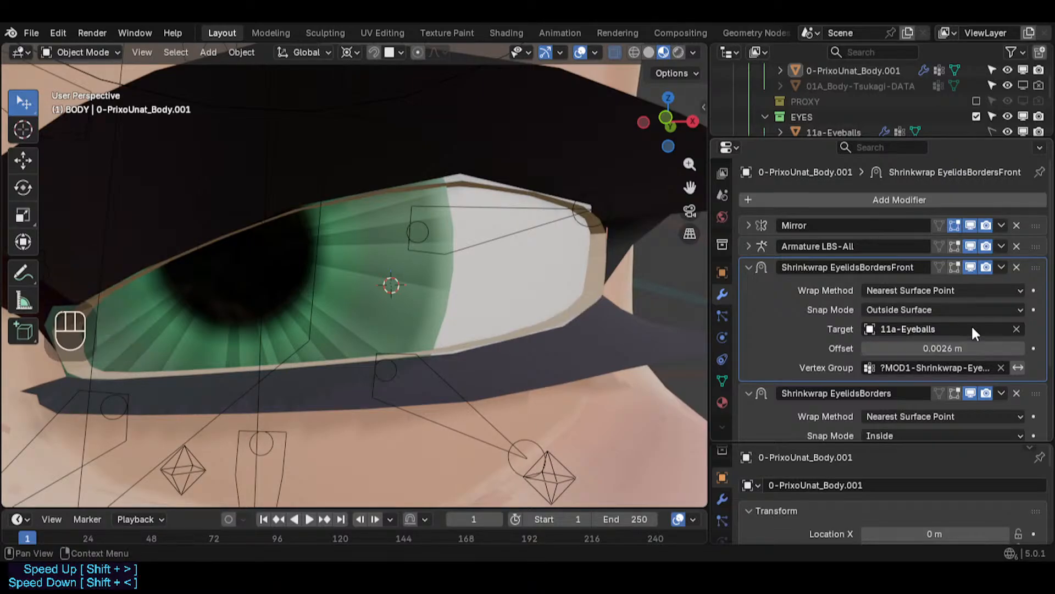
key("ctrl+c")
left_click_drag(942, 349, 918, 347, "shift")
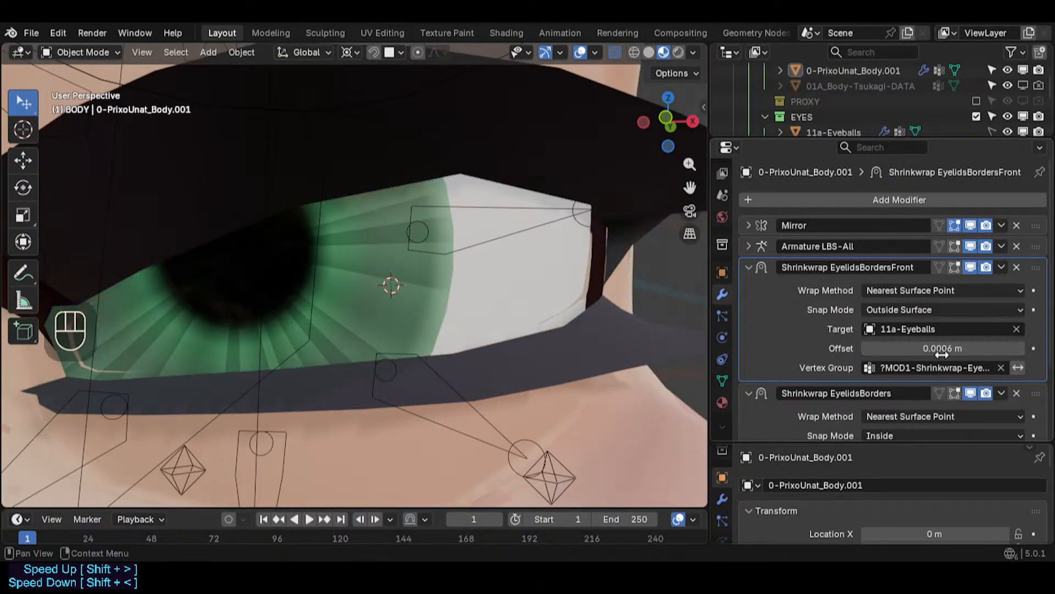
- Paste the copied 0.0026 m offset back and set the Shrinkwrap EyelidsBordersFront modifier's snap mode to Outside
left_click(918, 346)
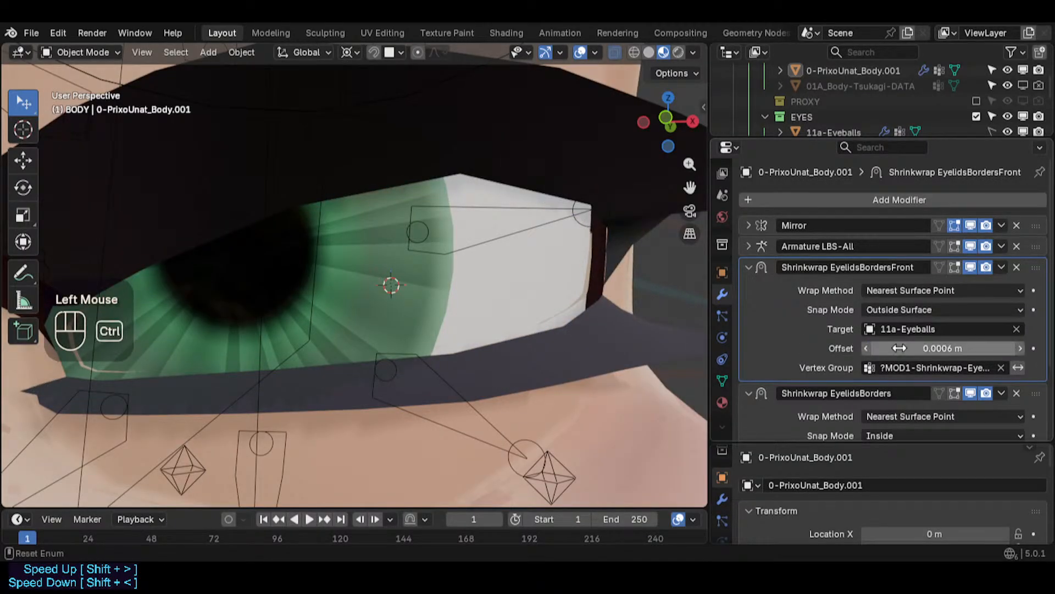
key("ctrl+v")
left_click(906, 311)
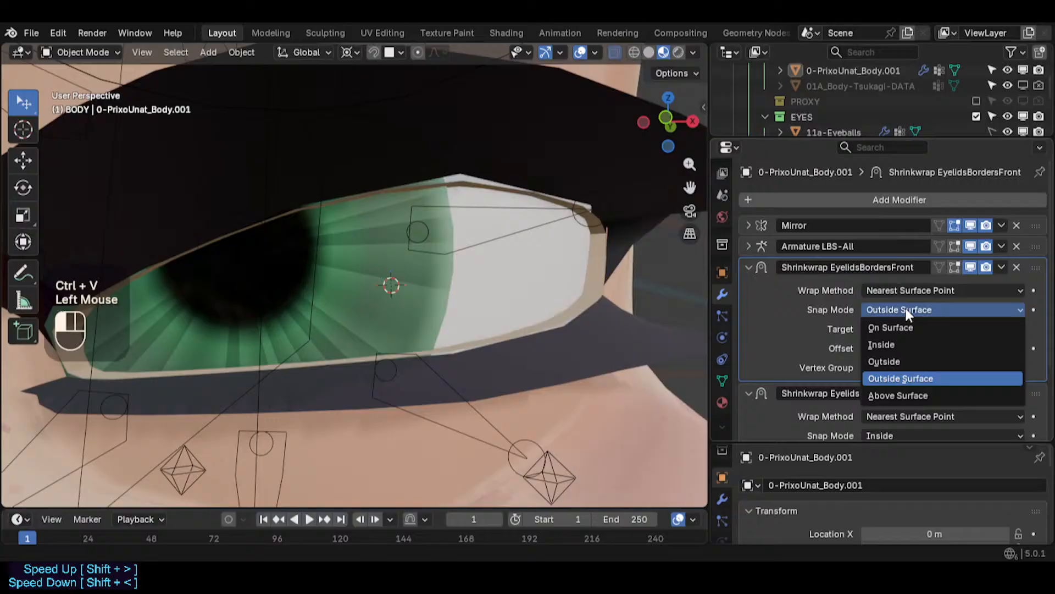
left_click(900, 361)
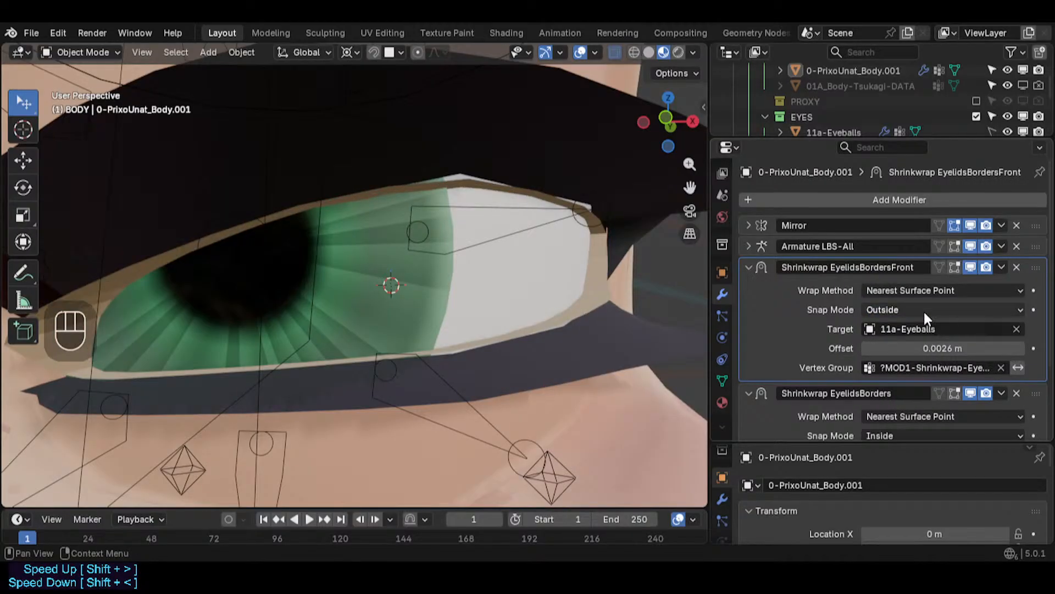
- Set the Shrinkwrap EyelidsBordersFront modifier's snap mode to Outside Surface
left_click(924, 309)
left_click(914, 380)
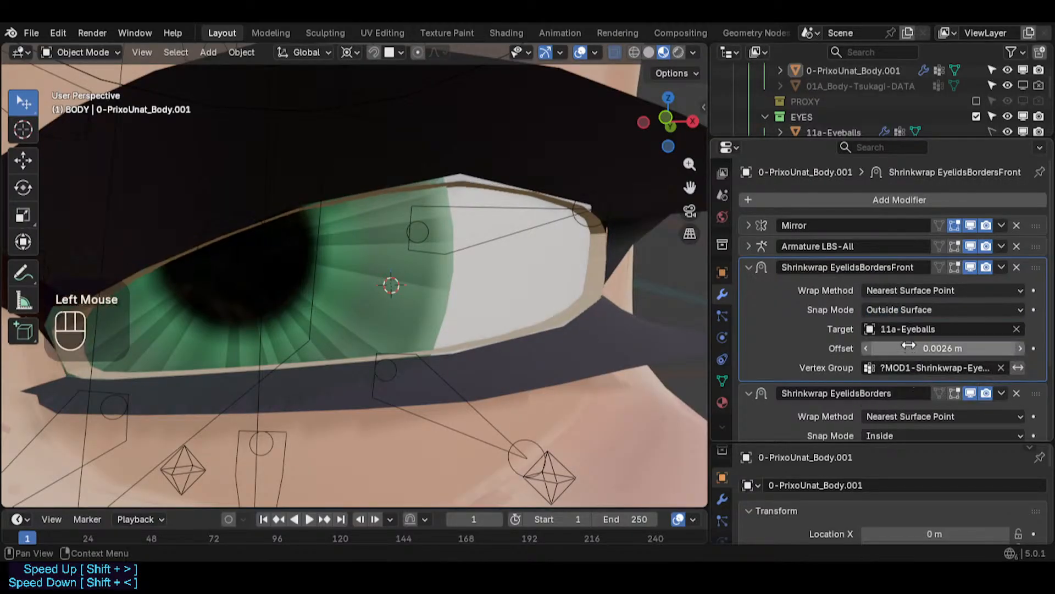
mouse_move(956, 348)
left_mouse_down("shift")
mouse_move(990, 348)
mouse_move(966, 348)
left_mouse_up("shift")
left_click(955, 348)
key("Escape")
key("ctrl+v")
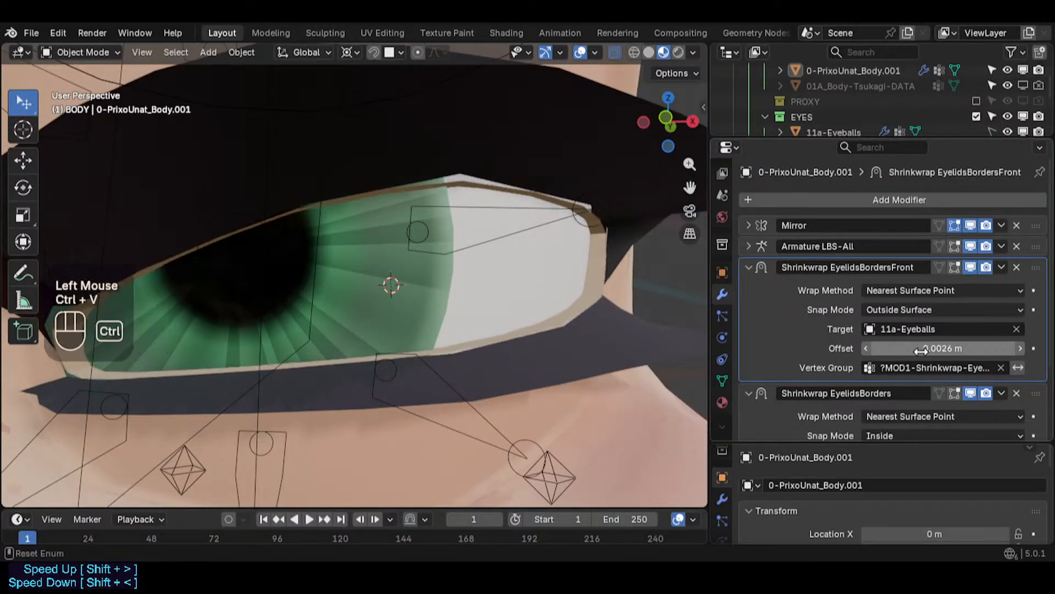
- Try a 0.0027 m offset on the Shrinkwrap EyelidsBordersFront modifier, then undo back to the previous offset
left_click(943, 349)
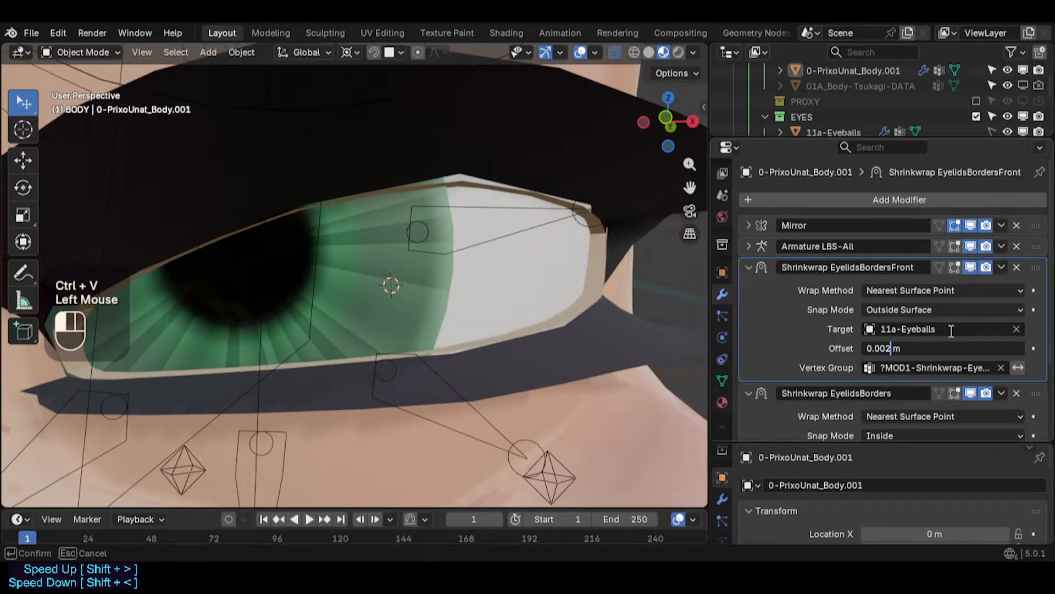
type("7")
key("Return")
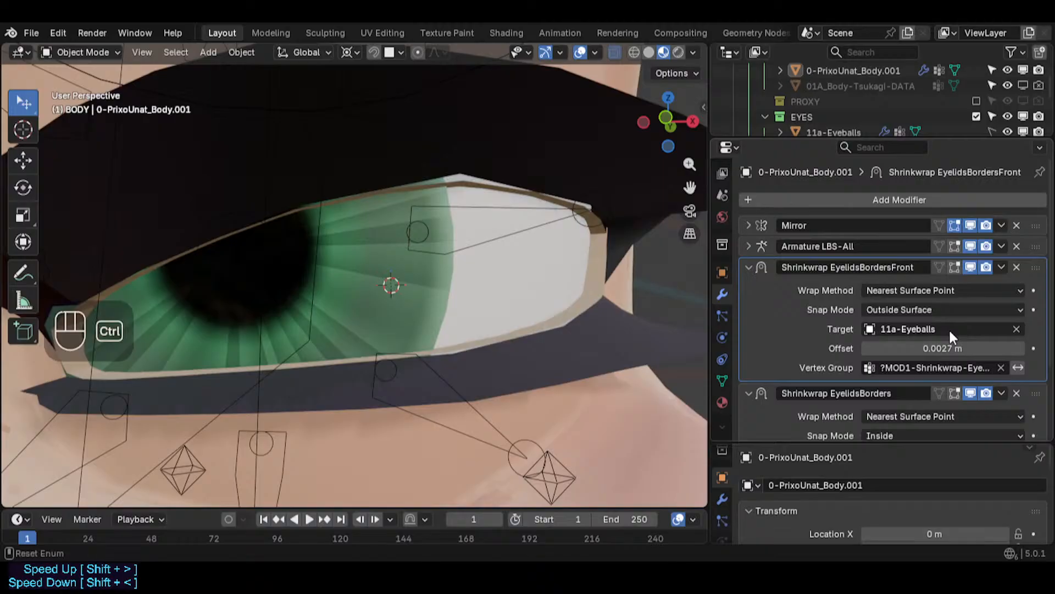
key("ctrl+v")
left_click_drag(949, 349, 868, 349, "shift")
key("ctrl+z")
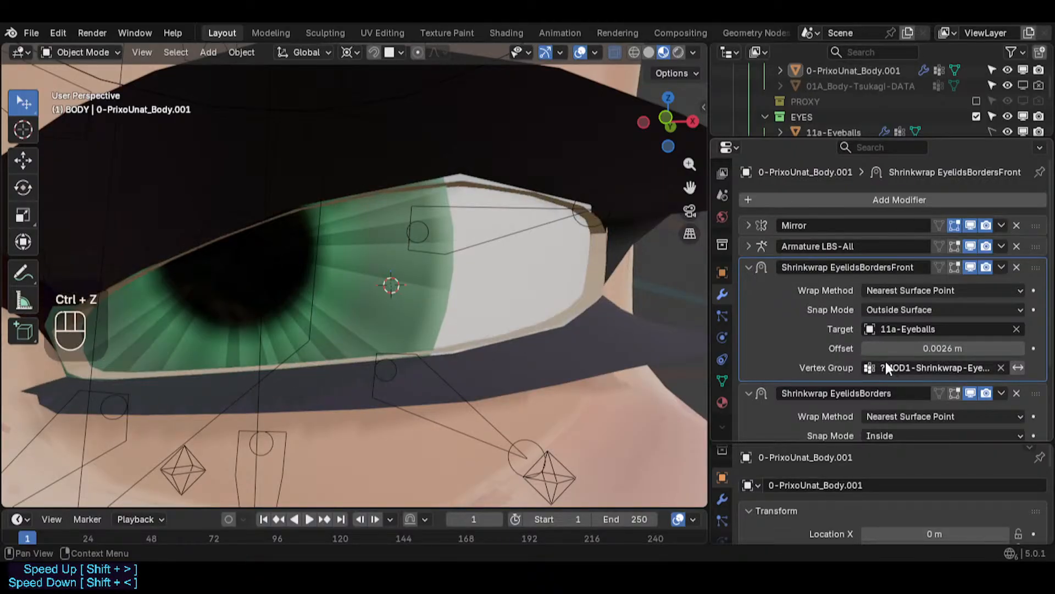
- Collapse the front shrinkwrap panel and toggle viewport display of the Armature LBS-All and Shrinkwrap EyelidsBorders modifiers to compare the eyelid fit
scroll(417, 242, "down", 2)
middle_click_drag(417, 242, 446, 372)
scroll(476, 341, "up", 4)
middle_click_drag(473, 305, 520, 299)
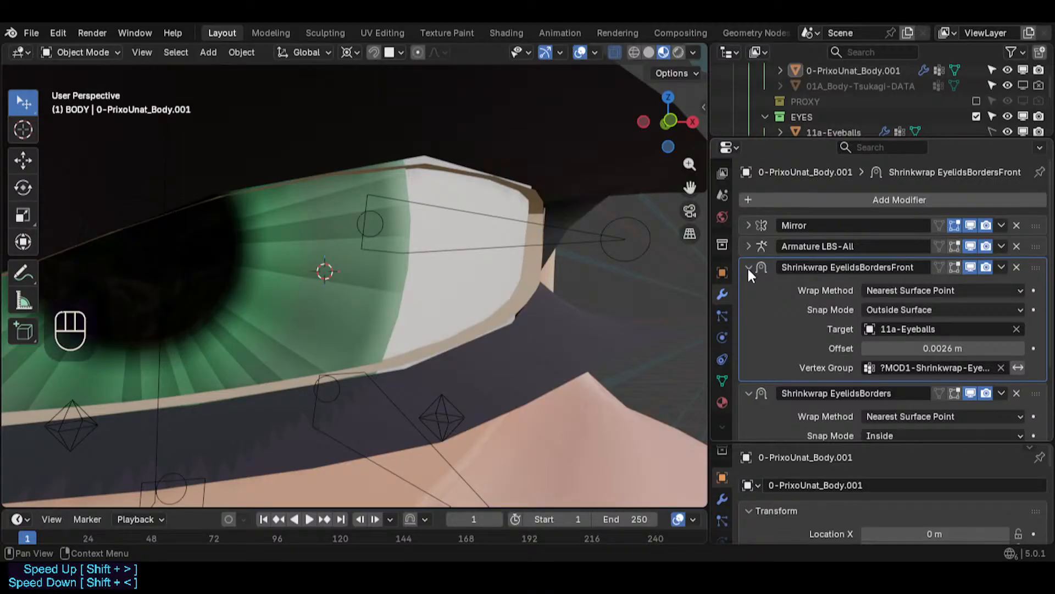
left_click(207, 53)
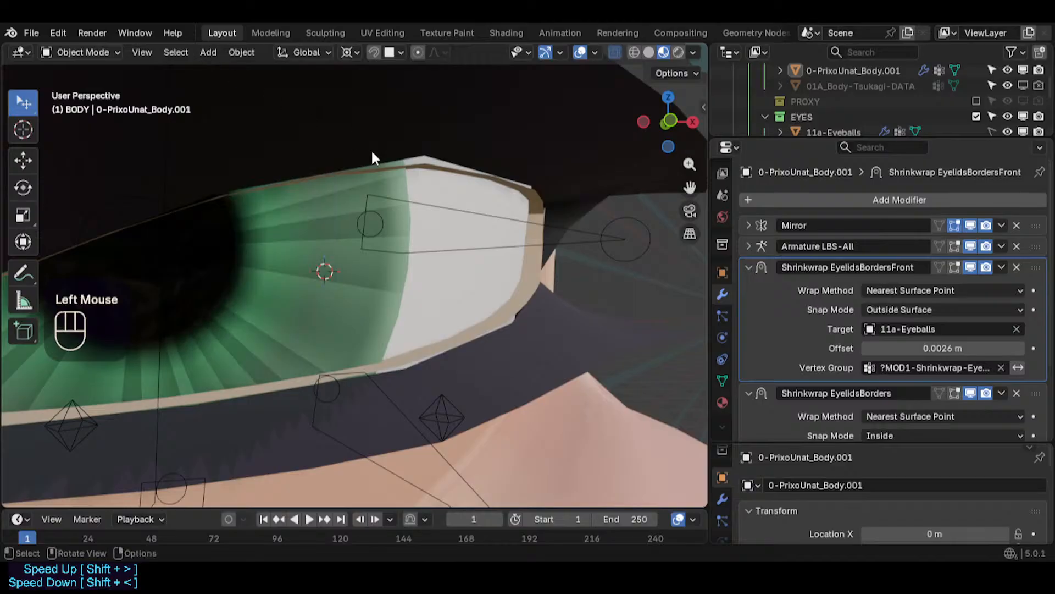
left_click(748, 266)
left_click(972, 245)
left_click(972, 245)
left_click(972, 245)
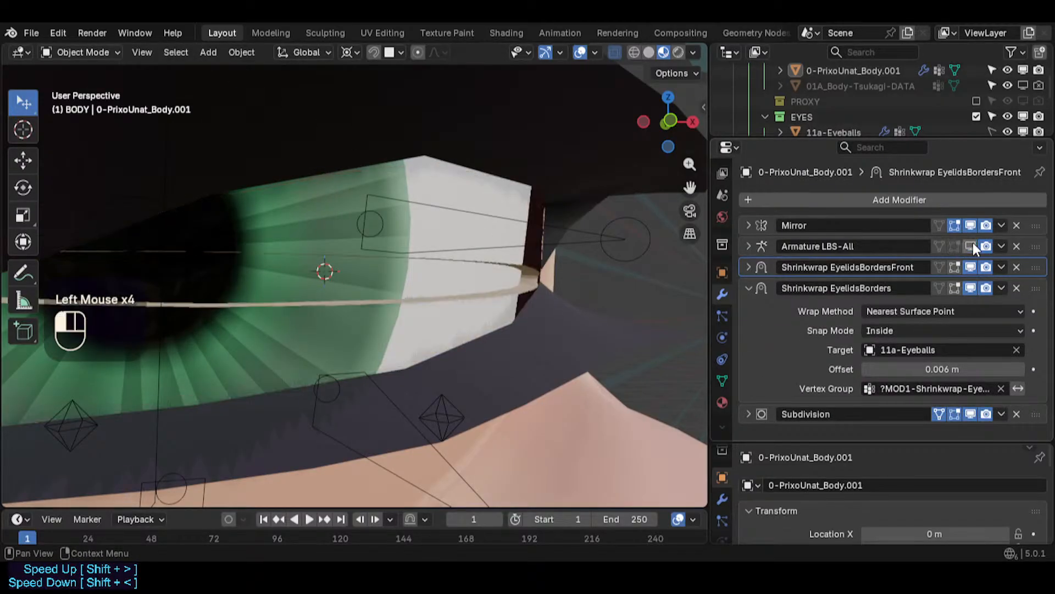
left_click(972, 245)
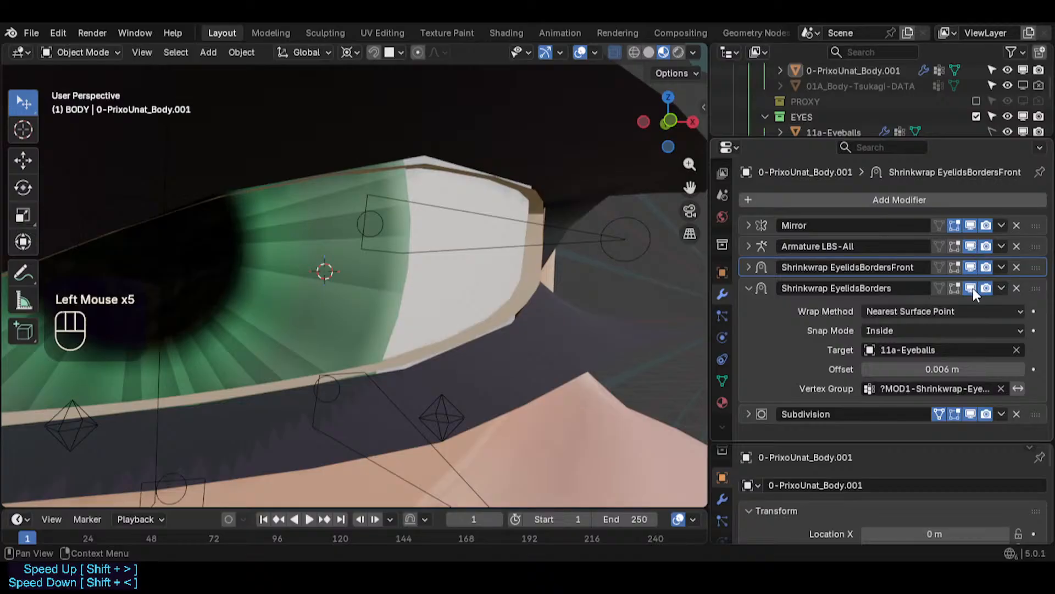
left_click(971, 288)
left_click(972, 245)
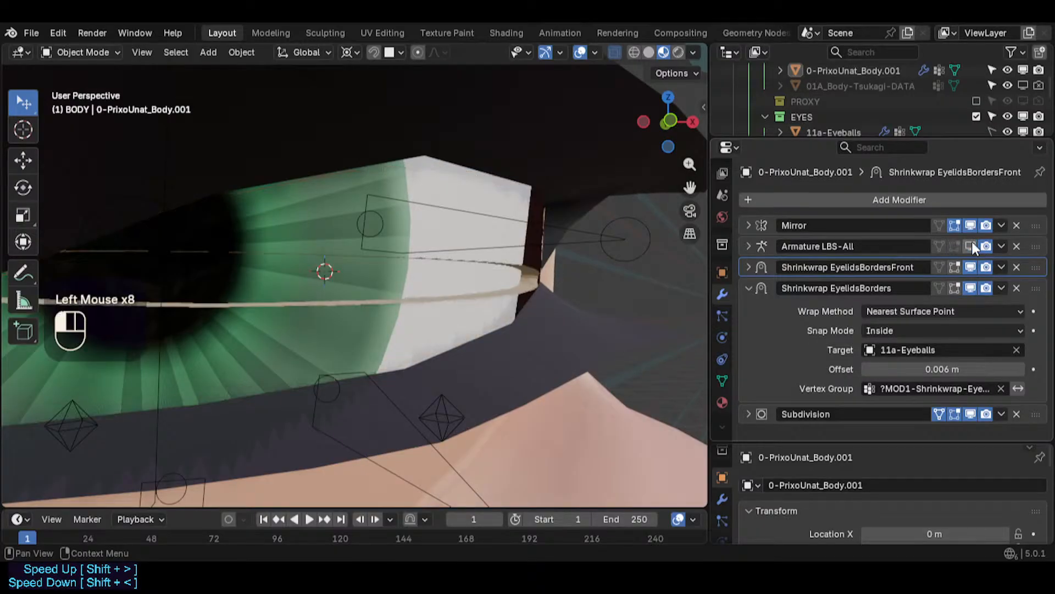
left_click(972, 245)
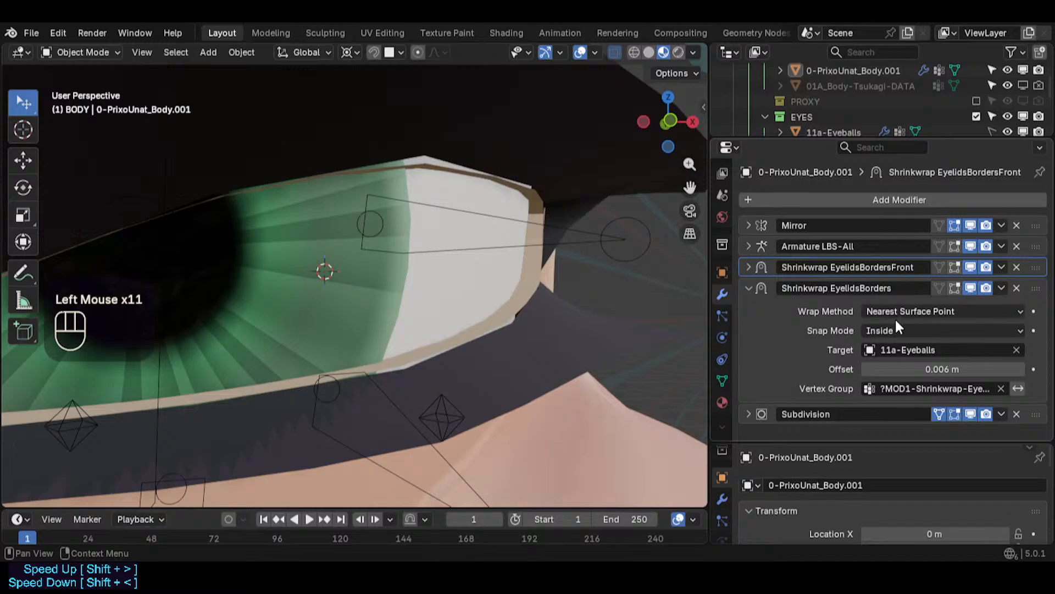
- Collapse the Shrinkwrap EyelidsBorders panel and turn off the Subdivision modifier's viewport display
left_click(749, 287)
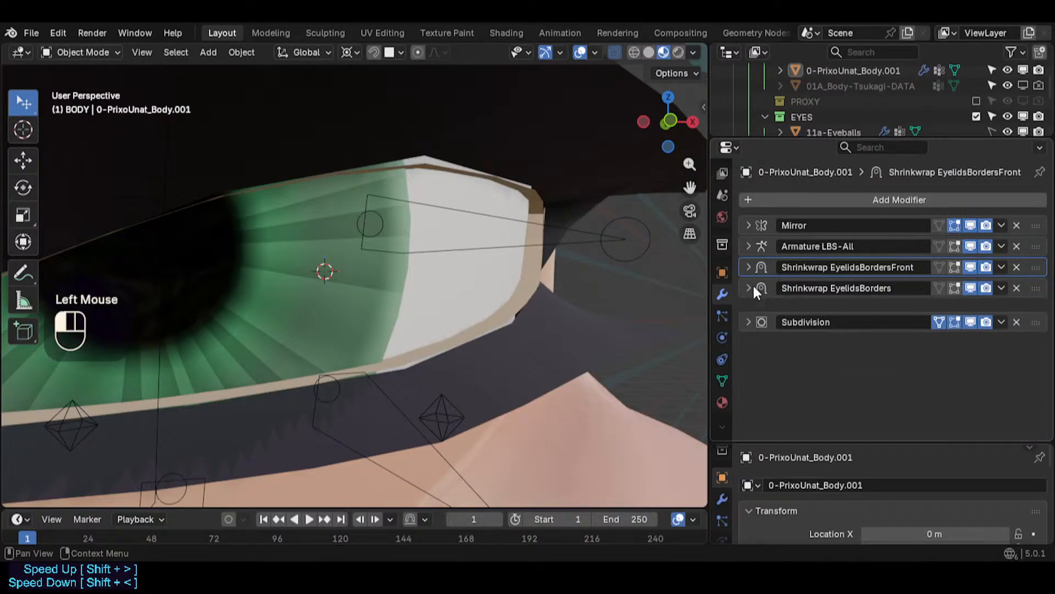
left_click(971, 309)
left_click(971, 308)
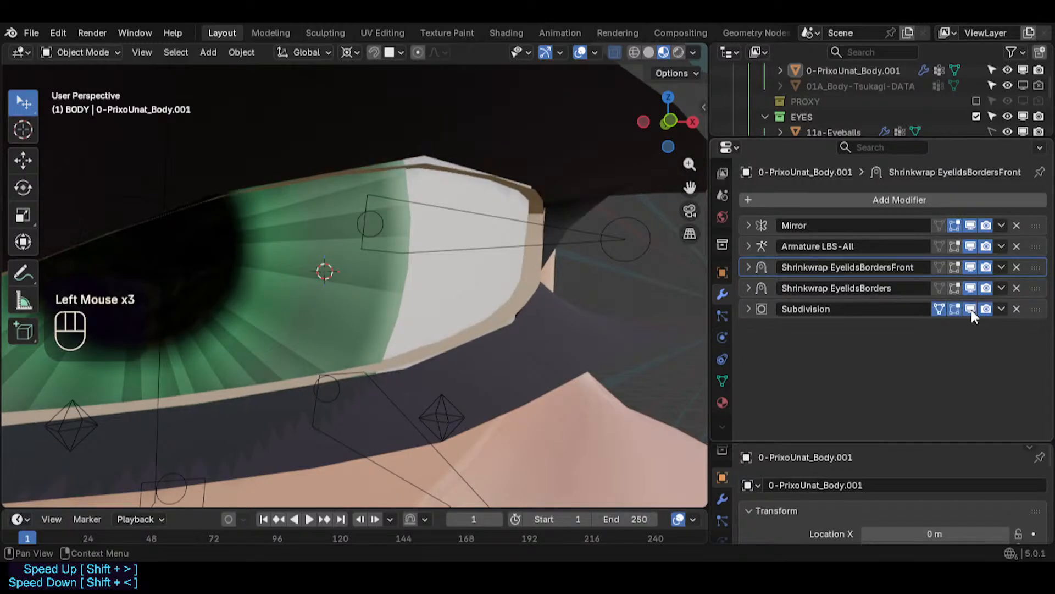
left_click(971, 309)
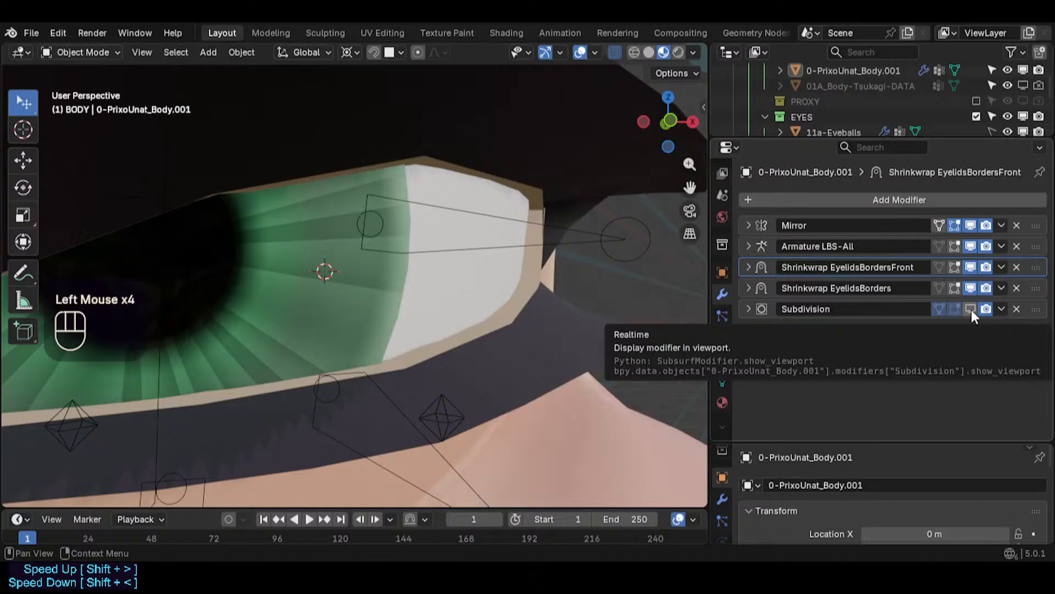
- Toggle the Subdivision modifier's edit-mode and viewport display to compare the eyelid fit
scroll(595, 272, "down", 2)
scroll(602, 286, "up", 1)
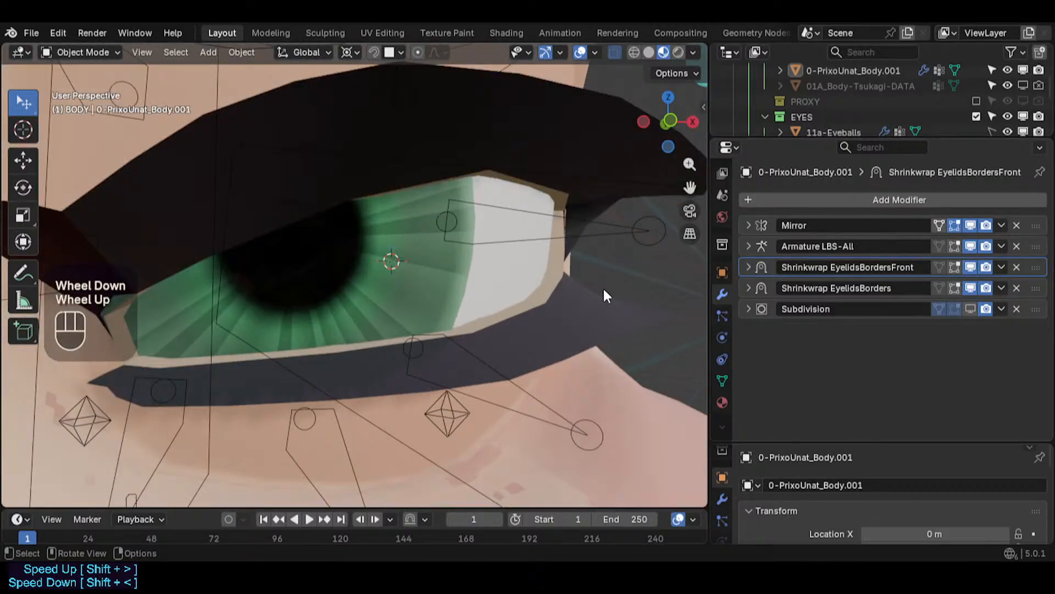
left_click(959, 307)
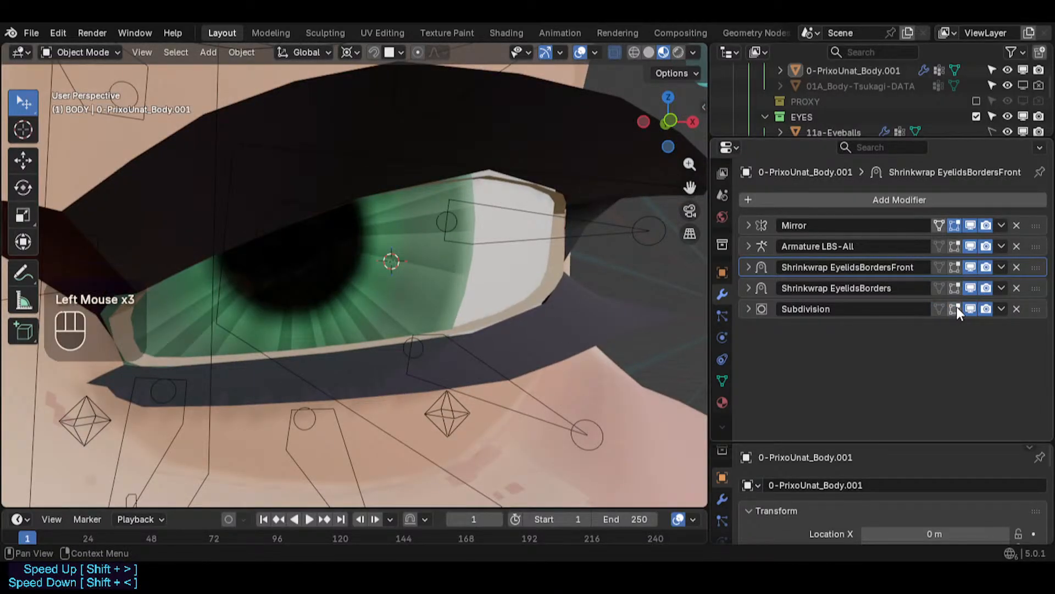
left_click(956, 307)
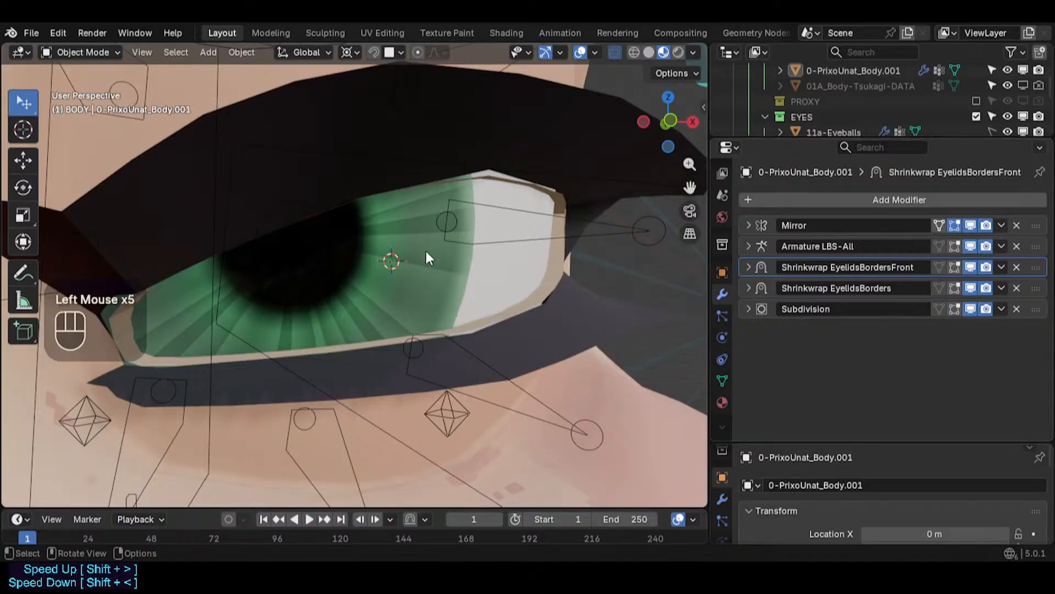
key("ctrl+alt+shift+i")
key("ctrl+alt+shift+i")
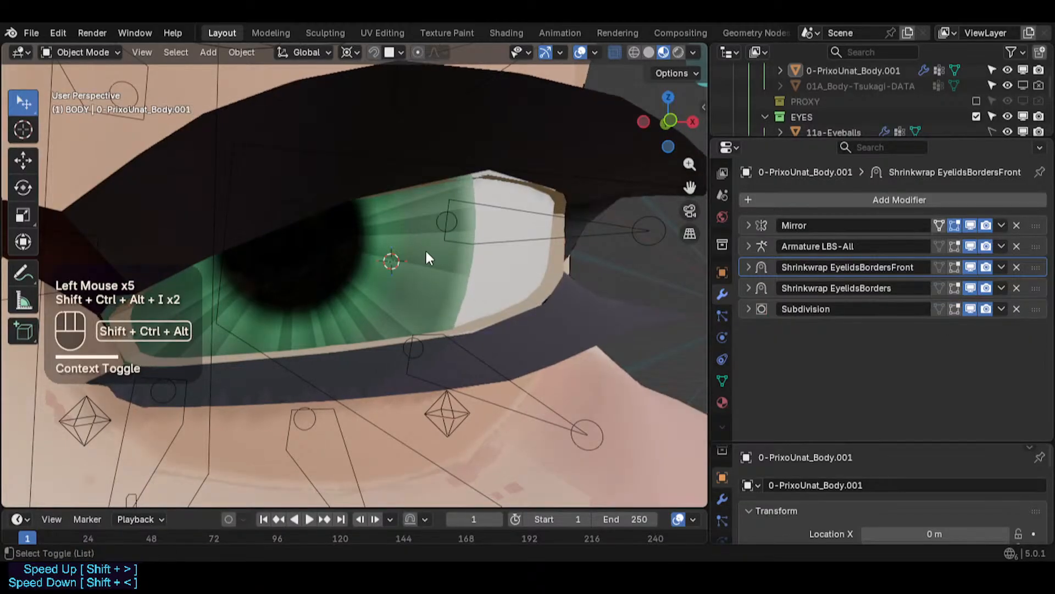
scroll(429, 258, "down", 2)
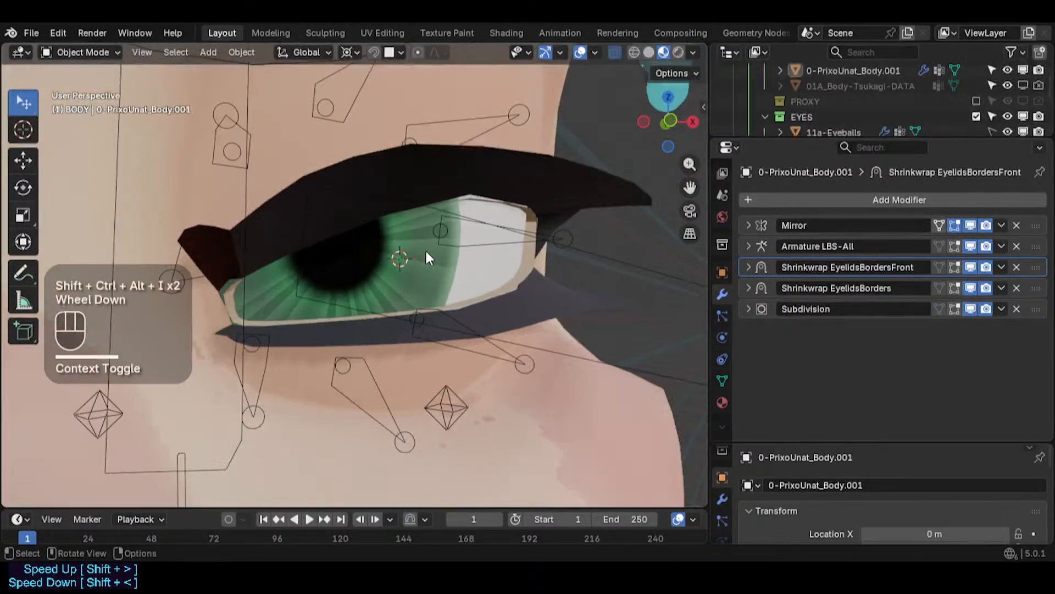
left_click(972, 312)
- Switch the Subdivision modifier's viewport display on and off repeatedly to compare the eyelid from different angles
middle_click_drag(648, 263, 222, 281)
scroll(550, 292, "down", 2)
scroll(537, 292, "down", 1)
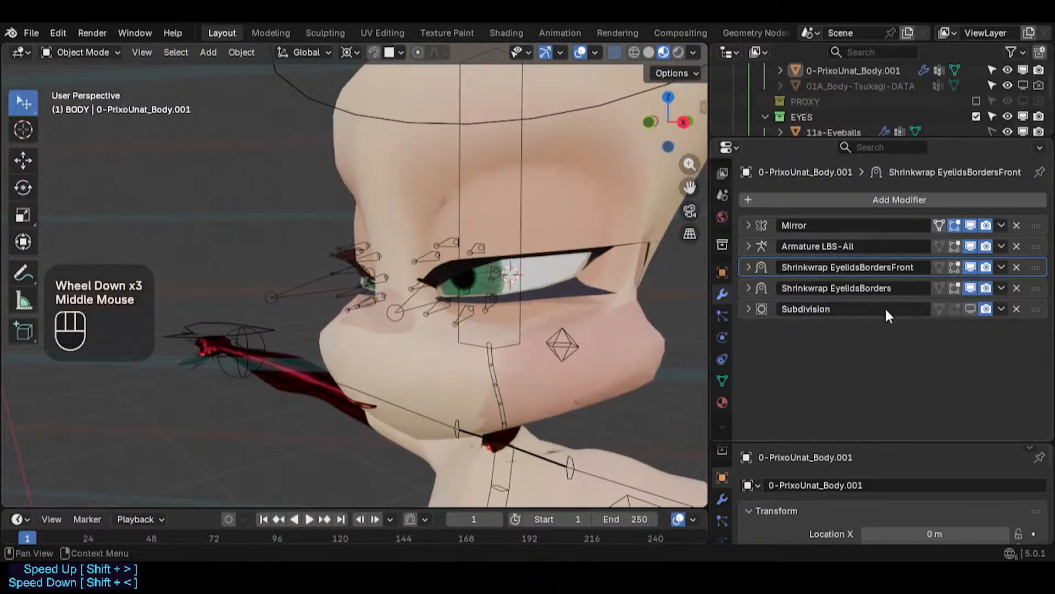
left_click(971, 309)
scroll(572, 264, "up", 3)
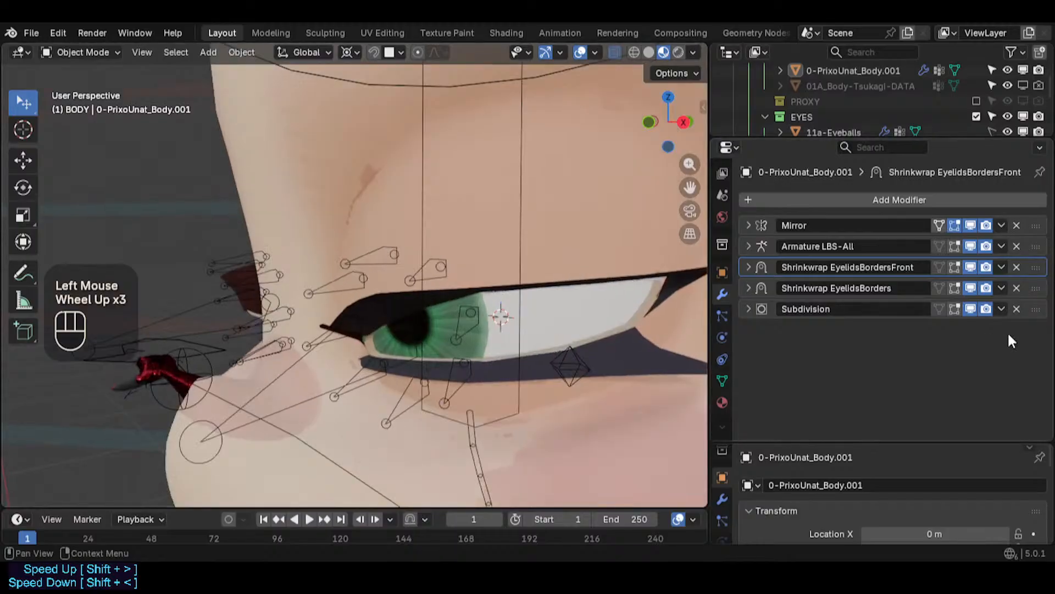
scroll(609, 303, "up", 6)
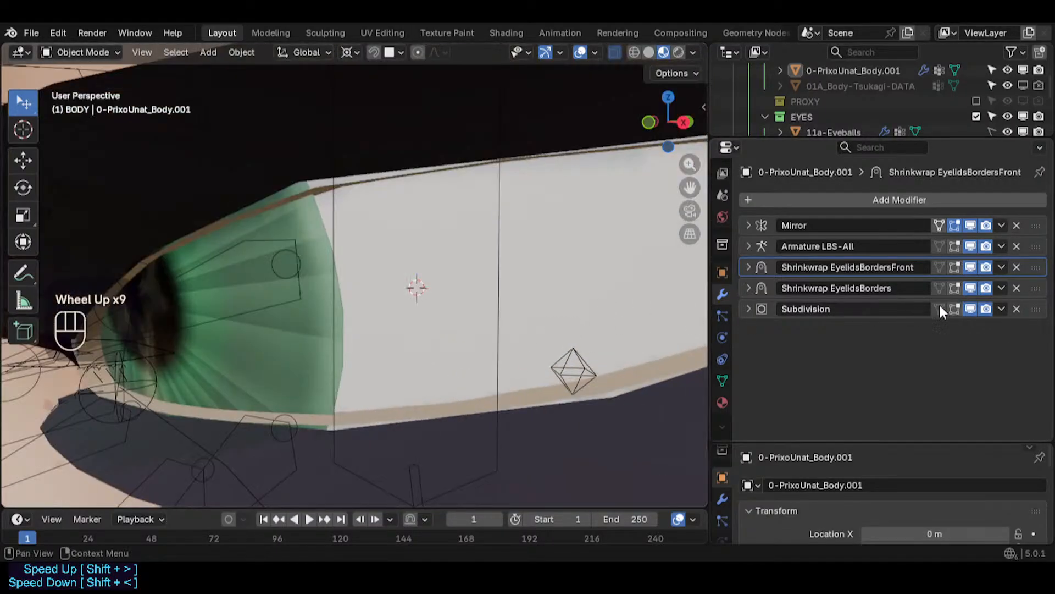
mouse_move(1025, 310)
left_mouse_down()
mouse_move(1039, 245)
mouse_move(1046, 278)
mouse_move(989, 281)
mouse_move(1037, 281)
mouse_move(1037, 317)
left_mouse_up()
scroll(423, 282, "down", 2)
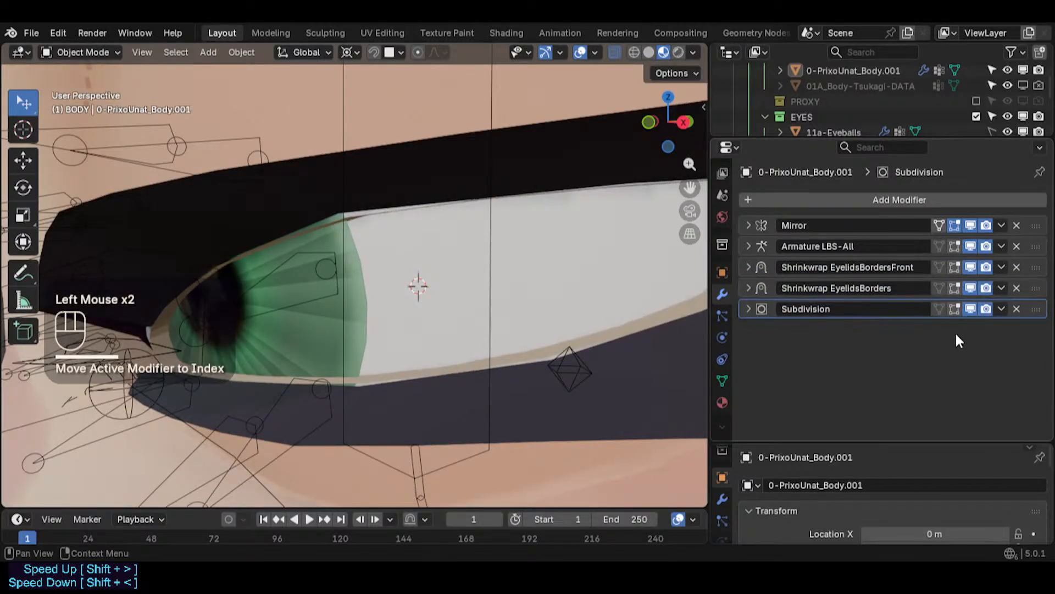
left_click(969, 310)
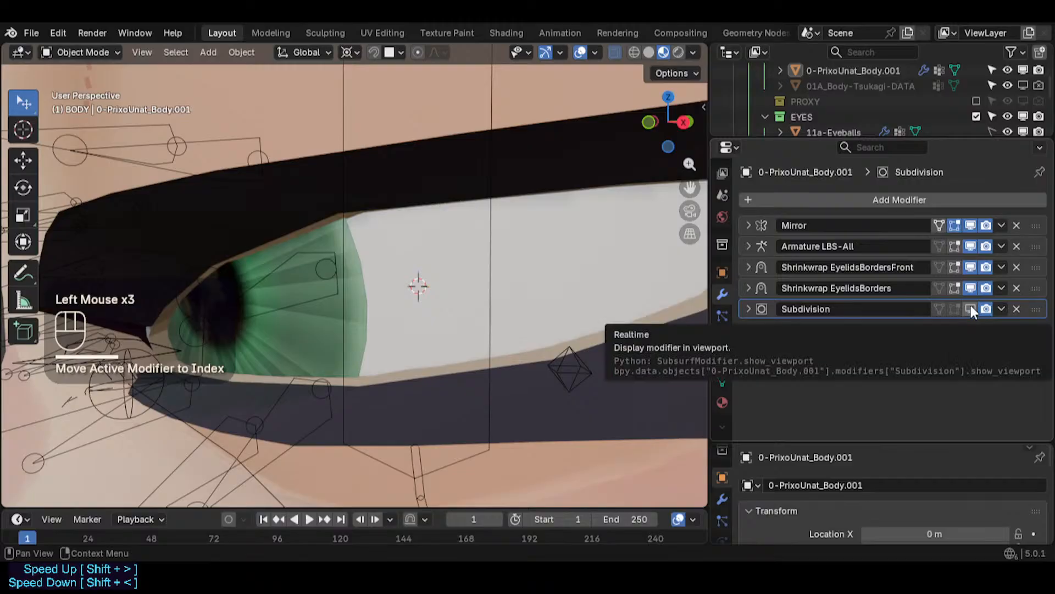
left_click(970, 308)
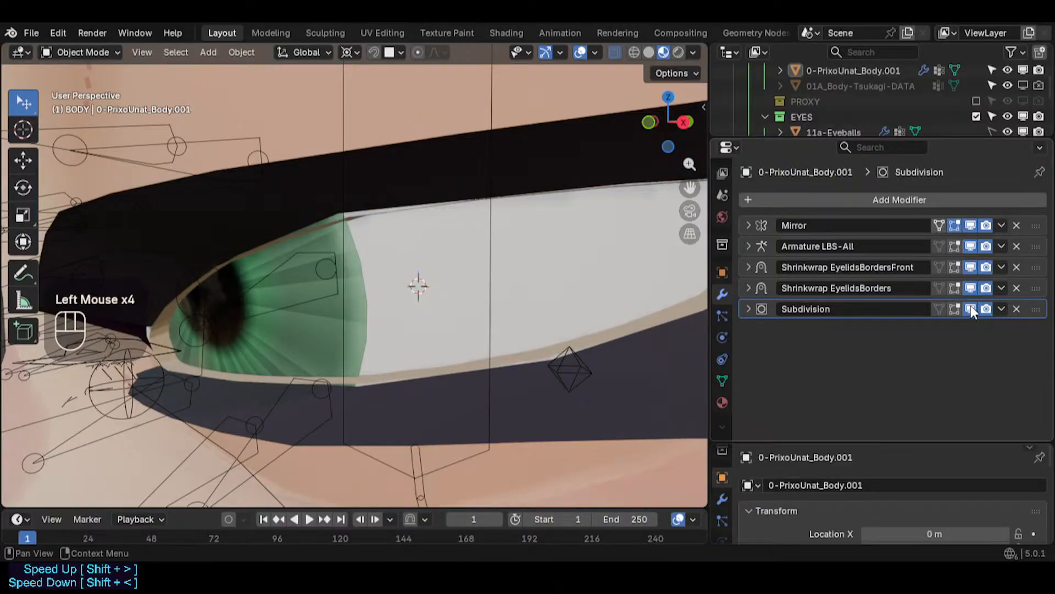
left_click(970, 308)
left_click(971, 308)
left_click(971, 308)
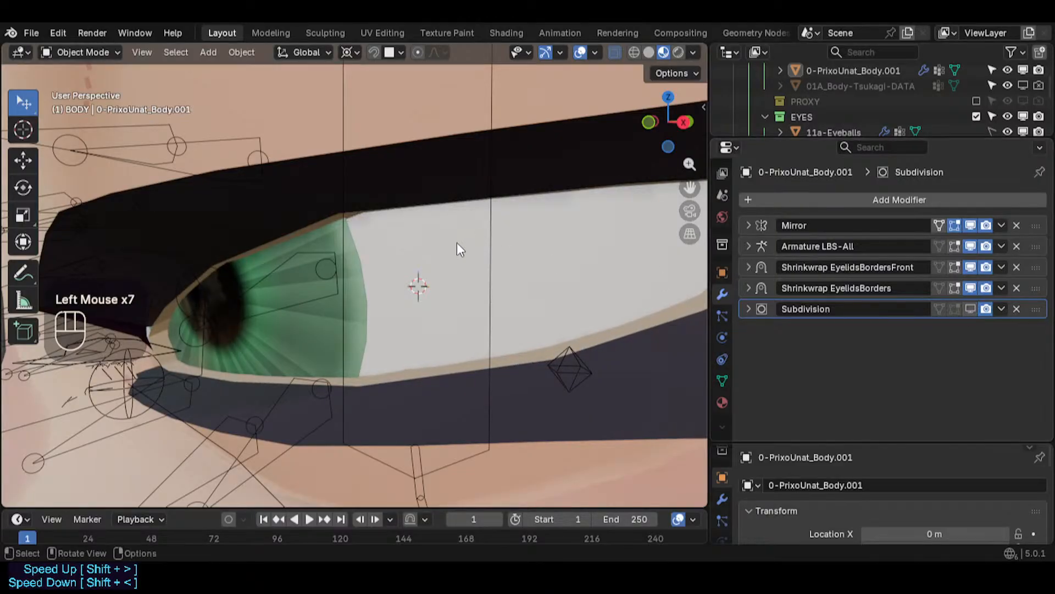
- Save the blend file
scroll(457, 242, "down", 2)
middle_click_drag(435, 261, 691, 292)
middle_click_drag(536, 242, 555, 262)
scroll(539, 249, "down", 1)
key("ctrl+s")
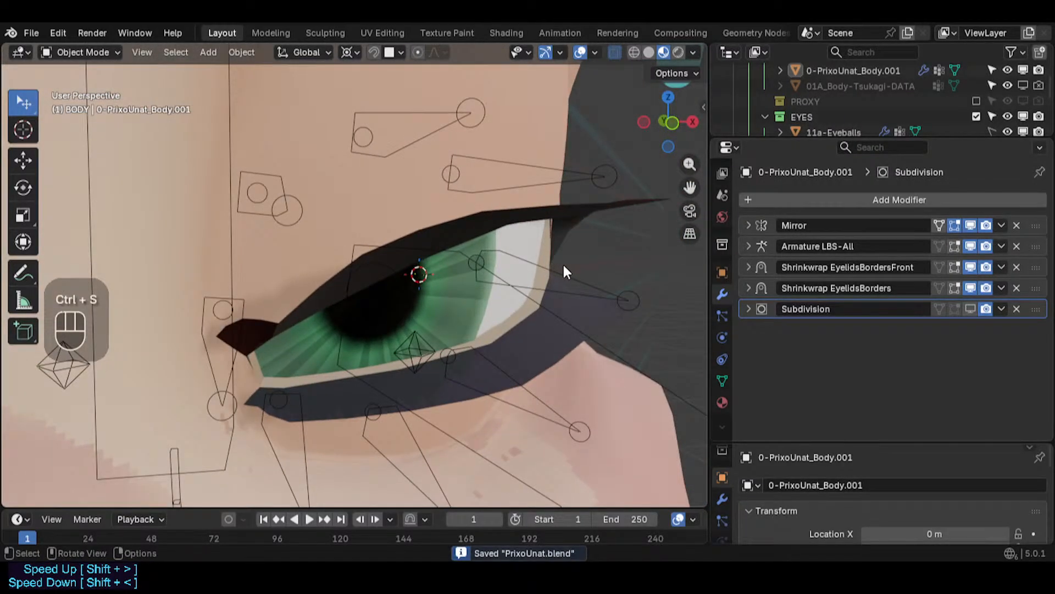
- Select the 0-PrixoUnat_Body mesh, enter Edit Mode and select a vertex at the eyelid's outer corner
middle_click_drag(539, 324, 490, 337)
left_click(557, 329)
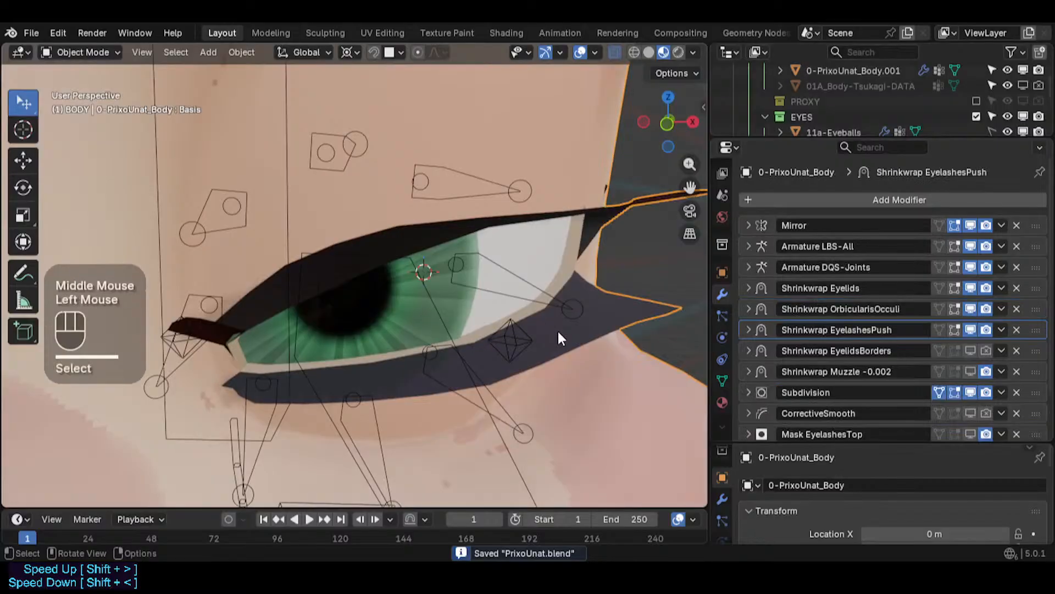
key("Tab")
scroll(512, 325, "up", 1)
scroll(513, 326, "down", 1)
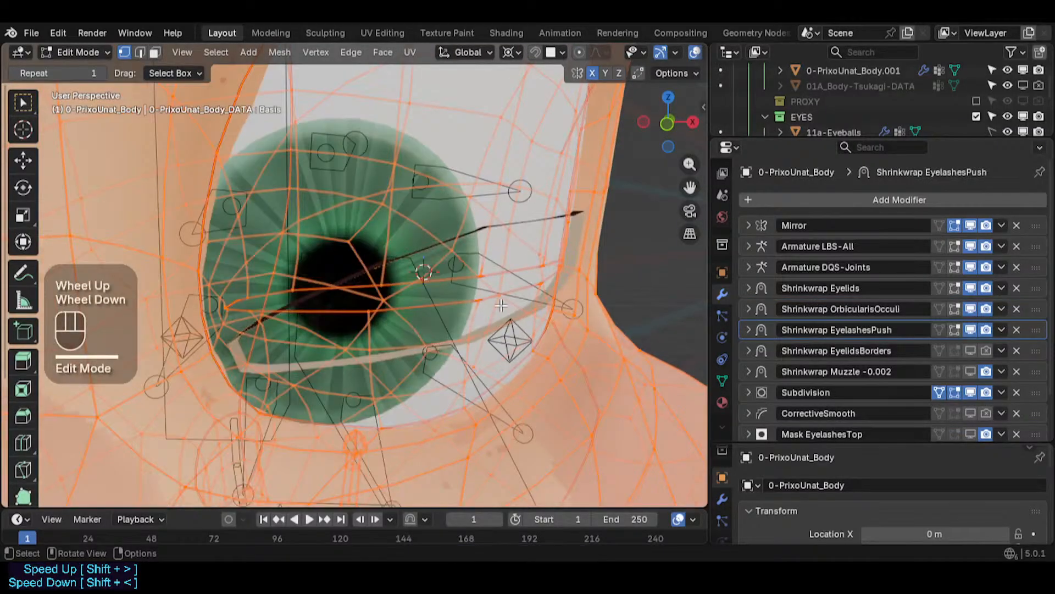
scroll(501, 306, "up", 6)
middle_click_drag(502, 302, 510, 296)
key("alt+a")
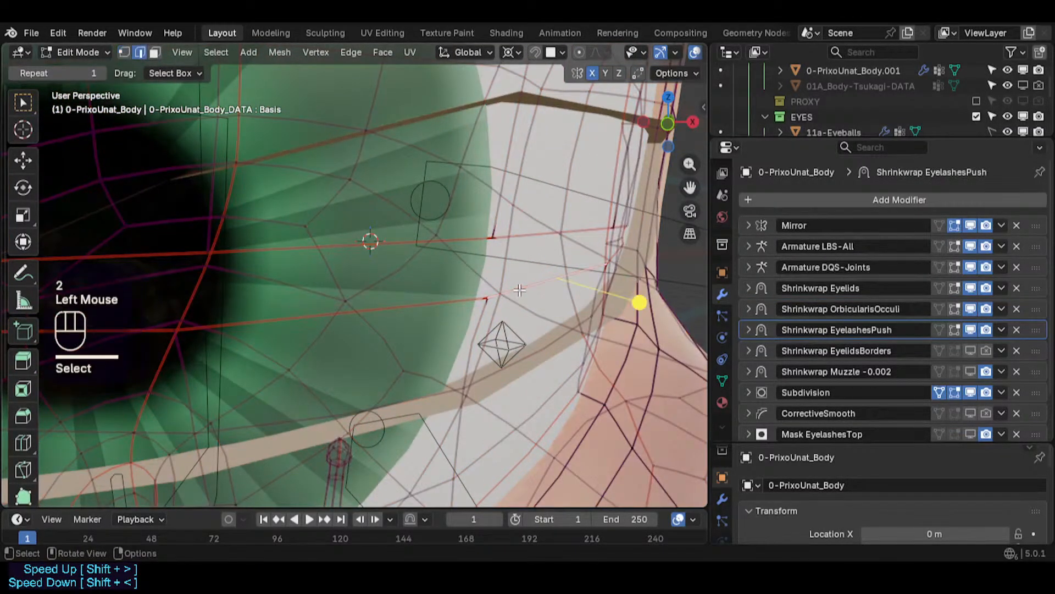
- Open the sidebar's Item panel to inspect the selected vertex's coordinates, then close the sidebar
key("n")
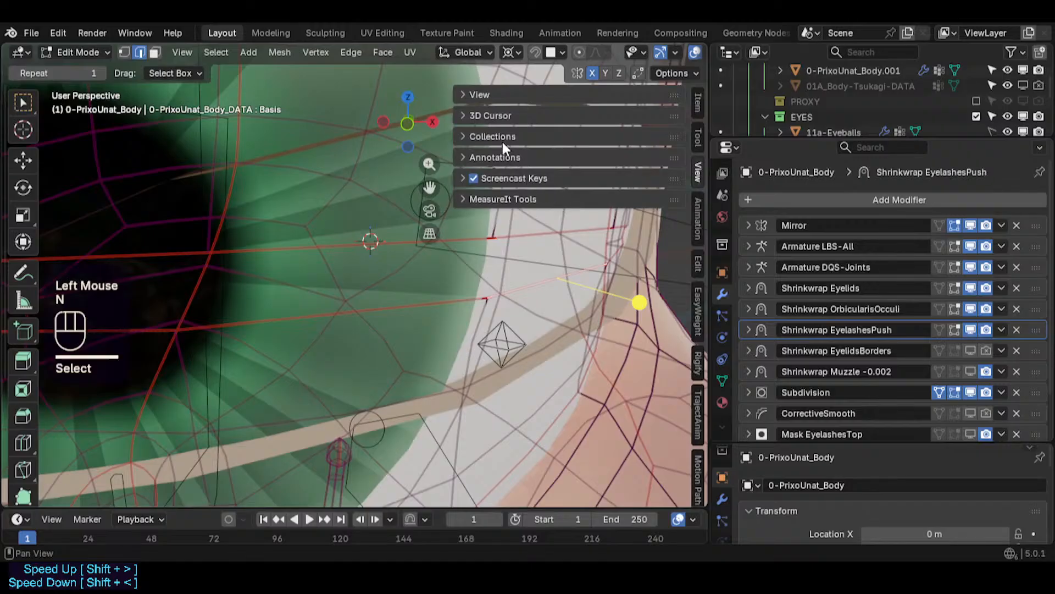
left_click(697, 137)
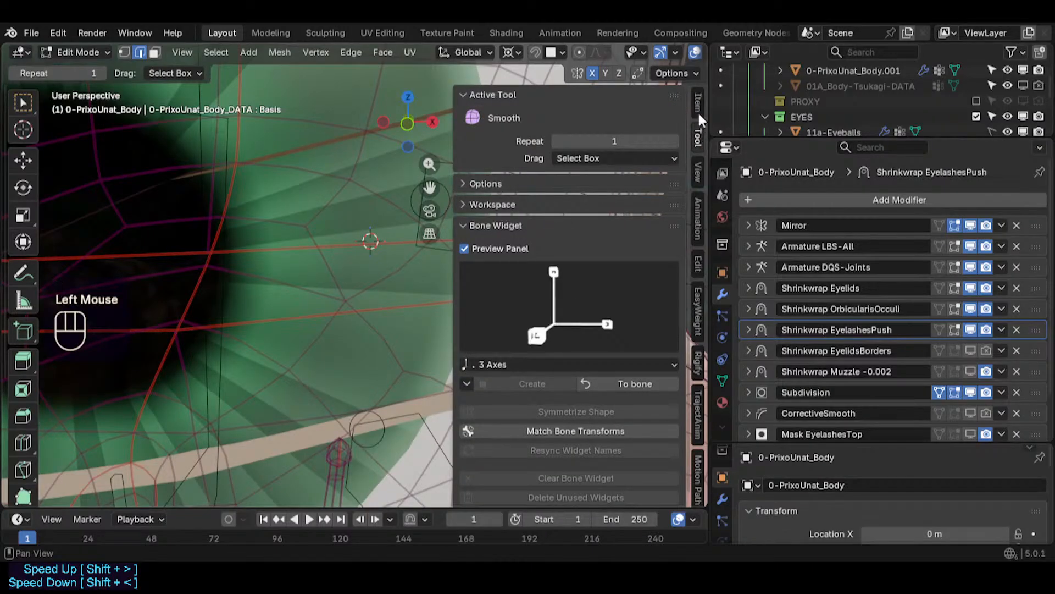
left_click(696, 105)
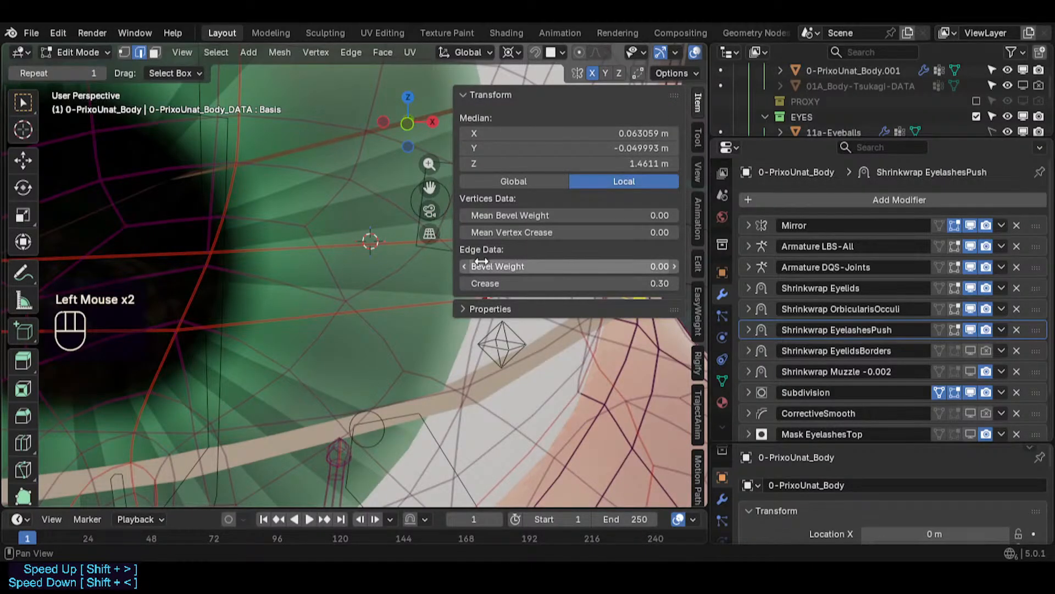
key("n")
- Try to move a vertex at the eyelid's outer corner
scroll(483, 269, "down", 2)
middle_click_drag(484, 272, 493, 282)
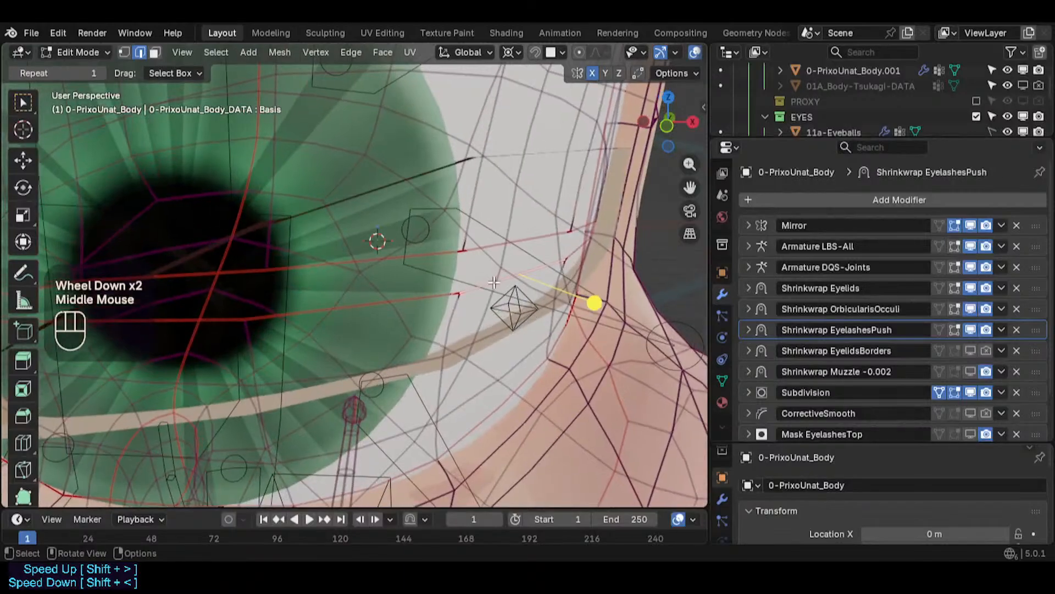
left_click(494, 282)
scroll(511, 279, "up", 1)
key("g")
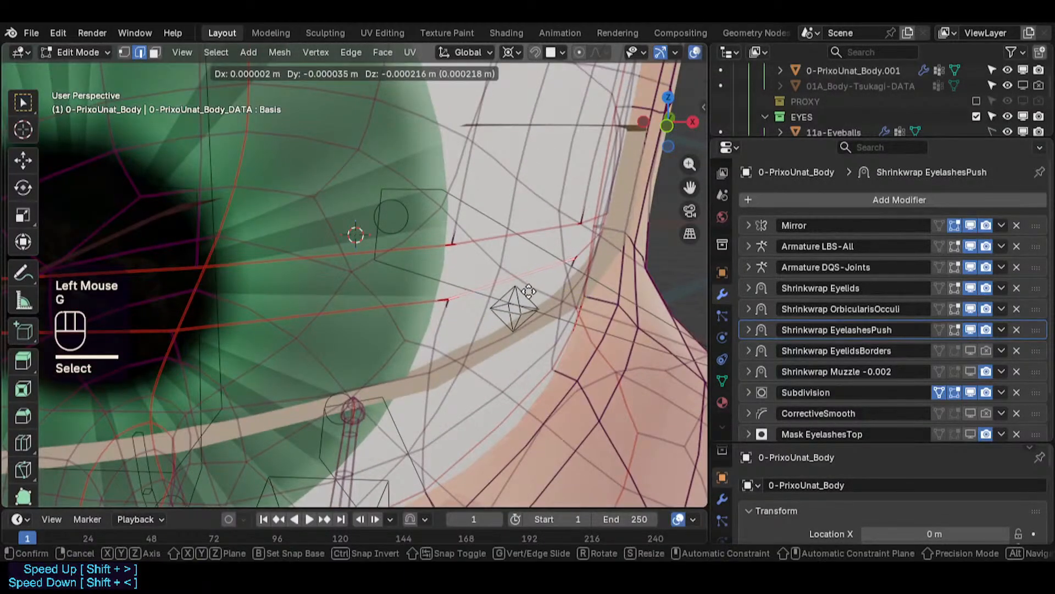
key("Escape")
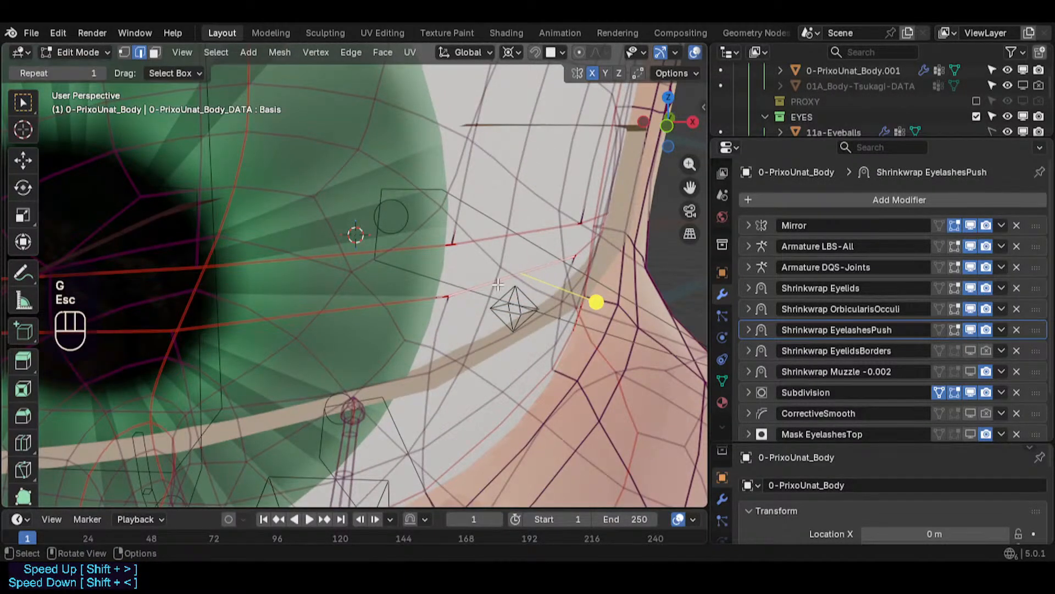
key("g")
key("Escape")
scroll(508, 306, "down", 1)
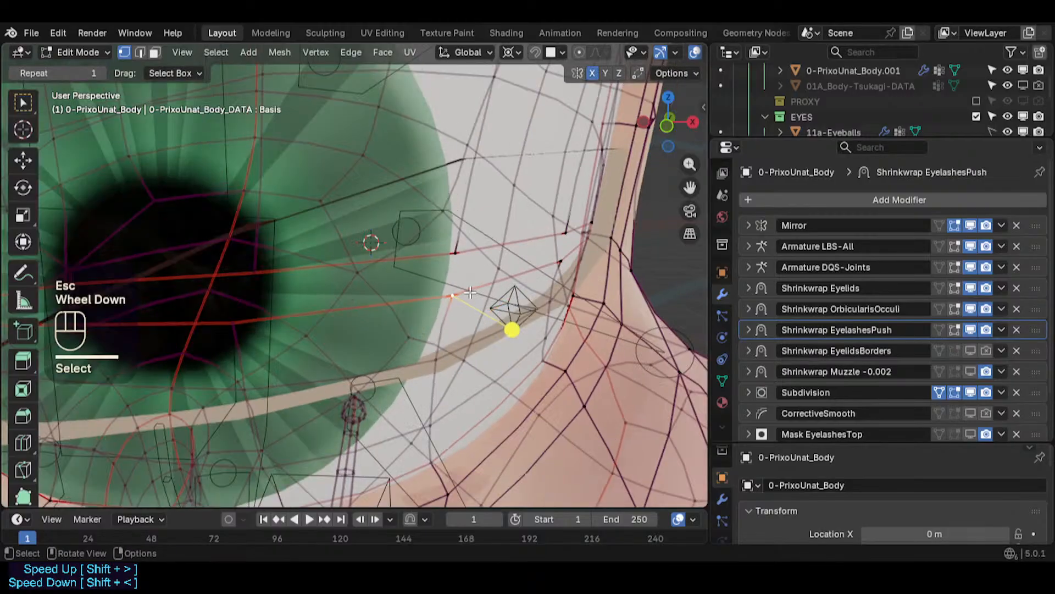
- Select a neighbouring eyelid corner vertex and try moving it, then deselect everything
scroll(509, 306, "up", 1)
scroll(509, 306, "down", 1)
mouse_move(508, 306)
middle_mouse_down()
mouse_move(464, 287)
mouse_move(454, 302)
mouse_move(517, 322)
middle_mouse_up()
scroll(465, 288, "up", 2)
key("alt+a")
left_click(451, 297)
key("g")
key("Escape")
key("alt+a")
scroll(531, 277, "up", 2)
scroll(531, 277, "down", 4)
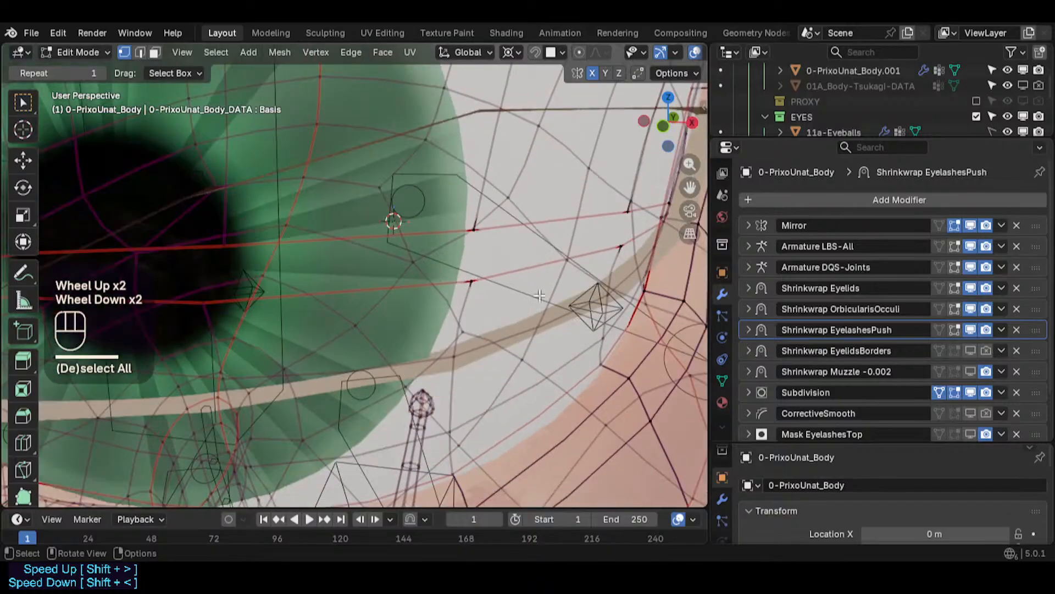
- Return to Object Mode to view the eyelid with its modifiers and scroll the modifier stack
key("less")
left_click(451, 310)
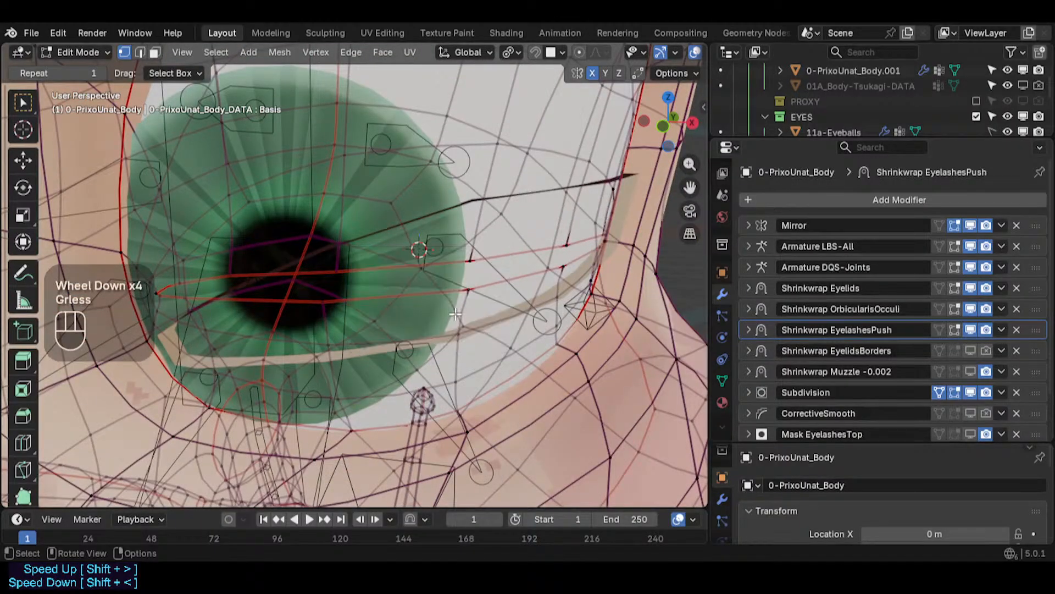
middle_click_drag(451, 309, 526, 195)
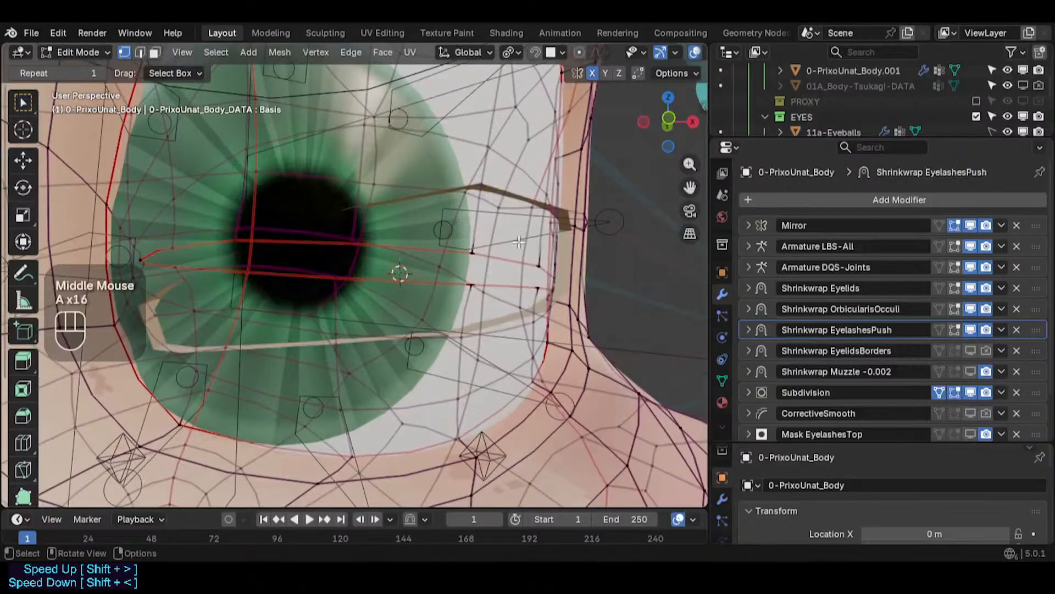
middle_click_drag(519, 242, 495, 325)
key("Tab")
key("Tab")
scroll(482, 272, "up", 1)
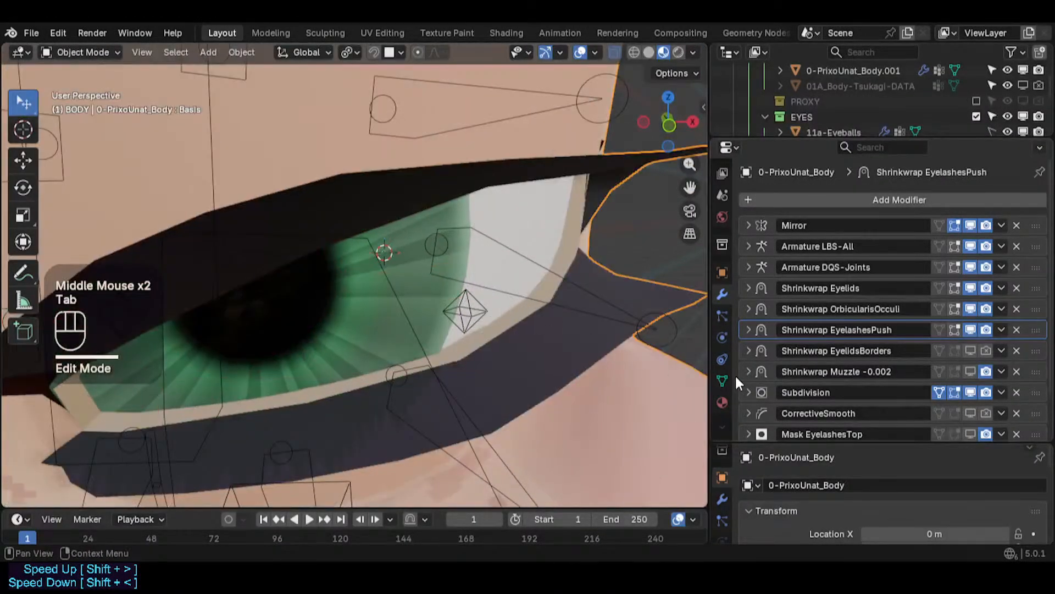
scroll(896, 302, "down", 4)
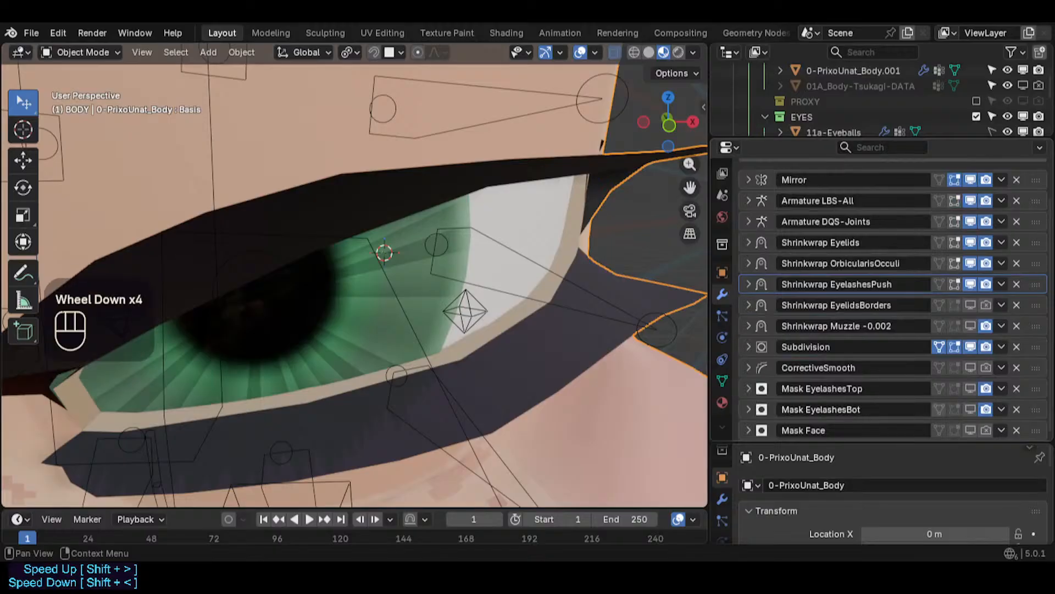
- Toggle viewport display of the Mask EyelashesBot and Mask EyelashesTop modifiers to check the eyelashes
left_click(971, 408)
left_click(972, 401)
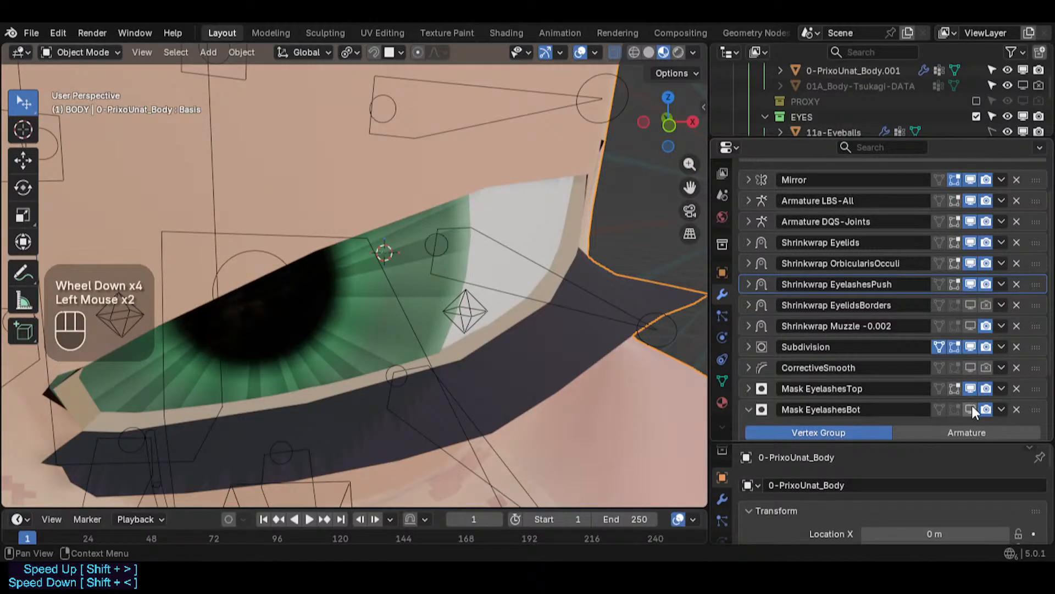
left_click(972, 407)
left_click(972, 406)
left_click(970, 388)
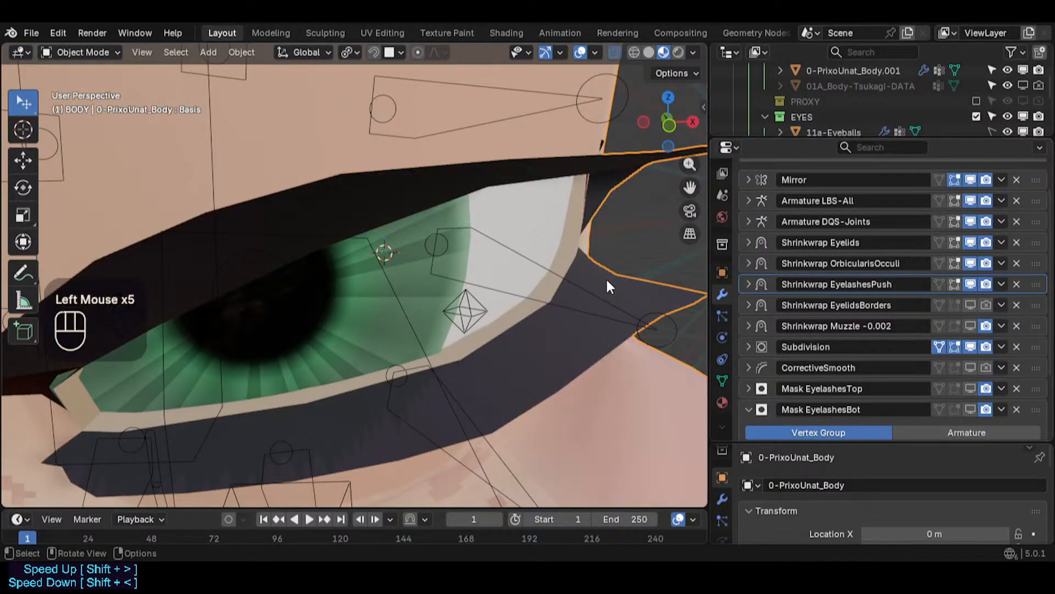
- Enter Edit Mode and open the mesh's Shape Keys list in the Object Data properties
key("Tab")
left_click(723, 379)
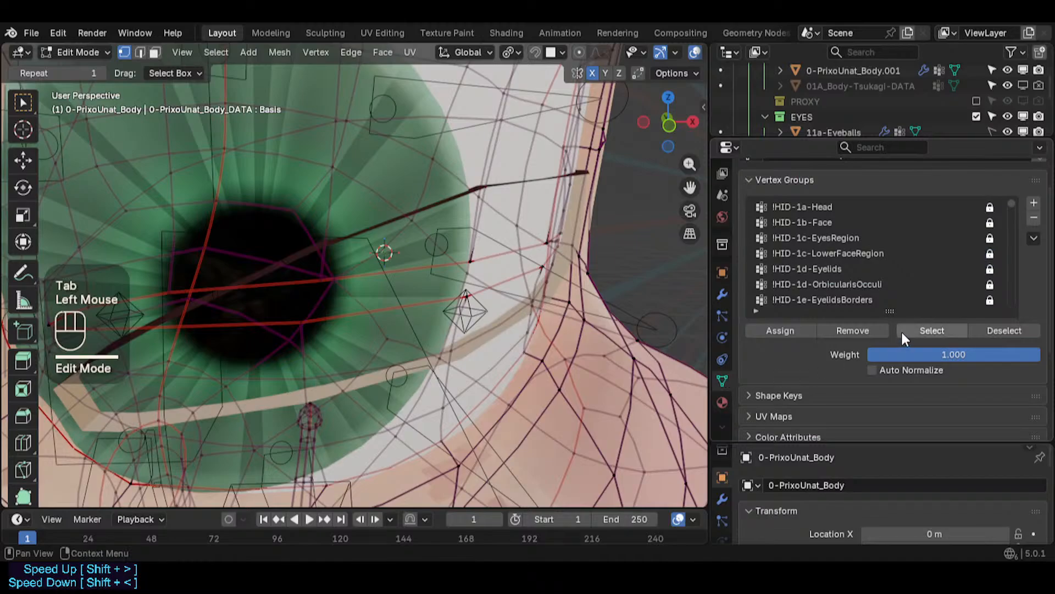
scroll(866, 290, "up", 1)
left_click(783, 180)
left_click(796, 247)
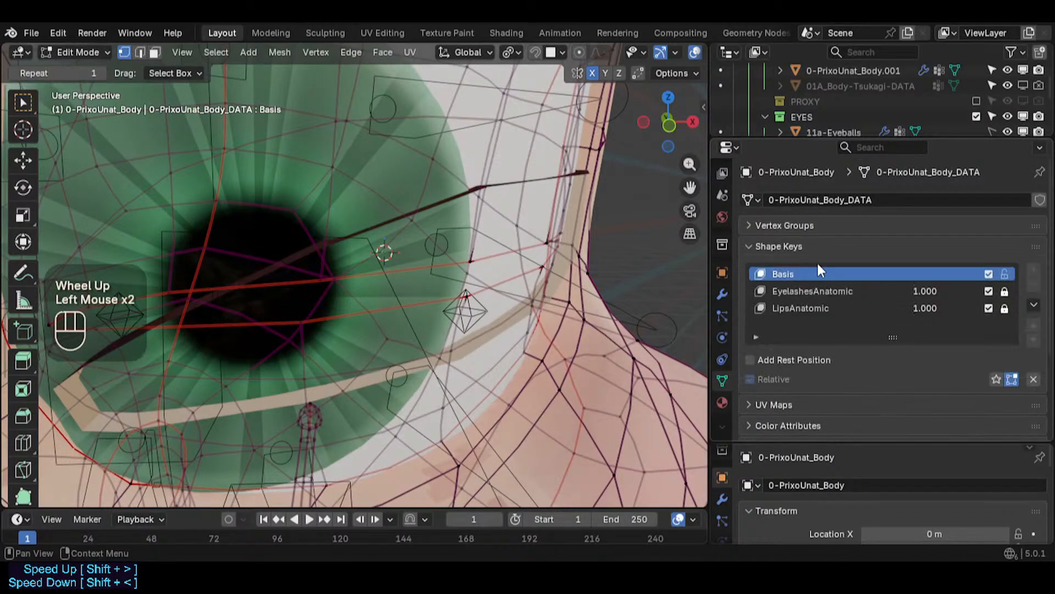
- Switch between Object and Edit Mode to compare the eyelid shape, then make the Basis shape key active
left_click_drag(912, 292, 912, 292)
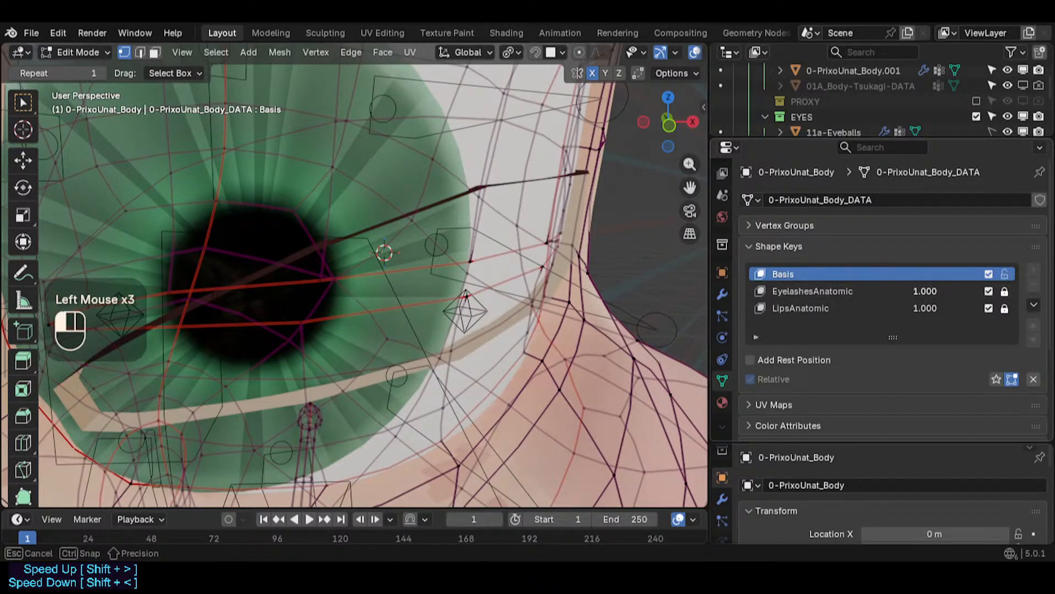
scroll(494, 243, "down", 1)
key("Tab")
middle_click_drag(493, 243, 494, 247, "shift")
mouse_move(923, 292)
left_mouse_down()
mouse_move(847, 291)
mouse_move(935, 291)
left_mouse_up()
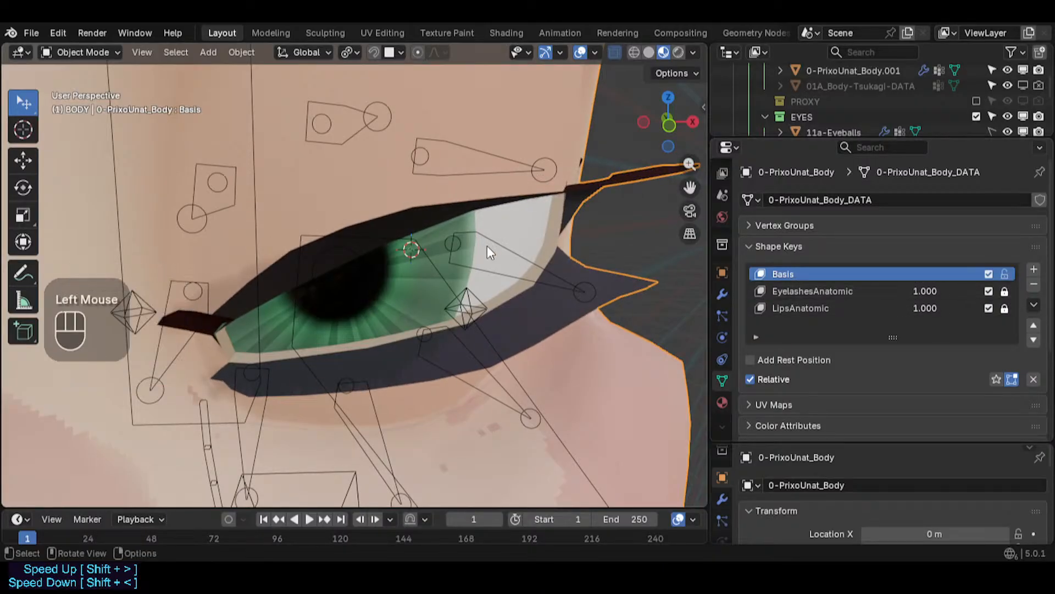
key("Tab")
left_click(829, 290)
left_click(824, 275)
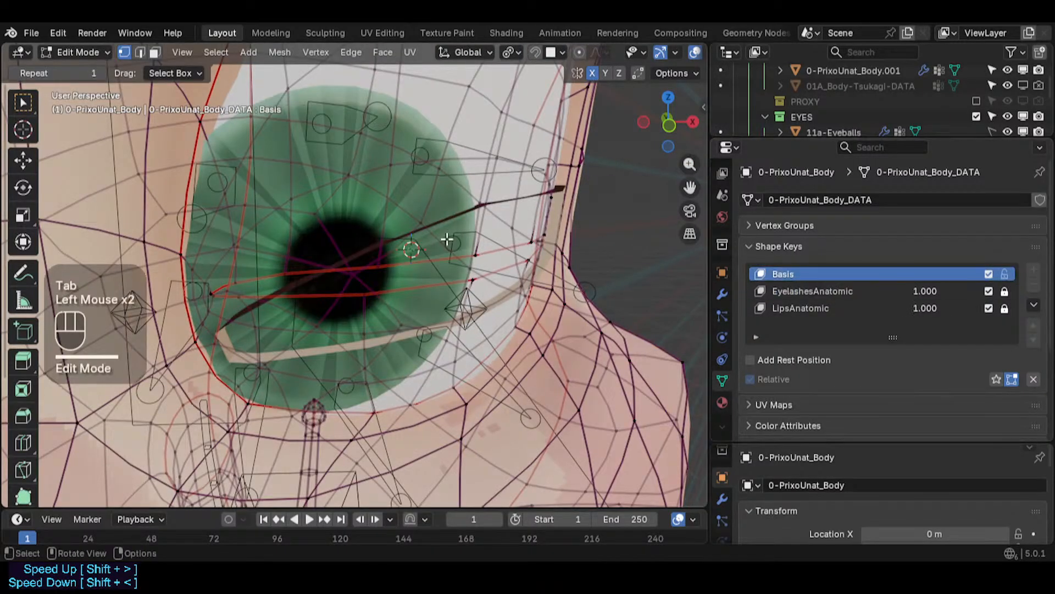
- Examine the eyelid corner around the eyeball from several angles, toggling between Edit and Object Mode
scroll(447, 238, "up", 2)
middle_click_drag(447, 238, 483, 291)
scroll(544, 263, "down", 1)
key("Tab")
scroll(509, 262, "up", 2)
key("Tab")
left_click_drag(925, 291, 874, 291)
left_click(812, 272)
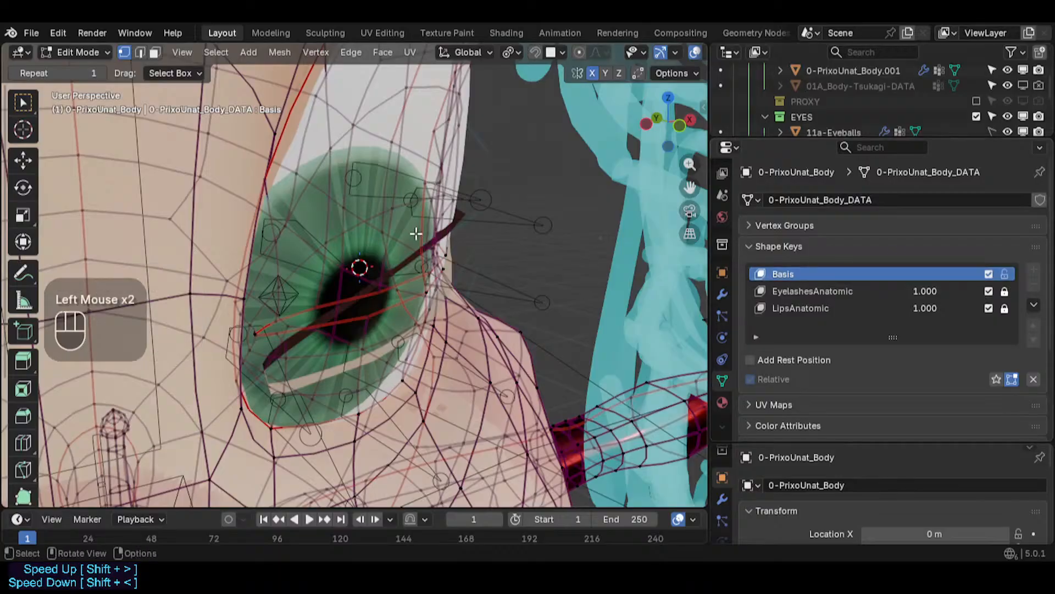
middle_click_drag(415, 231, 384, 253)
scroll(414, 283, "up", 2)
scroll(479, 275, "up", 2)
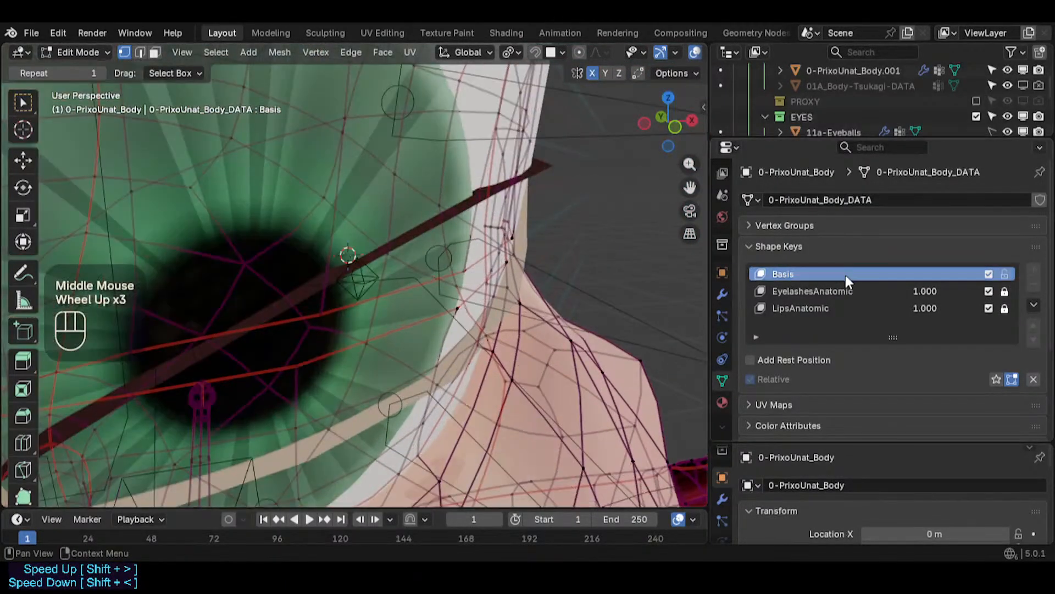
- Make the EyelashesAnatomic shape key active and toggle its Shape Key Edit Mode display
left_click(838, 290)
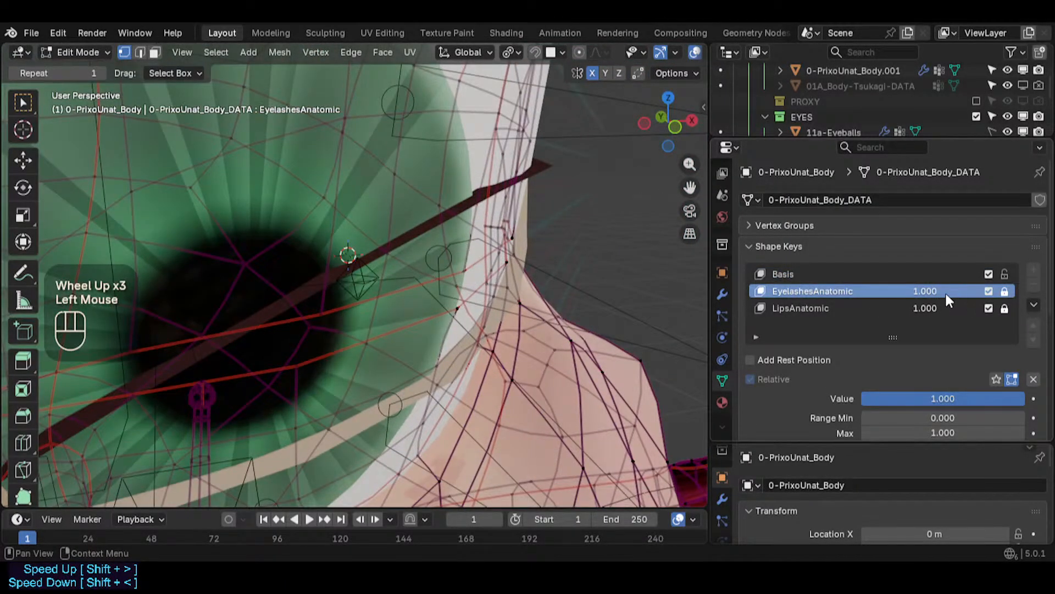
left_click(1012, 379)
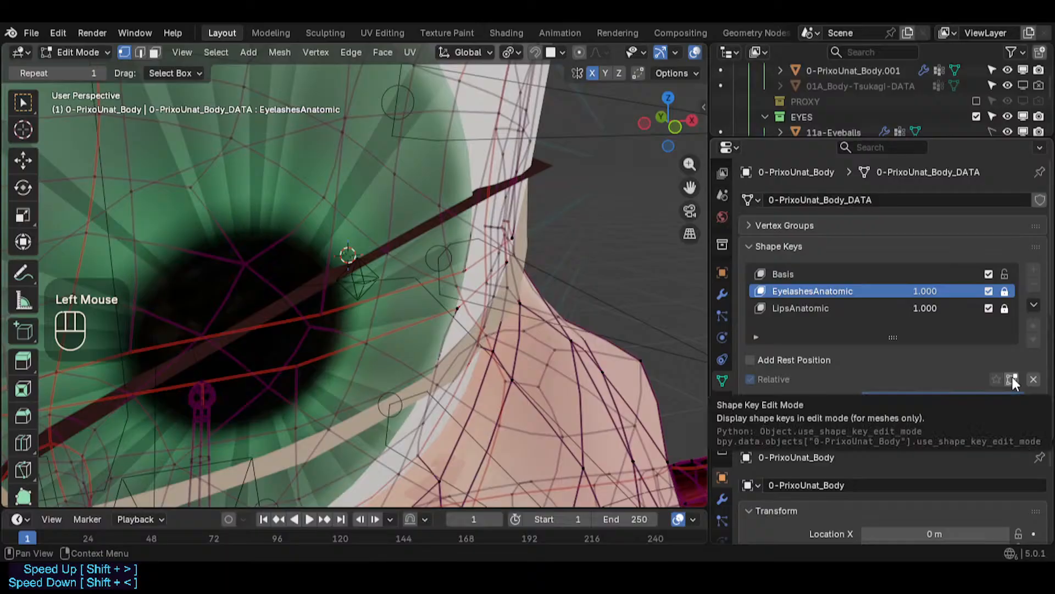
left_click(1012, 379)
left_click(873, 306)
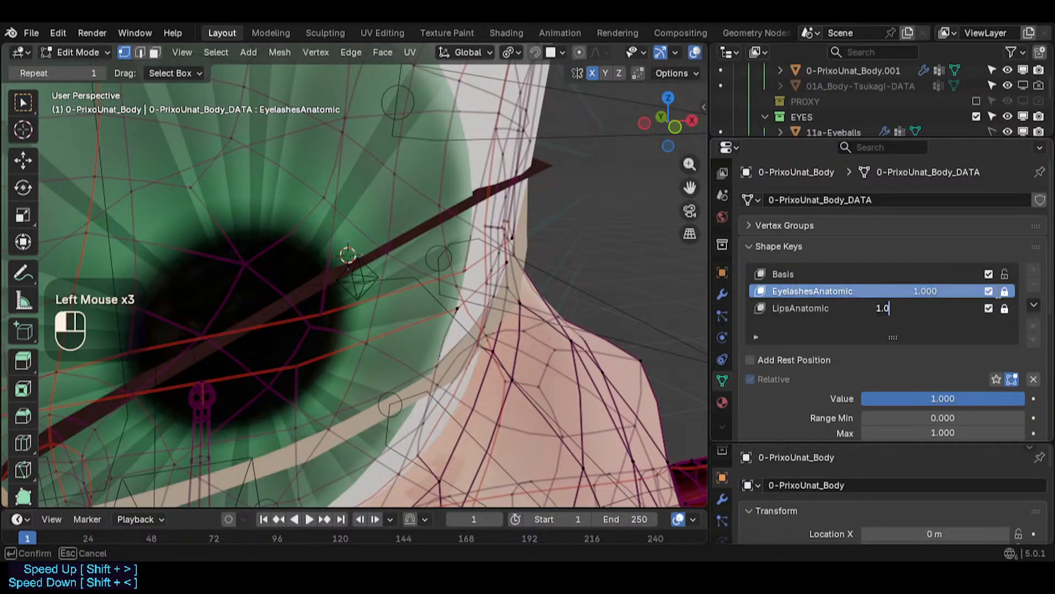
left_click(857, 295)
left_click(929, 292)
left_click(914, 325)
left_click_drag(935, 289, 992, 291)
left_click(1006, 291)
- Return to Object Mode and view the eyelid corner with the EyelashesAnatomic shape key active
scroll(510, 275, "down", 2)
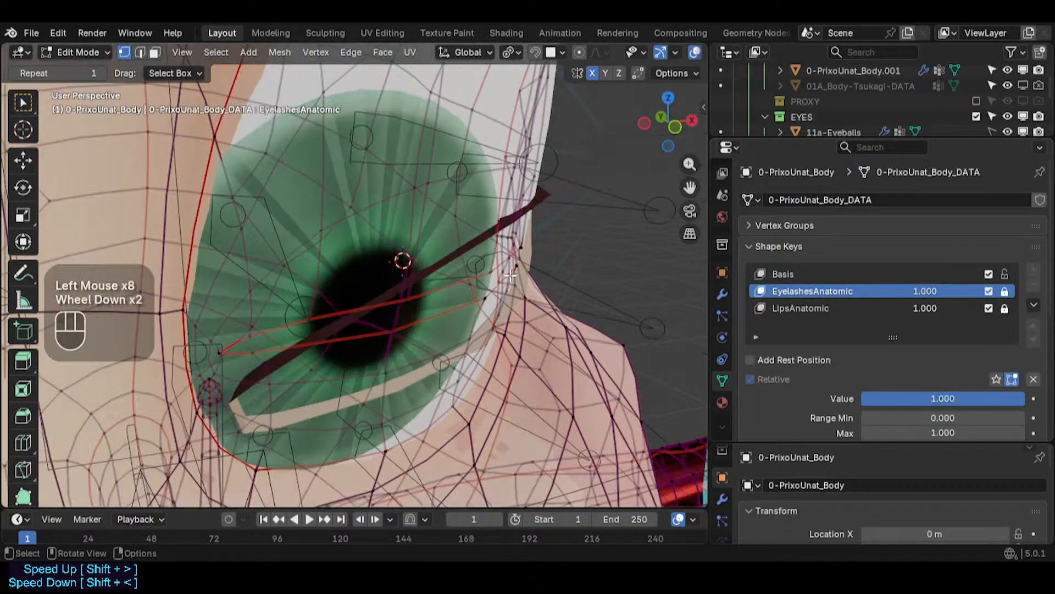
scroll(517, 269, "down", 1)
key("Tab")
middle_click_drag(504, 269, 445, 277)
scroll(443, 262, "down", 1)
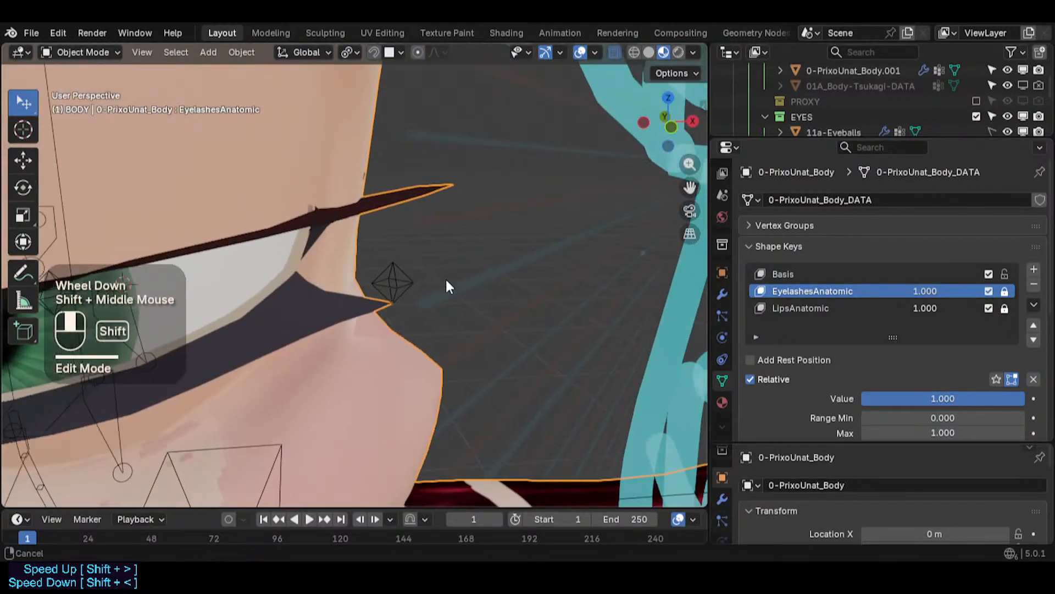
scroll(505, 292, "down", 1)
left_click(581, 268)
middle_click_drag(603, 298, 421, 298)
scroll(412, 296, "up", 2)
scroll(439, 279, "down", 1)
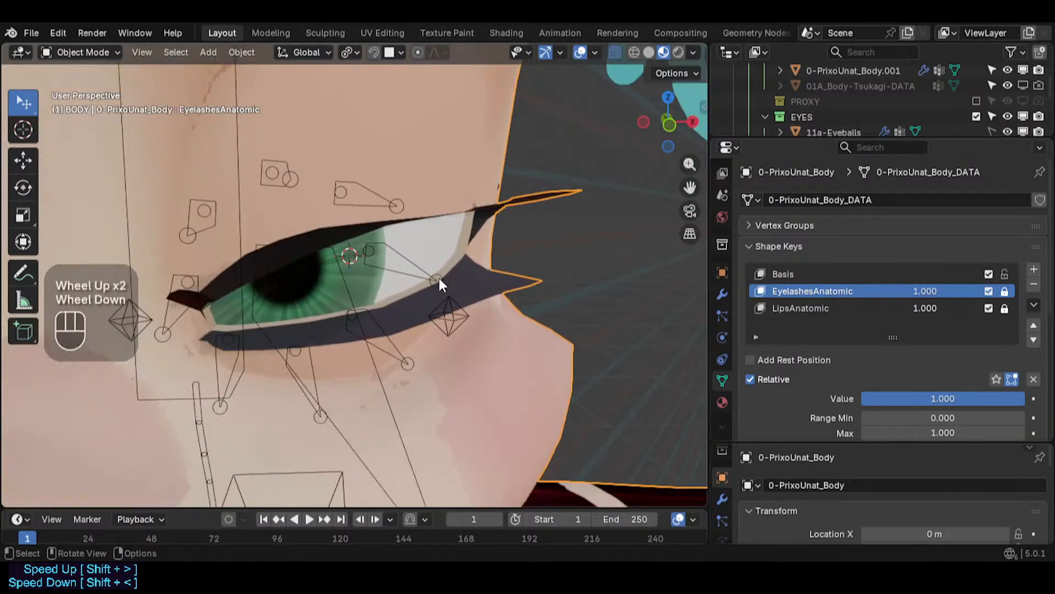
- Set the EyelashesAnatomic shape key value to 0 and back to 1 to compare the eyelid shape
left_click(786, 270)
left_click(777, 243)
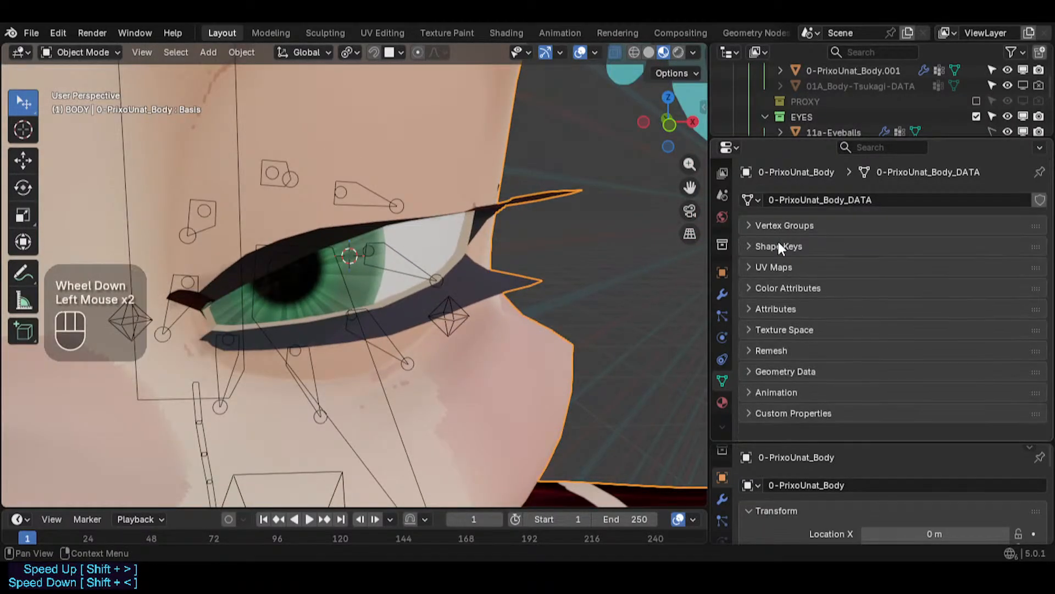
left_click(779, 244)
left_click_drag(929, 296, 885, 296)
middle_click_drag(472, 248, 532, 246)
middle_click_drag(532, 246, 545, 245, "shift")
scroll(503, 285, "up", 2)
middle_click_drag(503, 286, 540, 307)
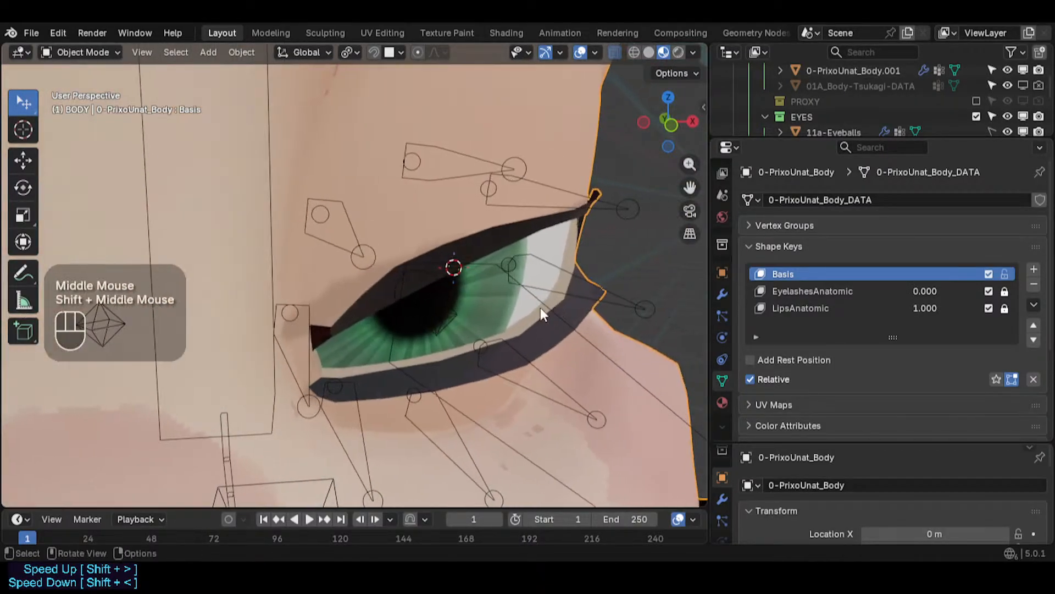
key("shift+grave")
key("w")
key("s")
left_click(531, 309)
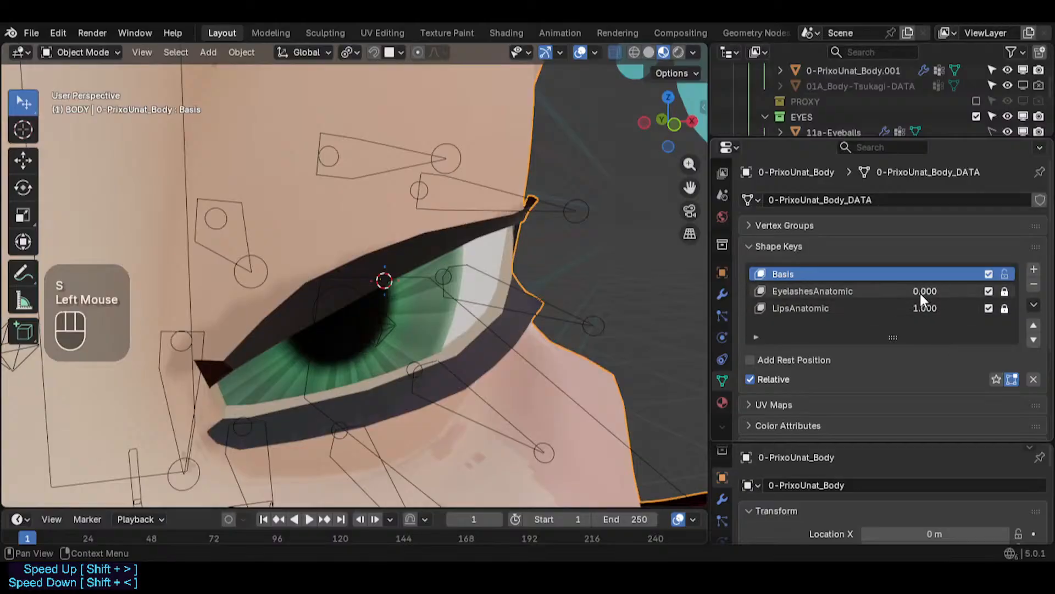
left_click_drag(921, 296, 967, 296)
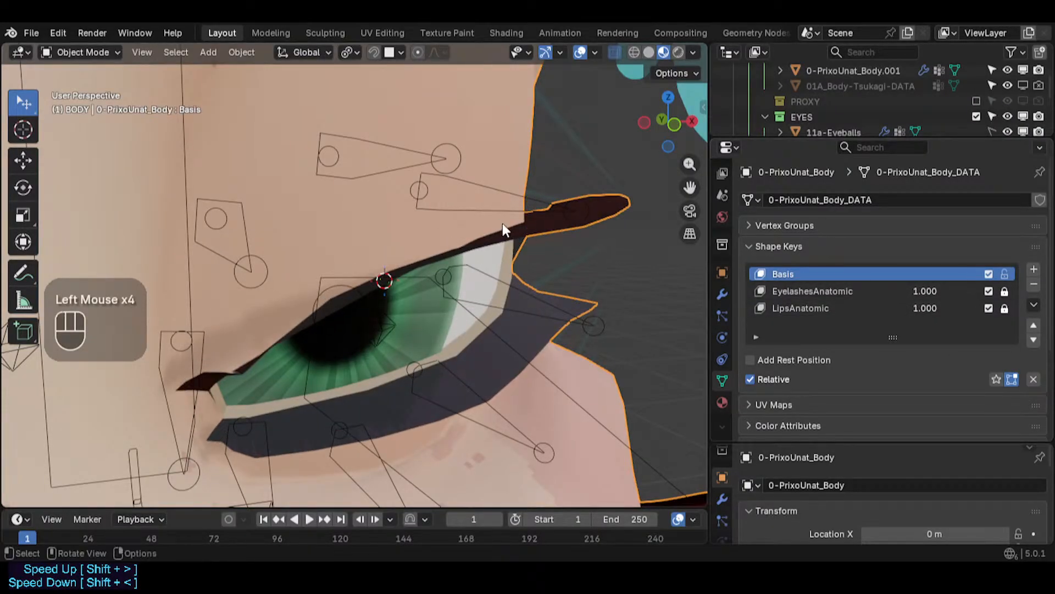
- In Edit Mode, reveal all hidden geometry of the body mesh and deselect everything
key("Tab")
scroll(415, 275, "up", 2)
mouse_move(414, 275)
middle_mouse_down()
mouse_move(435, 295)
mouse_move(395, 266)
middle_mouse_up()
key("a")
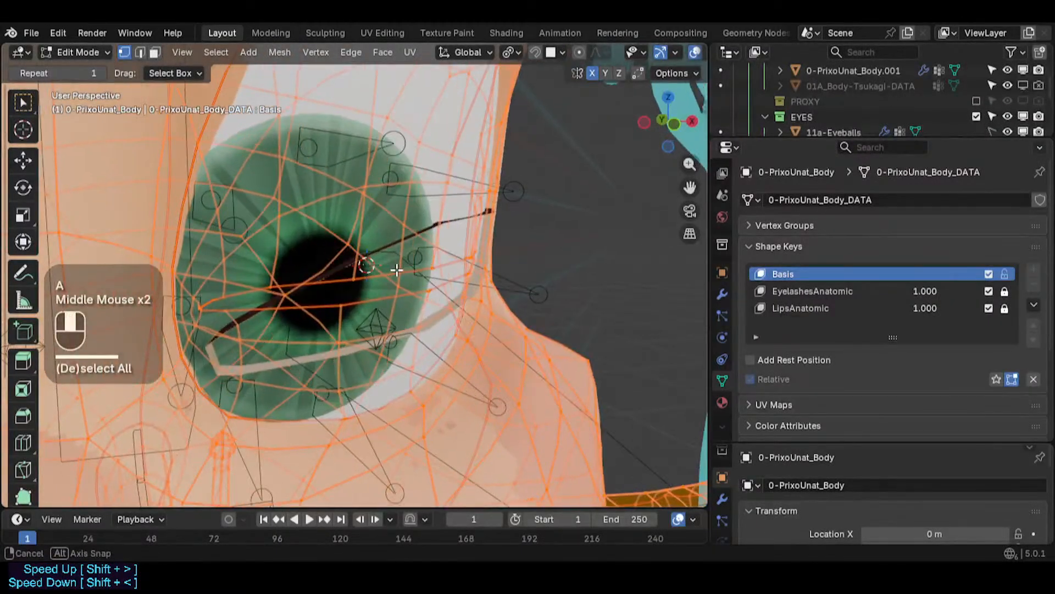
scroll(401, 271, "up", 3)
key("1")
left_click(456, 273)
middle_click_drag(483, 277, 368, 259)
key("a")
key("alt+h")
key("alt+a")
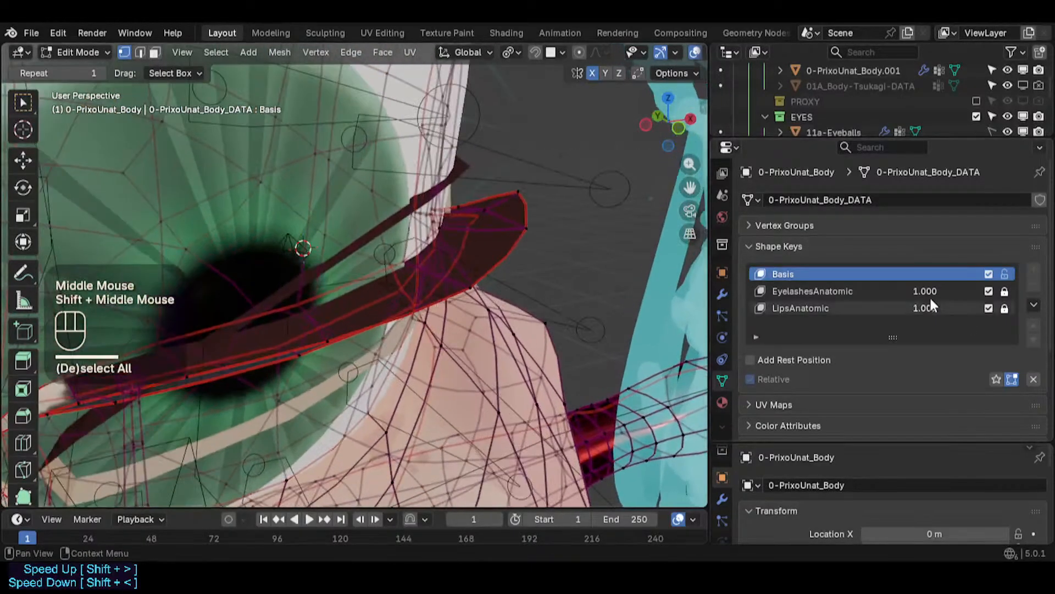
- Set the EyelashesAnatomic shape key value to 0 and save the file
left_click_drag(929, 291, 868, 291)
middle_click_drag(352, 275, 239, 236)
scroll(484, 291, "up", 2)
scroll(484, 291, "down", 1)
middle_click_drag(484, 292, 403, 255)
key("ctrl+s")
- Select the eyelid corner vertex and try moving it
scroll(413, 288, "up", 2)
left_click(406, 264)
scroll(406, 264, "up", 2)
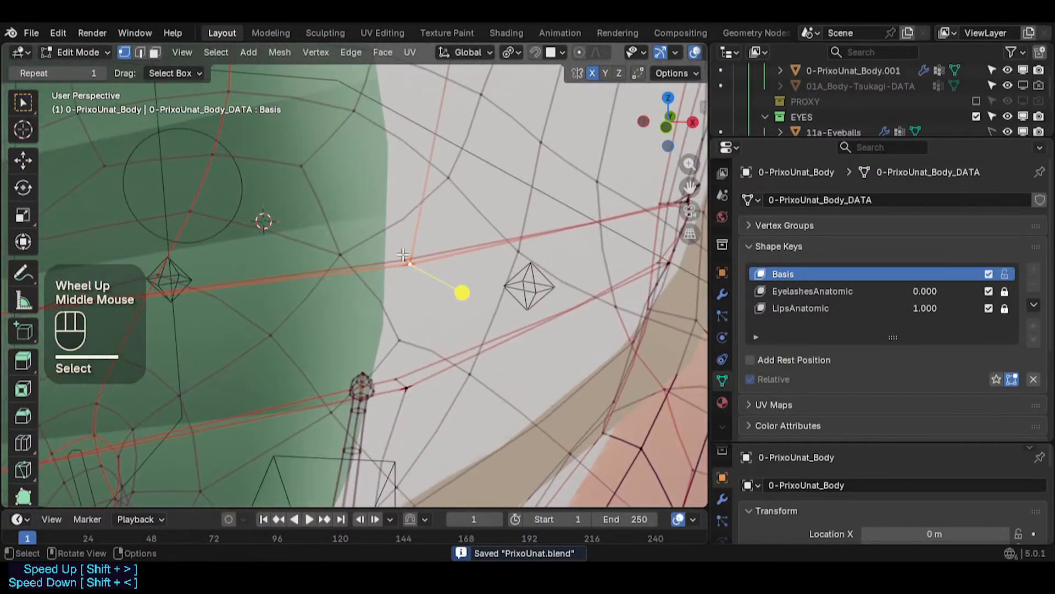
left_click(403, 254)
left_click(409, 265, "shift")
left_click(411, 264)
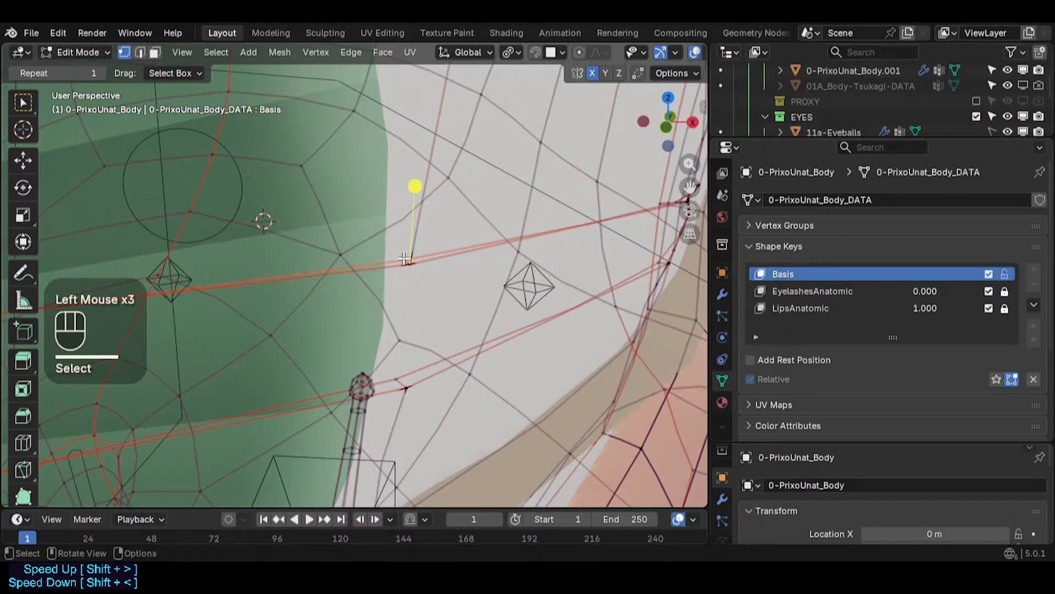
key("g")
key("Escape")
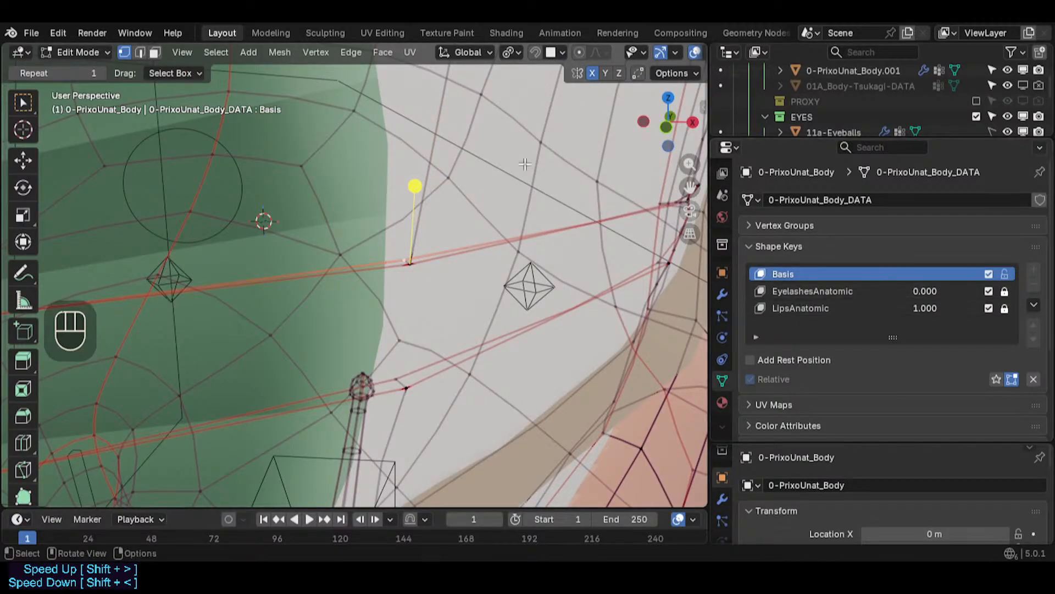
- Set the snap target to Vertex and snap the selected eyelid corner vertex onto a nearby vertex
left_click(549, 55)
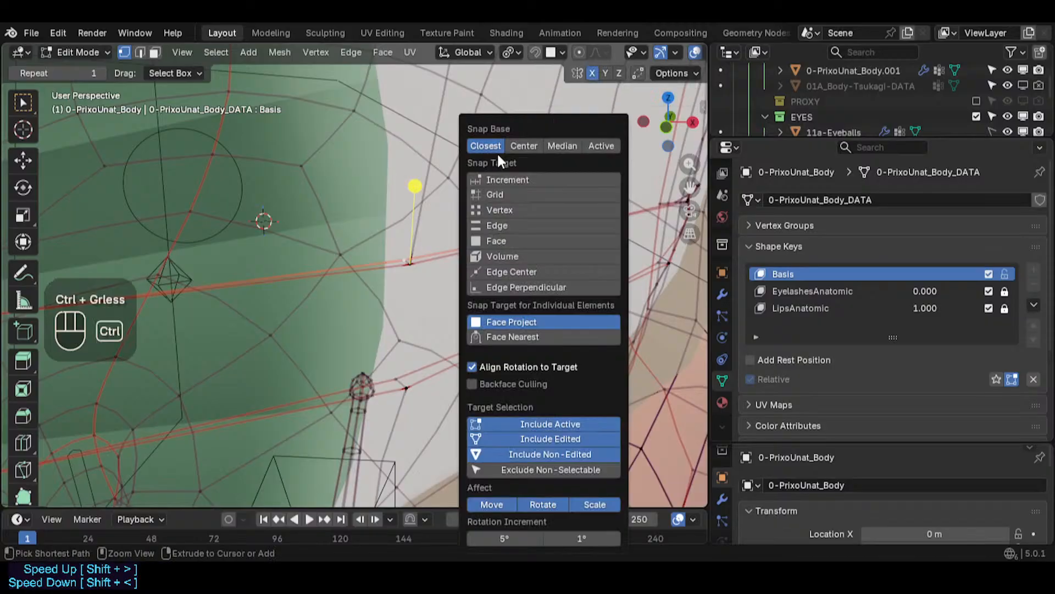
left_click(499, 209)
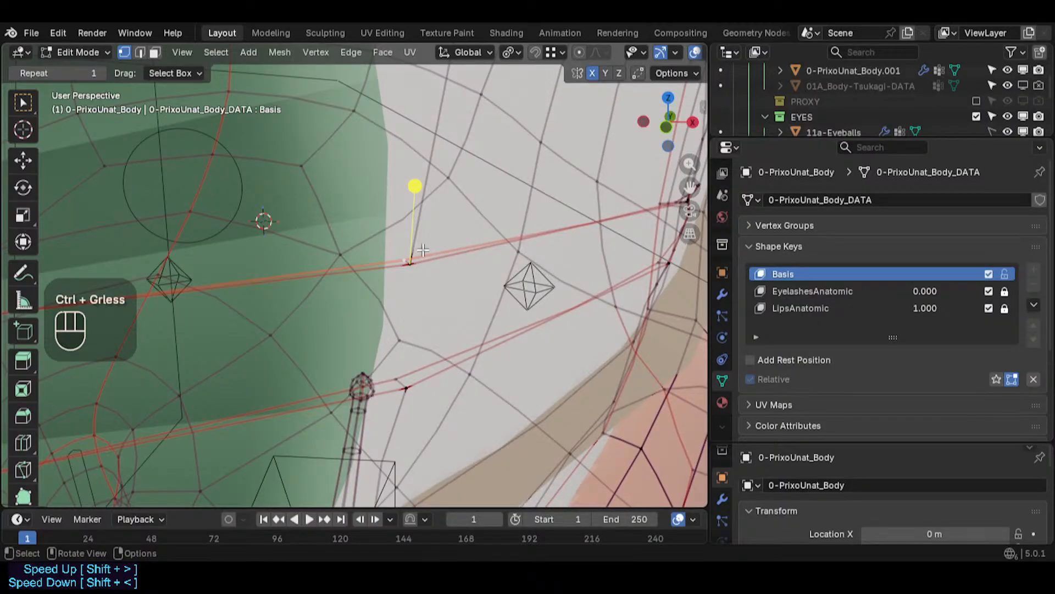
key("g")
left_click(414, 258, "ctrl")
middle_click_drag(458, 250, 450, 262, "shift")
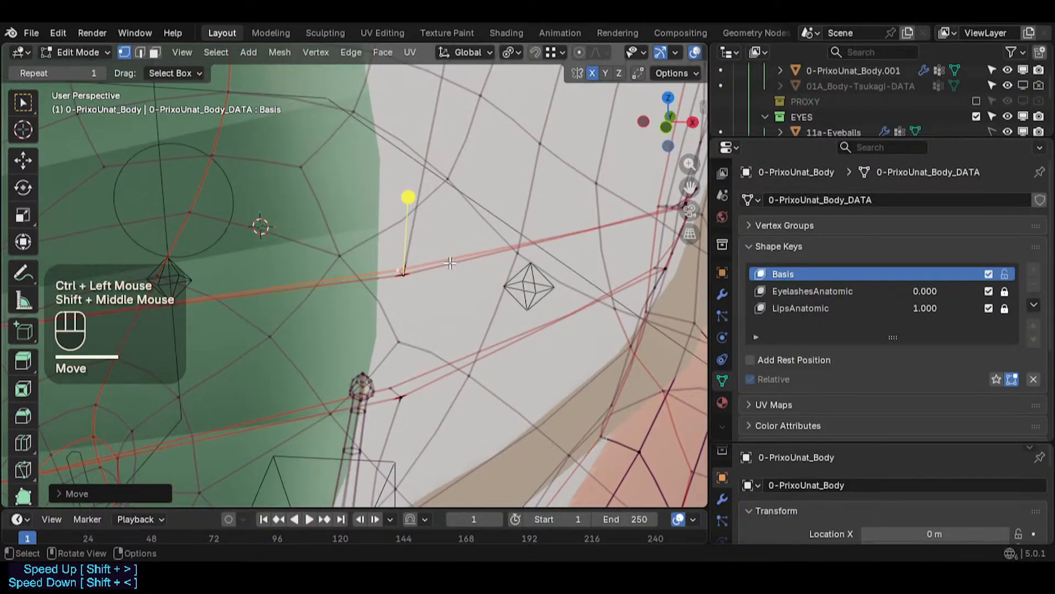
scroll(451, 262, "down", 2)
- Loop-select the eyelid border faces, grow the selection and hide all unselected geometry
key("alt+a")
key("3")
left_click(427, 254, "alt+shift")
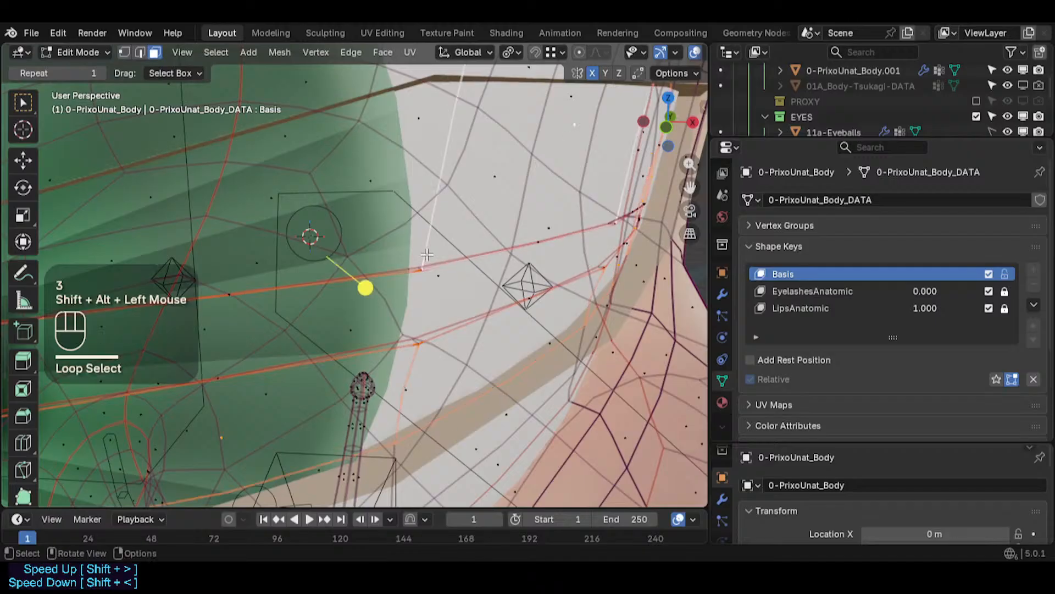
key("ctrl+KP_Add")
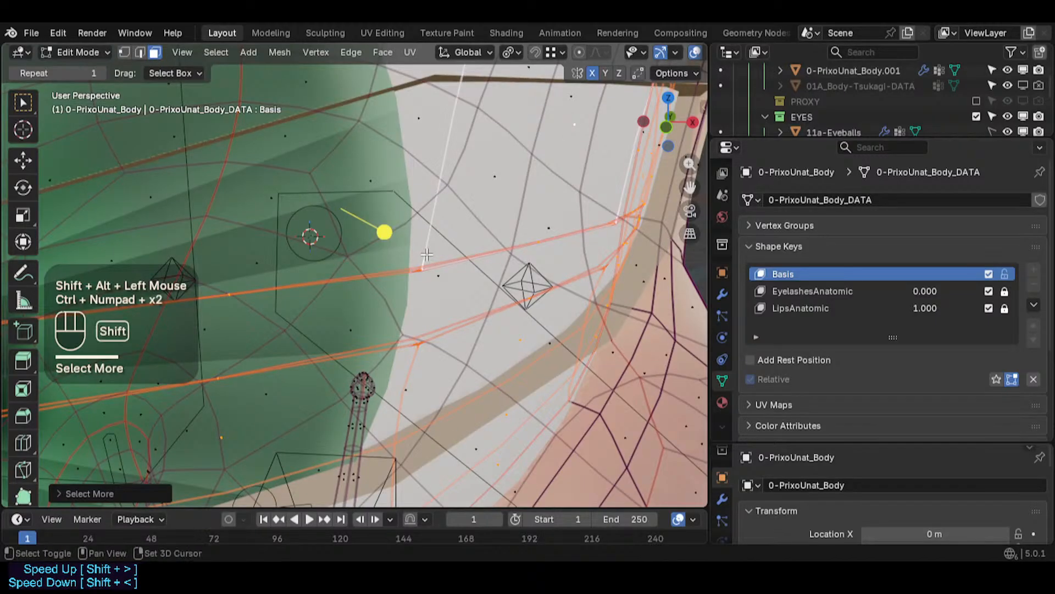
key("shift+h")
key("alt+z")
key("alt+z")
- Hide the armature object in Object Mode
key("ctrl+Tab")
left_click(457, 256)
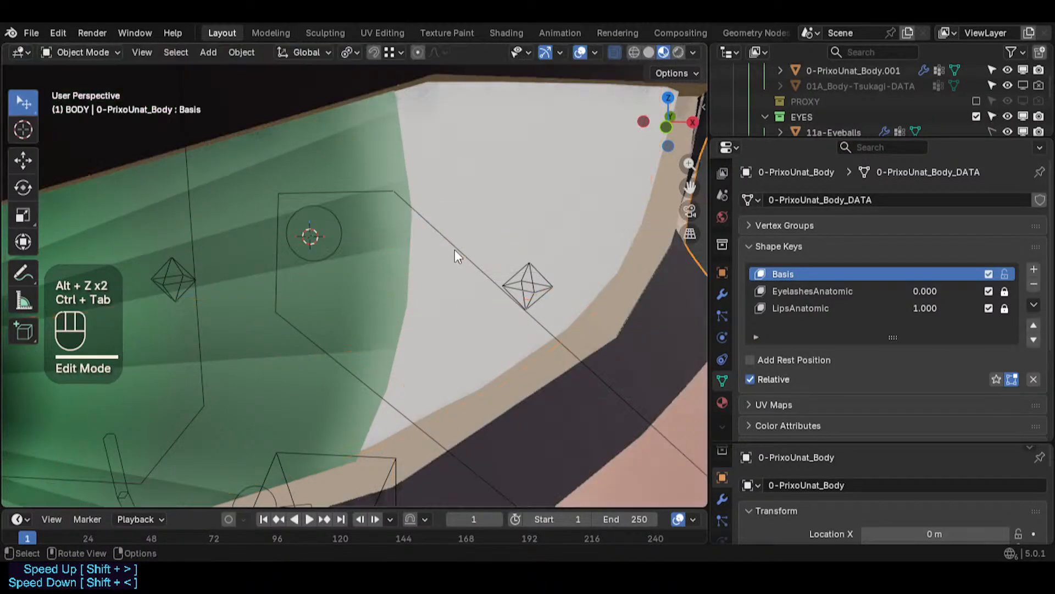
key("4")
left_click(505, 286)
key("ctrl+z")
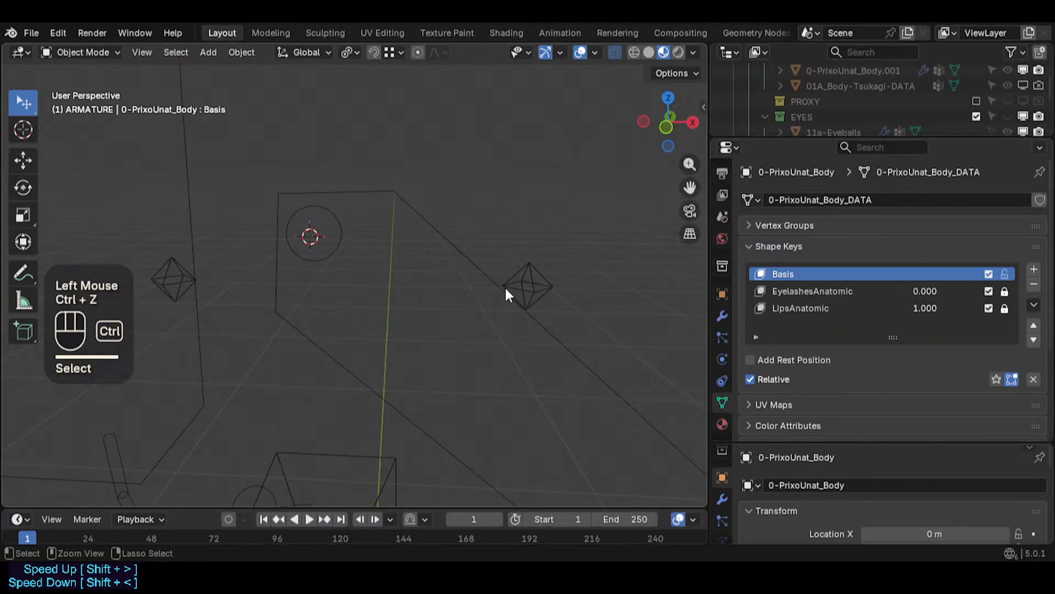
key("ctrl+z")
left_click(500, 288)
key("h")
scroll(424, 256, "down", 2)
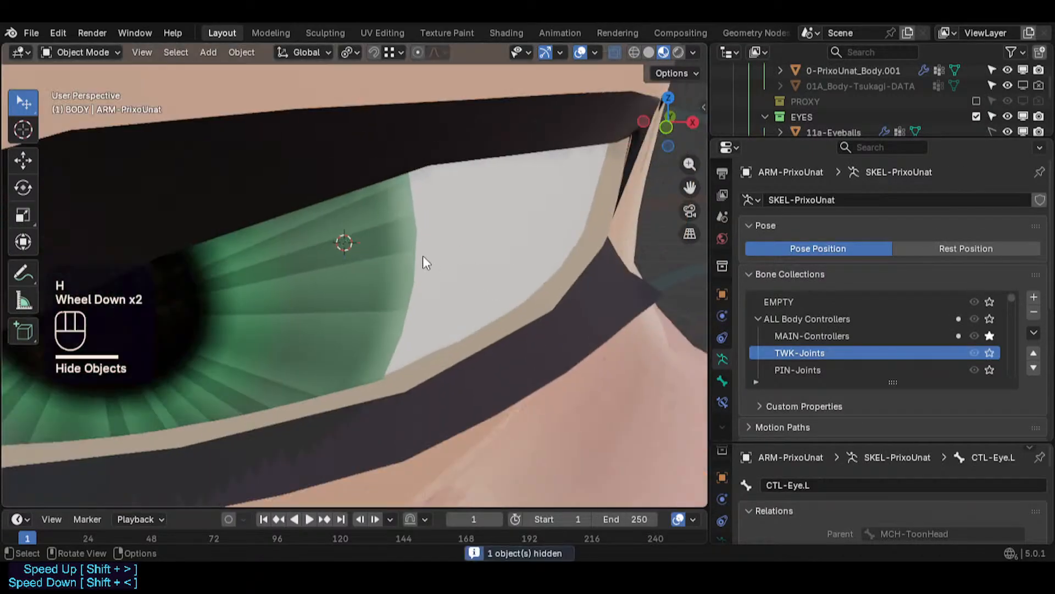
scroll(423, 255, "down", 1)
- Reselect the body, enter Edit Mode and select the eyelid corner vertex in vertex mode
left_click(481, 336)
key("Tab")
scroll(419, 245, "up", 2)
middle_click_drag(419, 245, 435, 317, "shift")
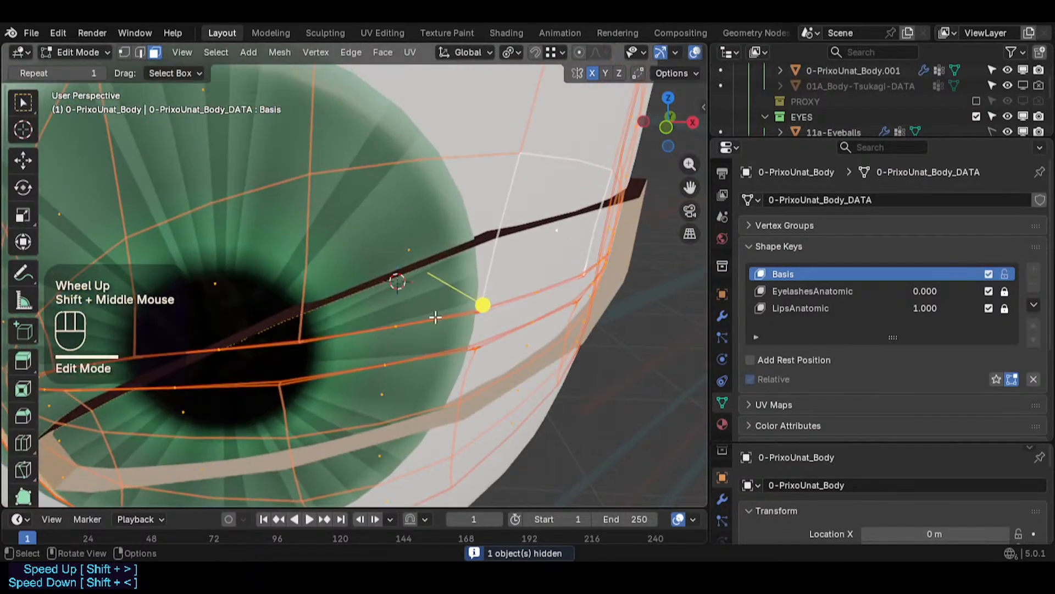
scroll(436, 317, "up", 3)
key("alt+a")
scroll(495, 280, "up", 2)
left_click(507, 271)
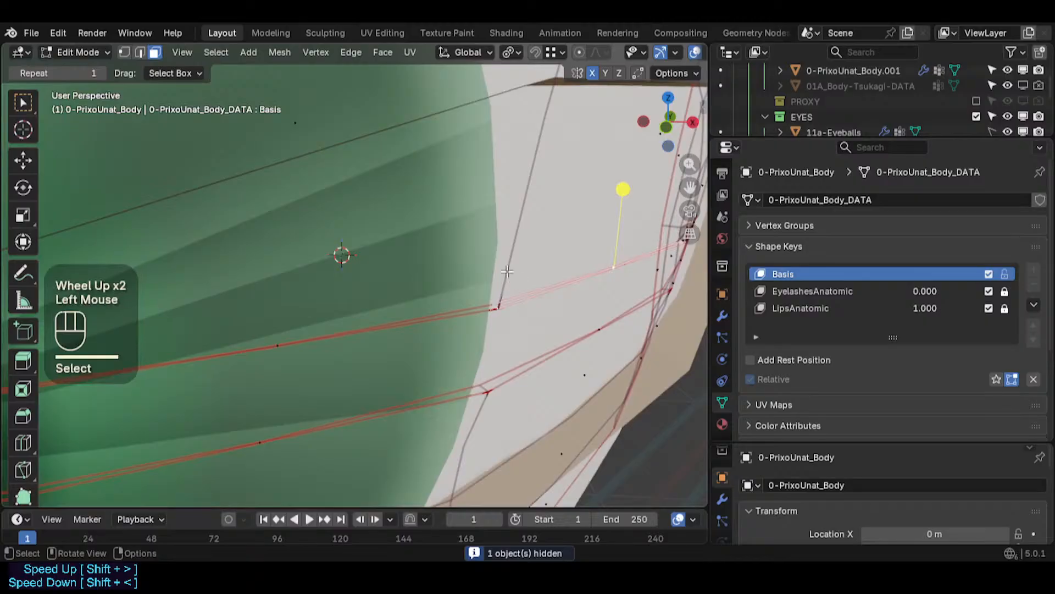
key("1")
left_click(503, 308)
- Snap the 3D cursor to the selected corner vertex and exclude non-edited objects from snapping targets
key("shift+s")
key("2")
left_click(490, 295)
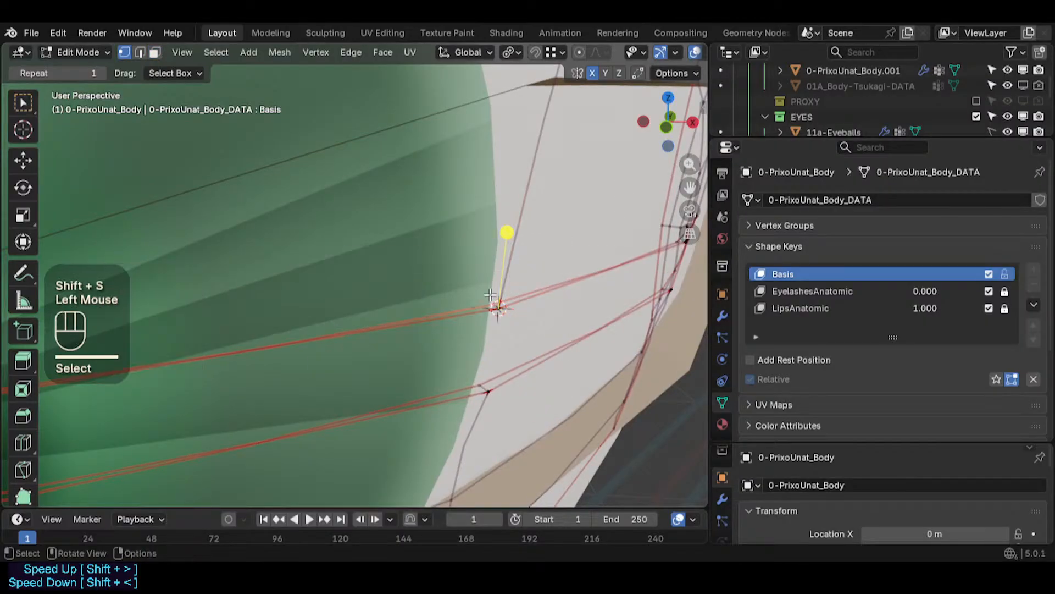
key("g")
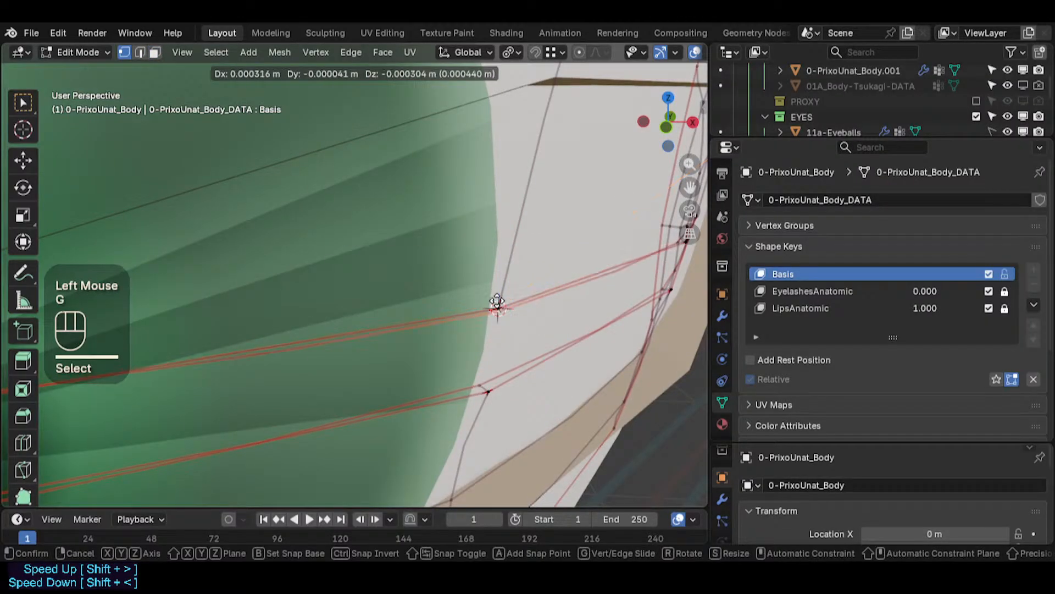
key("Escape")
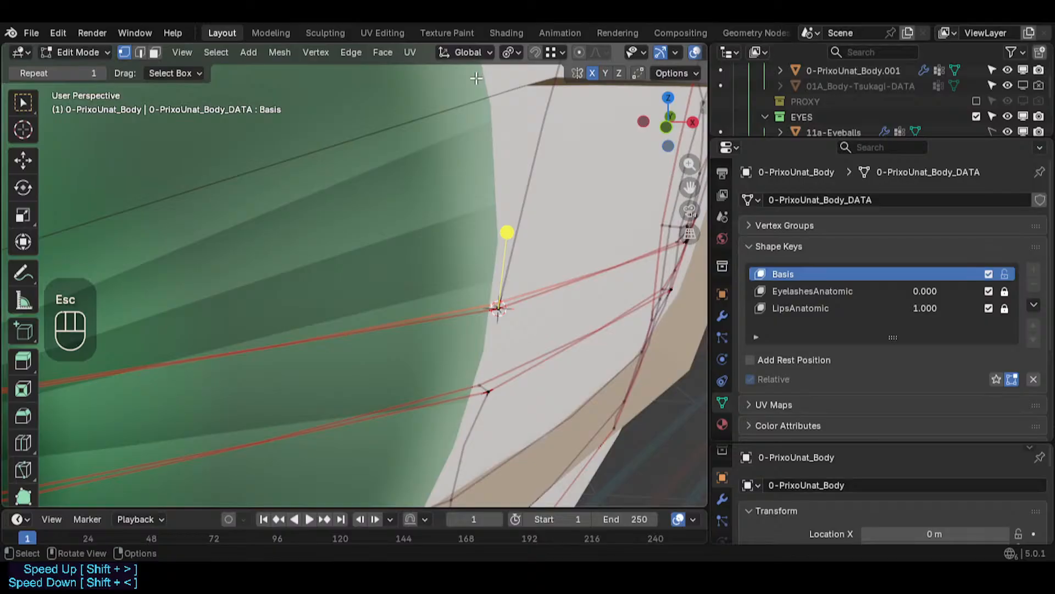
key("ctrl+less")
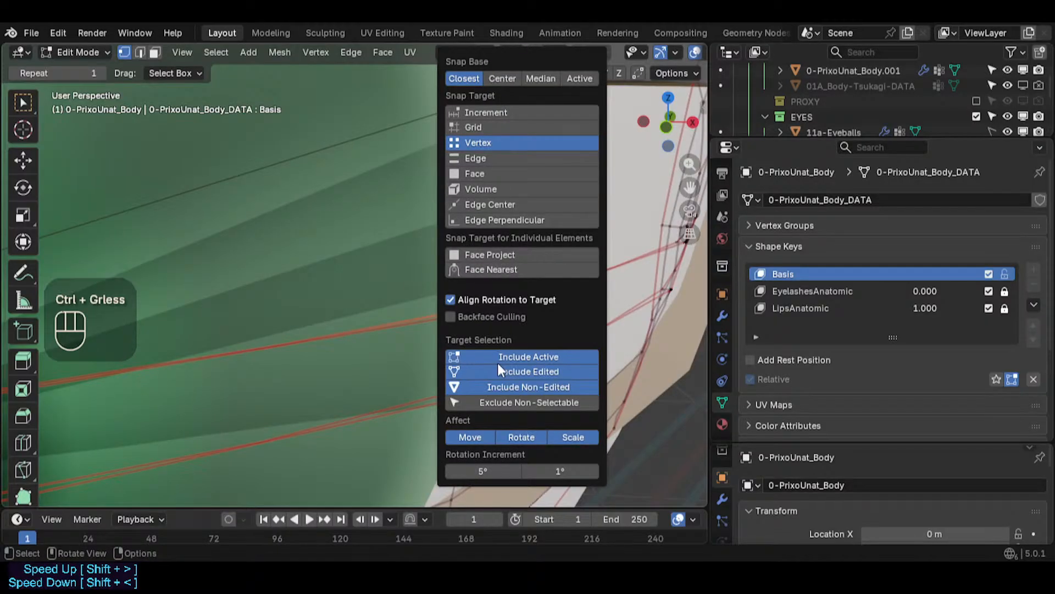
left_click(494, 385)
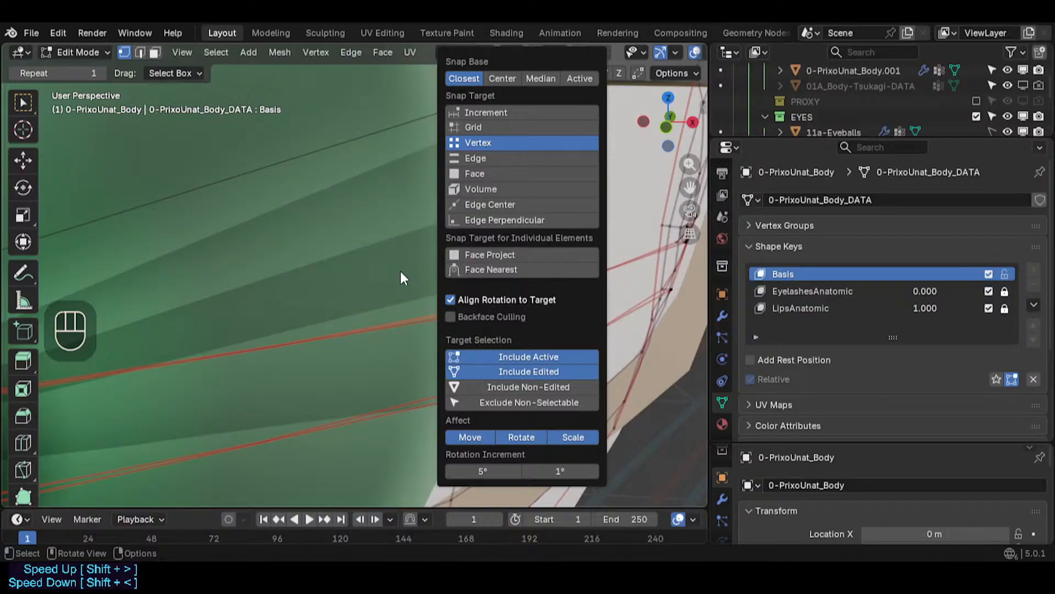
- Cancel a started move and enable transform snapping
key("g")
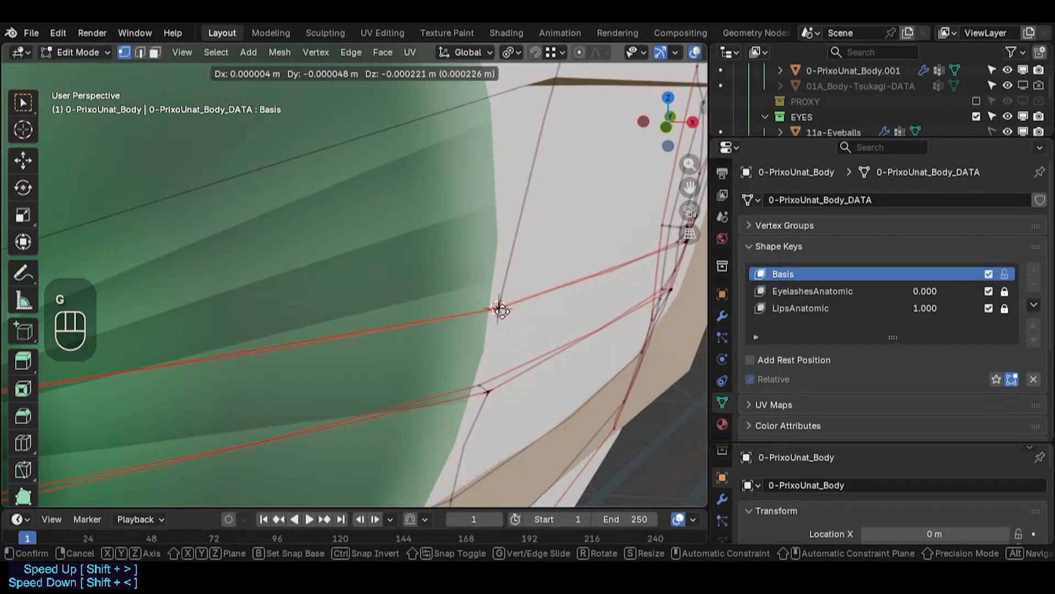
key("ctrl")
key("Escape")
key("shift+Tab")
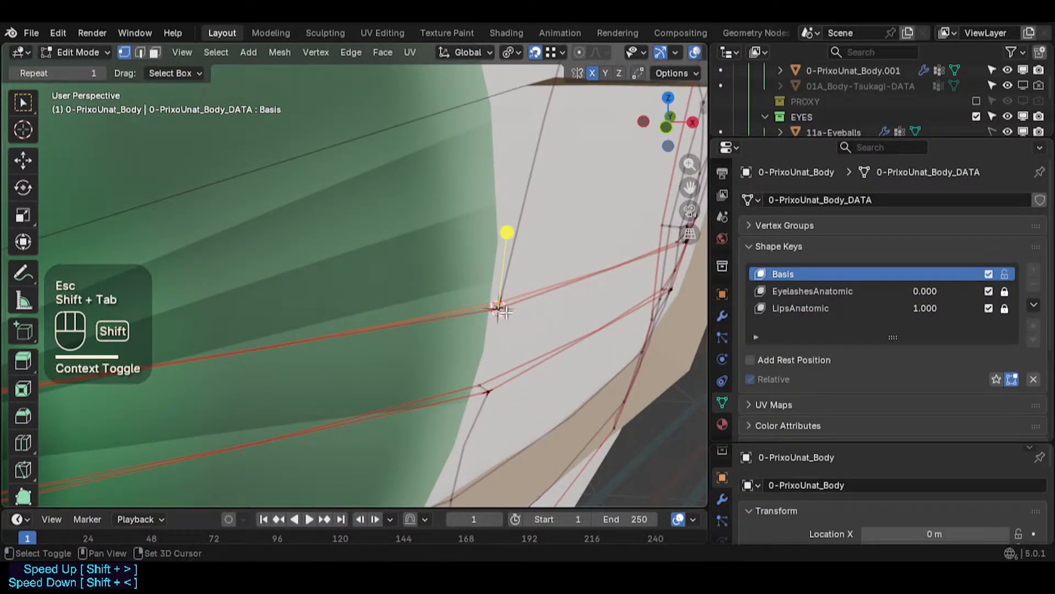
- Move the eyelid corner vertex with vertex snapping onto the nearby eyeball edge
key("g")
left_click(500, 307)
middle_click_drag(499, 306, 495, 306)
scroll(496, 308, "up", 2)
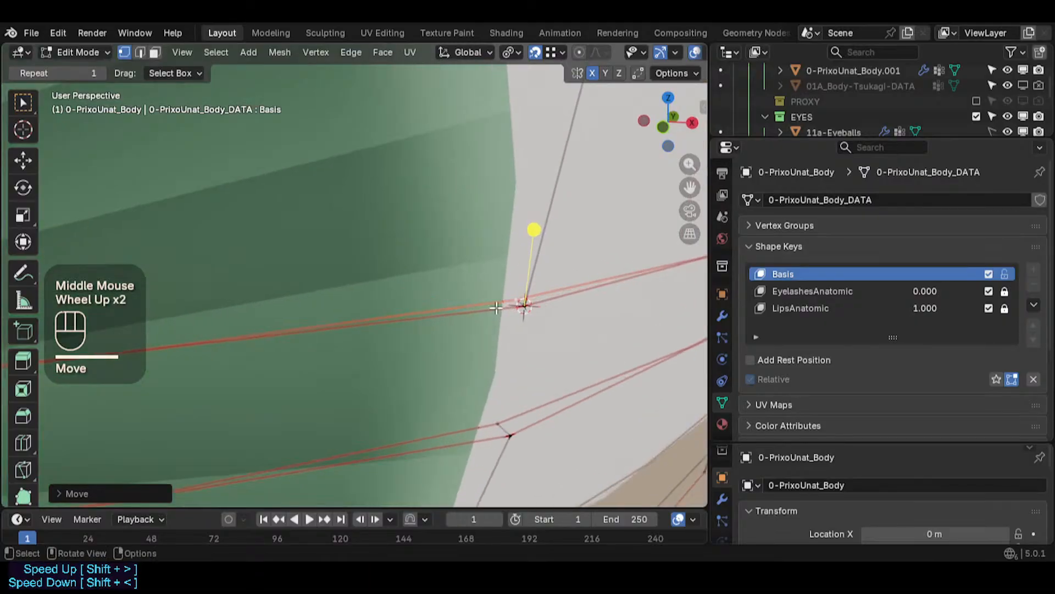
- Unlock the EyelashesAnatomic shape key, move the corner vertex again, and relock the key
key("g")
key("Escape")
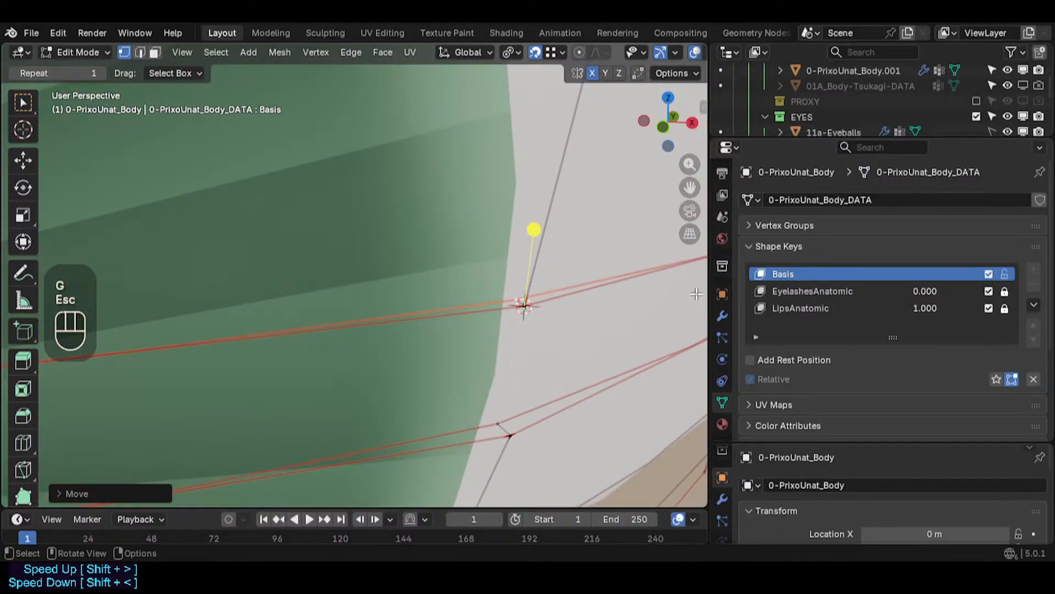
left_click(1005, 291)
key("g")
left_click(523, 306)
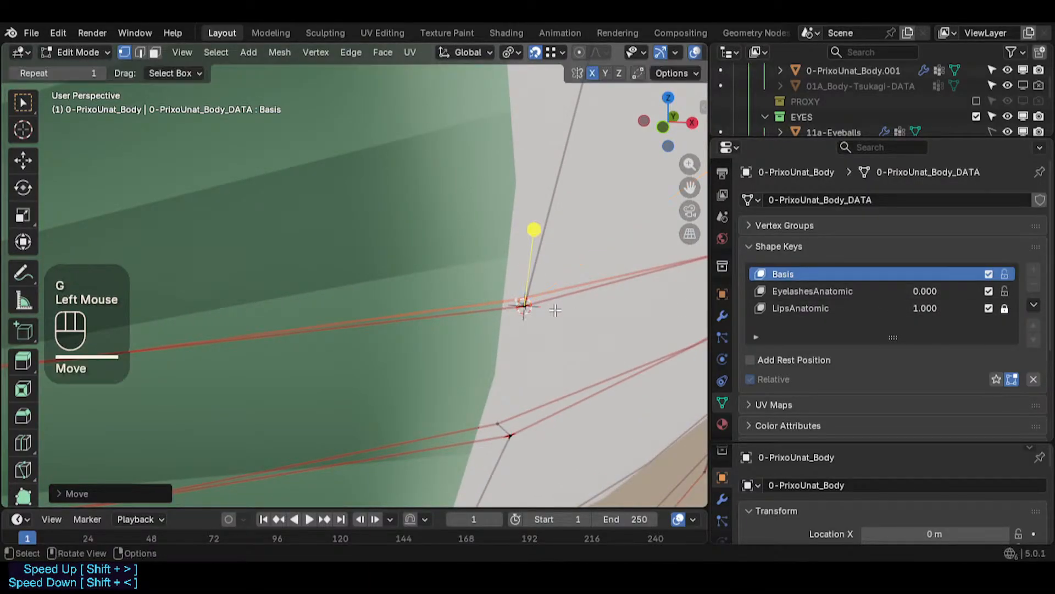
left_click(1005, 291)
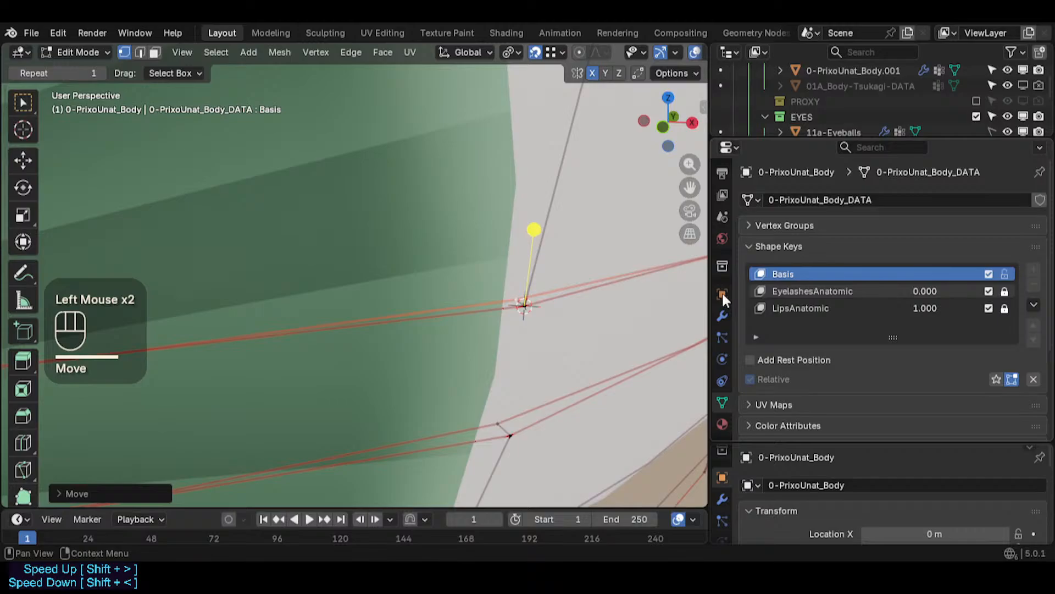
- Select the eyelid corner vertex and snap the selection to the 3D cursor
left_click(511, 296)
mouse_move(512, 296)
middle_mouse_down()
mouse_move(549, 302)
mouse_move(518, 296)
middle_mouse_up()
left_click(515, 293)
key("shift+s")
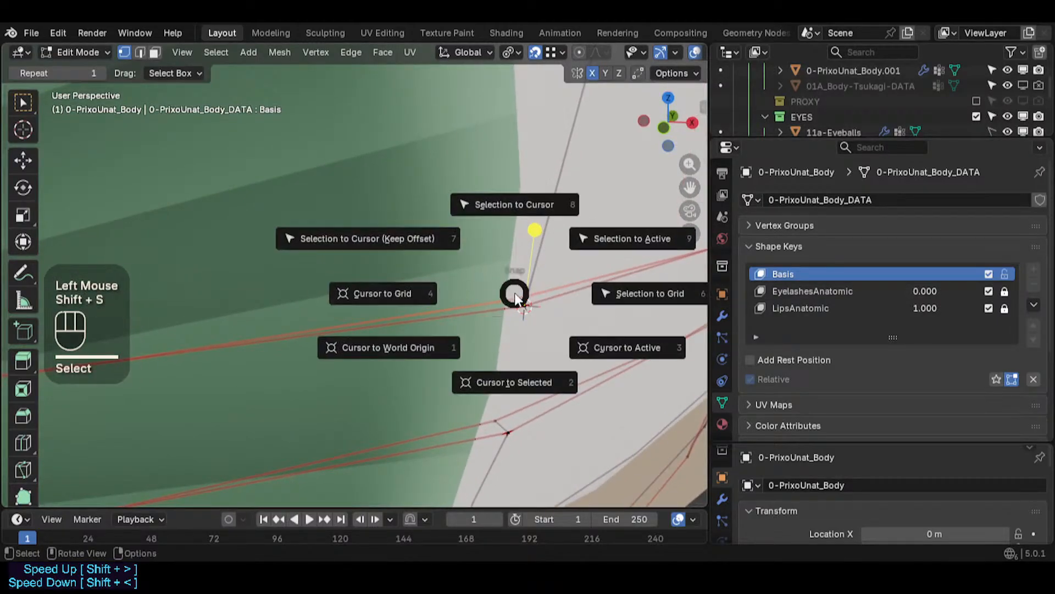
key("8")
- Select the adjacent eyelid border vertex and move it with snapping onto the eyeball edge
middle_click_drag(603, 293, 551, 300, "shift")
key("alt+a")
left_click(468, 316)
key("g")
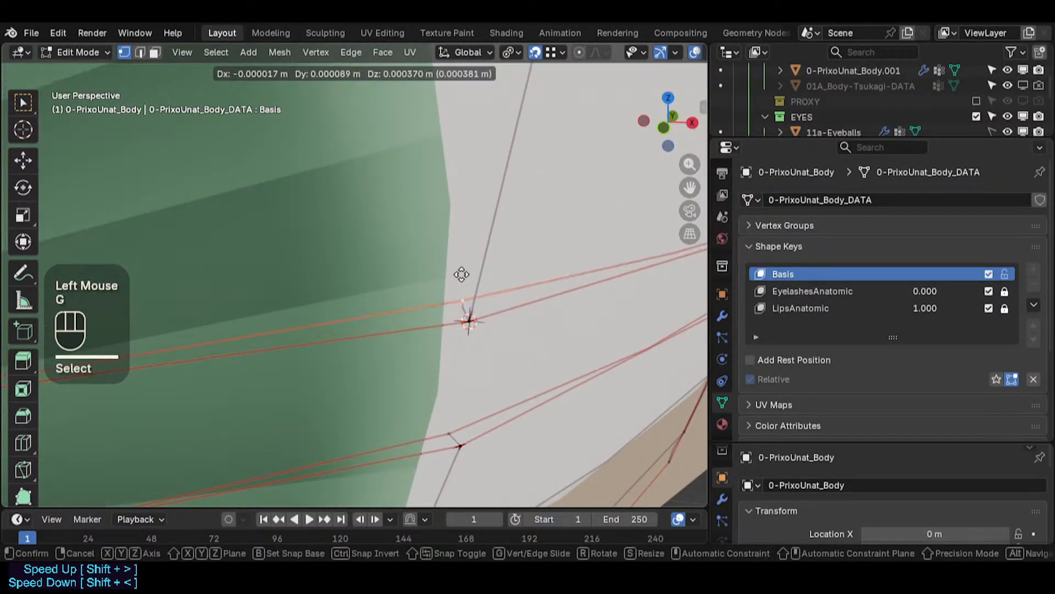
left_click(470, 295)
middle_click_drag(471, 295, 475, 315)
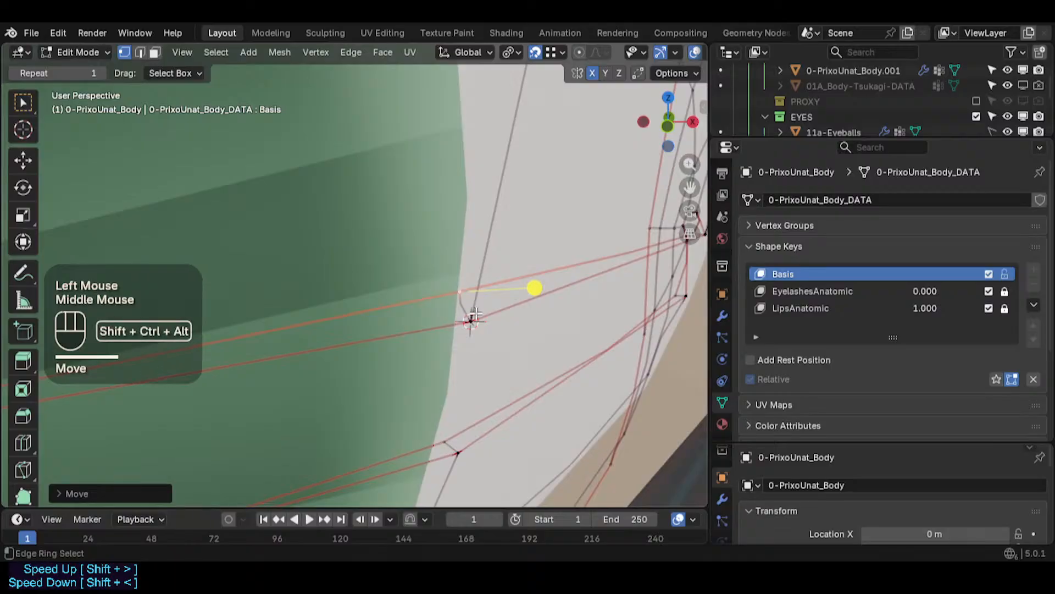
key("shift+ctrl+alt+i")
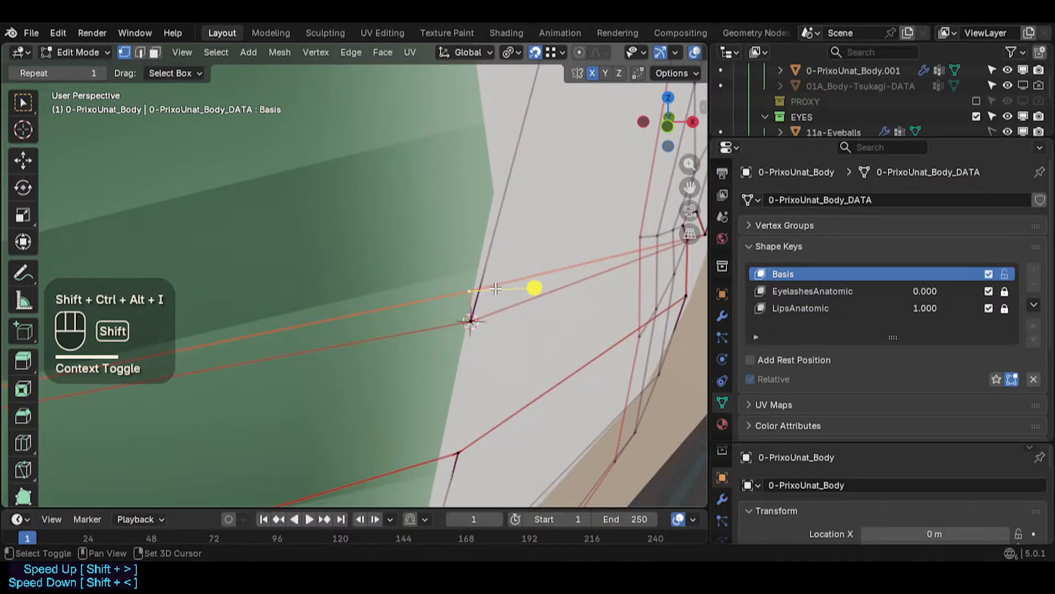
key("g")
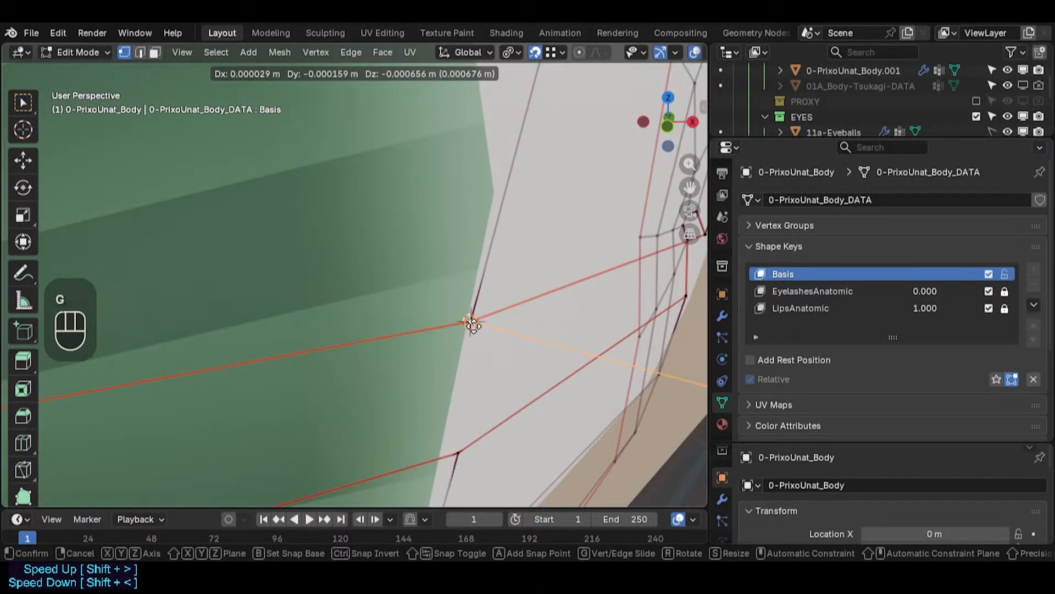
left_click(473, 326)
- Inspect the eyelid border vertices around the eyeball from several angles
middle_click_drag(523, 308, 275, 358, "shift")
middle_click_drag(537, 271, 495, 270)
middle_click_drag(554, 237, 326, 268, "shift")
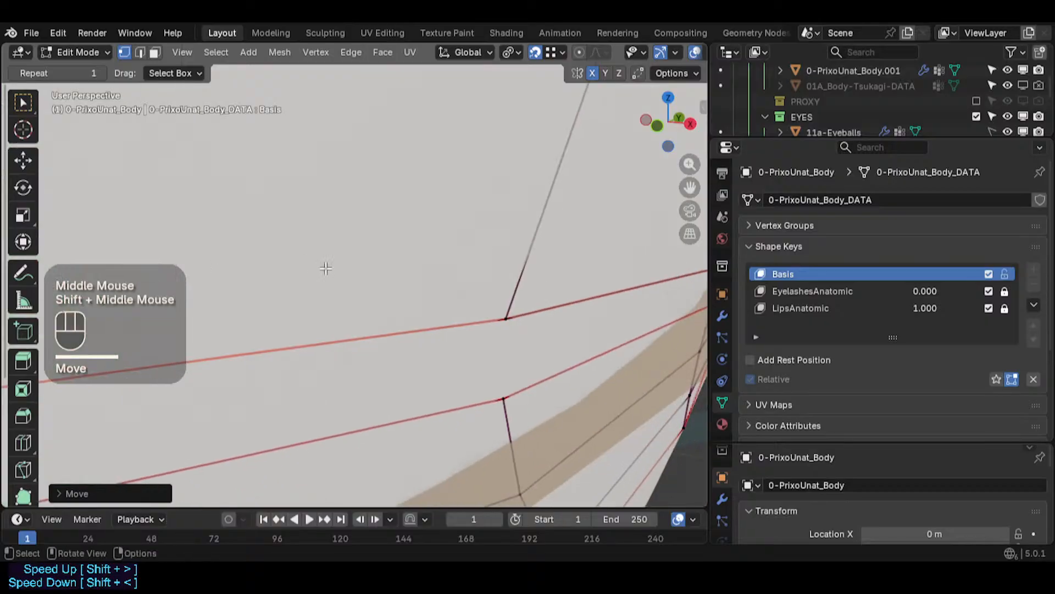
middle_click_drag(583, 357, 179, 307, "shift")
middle_click_drag(481, 300, 459, 305)
middle_click_drag(332, 353, 707, 308, "shift")
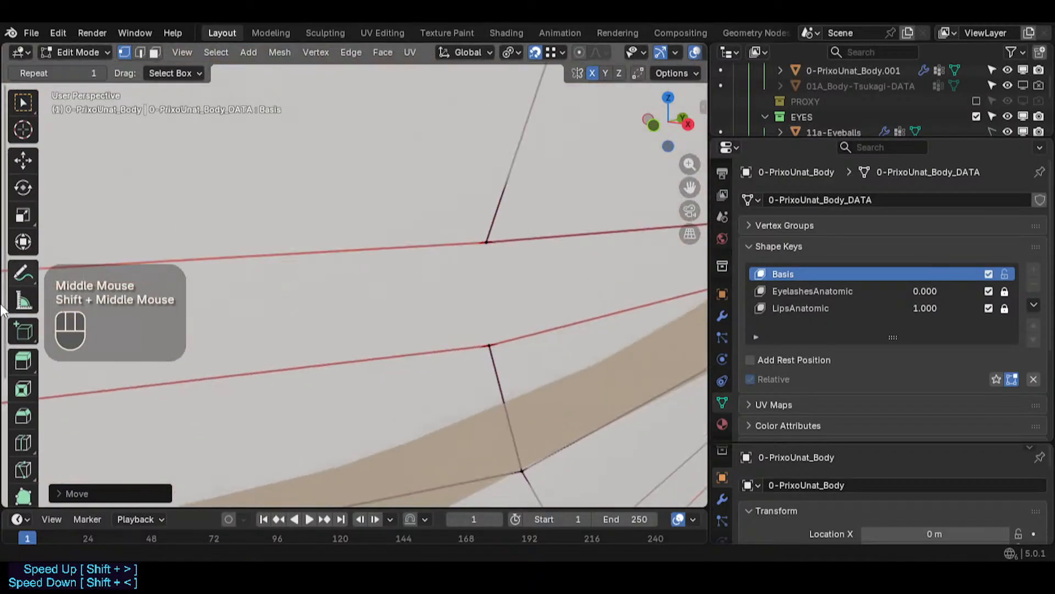
scroll(11, 313, "down", 3)
scroll(314, 379, "up", 1)
scroll(314, 385, "down", 2)
middle_click_drag(212, 422, 704, 385, "shift")
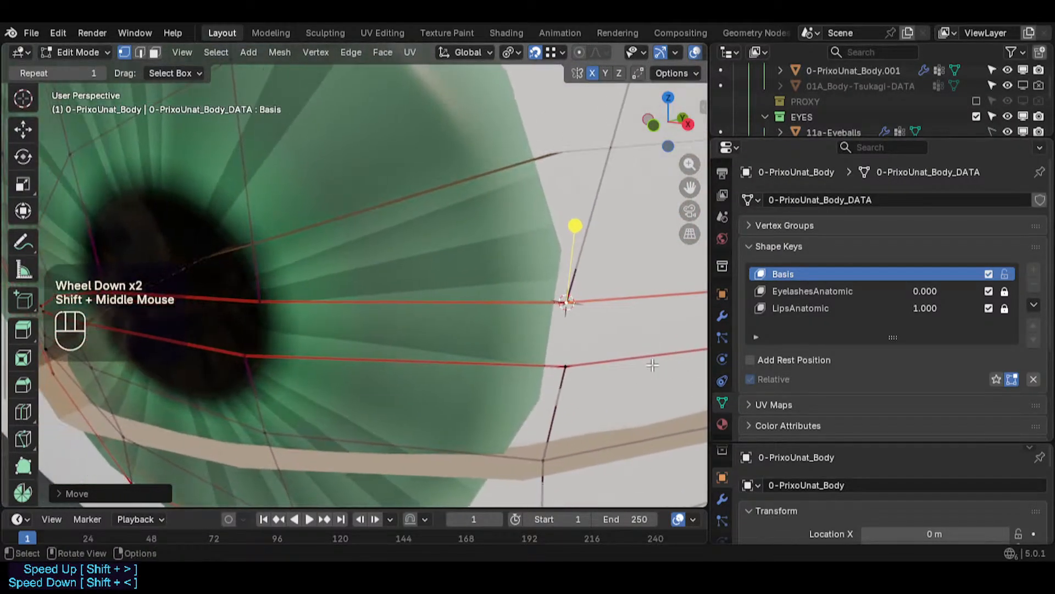
middle_click_drag(268, 312, 416, 327)
scroll(349, 341, "down", 2)
scroll(350, 341, "up", 1, "shift")
left_click(411, 318)
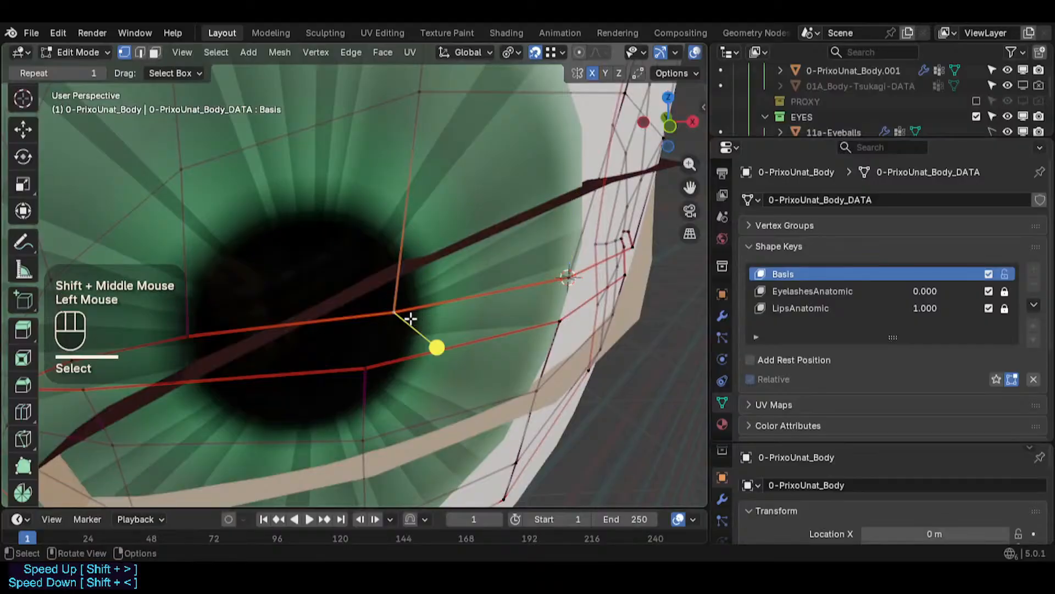
key("g")
key("Escape")
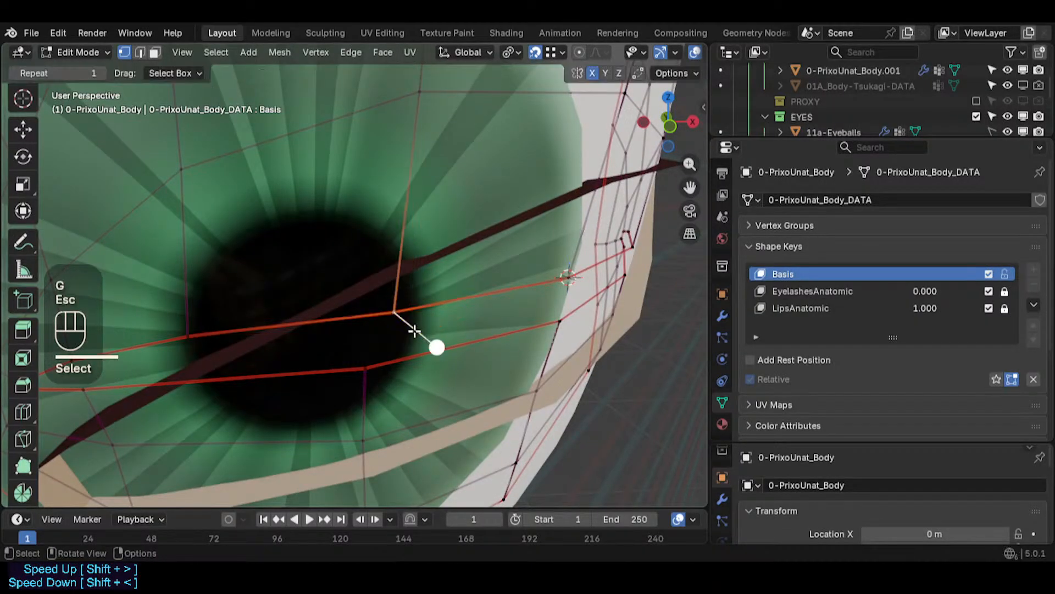
- Circle-select the vertices along the lower eyelid border edge loop
scroll(398, 327, "down", 2)
middle_click_drag(327, 356, 203, 367, "shift")
key("c")
left_click(205, 370)
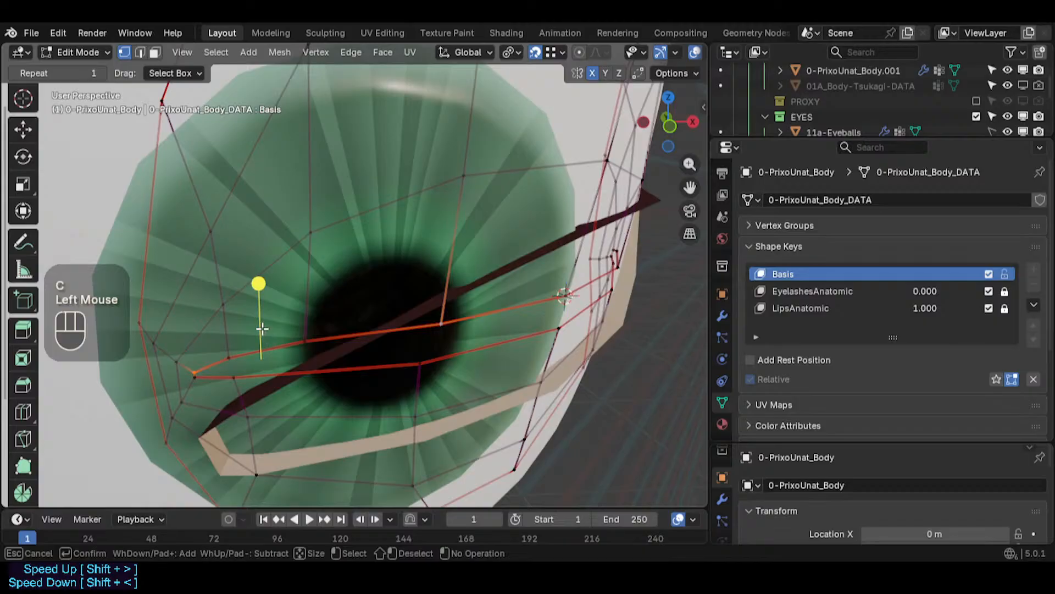
right_click(29, 216)
key("c")
scroll(191, 363, "down", 1)
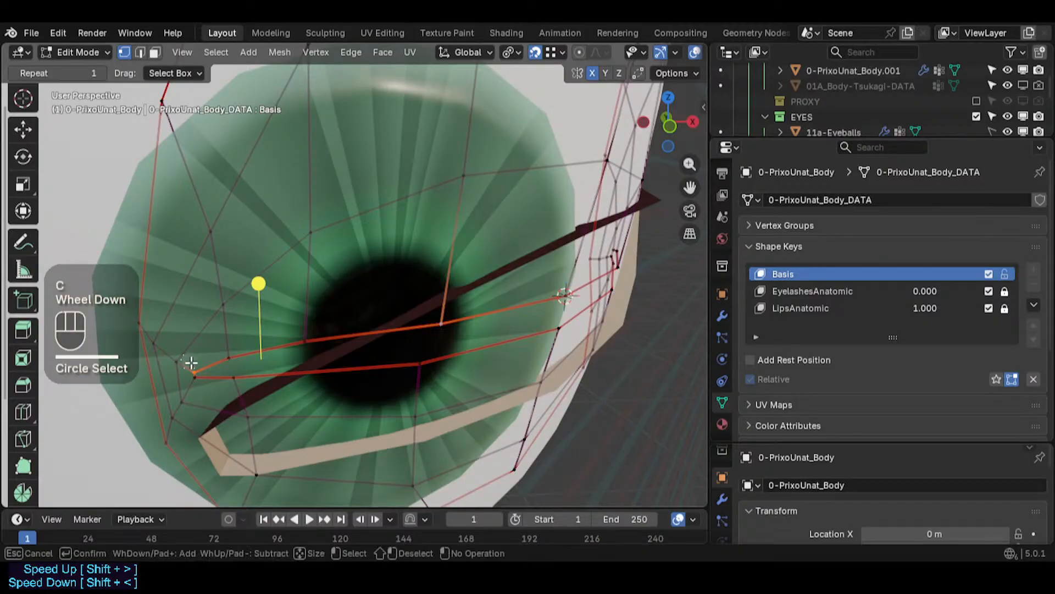
left_click_drag(196, 366, 253, 363)
mouse_move(323, 345)
left_mouse_down()
mouse_move(417, 334)
mouse_move(447, 302)
left_mouse_up()
right_click(523, 311)
middle_click_drag(523, 311, 395, 336, "shift")
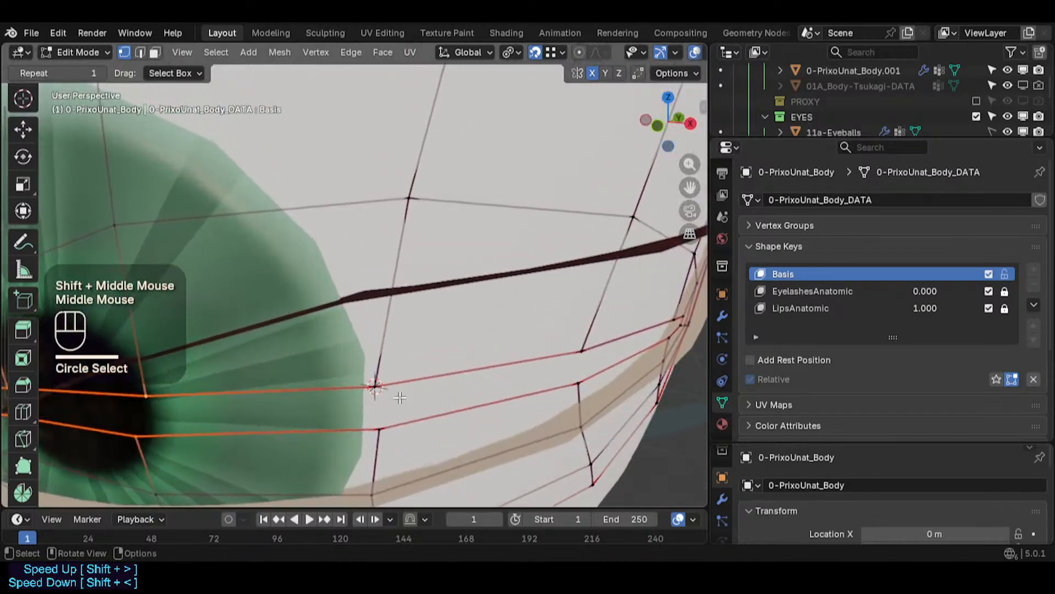
key("c")
mouse_move(397, 407)
left_mouse_down()
mouse_move(387, 421)
mouse_move(385, 391)
left_mouse_up()
right_click(398, 401)
middle_click_drag(525, 353, 197, 353, "shift")
key("c")
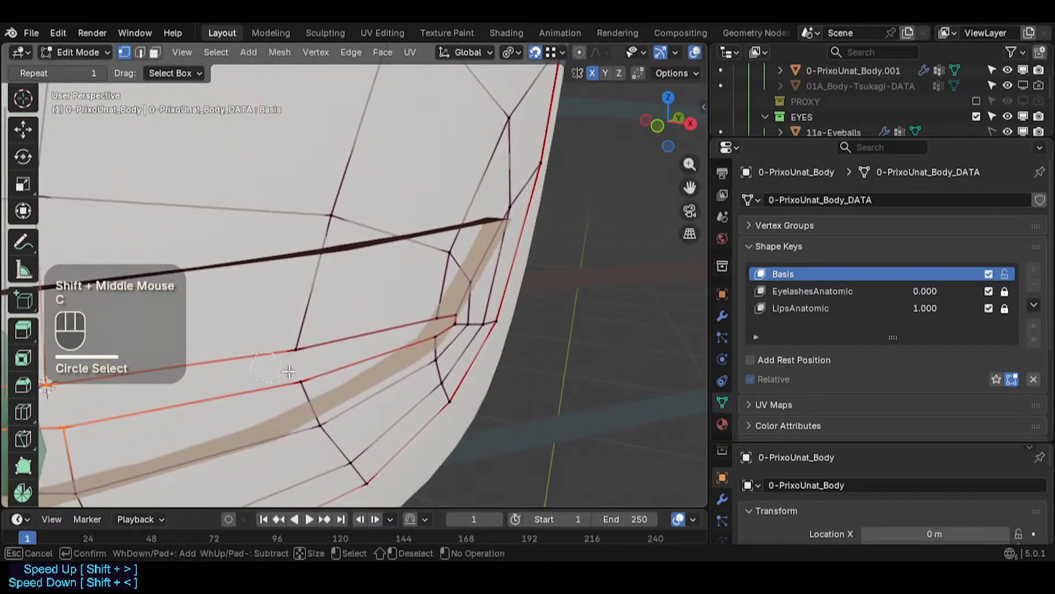
left_click_drag(291, 360, 356, 342)
left_click_drag(438, 319, 443, 311)
right_click(443, 311)
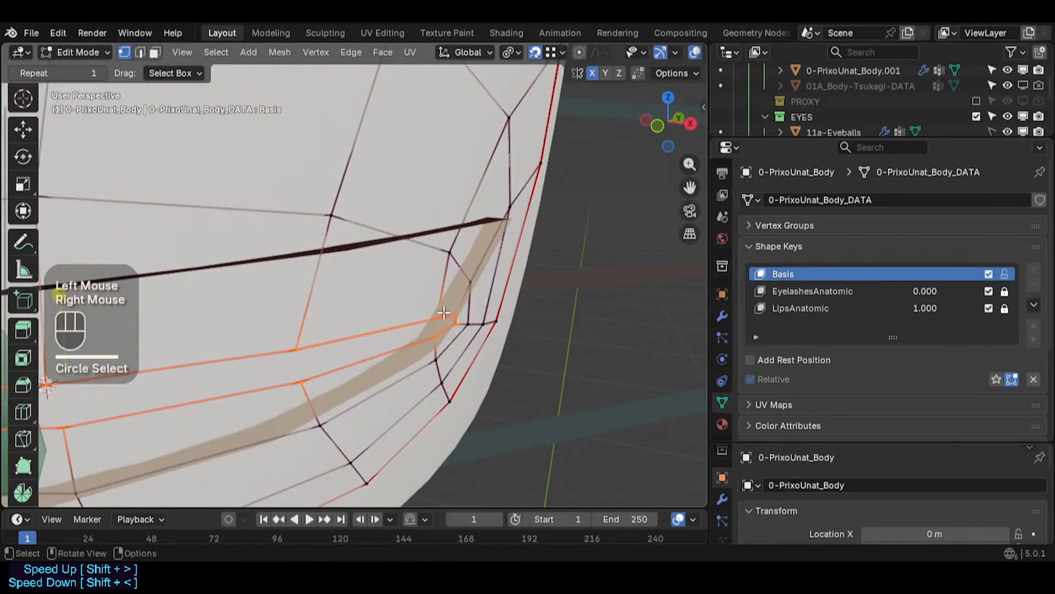
- Switch to edge mode, set the selected border edges' crease to 0.5, and deselect all
key("2")
key("shift+e")
type("-1")
key("KP_Enter")
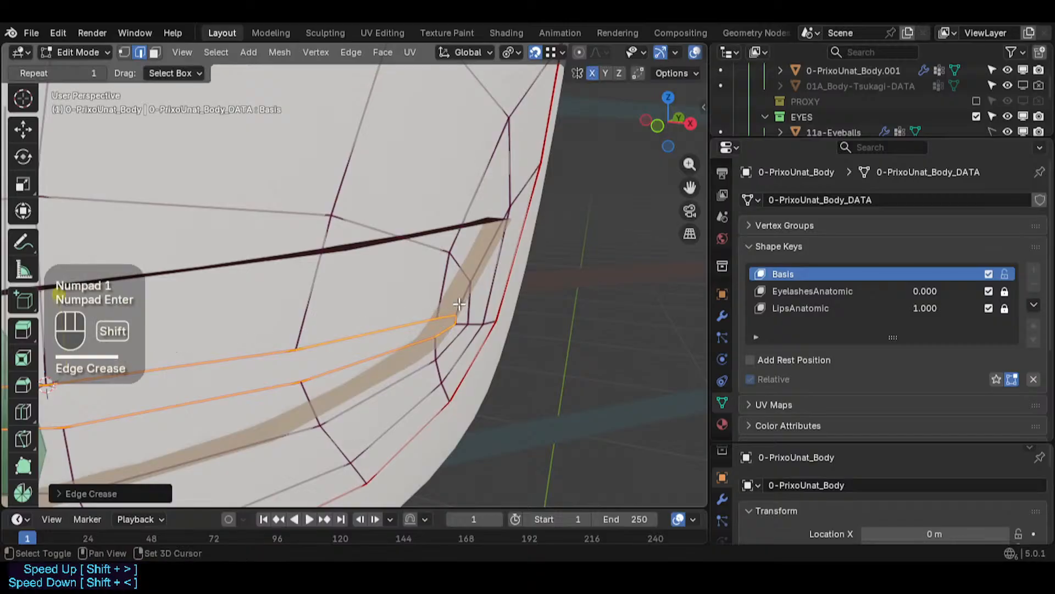
key("shift+e")
type("0.5")
key("KP_Enter")
key("alt+a")
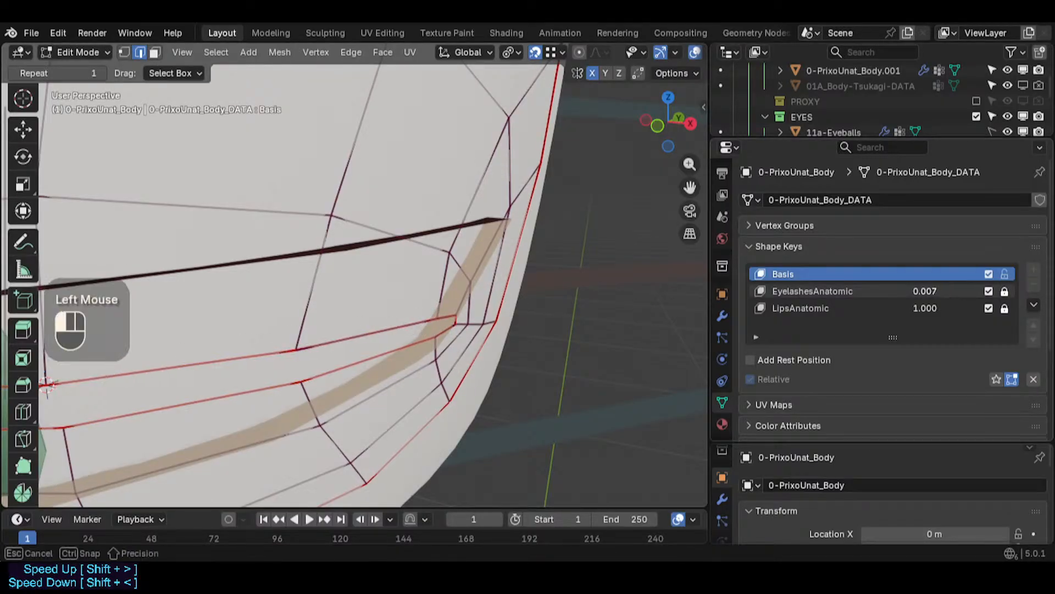
- Set the EyelashesAnatomic shape key value to 1.000 and toggle X-ray to check the eyelashes
left_click_drag(925, 291, 984, 291)
scroll(544, 299, "down", 1)
middle_click_drag(544, 299, 525, 341)
key("alt+z")
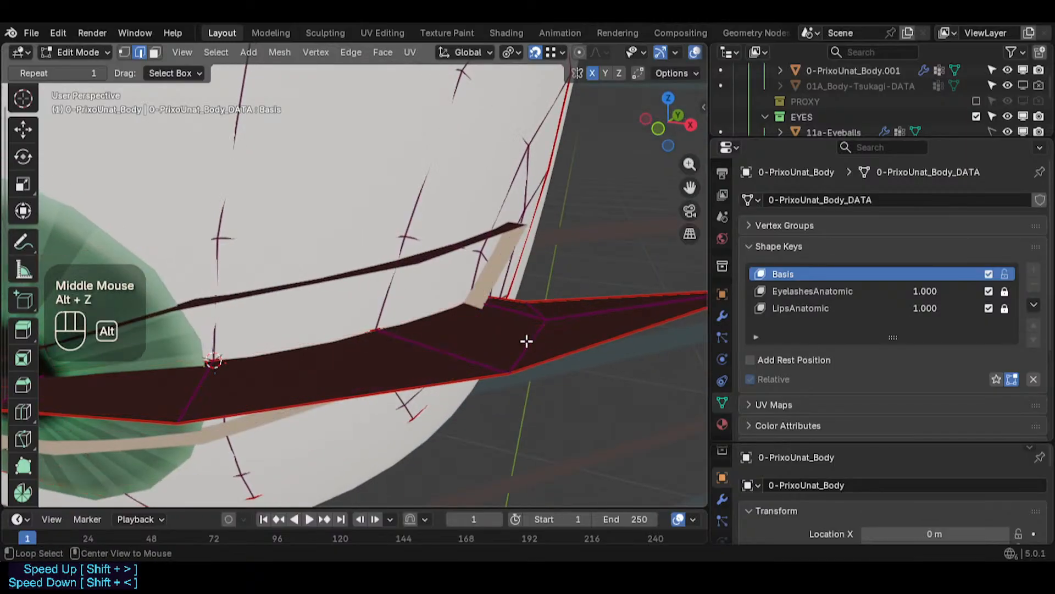
scroll(424, 347, "down", 2)
mouse_move(424, 347)
middle_mouse_down("shift")
mouse_move(449, 347)
mouse_move(418, 333)
middle_mouse_up("shift")
- Switch the body back to Object Mode
key("ctrl+Tab")
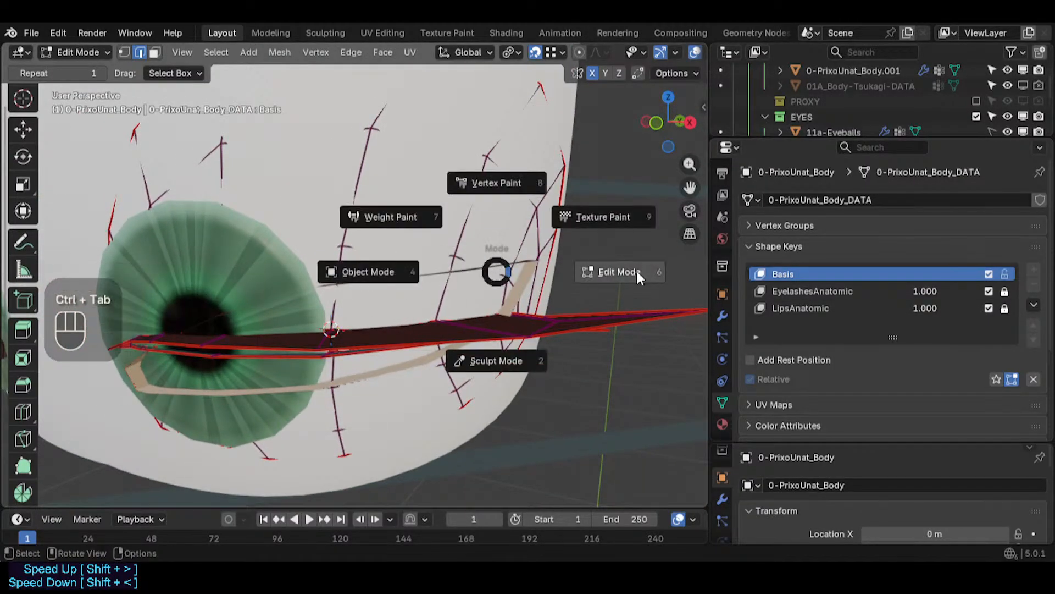
left_click(635, 269)
middle_click_drag(472, 280, 532, 283)
scroll(536, 282, "down", 3)
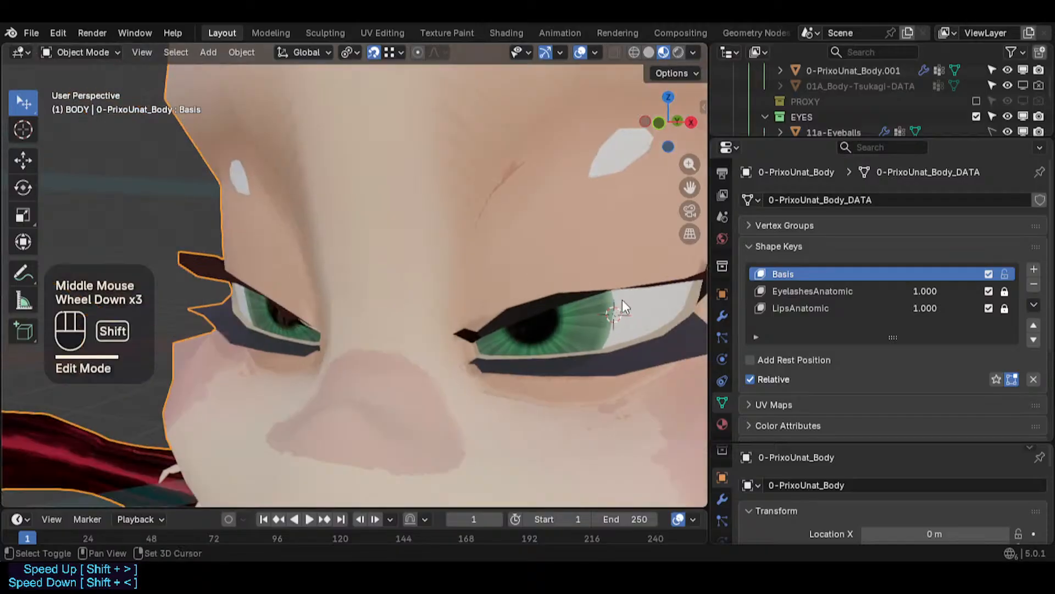
- Examine the eyelids and eyelashes around the eye from several angles
middle_click_drag(622, 299, 462, 308, "shift")
middle_click_drag(461, 308, 502, 322)
scroll(502, 327, "down", 2)
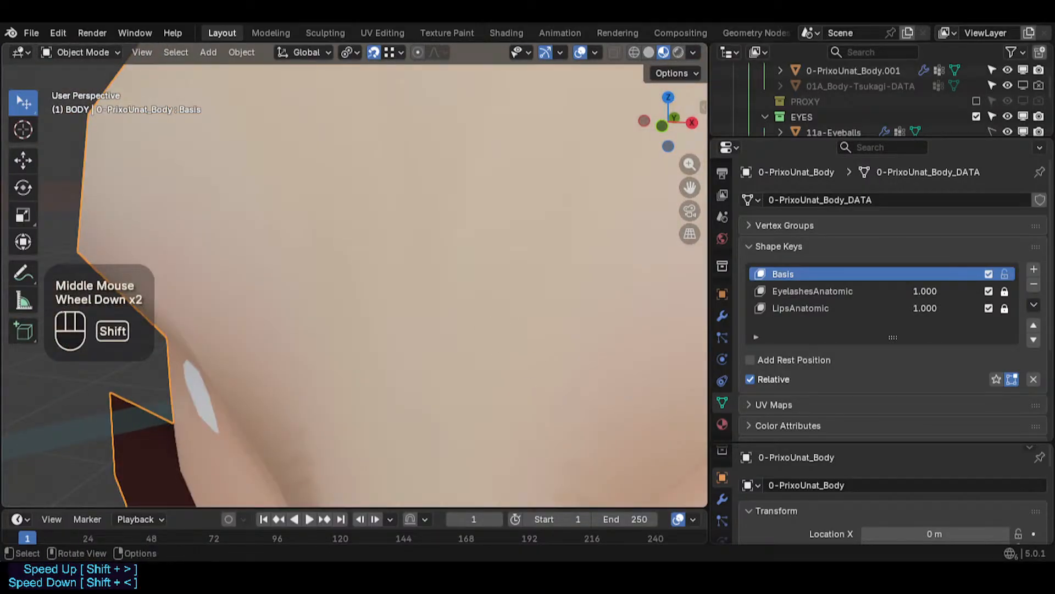
middle_click_drag(537, 385, 177, 172, "shift")
scroll(310, 302, "down", 2)
scroll(310, 298, "down", 1)
middle_click_drag(311, 297, 328, 208, "shift")
scroll(358, 283, "down", 1)
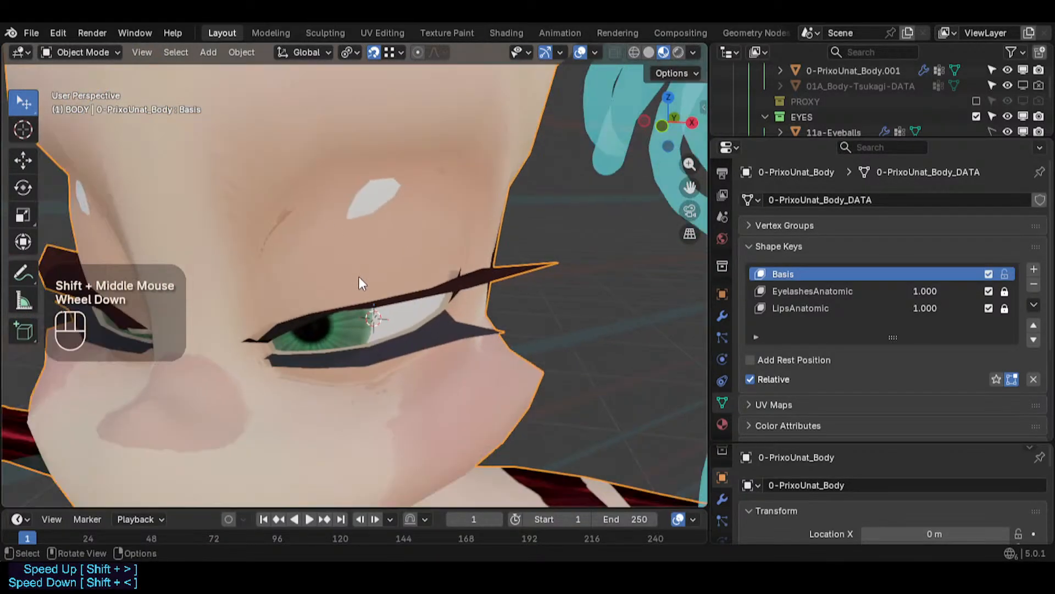
middle_click_drag(358, 283, 395, 296)
scroll(394, 295, "up", 2)
- Save the blend file
left_click(384, 256)
key("ctrl+s")
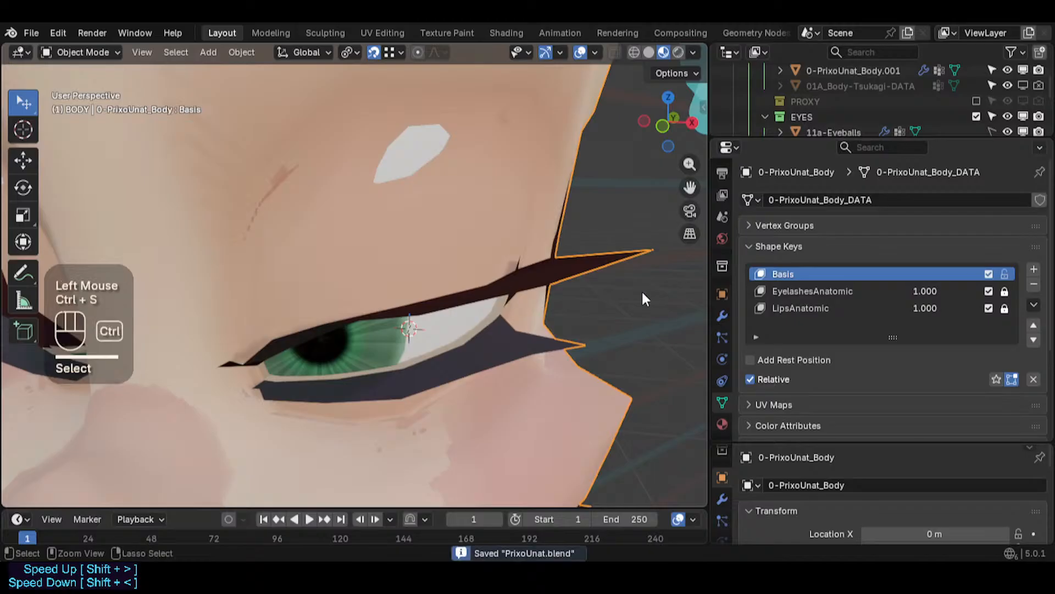
- Collapse the Shape Keys panel and try selecting the eyelid border mesh in the viewport
left_click(747, 246)
left_click(520, 227)
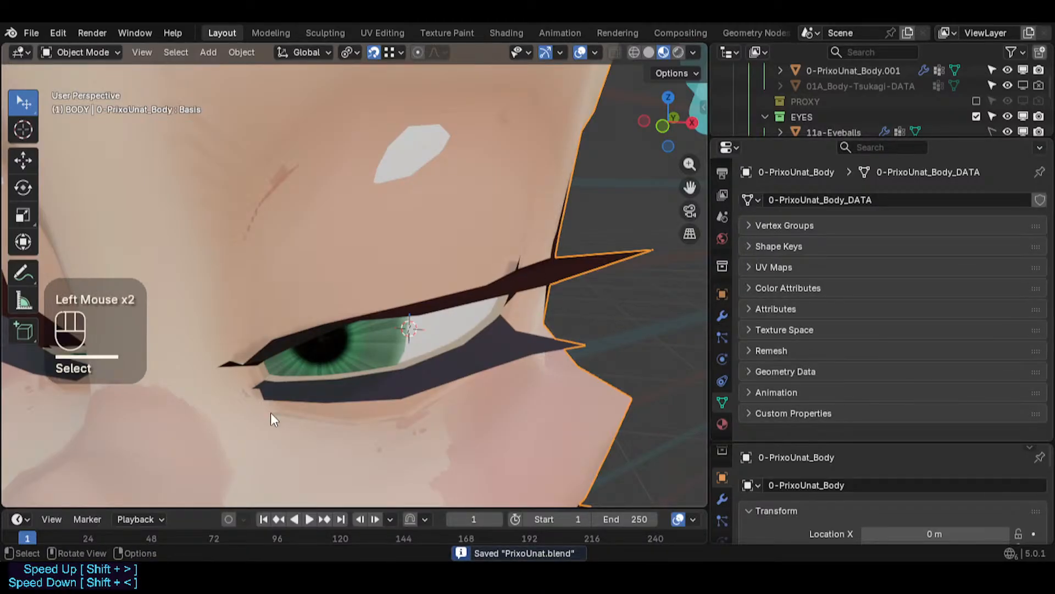
left_click(433, 369)
left_click(561, 315)
left_click(558, 279)
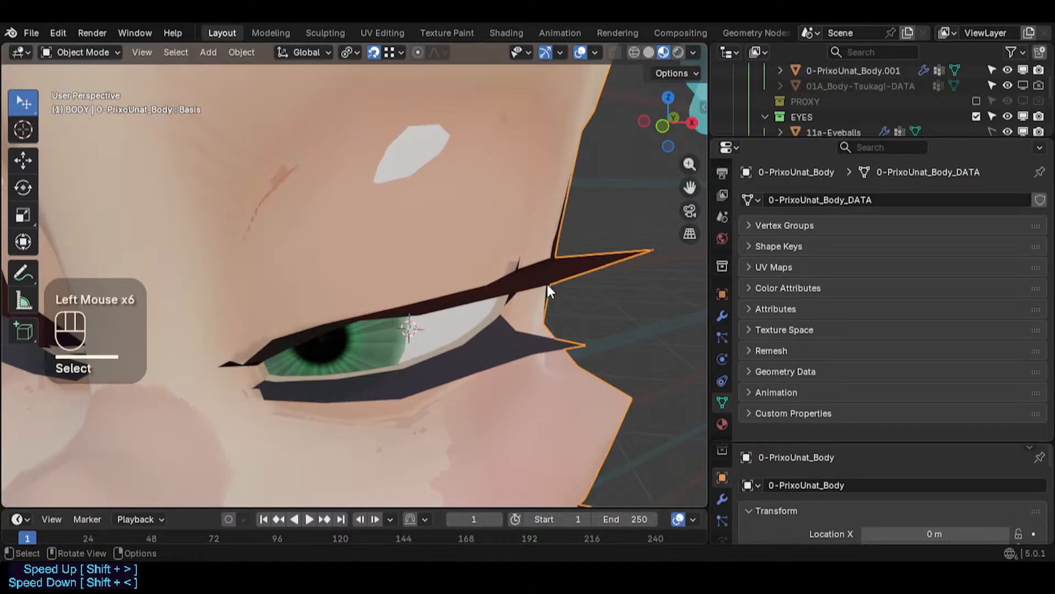
left_click(532, 285, "alt")
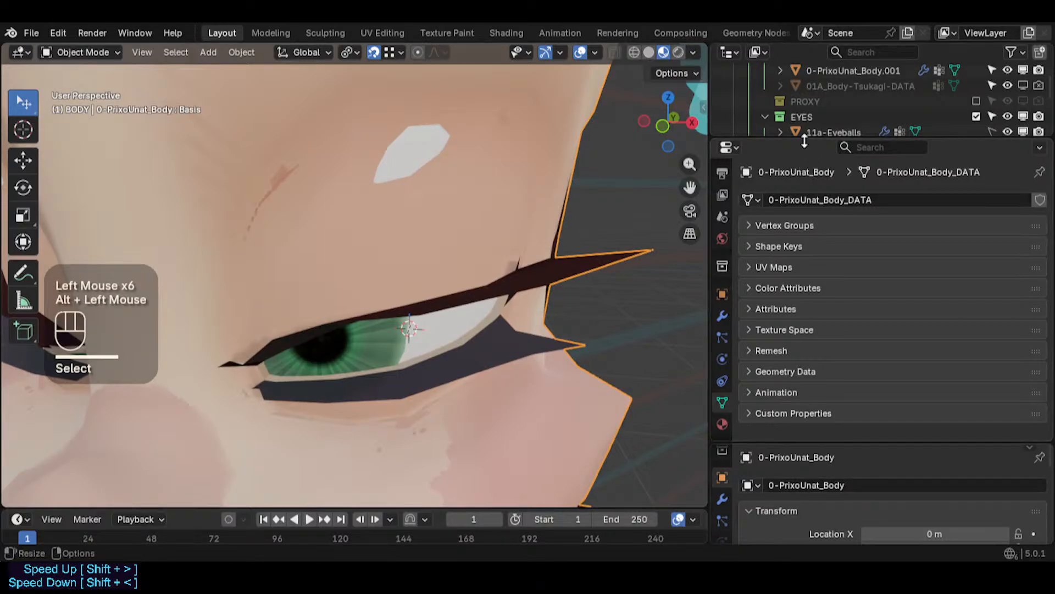
- Enlarge the outliner and select the 11e-EyelidsBorders object
left_click_drag(804, 141, 805, 188)
scroll(489, 249, "down", 4)
key("alt+a")
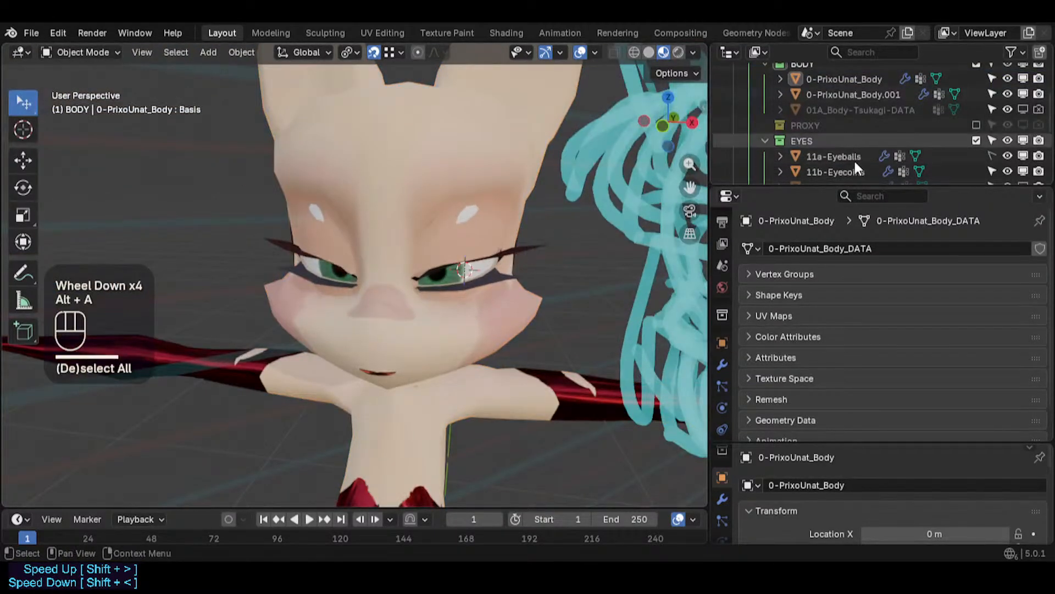
scroll(843, 157, "down", 2)
left_click(866, 139)
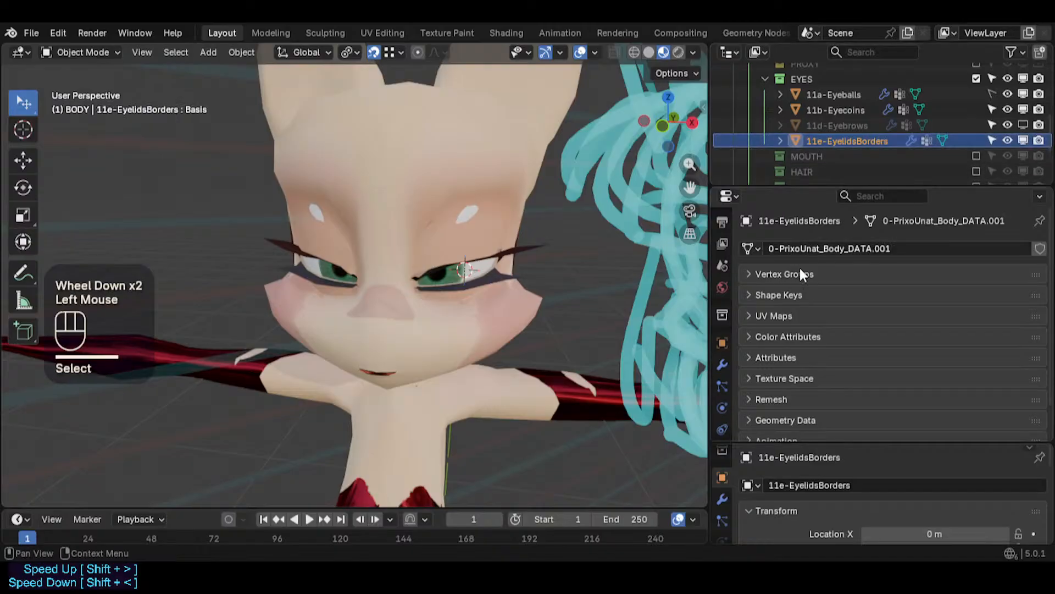
key("KP_Divide")
key("KP_Divide")
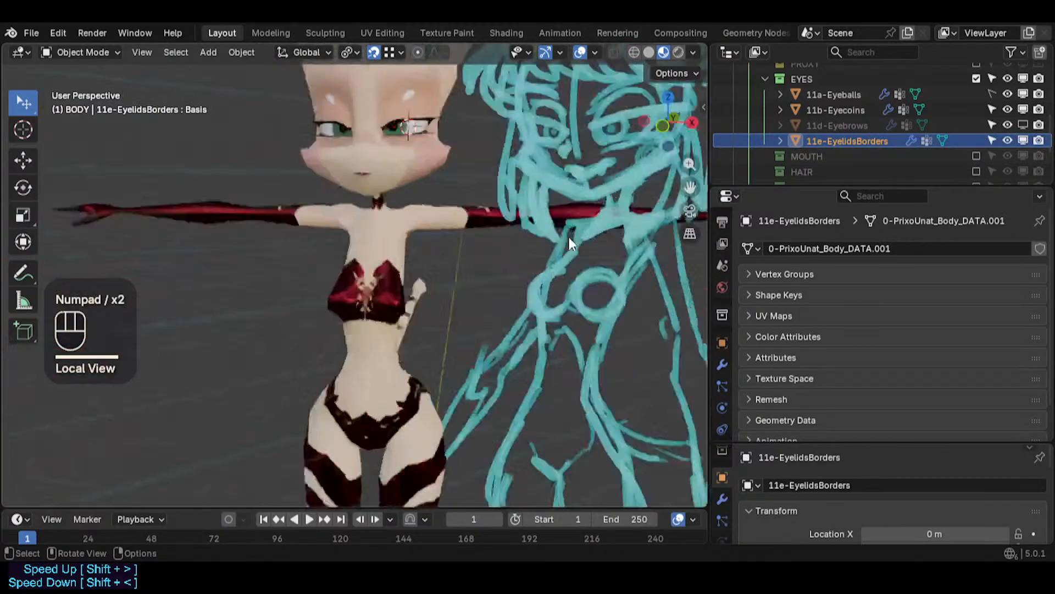
- Enter Edit Mode on the eyelid border mesh, inspect it in X-ray around the eye, and turn off snapping
key("KP_Enter")
key("Tab")
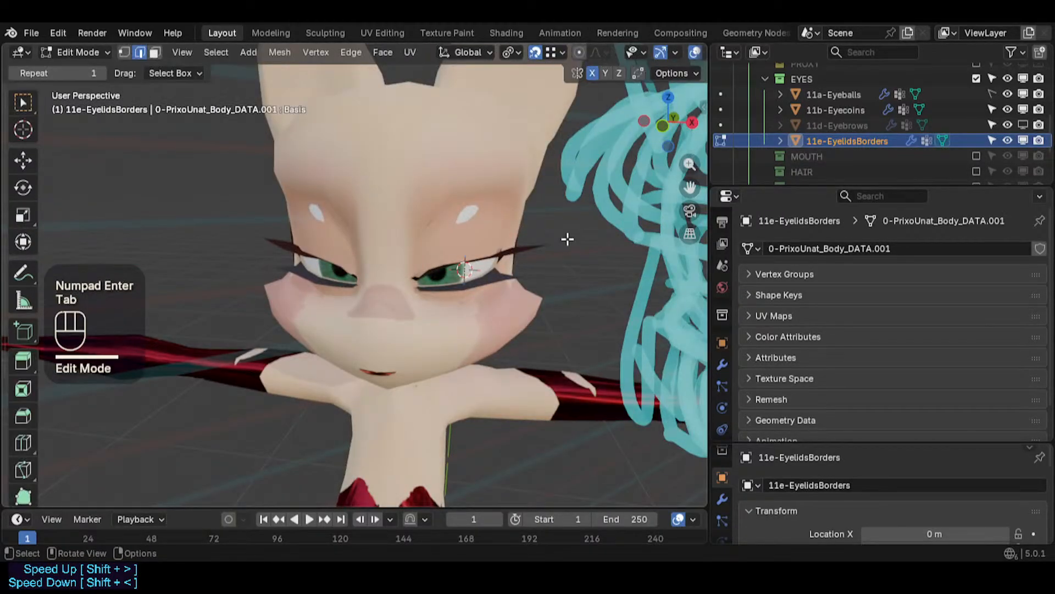
middle_click_drag(424, 253, 455, 264)
key("alt+z")
scroll(480, 252, "up", 2)
key("shift+ctrl+alt+z")
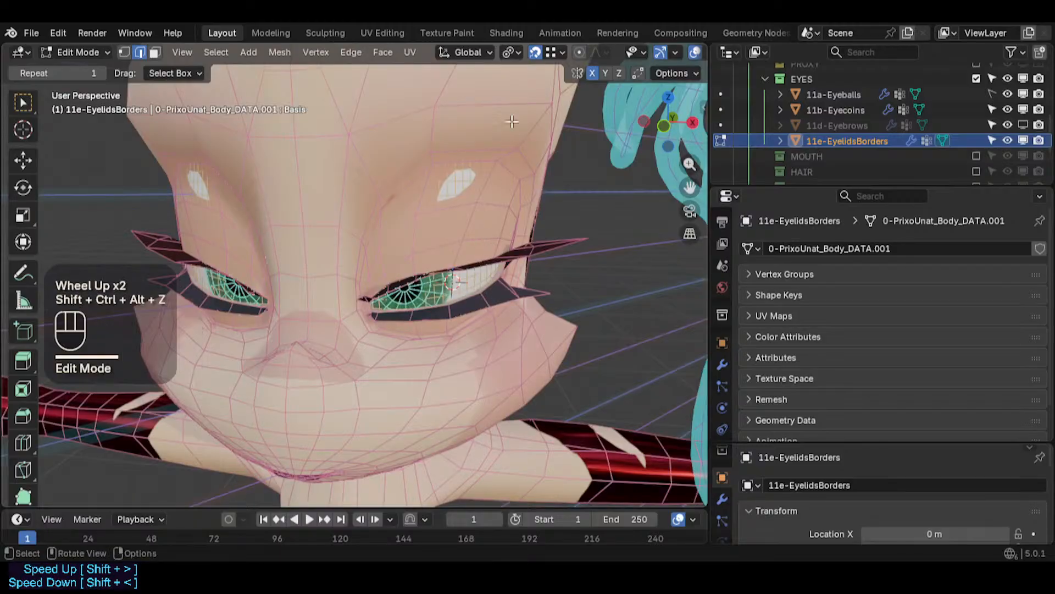
left_click(536, 51)
scroll(479, 246, "up", 2)
middle_click_drag(479, 246, 495, 275)
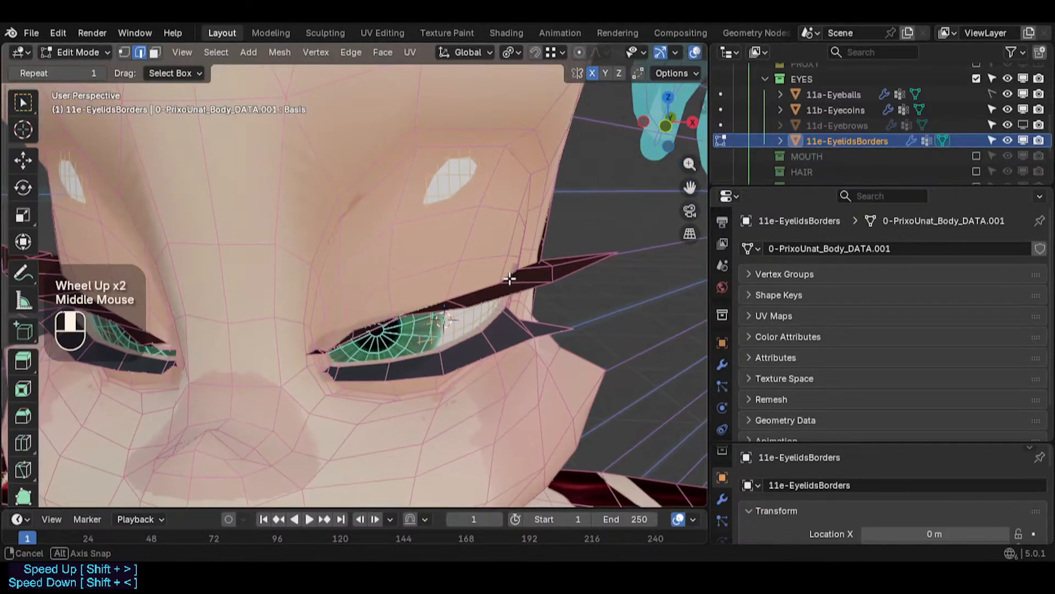
- Compare the eyelid border's Armature, Shrinkwrap and Subdivision modifiers by toggling their viewport display around the eye
key("Tab")
scroll(487, 322, "up", 2)
left_click(722, 364)
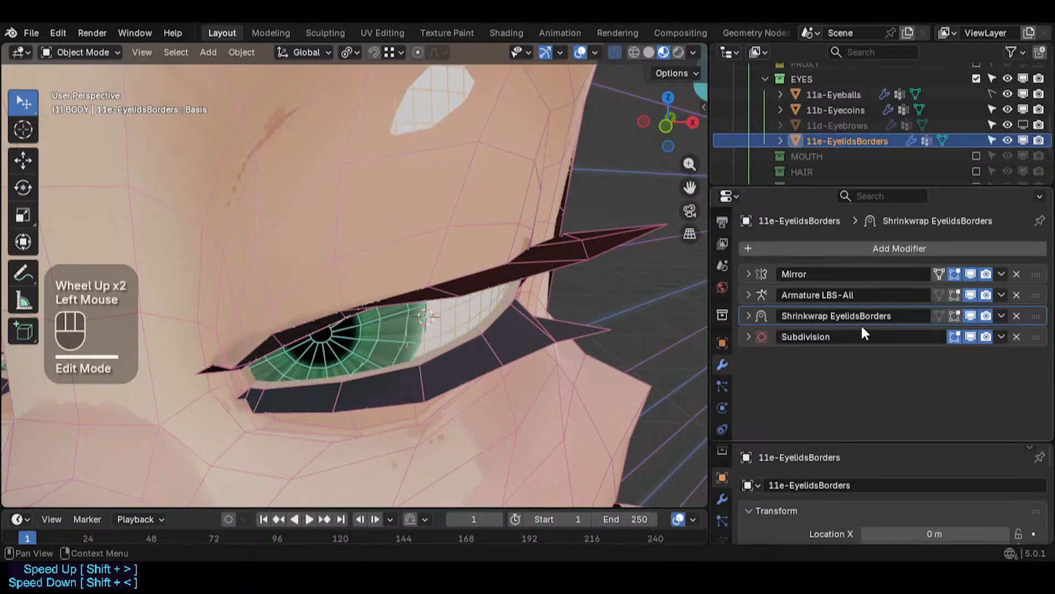
key("KP_Divide")
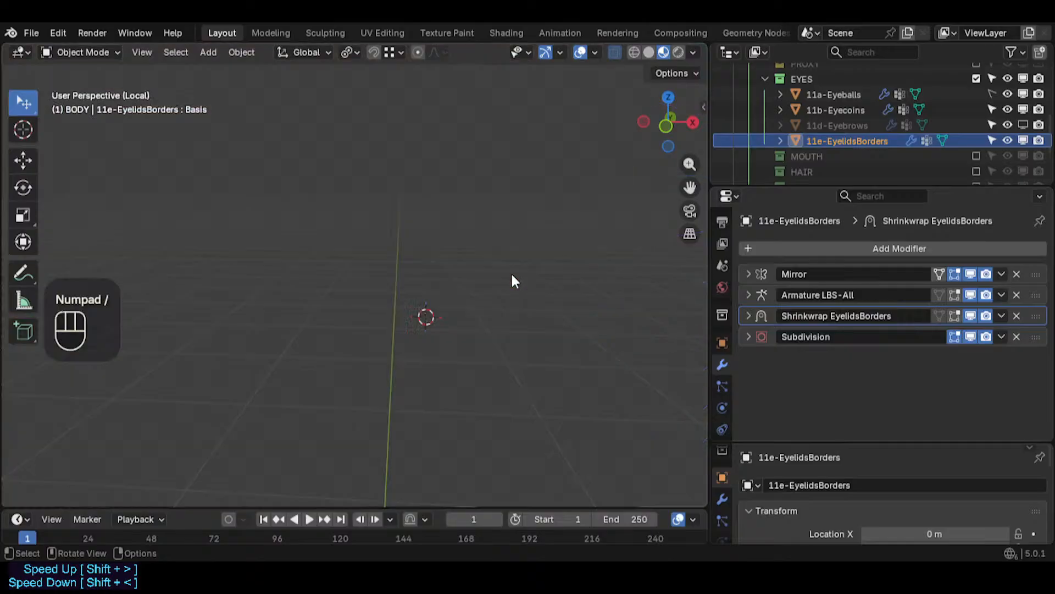
key("KP_Divide")
key("Tab")
middle_click_drag(513, 271, 516, 274)
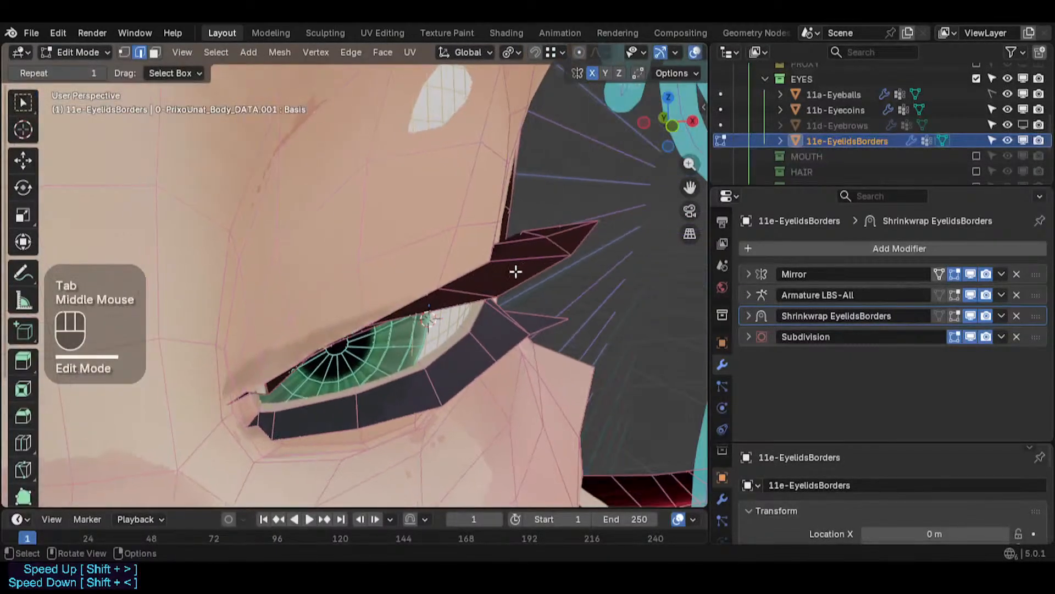
key("Tab")
key("alt+a")
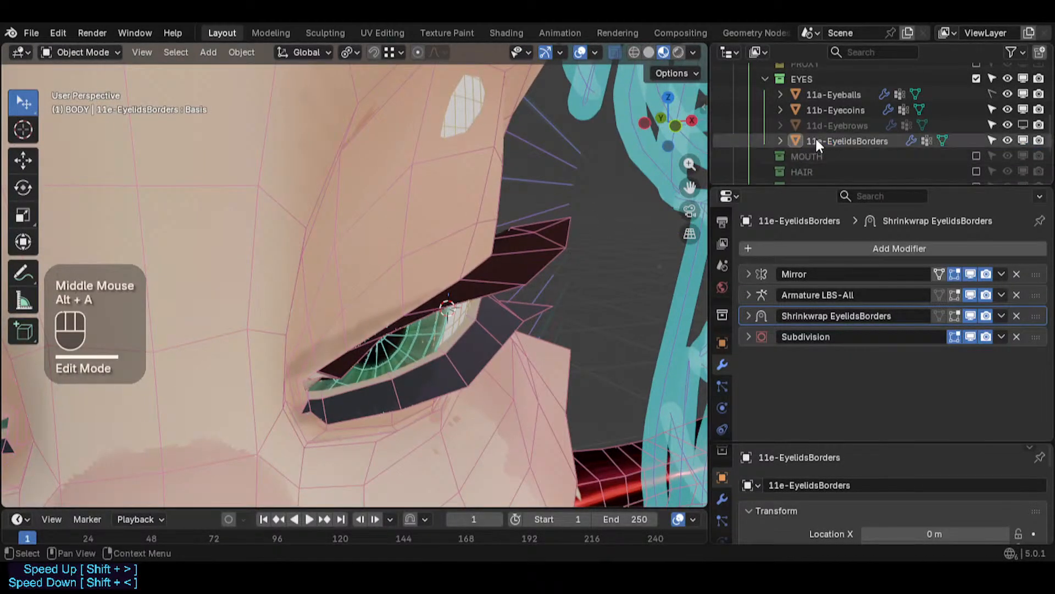
left_click(816, 138)
scroll(506, 220, "down", 1)
key("alt+z")
scroll(550, 159, "up", 2)
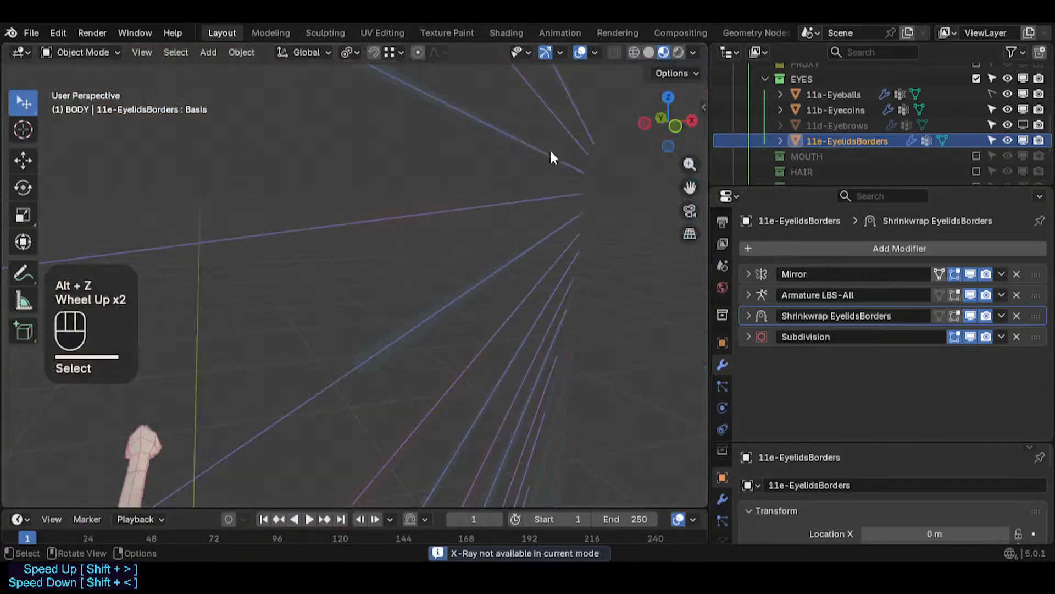
scroll(500, 128, "down", 1)
scroll(454, 205, "down", 6)
middle_click_drag(453, 206, 466, 288, "shift")
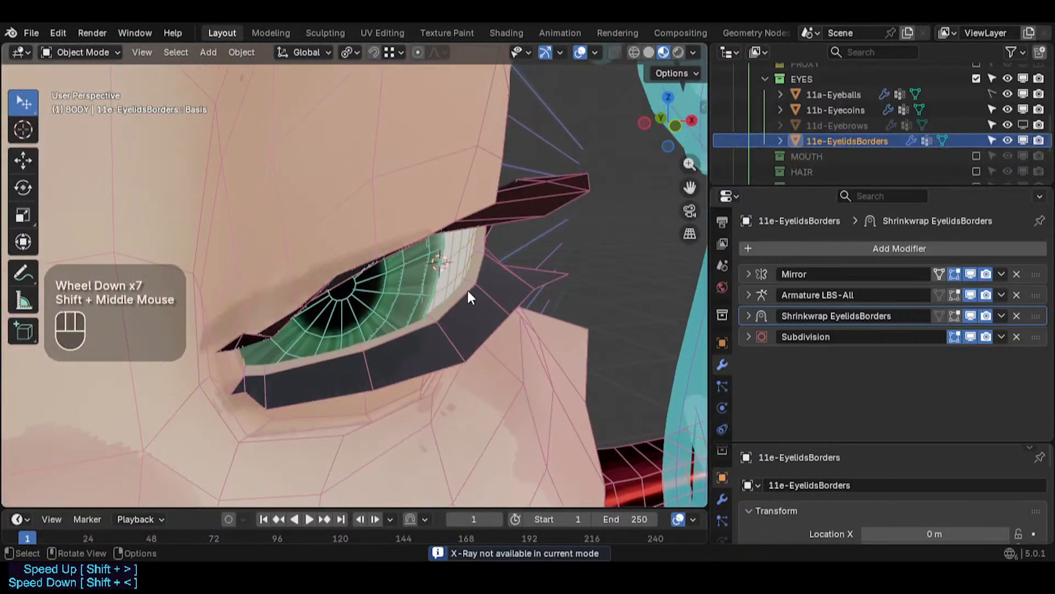
left_click(971, 316)
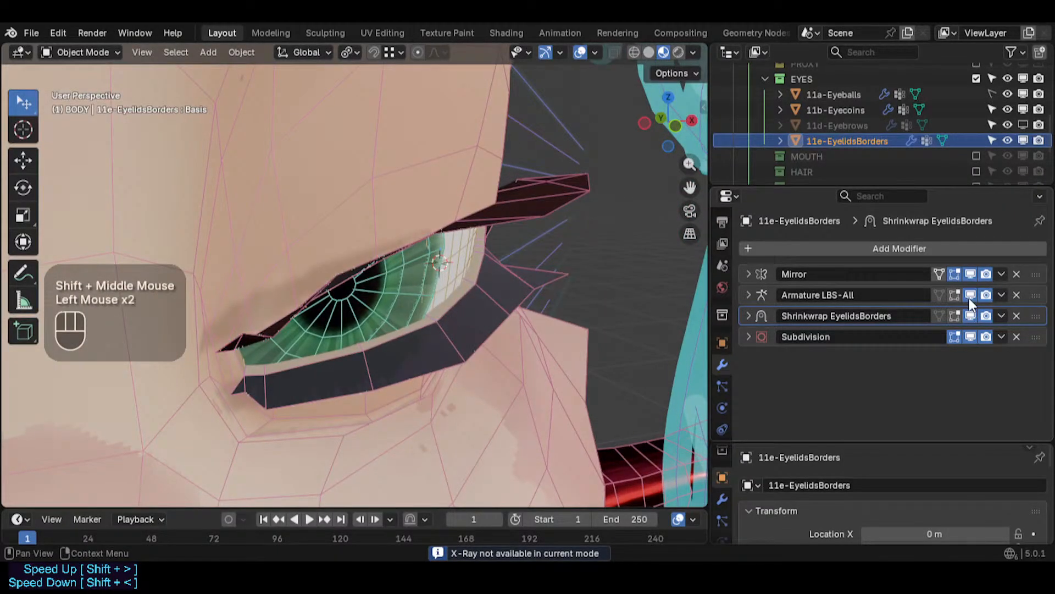
left_click(968, 298)
left_click(969, 298)
left_click(872, 141)
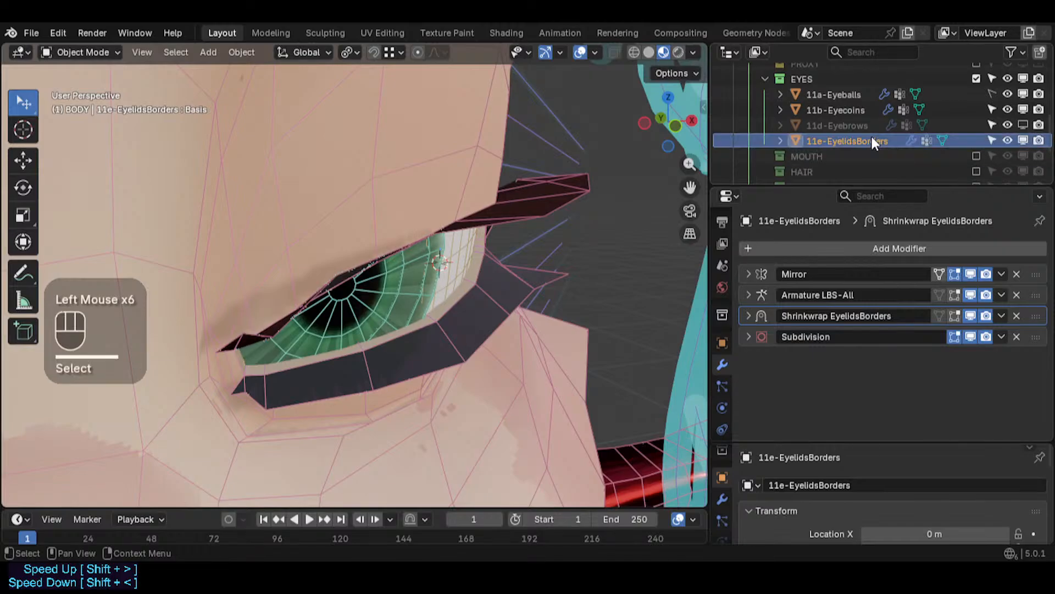
left_click(971, 336)
left_click(971, 337)
- Hide the body to select the eyelid mesh behind it, then undo both changes
scroll(488, 287, "down", 2)
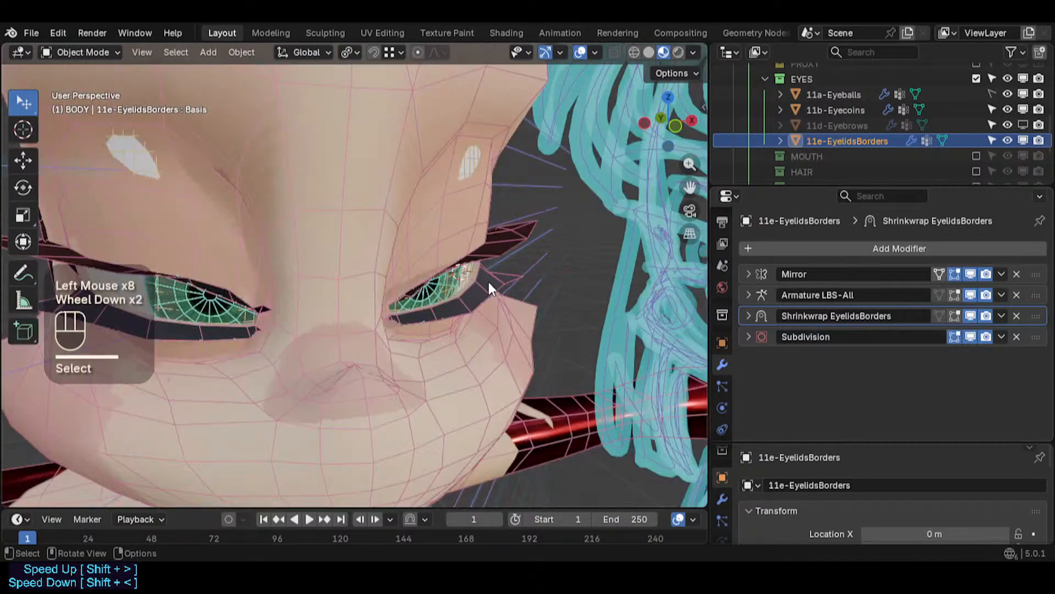
scroll(487, 280, "down", 1)
middle_click_drag(487, 280, 447, 285)
key("alt+a")
left_click(489, 253)
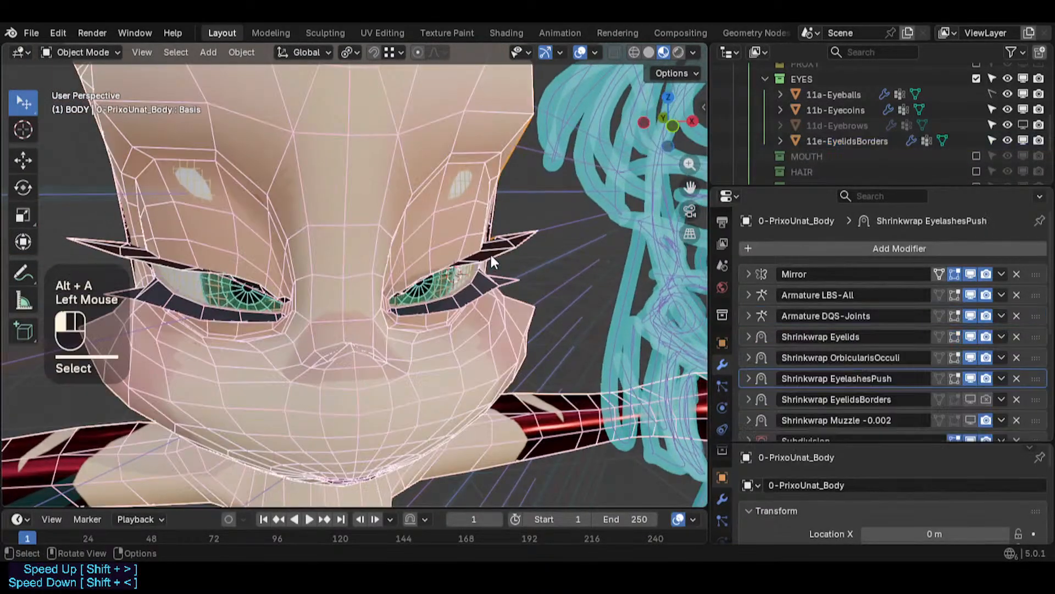
key("Tab")
key("Tab")
key("h")
left_click(468, 254)
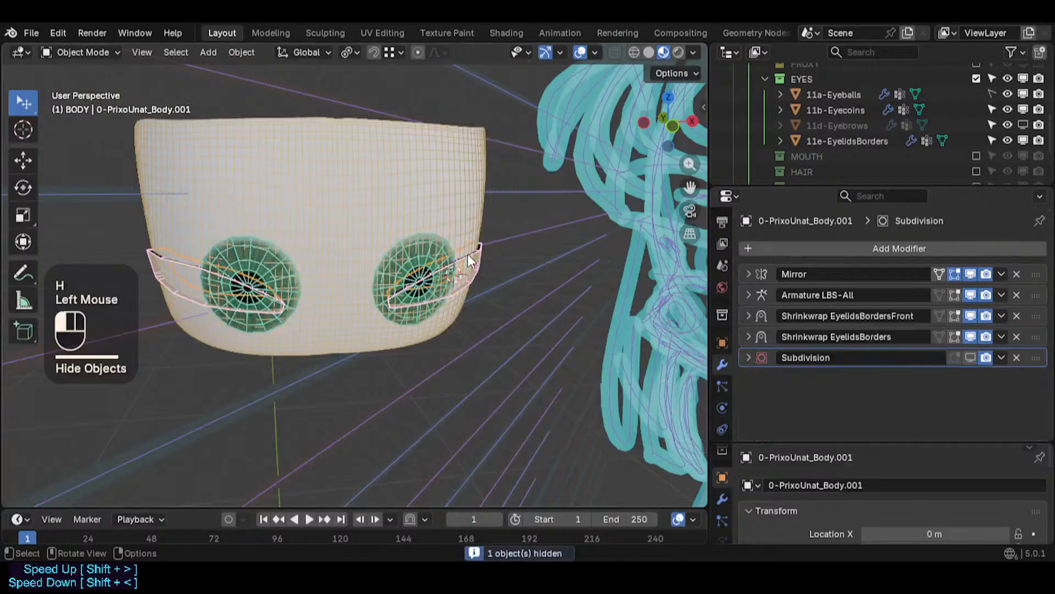
scroll(466, 258, "up", 1)
key("ctrl+z")
key("ctrl+z")
scroll(469, 269, "up", 1)
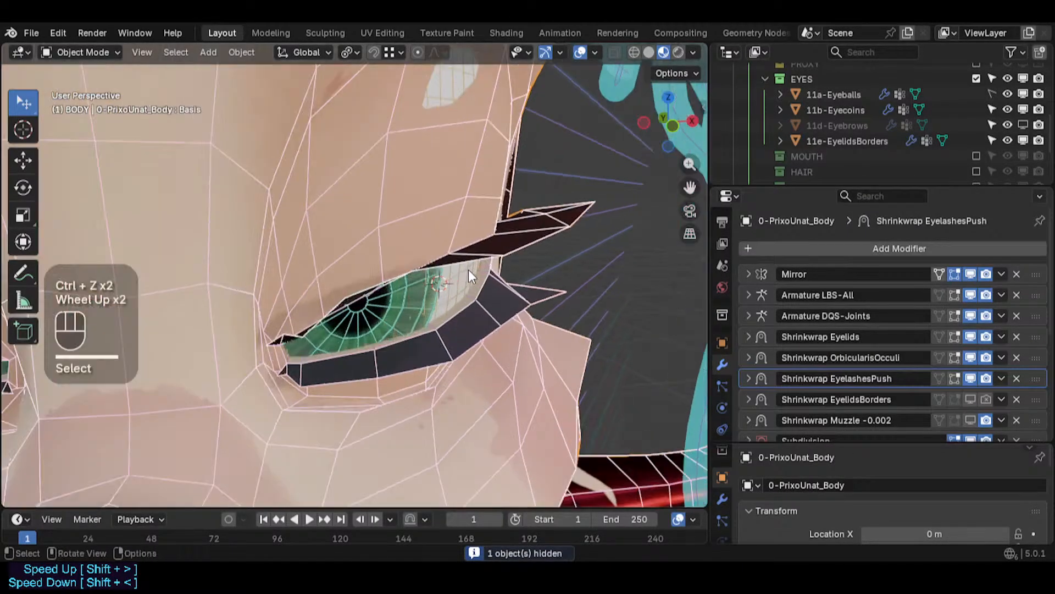
- Select the eyelid shell object 0-PrixoUnat_Body.001 and toggle its Subdivision modifier's viewport display to compare the eye corner
middle_click_drag(468, 269, 434, 259)
scroll(443, 269, "up", 2)
middle_click_drag(435, 258, 419, 247, "shift")
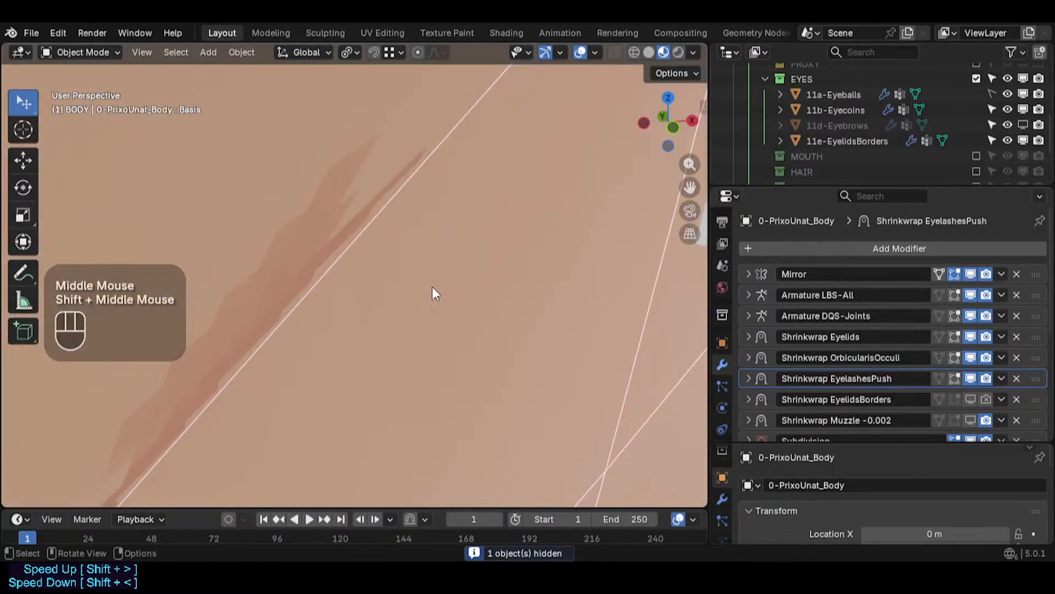
scroll(432, 287, "down", 2)
middle_click_drag(432, 287, 373, 282, "shift")
scroll(368, 294, "down", 2)
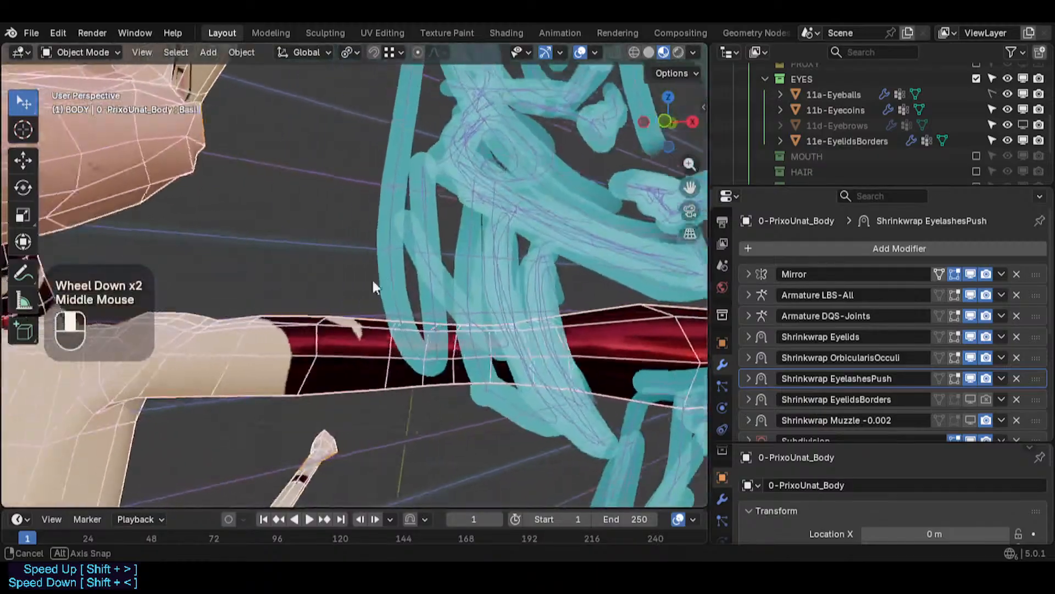
scroll(240, 278, "down", 1)
middle_click_drag(241, 277, 516, 443, "shift")
scroll(285, 179, "down", 1)
middle_click_drag(285, 179, 368, 343, "shift")
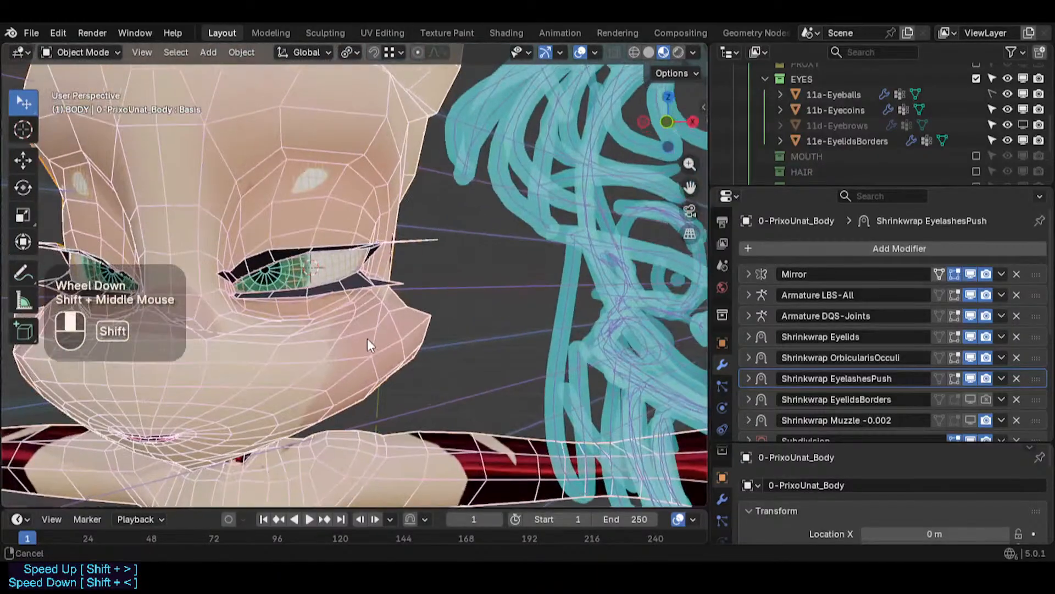
scroll(361, 322, "up", 3)
key("alt+a")
left_click(352, 189)
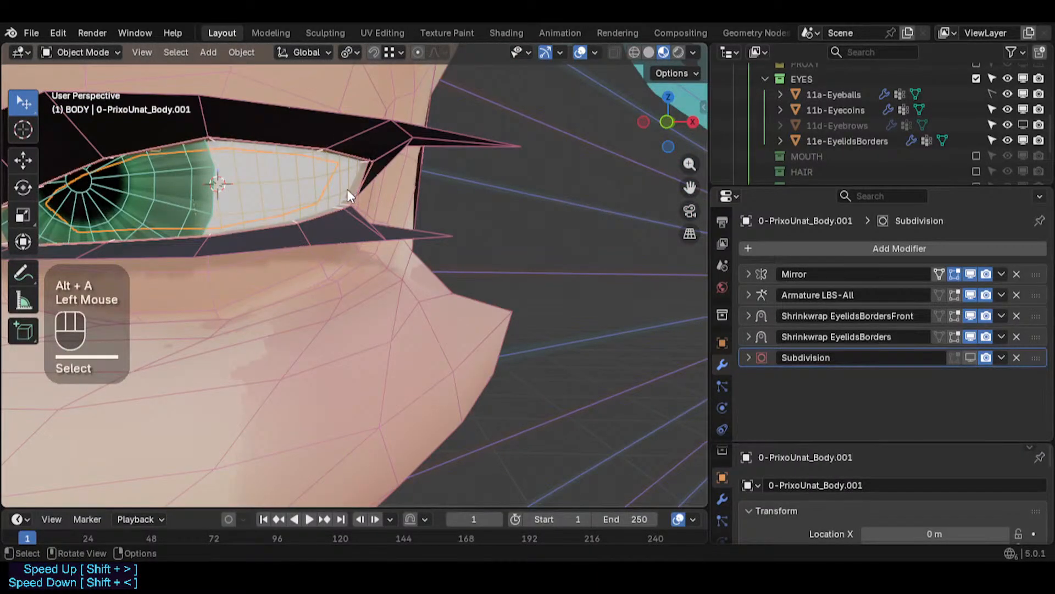
key("KP_Divide")
key("KP_Divide")
middle_click_drag(347, 189, 521, 244, "shift")
left_click(969, 356)
key("alt+a")
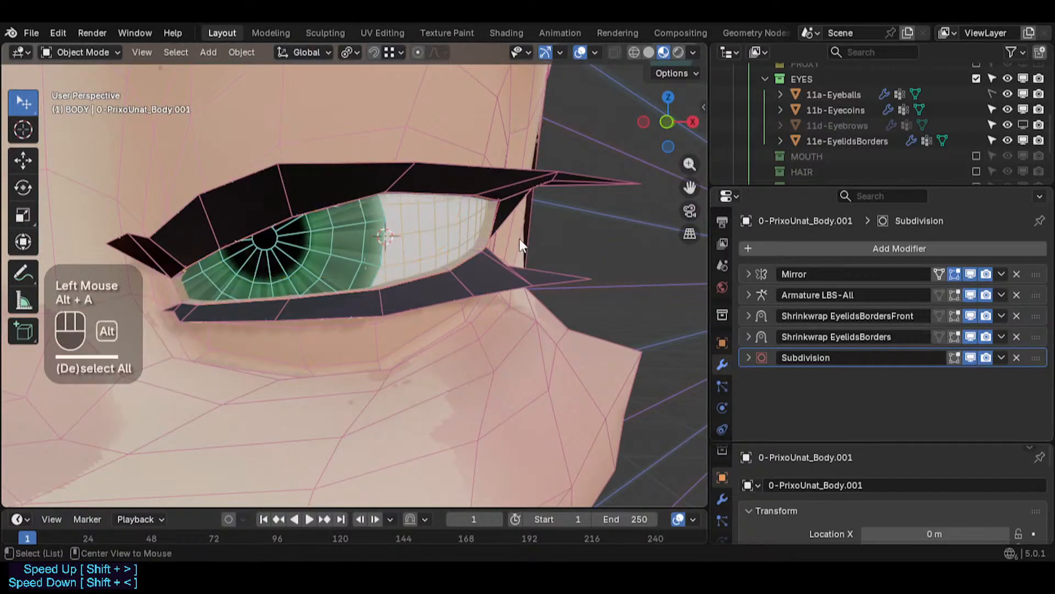
left_click(971, 359)
left_click(971, 358)
middle_click_drag(505, 250, 515, 290, "shift")
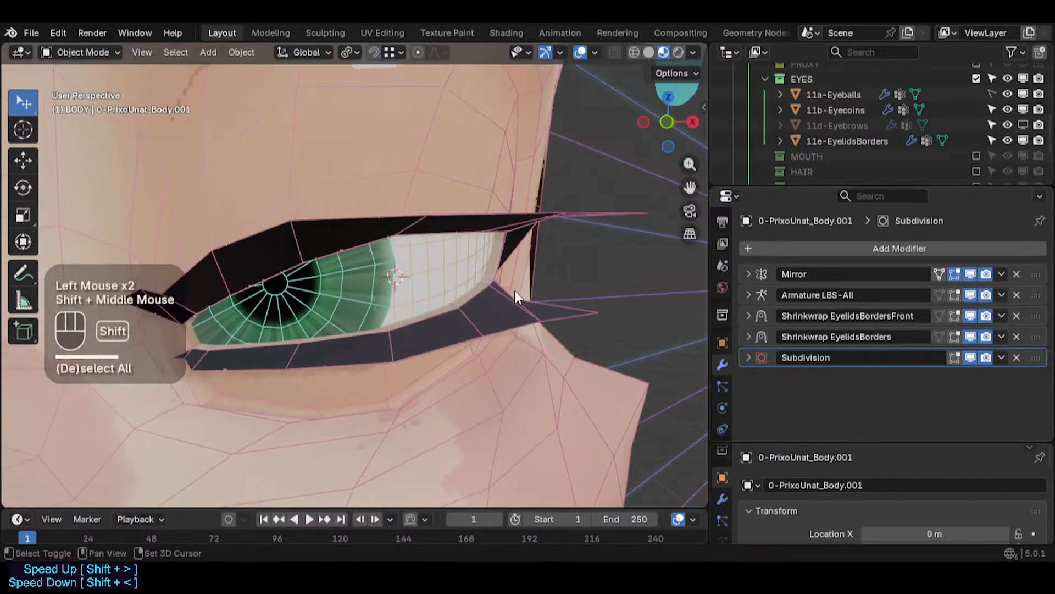
key("ctrl+alt+shift+i")
scroll(515, 291, "up", 2)
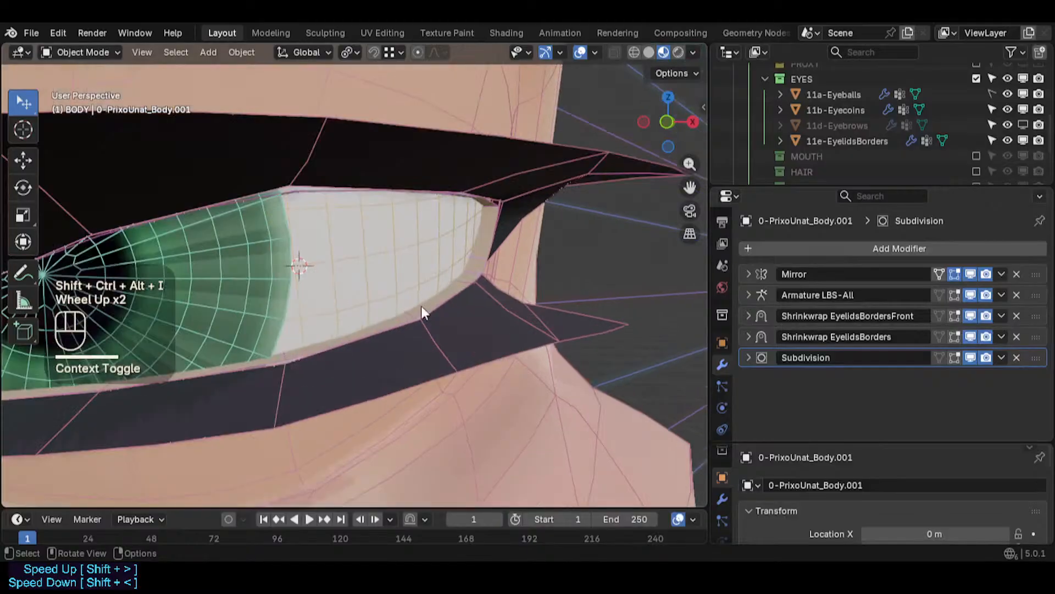
key("alt+a")
middle_click_drag(421, 305, 631, 324)
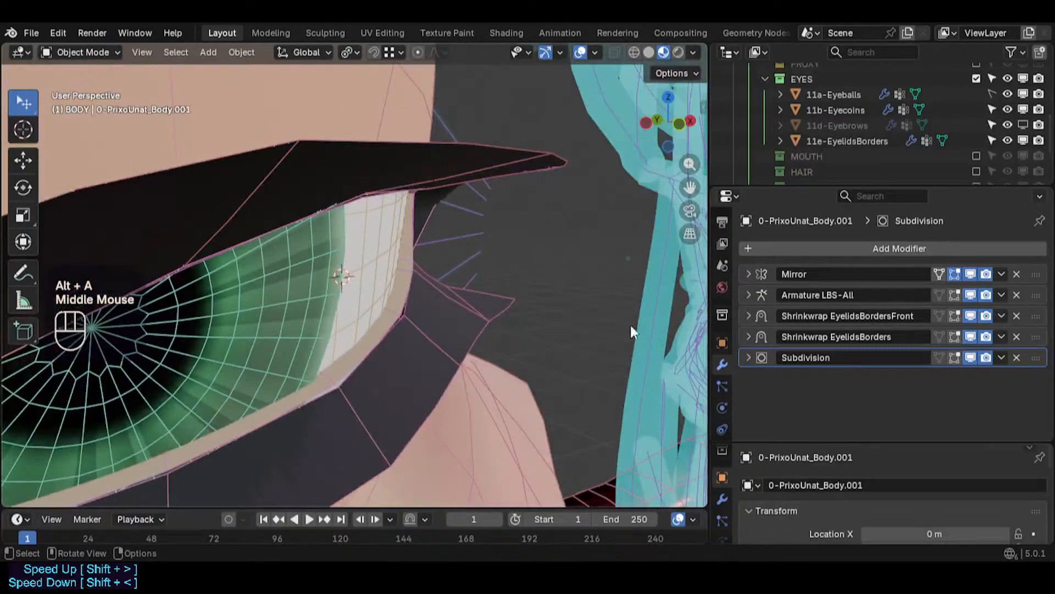
left_click(972, 356)
left_click(971, 356)
left_click(971, 357)
left_click(971, 357)
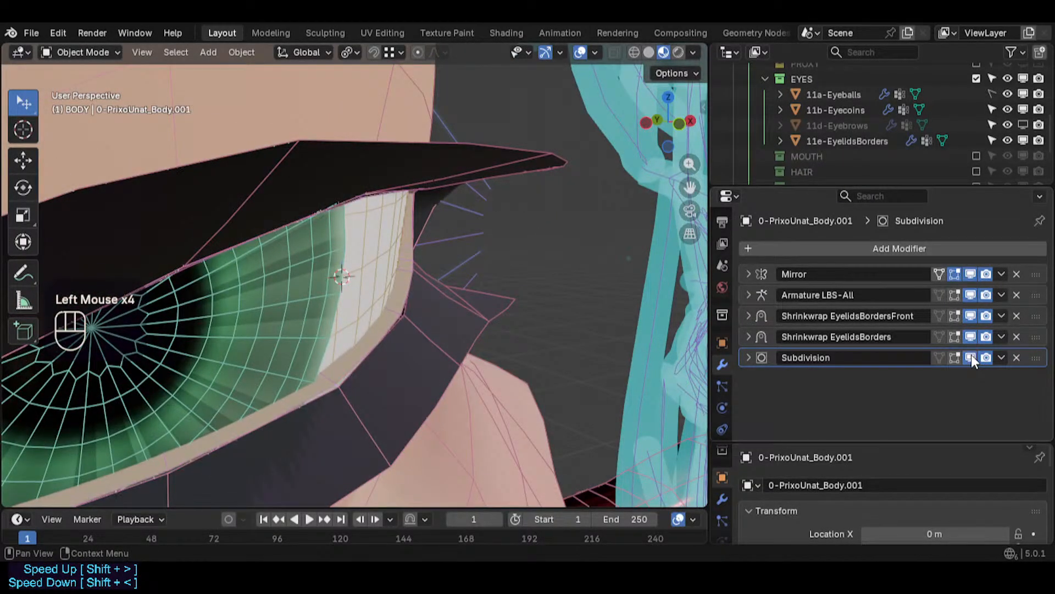
left_click(972, 357)
- Zoom in on the inner eye corner and keep toggling the Subdivision display on and off to compare the fit
middle_click_drag(511, 330, 577, 487)
scroll(255, 305, "up", 5)
scroll(275, 304, "up", 2)
scroll(272, 299, "down", 2)
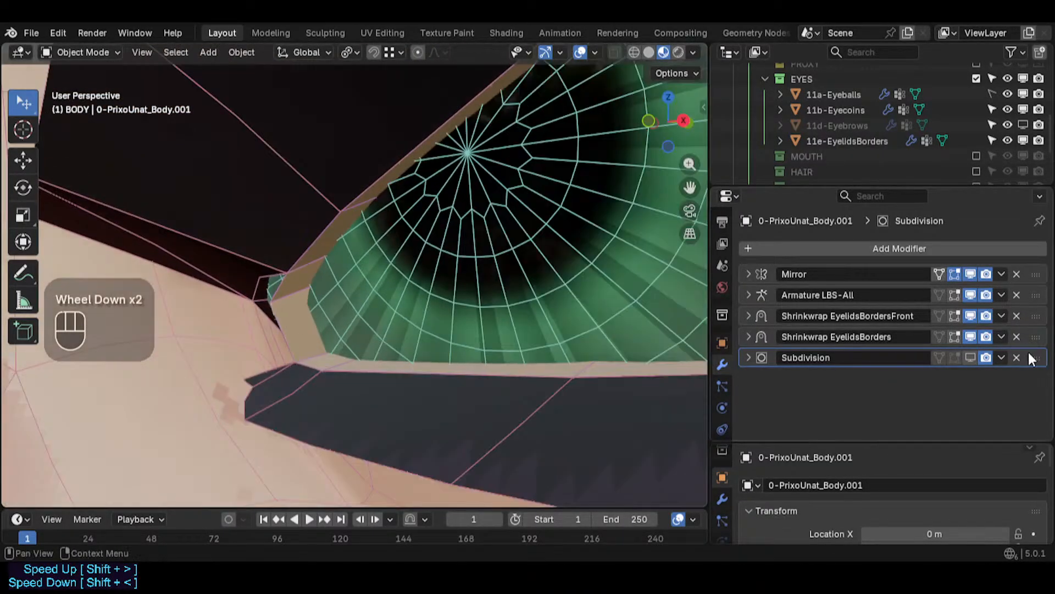
left_click(973, 356)
left_click(974, 355)
left_click(974, 356)
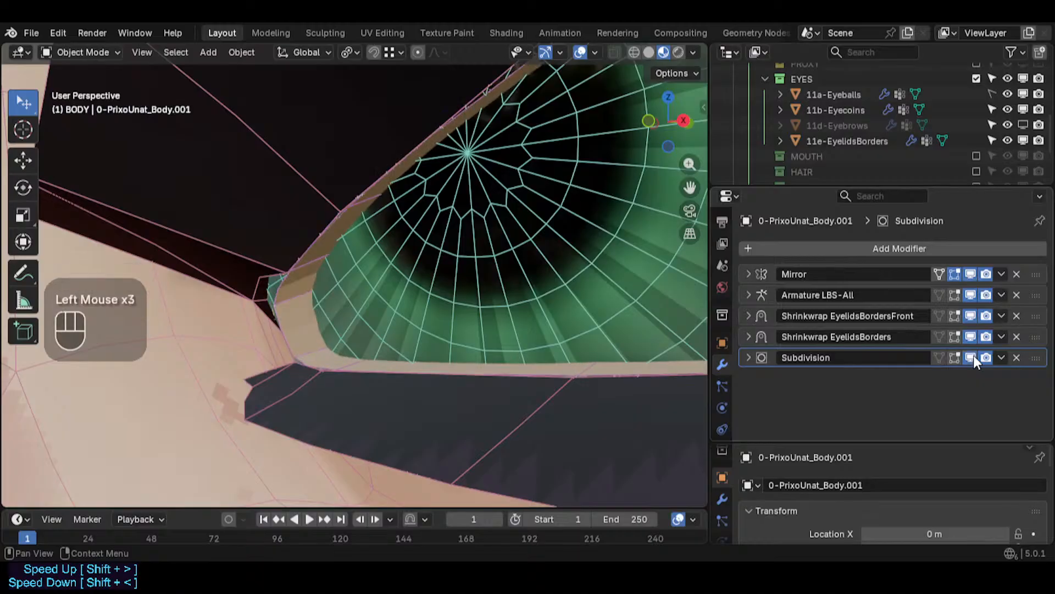
left_click(974, 355)
left_click(974, 355)
left_click(974, 355)
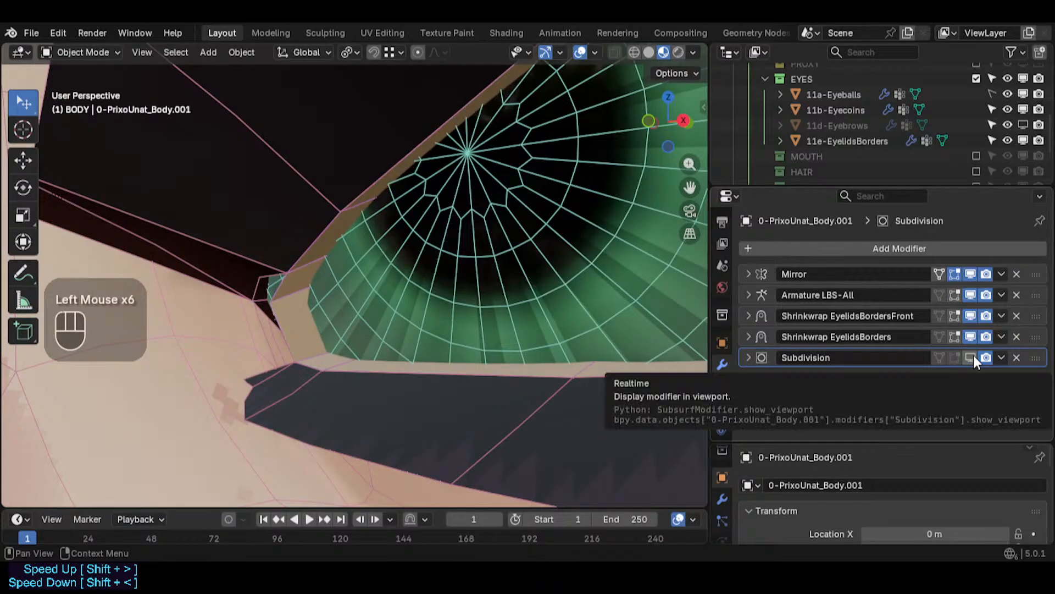
left_click(974, 355)
left_click(974, 356)
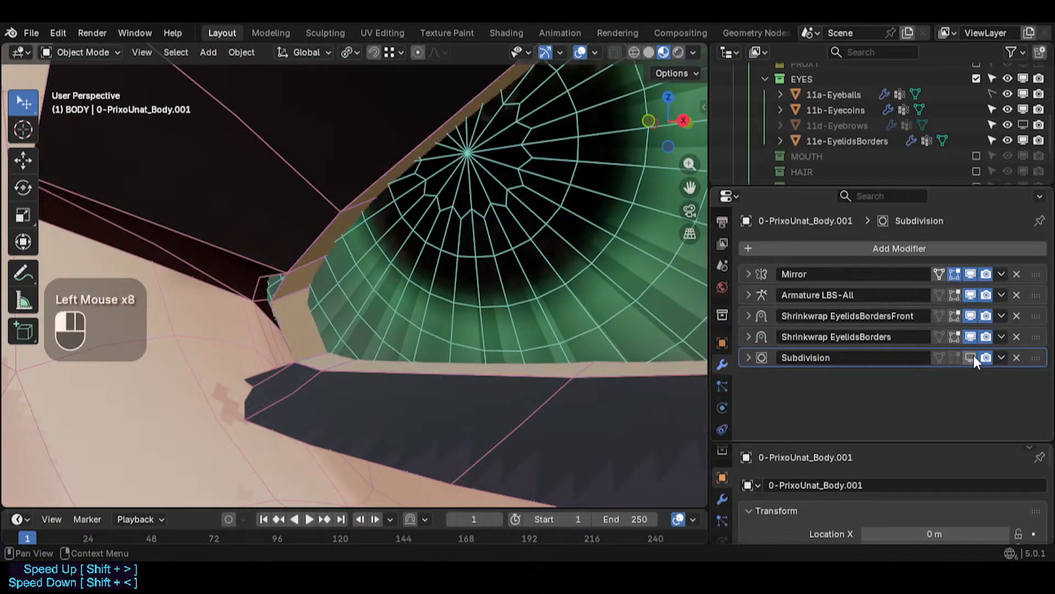
left_click(974, 355)
left_click(974, 355)
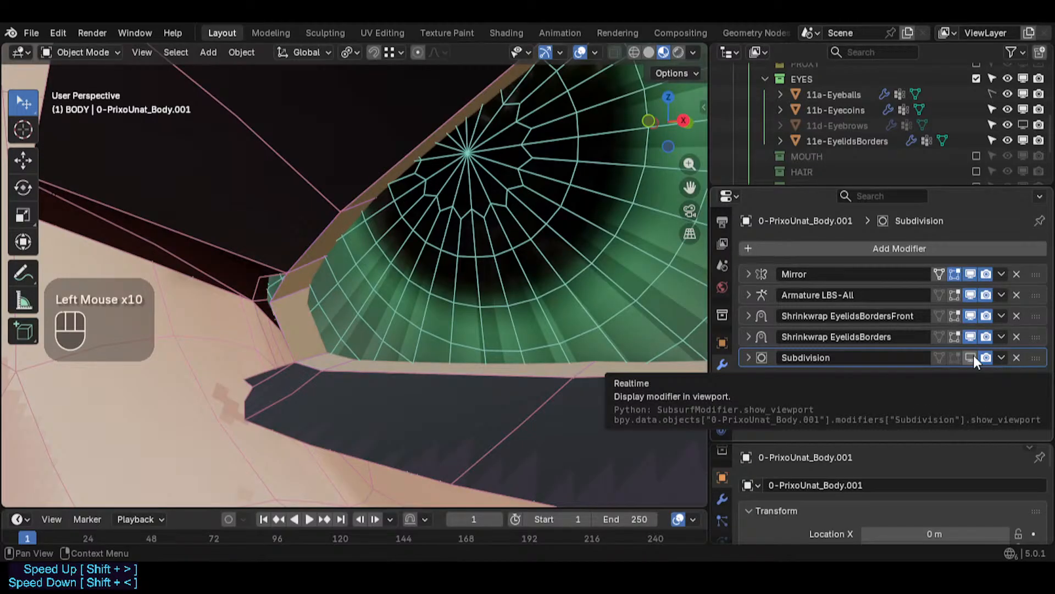
left_click(974, 355)
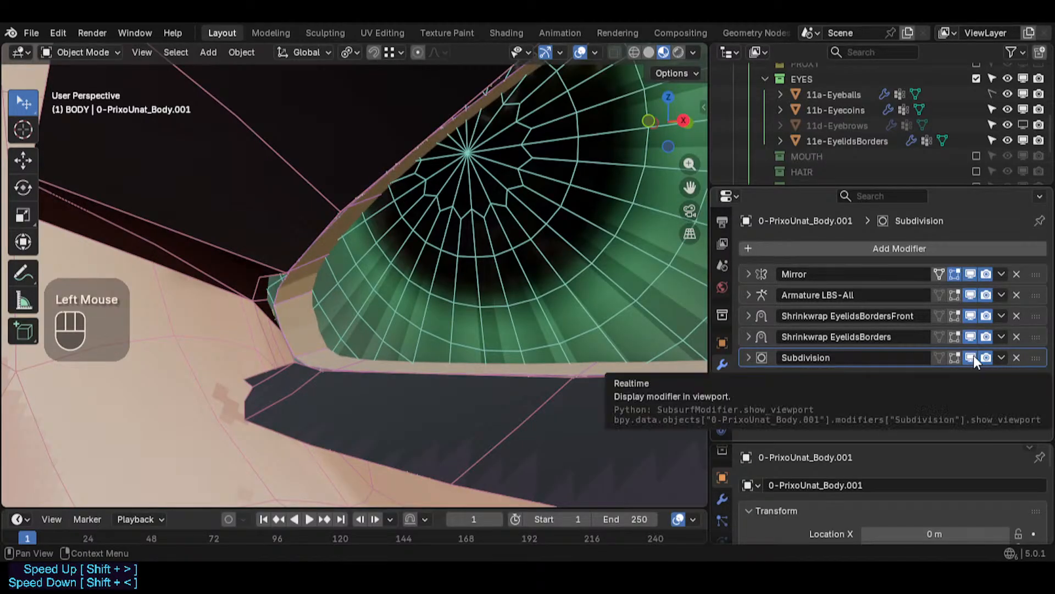
left_click(974, 355)
- Select the body mesh, expand its Subdivision modifier, and turn off Optimal Display
scroll(453, 275, "down", 4)
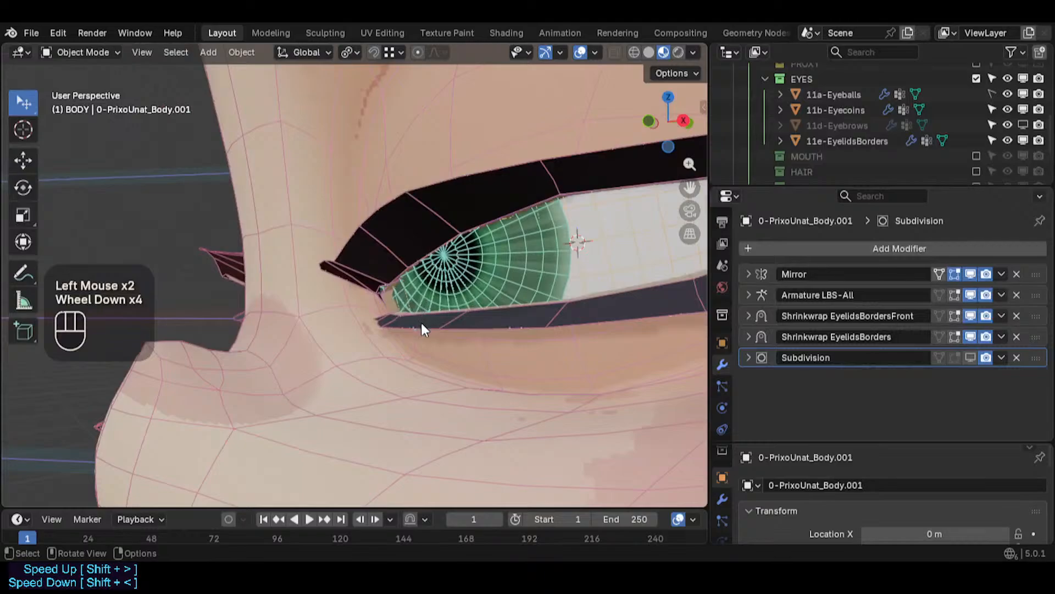
scroll(418, 293, "down", 2)
mouse_move(429, 294)
middle_mouse_down()
mouse_move(447, 294)
mouse_move(425, 294)
middle_mouse_up()
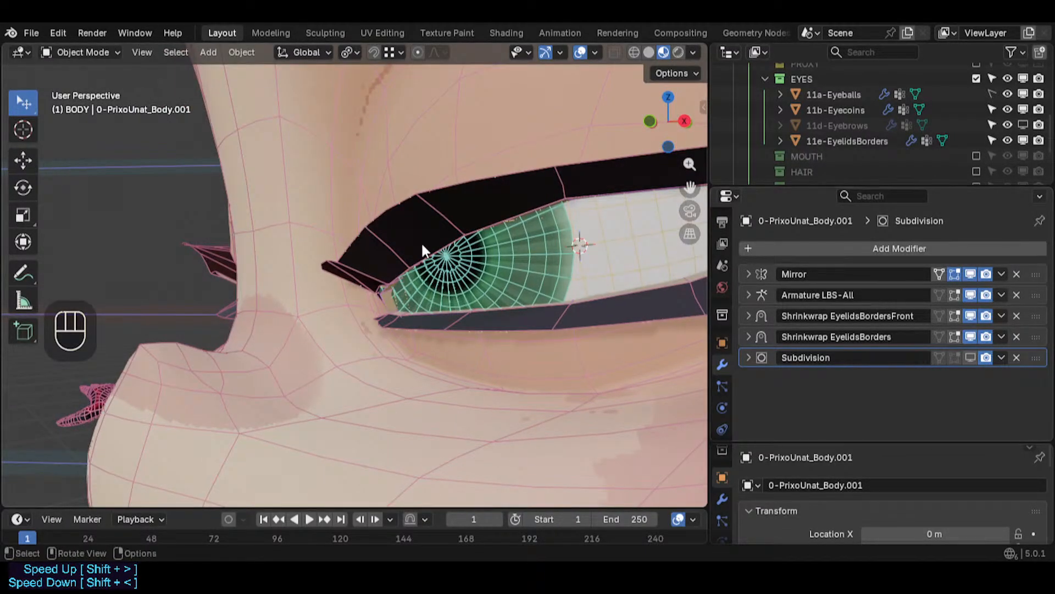
scroll(421, 242, "up", 2)
middle_click_drag(420, 241, 414, 105)
scroll(429, 165, "up", 3)
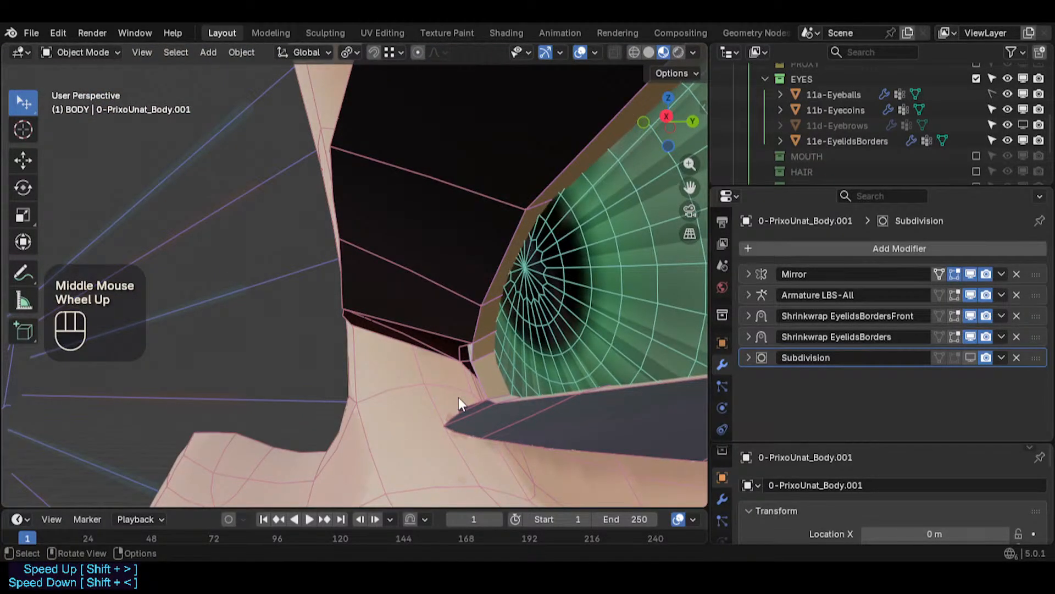
left_click(458, 396)
scroll(813, 370, "down", 3)
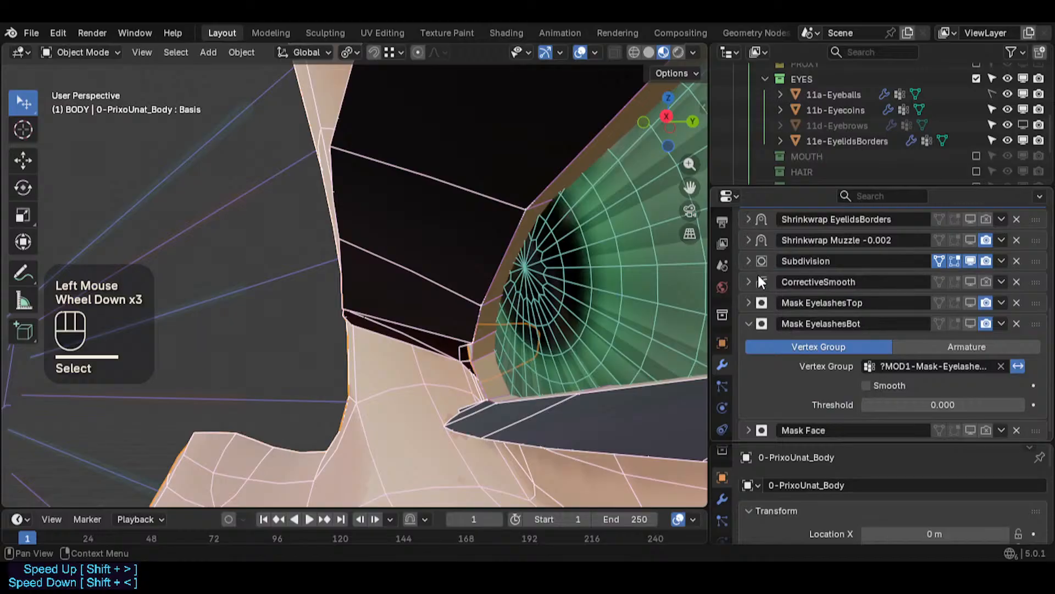
left_click(749, 261)
scroll(880, 312, "down", 1)
left_click(867, 307)
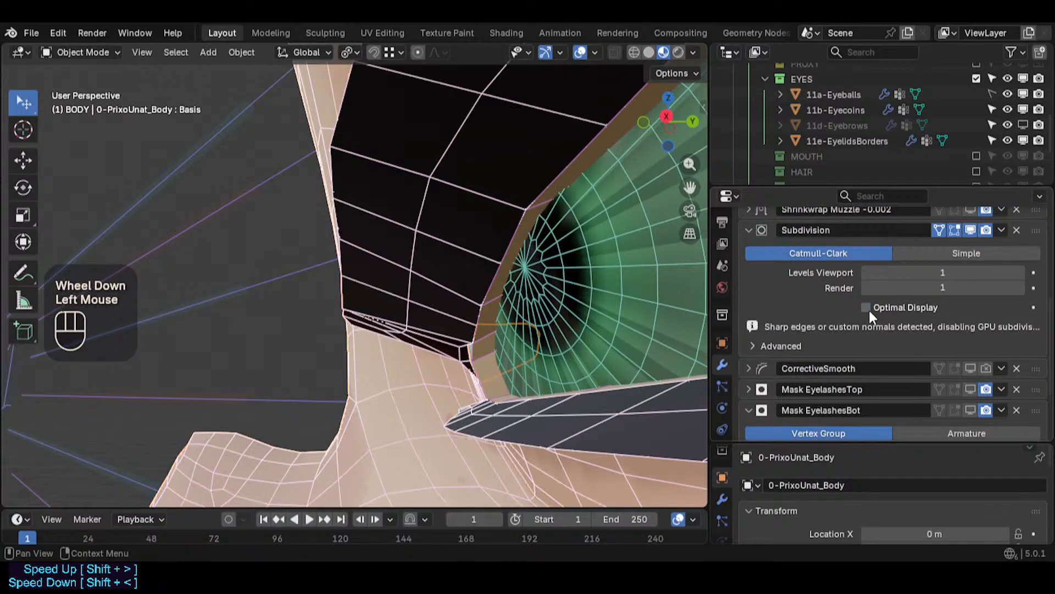
- Select the eyelid shell object 0-PrixoUnat_Body.001 and toggle its Subdivision modifier's viewport and render display to compare the corner
scroll(454, 281, "down", 2)
middle_click_drag(455, 290, 451, 199)
scroll(543, 288, "down", 7)
left_click(448, 191)
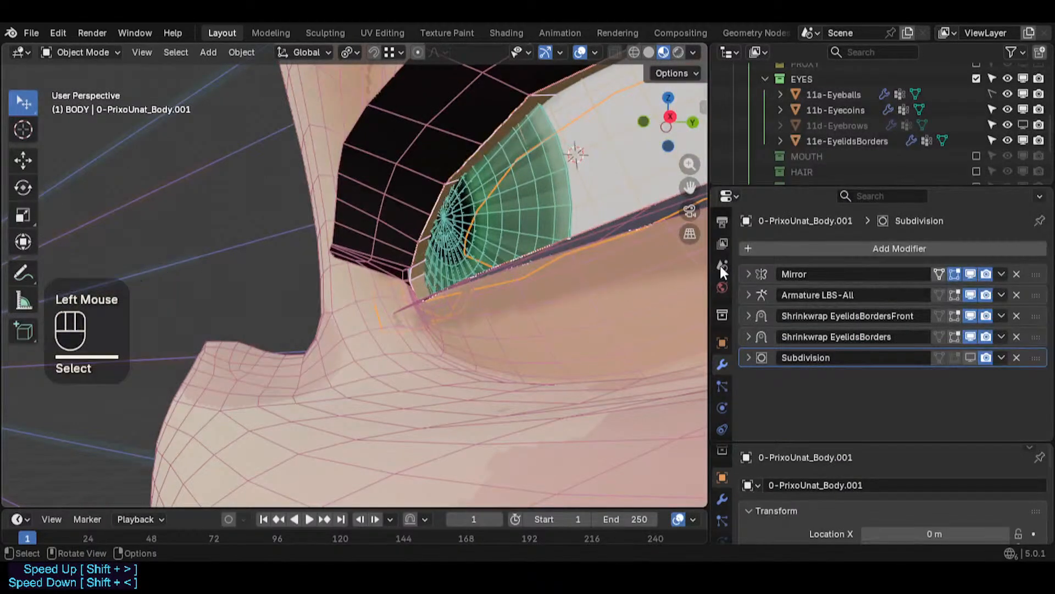
left_click(971, 358)
left_click(971, 357)
left_click(971, 358)
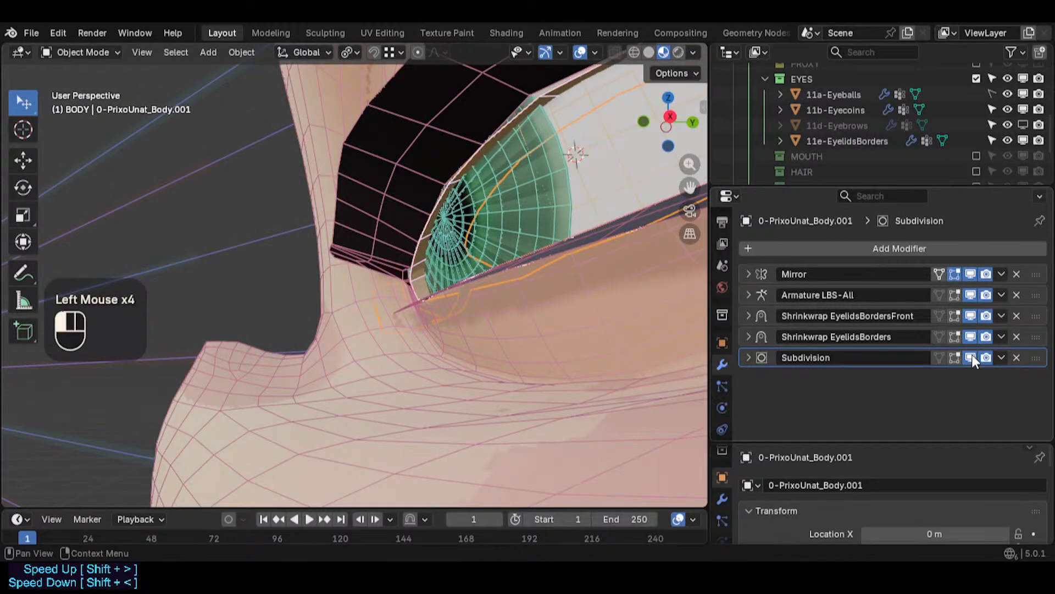
left_click(971, 358)
left_click(985, 358)
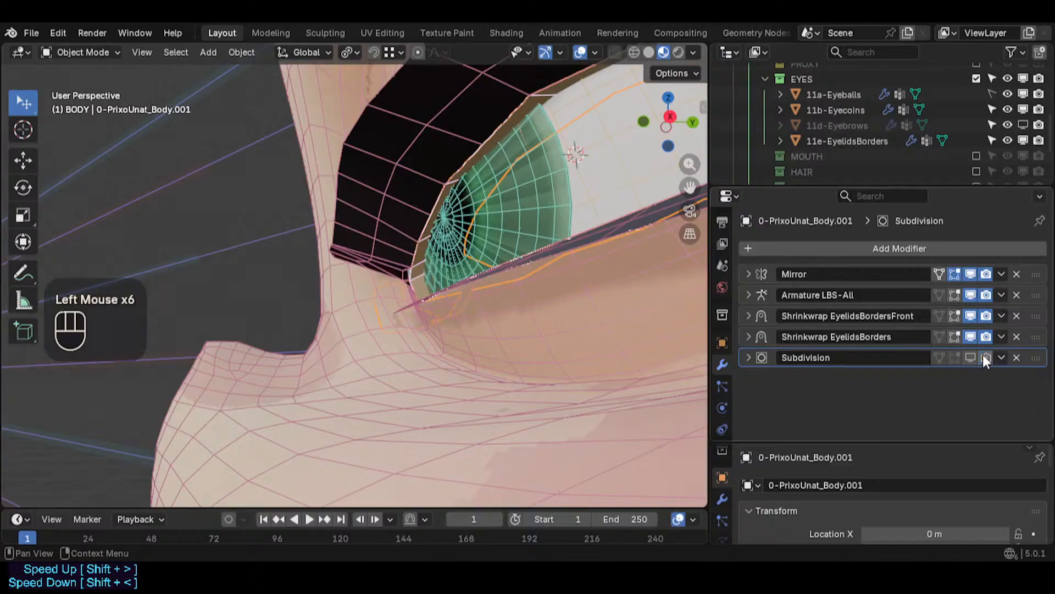
left_click(972, 357)
left_click(983, 358)
- Expand the eyelid shell's Subdivision modifier and turn off its Optimal Display
left_click(748, 358)
scroll(891, 387, "down", 3)
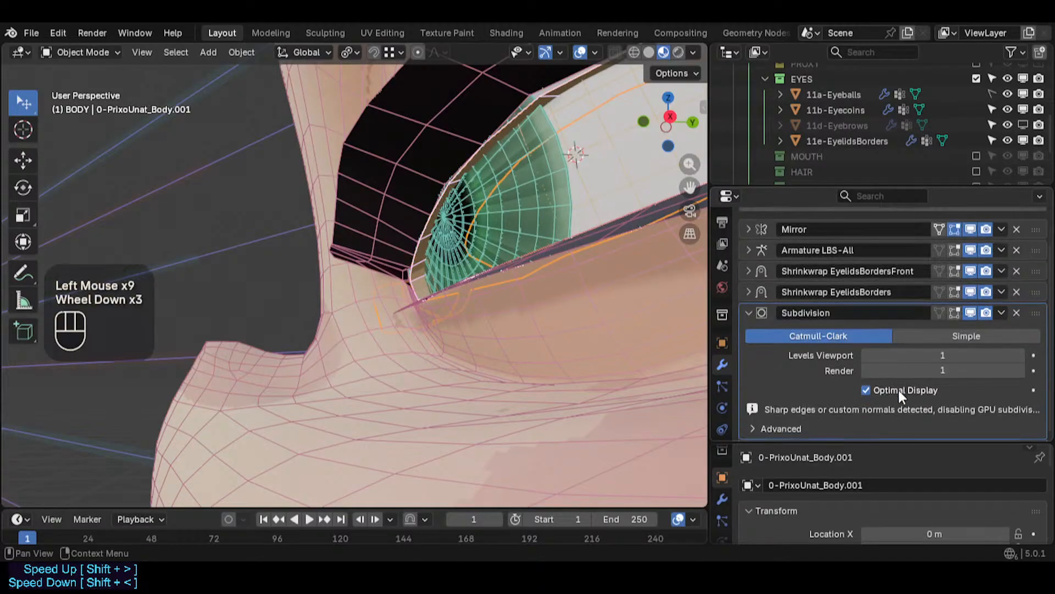
left_click(873, 388)
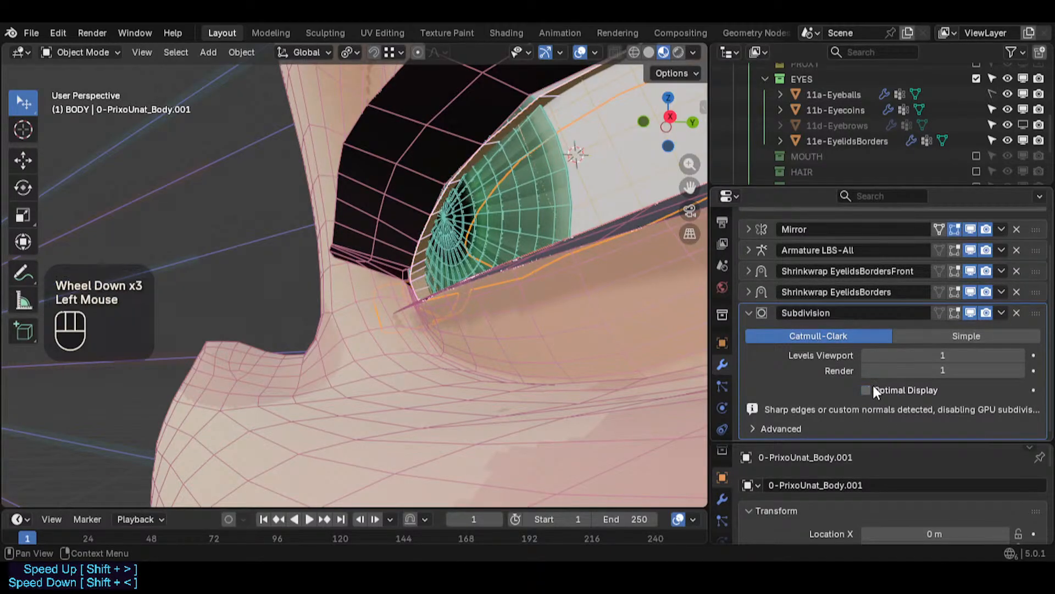
left_click(872, 387)
left_click(873, 387)
left_click(873, 387)
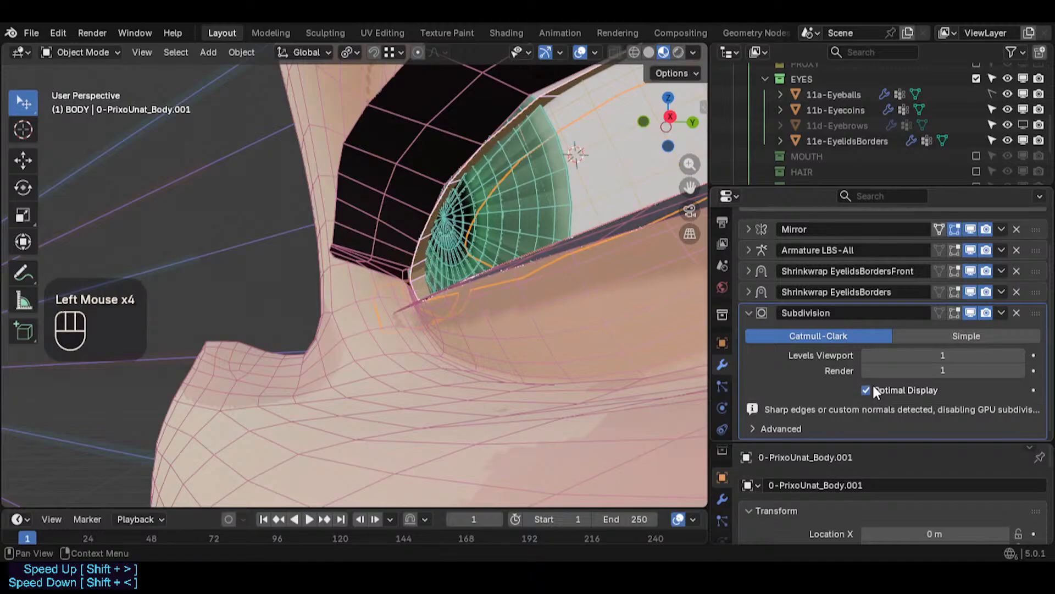
left_click(873, 387)
- Deselect everything and toggle the eyelid shell's Subdivision viewport display off to inspect the inner eye corner
middle_click_drag(511, 214, 445, 266)
scroll(411, 294, "up", 3)
scroll(421, 331, "down", 1)
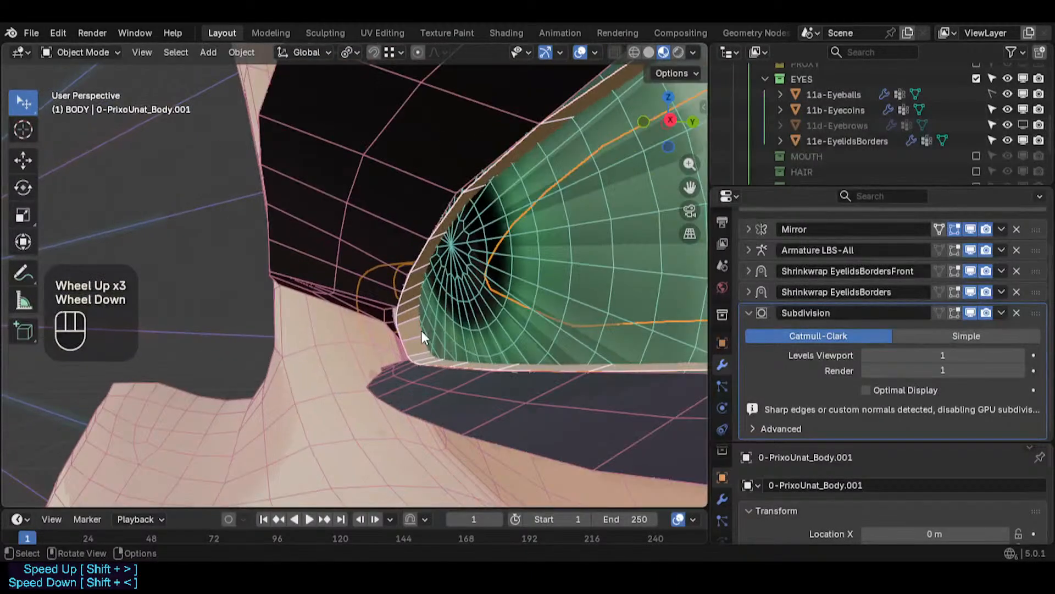
key("alt+a")
middle_click_drag(421, 331, 420, 394)
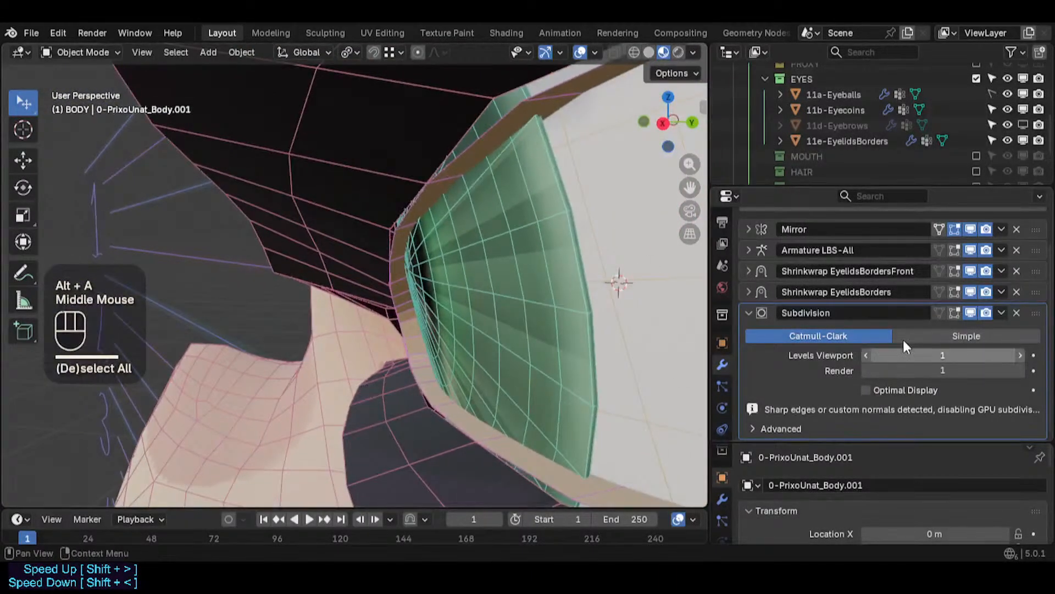
left_click(971, 311)
left_click(971, 311)
left_click(970, 313)
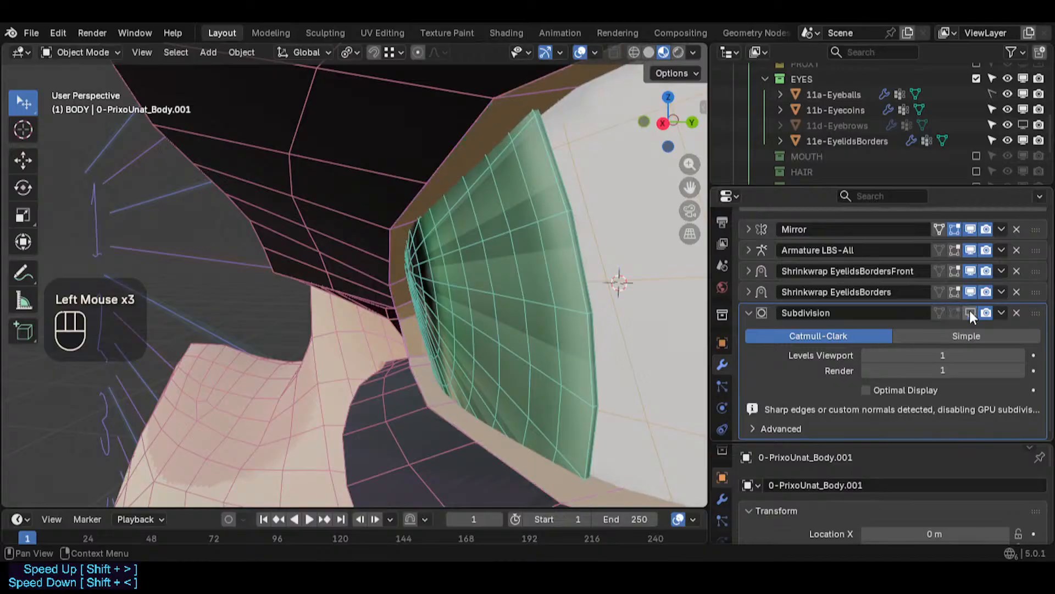
- Delete the eyelid shell's Subdivision modifier, then undo the deletion
left_click(1016, 313)
scroll(459, 317, "down", 1)
scroll(458, 317, "up", 1)
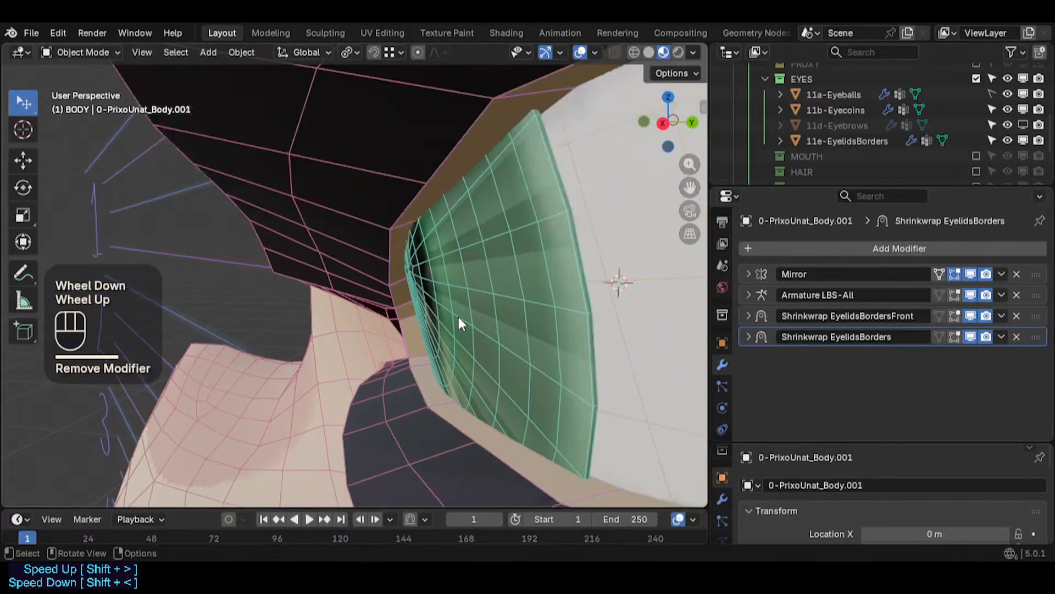
key("ctrl+z")
scroll(885, 387, "down", 2)
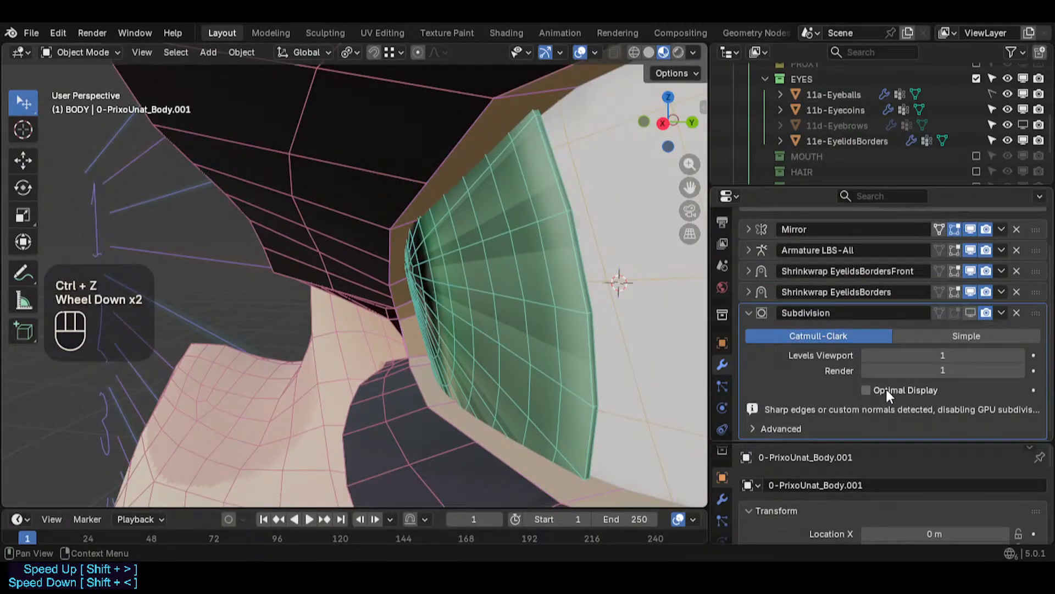
- Turn the Subdivision viewport display back on and switch between Simple and Catmull-Clark, ending on Catmull-Clark
left_click(938, 336)
left_click(973, 312)
left_click(877, 333)
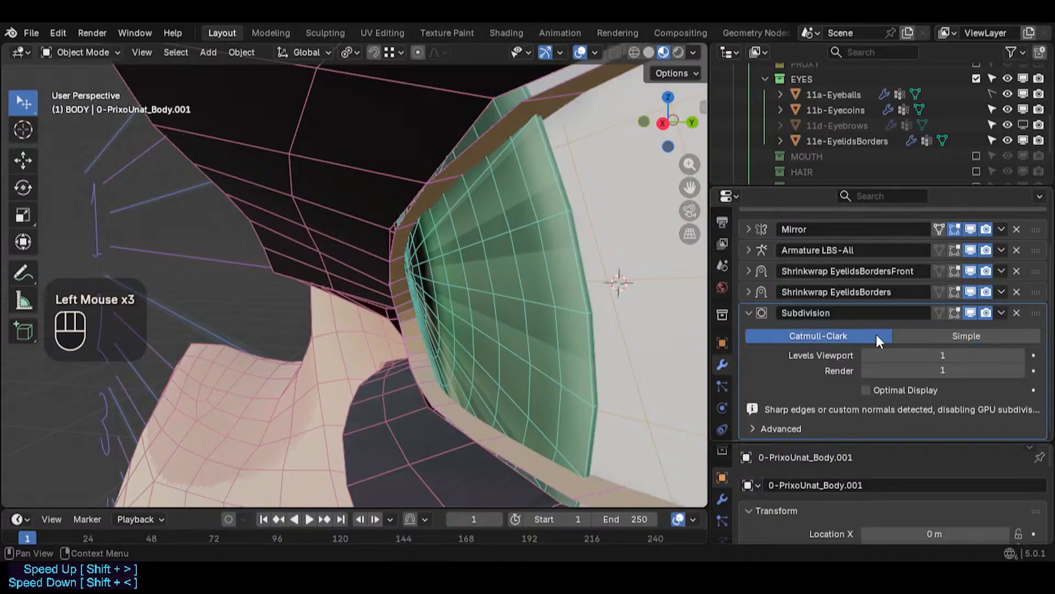
left_click(910, 334)
left_click(861, 335)
- Step the Subdivision's viewport levels between 0 and 2, ending at 1
scroll(890, 376, "down", 1)
left_click(1022, 355)
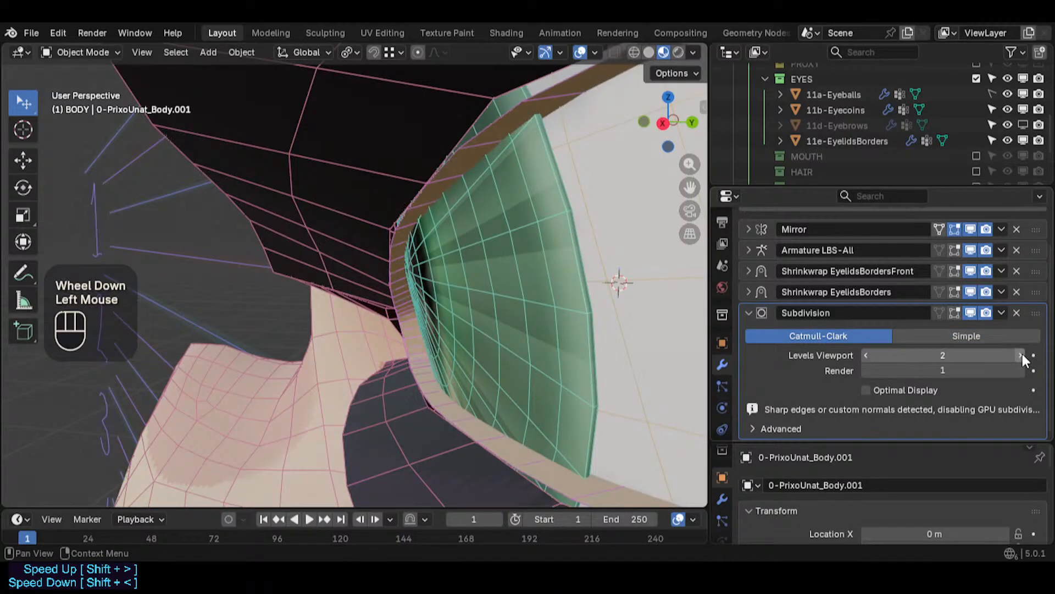
left_click(864, 353)
left_click(870, 355)
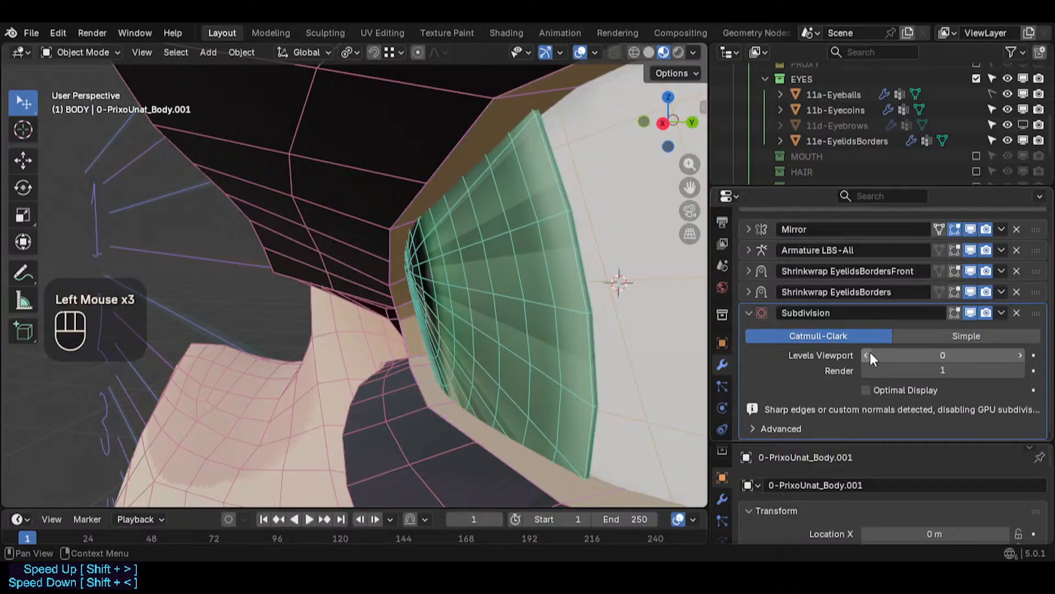
left_click(1020, 354)
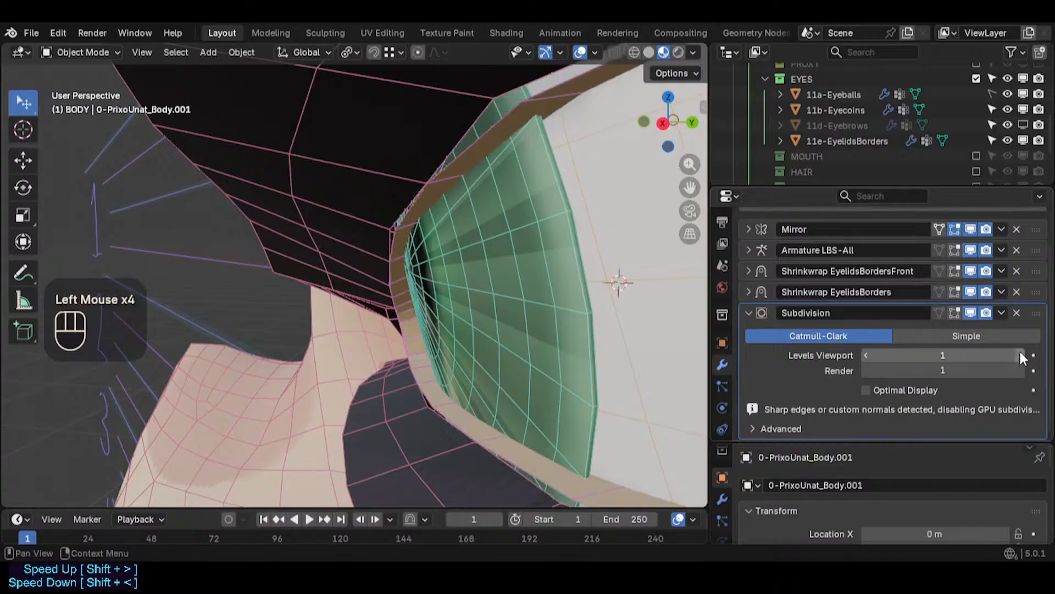
- Toggle Optimal Display on and off and expand the Subdivision modifier's Advanced settings
left_click(889, 387)
left_click(889, 387)
scroll(879, 398, "down", 1)
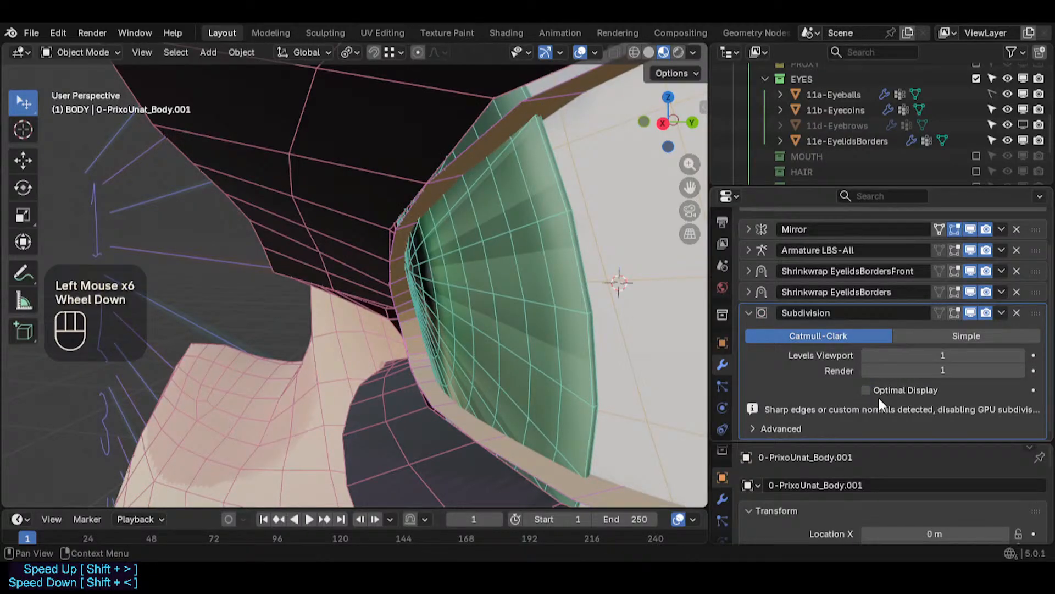
left_click(796, 427)
scroll(810, 414, "down", 2)
- Cycle the UV Smooth option through each choice, ending on All
left_click(903, 365)
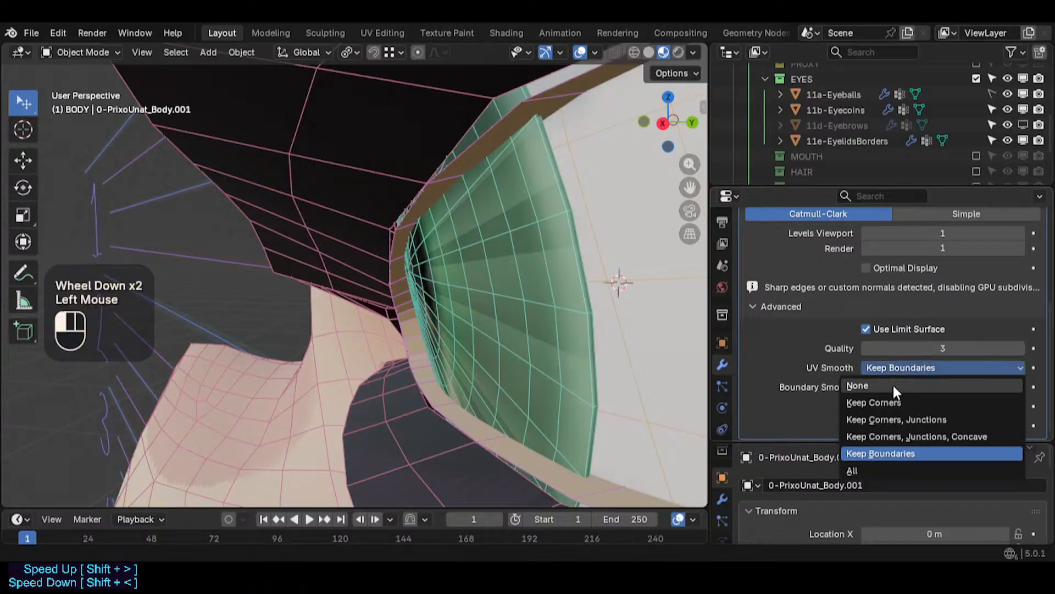
left_click(892, 383)
left_click(894, 362)
left_click(894, 361)
left_click(893, 361)
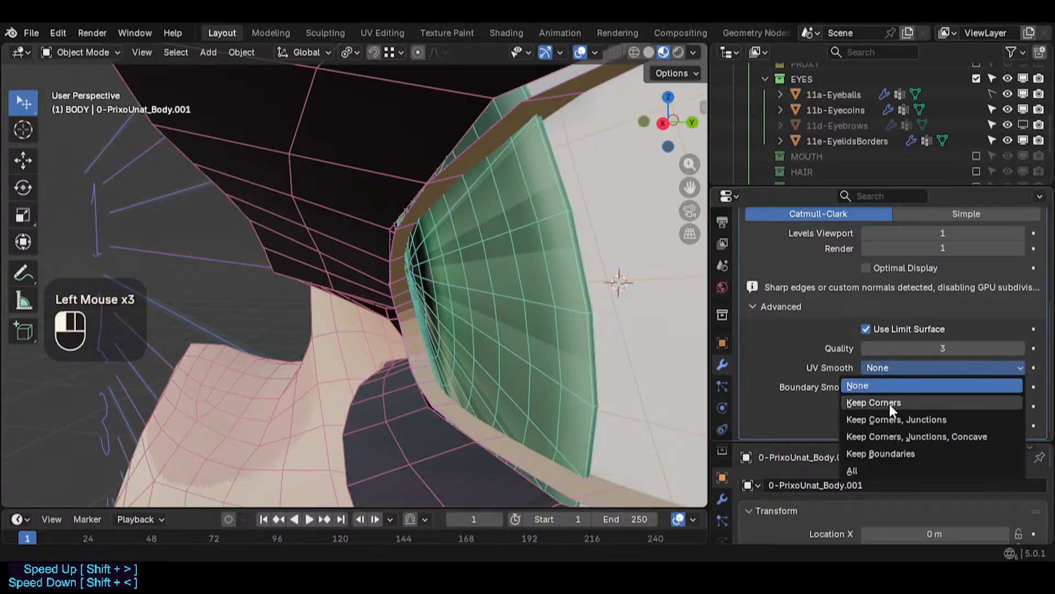
left_click(890, 403)
left_click(892, 365)
left_click(888, 417)
left_click(896, 365)
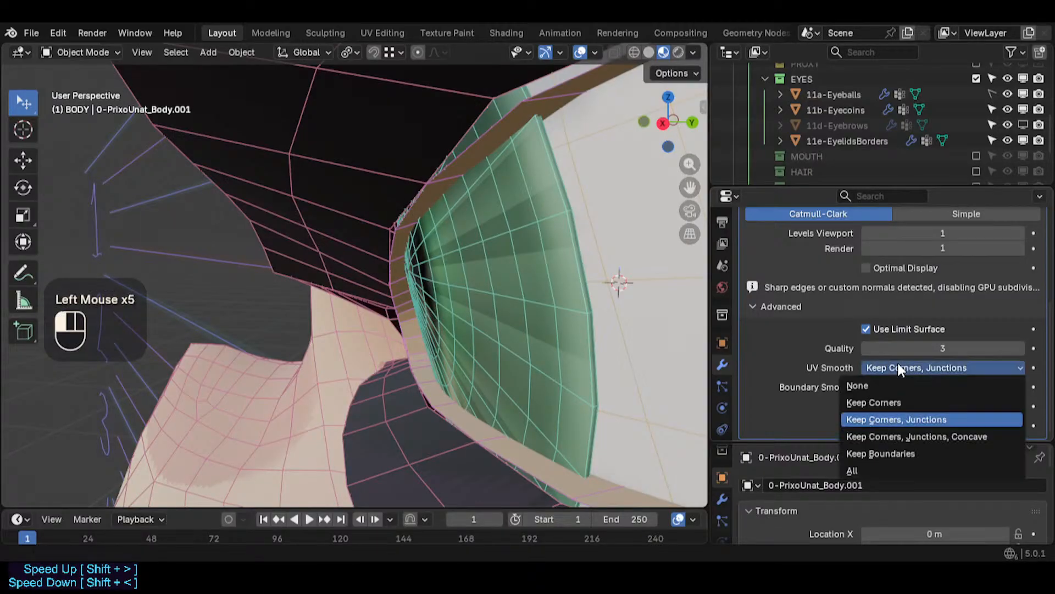
left_click(881, 433)
left_click(887, 368)
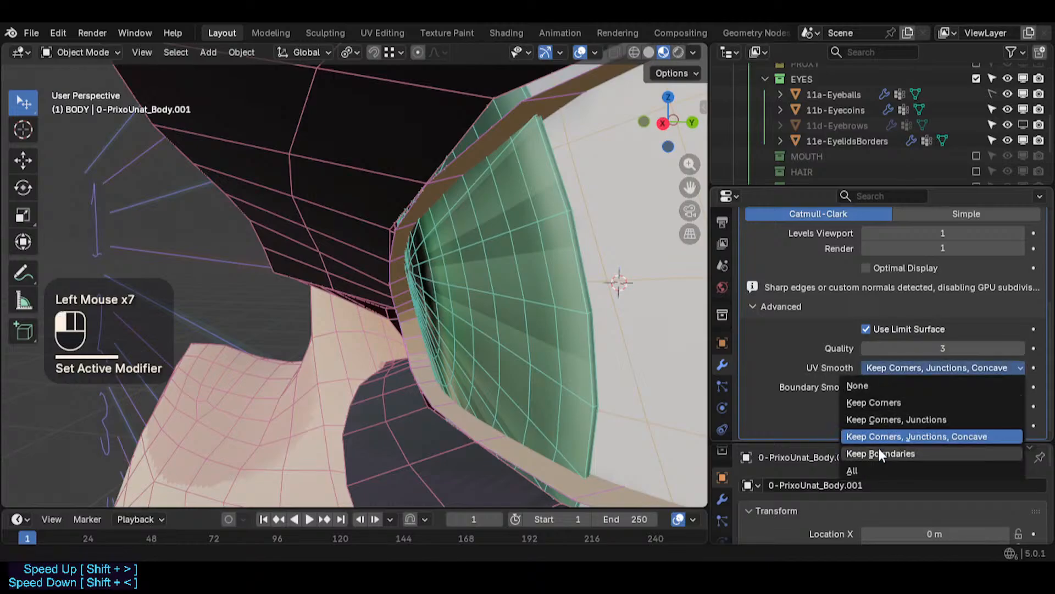
left_click(878, 453)
left_click(872, 365)
left_click(872, 472)
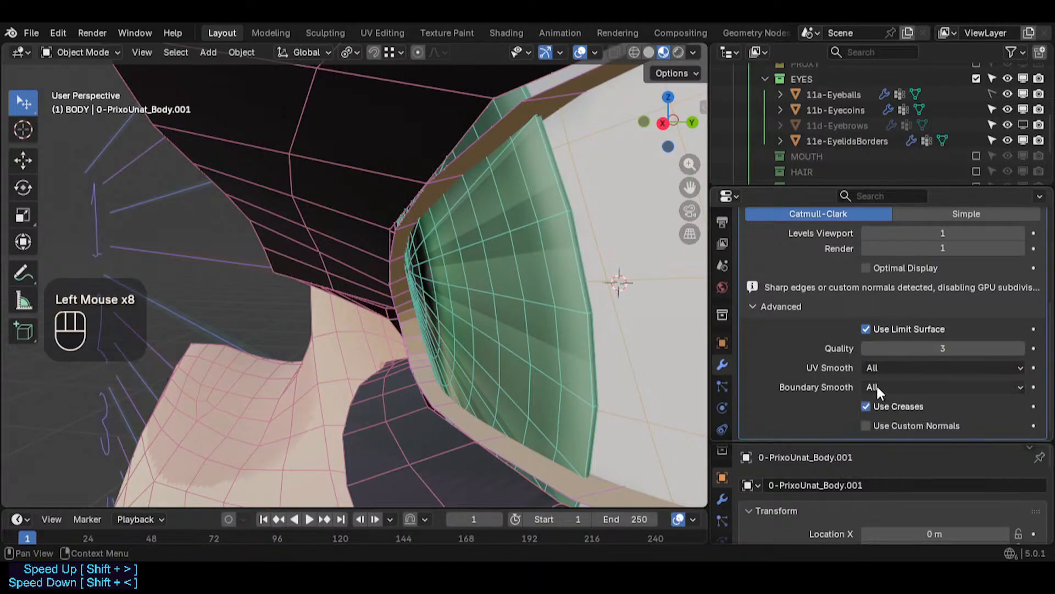
- Switch Boundary Smooth to Keep Corners and back to All
left_click(877, 384)
left_click(879, 405)
left_click(879, 385)
left_click(879, 422)
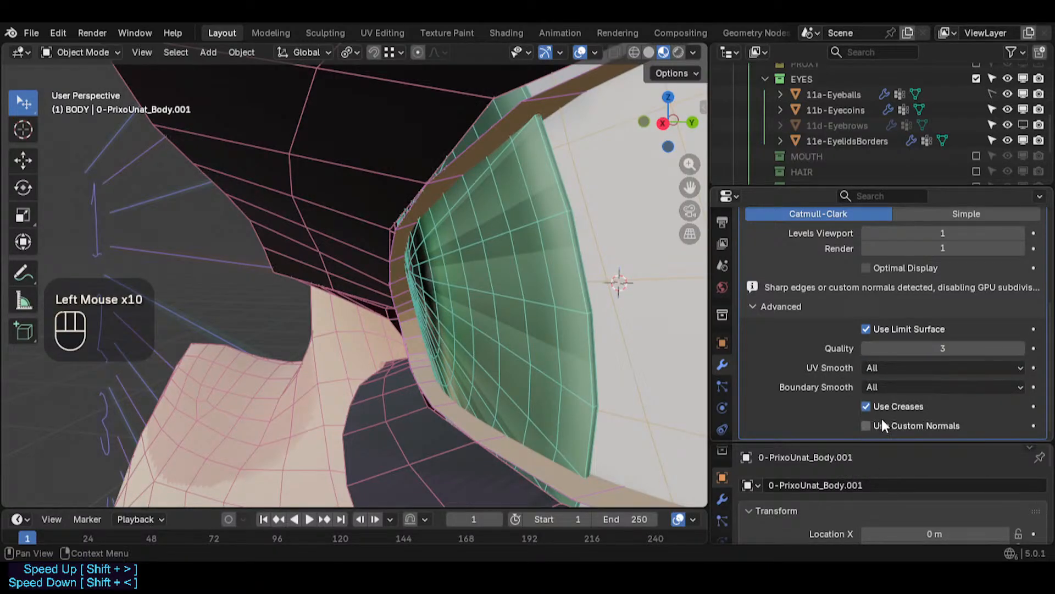
- Toggle Use Creases off and on, and enable Use Custom Normals
left_click(866, 407)
left_click(866, 406)
left_click(867, 426)
left_click(866, 426)
left_click(866, 426)
left_click(866, 424)
left_click(865, 425)
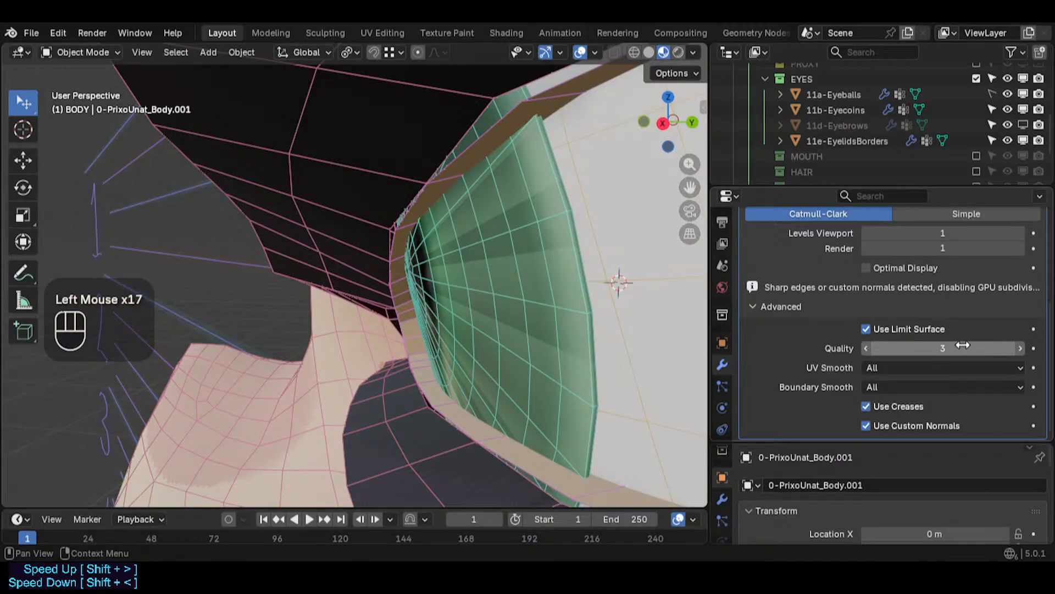
- Raise the Subdivision Quality to 6 and toggle Use Limit Surface off and on
left_click_drag(960, 346, 1017, 346)
left_click_drag(886, 347, 830, 347)
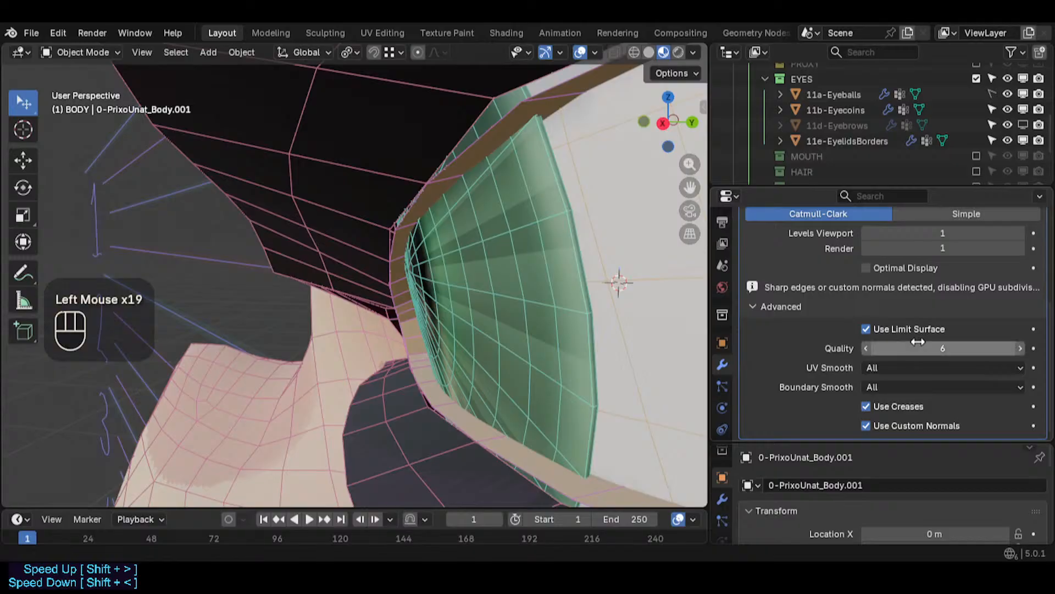
left_click_drag(934, 348, 984, 348)
left_click(866, 330)
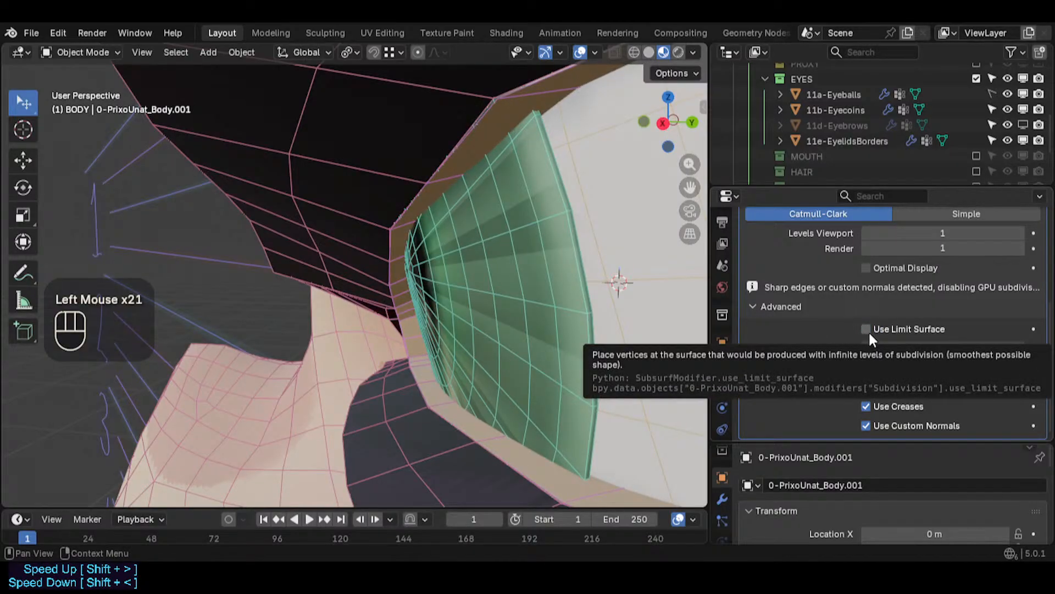
left_click(868, 330)
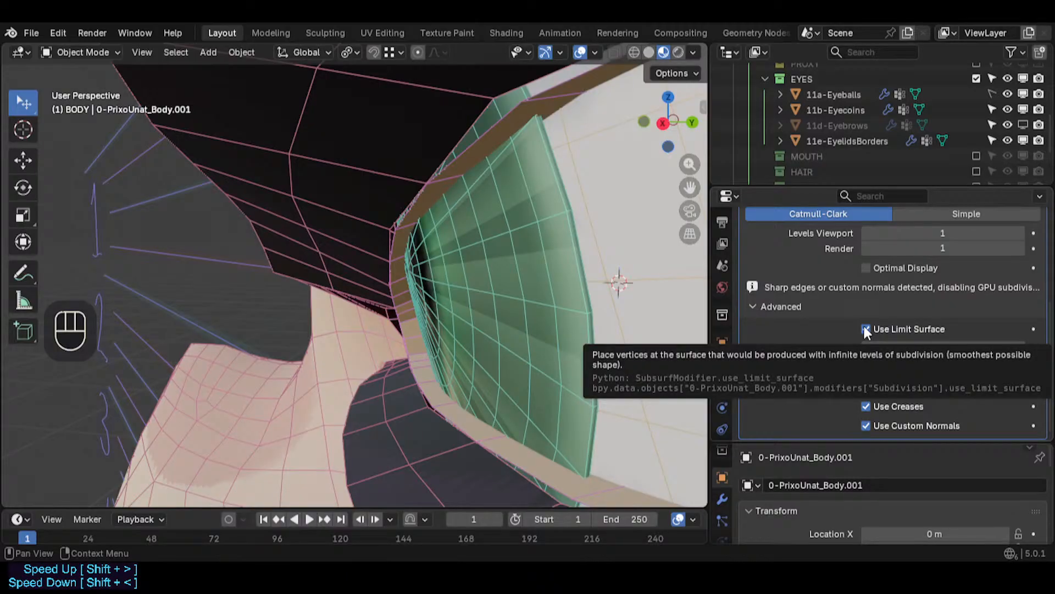
left_click(866, 328)
left_click(866, 329)
- Turn off Use Custom Normals and drag the Subdivision Quality down to 1
left_click(866, 425)
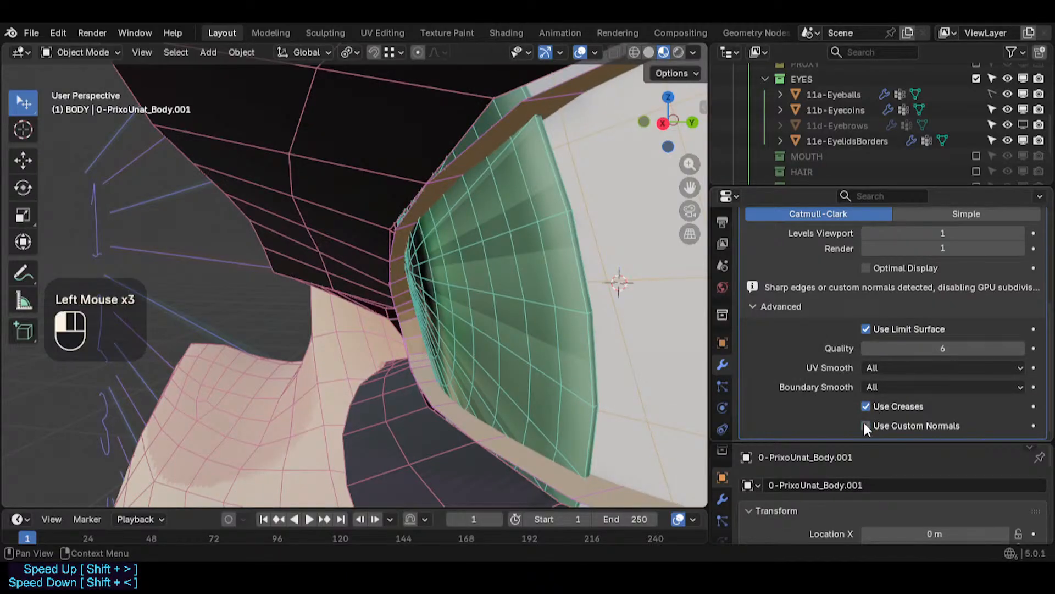
left_click(866, 426)
left_click(866, 425)
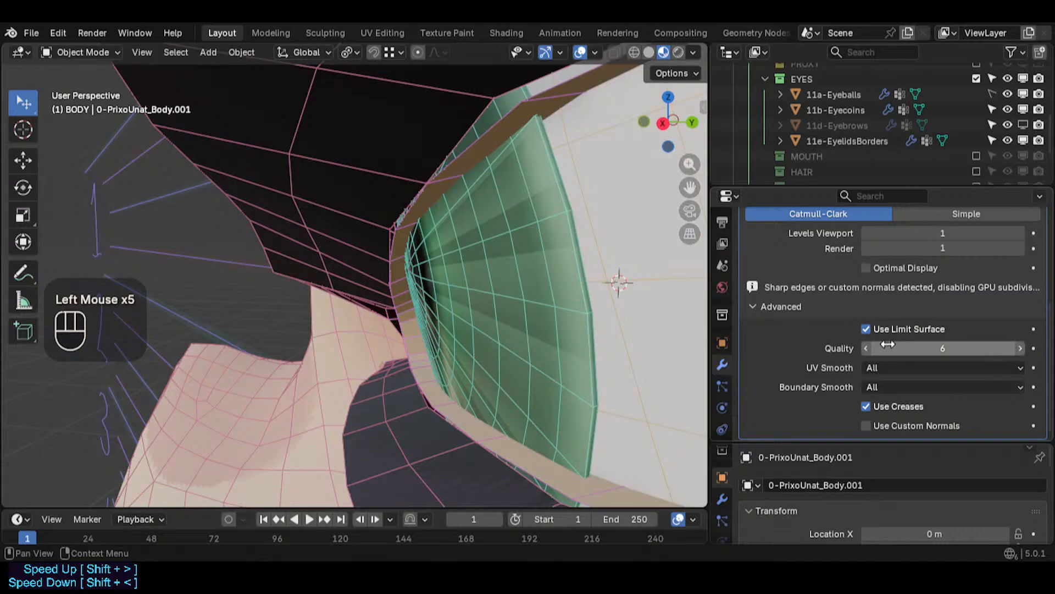
left_click_drag(885, 346, 918, 348)
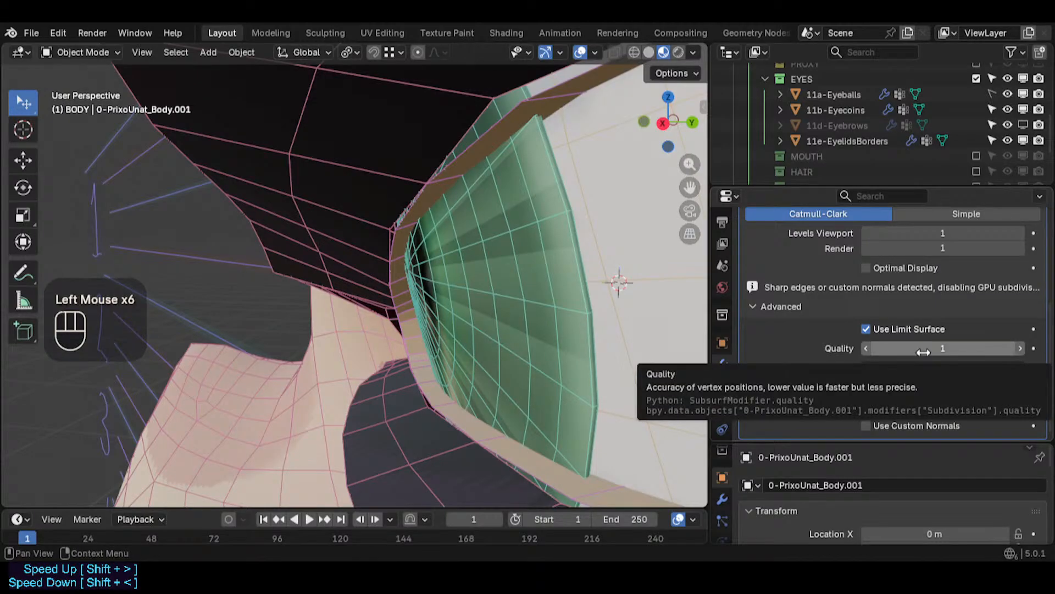
- Reset the Subdivision Quality and UV Smooth settings to their default values
key("BackSpace")
key("BackSpace")
key("BackSpace")
key("BackSpace")
key("BackSpace")
key("BackSpace")
key("BackSpace")
key("BackSpace")
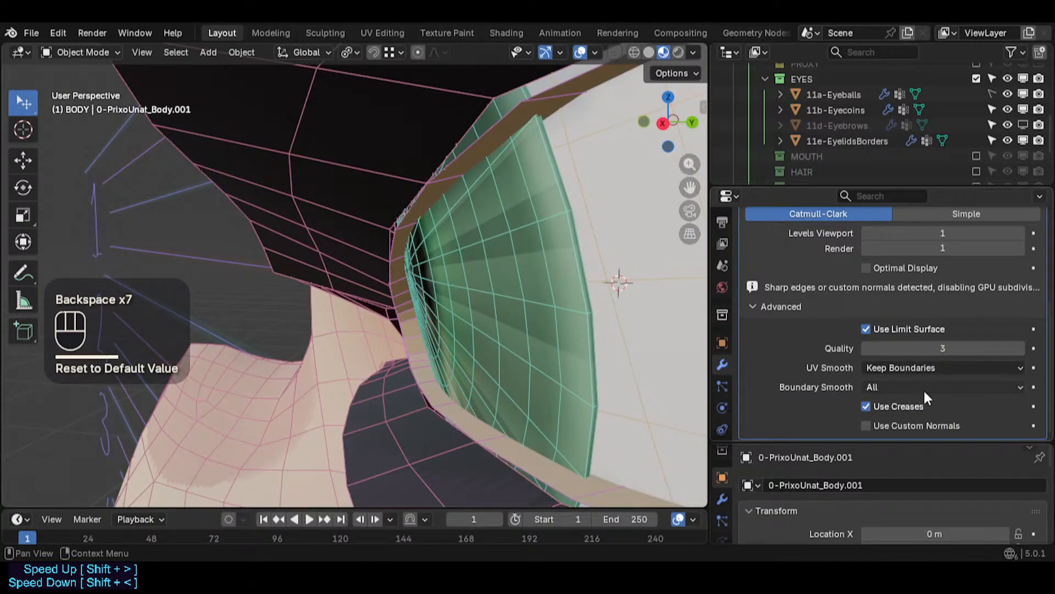
scroll(924, 352, "up", 1)
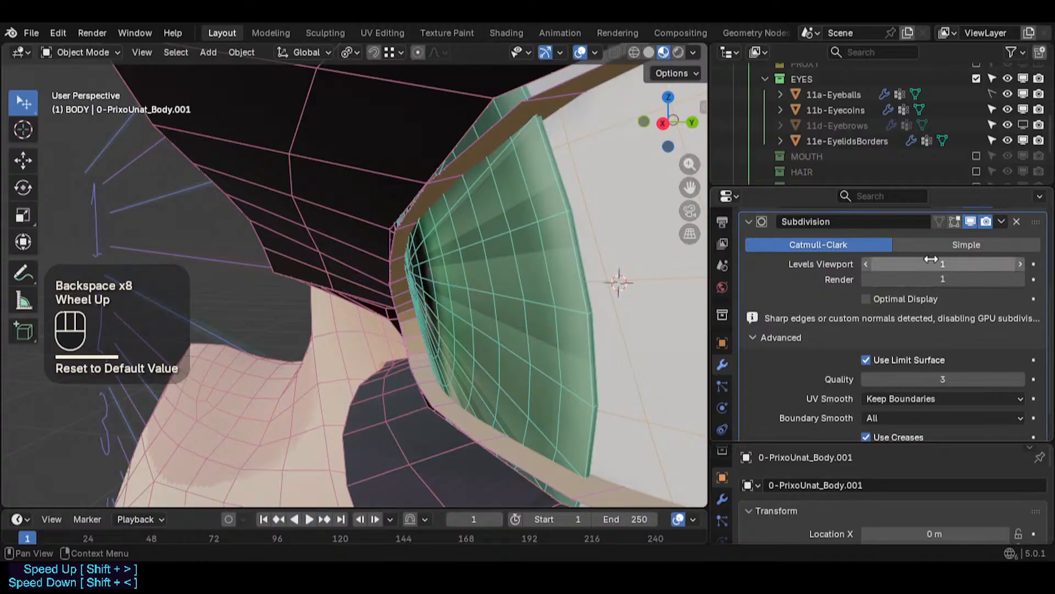
scroll(935, 286, "up", 1)
scroll(932, 326, "down", 1)
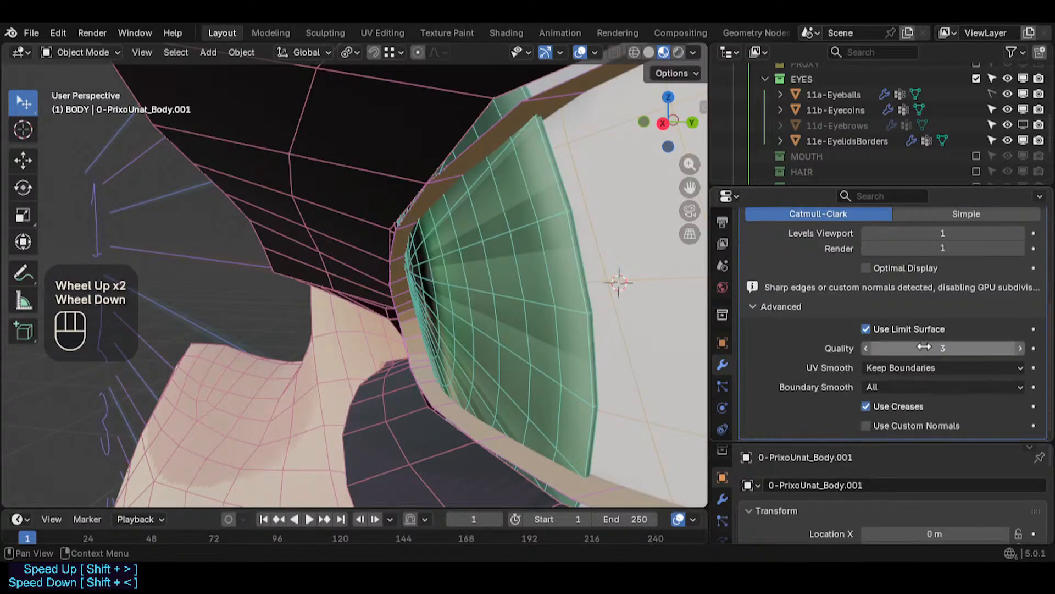
- Toggle Use Custom Normals and Use Limit Surface on and off to compare the eye corner
left_click(887, 424)
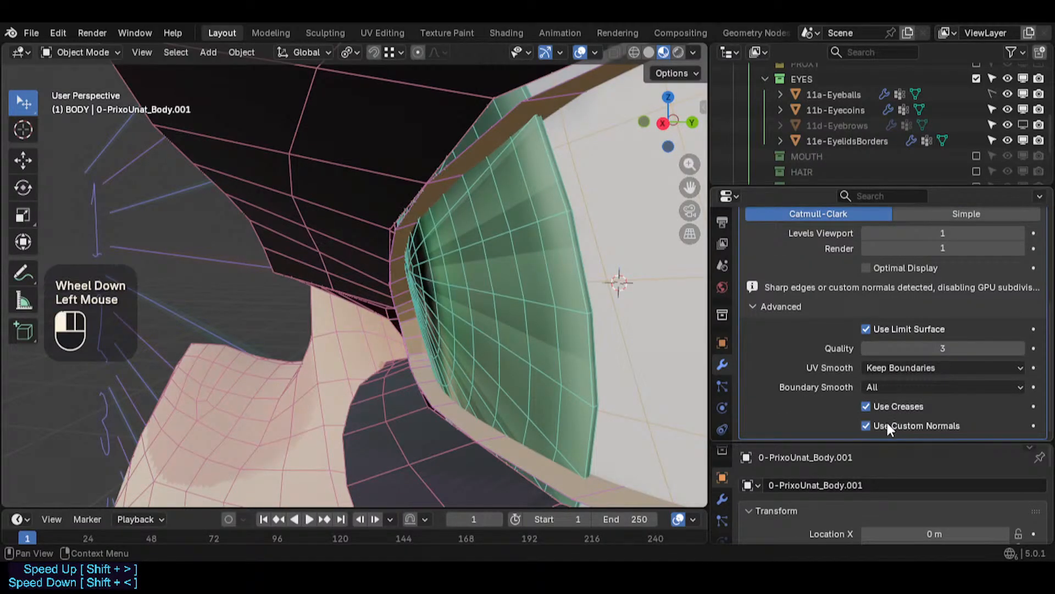
double_click(887, 424)
left_click(887, 424)
left_click(908, 331)
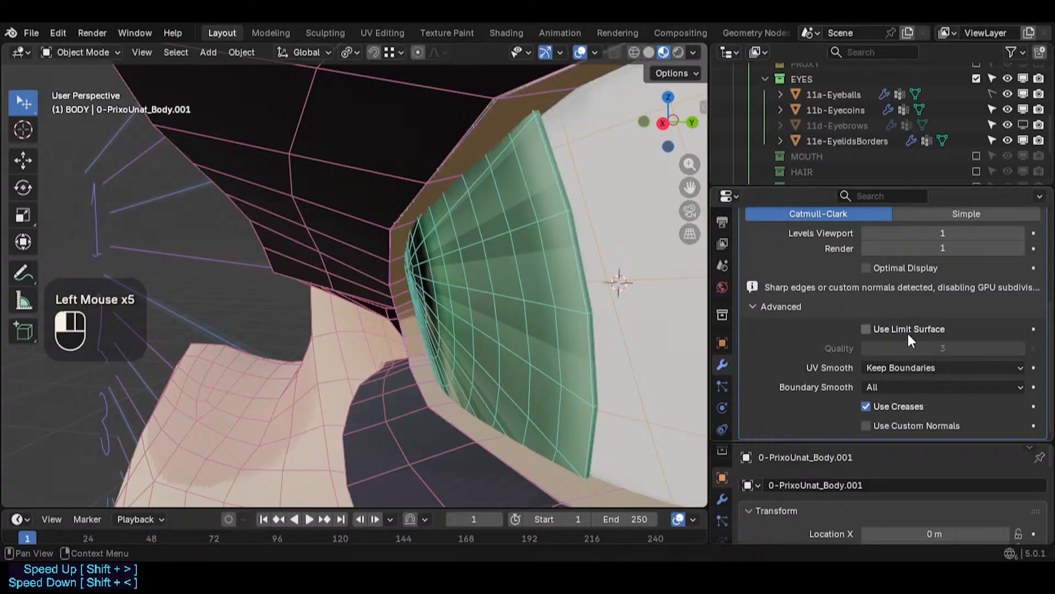
left_click(908, 335)
left_click(907, 334)
left_click(907, 333)
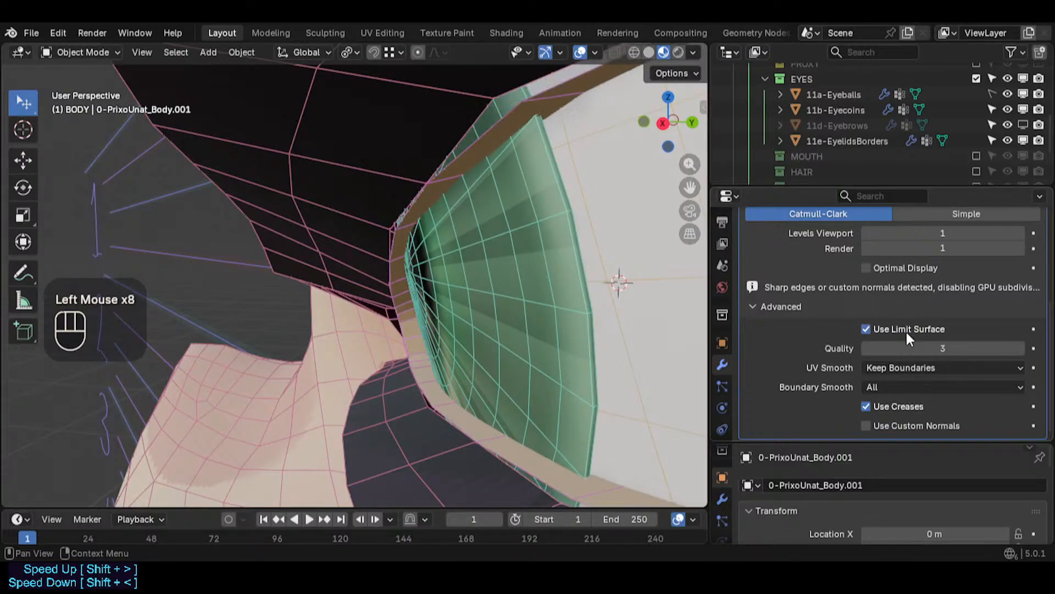
- Turn off Use Limit Surface in the Subdivision modifier and inspect the eye corner up close
left_click(907, 333)
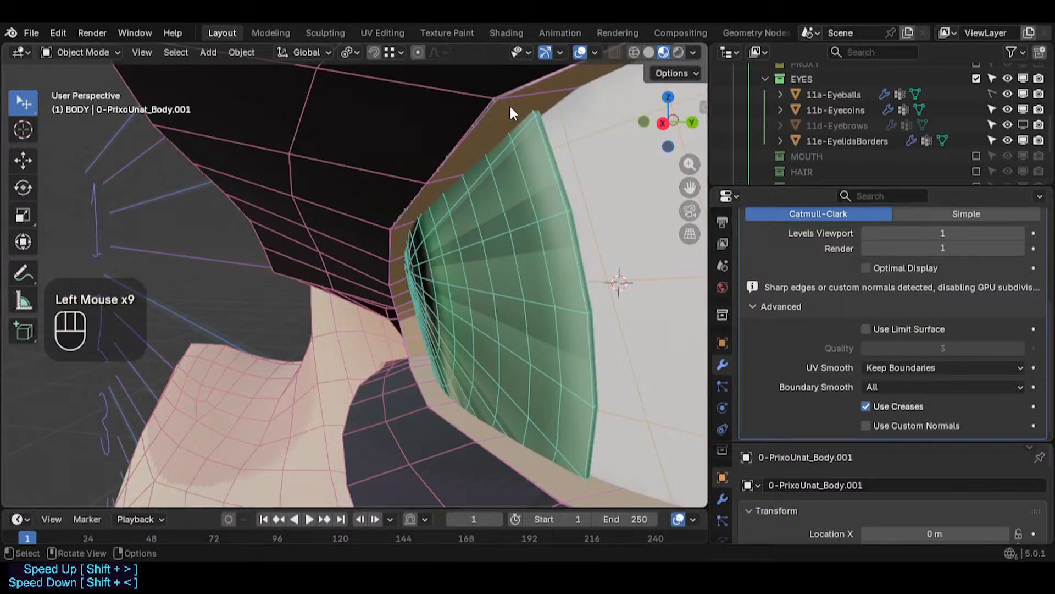
scroll(503, 97, "up", 1)
scroll(502, 97, "down", 3)
middle_click_drag(497, 111, 368, 114)
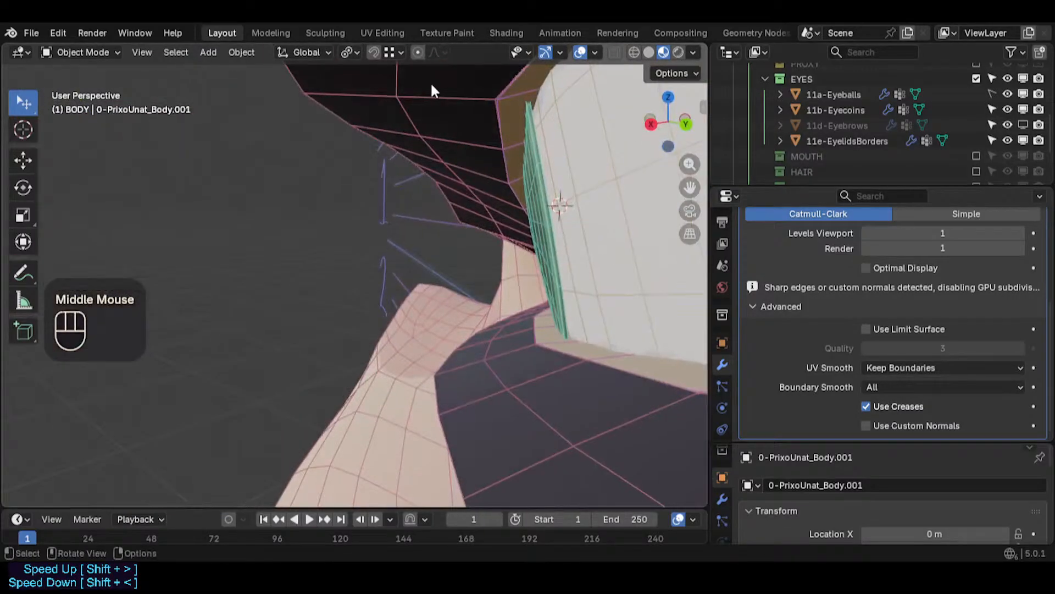
scroll(456, 96, "up", 2)
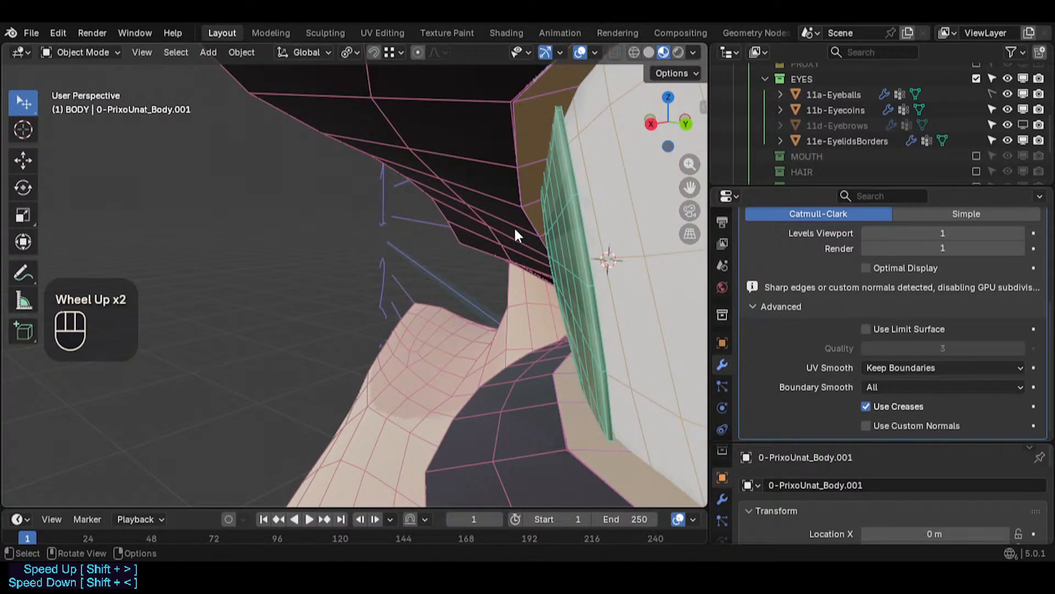
scroll(494, 259, "down", 1)
middle_click_drag(476, 278, 496, 274)
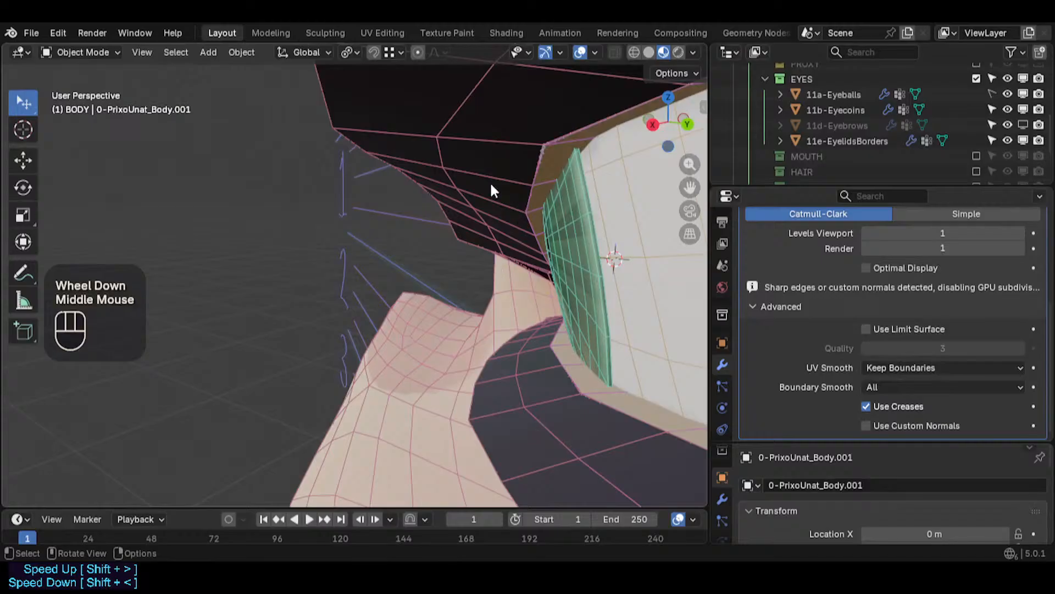
key("shift+ctrl+alt+z")
scroll(501, 207, "down", 1)
middle_click_drag(502, 207, 440, 223)
scroll(509, 176, "down", 1)
scroll(437, 222, "down", 1)
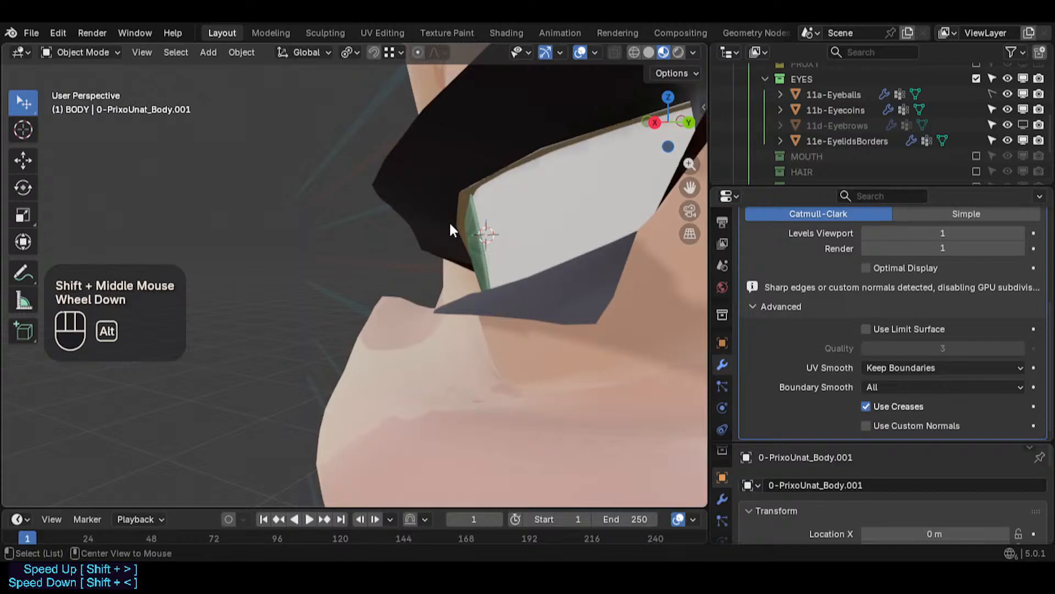
key("ctrl+KP_0")
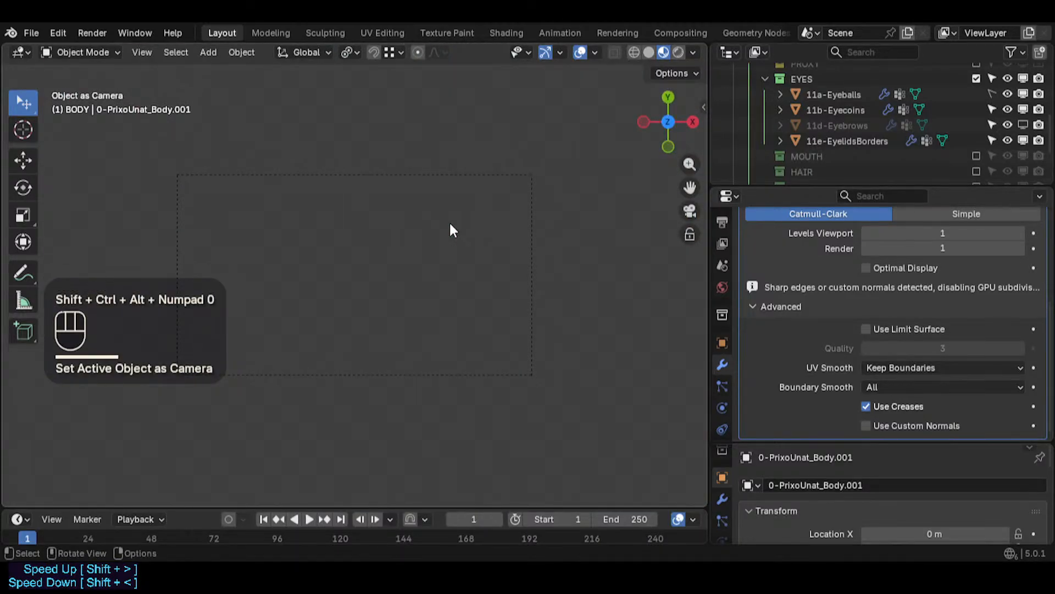
key("shift+grave")
left_click(449, 228, "shift")
key("KP_0")
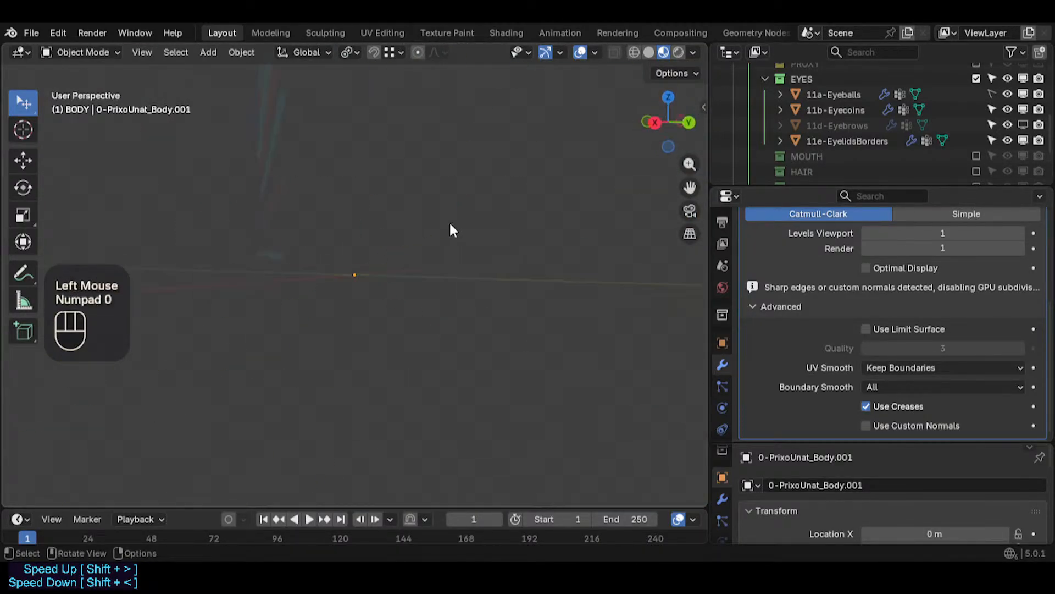
key("ctrl+z")
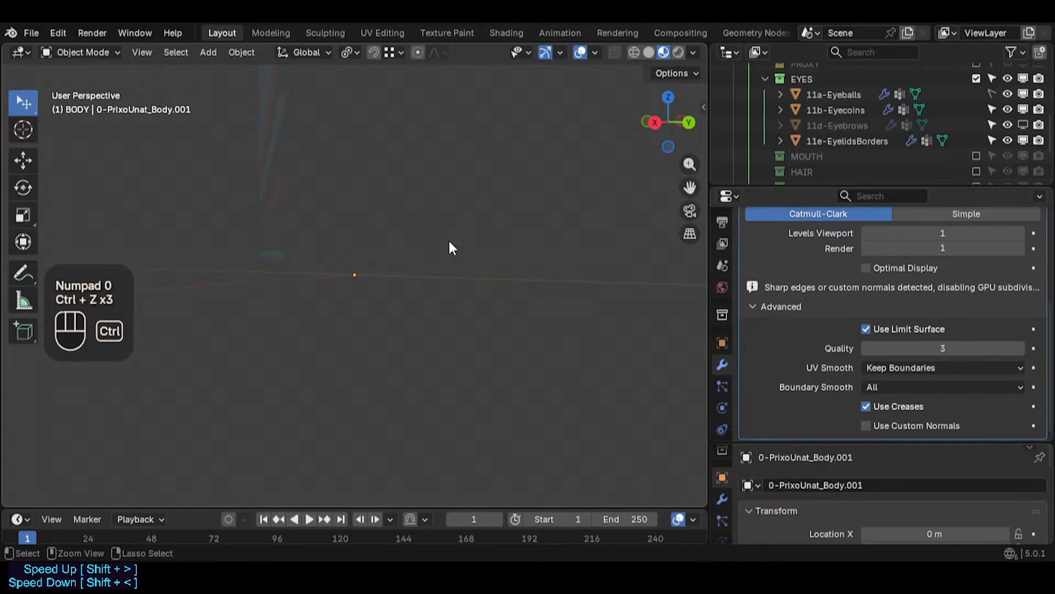
key("ctrl+z")
- Preview the eye corner in Material Preview shading and return to Solid shading
middle_click_drag(450, 245, 547, 285)
scroll(382, 250, "down", 2)
scroll(363, 264, "down", 2, "shift")
scroll(346, 275, "down", 2)
scroll(335, 256, "down", 3)
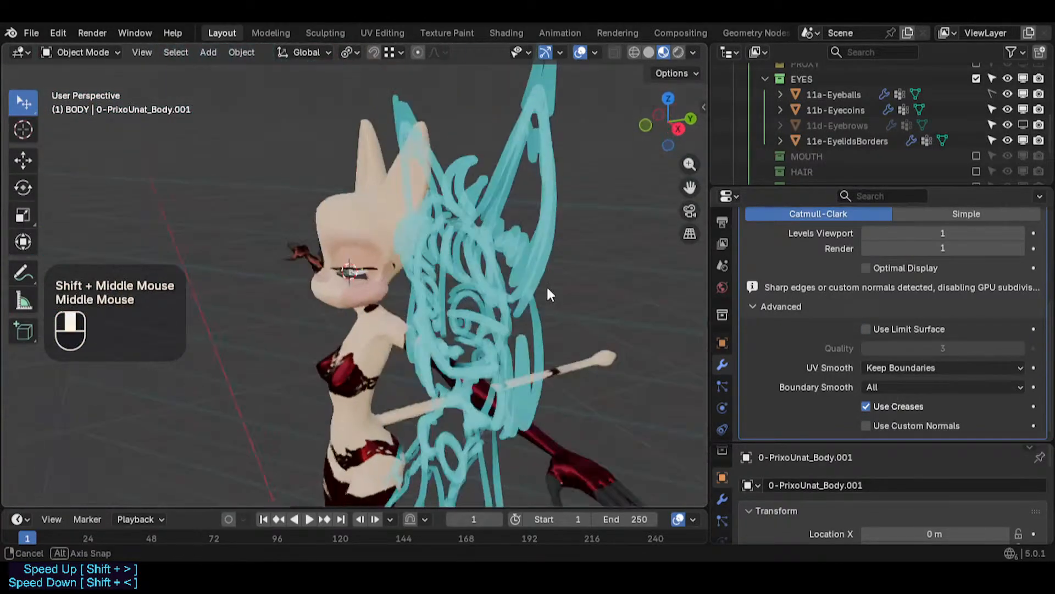
scroll(547, 285, "down", 1)
scroll(378, 274, "up", 7)
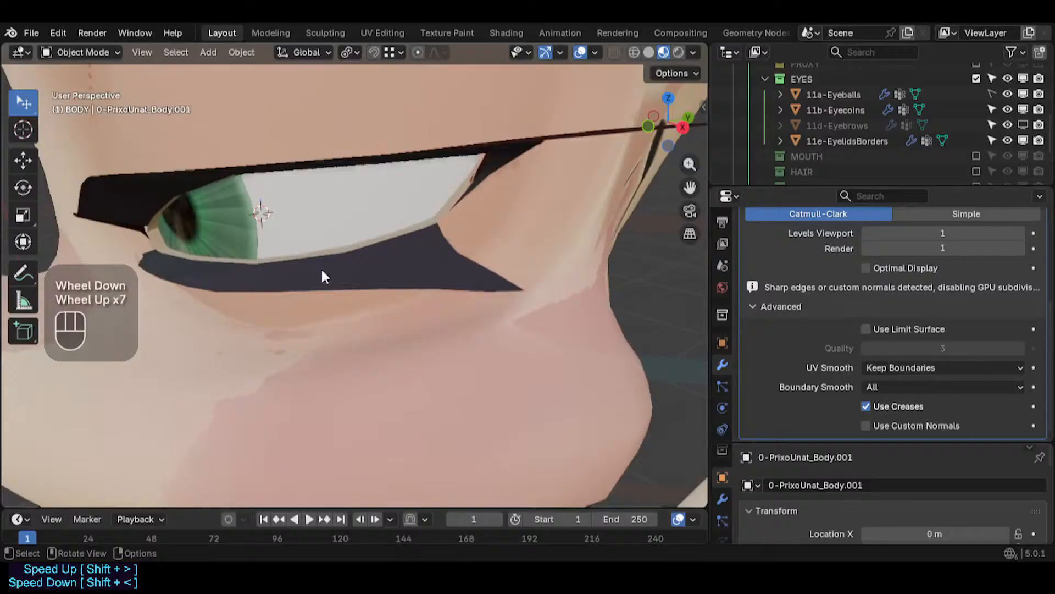
middle_click_drag(321, 267, 232, 245)
scroll(273, 232, "up", 2)
middle_click_drag(510, 74, 537, 108, "shift")
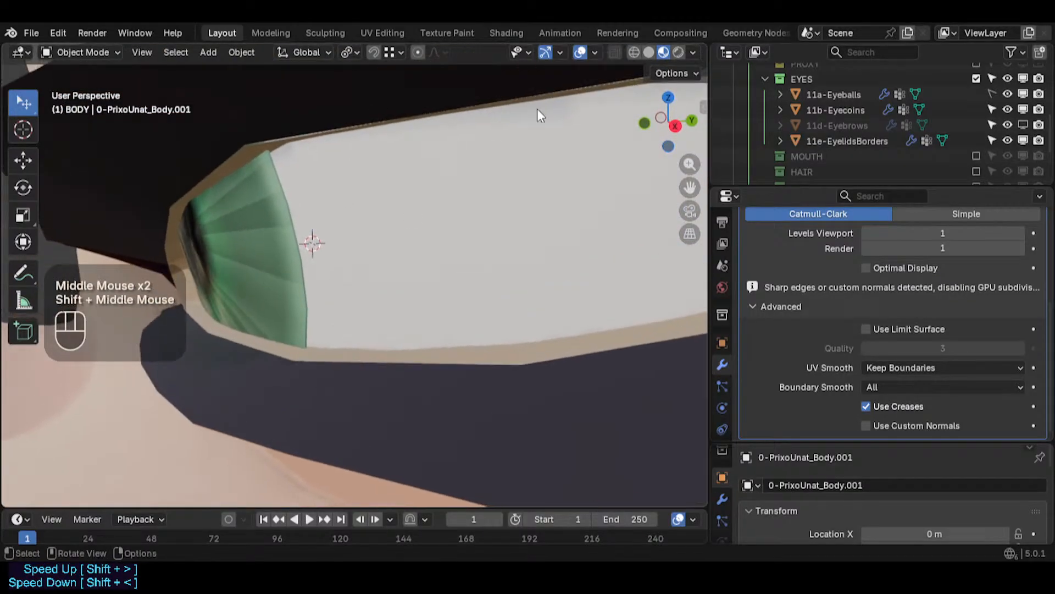
left_click(680, 52)
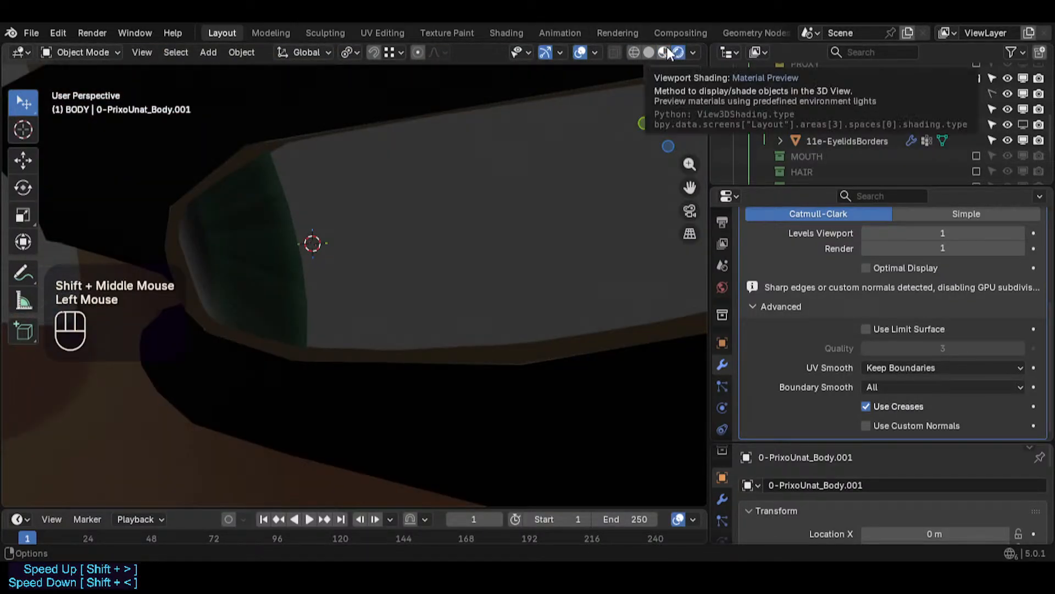
left_click(663, 52)
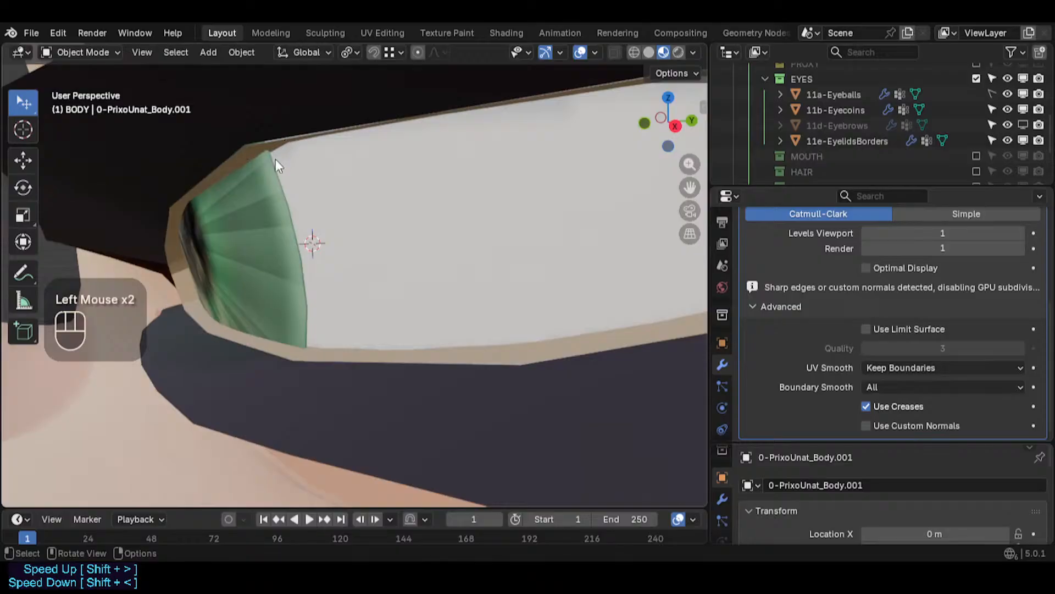
- Toggle Use Limit Surface repeatedly to compare the eye corner, leaving it enabled
scroll(924, 377, "down", 1)
scroll(899, 335, "up", 1)
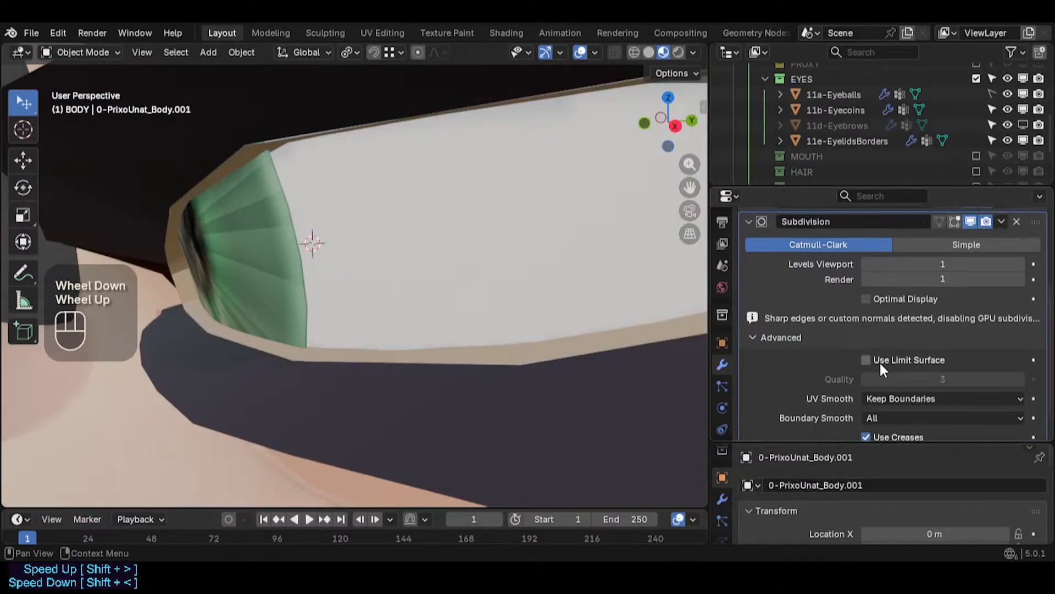
left_click(880, 361)
left_click(880, 362)
left_click(880, 362)
left_click(880, 362)
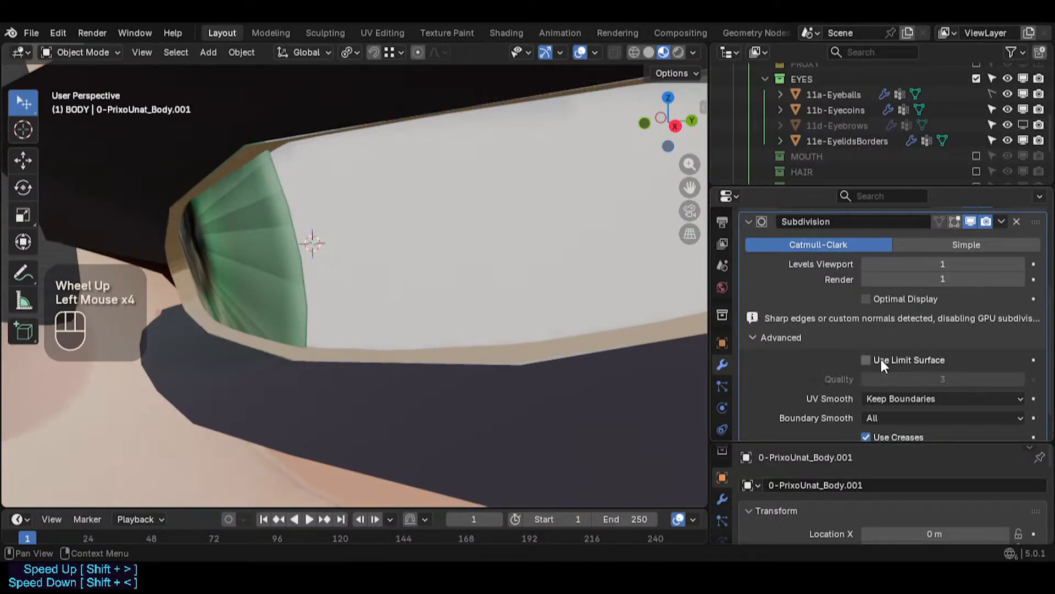
left_click(880, 361)
left_click(880, 360)
left_click(880, 360)
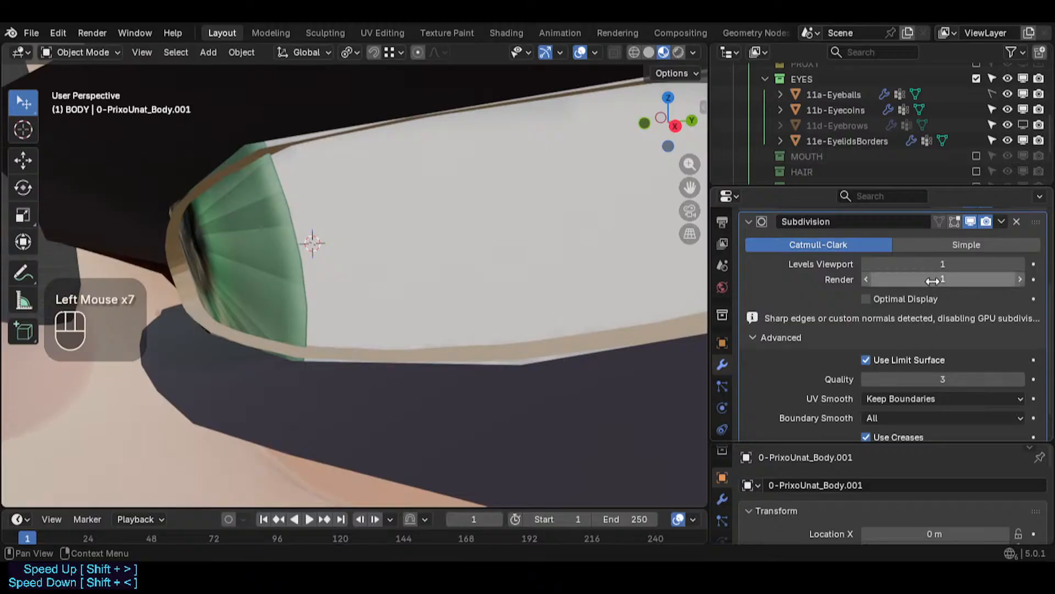
- Switch the subdivision type to Simple, then delete the Subdivision modifier from the eyelid border object
left_click(932, 245)
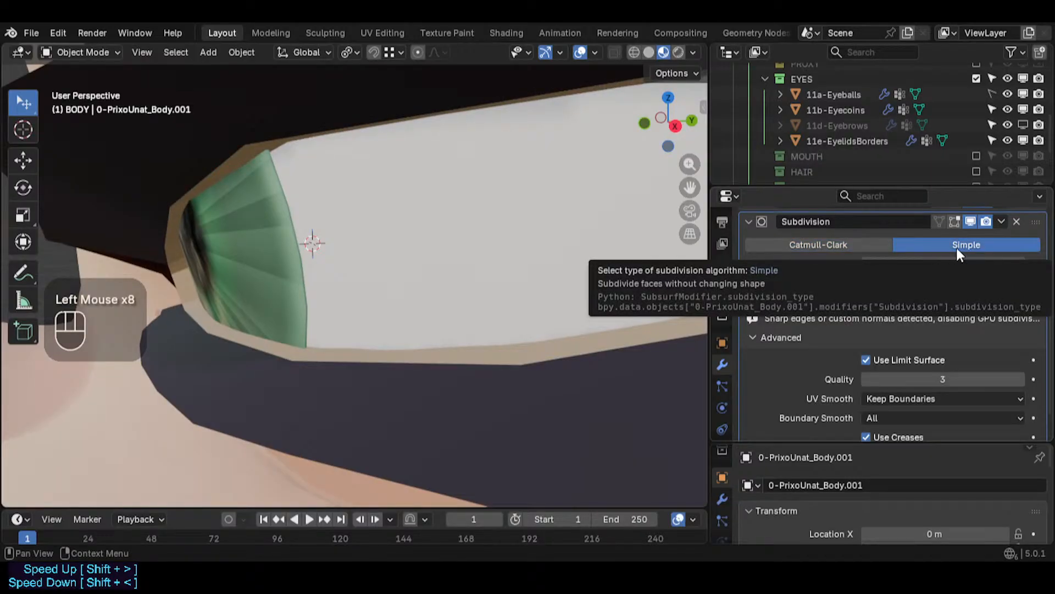
scroll(978, 269, "up", 1)
left_click(1017, 283)
- Select the body mesh and enter Edit Mode to inspect the eyelash and eyelid area
middle_click_drag(410, 281, 345, 343)
scroll(247, 305, "down", 3)
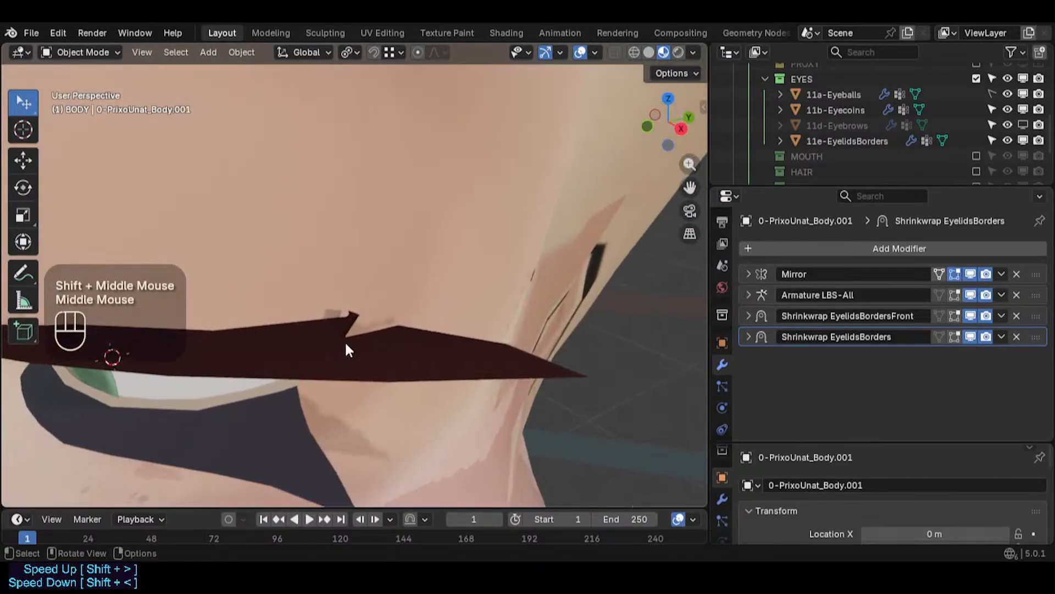
left_click(440, 350)
key("Tab")
middle_click_drag(440, 353, 662, 355)
middle_click_drag(419, 363, 406, 306)
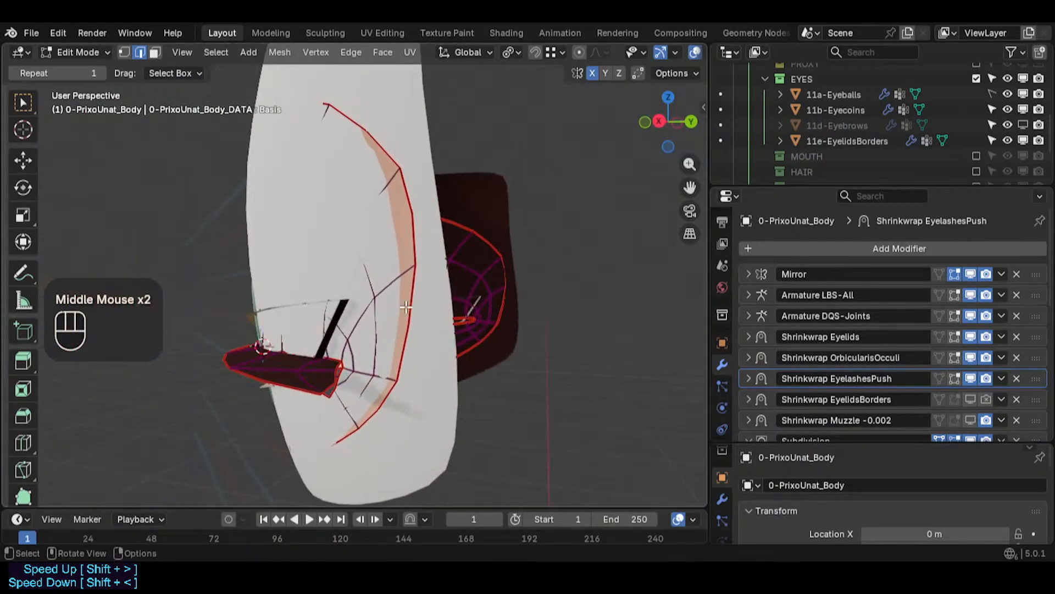
middle_click_drag(357, 336, 323, 365)
scroll(322, 365, "up", 3)
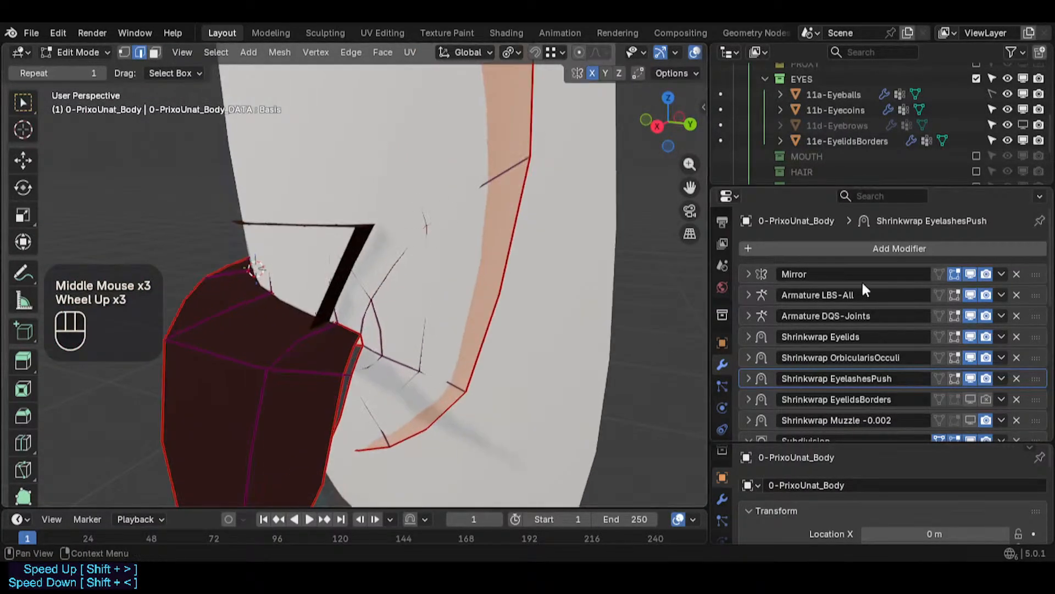
scroll(880, 139, "up", 1)
scroll(896, 137, "down", 1)
scroll(907, 137, "up", 2)
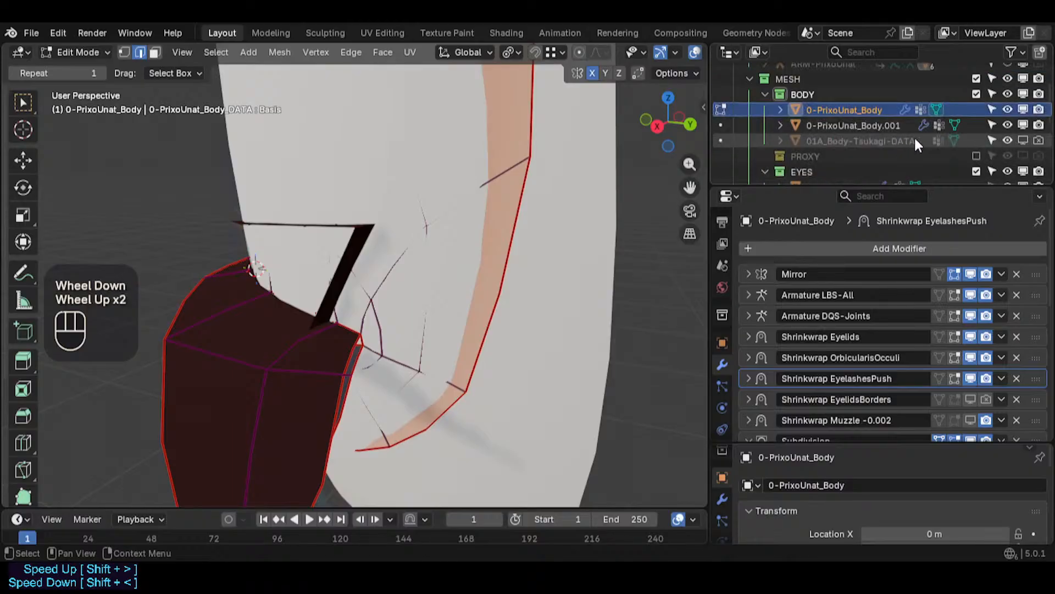
scroll(921, 148, "down", 2)
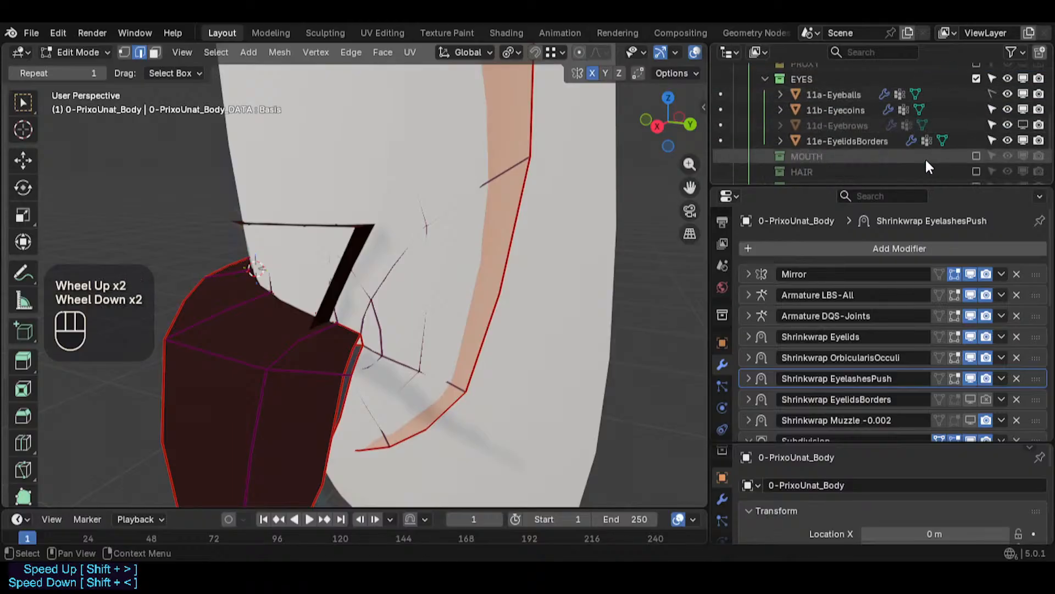
- Save the file while temporarily hiding the 11e-EyelidsBorders object in the viewport
left_click(1021, 140)
key("ctrl+s")
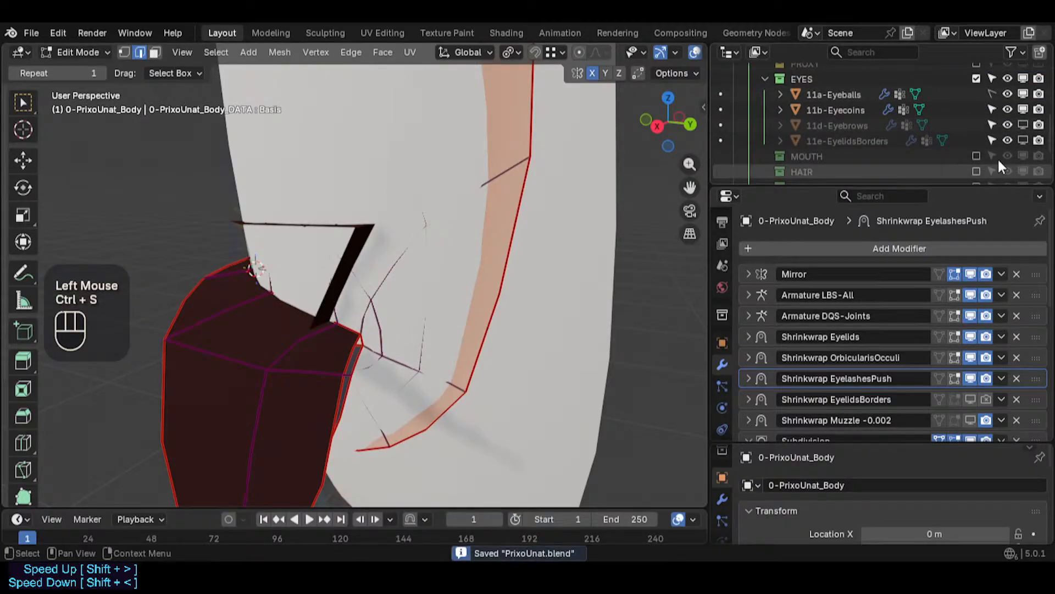
left_click(1024, 138)
- Hide the 11e-EyelidsBorders object in the viewport and inspect the eyelashes around the eye
middle_click_drag(361, 269, 426, 277)
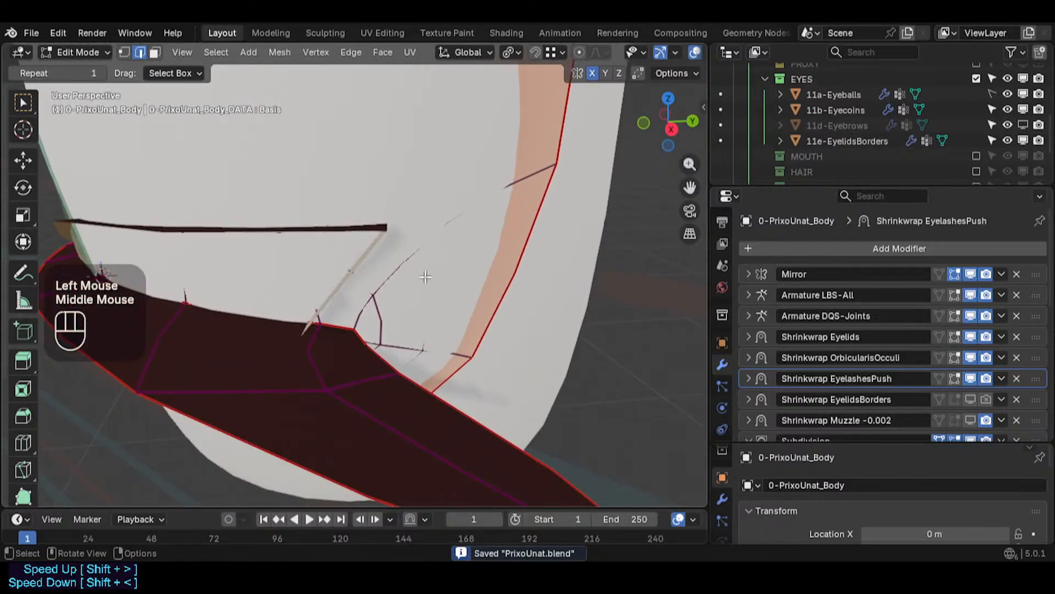
scroll(352, 286, "down", 5)
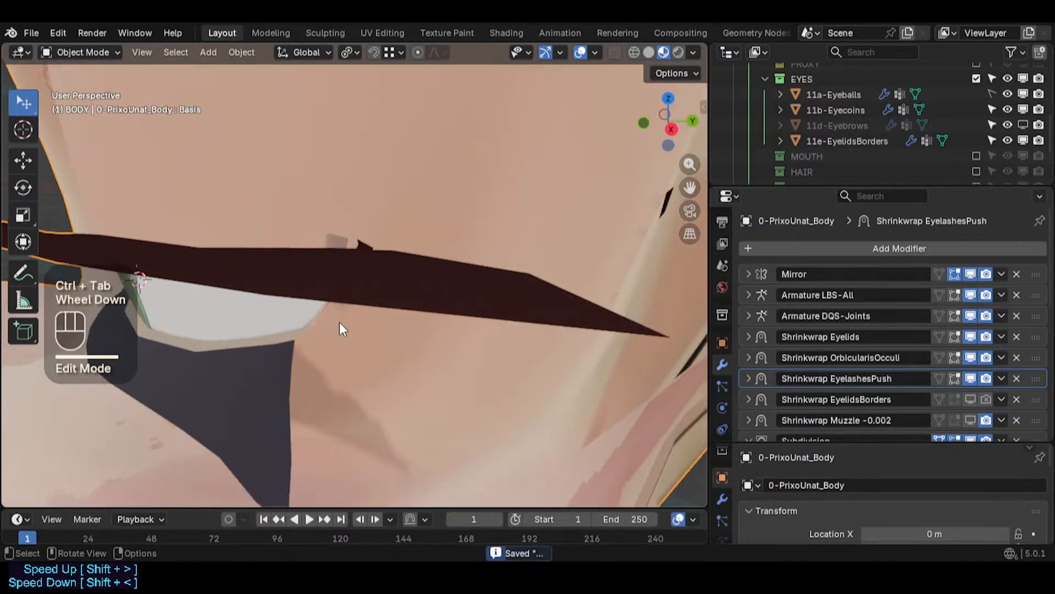
left_click(1023, 140)
middle_click_drag(437, 188, 448, 286, "shift")
scroll(312, 236, "up", 8)
middle_click_drag(358, 240, 437, 243)
scroll(437, 258, "down", 1, "shift")
scroll(440, 281, "down", 4)
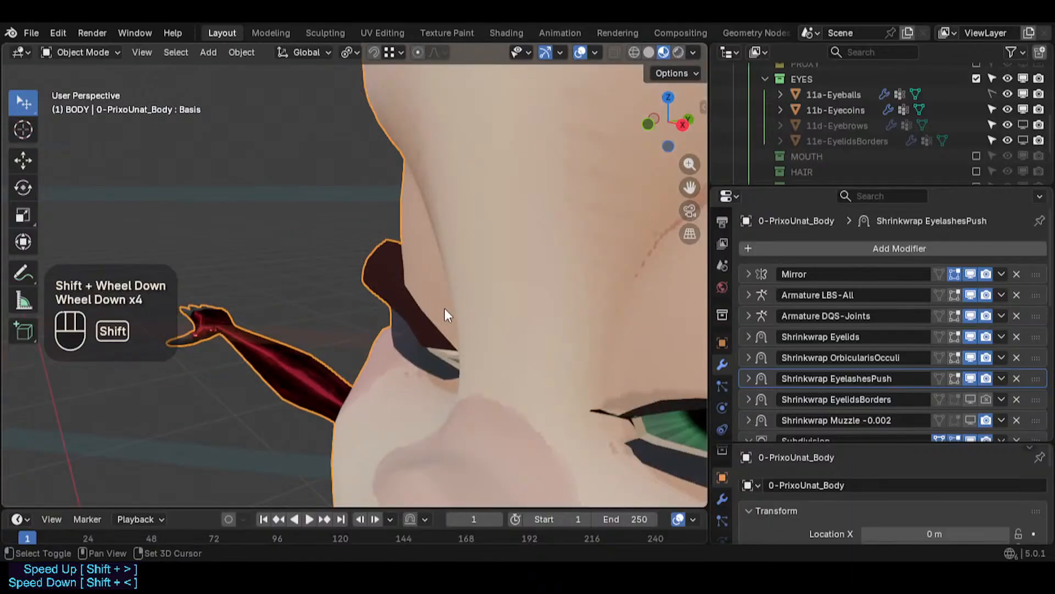
- Edit the body mesh near the eye and restore the 11e-EyelidsBorders object's visibility
middle_click_drag(445, 309, 429, 281, "shift")
left_click(636, 305)
key("Tab")
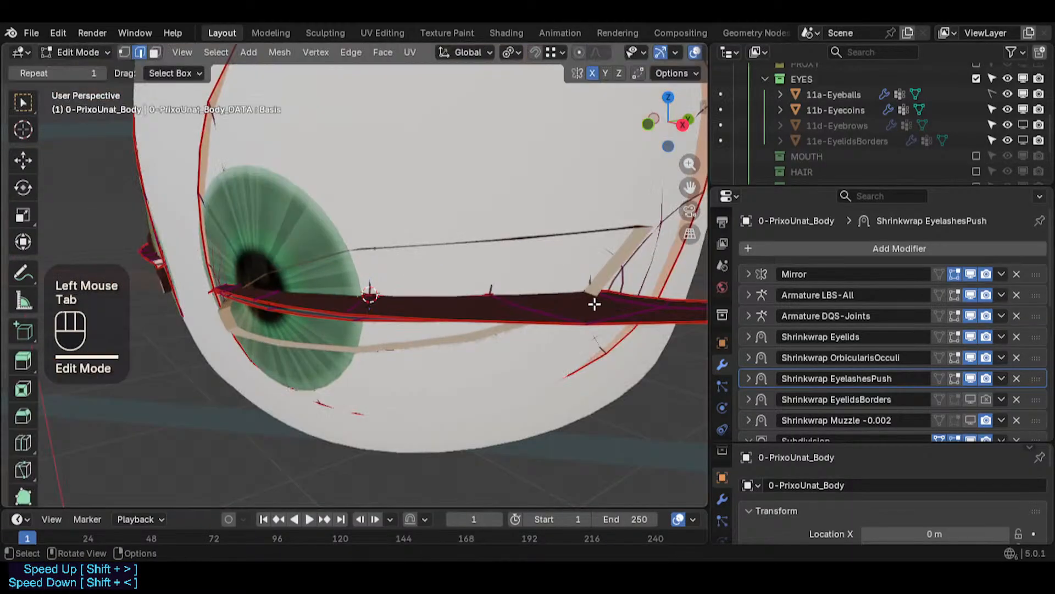
middle_click_drag(594, 302, 537, 302)
left_click(1038, 142)
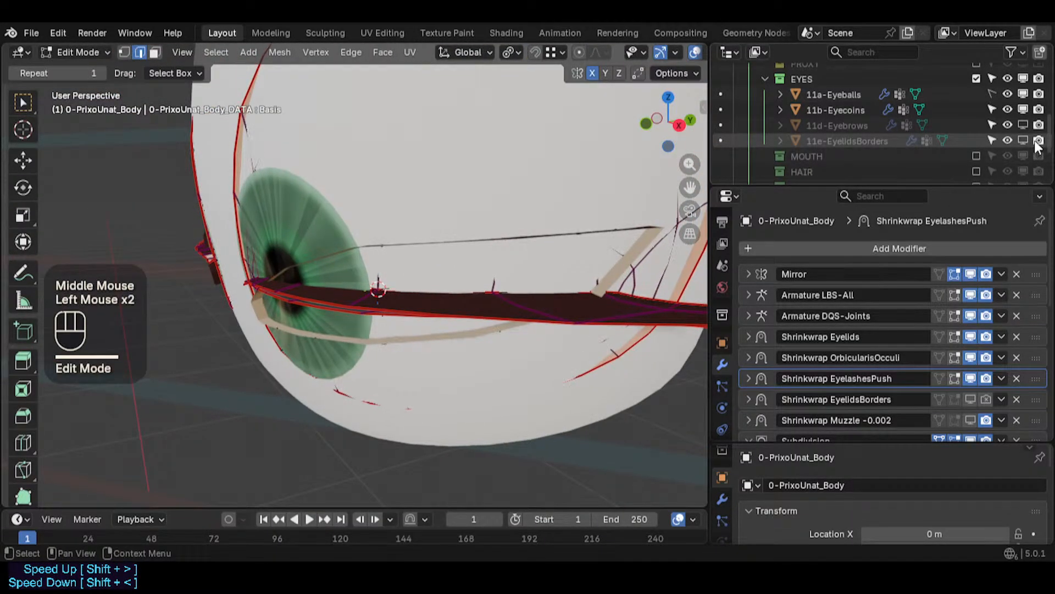
left_click(1007, 141)
key("Tab")
- Select the eyelid border object 0-PrixoUnat_Body.001 and enter and leave its Edit Mode
left_click(628, 255)
key("Tab")
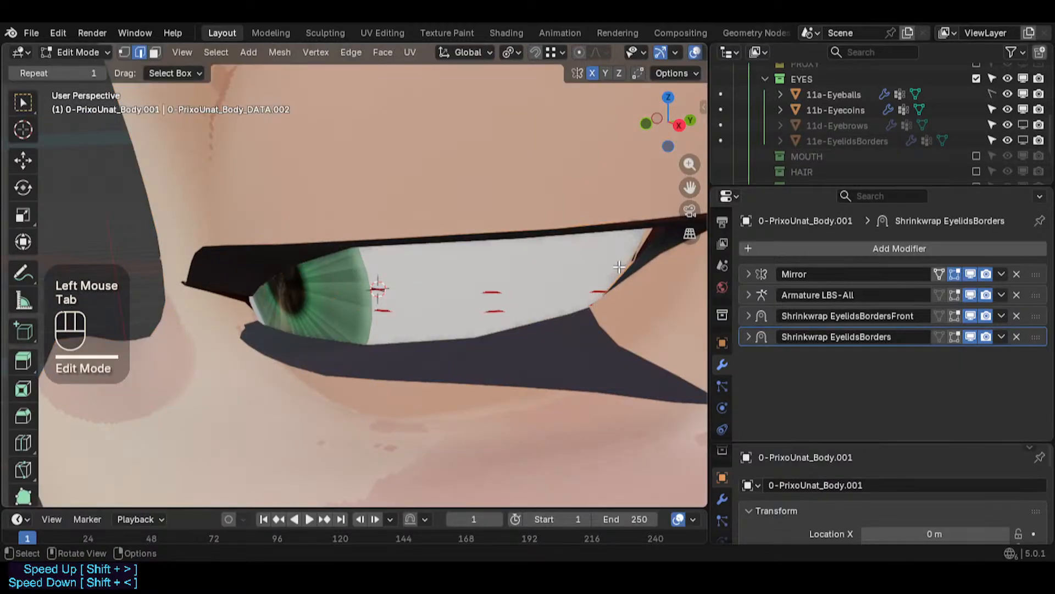
key("Tab")
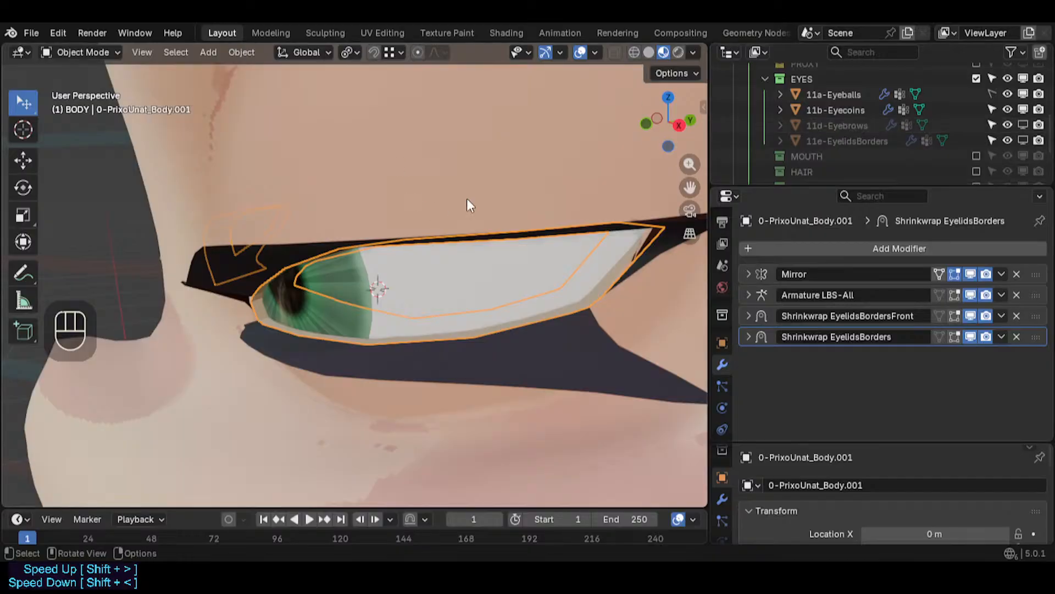
- Move the selected 0-PrixoUnat_Body.001 object into the EYES collection
key("m")
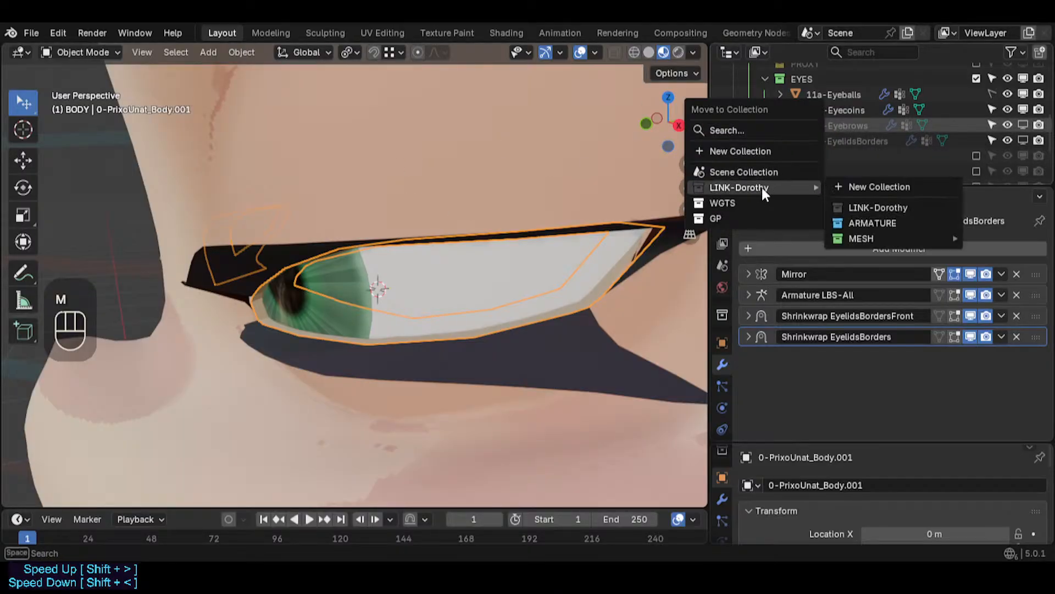
mouse_move(780, 186)
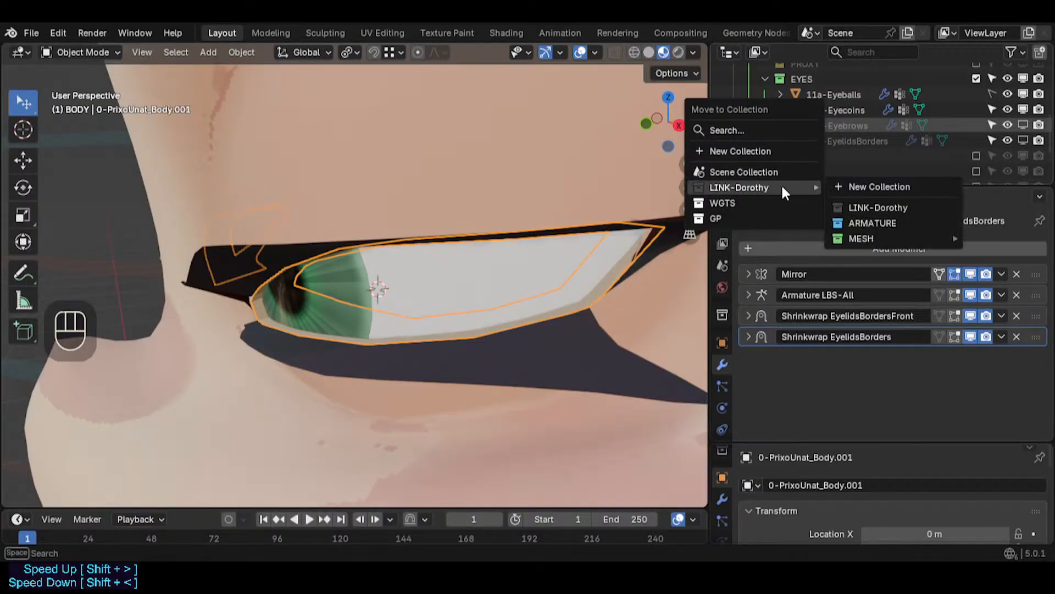
mouse_move(866, 239)
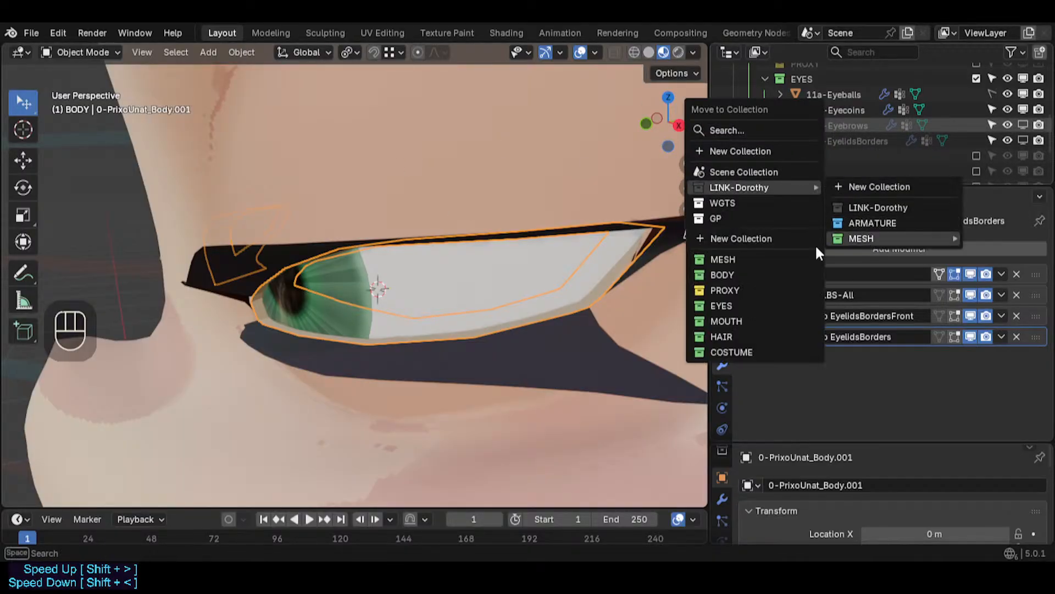
left_click(740, 305)
- Select the 11e-EyelidsBorders object in the EYES collection of the outliner
double_click(849, 157)
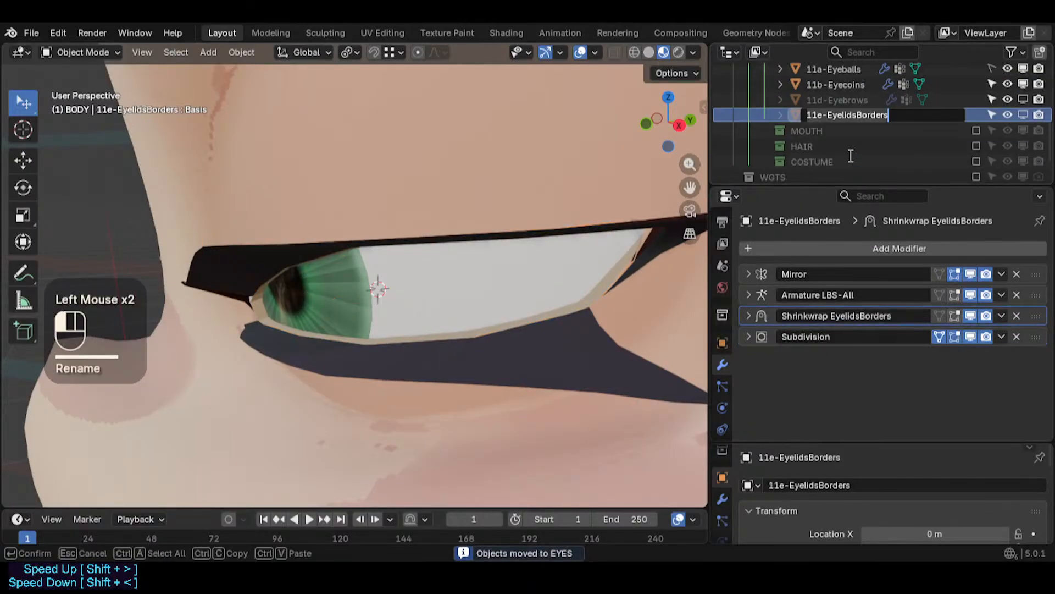
scroll(856, 110, "up", 2)
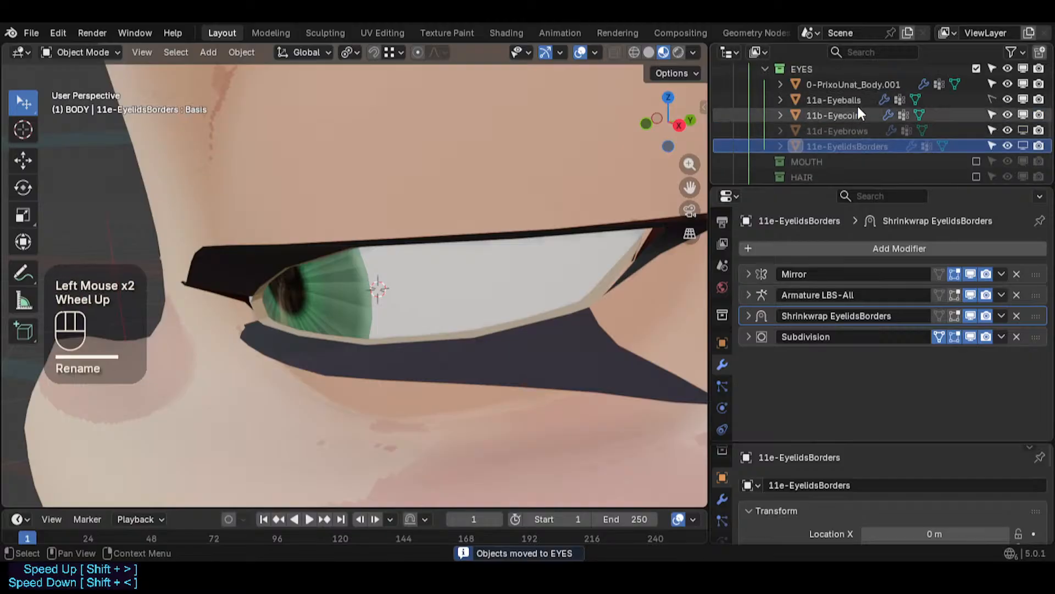
left_click(850, 152)
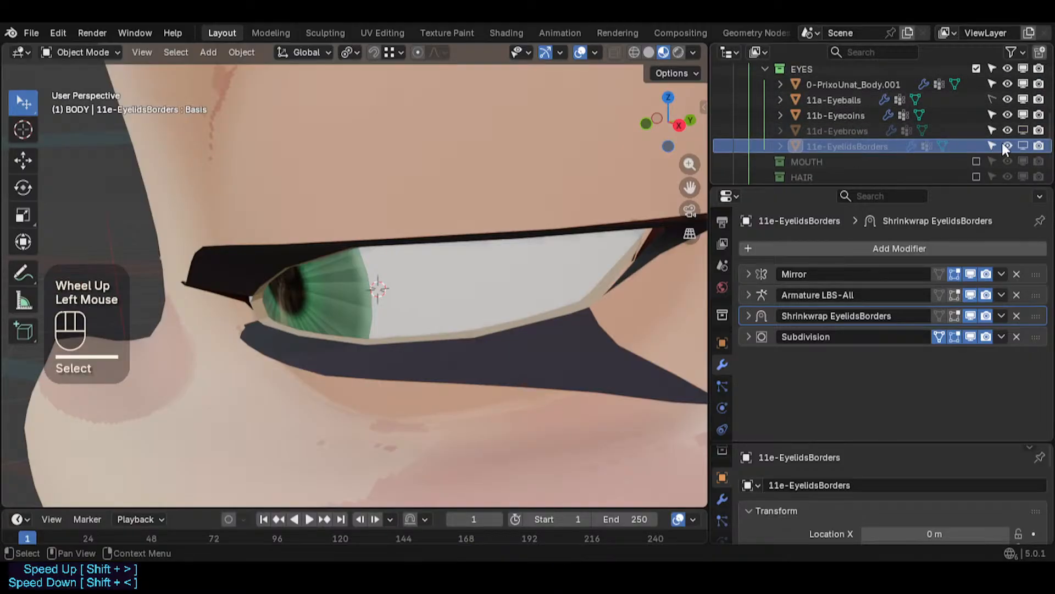
- Delete the old 11e-EyelidsBorders object and rename 0-PrixoUnat_Body.001 as 11e-EyelidsBorders
left_click(1021, 144)
left_click(1021, 145)
left_click(845, 145)
key("Delete")
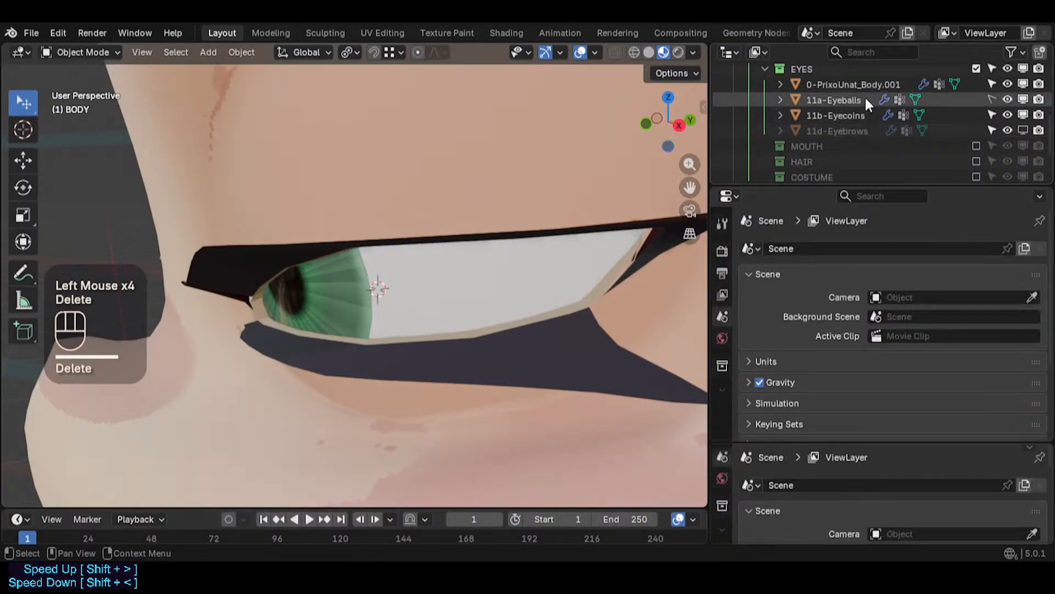
double_click(858, 84)
key("Return")
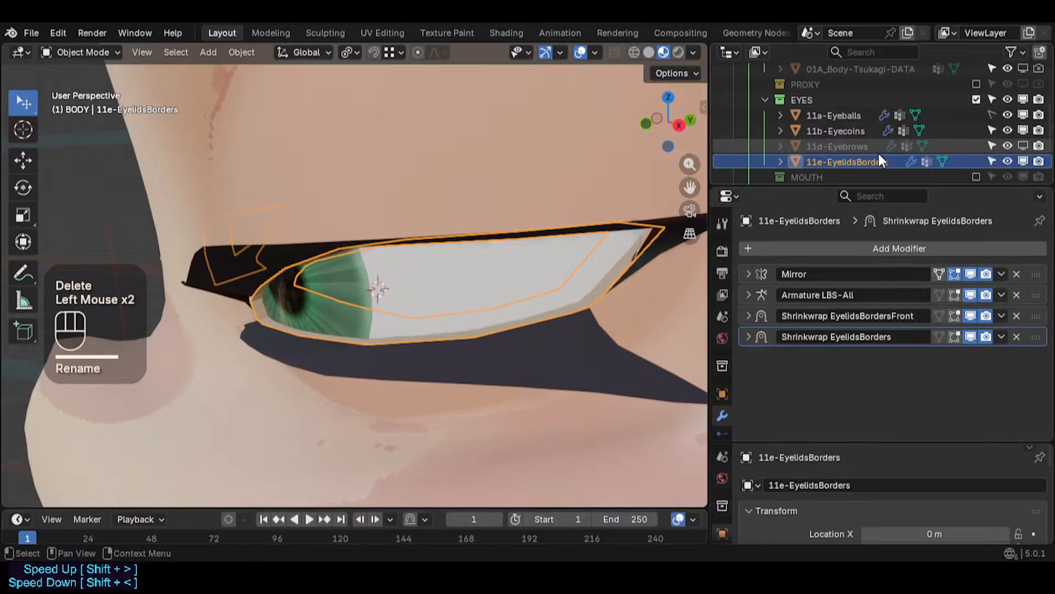
- Deselect everything and save the file
scroll(464, 293, "up", 2)
key("alt+a")
middle_click_drag(464, 293, 654, 225)
key("ctrl+s")
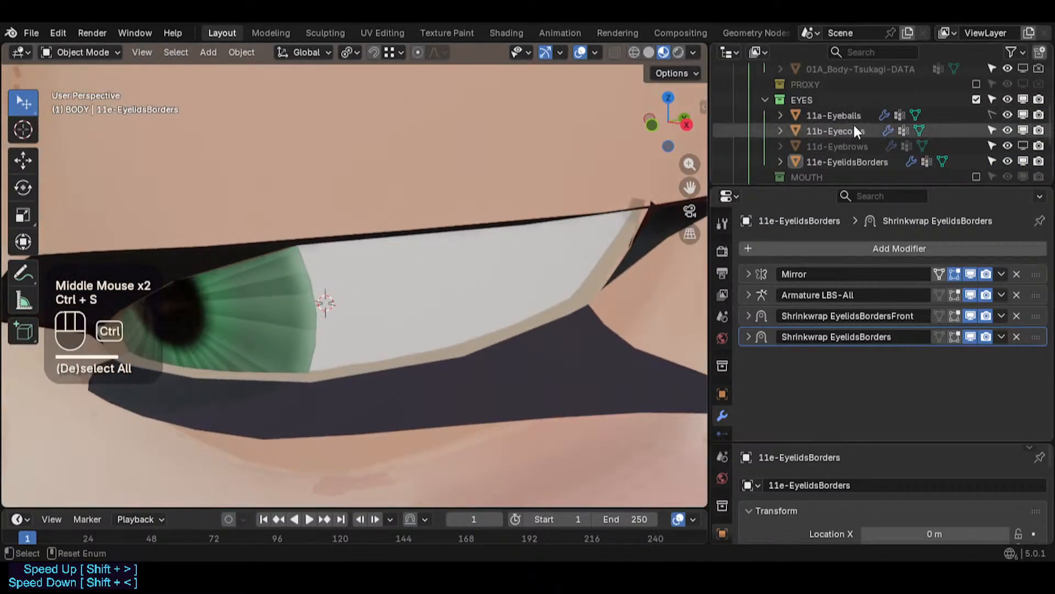
- Select the body mesh 0-PrixoUnat_Body and enter its Edit Mode
scroll(342, 239, "down", 2)
middle_click_drag(342, 238, 312, 298)
left_click(389, 355)
key("Tab")
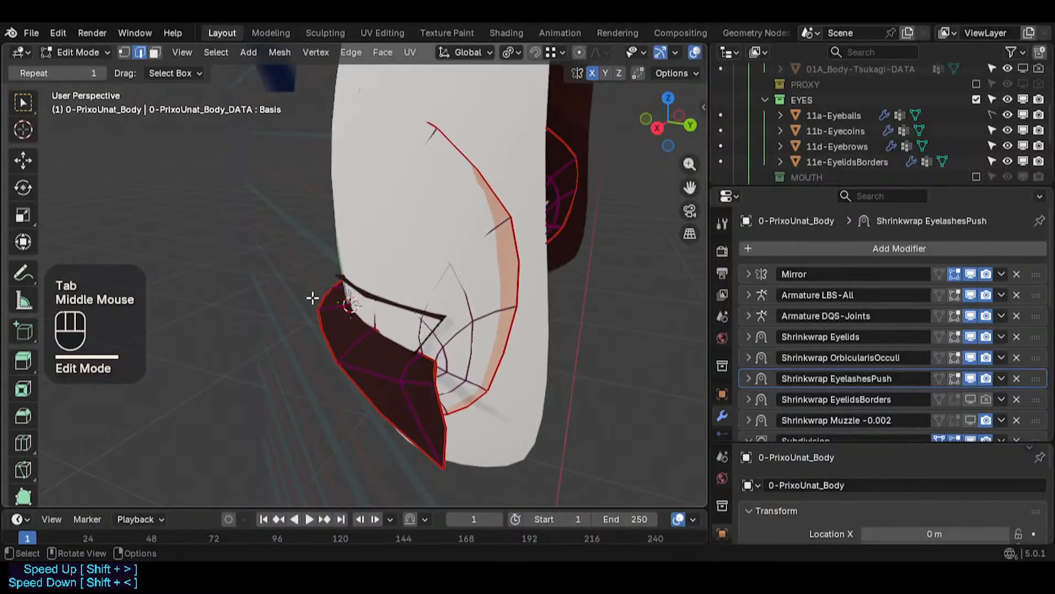
key("Tab")
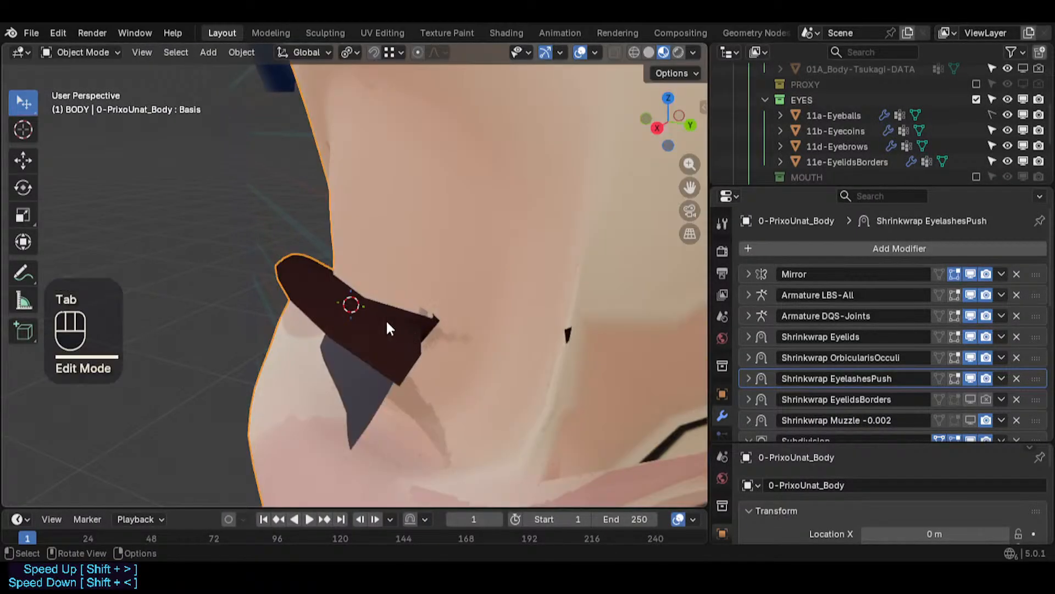
left_click(298, 288)
left_click(298, 289)
key("Tab")
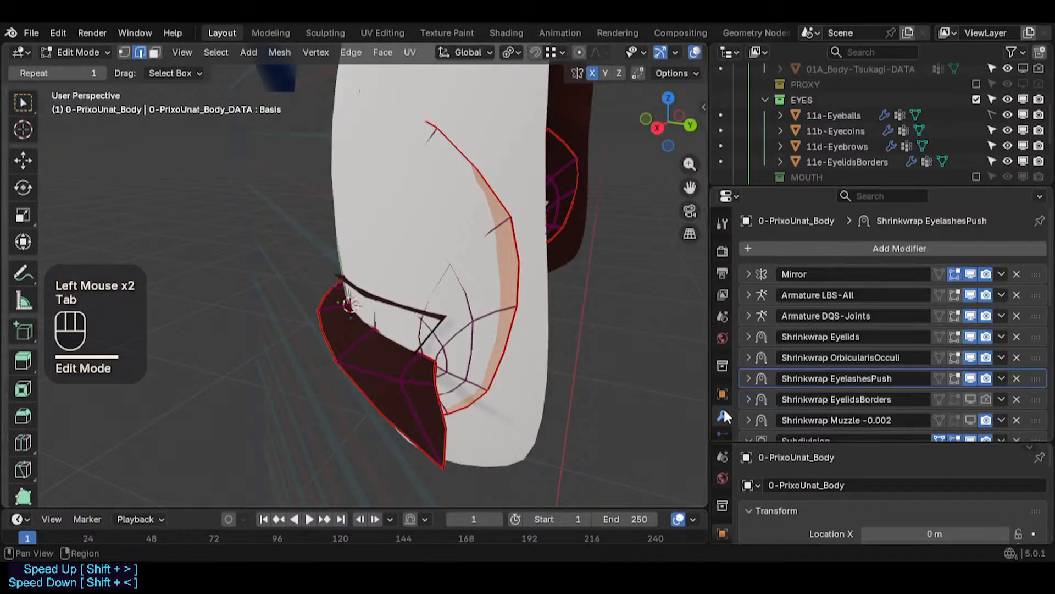
- Save the file and open the body's Shape Keys panel in the mesh data properties
scroll(723, 410, "down", 2)
left_click(723, 380)
key("ctrl+s")
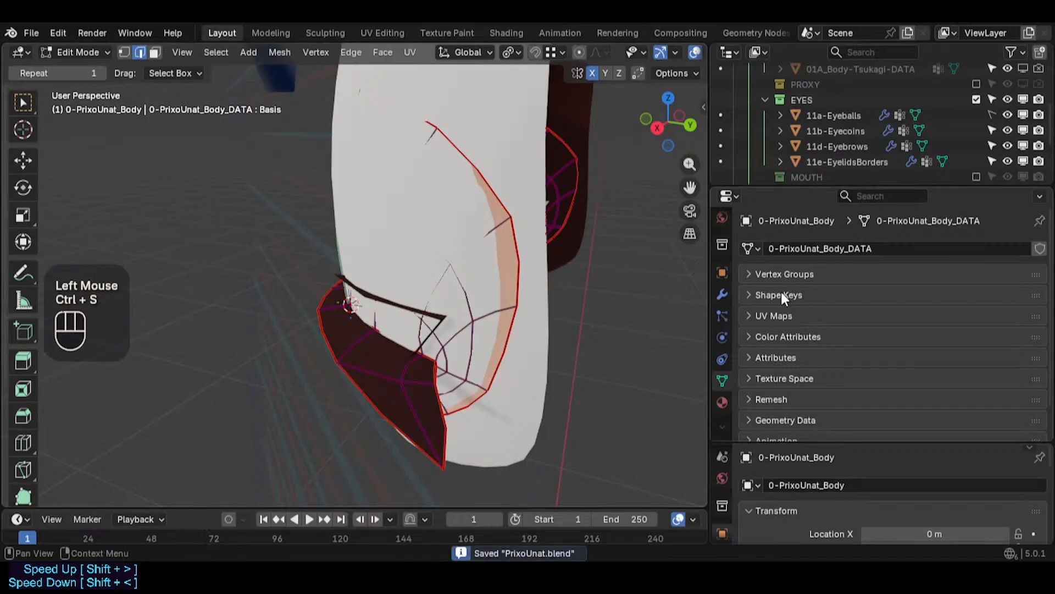
left_click(783, 296)
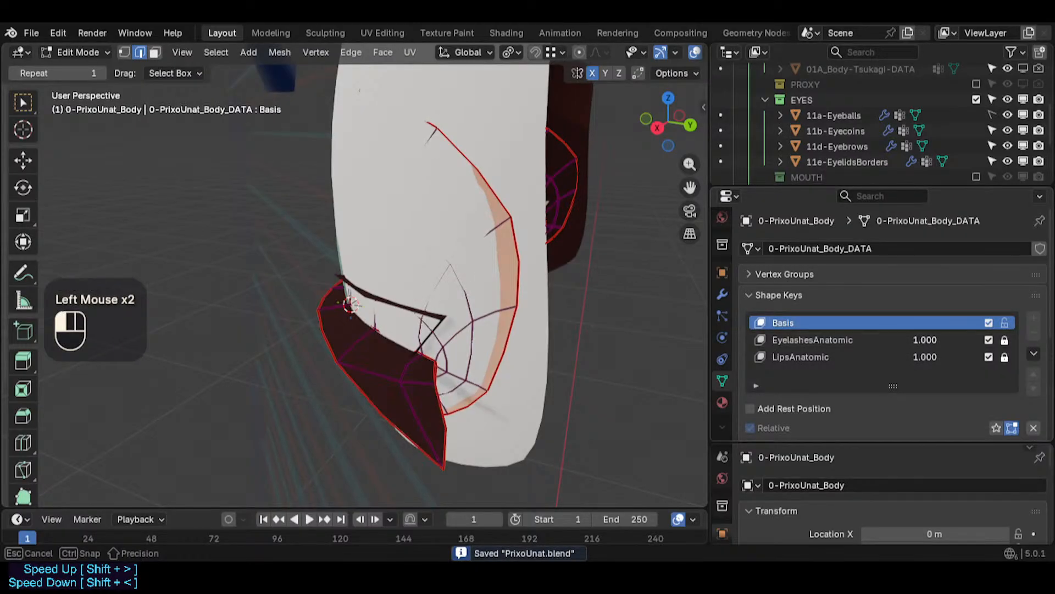
- Hide the 11e-EyelidsBorders object in the viewport
middle_click_drag(462, 220, 487, 198)
scroll(486, 198, "up", 2)
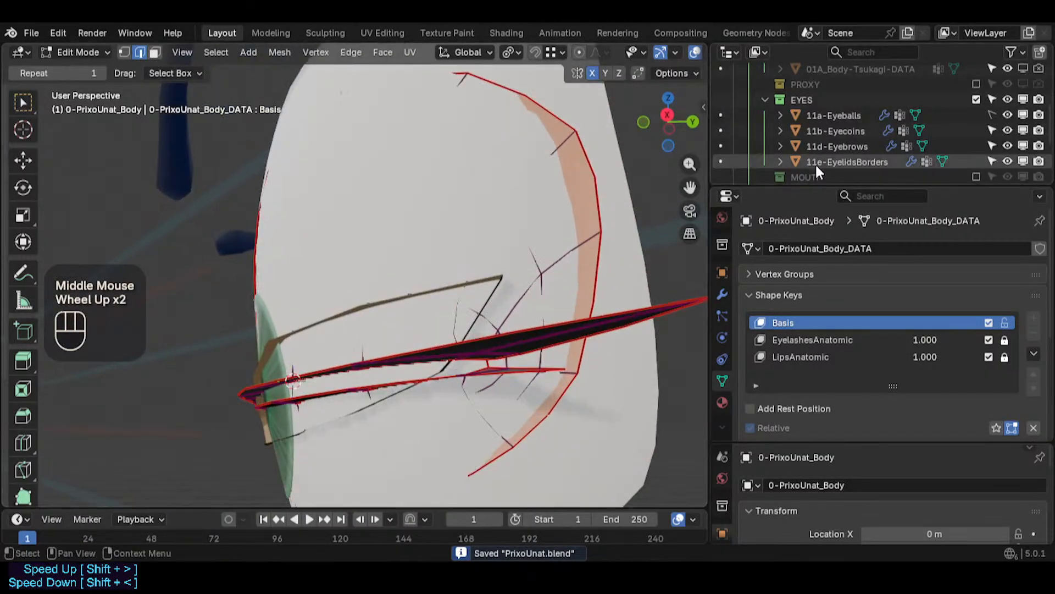
left_click(1023, 161)
middle_click_drag(396, 385, 340, 415)
key("Tab")
key("Tab")
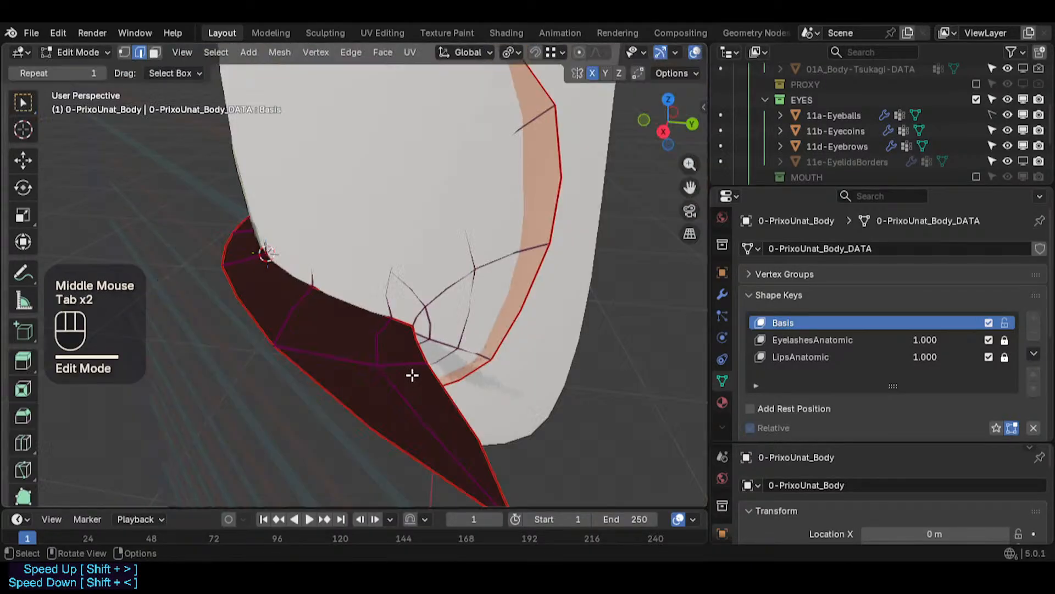
middle_click_drag(423, 364, 419, 369)
key("g")
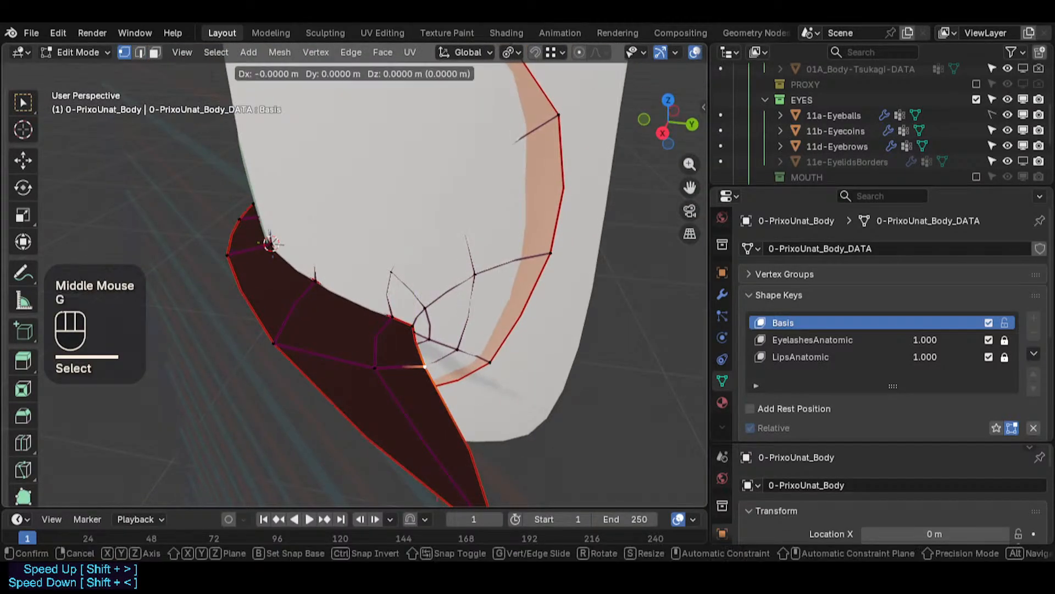
key("g")
key("Escape")
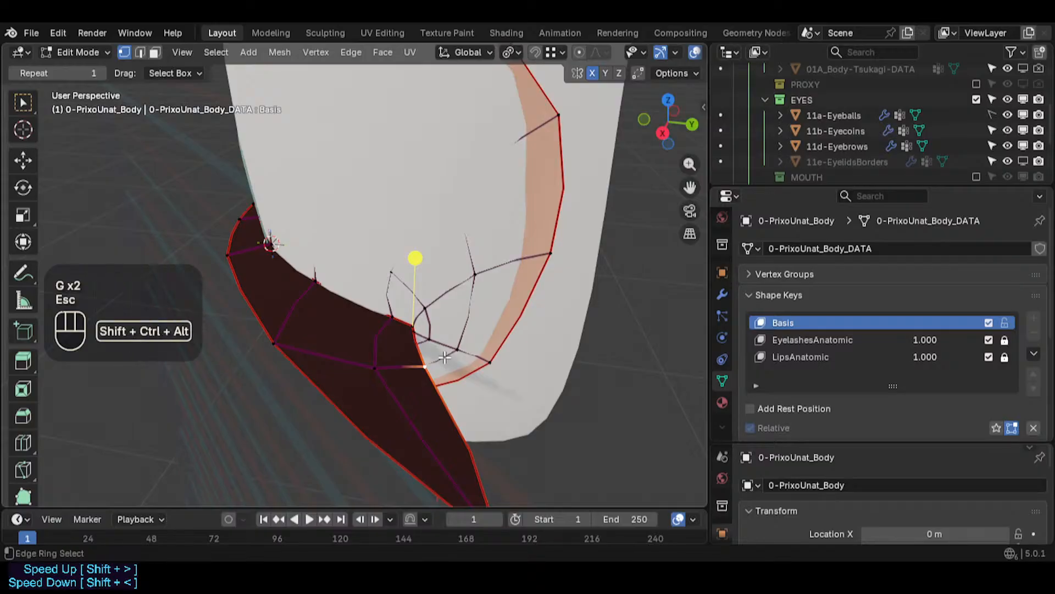
key("shift+ctrl+alt+i")
scroll(445, 358, "up", 1)
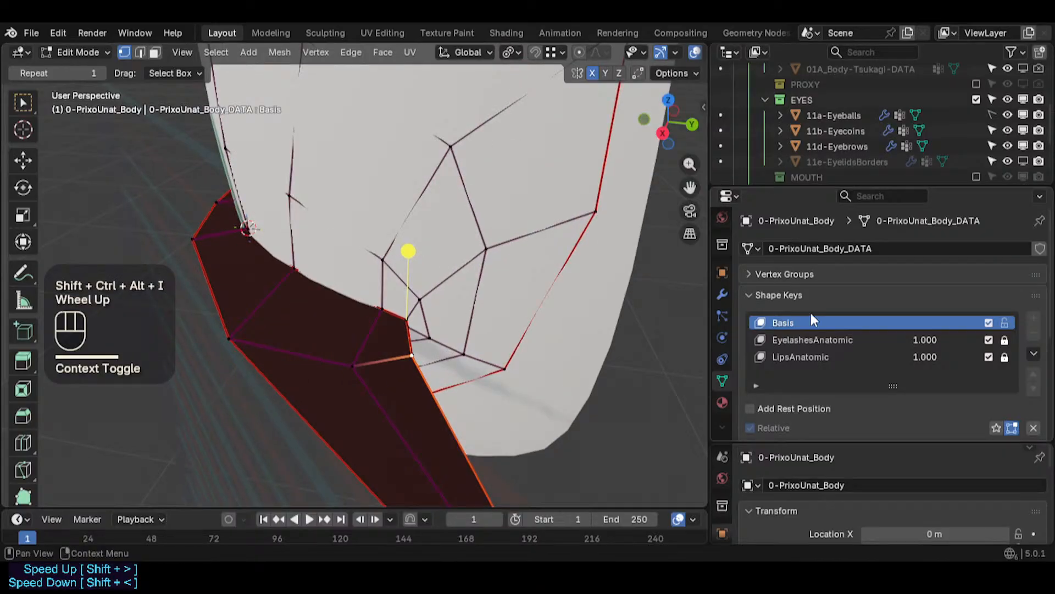
- Select the EyelashesAnatomic shape key and unlock it for editing
left_click(833, 334)
left_click(1003, 336)
left_click(1003, 343)
- Move the eyelash vertices at the outer eye corner in the EyelashesAnatomic shape key
middle_click_drag(433, 341, 457, 309)
key("g")
left_click(417, 351)
key("g")
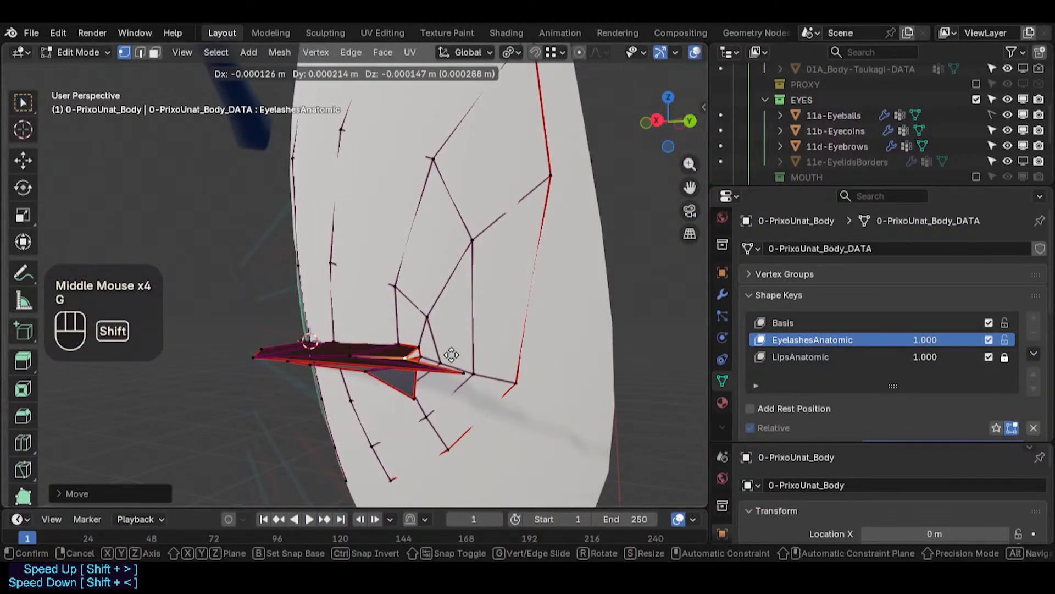
left_click(452, 356, "shift")
left_click(465, 374)
key("g")
left_click(473, 430, "shift")
key("g")
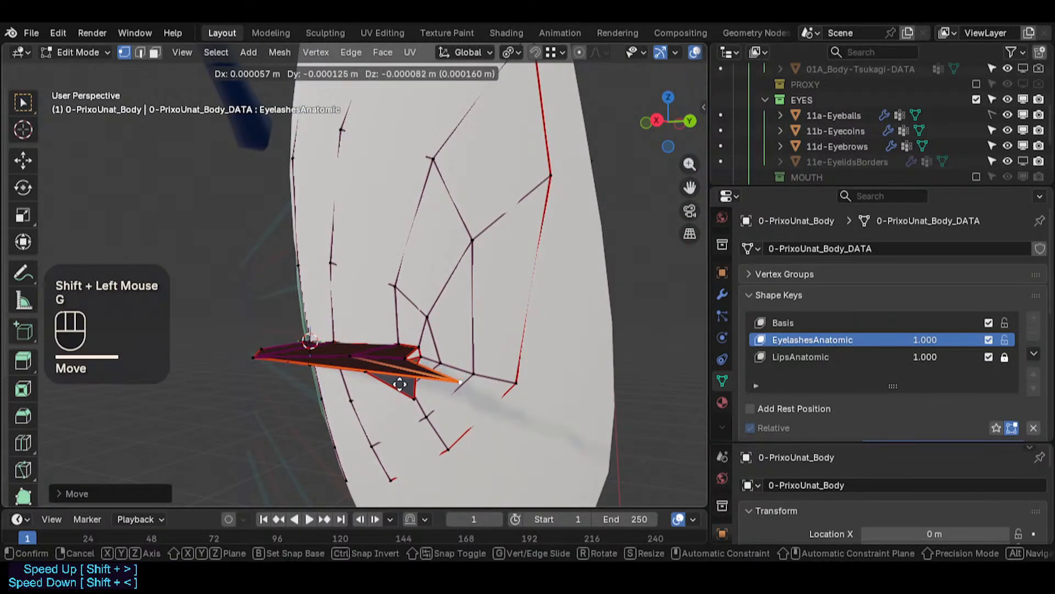
- Move the remaining outer-corner eyelash vertices into place and leave Edit Mode
left_click(407, 381)
middle_click_drag(406, 381, 415, 387)
key("g")
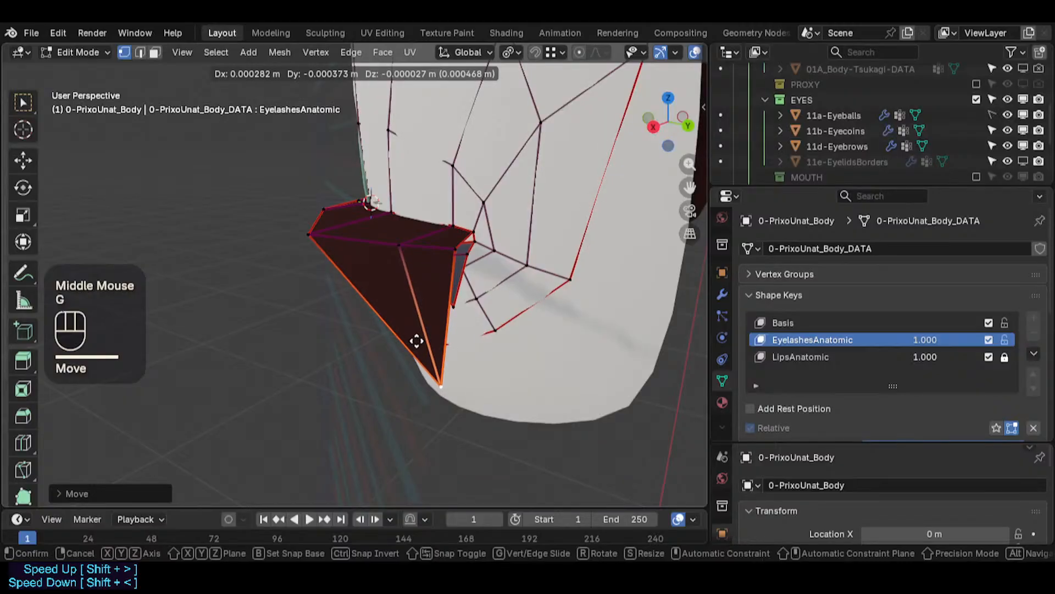
left_click(415, 342)
left_click(399, 247)
key("g")
left_click(318, 227, "shift")
left_click(303, 232)
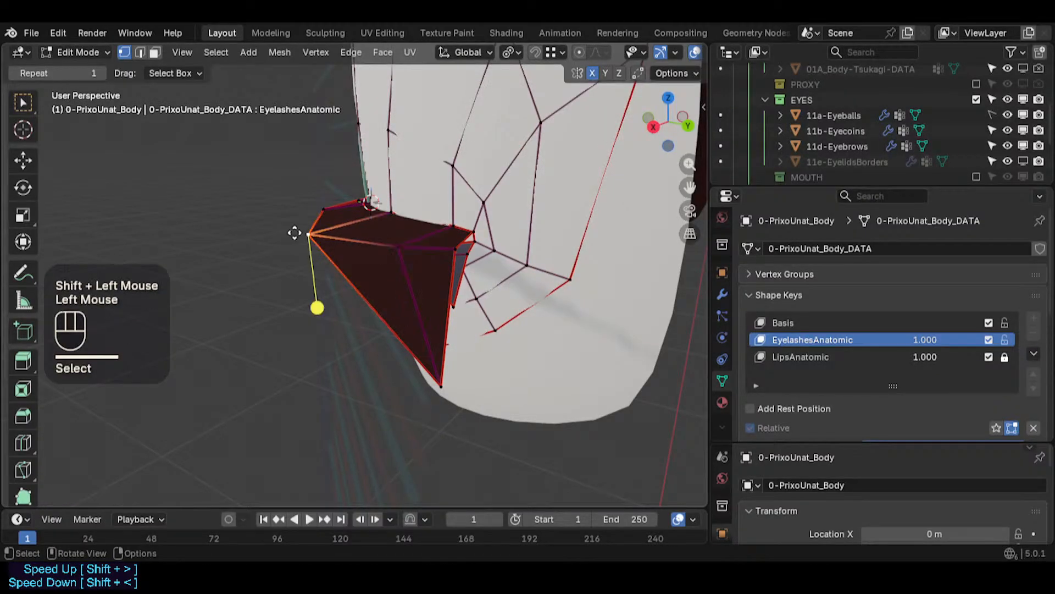
key("g")
left_click(324, 217, "shift")
key("Tab")
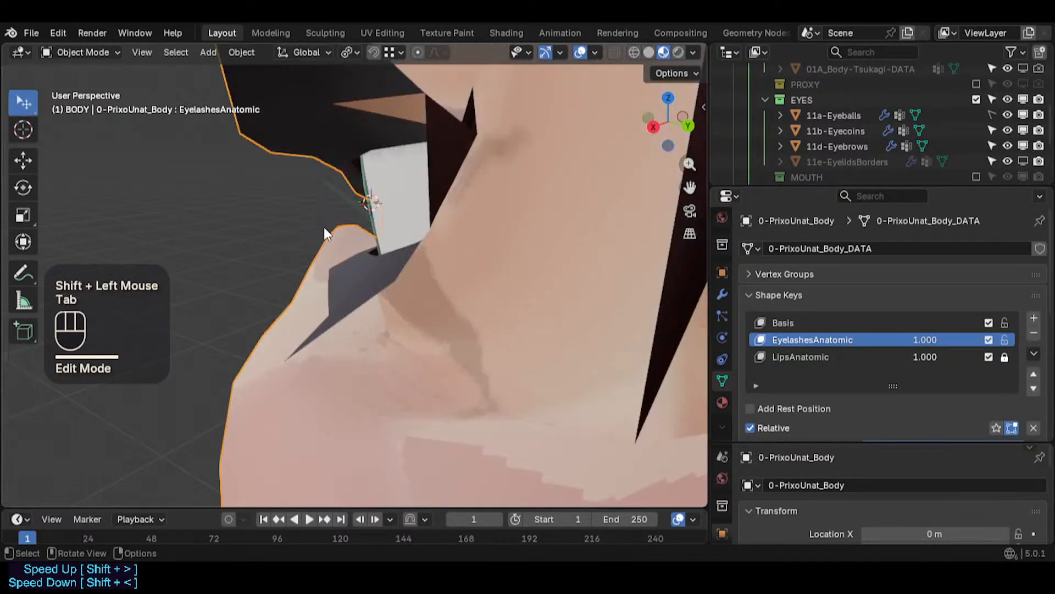
- Inspect how the eyelashes fit around the eye from several angles
scroll(324, 226, "down", 2)
middle_click_drag(324, 226, 340, 311, "shift")
middle_click_drag(340, 311, 354, 349)
scroll(354, 349, "down", 4)
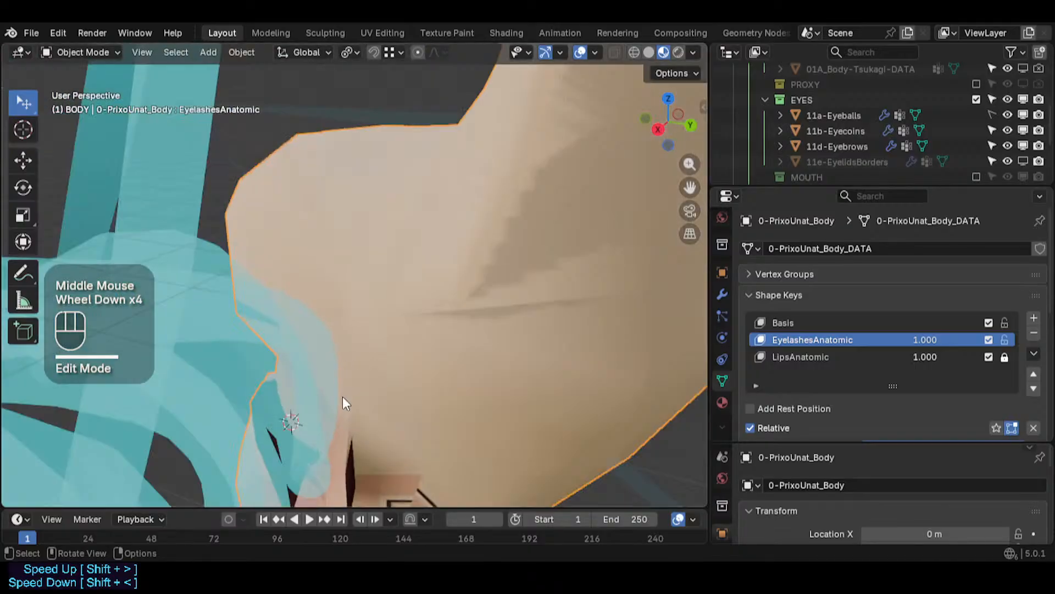
middle_click_drag(342, 397, 306, 216, "shift")
scroll(299, 368, "down", 1)
middle_click_drag(299, 368, 453, 215)
scroll(500, 182, "up", 3)
scroll(501, 181, "down", 1)
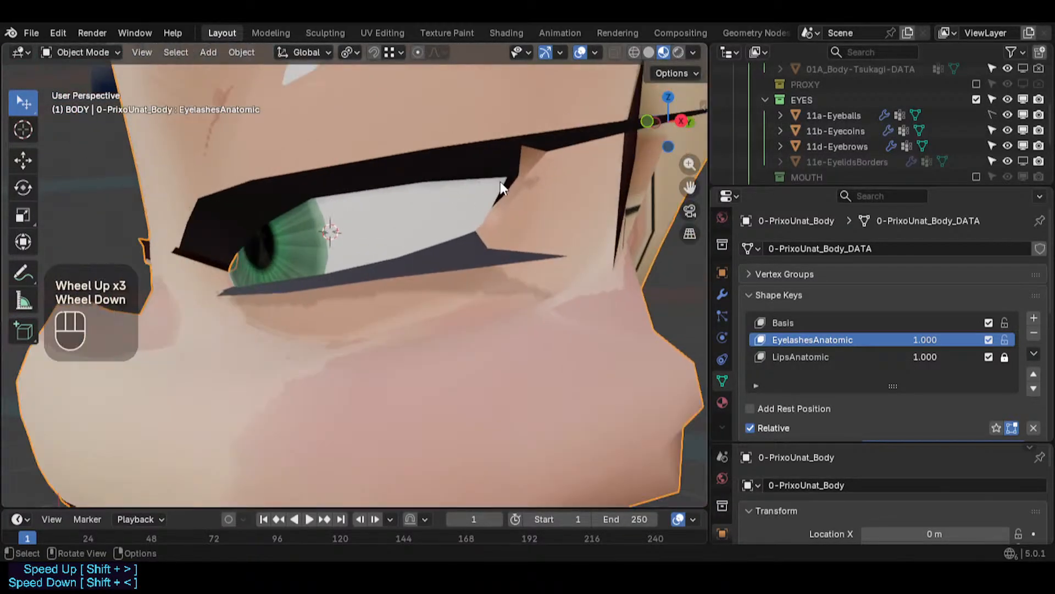
middle_click_drag(510, 193, 474, 220, "shift")
scroll(474, 219, "up", 3)
- Select the linked eyelash strip faces in face mode and recalculate their normals to point outside
key("Tab")
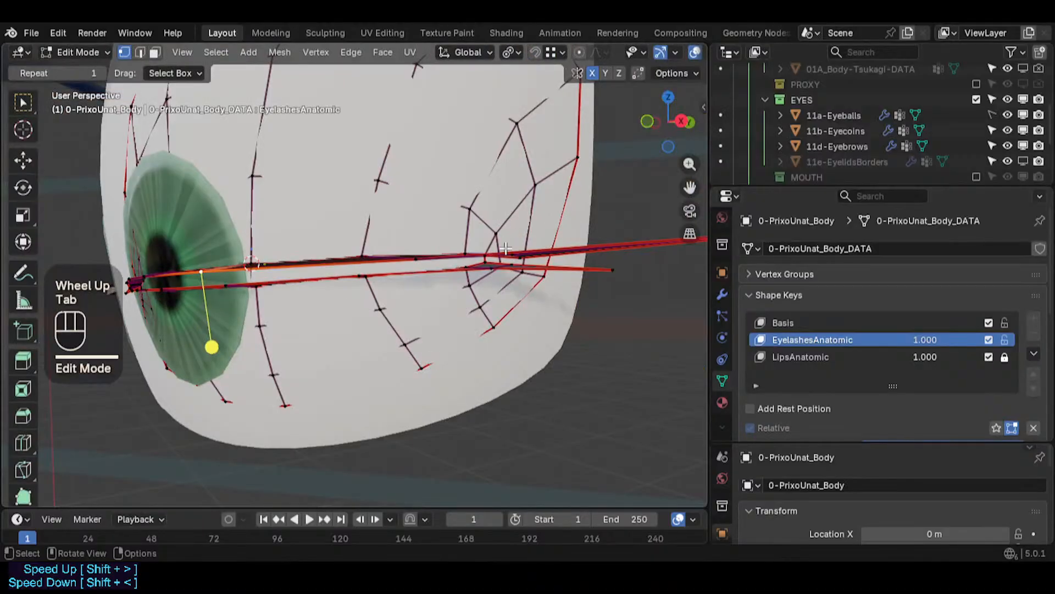
middle_click_drag(506, 258, 483, 340)
key("3")
left_click(492, 234)
left_click(493, 259)
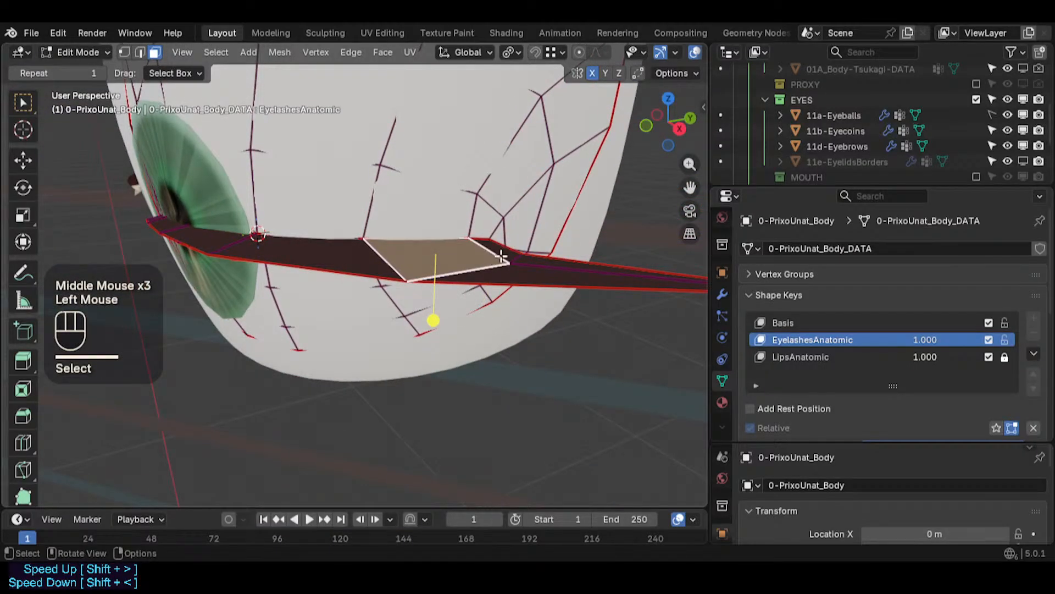
left_click(515, 271)
left_click(498, 250)
middle_click_drag(498, 250, 490, 115)
key("l")
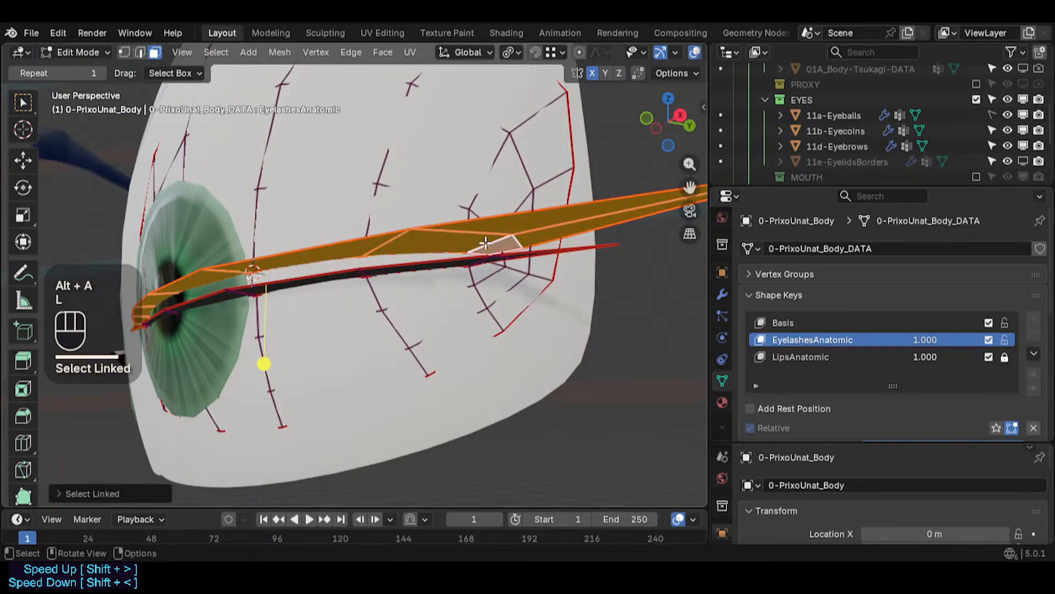
key("l")
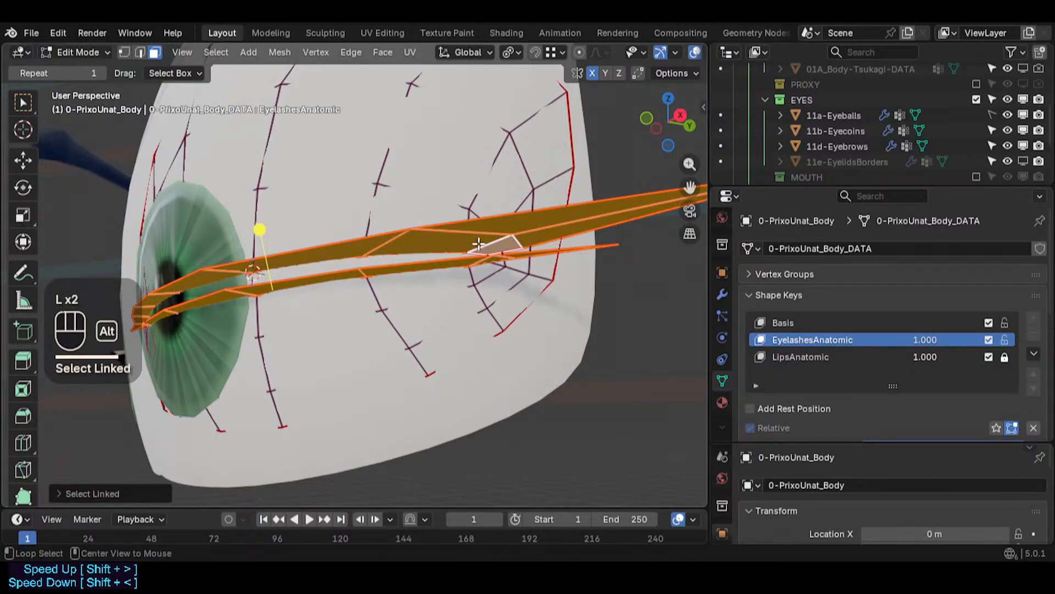
key("alt+n")
left_click(437, 214)
key("alt+n")
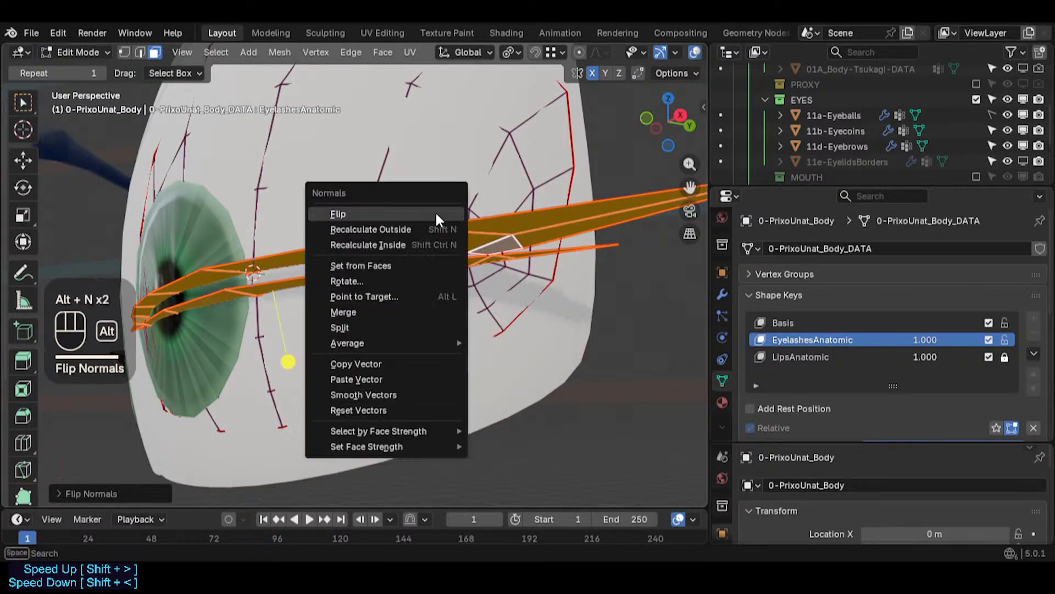
left_click(427, 229)
key("alt+a")
key("Tab")
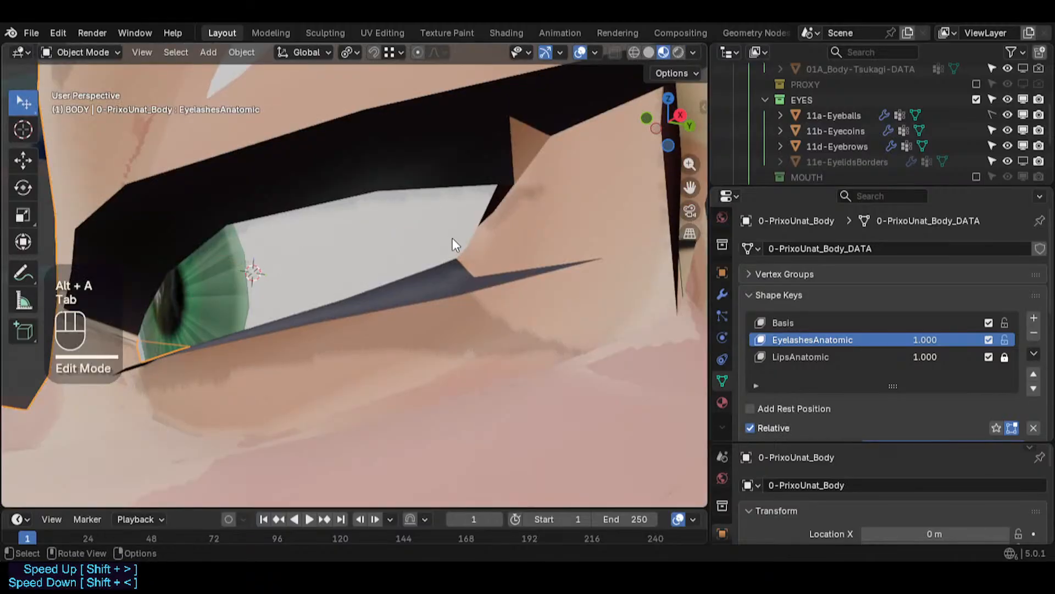
- Turn on the face orientation overlay to check the eyelash normals
middle_click_drag(453, 239, 382, 282)
scroll(459, 248, "down", 4)
key("shift+ctrl+alt+n")
scroll(390, 325, "down", 2)
middle_click_drag(390, 325, 355, 323, "shift")
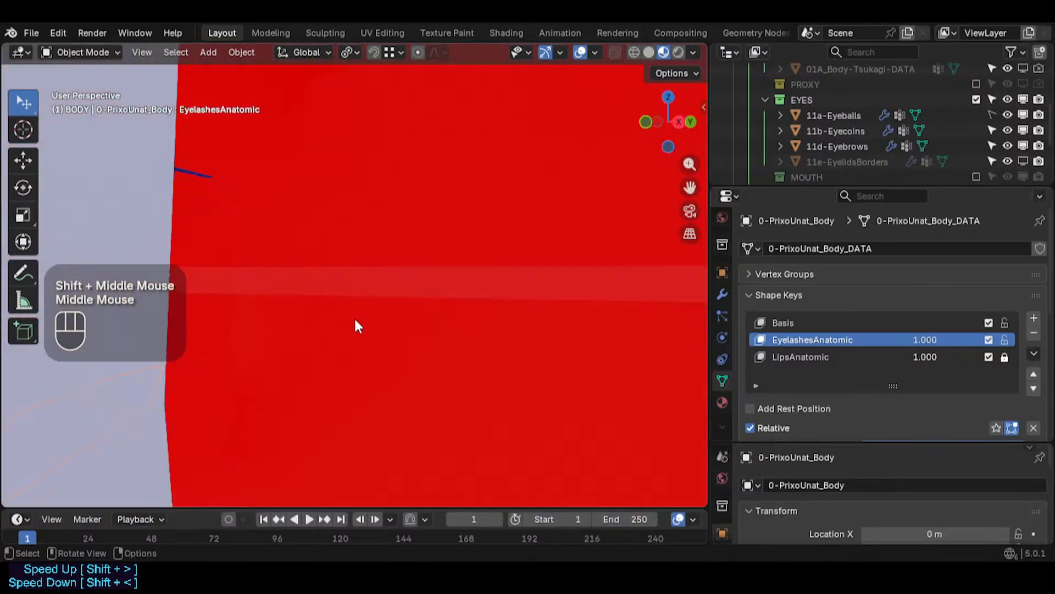
scroll(365, 405, "down", 3)
middle_click_drag(365, 405, 350, 282)
scroll(369, 332, "up", 6)
- Select the inner eyelash face loops and flip their normals
key("Tab")
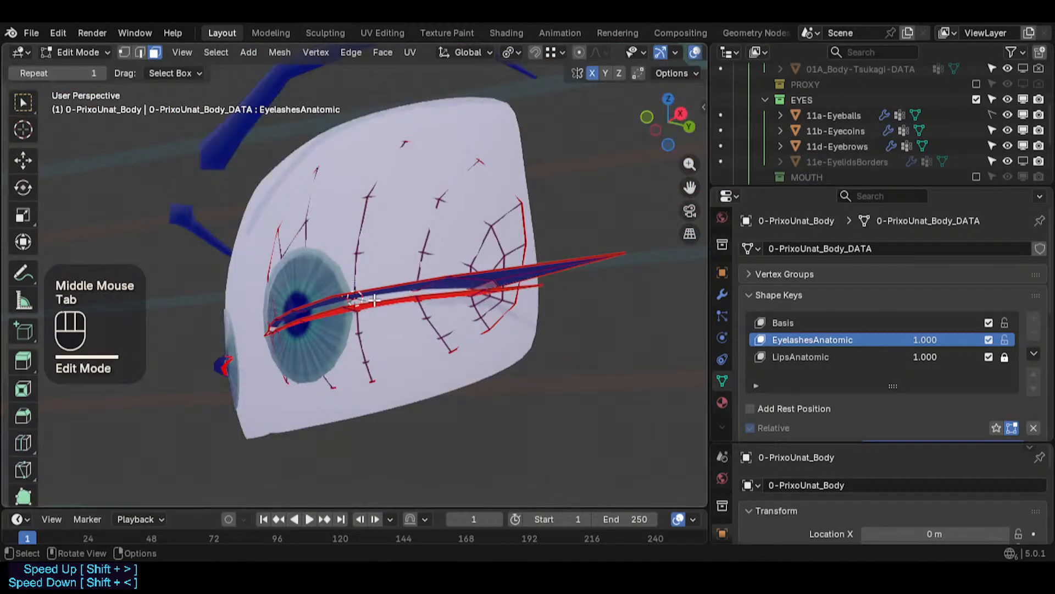
scroll(364, 301, "up", 4)
key("3")
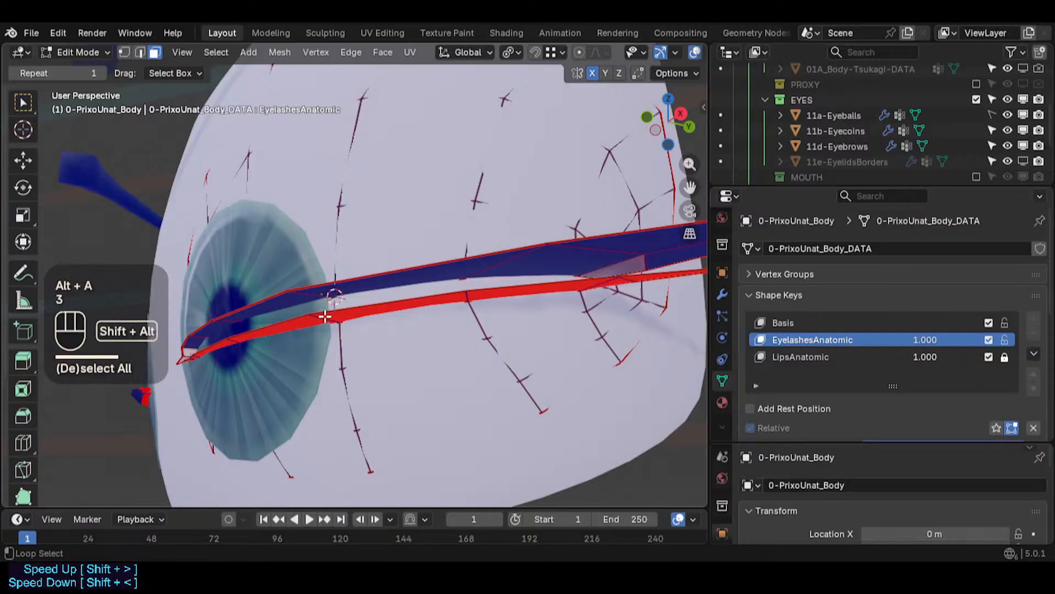
left_click(312, 289, "alt+shift")
key("l")
key("alt+a")
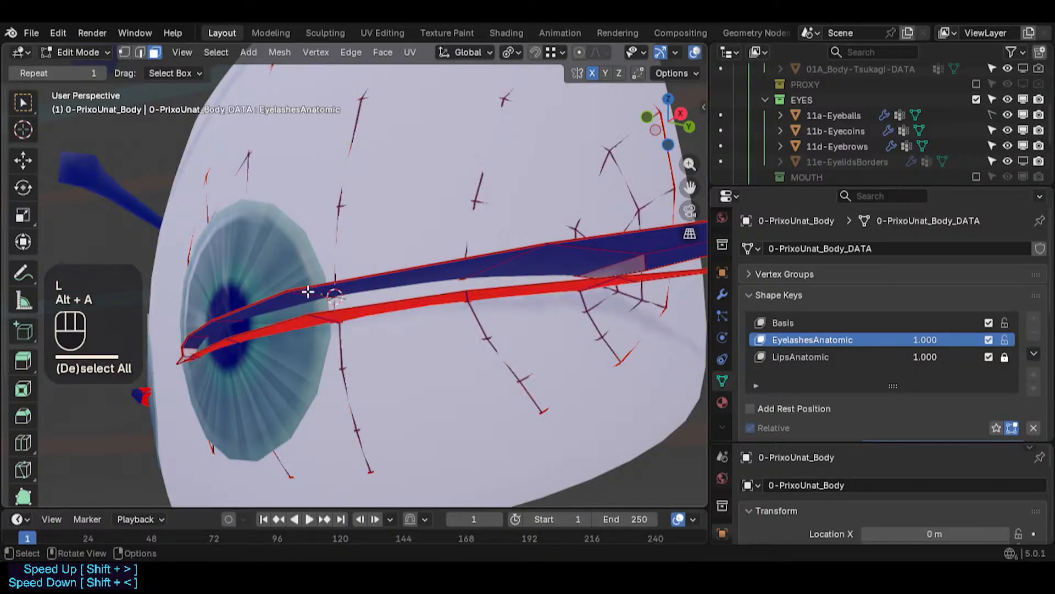
left_click(308, 291, "alt+shift")
left_click(326, 315, "alt+shift")
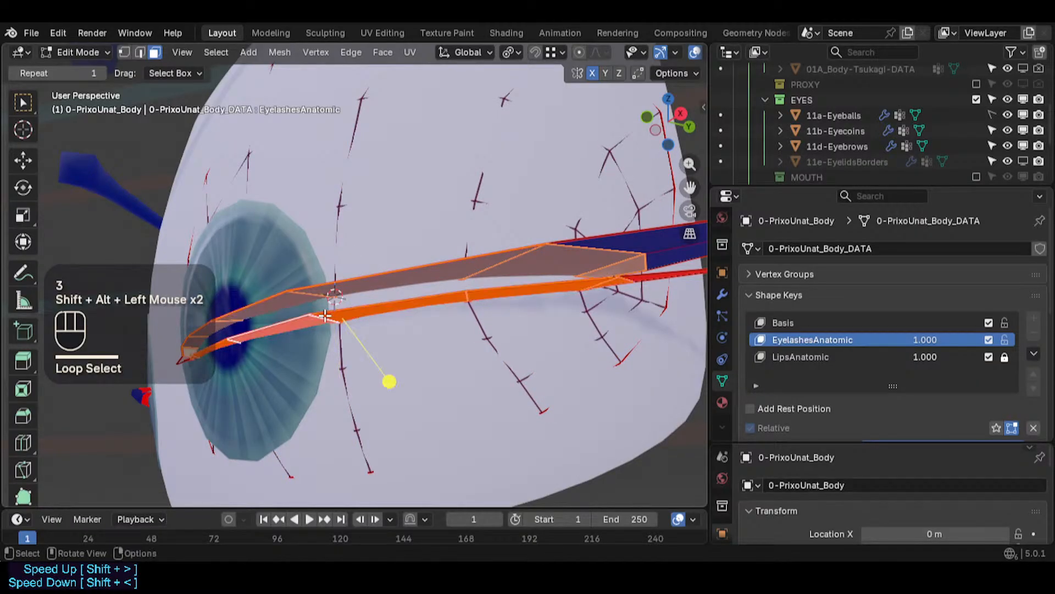
key("alt+n")
left_click(306, 285)
key("alt+a")
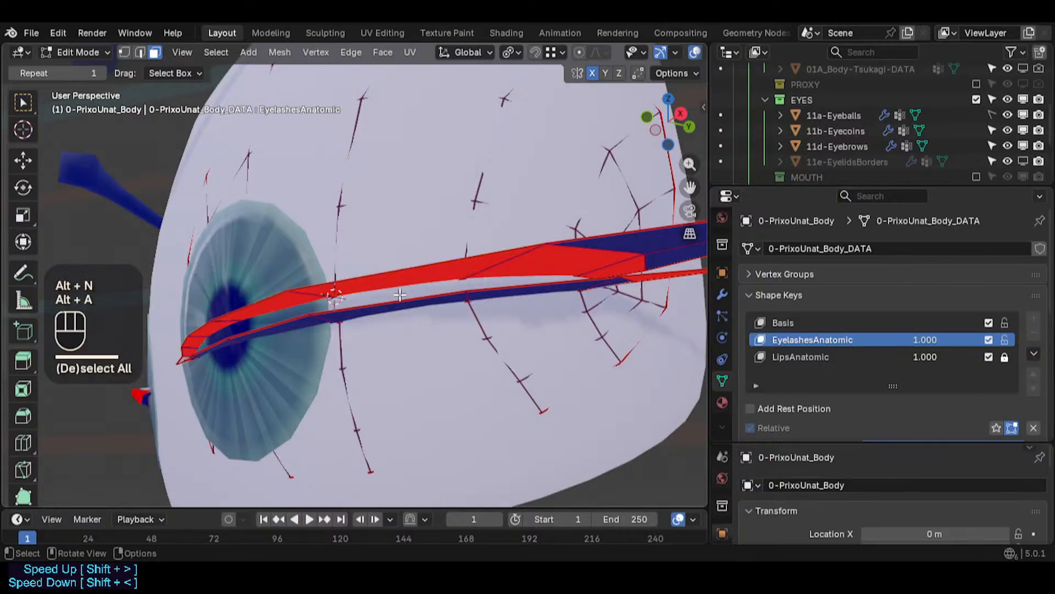
- Fly around the eye corner in walk navigation to examine the eyelash faces
scroll(357, 283, "down", 2)
key("Tab")
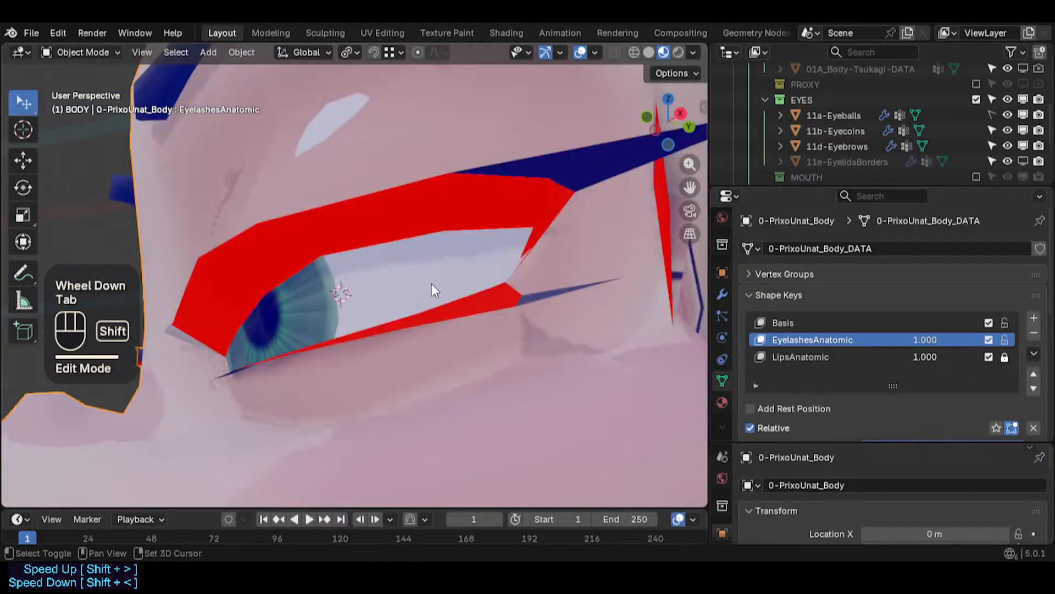
key("shift+f")
key("a")
key("s")
key("e")
key("e")
key("a")
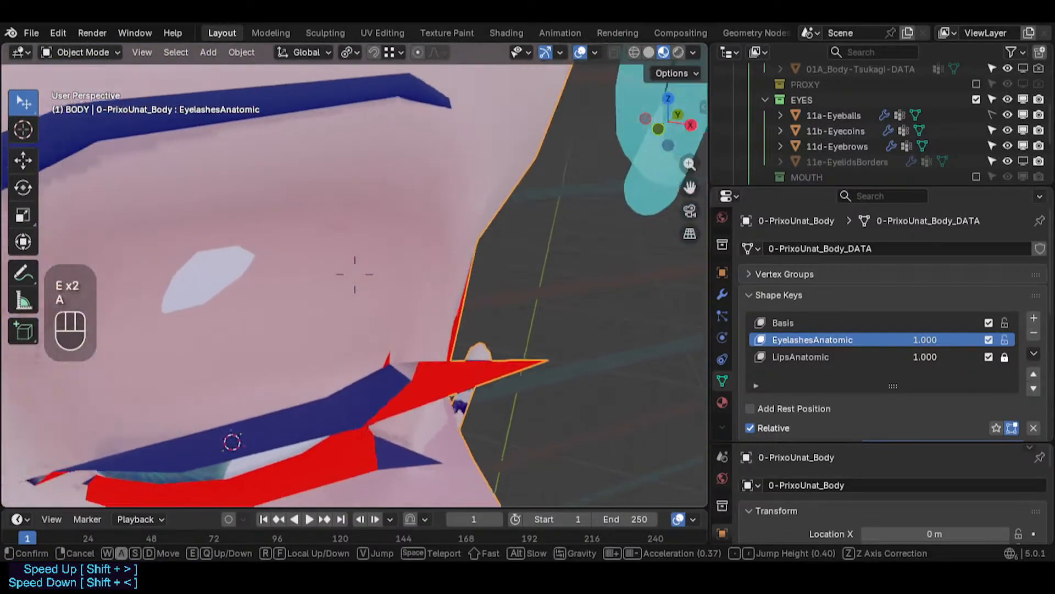
key("w")
left_click(431, 285)
- Select the outer eyelash strip faces and assign them the MAT-DorothySkinMatrix material
key("Tab")
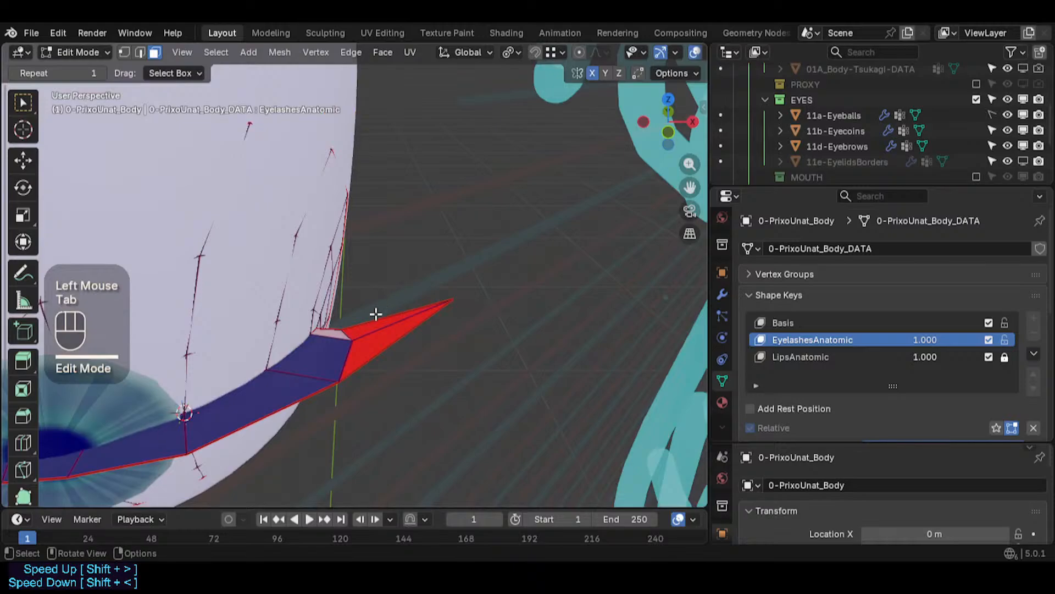
left_click(339, 336)
middle_click_drag(339, 335, 254, 117)
key("3")
left_click(326, 353)
key("l")
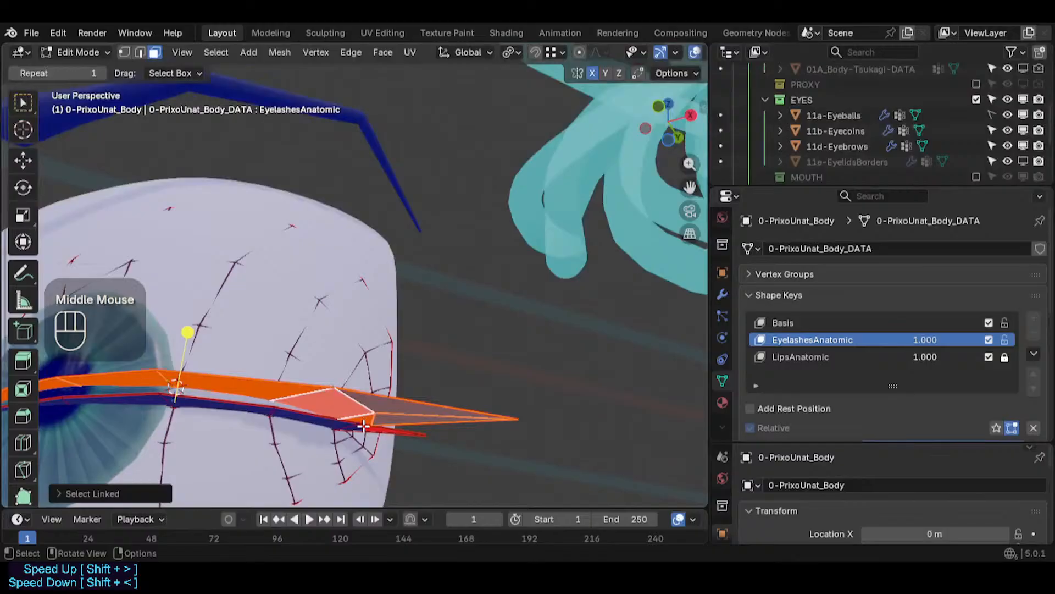
key("l")
middle_click_drag(179, 388, 380, 379)
left_click(379, 370, "shift")
left_click(380, 374, "shift")
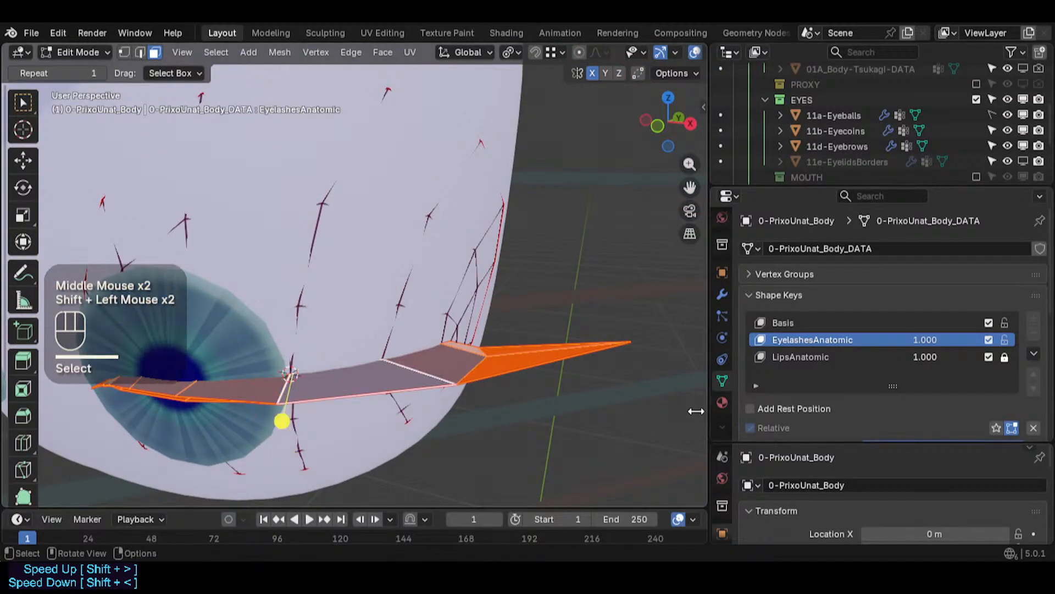
left_click(723, 402)
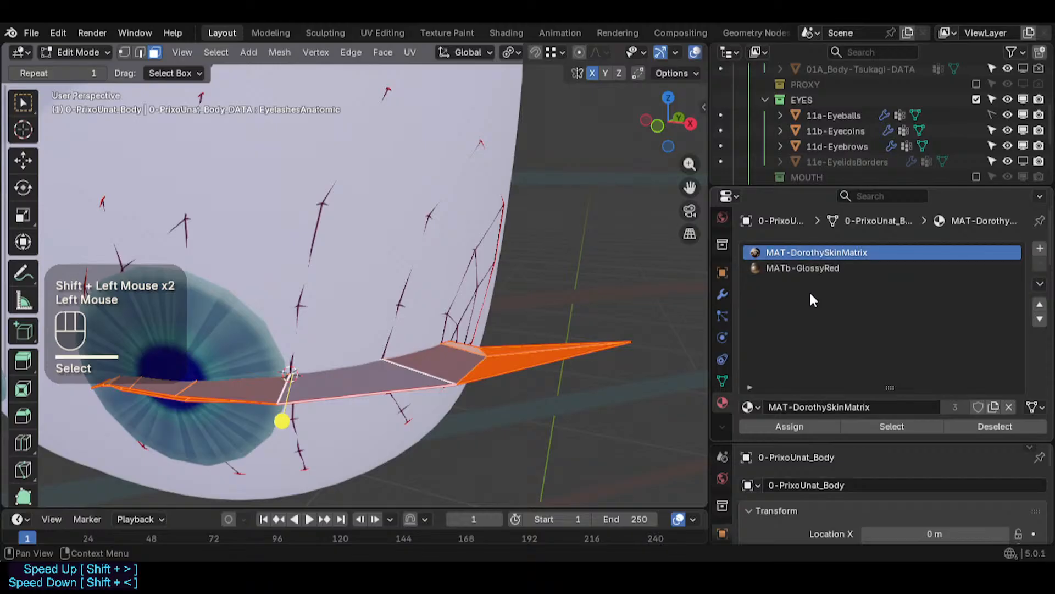
left_click(814, 419)
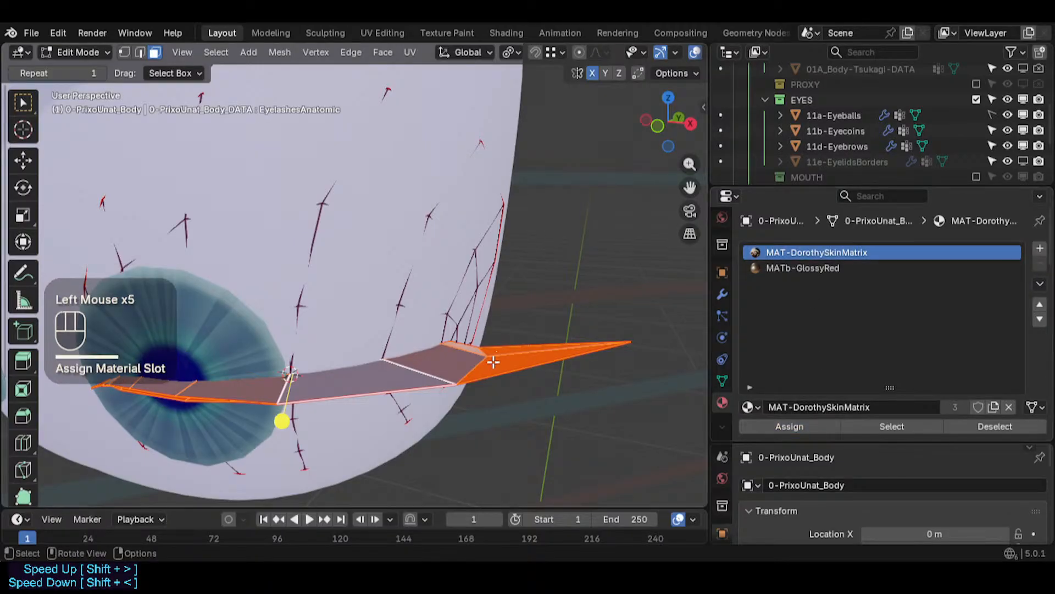
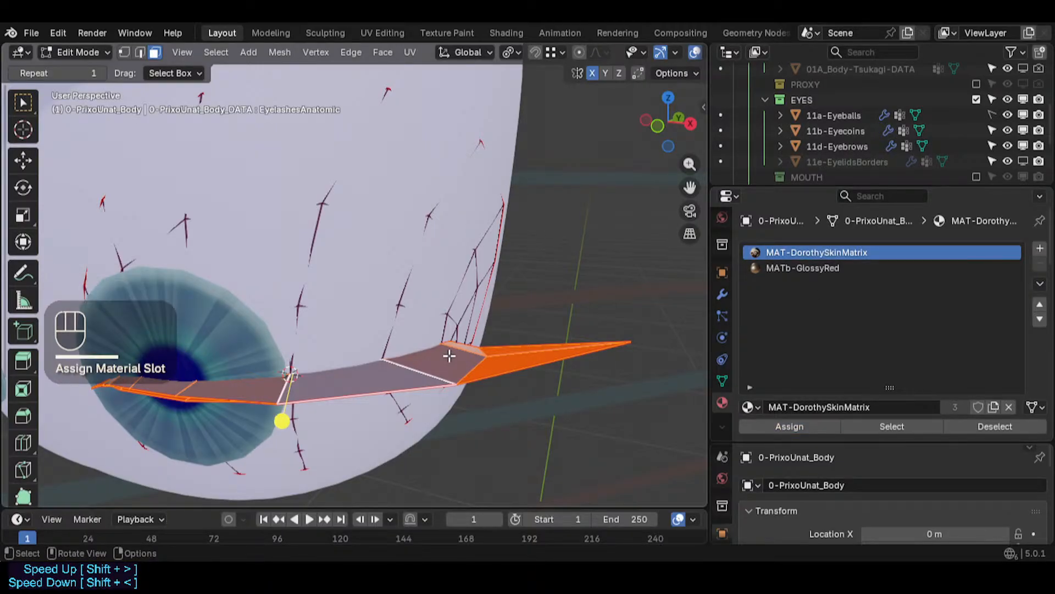
- Select the outer eyelash strip as a linked island and recalculate its normals to face outside
key("alt+a")
key("l")
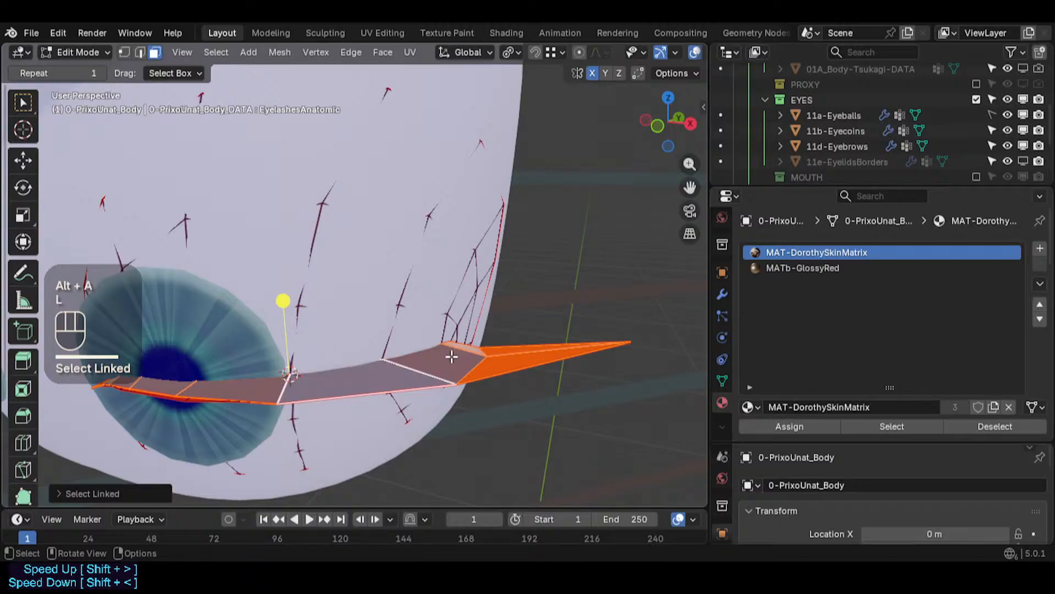
middle_click_drag(451, 357, 440, 369)
key("u")
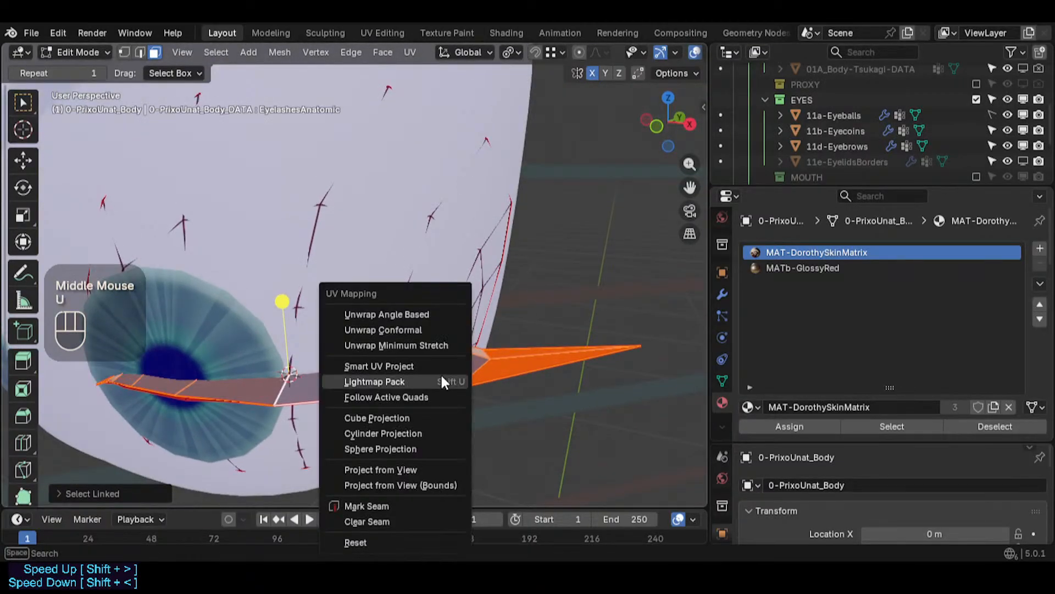
key("Escape")
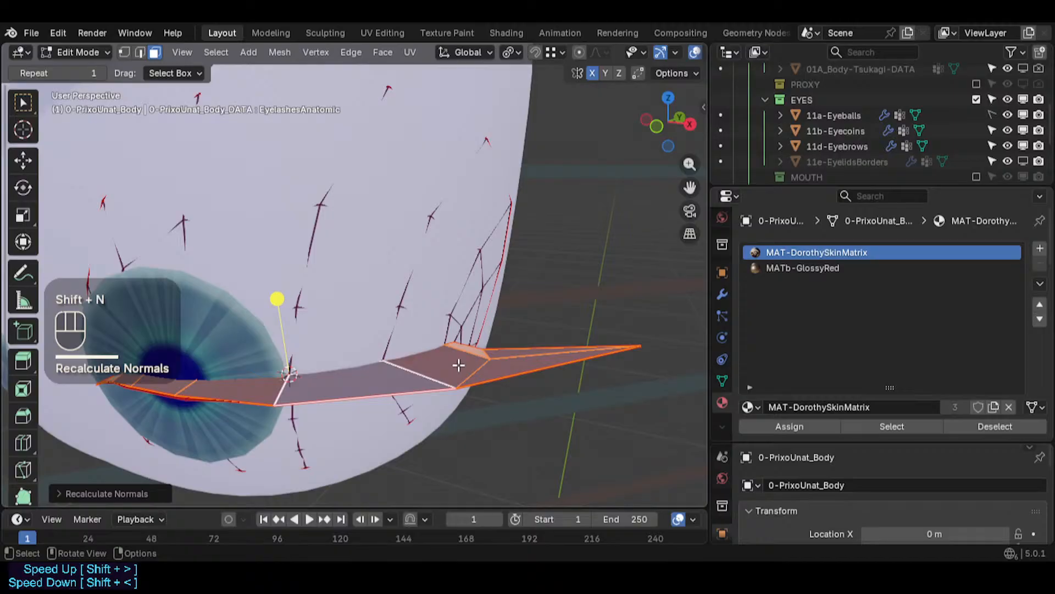
key("alt+n")
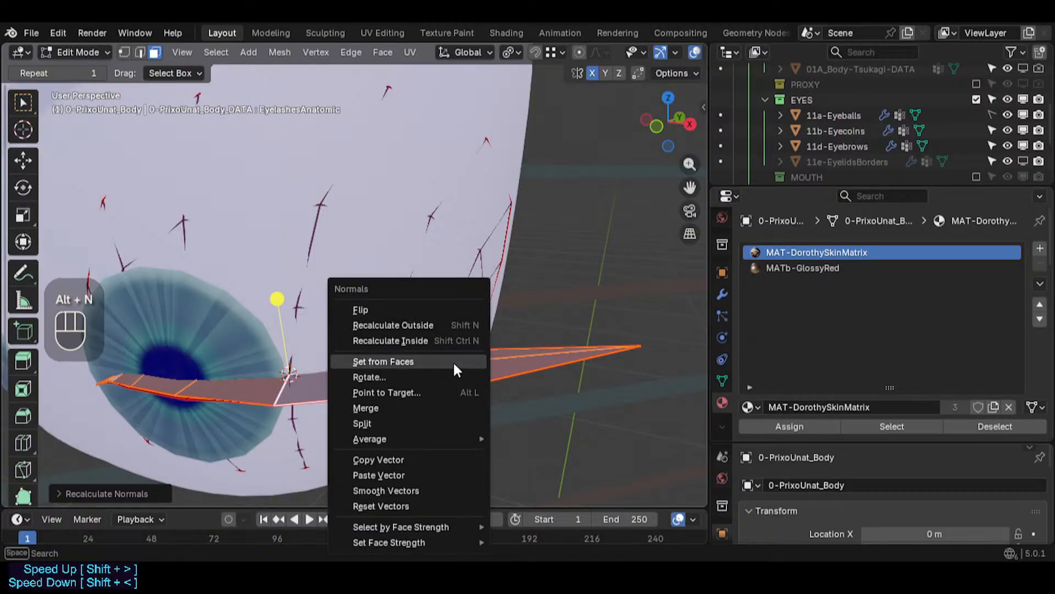
left_click(432, 323)
key("alt+a")
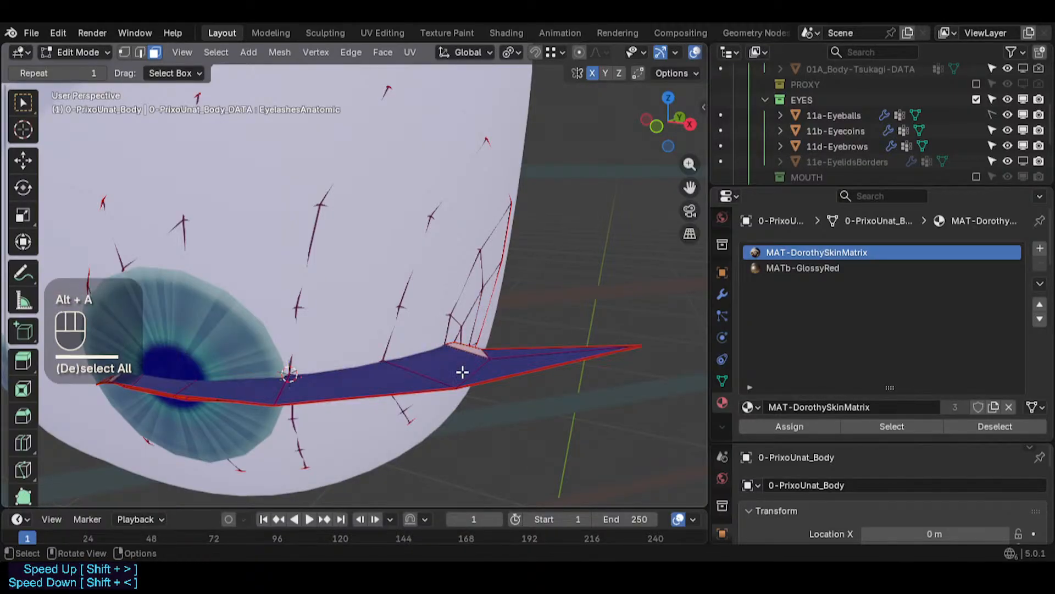
- Select the whole mesh and reset its custom normal vectors
key("a")
middle_click_drag(466, 363, 416, 308)
left_click(285, 54)
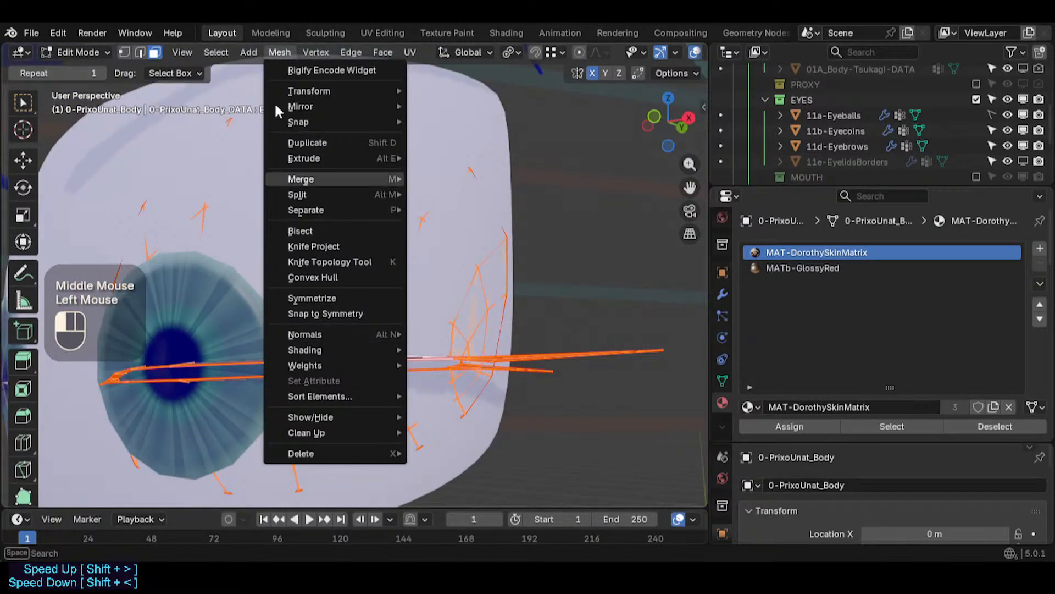
left_click(310, 298)
left_click(314, 52)
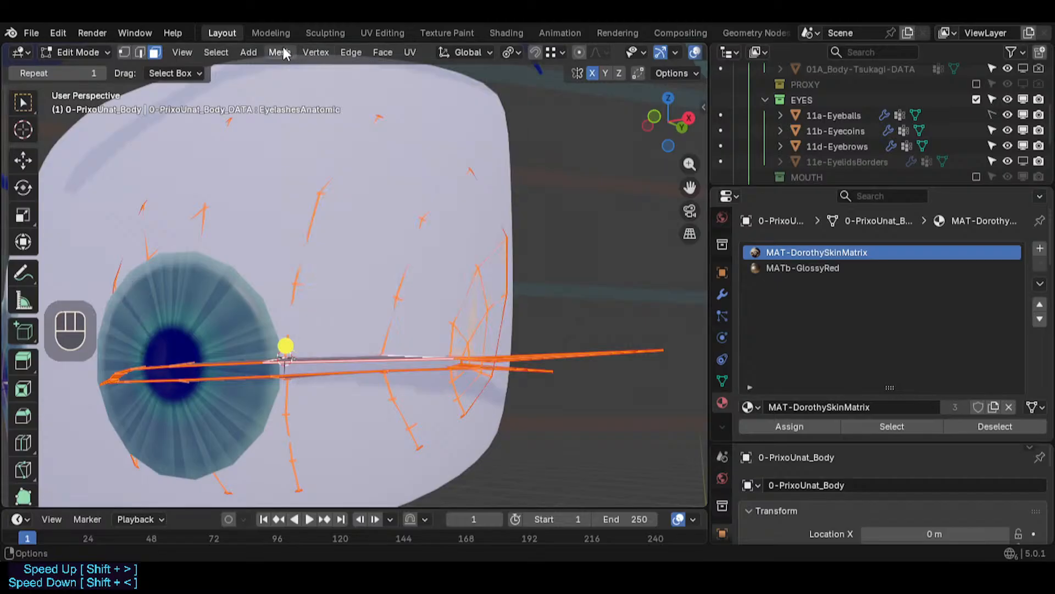
left_click(280, 51)
mouse_move(387, 332)
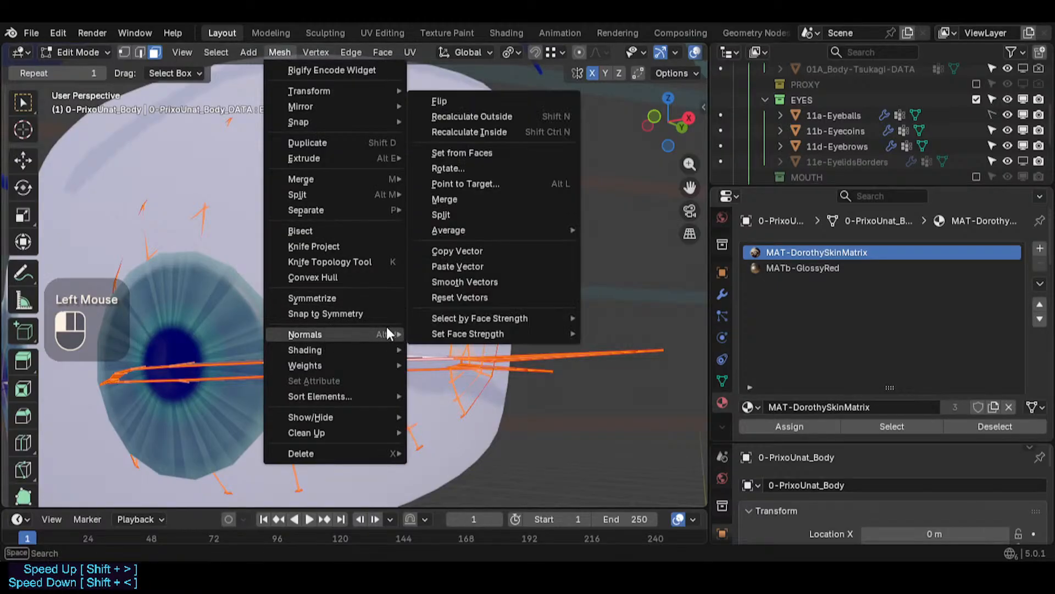
left_click(459, 297)
key("alt+a")
- Orbit around the eye in object mode to inspect the eyelash face orientation
middle_click_drag(473, 358, 400, 355)
scroll(478, 350, "up", 1)
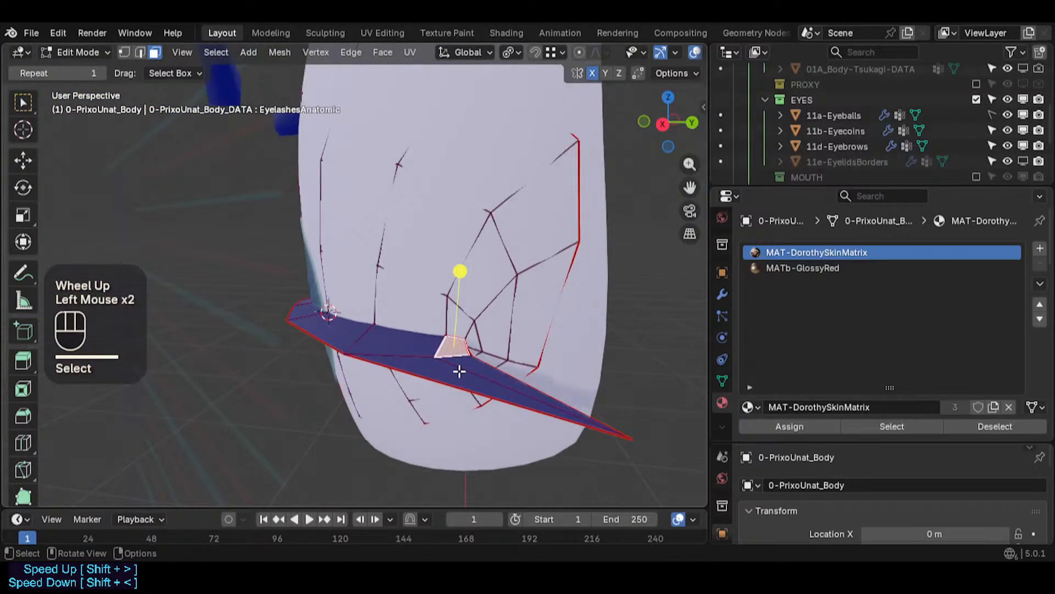
key("Tab")
middle_click_drag(459, 371, 427, 405)
scroll(471, 273, "down", 3, "shift")
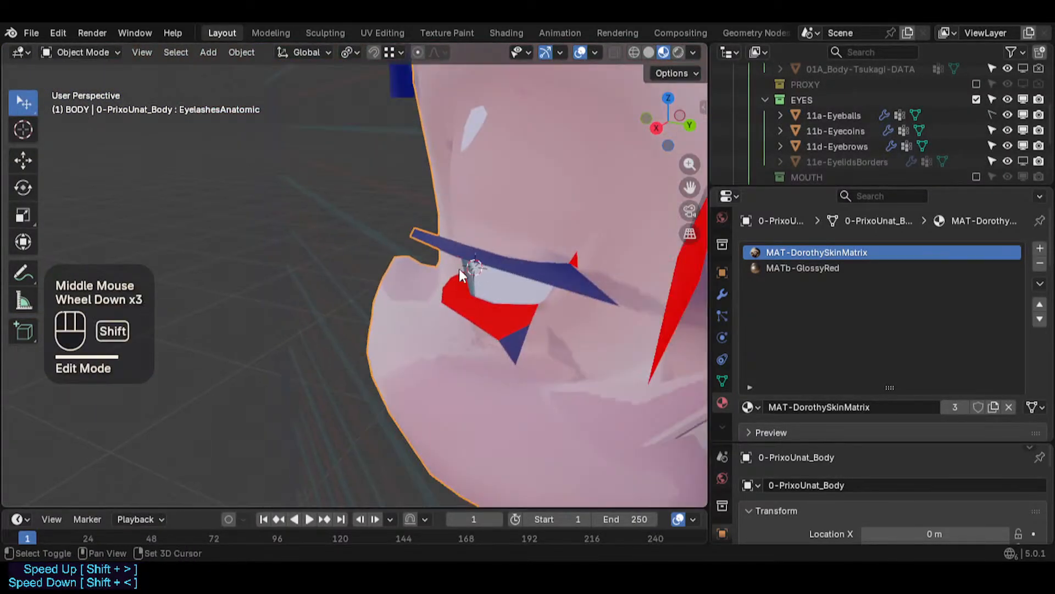
middle_click_drag(460, 269, 388, 316, "shift")
scroll(374, 286, "up", 3)
scroll(391, 357, "down", 2)
middle_click_drag(391, 358, 439, 394, "shift")
key("Tab")
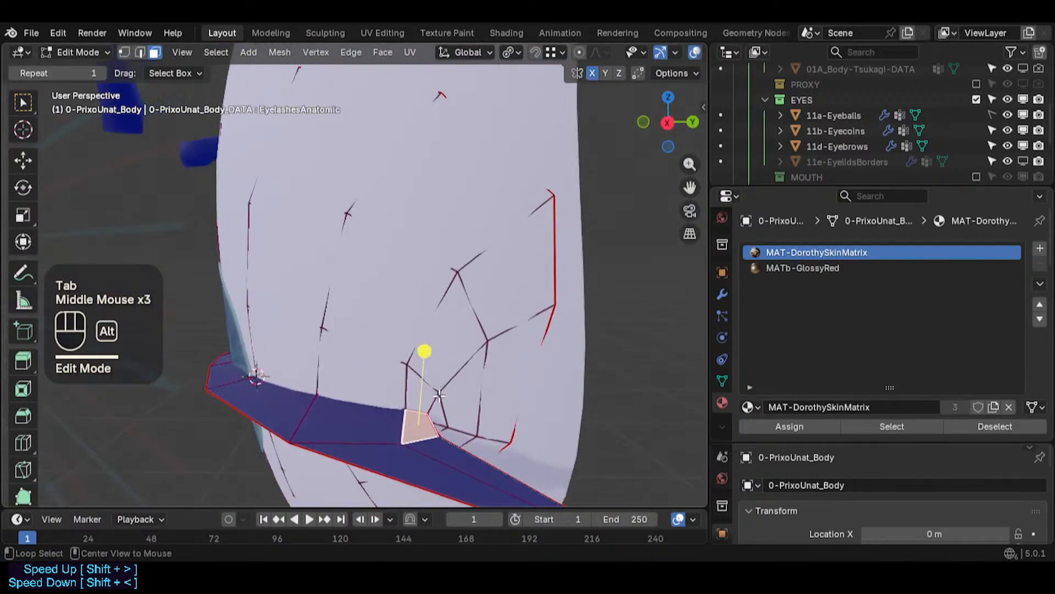
- Select the linked inner eyelash strip and recalculate its normals outside, leaving Inside unchecked
middle_click_drag(382, 376, 430, 212)
middle_click_drag(436, 404, 368, 387)
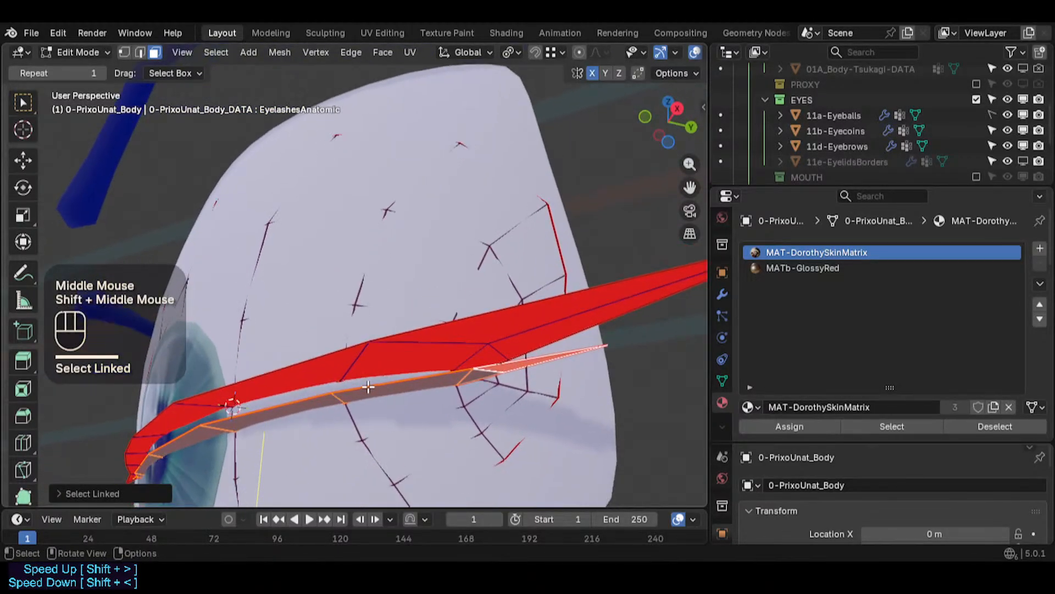
left_click(287, 53)
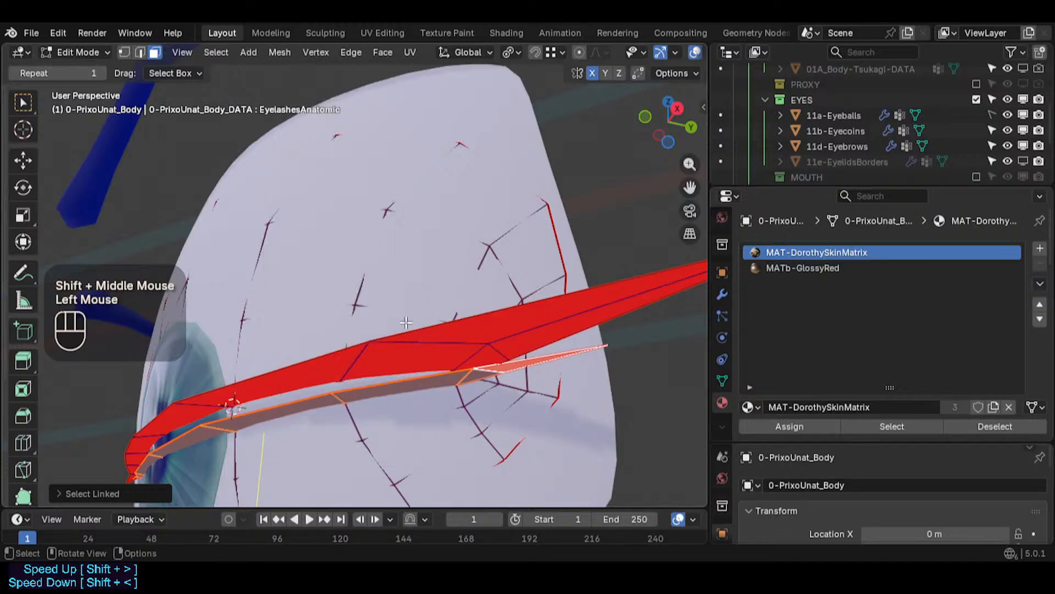
key("n")
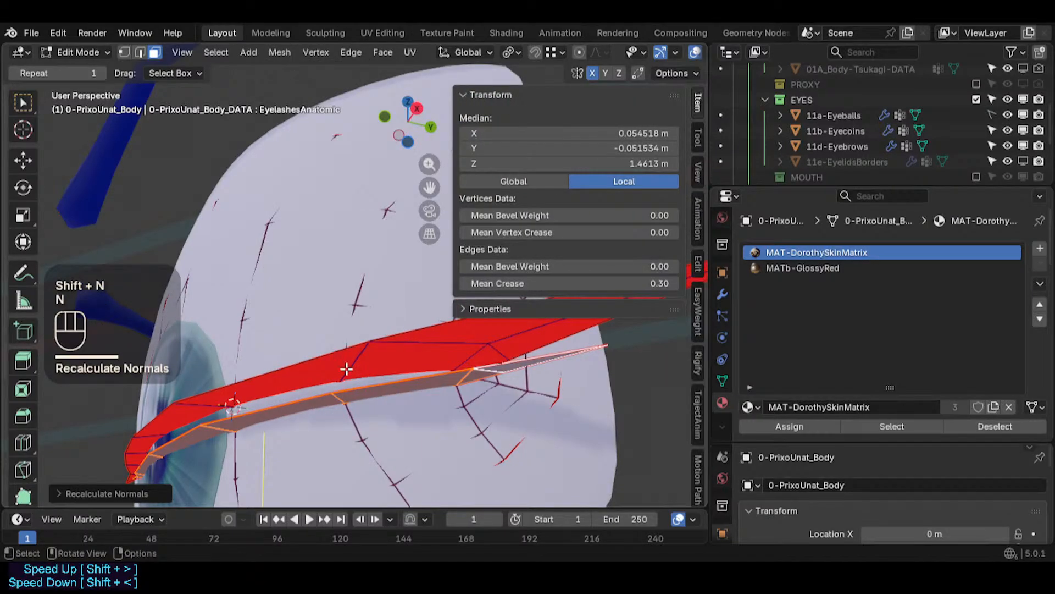
left_click(121, 490)
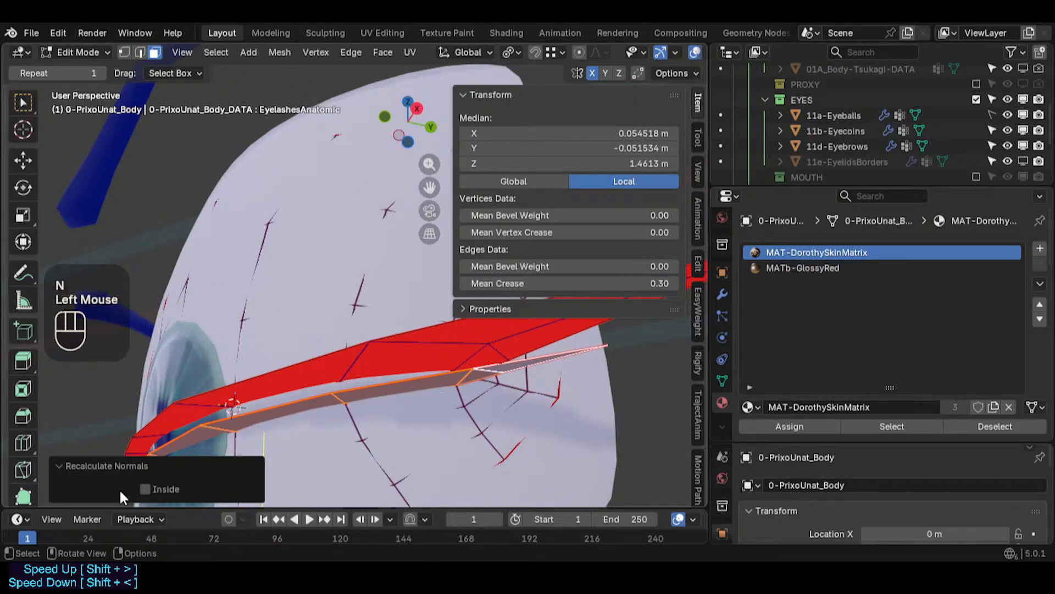
left_click(160, 484)
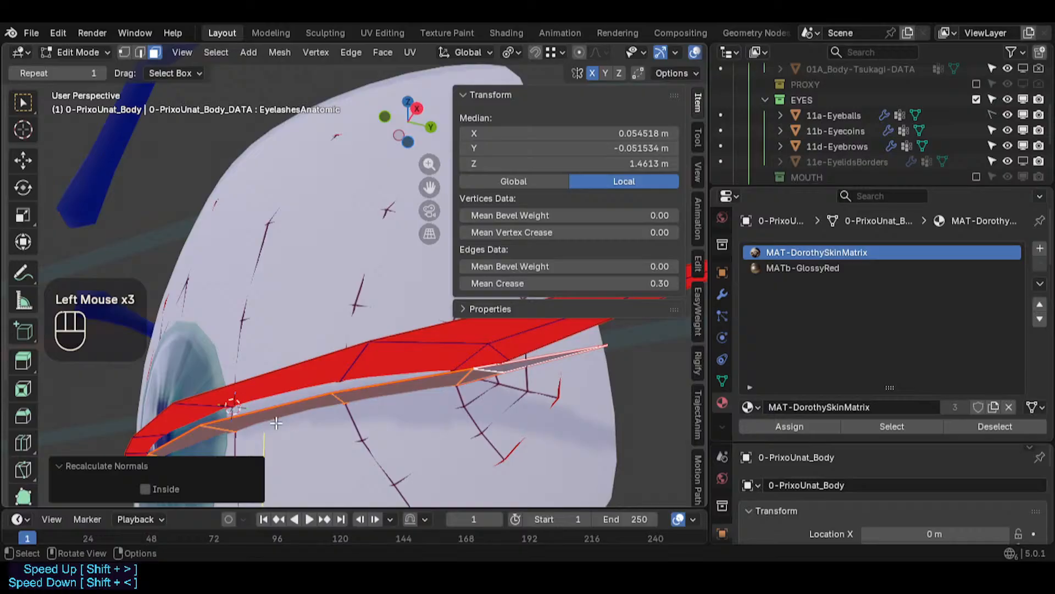
left_click(326, 376)
left_click(326, 376)
key("n")
middle_click_drag(326, 376, 354, 315)
middle_click_drag(553, 211, 374, 335)
key("alt+a")
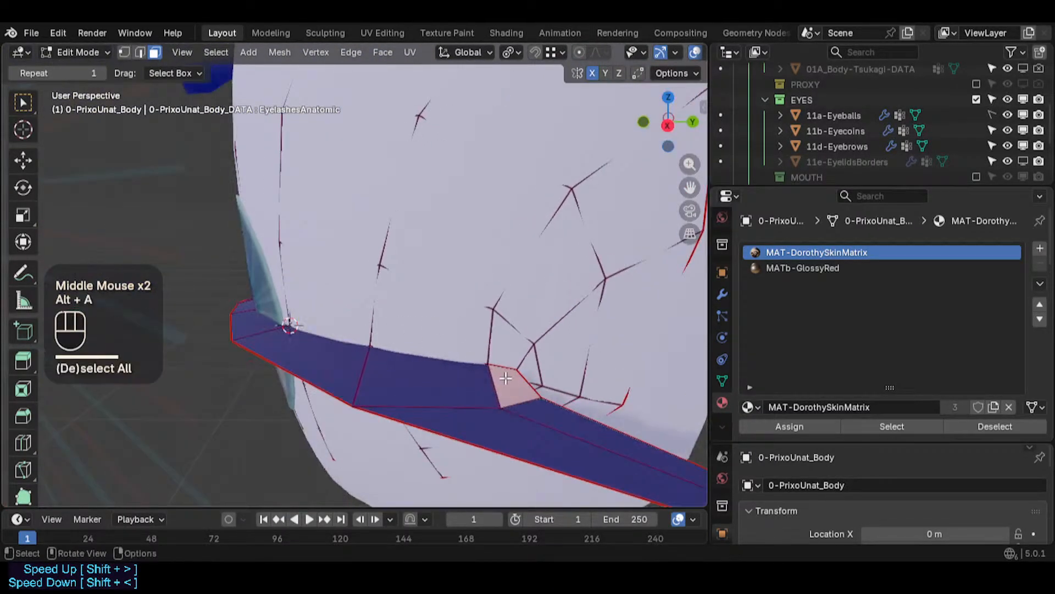
- Inspect the small triangular face at the eyelash corner from several angles
left_click(507, 378)
middle_click_drag(507, 379, 460, 379)
left_click(499, 425)
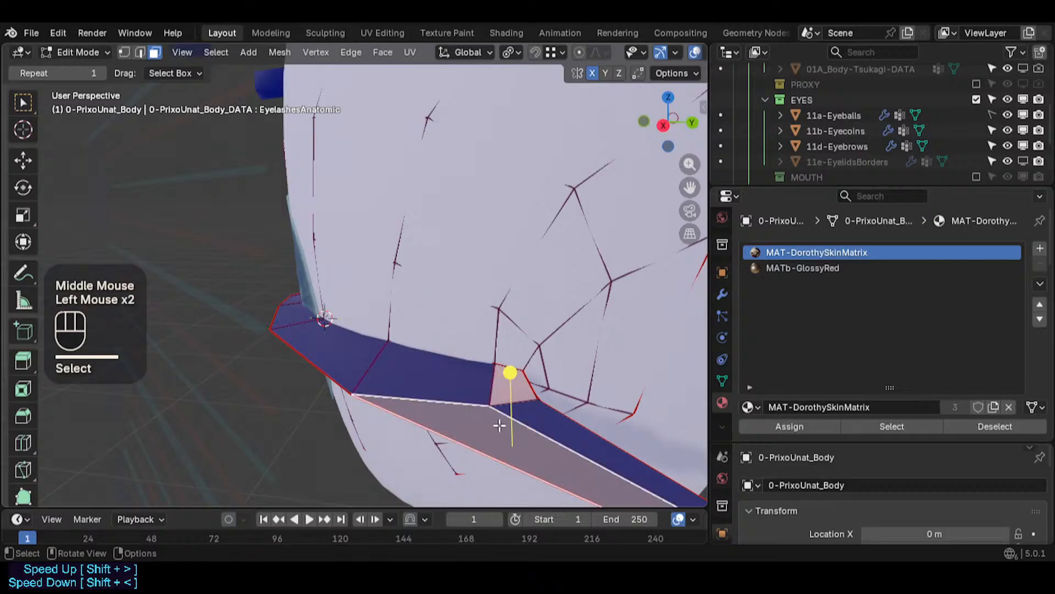
left_click(510, 381)
scroll(552, 51, "down", 4)
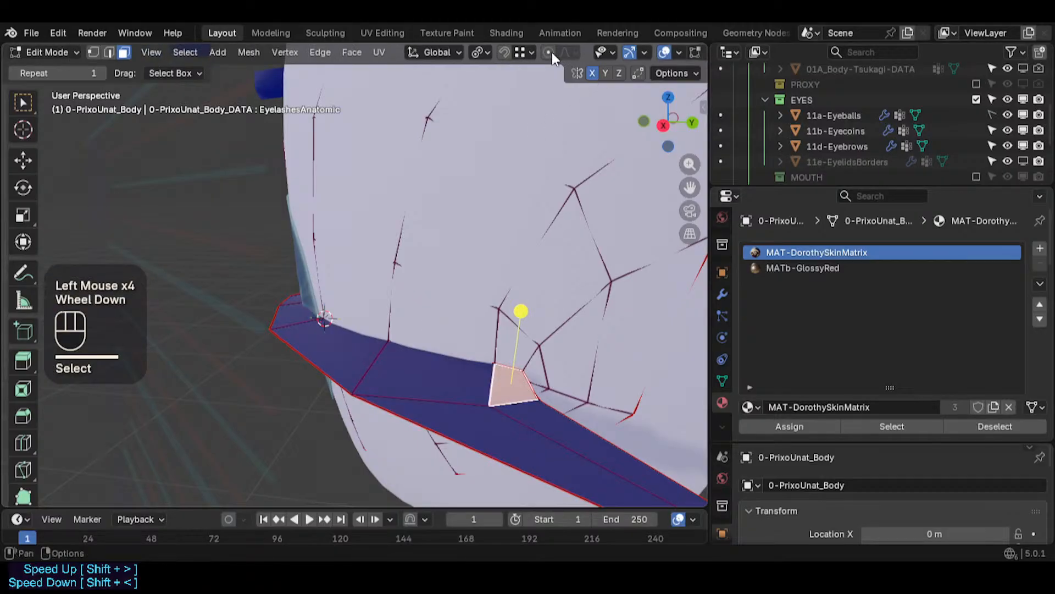
left_click(652, 53)
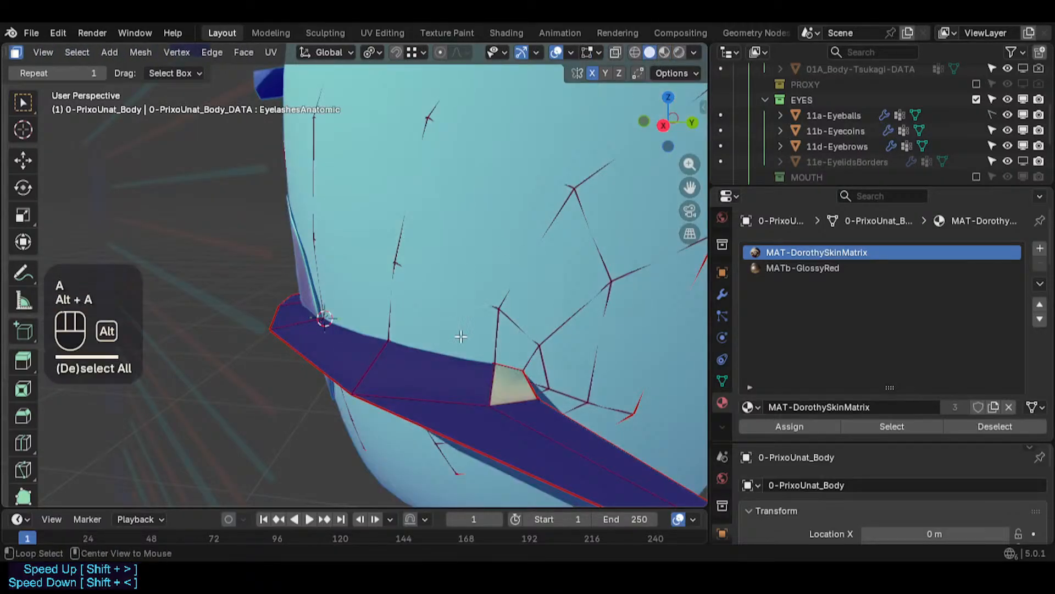
key("ctrl+Tab")
scroll(456, 358, "down", 2)
middle_click_drag(450, 346, 291, 293)
scroll(354, 302, "down", 2)
key("ctrl+shift+alt+z")
scroll(398, 347, "down", 2)
middle_click_drag(397, 347, 302, 220, "shift")
scroll(385, 344, "down", 2)
scroll(407, 352, "down", 3)
scroll(414, 359, "down", 1, "shift")
middle_click_drag(460, 417, 468, 424)
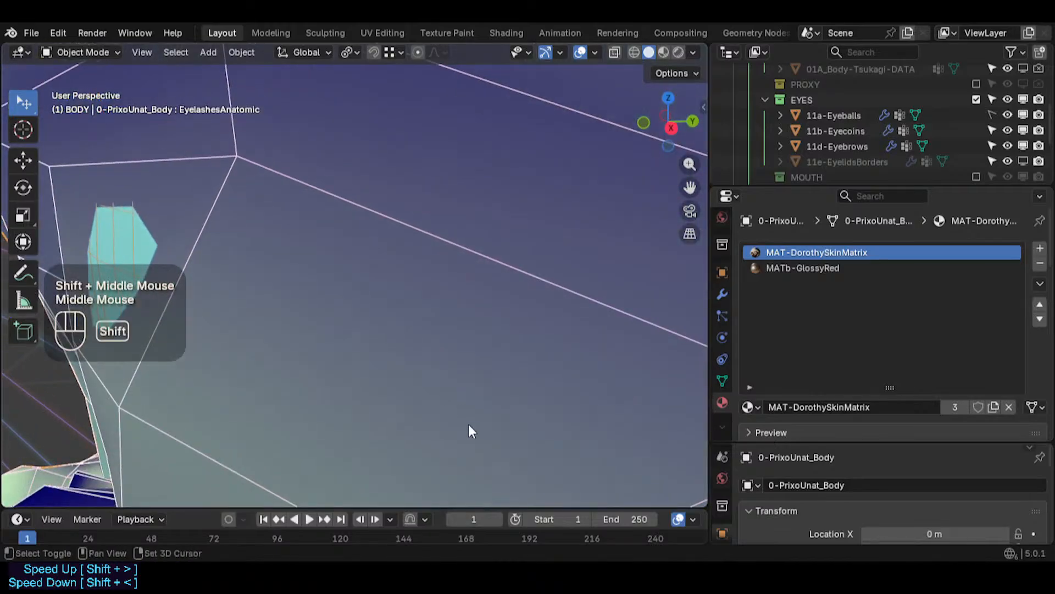
scroll(468, 424, "down", 1, "shift")
scroll(404, 325, "down", 2)
scroll(404, 324, "down", 2)
middle_click_drag(404, 325, 443, 371, "shift")
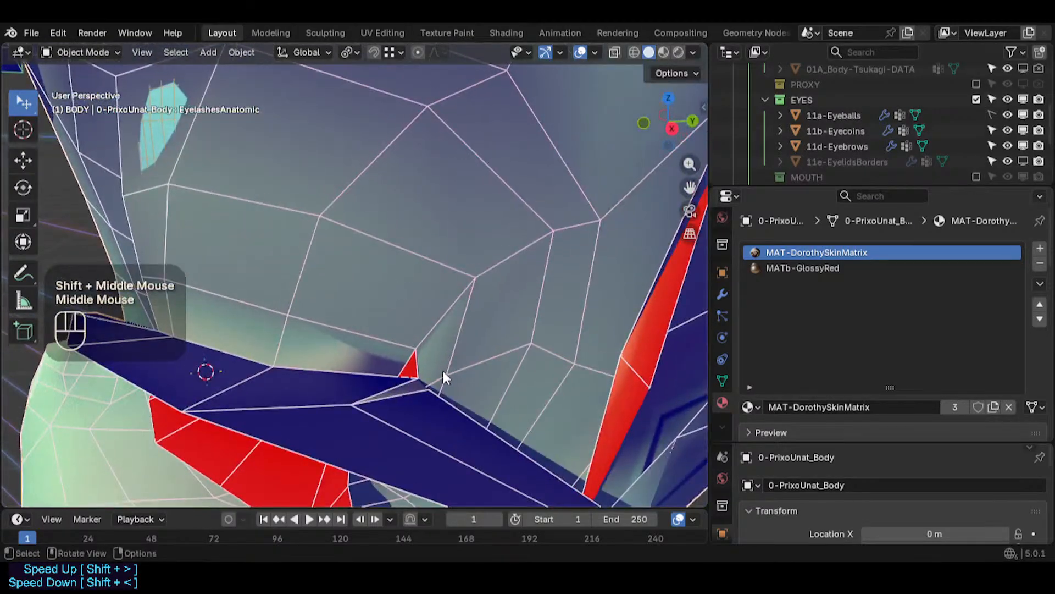
middle_click_drag(429, 426, 490, 377, "shift")
scroll(234, 213, "down", 4)
key("Tab")
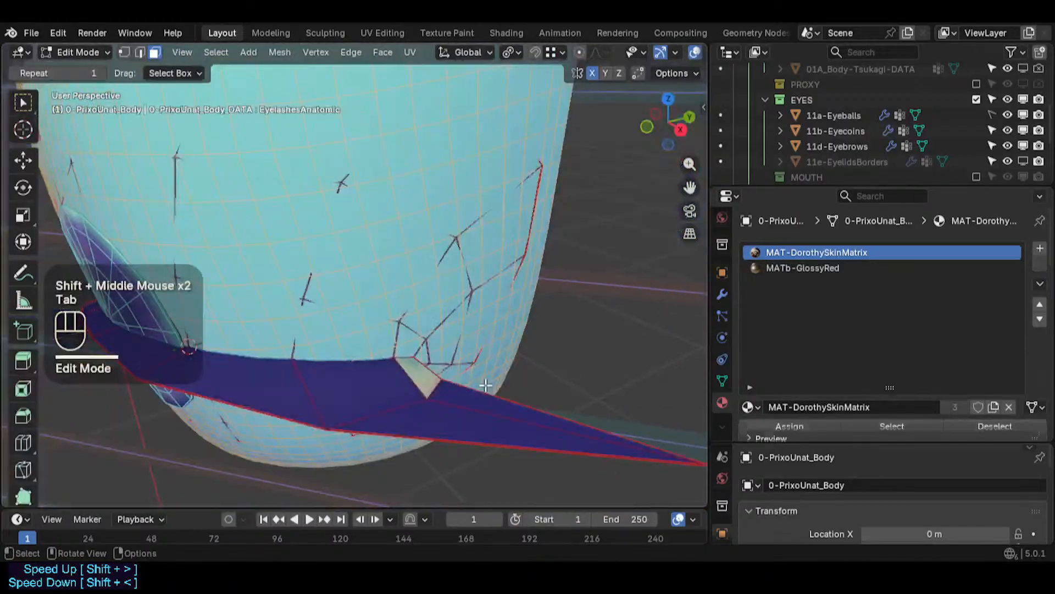
- Vertex-slide two vertices at the eyelash corner along their edges, factor about 0.104
left_click(432, 398)
middle_click_drag(432, 398, 426, 401)
key("g")
key("g")
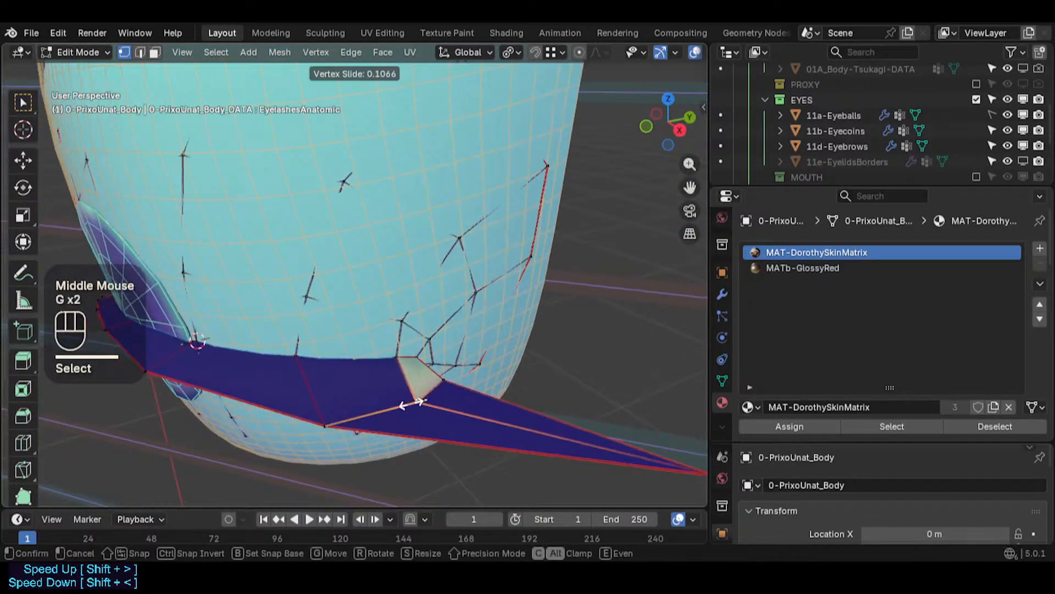
left_click(416, 402)
left_click(446, 385)
key("g")
key("g")
left_click(471, 318)
middle_click_drag(471, 318, 462, 309)
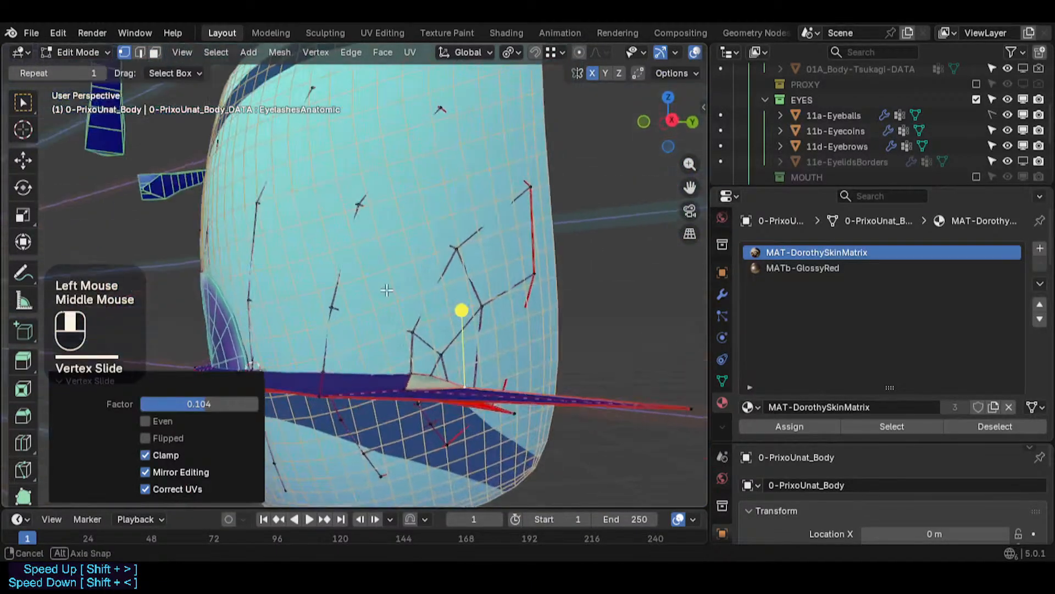
- Slide further vertices along the lower edge of the eyelash strip to tighten it
key("g")
left_click(398, 343)
middle_click_drag(398, 343, 320, 347)
scroll(455, 400, "up", 2)
scroll(455, 401, "up", 1)
middle_click_drag(455, 400, 469, 356)
key("g")
left_click(487, 361)
key("g")
left_click(457, 352)
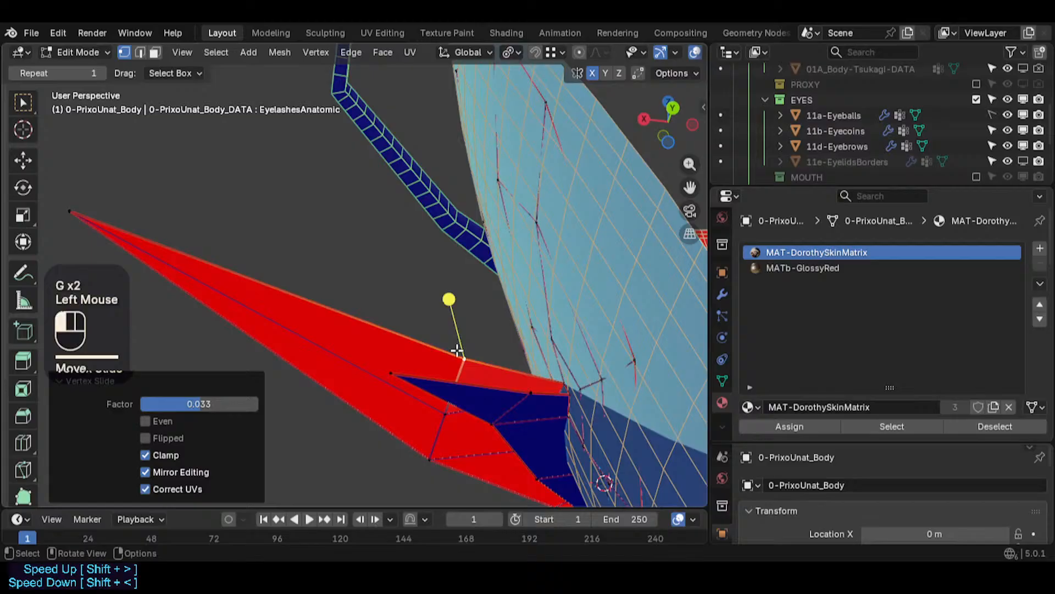
- Slide the outer tip vertex of the eyelash strip inward along its edge
key("g")
left_click(408, 323)
left_click(77, 209)
key("g")
key("g")
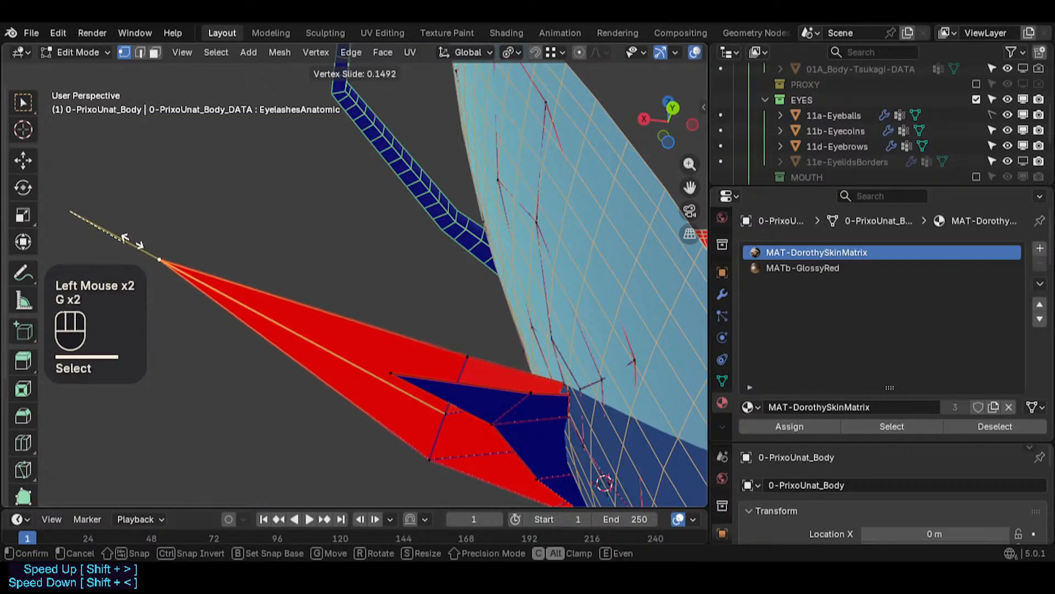
left_click(126, 237)
middle_click_drag(330, 357, 412, 302)
left_click(417, 437)
key("g")
key("g")
left_click(421, 429)
left_click(446, 348)
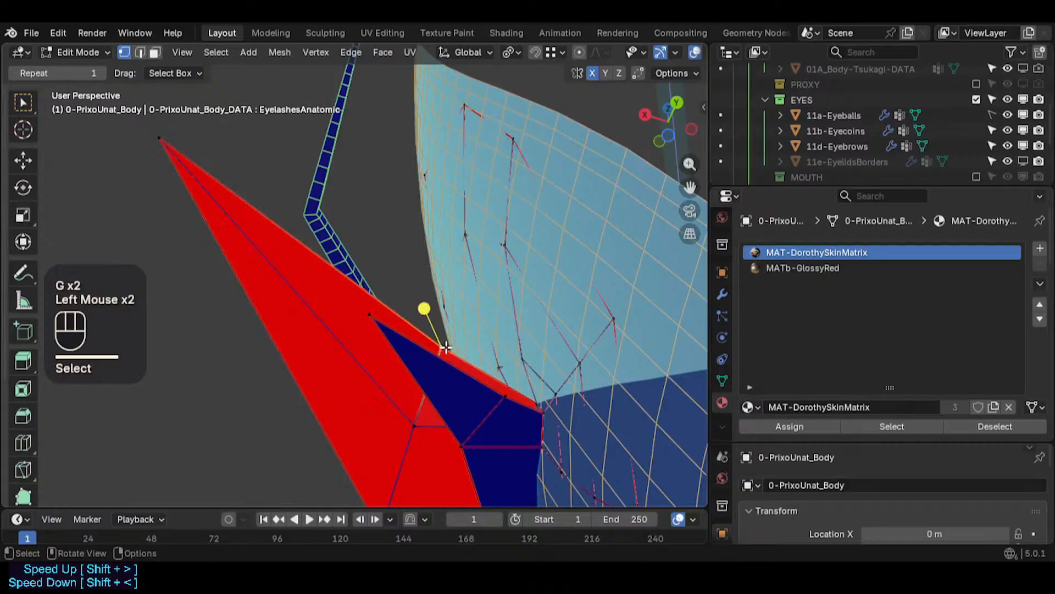
- Slide one more corner vertex, then select the triangular corner face in face select mode
key("g")
left_click(446, 348, "shift")
middle_click_drag(446, 347, 486, 385)
middle_click_drag(486, 384, 530, 396)
left_click(433, 303)
key("3")
scroll(376, 319, "down", 1)
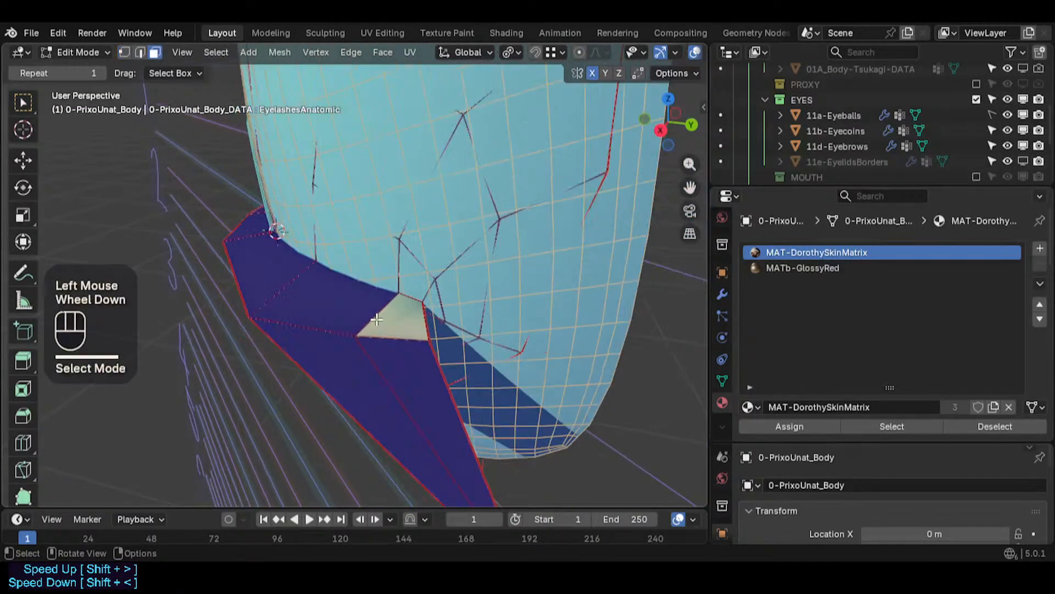
left_click(376, 320)
middle_click_drag(376, 319, 404, 328)
key("Escape")
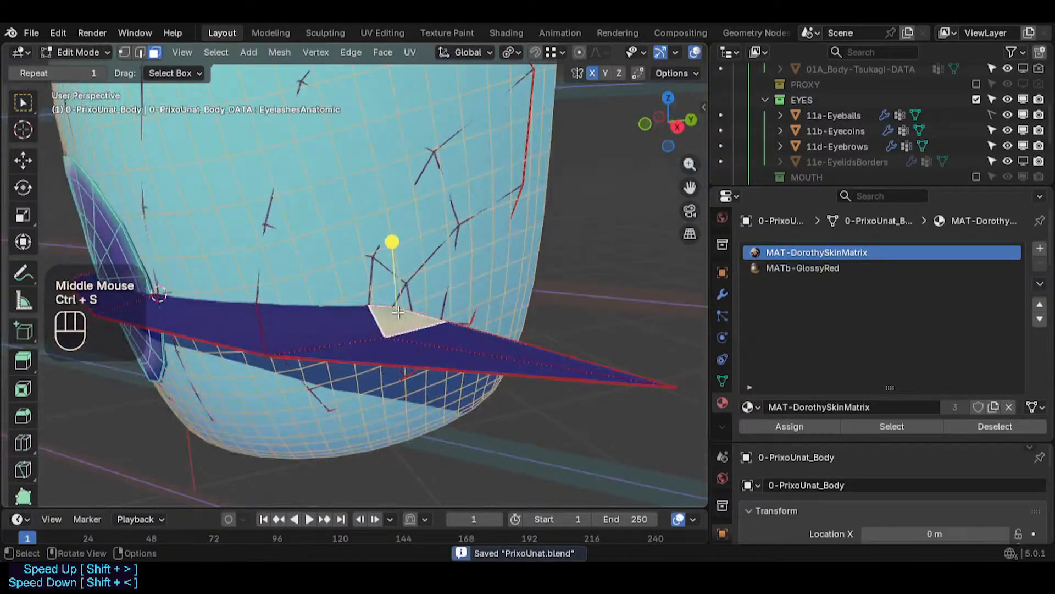
- Try to move the top vertex of the corner triangle
key("1")
scroll(382, 293, "up", 4)
left_click(418, 283)
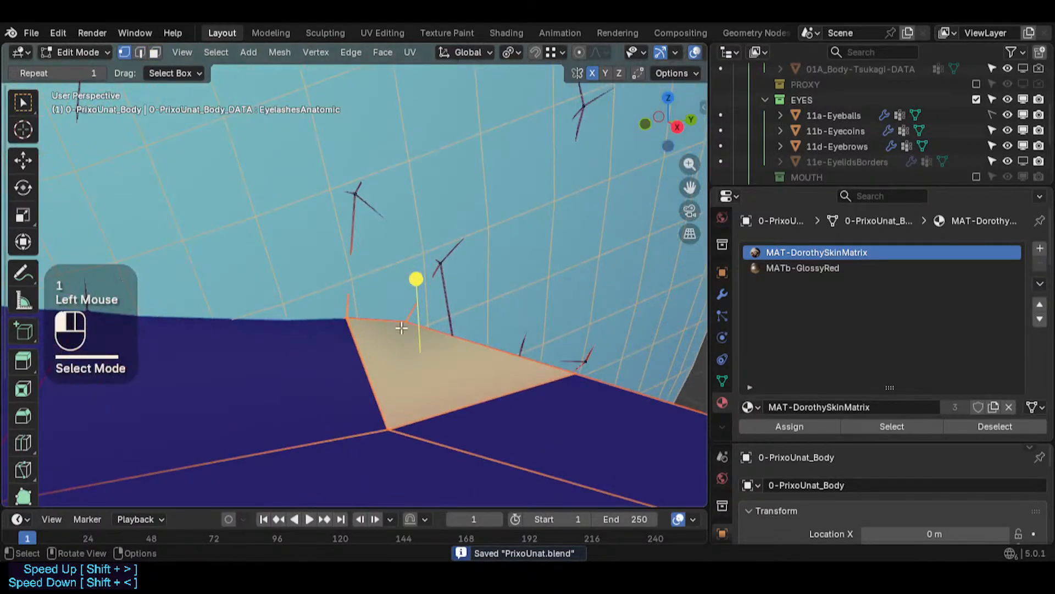
key("g")
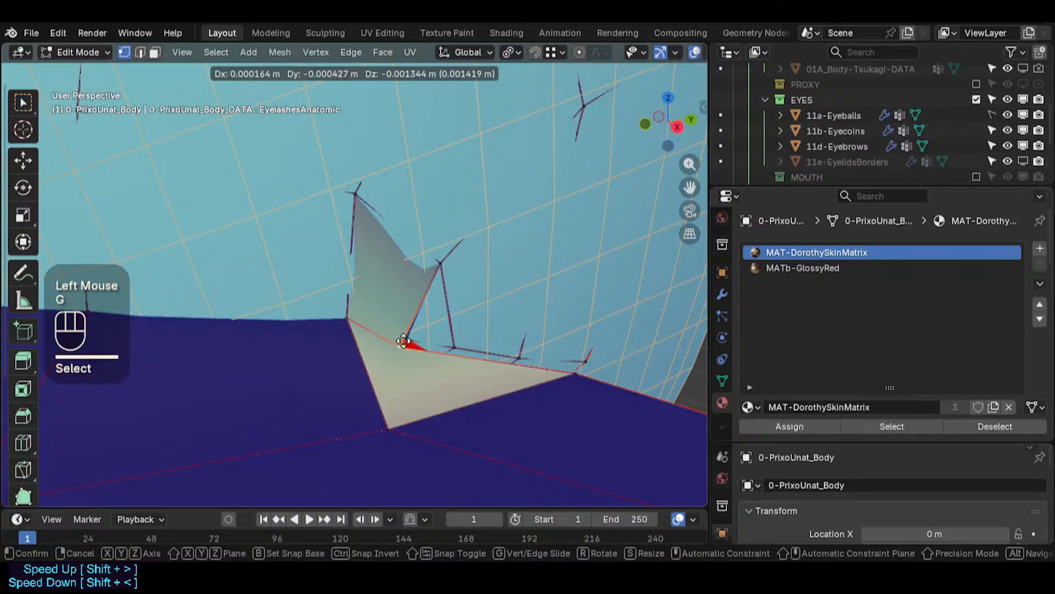
key("Escape")
middle_click_drag(412, 319, 363, 345)
key("g")
key("Escape")
scroll(394, 327, "up", 2)
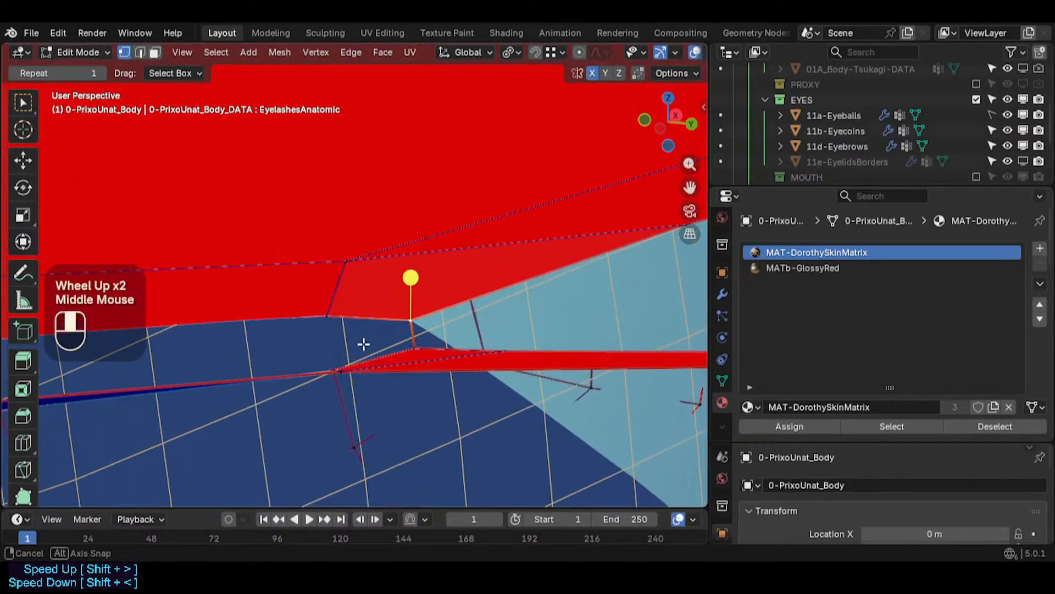
key("g")
key("Escape")
- Examine the eyelash strip where it meets the eyeball
scroll(322, 308, "down", 2)
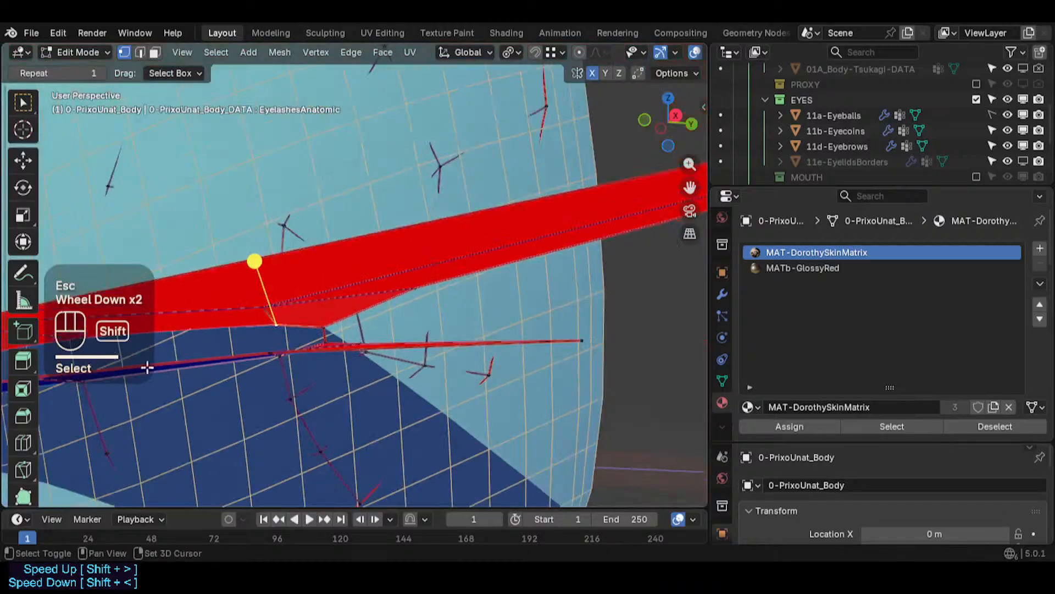
middle_click_drag(146, 365, 517, 312, "shift")
scroll(332, 361, "down", 2)
middle_click_drag(332, 360, 395, 266)
scroll(354, 391, "down", 1, "shift")
scroll(347, 378, "up", 3)
middle_click_drag(348, 378, 327, 193)
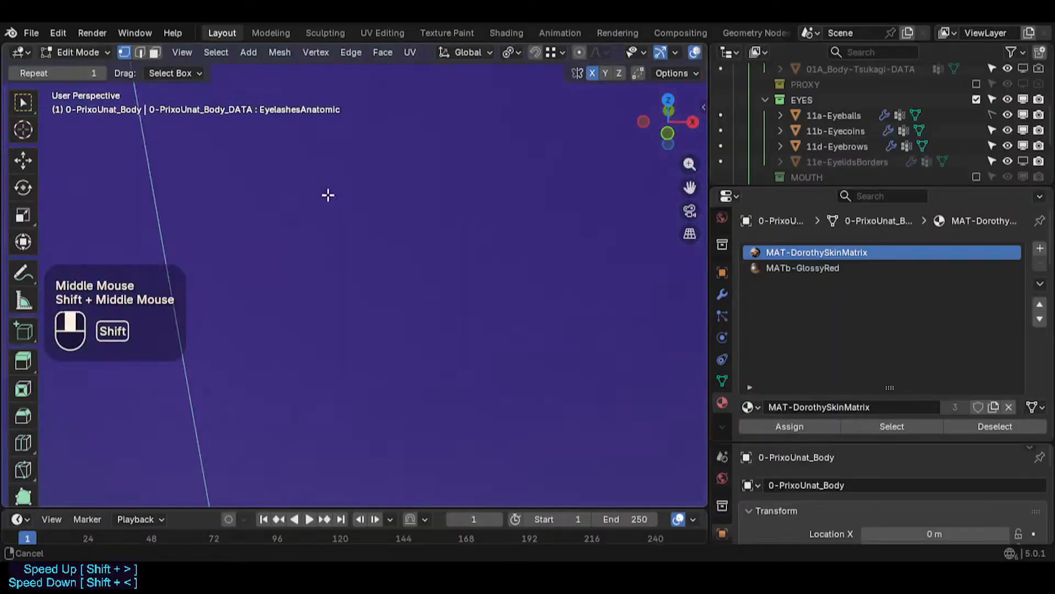
- Switch the viewport's object color to Object
scroll(420, 332, "down", 4)
middle_click_drag(420, 332, 409, 267, "shift")
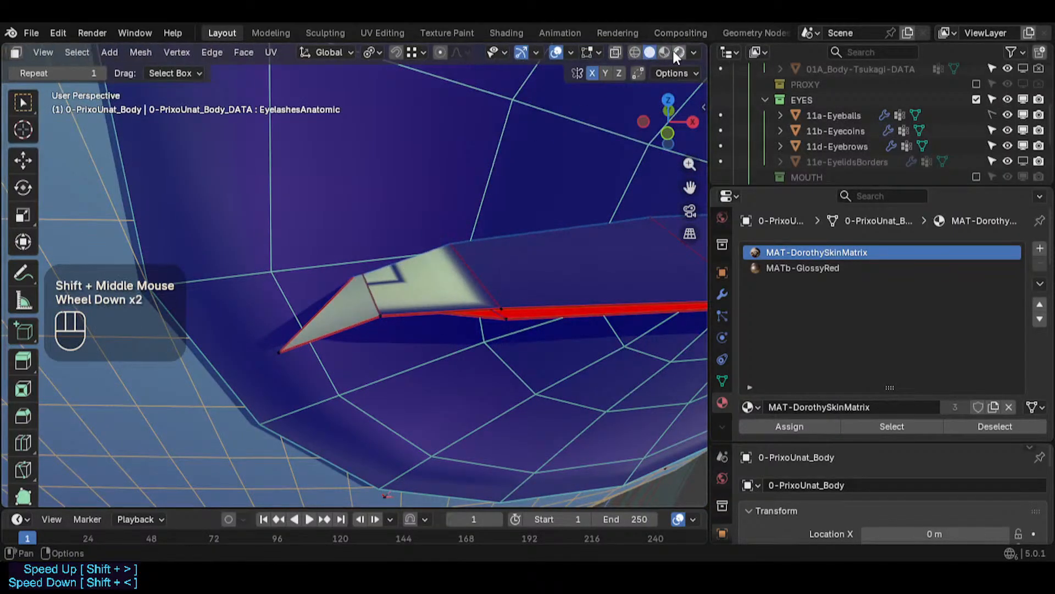
scroll(668, 50, "down", 1)
left_click(694, 53)
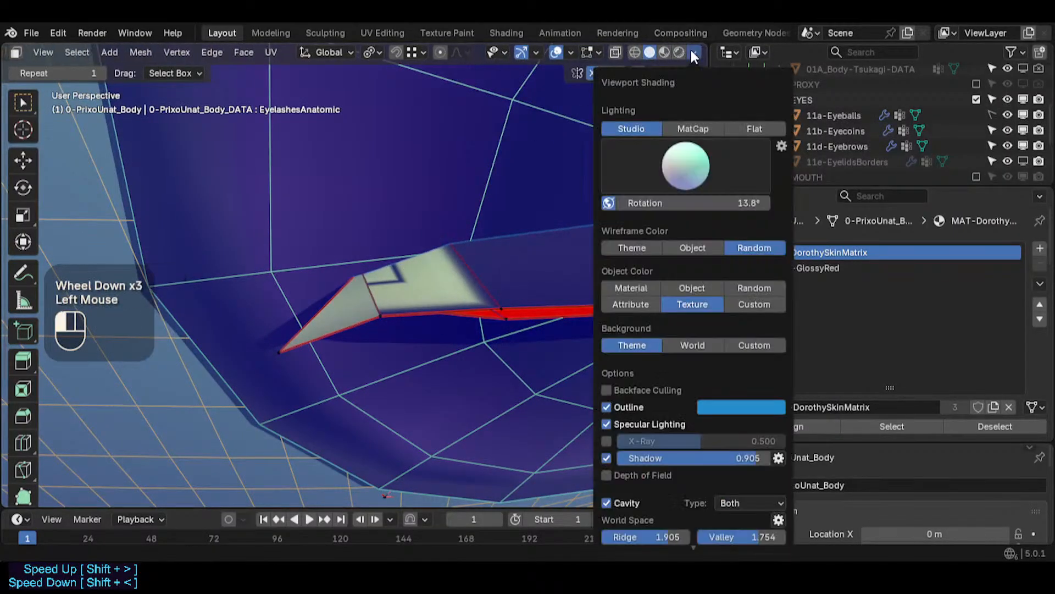
left_click(676, 285)
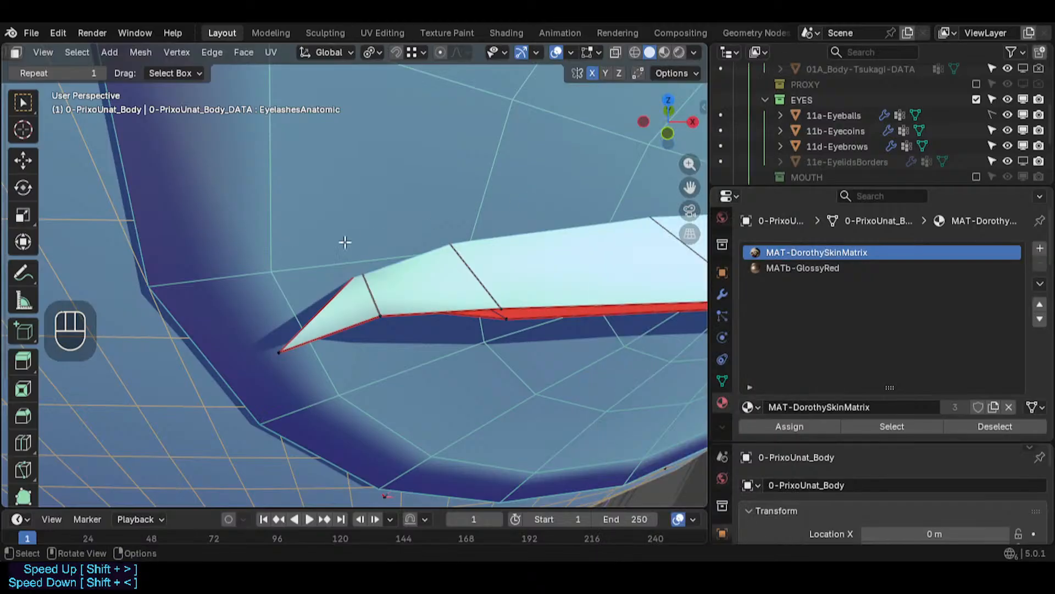
- Switch the viewport's object color to Material so the eyeball and eyelash strip are distinguishable
scroll(346, 242, "down", 2)
middle_click_drag(345, 242, 376, 246, "shift")
scroll(406, 253, "down", 3)
left_click(693, 53)
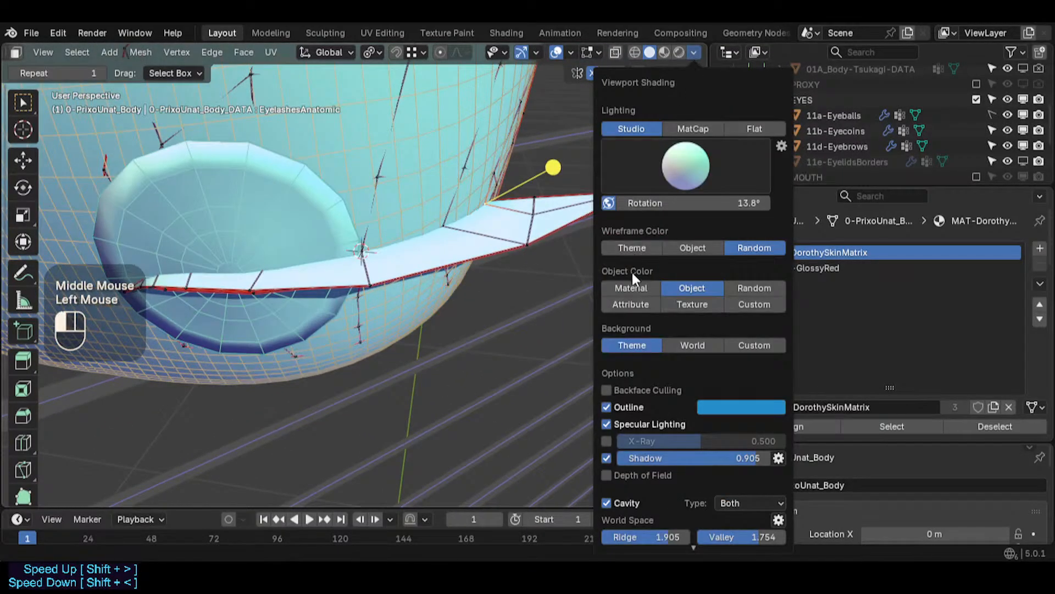
left_click(632, 286)
- Reposition two vertices on the upper edge of the eyelash strip near its outer tip
middle_click_drag(460, 291, 440, 250)
mouse_move(440, 251)
middle_mouse_down()
mouse_move(332, 127)
mouse_move(329, 157)
mouse_move(363, 253)
middle_mouse_up()
key("ctrl+alt+shift+n")
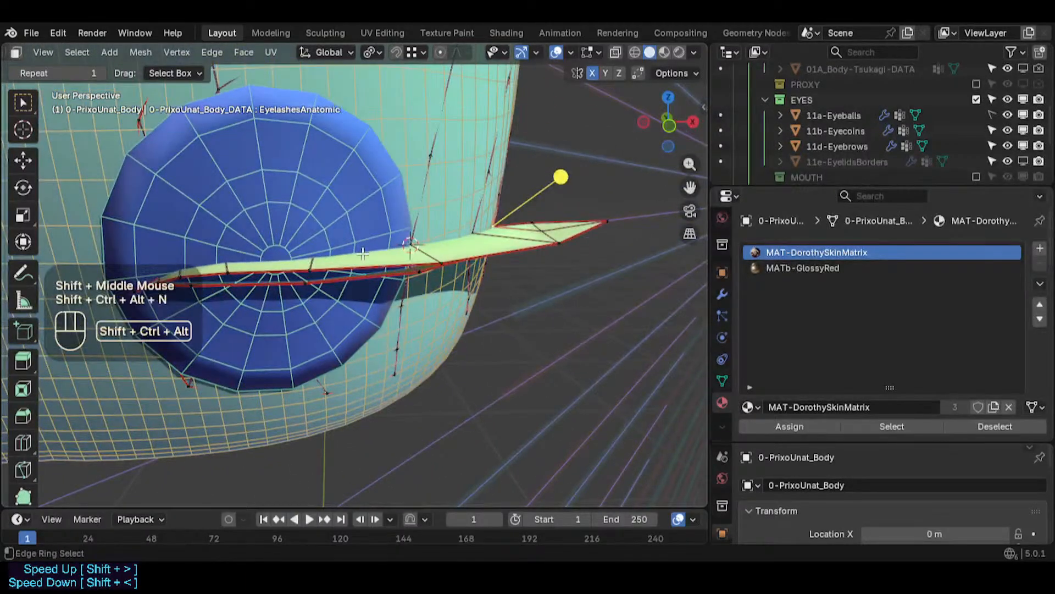
middle_click_drag(326, 302, 346, 269)
scroll(316, 252, "up", 2)
scroll(315, 252, "up", 2)
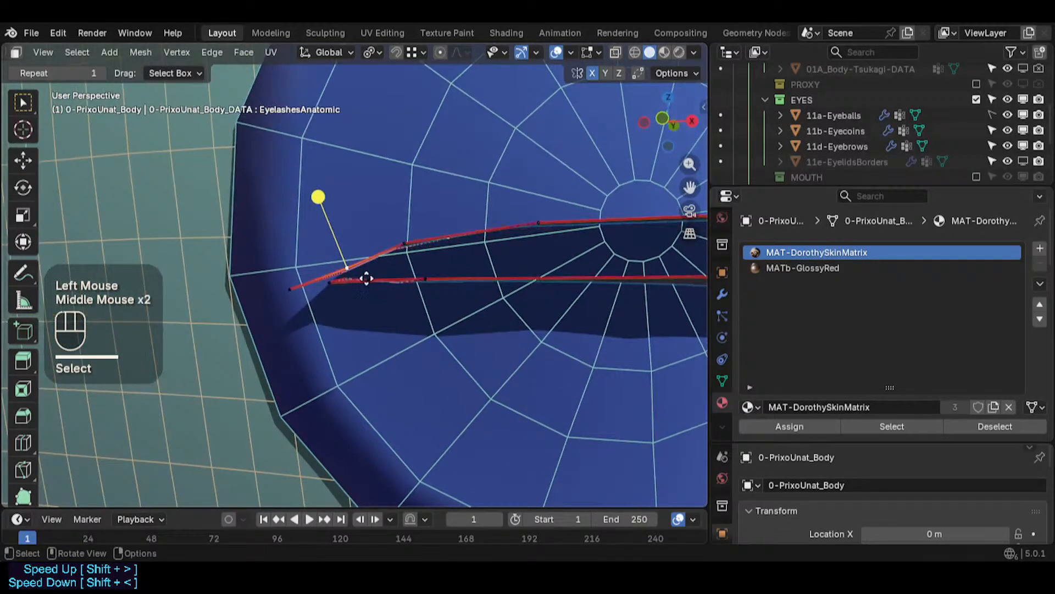
key("g")
left_click(348, 226, "shift")
left_click(403, 242)
key("g")
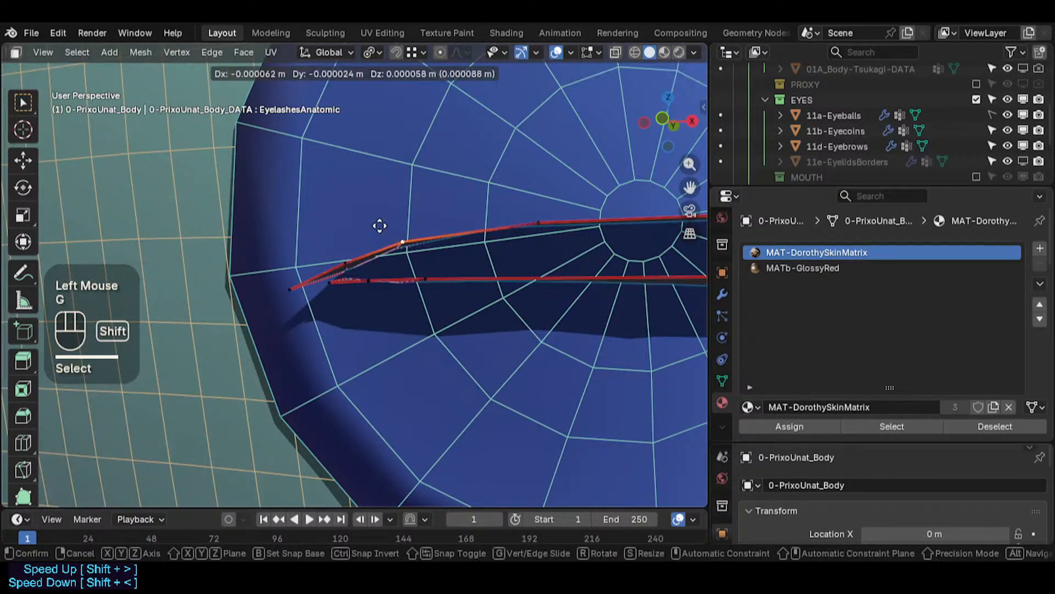
left_click(350, 268, "shift")
- Adjust the upper corner vertex and the outer tip vertex of the eyelash strip
left_click(346, 263)
key("g")
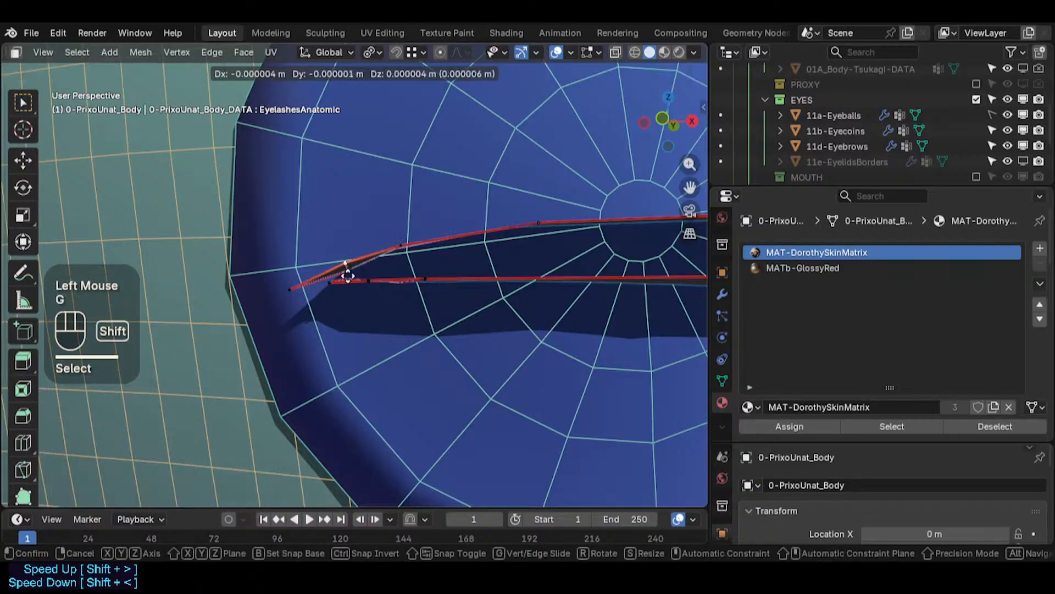
left_click(352, 310, "shift")
left_click(288, 287)
key("g")
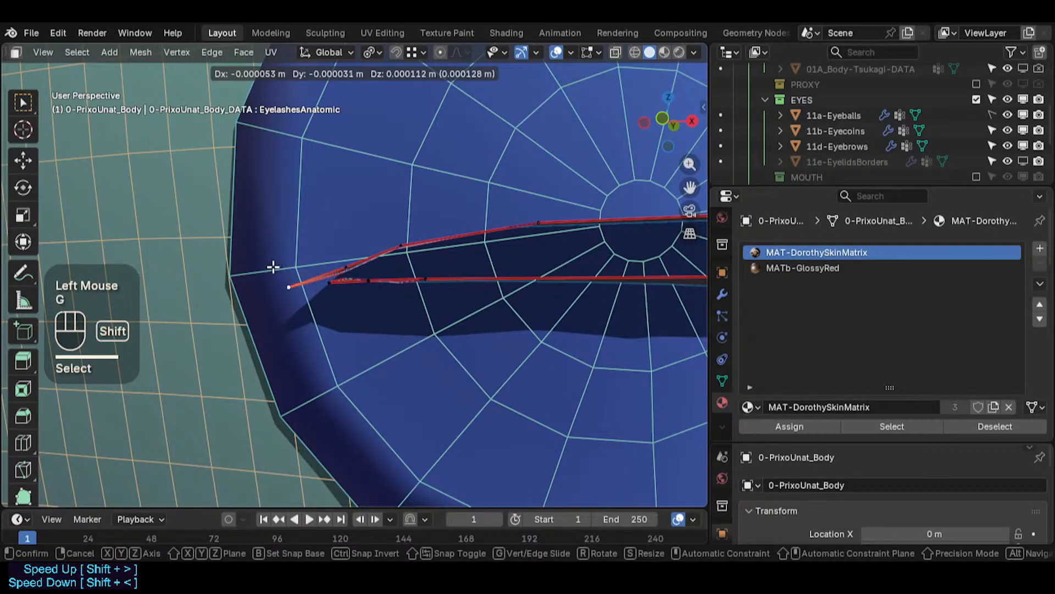
left_click(288, 282, "shift")
- Move the lower edge's end vertices of the eyelash strip closer to the outer tip
left_click(330, 280)
scroll(357, 276, "up", 2)
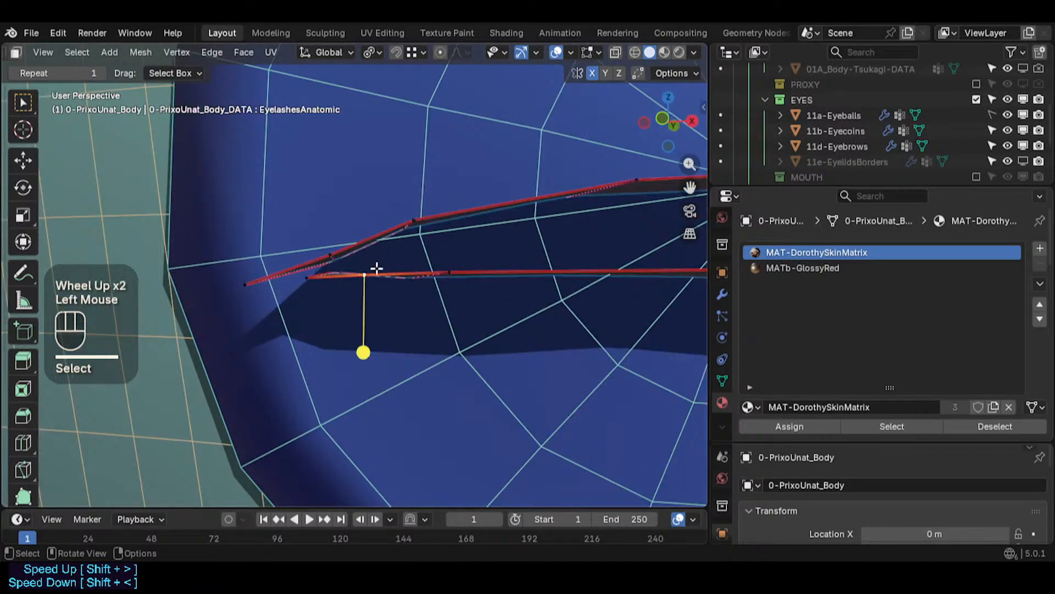
key("g")
left_click(338, 268, "shift")
left_click(300, 277)
key("g")
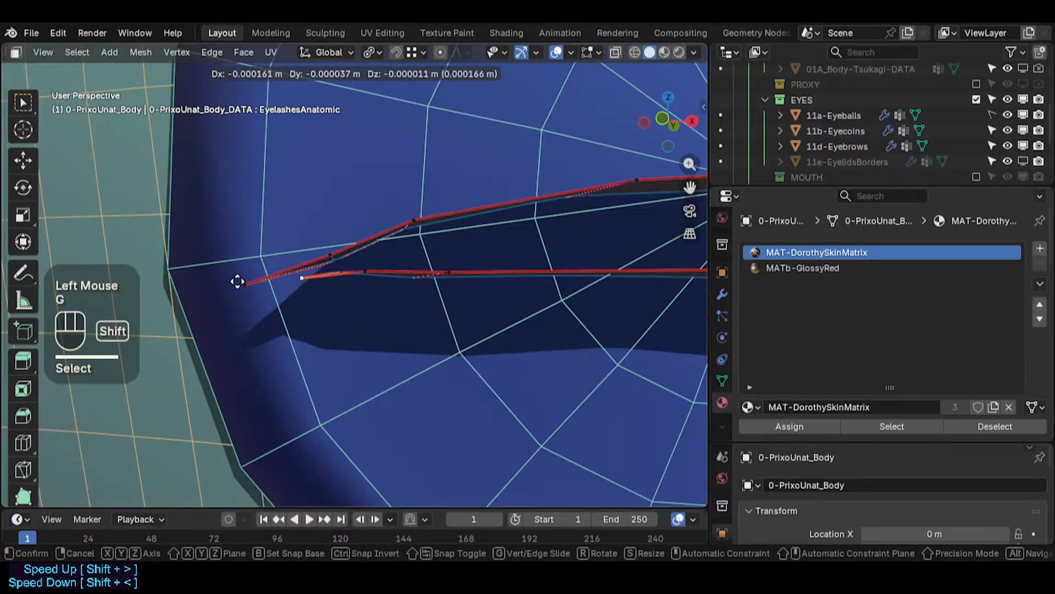
left_click(278, 299, "shift")
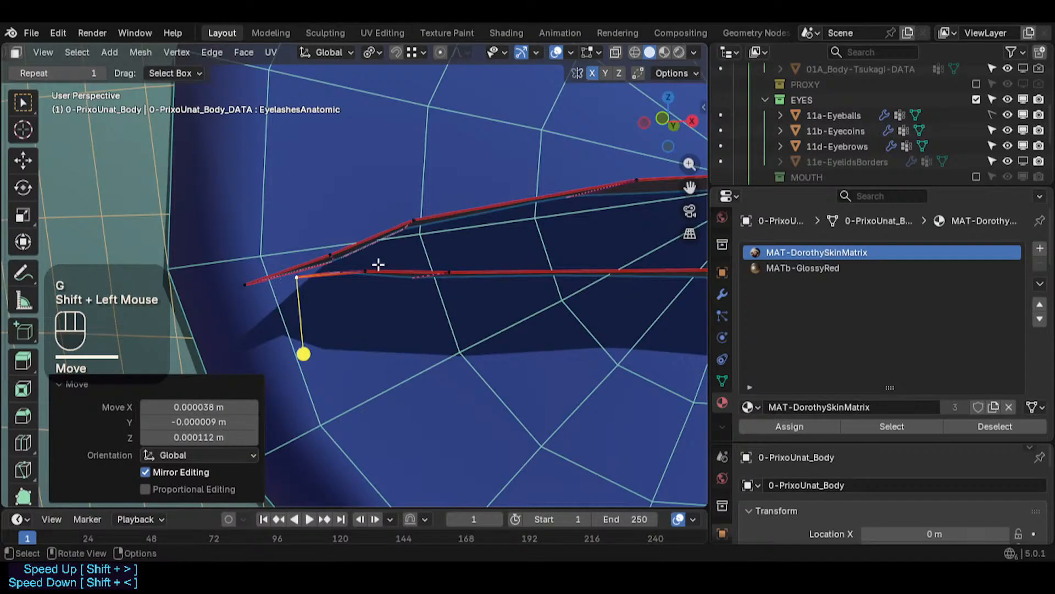
- Reveal all hidden geometry, enable X-ray and deselect everything
middle_click_drag(406, 283, 310, 270)
key("alt+h")
middle_click_drag(311, 269, 274, 304)
key("alt+z")
scroll(358, 394, "down", 3)
scroll(358, 395, "down", 9)
scroll(431, 341, "up", 2)
scroll(430, 340, "up", 4)
key("alt+a")
scroll(315, 323, "up", 1, "shift")
scroll(315, 323, "up", 6)
- Examine the vertices around the eyelash strip's outer corner in X-ray view
left_click(321, 333)
key("g")
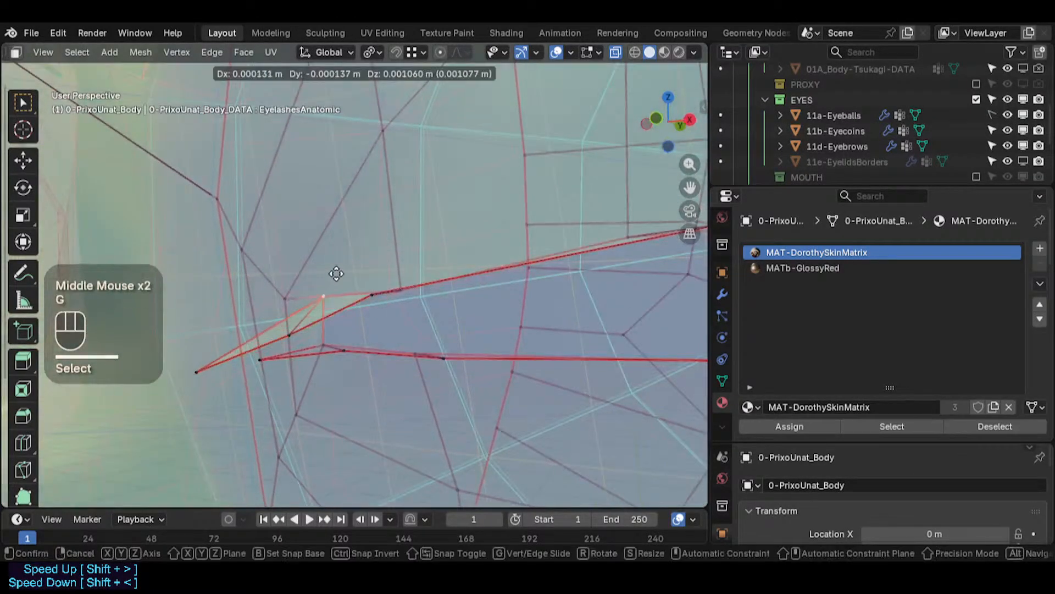
key("Escape")
middle_click_drag(320, 275, 450, 363)
left_click(416, 302)
key("g")
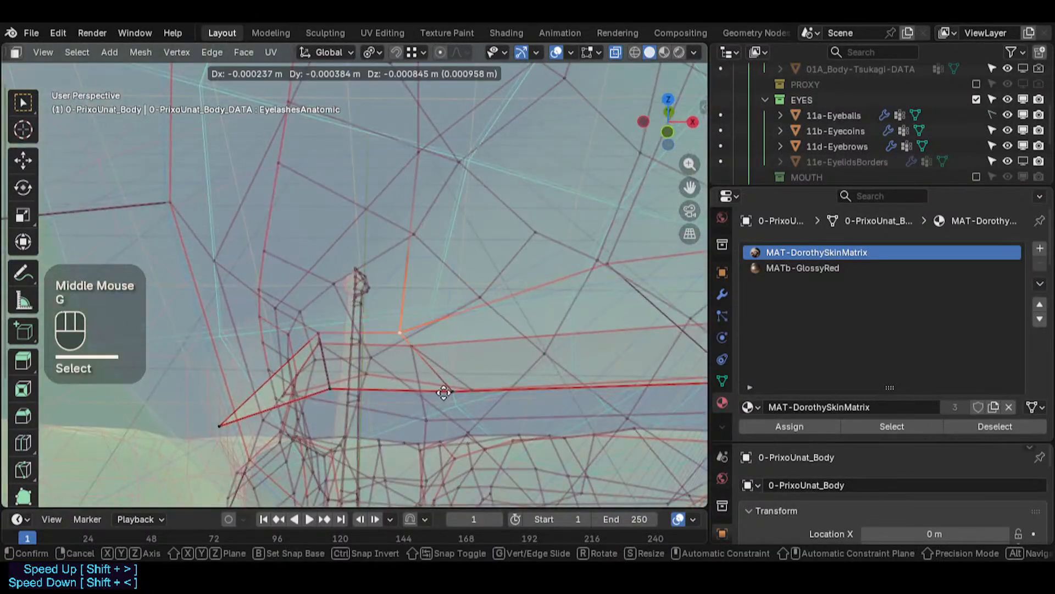
key("Escape")
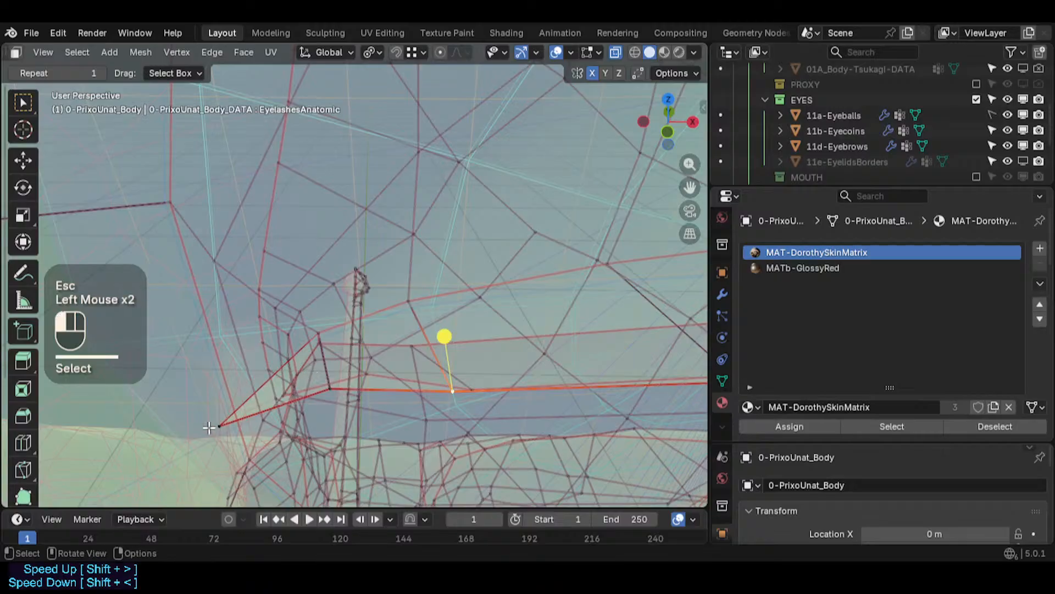
key("Escape")
key("g")
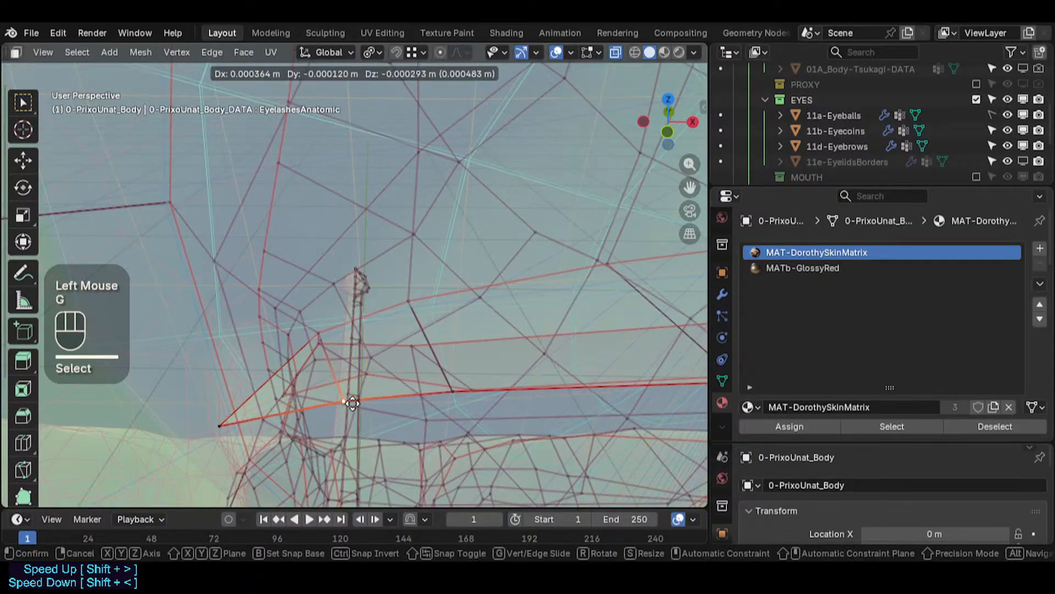
key("Escape")
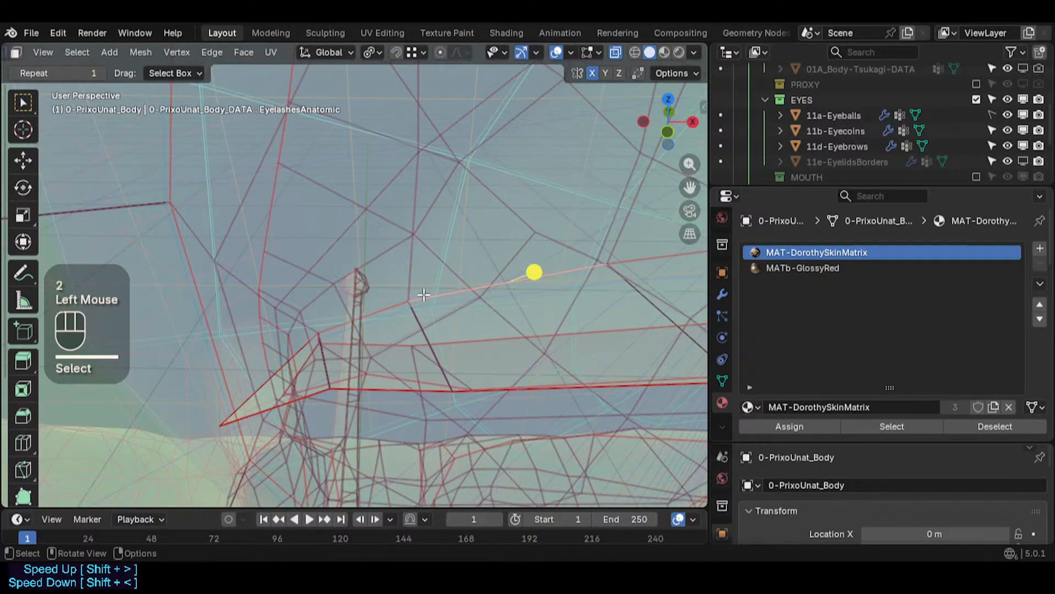
key("g")
key("Escape")
key("g")
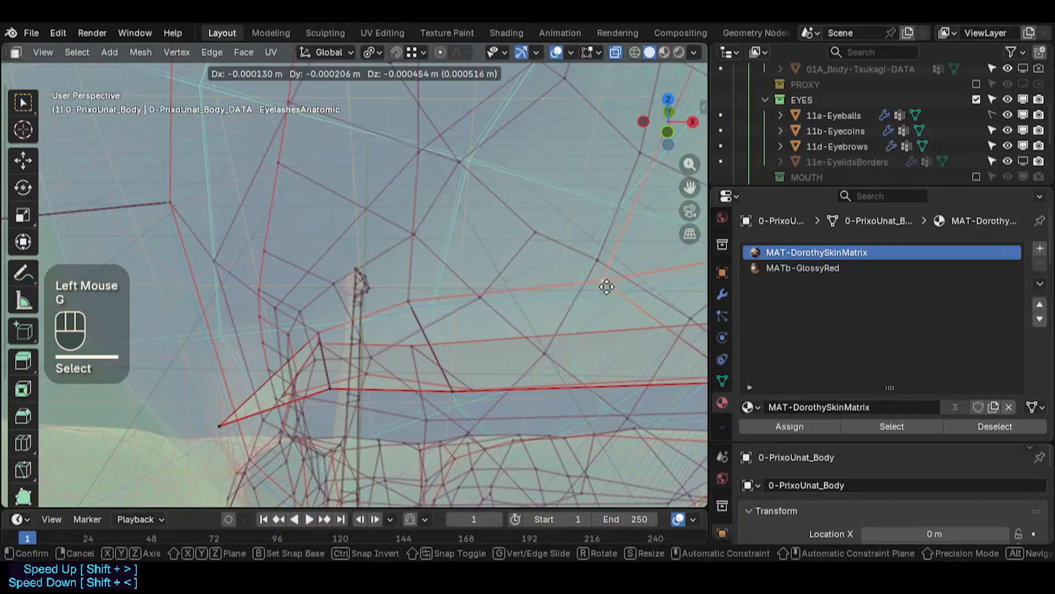
key("Escape")
middle_click_drag(608, 276, 308, 343)
left_click(308, 343)
key("g")
key("Escape")
left_click(304, 347)
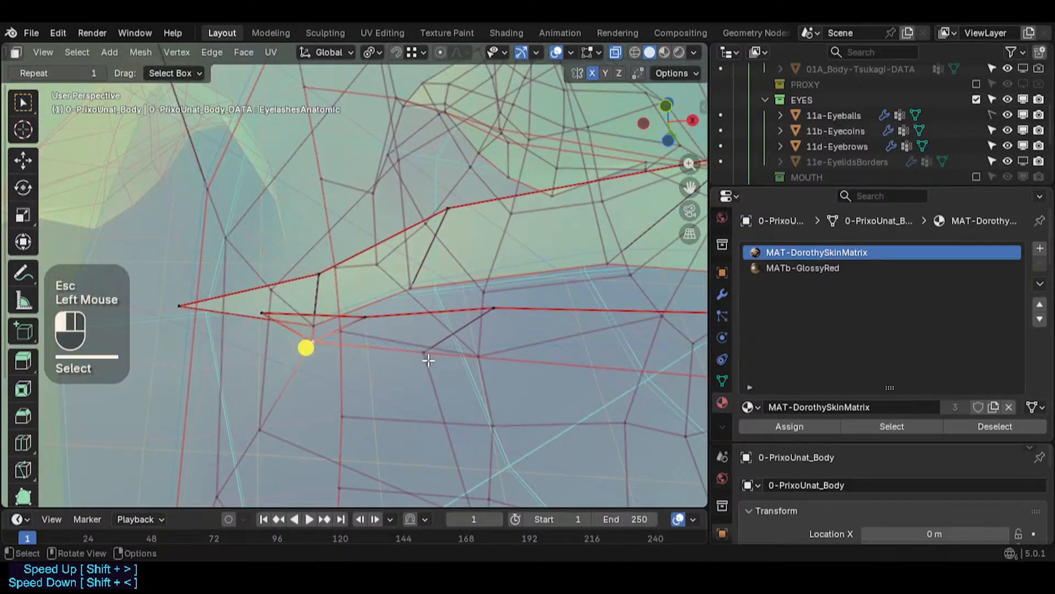
key("g")
key("Escape")
left_click(434, 384)
key("g")
key("Escape")
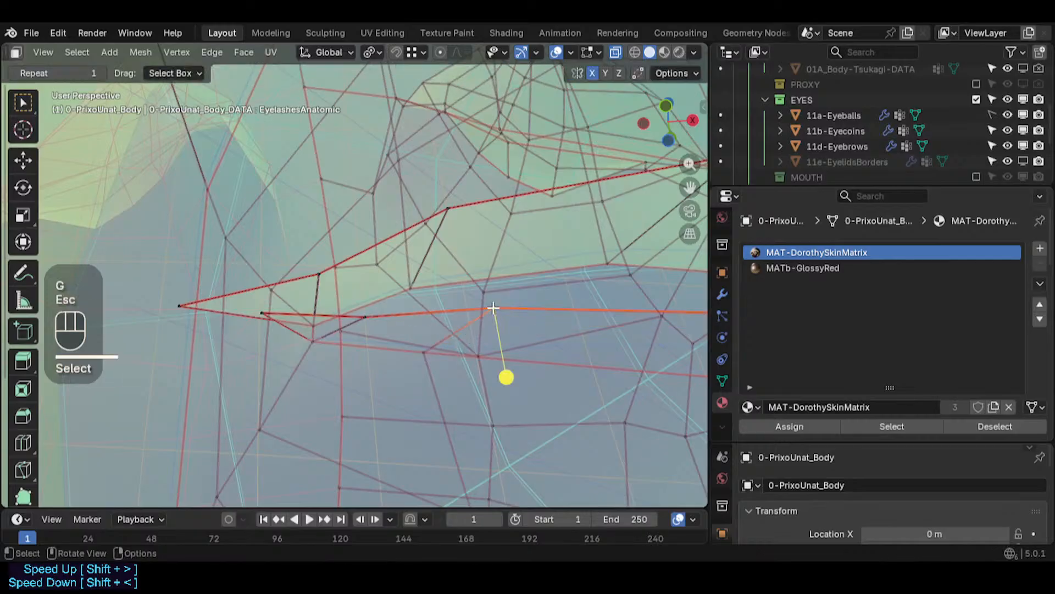
- Slide a lower-edge vertex of the eyelash strip along its edge toward the tip
middle_click_drag(504, 374, 480, 372)
key("g")
key("g")
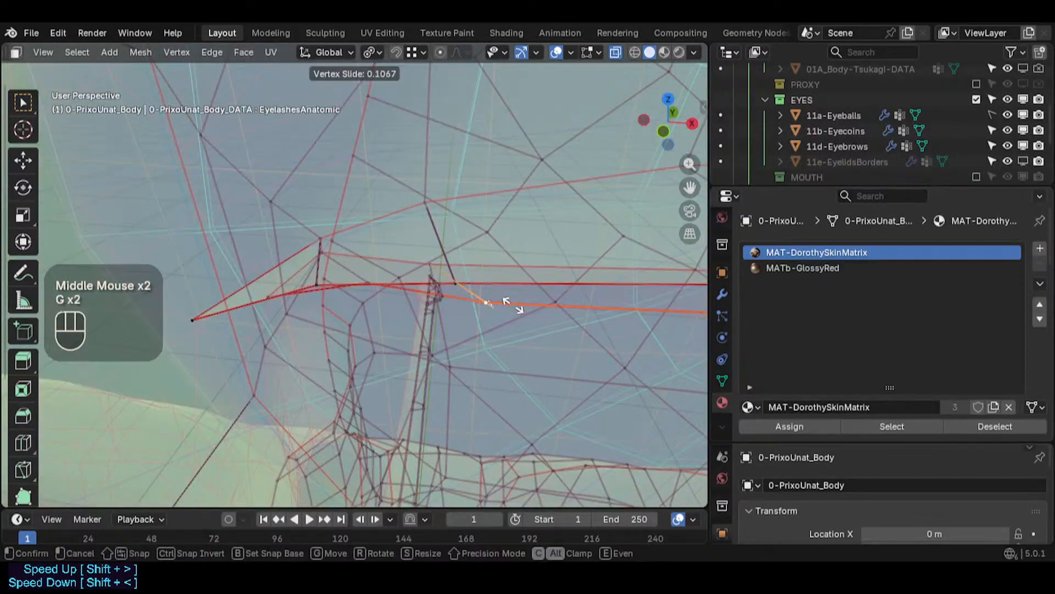
left_click(513, 305)
key("g")
left_click(459, 302, "shift")
- Turn off X-ray and return to Object Mode to view the eye
scroll(458, 302, "down", 4)
middle_click_drag(513, 334, 474, 224, "shift")
scroll(460, 332, "down", 1, "ctrl")
key("alt+z")
scroll(464, 339, "down", 2)
left_click(474, 244)
scroll(465, 291, "down", 2)
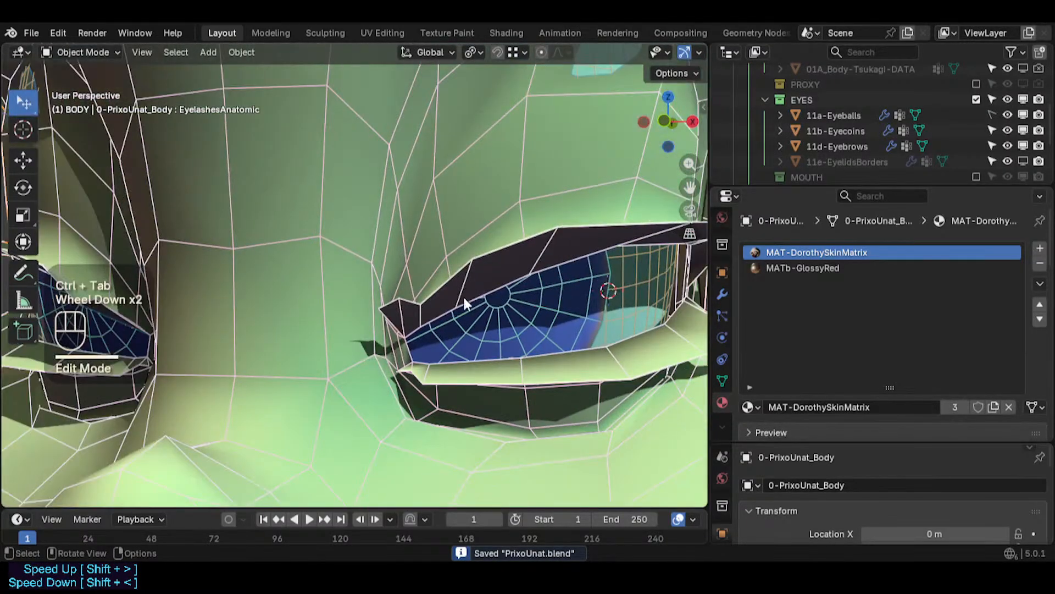
middle_click_drag(462, 296, 467, 319)
scroll(258, 304, "down", 2)
scroll(301, 308, "up", 3)
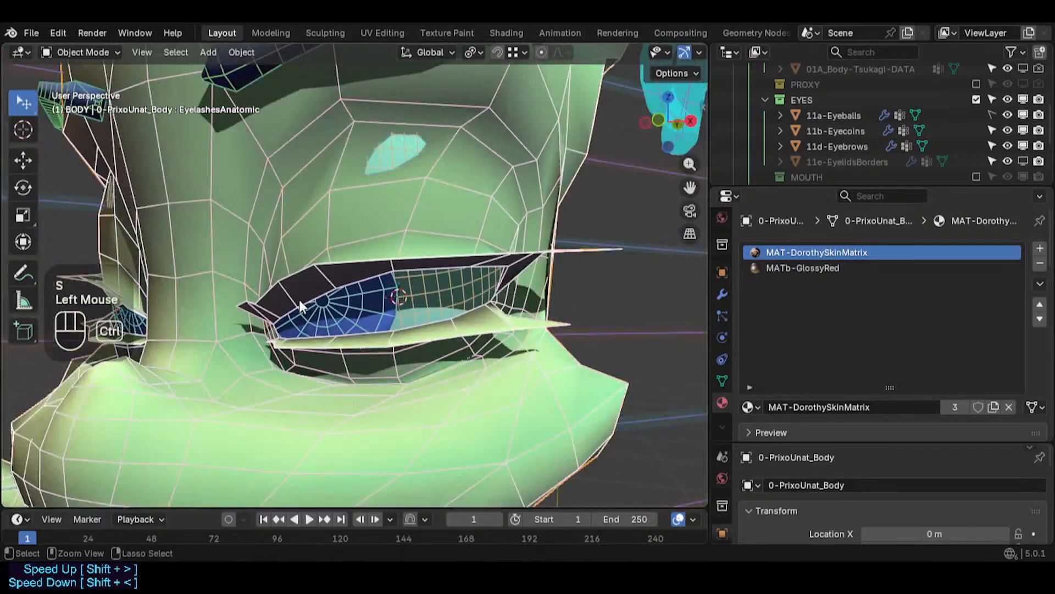
- Fly around the eye in walk navigation to inspect how the eyelash strip meets the eyelid
key("ctrl+alt+shift+z")
key("shift+grave")
key("d")
key("w")
key("w")
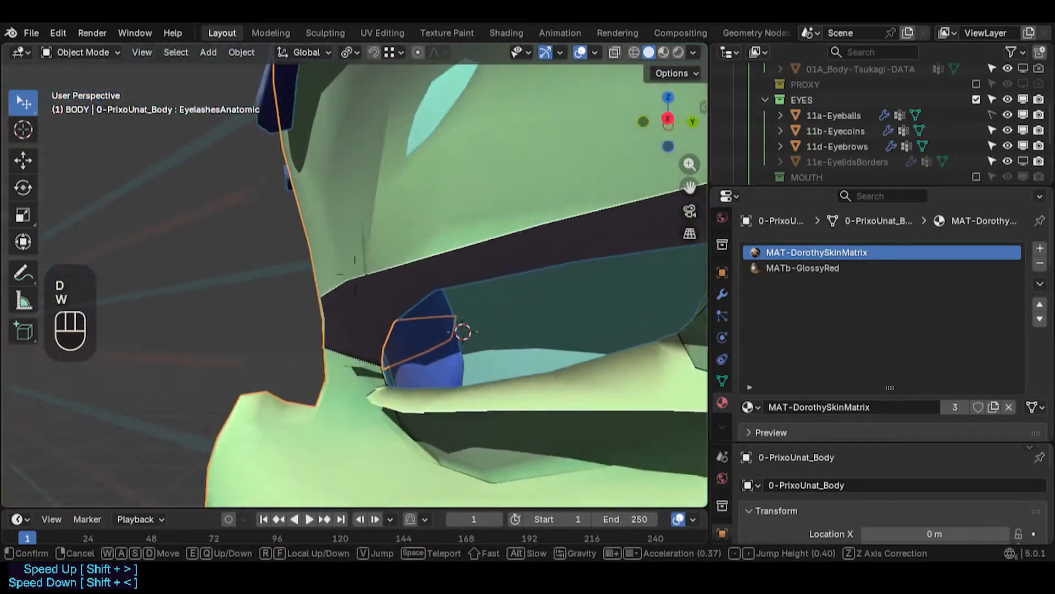
key("d")
key("w")
key("a")
key("w")
key("s")
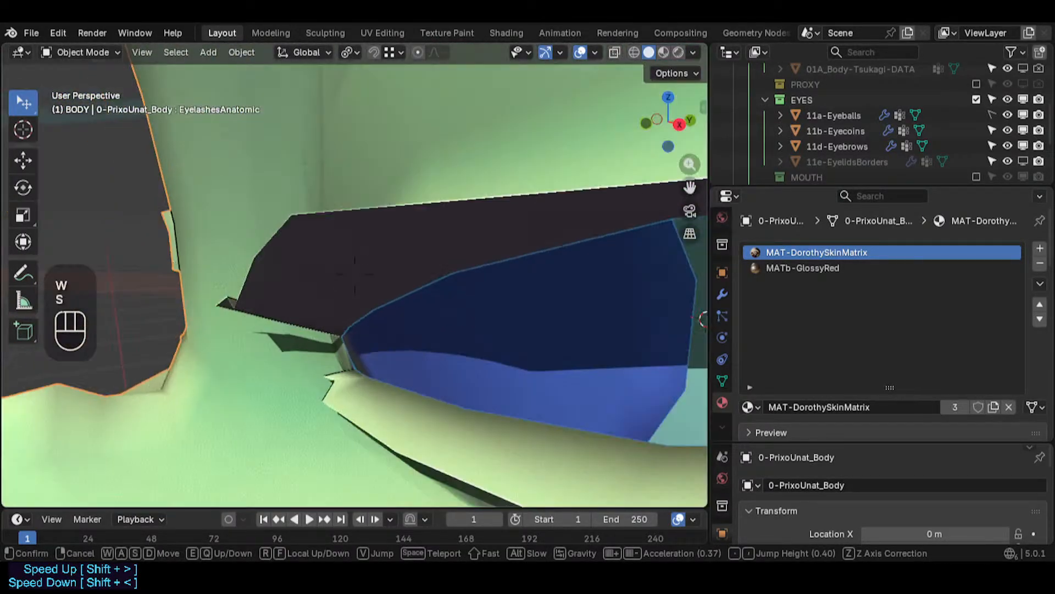
key("e")
key("w")
key("a")
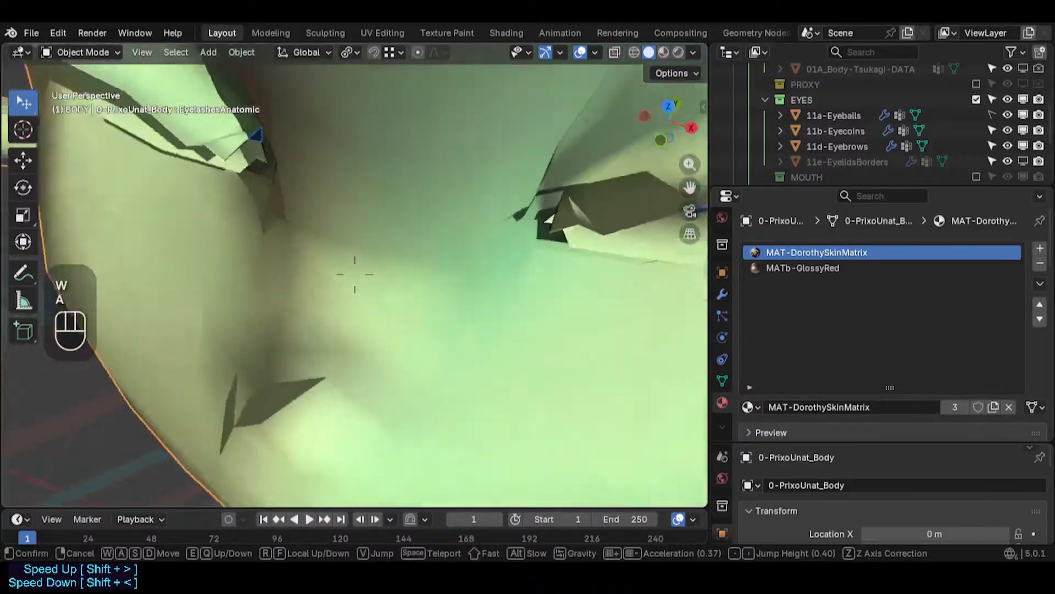
key("w")
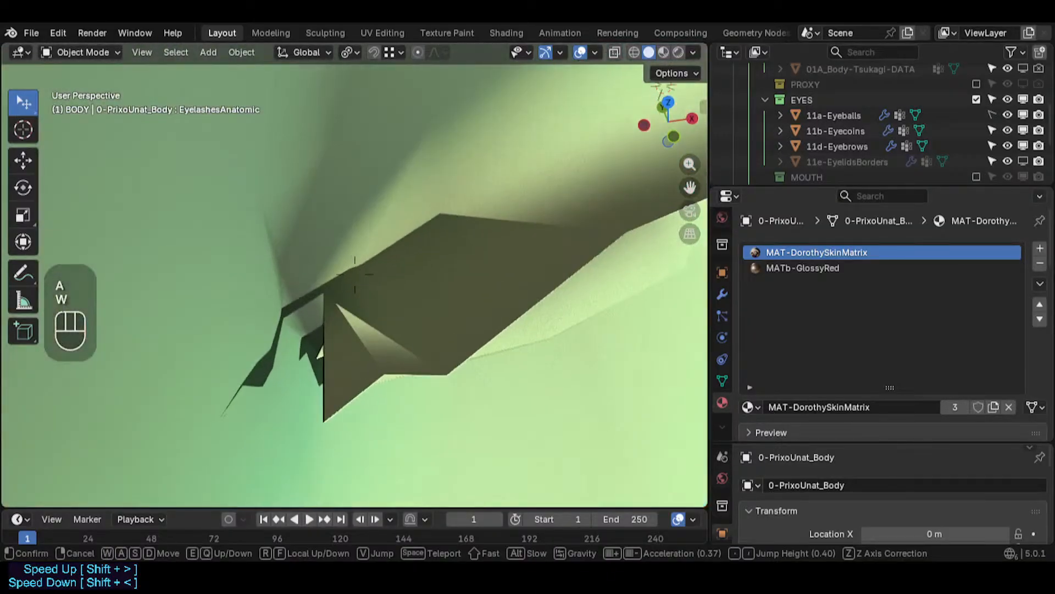
key("d")
key("d")
key("d")
key("d")
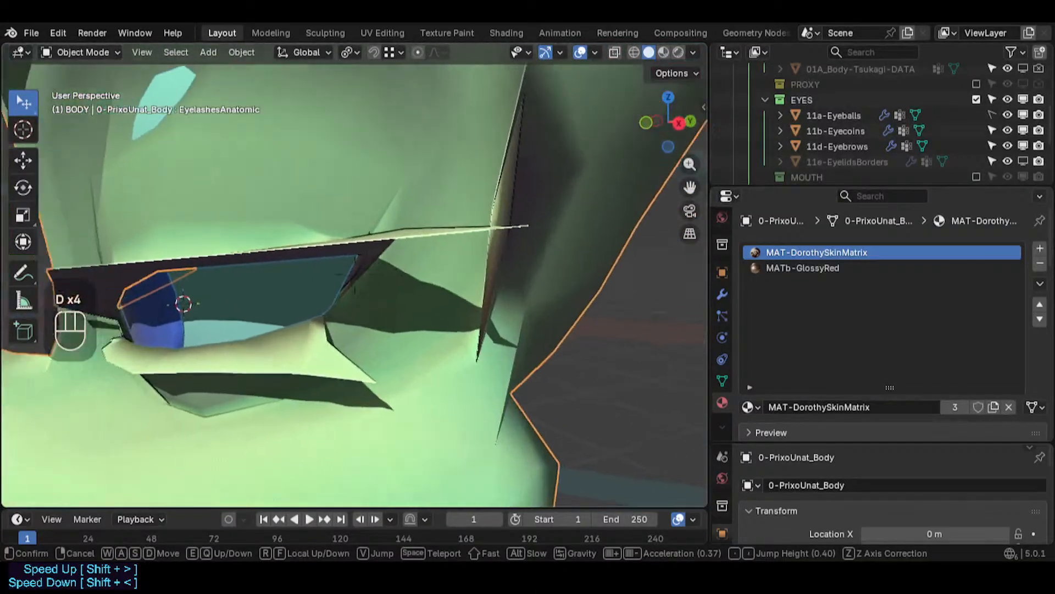
key("w")
key("s")
key("shift+ctrl+alt")
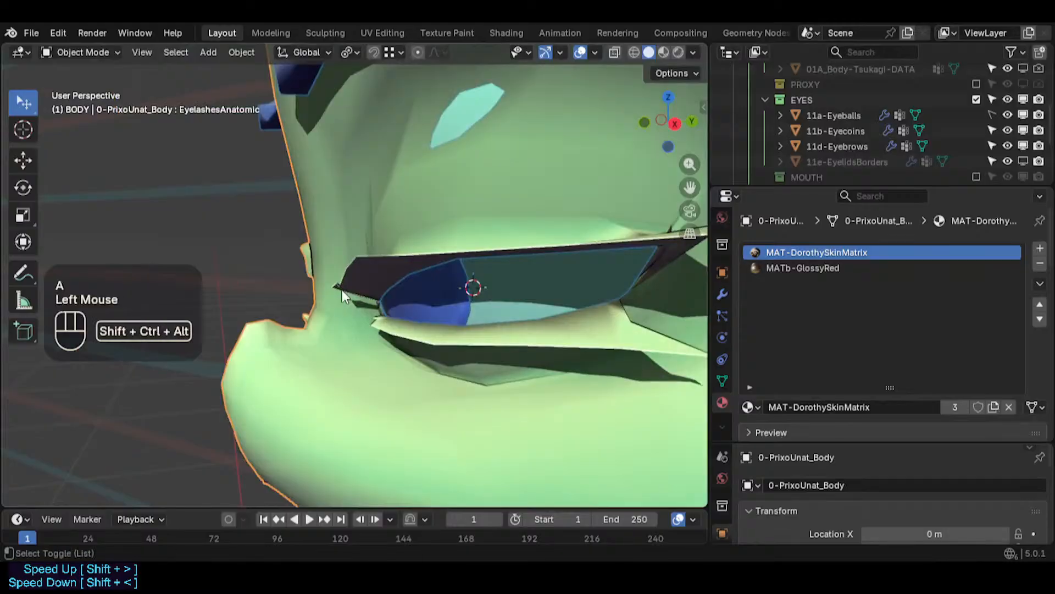
key("shift+ctrl+alt+grave")
key("shift+grave")
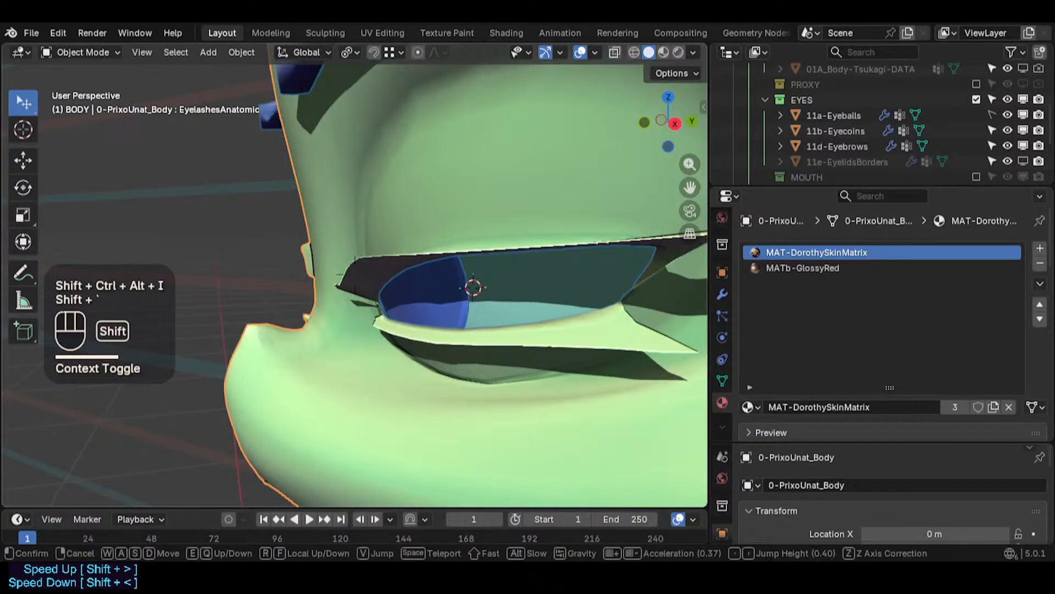
key("a")
key("a")
key("w")
key("w")
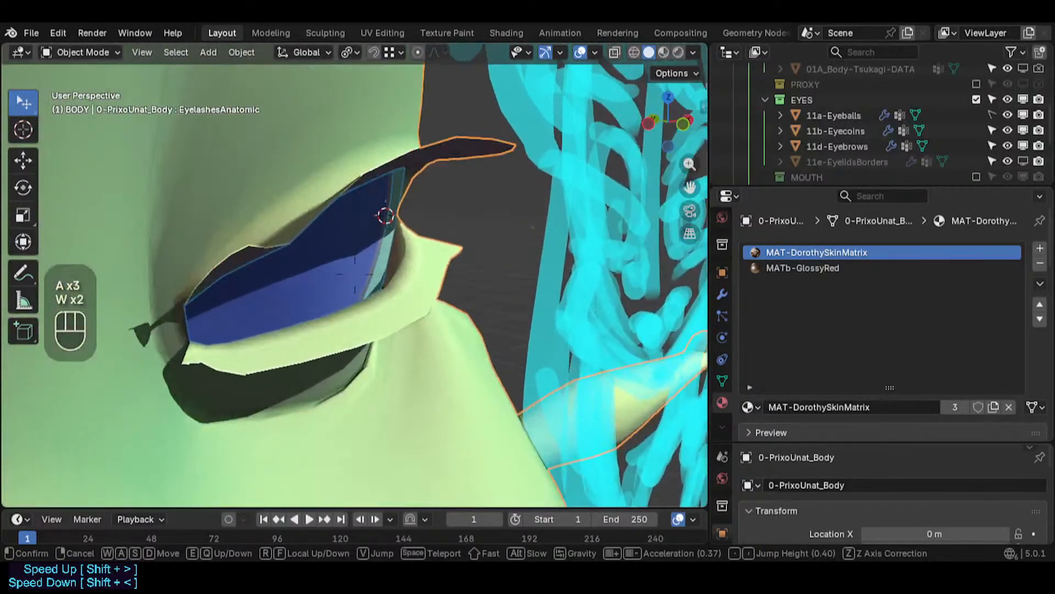
key("e")
key("d")
key("d")
key("d")
key("s")
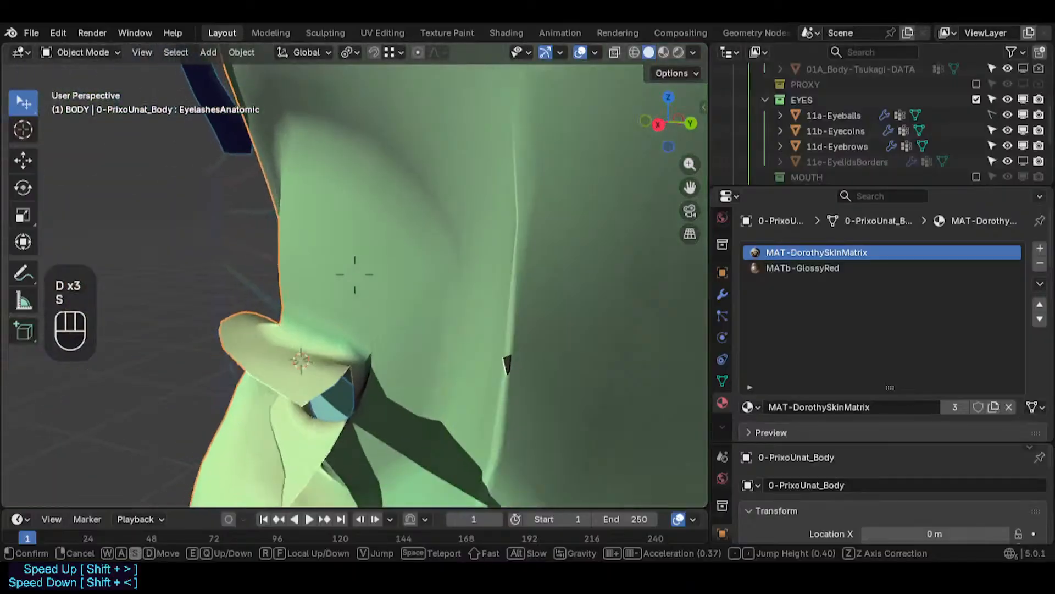
key("a")
key("w")
key("w")
left_click(625, 87)
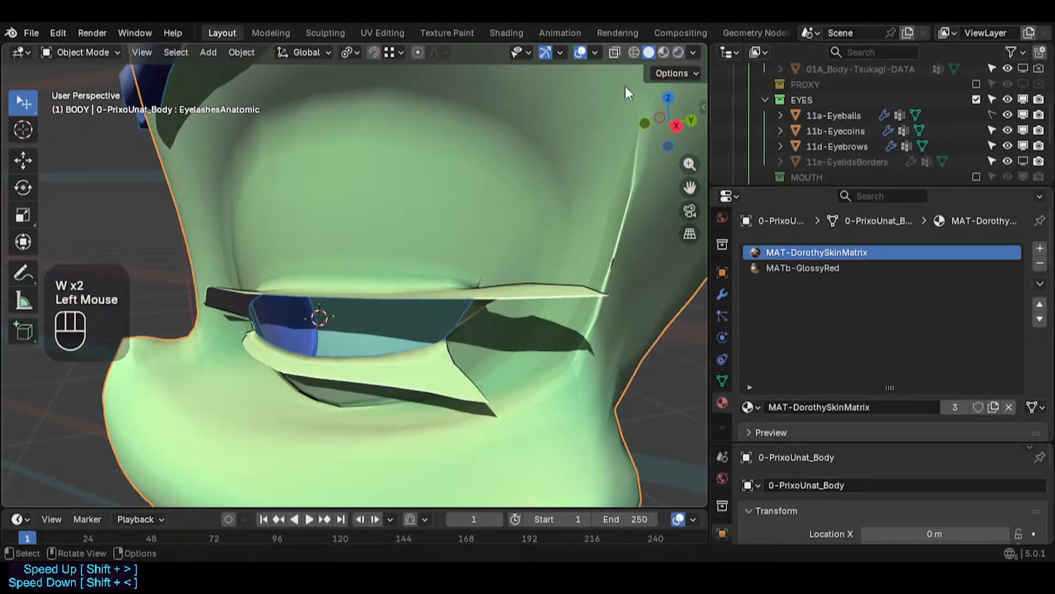
- Switch the viewport's object color back to Texture
left_click(692, 53)
left_click(689, 305)
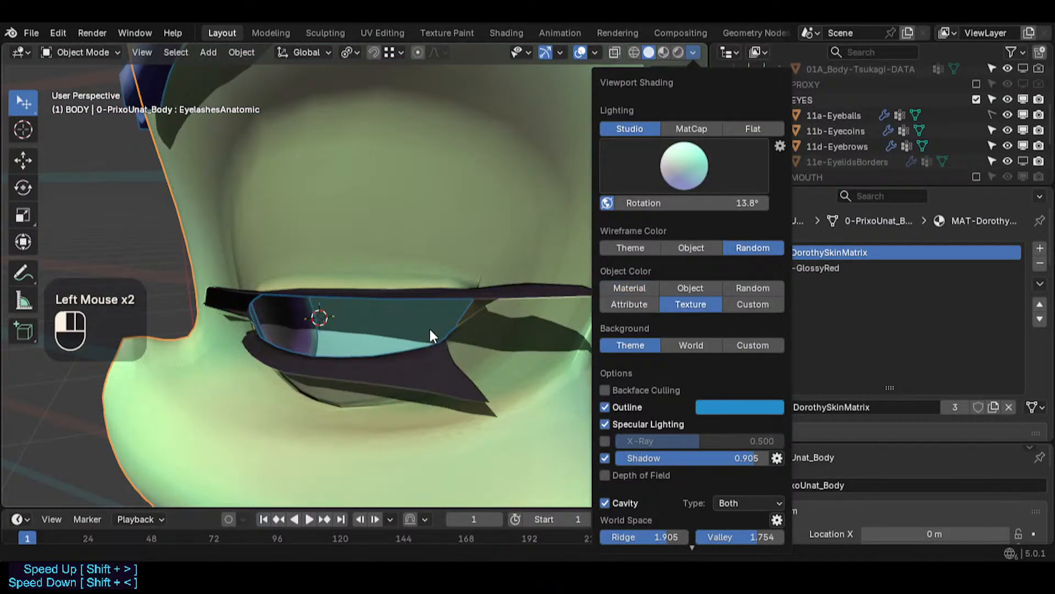
middle_click_drag(321, 366, 236, 305)
scroll(398, 242, "down", 2)
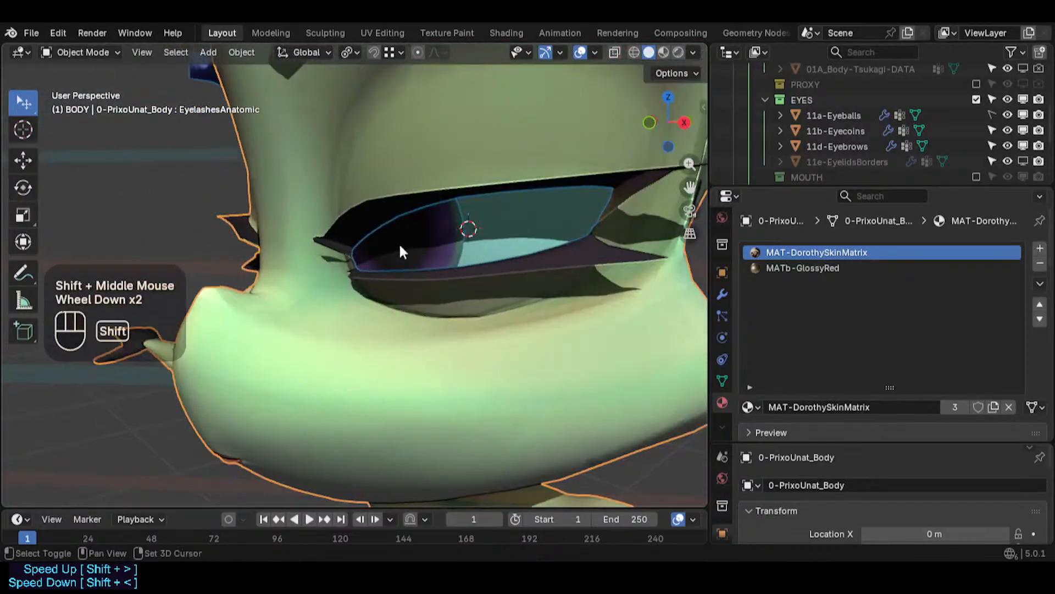
- Save the blend file
middle_click_drag(398, 242, 280, 319, "shift")
scroll(340, 330, "down", 1)
middle_click_drag(281, 319, 209, 318)
scroll(253, 314, "down", 2)
key("ctrl+s")
scroll(291, 314, "down", 2)
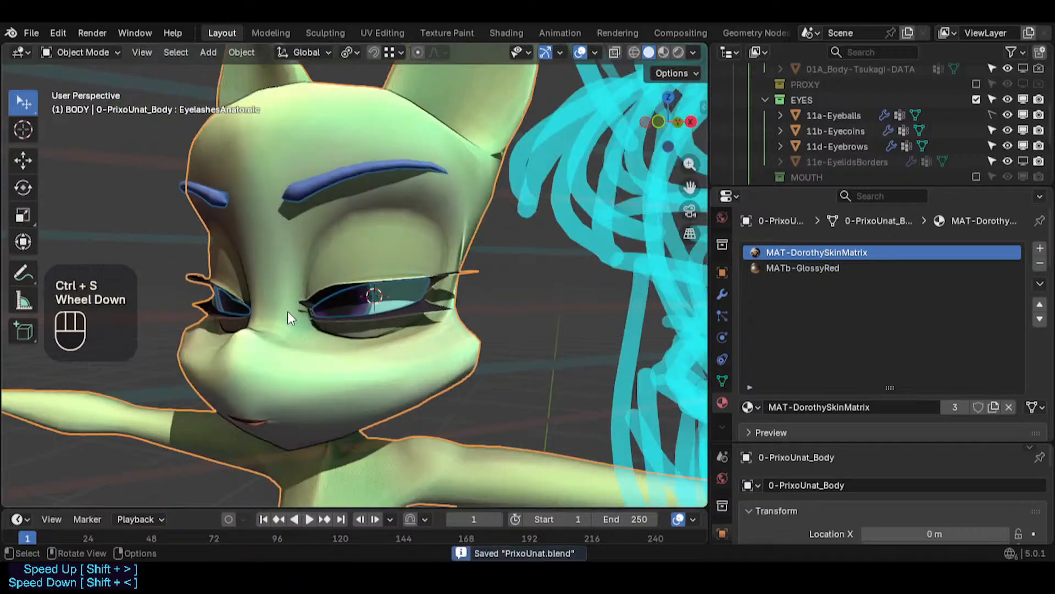
- Select the body mesh in front view and enter Edit Mode at the eye
key("KP_1")
key("alt+a")
middle_click_drag(287, 309, 488, 285, "shift")
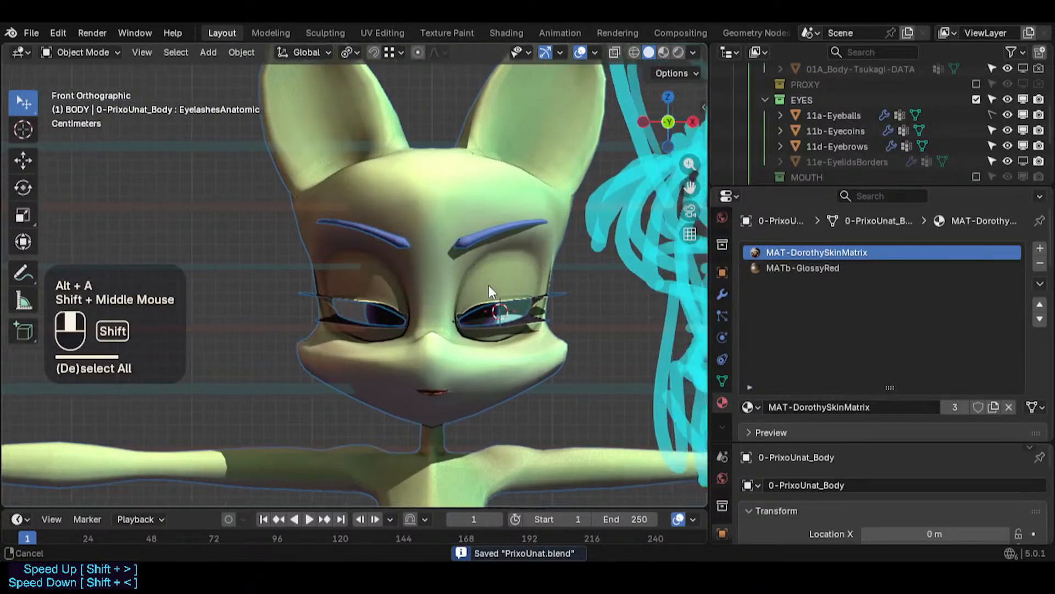
scroll(417, 299, "down", 1)
scroll(407, 243, "up", 3)
left_click(395, 231)
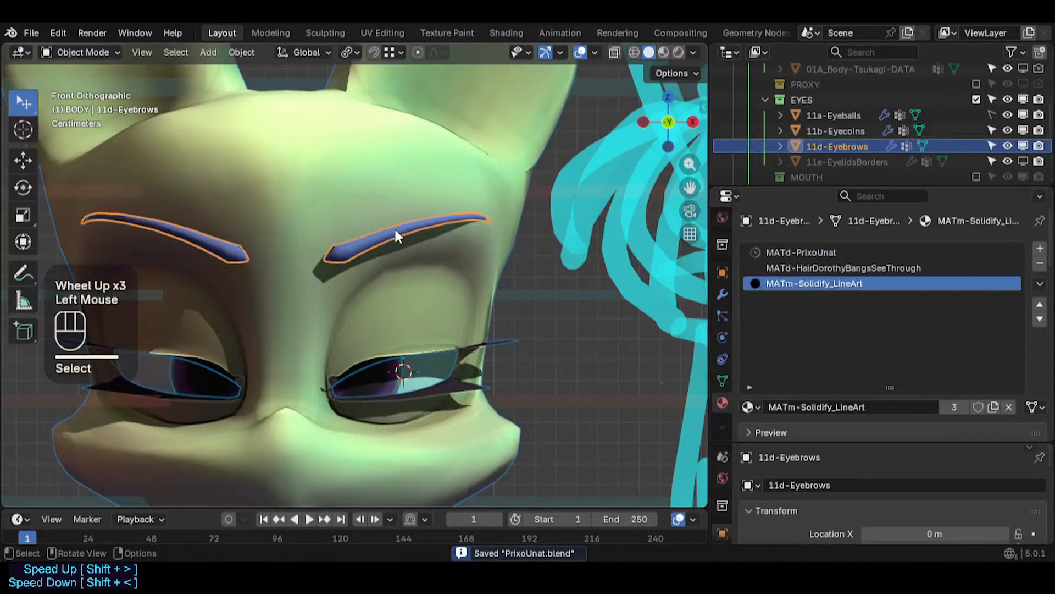
left_click(385, 357)
scroll(424, 345, "up", 1)
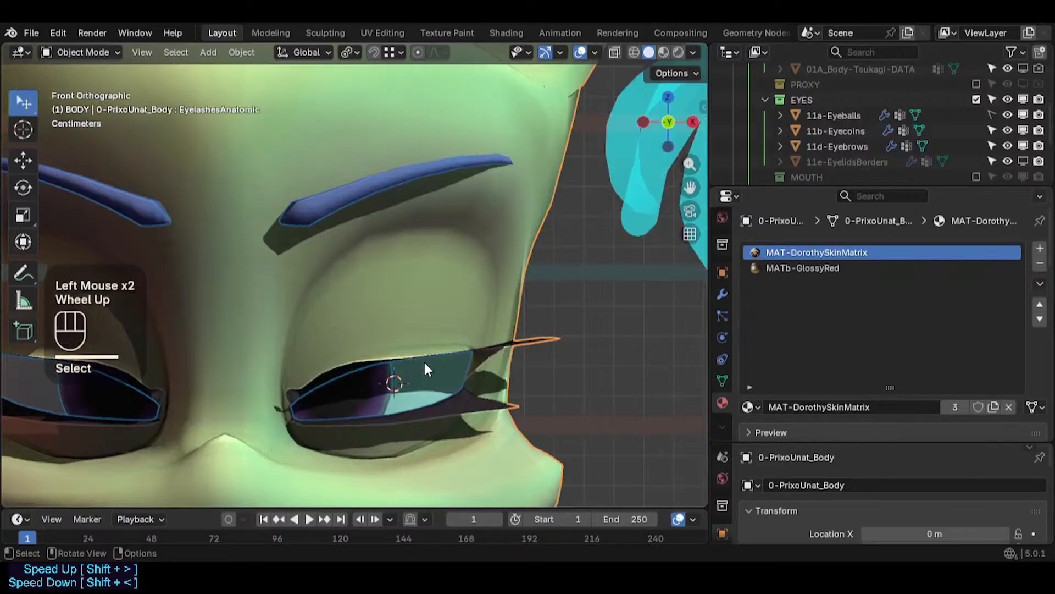
scroll(423, 360, "up", 1)
key("Tab")
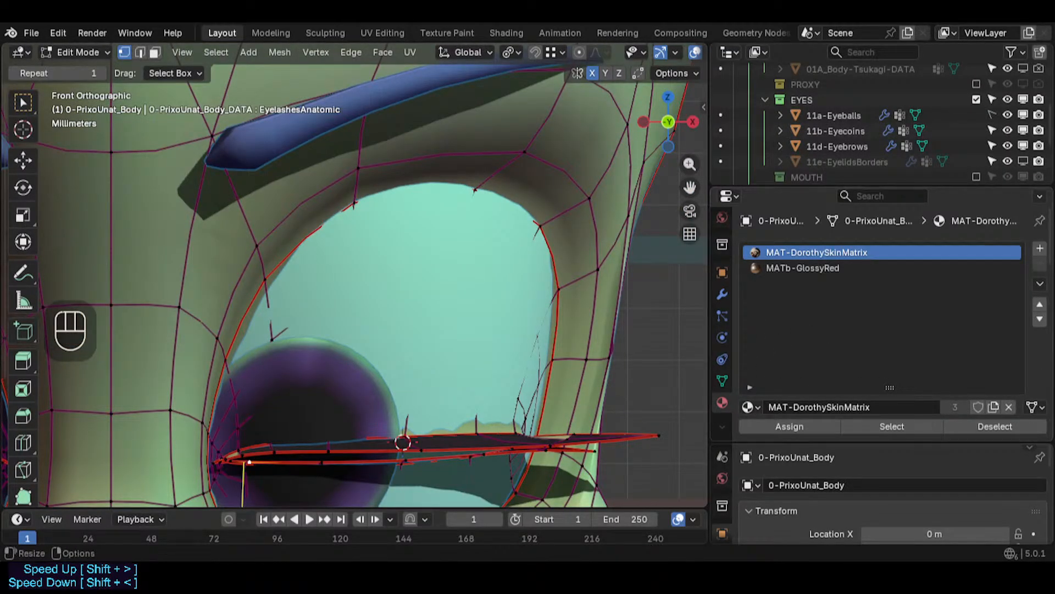
- Open the mesh's shape keys and scrub the EyelashesAnatomic key's value to compare its effect
scroll(890, 494, "down", 2)
scroll(891, 495, "up", 4)
left_click(722, 380)
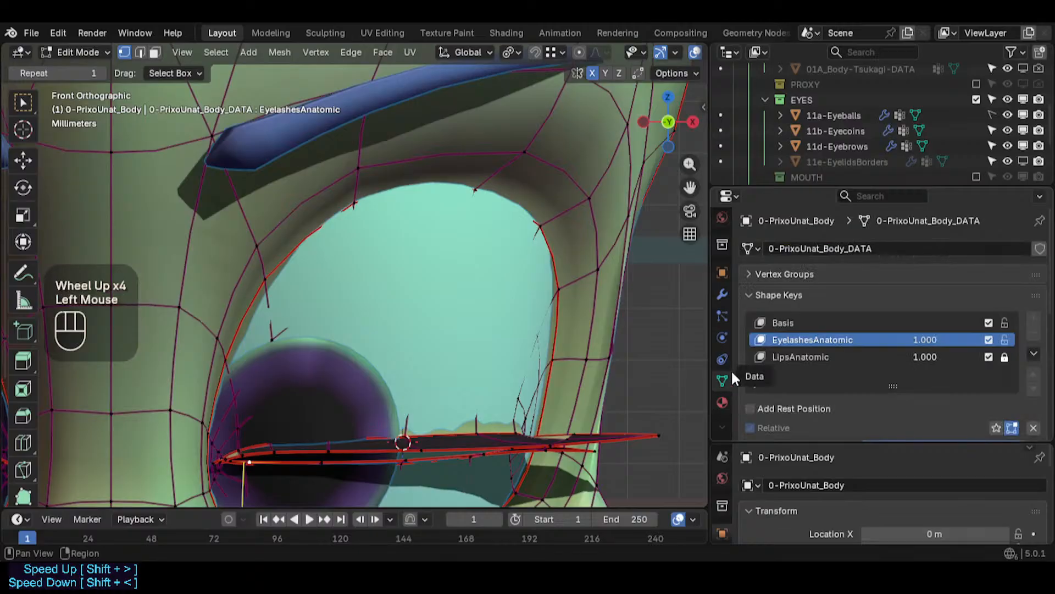
middle_click_drag(532, 360, 476, 308, "shift")
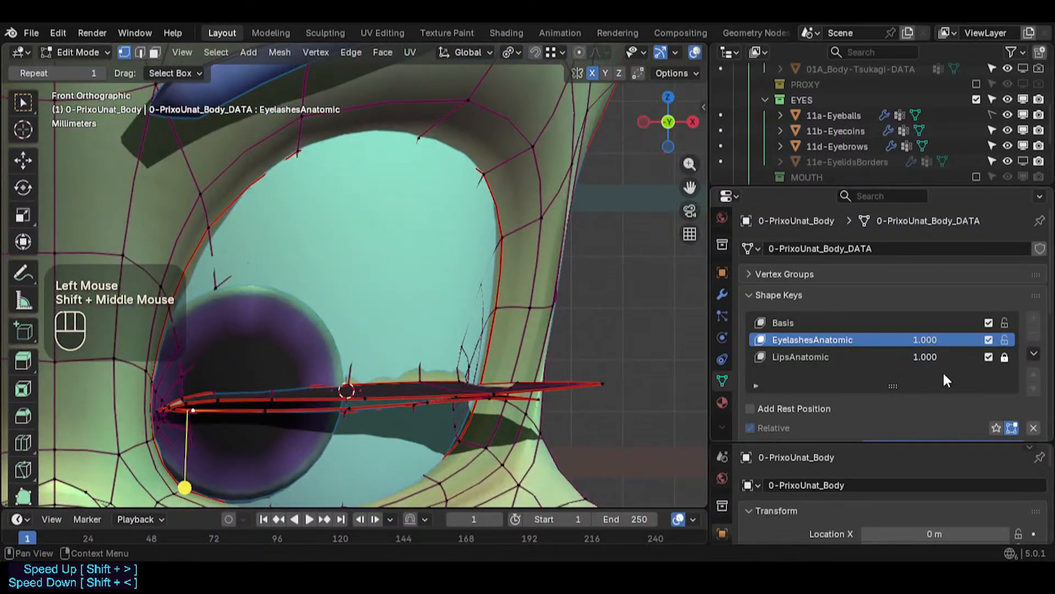
left_click(1005, 339)
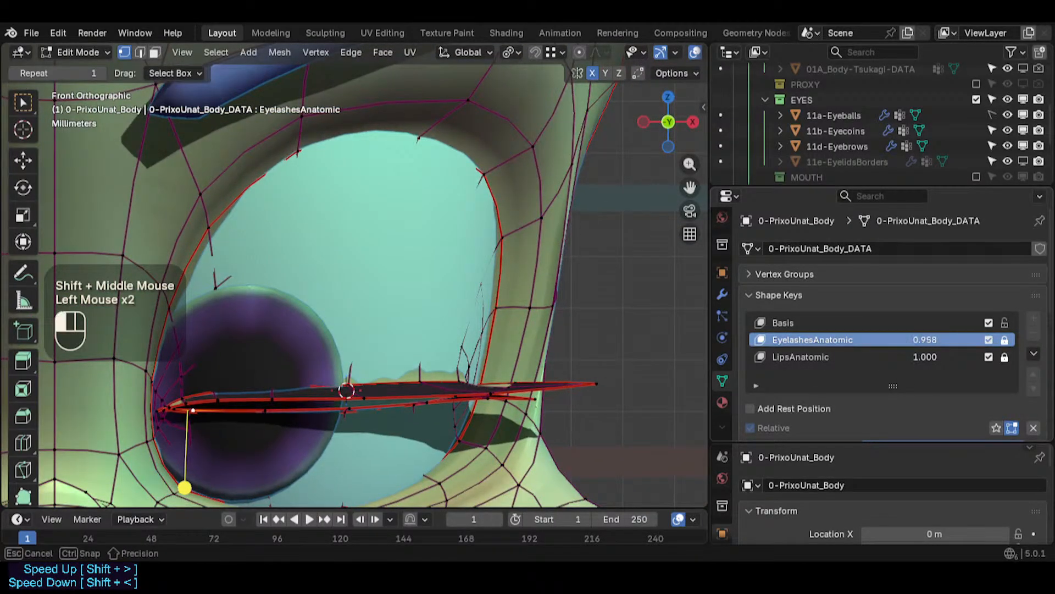
mouse_move(940, 340)
left_mouse_down()
mouse_move(865, 340)
mouse_move(951, 340)
left_mouse_up()
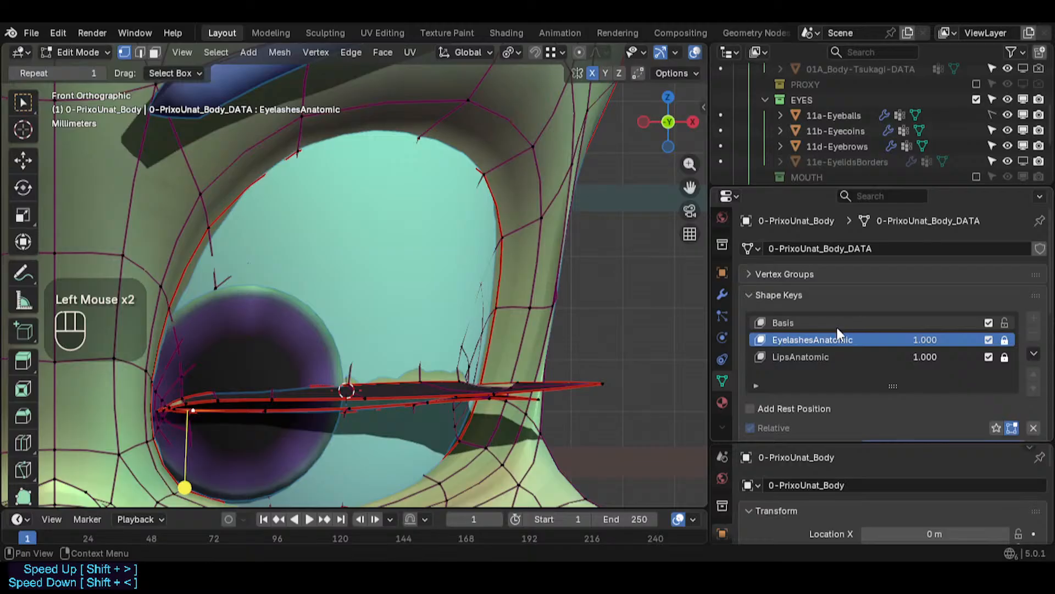
left_click(1005, 340)
- Raise several vertices along the eyelash strip's upper edge in the EyelashesAnatomic shape key
scroll(341, 392, "up", 1)
left_click(337, 394)
key("g")
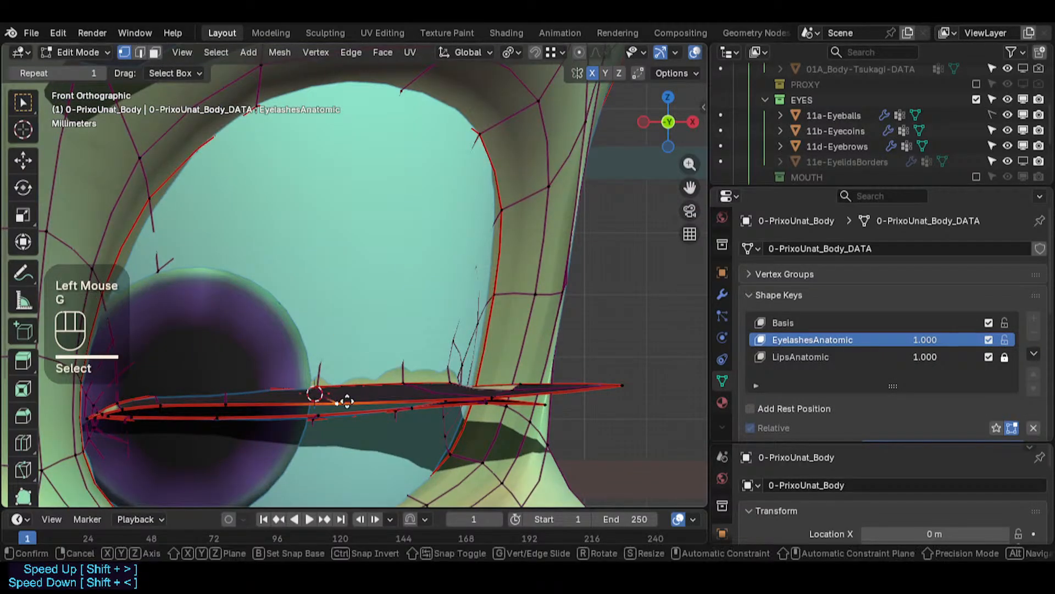
left_click(347, 344, "shift")
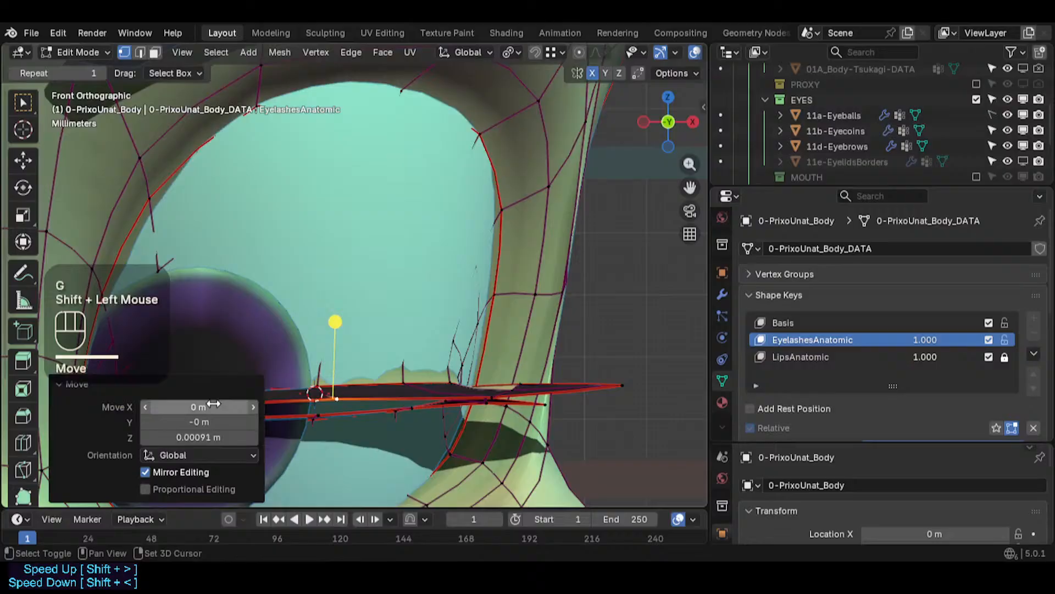
left_click(83, 385)
left_click(234, 401)
key("g")
left_click(231, 371, "shift")
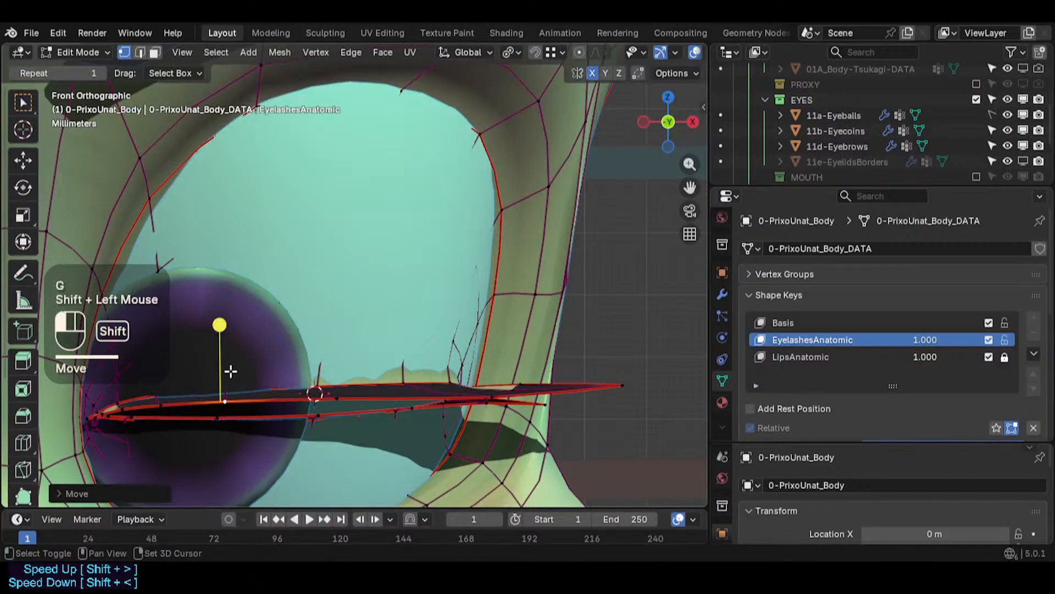
left_click(490, 397)
key("g")
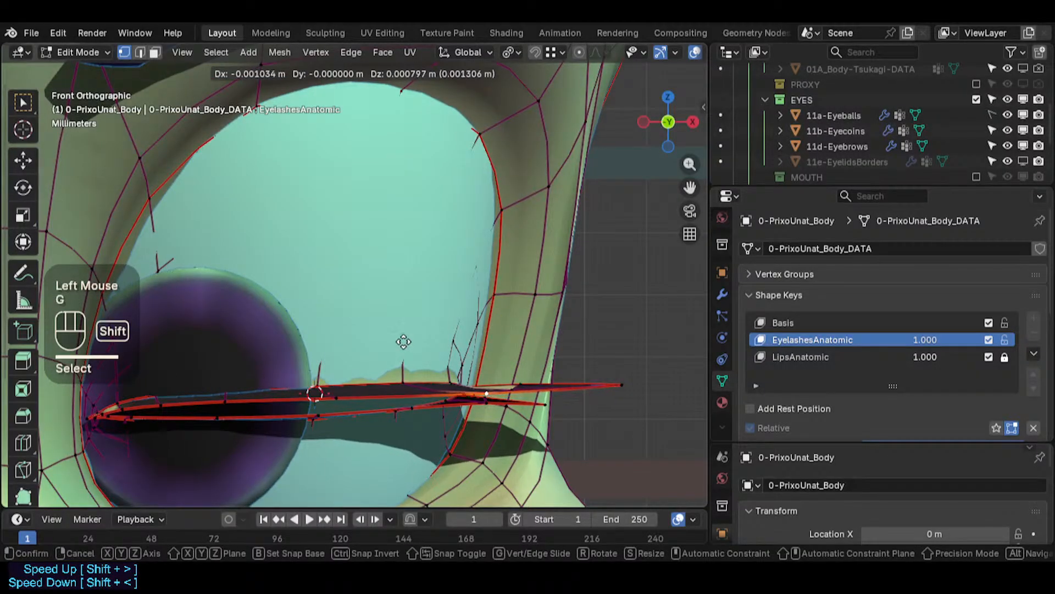
left_click(404, 342, "shift")
- Reposition more eyelash strip vertices toward its outer end in the EyelashesAnatomic shape key
middle_click_drag(387, 380, 293, 369, "shift")
left_click(240, 384)
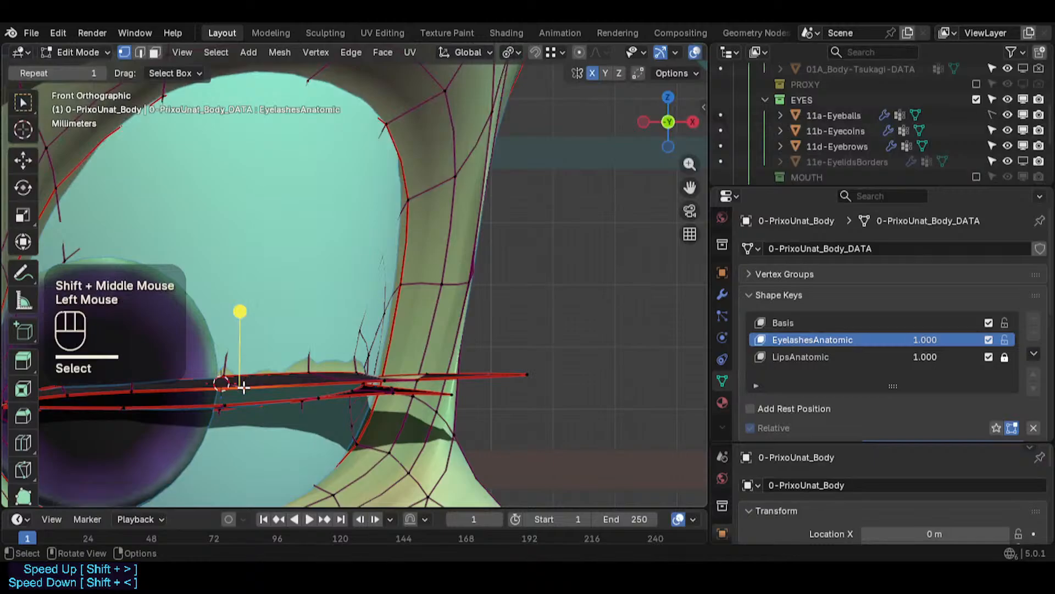
key("g")
left_click(221, 361, "shift")
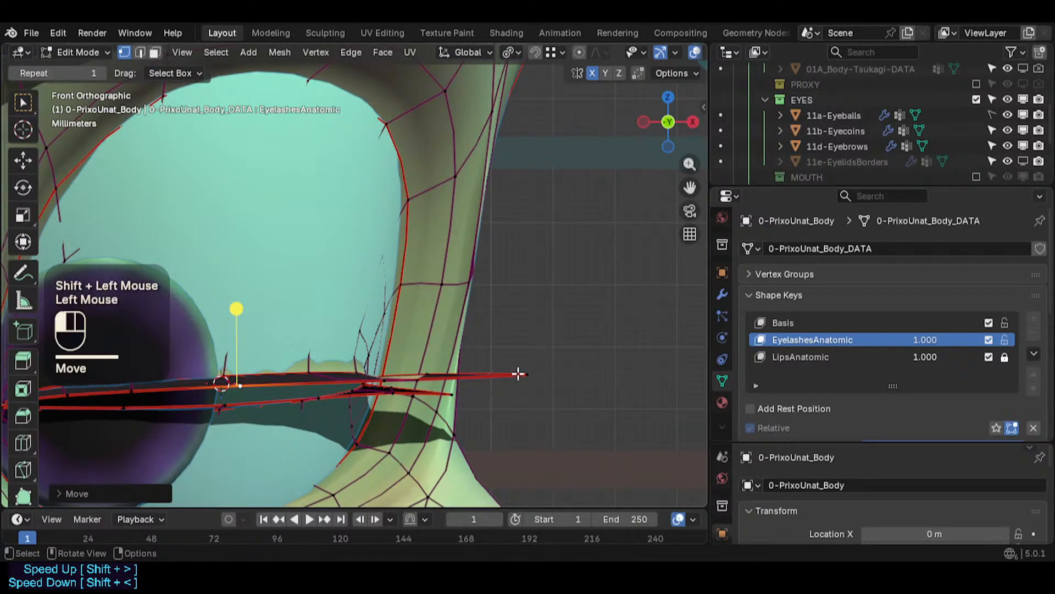
left_click(518, 374)
key("g")
left_click(511, 439, "shift")
left_click(446, 394)
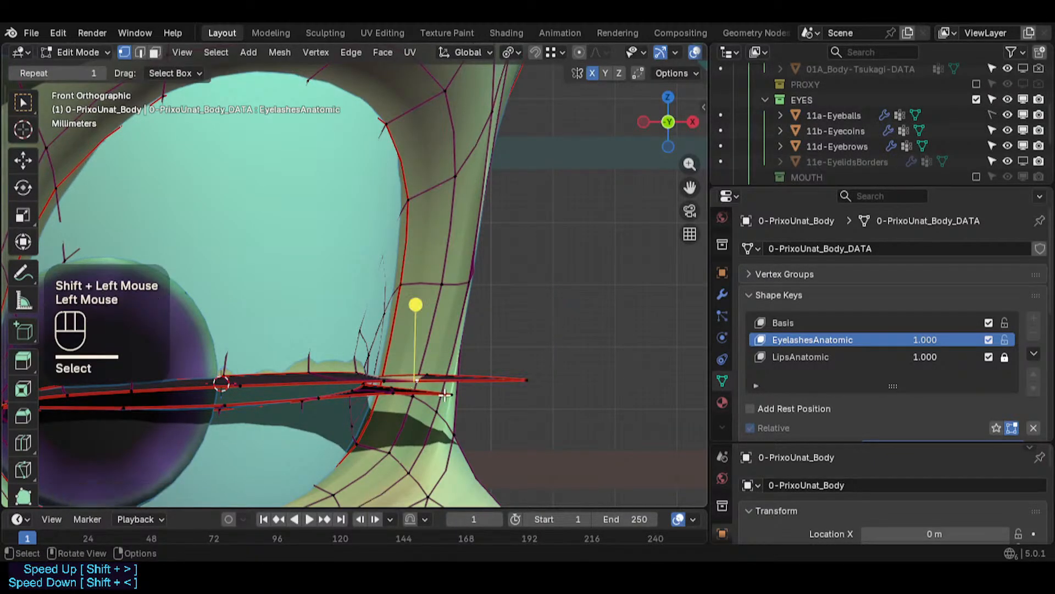
middle_click_drag(432, 383, 379, 359)
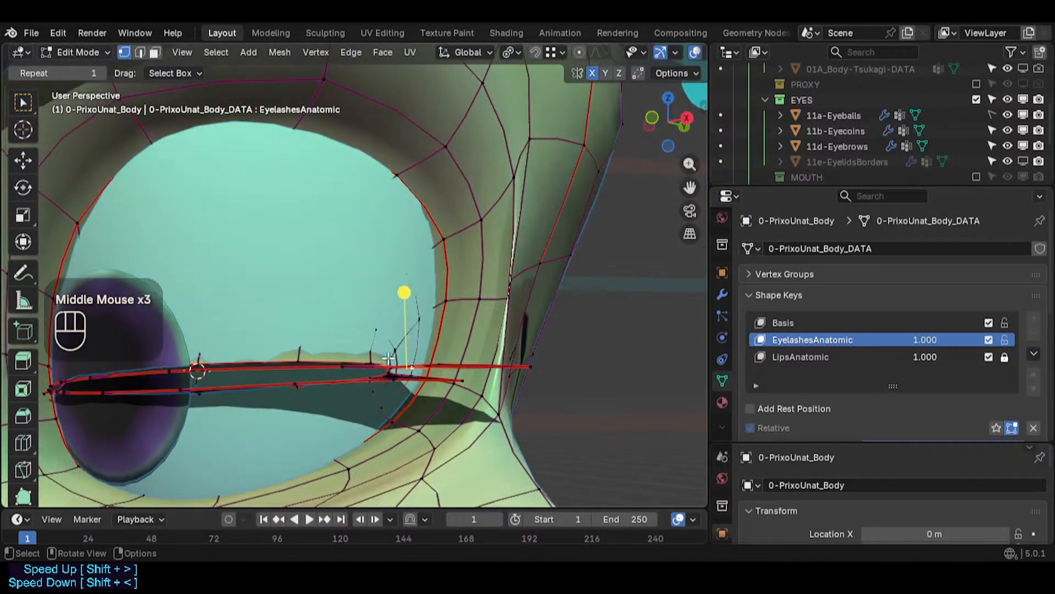
key("KP_1")
key("g")
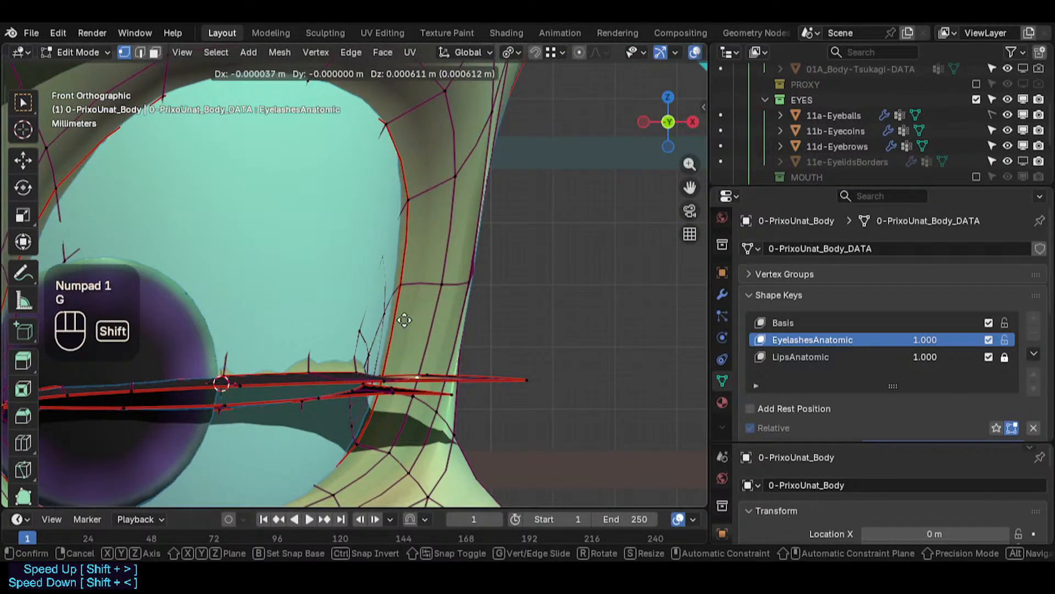
left_click(417, 301, "shift")
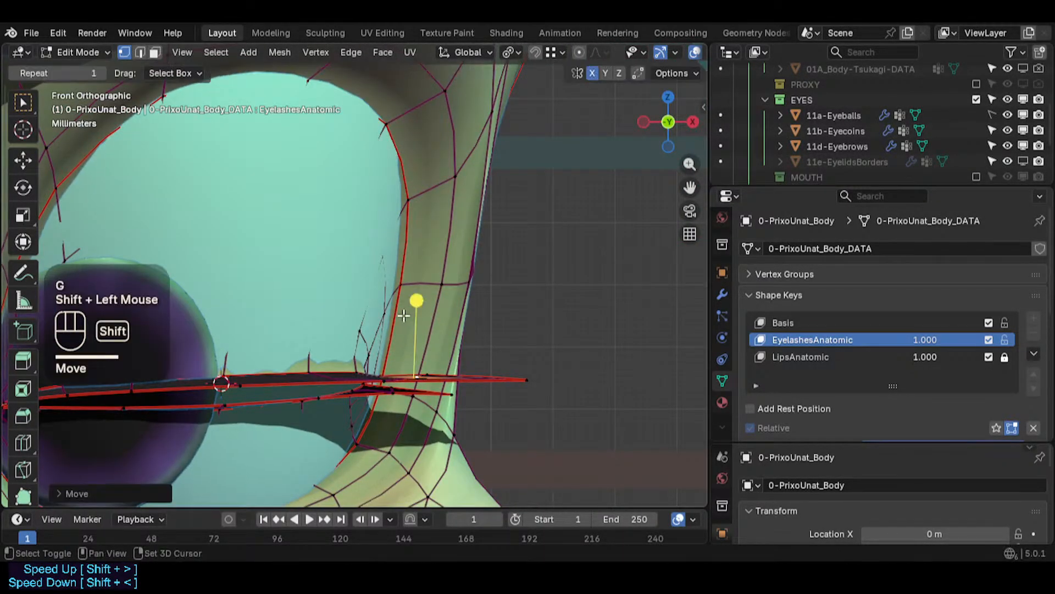
left_click(417, 374)
key("g")
left_click(448, 375, "shift")
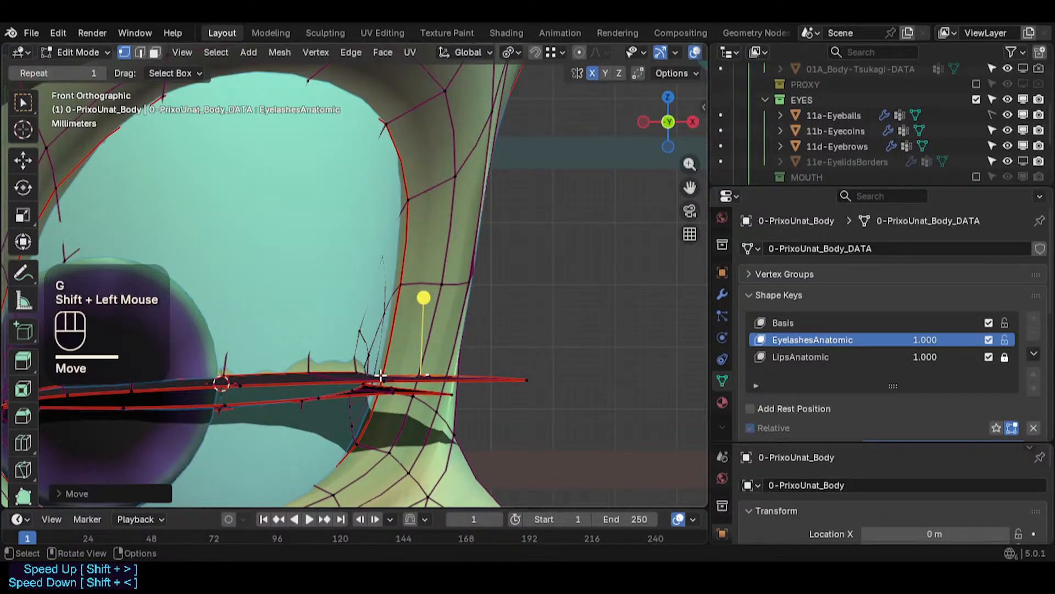
left_click(381, 376)
key("g")
left_click(386, 384, "shift")
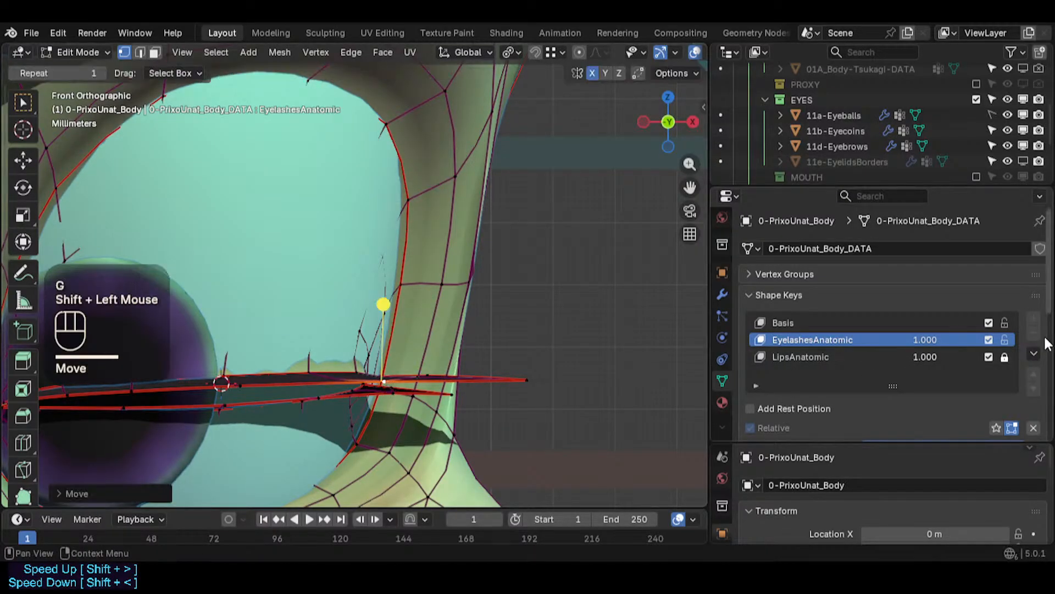
- Lock the EyelashesAnatomic shape key, switch to the Basis key, and set EyelashesAnatomic's value to 0
left_click(1005, 340)
left_click(852, 327)
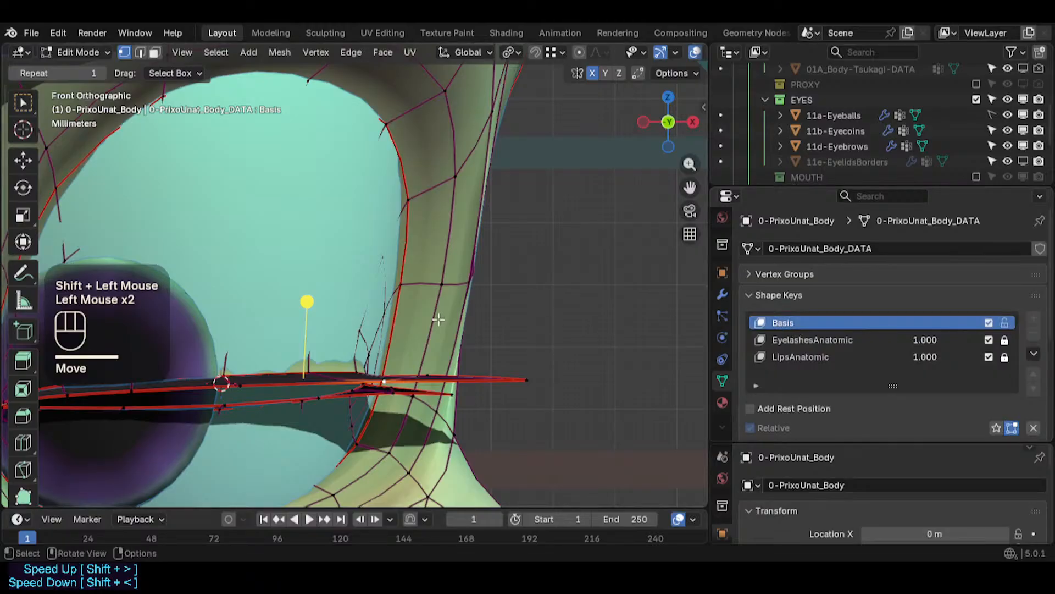
key("alt+a")
left_click(935, 342)
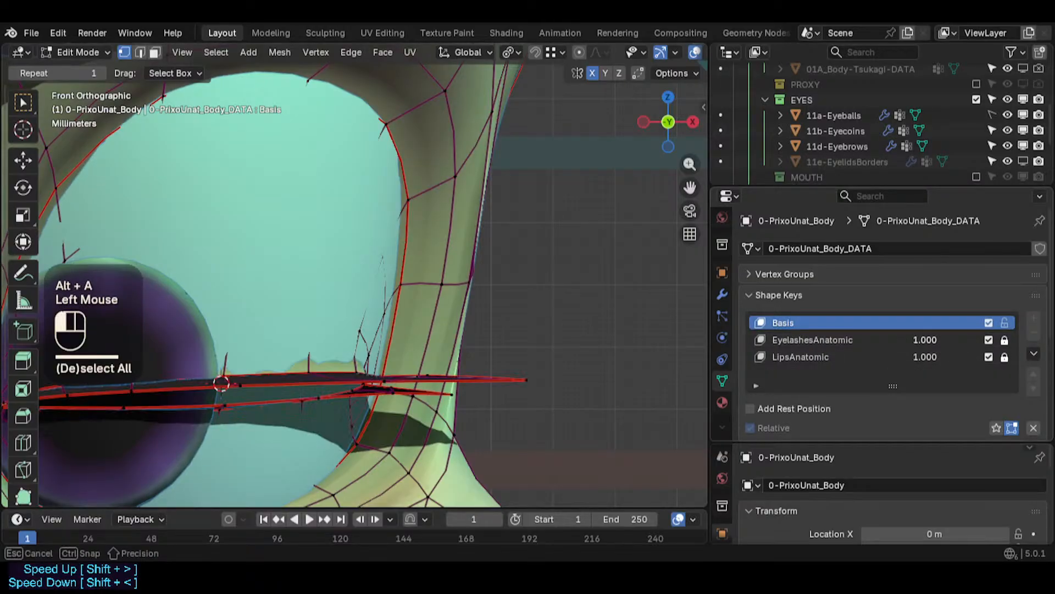
left_click_drag(934, 342, 870, 343)
- Turn on X-ray, switch to edge select, and select the edges at the eyelash strip's tip
middle_click_drag(426, 316, 277, 367)
scroll(277, 367, "up", 2)
scroll(277, 368, "up", 2)
middle_click_drag(368, 355, 169, 290)
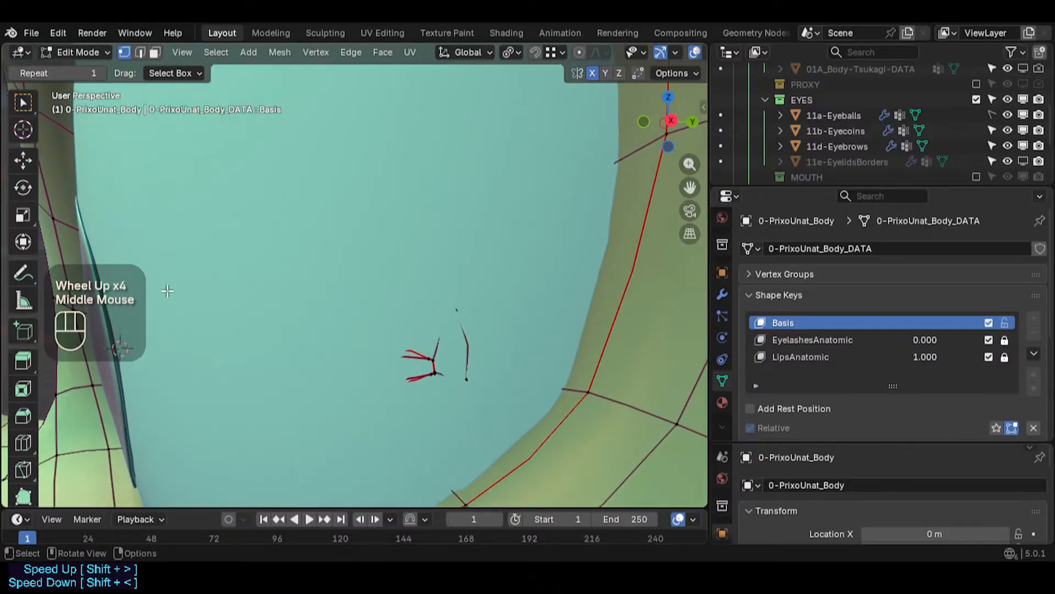
scroll(459, 416, "up", 1)
scroll(459, 416, "up", 1)
key("alt+z")
middle_click_drag(460, 416, 297, 308)
scroll(371, 341, "down", 3)
middle_click_drag(271, 348, 450, 339, "shift")
key("2")
left_click(424, 322)
scroll(419, 337, "up", 2)
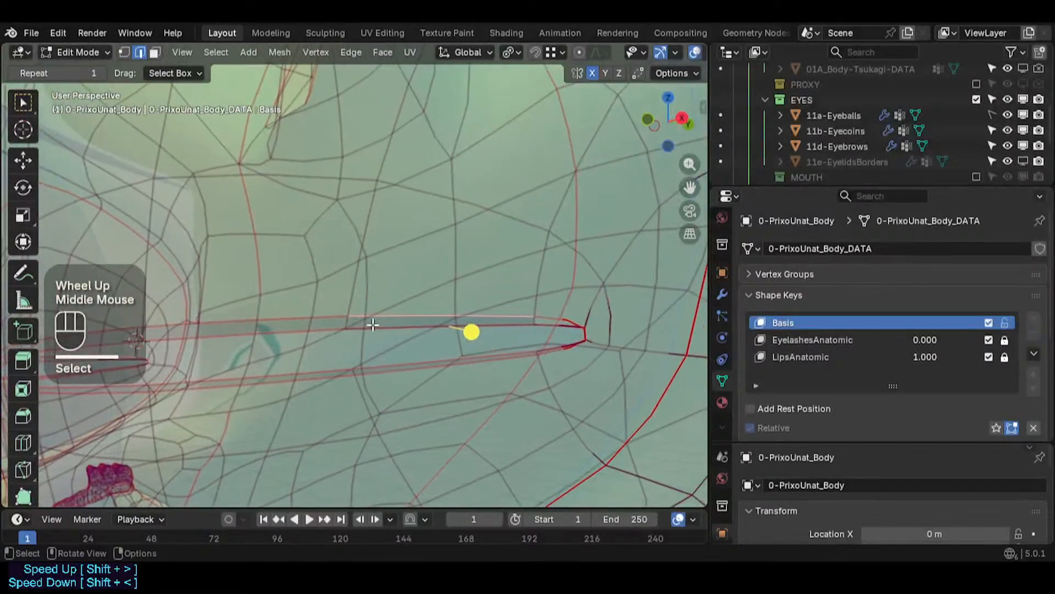
key("shift+ctrl+alt+i")
key("shift+ctrl+alt+i")
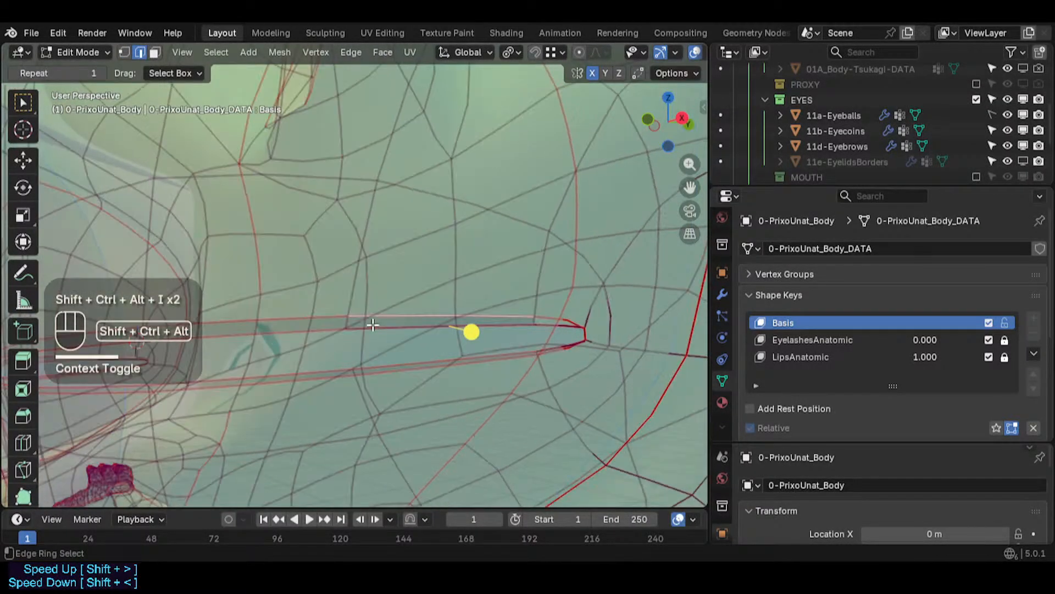
- Hide the Subdivision modifier's result in Edit Mode and save the file
left_click(723, 294)
scroll(824, 319, "down", 3)
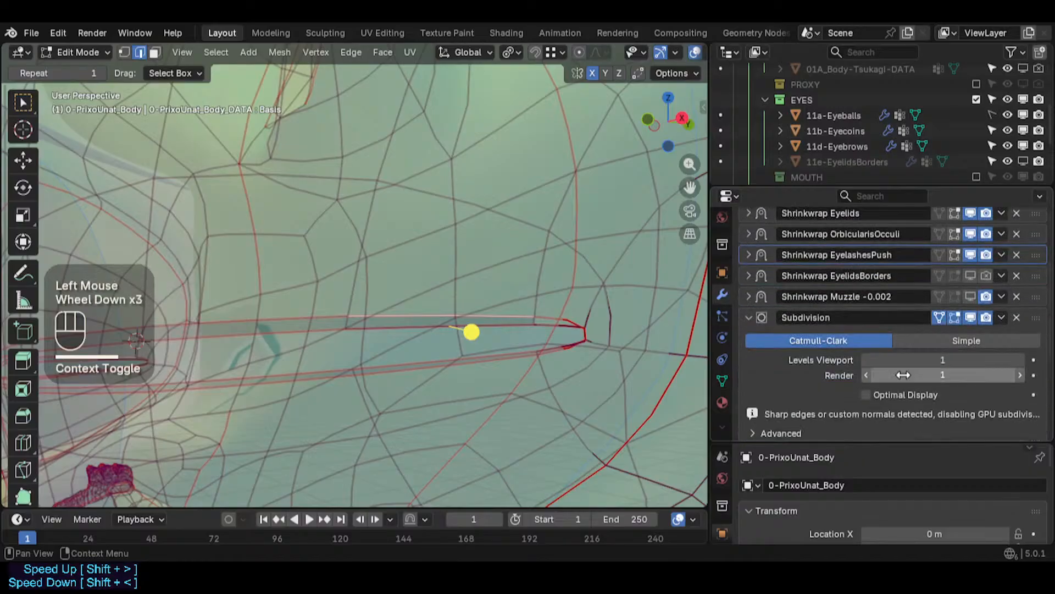
scroll(946, 326, "up", 1)
left_click(940, 347)
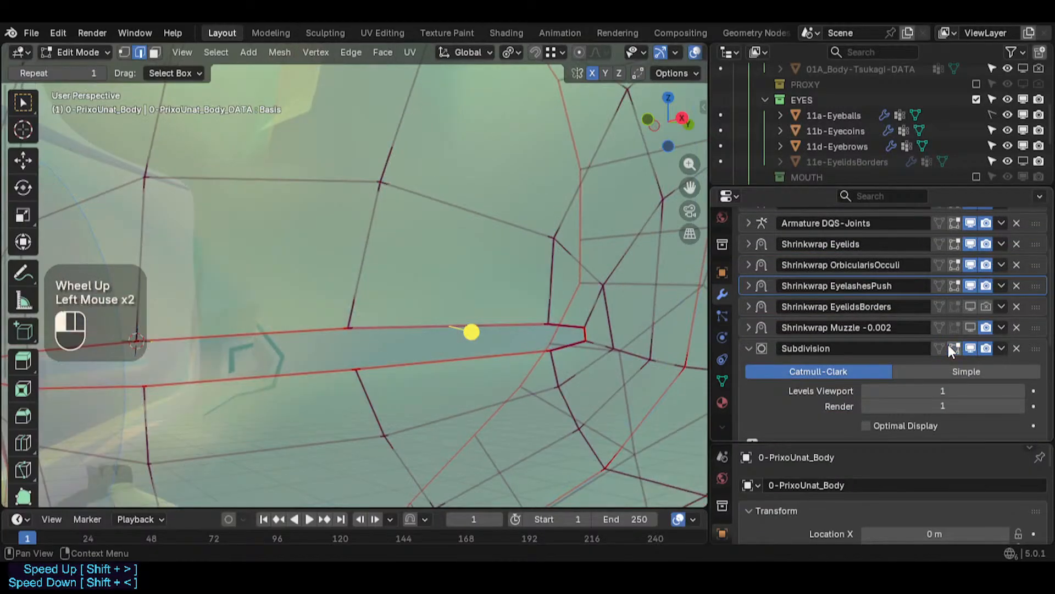
left_click(750, 346)
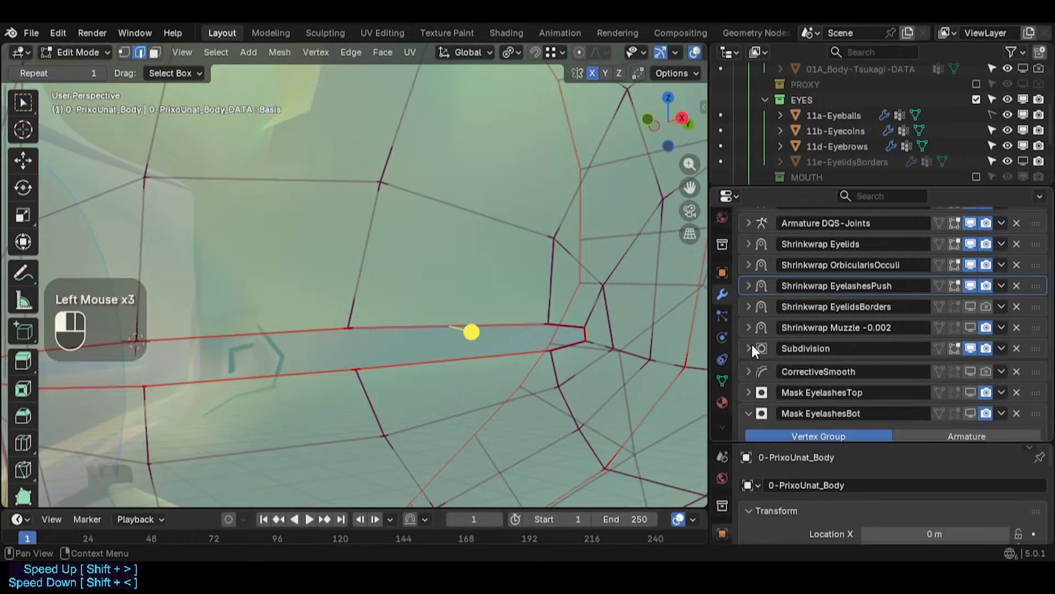
middle_click_drag(419, 283, 455, 345)
key("ctrl+s")
- Turn off X-ray and select a lower-eyelid rim vertex beneath the eyeball
scroll(434, 307, "down", 1)
scroll(434, 307, "down", 1)
middle_click_drag(488, 304, 405, 367)
scroll(429, 301, "down", 5)
scroll(380, 343, "up", 5)
scroll(357, 357, "up", 1)
left_click(347, 365)
key("1")
left_click(355, 363)
mouse_move(406, 367)
middle_mouse_down()
mouse_move(445, 367)
mouse_move(394, 352)
middle_mouse_up()
key("alt+z")
key("g")
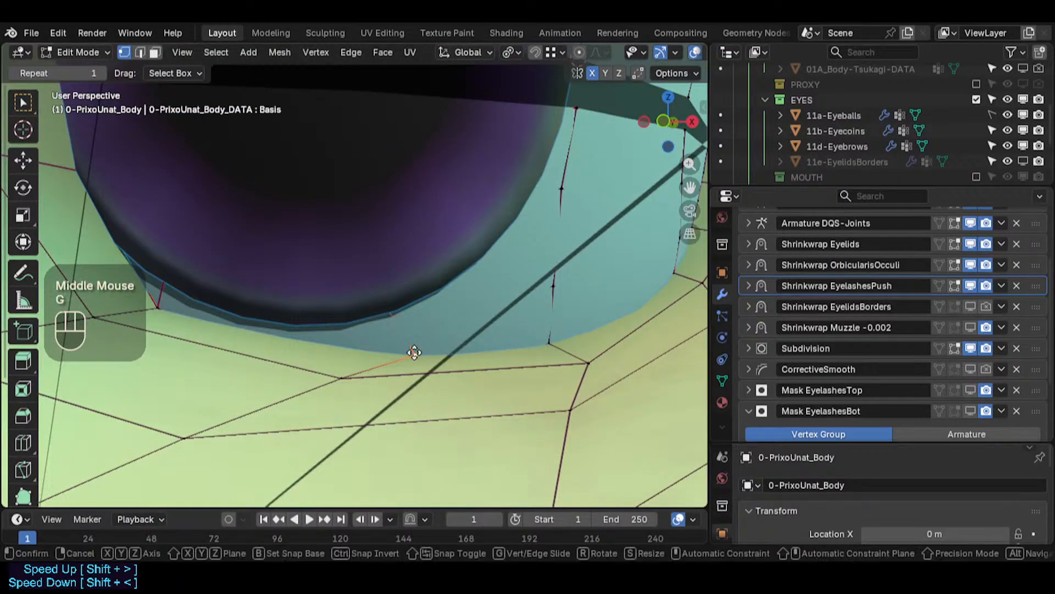
key("Escape")
- Set snapping to Face with Face Project and move the vertex onto the eyeball surface
left_click(552, 52)
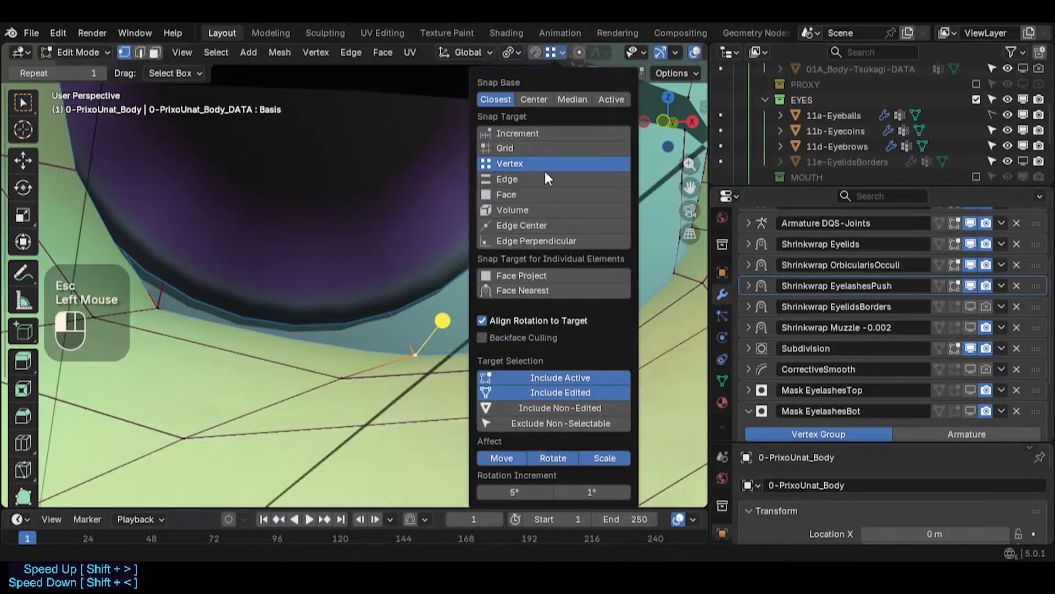
left_click(533, 196)
left_click(513, 276)
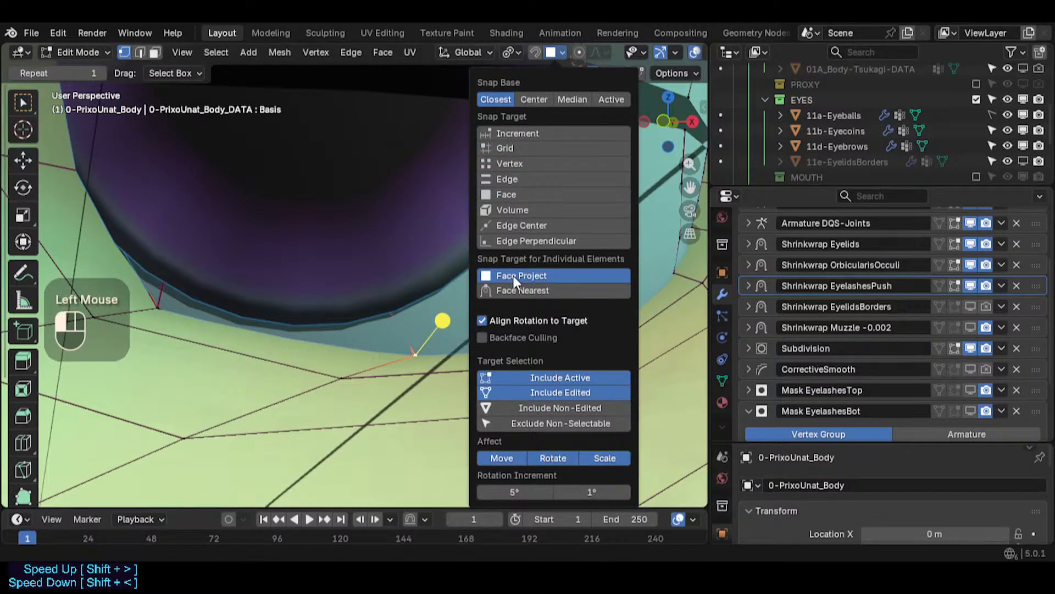
key("g")
left_click(391, 348, "ctrl")
- Switch the body back to Object Mode and save the file
scroll(391, 347, "down", 4)
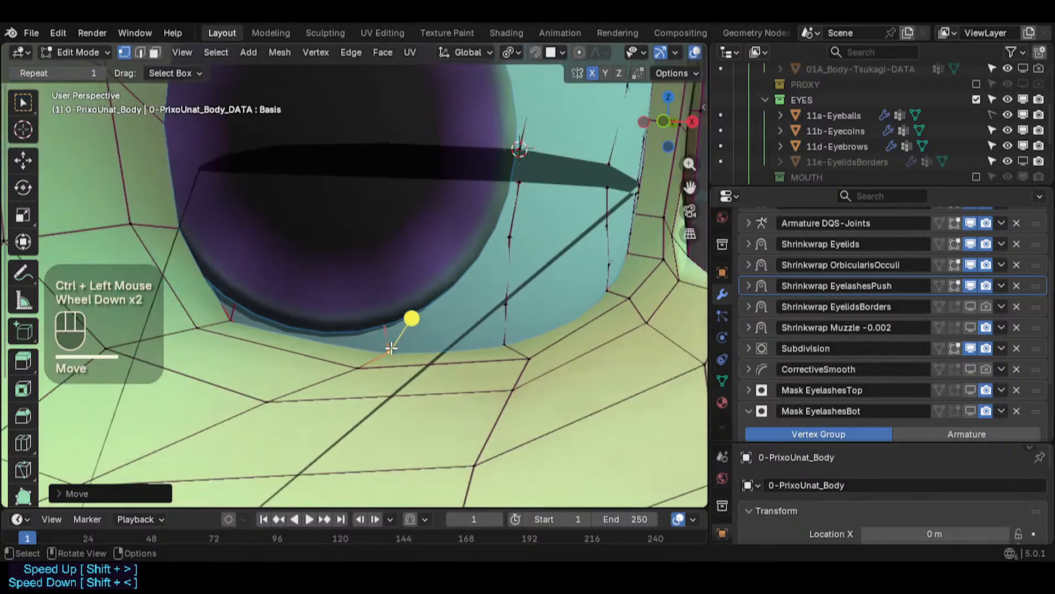
key("KP_1")
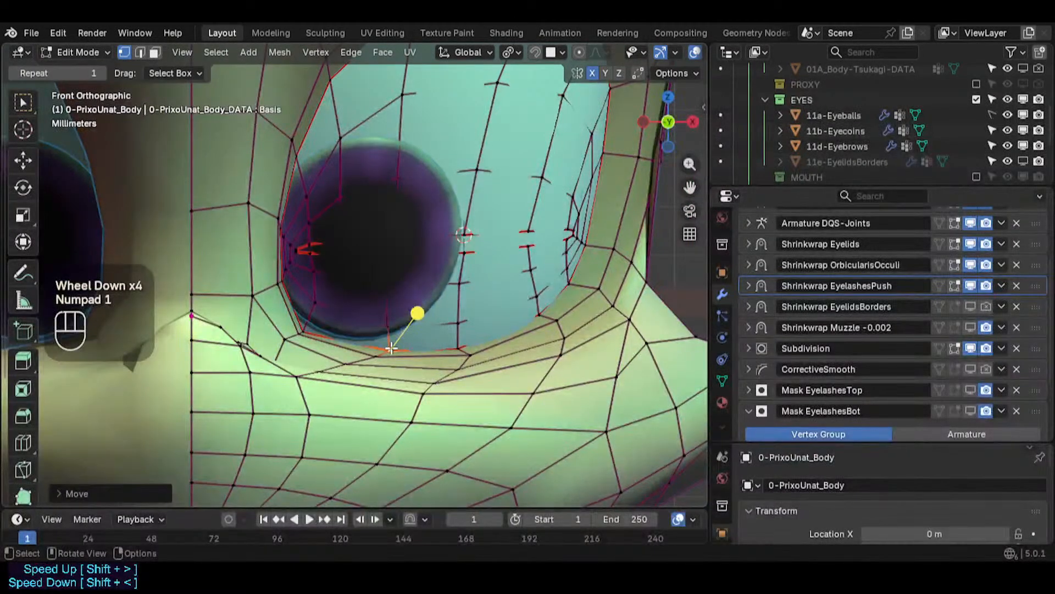
scroll(306, 230, "down", 1)
middle_click_drag(429, 229, 405, 324, "shift")
key("ctrl+Tab")
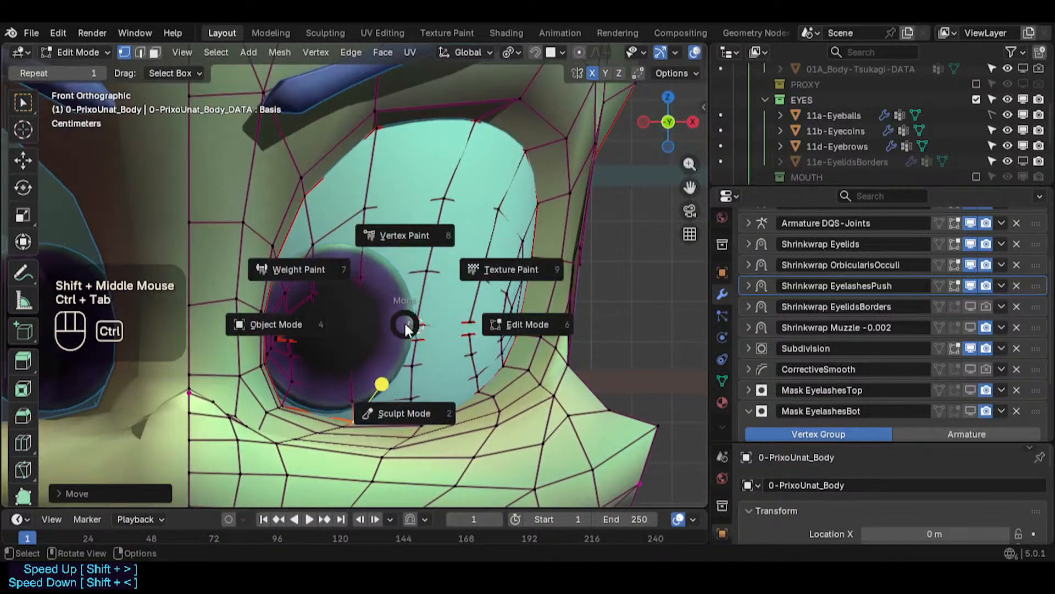
key("4")
scroll(405, 327, "down", 2)
key("ctrl+s")
scroll(464, 341, "up", 4)
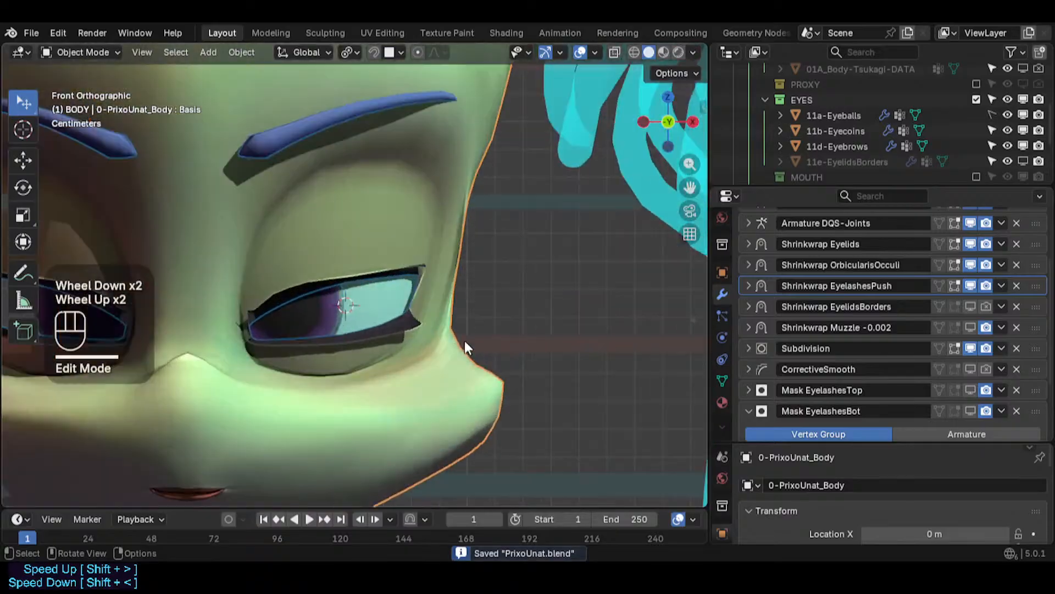
- Toggle the viewport display of the Mask EyelashesTop and Mask EyelashesBot modifiers while viewing the eyelashes
scroll(388, 242, "up", 2)
middle_click_drag(388, 243, 379, 372)
scroll(380, 372, "down", 10)
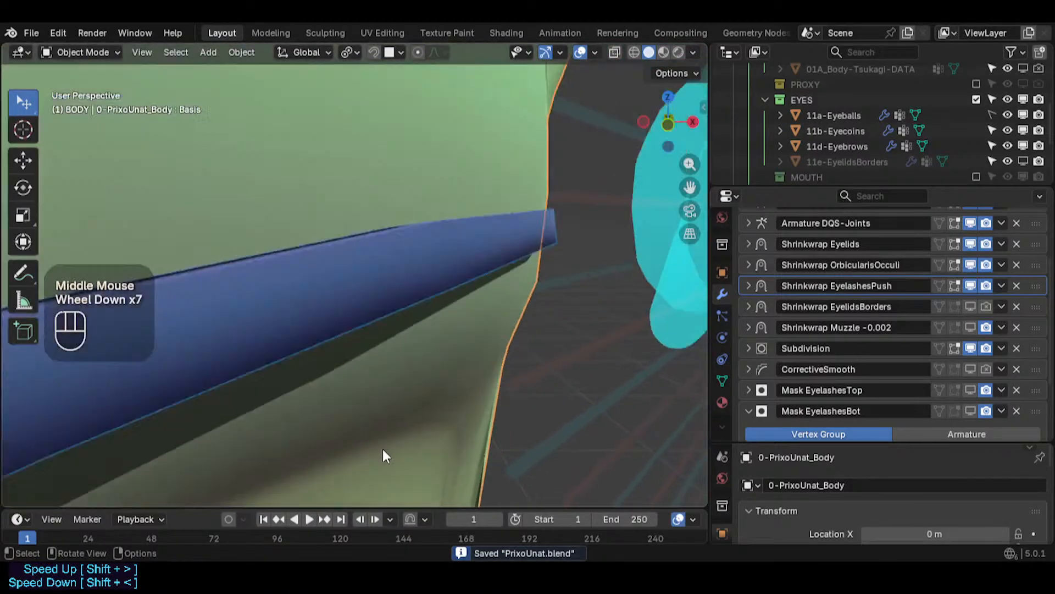
middle_click_drag(384, 453, 423, 203, "shift")
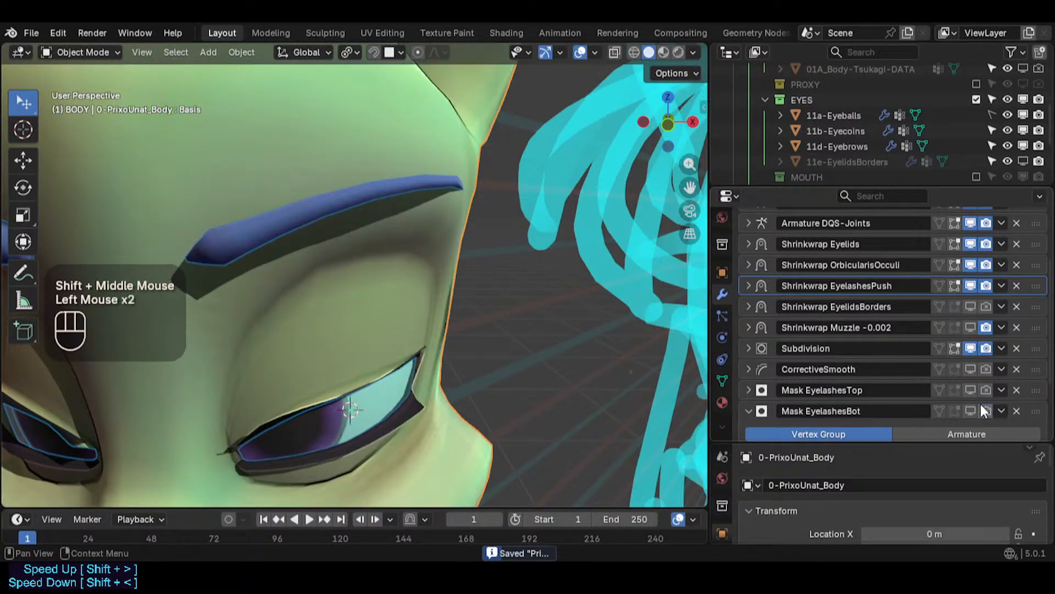
left_click(966, 393)
left_click(966, 399)
left_click(967, 402)
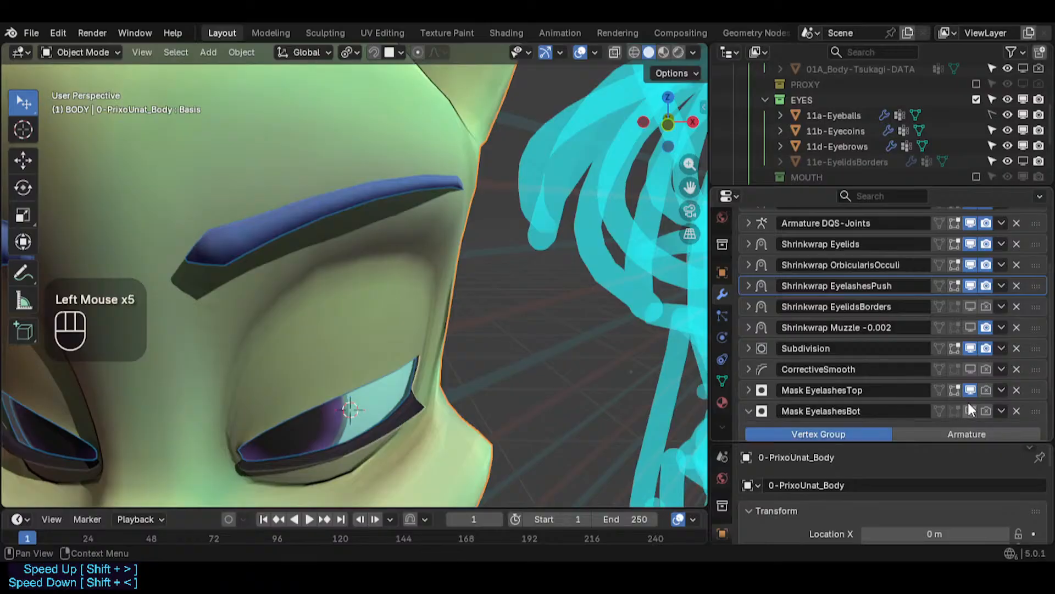
left_click(969, 408)
left_click(972, 390)
left_click(971, 411)
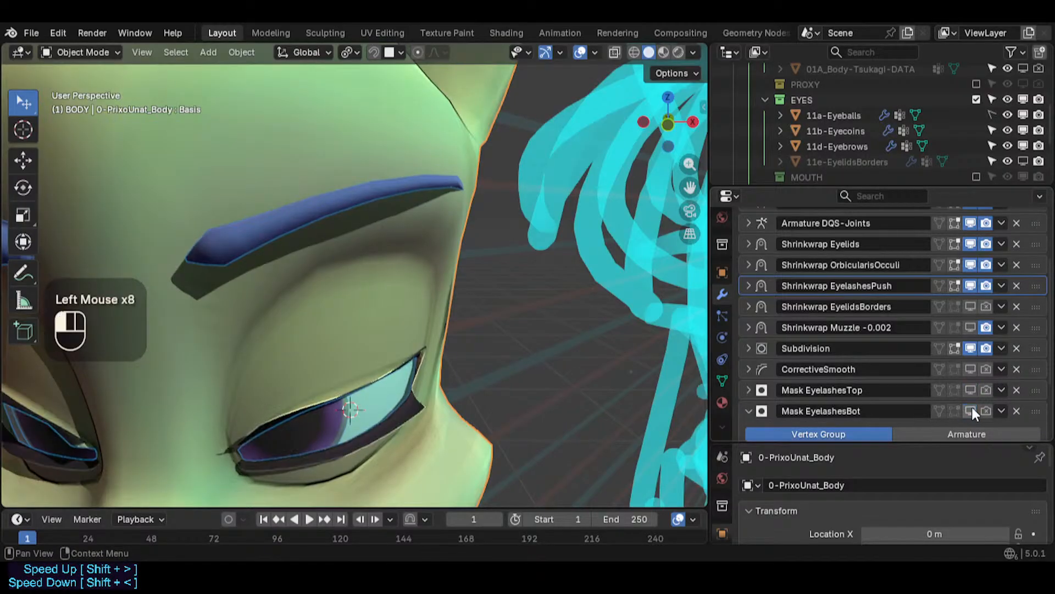
- Select the body mesh and enter Edit Mode around the eye
scroll(404, 362, "up", 2)
middle_click_drag(401, 368, 394, 387)
scroll(368, 298, "up", 2)
key("alt+a")
left_click(371, 290)
key("Tab")
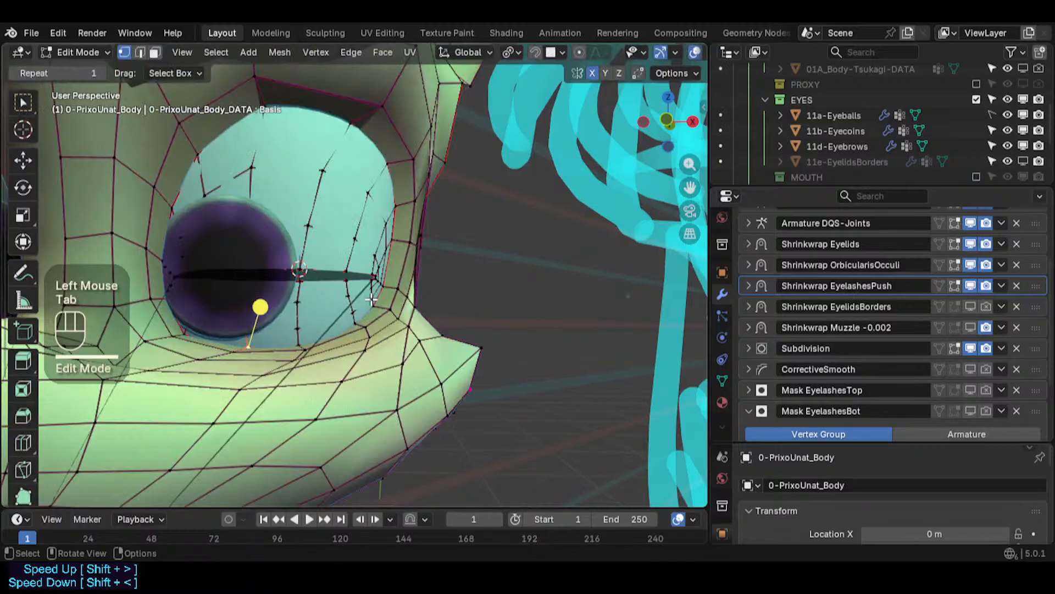
middle_click_drag(371, 290, 414, 270)
scroll(414, 269, "up", 1)
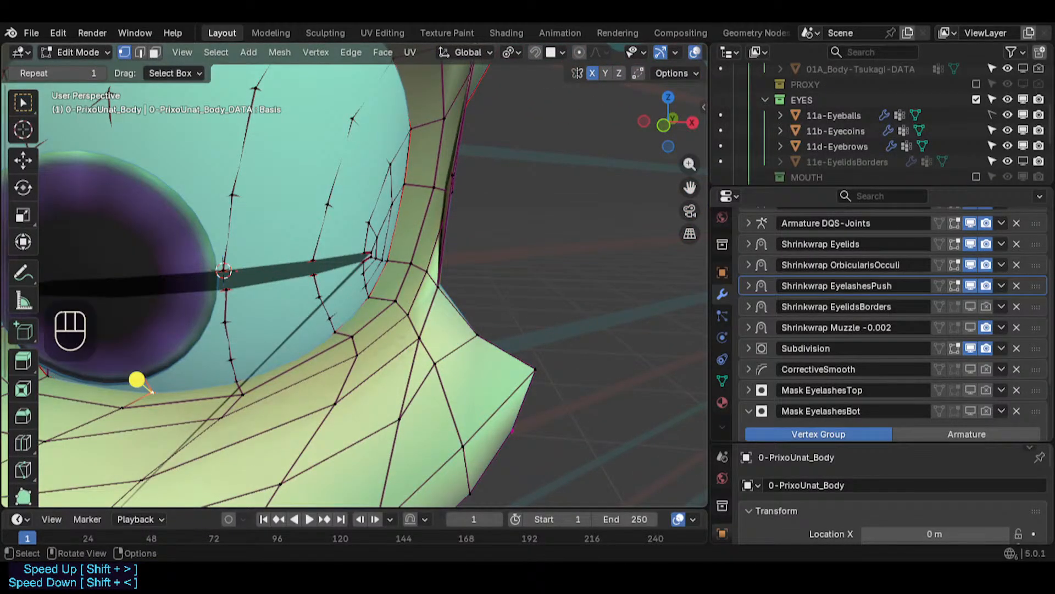
- Set the EyelashesAnatomic shape key value to 1.000 and return to Object Mode
left_click(722, 380)
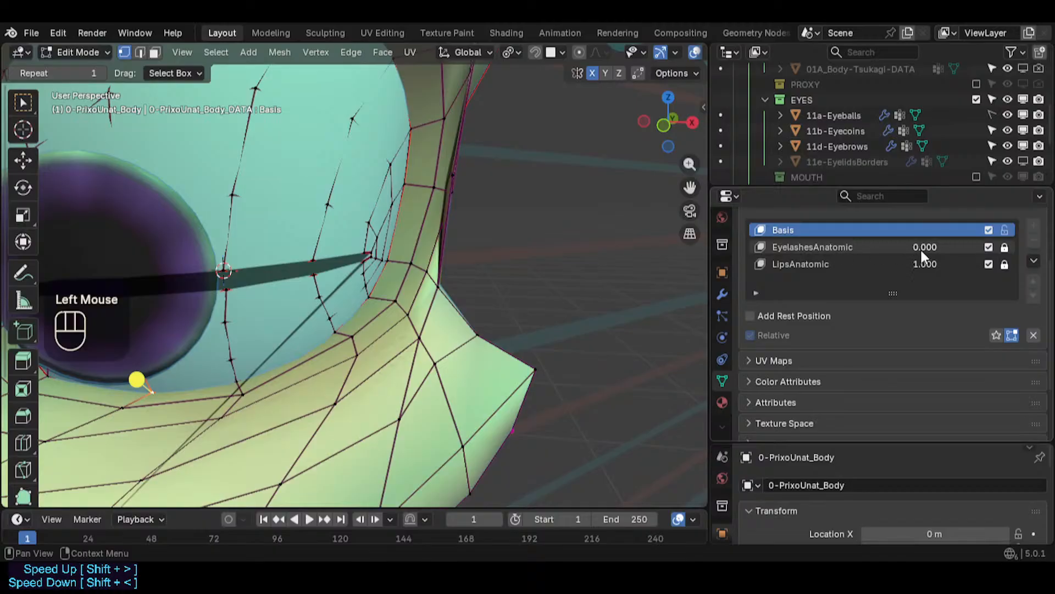
left_click_drag(921, 251, 1006, 251)
middle_click_drag(545, 265, 407, 306)
scroll(400, 294, "down", 1)
key("Tab")
- Expand the Shrinkwrap EyelashesPush modifier's settings and save the file
scroll(399, 298, "down", 5)
scroll(365, 311, "up", 1)
scroll(407, 307, "up", 3)
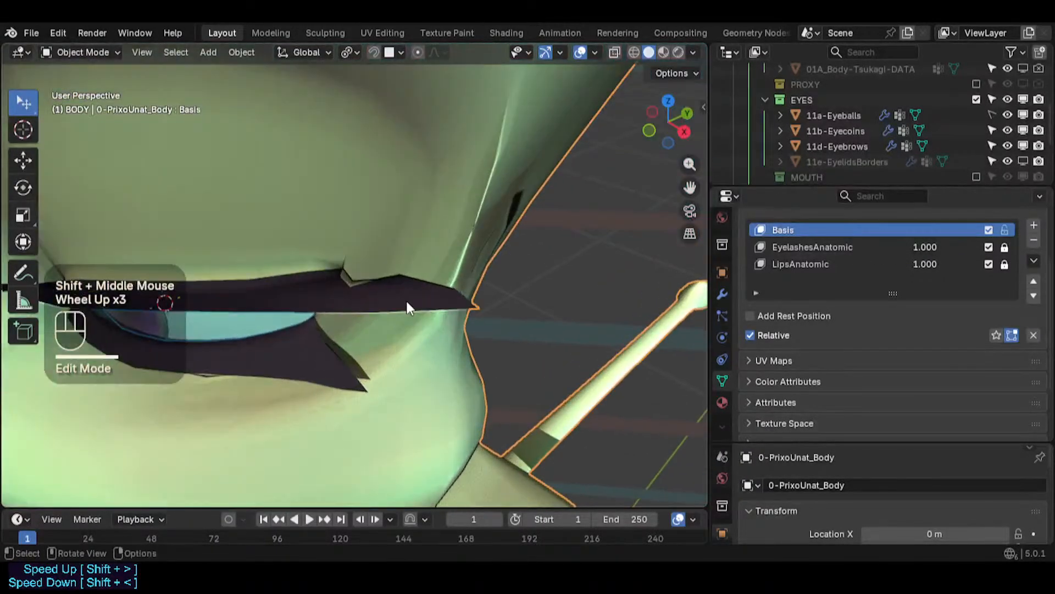
scroll(368, 287, "up", 1)
left_click(356, 287)
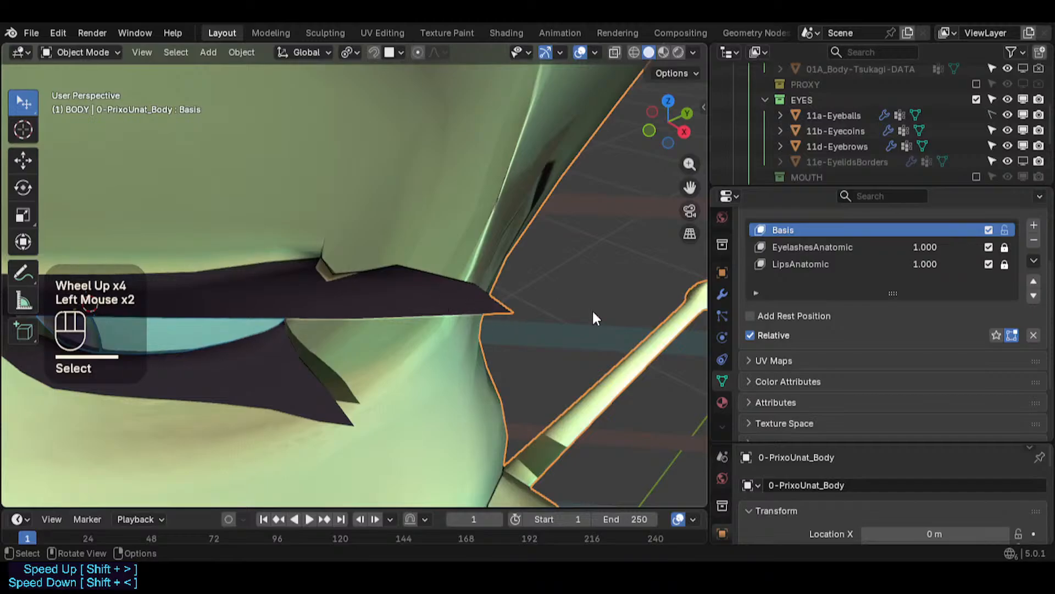
left_click(725, 294)
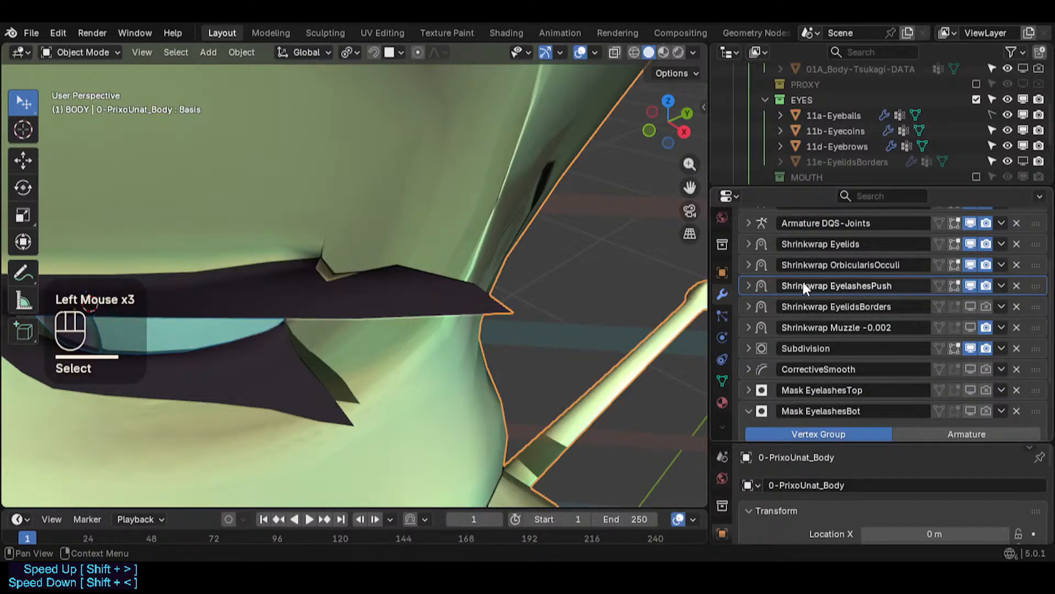
left_click(971, 284)
left_click(751, 286)
key("ctrl+s")
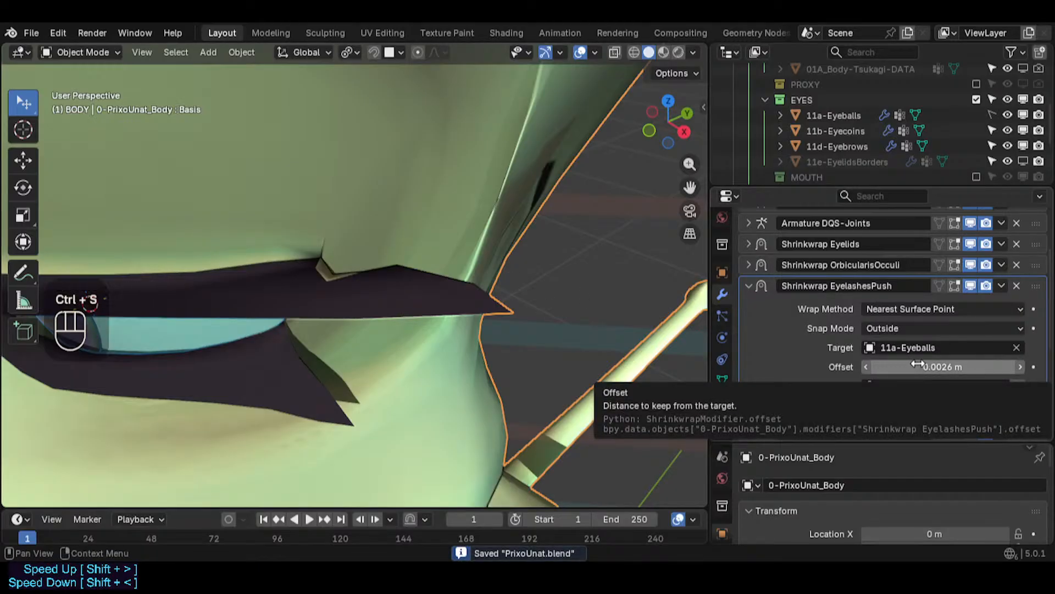
- Open the Shrinkwrap EyelashesPush vertex group list to check which group it uses
left_click(935, 383)
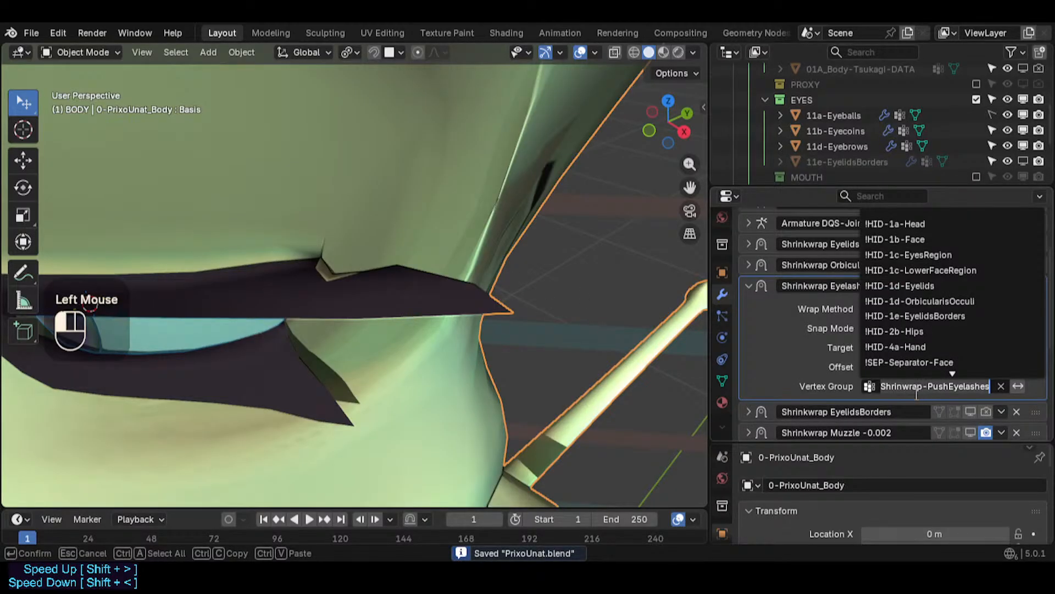
left_click(928, 399)
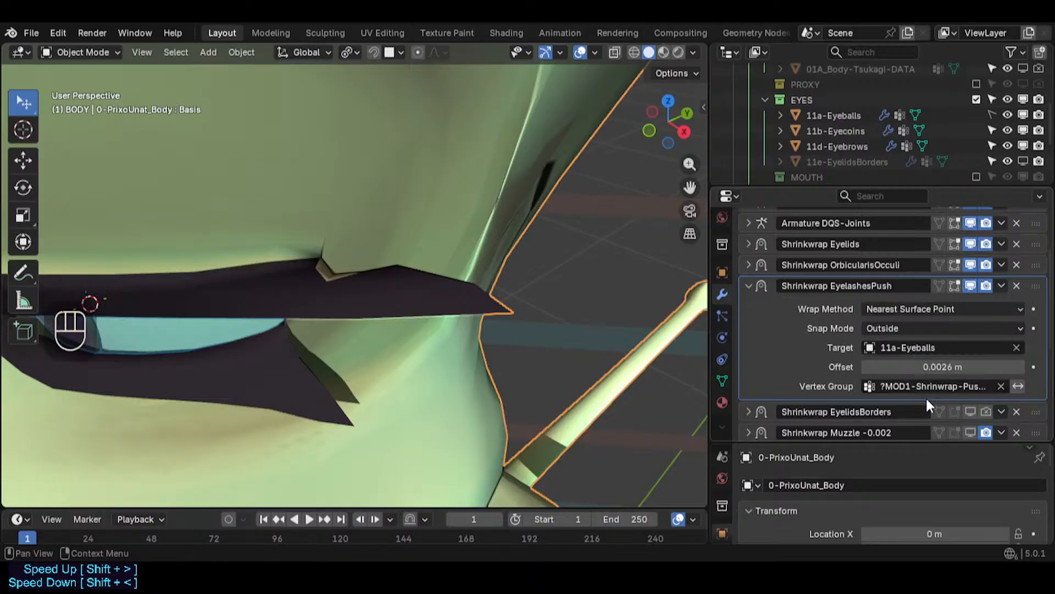
left_click(933, 386)
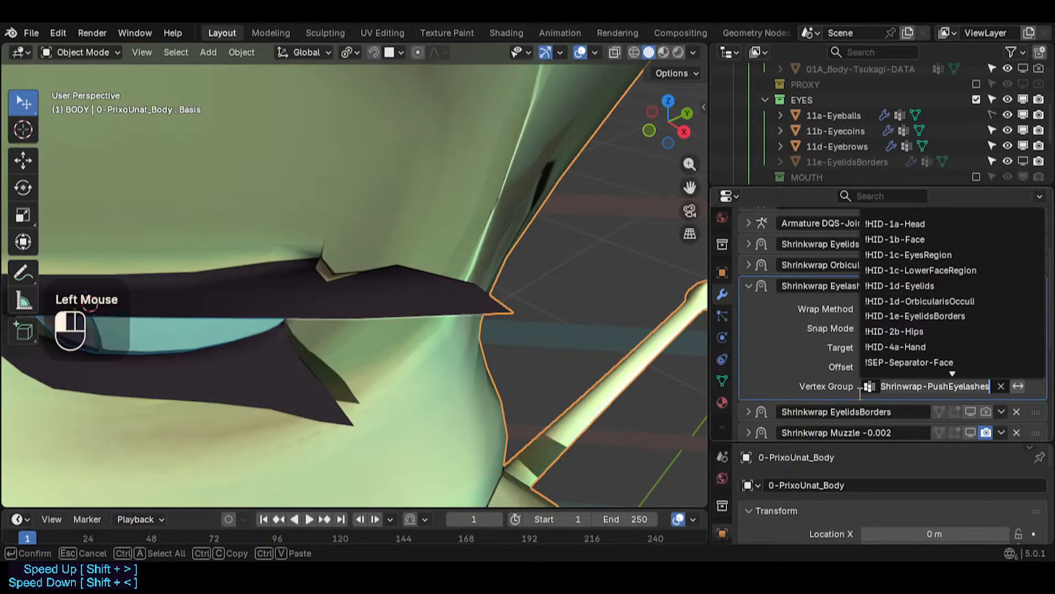
left_click(409, 357)
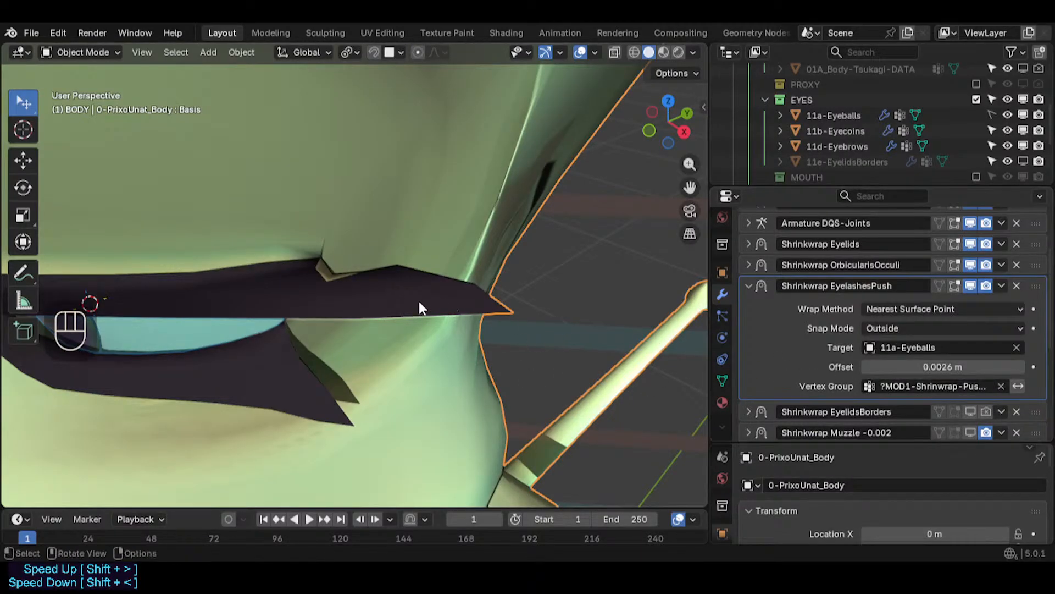
- Enter Edit Mode on the body near the eyelash strip and save the file
scroll(360, 313, "down", 2)
scroll(456, 297, "down", 1)
key("Tab")
scroll(456, 297, "down", 1)
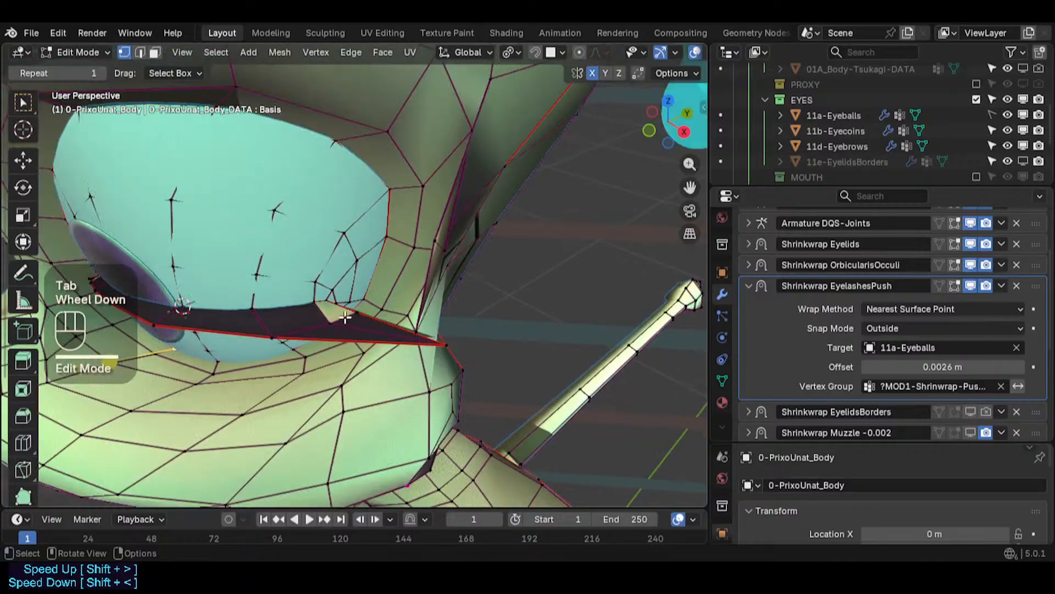
mouse_move(455, 297)
middle_mouse_down()
mouse_move(423, 319)
mouse_move(468, 287)
middle_mouse_up()
scroll(442, 286, "up", 2)
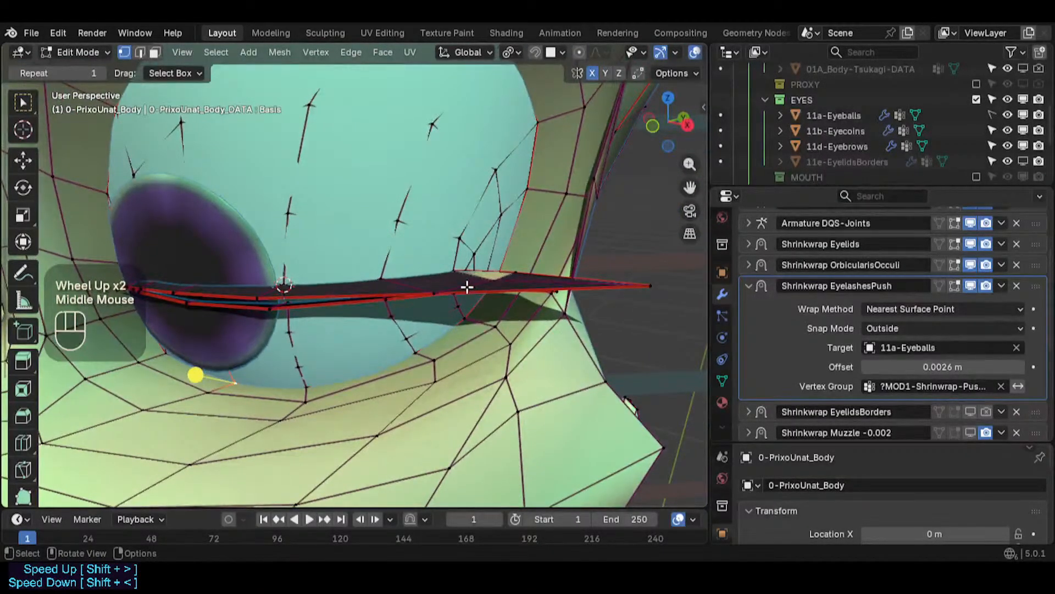
key("ctrl+s")
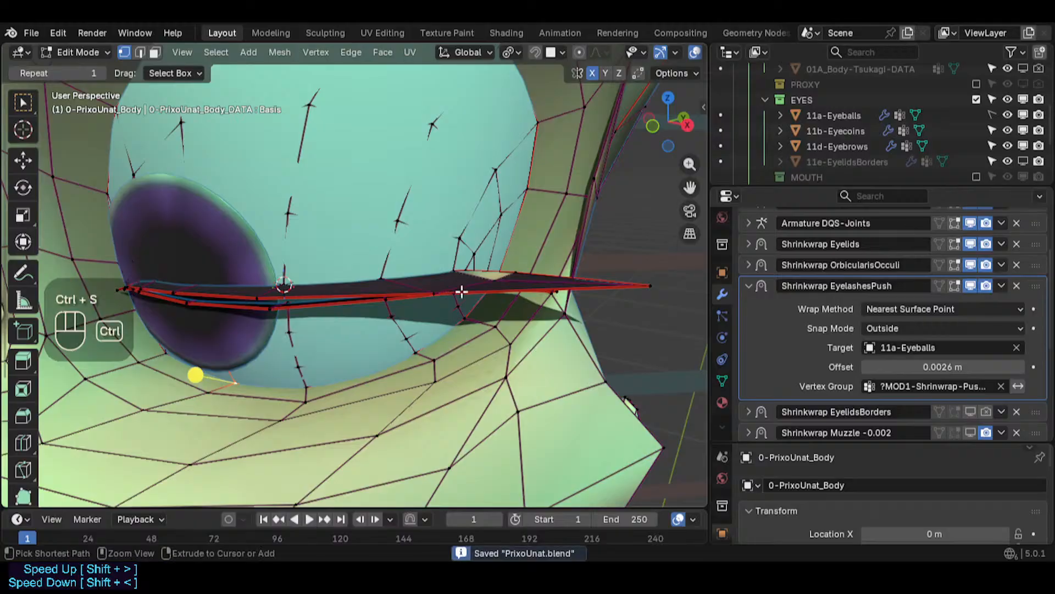
- Filter the body's vertex group list by the name Eyelashes
left_click(723, 379)
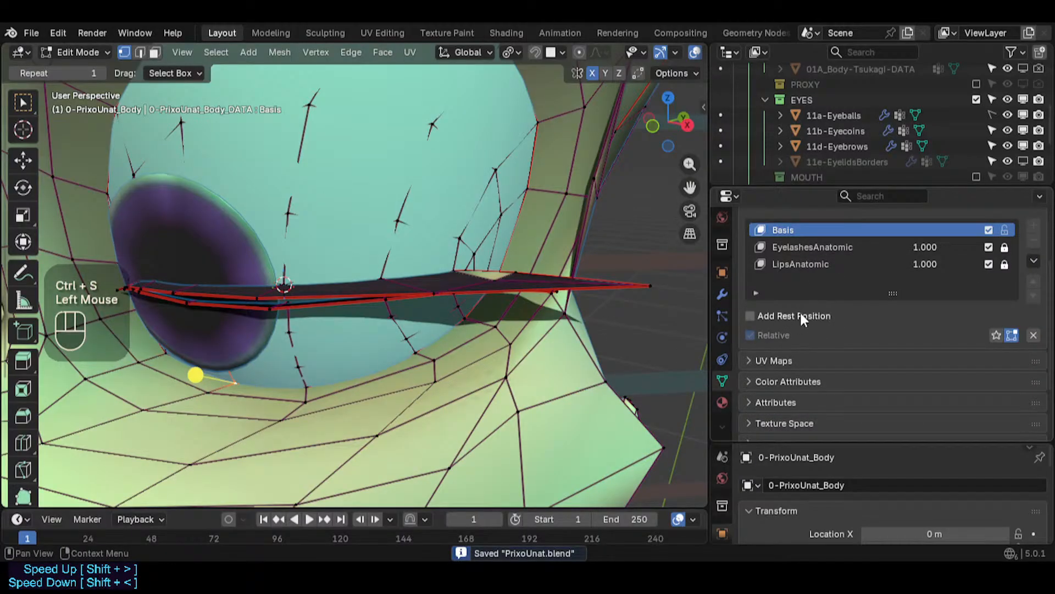
scroll(801, 316, "up", 3)
left_click(770, 275)
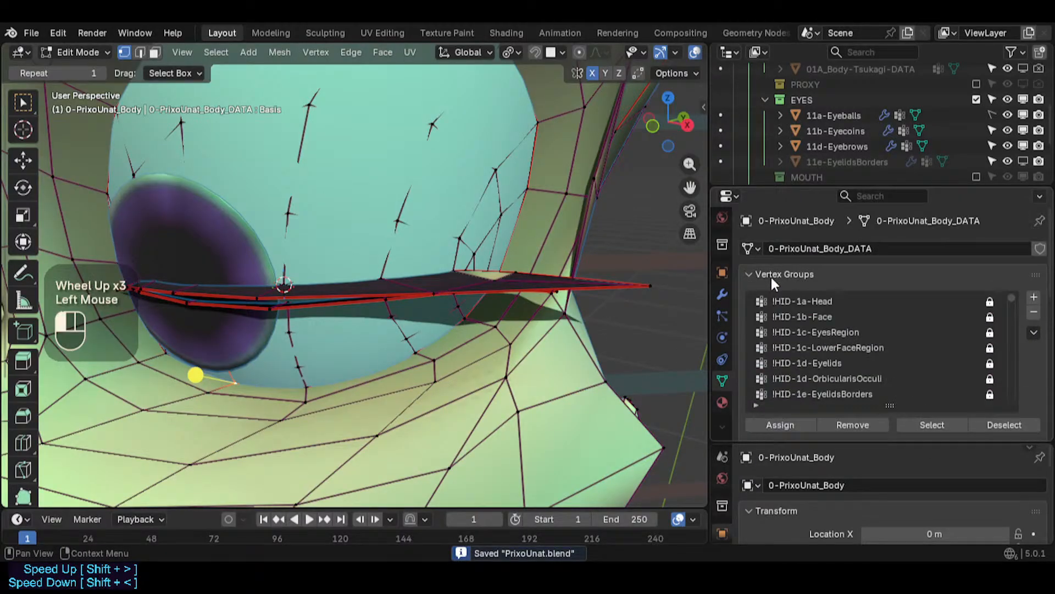
left_click(803, 403)
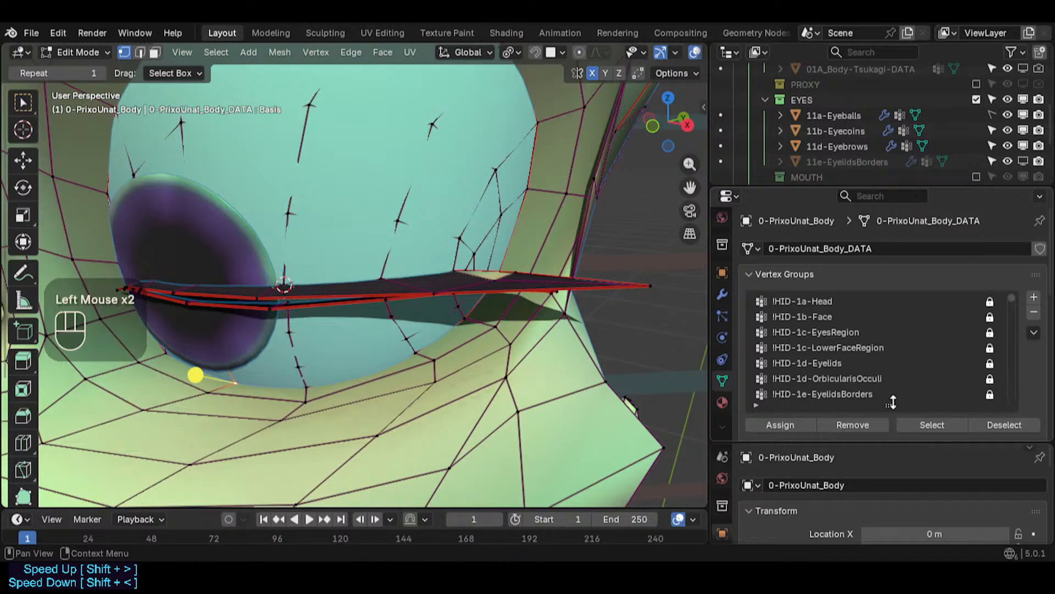
left_click_drag(892, 403, 828, 416)
left_click(757, 422)
left_click(825, 434)
type("Ey")
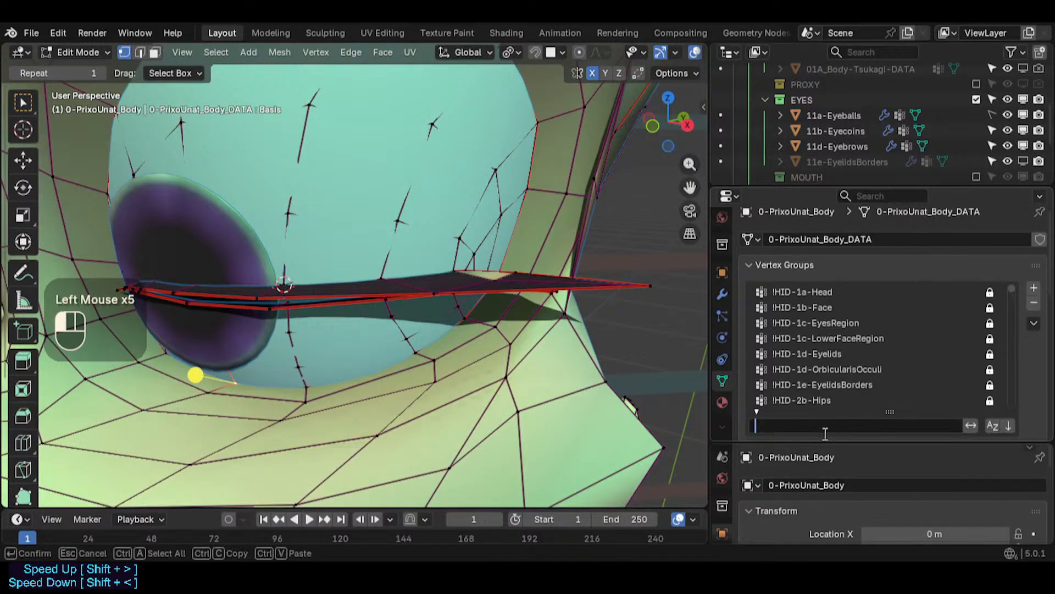
type("elashes")
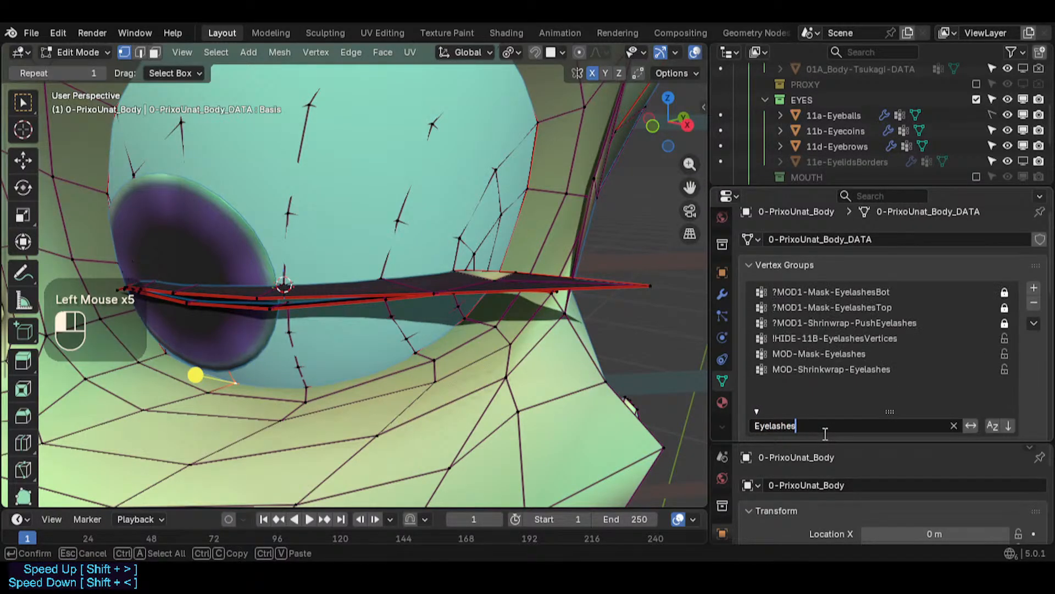
key("Return")
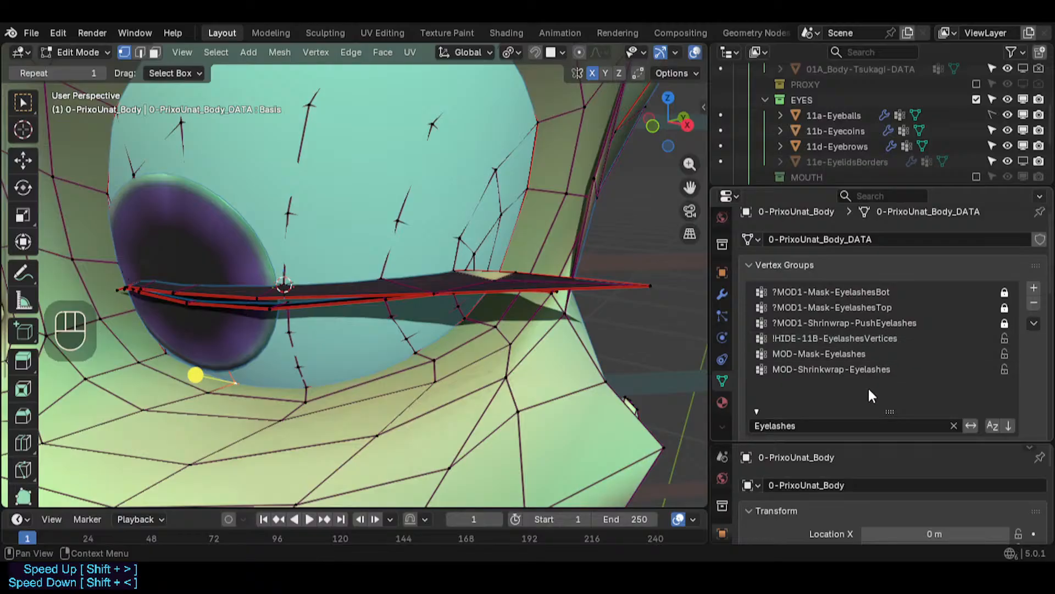
- Unlock the ?MOD1-Shrinkwrap-PushEyelashes vertex group, clear the selection, and select the group's vertices
left_click(865, 323)
left_click(1005, 322)
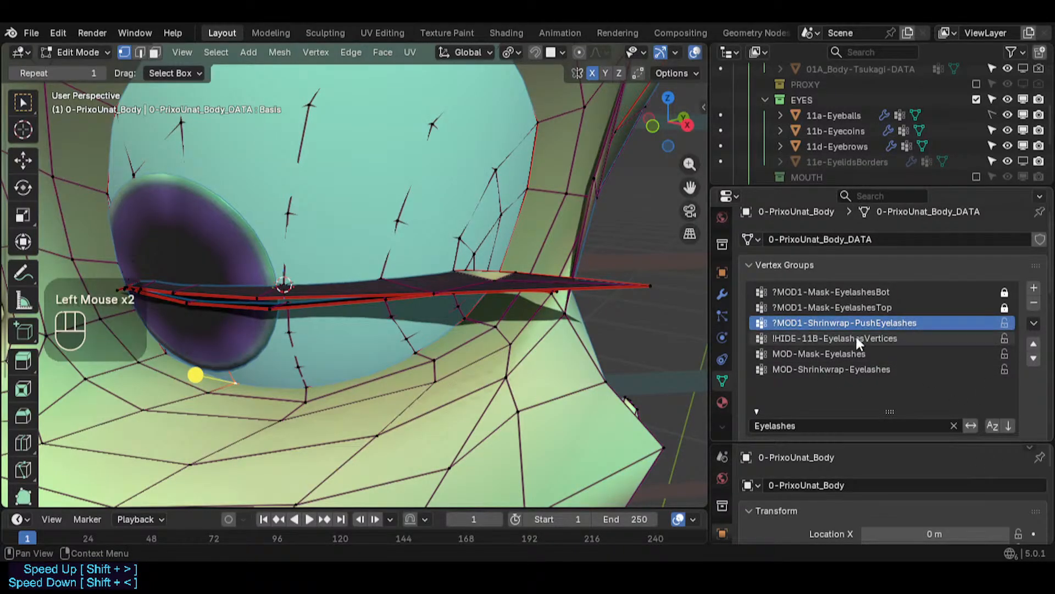
middle_click_drag(379, 297, 388, 299)
scroll(880, 462, "down", 1)
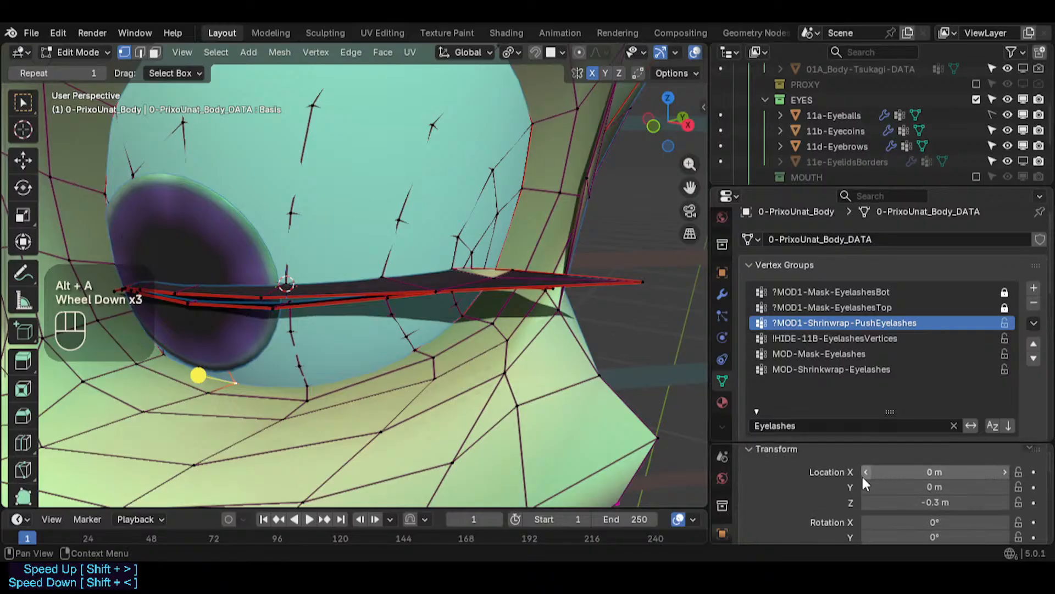
scroll(880, 461, "up", 3)
scroll(873, 385, "down", 1)
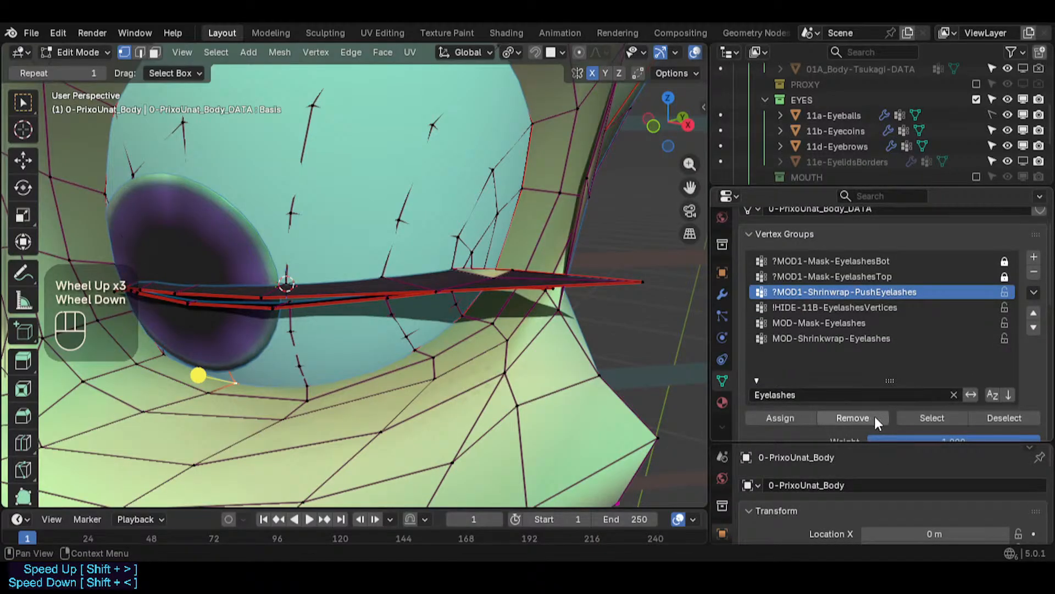
left_click(944, 418)
- Inspect the selected eyelash vertices closely along the eyeball from several angles
middle_click_drag(390, 308, 341, 254)
scroll(501, 249, "up", 3)
scroll(502, 249, "up", 2)
scroll(355, 361, "up", 4)
scroll(341, 255, "up", 6, "shift")
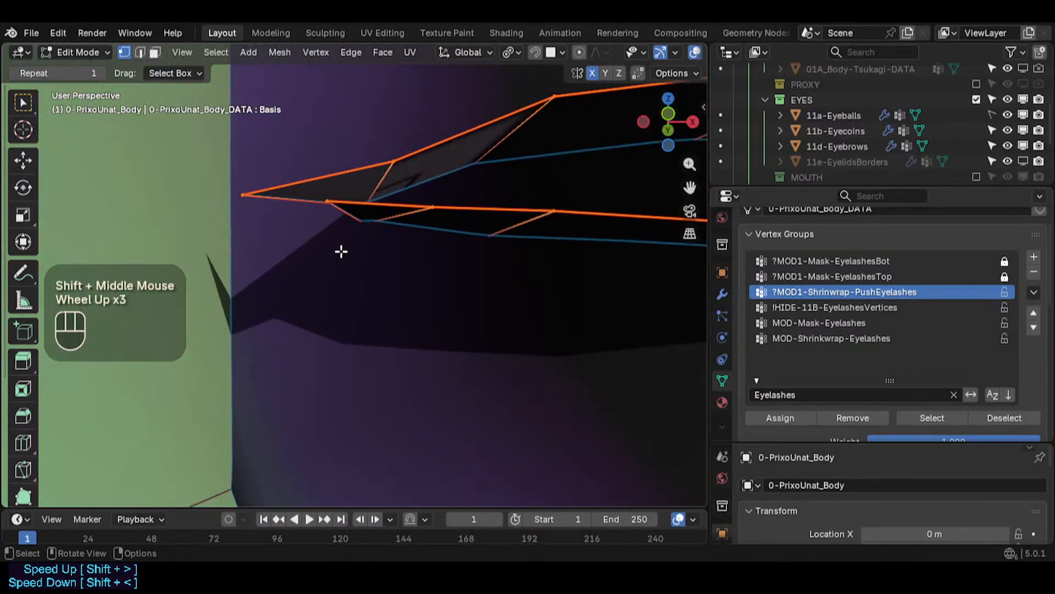
scroll(346, 167, "up", 1, "shift")
scroll(383, 174, "down", 3)
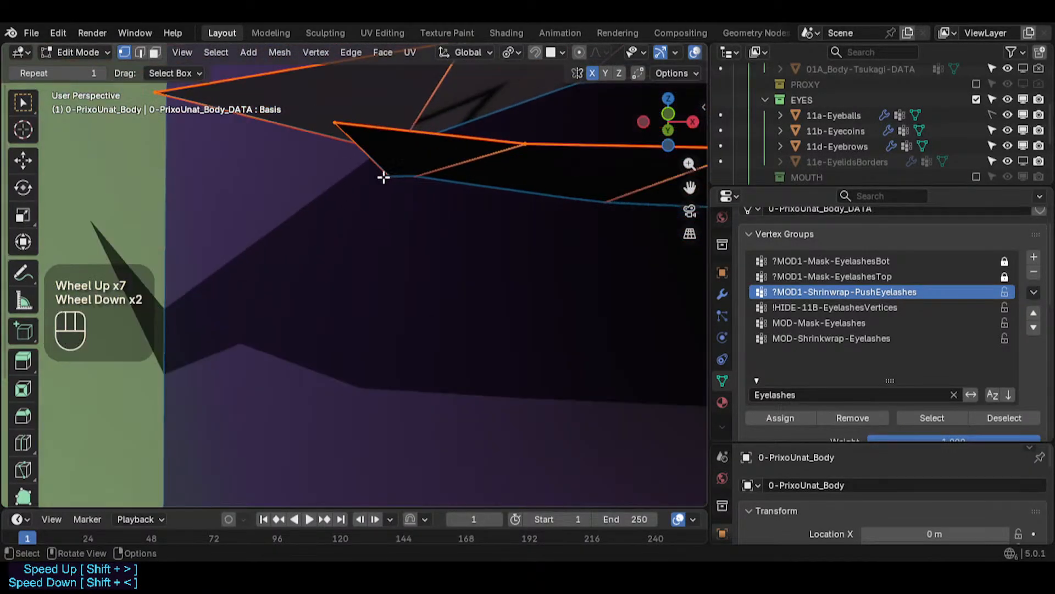
scroll(387, 161, "down", 5)
middle_click_drag(384, 162, 344, 286)
middle_click_drag(344, 297, 308, 299, "shift")
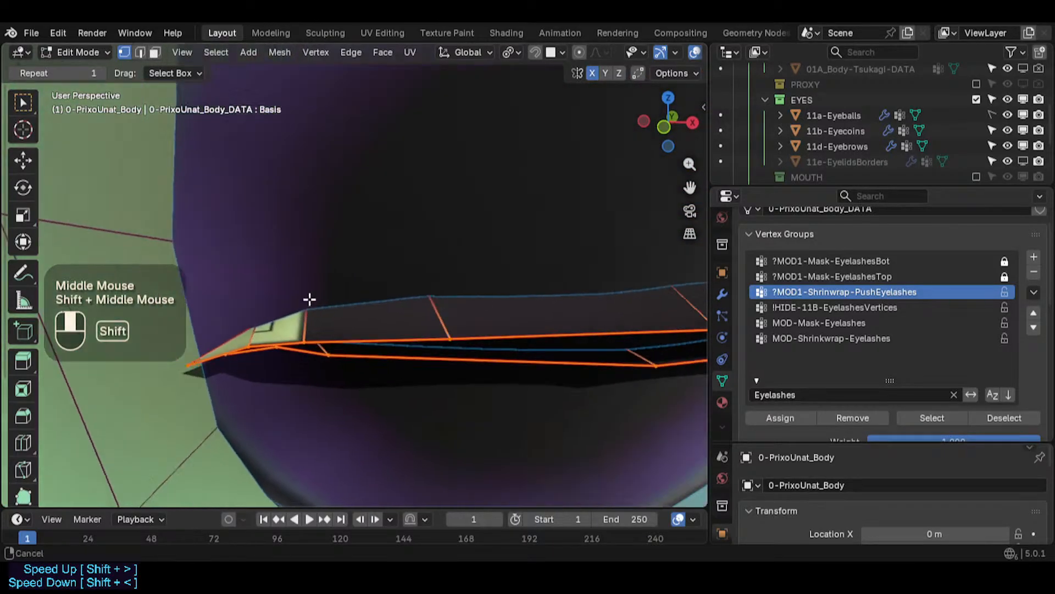
scroll(308, 299, "down", 3)
middle_click_drag(455, 290, 420, 264, "shift")
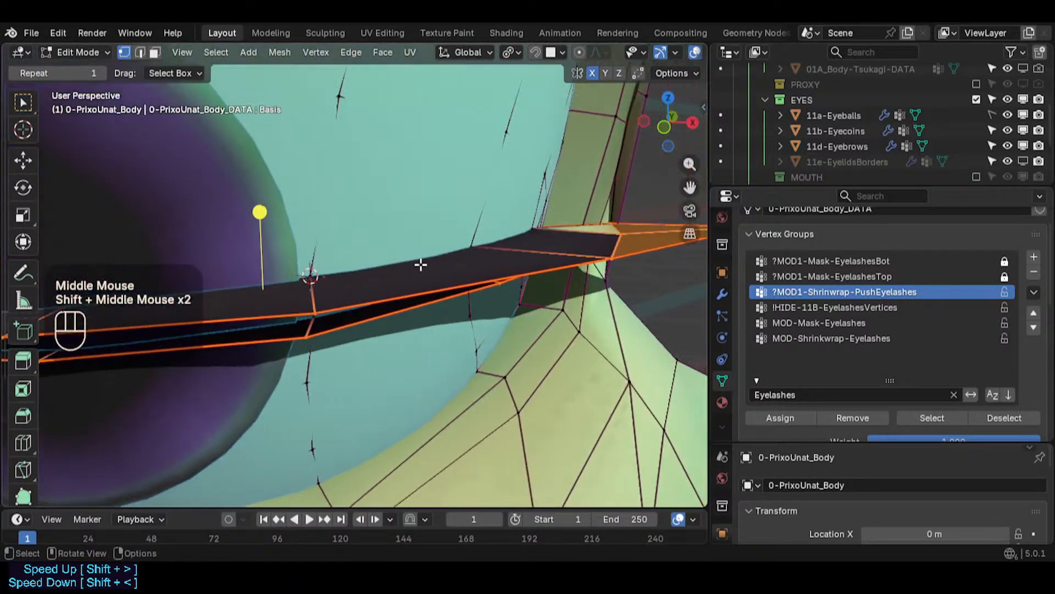
- Clear the selection, lock the ?MOD1-Shrinkwrap-PushEyelashes vertex group, leave Edit Mode and save the file
scroll(542, 247, "down", 3)
key("alt+a")
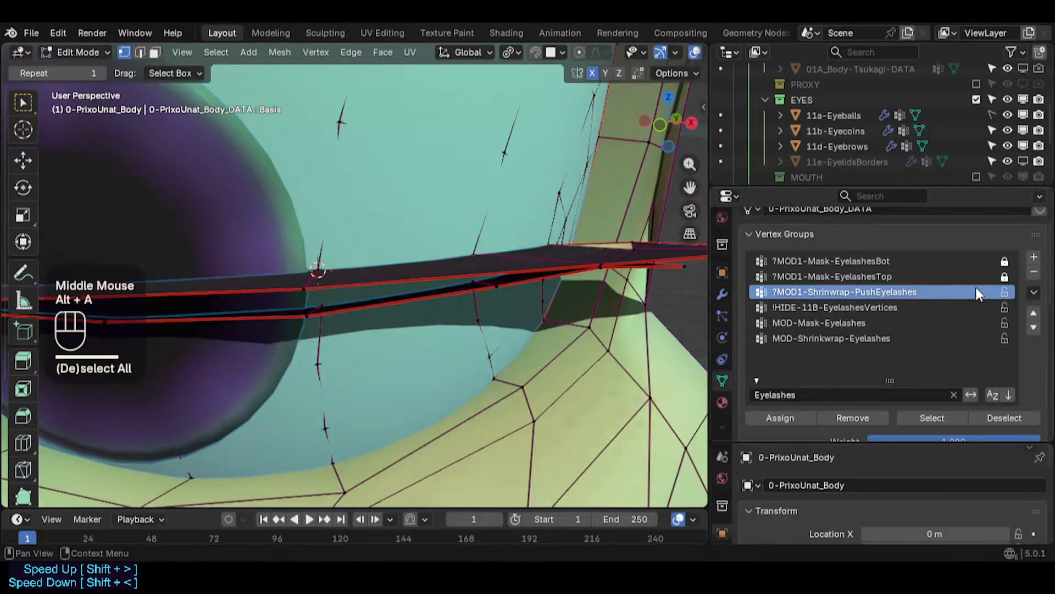
left_click(1004, 292)
key("Tab")
scroll(507, 285, "down", 5)
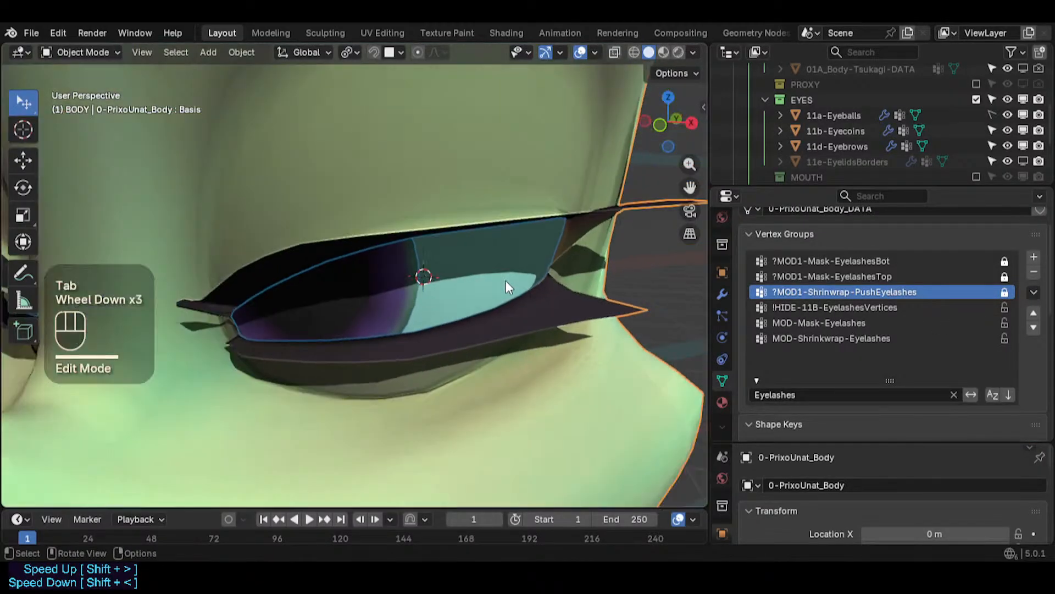
key("ctrl+s")
- Open the body's modifier stack and collapse the Shrinkwrap EyelashesPush modifier, then save
middle_click_drag(507, 286, 676, 323)
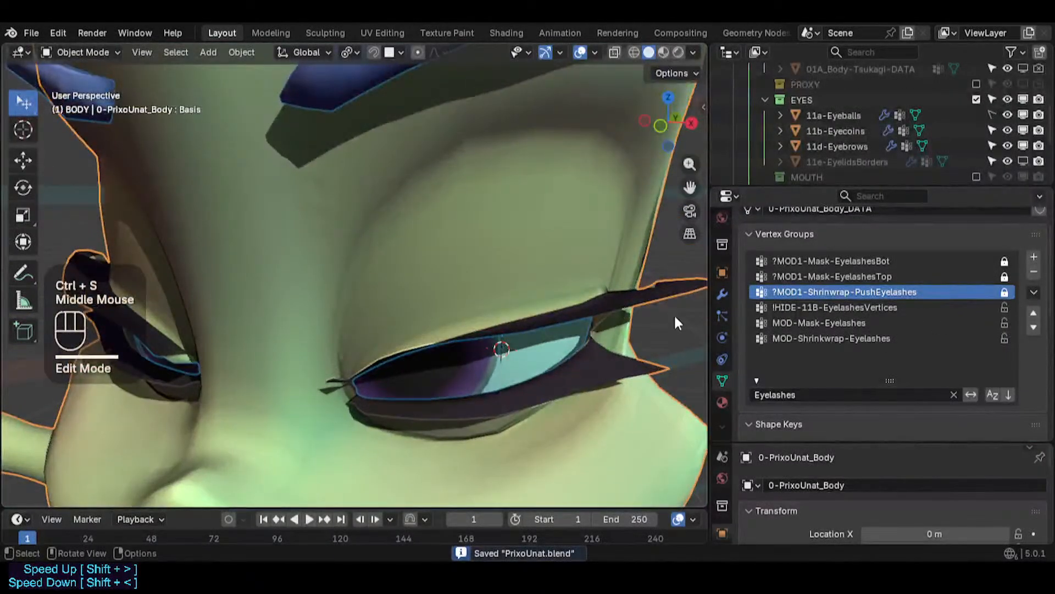
left_click(722, 294)
middle_click_drag(596, 289, 453, 251, "shift")
scroll(797, 347, "down", 2)
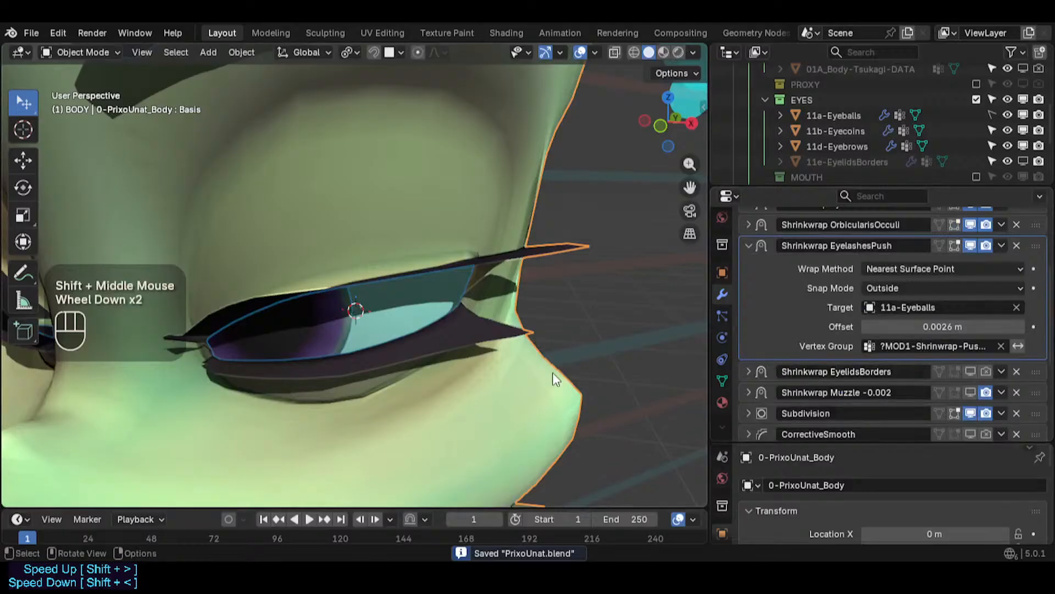
left_click(749, 246)
key("ctrl+s")
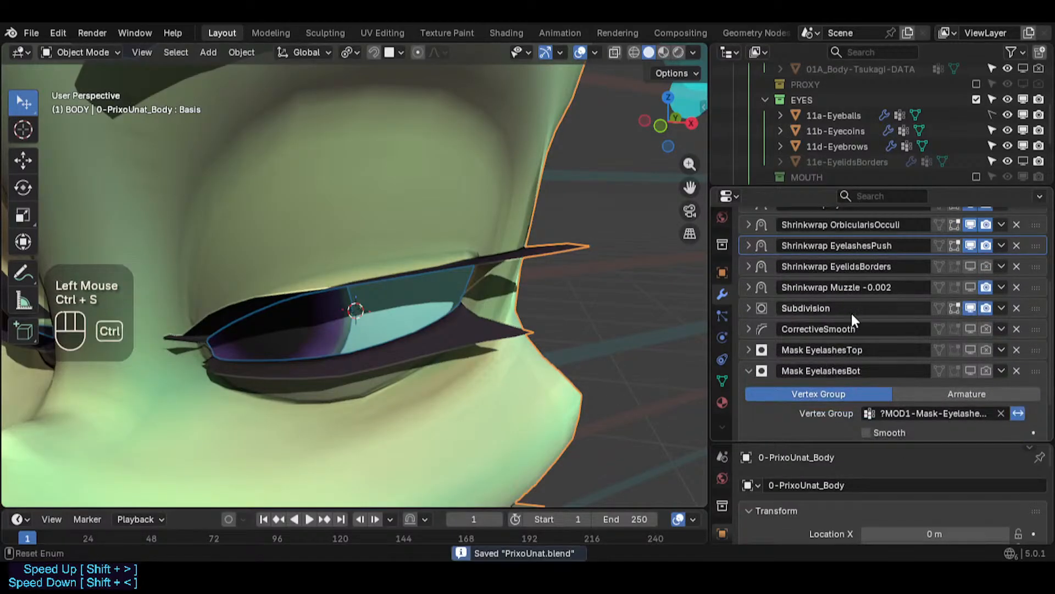
- Move the Shrinkwrap OrbicularisOcculi modifier above Shrinkwrap Eyelids and remove the Shrinkwrap EyelidsBorders modifier, then save
scroll(852, 313, "up", 2)
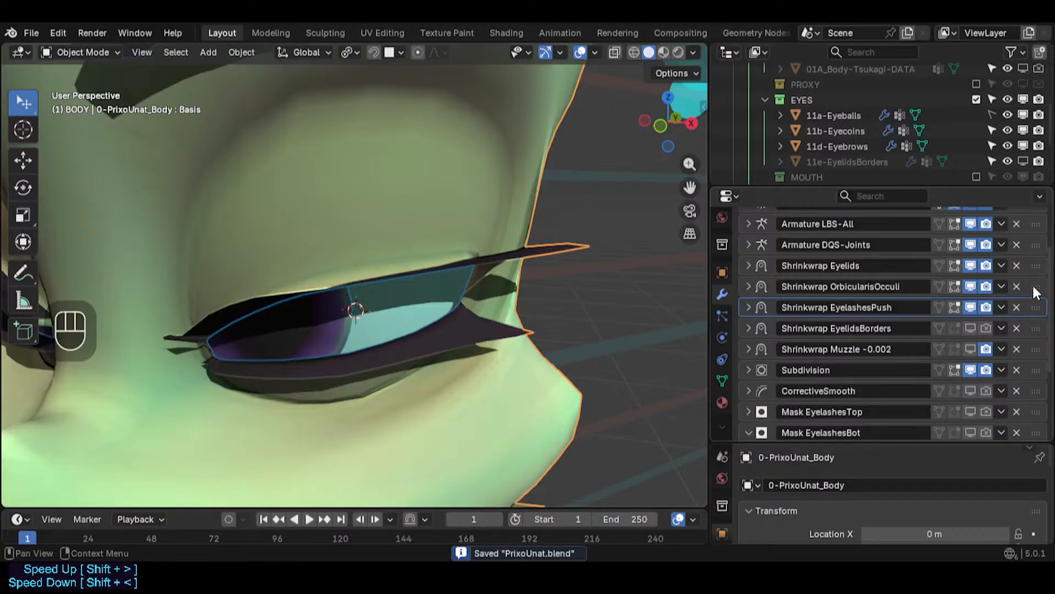
left_click_drag(1033, 283, 1034, 263)
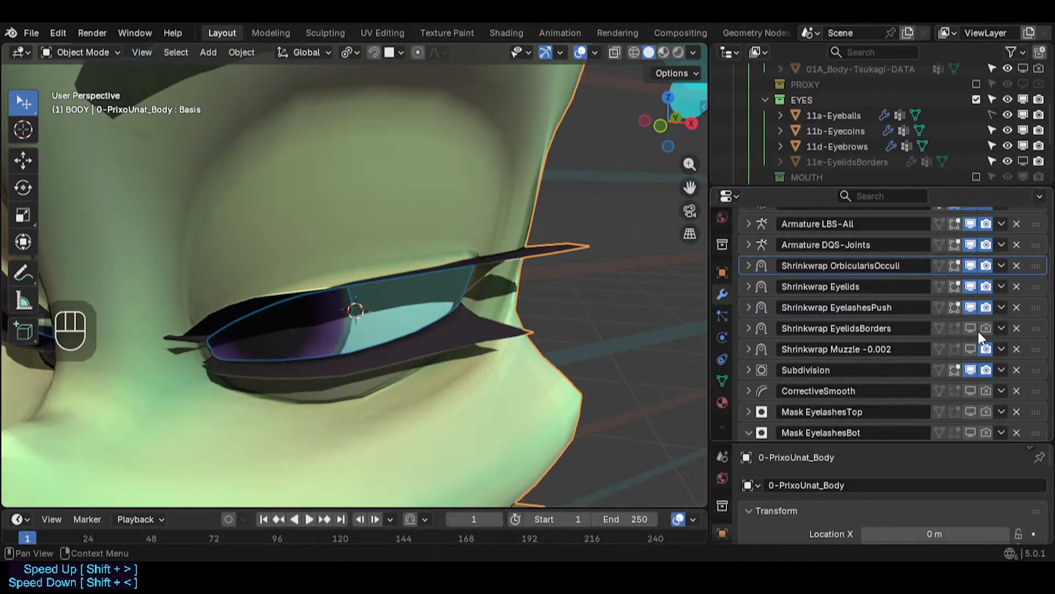
left_click(1016, 327)
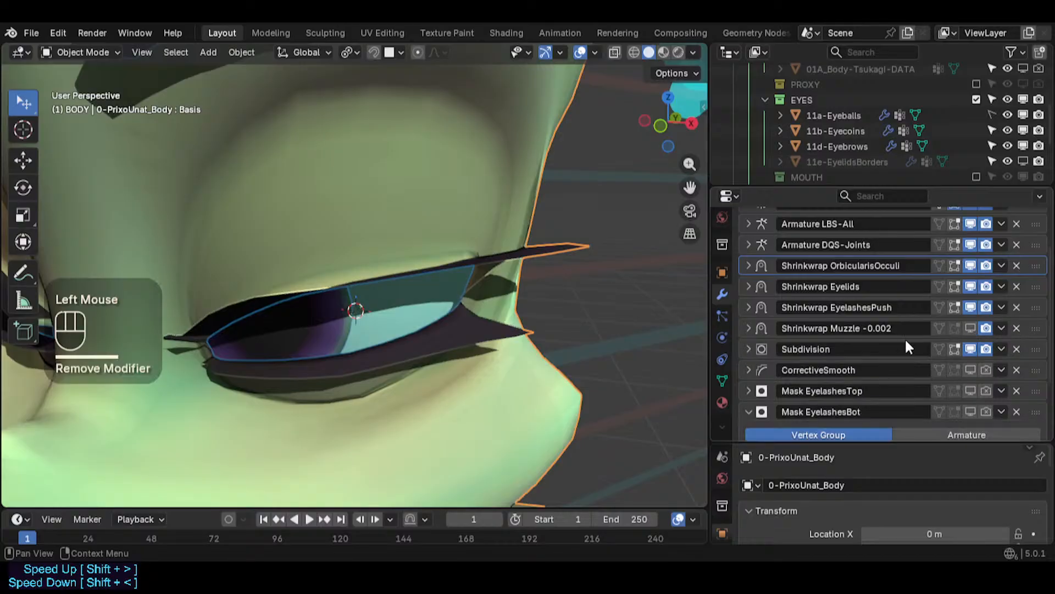
key("ctrl+s")
- Inspect the eyelids and eyelashes around the eye from several angles
middle_click_drag(553, 263, 245, 265)
scroll(245, 265, "down", 2)
scroll(244, 259, "down", 1)
middle_click_drag(200, 295, 382, 252, "shift")
scroll(350, 268, "down", 2)
scroll(349, 272, "down", 4)
scroll(357, 302, "up", 4)
scroll(371, 302, "up", 2)
middle_click_drag(371, 302, 375, 316, "shift")
key("ctrl+s")
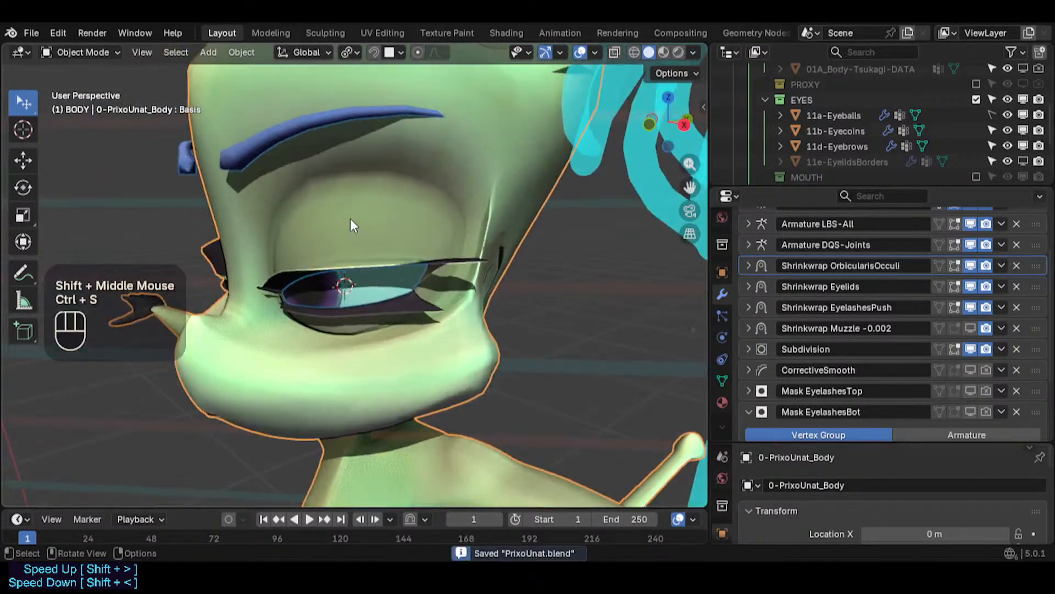
- Select the 11d-Eyebrows object and enter its Edit Mode with X-ray on
scroll(351, 219, "down", 2)
middle_click_drag(351, 219, 358, 293, "shift")
left_click(349, 219)
key("Tab")
middle_click_drag(342, 242, 479, 202)
scroll(419, 218, "up", 2)
key("alt+z")
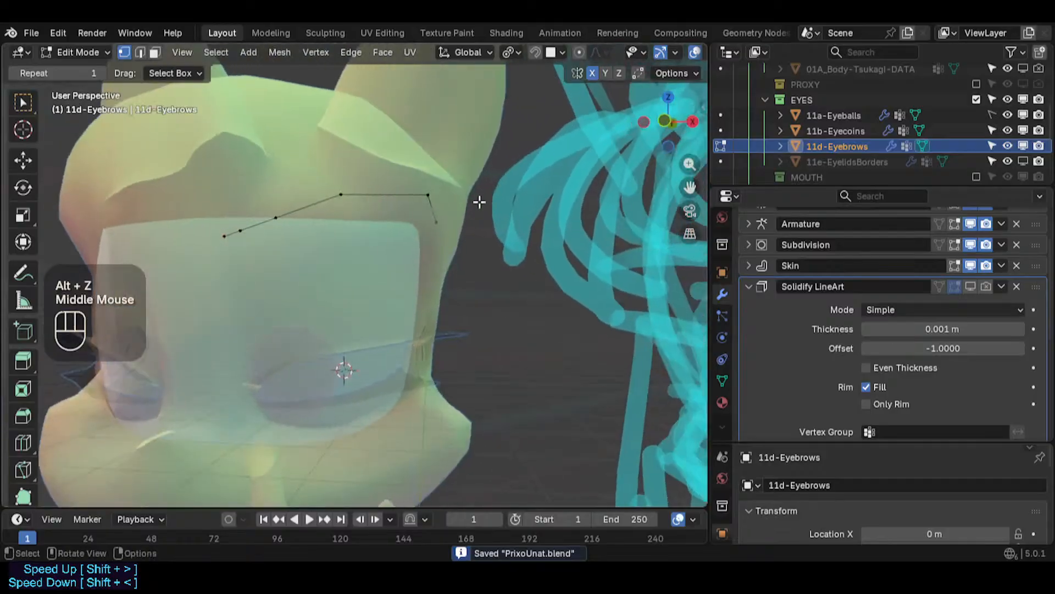
- Check the eyebrow curve against the face in front view, toggling X-ray and switching modes
key("KP_1")
key("shift+ctrl+alt+z")
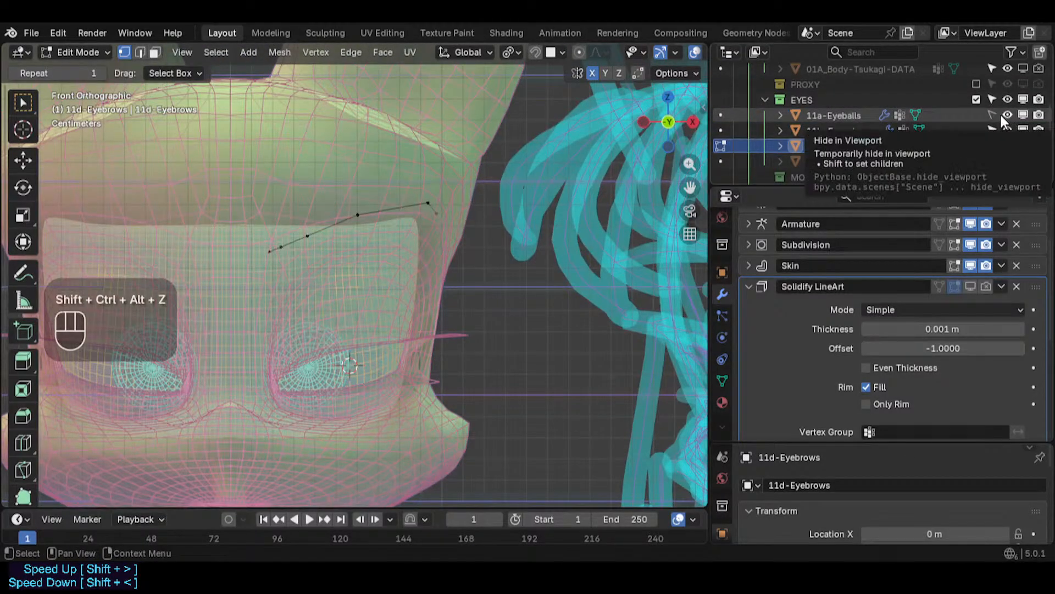
key("shift+ctrl+alt+z")
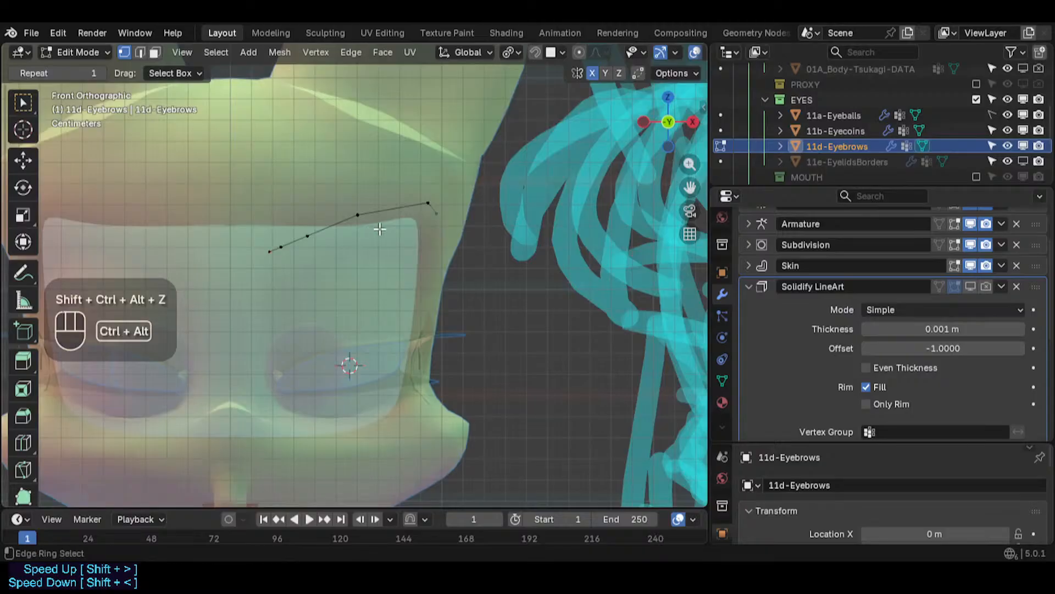
key("shift+ctrl+alt+z")
key("ctrl+Tab")
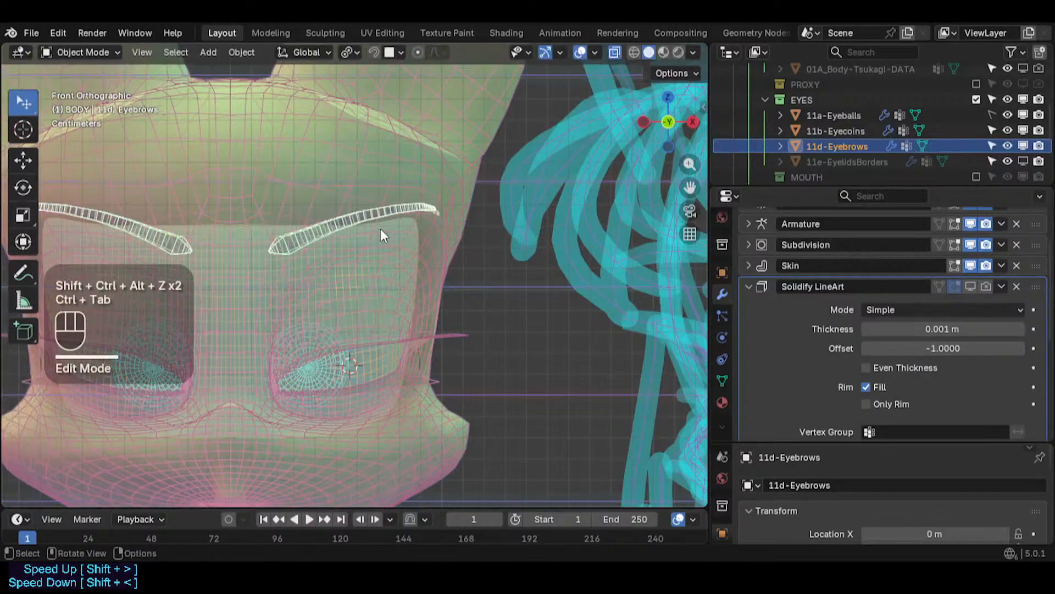
key("alt+z")
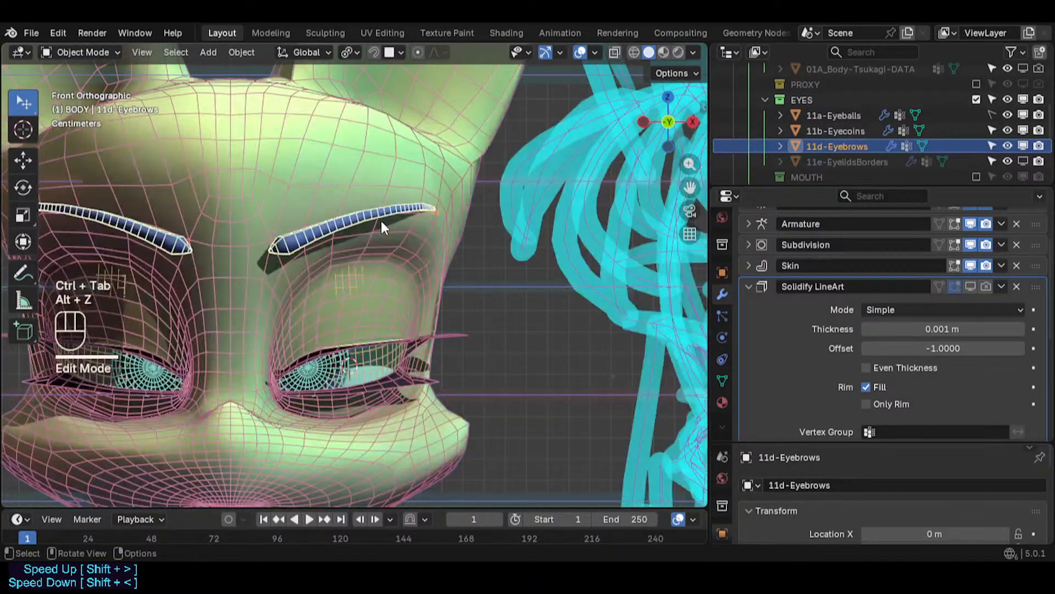
key("Tab")
key("1")
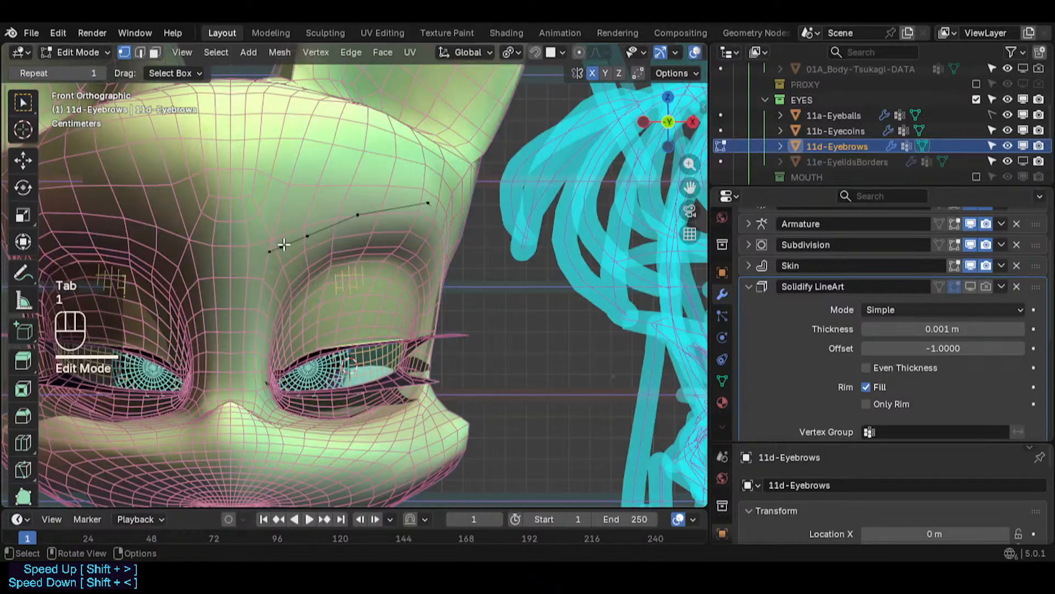
scroll(502, 251, "down", 2)
middle_click_drag(484, 252, 297, 238, "shift")
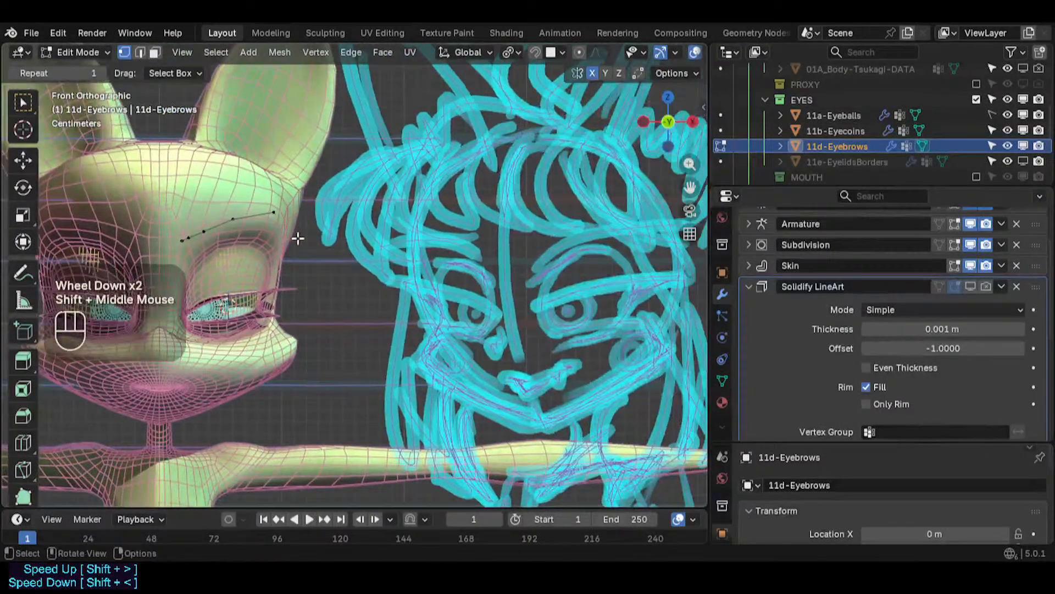
left_click(278, 216)
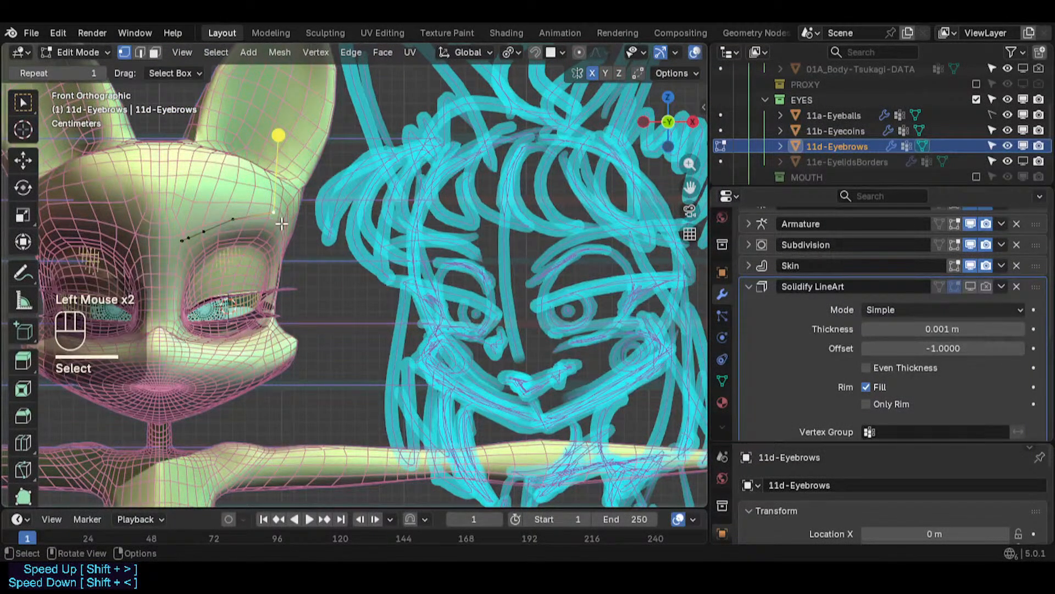
key("g")
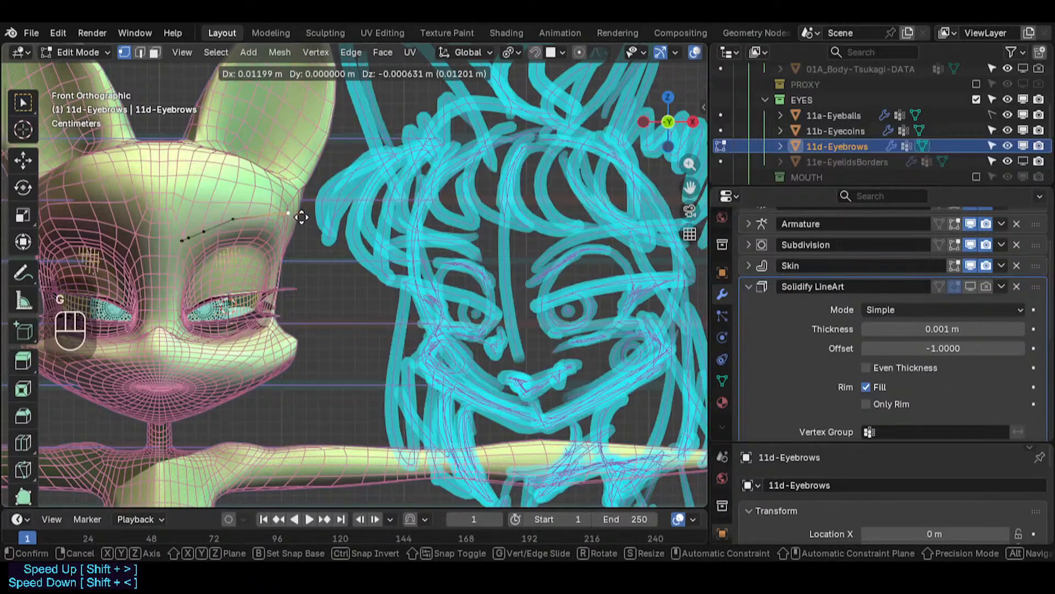
key("Escape")
key("alt+a")
key("alt+z")
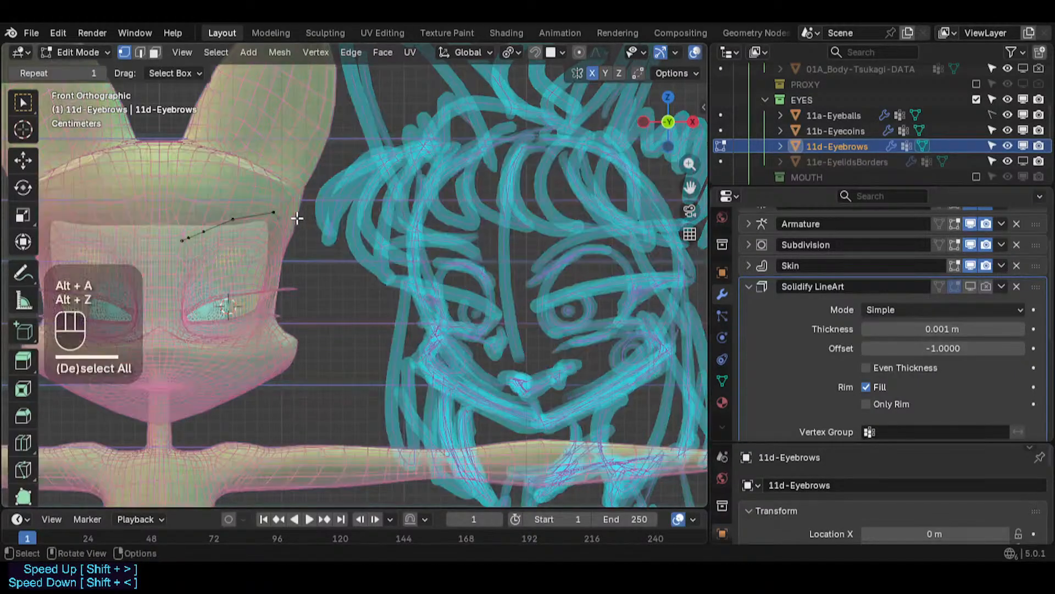
- Try to reposition the outer end vertex of the eyebrow curve with several moves
left_click(298, 217)
key("g")
left_click(305, 219)
key("alt+z")
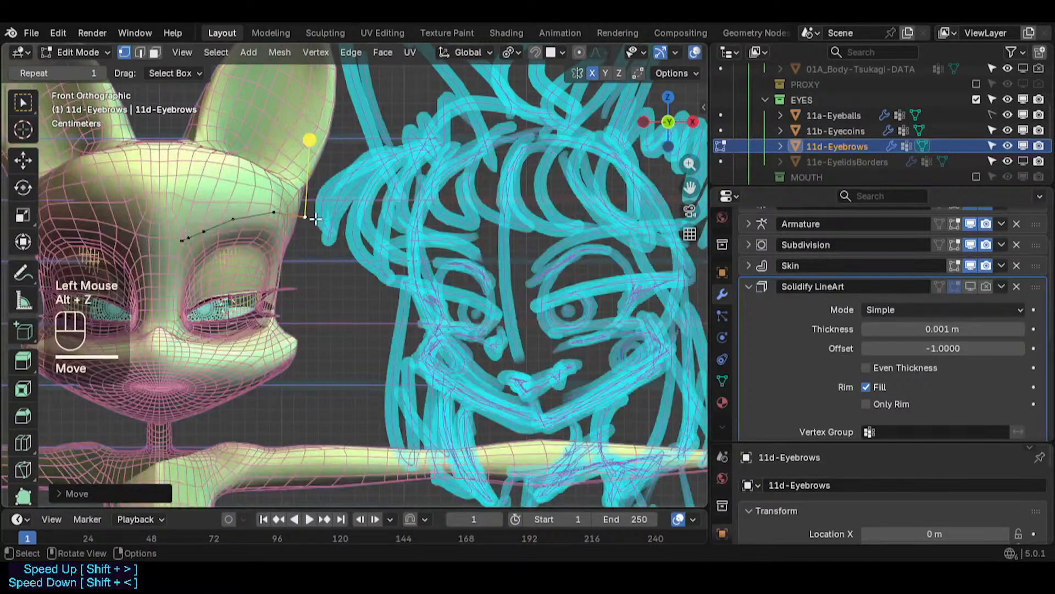
key("g")
left_click(301, 214)
middle_click_drag(302, 214, 242, 297)
middle_click_drag(258, 258, 261, 291)
middle_click_drag(264, 247, 286, 292)
scroll(330, 248, "up", 2)
middle_click_drag(297, 247, 362, 226)
scroll(352, 229, "down", 1)
middle_click_drag(341, 229, 316, 245)
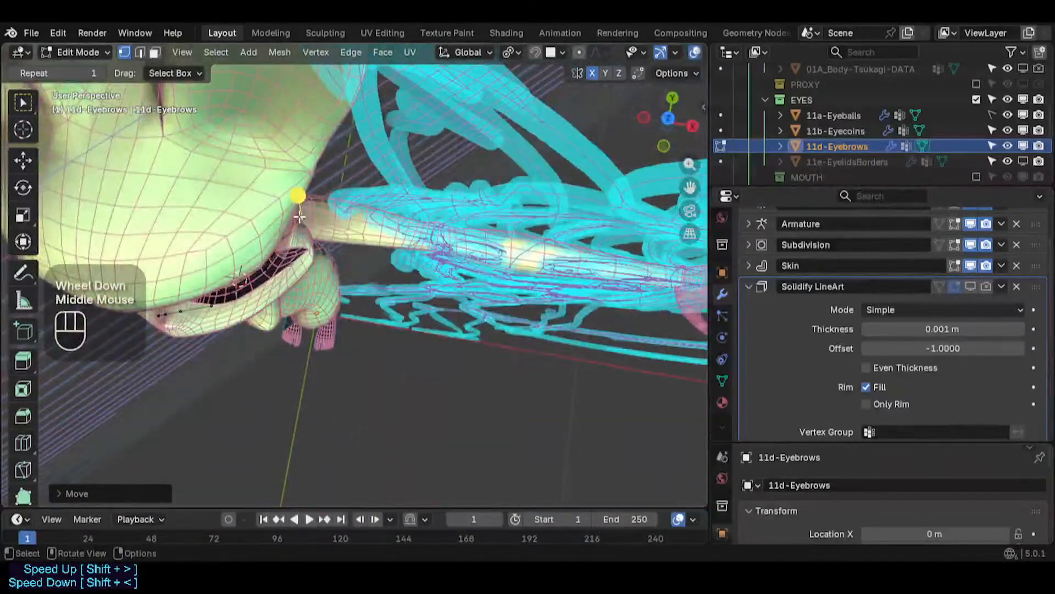
key("g")
left_click(313, 260, "shift")
key("KP_1")
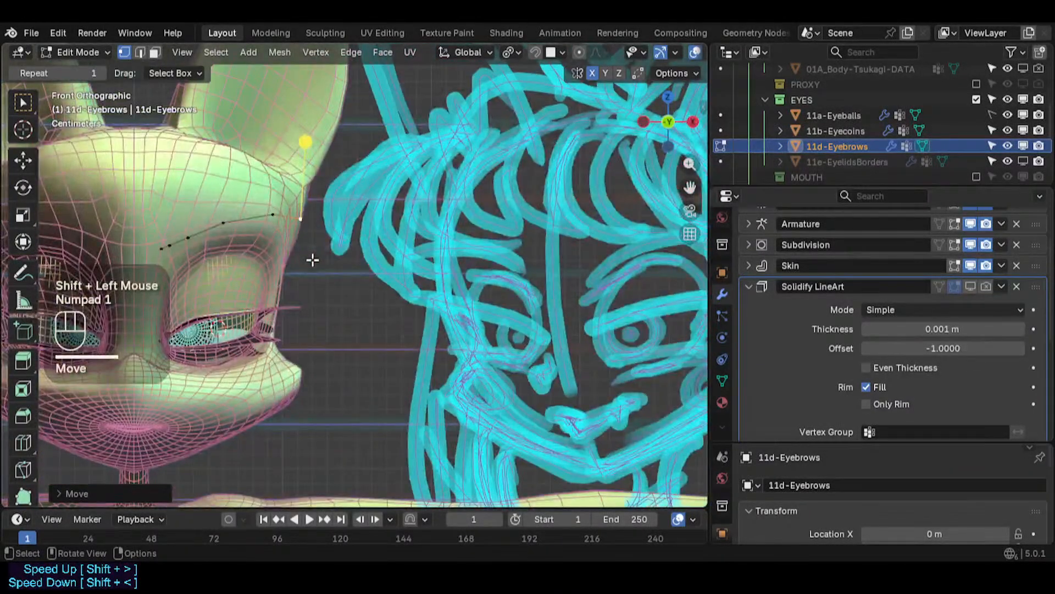
- Undo the recent edits to the eyebrow curve's end vertex
scroll(318, 242, "down", 3)
scroll(330, 253, "up", 3)
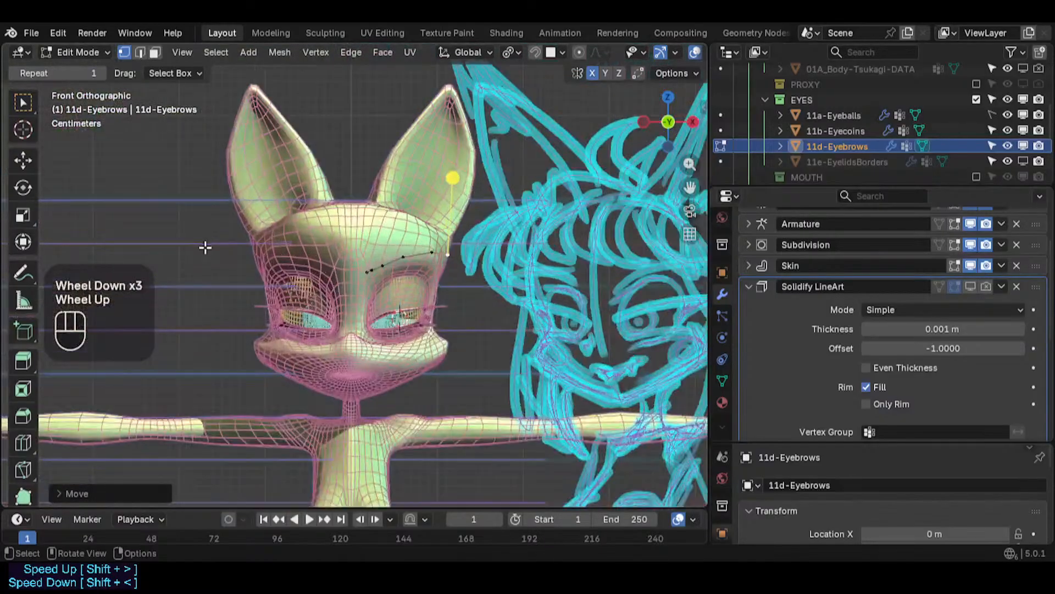
middle_click_drag(384, 312, 364, 282, "shift")
scroll(285, 278, "down", 1)
scroll(286, 279, "up", 1)
middle_click_drag(285, 278, 319, 279, "shift")
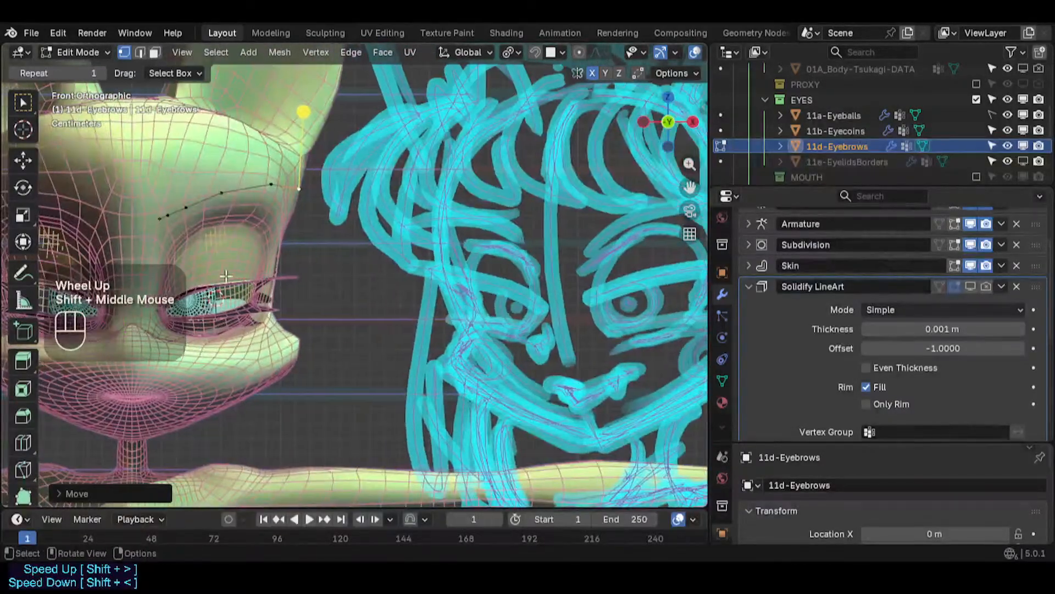
scroll(319, 280, "up", 1)
left_click(485, 246)
scroll(443, 254, "down", 2)
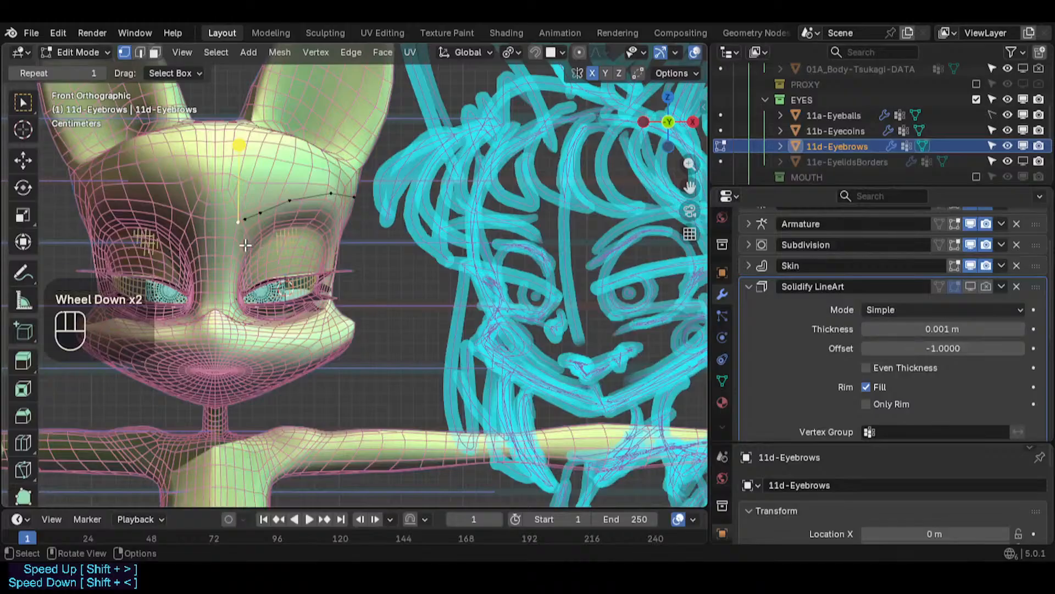
key("g")
key("Escape")
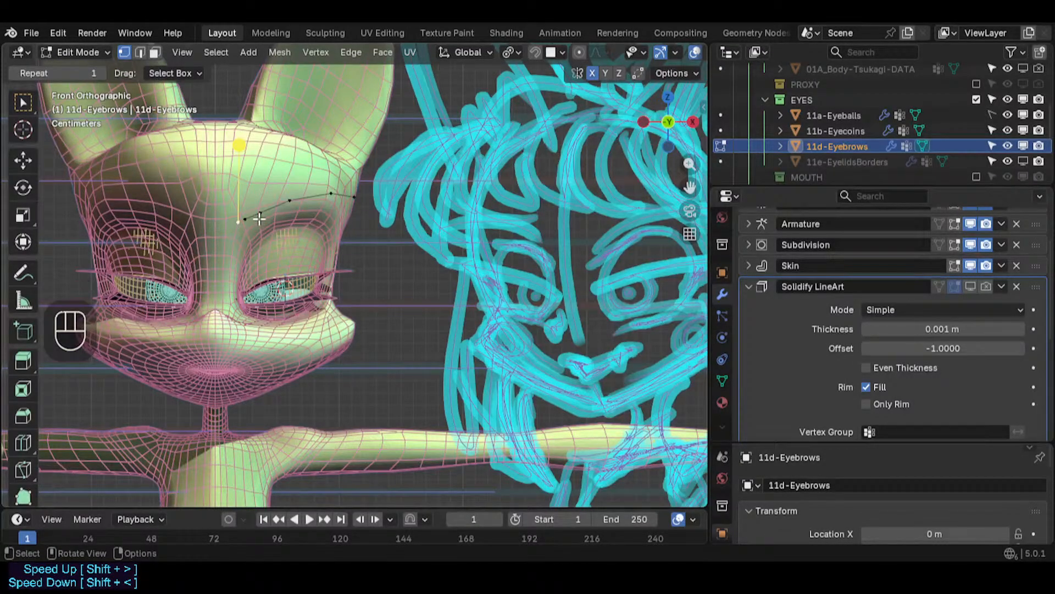
key("ctrl+z")
key("ctrl+z")
key("ctrl+z")
key("ctrl+z")
key("ctrl+z")
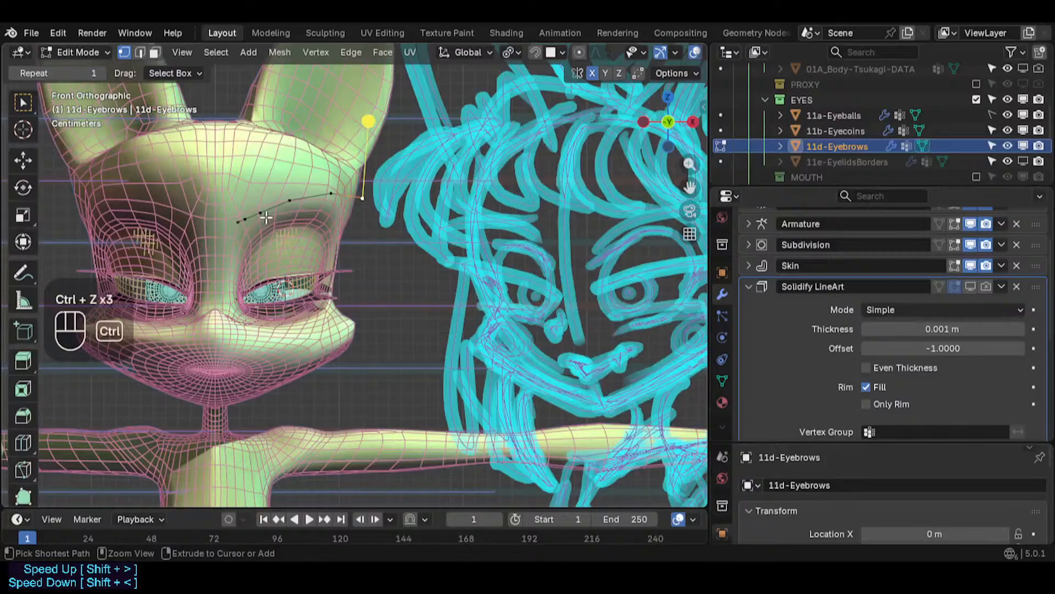
key("ctrl+z")
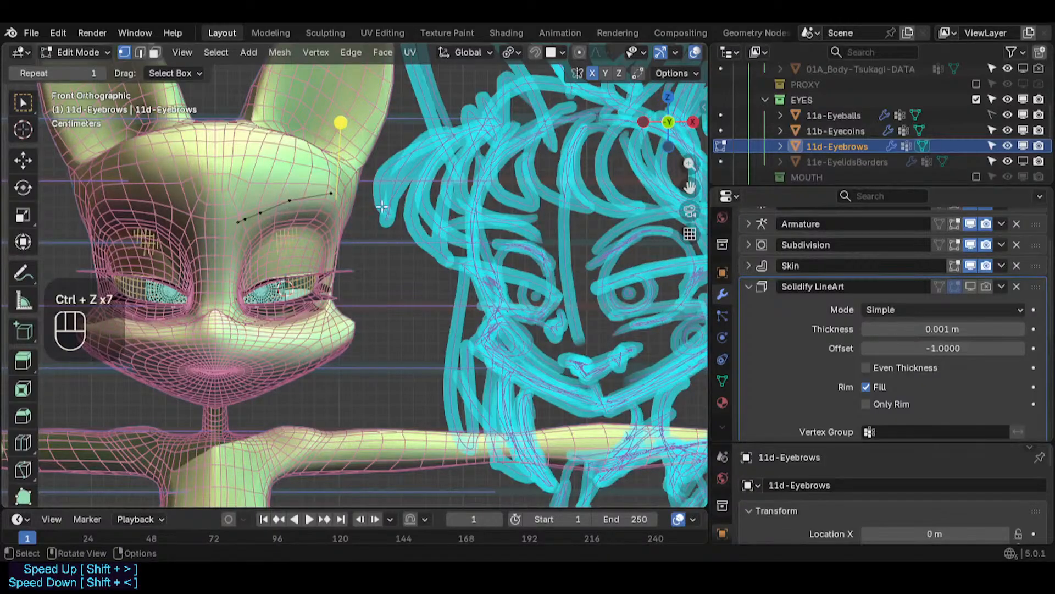
- Check the eyebrow curve's outer end in perspective, then return to Object Mode with normal shading
key("alt+a")
key("alt+z")
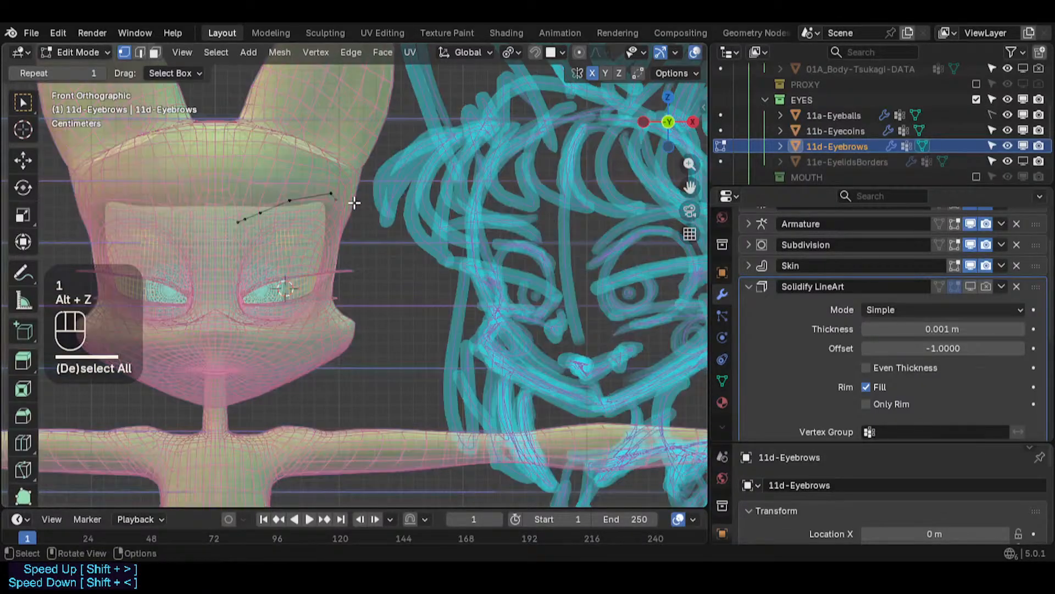
left_click(355, 203)
middle_click_drag(355, 203, 349, 234)
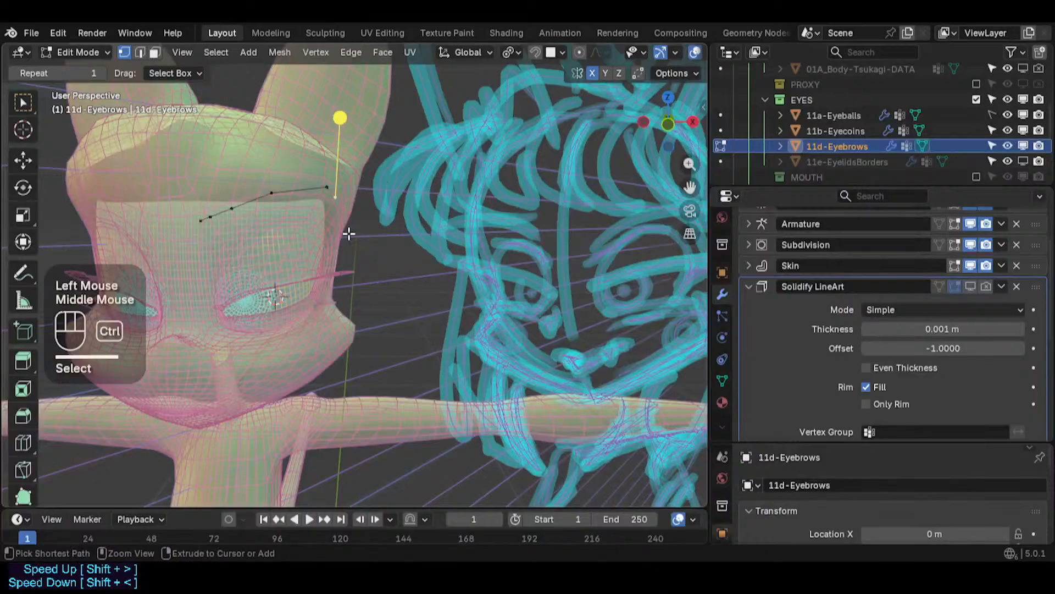
key("ctrl+Tab")
middle_click_drag(252, 200, 317, 228, "shift")
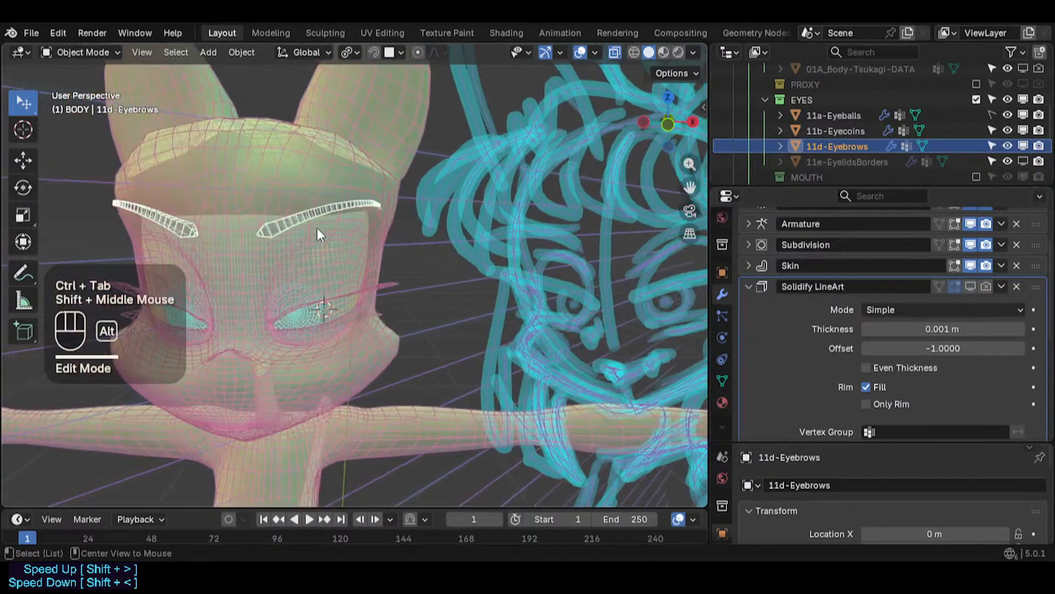
key("shift+ctrl+alt+z")
key("shift+alt+z")
key("shift+alt+z")
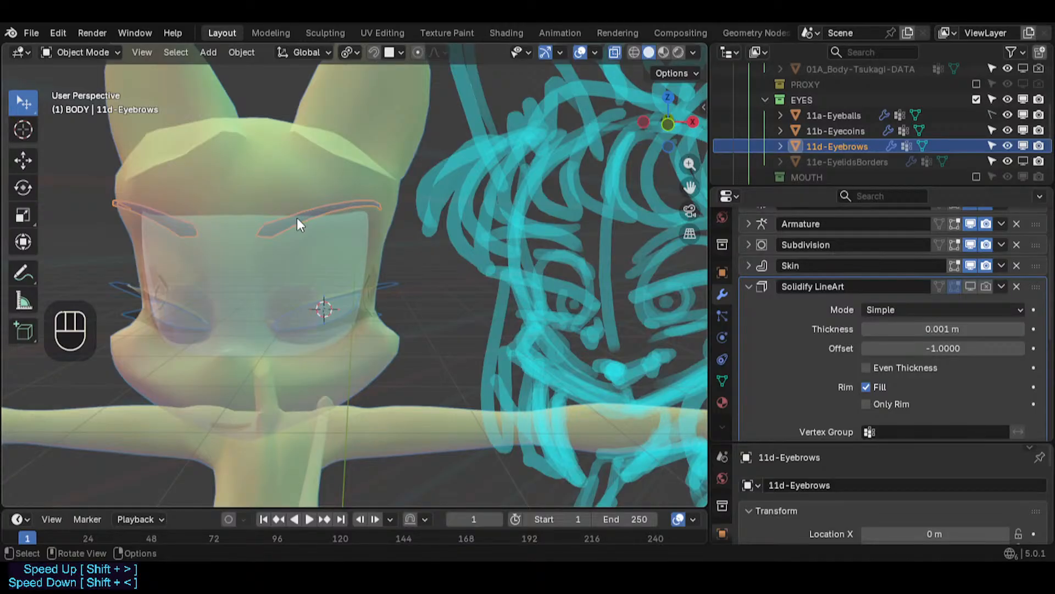
key("alt+z")
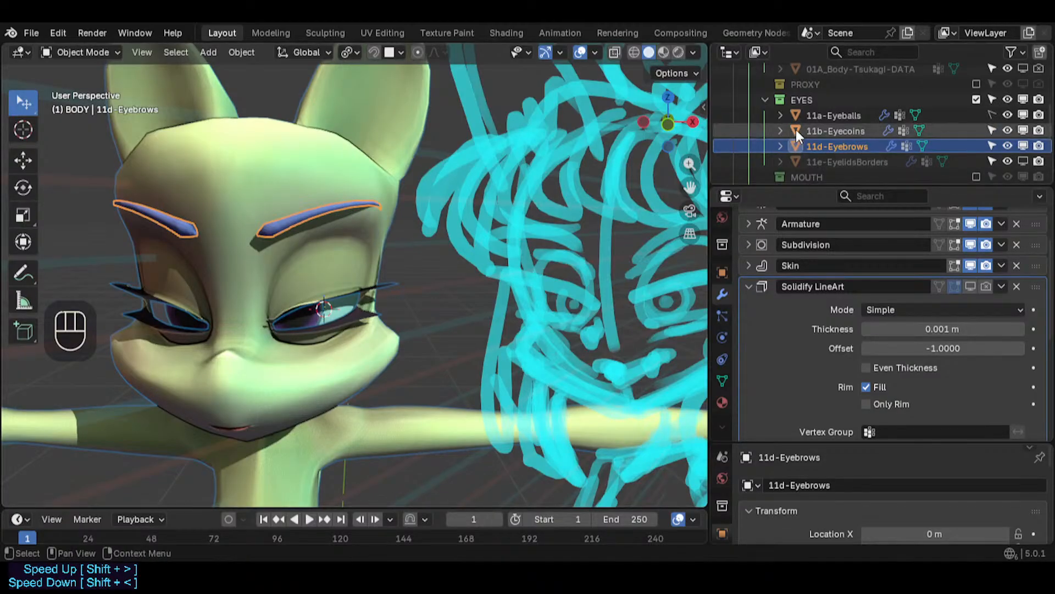
- Unhide the ARM-PrixoUnat armature, select it and enter Pose Mode
scroll(898, 88, "up", 3)
left_click(1007, 117)
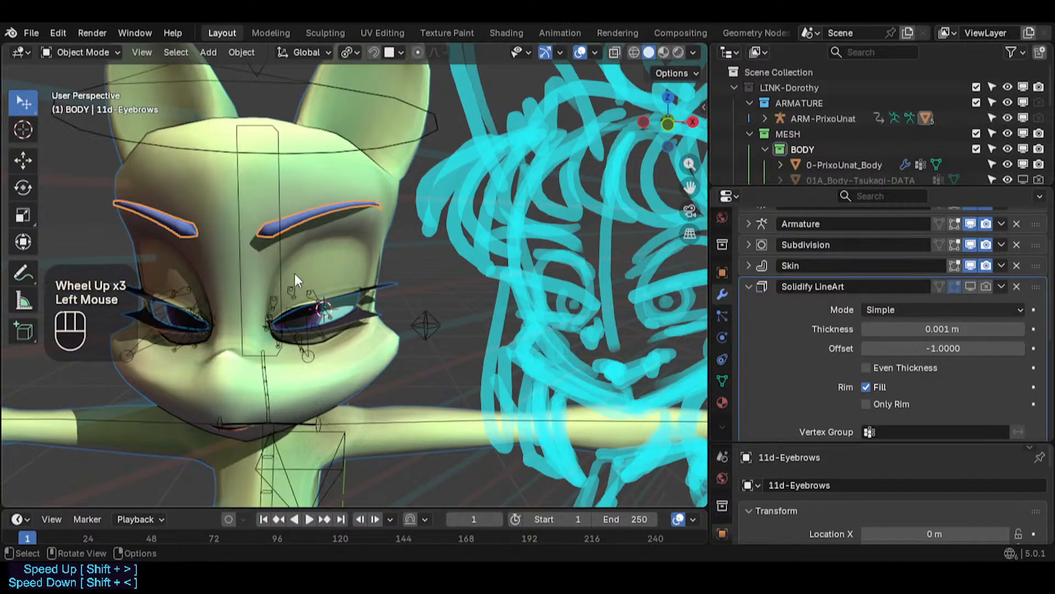
left_click(277, 176)
key("ctrl+Tab")
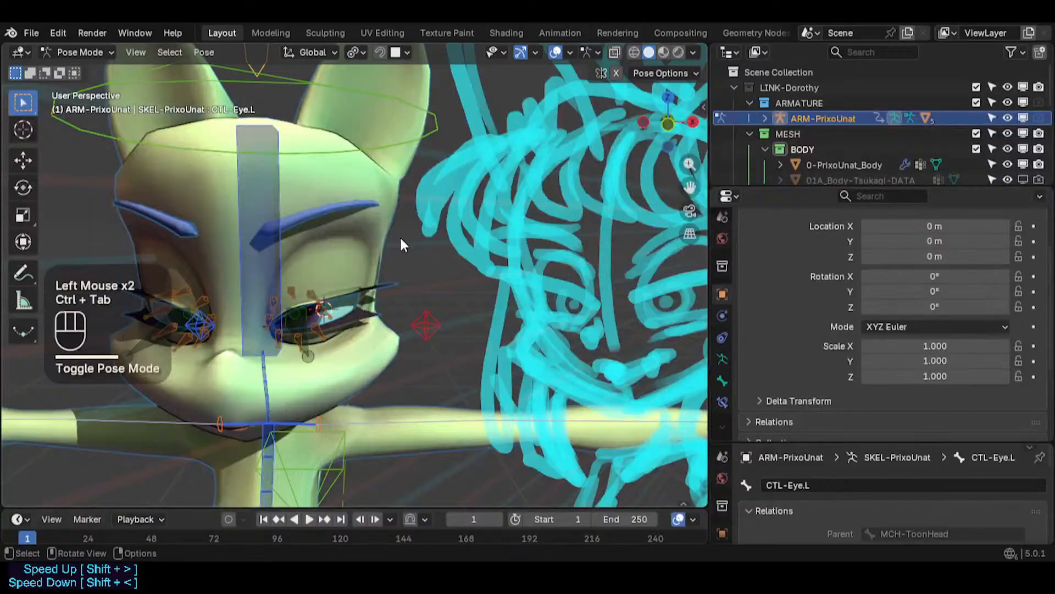
- Switch the armature into Edit Mode and open the sidebar's Bone Manager tab
key("Tab")
key("n")
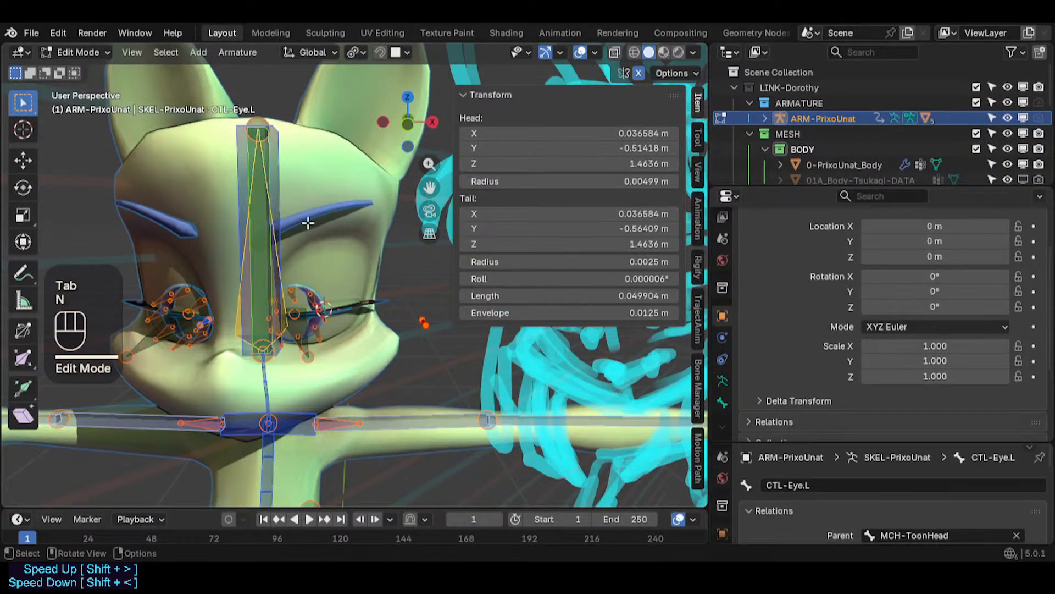
left_click(492, 96)
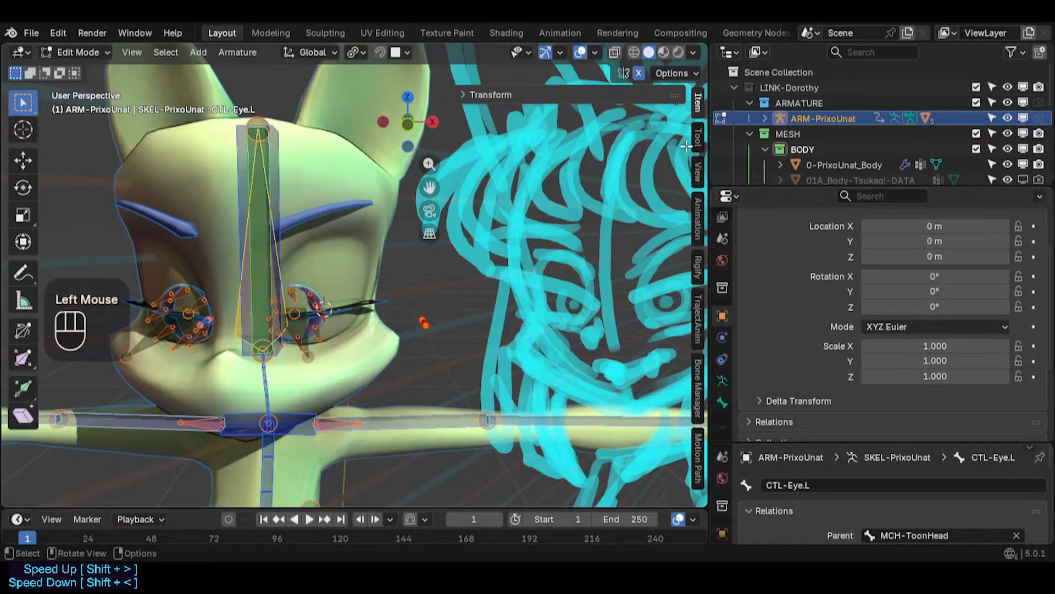
left_click(492, 95)
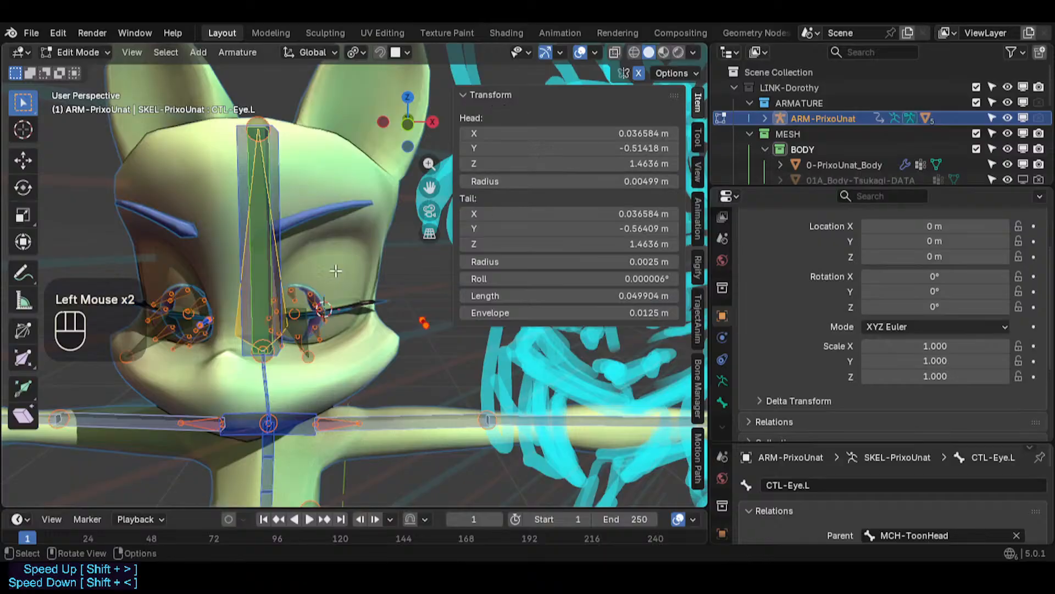
left_click(479, 97)
key("n")
key("n")
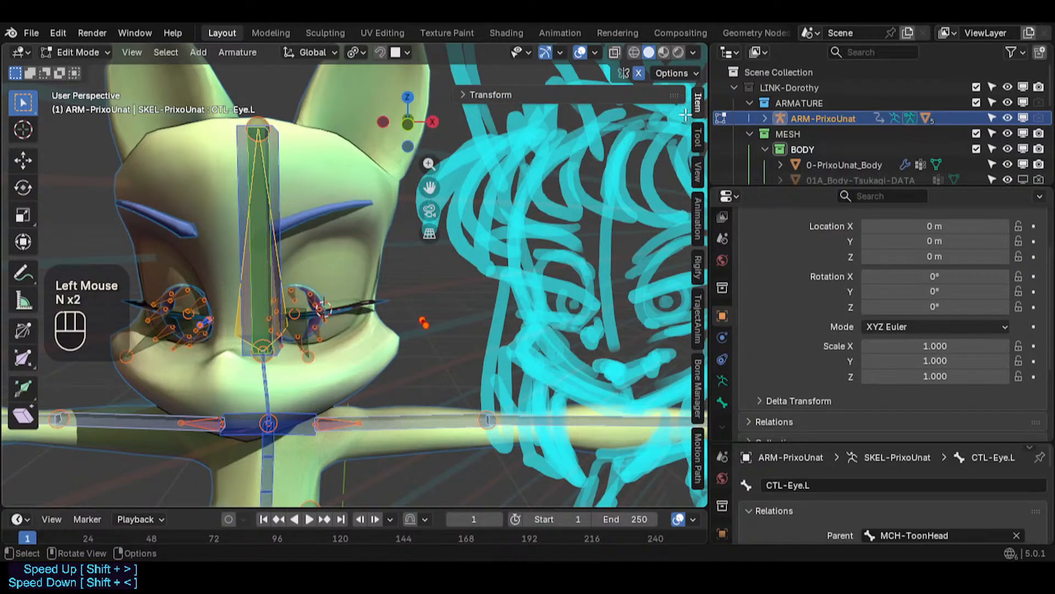
left_click(698, 138)
left_click_drag(523, 106, 530, 161)
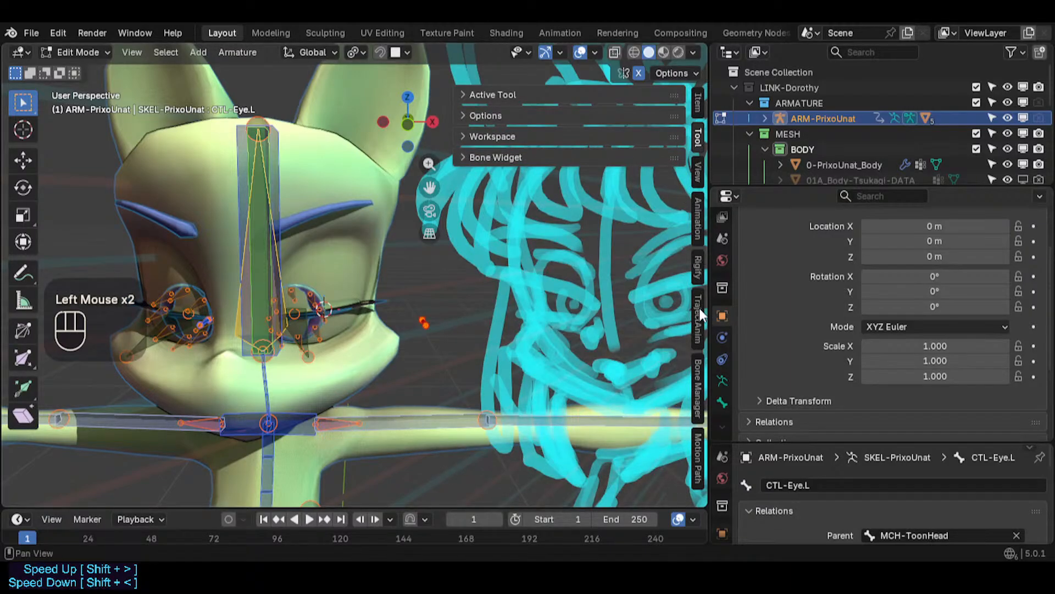
left_click(698, 388)
- Expand the CONTROL-Face bone collections and try soloing ALL Face Controllers, then un-solo all collections
left_click(484, 187)
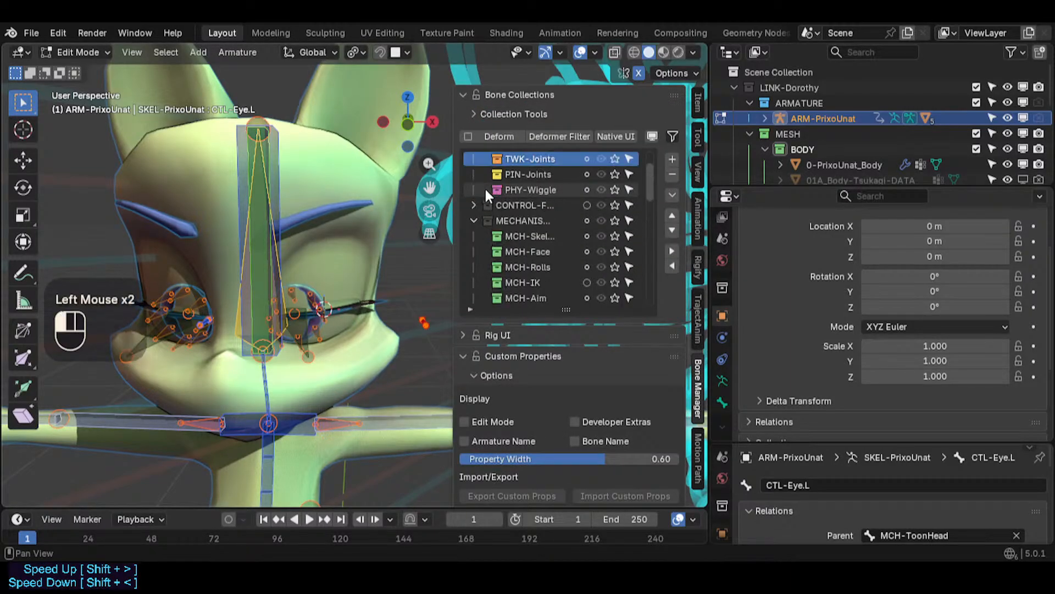
scroll(485, 189, "up", 2)
left_click(474, 174)
scroll(517, 196, "up", 2)
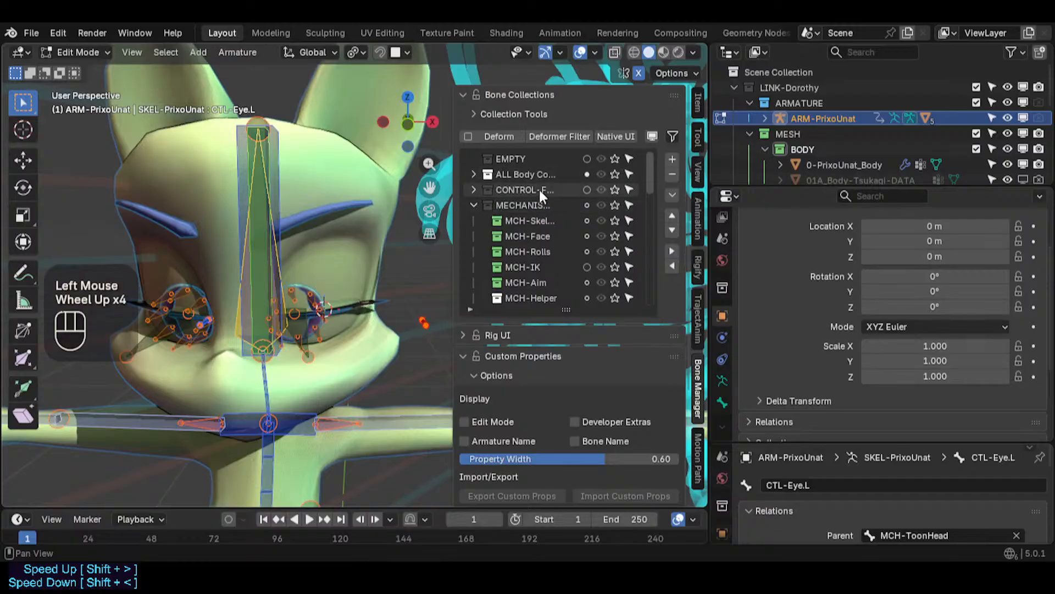
left_click(474, 203)
left_click_drag(651, 186, 649, 183)
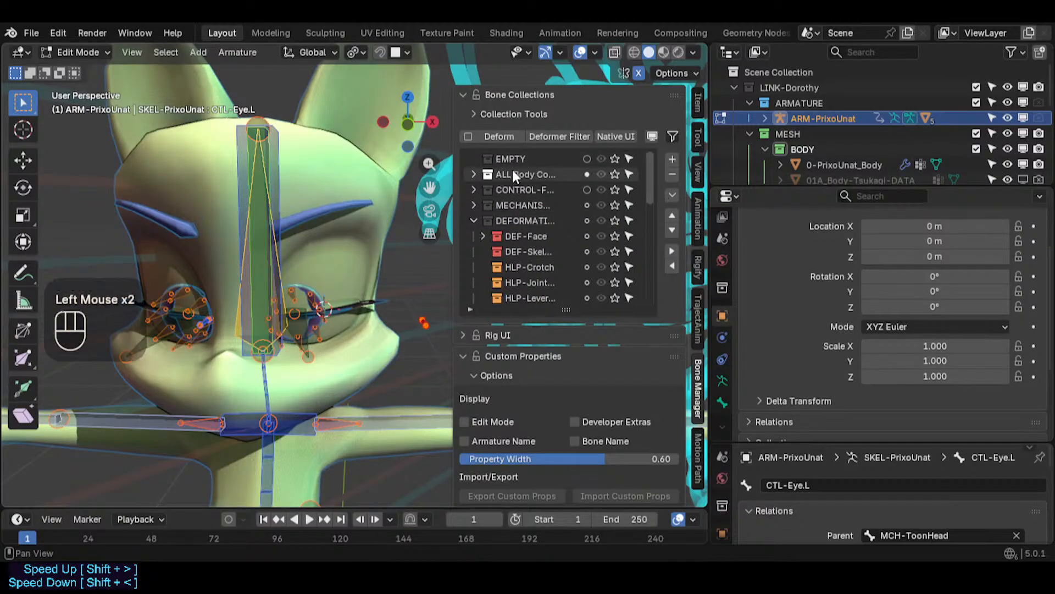
left_click(474, 189)
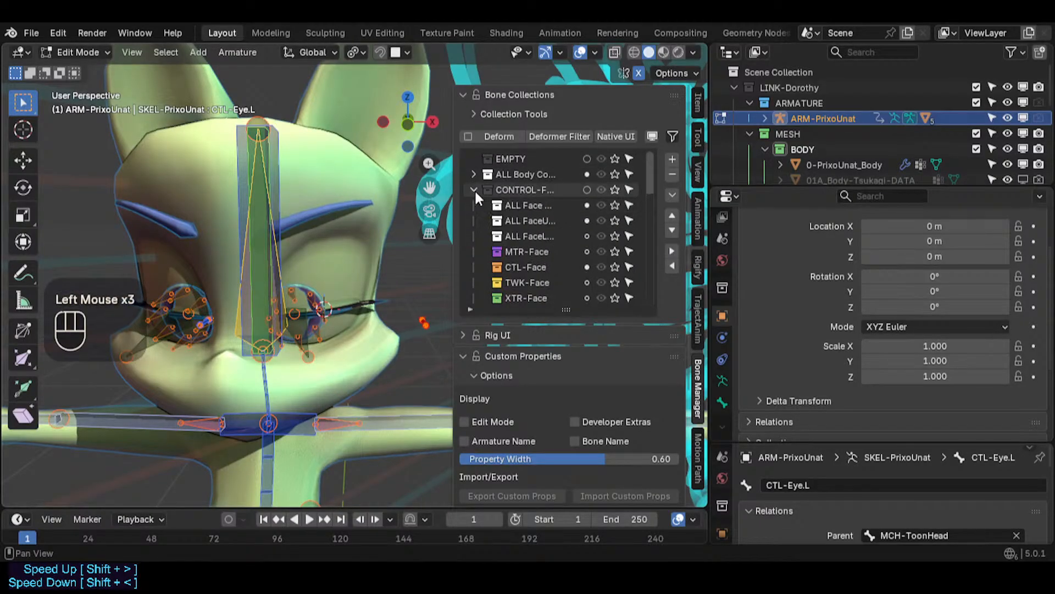
left_click(614, 205)
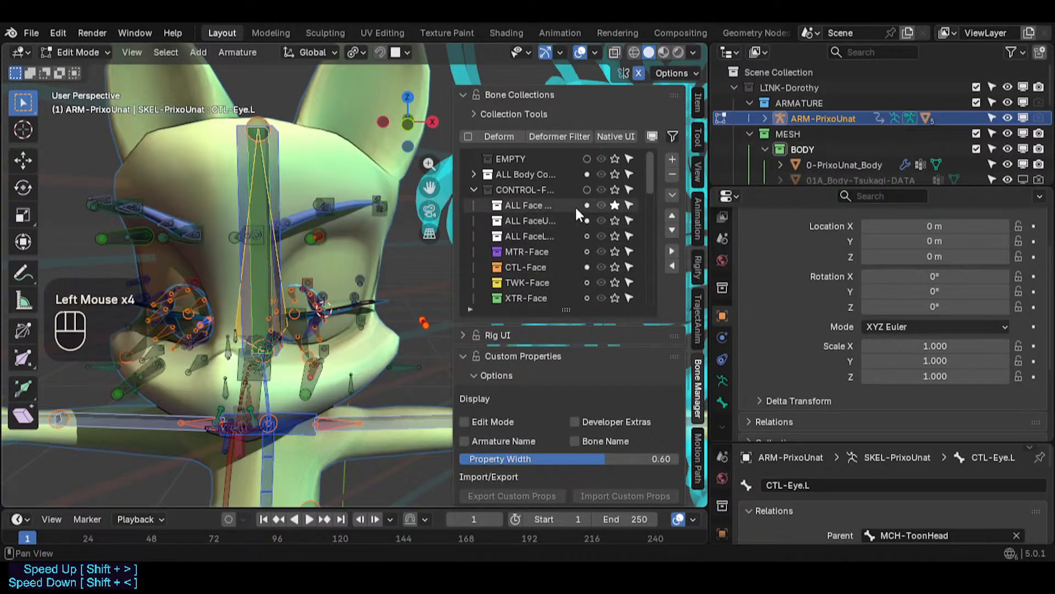
key("q")
left_click(361, 197)
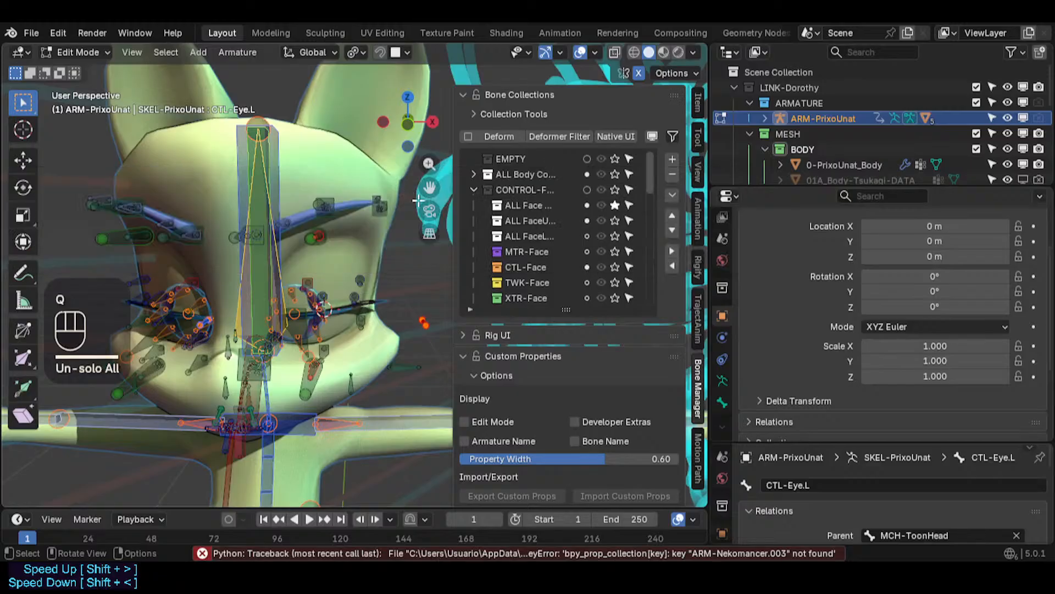
left_click(613, 208)
key("q")
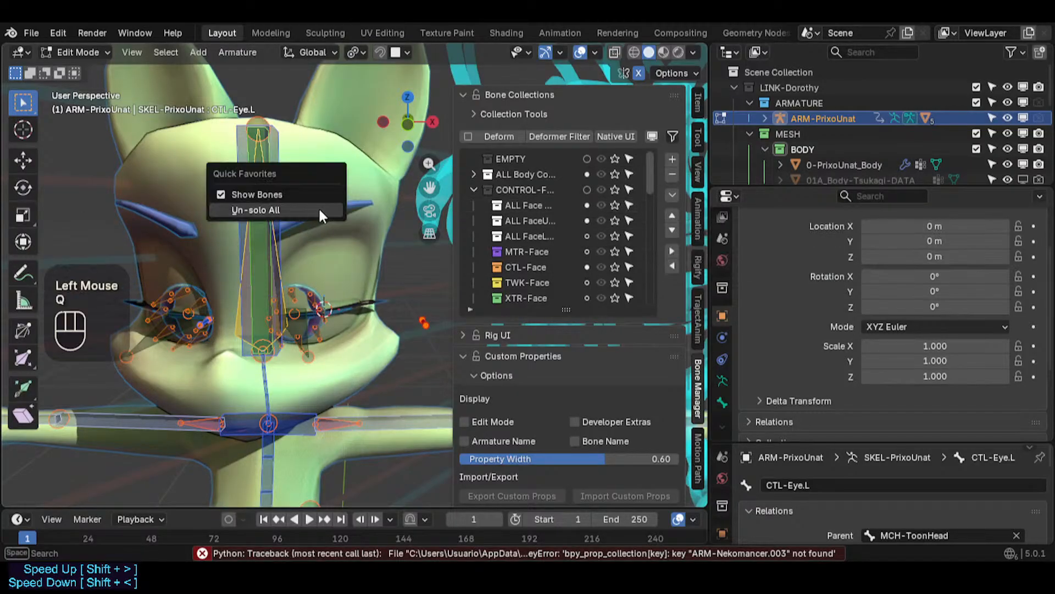
left_click(318, 207)
- Switch the armature to Pose Mode and deselect all bones
key("ctrl+Tab")
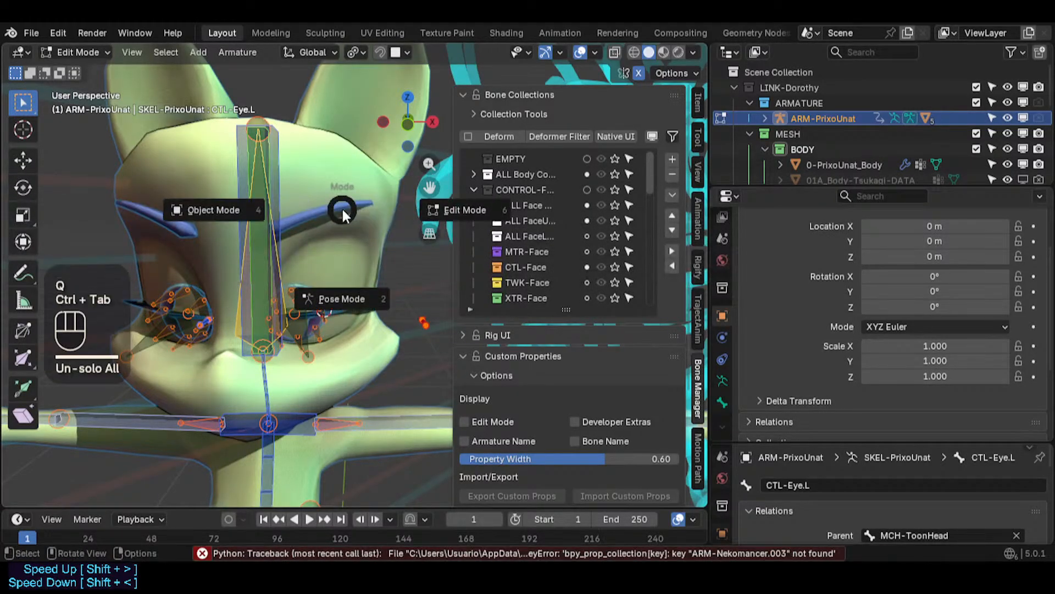
key("q")
left_click(341, 207)
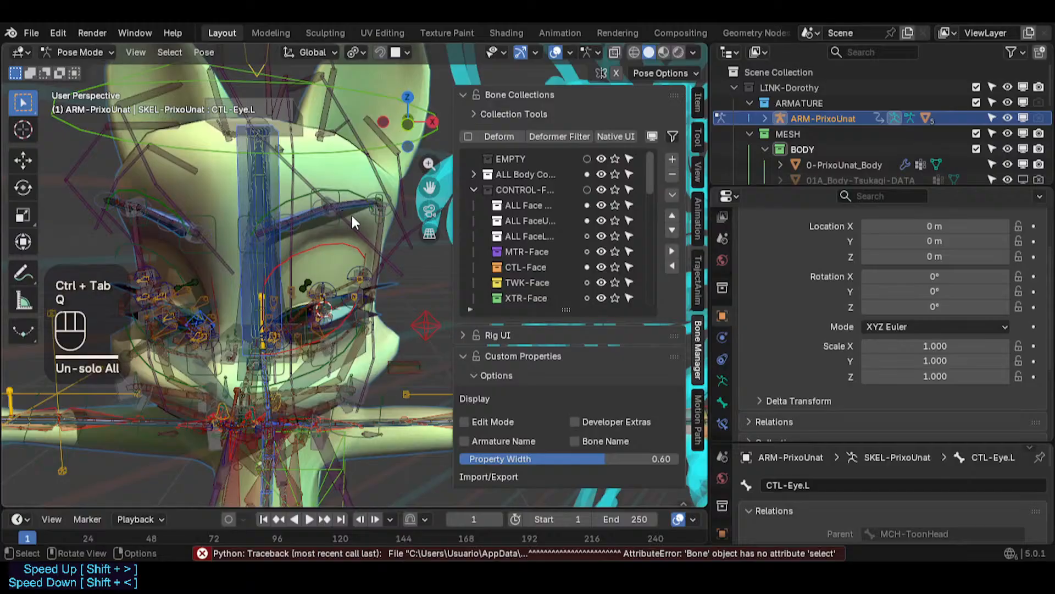
key("alt+a")
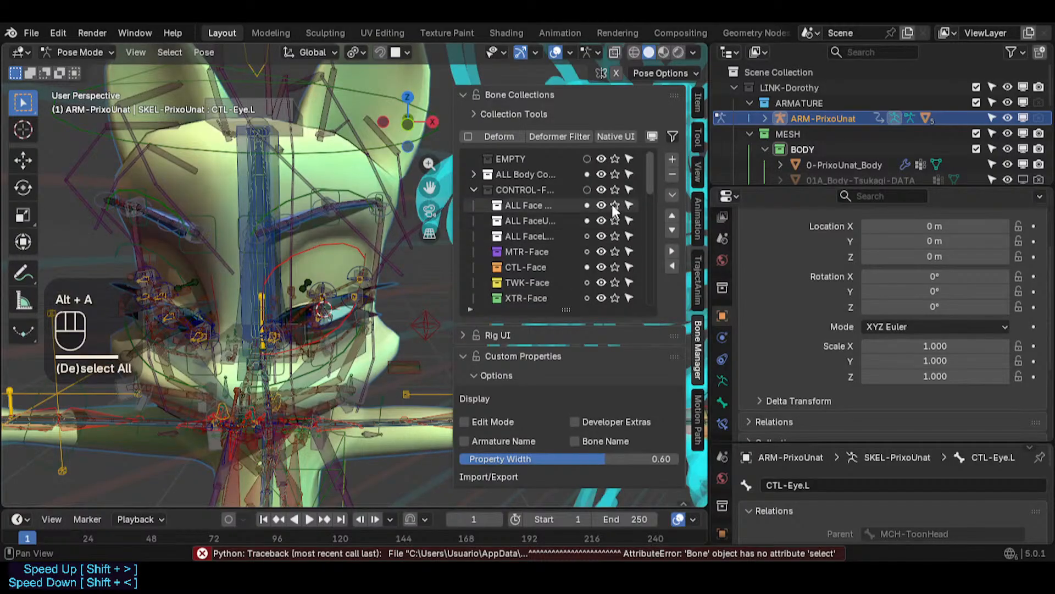
- Solo the ALL Face Controllers bone collection so only face controls show
left_click(614, 206)
left_click(614, 206)
left_click(614, 206)
left_click(614, 205)
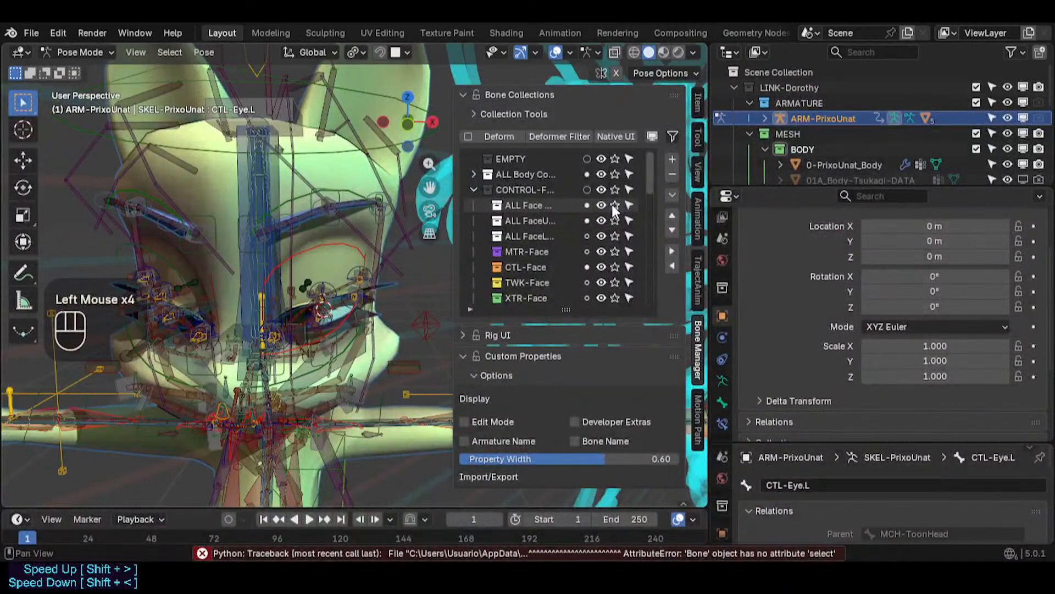
left_click(614, 205)
left_click(614, 205)
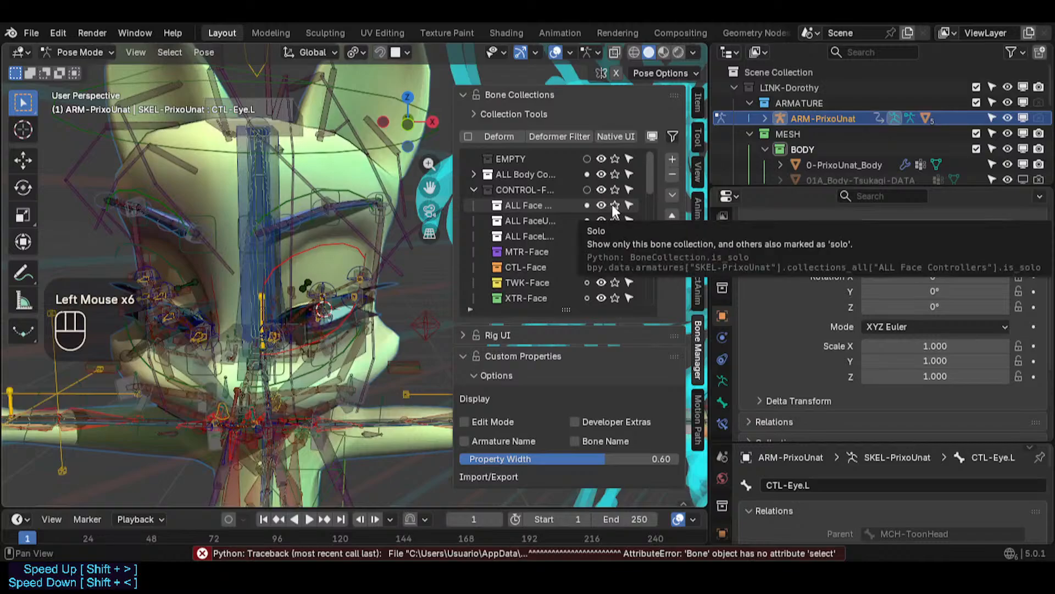
left_click(614, 206)
left_click(614, 205)
left_click(614, 206)
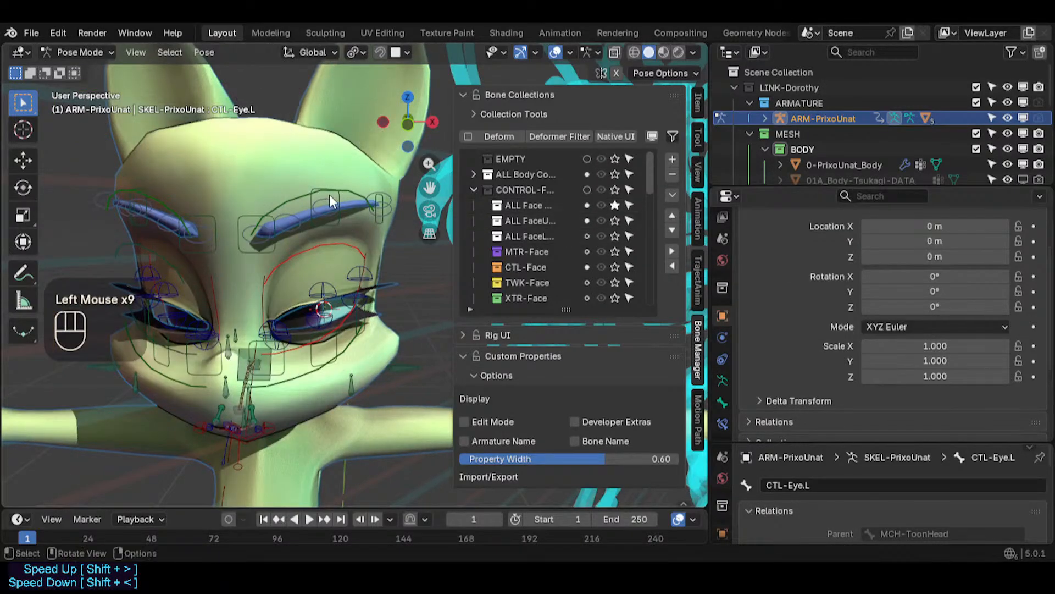
- Scroll through the bone collections list and examine the left eyebrow controls
left_click_drag(649, 177, 651, 251)
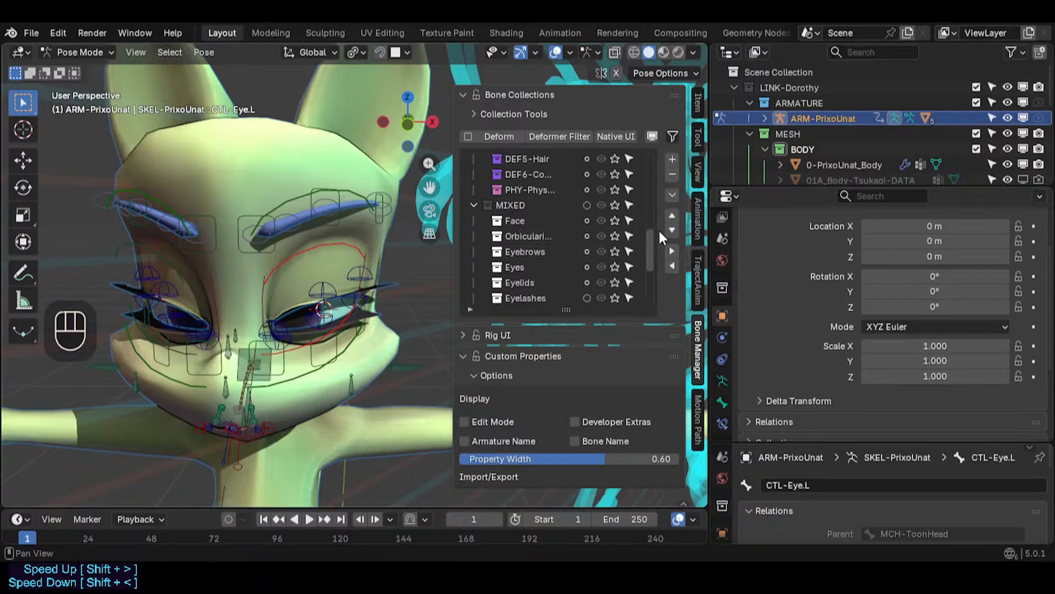
left_click_drag(654, 241, 653, 265)
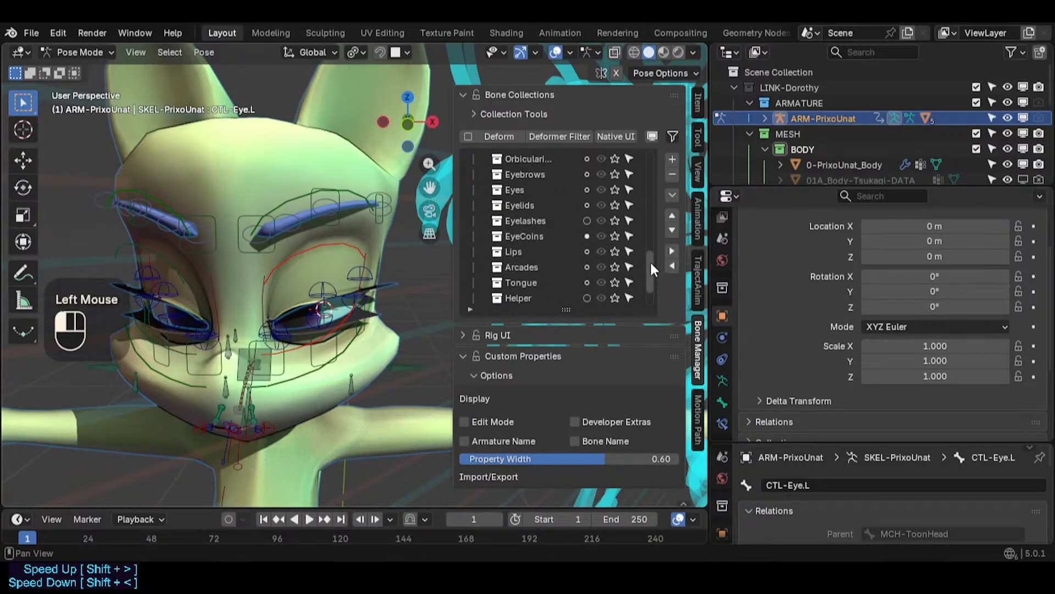
mouse_move(651, 265)
left_mouse_down()
mouse_move(652, 224)
mouse_move(655, 280)
left_mouse_up()
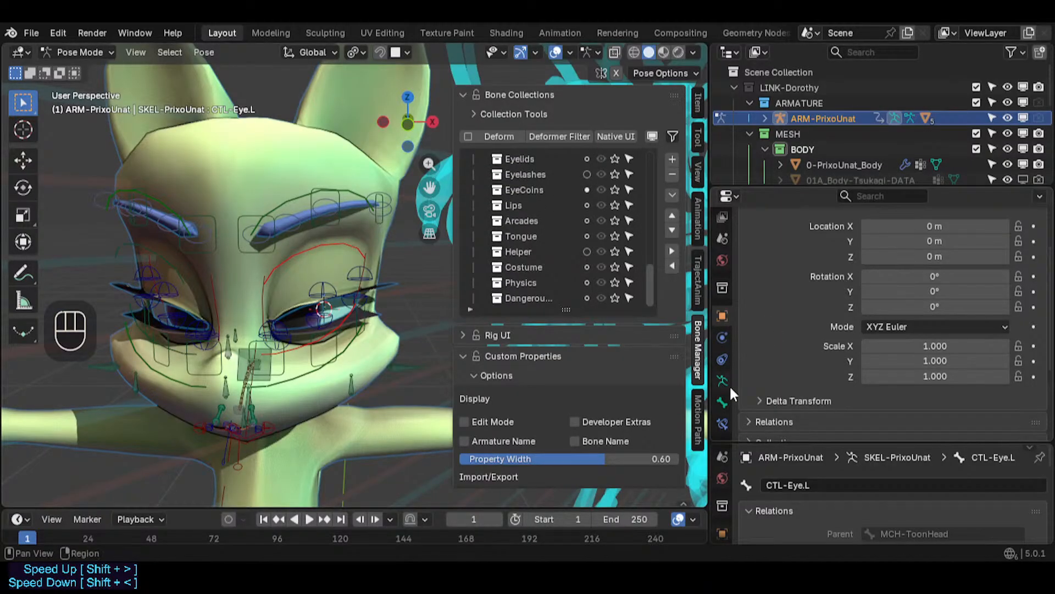
mouse_move(650, 267)
left_mouse_down()
mouse_move(653, 249)
mouse_move(655, 275)
mouse_move(651, 219)
mouse_move(654, 266)
left_mouse_up()
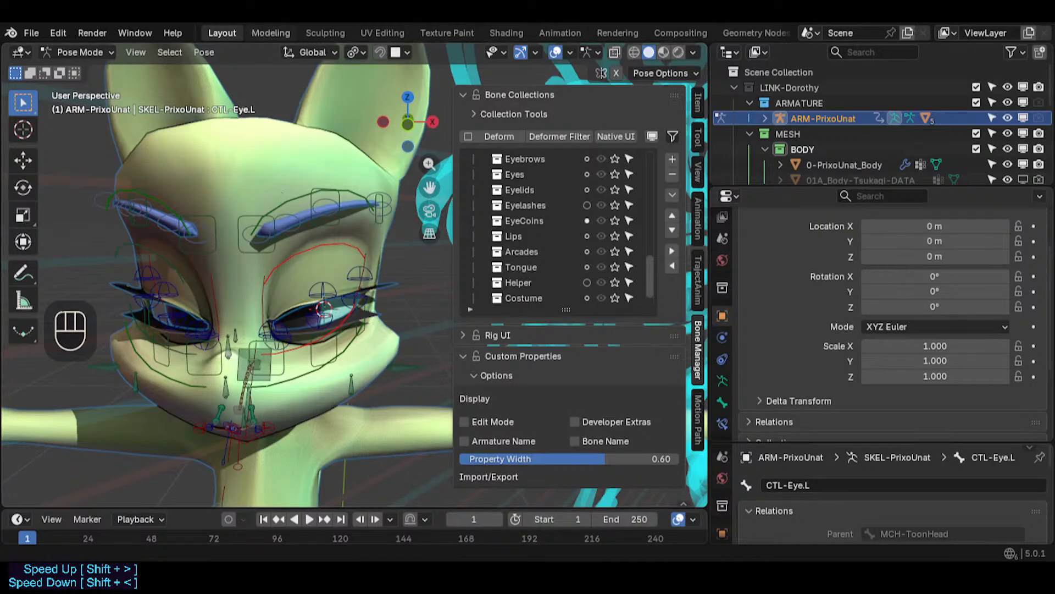
scroll(324, 235, "up", 2)
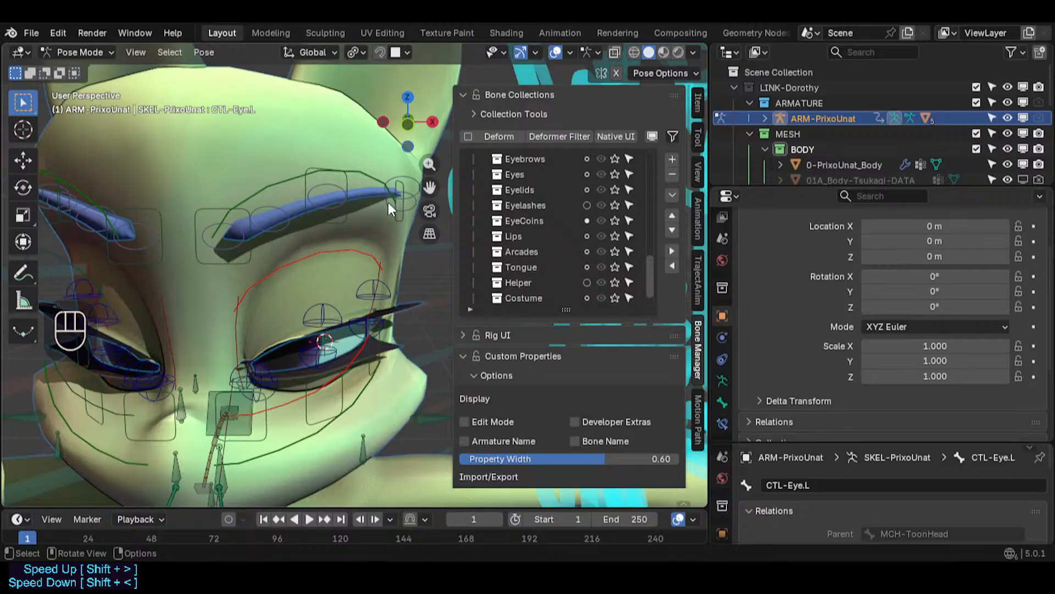
middle_click_drag(391, 203, 371, 236, "shift")
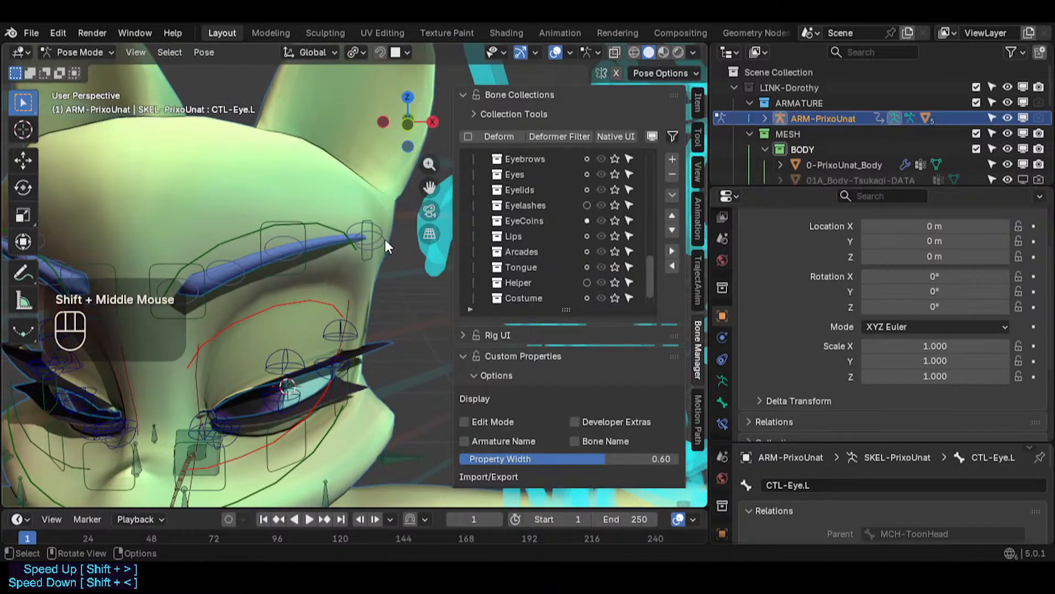
- Select the outer left eyebrow tweak bones and try moving them
left_click(384, 239)
key("g")
key("Escape")
left_click(388, 242)
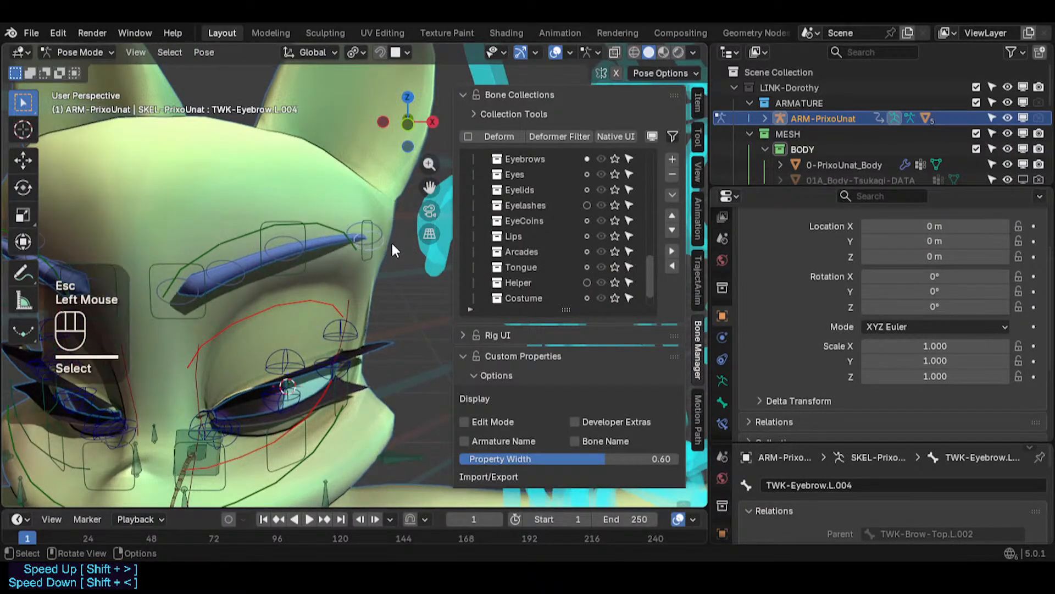
key("g")
left_click(423, 237)
middle_click_drag(379, 240, 375, 287)
left_click(362, 224)
middle_click_drag(362, 224, 377, 243)
key("g")
key("Escape")
left_click(393, 243)
- Move the TWK-Brow-Top.L.002 bone slightly along the Y axis
key("alt+q")
left_click(367, 226)
key("g")
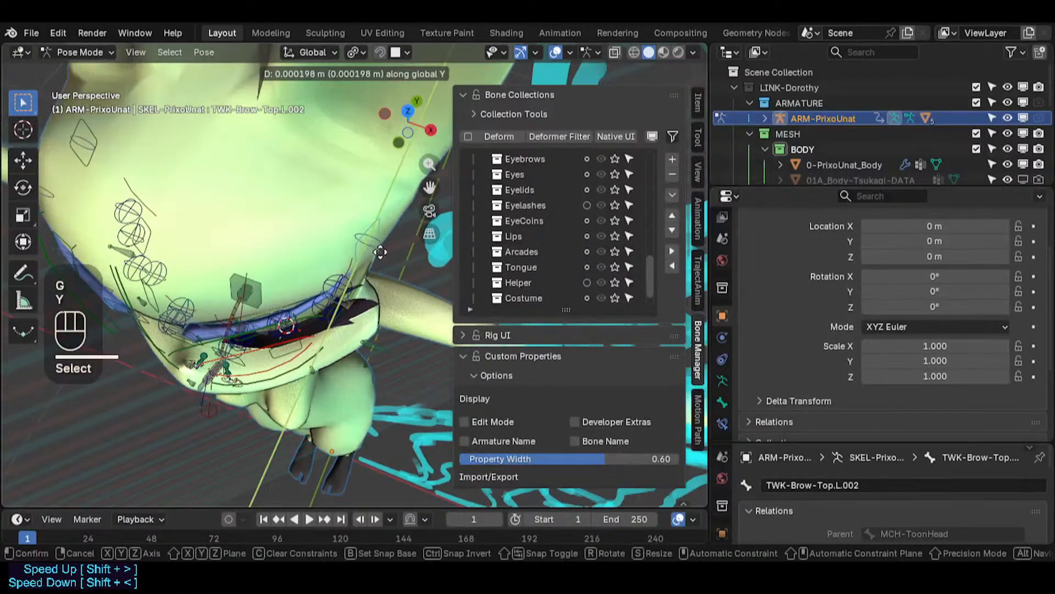
key("y")
left_click(380, 262)
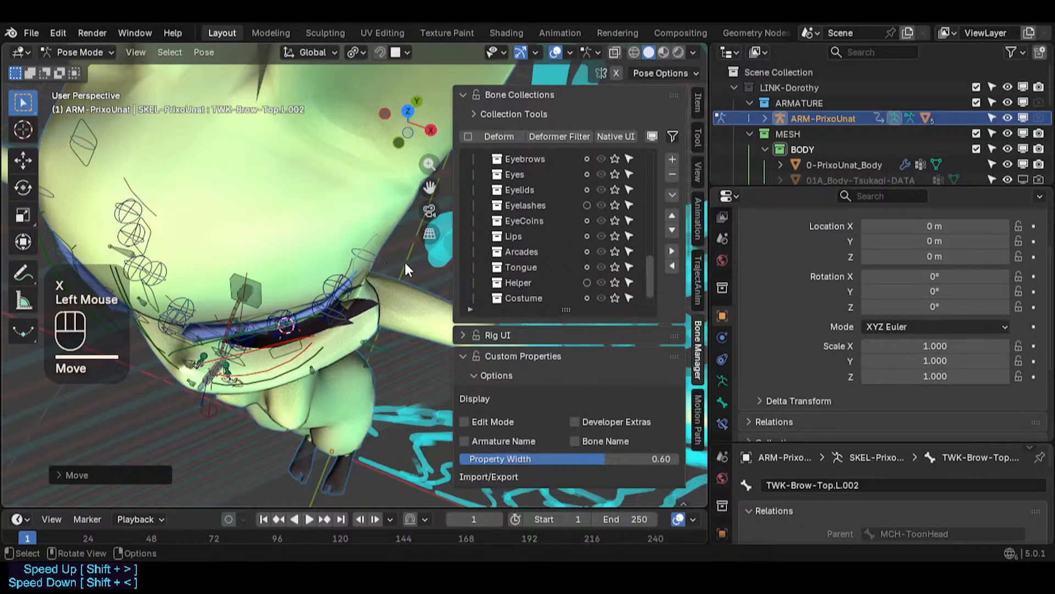
- Rotate TWK-Brow-Top.L.002 about Z by 7.45 and move it about 0.005 m along X
key("KP_1")
key("r")
key("z")
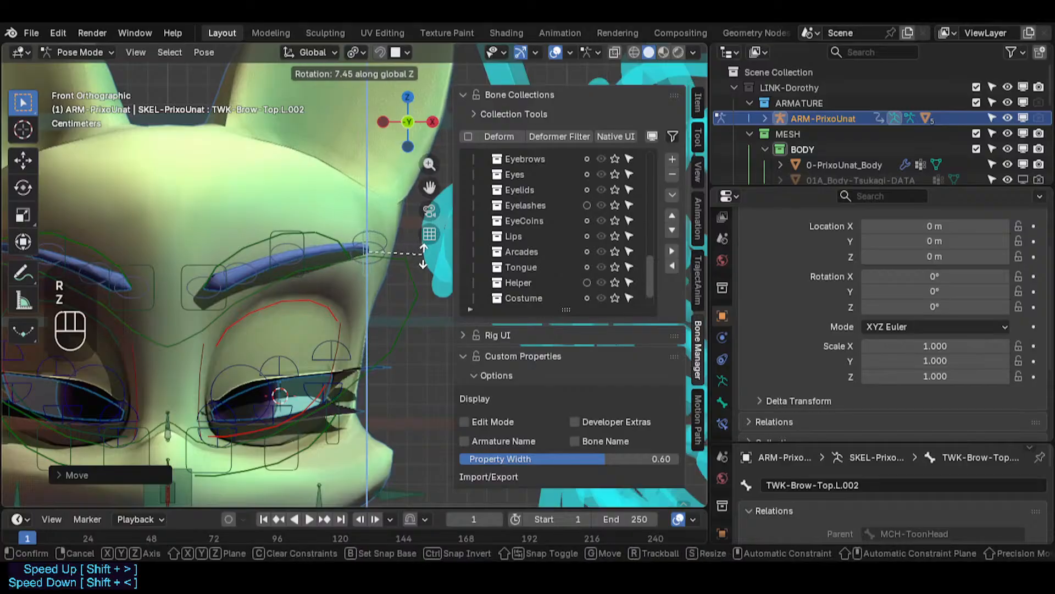
left_click(419, 236)
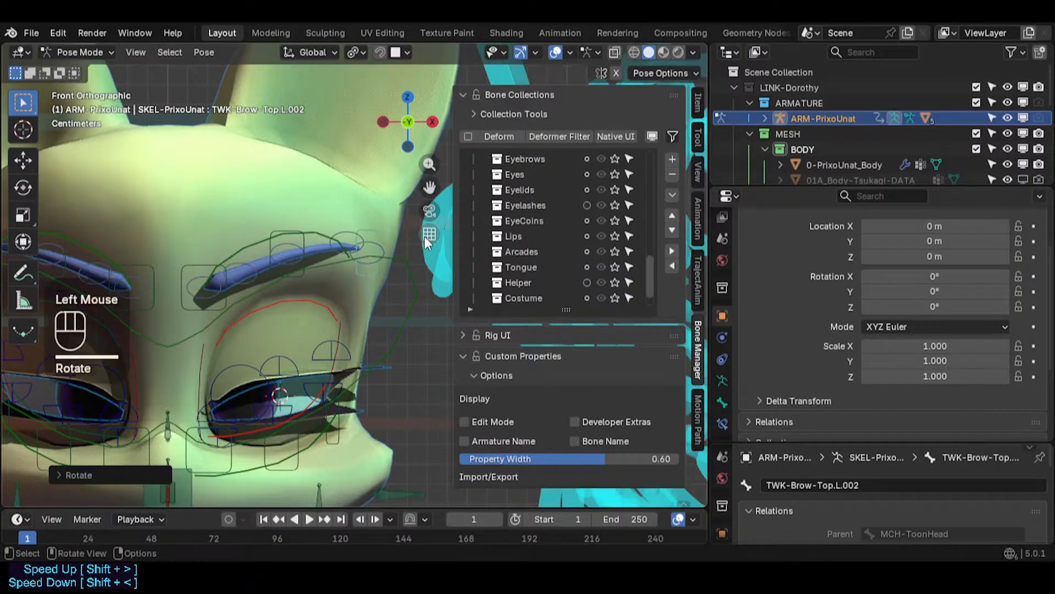
middle_click_drag(424, 236, 352, 260)
key("g")
key("x")
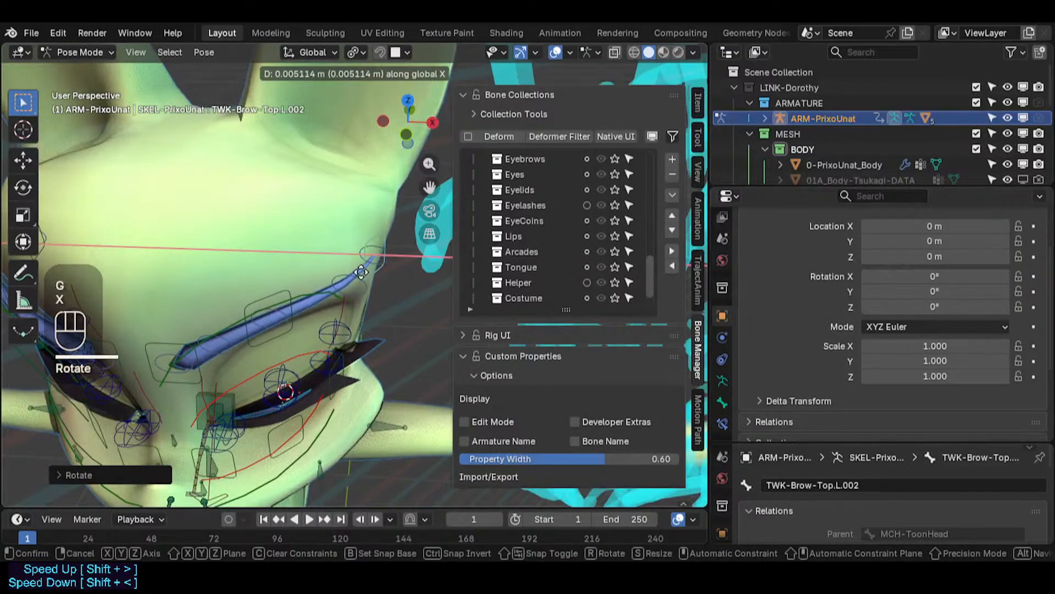
left_click(361, 271)
- Inspect the left eyebrow controls from the front view
key("KP_1")
middle_click_drag(361, 269, 256, 209)
key("a")
key("alt+q")
key("alt+q")
mouse_move(268, 263)
middle_mouse_down()
mouse_move(369, 200)
mouse_move(282, 223)
mouse_move(306, 228)
mouse_move(287, 258)
mouse_move(254, 267)
mouse_move(284, 252)
mouse_move(280, 291)
mouse_move(272, 242)
middle_mouse_up()
scroll(256, 267, "up", 1)
left_click(287, 255)
key("KP_1")
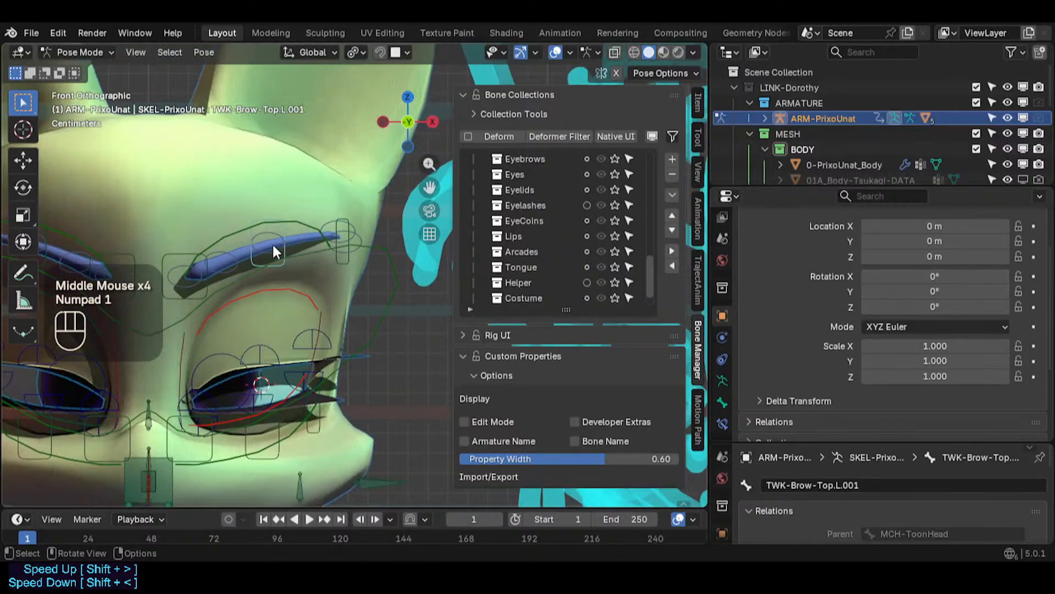
- Try moving the inner left eyebrow tweak bones along Z
left_click(173, 251)
key("g")
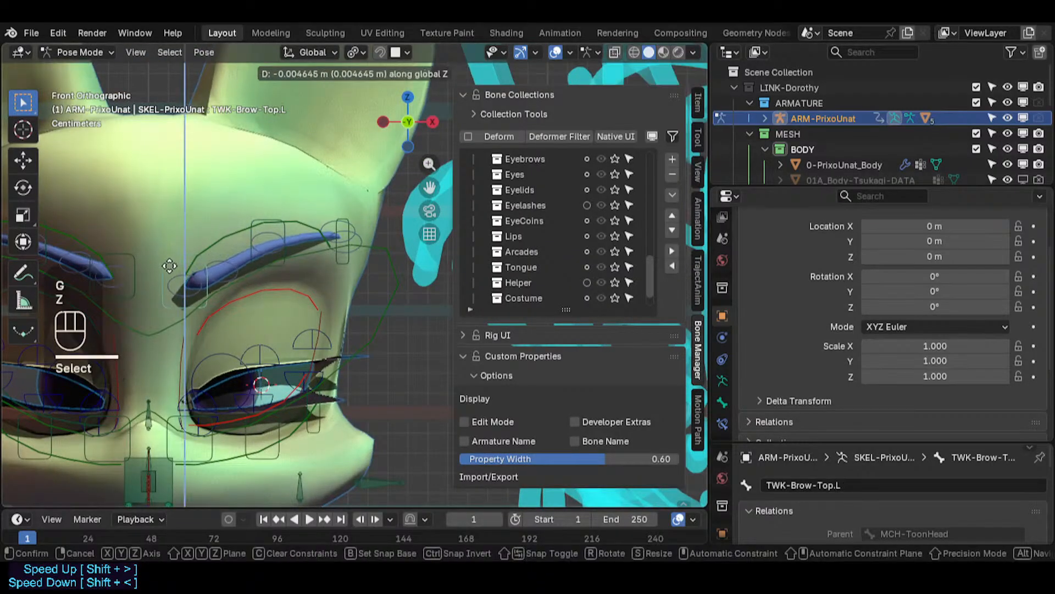
key("Escape")
left_click(169, 247)
key("g")
key("Escape")
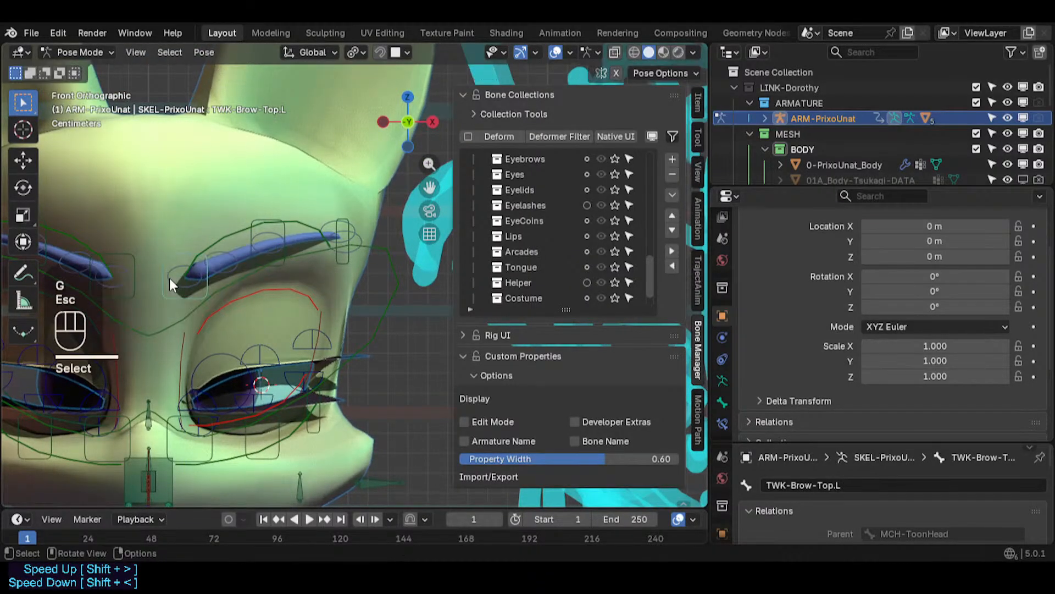
left_click(174, 278)
key("g")
key("Escape")
left_click(189, 300)
key("g")
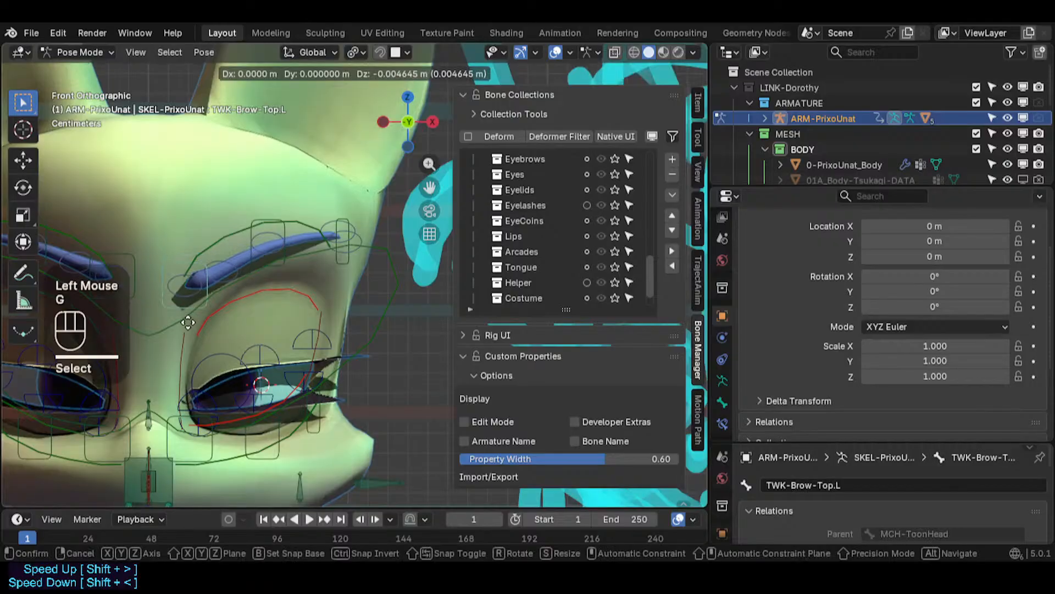
key("Escape")
left_click(269, 275)
key("g")
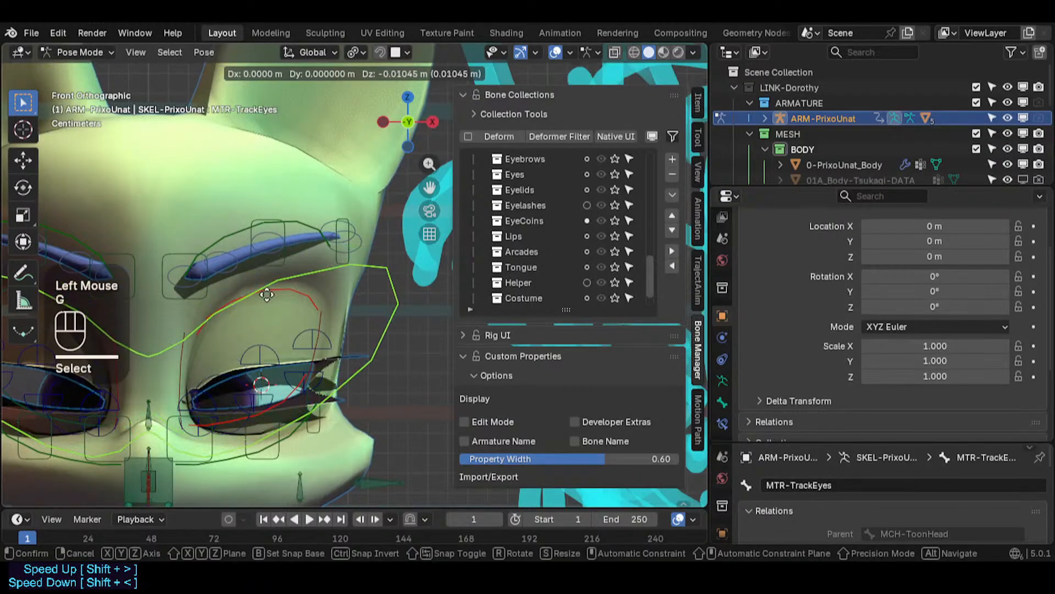
key("Escape")
left_click(279, 214)
left_click(280, 215)
key("g")
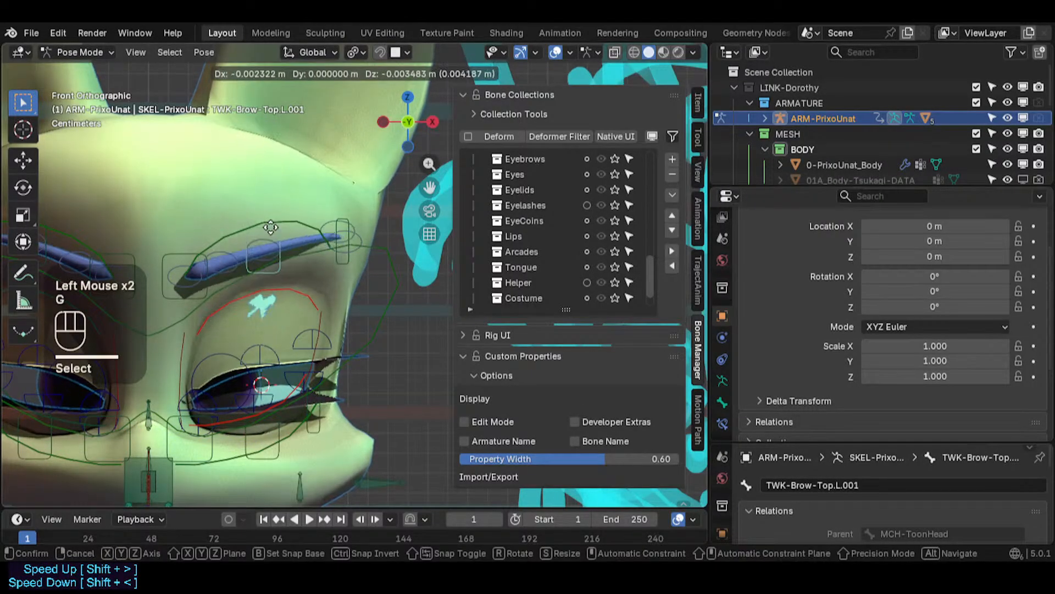
key("Escape")
- Toggle into Edit Mode and back to Pose Mode, then un-solo all bone collections
key("Tab")
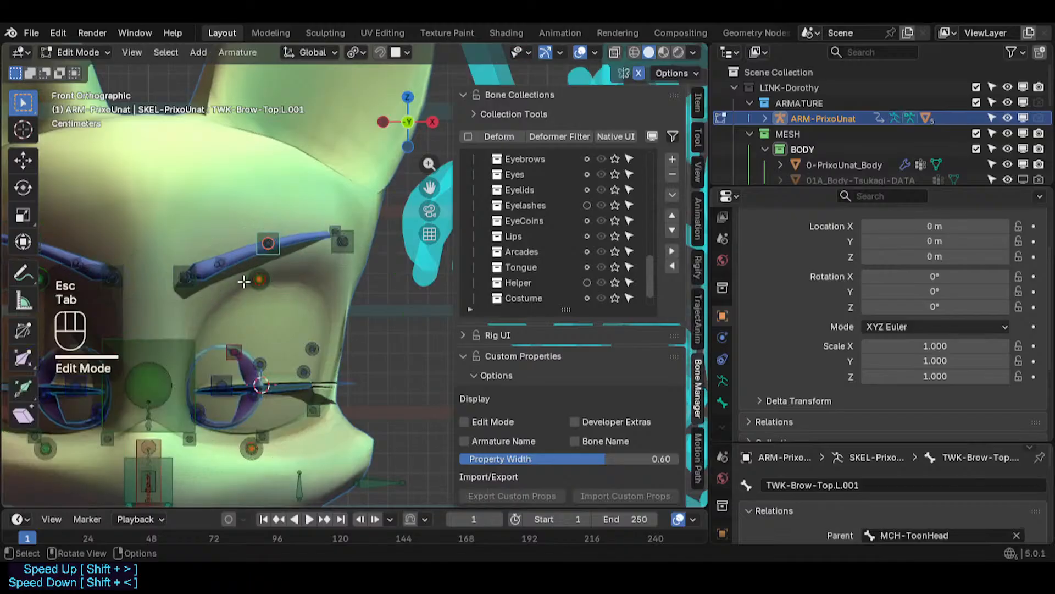
scroll(239, 278, "up", 3)
scroll(240, 278, "down", 2)
key("q")
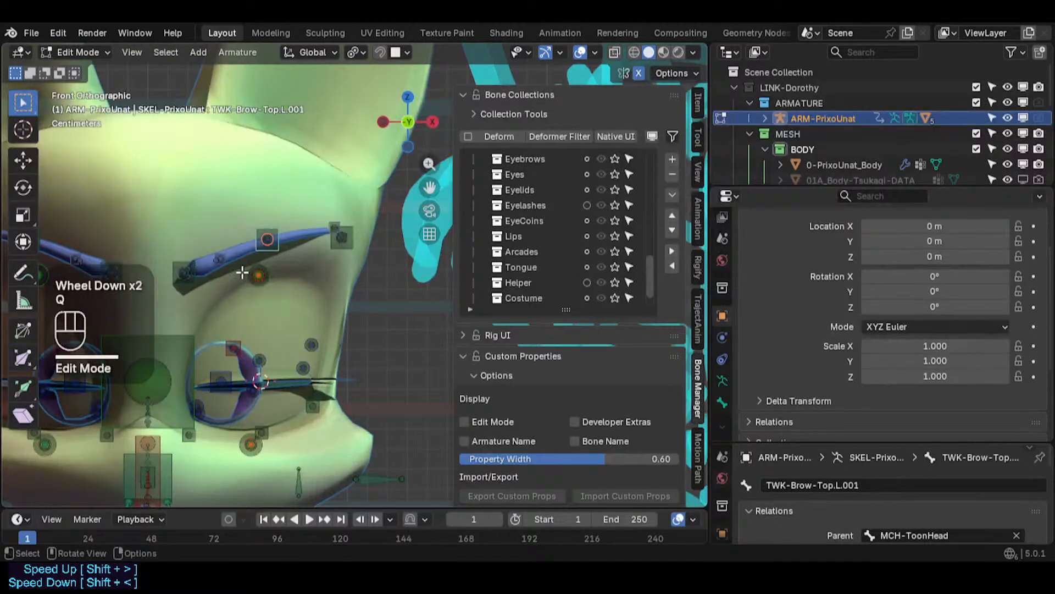
key("ctrl+Tab")
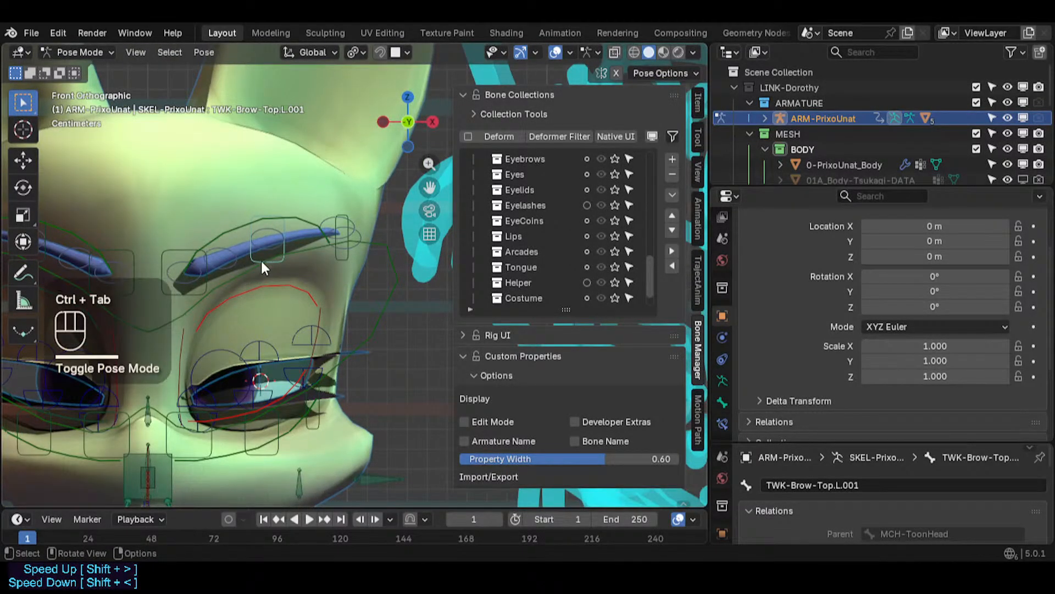
key("q")
left_click(261, 267)
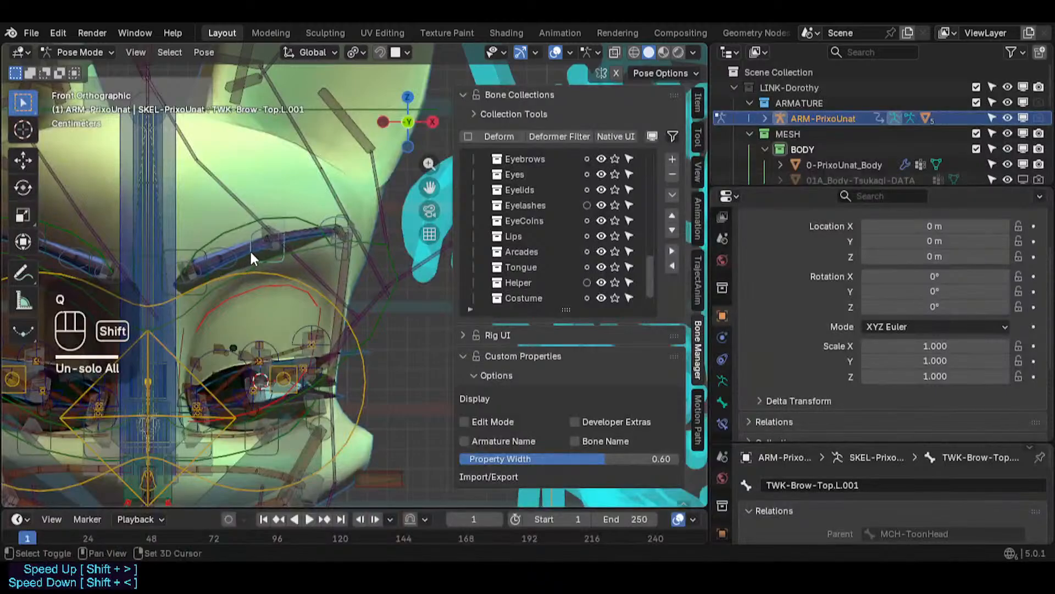
middle_click_drag(249, 249, 244, 256, "shift")
scroll(244, 256, "up", 2)
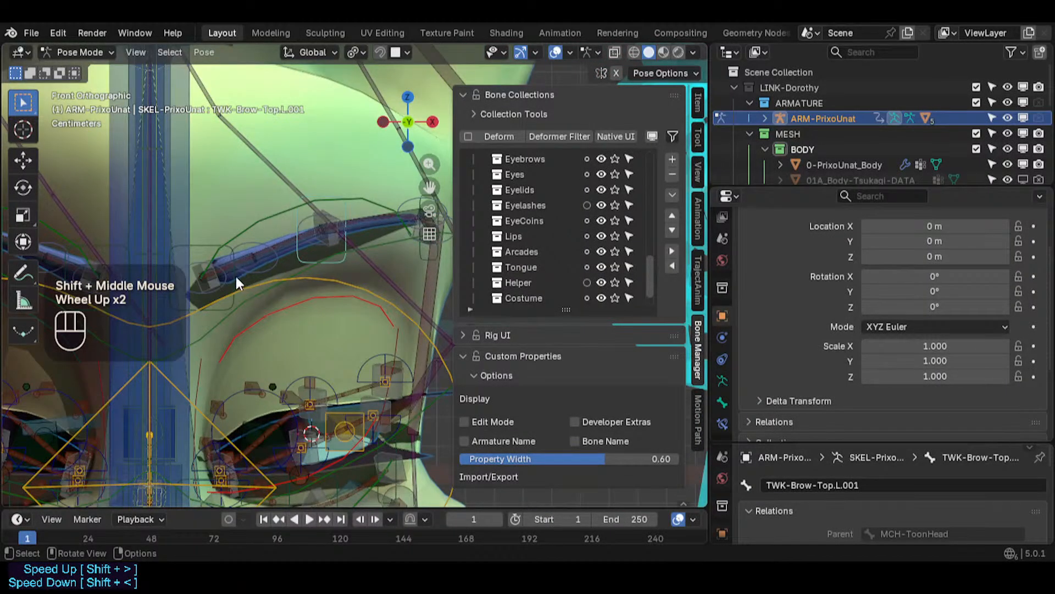
scroll(252, 266, "down", 1)
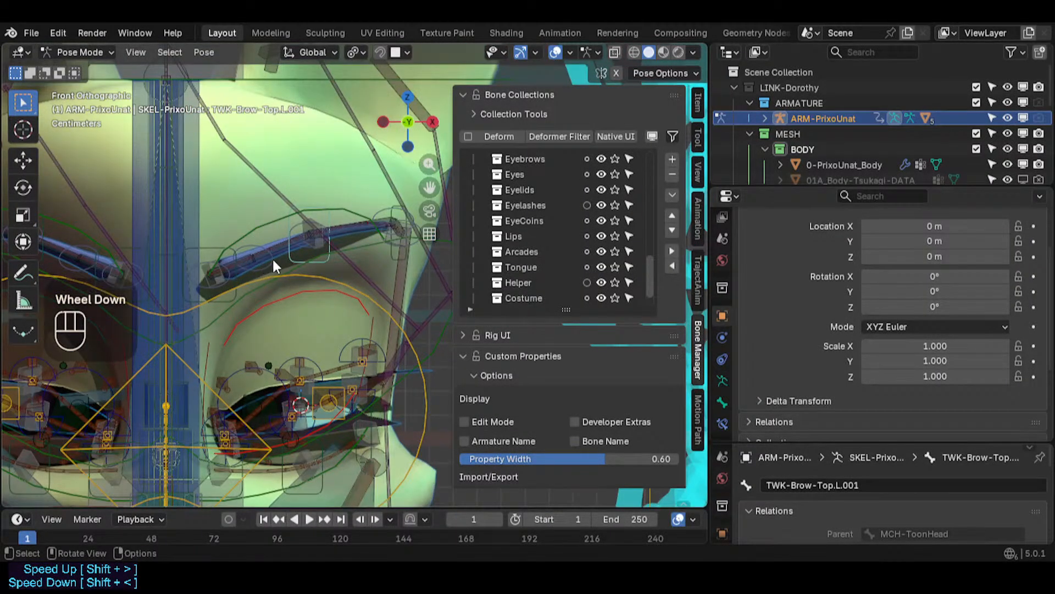
- Try circle-selecting the left eyebrow control bones, then deselect everything
key("alt+a")
middle_click_drag(259, 257, 301, 251, "shift")
scroll(301, 250, "up", 1)
scroll(298, 255, "down", 2)
key("c")
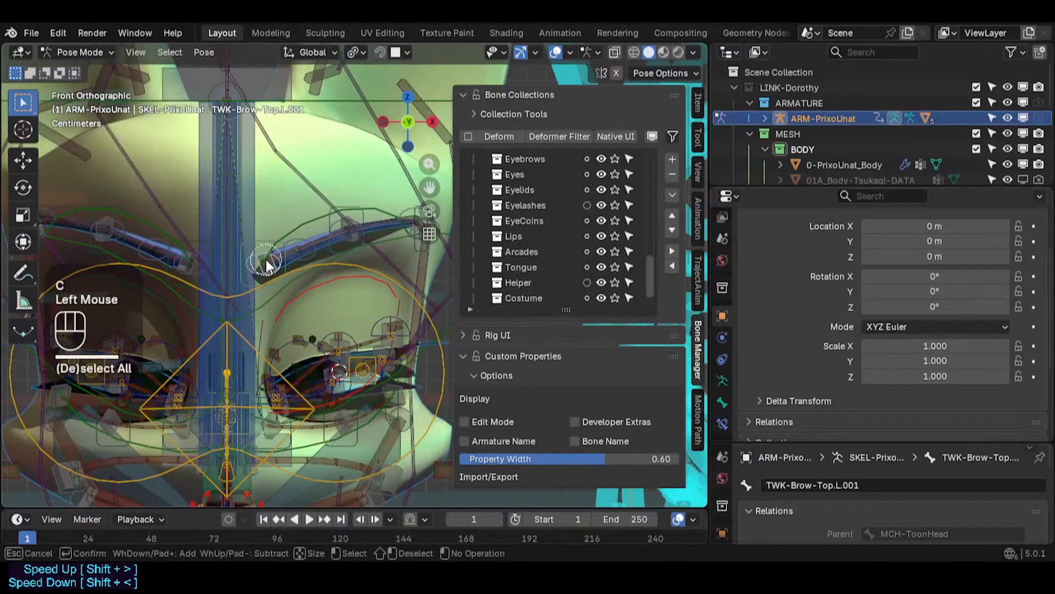
left_click_drag(266, 259, 374, 220)
right_click(419, 216)
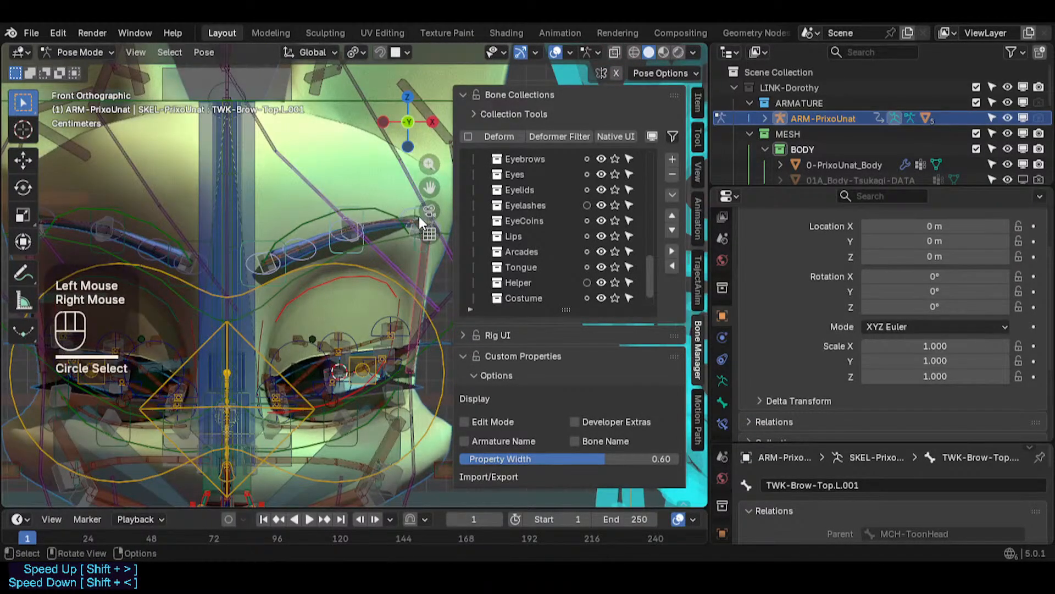
key("alt+a")
- Solo the Eyebrows and Orbicularis bone collections so only the brow and eye controls show
scroll(269, 256, "up", 1)
scroll(273, 257, "down", 2)
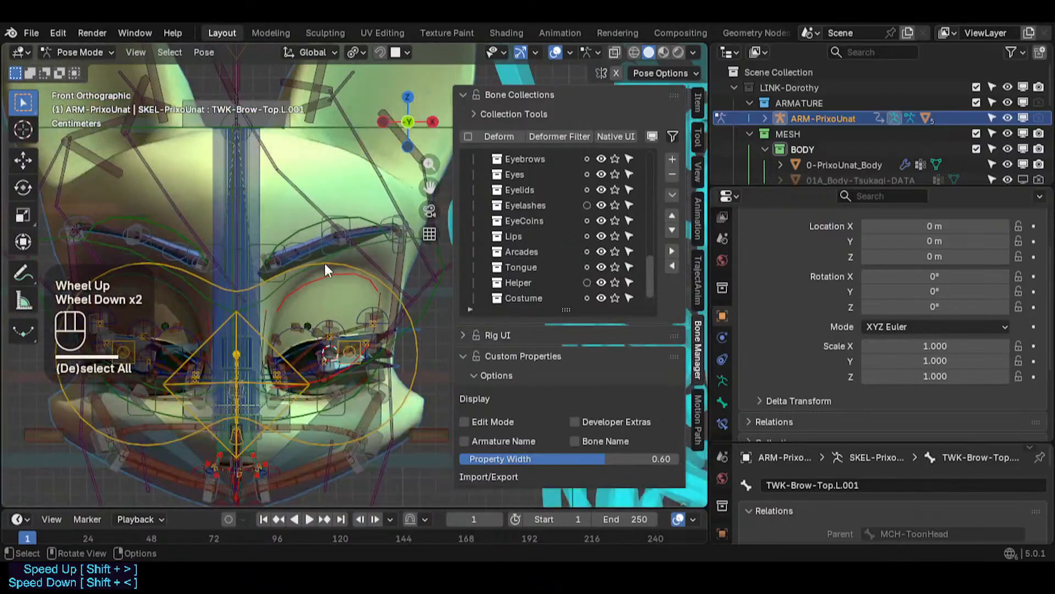
scroll(330, 260, "up", 1)
scroll(337, 248, "up", 3)
scroll(333, 244, "down", 2)
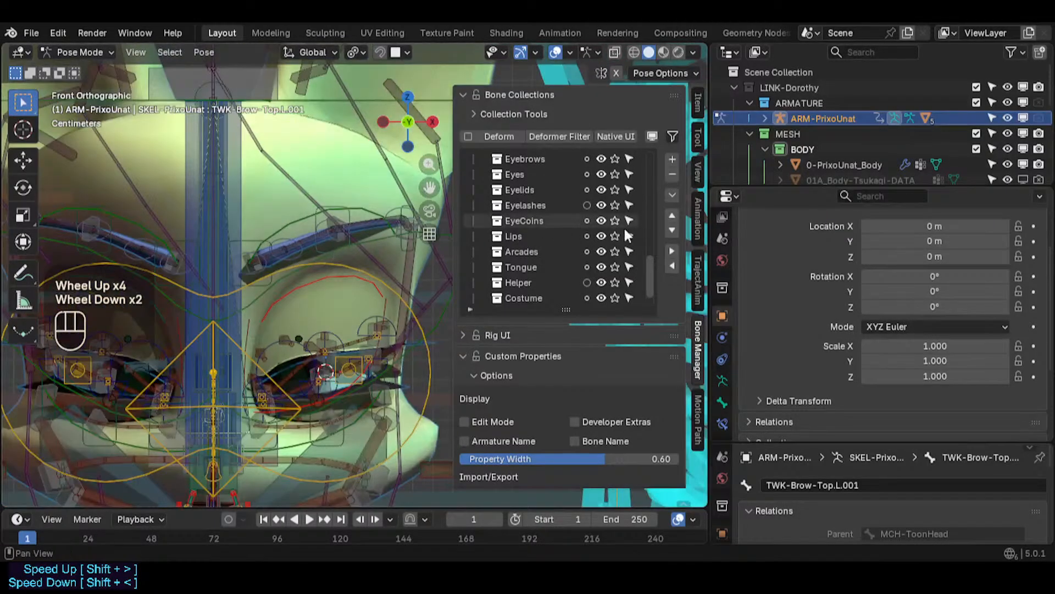
left_click_drag(648, 290, 647, 248)
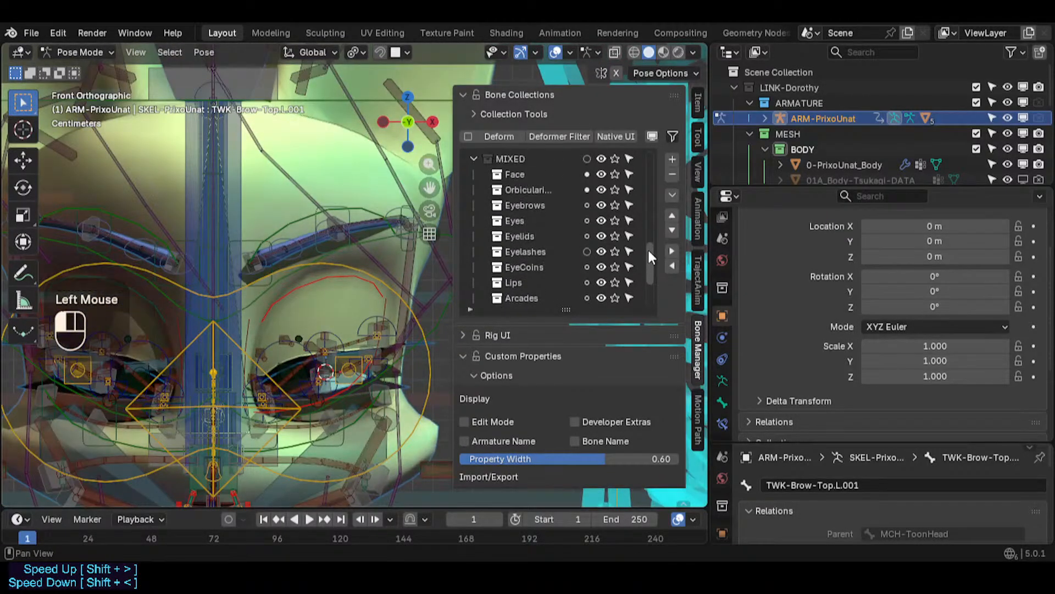
left_click(616, 206)
left_click(616, 174)
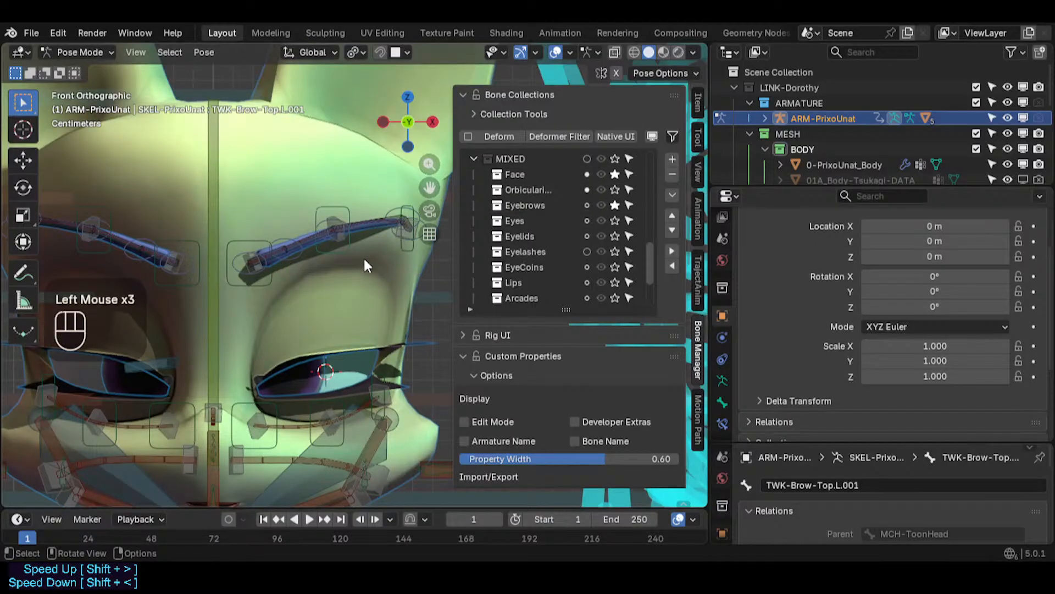
left_click(615, 173)
left_click(615, 173)
scroll(275, 223, "up", 2)
middle_click_drag(286, 254, 268, 253, "shift")
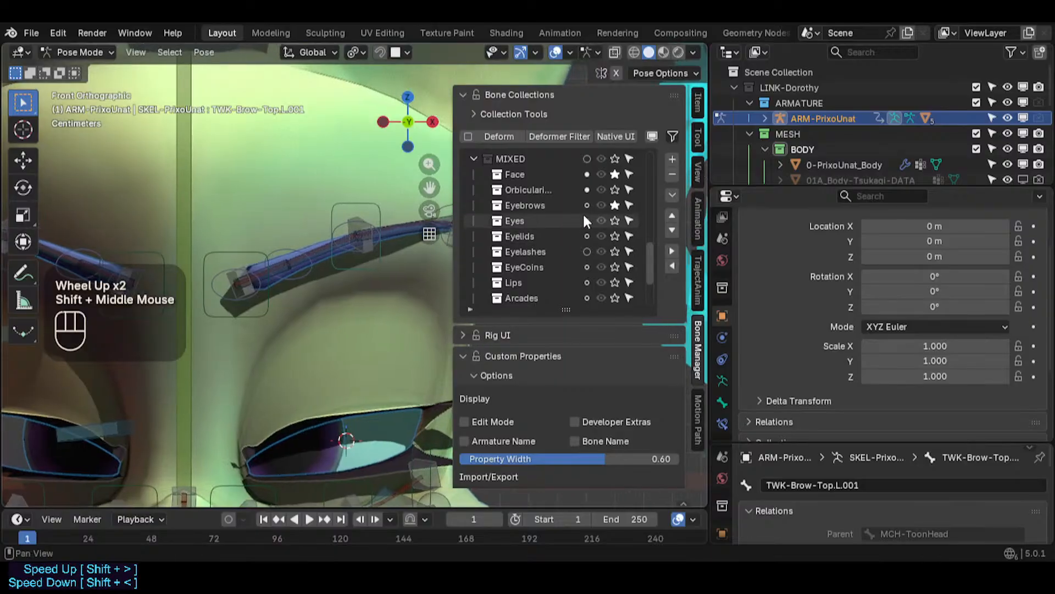
left_click(615, 205)
left_click(615, 205)
scroll(318, 229, "down", 1)
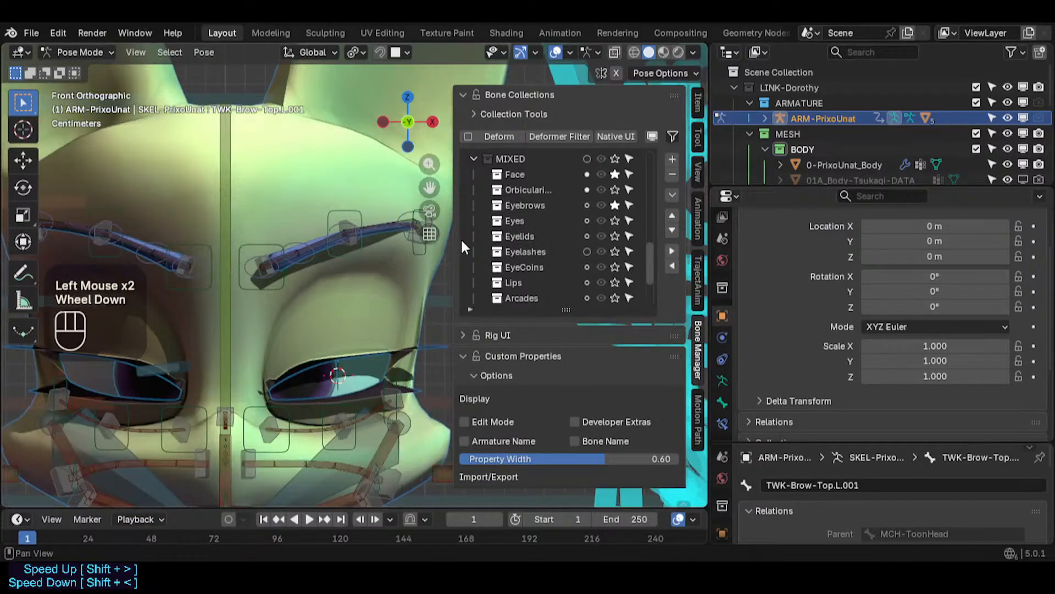
key("q")
left_click(358, 222)
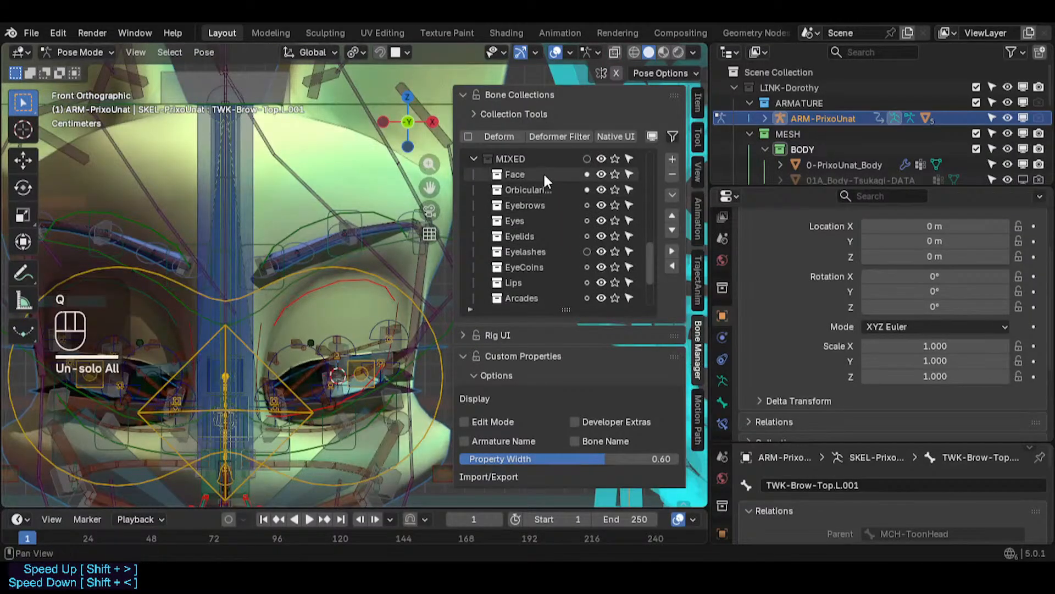
left_click(615, 205)
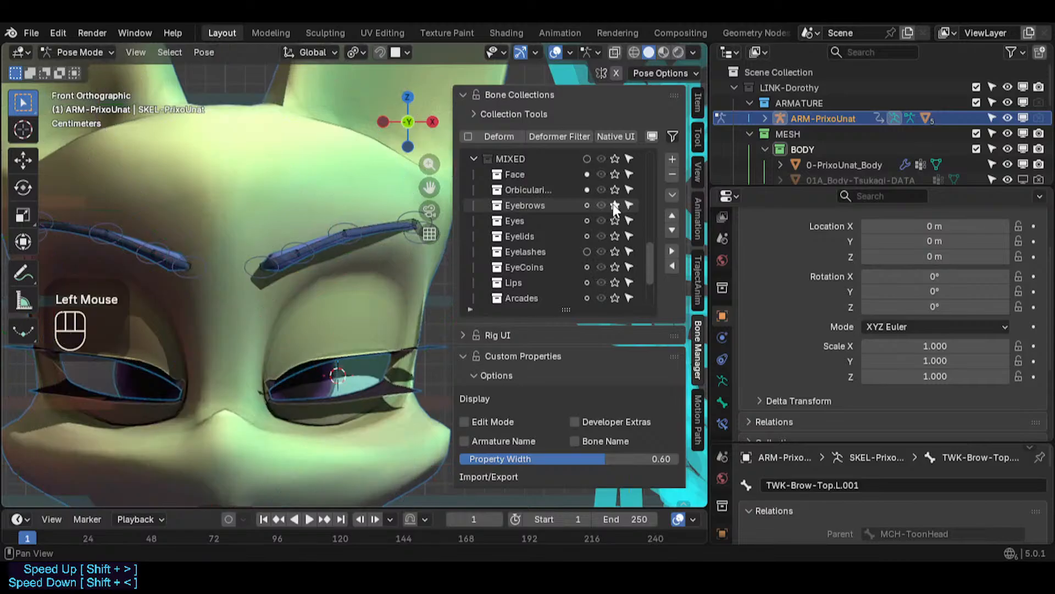
left_click(615, 205)
left_click(615, 205)
left_click(615, 205)
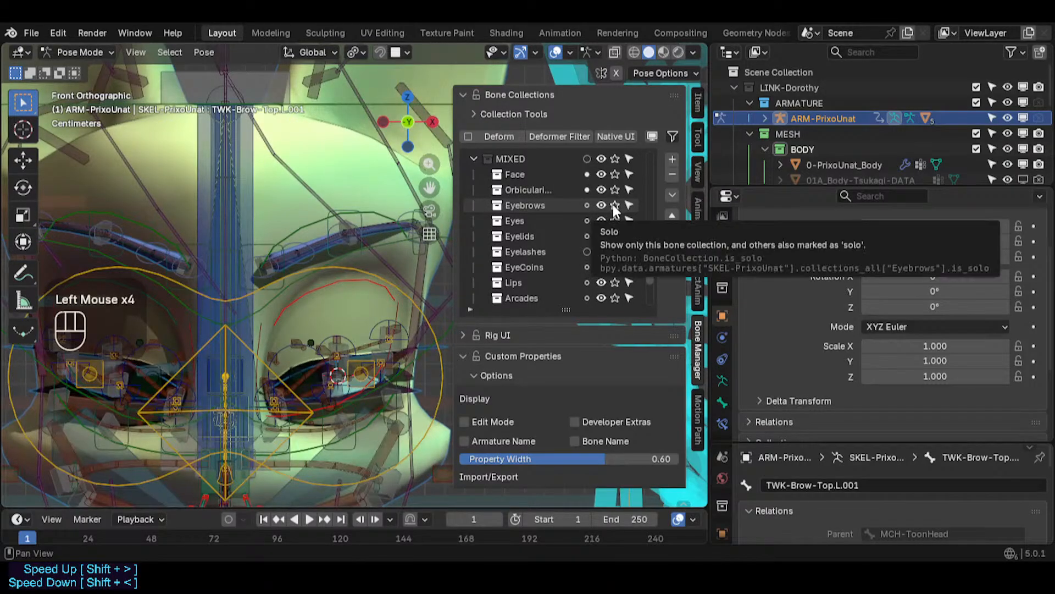
left_click(615, 205)
left_click(616, 205)
left_click(614, 192)
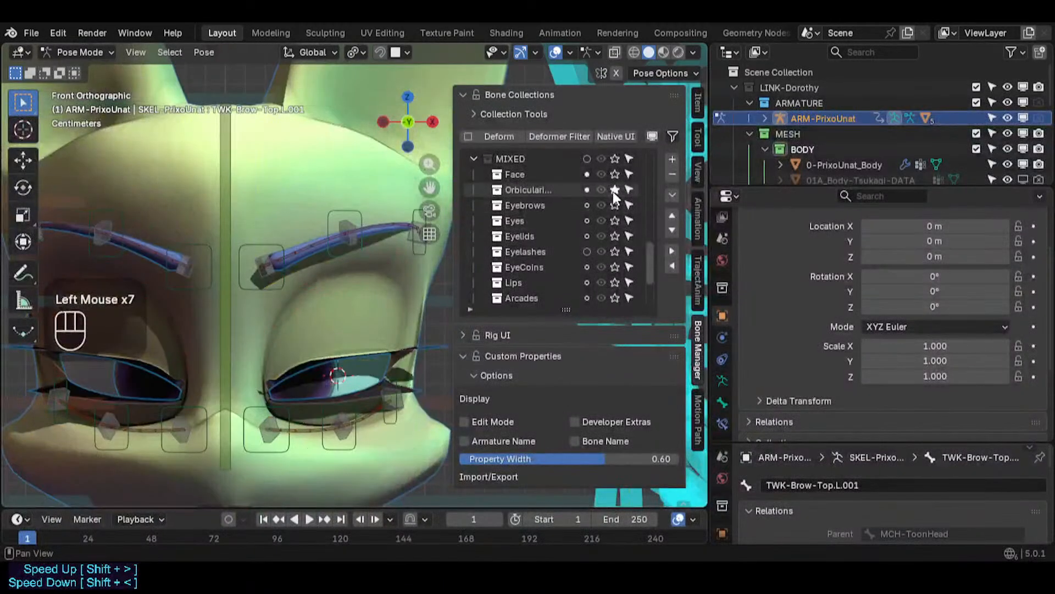
left_click(614, 191)
left_click(614, 191)
left_click(615, 205)
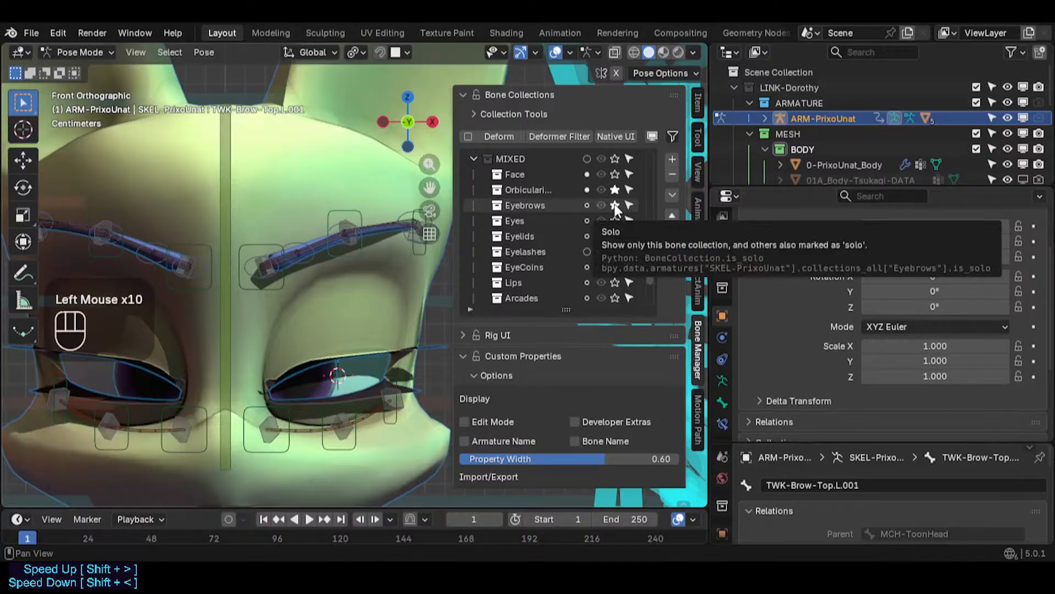
left_click(615, 205)
left_click(615, 205)
left_click(617, 174)
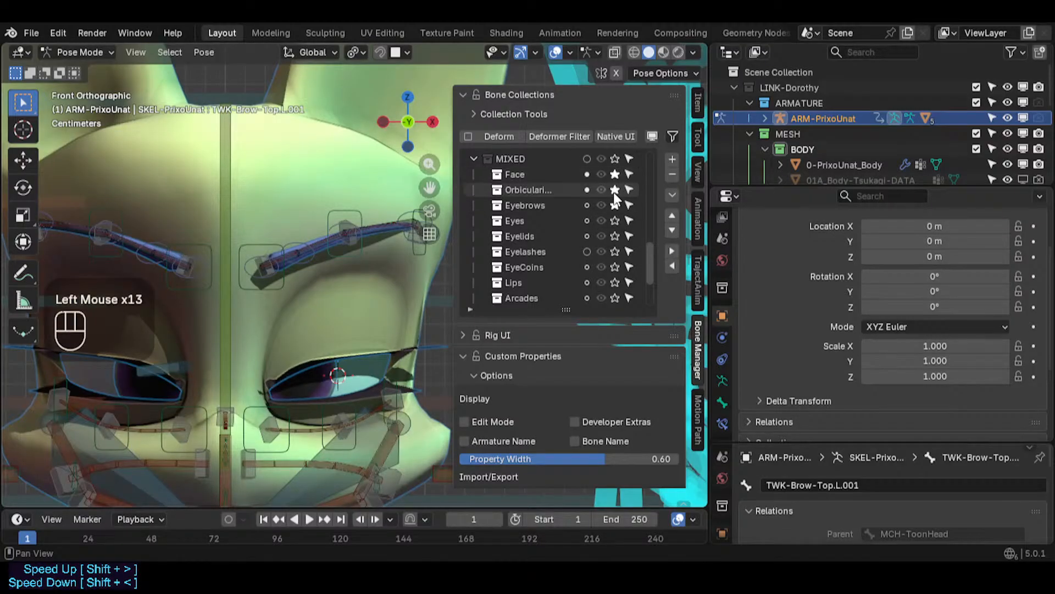
left_click(614, 191)
left_click(615, 205)
left_click(616, 174)
left_click(616, 173)
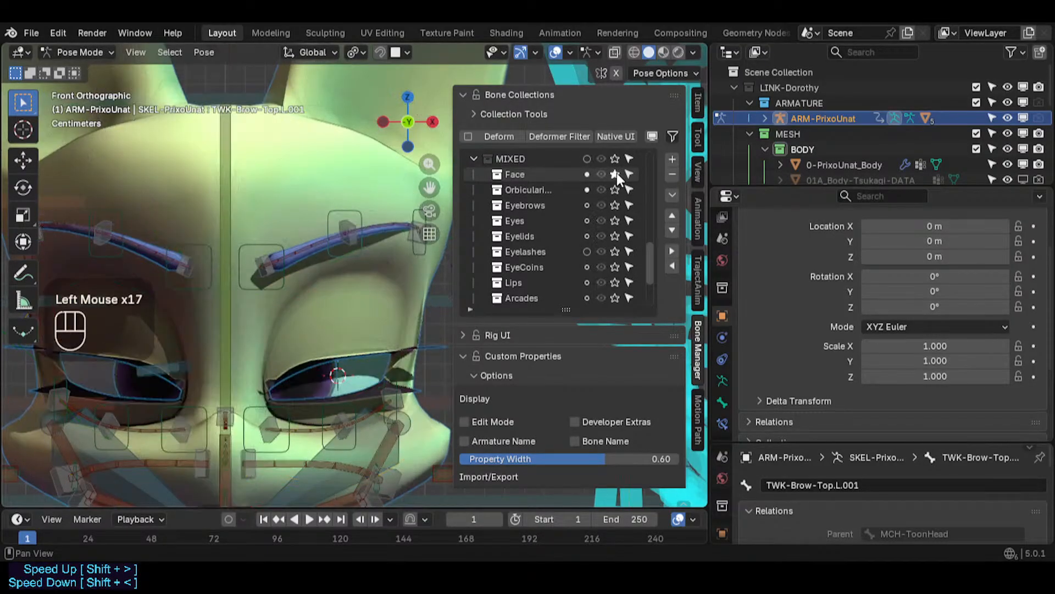
left_click(615, 174)
left_click(615, 174)
left_click(615, 173)
left_click(615, 189)
left_click(616, 189)
left_click(615, 189)
left_click(615, 189)
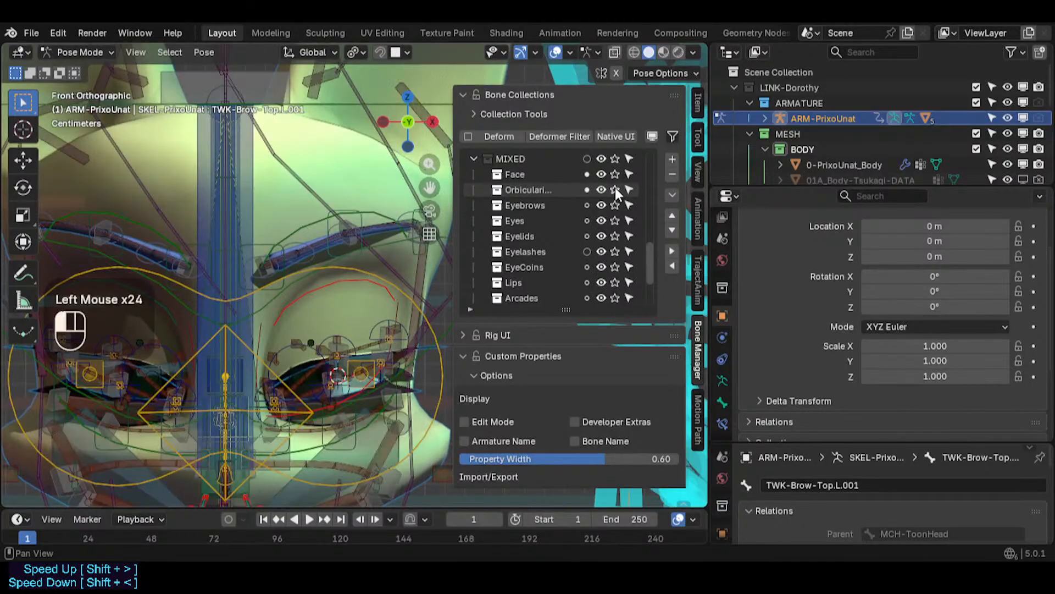
left_click(615, 189)
left_click(615, 205)
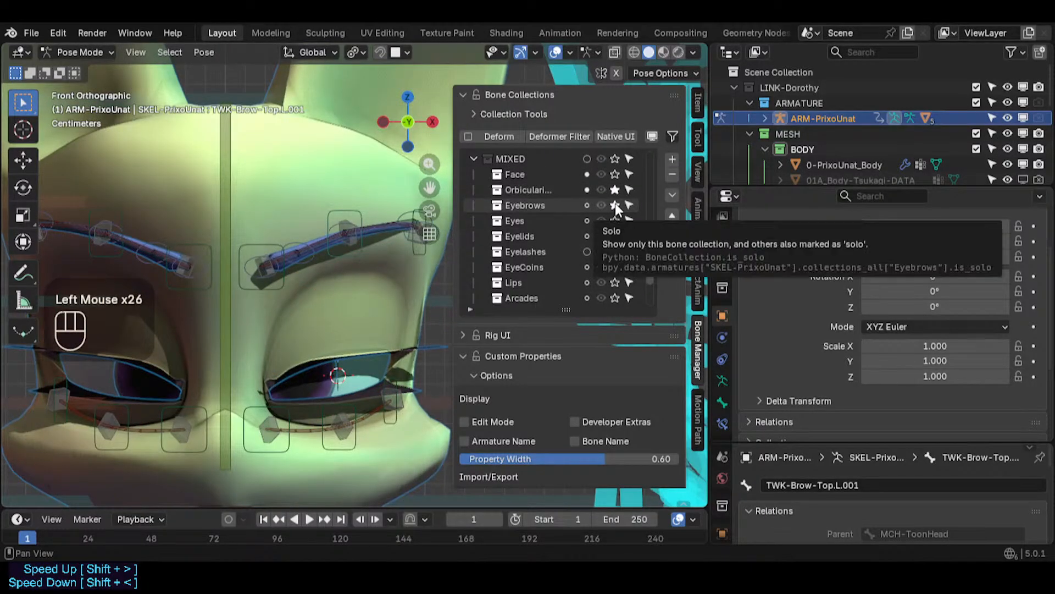
- Hide the viewport sidebar, switch the armature to Edit Mode and save the file
scroll(351, 248, "up", 1)
key("n")
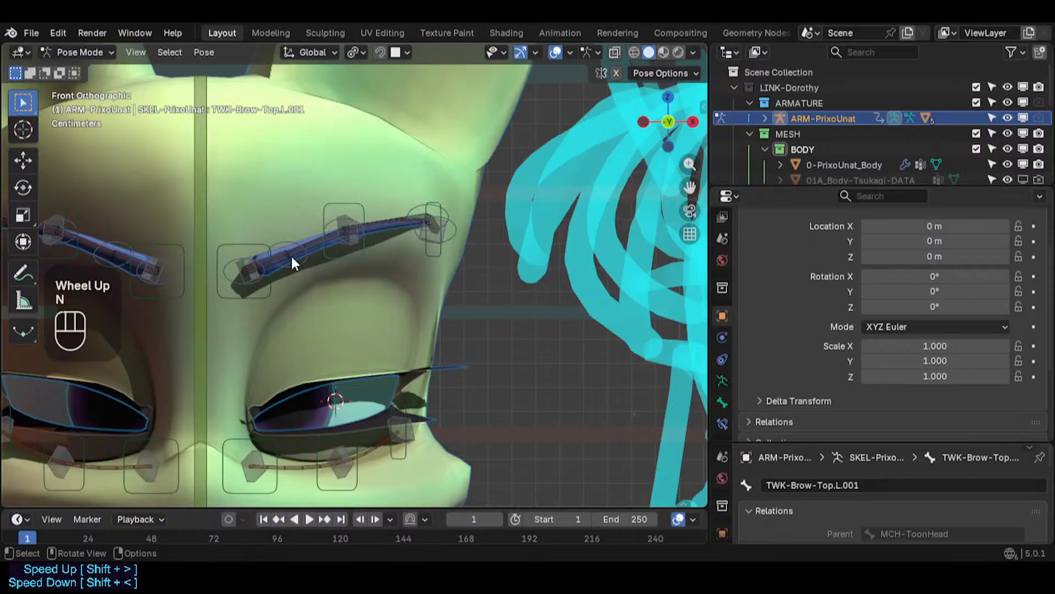
key("Tab")
key("ctrl+s")
- Inspect the left eyebrow bones in Edit Mode from several angles, ending in front view
key("alt+a")
key("b")
left_click_drag(231, 232, 316, 297)
key("alt+a")
scroll(263, 263, "up", 2)
scroll(263, 262, "up", 2)
key("b")
left_click_drag(172, 337, 231, 219)
scroll(237, 247, "down", 3)
scroll(246, 260, "down", 2)
middle_click_drag(246, 260, 322, 330)
middle_click_drag(307, 308, 352, 259)
middle_click_drag(330, 220, 313, 253)
middle_click_drag(308, 165, 356, 274, "shift")
scroll(355, 274, "up", 2)
scroll(355, 273, "up", 2)
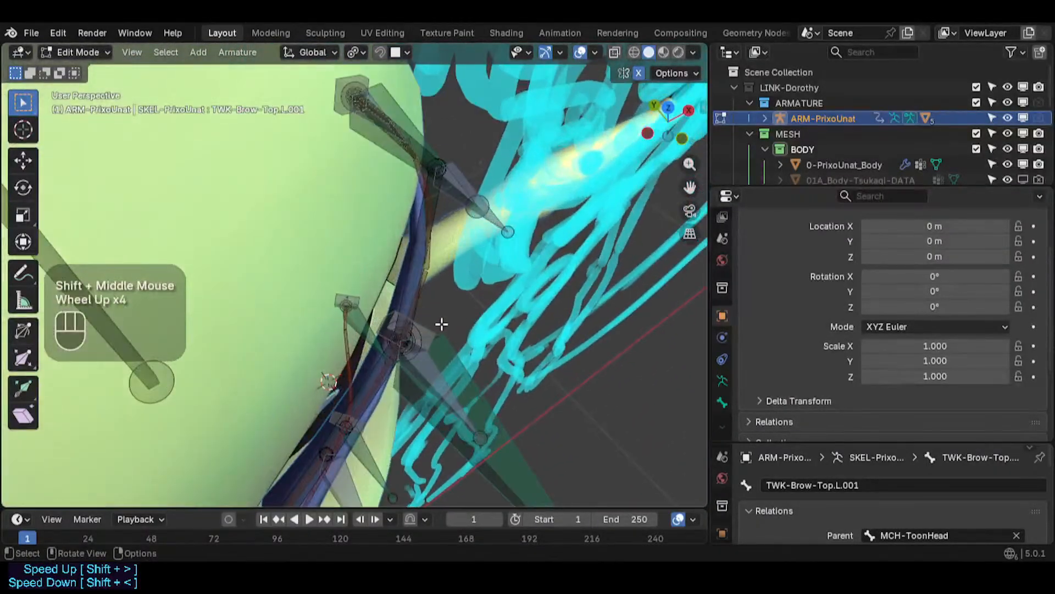
middle_click_drag(443, 324, 297, 132)
scroll(405, 321, "down", 4)
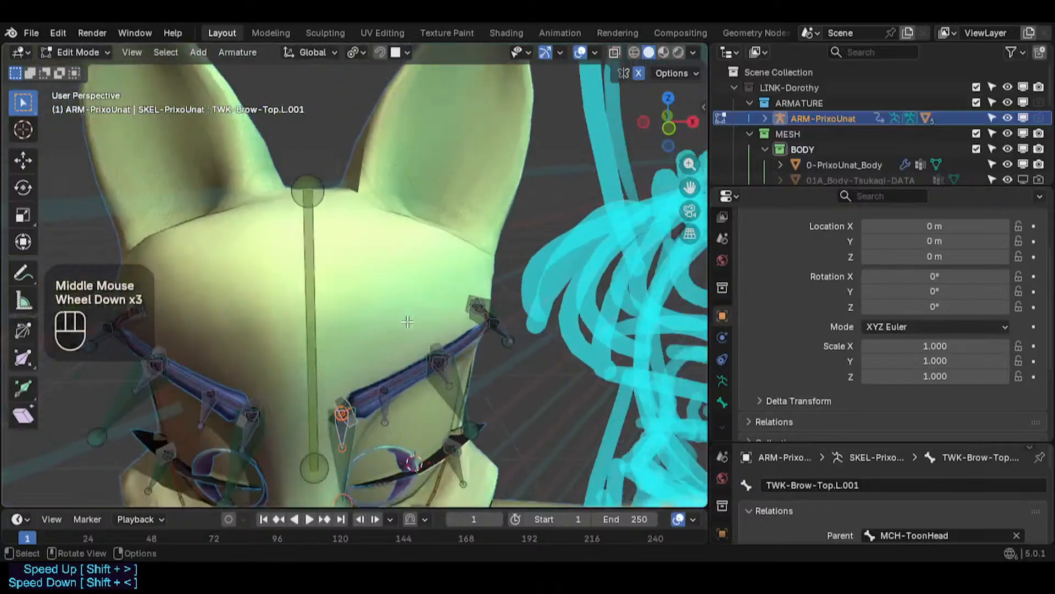
middle_click_drag(405, 321, 374, 302)
scroll(384, 407, "up", 2)
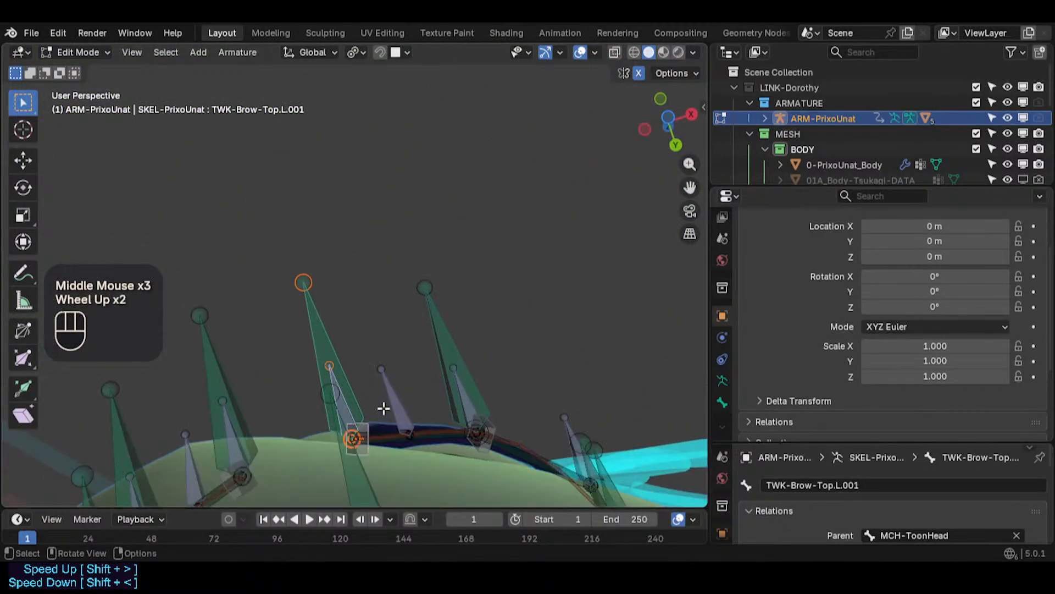
middle_click_drag(384, 407, 372, 25)
middle_click_drag(380, 131, 299, 297)
key("KP_1")
scroll(415, 264, "down", 4)
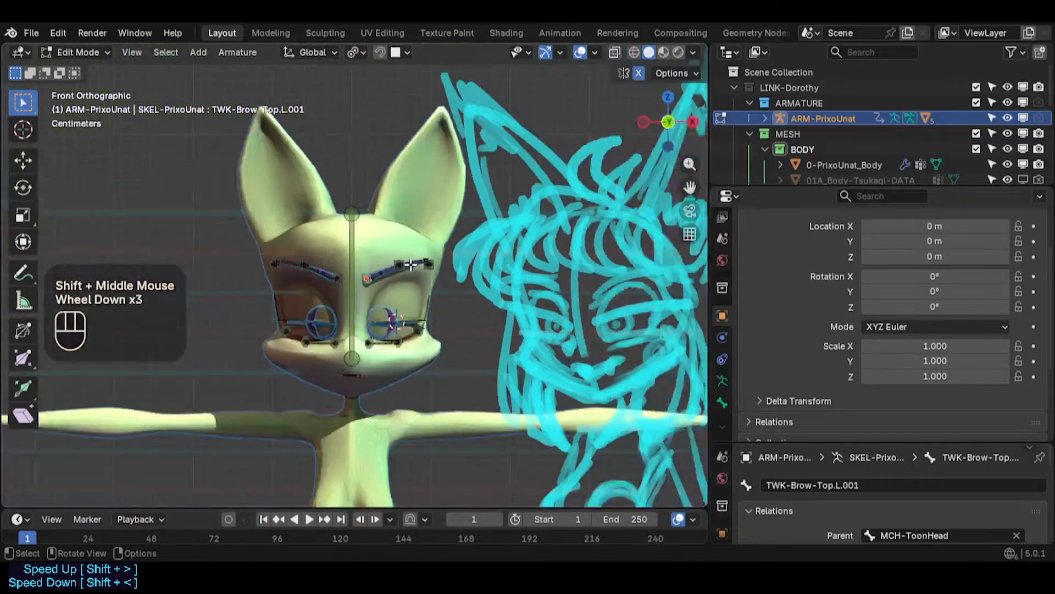
scroll(407, 306, "up", 1, "shift")
scroll(373, 278, "up", 5)
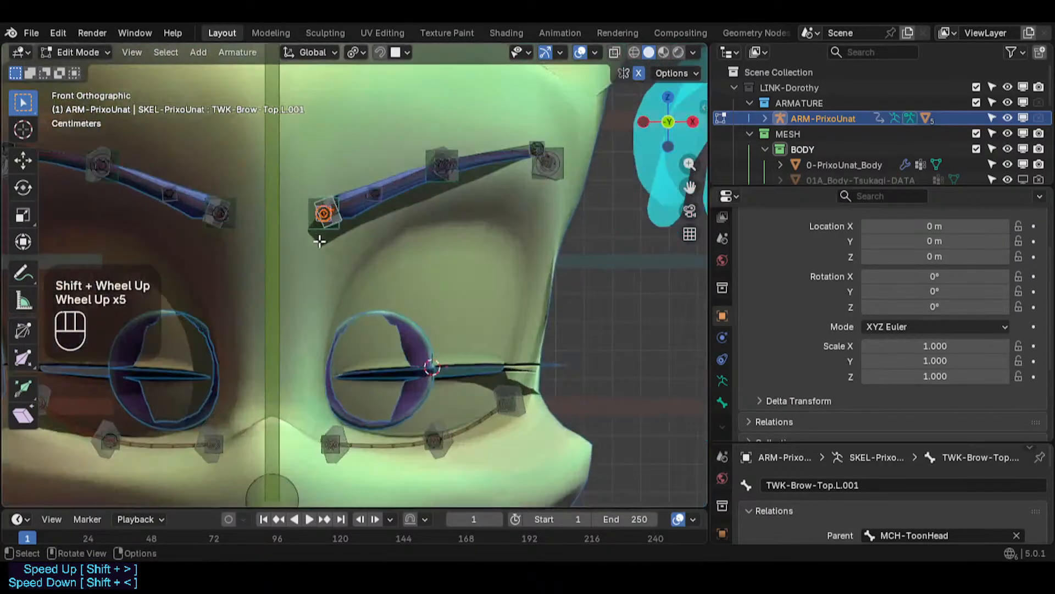
scroll(327, 223, "up", 1)
- Try moving the inner left eyebrow bone joint along Z
key("c")
left_click(378, 172)
right_click(364, 204)
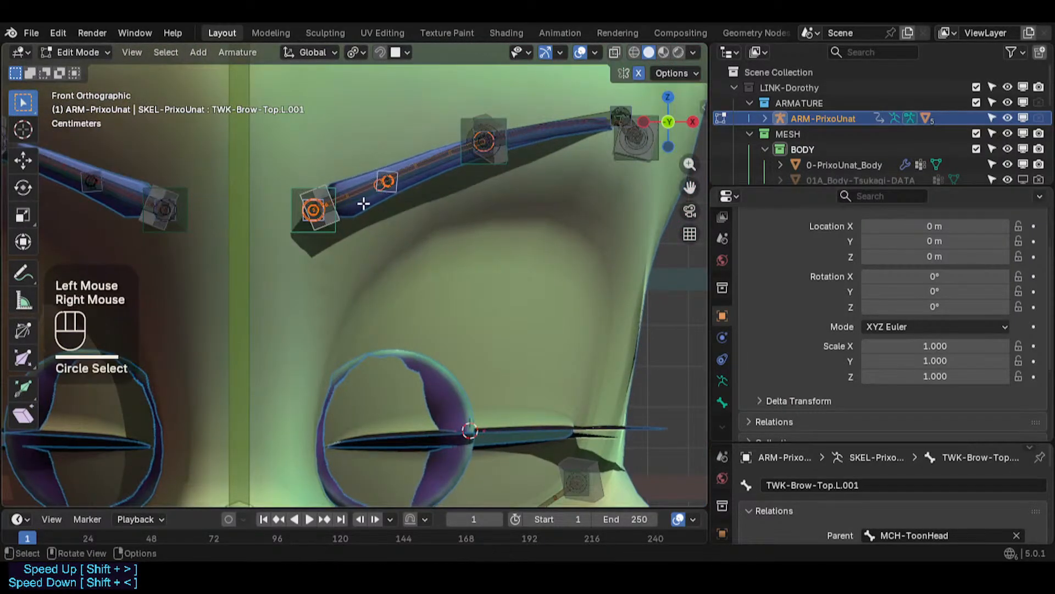
key("alt+a")
key("c")
left_click(389, 183)
right_click(388, 183)
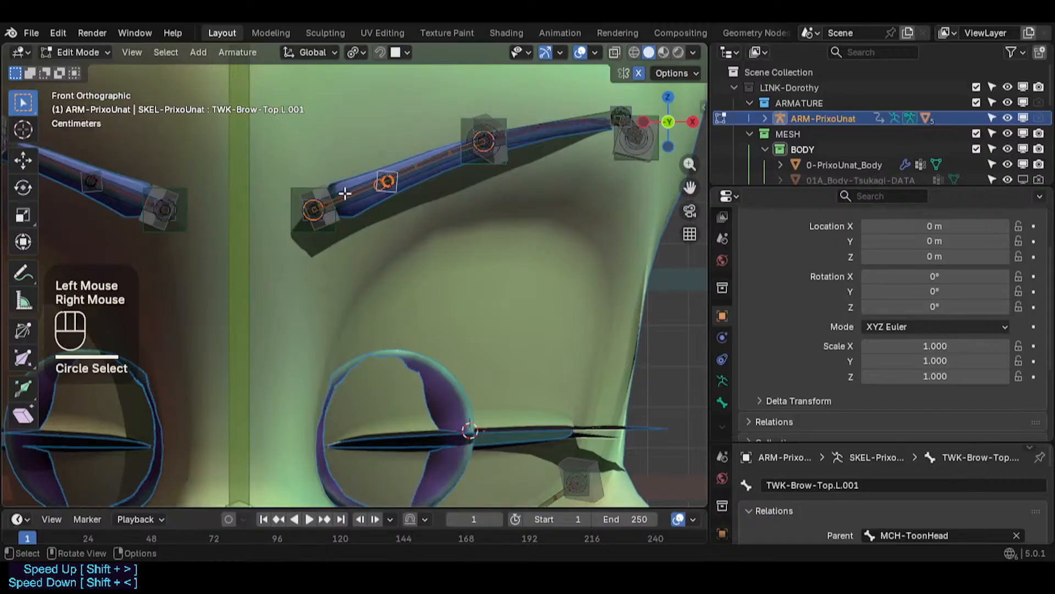
key("alt+a")
key("c")
left_click(308, 209)
right_click(304, 203)
key("g")
key("z")
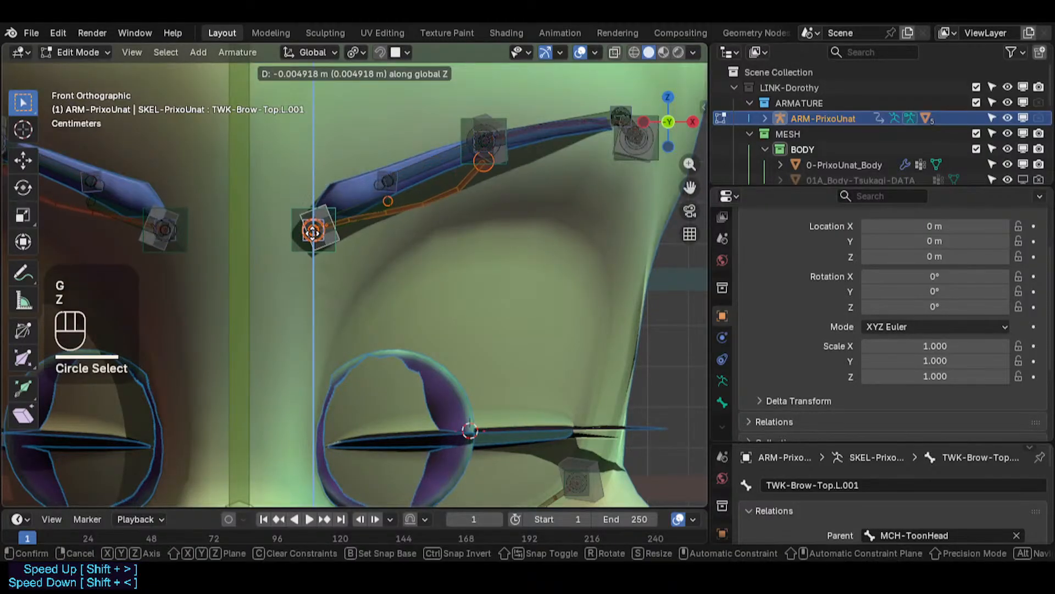
key("Escape")
key("alt+a")
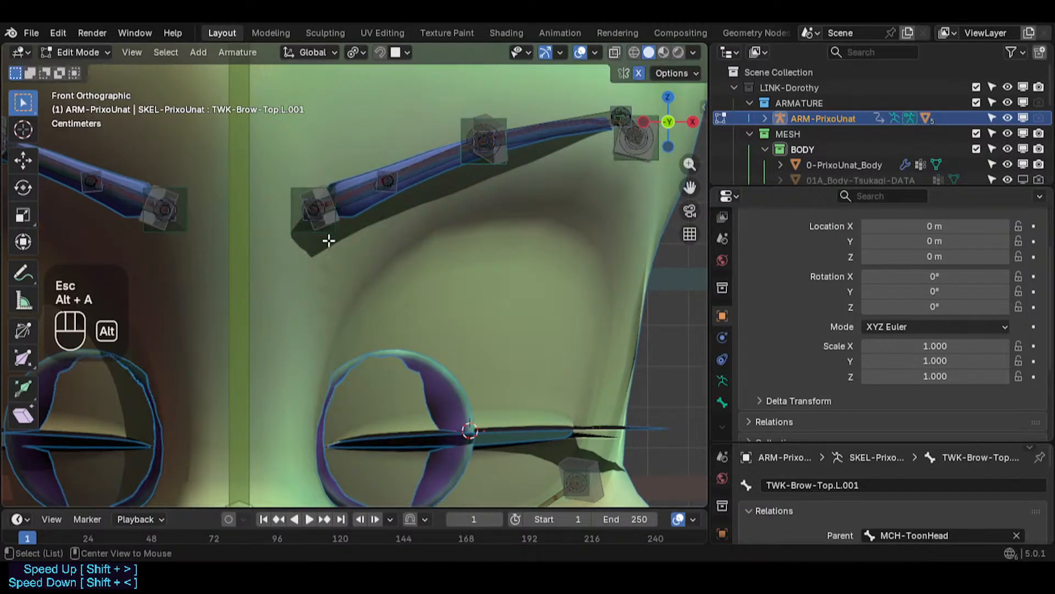
- Select the inner left eyebrow joint together with HDL-Brow-Top.L and move them
key("c")
left_click(308, 203)
right_click(309, 204)
left_click(311, 204, "shift")
key("g")
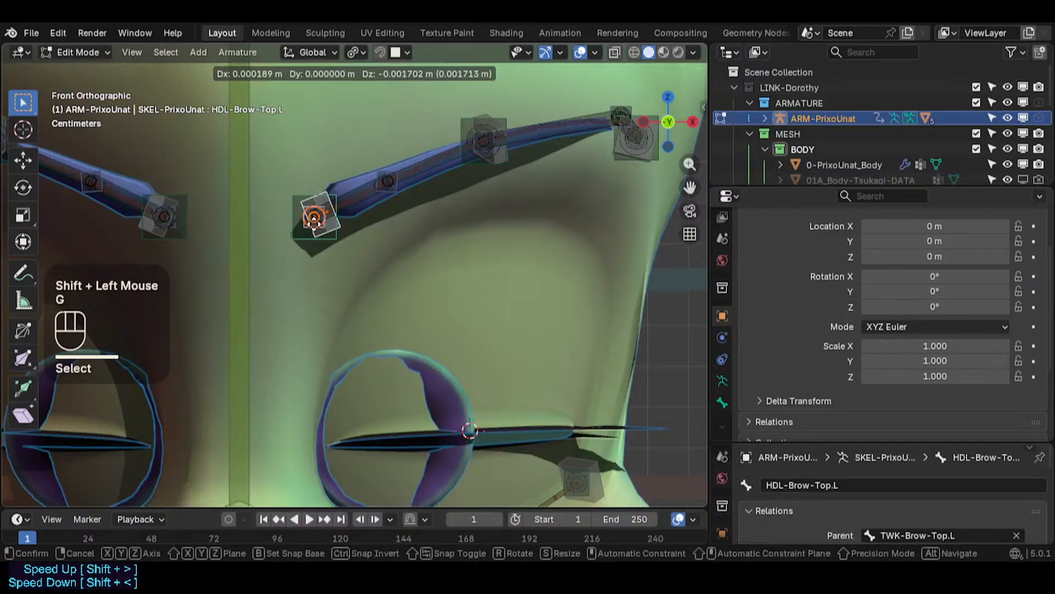
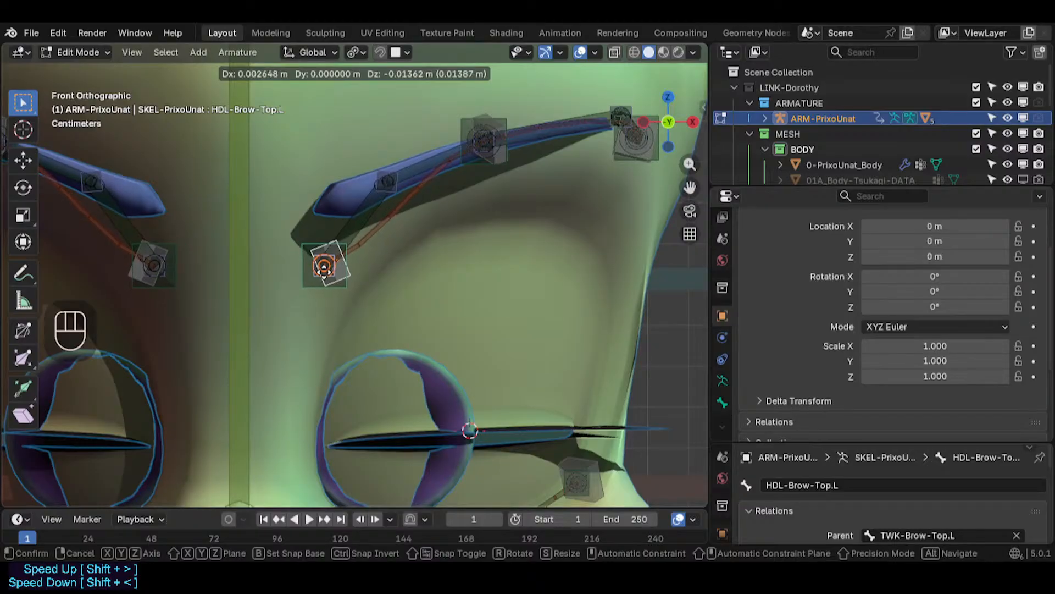
- Finish moving the inner eyebrow joint and handle, then orbit around the left eyebrow bones to inspect them
left_click(324, 267)
key("alt+a")
key("c")
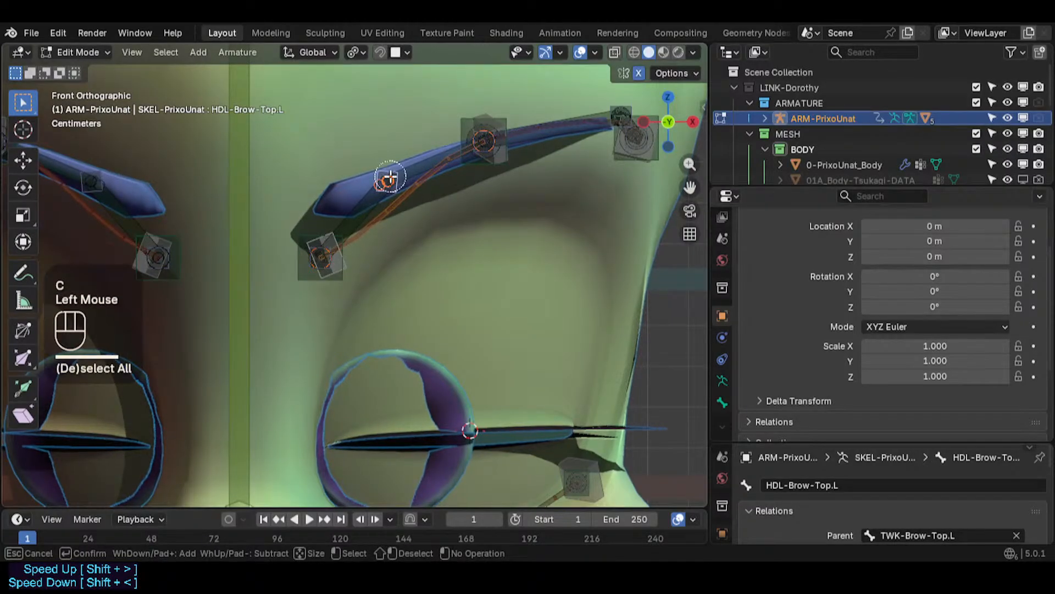
right_click(388, 176)
key("alt+a")
key("c")
left_click(378, 173)
right_click(380, 171)
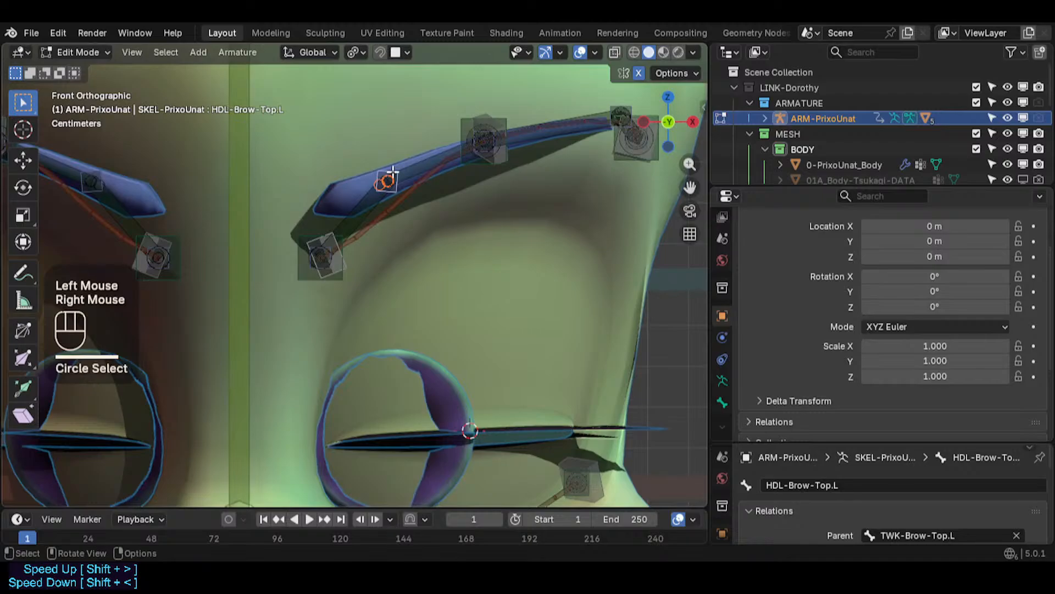
middle_click_drag(392, 171, 302, 266)
left_click(314, 267, "shift")
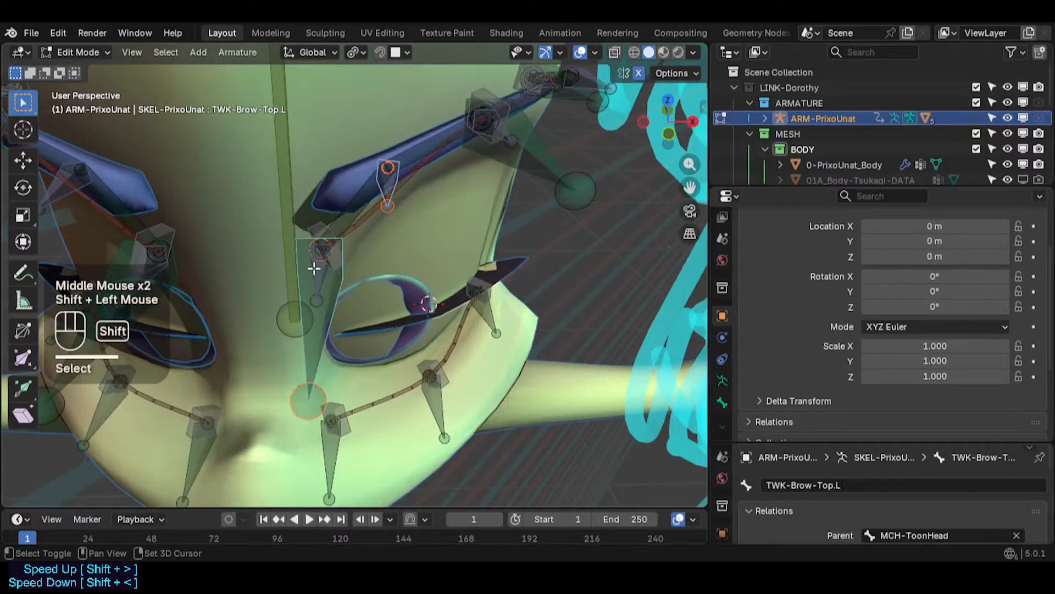
- Select the middle joint of the left eyebrow bone and move it down along Z in front view
key("ctrl+alt+a")
left_click(389, 174)
middle_click_drag(388, 174, 364, 131)
middle_click_drag(379, 156, 385, 188)
key("c")
right_click(388, 169)
key("alt+a")
key("c")
left_click(389, 166)
right_click(389, 166)
key("KP_1")
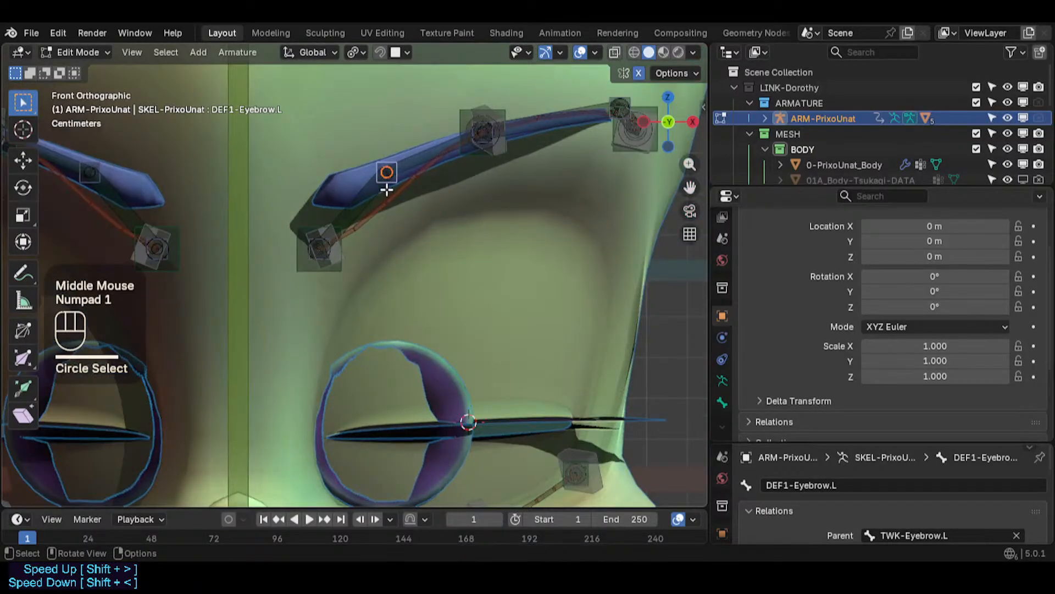
key("g")
key("z")
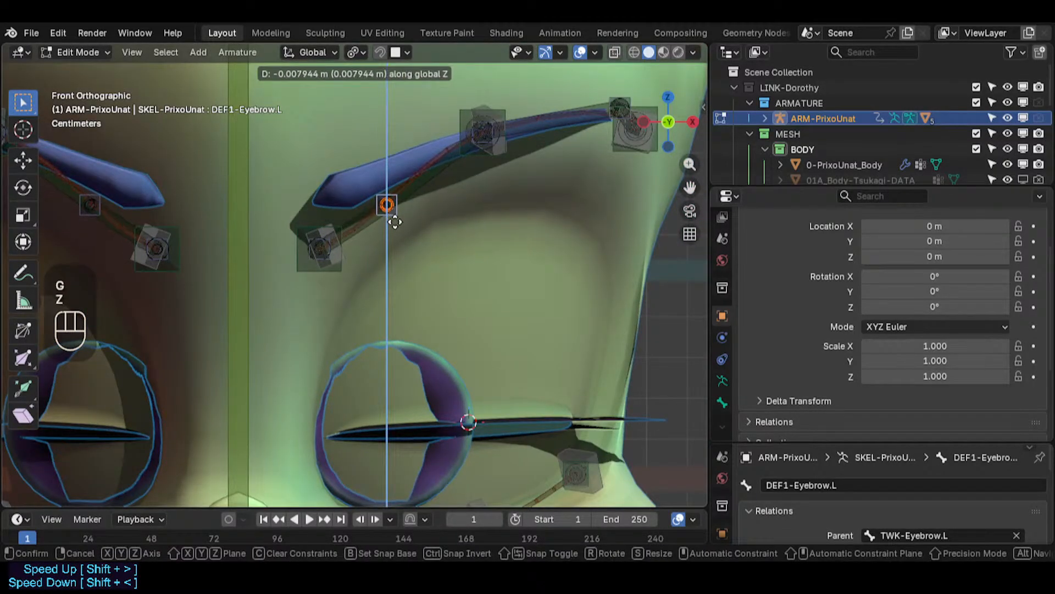
left_click(398, 217)
- Select the inner left eyebrow joint and move it slightly down along Z
key("alt+a")
key("c")
left_click(319, 246)
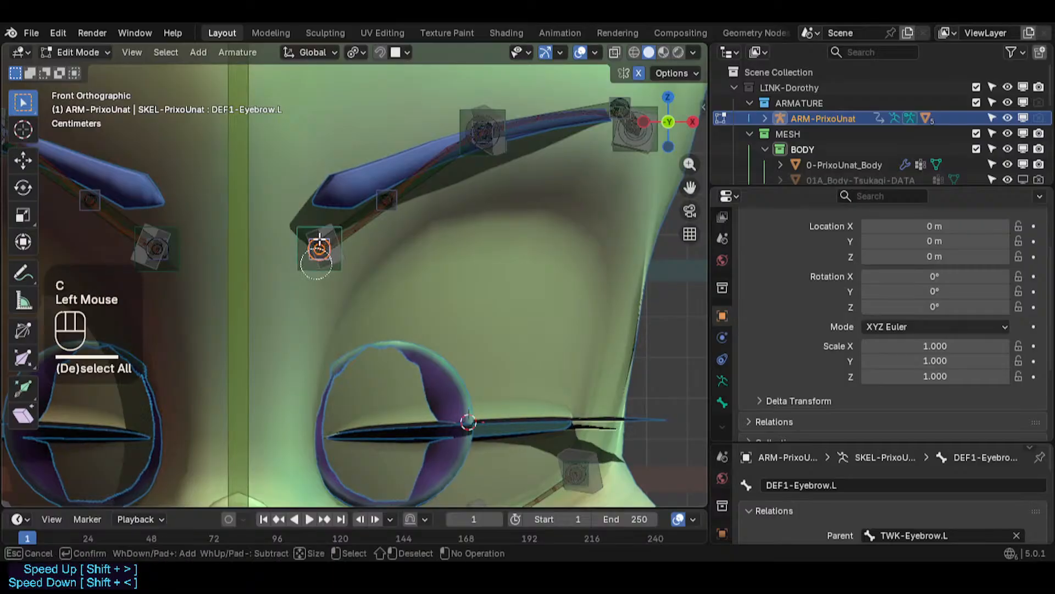
right_click(323, 267)
key("g")
key("z")
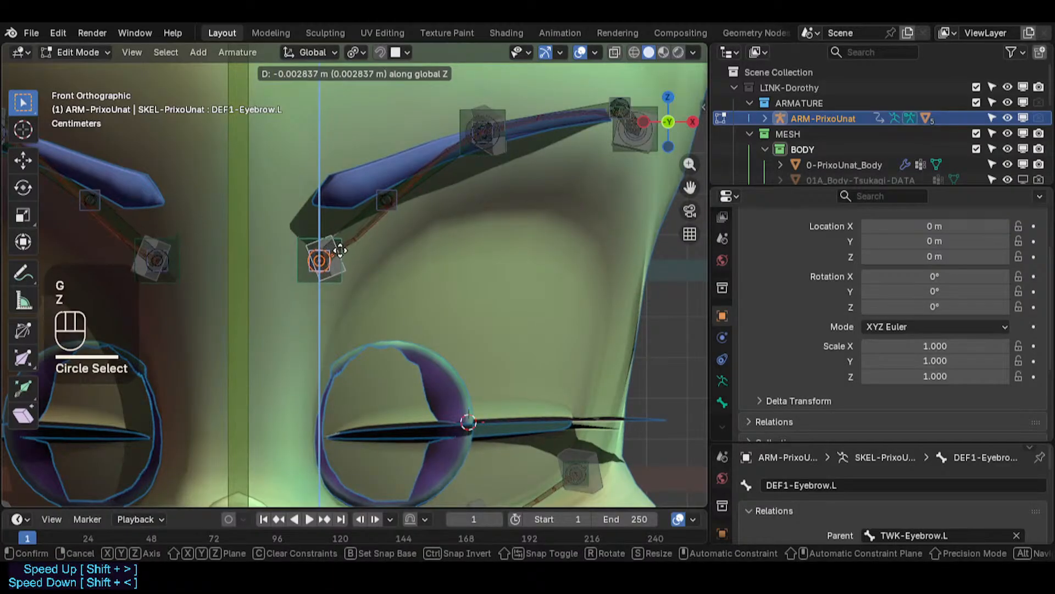
left_click(341, 254)
- Select the HDL-Brow-Top.L handle and rotate it about 20 degrees in front view
left_click(344, 284)
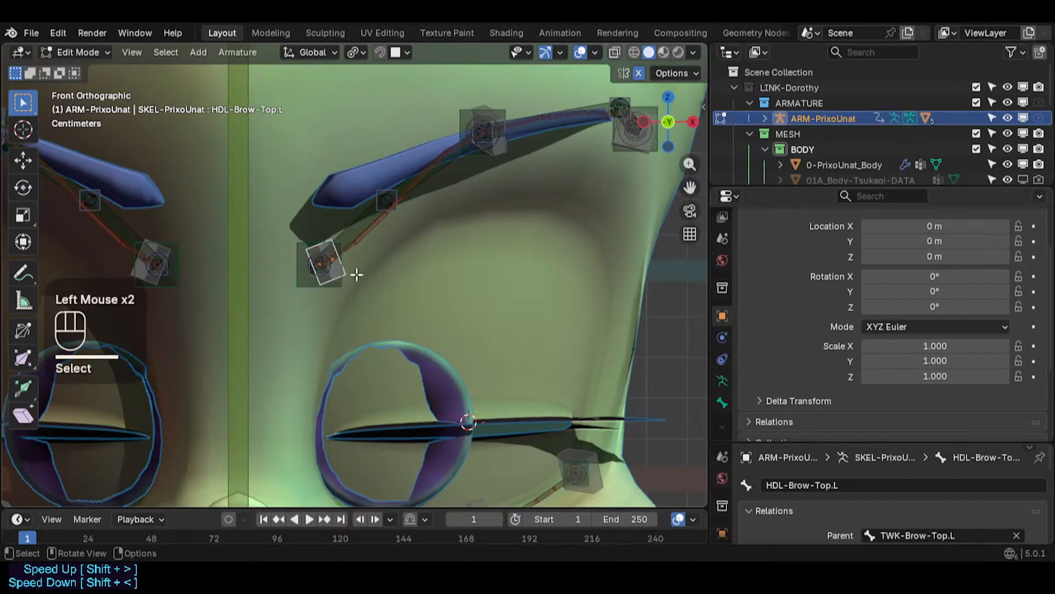
key("r")
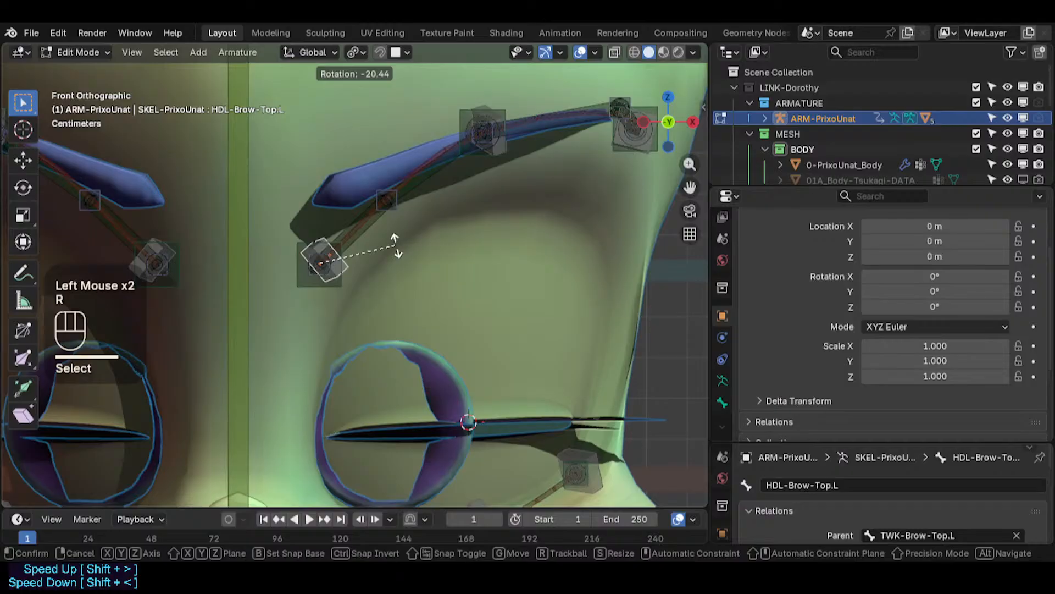
left_click(396, 245)
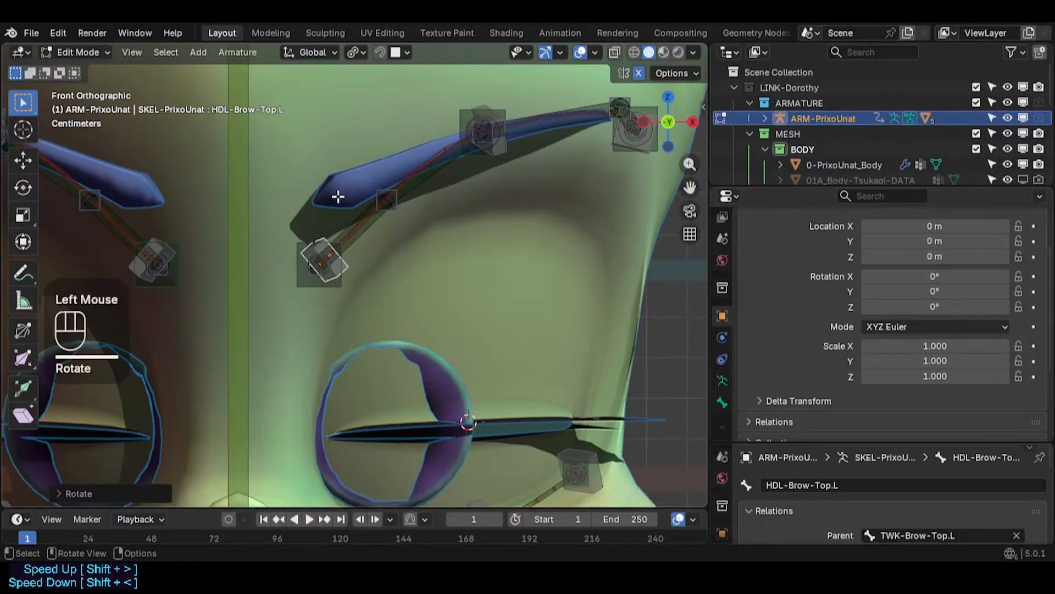
- Inspect the left eyebrow bones from several angles, toggling the mesh wireframe overlay on and off
scroll(363, 179, "down", 2)
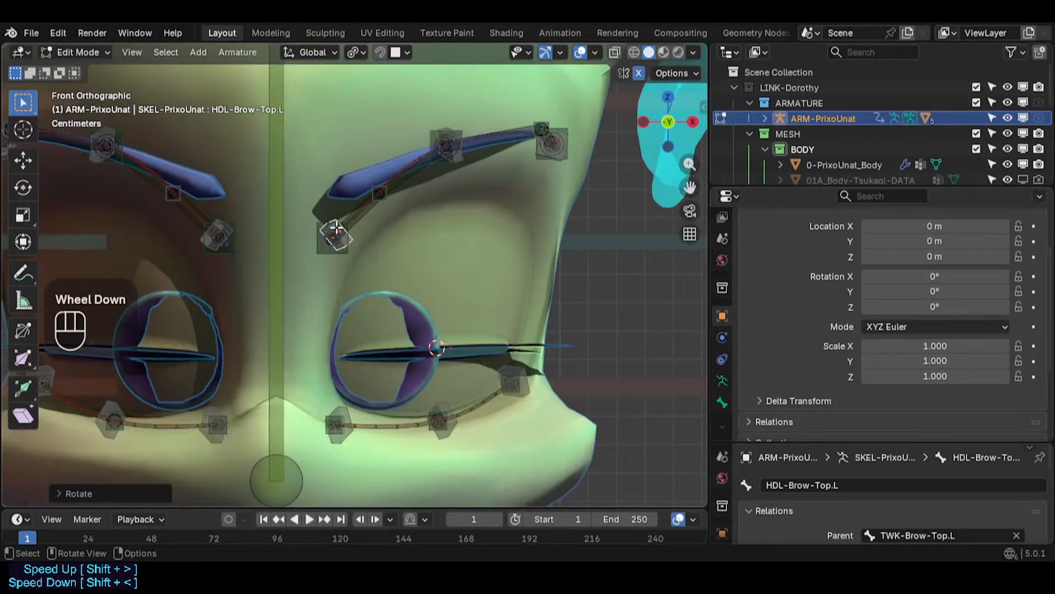
scroll(357, 231, "up", 2)
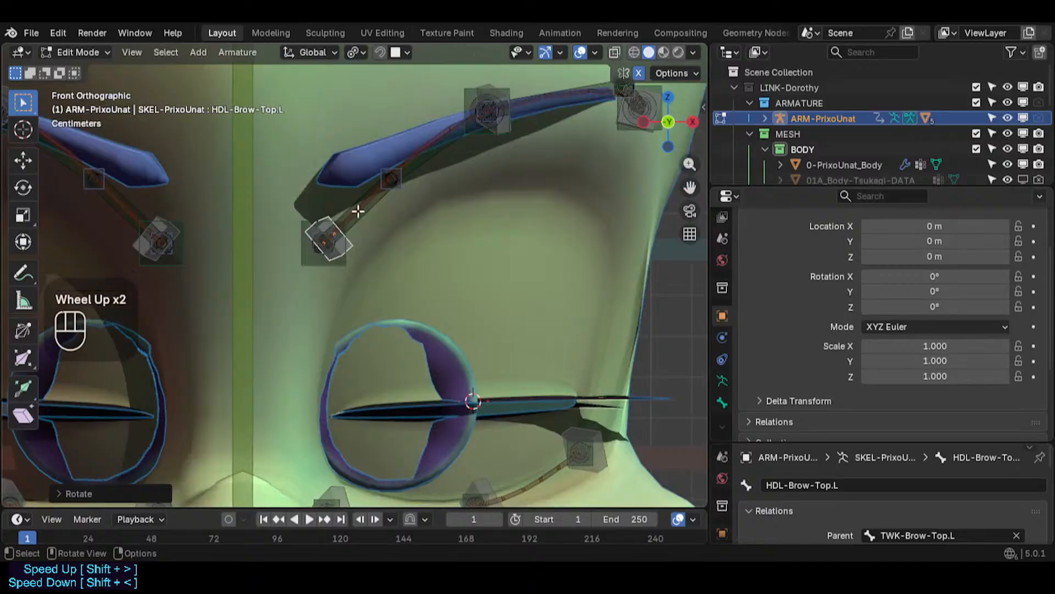
middle_click_drag(358, 212, 320, 270, "shift")
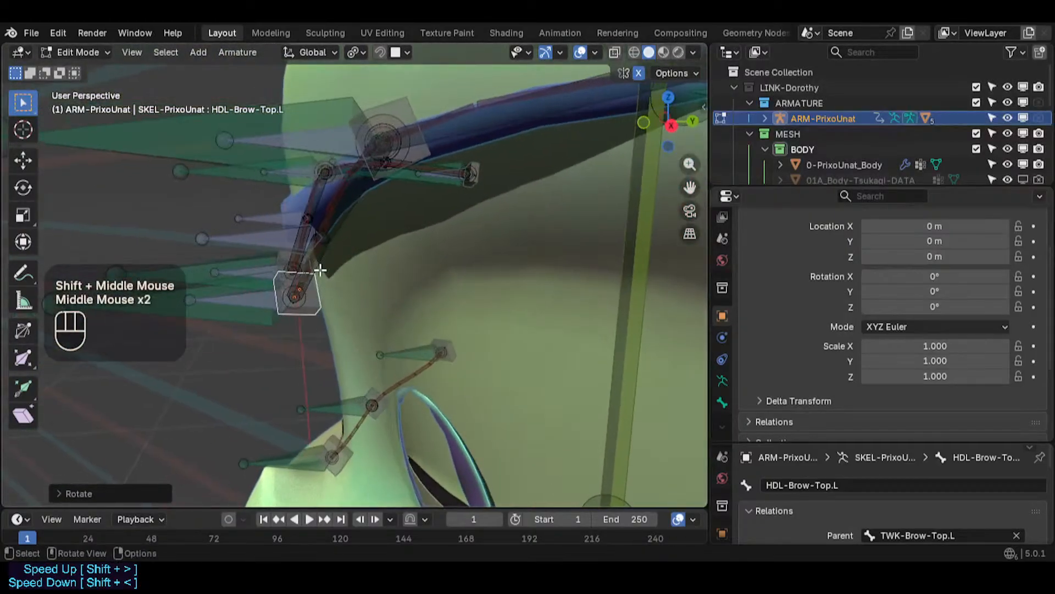
middle_click_drag(418, 323, 438, 262)
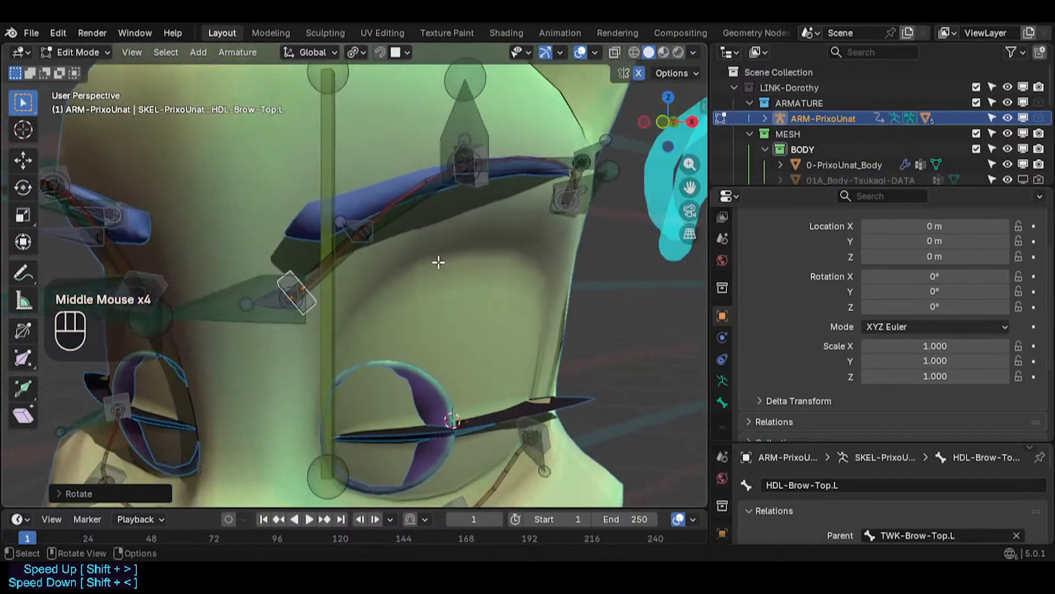
key("KP_1")
middle_click_drag(399, 211, 319, 207)
middle_click_drag(298, 242, 295, 321)
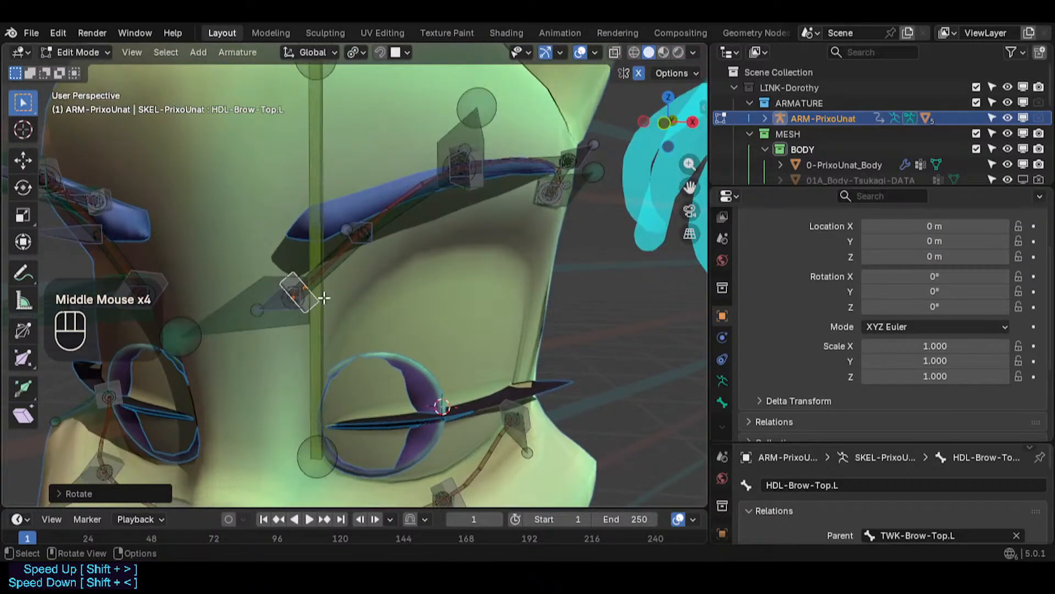
key("KP_1")
scroll(319, 296, "down", 2)
middle_click_drag(341, 297, 165, 264, "shift")
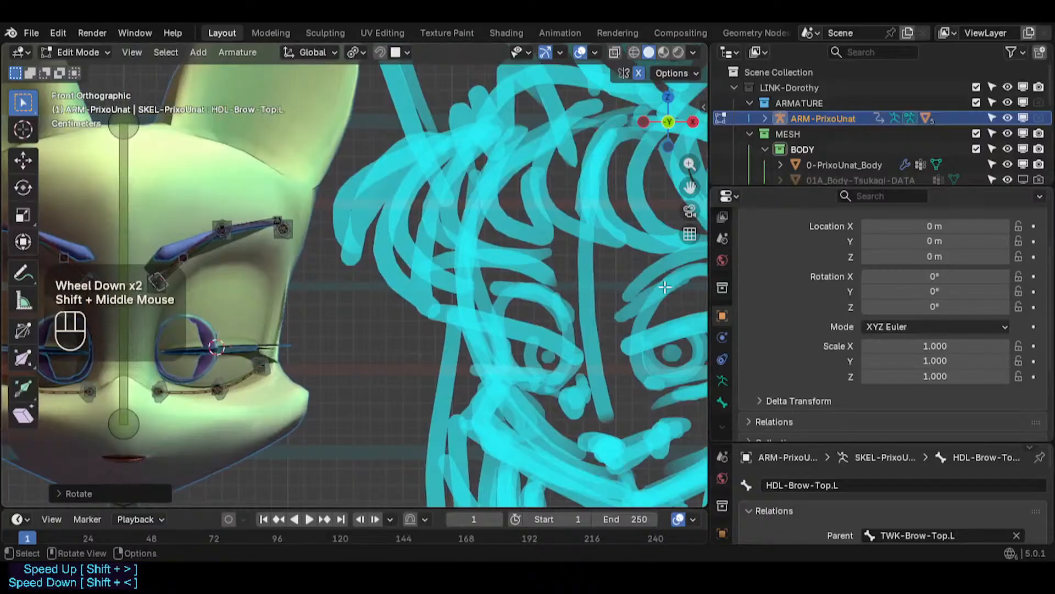
scroll(656, 285, "down", 1)
scroll(657, 285, "down", 1, "shift")
middle_click_drag(657, 286, 554, 286, "shift")
scroll(554, 286, "up", 1)
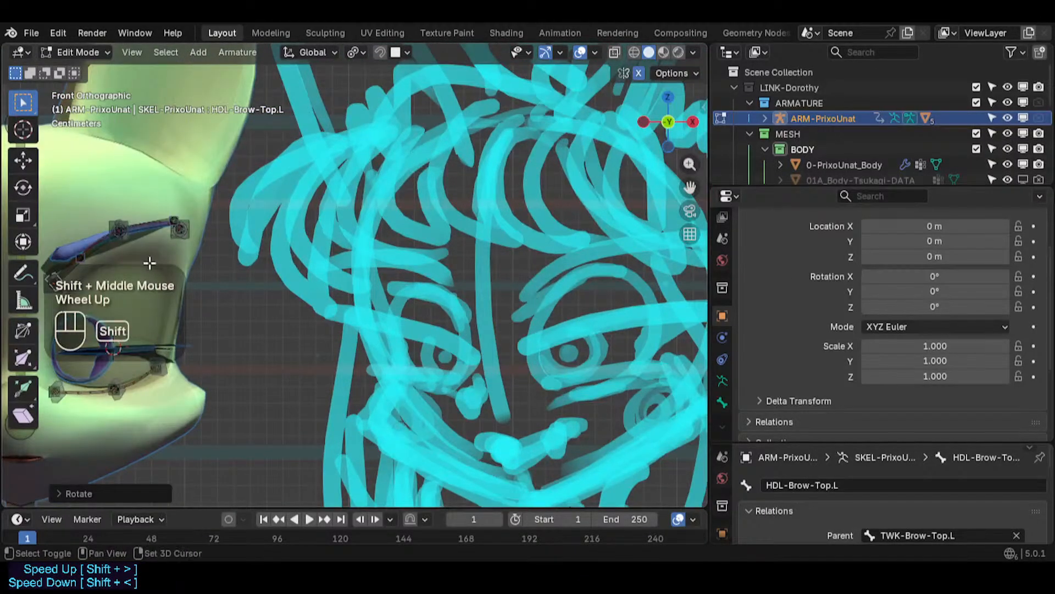
middle_click_drag(149, 262, 373, 274, "shift")
scroll(385, 286, "up", 4)
key("shift+ctrl+alt+z")
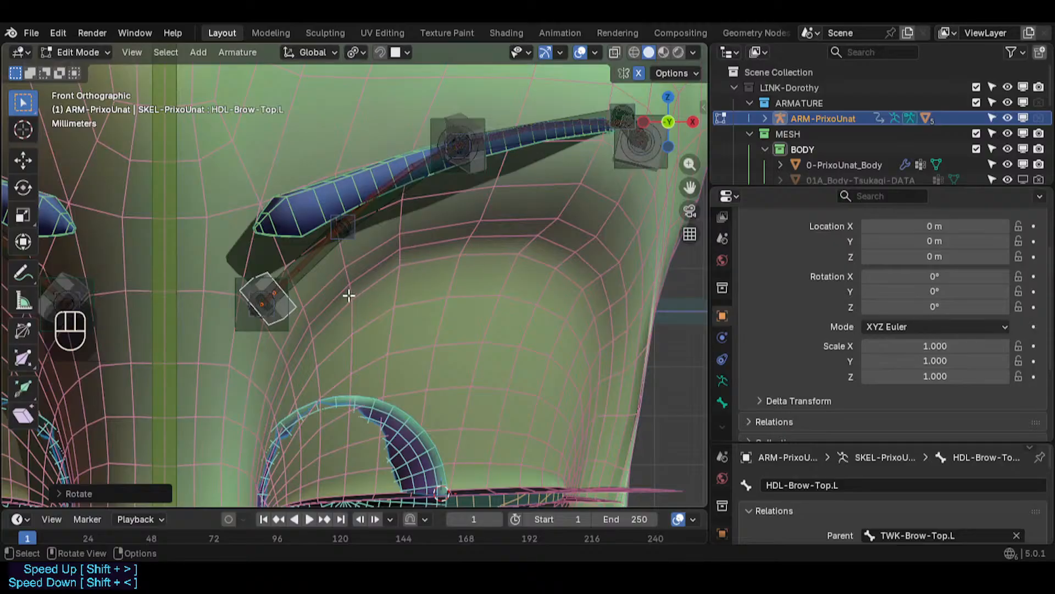
key("shift+ctrl+alt+z")
- Box-select the middle eyebrow handle and move it down along Z
middle_click_drag(448, 131, 424, 147, "shift")
key("alt+a")
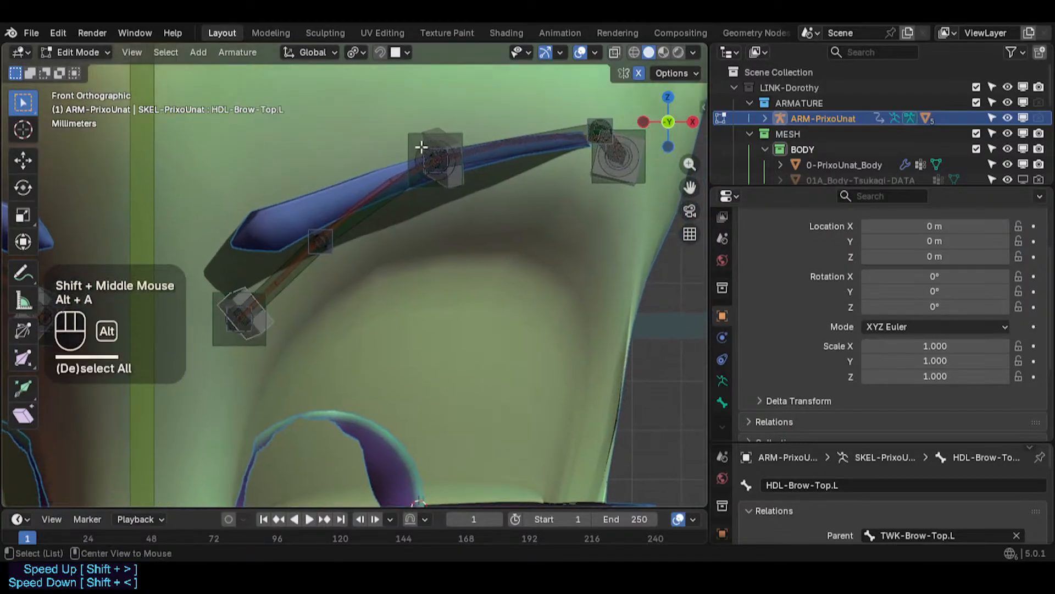
key("b")
left_click_drag(480, 172, 434, 147)
key("g")
key("z")
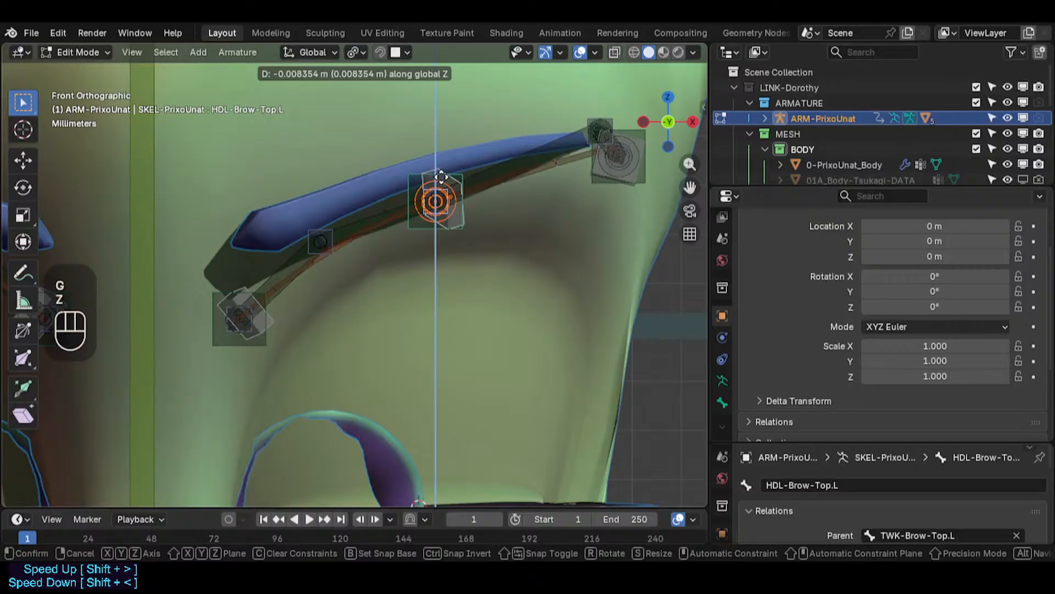
left_click(442, 176)
- Select the HDL-Brow-Top.L.001 handle and rotate it about 10 degrees in front view
left_click(462, 225)
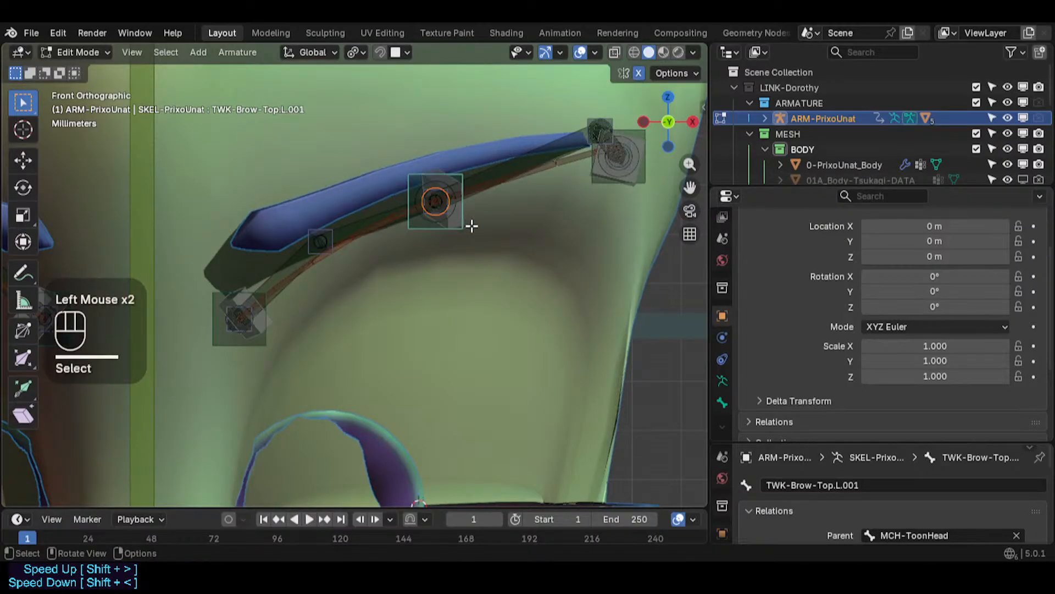
key("r")
key("Escape")
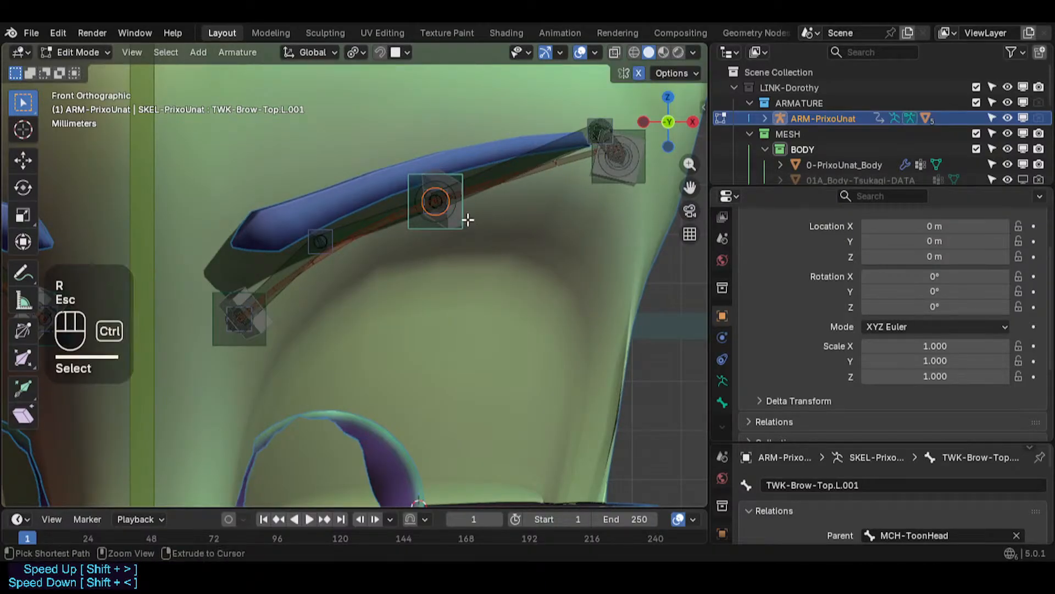
key("ctrl+z")
double_click(464, 220)
key("r")
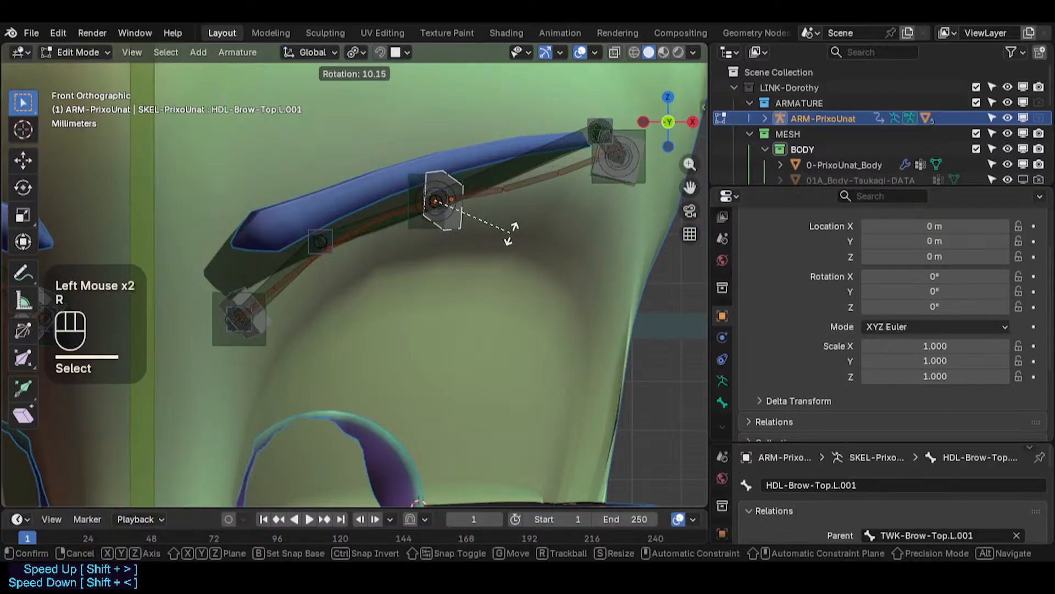
left_click(504, 230)
- Rotate the HDL-Brow-Top.L.001 handle about 8 degrees in top view, returning to front view
middle_click_drag(478, 196, 447, 242)
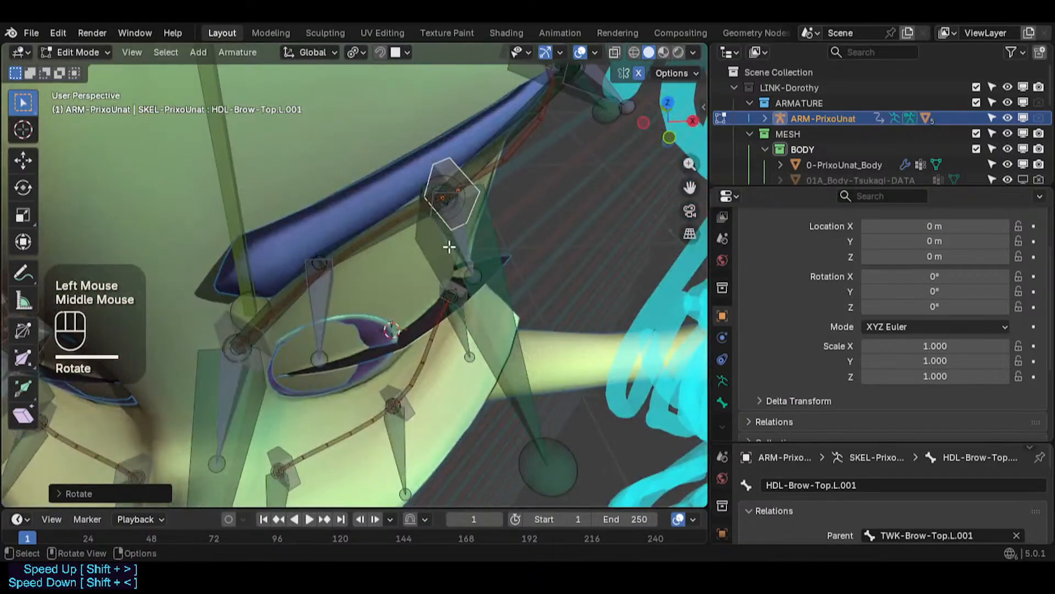
key("KP_7")
key("r")
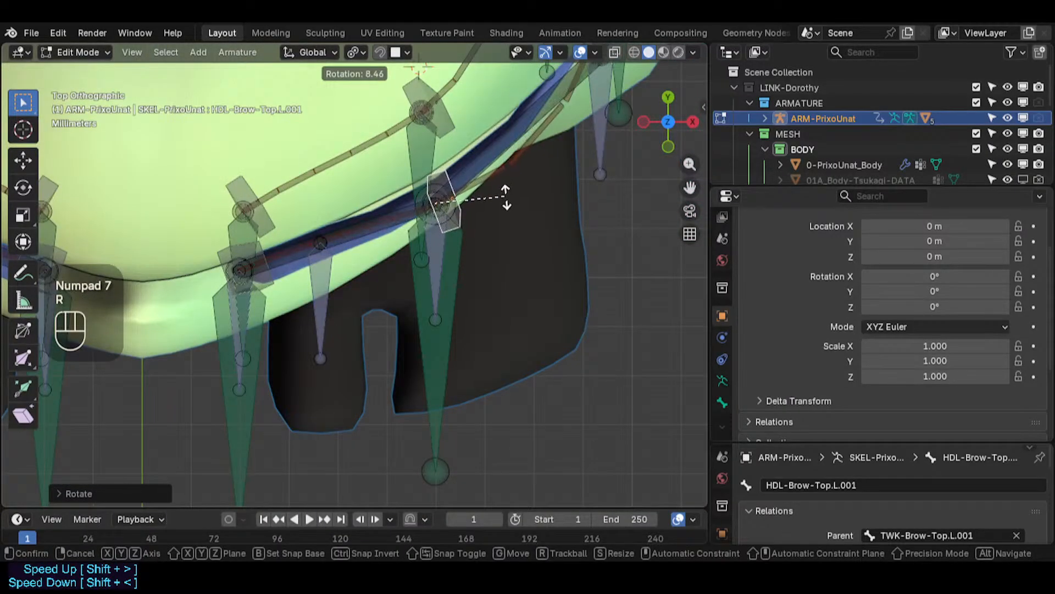
left_click(466, 197)
key("KP_1")
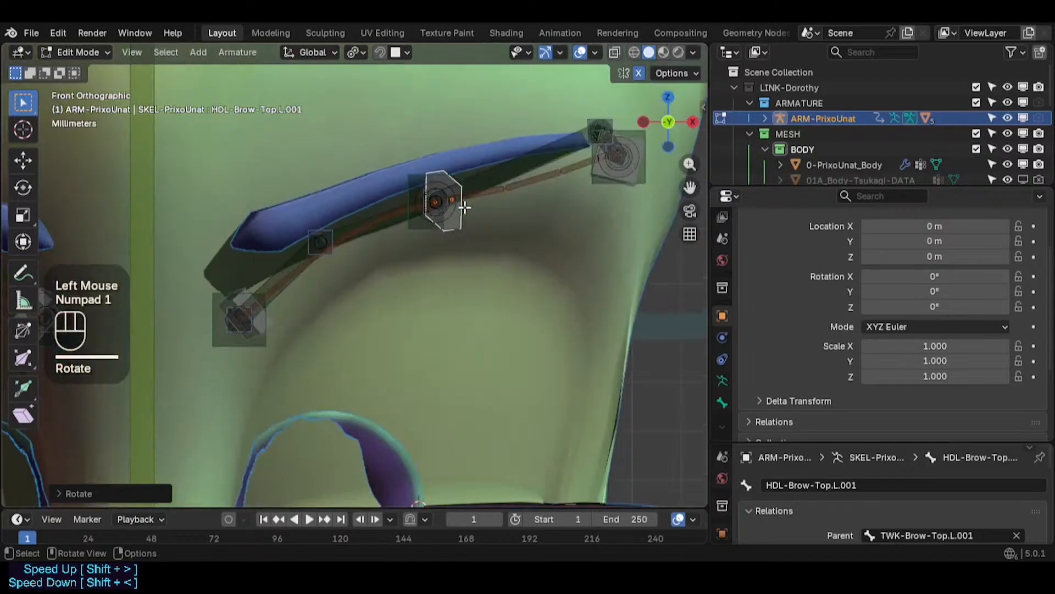
- Box-select the middle eyebrow handle and move it slightly along Y in top view
key("alt+a")
key("b")
left_click_drag(397, 158, 460, 267)
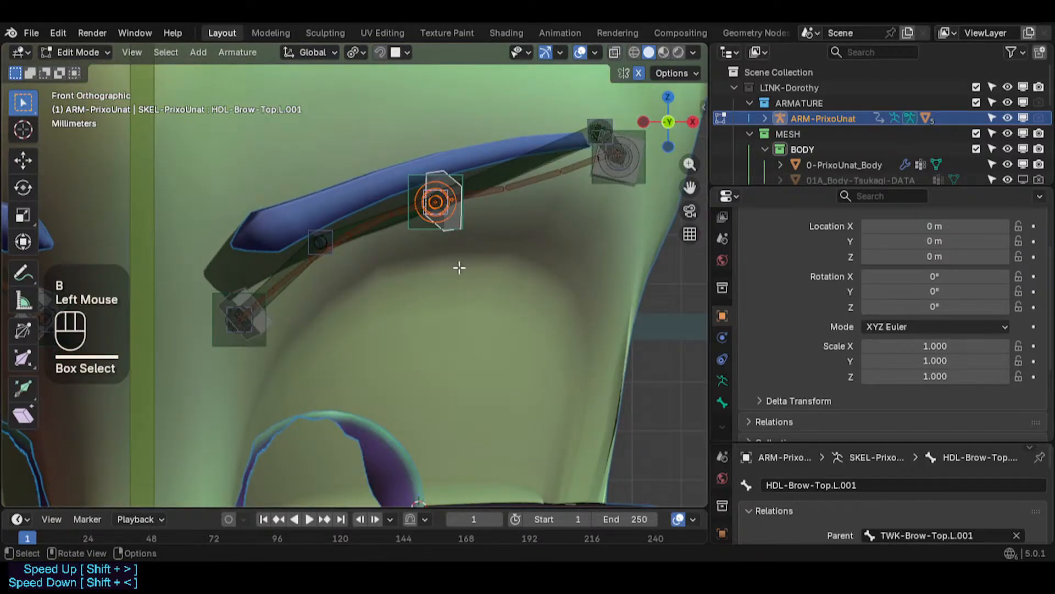
key("KP_7")
key("g")
key("y")
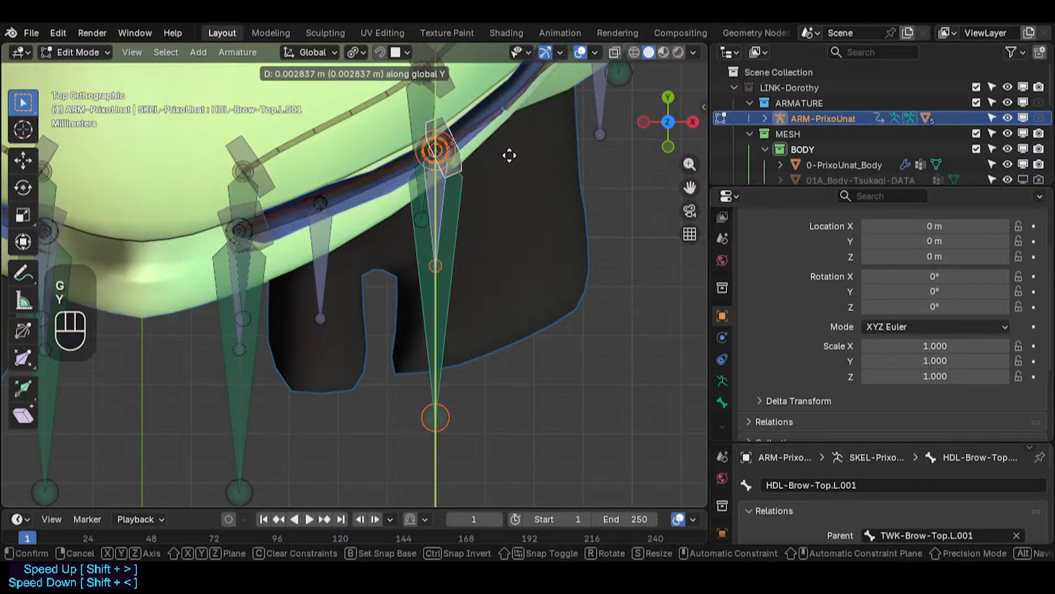
left_click(482, 167)
- Select the middle eyebrow handle and rotate it slightly in top view and again about -2 degrees in front view
left_click(469, 165)
left_click(485, 164)
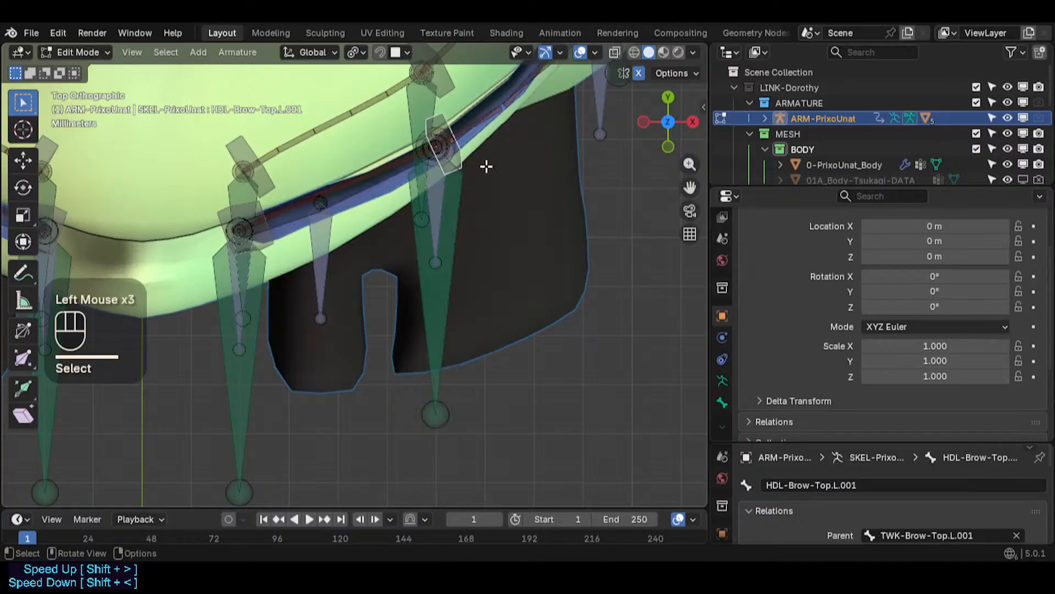
key("r")
left_click(527, 160)
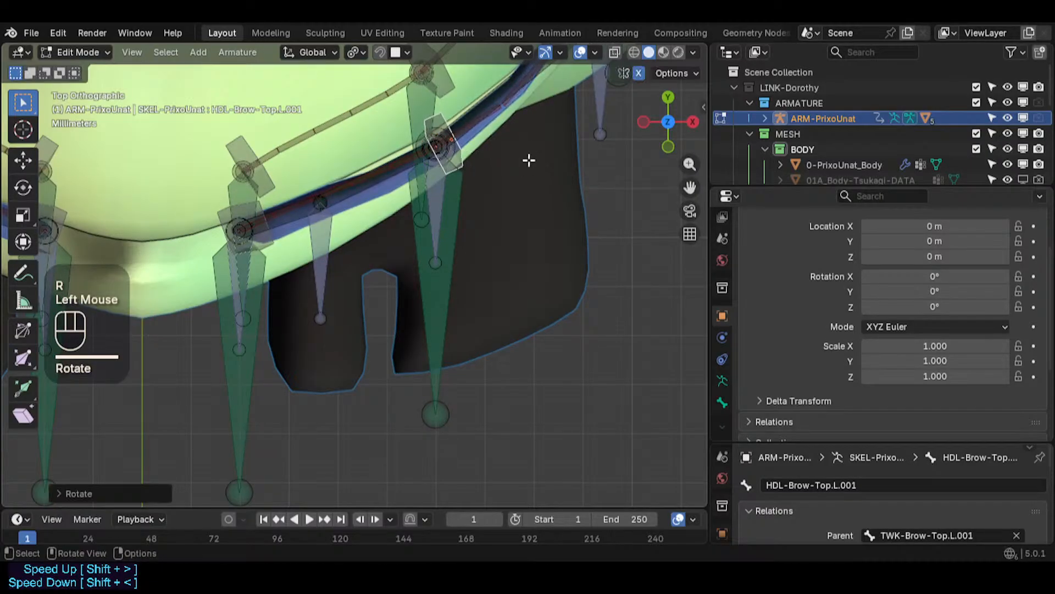
key("KP_1")
key("r")
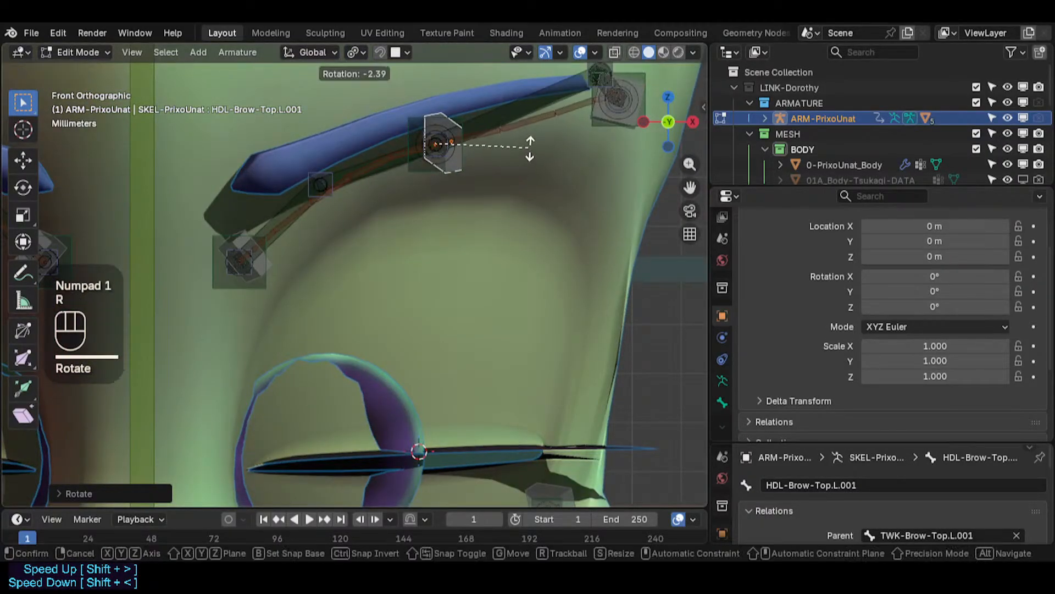
left_click(529, 123)
- Select the joint between the inner and middle eyebrow handles and move it slightly down along Z
key("alt+a")
key("c")
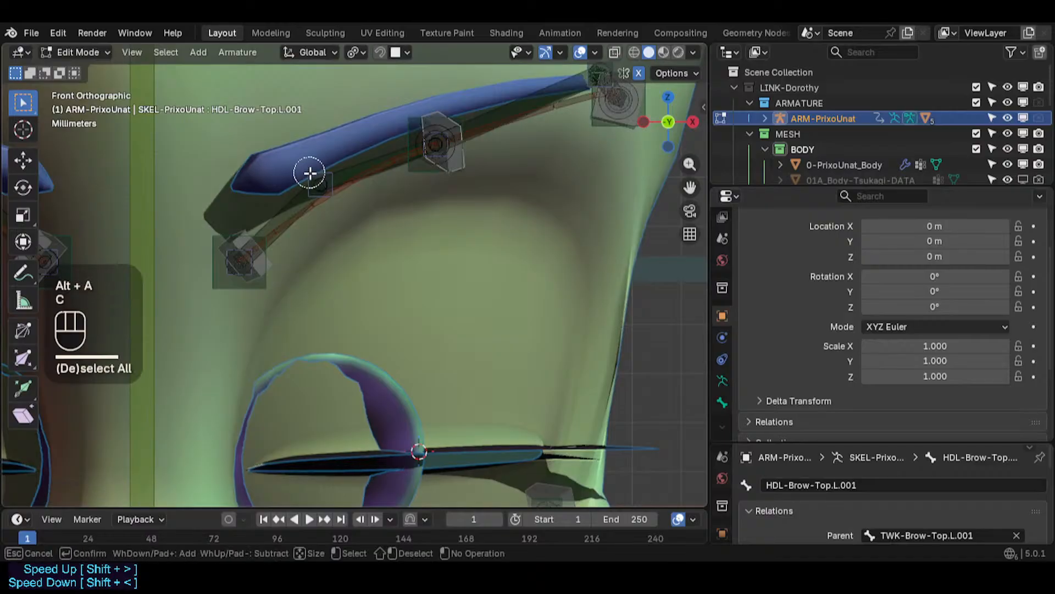
right_click(316, 175)
key("g")
key("z")
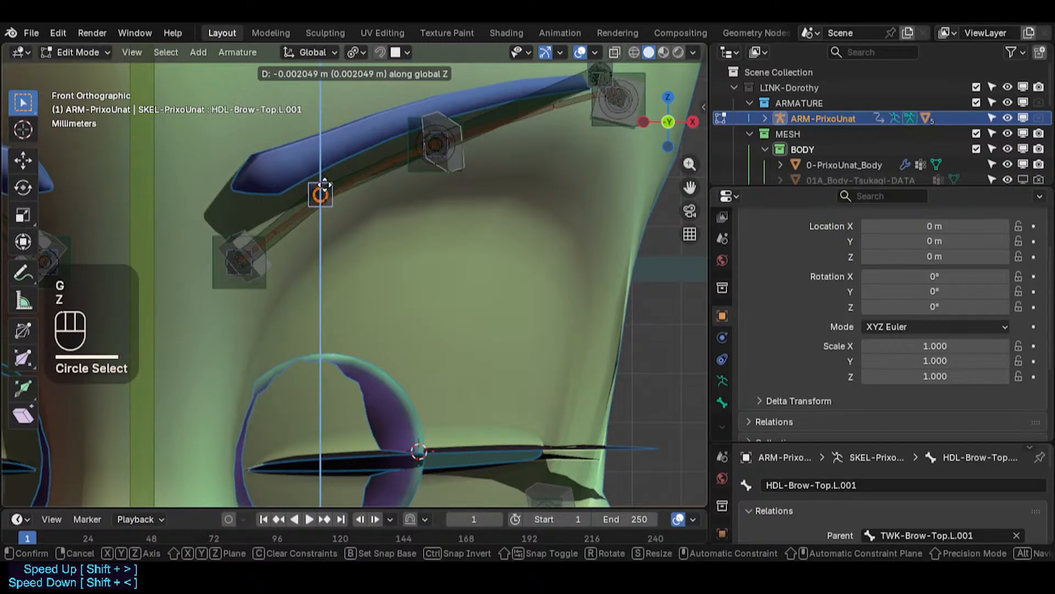
left_click(324, 183)
- Select the outer end joint of the eyebrow curve, TWK-Eyebrow.L.003, in front view
middle_click_drag(415, 154, 184, 232, "shift")
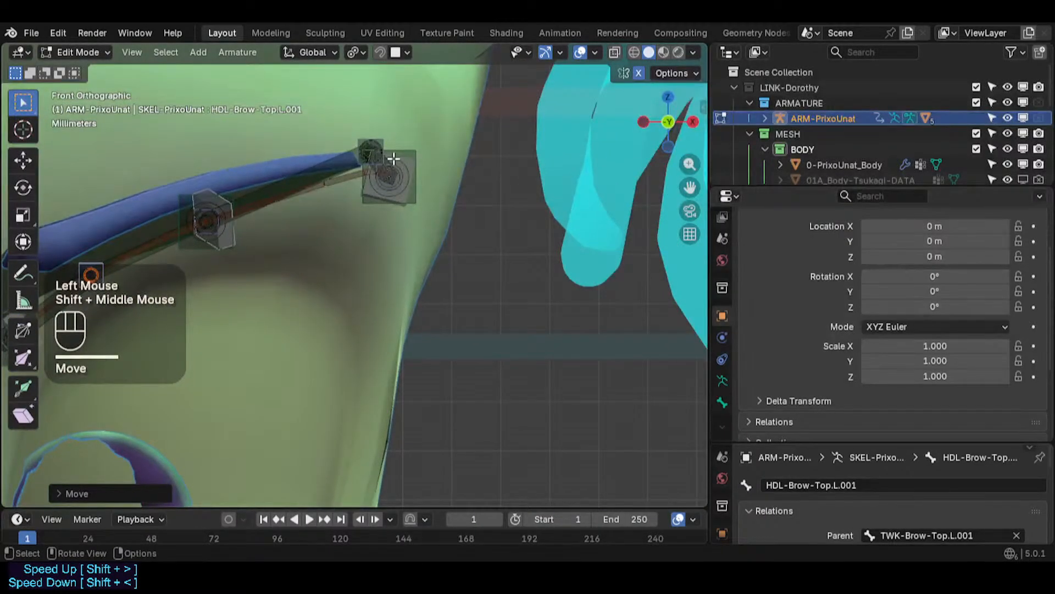
middle_click_drag(409, 158, 389, 268)
left_click(344, 408)
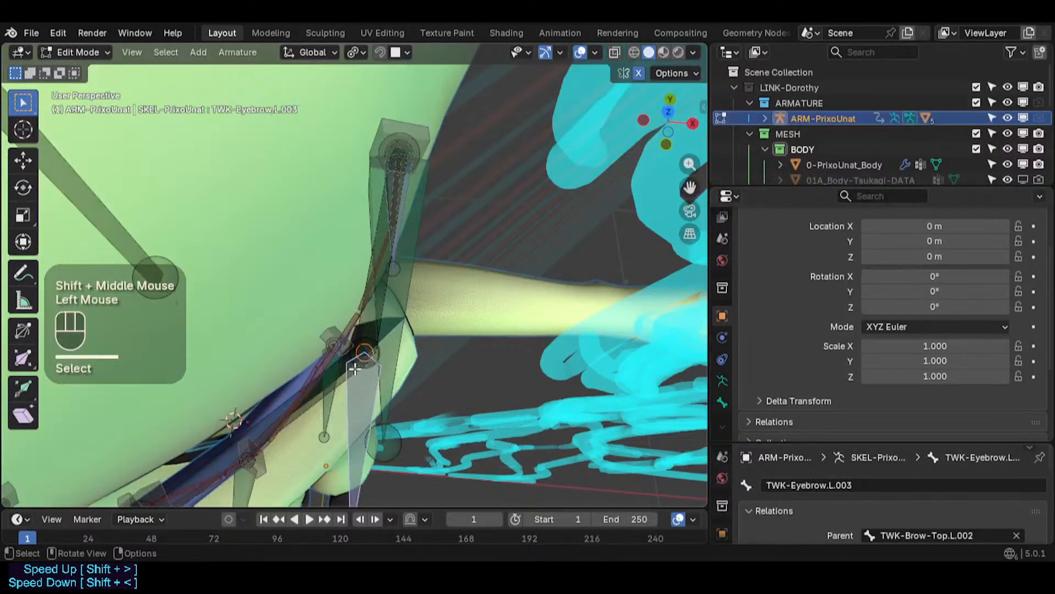
middle_click_drag(345, 408, 358, 223)
middle_click_drag(393, 360, 370, 374)
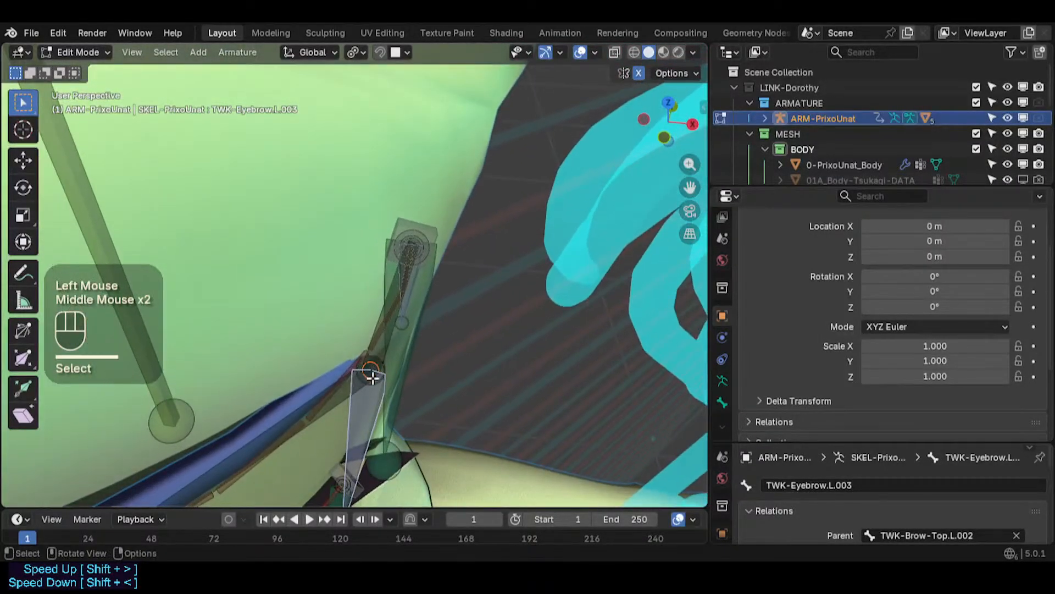
key("KP_1")
key("alt+a")
key("c")
left_click(355, 361)
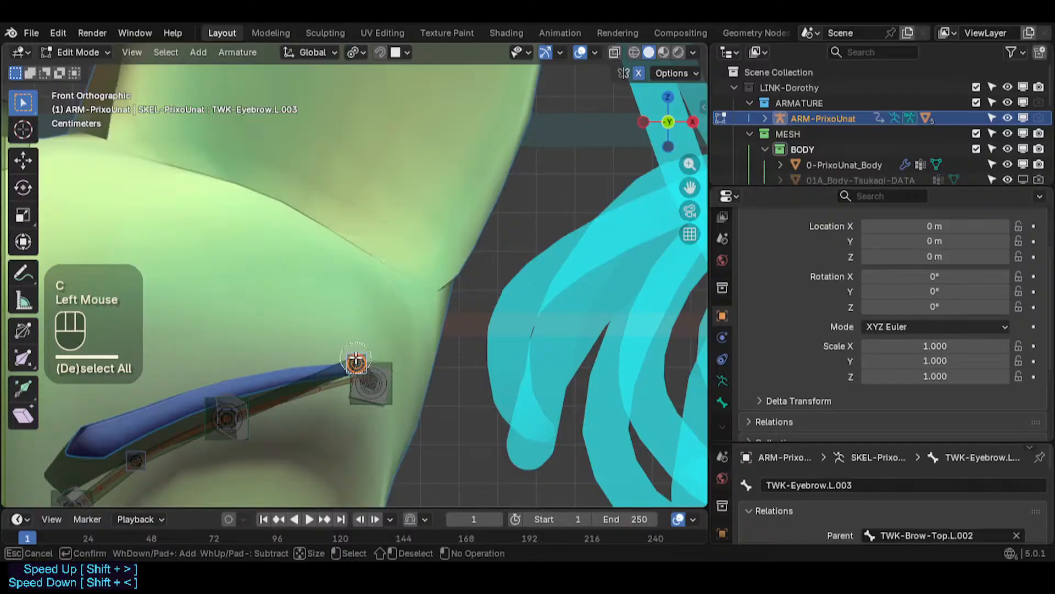
right_click(356, 359)
- Move the outer eyebrow joint slightly in front view
scroll(357, 308, "down", 2)
middle_click_drag(357, 308, 358, 284, "shift")
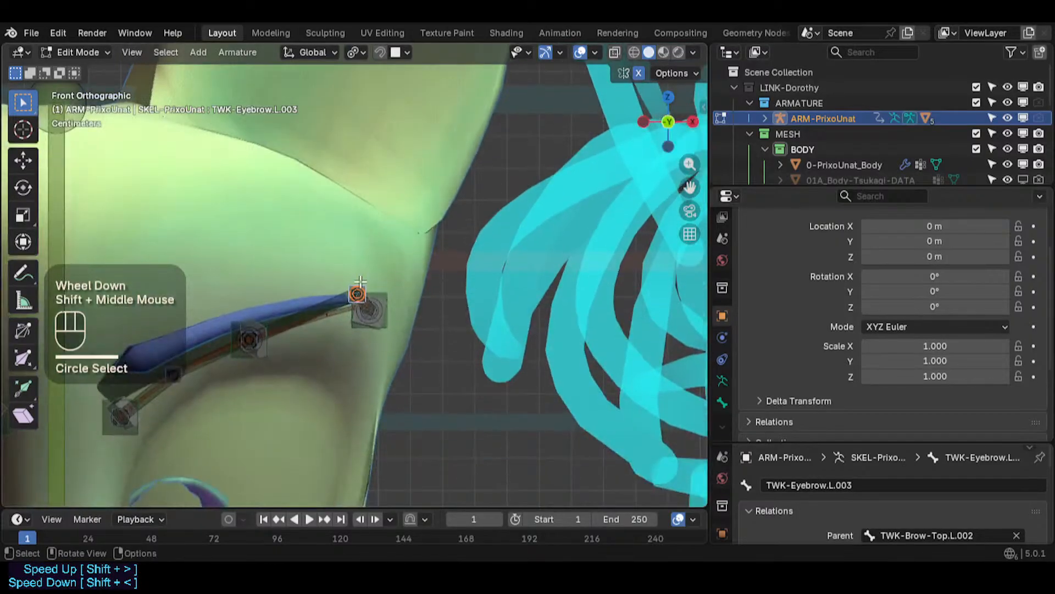
key("g")
left_click(345, 304)
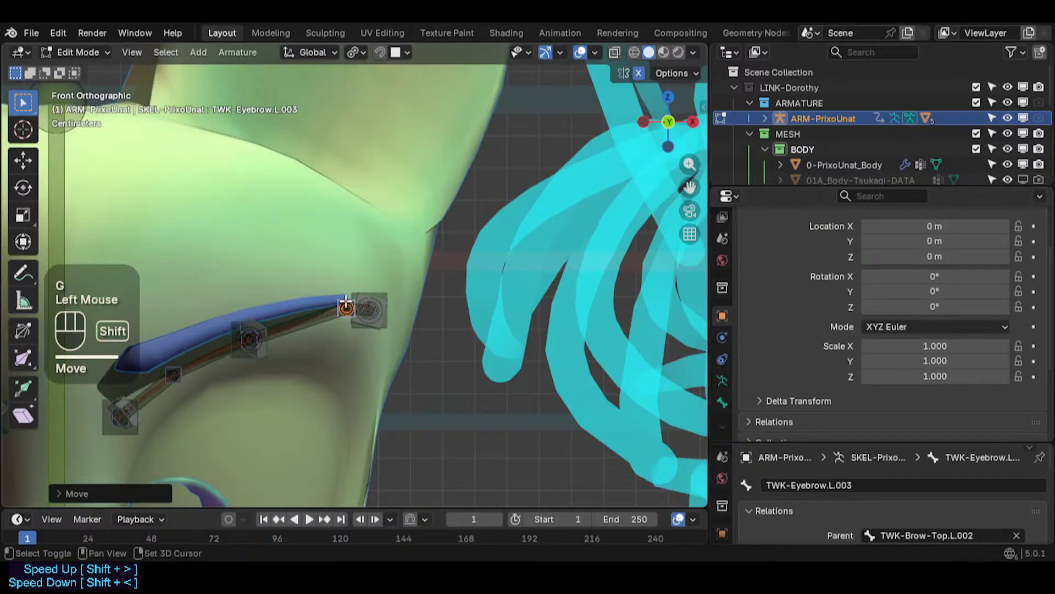
key("shift+KP_7")
key("KP_7")
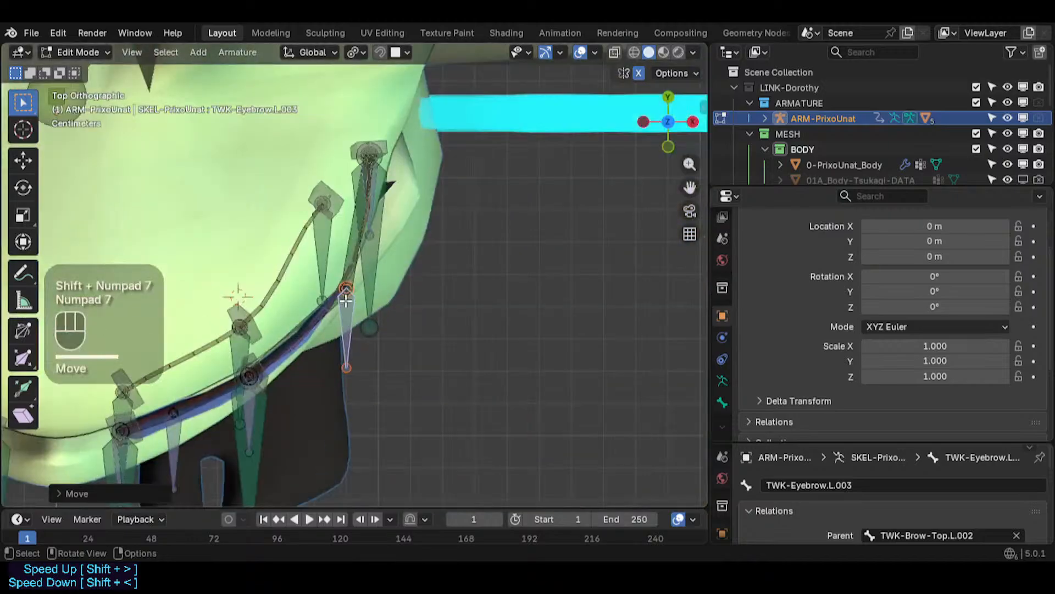
key("KP_1")
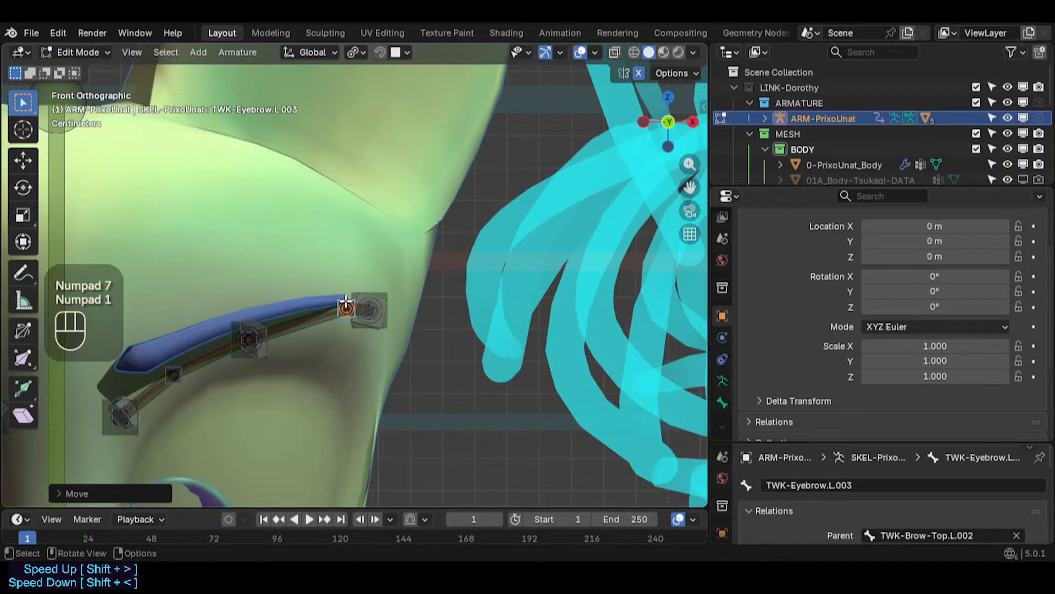
scroll(345, 304, "up", 3)
- Box-select the outer eyebrow handle and move it slightly along X
key("alt+a")
key("b")
left_click_drag(422, 259, 351, 358)
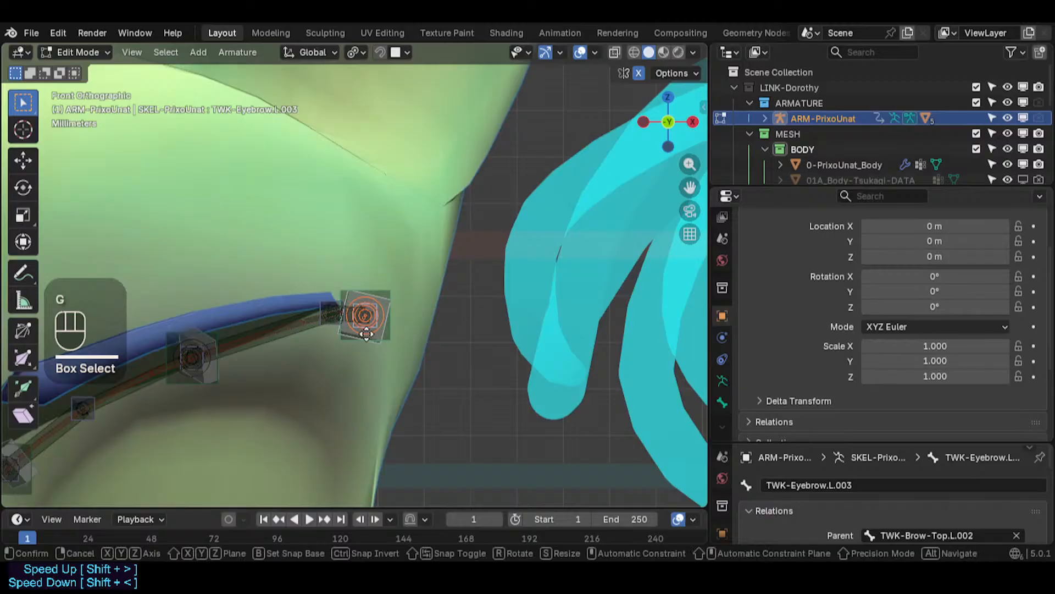
key("g")
key("x")
left_click(405, 333)
- Move the outer eyebrow handle slightly along Y in top view and along X in front view
key("KP_7")
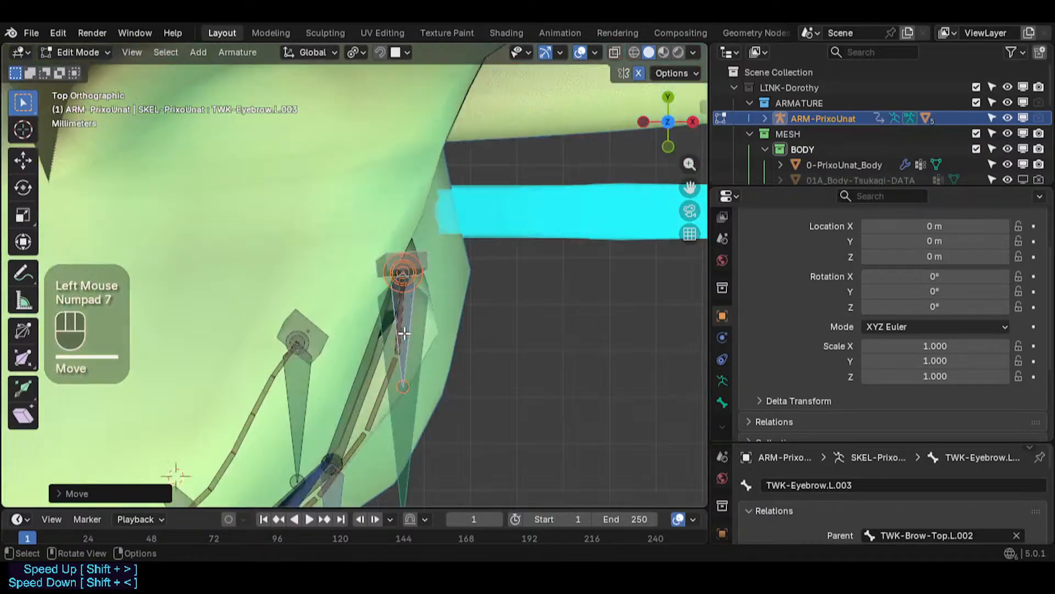
key("g")
key("y")
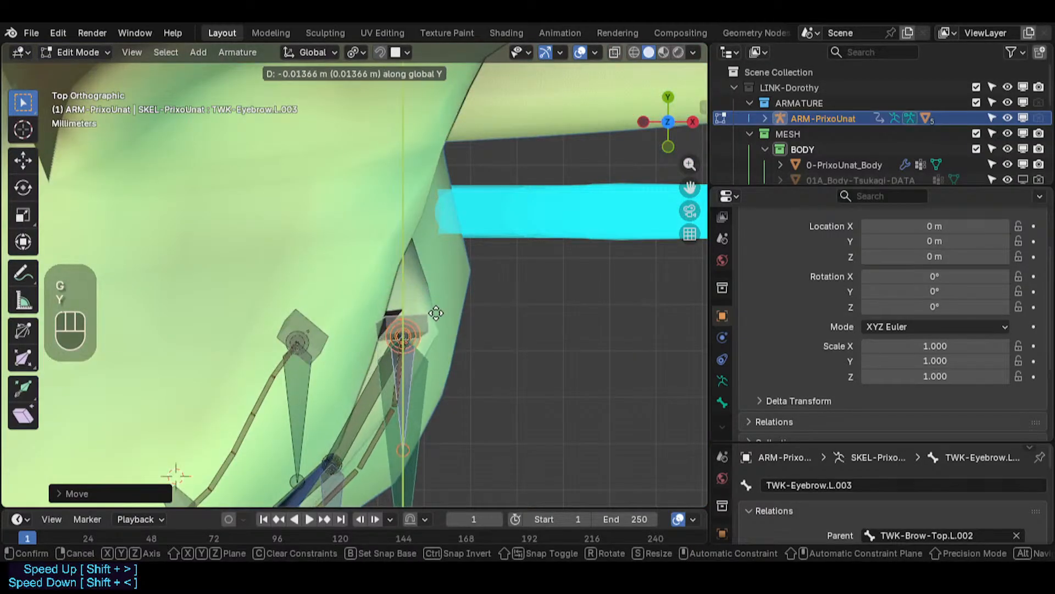
left_click(432, 306)
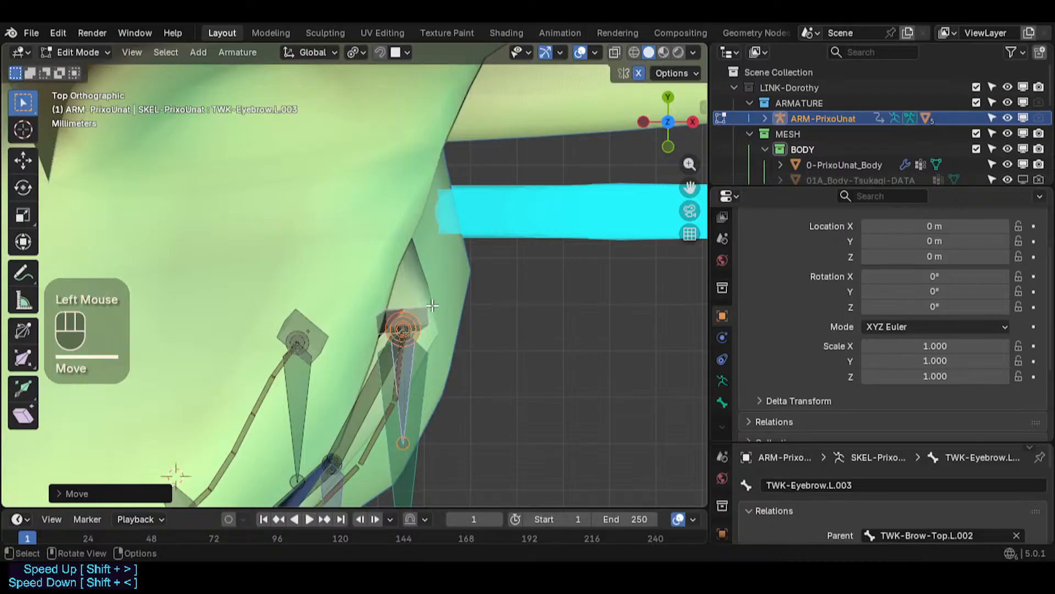
key("KP_1")
key("g")
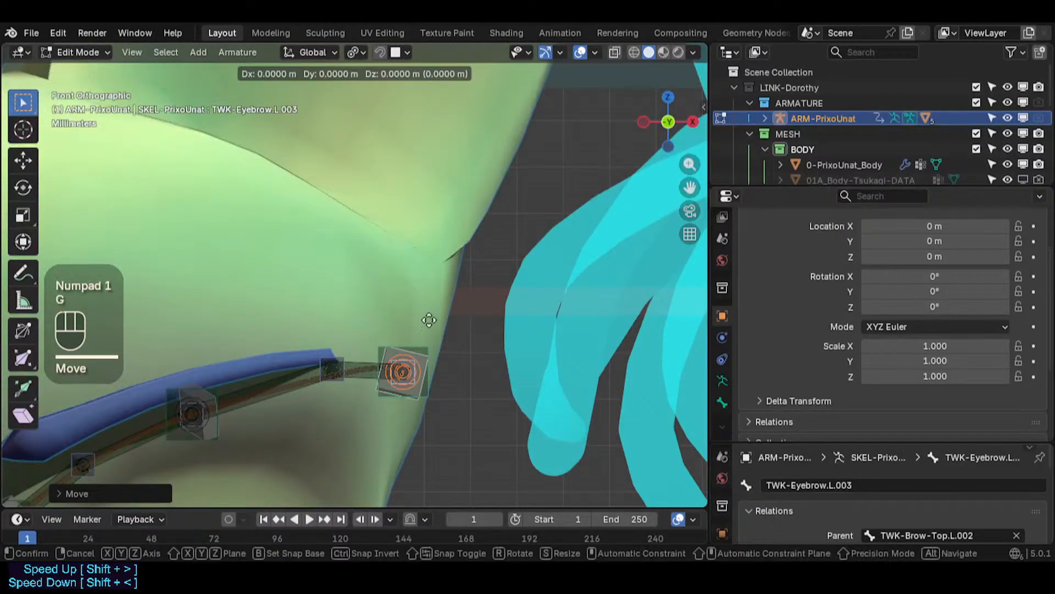
key("x")
left_click(426, 321)
- Select the joint next to the outer eyebrow handle and move it slightly along X and down along Z
key("c")
left_click(330, 369)
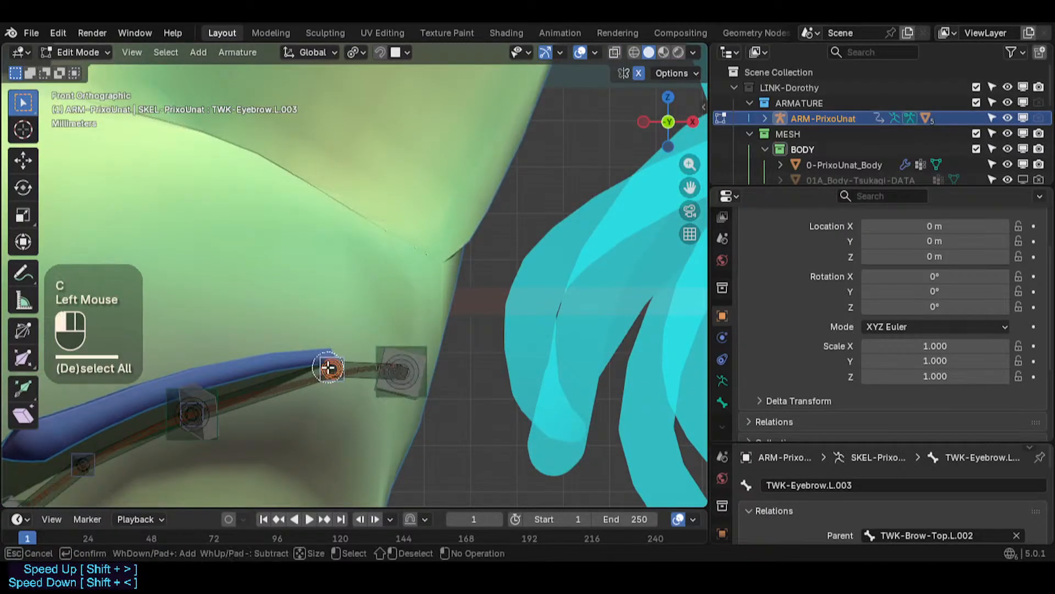
right_click(330, 369)
key("g")
key("x")
left_click(309, 365)
key("g")
key("z")
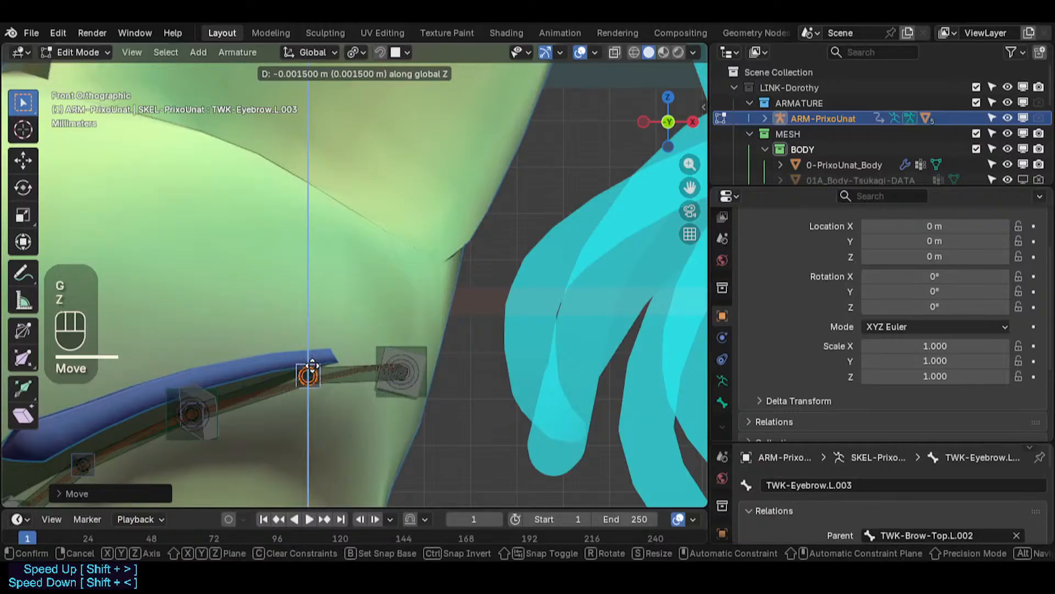
left_click(311, 365)
- Move that eyebrow joint slightly along X in top view
key("KP_7")
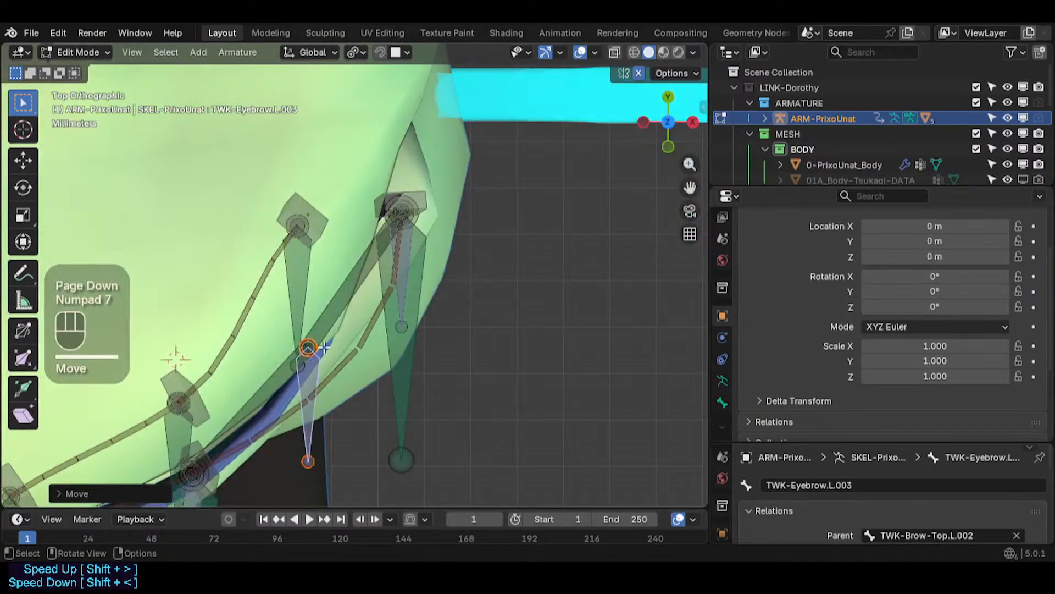
key("g")
key("y")
key("x")
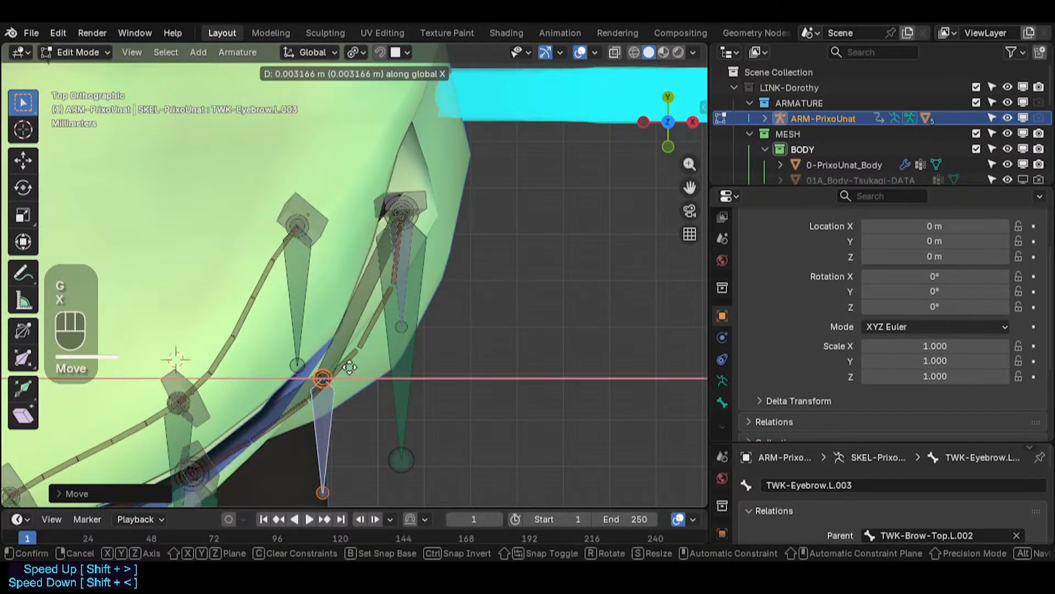
left_click(346, 365)
- Select the outer eyebrow handle in top view and move it slightly along Y and along X
key("alt+a")
key("c")
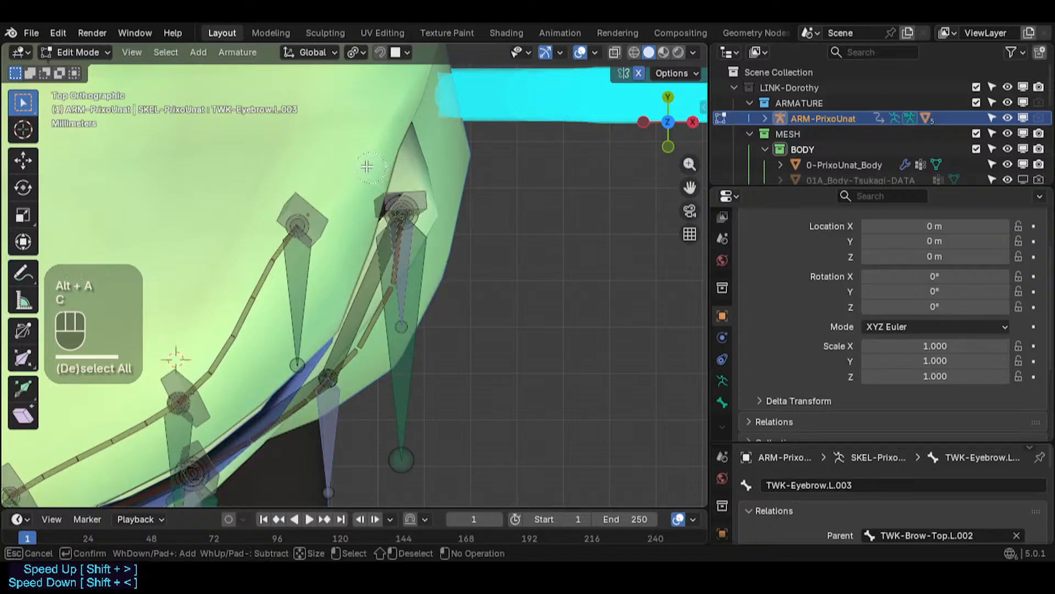
left_click(402, 211)
key("g")
key("y")
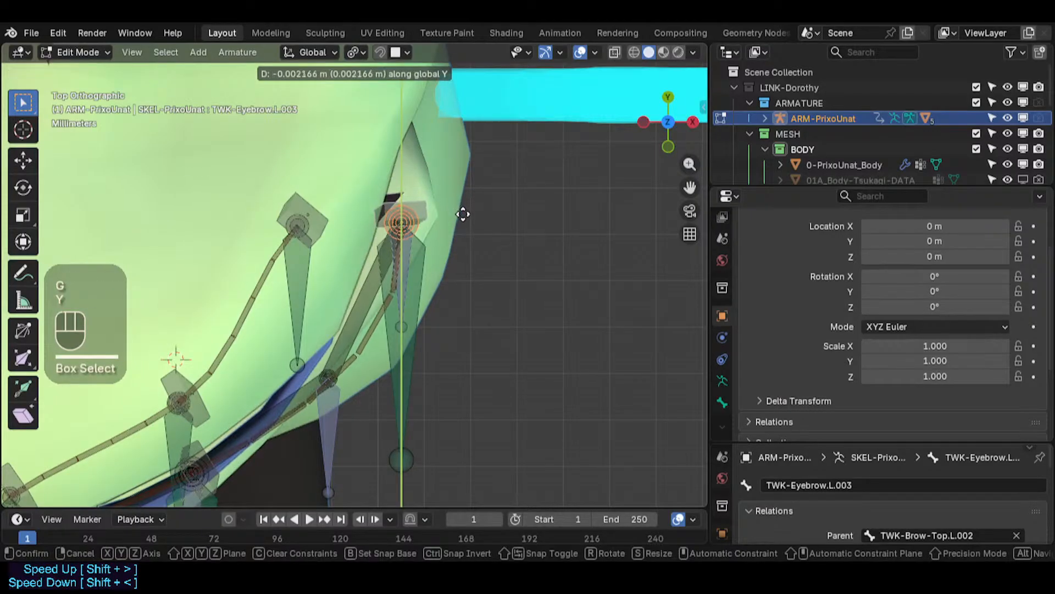
left_click(462, 213)
key("g")
key("x")
left_click(449, 216)
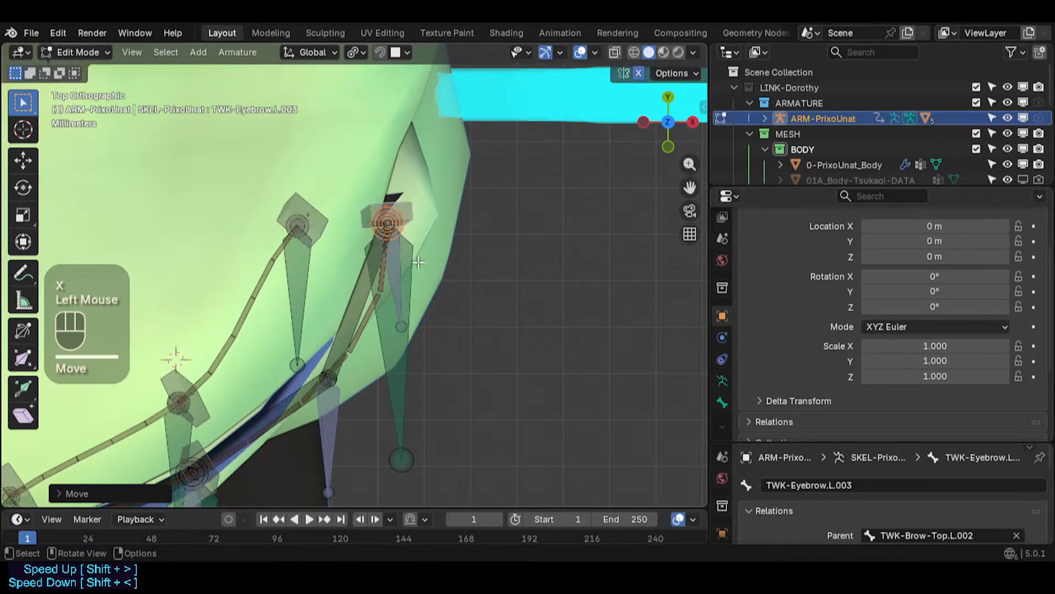
- Select the middle eyebrow joint and nudge it slightly in top view
key("alt+a")
key("c")
left_click(329, 376)
right_click(333, 374)
key("g")
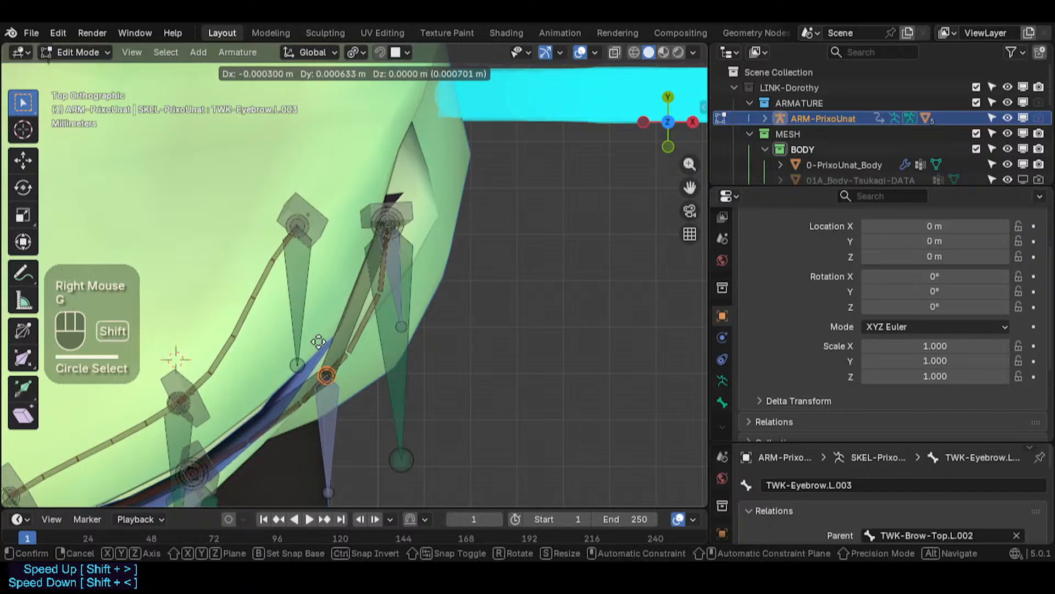
left_click(304, 323, "shift")
key("shift")
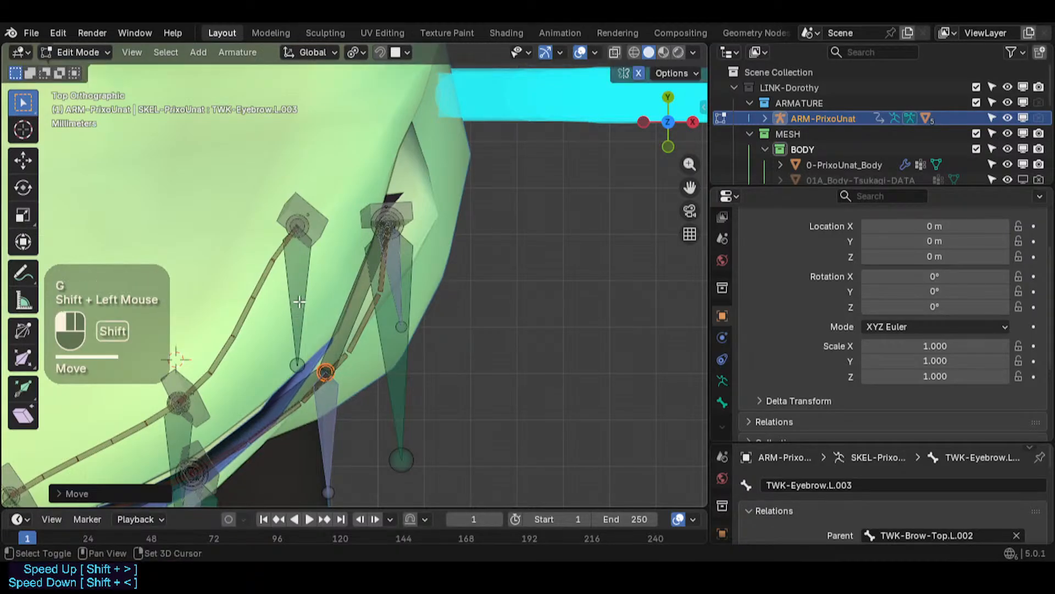
- Box-select the inner end of the lower cheek curve under the eye and move it about 4 mm up along Z
key("KP_1")
scroll(307, 308, "down", 2)
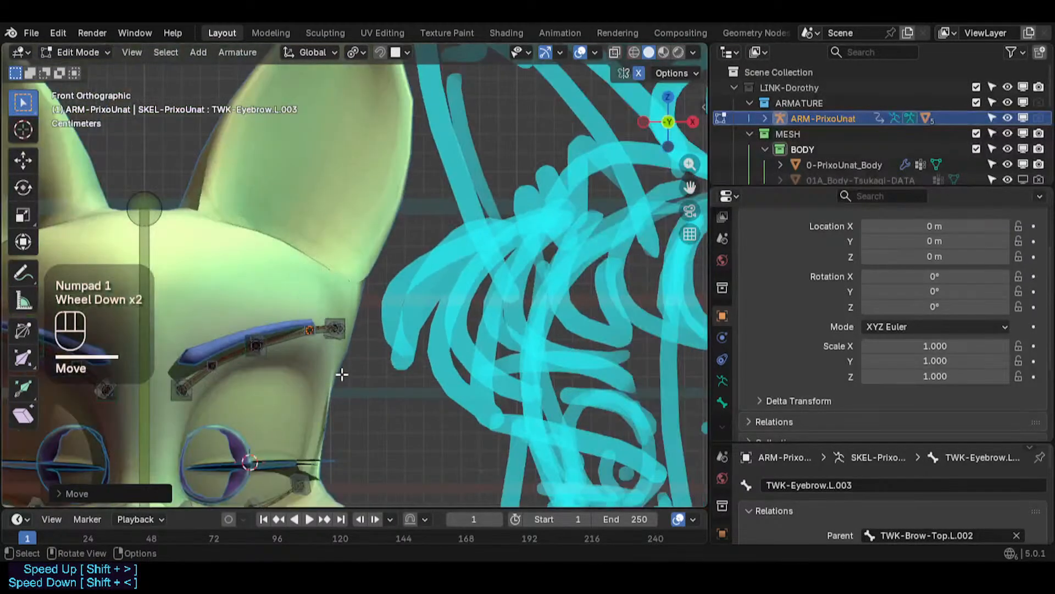
scroll(341, 374, "up", 2)
middle_click_drag(347, 381, 311, 303, "shift")
scroll(314, 291, "up", 2)
scroll(311, 288, "down", 2)
scroll(220, 387, "up", 3)
key("alt+a")
key("c")
right_click(197, 395)
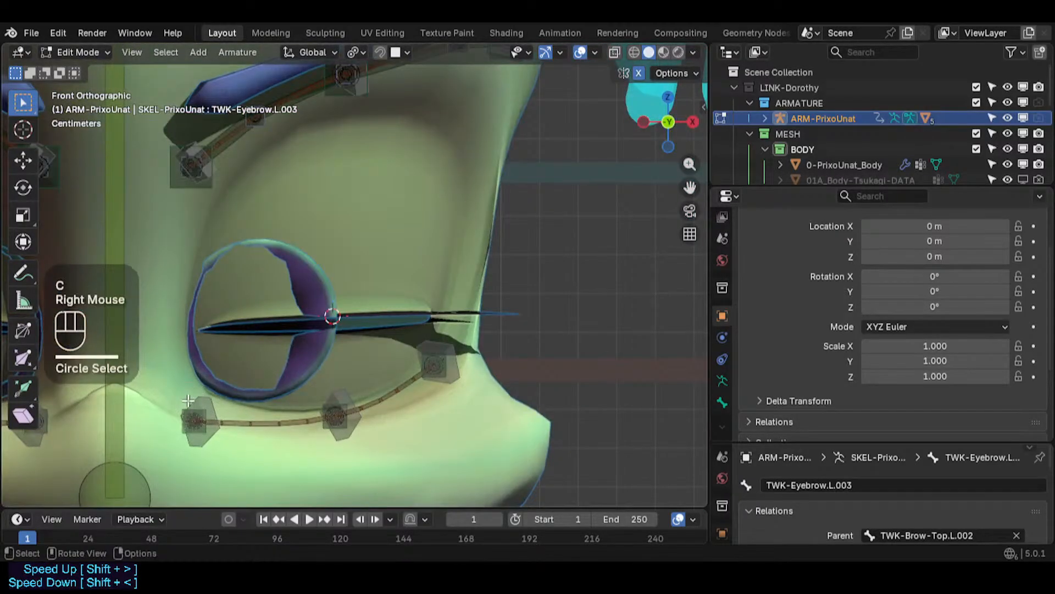
key("b")
left_click_drag(172, 395, 235, 475)
key("g")
key("z")
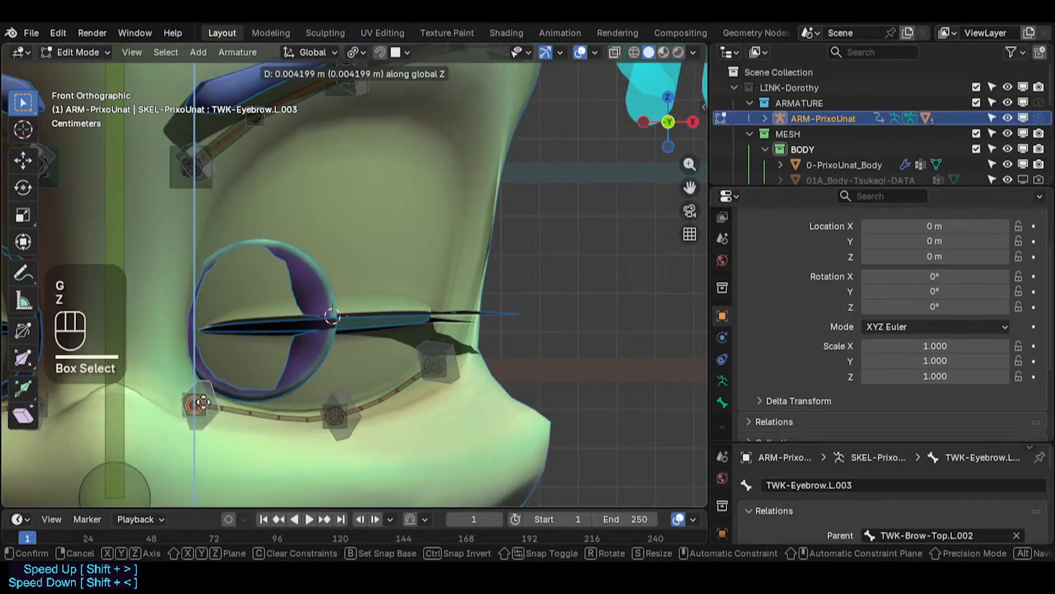
left_click(201, 399)
- Select the HDL-UpperCheek-Bot.L handle and rotate it about 6 degrees
middle_click_drag(202, 399, 193, 329)
key("KP_7")
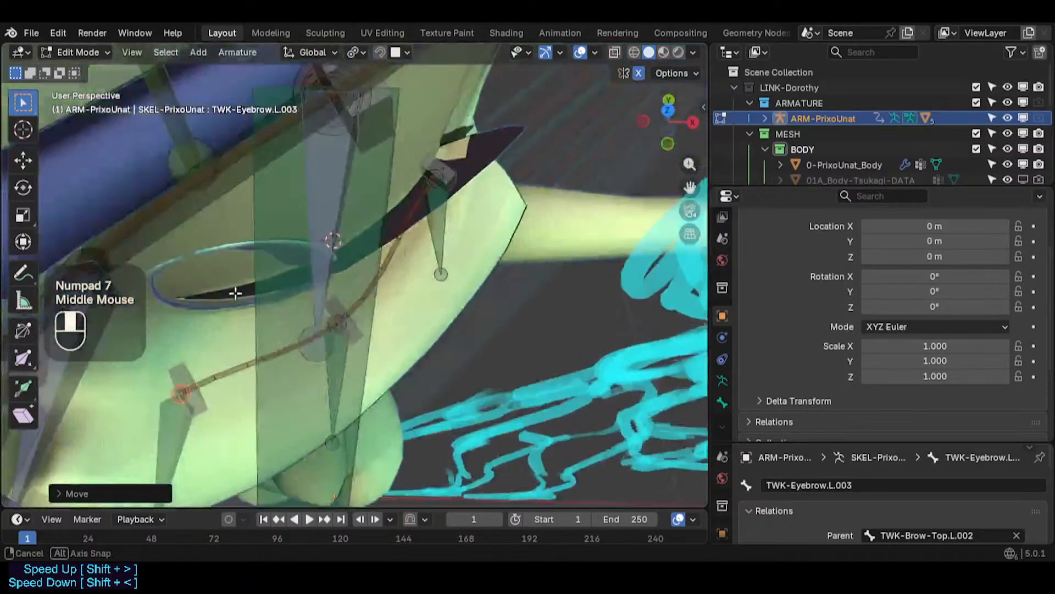
scroll(194, 328, "up", 2)
left_click(223, 400)
key("r")
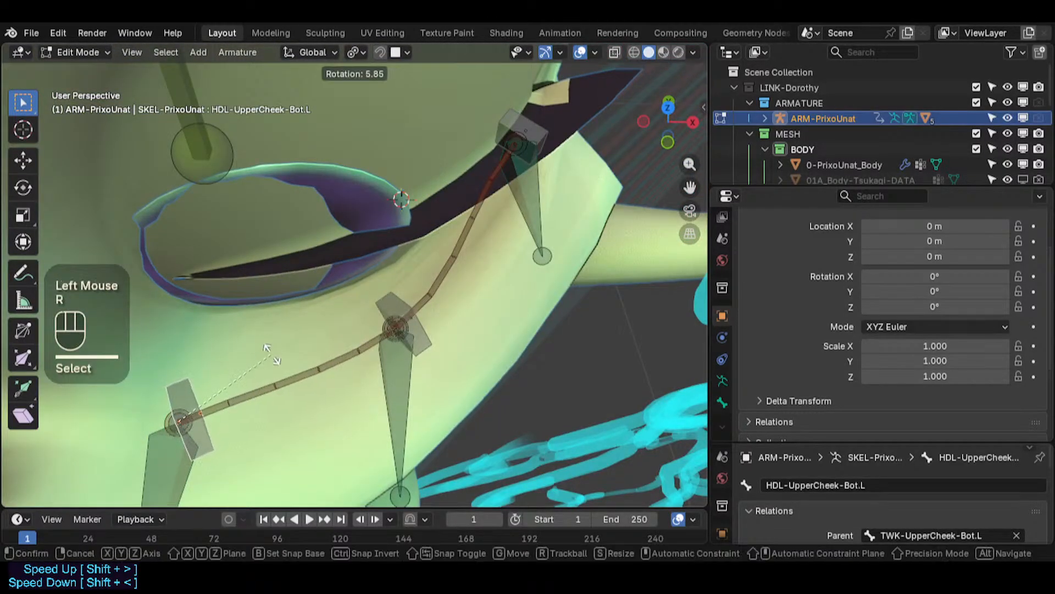
left_click(275, 394)
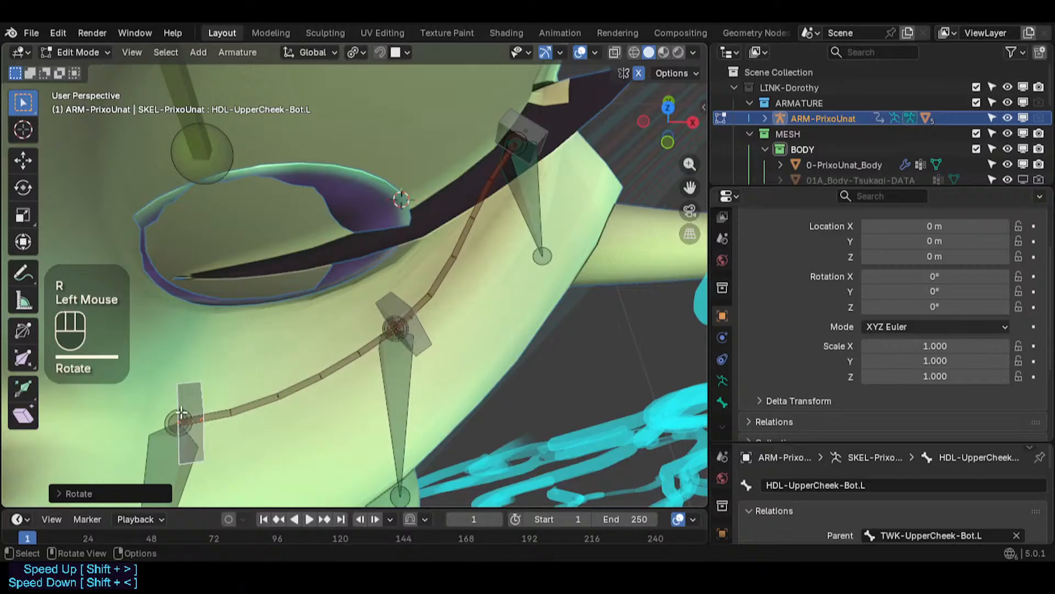
- Show the mesh wireframe, box-select the HDL-UpperCheek-Bot.L handle's head and move it about 9 mm along Y
key("b")
left_click_drag(143, 404, 207, 438)
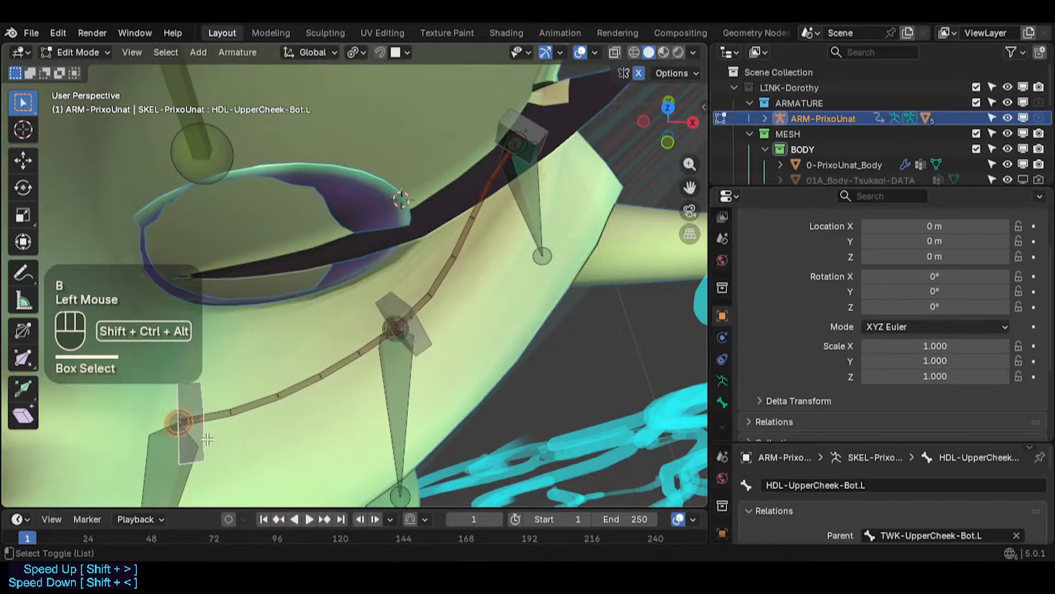
key("shift+ctrl+alt+z")
key("g")
key("y")
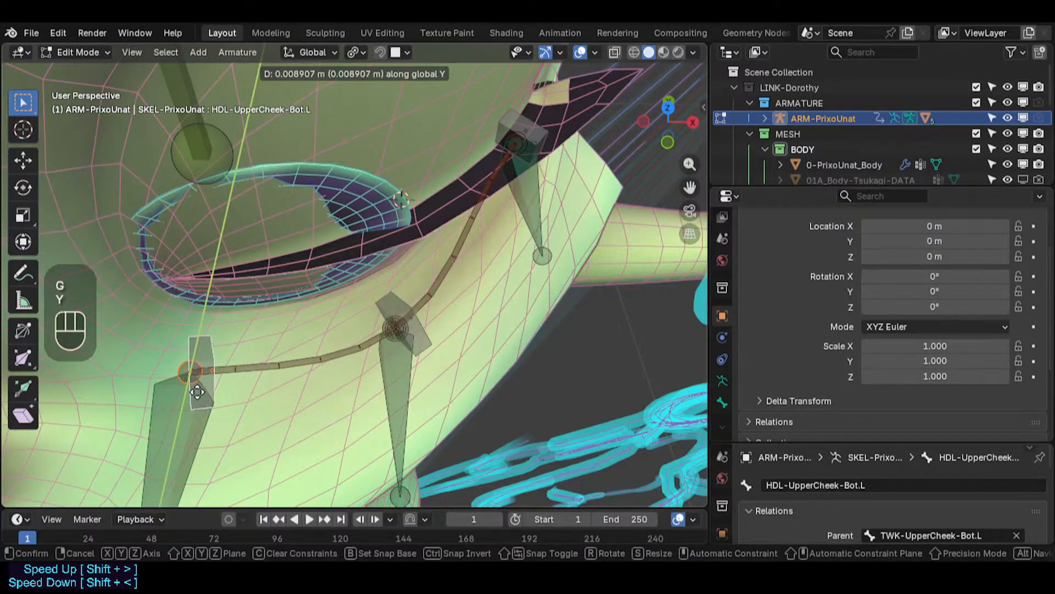
left_click(197, 388)
- Rotate the HDL-UpperCheek-Bot.L handle slightly in front view
key("KP_2")
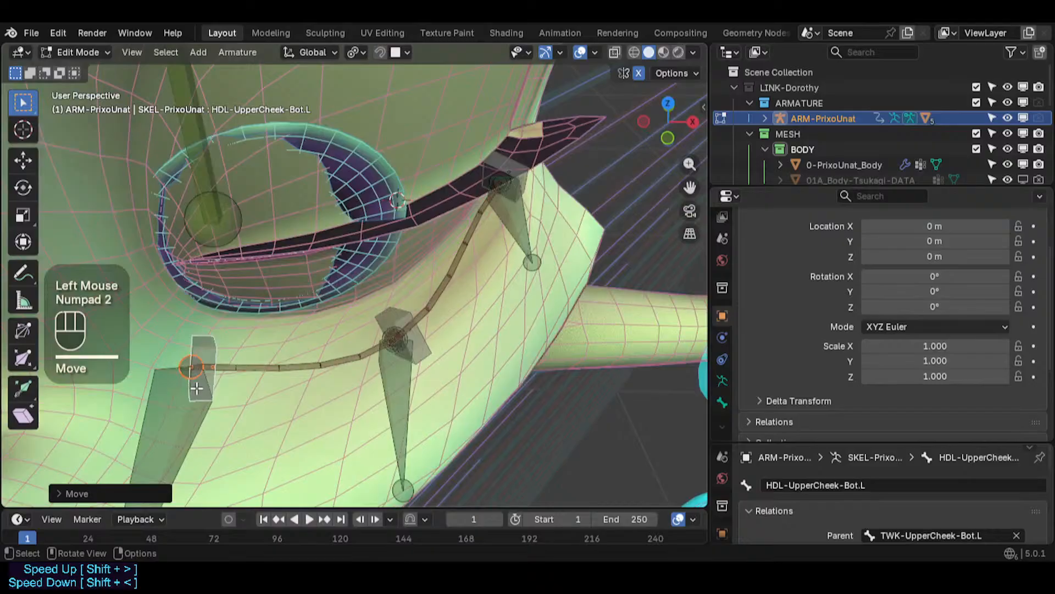
key("KP_0")
key("KP_1")
left_click(220, 384)
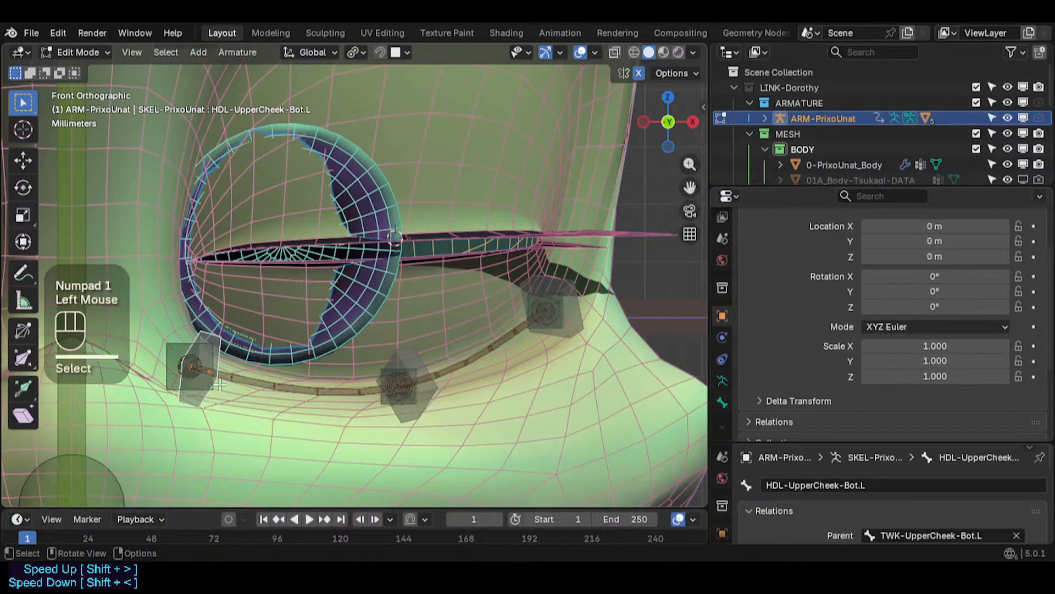
key("r")
left_click(302, 302)
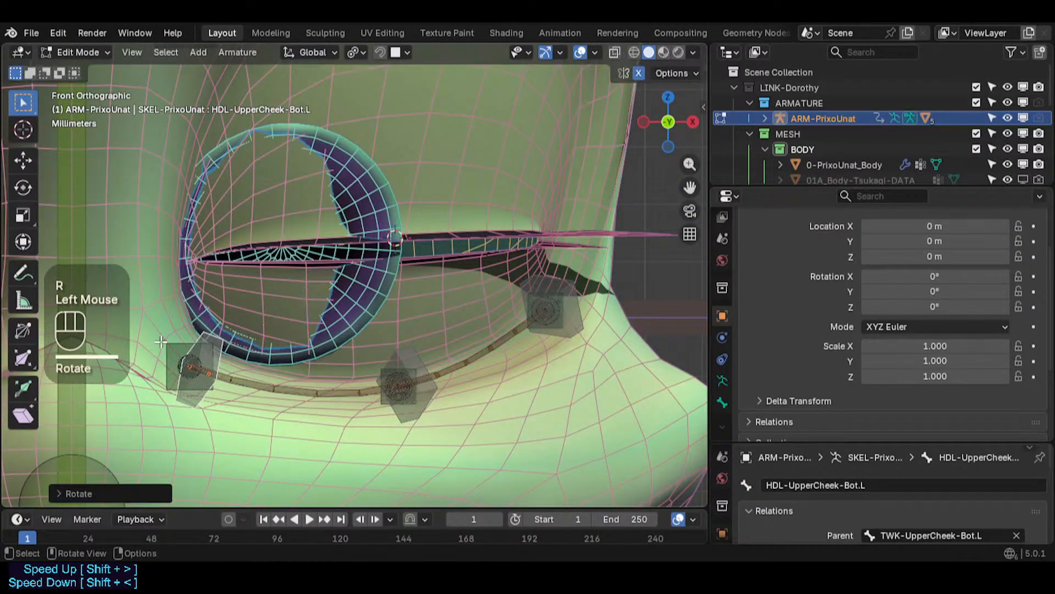
- Box-select the head of the middle lower-cheek handle and move it along Y in top view
left_click(204, 328)
key("KP_7")
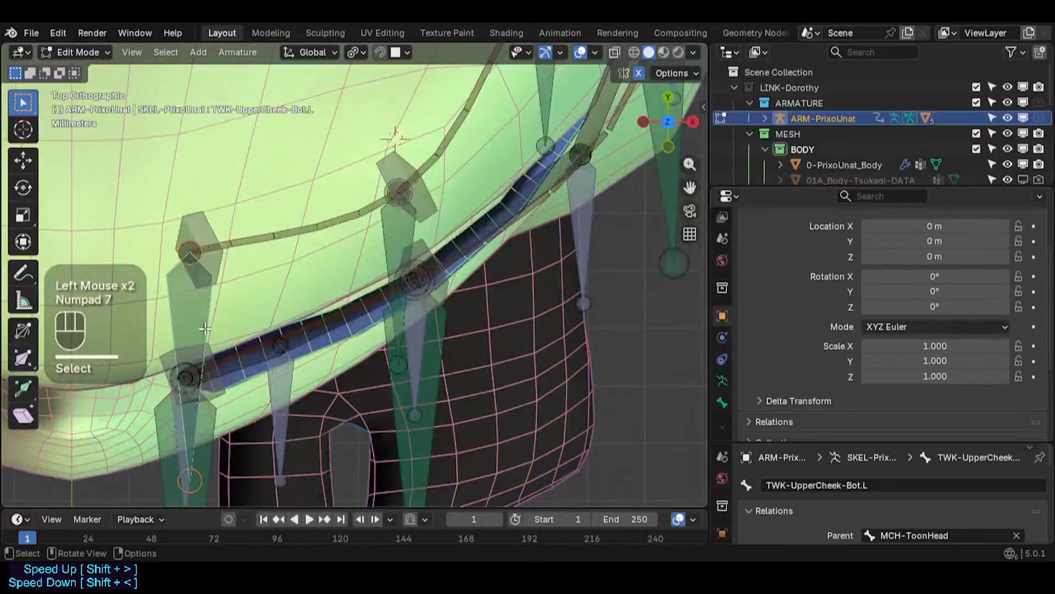
key("KP_1")
key("alt+a")
key("b")
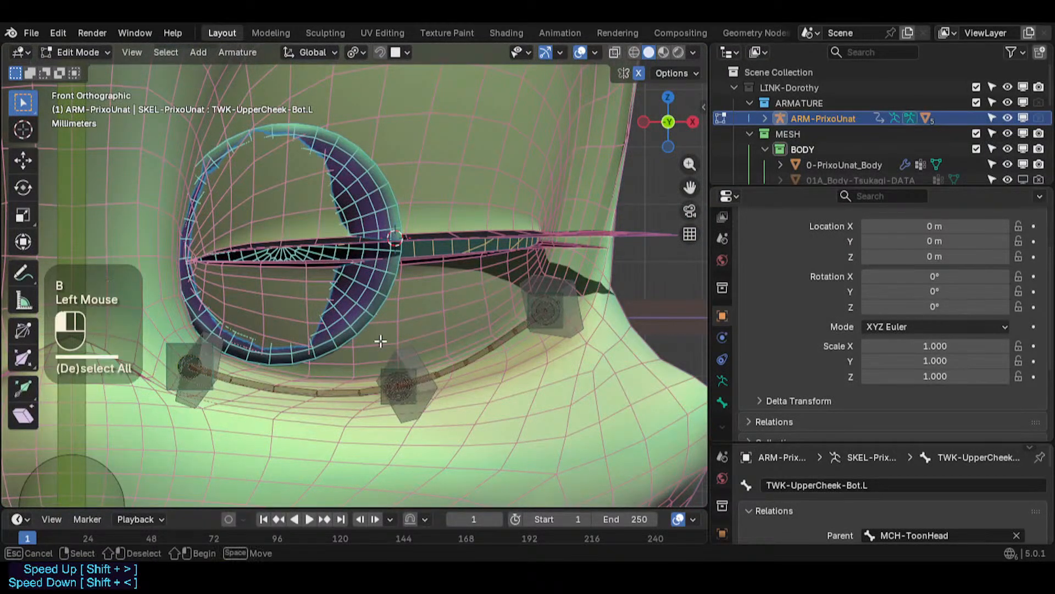
left_click_drag(380, 341, 453, 425)
key("KP_7")
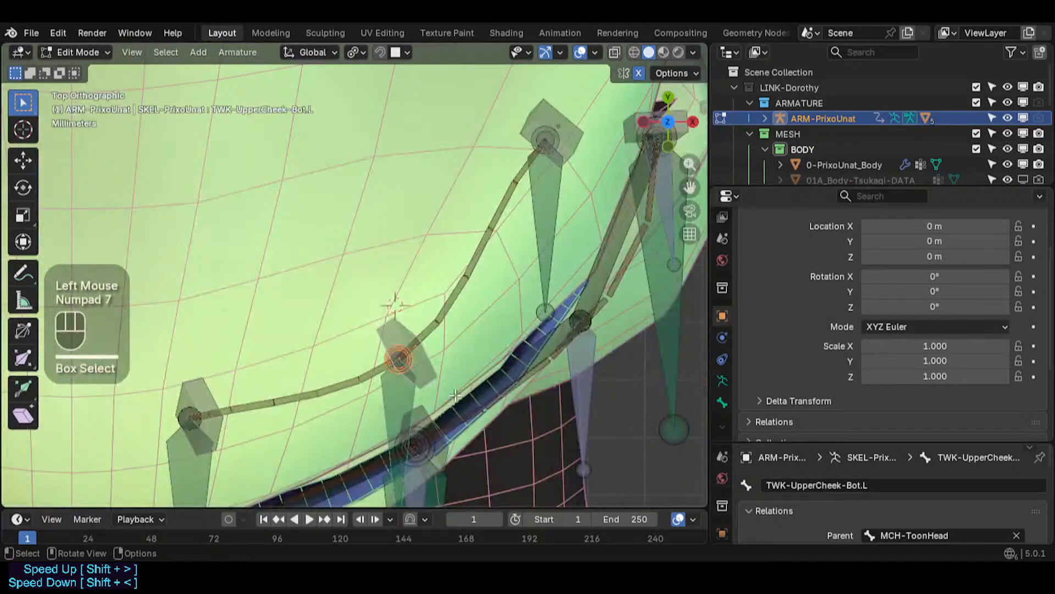
key("g")
key("y")
left_click(413, 340)
key("KP_1")
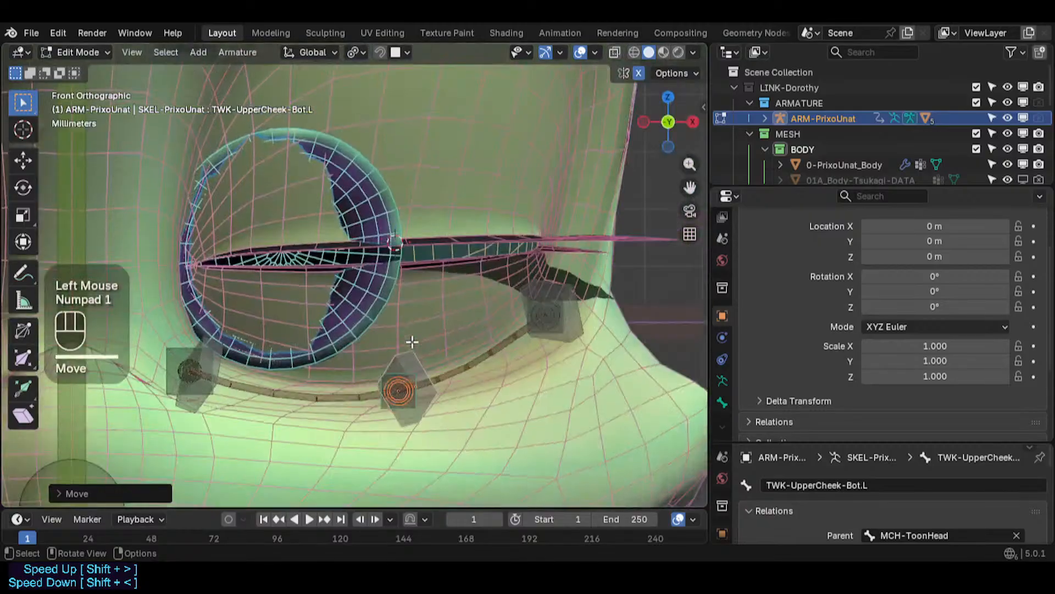
- Select the HDL-UpperCheek-Bot.L.001 handle and trackball-rotate it slightly in front view
left_click(432, 349)
key("r")
key("r")
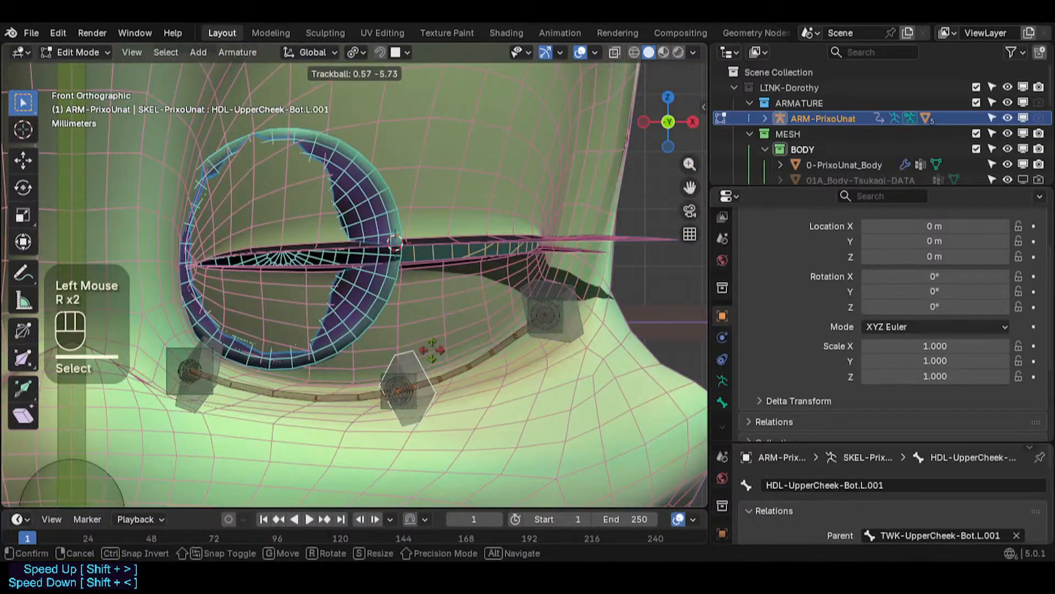
left_click(436, 350)
key("KP_7")
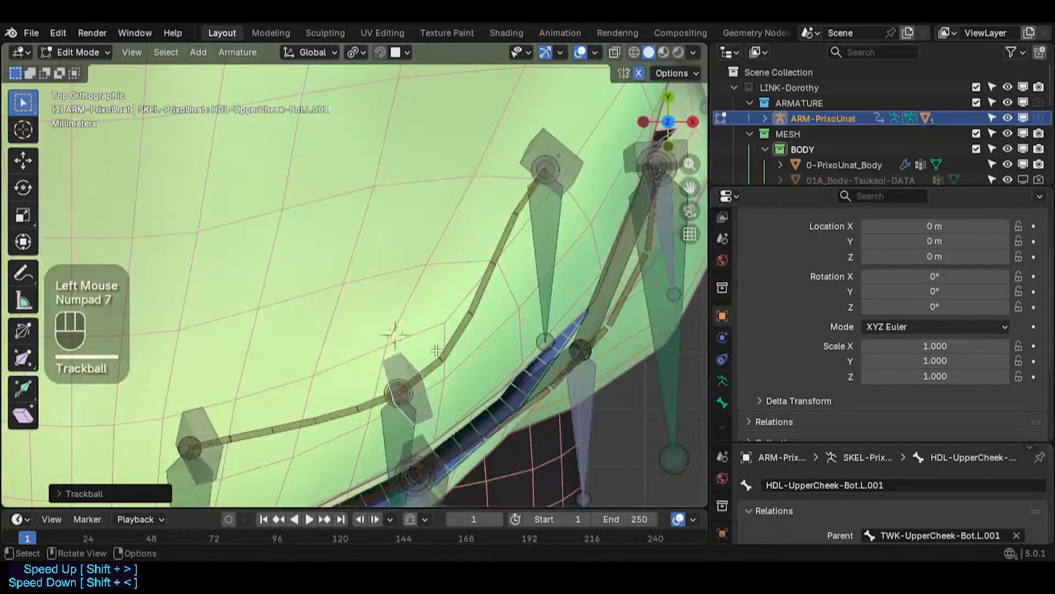
- Circle-select the HDL-UpperCheek-Bot.L.001 head, add its tweak bone, and move them slightly along Y
key("c")
left_click(396, 388)
key("g")
key("y")
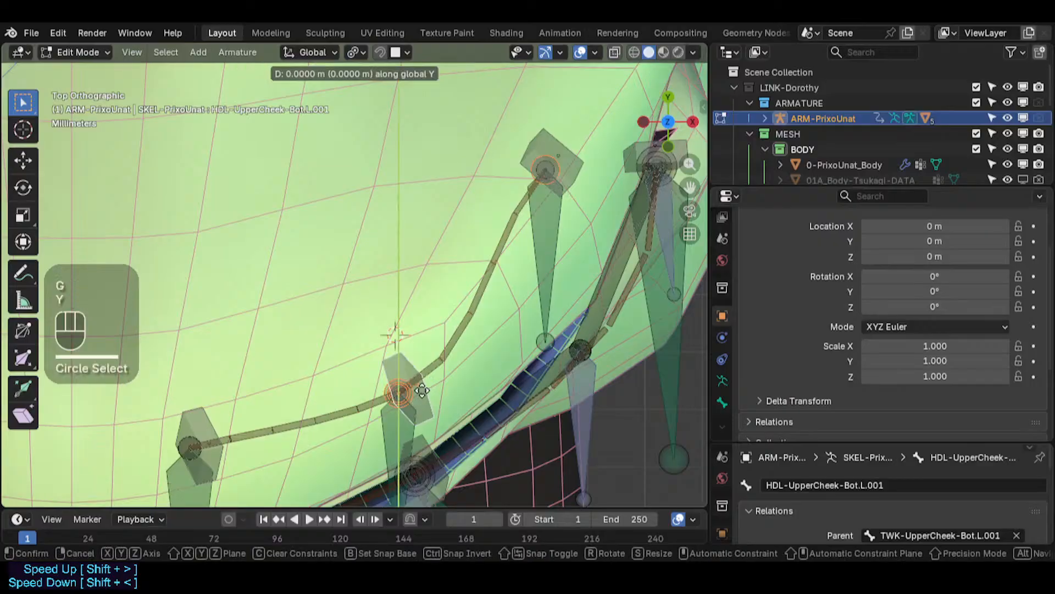
key("Escape")
left_click(389, 431, "shift")
key("g")
key("y")
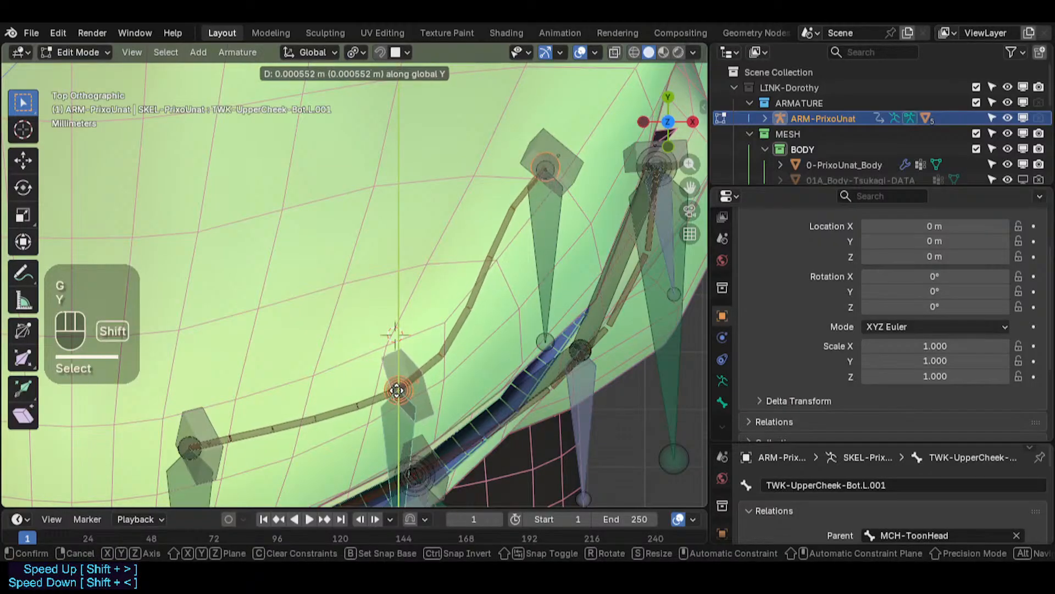
left_click(396, 380, "shift")
- Select the outer HDL-UpperCheek-Bot.L.002 handle and move it slightly closer to the eye corner in front view
left_click(577, 168)
key("KP_1")
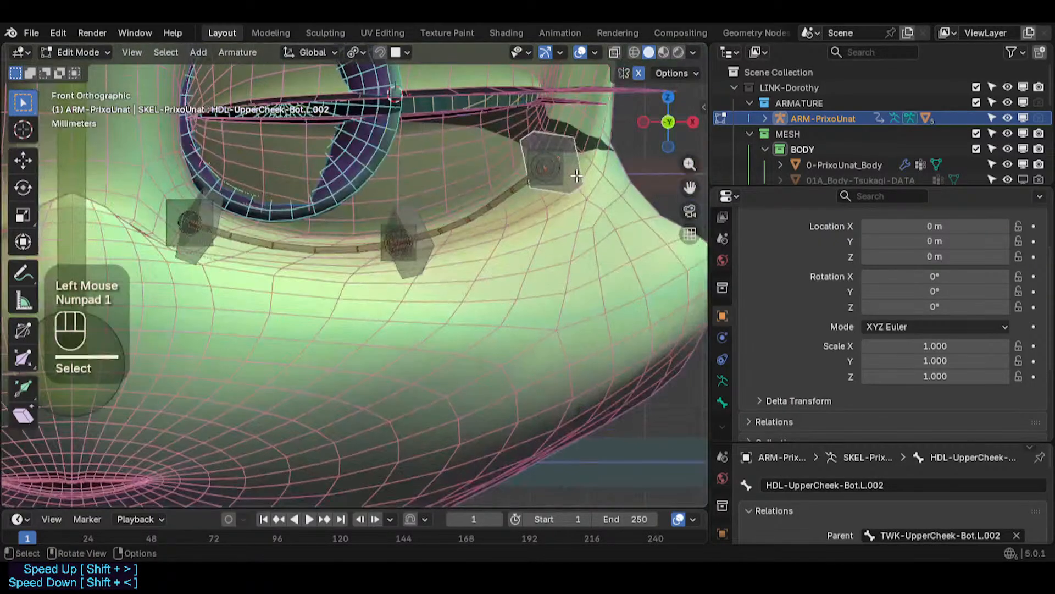
middle_click_drag(577, 175, 464, 244, "shift")
key("c")
left_click(464, 244)
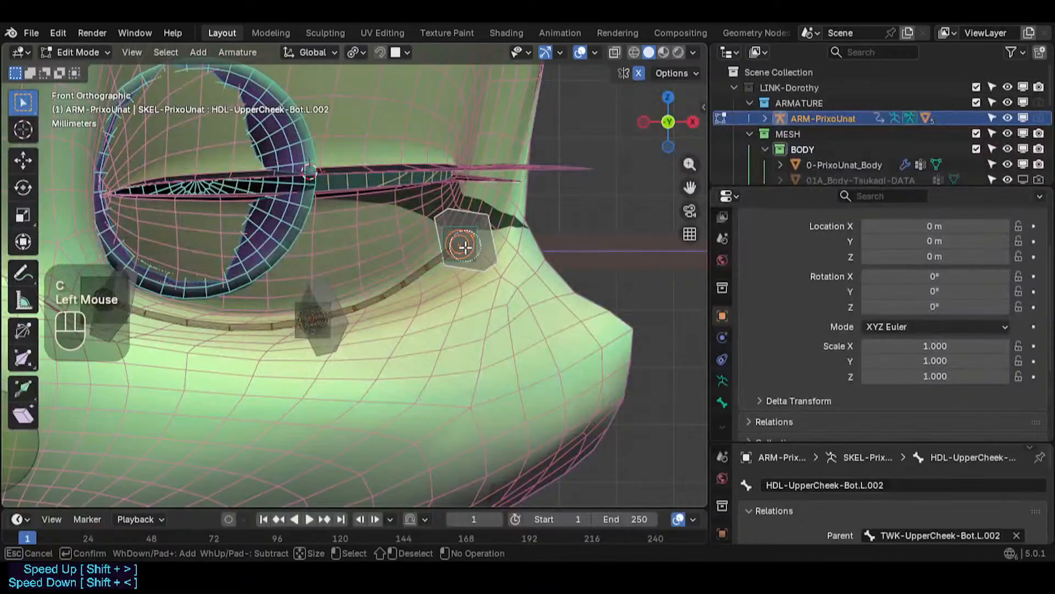
right_click(465, 245)
key("g")
left_click(550, 331, "shift")
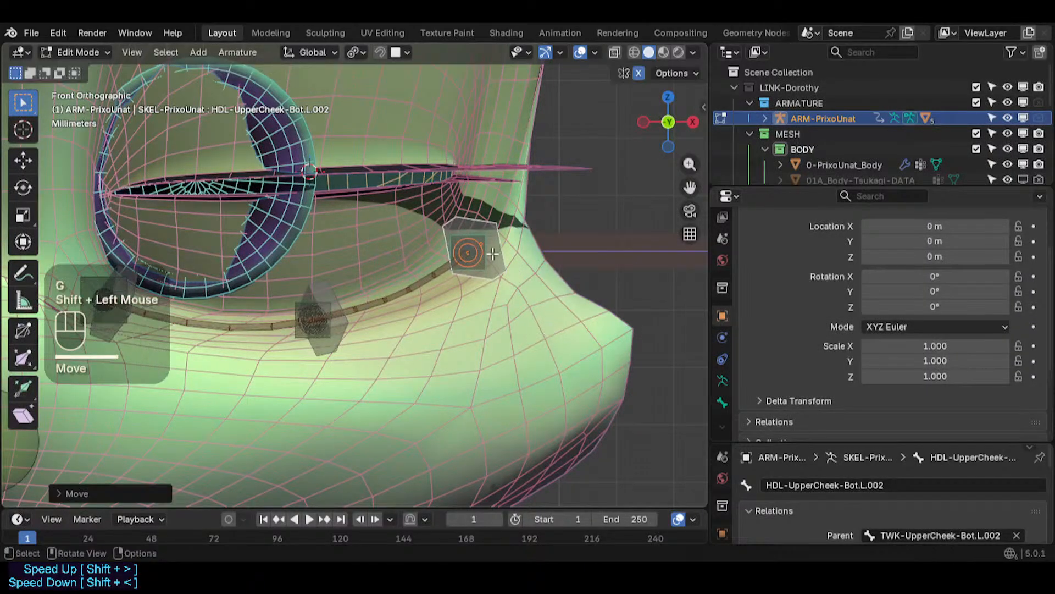
left_click(493, 253)
key("KP_7")
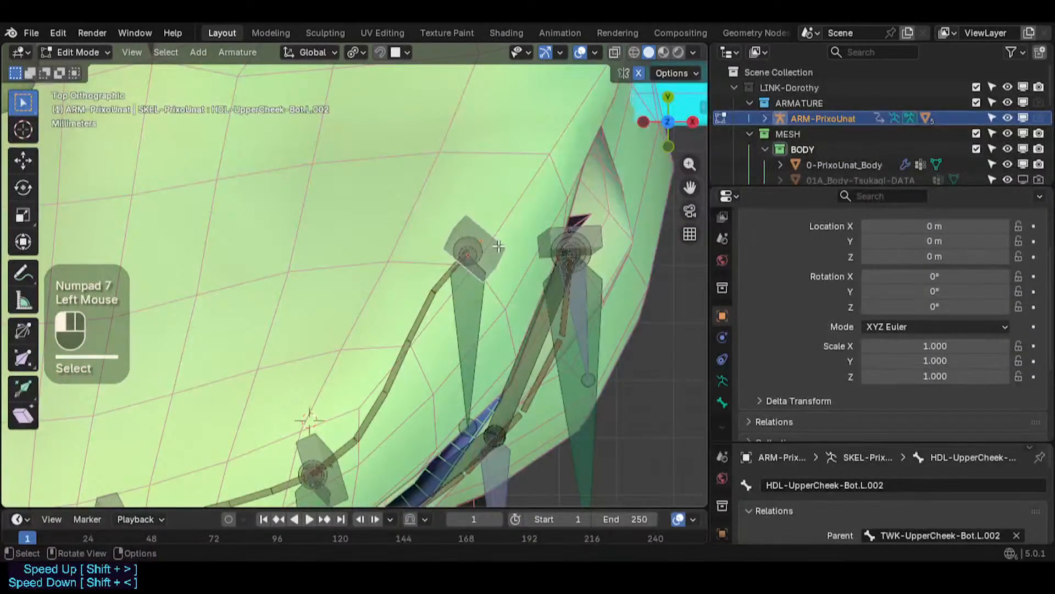
- Trackball-rotate and then rotate the HDL-UpperCheek-Bot.L.002 handle in top view
key("r")
key("r")
left_click(539, 231)
key("r")
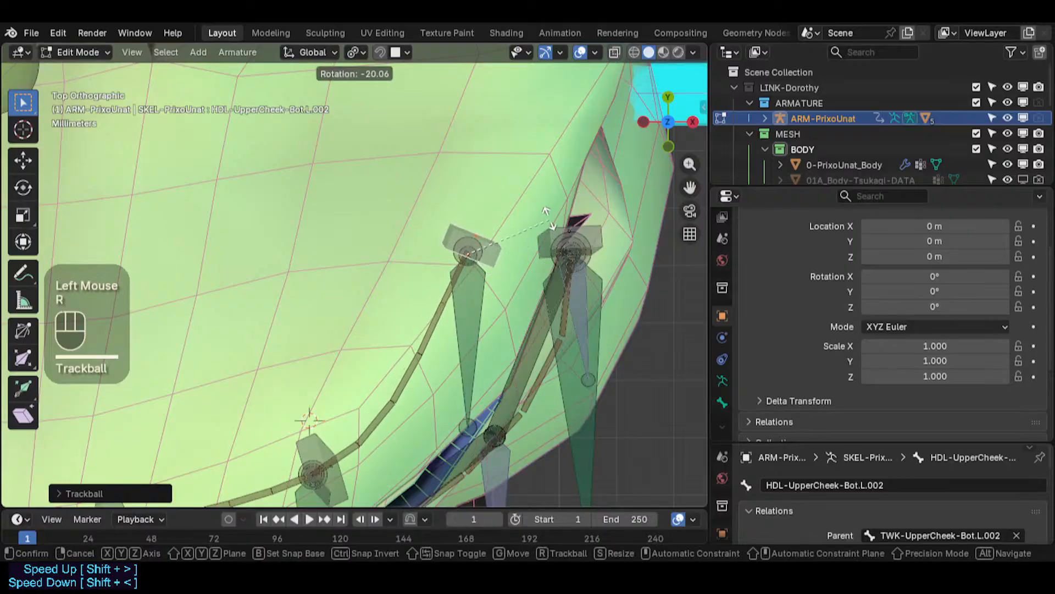
left_click(543, 208)
key("KP_1")
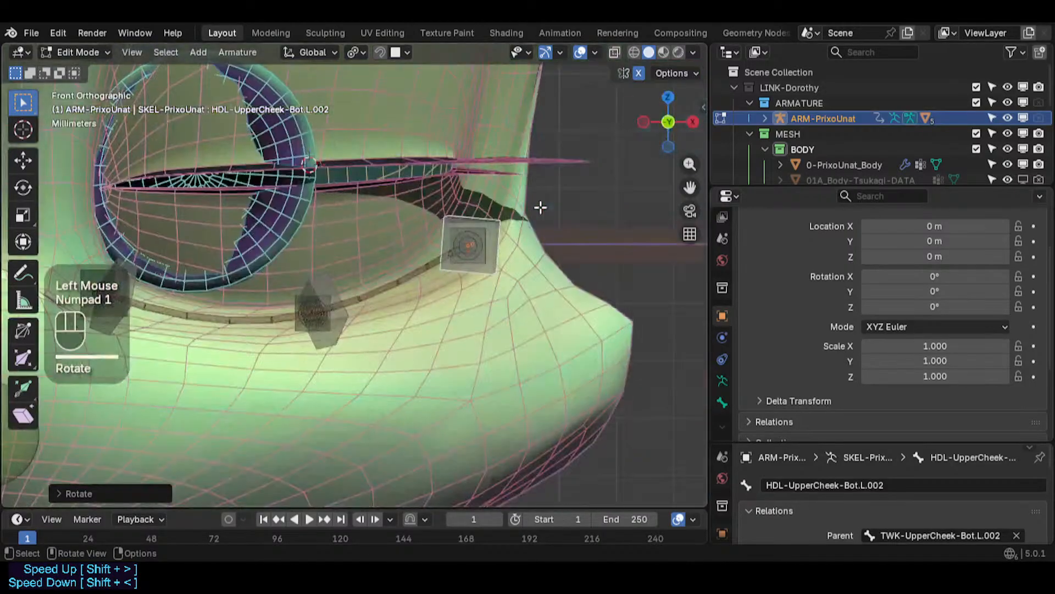
- Trackball-rotate the HDL-UpperCheek-Bot.L.002 handle in front view and rotate it again in top view
key("r")
key("r")
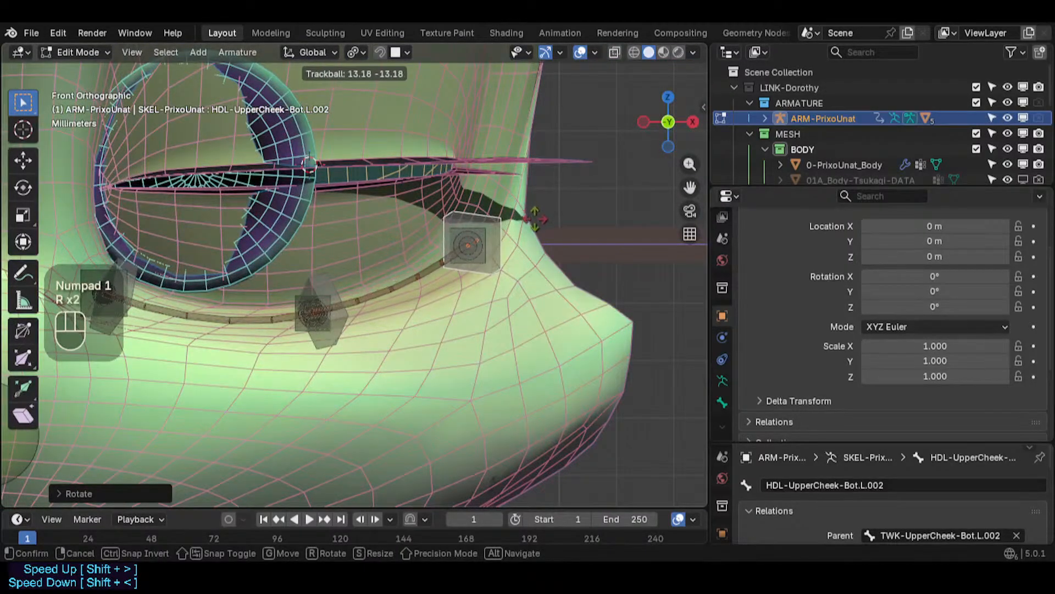
left_click(501, 186)
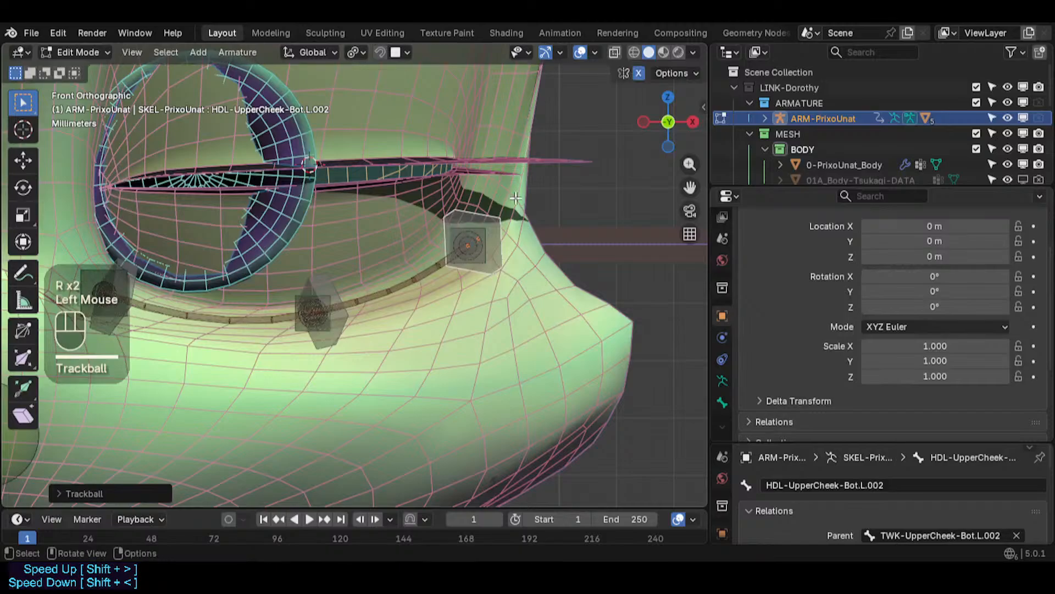
key("KP_7")
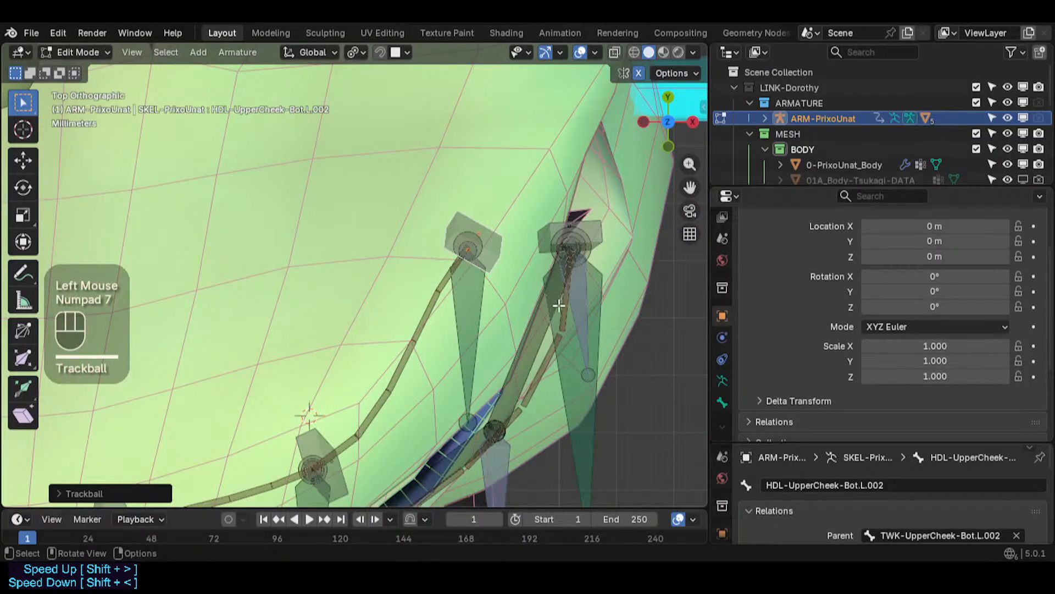
key("r")
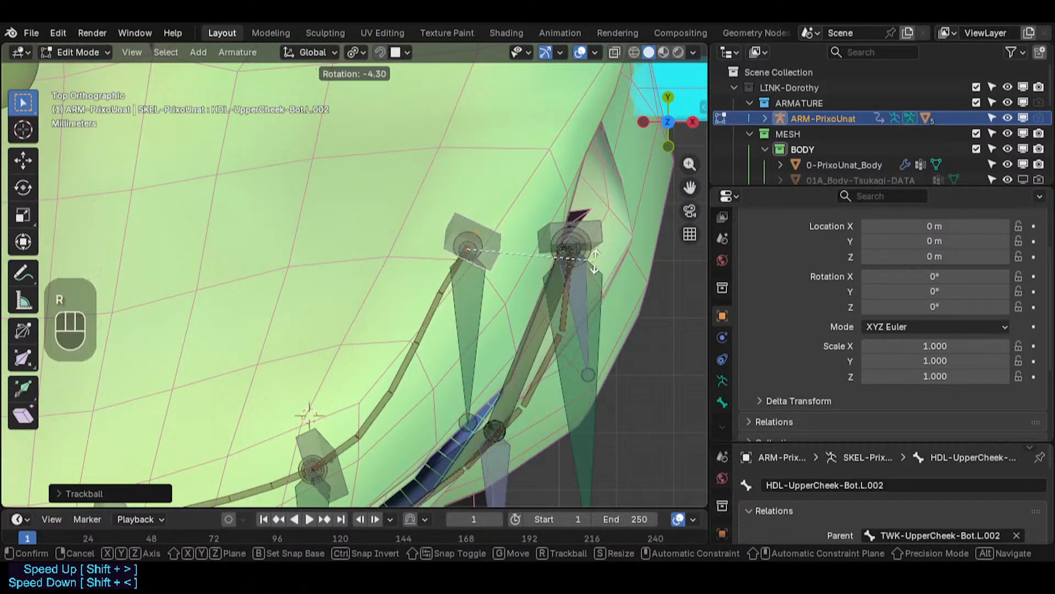
left_click(594, 254)
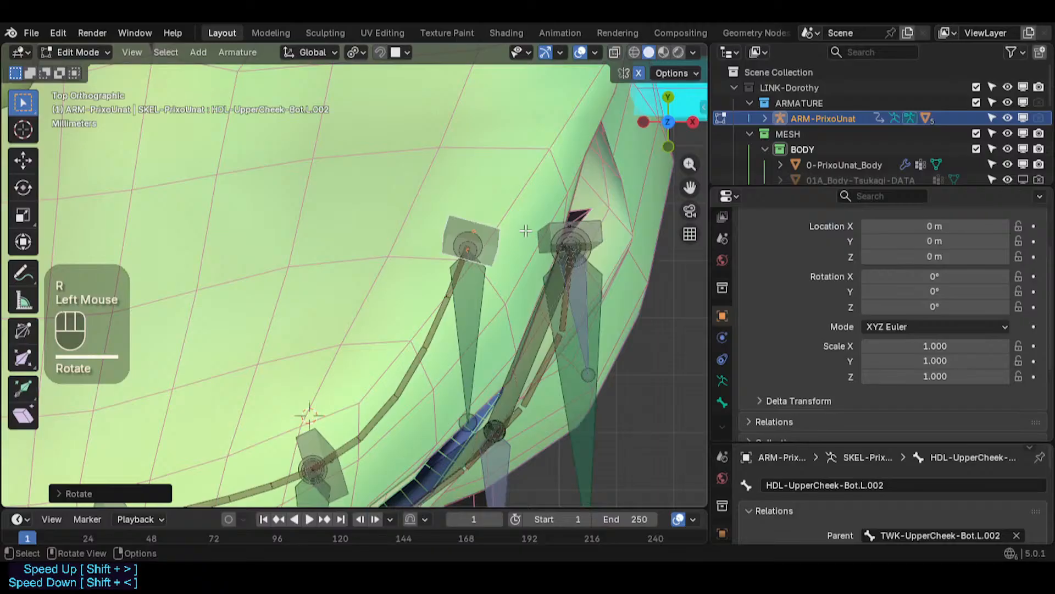
key("KP_1")
- Reselect the HDL-UpperCheek-Bot.L.002 handle and trackball-rotate it several times to refine its angle
left_click(349, 329)
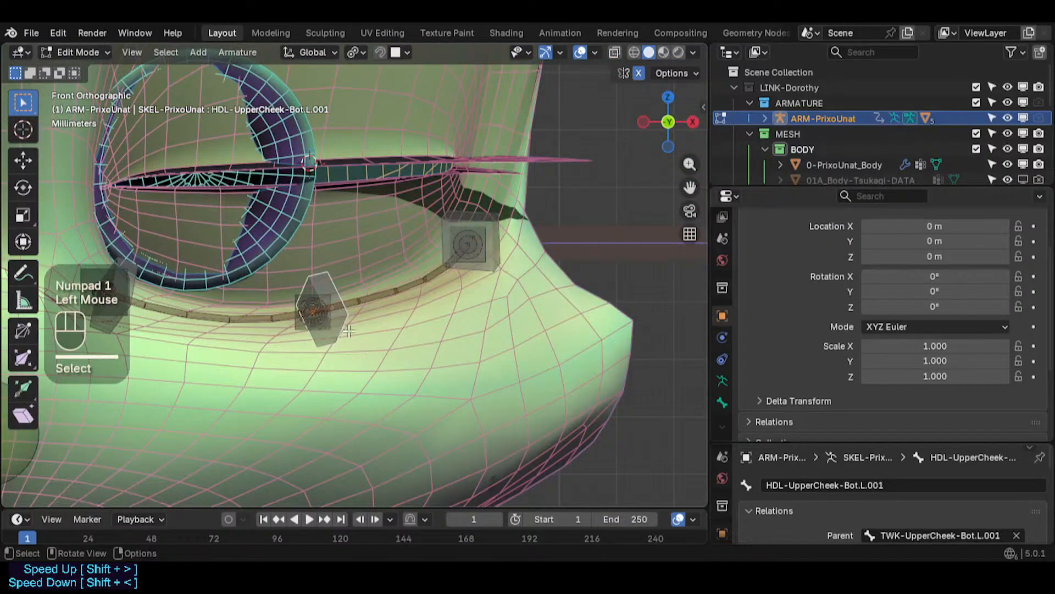
left_click(512, 269)
key("r")
key("r")
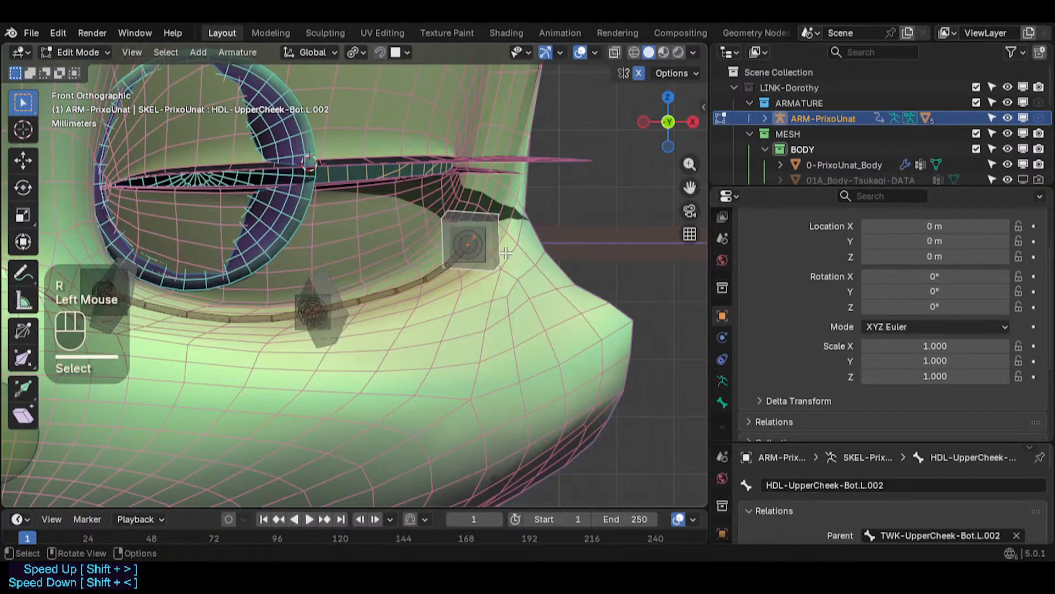
left_click(504, 257)
key("r")
key("r")
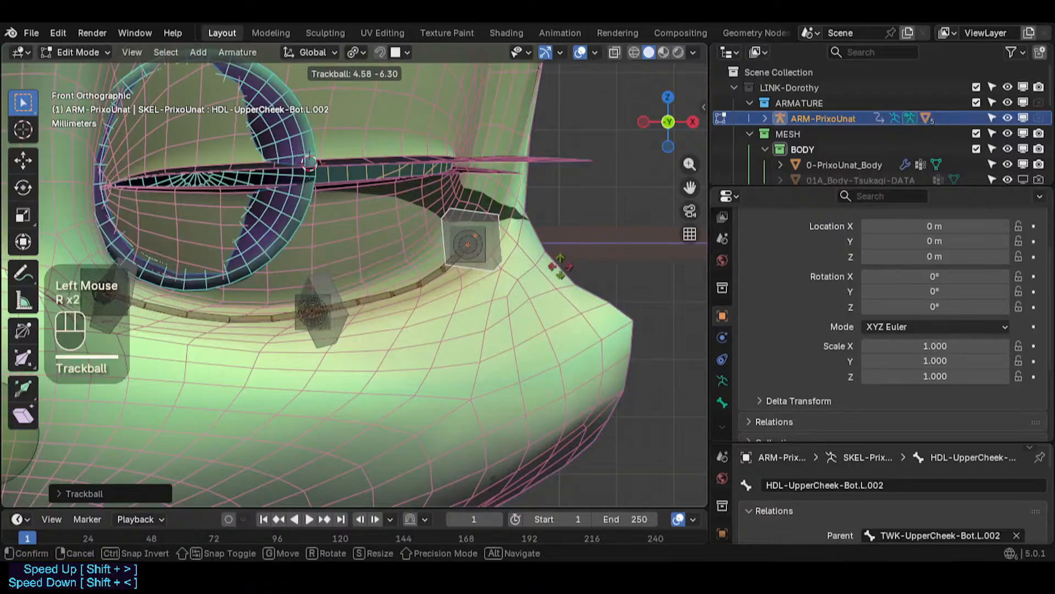
left_click(571, 256)
key("r")
key("r")
left_click(586, 229)
- Leave Edit Mode and switch the armature into Pose Mode
scroll(549, 229, "down", 2)
middle_click_drag(455, 220, 456, 283, "shift")
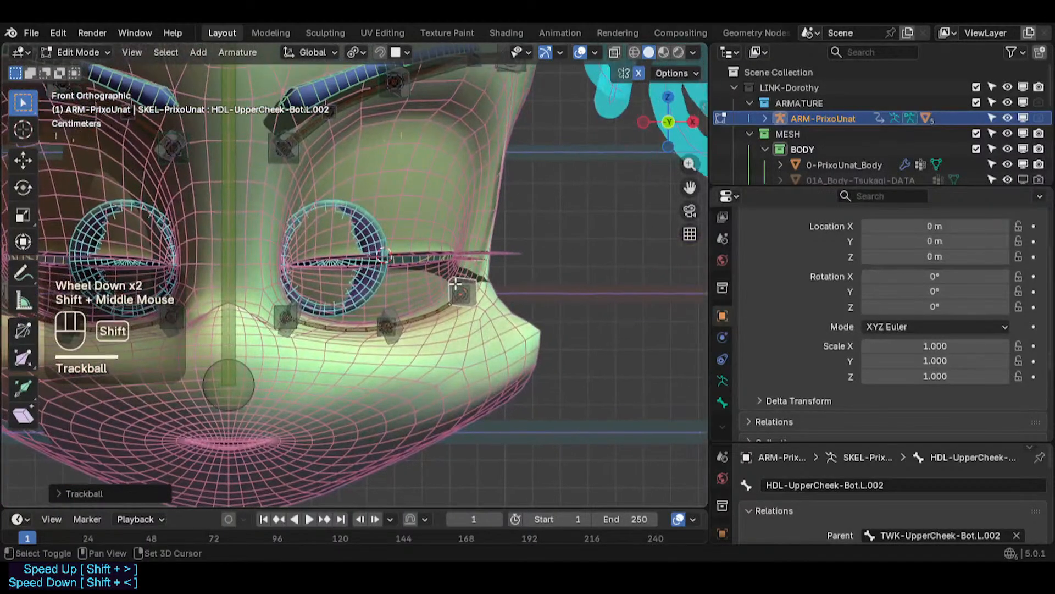
key("KP_1")
key("ctrl+Tab")
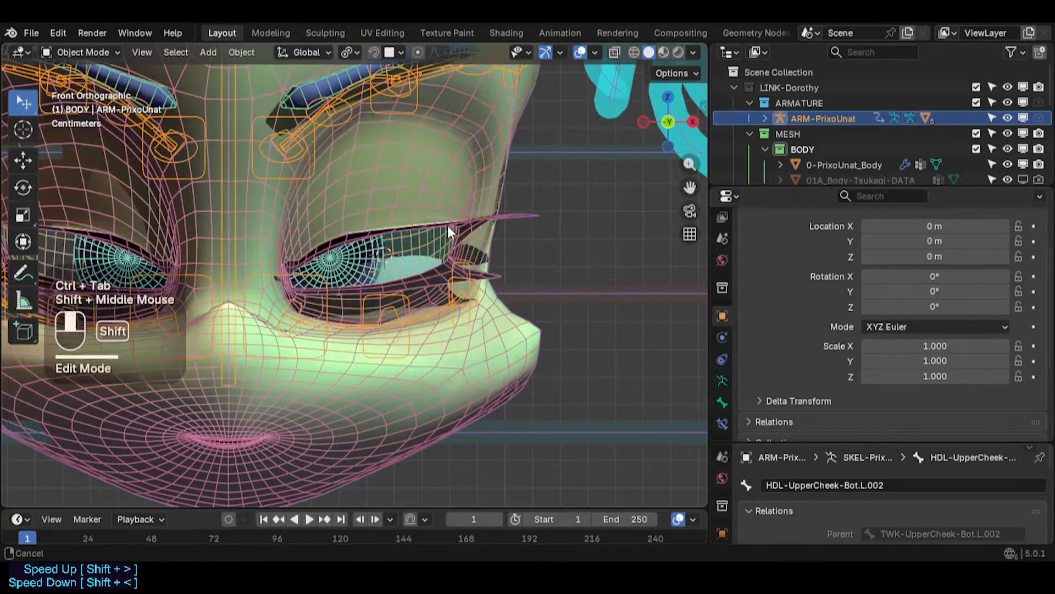
middle_click_drag(447, 226, 423, 309, "shift")
key("alt+z")
key("alt+z")
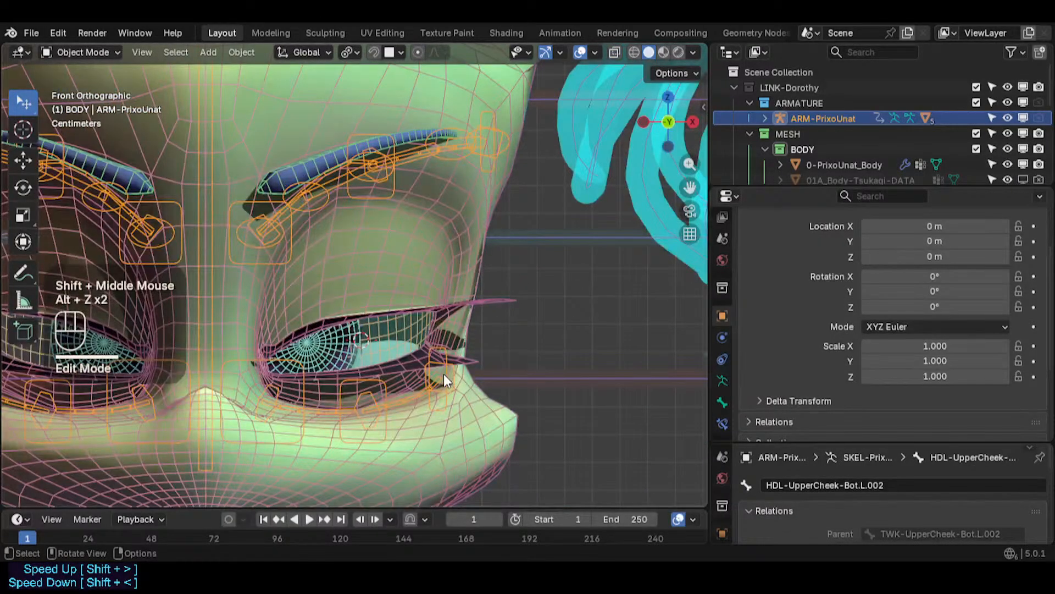
middle_click_drag(357, 227, 355, 259, "shift")
key("ctrl+Tab")
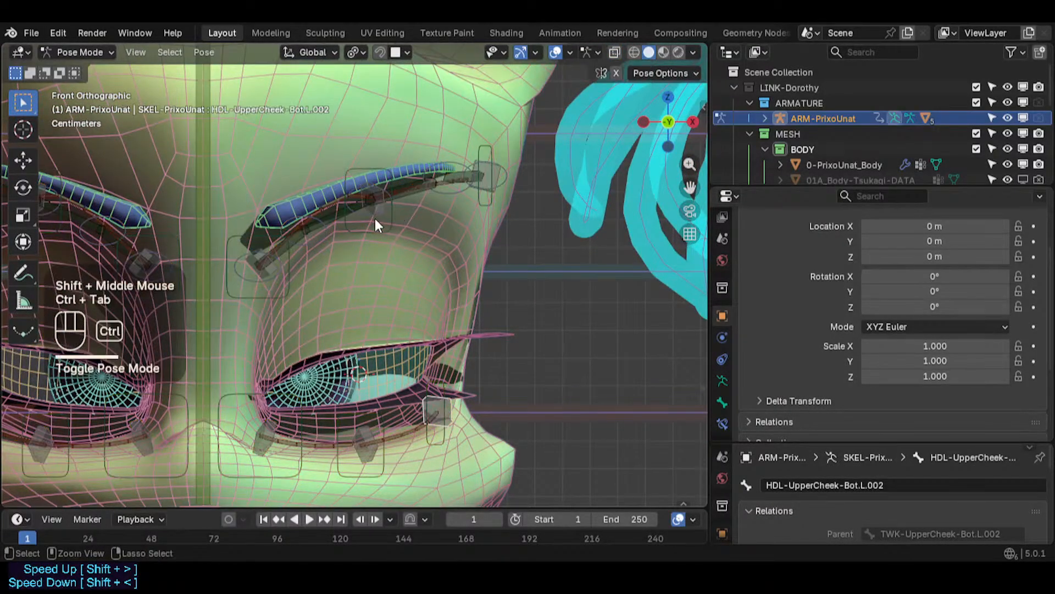
- Select the DEF1-Brow.L bone and reset its Stretch To constraint's Original Length to default
scroll(376, 224, "up", 2)
left_click(271, 245)
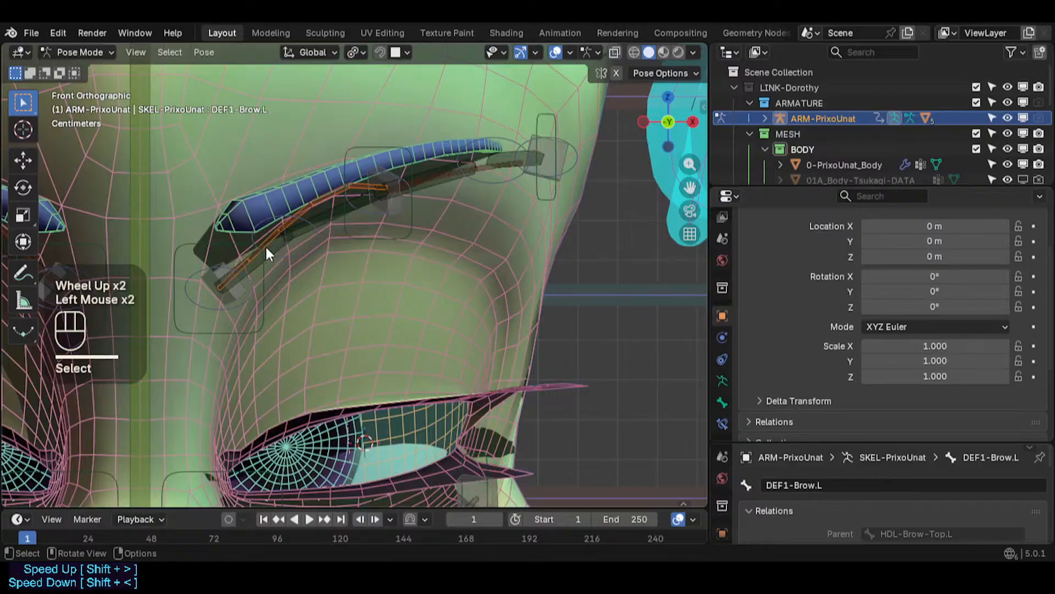
left_click(722, 422)
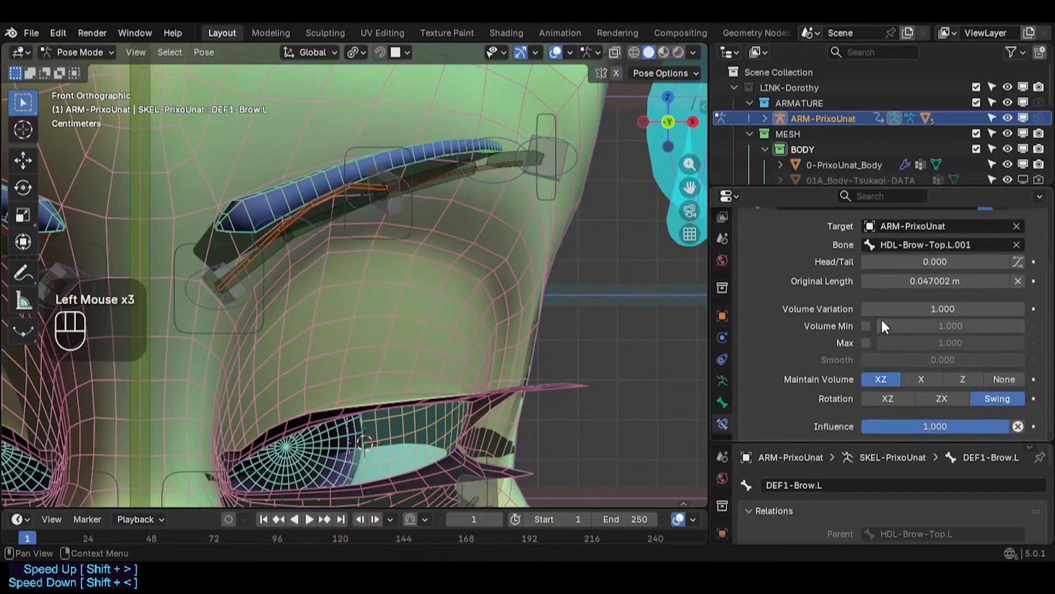
key("BackSpace")
key("BackSpace")
key("BackSpace")
- Select the DEF1-Brow.L.001 bone and reset its Stretch To Original Length to default
left_click(492, 170)
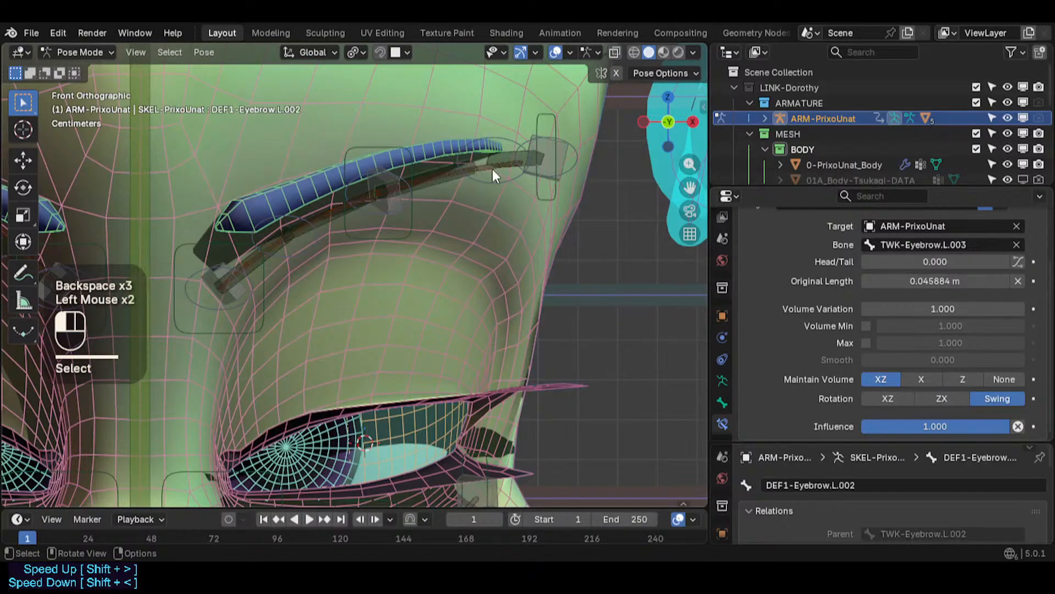
left_click(492, 170)
key("BackSpace")
key("BackSpace")
key("BackSpace")
key("BackSpace")
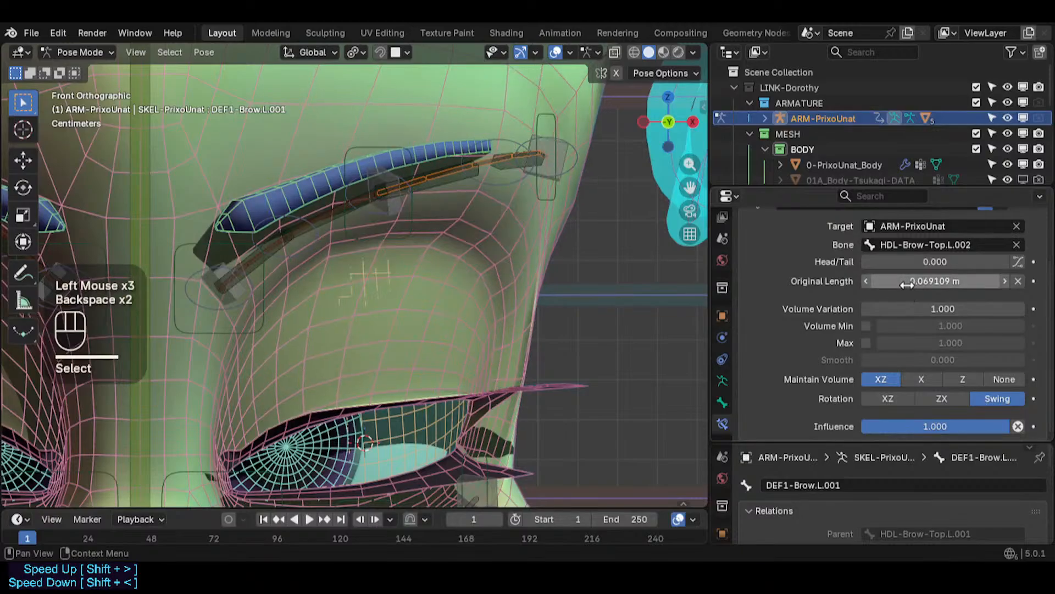
- Reset the Stretch To Original Length on the DEF1-Eyebrow.L and DEF1-Eyebrow.L.001 bones
left_click(325, 220)
left_click(275, 250)
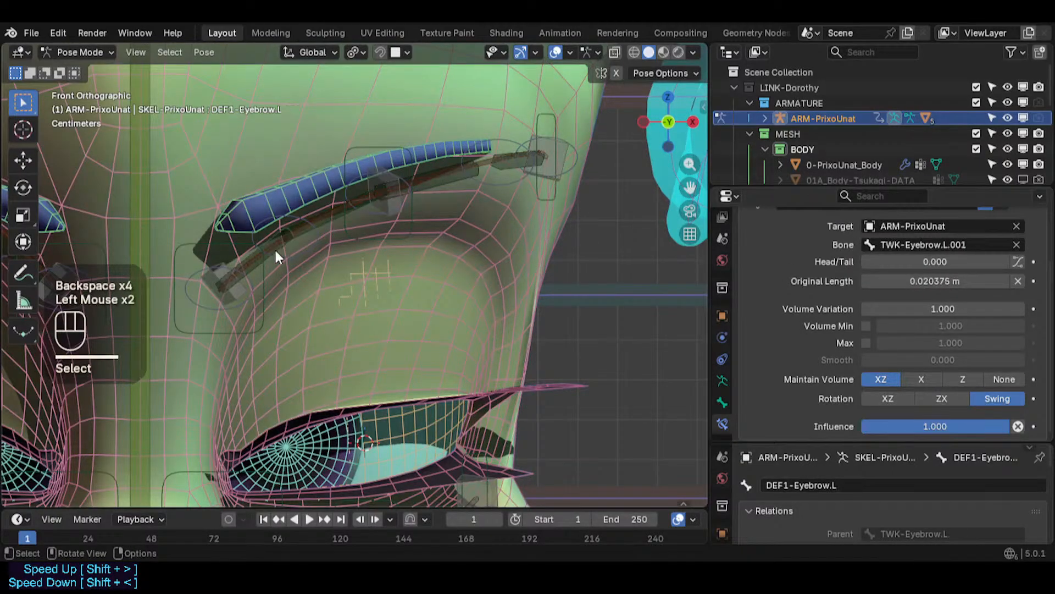
key("BackSpace")
key("BackSpace")
key("BackSpace")
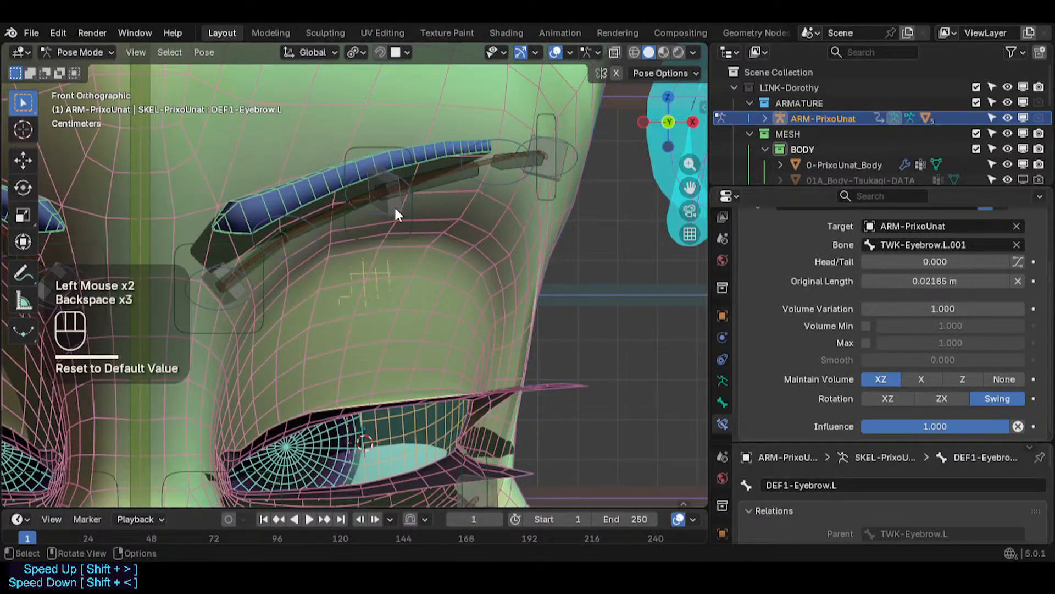
left_click(324, 223)
key("BackSpace")
key("BackSpace")
key("BackSpace")
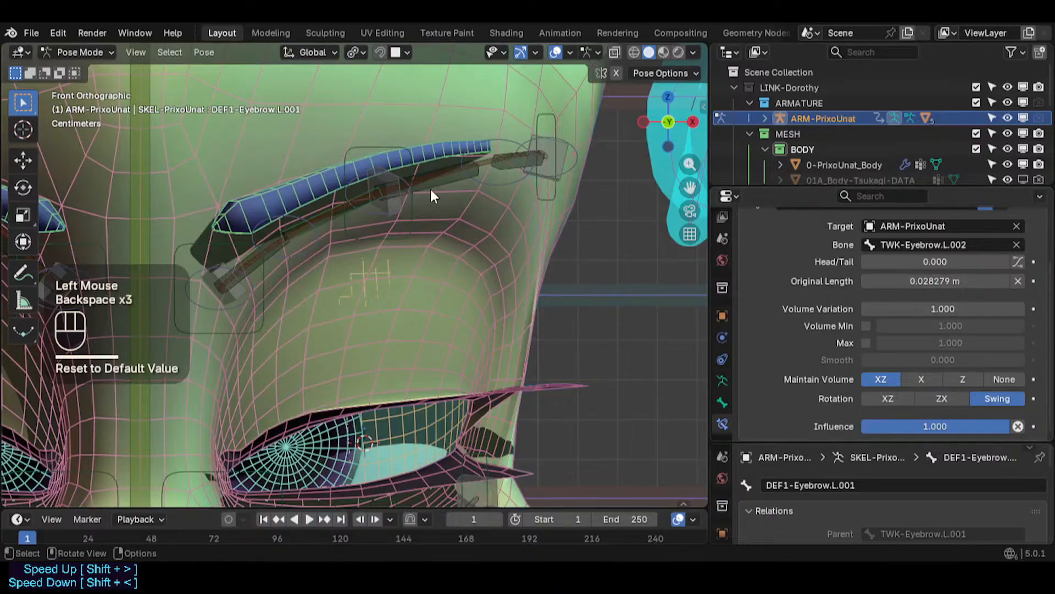
- Reset the Stretch To Original Length on the DEF1-Eyebrow.L.002 and DEF1-Eyebrow.L.003 bones
left_click(444, 187)
key("BackSpace")
key("BackSpace")
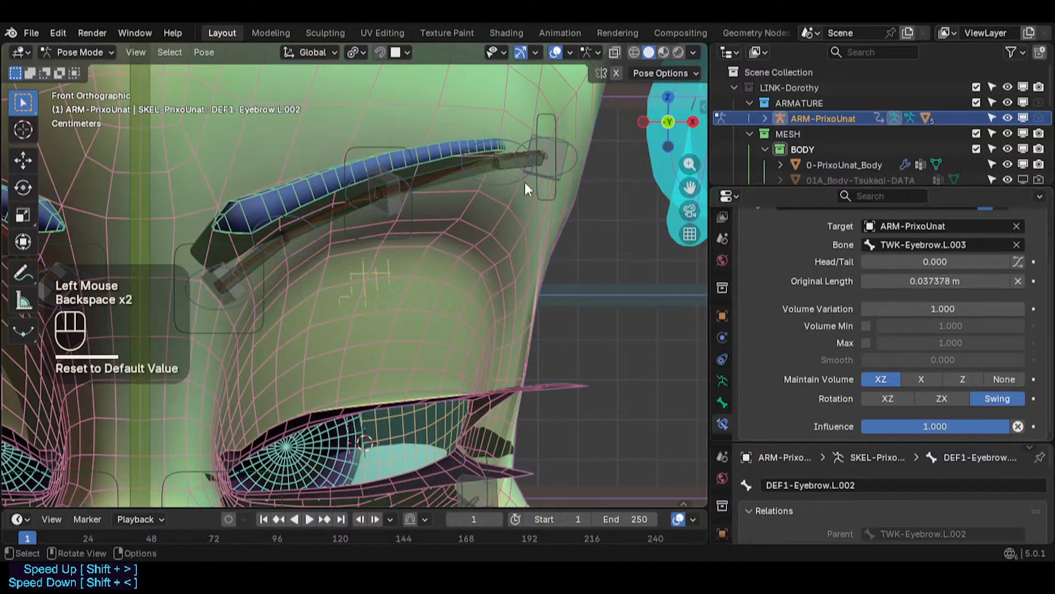
left_click(514, 168)
key("BackSpace")
key("BackSpace")
key("BackSpace")
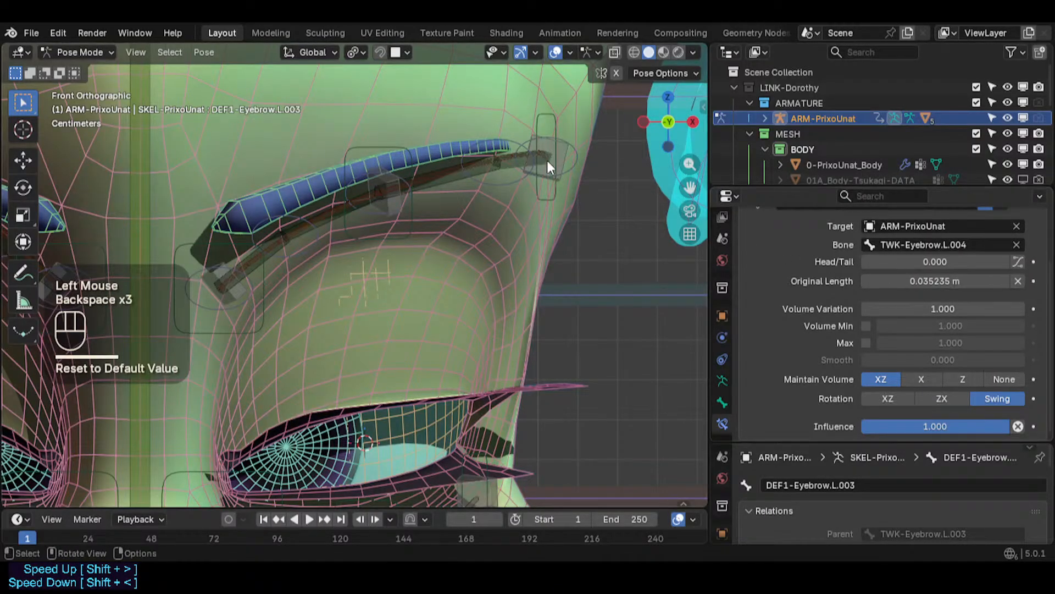
- Select the DEF1-Brow.L bone and reset its Stretch To constraint's Original Length to default
left_click(271, 249)
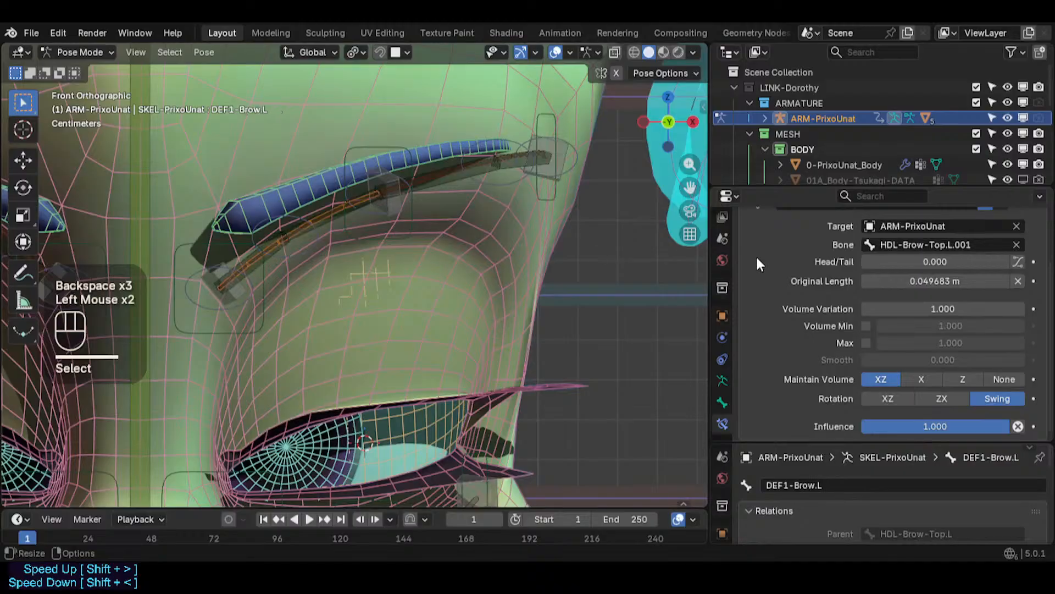
key("BackSpace")
key("BackSpace")
key("BackSpace")
- Reset the Stretch To Original Length on the DEF1-Brow.L.001 bone and save the file
left_click(457, 170)
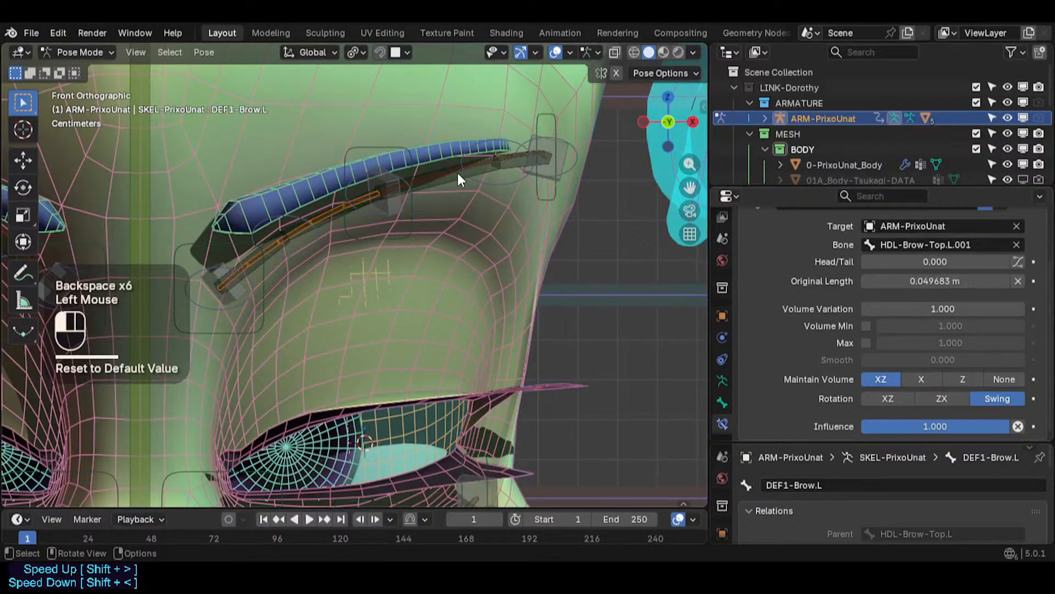
left_click(457, 170)
left_click(457, 170)
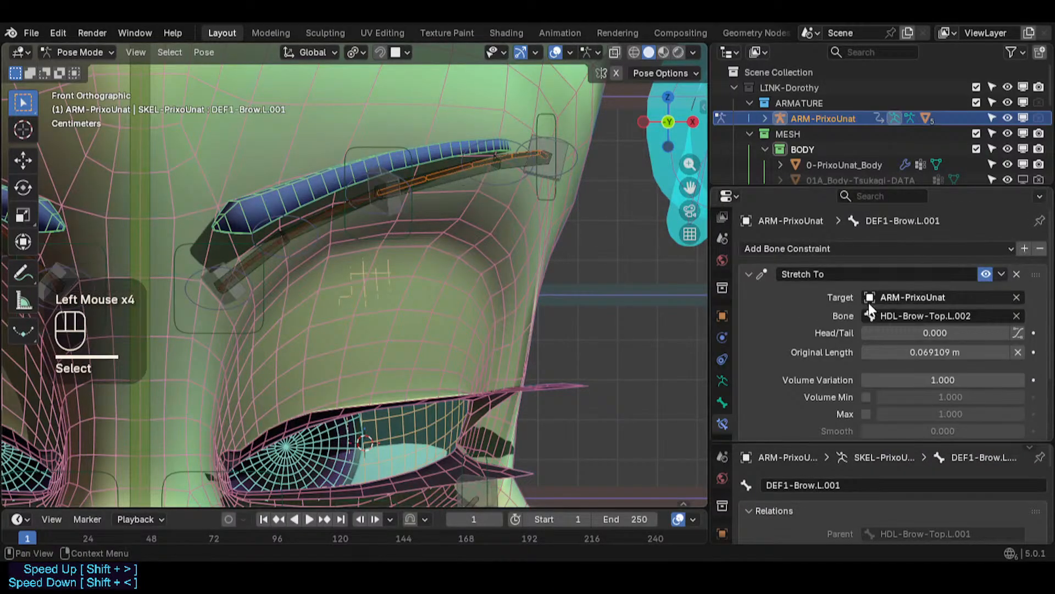
key("BackSpace")
key("BackSpace")
key("BackSpace")
key("BackSpace")
scroll(515, 187, "down", 3)
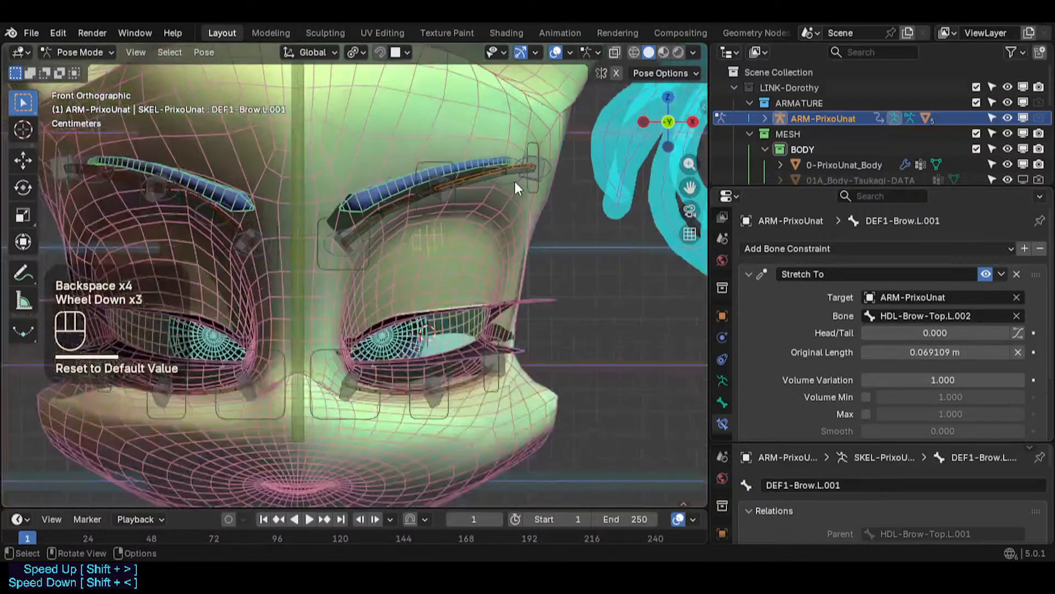
key("ctrl+s")
scroll(415, 200, "up", 6)
scroll(322, 258, "down", 2)
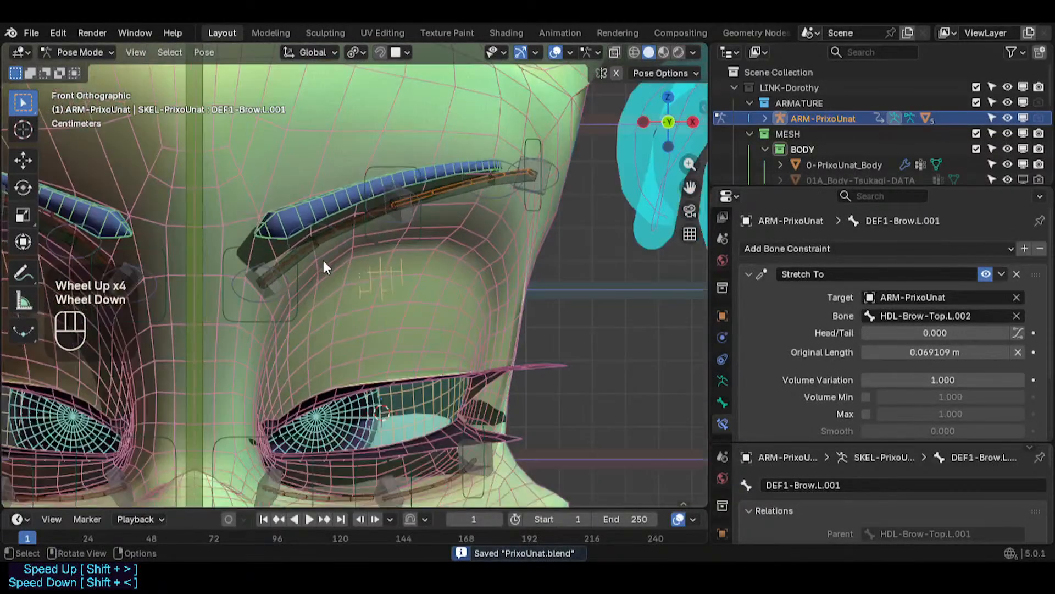
- Select the DEF1-UpperCheek.L bone and reset its Stretch To Original Length to default
key("Tab")
key("b")
right_click(249, 296)
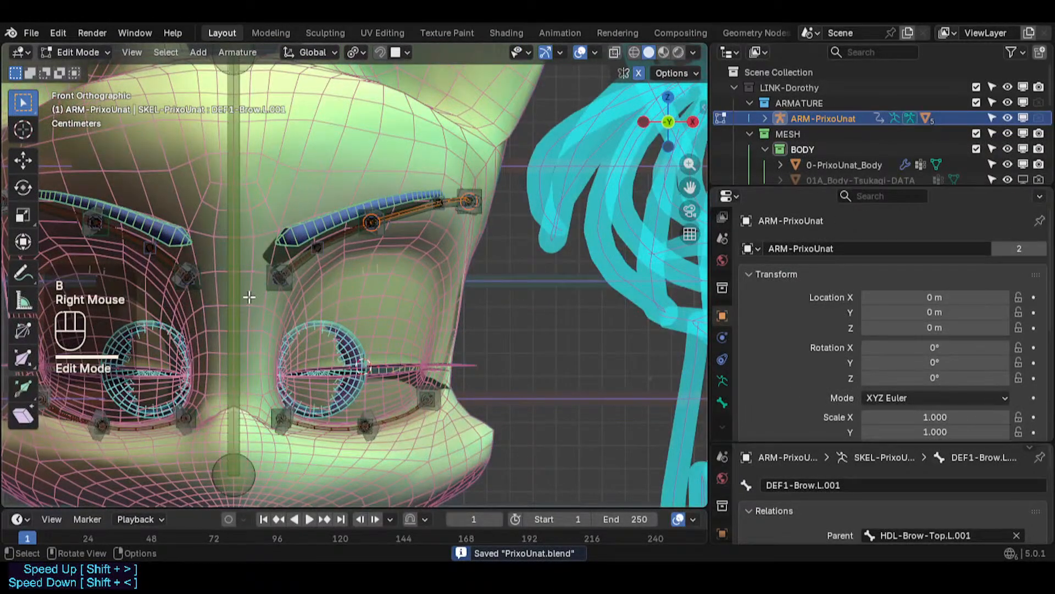
left_click(322, 435)
key("Tab")
scroll(328, 473, "up", 2)
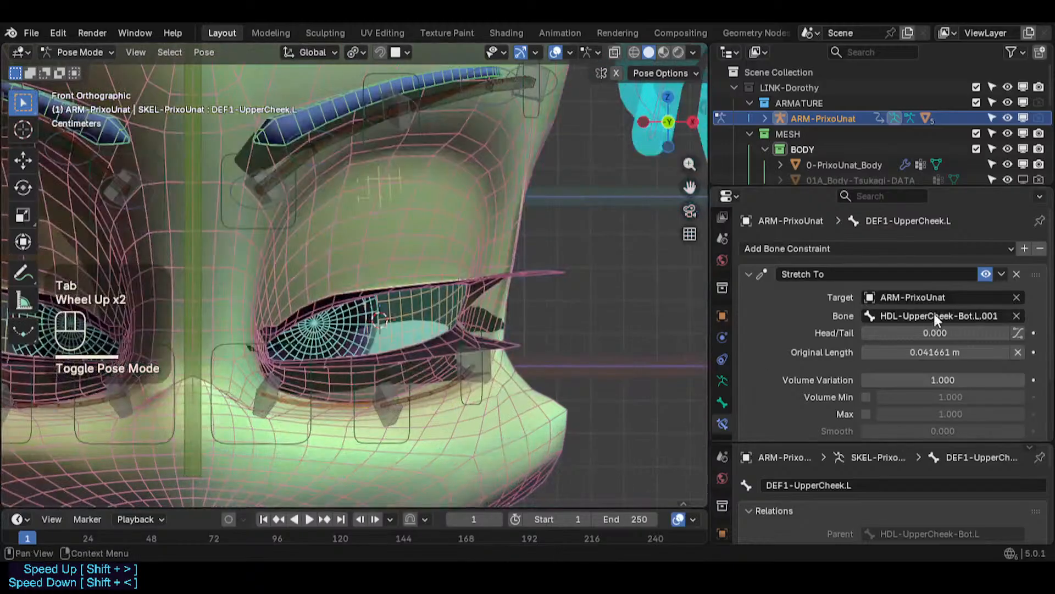
key("BackSpace")
key("BackSpace")
key("BackSpace")
- Select the DEF1-UpperCheek.L.001 bone and reset its Stretch To Original Length to default
left_click(433, 393)
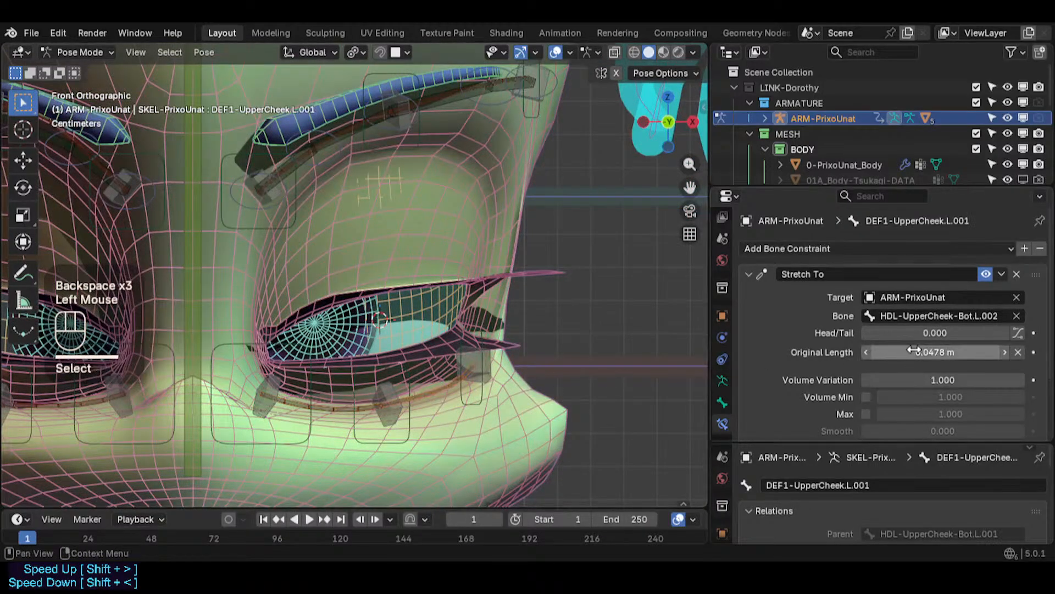
key("BackSpace")
key("BackSpace")
key("BackSpace")
key("BackSpace")
key("BackSpace")
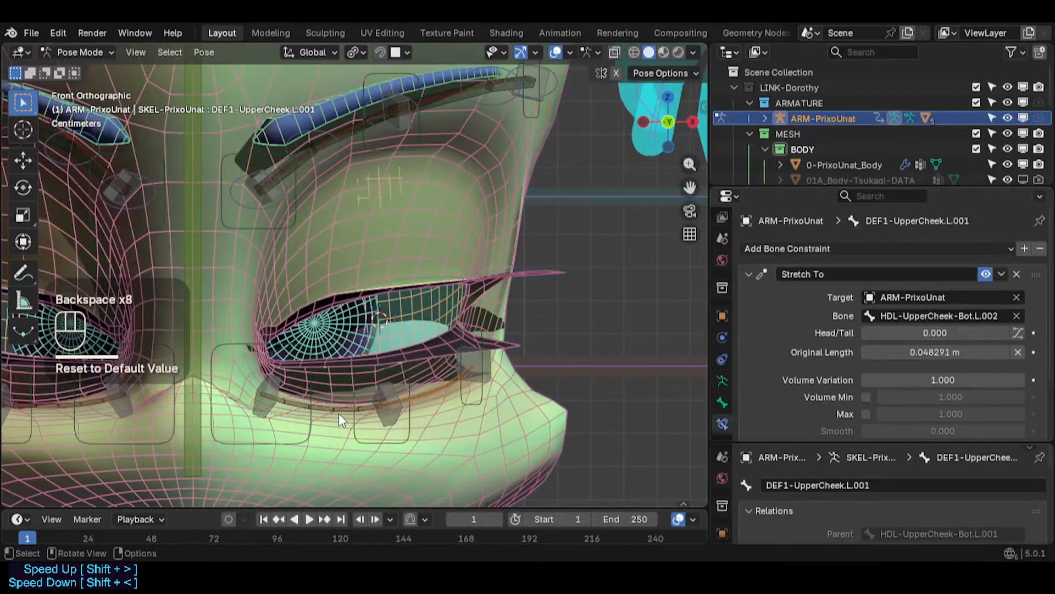
- Inspect the constraints on the lower eyelid and upper cheek bones by selecting each in turn
left_click(377, 410)
scroll(291, 396, "down", 1)
left_click(283, 398)
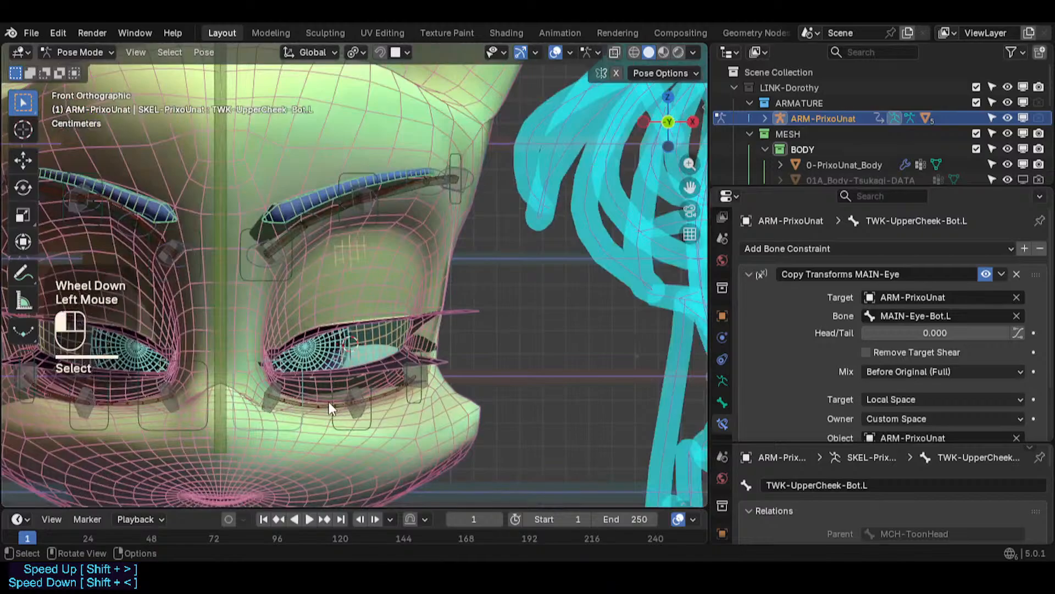
left_click(323, 412)
scroll(275, 280, "up", 1)
middle_click_drag(275, 280, 243, 299, "shift")
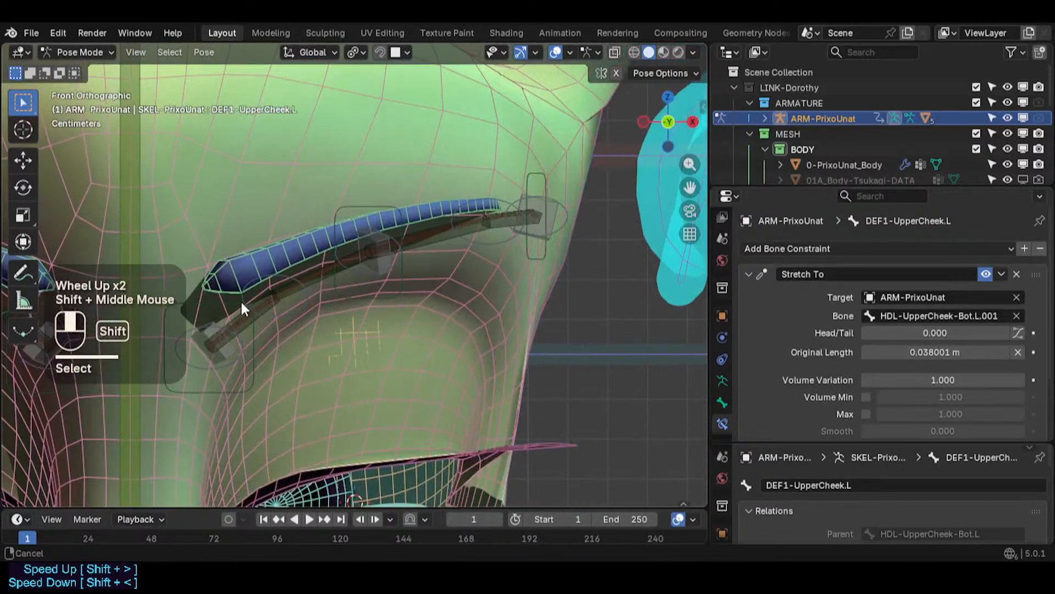
- Inspect the Stretch To constraints on each left brow and eyebrow deform bone by selecting them one by one
scroll(258, 317, "up", 2)
left_click(266, 310, "alt+shift")
left_click(257, 329)
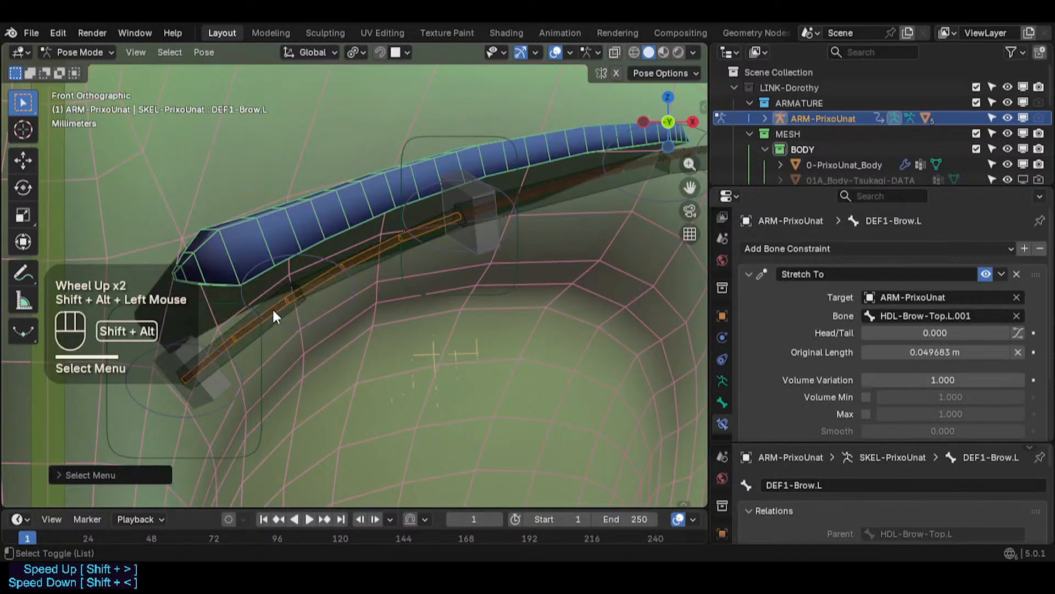
left_click(538, 189, "alt+shift")
left_click(516, 202)
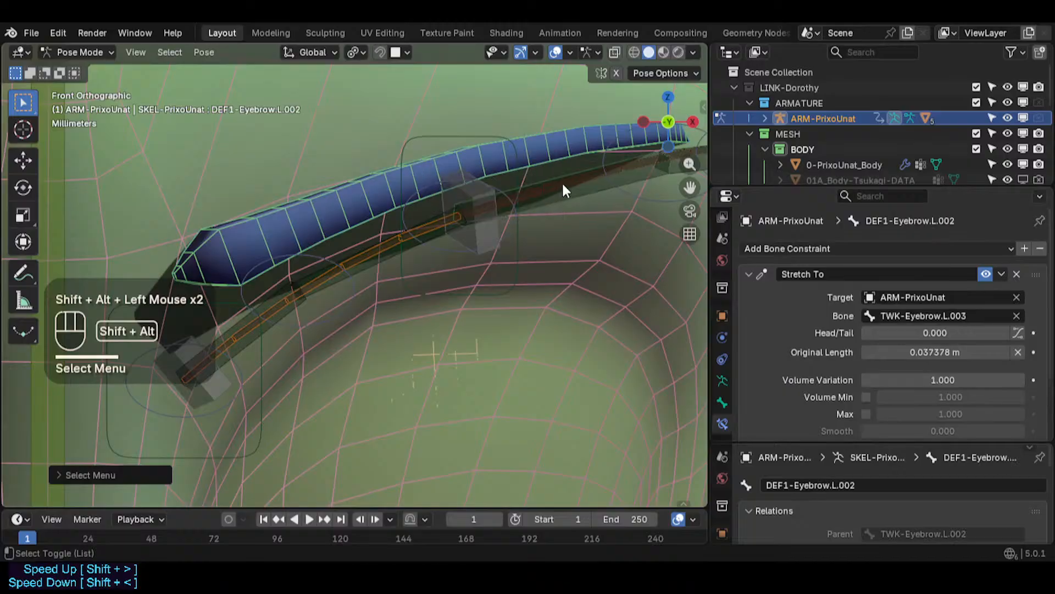
left_click(561, 182, "alt+shift")
left_click(543, 166)
middle_click_drag(543, 165, 493, 213, "shift")
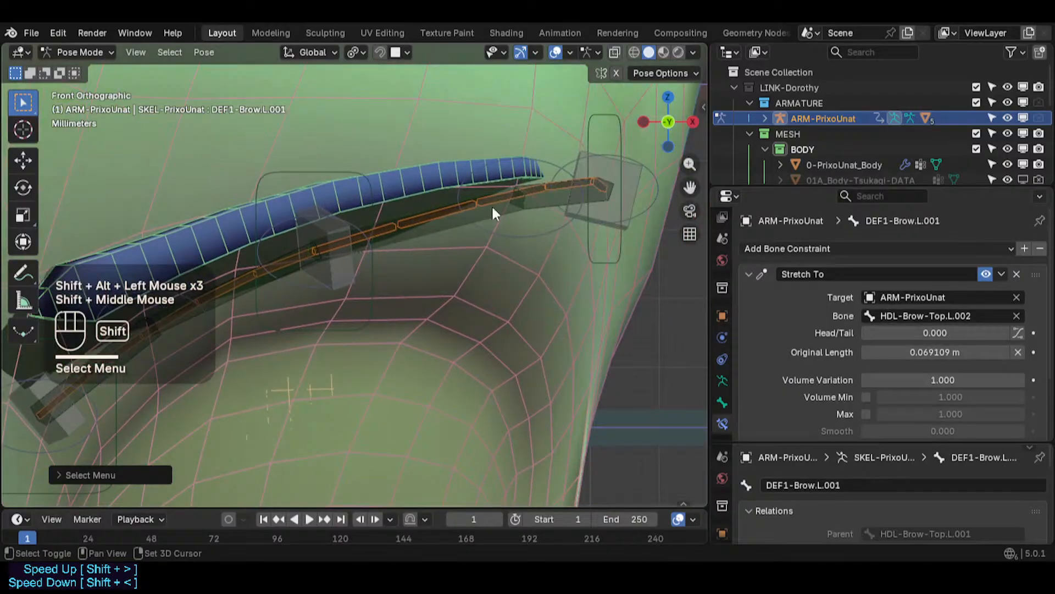
left_click(546, 196, "alt+shift")
middle_click_drag(355, 272, 501, 229, "shift")
left_click(373, 255, "alt+shift")
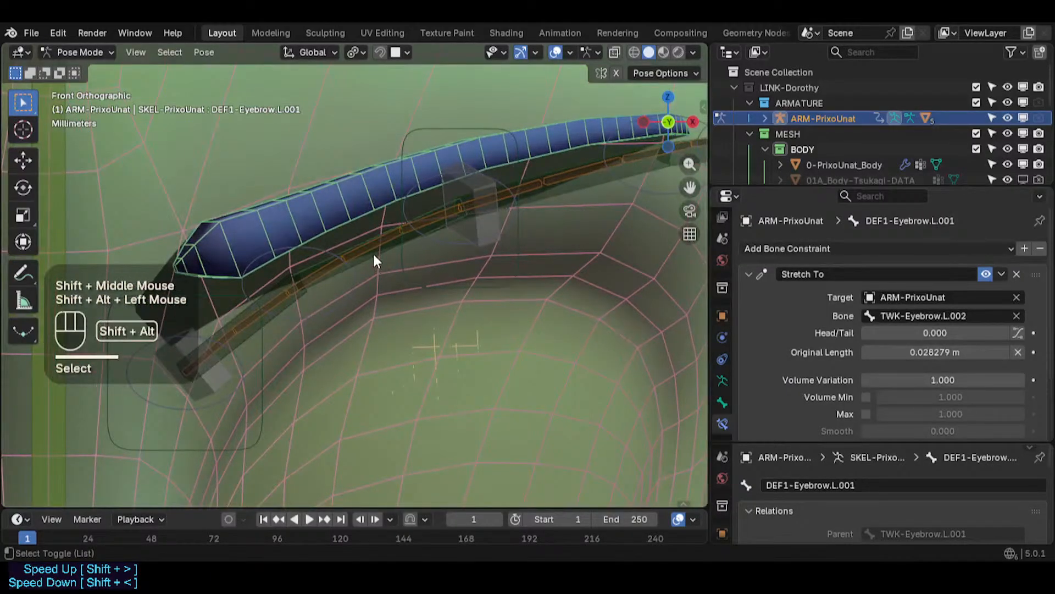
left_click(253, 332, "alt+shift")
scroll(275, 314, "down", 2)
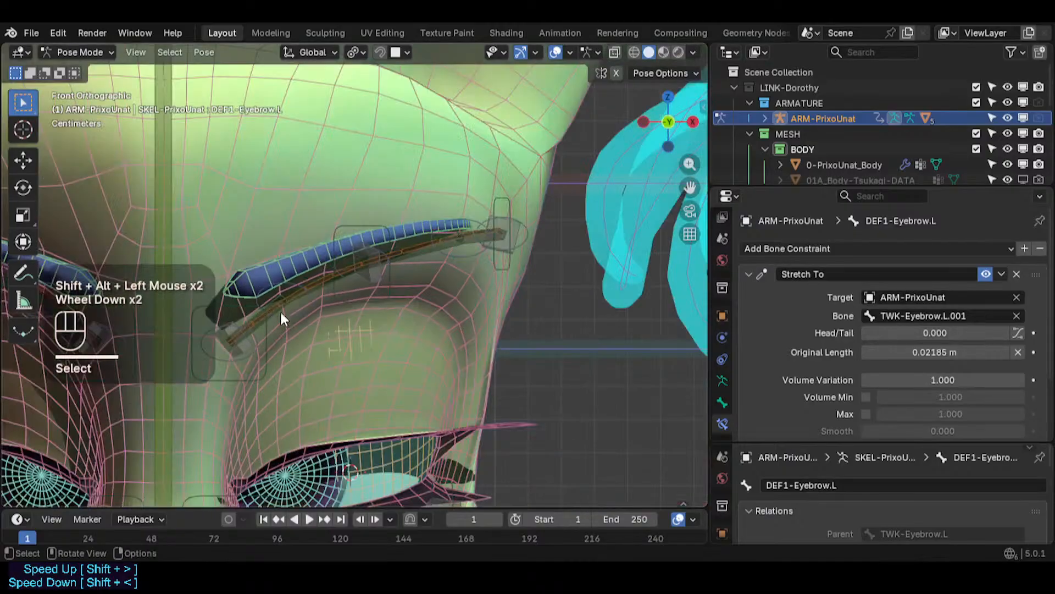
- Symmetrize the selected left eyebrow bones to the right side in armature Edit Mode and save the file
key("Tab")
right_click(300, 302)
left_click(292, 296)
scroll(297, 300, "down", 2)
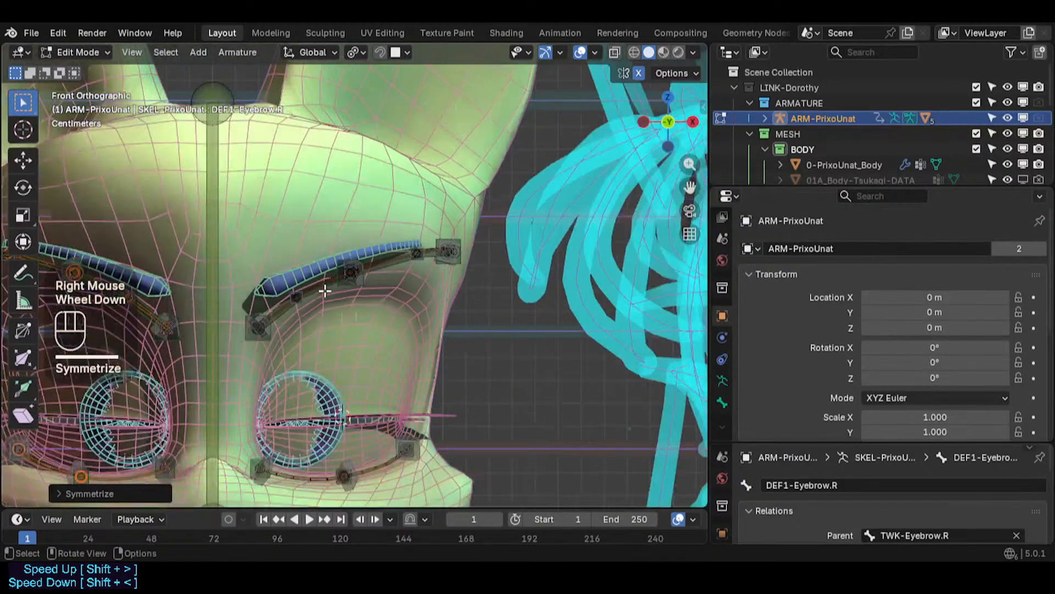
key("Tab")
key("ctrl+s")
scroll(378, 290, "up", 2)
middle_click_drag(378, 290, 360, 284, "shift")
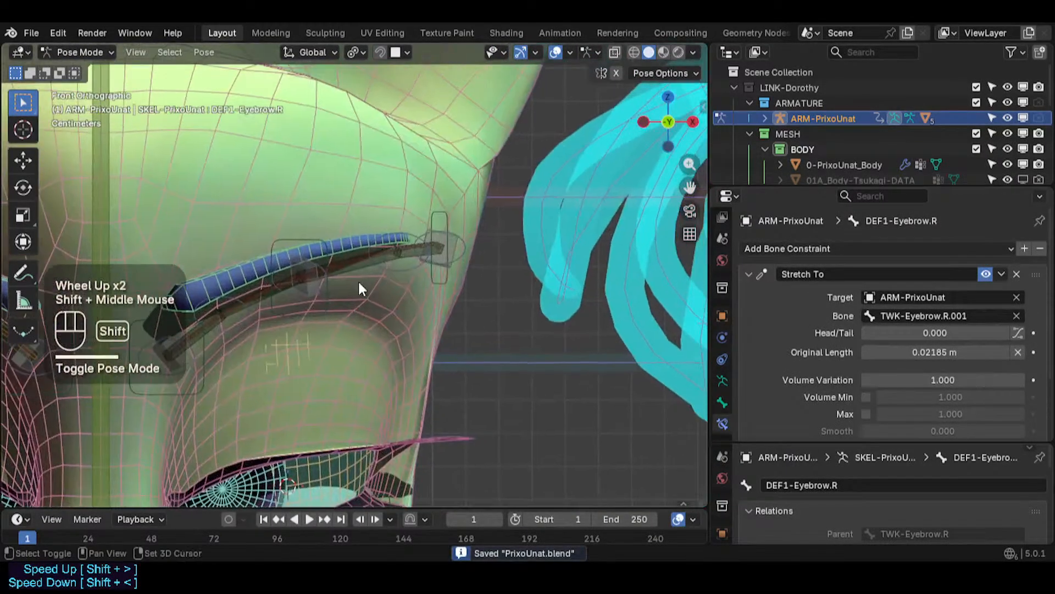
left_click(434, 208)
key("r")
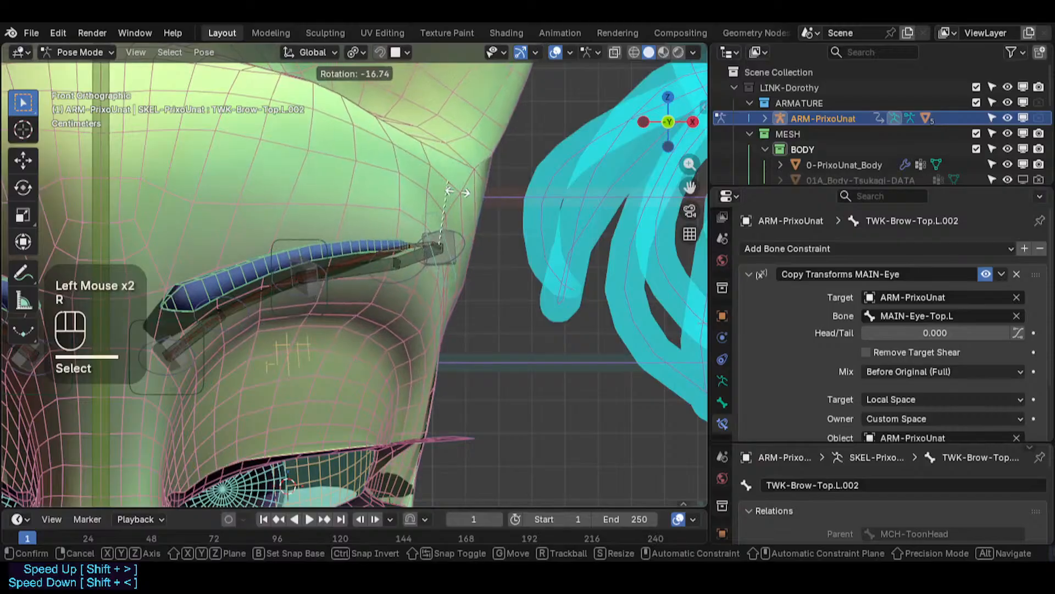
key("Escape")
key("g")
key("Escape")
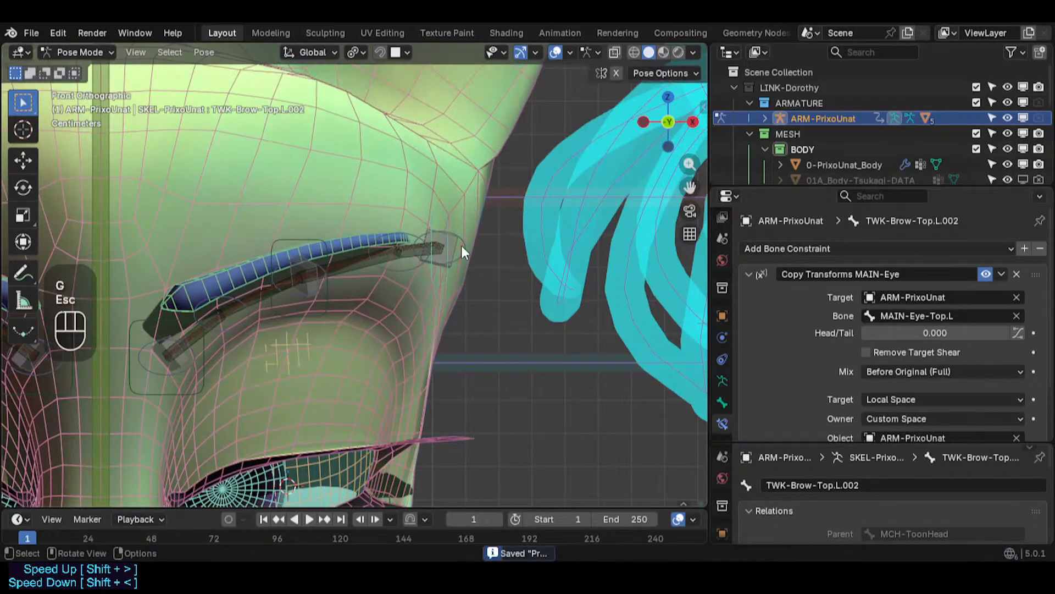
- Select the TWK-Eyebrow.L.004 handle at the outer brow end and save the file
left_click(461, 245)
scroll(438, 252, "down", 1)
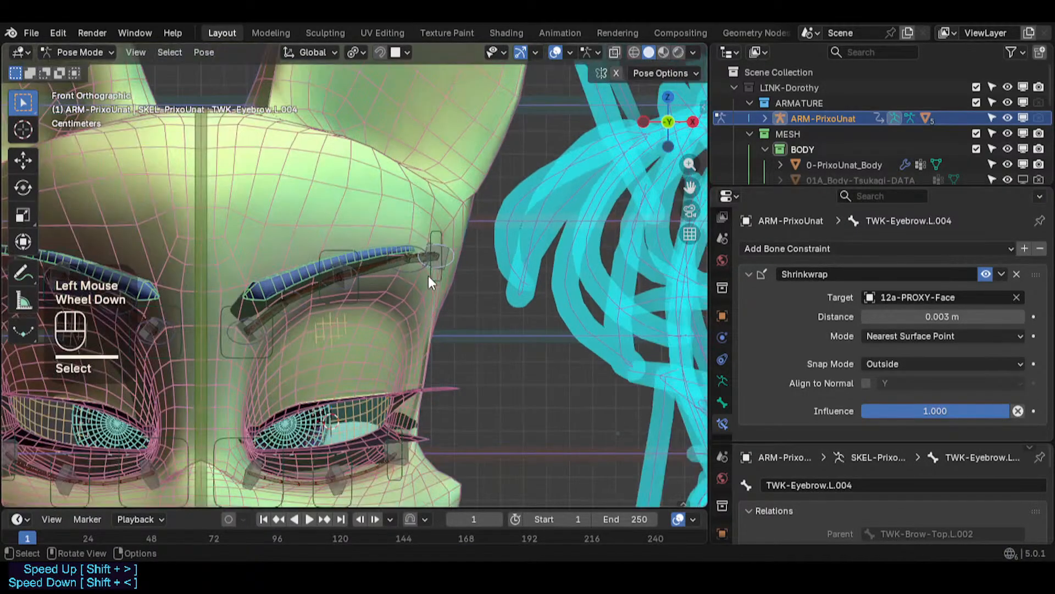
key("ctrl+s")
scroll(385, 253, "up", 2)
- Examine the outer eyebrow end bone in armature Edit Mode from several angles
key("Tab")
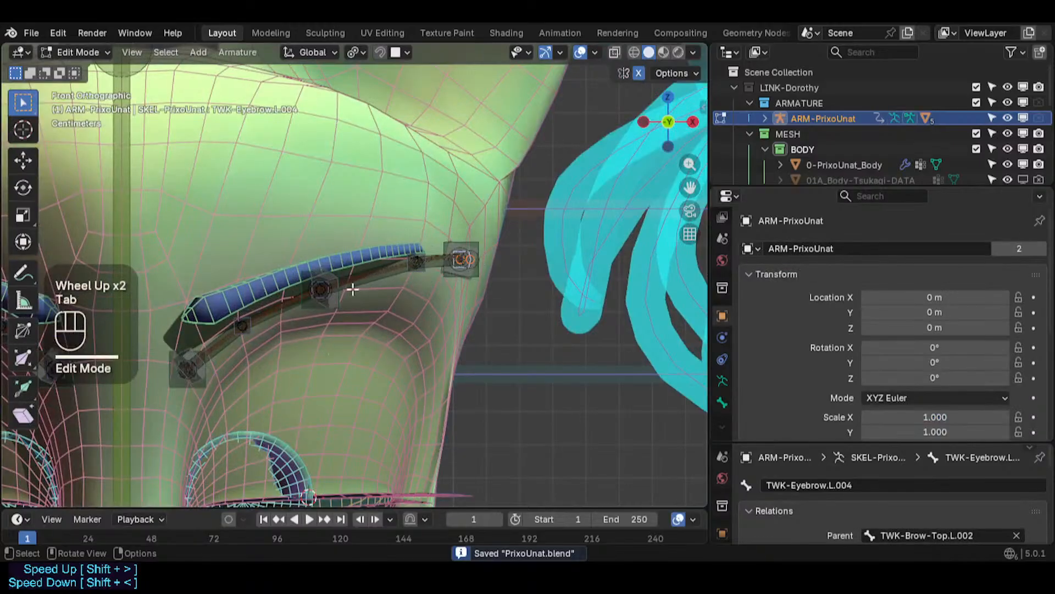
scroll(438, 284, "up", 2)
middle_click_drag(514, 251, 457, 282, "shift")
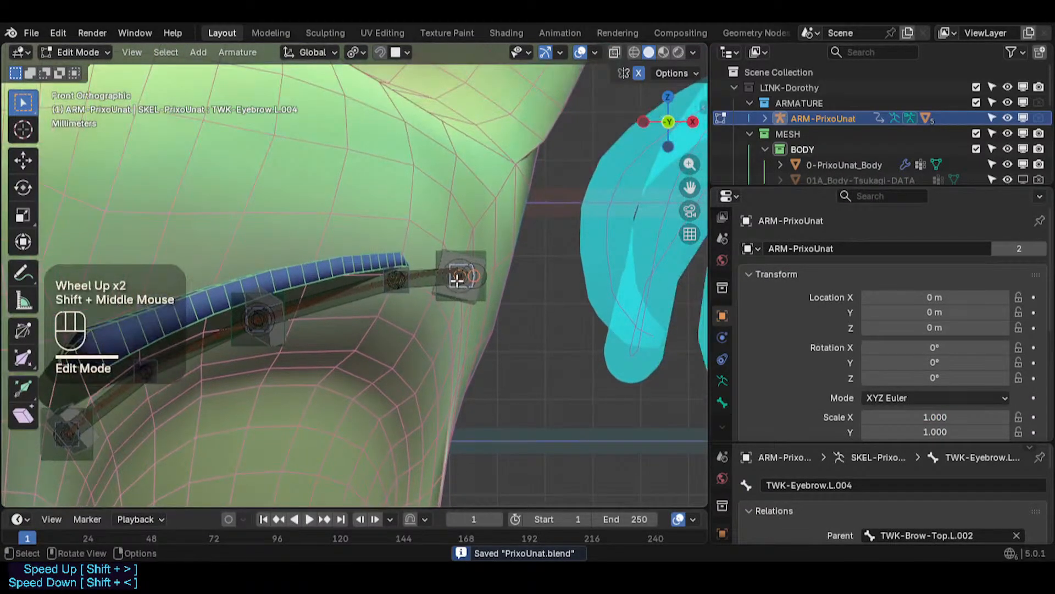
key("KP_7")
scroll(455, 330, "down", 2)
middle_click_drag(454, 363, 397, 281)
scroll(398, 285, "up", 1)
scroll(396, 280, "down", 1)
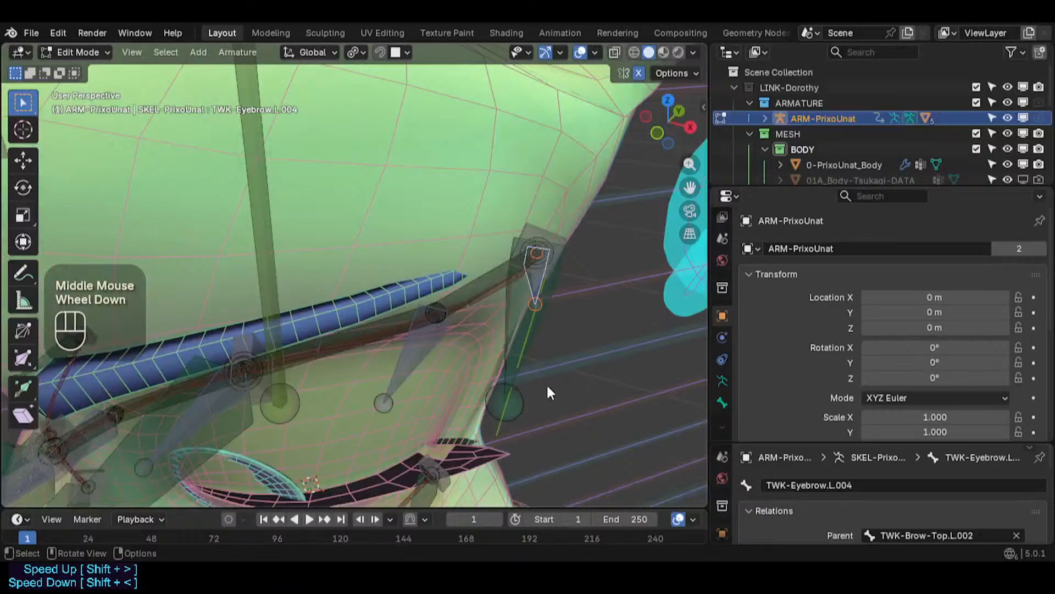
- Select the TWK-Brow-Top.L bone in armature Edit Mode and snap the 3D cursor to it
key("ctrl+Tab")
left_click(386, 304)
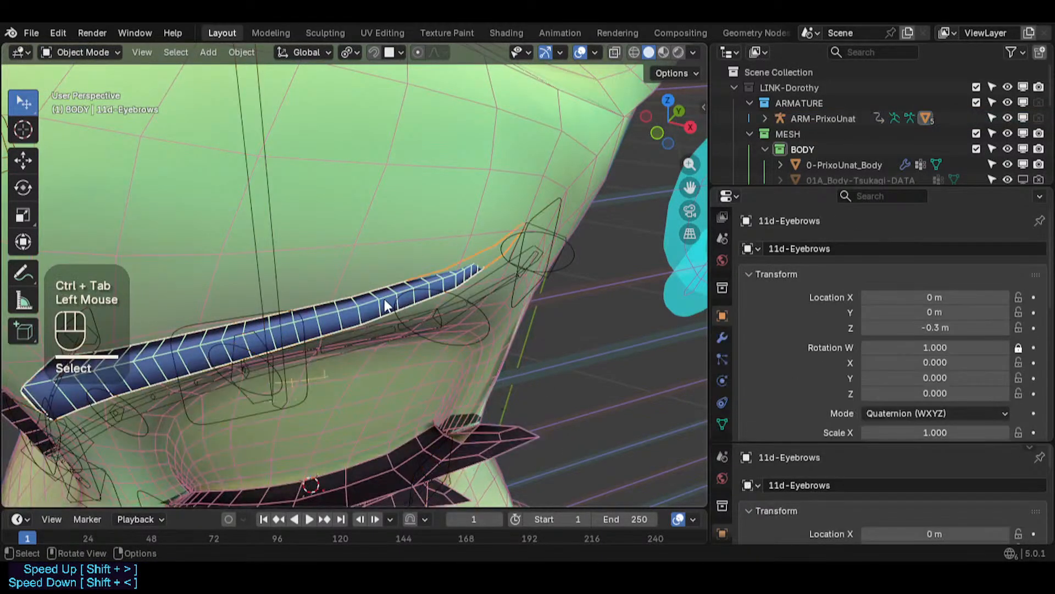
key("Tab")
key("Tab")
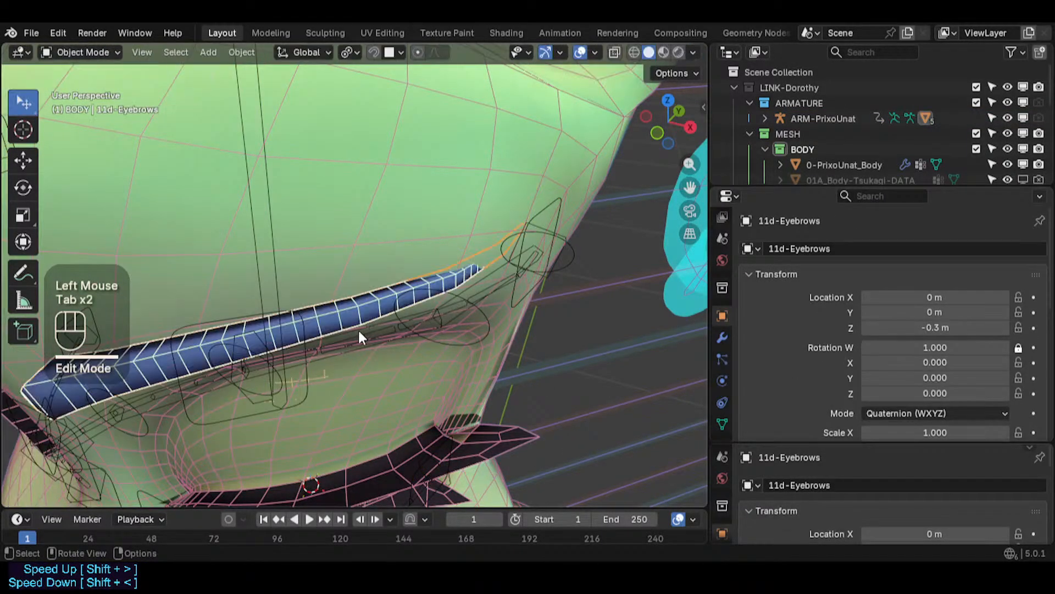
middle_click_drag(358, 328, 333, 337, "shift")
left_click(281, 360)
key("Tab")
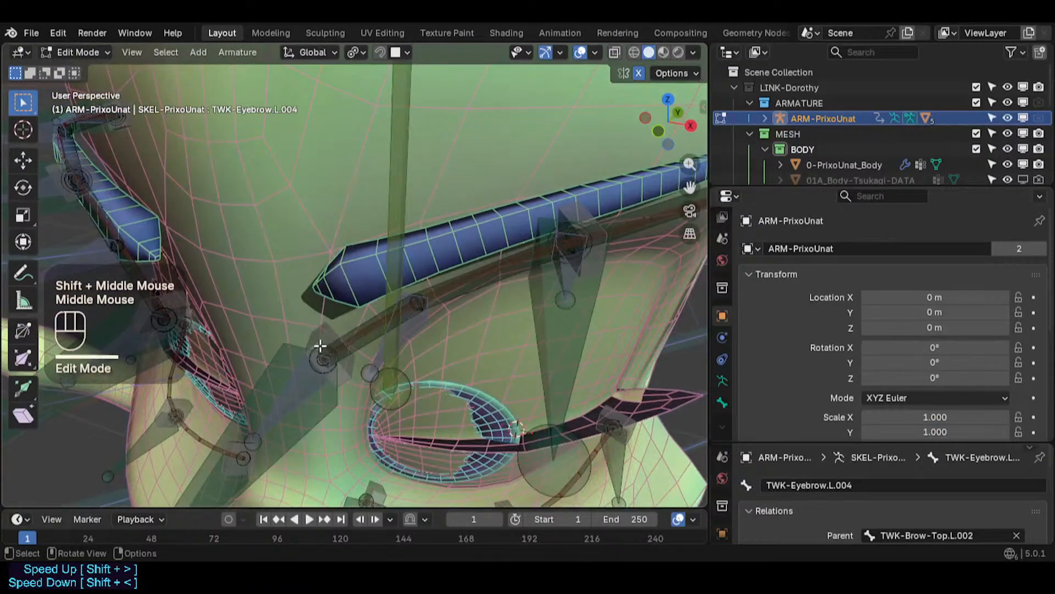
left_click(321, 346)
key("shift+s")
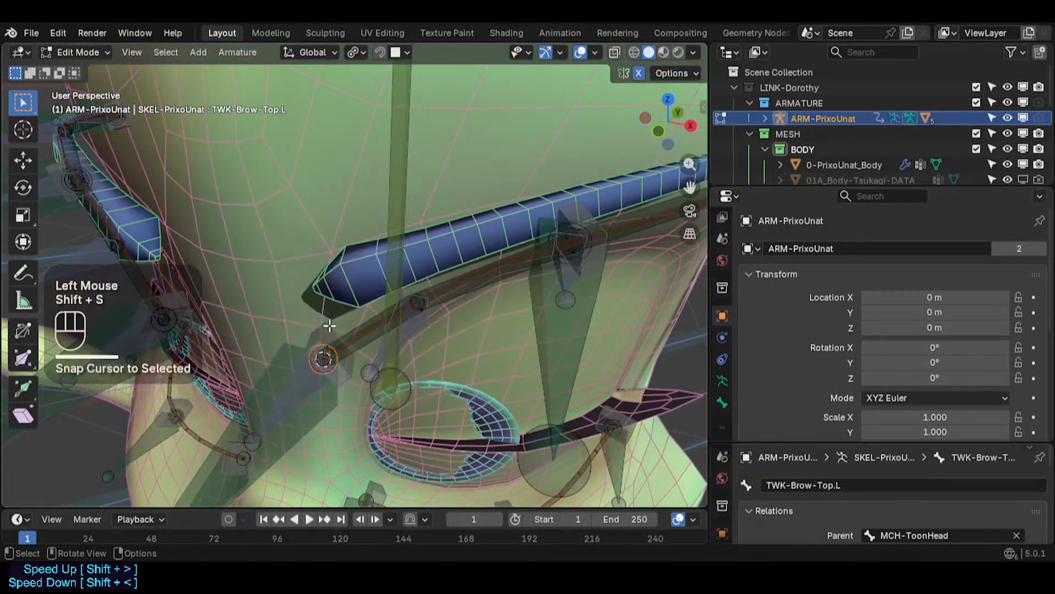
- Snap the selected 11d-Eyebrows mesh element to the cursor in Edit Mode
key("Tab")
left_click(340, 283)
key("Tab")
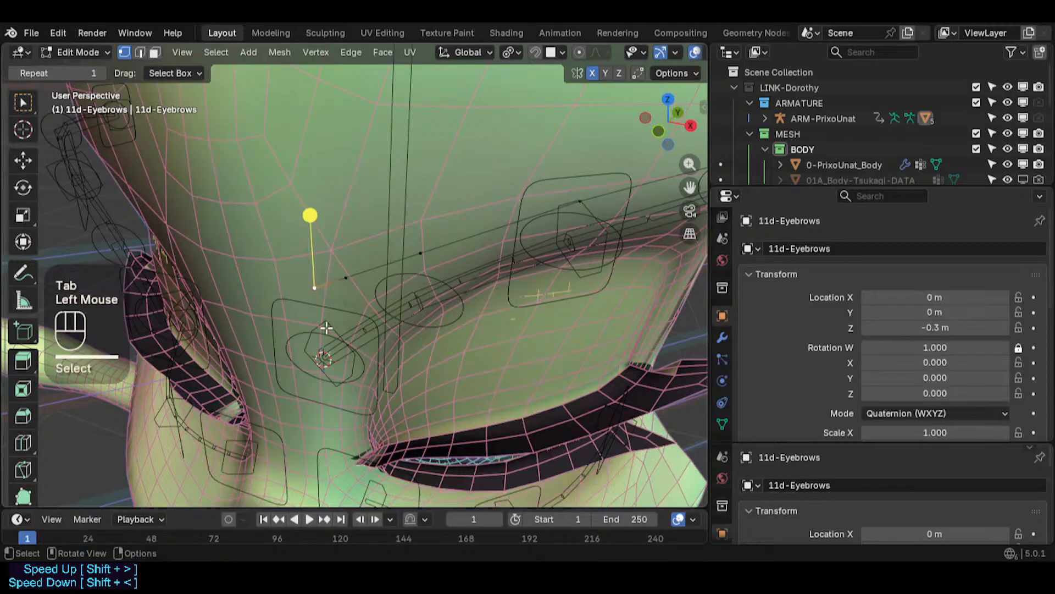
key("shift+s")
left_click(329, 324)
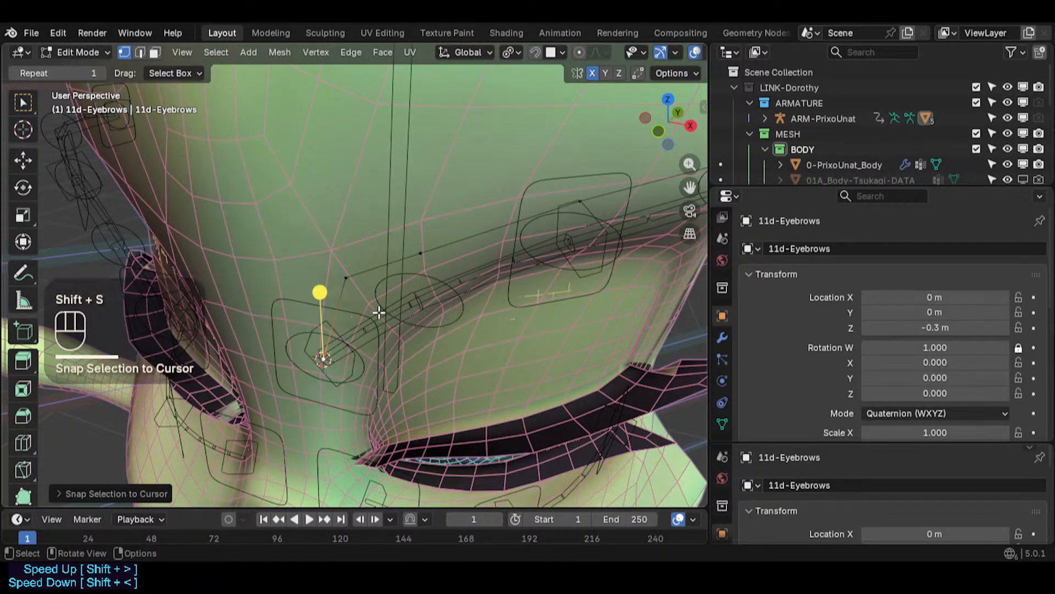
- Select the DEF1-Eyebrow.L.001 bone and snap the 3D cursor to it
key("Tab")
left_click(417, 306)
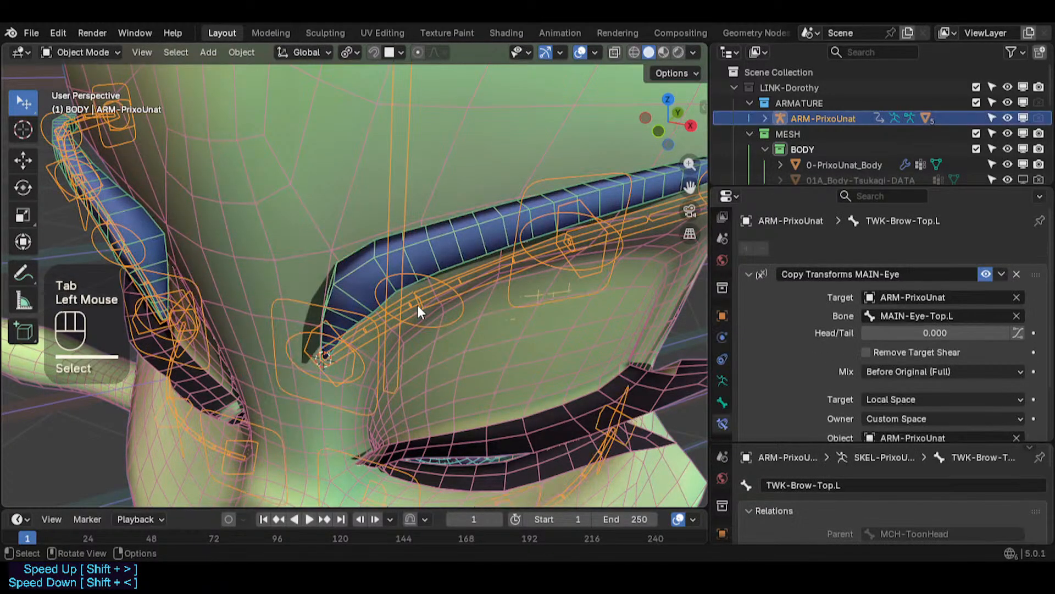
key("Tab")
left_click(419, 303)
key("shift+s")
- Snap the selected 11d-Eyebrows mesh element to the cursor at that bone in Edit Mode
key("Tab")
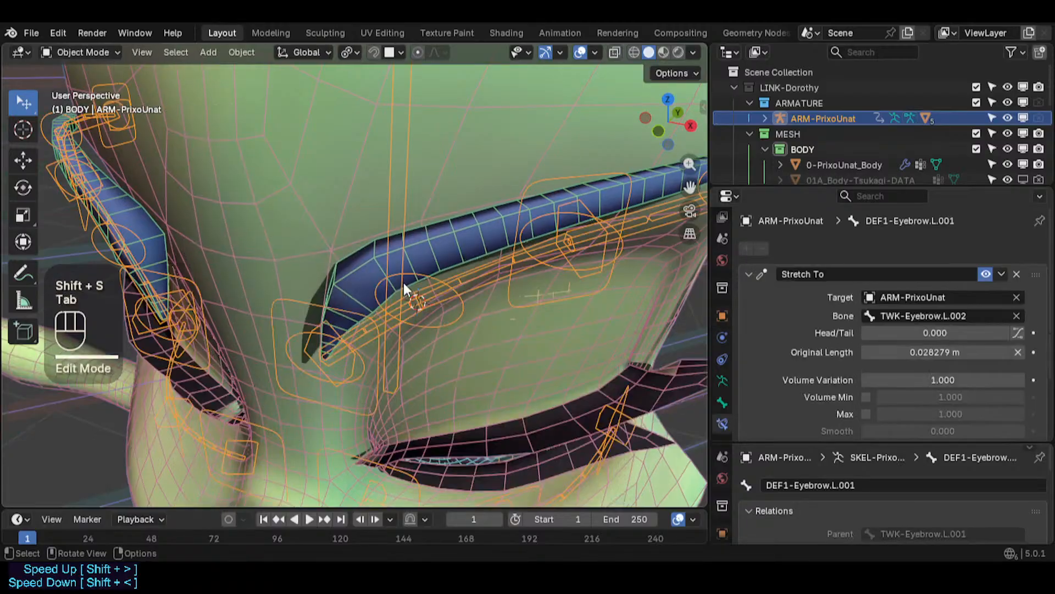
left_click(380, 253)
key("Tab")
left_click(338, 267)
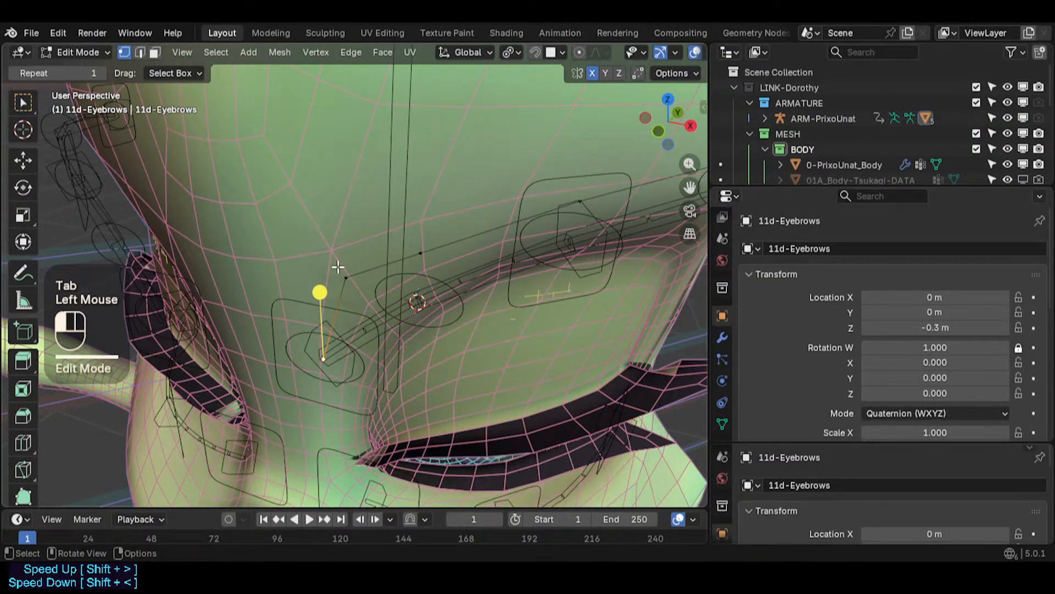
middle_click(435, 272)
key("shift+s")
middle_click_drag(419, 290, 442, 228)
left_click(424, 249)
middle_click_drag(551, 247, 531, 286)
scroll(431, 296, "down", 1)
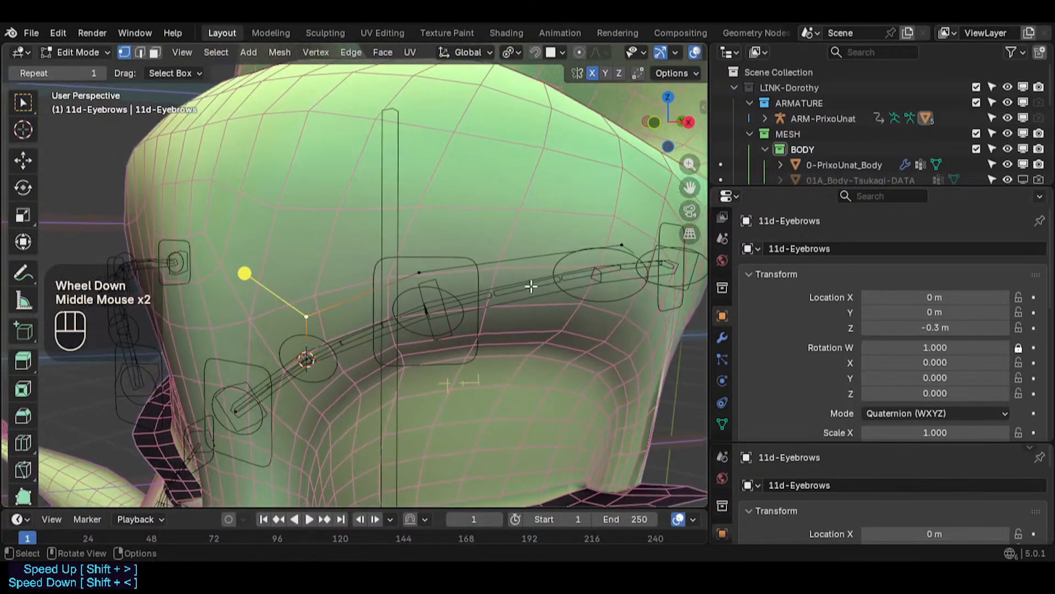
middle_click_drag(275, 330, 308, 377)
scroll(276, 370, "up", 1)
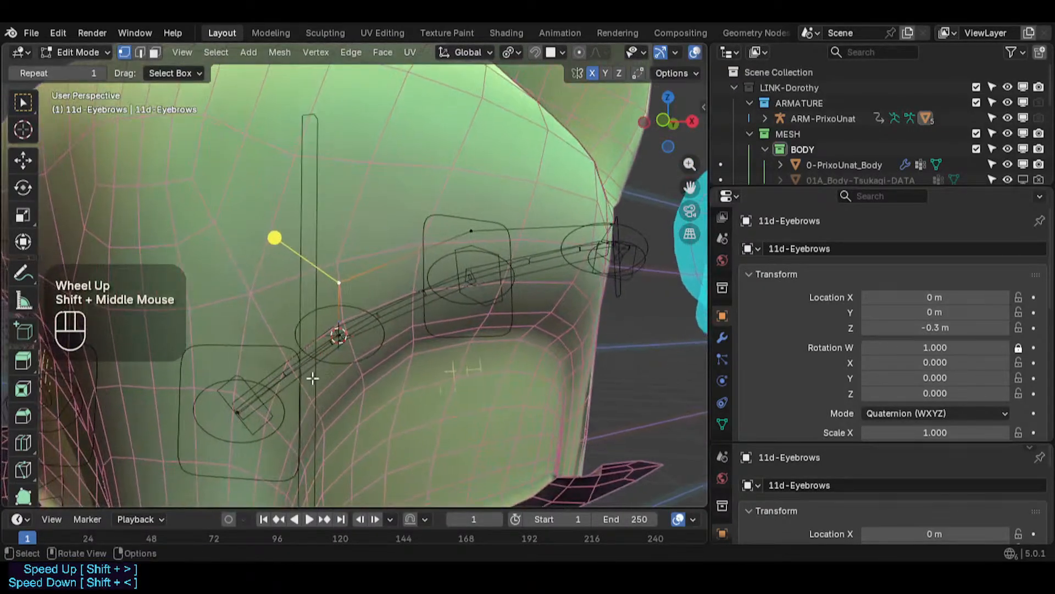
- Select a single eyebrow vertex near the 3D cursor in vertex mode and vertex-slide it along the eyebrow edge
key("a")
key("1")
left_click(337, 331)
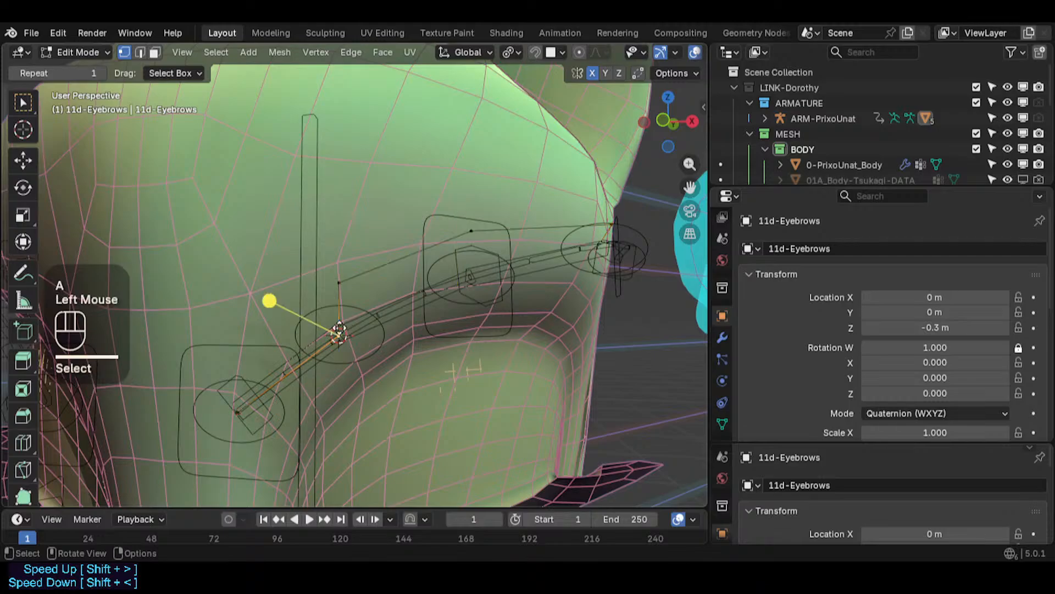
key("g")
key("Escape")
key("g")
key("g")
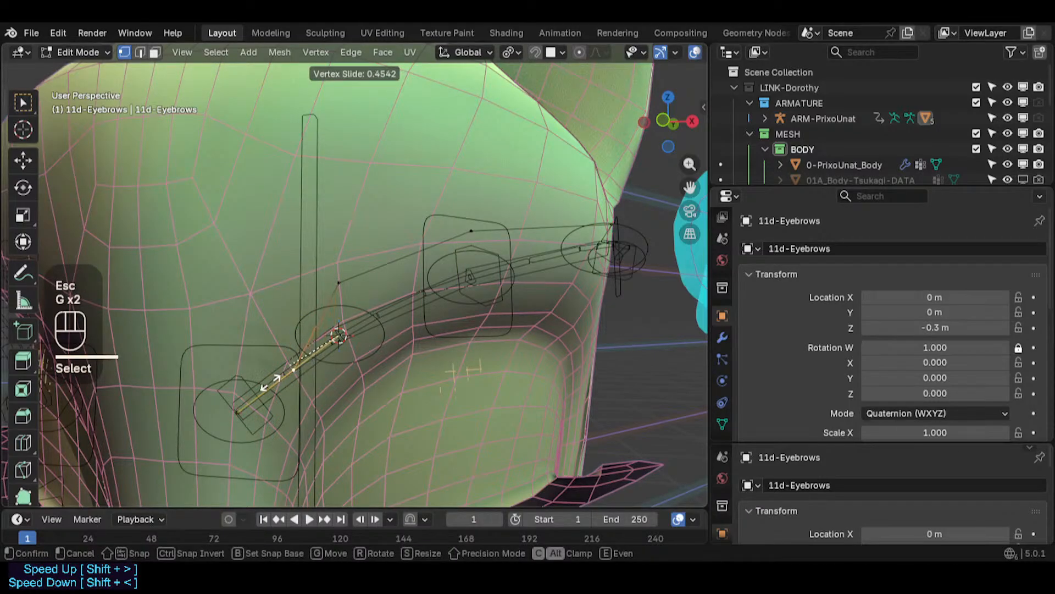
left_click(256, 390)
- In front view, move the eyebrow vertex onto the brow and snap the selected vertex to the 3D cursor
key("KP_1")
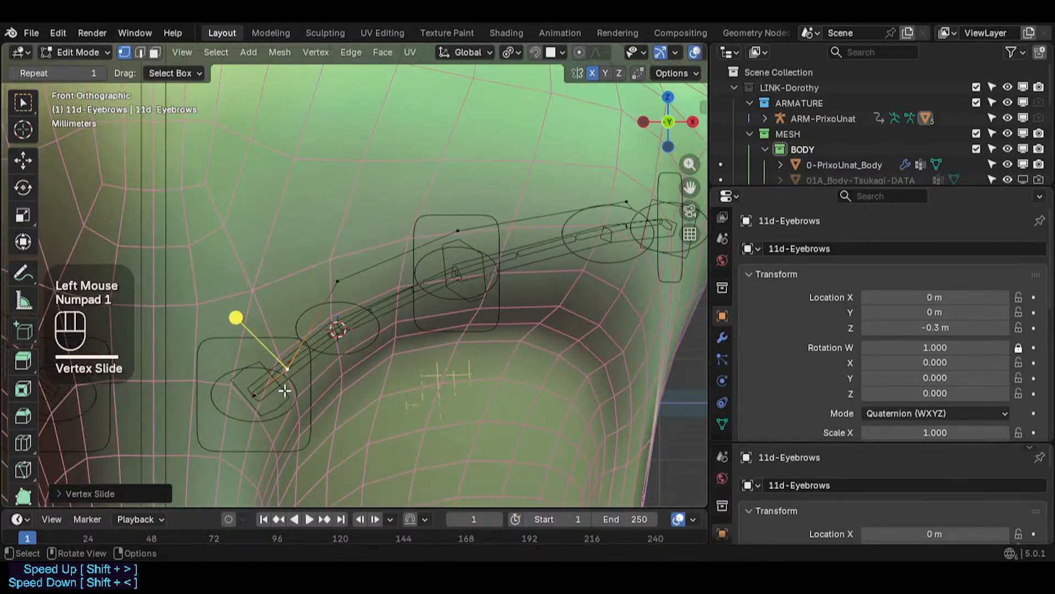
key("g")
left_click(337, 325, "shift")
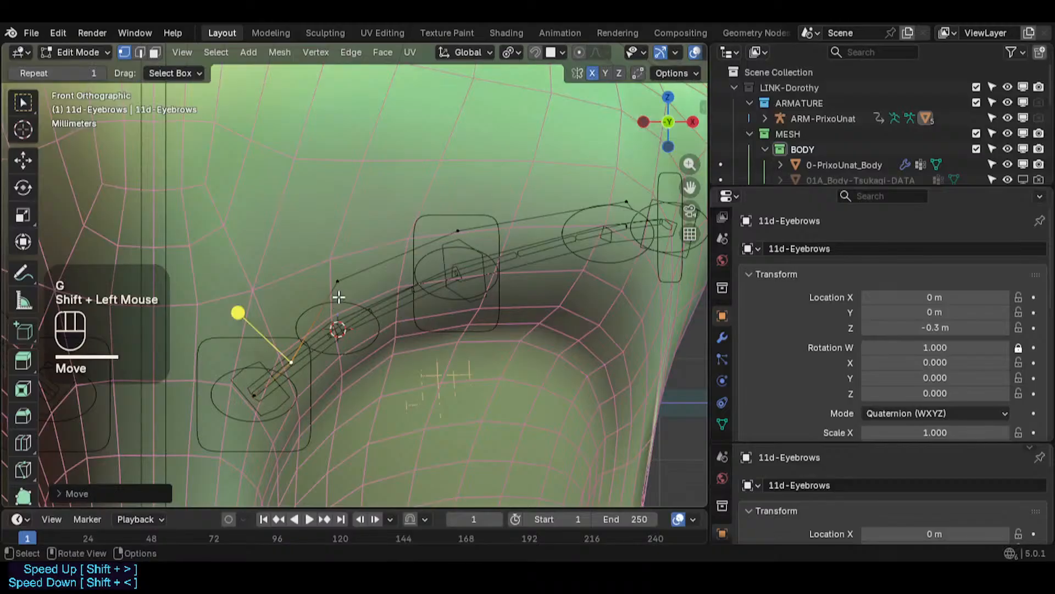
left_click(339, 300)
key("shift+s")
left_click(333, 234)
- Select the TWK-Brow-Top.L.001 bone in armature Edit Mode and snap the 3D cursor to it
middle_click_drag(458, 218, 446, 231, "shift")
left_click(445, 239)
key("Tab")
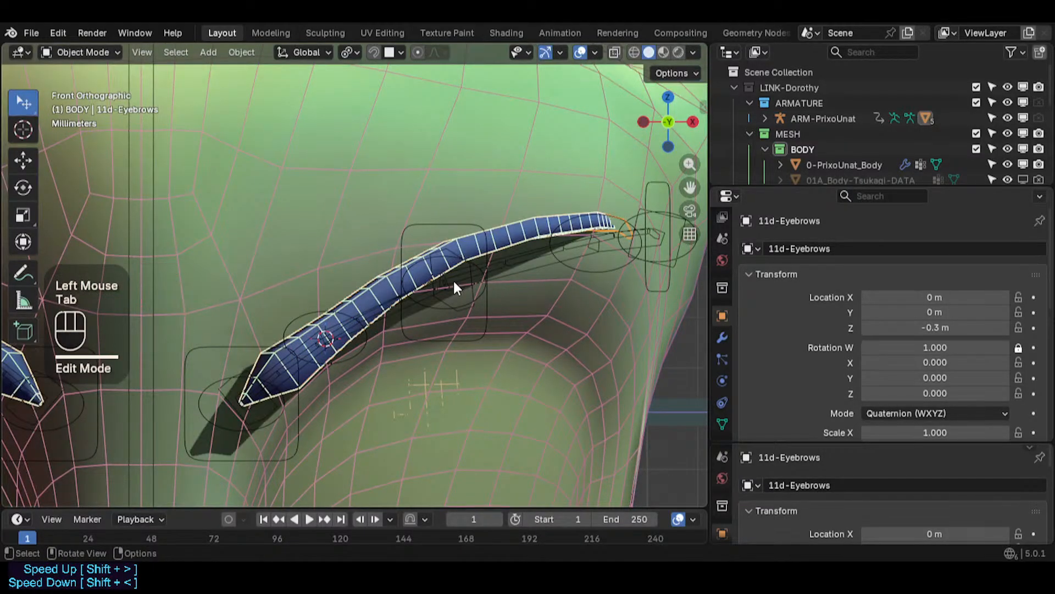
left_click(454, 280)
key("Tab")
left_click(454, 294)
key("shift+s")
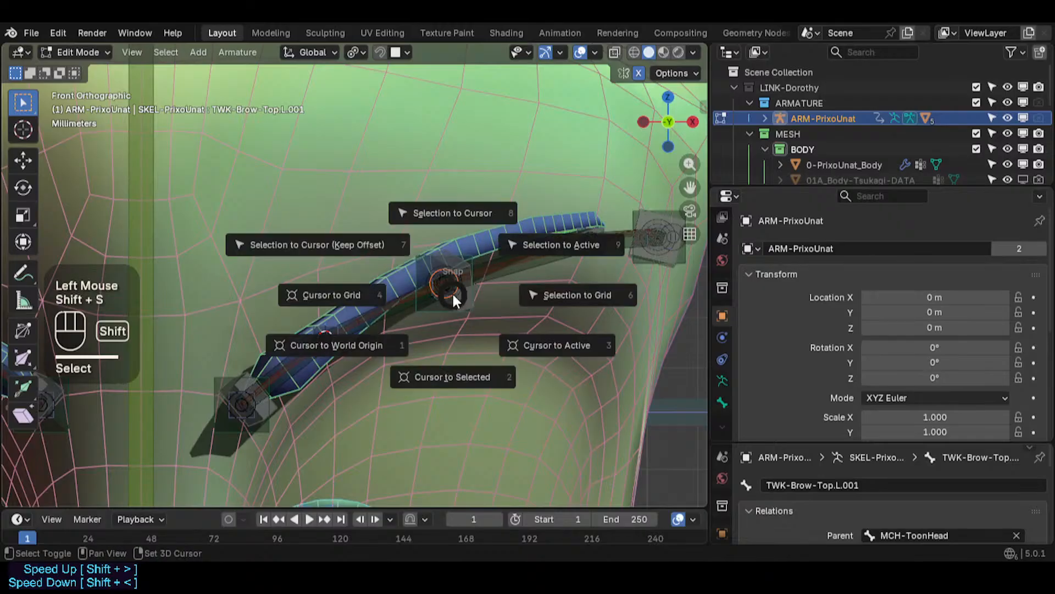
key("Tab")
left_click(465, 239)
- Snap the selected 11d-Eyebrows vertex to the 3D cursor at that bone in Edit Mode
left_click(509, 216)
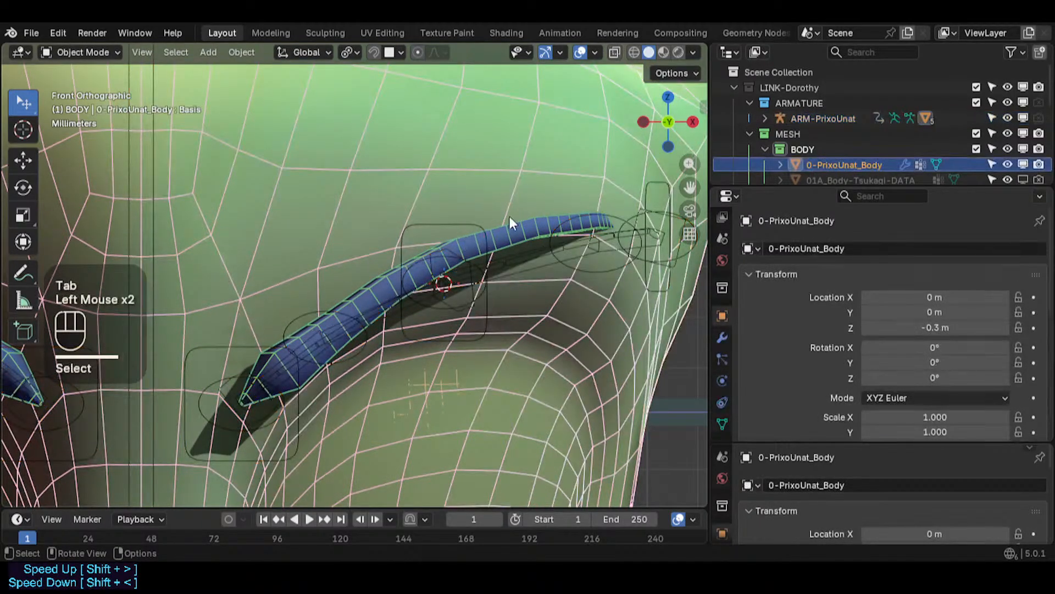
left_click(509, 216)
key("Tab")
key("shift+s")
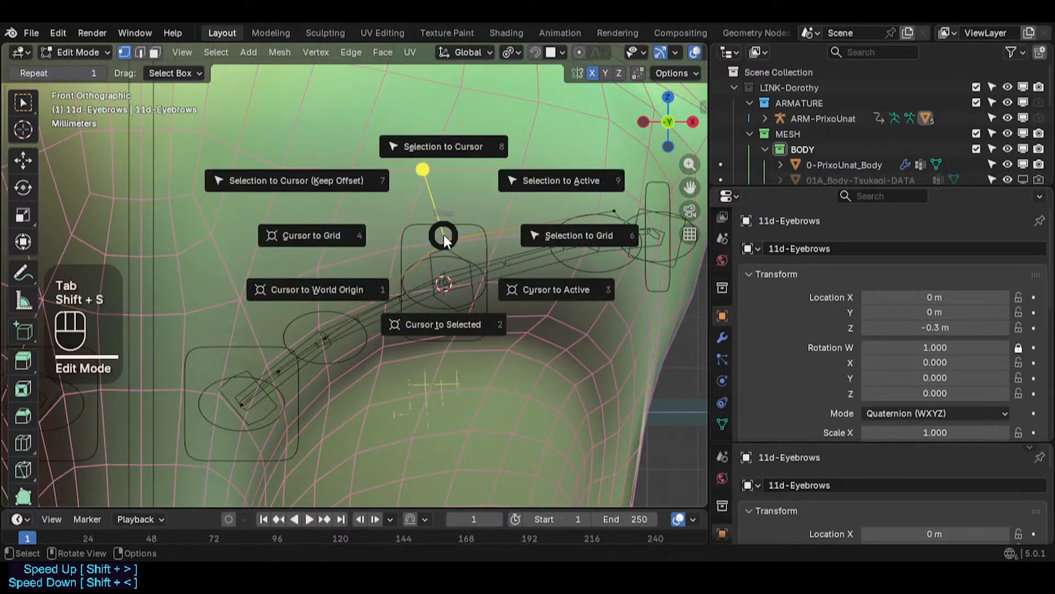
middle_click_drag(607, 246, 345, 279, "shift")
key("Tab")
left_click(342, 279)
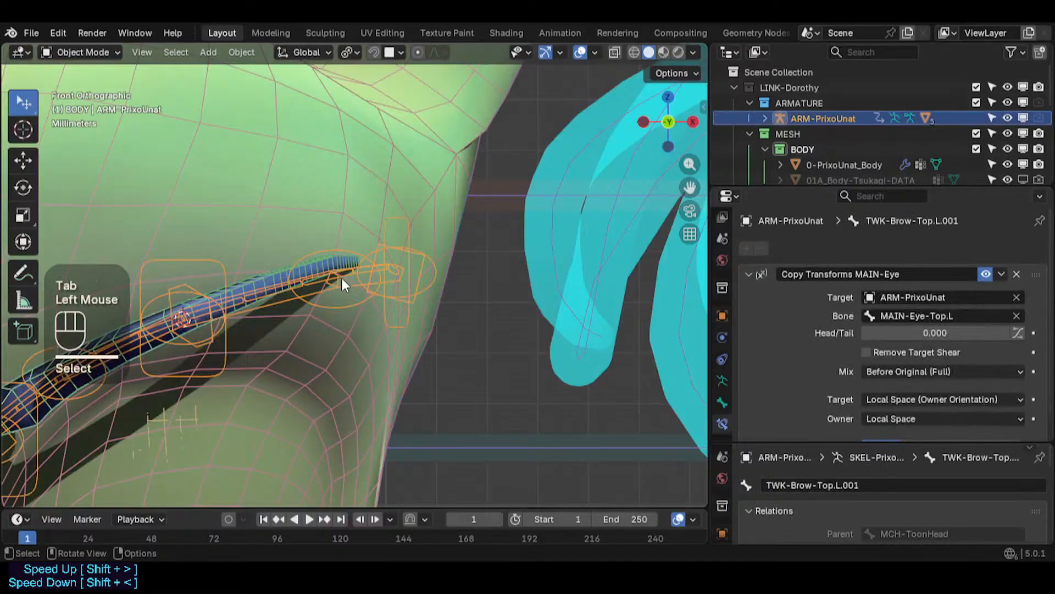
key("Tab")
scroll(348, 282, "up", 2)
key("Tab")
left_click(351, 232)
left_click(348, 246)
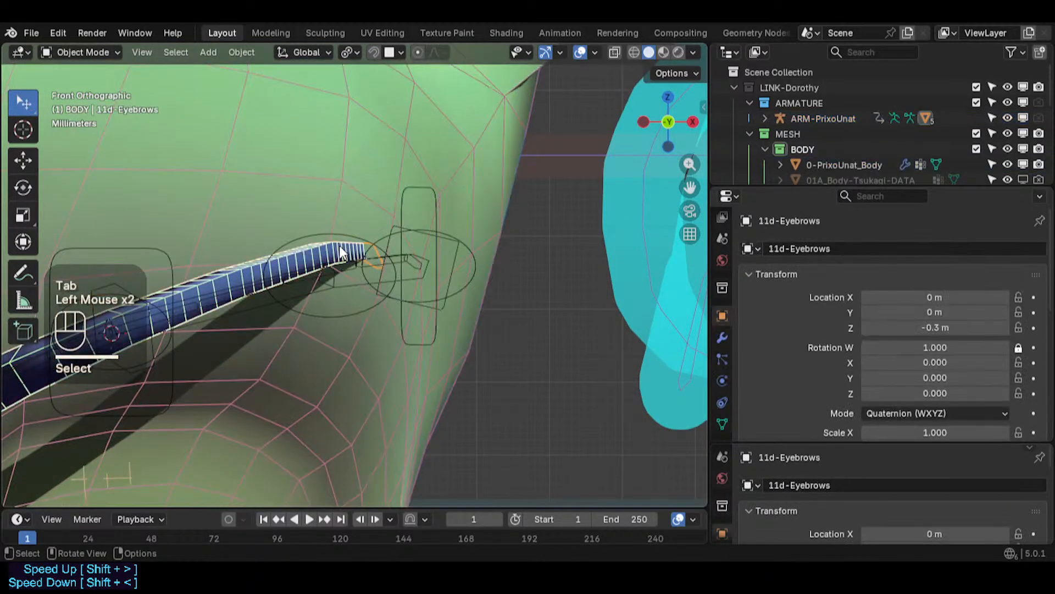
key("Tab")
left_click(361, 225)
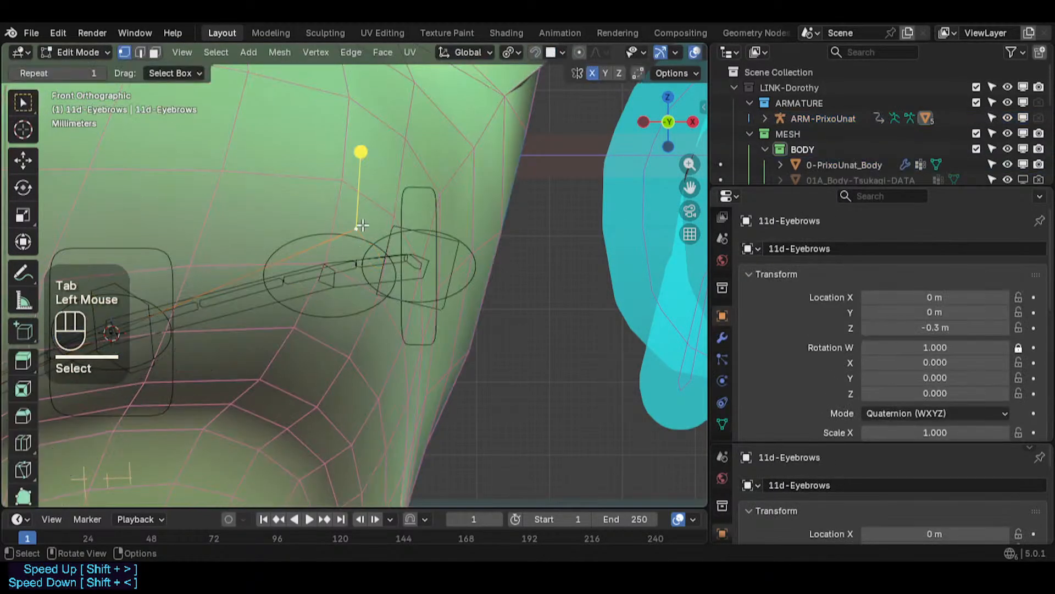
key("Tab")
left_click(329, 282)
key("Tab")
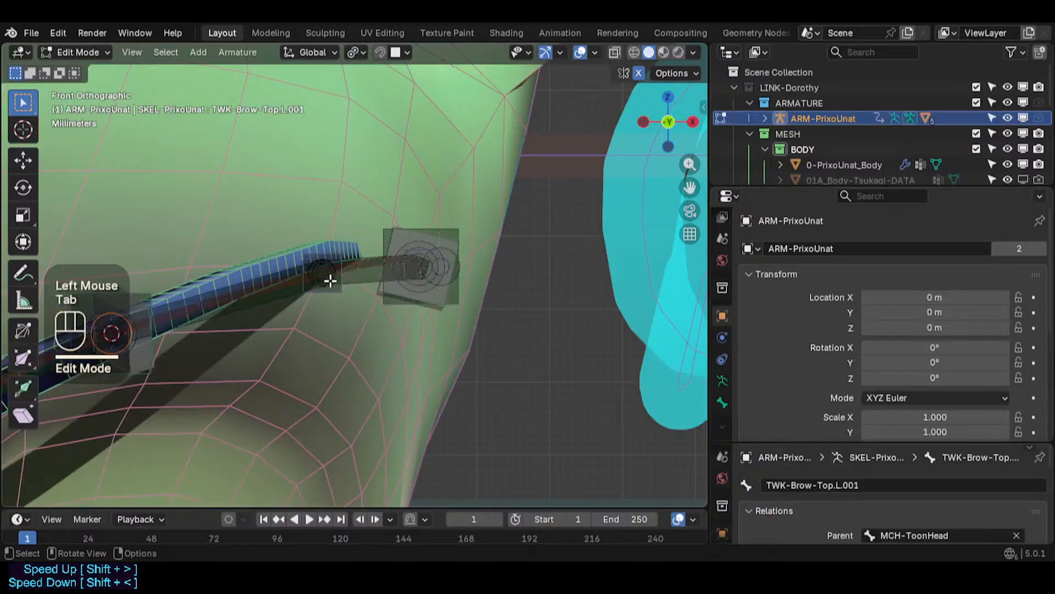
- Try snapping the TWK-Eyebrow.L.003 bone to the 3D cursor and undo the snap
left_click(327, 280)
key("shift+s")
left_click(344, 267)
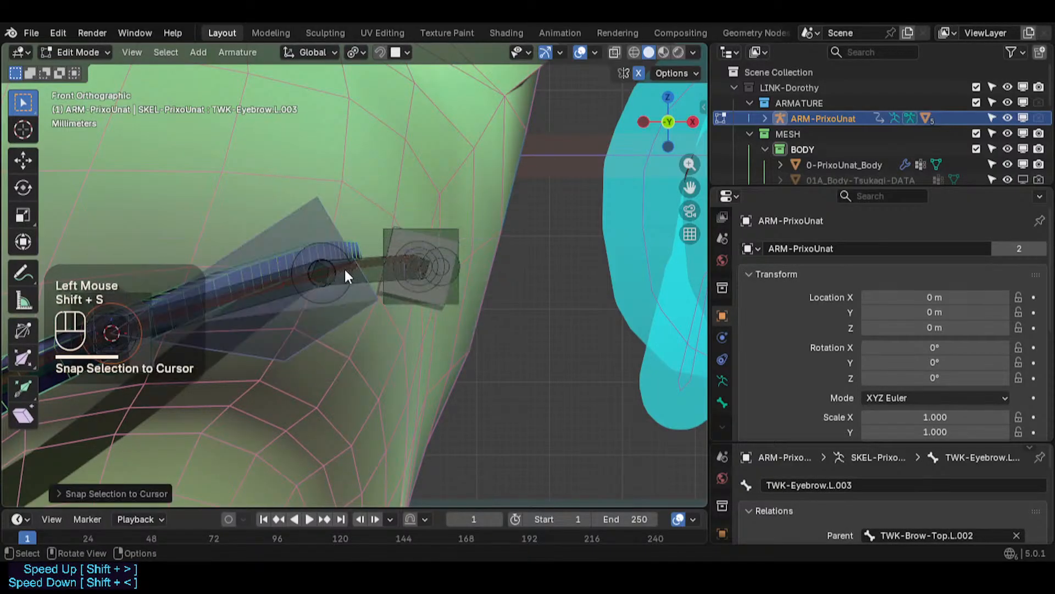
key("Tab")
left_click(354, 246)
key("ctrl+z")
key("ctrl+z")
key("ctrl+z")
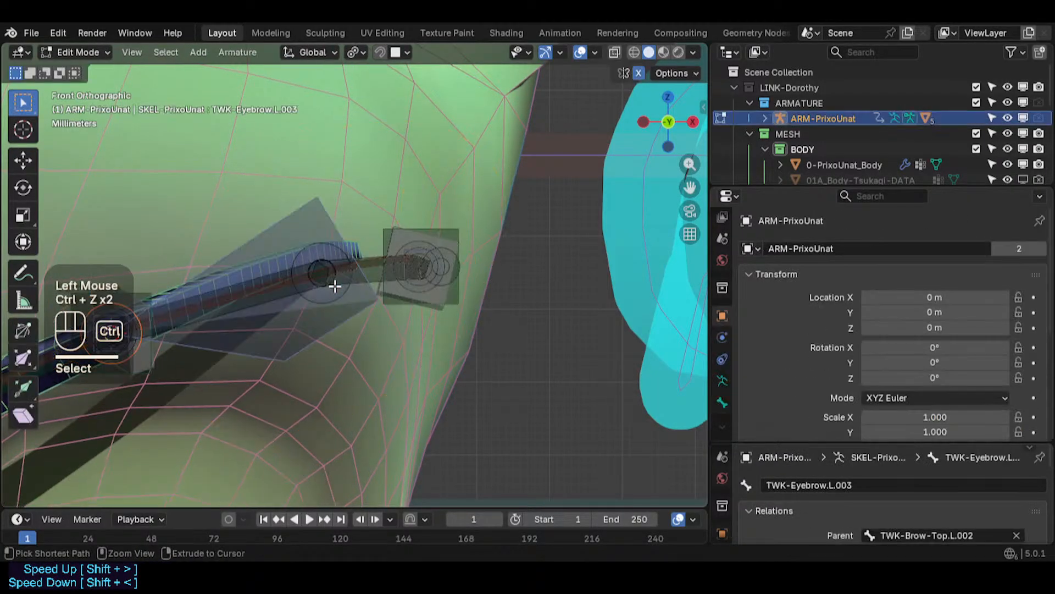
- Align the selected eyebrow tweak bones to the TWK-Brow-Top.L.002 bone
middle_click_drag(339, 297, 335, 242)
left_click(420, 231, "shift")
key("ctrl+alt+a")
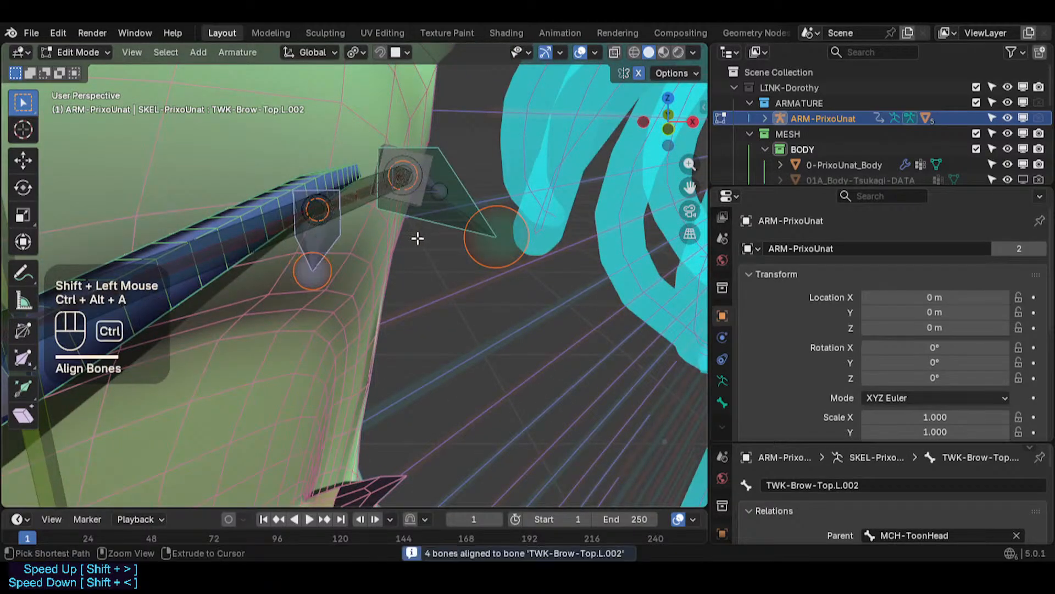
- Select the inner brow and eyebrow bones and align them to the TWK-Brow-Top.L bone
scroll(420, 231, "down", 2)
middle_click_drag(401, 258, 352, 384, "shift")
scroll(352, 385, "down", 2)
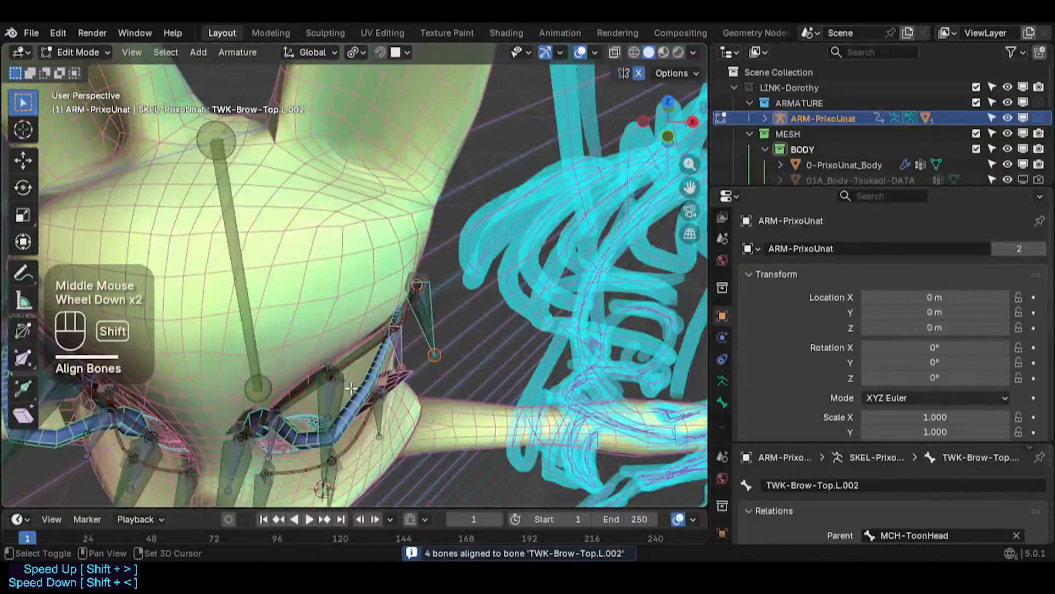
left_click(327, 394, "shift")
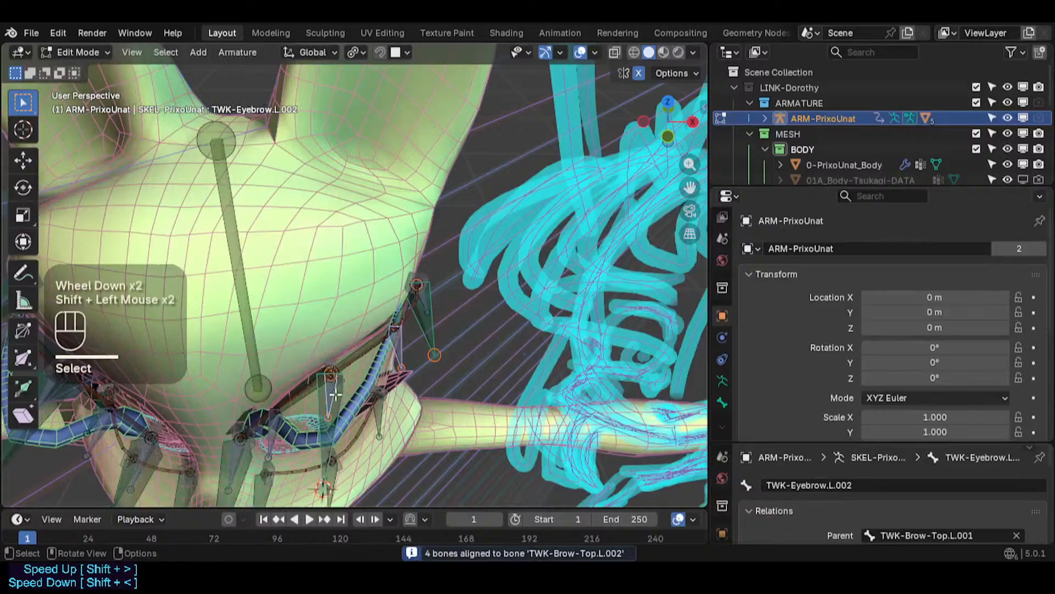
middle_click_drag(326, 394, 347, 280)
left_click(276, 401, "shift")
key("ctrl+alt+a")
- Select the bones at the outer brow end and align them to TWK-Brow-Top.L.002
scroll(276, 401, "up", 2)
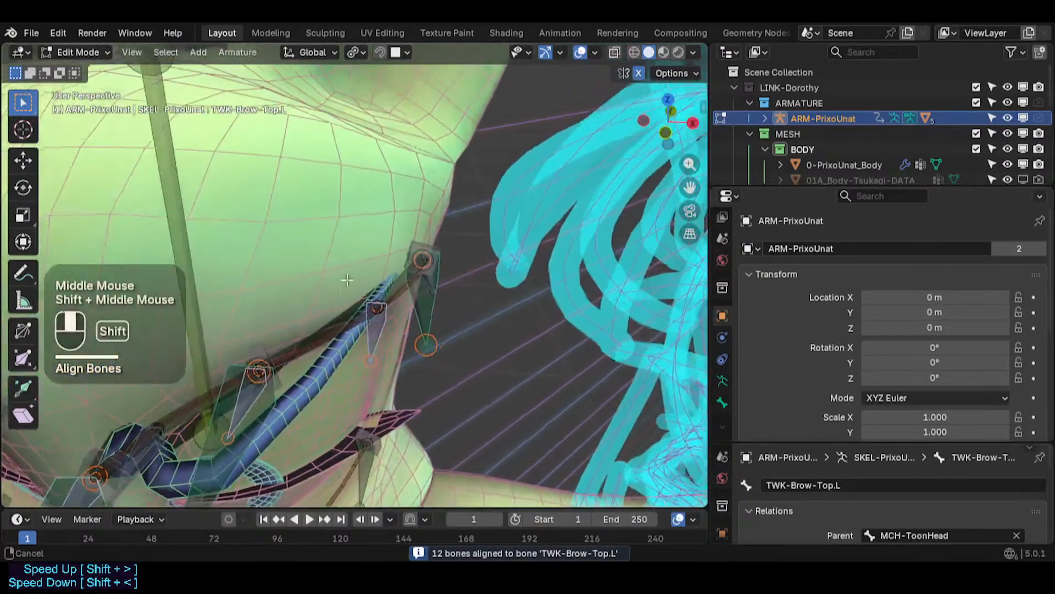
scroll(347, 280, "up", 2)
left_click(460, 276)
left_click(443, 295, "shift")
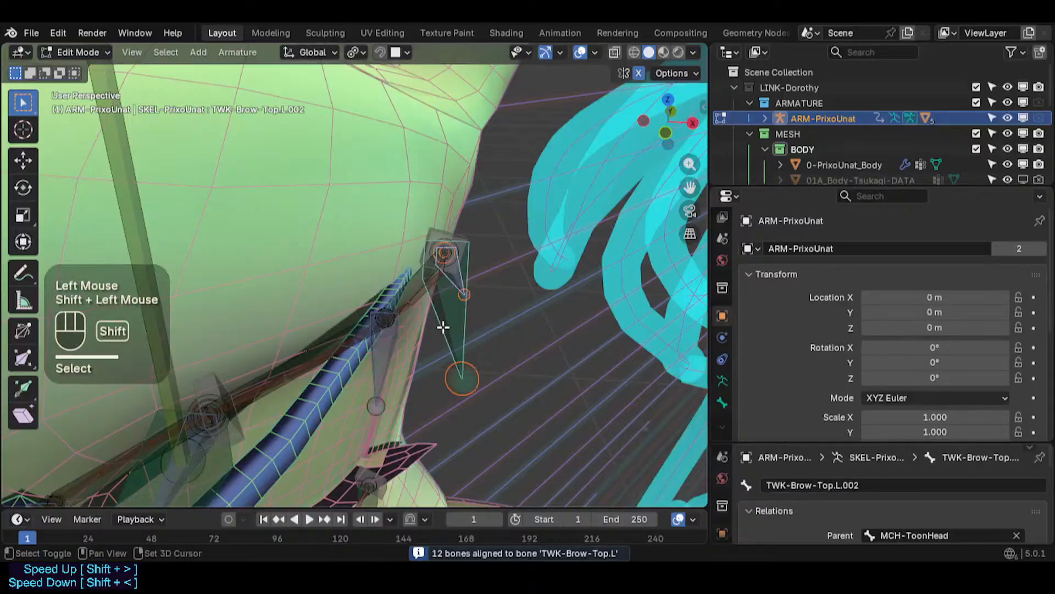
key("ctrl+alt+a")
- Select the DEF1-Brow.L.001 bone in armature Edit Mode and snap the 3D cursor to it
middle_click_drag(443, 324, 382, 316)
key("Tab")
left_click(383, 297)
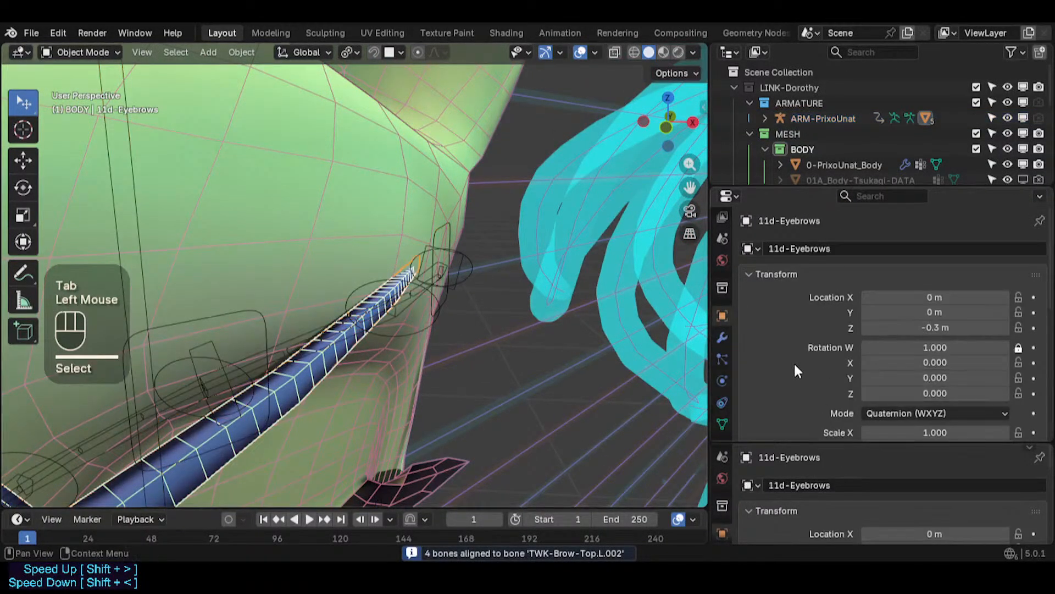
key("Tab")
middle_click_drag(365, 306, 236, 282)
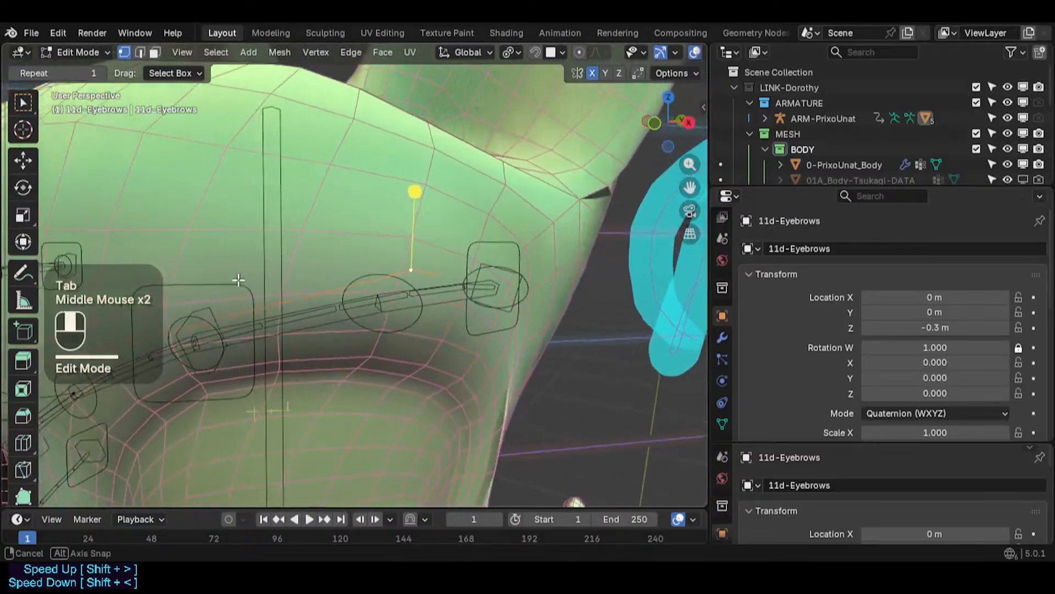
scroll(275, 393, "down", 2)
scroll(275, 393, "down", 1)
middle_click_drag(280, 386, 340, 308, "shift")
middle_click_drag(301, 337, 349, 330)
scroll(353, 300, "up", 1)
key("Tab")
left_click(388, 251)
key("Tab")
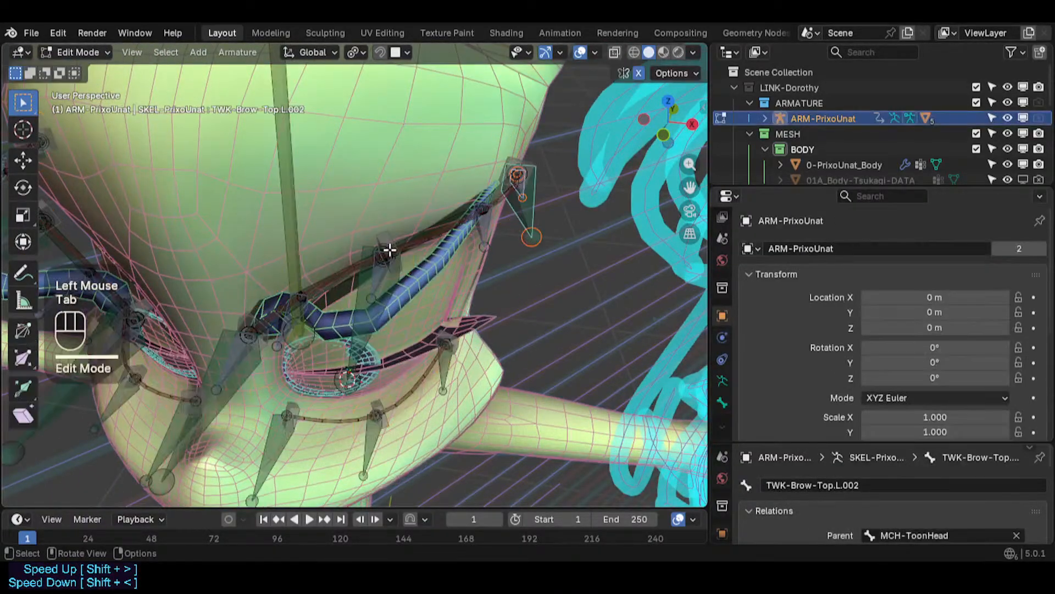
left_click(378, 245)
key("shift+s")
key("Tab")
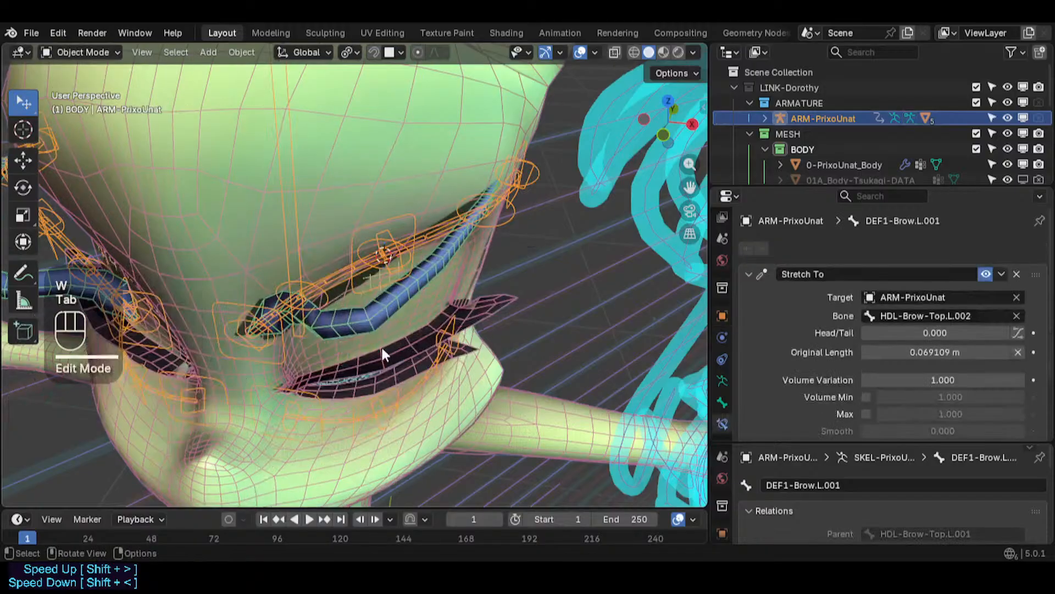
- Inspect the Stretch To constraints of the DEF1-Brow.L.001 and DEF1-Eyebrow.L.002 bones in Pose Mode
key("Tab")
key("w")
key("Tab")
key("ctrl+Tab")
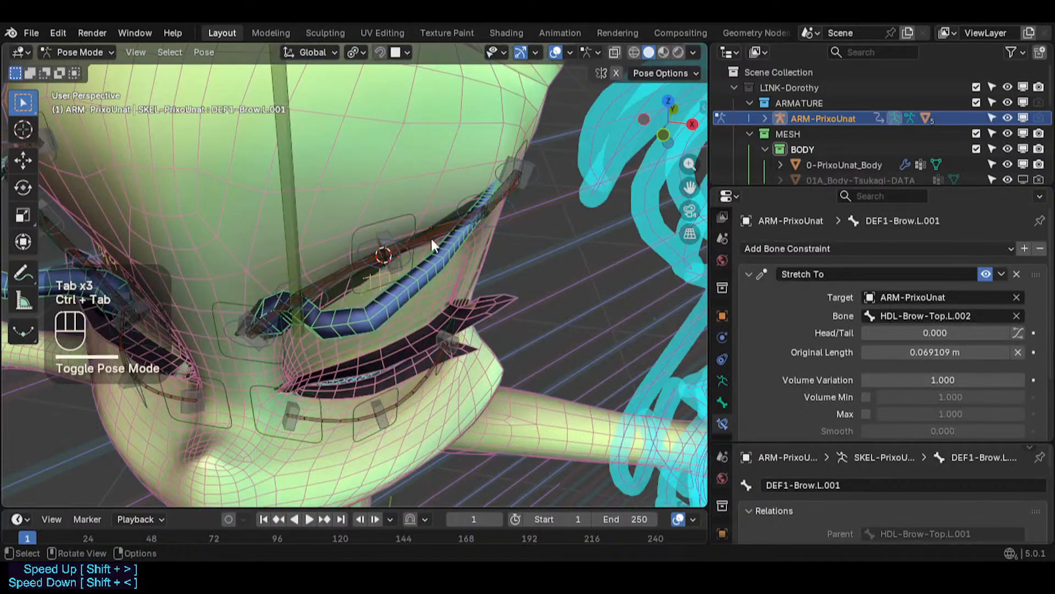
left_click(448, 219)
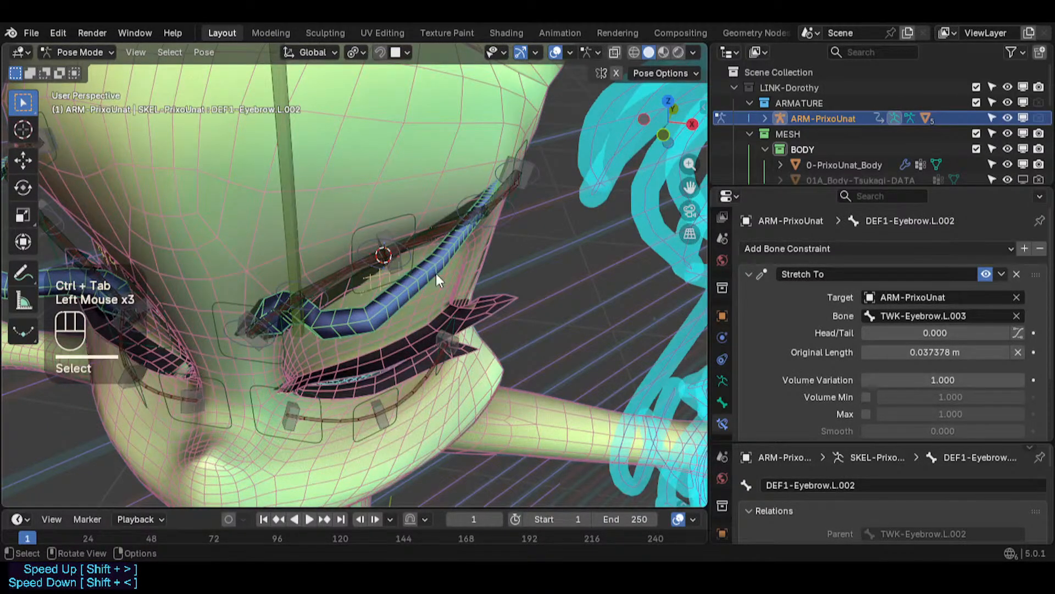
key("Tab")
- Snap the selected 11d-Eyebrows vertex to the 3D cursor in mesh Edit Mode
key("Tab")
key("ctrl+Tab")
left_click(395, 314)
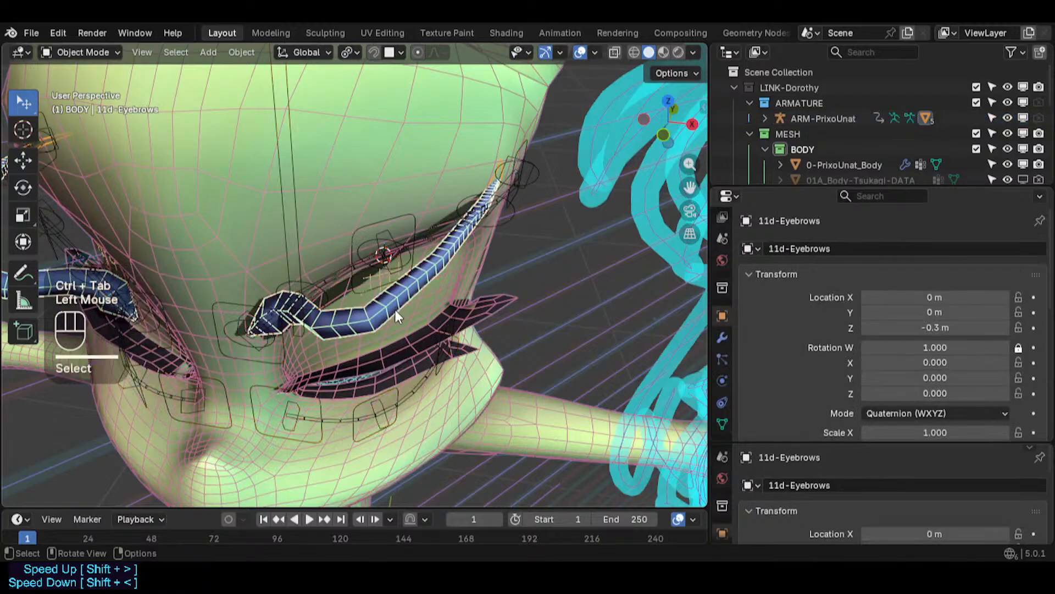
key("Tab")
key("shift+s")
left_click(366, 268)
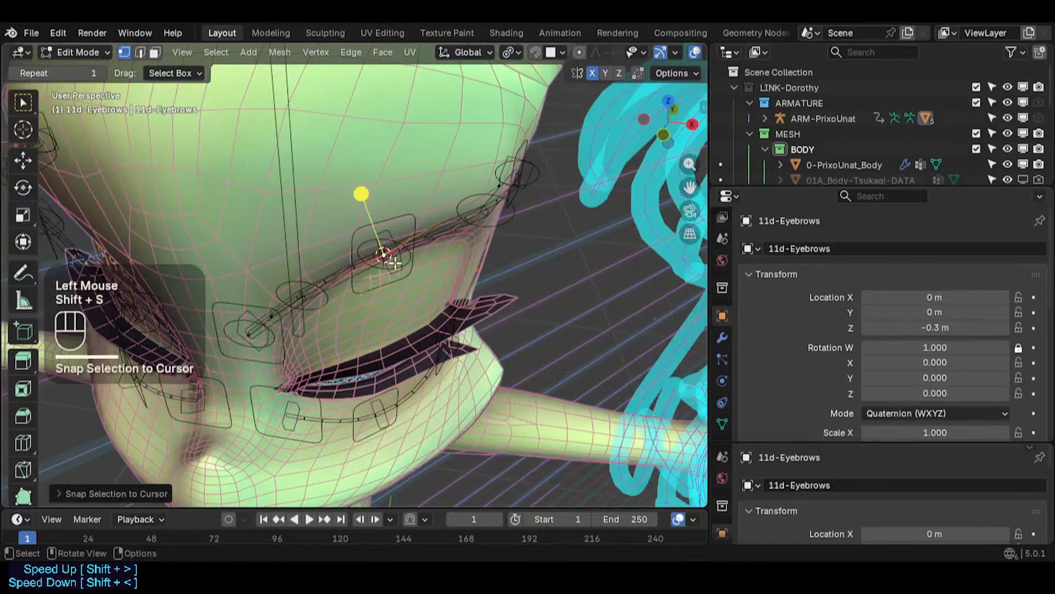
- Select the DEF1-Eyebrow.L.002 bone in armature Edit Mode and snap the 3D cursor to it
middle_click_drag(365, 269, 328, 288)
middle_click_drag(328, 287, 411, 280)
scroll(410, 280, "up", 1)
key("Tab")
left_click(407, 274)
scroll(412, 277, "up", 1)
key("Tab")
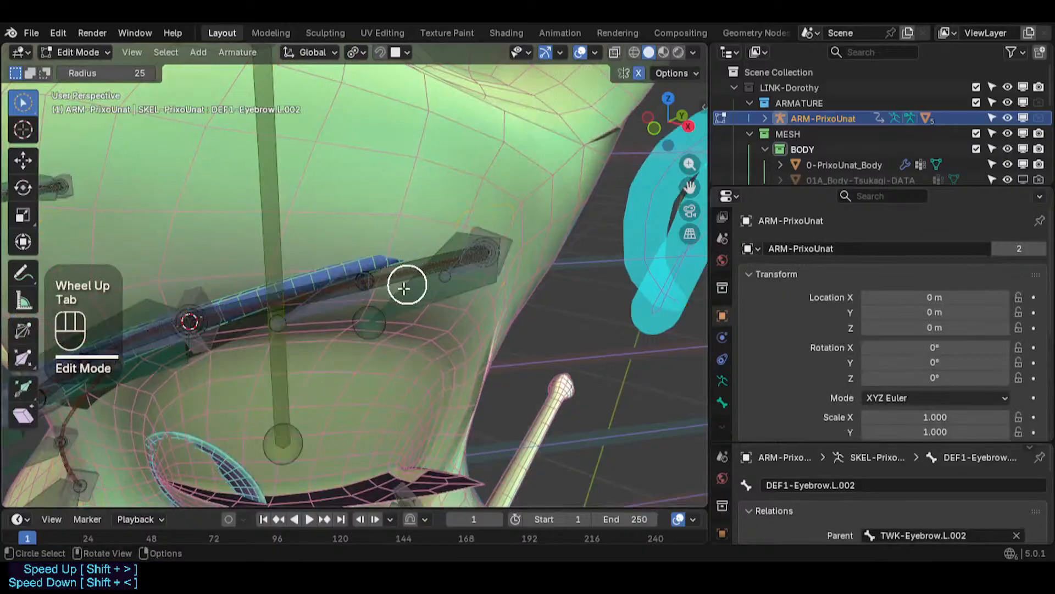
key("w")
key("w")
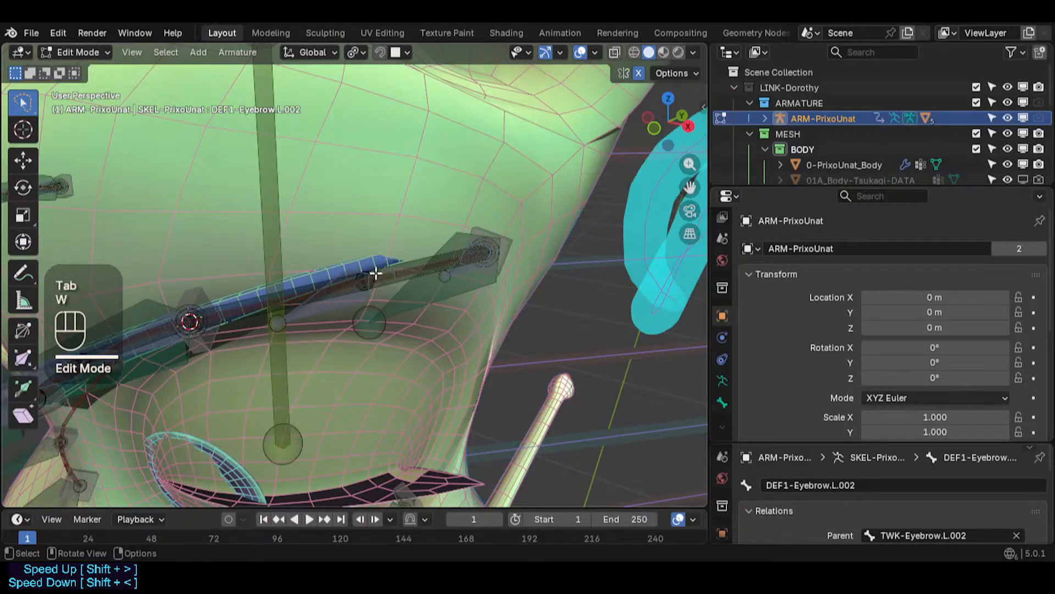
key("shift+s")
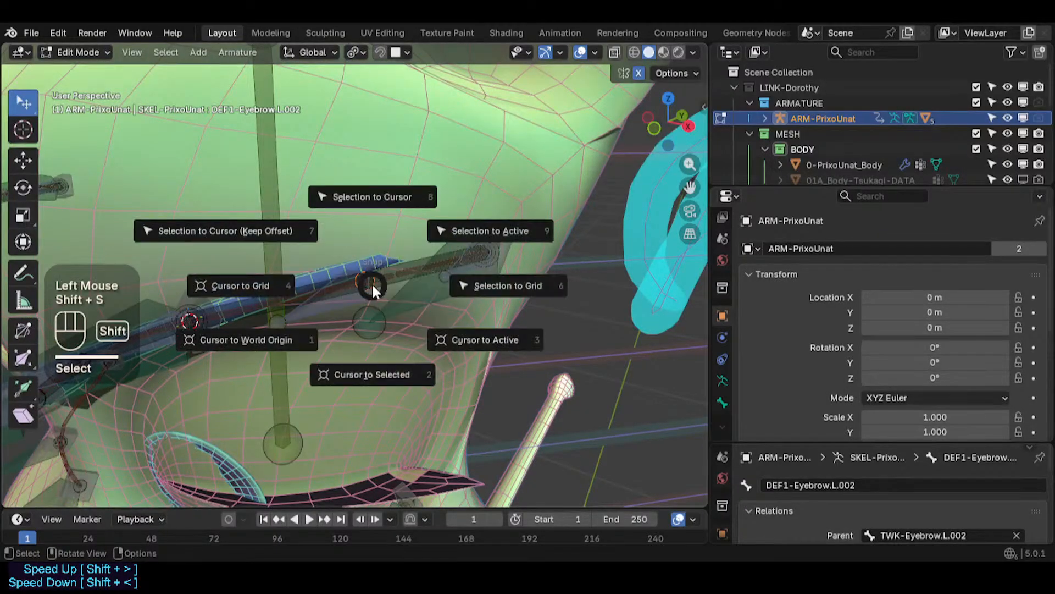
key("Tab")
left_click(398, 249)
left_click(397, 253)
- Snap the selected eyebrow mesh vertex to the 3D cursor at that bone
key("Tab")
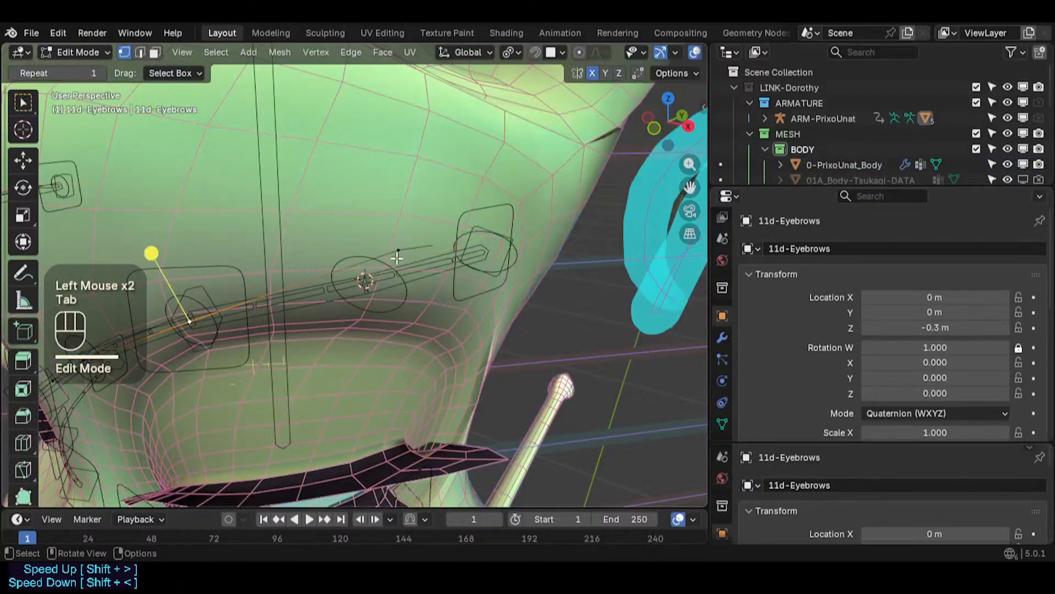
key("shift+s")
left_click(394, 160)
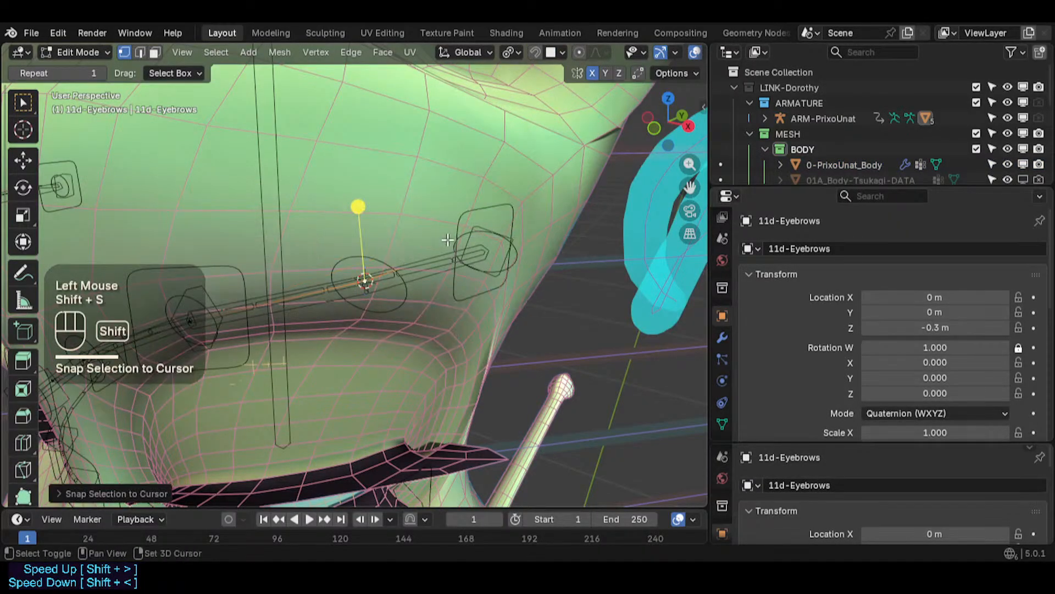
- Turn on X-ray, select the DEF1-Brow.L.001 bone in armature Edit Mode and snap the 3D cursor to it
key("alt+z")
middle_click_drag(486, 238, 413, 294, "shift")
left_click(427, 239)
scroll(422, 266, "up", 1)
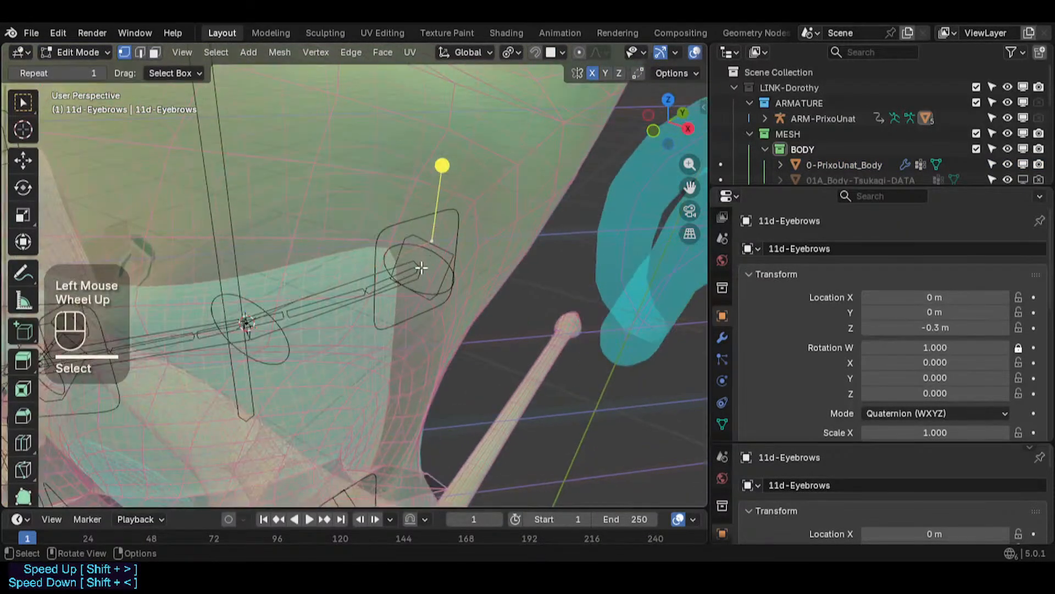
key("Tab")
left_click(419, 270)
key("Tab")
left_click(422, 268)
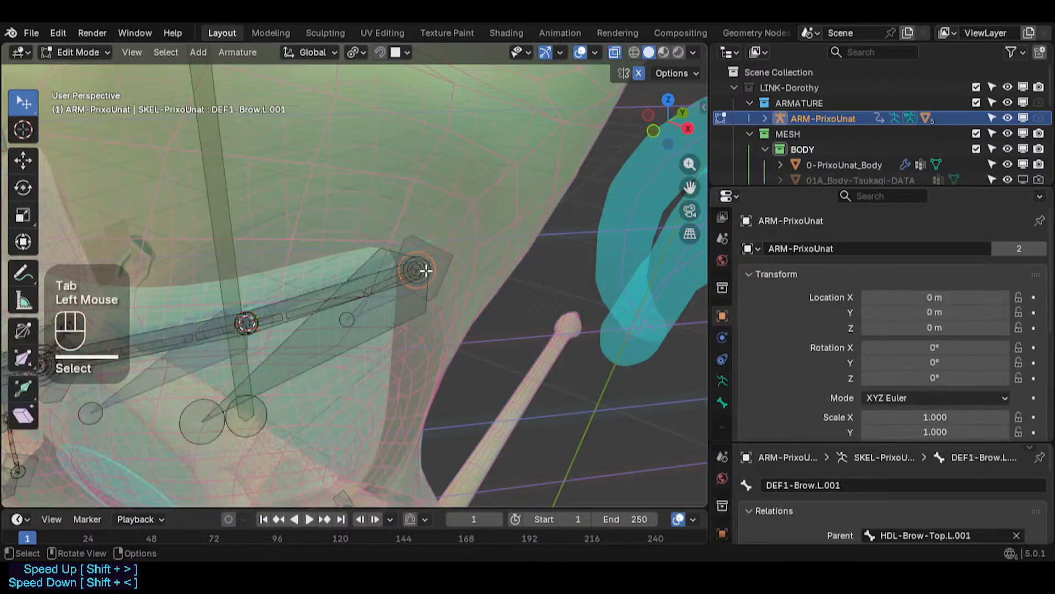
key("shift+s")
left_click(412, 358)
- Select the 11d-Eyebrows mesh, pick its eyebrow vertex in Edit Mode and snap it to the 3D cursor at DEF1-Brow.L.001
key("Tab")
left_click(428, 235)
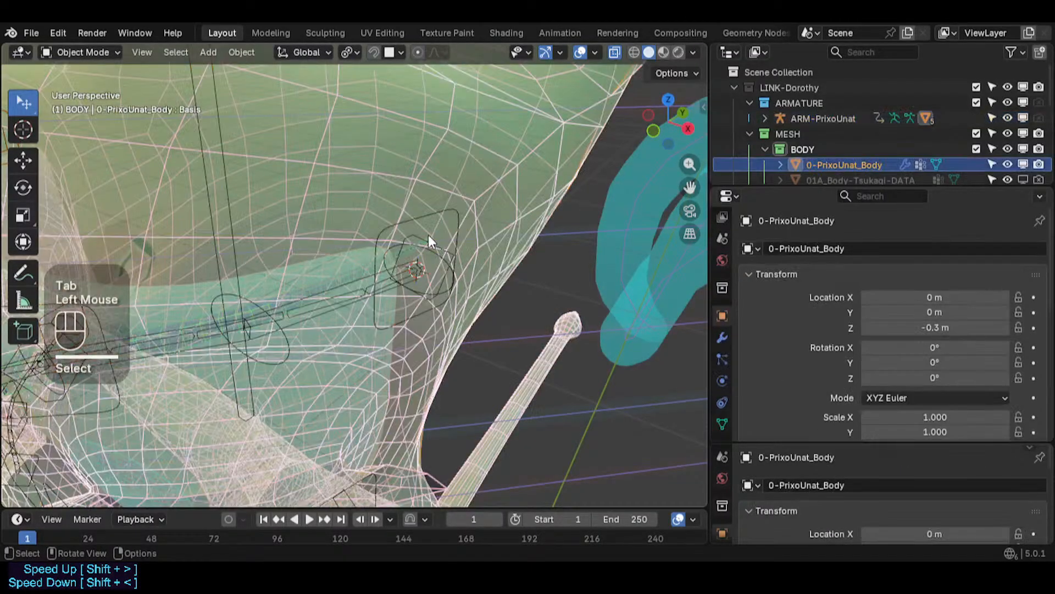
left_click(427, 235)
key("Tab")
key("alt+a")
key("c")
left_click(432, 240)
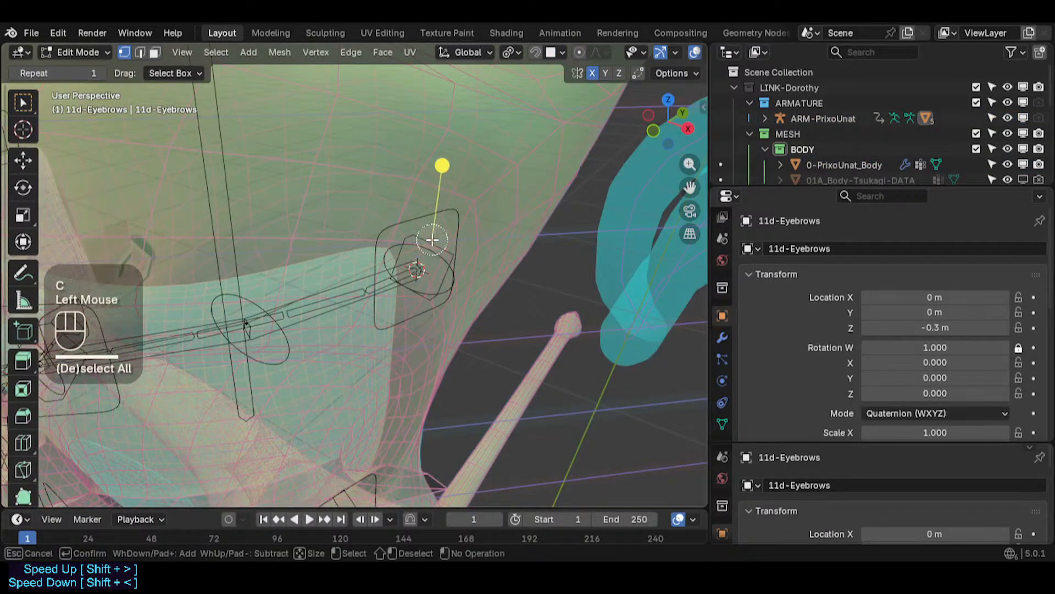
right_click(432, 240)
key("shift+s")
key("8")
- Leave mesh Edit Mode and save the file
scroll(432, 239, "down", 2)
key("Tab")
middle_click_drag(432, 239, 378, 209)
key("ctrl+s")
middle_click_drag(326, 255, 340, 259, "shift")
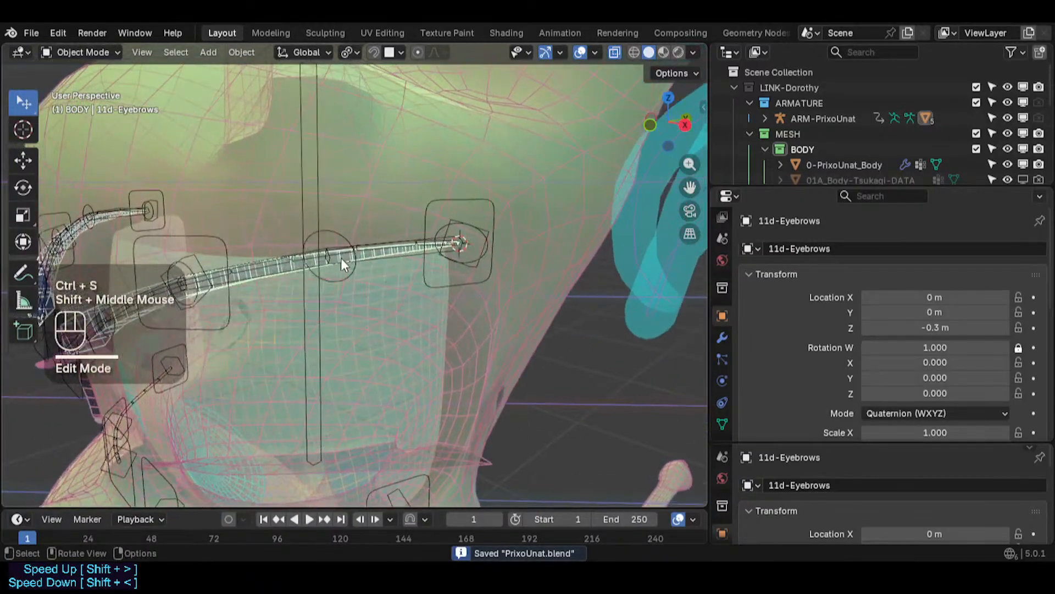
- Turn off X-ray, enter Pose Mode on the armature, test-move TWK-Brow-Top.L.001, then clear all pose transforms
scroll(528, 334, "down", 1)
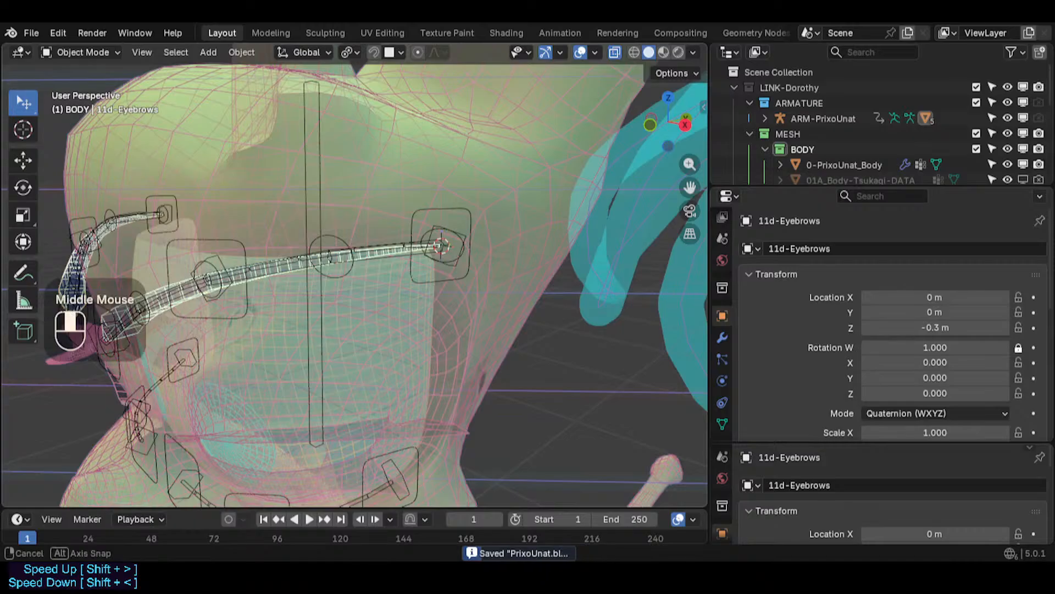
middle_click_drag(417, 259, 278, 272)
left_click(229, 272)
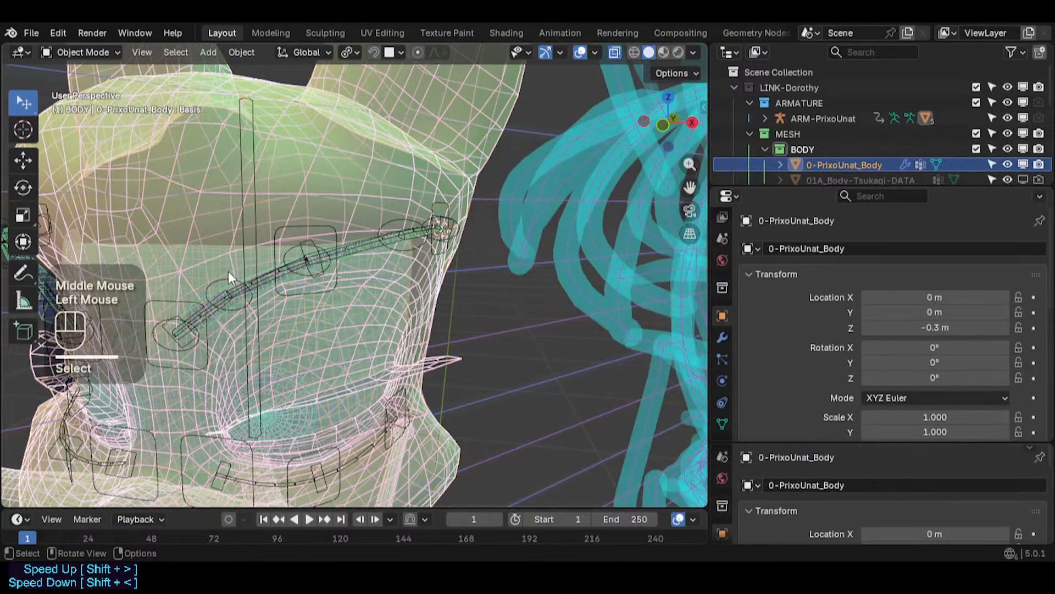
key("alt+z")
left_click(319, 226)
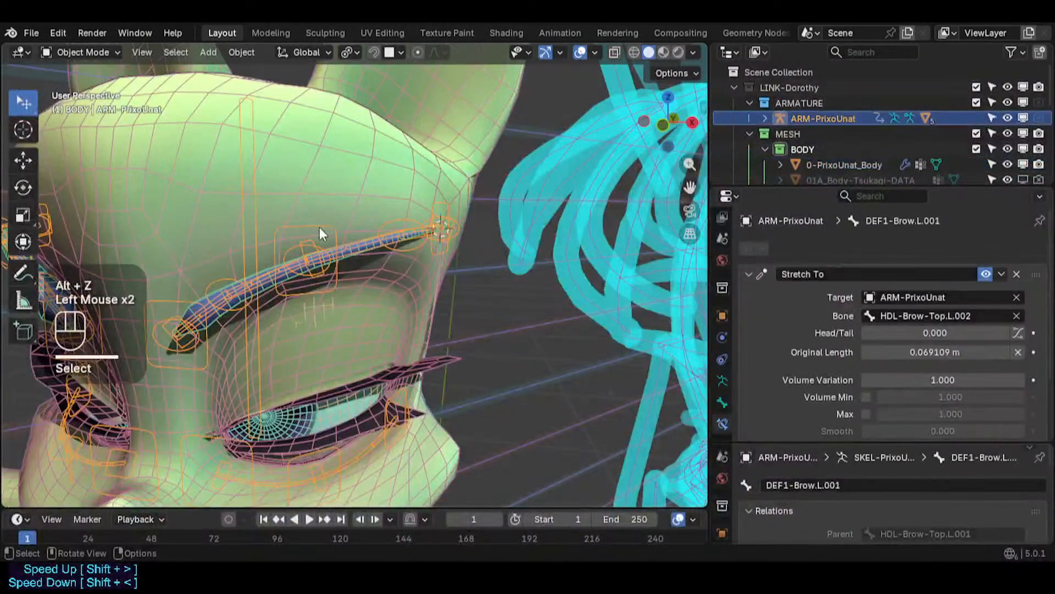
key("ctrl+Tab")
left_click(319, 226)
key("g")
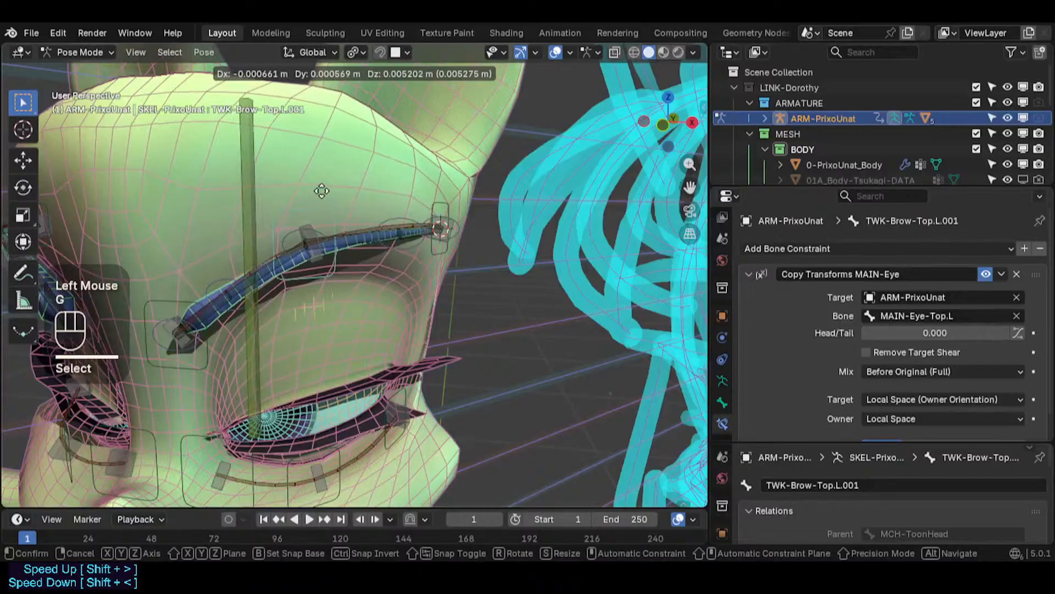
left_click(326, 198)
middle_click_drag(431, 266, 419, 258)
key("a")
key("alt+q")
key("alt+q")
- Test-move the TWK-Eyebrow.L.003 and neighbouring eyebrow tweak bones, then clear all pose transforms
left_click(420, 251)
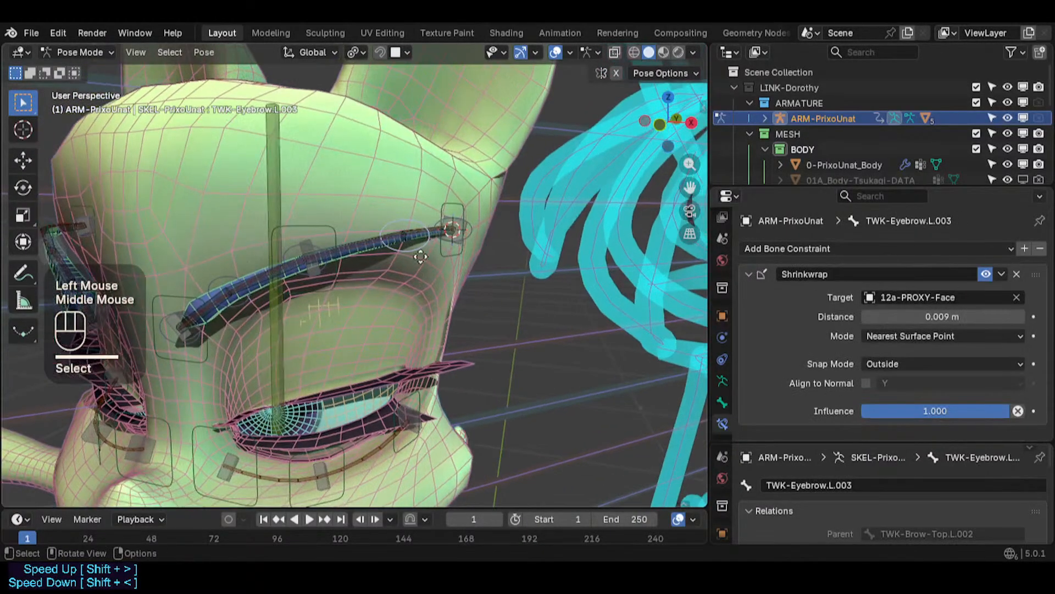
key("g")
left_click(423, 290)
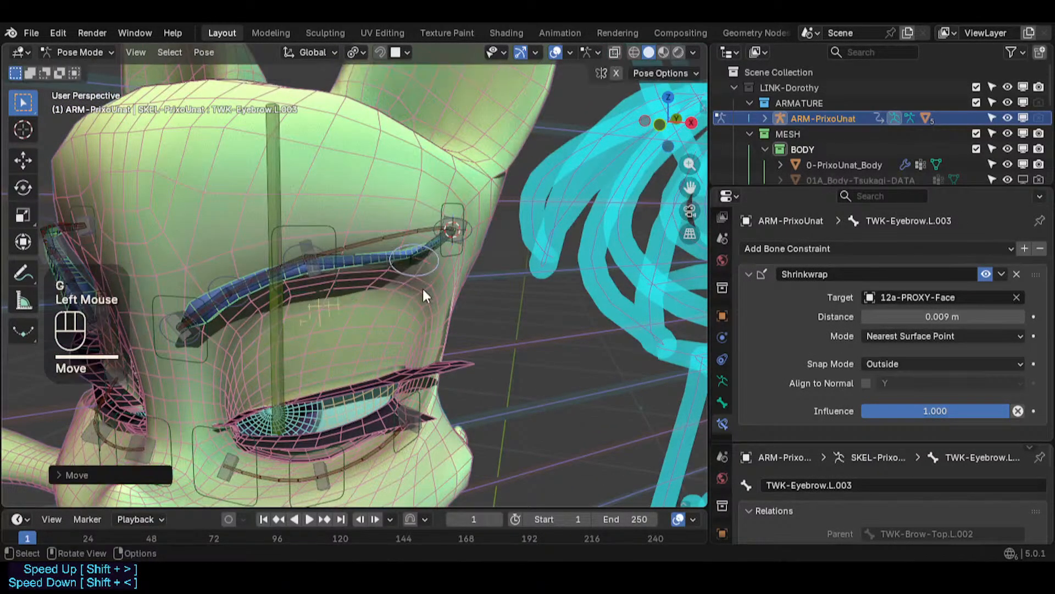
key("ctrl+alt+shift+z")
key("g")
left_click(466, 238)
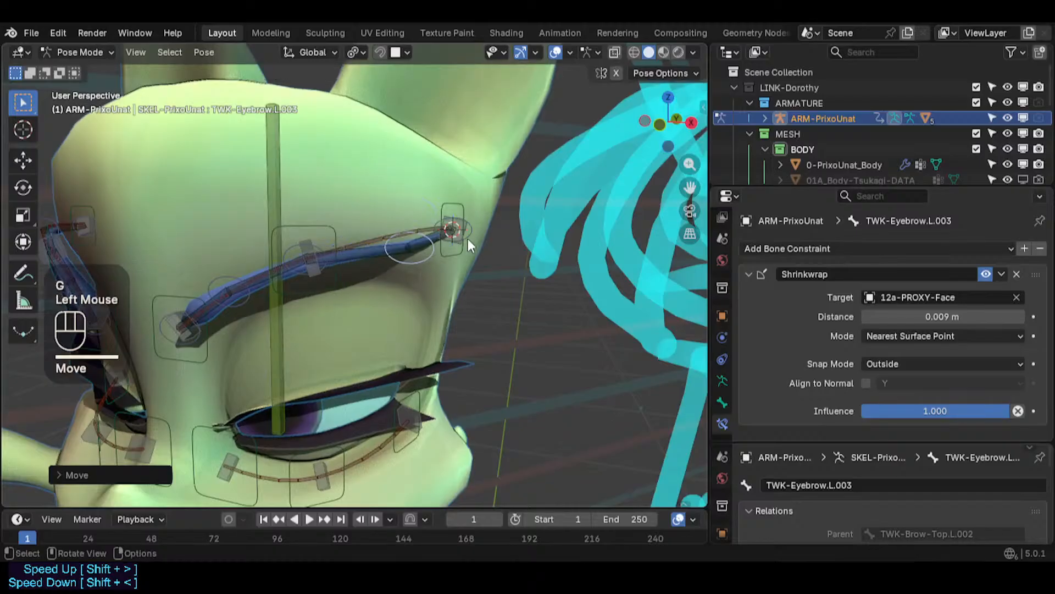
left_click(477, 236)
key("g")
left_click(511, 251)
middle_click_drag(405, 306, 388, 345)
left_click(411, 272)
key("g")
key("Escape")
key("a")
key("alt+g")
key("alt+g")
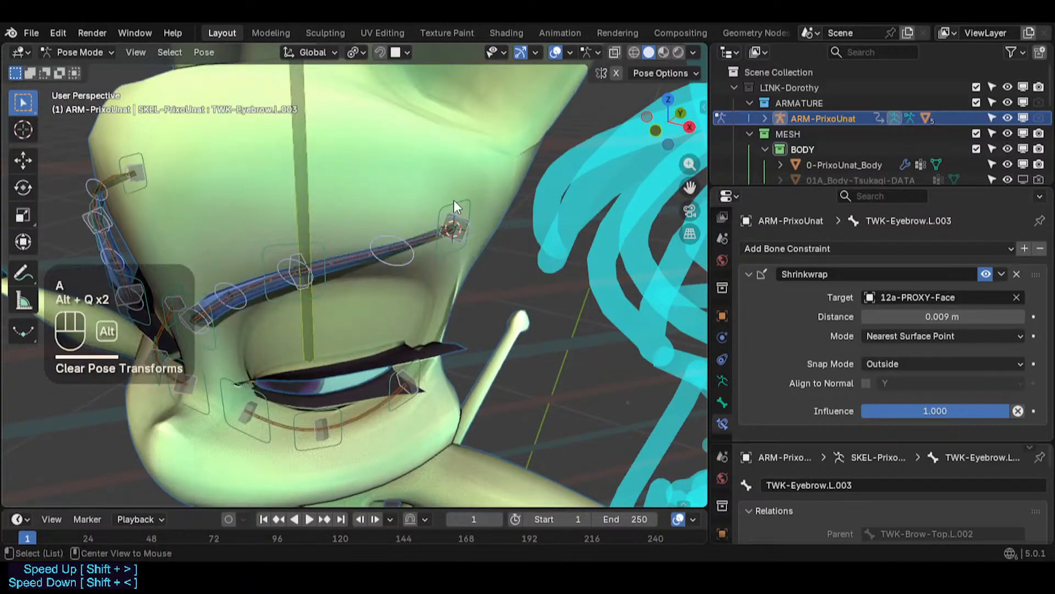
- Test-move and rotate the TWK-Brow-Top.L.002 bone to check the eyebrow deformation
left_click(467, 249)
middle_click_drag(467, 249, 483, 219)
key("g")
left_click(458, 261)
key("g")
left_click(446, 243)
key("r")
left_click(498, 257)
key("g")
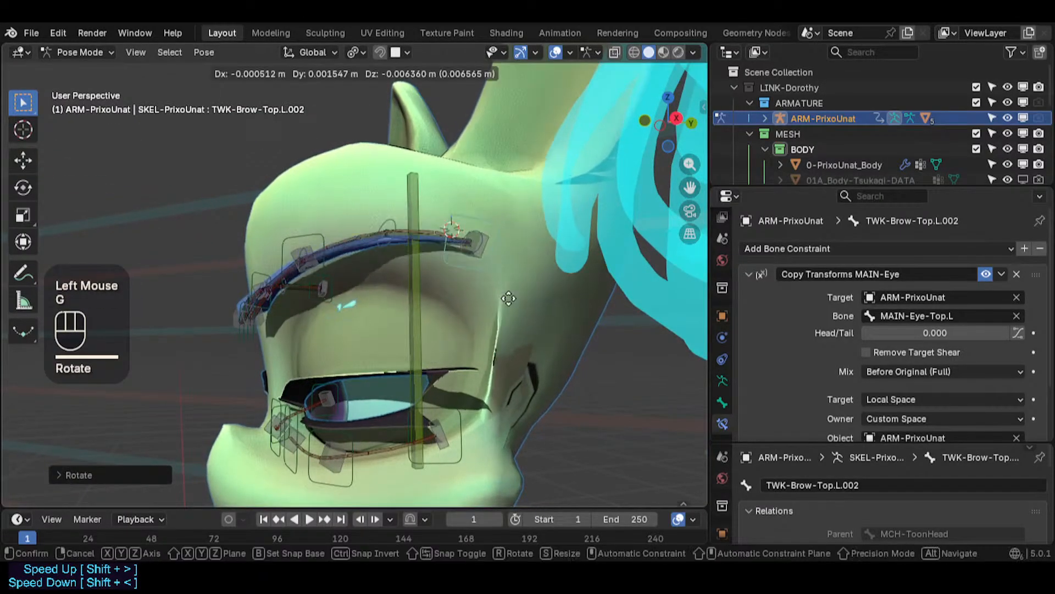
left_click(377, 251)
left_click(379, 249)
key("g")
left_click(375, 261)
middle_click_drag(375, 260, 271, 275)
- Test-move the TWK-Brow-Top.L.001 and HDL-Brow-Top.L.001 bones, cancelling the moves
scroll(271, 275, "up", 2)
left_click(272, 213)
key("g")
left_click(276, 242)
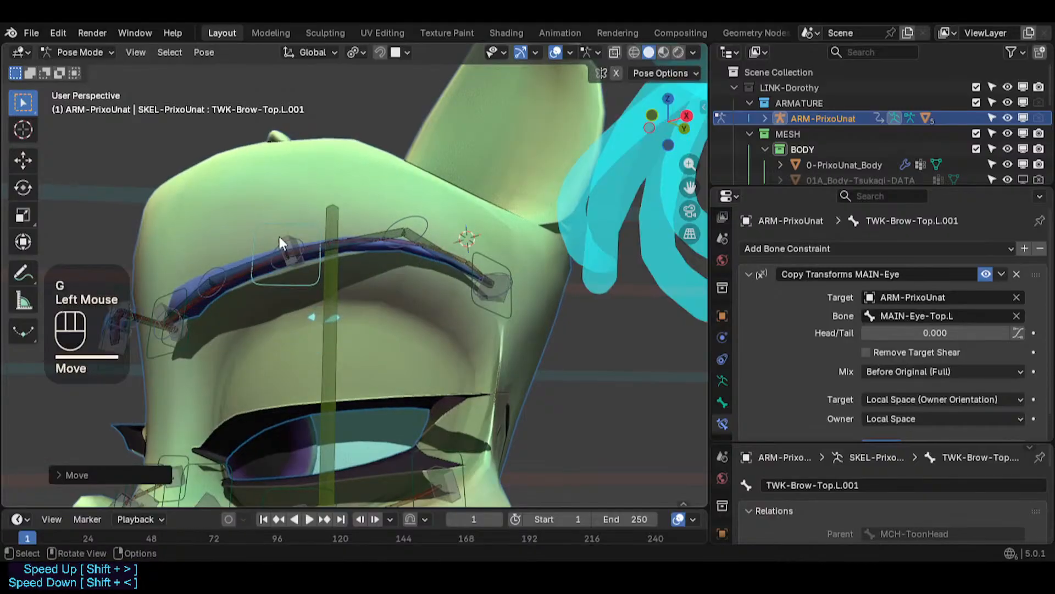
left_click(270, 236)
left_click(273, 243)
key("g")
key("Escape")
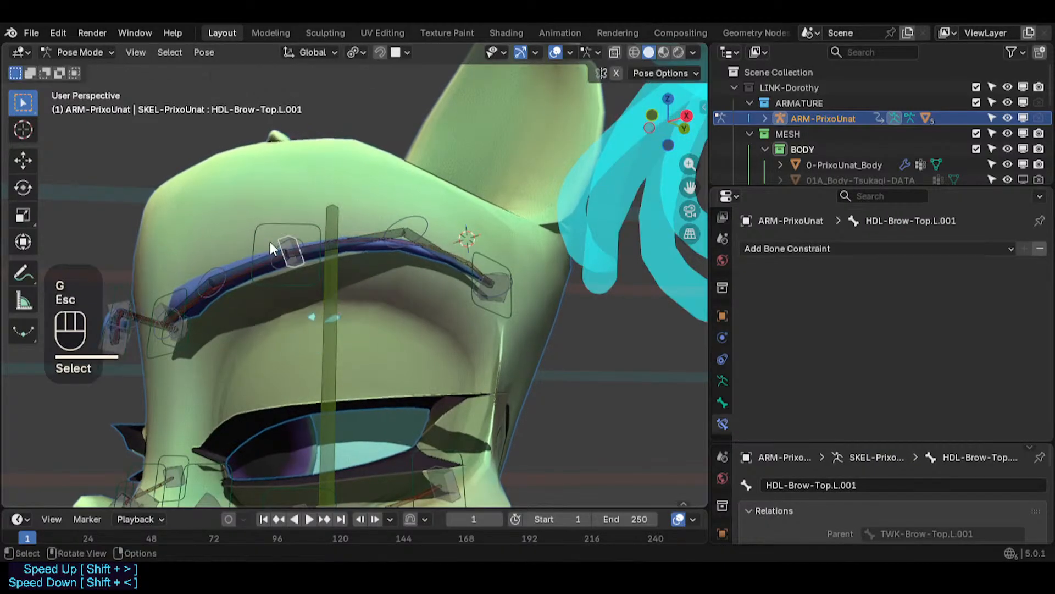
left_click(267, 246)
key("g")
key("Escape")
- Test-move the TWK-Eyebrow.L.002 bone, then clear all pose transforms
left_click(273, 249)
scroll(272, 249, "up", 2)
key("g")
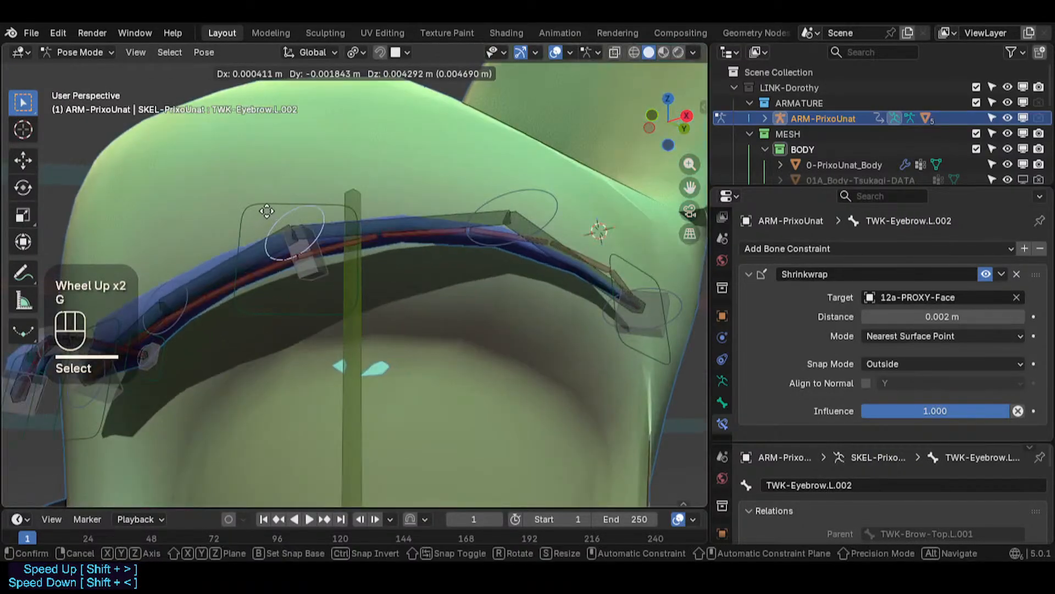
left_click(264, 198)
middle_click_drag(264, 198, 368, 203, "shift")
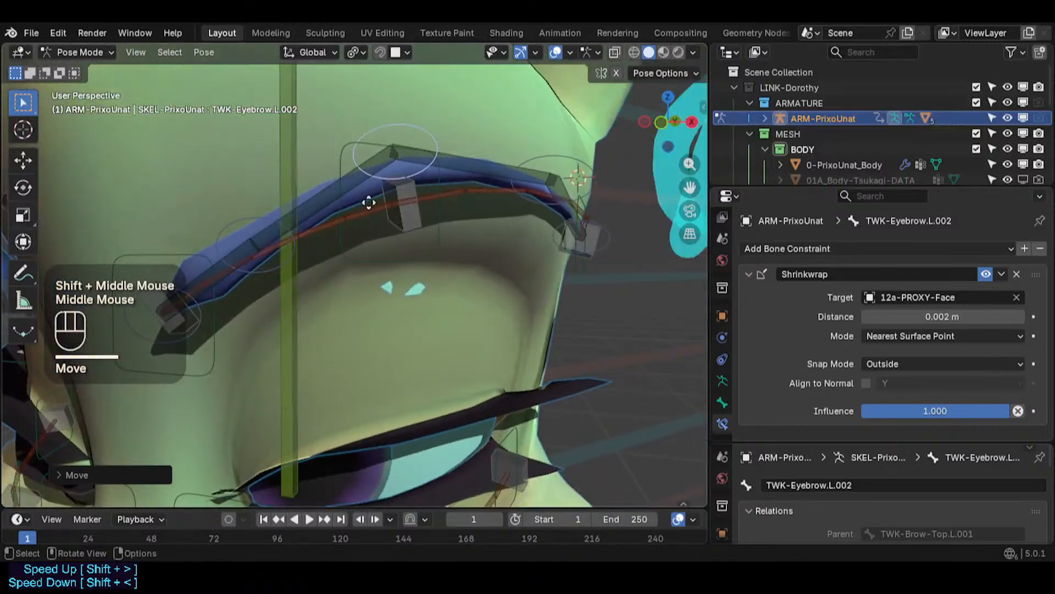
key("g")
left_click(378, 222)
key("a")
key("alt+q")
key("alt+q")
- Leave Pose Mode, enter Edit Mode on the 0-PrixoUnat_Body mesh and select the faces around the left eyebrow
middle_click_drag(387, 164, 352, 338, "shift")
scroll(439, 367, "down", 2)
key("Tab")
key("ctrl+Tab")
left_click(259, 256)
left_click(292, 266)
key("Tab")
left_click(323, 295)
scroll(355, 341, "up", 2)
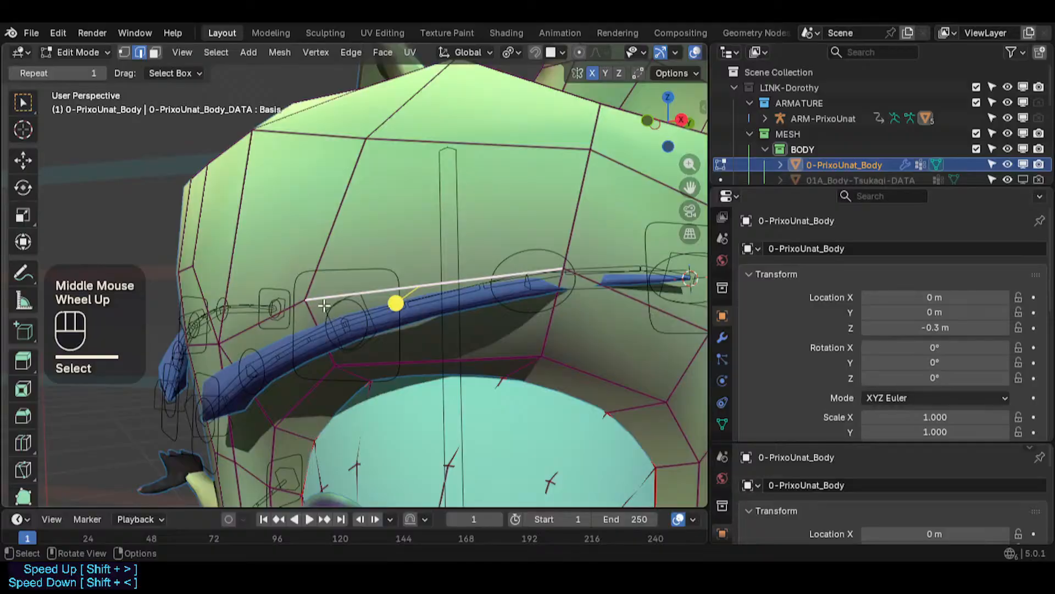
key("3")
left_click(280, 350)
left_click(374, 326, "shift")
left_click(606, 334, "shift")
middle_click_drag(607, 334, 519, 327, "shift")
scroll(436, 313, "down", 1)
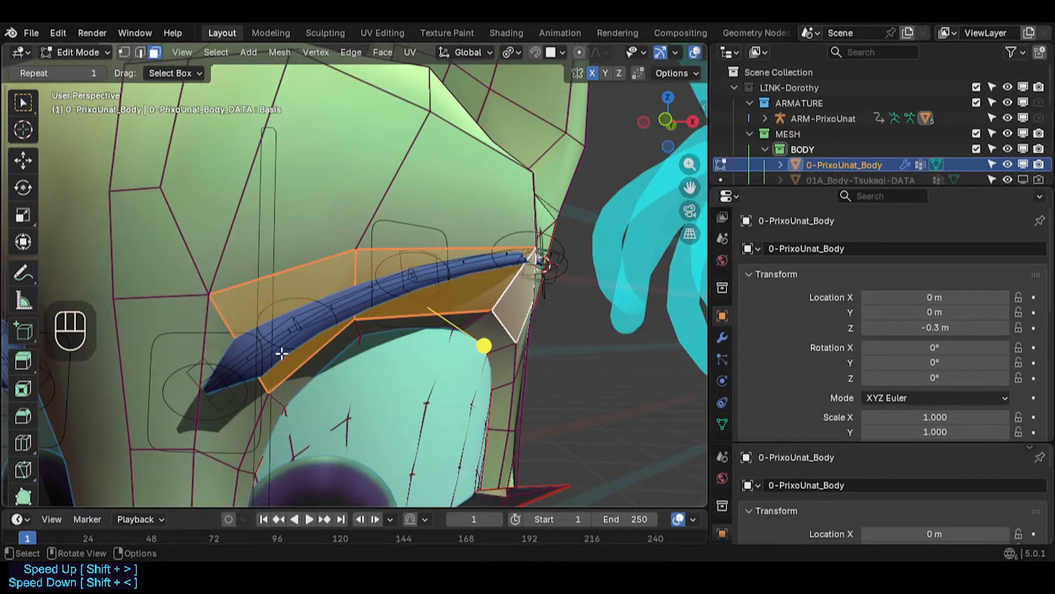
- Try to inset the selected faces, then undo it and deselect everything
key("i")
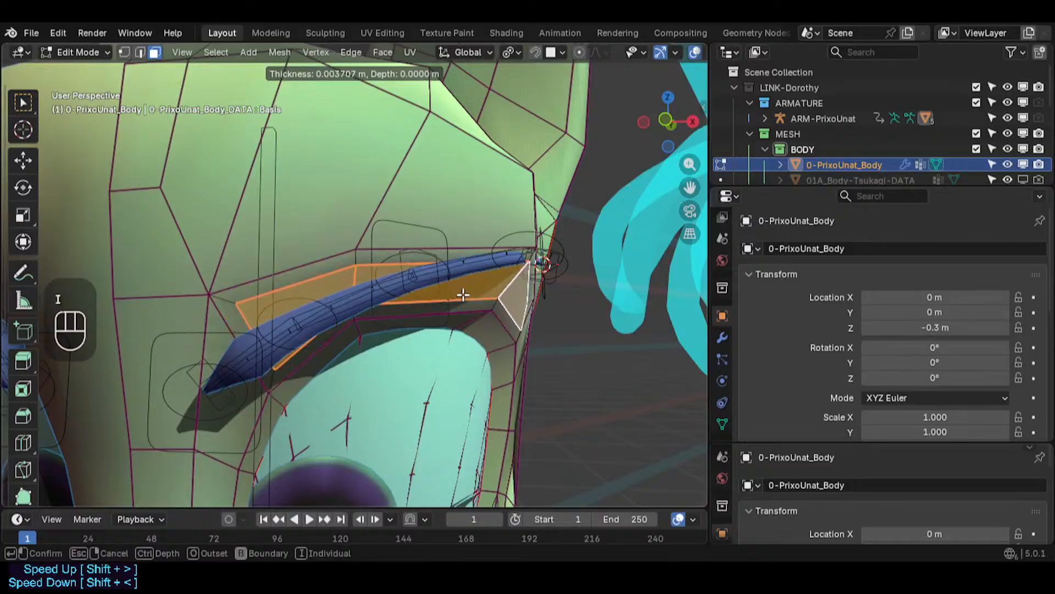
key("Escape")
key("ctrl+z")
key("alt+a")
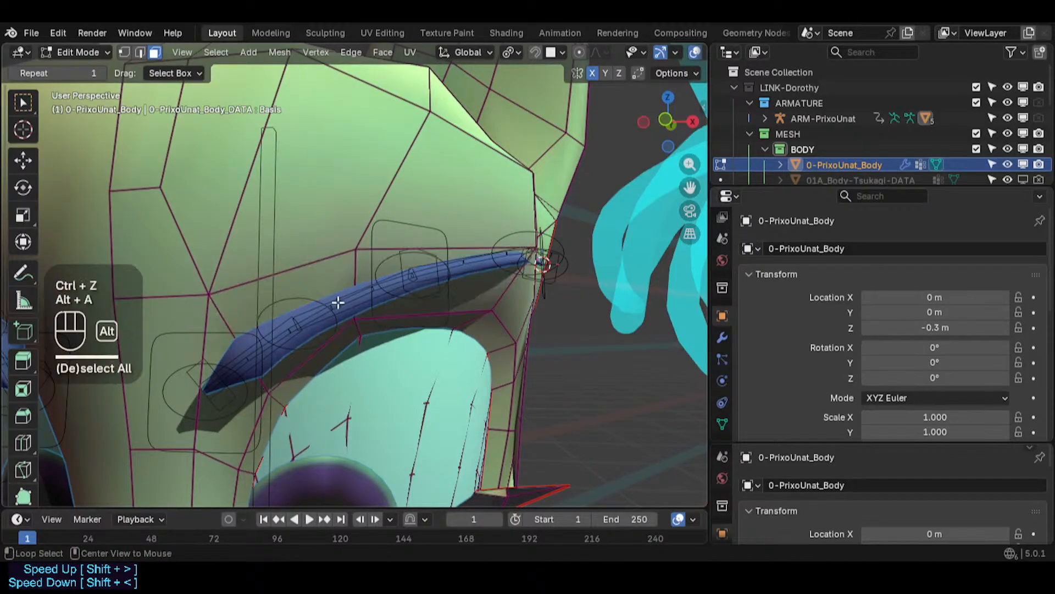
- Select the face above the eyebrow and move its inner edges, including one along the Z axis
left_click(281, 285)
middle_click_drag(280, 297, 406, 286)
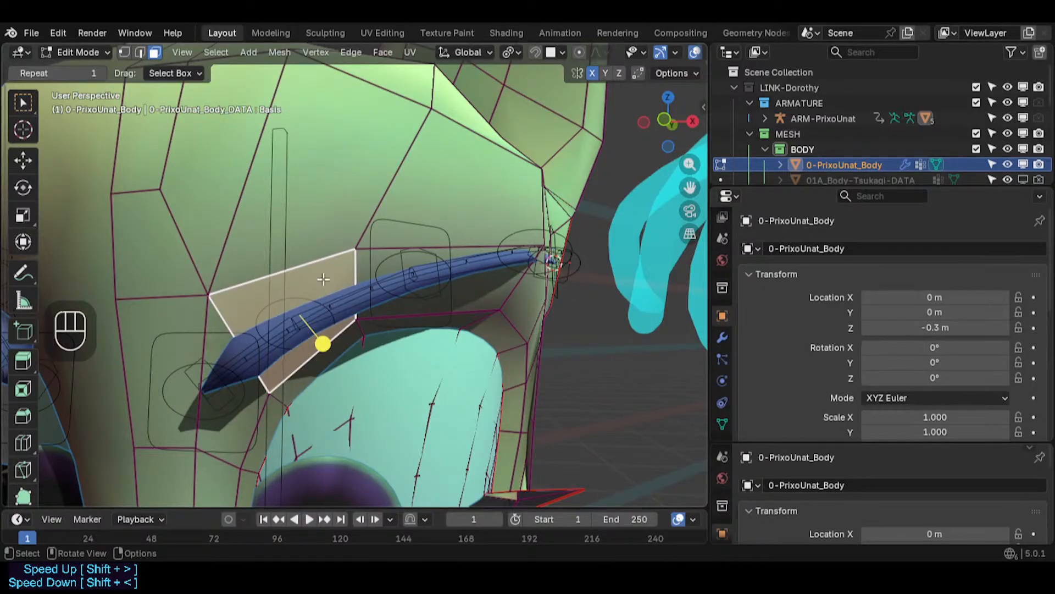
key("2")
left_click(295, 279)
middle_click_drag(295, 279, 271, 260)
key("g")
left_click(275, 306)
key("g")
key("z")
left_click(366, 277)
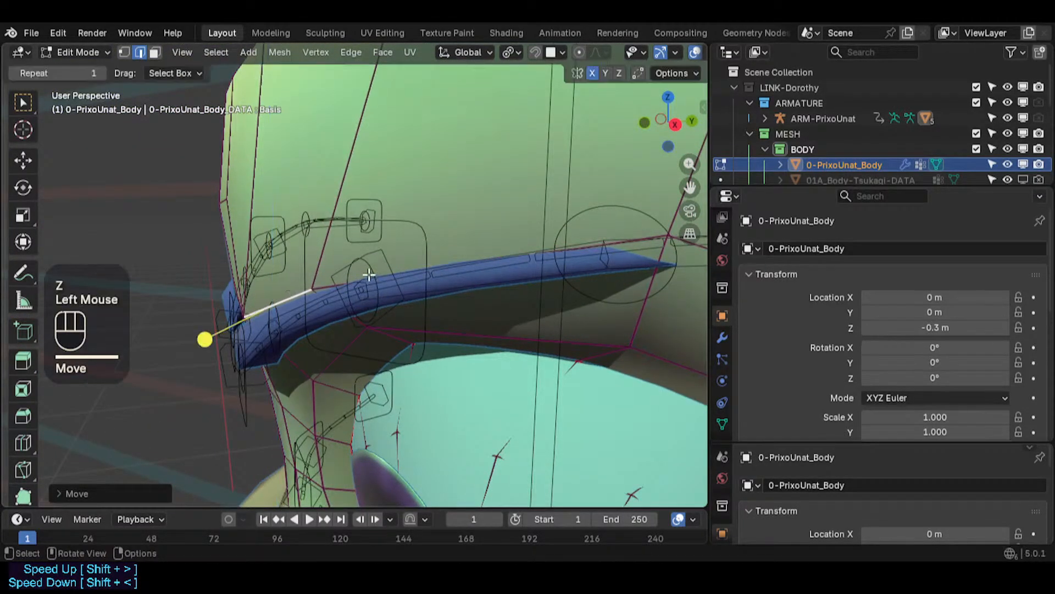
- Move the face edges above the eyebrow along the Y axis
left_click(490, 271, "shift")
middle_click_drag(490, 271, 456, 288, "shift")
middle_click_drag(457, 289, 419, 308)
key("g")
key("z")
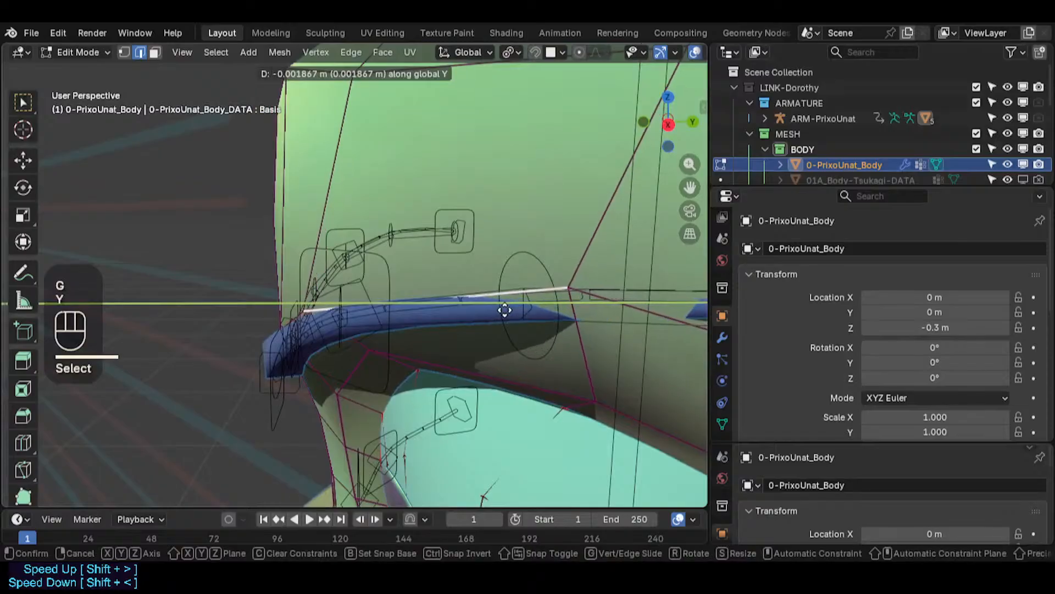
left_click(504, 297)
middle_click_drag(572, 308, 482, 315, "shift")
- In vertex mode, move the vertex at the brow's outer end along the Z, Y and X axes
scroll(573, 292, "down", 1, "shift")
scroll(482, 315, "down", 2)
key("1")
left_click(619, 374)
middle_click_drag(618, 374, 577, 370)
key("g")
key("z")
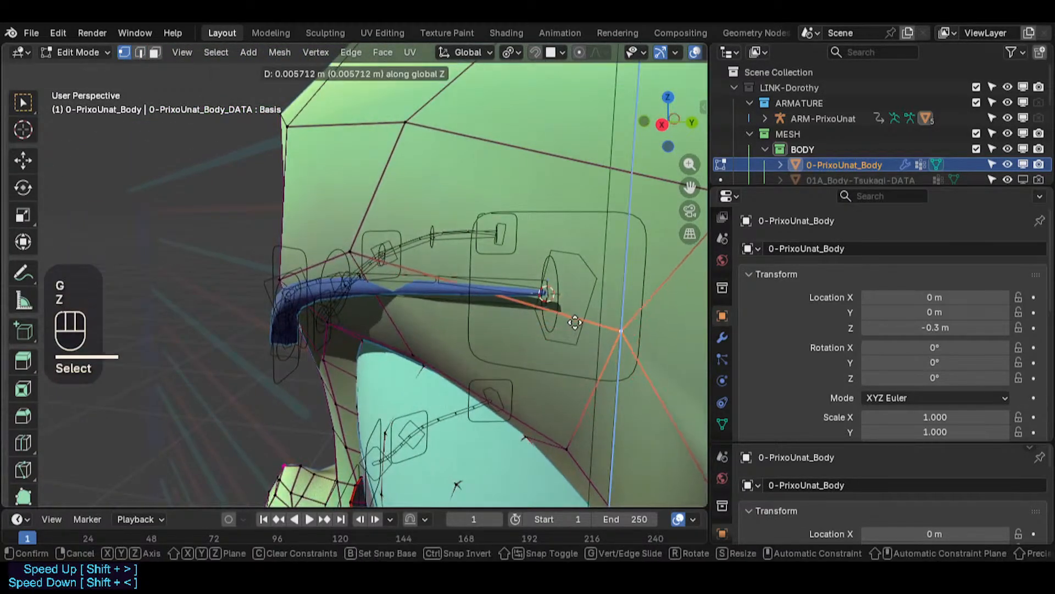
left_click(572, 290)
middle_click_drag(572, 290, 589, 276)
key("g")
key("y")
left_click(580, 322)
key("g")
key("x")
left_click(582, 279)
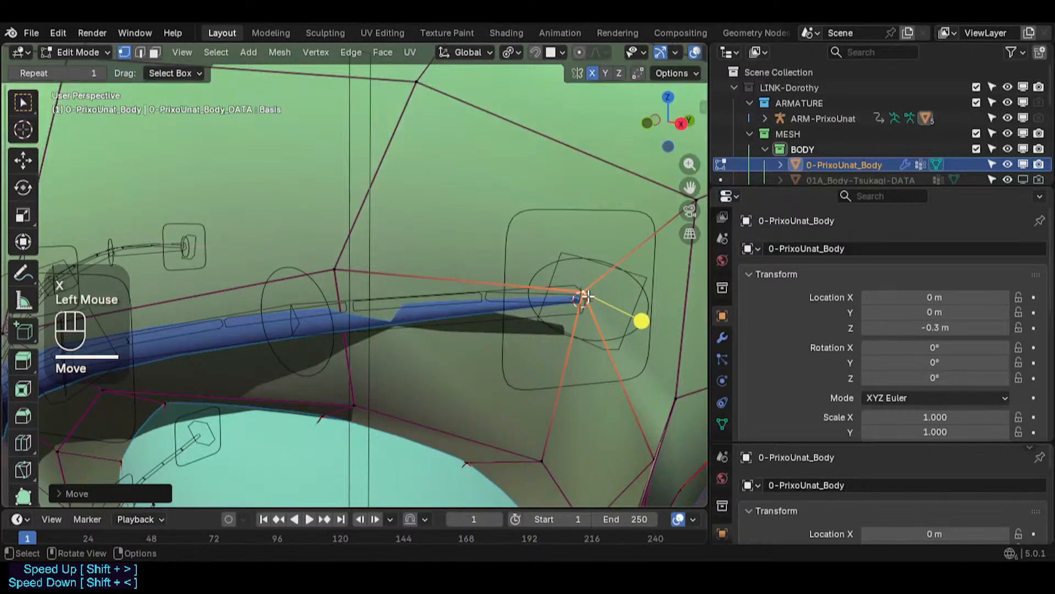
- Move the vertex above the eyebrow's middle along the Z and Y axes
left_click(334, 271)
key("g")
key("z")
left_click(325, 316)
middle_click_drag(324, 315, 330, 349)
key("g")
key("y")
left_click(344, 309)
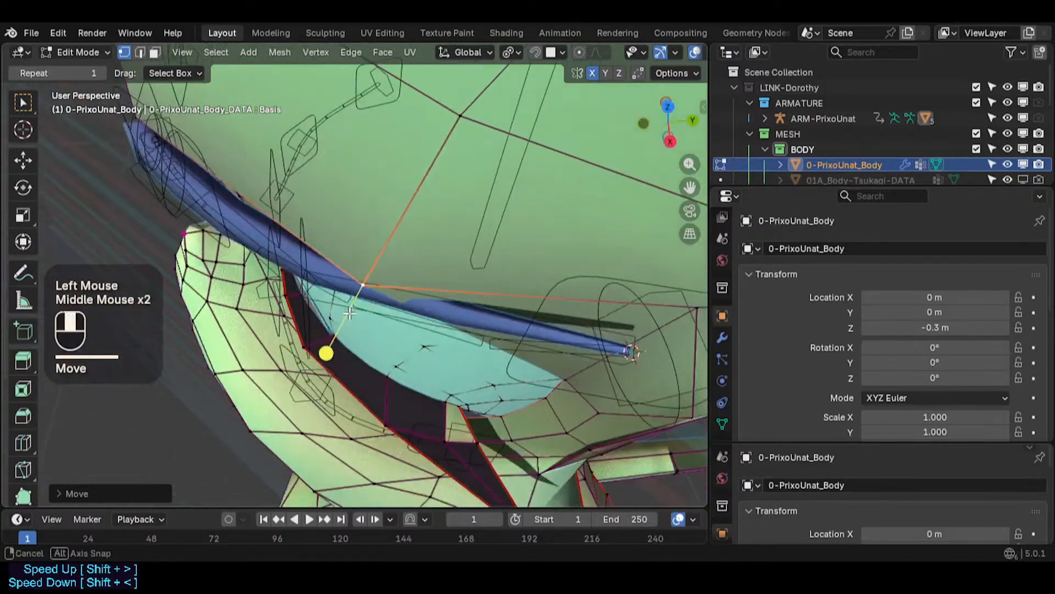
- Move the vertices below the eyebrow along the Y and X axes to align them with the brow
key("g")
key("y")
left_click(372, 277)
middle_click_drag(372, 278, 364, 259)
key("g")
key("y")
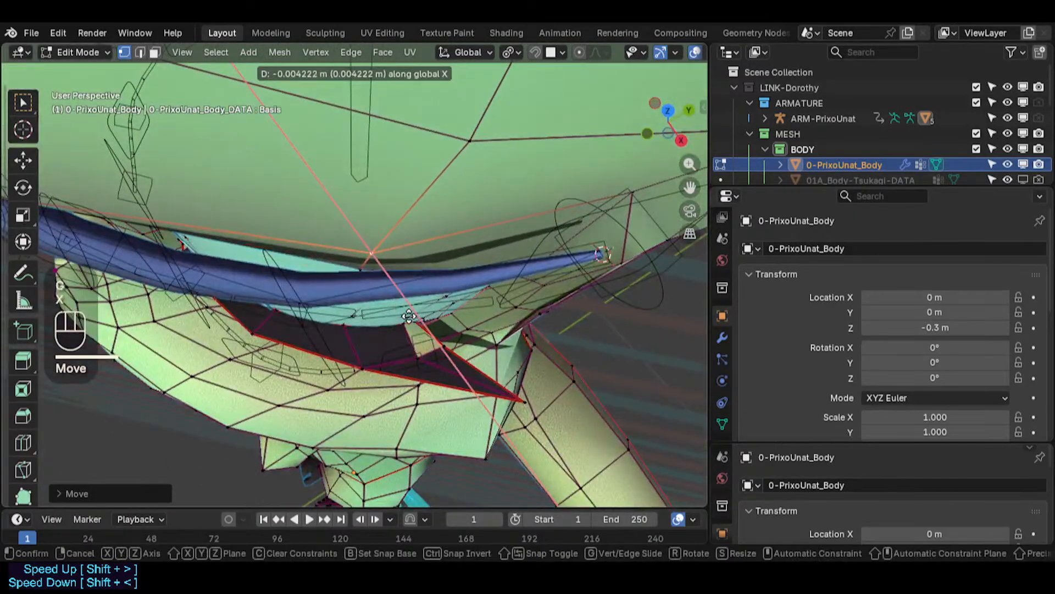
left_click(364, 258)
key("g")
left_click(373, 259)
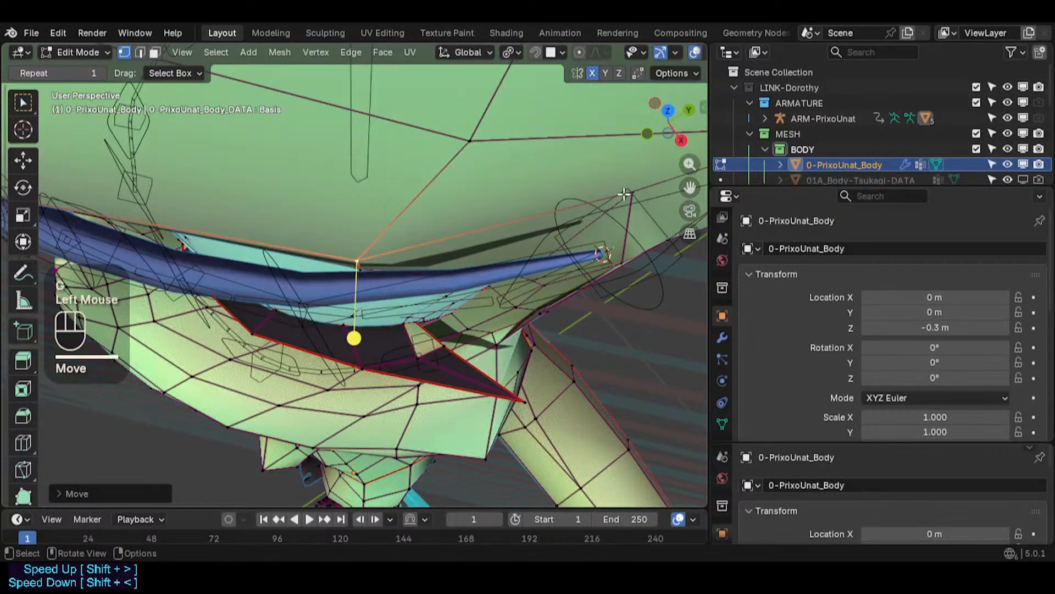
- Move the face vertices at the eyebrow's outer end so they hug the brow's tip
left_click(627, 194)
middle_click_drag(624, 198, 426, 170)
middle_click_drag(492, 205, 408, 272, "shift")
middle_click_drag(408, 272, 327, 277)
key("g")
left_click(367, 279)
middle_click_drag(449, 247, 617, 133)
middle_click_drag(538, 365, 566, 340)
middle_click_drag(517, 338, 520, 238, "shift")
left_click(512, 387)
middle_click_drag(505, 384, 398, 376)
middle_click_drag(498, 358, 484, 360)
key("g")
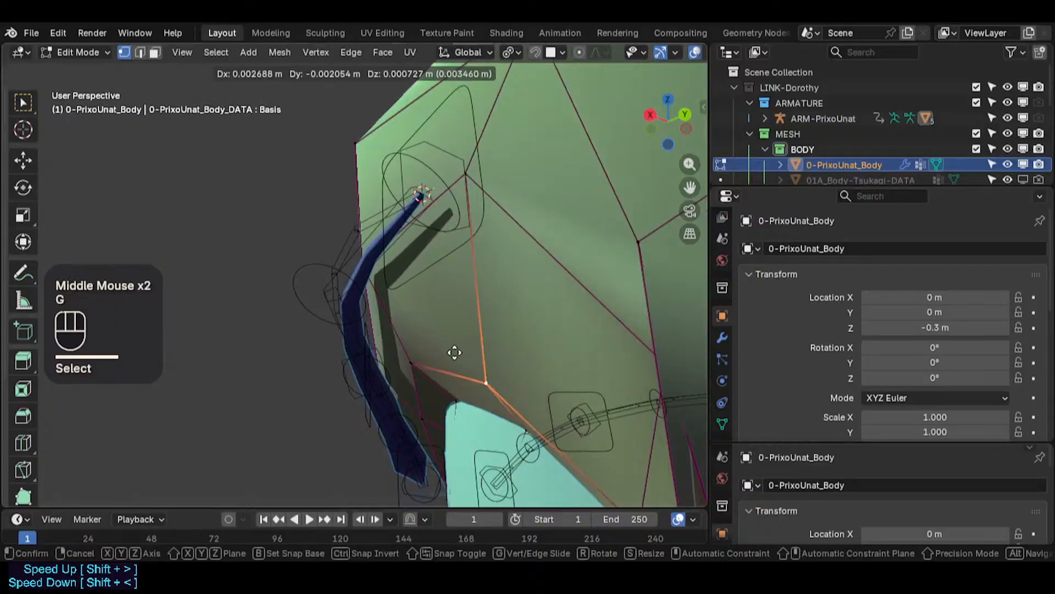
left_click(464, 351)
- Move the vertices beside the eyebrow's outer end to reshape the faces around the brow tip
left_click(478, 173)
middle_click_drag(477, 174, 419, 173)
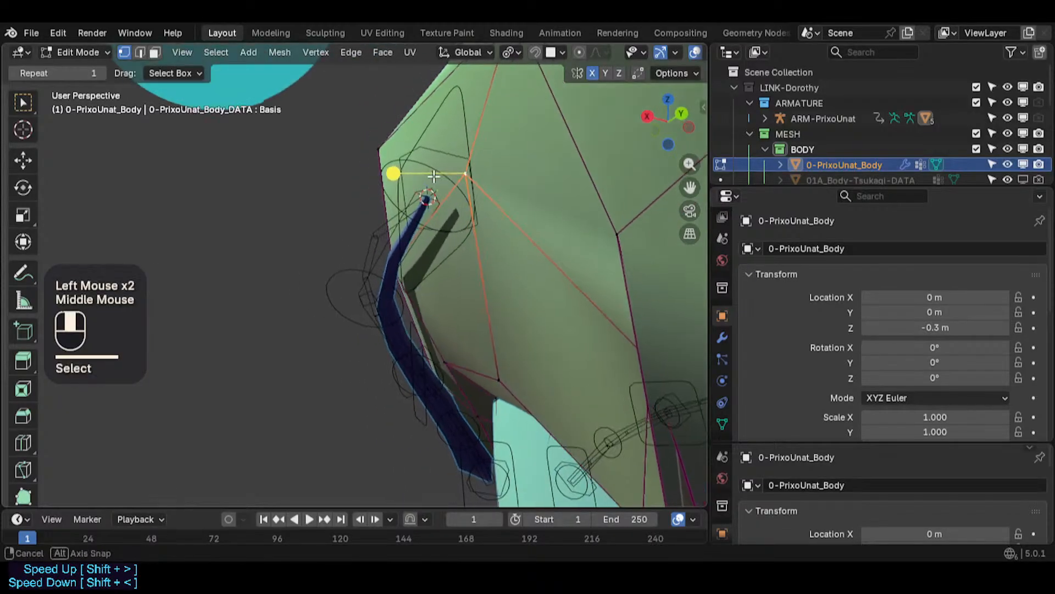
key("g")
left_click(410, 173)
middle_click_drag(319, 245, 497, 257)
middle_click_drag(333, 264, 376, 250)
left_click(361, 191)
middle_click_drag(360, 195, 537, 358)
key("g")
left_click(392, 208)
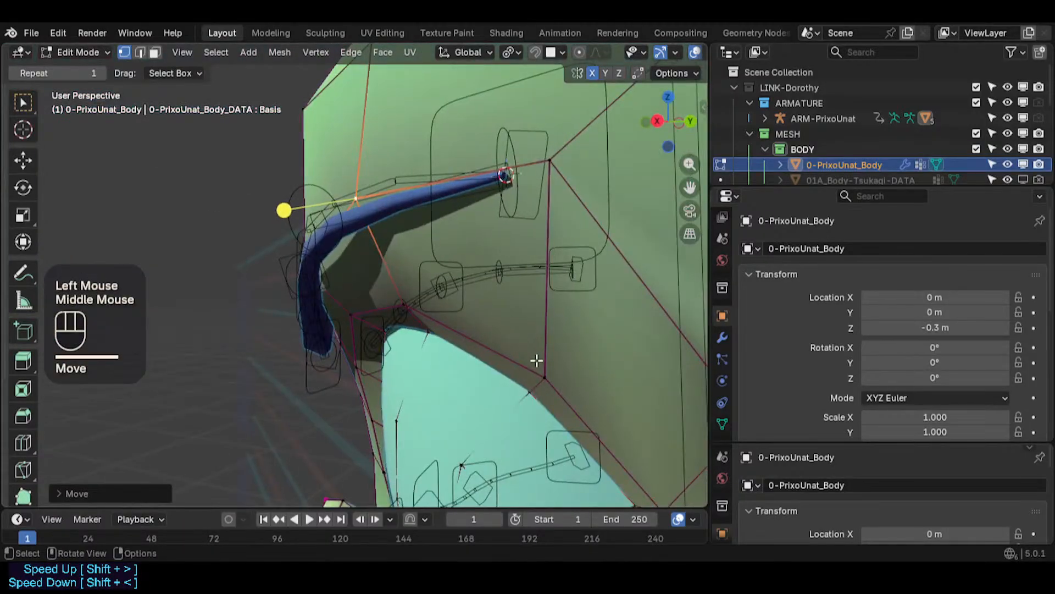
- Reposition the vertices between the eyebrow's outer end and the eye corner to smooth that area
left_click(517, 357)
middle_click_drag(409, 302, 385, 310)
key("g")
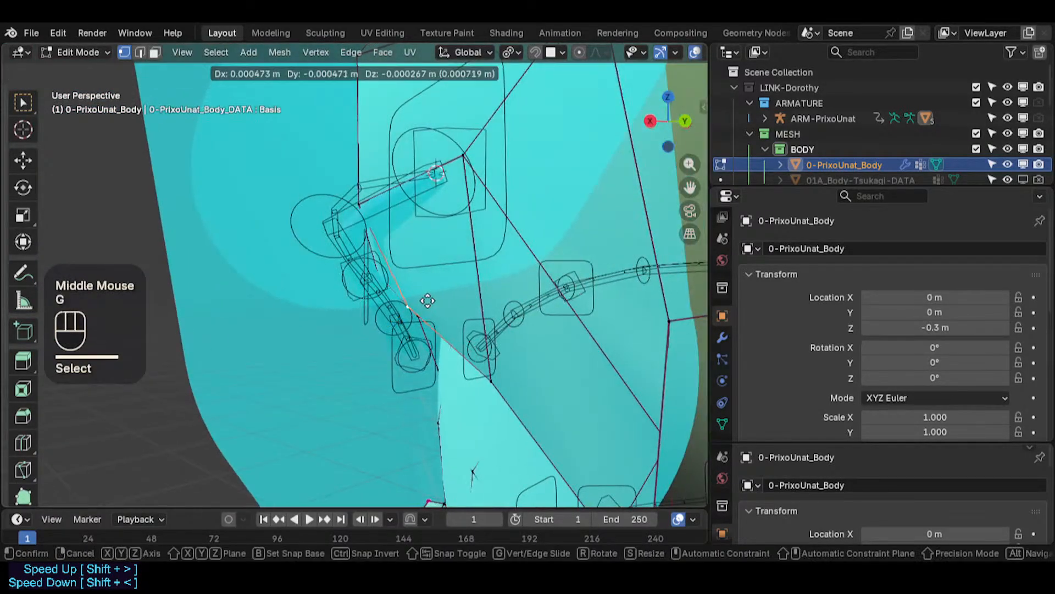
left_click(390, 326)
key("g")
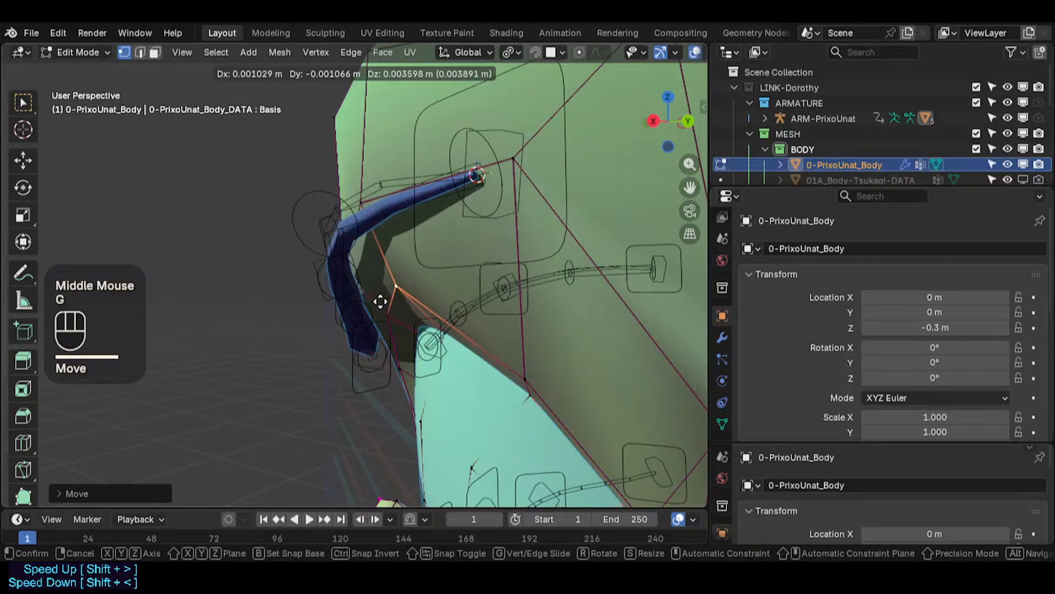
left_click(369, 299)
left_click(525, 366)
middle_click_drag(525, 365, 571, 363)
key("g")
key("g")
left_click(549, 299, "shift")
middle_click_drag(549, 299, 291, 319, "shift")
key("g")
left_click(355, 324)
scroll(357, 322, "down", 2)
key("g")
left_click(325, 317)
middle_click_drag(385, 297, 330, 275)
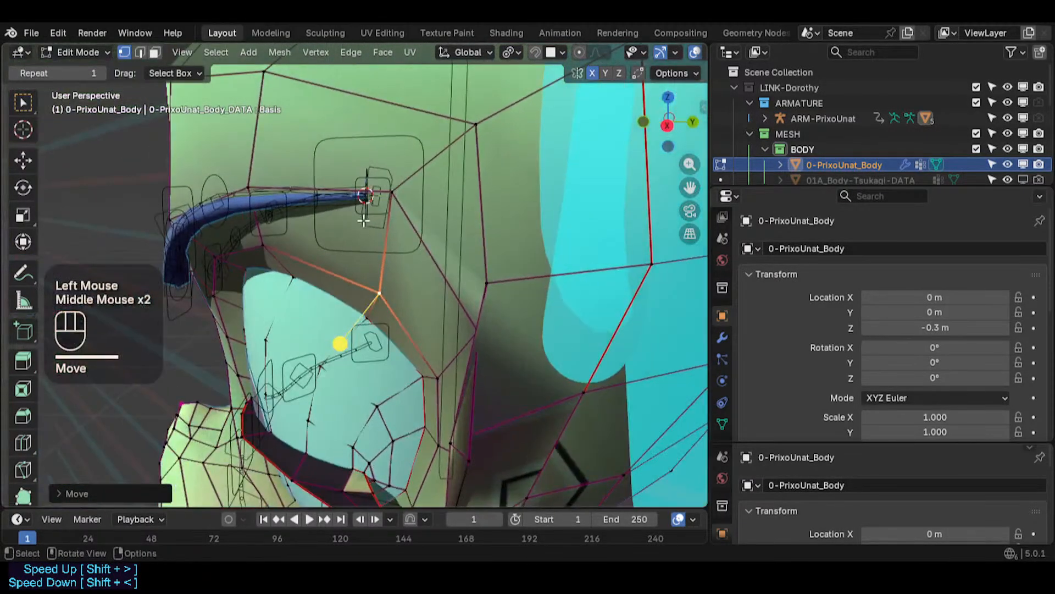
- In front orthographic view, move the vertex above the eyebrow's middle to follow the brow's upper edge
left_click(394, 190)
middle_click_drag(395, 190, 429, 231)
middle_click_drag(264, 253, 547, 185, "shift")
scroll(549, 184, "down", 2)
key("KP_1")
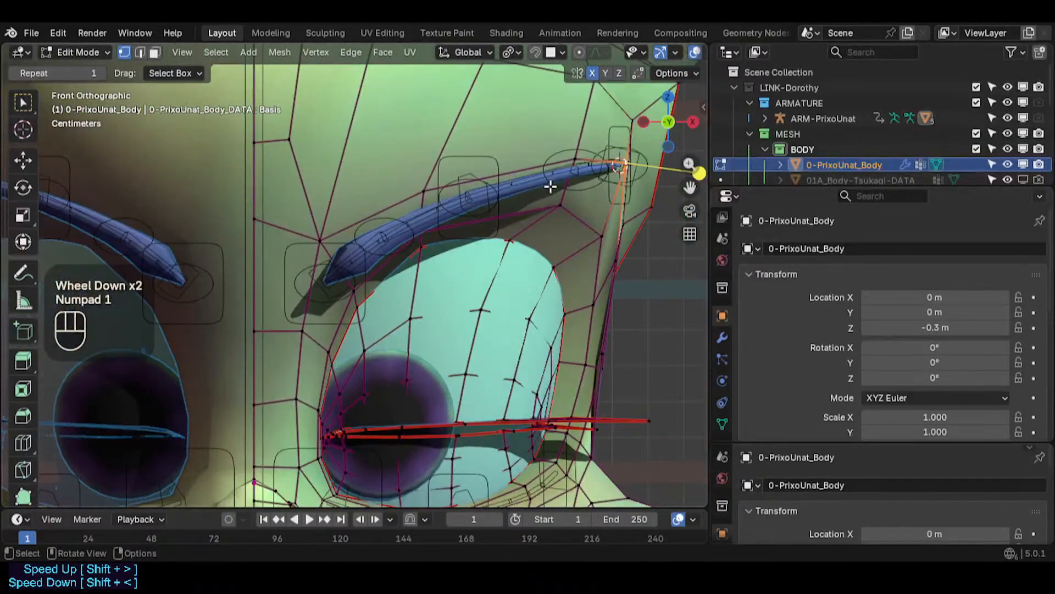
scroll(478, 221, "up", 1)
scroll(495, 225, "down", 2)
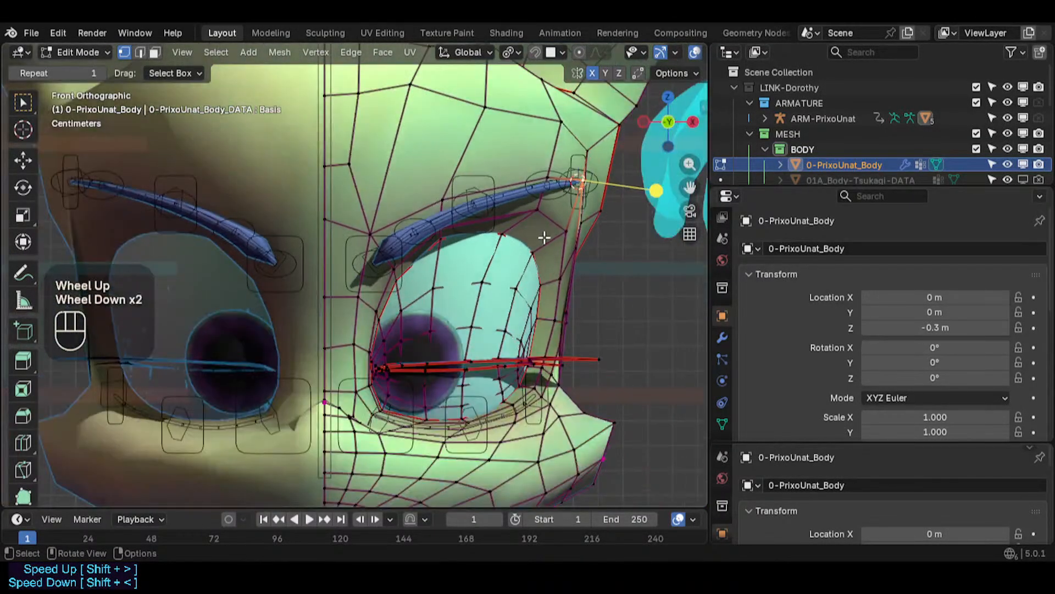
scroll(544, 237, "up", 2)
middle_click_drag(588, 198, 511, 236, "shift")
scroll(511, 236, "up", 1)
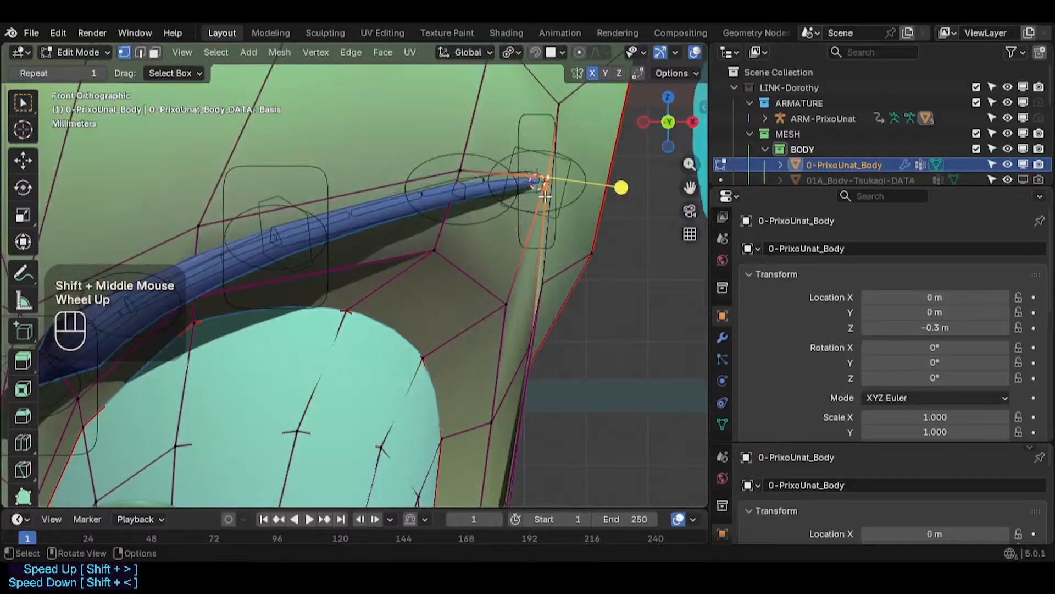
left_click(440, 251)
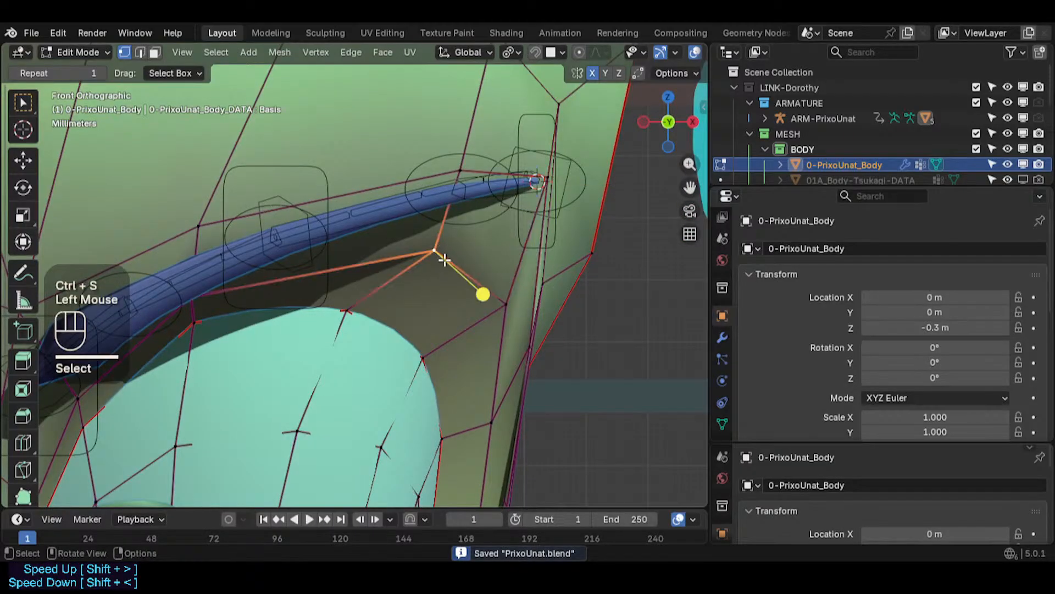
key("g")
left_click(428, 250)
middle_click_drag(428, 250, 198, 275)
- Move the vertices along the eyebrow's inner half so the edge loop follows the brow
scroll(278, 261, "down", 1)
scroll(337, 306, "up", 2)
left_click(384, 306)
mouse_move(384, 306)
middle_mouse_down()
mouse_move(337, 302)
mouse_move(377, 304)
mouse_move(366, 308)
middle_mouse_up()
key("g")
left_click(341, 301)
key("g")
left_click(338, 250)
left_click(307, 250)
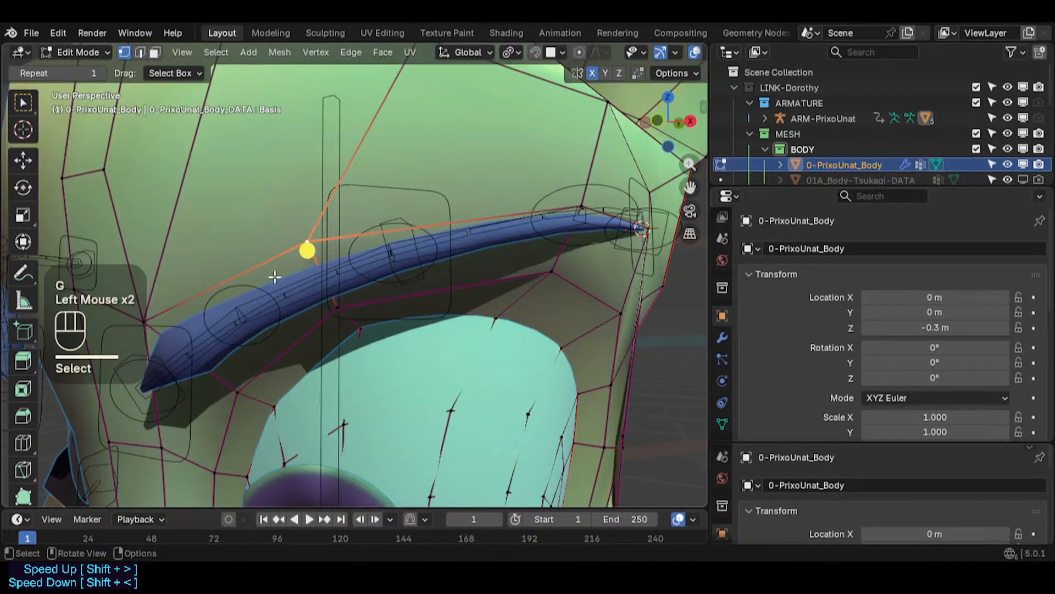
key("KP_0")
key("KP_1")
key("KP_1")
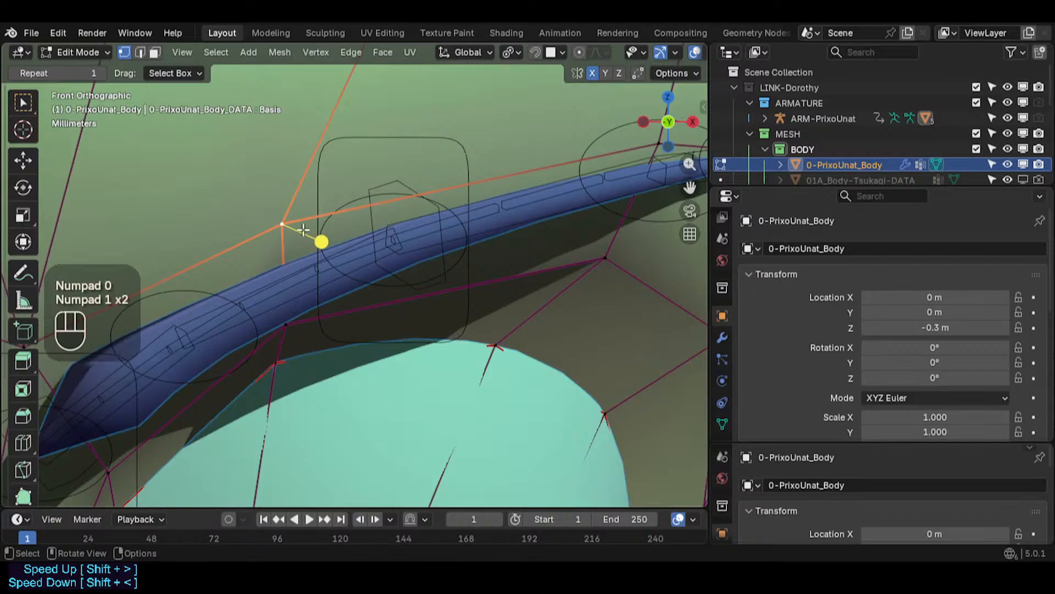
- Move the vertex on the brow's upper edge near its inner part to sit along the brow outline
key("g")
left_click(306, 258)
scroll(303, 258, "down", 1)
middle_click_drag(302, 257, 326, 266, "shift")
key("g")
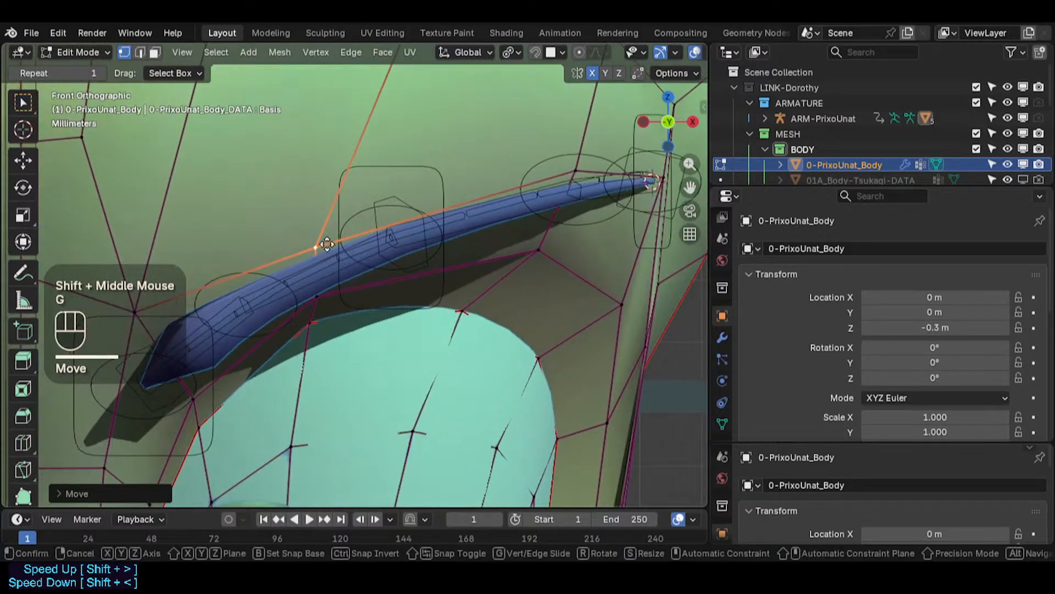
left_click(337, 235)
scroll(339, 235, "down", 2)
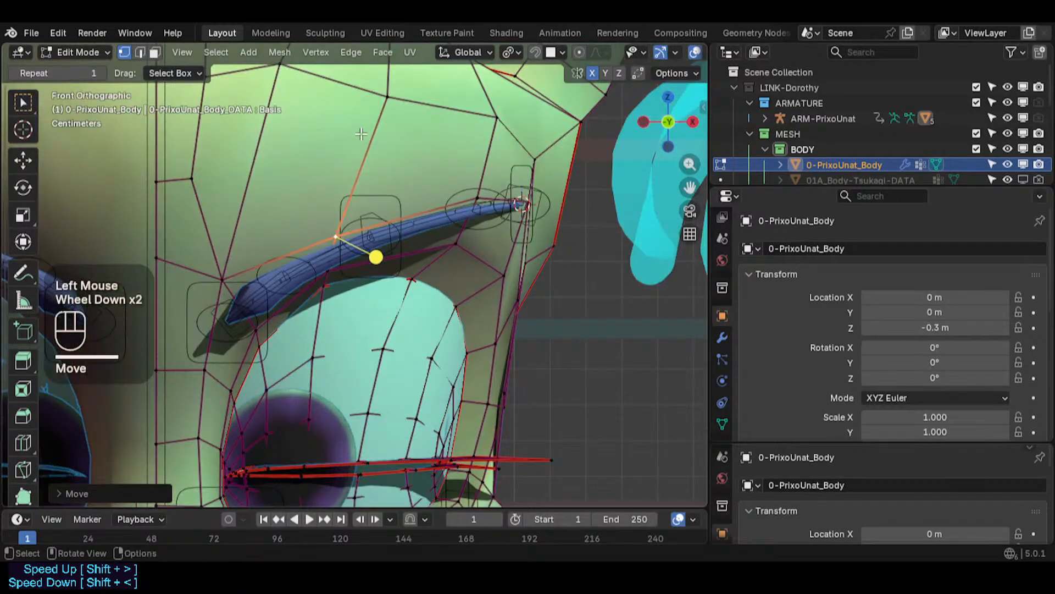
middle_click_drag(361, 134, 370, 228, "shift")
left_click(392, 185)
key("g")
left_click(393, 181)
- Move forehead vertices above the eyebrow to even out the spacing of the edge loops
left_click(404, 109)
middle_click_drag(405, 111, 398, 159, "shift")
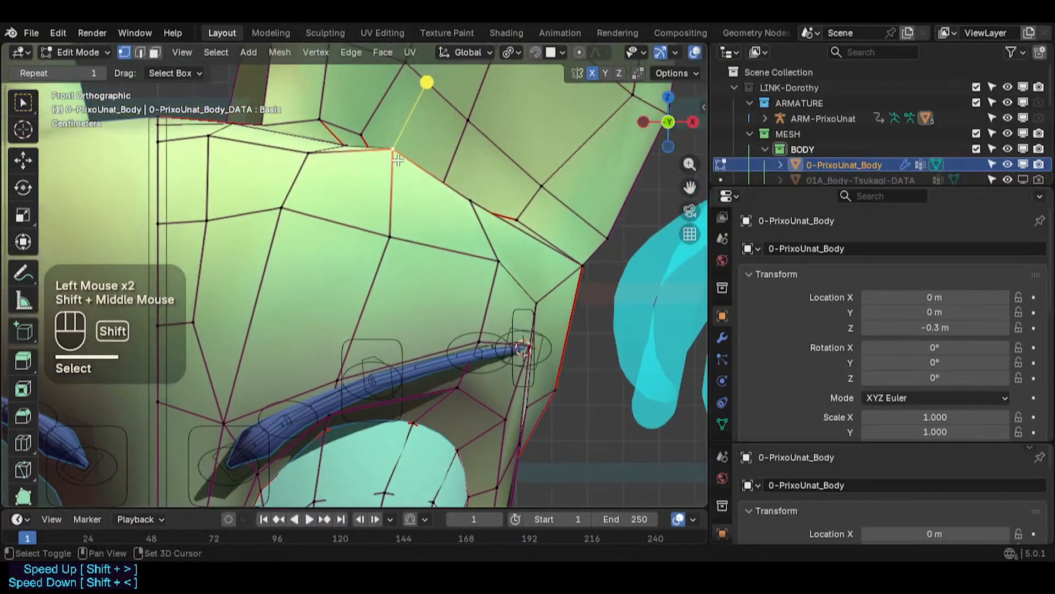
key("g")
left_click(400, 161)
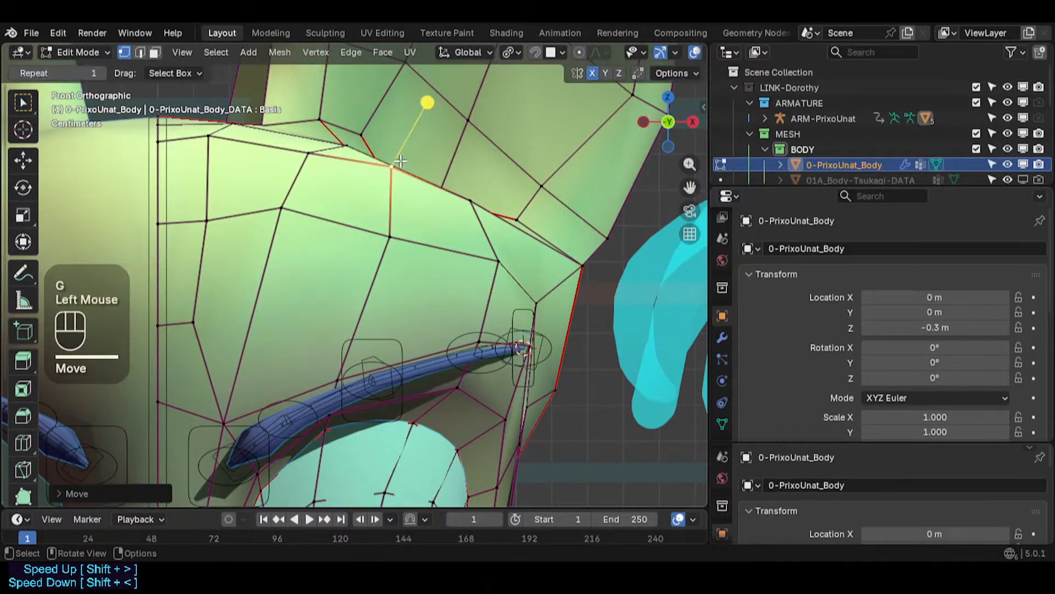
key("g")
left_click(400, 164)
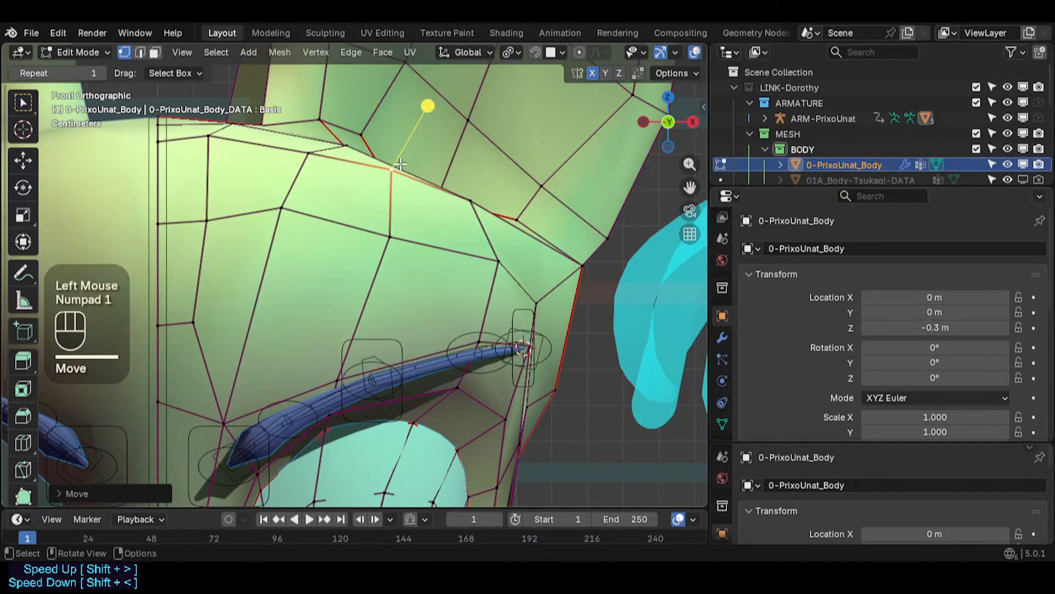
left_click(317, 150)
key("g")
left_click(440, 129, "shift")
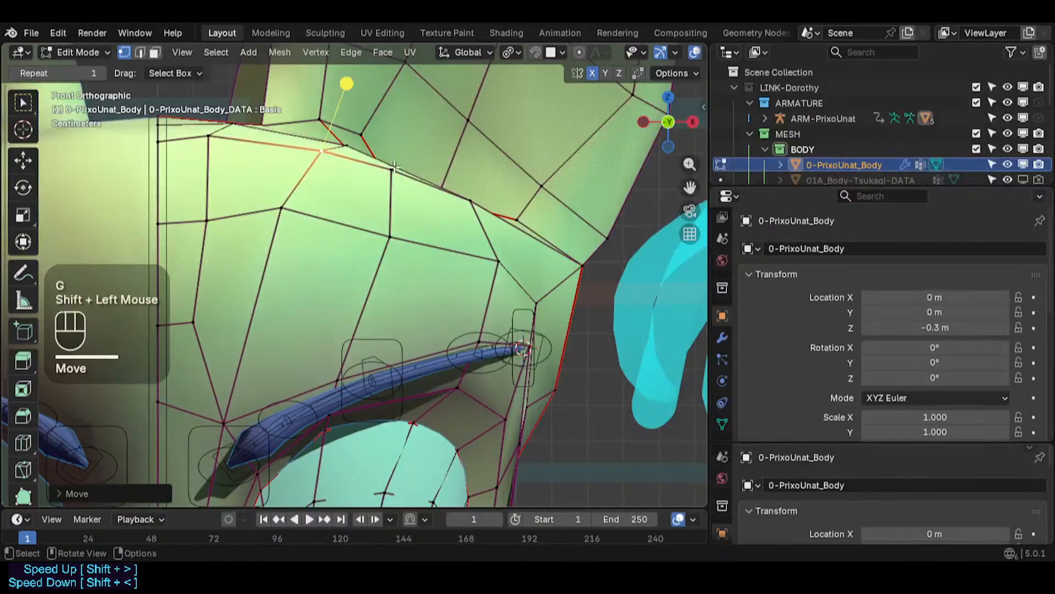
left_click(404, 167)
left_click(387, 172)
key("g")
left_click(432, 185, "shift")
- Move the forehead vertices toward the brow's outer side to even out the face grid
key("g")
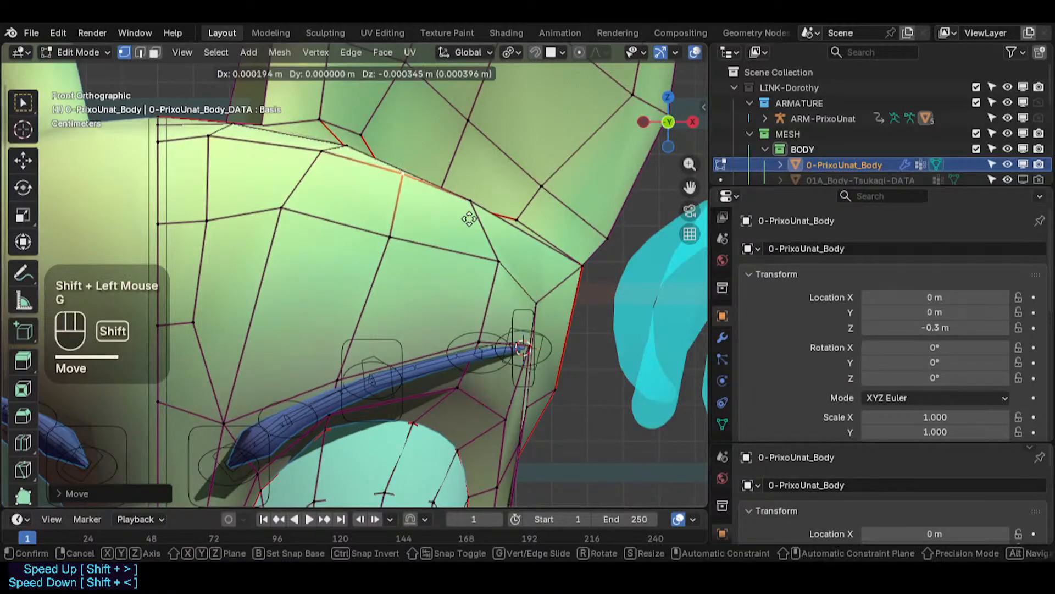
left_click(476, 199)
key("g")
left_click(527, 144, "shift")
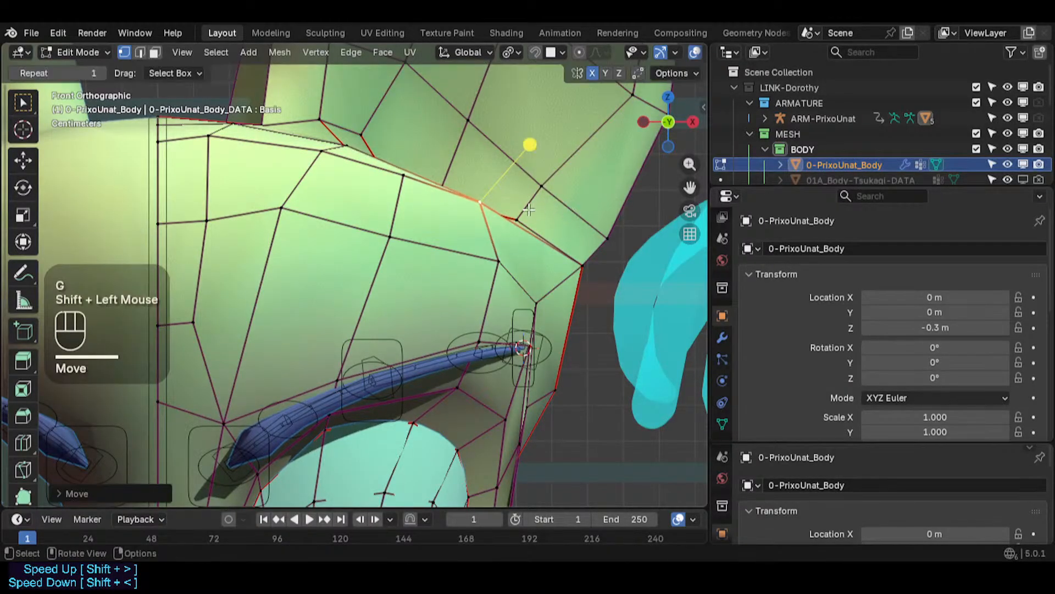
key("g")
left_click(539, 146, "shift")
key("g")
left_click(539, 149, "shift")
left_click(390, 238)
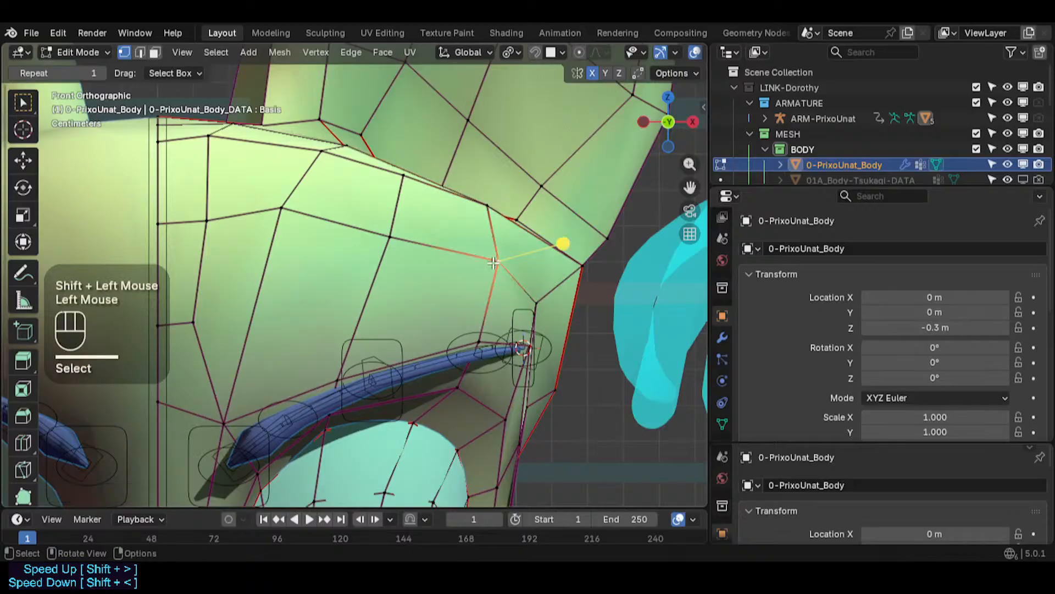
key("g")
left_click(456, 208, "shift")
key("g")
left_click(440, 199, "shift")
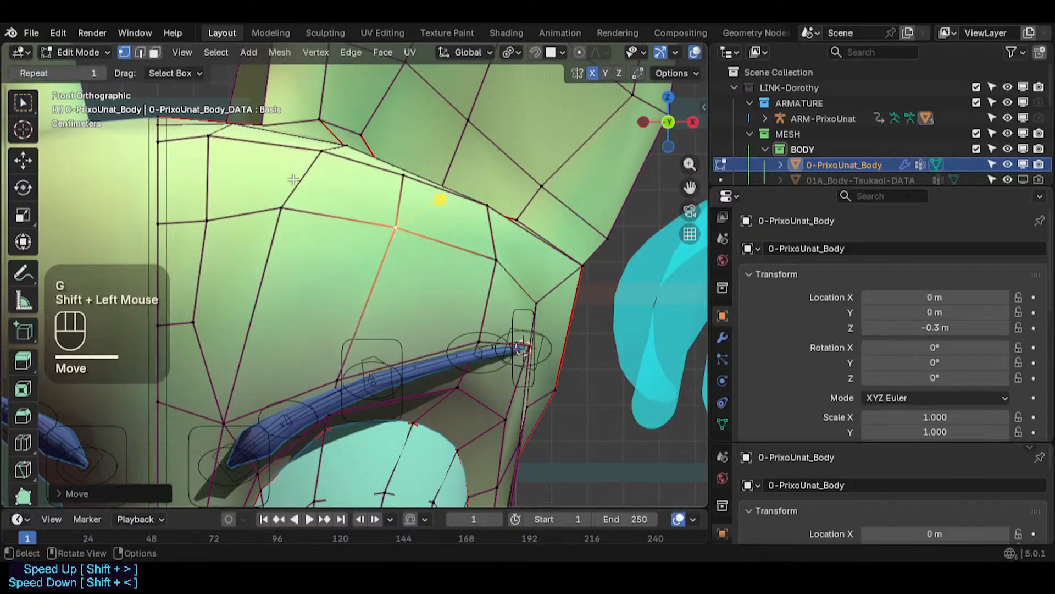
- Move the forehead vertices near the face's centre line to smooth the loops above the brow
left_click(279, 203)
key("g")
left_click(273, 230, "shift")
left_click(206, 219)
key("g")
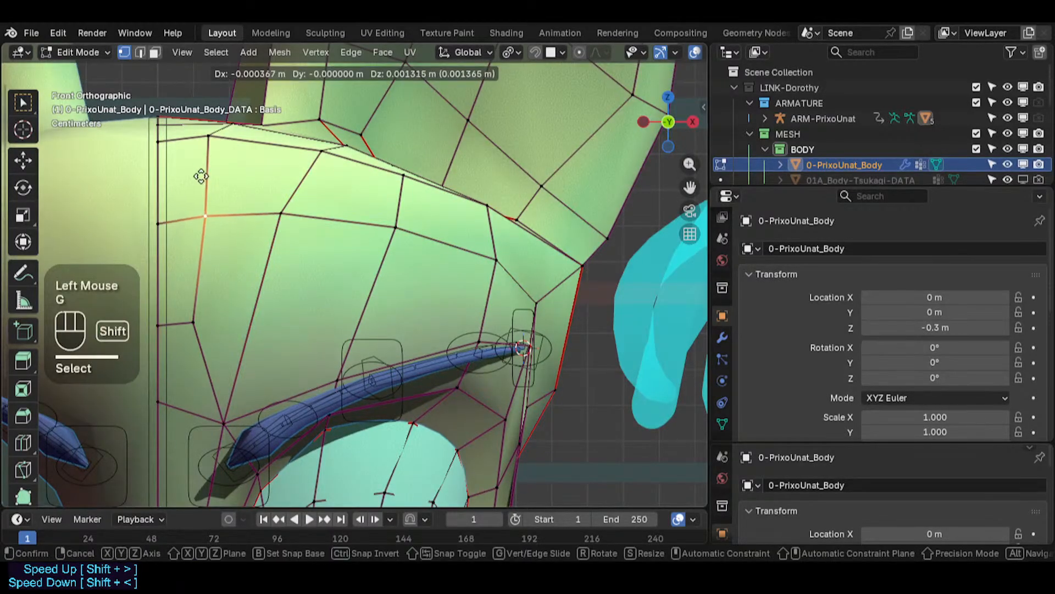
left_click(188, 178, "shift")
left_click(160, 217)
key("g")
left_click(157, 137, "shift")
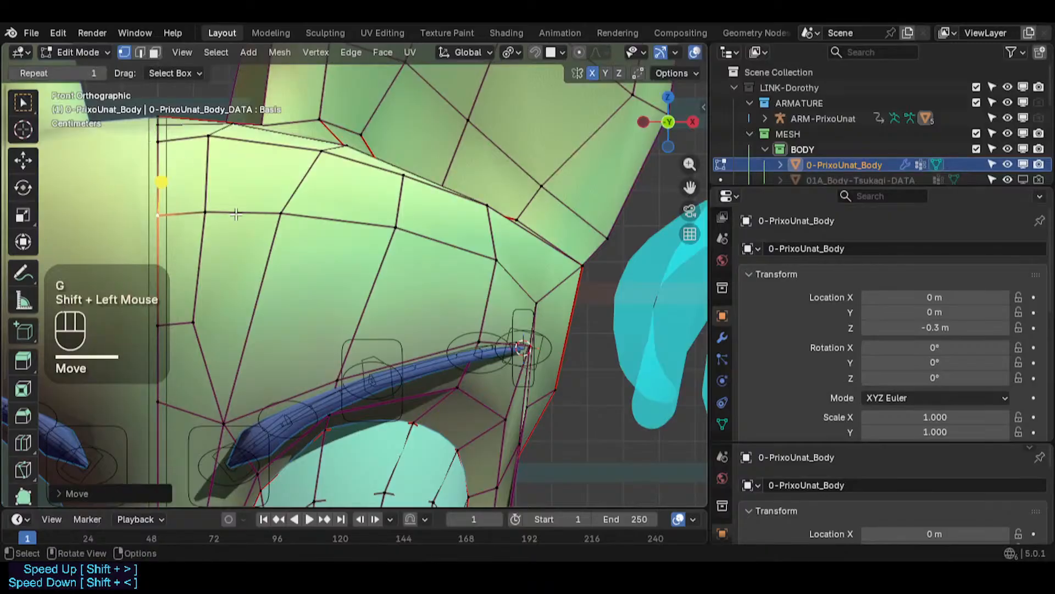
left_click(296, 210)
key("g")
left_click(306, 182, "shift")
- Move the vertices between the forehead and the eyebrow's outer end to even out the edge flow
left_click(397, 227)
key("g")
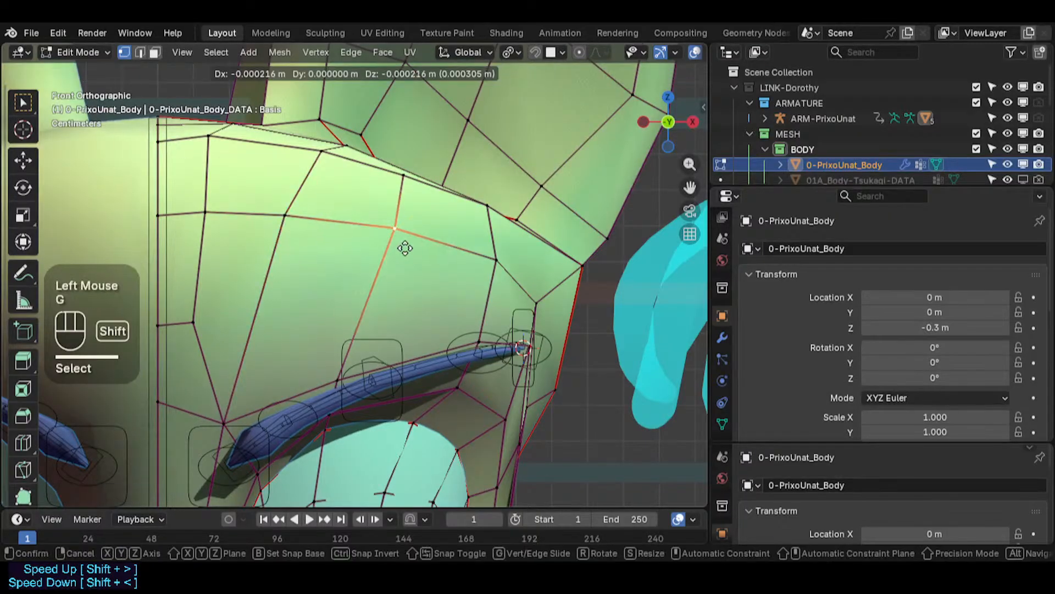
left_click(481, 267, "shift")
left_click(491, 263)
- Reposition the vertices around the outer end of the eyebrow and the loop just below it
key("g")
left_click(518, 288, "shift")
left_click(539, 299)
key("g")
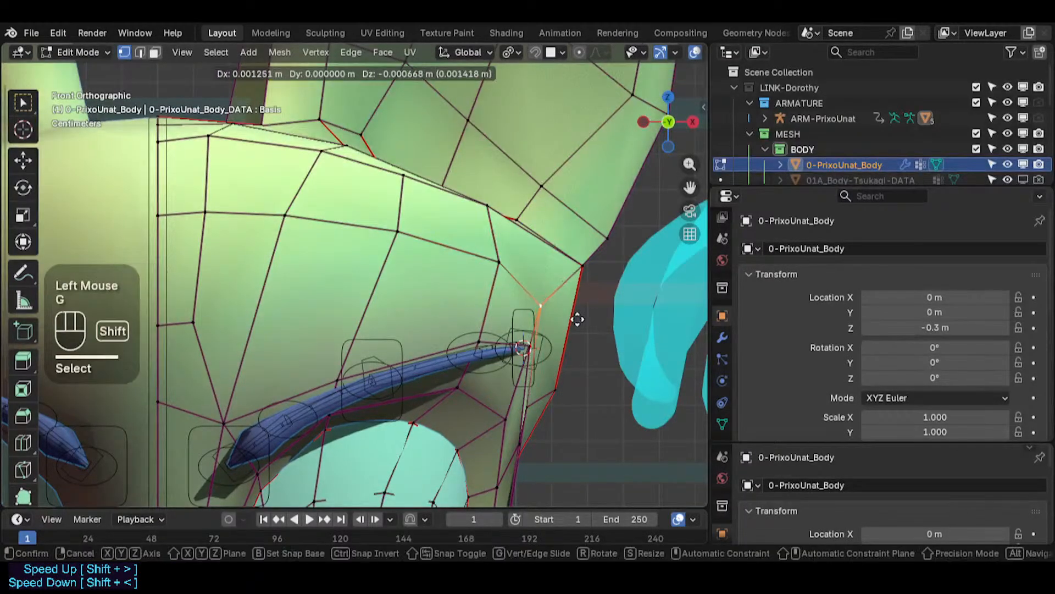
- Reposition the vertices around the outer end of the eyebrow and the loop just below it
left_click(560, 307, "shift")
left_click(523, 348)
key("g")
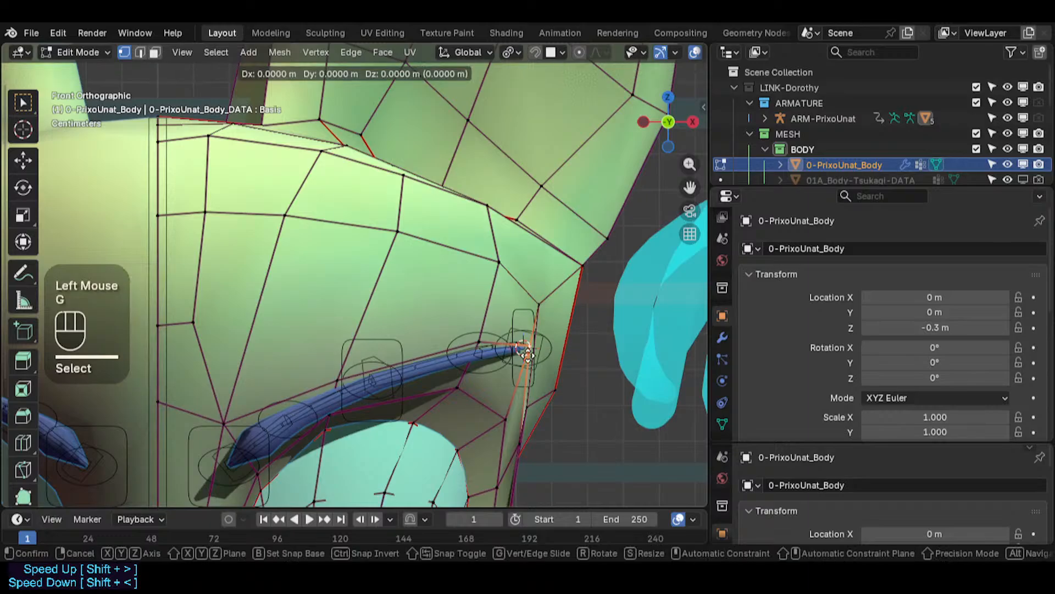
left_click(528, 380, "shift")
scroll(562, 372, "down", 2)
left_click(491, 383)
key("g")
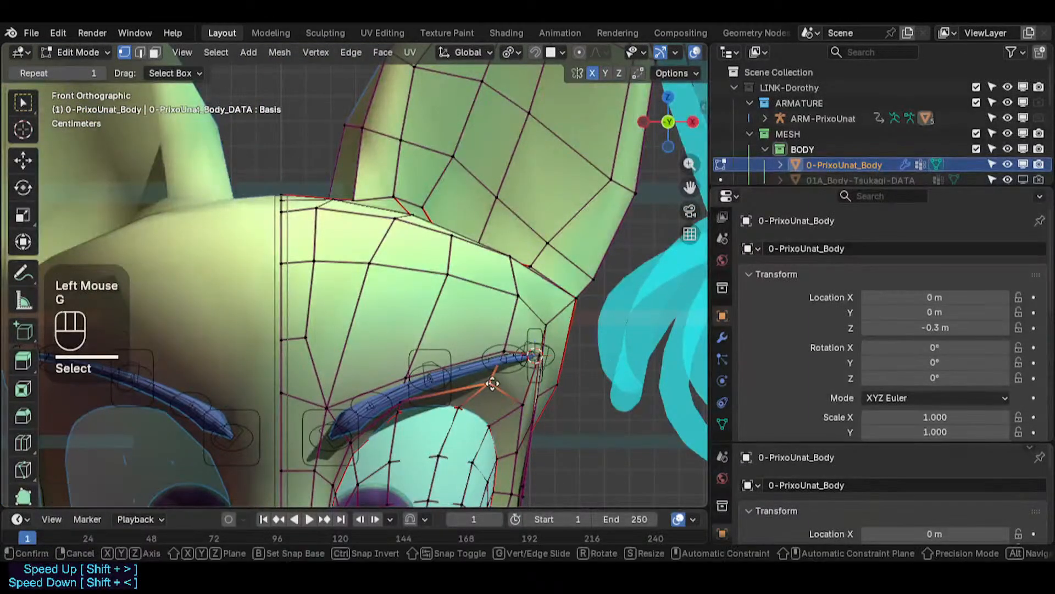
left_click(410, 391, "shift")
left_click(403, 378)
key("g")
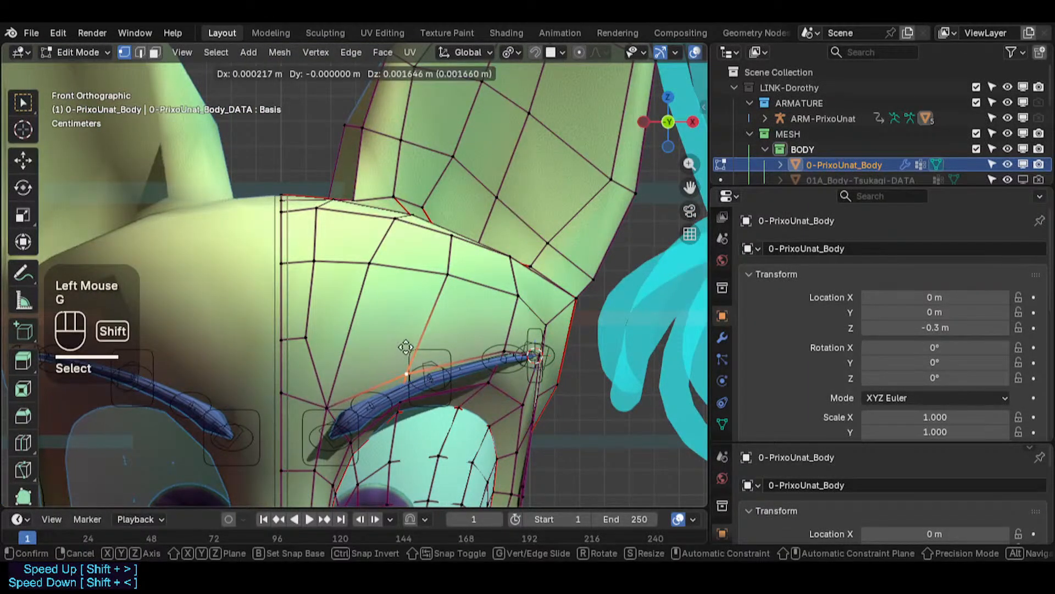
- Move the forehead vertices above the eyebrow toward the face's centre line to even out the loops
left_click(402, 377, "shift")
left_click(444, 274)
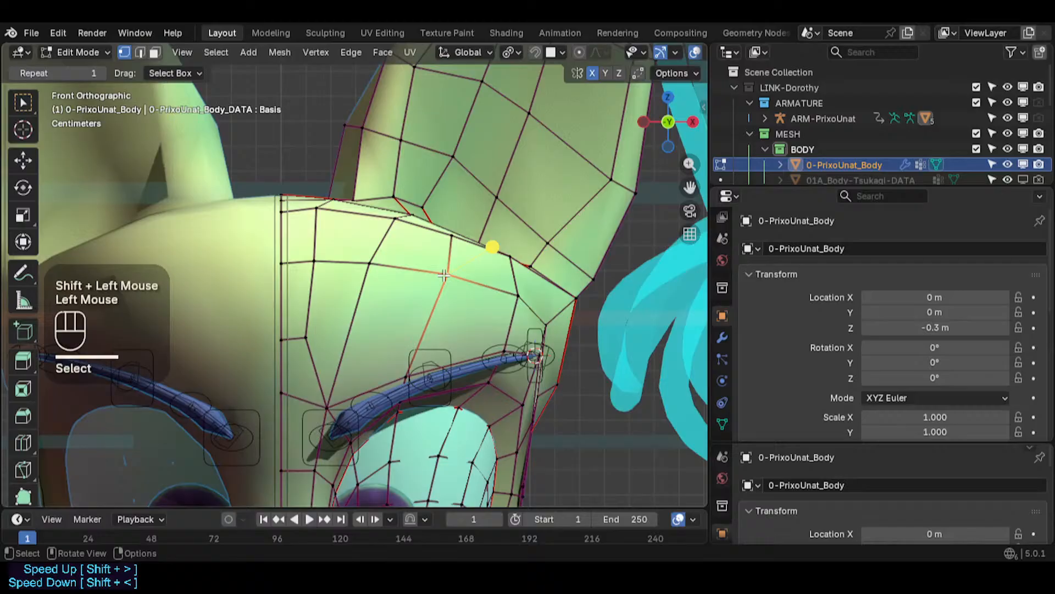
key("g")
left_click(354, 274, "shift")
left_click(280, 262)
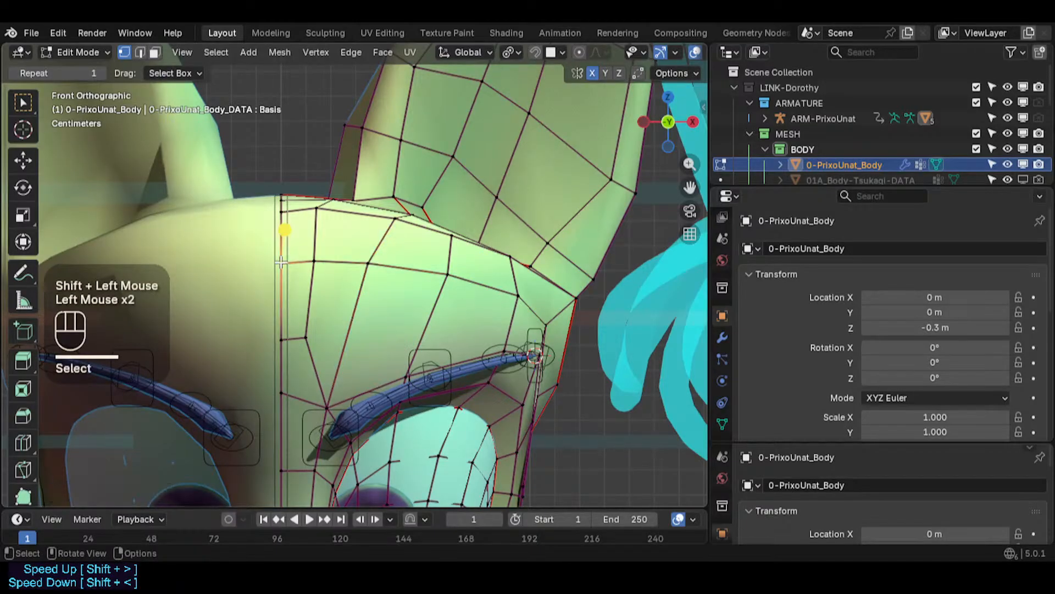
key("g")
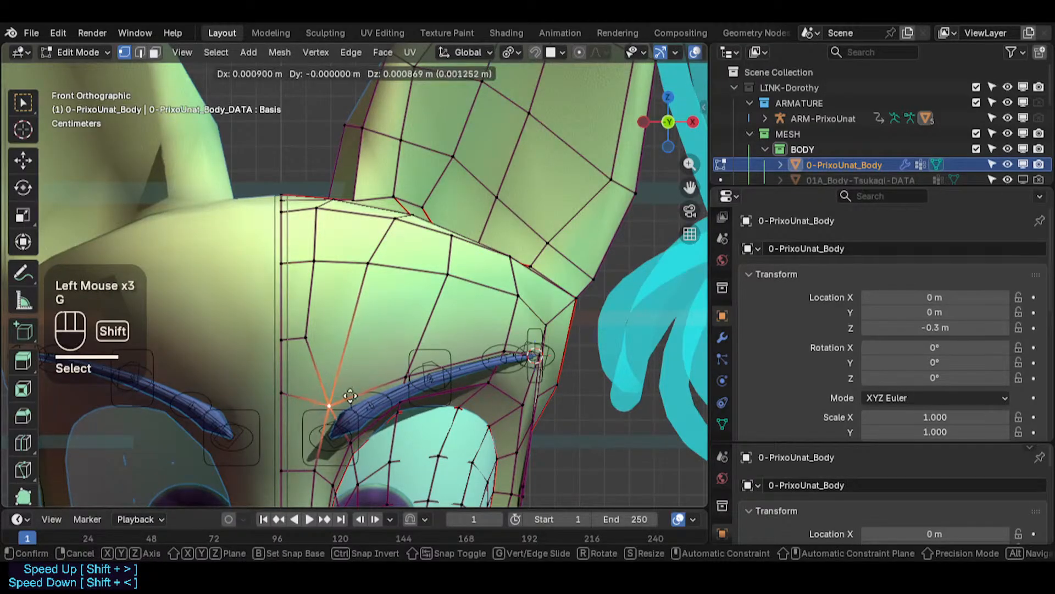
left_click(335, 415, "shift")
middle_click_drag(335, 415, 332, 322, "shift")
- Vertex-slide the centre-line vertex beside the inner brow along its edge
scroll(290, 292, "up", 2)
left_click(301, 286)
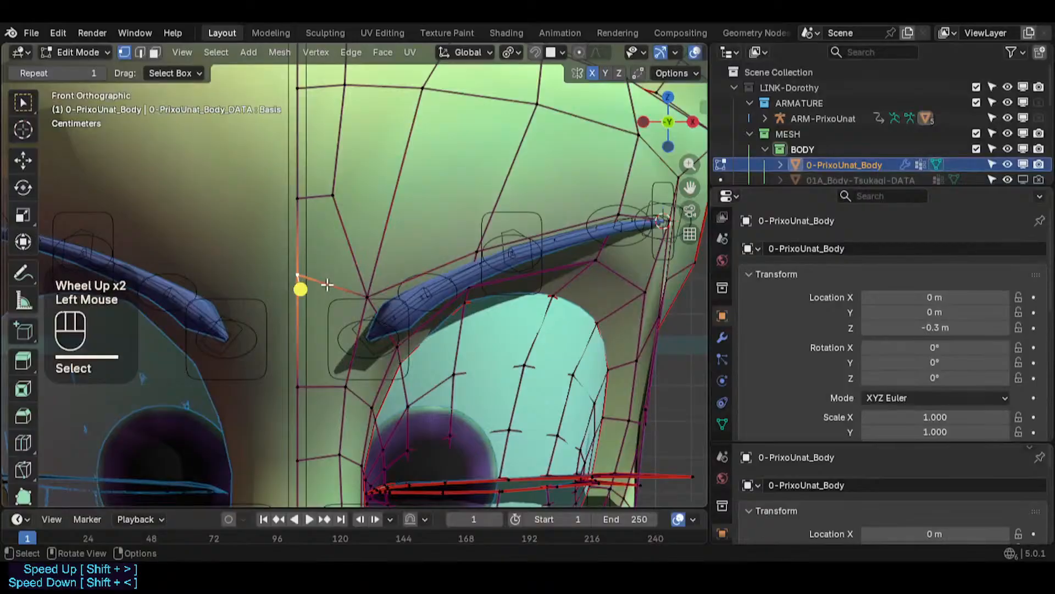
key("g")
key("g")
left_click(350, 306)
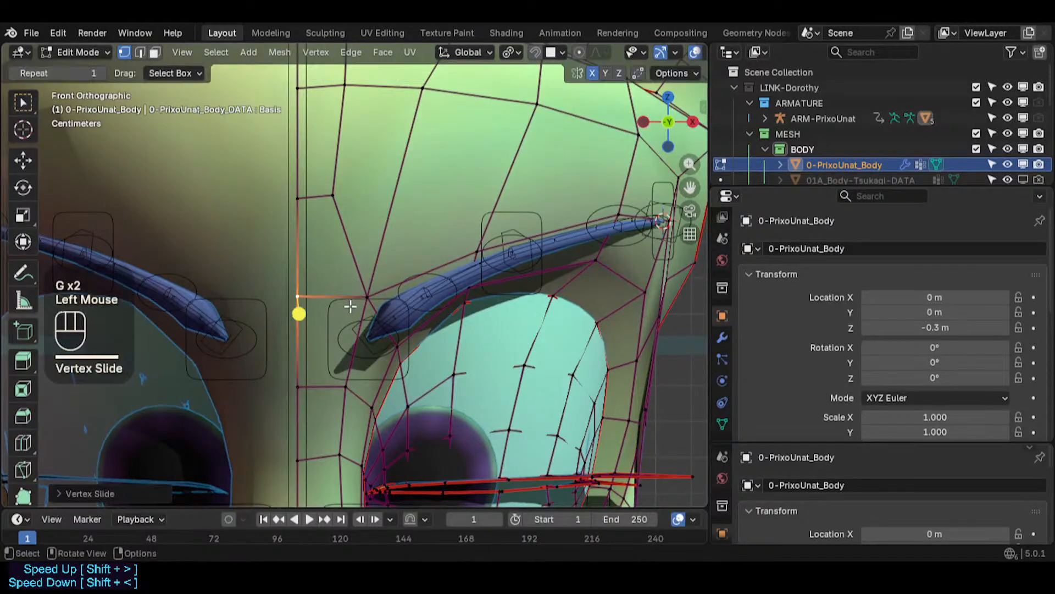
- Nudge the centre-line vertex between the brows and select the one below it
key("shift+KP_3")
key("shift+KP_1")
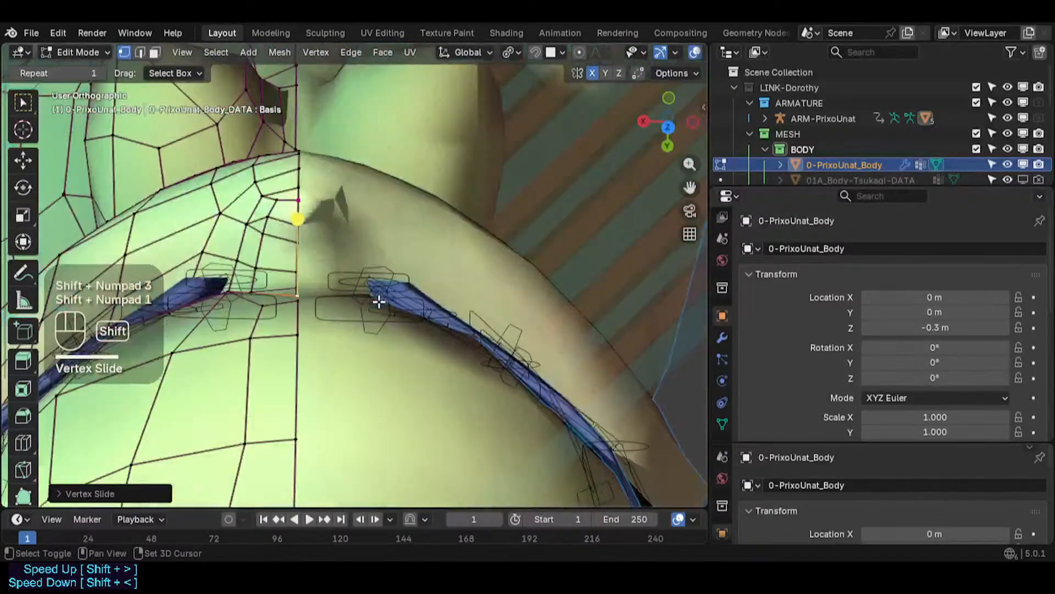
key("g")
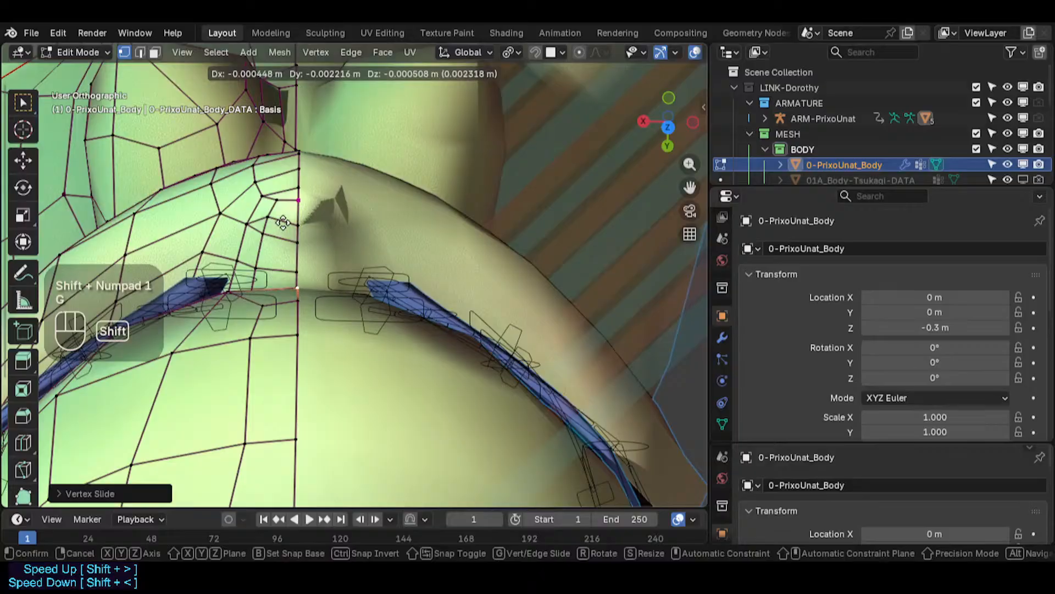
left_click(292, 210, "shift")
left_click(299, 301, "shift")
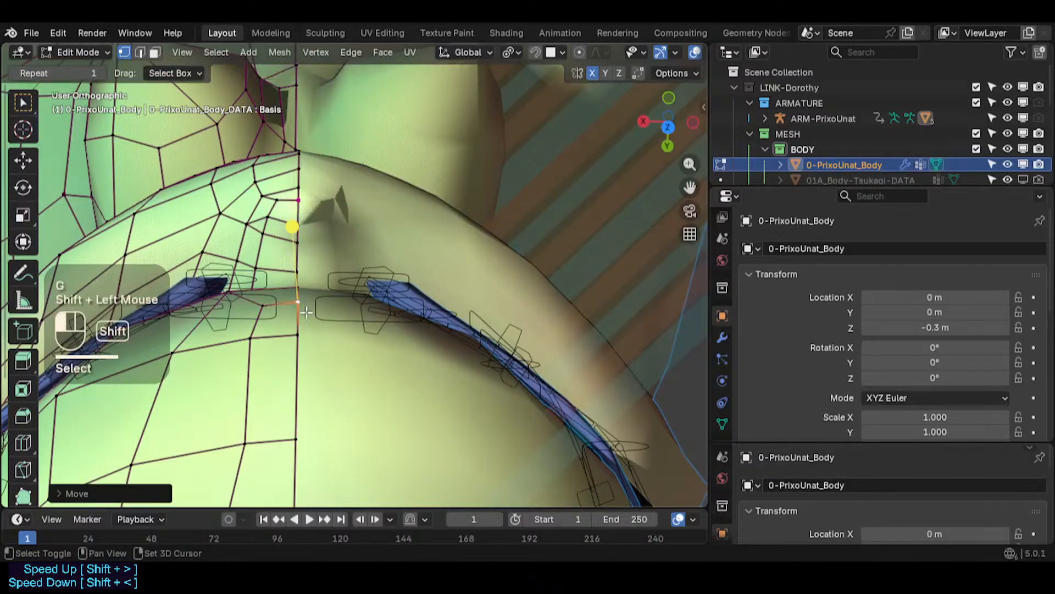
- Pull the front corner vertices of the forehead outward to round the head's side profile
key("KP_3")
key("KP_3")
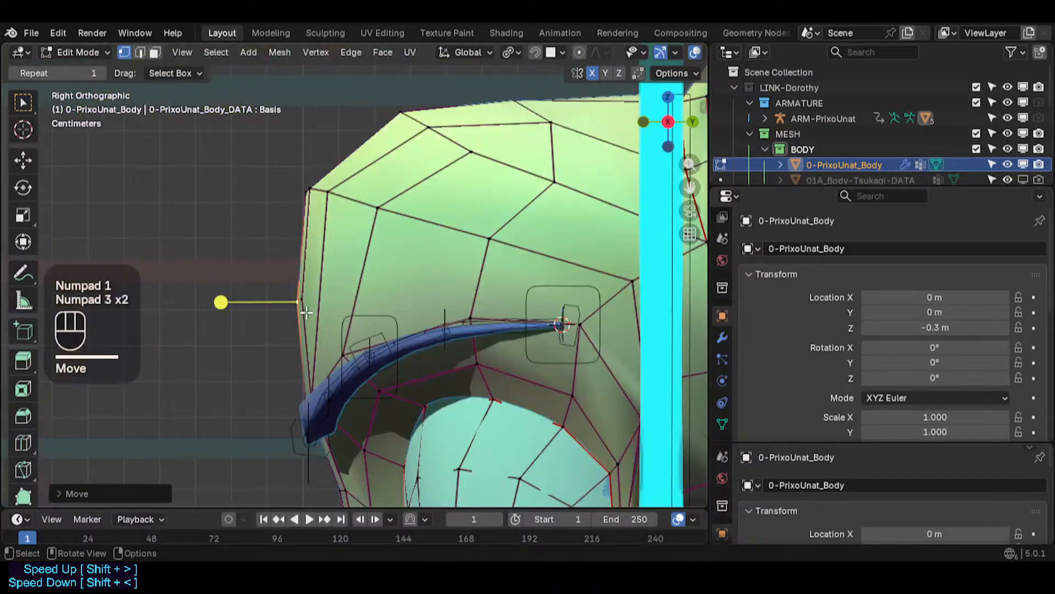
left_click(316, 179)
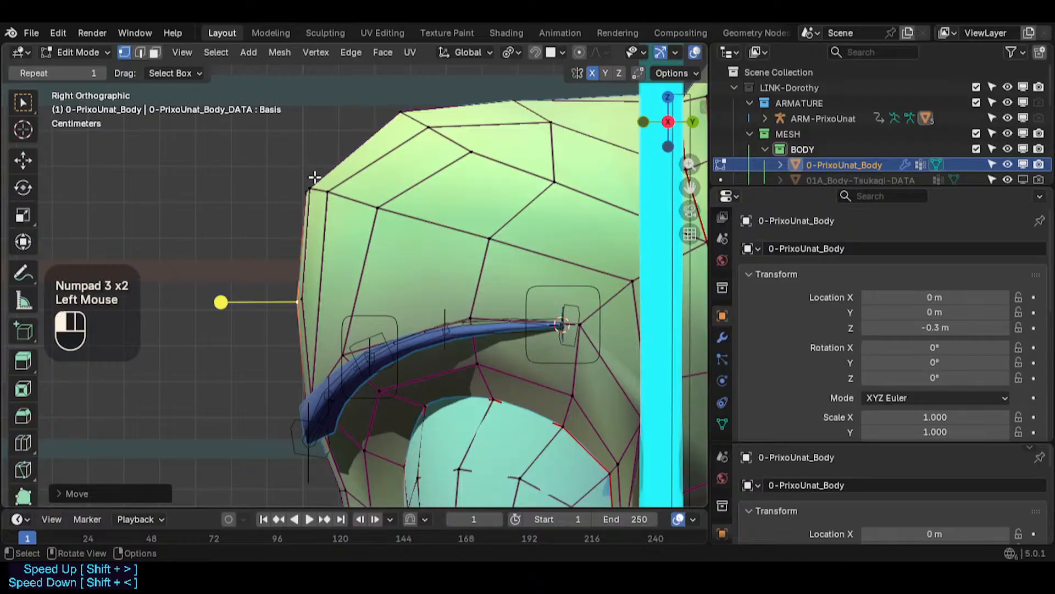
key("g")
left_click(323, 191, "shift")
left_click(332, 196)
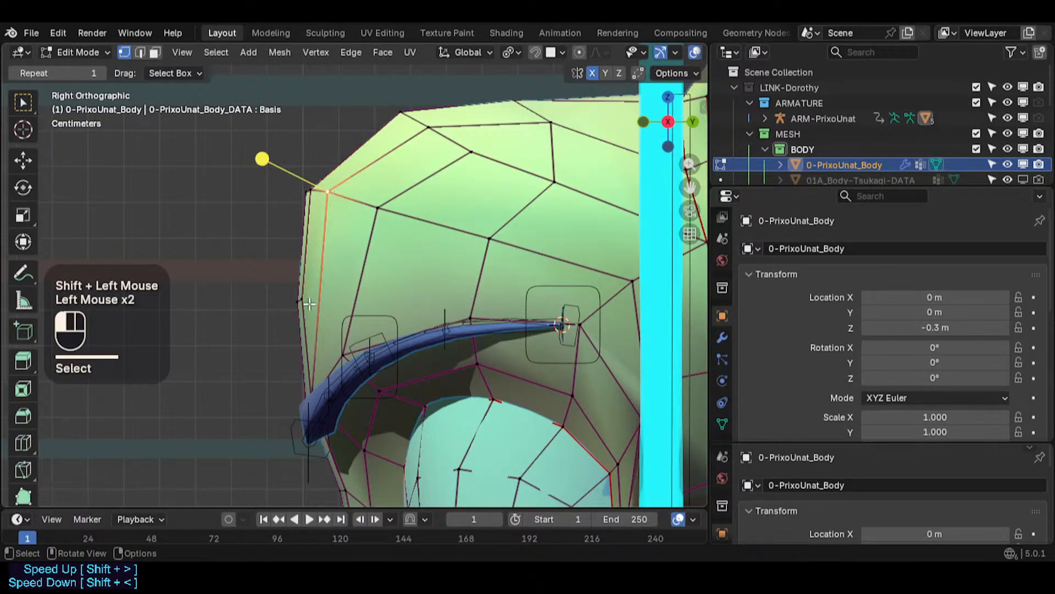
key("g")
left_click(330, 193, "shift")
- Adjust further vertices along the forehead's front edge to smooth the profile
left_click(337, 208)
key("g")
left_click(345, 202, "shift")
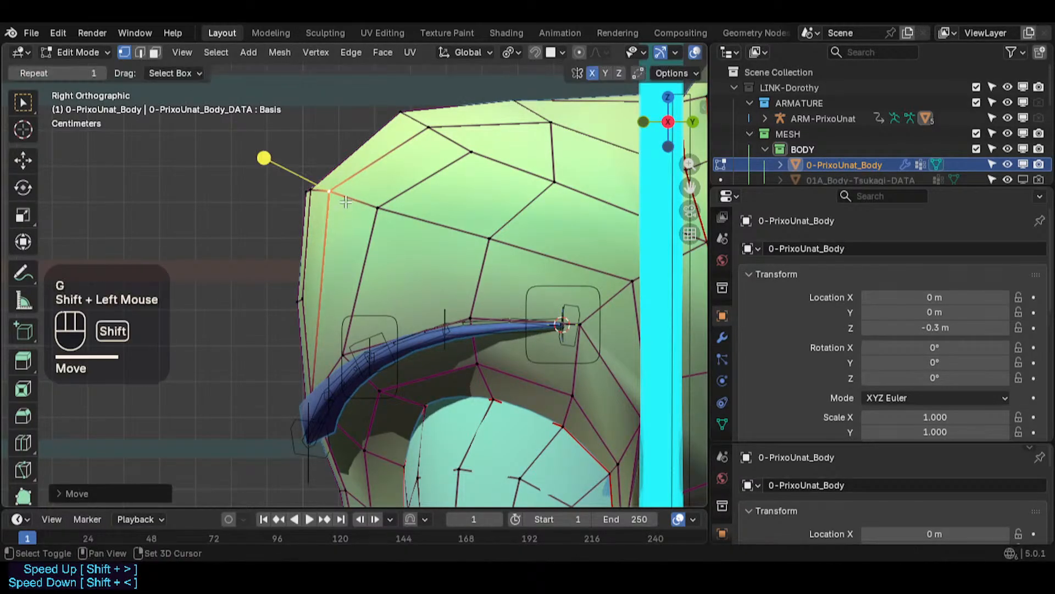
left_click(304, 194)
key("g")
left_click(295, 189, "shift")
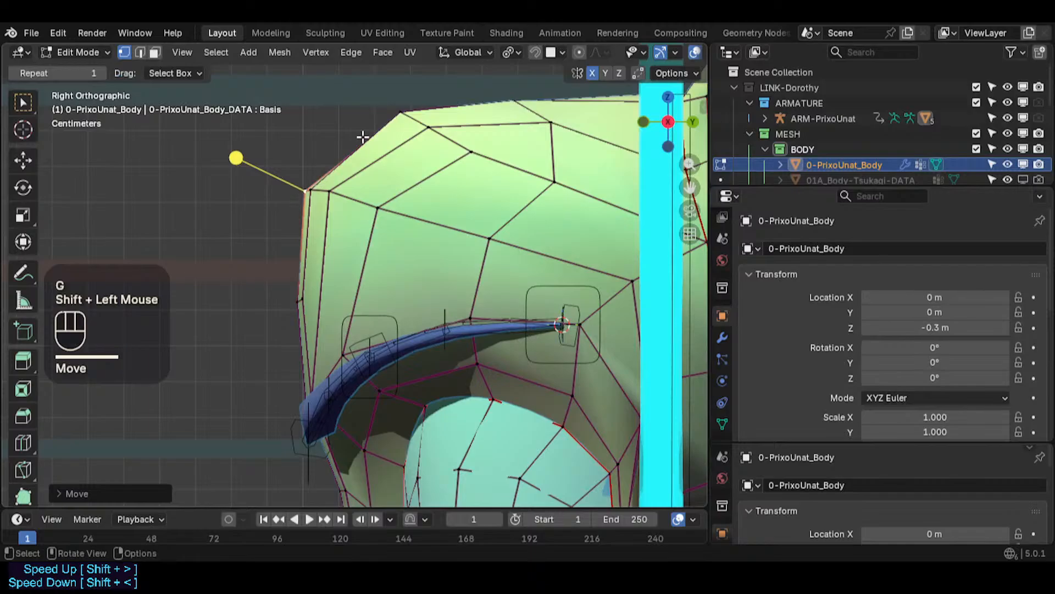
- Turn on X-ray and adjust the vertices along the top outline of the head
key("alt+z")
left_click(393, 117)
key("g")
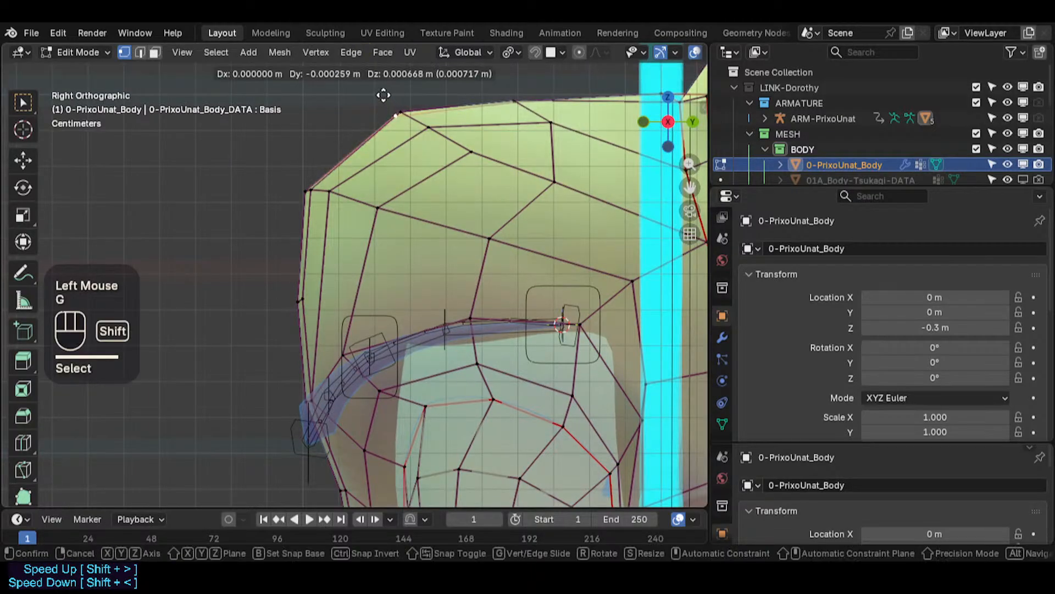
left_click(382, 88, "shift")
left_click(397, 115)
key("g")
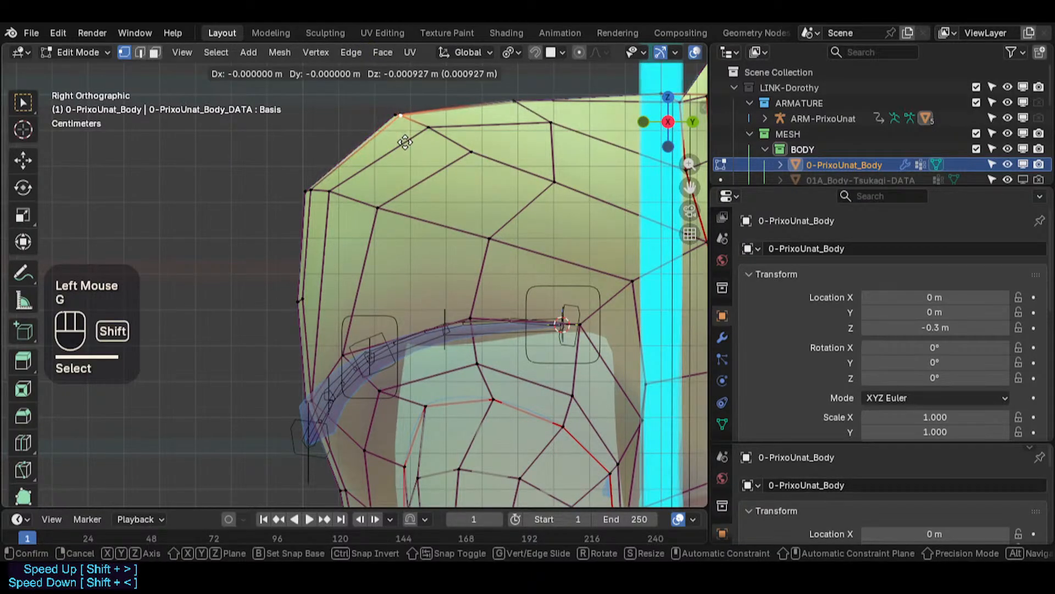
left_click(406, 144, "shift")
- Reposition the next vertex on the top outline of the head
left_click(517, 104)
key("g")
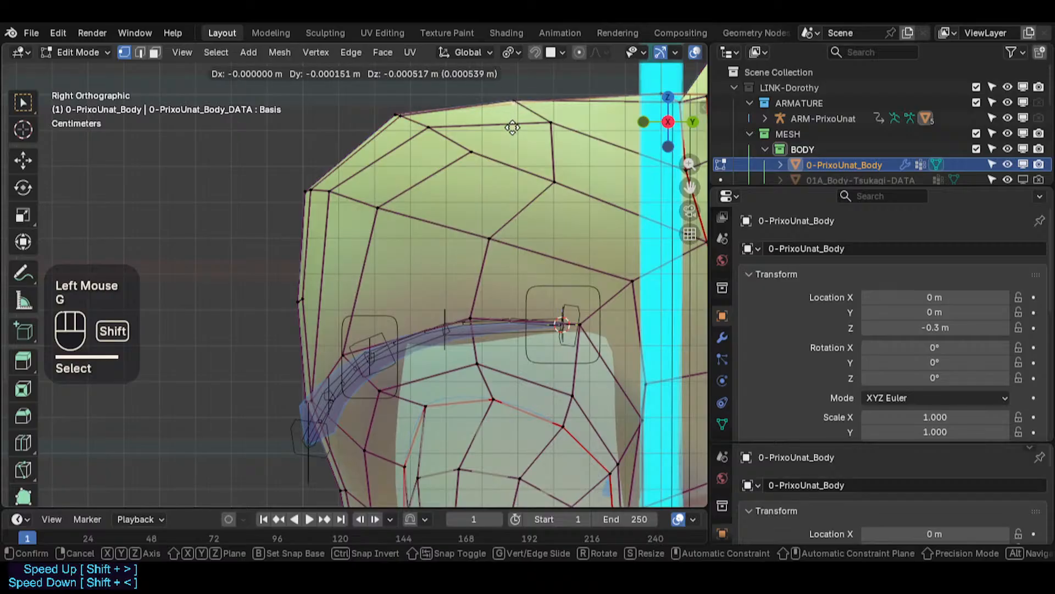
key("Escape")
left_click(513, 104)
key("g")
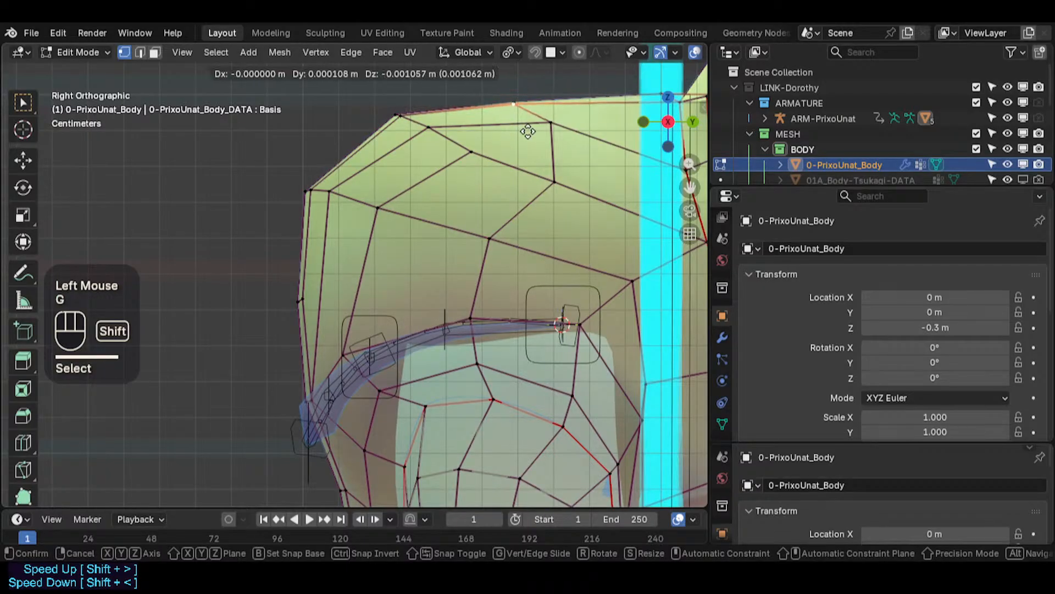
left_click(542, 128, "shift")
- Adjust the crown vertices near the centre line of the head
middle_click_drag(606, 100, 377, 159, "shift")
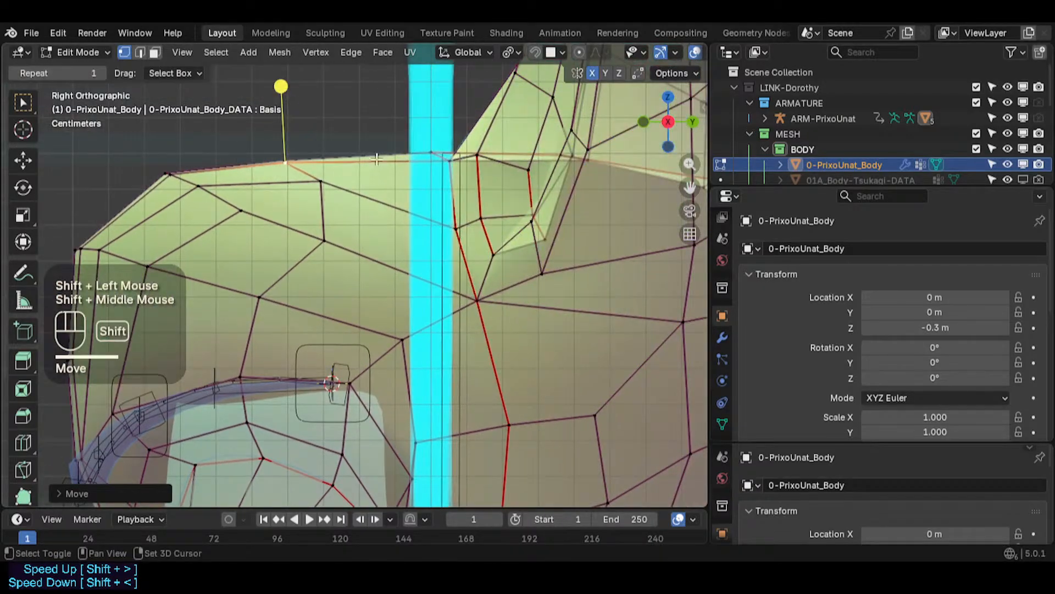
left_click(442, 162)
key("g")
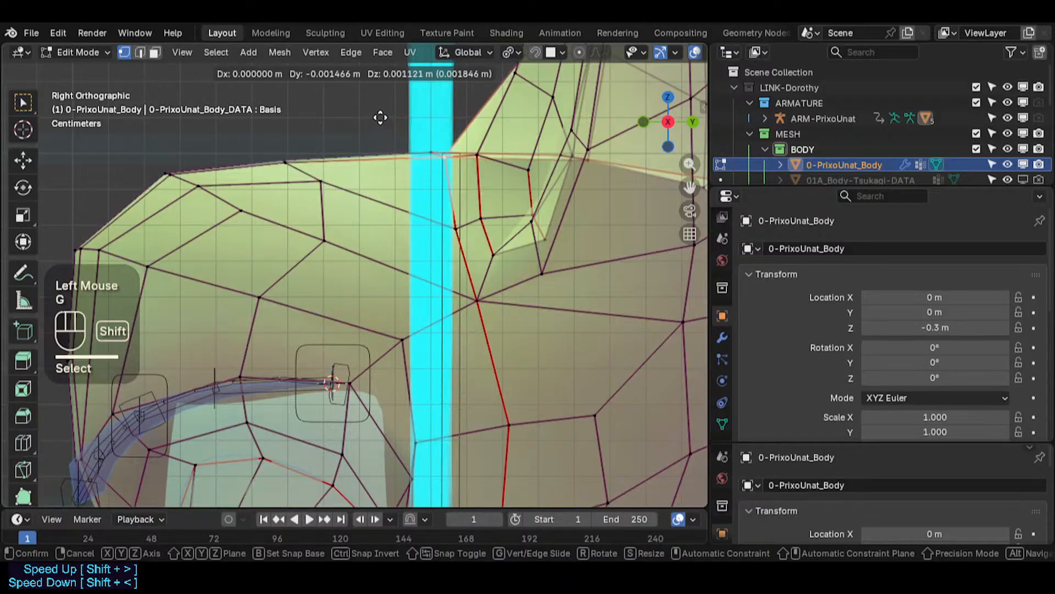
left_click(380, 119, "shift")
middle_click_drag(260, 169, 331, 169, "shift")
key("g")
left_click(467, 154, "shift")
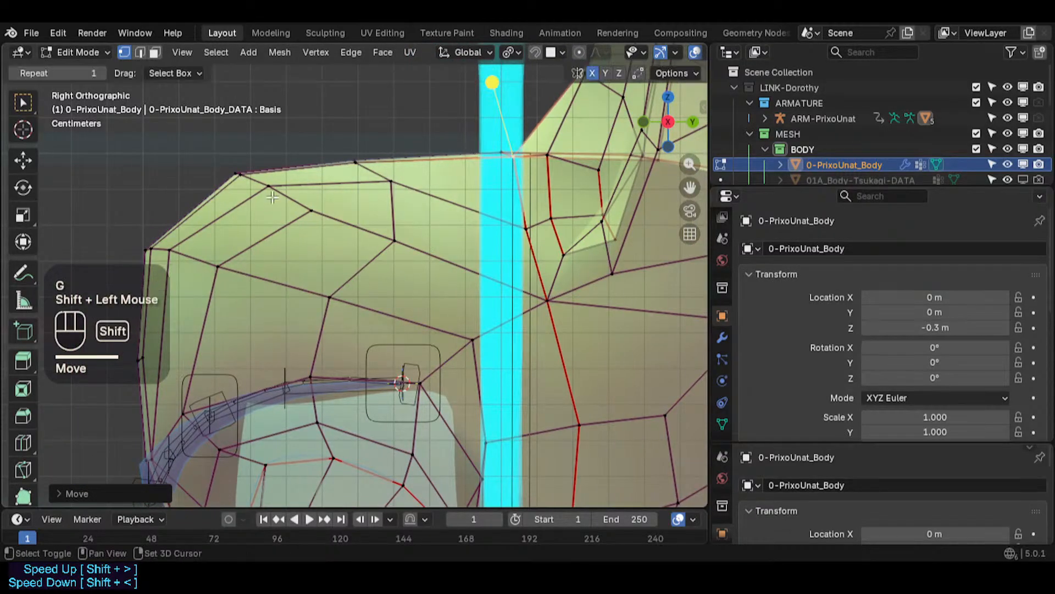
- Move the vertices at the upper front corner of the forehead to smooth its curve
middle_click_drag(272, 197, 371, 198, "shift")
left_click(338, 176)
key("g")
left_click(291, 219, "shift")
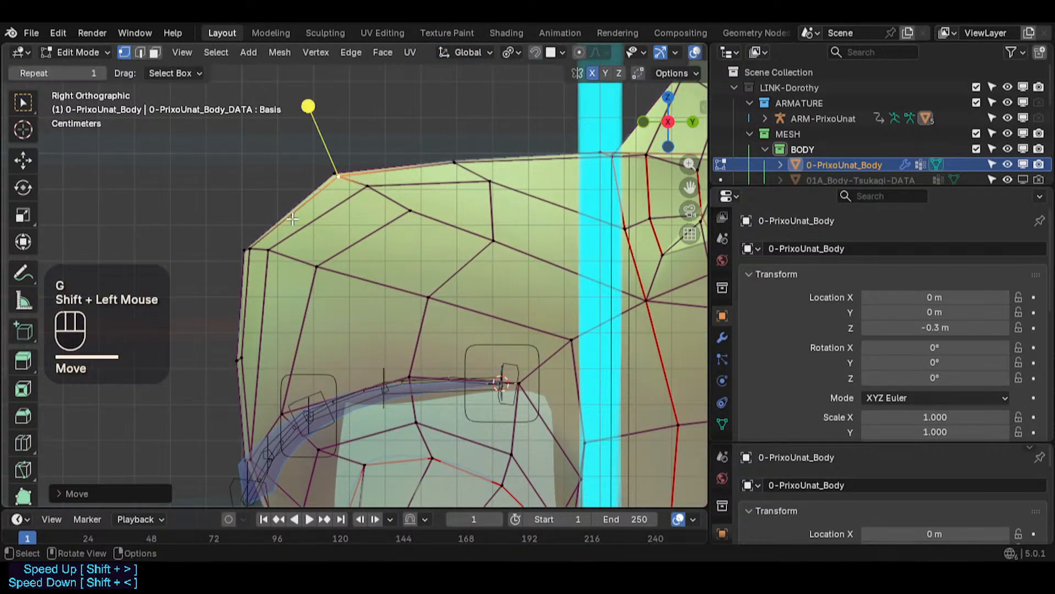
left_click(250, 258)
key("g")
left_click(256, 253, "shift")
left_click(267, 252)
key("g")
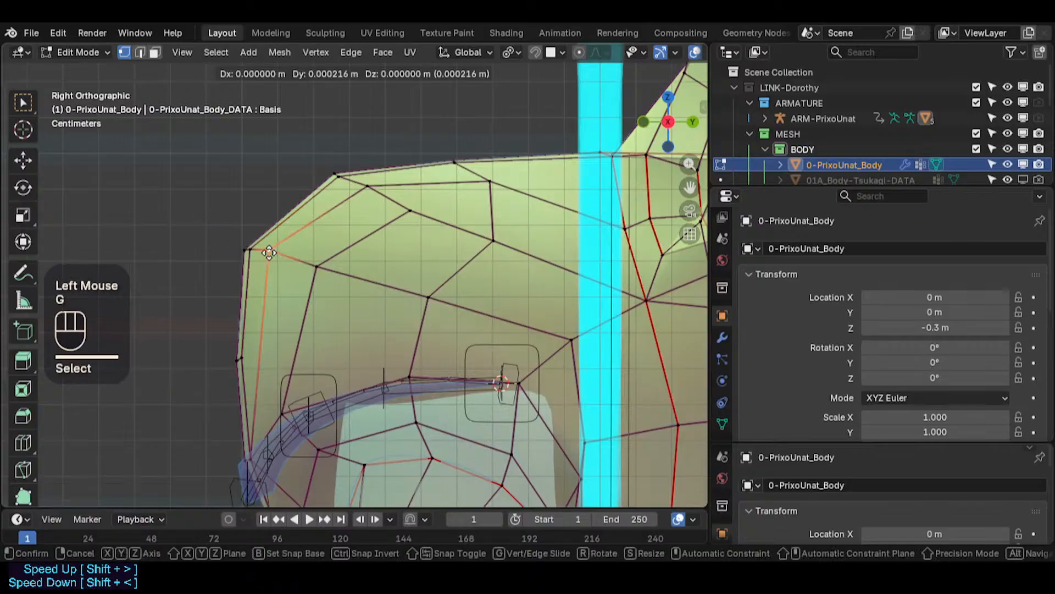
- Reposition the inner forehead vertices below the upper corner
left_click(279, 269, "shift")
left_click(319, 264)
key("g")
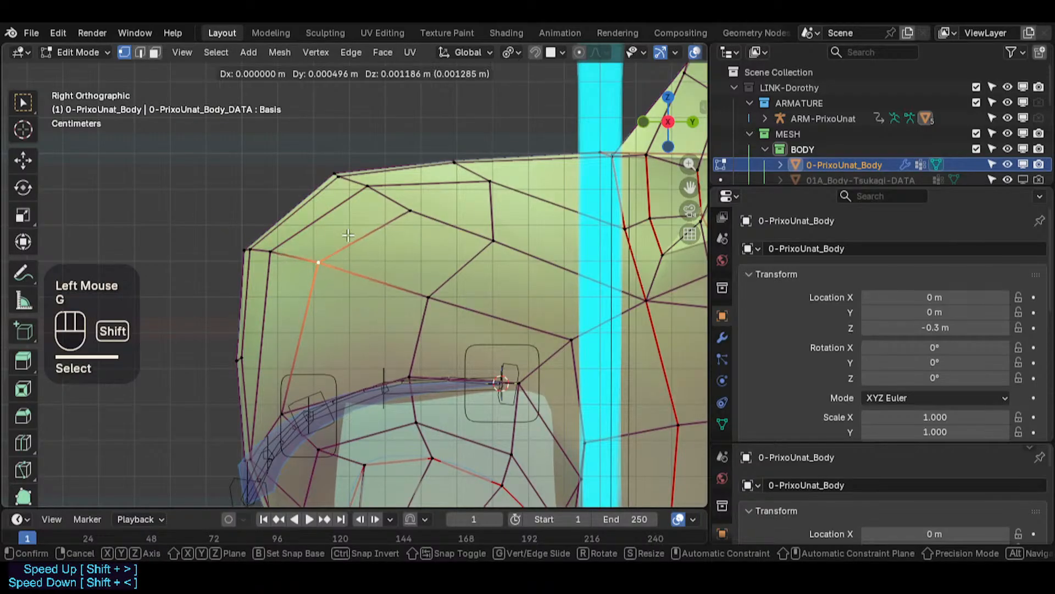
left_click(440, 291, "shift")
left_click(445, 289)
key("g")
- Move the vertices just beneath the top outline of the head
left_click(448, 236, "shift")
left_click(407, 213)
key("g")
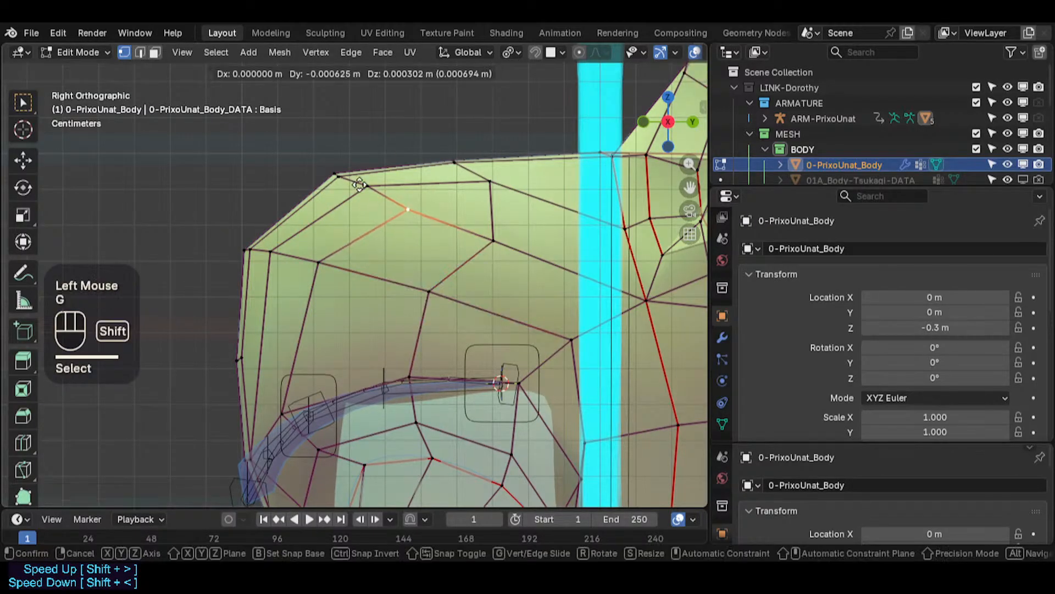
left_click(280, 172, "shift")
left_click(368, 187)
key("g")
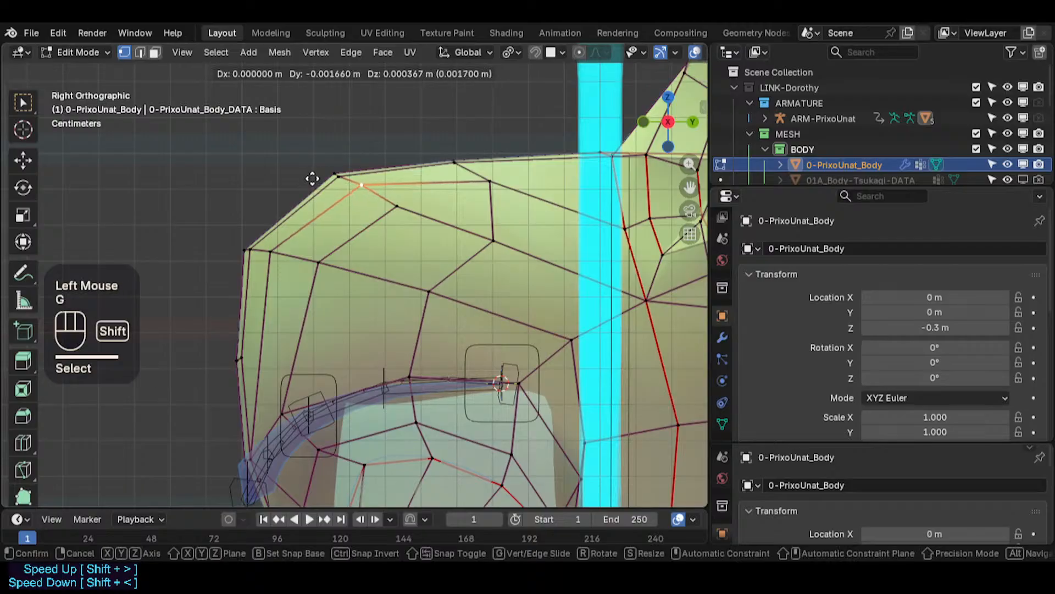
- Adjust the vertices near the top front corner of the head
left_click(360, 186, "shift")
left_click(411, 211)
key("g")
left_click(335, 168, "shift")
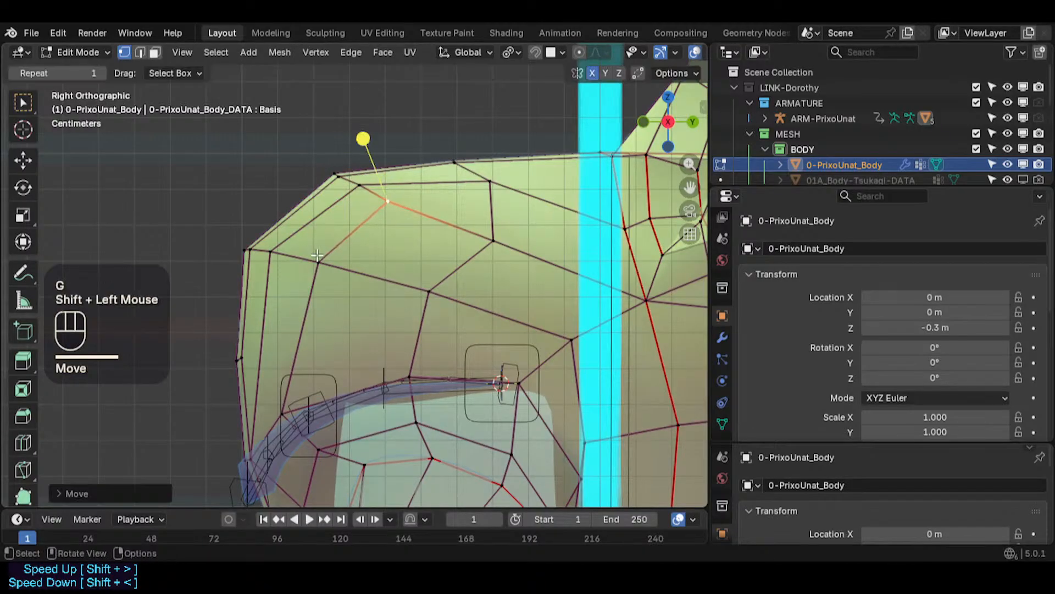
left_click(320, 265)
key("g")
- Adjust the vertices in the middle of the forehead and on the top outline
left_click(476, 235, "shift")
left_click(476, 235)
key("g")
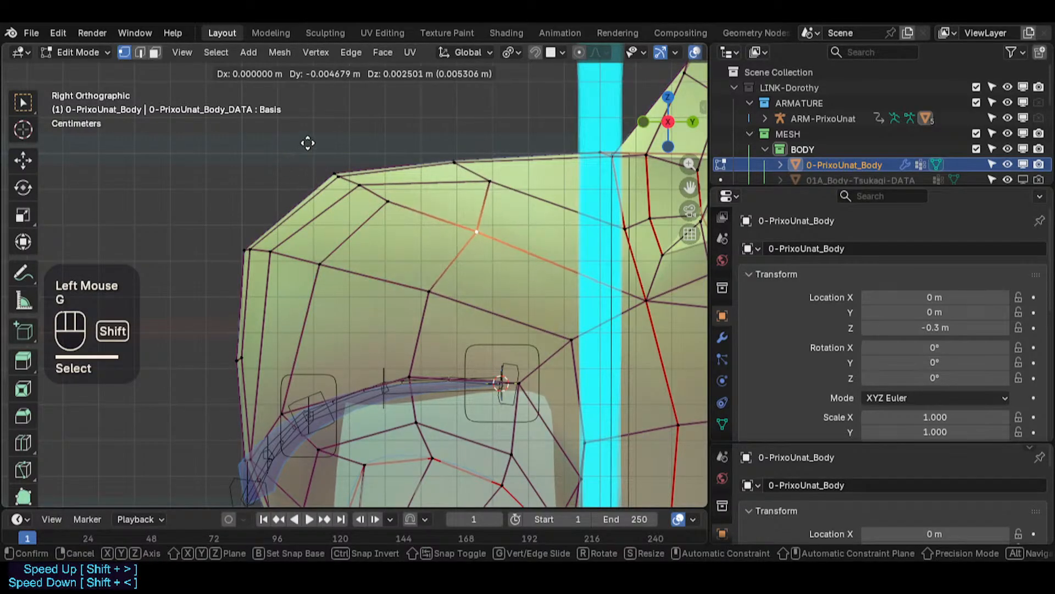
left_click(308, 143, "shift")
left_click(487, 180)
key("g")
left_click(485, 188, "shift")
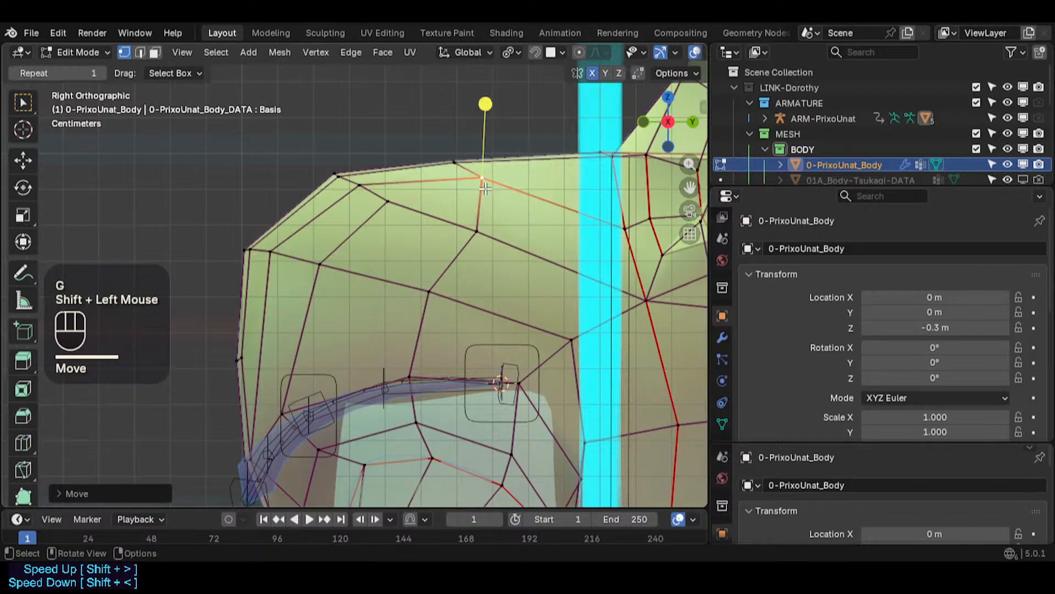
- Move the vertices beside the centre line near the crown
left_click(630, 226)
middle_click_drag(651, 216, 491, 233, "shift")
key("g")
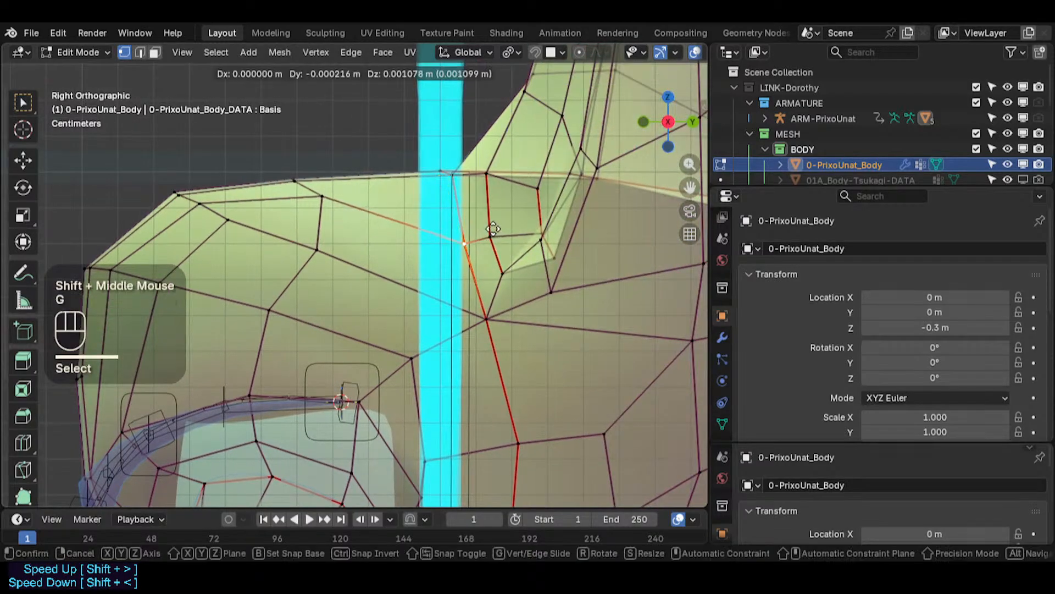
left_click(493, 227)
left_click(495, 226)
key("g")
left_click(495, 218, "shift")
left_click(505, 250)
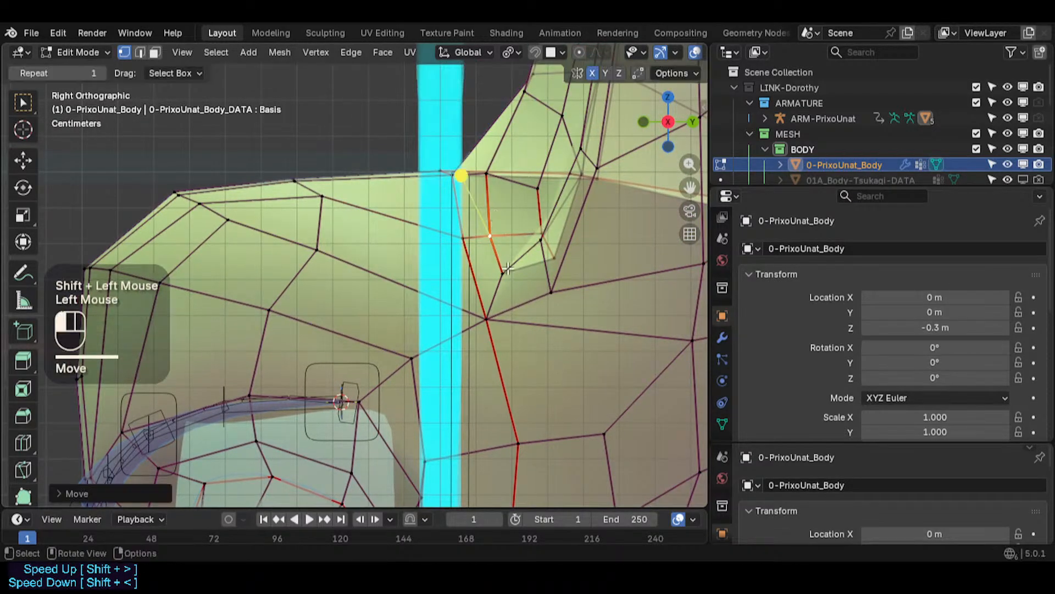
key("g")
- Reposition the vertex where the loops meet next to the centre line above the brow
left_click(566, 305, "shift")
left_click(502, 316)
key("g")
left_click(531, 336, "shift")
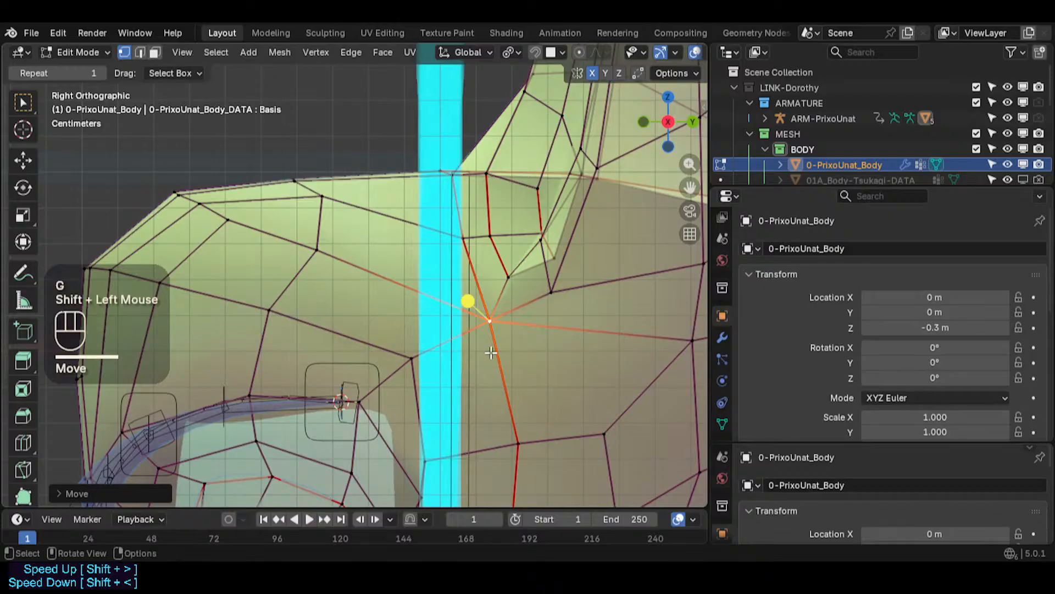
key("g")
left_click(539, 344, "shift")
- Adjust the vertices beside the centre line above the brow and at eye level
middle_click_drag(422, 362, 532, 242, "shift")
key("g")
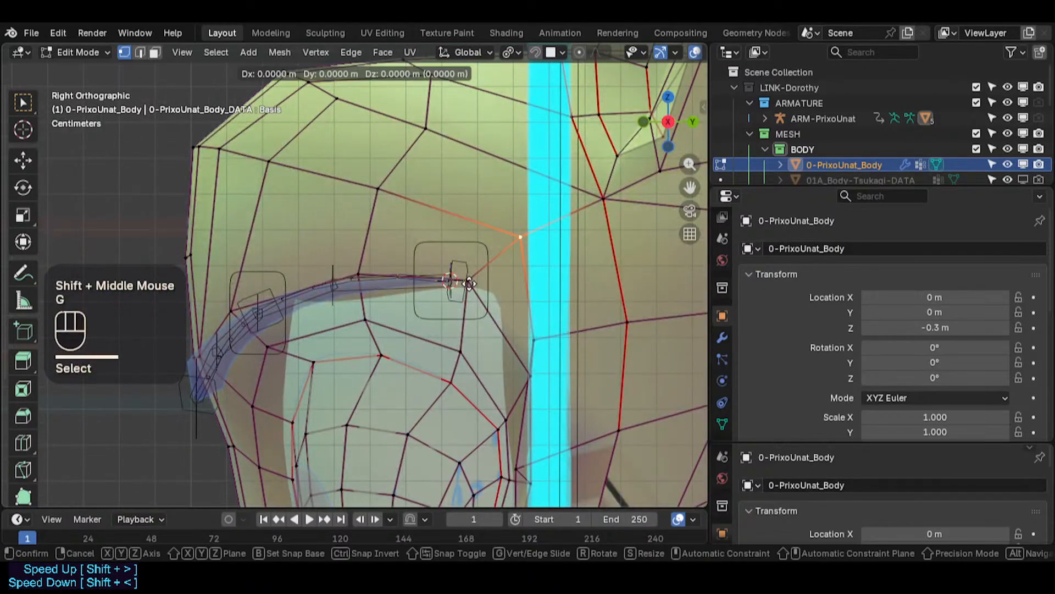
left_click(434, 284, "shift")
middle_click_drag(403, 265, 414, 286, "shift")
left_click(546, 358)
key("g")
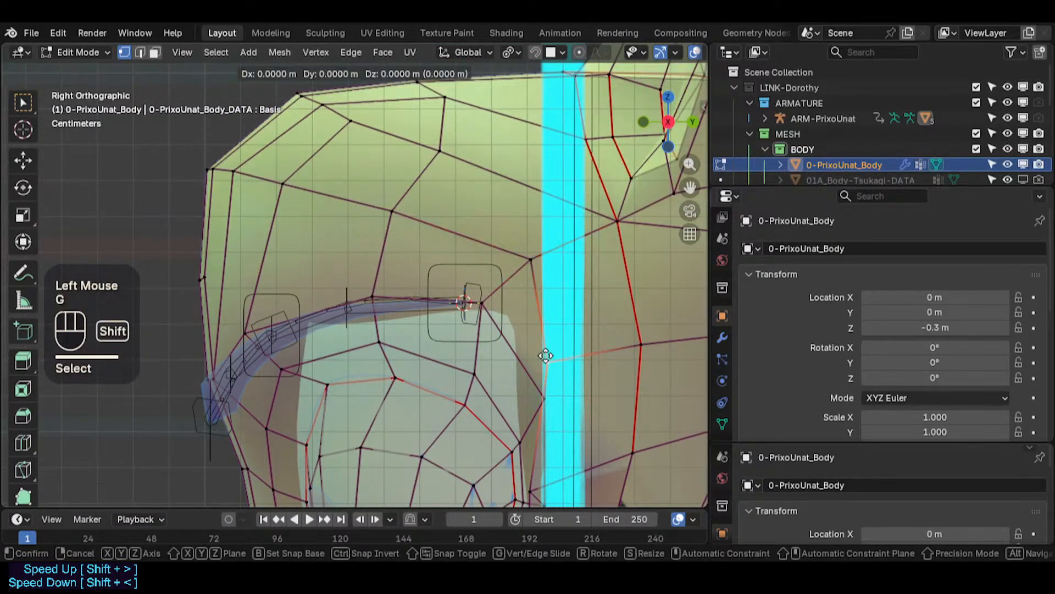
left_click(571, 407, "shift")
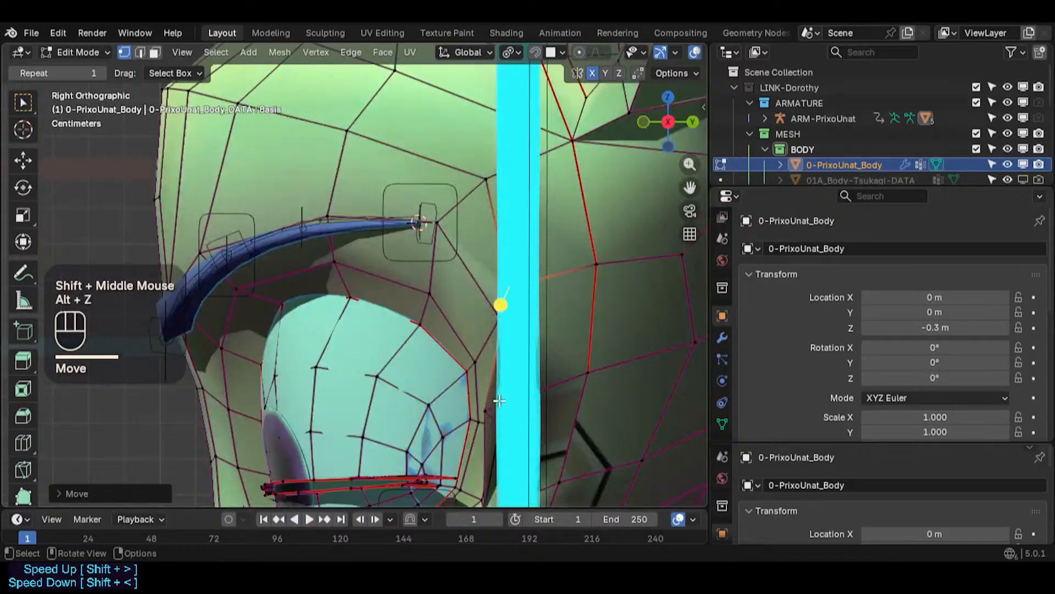
- Turn on X-ray and reposition three vertices along the centre line between the brow and the eye
left_click(500, 400)
key("alt+z")
key("g")
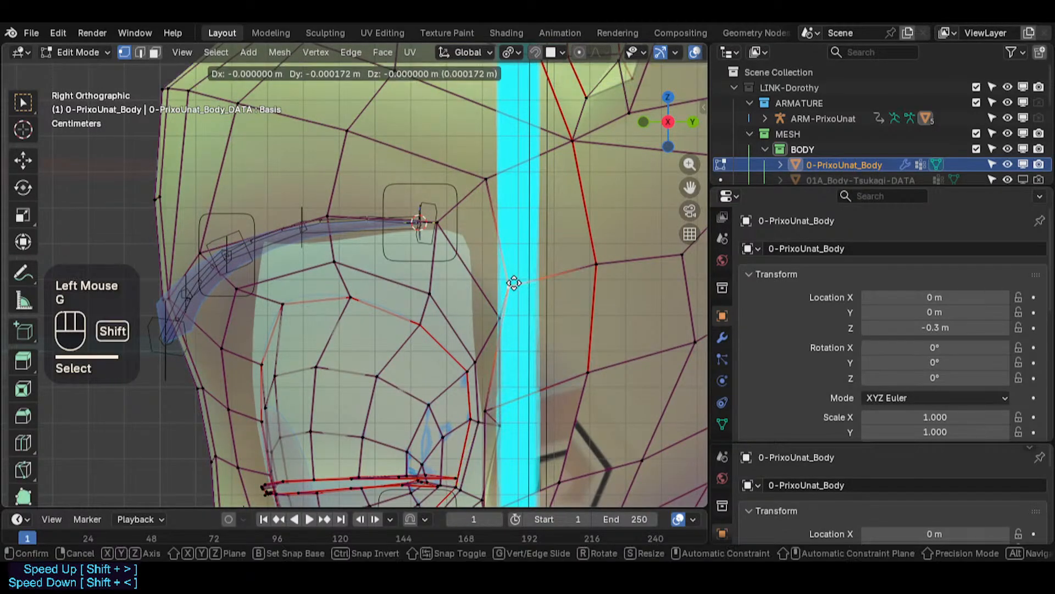
left_click(508, 291, "shift")
left_click(500, 318)
key("g")
left_click(504, 276, "shift")
left_click(507, 284)
key("g")
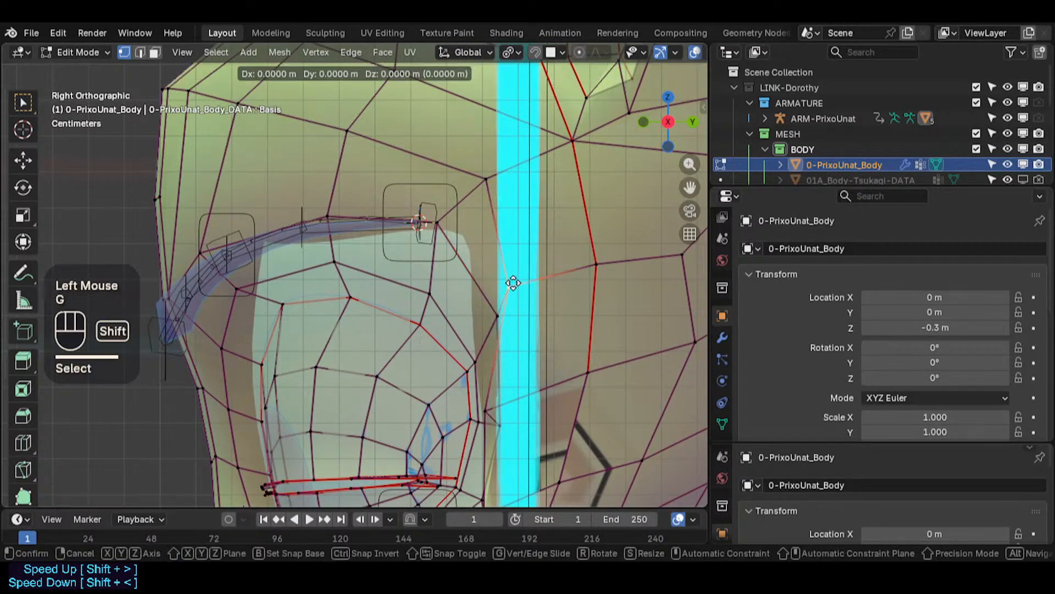
left_click(514, 283, "shift")
- Turn off X-ray and move the vertex below the middle of the eyebrow in the right view
left_click(441, 221)
middle_click_drag(437, 218, 507, 288, "shift")
key("alt+z")
scroll(383, 291, "down", 2)
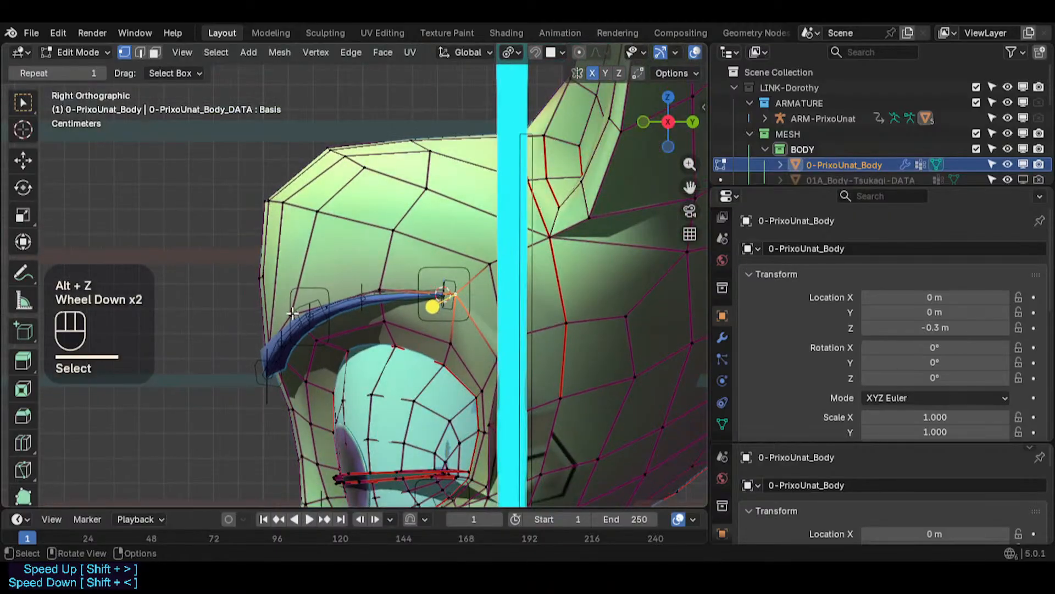
middle_click_drag(383, 290, 334, 306)
key("KP_3")
scroll(396, 293, "up", 2)
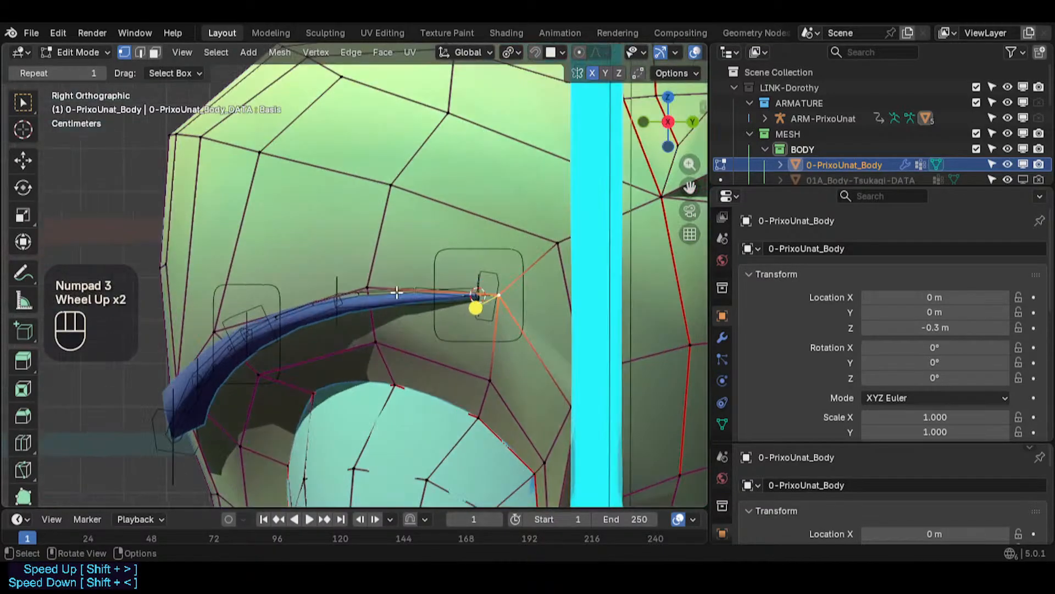
left_click(371, 278, "shift")
scroll(374, 280, "up", 2)
key("g")
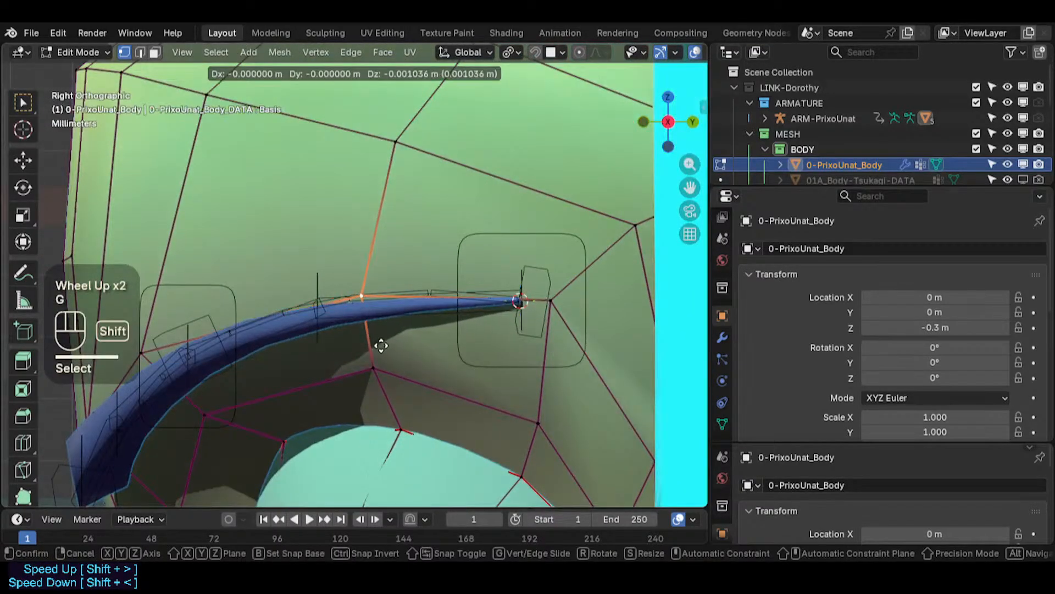
left_click(381, 346, "shift")
- Move the vertex at the inner end of the eyebrow and the forehead vertex above it
scroll(434, 286, "down", 1)
left_click(521, 295)
key("g")
left_click(508, 271, "shift")
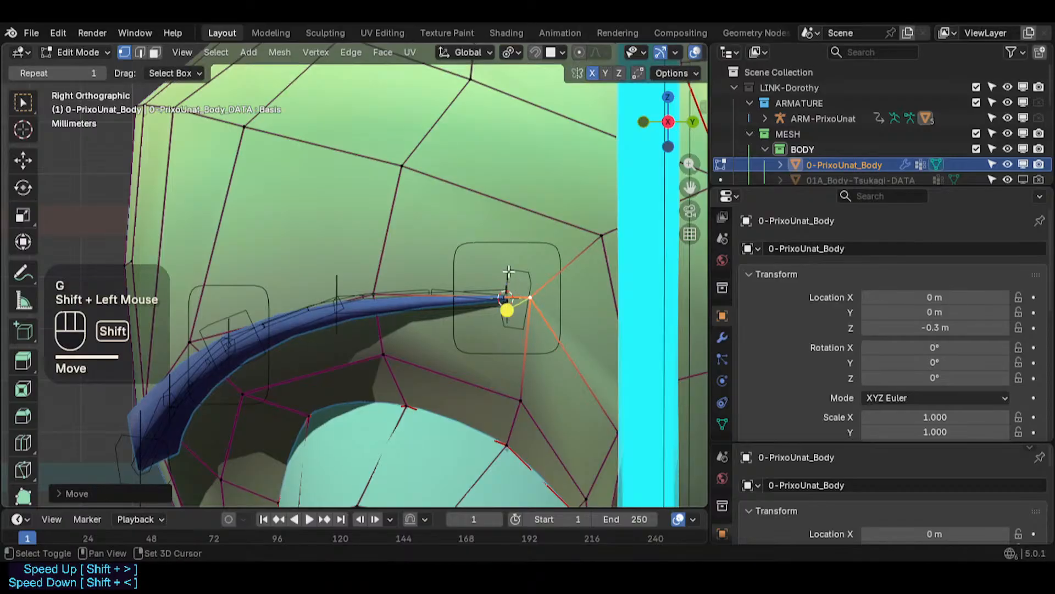
left_click(430, 173)
key("g")
left_click(387, 173, "shift")
- Adjust the vertices along the upper front outline of the forehead
scroll(320, 180, "down", 2)
left_click(265, 133)
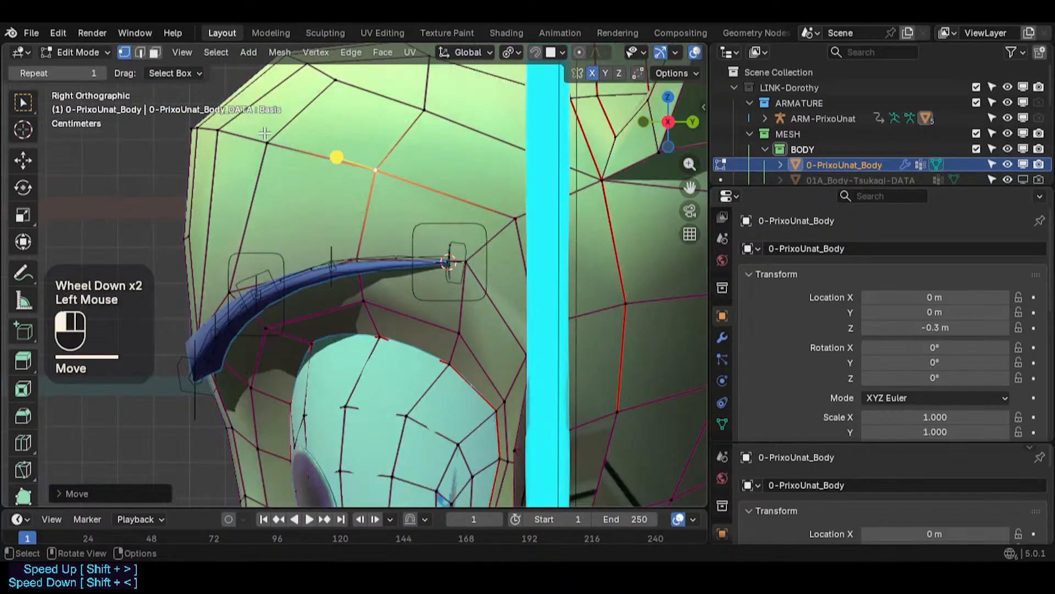
key("g")
left_click(253, 134, "shift")
left_click(207, 133)
key("g")
key("Escape")
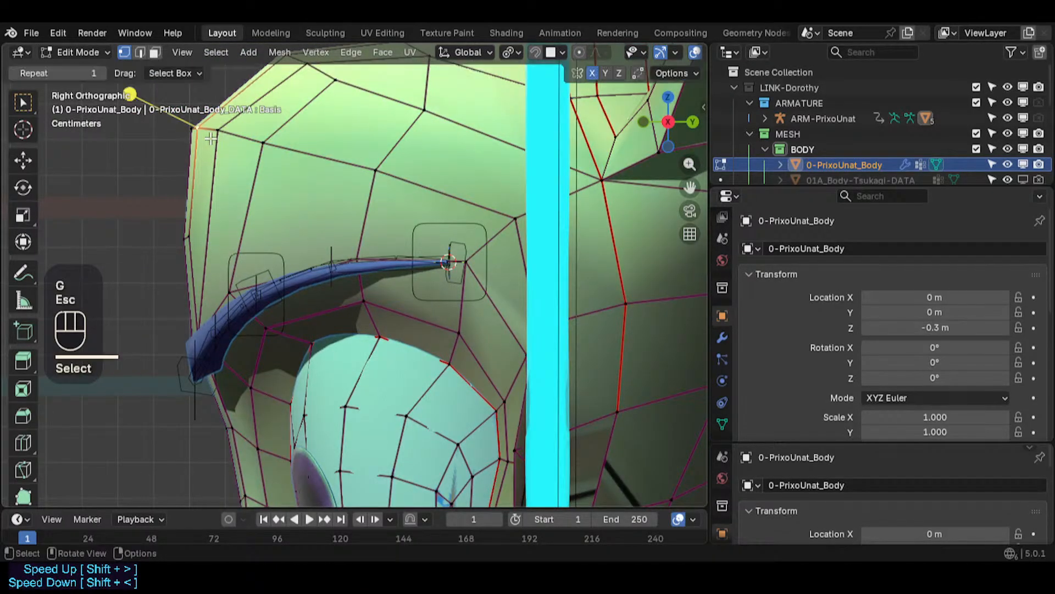
key("g")
left_click(205, 147, "shift")
key("g")
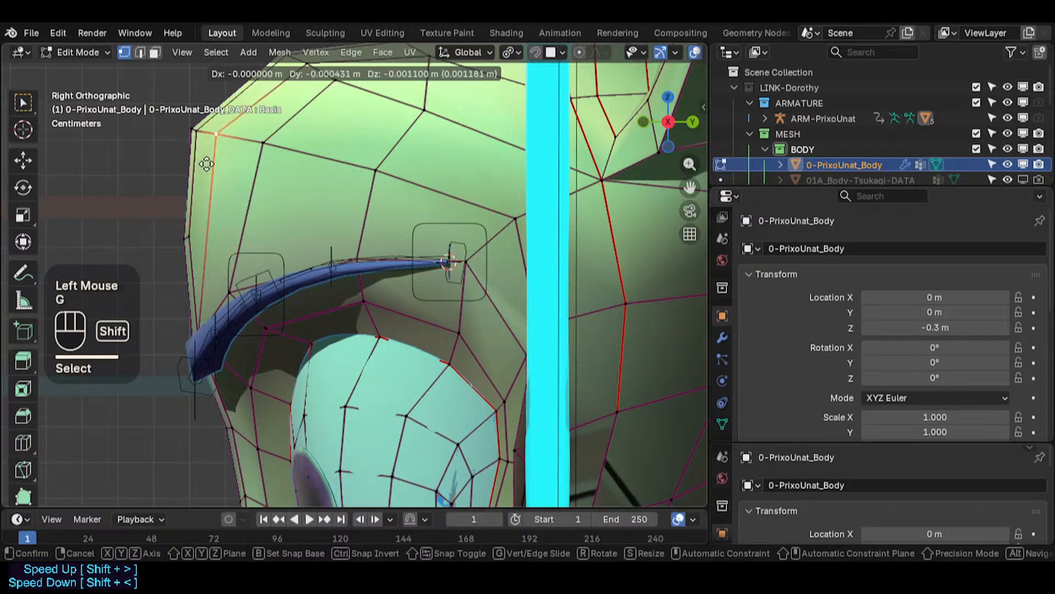
left_click(207, 163, "shift")
- Refine the two vertices at the top front corner of the head's outline
left_click(187, 142)
key("g")
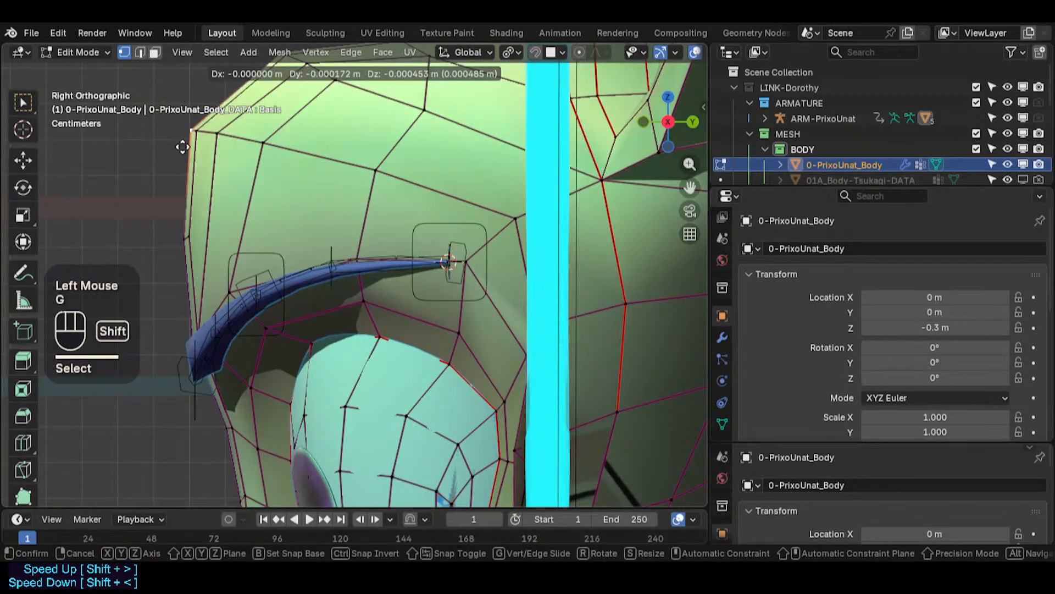
left_click(183, 146, "shift")
left_click(205, 131)
key("g")
left_click(209, 131, "shift")
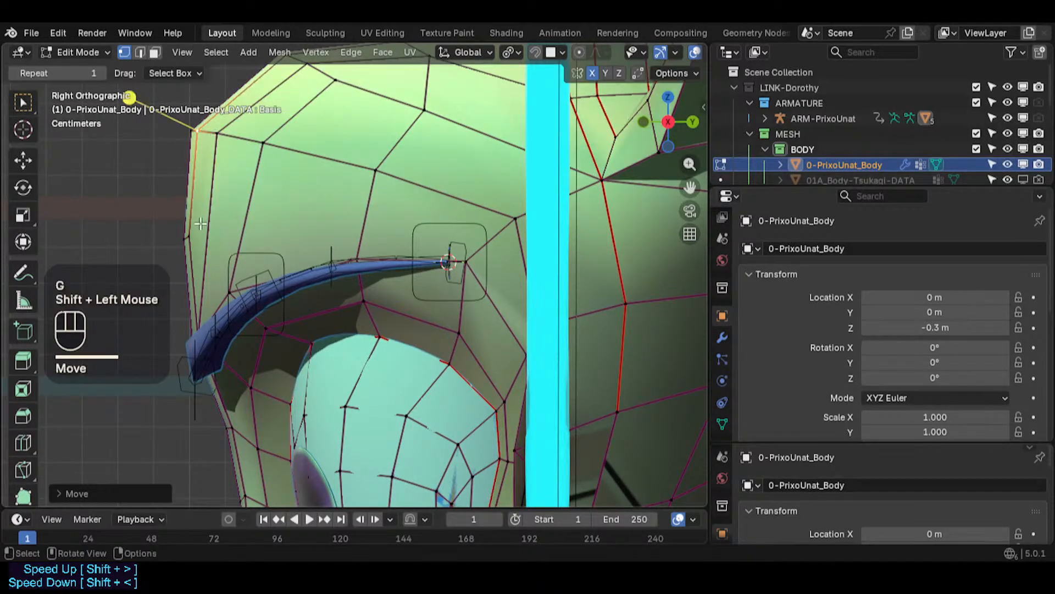
- Turn on X-ray and move the front outline vertices beside and below the eyebrow
left_click(189, 237)
key("g")
left_click(216, 299, "shift")
key("alt+z")
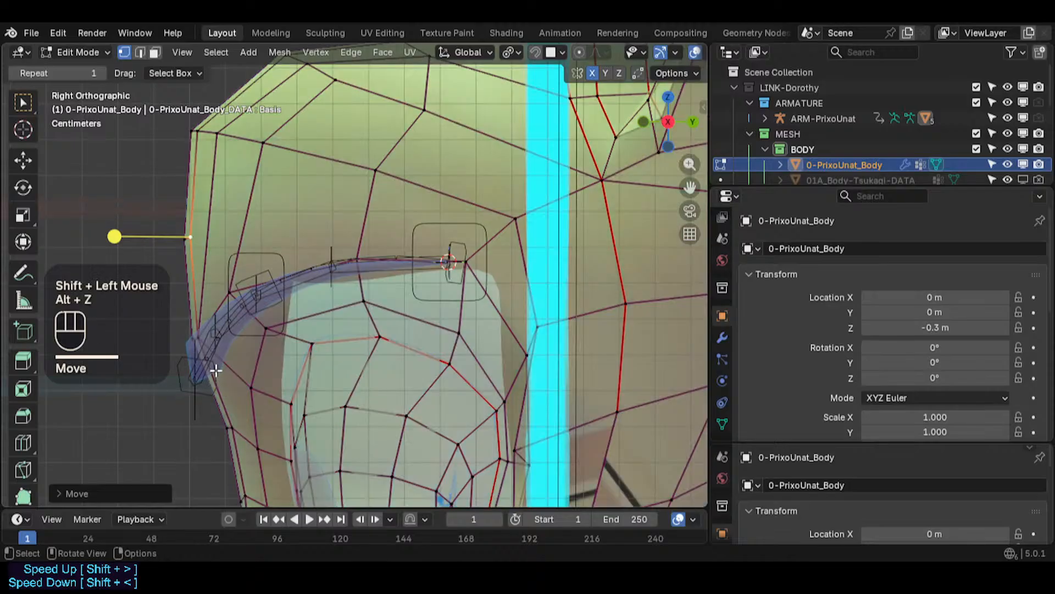
scroll(211, 366, "up", 3)
left_click(200, 333)
key("g")
left_click(271, 386, "shift")
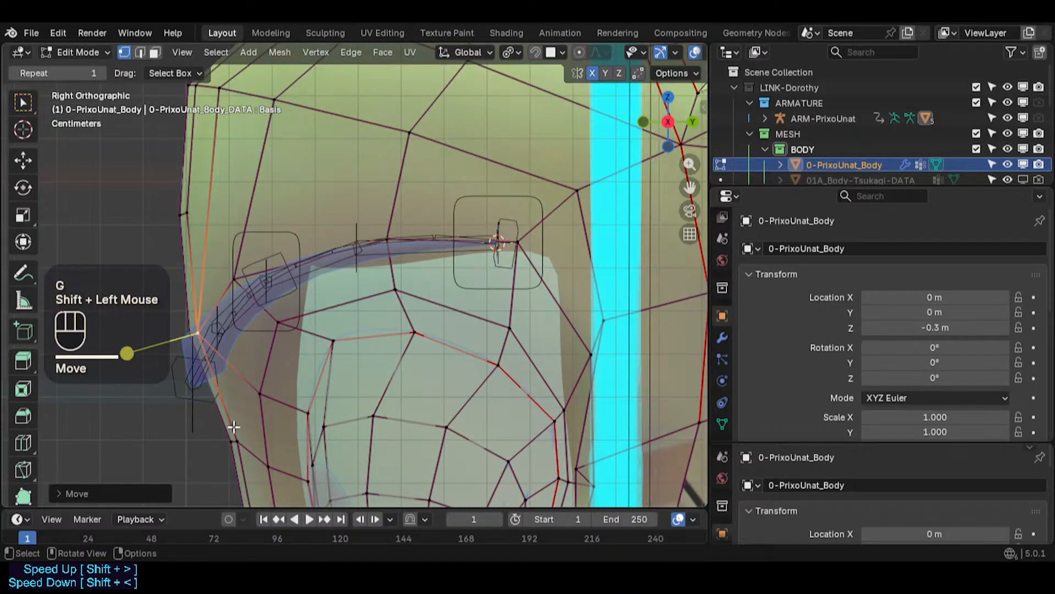
- Circle-select and move two vertices on the front outline of the brow and forehead
key("c")
left_click(195, 331)
right_click(195, 330)
key("g")
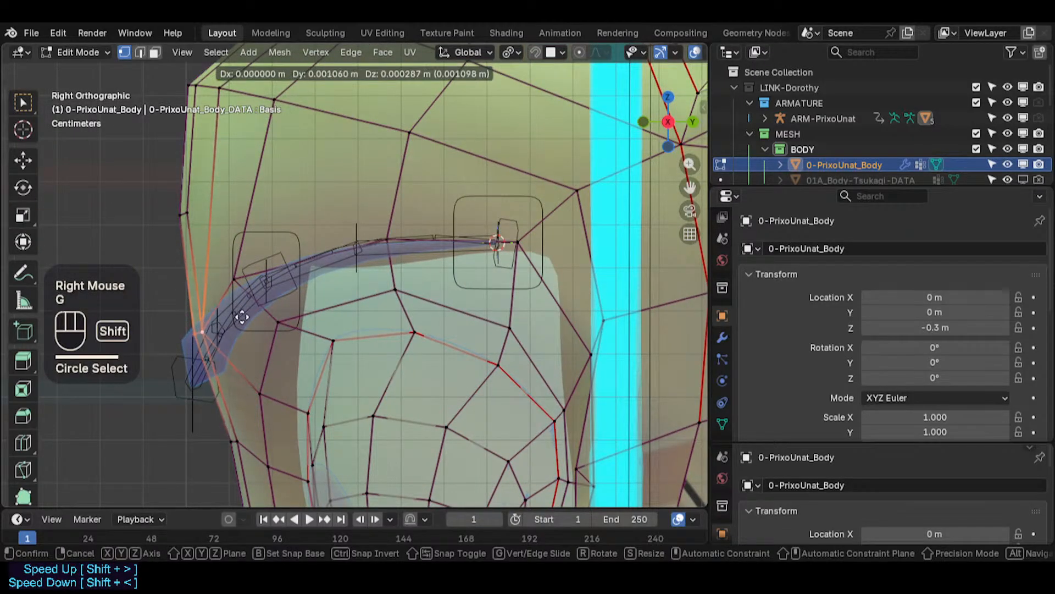
left_click(275, 316, "shift")
key("alt+a")
key("c")
left_click(185, 215)
right_click(186, 216)
key("g")
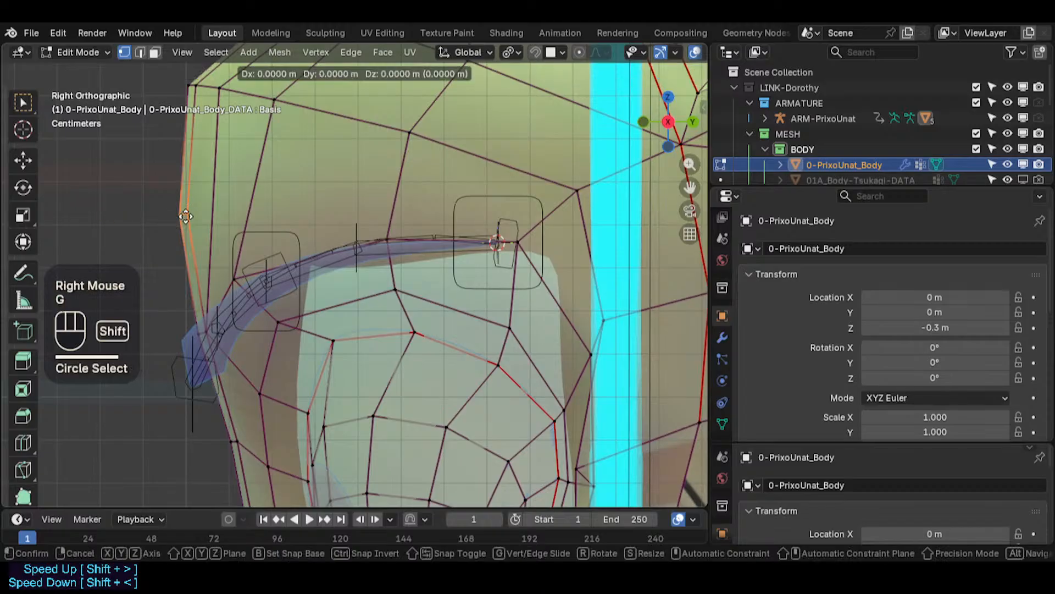
left_click(216, 214, "shift")
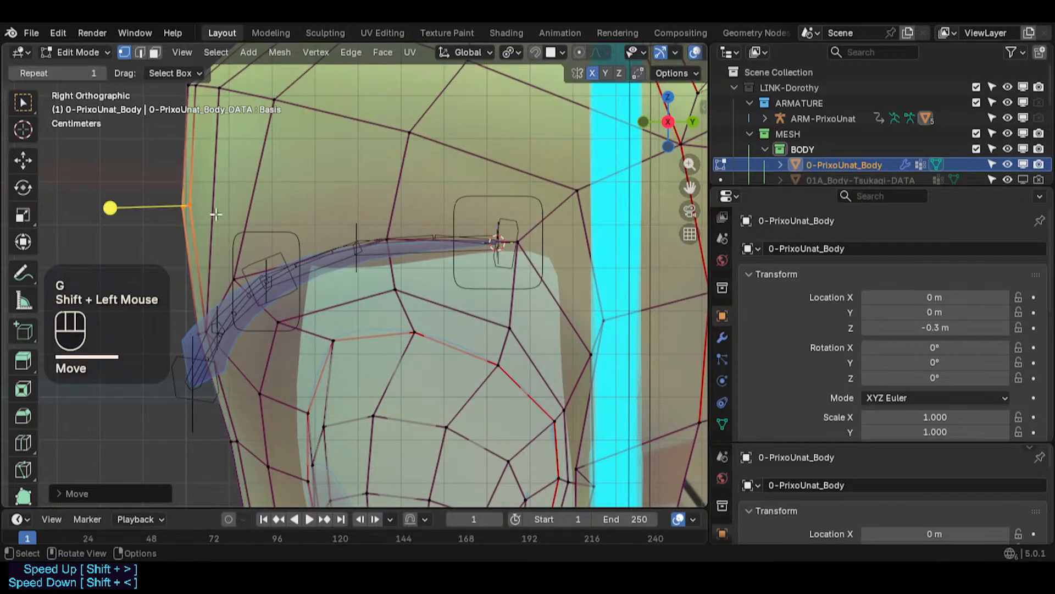
- Move the vertex near the outer end of the eyebrow and turn off X-ray
left_click(236, 278)
key("g")
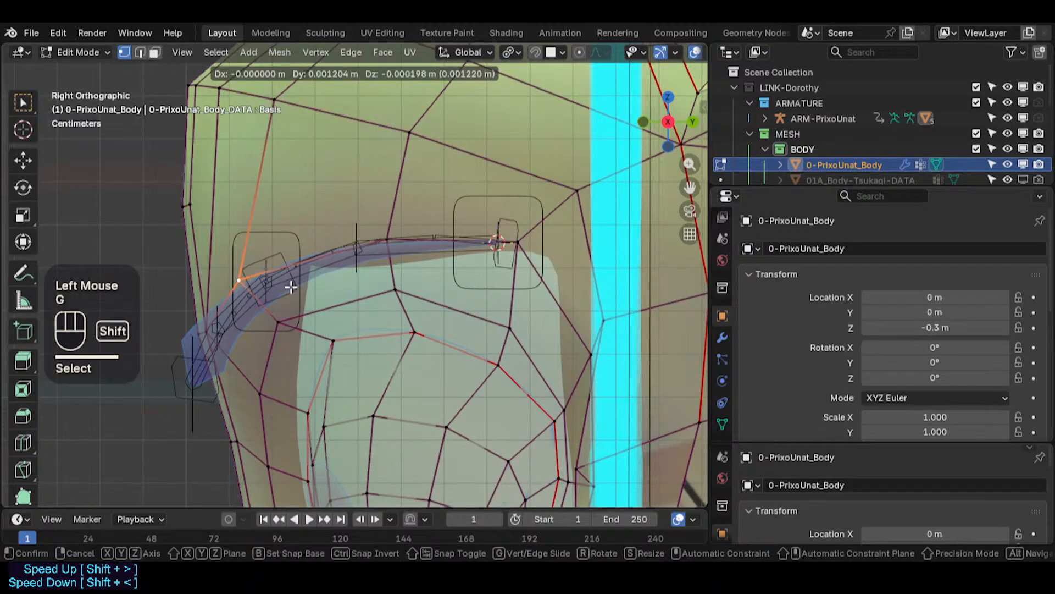
left_click(271, 289, "shift")
key("alt+z")
key("g")
left_click(300, 324, "shift")
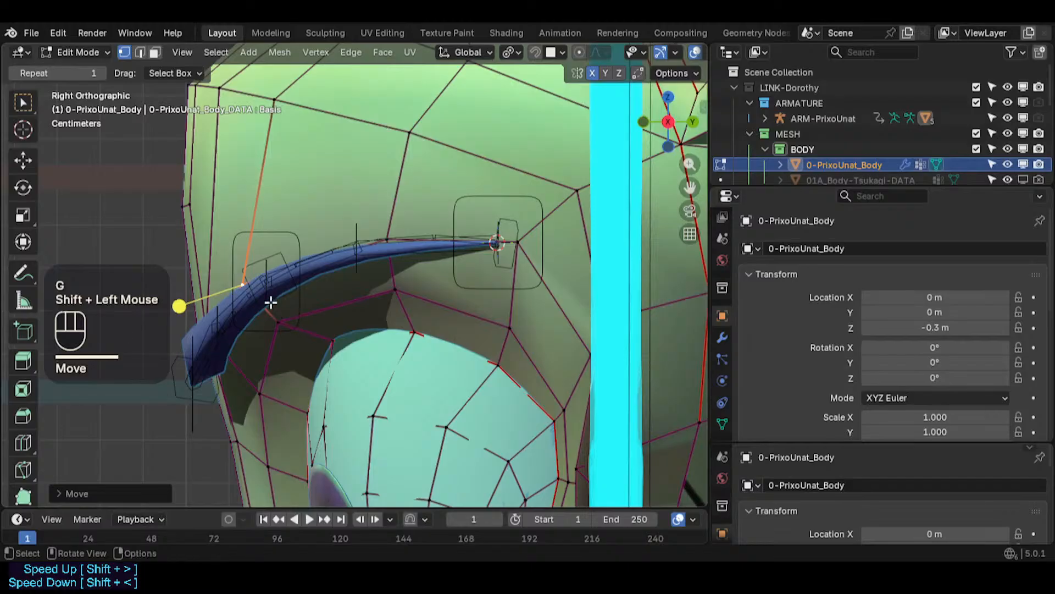
- Adjust the vertices around the eyebrow's outer end from the top and front views
key("KP_7")
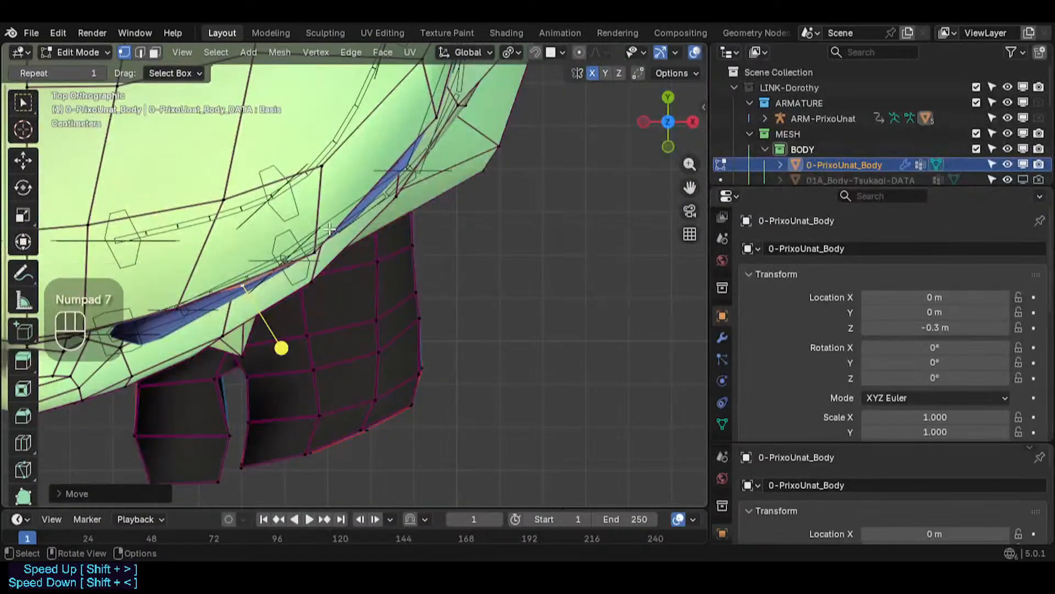
left_click(321, 246)
key("g")
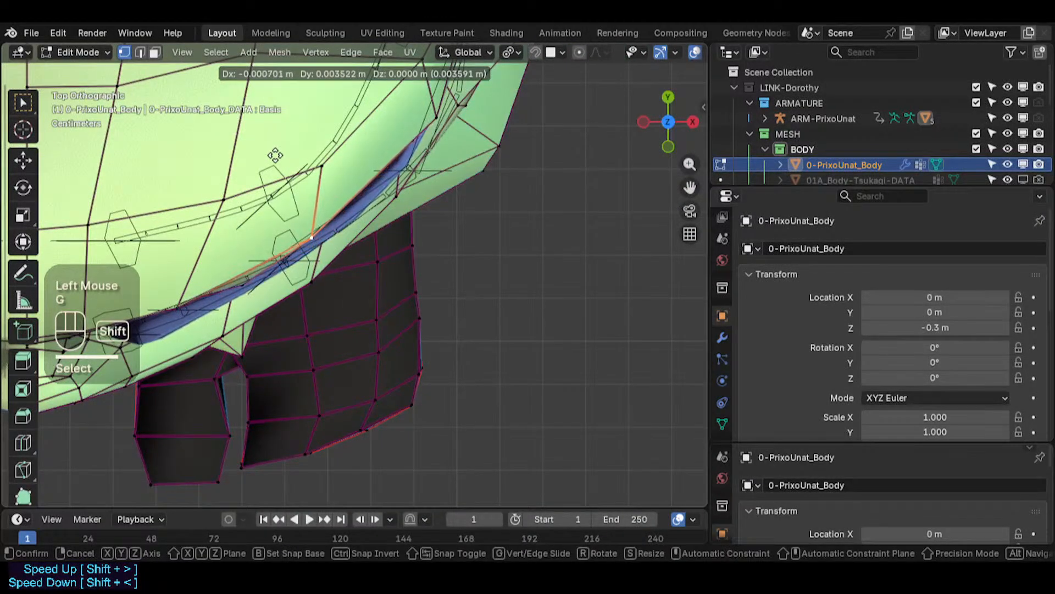
left_click(283, 183, "shift")
left_click(240, 284)
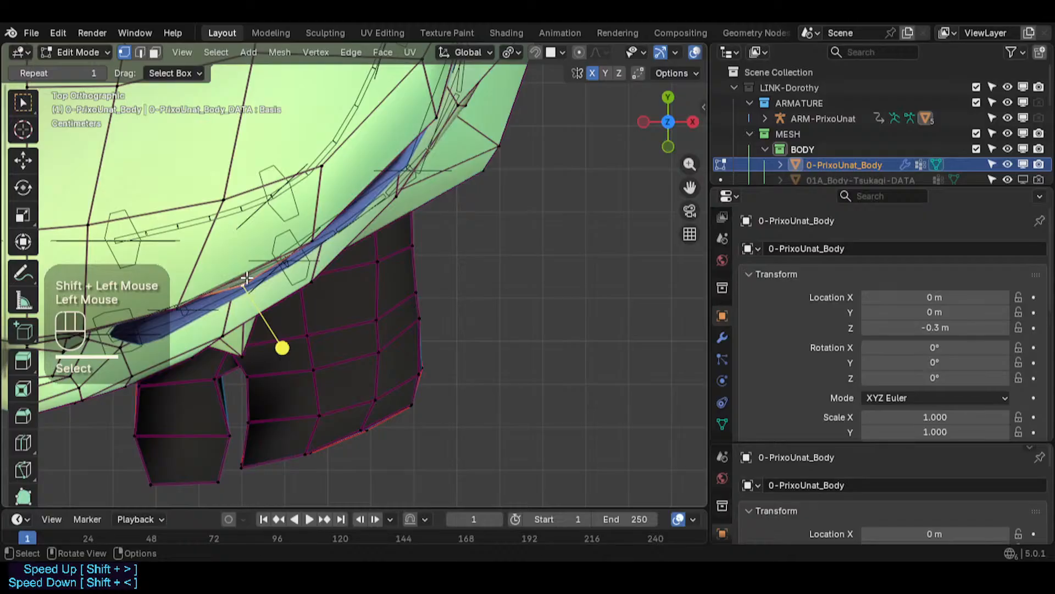
key("KP_1")
key("g")
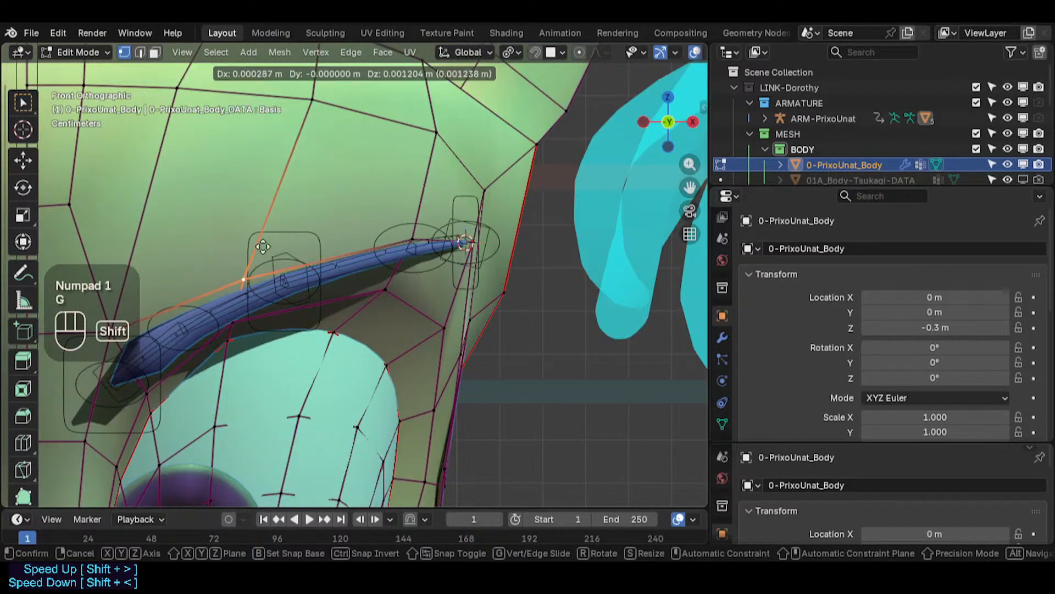
left_click(263, 272, "shift")
- Reposition the vertex at the outer tip of the eyebrow in the front view
middle_click_drag(285, 303, 406, 290, "shift")
left_click(251, 337)
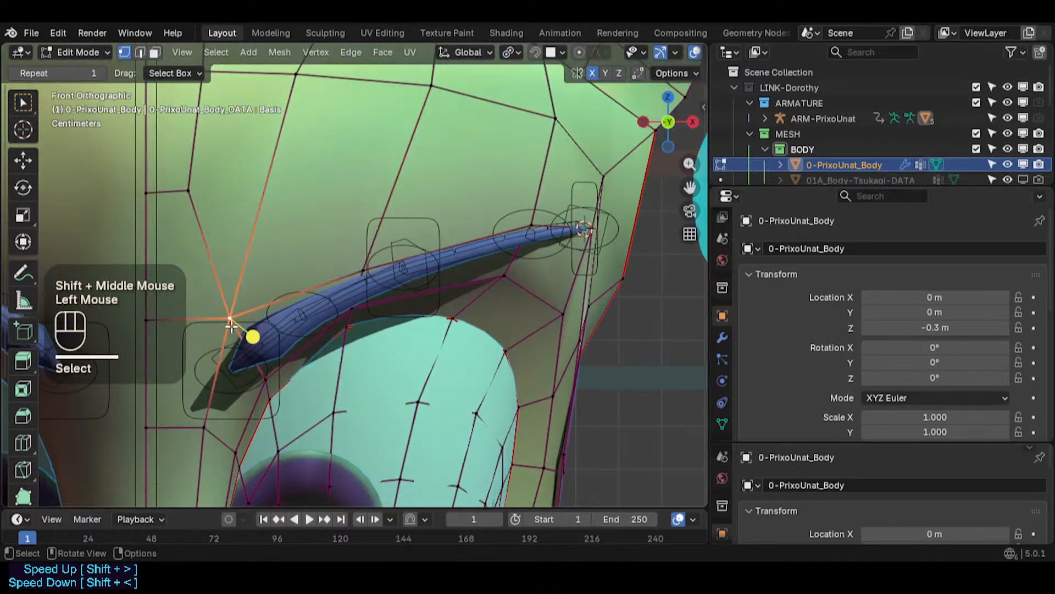
key("g")
left_click(297, 399, "shift")
key("g")
left_click(293, 368, "shift")
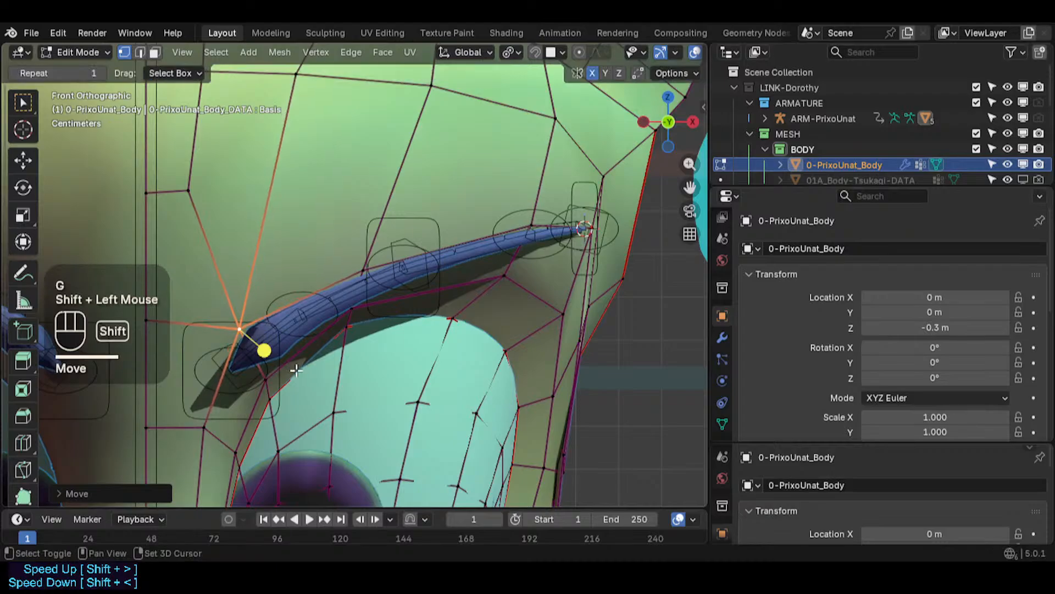
key("g")
left_click(286, 335, "shift")
key("g")
left_click(302, 325, "shift")
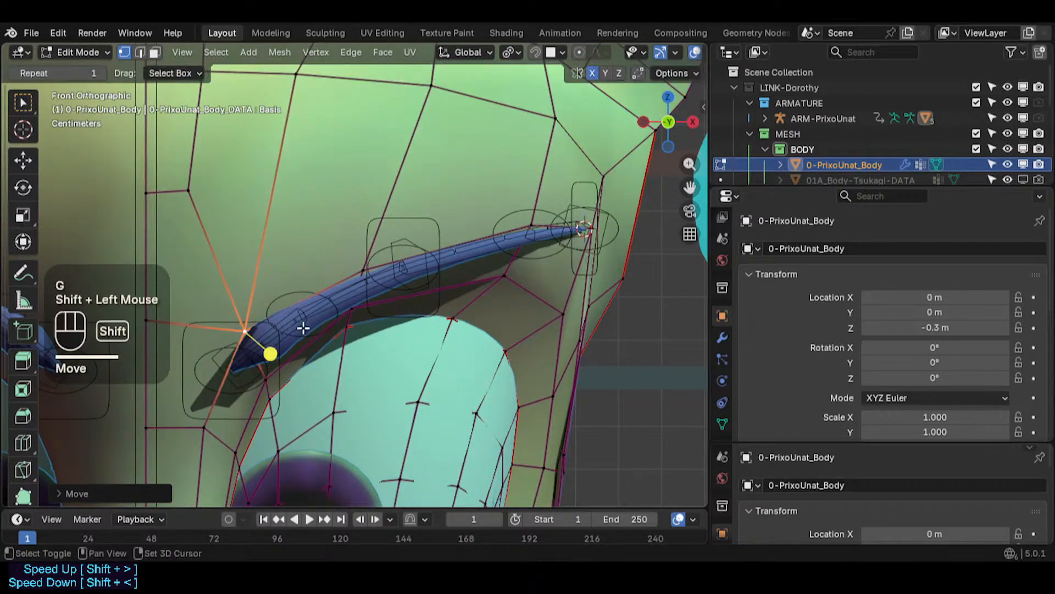
- Adjust the forehead vertices along the loop above the eyebrow toward the temple
scroll(302, 325, "down", 2)
left_click(311, 128)
key("g")
left_click(368, 134, "shift")
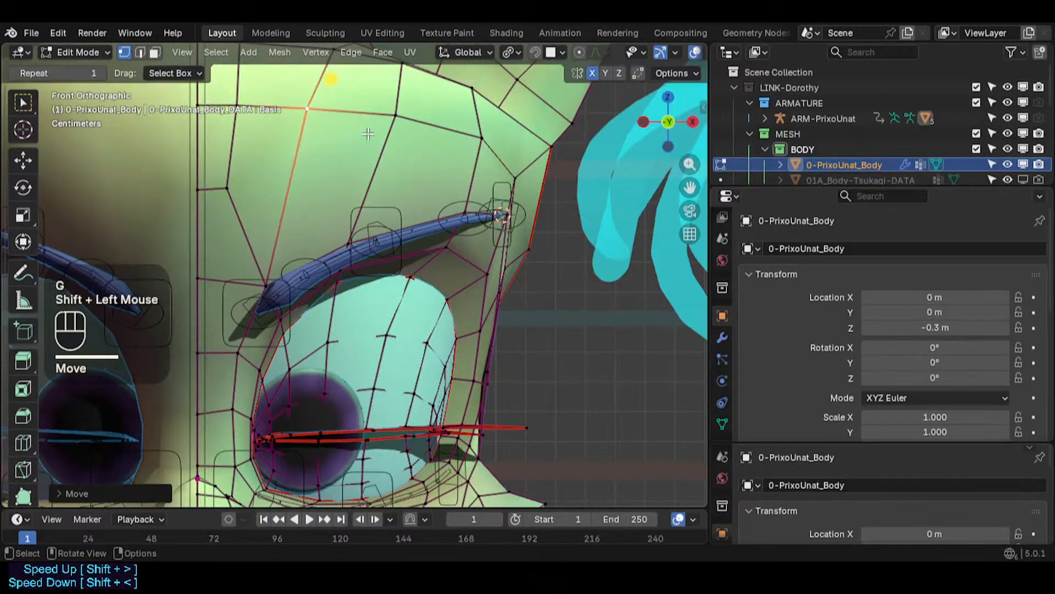
key("g")
left_click(375, 126, "shift")
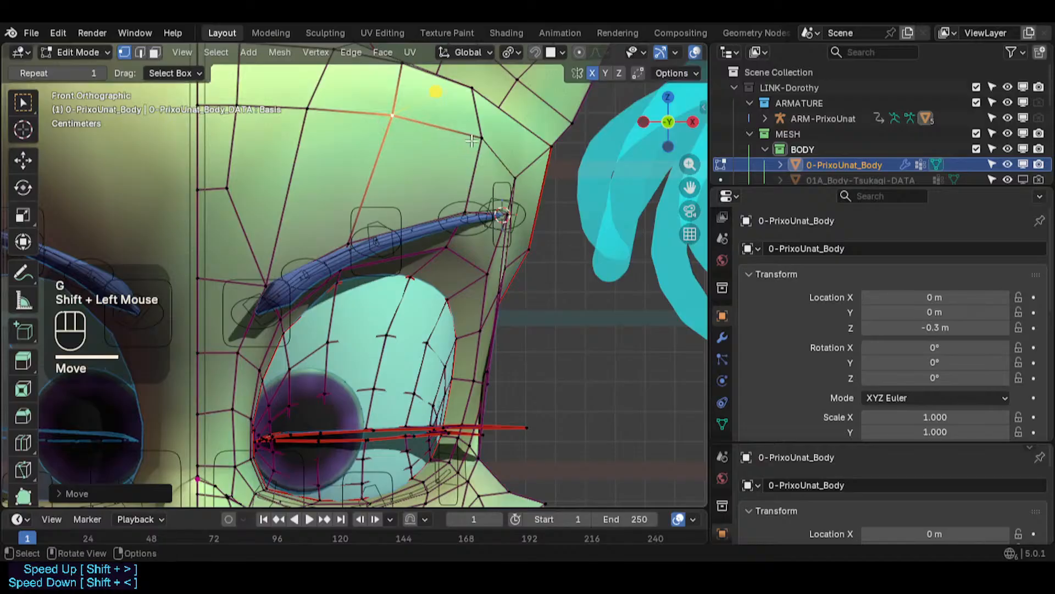
left_click(472, 141)
key("g")
left_click(476, 153, "shift")
left_click(519, 180)
key("g")
left_click(532, 191, "shift")
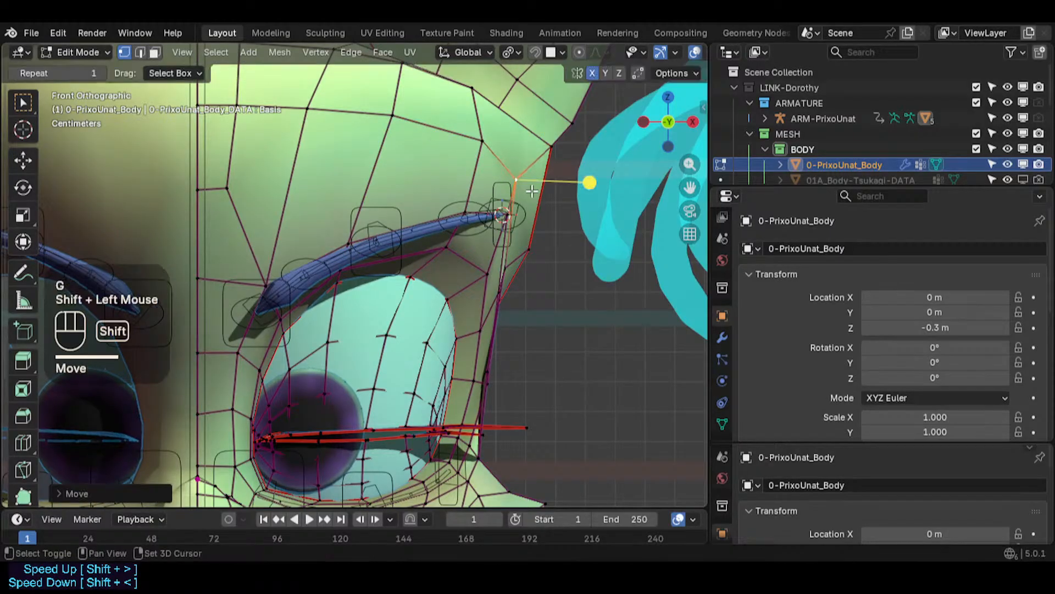
- Move a vertex on the side of the head near the eye in a perspective view
scroll(531, 190, "down", 2)
middle_click_drag(532, 191, 459, 278, "shift")
left_click(442, 257)
middle_click_drag(459, 278, 434, 292)
middle_click_drag(424, 248, 379, 250)
key("g")
left_click(449, 261)
- Move the vertex below the outer corner of the eye on the side of the face
left_click(430, 275)
middle_click_drag(429, 274, 498, 344)
scroll(384, 297, "up", 2)
middle_click_drag(380, 364, 455, 377)
left_click(420, 373)
scroll(417, 372, "up", 2)
left_click(406, 365)
key("g")
left_click(469, 377)
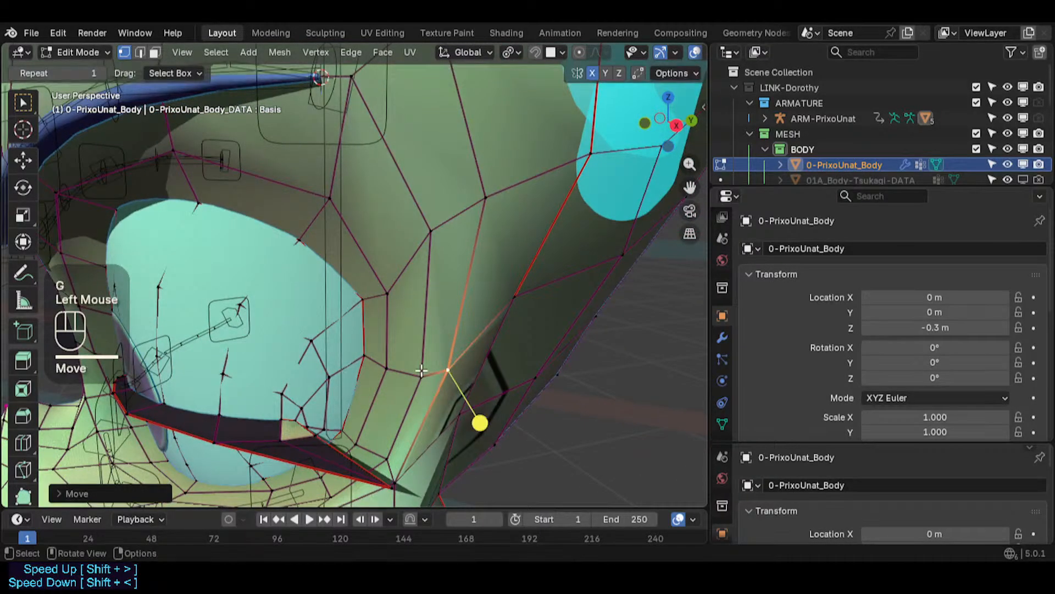
- Adjust the cheek vertices beside the centre line in the right view
key("KP_1")
key("KP_3")
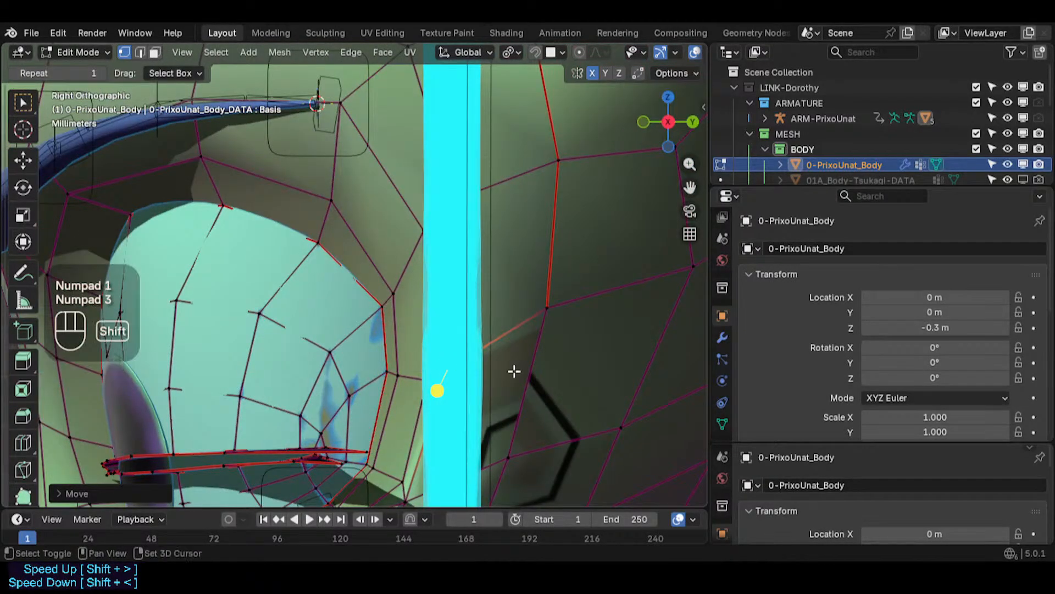
middle_click_drag(514, 372, 405, 303, "shift")
key("g")
left_click(530, 263, "shift")
left_click(554, 256)
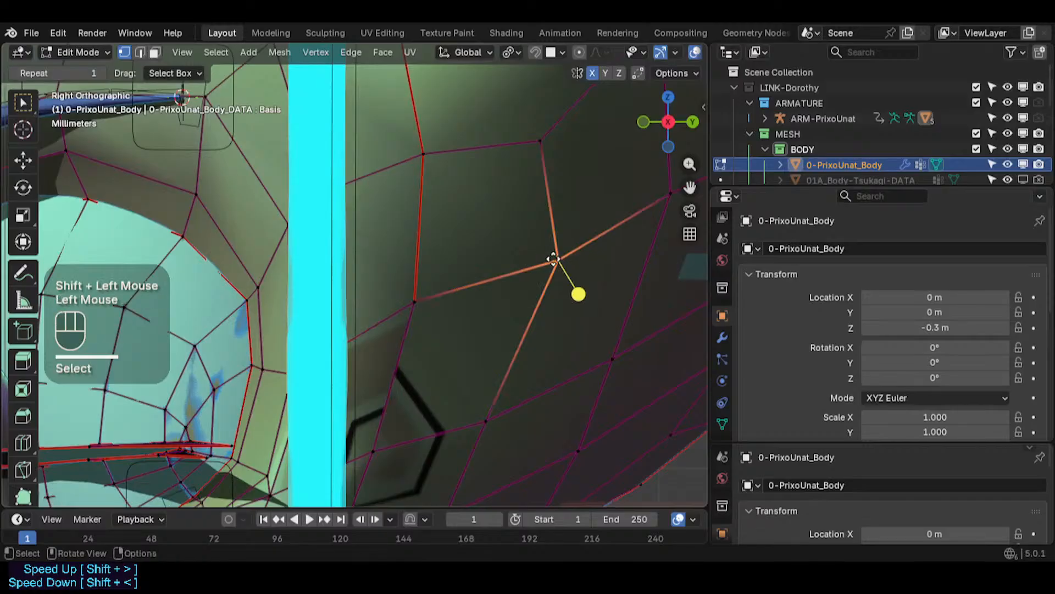
key("g")
left_click(431, 365, "shift")
- Move the cheek vertex next to the centre line below the eye
scroll(433, 346, "down", 2)
left_click(431, 341)
key("g")
left_click(426, 379, "shift")
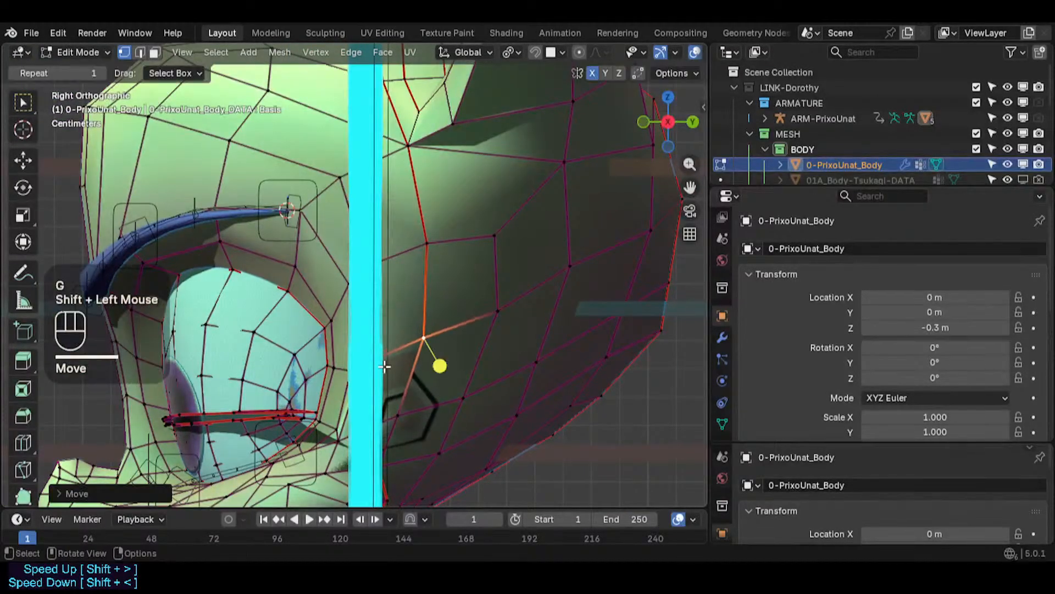
- Move the vertex on the side of the head beside the eye's outer corner outward
middle_click_drag(386, 366, 571, 341, "shift")
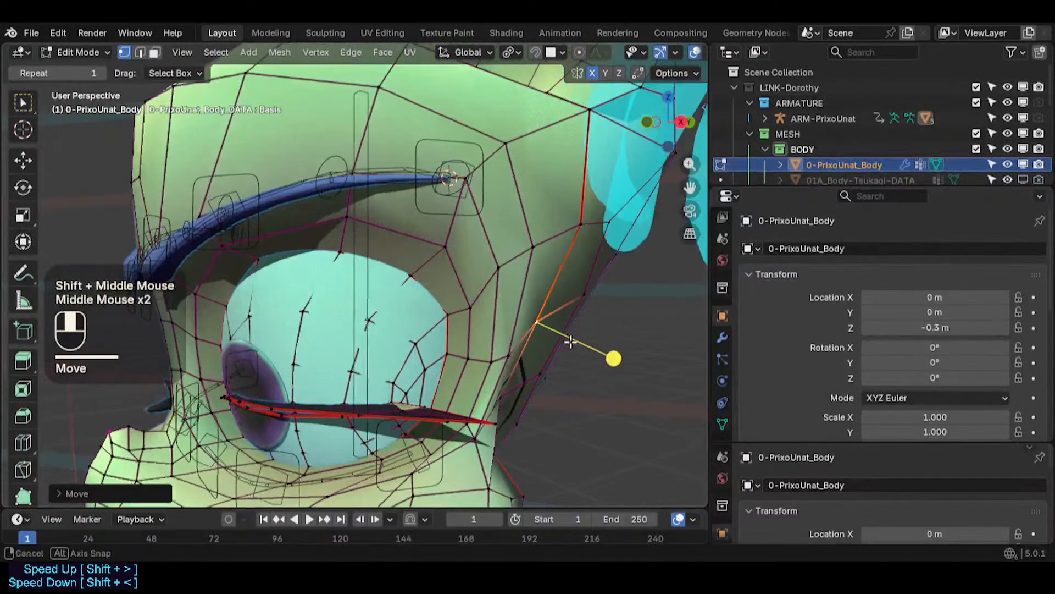
key("KP_1")
key("alt+z")
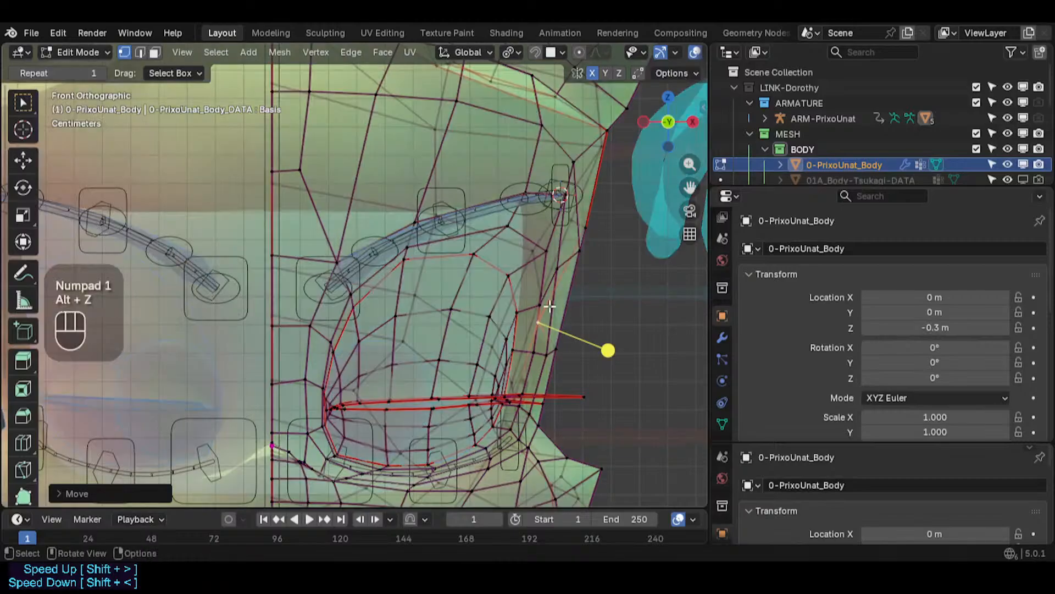
key("g")
left_click(566, 302)
- Move two vertices on the head's side contour near the outer end of the eyebrow
key("alt+z")
key("alt+z")
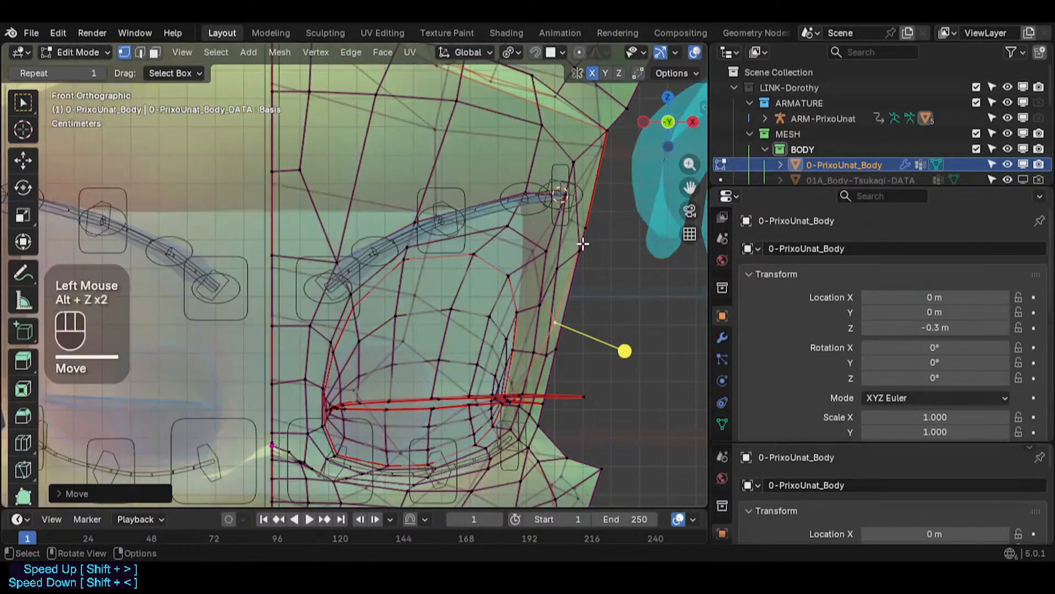
left_click(582, 247)
key("g")
left_click(572, 247)
key("alt+z")
left_click(591, 229)
key("g")
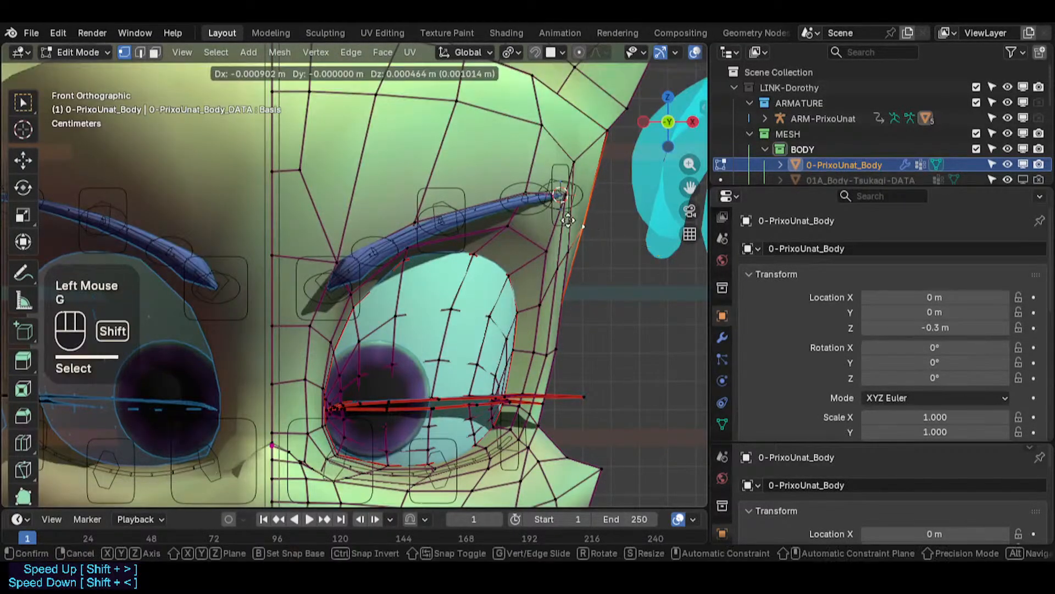
left_click(583, 223, "shift")
- Adjust three vertices on the upper side of the head above the temple
left_click(601, 128)
key("g")
left_click(581, 132)
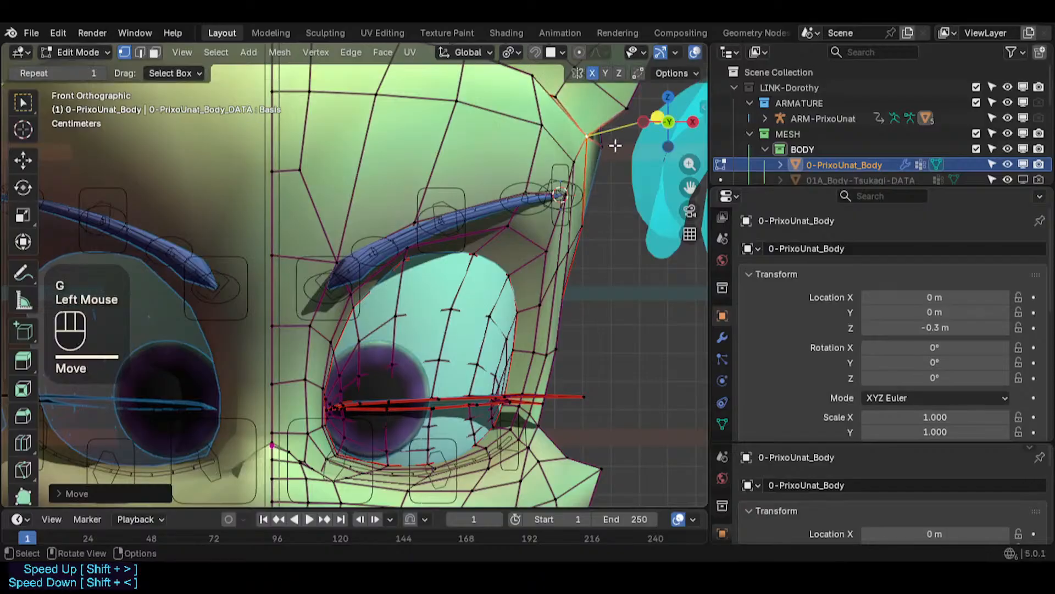
left_click(612, 145)
key("g")
left_click(603, 145)
left_click(570, 167)
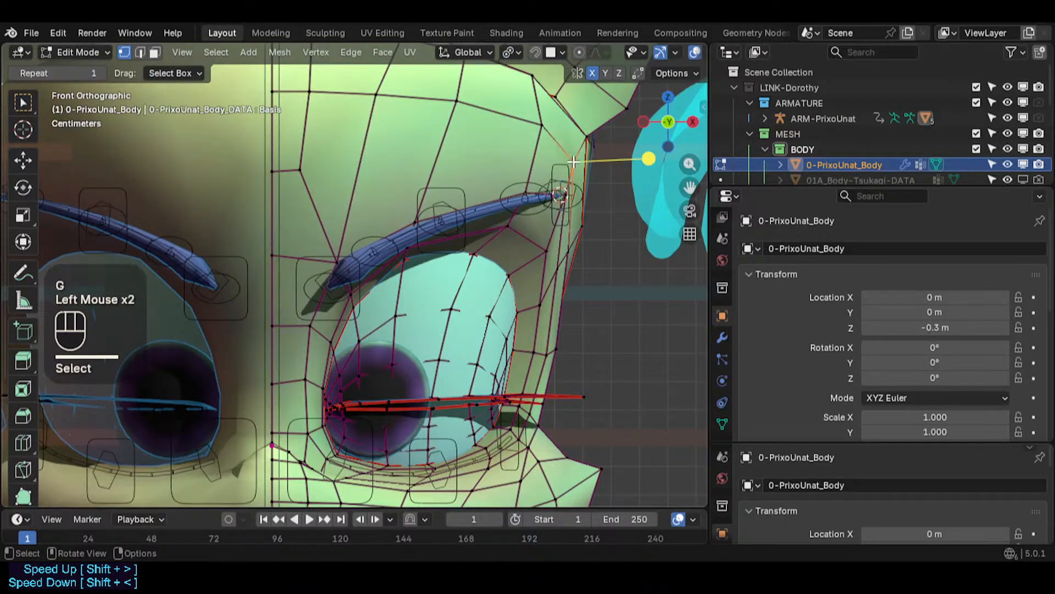
key("g")
left_click(577, 160, "shift")
- Move two forehead vertices in the rows above the eyebrow
left_click(542, 135)
key("g")
left_click(519, 142, "shift")
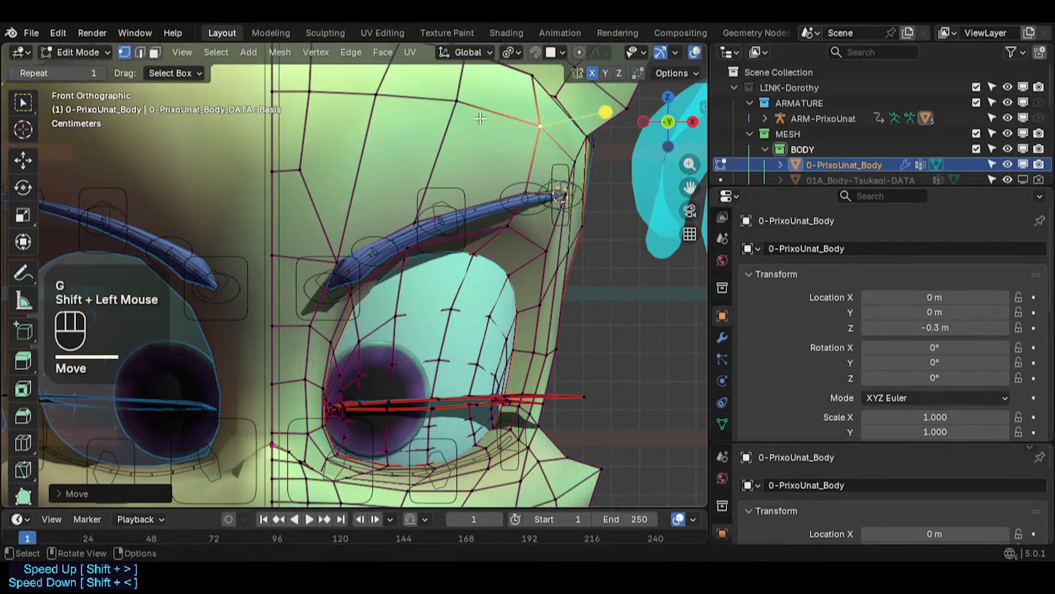
left_click(459, 107)
middle_click_drag(377, 113, 390, 188, "shift")
key("g")
left_click(363, 163, "shift")
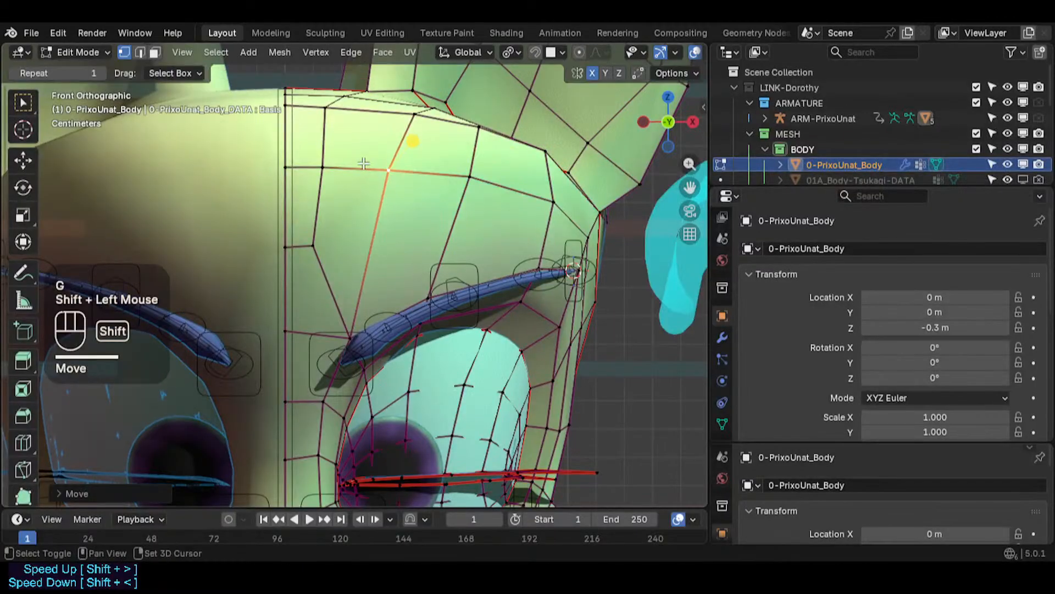
- Reposition vertices along the top forehead edge loop near the centre line
left_click(328, 106)
key("g")
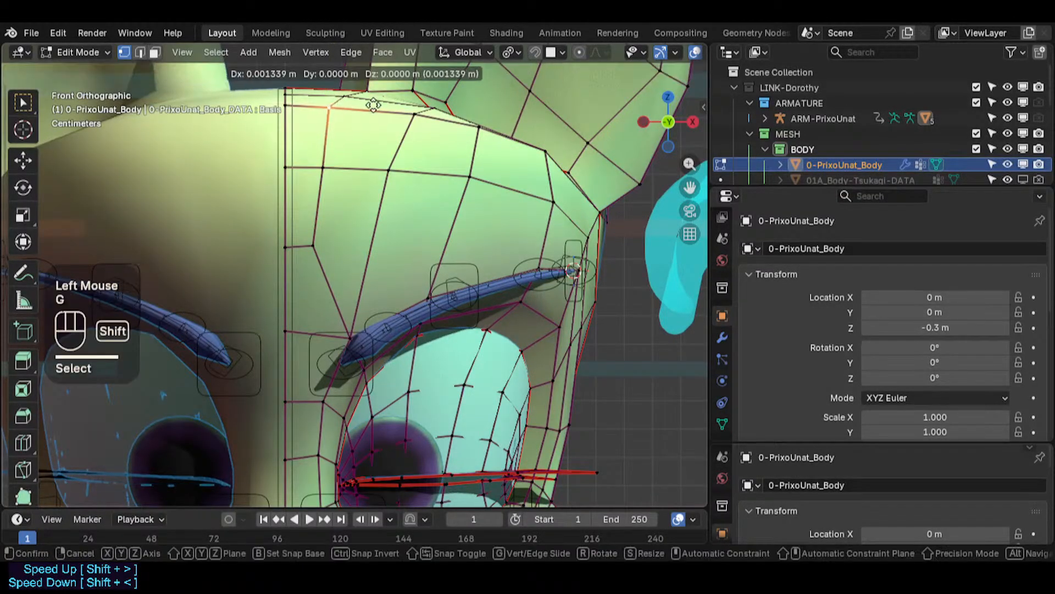
left_click(354, 99, "shift")
key("g")
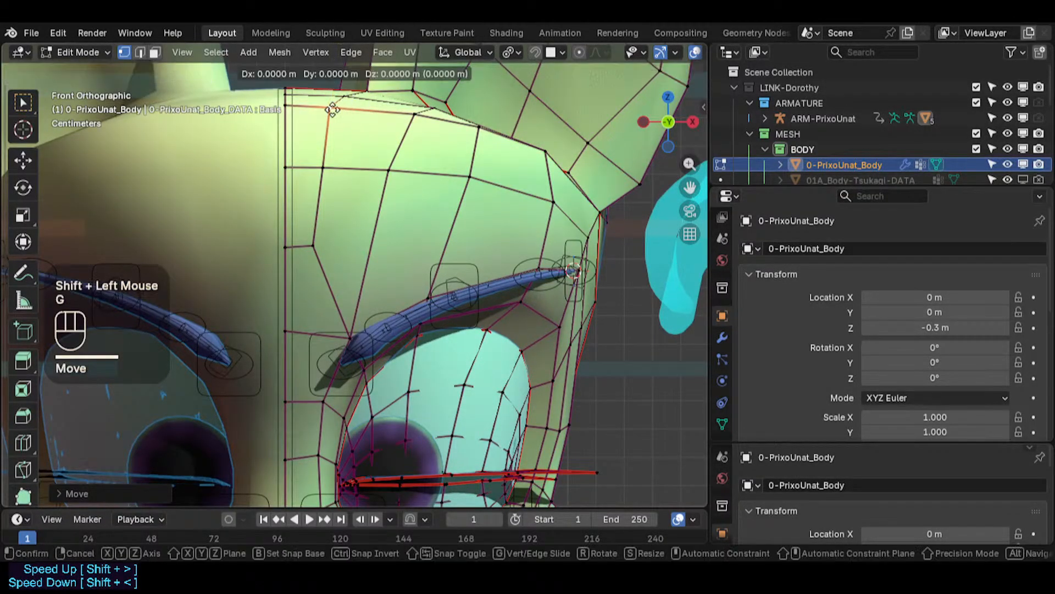
left_click(346, 109, "shift")
left_click(475, 129)
key("g")
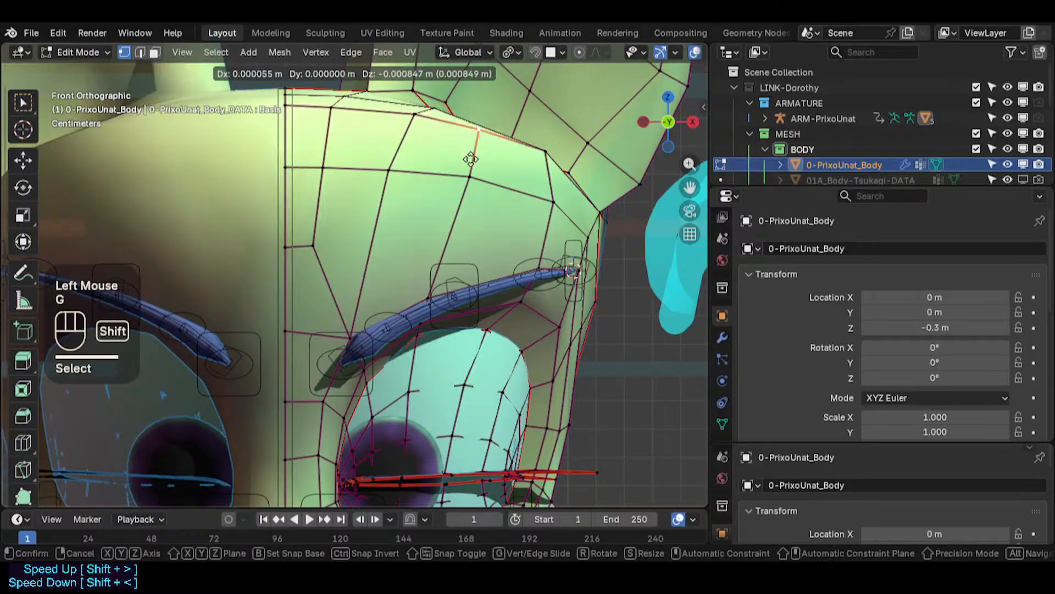
left_click(478, 131, "shift")
- Adjust the forehead vertex near the temple and the top-loop vertices above the brow
left_click(542, 156)
key("g")
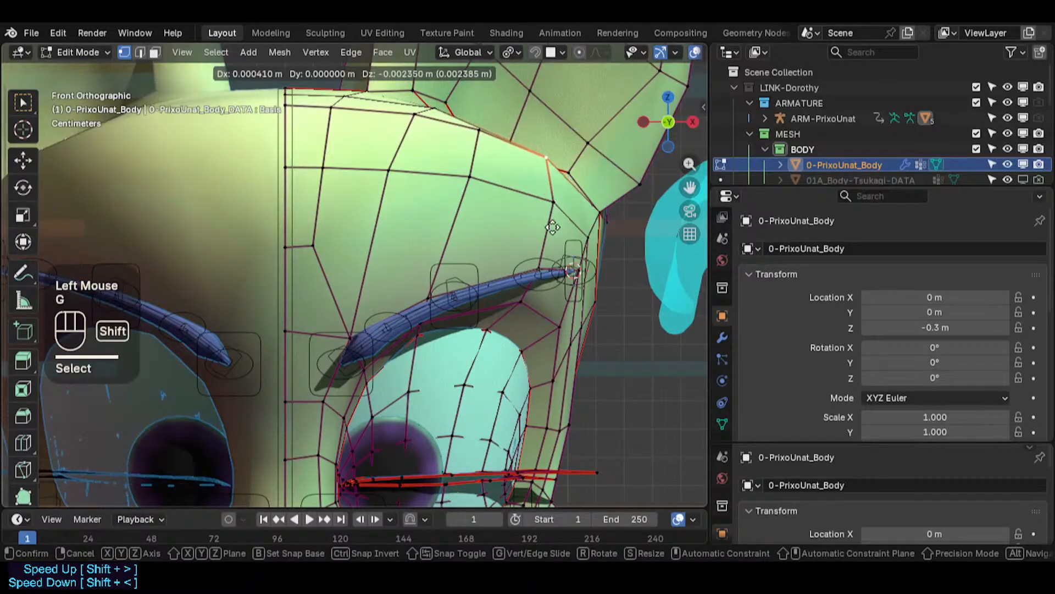
left_click(553, 227, "shift")
left_click(429, 117)
key("g")
left_click(428, 118, "shift")
left_click(428, 120)
key("g")
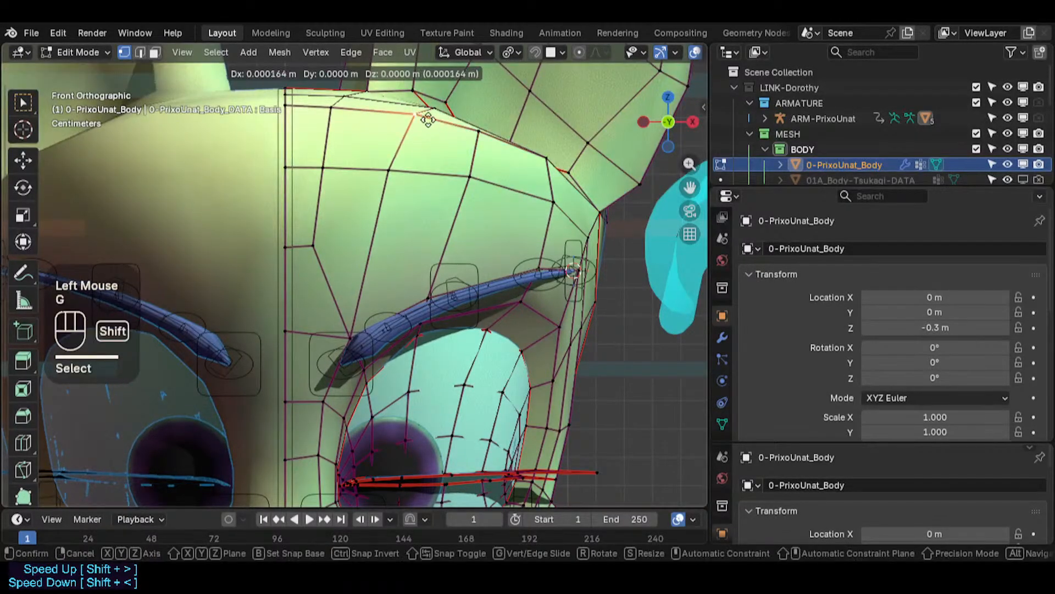
left_click(464, 126, "shift")
- Switch to edge selection and slide a forehead edge toward the side of the head
left_click(386, 171)
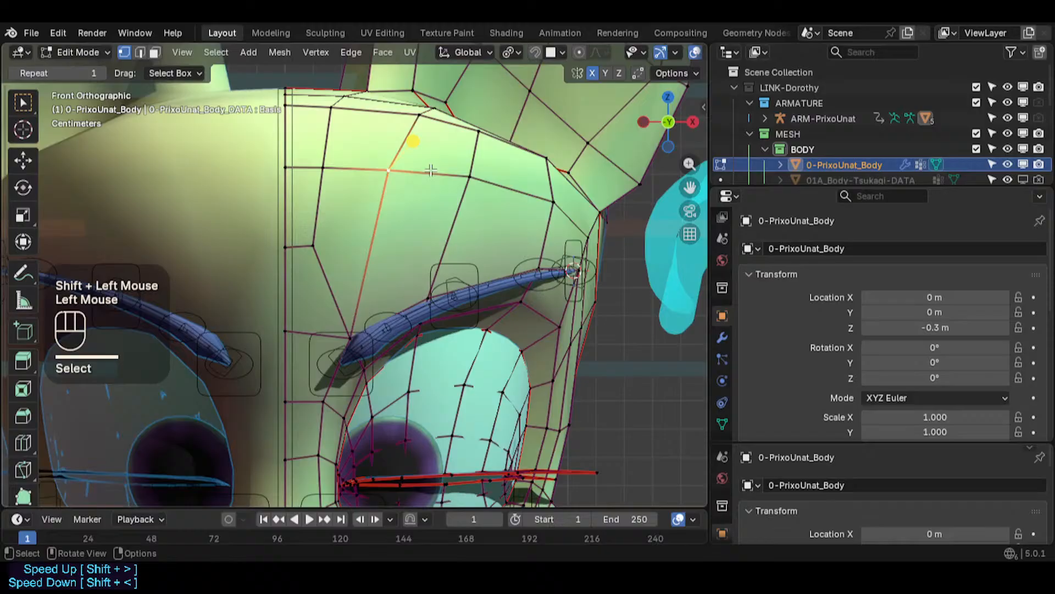
key("2")
left_click(497, 190)
key("g")
key("g")
left_click(517, 194)
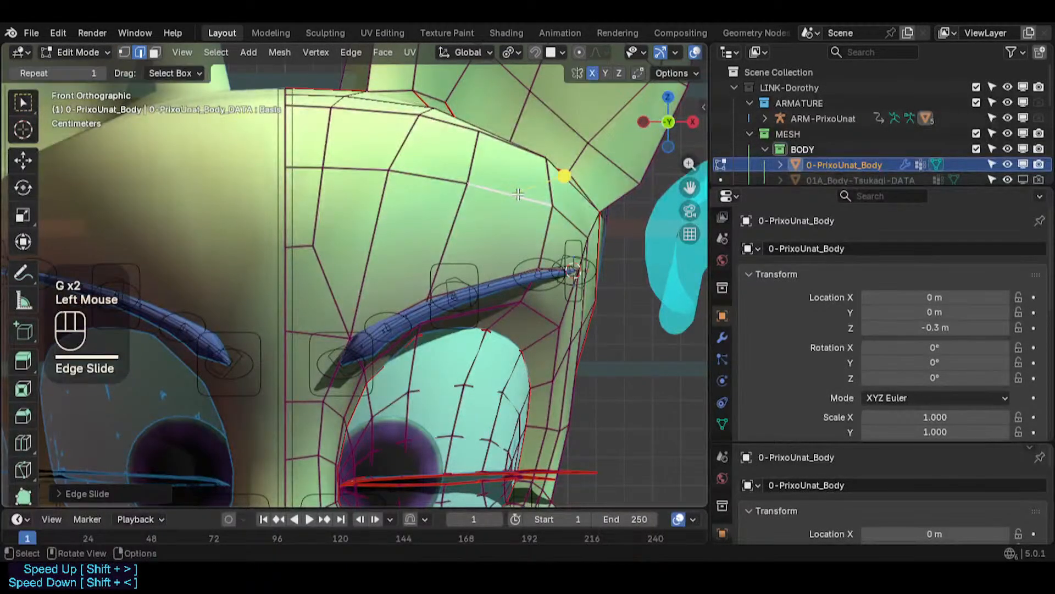
- Return to vertex selection and move two forehead vertices near the top of the head
key("KP_3")
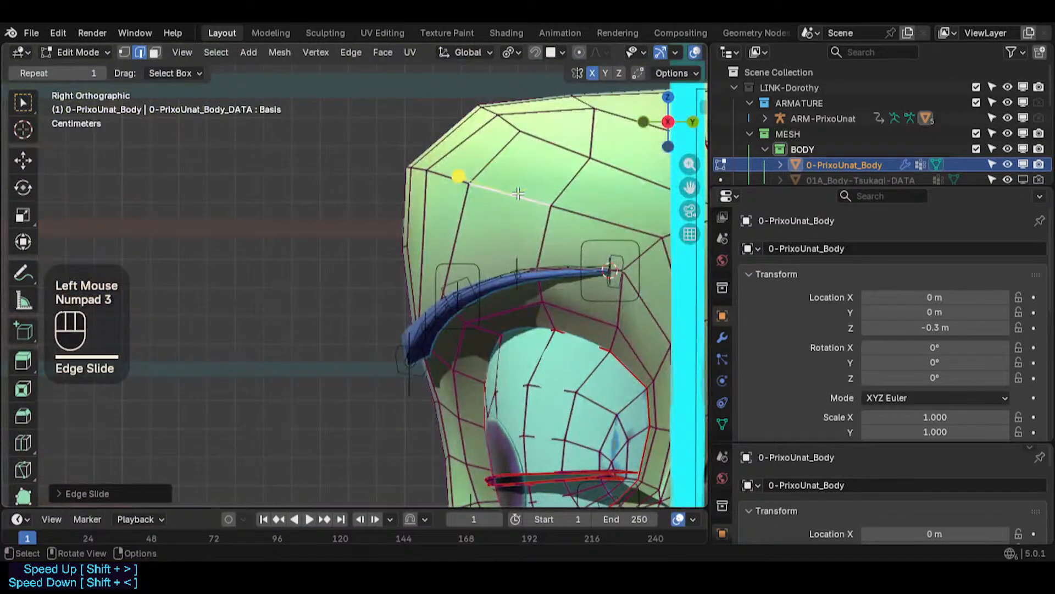
key("1")
left_click(430, 169)
key("g")
left_click(463, 174, "shift")
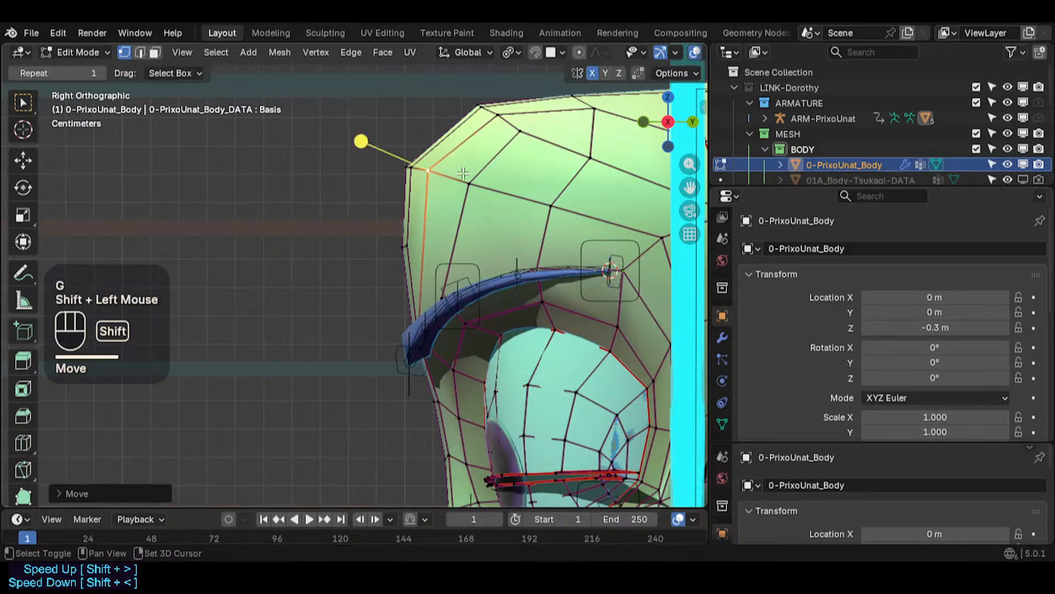
left_click(477, 172)
key("g")
left_click(509, 191, "shift")
key("g")
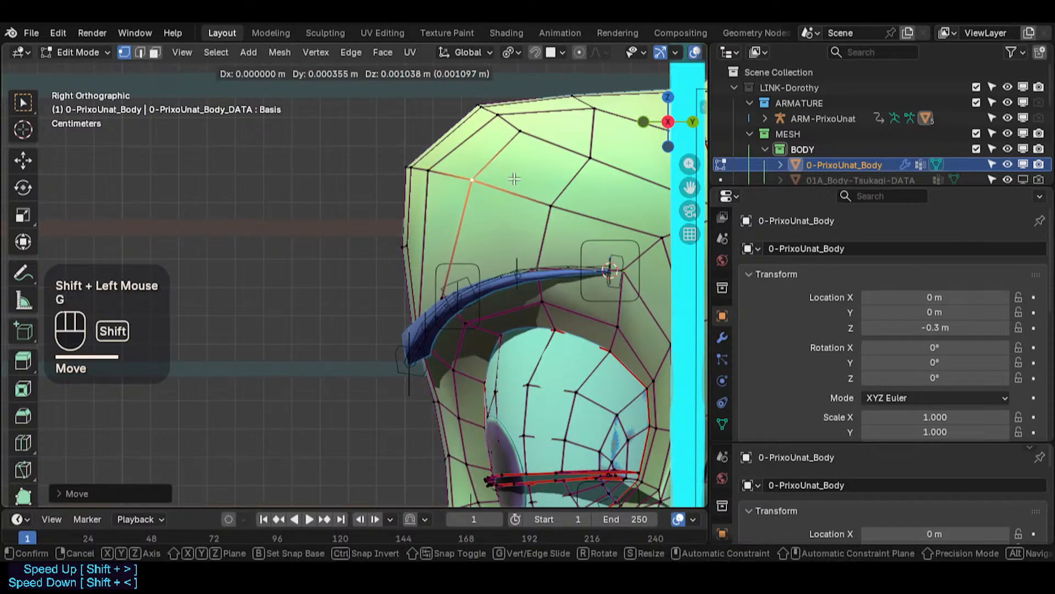
left_click(514, 178, "shift")
- Move a forehead vertex and the vertex above the eyebrow's inner end
left_click(563, 205)
key("g")
left_click(513, 189, "shift")
middle_click_drag(514, 188, 337, 197, "shift")
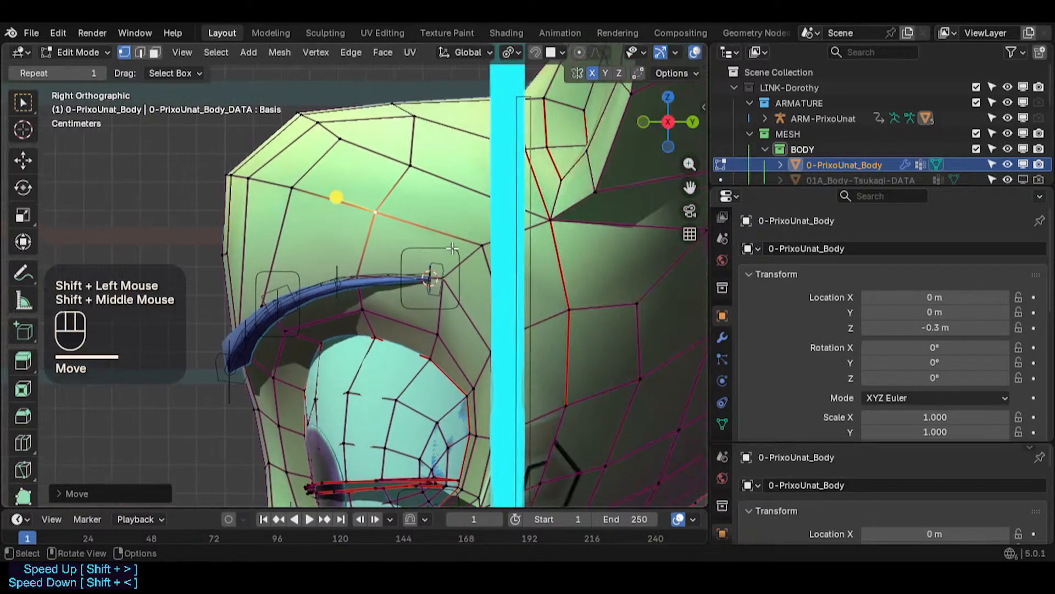
left_click(429, 277)
key("g")
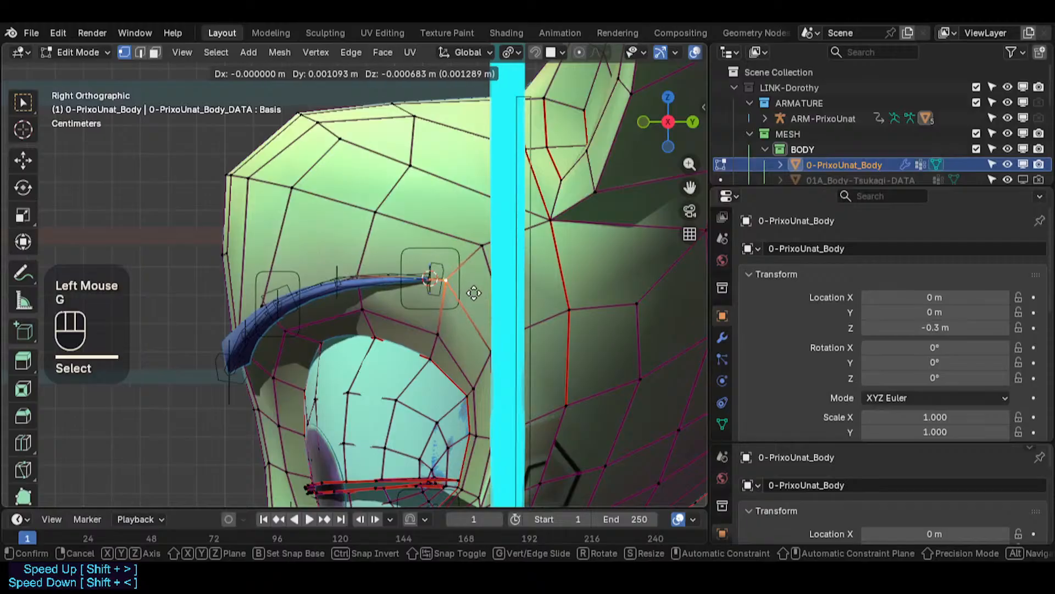
left_click(480, 299)
- Adjust the vertices between the eyebrow's inner end and the centre line beside the nose bridge
key("g")
left_click(479, 295, "shift")
left_click(491, 263)
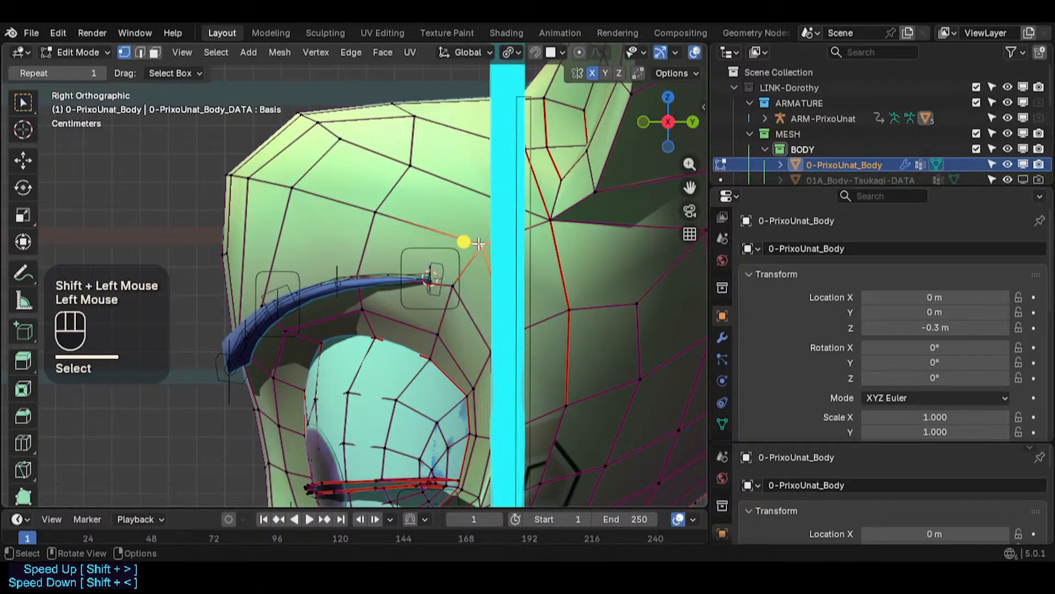
key("g")
left_click(495, 267, "shift")
left_click(512, 332)
key("alt+z")
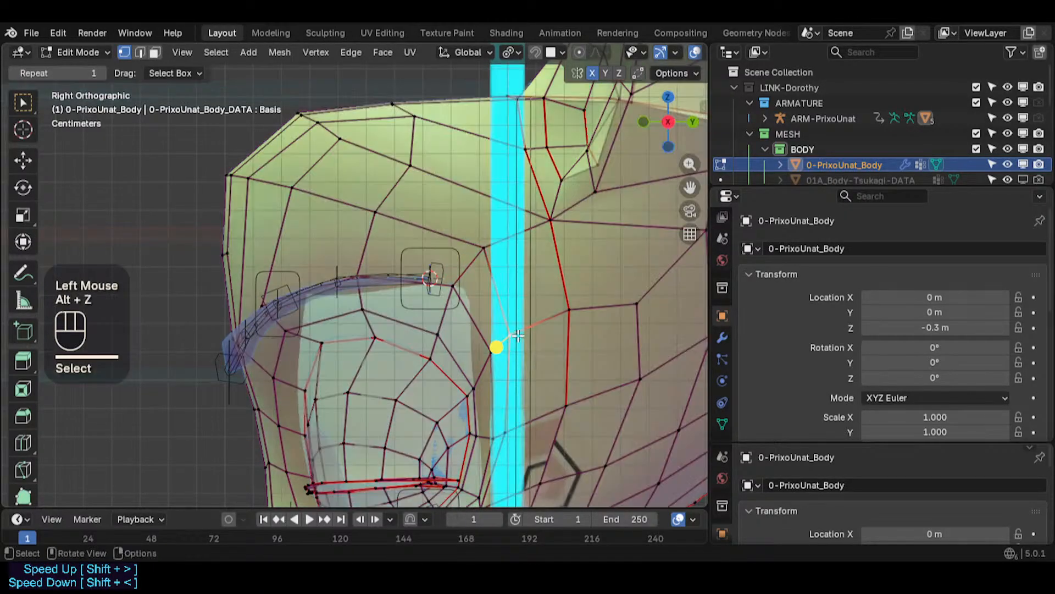
key("g")
left_click(561, 321, "shift")
- Move the vertices beside the centre line next to the inner eye corner
middle_click_drag(538, 372, 530, 298, "shift")
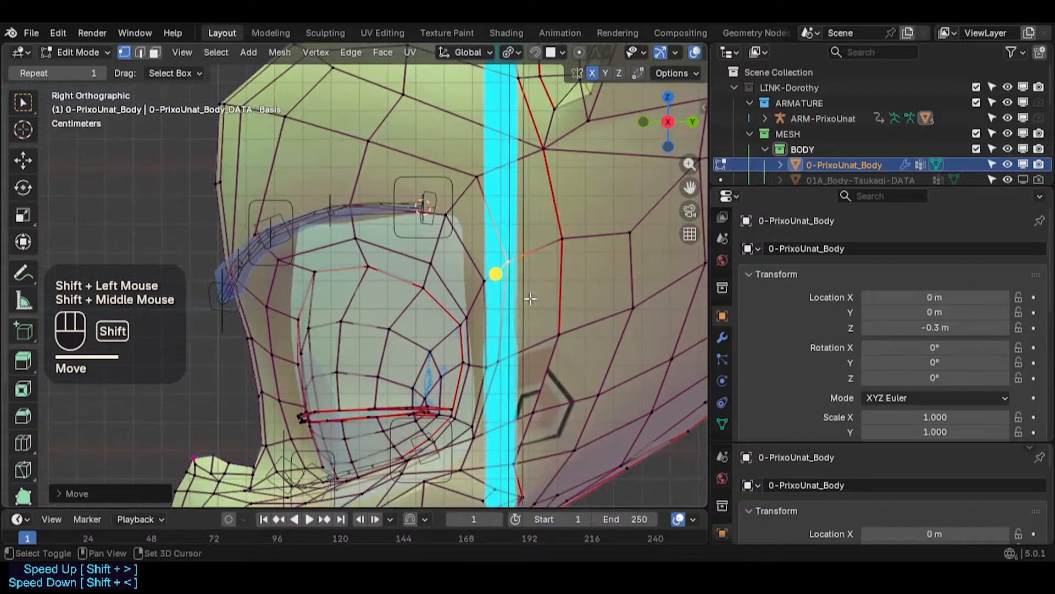
left_click(493, 372)
key("g")
left_click(521, 414, "shift")
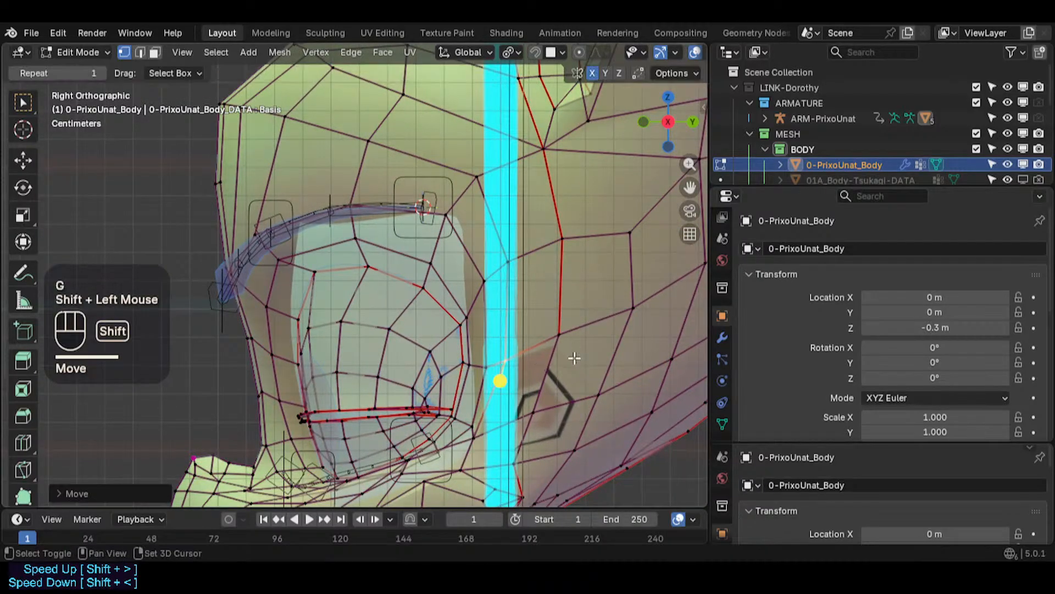
middle_click_drag(521, 414, 521, 319, "shift")
scroll(463, 359, "up", 1)
key("alt+z")
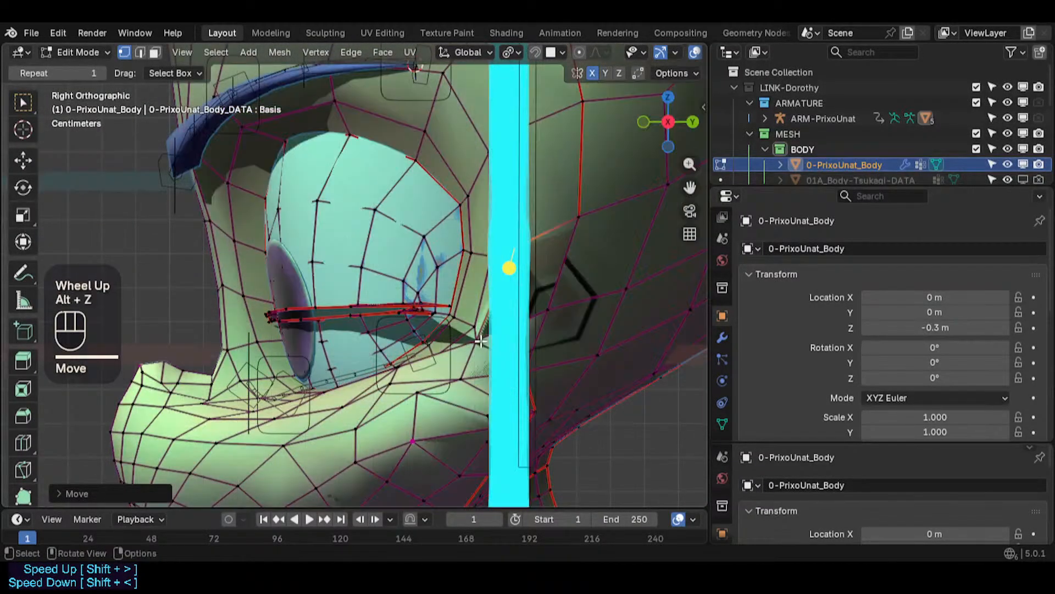
left_click(480, 342)
key("g")
left_click(549, 347, "shift")
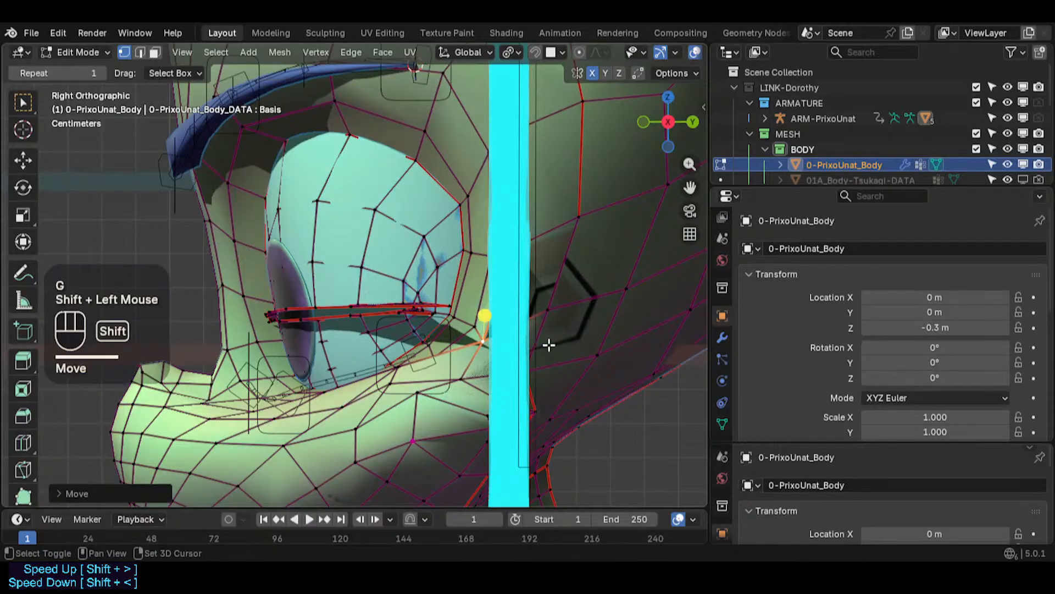
- Move and vertex-slide the cheek vertices below the inner part of the eye
scroll(467, 341, "up", 1)
left_click(388, 375)
left_click(374, 391)
key("g")
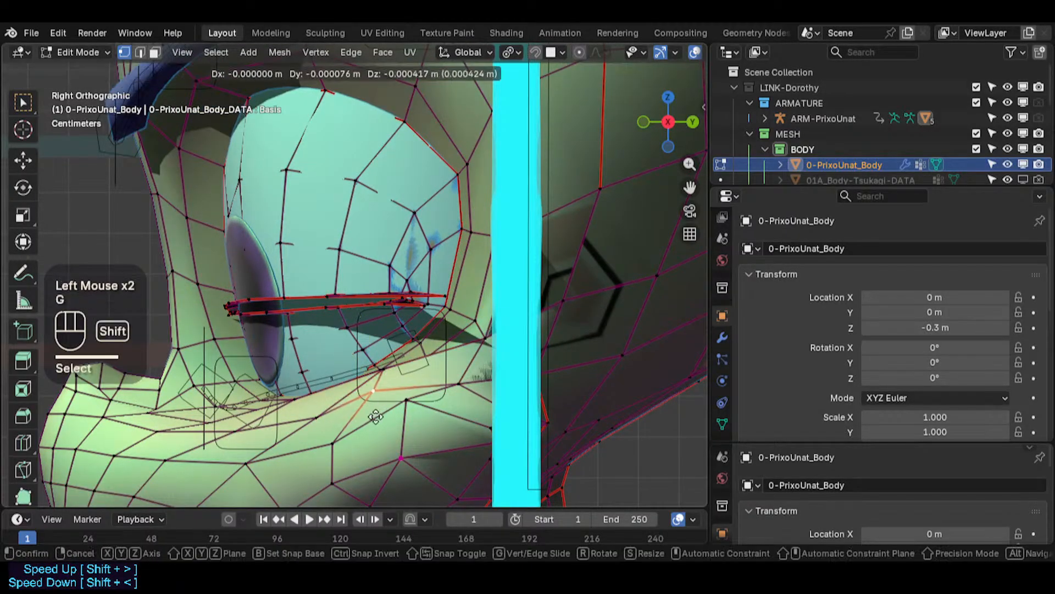
left_click(376, 431, "shift")
left_click(408, 404)
key("g")
key("g")
left_click(423, 409)
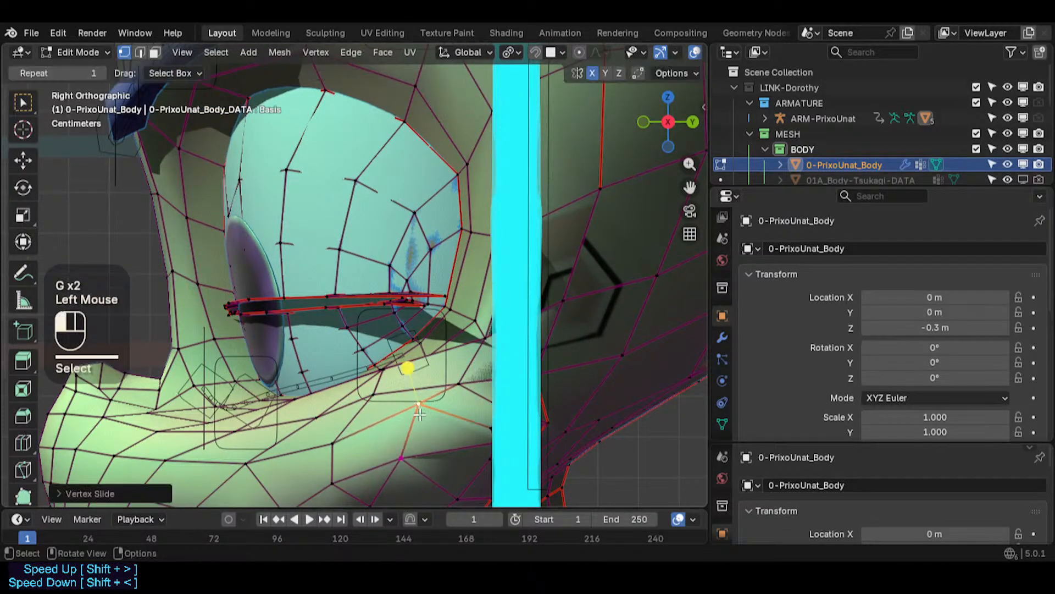
- Adjust more vertices along the loop beneath the lower eyelid
key("g")
left_click(432, 405)
left_click(456, 387)
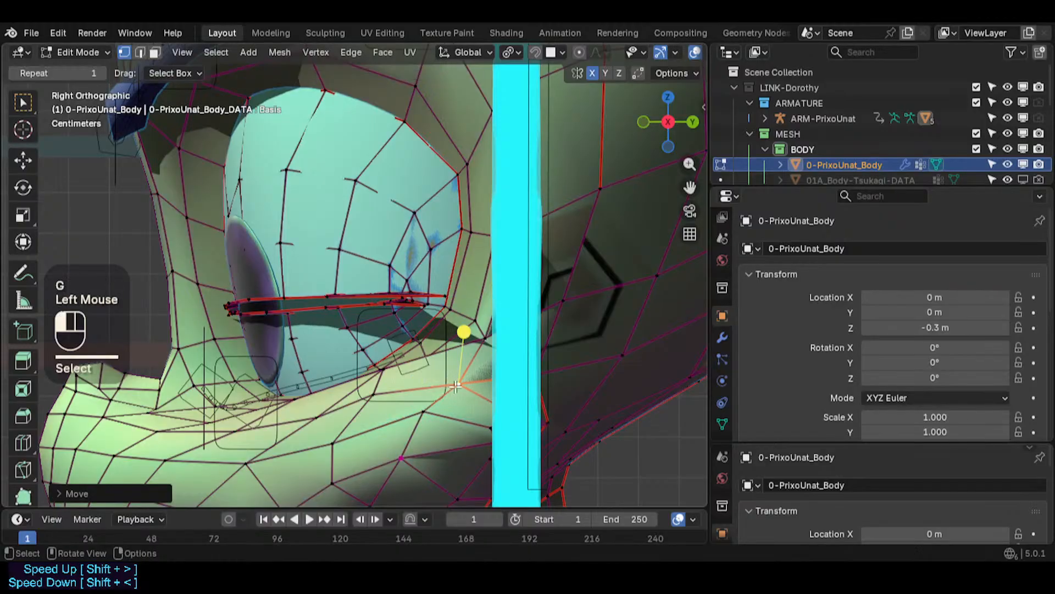
left_click(388, 378)
key("g")
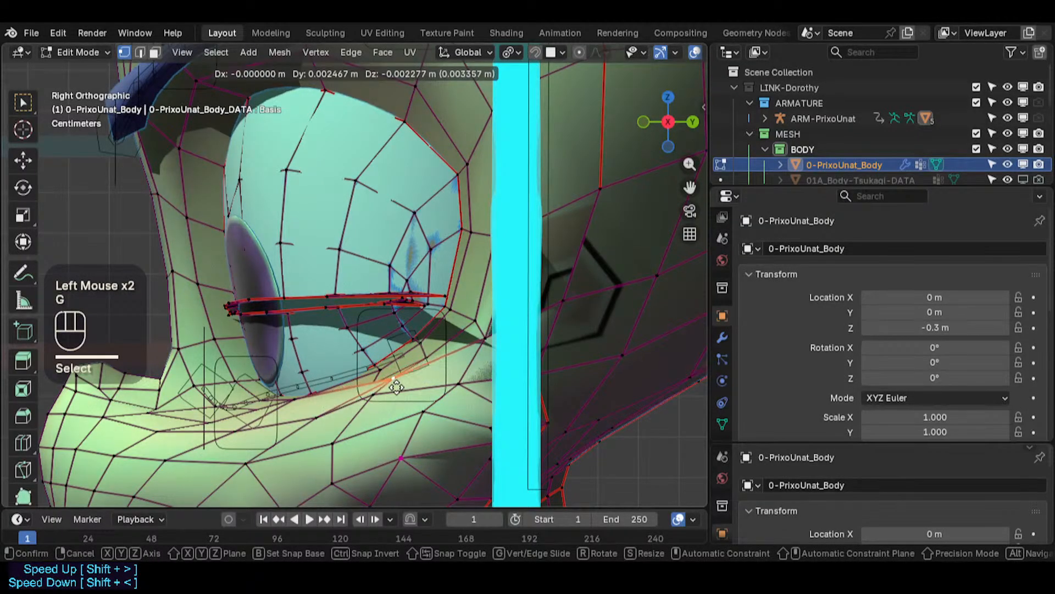
left_click(396, 387)
- Reposition the lower eyelid vertices near the inner eye corner
left_click(421, 360)
scroll(421, 359, "up", 2)
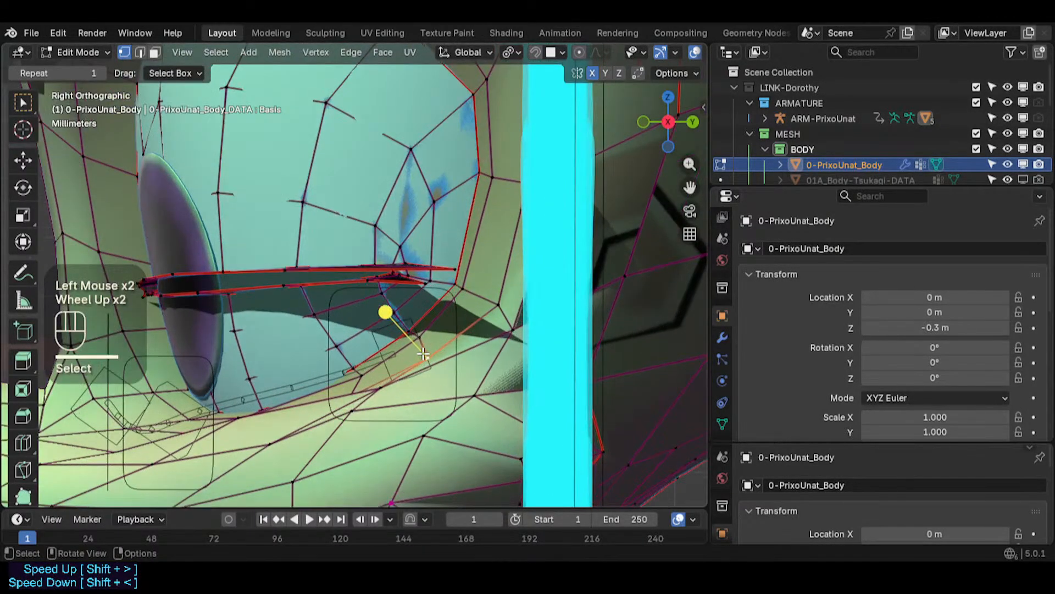
key("g")
left_click(396, 313, "shift")
left_click(418, 335)
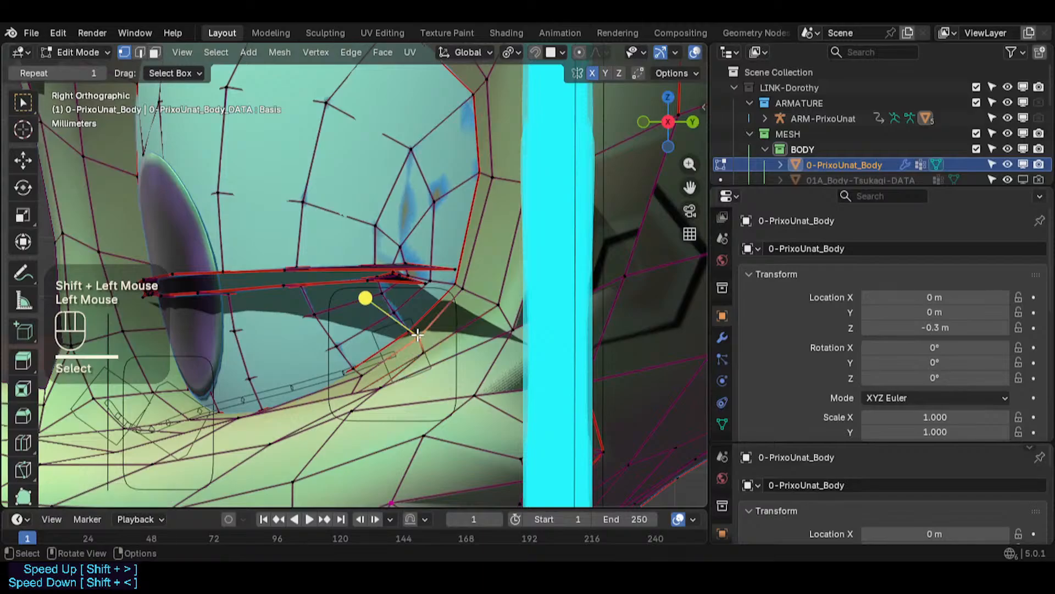
left_click(365, 379)
key("g")
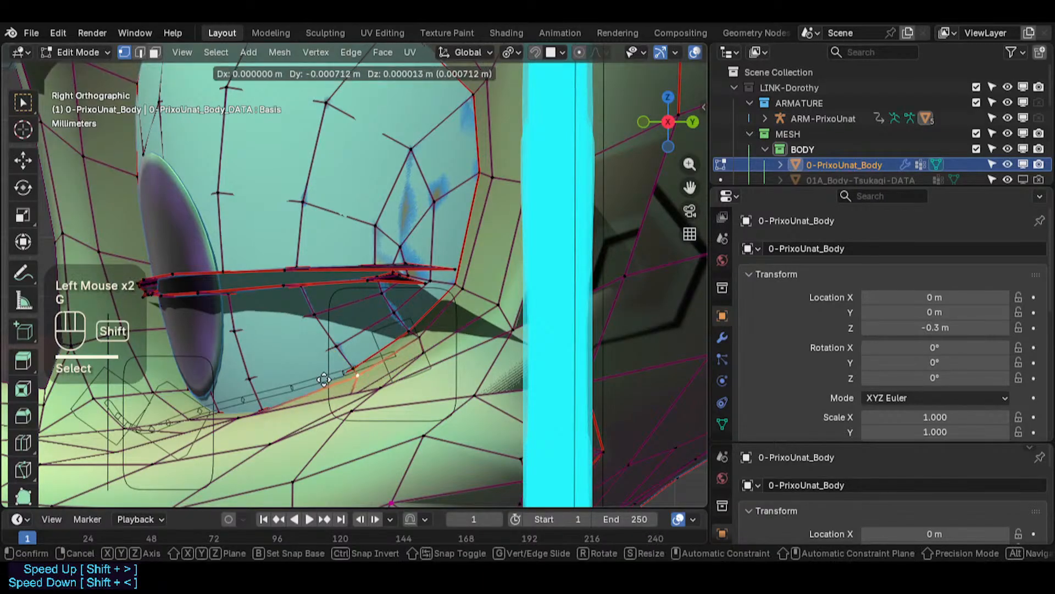
left_click(320, 382, "shift")
- Move the lower eyelid vertices below the inner part of the eye in side view and start sliding the next one
left_click(379, 393)
key("g")
left_click(353, 431, "shift")
left_click(352, 395)
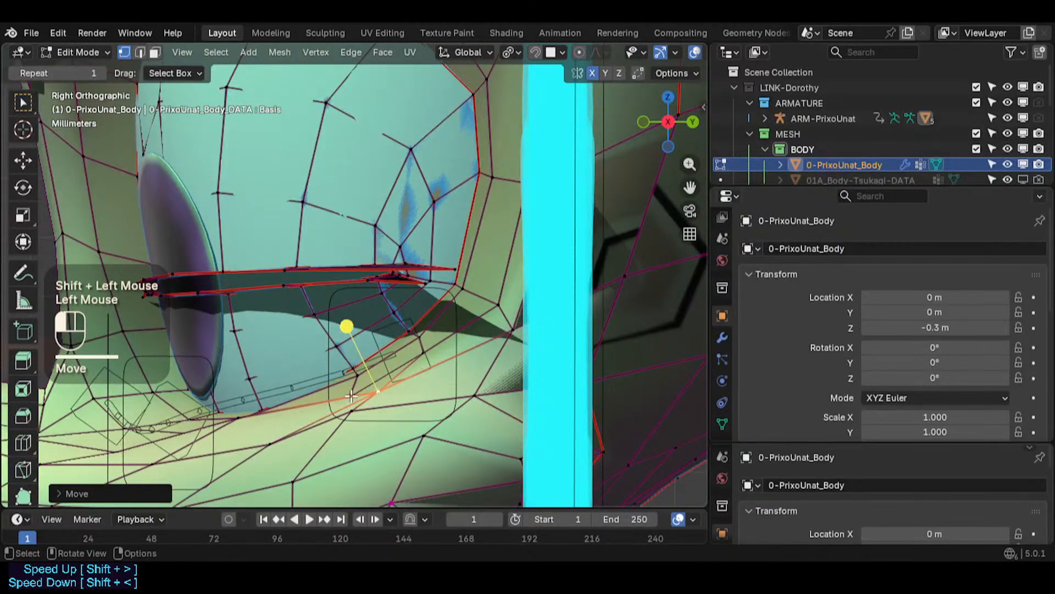
key("g")
left_click(438, 298, "shift")
middle_click_drag(439, 298, 412, 402)
key("g")
key("g")
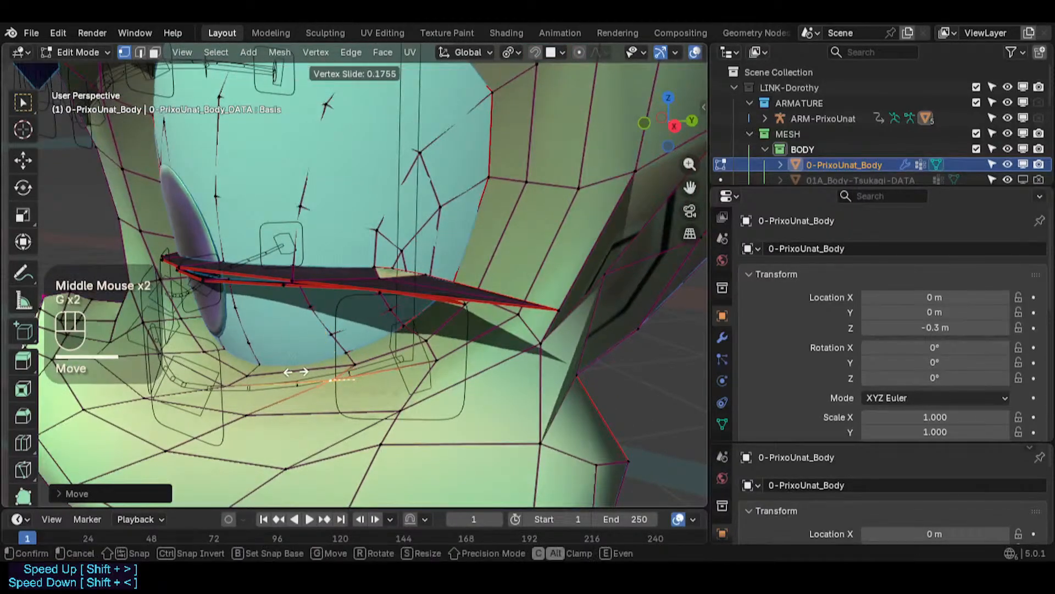
- Vertex-slide the neighbouring vertices along the loop beneath the lower eyelid
left_click(297, 373)
middle_click_drag(297, 373, 344, 400)
key("g")
key("g")
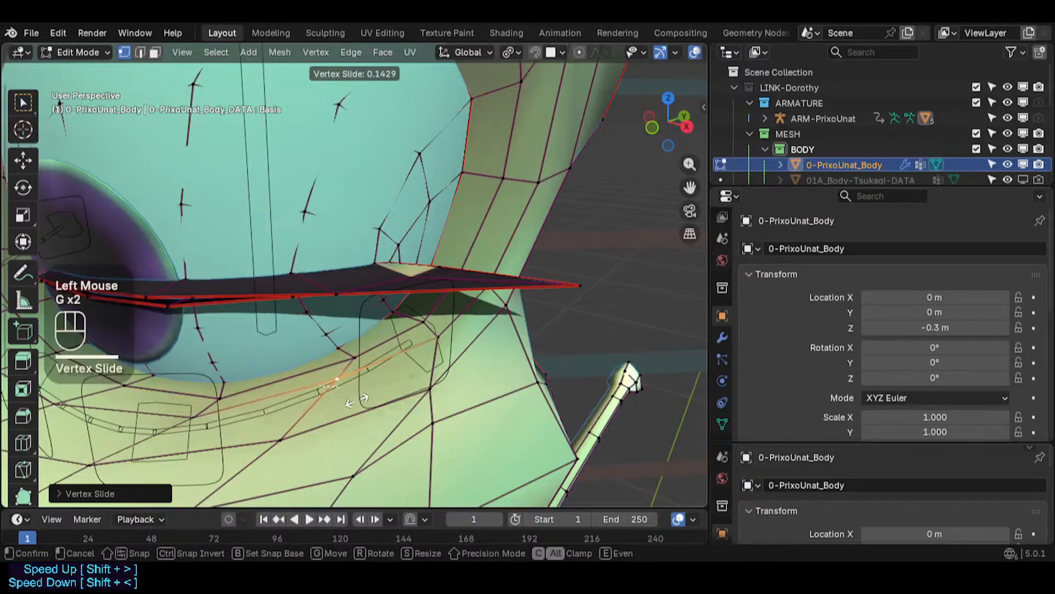
key("g")
left_click(330, 337, "shift")
middle_click_drag(330, 337, 240, 372)
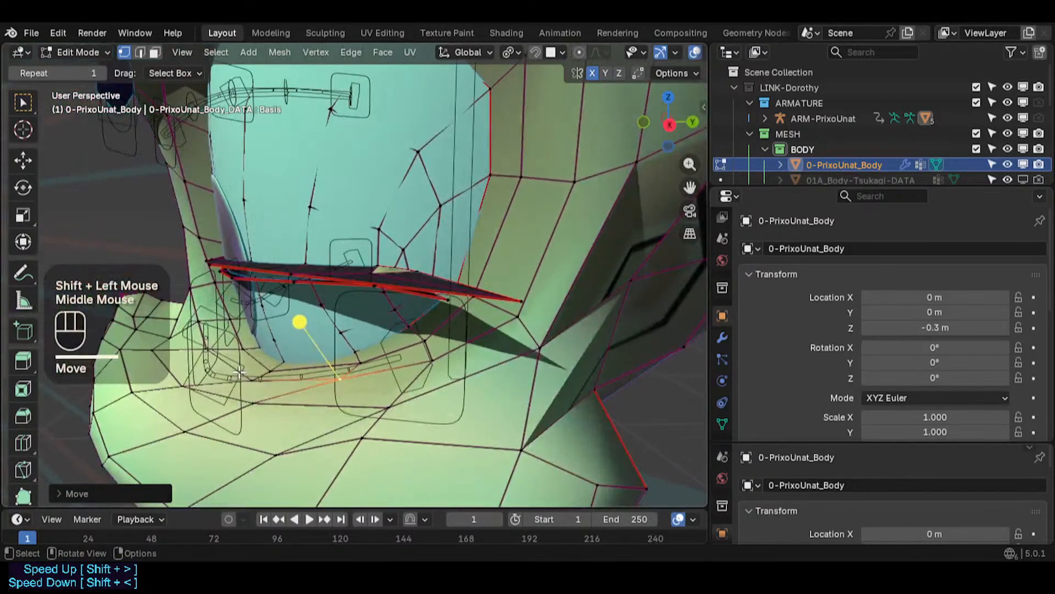
left_click(261, 380)
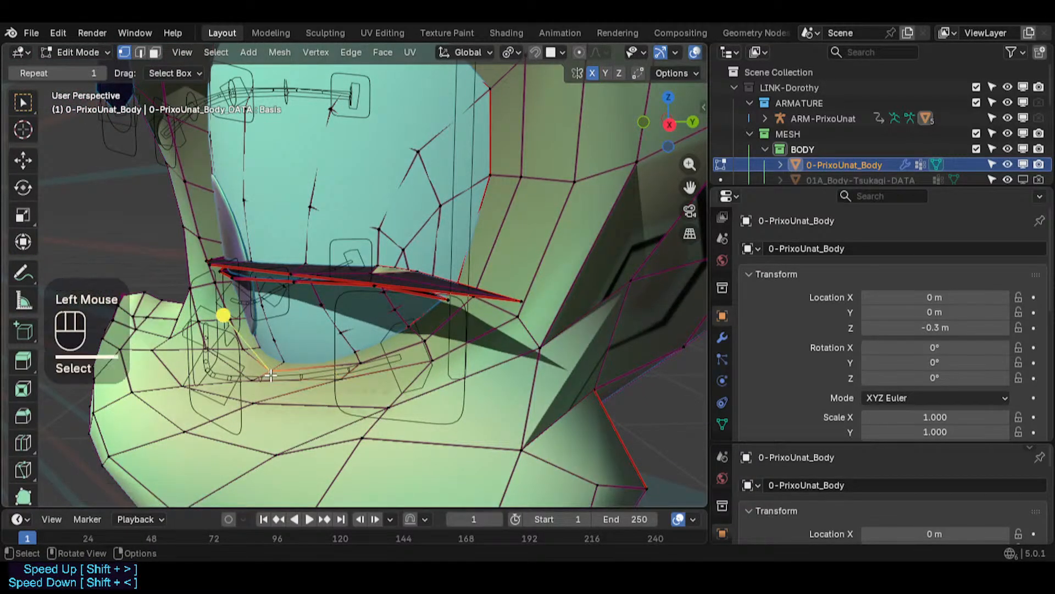
- Move a vertex under the inner part of the eye and check its placement from the right side view
key("g")
left_click(285, 359, "shift")
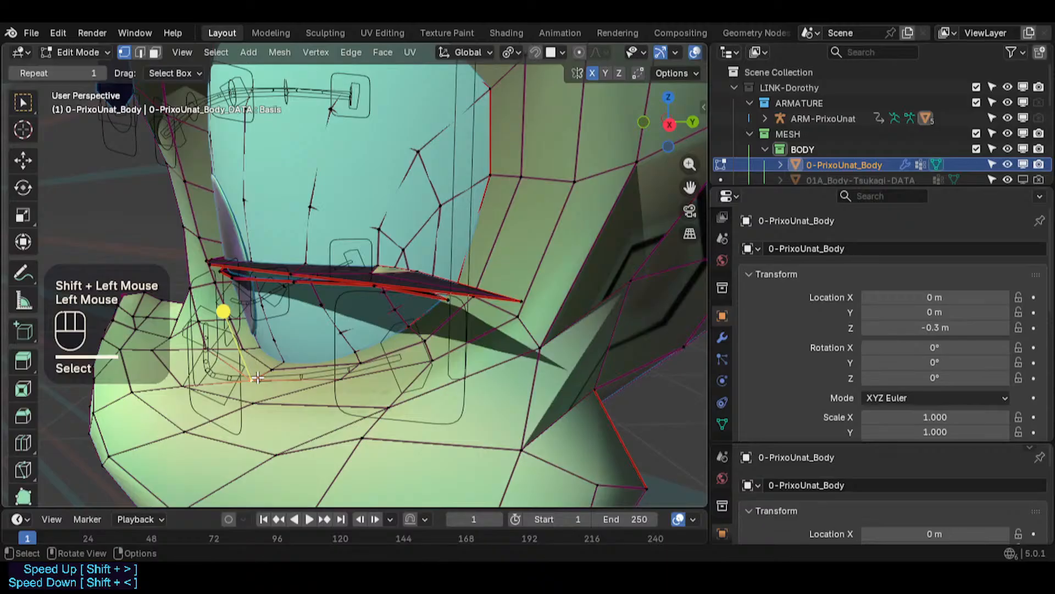
key("KP_3")
key("g")
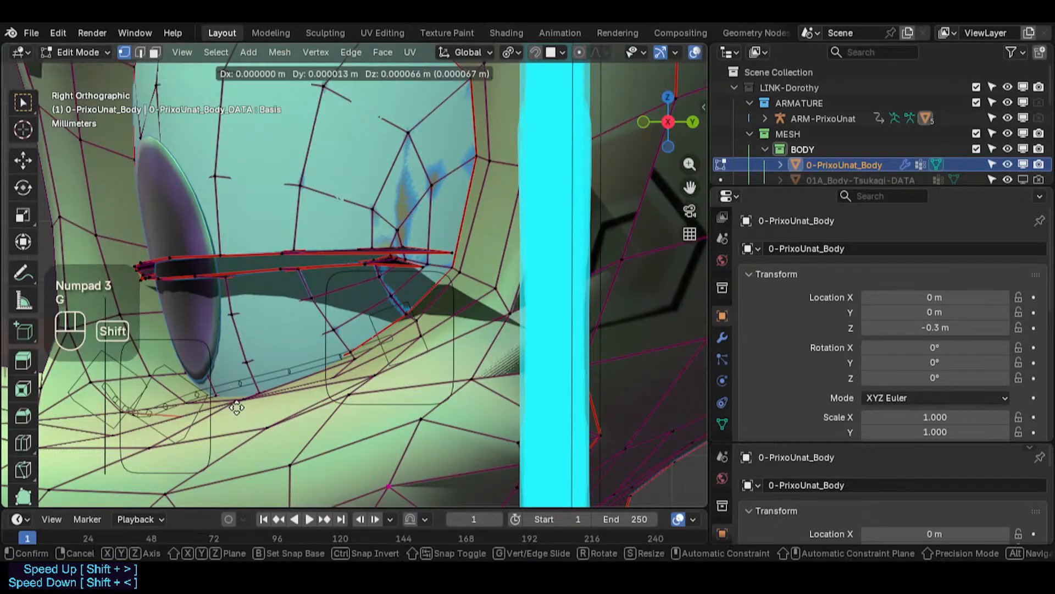
key("Escape")
key("g")
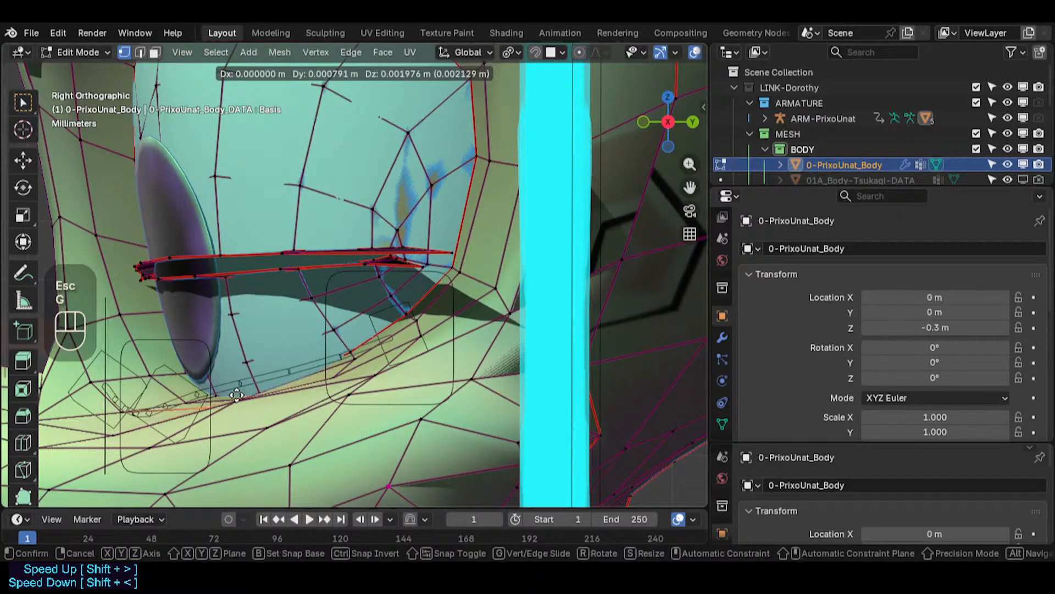
key("Escape")
middle_click_drag(237, 394, 330, 374)
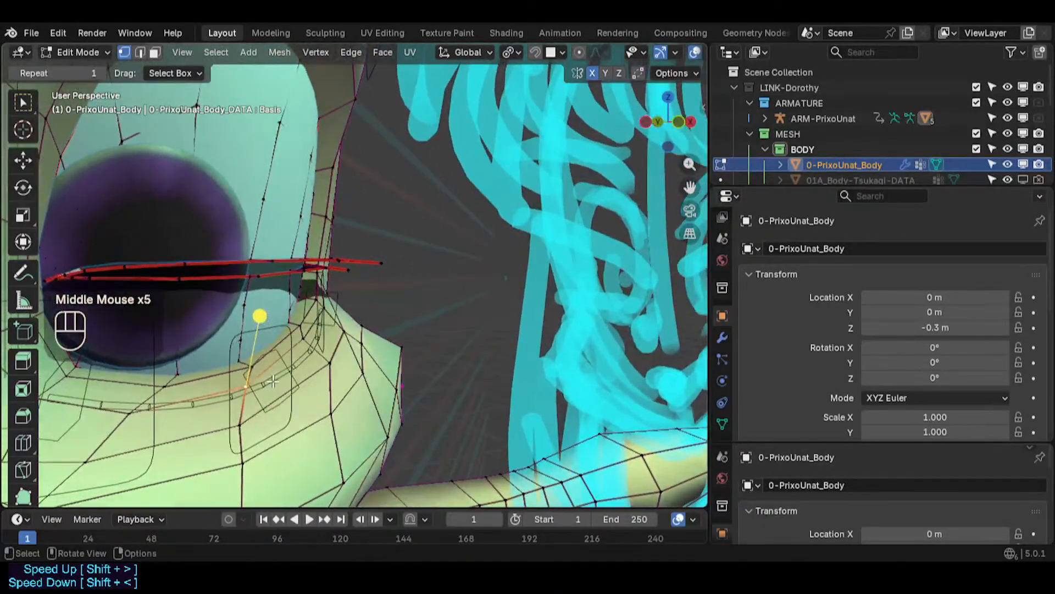
- Slide and vertically constrain-move the lower eyelid vertices beneath the eye
key("g")
key("g")
left_click(275, 301)
middle_click_drag(275, 302, 273, 311)
key("g")
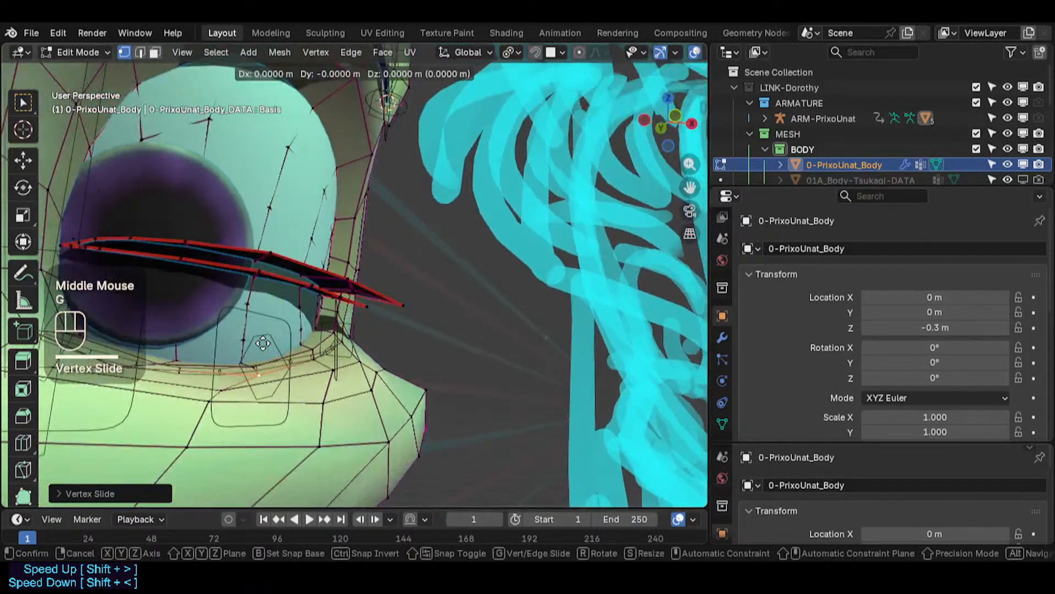
key("z")
left_click(271, 317, "shift")
left_click(220, 396)
key("g")
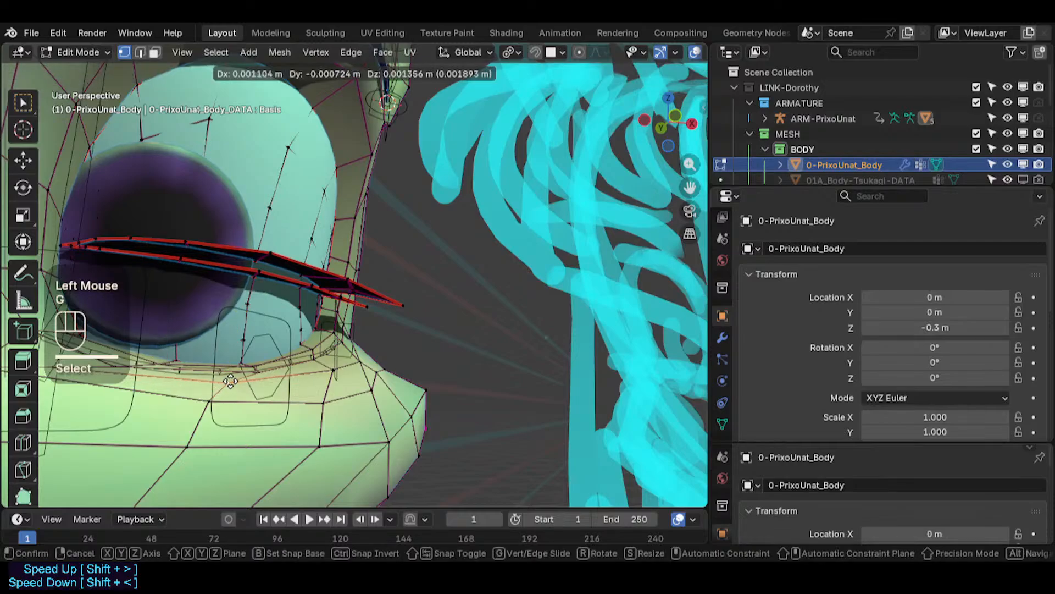
- Move and vertex-slide vertices along the lower eyelid loop toward the outer eye corner
left_click(246, 392)
middle_click_drag(245, 392, 274, 320)
key("g")
key("g")
left_click(258, 363)
left_click(278, 323)
- Slide the lower eyelid vertices near the outer eye corner along their edges
key("g")
key("g")
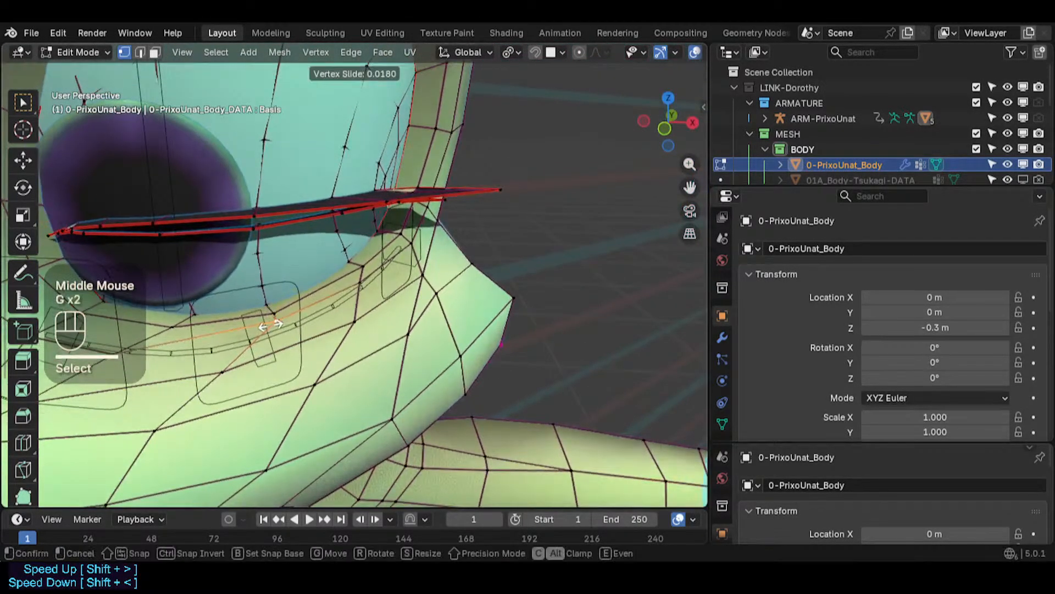
left_click(273, 320)
left_click(273, 320)
key("g")
key("g")
left_click(249, 319, "shift")
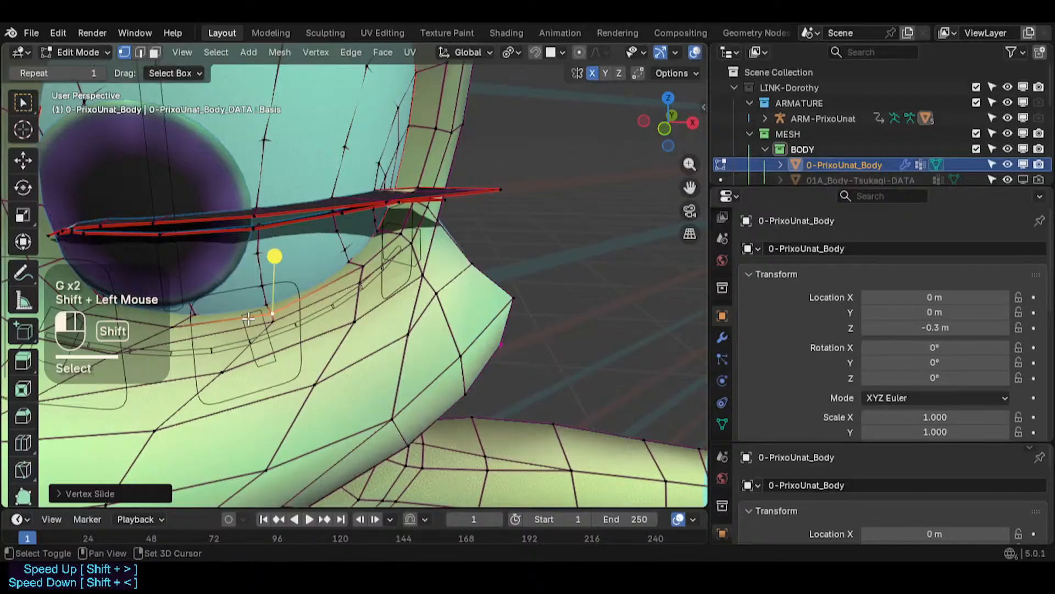
left_click(357, 269)
key("g")
key("g")
left_click(355, 270)
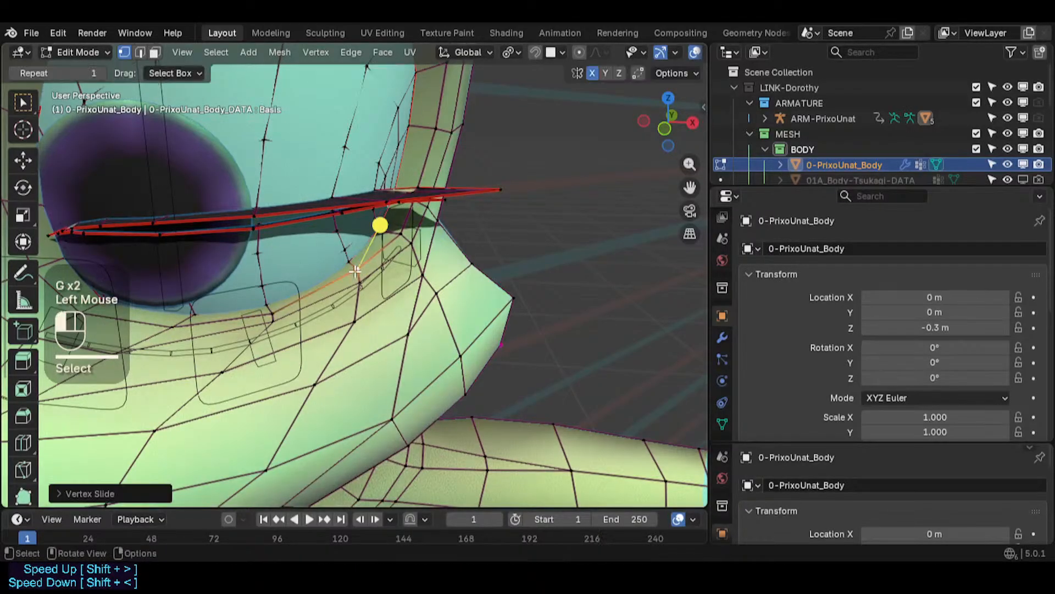
- Reposition vertices on the loop below the eye after closing in on the under-eye area
key("g")
left_click(363, 292, "shift")
middle_click_drag(363, 292, 222, 256)
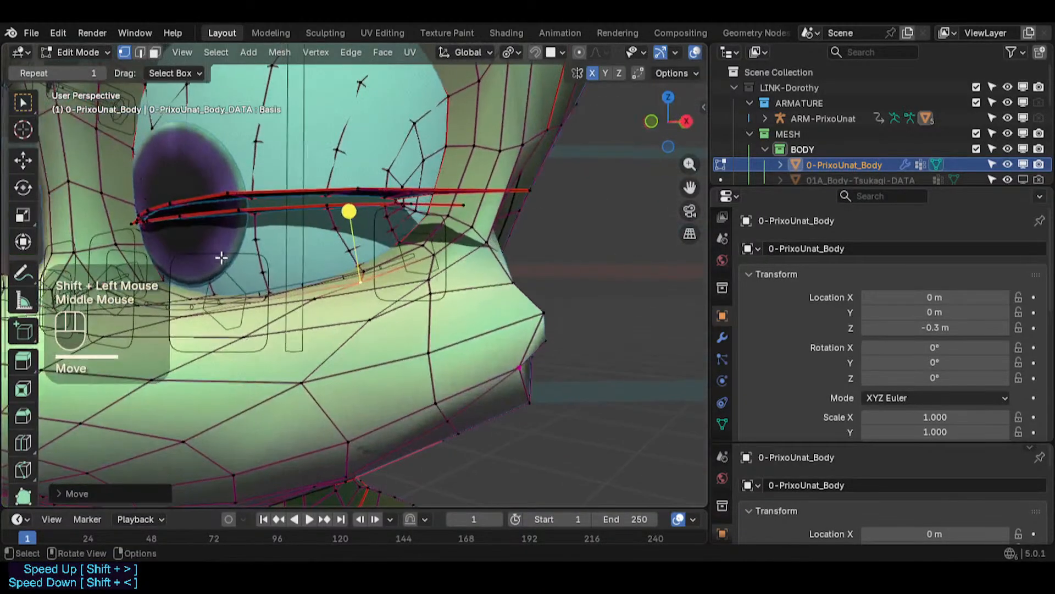
scroll(317, 283, "up", 1)
middle_click_drag(317, 283, 381, 278)
key("g")
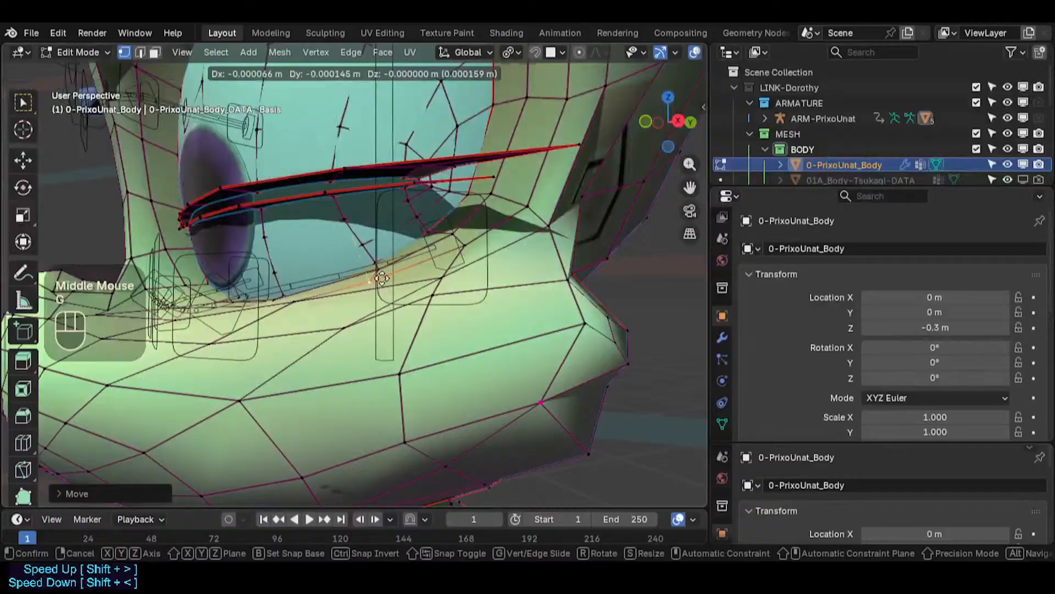
left_click(384, 242, "shift")
left_click(295, 303)
key("g")
left_click(274, 352, "shift")
middle_click_drag(275, 352, 335, 399, "shift")
middle_click_drag(336, 399, 317, 423)
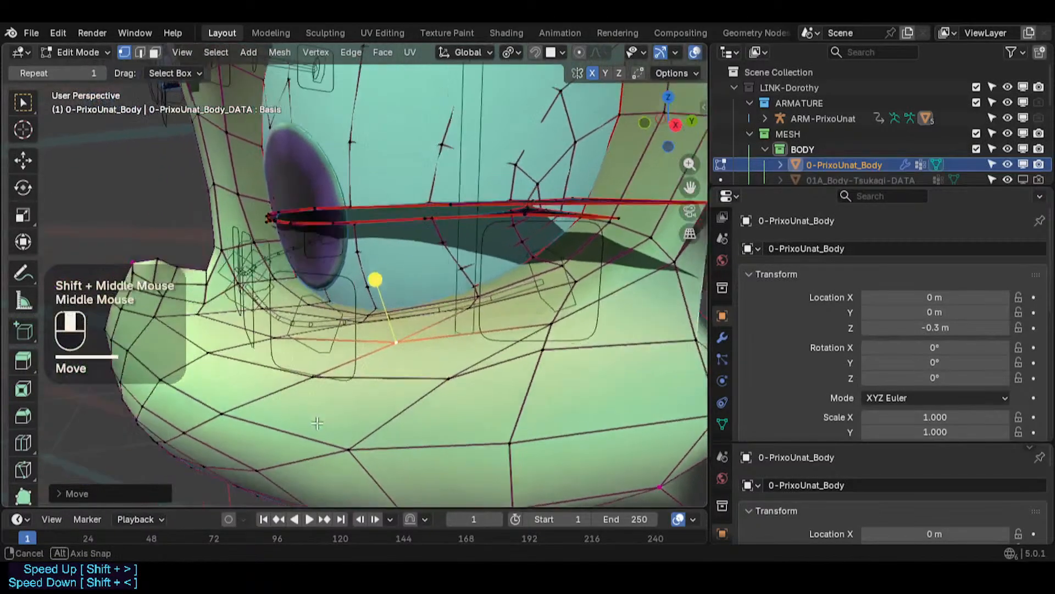
scroll(319, 385, "up", 2)
left_click(382, 287)
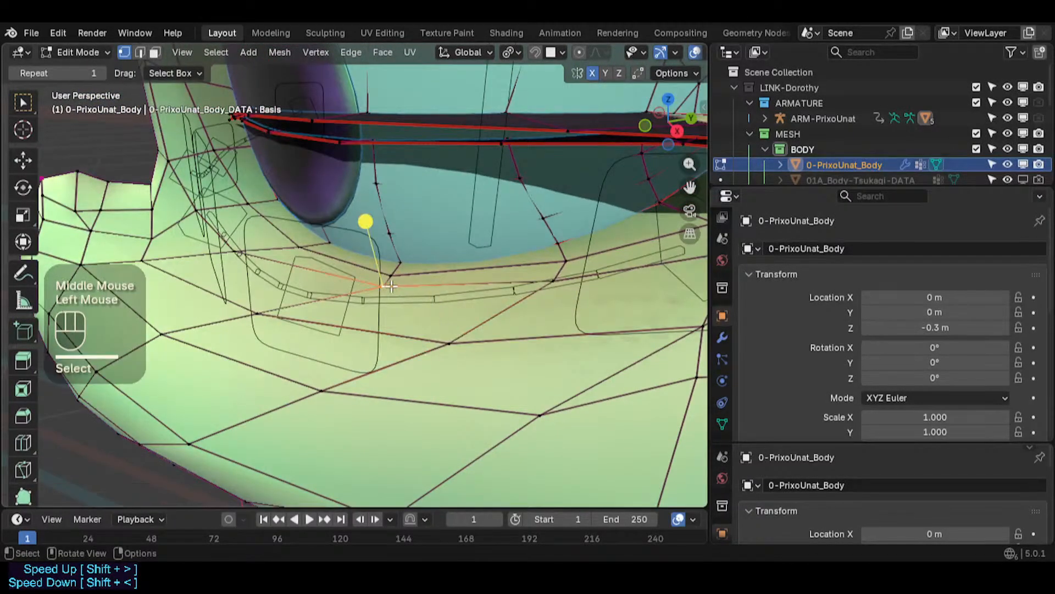
- Adjust several vertices along the under-eye loop to smooth its curve
middle_click_drag(387, 287, 343, 286)
scroll(379, 292, "up", 3)
middle_click_drag(426, 308, 388, 347)
key("g")
left_click(412, 288, "shift")
left_click(386, 293)
middle_click_drag(385, 291, 364, 269)
middle_click_drag(364, 269, 209, 226)
key("g")
left_click(357, 273, "shift")
left_click(406, 287)
key("g")
left_click(400, 292, "shift")
key("g")
left_click(360, 227, "shift")
- Move more vertices on the under-eye loop toward the inner corner
key("g")
left_click(339, 216, "shift")
key("g")
left_click(310, 217, "shift")
left_click(202, 223)
key("g")
middle_click_drag(227, 227, 329, 268)
key("g")
key("g")
left_click(284, 234)
left_click(301, 185)
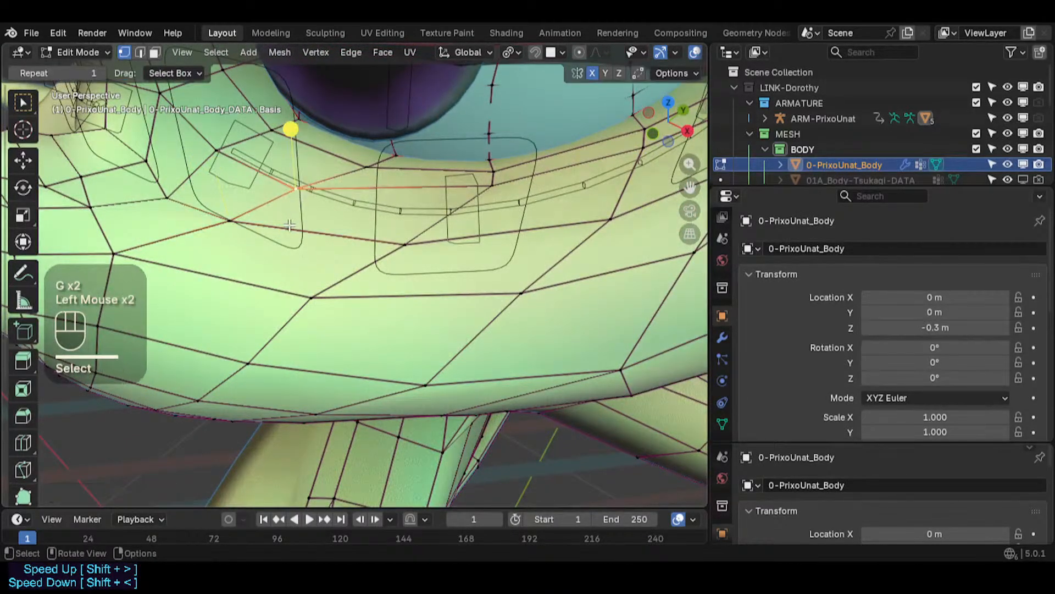
- Reposition the cheek vertices below the inner part of the eye
middle_click_drag(301, 185, 348, 183)
key("g")
left_click(251, 194, "shift")
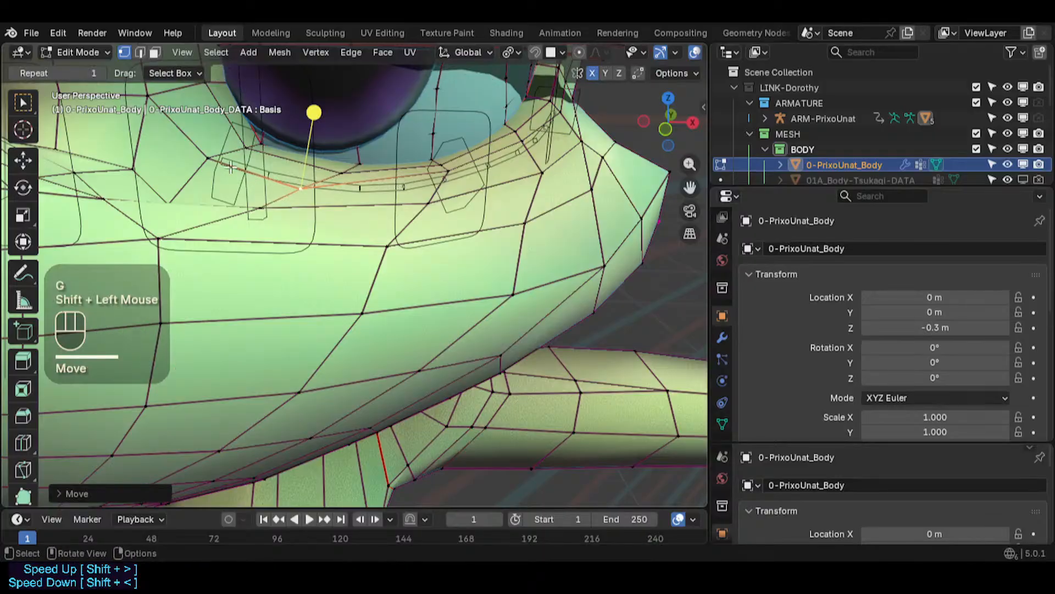
middle_click_drag(181, 200, 181, 228)
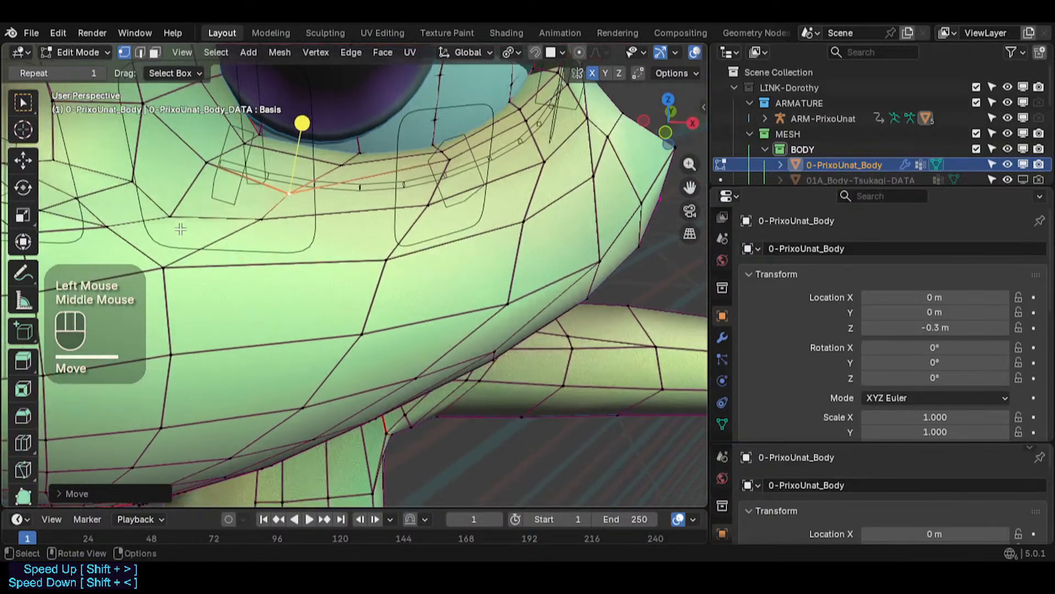
middle_click_drag(207, 292, 208, 234)
key("g")
left_click(205, 216)
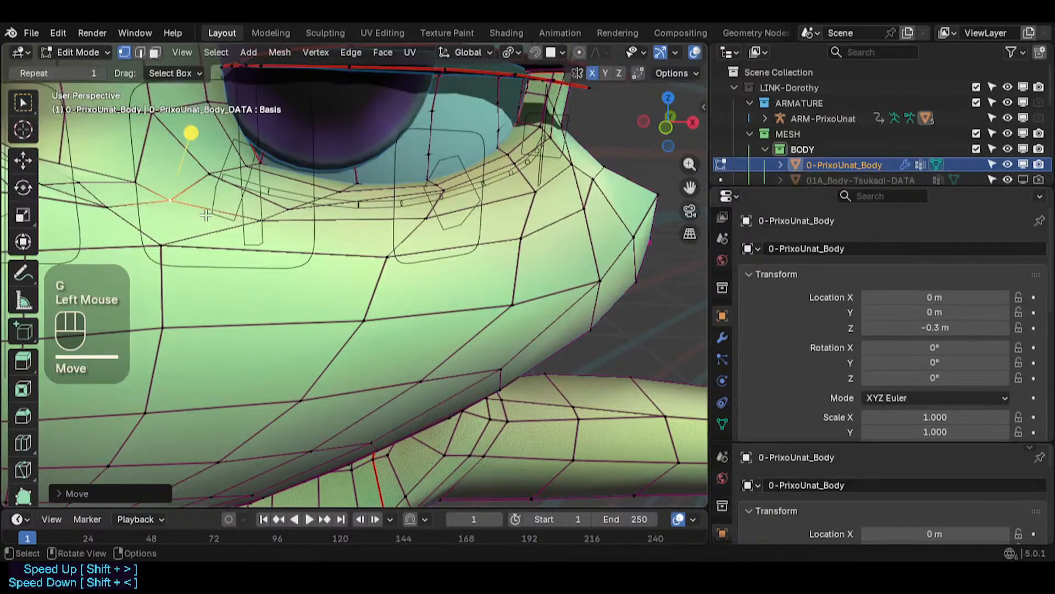
left_click(138, 181)
key("g")
left_click(102, 149, "shift")
scroll(202, 153, "down", 1)
middle_click_drag(202, 154, 264, 208, "shift")
key("g")
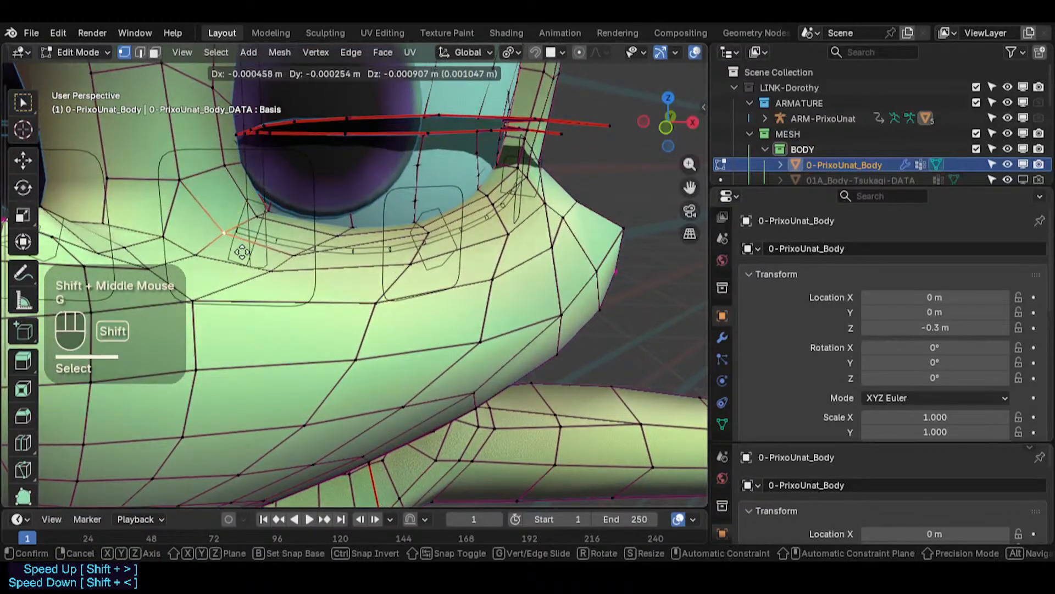
- Vertex-slide the cheek and eyelid vertices below the outer eye corner
left_click(197, 172, "shift")
middle_click_drag(338, 213, 382, 319, "shift")
key("g")
key("g")
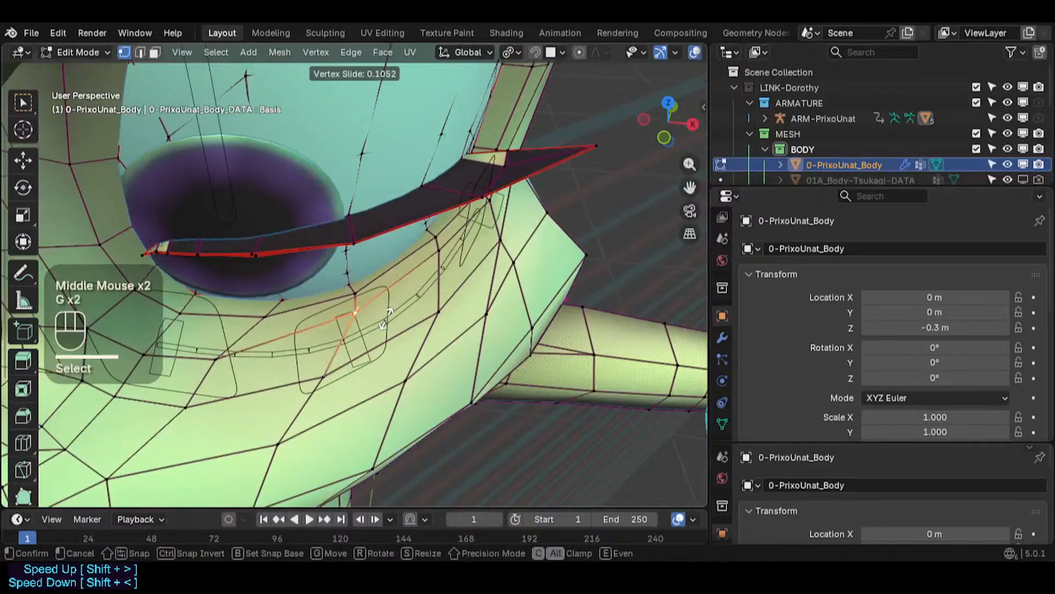
left_click(384, 325)
key("g")
key("g")
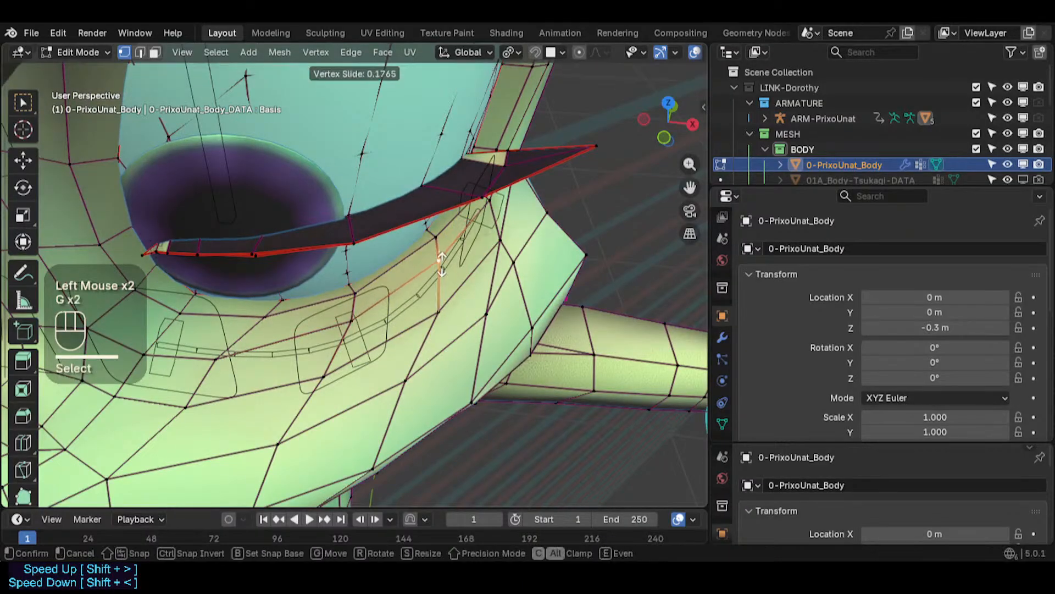
left_click(442, 267)
left_click(435, 242)
key("g")
key("g")
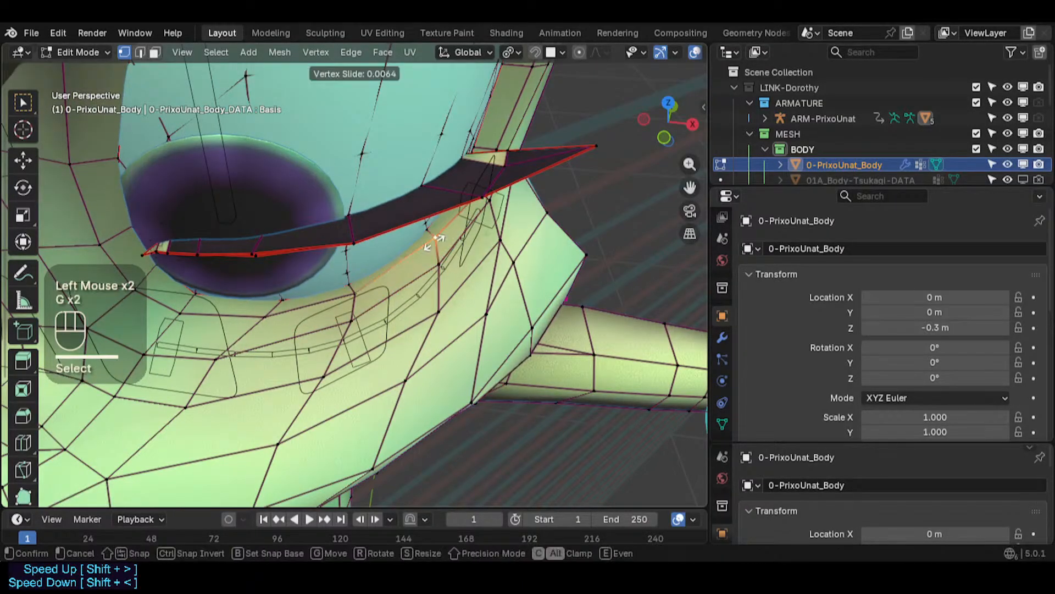
left_click(435, 242)
key("g")
key("g")
left_click(445, 263, "shift")
middle_click_drag(446, 263, 430, 288)
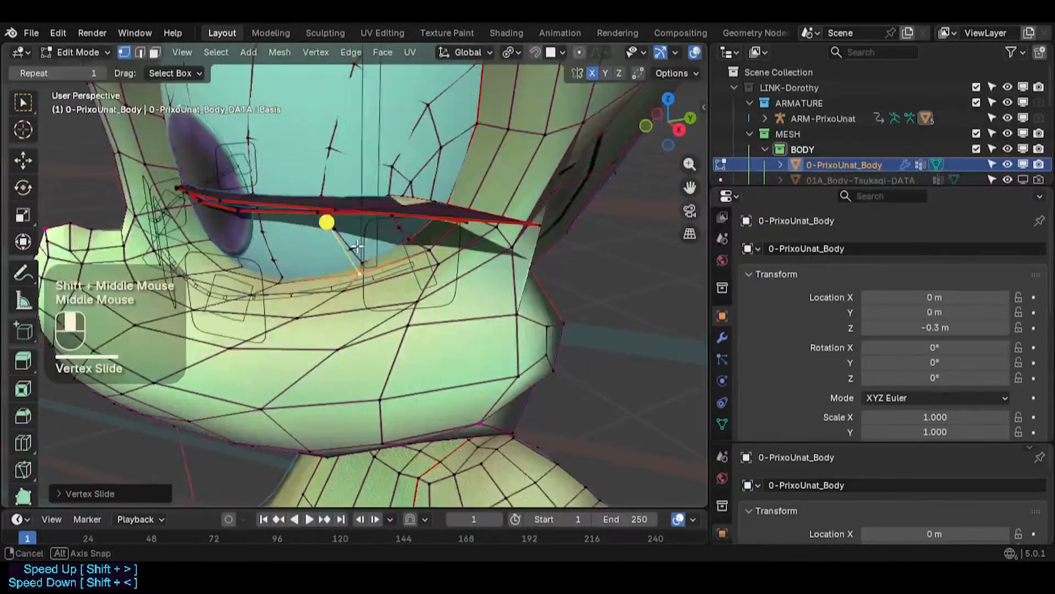
- Slide and move the cheek vertices under the outer eye corner
key("g")
key("g")
left_click(421, 288)
left_click(423, 327)
key("g")
key("g")
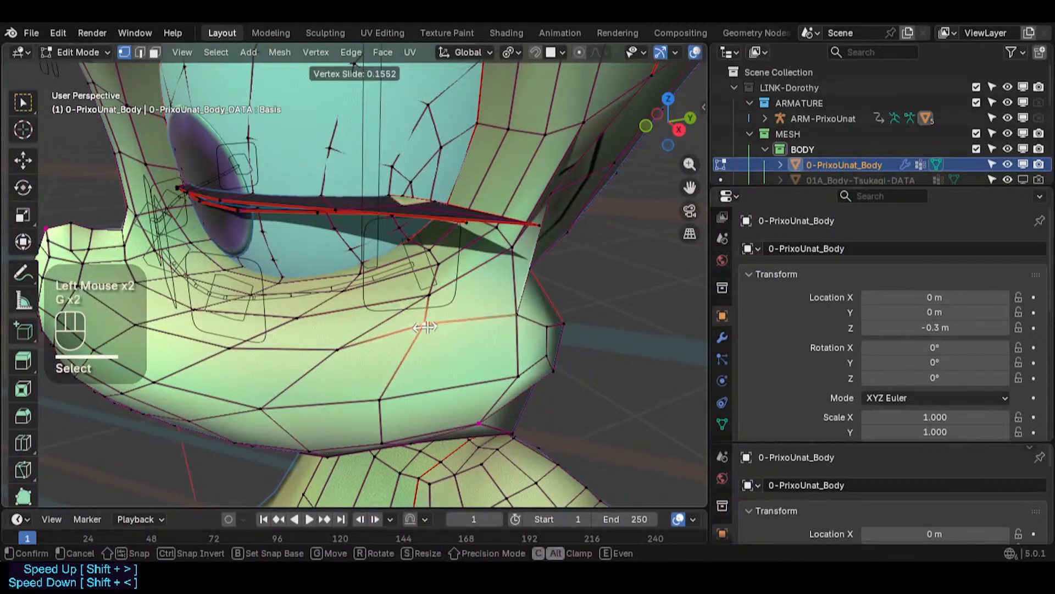
left_click(424, 327)
middle_click_drag(425, 327, 476, 254, "shift")
left_click(396, 260)
middle_click_drag(396, 260, 388, 309)
key("g")
key("g")
left_click(406, 275, "shift")
middle_click_drag(388, 309, 370, 308)
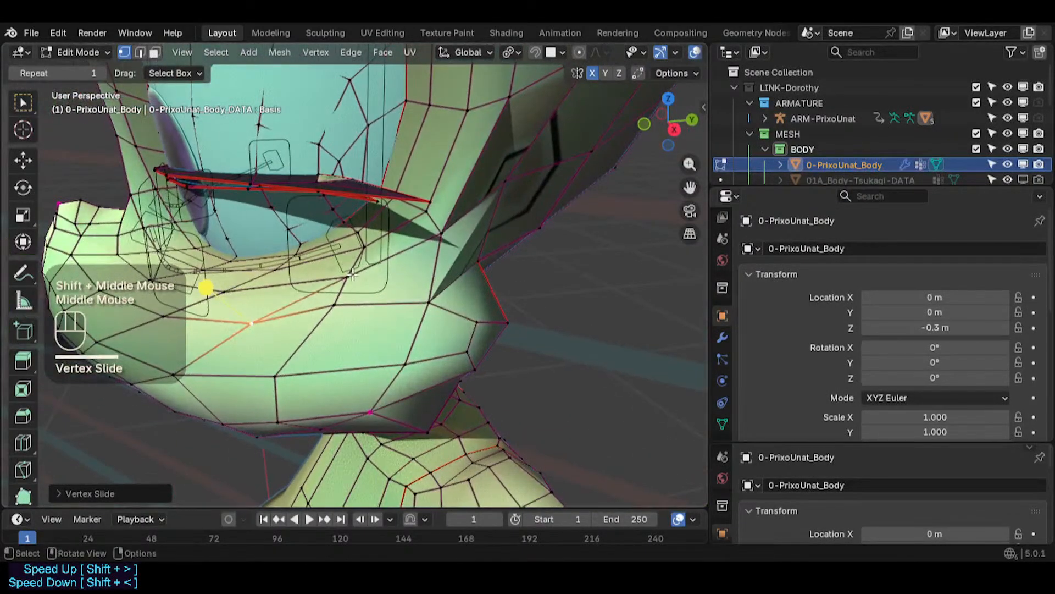
- Vertex-slide the vertices at the outer edge of the lower eyelid
left_click(354, 273)
key("g")
key("g")
left_click(358, 271)
key("g")
key("g")
left_click(363, 270, "shift")
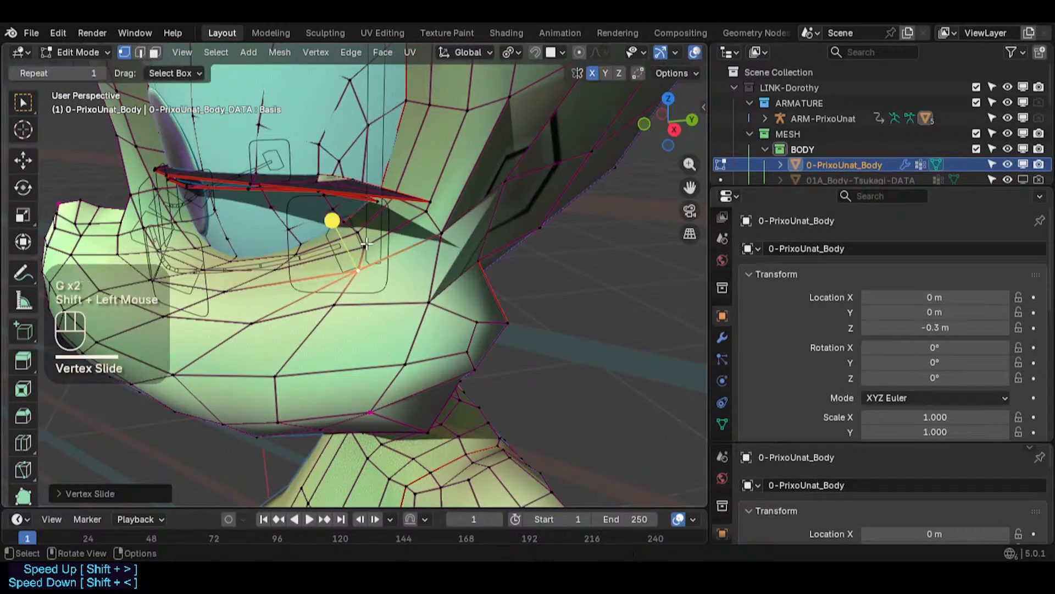
left_click(364, 245)
- Move the vertices beside the outer eye corner to even the surrounding loops
key("g")
key("g")
left_click(364, 236, "shift")
left_click(424, 213)
middle_click_drag(423, 213, 412, 235)
key("g")
key("g")
left_click(429, 211)
key("g")
left_click(392, 214, "shift")
left_click(433, 238)
key("g")
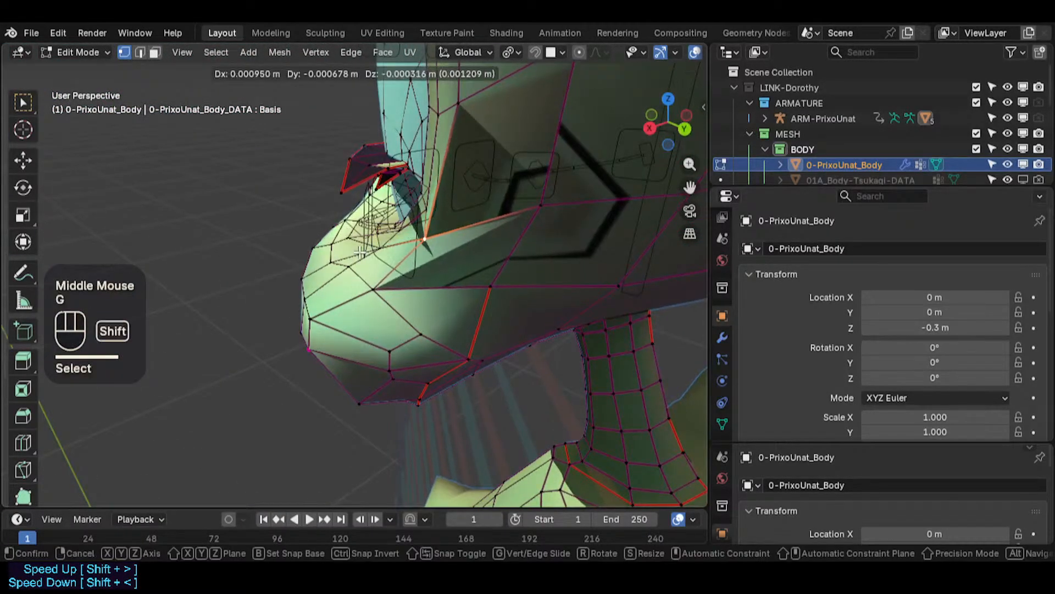
- Move a cheek vertex on the side of the face below the eye
left_click(360, 253, "shift")
left_click(372, 291)
middle_click_drag(371, 293, 336, 312)
left_click(371, 243, "shift")
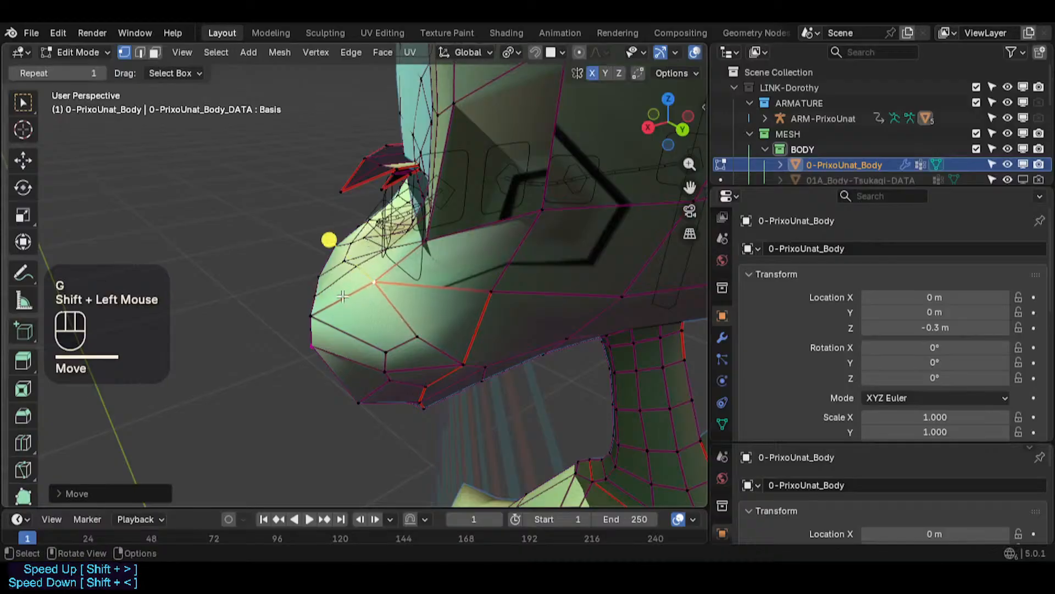
- Move the vertices around the outer eye corner and upper cheek to even the loops
middle_click_drag(371, 243, 491, 265)
middle_click_drag(268, 254, 338, 299)
key("g")
left_click(499, 269)
key("g")
left_click(422, 287)
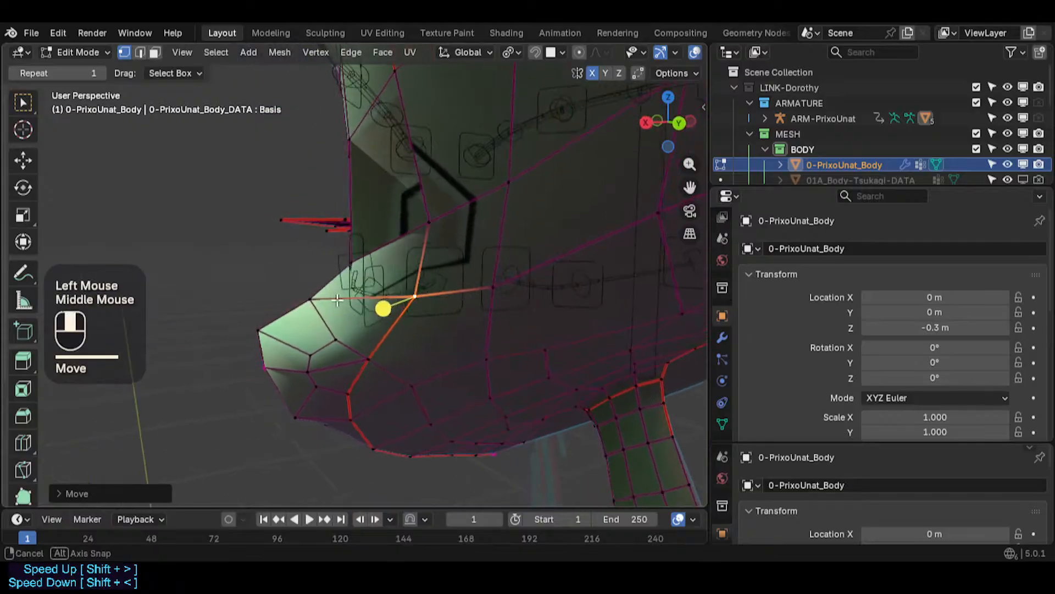
- Move the vertices along the lower edge of the cheek below the eye
key("g")
key("g")
left_click(487, 292)
middle_click_drag(488, 292, 301, 276, "shift")
left_click(397, 249)
left_click(379, 267)
left_click(401, 249)
key("g")
left_click(373, 276, "shift")
key("g")
left_click(405, 254, "shift")
left_click(440, 180)
key("g")
left_click(367, 274, "shift")
- Move the vertex where the lower eyelid meets the cheek
scroll(301, 275, "up", 1)
middle_click_drag(225, 267, 391, 332, "shift")
scroll(229, 203, "down", 2)
scroll(213, 384, "down", 1)
middle_click_drag(213, 384, 329, 291, "shift")
middle_click_drag(242, 322, 415, 294)
scroll(381, 273, "down", 1)
scroll(377, 337, "down", 1)
left_click(415, 297)
key("g")
left_click(417, 298, "shift")
left_click(381, 341)
key("g")
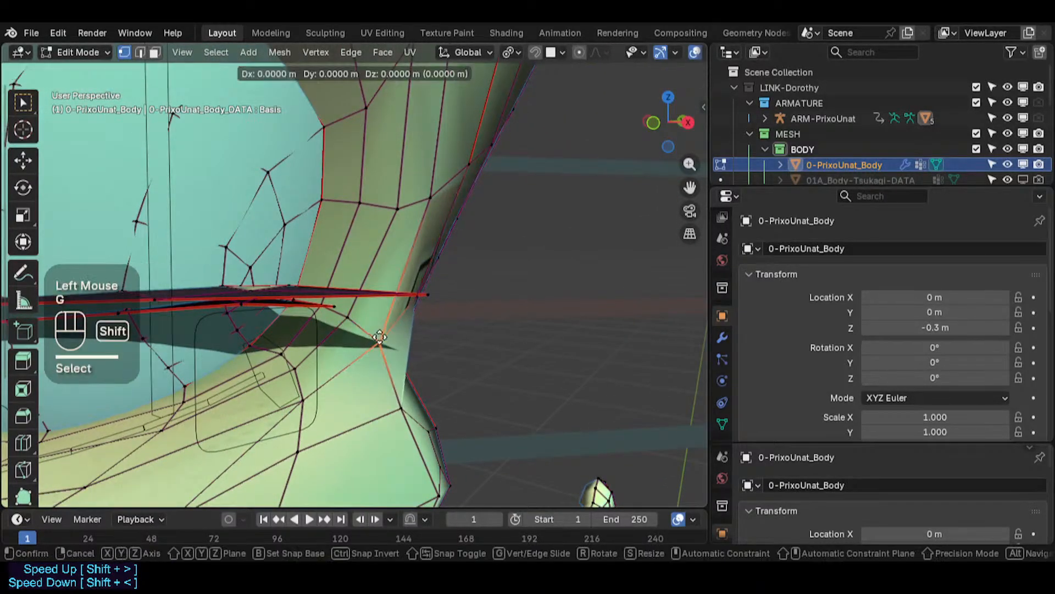
left_click(382, 342, "shift")
middle_click_drag(382, 342, 126, 353)
middle_click_drag(497, 367, 277, 391)
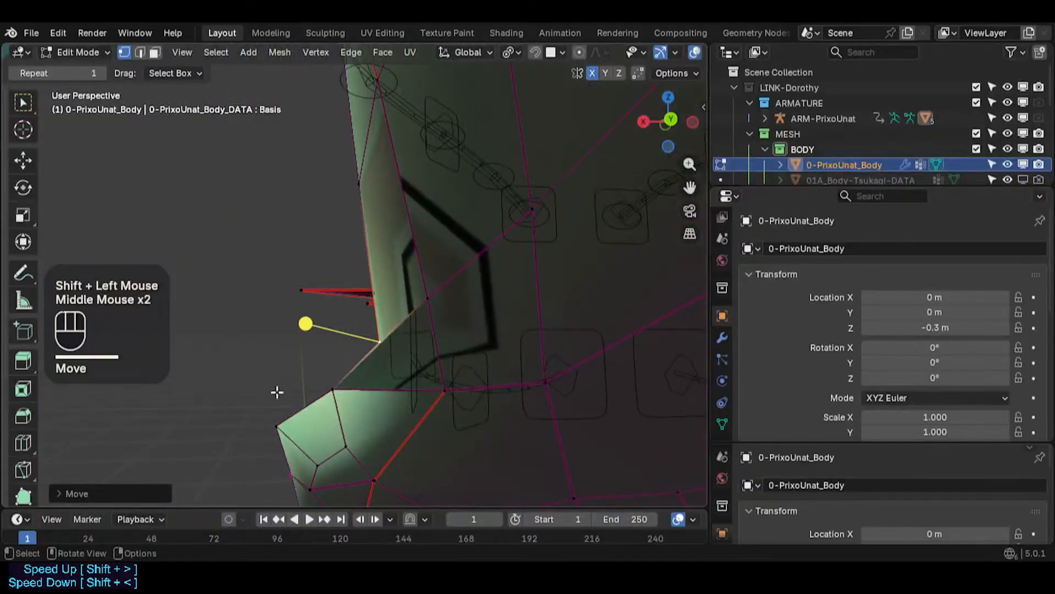
- Move the vertices along the cheek's side profile to smooth its contour
middle_click_drag(482, 376, 437, 381)
key("g")
left_click(391, 376)
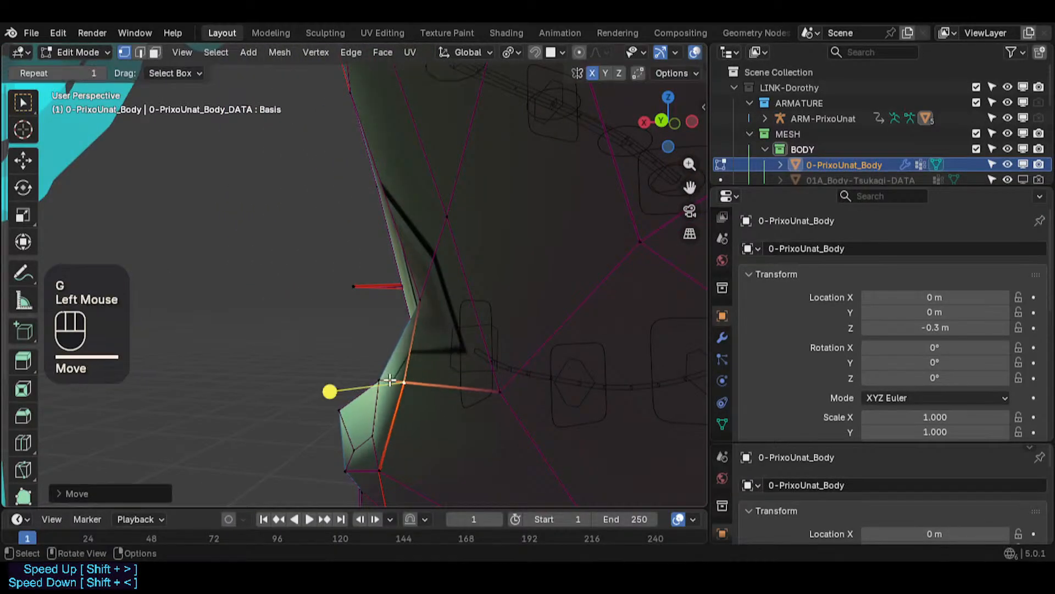
key("g")
left_click(404, 332, "shift")
left_click(427, 302)
key("g")
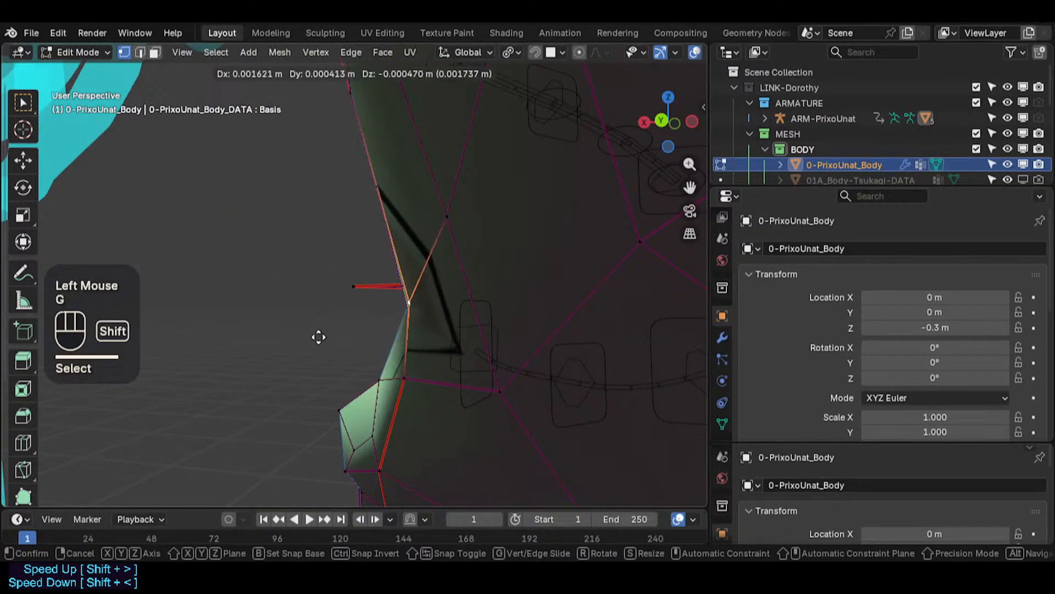
left_click(333, 317, "shift")
key("g")
left_click(351, 363, "shift")
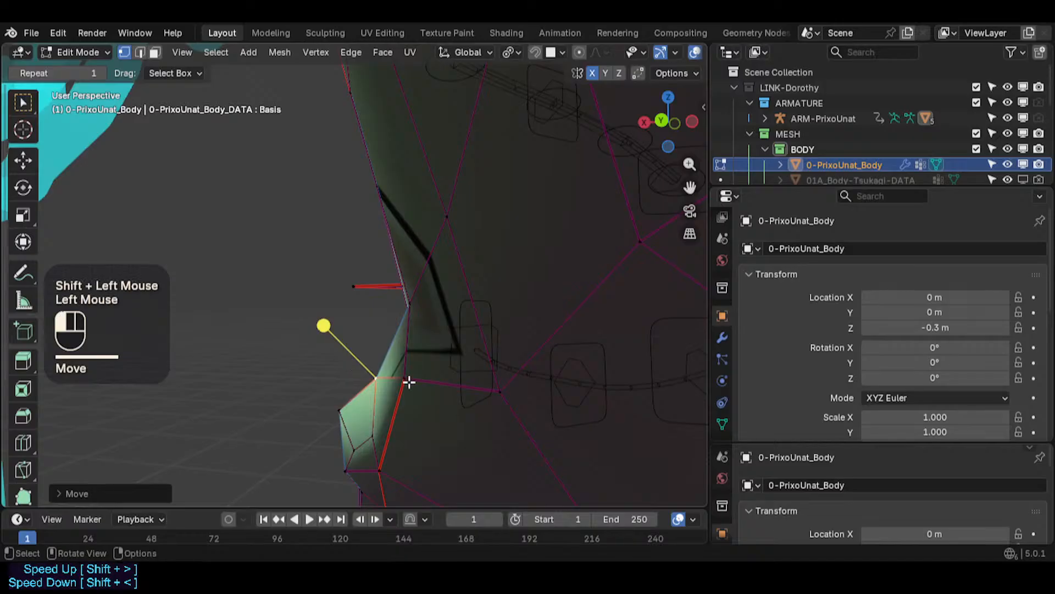
left_click(409, 381)
key("g")
left_click(427, 355, "shift")
left_click(372, 429)
key("g")
left_click(349, 456, "shift")
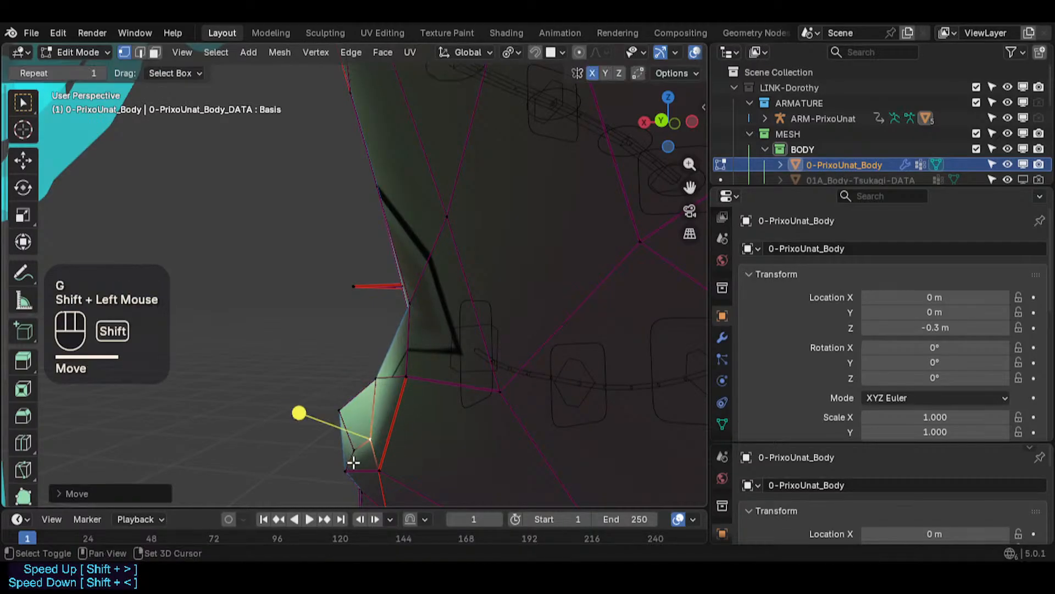
key("g")
left_click(384, 467, "shift")
left_click(381, 467)
key("g")
left_click(499, 402, "shift")
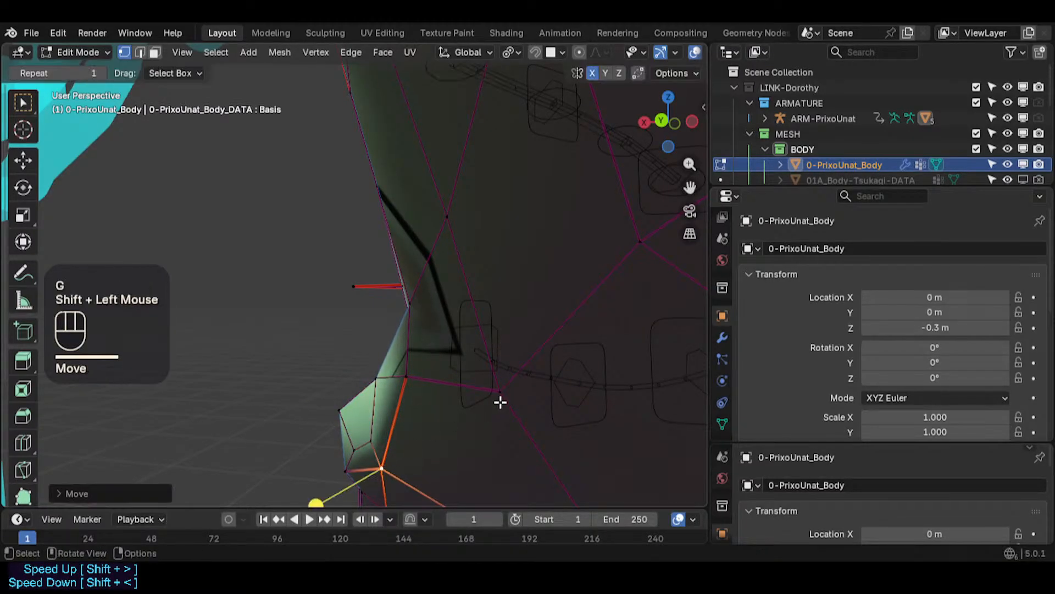
left_click(407, 379)
key("g")
left_click(389, 335, "shift")
- Move the vertices on the side of the head between the cheek and neck to even the loops
scroll(389, 335, "down", 2)
mouse_move(388, 335)
middle_mouse_down()
mouse_move(502, 344)
mouse_move(485, 280)
mouse_move(439, 323)
mouse_move(510, 314)
mouse_move(386, 314)
middle_mouse_up()
left_click(464, 284)
scroll(510, 314, "down", 2)
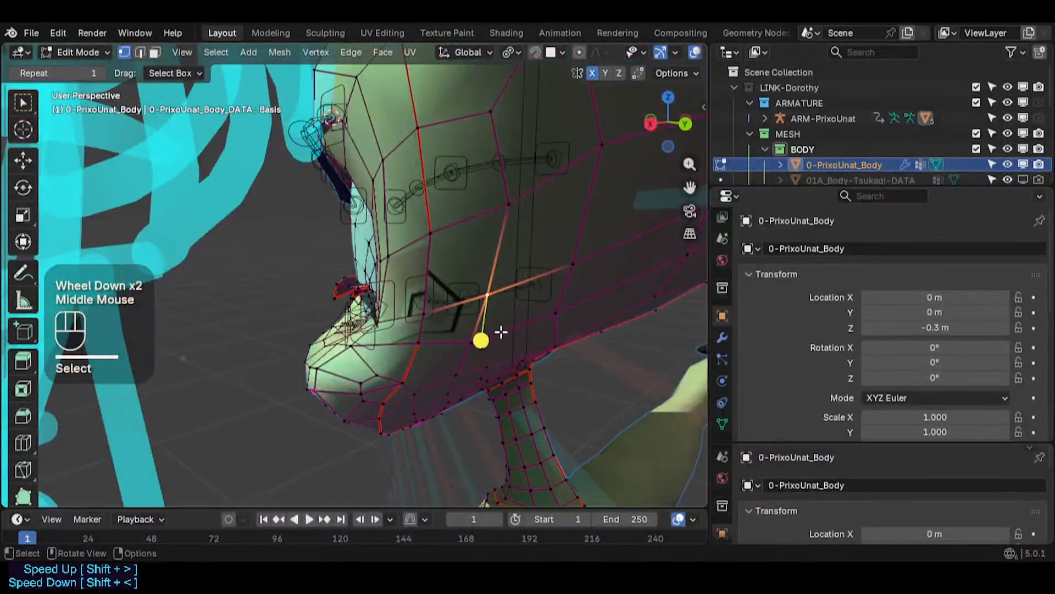
key("3")
left_click(520, 327, "alt+shift")
key("alt+a")
middle_click_drag(572, 327, 571, 342)
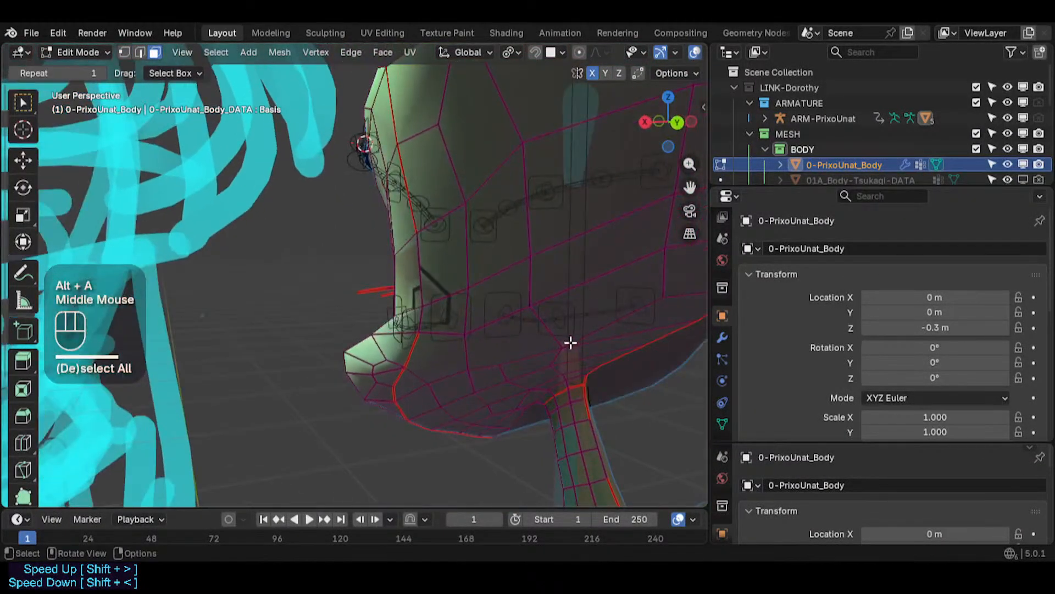
key("1")
scroll(545, 325, "up", 2)
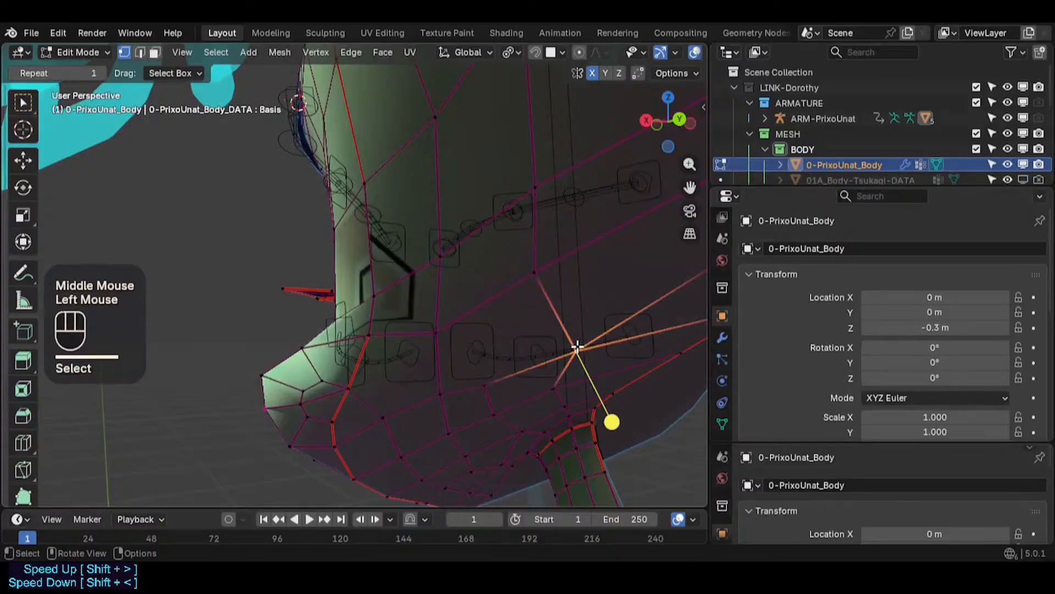
key("g")
left_click(581, 316, "shift")
key("g")
left_click(574, 310, "shift")
left_click(546, 289)
key("g")
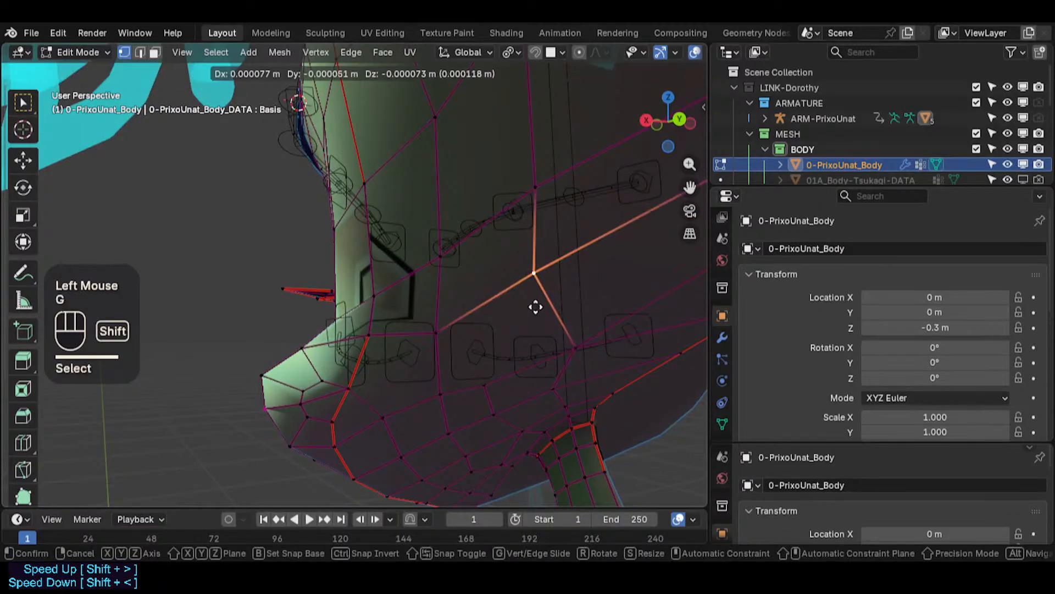
left_click(536, 307, "shift")
scroll(519, 346, "down", 2)
middle_click_drag(488, 299, 431, 358, "shift")
- Save the file and return the body mesh to Object Mode
key("ctrl+s")
key("Tab")
scroll(389, 306, "down", 2)
scroll(388, 305, "up", 1)
middle_click_drag(388, 306, 672, 340)
scroll(672, 341, "down", 2)
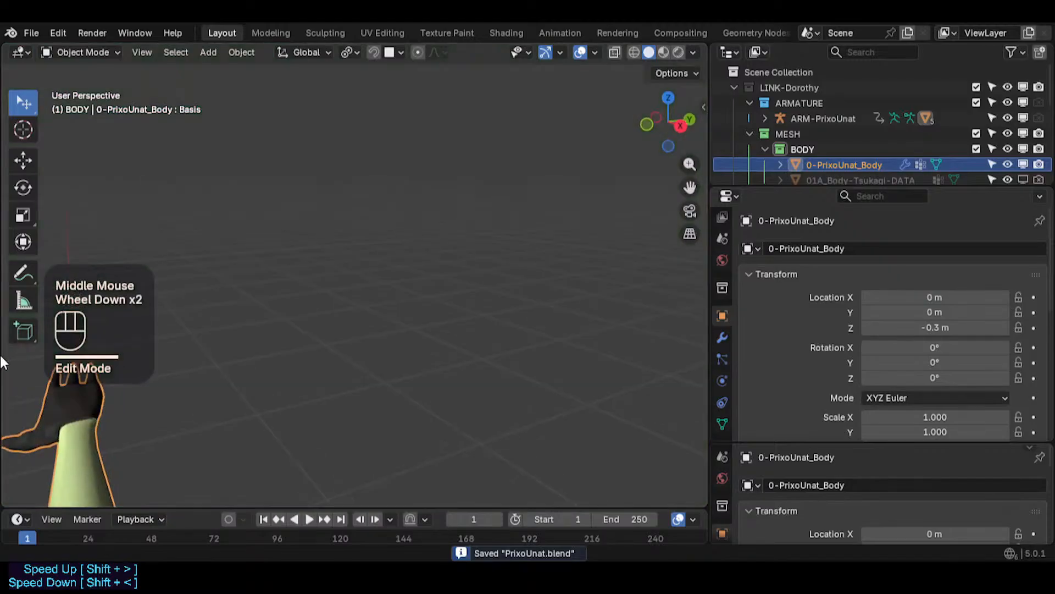
scroll(216, 348, "up", 1)
scroll(216, 348, "down", 9)
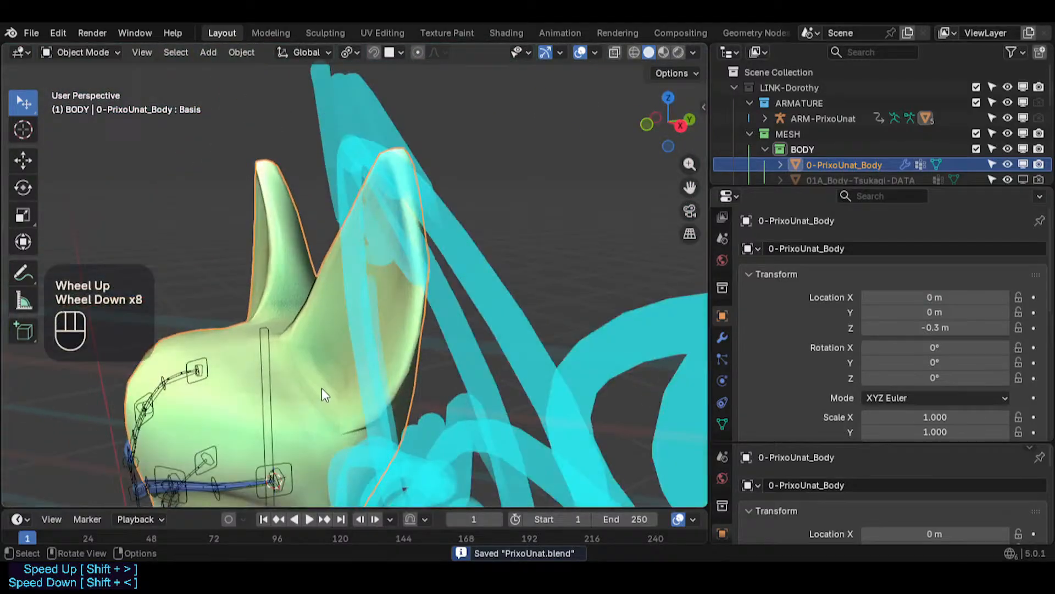
middle_click_drag(321, 387, 351, 299)
scroll(351, 299, "up", 2)
key("ctrl+s")
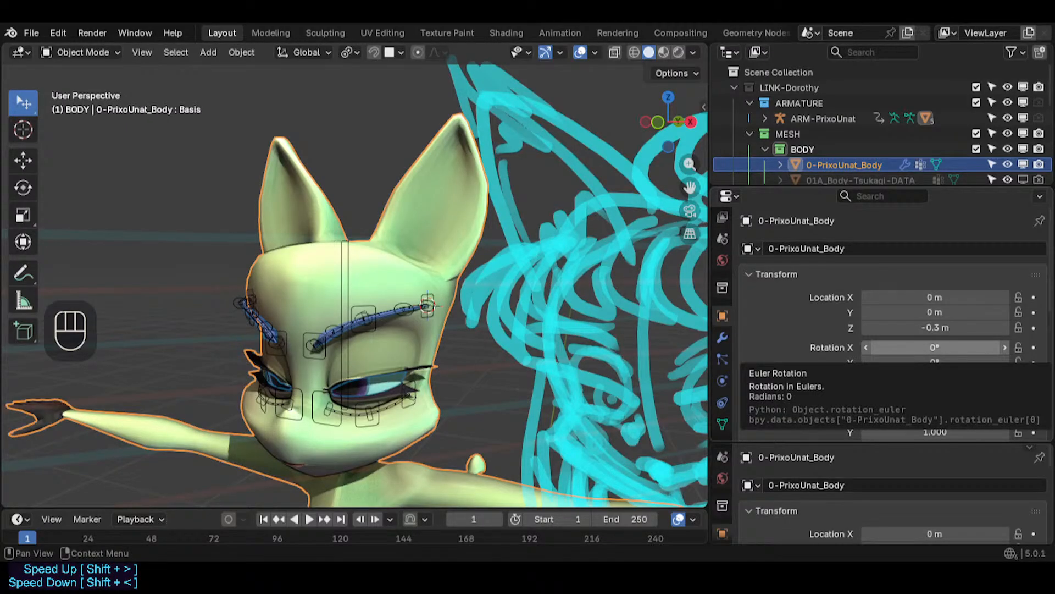
- Test the left brow rig by moving and rotating its control bones in Pose Mode
scroll(355, 275, "up", 2)
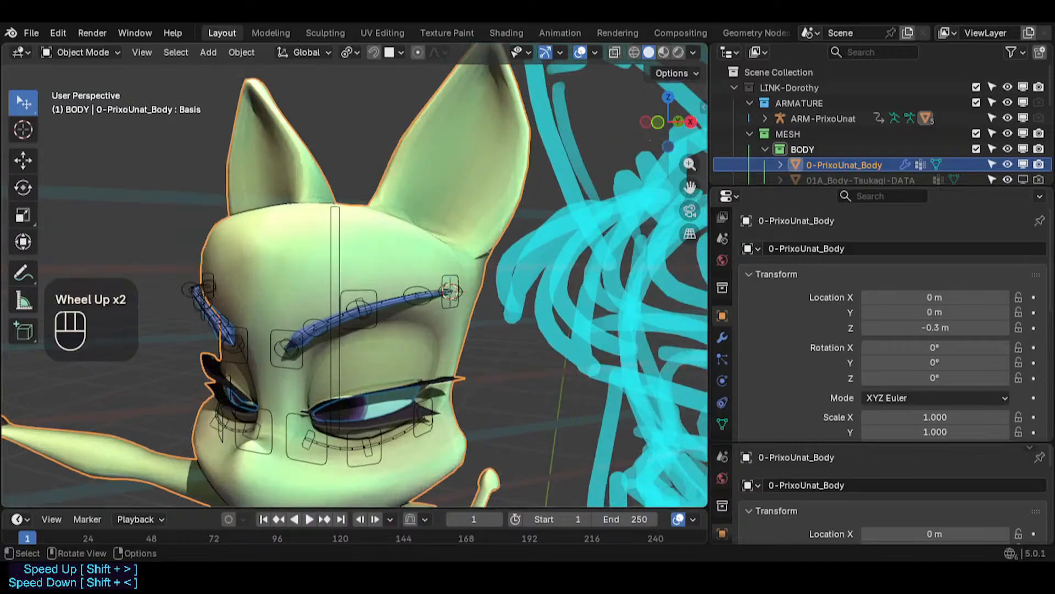
left_click(352, 291)
key("ctrl+Tab")
scroll(352, 292, "up", 2)
left_click(351, 292)
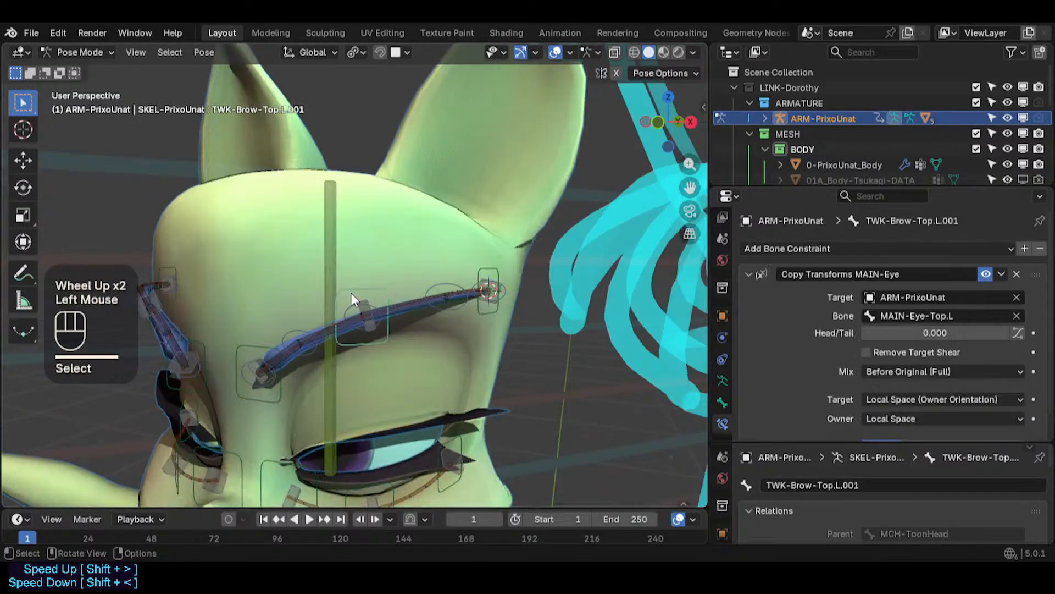
left_click(356, 286)
key("g")
key("Escape")
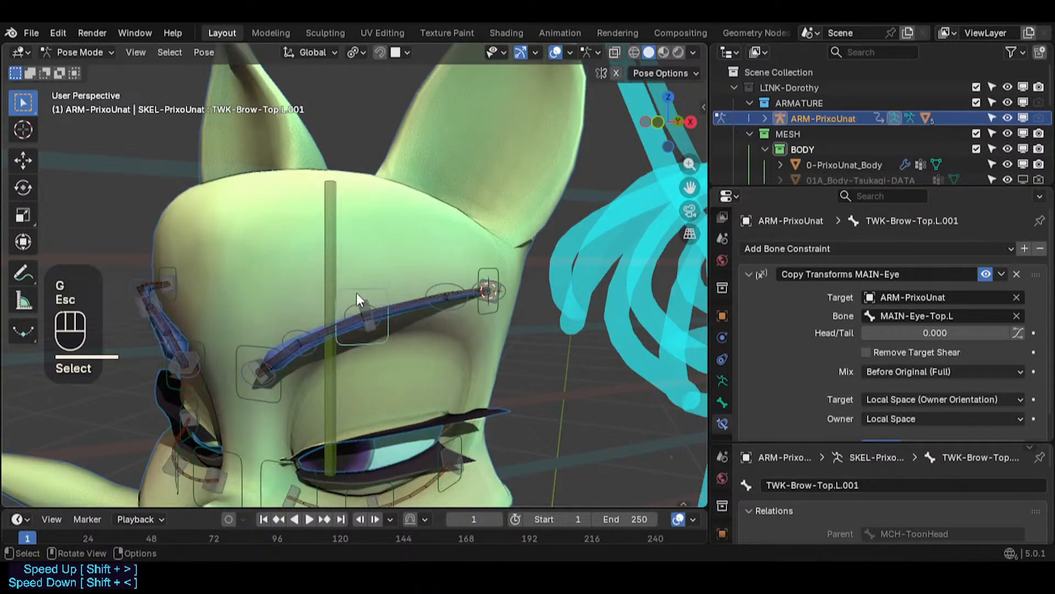
key("KP_1")
middle_click_drag(358, 372, 392, 282, "shift")
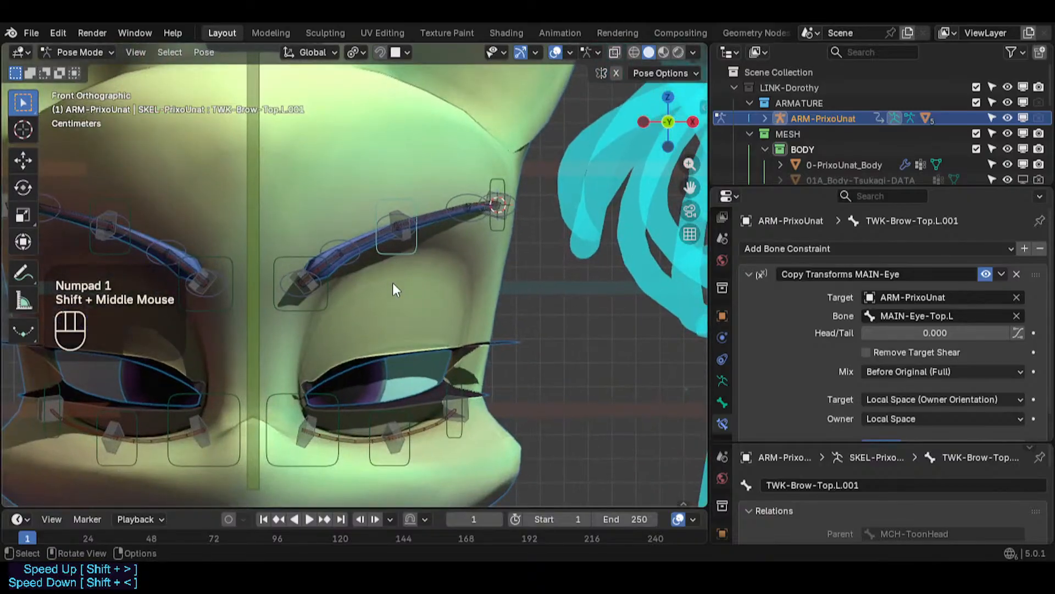
scroll(402, 264, "up", 2)
left_click(228, 245)
key("g")
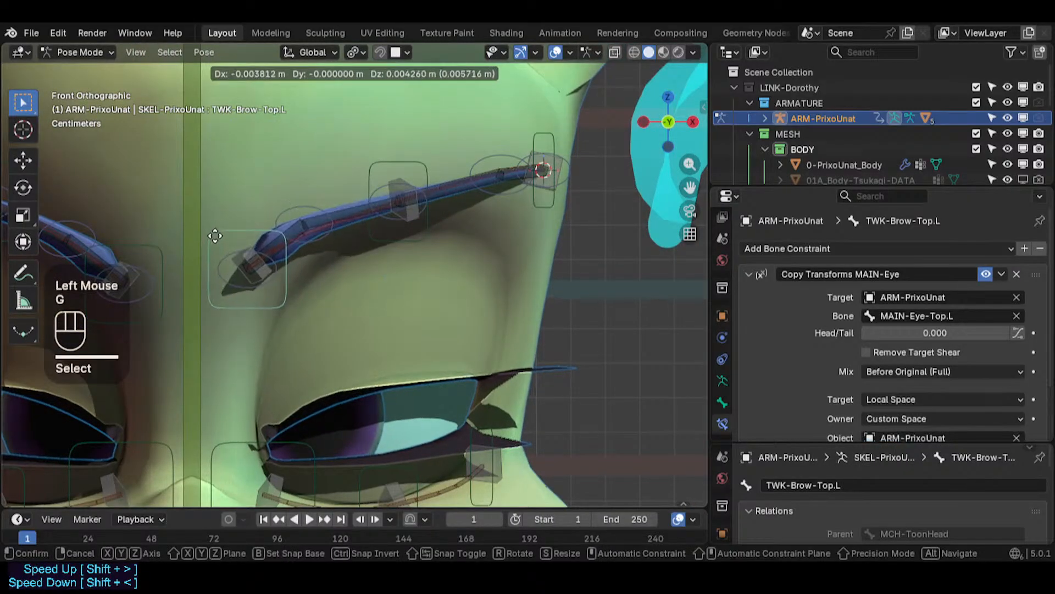
key("Escape")
left_click(395, 162)
key("g")
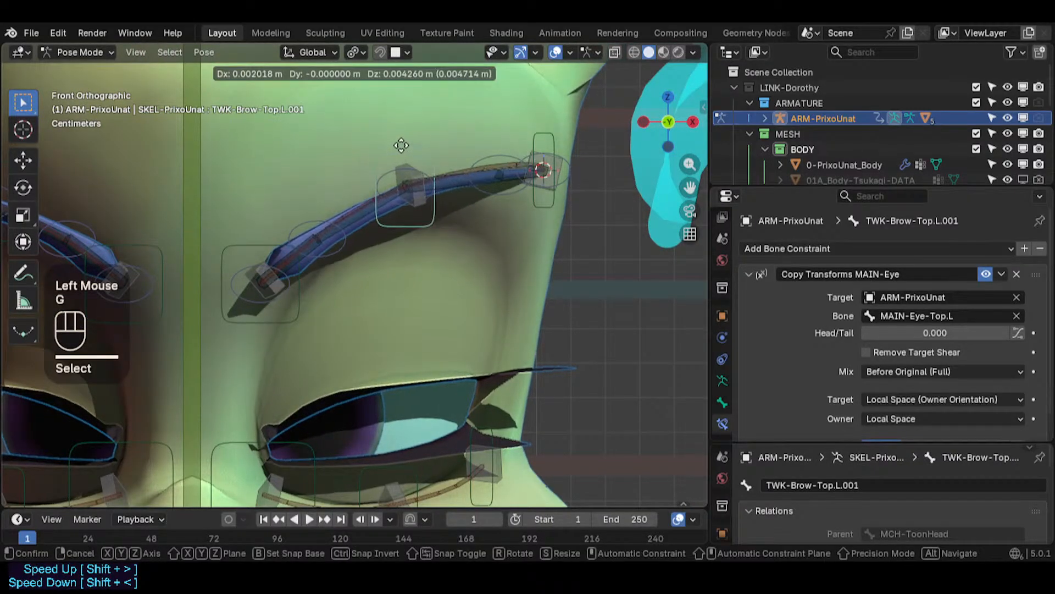
key("Escape")
left_click(542, 201)
key("g")
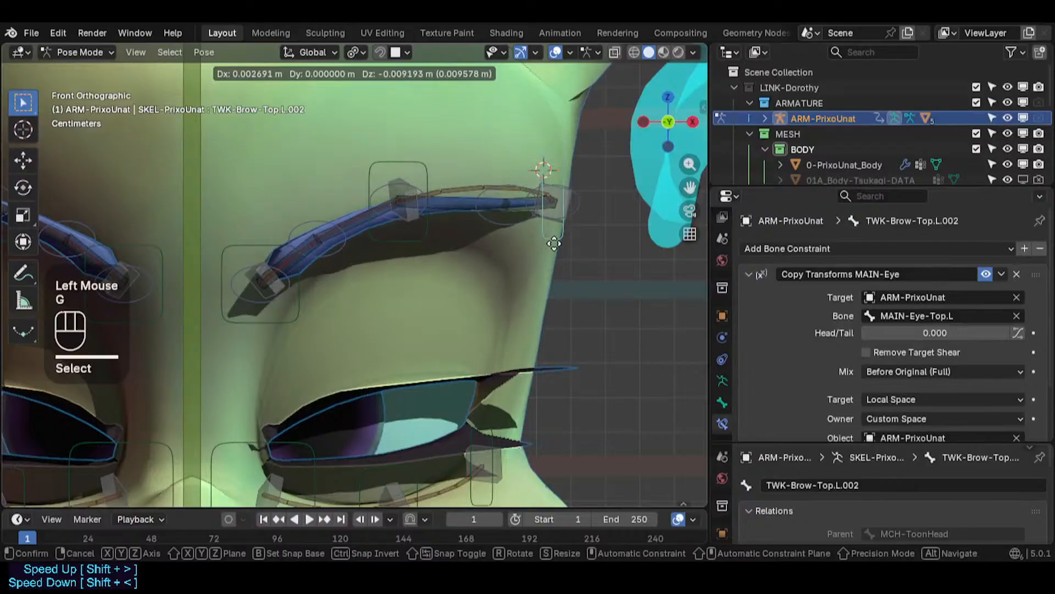
key("Escape")
key("r")
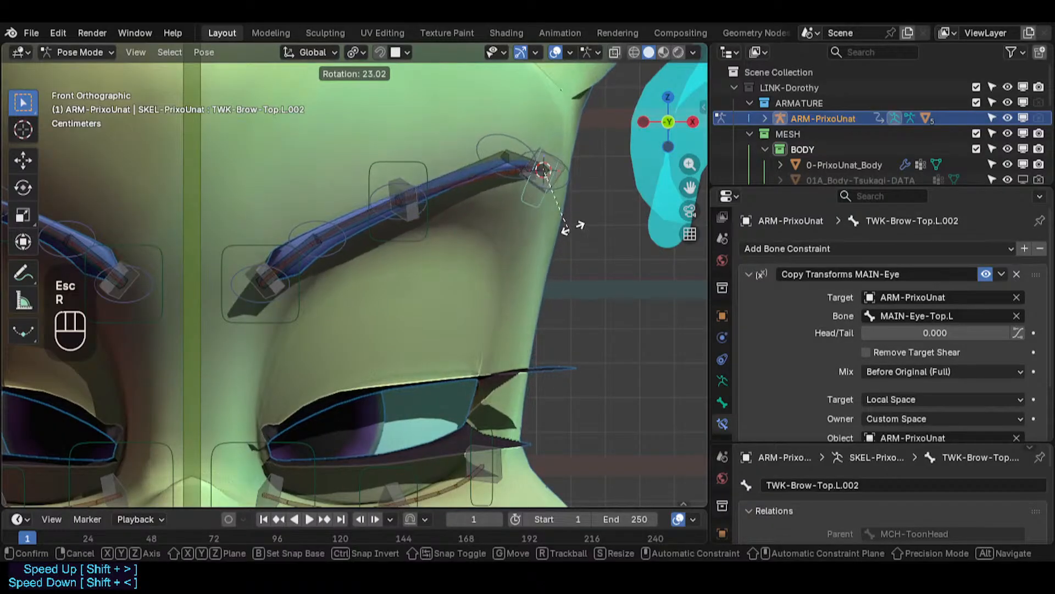
left_click(568, 237)
key("g")
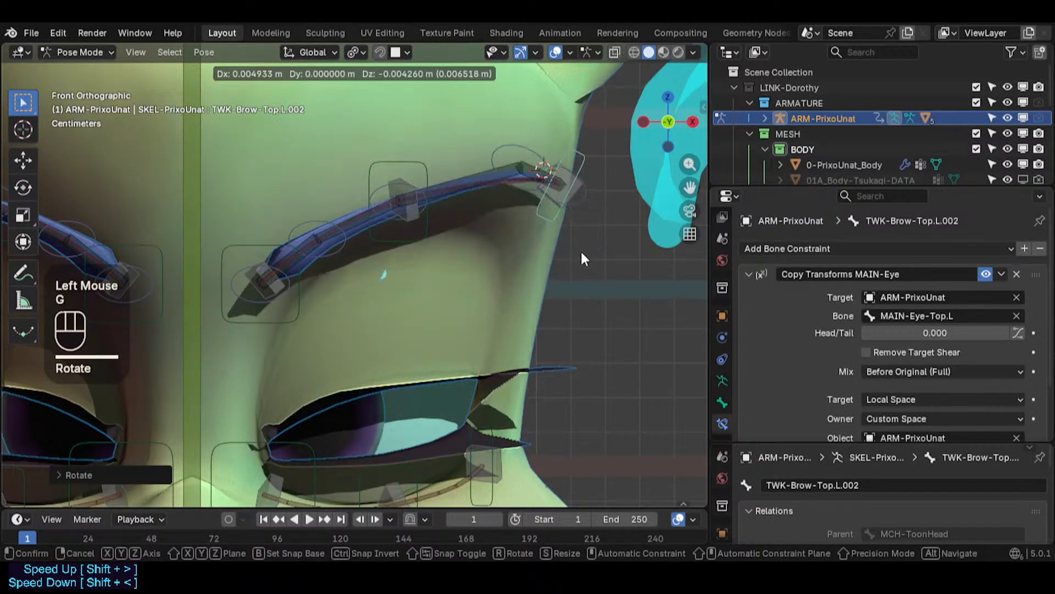
left_click(582, 253)
middle_click_drag(581, 253, 393, 240)
key("g")
left_click(561, 216)
middle_click_drag(561, 215, 611, 225)
key("g")
left_click(601, 196)
key("g")
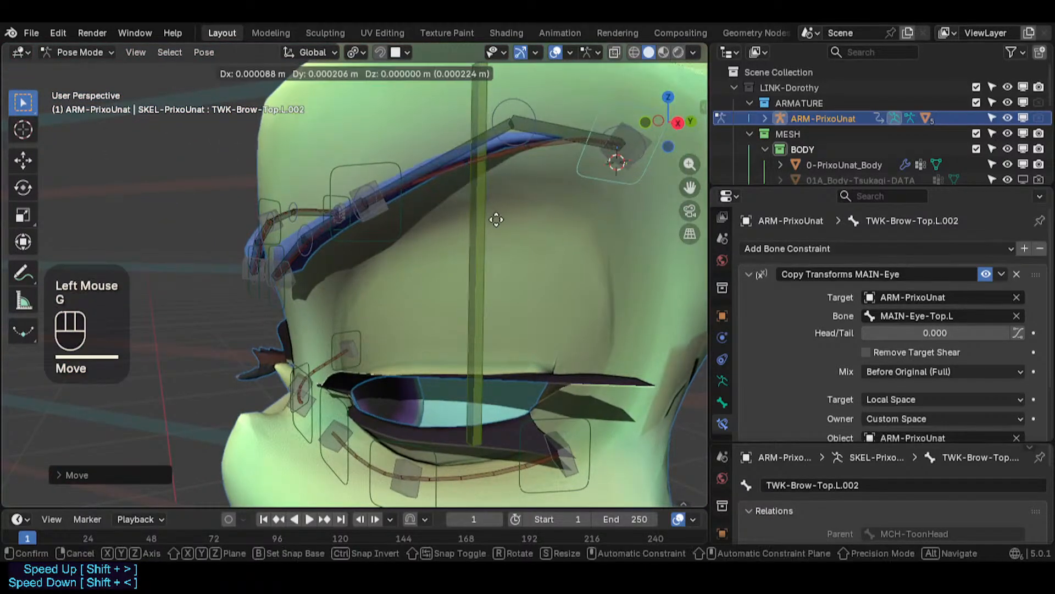
left_click(431, 222)
- Select all bones, clear their pose transforms and save the file
key("alt+a")
key("alt+g")
key("alt+g")
key("ctrl+s")
- Select the body mesh and, in face mode, move a face on the shoulder just below the neck
middle_click_drag(409, 229, 545, 300)
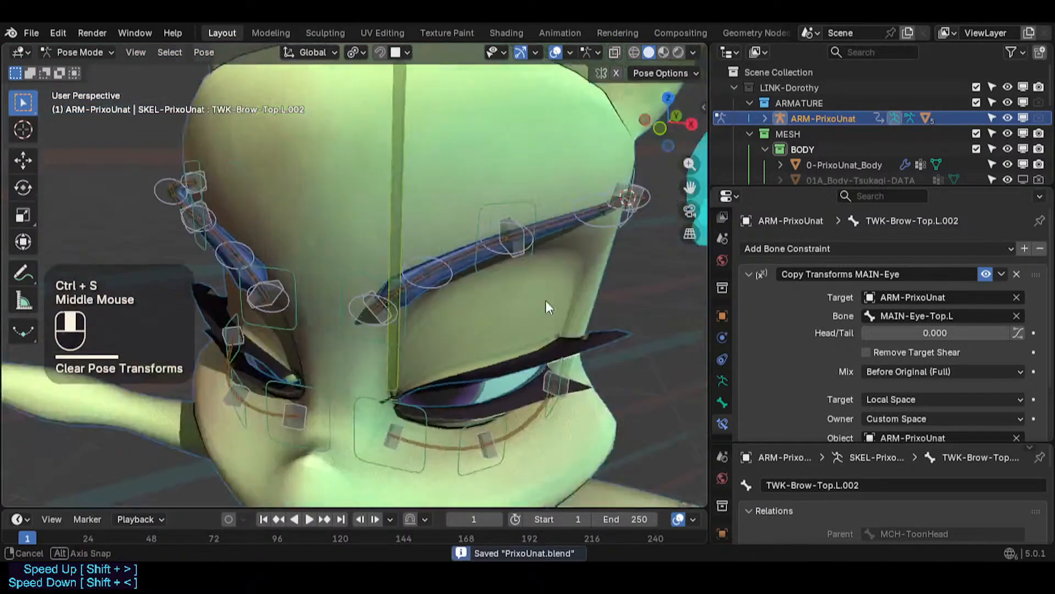
scroll(510, 287, "down", 2)
key("KP_1")
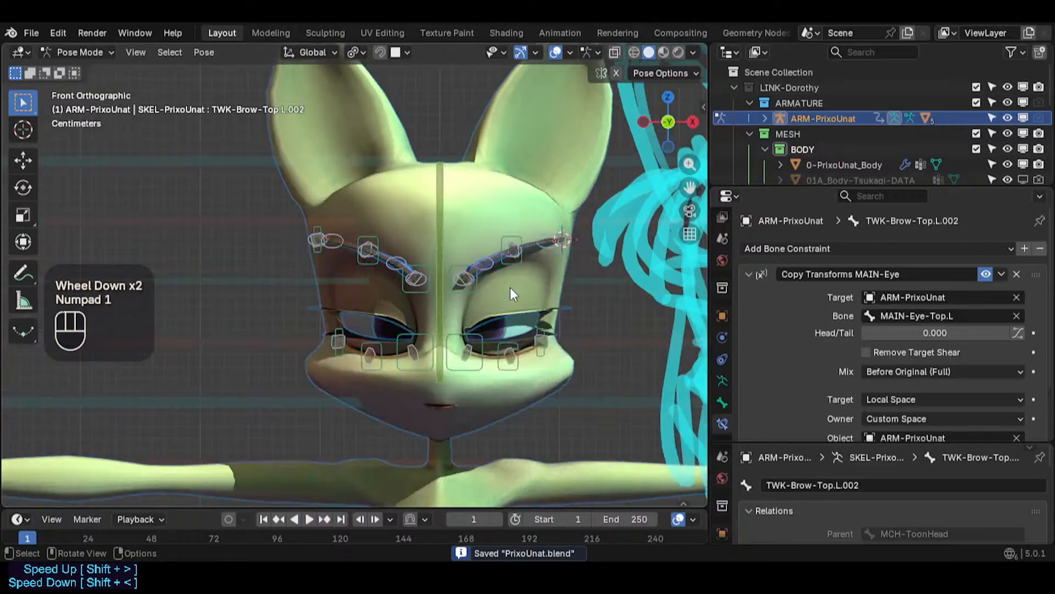
key("ctrl+Tab")
middle_click_drag(510, 440, 518, 292, "shift")
left_click(466, 351)
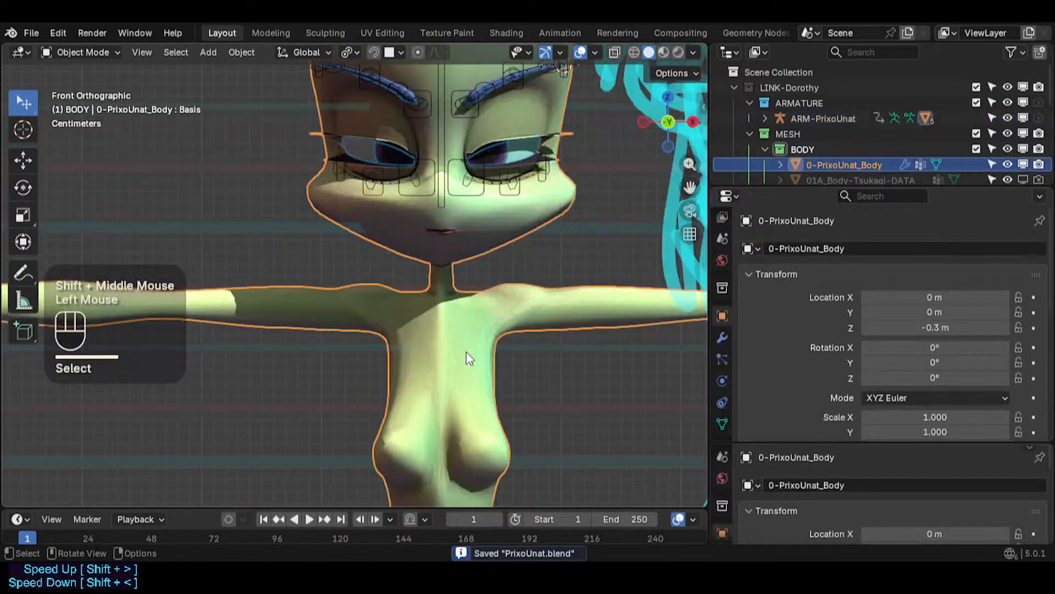
key("Tab")
scroll(466, 351, "up", 3)
middle_click_drag(467, 351, 313, 297)
scroll(314, 352, "up", 2)
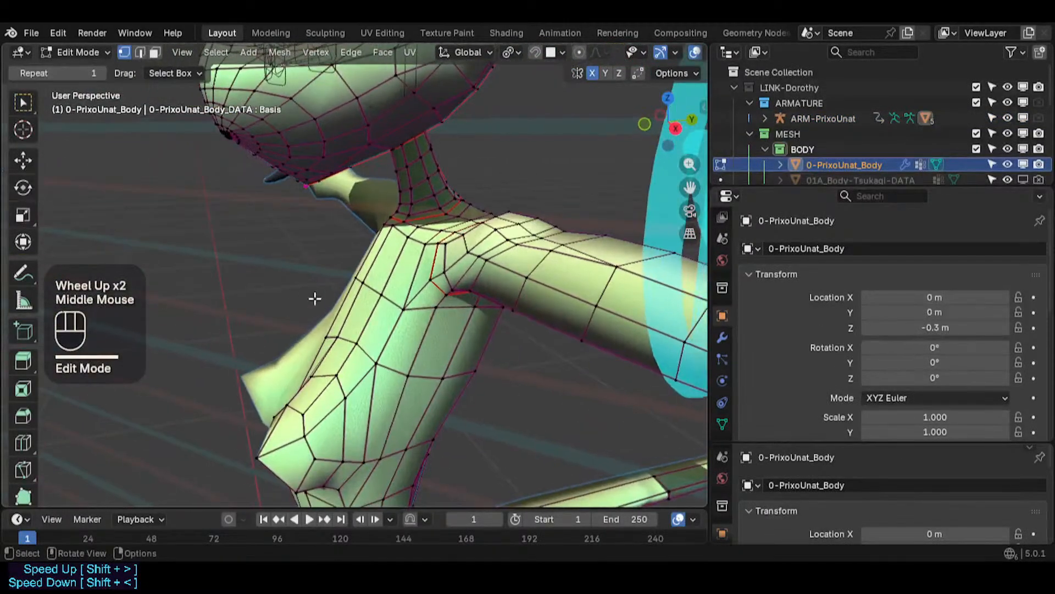
scroll(365, 249, "up", 1)
middle_click_drag(413, 247, 346, 309, "shift")
key("3")
left_click(365, 306)
scroll(365, 306, "up", 1)
mouse_move(382, 289)
middle_mouse_down()
mouse_move(368, 299)
mouse_move(380, 301)
middle_mouse_up()
key("g")
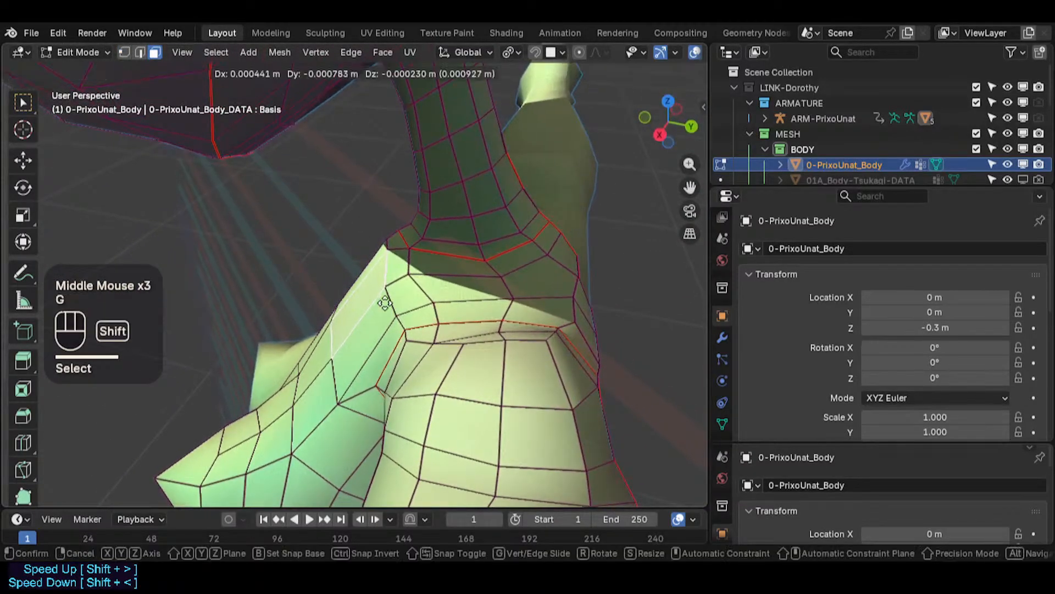
left_click(362, 304, "shift")
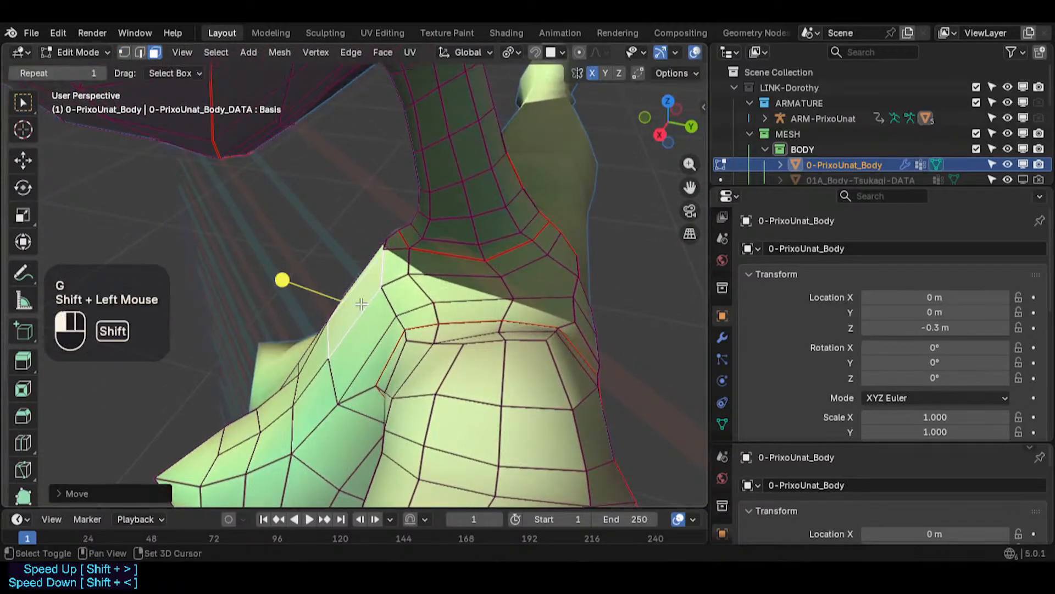
- Rotate and reposition the selected shoulder face, then leave Edit Mode
key("r")
left_click(420, 344)
key("g")
left_click(420, 343, "shift")
key("r")
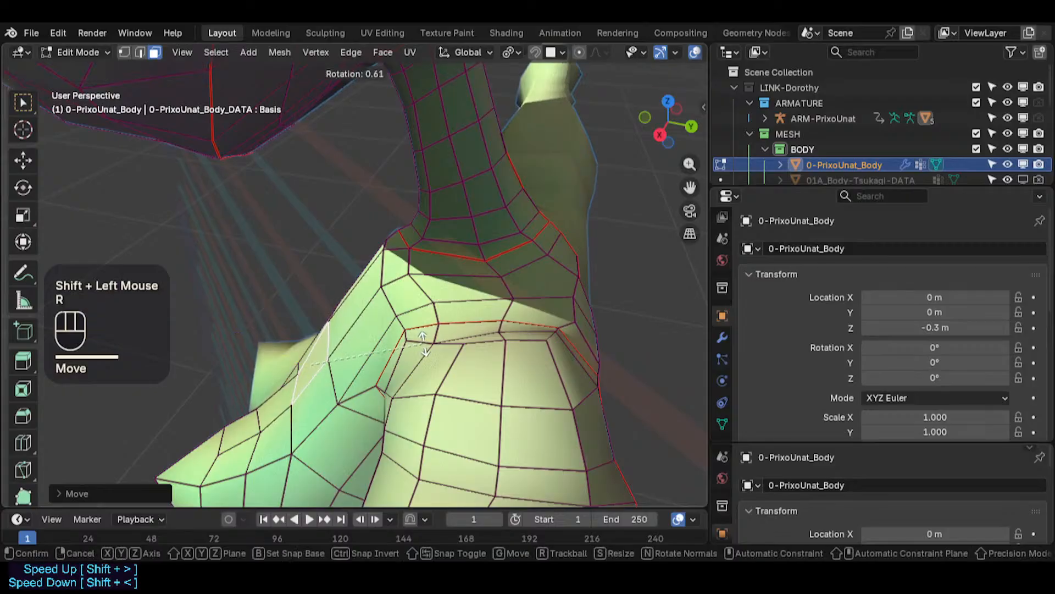
left_click(431, 344)
scroll(238, 335, "up", 1)
key("Tab")
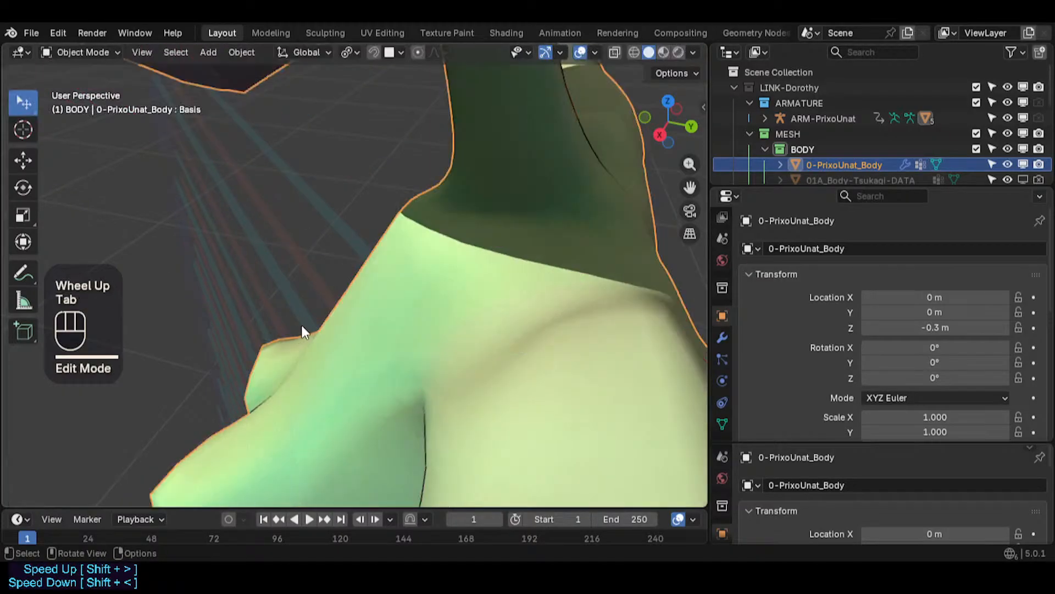
middle_click_drag(301, 325, 465, 294)
scroll(465, 294, "up", 1)
scroll(443, 370, "down", 2)
scroll(445, 378, "down", 14)
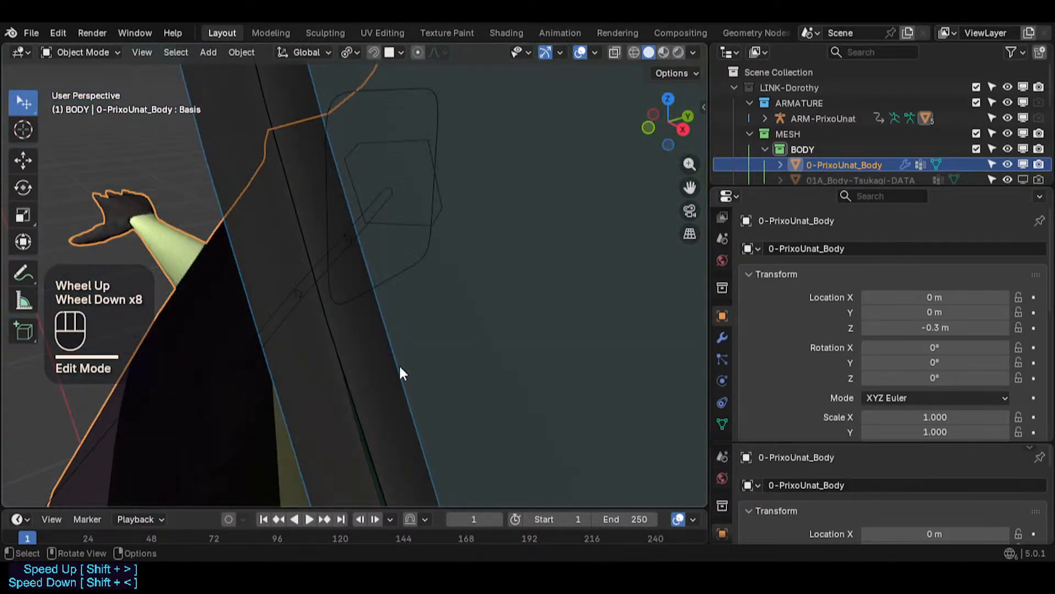
scroll(347, 386, "down", 10)
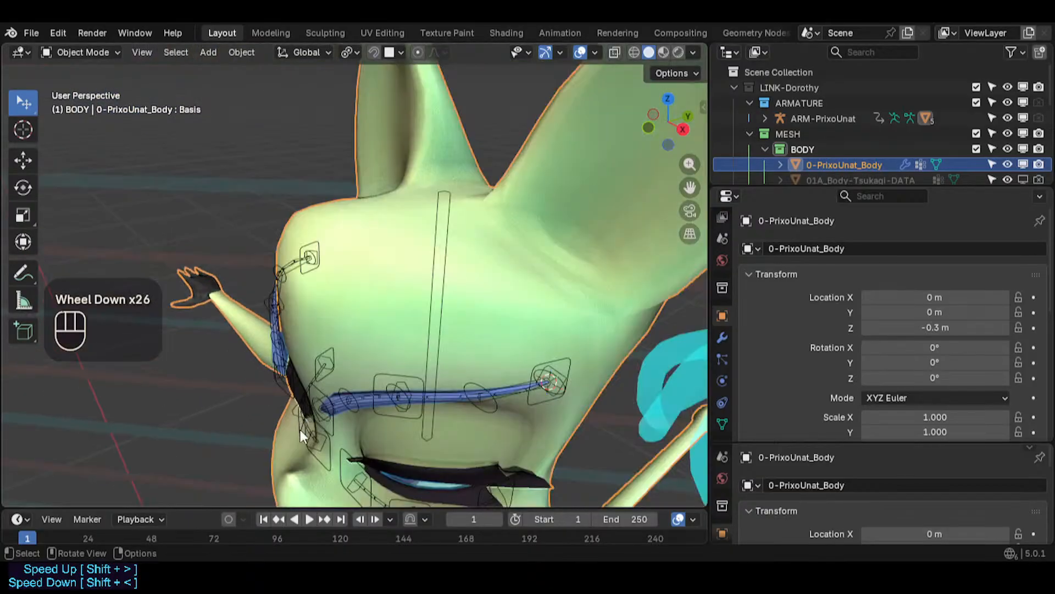
- Enter Edit Mode on the body mesh and move a face at the top of the shoulder beside the neck
middle_click_drag(318, 434, 447, 249, "shift")
scroll(537, 216, "up", 3)
key("Tab")
key("alt+a")
key("c")
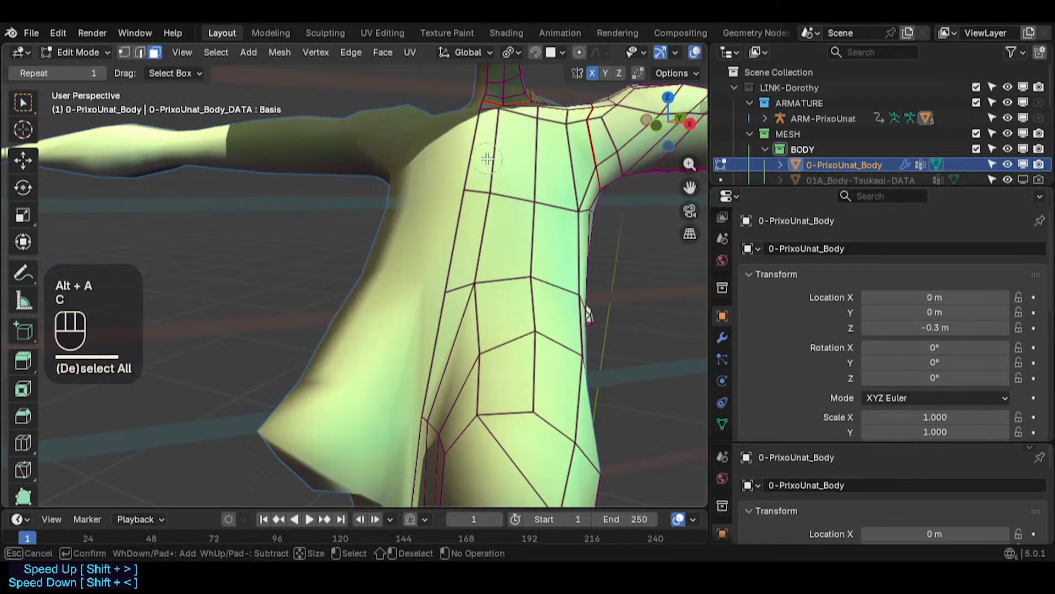
right_click(537, 163)
left_click(536, 161)
key("alt+a")
middle_click_drag(535, 160, 440, 134)
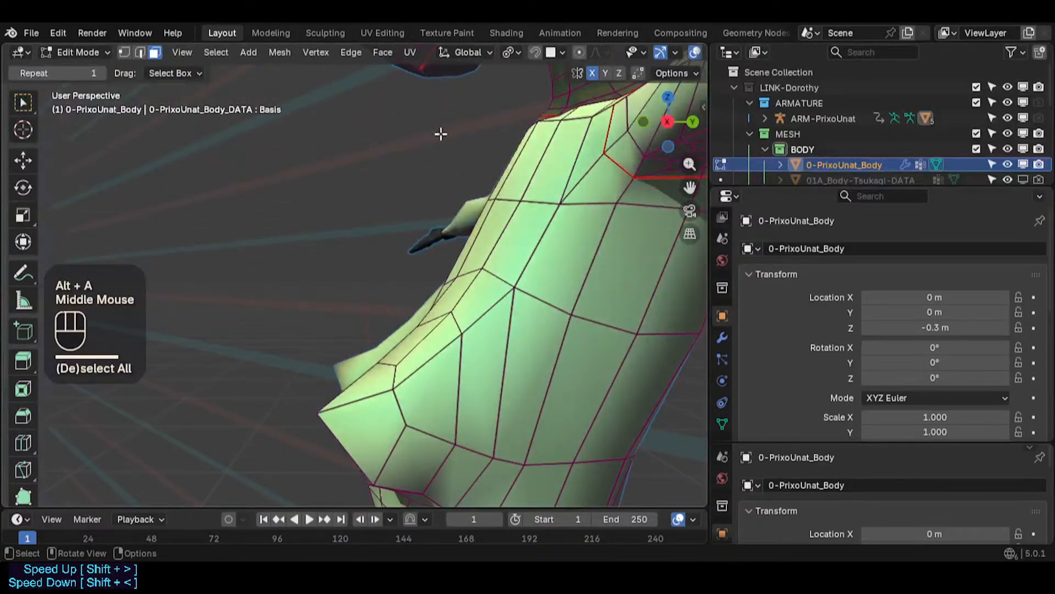
left_click(563, 139)
middle_click_drag(563, 138, 523, 165)
key("g")
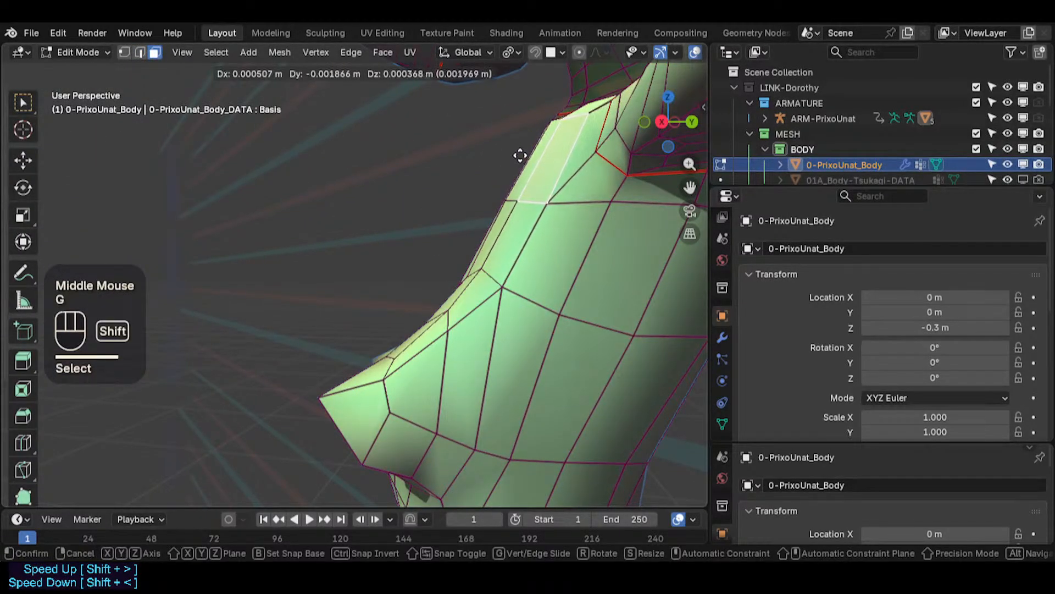
left_click(509, 154, "shift")
- Select a shoulder face, switch to the right orthographic view, and move and rotate it
left_click(519, 233)
middle_click_drag(579, 250, 521, 233)
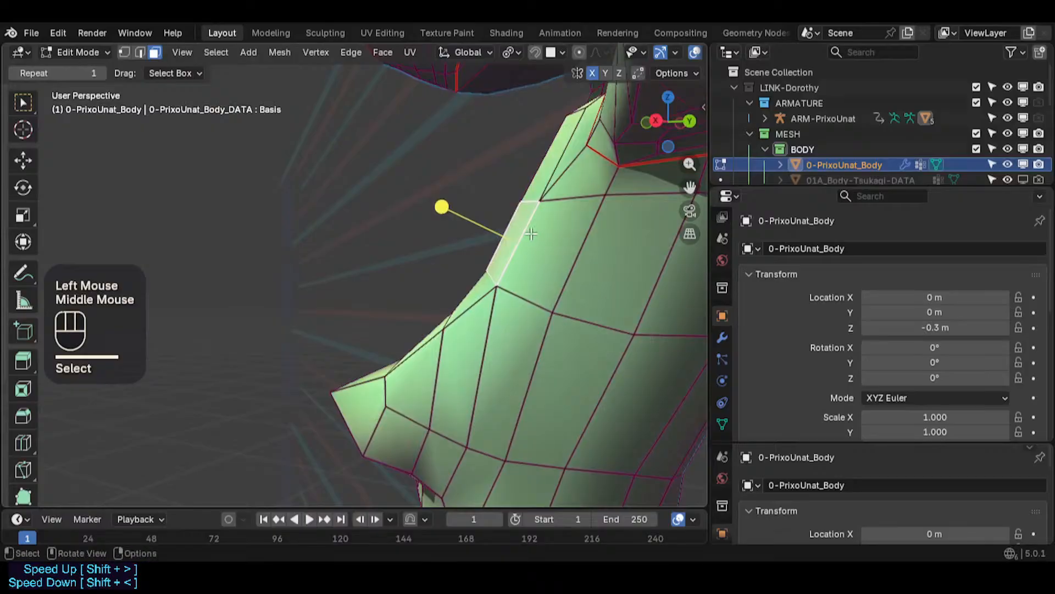
key("KP_Enter")
key("KP_3")
key("g")
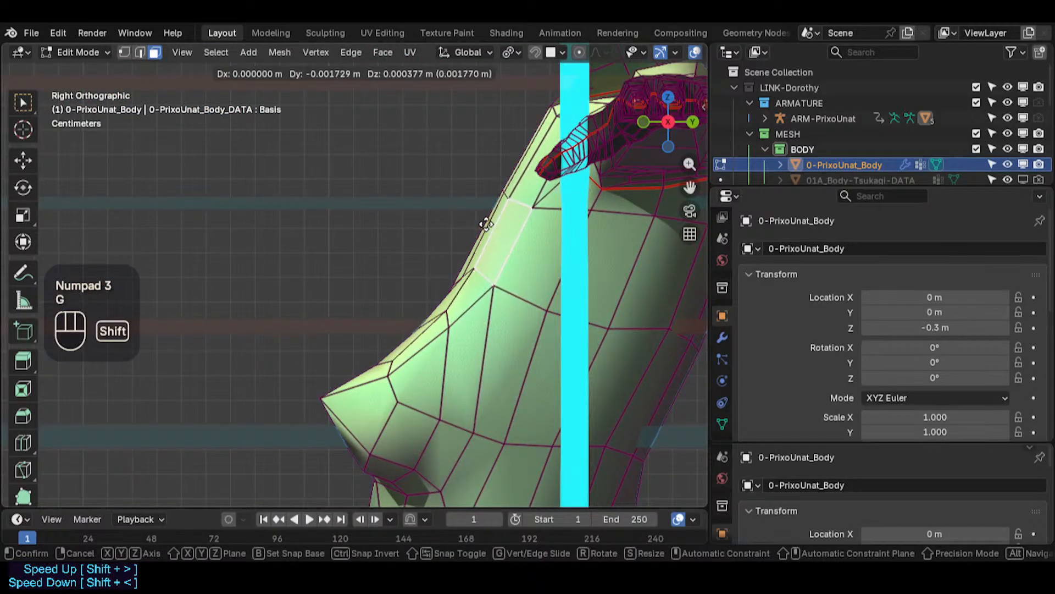
left_click(444, 208, "shift")
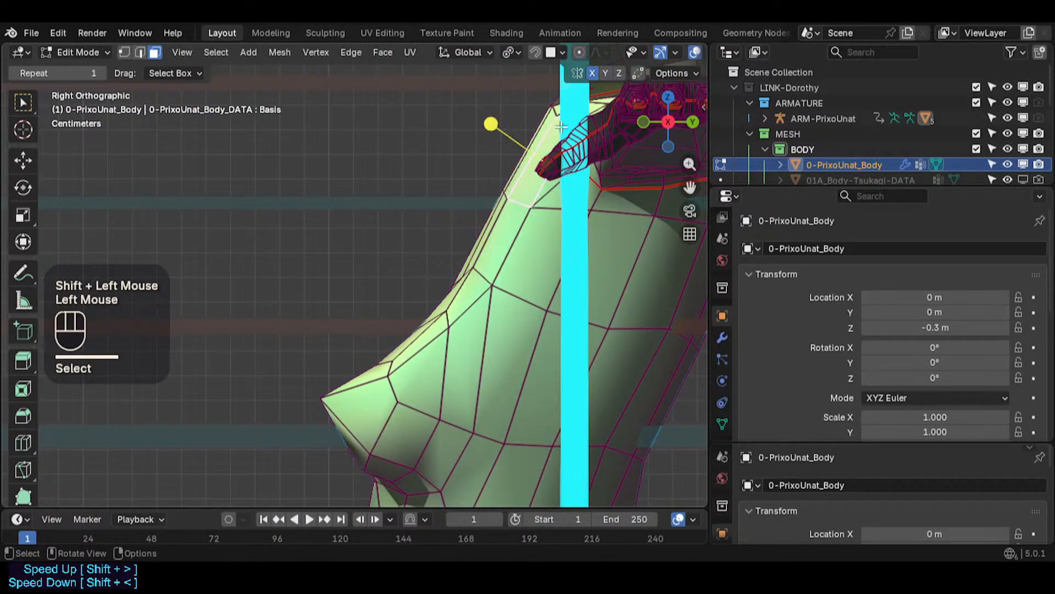
key("r")
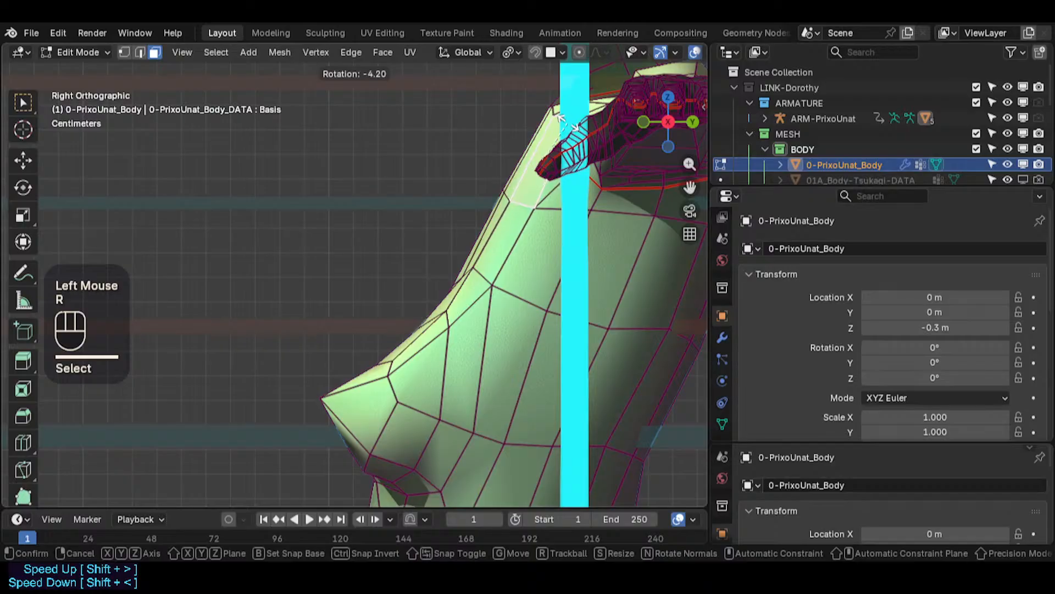
left_click(571, 126)
- Further move and rotate the shoulder faces to smooth the shoulder-to-chest contour
key("g")
left_click(584, 135, "shift")
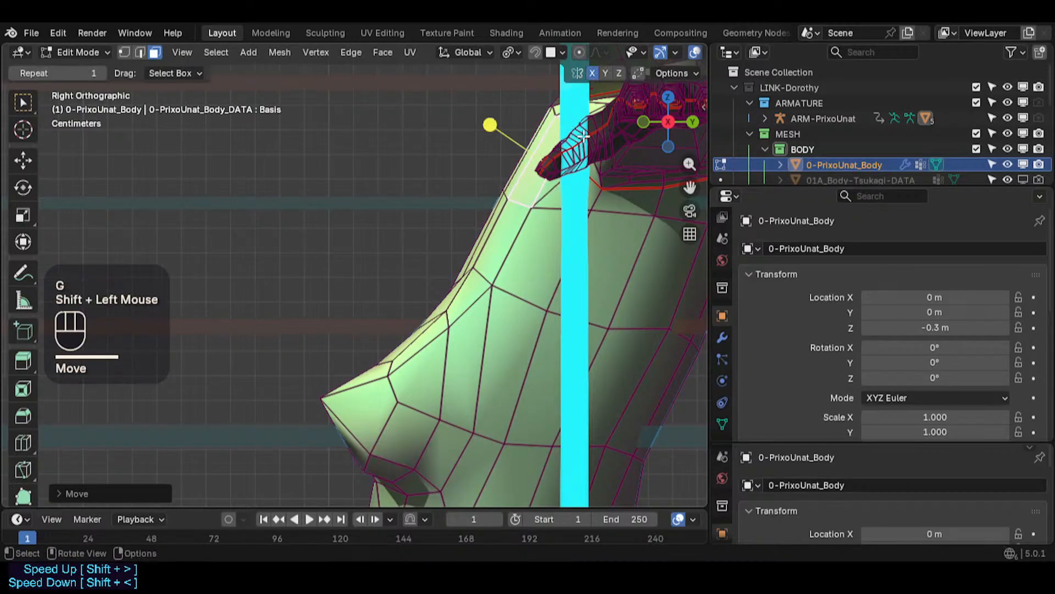
key("r")
left_click(558, 100, "shift")
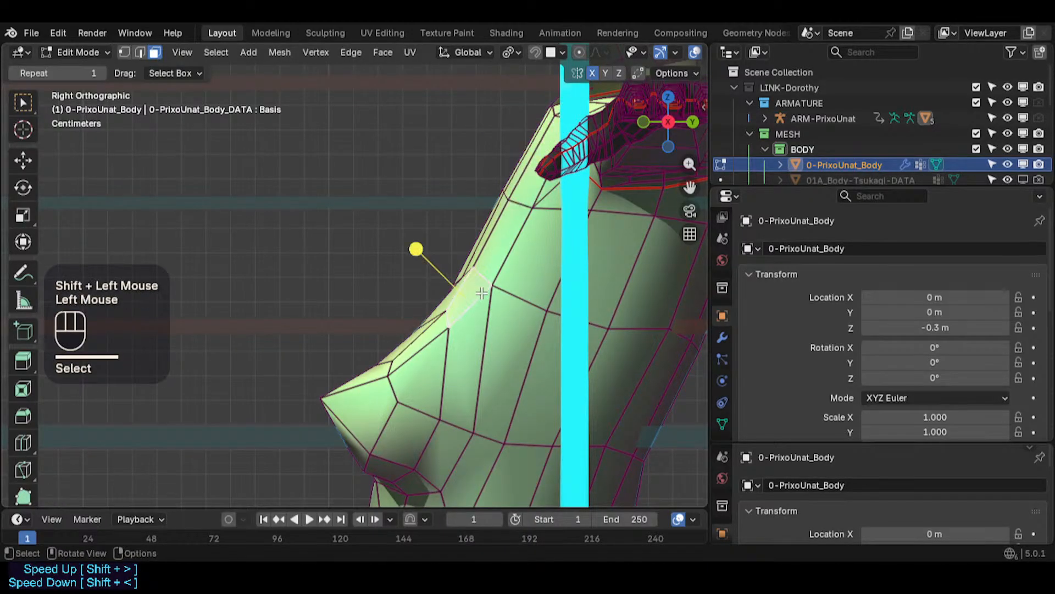
key("g")
left_click(474, 296, "shift")
- Switch to vertex mode and move several vertices along the shoulder and chest profile
key("1")
left_click(467, 275)
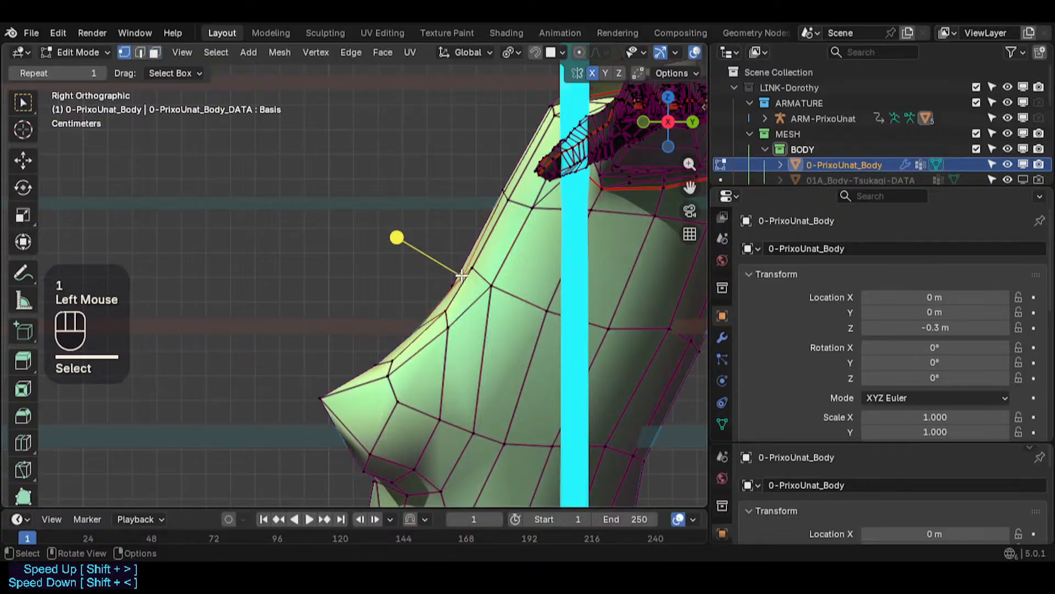
key("g")
left_click(477, 264, "shift")
left_click(490, 282)
key("g")
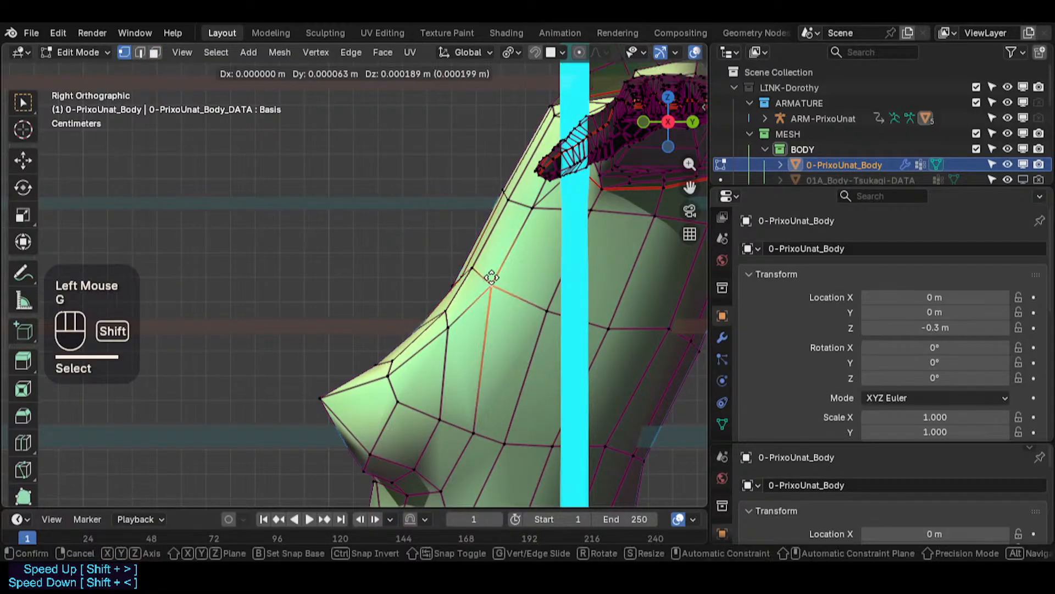
left_click(492, 279, "shift")
left_click(471, 427)
key("g")
left_click(459, 411, "shift")
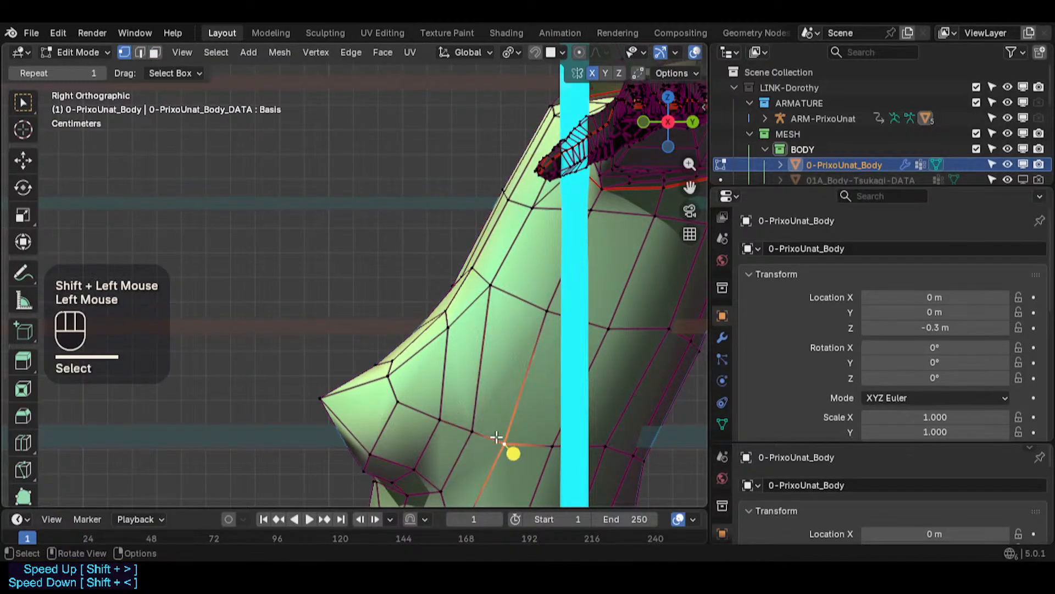
key("g")
left_click(487, 408, "shift")
left_click(545, 308)
key("g")
left_click(515, 333, "shift")
scroll(428, 316, "down", 1)
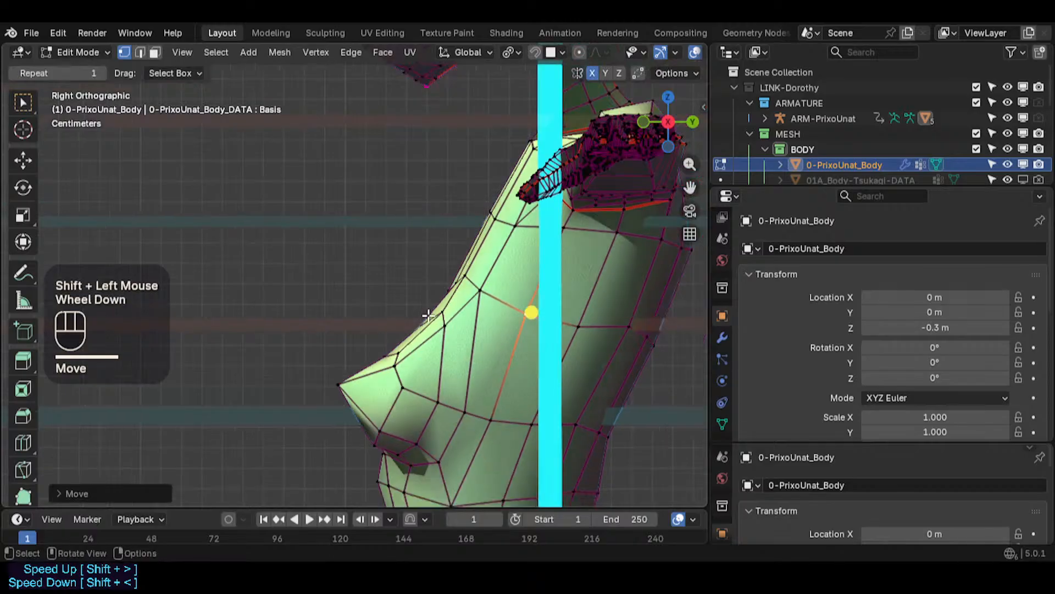
- Leave Edit Mode and inspect the body's chest shape from different angles
scroll(428, 315, "down", 1)
key("Tab")
scroll(354, 332, "down", 1)
middle_click_drag(354, 331, 464, 307)
scroll(609, 358, "down", 3)
scroll(414, 335, "up", 4)
scroll(302, 315, "up", 2)
scroll(301, 316, "down", 2)
middle_click_drag(301, 316, 400, 334, "shift")
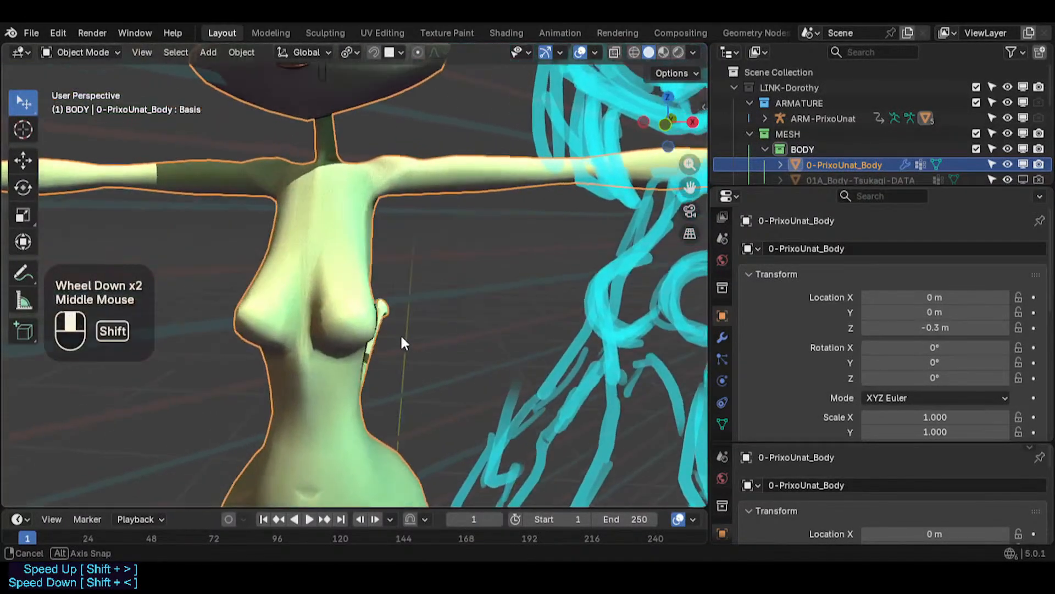
- Re-enter Edit Mode in side view with X-ray, select edges under the chest and rotate them
key("Tab")
scroll(401, 337, "up", 2)
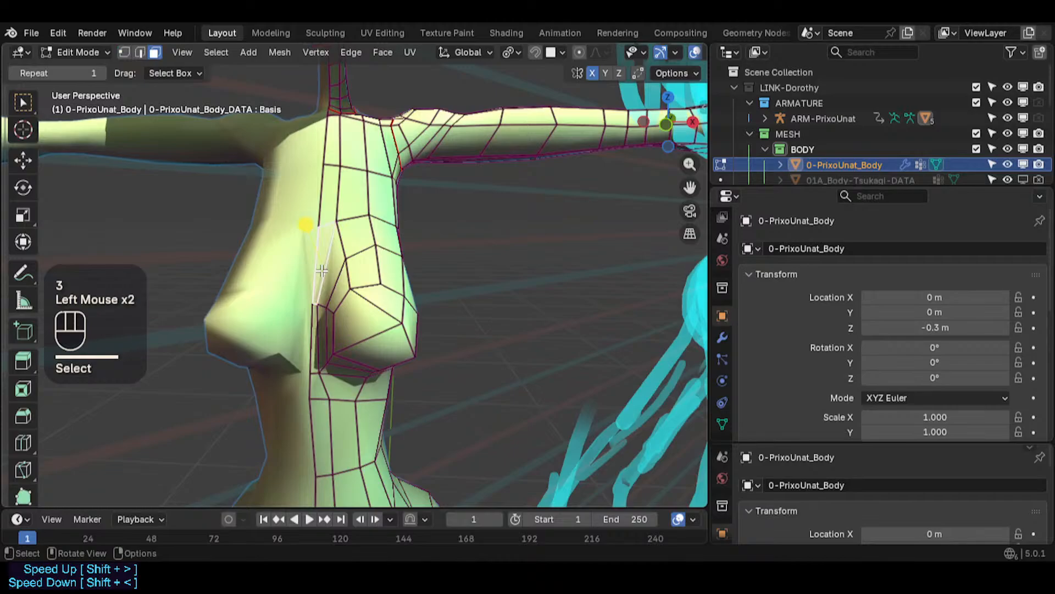
key("KP_3")
key("alt+z")
scroll(349, 214, "up", 2)
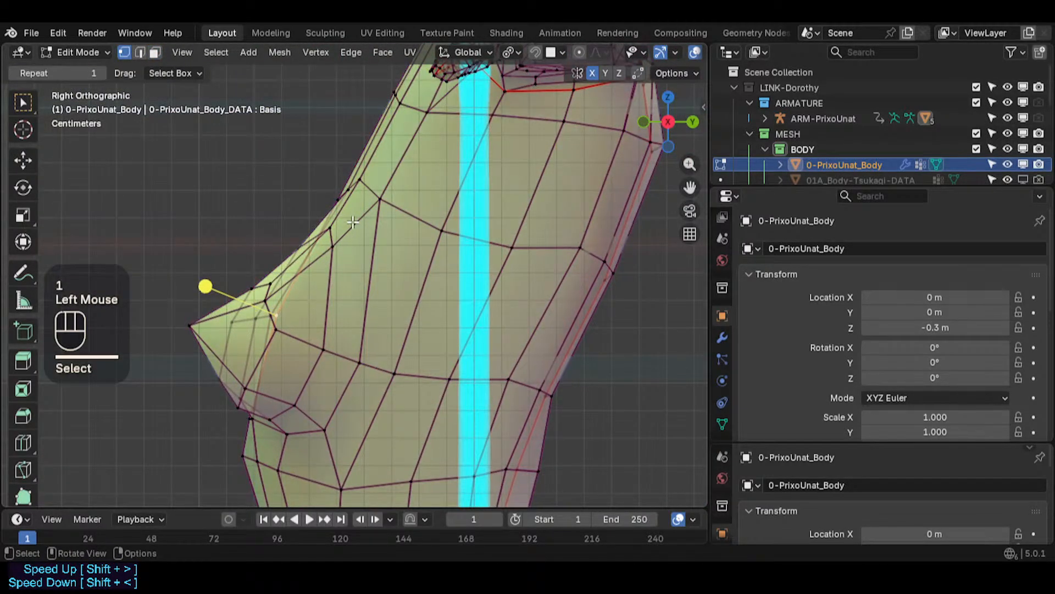
key("g")
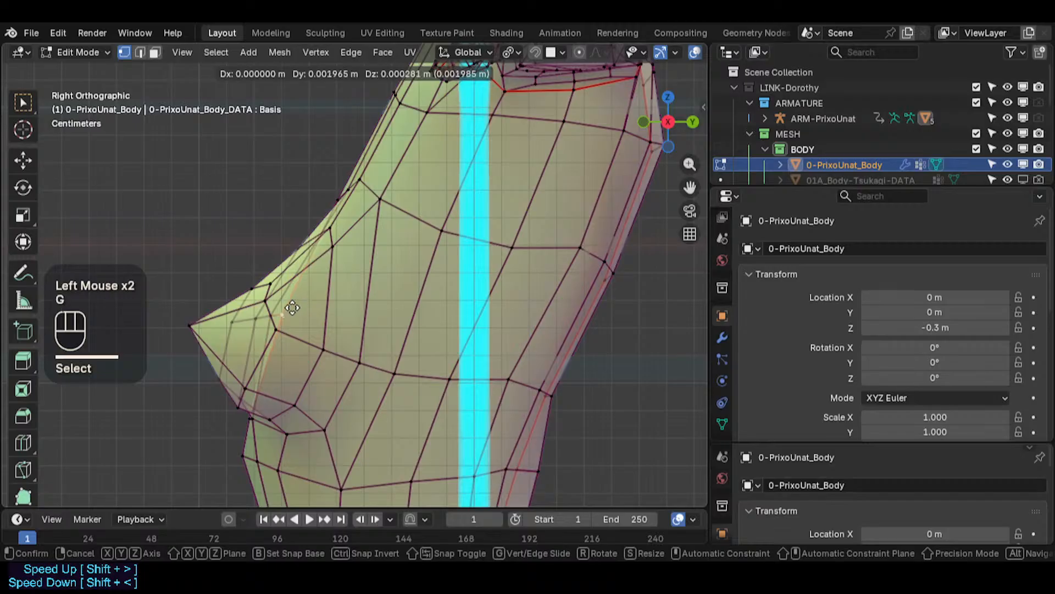
key("Escape")
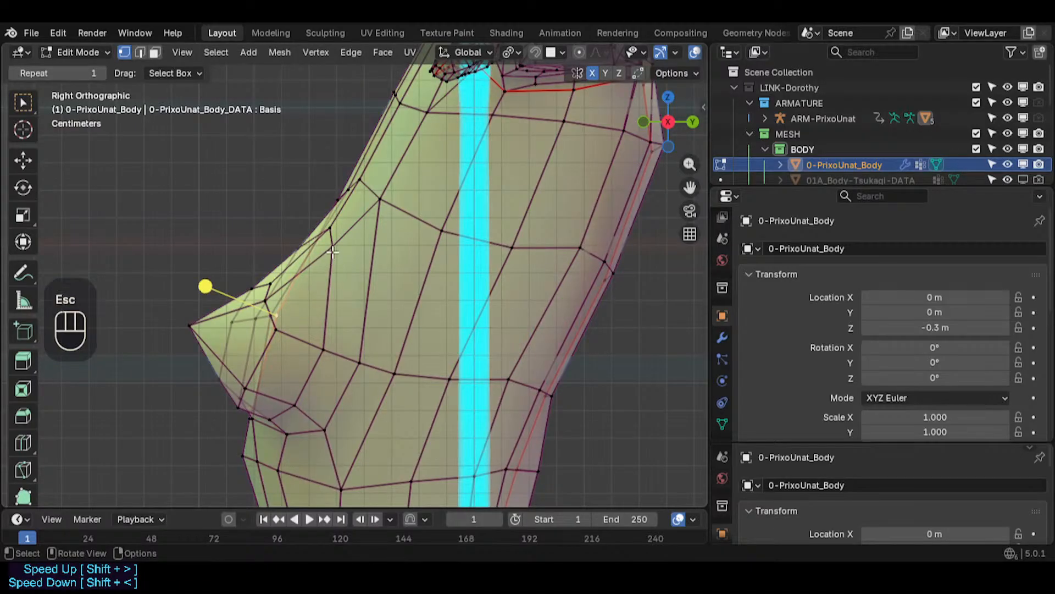
key("2")
left_click(350, 159)
left_click(358, 147, "alt+shift")
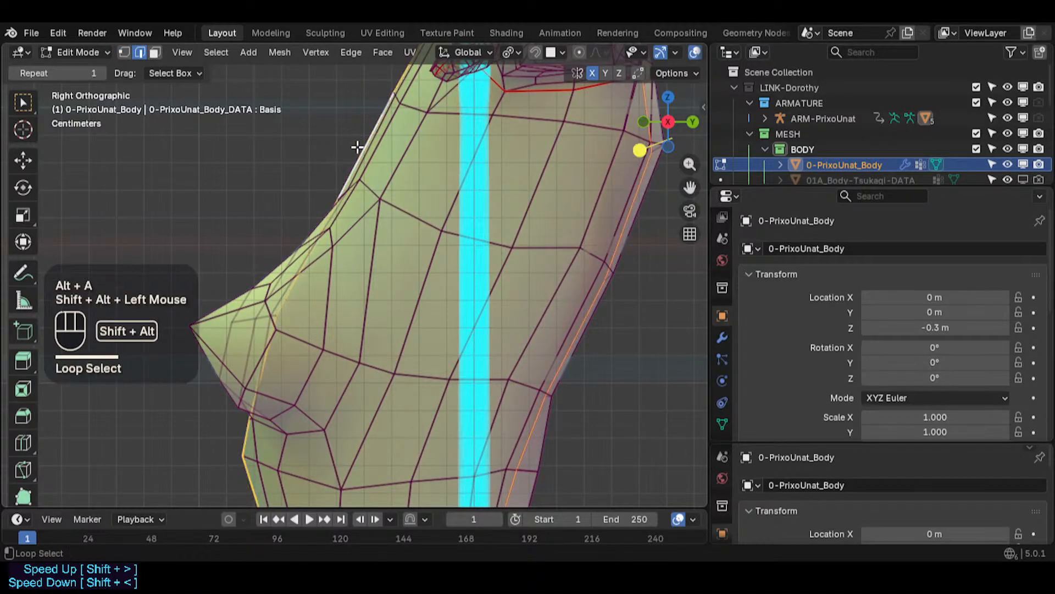
scroll(293, 297, "up", 1)
left_click(345, 266)
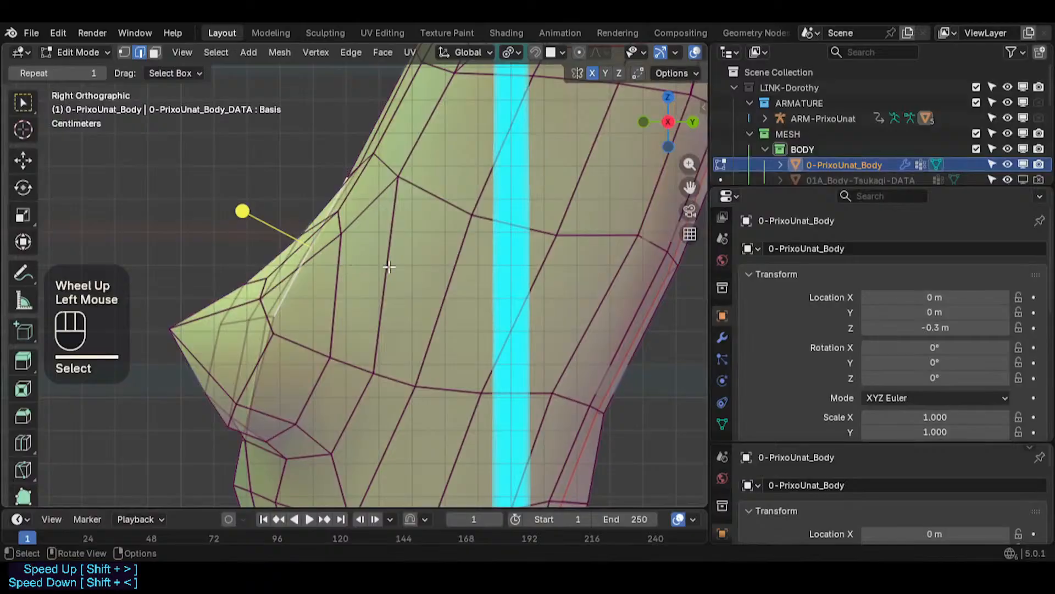
left_click(278, 352, "shift")
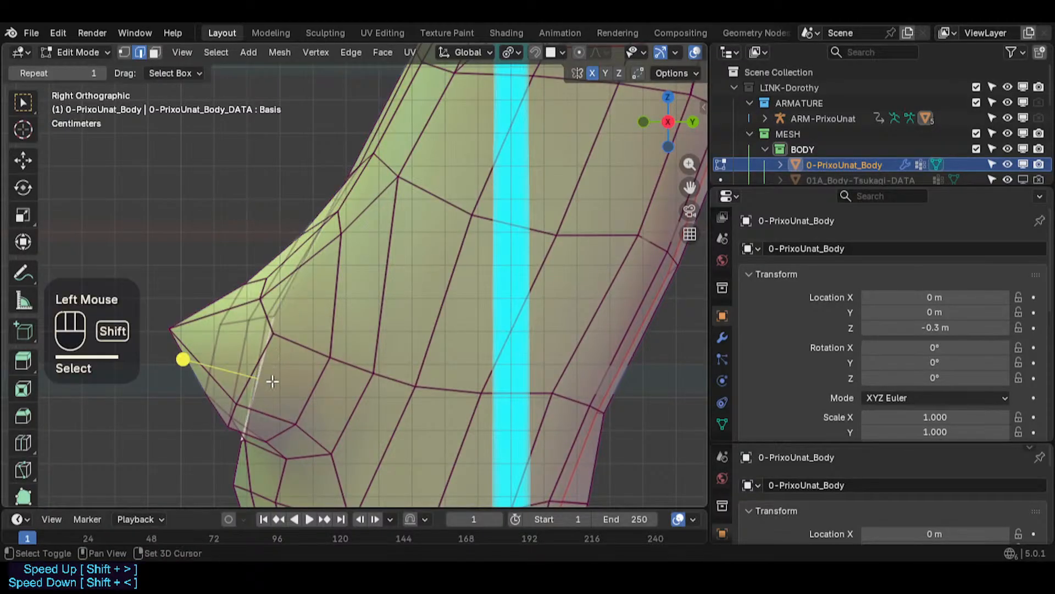
middle_click_drag(278, 352, 329, 308, "shift")
key("r")
left_click(403, 326, "shift")
- Scale, move and rotate the selected edges to refine the chest's underside contour
key("s")
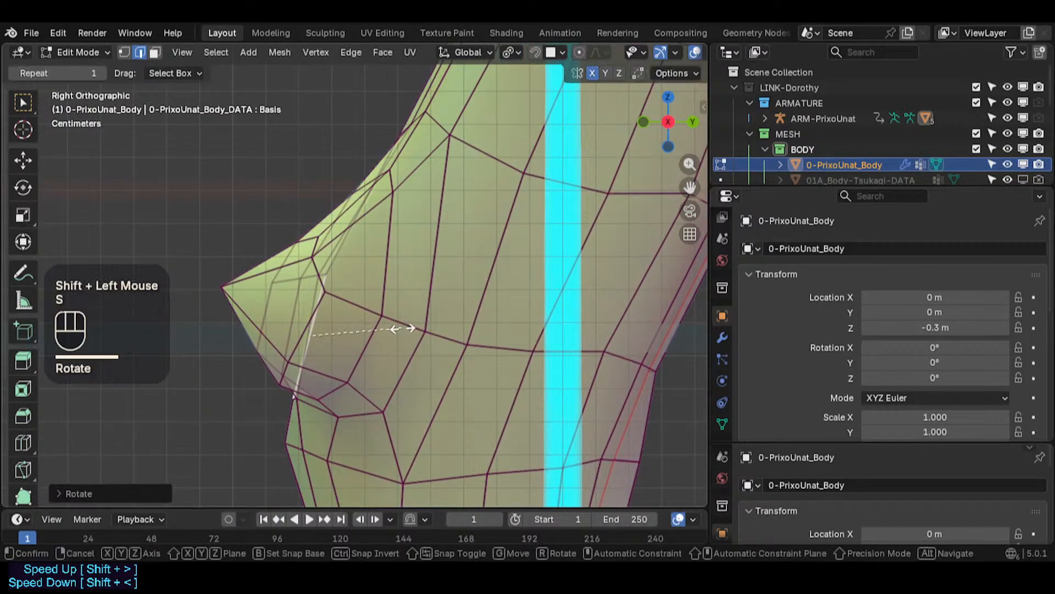
left_click(392, 336)
key("g")
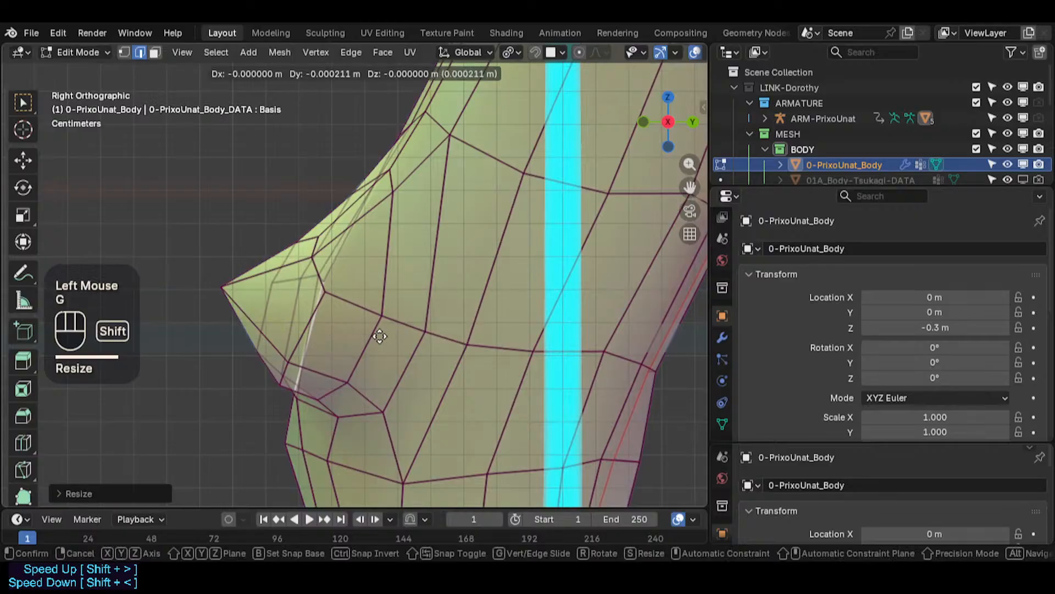
left_click(363, 333, "shift")
key("r")
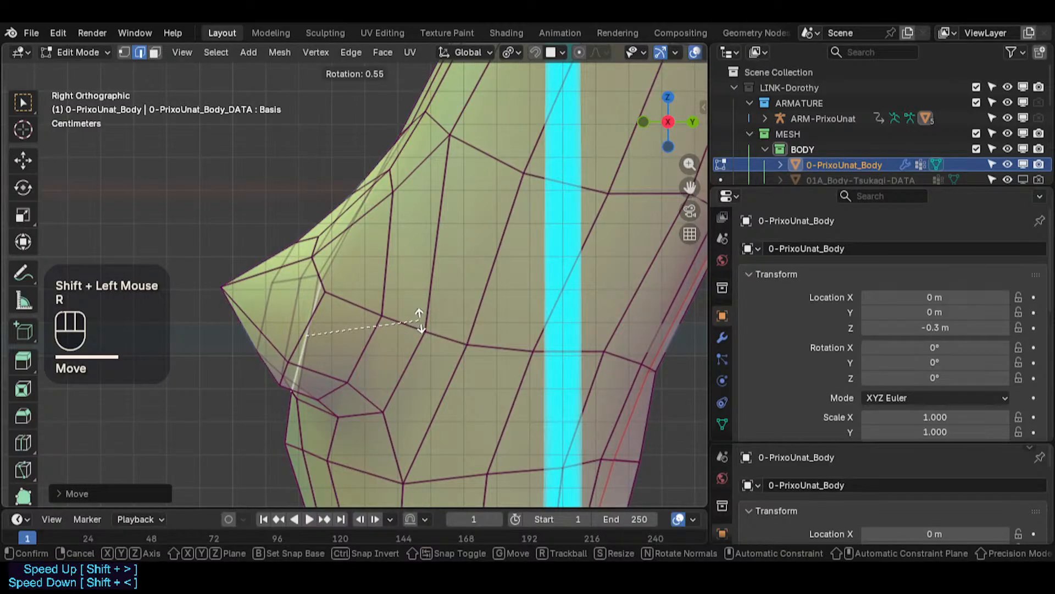
left_click(254, 309)
scroll(254, 309, "down", 2)
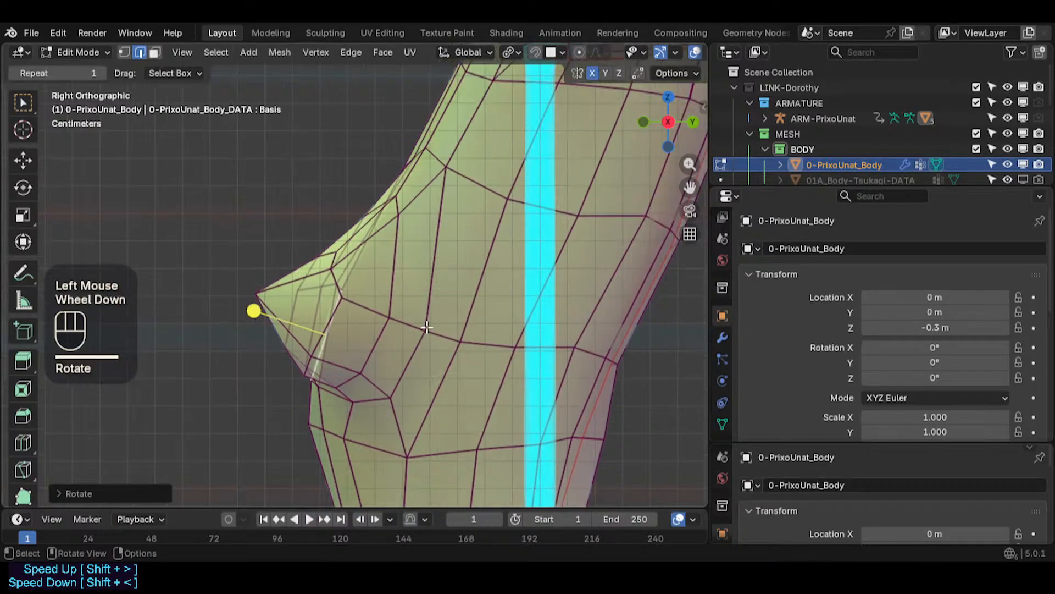
key("g")
left_click(458, 261, "shift")
key("r")
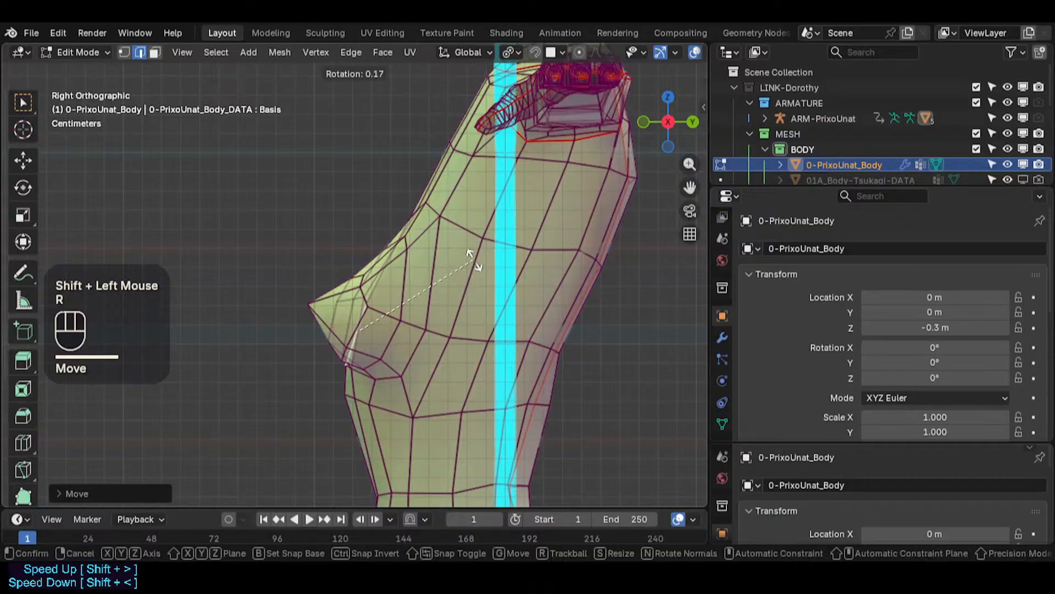
left_click(479, 261)
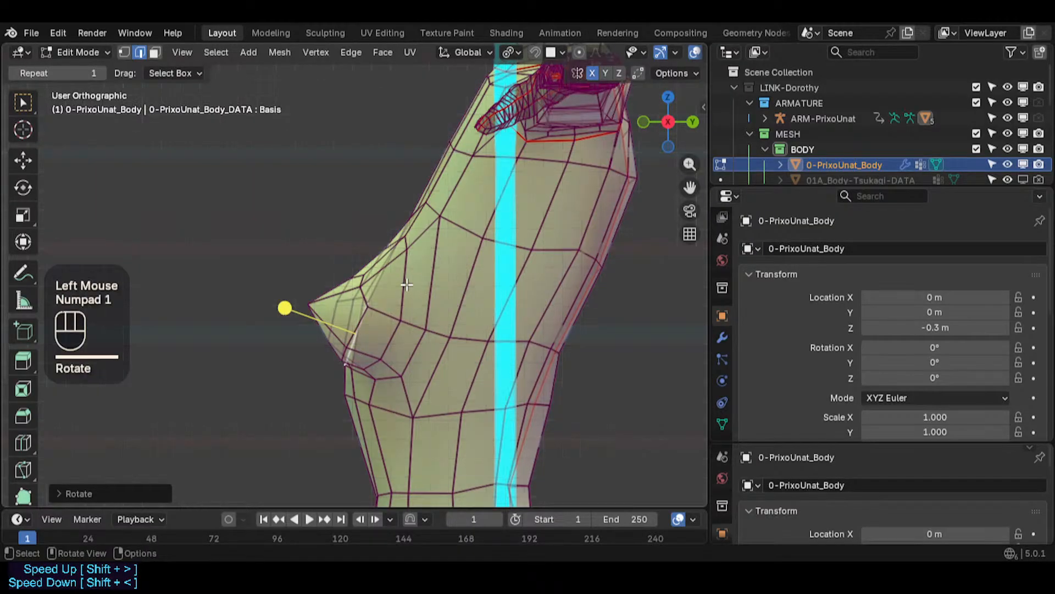
- Turn off X-ray, leave Edit Mode and check the chest from the front view
key("alt+z")
key("Tab")
scroll(406, 285, "down", 3)
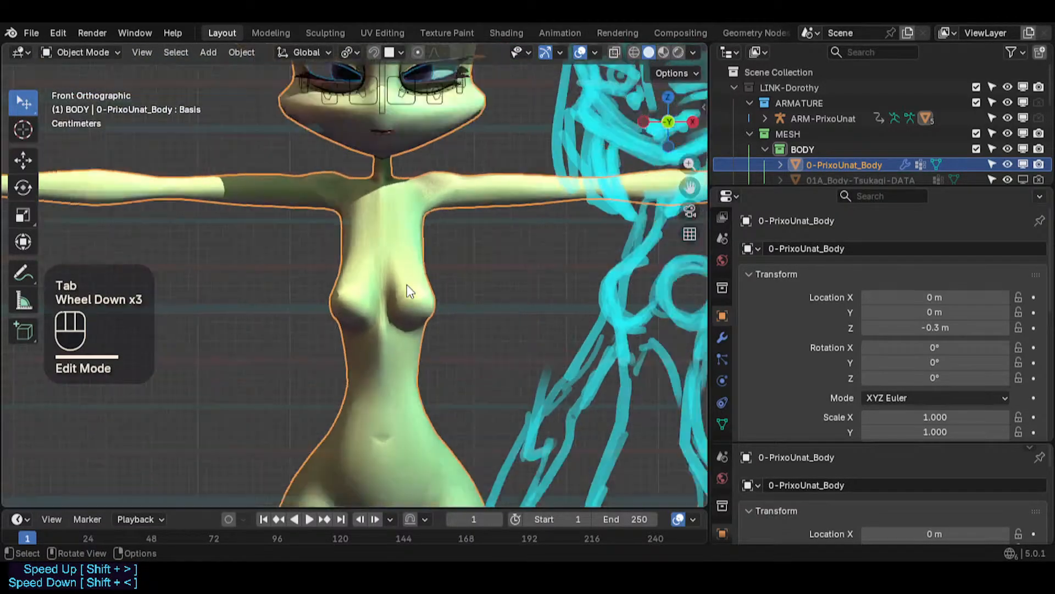
scroll(407, 285, "down", 1)
scroll(407, 290, "up", 2)
- Return to Edit Mode and move the vertex beneath the chest in front view
key("Tab")
scroll(365, 309, "up", 3)
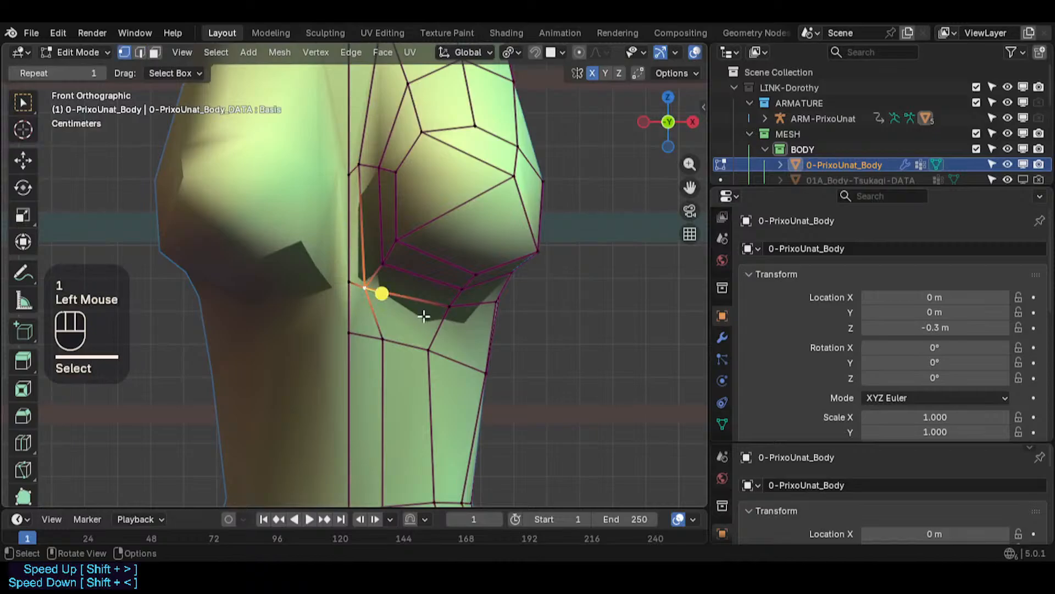
key("g")
left_click(461, 316, "shift")
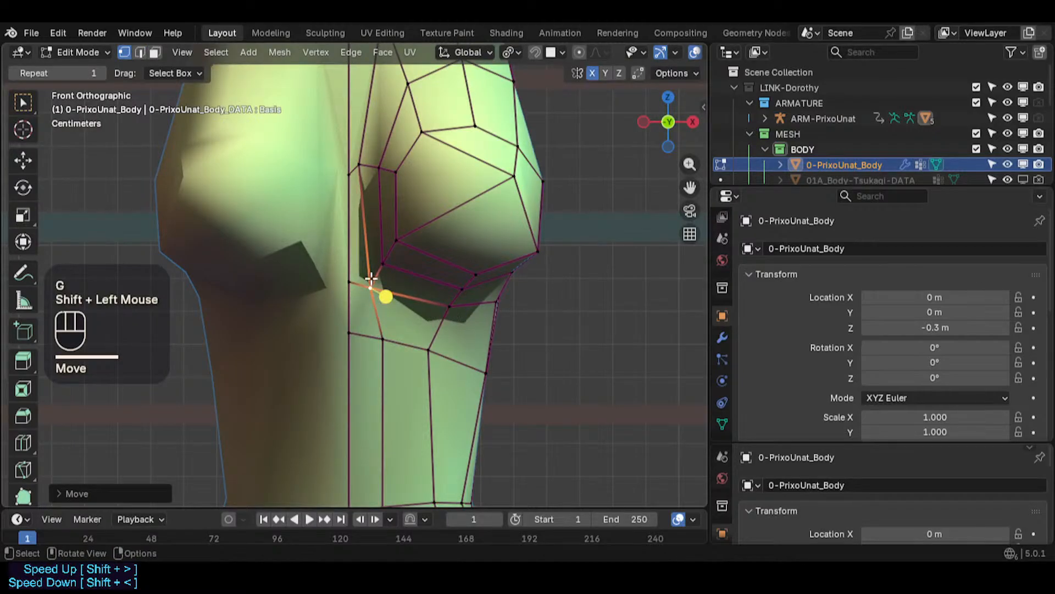
- In side view, slide vertices under the chest along the Y axis
key("KP_3")
key("g")
key("y")
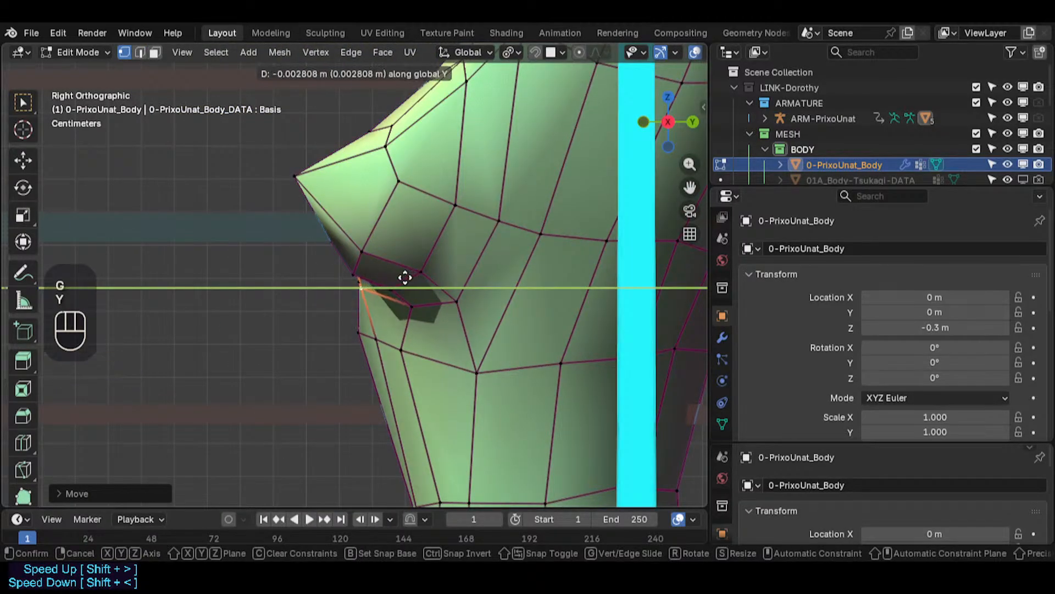
left_click(391, 279)
left_click(358, 281)
key("g")
key("y")
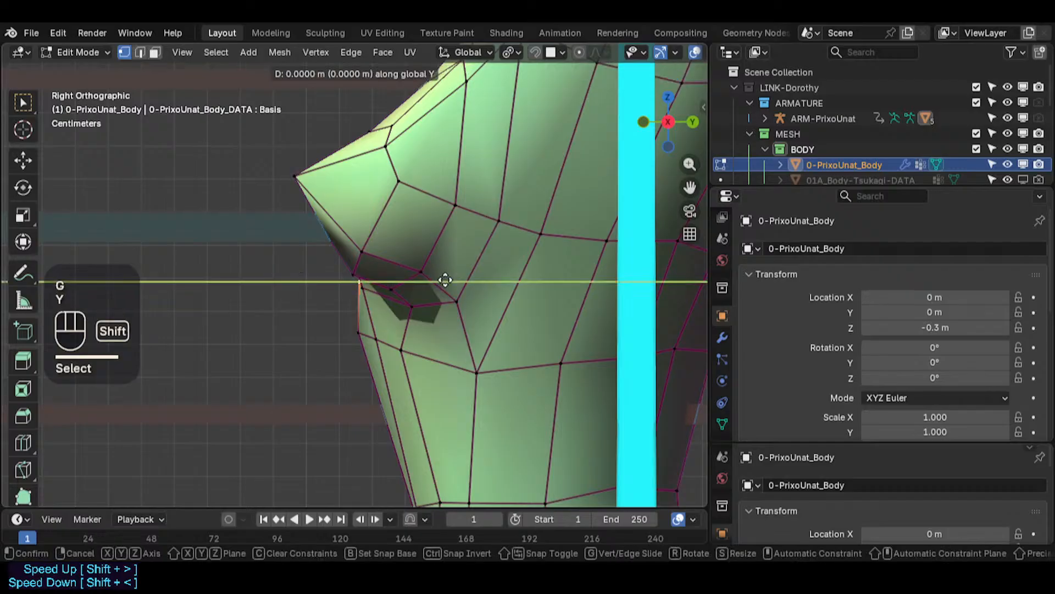
left_click(419, 281, "shift")
left_click(378, 334)
key("g")
key("y")
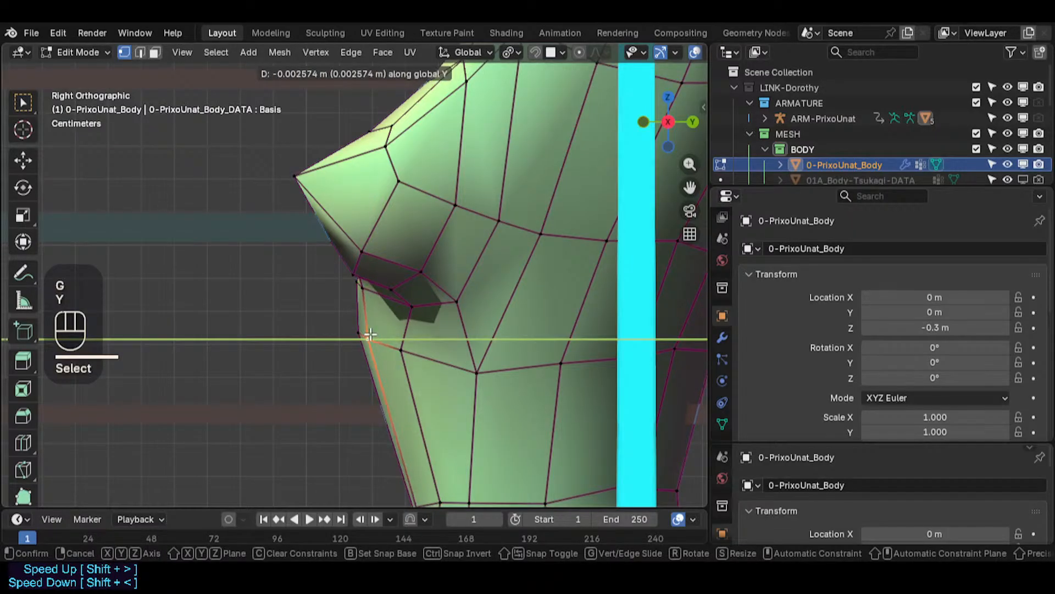
left_click(365, 333)
- Slide further vertices along the chest's underside fold along the Y axis
left_click(401, 347)
key("g")
key("y")
left_click(392, 348)
left_click(414, 307)
key("g")
key("y")
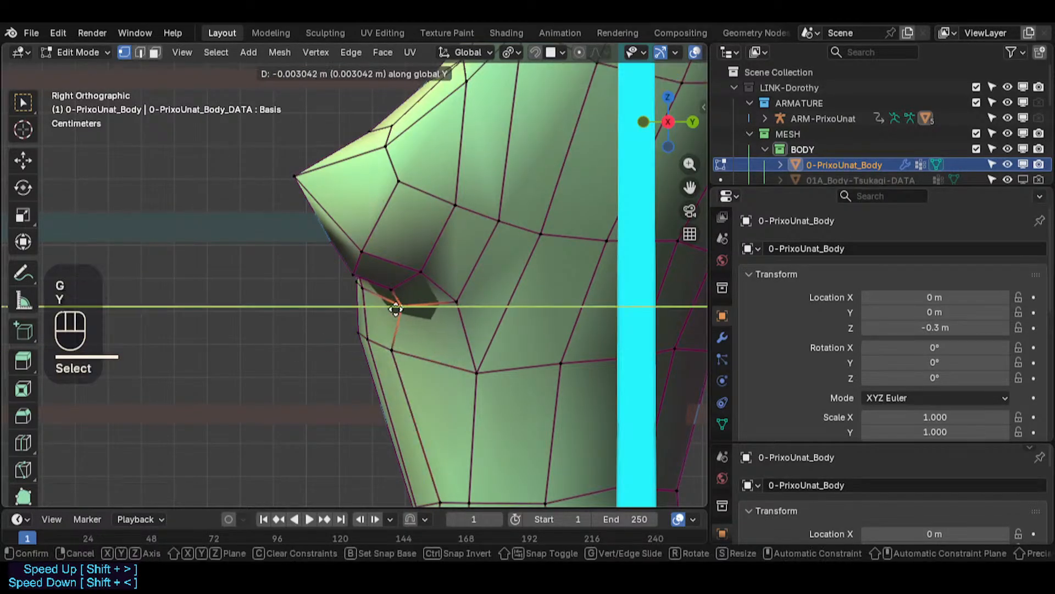
left_click(395, 309)
left_click(456, 302)
key("g")
key("y")
left_click(442, 303)
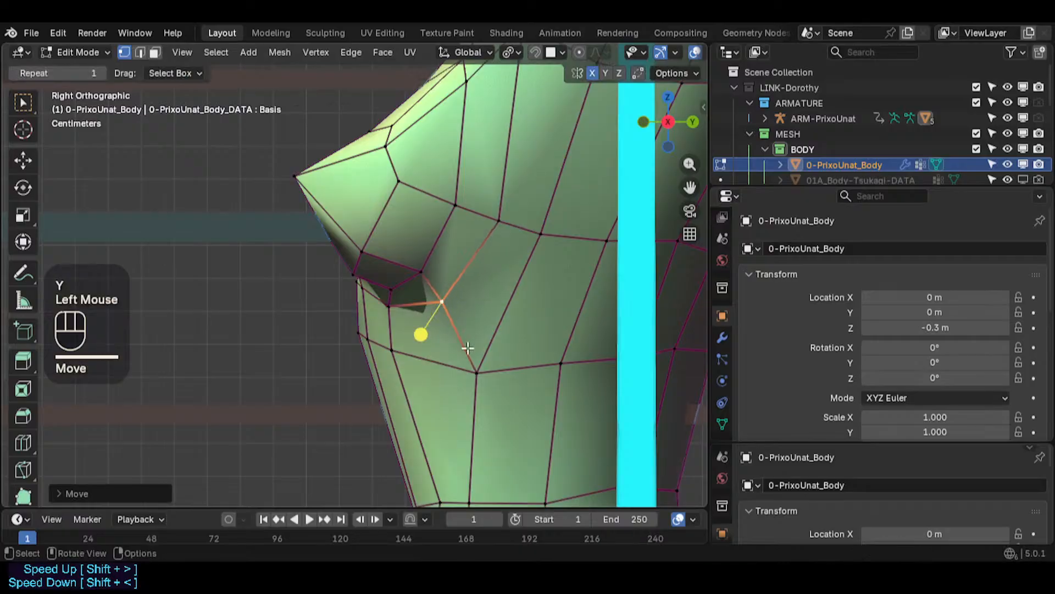
- Move one more vertex under the chest along the Y axis and leave Edit Mode
left_click(476, 372)
key("g")
key("y")
left_click(460, 363)
scroll(431, 377, "down", 2)
key("Tab")
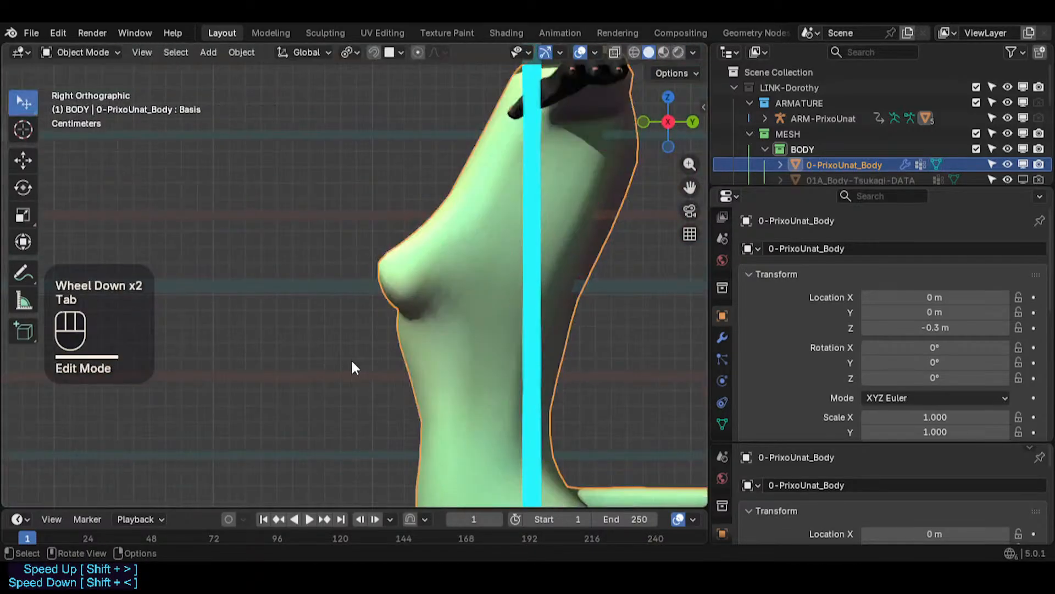
- Orbit and zoom around the body to inspect the chest shape in perspective
middle_click_drag(351, 359, 460, 334)
scroll(614, 319, "down", 1)
scroll(615, 319, "down", 1, "shift")
scroll(604, 321, "down", 1)
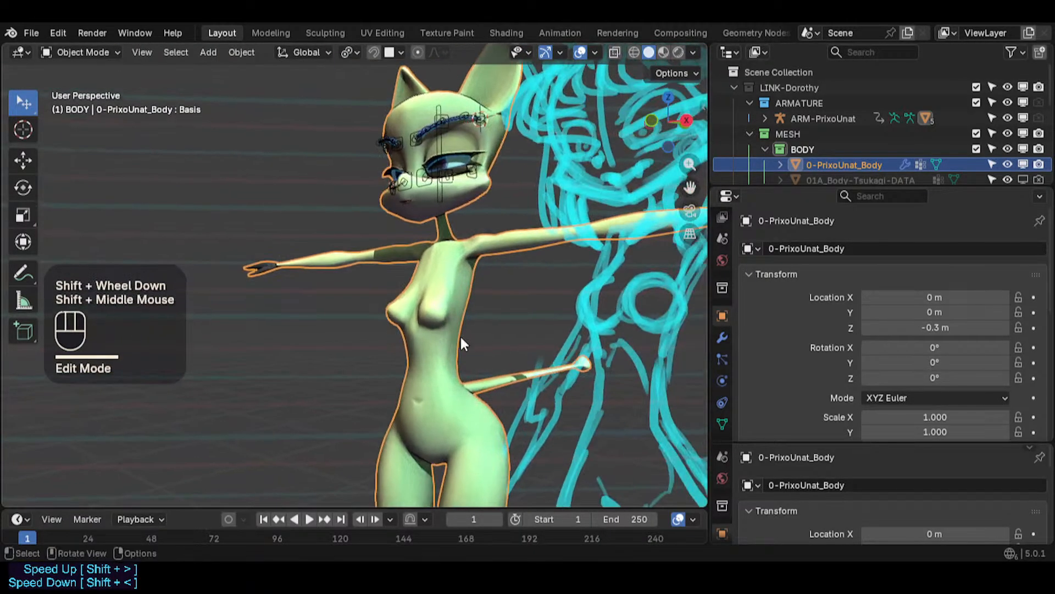
scroll(456, 339, "up", 2)
scroll(418, 341, "up", 2)
- Show the wireframe overlay on the body and save the file
scroll(422, 334, "down", 2)
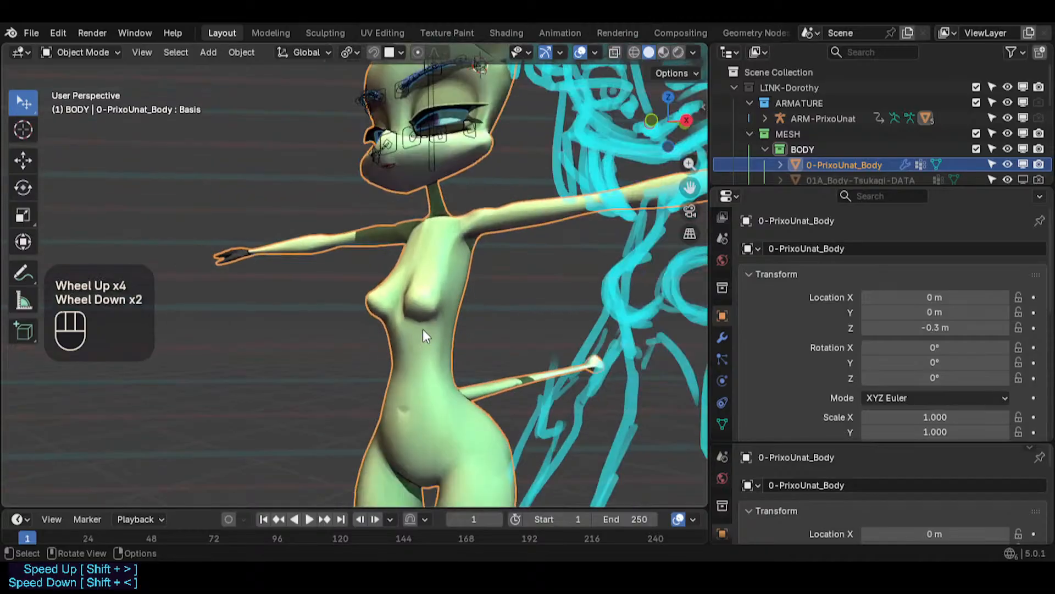
key("shift+ctrl+alt+z")
key("shift+ctrl+alt+z")
key("ctrl+s")
key("shift+ctrl+alt+z")
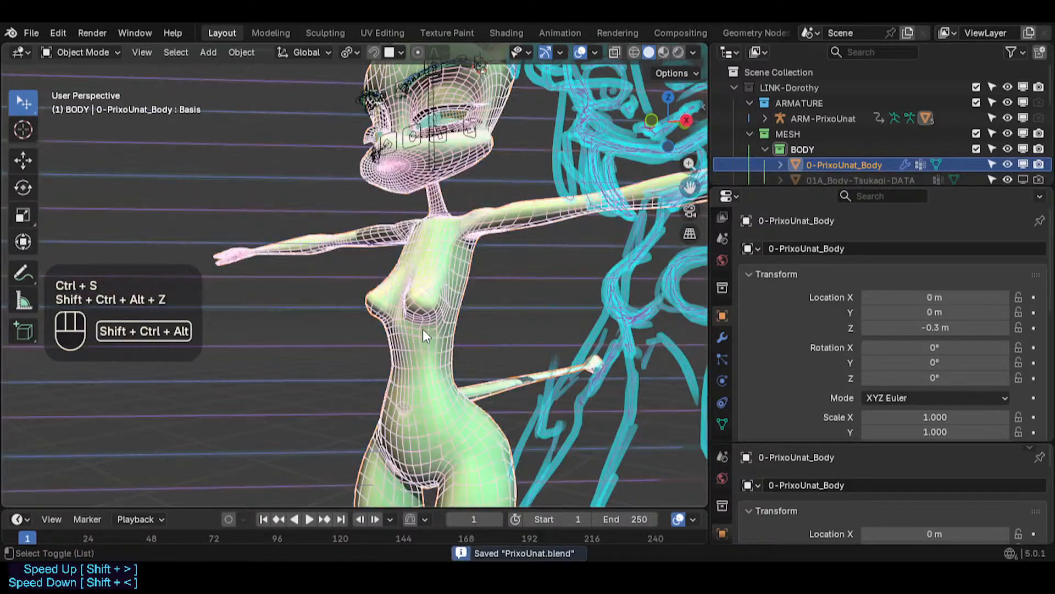
mouse_move(424, 328)
middle_mouse_down()
mouse_move(476, 296)
mouse_move(418, 321)
middle_mouse_up()
scroll(476, 296, "down", 1)
scroll(417, 321, "up", 1)
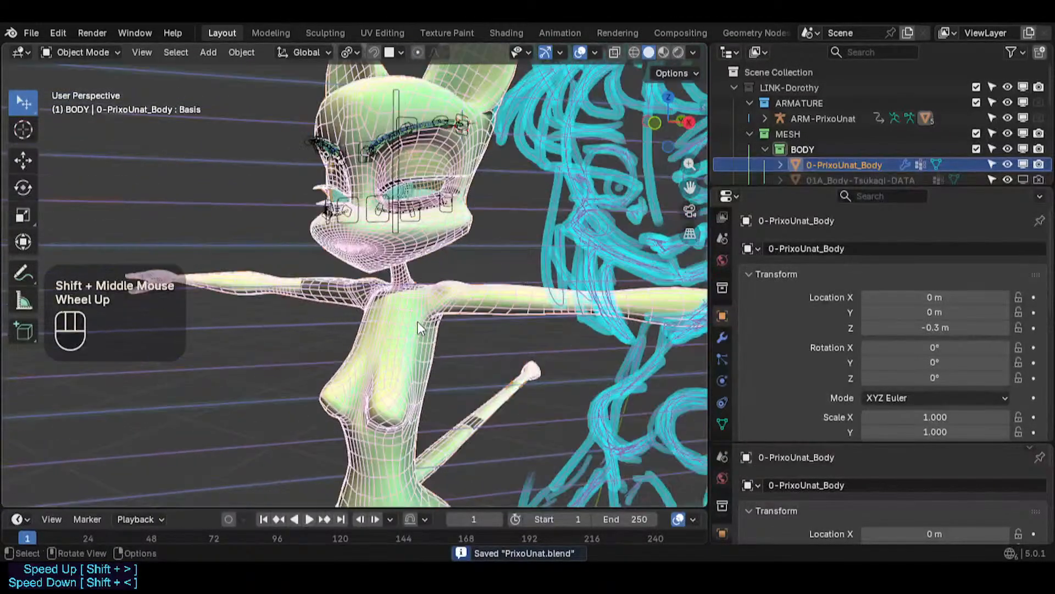
- Enter Edit Mode and select the faces along the tail in face selection mode
scroll(417, 321, "down", 1)
scroll(417, 321, "up", 2)
key("Tab")
key("Tab")
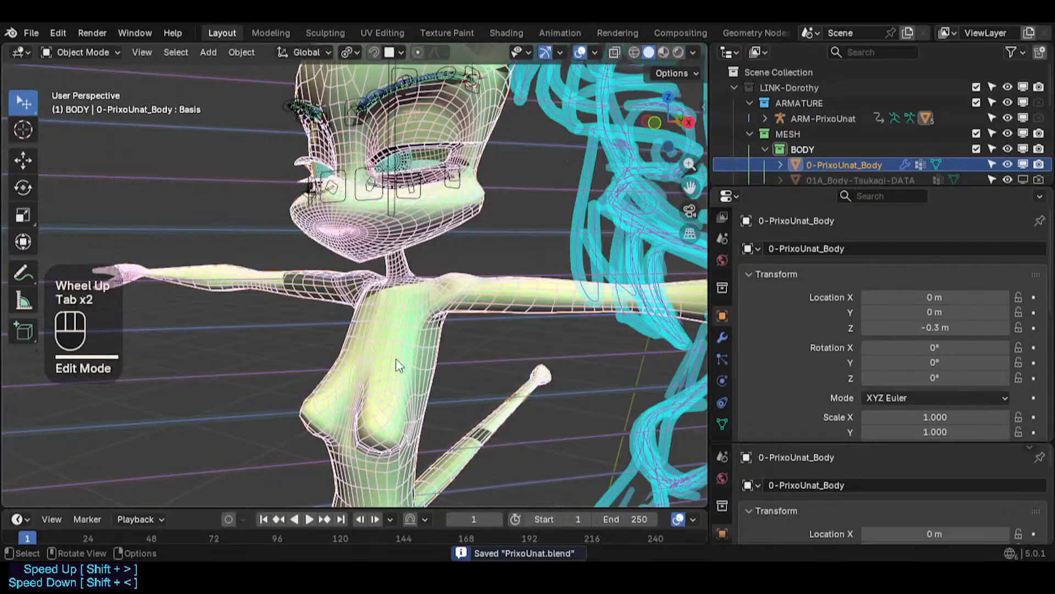
key("ctrl+s")
scroll(404, 308, "down", 1)
middle_click_drag(396, 358, 302, 307, "shift")
scroll(393, 371, "up", 2)
key("Tab")
scroll(374, 362, "up", 2)
middle_click_drag(368, 362, 251, 398)
scroll(398, 364, "up", 1)
key("3")
left_click(249, 400)
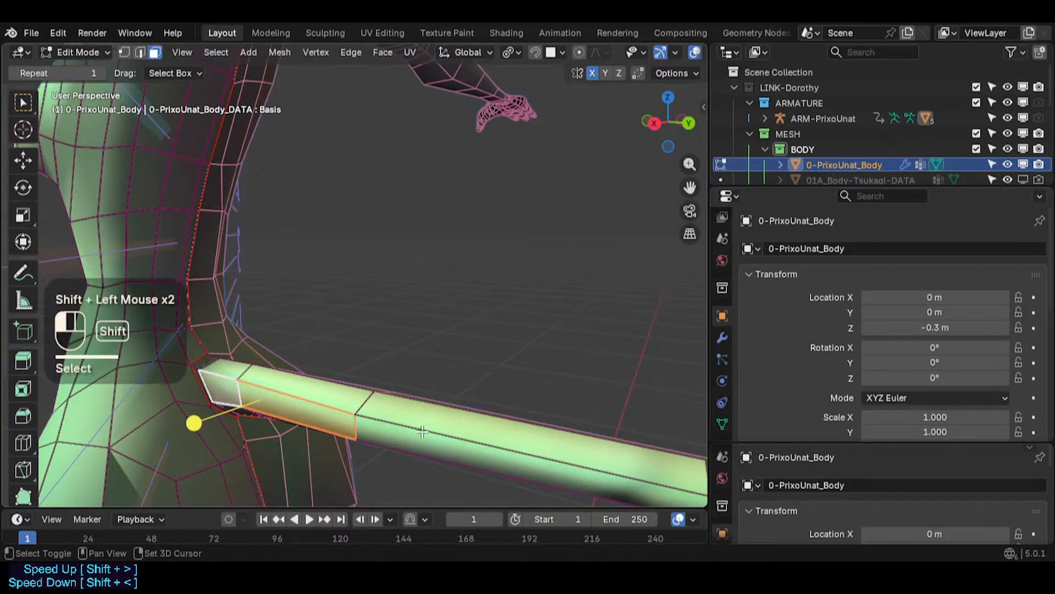
scroll(422, 433, "down", 2)
middle_click_drag(422, 432, 353, 372, "shift")
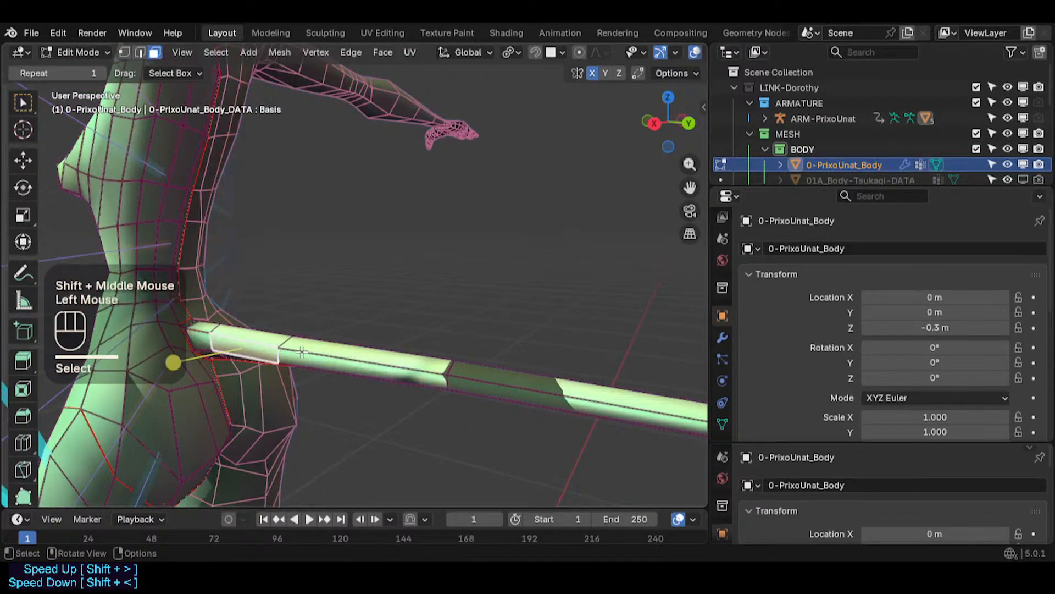
left_click(474, 385, "shift")
scroll(393, 361, "down", 2)
mouse_move(474, 385)
middle_mouse_down("shift")
mouse_move(394, 360)
mouse_move(464, 363)
mouse_move(487, 386)
middle_mouse_up("shift")
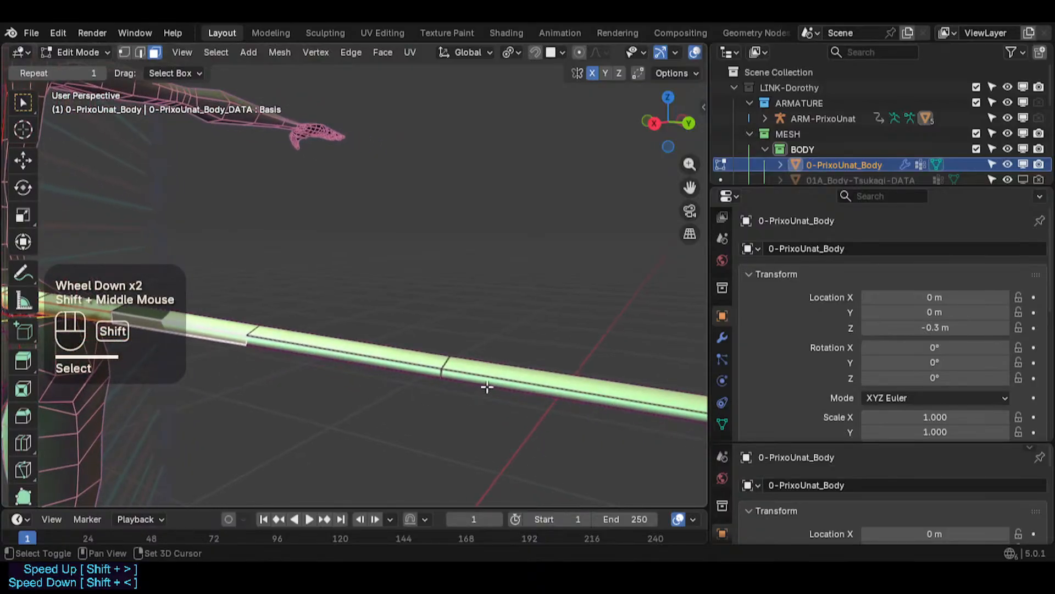
left_click(427, 373, "shift")
middle_click_drag(426, 372, 347, 347, "shift")
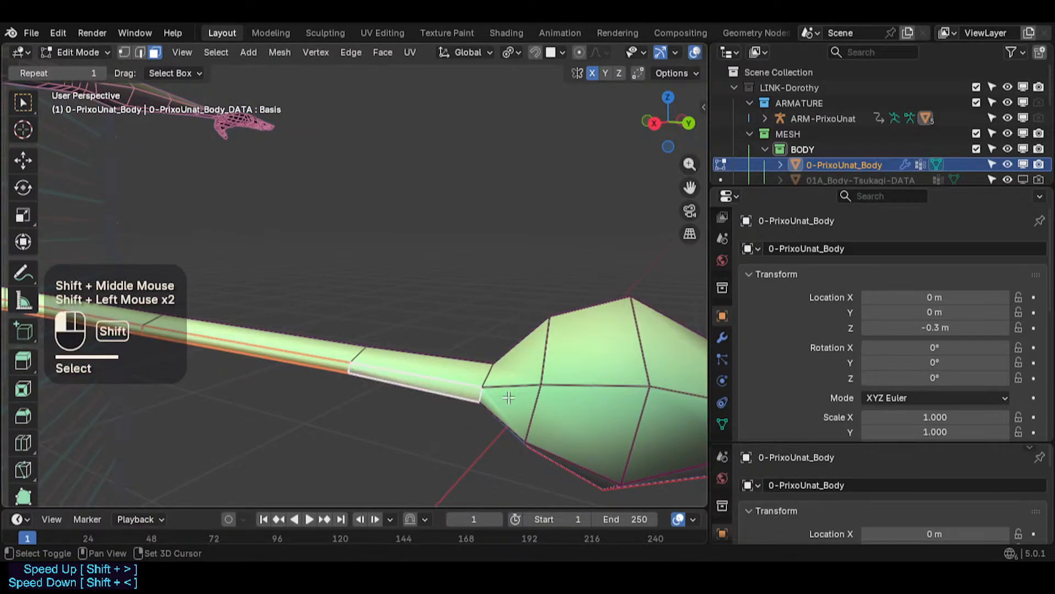
left_click(566, 434, "shift")
left_click(638, 432, "shift")
left_click(617, 419, "shift")
scroll(618, 420, "down", 2)
middle_click_drag(617, 419, 497, 378)
middle_click_drag(498, 378, 484, 366, "shift")
scroll(626, 463, "down", 2)
middle_click_drag(627, 463, 267, 382)
- Nudge the selected tail geometry along the X axis in several small moves
key("g")
key("x")
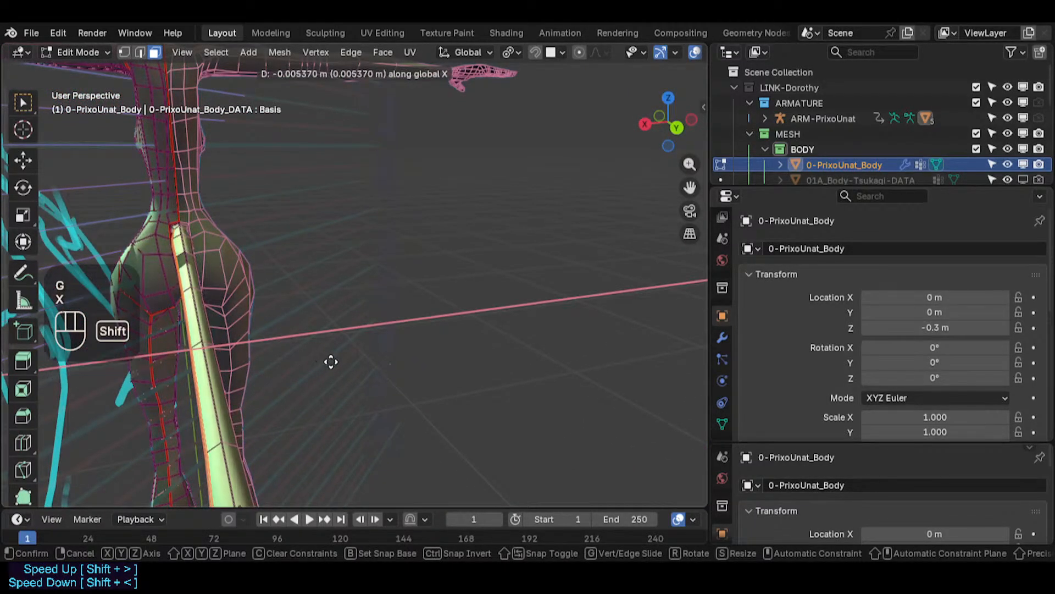
left_click(332, 362, "shift")
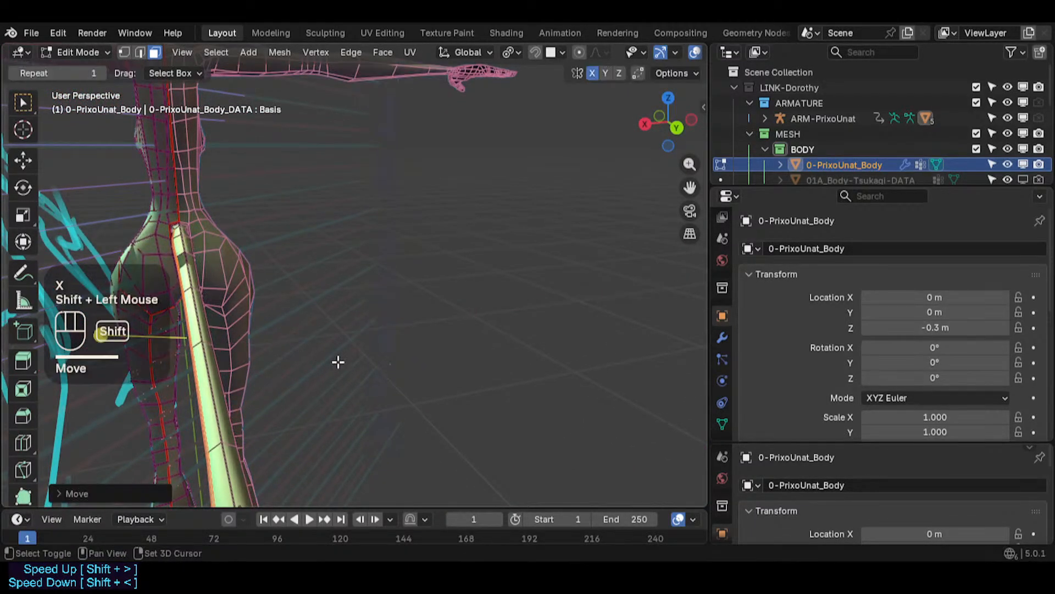
left_click(303, 361, "shift")
middle_click_drag(303, 360, 371, 298)
key("g")
key("x")
left_click(202, 220, "shift")
middle_click_drag(372, 298, 400, 311, "shift")
middle_click_drag(352, 317, 432, 338)
middle_click_drag(431, 338, 347, 350, "shift")
scroll(385, 358, "up", 6)
scroll(333, 382, "up", 4)
scroll(310, 337, "down", 1)
middle_click_drag(364, 294, 264, 299)
key("g")
key("x")
left_click(321, 335, "shift")
key("g")
key("x")
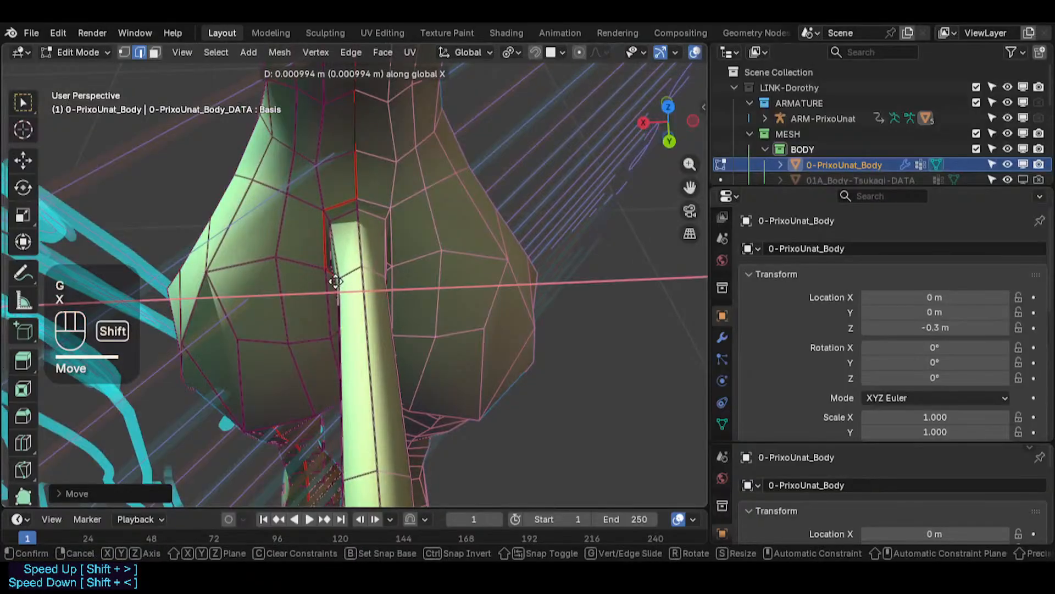
left_click(310, 282, "shift")
- Scale the edges around the tail's root to about 0.95 and edge-slide them
scroll(314, 230, "up", 2)
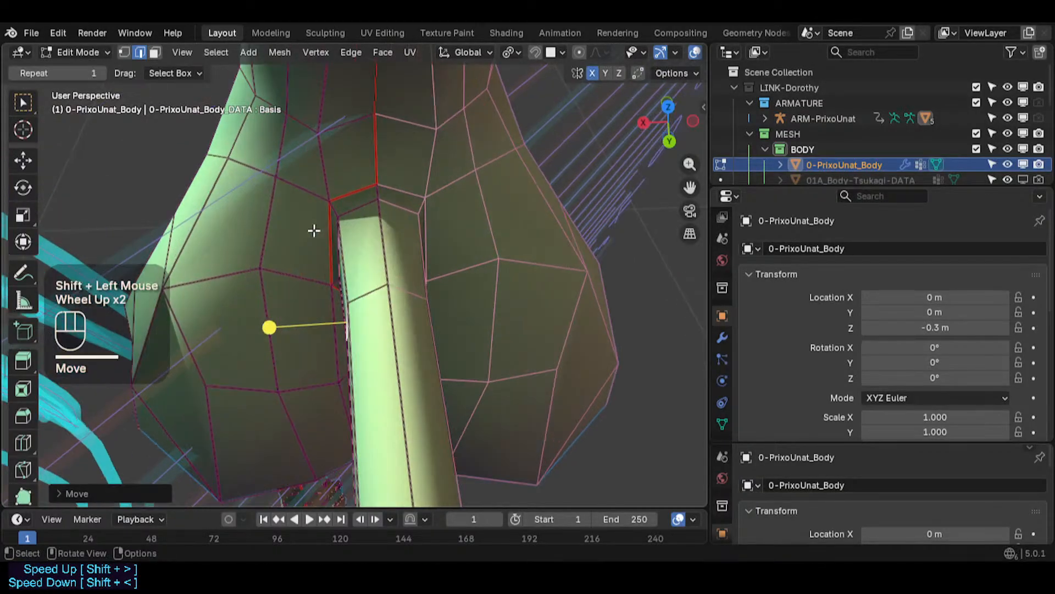
left_click(329, 230)
key("s")
key("Escape")
key("s")
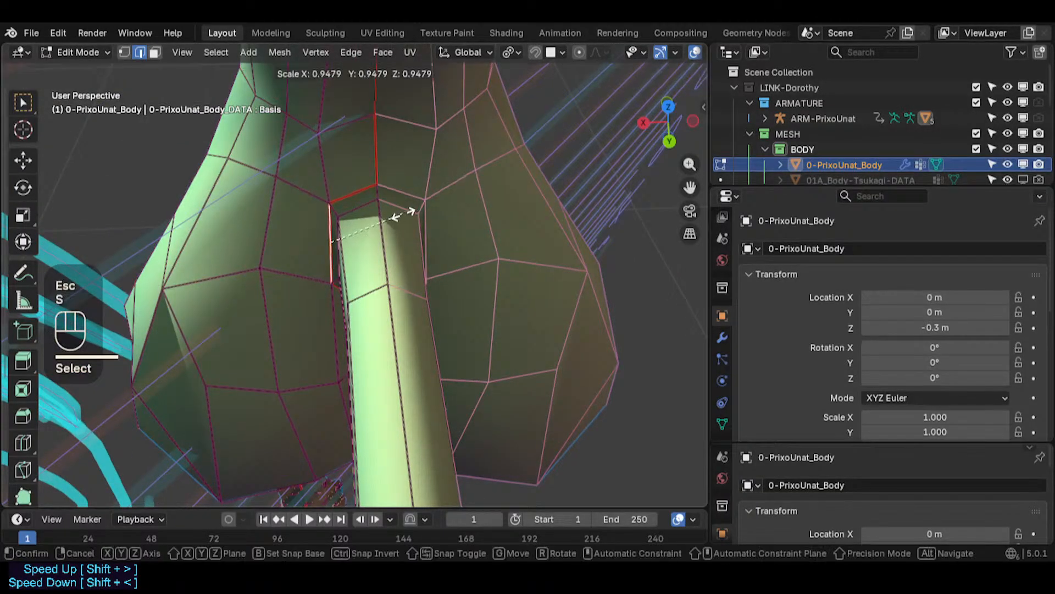
left_click(392, 215)
key("g")
- Switch to vertex selection, move a vertex at the tail root's upper edge and slide it along its edges
key("g")
left_click(389, 212)
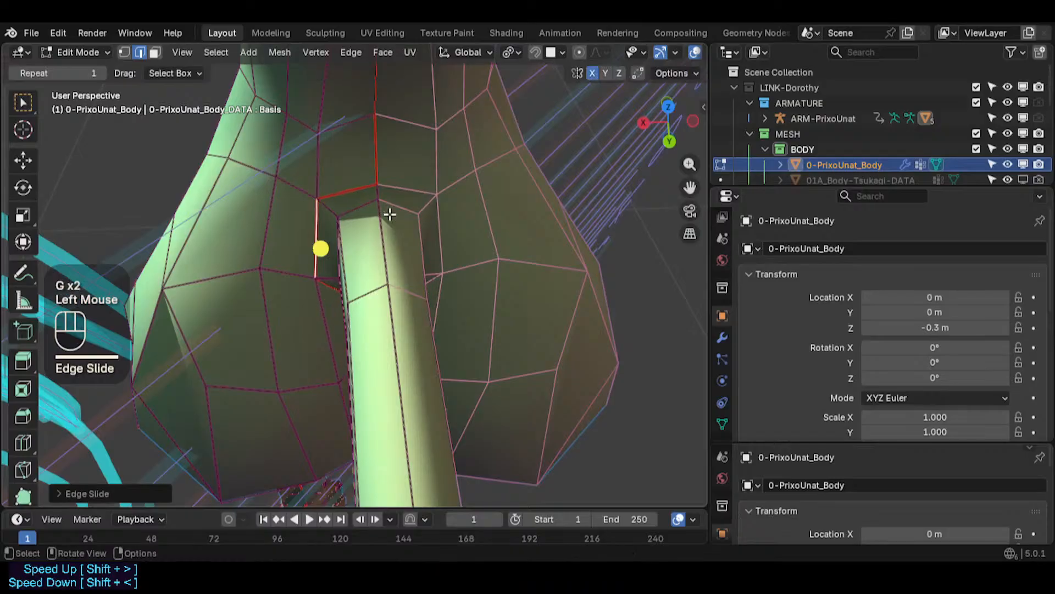
key("1")
left_click(377, 186)
key("g")
left_click(377, 183)
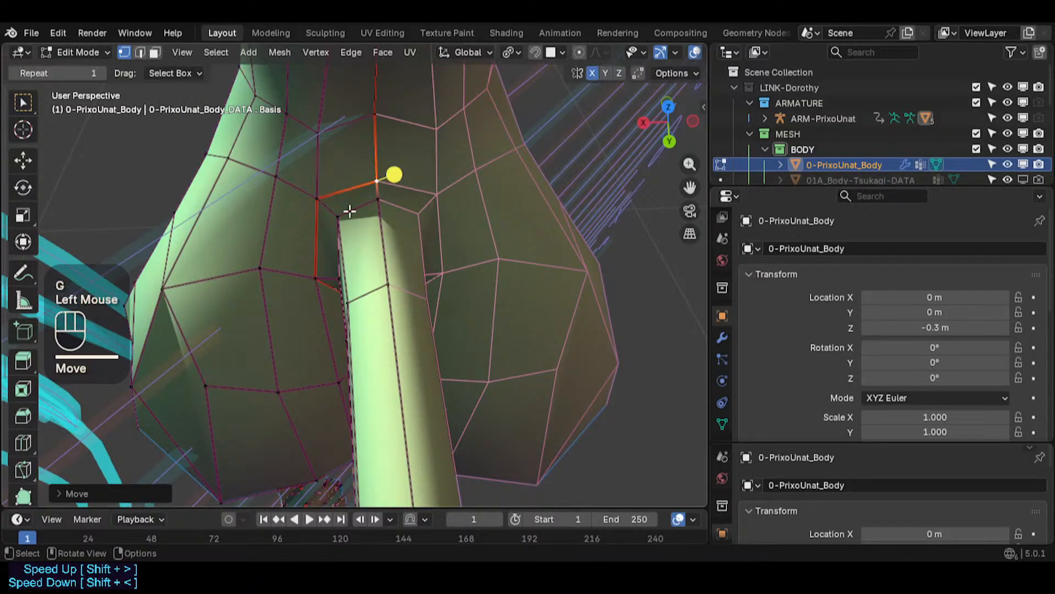
middle_click_drag(348, 213, 413, 55)
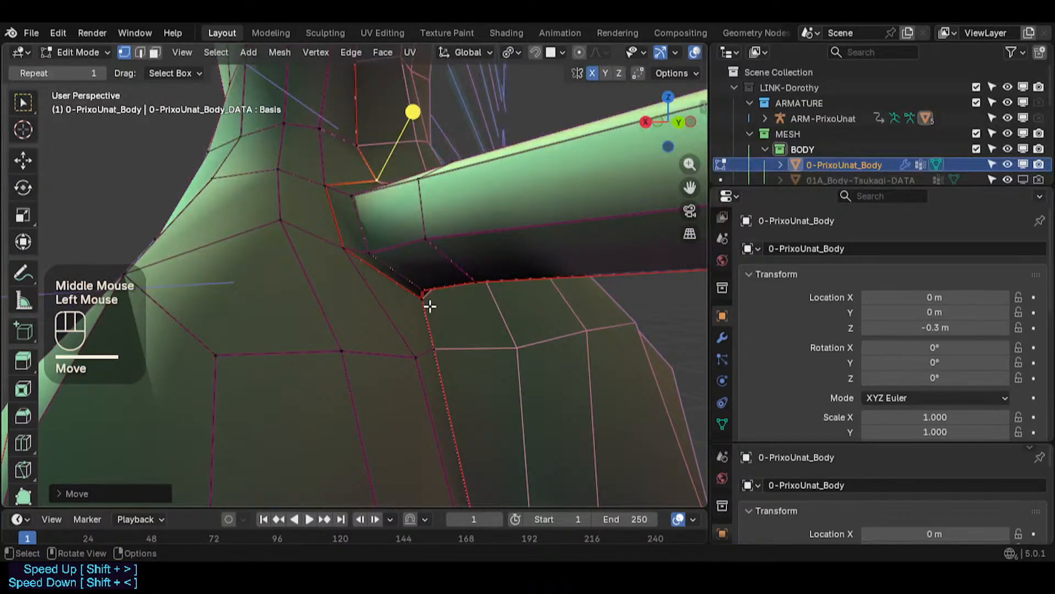
key("g")
key("g")
left_click(430, 317)
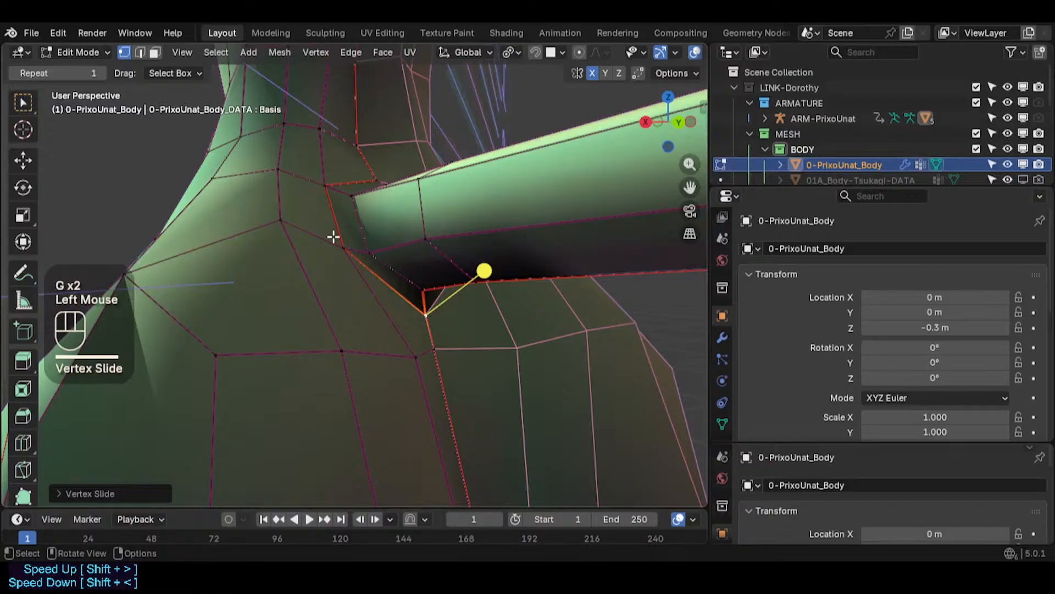
- Slide two more vertices around the tail's root along their edges
left_click(343, 246)
key("g")
key("g")
left_click(355, 261)
left_click(289, 228)
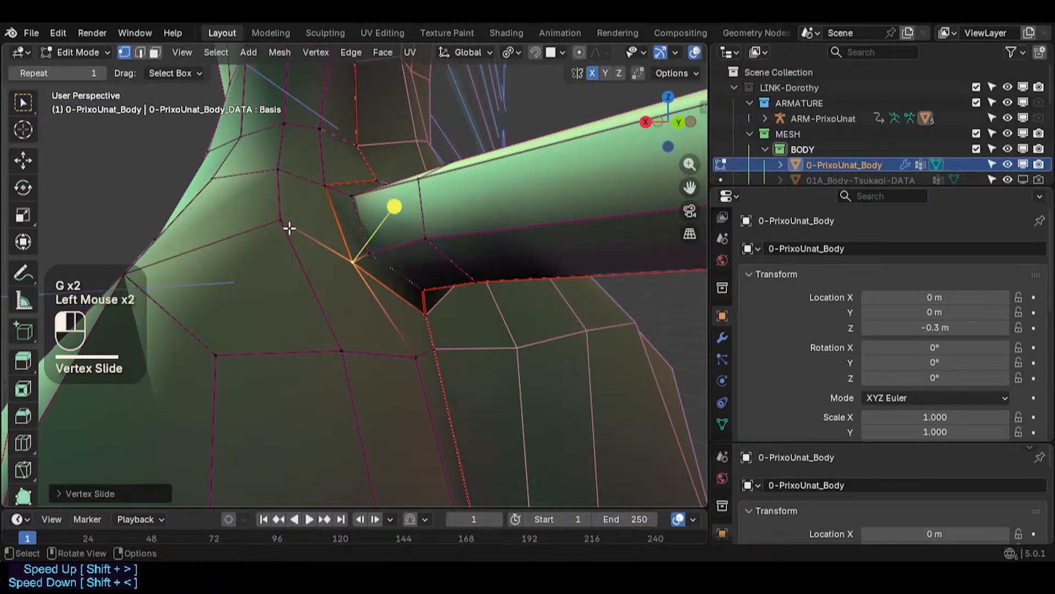
key("g")
key("g")
left_click(297, 259)
middle_click_drag(321, 211, 341, 193)
key("3")
left_click(349, 231, "alt+shift")
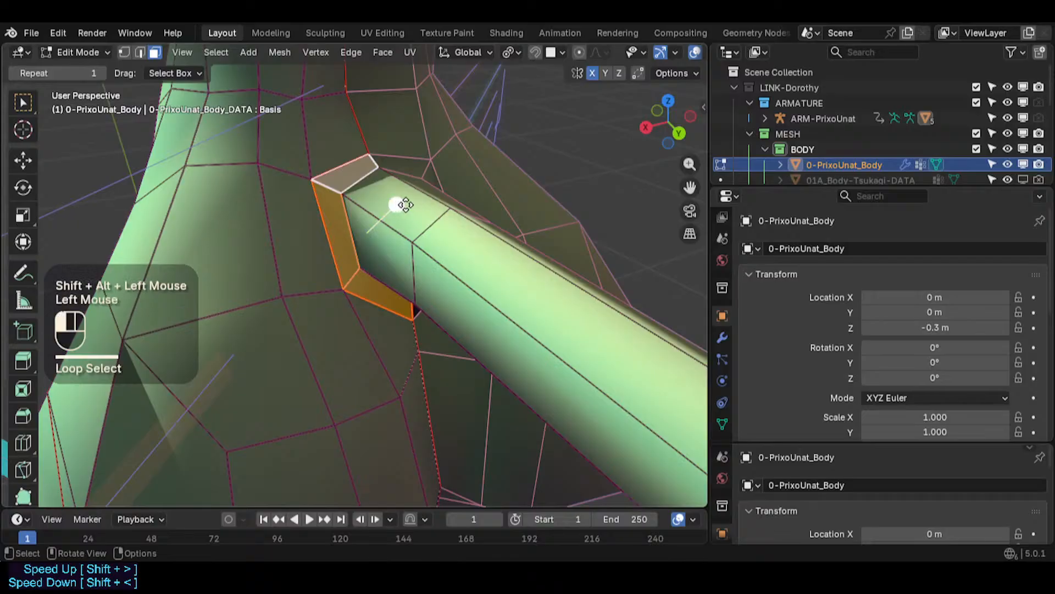
key("alt+a")
- Select the edge loops around the tail's root in edge mode and mark them as a seam
key("2")
left_click(370, 171, "alt+shift")
left_click(326, 216, "alt+shift")
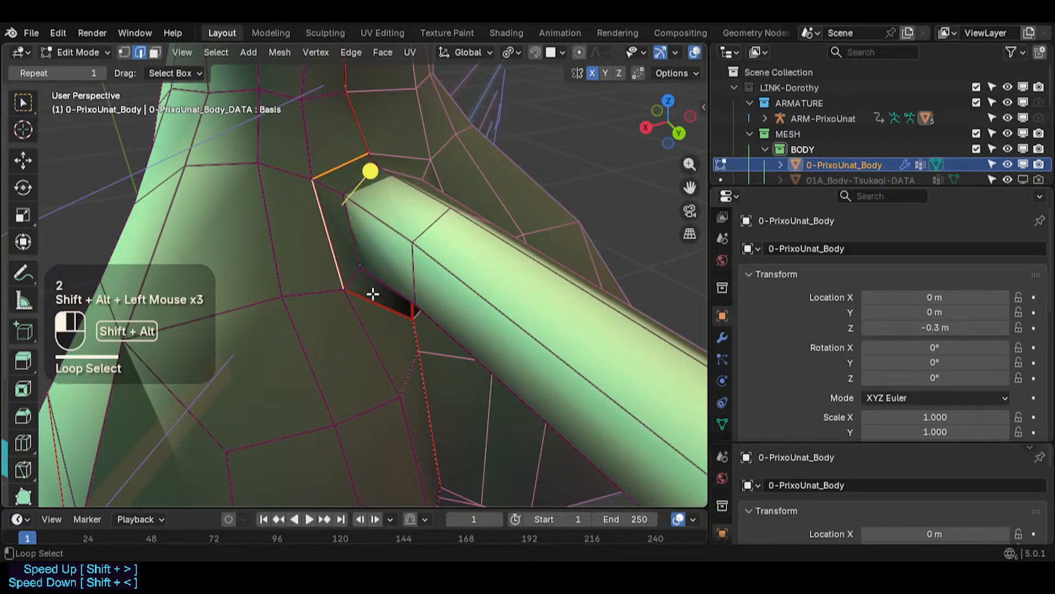
middle_click_drag(396, 323, 368, 197)
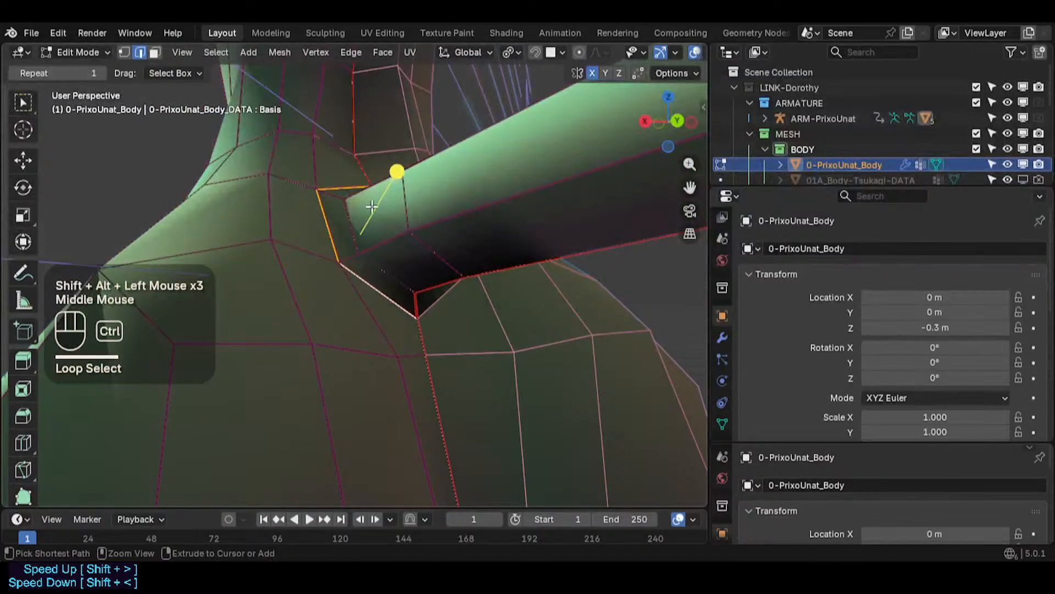
key("ctrl+e")
left_click(329, 394)
key("alt+a")
- Select the edge loop where the tail meets the back
middle_click_drag(349, 327, 363, 231)
middle_click_drag(365, 163, 323, 174, "shift")
scroll(308, 238, "down", 2)
scroll(304, 236, "up", 1)
left_click(304, 208, "alt+shift")
left_click(304, 208, "alt+shift")
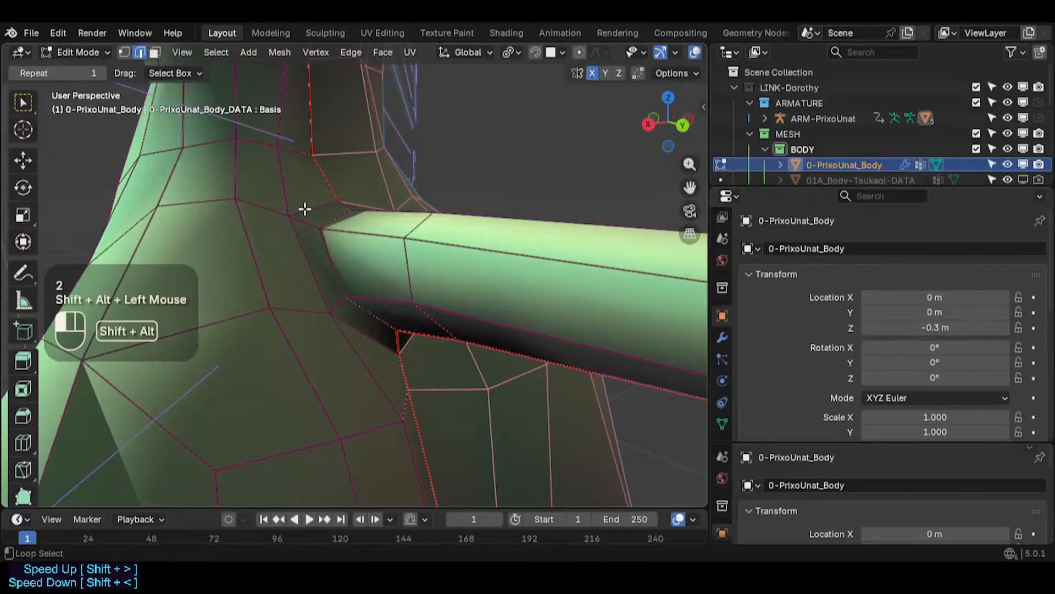
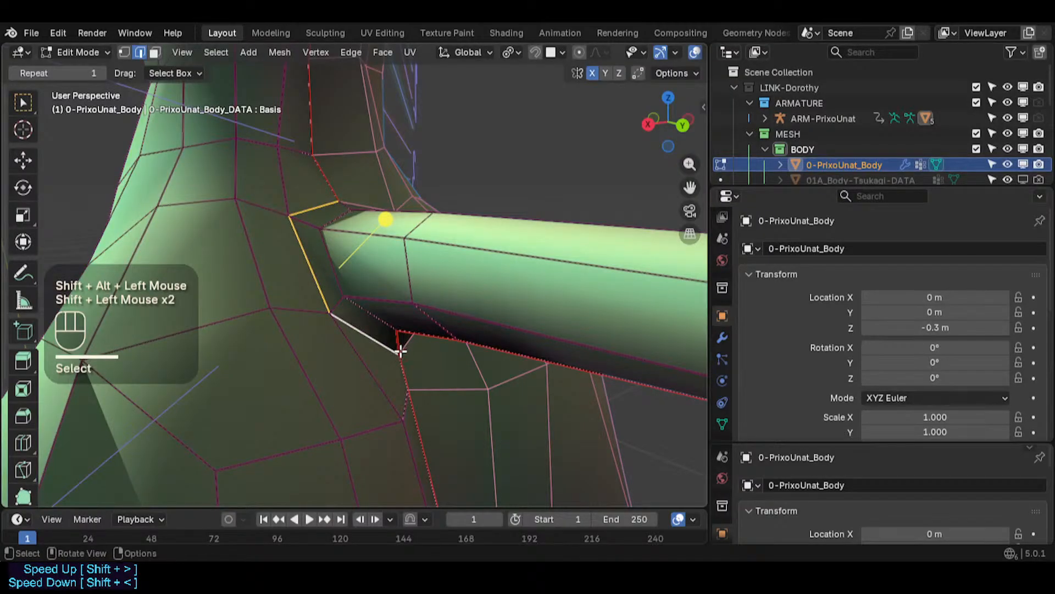
- Mark the selected edges where the tail's upper root meets the back as a seam
key("ctrl+e")
left_click(358, 311)
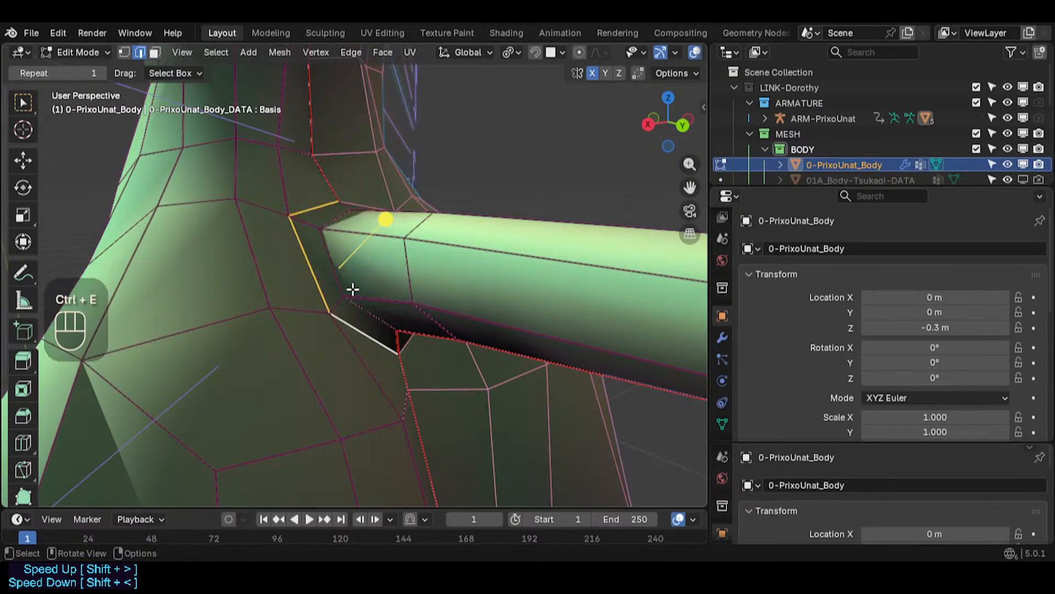
key("ctrl+e")
middle_click_drag(338, 240, 340, 220)
key("alt+a")
left_click(341, 215, "alt+shift")
middle_click_drag(363, 320, 331, 237)
scroll(333, 238, "up", 1, "ctrl")
key("ctrl+e")
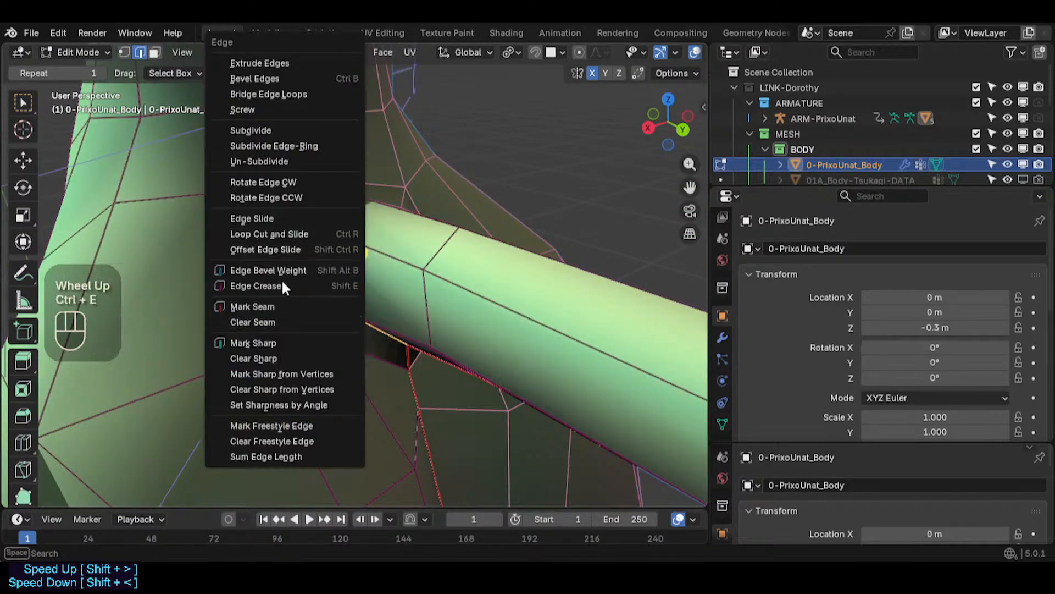
left_click(279, 306)
key("alt+a")
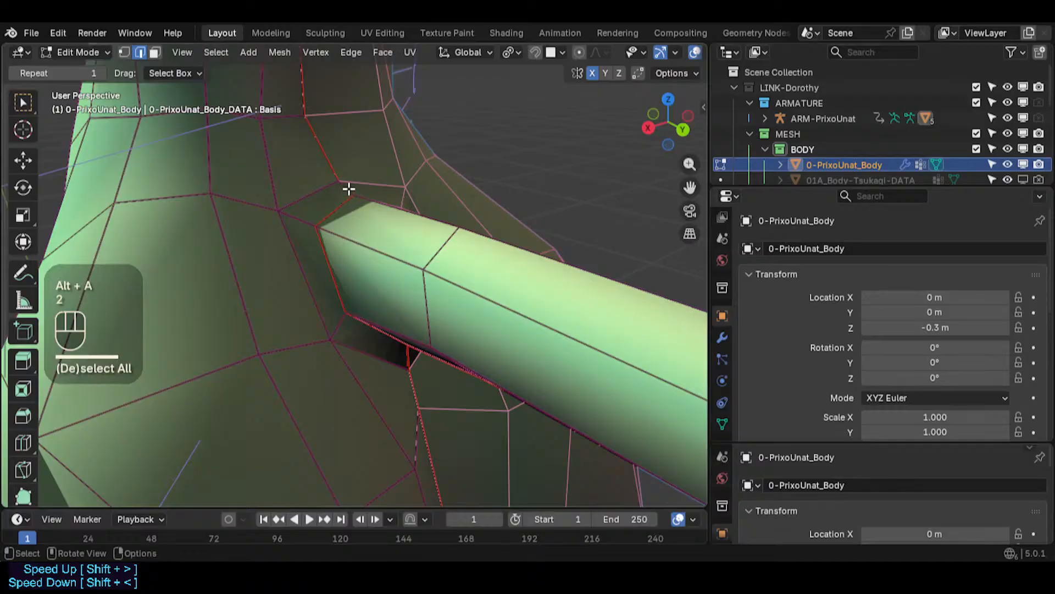
key("ctrl+e")
left_click(301, 306)
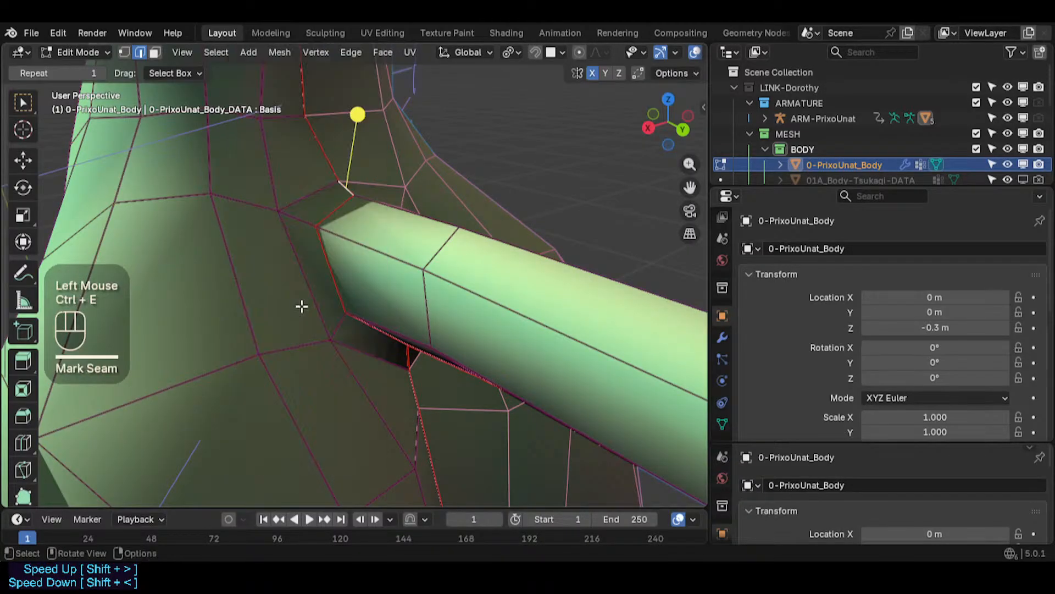
key("alt+a")
- Switch to vertex selection and move two vertices at the tail root's upper edge along the Y axis
middle_click_drag(302, 304, 348, 184)
key("1")
left_click(351, 185)
key("g")
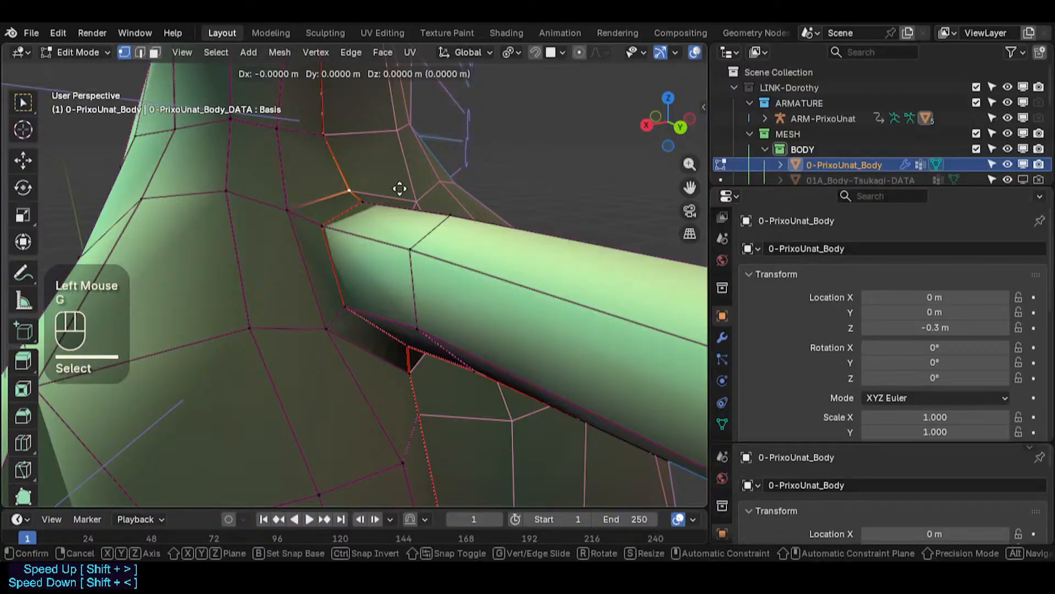
key("y")
left_click(368, 189, "shift")
left_click(363, 199)
key("g")
key("y")
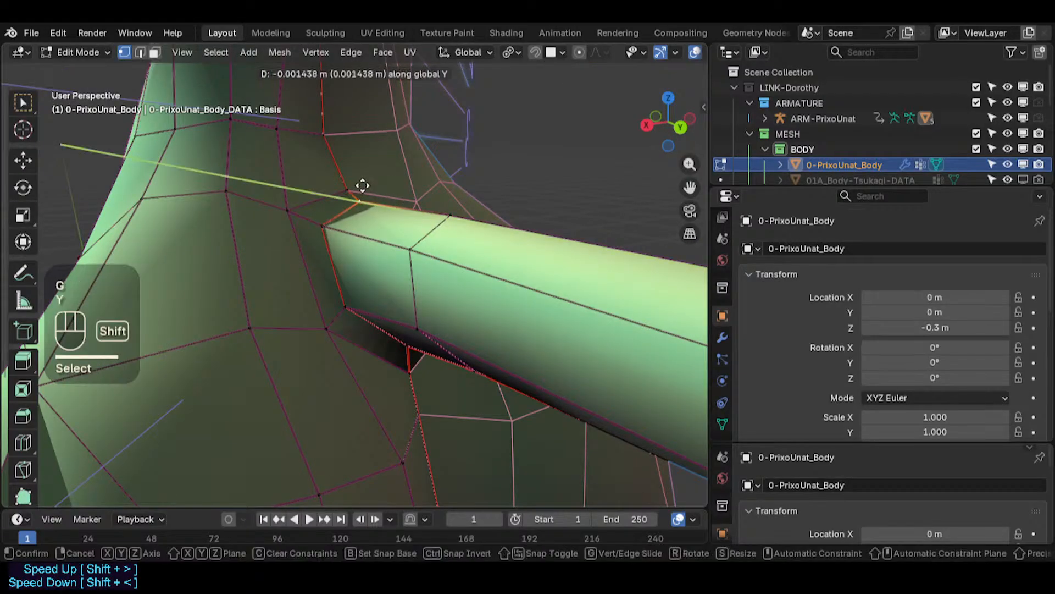
left_click(362, 187, "shift")
- Move two vertices at the tail root's lower edge along the Z axis
middle_click_drag(365, 316, 359, 231)
left_click(417, 328)
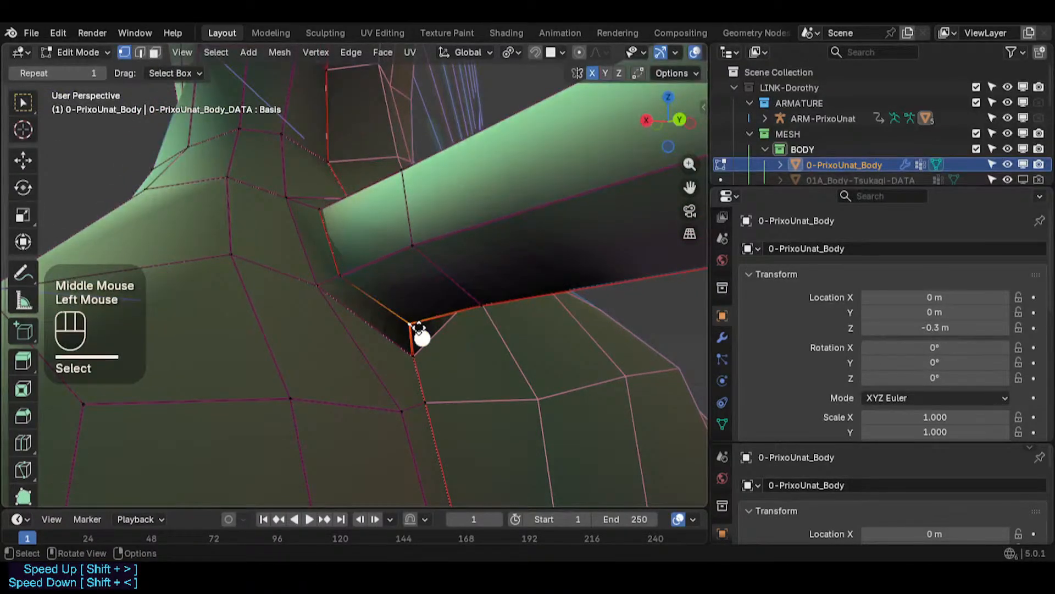
key("g")
key("z")
left_click(420, 342)
left_click(479, 306)
key("g")
key("z")
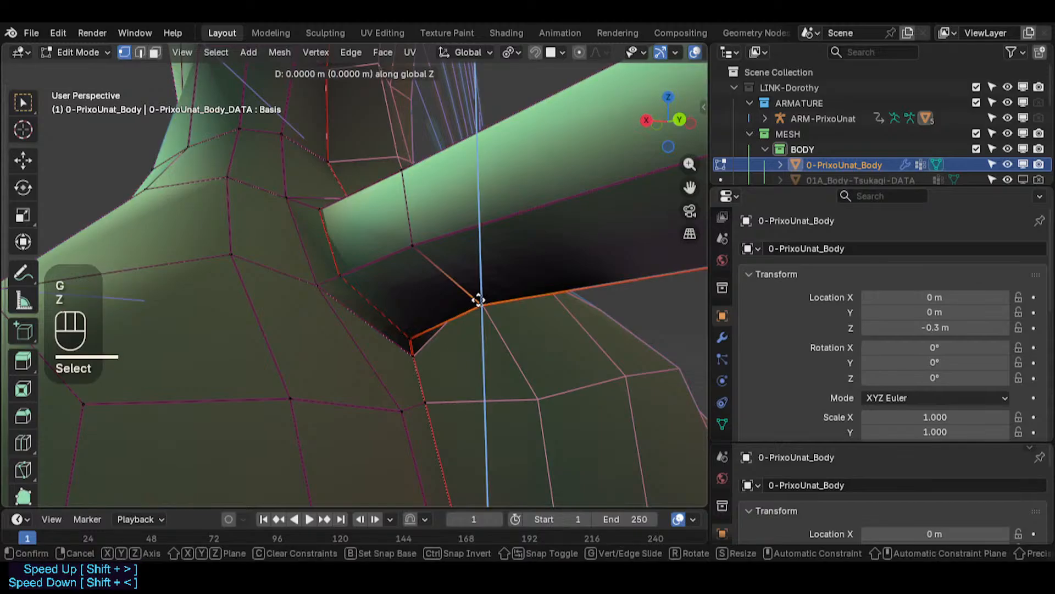
left_click(479, 330, "shift")
- Move two vertices on the tail root's side along the Z axis
left_click(342, 277)
middle_click_drag(340, 278, 311, 300)
key("g")
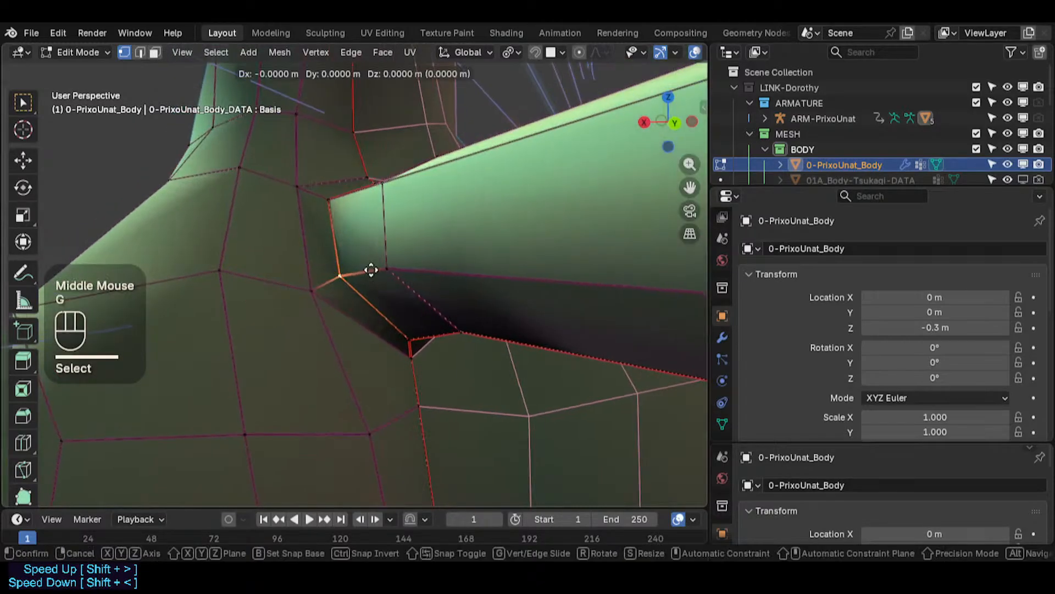
key("z")
left_click(374, 280)
left_click(387, 277)
type("gz")
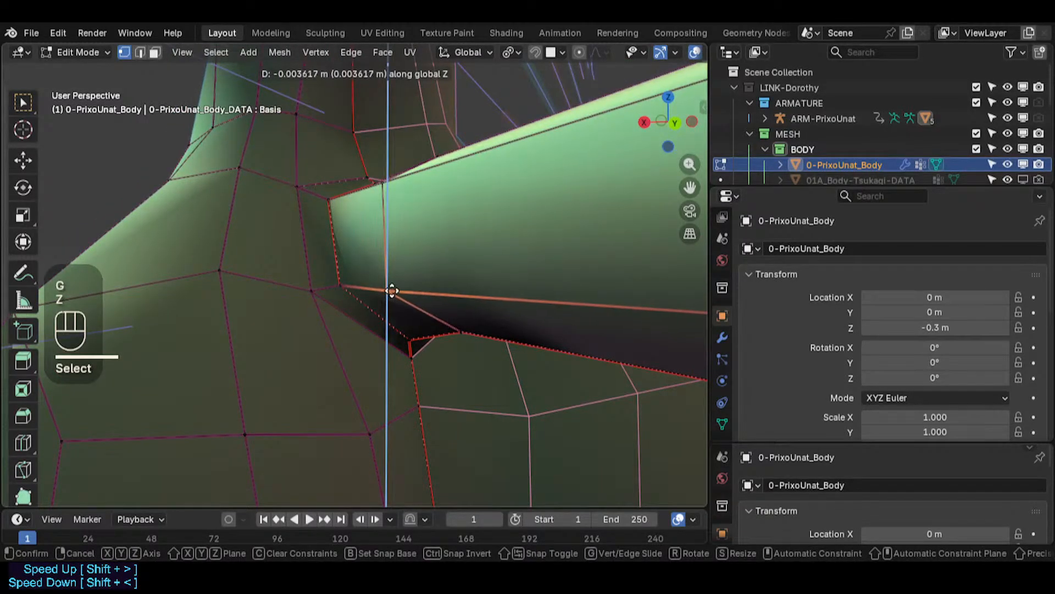
left_click(392, 292)
left_click(339, 283)
key("g")
key("z")
key("Escape")
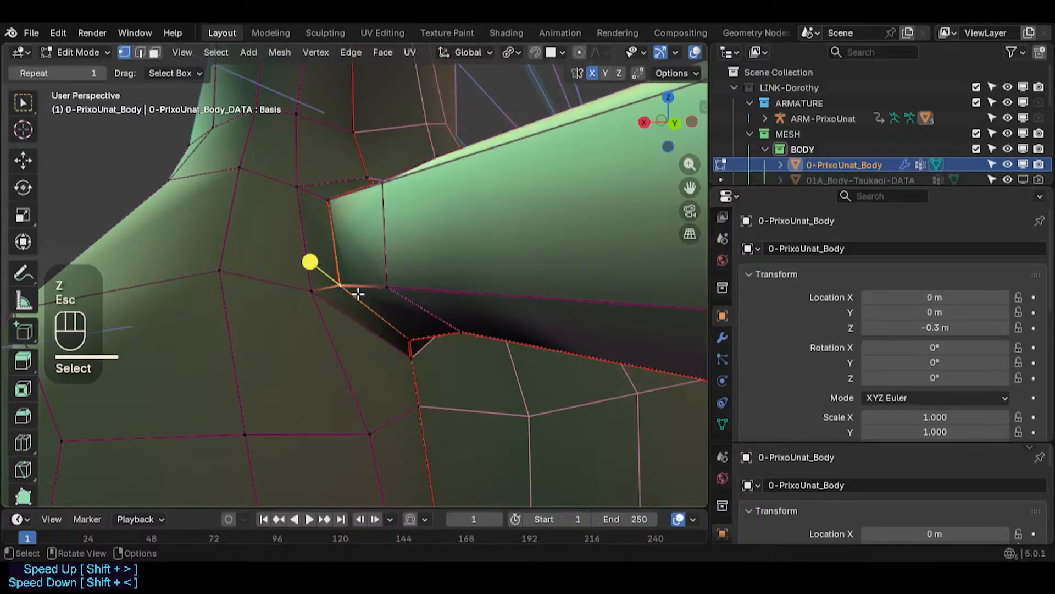
- Slide a vertex on the tail root's side along its edge, then move it along the X axis
key("g")
key("g")
left_click(363, 299)
key("g")
key("x")
left_click(355, 304)
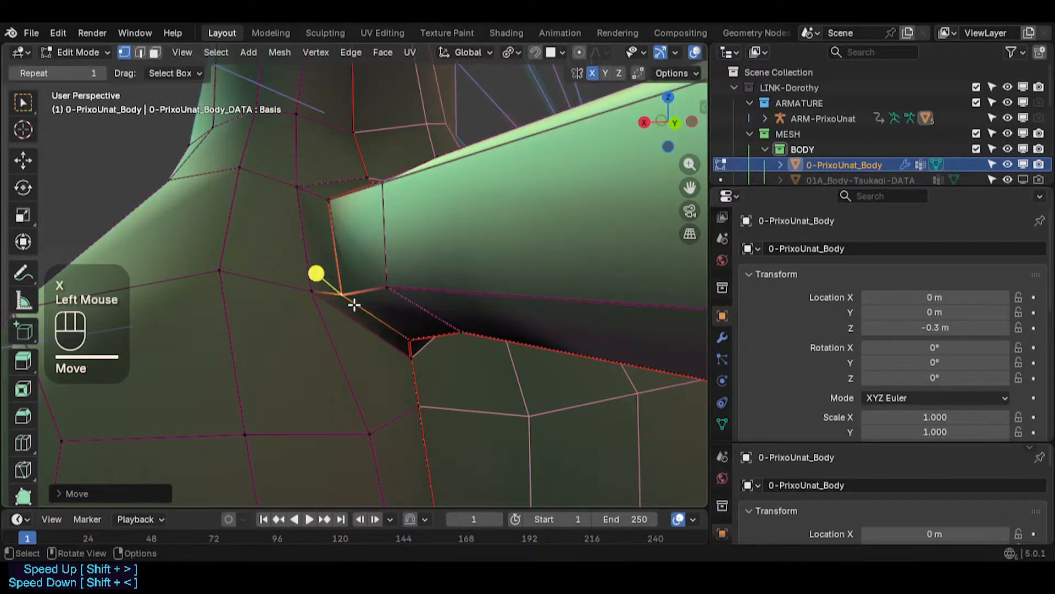
middle_click_drag(354, 304, 321, 239)
- Select edges on the tail root's side in edge mode and scale them along the X axis
key("3")
left_click(351, 251, "alt+shift")
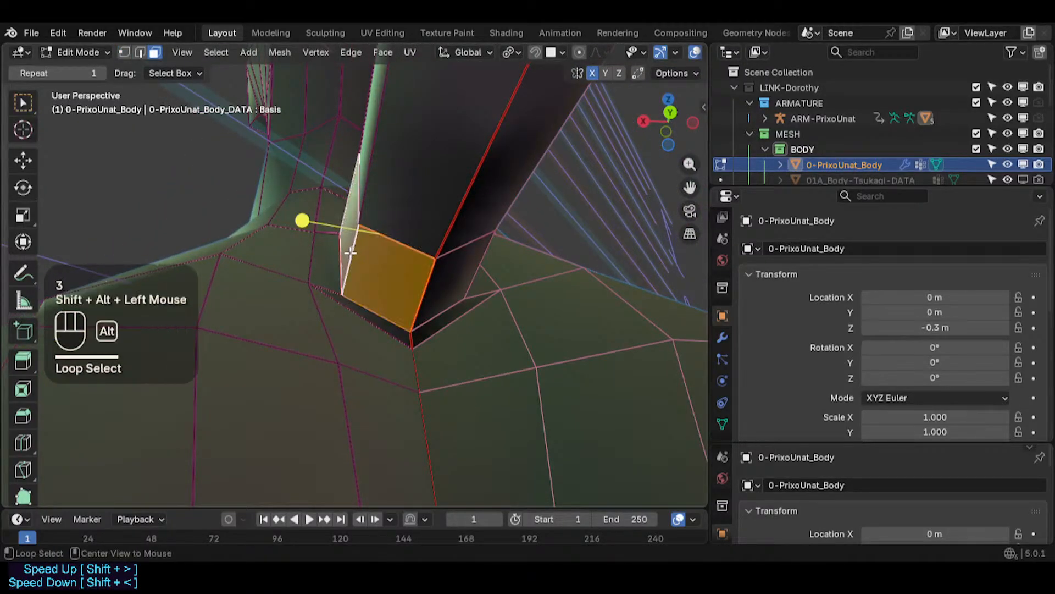
key("alt+a")
key("2")
middle_click_drag(364, 288, 320, 245)
key("s")
key("x")
left_click(364, 266, "shift")
- Move a vertex below the tail's root along the Z axis
key("3")
left_click(313, 208, "alt+shift")
key("alt+a")
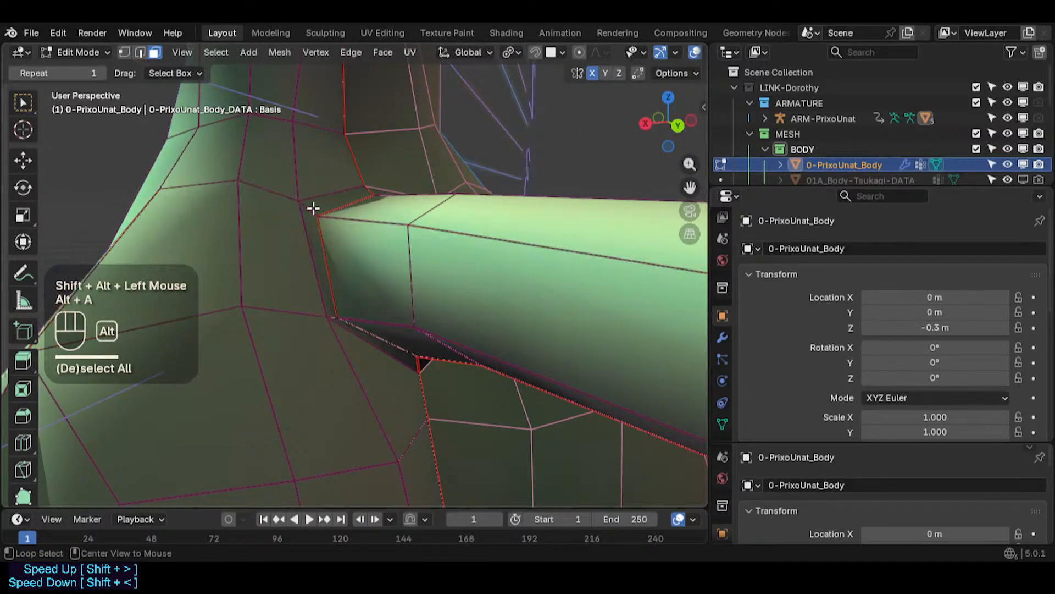
left_click(330, 225, "alt+shift")
left_click_drag(409, 208, 411, 210)
middle_click_drag(411, 211, 550, 338)
key("1")
left_click(511, 346)
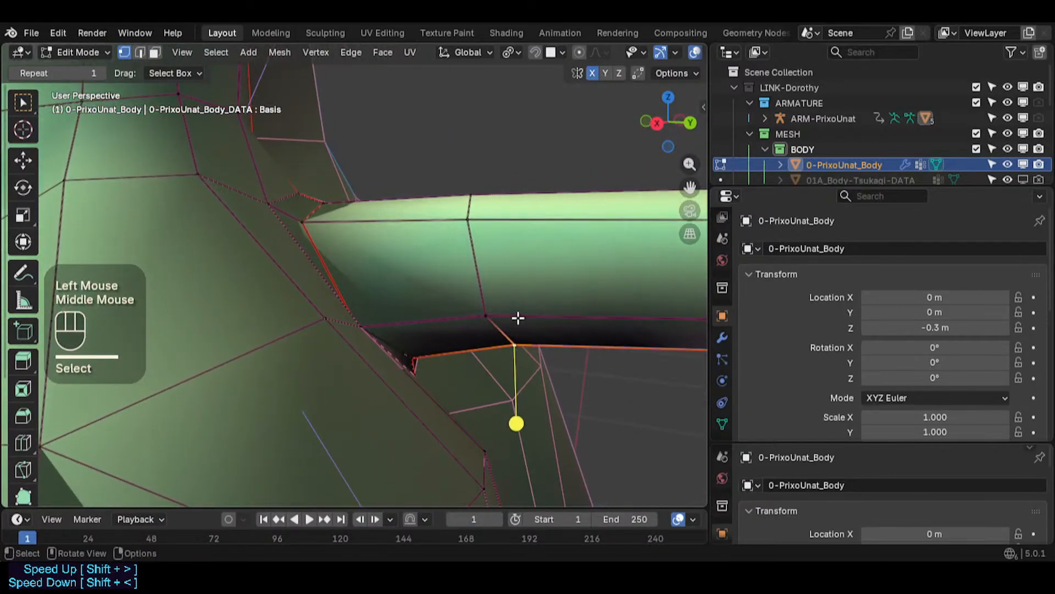
key("g")
key("z")
left_click(515, 324, "shift")
- Leave Edit Mode and save the file
scroll(488, 308, "down", 2)
mouse_move(473, 305)
middle_mouse_down("shift")
mouse_move(365, 310)
mouse_move(481, 304)
middle_mouse_up("shift")
scroll(481, 305, "down", 2)
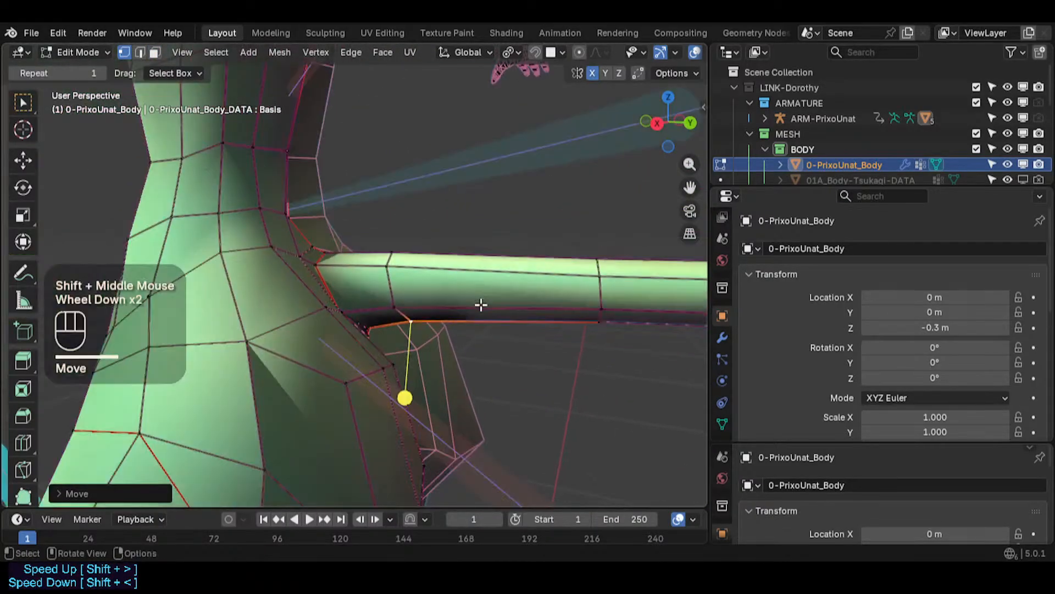
middle_click_drag(413, 290, 340, 263)
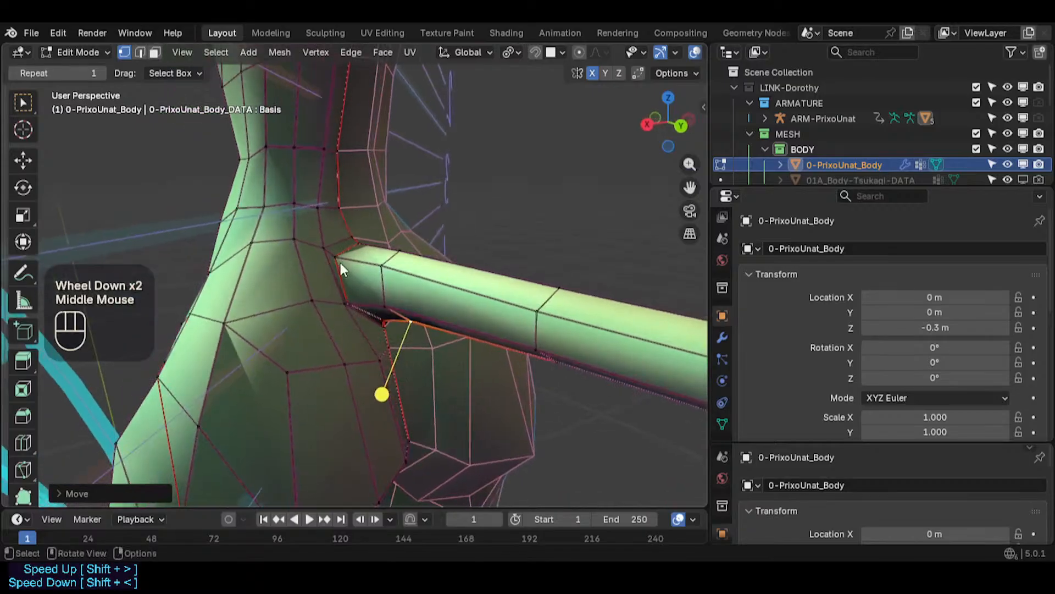
key("Tab")
scroll(374, 297, "down", 4)
middle_click_drag(373, 297, 519, 220)
key("ctrl+s")
- Inspect the character's head and face in solid view from several angles
scroll(384, 305, "down", 1)
scroll(379, 302, "up", 1)
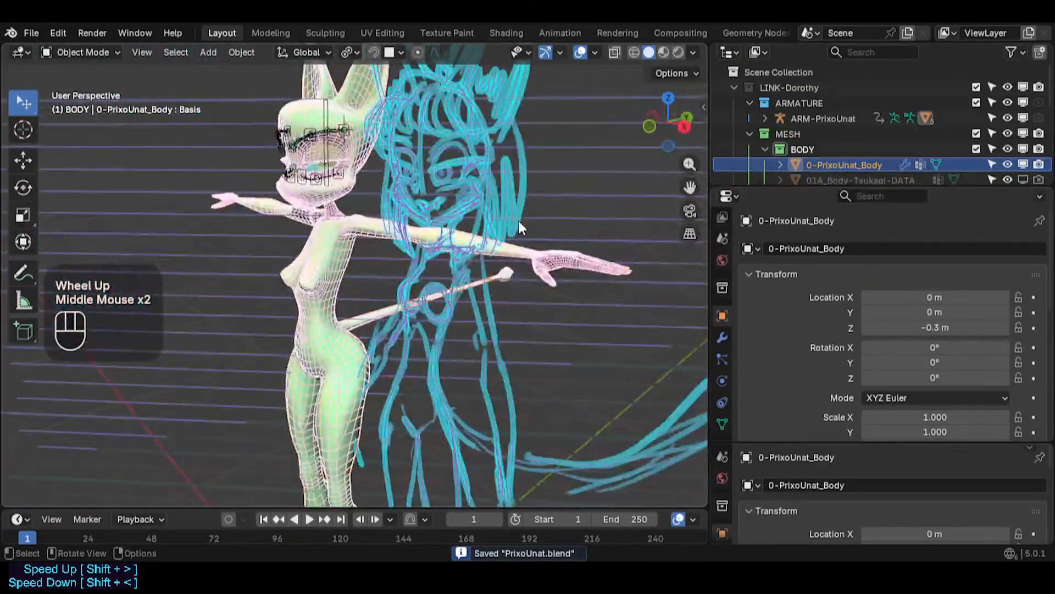
scroll(519, 220, "up", 2)
middle_click_drag(328, 159, 491, 253, "shift")
key("shift+ctrl+alt+z")
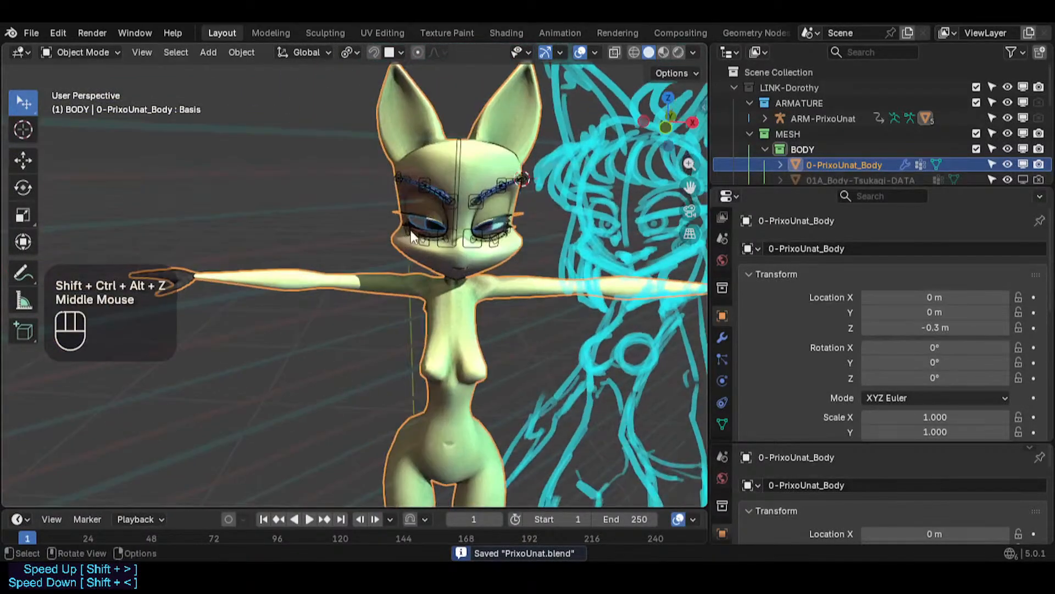
scroll(411, 231, "up", 2)
scroll(391, 257, "up", 2)
middle_click_drag(543, 208, 345, 236, "shift")
scroll(343, 235, "down", 1)
scroll(339, 183, "up", 1)
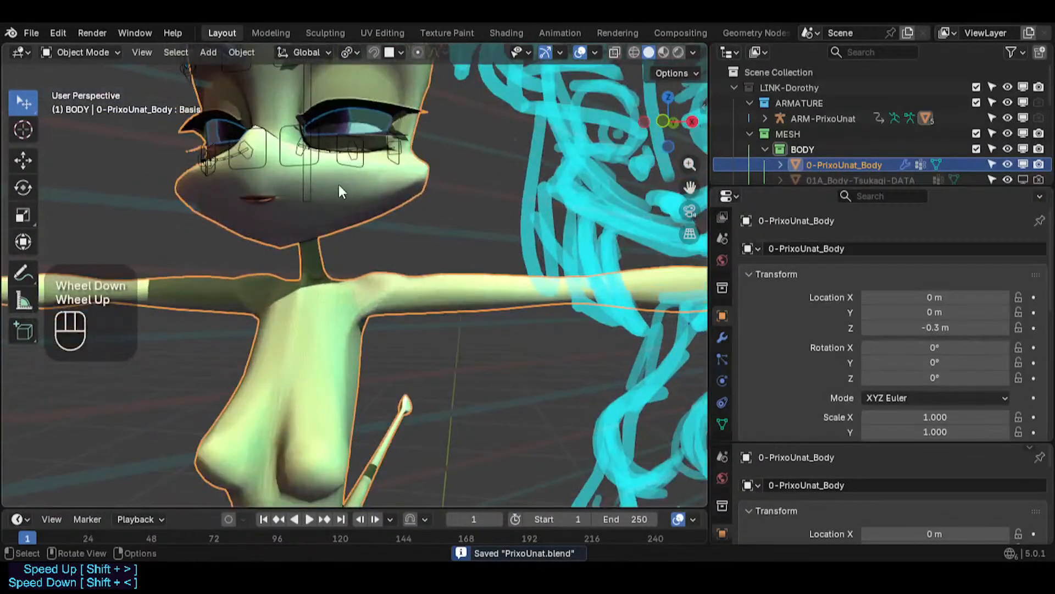
middle_click_drag(338, 183, 364, 334, "shift")
scroll(315, 312, "up", 4)
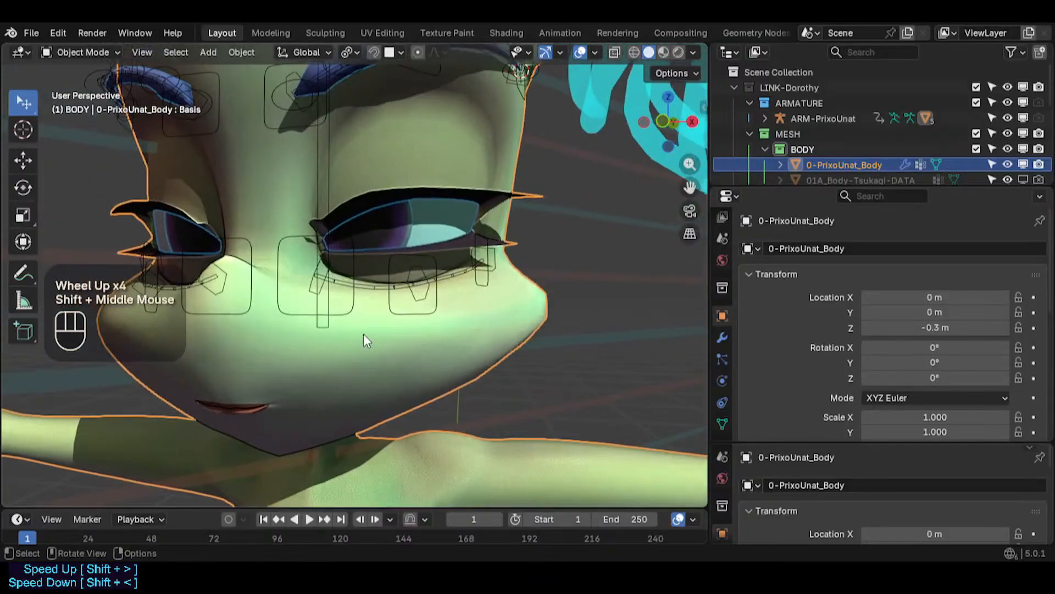
scroll(363, 332, "down", 2)
middle_click_drag(407, 205, 357, 315, "shift")
scroll(354, 304, "down", 2)
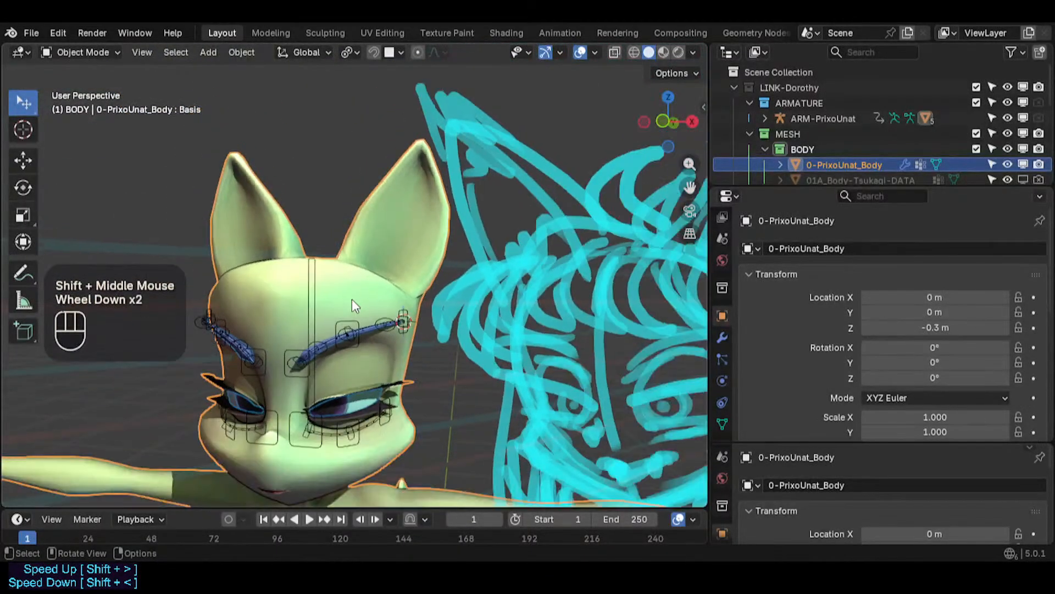
- Enter Edit Mode with X-ray on and select the vertices at the tip of the ear
left_click(395, 254)
key("Tab")
scroll(396, 253, "up", 2)
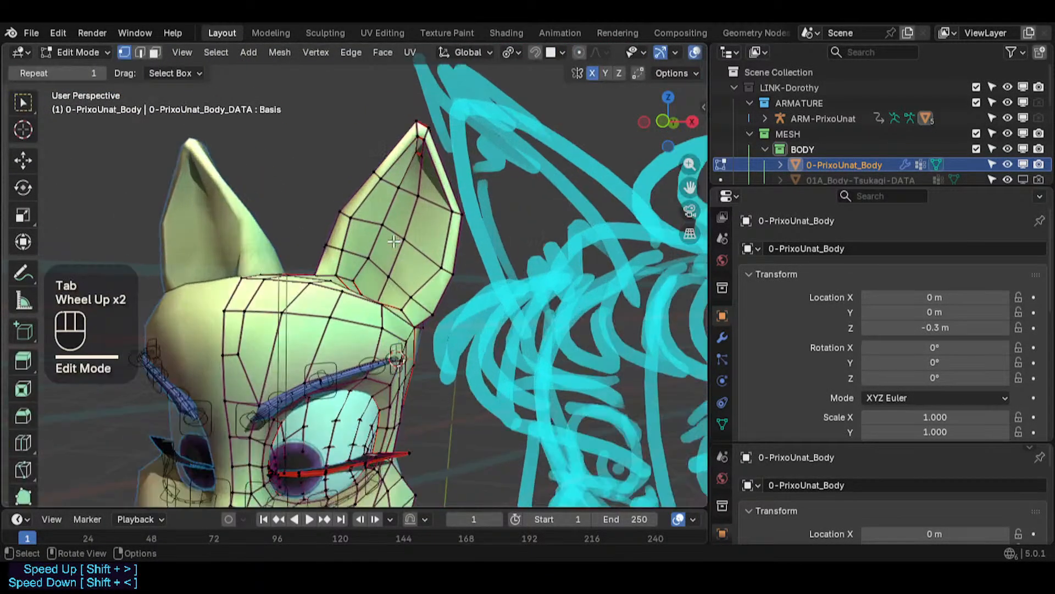
key("alt+z")
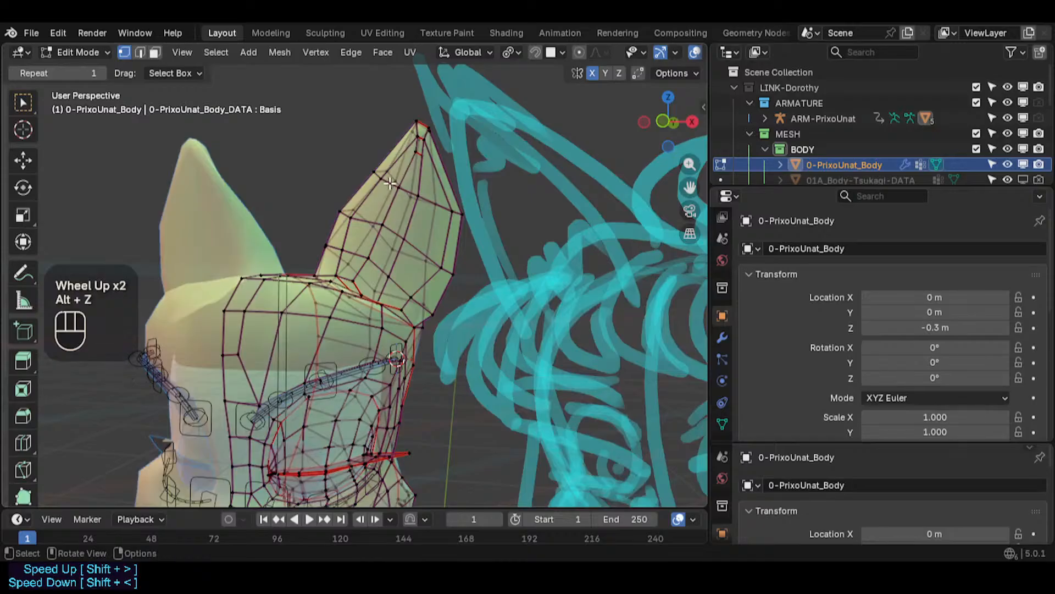
key("b")
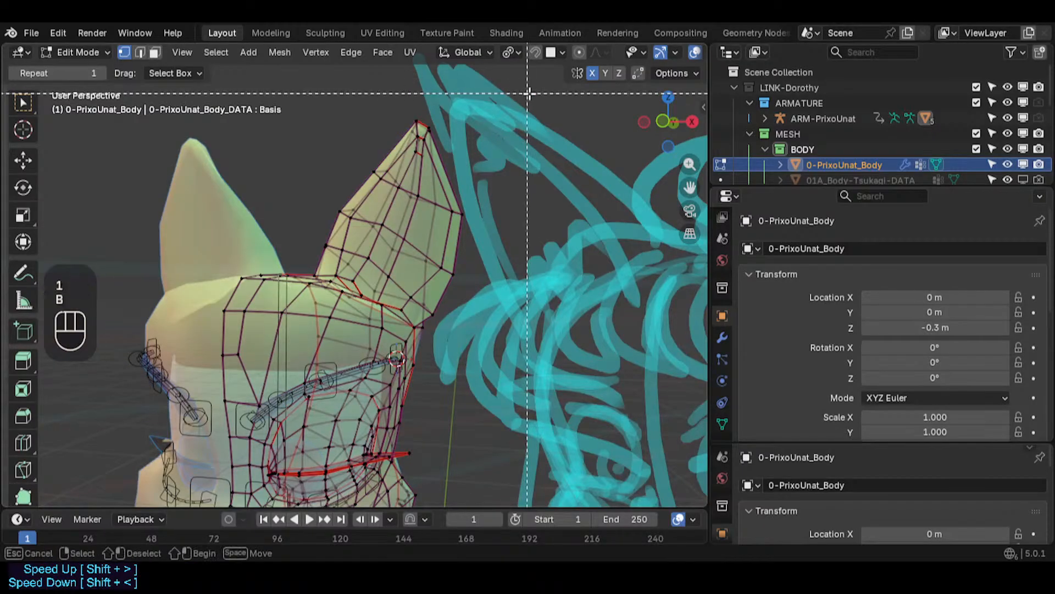
left_click_drag(462, 94, 325, 204)
key("c")
left_click_drag(450, 172, 373, 179)
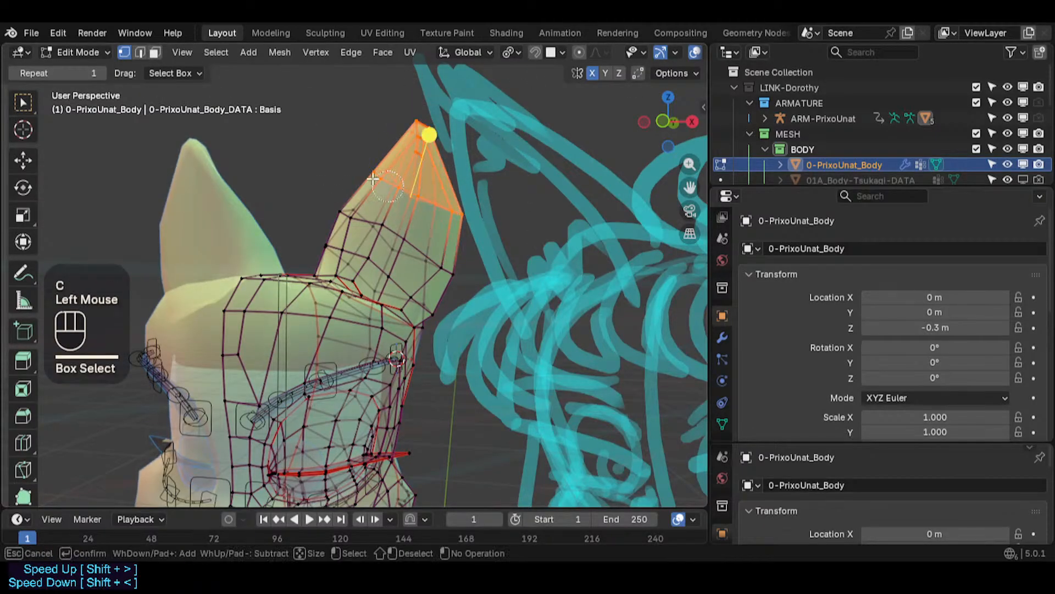
right_click(336, 204)
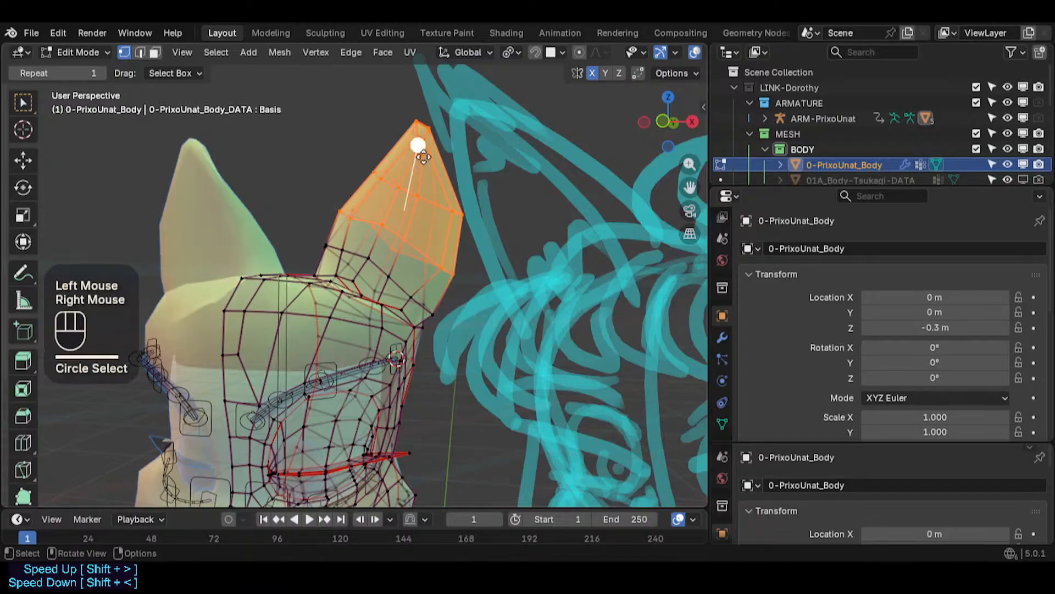
- Place the 3D cursor inside the ear and set the pivot point to 3D Cursor
right_click(400, 215, "shift")
key("less")
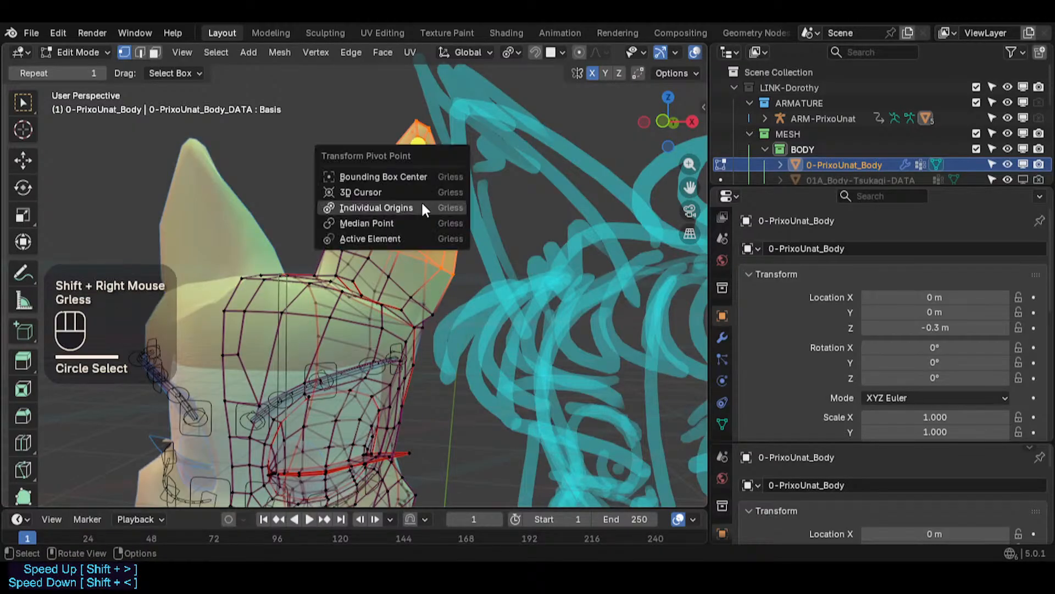
left_click(406, 194)
- Scale the selected ear-tip vertices down, first to about 0.91, then to about 0.71
key("s")
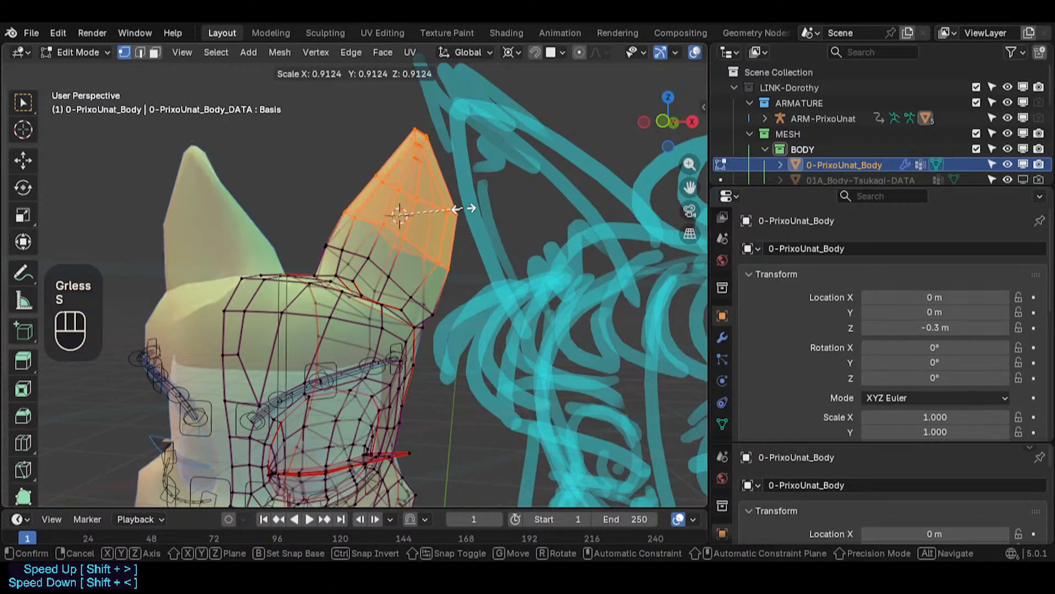
left_click(470, 209)
key("s")
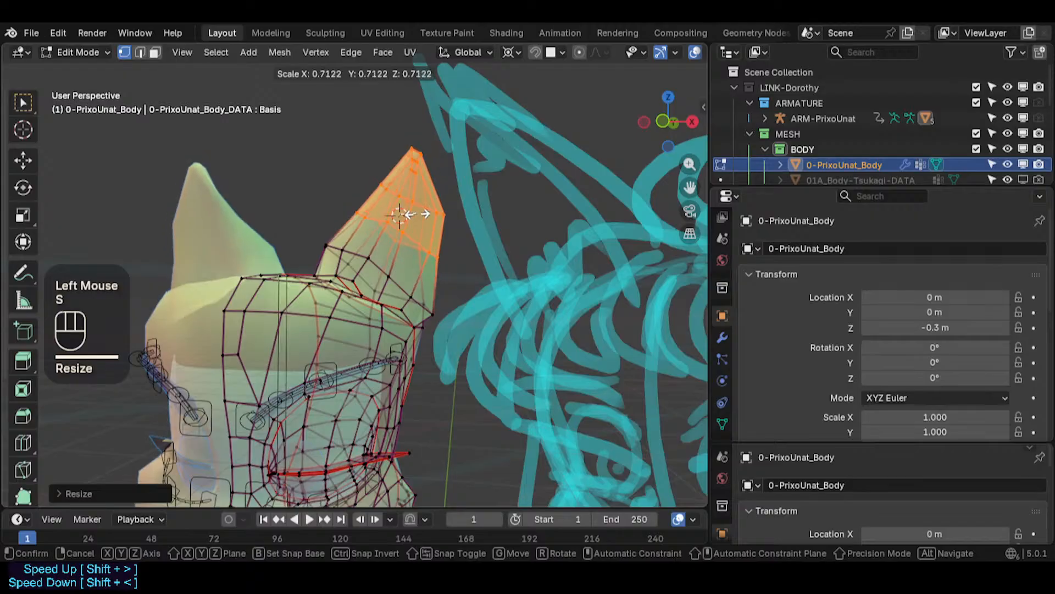
key("a")
left_click(396, 217)
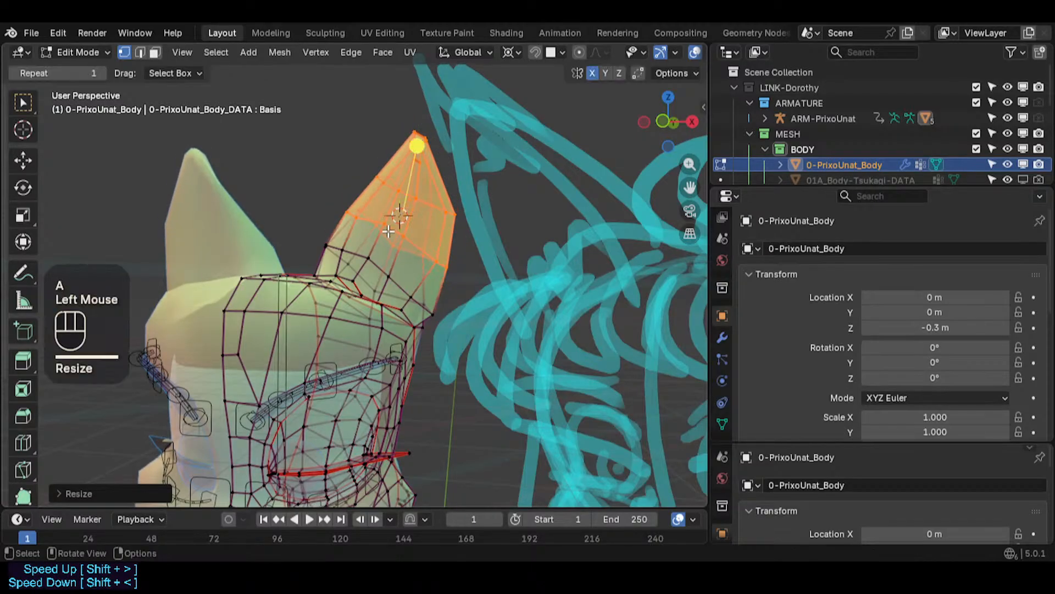
- Switch to face selection, select a face loop on the ear and scale it to about 0.97
key("3")
left_click(415, 245, "alt+shift")
key("s")
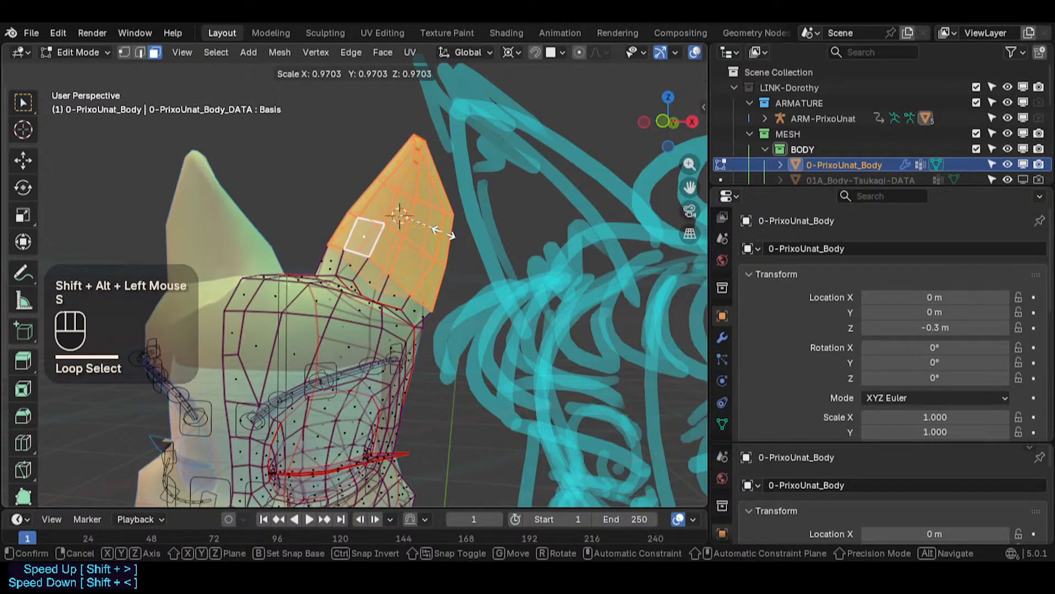
key("shift")
left_click(461, 235, "shift")
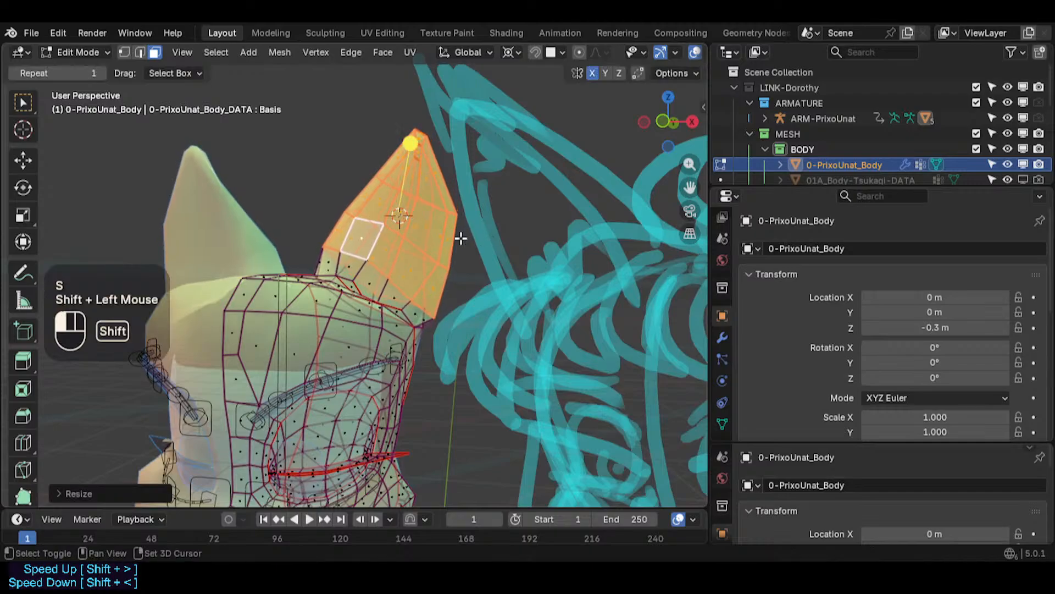
- Circle-select the faces of the ear's upper part
key("c")
left_click(388, 184)
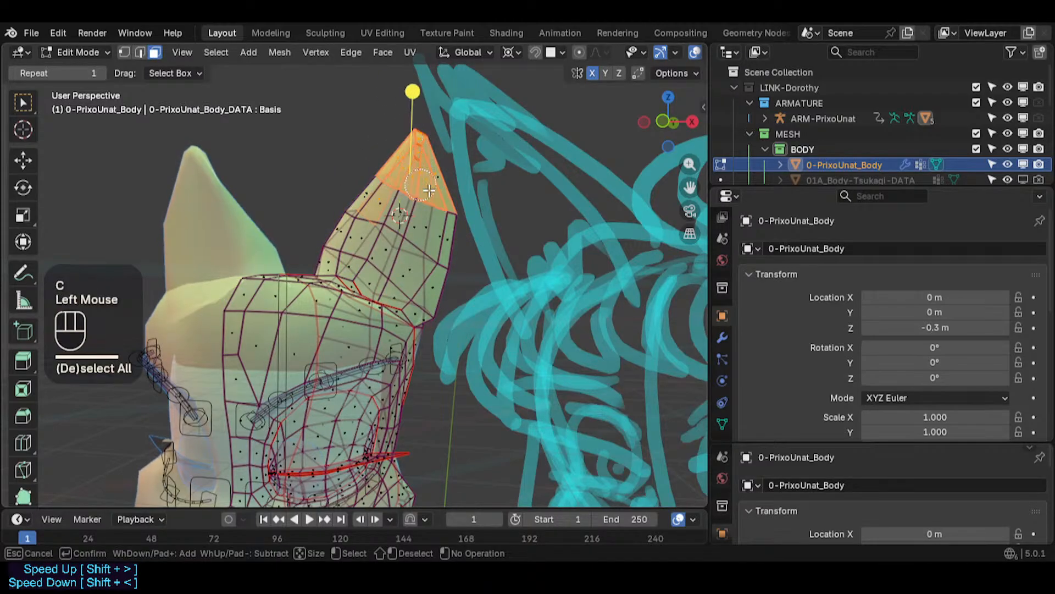
key("a")
right_click(459, 220)
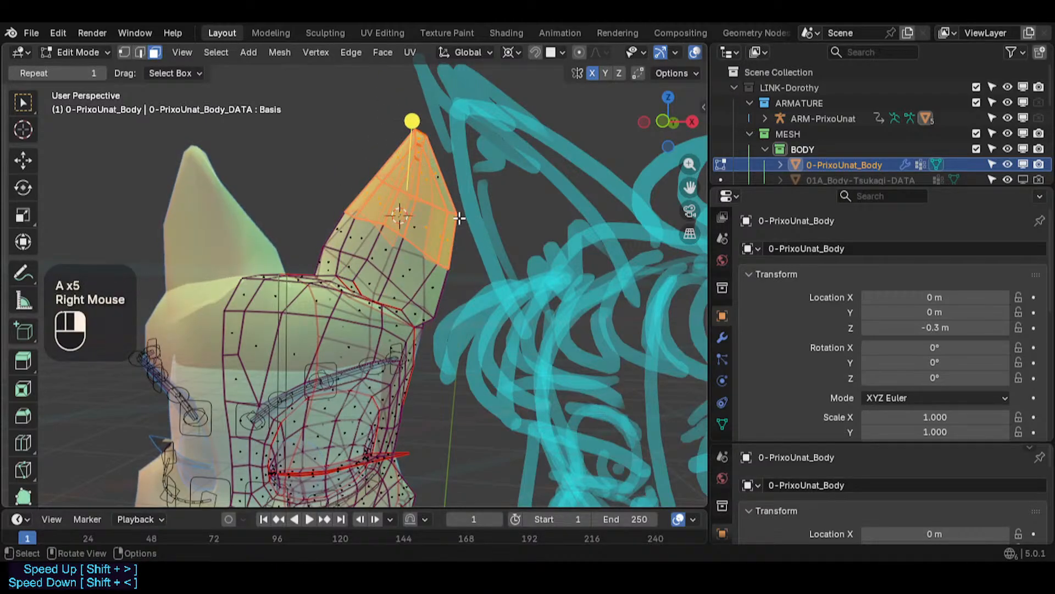
- Try scaling the circle-selected ear-tip faces along individual axes
key("c")
left_click(426, 223)
right_click(429, 224)
key("s")
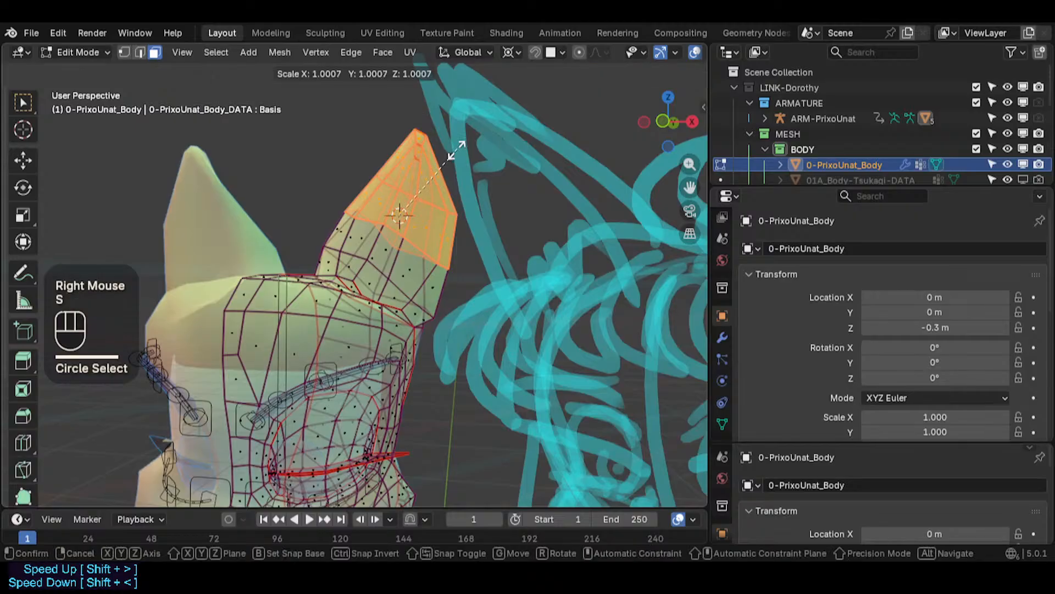
key("x")
key("y")
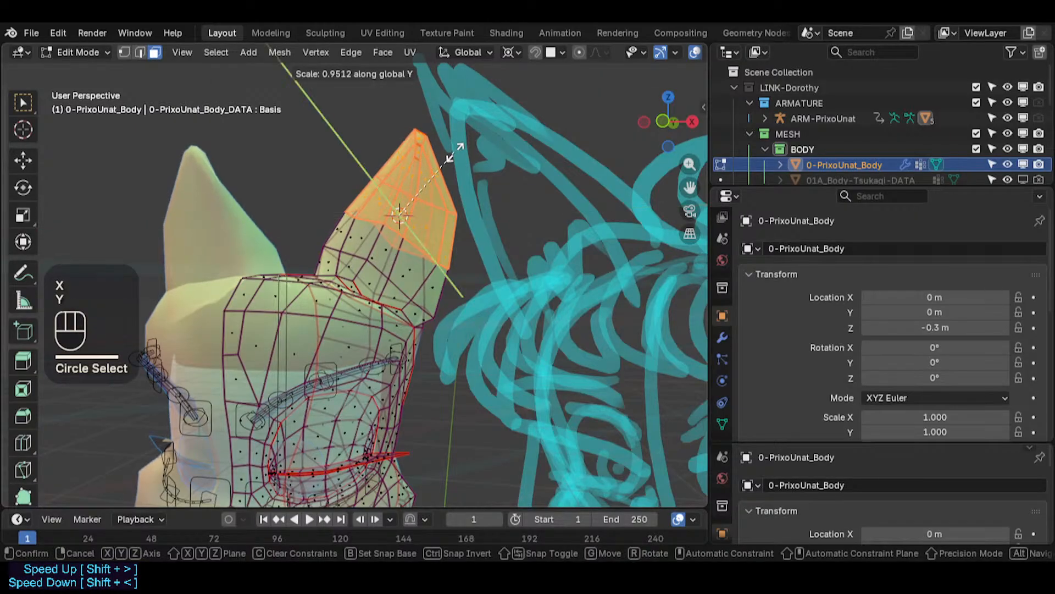
key("z")
key("Escape")
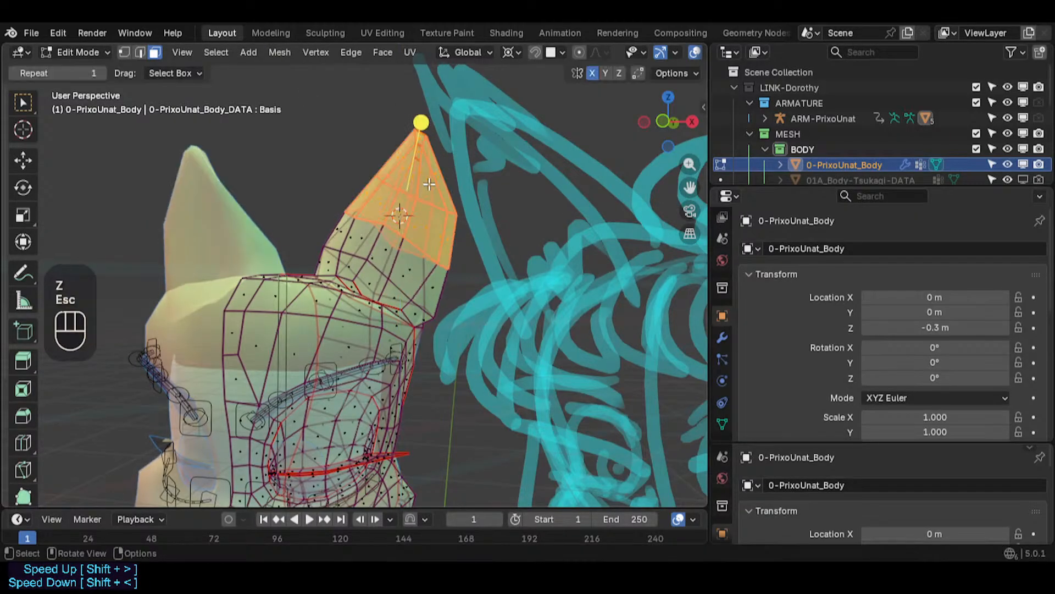
- Enable proportional editing and move the ear's tip vertex slightly downward with a proportional size of about 0.06 m
right_click(419, 135)
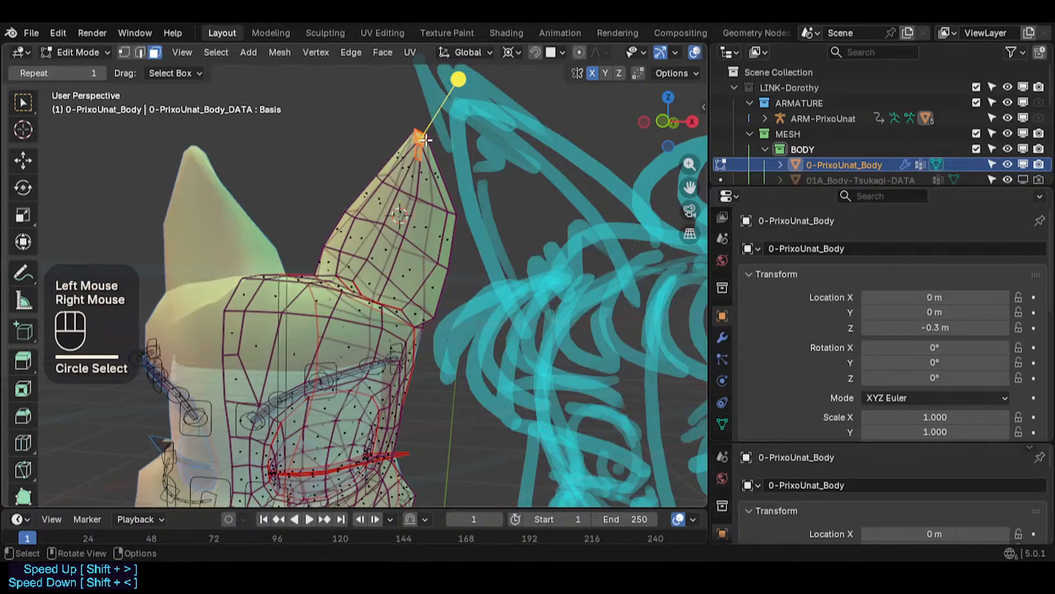
key("g")
scroll(429, 156, "down", 4)
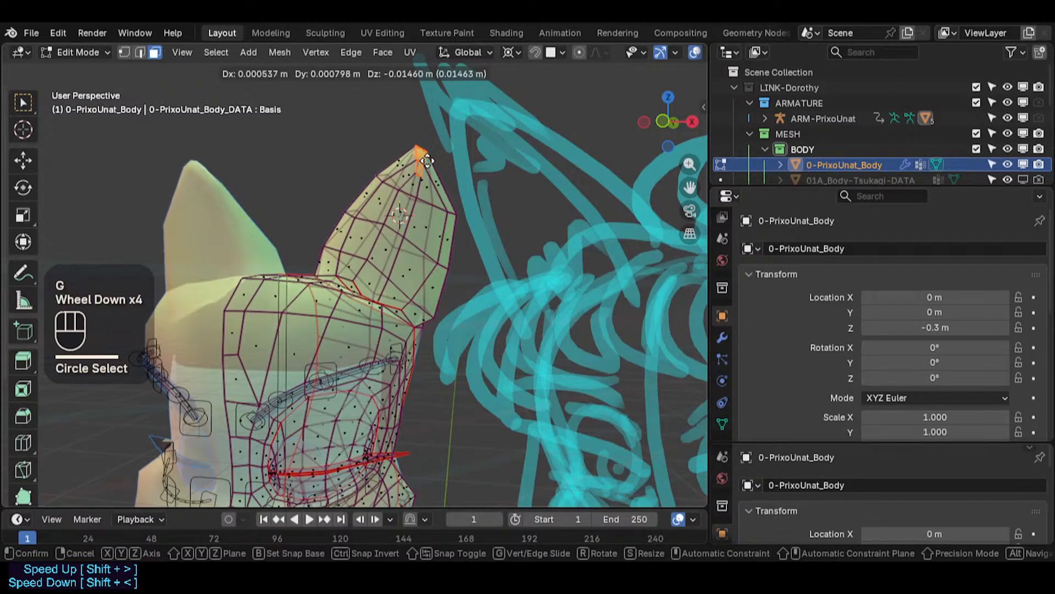
key("Escape")
key("o")
key("g")
scroll(426, 159, "down", 3)
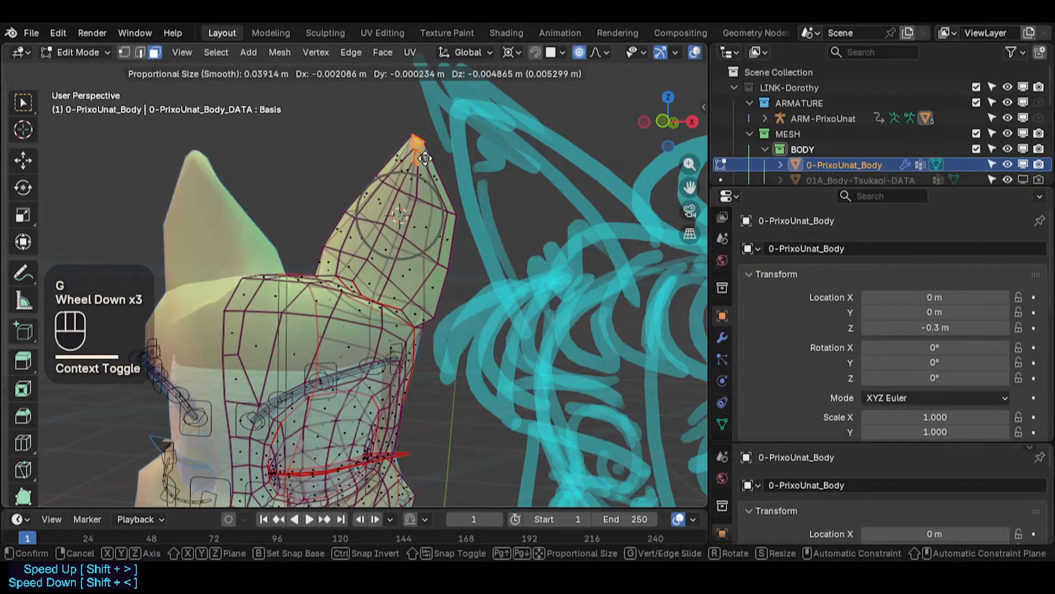
scroll(424, 162, "down", 3)
scroll(425, 169, "down", 2)
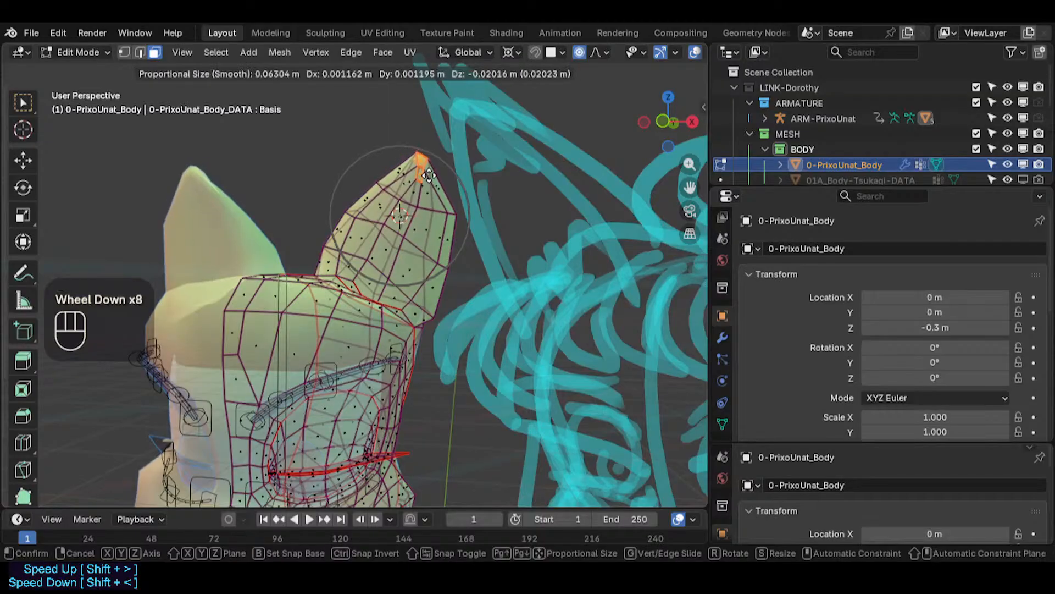
left_click(427, 179)
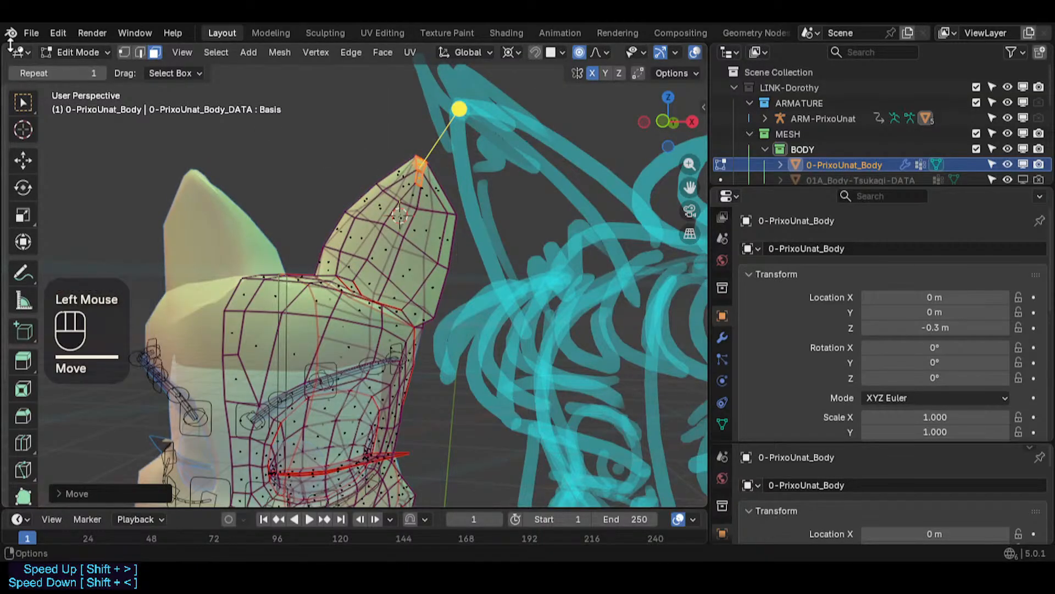
- Split the 3D viewport into two side-by-side views and toggle X-ray in the new view
left_click_drag(5, 50, 315, 143)
scroll(236, 224, "down", 1)
middle_click_drag(181, 239, 102, 257)
scroll(171, 236, "up", 2)
middle_click_drag(220, 248, 186, 329)
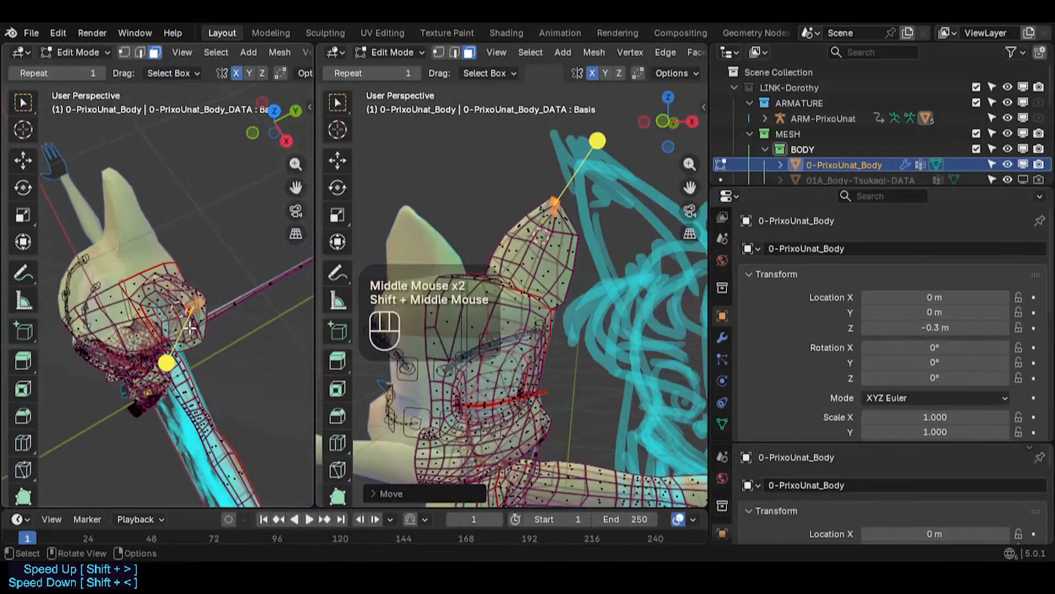
scroll(186, 329, "up", 4)
key("alt+z")
middle_click_drag(170, 274, 176, 208)
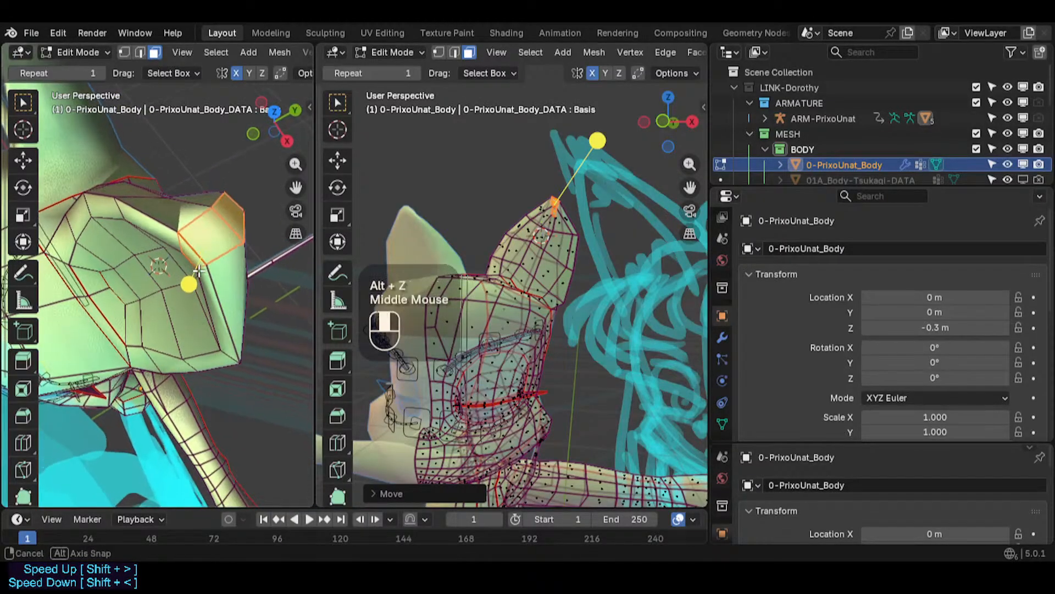
- Switch to vertex selection and move a vertex near the ear tip
key("1")
left_click(171, 186)
key("g")
left_click(166, 185)
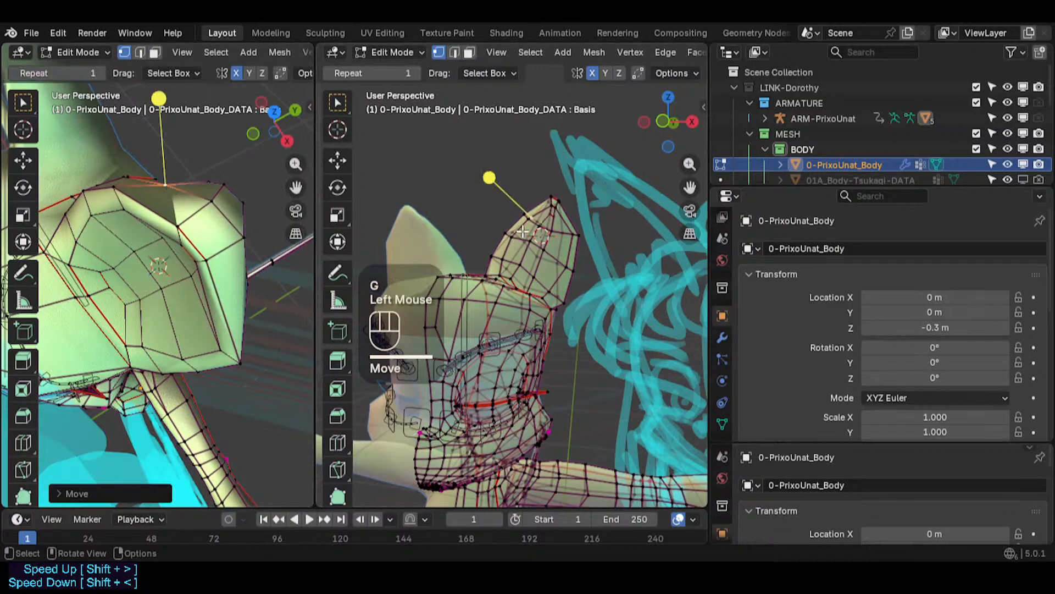
- Move and rotate a vertex at the ear's tip with proportional editing
left_click(561, 201)
key("g")
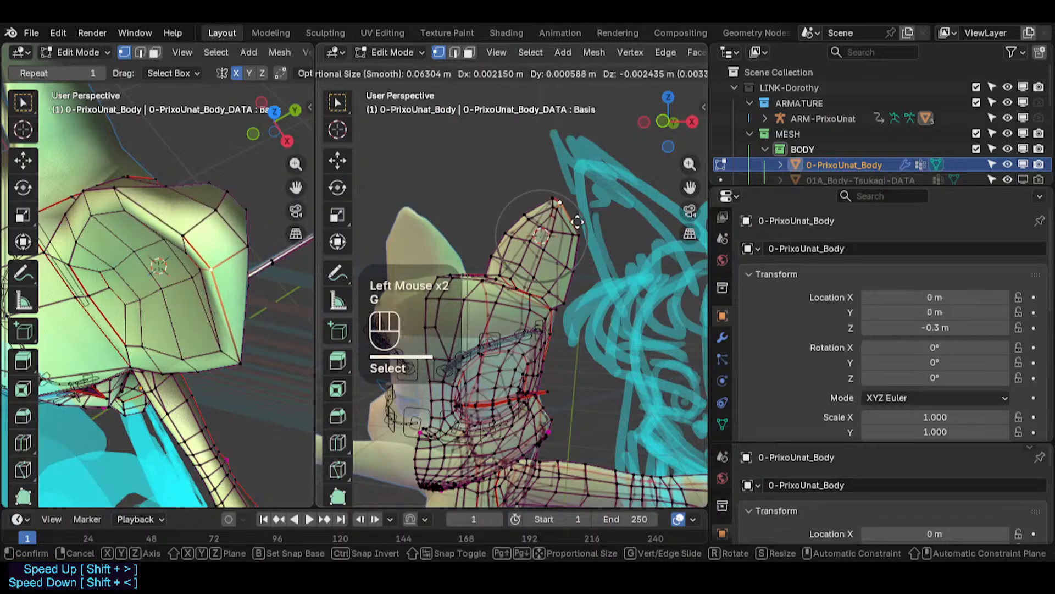
left_click(577, 222)
key("r")
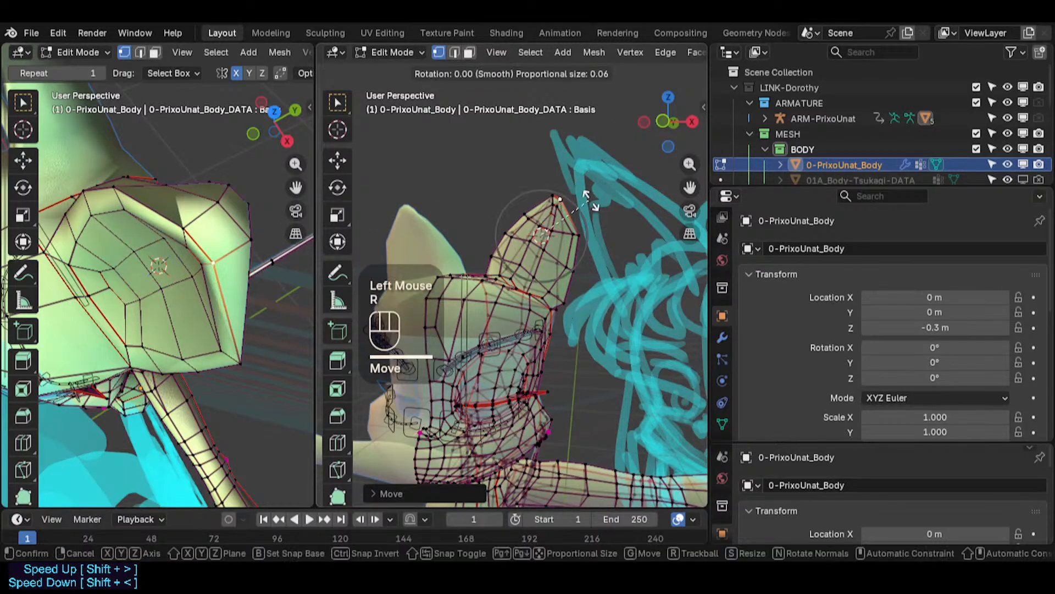
left_click(577, 207)
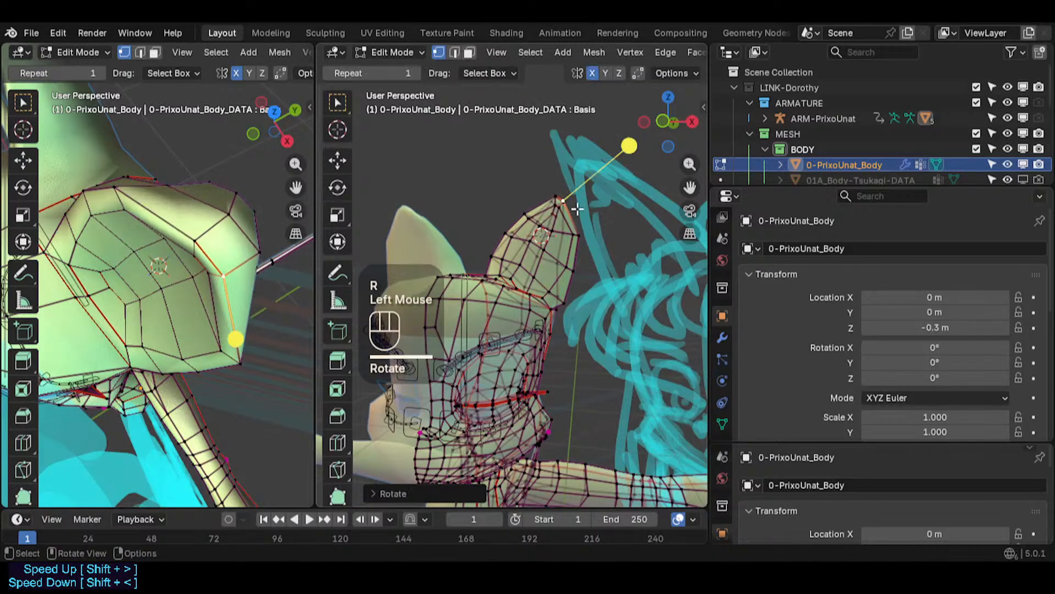
- Switch to face selection and move a face on the ear's front
key("3")
left_click(206, 263)
key("g")
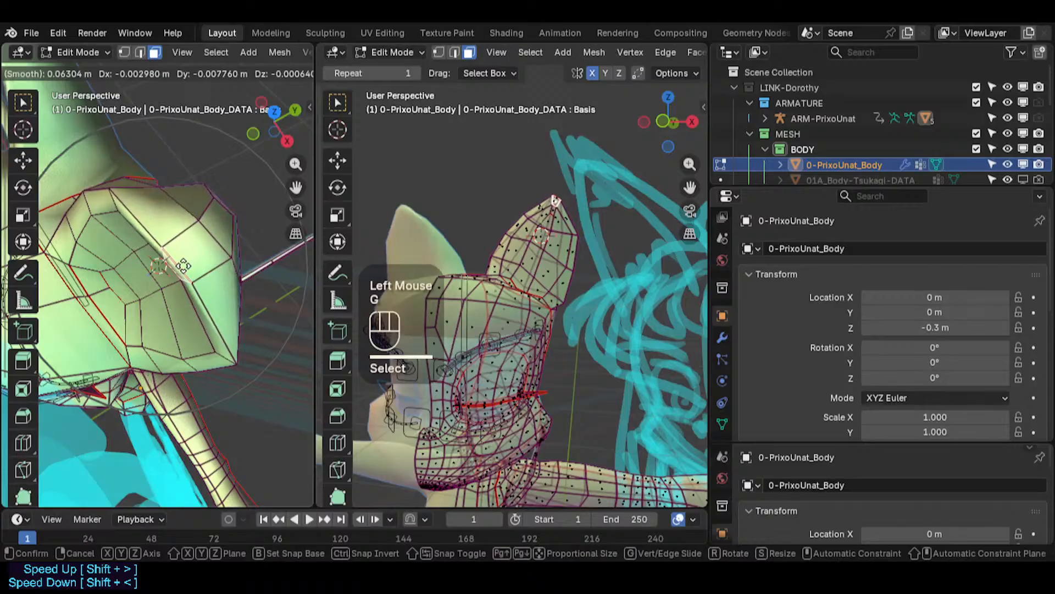
left_click(183, 266)
- Move another ear face inward with a proportional size of about 0.09 m
left_click(158, 277)
key("g")
left_click(155, 283)
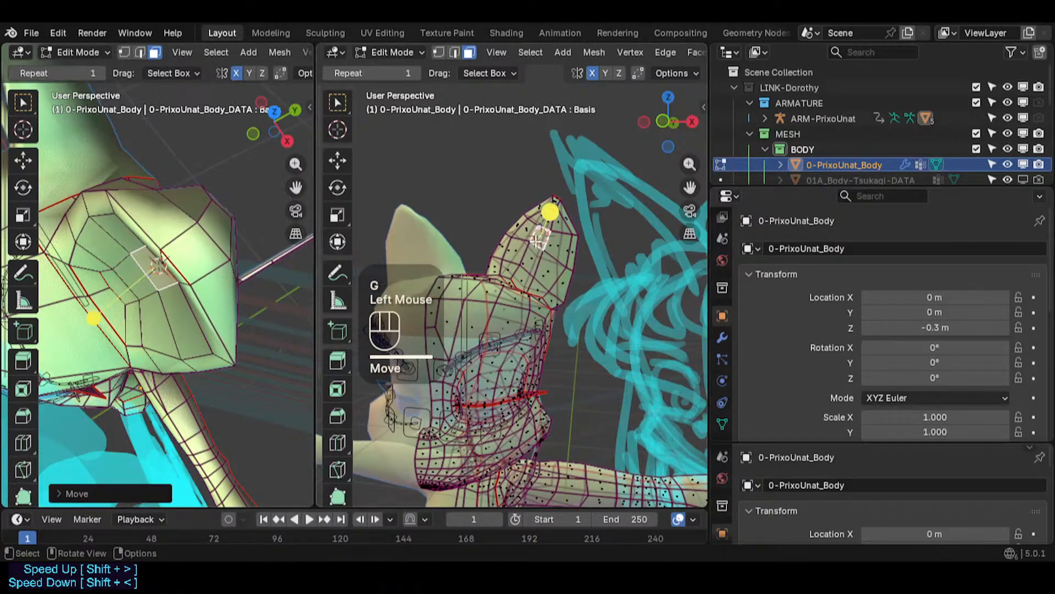
key("g")
scroll(564, 241, "down", 3)
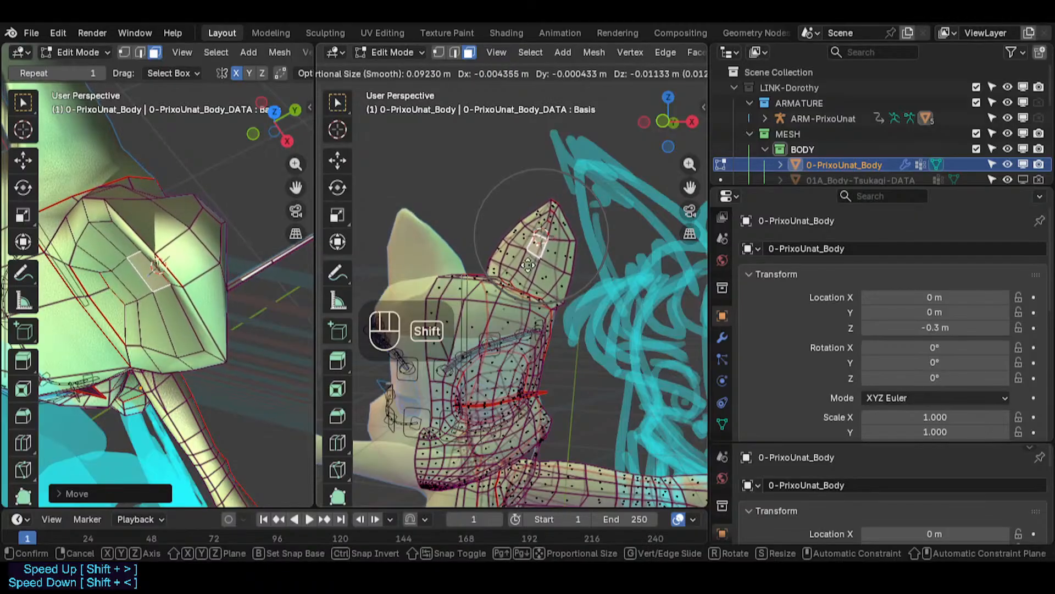
left_click(564, 249, "shift")
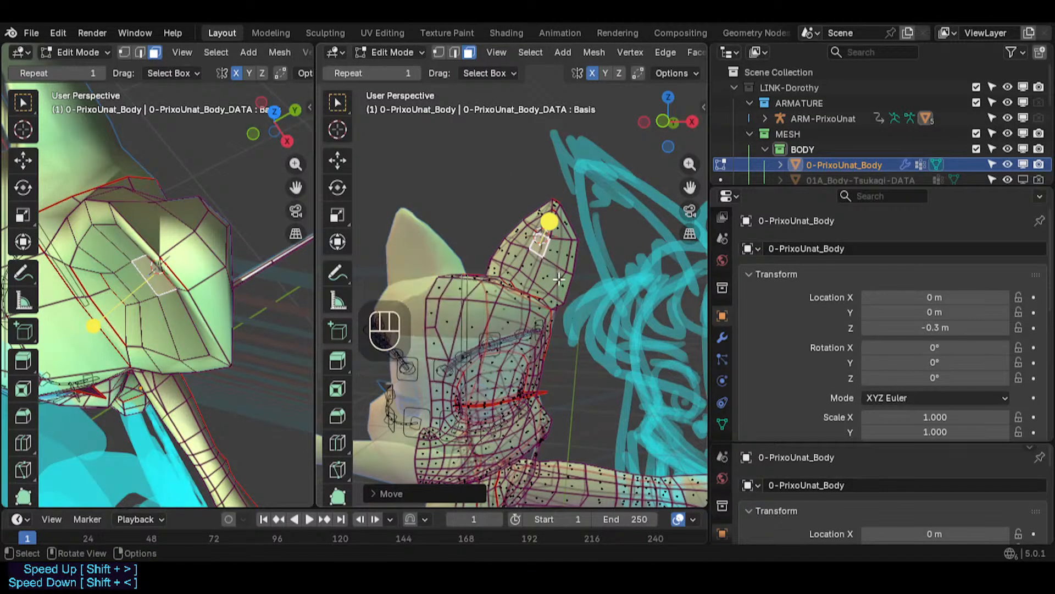
- Switch to edge selection and edge-slide an edge on the ear's upper part by about 0.19
key("1")
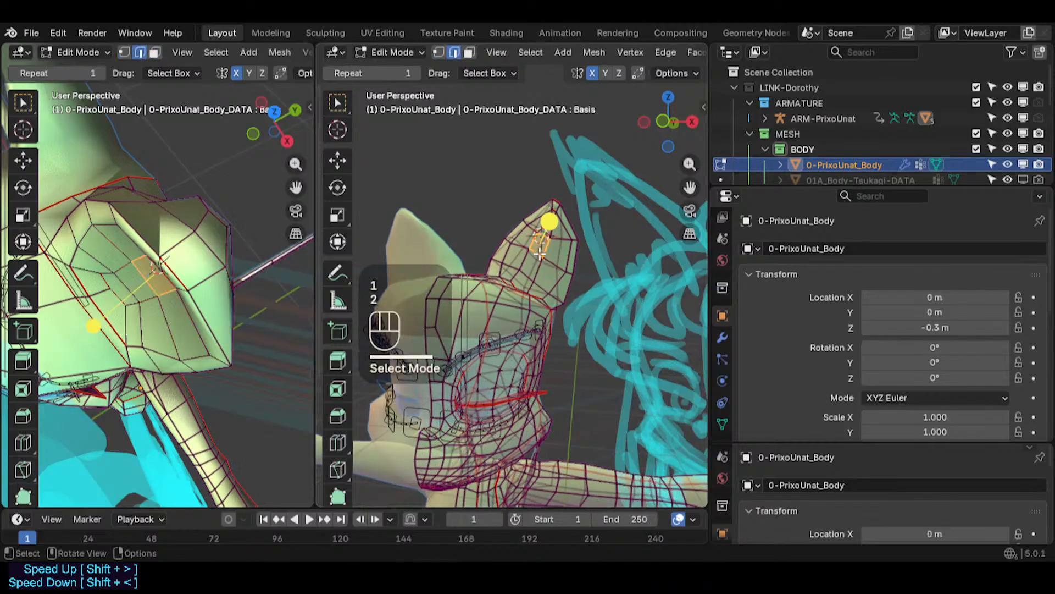
key("2")
left_click(539, 251)
key("g")
key("Escape")
left_click(536, 251)
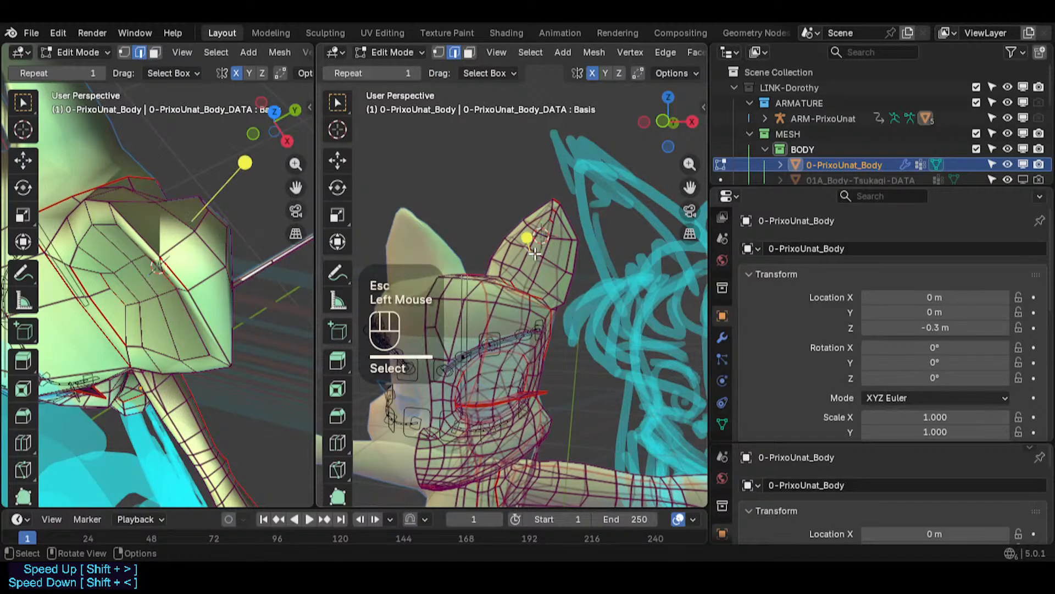
left_click(539, 250)
key("g")
key("g")
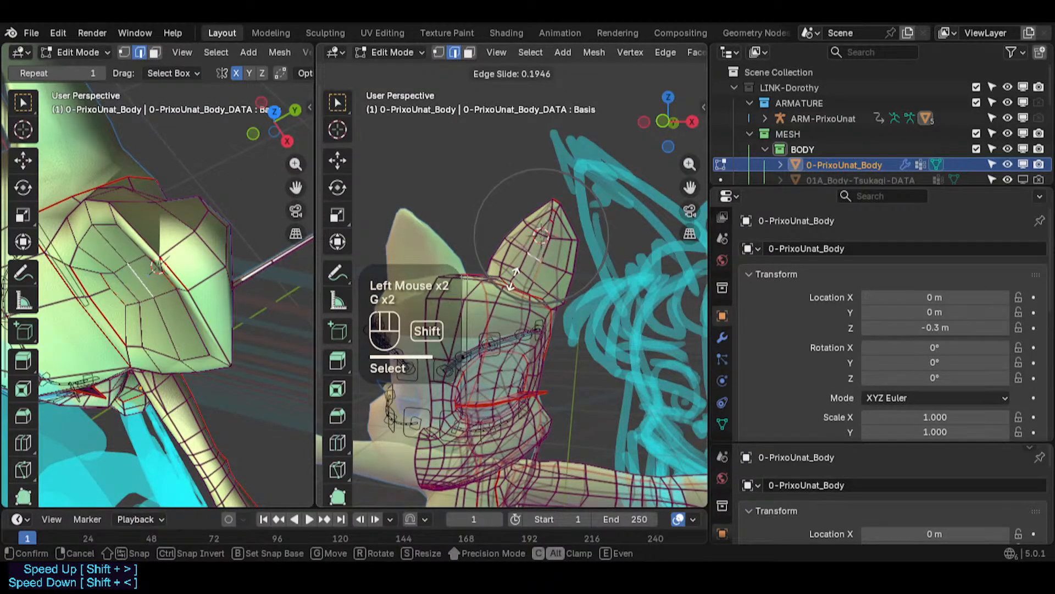
left_click(546, 240, "shift")
- Switch to face selection, then move and rotate a face on the ear's side
key("3")
left_click(184, 254)
key("g")
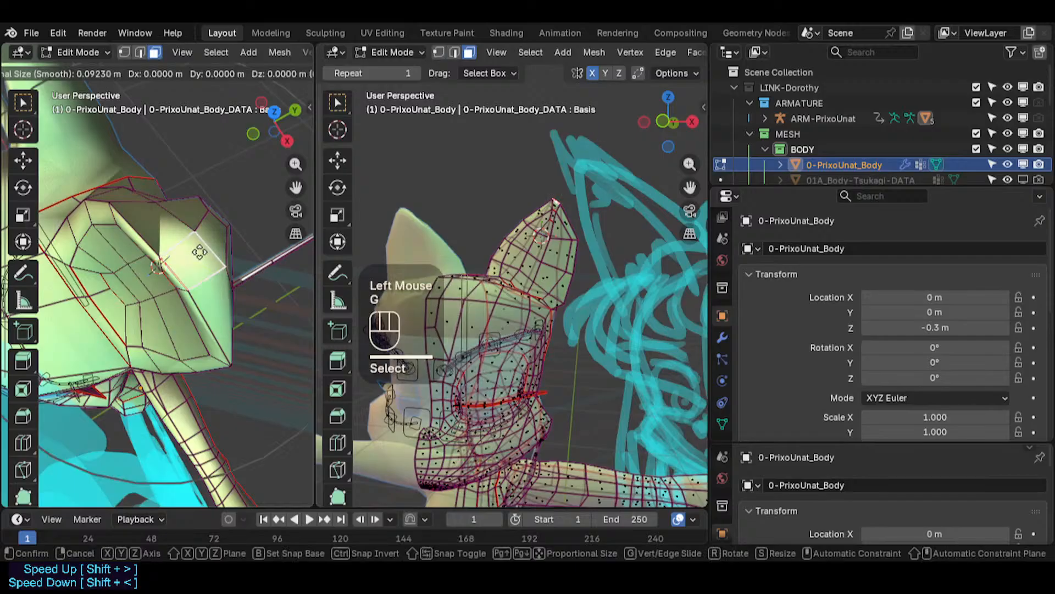
scroll(184, 258, "down", 2)
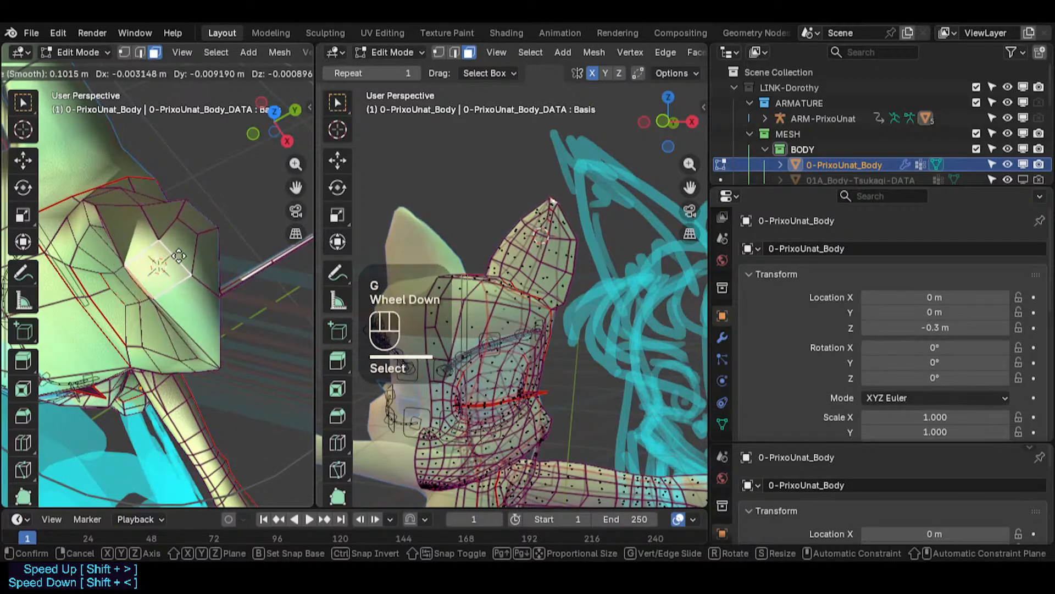
left_click(234, 258)
key("r")
left_click(235, 258)
- Rotate a face at the ear's top edge by about 0.81 and move it slightly
left_click(120, 201)
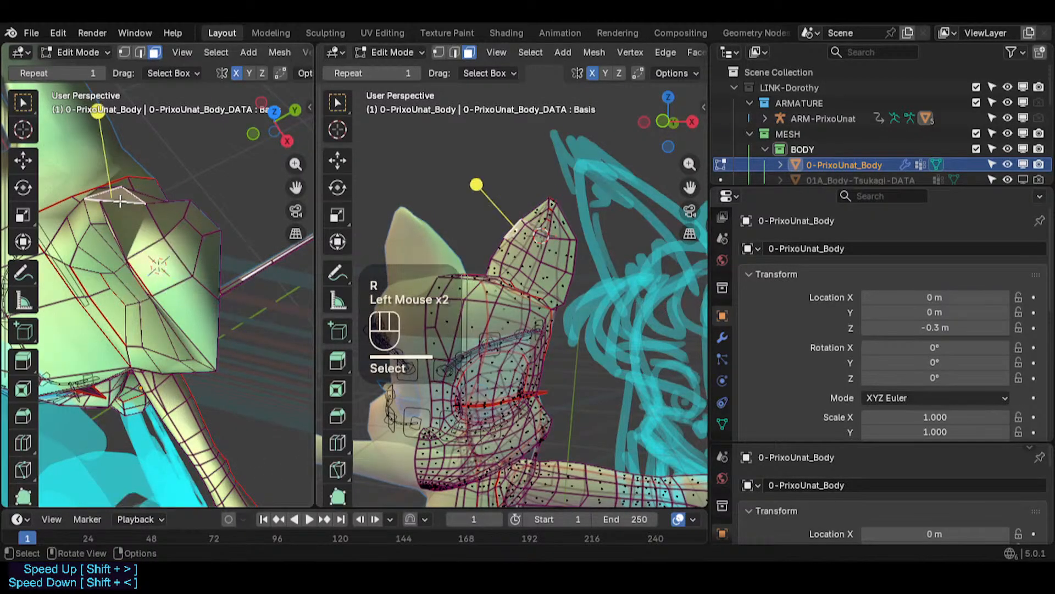
left_click_drag(100, 113, 140, 139)
key("r")
left_click(222, 193)
left_click(144, 212)
key("r")
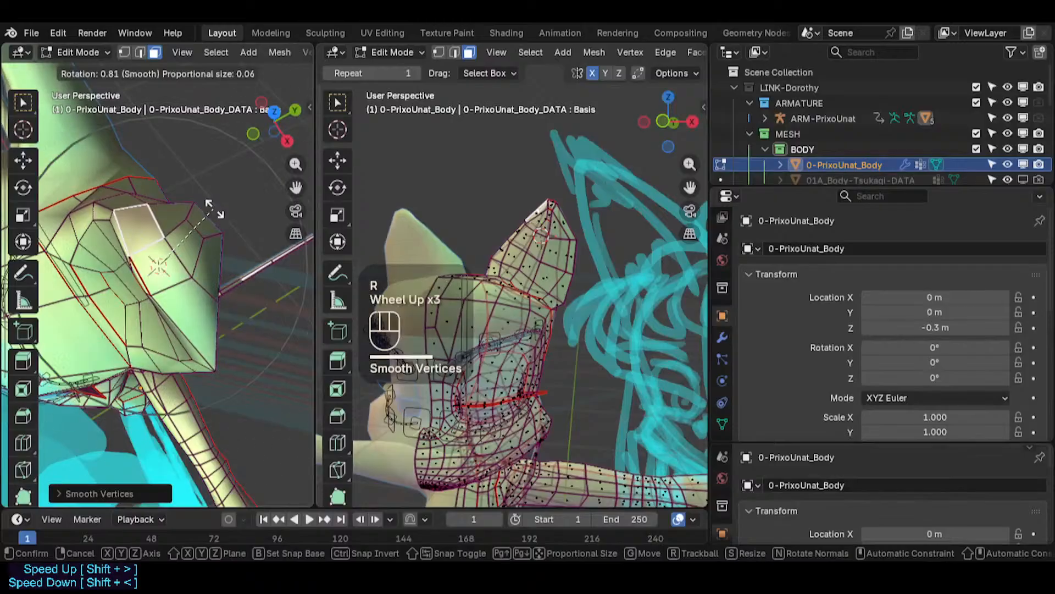
left_click(215, 205)
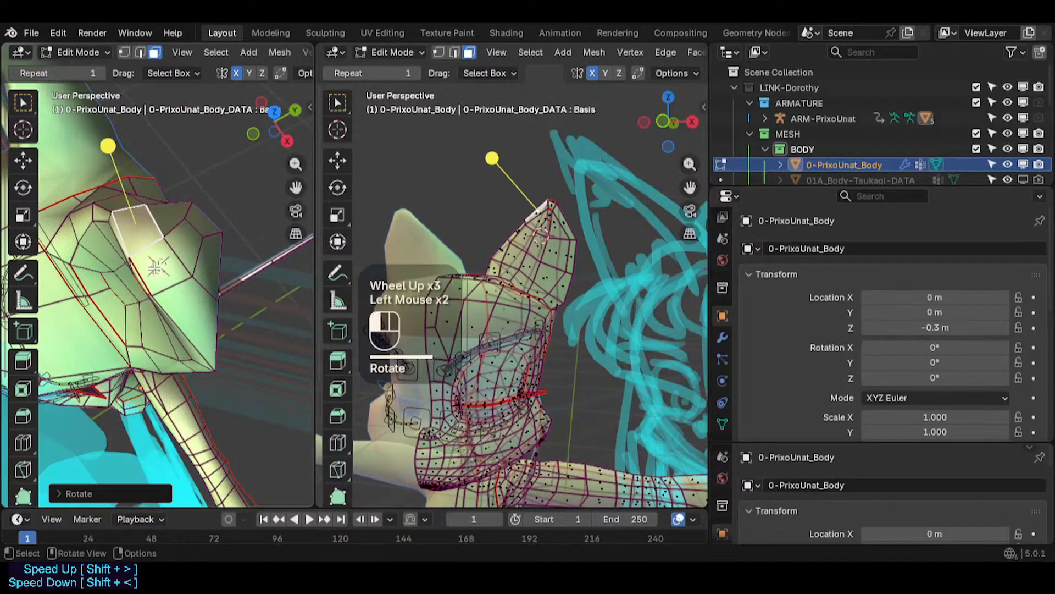
key("g")
left_click(197, 221)
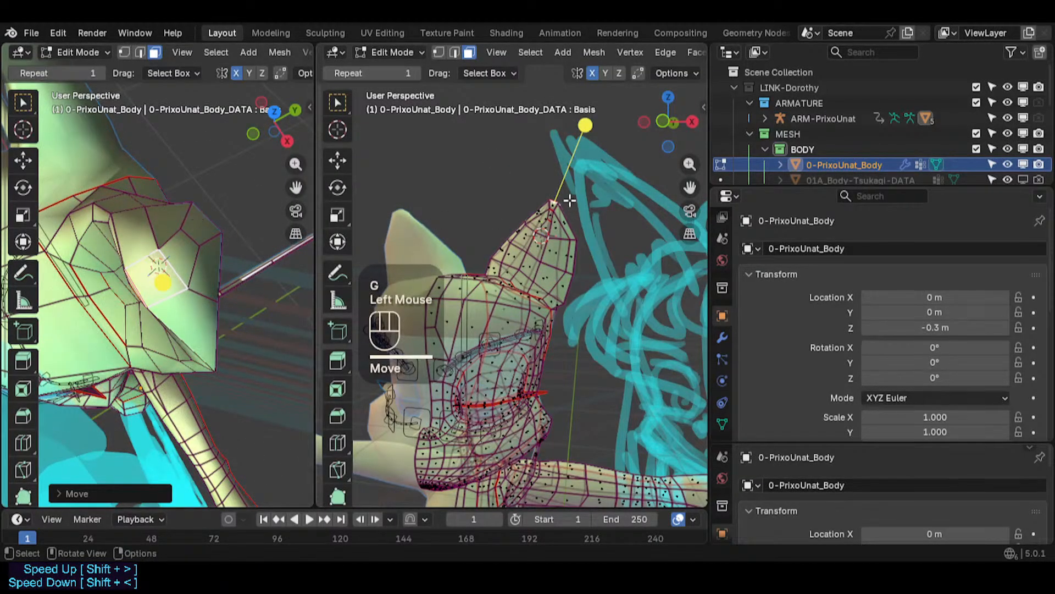
- Move a face on the ear's upper front edge
scroll(570, 200, "up", 1)
middle_click_drag(572, 203, 618, 231)
scroll(511, 228, "up", 2)
left_click(522, 231)
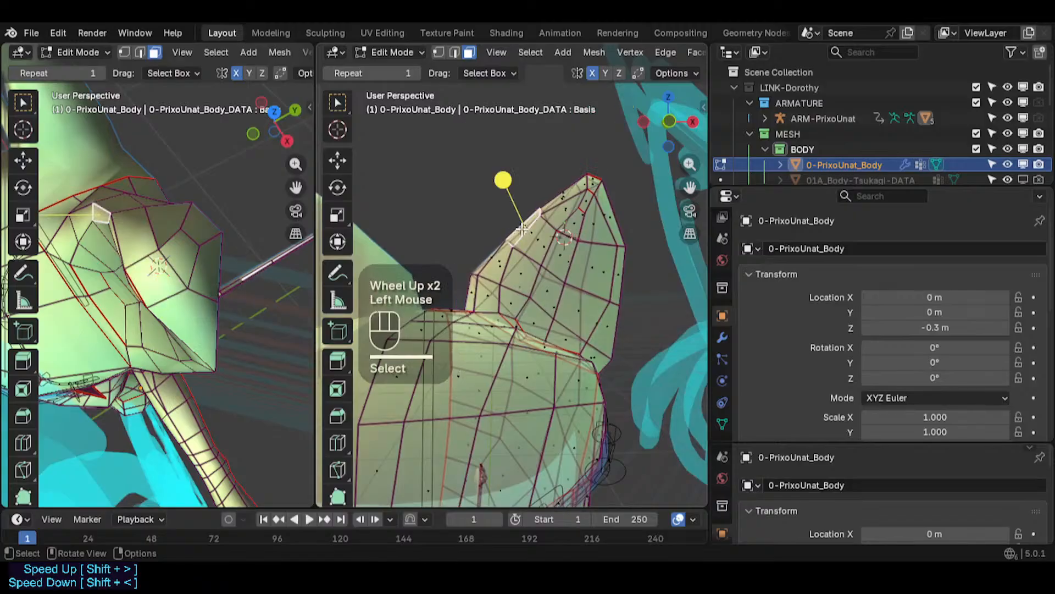
key("g")
left_click(511, 220)
- Move a face on the ear's outer side and another at its tip with proportional editing
left_click(623, 272)
key("g")
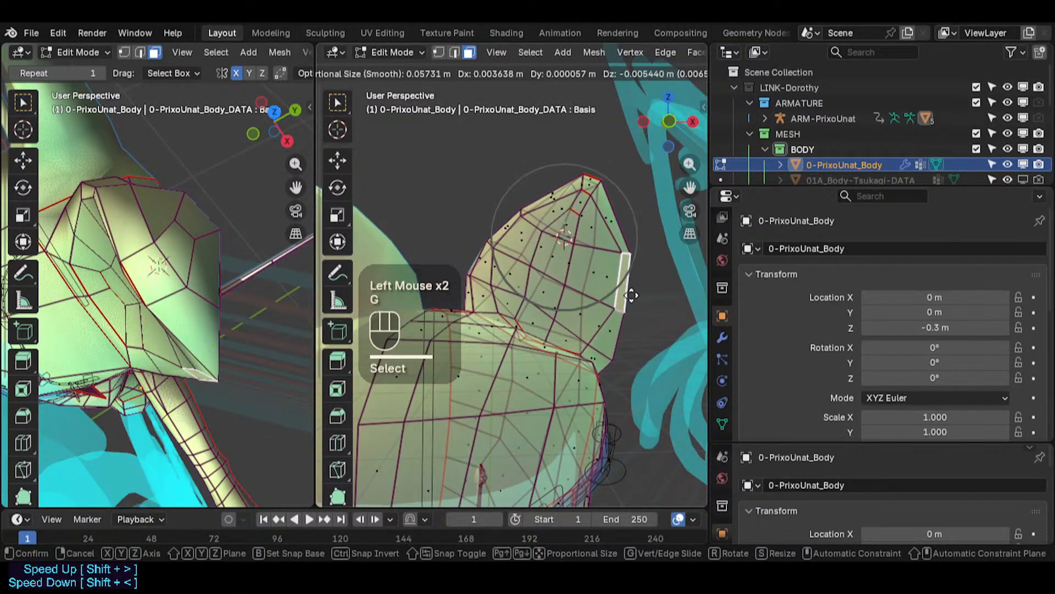
left_click(641, 295)
left_click(589, 185)
key("g")
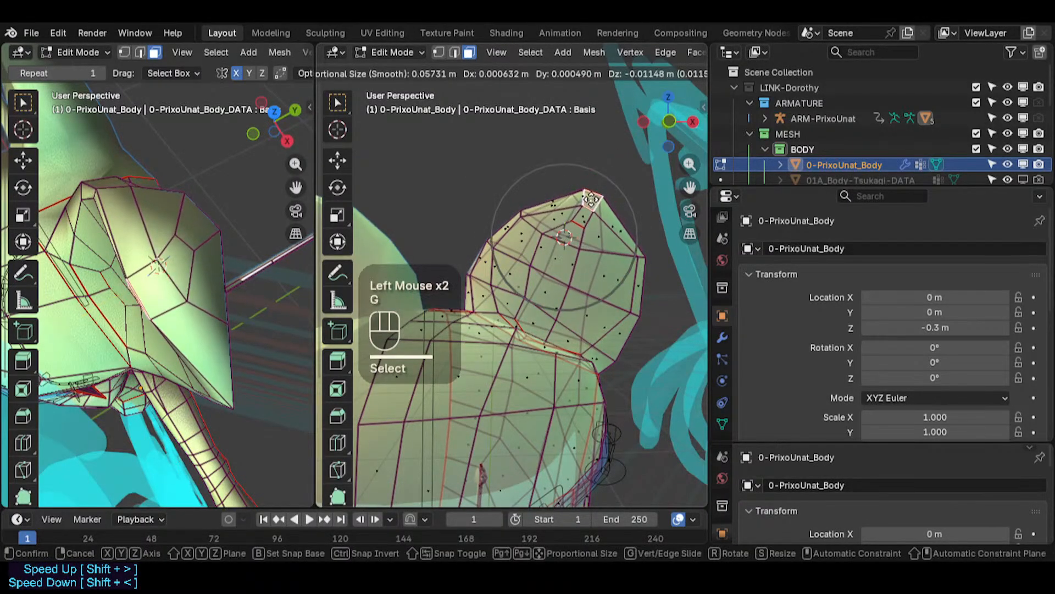
left_click(619, 175)
middle_click_drag(138, 275, 69, 340)
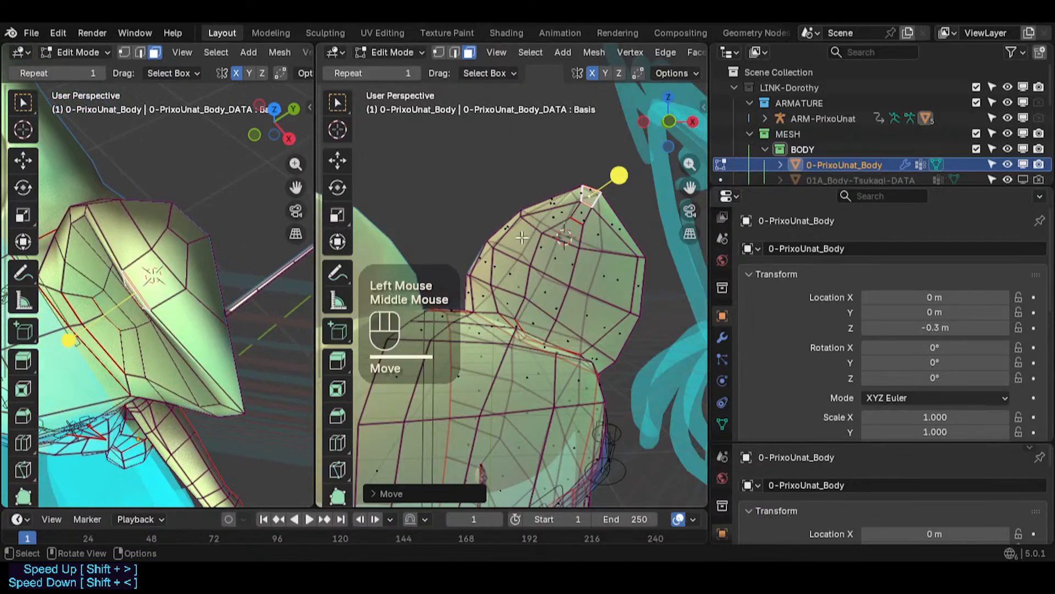
- Select the face loop around the ear tip, scale it down and move it downward
key("alt+a")
key("3")
left_click(611, 205, "alt+shift")
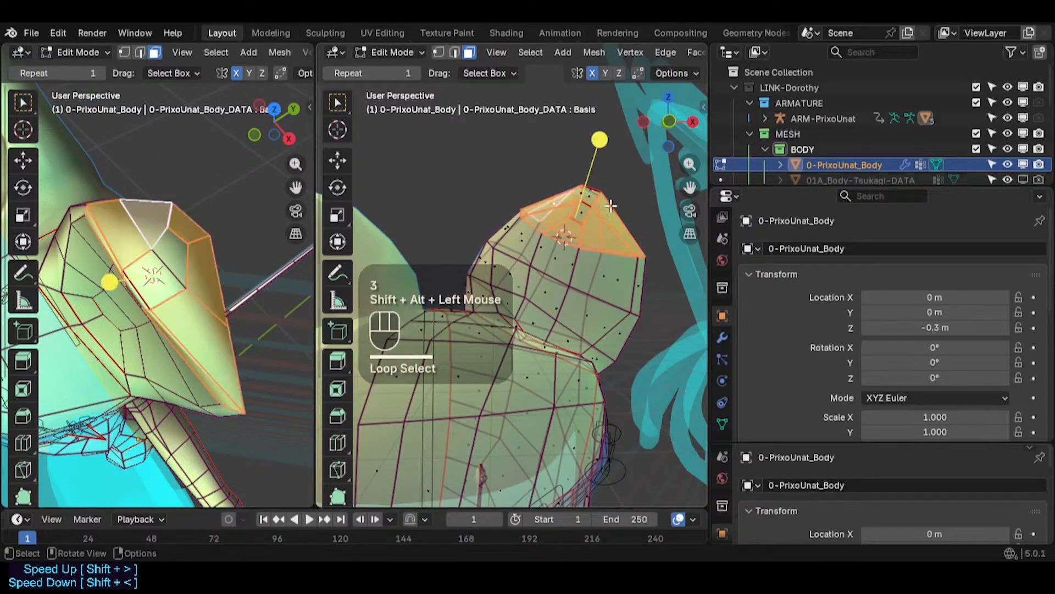
key("s")
left_click(596, 201)
key("g")
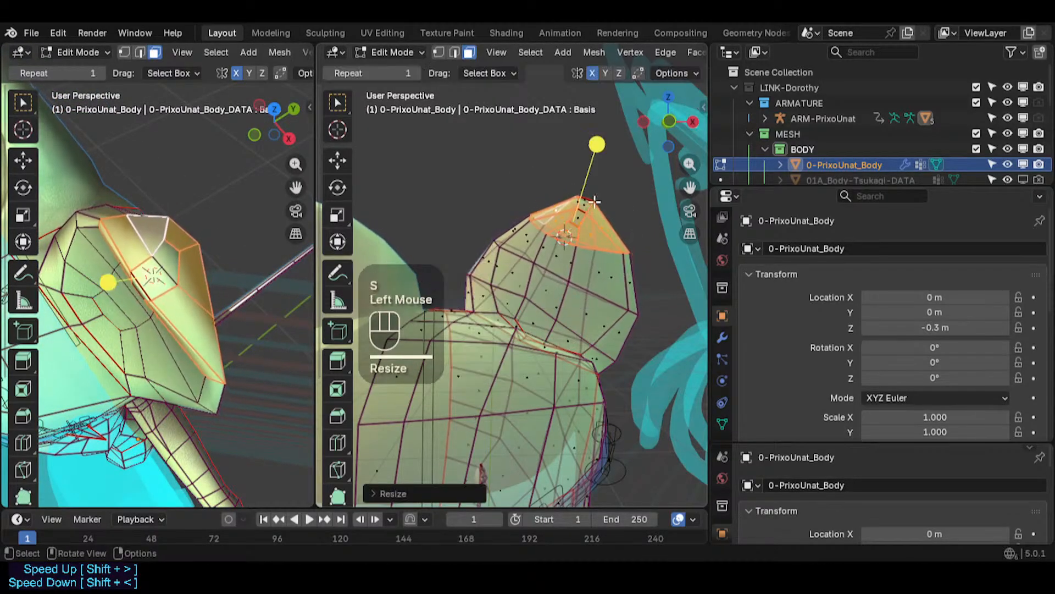
left_click(594, 158, "shift")
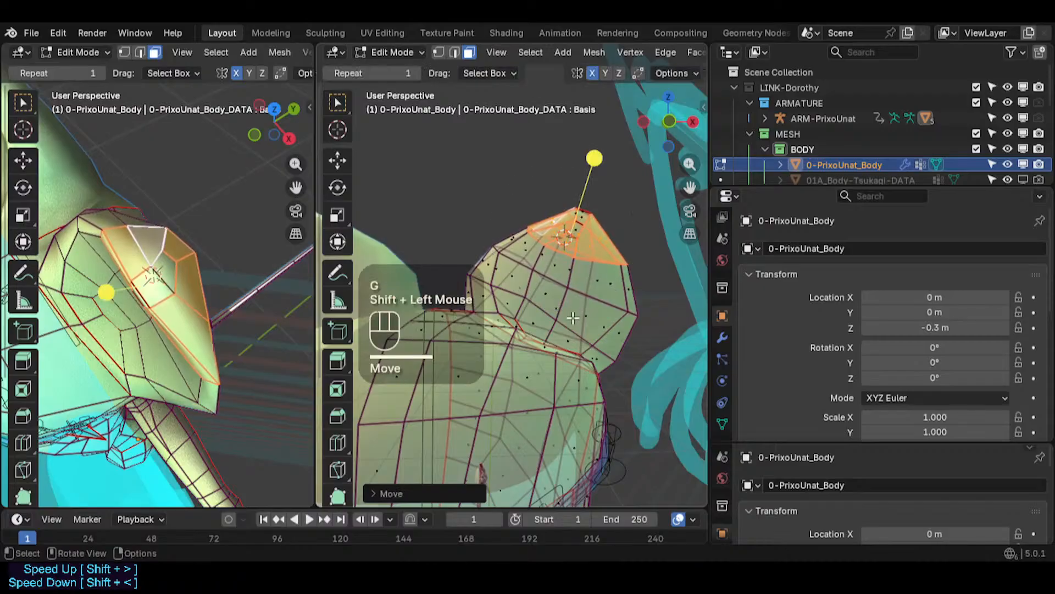
key("KP_3")
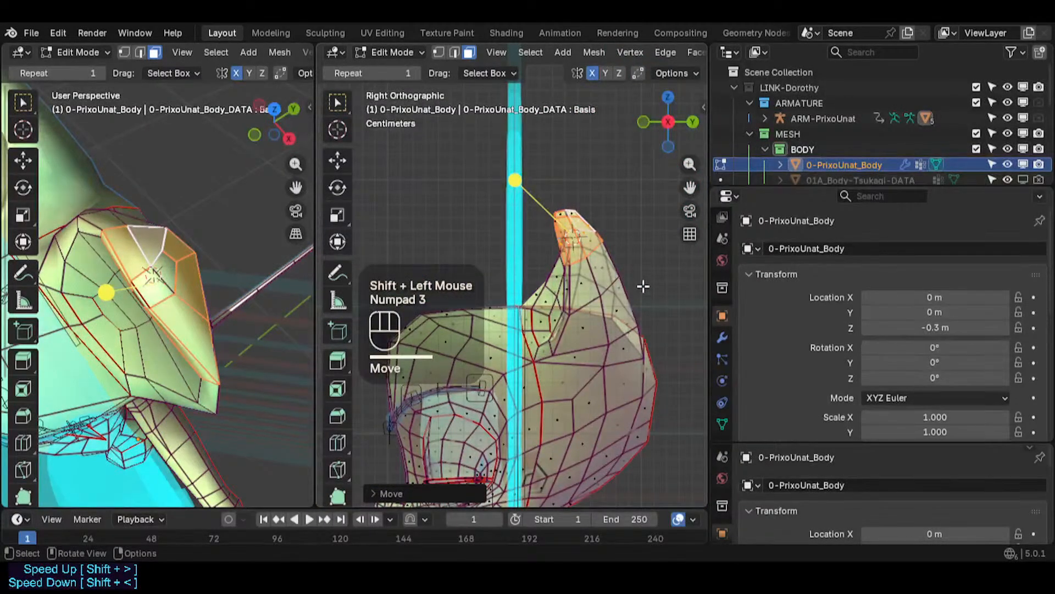
- Move the ear-tip face loop once more and loop-select the face loops around the ear to check its topology
key("g")
left_click(667, 356, "shift")
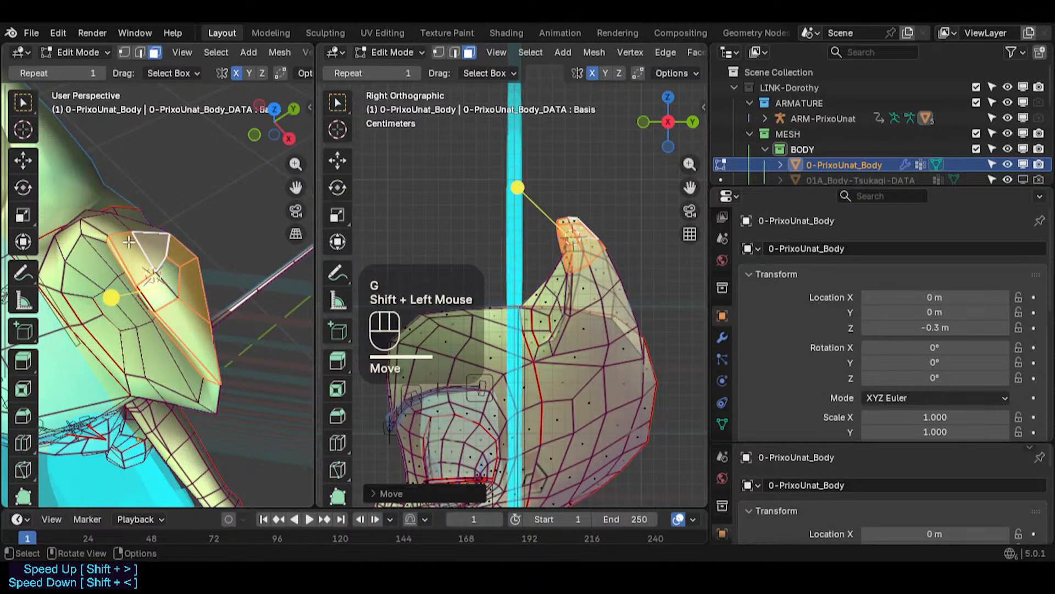
left_click(564, 251, "alt+shift")
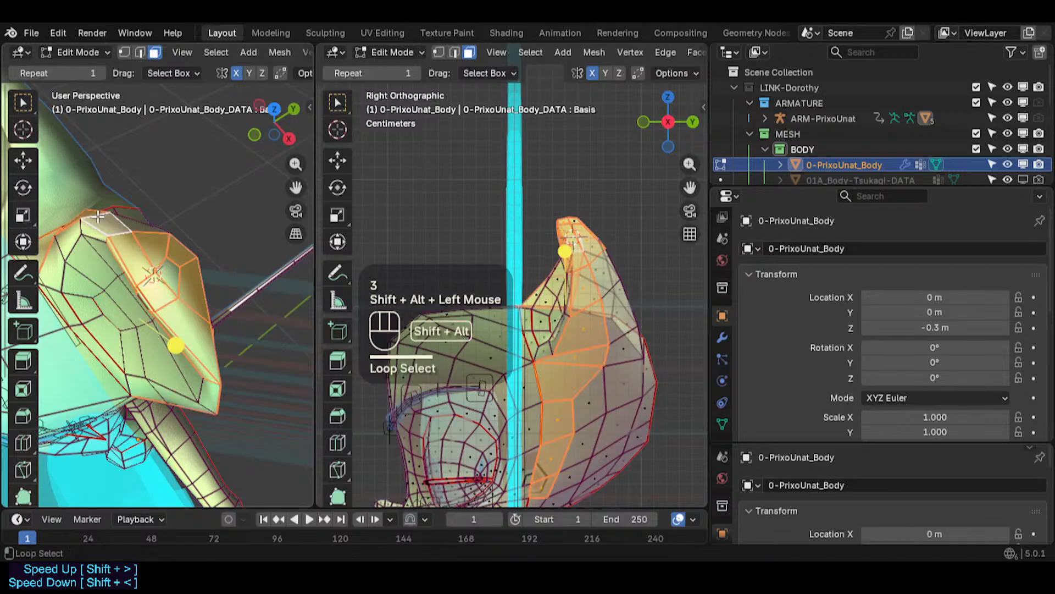
key("alt+a")
left_click(546, 228, "alt+shift")
key("alt+a")
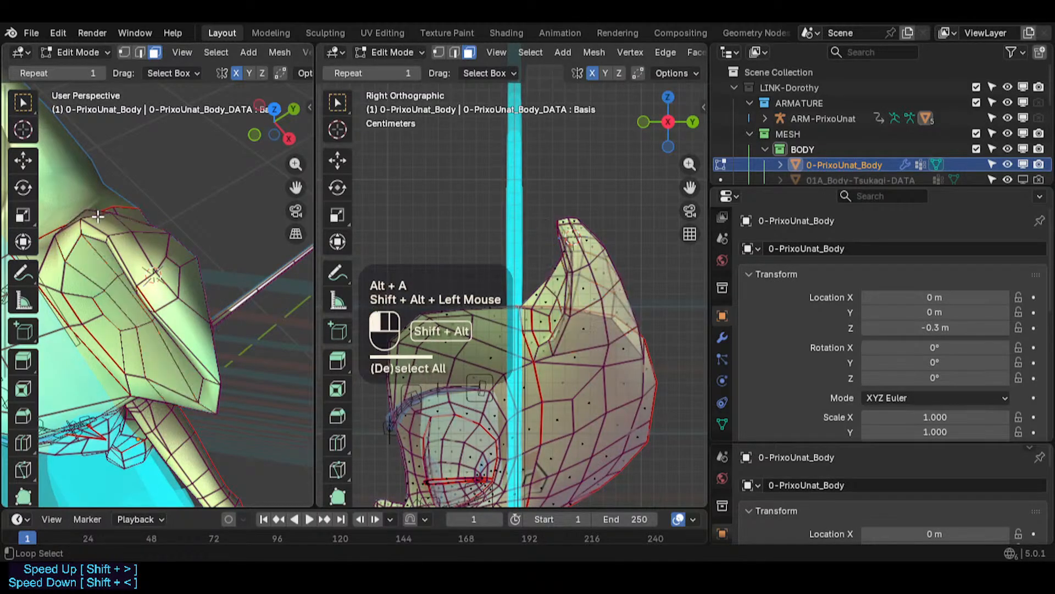
left_click(599, 288, "alt+shift")
left_click(78, 247, "alt+shift")
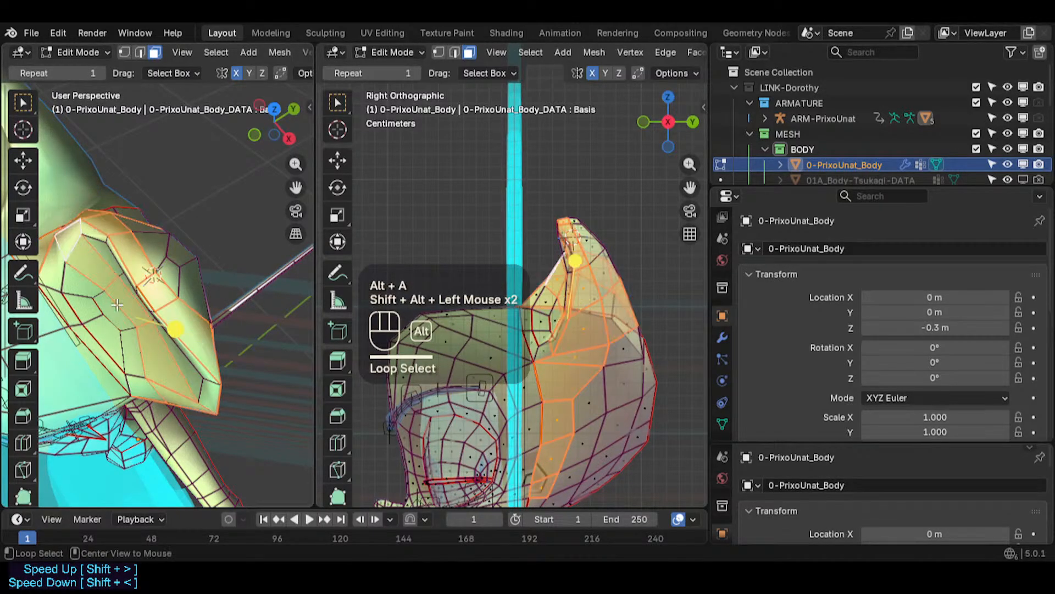
middle_click_drag(82, 247, 5, 275)
middle_click_drag(211, 280, 146, 198)
mouse_move(178, 297)
middle_mouse_down()
mouse_move(71, 292)
mouse_move(165, 300)
middle_mouse_up()
- Switch to vertex selection and move several vertices along the base of the ear where it meets the head
key("1")
left_click(110, 374)
middle_click_drag(218, 342, 134, 332)
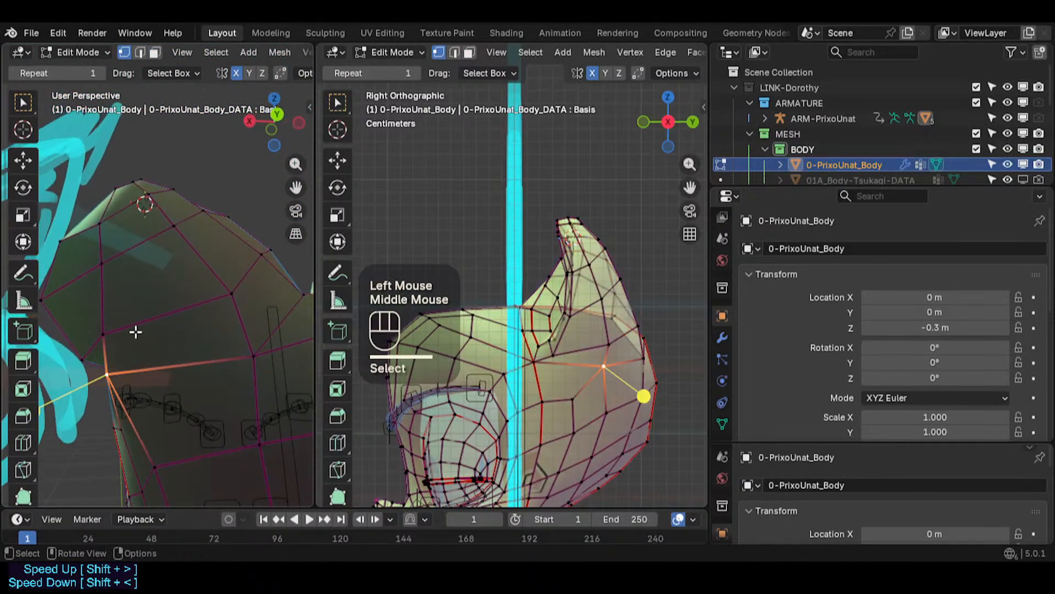
key("g")
left_click(121, 338, "shift")
left_click(105, 334)
key("g")
left_click(99, 341, "shift")
left_click(110, 270)
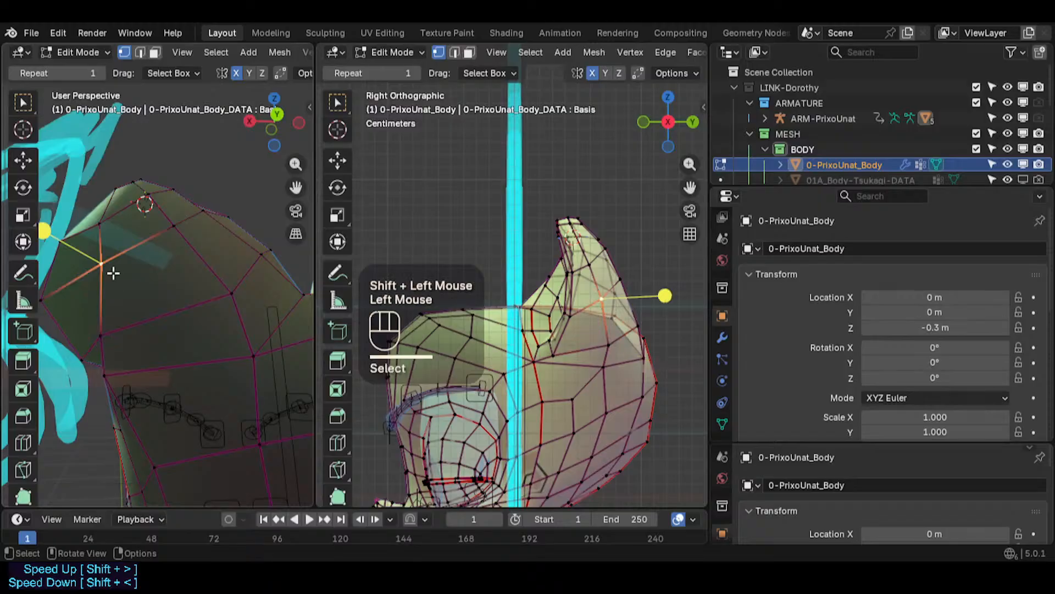
key("g")
left_click(92, 289)
- Move a vertex on the ear's back edge and slide another vertex along its edge
left_click(104, 237)
key("g")
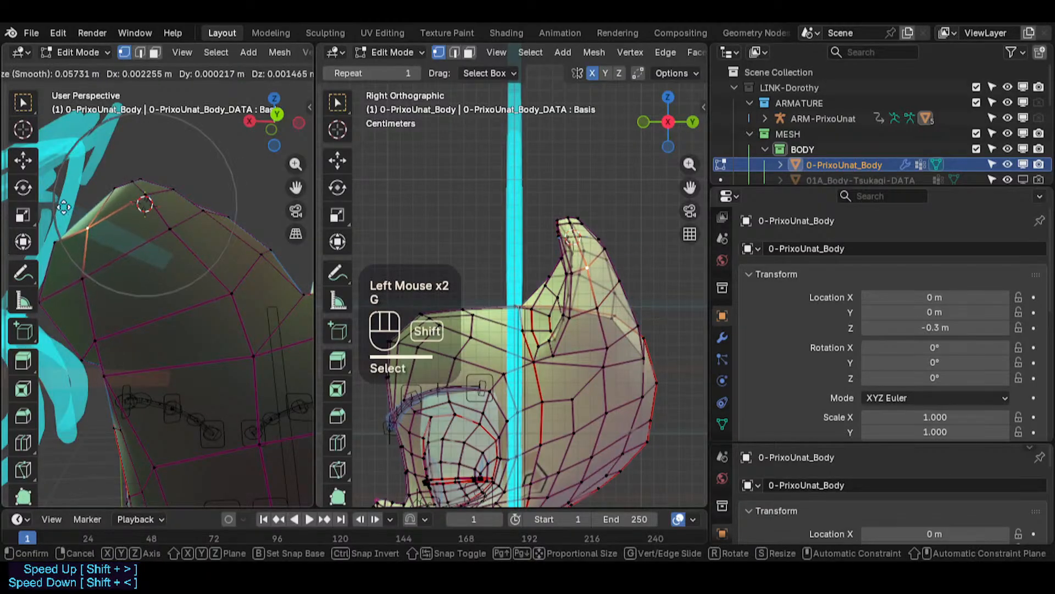
left_click(92, 228, "shift")
left_click(53, 246)
key("g")
key("g")
left_click(50, 256)
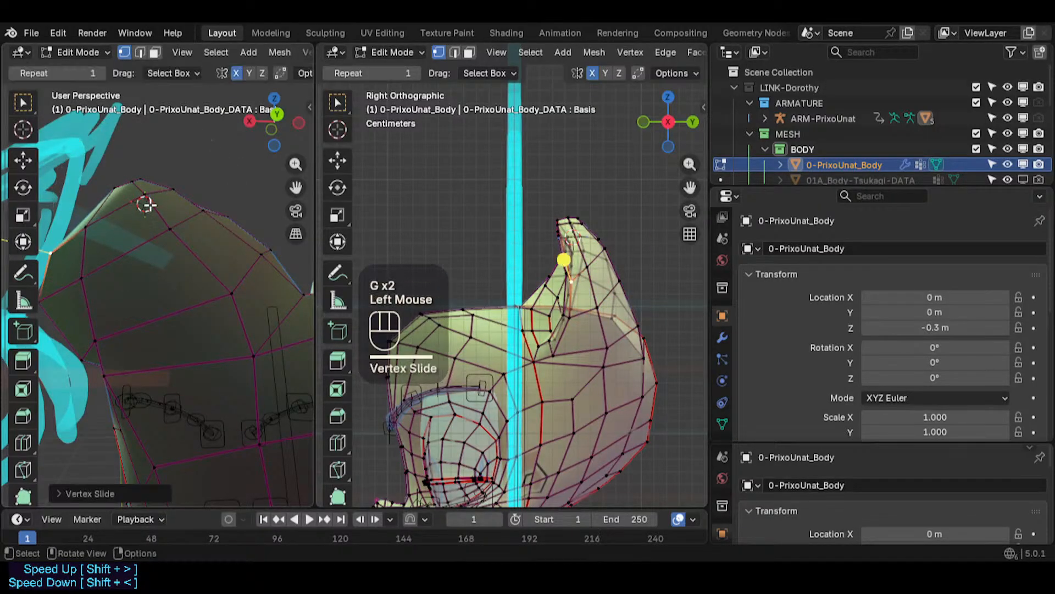
- Move vertices on the back of the ear with an enlarged proportional editing radius
middle_click_drag(146, 203, 196, 254)
left_click(188, 227)
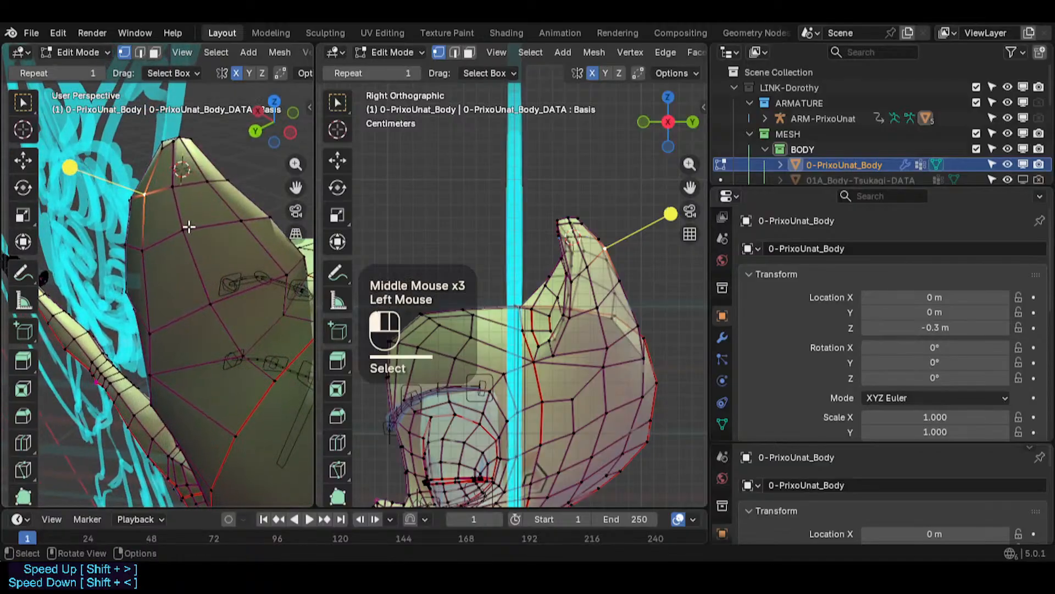
key("g")
left_click(273, 252, "shift")
middle_click_drag(273, 252, 227, 202)
left_click(227, 195)
key("g")
scroll(226, 202, "up", 3)
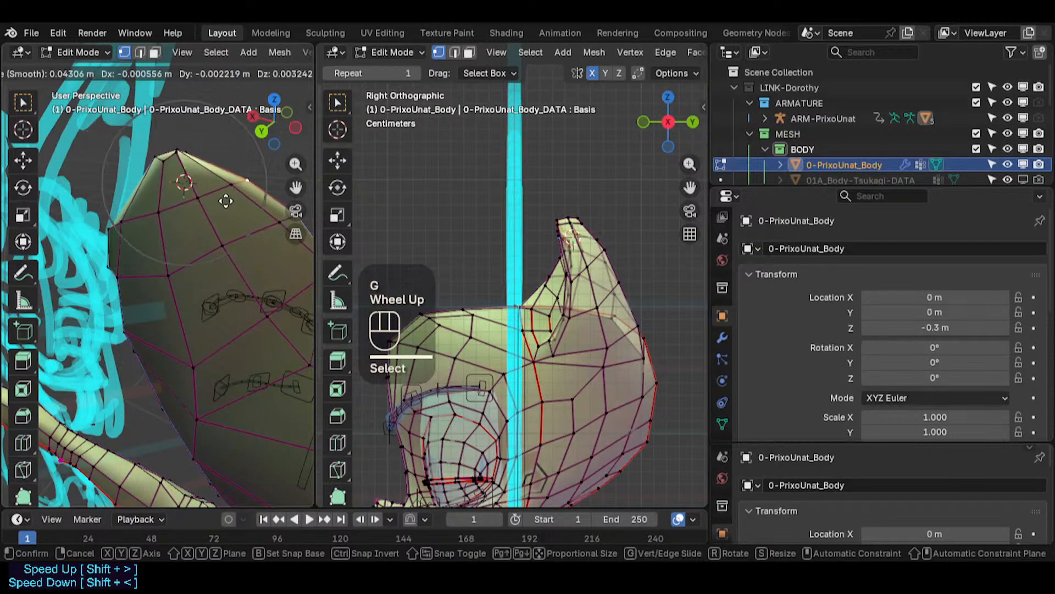
left_click(213, 188)
- Move two vertices on the ear's outer edge
middle_click_drag(212, 189, 148, 236)
left_click(148, 237)
key("g")
left_click(144, 231)
left_click(157, 236)
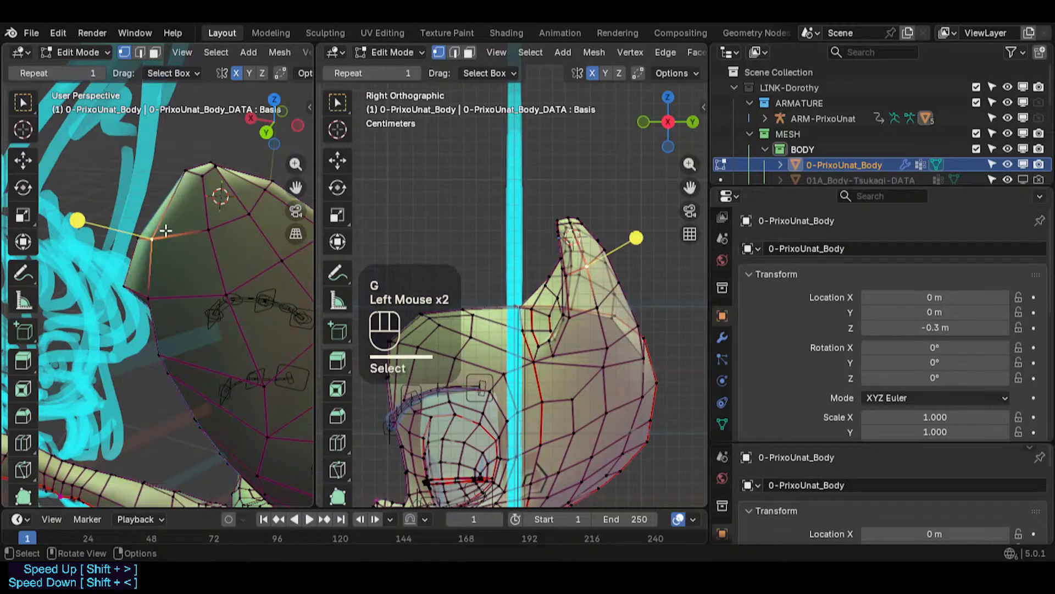
key("g")
left_click(161, 232)
- Move vertices on the front of the ear near its tip
middle_click_drag(67, 348, 264, 291, "shift")
left_click(189, 301)
middle_click_drag(178, 309, 242, 272)
key("g")
left_click(199, 280, "shift")
left_click(188, 190)
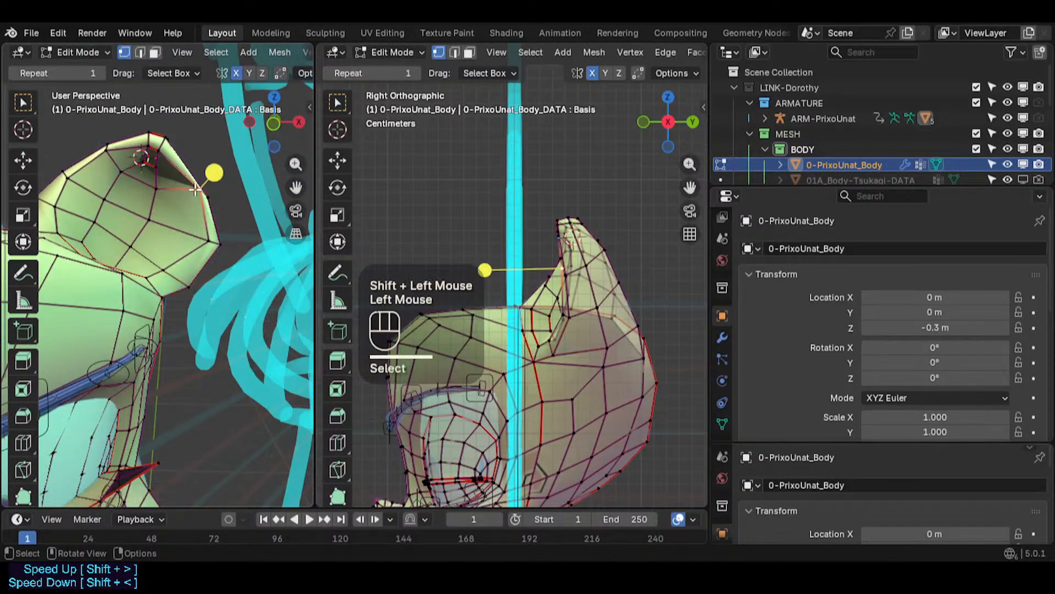
key("g")
left_click(196, 191)
- Slide a vertex along an edge near the ear tip and rotate the selection slightly
key("g")
key("g")
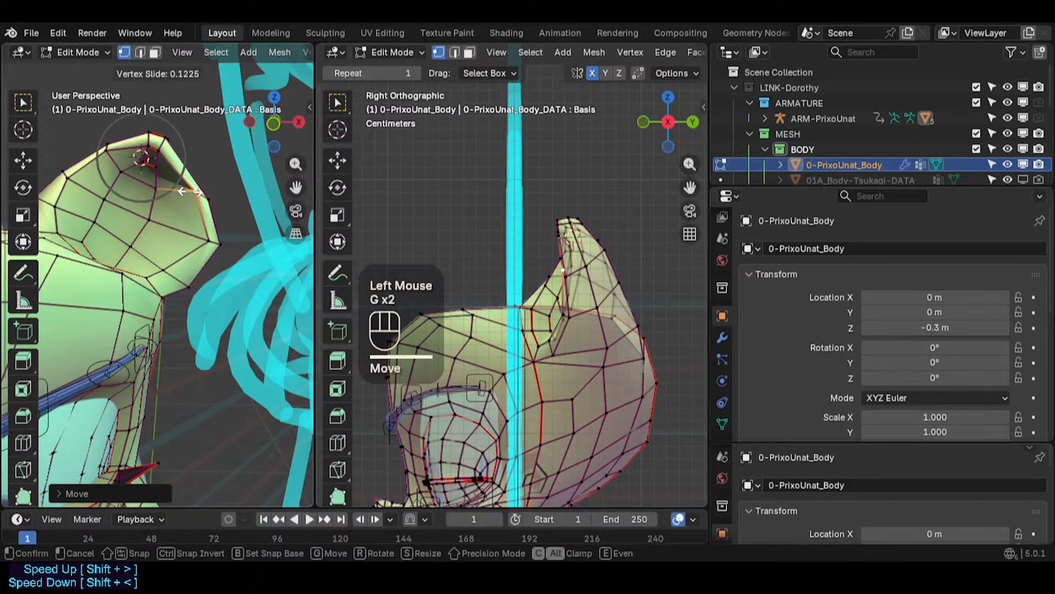
left_click(214, 195)
left_click(217, 196)
key("r")
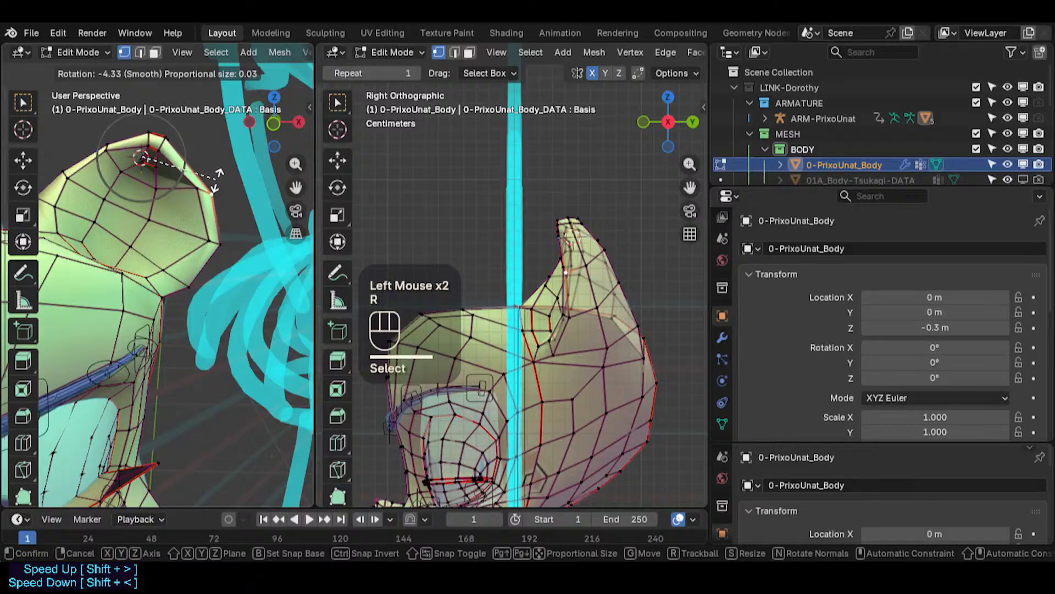
left_click(216, 180)
- Move and rotate the vertex at the outer corner of the ear tip
key("g")
left_click(215, 183)
left_click(201, 190)
key("r")
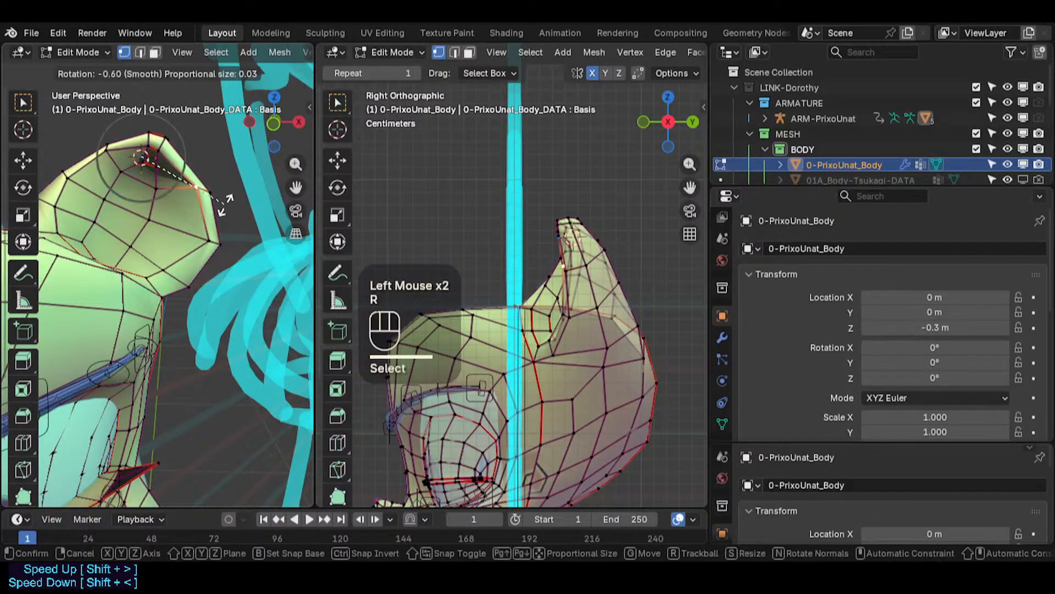
left_click(223, 192)
key("g")
left_click(206, 204)
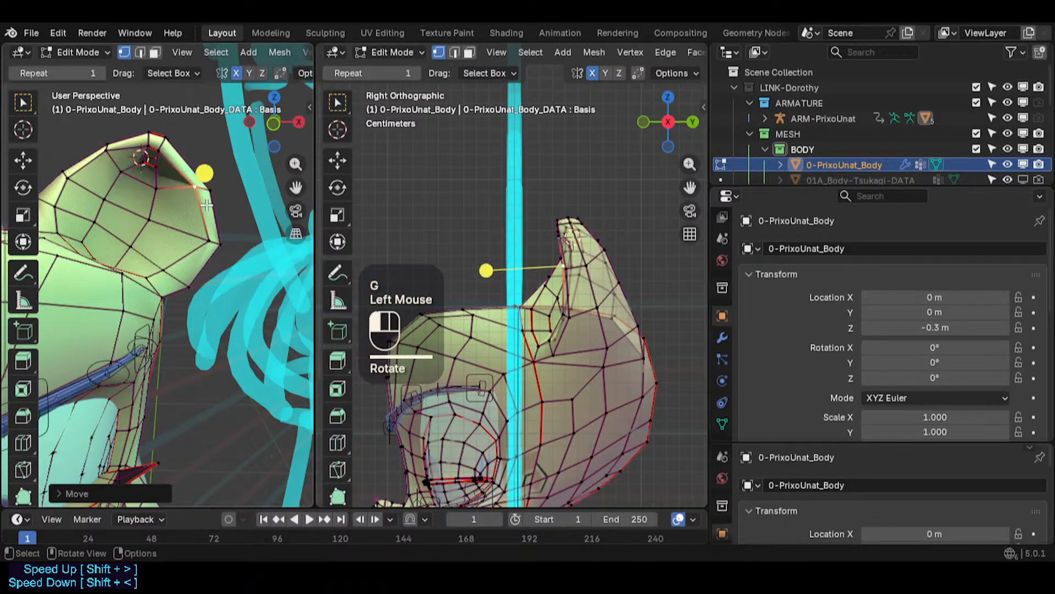
- Move vertices along the edges surrounding the ear tip
double_click(103, 159)
key("g")
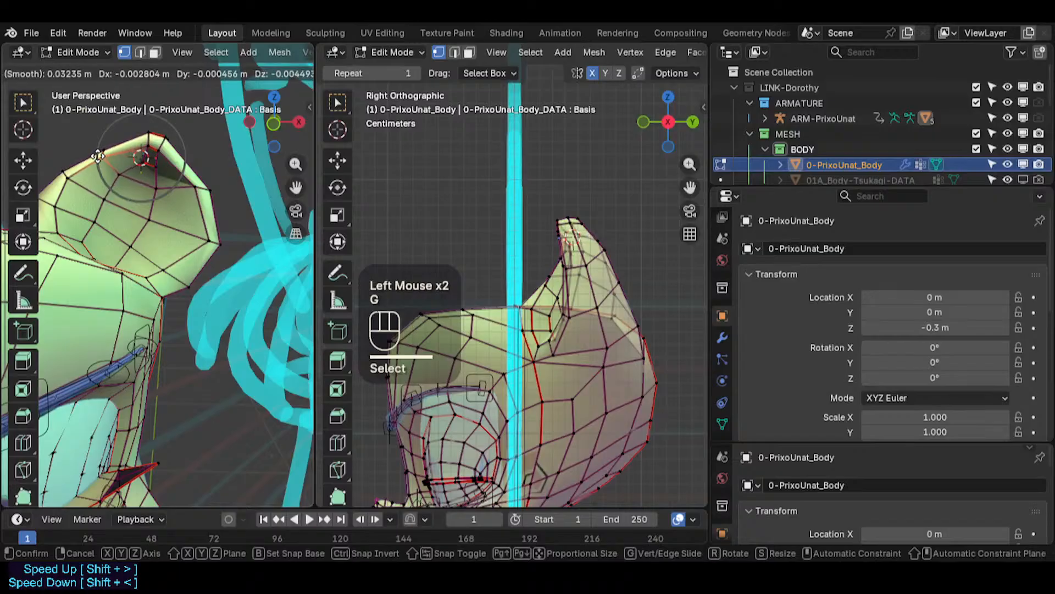
left_click(98, 157)
left_click(207, 188)
left_click(196, 188, "shift")
key("g")
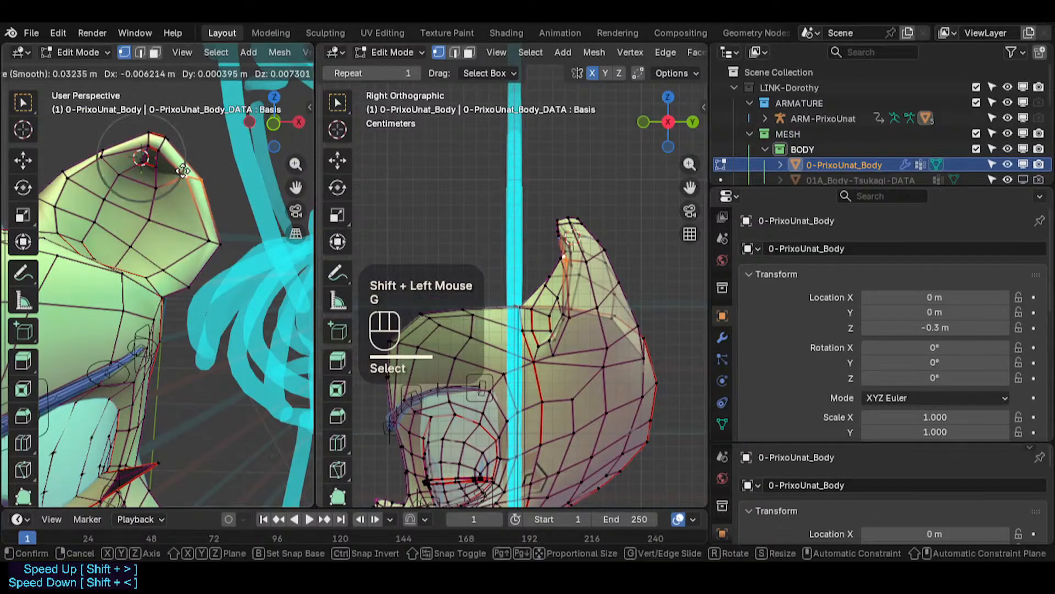
left_click(186, 177)
left_click(100, 152)
key("g")
left_click(117, 160, "shift")
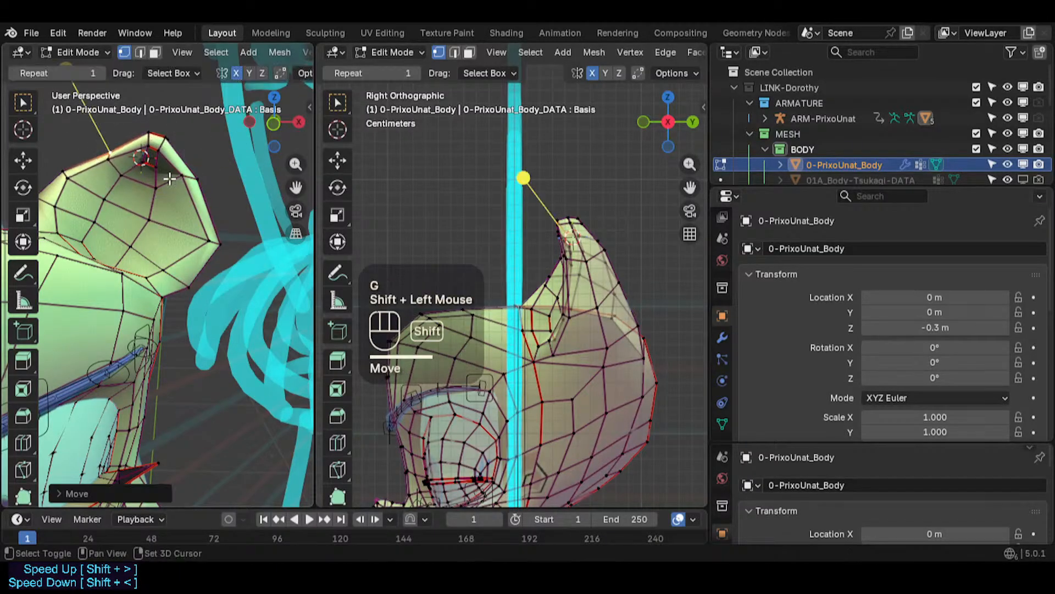
- Move two more vertices just below the ear tip
left_click(184, 166)
key("g")
left_click(104, 187, "shift")
left_click(193, 178)
key("g")
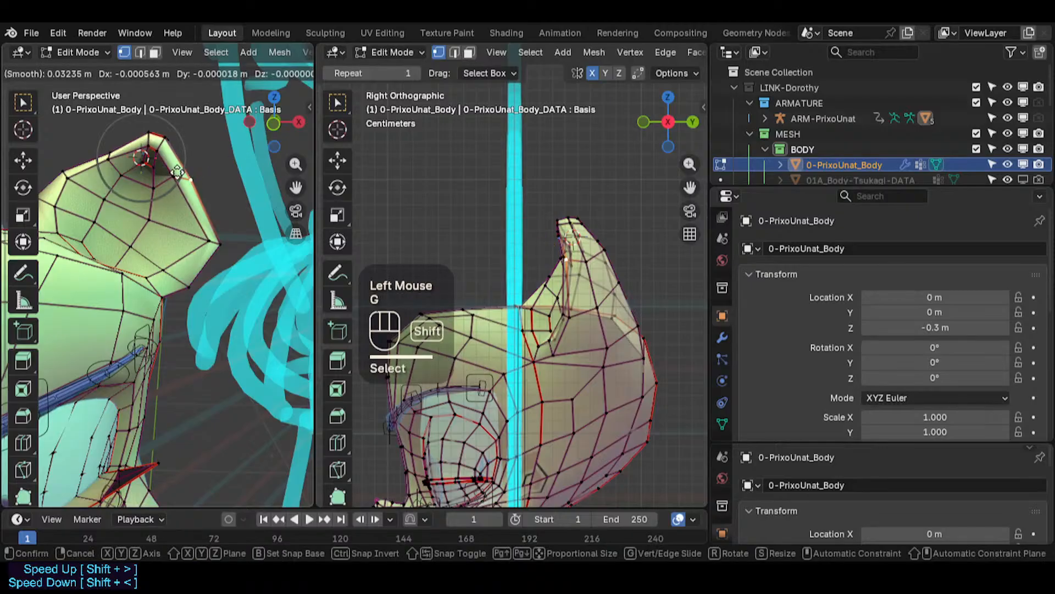
left_click(172, 190, "shift")
- Move vertices along the ear's lower outer edge where it joins the head
left_click(187, 288)
key("g")
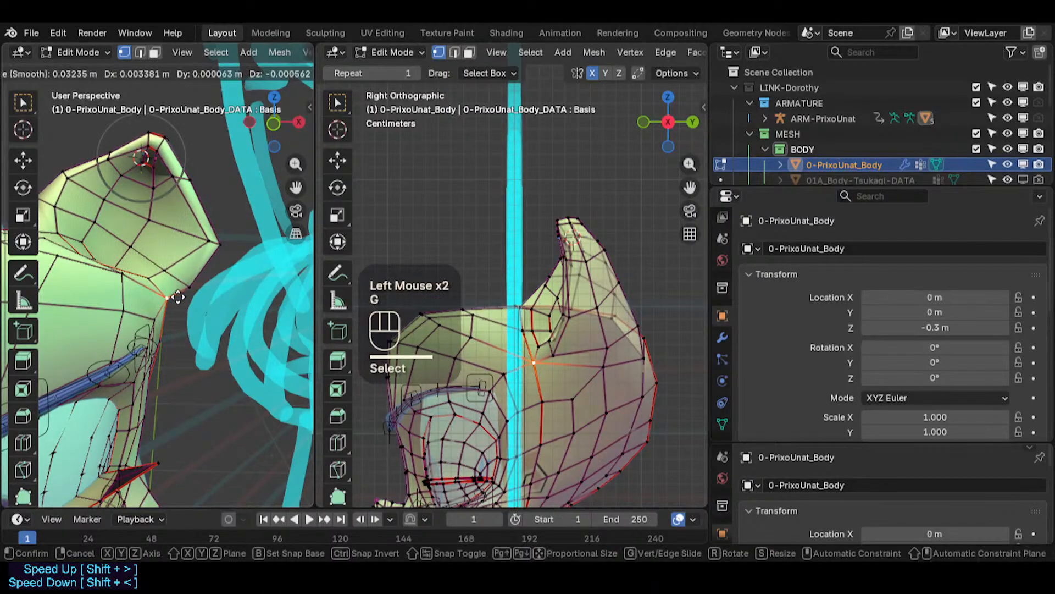
left_click(179, 300)
left_click(194, 291)
key("g")
left_click(191, 290)
left_click(173, 270)
key("g")
left_click(167, 266)
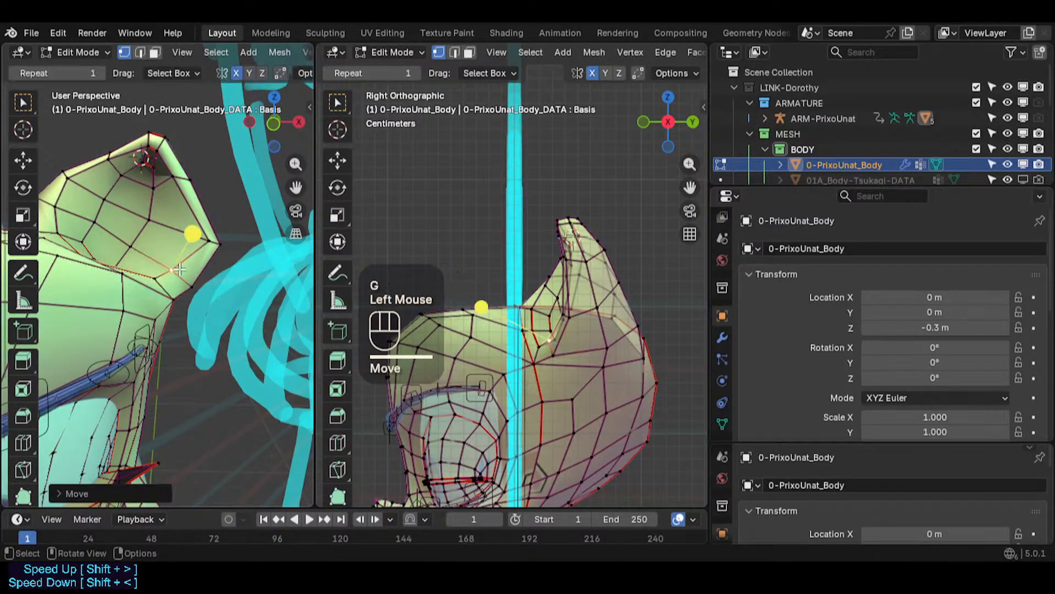
- Move vertices along the inner edge of the ear
key("g")
left_click(158, 261)
left_click(62, 225)
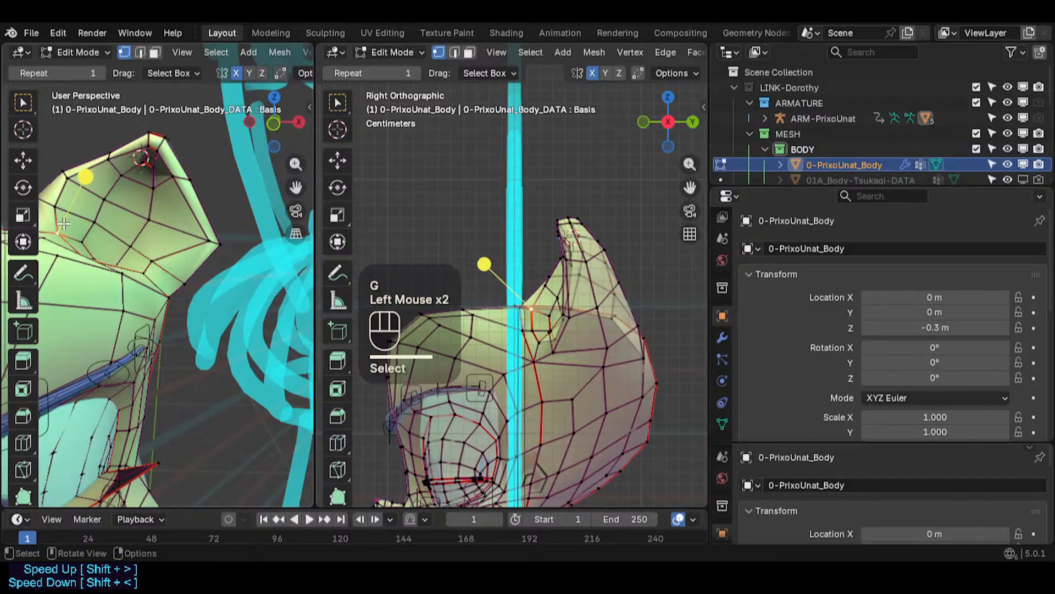
key("g")
left_click(74, 236)
mouse_move(118, 267)
middle_mouse_down()
mouse_move(113, 275)
mouse_move(116, 252)
middle_mouse_up()
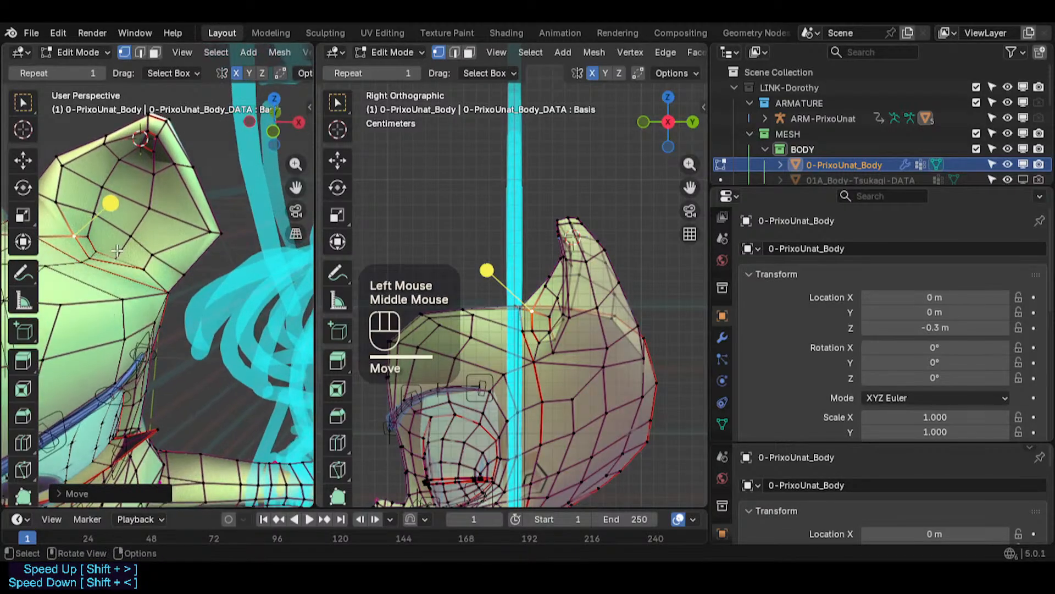
left_click(122, 254)
- Move vertices across the middle of the ear toward the tip
key("g")
left_click(159, 238)
left_click(141, 235)
key("g")
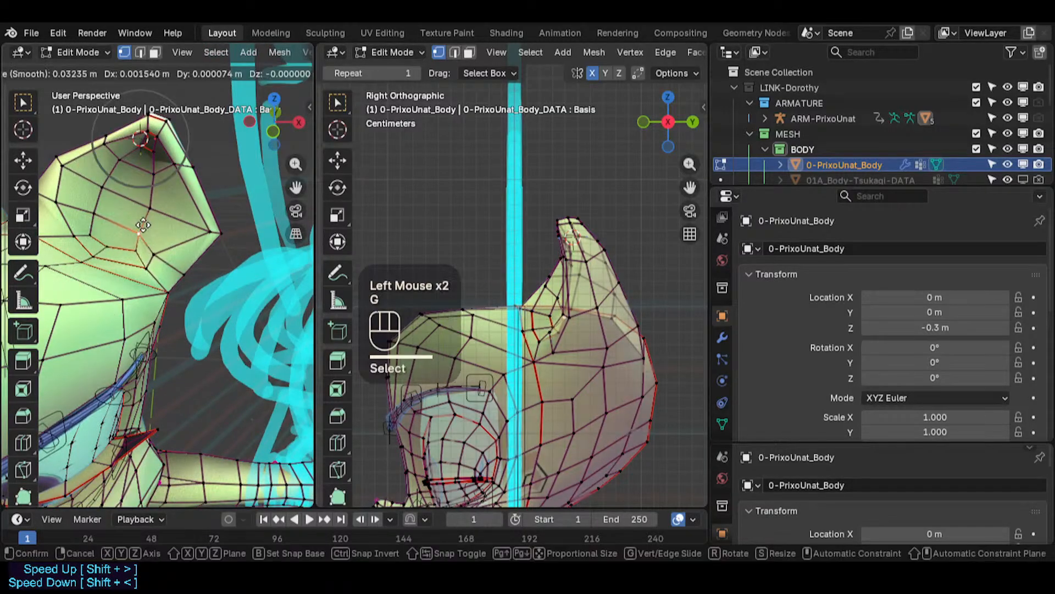
left_click(160, 235)
left_click(158, 213)
key("g")
left_click(178, 215)
left_click(164, 184)
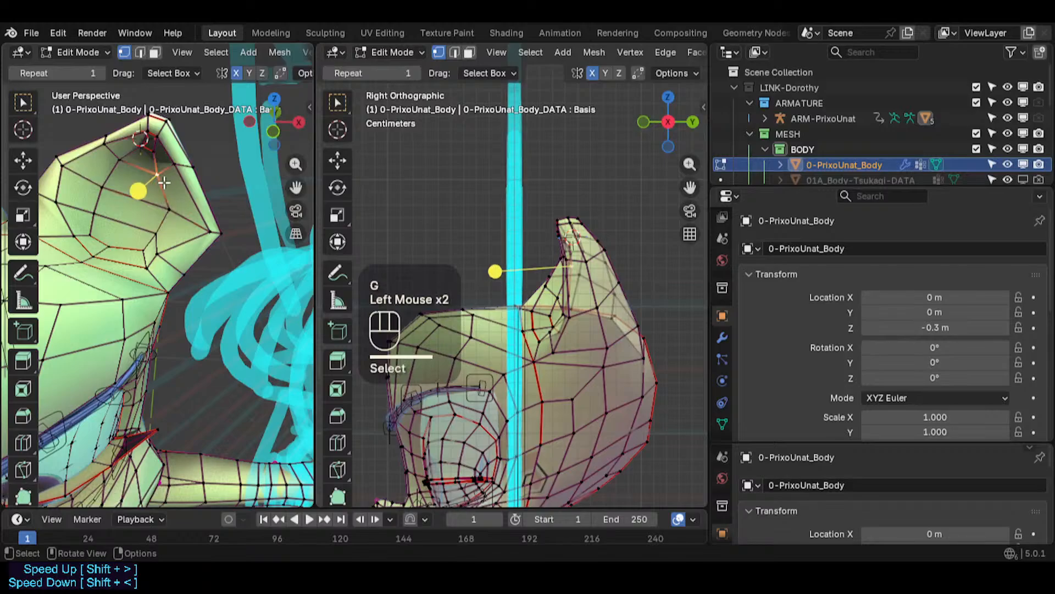
key("g")
left_click(175, 183)
left_click(124, 171)
- Move vertices on the ear's upper inner edge
key("g")
left_click(128, 178)
left_click(63, 166)
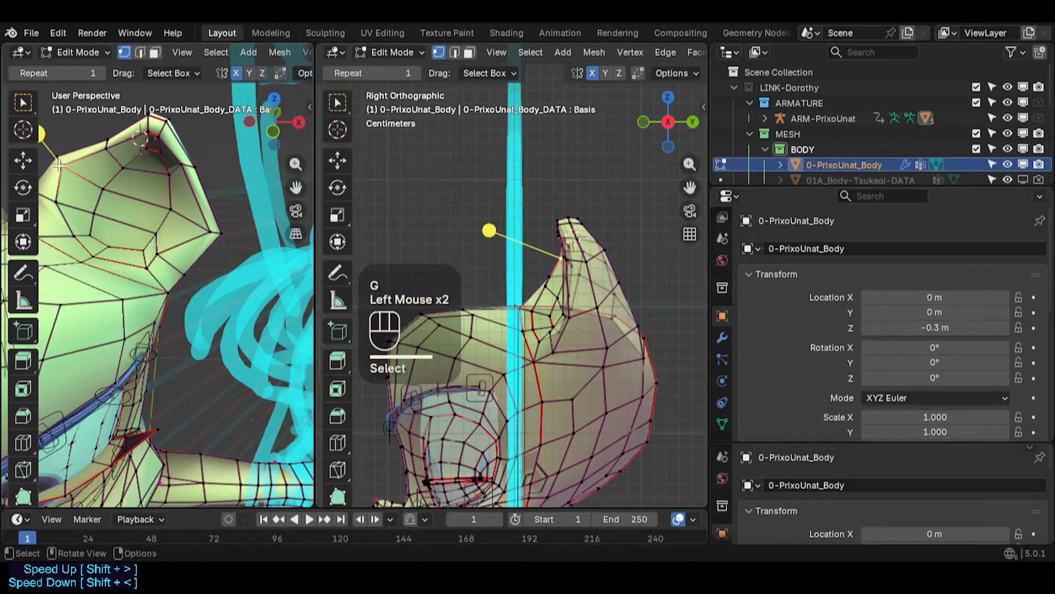
key("g")
left_click(74, 168)
scroll(147, 255, "down", 2)
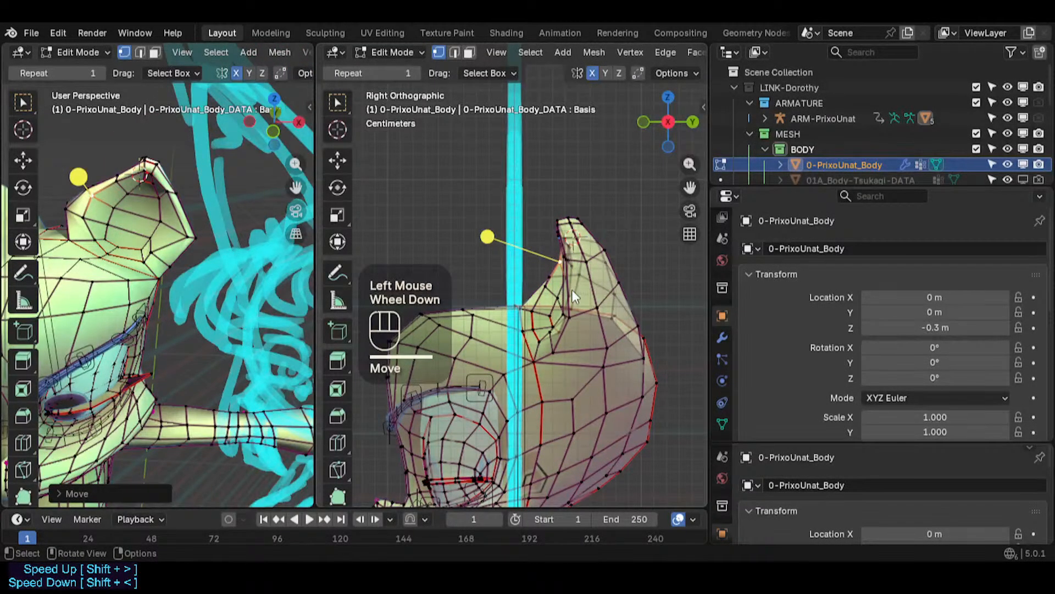
- Exit Edit Mode, check the head from the front, and save the blend file
key("Tab")
key("alt+z")
scroll(141, 273, "down", 2)
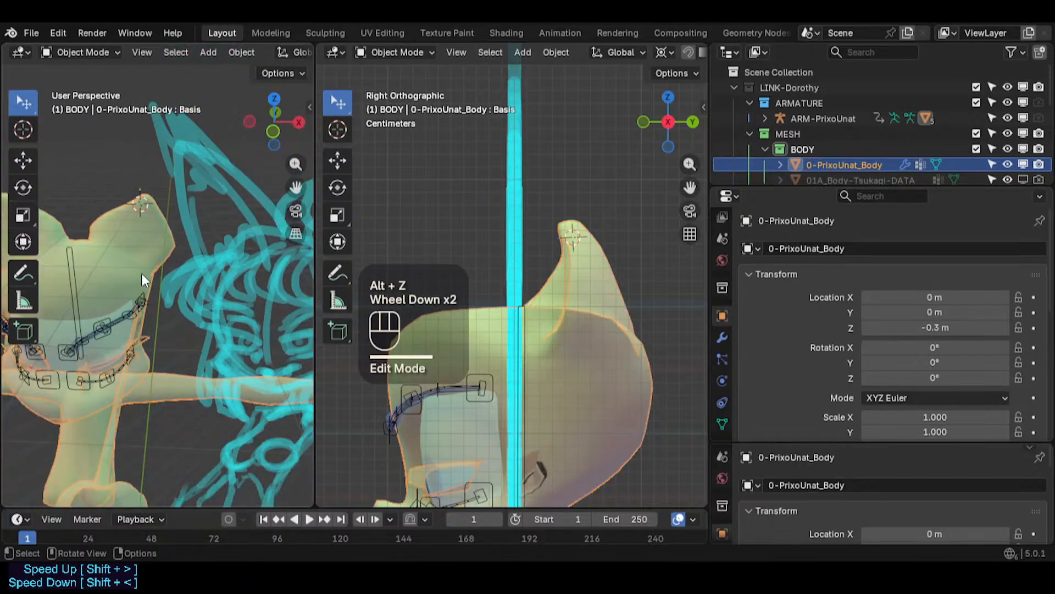
key("alt+z")
key("KP_4")
key("KP_1")
middle_click_drag(140, 271, 213, 368, "shift")
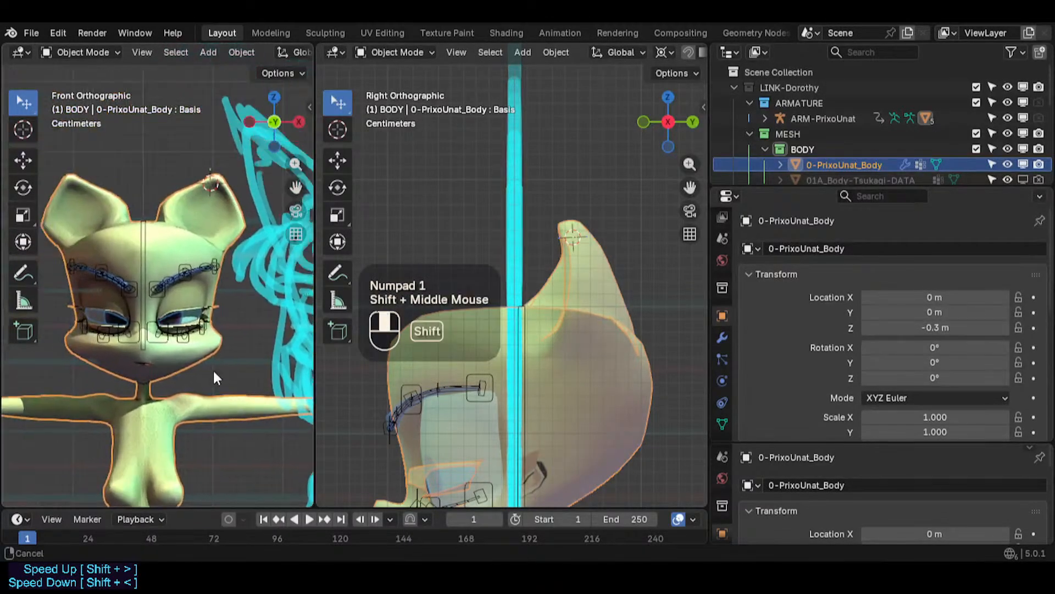
scroll(215, 267, "up", 3)
key("ctrl+s")
scroll(203, 258, "down", 2)
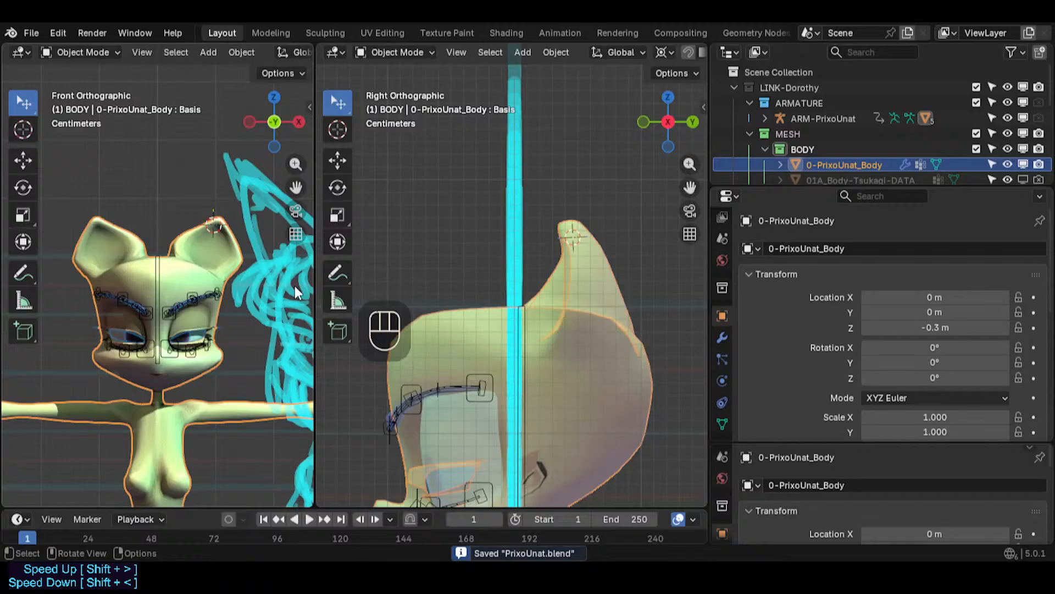
scroll(190, 235, "up", 2)
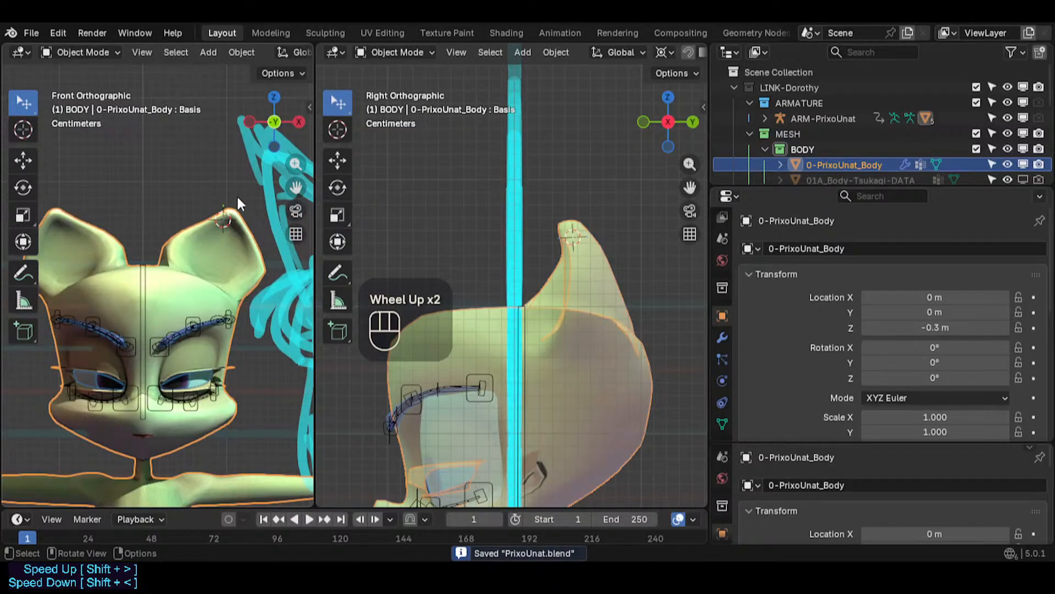
scroll(246, 217, "up", 2)
- Enter Edit Mode on the body mesh and move vertices at the ear tip
key("Tab")
key("3")
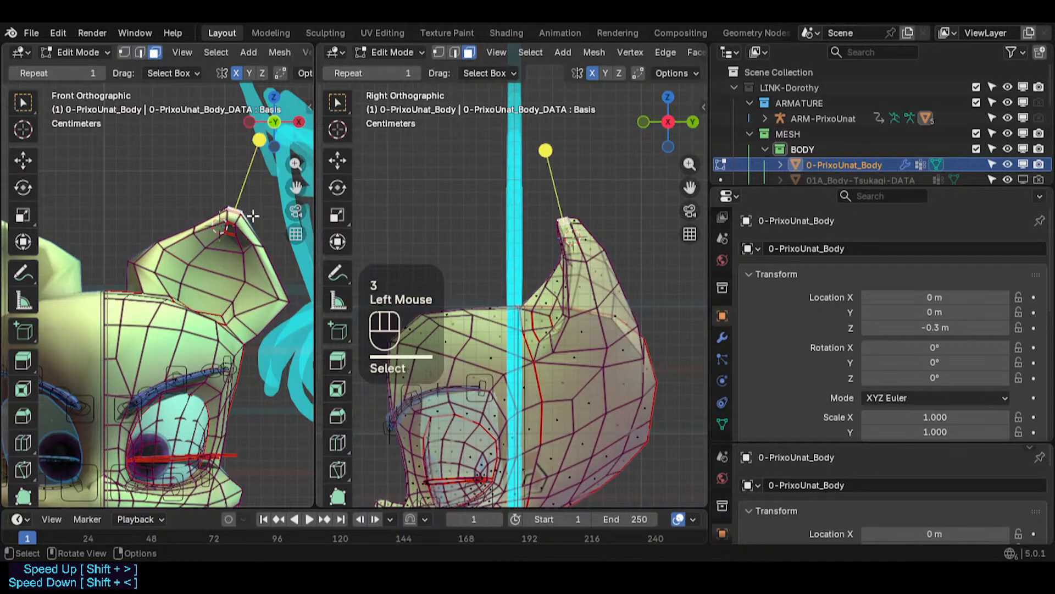
key("g")
left_click(268, 199, "shift")
left_click(205, 227)
key("g")
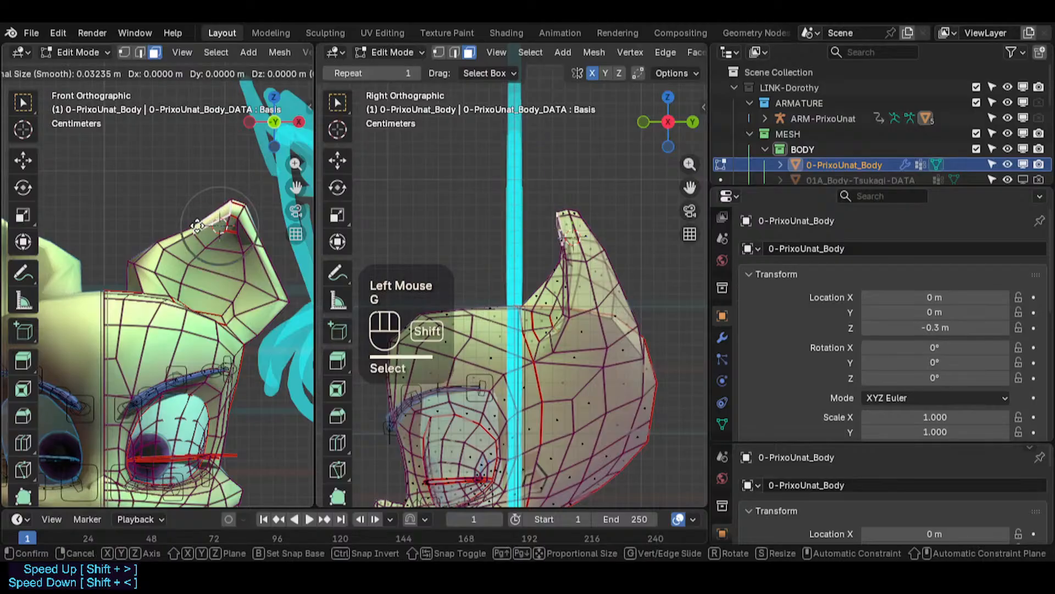
left_click(184, 232, "shift")
- Switch to vertex selection and move vertices along the ear's outer upper edge
key("1")
left_click(184, 232)
key("g")
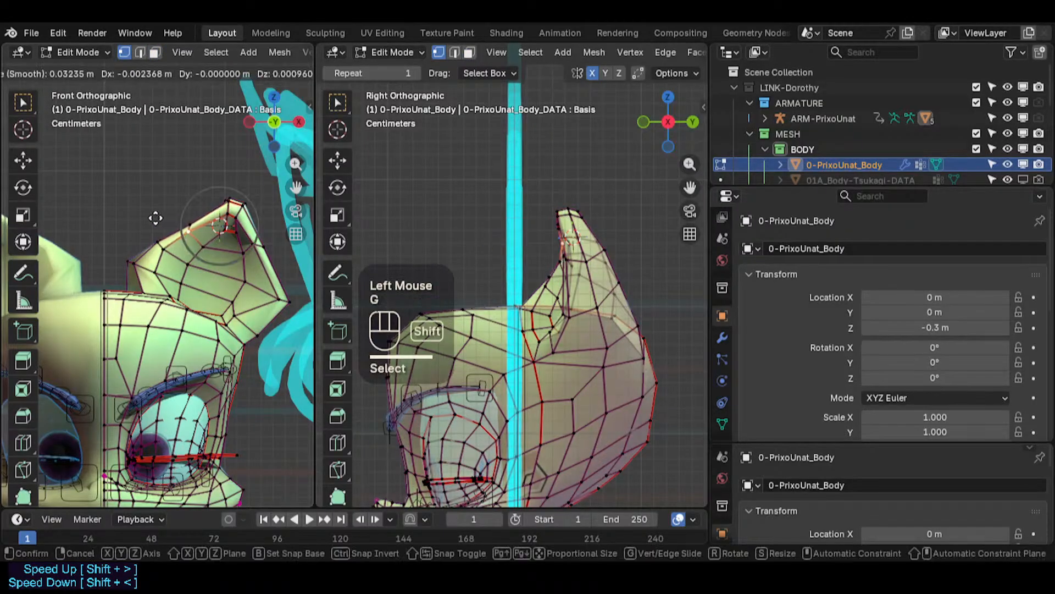
left_click(257, 240, "shift")
left_click(255, 243)
key("g")
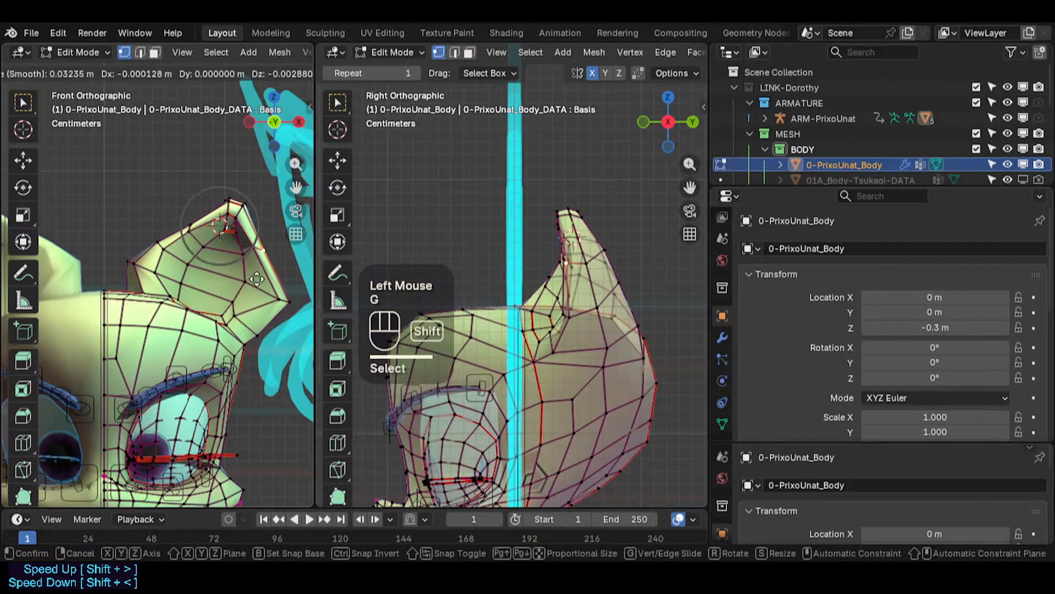
left_click(237, 260, "shift")
left_click(241, 257)
key("g")
left_click(224, 264, "shift")
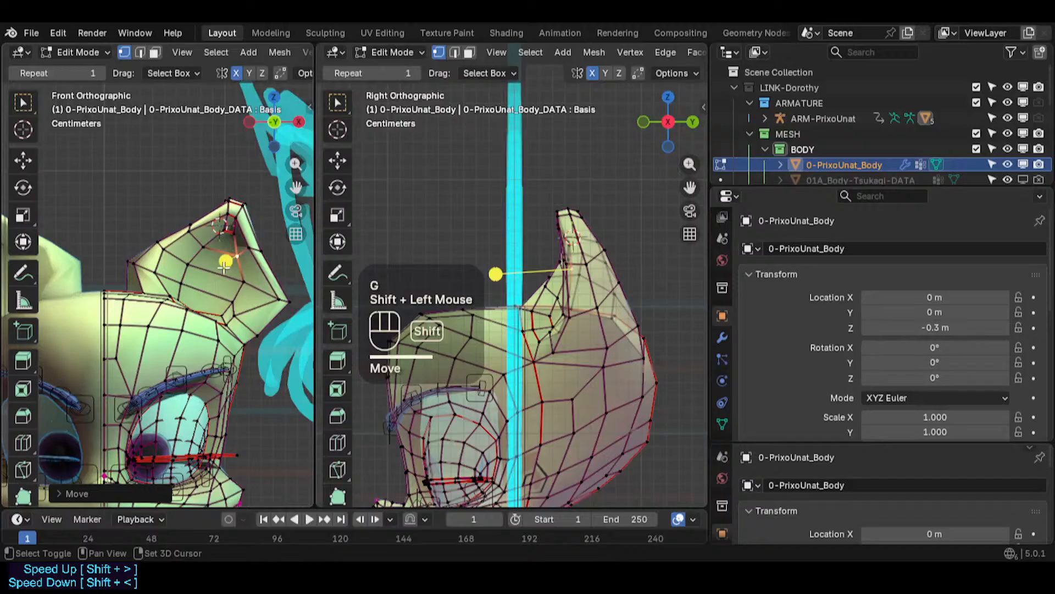
left_click(264, 246)
- Move vertices along the lower outer edge of the ear near its base
key("g")
left_click(291, 290, "shift")
left_click(274, 291)
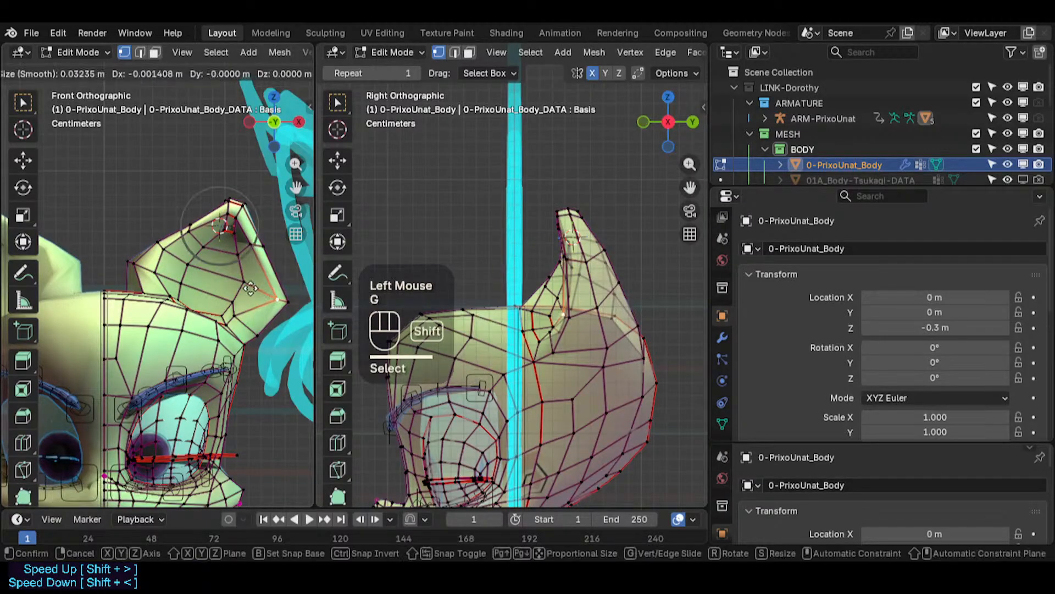
key("g")
left_click(221, 279, "shift")
left_click(283, 302)
key("g")
left_click(286, 300, "shift")
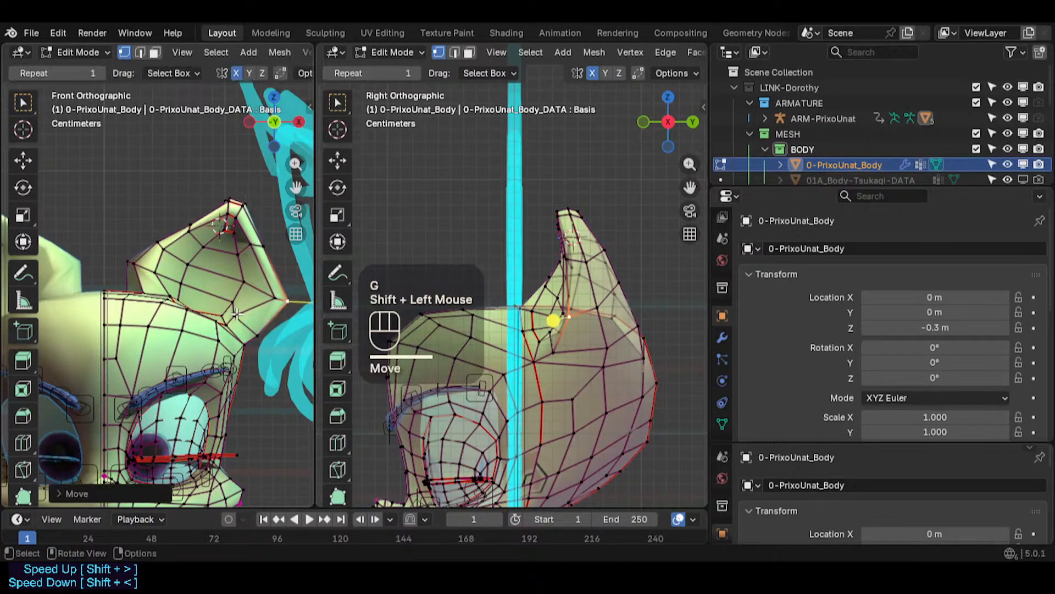
left_click(241, 312)
key("g")
left_click(262, 303, "shift")
left_click(240, 298)
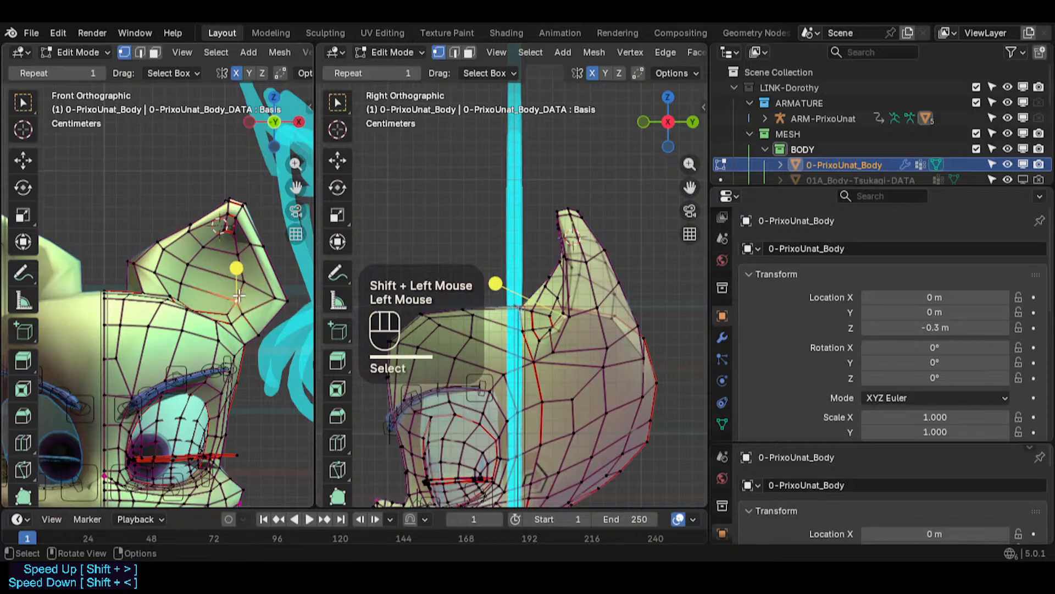
- Turn on X-ray and move vertices where the ear's base meets the head
key("g")
key("g")
left_click(234, 299)
left_click(209, 303)
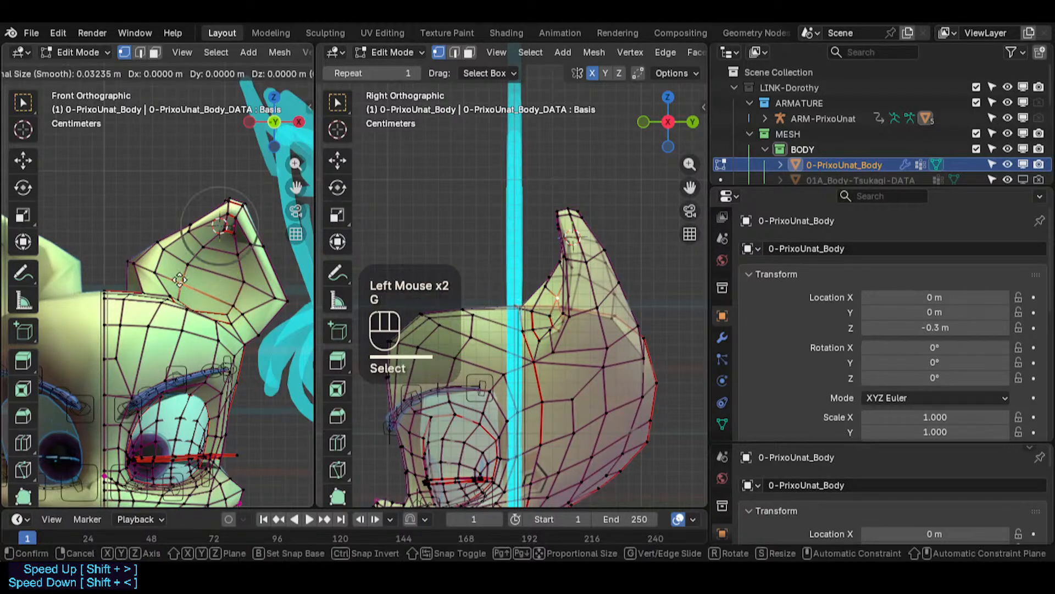
key("g")
left_click(206, 303, "shift")
key("alt+z")
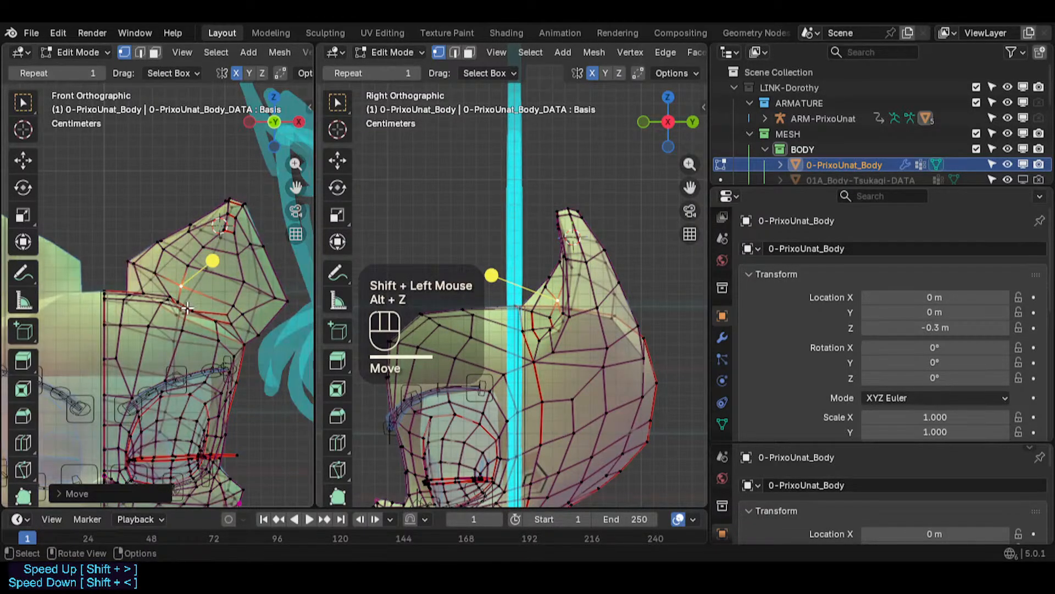
left_click(190, 309)
key("g")
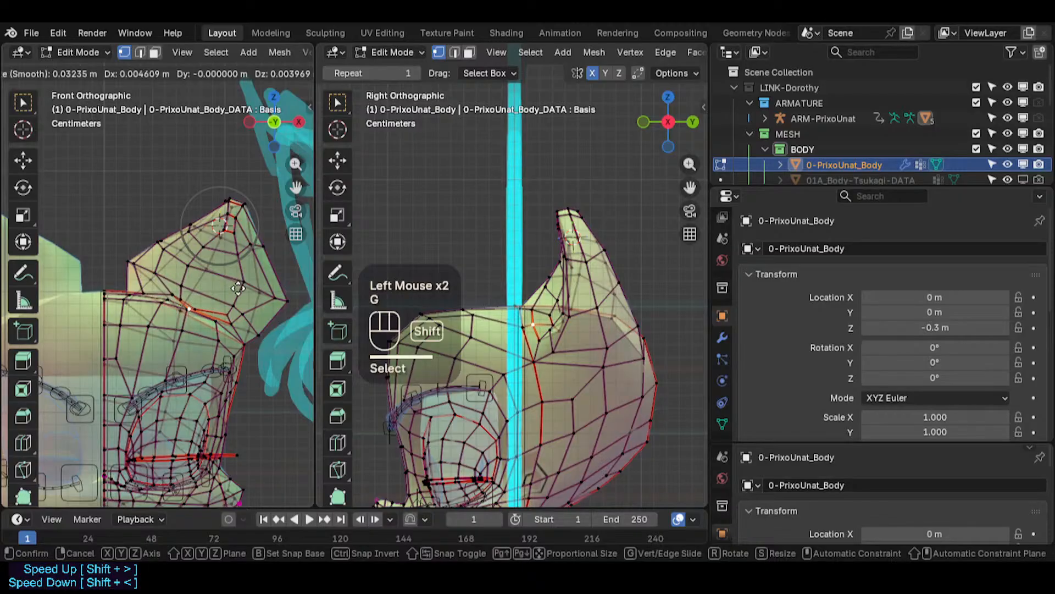
left_click(218, 301, "shift")
left_click(197, 306)
key("g")
left_click(198, 303, "shift")
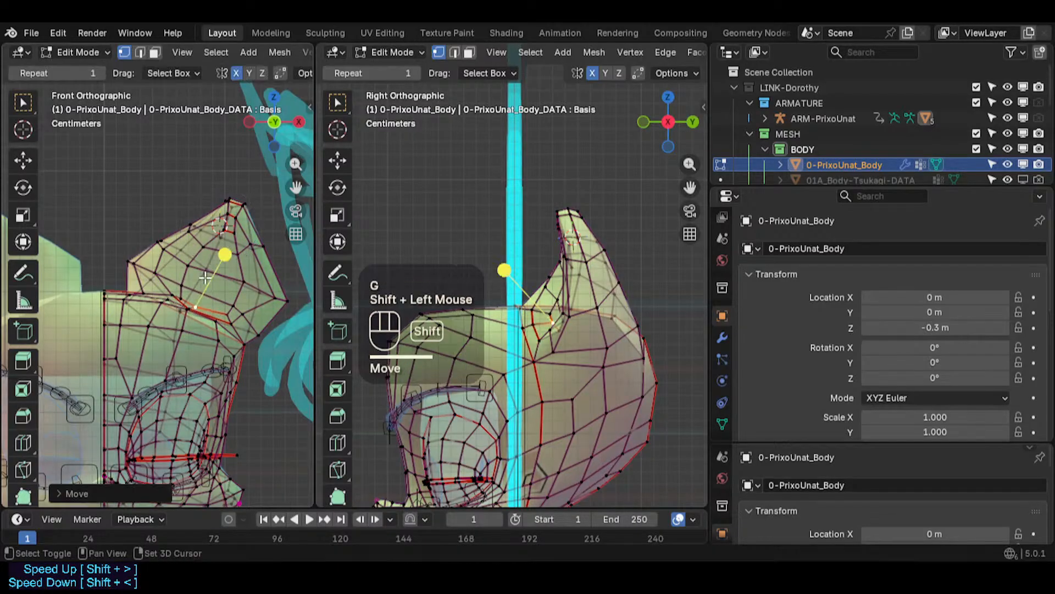
- Move vertices on the inner side of the ear's base, then turn X-ray off
key("g")
left_click(188, 293, "shift")
left_click(186, 294)
key("g")
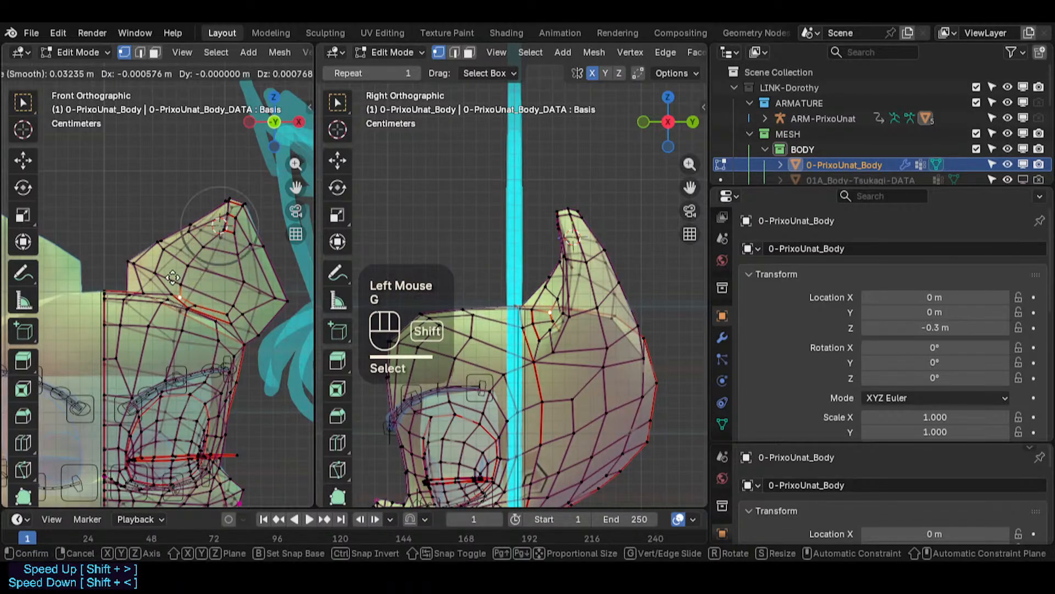
left_click(167, 269, "shift")
left_click(171, 294)
key("g")
left_click(171, 283, "shift")
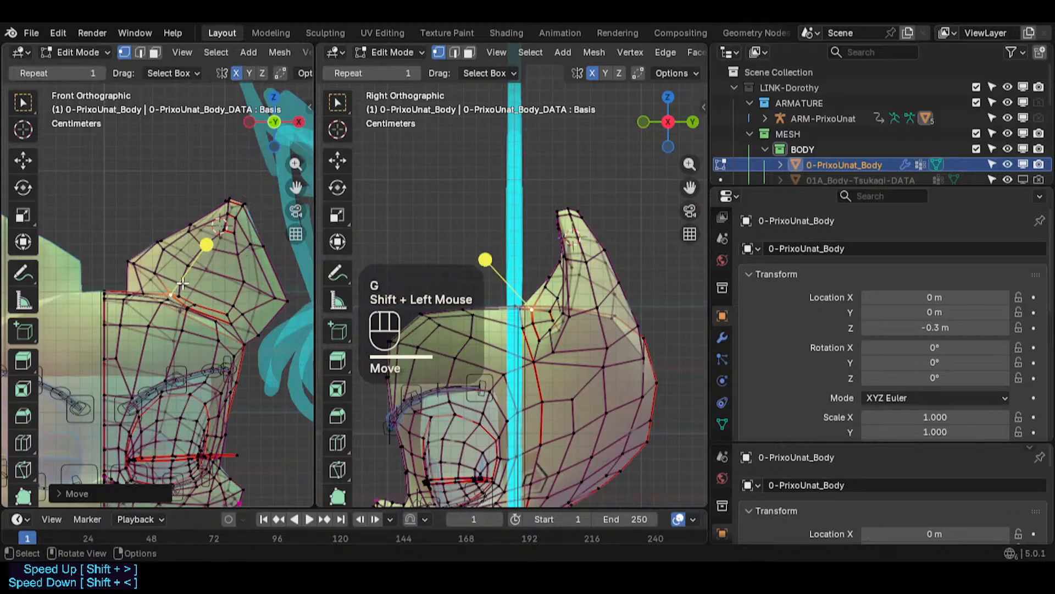
key("alt+z")
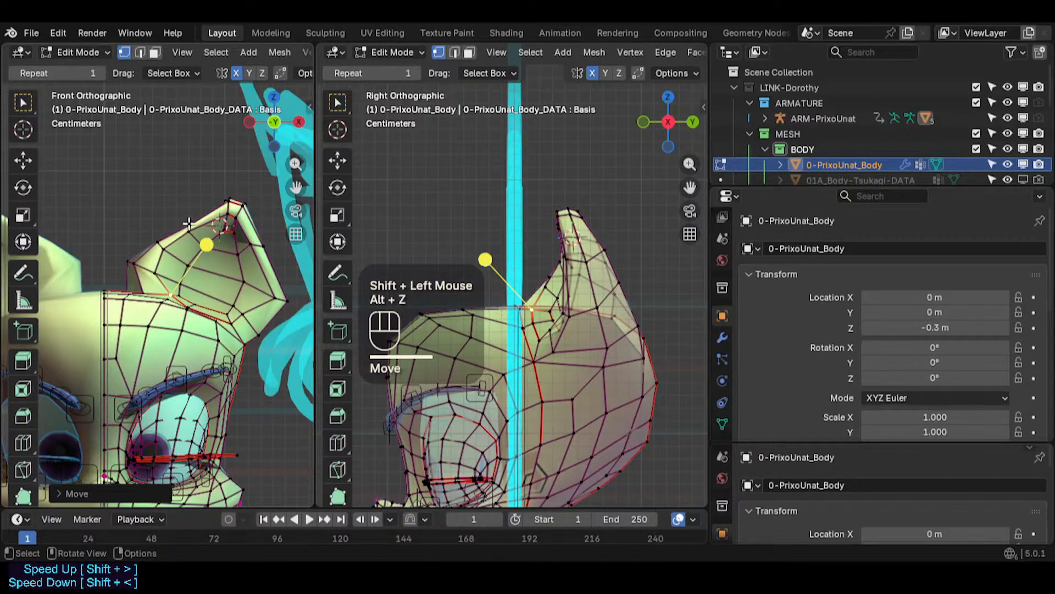
- Rotate the ear tip vertex and move it with a smaller proportional editing size
left_click(220, 224)
key("r")
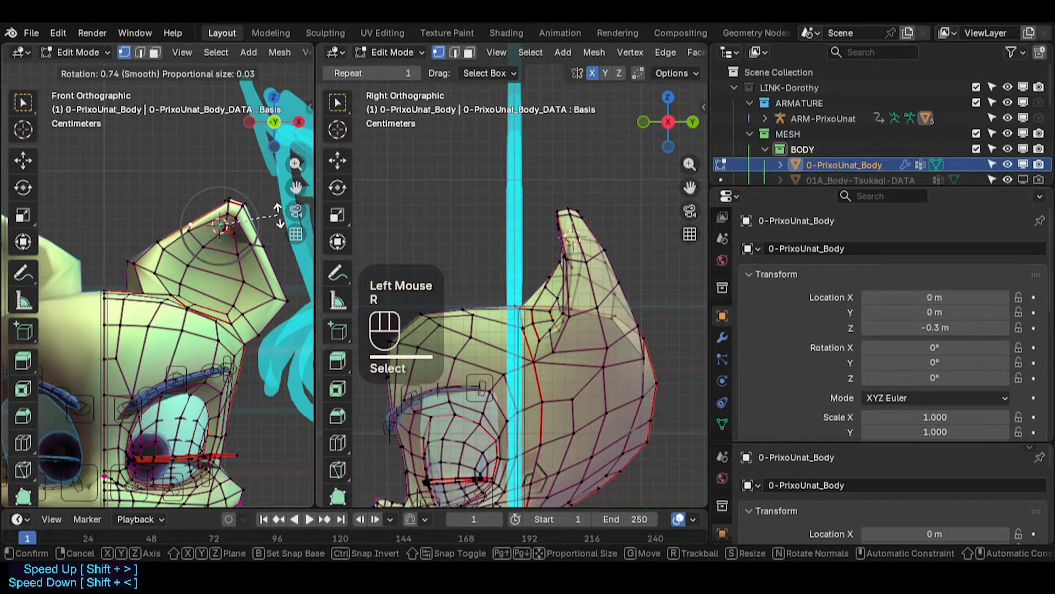
left_click(279, 216)
left_click(193, 227)
key("g")
scroll(196, 229, "up", 2)
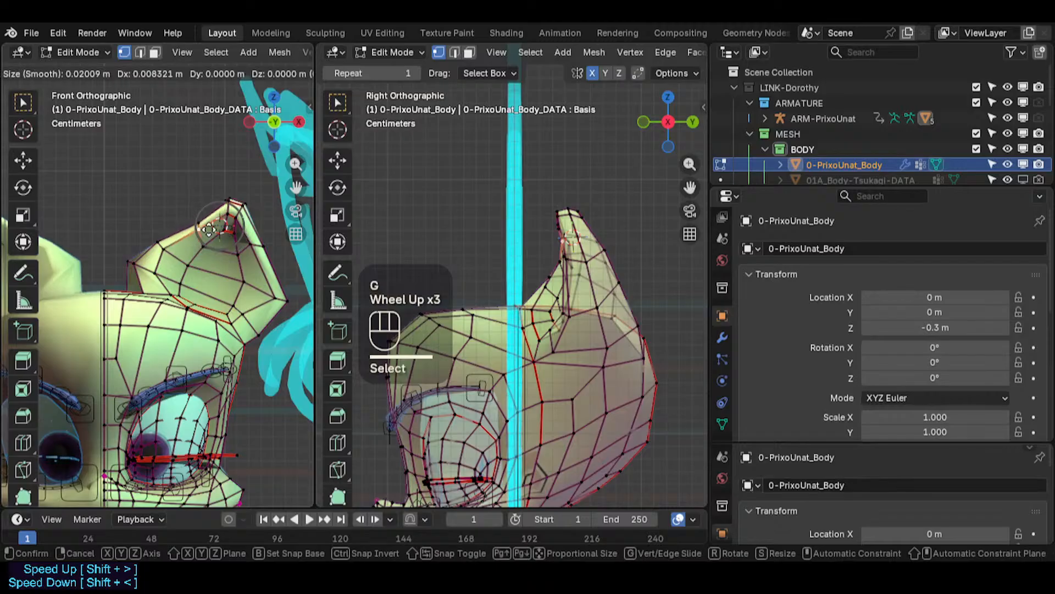
left_click(165, 194, "shift")
- Move and rotate vertices on the ear's upper inner edge with reduced proportional size
left_click(151, 217)
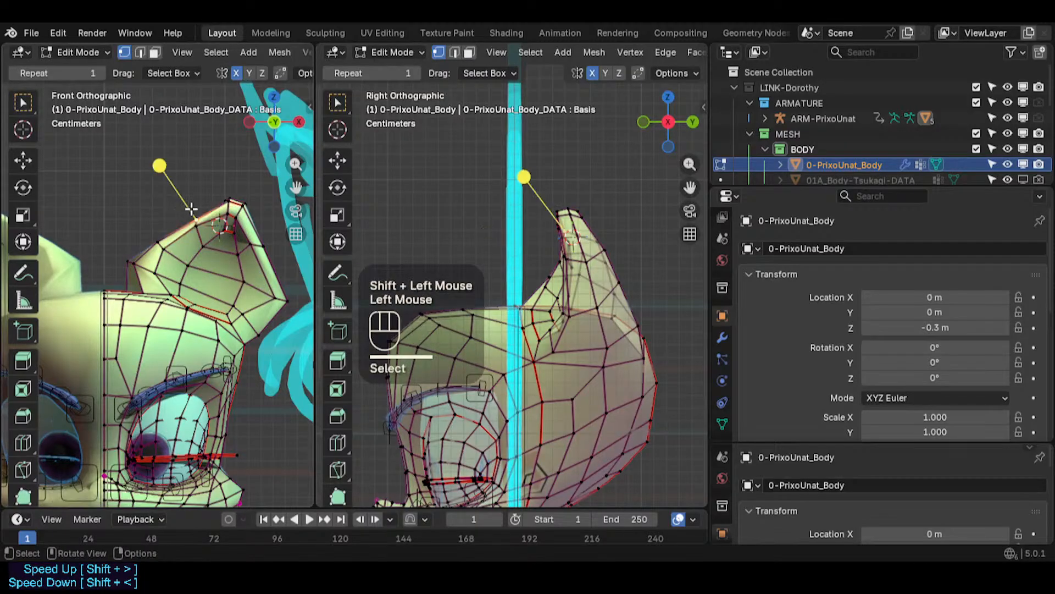
key("g")
left_click(151, 217, "shift")
key("r")
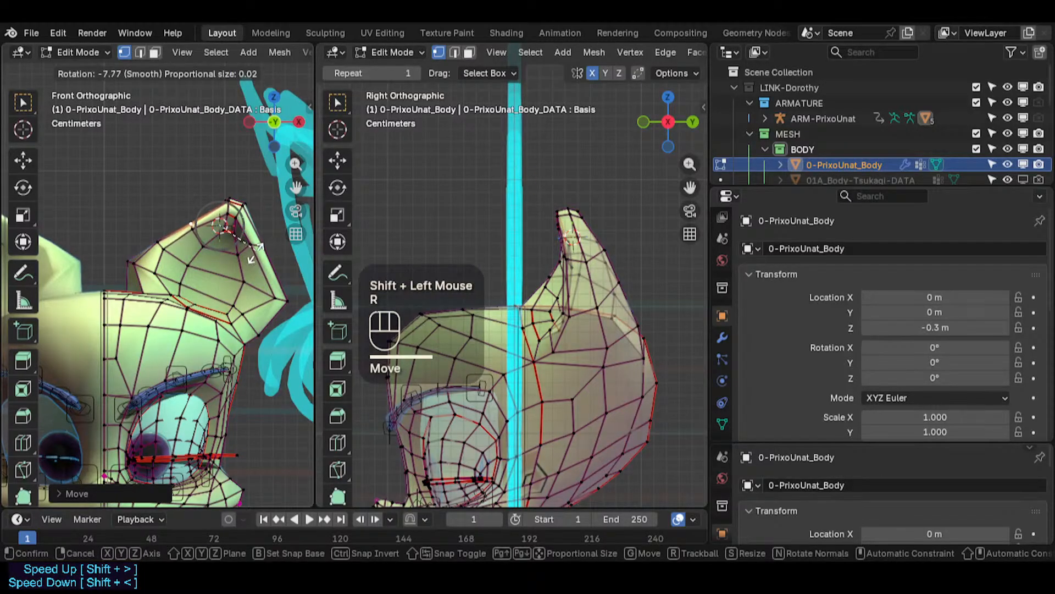
left_click(251, 257)
left_click(208, 237)
key("g")
scroll(209, 237, "up", 4)
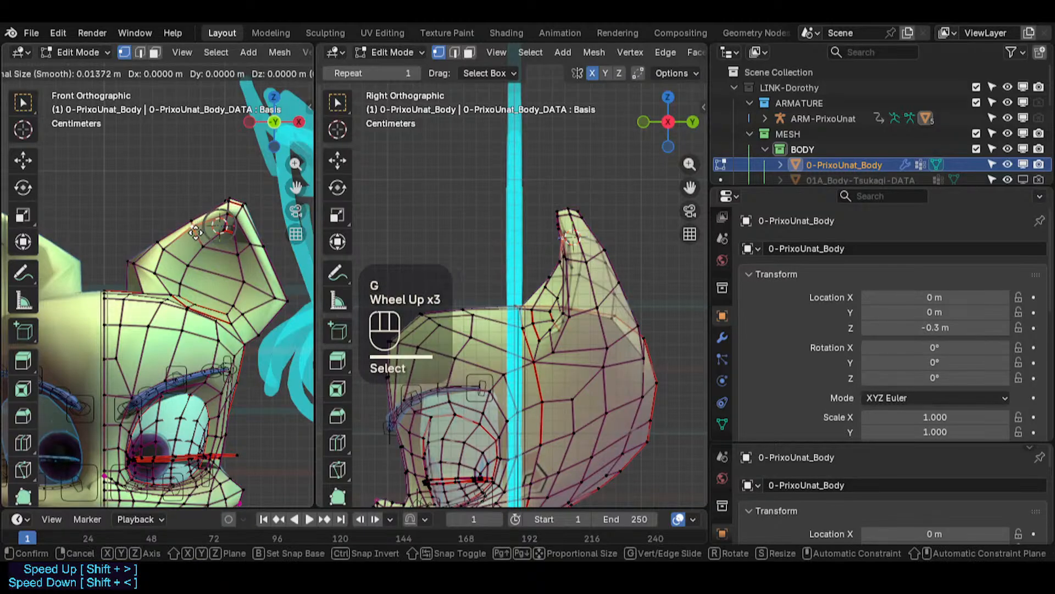
left_click(150, 243, "shift")
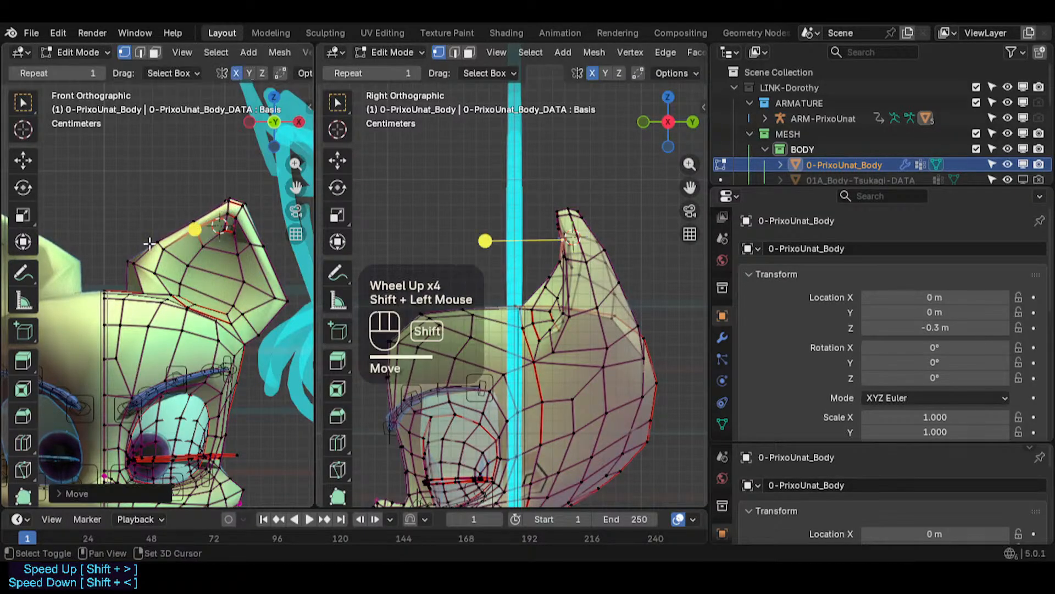
- Move vertices on the ear's outer edge and at its tip
left_click(242, 245)
key("g")
left_click(281, 248, "shift")
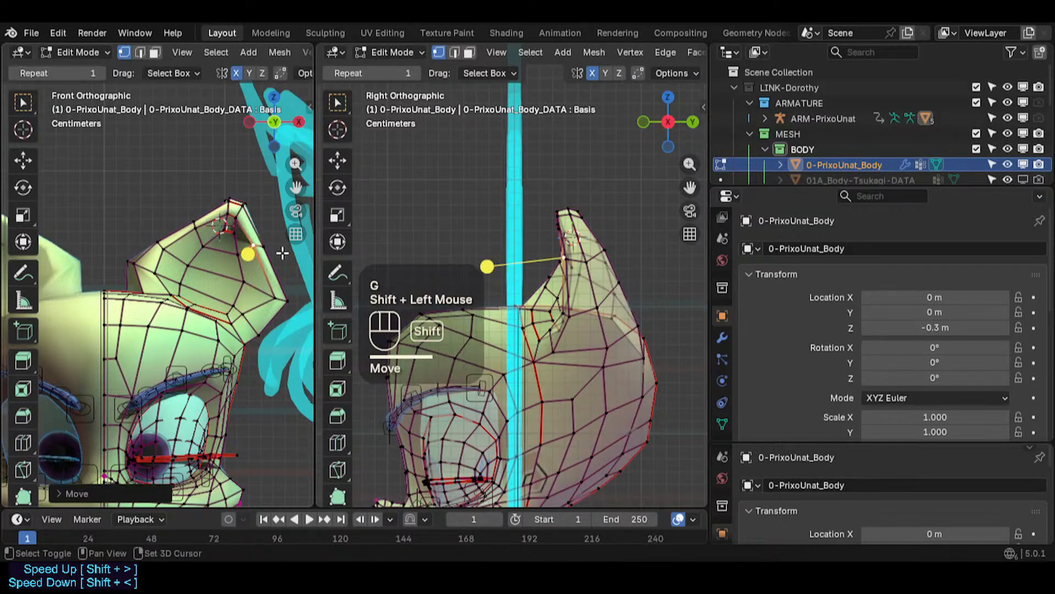
left_click(269, 245)
key("g")
left_click(270, 245, "shift")
left_click(237, 221)
key("g")
left_click(237, 222, "shift")
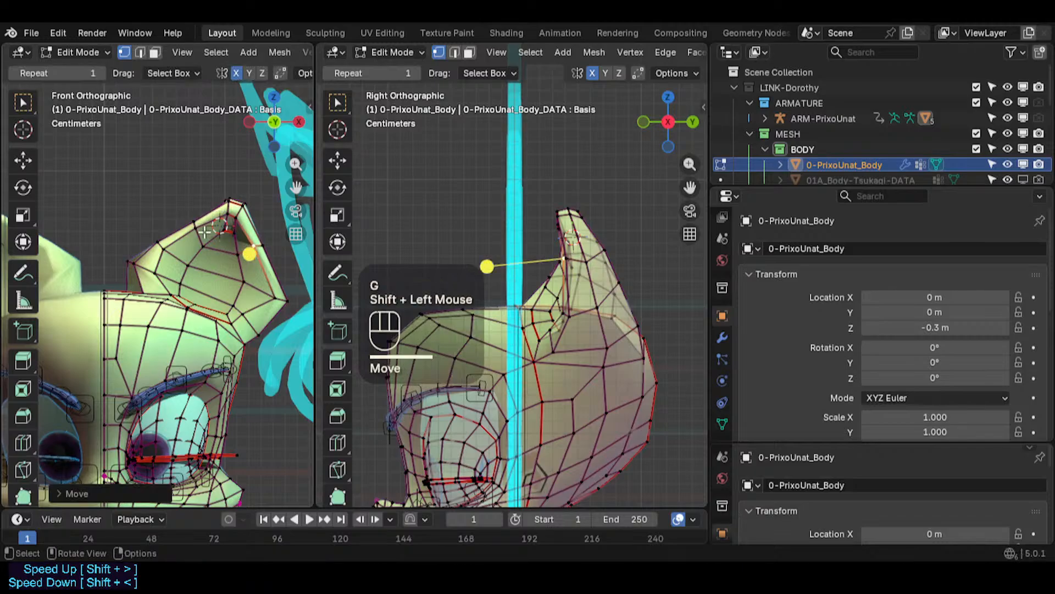
- Move vertices on the ear's upper inner edge, toggling X-ray to reach them
left_click(199, 230)
key("g")
left_click(201, 230, "shift")
key("g")
left_click(192, 247, "shift")
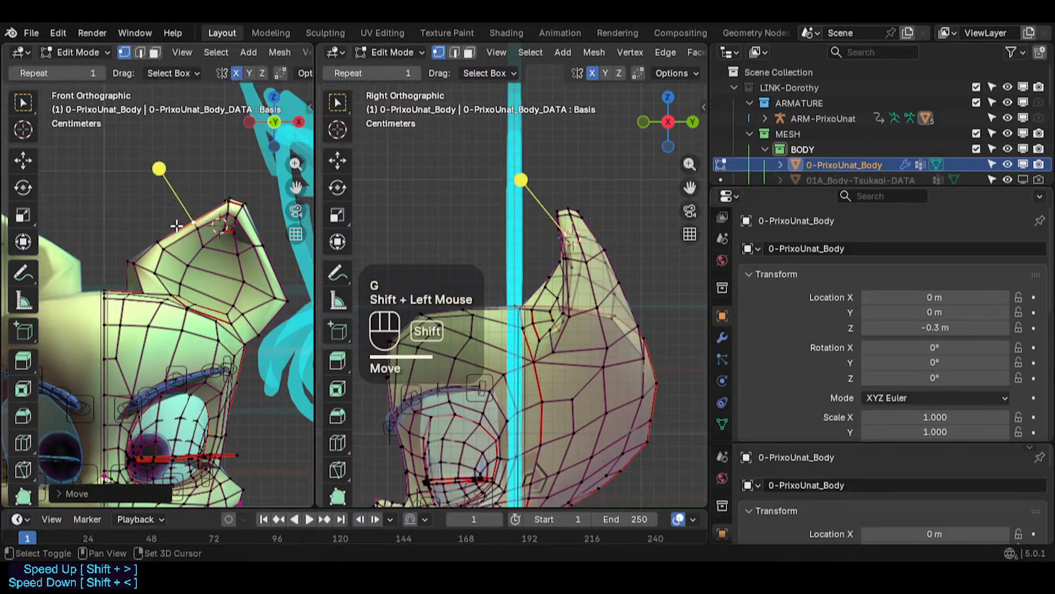
key("alt+z")
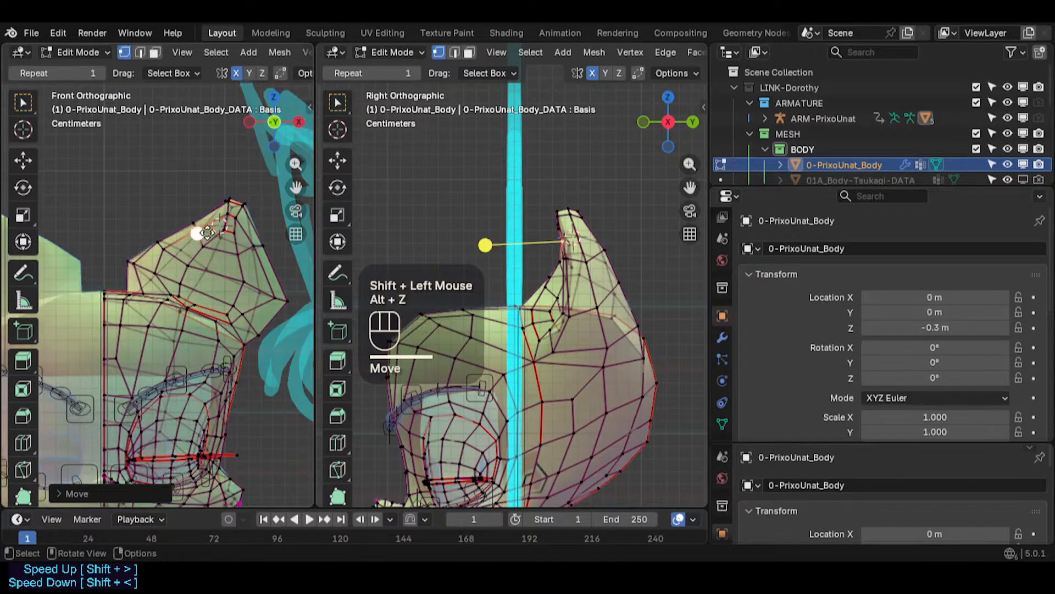
left_click(196, 234)
left_click(188, 244)
key("g")
left_click(186, 245, "shift")
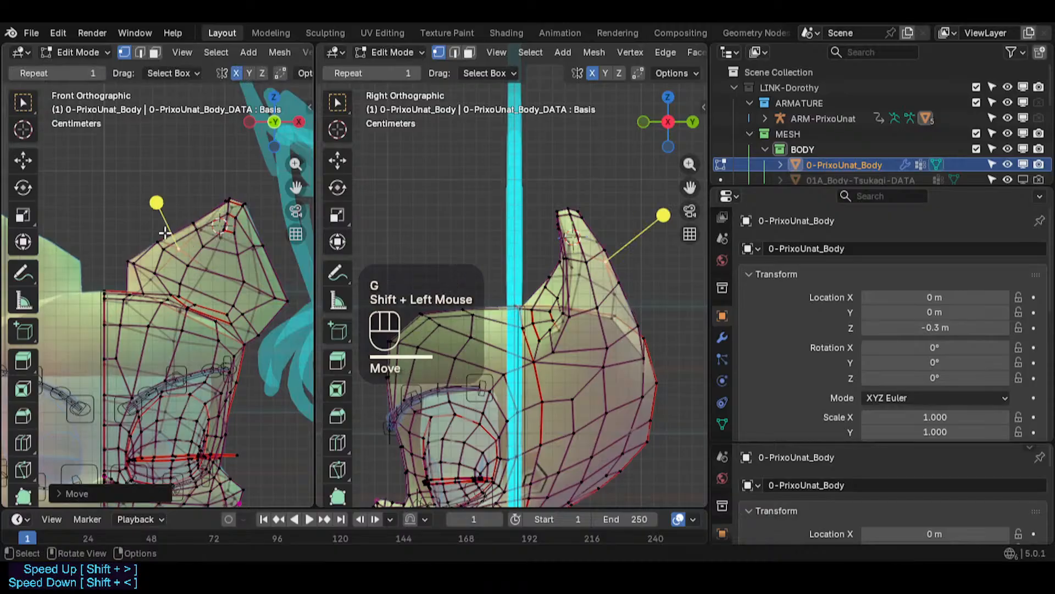
- Turn X-ray off, move a vertex at the ear's outer base, and save the file
key("alt+z")
left_click(248, 296)
key("g")
left_click(247, 295, "shift")
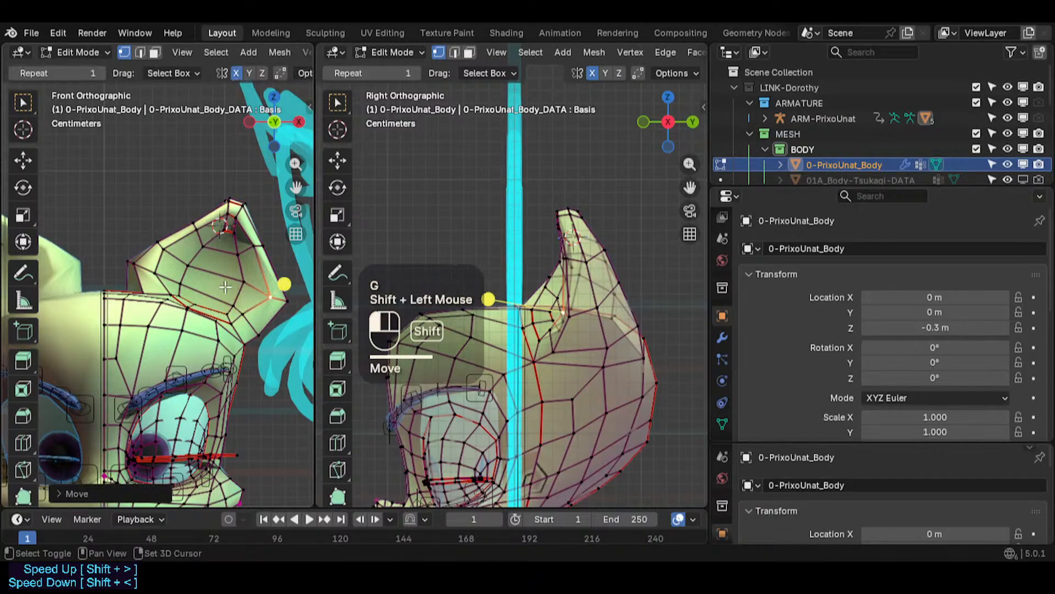
key("ctrl+s")
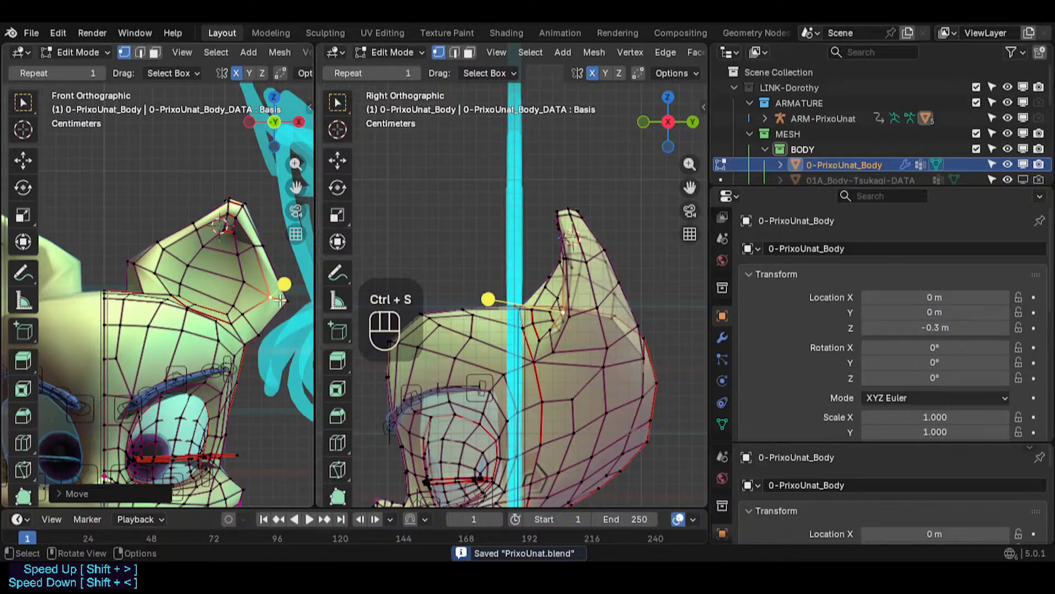
- Move vertices across the middle of the ear and save the file
left_click(246, 281)
key("g")
left_click(266, 296, "shift")
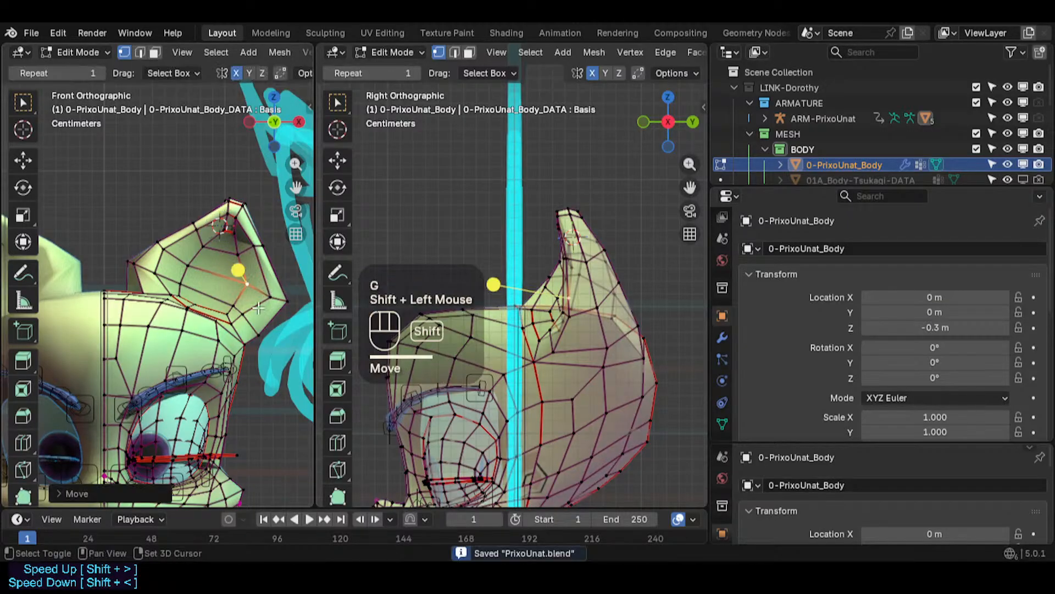
left_click(235, 304)
key("g")
left_click(226, 318, "shift")
left_click(226, 310)
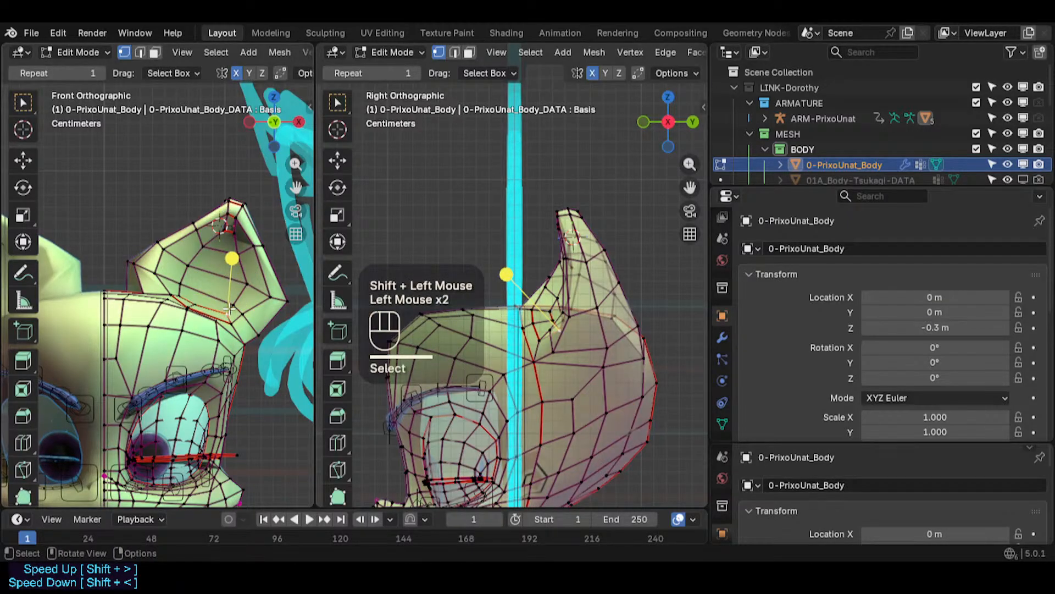
key("g")
left_click(218, 288, "shift")
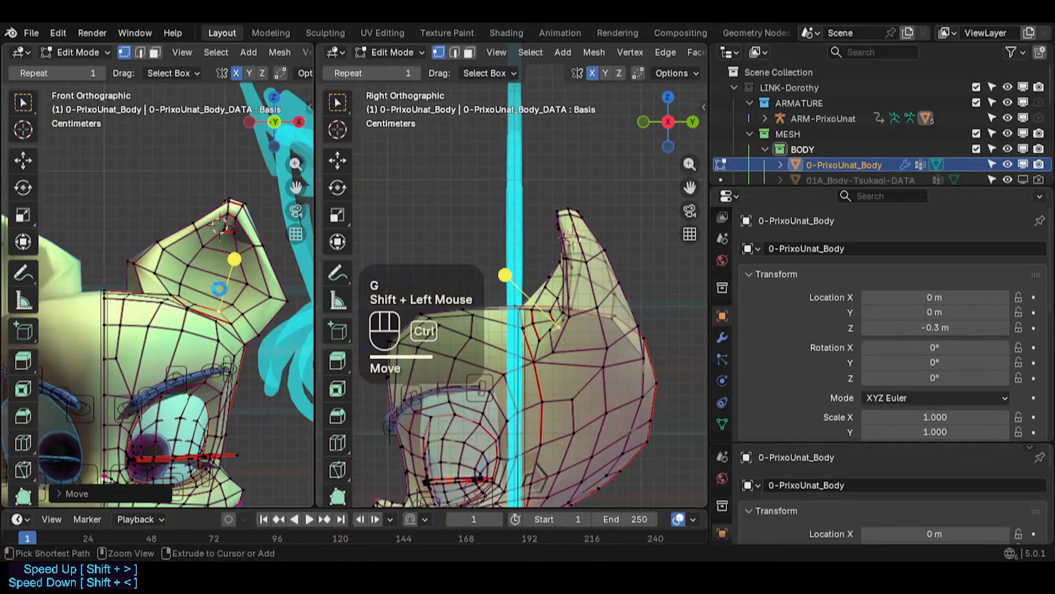
key("ctrl+s")
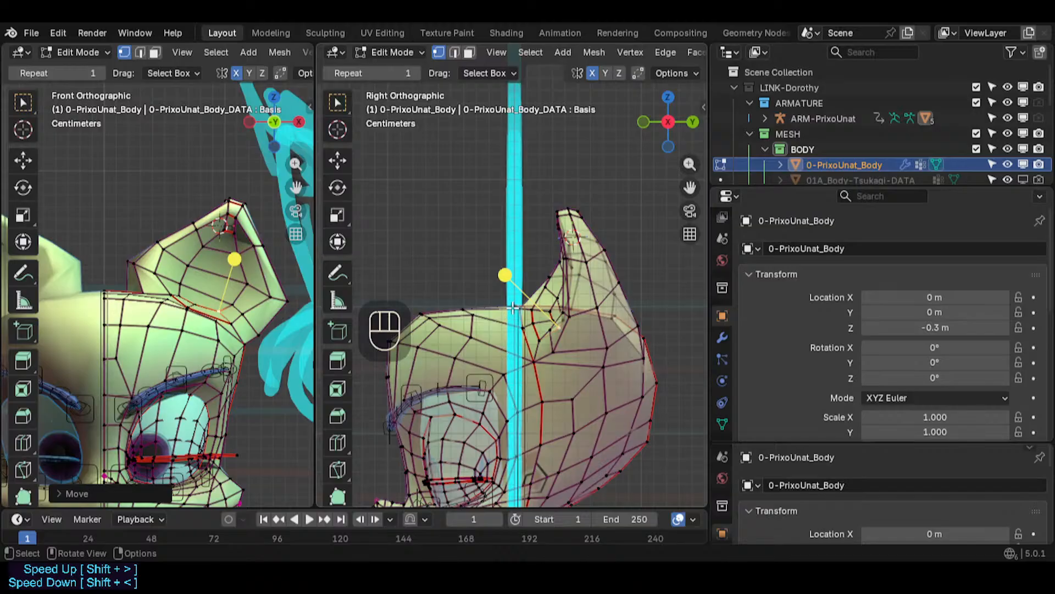
- Move a vertex on the ear's front edge in the side view
left_click(545, 272)
key("g")
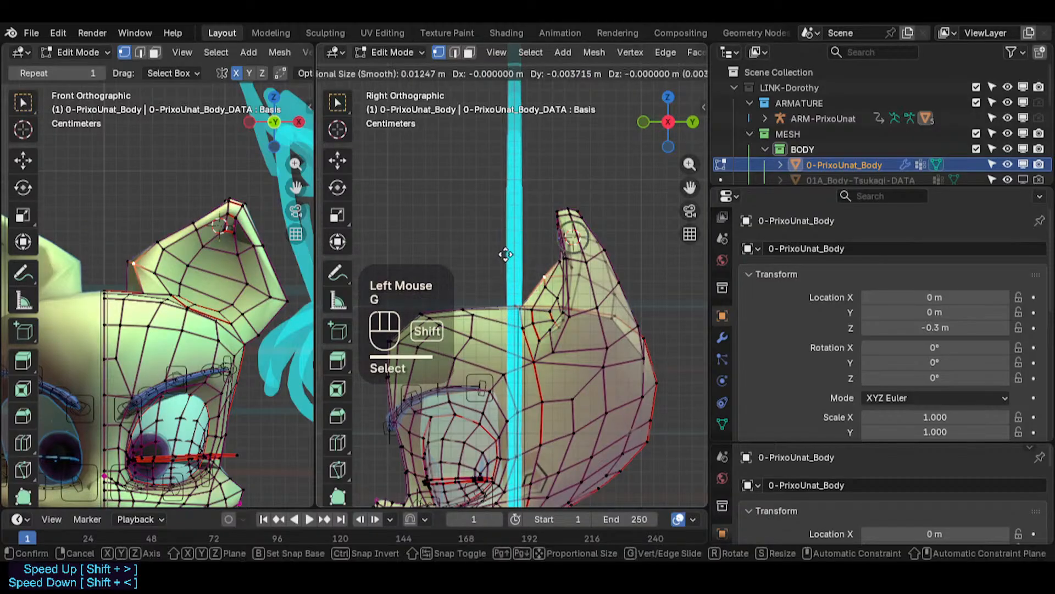
scroll(499, 252, "down", 3)
left_click(496, 259, "shift")
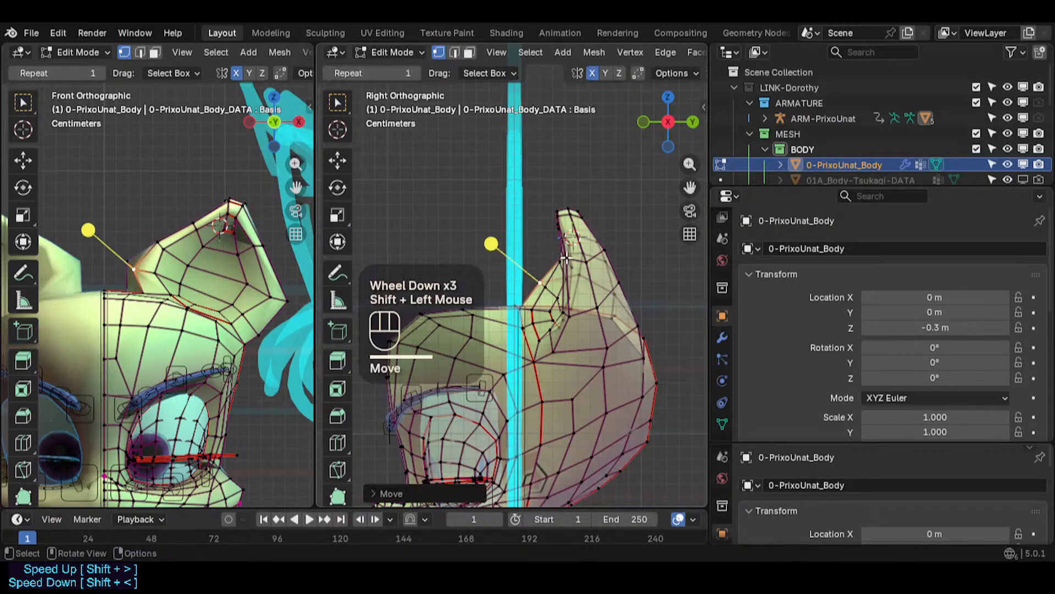
left_click(566, 267)
left_click(582, 282)
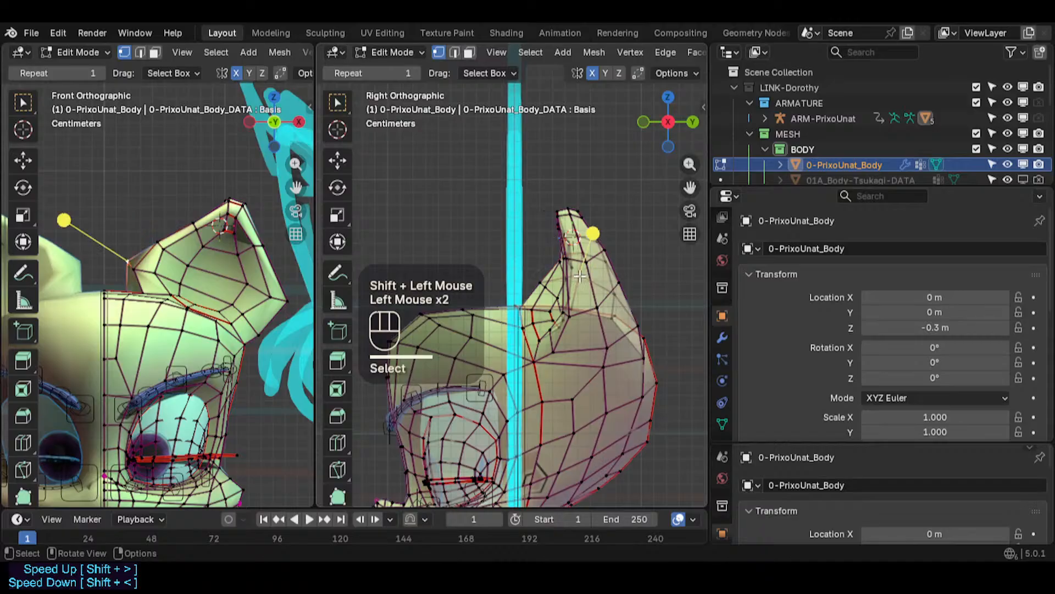
key("g")
key("Escape")
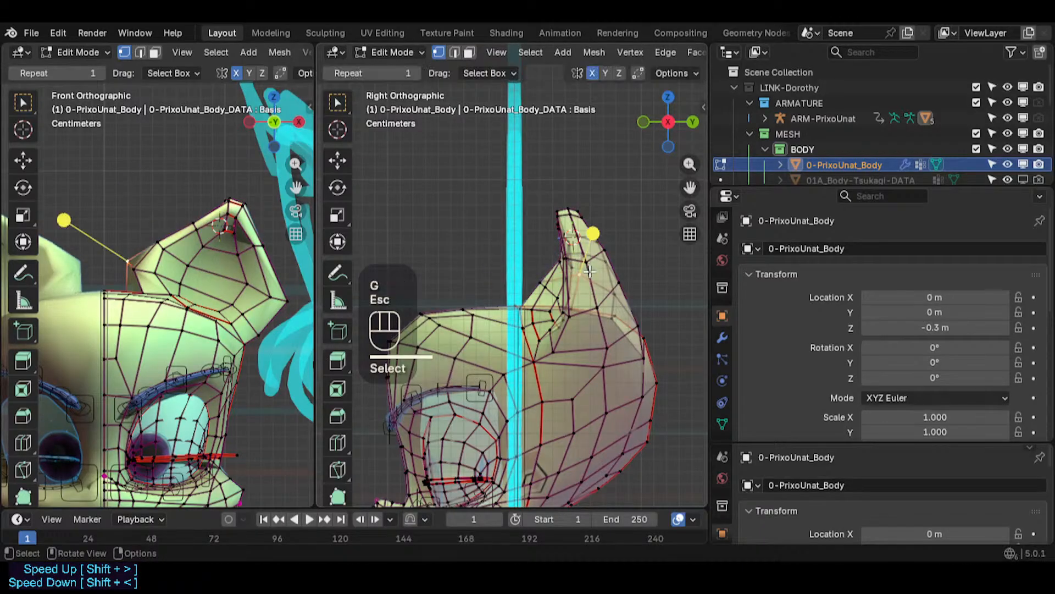
- Move vertices at the ear's front base and on the top of the forehead
scroll(557, 258, "up", 2)
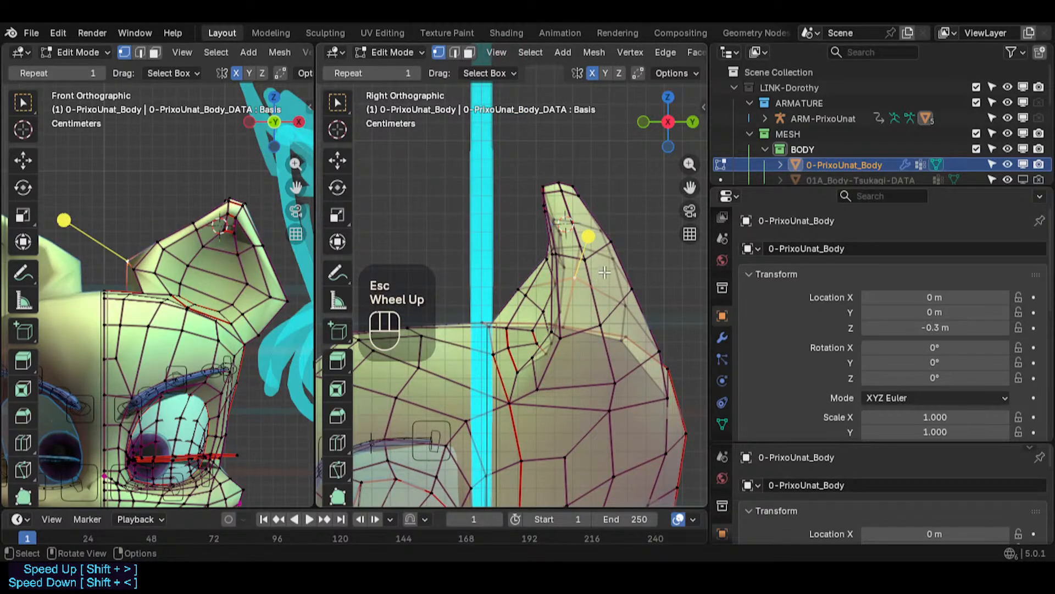
key("g")
left_click(538, 333, "shift")
middle_click_drag(538, 333, 575, 330, "shift")
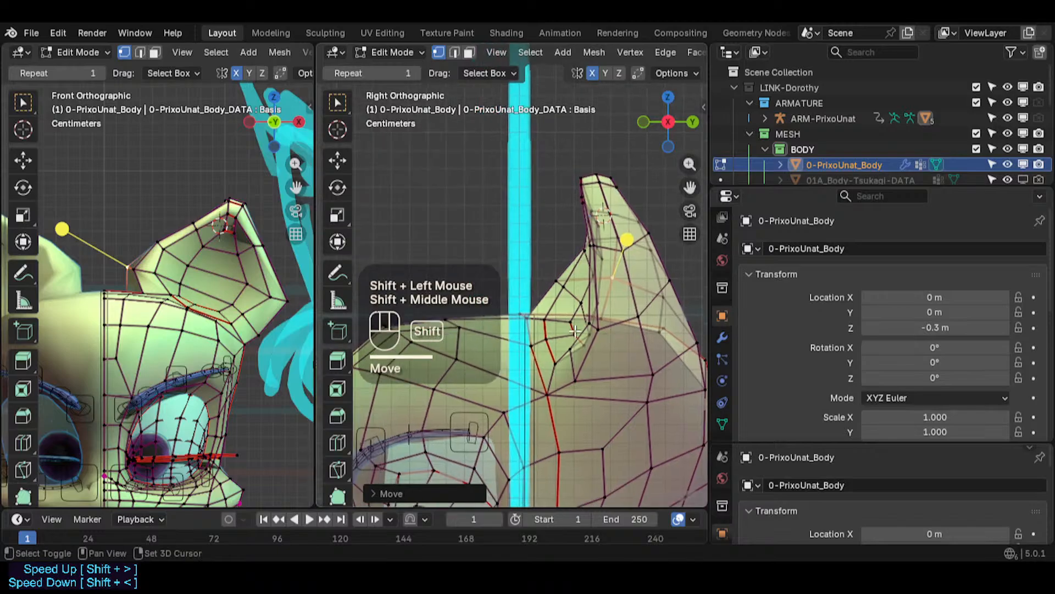
left_click(457, 328)
middle_click_drag(482, 357, 514, 358, "shift")
key("g")
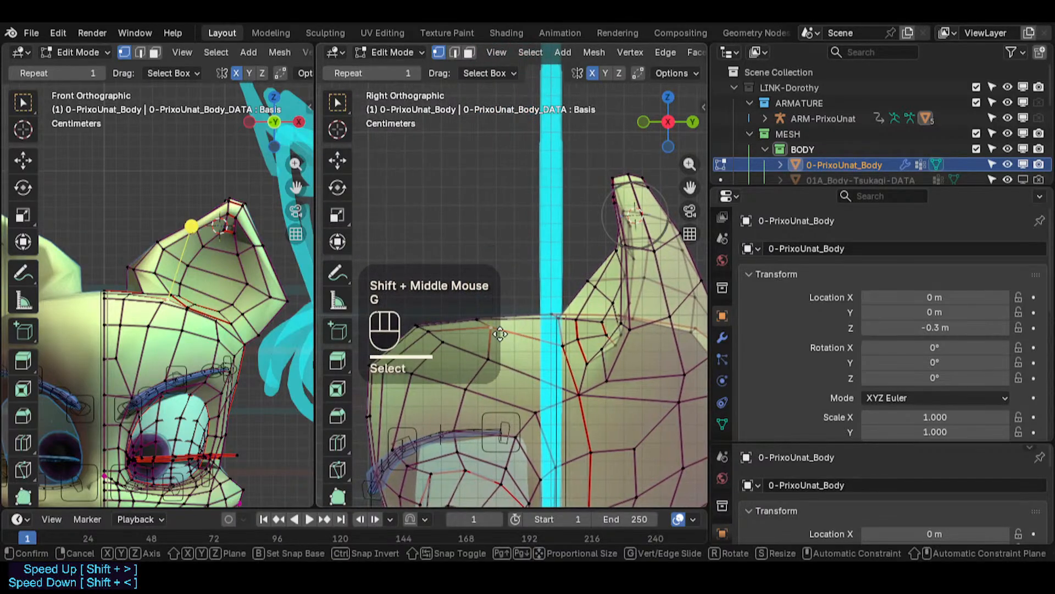
left_click(484, 322, "shift")
- Circle-select and move vertices along the top of the head near the centre line
left_click(496, 323)
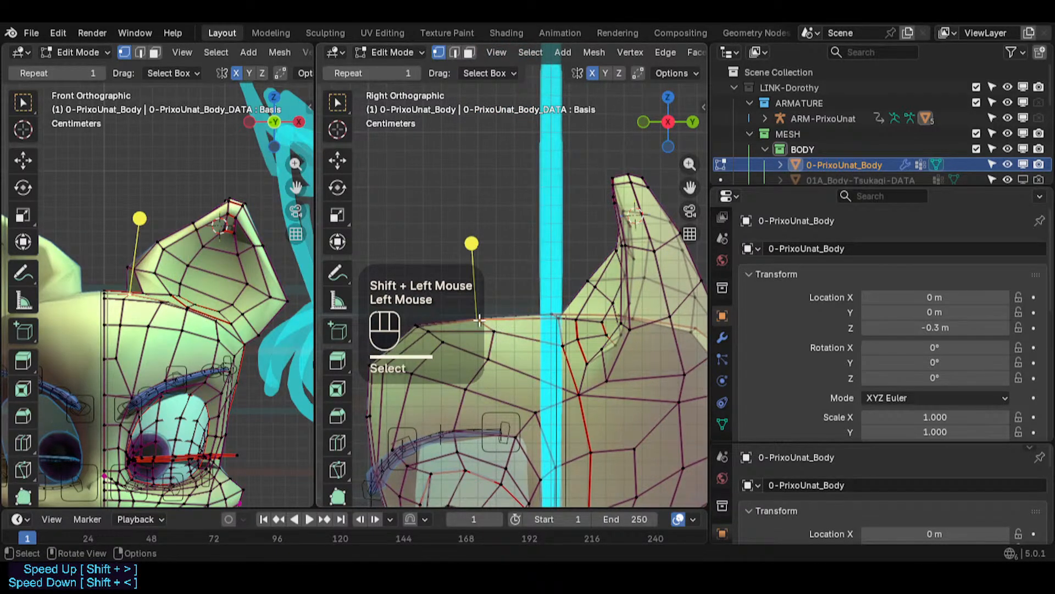
key("c")
left_click(489, 314)
right_click(497, 310)
key("c")
left_click(551, 314)
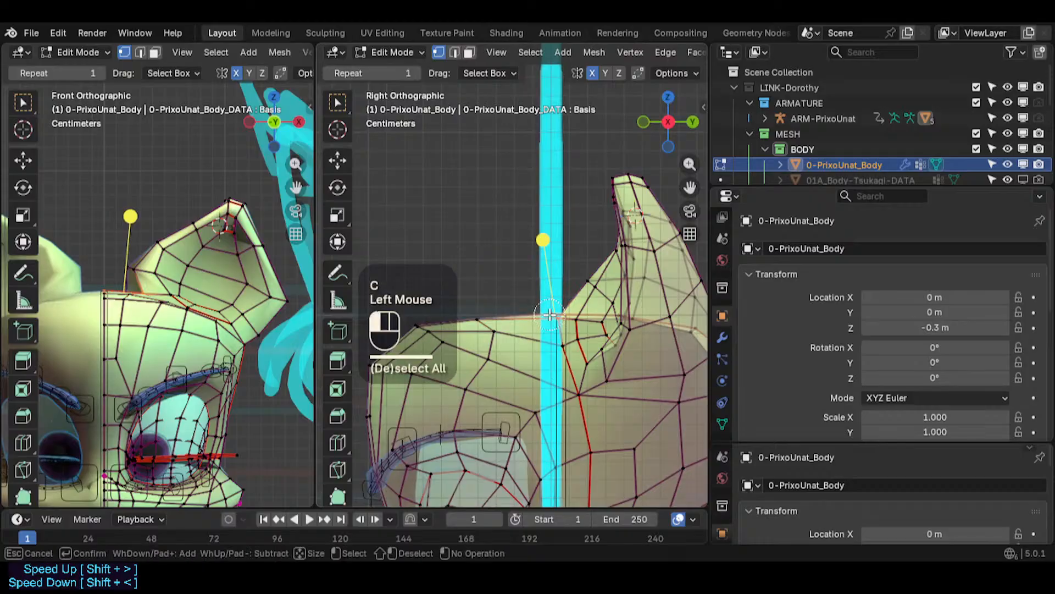
right_click(551, 314)
key("g")
left_click(553, 313, "shift")
key("alt+a")
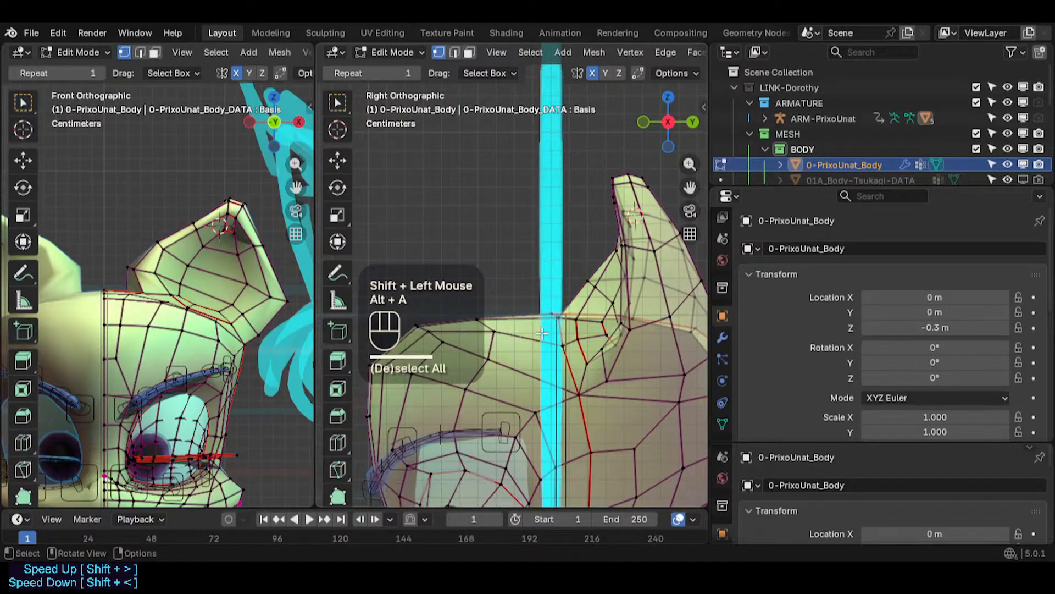
- Adjust the vertex on top of the head at the centre line several times
key("c")
left_click(559, 339)
key("g")
right_click(557, 330, "shift")
key("g")
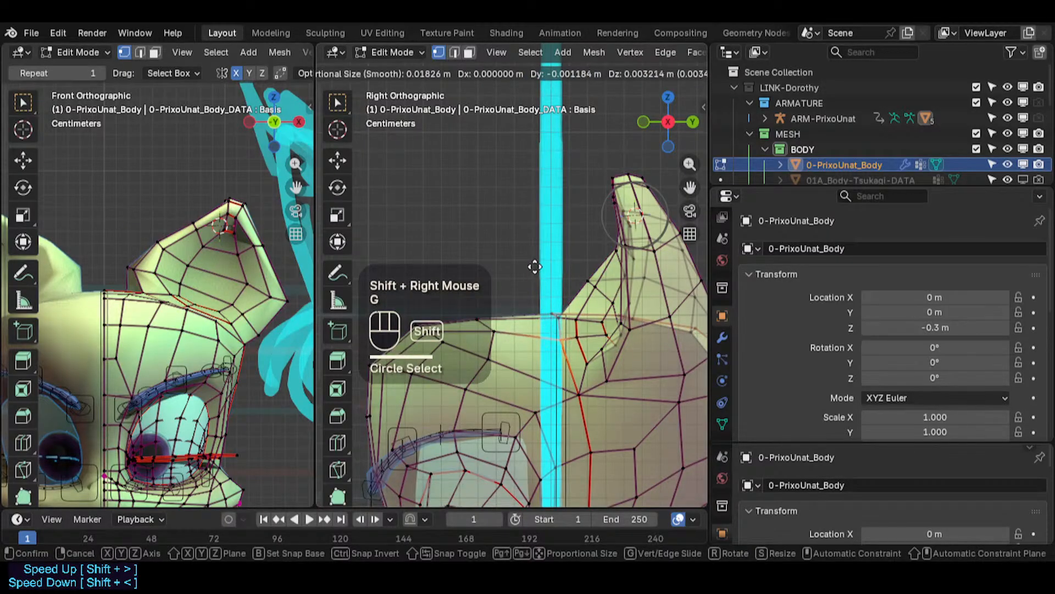
left_click(554, 313, "shift")
key("g")
left_click(552, 300)
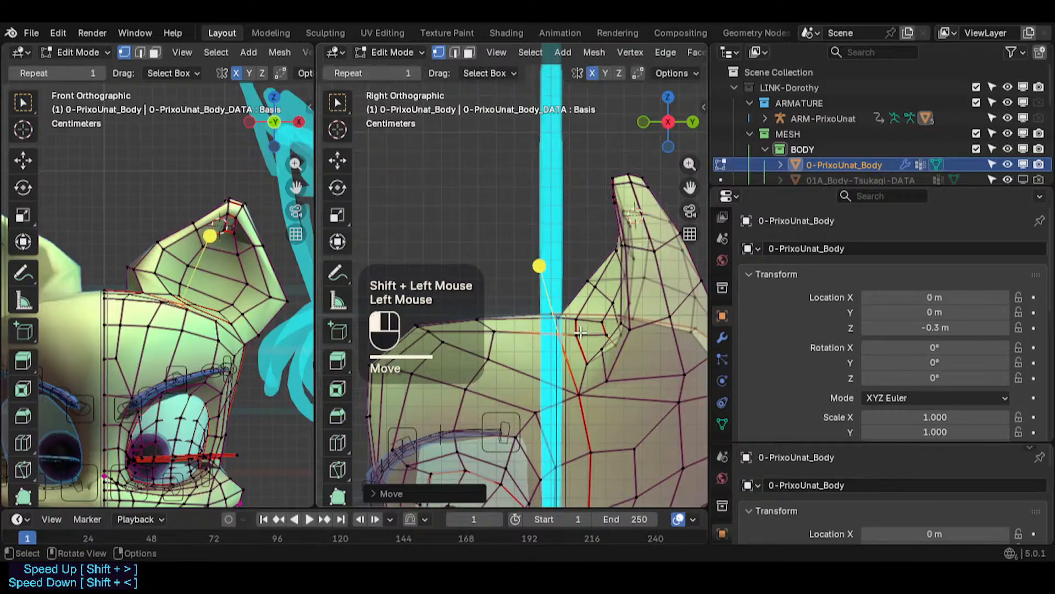
key("g")
left_click(555, 324, "shift")
- Move vertices on the top of the head in front of the ear
left_click(557, 330)
key("g")
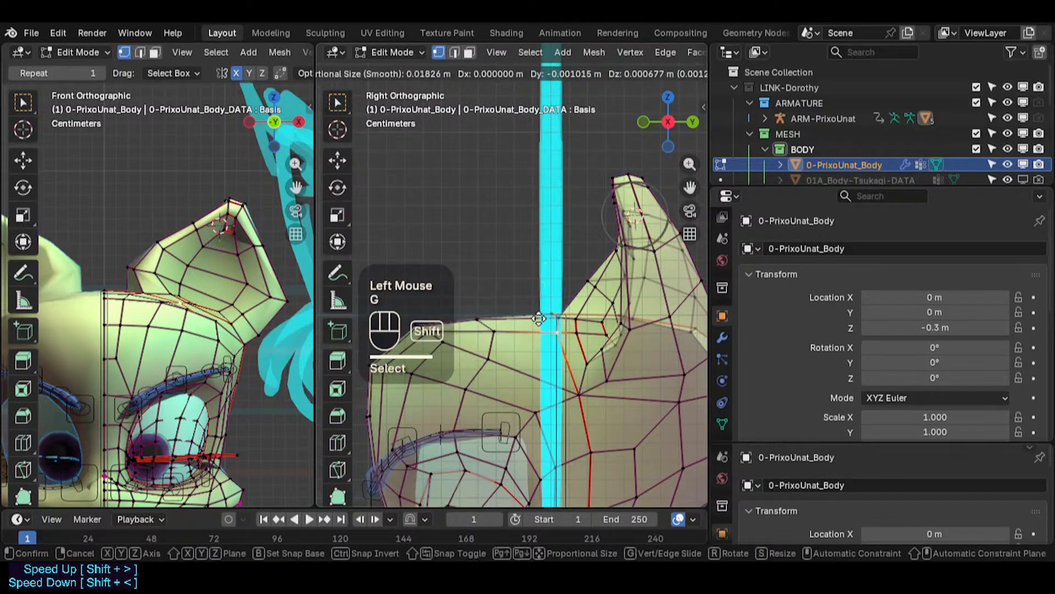
left_click(550, 319, "shift")
left_click(494, 331)
key("g")
left_click(488, 325, "shift")
left_click(488, 360)
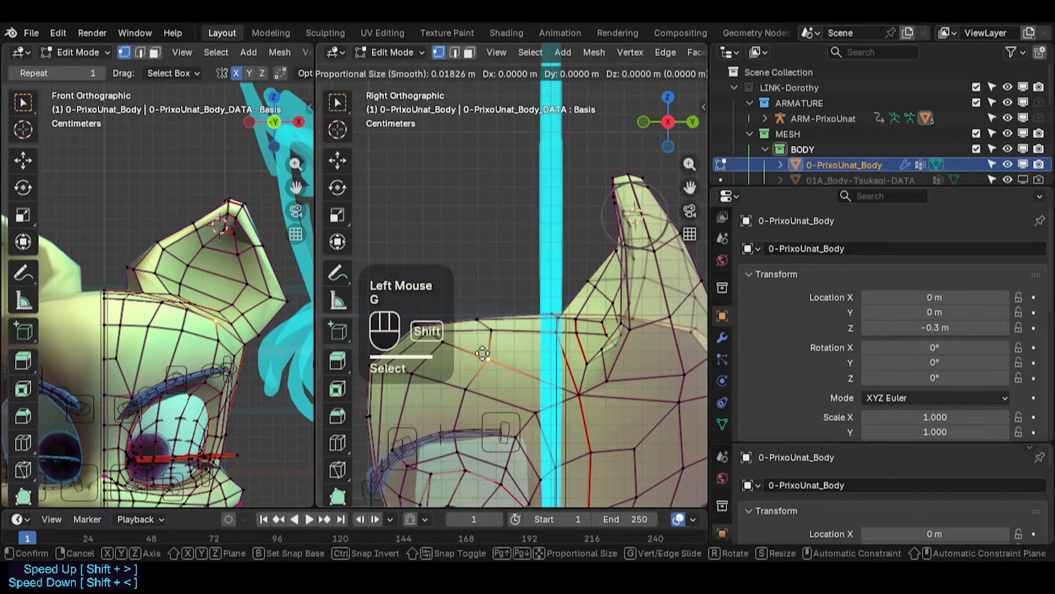
key("g")
left_click(465, 403, "shift")
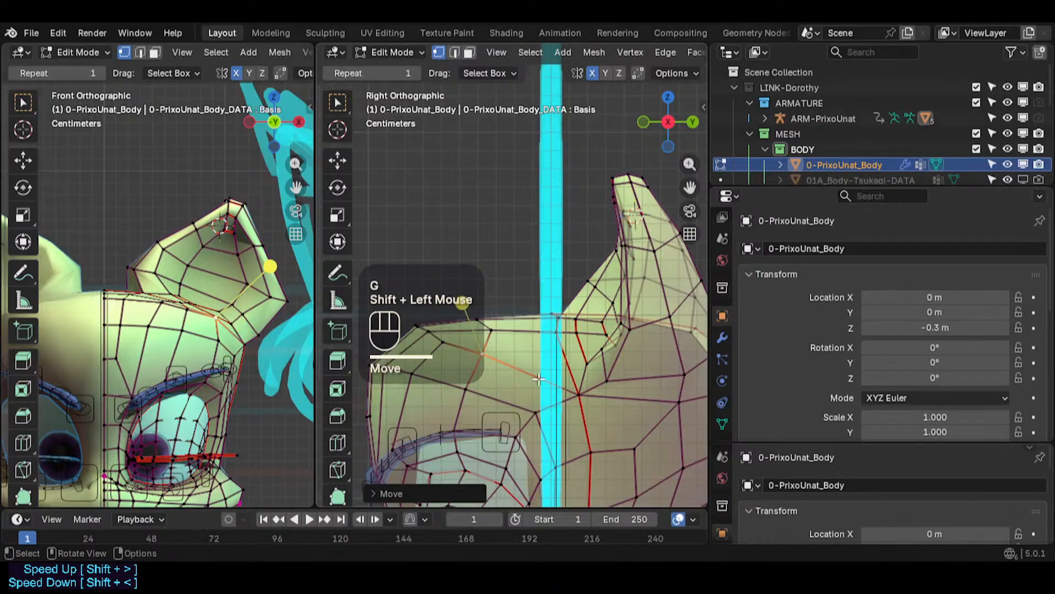
- Move vertices on the side of the head just below the ear's front base
left_click(569, 384)
key("g")
left_click(547, 361, "shift")
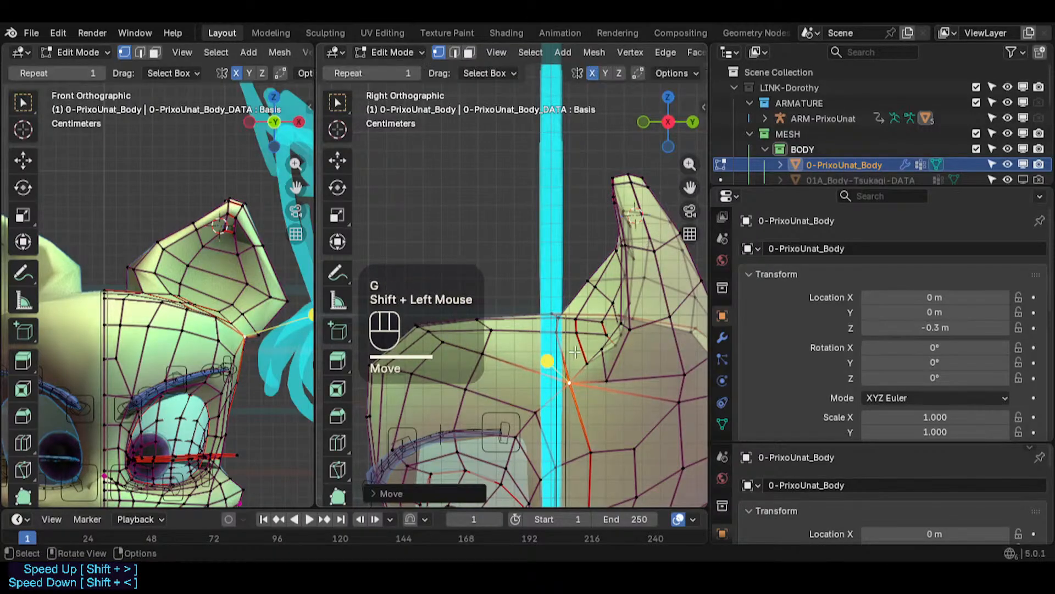
left_click(593, 363)
key("g")
left_click(589, 368, "shift")
left_click(586, 371)
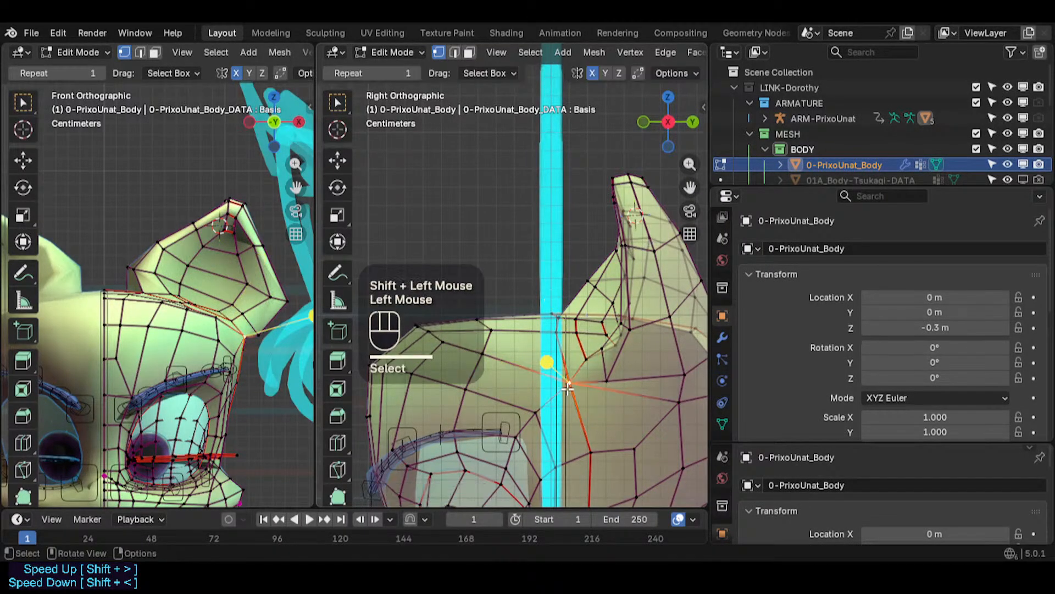
key("g")
left_click(584, 372, "shift")
- Move vertices below the ear and at the ear's front base
left_click(607, 379)
key("g")
left_click(636, 336, "shift")
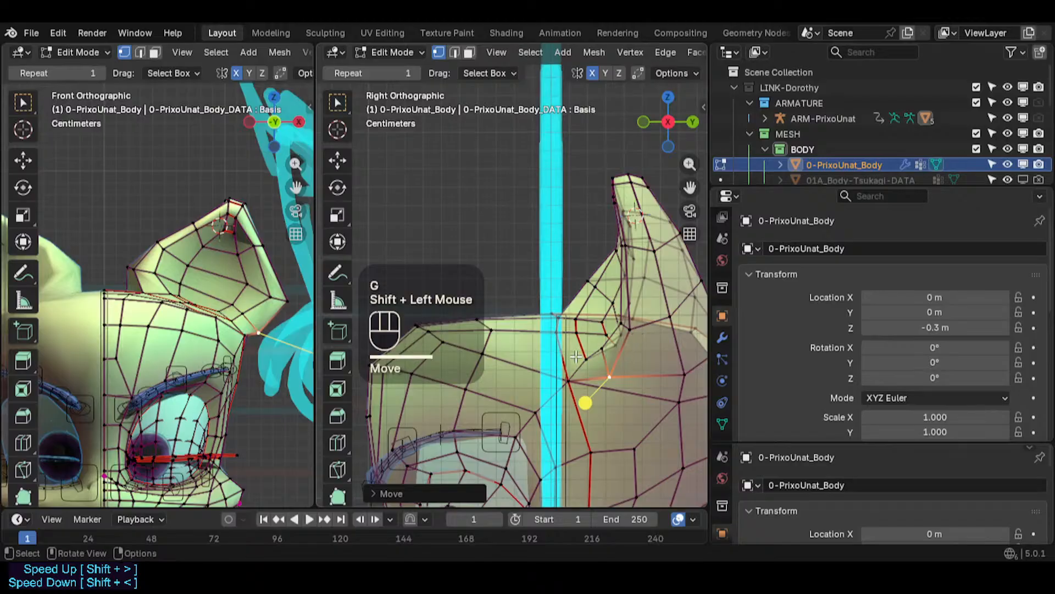
left_click(571, 345)
key("g")
left_click(571, 341, "shift")
scroll(615, 345, "down", 2)
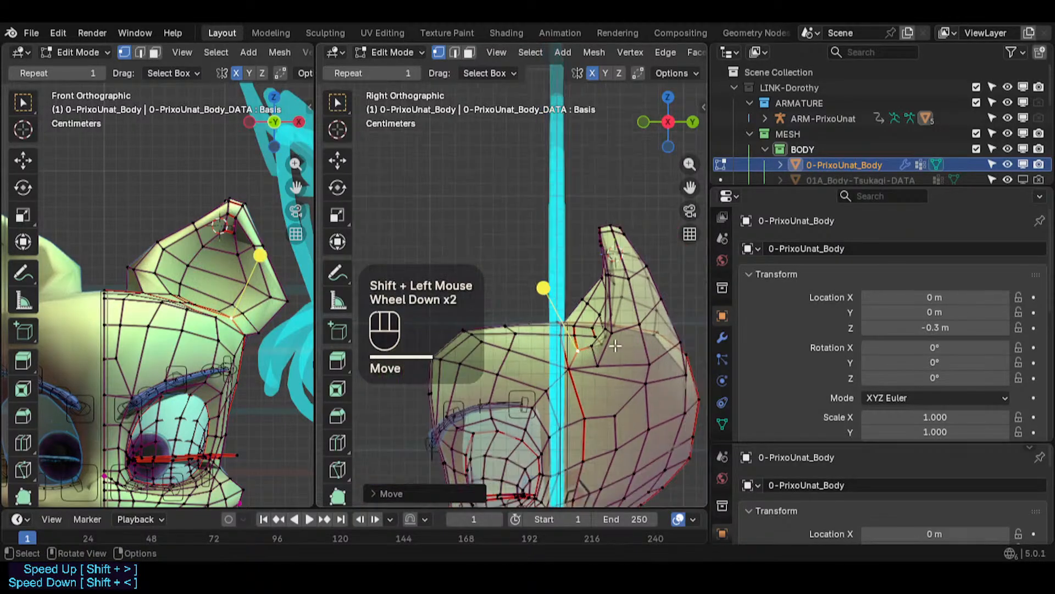
- Move vertices behind and below the ear on the side of the head
left_click(605, 332)
left_click(649, 367)
key("g")
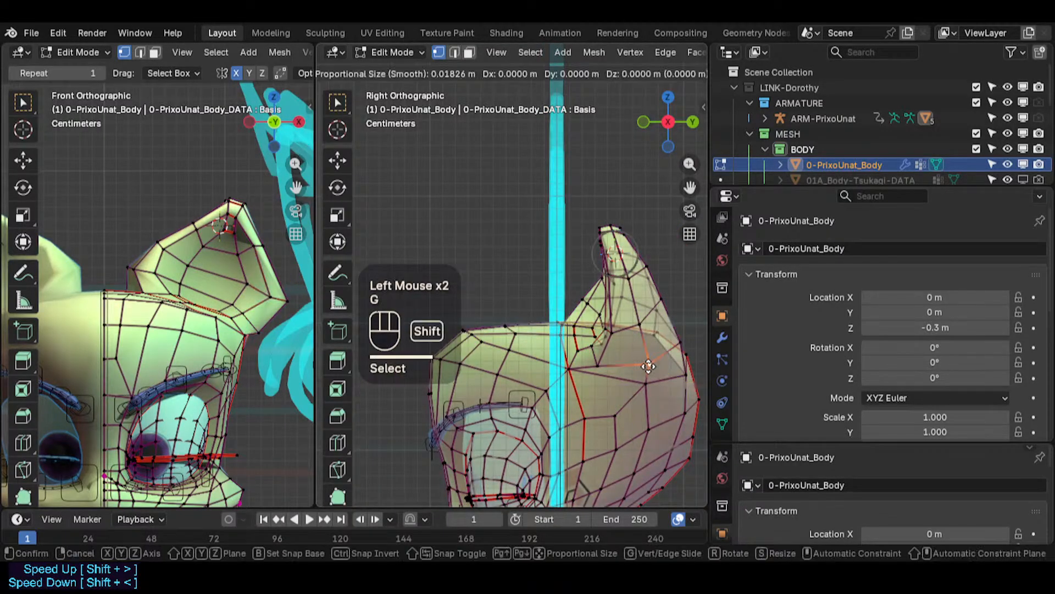
left_click(646, 373, "shift")
left_click(641, 381)
key("g")
left_click(624, 383, "shift")
left_click(573, 373)
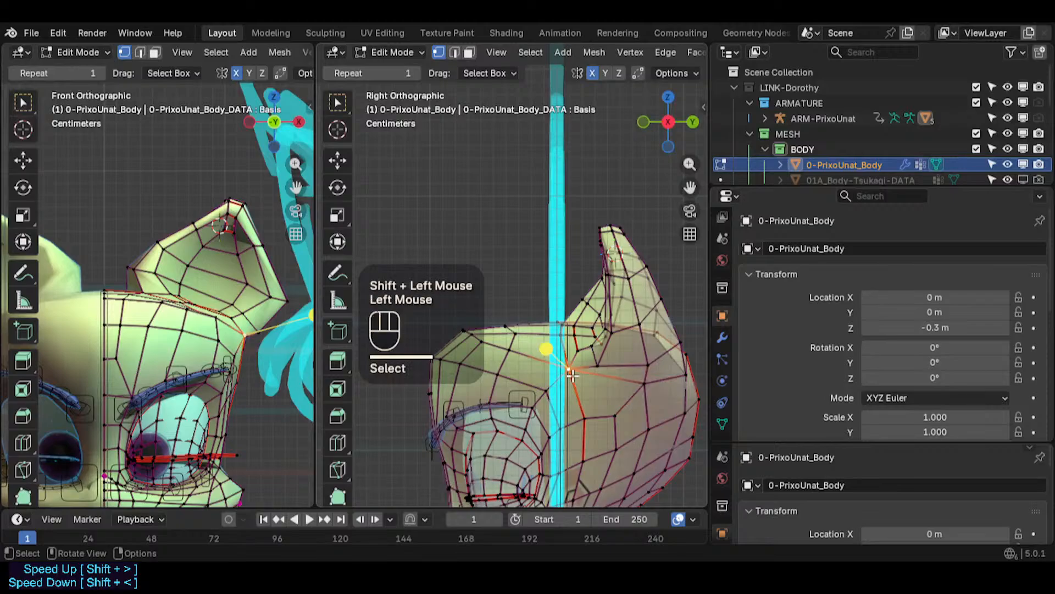
- Adjust vertices where the ear's front base meets the head
key("g")
left_click(567, 370, "shift")
key("g")
left_click(556, 350, "shift")
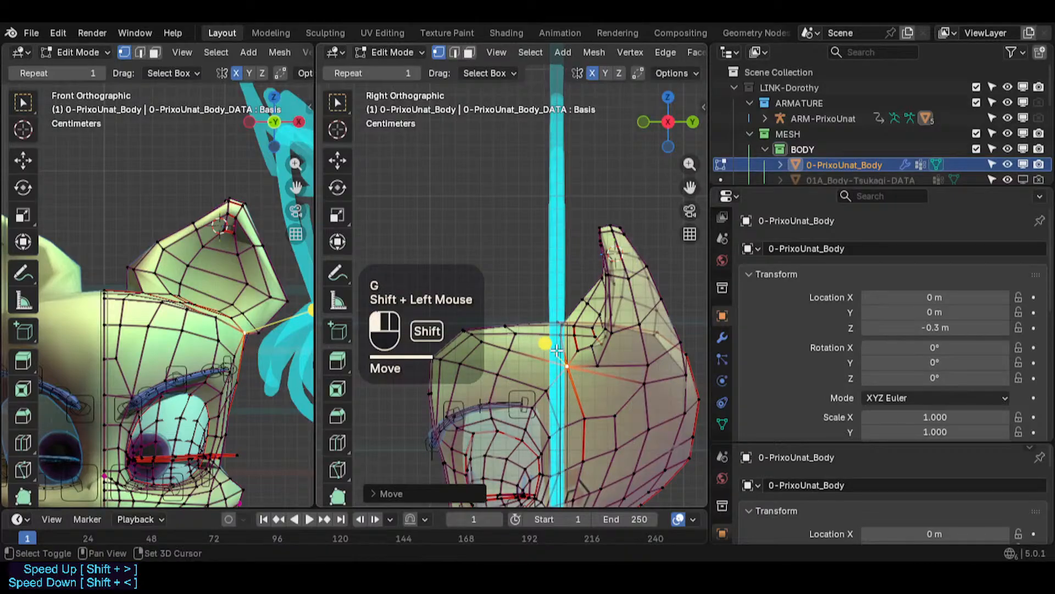
left_click(595, 371)
key("g")
left_click(609, 359, "shift")
- Move vertices lower on the side of the head beneath the ear
left_click(603, 416)
left_click(589, 421)
key("g")
left_click(595, 405, "shift")
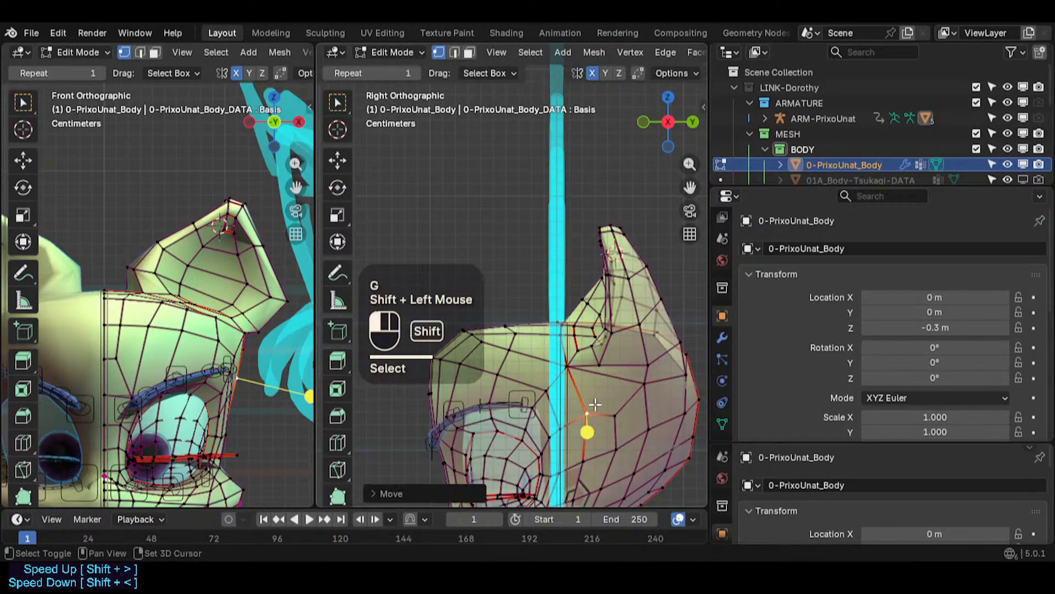
key("g")
left_click(597, 451, "shift")
left_click(617, 425)
key("g")
left_click(619, 437, "shift")
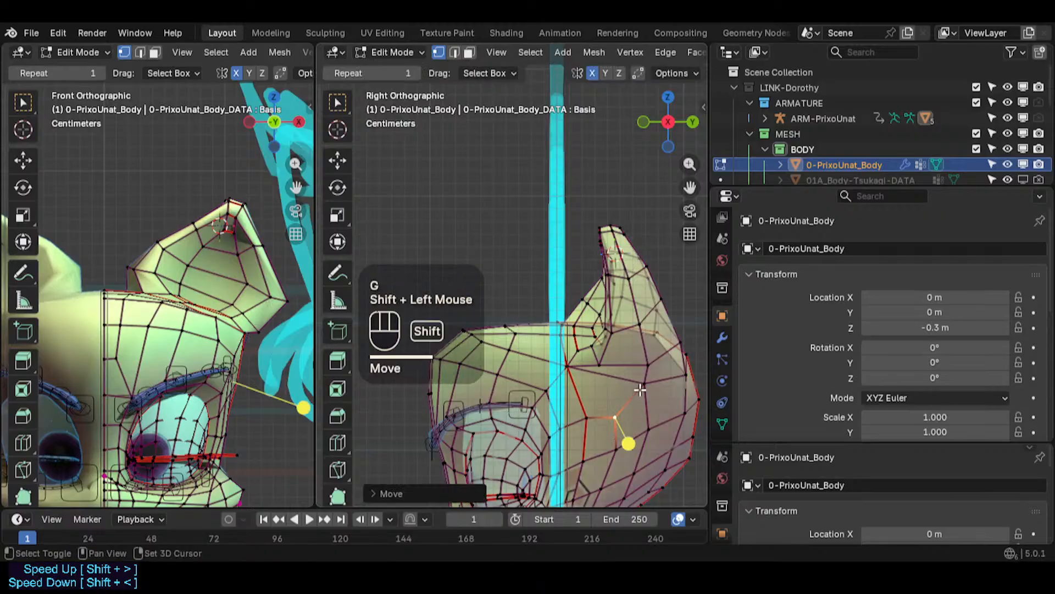
- Move vertices on the back of the head behind the ear
left_click(639, 385)
key("g")
left_click(683, 413, "shift")
left_click(648, 363)
key("g")
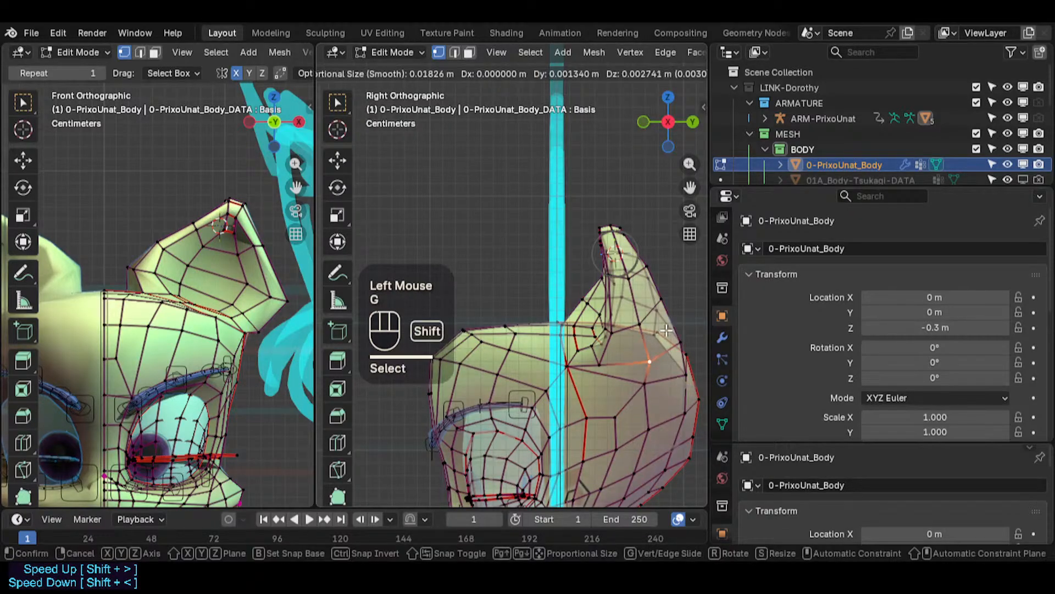
left_click(667, 330, "shift")
left_click(680, 343)
- Move vertices along the lower part of the ear's back edge
key("g")
left_click(676, 320, "shift")
left_click(665, 304)
key("g")
left_click(682, 277, "shift")
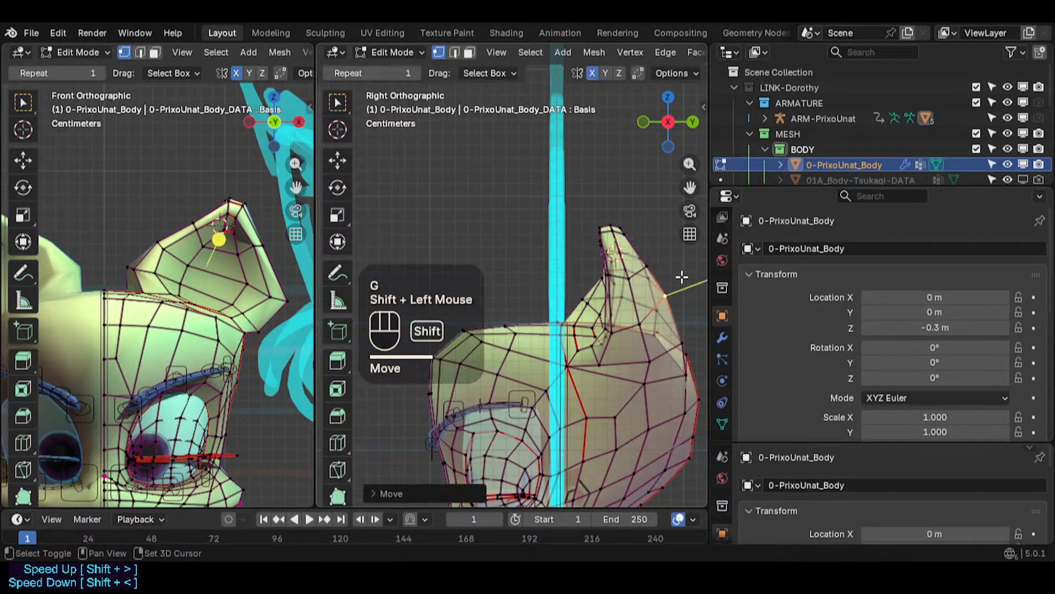
left_click(656, 275)
key("g")
key("Escape")
- Move vertices on the upper part of the ear's back edge
key("g")
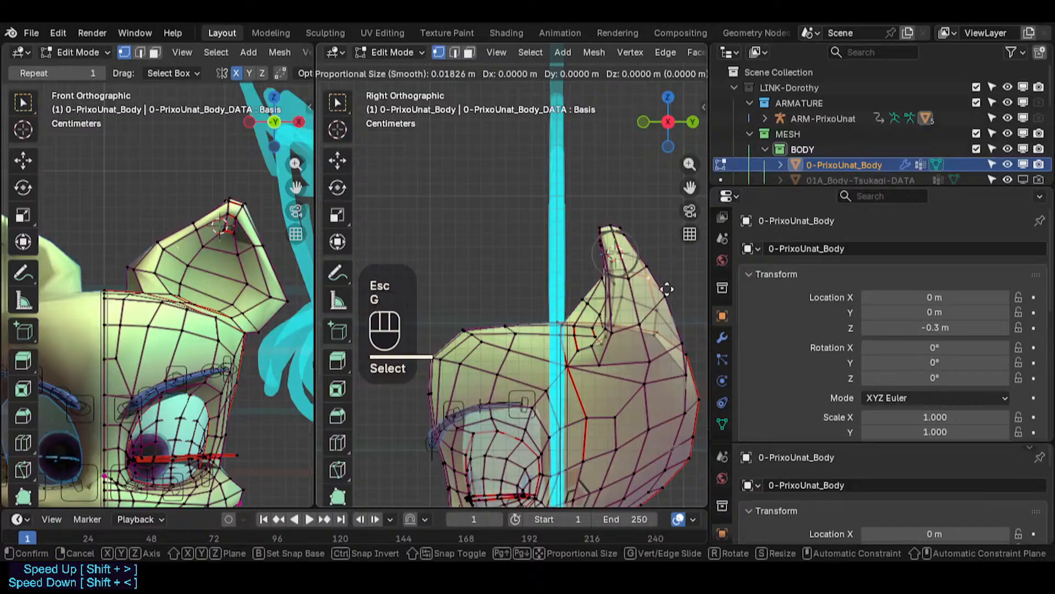
left_click(678, 291, "shift")
left_click(672, 296)
key("g")
left_click(695, 287, "shift")
left_click(659, 274)
key("g")
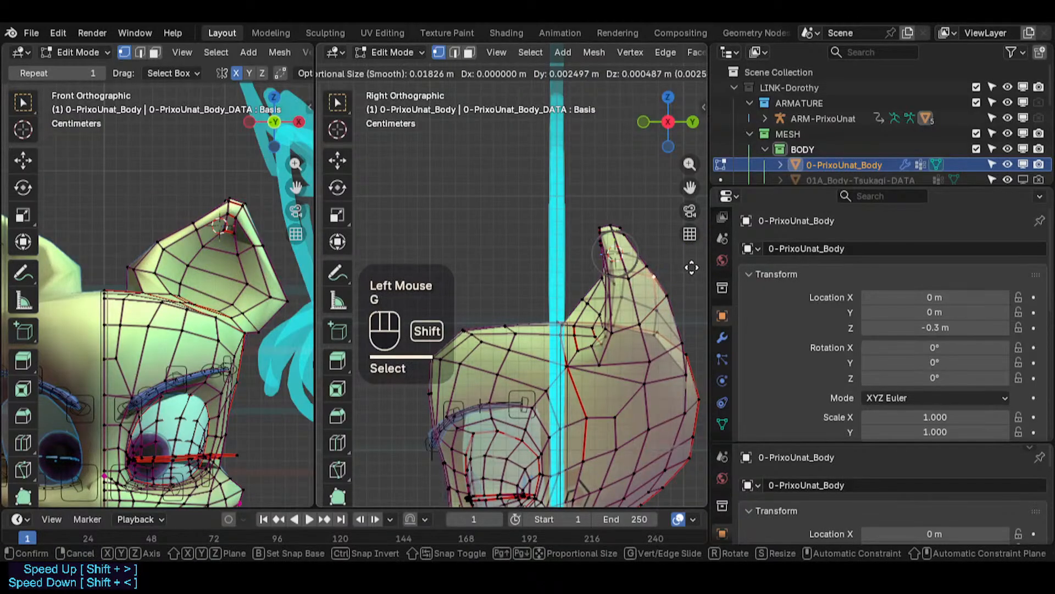
left_click(662, 263, "shift")
left_click(659, 263)
- Move vertices at the ear's tip, deselect everything, and save the file
key("g")
left_click(651, 253, "shift")
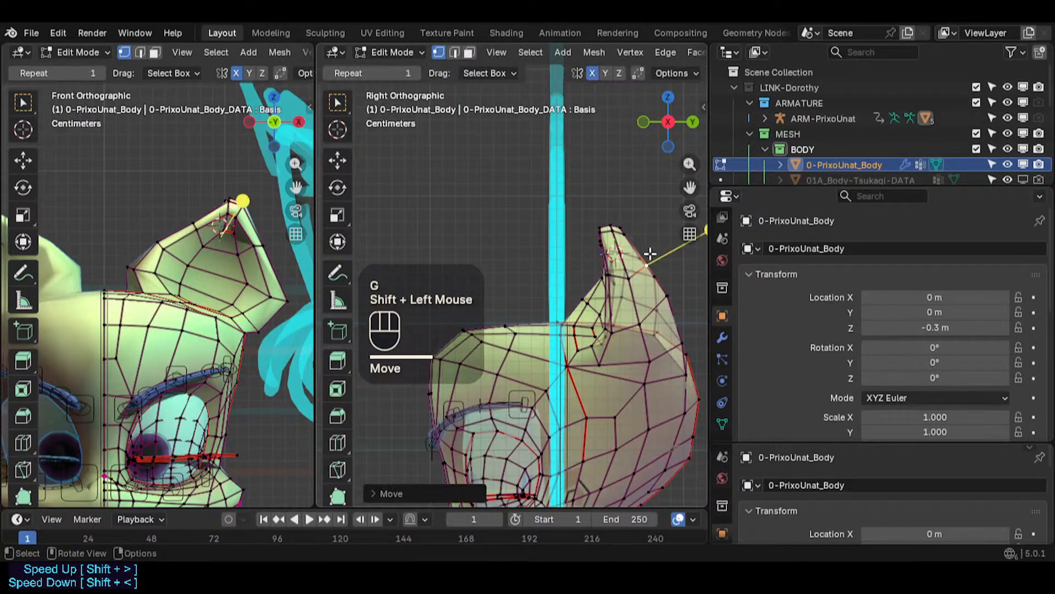
left_click(646, 255)
key("g")
left_click(640, 244, "shift")
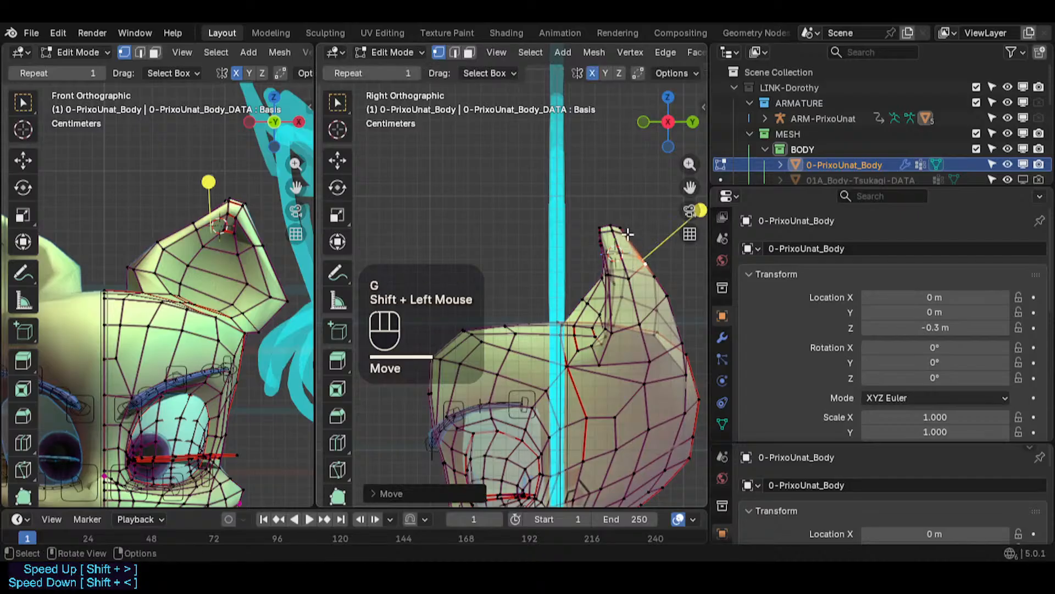
key("alt+a")
key("c")
left_click(636, 225)
right_click(636, 224)
key("g")
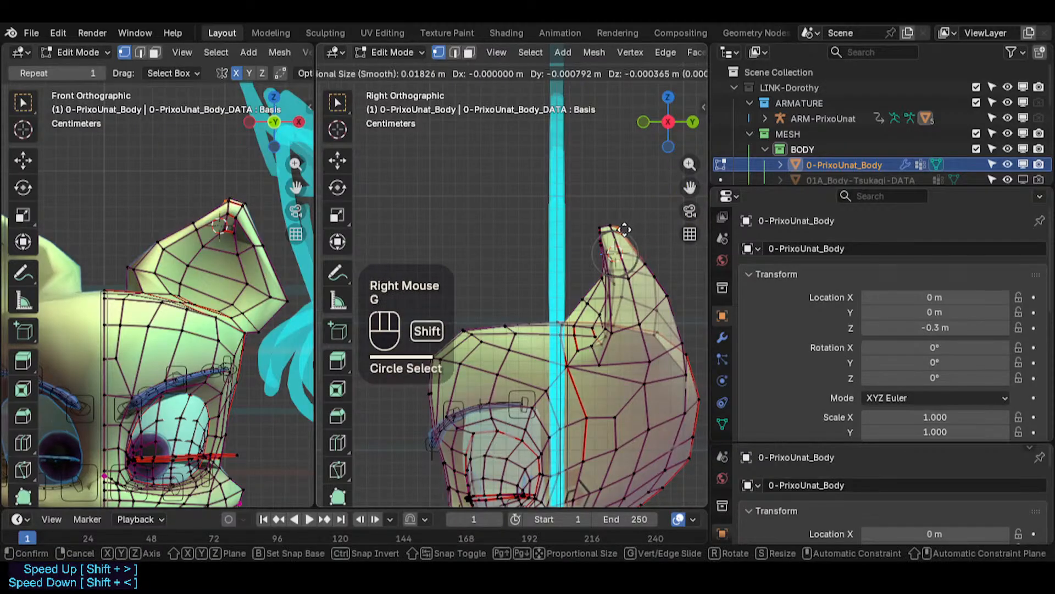
left_click(630, 257, "shift")
scroll(629, 305, "down", 2)
key("alt+a")
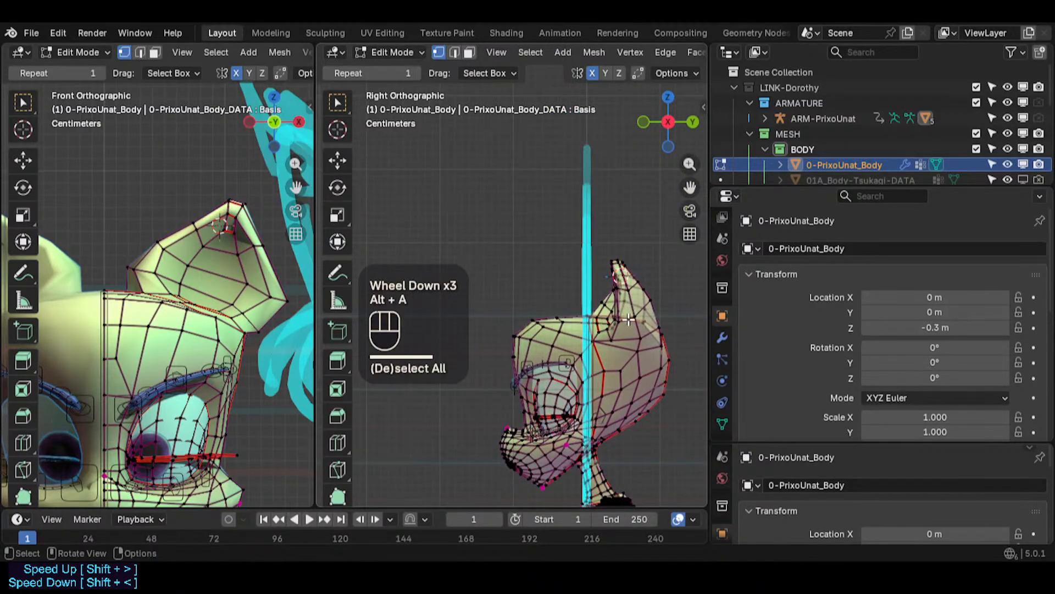
key("ctrl+s")
- Return to Object Mode, hide overlays, view the character from the front, and save the file
key("ctrl+Tab")
left_click(496, 334)
key("ctrl+alt+shift+z")
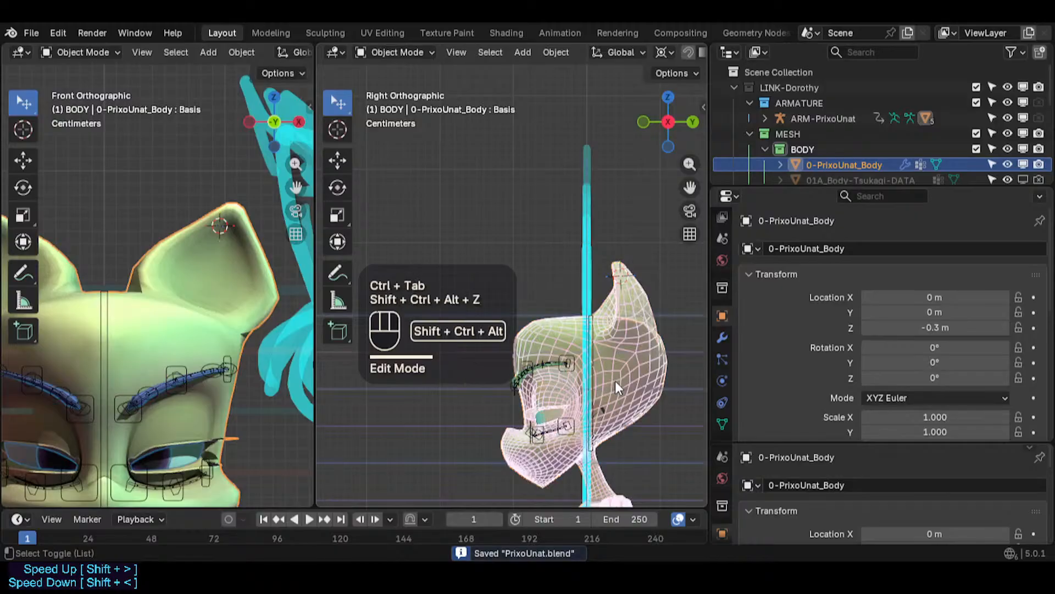
key("ctrl+alt+shift+z")
key("alt+shift+z")
scroll(617, 387, "down", 2)
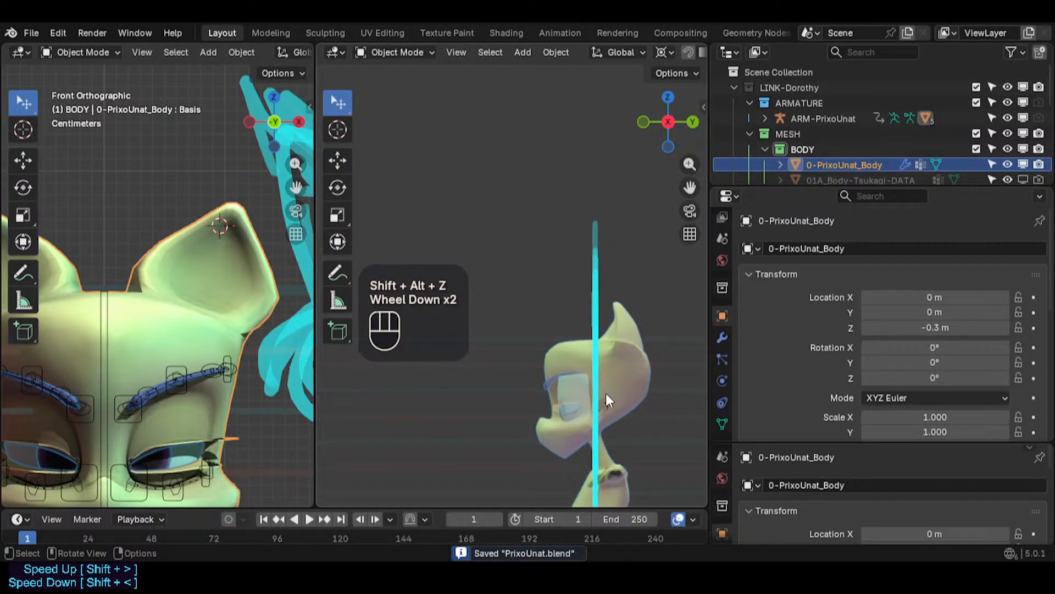
key("KP_1")
key("alt+z")
mouse_move(605, 391)
middle_mouse_down("shift")
mouse_move(547, 368)
mouse_move(624, 343)
mouse_move(496, 362)
mouse_move(592, 315)
middle_mouse_up("shift")
scroll(496, 362, "down", 2)
scroll(555, 292, "up", 2)
key("ctrl+s")
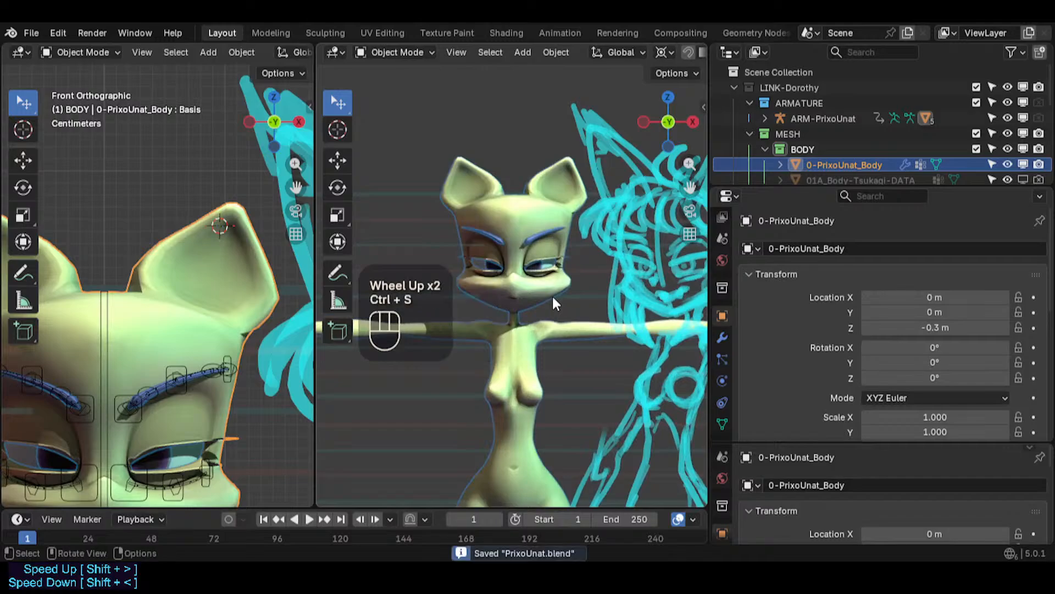
- Inspect the chin and jaw area from several angles, toggling between Object and Edit Mode and X-ray
scroll(552, 295, "up", 2)
middle_click_drag(565, 275, 535, 317, "shift")
scroll(536, 317, "up", 3)
scroll(525, 303, "down", 2)
scroll(508, 311, "up", 2)
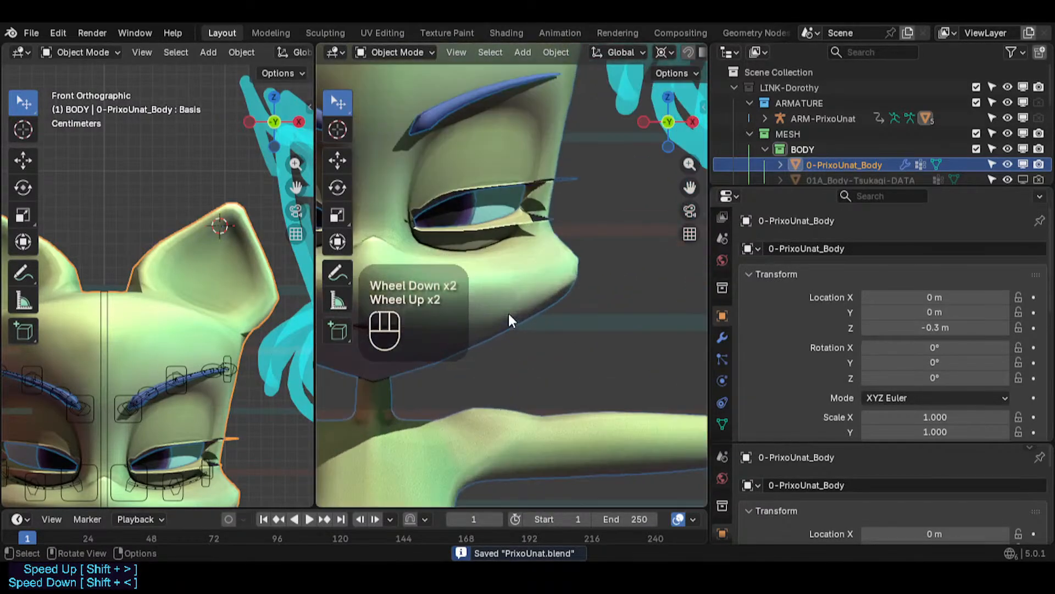
key("Tab")
scroll(514, 302, "up", 2)
key("ctrl+alt+shift+z")
left_click(555, 257)
key("Tab")
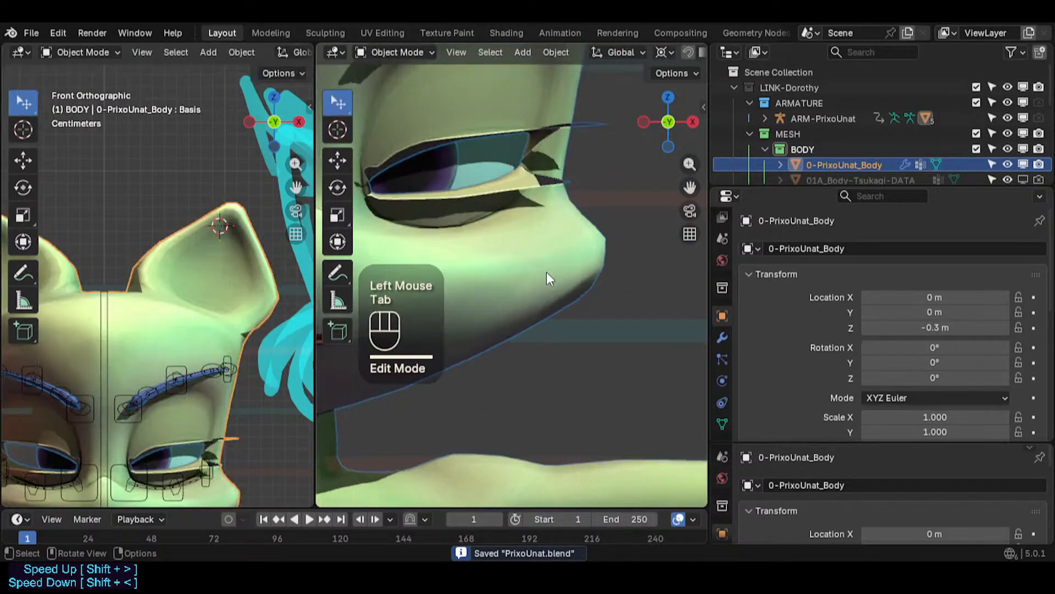
left_click(547, 272)
key("Tab")
key("ctrl+alt+shift+z")
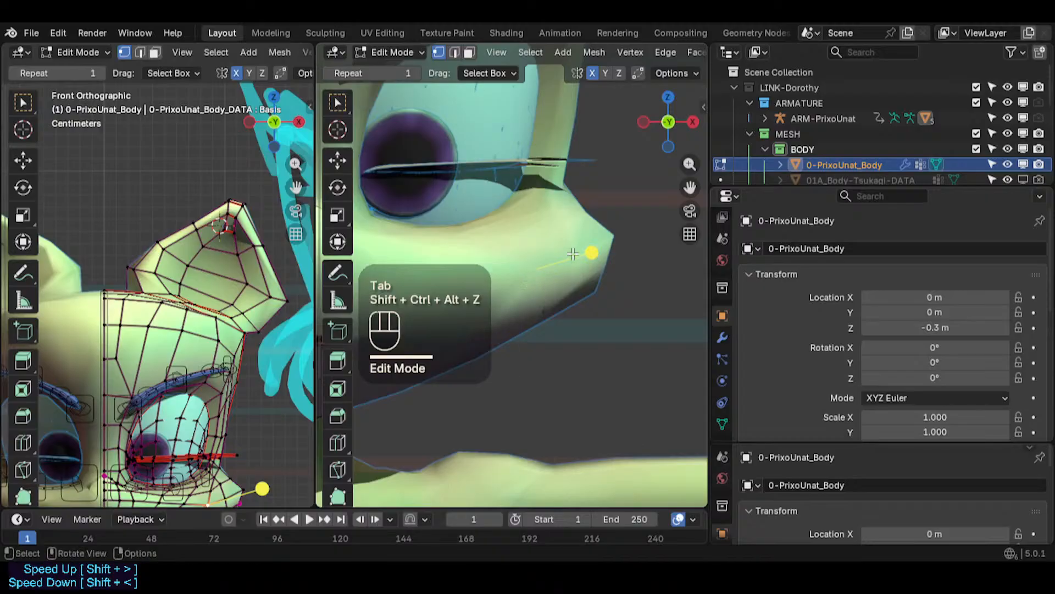
scroll(528, 272, "down", 2)
key("ctrl+Tab")
left_click(530, 272)
key("Tab")
scroll(536, 307, "down", 2)
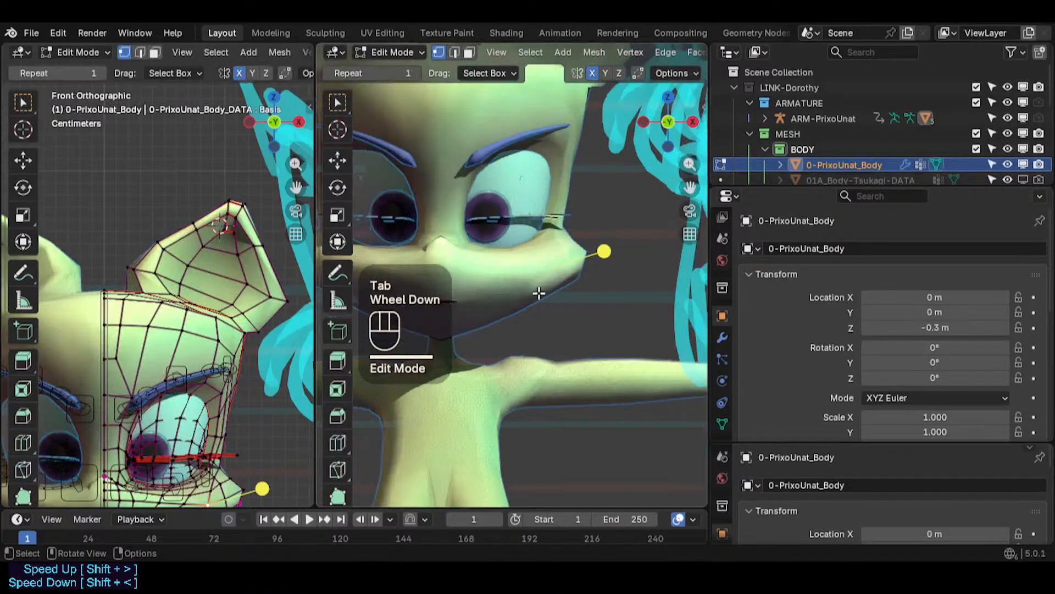
key("Tab")
left_click(538, 354)
key("Tab")
scroll(538, 346, "down", 2)
scroll(538, 336, "up", 1)
key("alt+z")
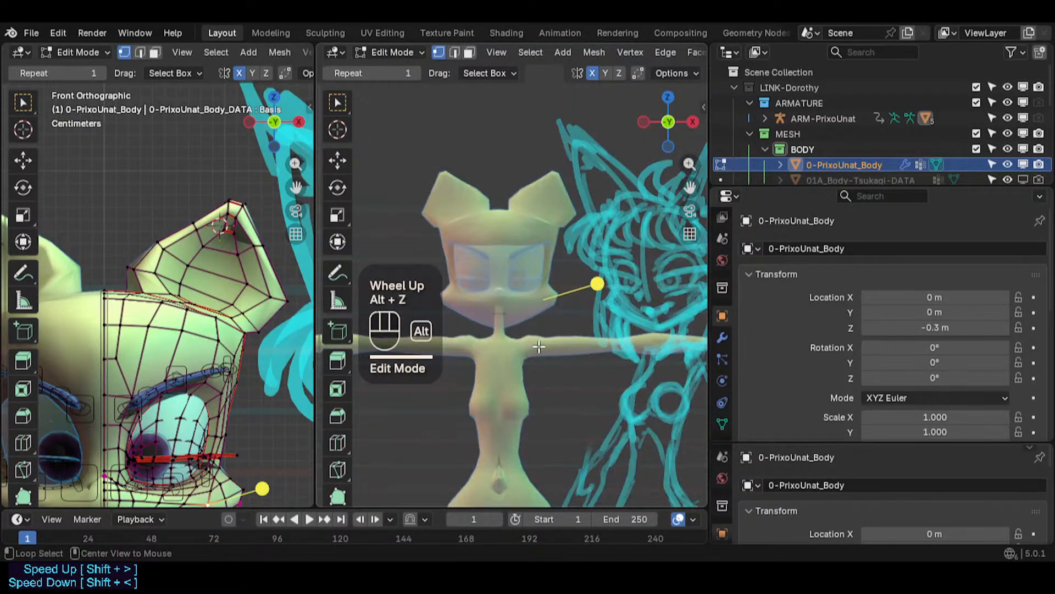
key("alt+z")
key("ctrl+Tab")
left_click(538, 302)
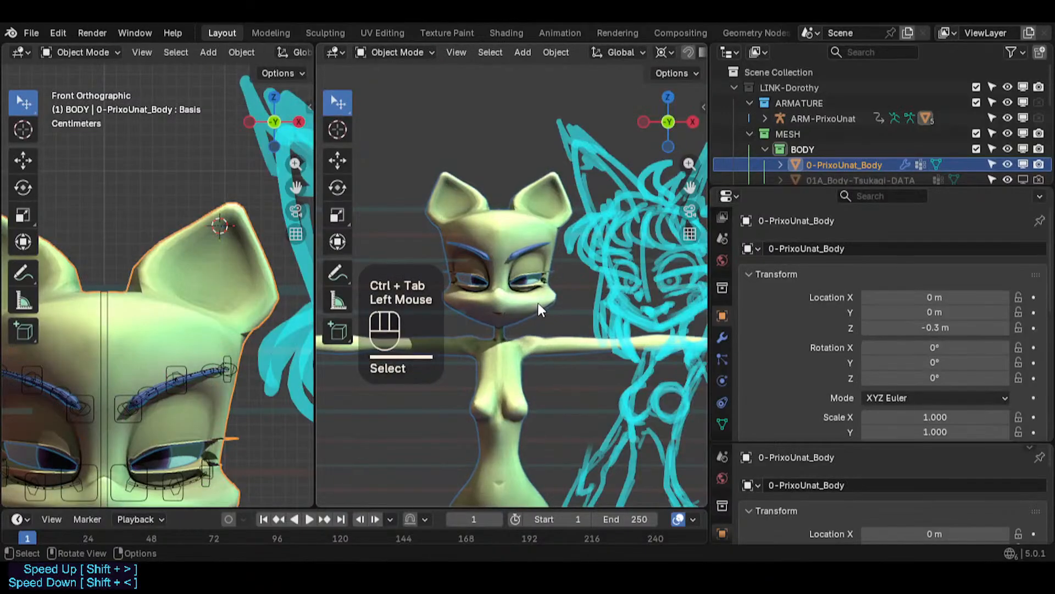
- Enter Edit Mode on the body with overlays shown, and move a group of vertices under the jaw
key("a")
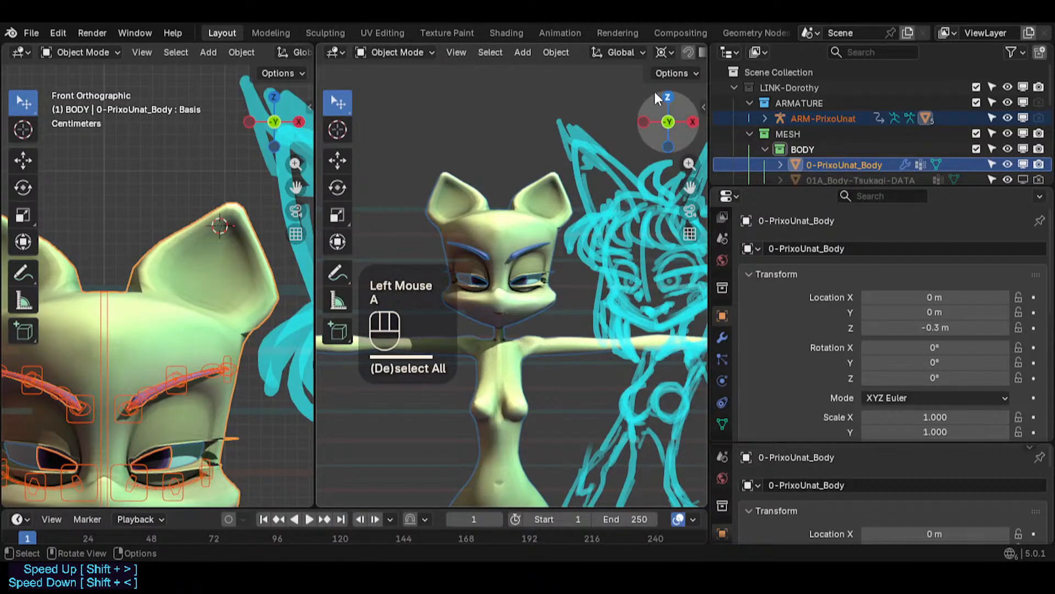
key("shift+alt+z")
key("shift+alt+z")
scroll(611, 48, "down", 1)
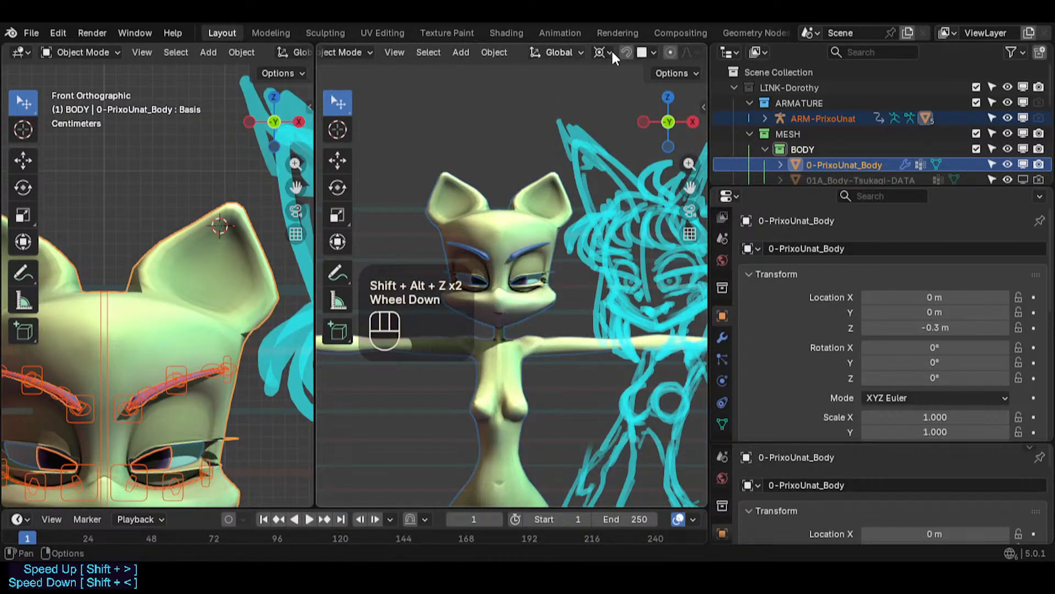
scroll(611, 49, "down", 5)
key("shift+alt+z")
scroll(552, 298, "up", 1)
key("Tab")
scroll(546, 311, "up", 1)
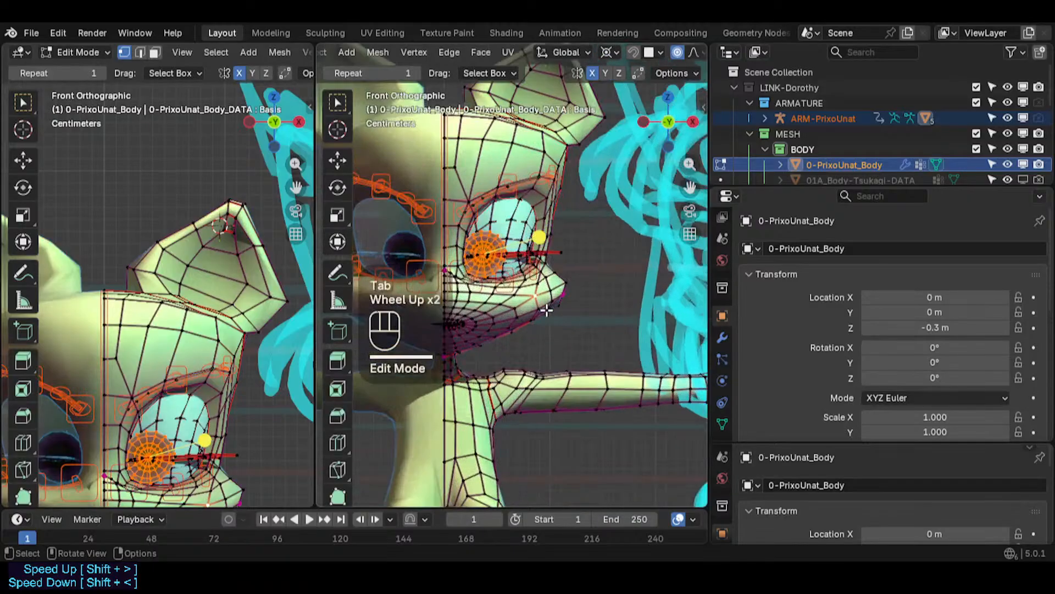
key("alt+a")
scroll(544, 308, "up", 2)
left_click(520, 303)
middle_click_drag(520, 302, 557, 286)
key("g")
left_click(555, 292, "shift")
- Switch to vertex selection and move individual vertices along the jawline toward the neck
key("1")
left_click(482, 325)
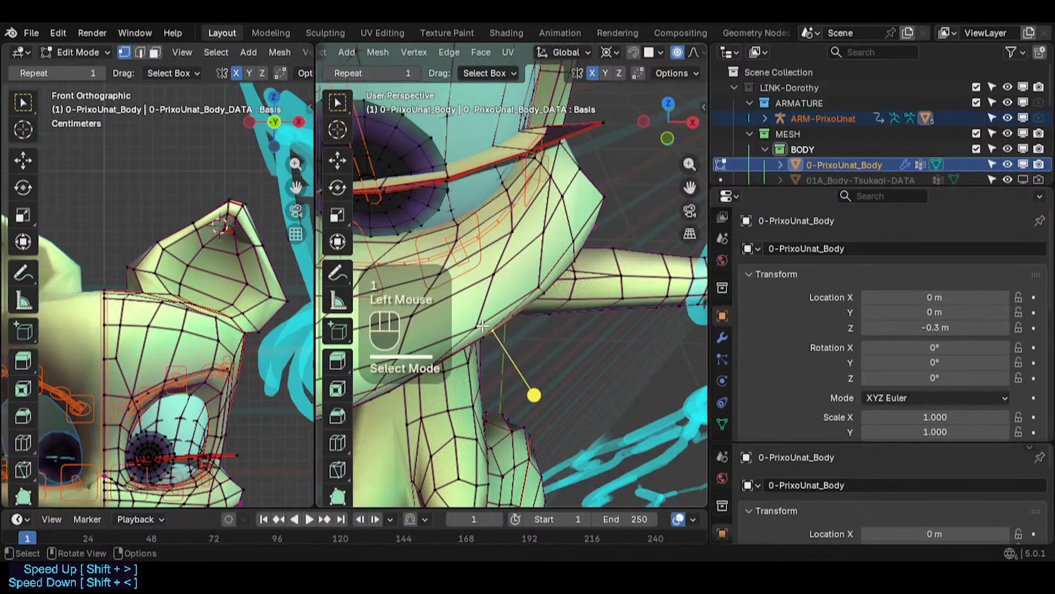
left_click(482, 325)
key("g")
left_click(507, 281, "shift")
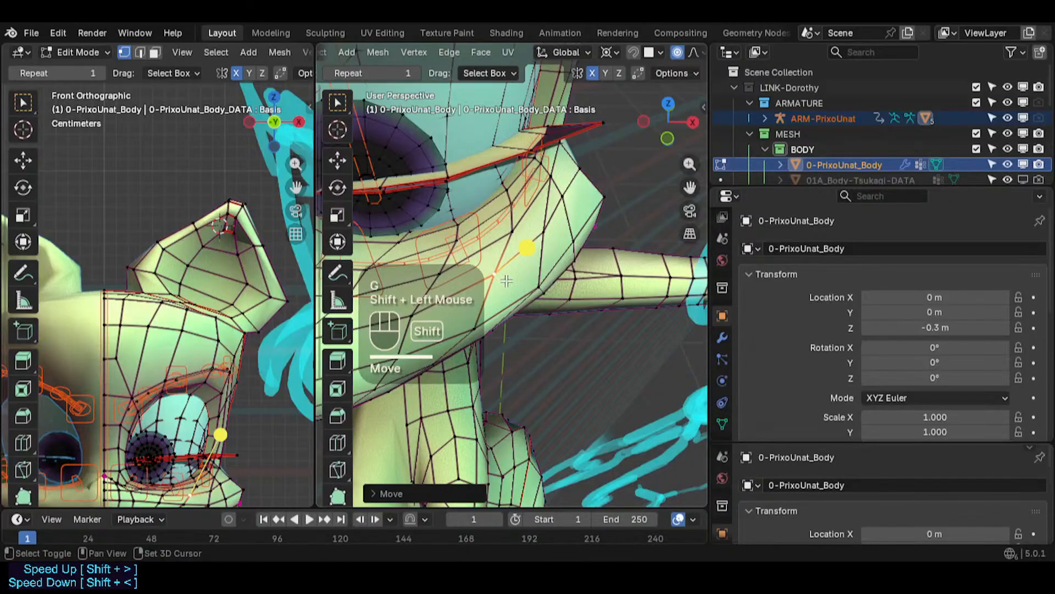
left_click(542, 230)
key("g")
left_click(544, 235, "shift")
key("g")
left_click(548, 242, "shift")
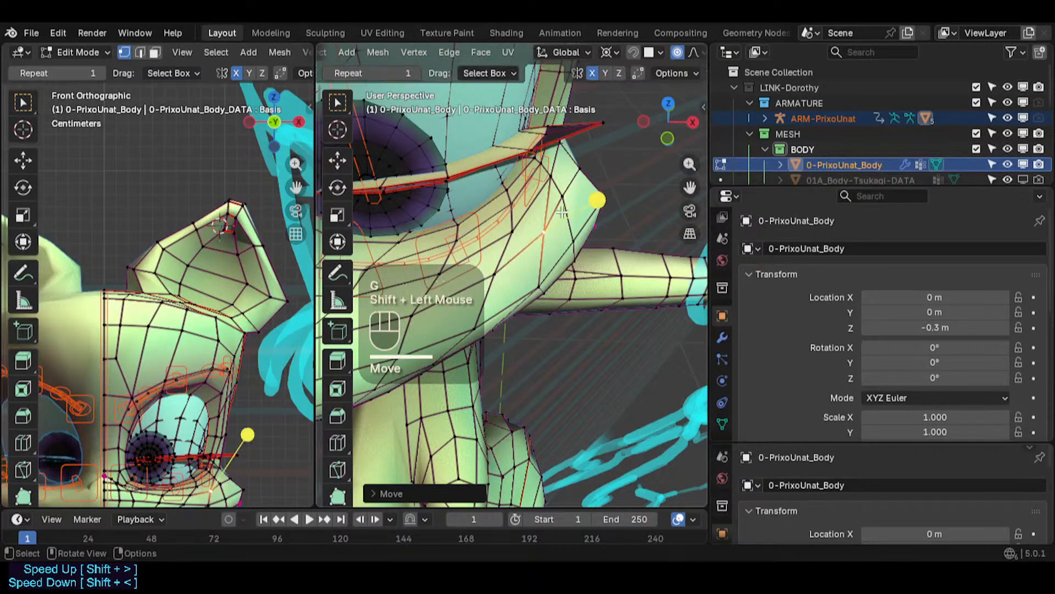
- Move more vertices on the side of the jaw near the cheek
left_click(562, 199)
left_click(562, 198)
key("g")
left_click(563, 199, "shift")
left_click(540, 282)
key("g")
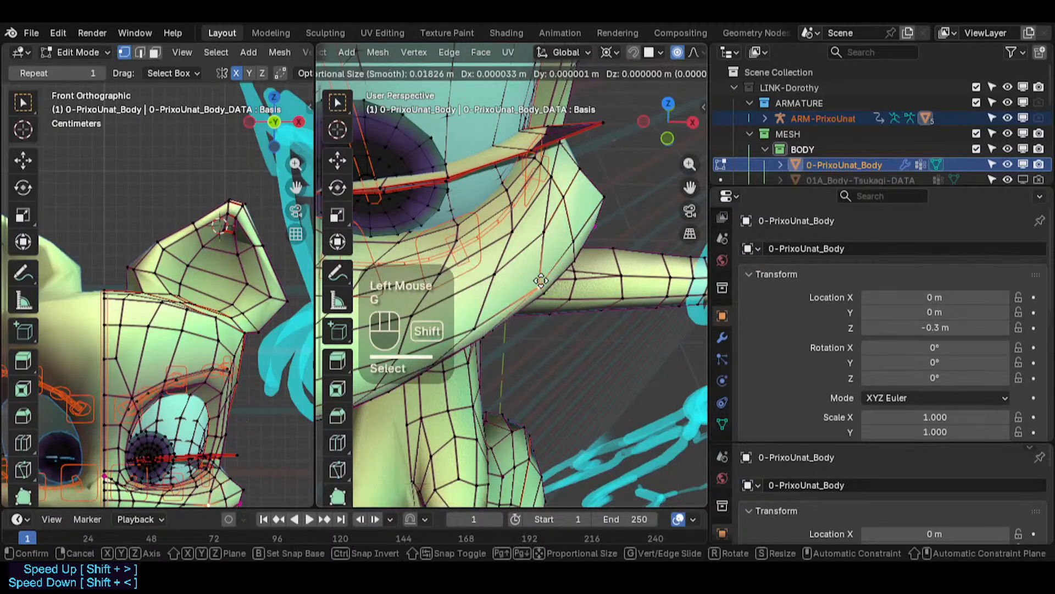
left_click(540, 281, "shift")
- Return to Object Mode and save the file
key("Tab")
scroll(556, 318, "down", 2)
middle_click_drag(557, 319, 483, 220)
key("ctrl+s")
- Orbit and zoom around the whole character, comparing the body and face with the reference sketch
scroll(483, 219, "down", 2)
scroll(492, 233, "down", 2)
middle_click_drag(502, 292, 494, 316, "shift")
scroll(476, 244, "up", 3)
scroll(480, 231, "down", 1)
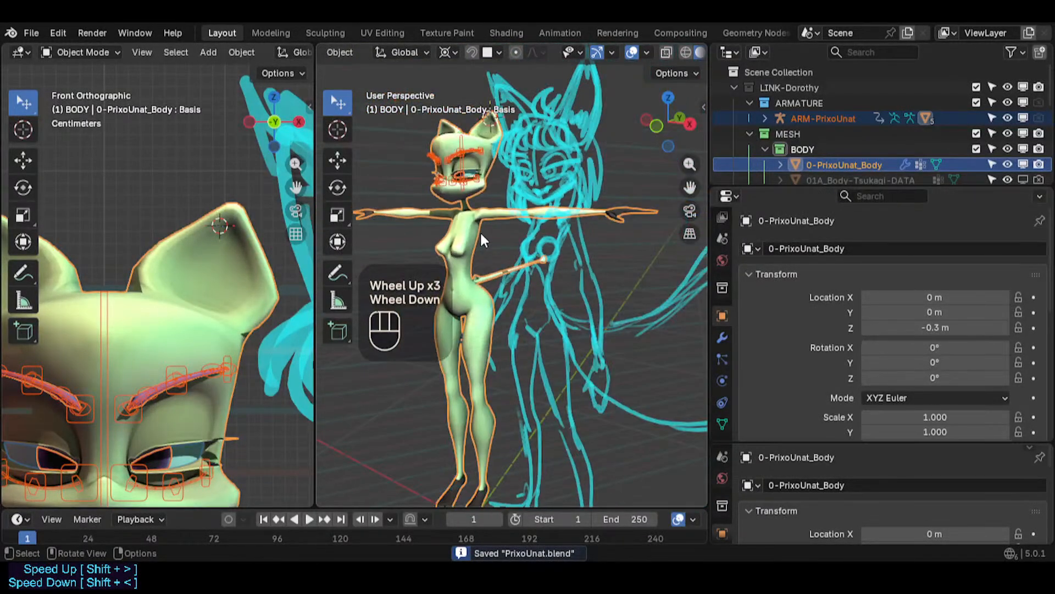
middle_click_drag(479, 230, 644, 230)
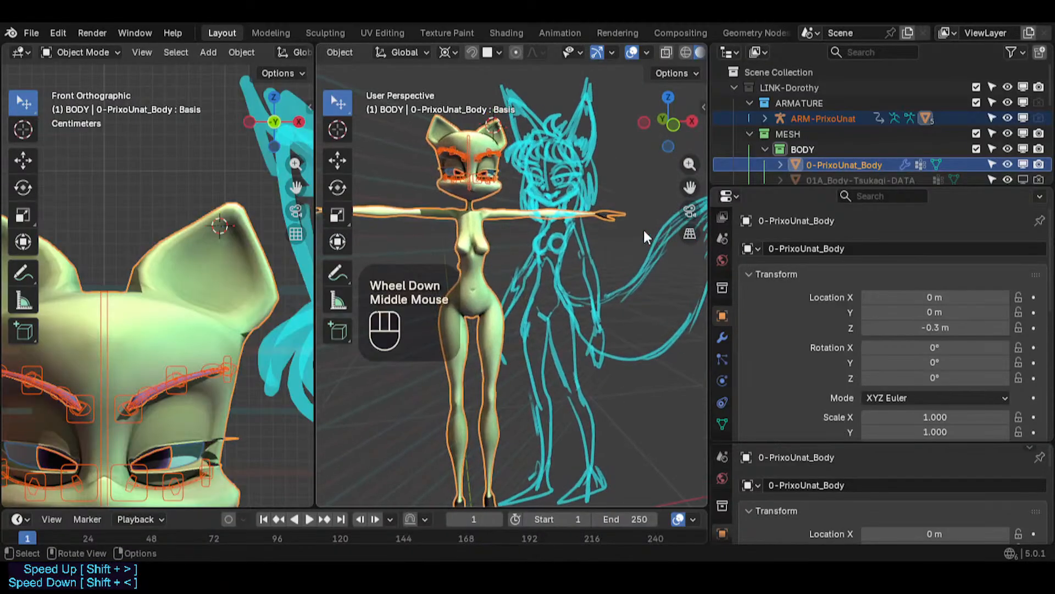
middle_click_drag(539, 241, 552, 294)
mouse_move(496, 262)
middle_mouse_down()
mouse_move(487, 217)
mouse_move(577, 210)
mouse_move(418, 188)
mouse_move(573, 183)
mouse_move(619, 197)
mouse_move(576, 201)
middle_mouse_up()
scroll(577, 210, "up", 2)
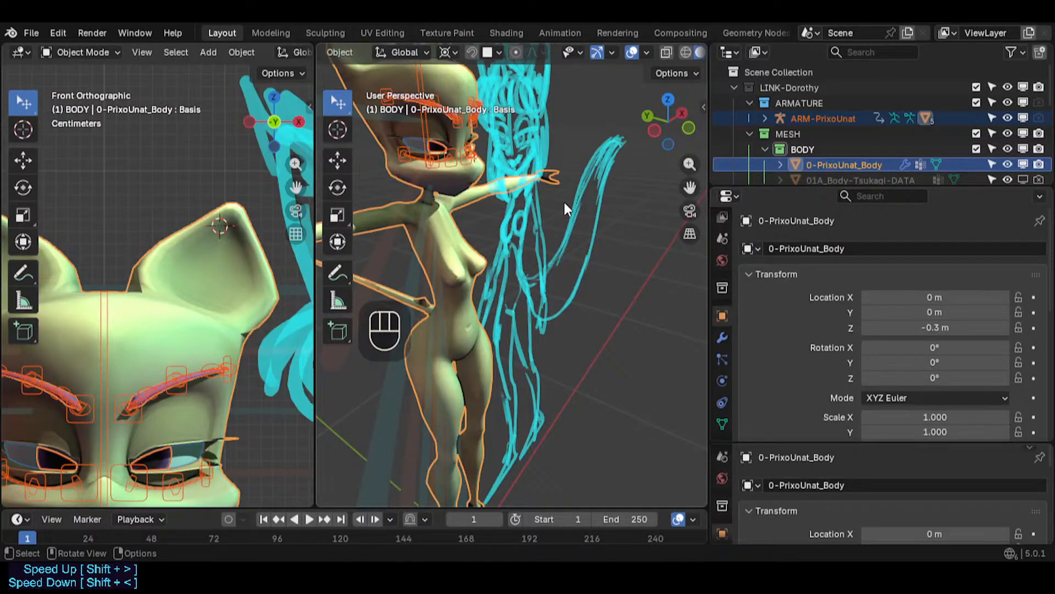
mouse_move(562, 193)
middle_mouse_down()
mouse_move(413, 176)
mouse_move(582, 166)
mouse_move(552, 167)
middle_mouse_up()
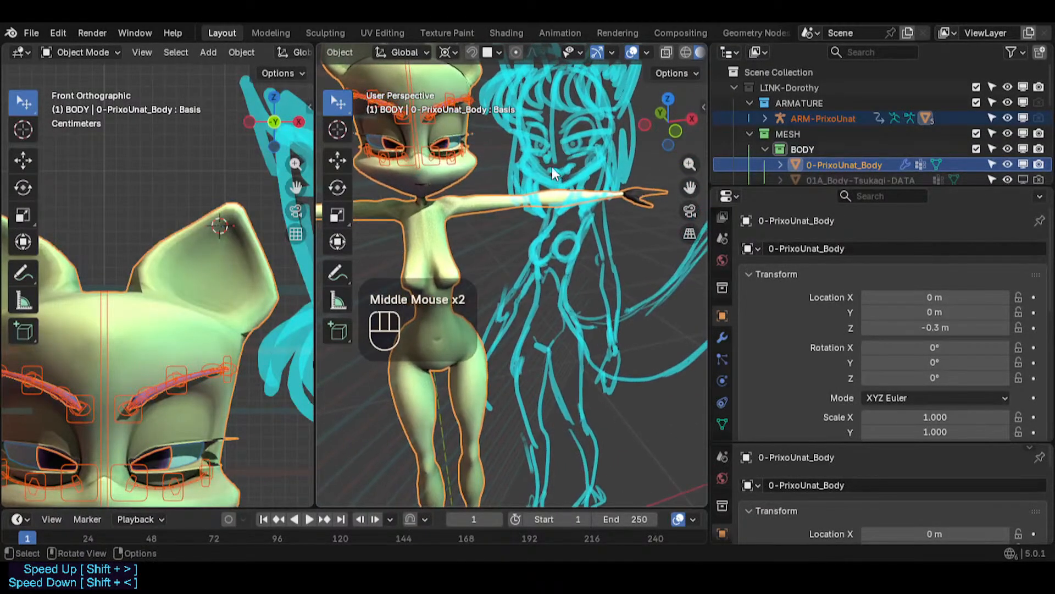
scroll(567, 146, "up", 2)
scroll(556, 119, "down", 2)
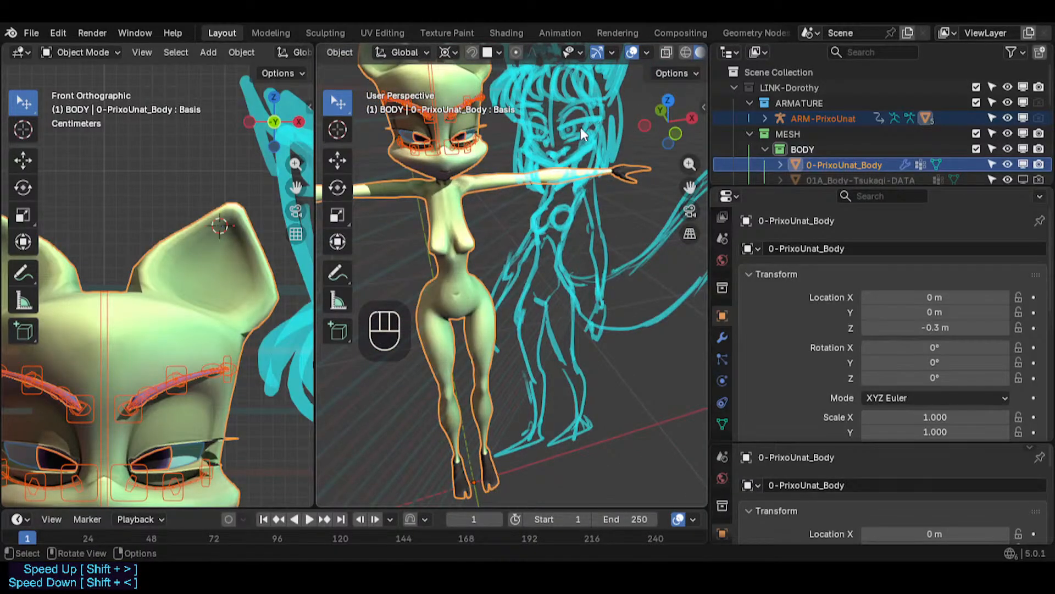
middle_click_drag(581, 130, 554, 75)
scroll(551, 122, "down", 1)
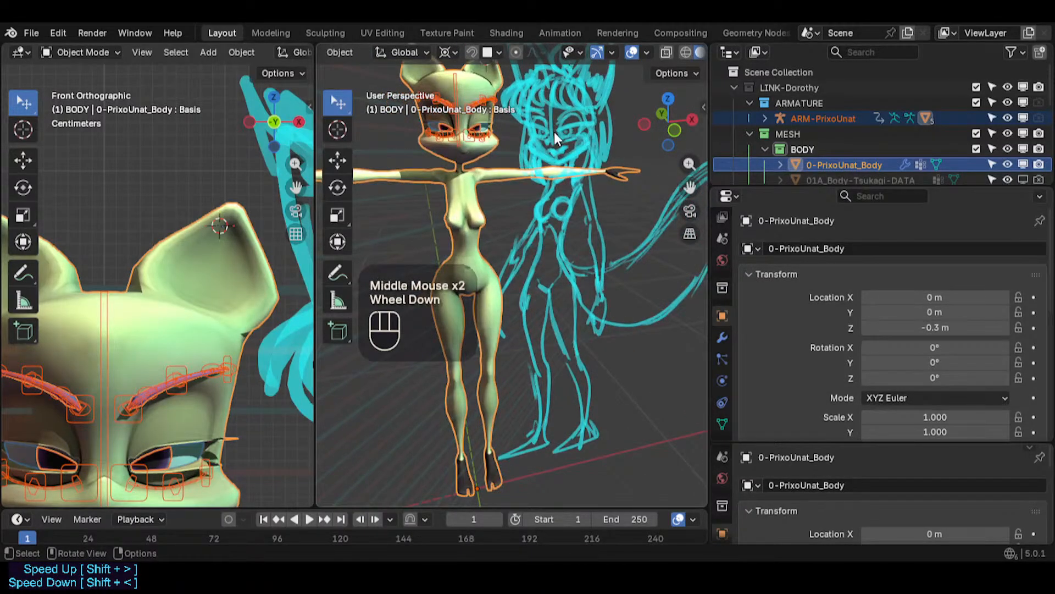
middle_click_drag(564, 120, 546, 103)
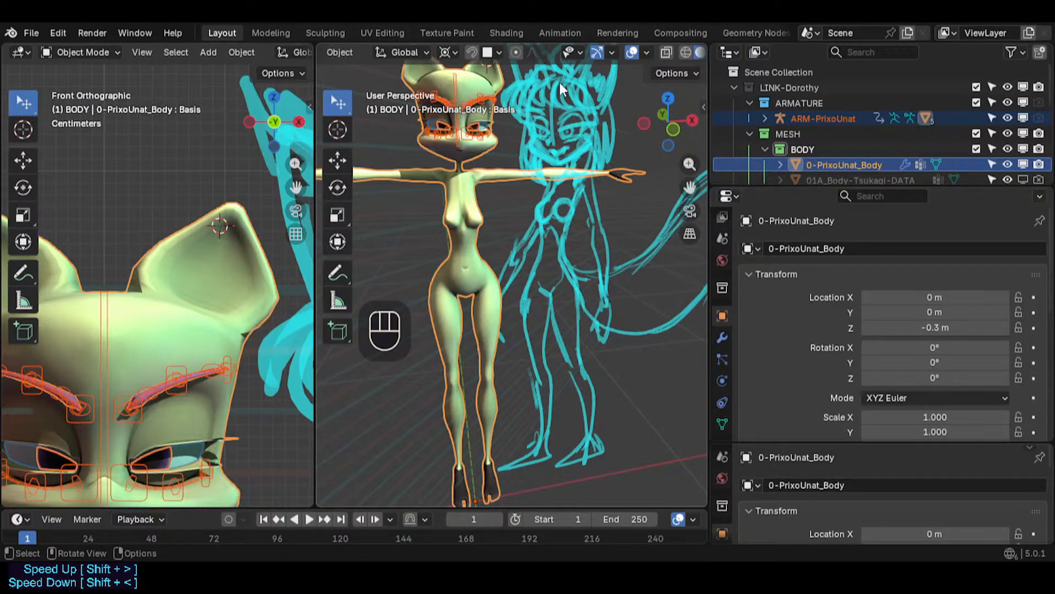
mouse_move(562, 89)
middle_mouse_down()
mouse_move(571, 102)
mouse_move(540, 238)
mouse_move(555, 259)
mouse_move(569, 239)
middle_mouse_up()
scroll(539, 238, "up", 2)
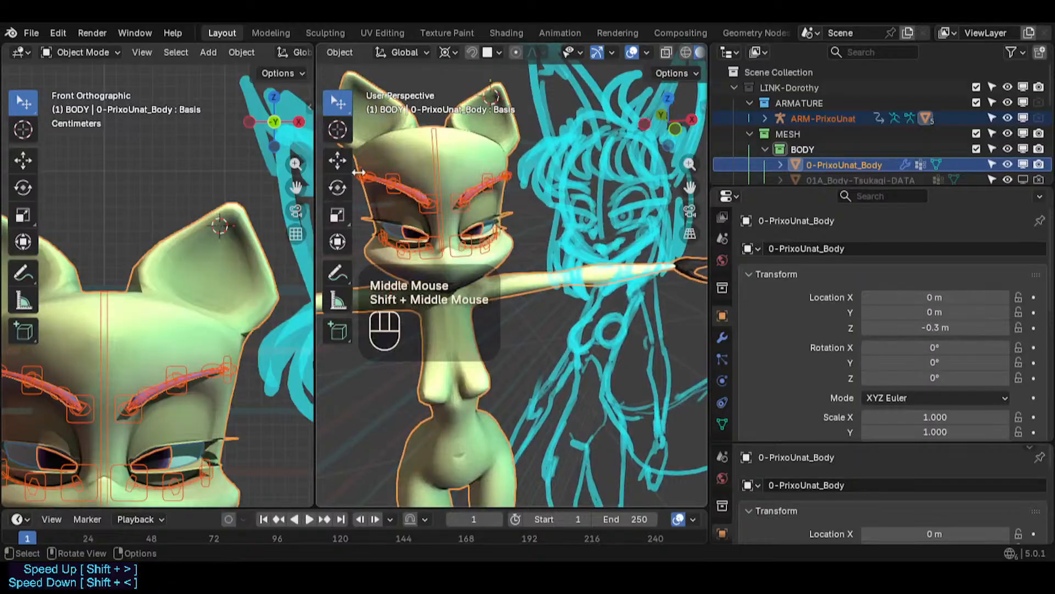
mouse_move(501, 300)
middle_mouse_down()
mouse_move(592, 290)
mouse_move(524, 287)
mouse_move(481, 302)
middle_mouse_up()
middle_click_drag(593, 191, 541, 239, "shift")
scroll(541, 239, "down", 1)
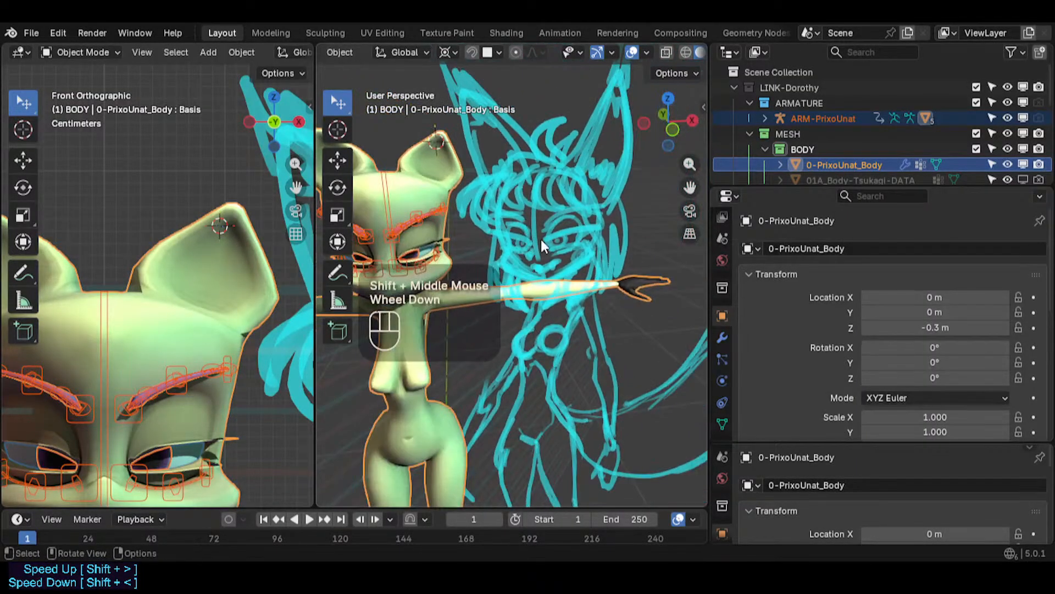
middle_click_drag(537, 276, 570, 241, "shift")
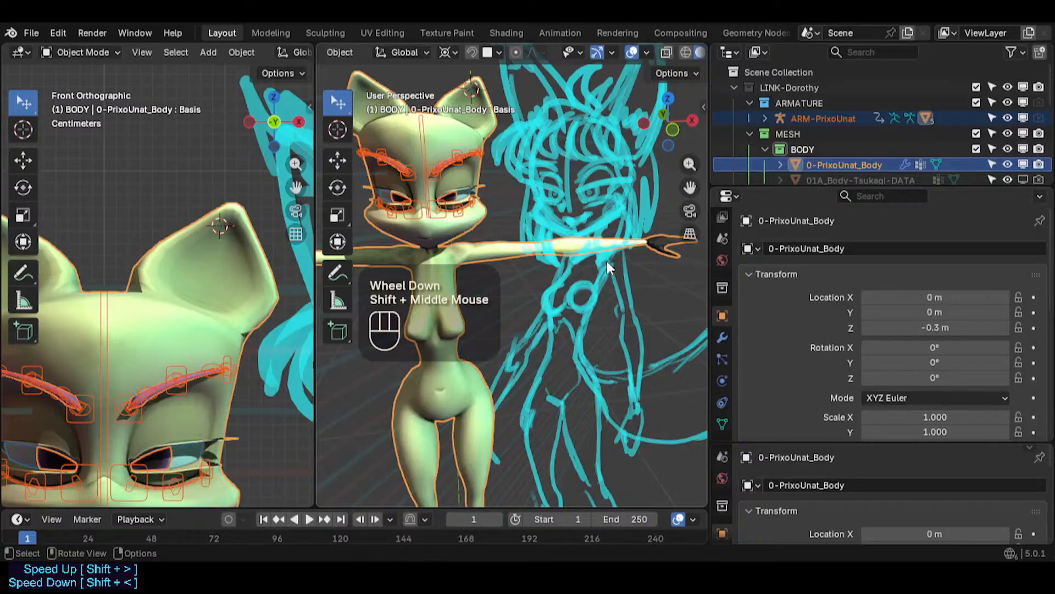
mouse_move(631, 342)
middle_mouse_down()
mouse_move(658, 391)
mouse_move(422, 350)
mouse_move(457, 357)
mouse_move(519, 308)
middle_mouse_up()
scroll(440, 166, "down", 1)
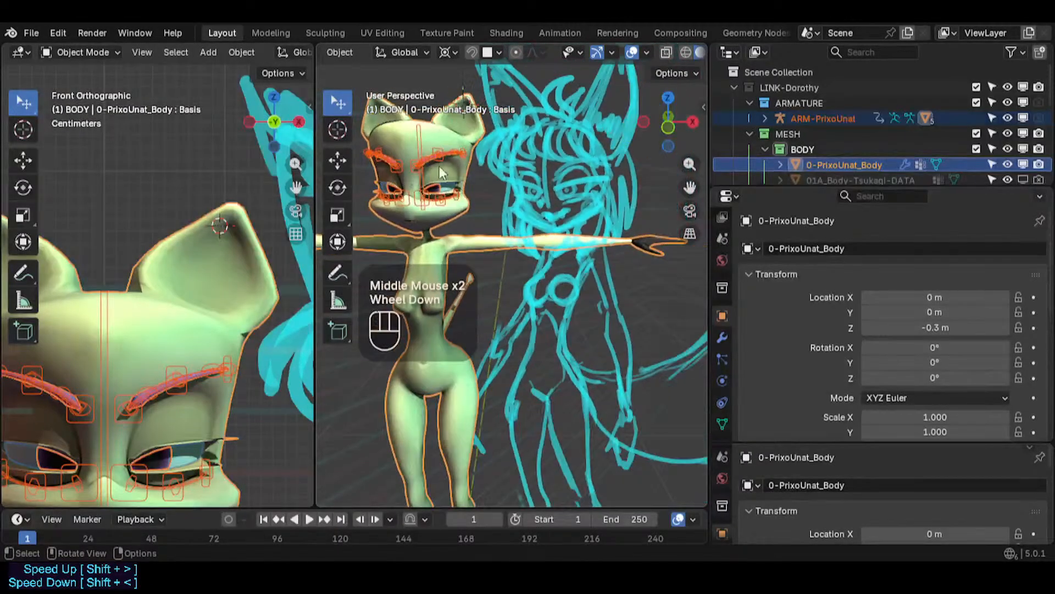
mouse_move(440, 166)
middle_mouse_down()
mouse_move(374, 219)
mouse_move(364, 258)
mouse_move(483, 215)
middle_mouse_up()
scroll(428, 153, "up", 5)
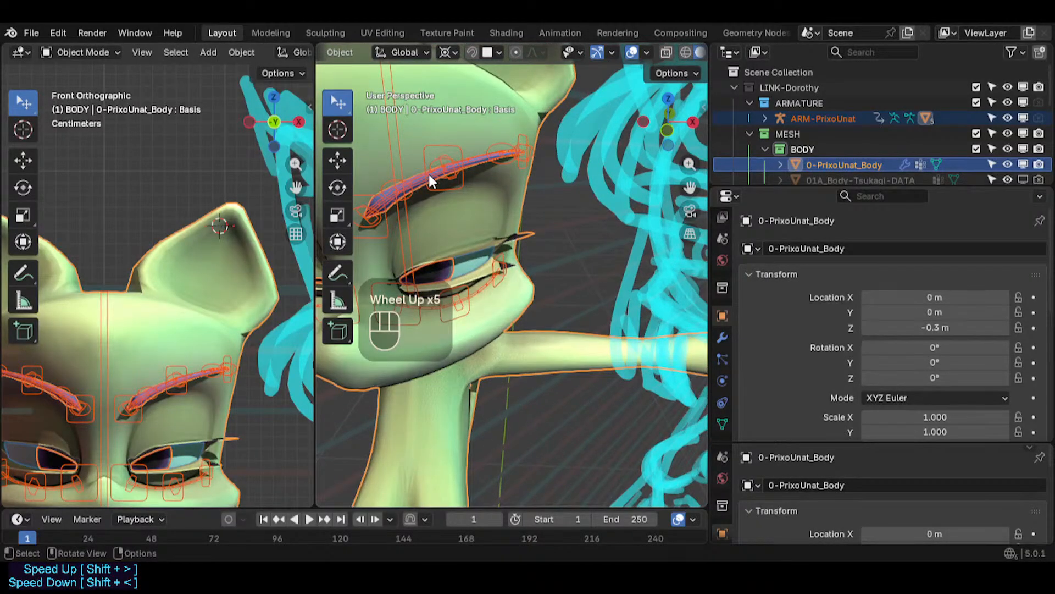
scroll(428, 173, "down", 2)
scroll(477, 157, "up", 5)
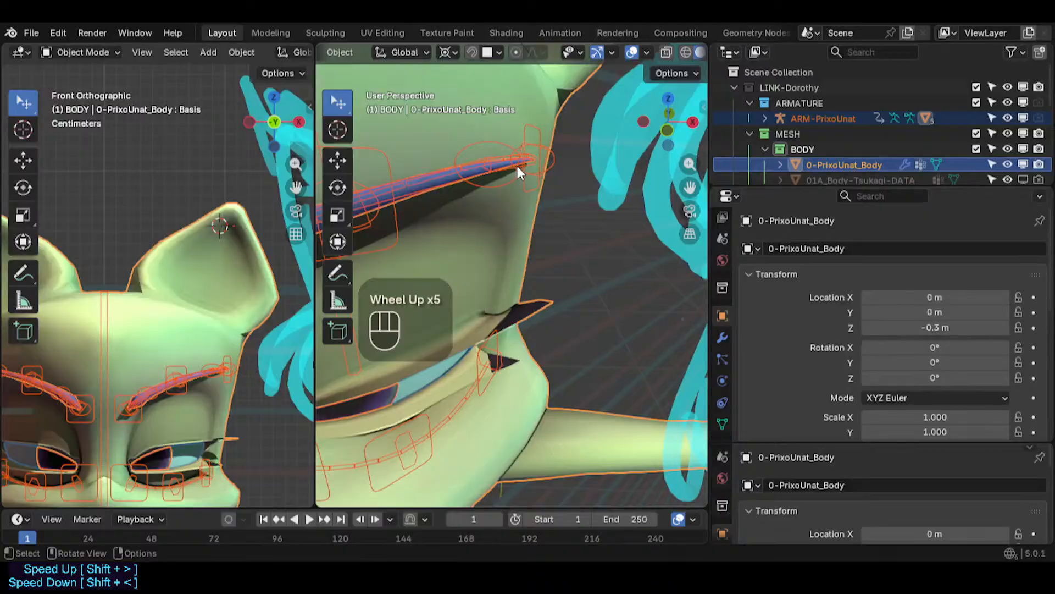
scroll(517, 166, "down", 7)
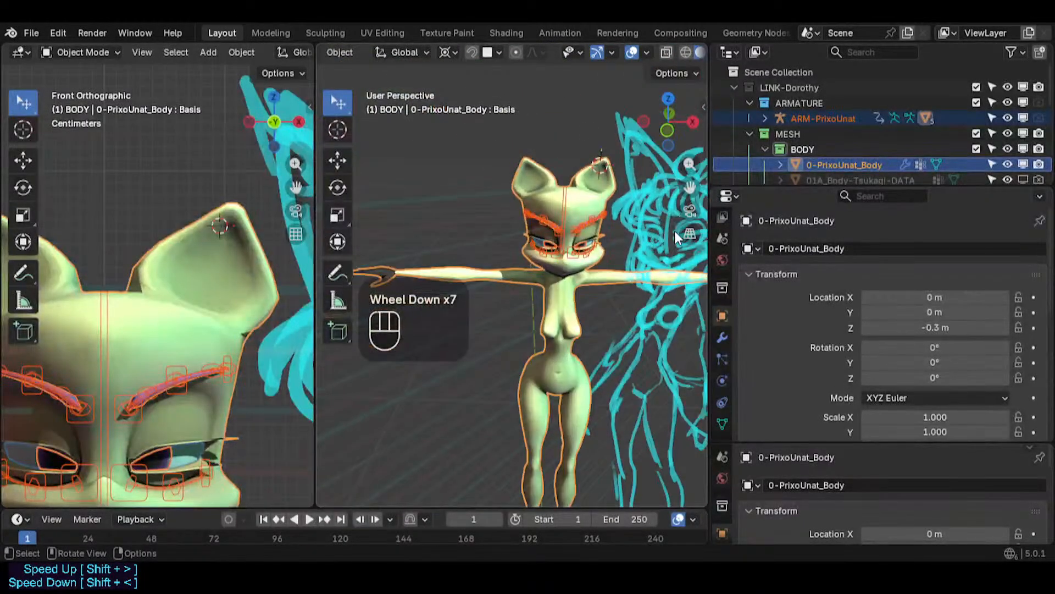
middle_click_drag(690, 237, 556, 258, "shift")
scroll(622, 235, "up", 4)
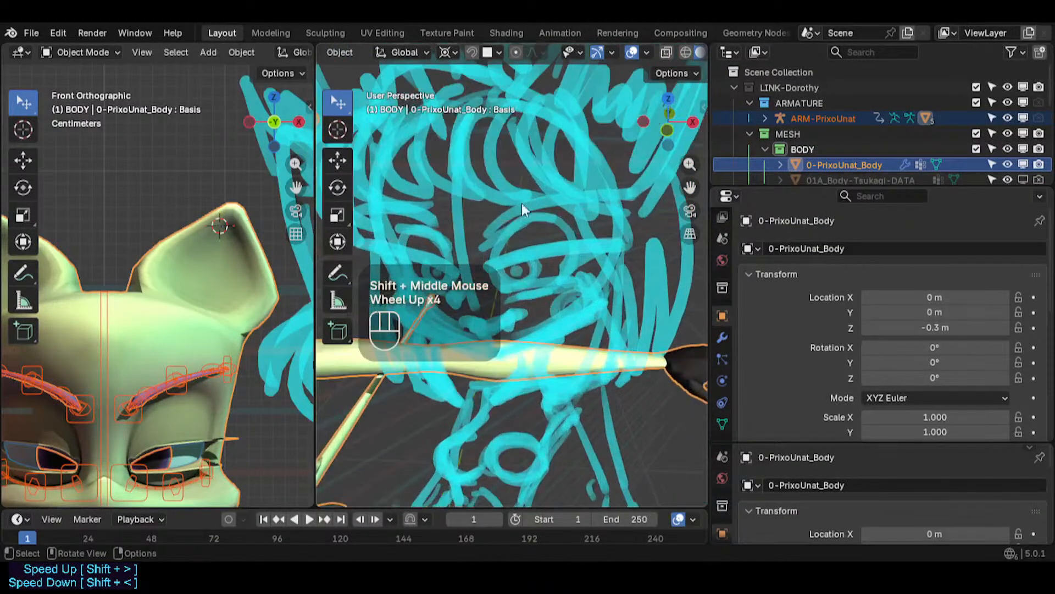
scroll(619, 210, "down", 2)
middle_click_drag(530, 233, 495, 209, "shift")
middle_click_drag(495, 209, 473, 150)
- Deselect everything, save, and switch the armature into Pose Mode with the left eyebrow's top tweak bone selected
key("KP_1")
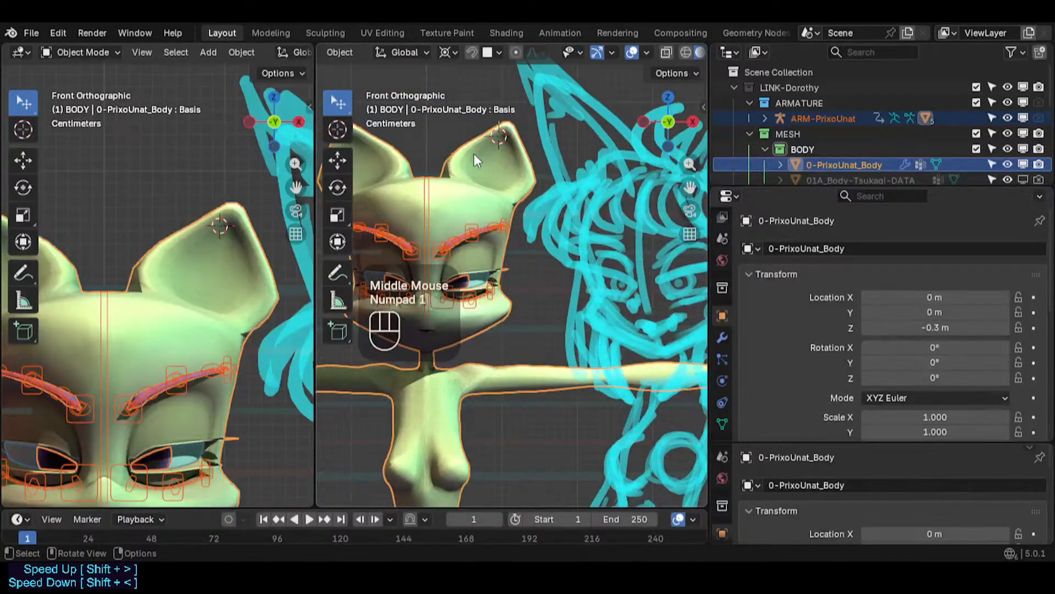
scroll(500, 275, "up", 2)
key("alt+a")
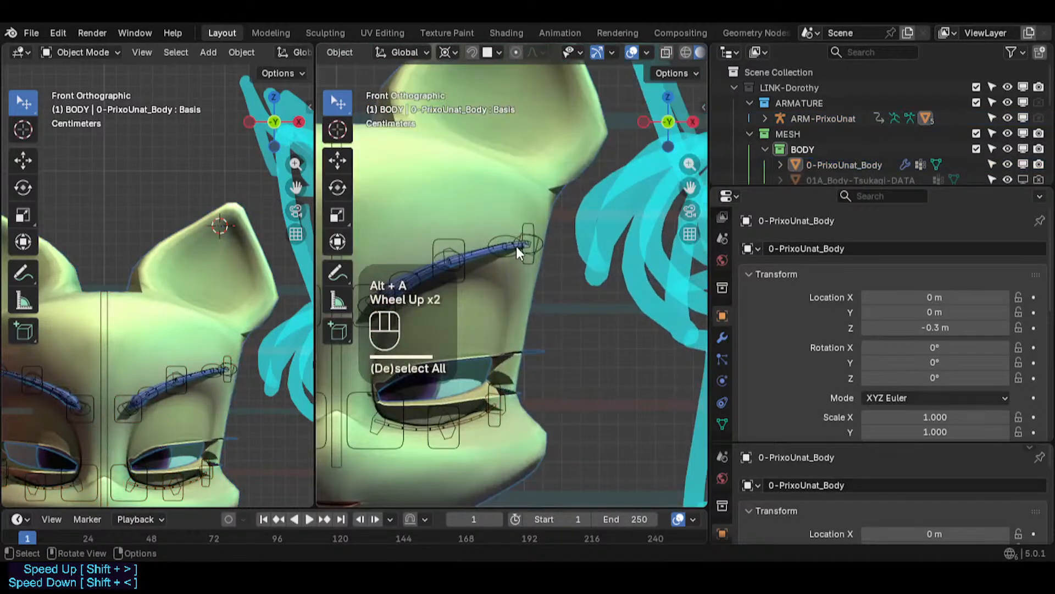
middle_click_drag(520, 268, 612, 298, "shift")
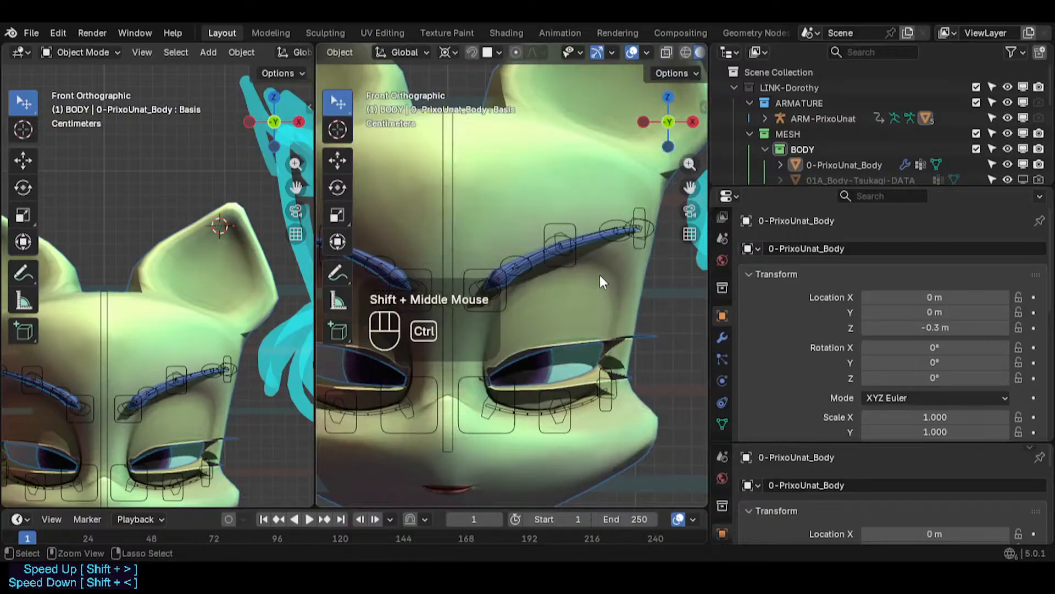
key("ctrl+s")
left_click(621, 225)
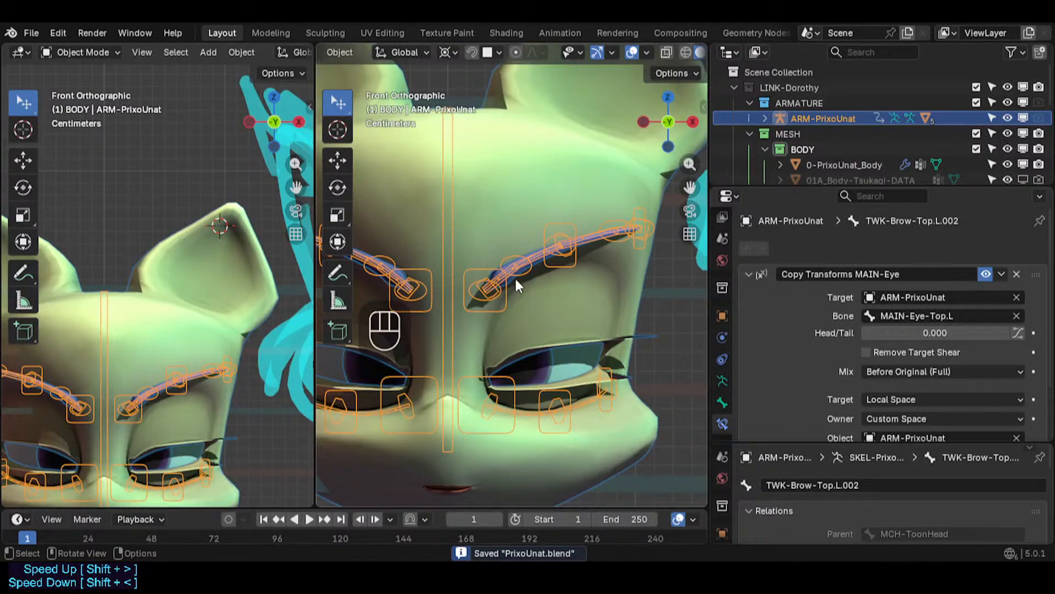
left_click(550, 259)
left_click(540, 245)
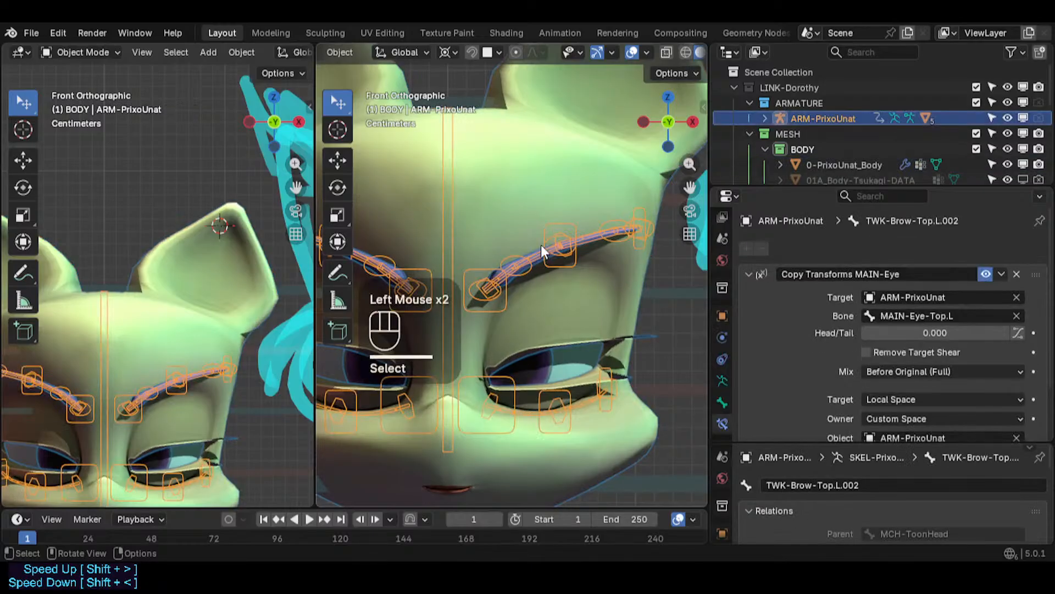
scroll(541, 253, "up", 2)
left_click(541, 263)
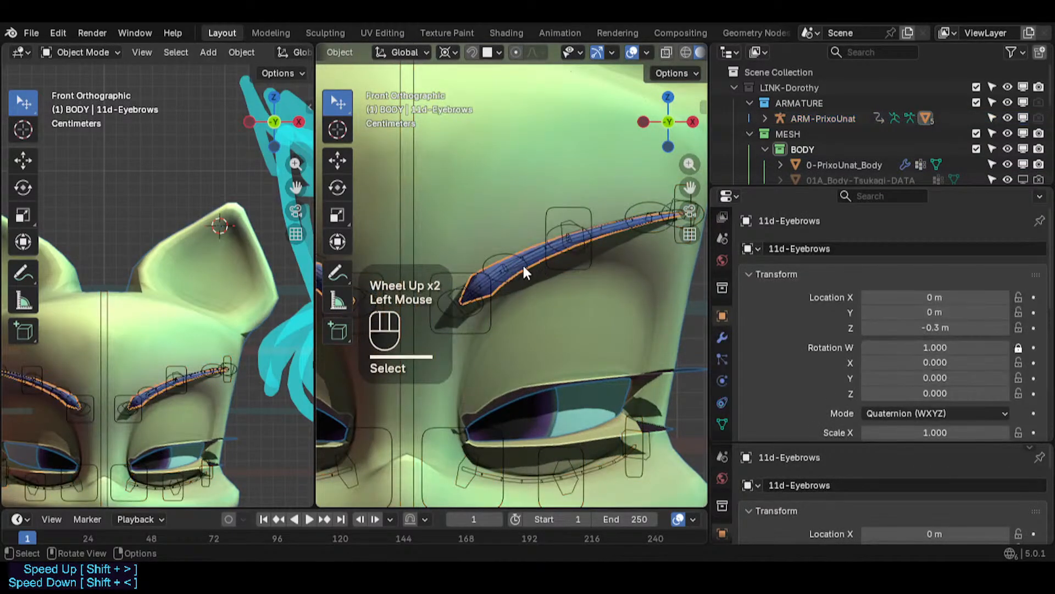
left_click(519, 265)
key("ctrl+Tab")
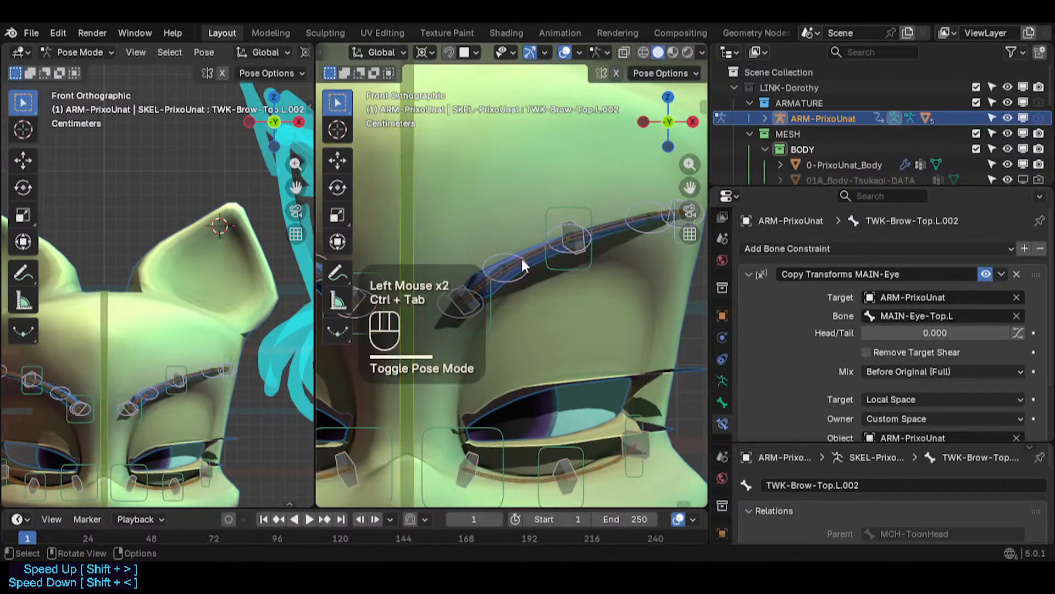
- Leave Pose Mode, select the eyebrow mesh and enter its Edit Mode with all vertices selected
key("ctrl+Tab")
left_click(505, 286)
left_click(504, 288)
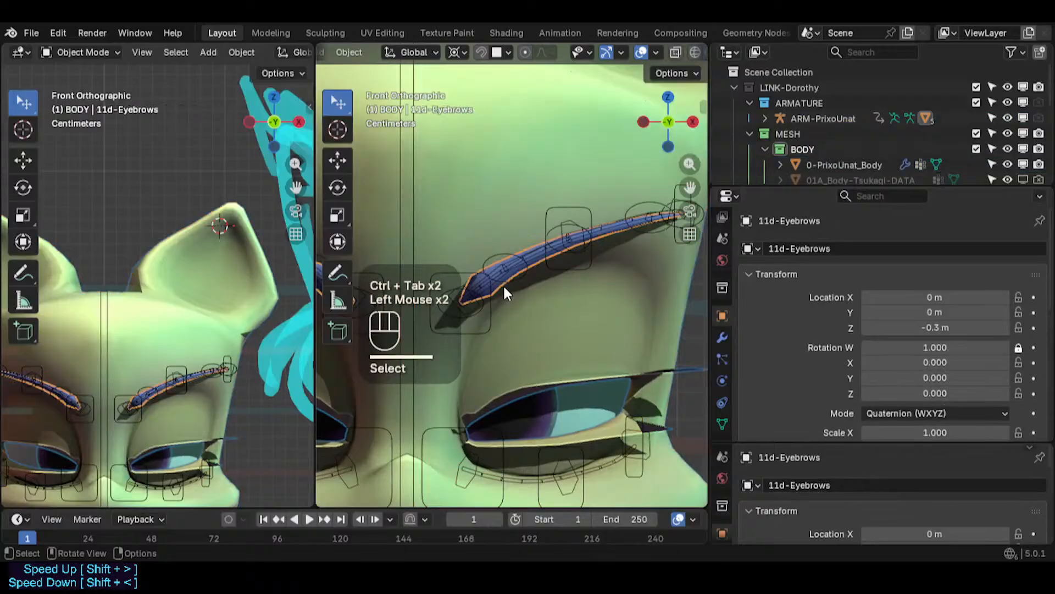
key("Tab")
scroll(506, 292, "up", 1)
scroll(506, 292, "down", 1)
key("a")
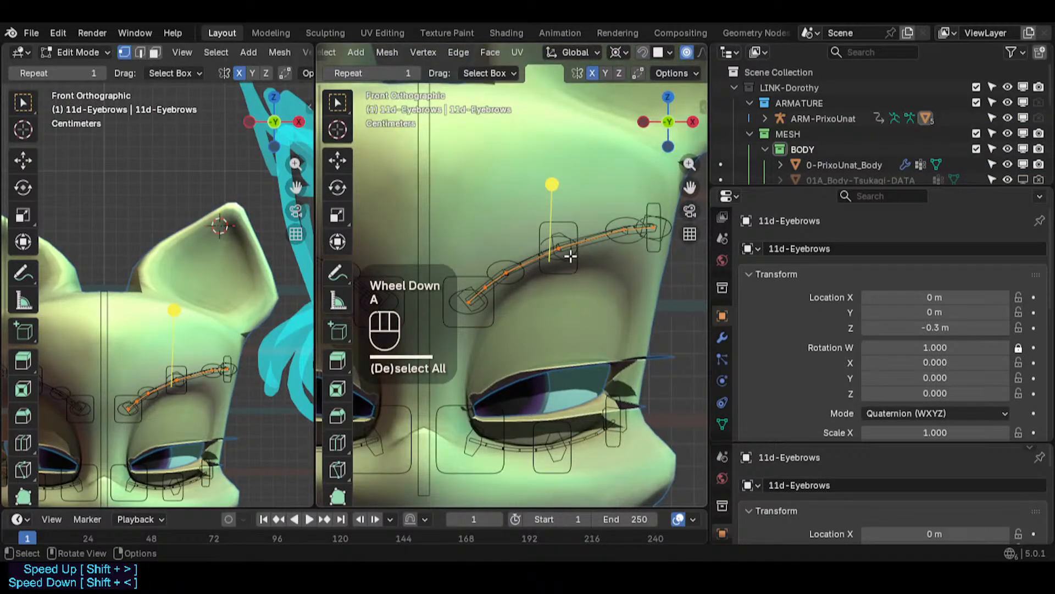
- Open the eyebrow mesh's modifiers and toggle the edit-mode display options of the Skin and Solidify LineArt modifiers
left_click(559, 249)
left_click(722, 337)
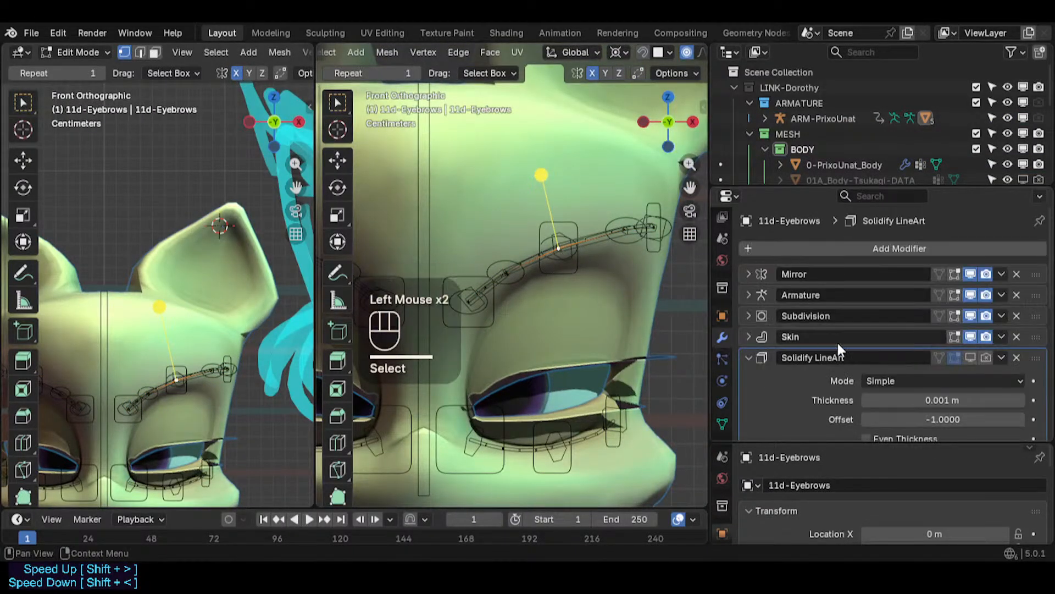
left_click(971, 357)
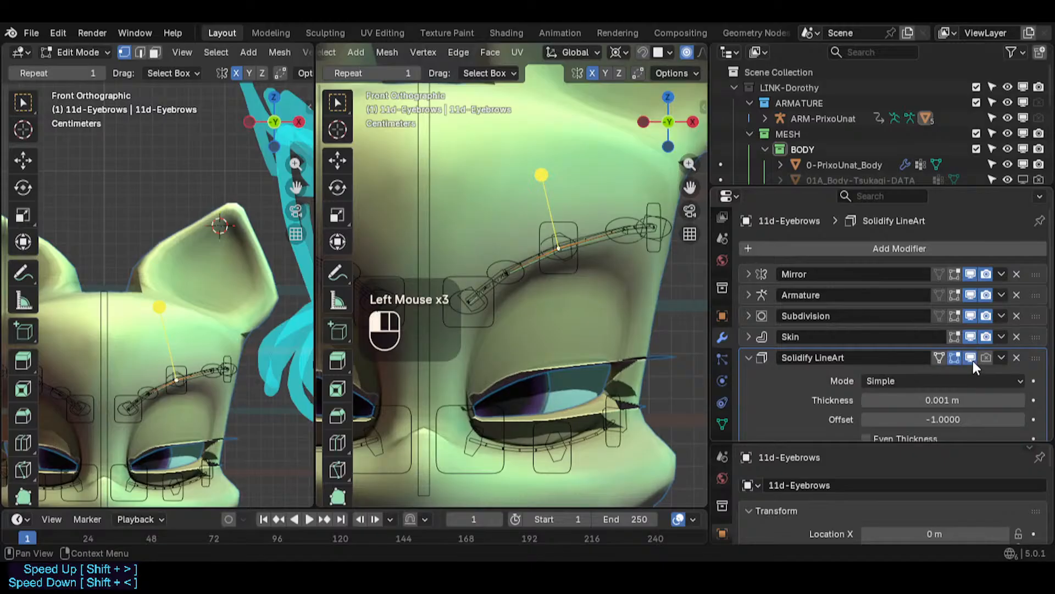
left_click(936, 358)
scroll(957, 363, "up", 1)
left_click(954, 338)
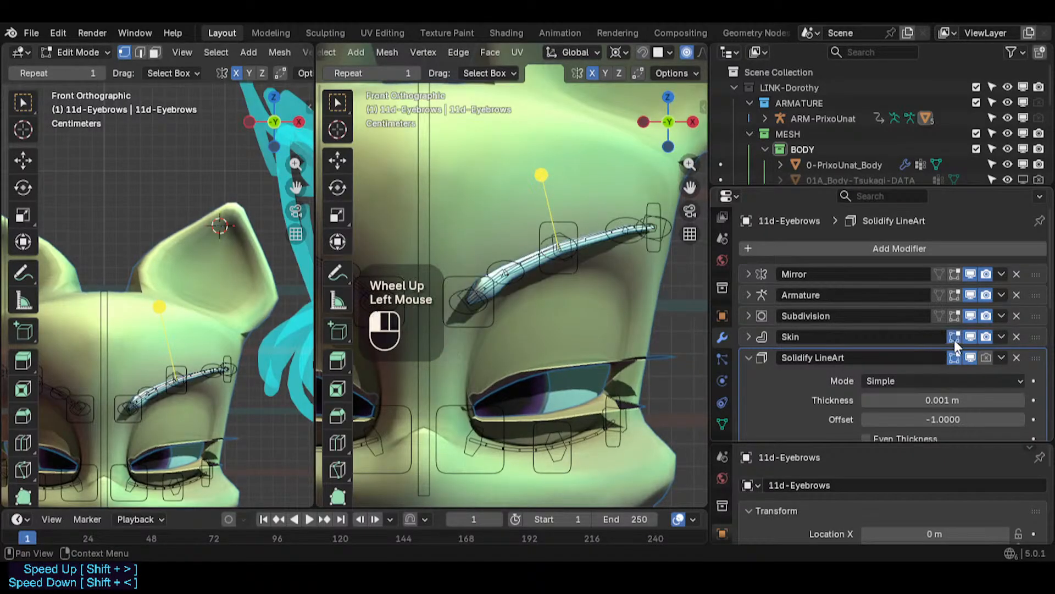
left_click(954, 357)
left_click(955, 357)
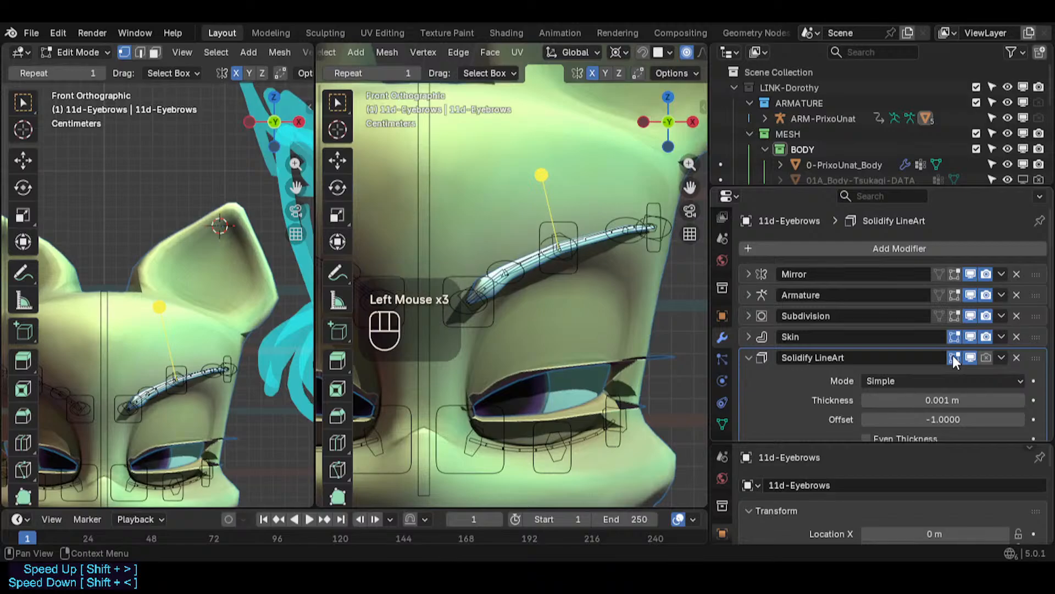
left_click(971, 358)
left_click(971, 358)
left_click(987, 357)
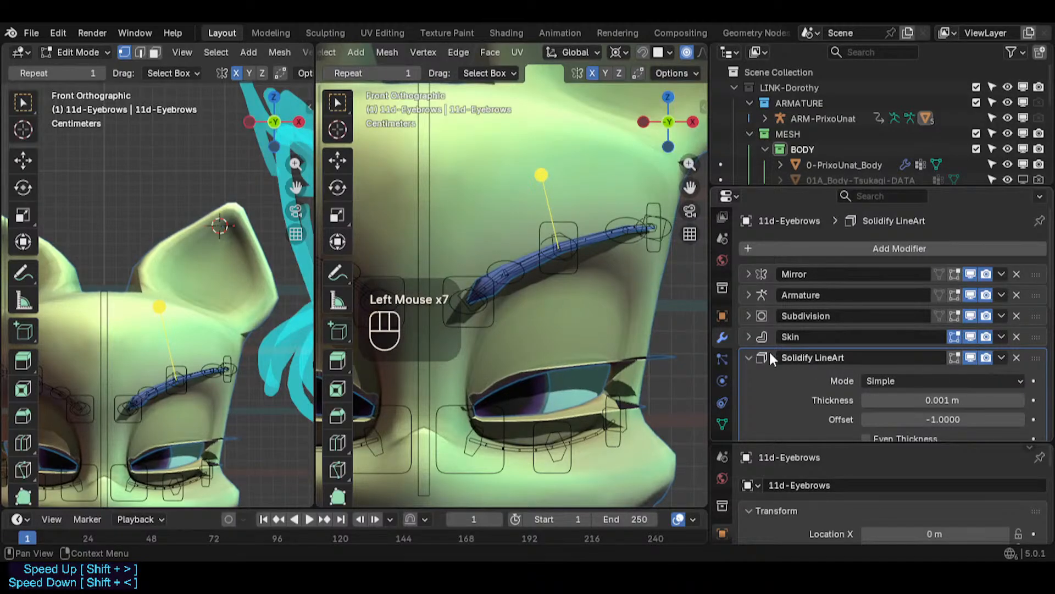
- Delete the Solidify LineArt modifier from the eyebrow mesh and save the file
scroll(636, 301, "up", 1)
left_click(1017, 358)
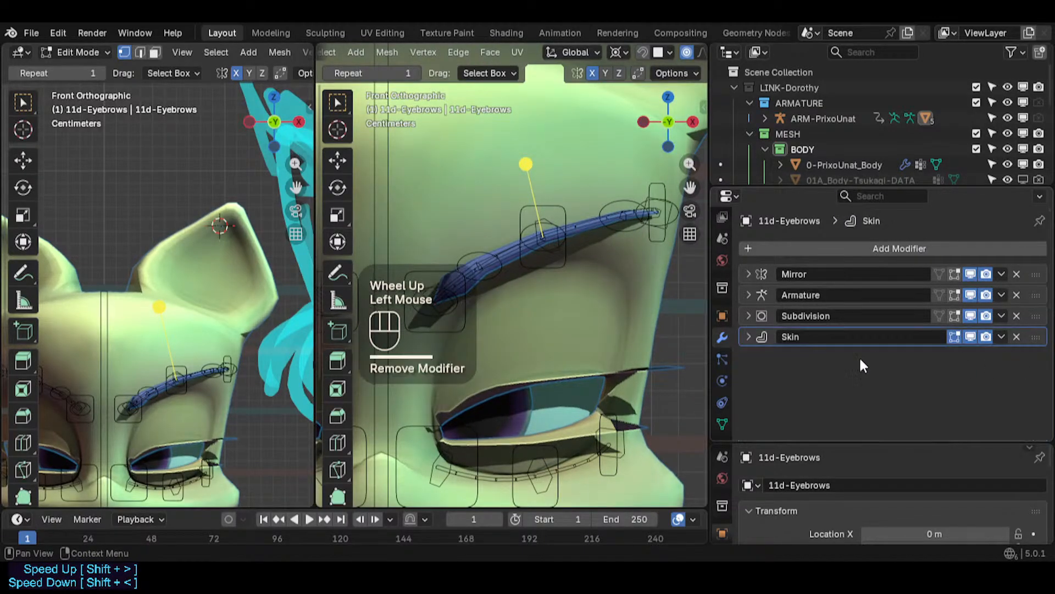
key("ctrl+s")
scroll(555, 270, "up", 1)
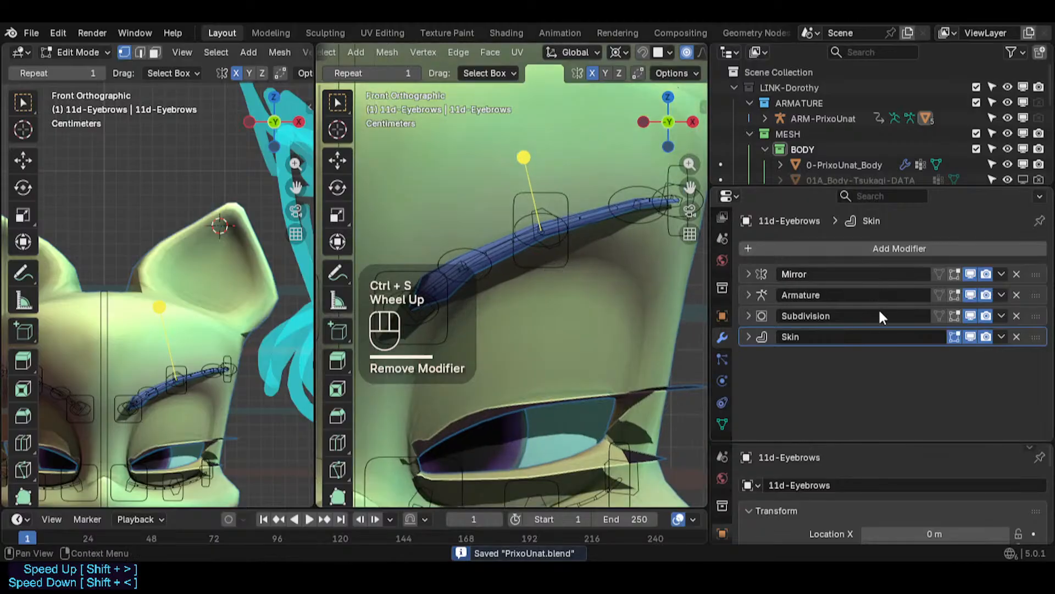
- Turn on X-ray so the eyebrow's skin vertices show through the head
scroll(593, 275, "down", 1)
scroll(571, 246, "up", 1)
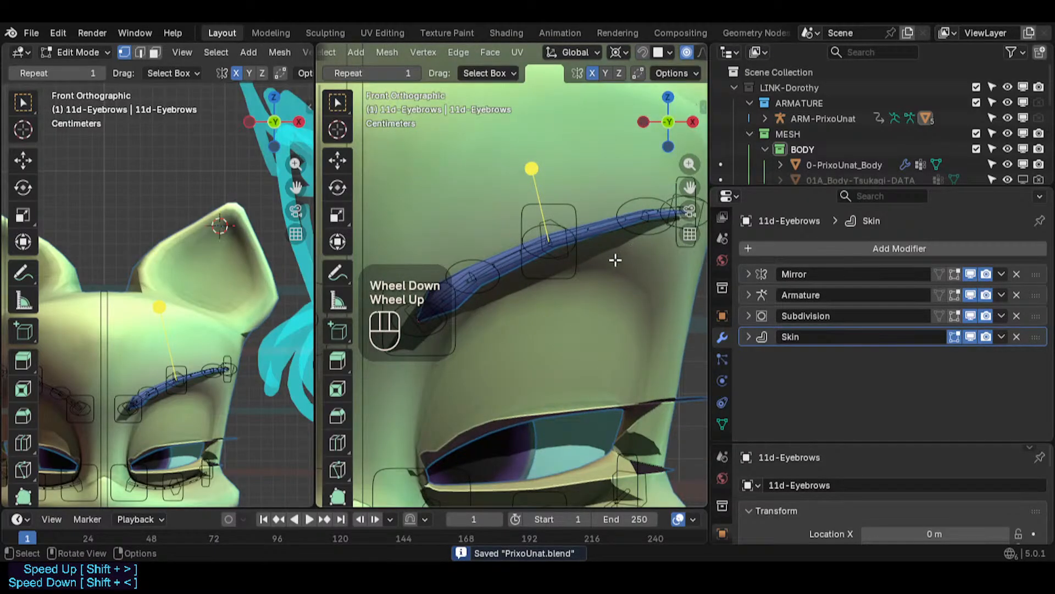
key("alt+z")
scroll(553, 250, "down", 2)
key("alt+z")
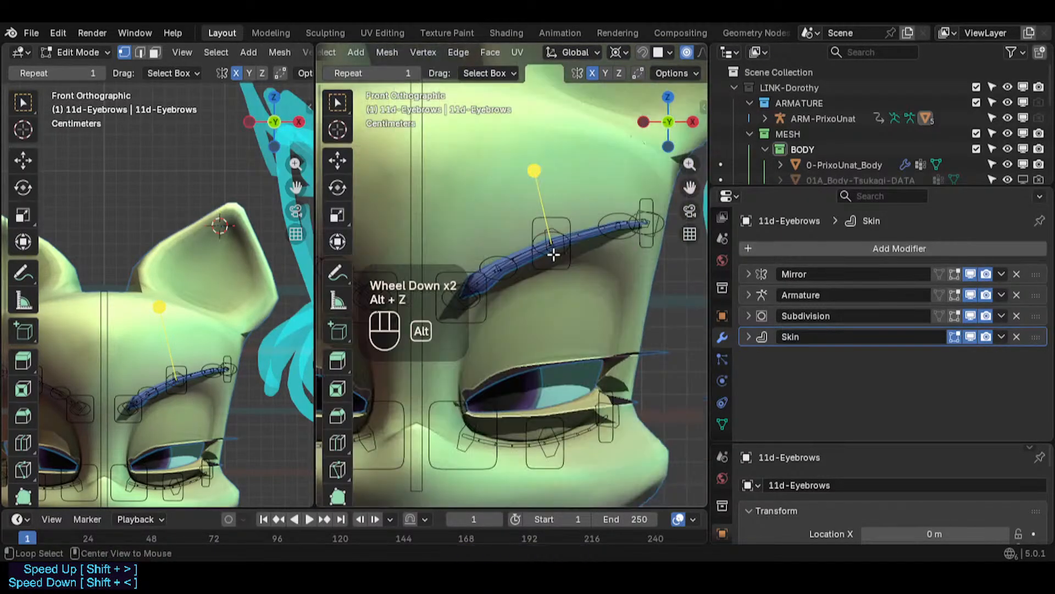
scroll(553, 252, "up", 2)
key("alt+z")
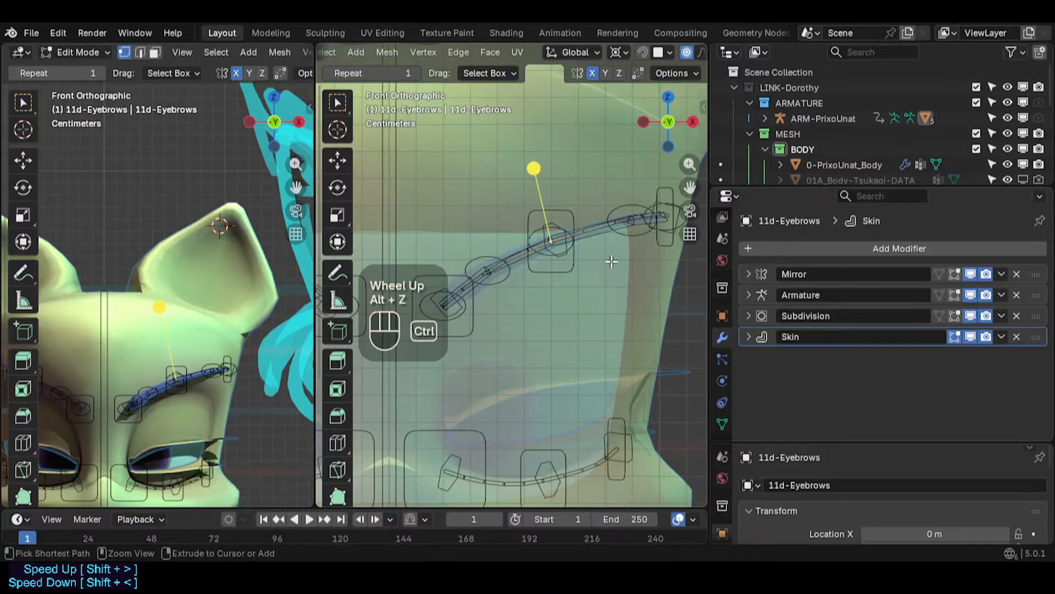
key("ctrl+a")
key("Escape")
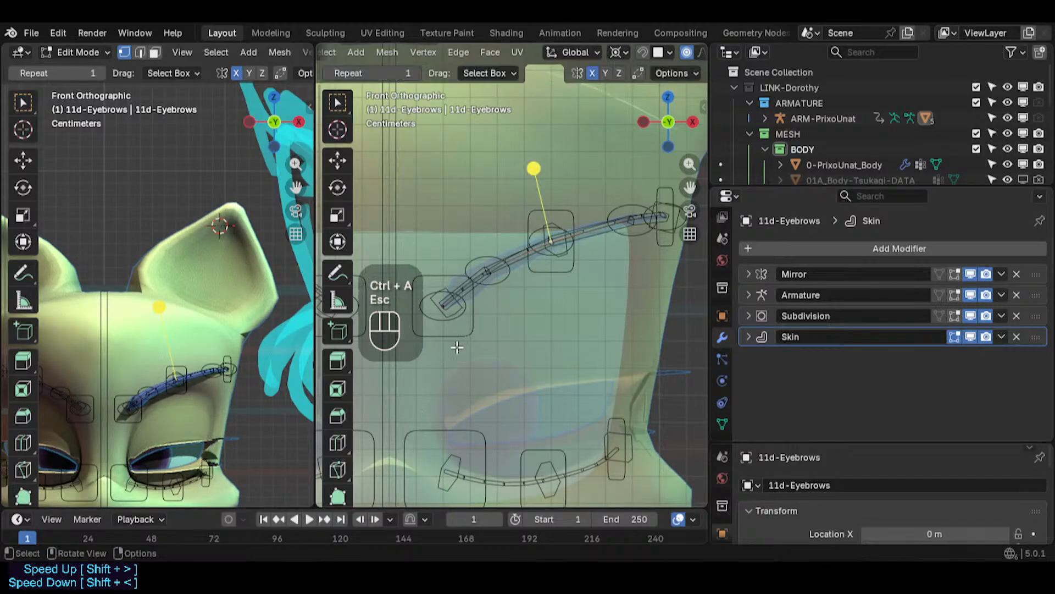
- Select vertices at the eyebrow's outer end and shrink their skin radius slightly with Skin Resize
scroll(529, 289, "up", 4)
middle_click_drag(530, 289, 618, 325, "shift")
key("ctrl+a")
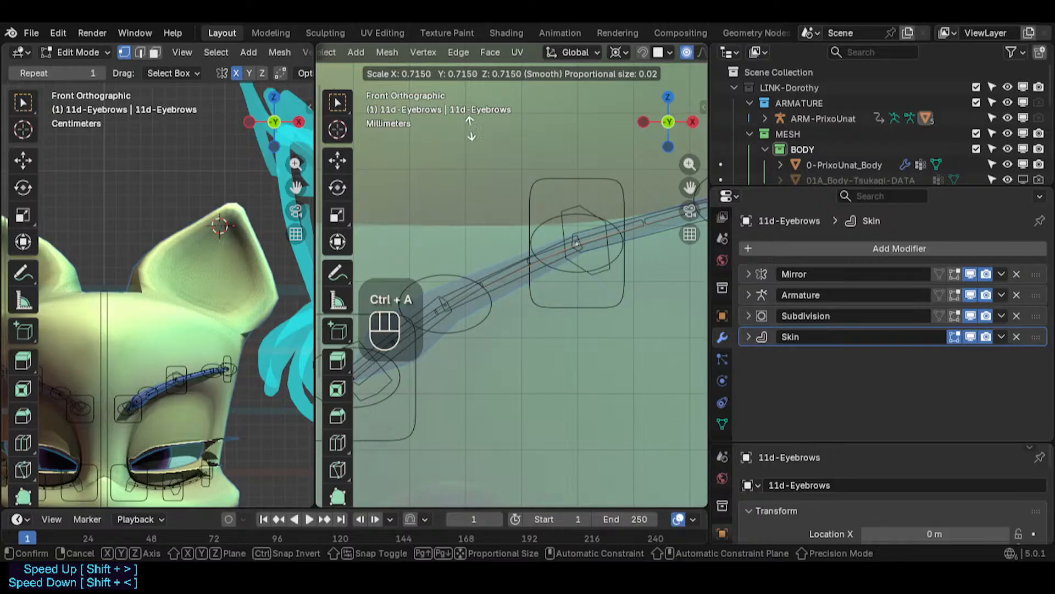
key("Escape")
scroll(571, 247, "down", 3)
middle_click_drag(571, 248, 643, 264, "shift")
key("c")
left_click(519, 283)
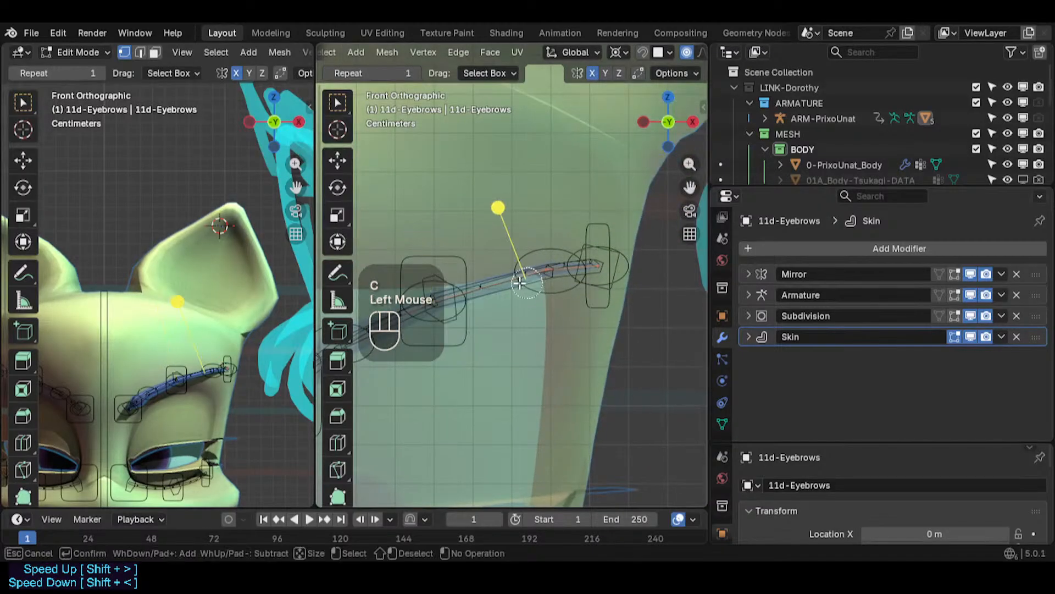
right_click(629, 349)
key("ctrl+a")
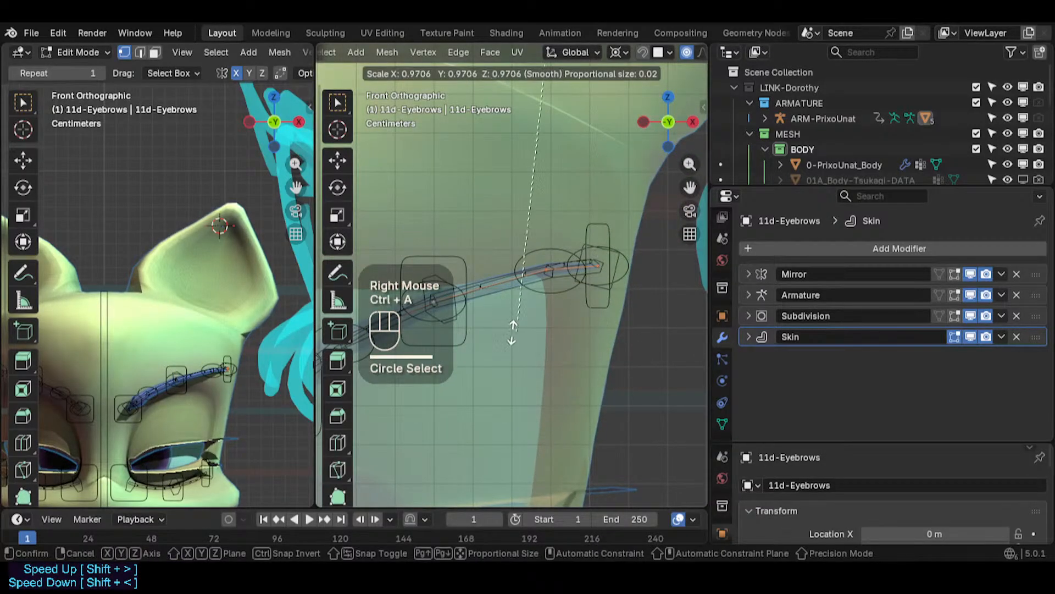
left_click(572, 274)
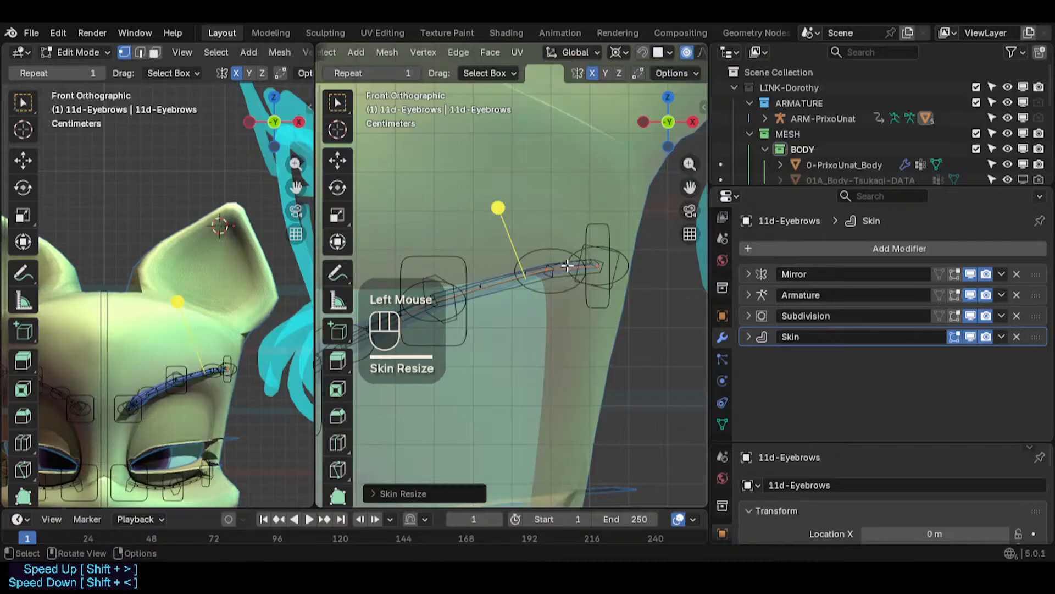
- Shrink the skin radius of the eyebrow's outermost vertices further
scroll(636, 253, "up", 2, "alt")
key("c")
left_click(607, 255)
right_click(607, 262)
key("ctrl+a")
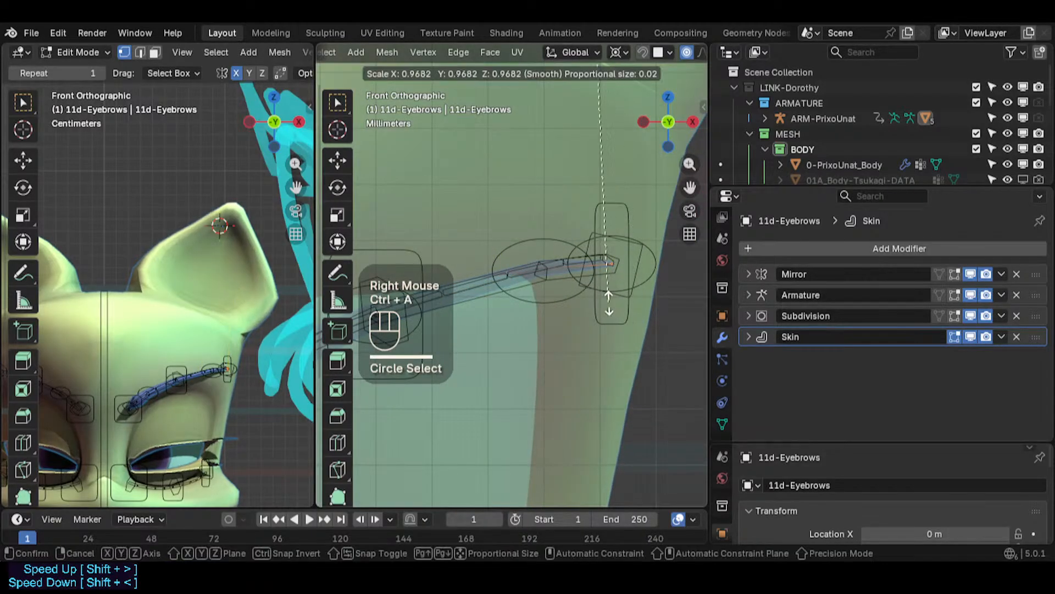
left_click(582, 298)
scroll(632, 286, "up", 3)
key("ctrl+a")
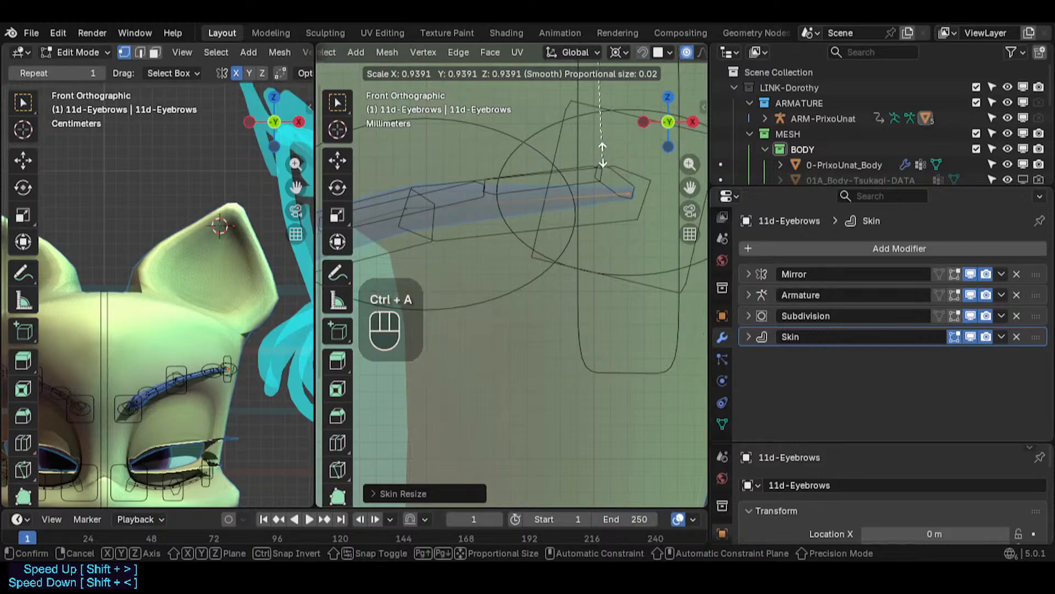
left_click(570, 448)
- Reduce the skin radius of the next vertices along the eyebrow's outer half
key("ctrl+a")
left_click(610, 253)
middle_click_drag(611, 252, 508, 204, "shift")
left_click(500, 214)
key("ctrl+a")
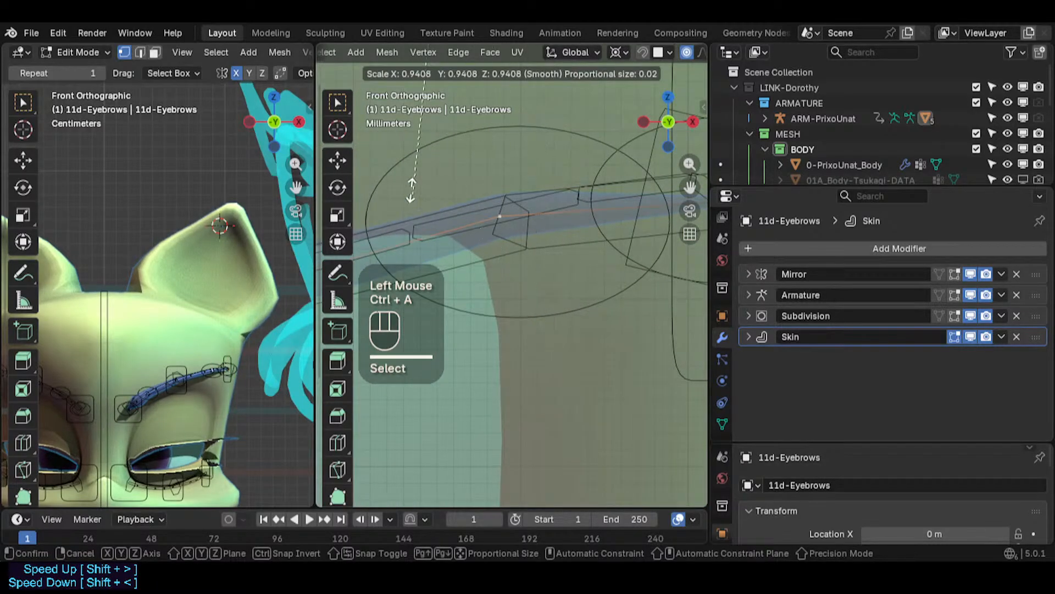
left_click(410, 190)
scroll(464, 148, "down", 2)
middle_click_drag(464, 148, 546, 365, "shift")
key("ctrl+a")
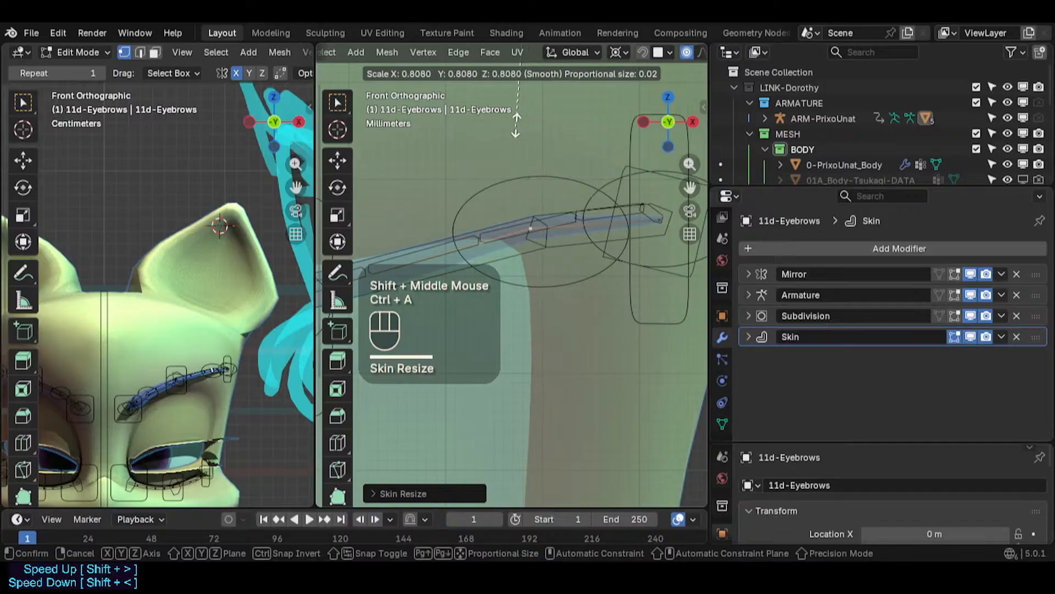
left_click(600, 337)
- Resize the skin radius of vertices in the middle of the eyebrow
key("ctrl+a")
left_click(563, 248)
middle_click_drag(564, 248, 585, 344, "shift")
scroll(521, 354, "down", 2)
left_click(493, 318)
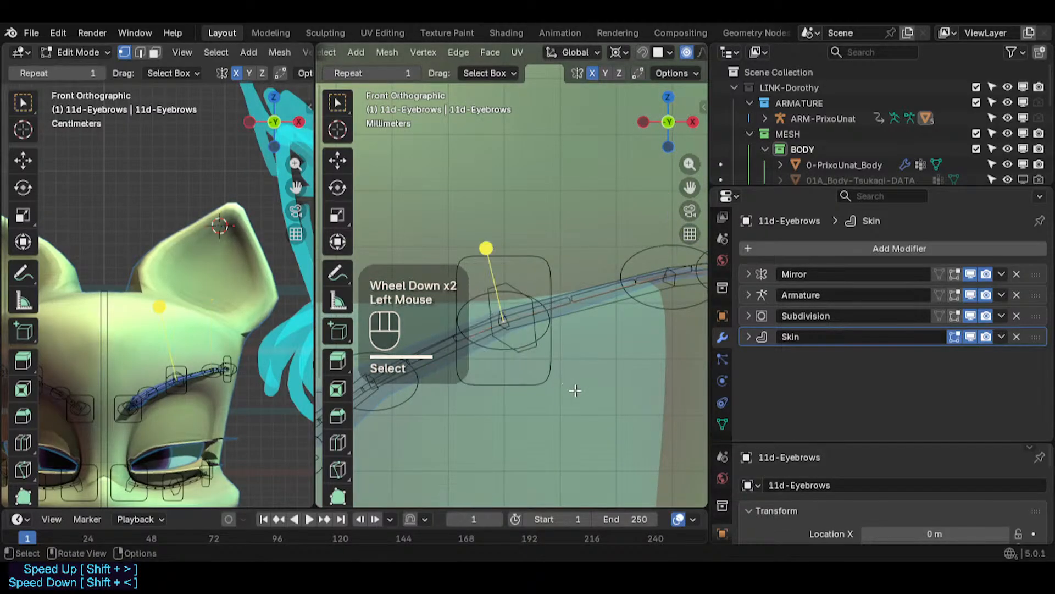
key("ctrl+a")
left_click(454, 304)
scroll(462, 389, "down", 1)
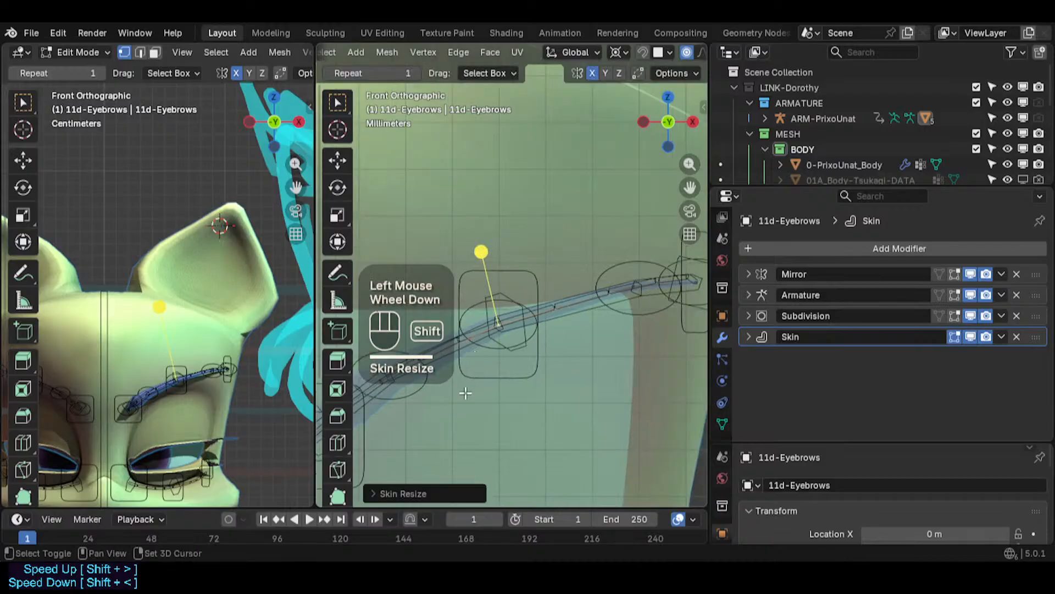
middle_click_drag(462, 388, 593, 356, "shift")
key("ctrl+a")
left_click(570, 353)
left_click(530, 332)
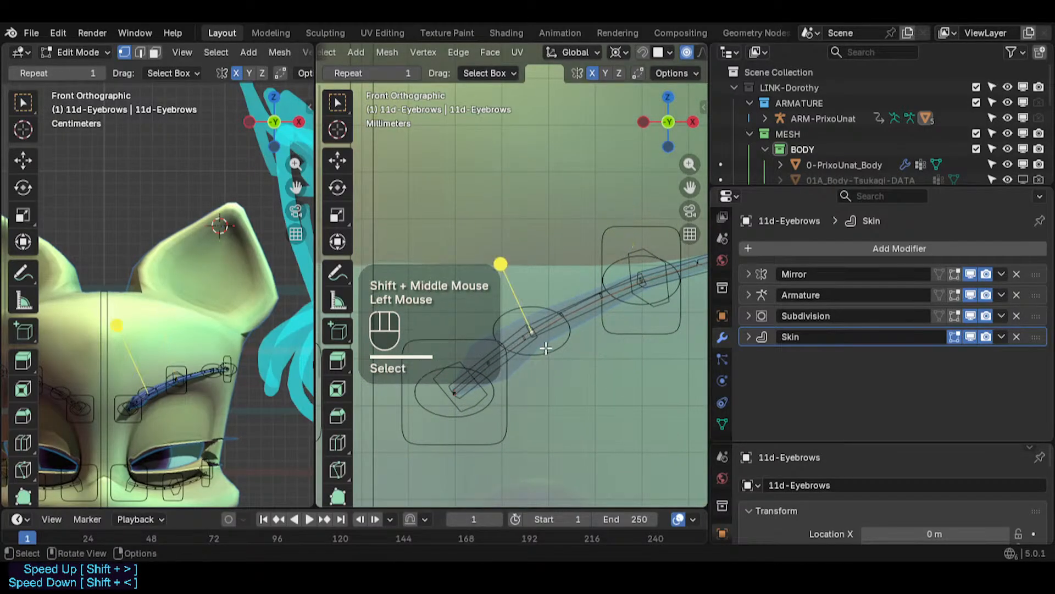
- Shrink the skin radius of vertices toward the eyebrow's inner end
key("ctrl+a")
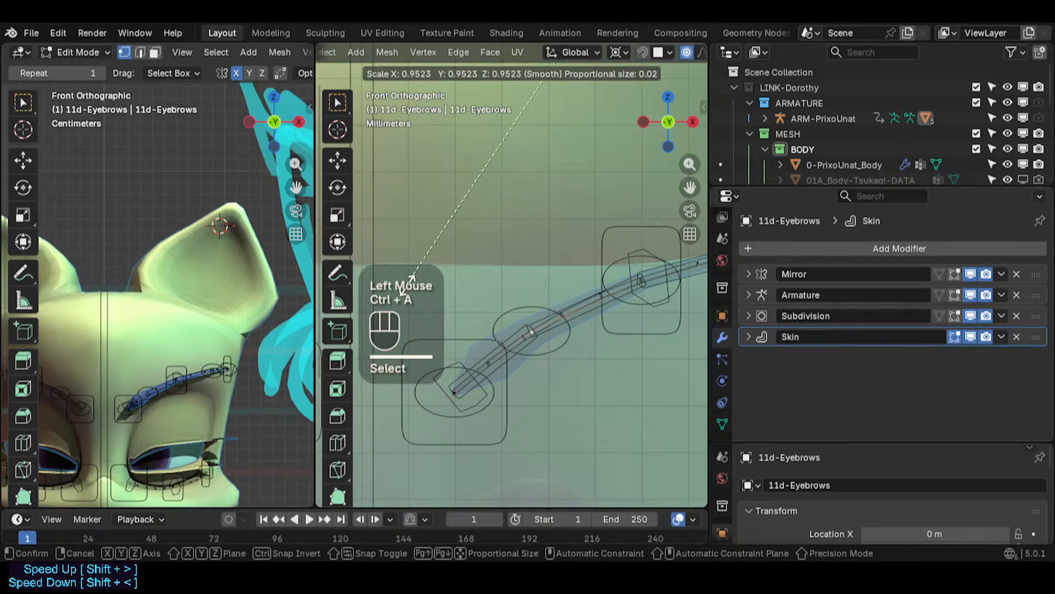
left_click(500, 264)
key("ctrl+a")
left_click(477, 376)
left_click(471, 391)
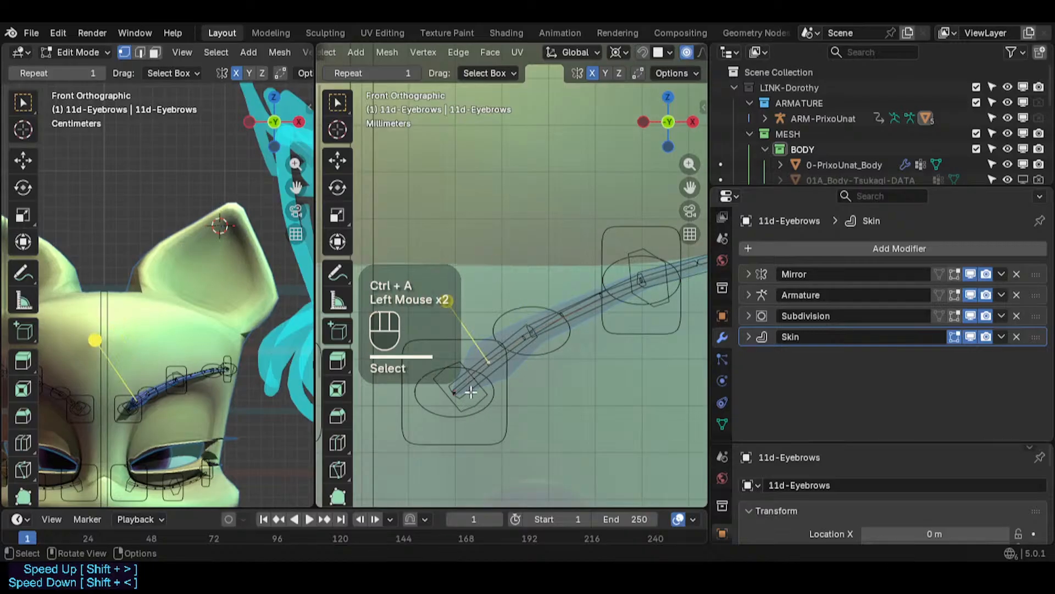
key("ctrl+a")
left_click(448, 302)
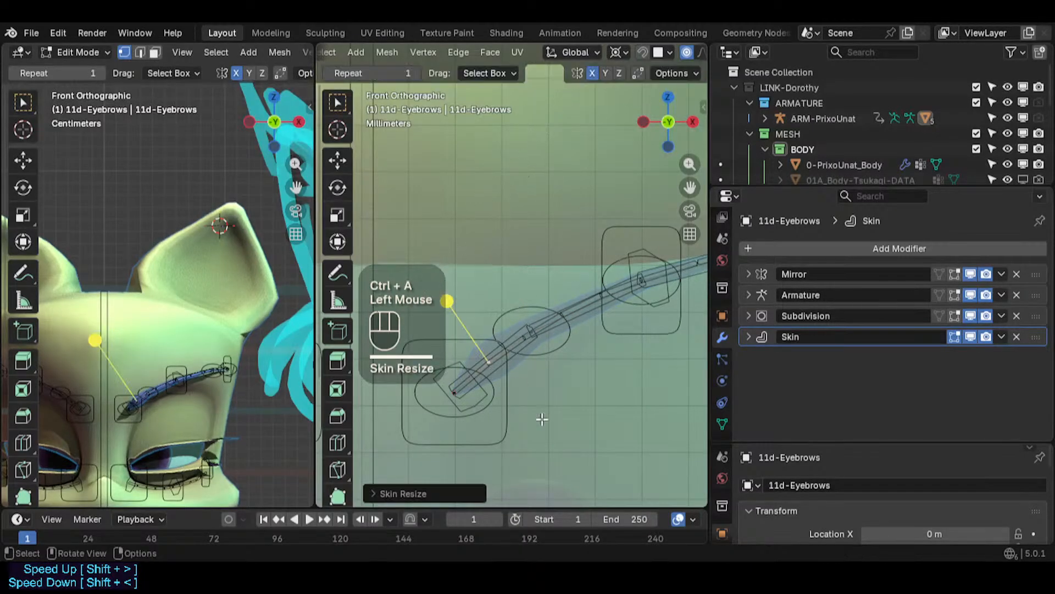
key("ctrl+a")
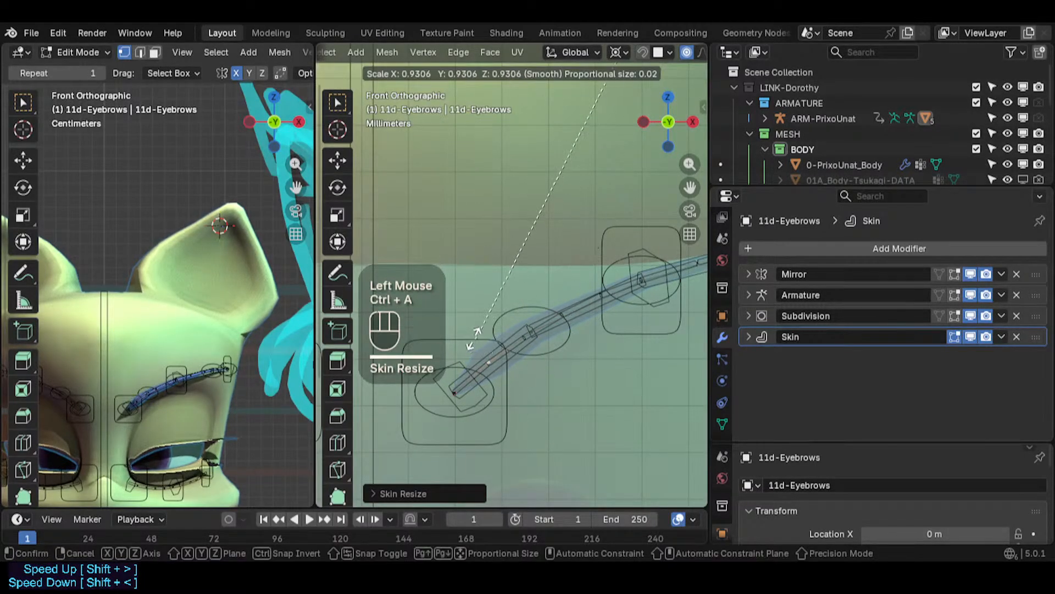
left_click(448, 297)
left_click(447, 400)
scroll(456, 406, "up", 2)
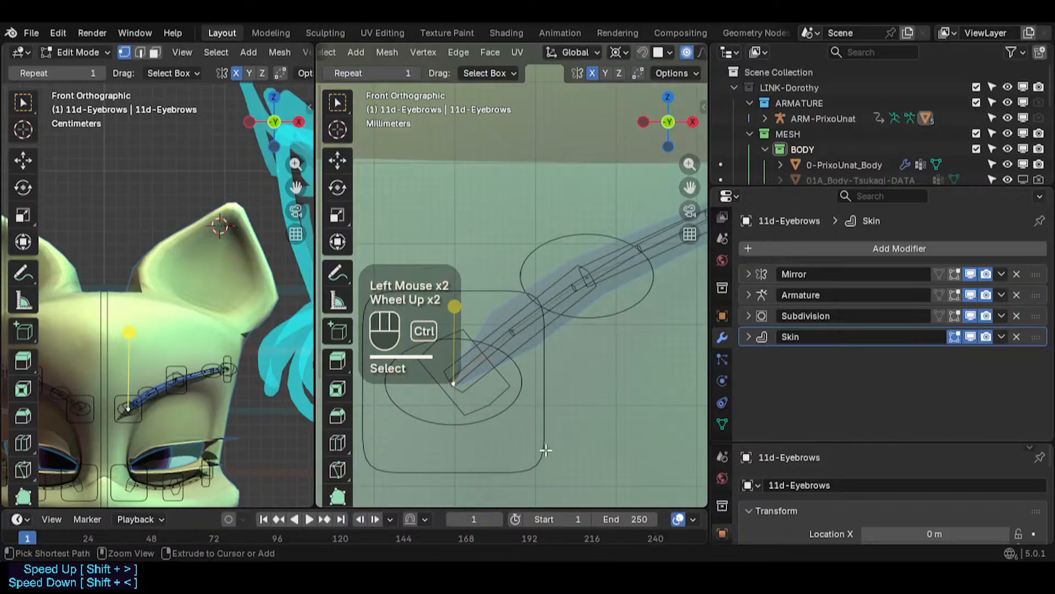
- Shrink the skin radius of the innermost eyebrow vertices
key("ctrl+a")
left_click(482, 391)
scroll(481, 401, "up", 1)
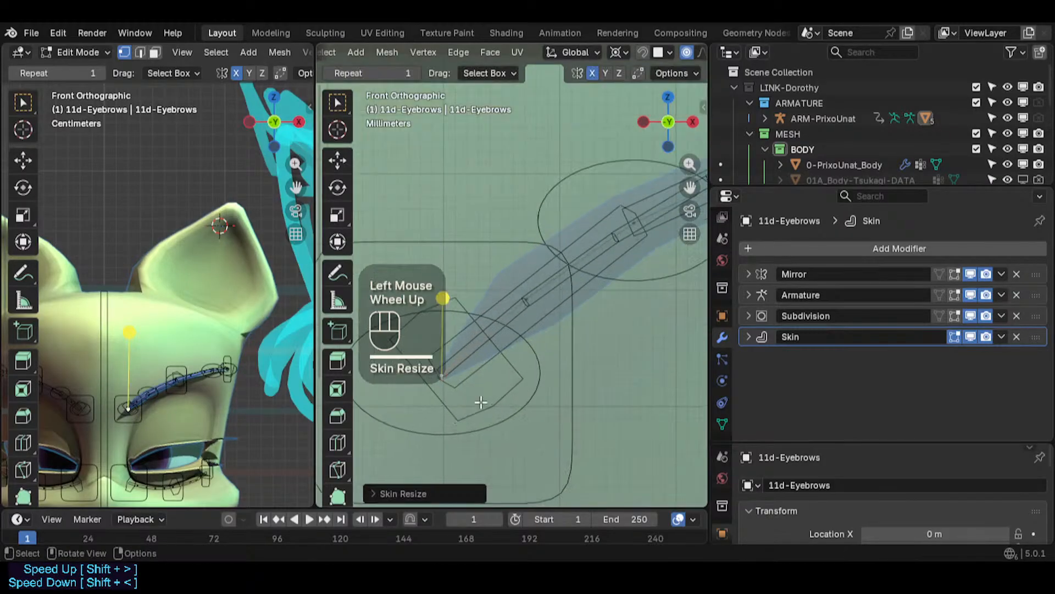
key("ctrl+a")
left_click(519, 319)
double_click(525, 314)
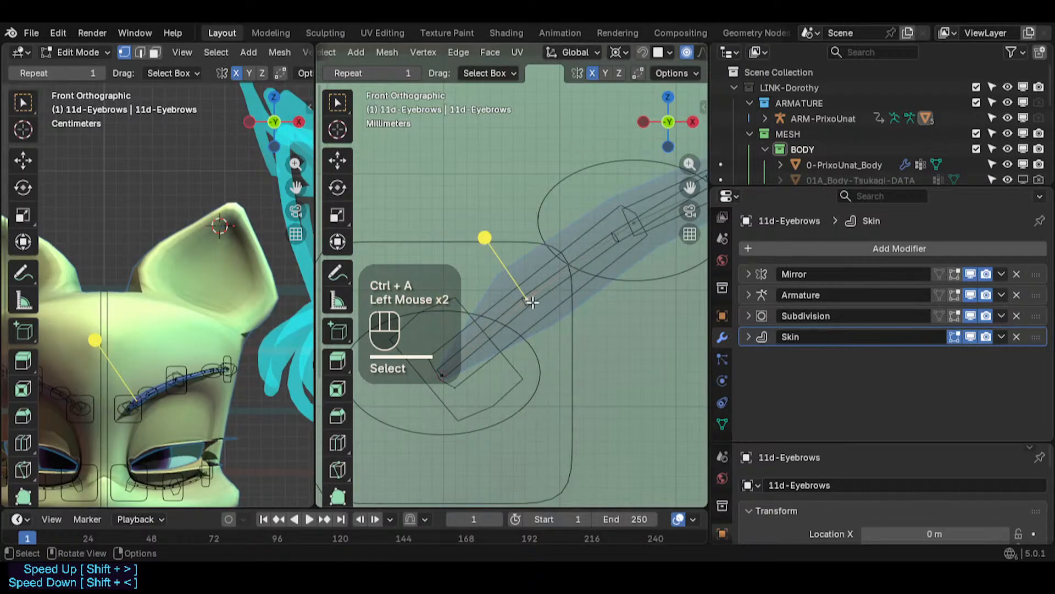
key("ctrl+a")
left_click(467, 302)
key("ctrl+a")
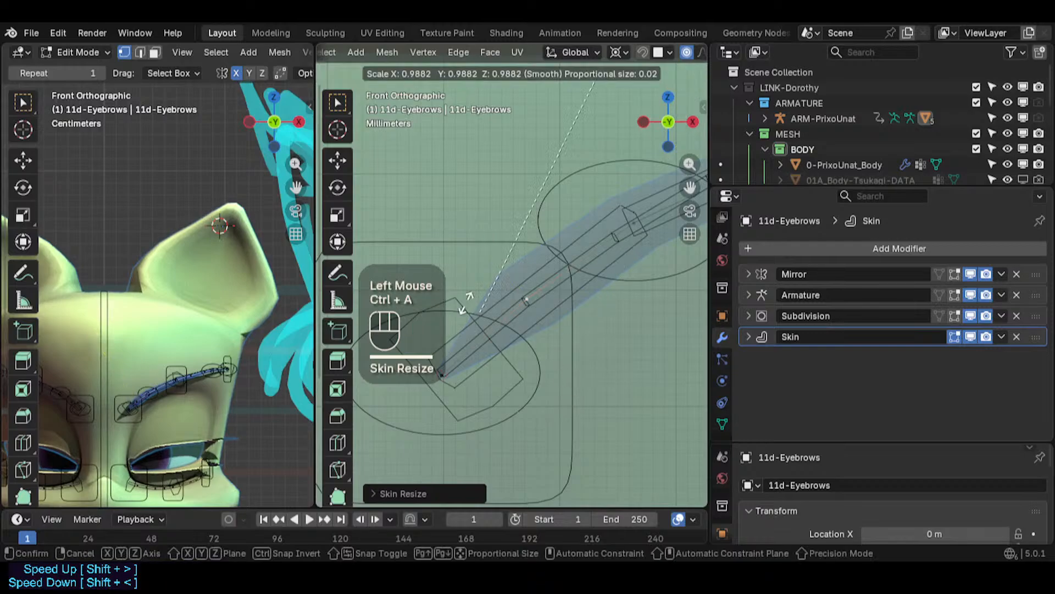
- Fine-tune the skin radius of the vertices near the eyebrow's inner end
left_click(549, 360)
key("ctrl+a")
left_click(483, 236)
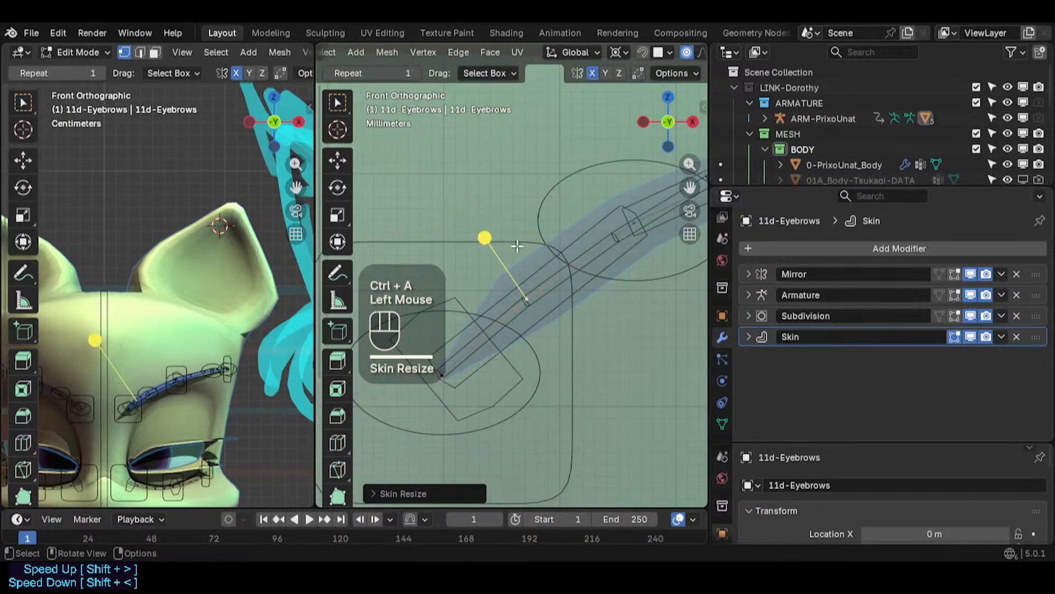
key("ctrl+a")
left_click(485, 238)
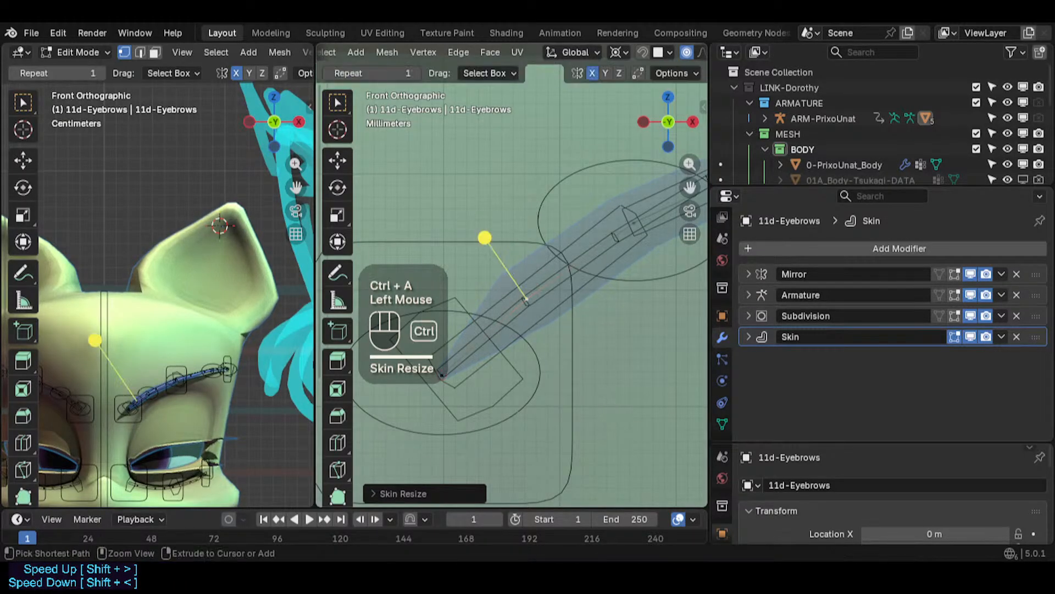
key("ctrl+a")
left_click(544, 274)
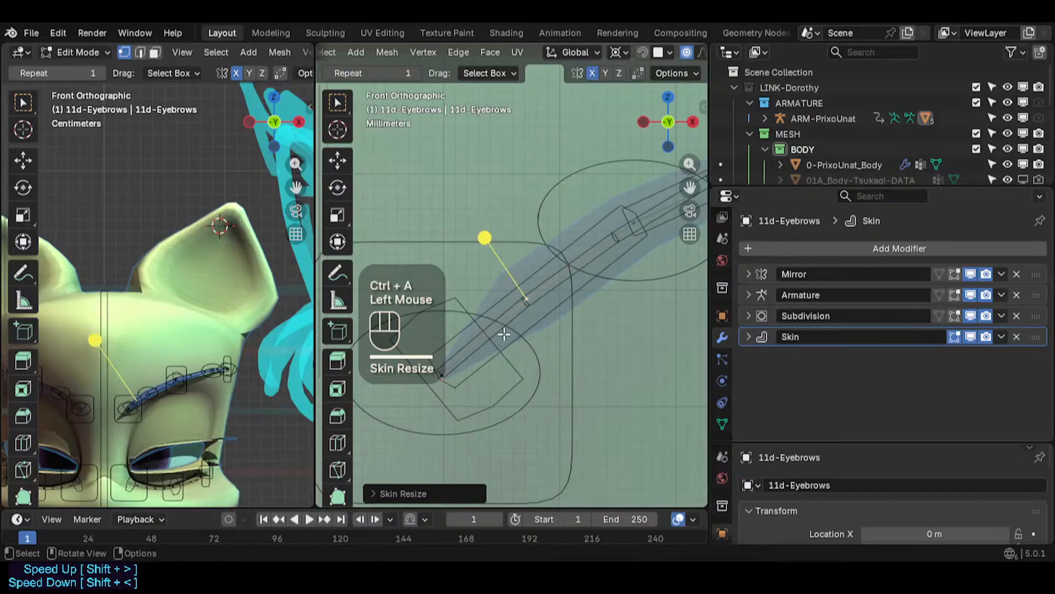
- Resize the skin radius of another vertex near the eyebrow's inner end
key("ctrl+a")
left_click(532, 295)
scroll(538, 290, "down", 2)
middle_click_drag(582, 281, 547, 302, "shift")
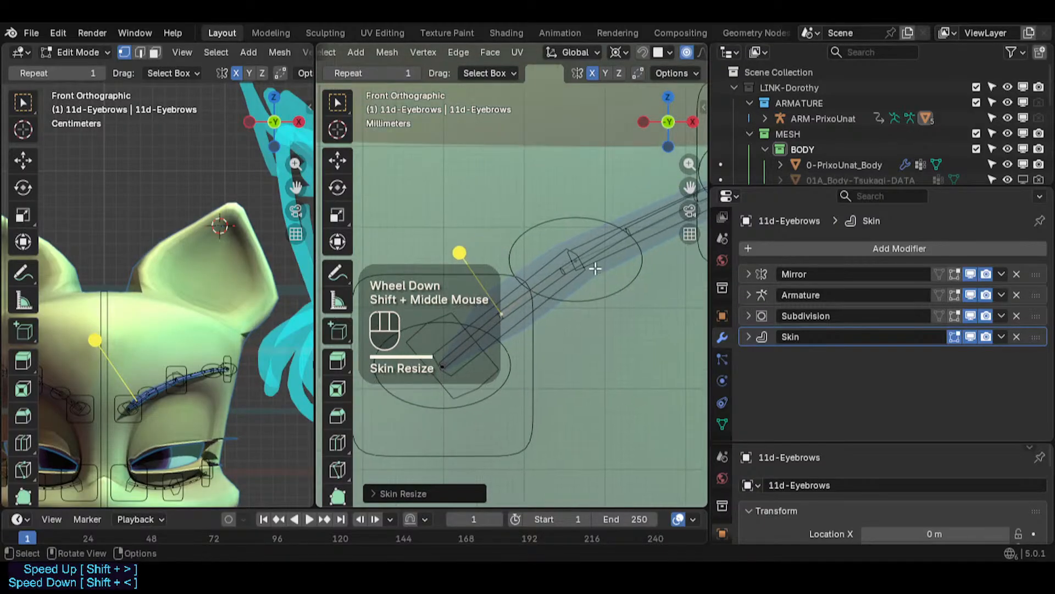
- Select the next eyebrow vertex along the curve and resize its skin radius
left_click(579, 266)
key("ctrl+a")
left_click(578, 283)
scroll(579, 285, "down", 2)
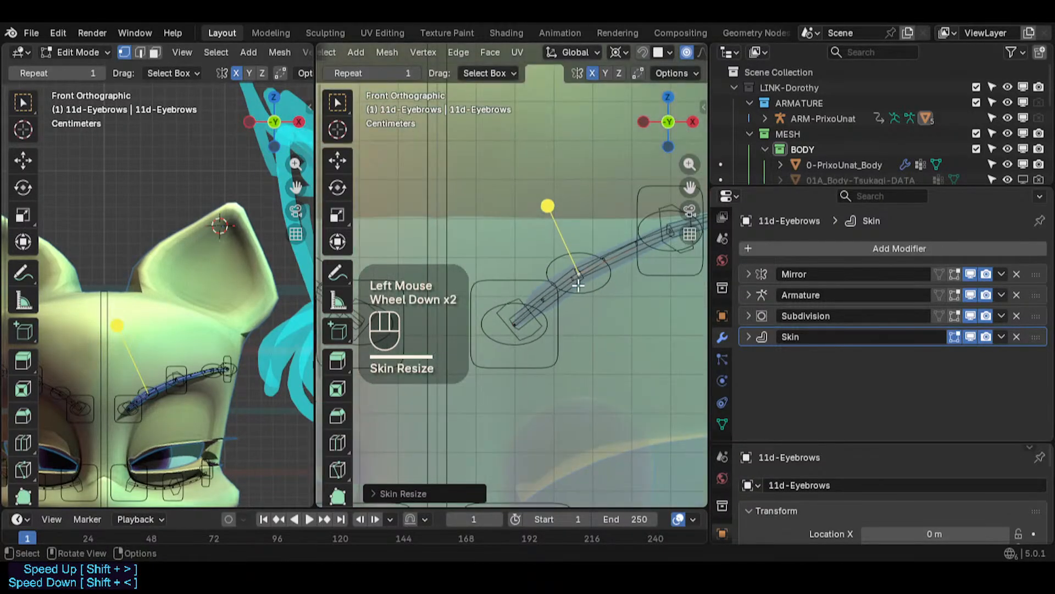
- Leave Edit Mode and toggle X-ray off in the viewport
key("ctrl+Tab")
scroll(578, 284, "down", 2)
key("alt+z")
scroll(612, 311, "down", 1)
middle_click_drag(613, 311, 582, 309, "shift")
- Deselect everything and save the blend file
key("alt+a")
key("ctrl+s")
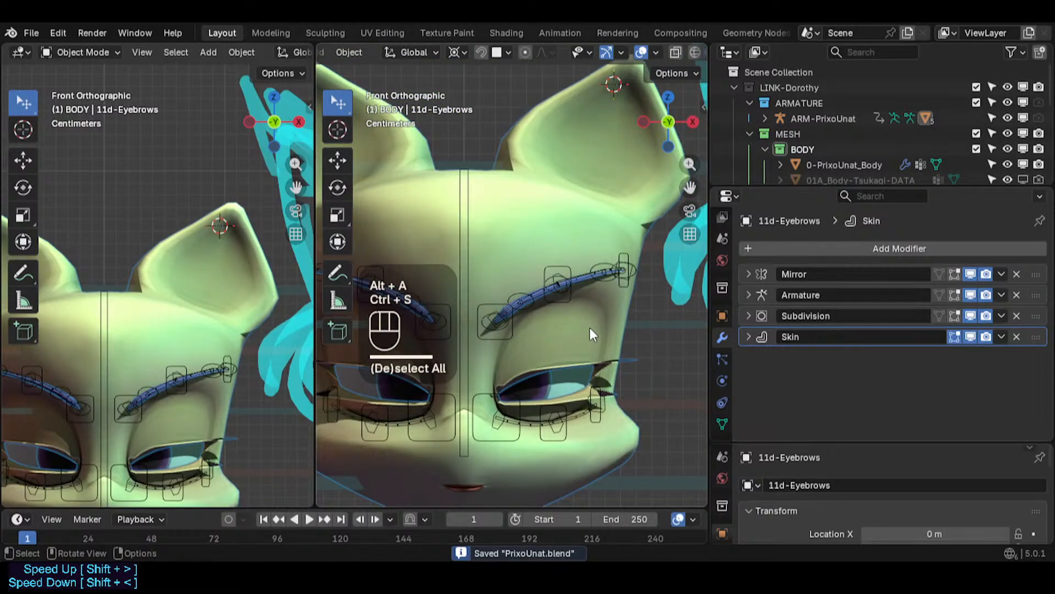
- Inspect the eyebrows up close and the whole character in the viewport, saving along the way
scroll(583, 287, "up", 5)
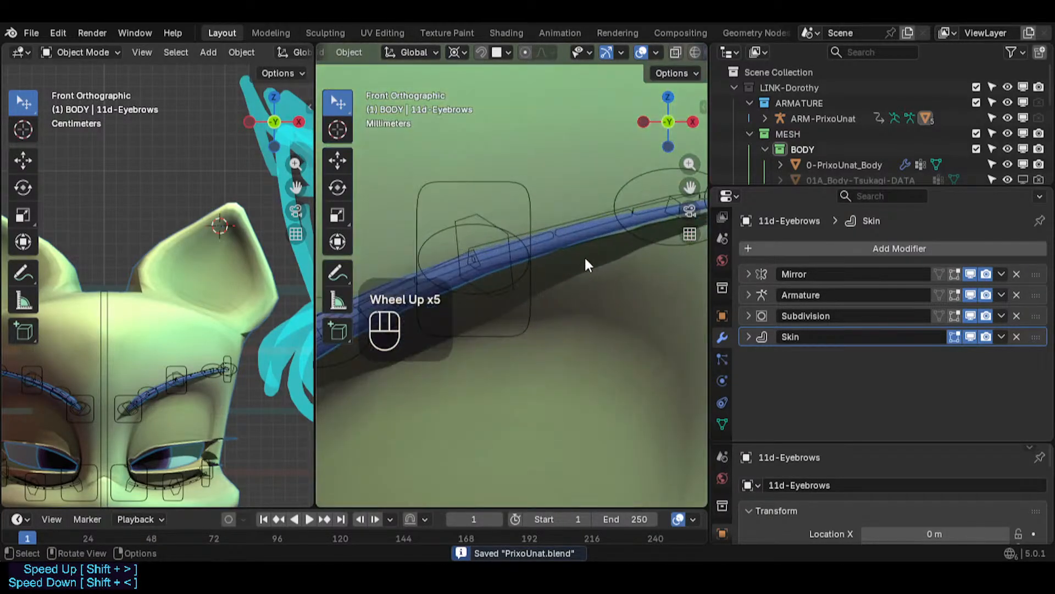
scroll(584, 261, "down", 2)
middle_click_drag(635, 237, 600, 271, "shift")
scroll(588, 286, "down", 2)
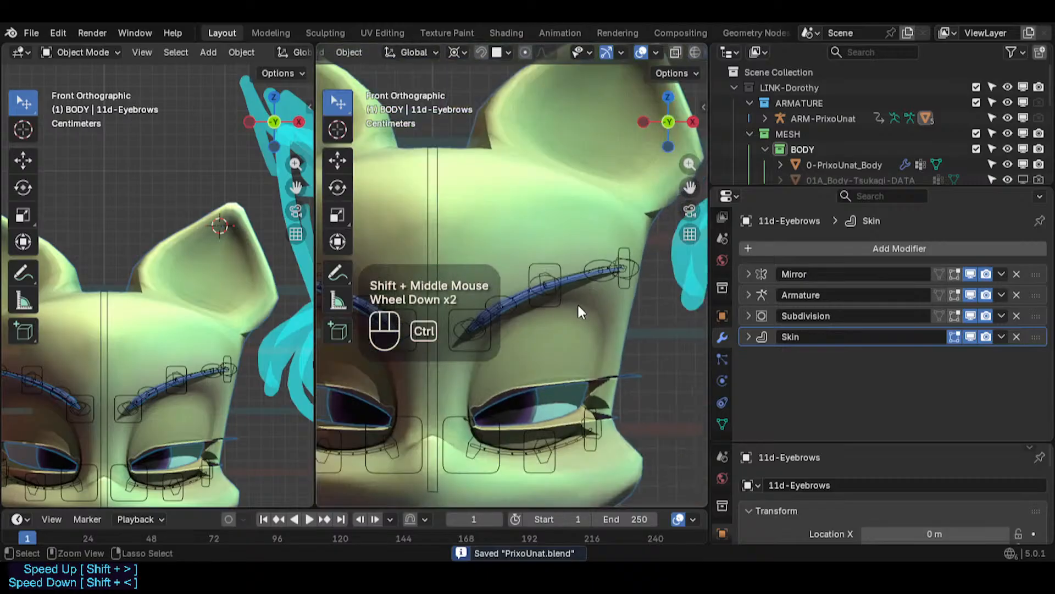
key("ctrl+s")
scroll(549, 336, "down", 2)
middle_click_drag(548, 335, 552, 306, "shift")
scroll(553, 375, "up", 2)
scroll(561, 344, "down", 3)
scroll(600, 357, "down", 2)
key("ctrl+s")
middle_click_drag(595, 388, 549, 293, "shift")
scroll(550, 293, "down", 1)
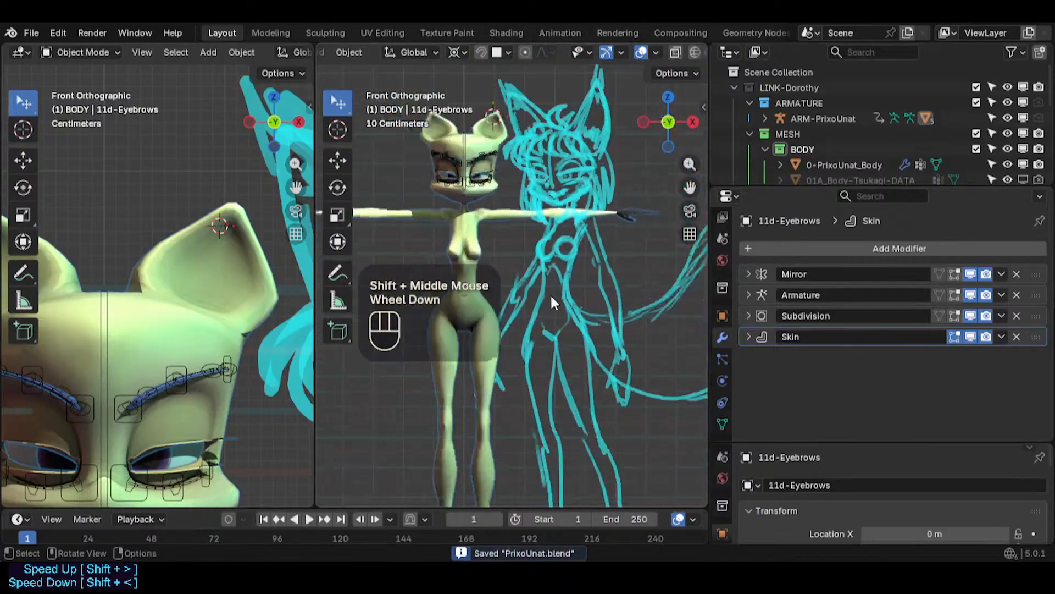
scroll(550, 294, "down", 1)
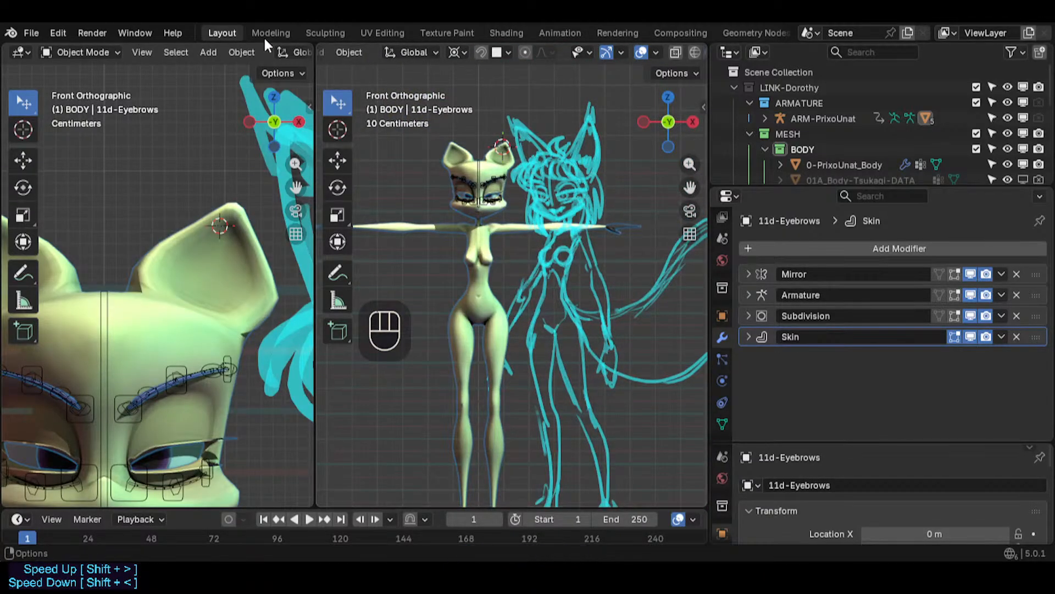
scroll(289, 80, "up", 1)
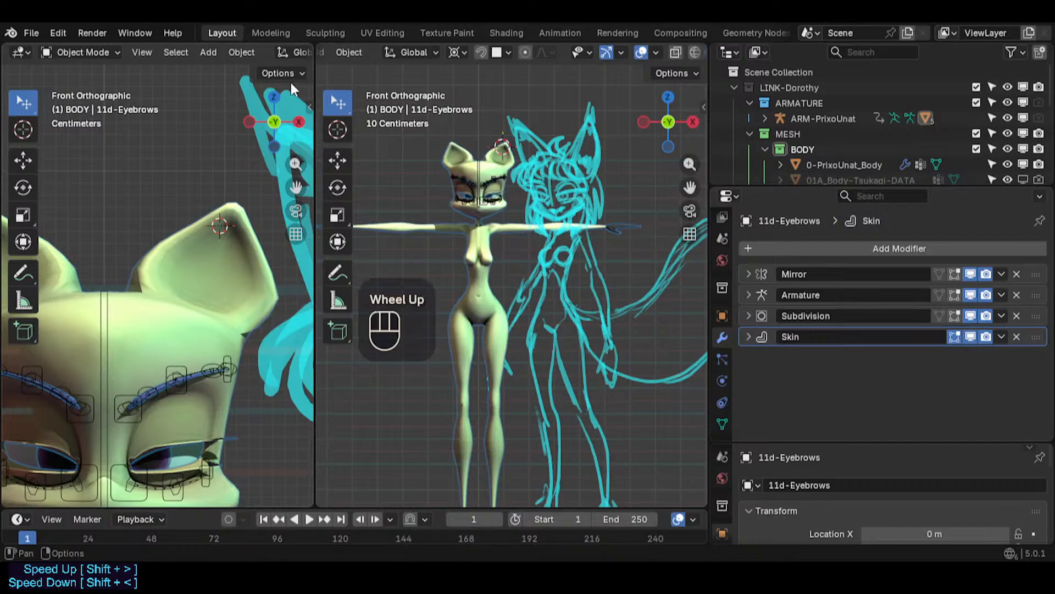
- Join the two 3D viewport areas into a single viewport and save the file
right_click(315, 84)
left_click(275, 149)
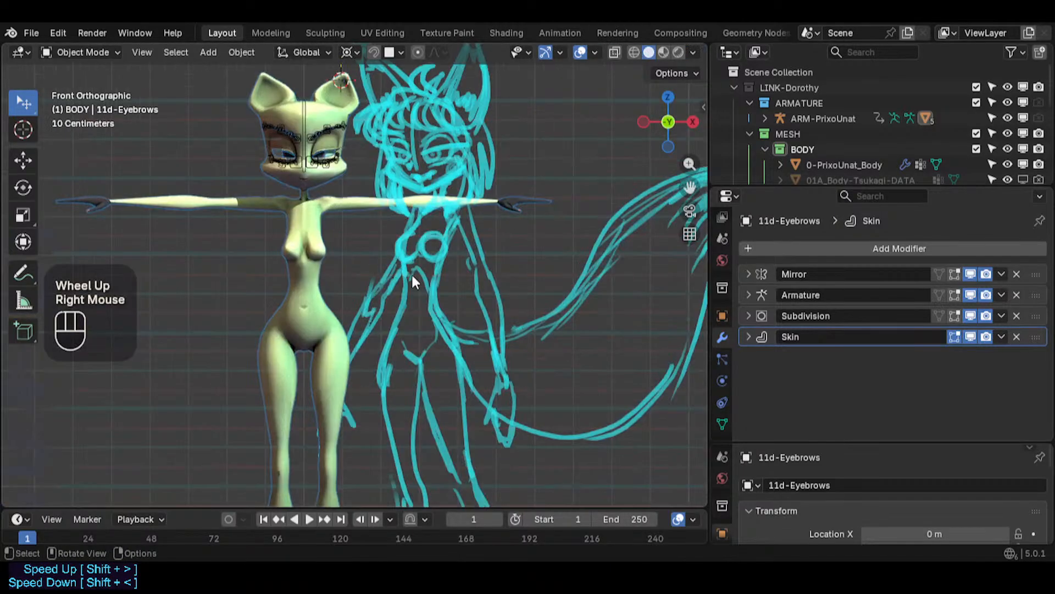
middle_click_drag(411, 272, 465, 316, "shift")
key("ctrl+s")
scroll(609, 191, "up", 1)
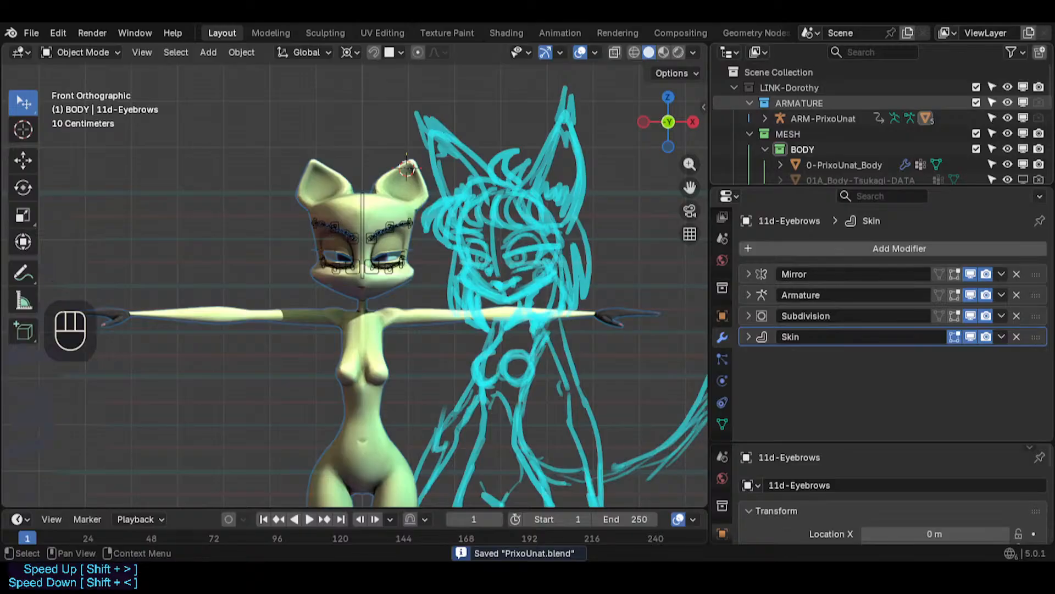
- Hide the ARM-PrixoUnat armature in the viewport and save the file
left_click(1021, 118)
key("ctrl+s")
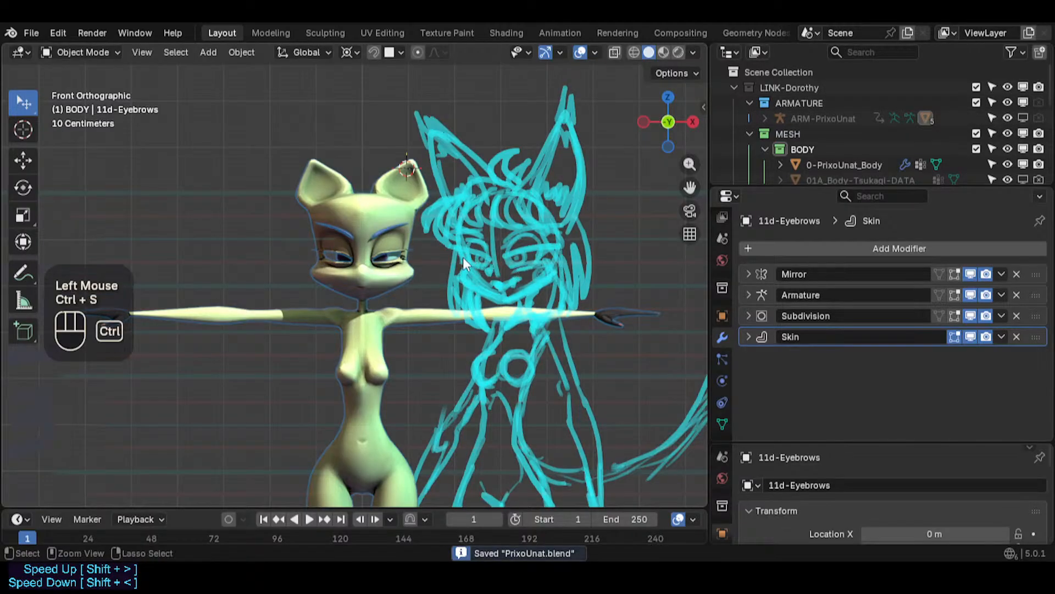
scroll(438, 307, "down", 1)
scroll(328, 133, "up", 2)
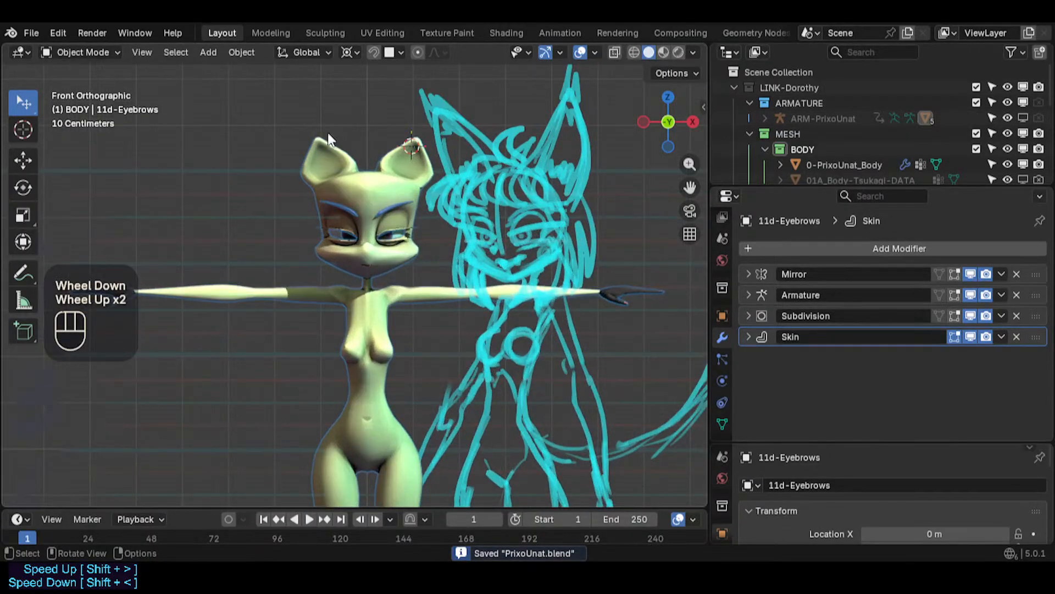
- Duplicate the Layout workspace and reorder the copy to the front
right_click(219, 32)
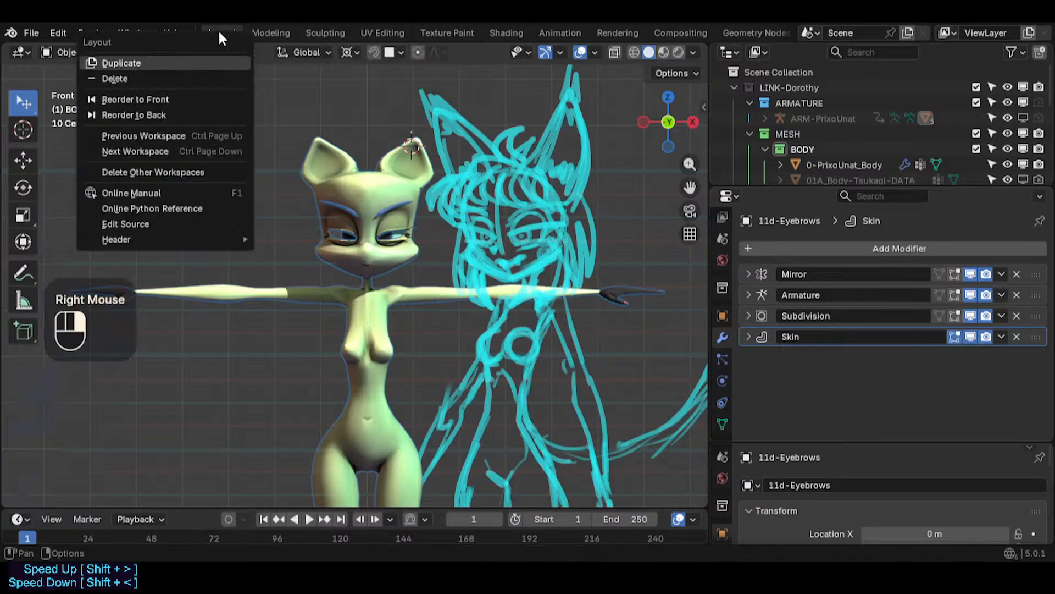
left_click(193, 56)
right_click(262, 31)
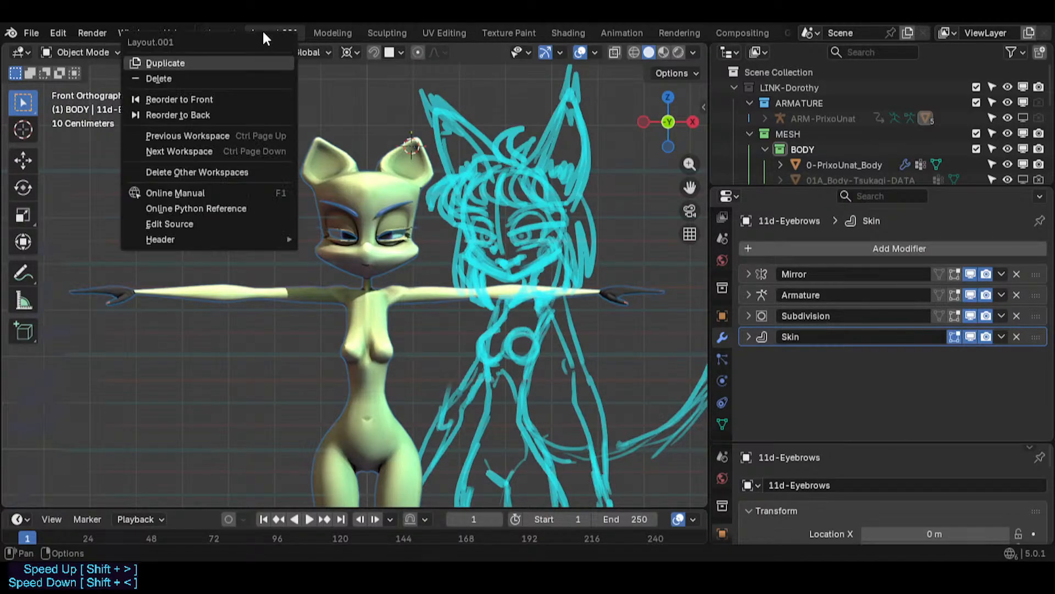
left_click(207, 100)
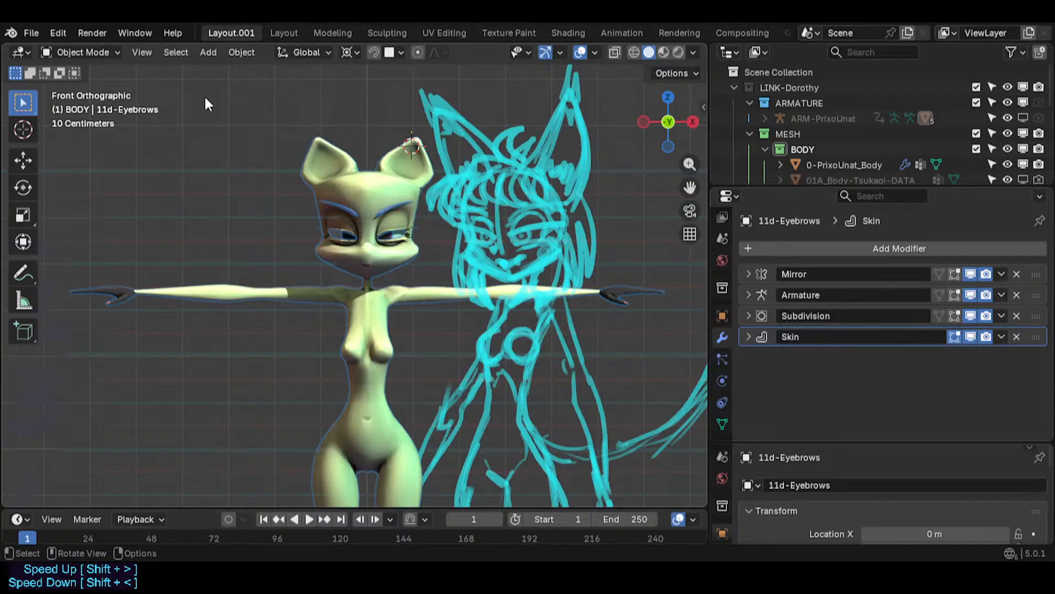
- Rename the duplicated workspace as Plan
double_click(232, 31)
type("P")
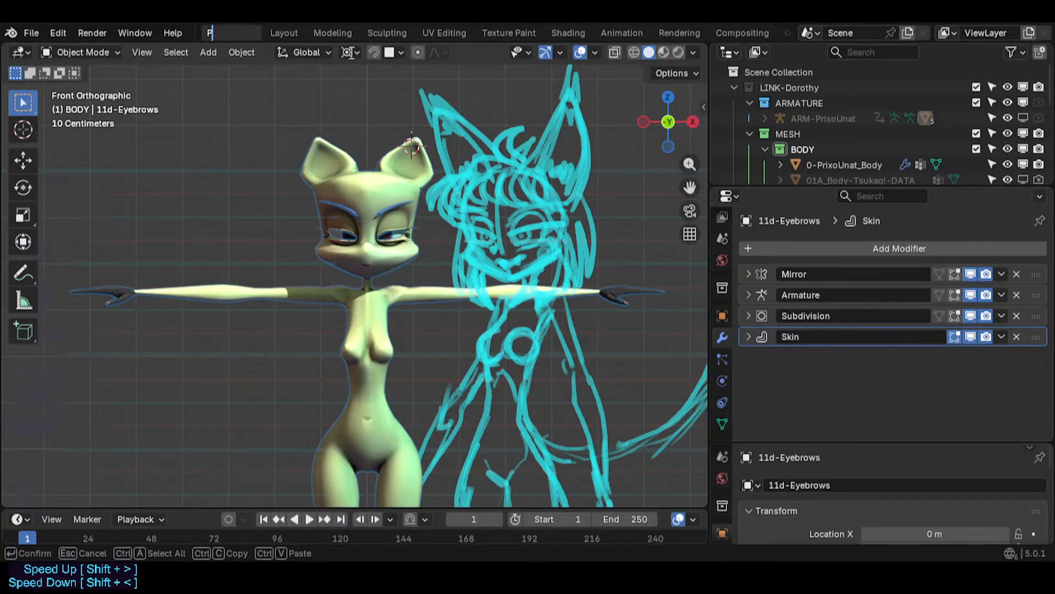
type("lan")
key("Return")
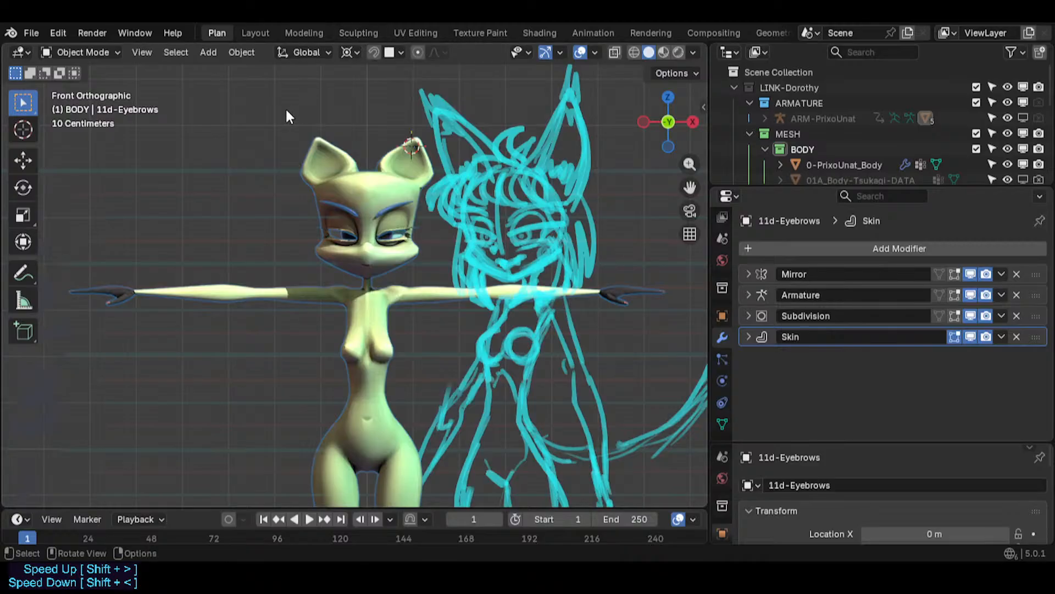
- Split off a new area from the viewport and switch it to a Text Editor
left_click_drag(8, 50, 598, 143)
key("shift+F1")
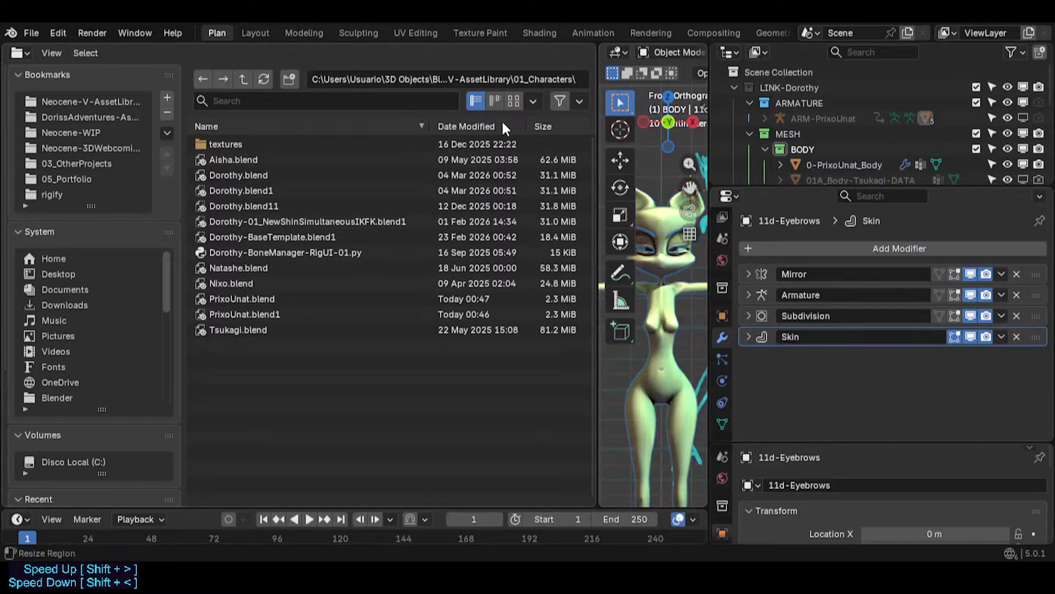
key("shift+F11")
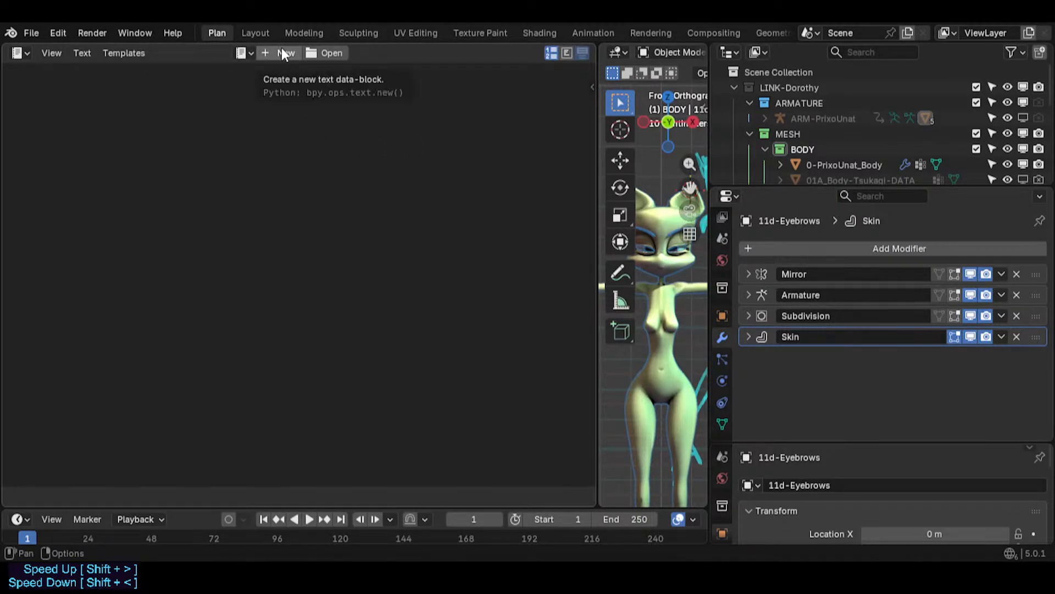
- Create a new text block and name it ToDoList
left_click(242, 53)
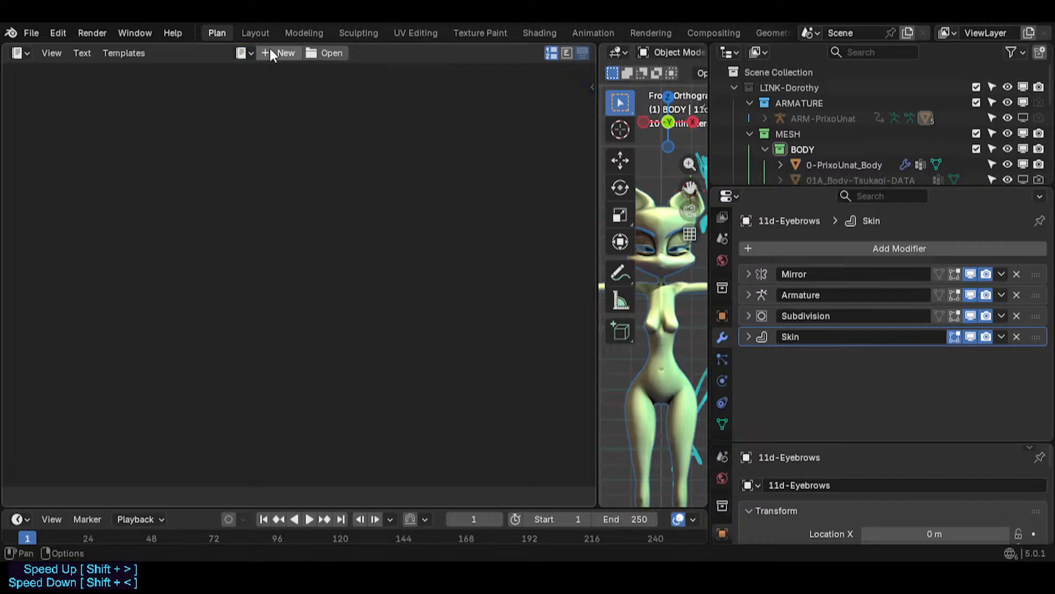
left_click(274, 54)
left_click(313, 54)
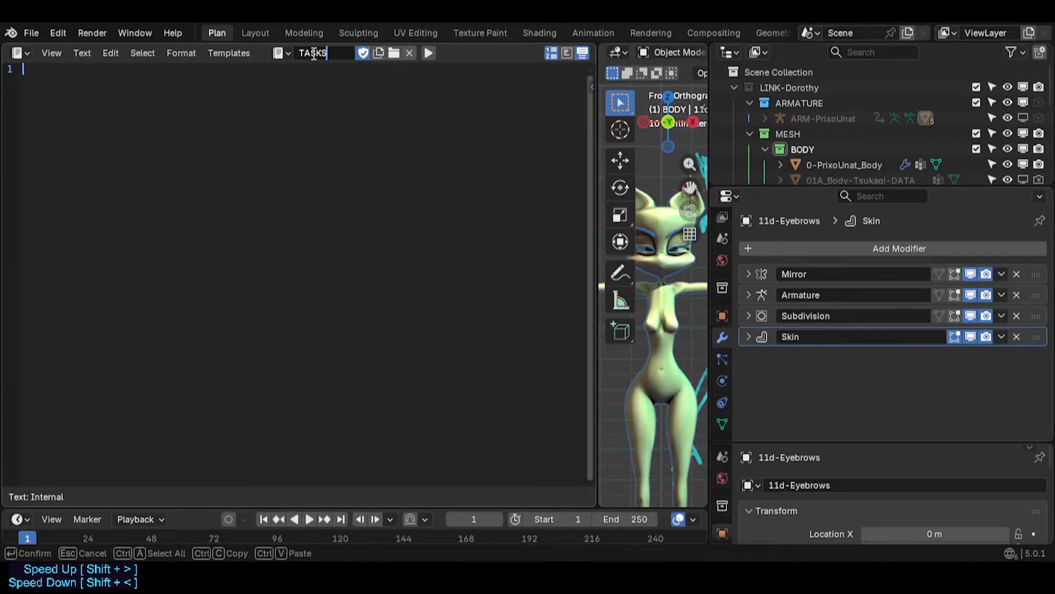
type("DoList")
key("Return")
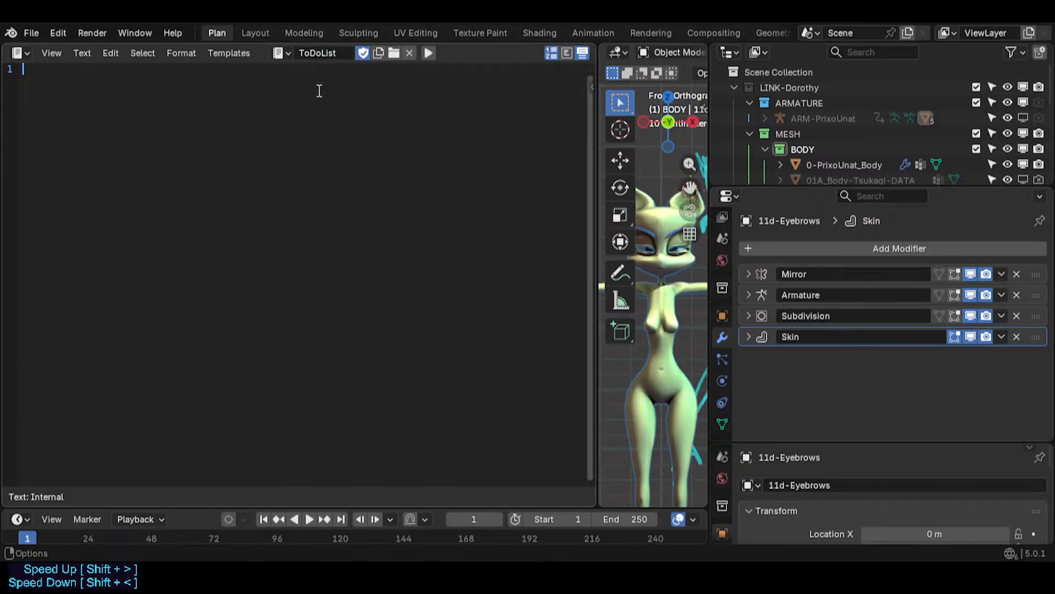
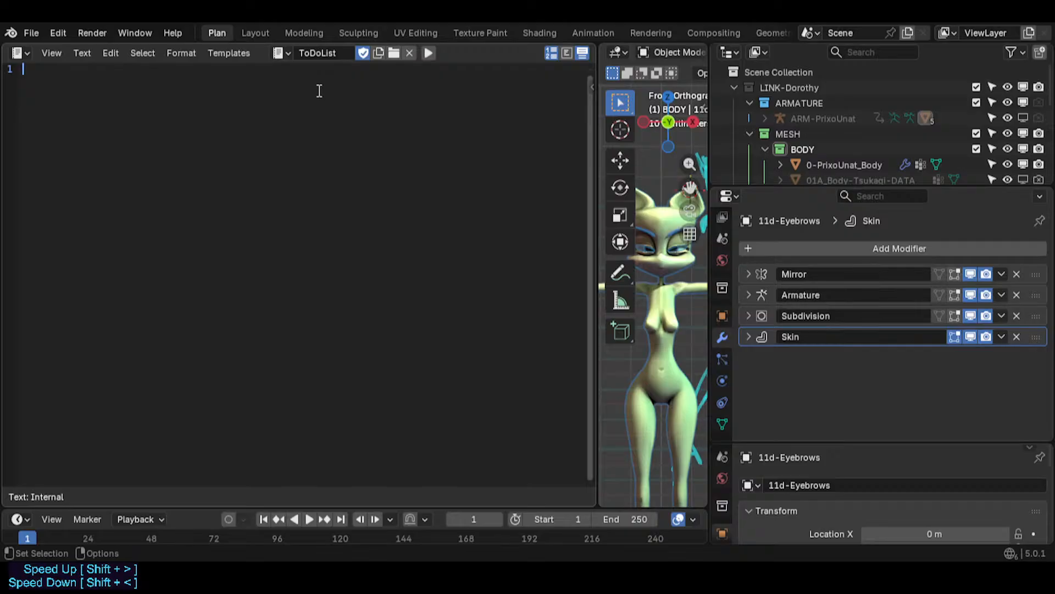
- Add blank lines and type the heading "Character Design Research: Lion-Cat-Egypt" on line 4 of ToDoList
key("Return")
key("Return")
key("Return")
type("Character Design ")
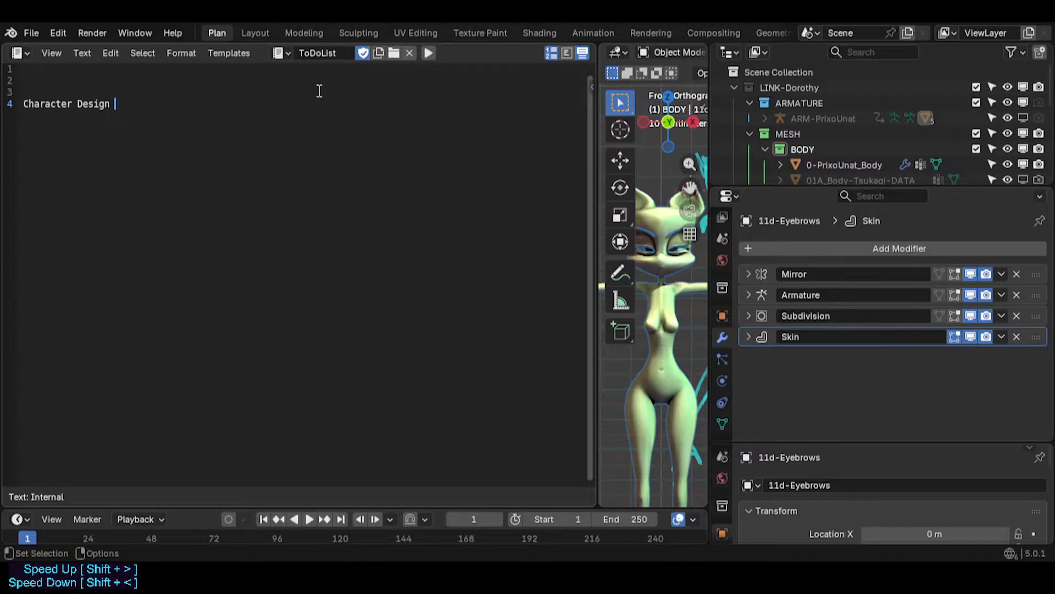
type("research:>")
key("BackSpace")
key("BackSpace")
key("Left")
key("Left")
key("Left")
key("Left")
key("Left")
key("Left")
key("Left")
key("Left")
key("Left")
key("Delete")
type("R")
key("End")
type("Body")
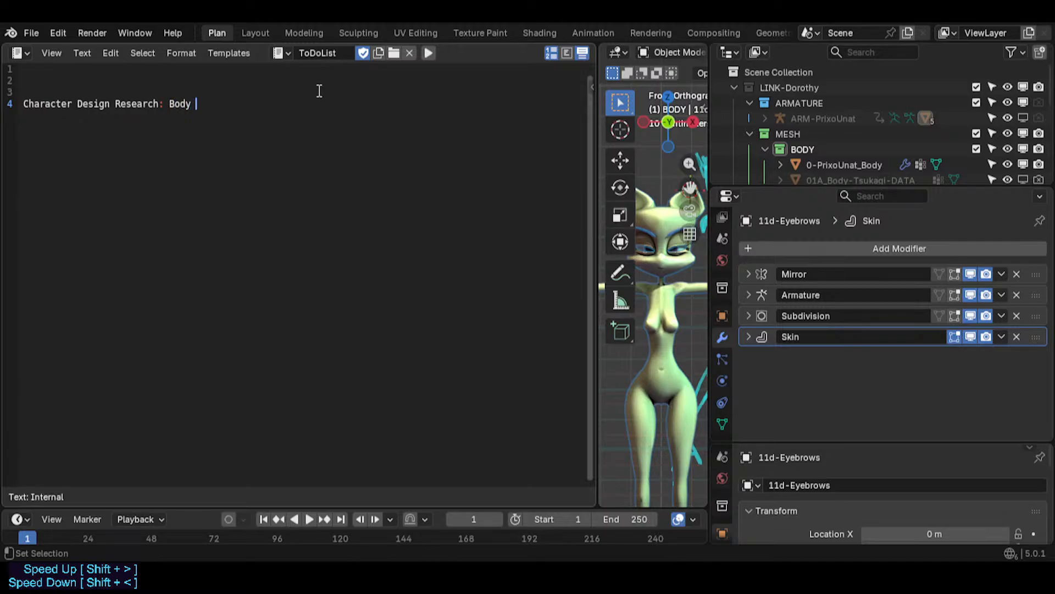
key("BackSpace")
key("BackSpace")
key("BackSpace")
key("BackSpace")
type("Lion-Cat-Egypt")
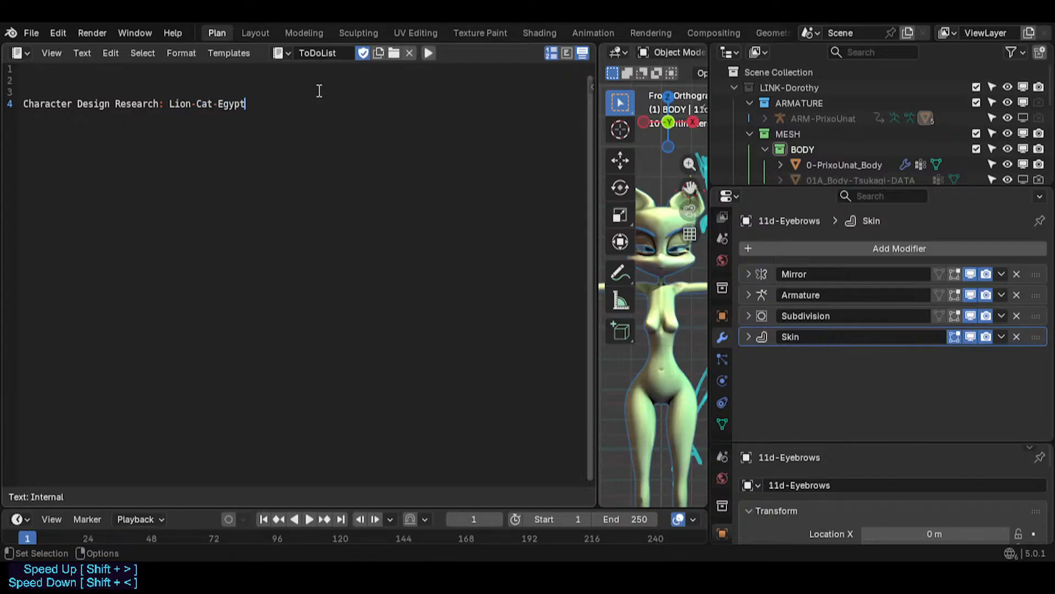
type(" + Clo")
- Extend the line with "+ Sci-Fi-Fantasy Egyptian Costume" and insert "features" after Lion-Cat-Egypt
key("BackSpace")
key("BackSpace")
type("ostume")
key("Left")
key("Left")
key("Left")
key("Left")
key("Left")
key("Left")
key("Left")
type("Sci-Fi")
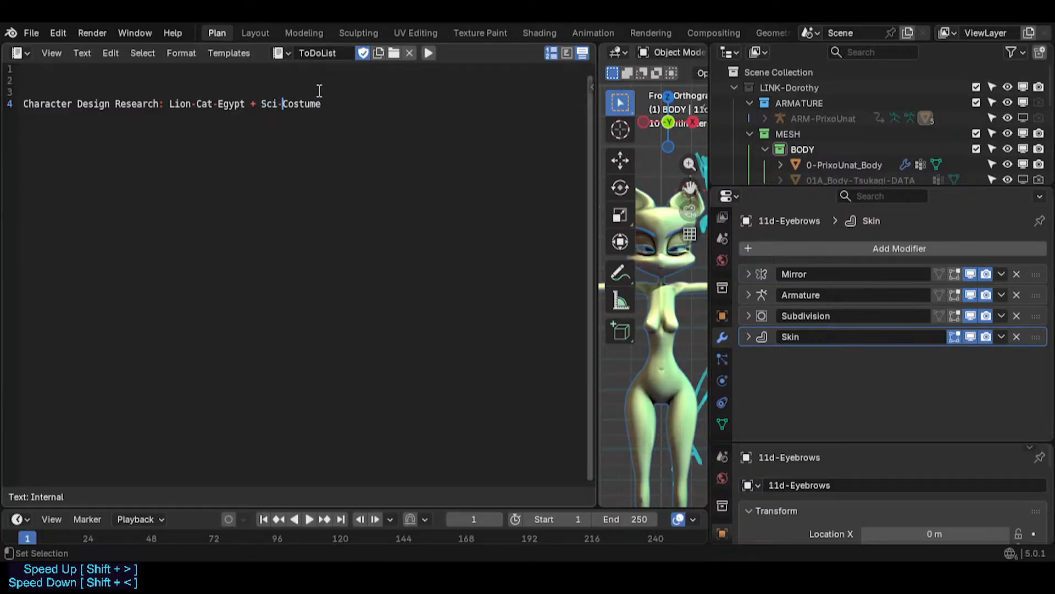
key("BackSpace")
type("-Fantasy E")
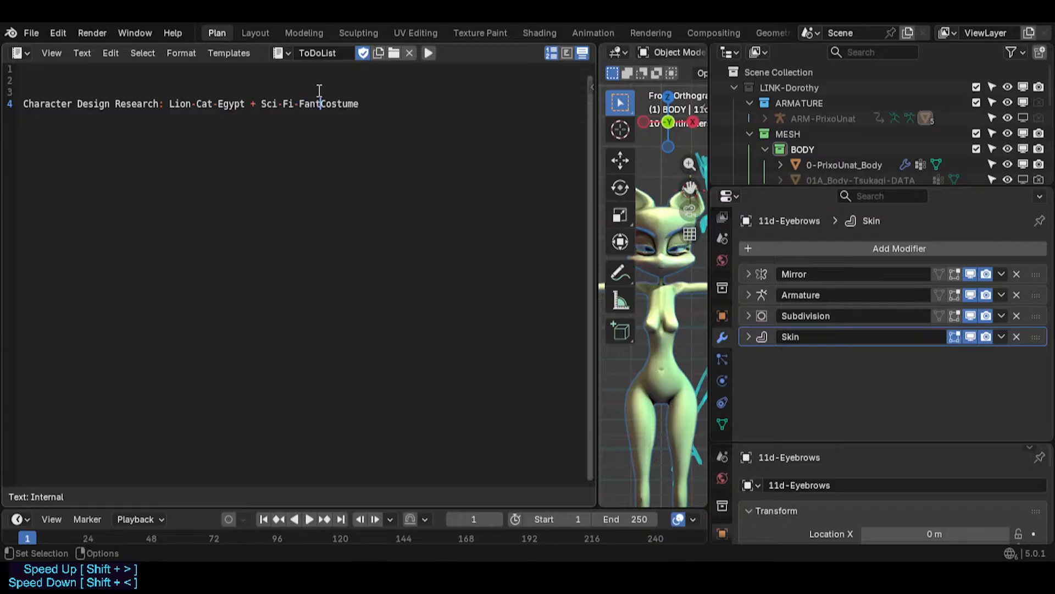
type("gyptian")
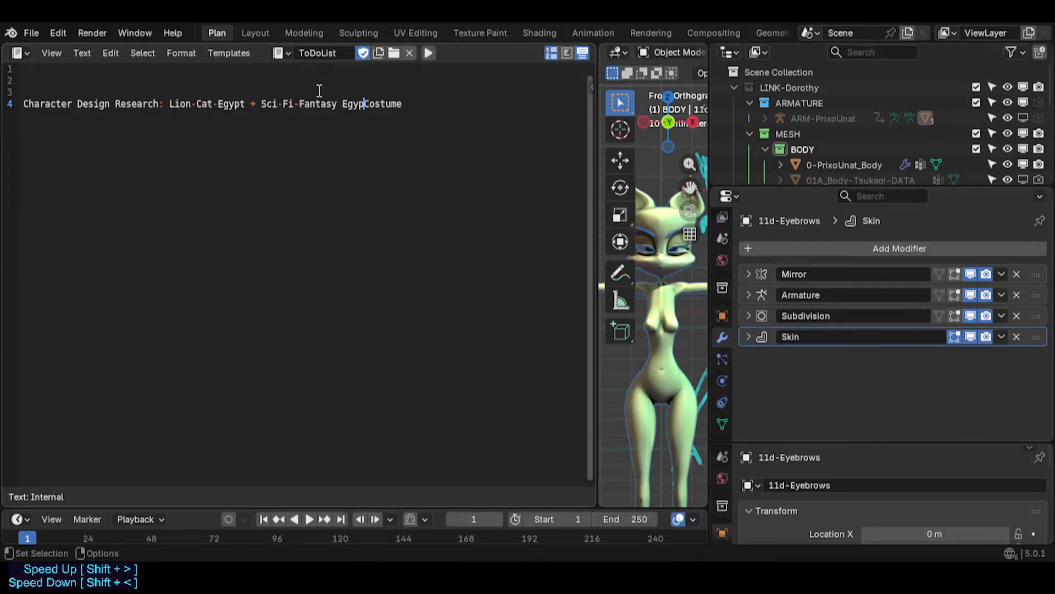
key("Left")
key("Left")
key("Left")
key("Left")
key("Left")
key("Left")
key("Left")
key("Left")
key("Left")
key("Left")
key("Left")
key("Left")
key("Left")
key("Left")
key("Left")
key("Left")
key("Left")
key("Left")
key("Left")
key("Left")
key("Right")
key("Right")
key("Right")
key("Right")
key("Right")
key("Right")
key("Right")
key("Right")
key("Right")
key("Right")
key("Right")
key("Right")
key("Right")
key("Right")
type("features")
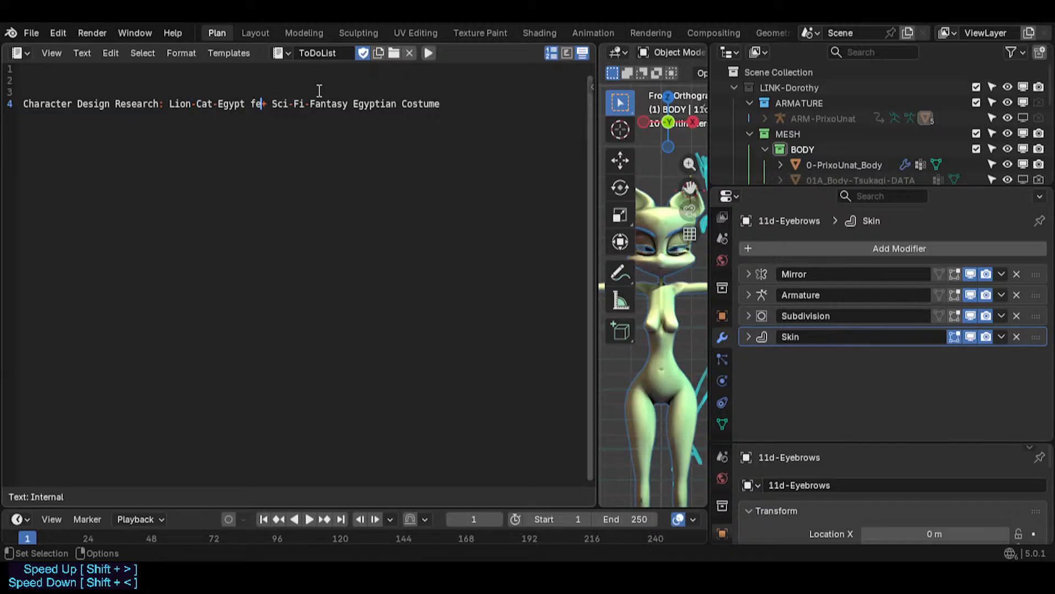
- Insert "(including colors)" after "features" in the research line
key("Left")
key("Left")
key("Left")
key("Left")
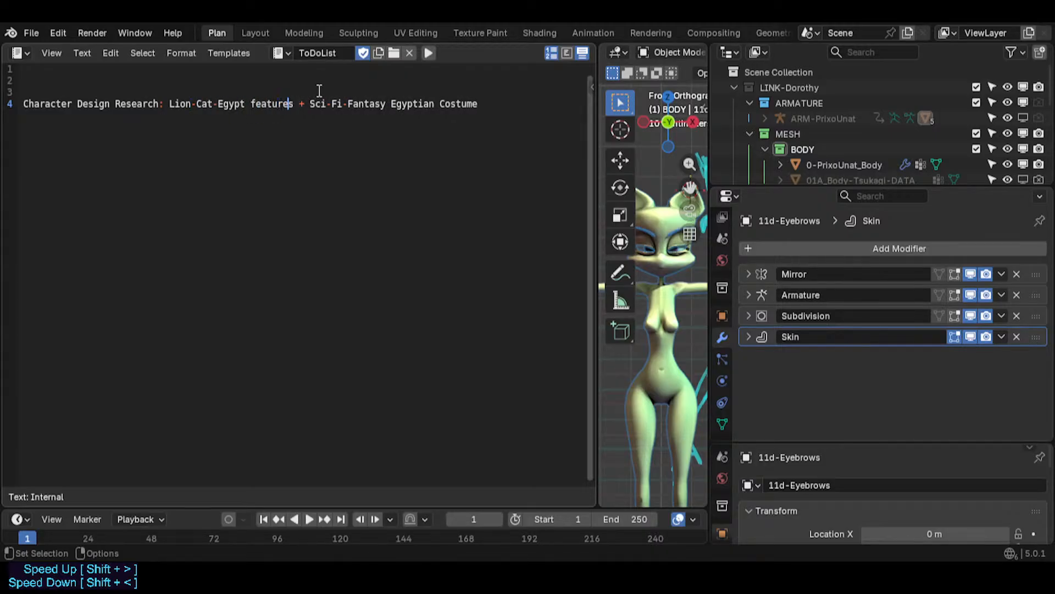
key("Left")
key("Left")
key("Left")
key("Left")
key("Left")
key("Left")
key("Left")
key("Left")
key("Left")
key("Left")
key("Left")
key("Left")
key("Left")
key("Left")
key("Left")
key("Left")
key("Left")
key("Left")
key("Left")
key("Left")
key("Right")
key("Right")
key("Right")
key("Right")
key("Right")
key("Right")
key("Right")
key("Right")
key("Right")
key("Right")
key("Right")
key("Right")
key("Right")
key("Right")
key("Right")
key("Right")
key("Right")
key("Right")
key("Right")
key("Right")
type("(")
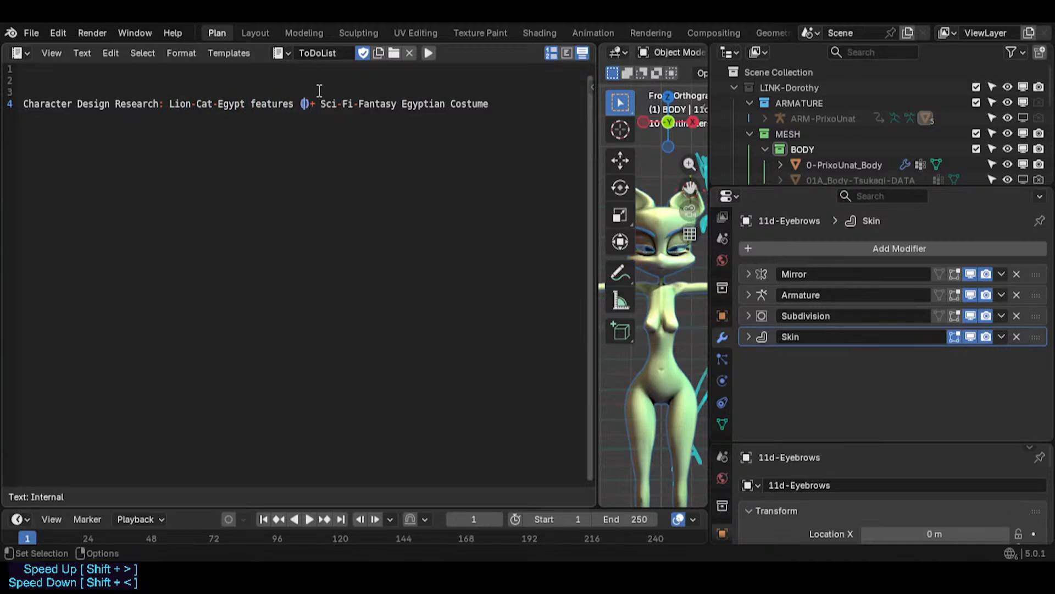
type("color)")
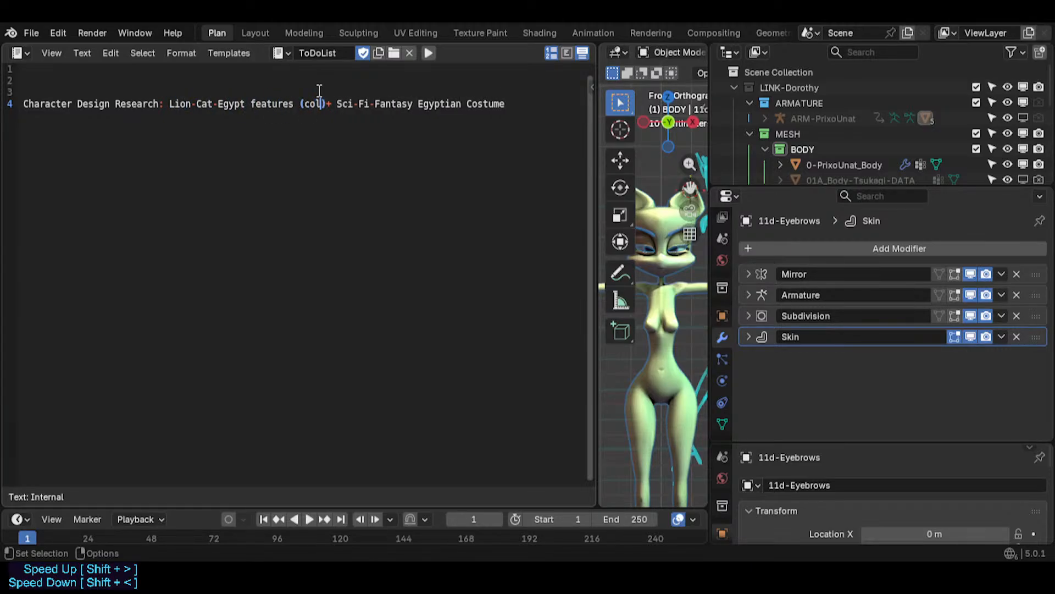
key("Left")
type("s")
key("Left")
key("Left")
key("Left")
key("Left")
key("Left")
key("Left")
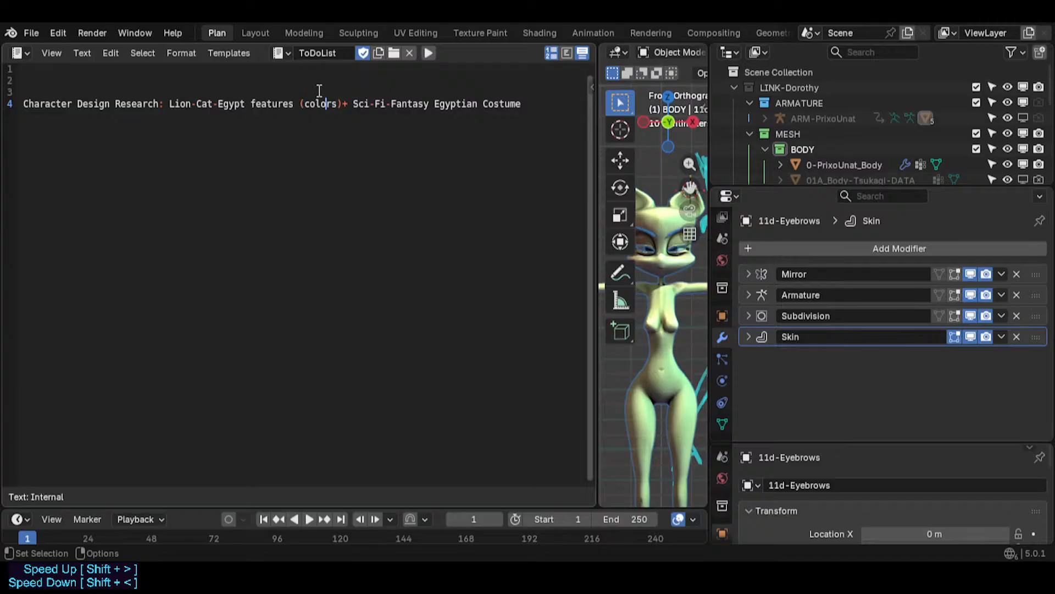
type("includinfg")
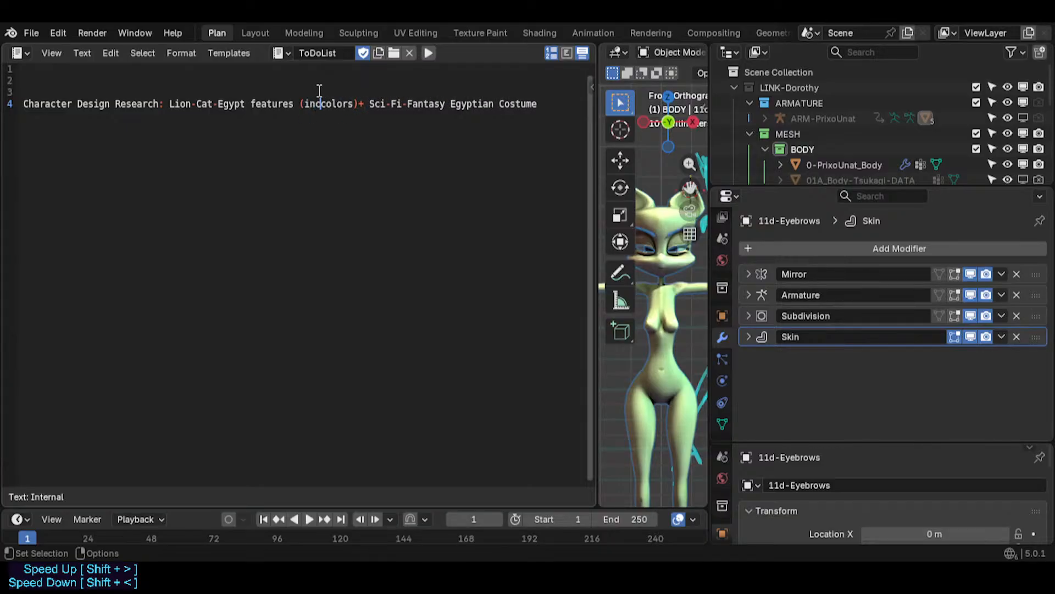
key("BackSpace")
key("BackSpace")
key("BackSpace")
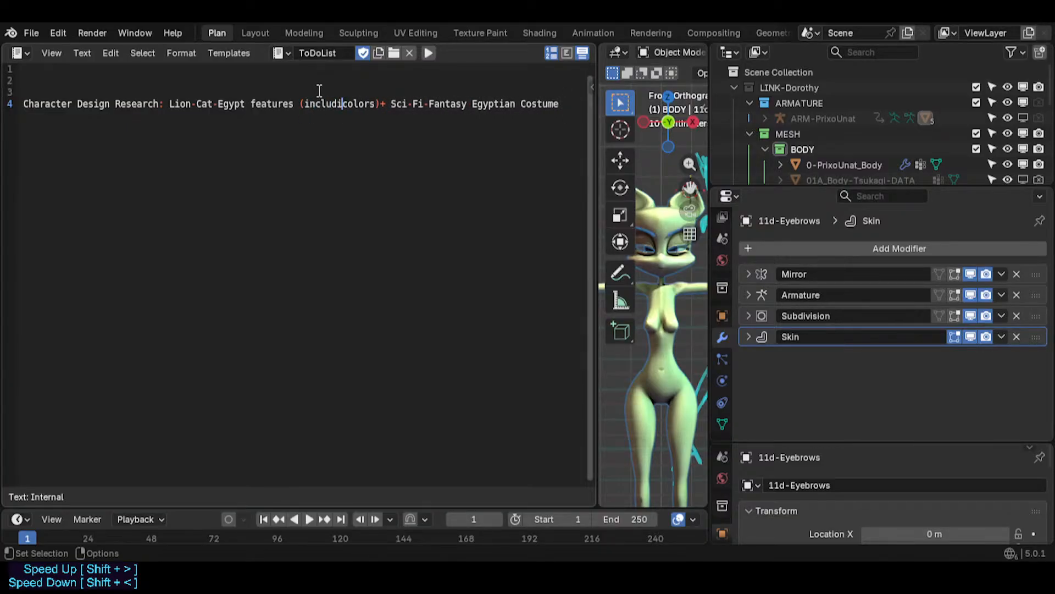
type("ng")
key("Right")
key("Right")
key("Right")
key("Right")
key("Right")
key("Right")
key("Right")
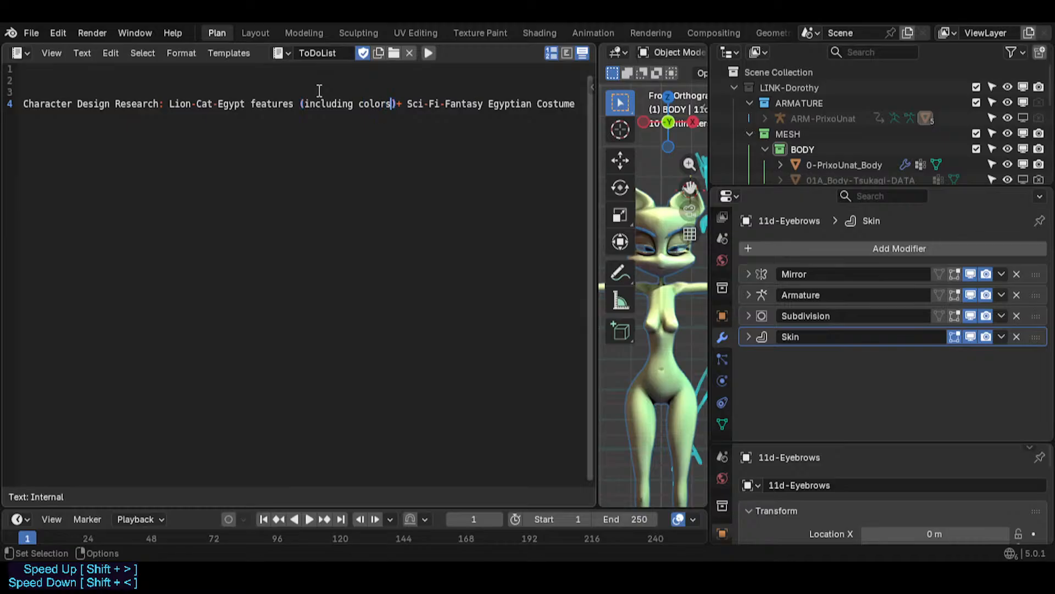
- Prefix the line with "!" and move the Lion-Cat-Egypt part onto an indented "&" item line below the heading
key("End")
key("Left")
key("Left")
key("Left")
key("Left")
key("Left")
key("Left")
key("Left")
key("Left")
key("Left")
key("Left")
key("Left")
key("Left")
key("Left")
key("Left")
key("Left")
key("Left")
key("Left")
key("Left")
key("Left")
key("Left")
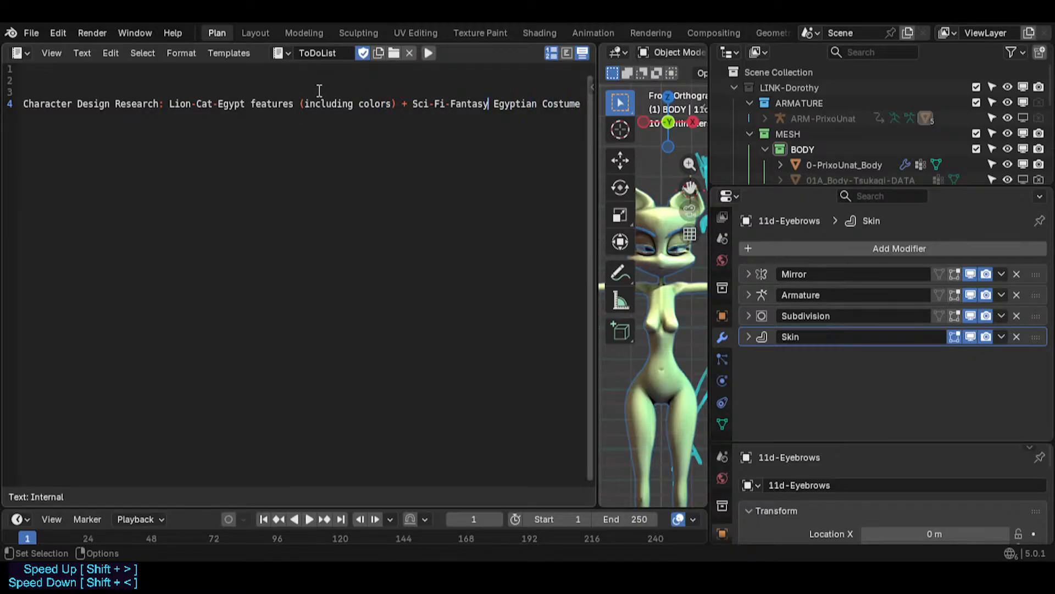
key("Left")
key("Left")
key("Left")
key("Left")
key("Left")
key("Left")
key("Left")
key("Left")
key("Left")
key("Left")
key("Left")
key("Left")
key("Left")
key("Left")
key("Left")
key("Left")
key("Left")
key("Left")
key("Left")
key("Left")
key("Home")
type("!")
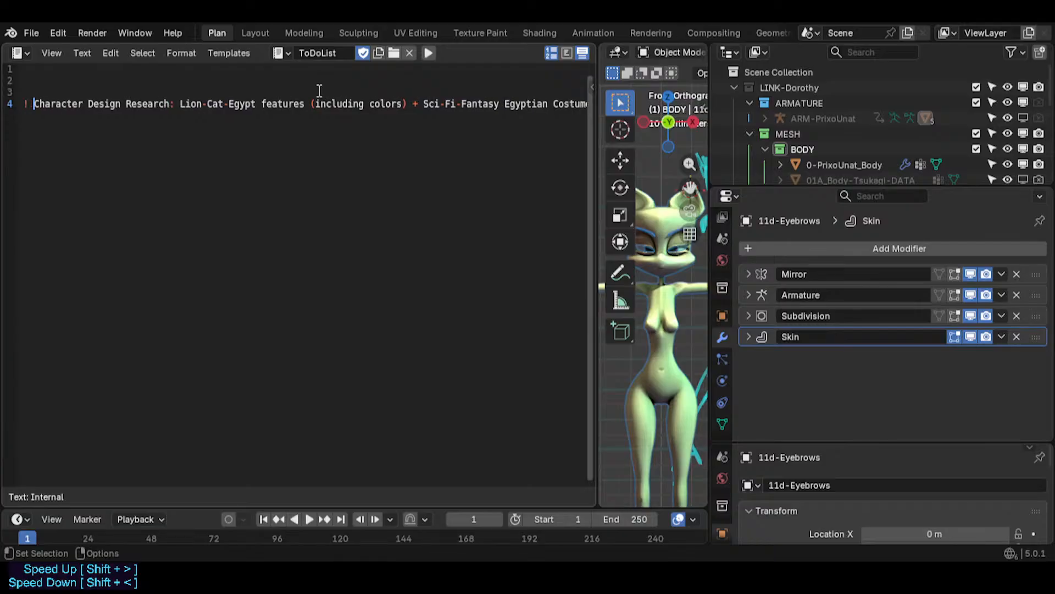
key("Right")
key("Right")
key("Right")
key("Right")
key("Right")
key("Right")
key("Right")
key("Right")
key("Right")
key("Right")
key("Right")
key("Right")
key("Right")
key("Right")
key("Right")
key("Right")
key("Right")
key("Right")
key("Right")
key("Right")
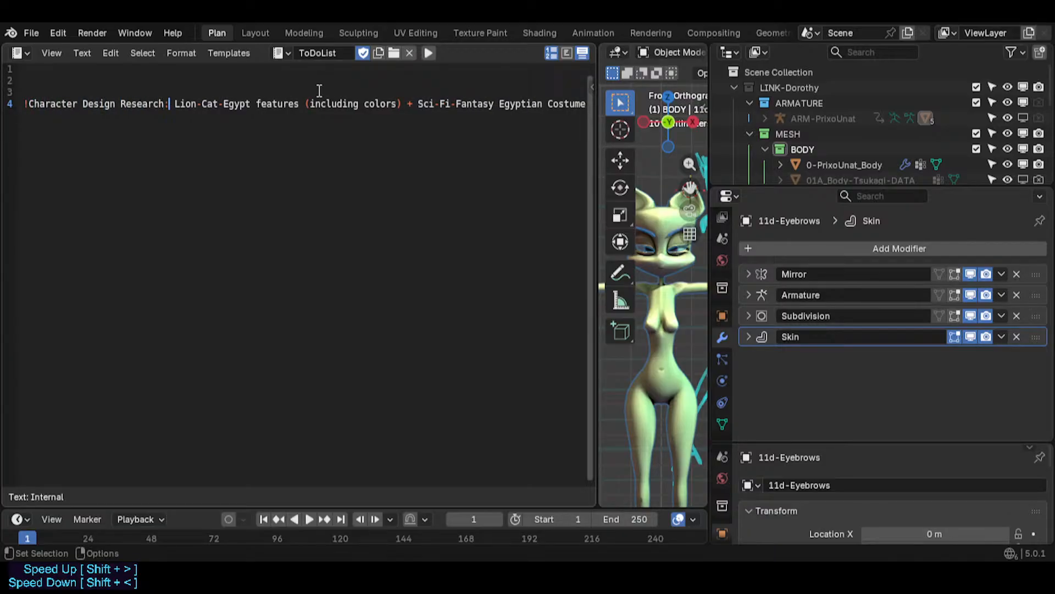
key("Delete")
key("Return")
key("Tab")
type("&")
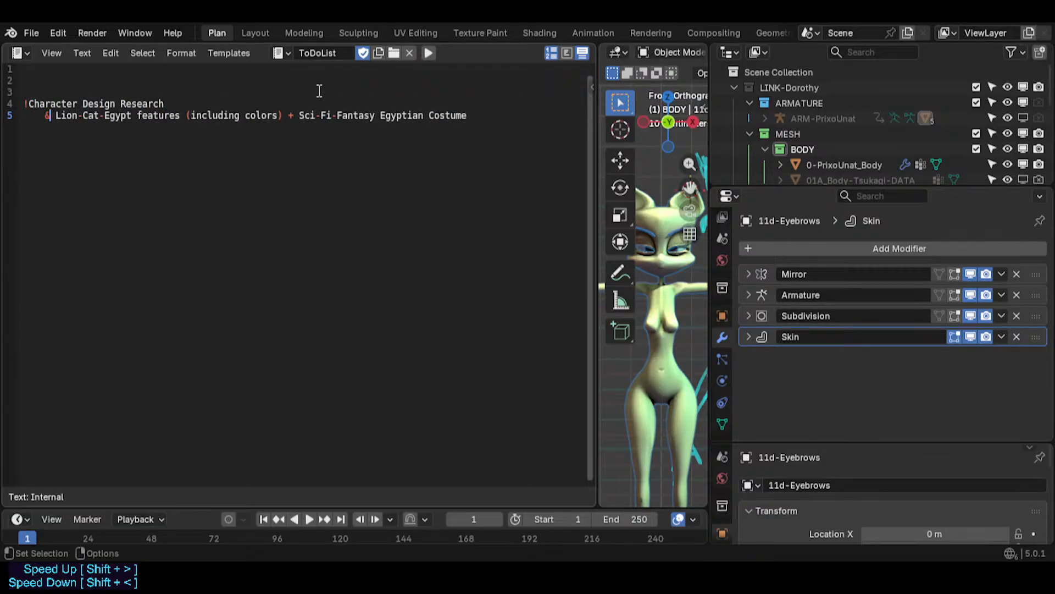
- Split "Sci-Fi-Fantasy Egyptian Costume" onto its own indented "&" item line and add blank lines below
key("Delete")
key("Right")
key("Right")
key("Right")
key("Right")
key("Right")
key("Right")
key("Right")
key("Right")
key("Right")
key("Right")
key("Right")
key("Right")
key("Right")
key("Right")
key("Right")
key("Right")
key("Right")
key("Right")
key("Right")
key("Right")
key("Right")
key("Return")
key("Delete")
type("&")
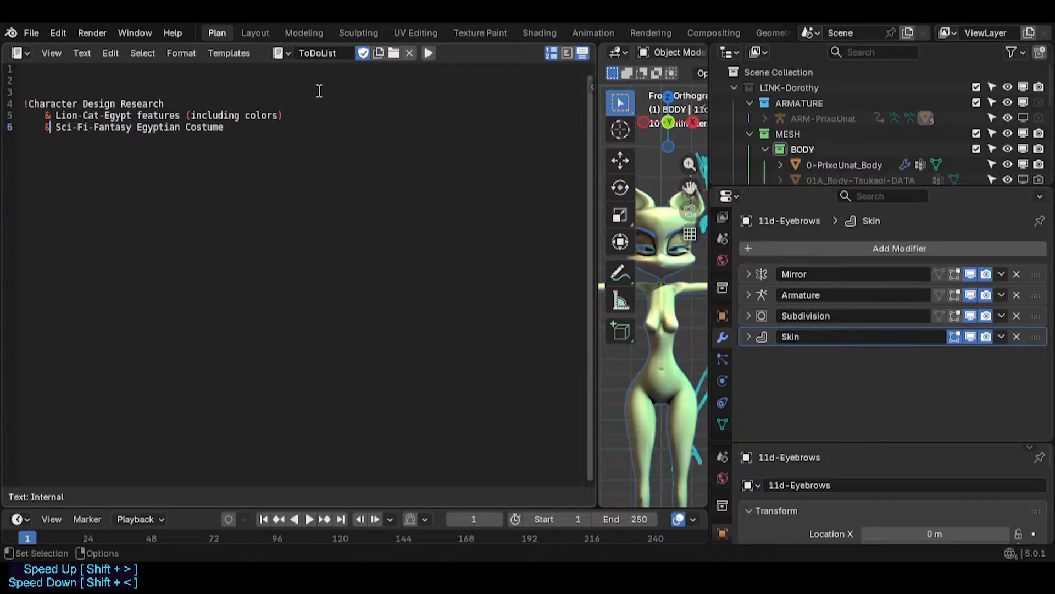
key("End")
key("Return")
- Insert a new first research item "& Make GP Layers for..." and save the file
key("Return")
key("shift+Tab")
key("Up")
key("Up")
key("Up")
key("Up")
key("End")
key("Down")
key("Down")
key("End")
key("Return")
type("&")
key("BackSpace")
key("Up")
key("Up")
key("Up")
key("End")
key("Return")
key("Tab")
type("& S")
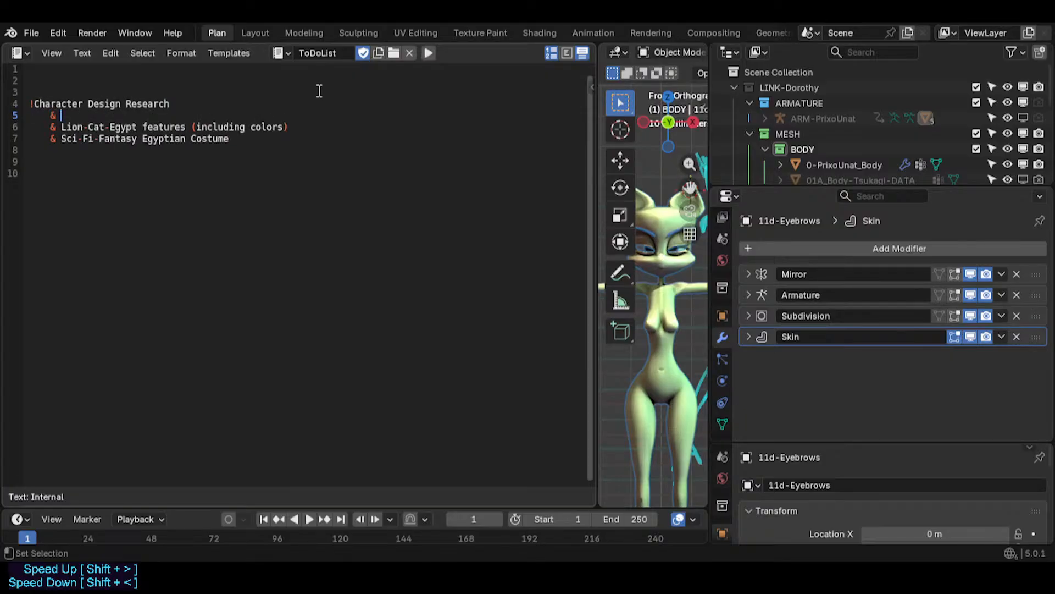
type("tart")
key("BackSpace")
key("BackSpace")
key("BackSpace")
key("BackSpace")
key("BackSpace")
key("BackSpace")
type("Make GP Layers for...")
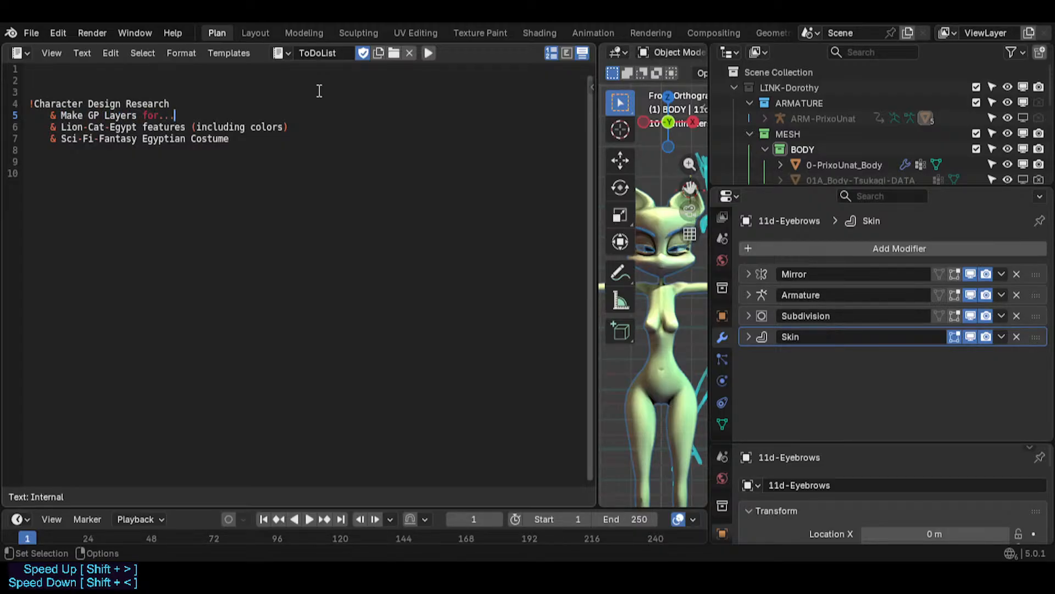
key("Down")
key("Down")
key("Down")
key("Down")
key("ctrl+s")
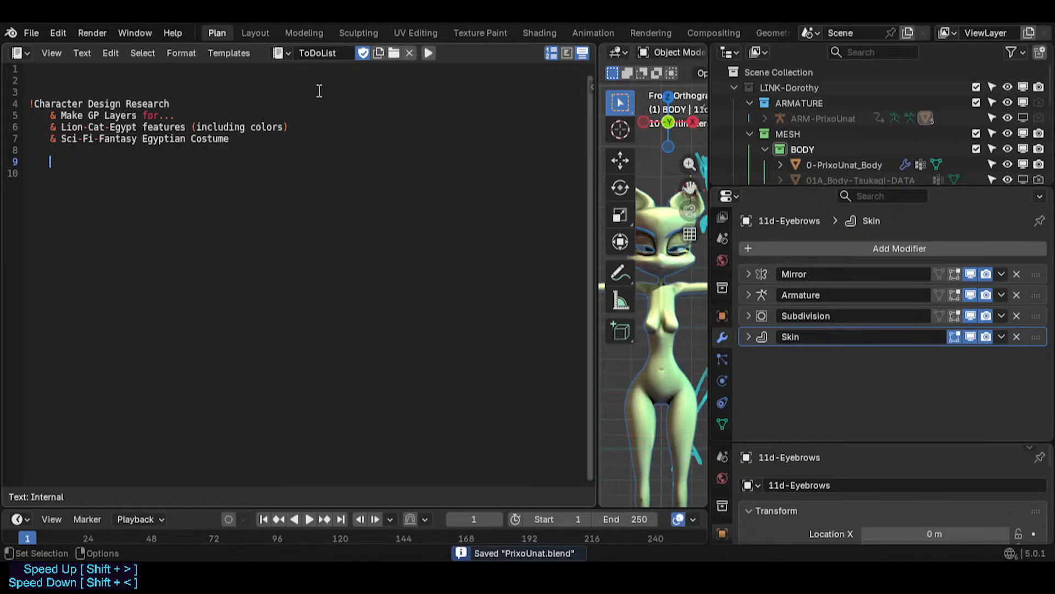
- Add a "!Modelling" heading with an indented "& Hair" item
key("BackSpace")
type("!")
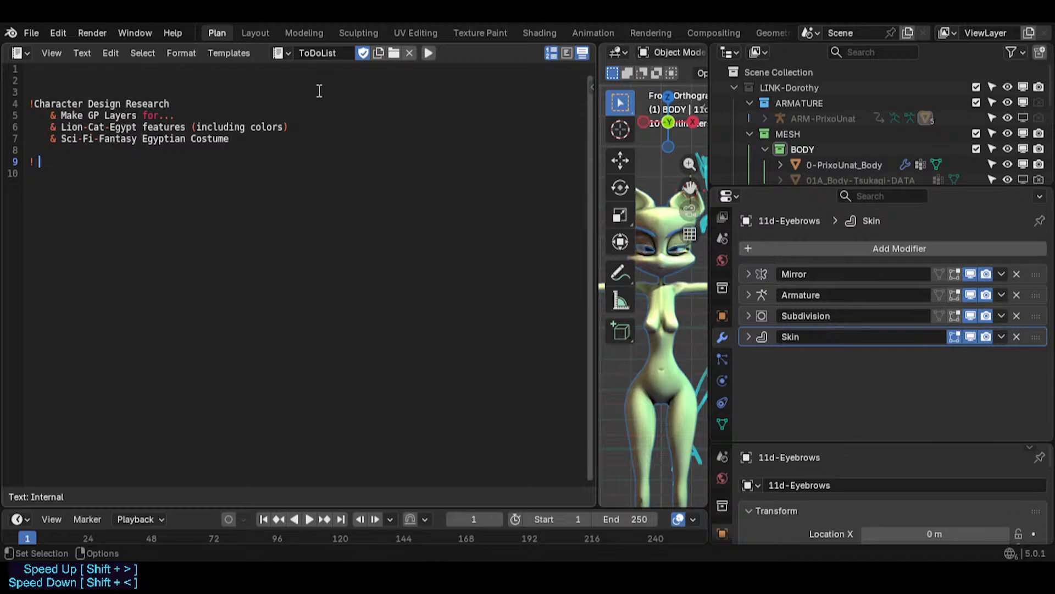
key("BackSpace")
type("Ha")
key("BackSpace")
key("BackSpace")
key("BackSpace")
type("Modelling")
key("Home")
type("!")
key("End")
key("BackSpace")
key("BackSpace")
key("BackSpace")
key("BackSpace")
key("Return")
key("Tab")
type("& Hair")
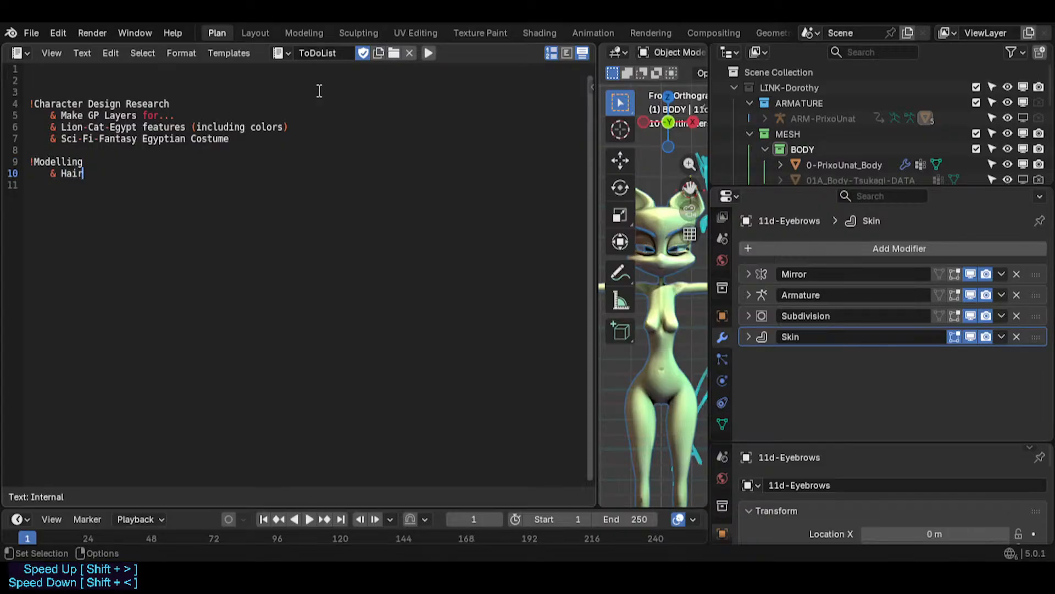
- Add "& Costume" and "& Nails (bigger)" items under Modelling
key("Return")
type("& Costume")
key("Return")
type("& Nails")
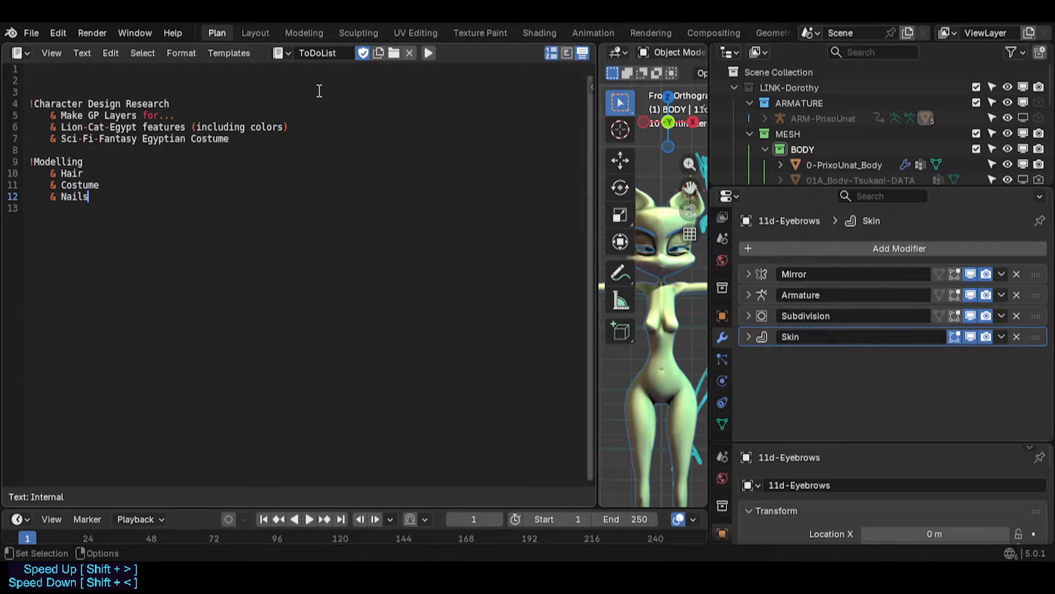
type(" (bigger)")
- Start a new "!" heading line below the Modelling list and save the file
key("Return")
key("Return")
key("BackSpace")
type("!")
key("ctrl+s")
- Add a "& Fur elements (?)" item below Nails under Modelling and save the file
key("Up")
key("Up")
key("End")
key("Return")
type("& Fur ")
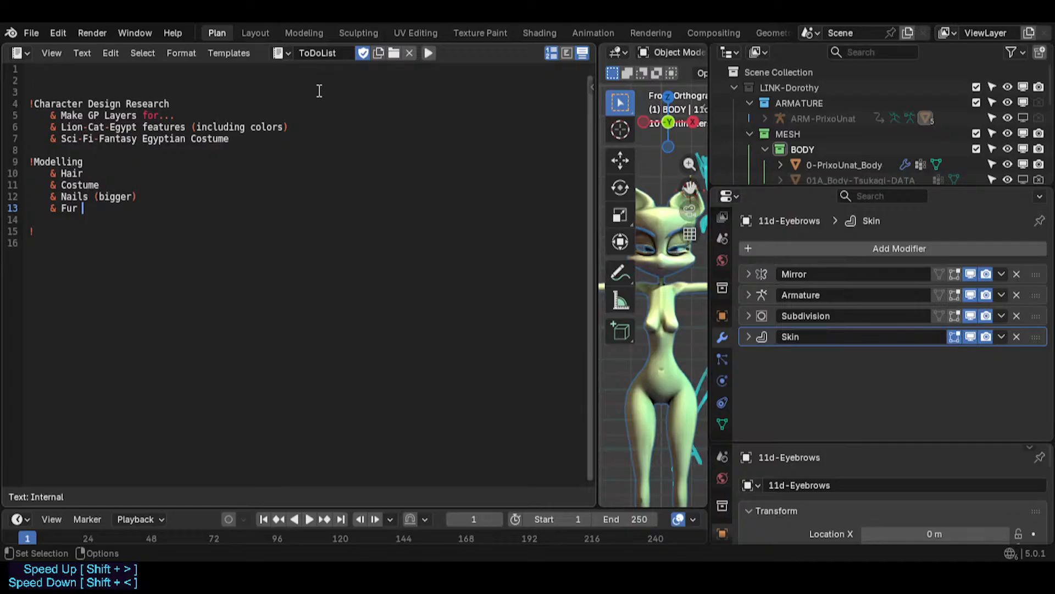
type("elements")
type(" (?)")
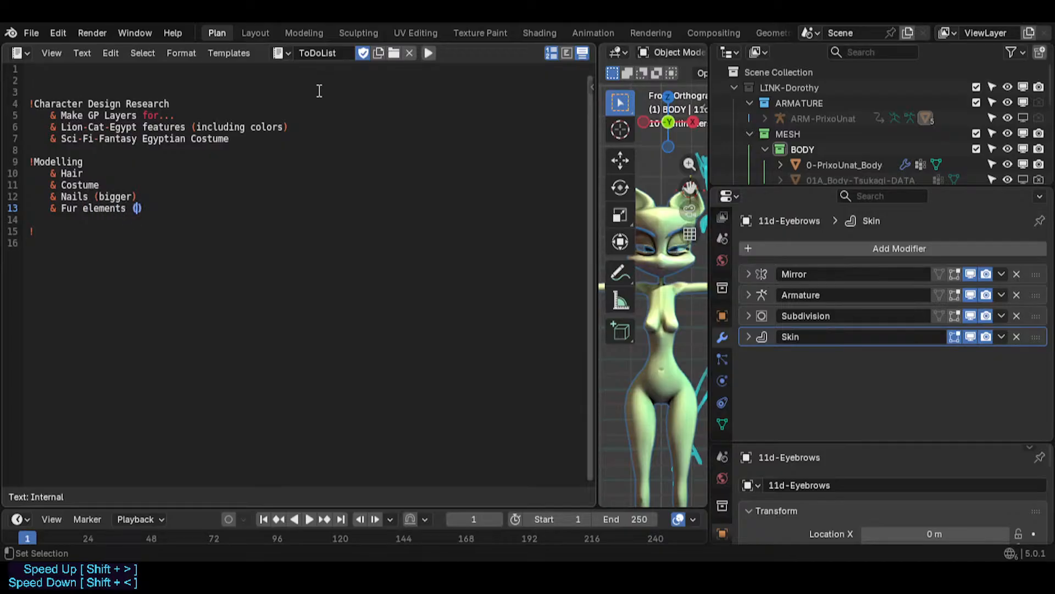
key("Down")
key("Down")
key("ctrl+s")
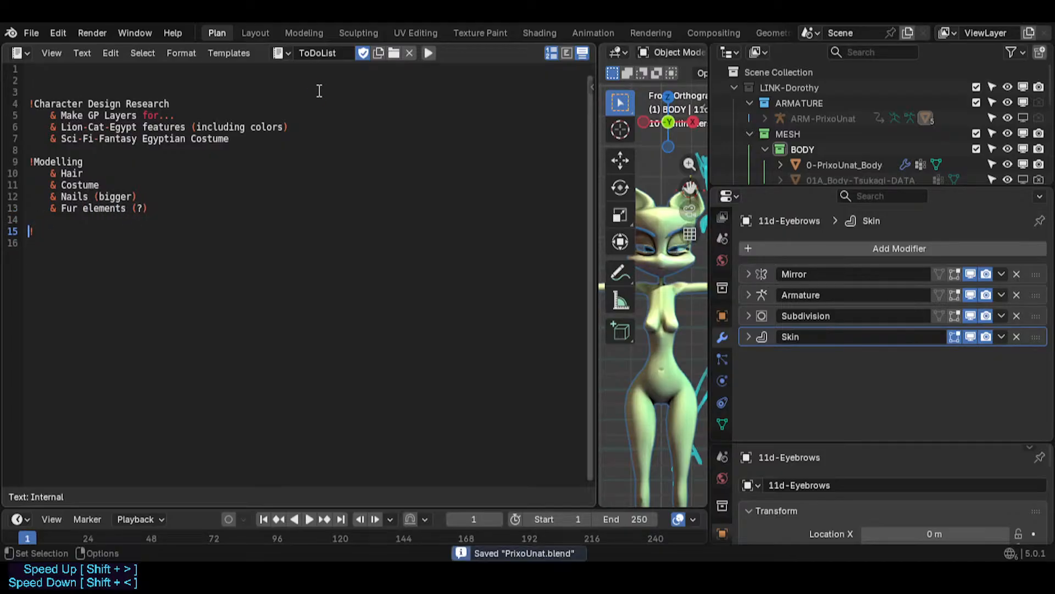
- Append "+ Fur" to the Costume item and delete the "Fur elements (?)" line
type("!")
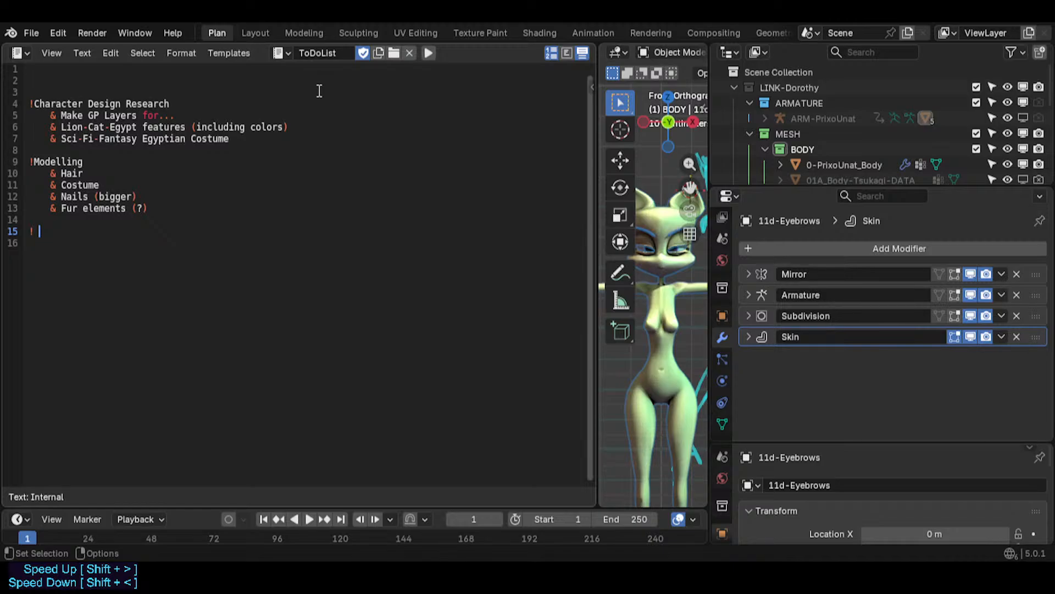
key("Up")
key("Up")
key("Up")
key("Up")
key("End")
type("+ Fur")
key("Down")
key("Down")
key("Home")
key("shift+End")
key("BackSpace")
key("Delete")
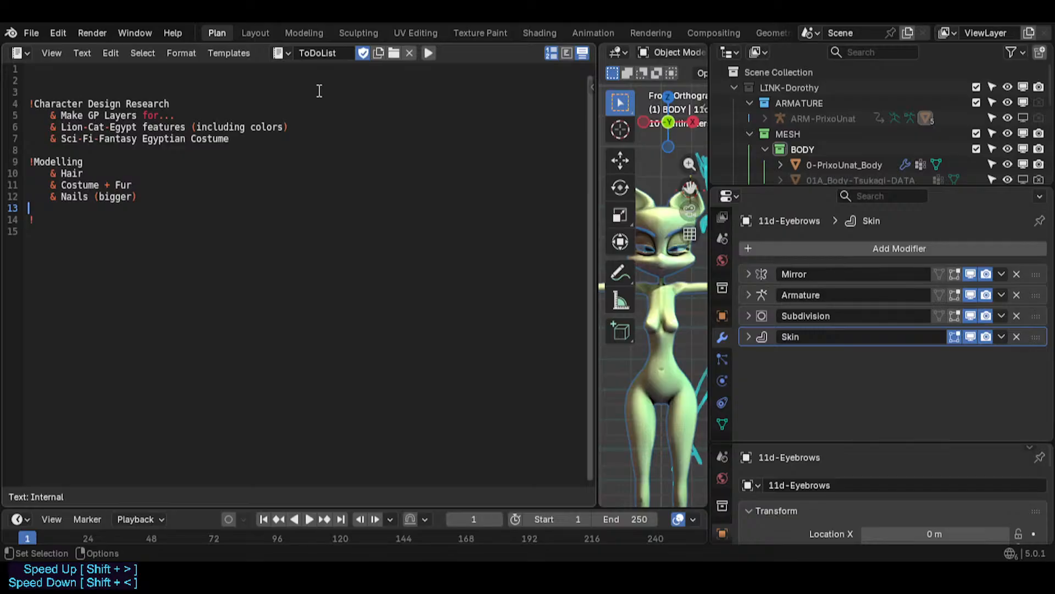
- Complete the empty heading as "!UV/Texturing" and start a new line below it
key("Down")
key("End")
type("Texturing")
key("Home")
key("Right")
type("UV/")
key("End")
key("Return")
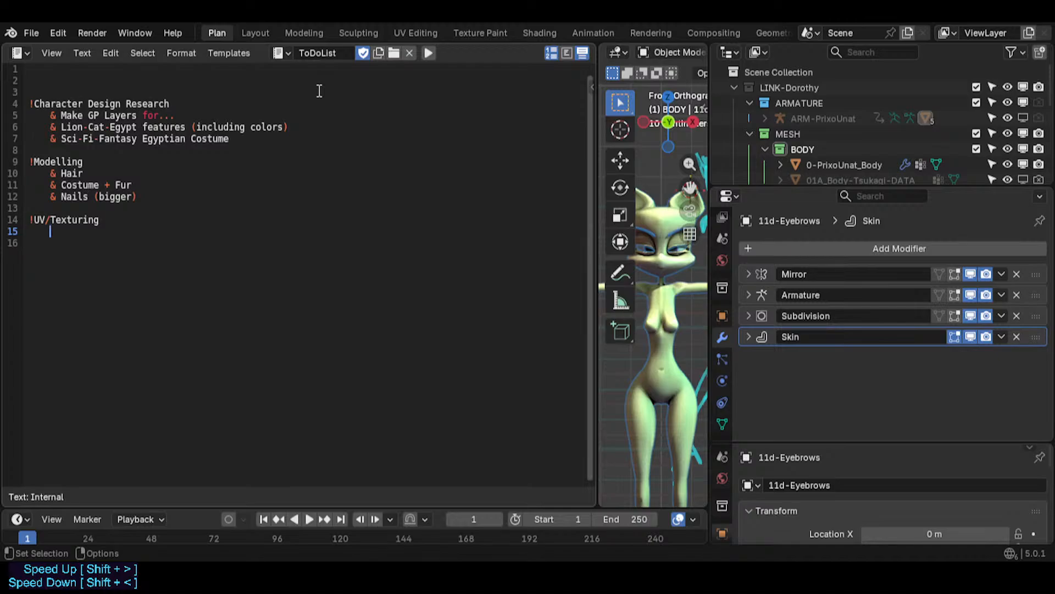
- Add an indented "& Body-Costume" item under UV/Texturing and save the file
key("Tab")
type("& Body")
key("BackSpace")
type("Body-Costume")
key("Return")
key("Return")
key("ctrl+s")
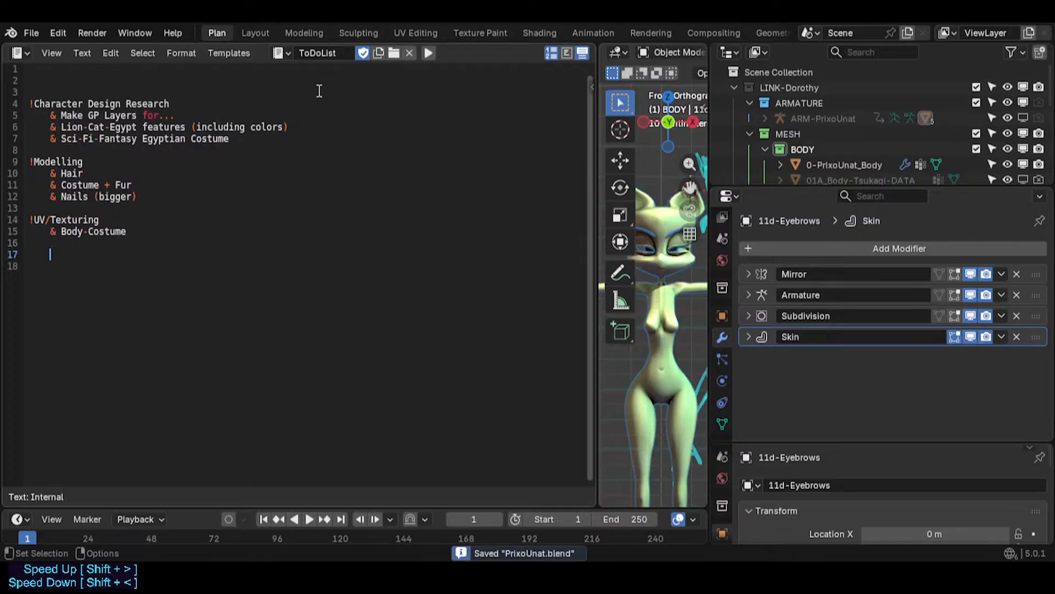
- Remove an empty line from the list and save the file
key("BackSpace")
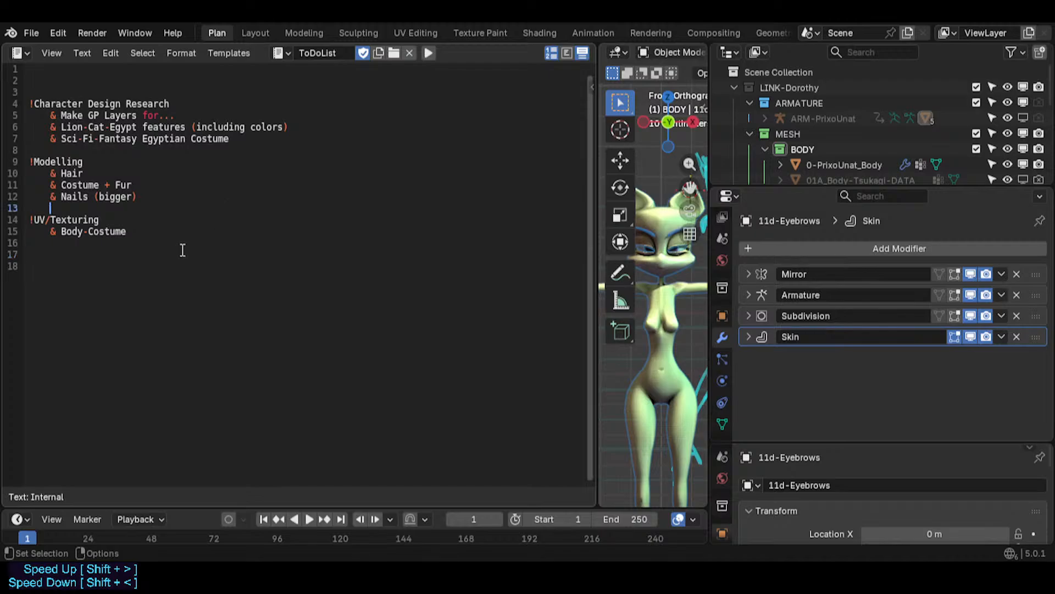
key("ctrl+s")
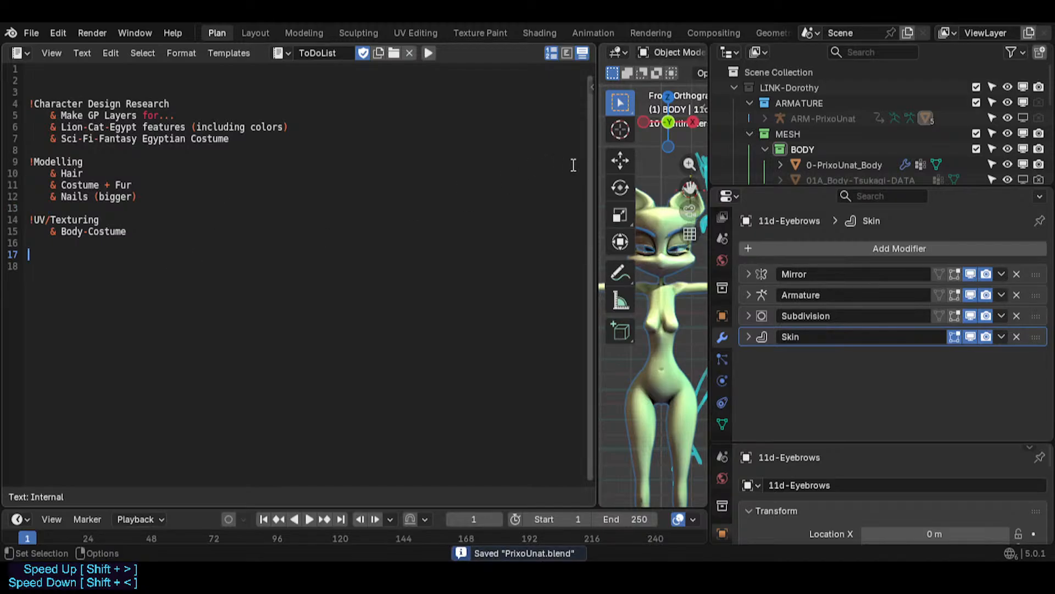
- Narrow the text editor area to widen the 3D viewport and save the file
left_click_drag(596, 158, 341, 155)
scroll(561, 248, "up", 3)
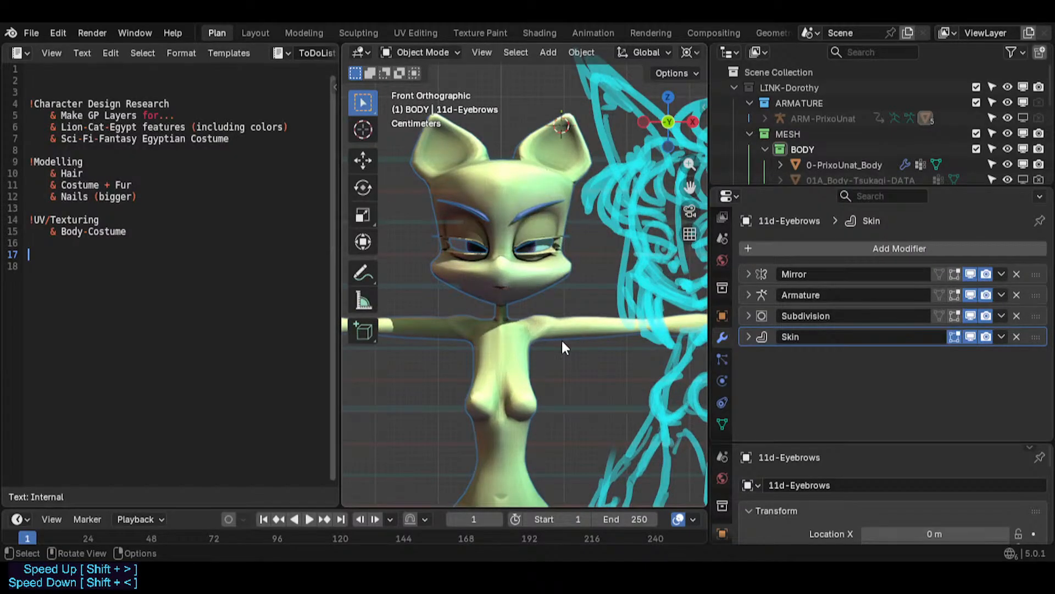
middle_click_drag(537, 286, 535, 335)
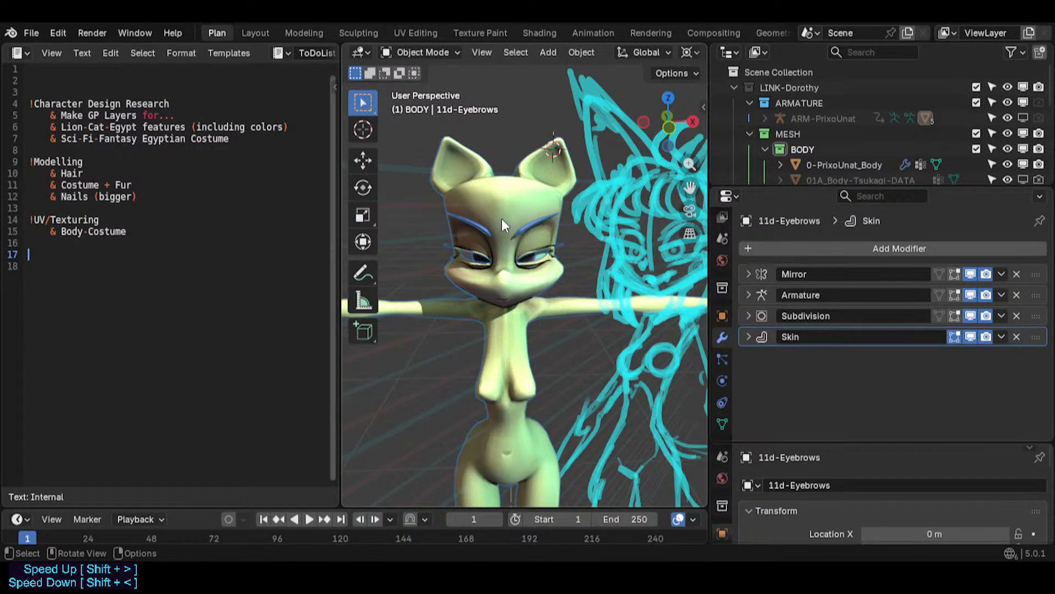
key("ctrl+s")
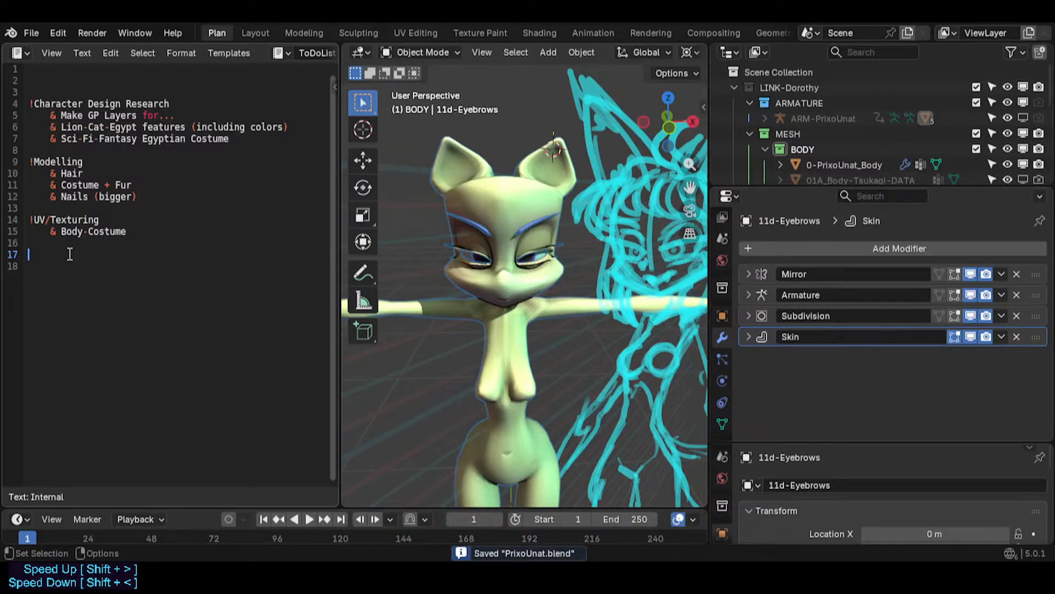
- Add a "!Materials" heading below the UV/Texturing list
type("!")
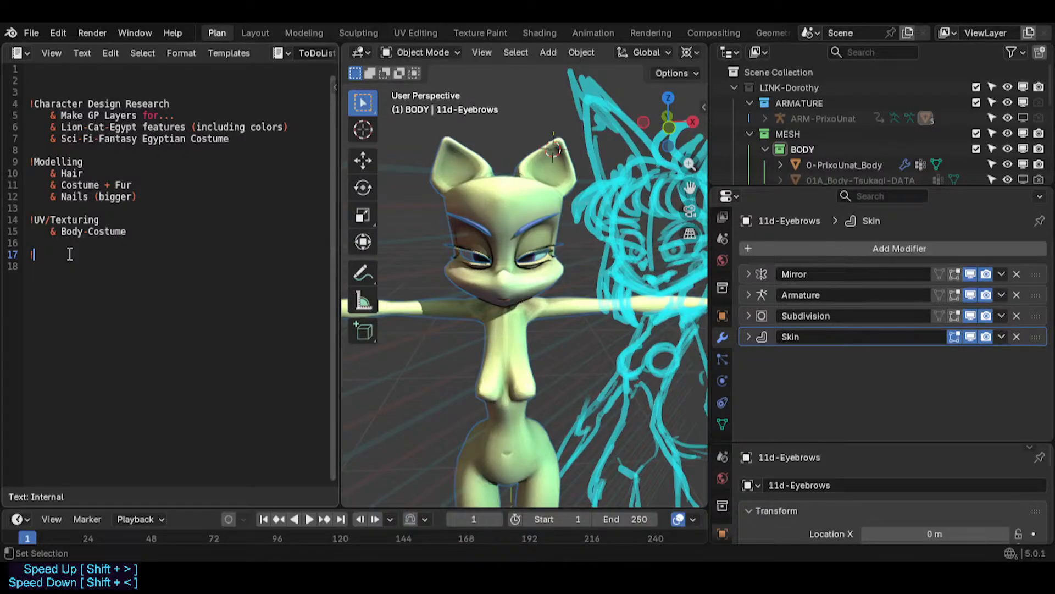
type("Materials (extra")
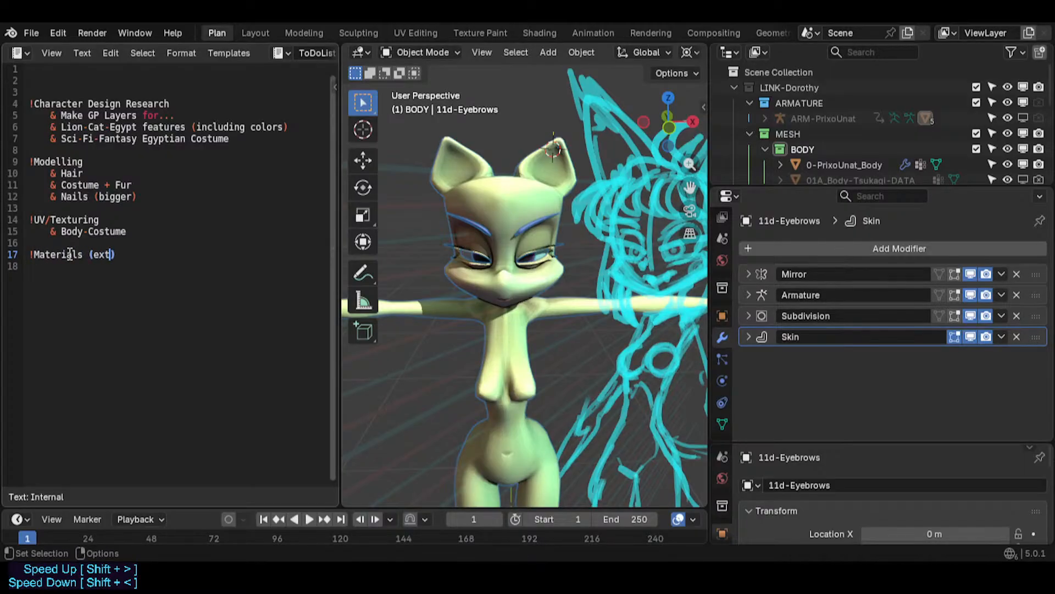
type(")")
key("BackSpace")
key("BackSpace")
key("BackSpace")
key("BackSpace")
key("BackSpace")
key("BackSpace")
key("BackSpace")
key("BackSpace")
- Add indented "& Skin" and "& extra(?)" items under the Materials heading
key("Return")
key("Tab")
type("& extra(?)")
key("Left")
key("Left")
key("Left")
key("Left")
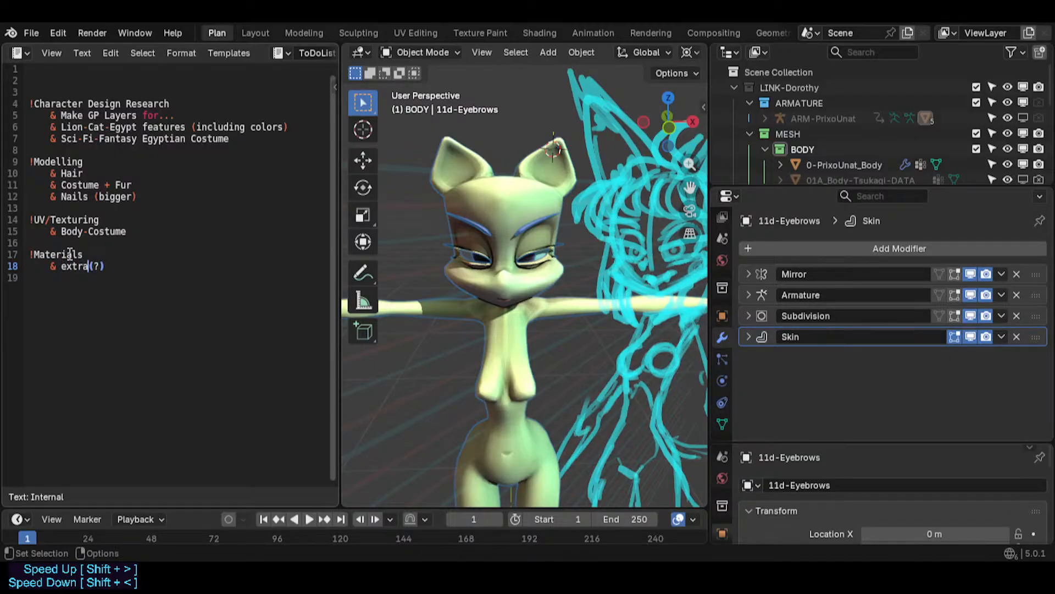
key("Left")
key("Left")
key("Right")
key("Right")
key("Right")
key("Right")
key("BackSpace")
key("End")
key("Return")
key("Return")
key("Up")
key("Up")
key("Right")
key("Right")
key("Right")
key("Right")
key("Right")
key("Right")
type("Skin")
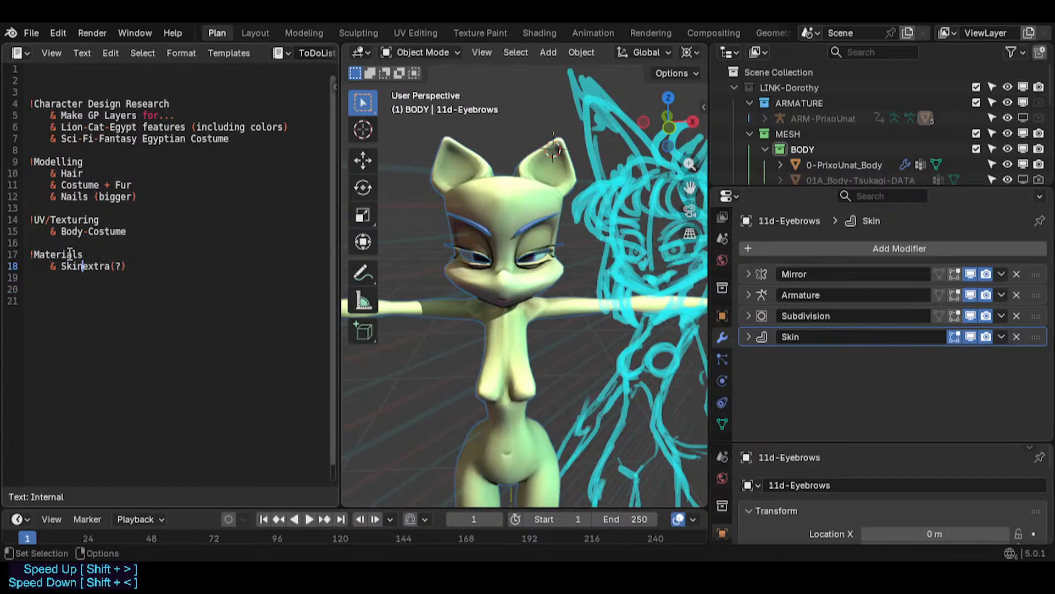
key("Return")
type("&")
key("Up")
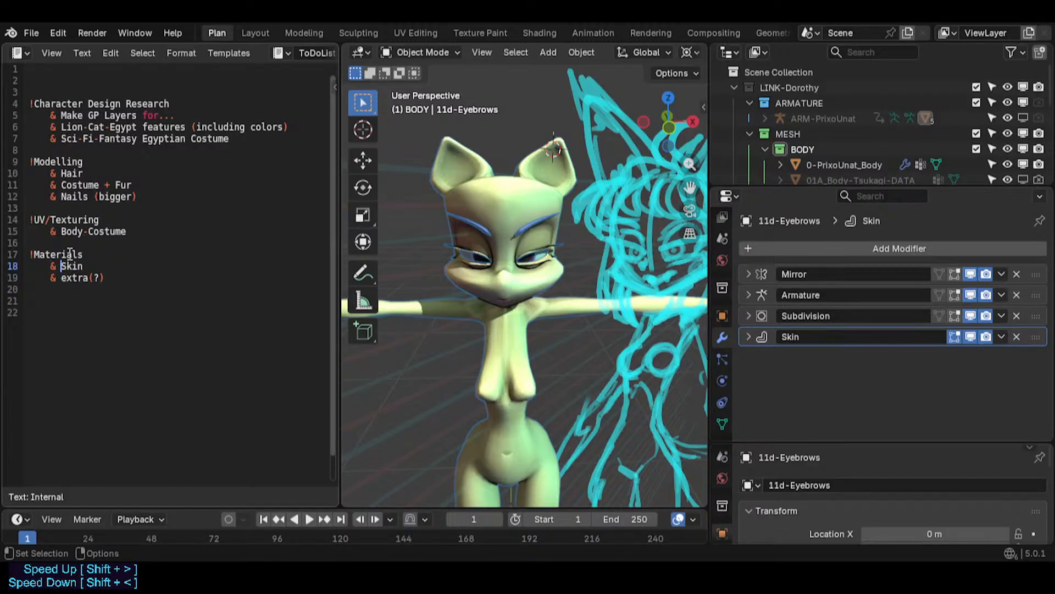
- Extend the Skin item to "Skin-Fur-Costume" and save the file
key("Right")
key("Right")
key("Right")
key("Right")
type("-Fur")
key("ctrl+s")
key("Left")
key("Left")
key("Left")
key("Down")
key("Left")
key("Left")
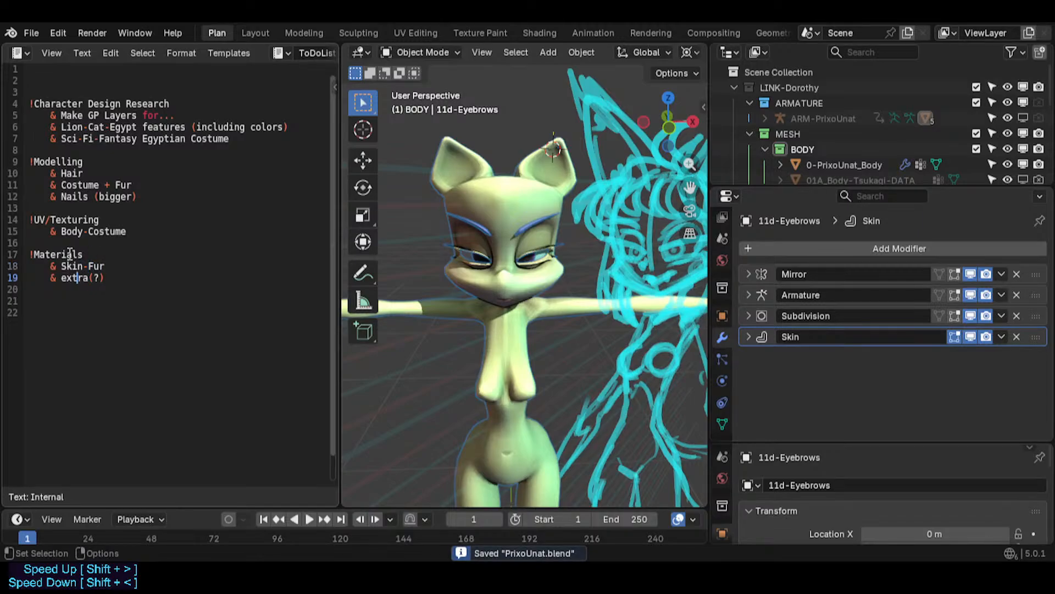
key("Up")
key("End")
type("-Costume")
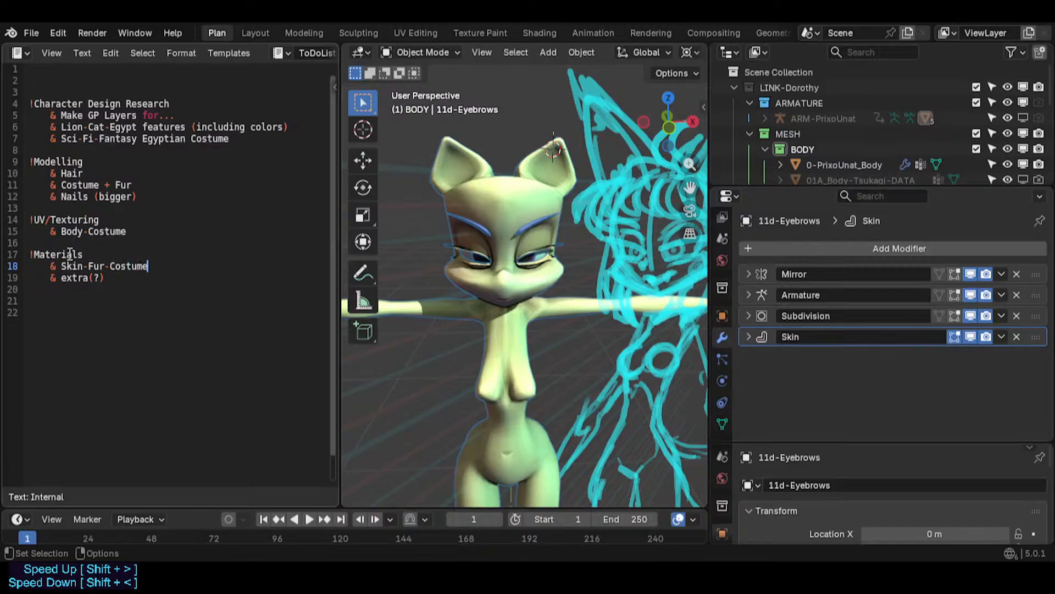
- Change the second Materials item to "extras (?)"
key("Down")
key("Left")
key("Left")
key("Left")
key("Left")
key("Left")
key("Left")
key("Left")
key("Left")
key("Right")
key("Right")
key("Right")
key("Right")
key("Right")
type("s")
key("End")
key("Return")
- Add a "!Rigging" heading below the Materials list
key("BackSpace")
key("Left")
key("Left")
key("Left")
key("End")
key("Down")
key("Return")
key("BackSpace")
type("!Rigging")
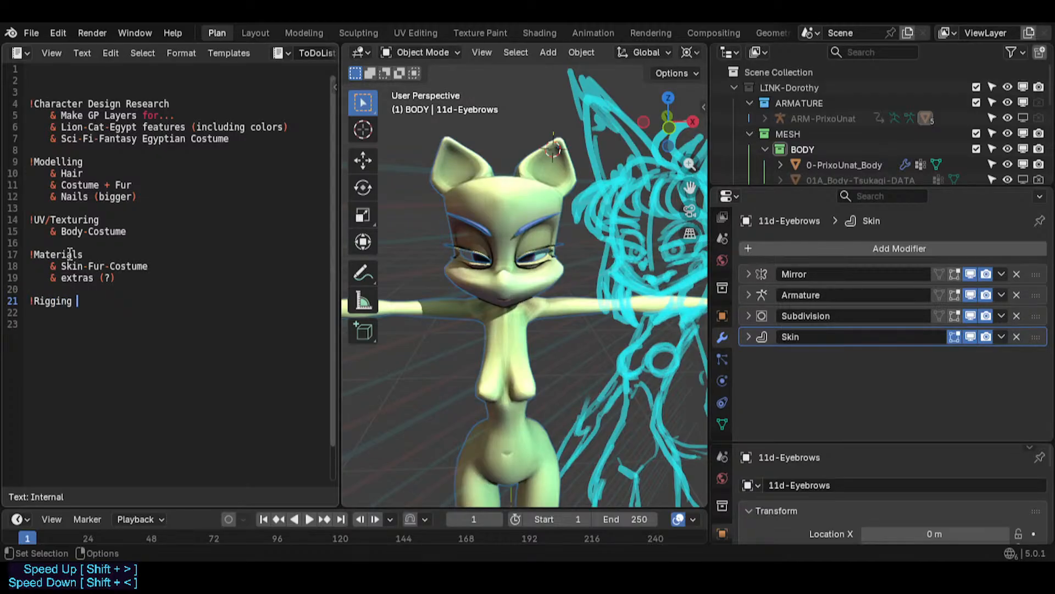
- Add an indented "& Revise all Weight Paint Vertex Groups" item under Rigging
key("Return")
key("Tab")
type("& Fix")
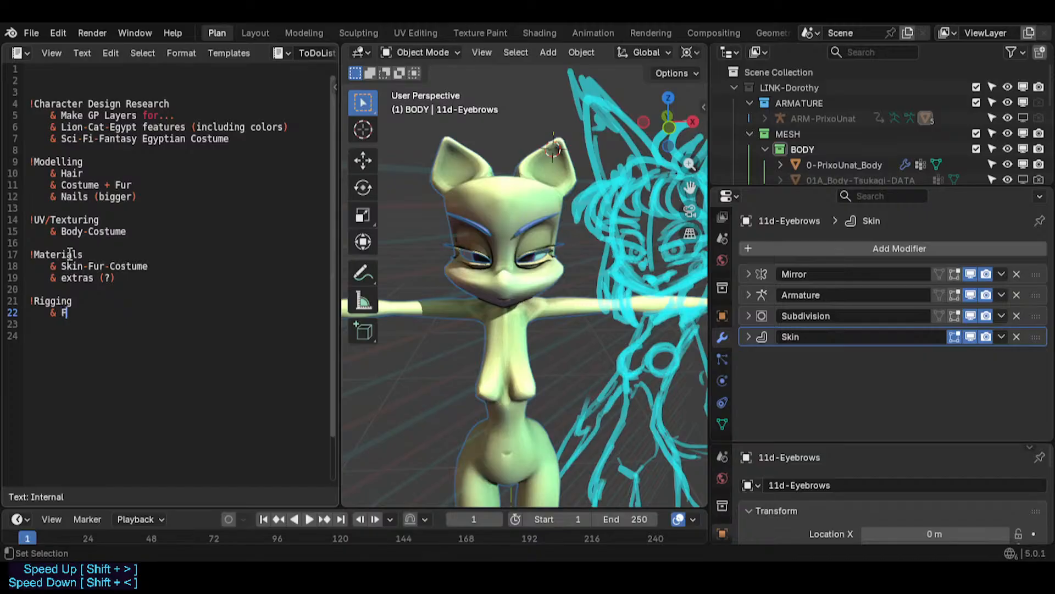
key("BackSpace")
key("BackSpace")
key("BackSpace")
type("Fix Wieght")
key("BackSpace")
key("BackSpace")
key("BackSpace")
key("BackSpace")
key("BackSpace")
type("eights")
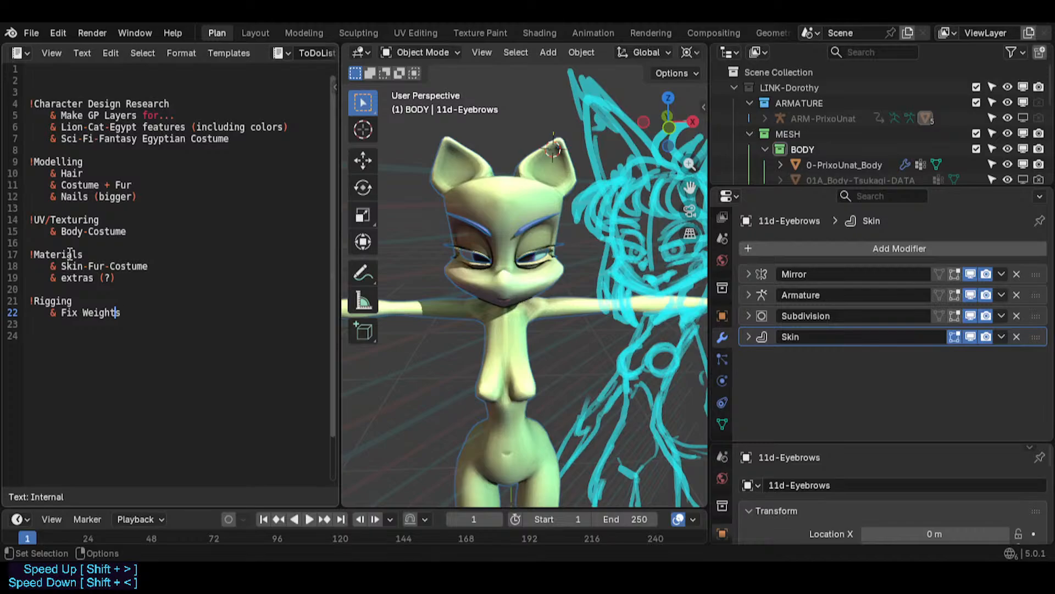
key("ctrl+Left")
key("ctrl+Left")
type("Revise")
key("shift+End")
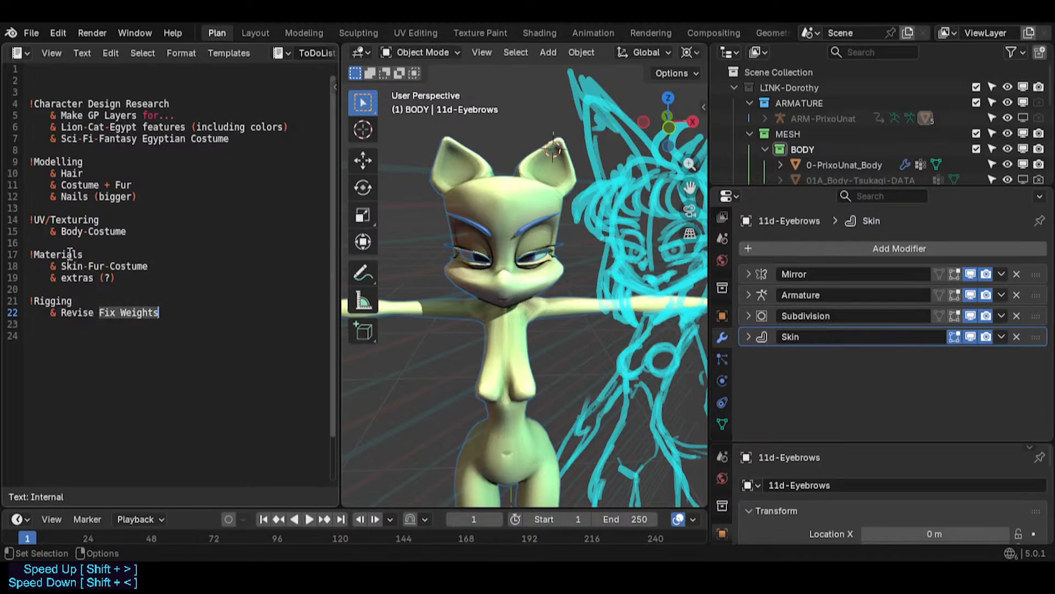
type("all W")
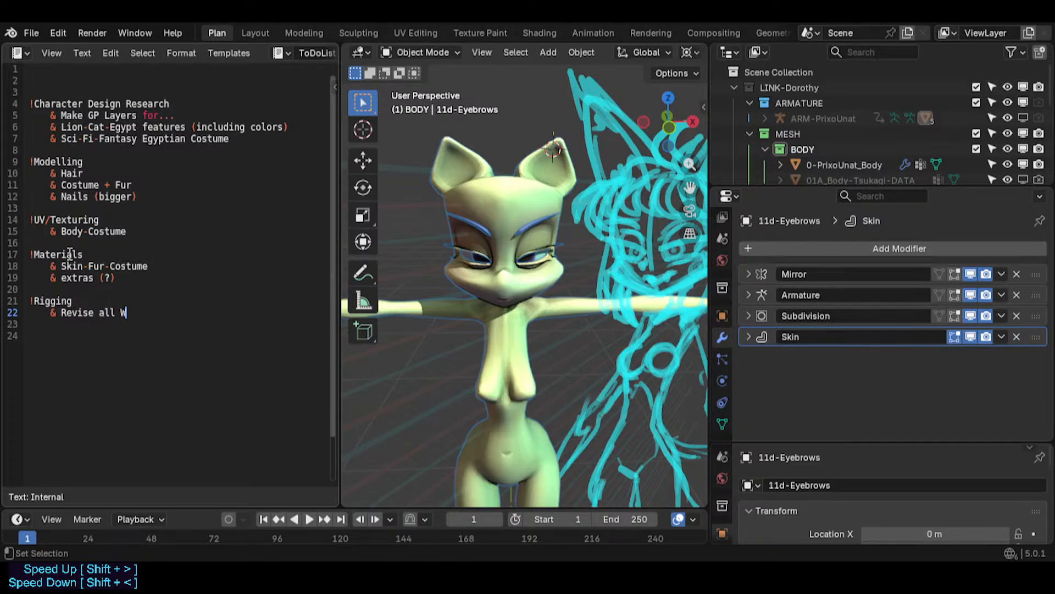
type("eight Paint Verte")
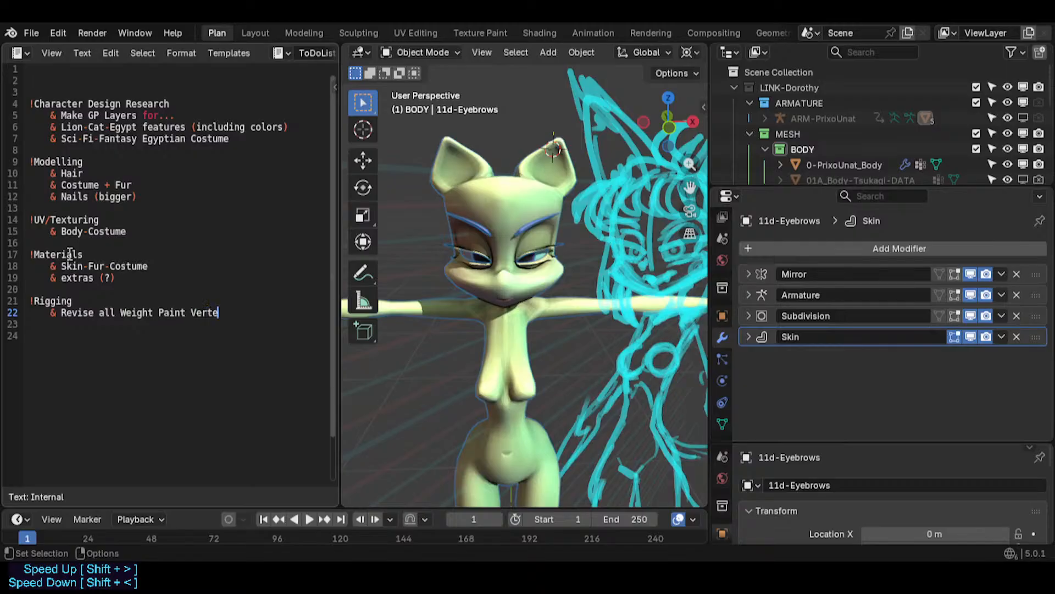
type("x Groups")
- Add a "& Readjust Face Rig" item under the Rigging heading
key("Return")
type("& ")
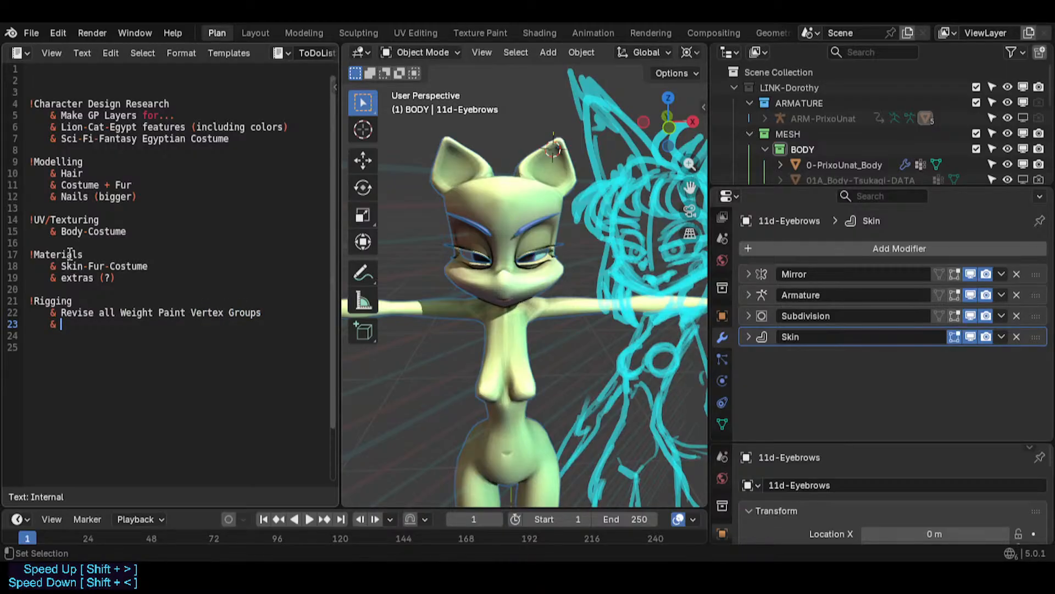
type("Readjust ")
type("Fac")
type("e Rig")
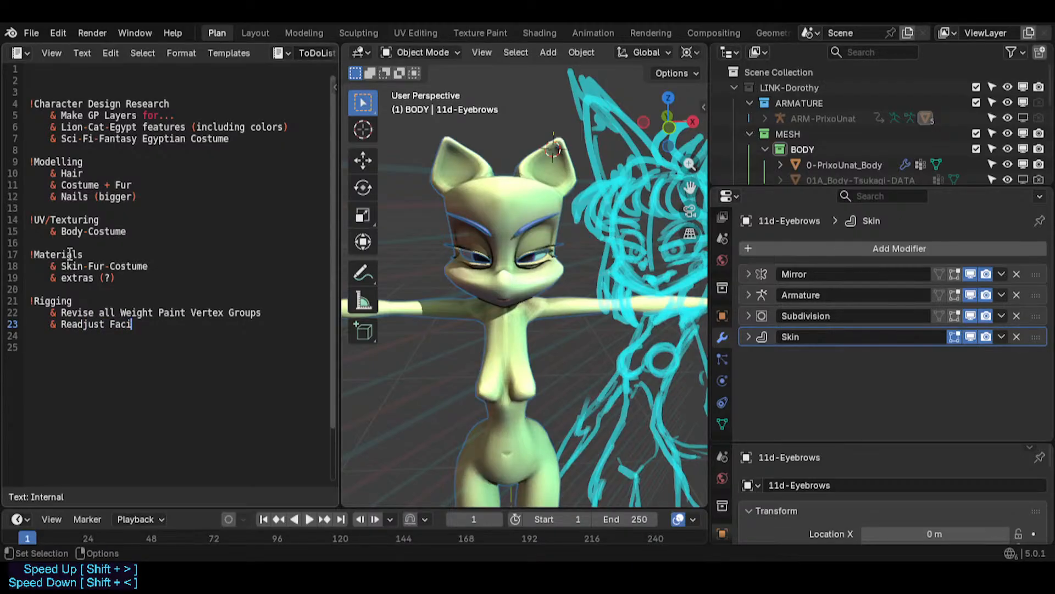
- Add "& Ears" and "& Tail" items below Readjust Face Rig in the Rigging list
key("Return")
type("& ")
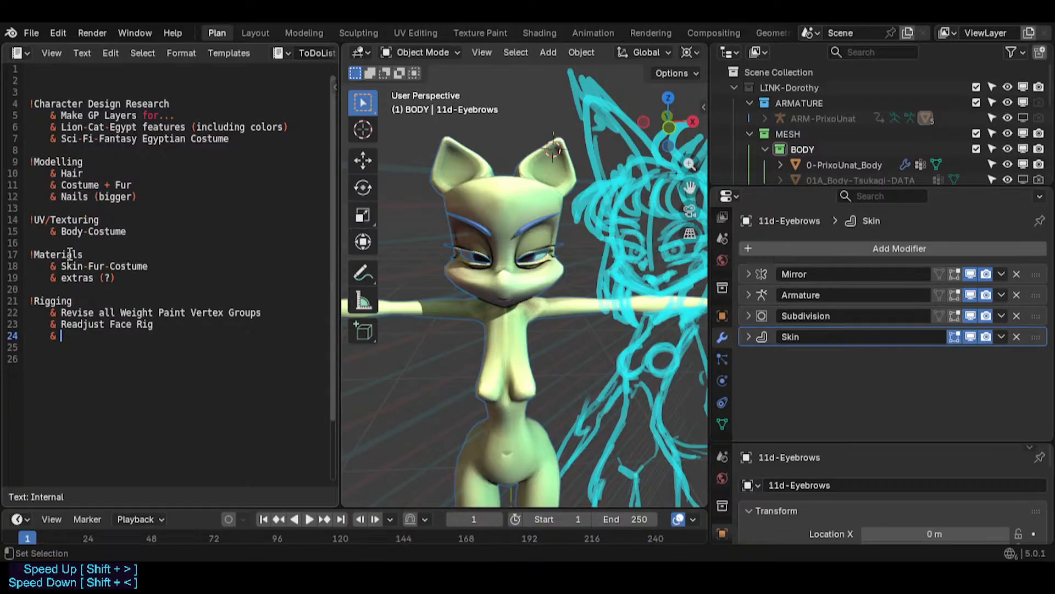
type("Ears Rig")
key("BackSpace")
key("BackSpace")
key("BackSpace")
key("BackSpace")
key("Return")
type("& Tail")
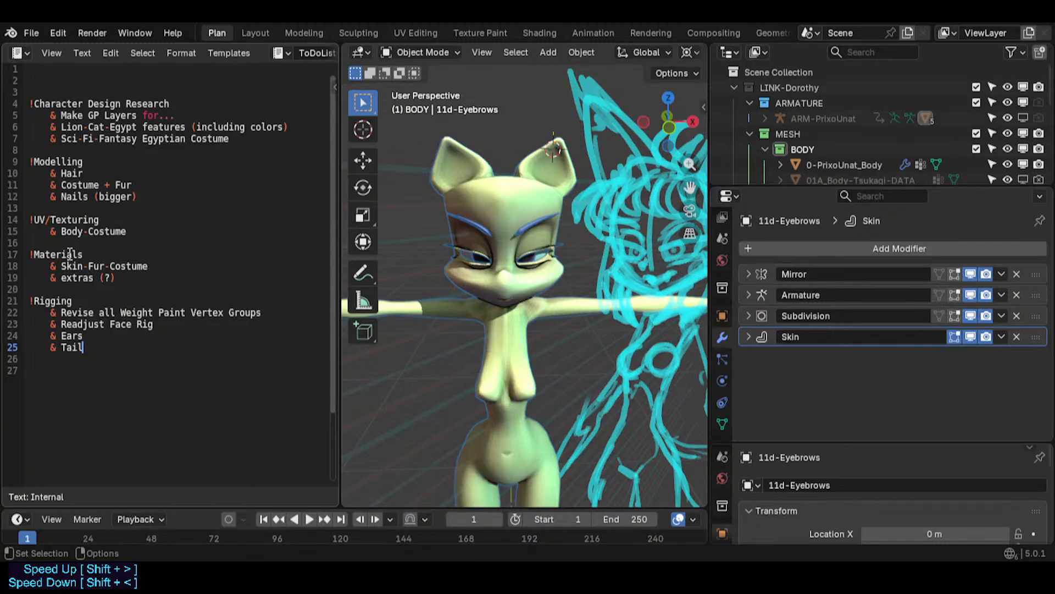
key("Up")
key("Up")
key("Up")
key("Home")
key("shift+End")
key("Home")
key("End")
key("shift+Home")
key("Home")
key("End")
key("shift+z")
scroll(550, 360, "down", 1)
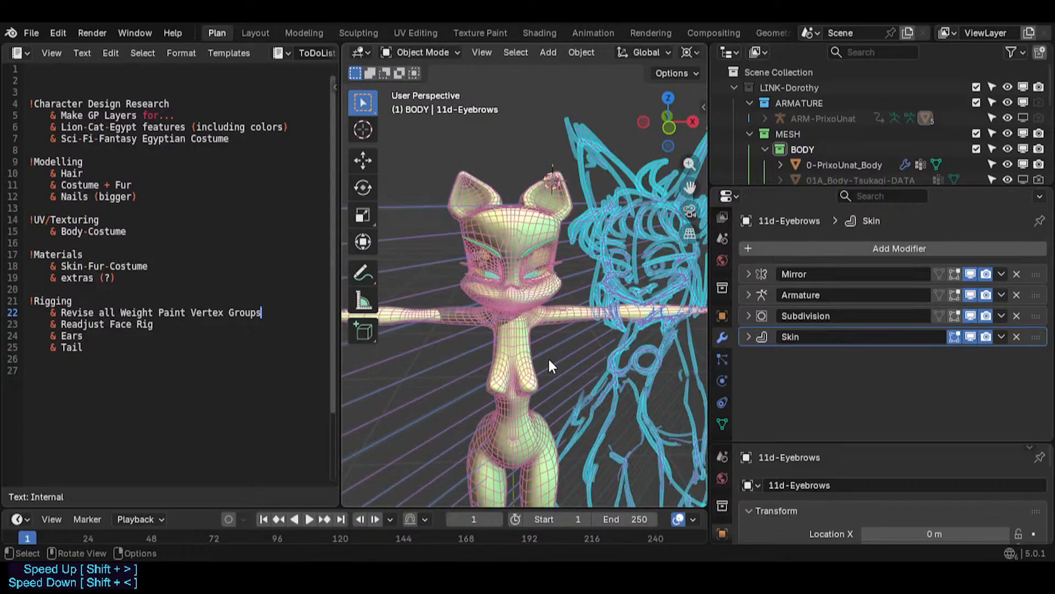
mouse_move(548, 357)
middle_mouse_down()
mouse_move(497, 401)
mouse_move(468, 375)
mouse_move(519, 369)
mouse_move(414, 320)
middle_mouse_up()
key("shift+z")
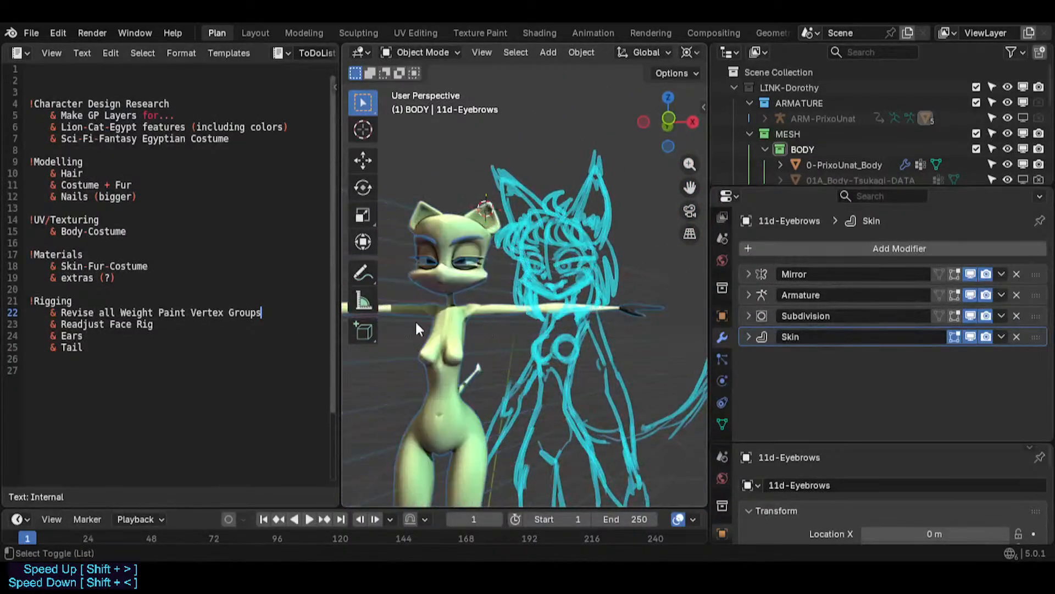
- Change the first Rigging item to "Revise and Solve all Weight Paint Vertex Groups" and save the file
left_click(155, 312)
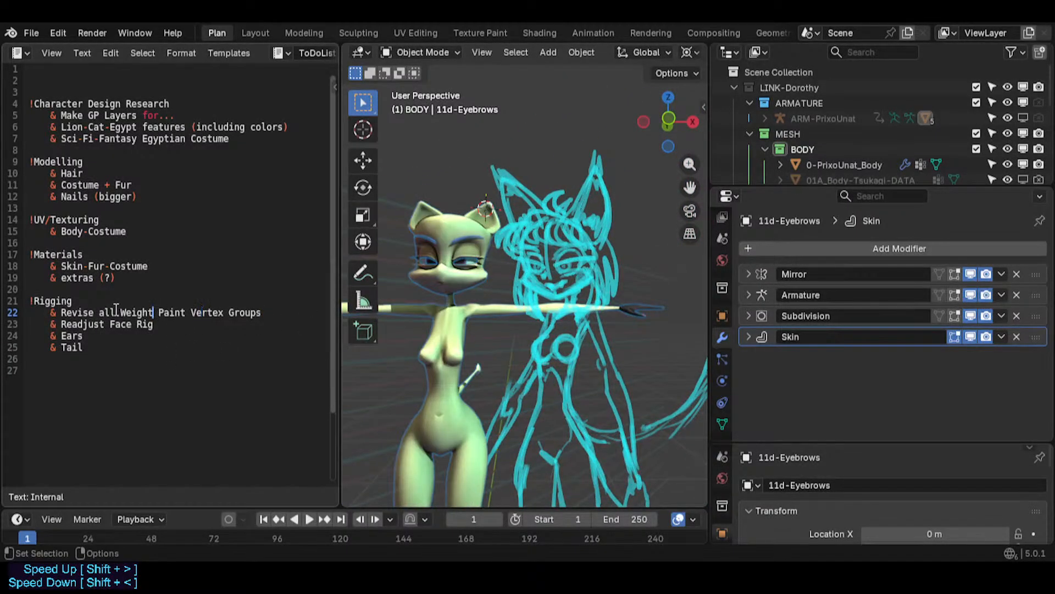
left_click(98, 311)
type("and Fix")
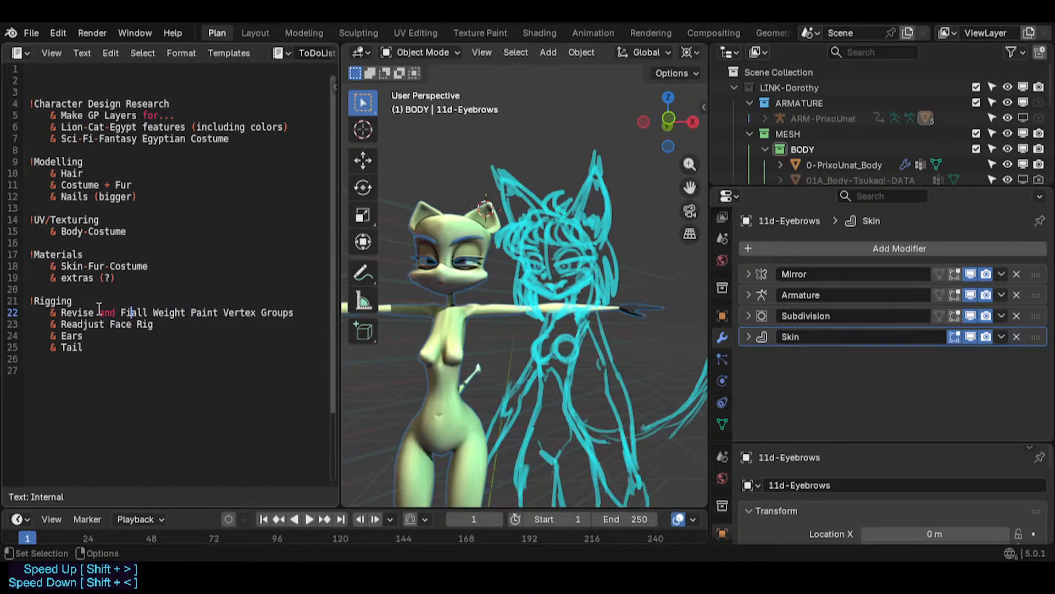
key("Left")
key("Left")
key("Left")
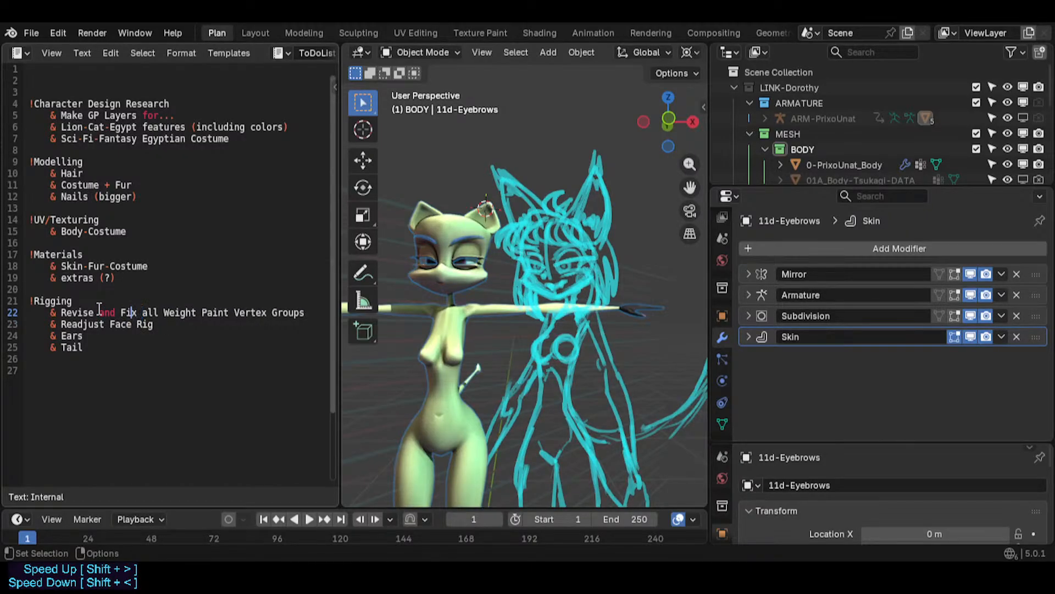
key("BackSpace")
key("Delete")
key("Delete")
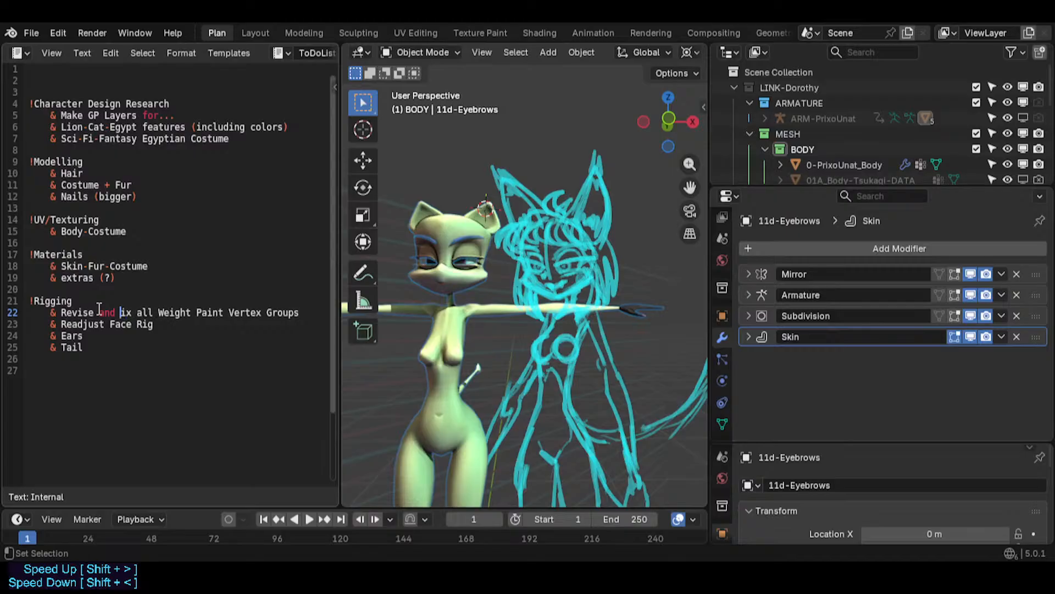
type("Solve")
key("ctrl+s")
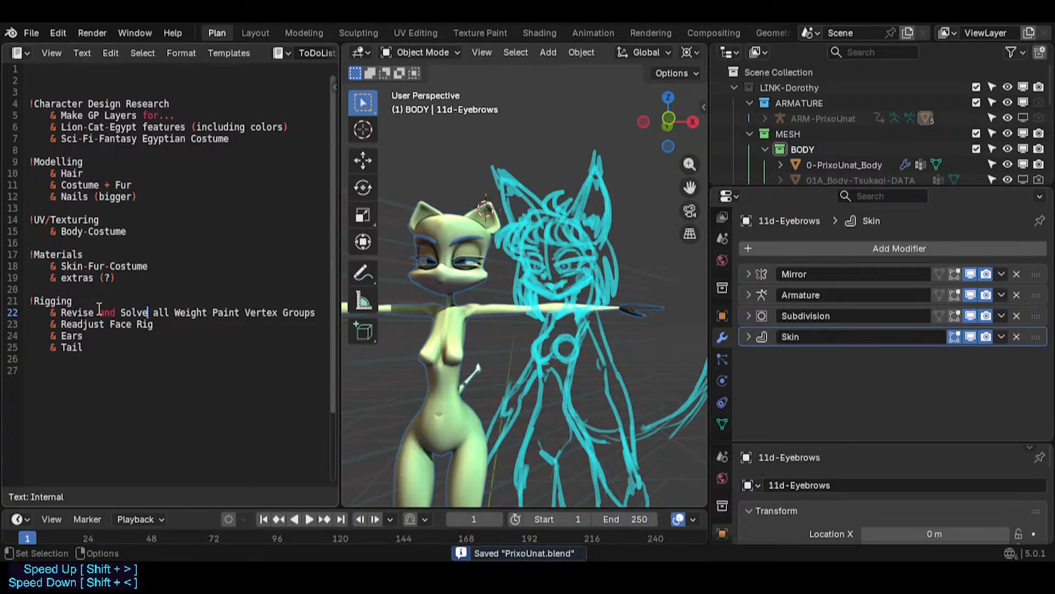
- Add a "& Bones Repositioning" item at the end of the Rigging list
key("Down")
key("Down")
key("Down")
key("Down")
type("&")
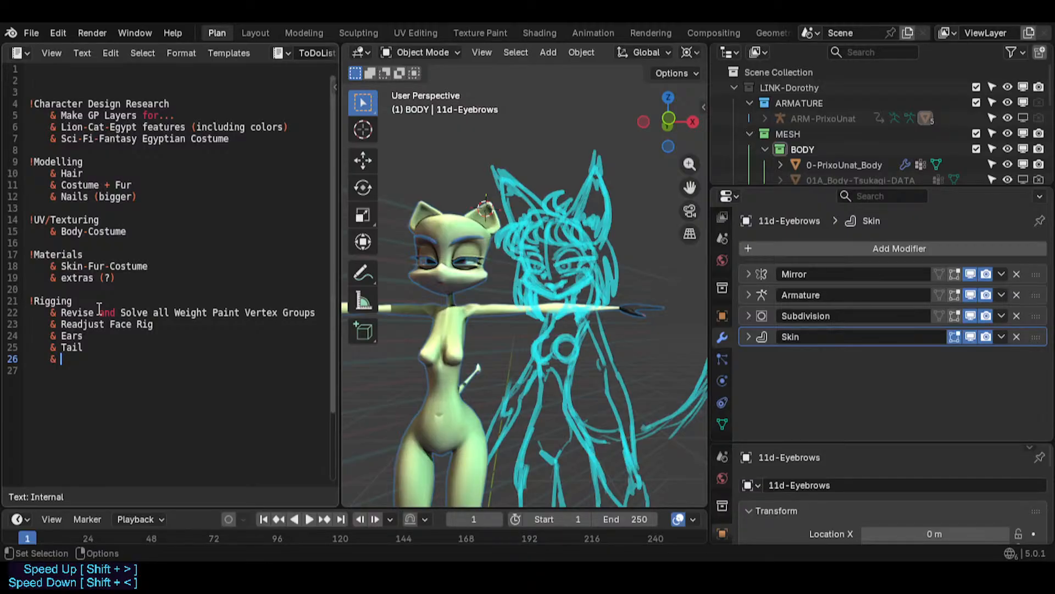
left_click(453, 309)
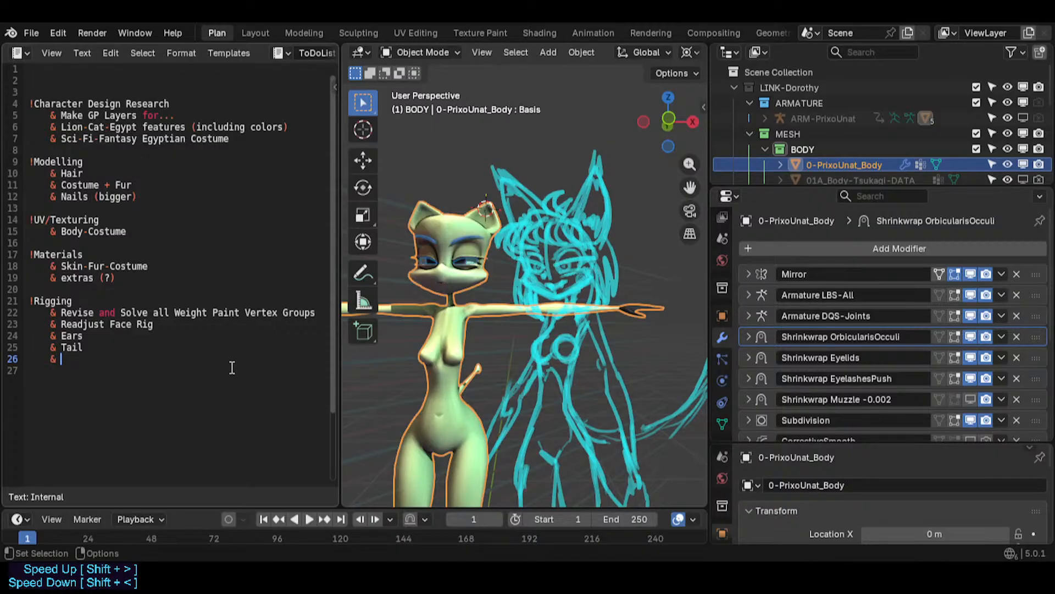
type("Bones Reposition")
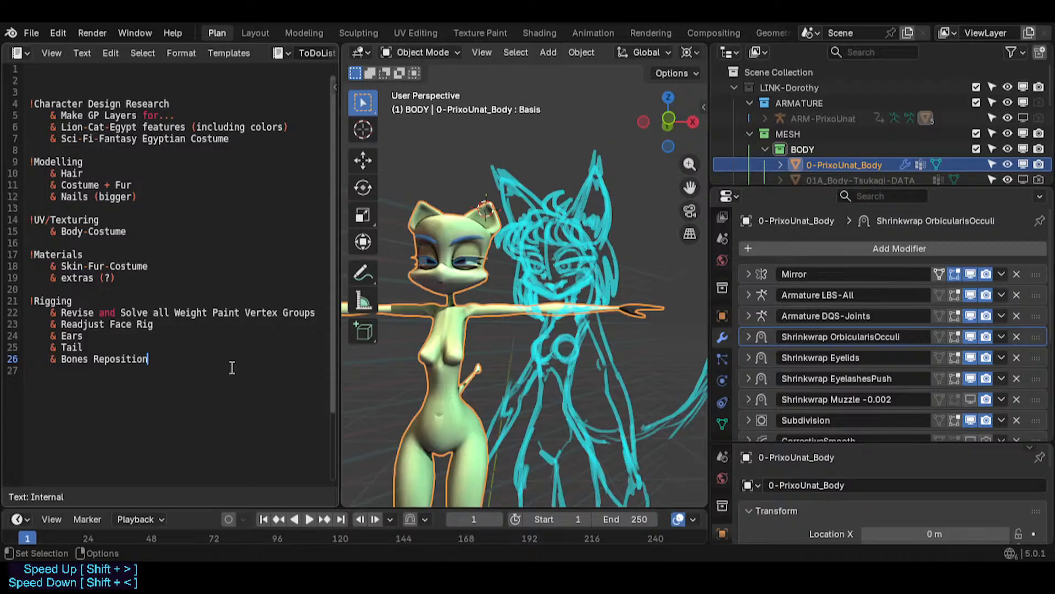
type("ing")
- Prefix the Bones Repositioning item with "Reajust Body Rig"
key("Home")
key("Right")
key("Right")
type("B")
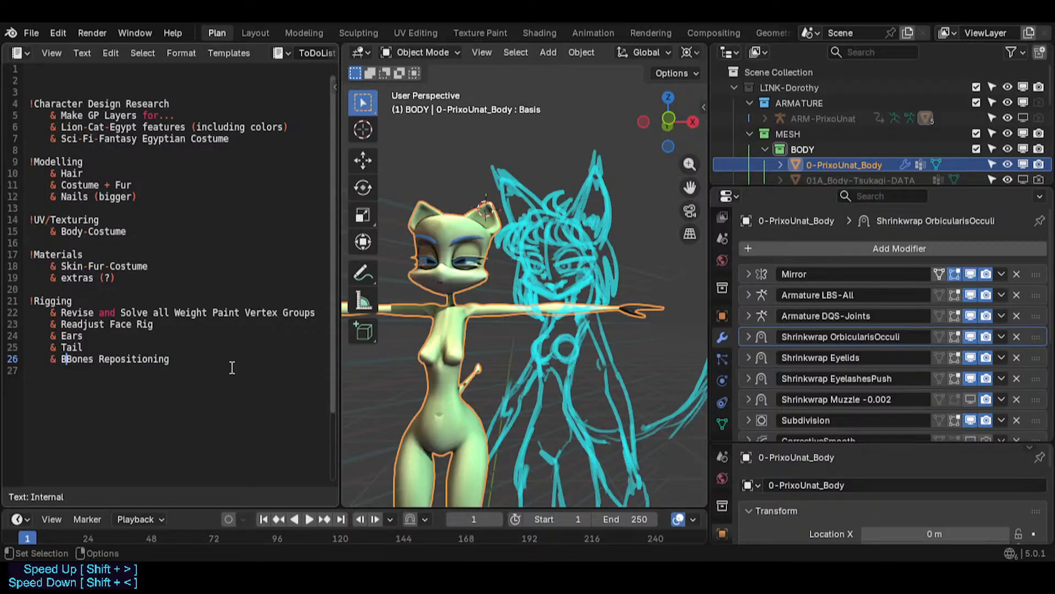
type("ody")
key("BackSpace")
key("BackSpace")
key("BackSpace")
key("BackSpace")
key("BackSpace")
type("Reajust ")
type("Body Rig")
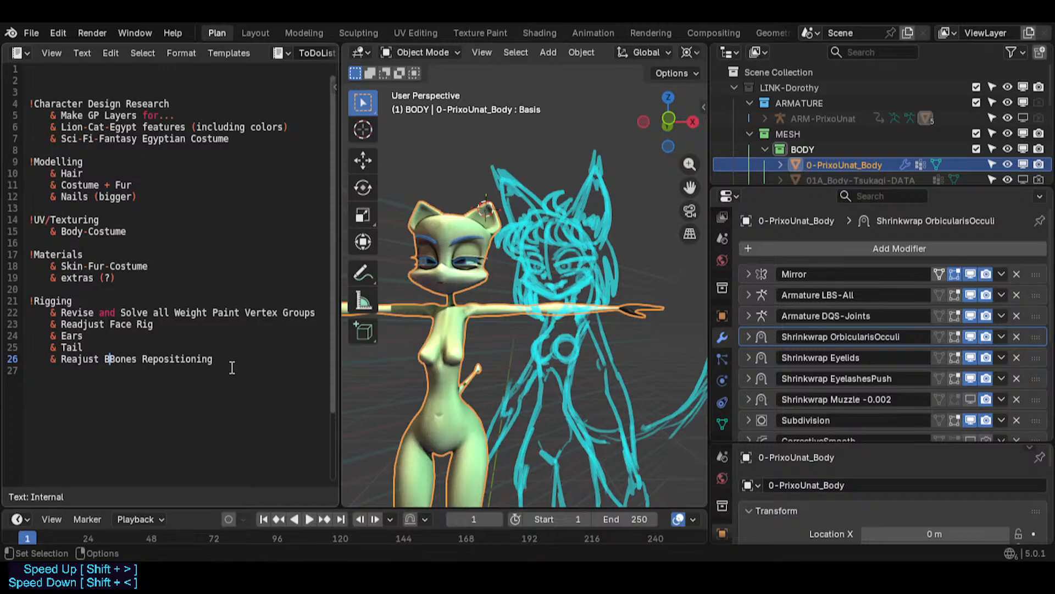
key("shift+End")
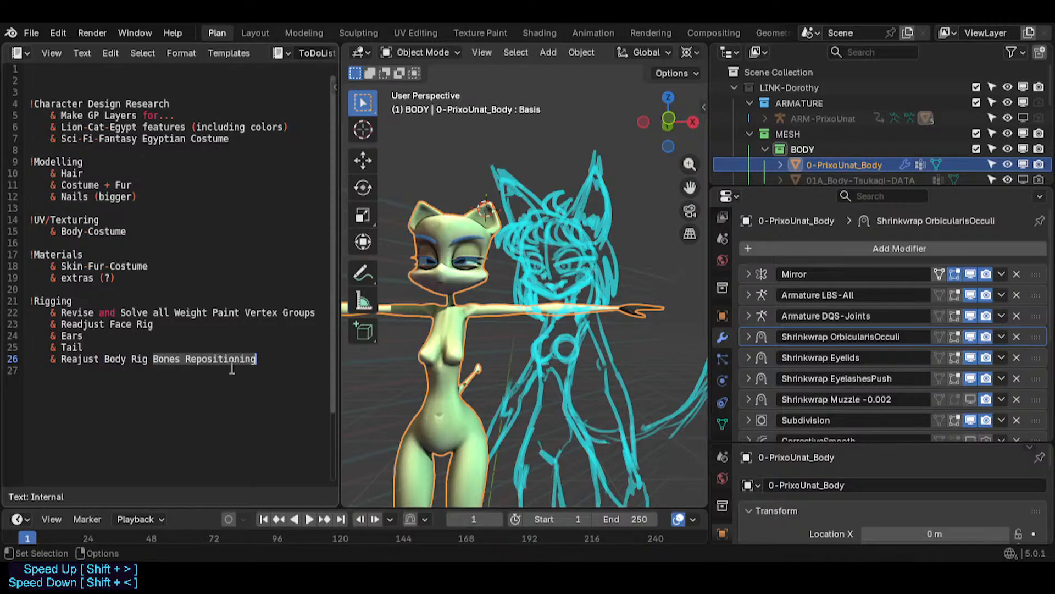
- Wrap "Bones Repositioning" in parentheses so the item reads "Reajust Body Rig (Bones Repositioning)"
key("Home")
key("Right")
key("Right")
key("Right")
key("Right")
key("Right")
key("Right")
key("Right")
key("Right")
key("Right")
key("Right")
key("Right")
key("Right")
key("Right")
key("Right")
key("Right")
key("Right")
key("Right")
key("Right")
key("Right")
key("Right")
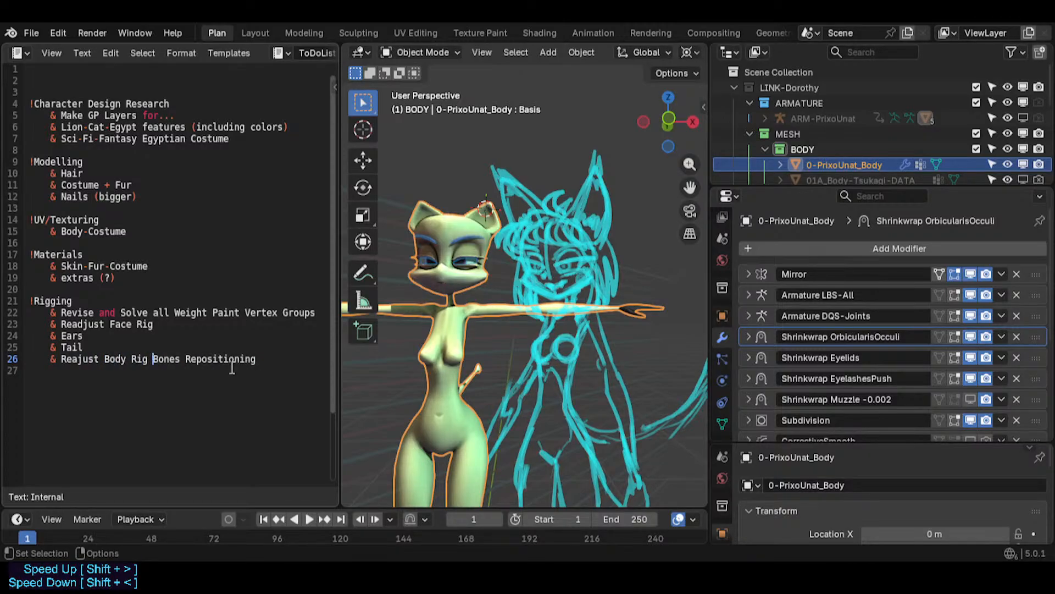
type("()")
key("End")
key("Left")
key("Left")
key("Left")
key("Left")
key("Left")
key("Left")
key("Left")
key("Left")
key("Left")
key("Left")
key("Left")
key("Left")
key("Left")
key("Left")
key("Left")
key("Left")
key("Left")
key("Left")
key("Left")
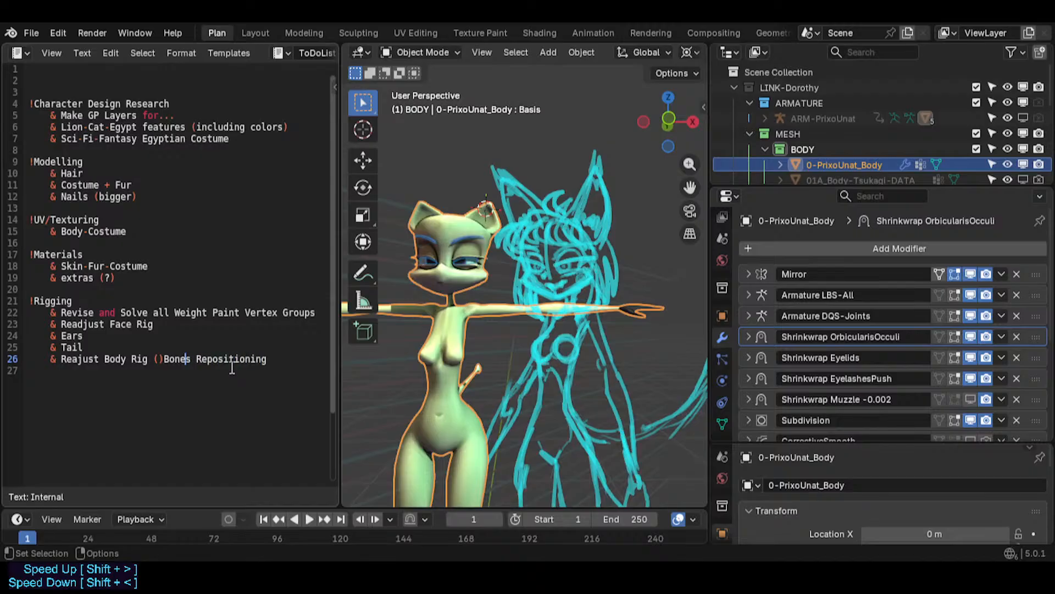
key("BackSpace")
key("End")
type(")")
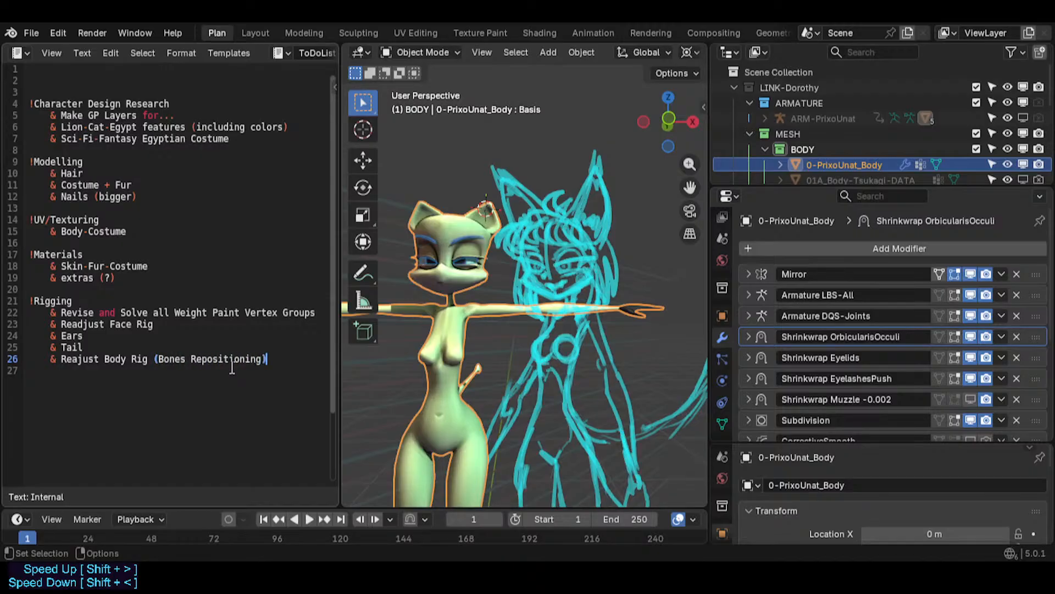
- Add an indented "- Bendy Limbs" sub-item under the Reajust Body Rig item
key("Return")
key("Up")
key("Up")
key("Down")
key("Down")
key("Tab")
type("- Bendy Limbs")
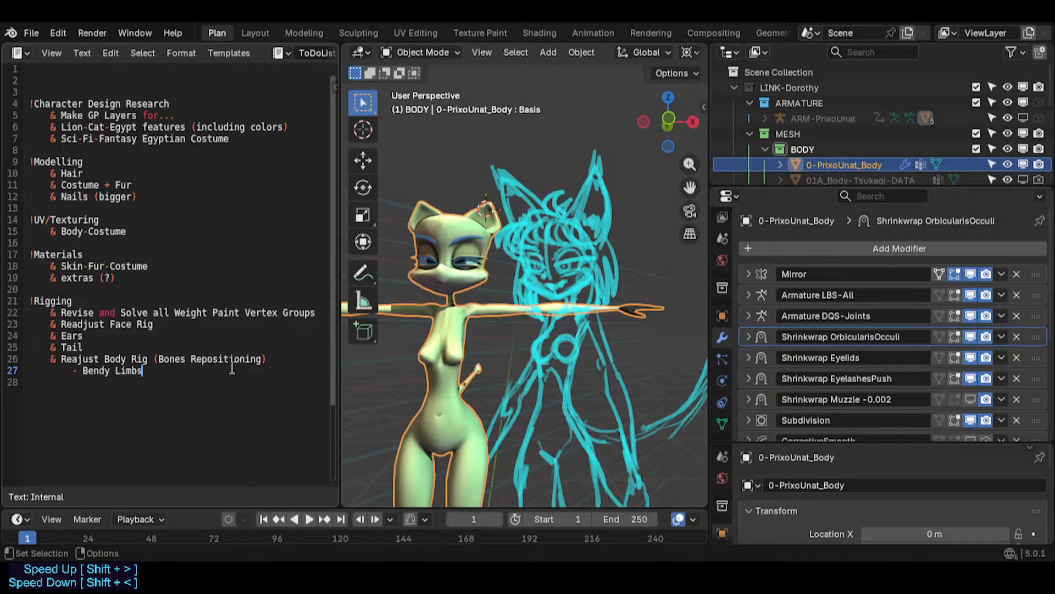
- Change the sub-item to "TWK Bendy Limbs Setup!!"
key("Left")
key("Left")
key("Left")
key("Left")
key("Left")
key("Left")
key("Left")
key("Left")
key("Left")
key("Left")
type("(")
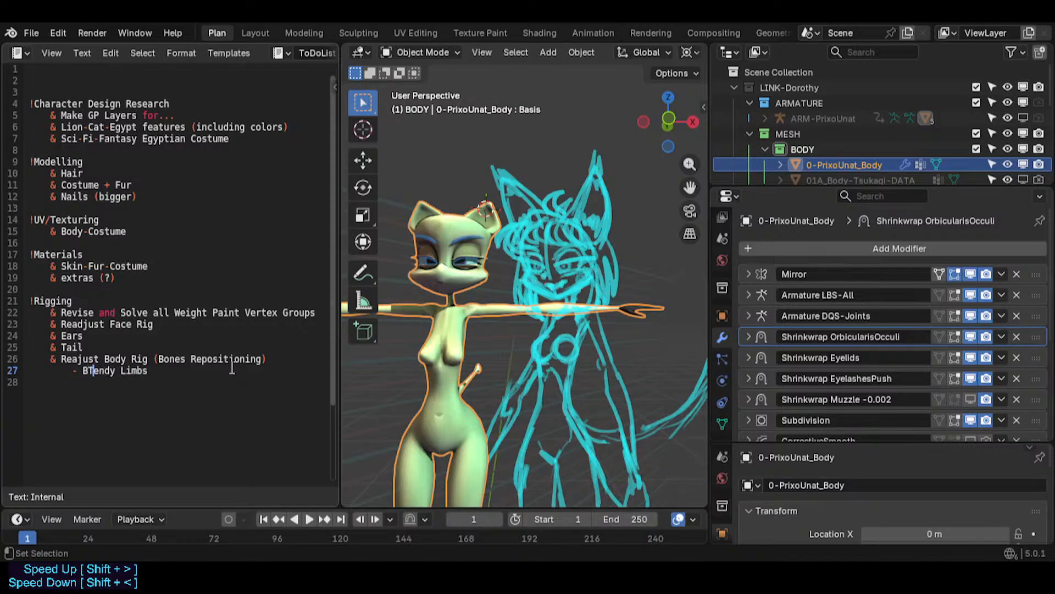
key("BackSpace")
key("BackSpace")
type("Tw")
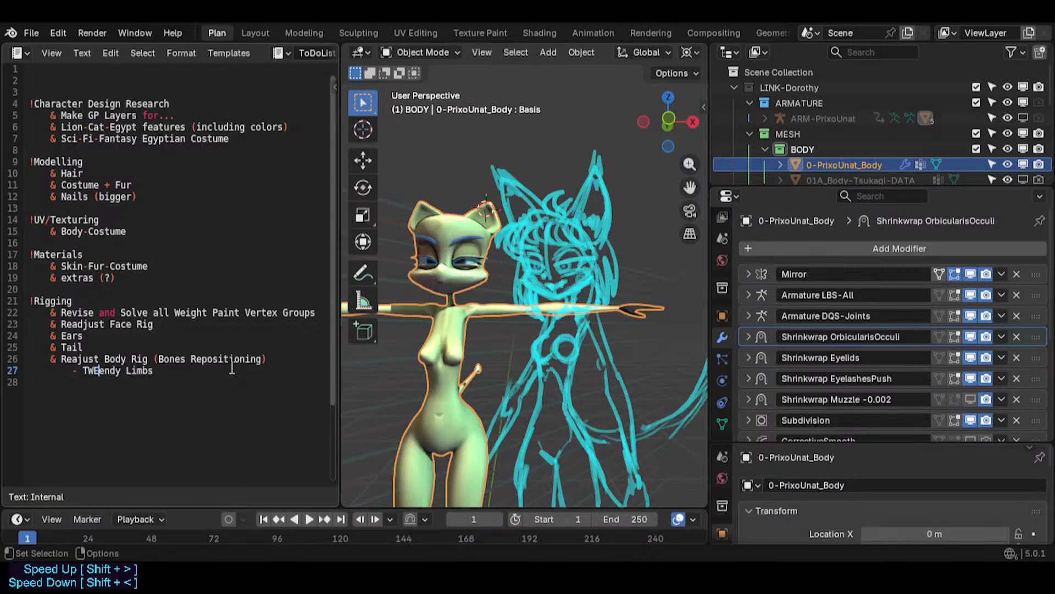
key("BackSpace")
type("WK B")
key("End")
type("Setup!!")
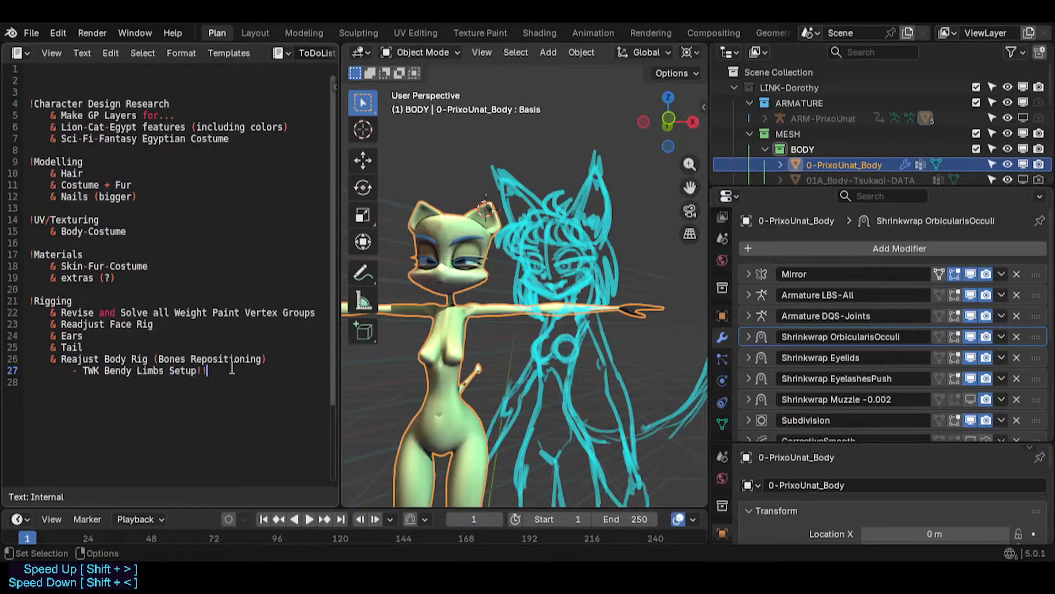
- Start a blank dash sub-item, then append "(Skeleton from...)" to the Ears item
key("Return")
type("-")
key("Up")
key("Up")
key("Up")
key("Up")
type("(Skeleton from")
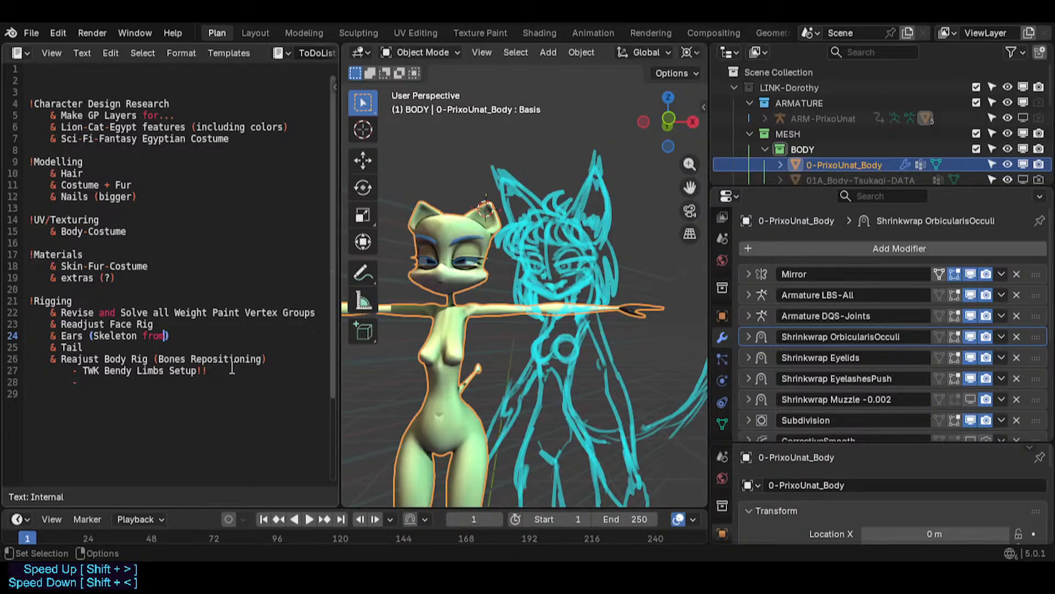
type("...")
- Copy "(Skeleton from...)" onto the Tail item and save the file
key("Left")
key("Left")
key("Left")
key("Left")
key("Left")
key("Left")
key("Left")
key("Left")
key("Left")
key("Left")
key("Left")
key("Left")
key("Left")
key("Left")
key("Left")
key("Left")
key("Left")
key("ctrl+c")
key("Down")
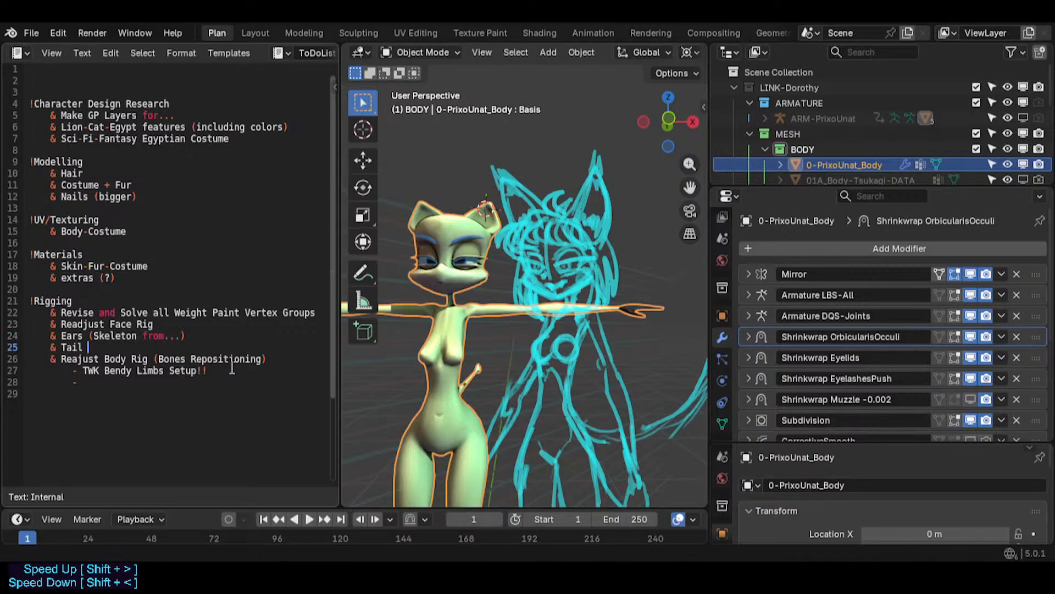
key("ctrl+v")
key("Left")
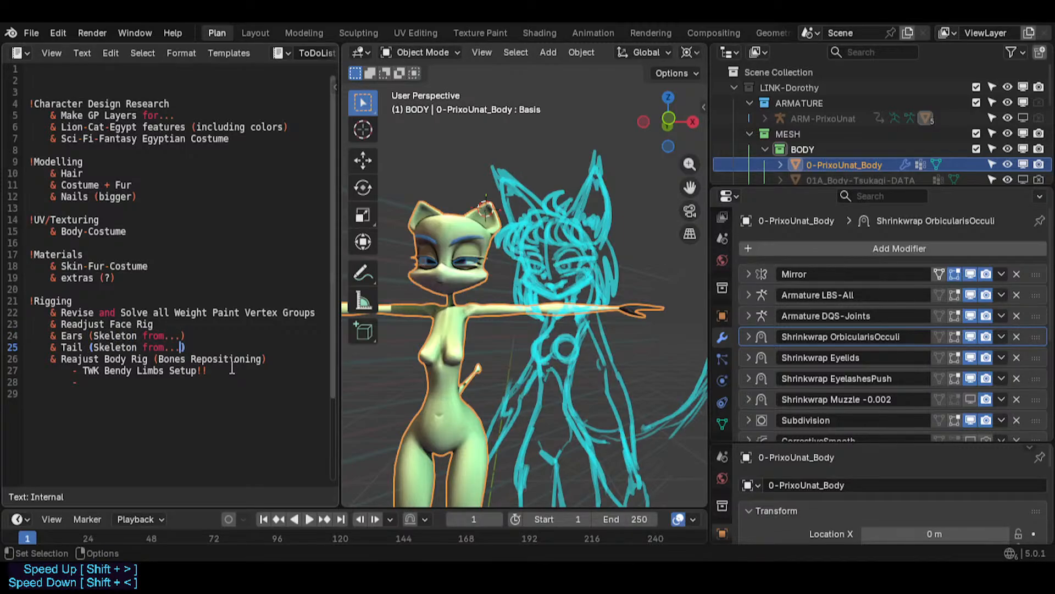
key("ctrl+s")
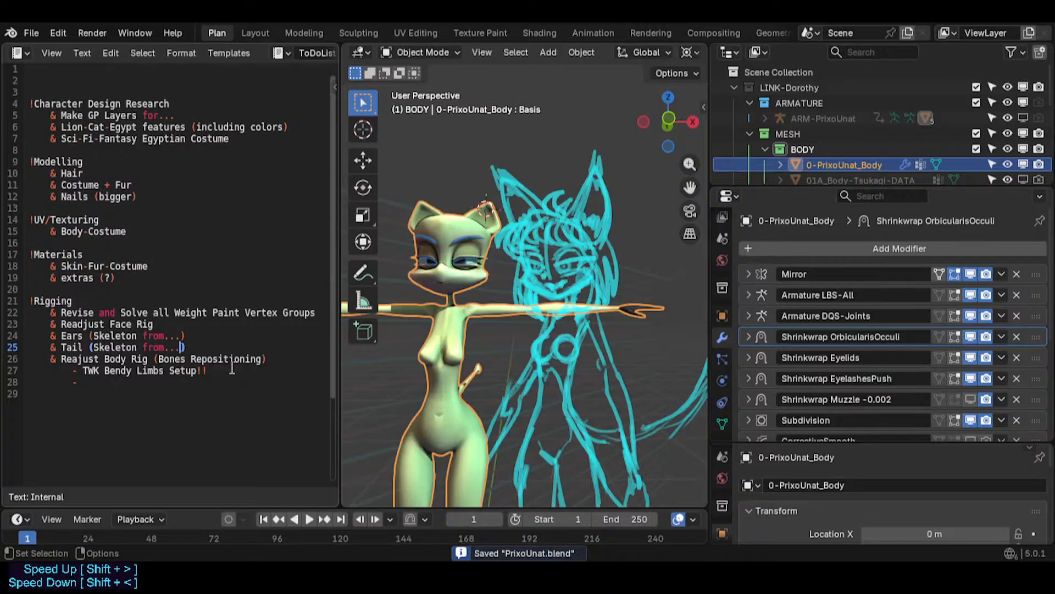
- Replace "..." with "Tsukagi" in both the Tail and Ears items and save the file
key("BackSpace")
key("BackSpace")
key("BackSpace")
type("Tsukagi")
key("Up")
key("Left")
key("BackSpace")
key("BackSpace")
key("BackSpace")
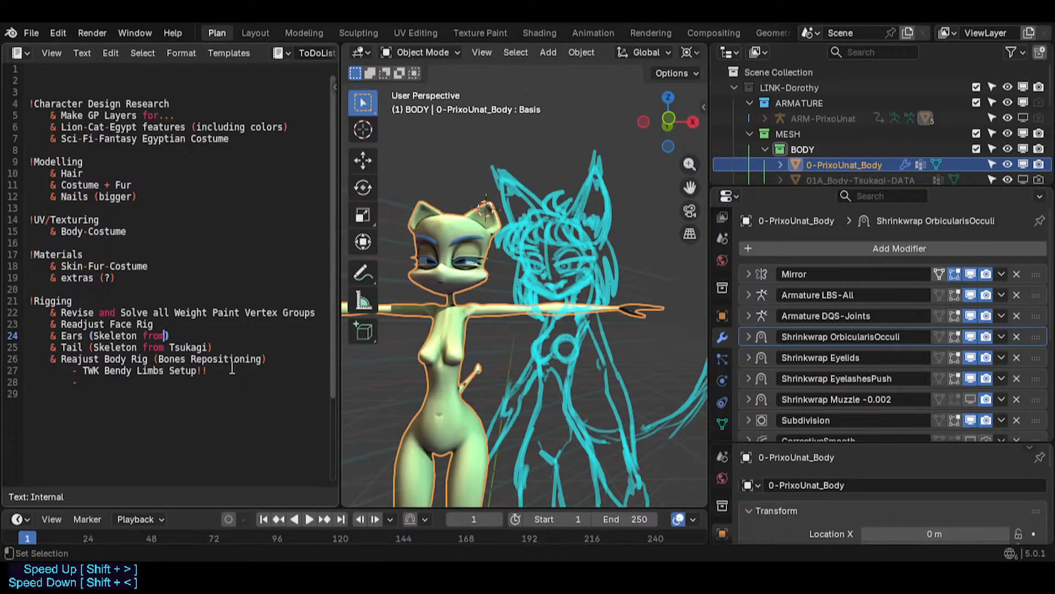
type("Tsukagi")
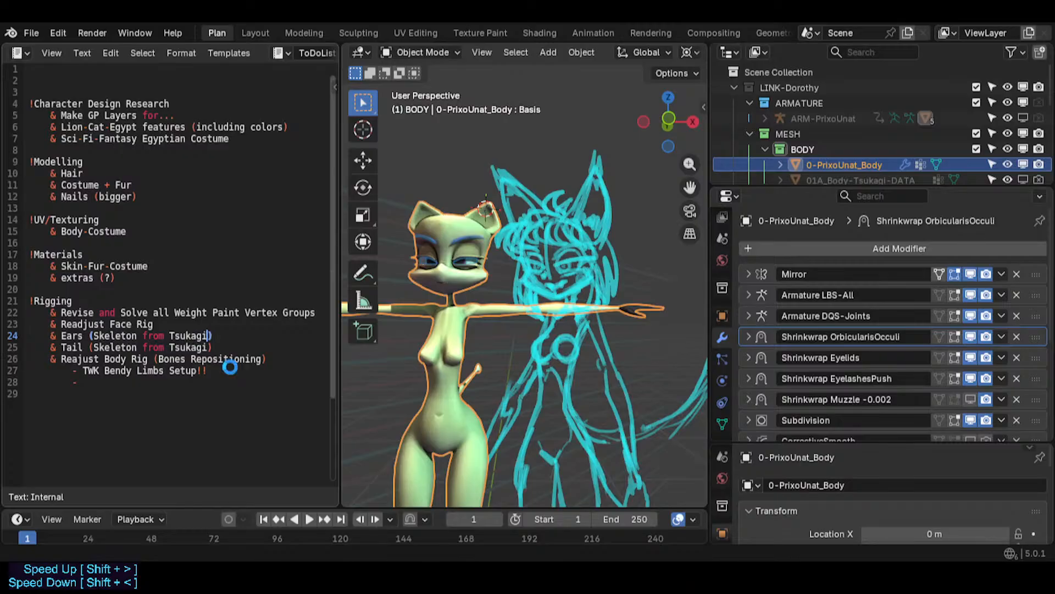
key("ctrl+s")
key("Down")
key("Down")
key("Left")
key("Left")
key("Left")
key("Left")
key("Left")
key("Left")
key("Left")
key("Left")
key("Left")
key("Left")
key("Left")
key("Left")
key("Up")
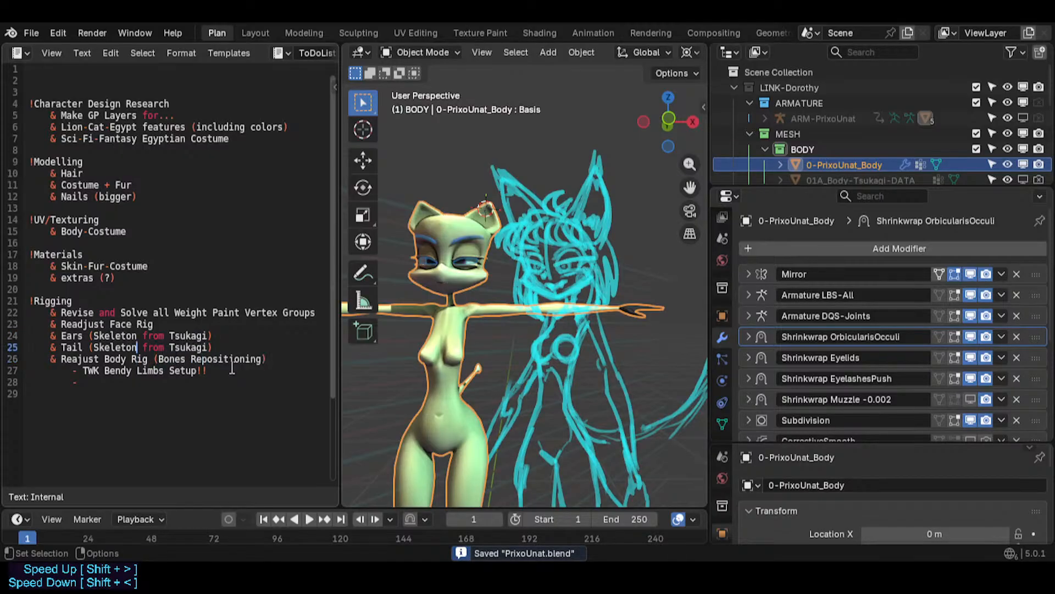
key("Right")
key("Right")
key("Right")
key("Right")
key("Right")
key("Right")
key("Right")
key("Right")
key("Right")
key("Right")
key("Left")
key("Left")
key("Left")
key("Left")
key("Left")
key("Left")
key("Right")
key("Down")
key("Left")
key("Left")
key("Left")
key("Left")
key("Left")
key("Left")
key("Left")
key("Left")
key("Left")
key("Left")
key("Left")
key("Left")
key("Down")
key("Left")
key("Left")
key("Left")
key("Left")
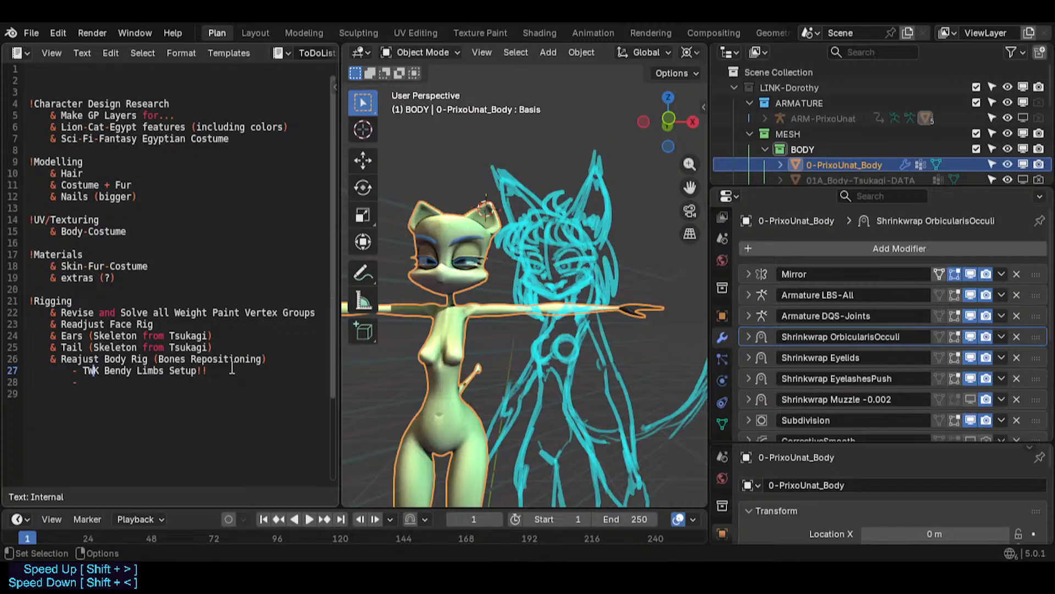
- Add a new "!Direction" section heading below the Rigging list and start an indented line under it
key("Right")
key("Right")
key("Right")
key("Right")
key("Right")
key("Right")
key("Right")
key("Right")
key("Right")
key("Down")
key("Return")
key("Return")
key("BackSpace")
key("BackSpace")
type("!")
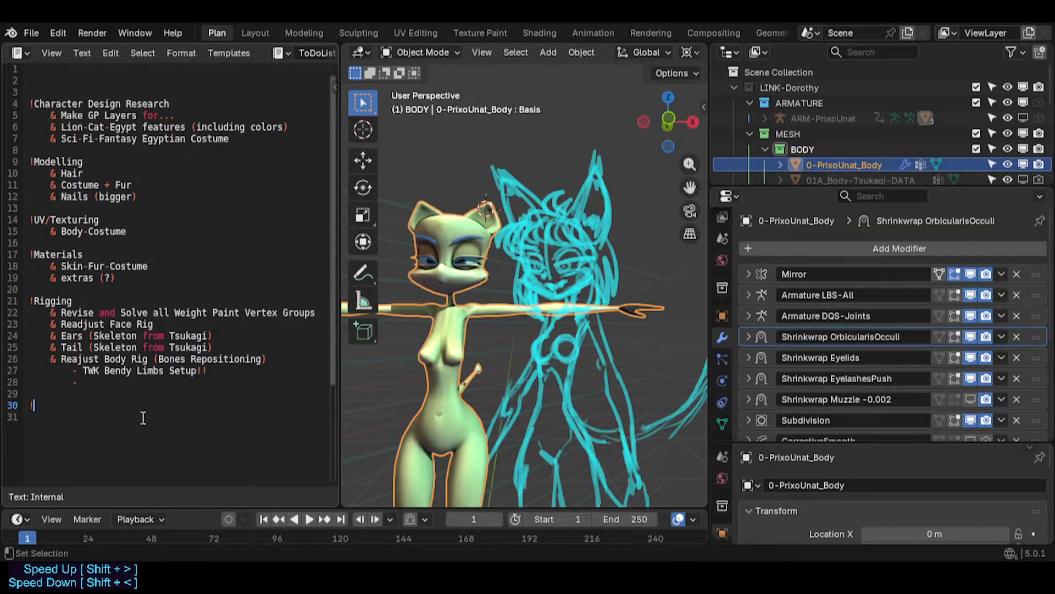
type("Direction")
key("Return")
key("Tab")
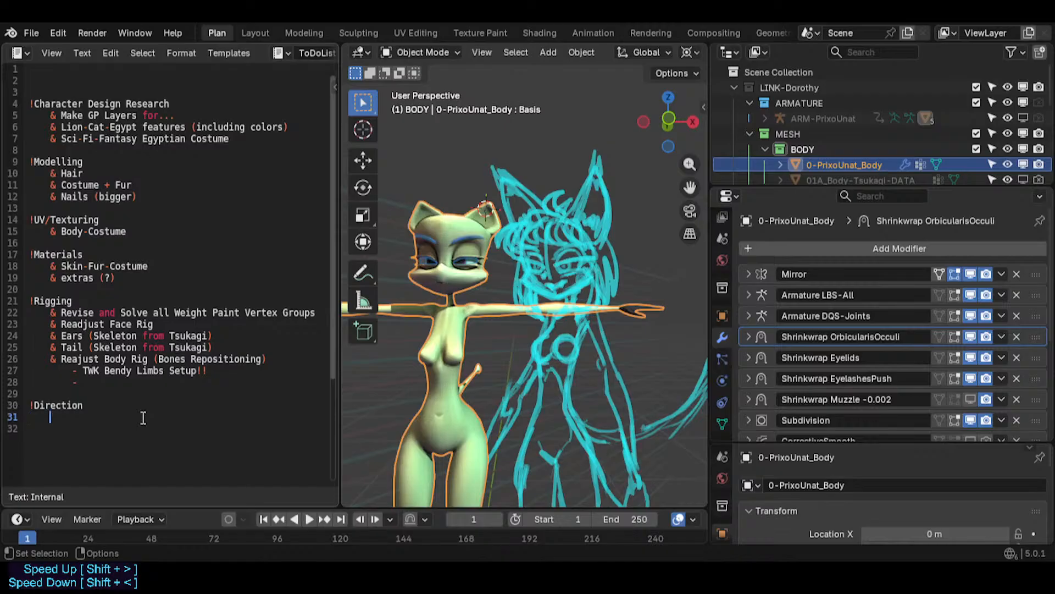
- Start a "&" item under the heading and rename the heading to "!Artistic Direction"
type("&")
key("Up")
key("Home")
key("Right")
type("A")
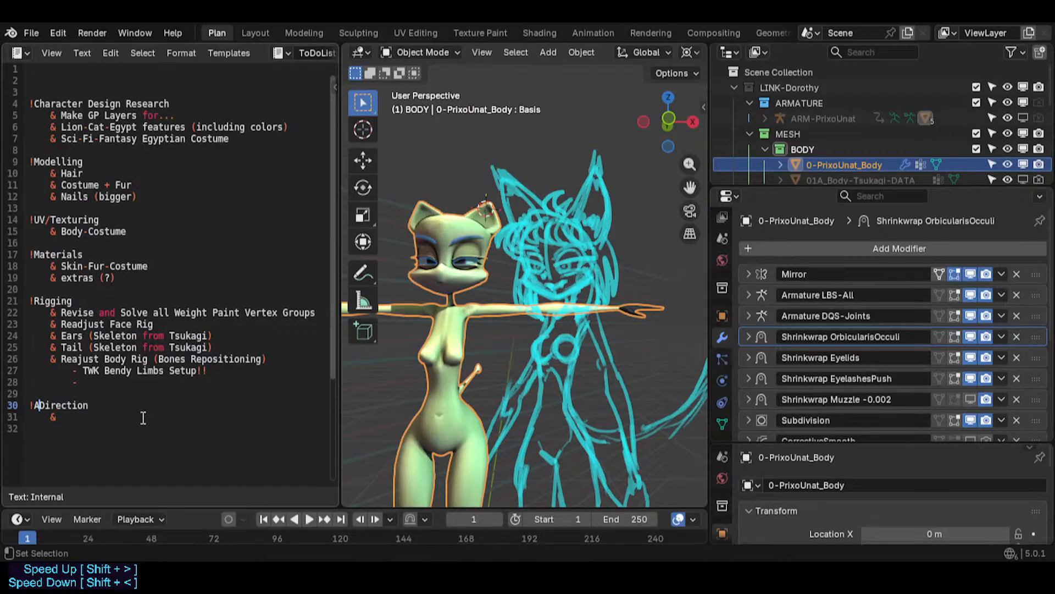
type("rtistic")
key("Down")
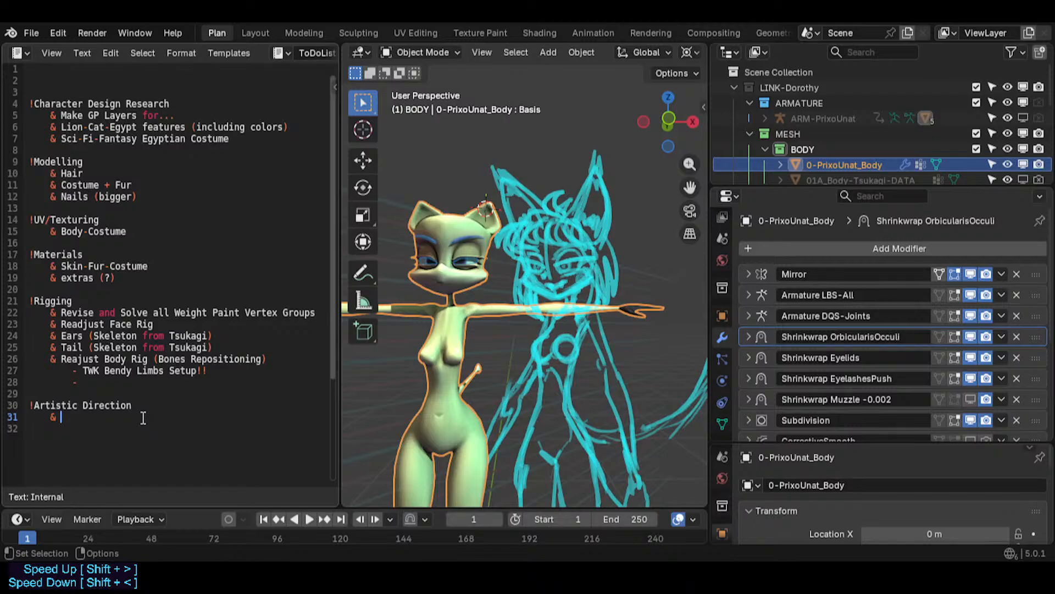
- Write the item text "Make sure the CD looks 2D-ish"
type("Make sure the ")
type("Characte")
key("BackSpace")
key("BackSpace")
key("BackSpace")
key("BackSpace")
key("BackSpace")
key("BackSpace")
type("D")
key("BackSpace")
key("BackSpace")
type("D s")
key("BackSpace")
type("looks 2D-ish l")
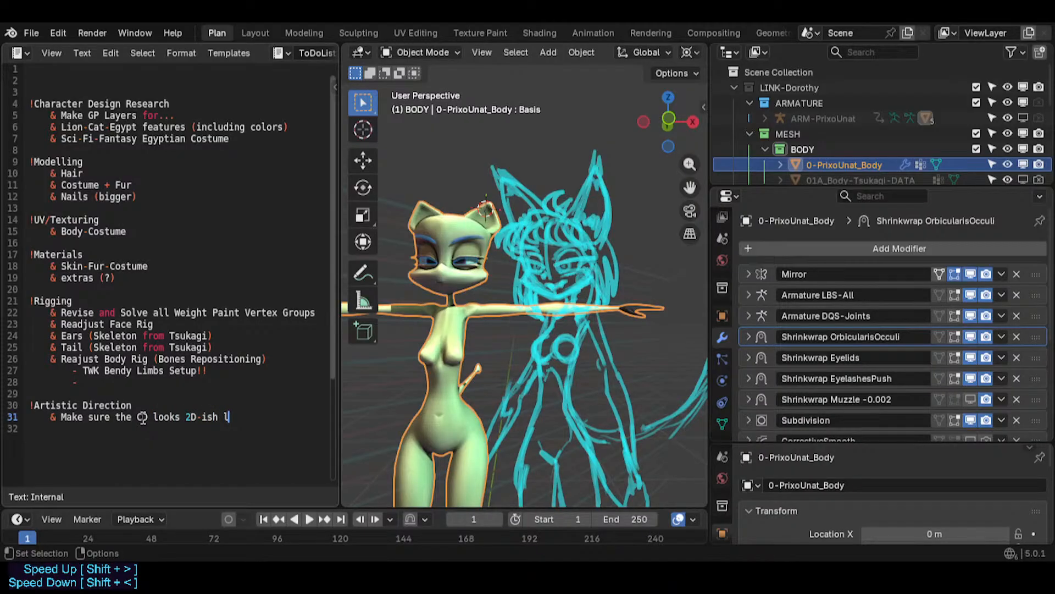
- Append the reference "(REF: Hazbin Hotel)" to the Artistic Direction item
key("BackSpace")
type("as Hazbin Hotel)")
key("Left")
key("Left")
key("Left")
key("Left")
key("Left")
key("Left")
key("Left")
key("Left")
key("Left")
key("Left")
key("Left")
key("Left")
key("Left")
key("Left")
key("Left")
key("BackSpace")
type("(REF")
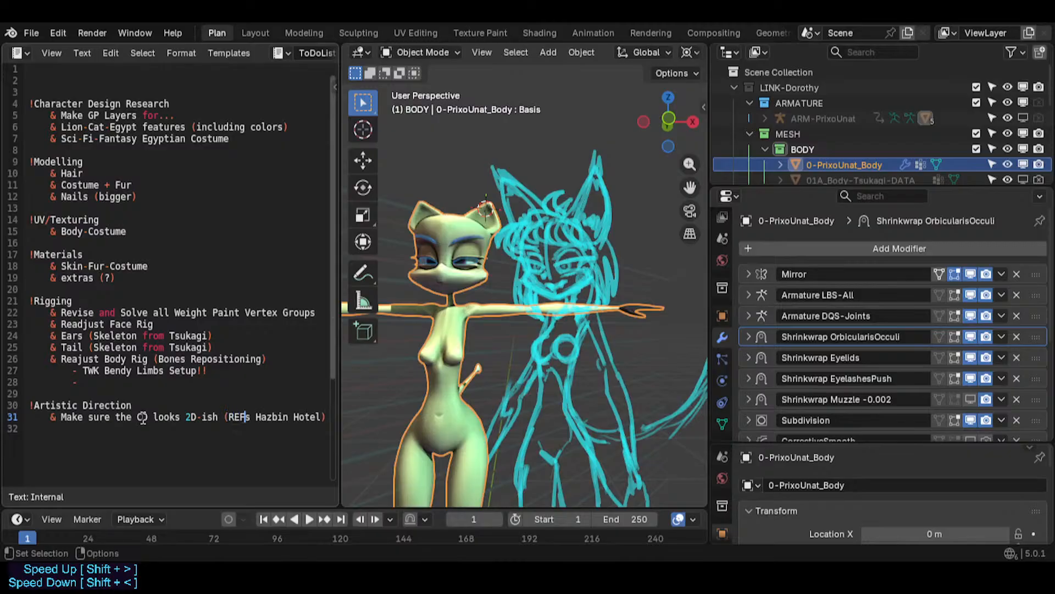
type(":")
key("Delete")
key("End")
key("BackSpace")
type(",")
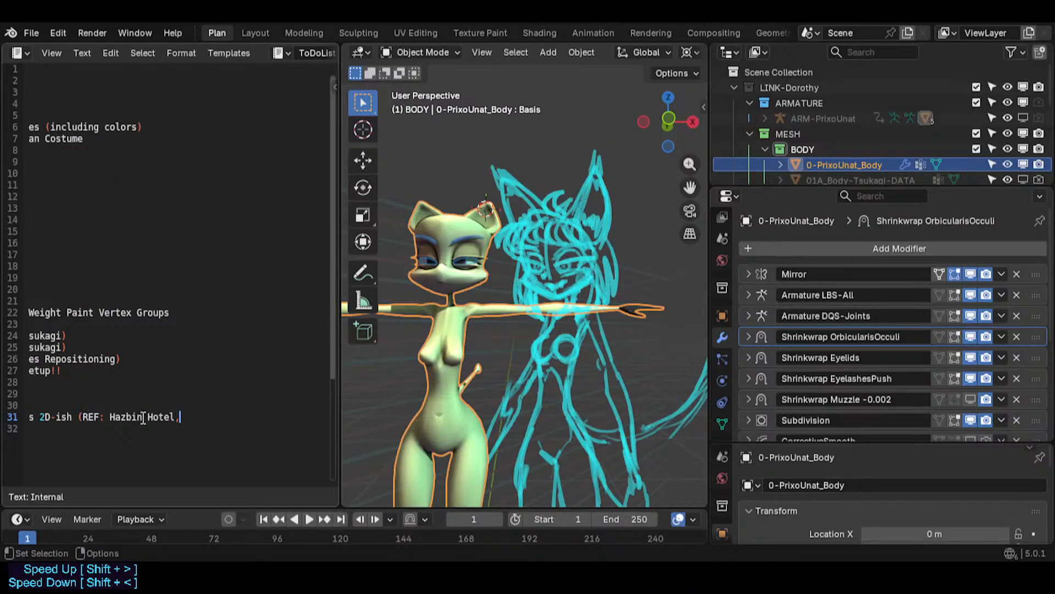
key("BackSpace")
type(")")
key("Home")
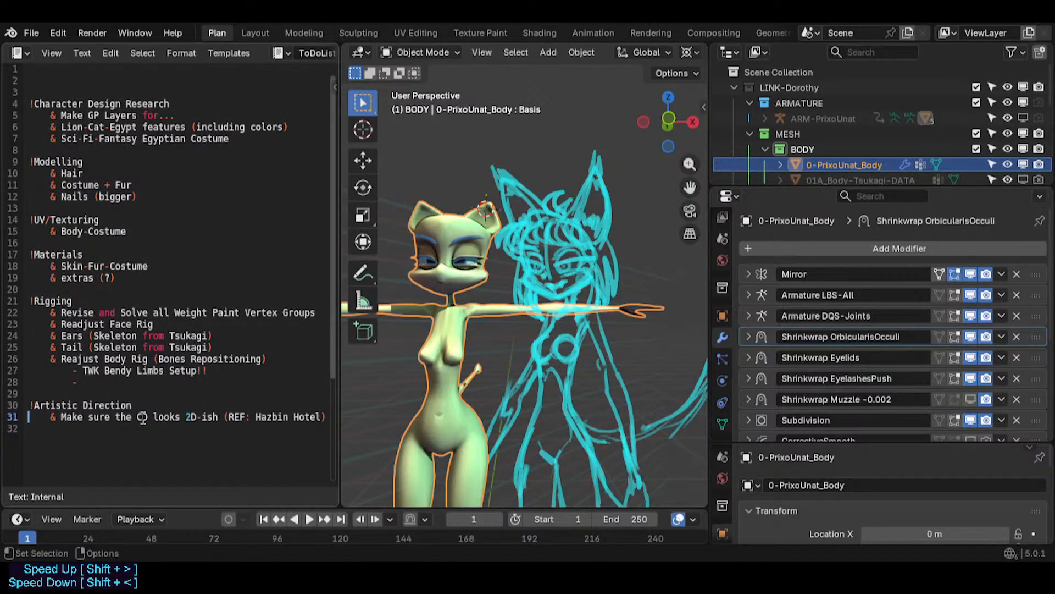
- Append ", for Body & Facial Expressions" to the Artistic Direction item and save the file
key("ctrl+Right")
key("ctrl+Right")
key("ctrl+Right")
key("ctrl+Right")
key("Left")
key("Left")
key("Left")
key("Left")
key("Left")
key("Left")
key("Left")
key("Left")
key("Left")
key("Left")
key("End")
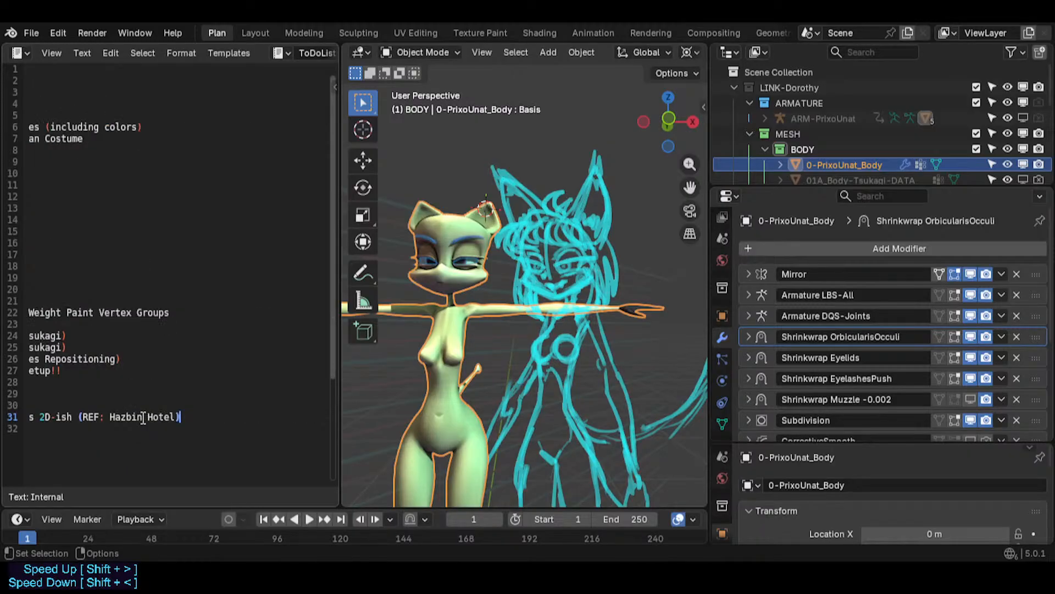
type(", for Facial Expressions")
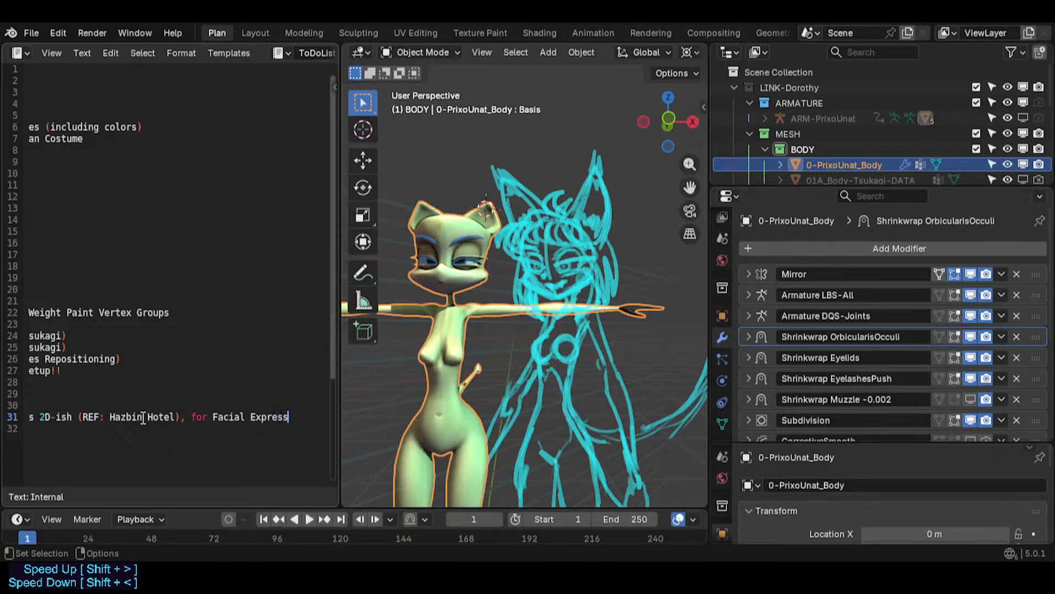
key("BackSpace")
key("BackSpace")
key("BackSpace")
key("BackSpace")
key("BackSpace")
key("BackSpace")
key("BackSpace")
key("BackSpace")
key("BackSpace")
key("BackSpace")
key("Left")
key("Left")
key("Left")
key("Left")
key("Left")
key("Left")
key("Left")
key("Left")
type("Body")
key("Delete")
type("& ")
type("F")
key("End")
type("xpressions")
key("Home")
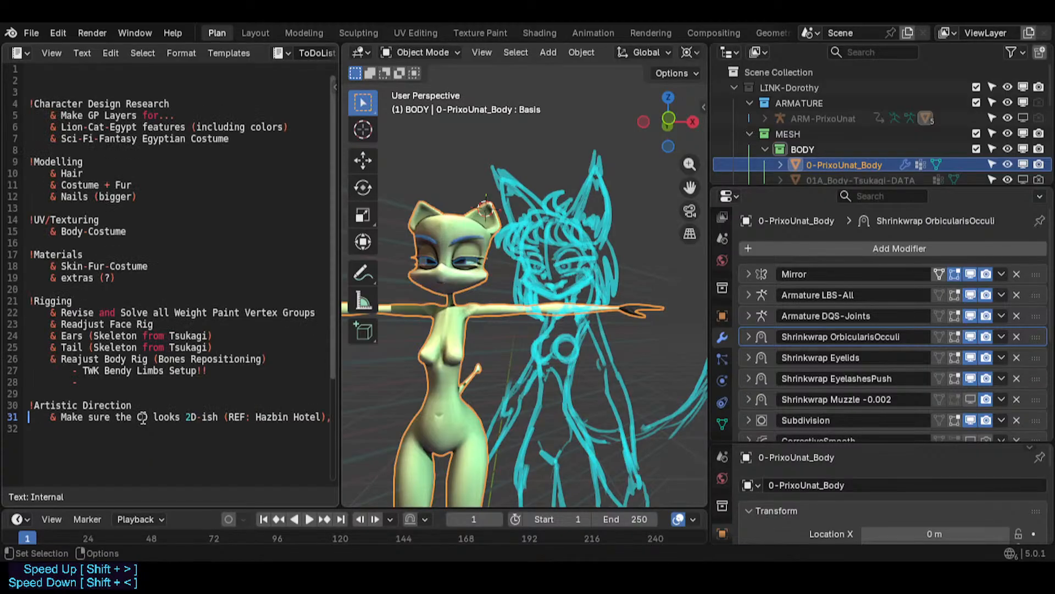
key("ctrl+s")
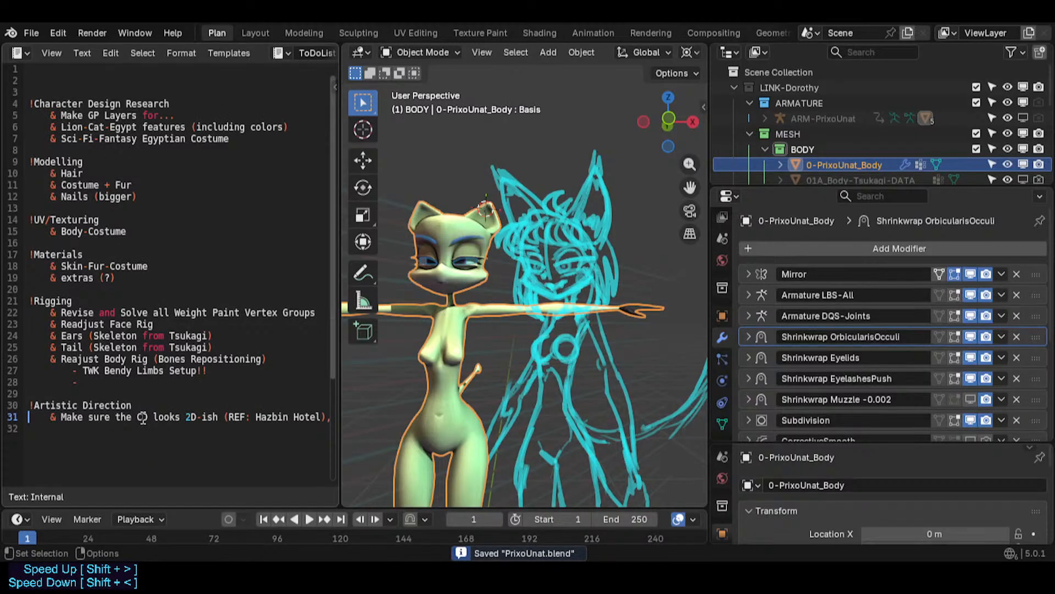
- Widen the text editor area so the long Artistic Direction line fits
left_click(190, 416)
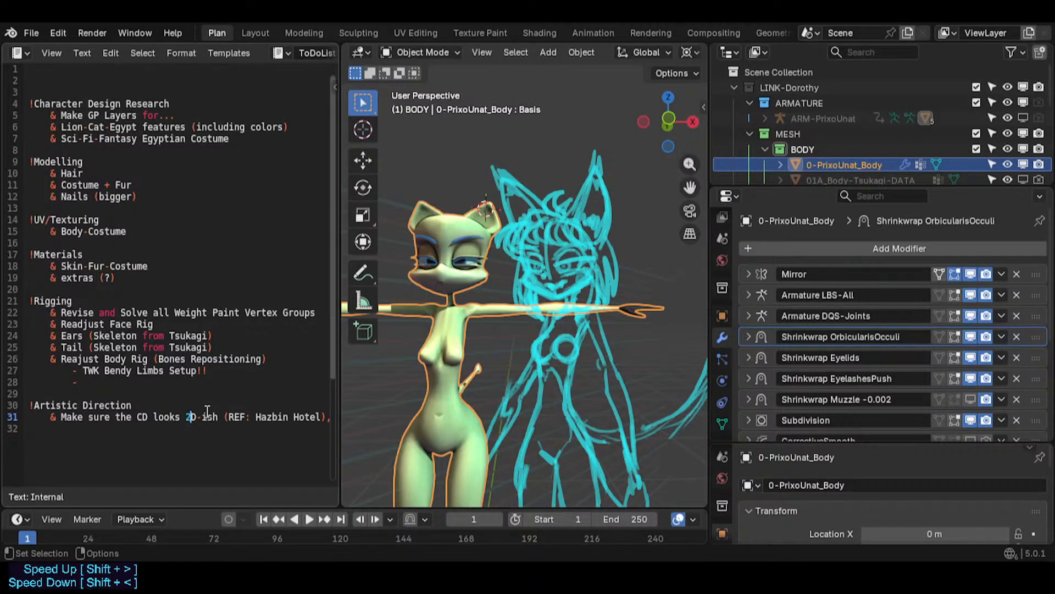
left_click_drag(339, 378, 362, 364)
scroll(360, 363, "down", 1)
left_click(277, 398)
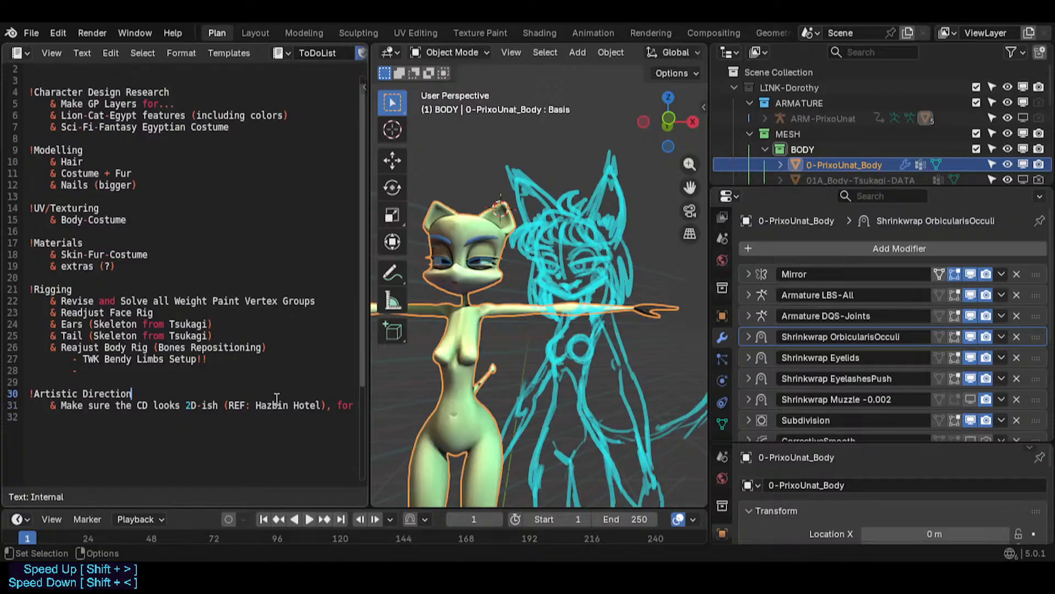
left_click_drag(191, 406, 219, 407)
left_click(257, 405)
left_click_drag(186, 406, 330, 405)
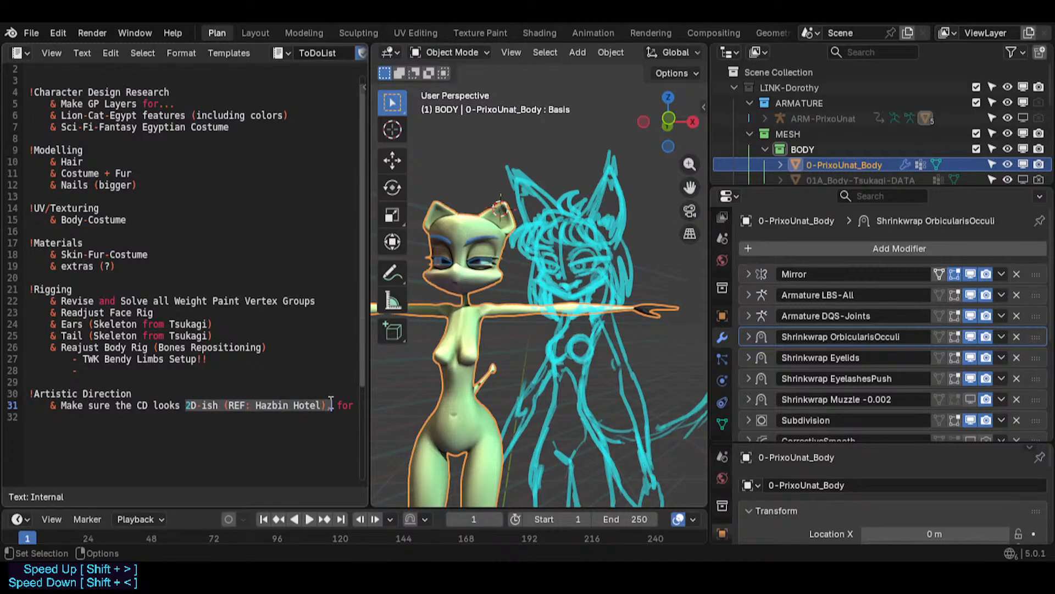
left_click(258, 423)
scroll(248, 405, "up", 1)
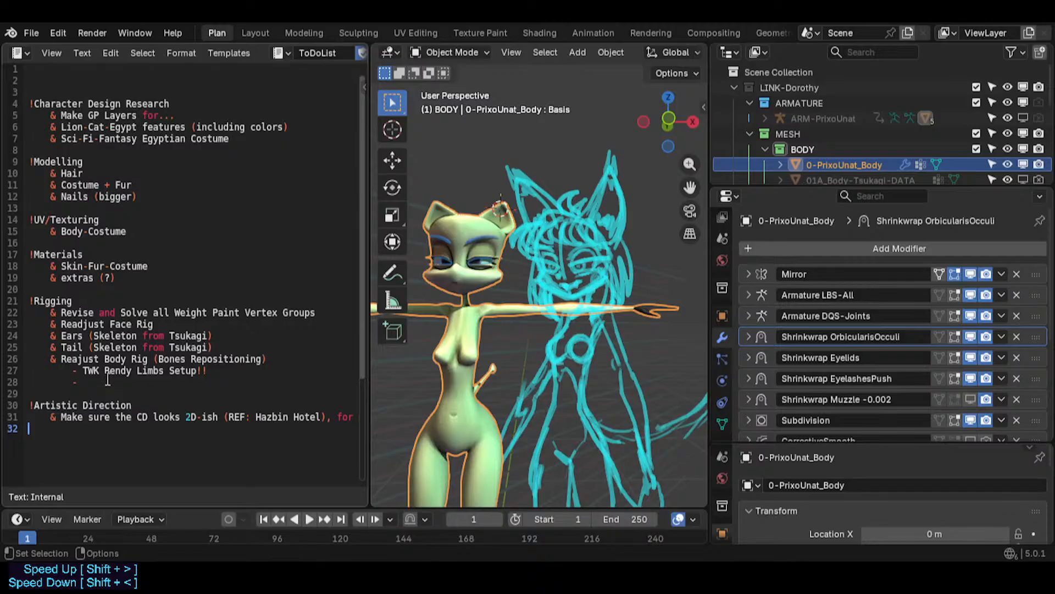
mouse_move(363, 343)
left_mouse_down()
mouse_move(358, 361)
mouse_move(358, 335)
left_mouse_up()
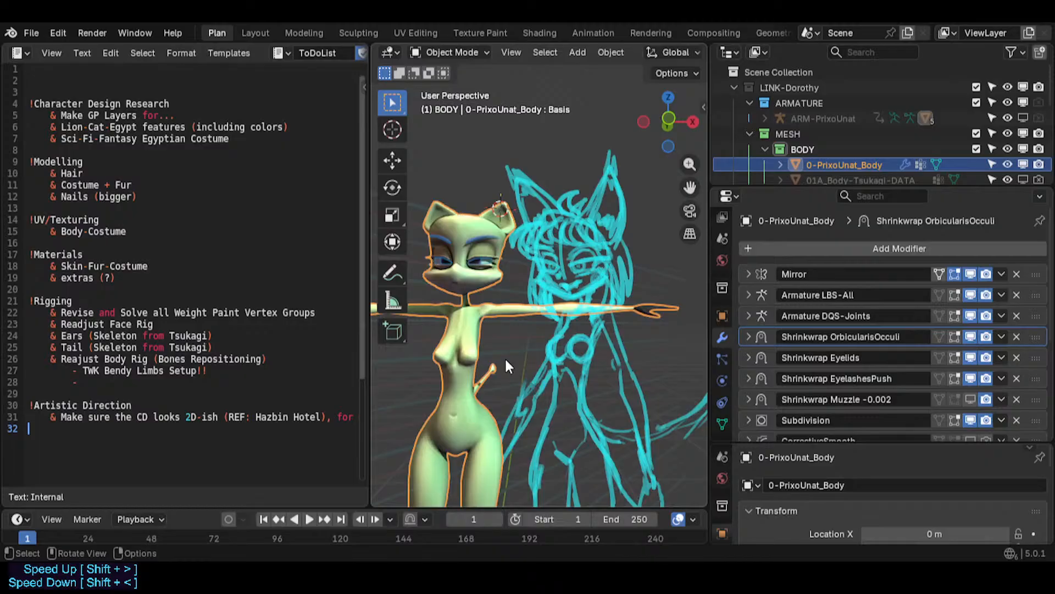
scroll(277, 358, "down", 1)
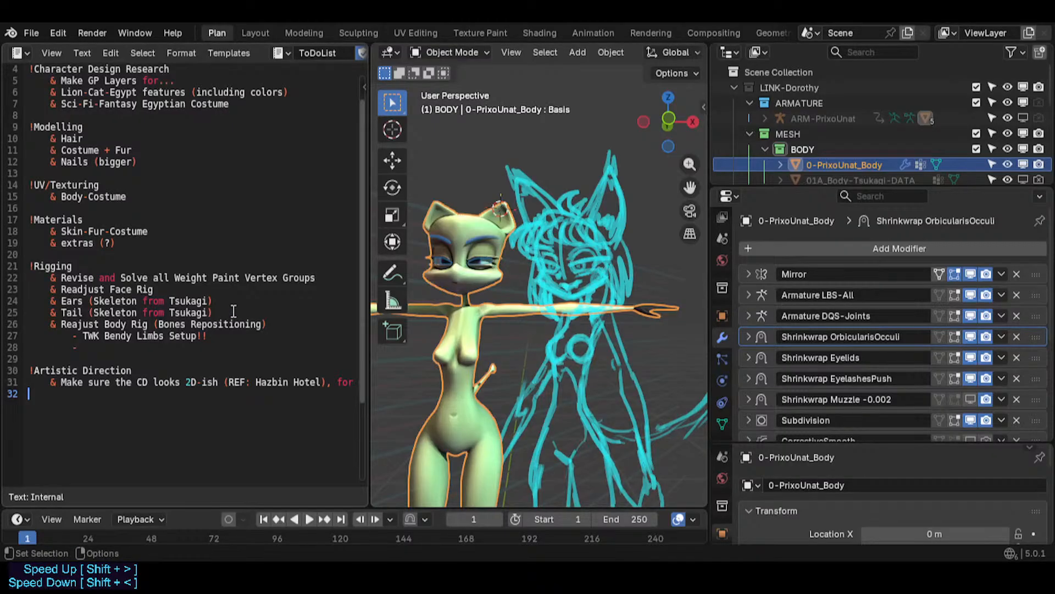
scroll(233, 312, "up", 1)
scroll(234, 311, "down", 2)
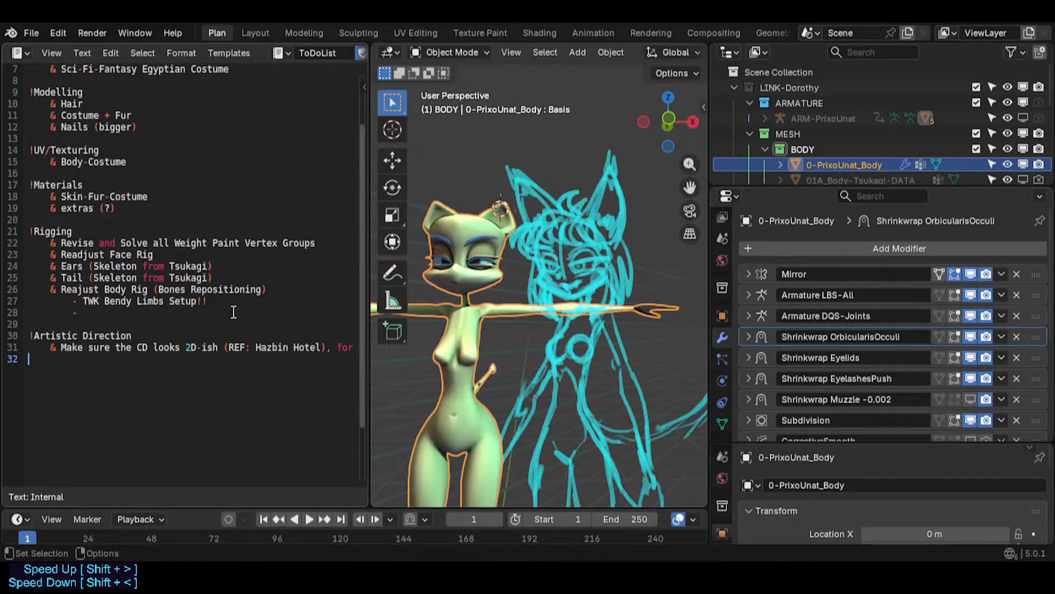
scroll(234, 312, "up", 2)
scroll(557, 384, "down", 2)
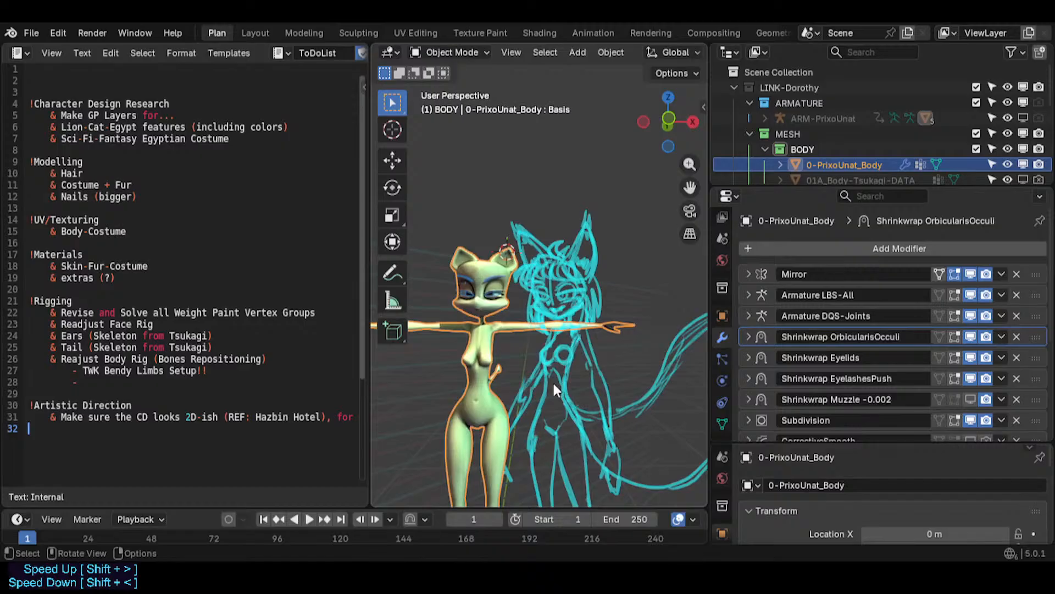
scroll(537, 373, "up", 2)
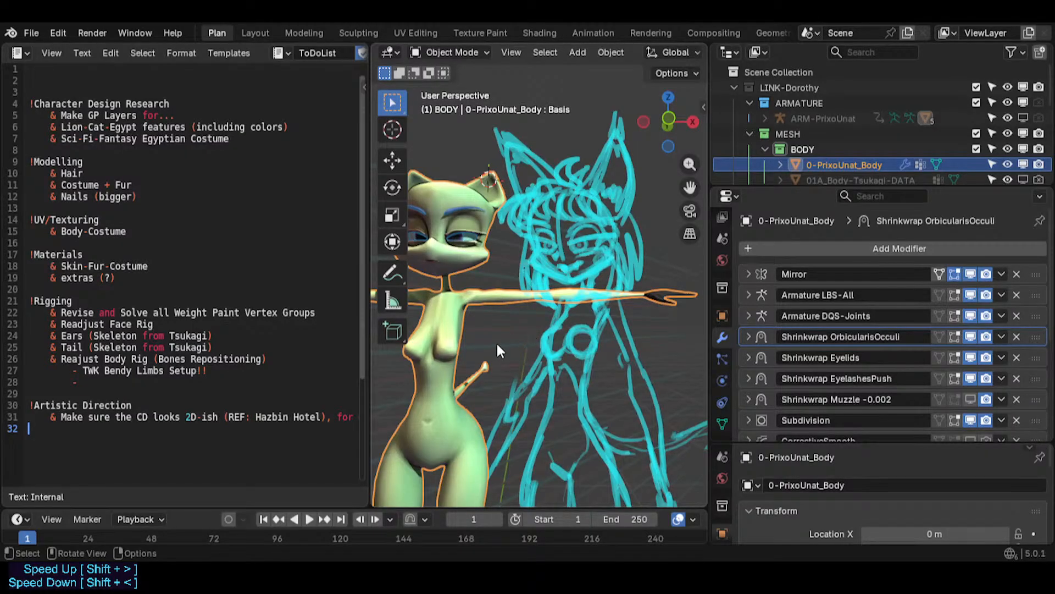
- Add a second Artistic Direction item reading "maybe readjust the 3D Model for more"
left_click(154, 421)
left_click(119, 416)
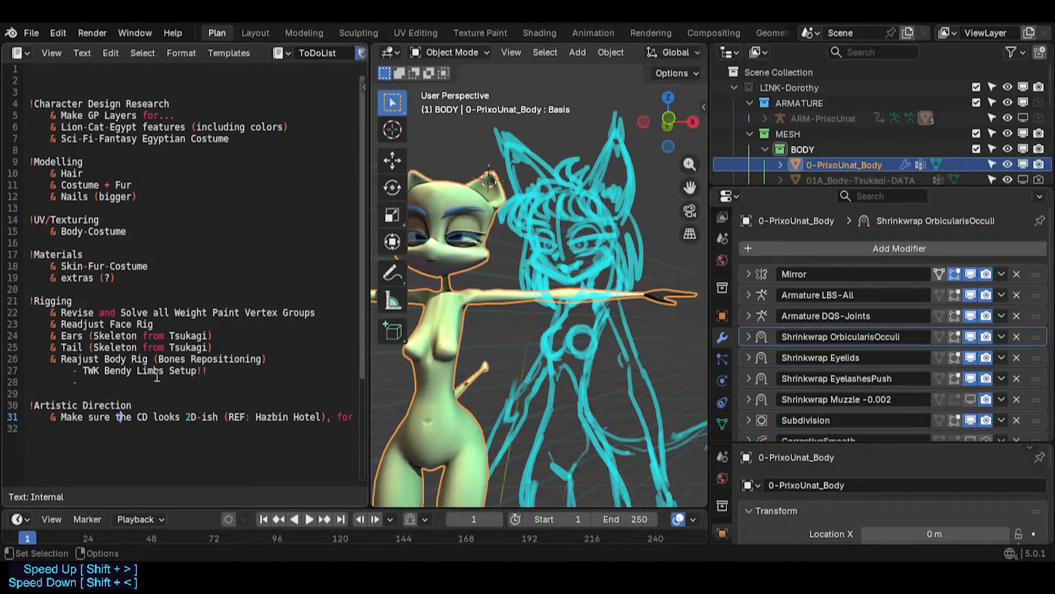
key("End")
key("Return")
type("&")
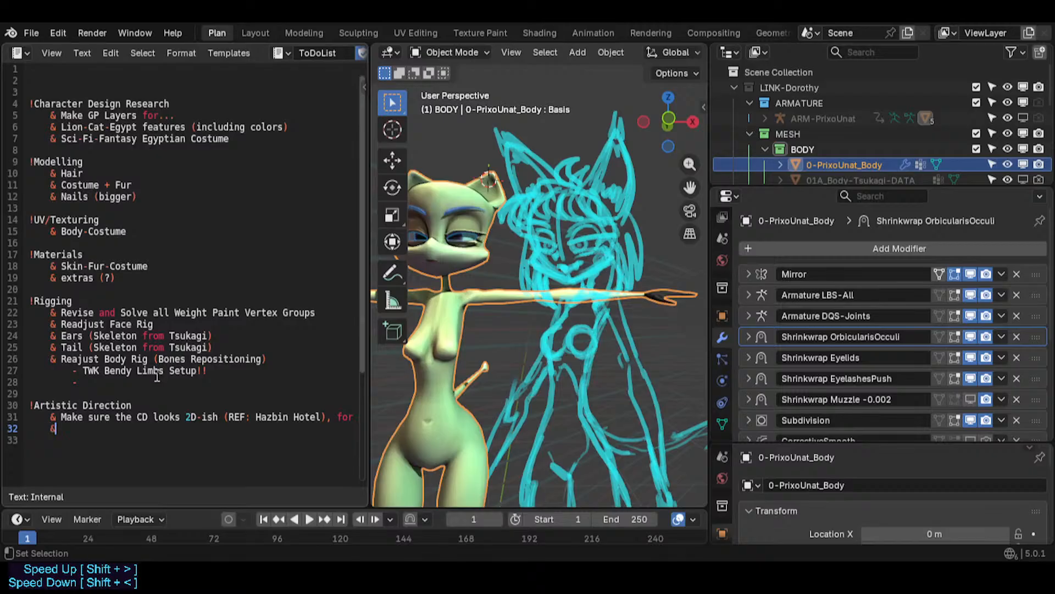
type(" maybe rea")
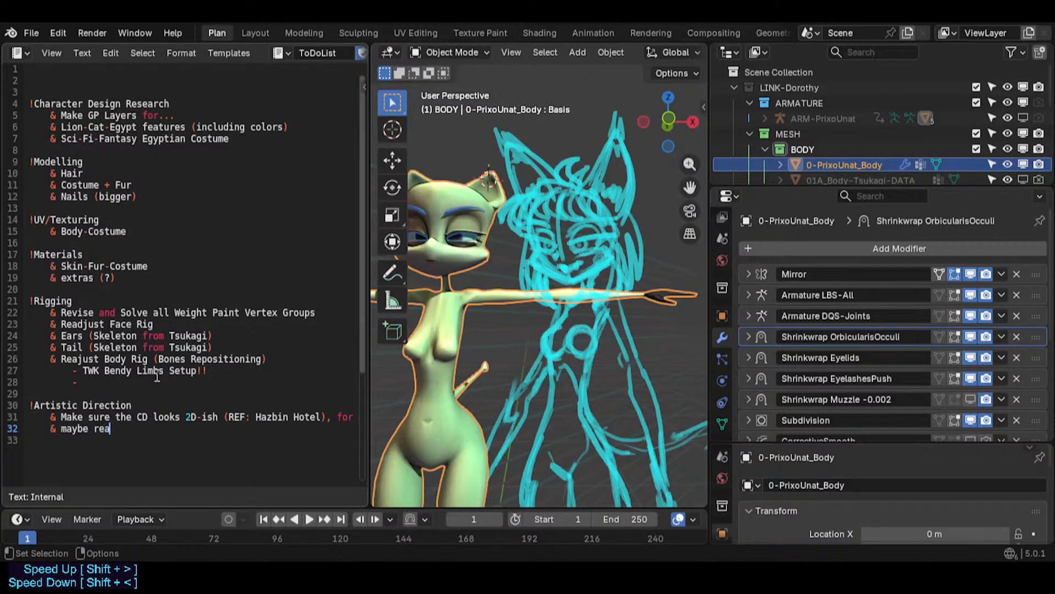
type("djust the Model")
key("Left")
key("Left")
key("Left")
key("Left")
type("3D")
key("End")
type("for more")
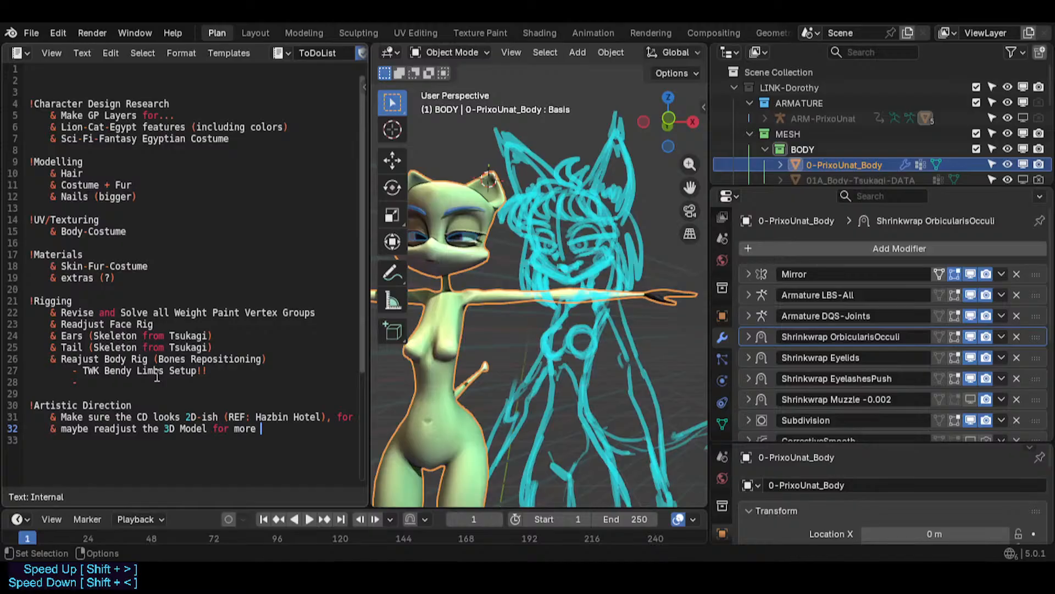
- Continue the second item with "to those CD shapes (use 2D REFs!!!)" and save the file
type("to the corre")
key("BackSpace")
key("BackSpace")
key("BackSpace")
key("BackSpace")
key("BackSpace")
type("CD shapes")
key("Left")
key("Left")
key("Left")
key("Left")
key("Left")
key("BackSpace")
type("ose")
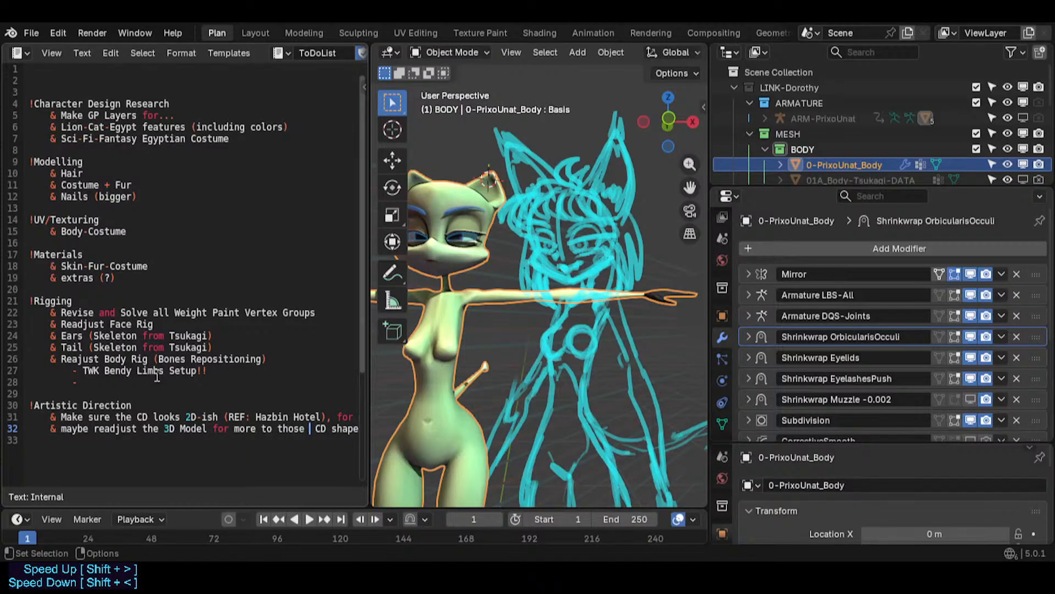
key("End")
type("(use REF")
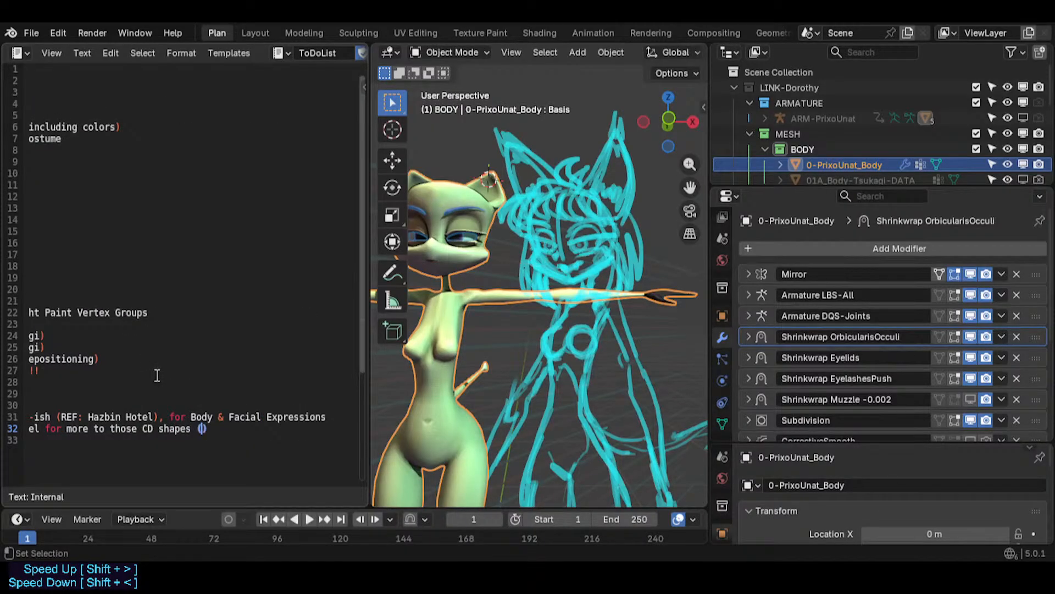
type("s!!!")
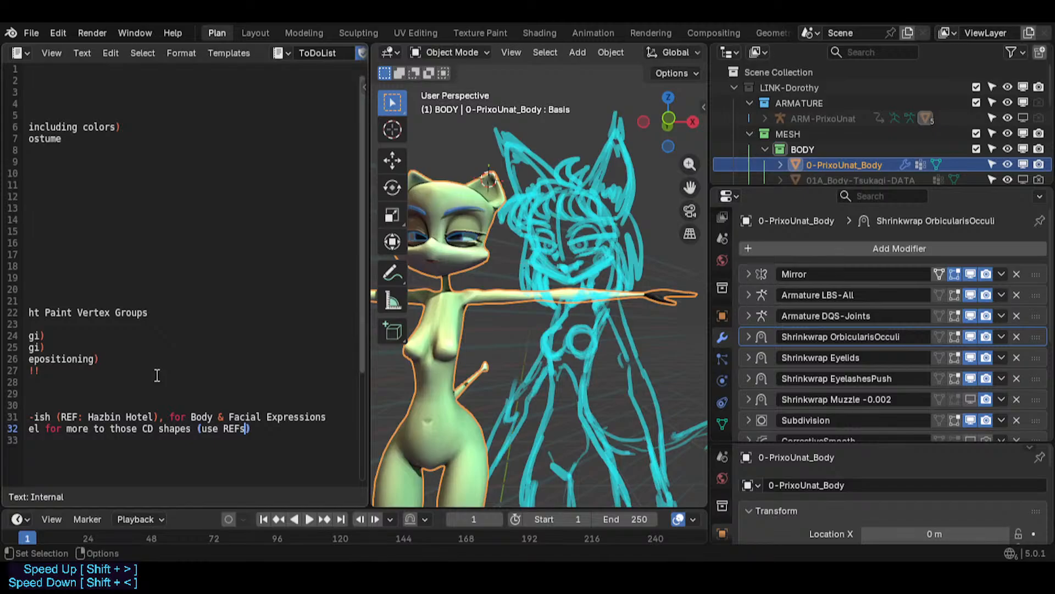
key("Left")
key("Left")
key("Left")
key("Left")
key("Left")
key("Left")
key("Left")
type("2D")
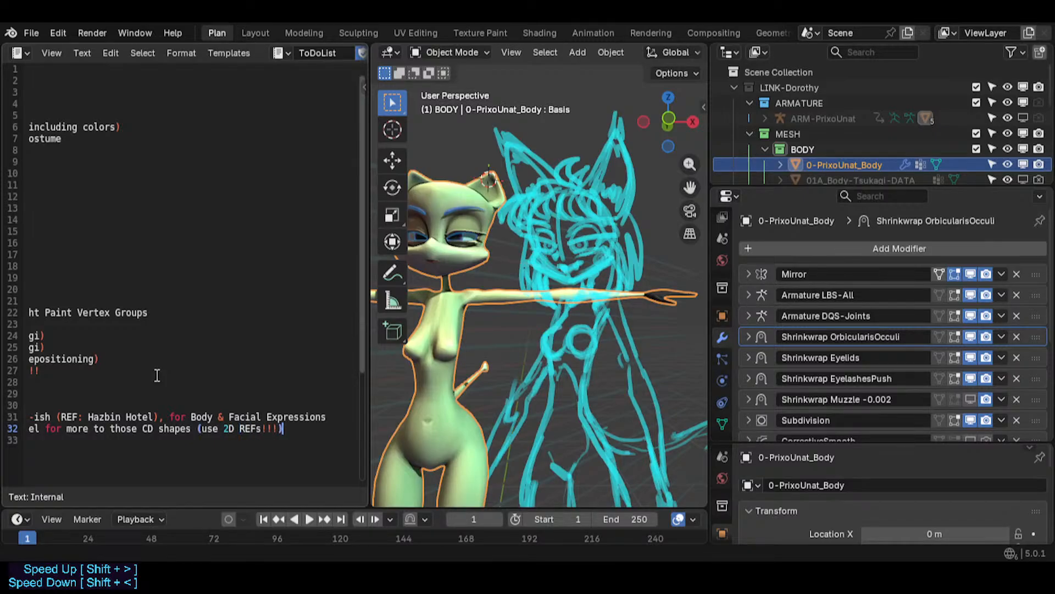
key("ctrl+s")
- Insert "even on Body," after "3D Model" in the second Artistic Direction item
key("Home")
key("Right")
key("Right")
key("Right")
key("Right")
key("Right")
key("Right")
key("Right")
key("Right")
key("Right")
key("Right")
key("Right")
key("Right")
key("Right")
key("Right")
key("Right")
key("Right")
key("Right")
key("Right")
key("Right")
key("Right")
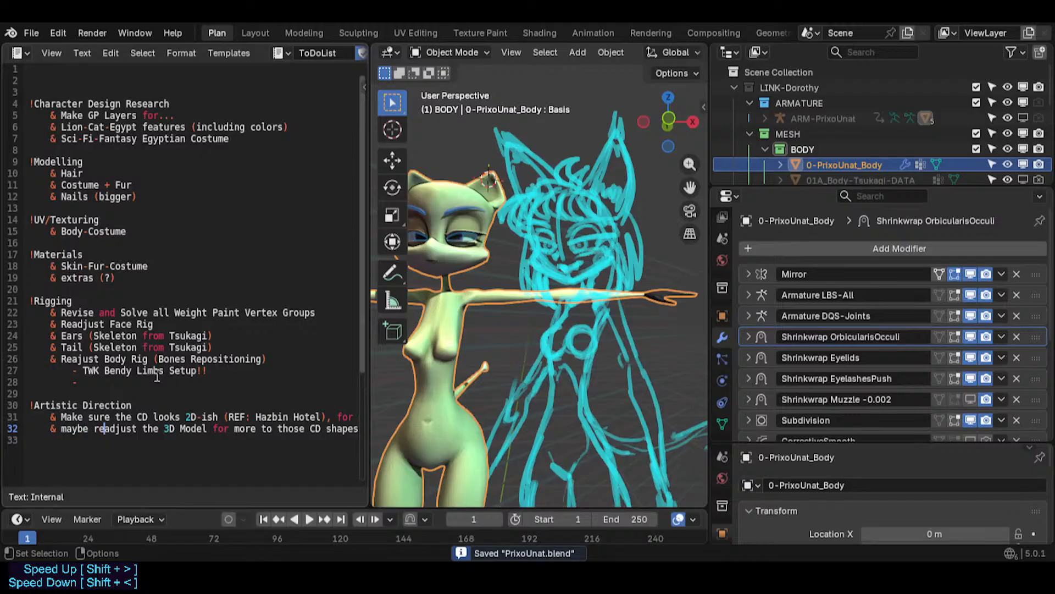
key("Left")
key("Left")
key("Left")
key("Right")
key("Right")
key("Right")
key("Right")
key("Left")
key("Left")
key("Left")
key("Left")
key("Left")
key("Left")
key("Right")
key("Right")
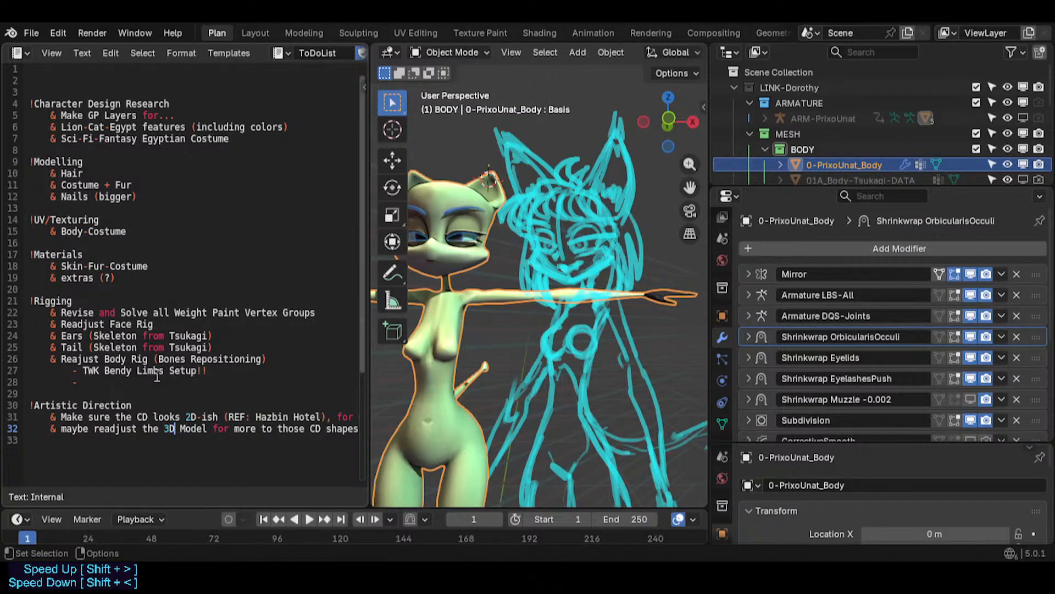
type("even on Body,")
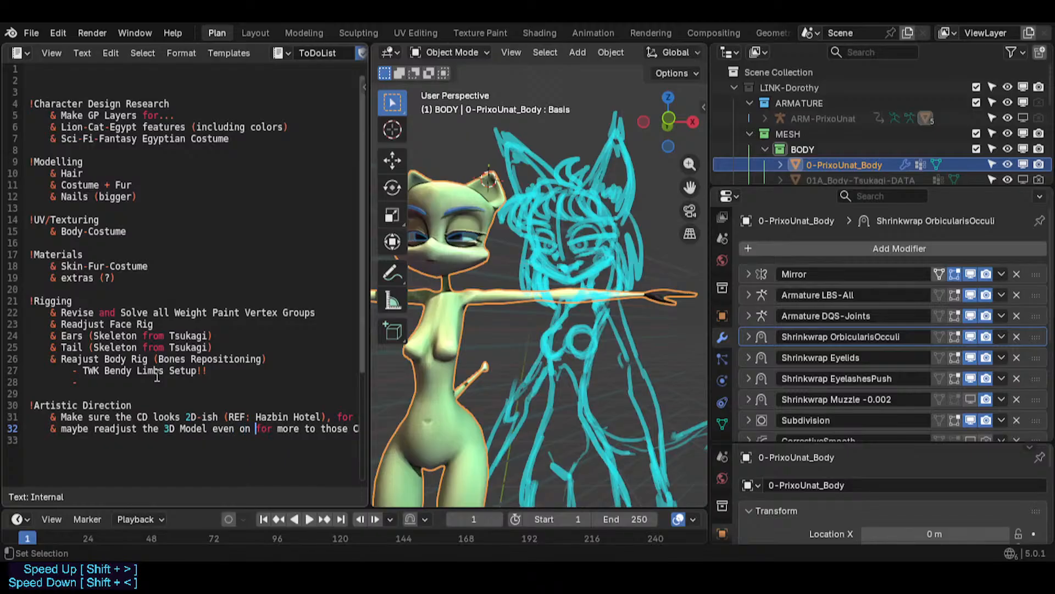
key("Right")
key("Right")
key("Right")
key("Right")
key("Right")
key("Right")
key("Right")
key("Right")
key("Right")
key("Right")
key("Right")
key("Right")
key("Right")
key("Right")
key("Right")
key("Right")
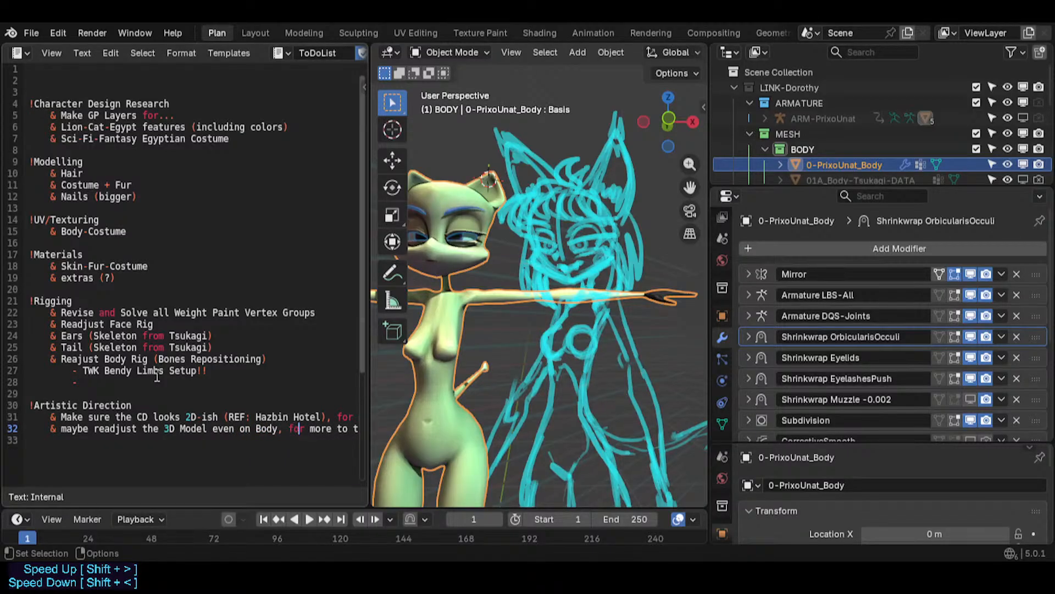
key("Left")
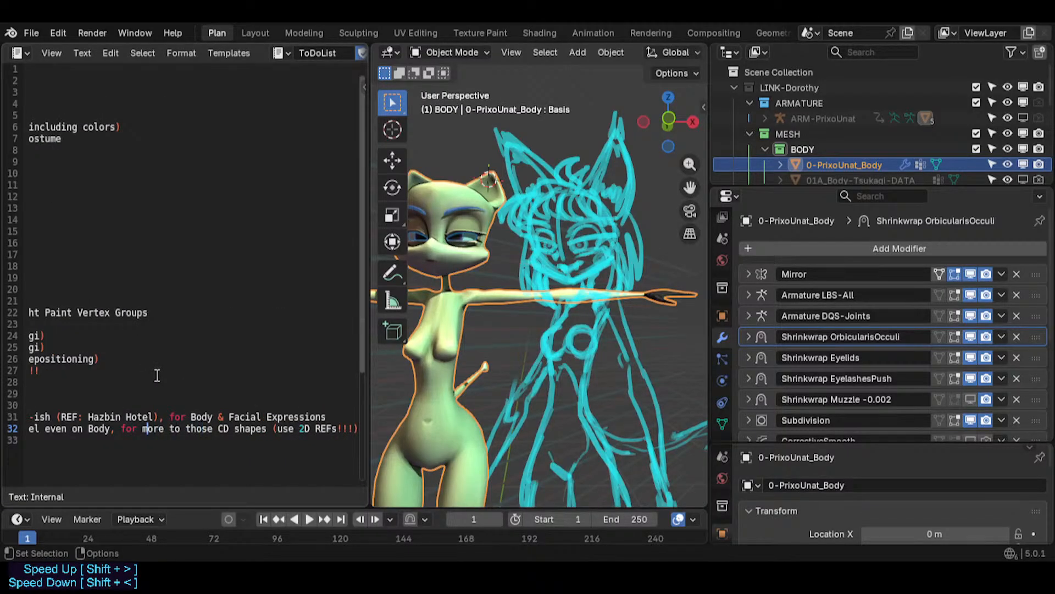
- Jump through the second Artistic Direction line and save the file
key("End")
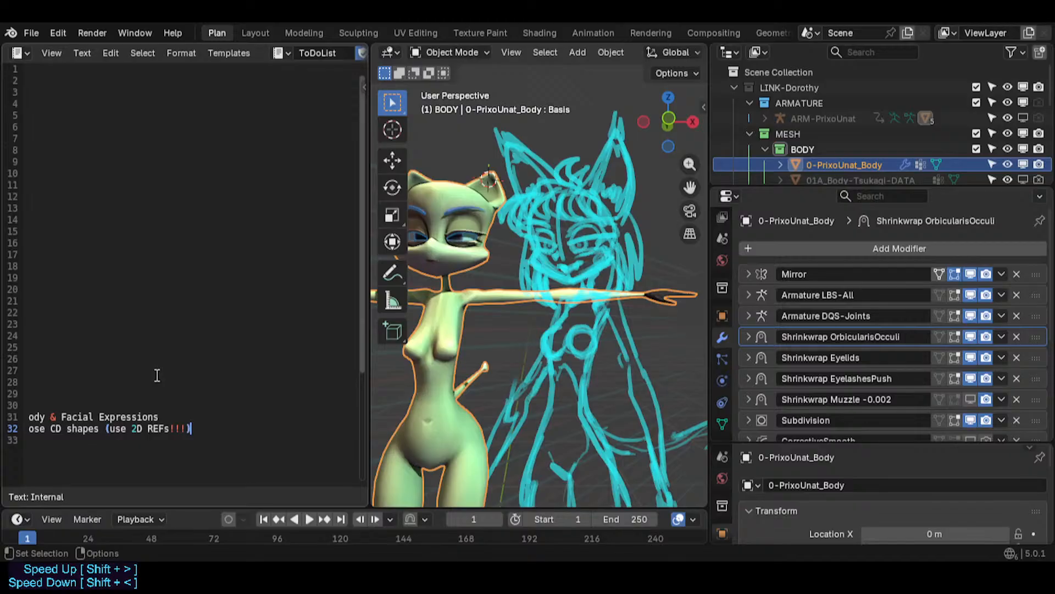
key("Home")
key("ctrl+s")
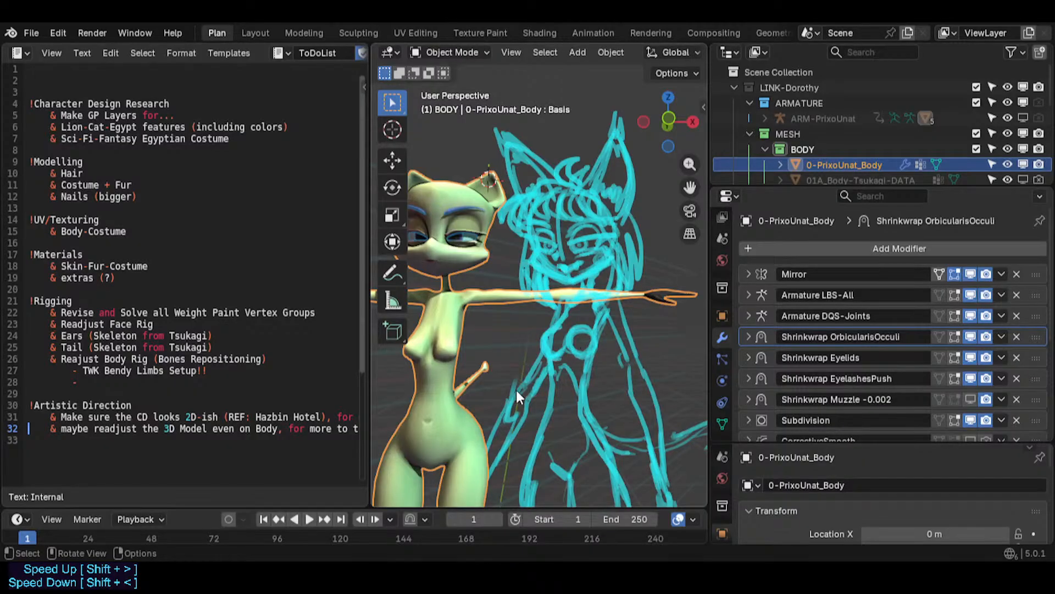
- Examine the character's body mesh in wireframe, orbiting and zooming around the legs and torso
middle_click_drag(516, 390, 485, 427)
middle_click_drag(429, 409, 482, 406)
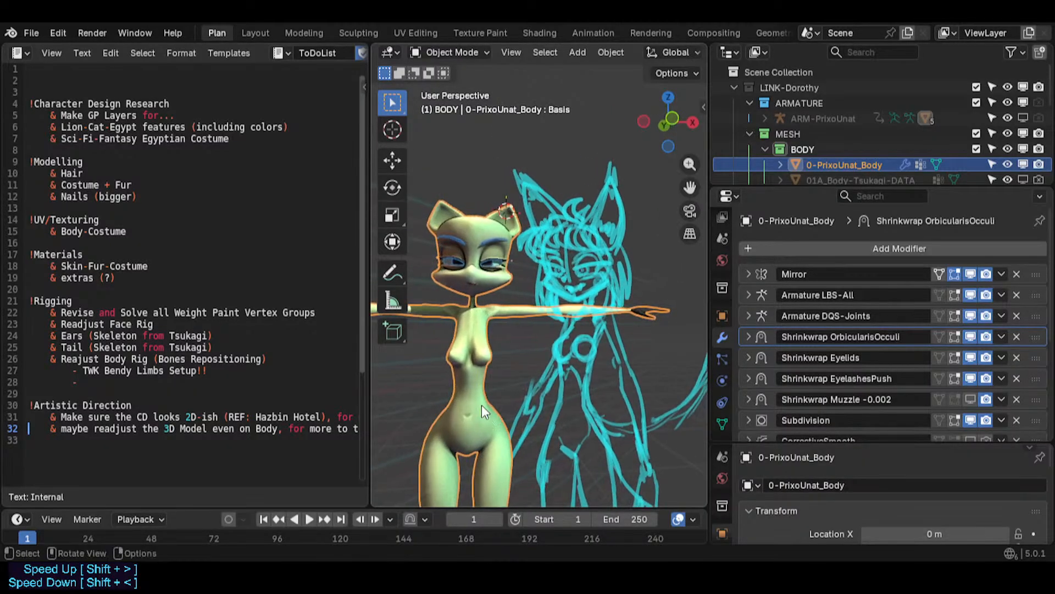
middle_click_drag(501, 441, 480, 440)
scroll(479, 440, "up", 2)
key("Tab")
key("Tab")
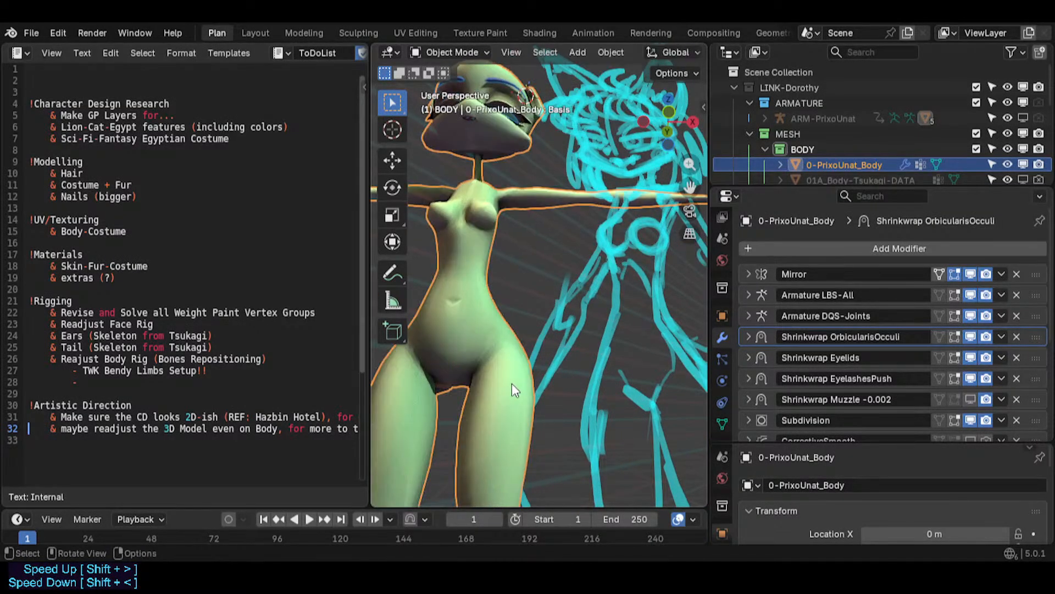
key("shift+alt+z")
middle_click_drag(516, 373, 539, 390)
key("alt+a")
scroll(539, 391, "up", 2)
scroll(539, 391, "down", 4)
scroll(520, 269, "up", 4)
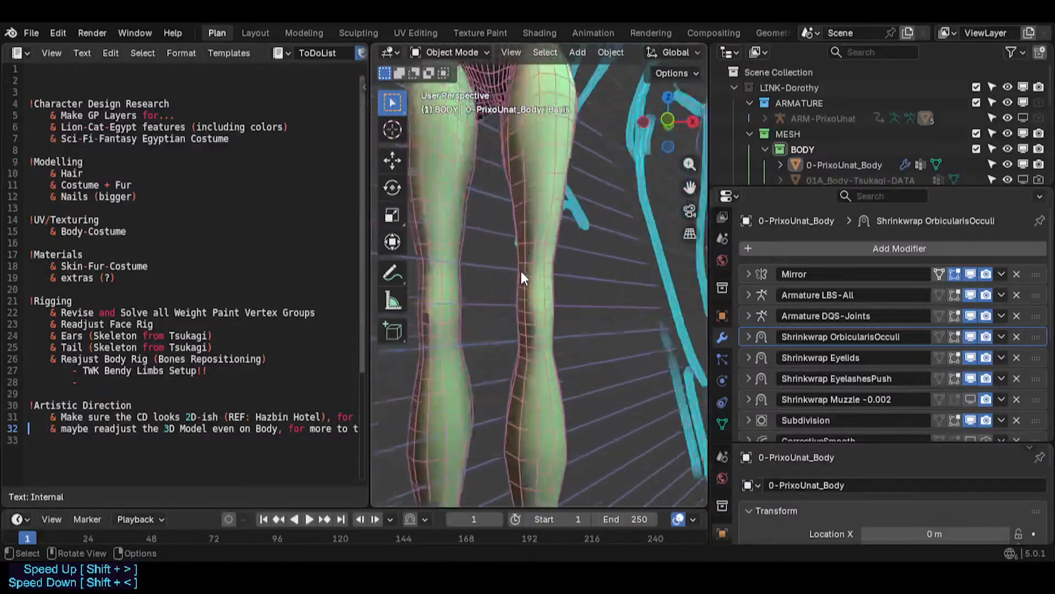
scroll(540, 371, "up", 2)
scroll(521, 292, "down", 5)
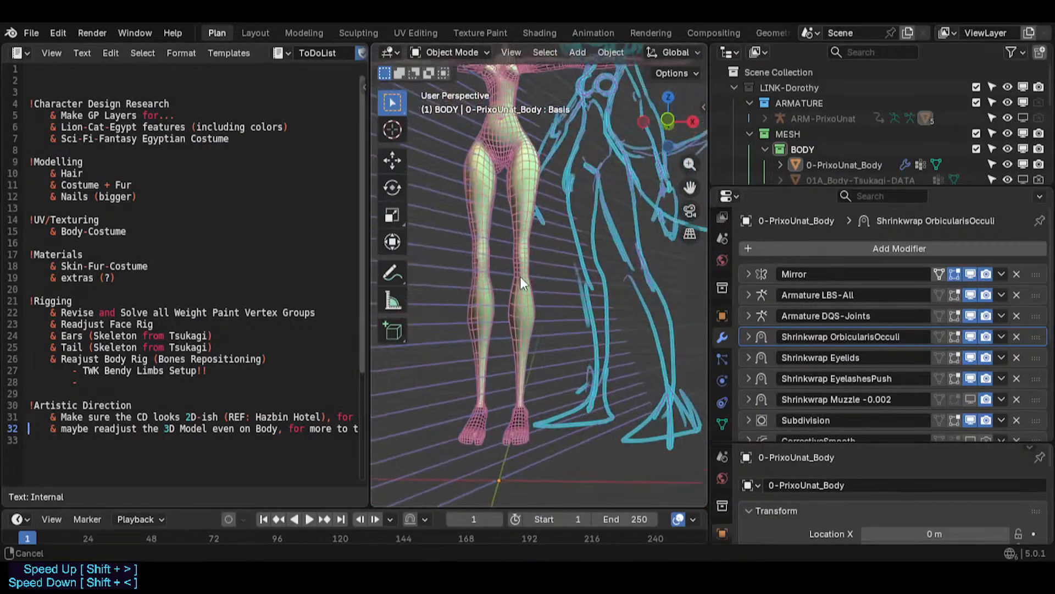
scroll(520, 276, "up", 2)
middle_click_drag(521, 288, 521, 322, "shift")
scroll(504, 272, "up", 4)
middle_click_drag(505, 239, 511, 379, "shift")
mouse_move(519, 272)
middle_mouse_down("shift")
mouse_move(489, 319)
mouse_move(467, 305)
middle_mouse_up("shift")
scroll(497, 286, "up", 2)
middle_click_drag(561, 292, 502, 308, "shift")
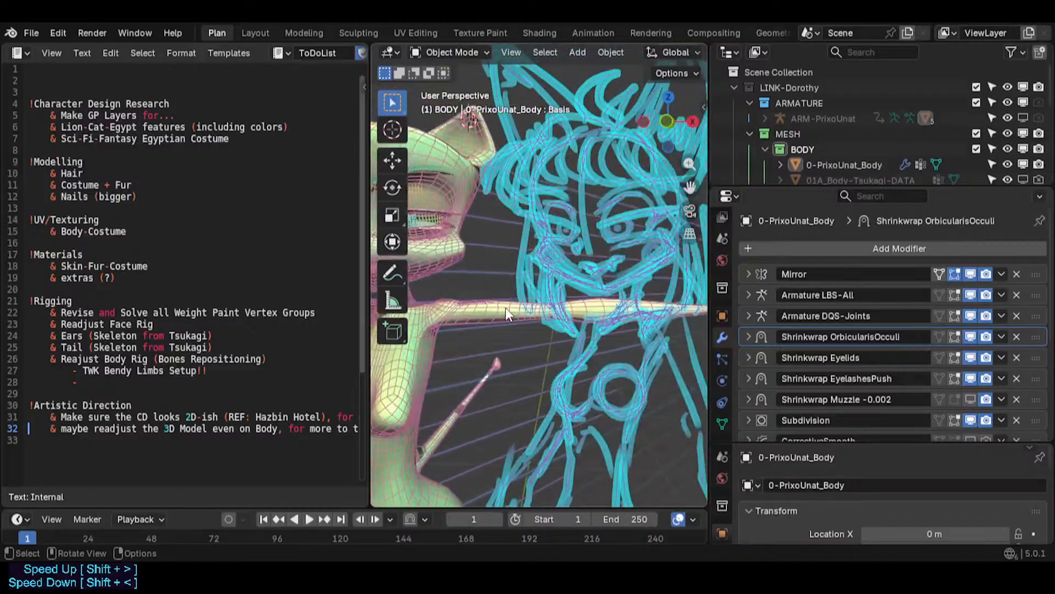
- Examine the shoulder, hips and body profile of the mesh against the sketch, saving along the way
scroll(588, 304, "up", 2)
scroll(498, 321, "up", 4)
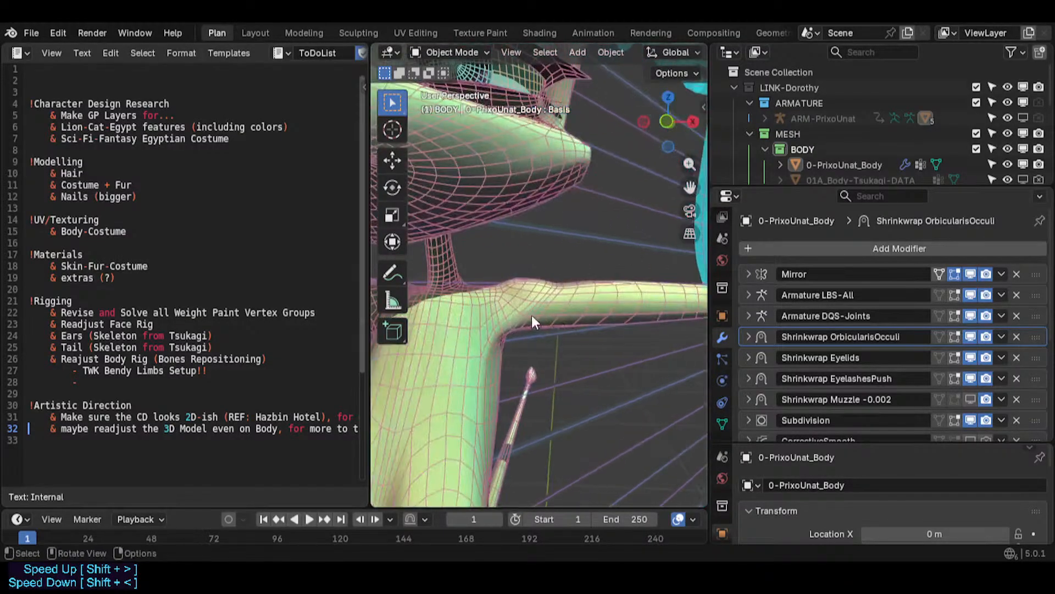
scroll(558, 285, "up", 2)
scroll(561, 286, "down", 5)
middle_click_drag(564, 280, 575, 308, "shift")
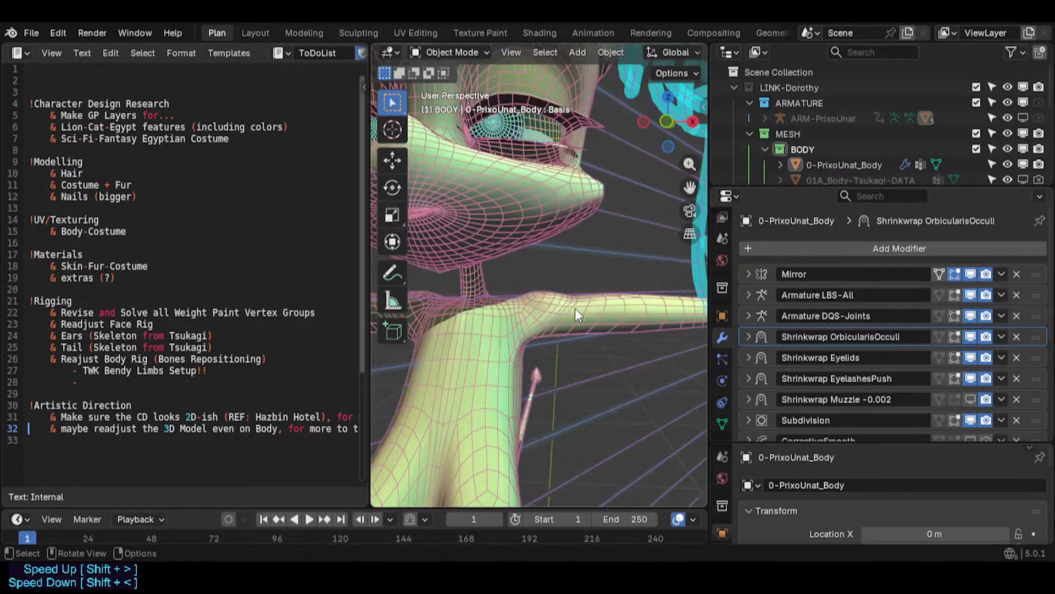
middle_click_drag(505, 435, 563, 102, "shift")
scroll(556, 280, "down", 4)
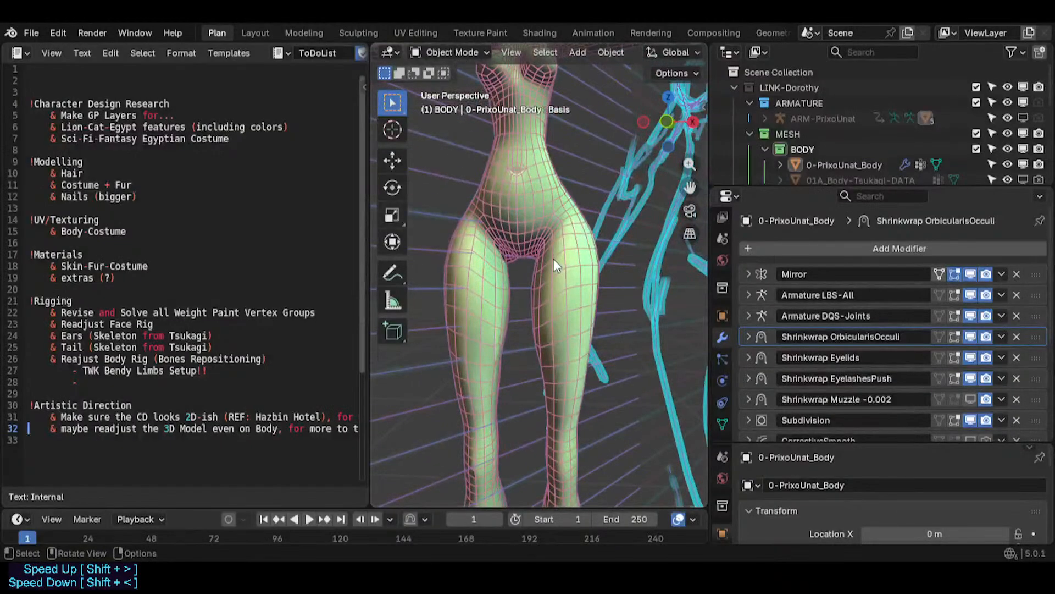
scroll(553, 259, "down", 4)
middle_click_drag(573, 286, 577, 332)
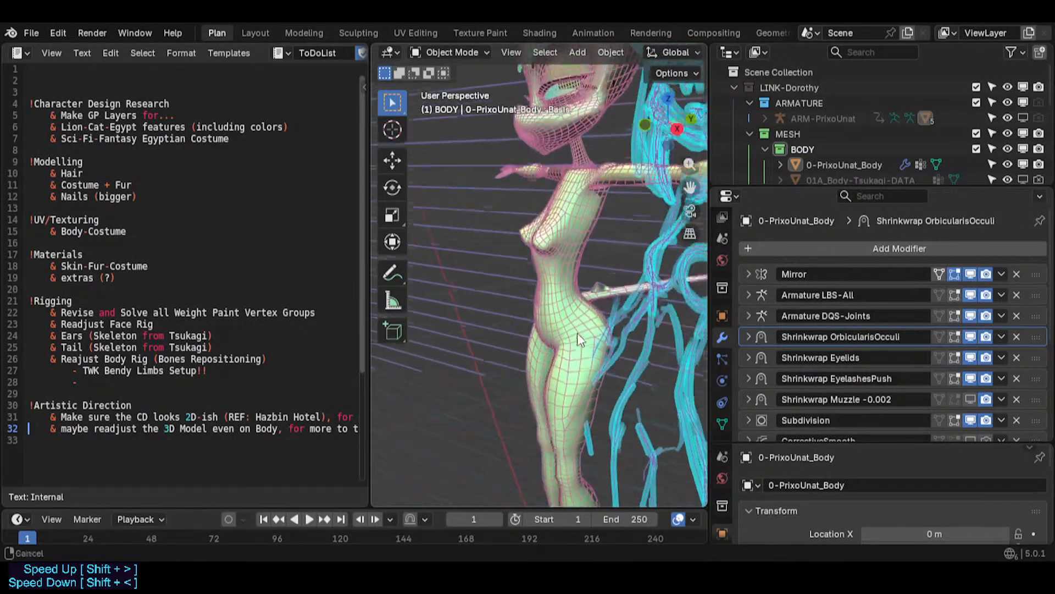
scroll(577, 332, "up", 3)
middle_click_drag(569, 224, 615, 287, "shift")
scroll(558, 377, "down", 3)
key("ctrl+s")
scroll(562, 246, "down", 4)
scroll(605, 296, "up", 3)
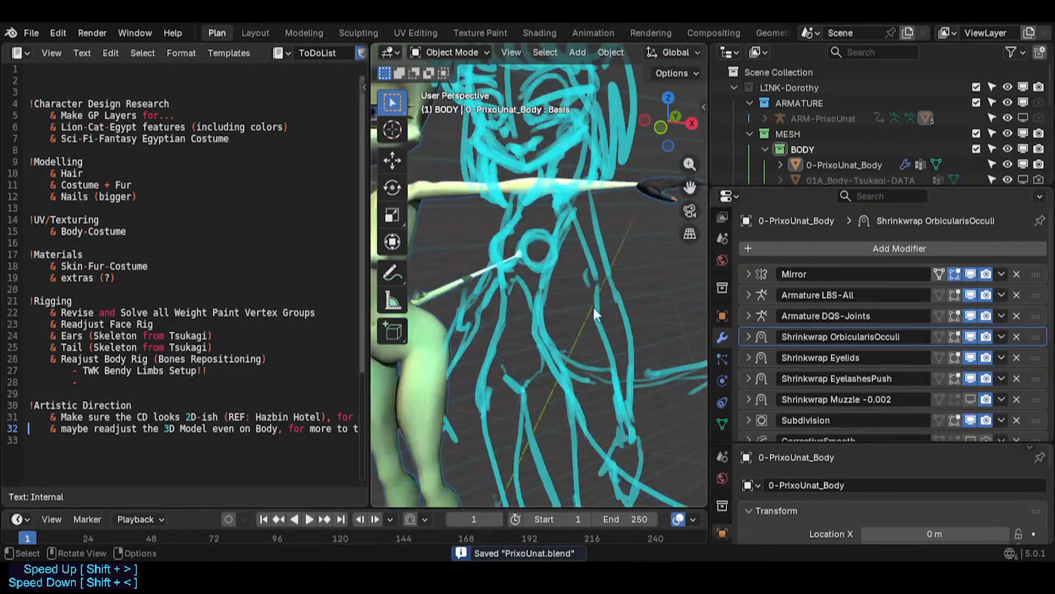
scroll(510, 312, "down", 3)
middle_click_drag(510, 312, 536, 305)
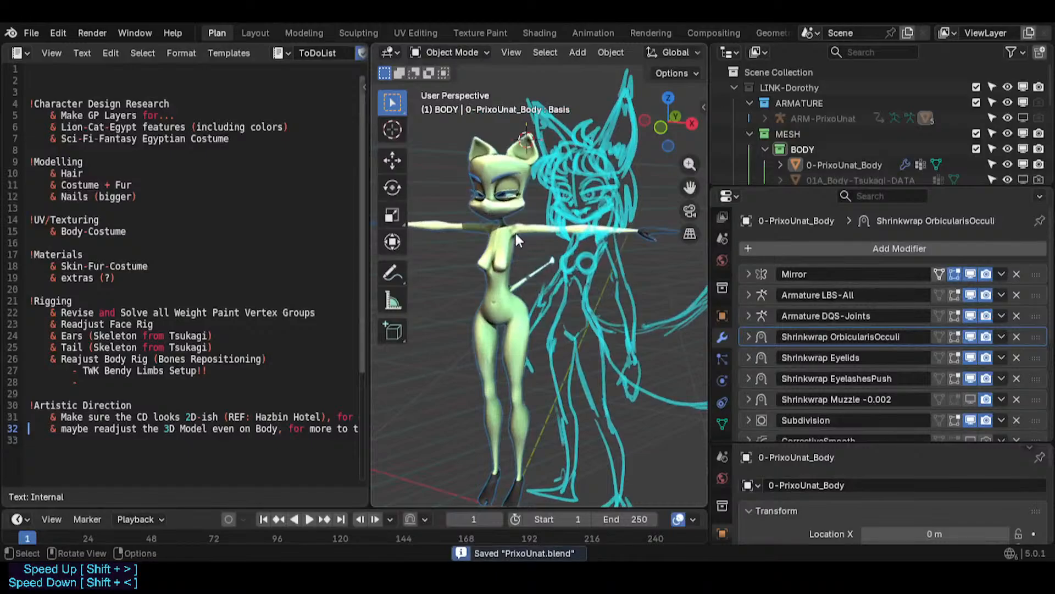
scroll(460, 244, "up", 3)
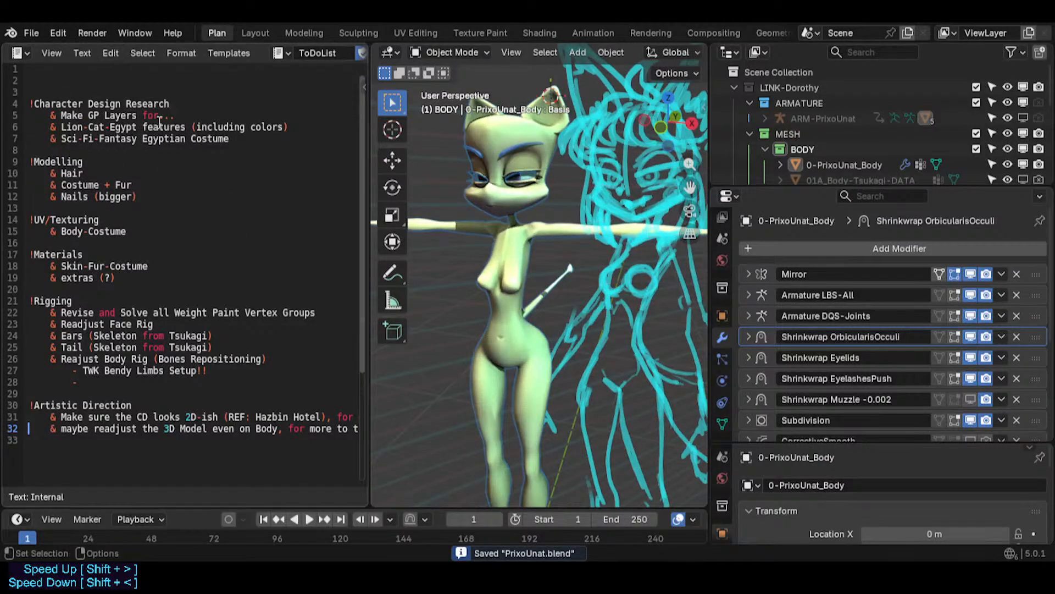
- Add a TO-DO-LIST title on the first line above the Character Design Research section
left_click(154, 83)
key("BackSpace")
key("Delete")
key("Delete")
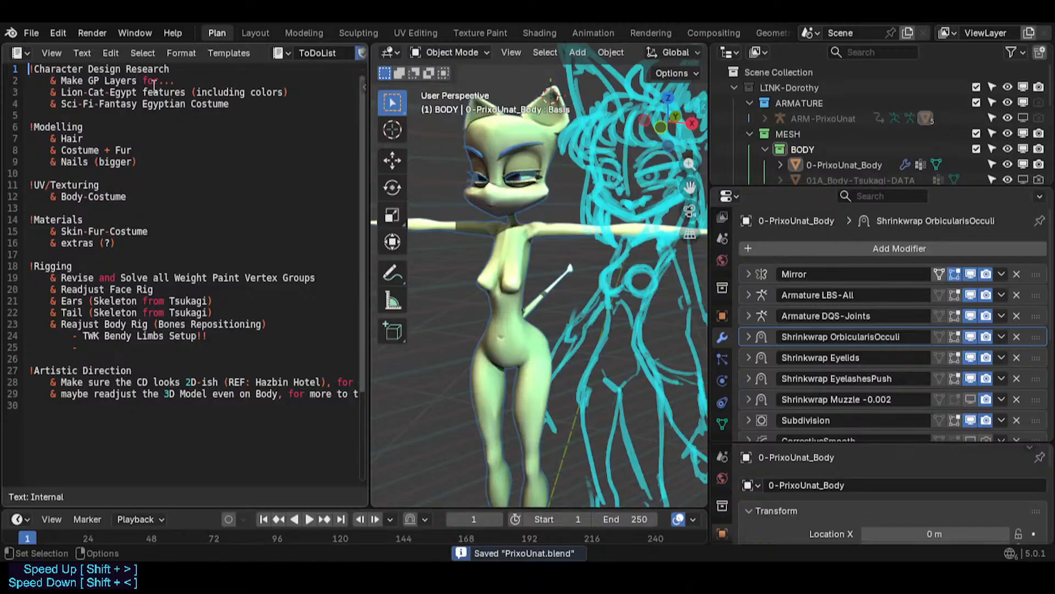
key("Return")
key("Return")
key("Return")
left_click(154, 82)
type("TO")
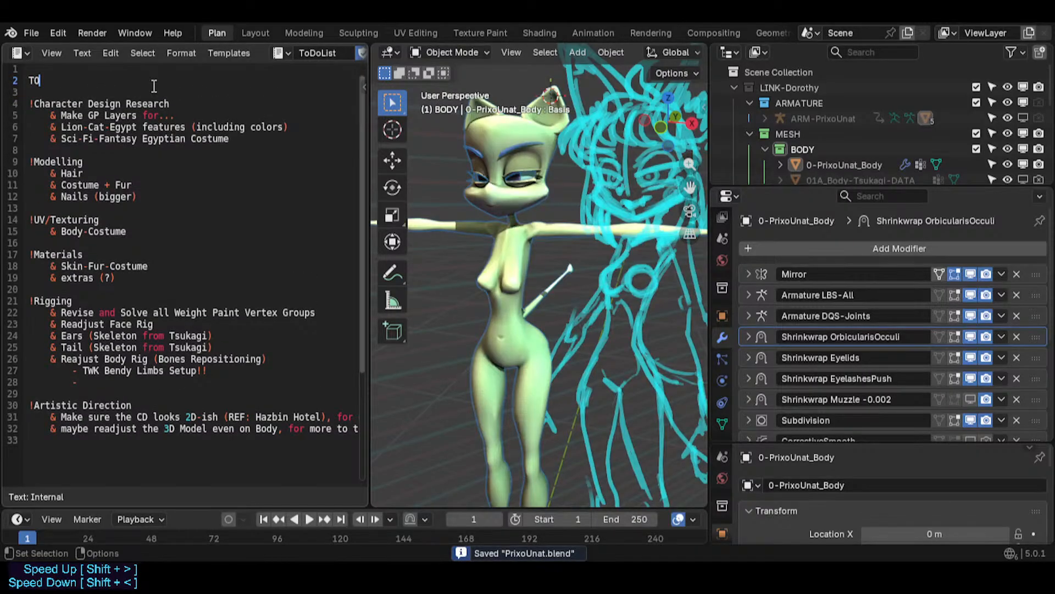
type("-DO-LIST")
key("Home")
key("BackSpace")
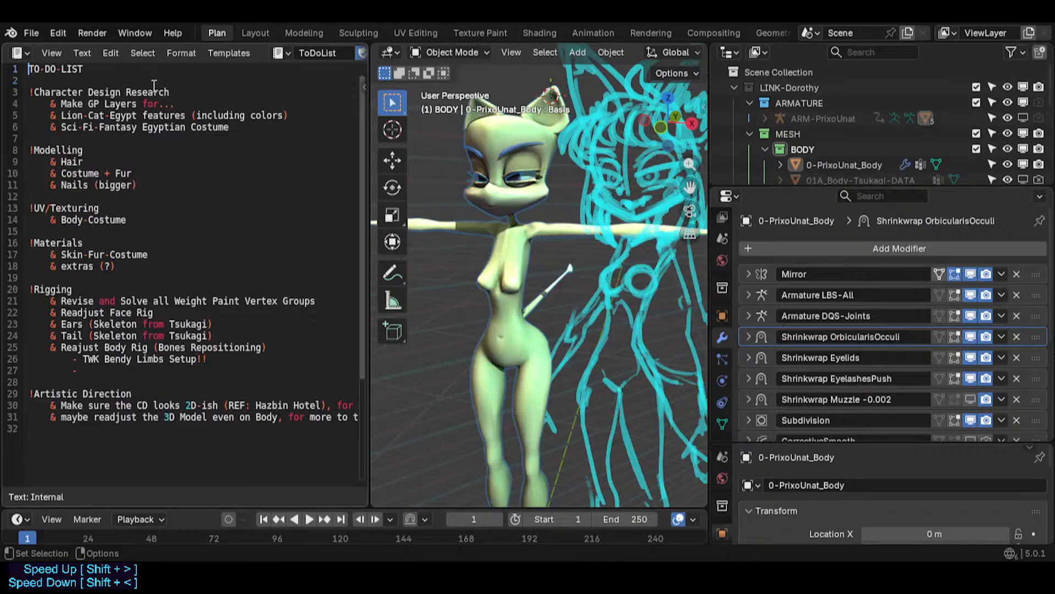
- Wrap the TO-DO-LIST title in single quotes and save the file
key("shift+End")
type("'")
left_click(153, 83)
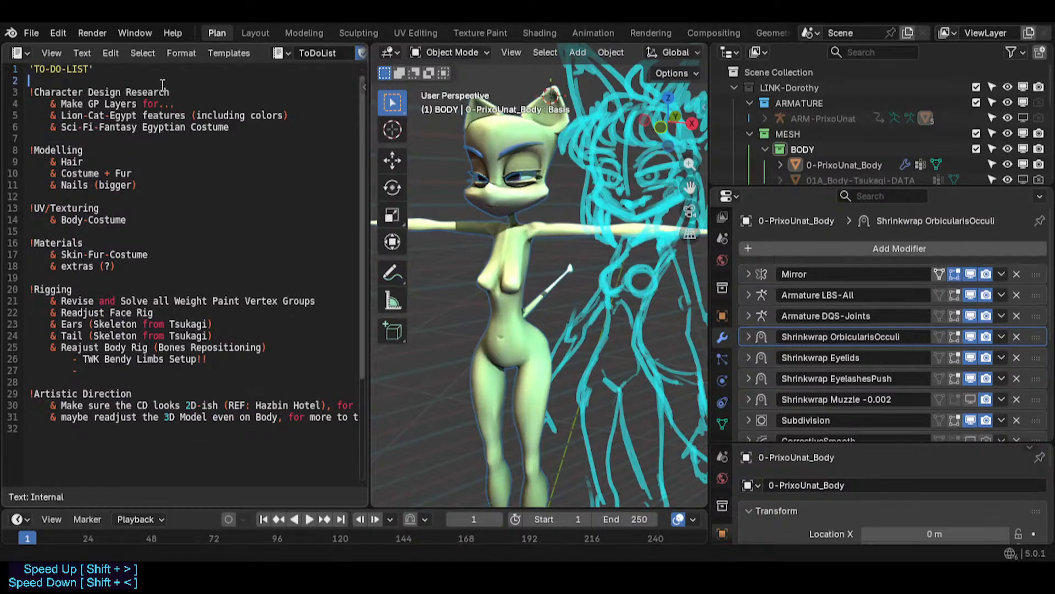
key("ctrl+s")
- Widen the text editor and read through the list sections by selecting their lines
left_click_drag(370, 136, 398, 138)
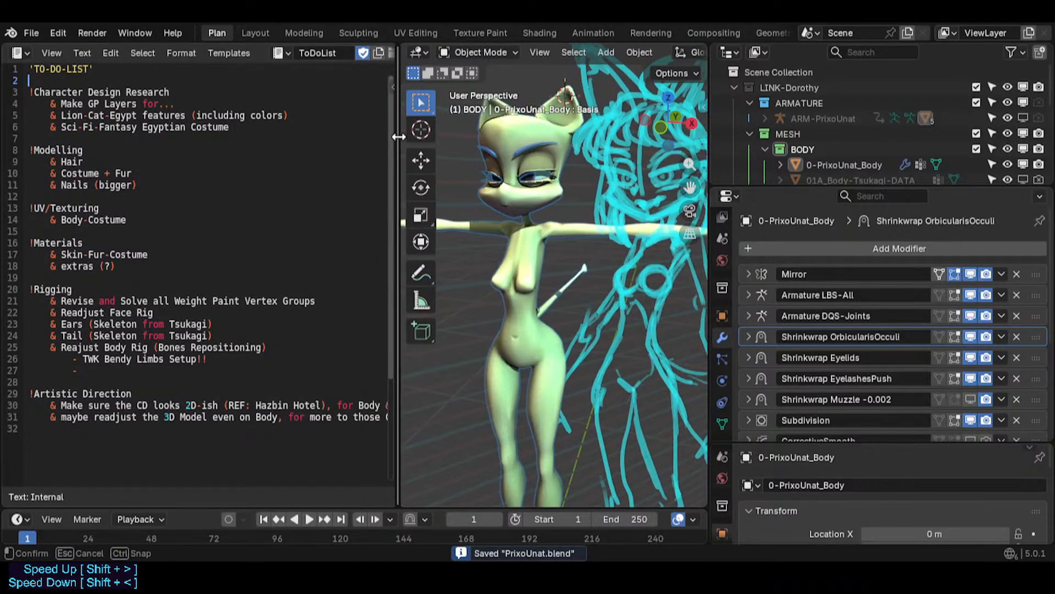
left_click(120, 346)
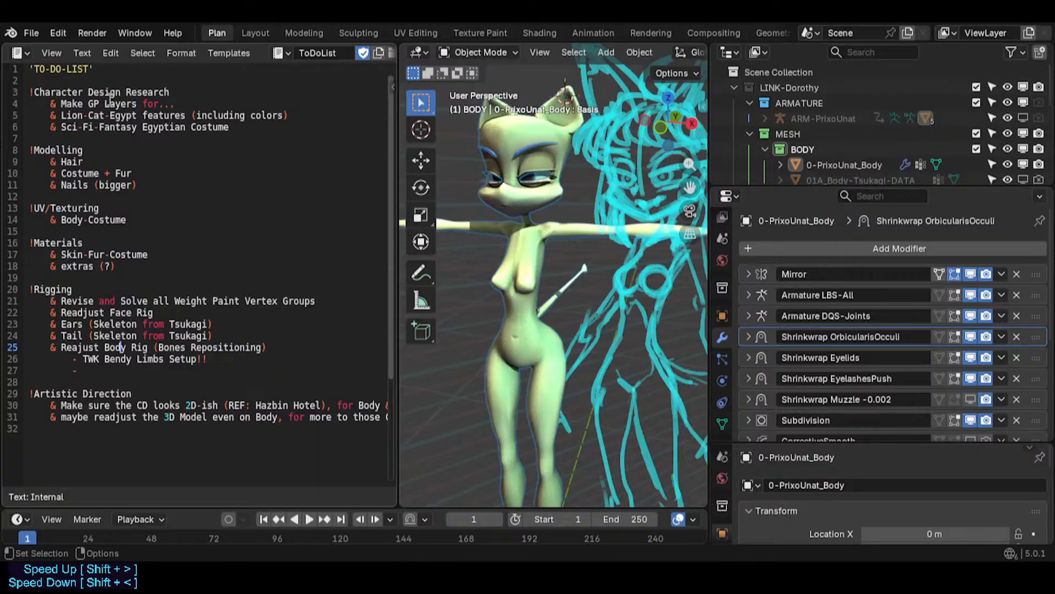
left_click_drag(129, 92, 234, 91)
left_click(276, 115)
mouse_move(305, 114)
left_mouse_down()
mouse_move(16, 111)
mouse_move(297, 115)
left_mouse_up()
left_click(127, 112)
left_click(302, 116)
left_click_drag(55, 161, 197, 269)
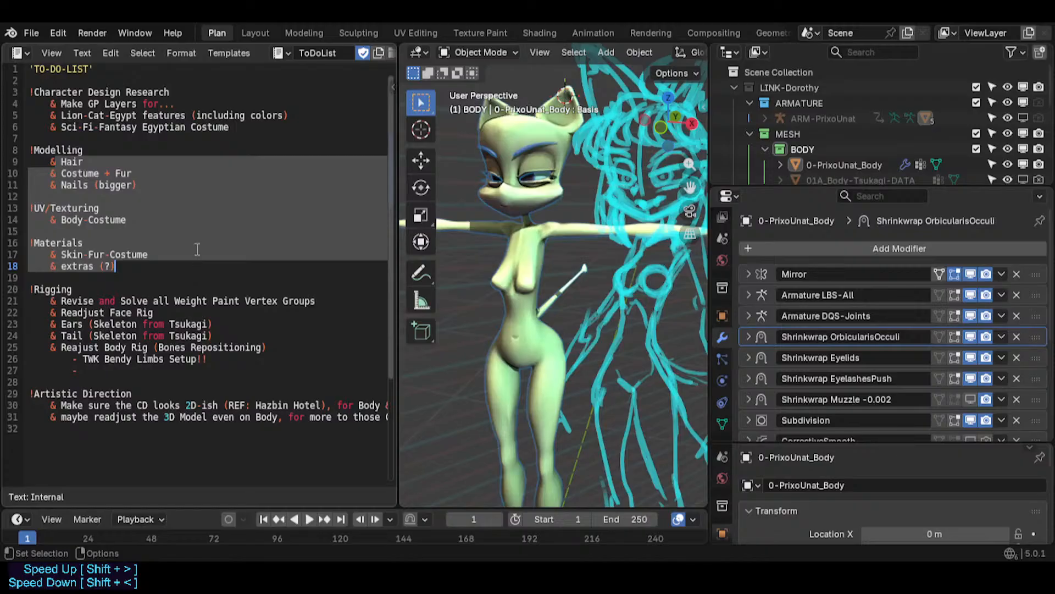
left_click(198, 250)
left_click_drag(281, 126, 40, 103)
left_click(40, 103)
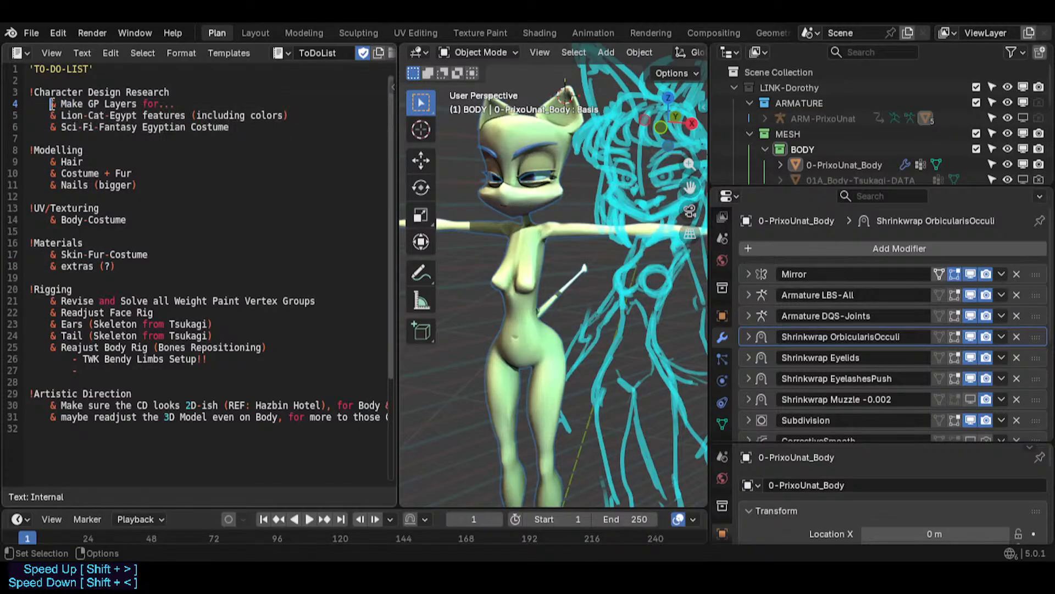
key("Down")
key("shift+End")
left_click(242, 156)
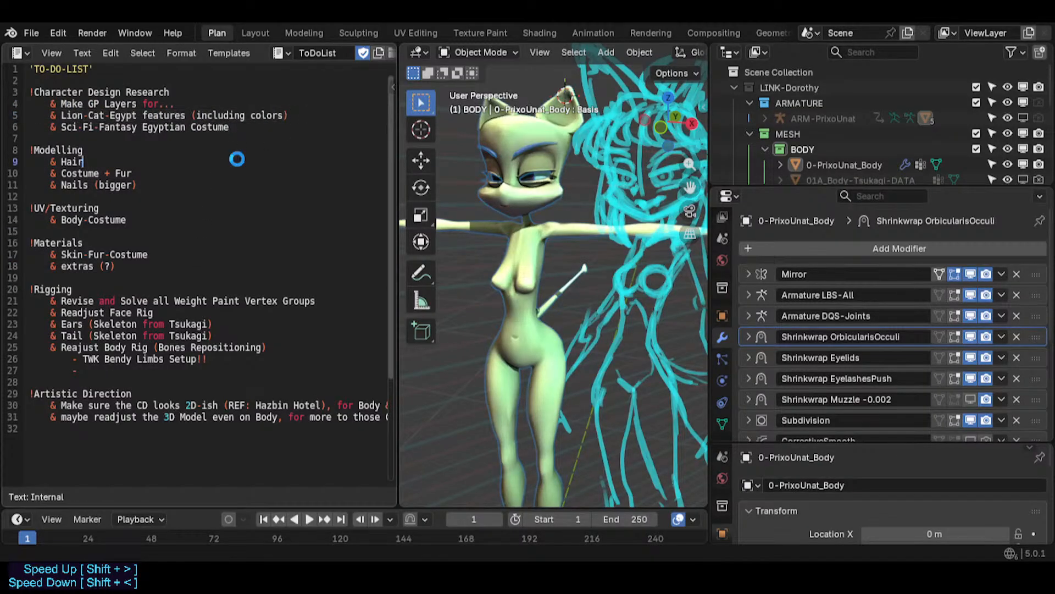
- Save the file and narrow the text editor to give the 3D viewport more room
key("ctrl+s")
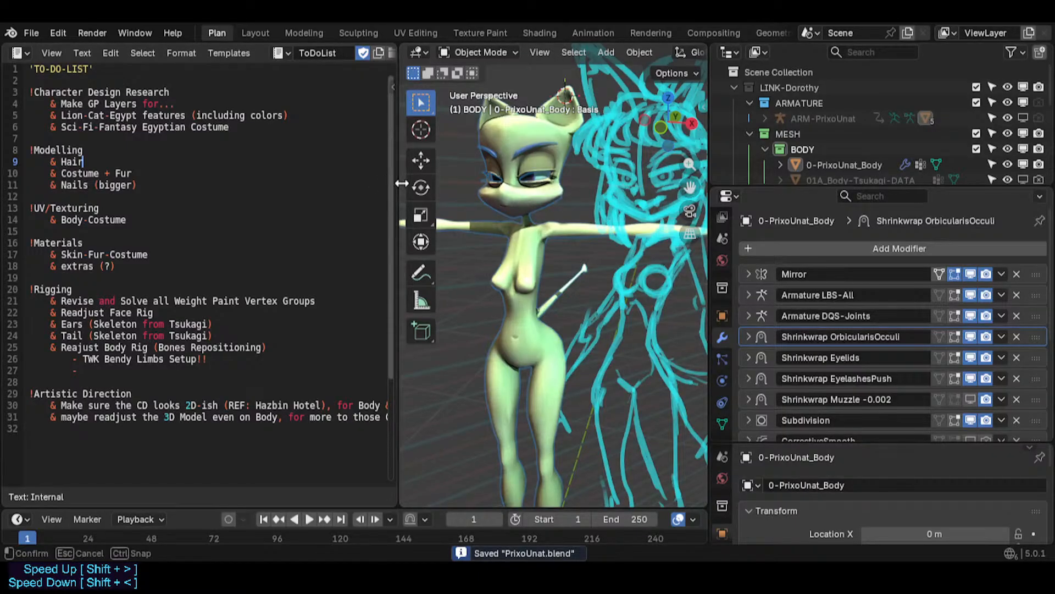
left_click_drag(399, 181, 266, 181)
key("ctrl+s")
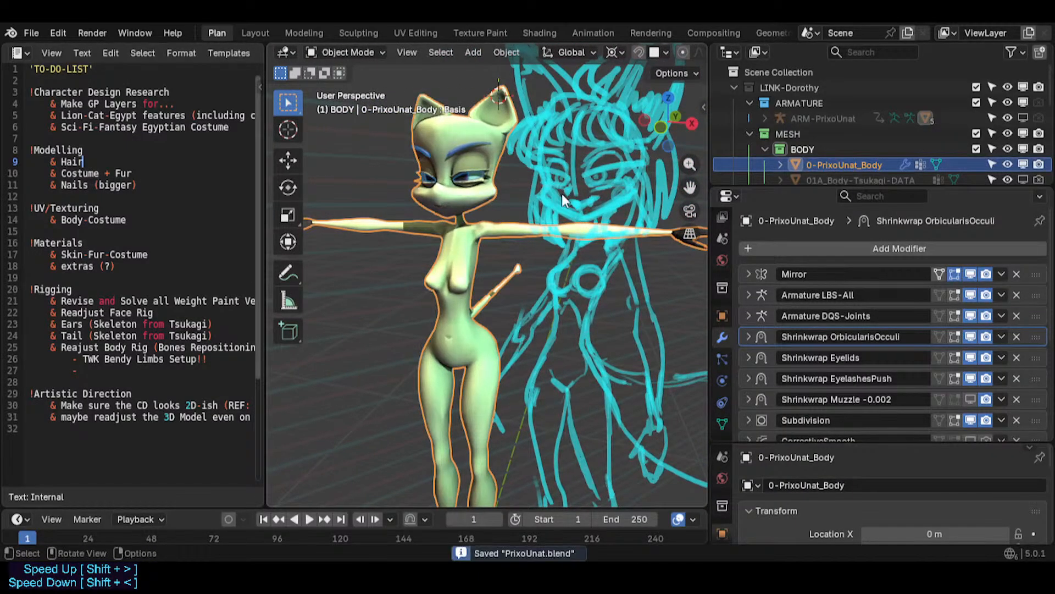
scroll(562, 193, "down", 3)
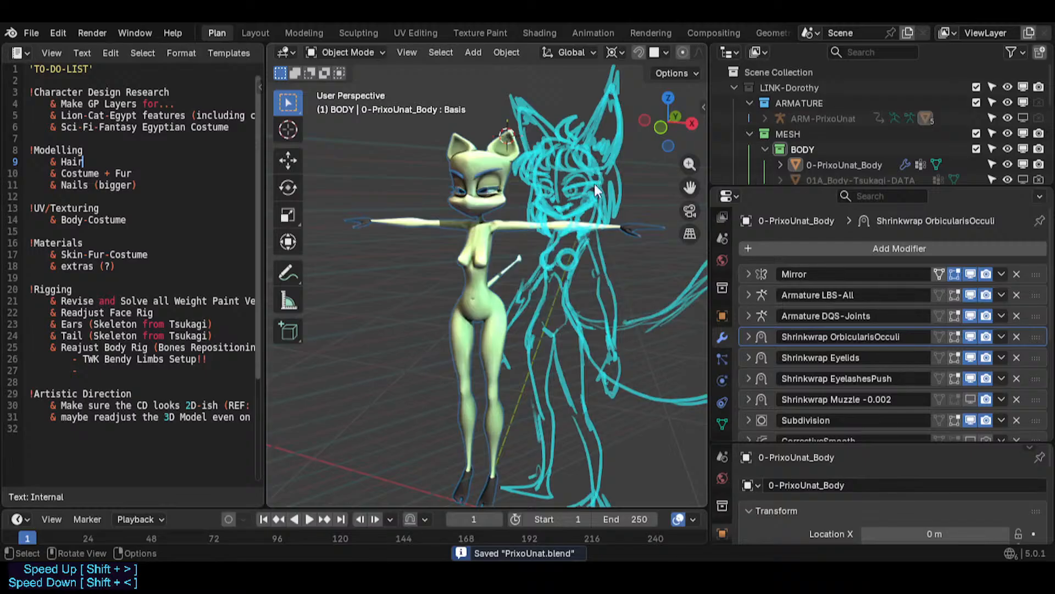